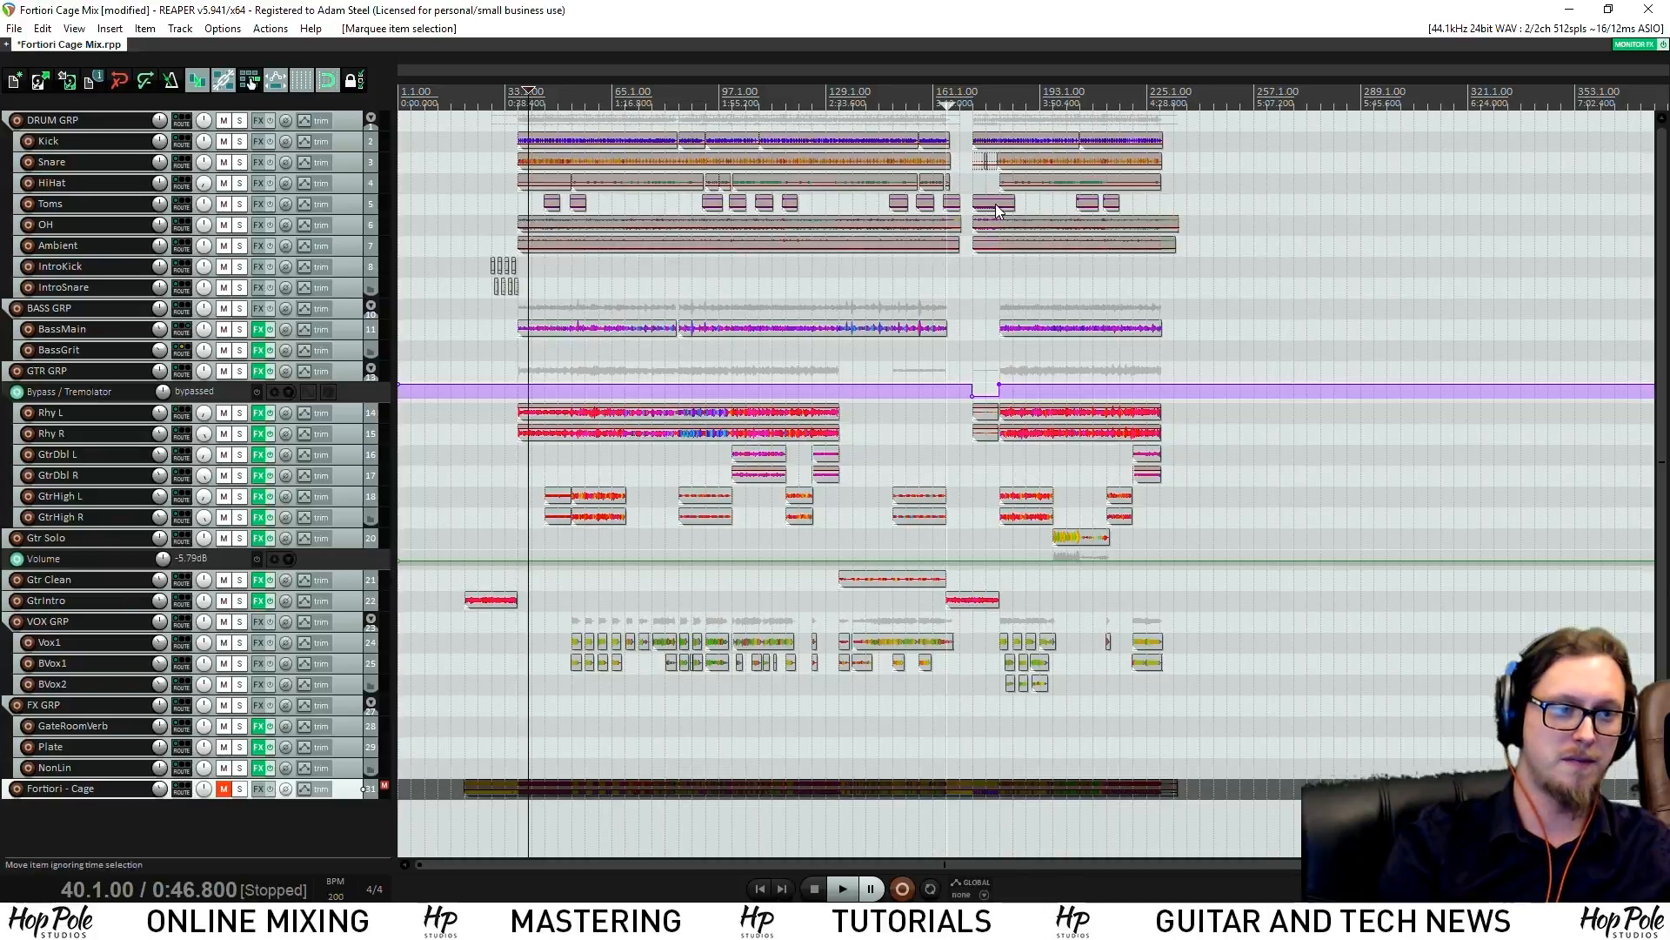
Try moving the OH item ten bars later, undo it, and zoom out over the whole song
left_click_drag(1182, 230, 1628, 255)
key("ctrl+z")
scroll(975, 295, "down", 3)
scroll(975, 295, "down", 2)
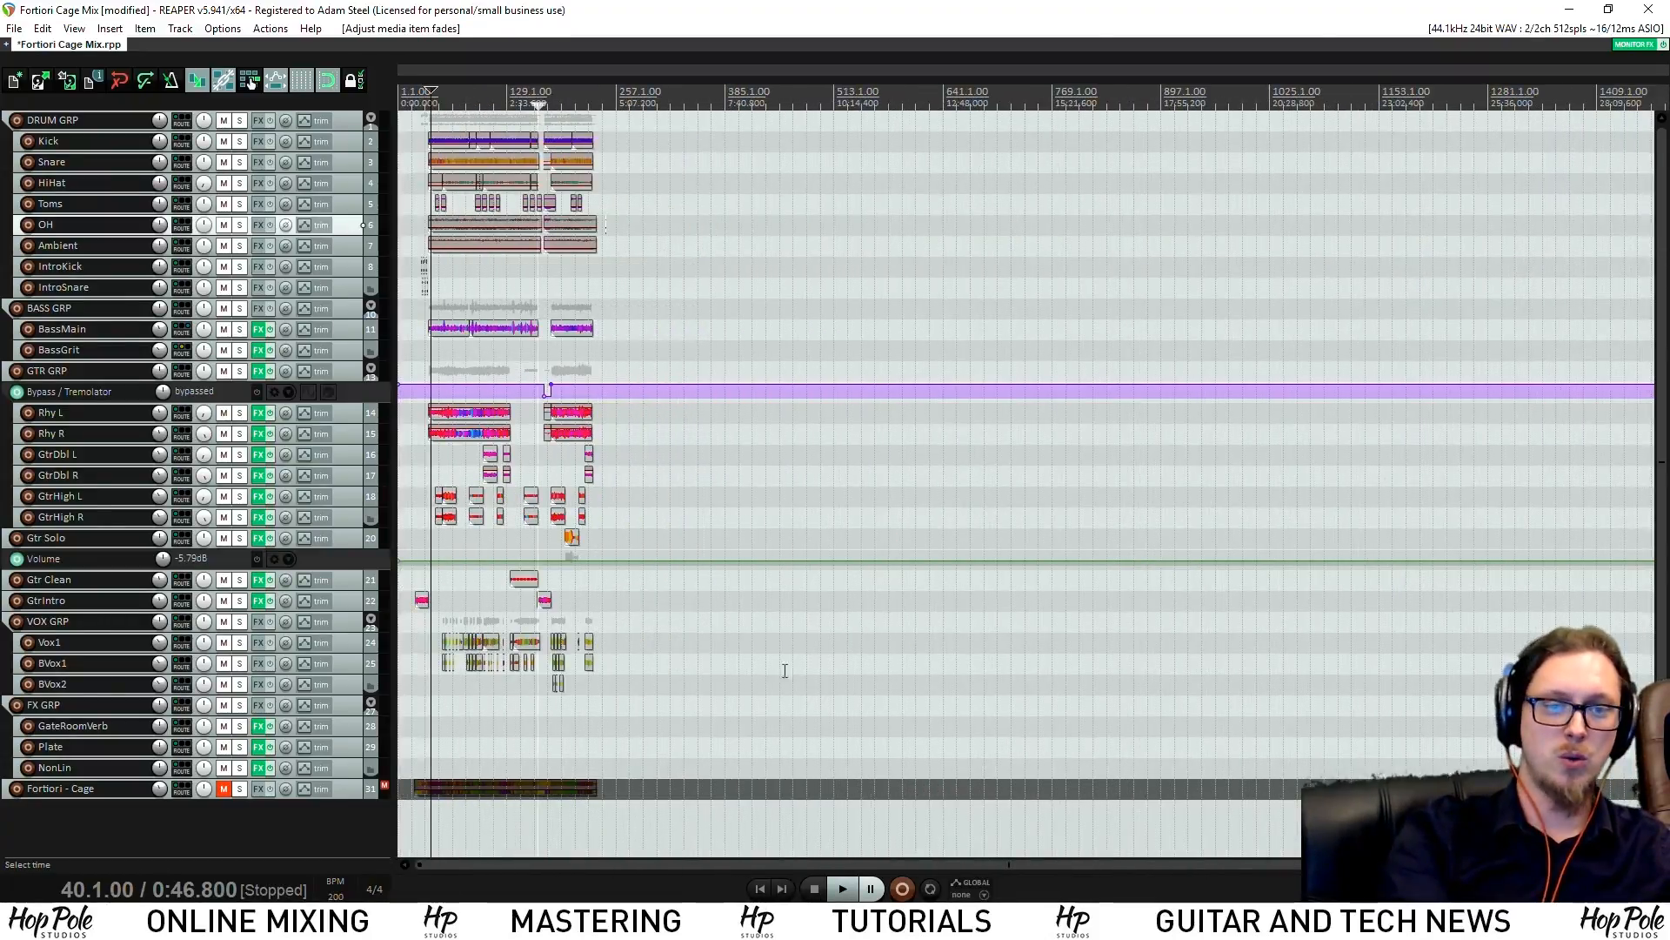
Marquee-select the media items in the song's break, then bring up the Actions menu
left_click_drag(704, 713, 189, 8)
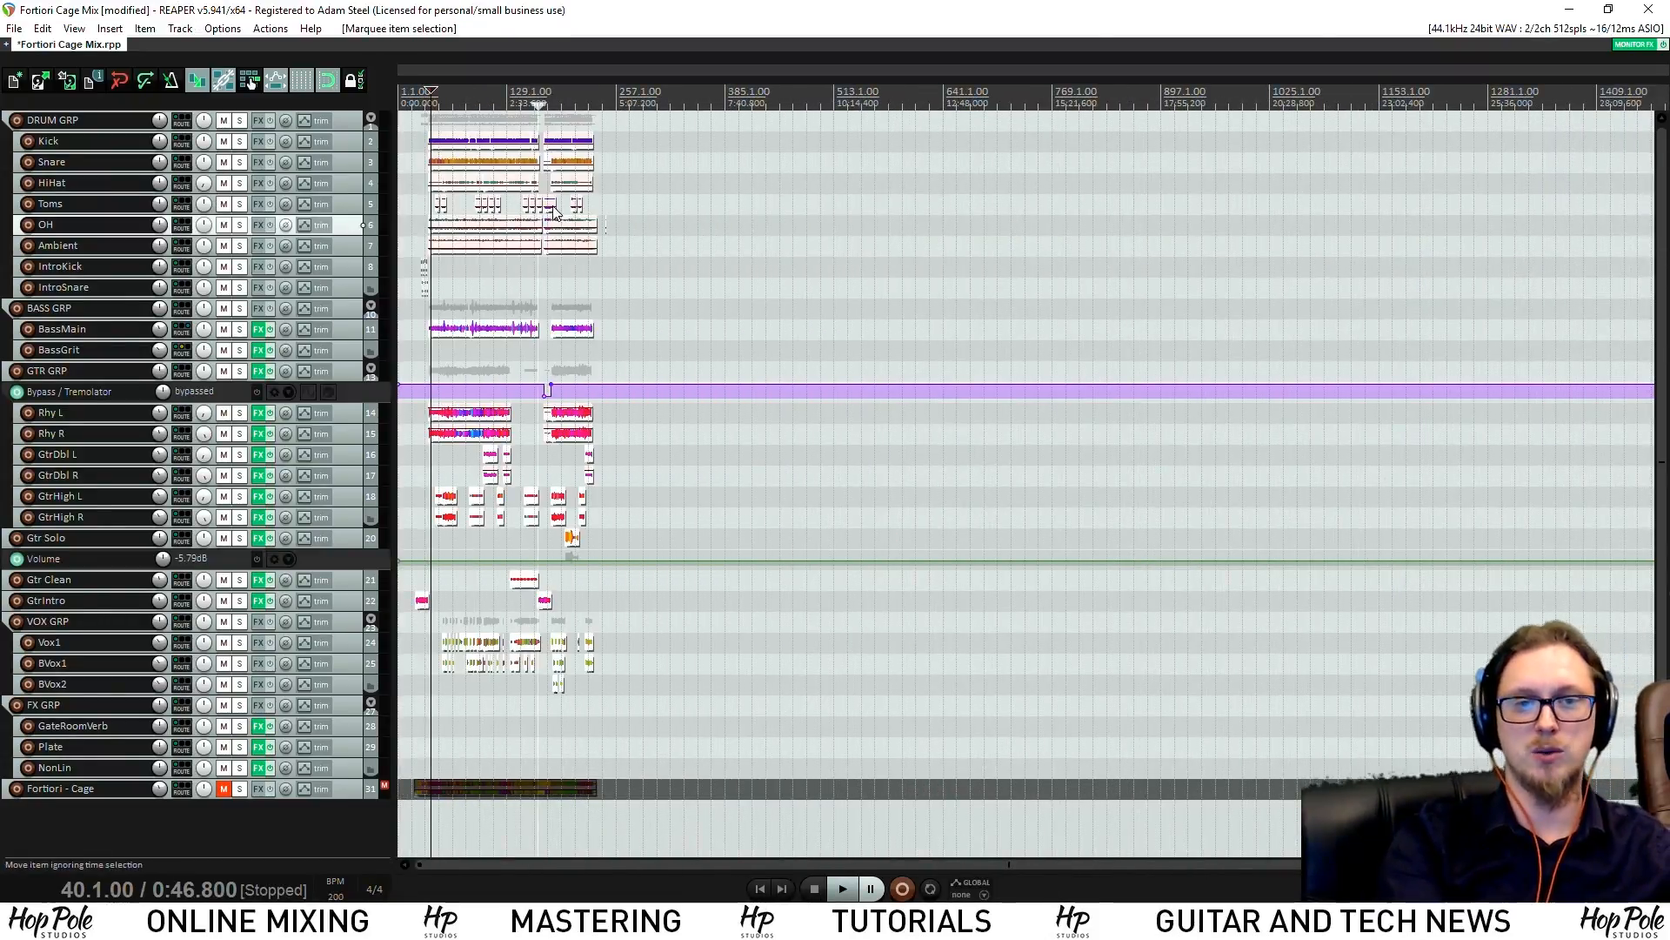
scroll(721, 377, "up", 4)
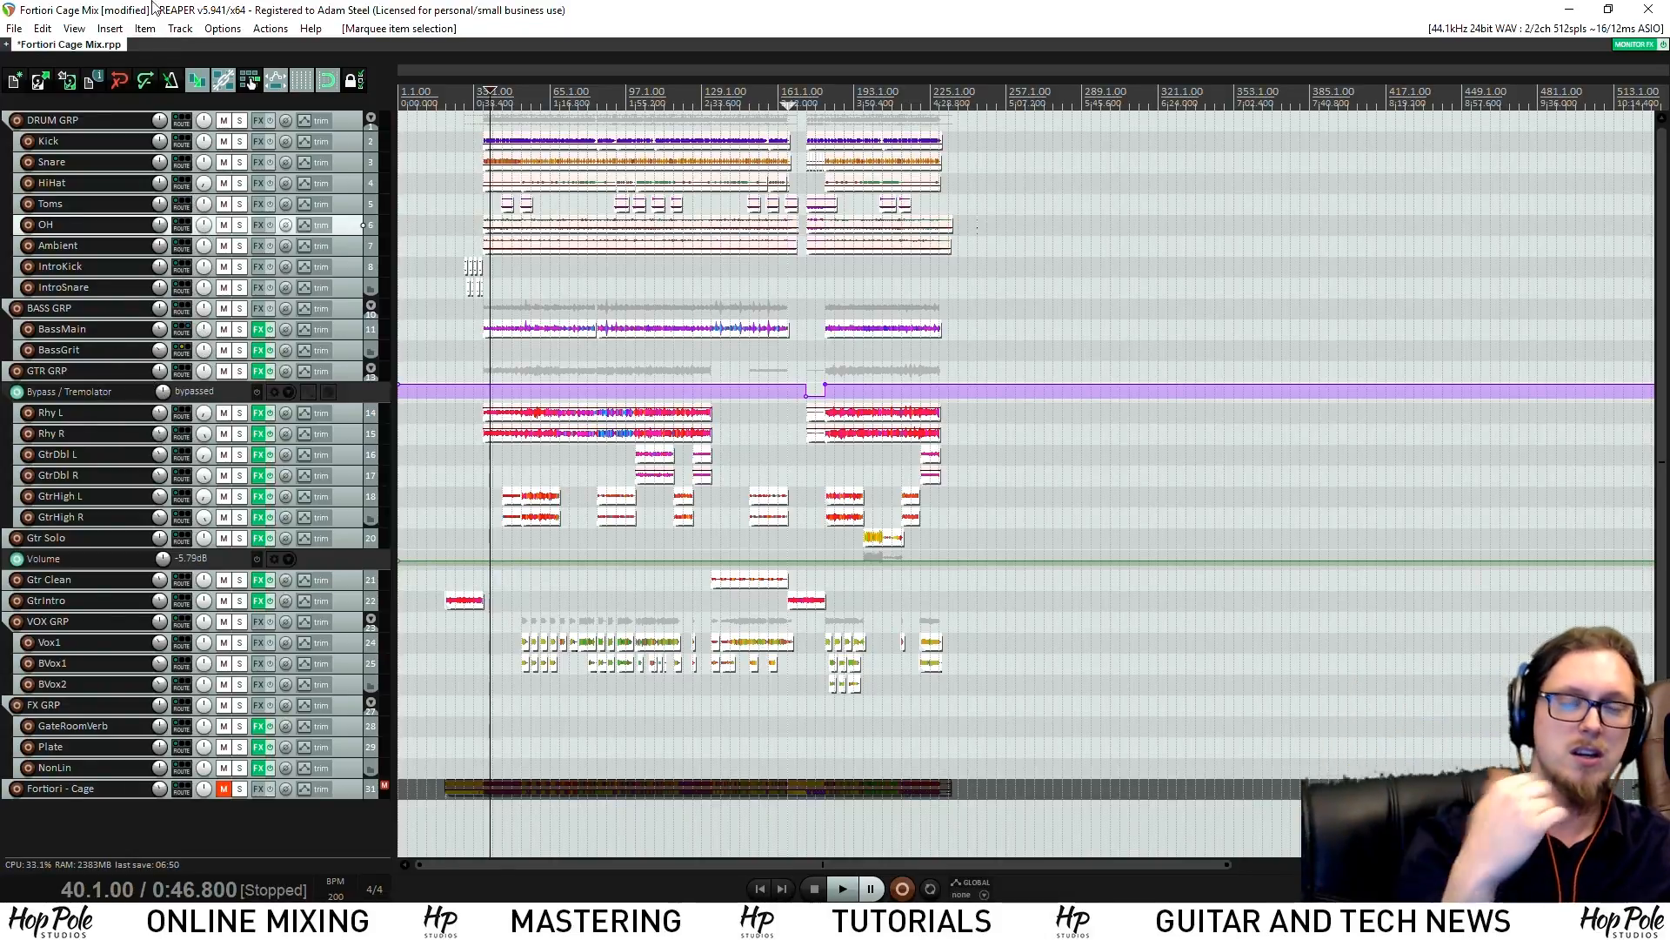
left_click(270, 29)
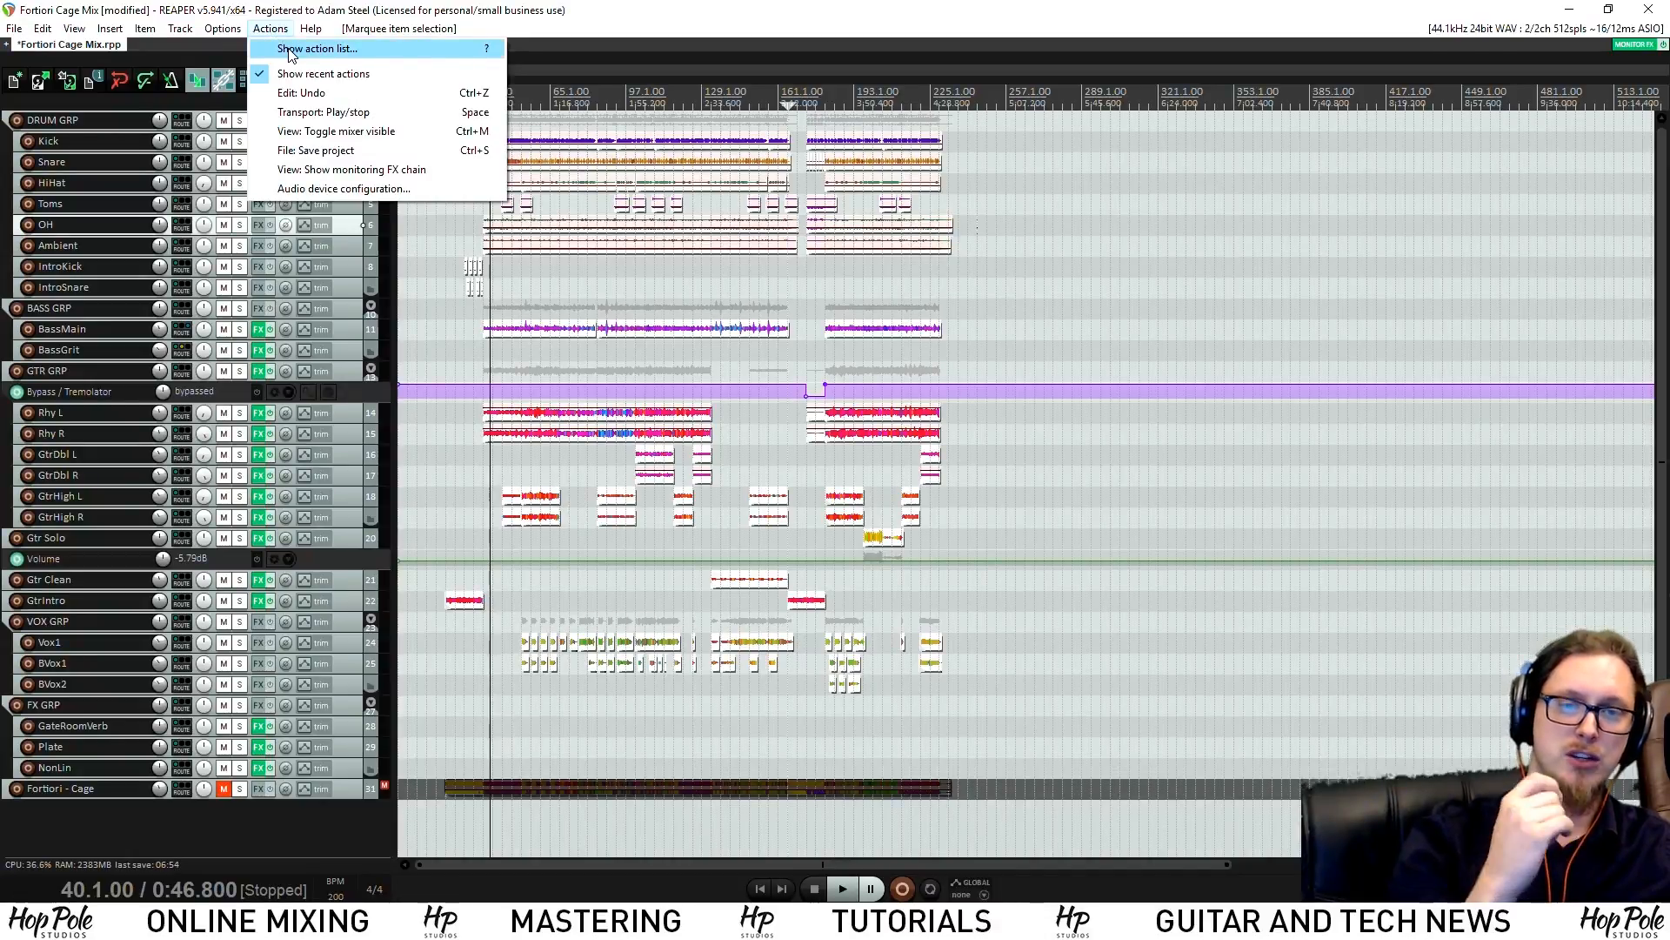
Filter the action list for 'silen' and pick the remove-silence Auto trim/split items action
left_click(291, 50)
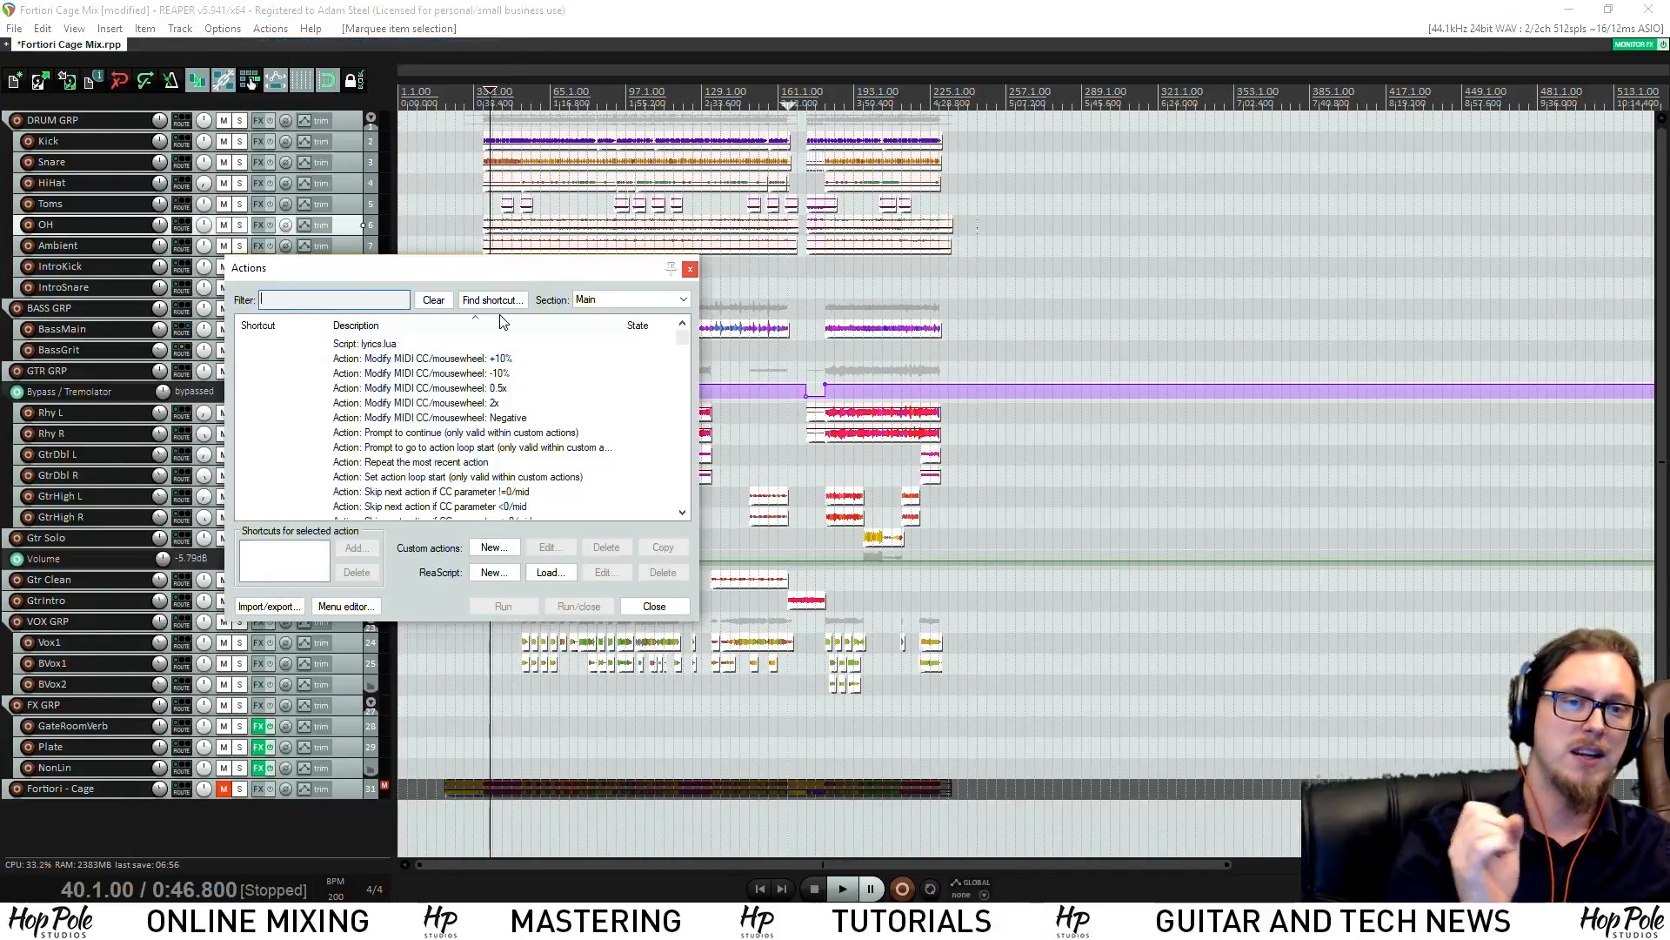
left_click_drag(682, 337, 686, 503)
left_click(304, 298)
type("silen")
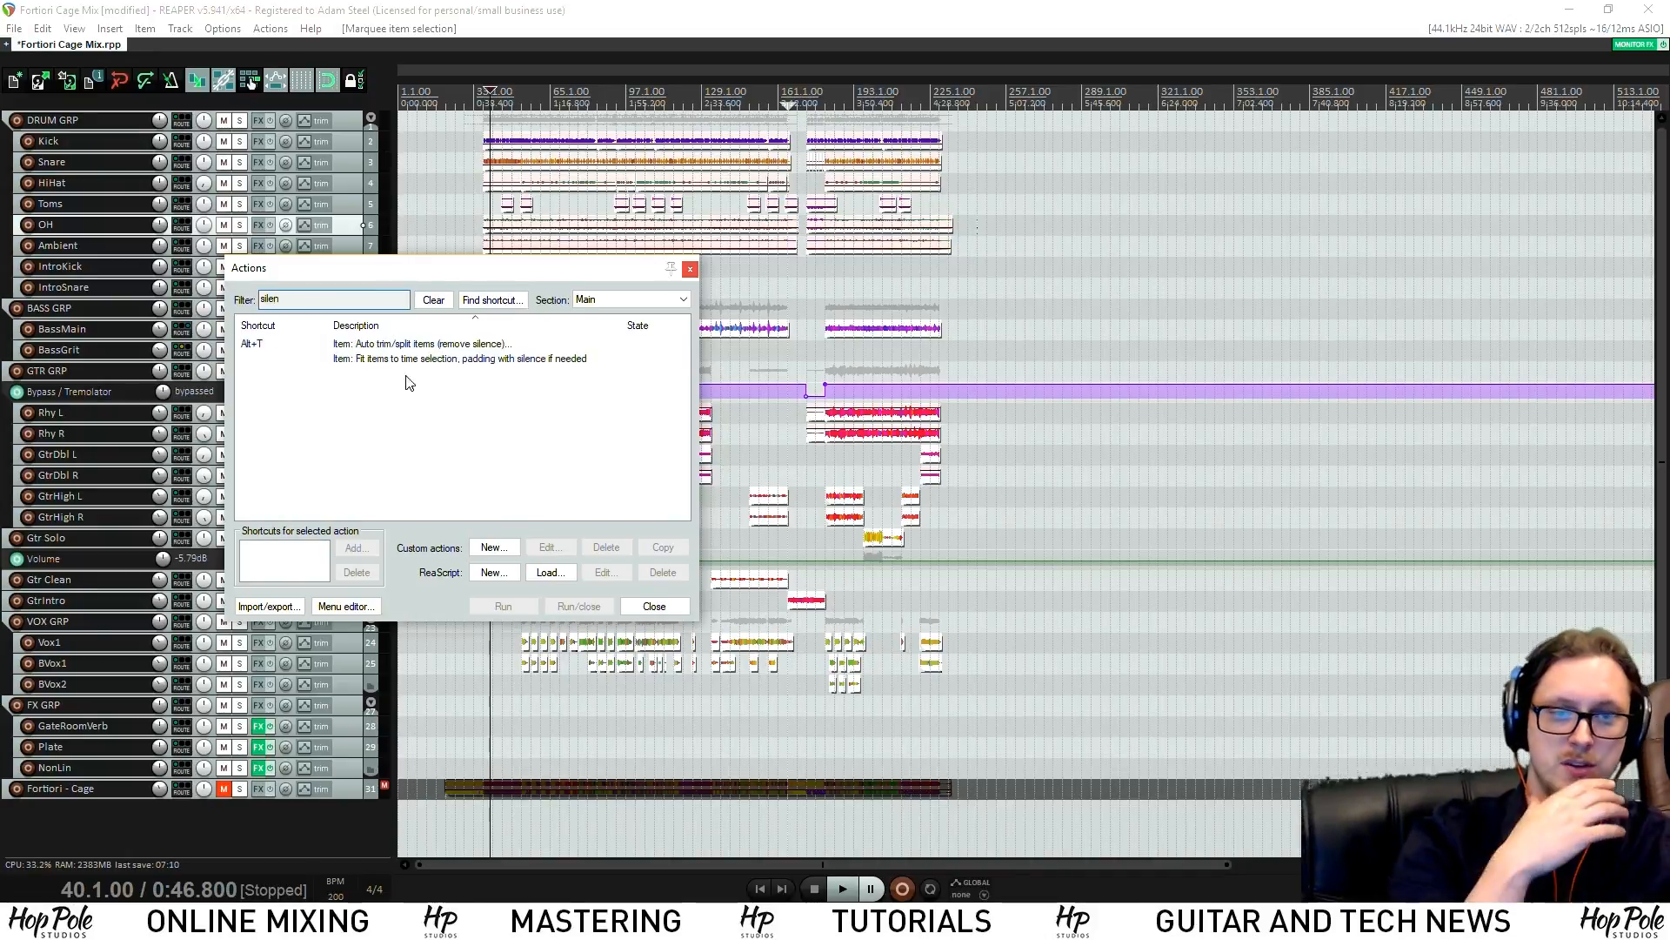
left_click(498, 346)
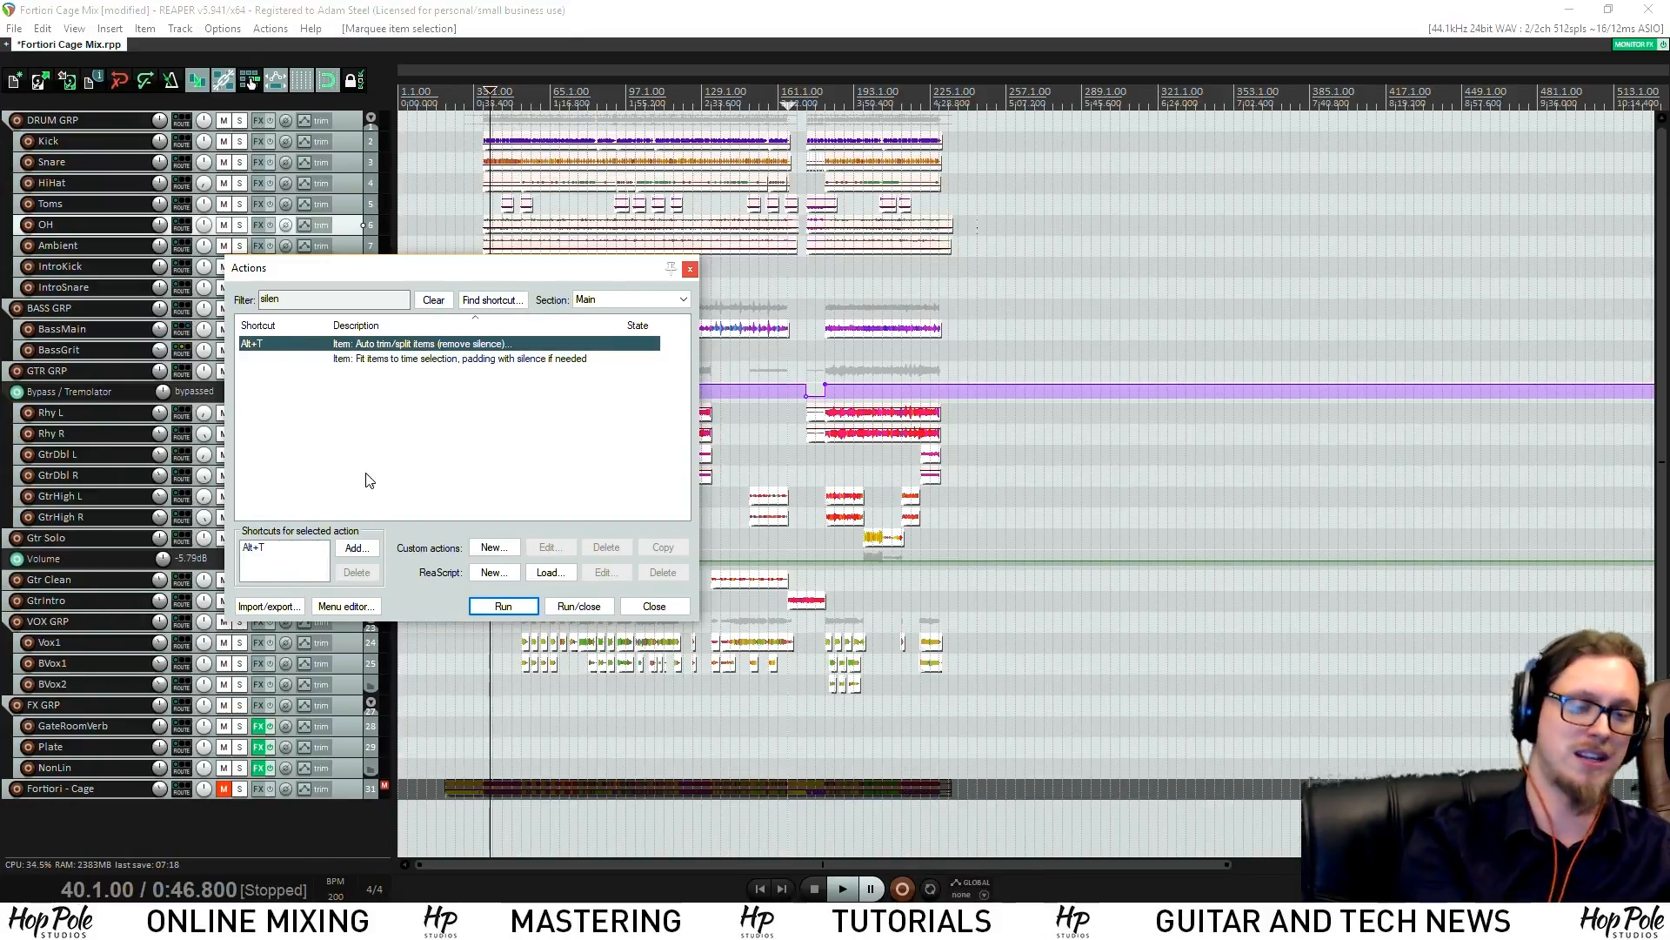
Inspect the Auto trim/split Threshold value, then cancel unchanged and close the action list
double_click(385, 345)
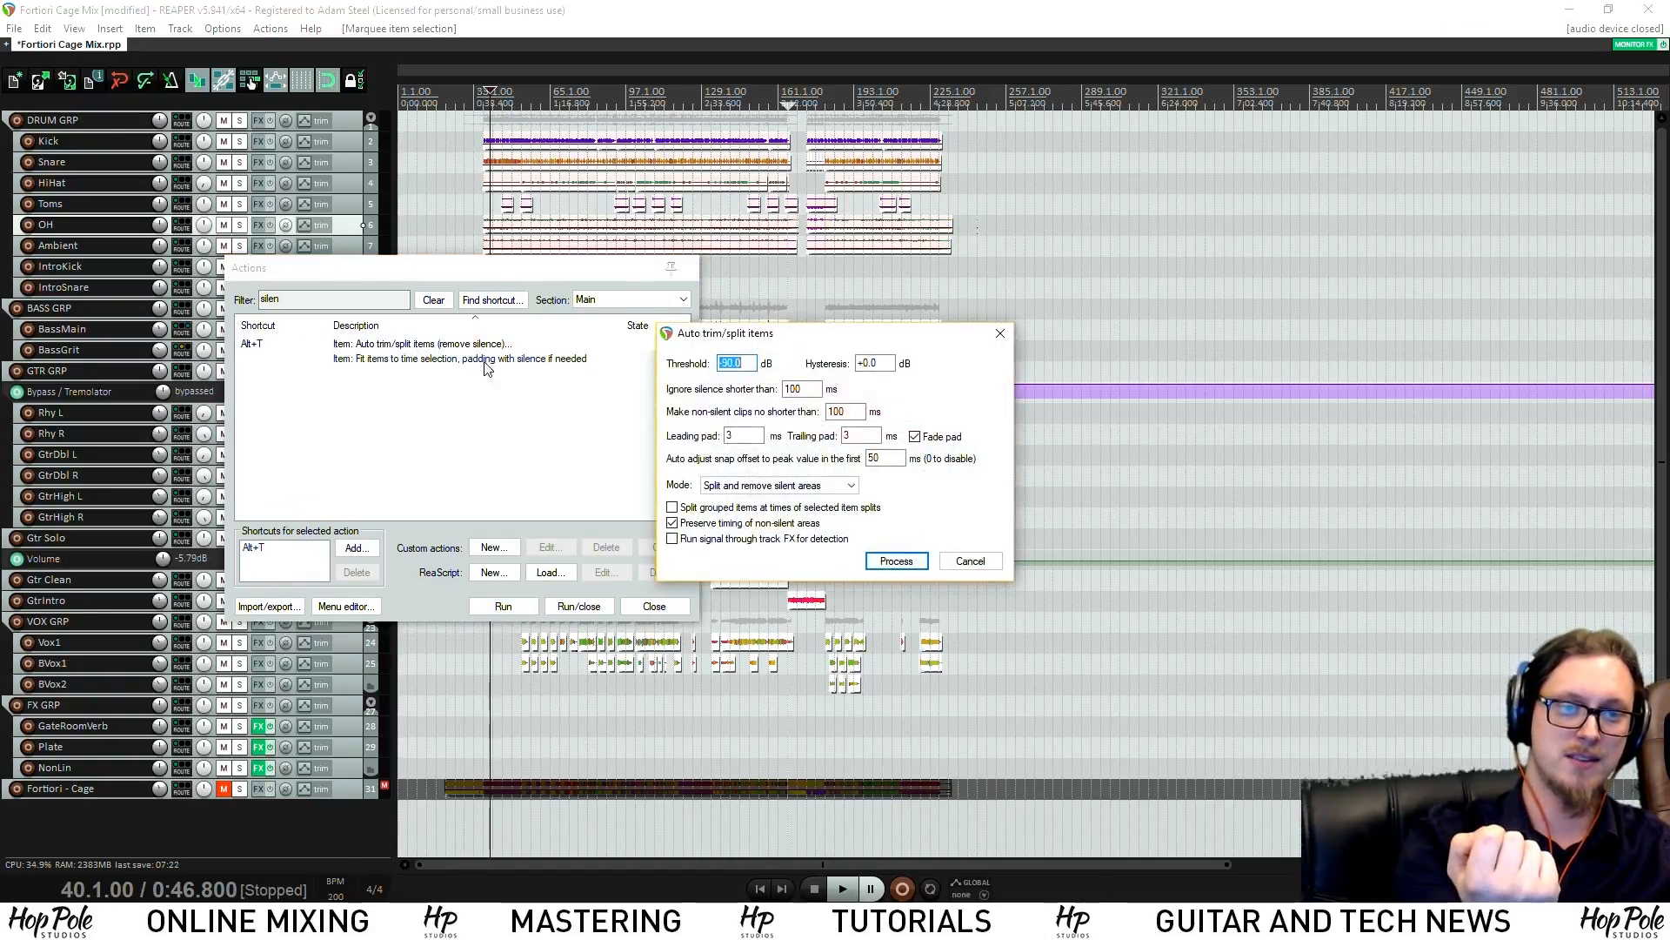
left_click(753, 365)
left_click(756, 365)
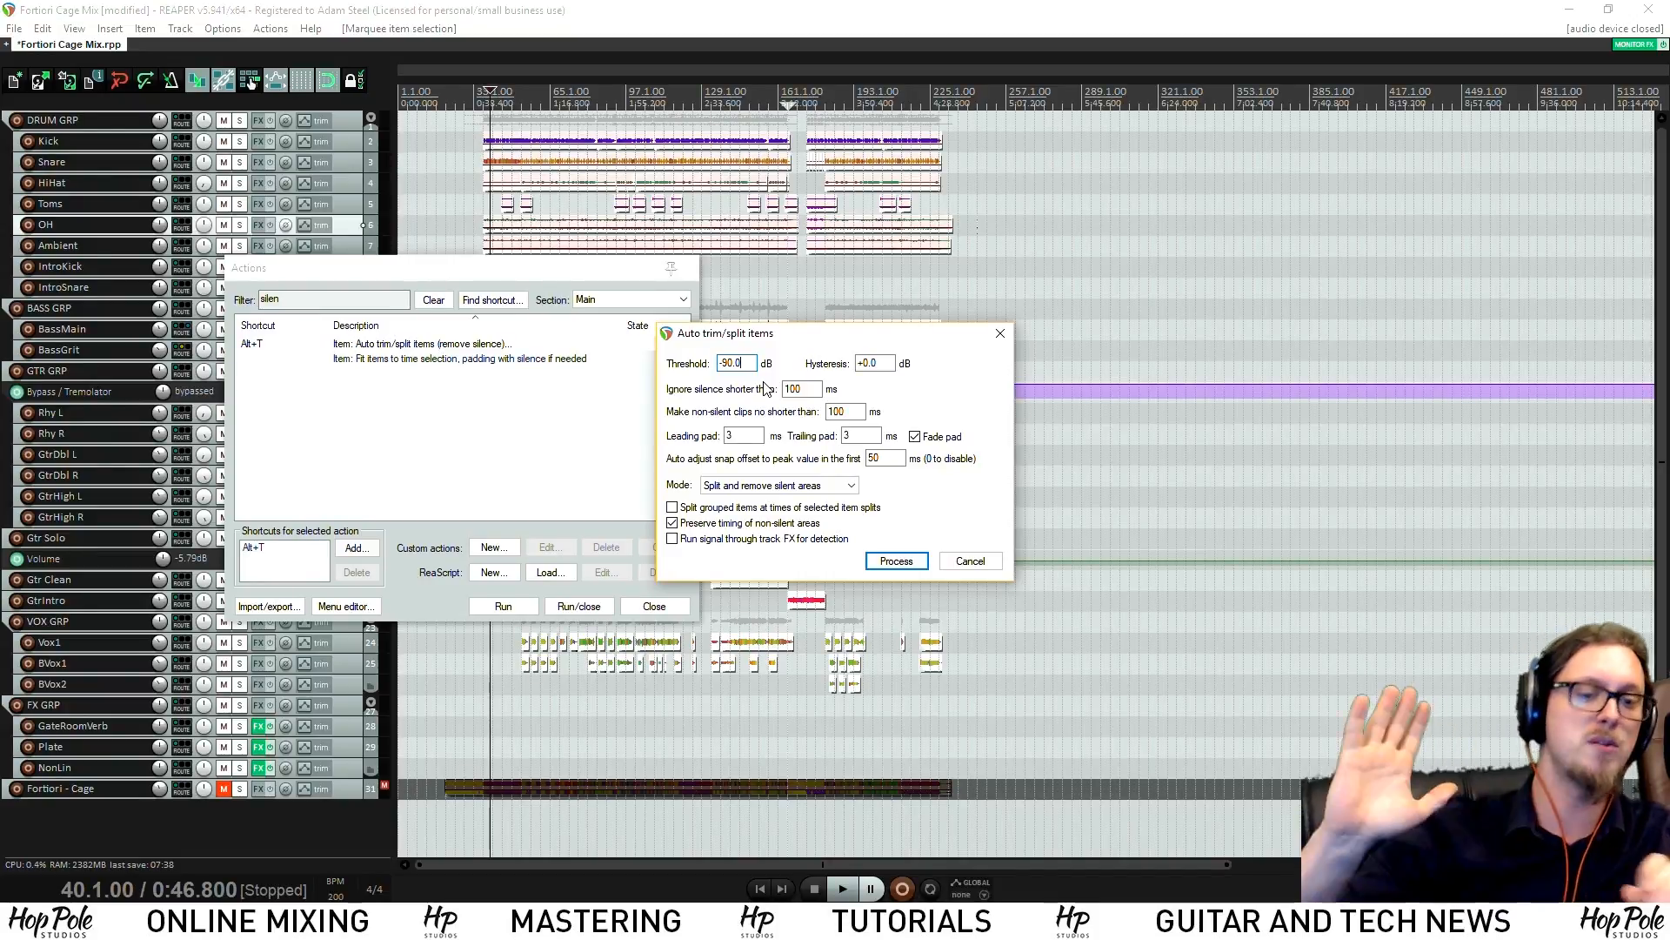
left_click(969, 561)
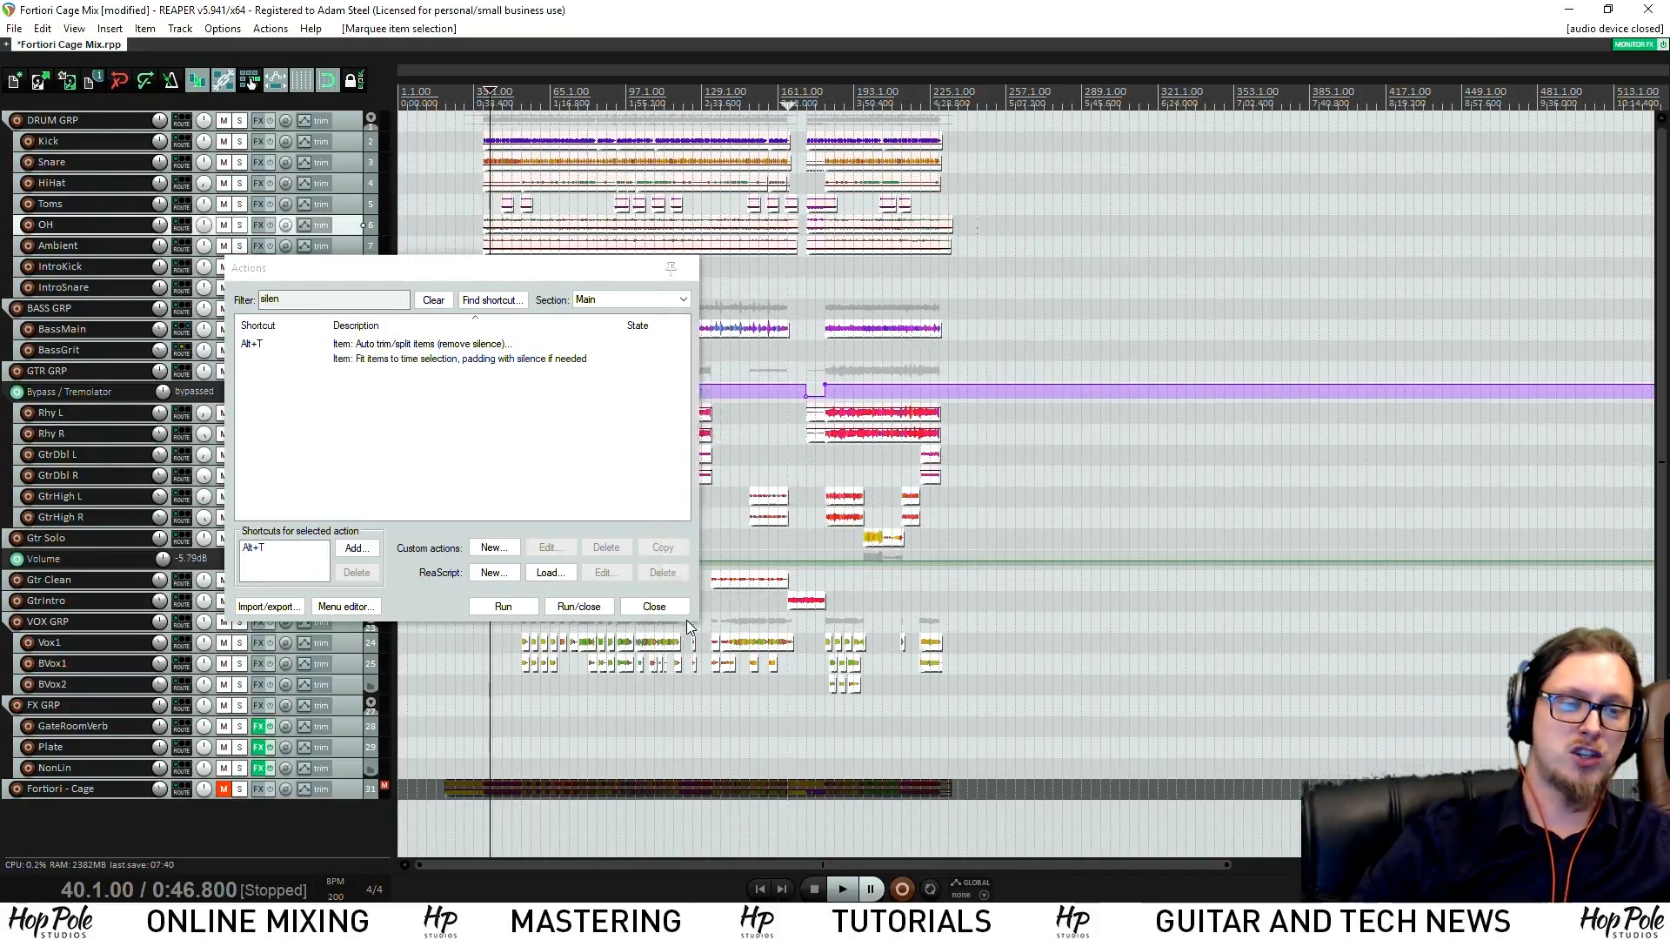
left_click(678, 608)
Deselect all items, put the edit cursor at bar 173 (3:26.400), and zoom back out
left_click(895, 430)
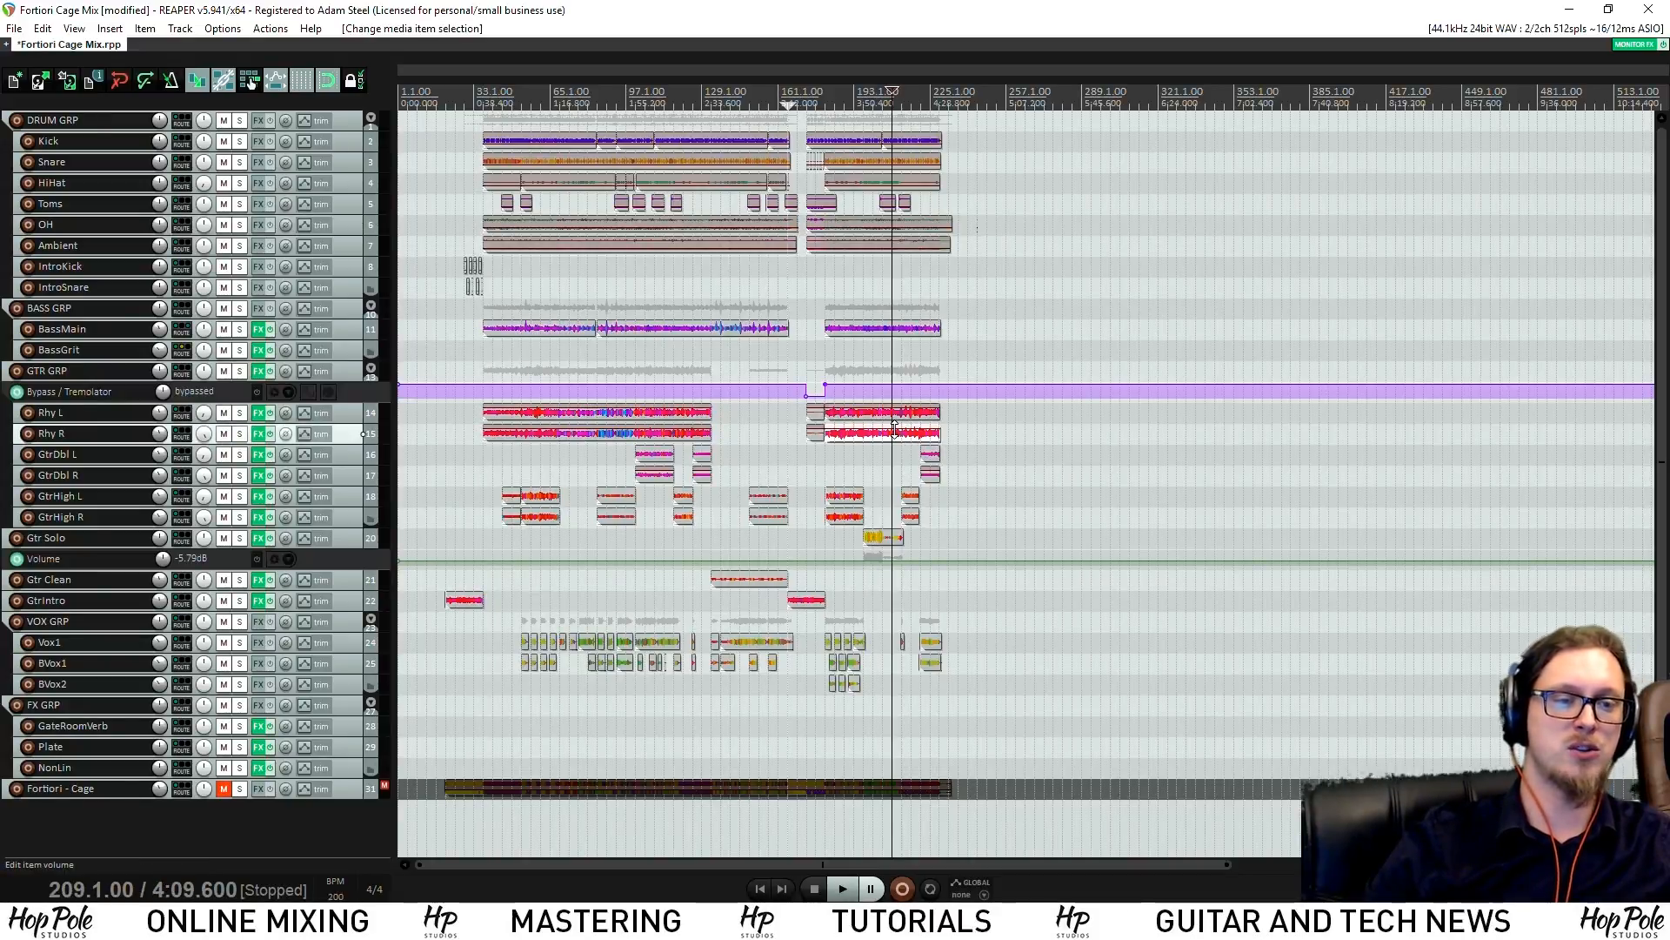
left_click(1033, 433)
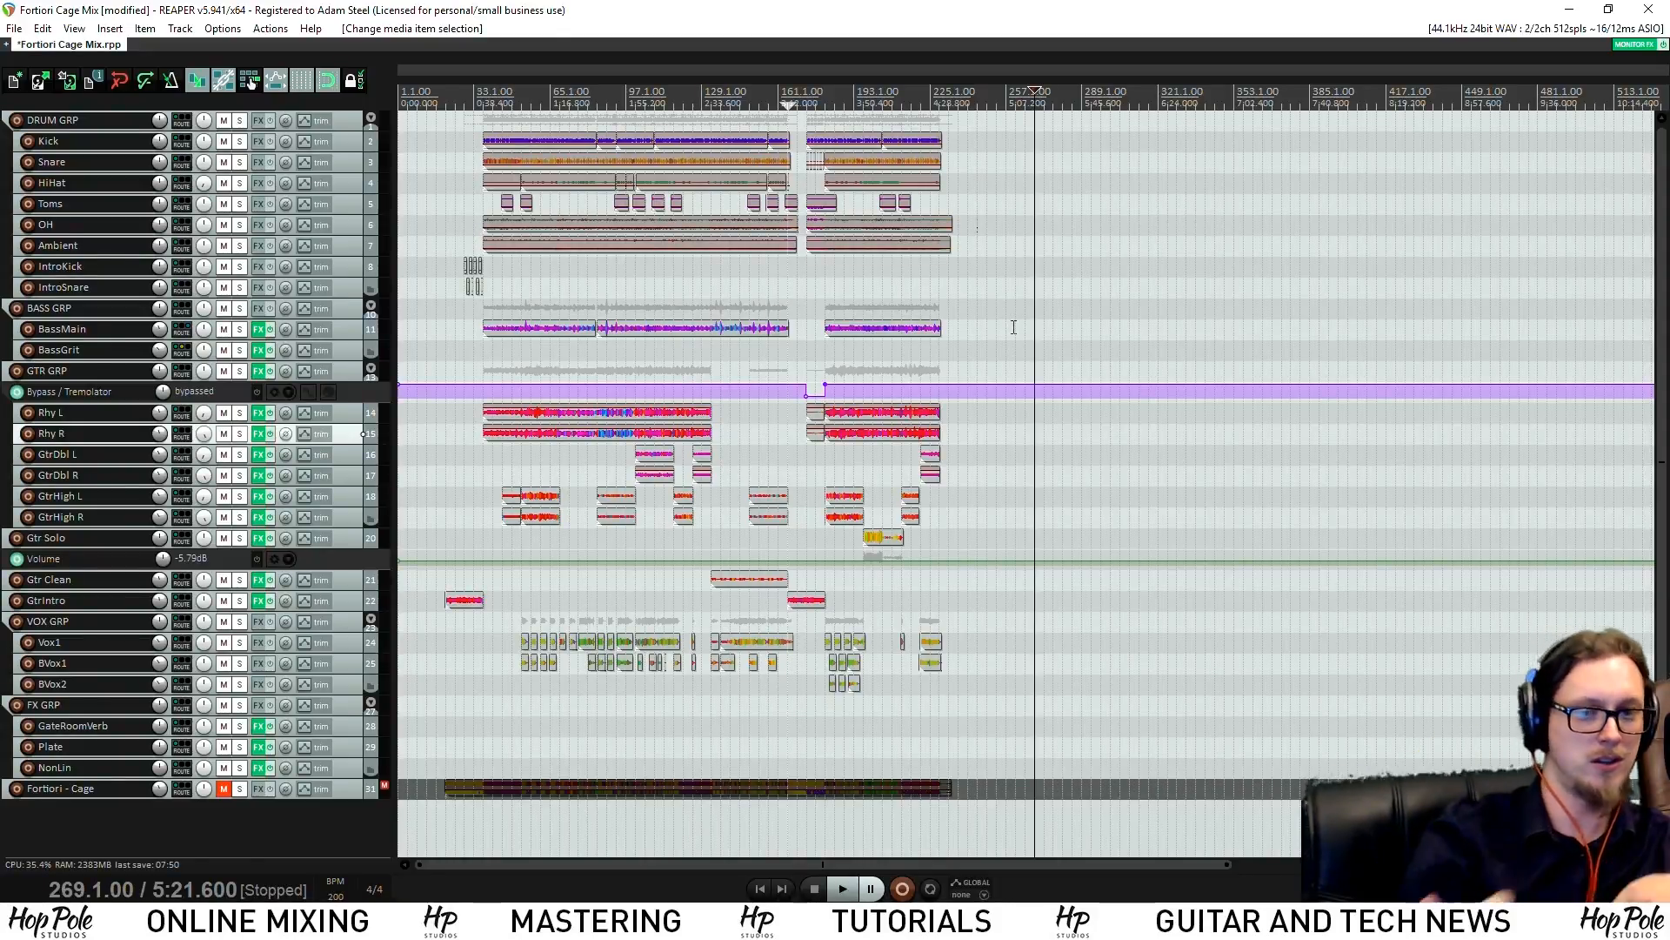
scroll(889, 180, "up", 3)
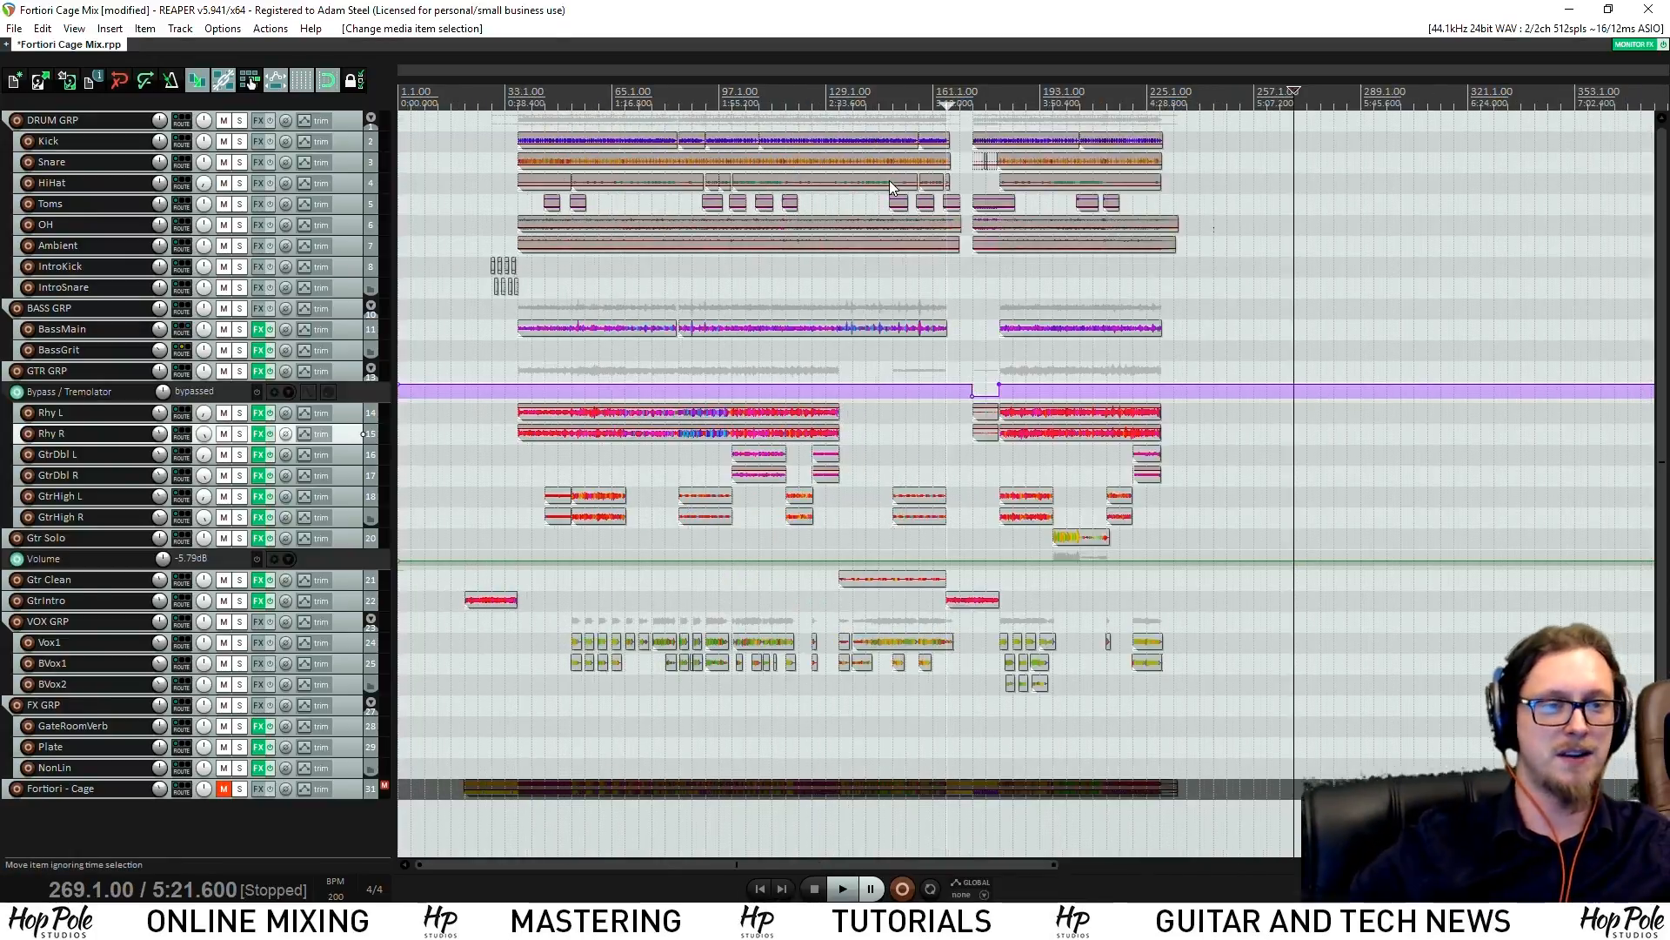
scroll(874, 185, "down", 3)
left_click(962, 98)
scroll(995, 104, "up", 5)
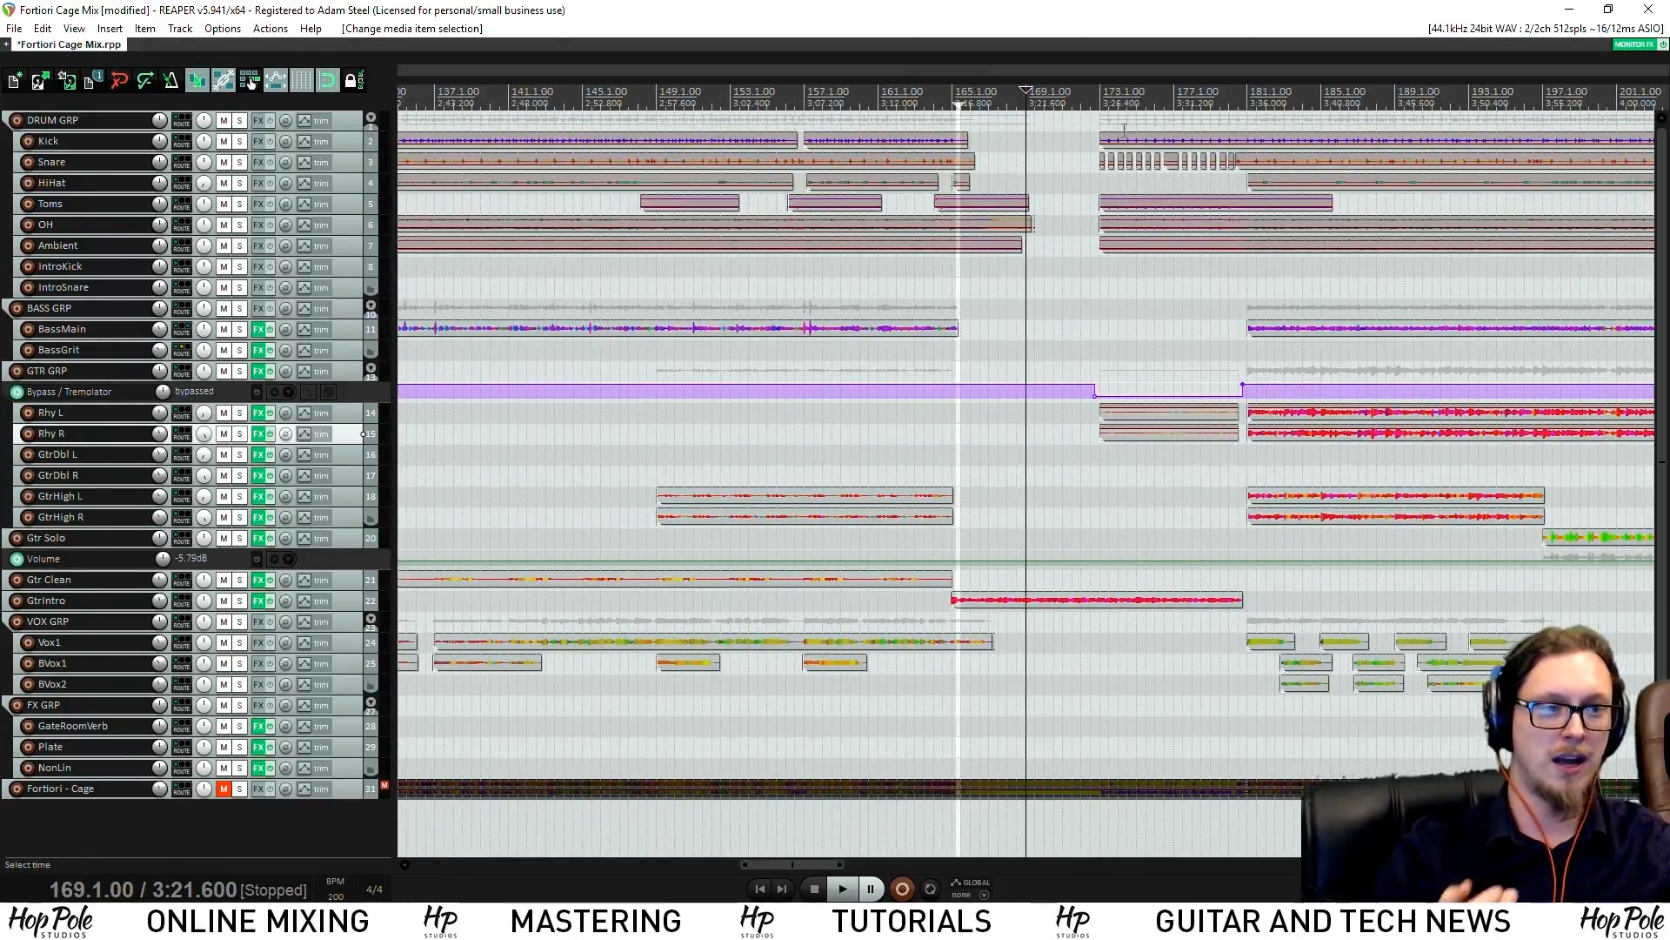
scroll(1093, 133, "up", 2)
left_click(1164, 102)
scroll(912, 284, "down", 6)
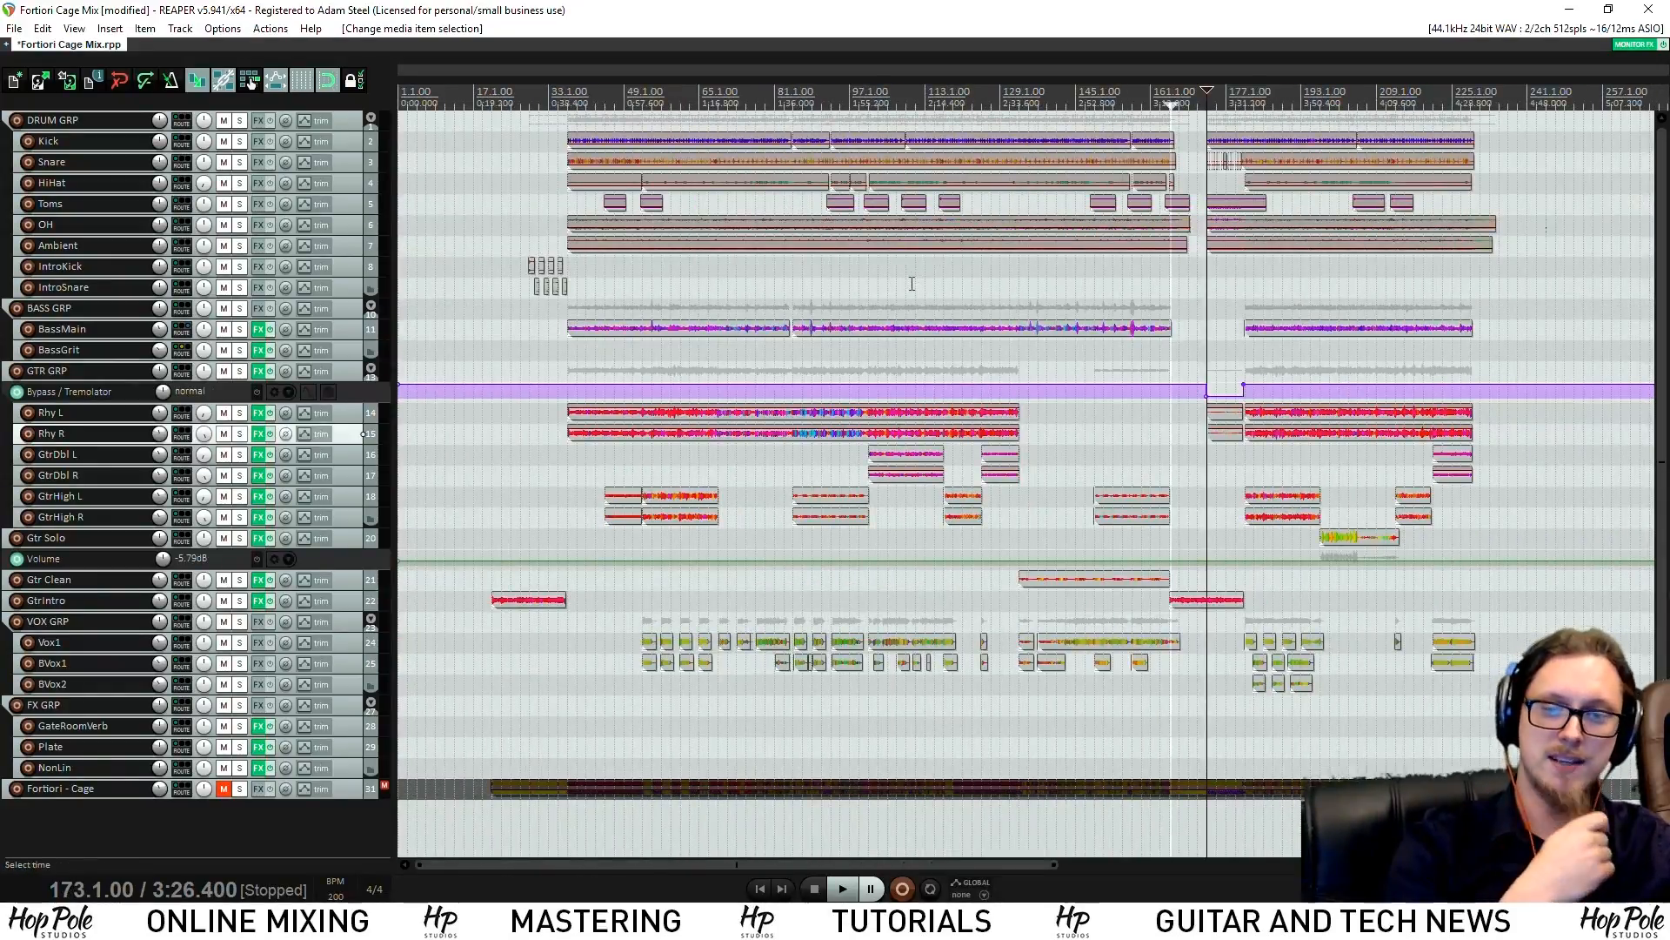
scroll(912, 284, "down", 2)
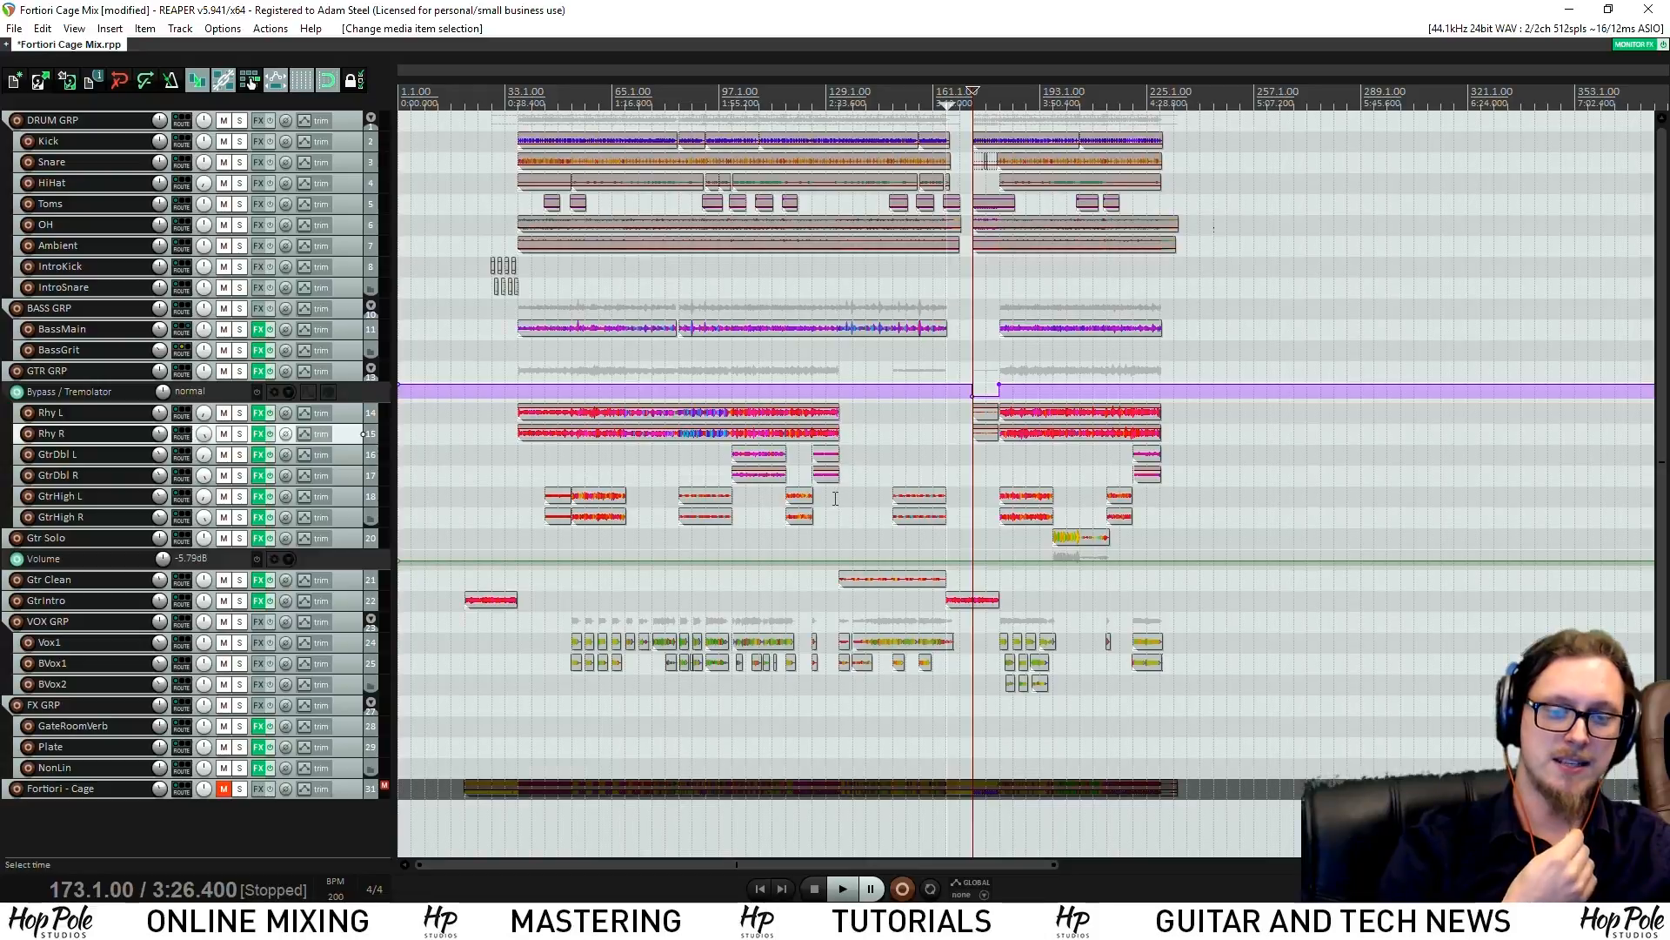
Solo the Fortiori - Cage track, enlarge its lane, and place the edit cursor at bar 21 (0:24.000)
left_click(239, 788)
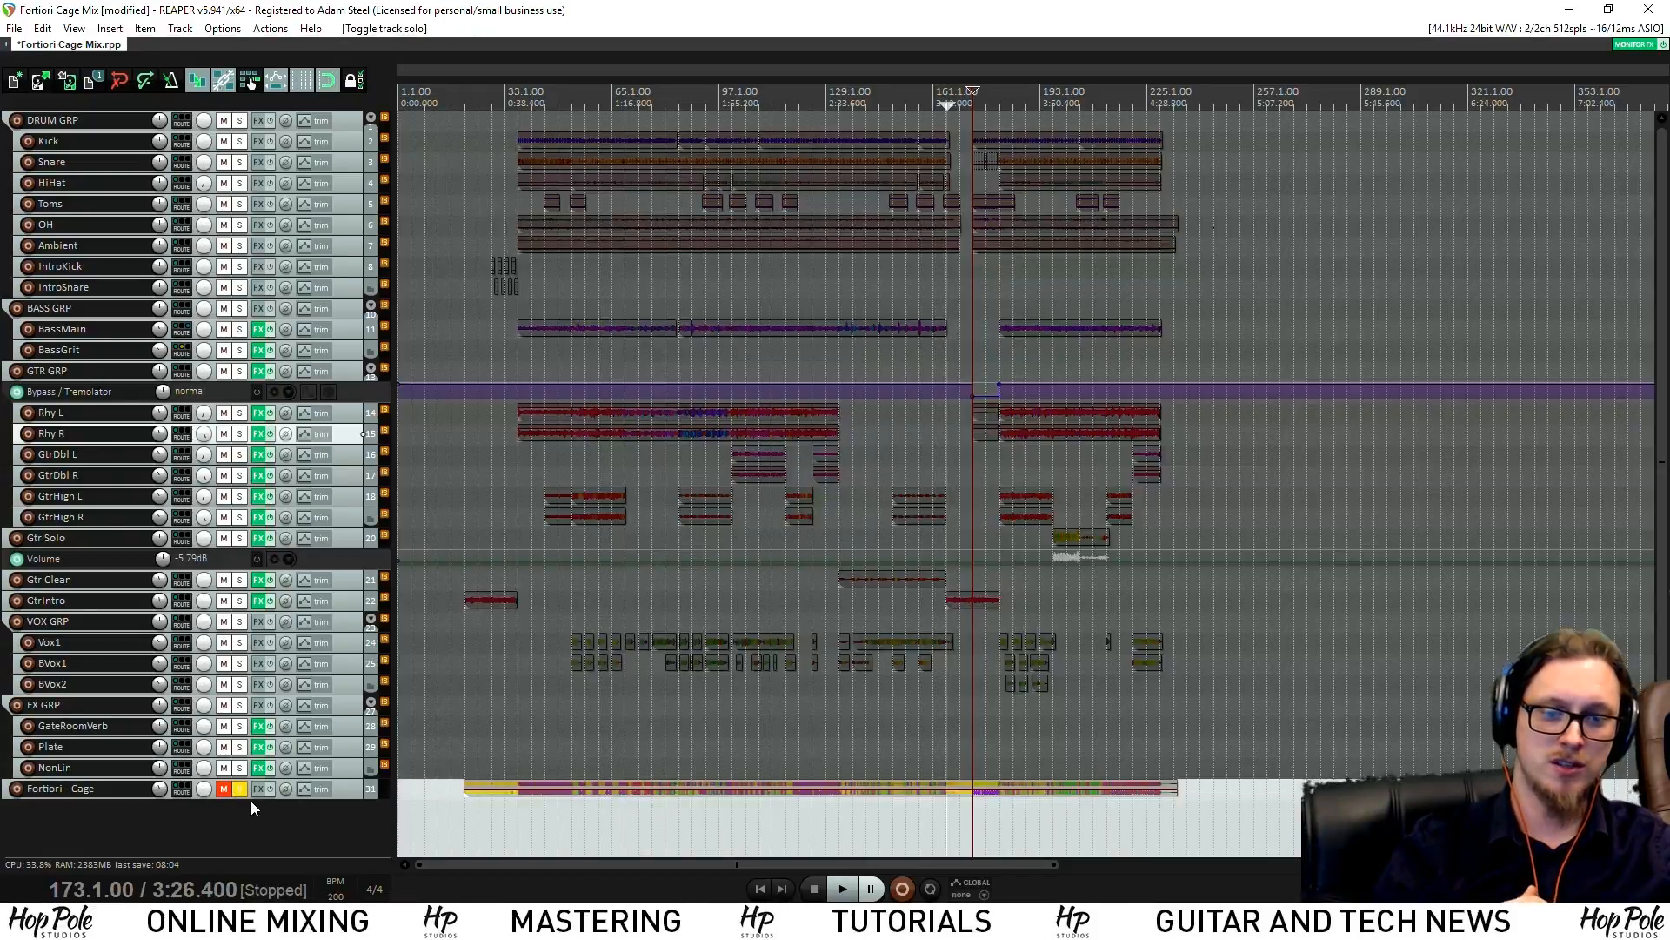
left_click_drag(251, 801, 257, 839)
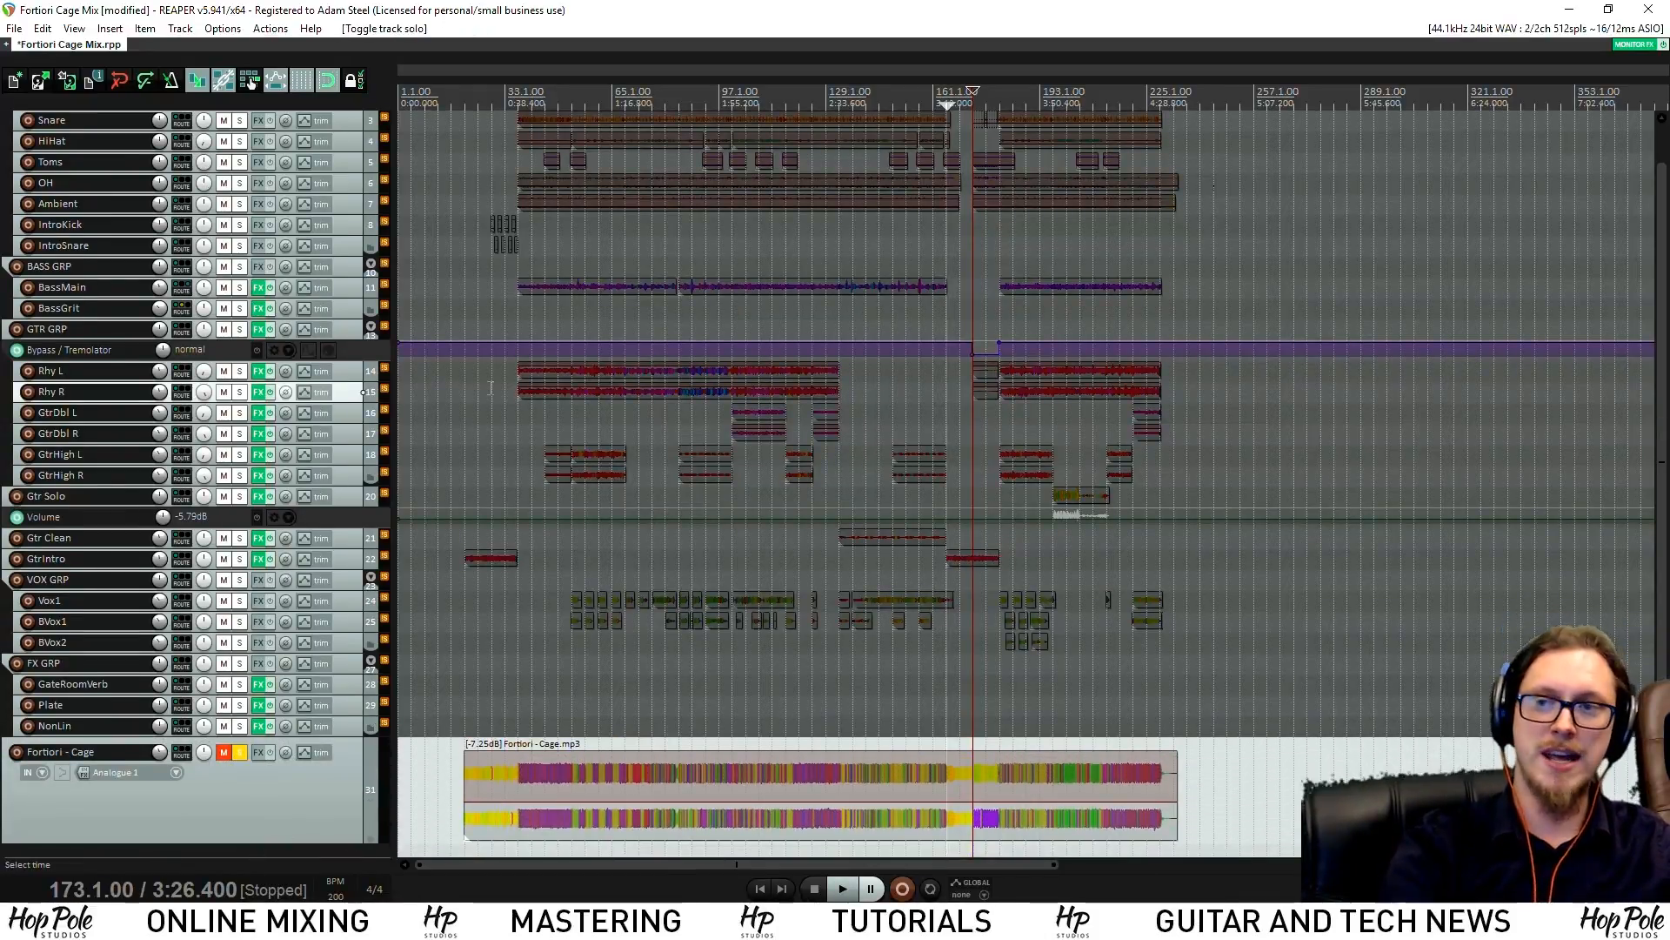
left_click(484, 96)
left_click(467, 102)
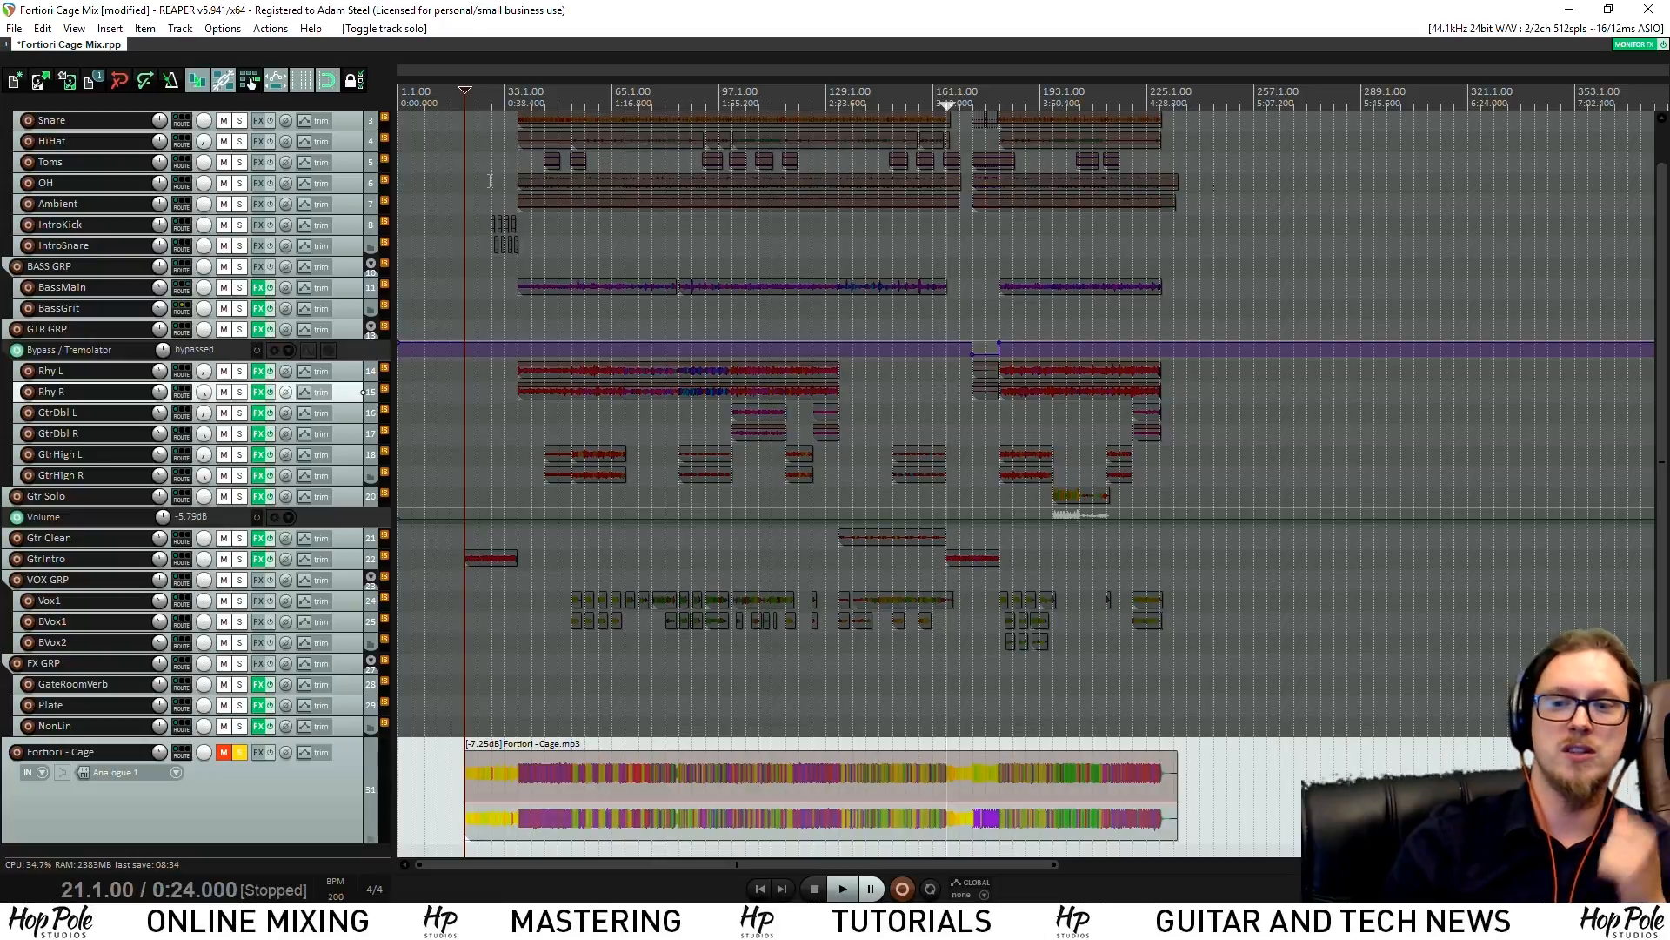
Zoom in and move the edit cursor to bar 172.4 (3:26.100)
left_click(960, 149)
scroll(987, 148, "up", 5)
scroll(986, 148, "up", 4)
left_click(1091, 148)
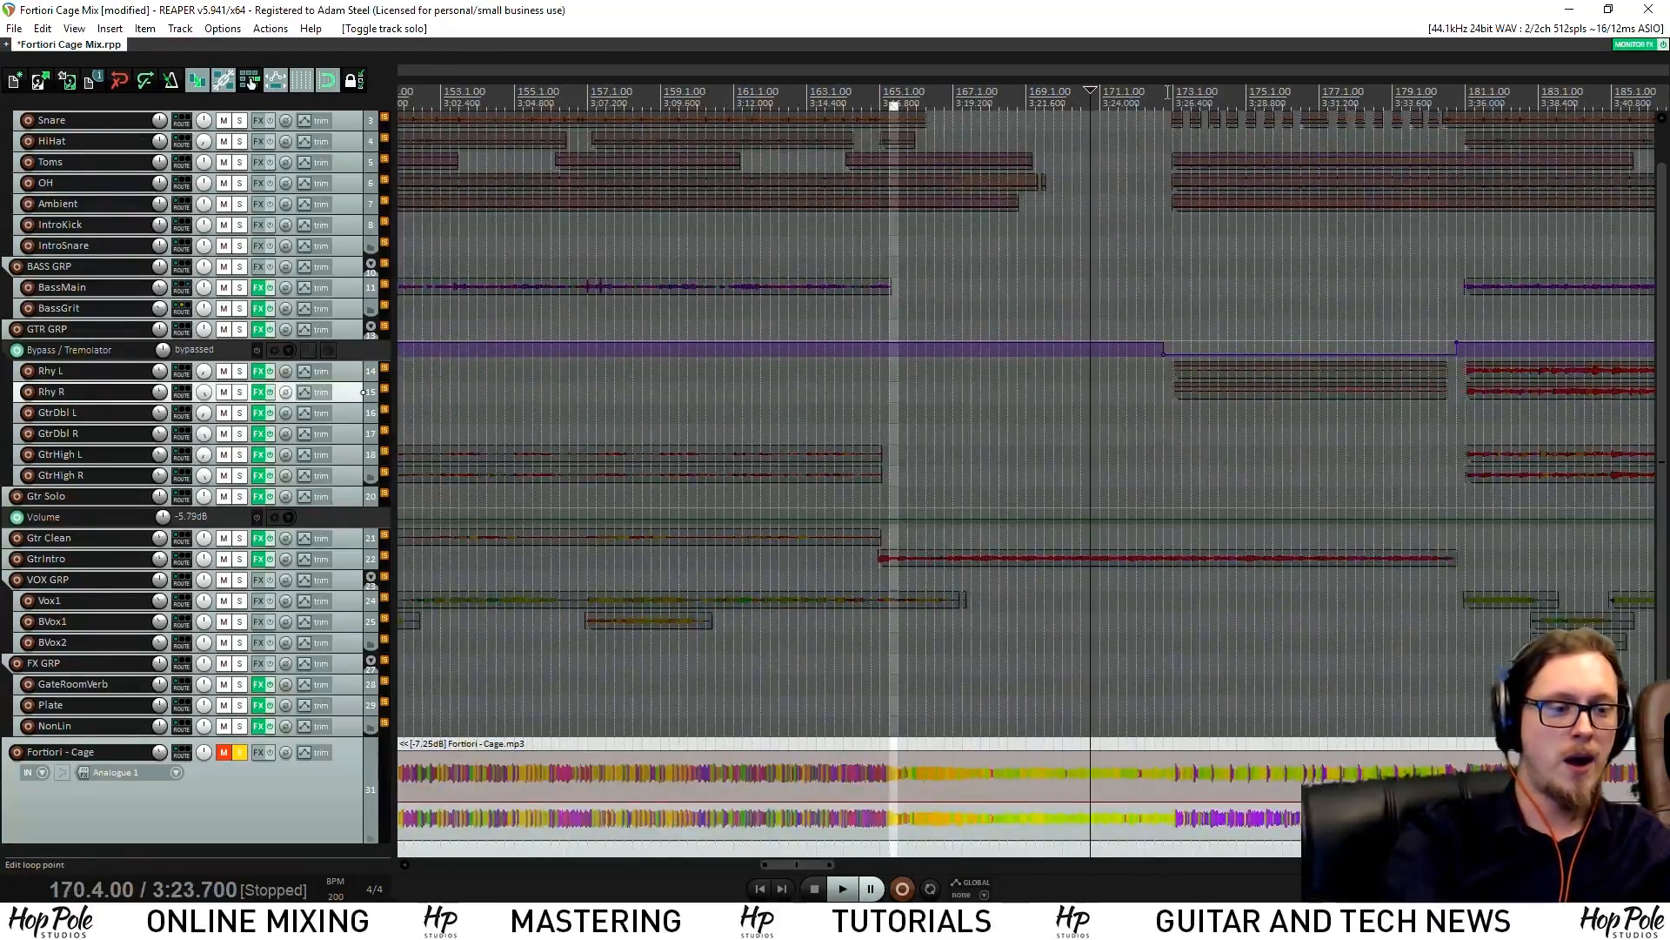
left_click(1165, 146)
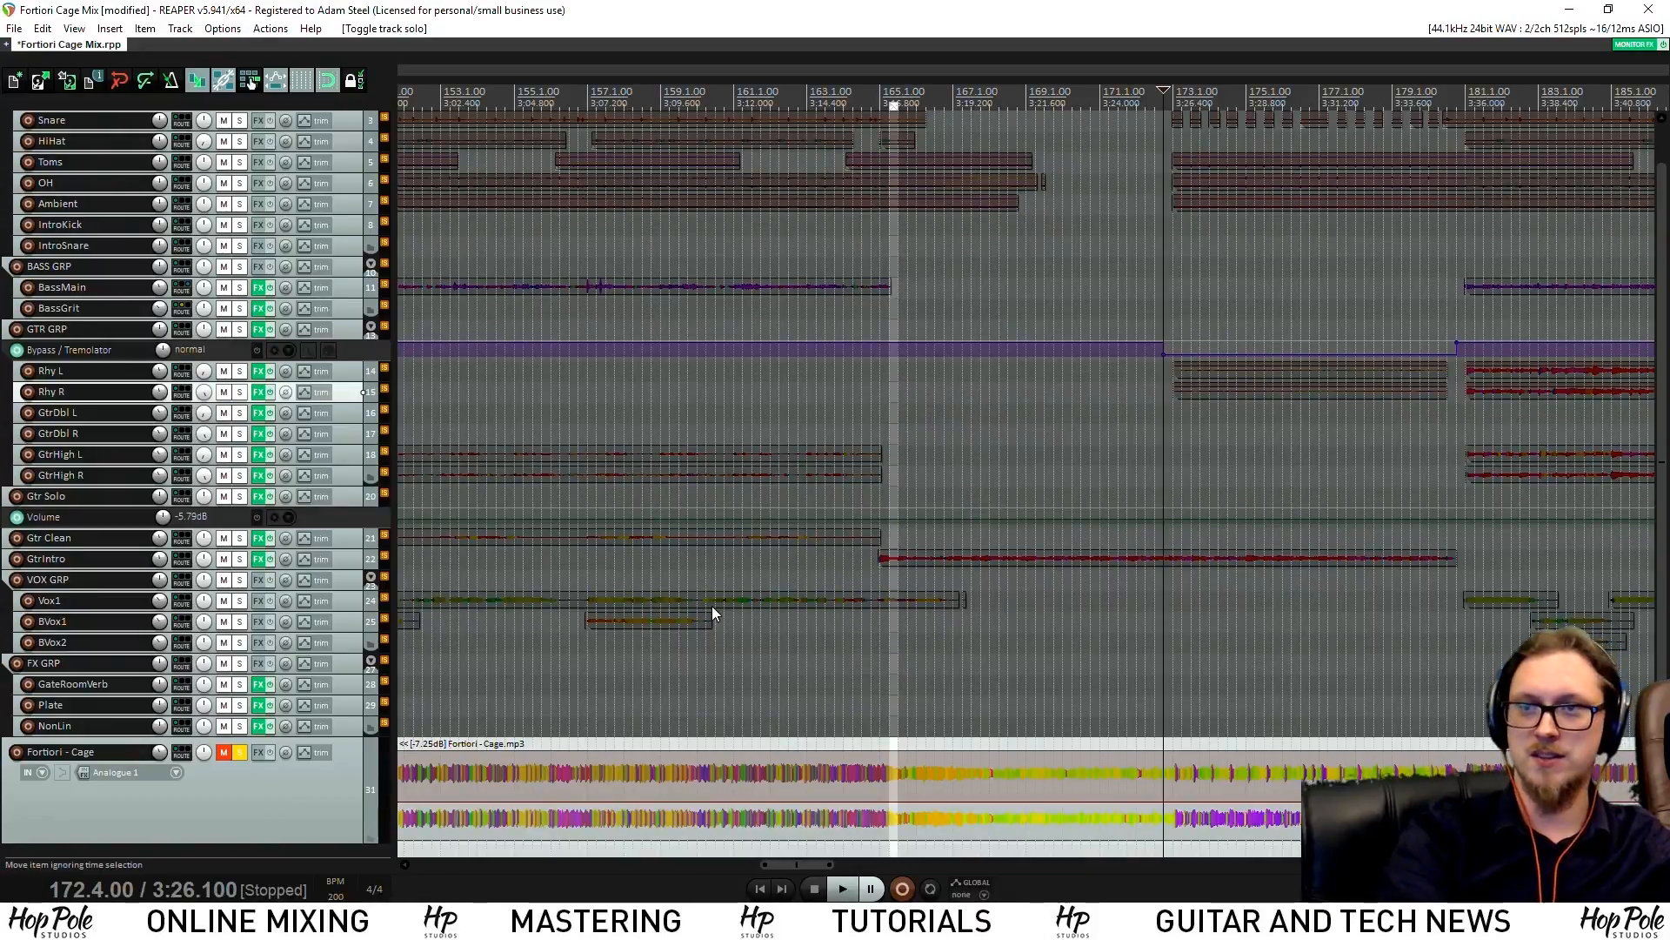
Play the soloed reference through the break's end and stop back at 172.4
key("space")
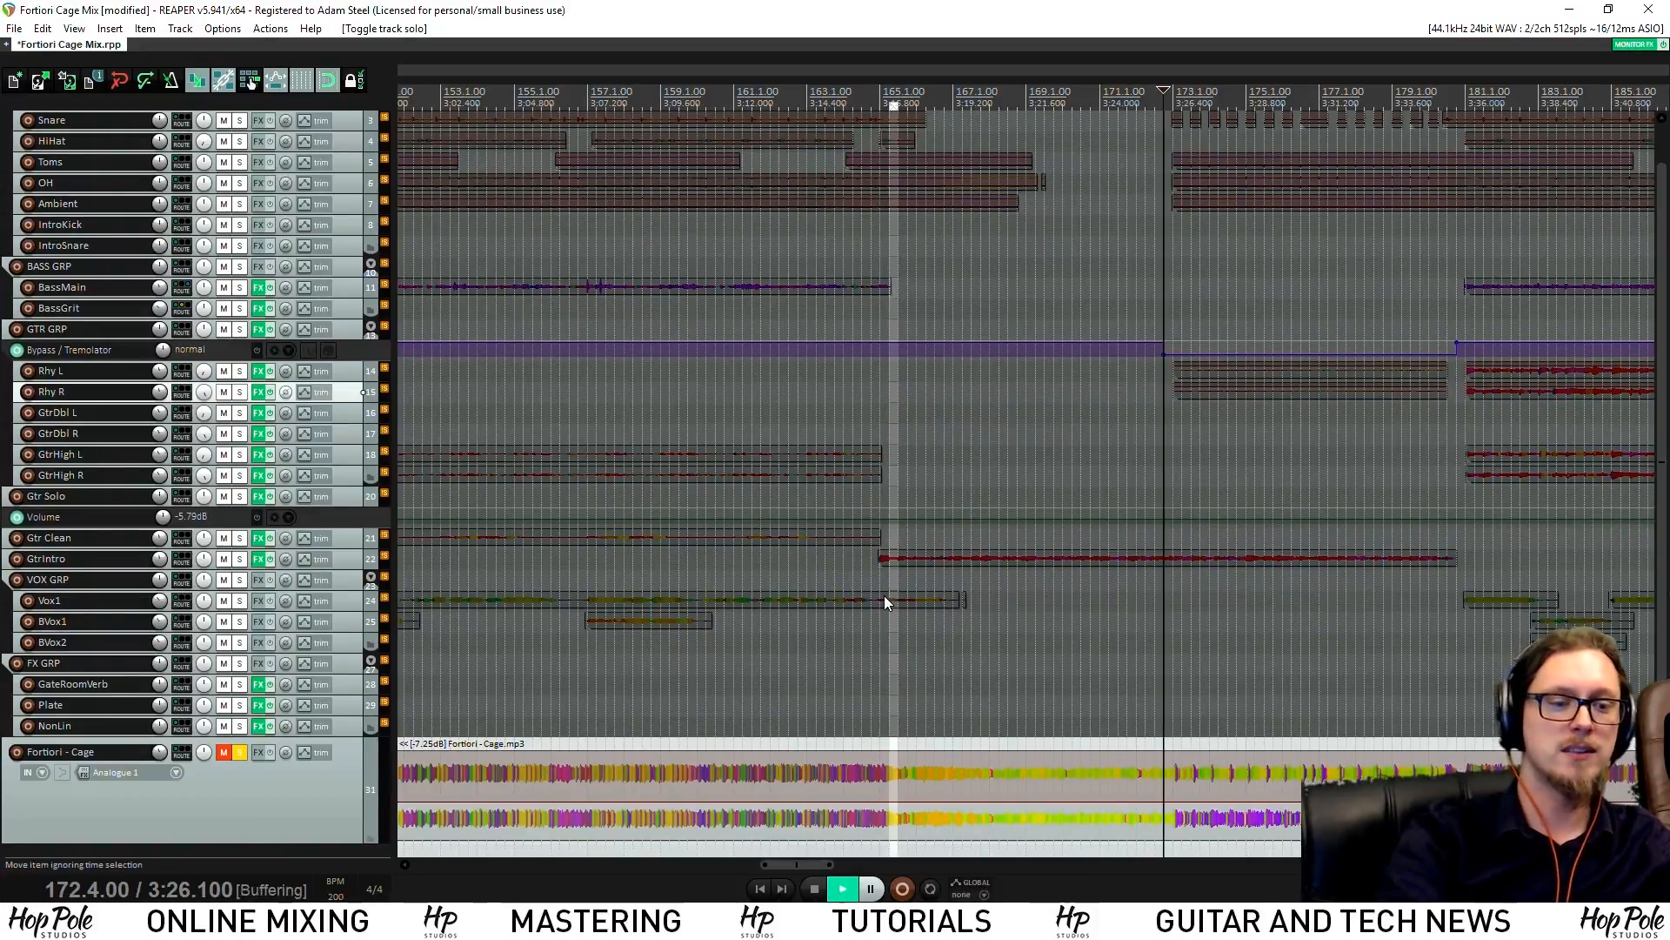
scroll(922, 709, "down", 2)
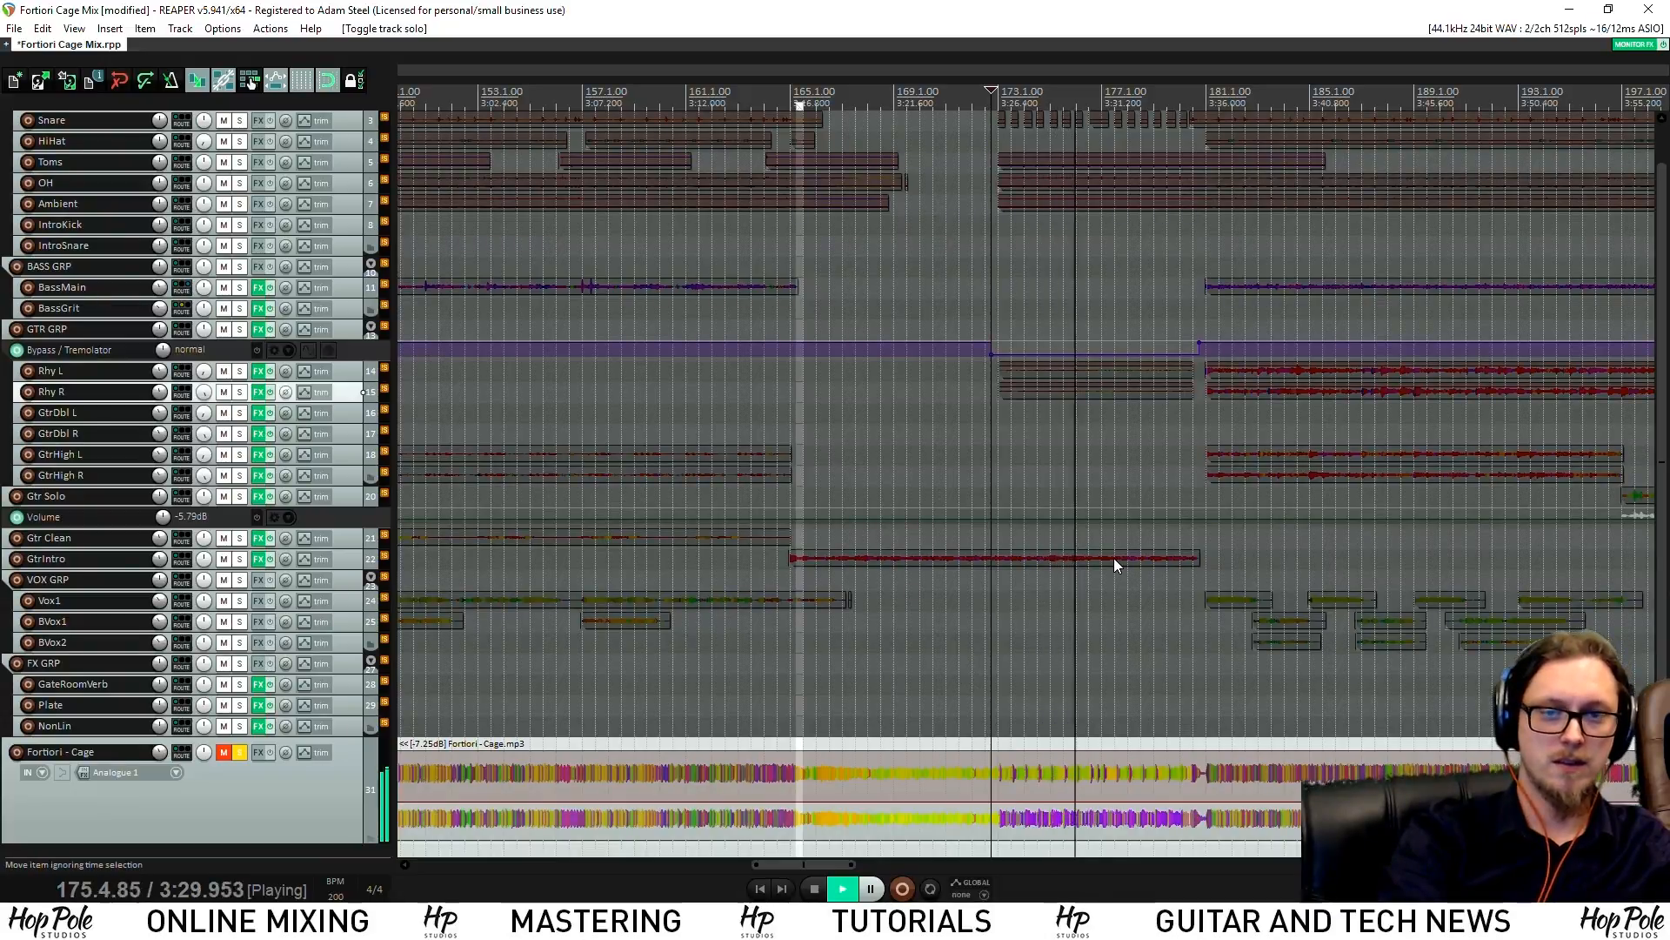
key("space")
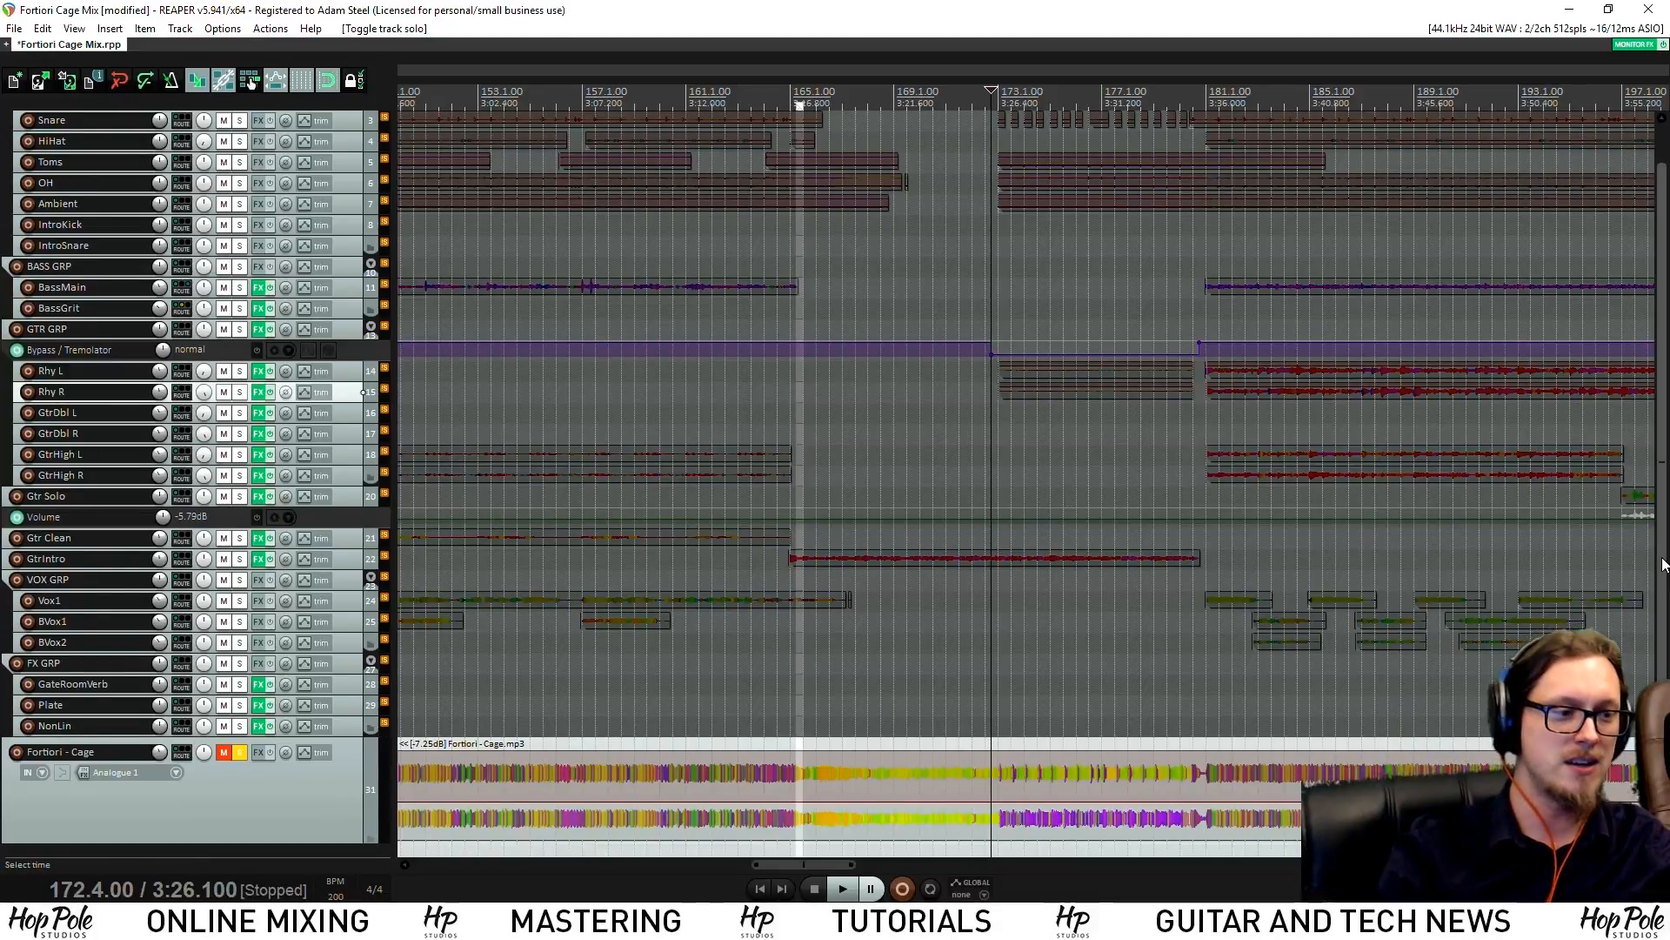
scroll(1122, 452, "up", 1)
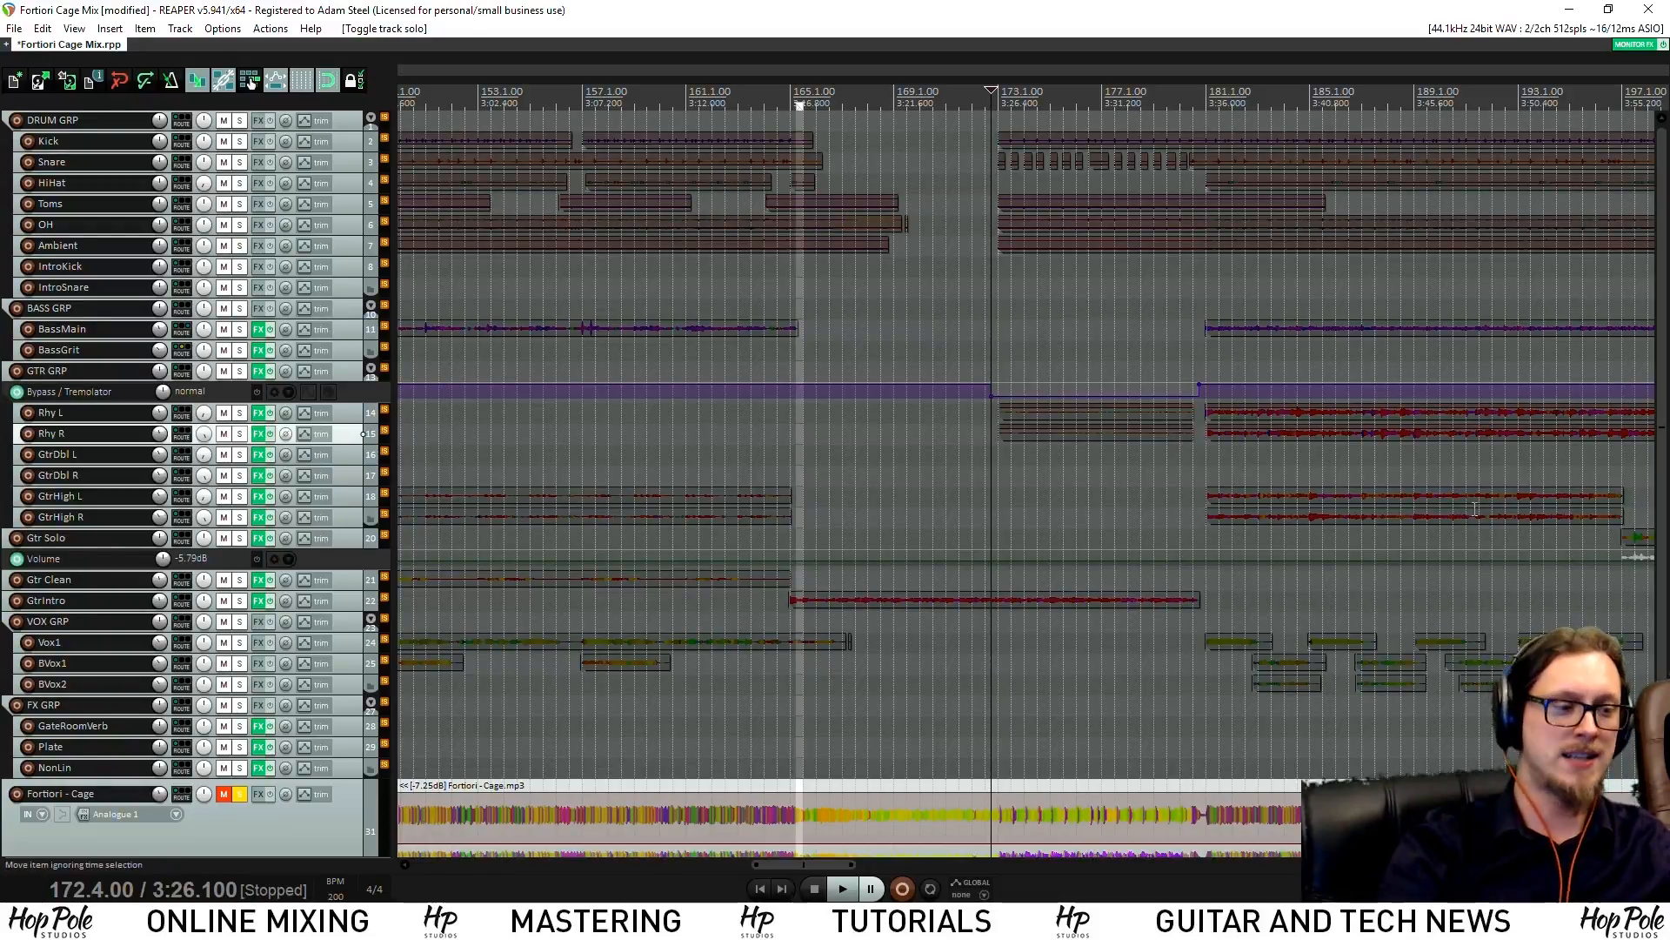
Scan the ruler through bars 61 and 127, settling the edit cursor on bar 109
left_click_drag(1666, 571, 1667, 655)
scroll(1062, 304, "down", 2)
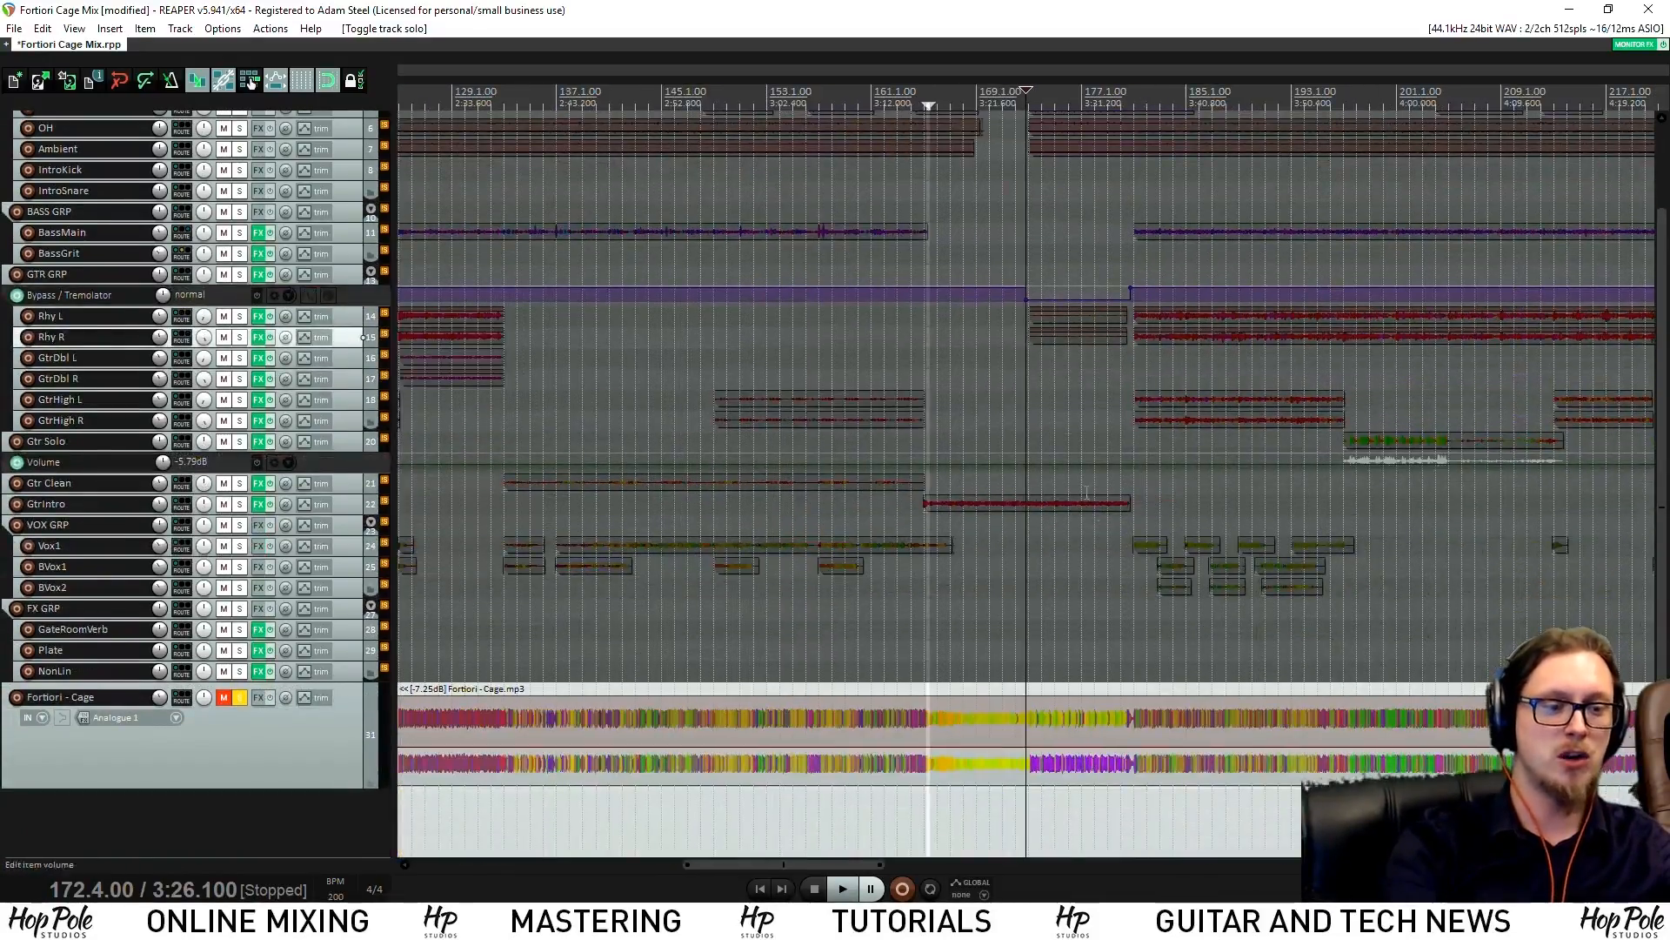
scroll(951, 238, "down", 3)
left_click(802, 132)
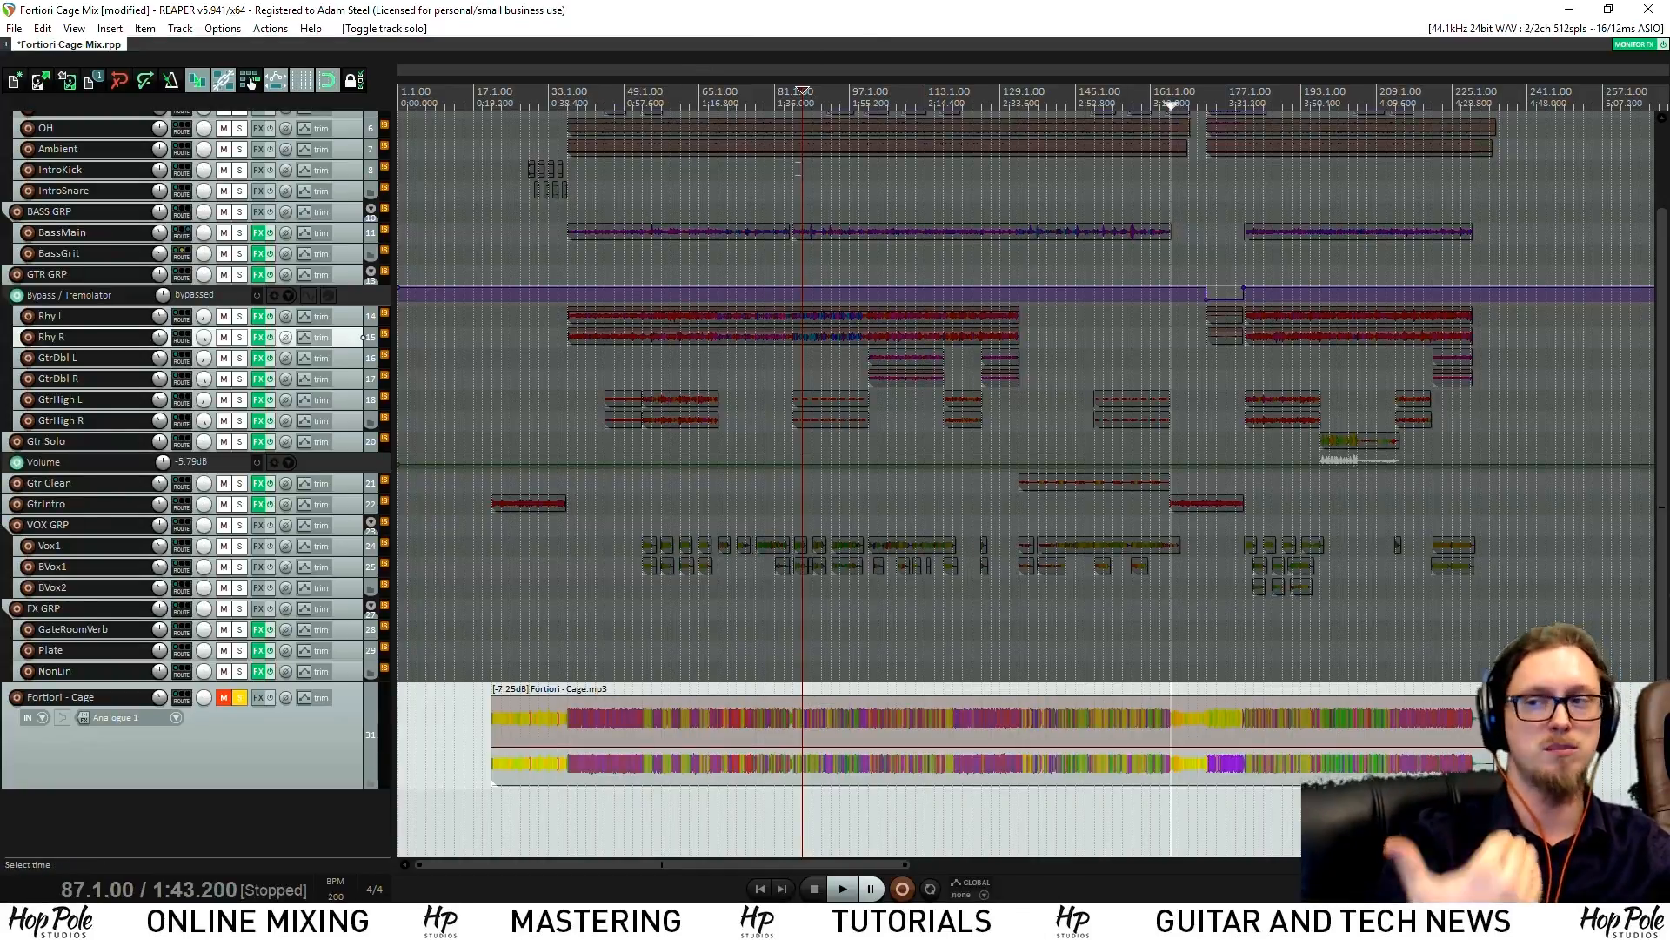
left_click(686, 116)
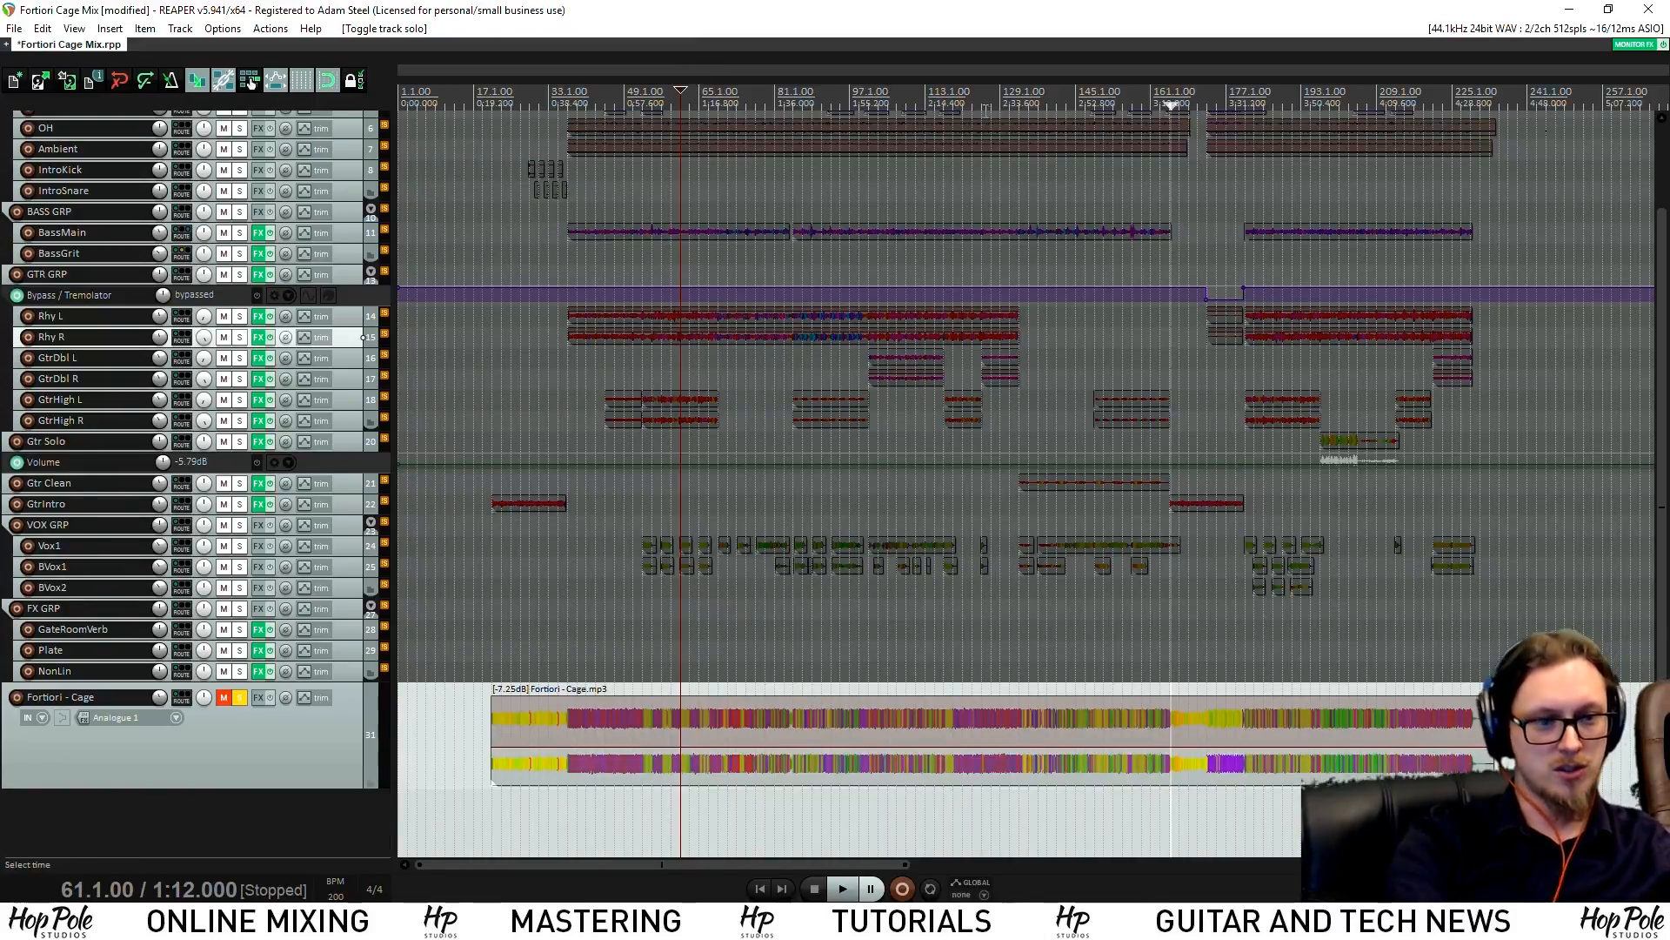
left_click(988, 113)
left_click(907, 114)
Play from bar 109, jumping ahead to bars 131 and 143, then stop
key("space")
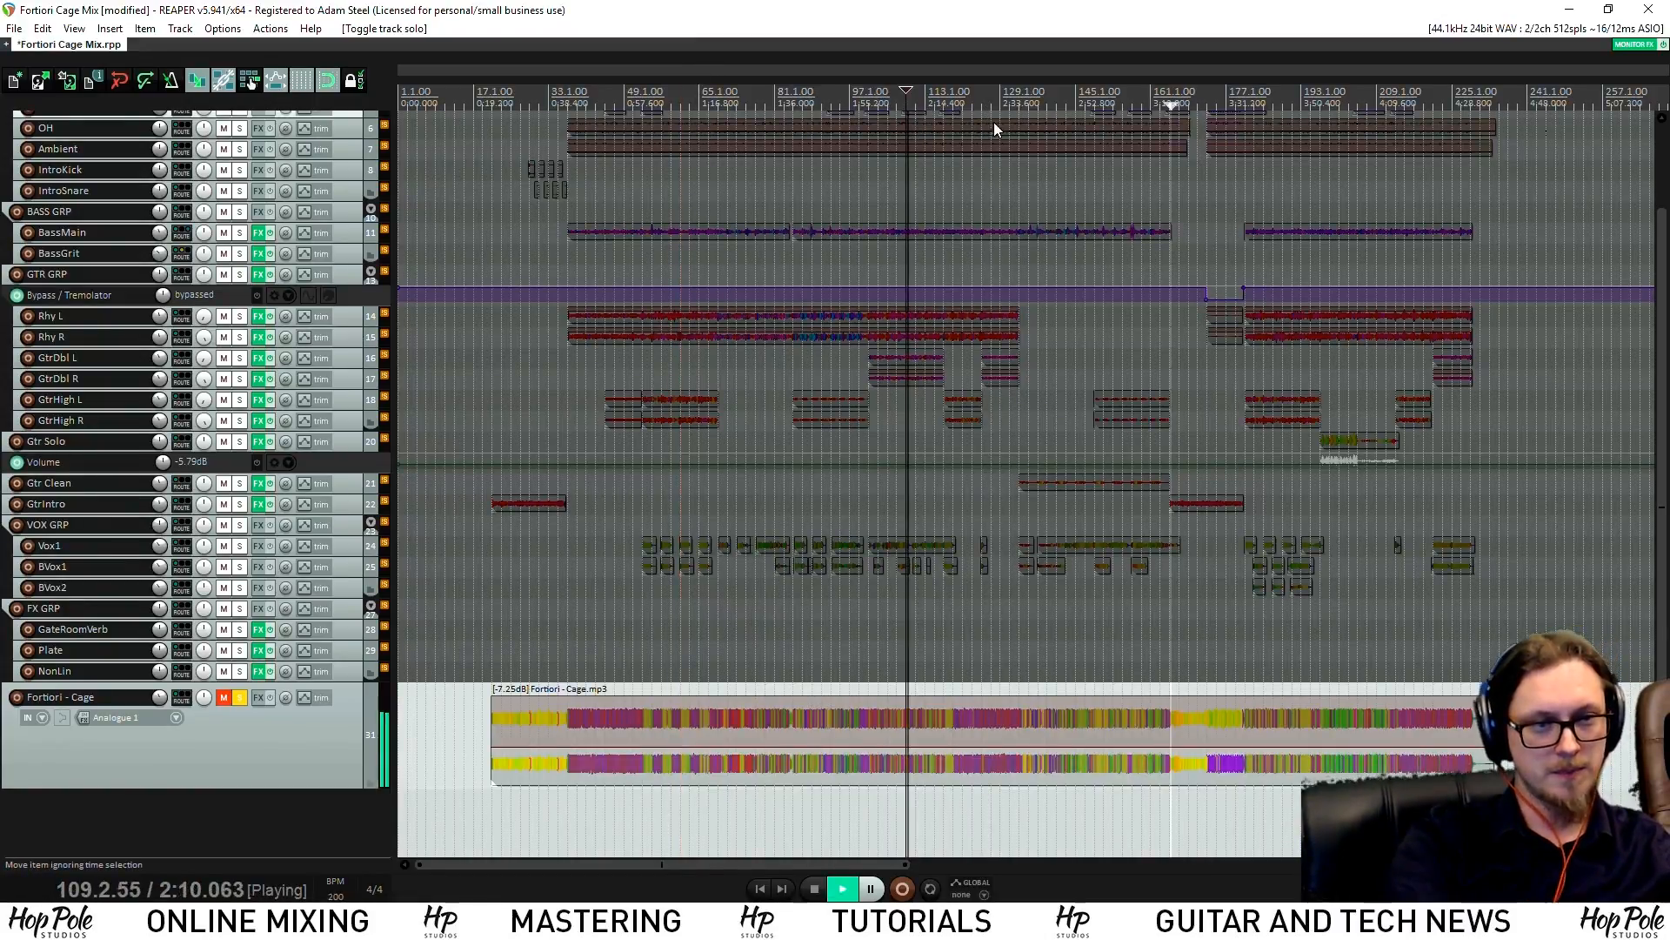
left_click(1011, 101)
left_click(1068, 102)
key("space")
Play from bar 135, where the clean guitar enters, and stop back at 135.1.00
left_click(1030, 102)
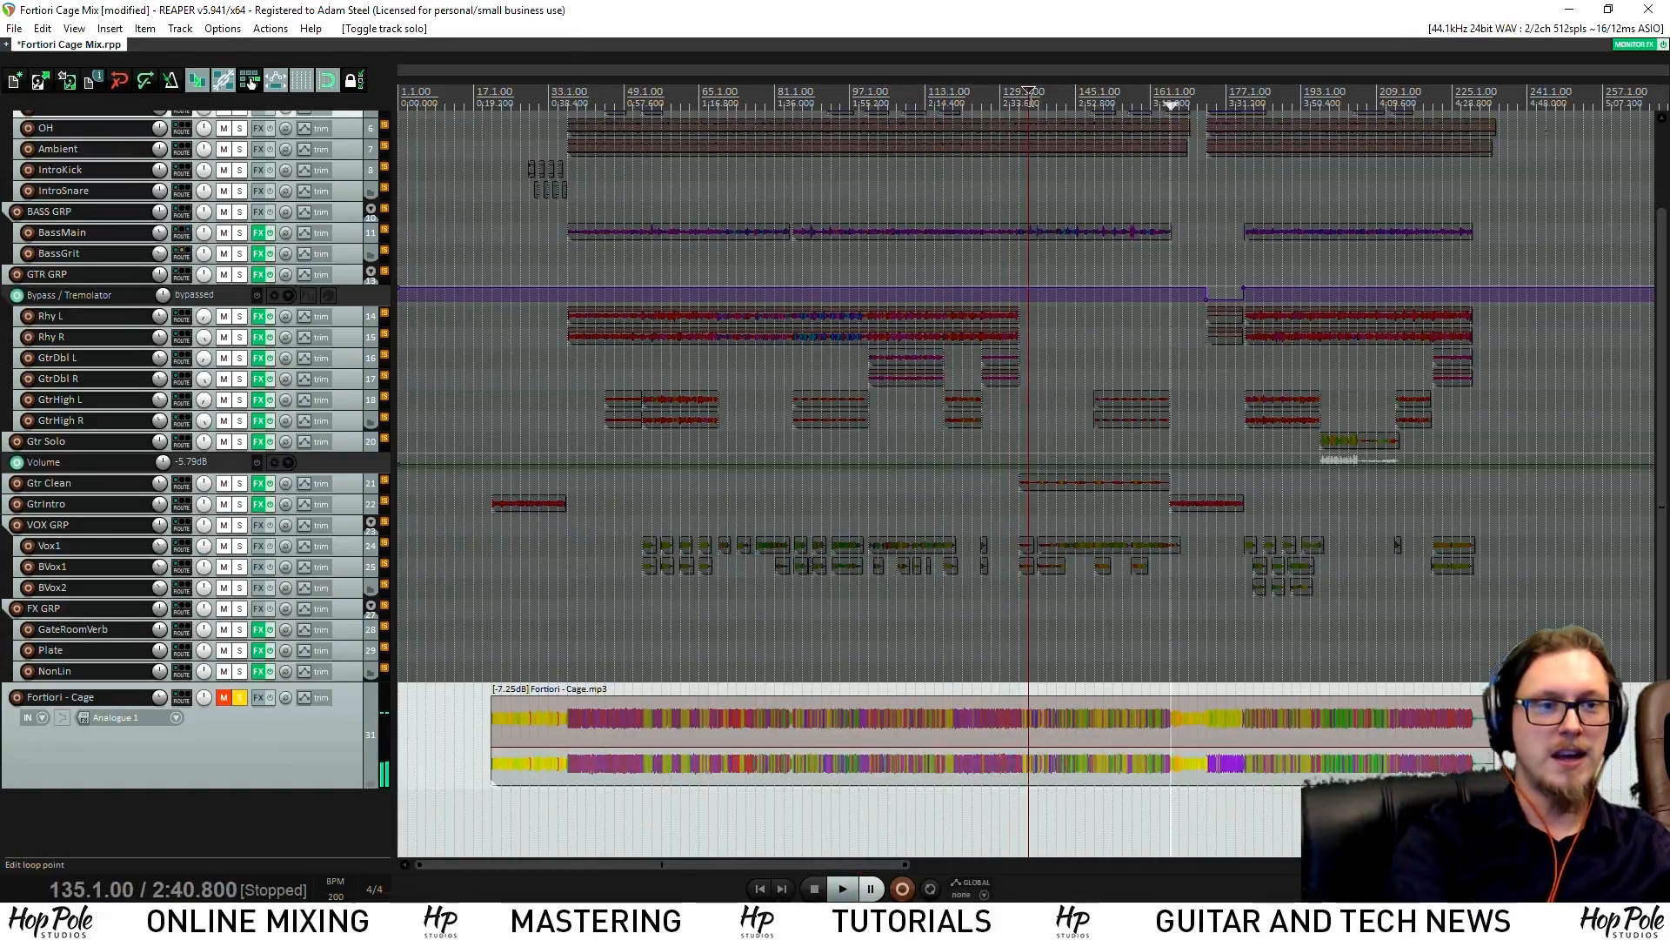
scroll(854, 498, "up", 2)
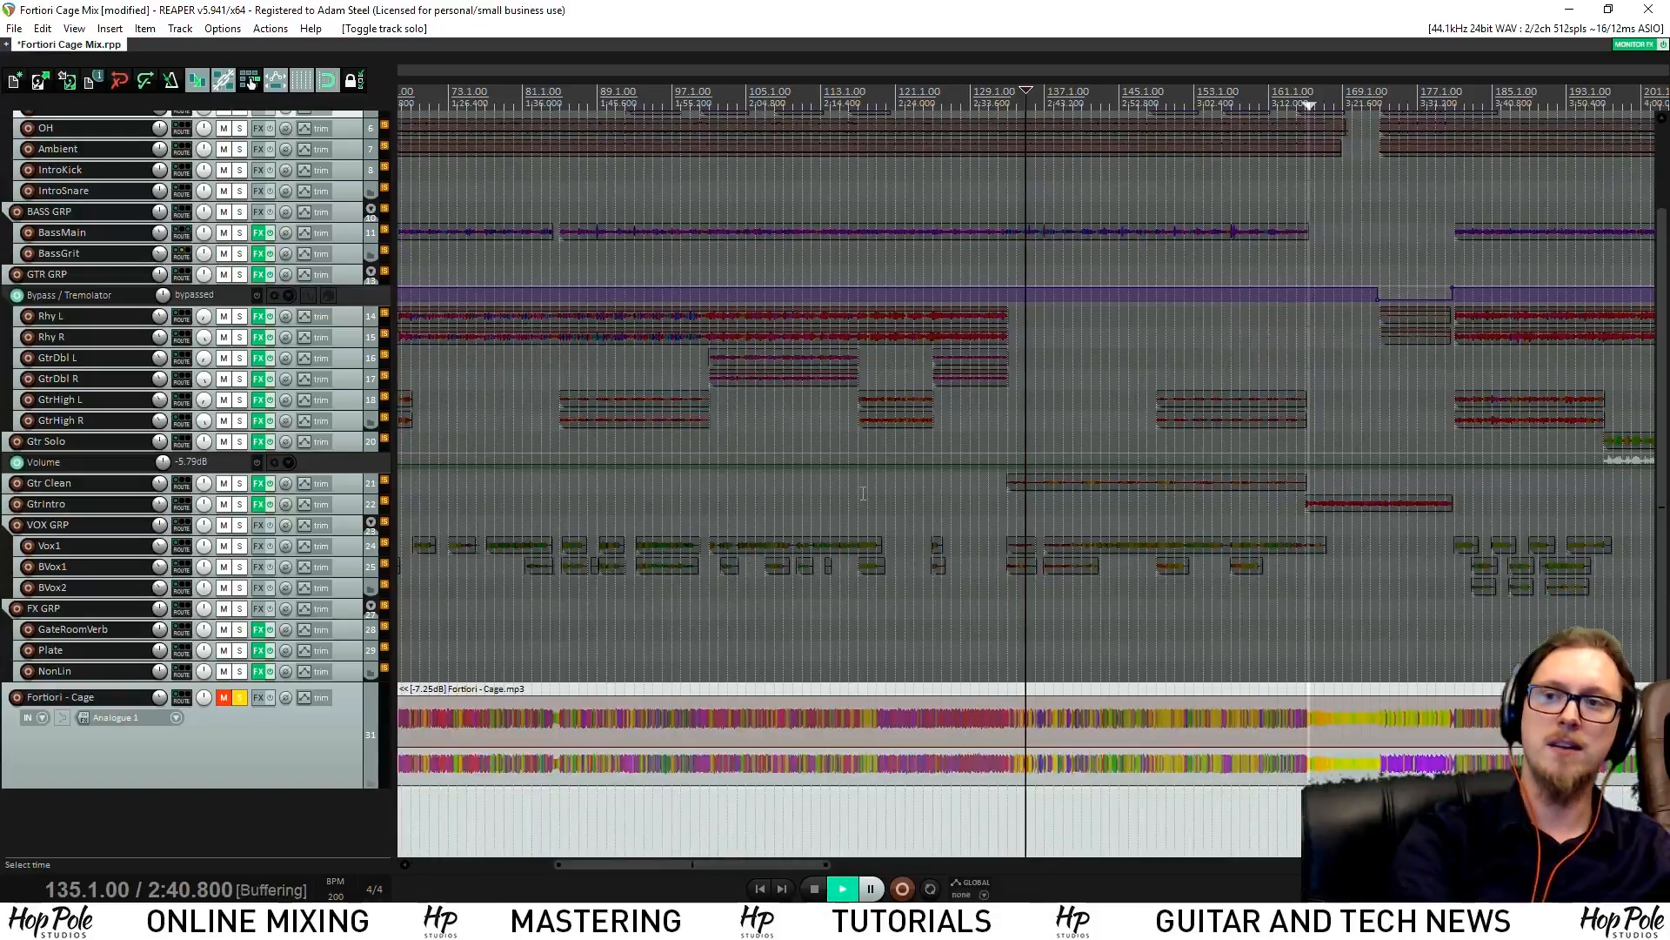
key("space")
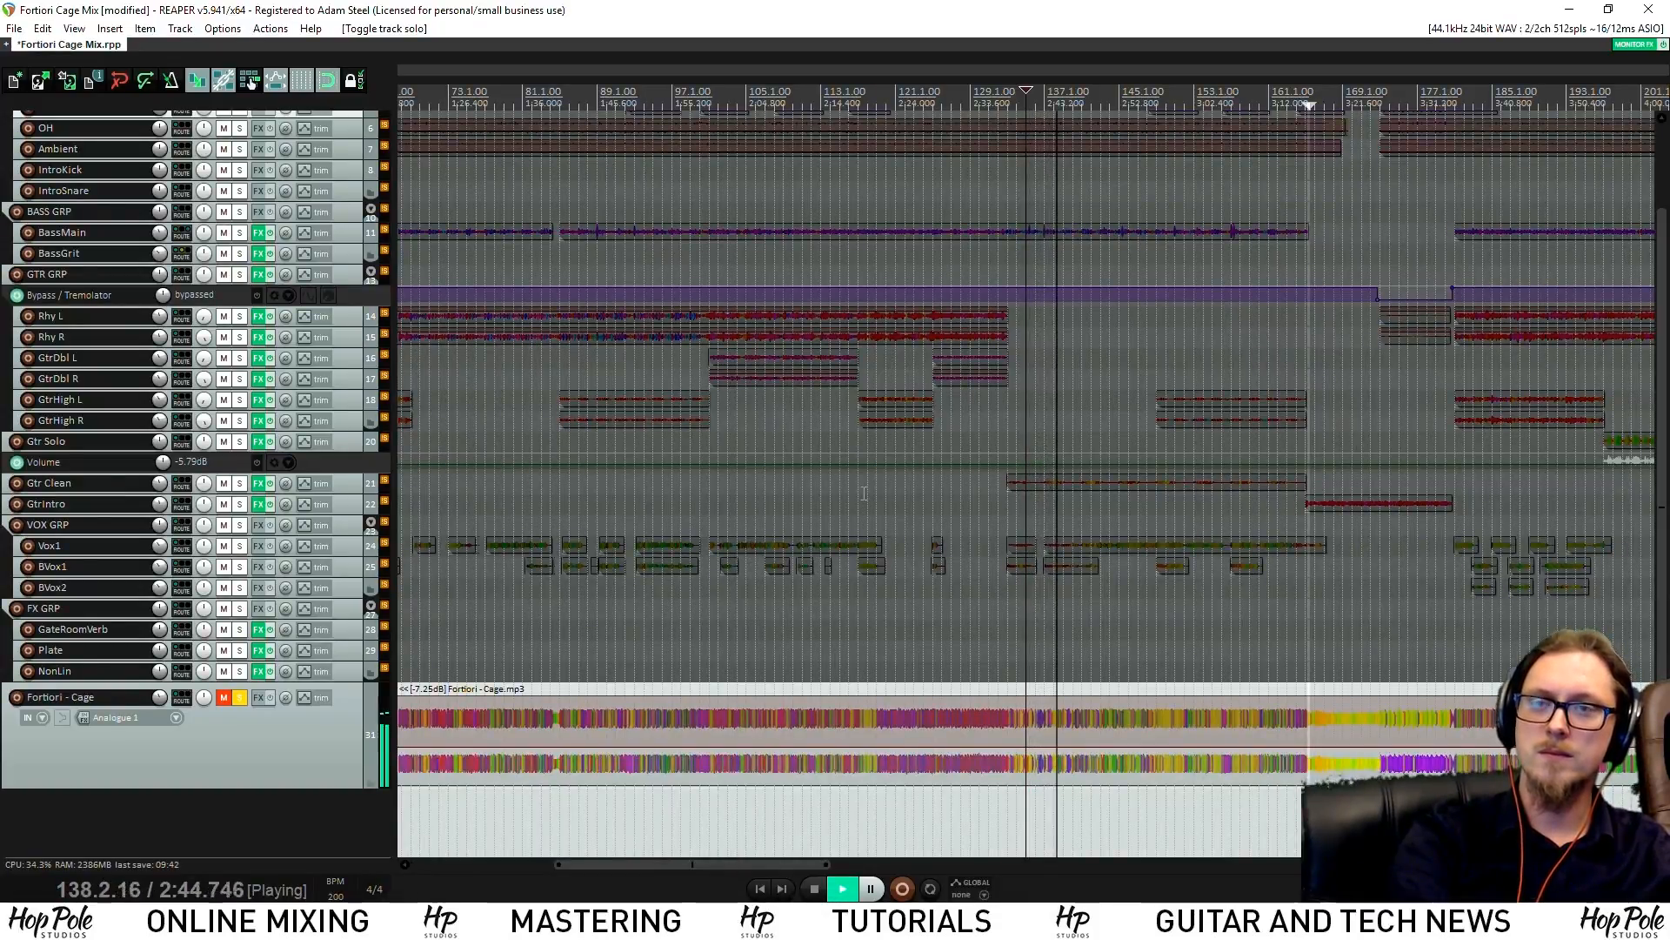
key("space")
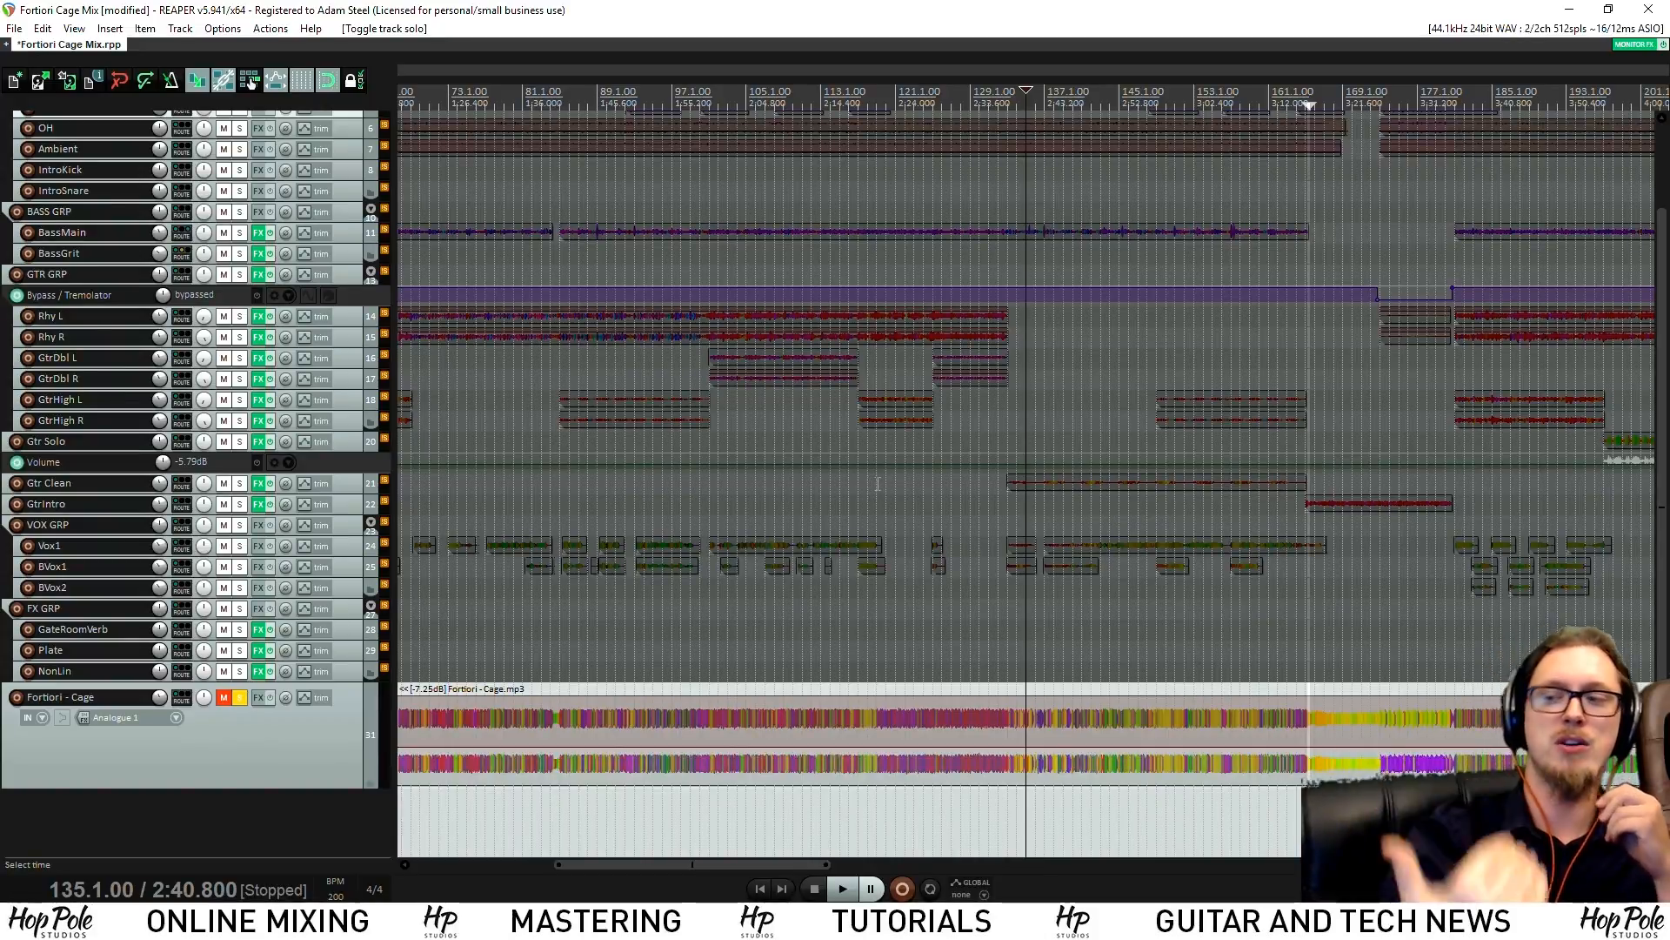
Audition the intro from bar 23 and then from bar 29, stopping each time
scroll(881, 481, "down", 5)
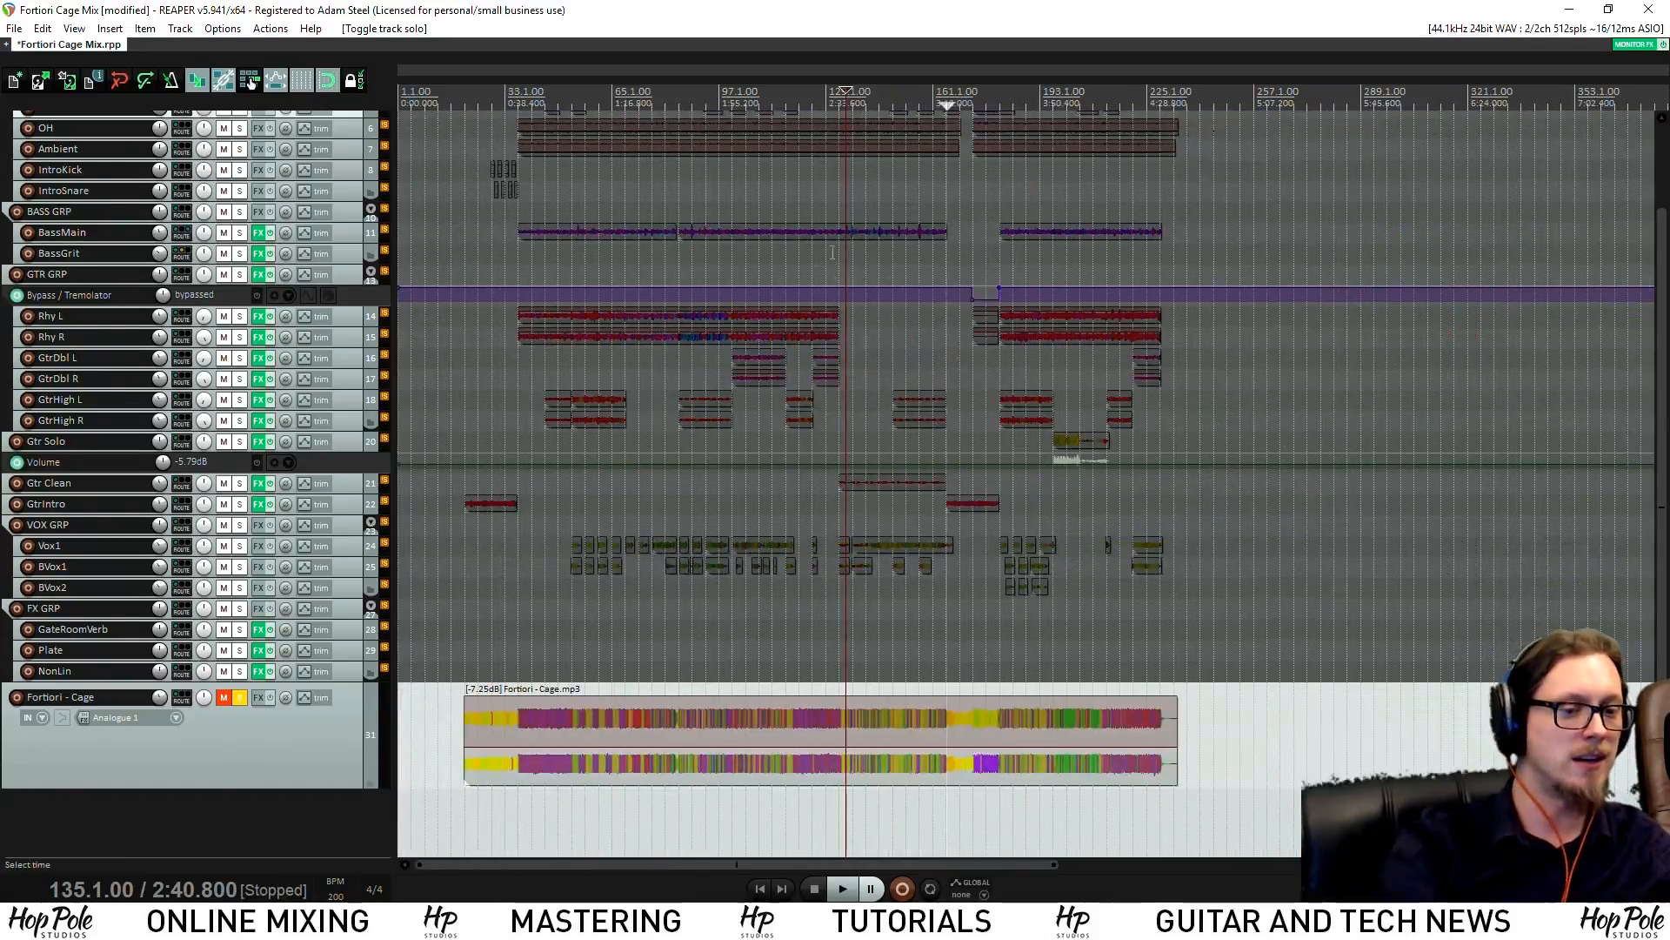
left_click(520, 95)
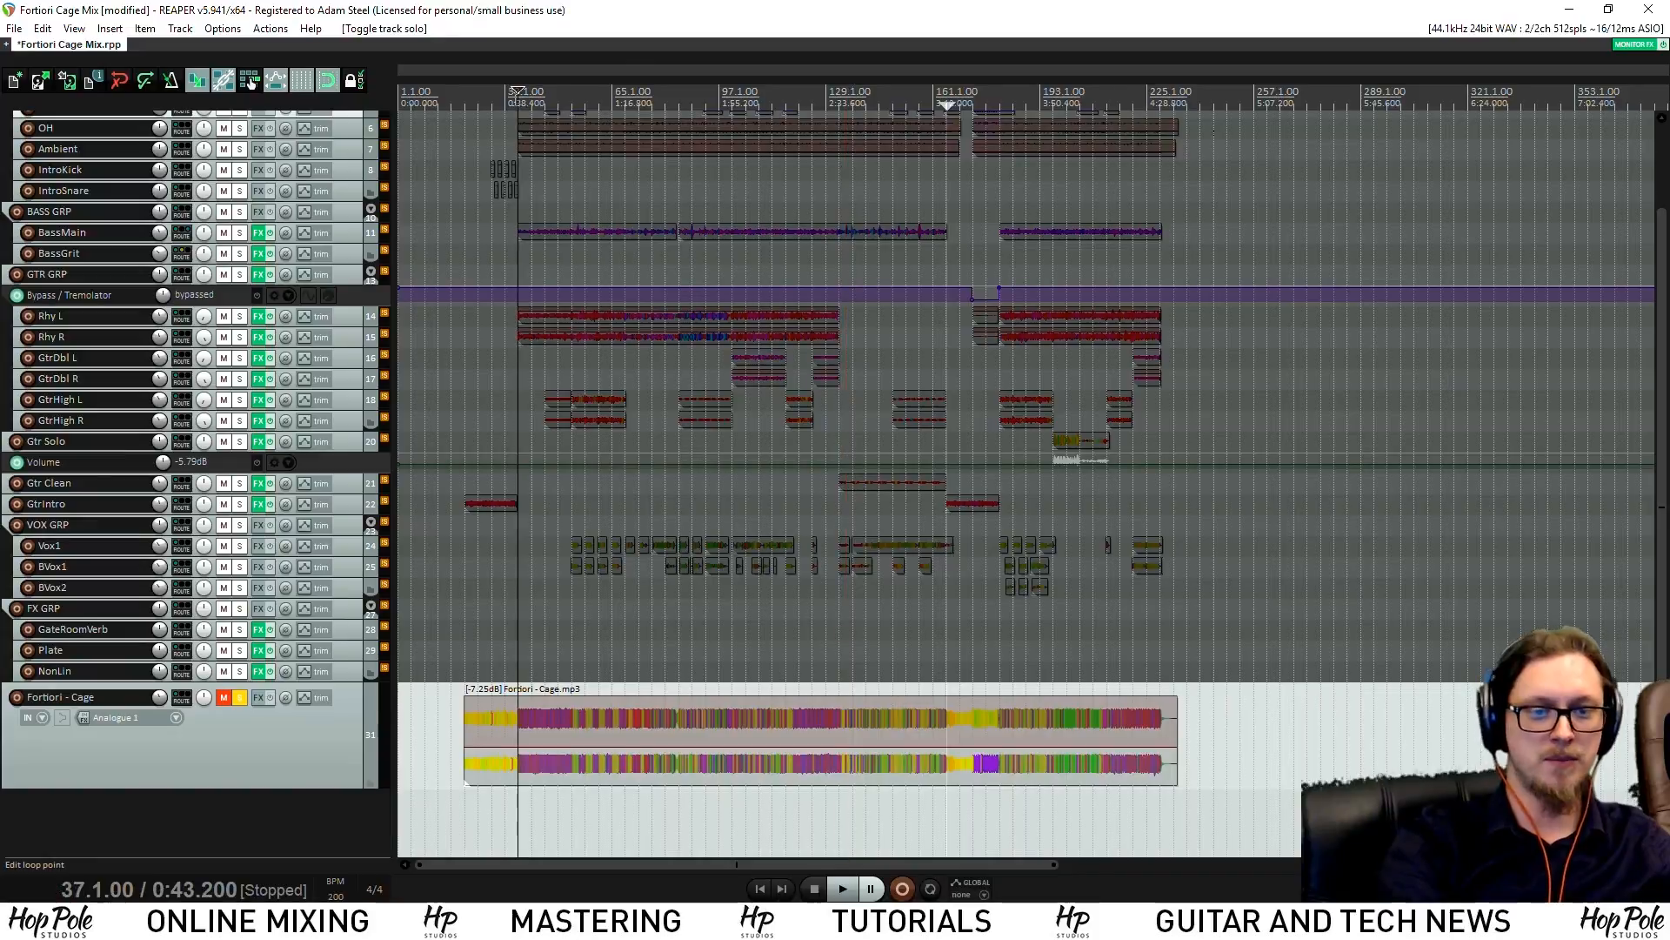
scroll(522, 94, "up", 5)
left_click(738, 88)
left_click(690, 89)
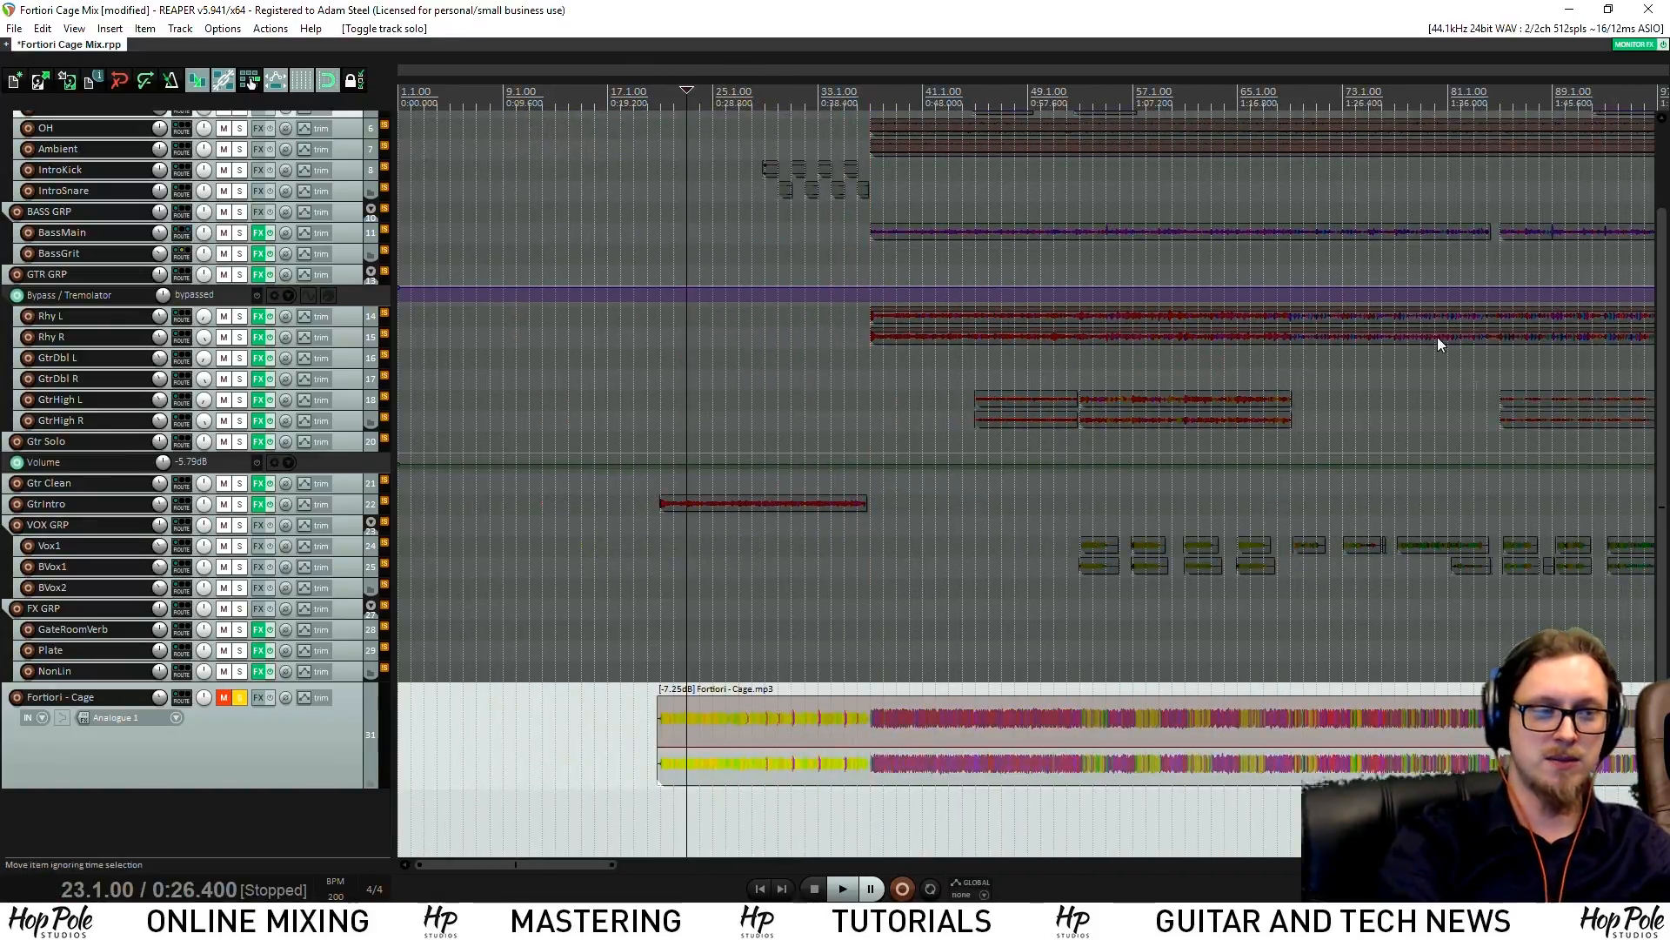
mouse_move(1663, 678)
left_mouse_down()
mouse_move(1662, 658)
mouse_move(1663, 680)
left_mouse_up()
key("space")
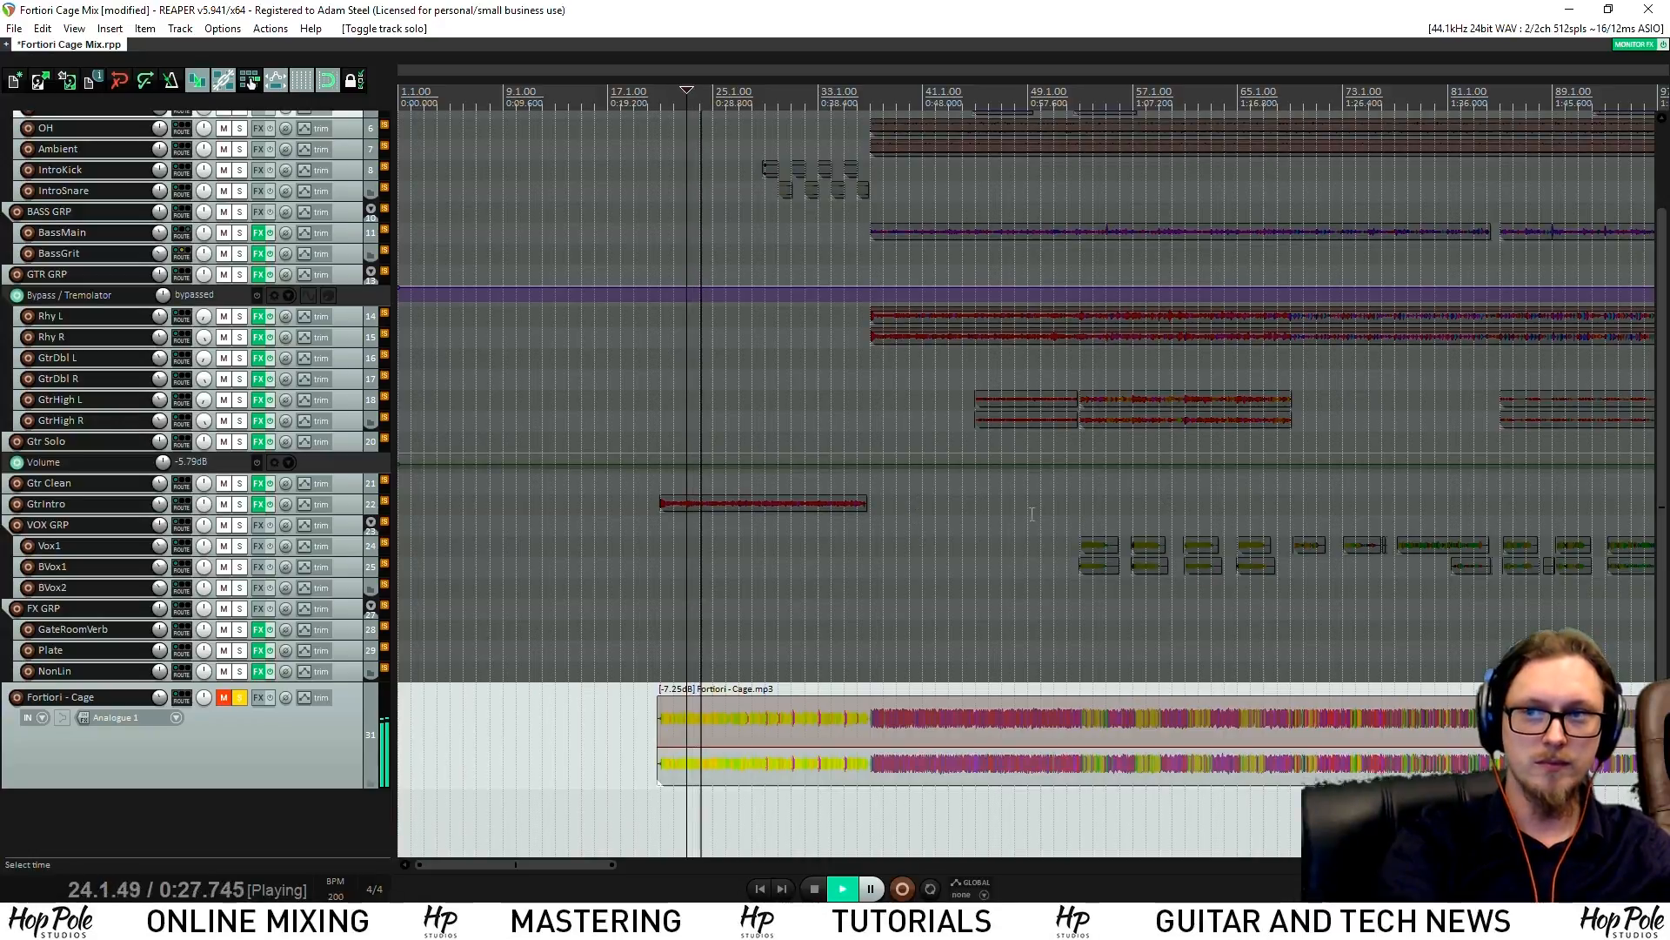
key("space")
left_click(765, 94)
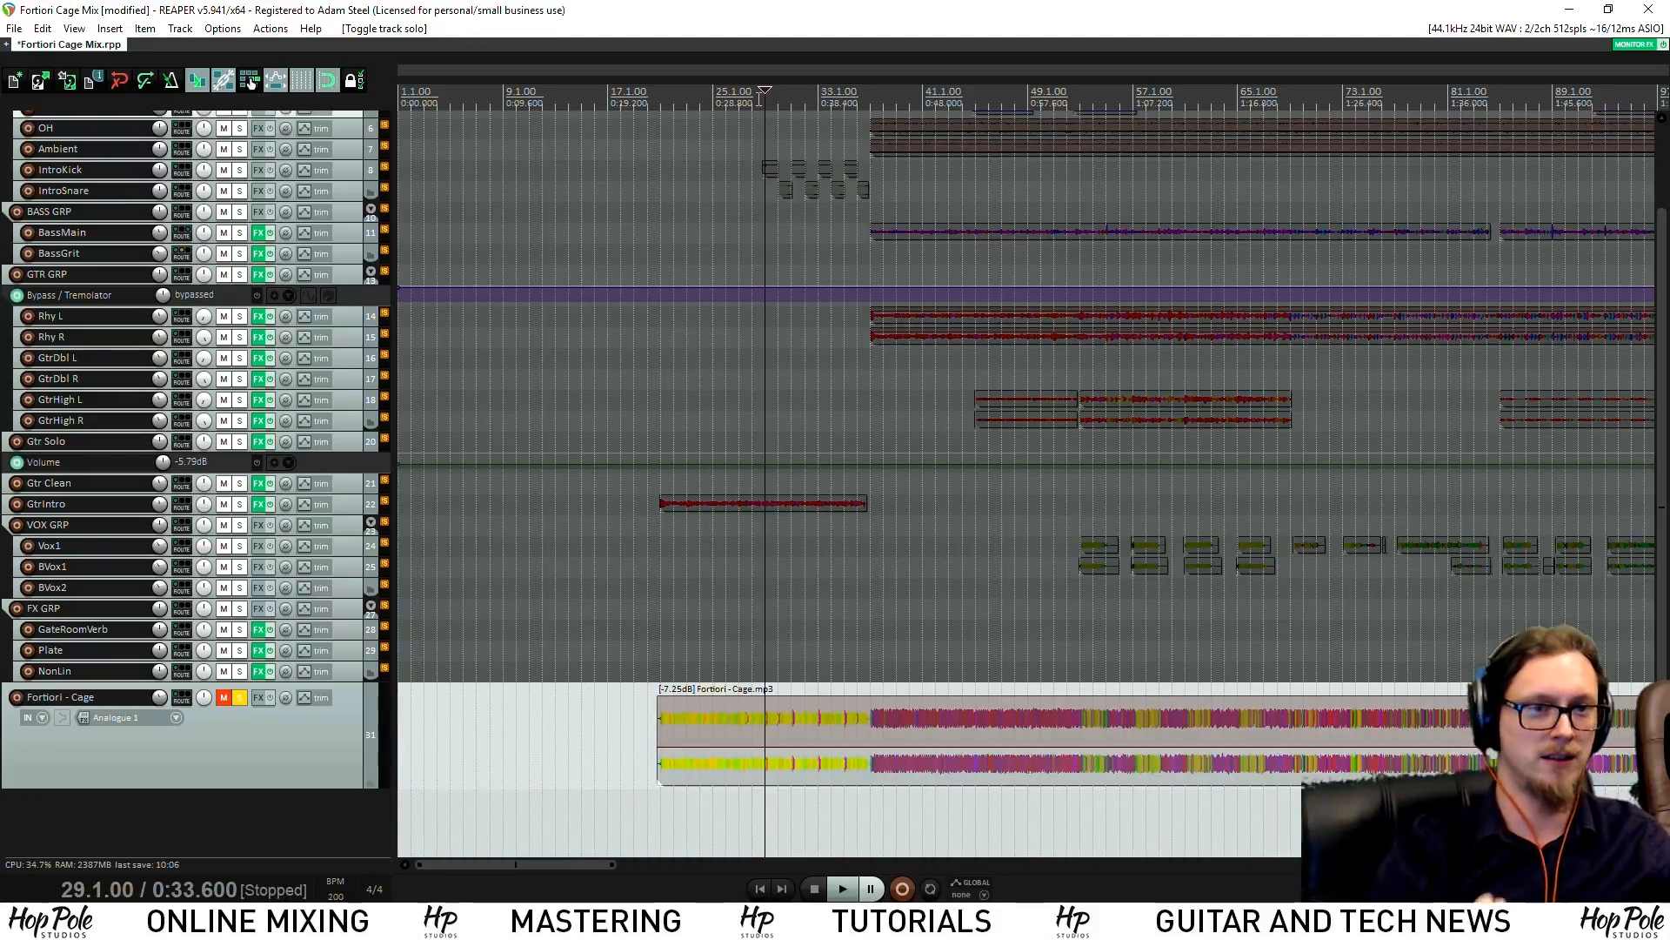
key("space")
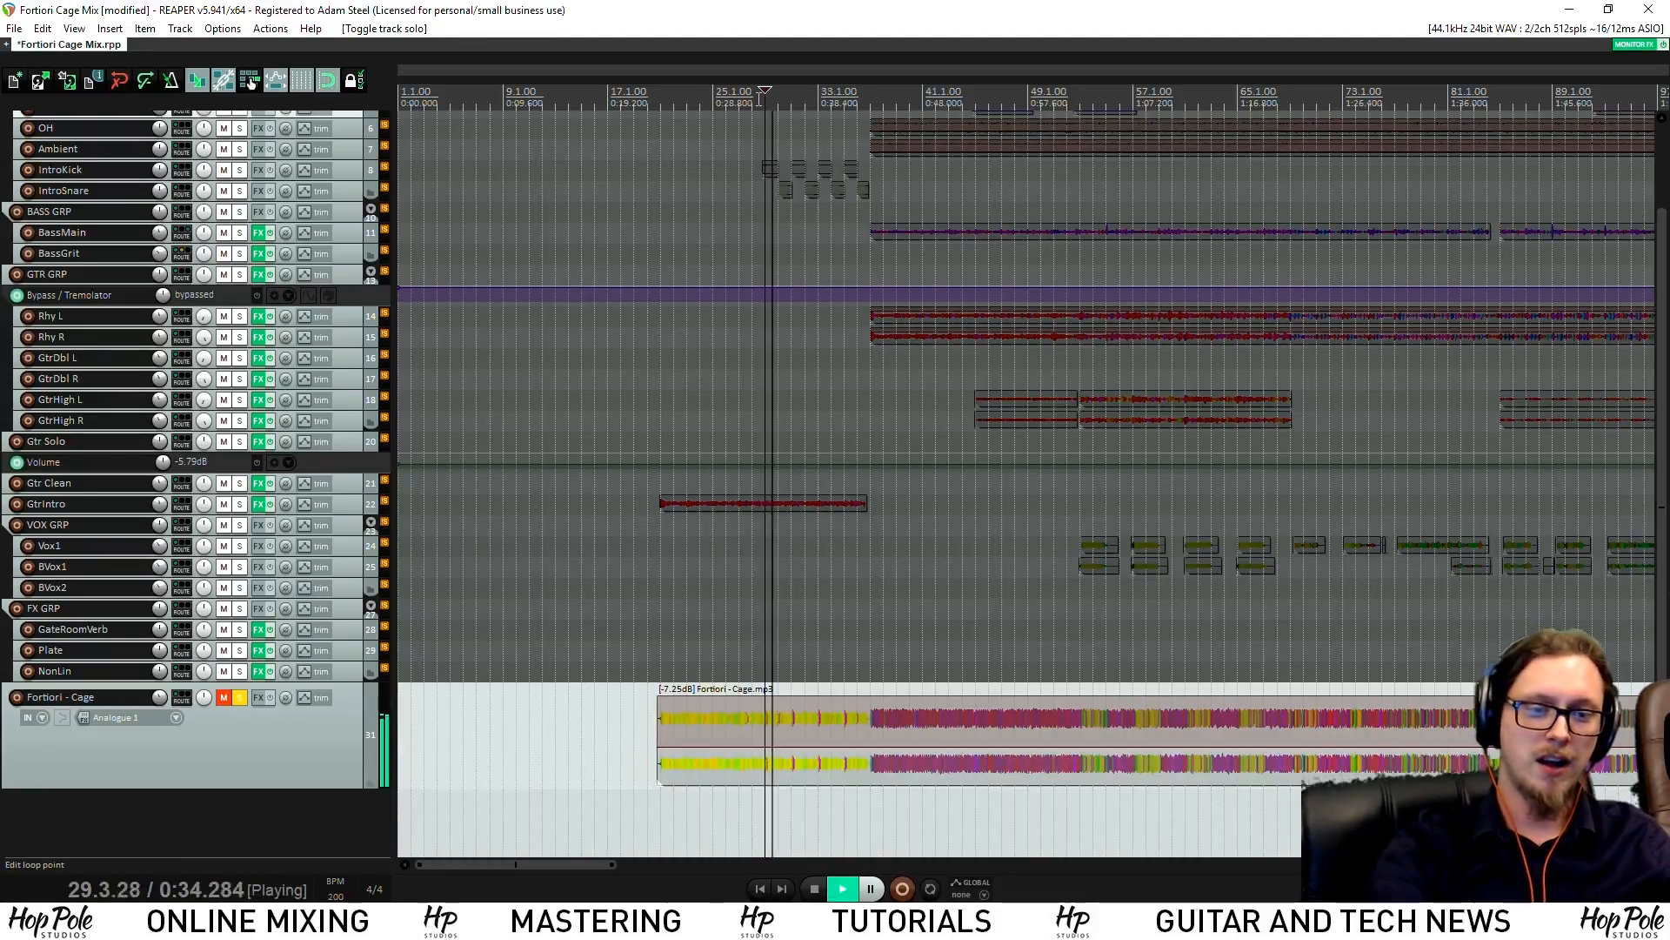
key("space")
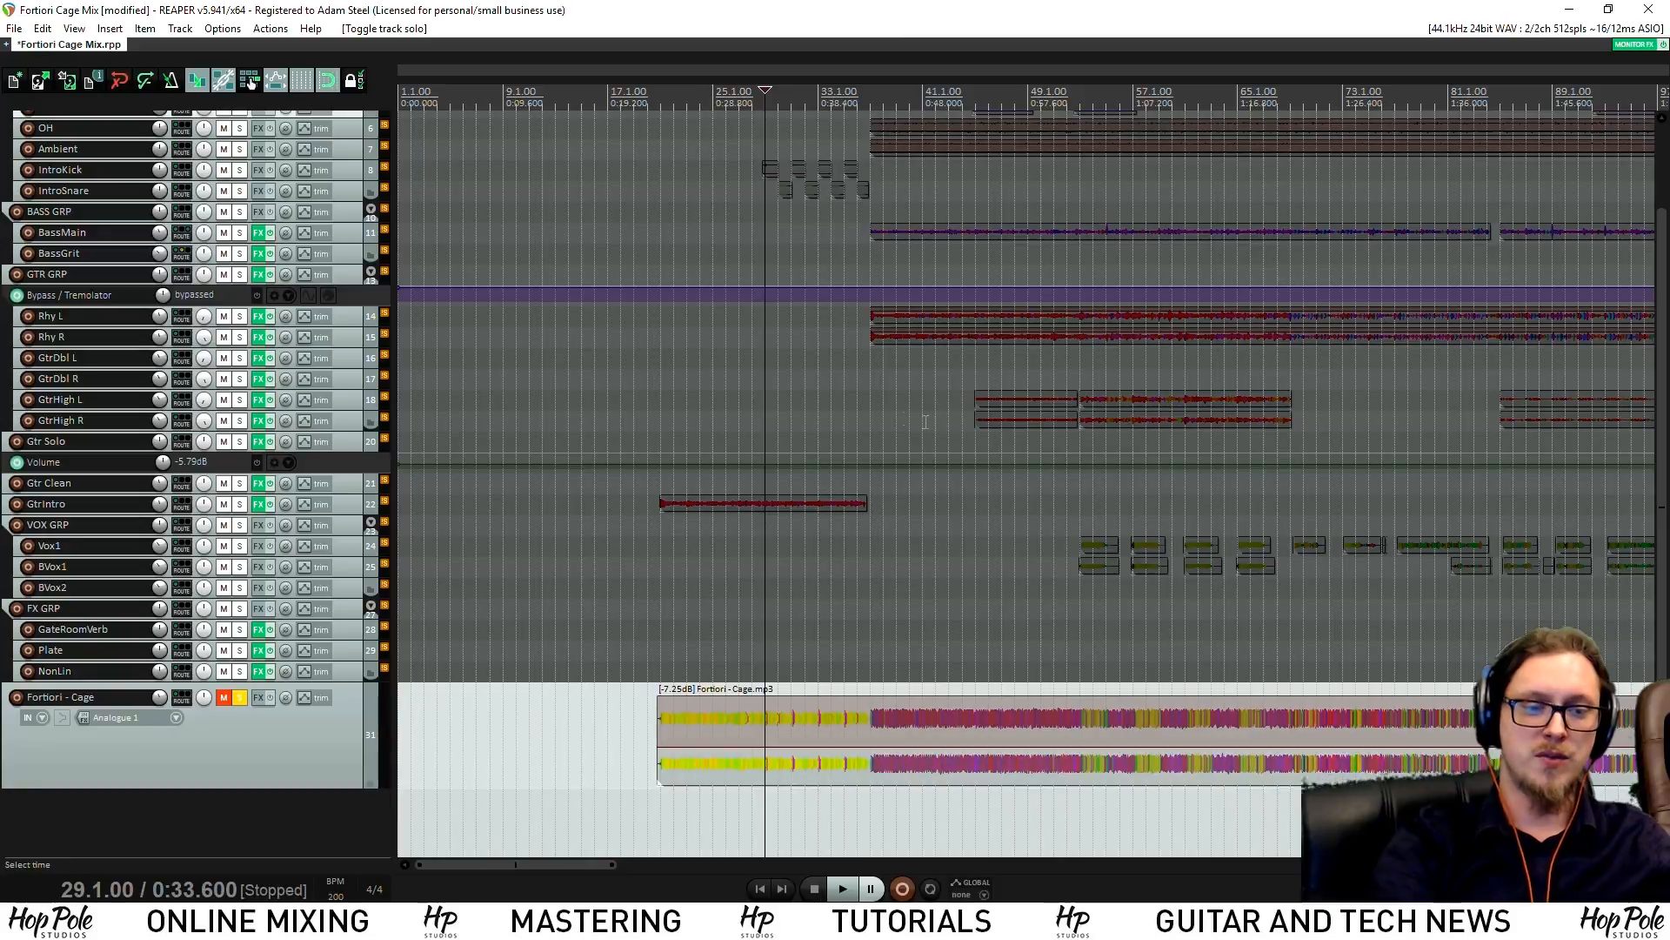
Play the intro from bar 28, then solo the IntroKick and IntroSnare tracks
left_click(753, 90)
key("space")
scroll(400, 134, "up", 1)
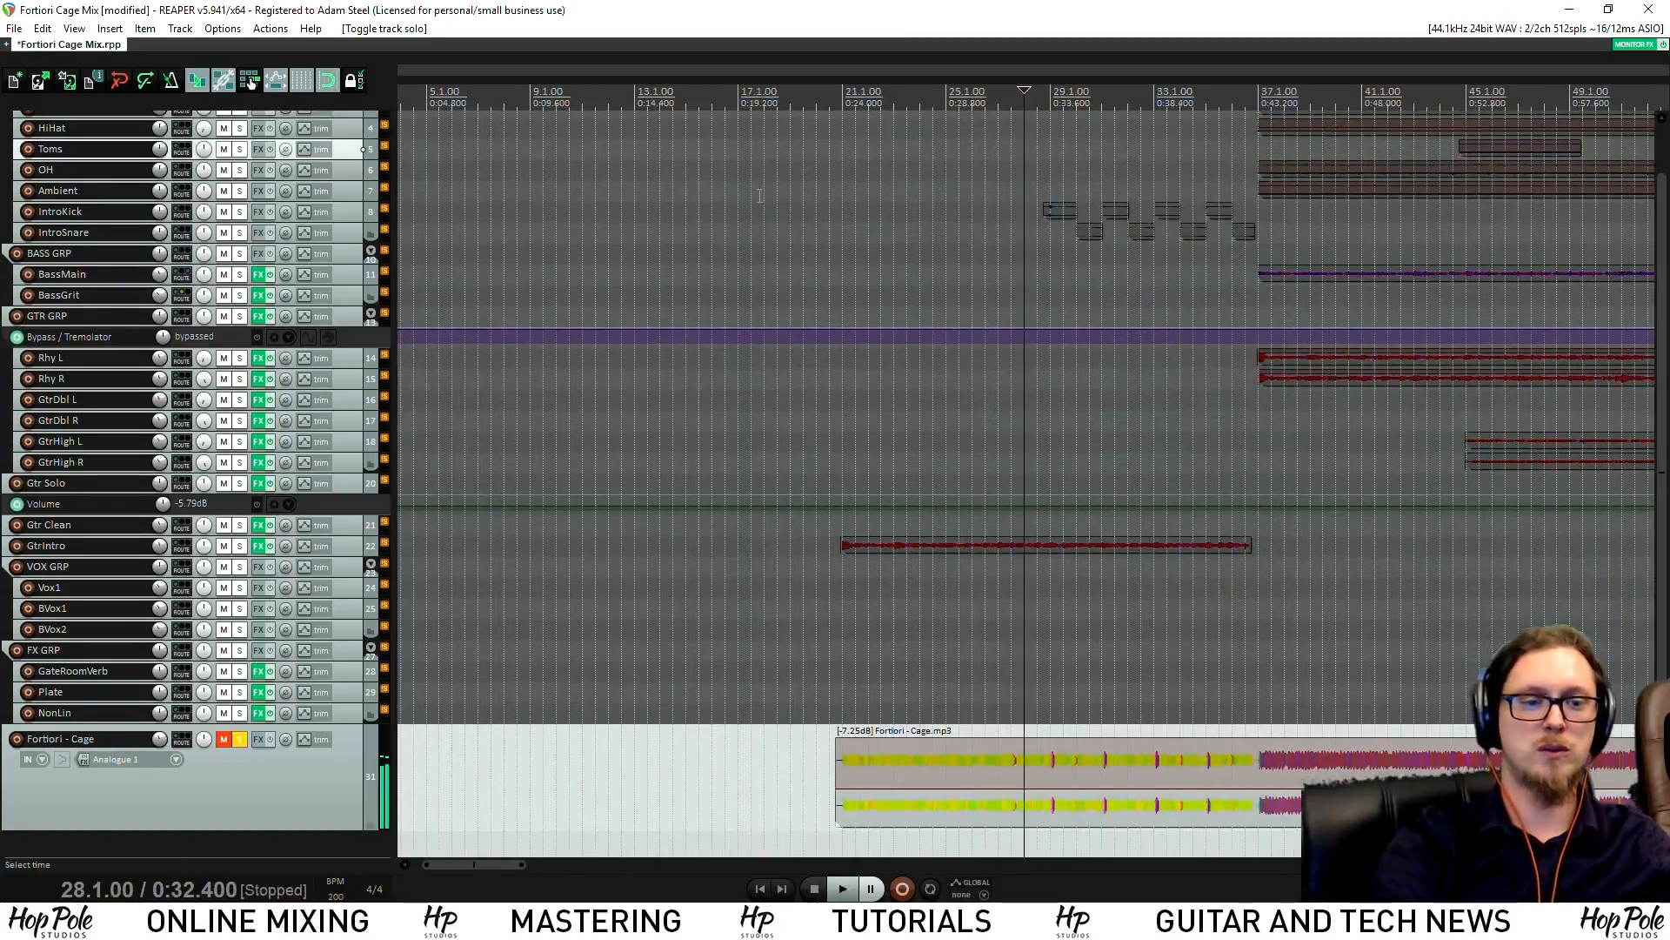
left_click_drag(1663, 558, 1663, 594)
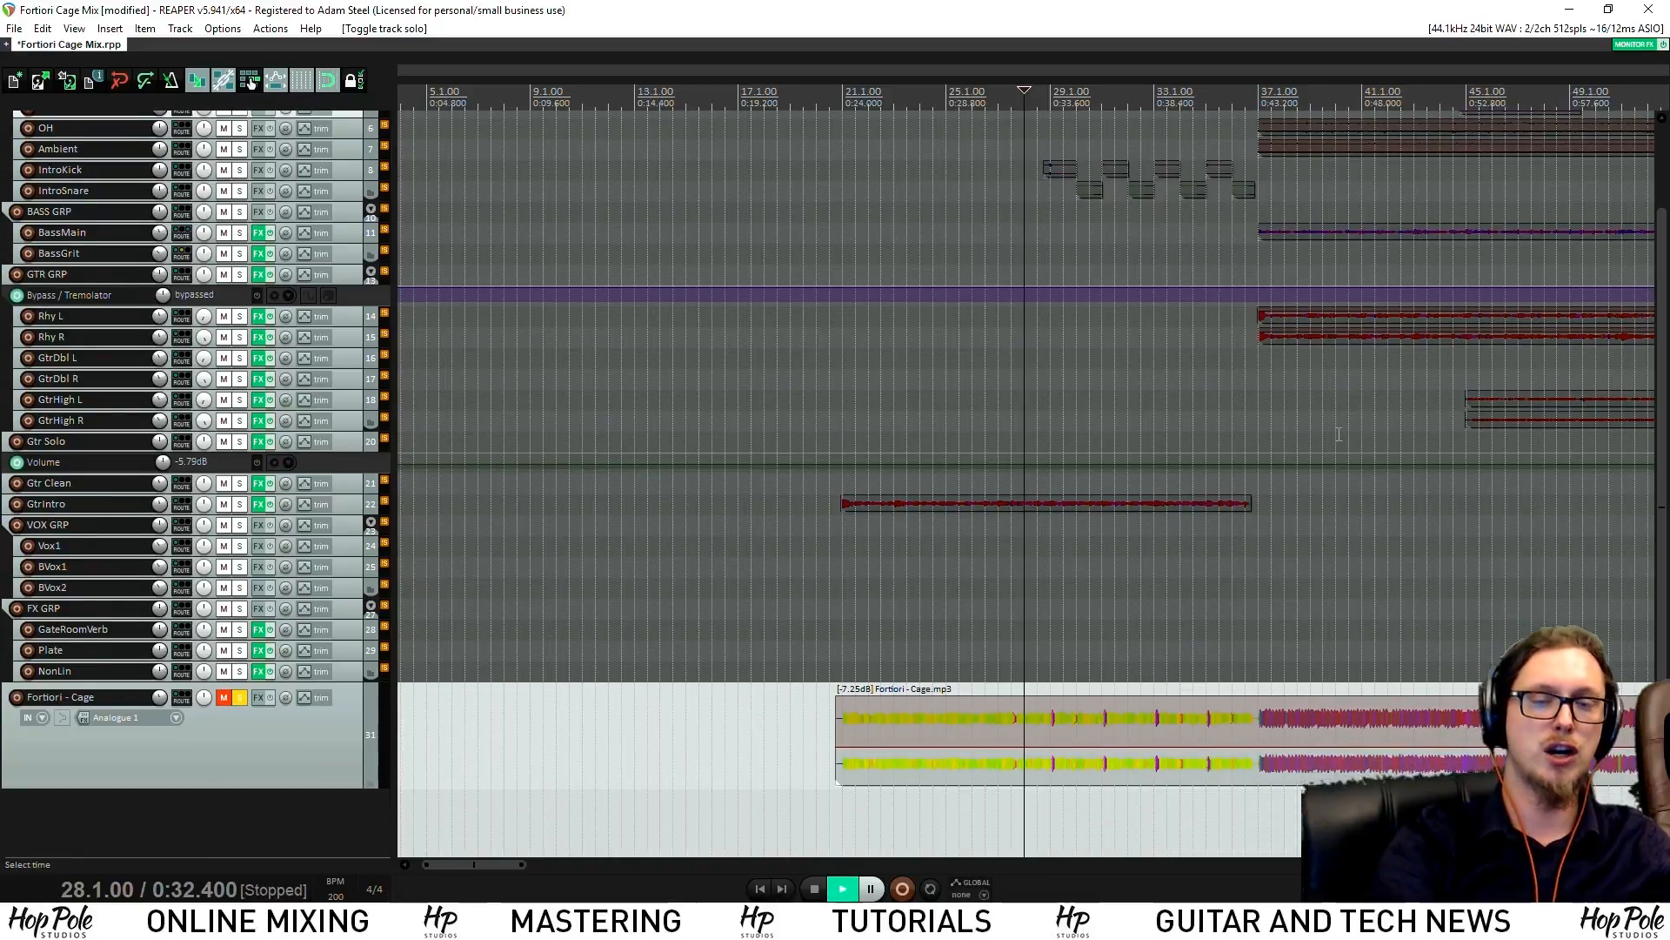
key("space")
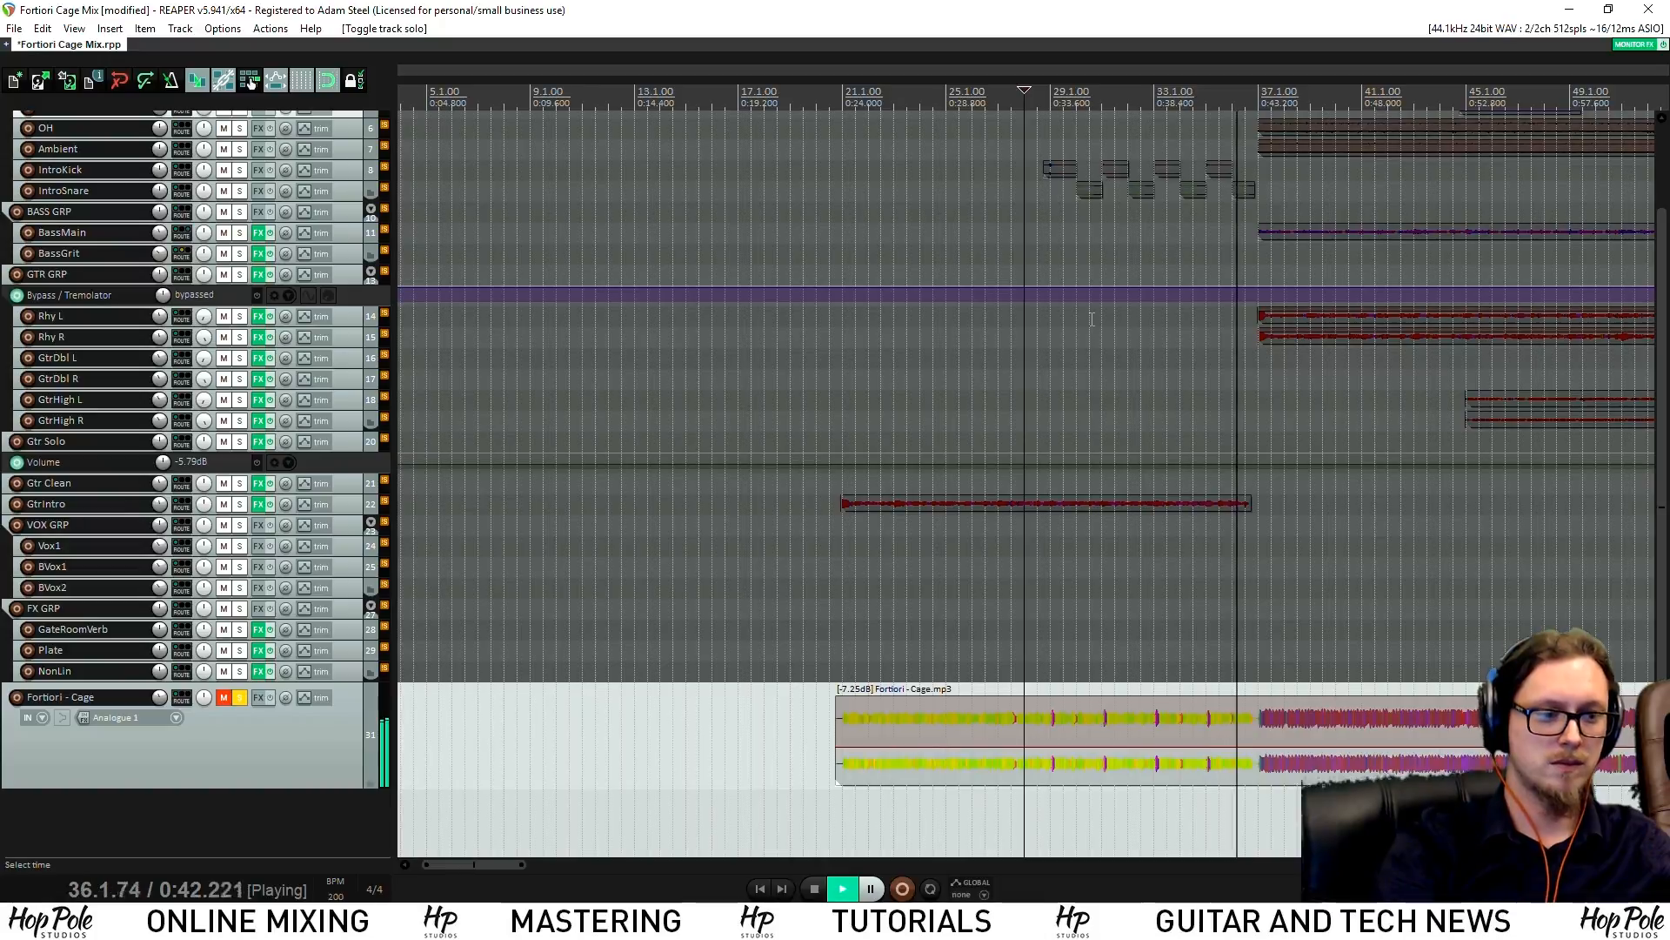
key("space")
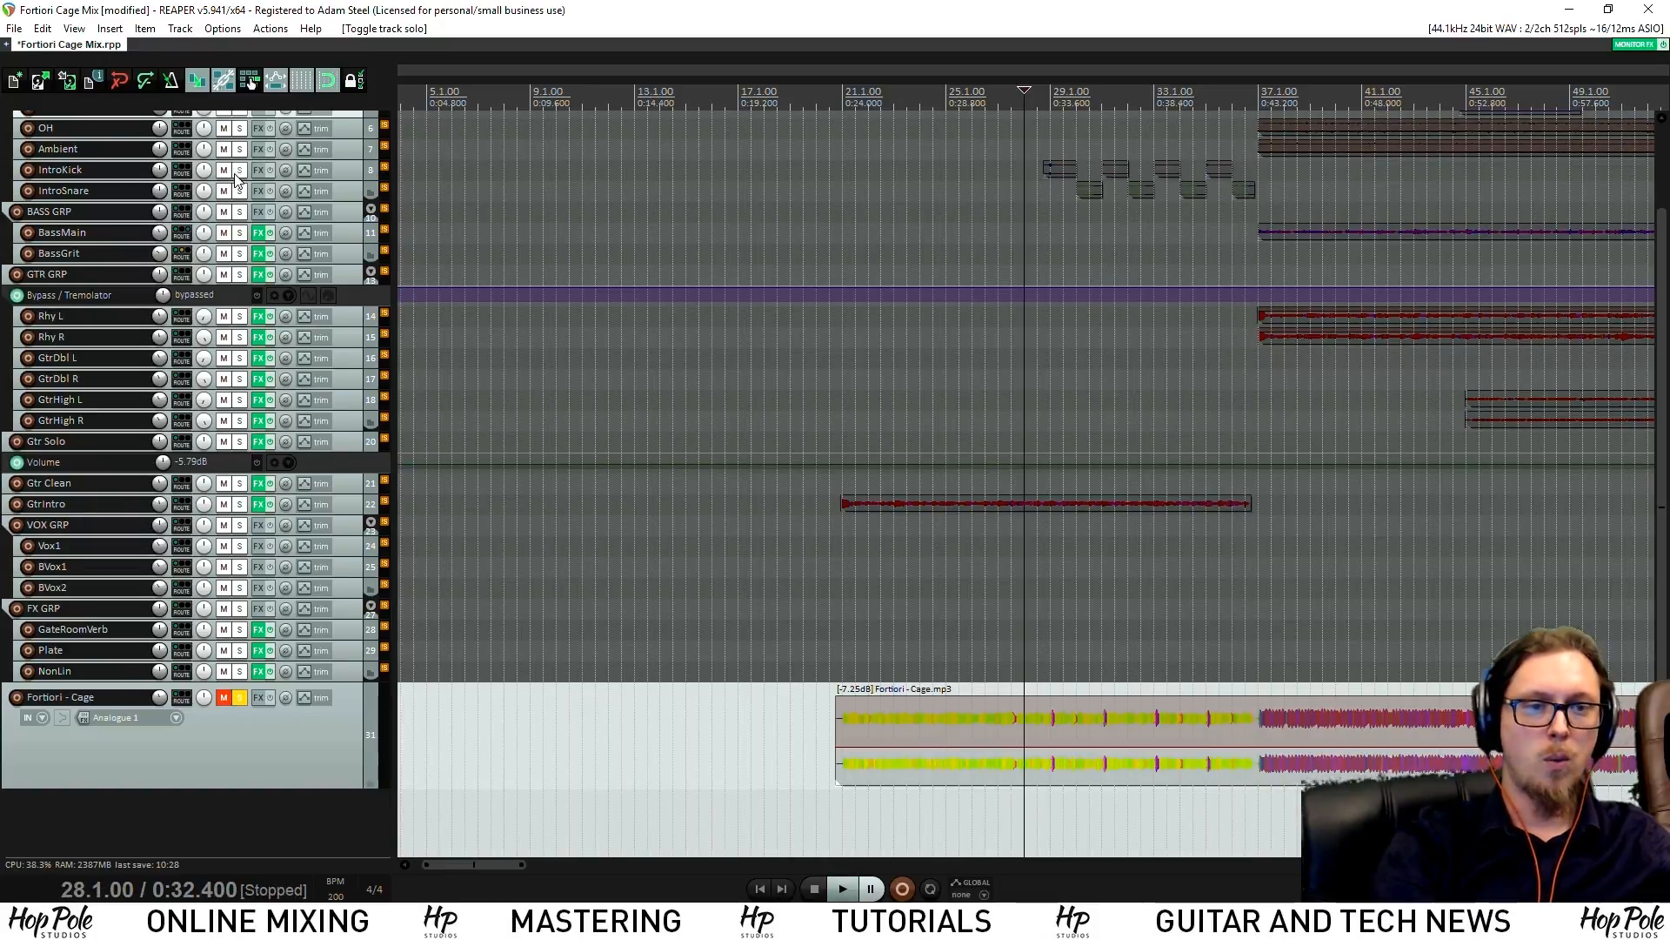
left_click_drag(240, 170, 240, 191)
Unsolo Fortiori - Cage, play briefly, then clear the IntroKick and IntroSnare solos
left_click(239, 697)
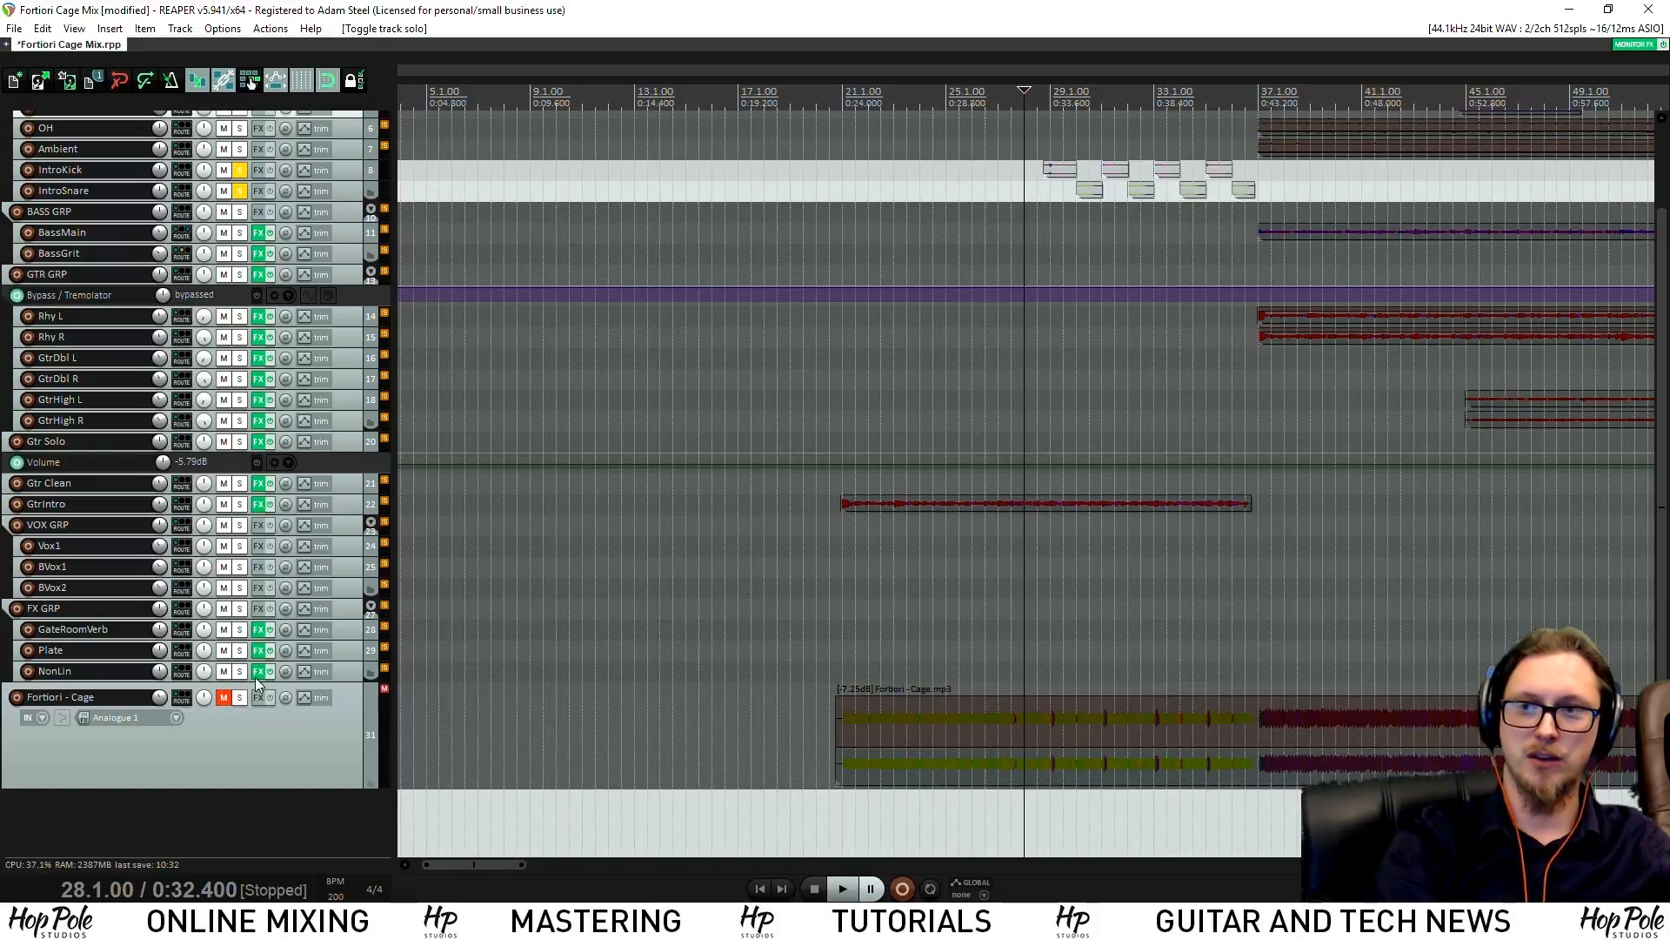
key("space")
scroll(977, 185, "up", 3)
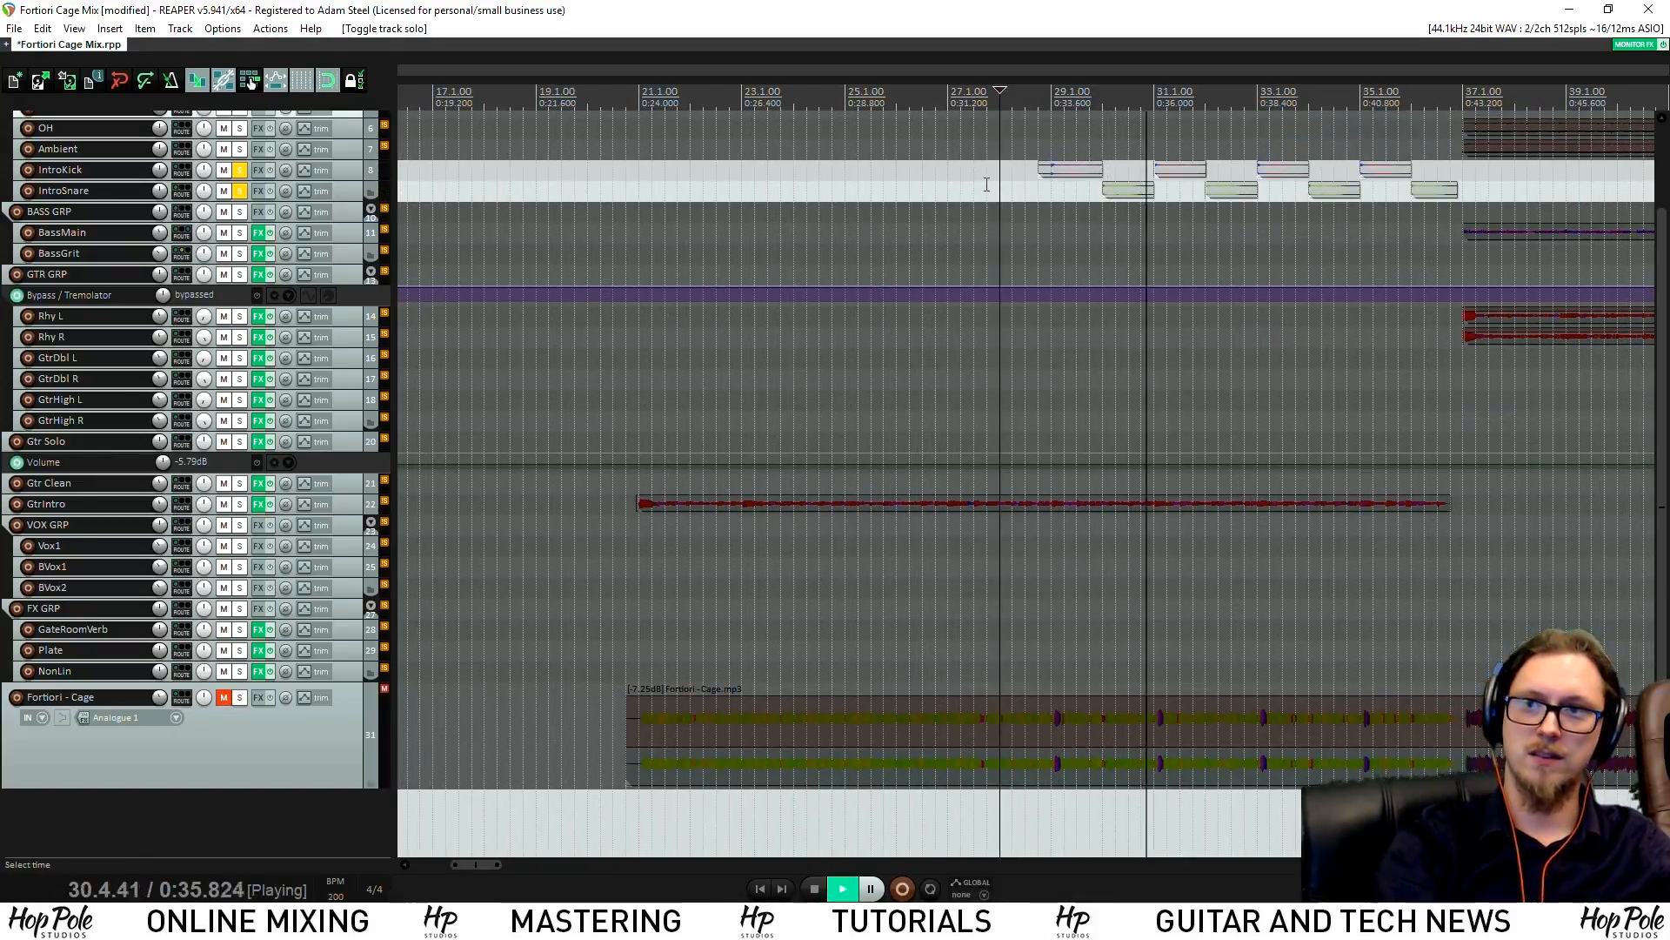
scroll(987, 184, "down", 3)
key("space")
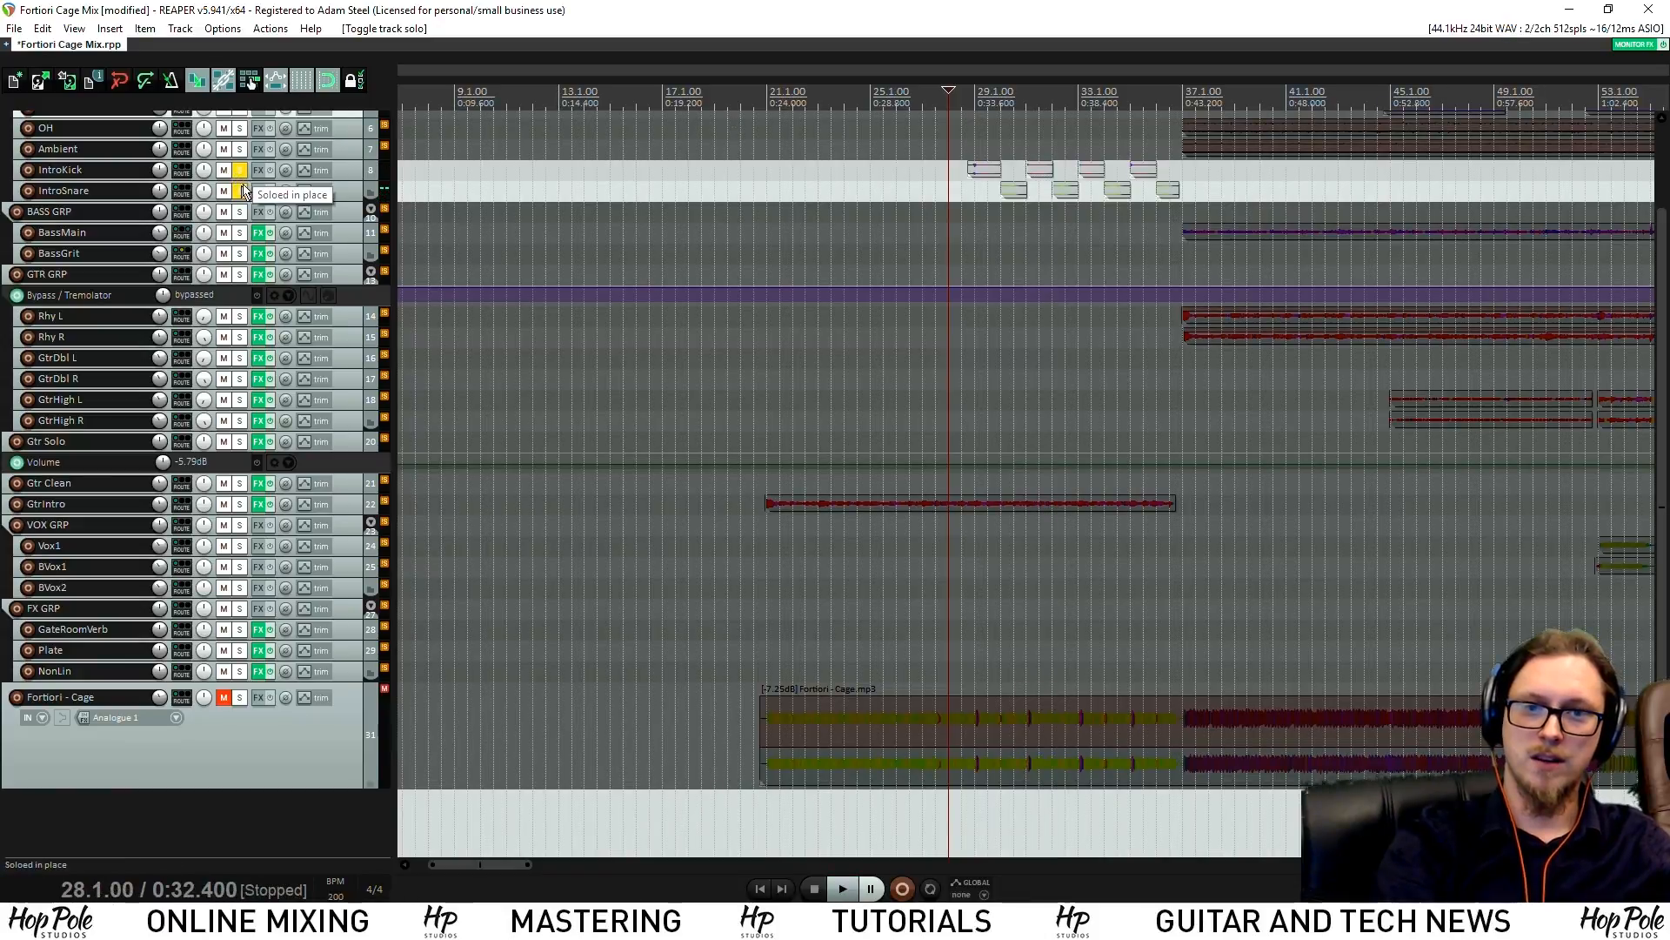
left_click(238, 171)
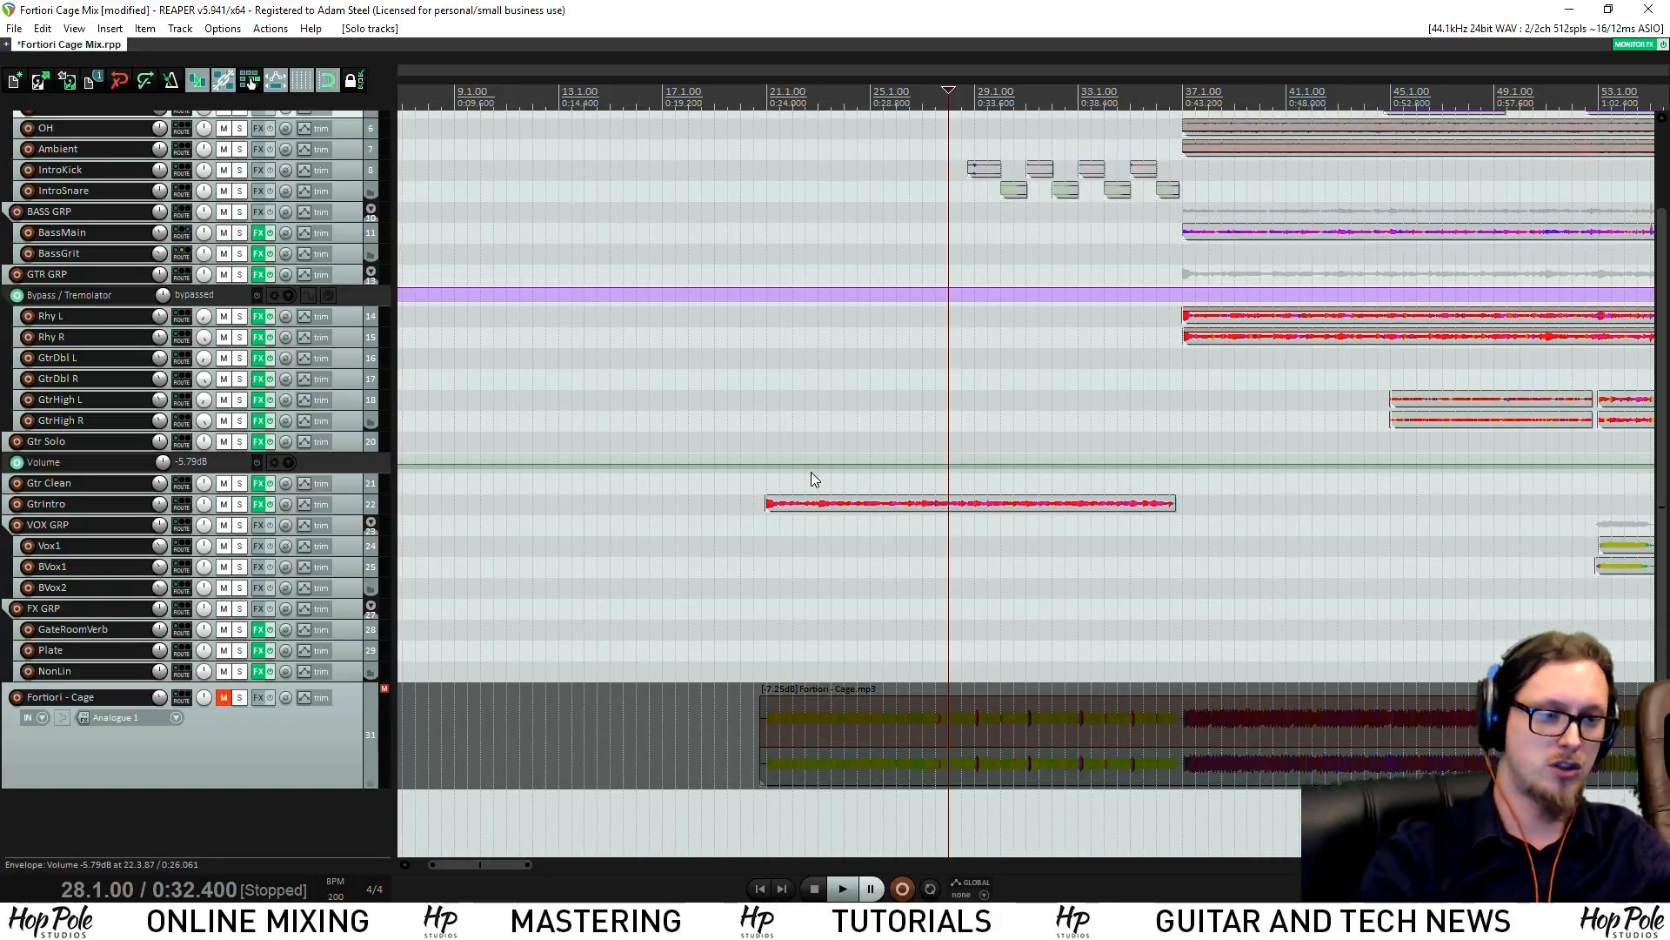
Zoom the arrangement in and out, then show the Mixer with Ctrl+M
scroll(814, 480, "down", 8)
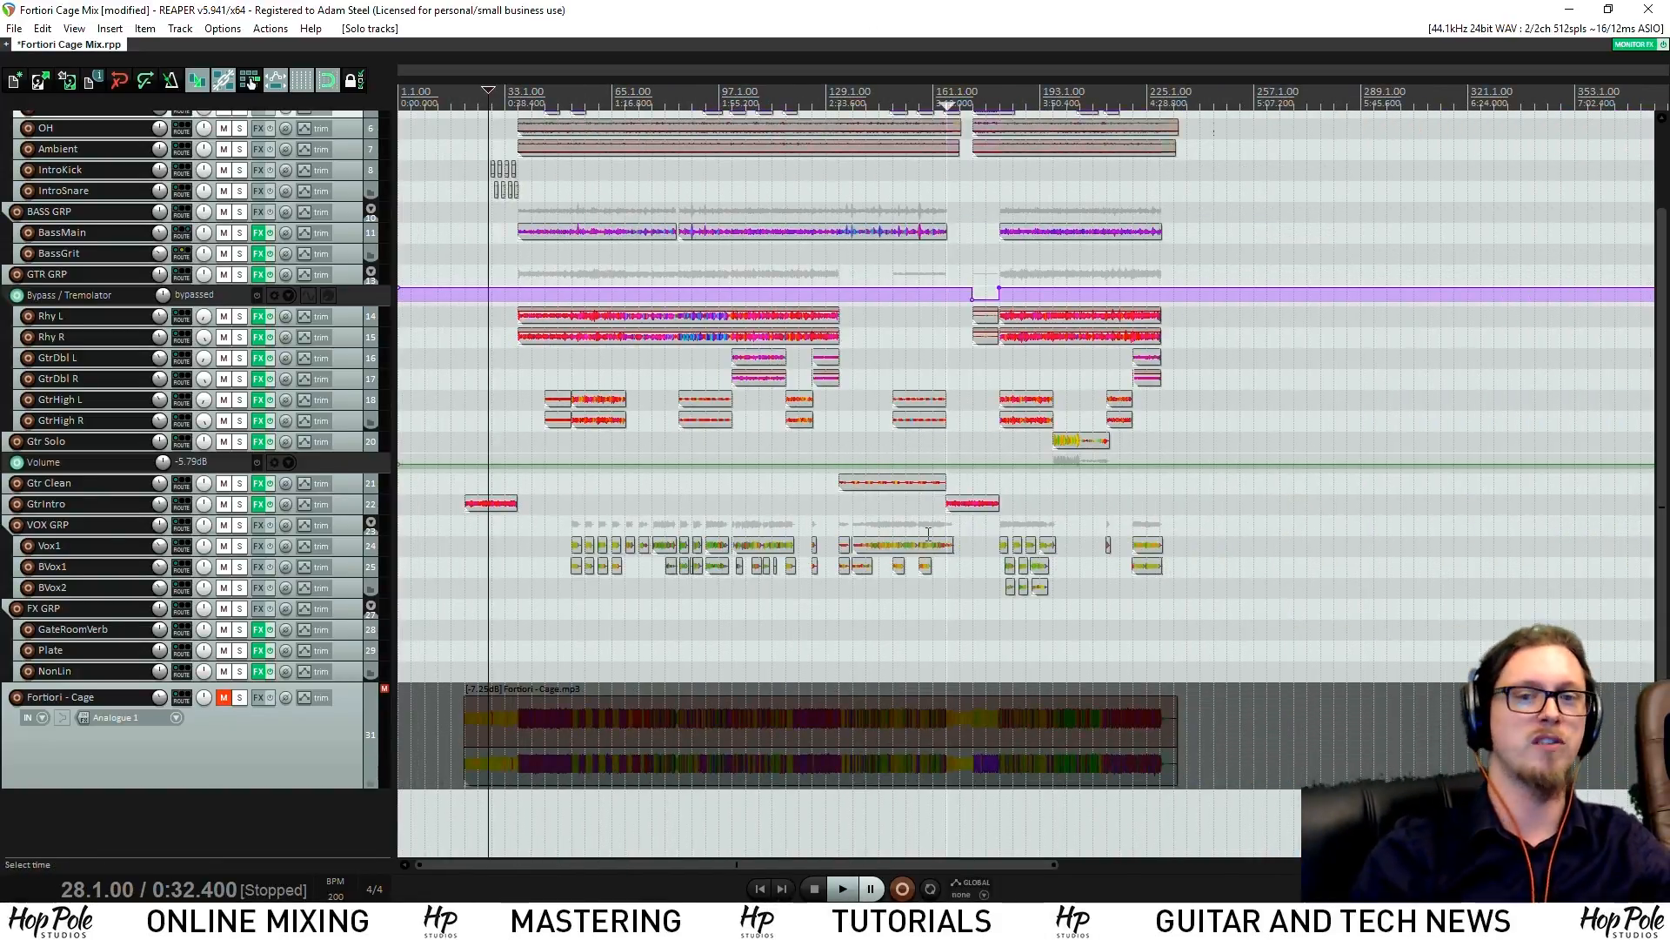
scroll(676, 319, "up", 4)
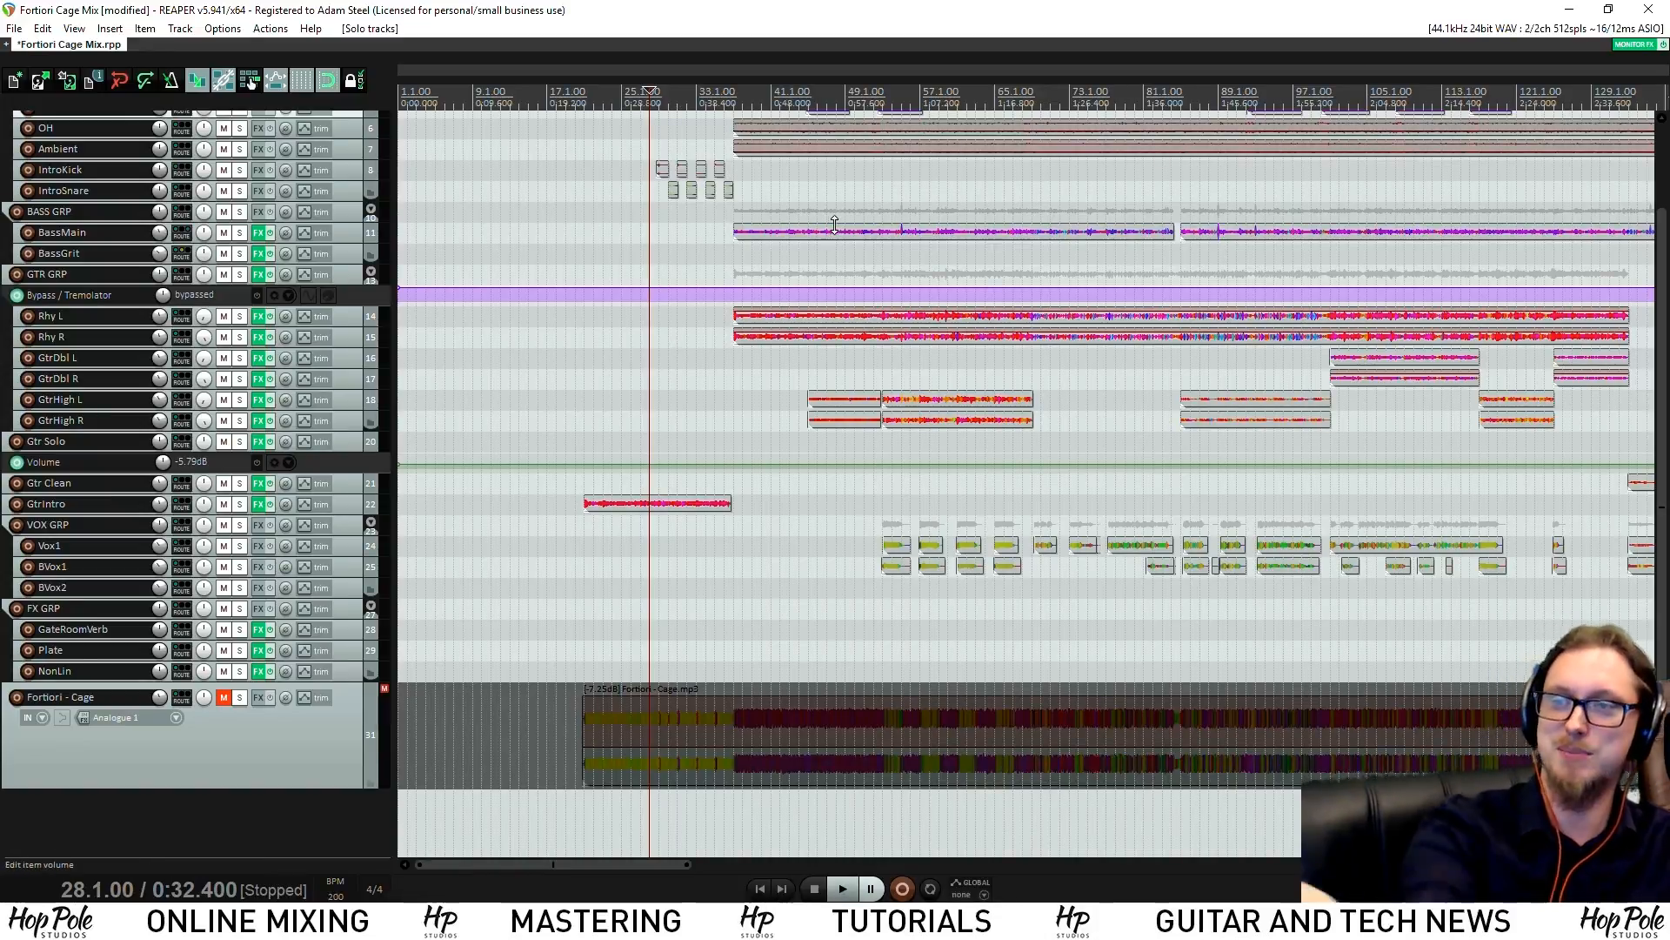
scroll(869, 217, "up", 5)
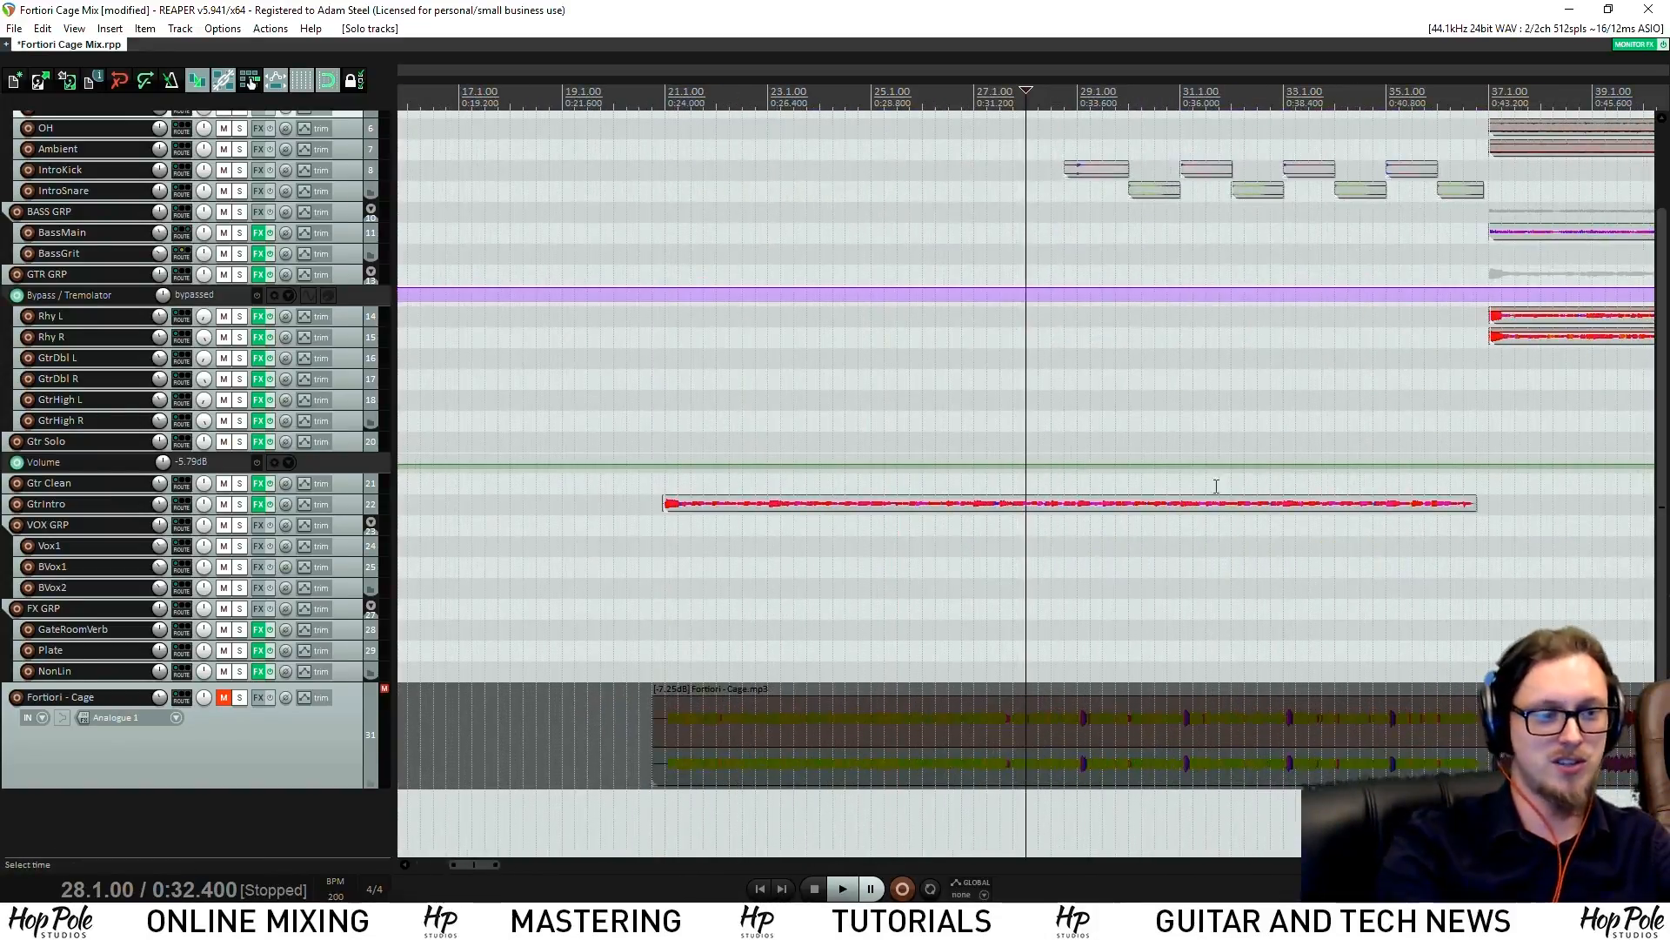
scroll(1097, 436, "down", 2)
scroll(1097, 380, "up", 2)
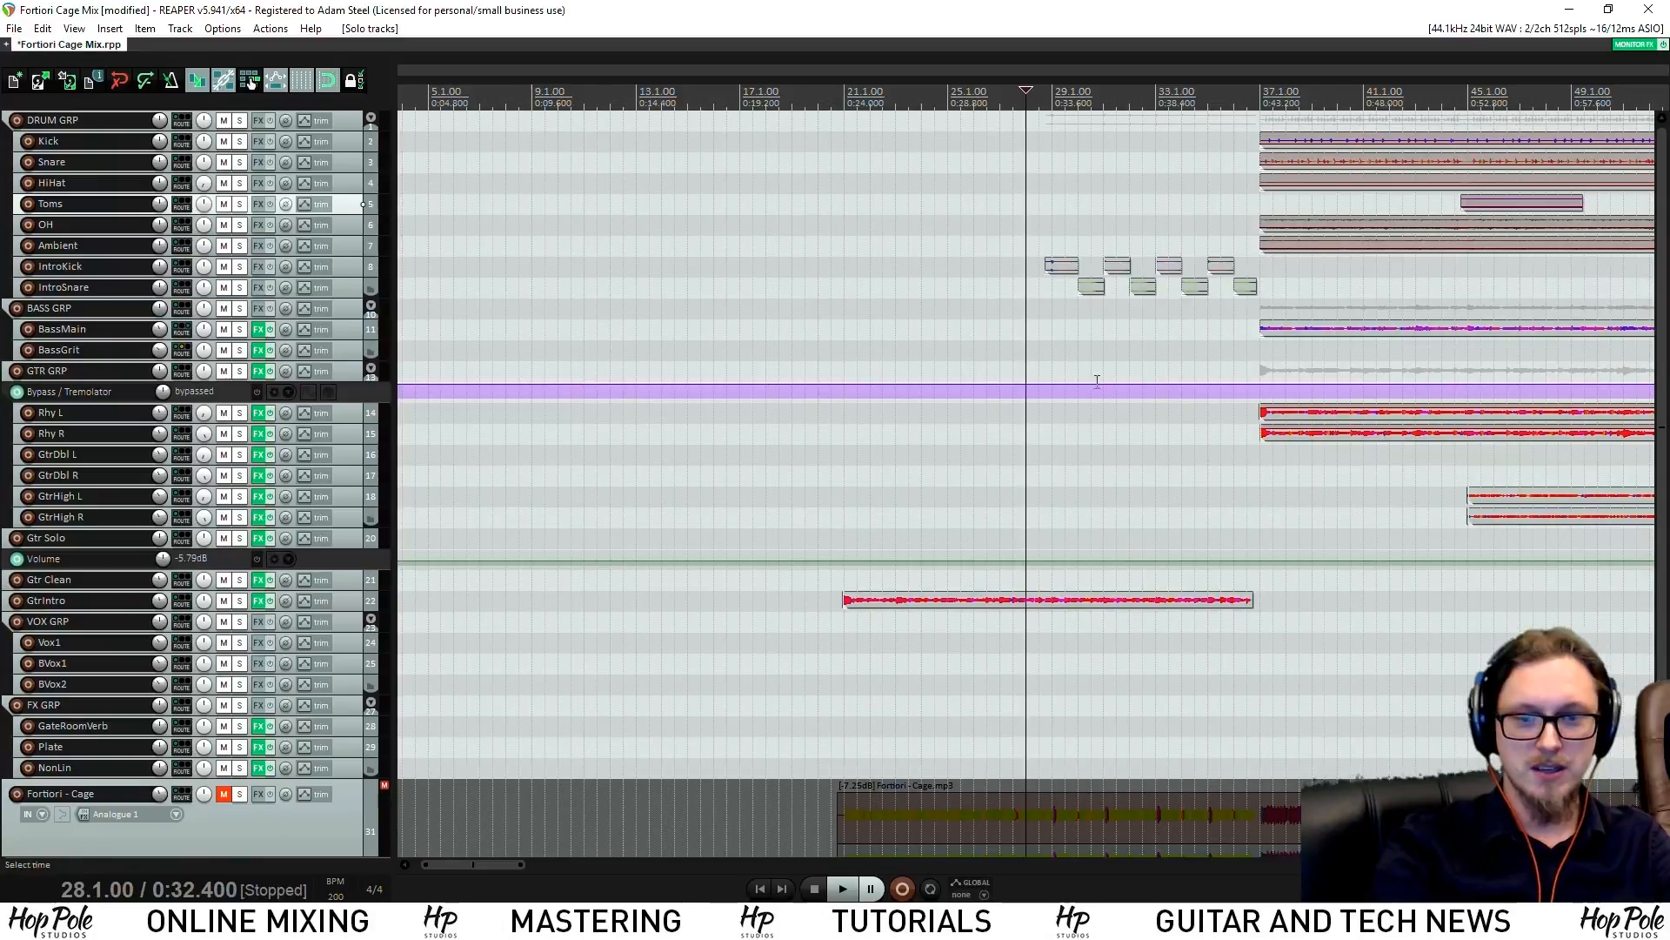
scroll(1097, 380, "down", 4)
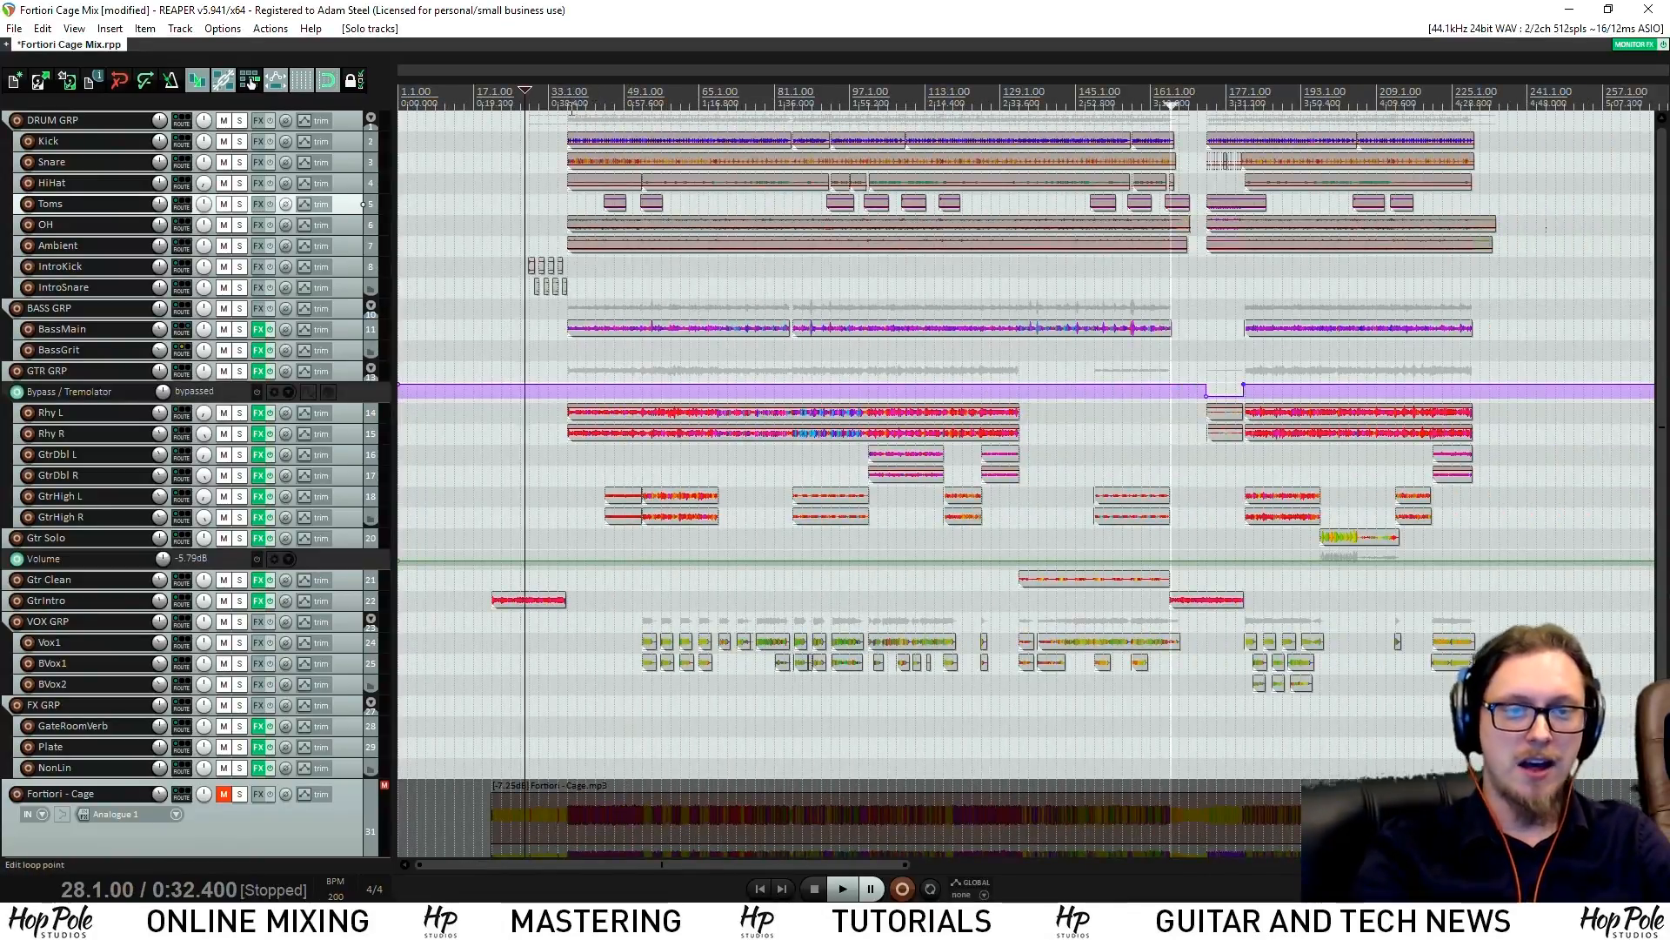
key("ctrl+m")
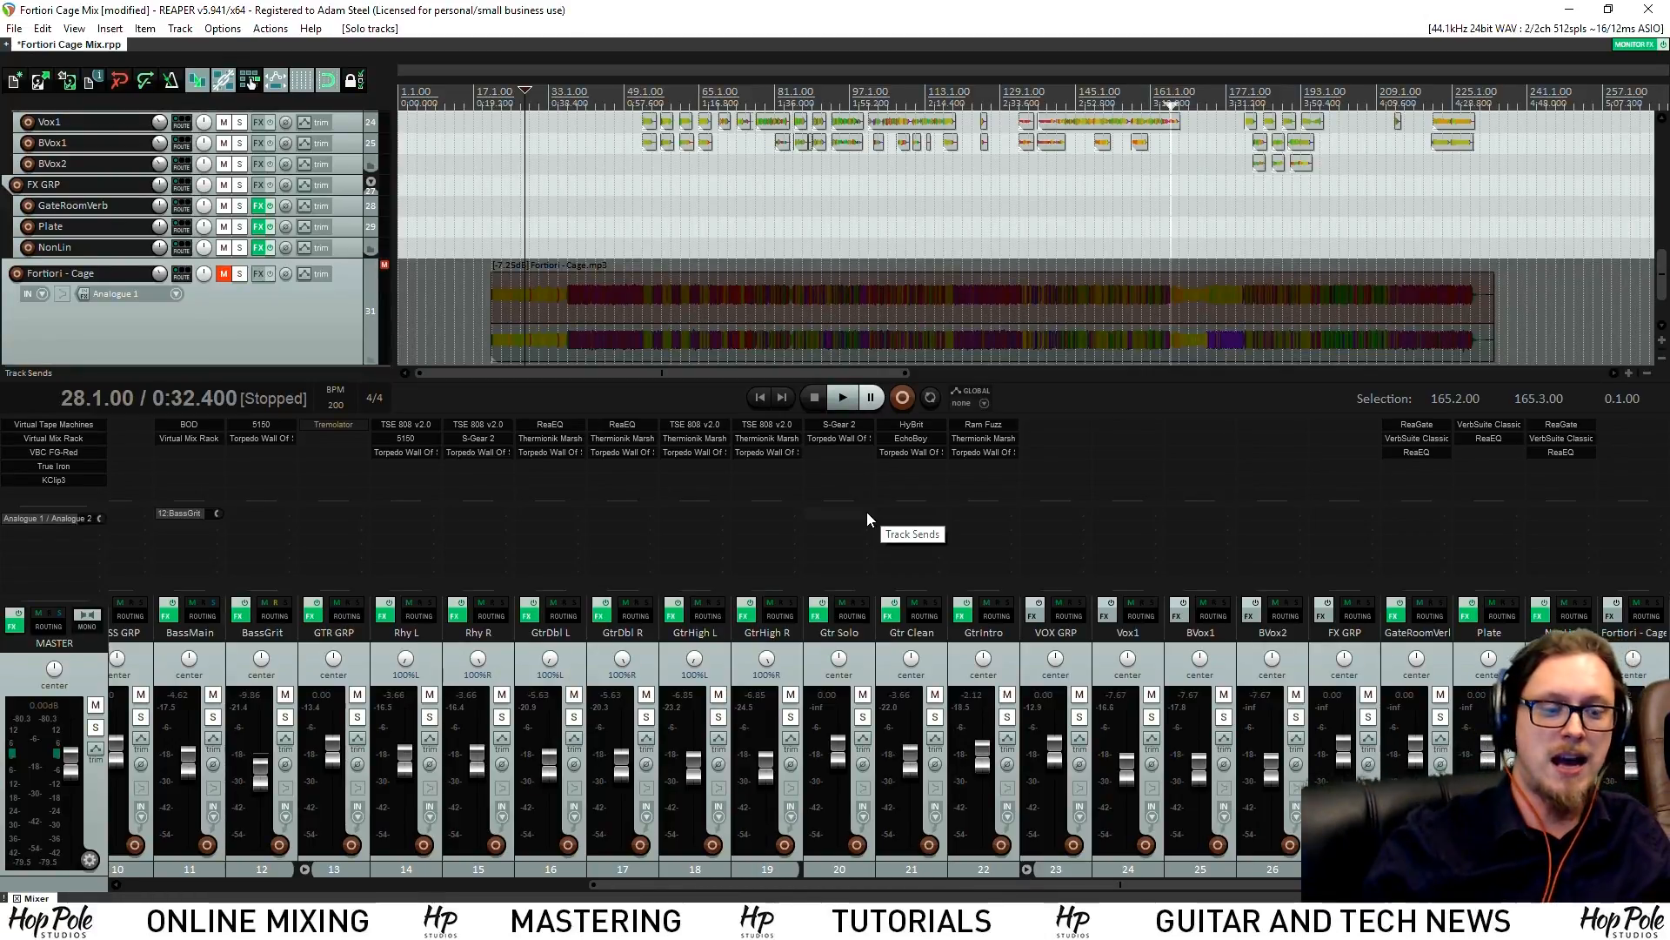
Play the full mix from bar 75 (1:28.800), stop, then zoom out and scroll tracks up
left_click(748, 208)
key("space")
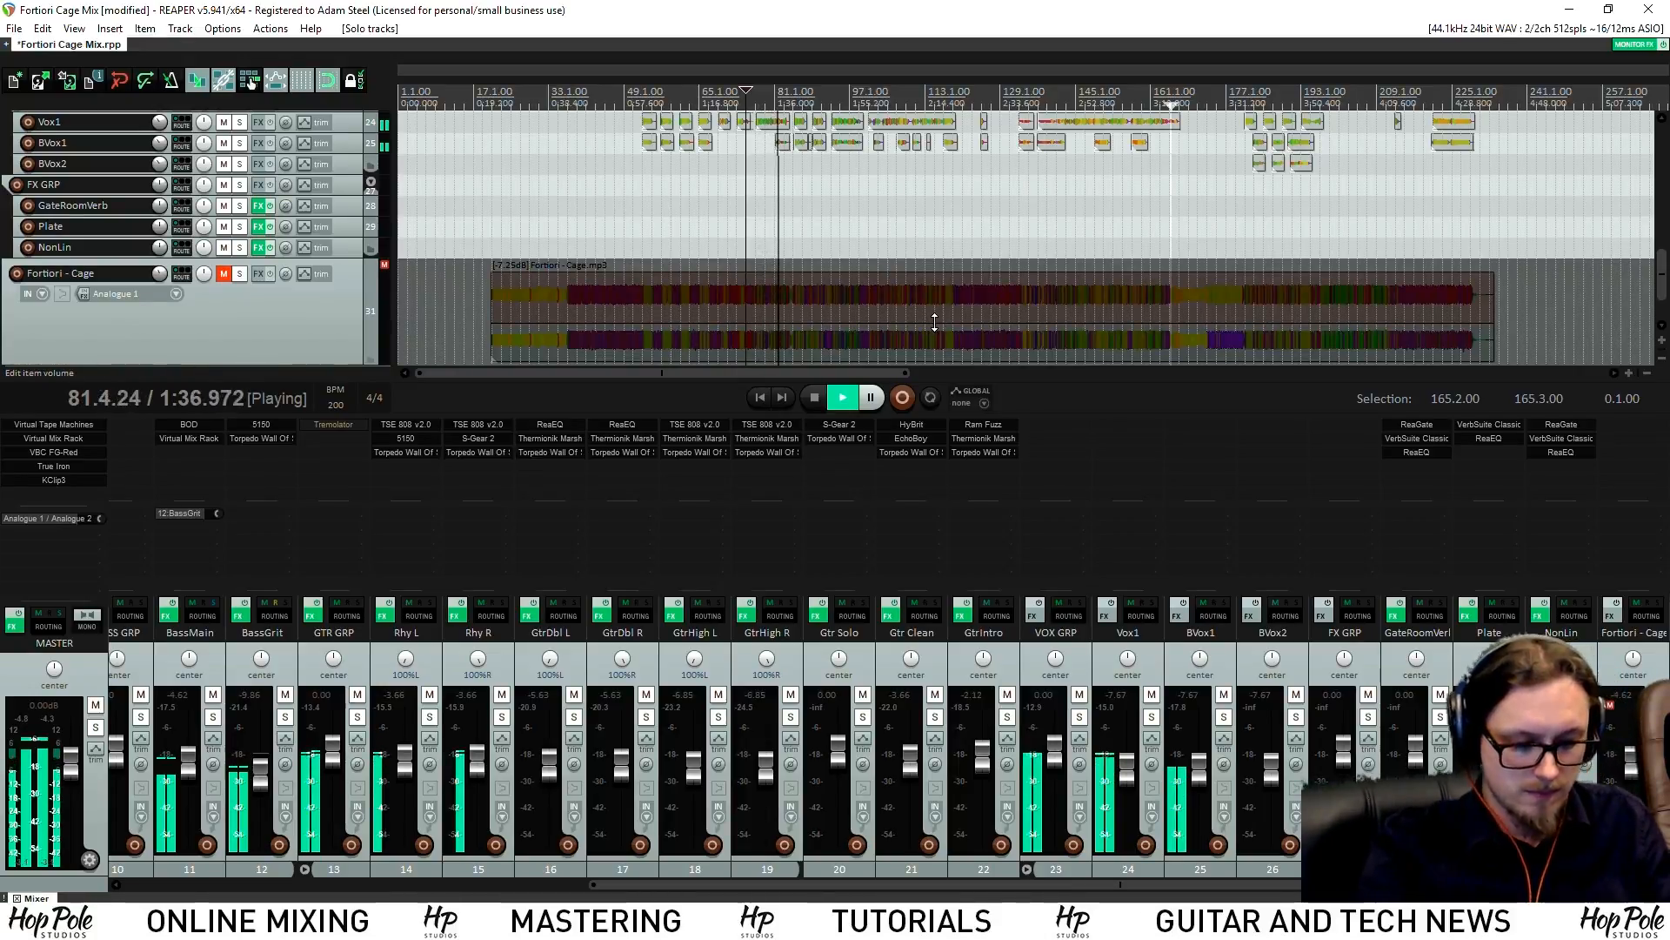
key("space")
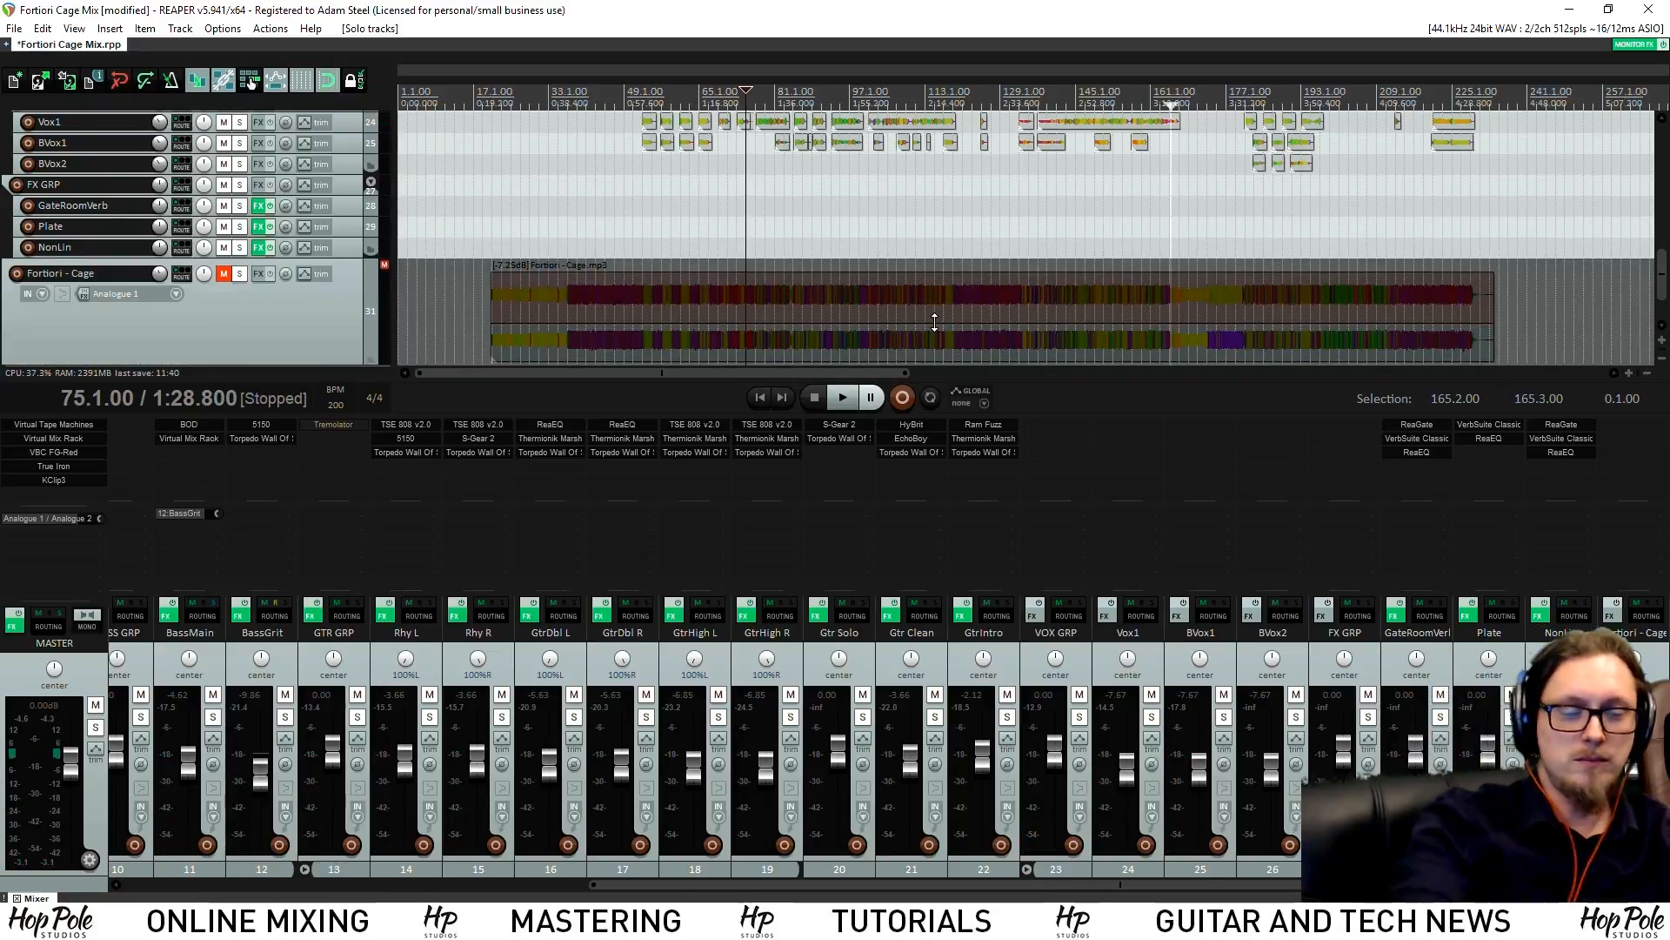
scroll(934, 322, "down", 2)
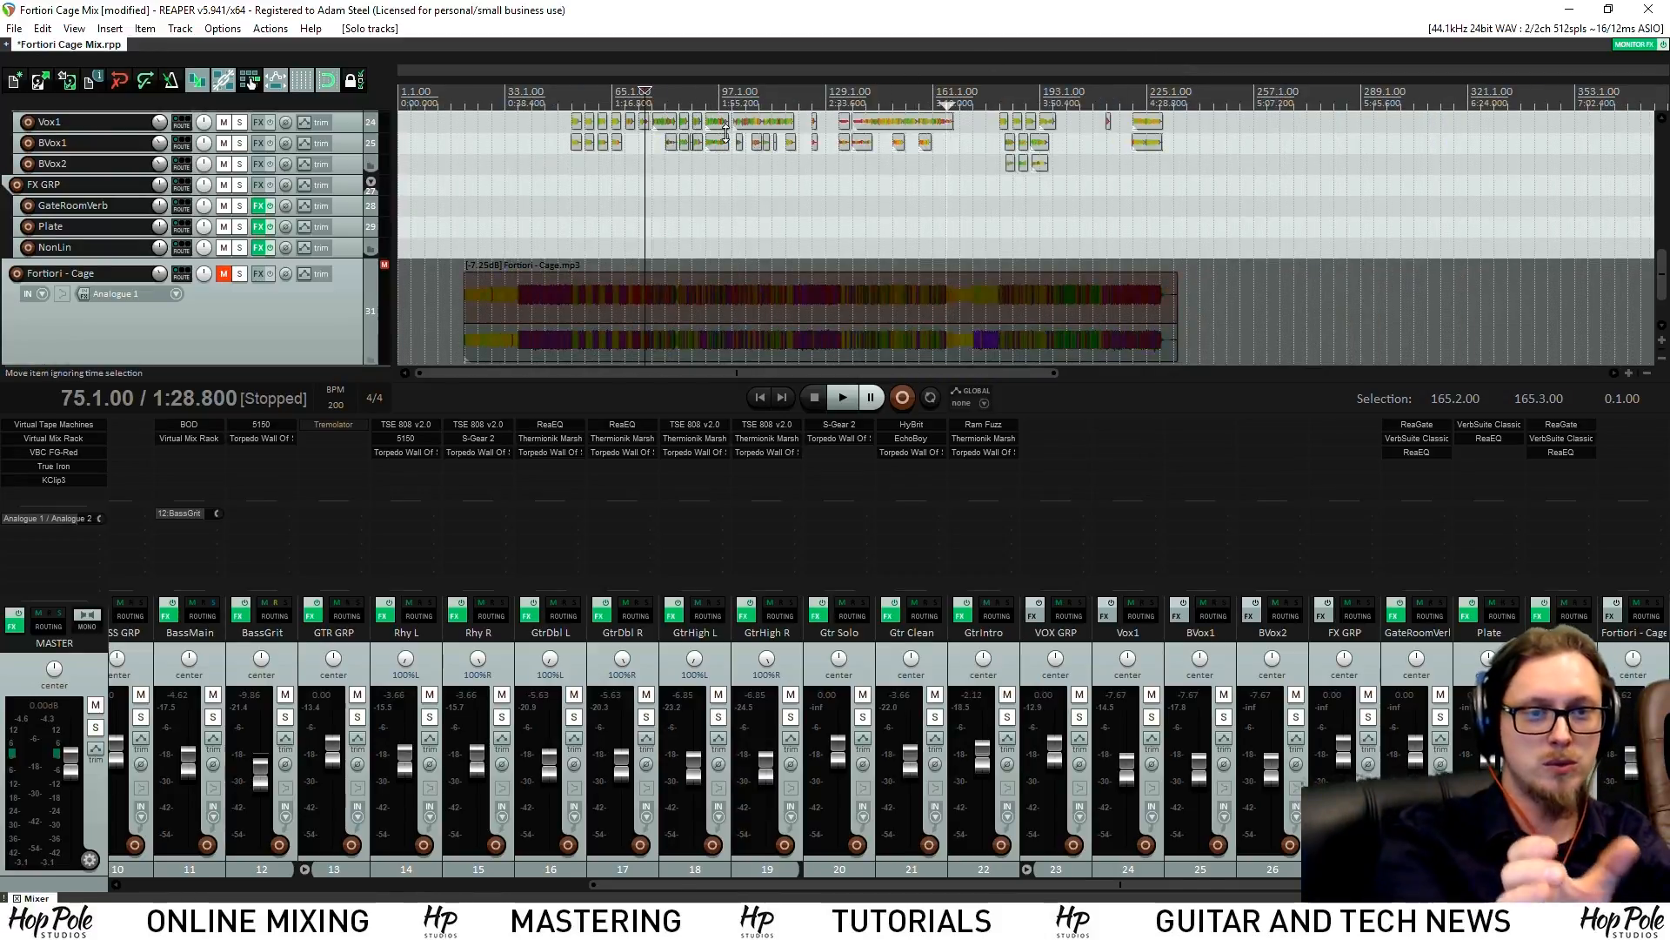
left_click_drag(1662, 277, 1659, 175)
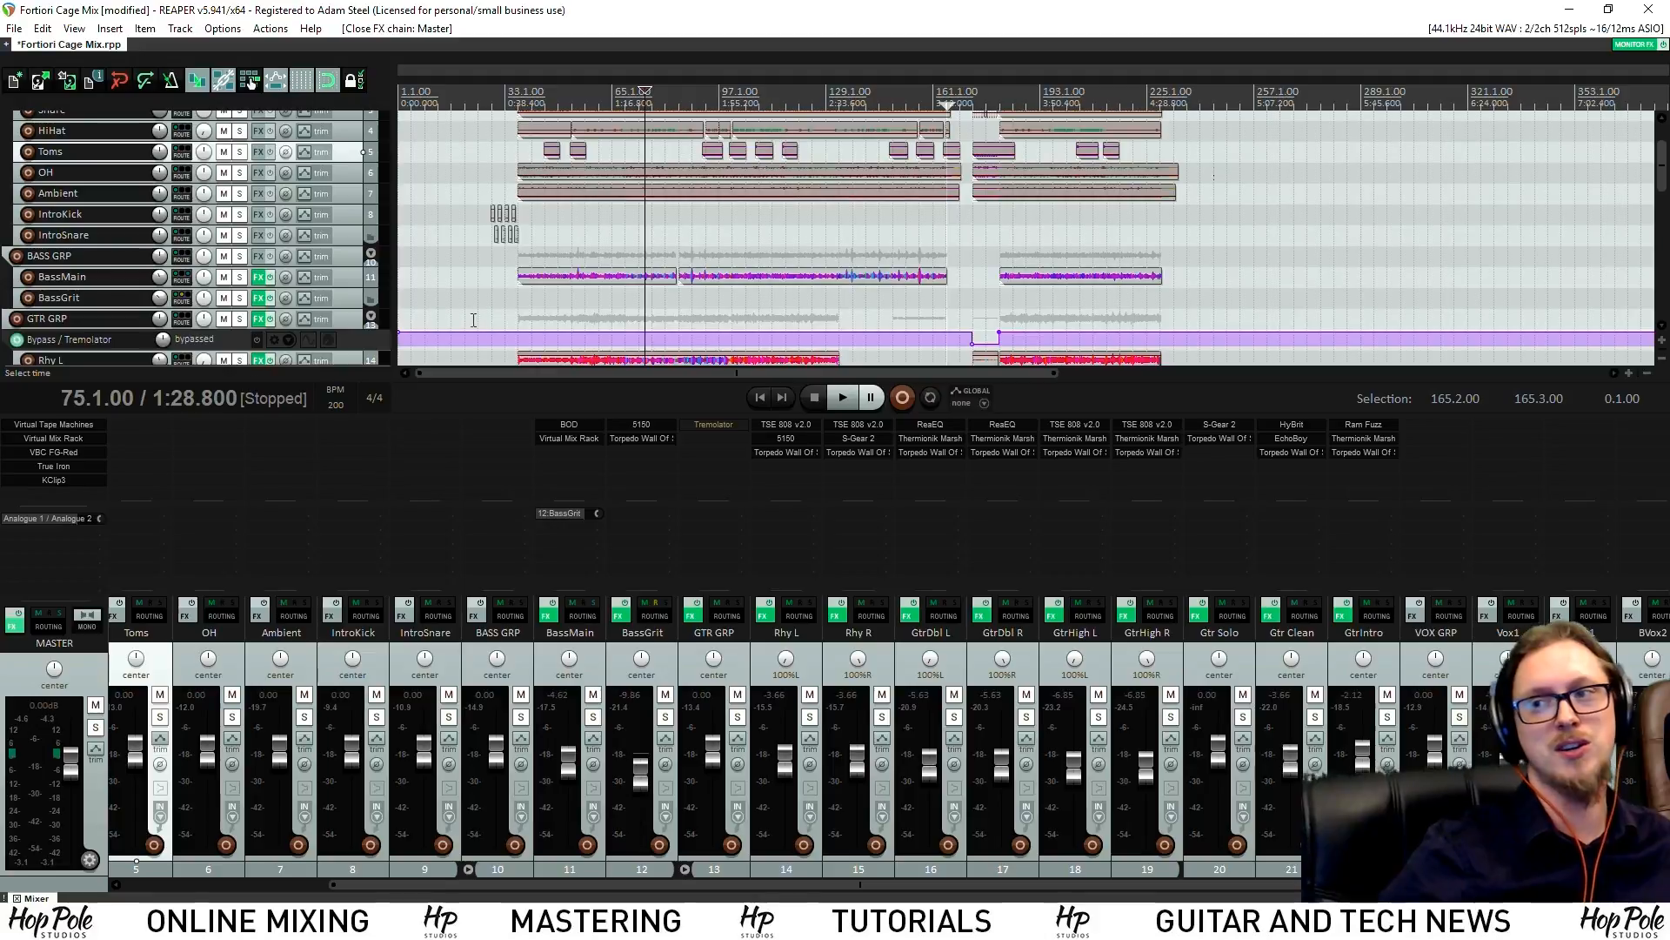
scroll(684, 157, "down", 2)
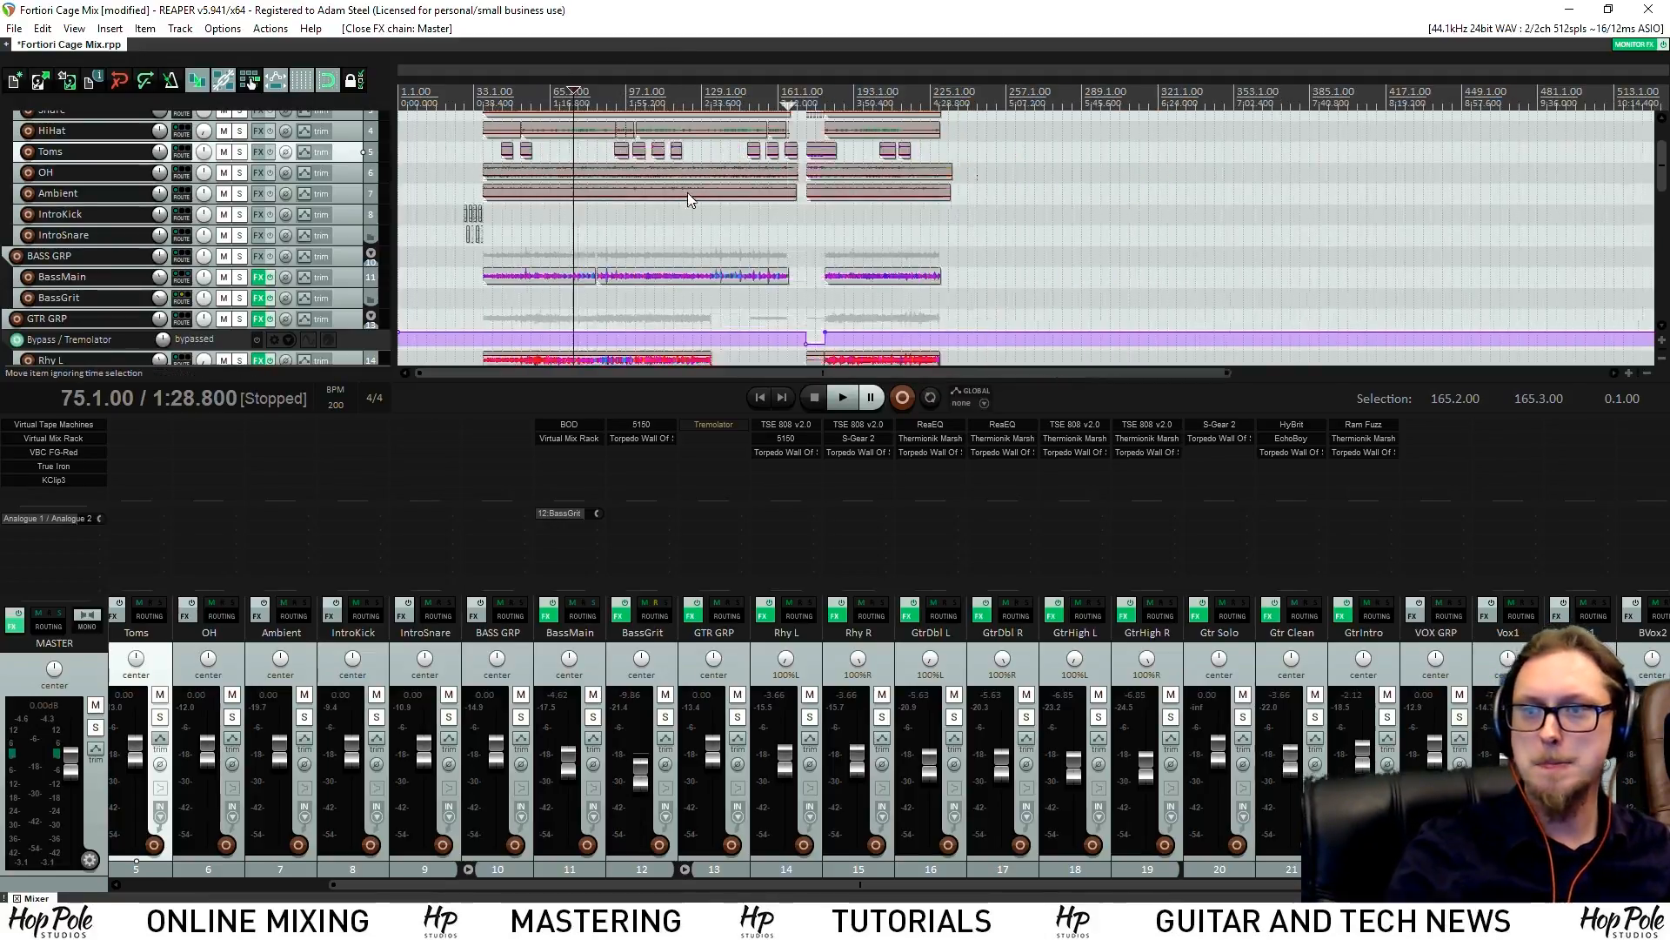
left_click_drag(1662, 177, 1640, 220)
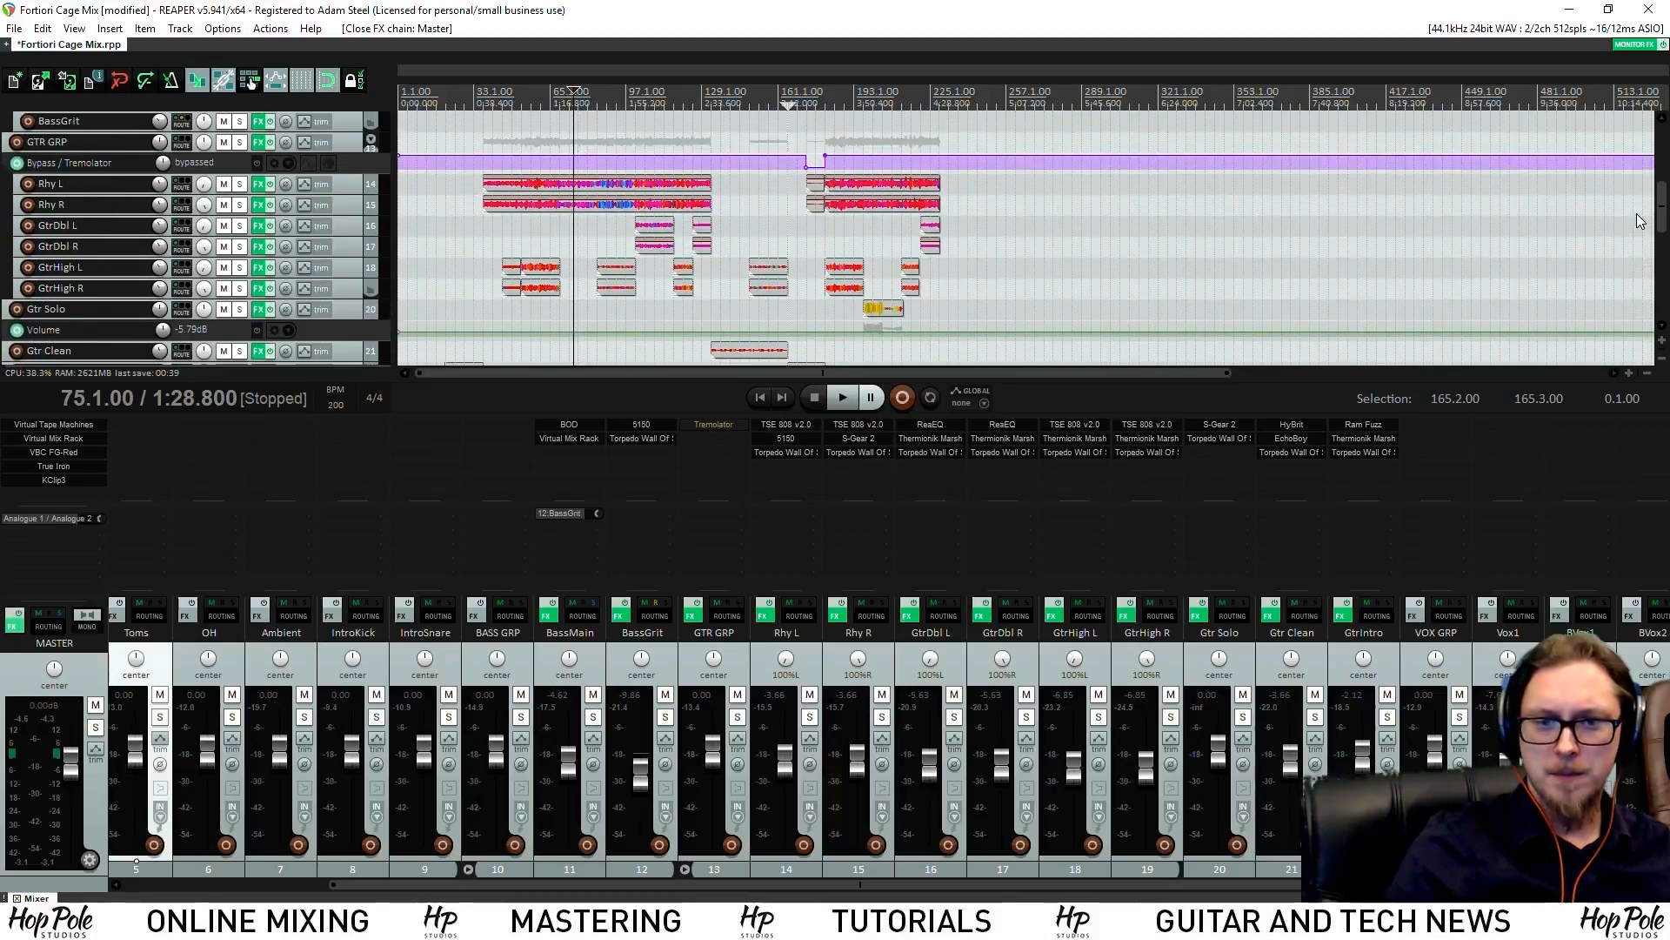
scroll(1618, 225, "up", 1)
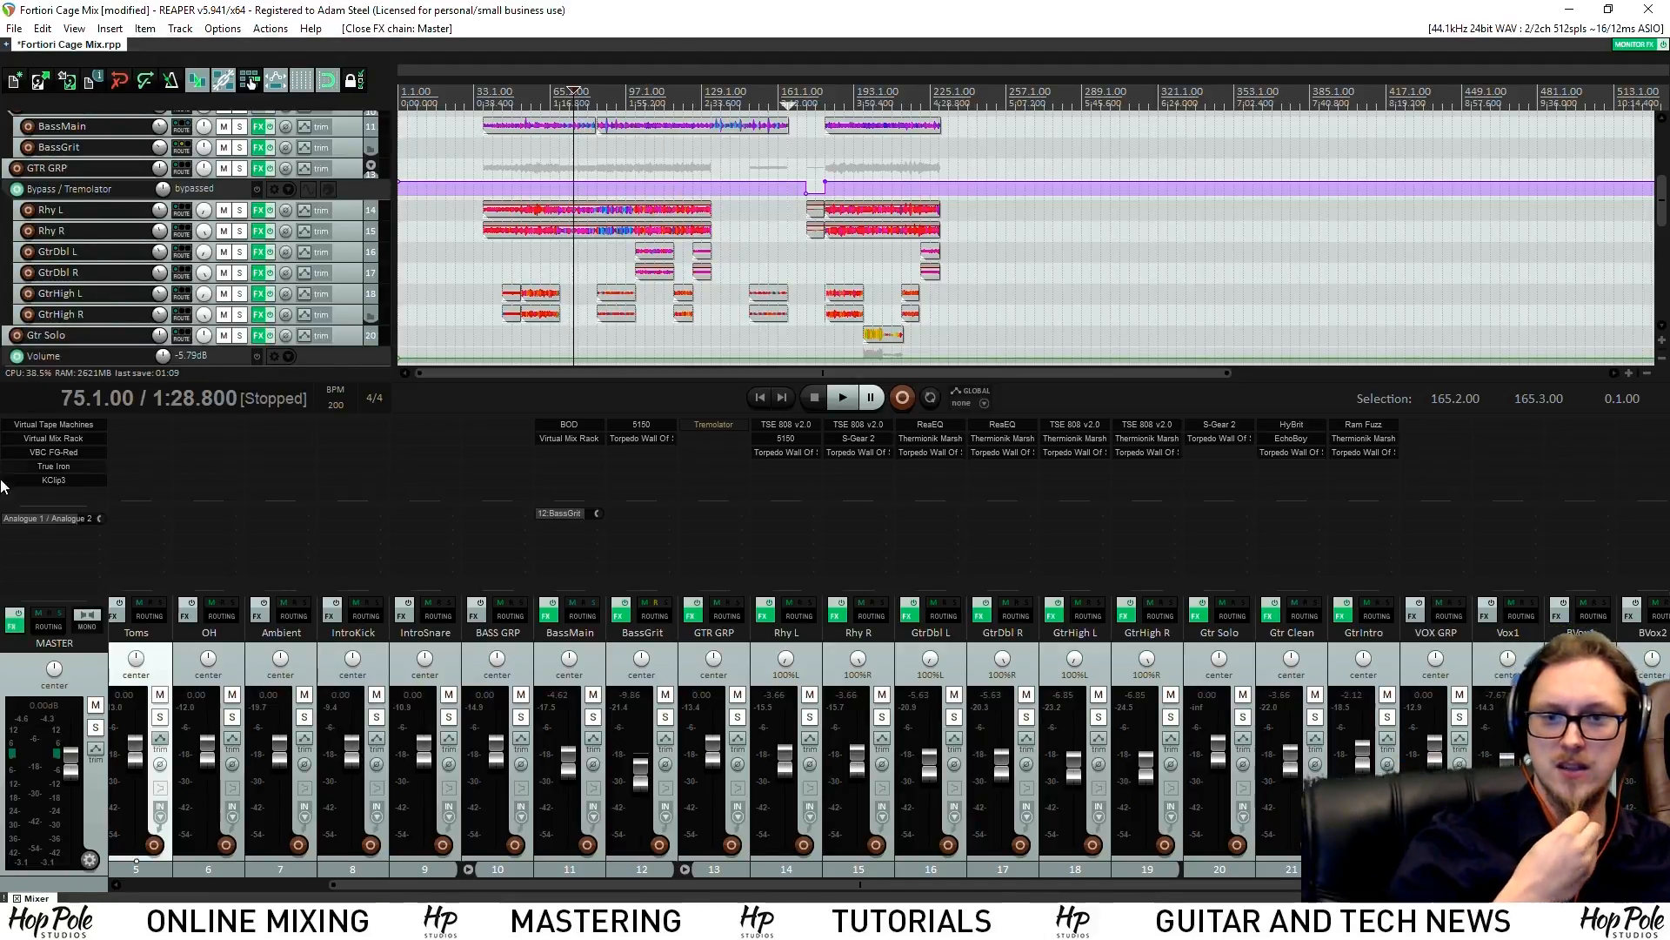
left_click(70, 452)
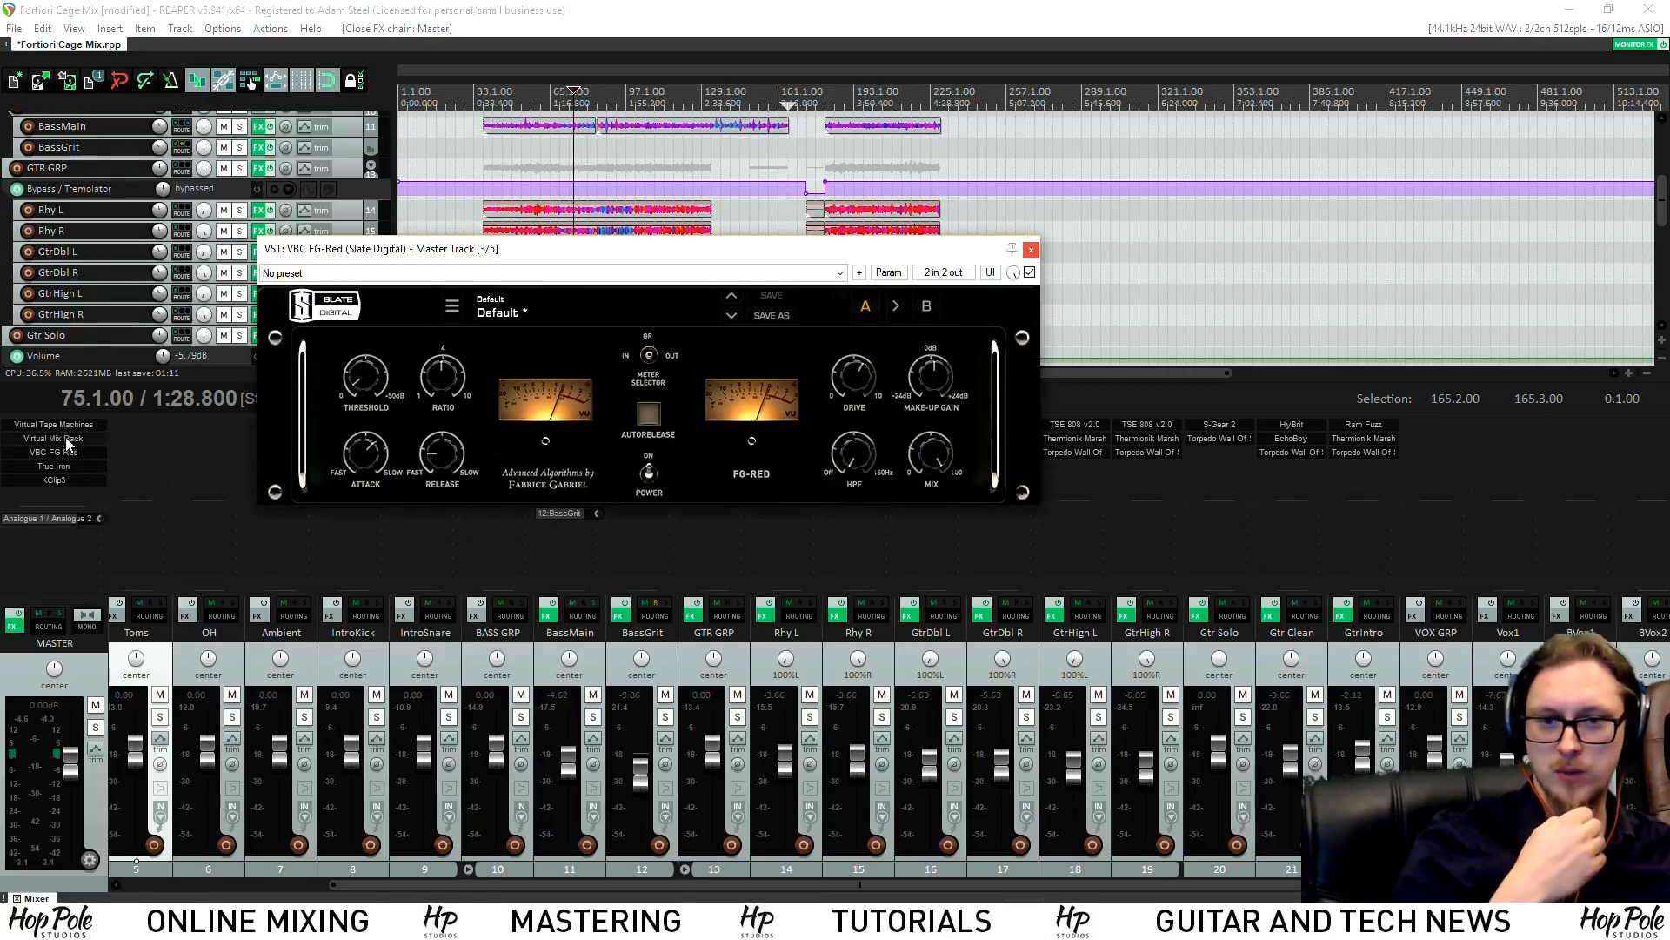
left_click(65, 424)
left_click(53, 438)
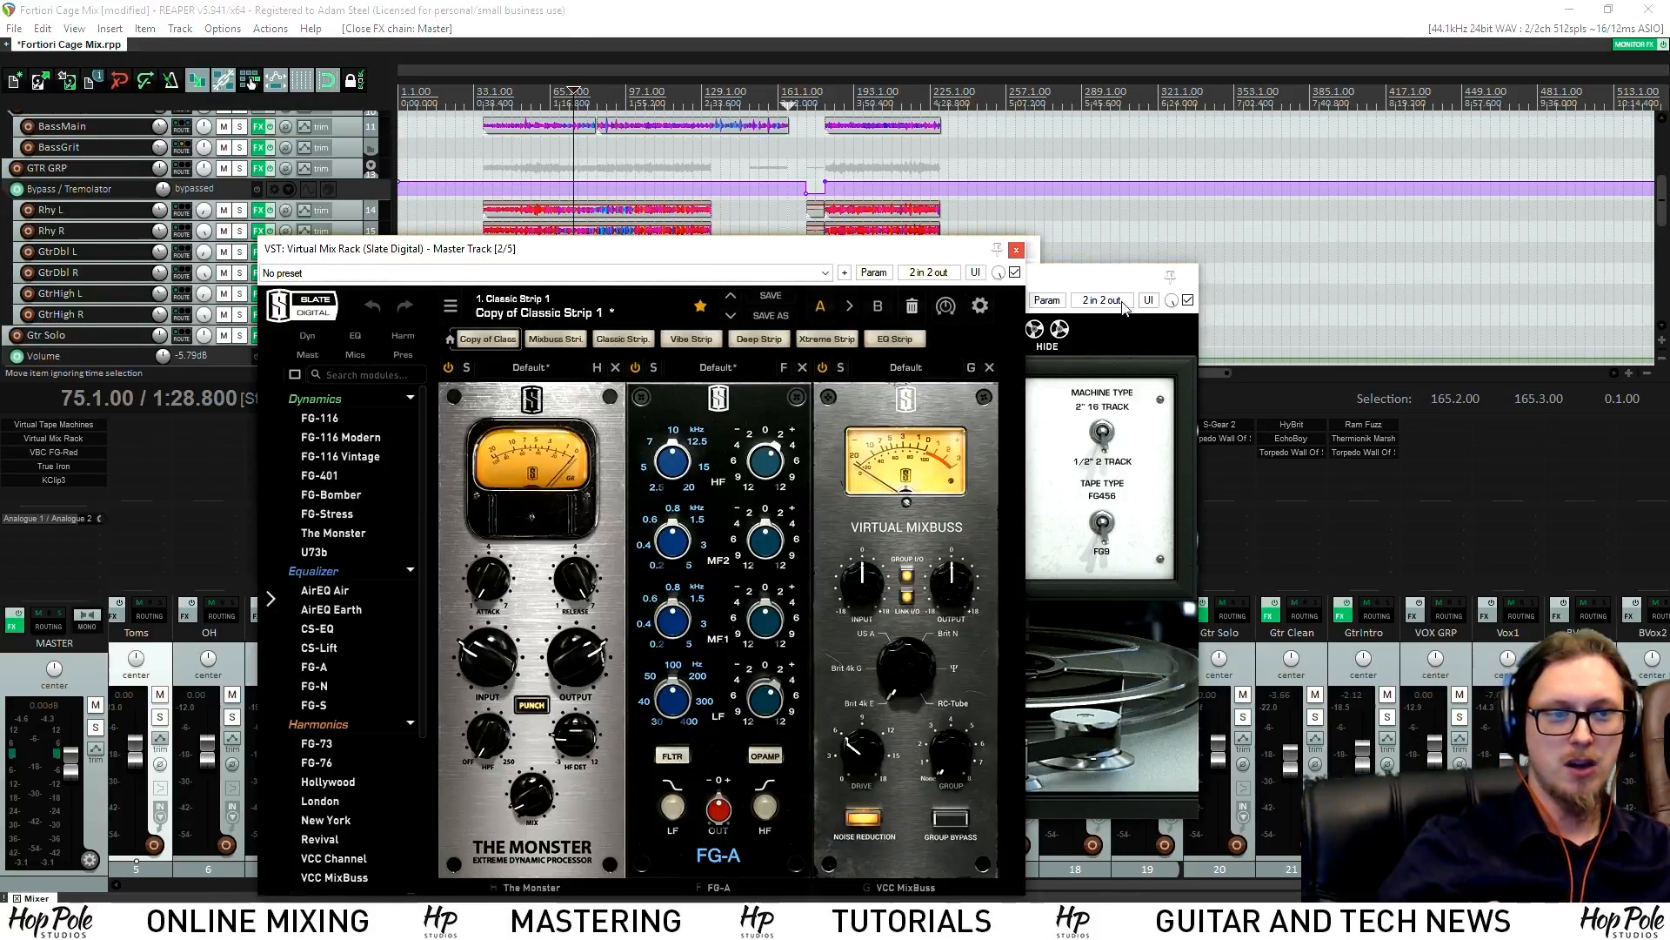
left_click_drag(1081, 282, 1319, 167)
left_click_drag(494, 258, 258, 202)
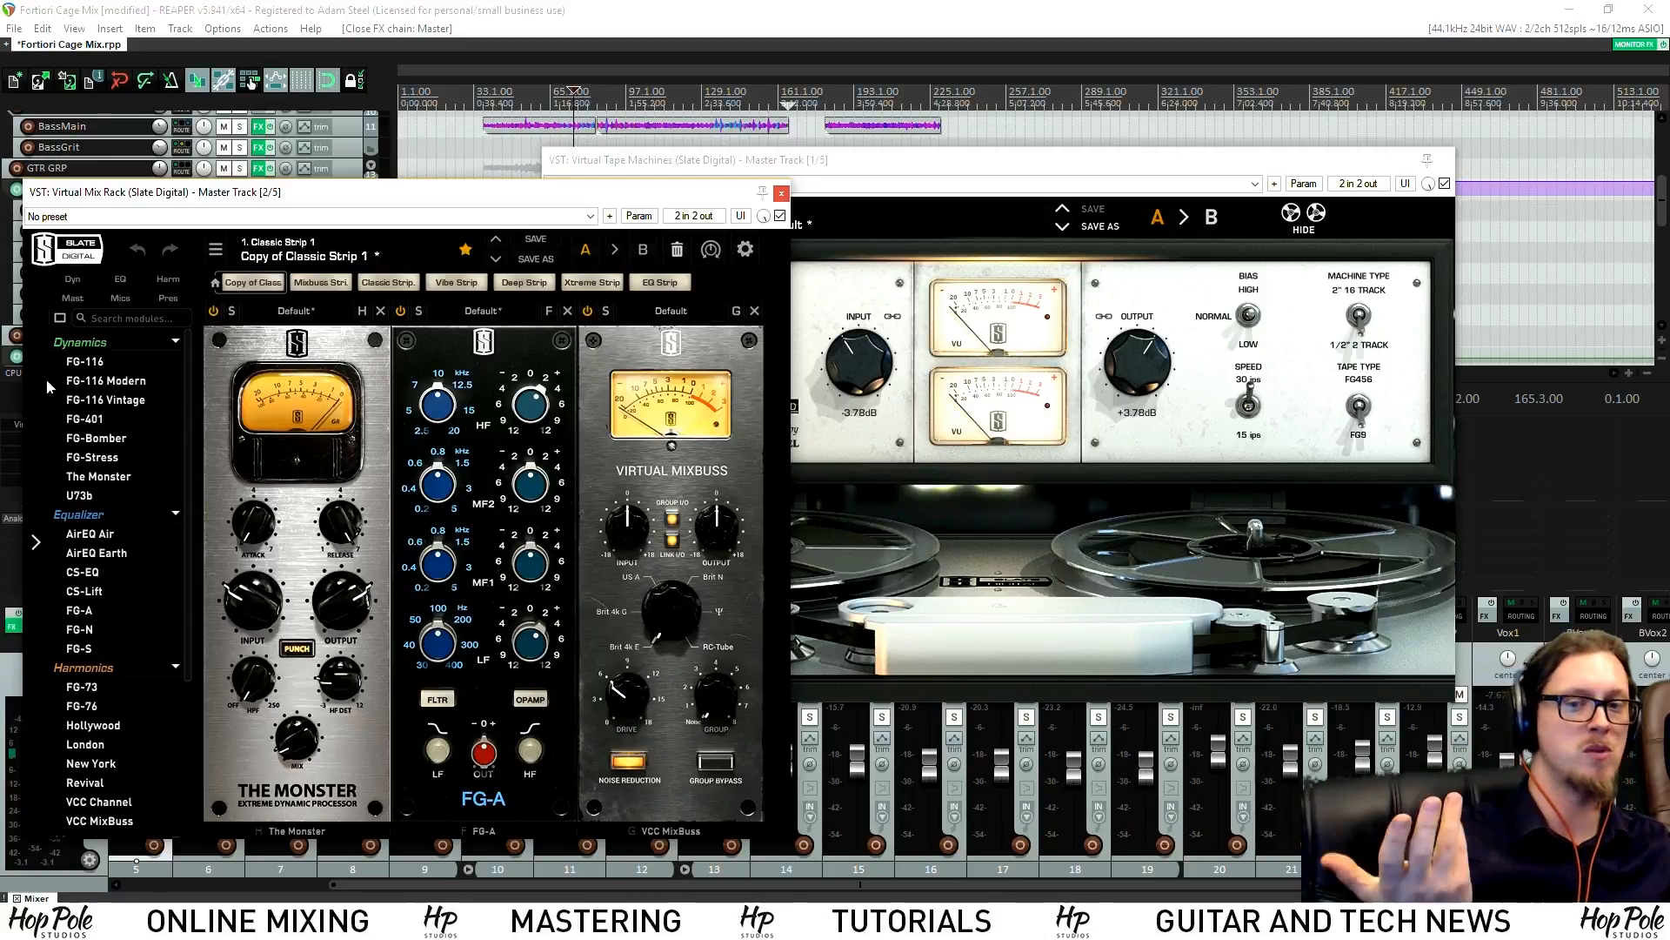
left_click(781, 193)
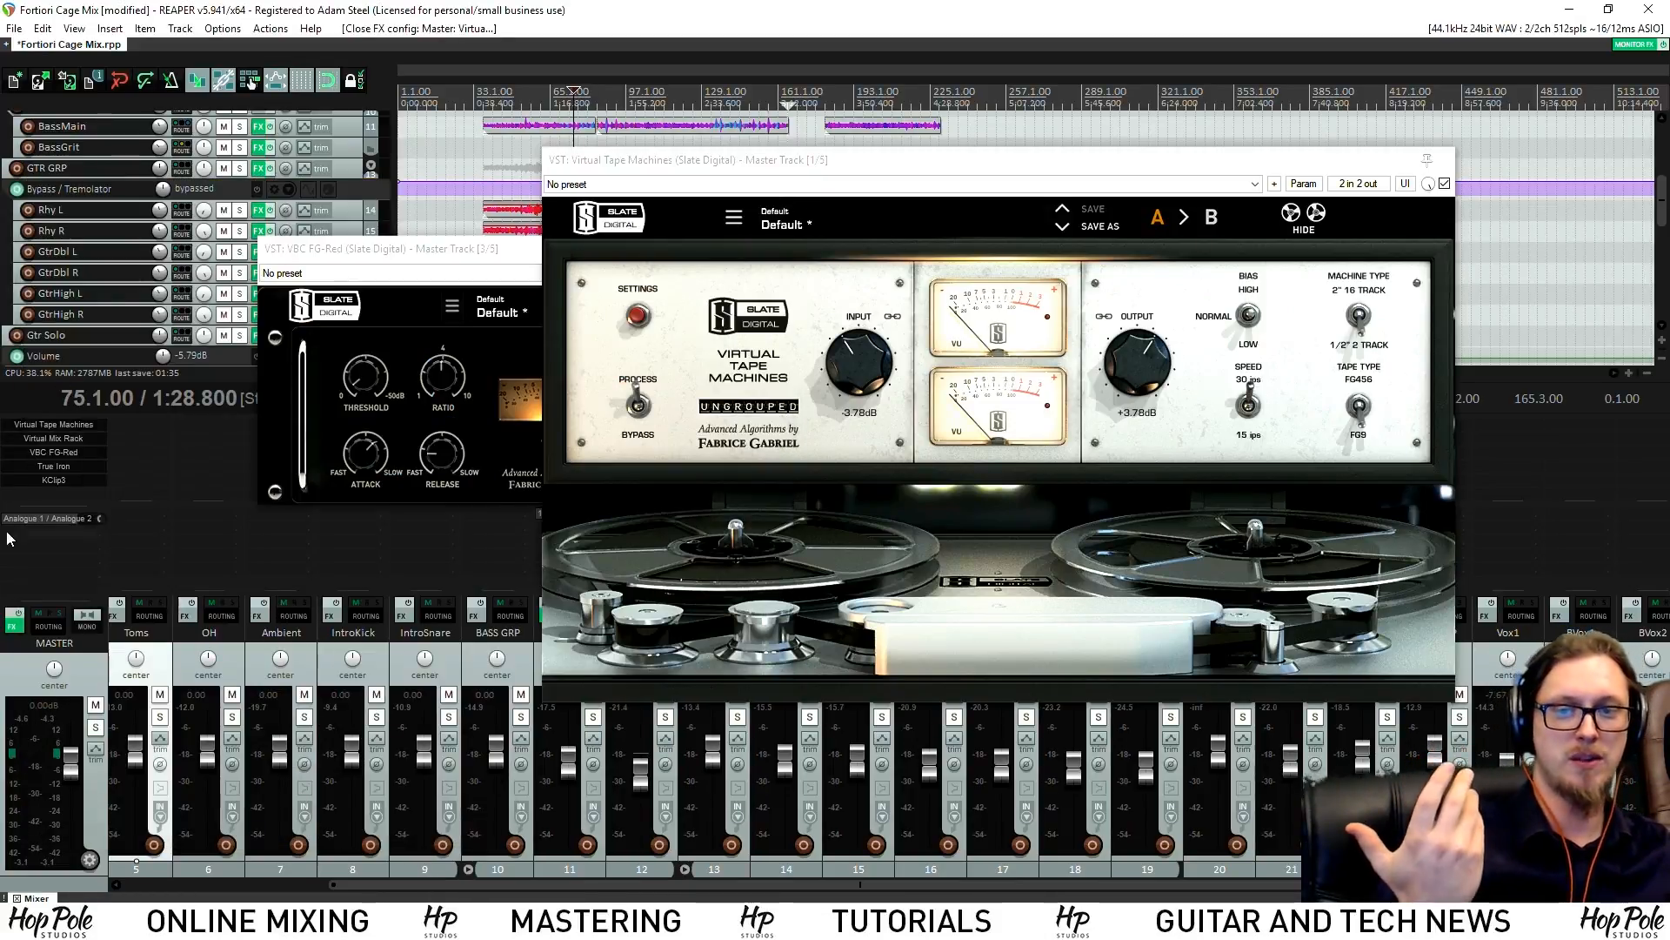
left_click(56, 452)
left_click(56, 452)
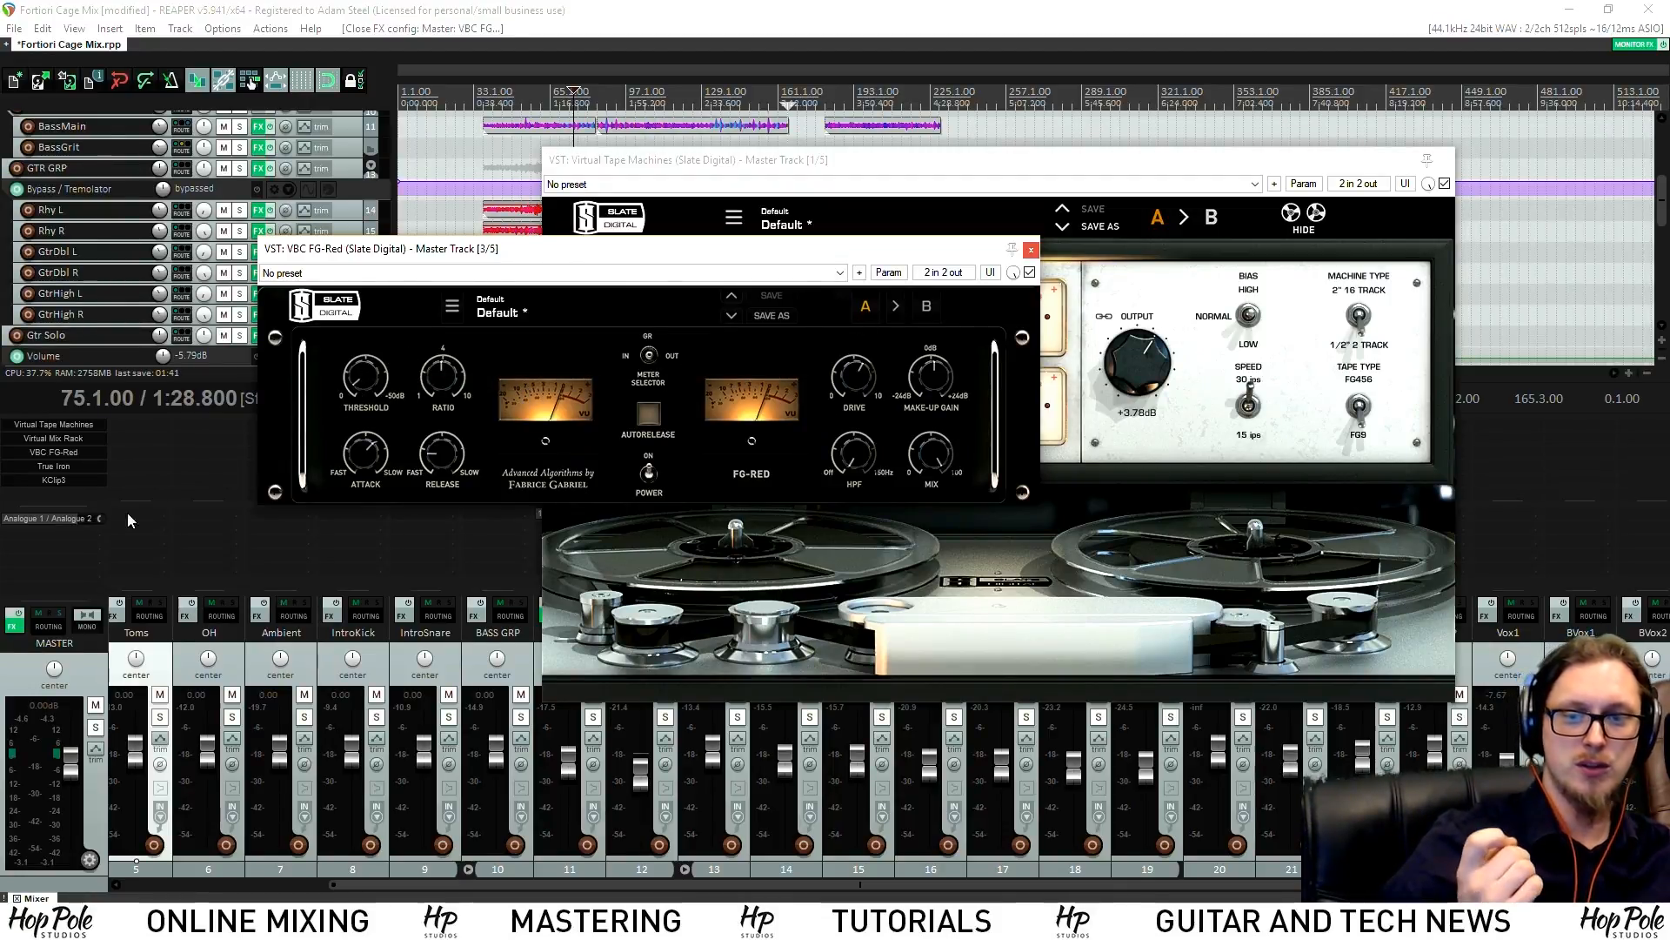
left_click(53, 466)
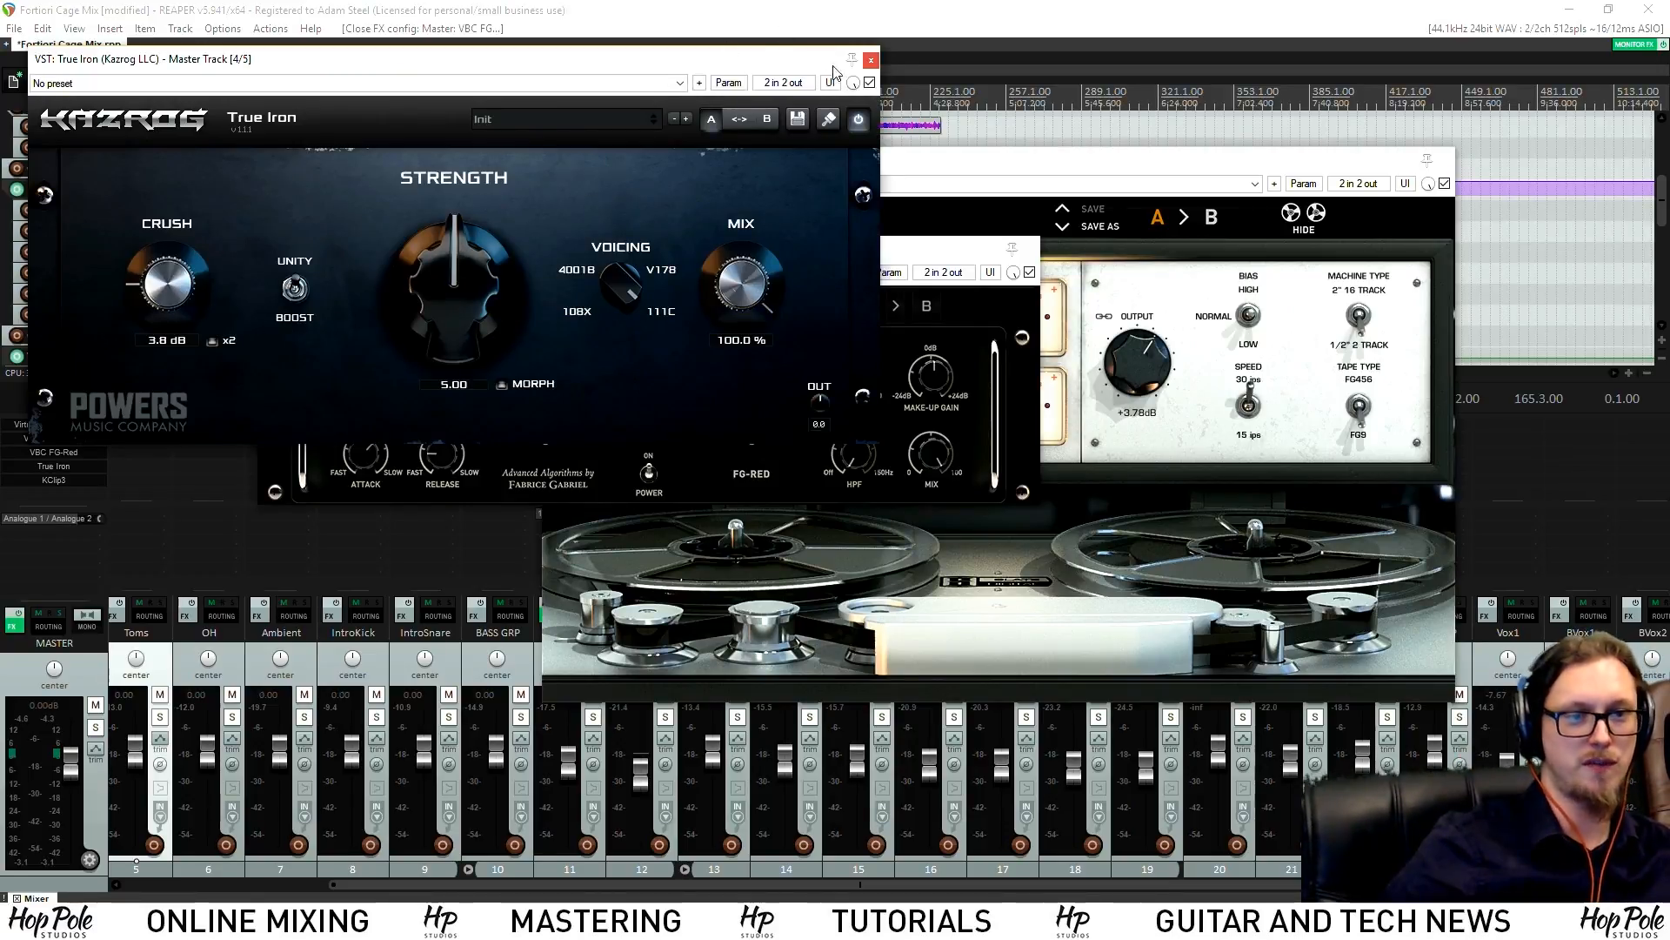
left_click(870, 61)
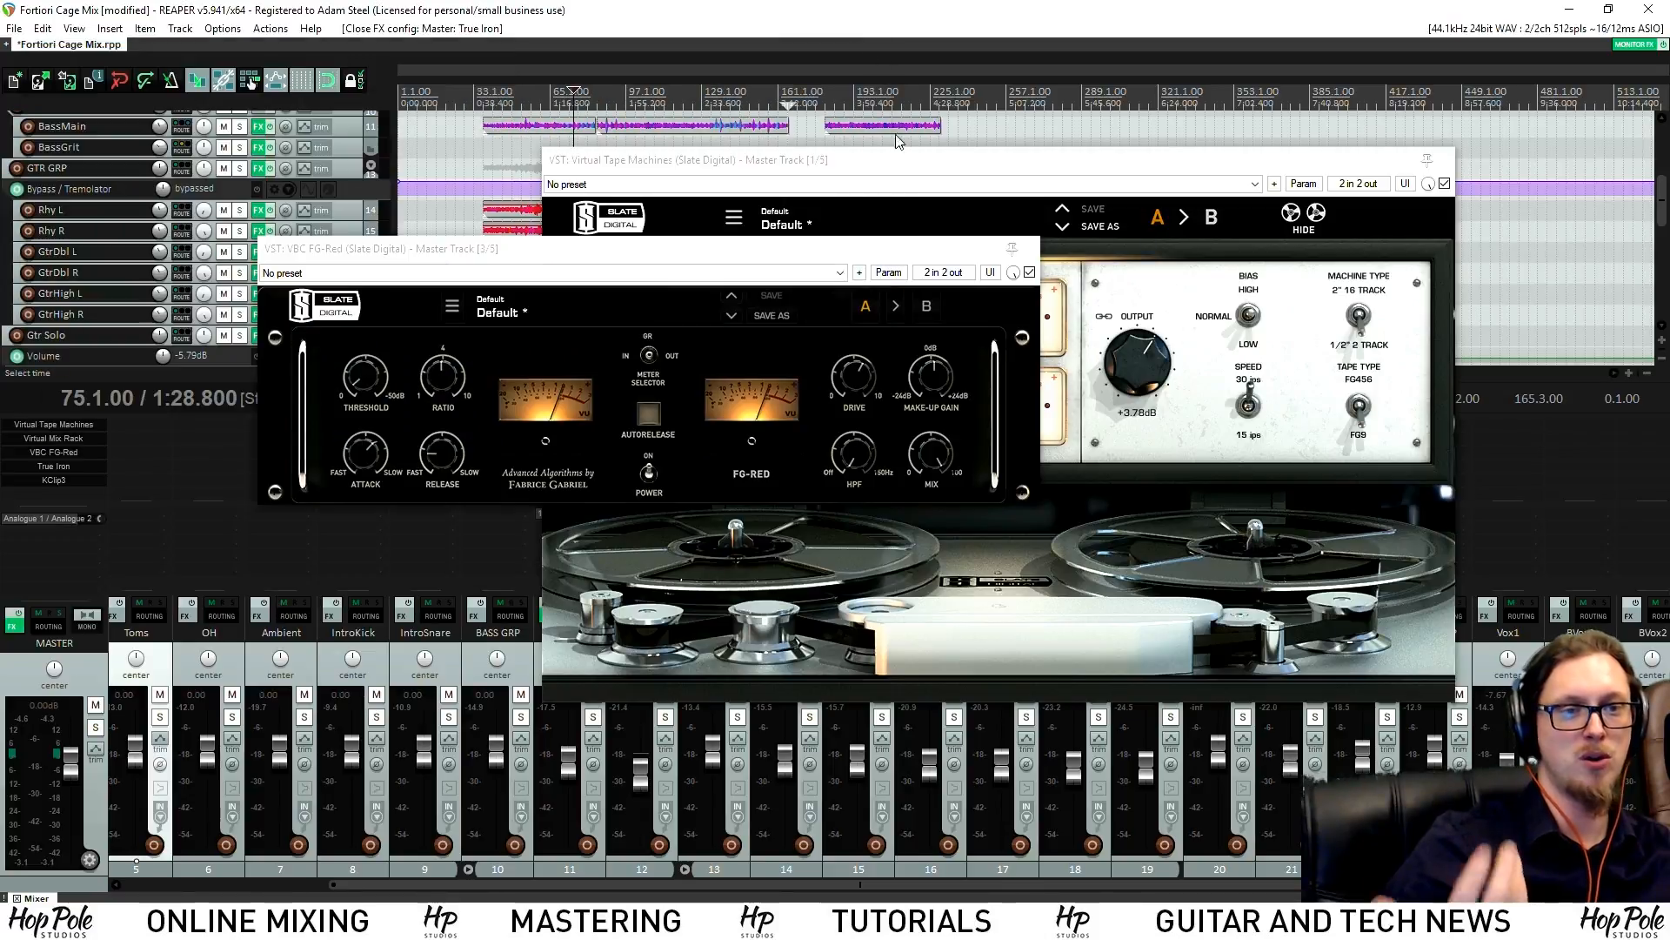
left_click(1031, 251)
left_click(39, 479)
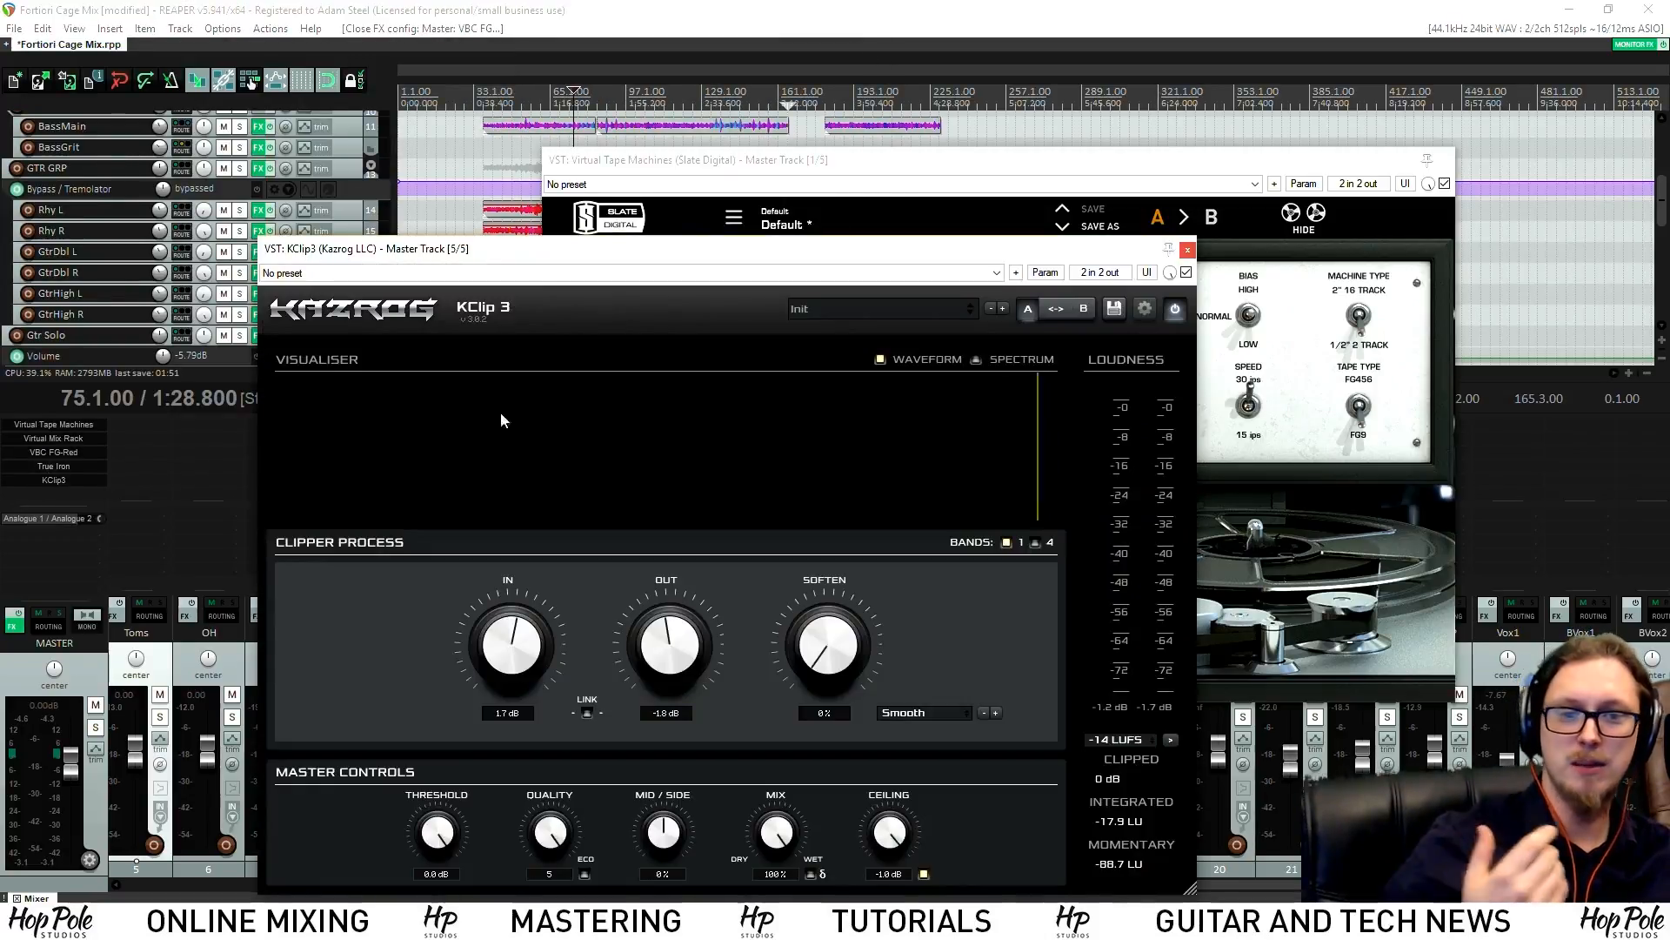
left_click_drag(521, 143, 562, 187)
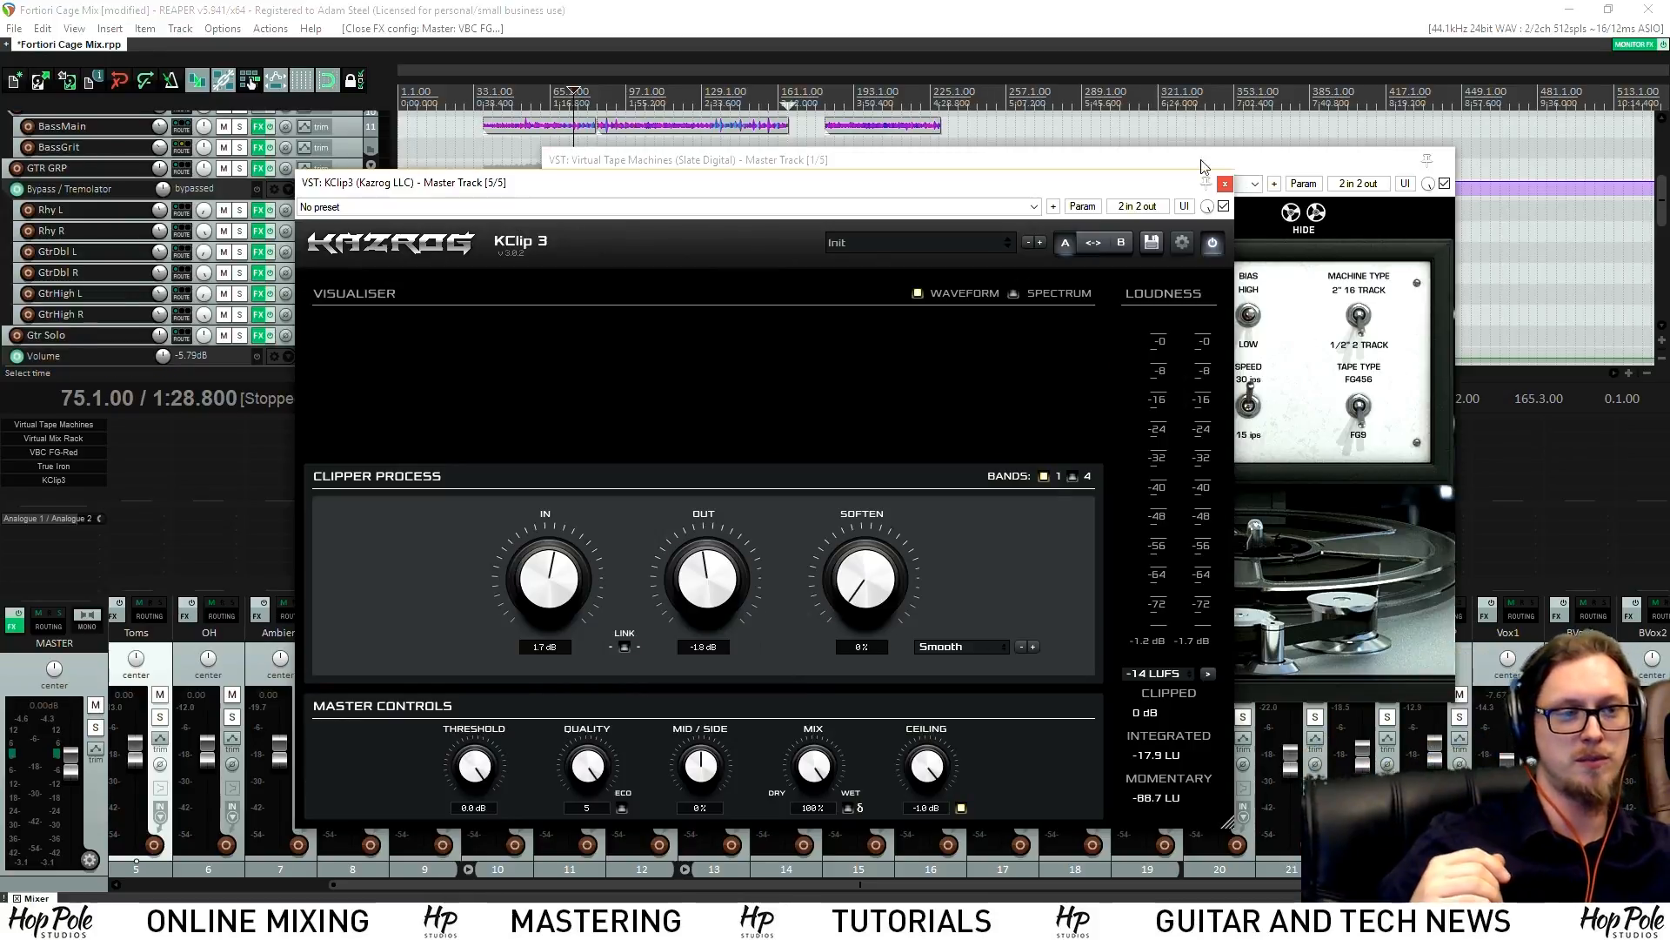
left_click(1225, 185)
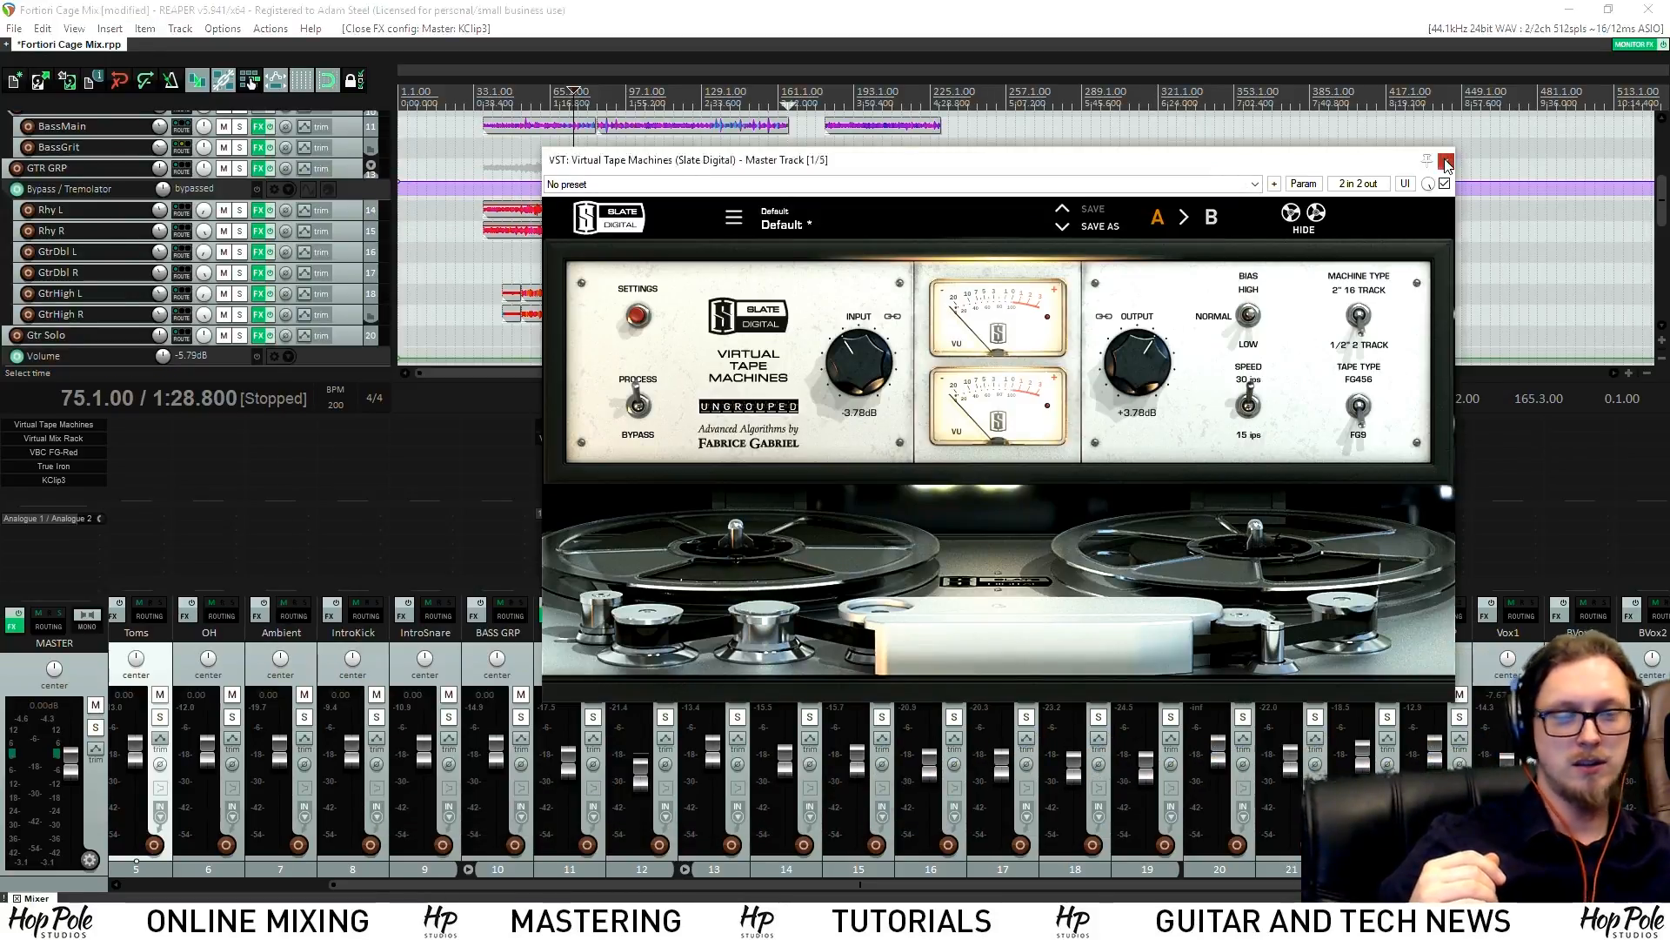
left_click(1447, 162)
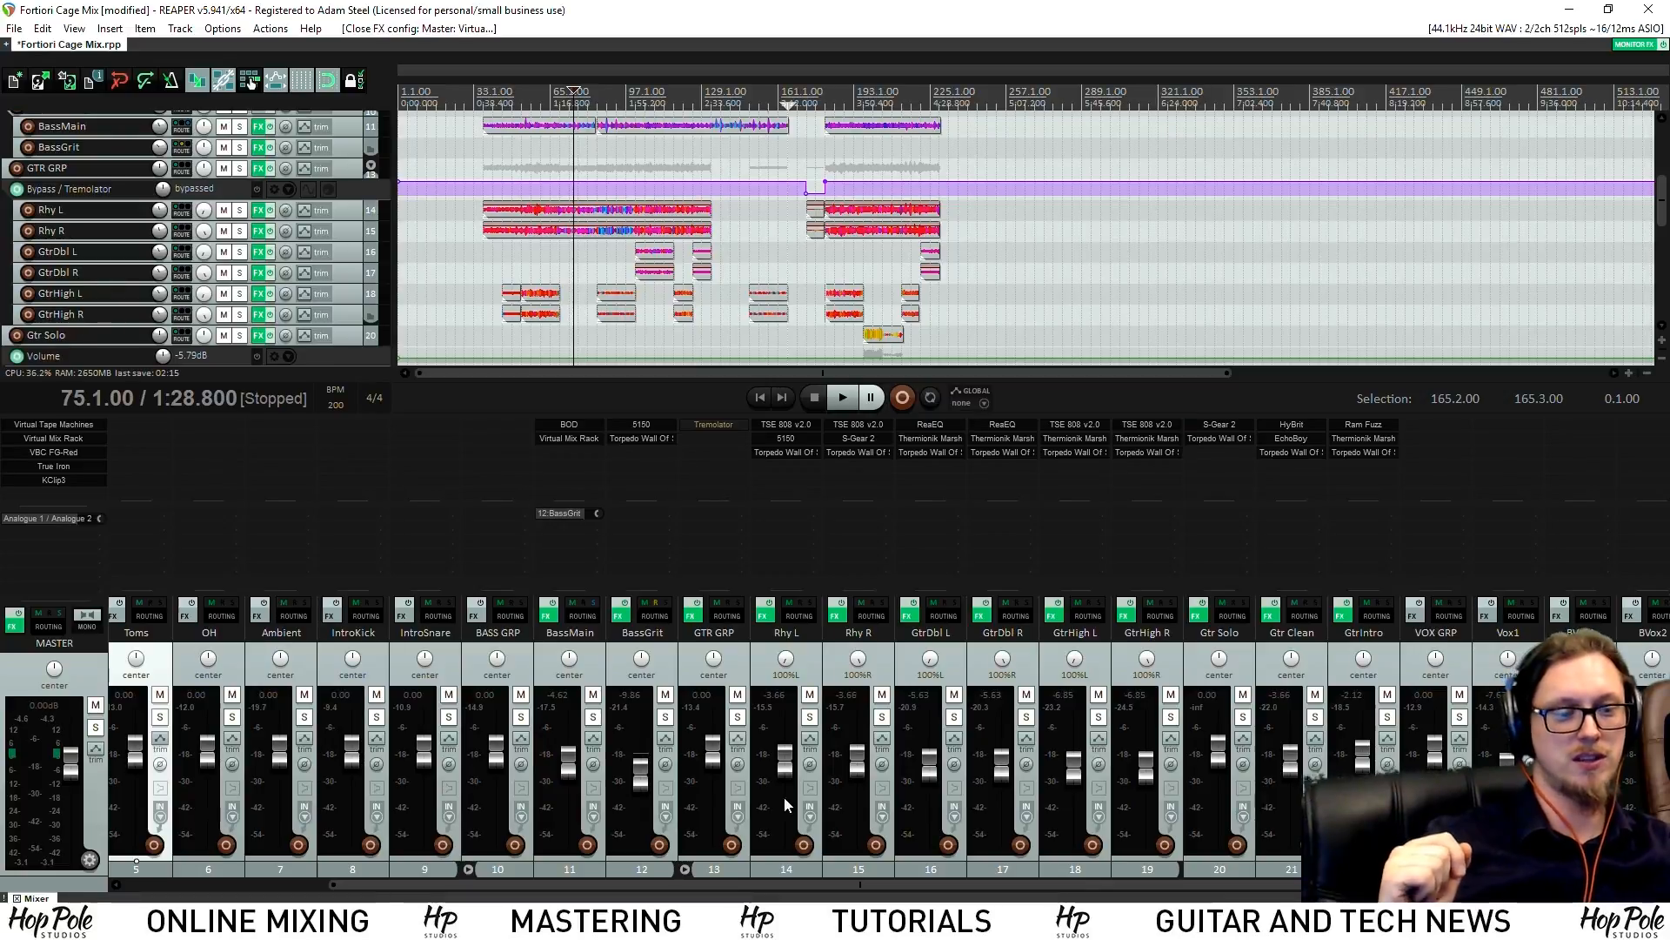
Solo BASS GRP and audition it from bar 45
mouse_move(1178, 885)
left_mouse_down()
mouse_move(1400, 885)
mouse_move(1165, 879)
left_mouse_up()
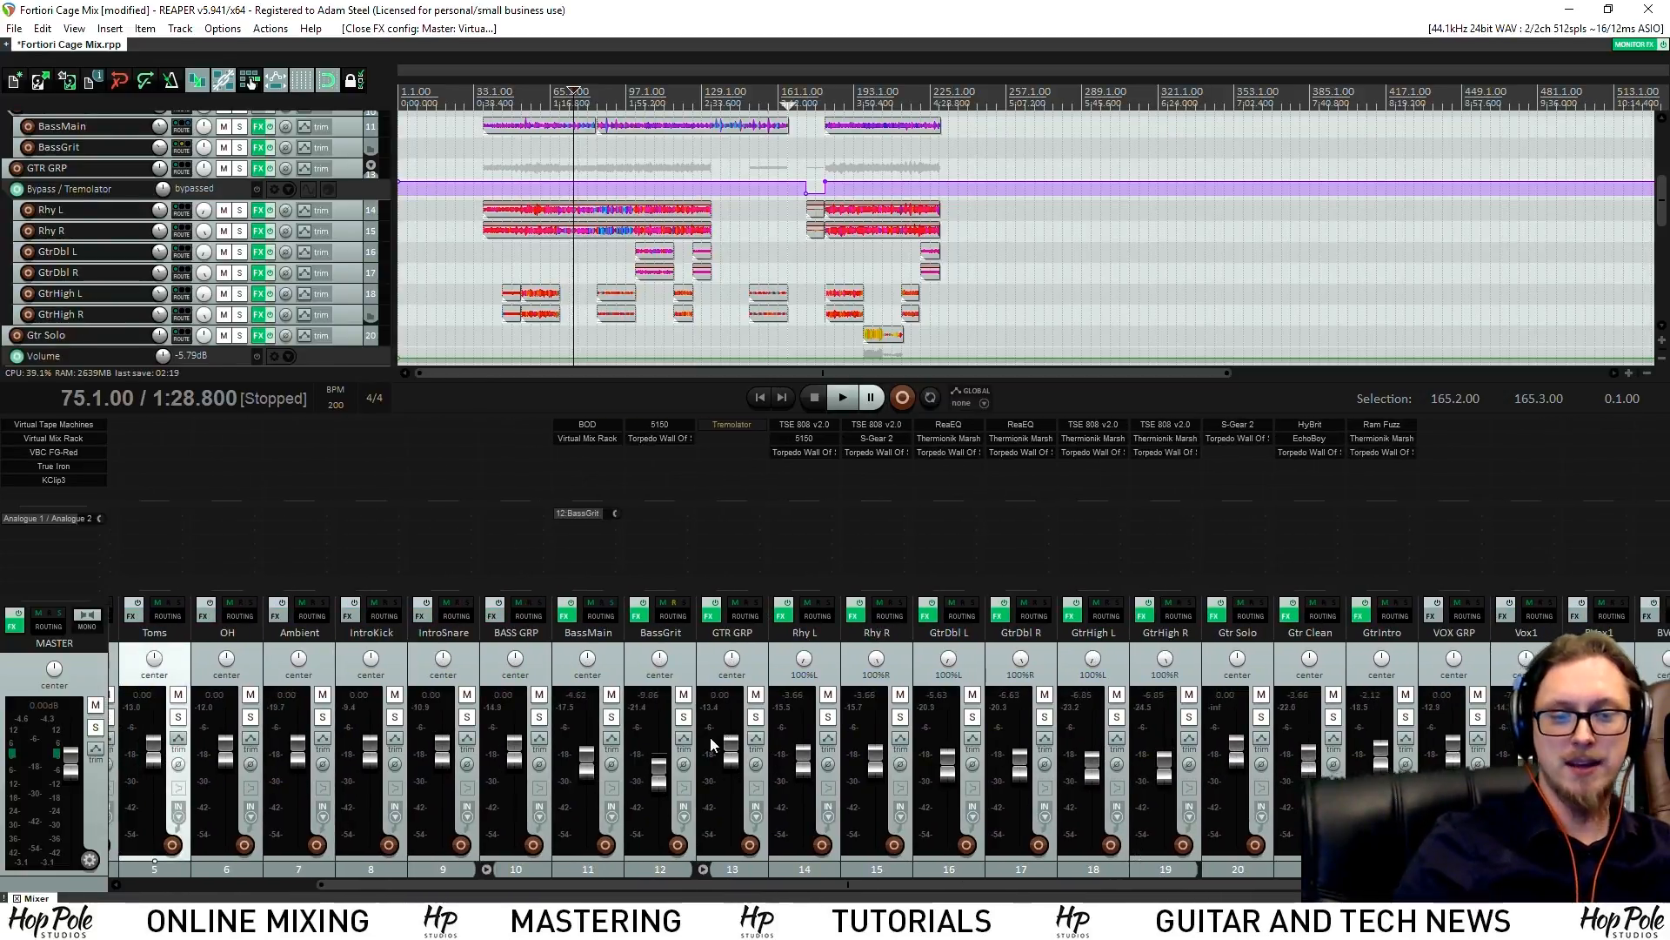
left_click(539, 716)
left_click(505, 94)
key("space")
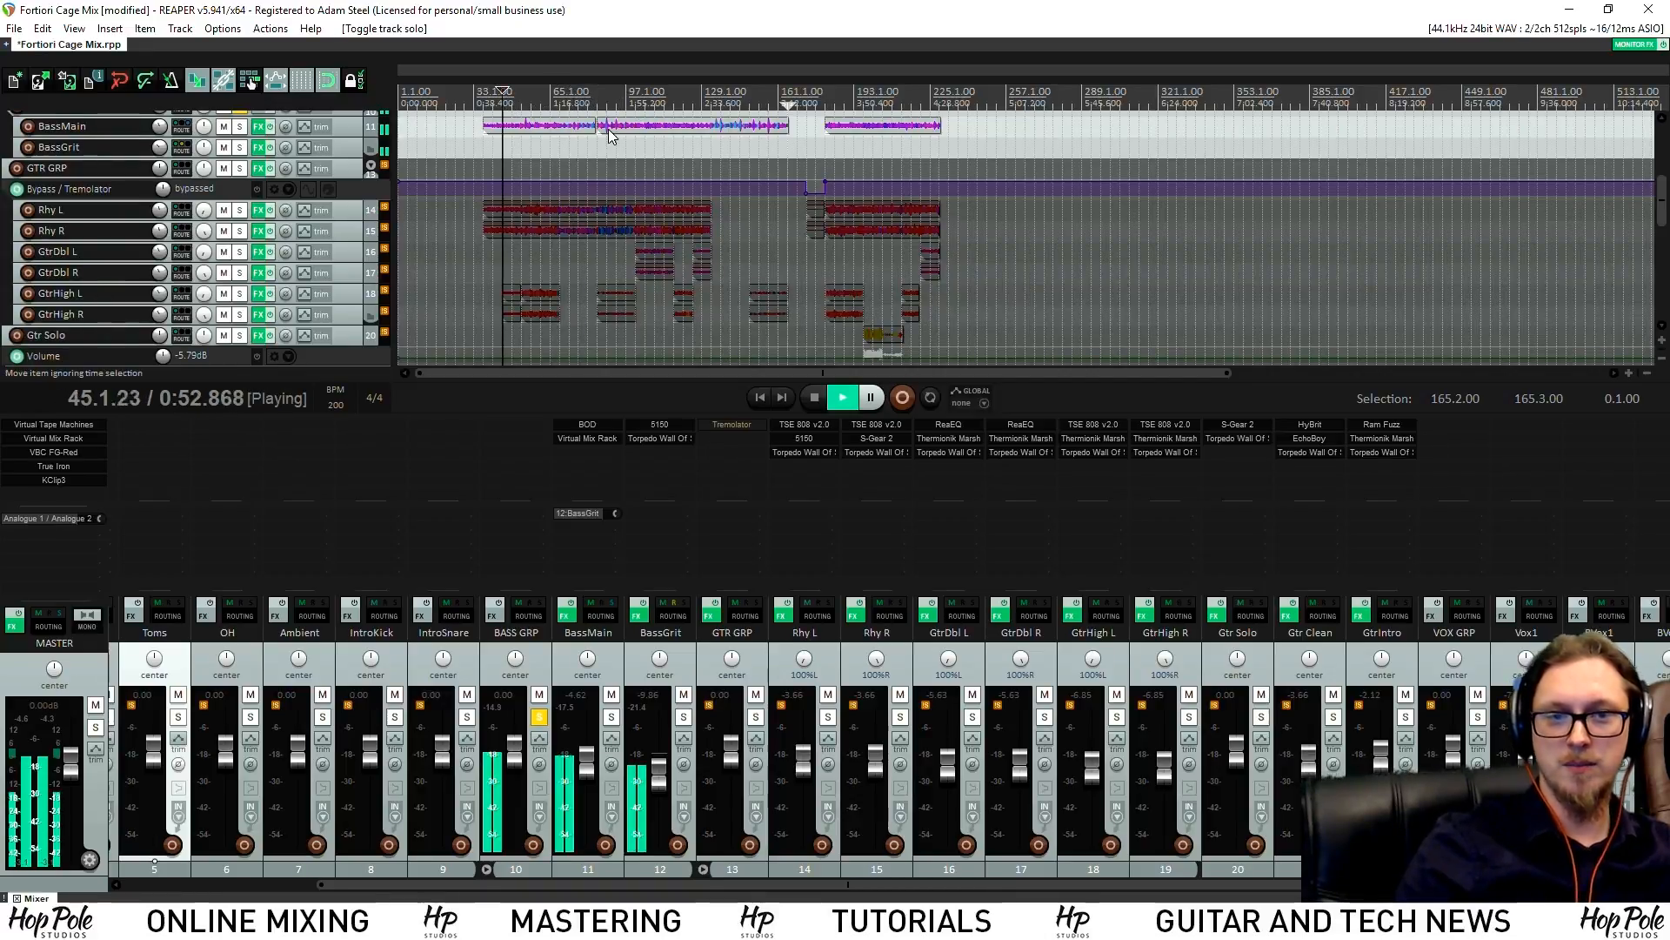
left_click_drag(1663, 208, 1662, 178)
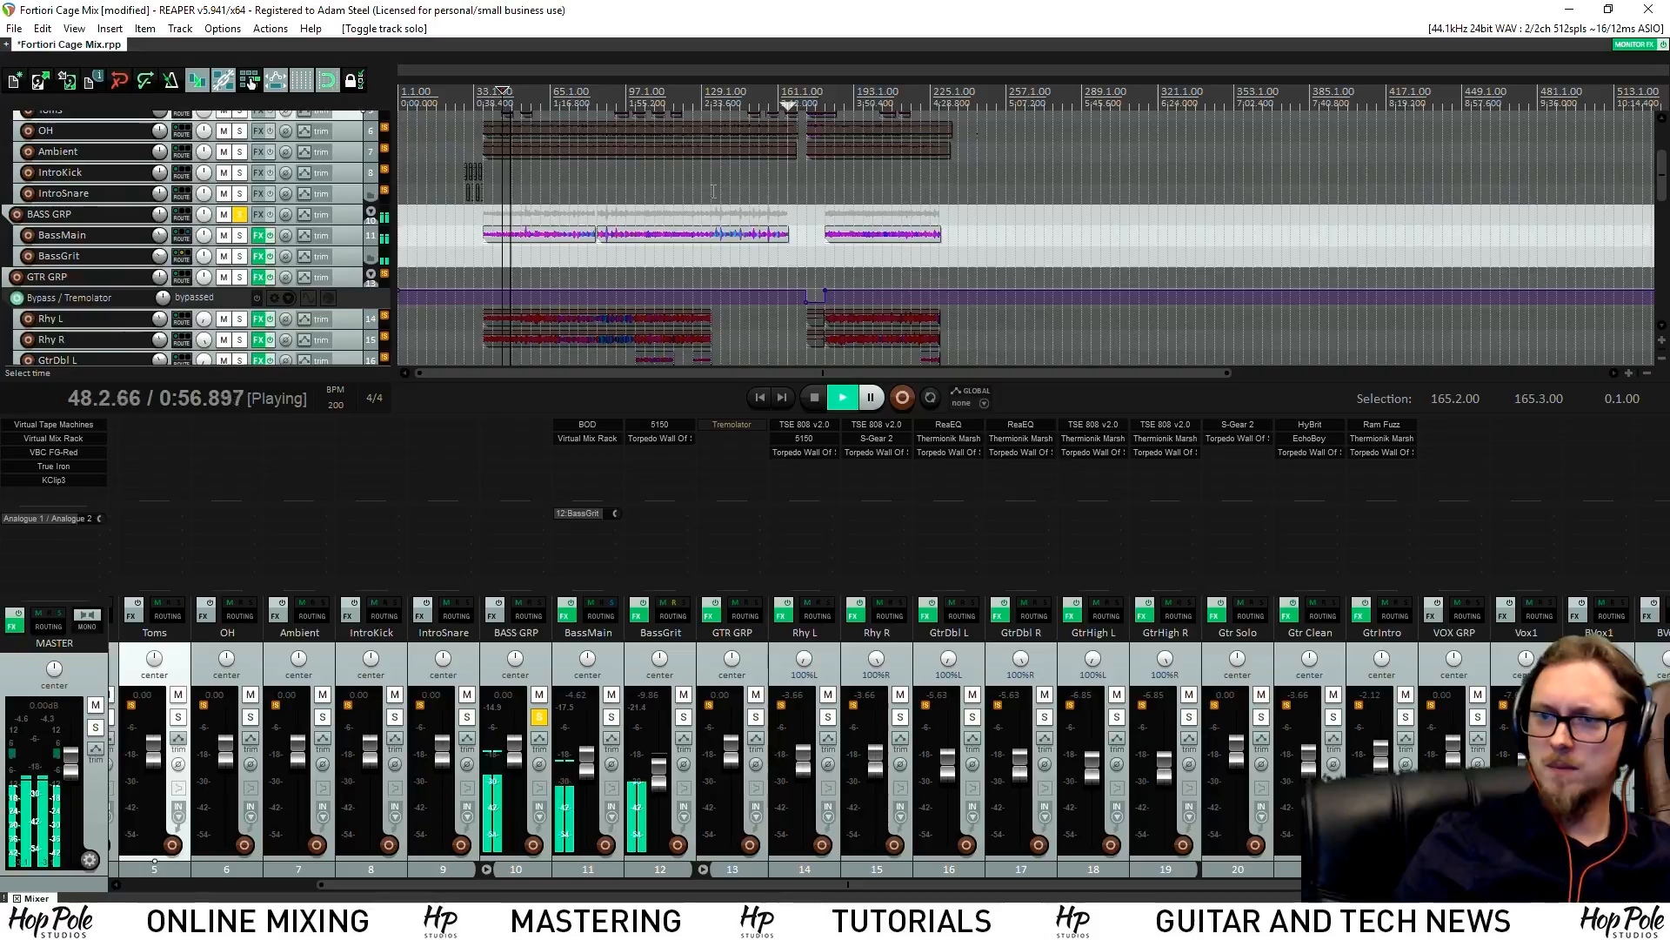
key("space")
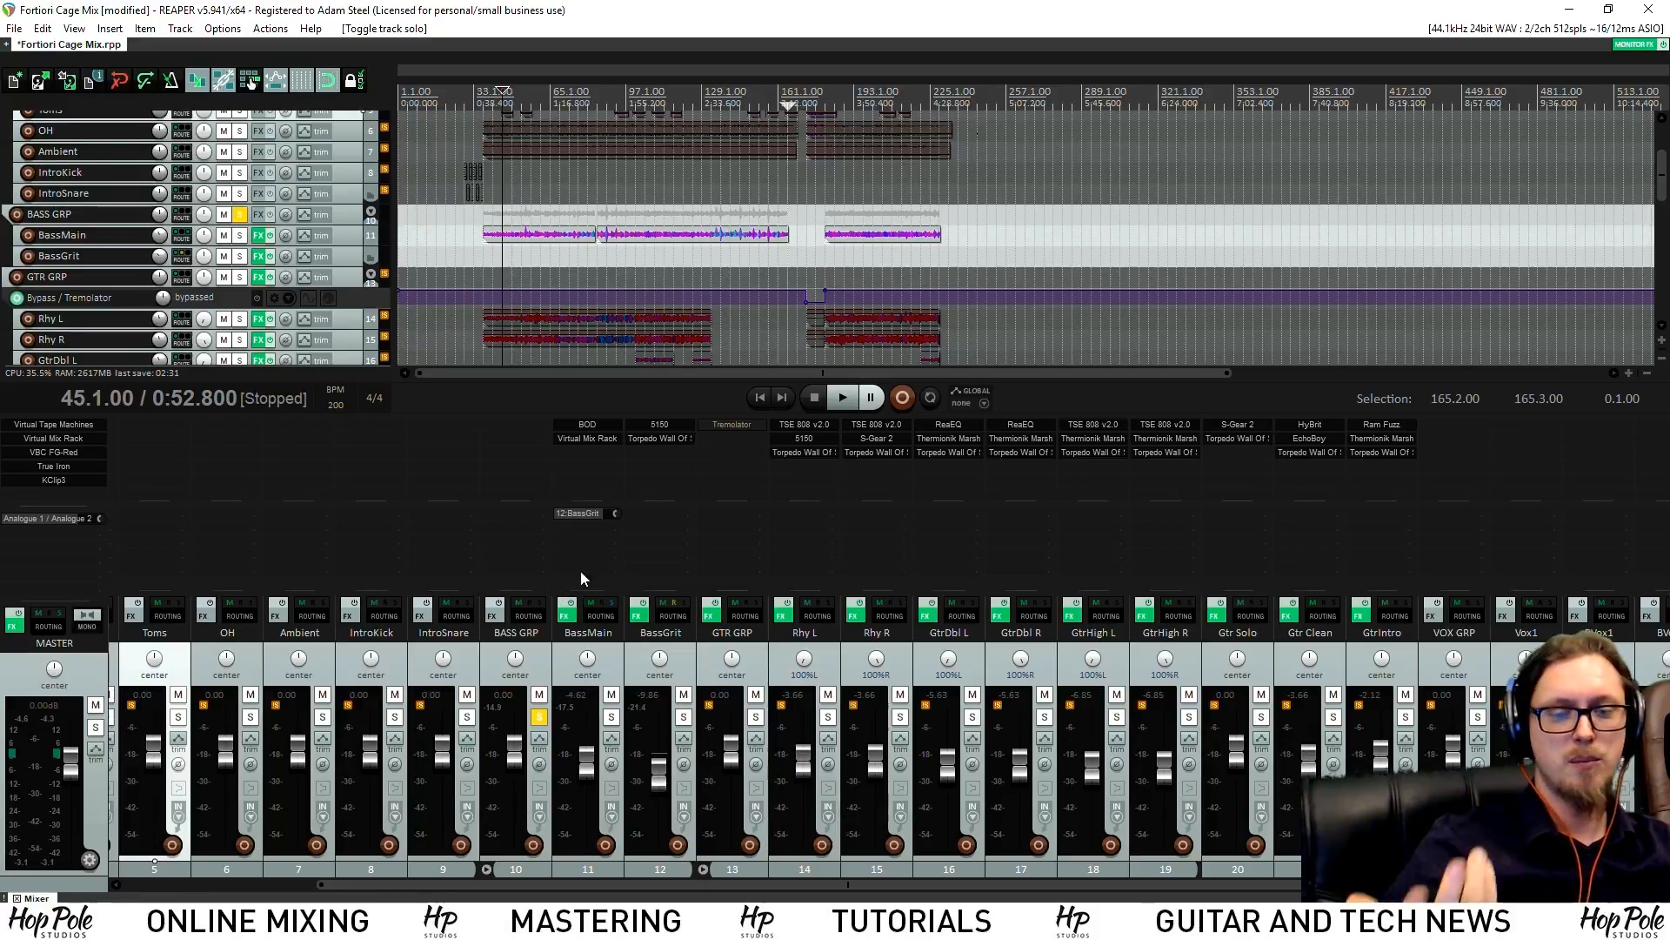
Solo BassMain, mute BassGrit, bypass Virtual Mix Rack, and make BassMain taller during playback
left_click(611, 717)
left_click(684, 693)
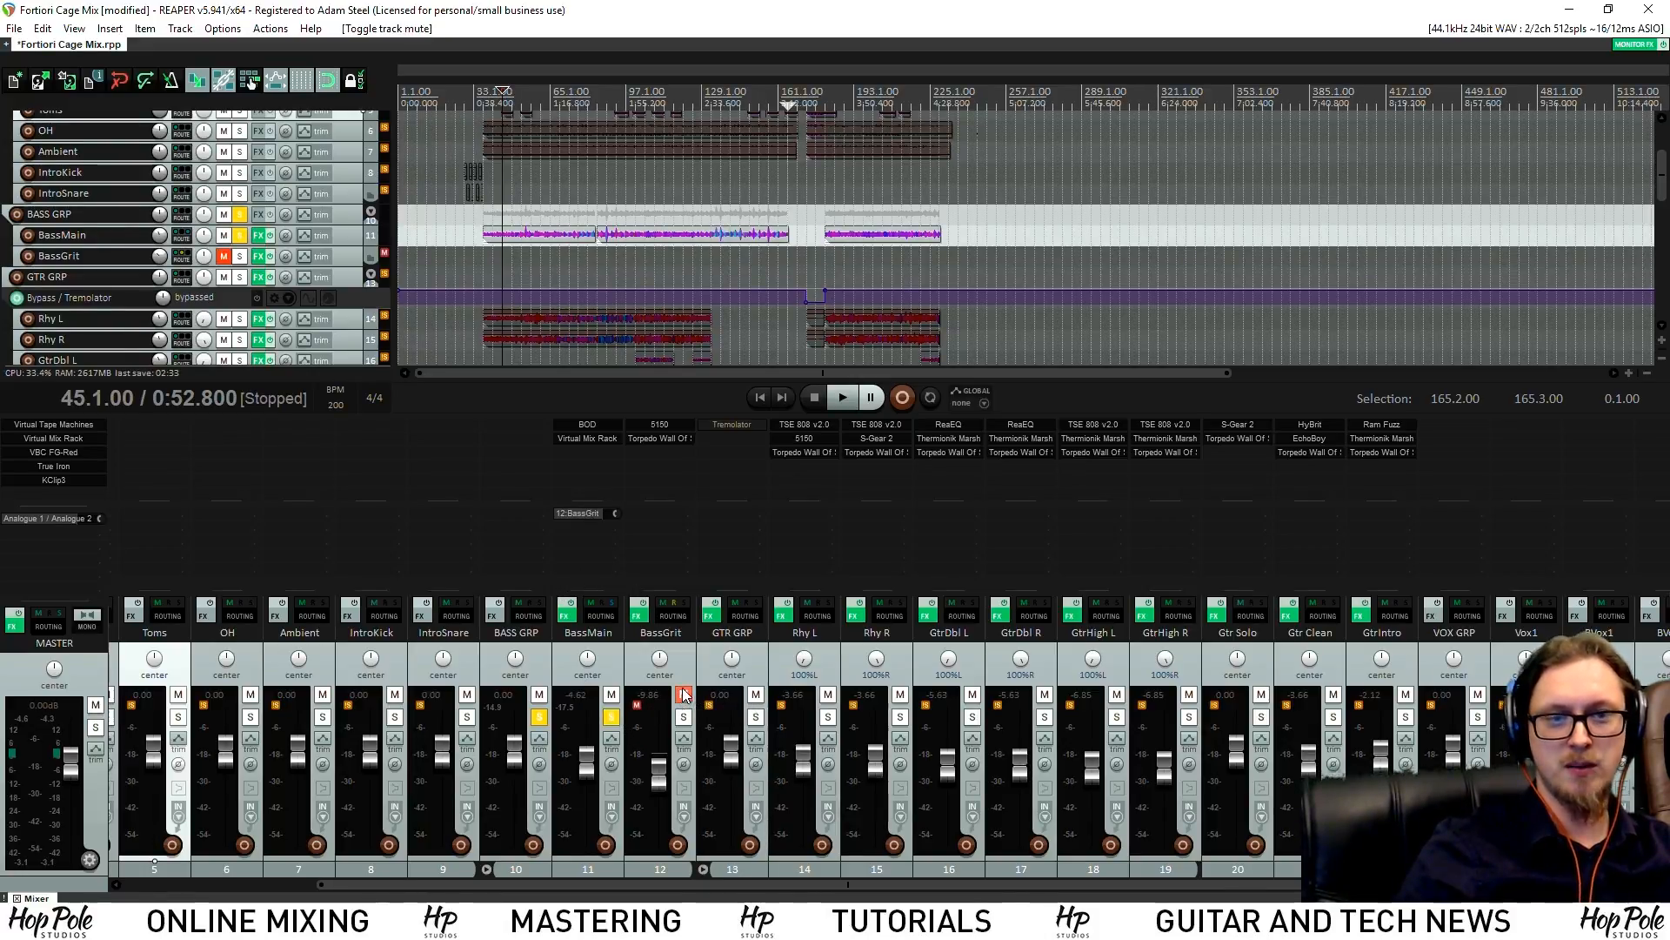
left_click(587, 440, "shift")
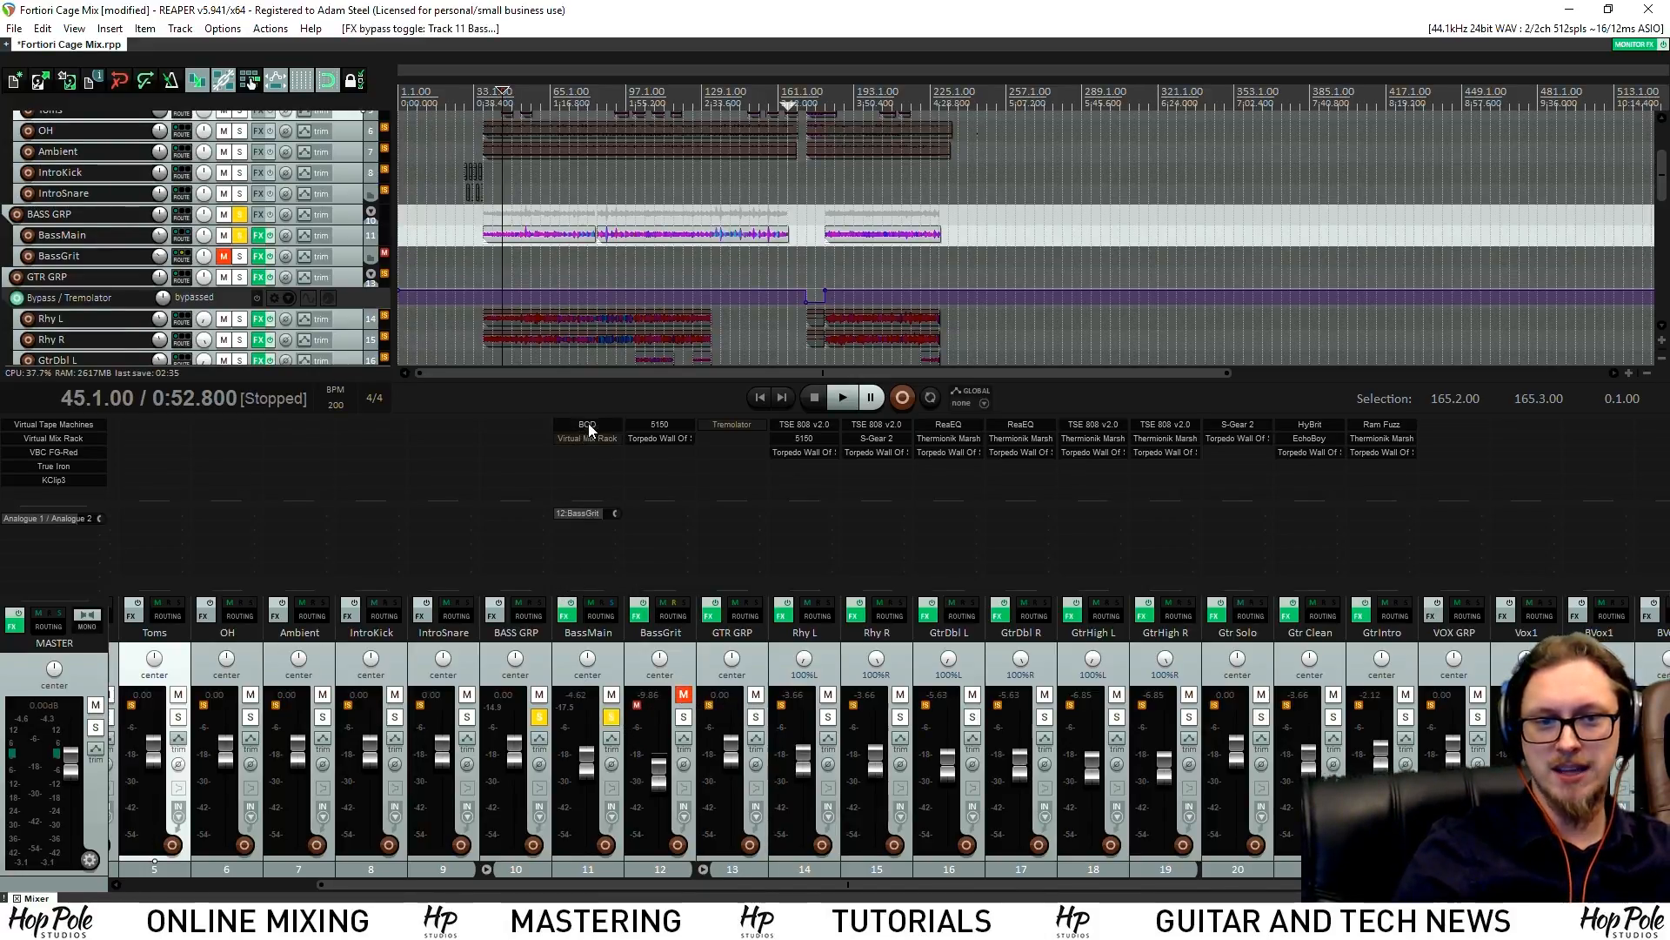
key("space")
scroll(779, 239, "up", 5)
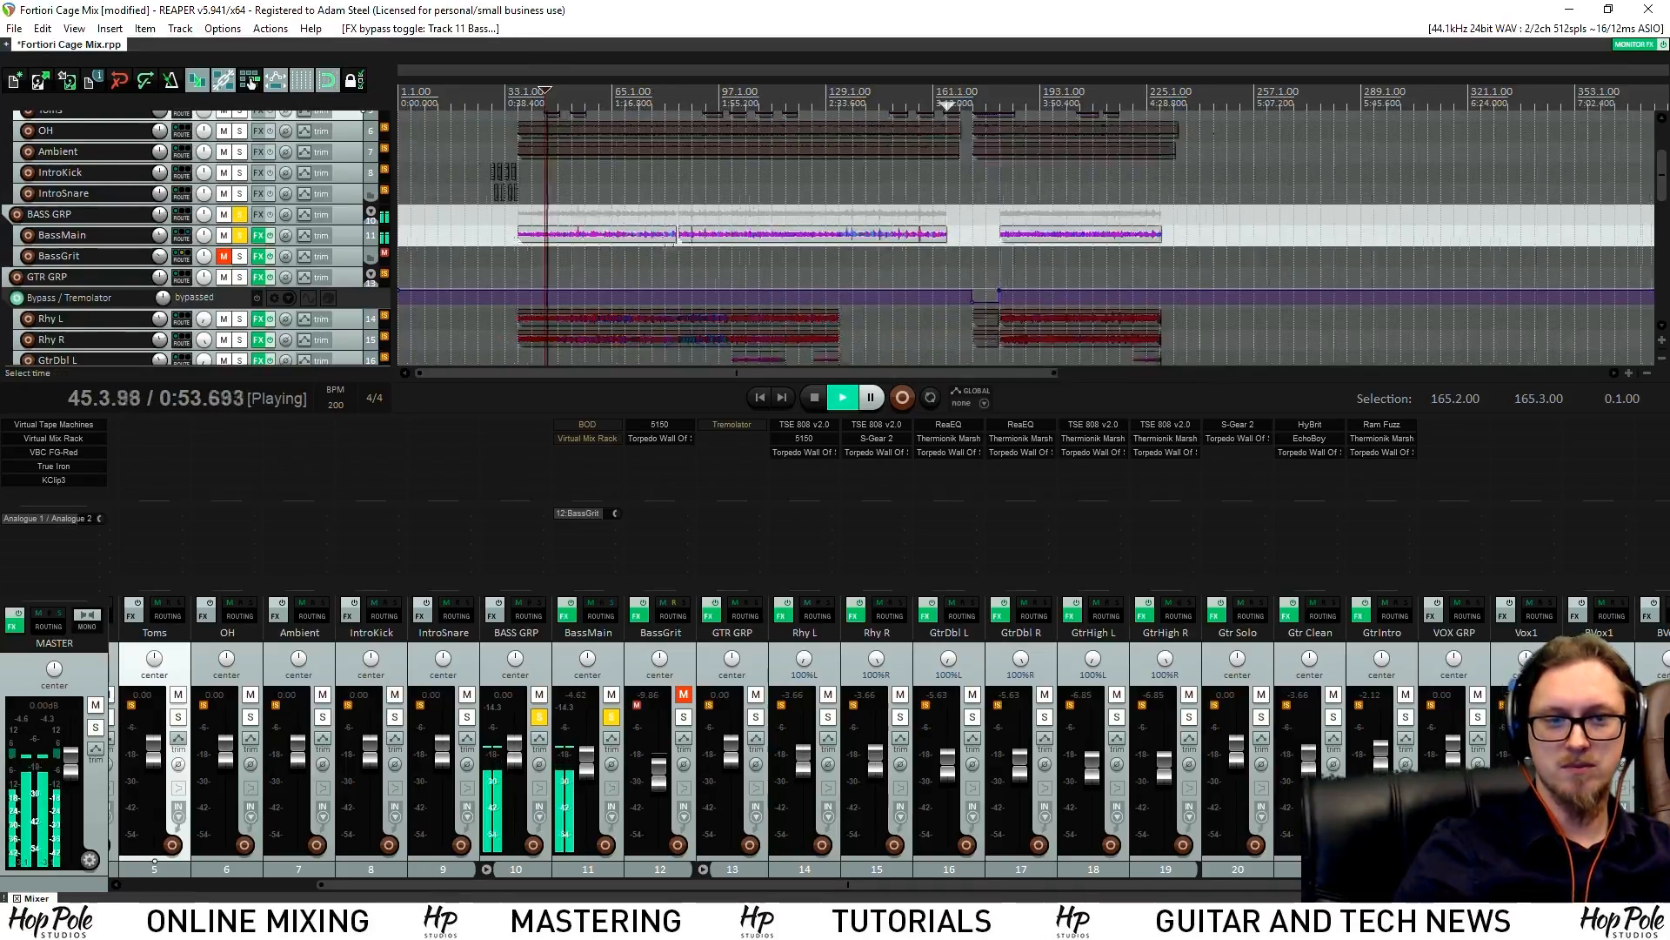
scroll(778, 239, "up", 2)
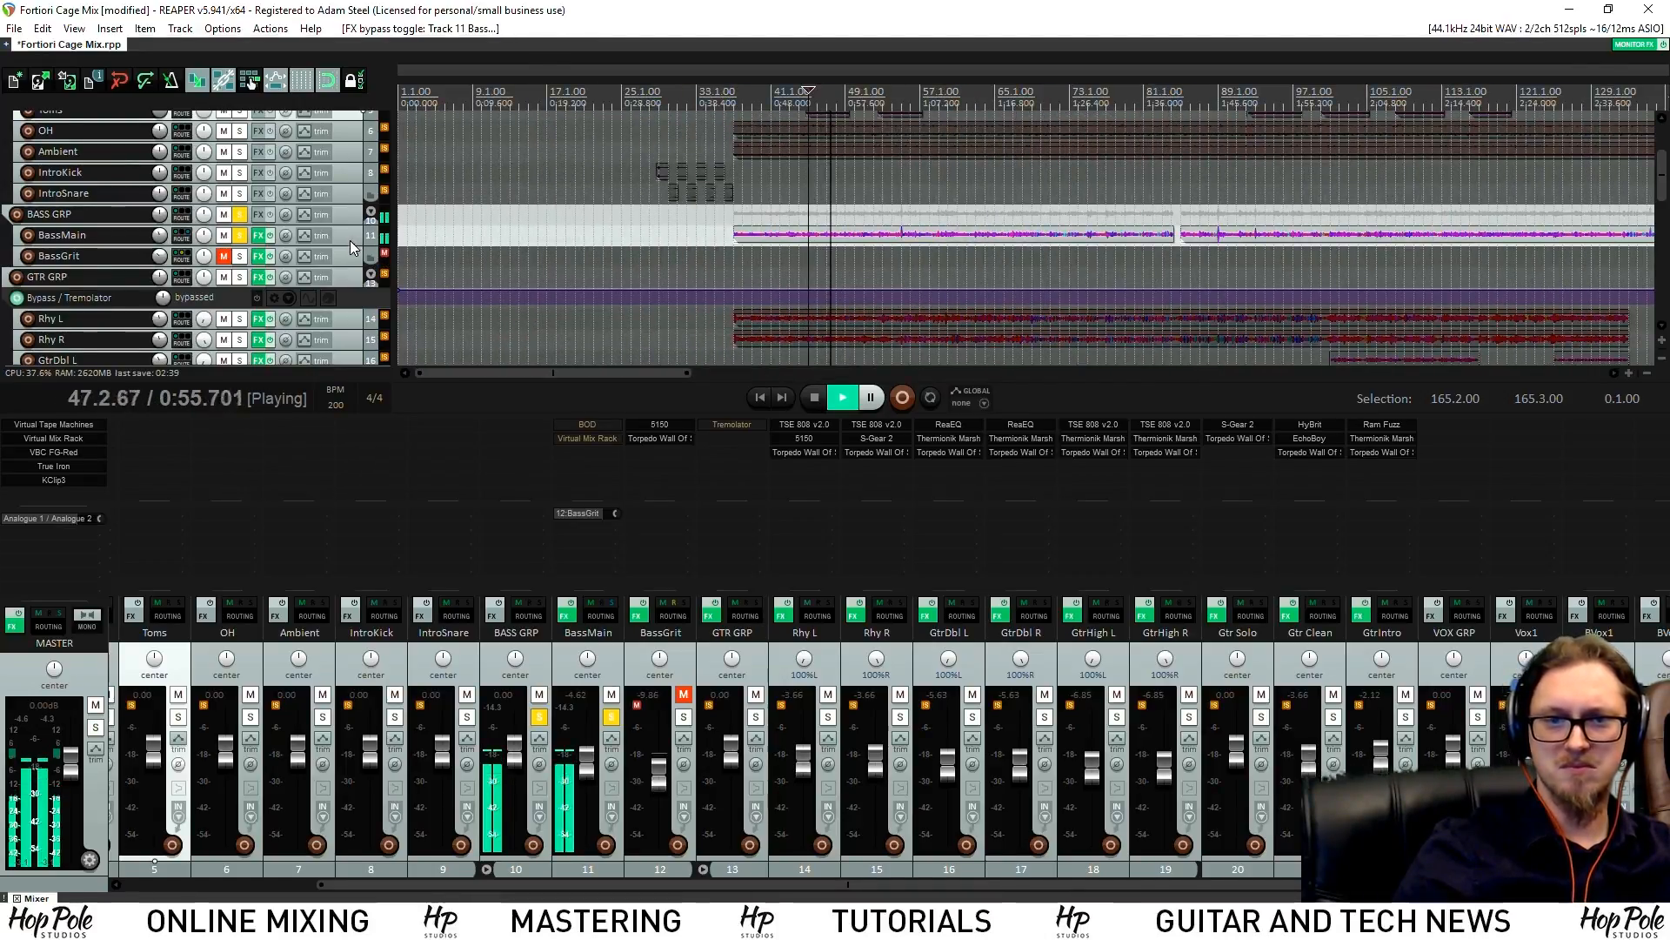
left_click_drag(348, 245, 348, 283)
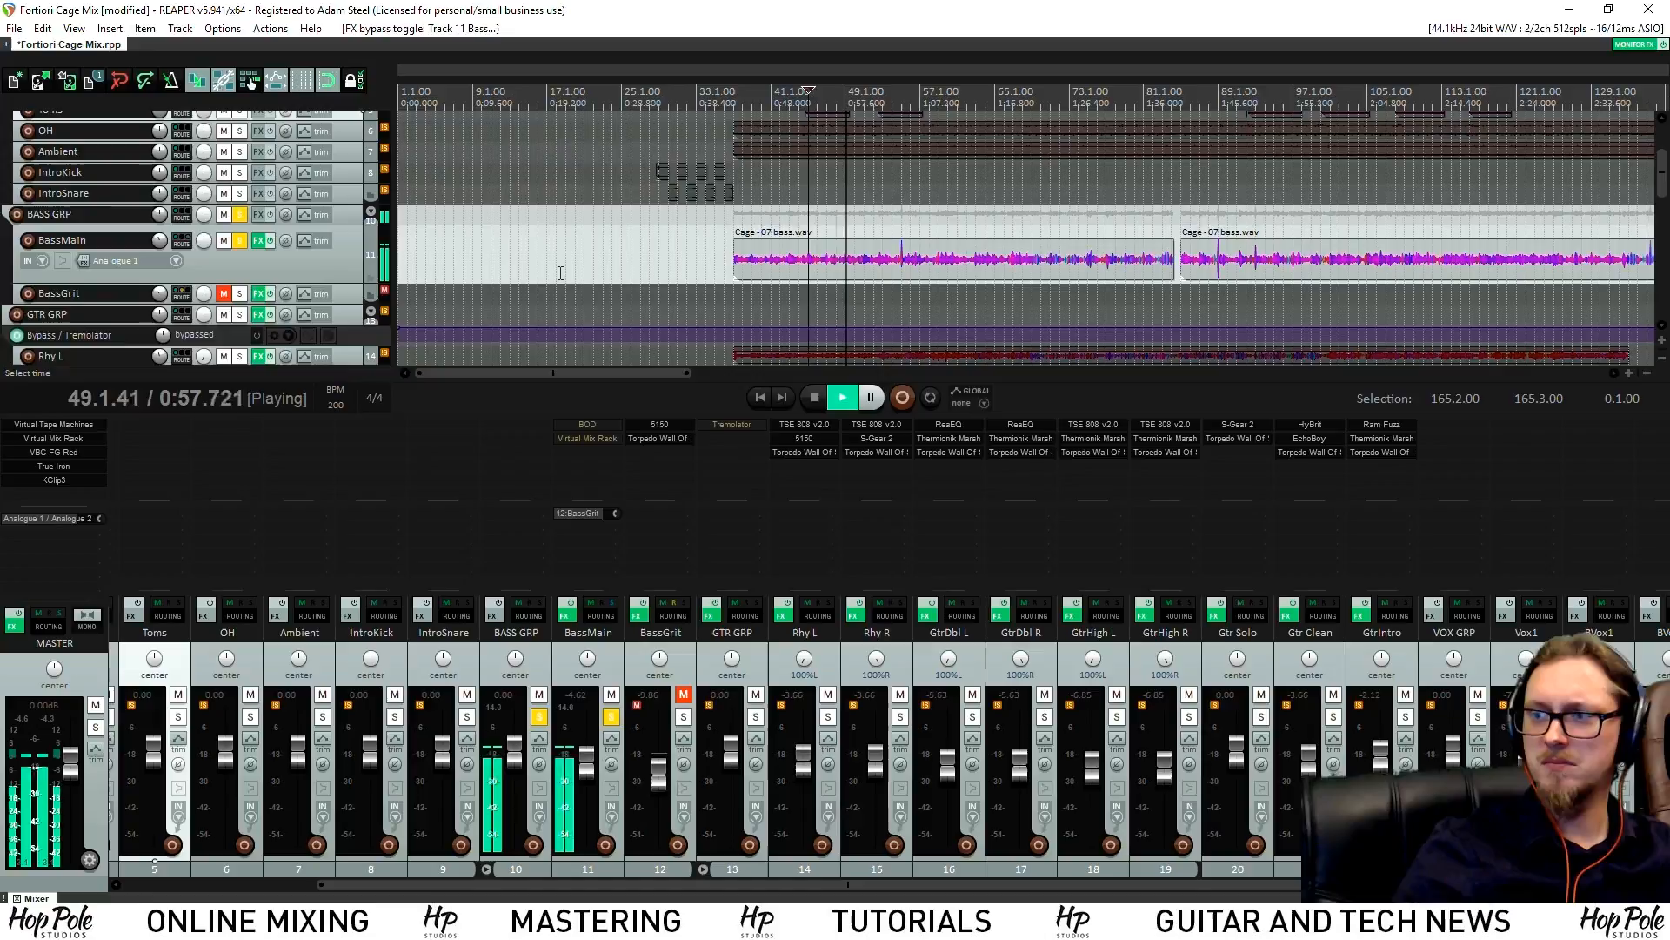
key("space")
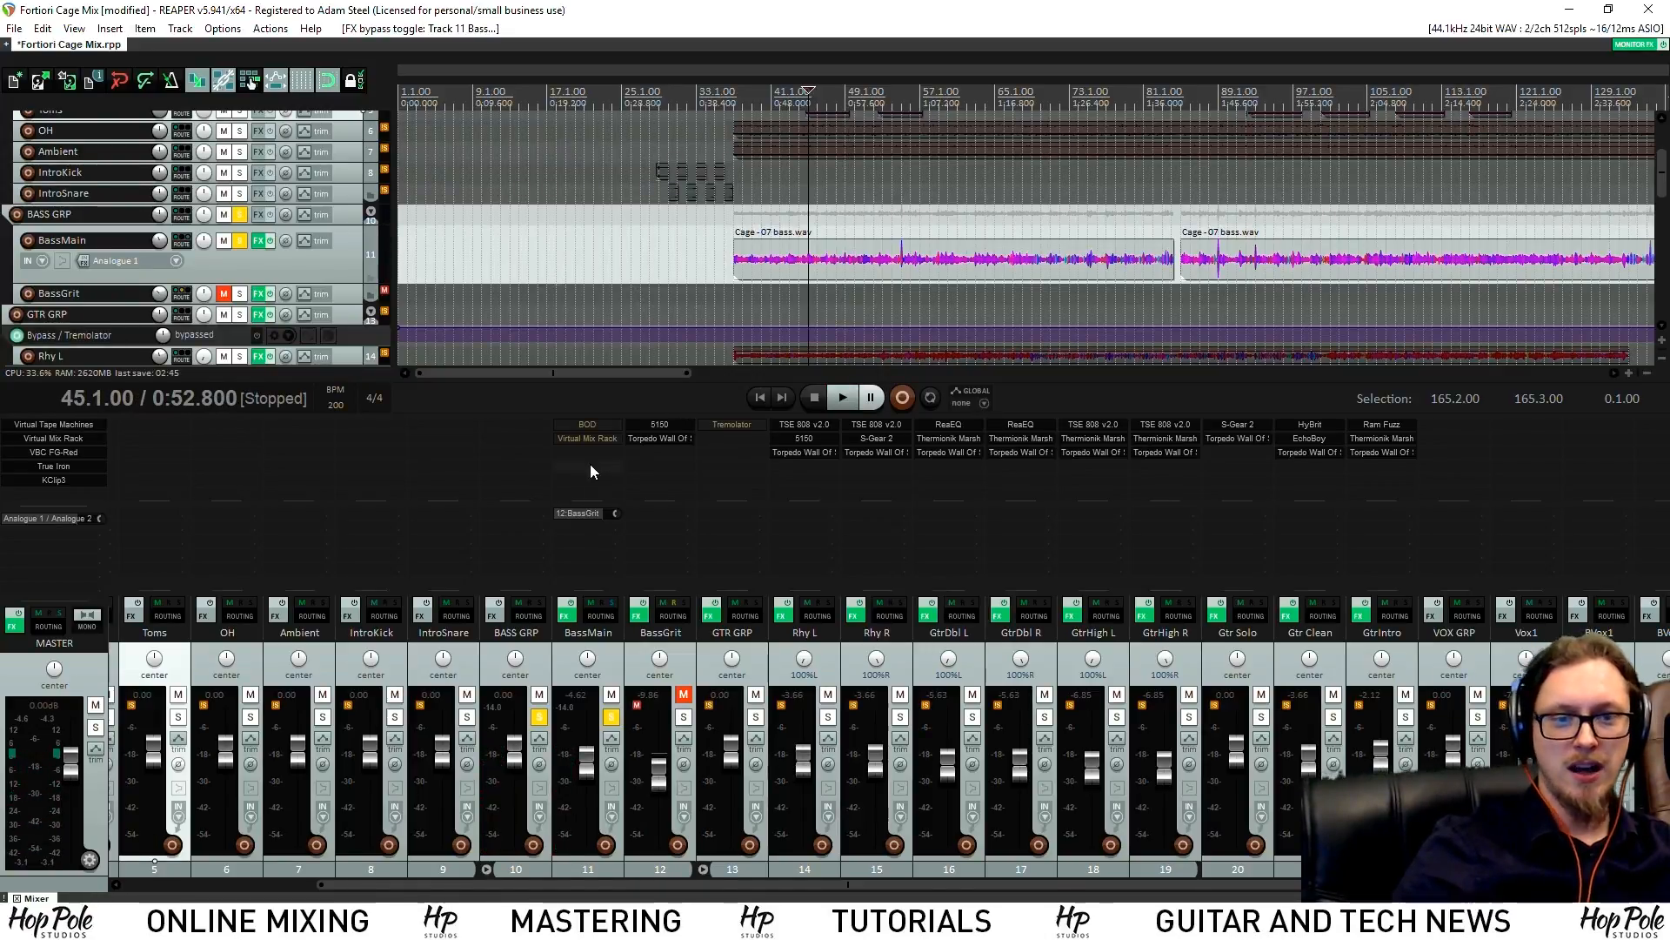
left_click(585, 424)
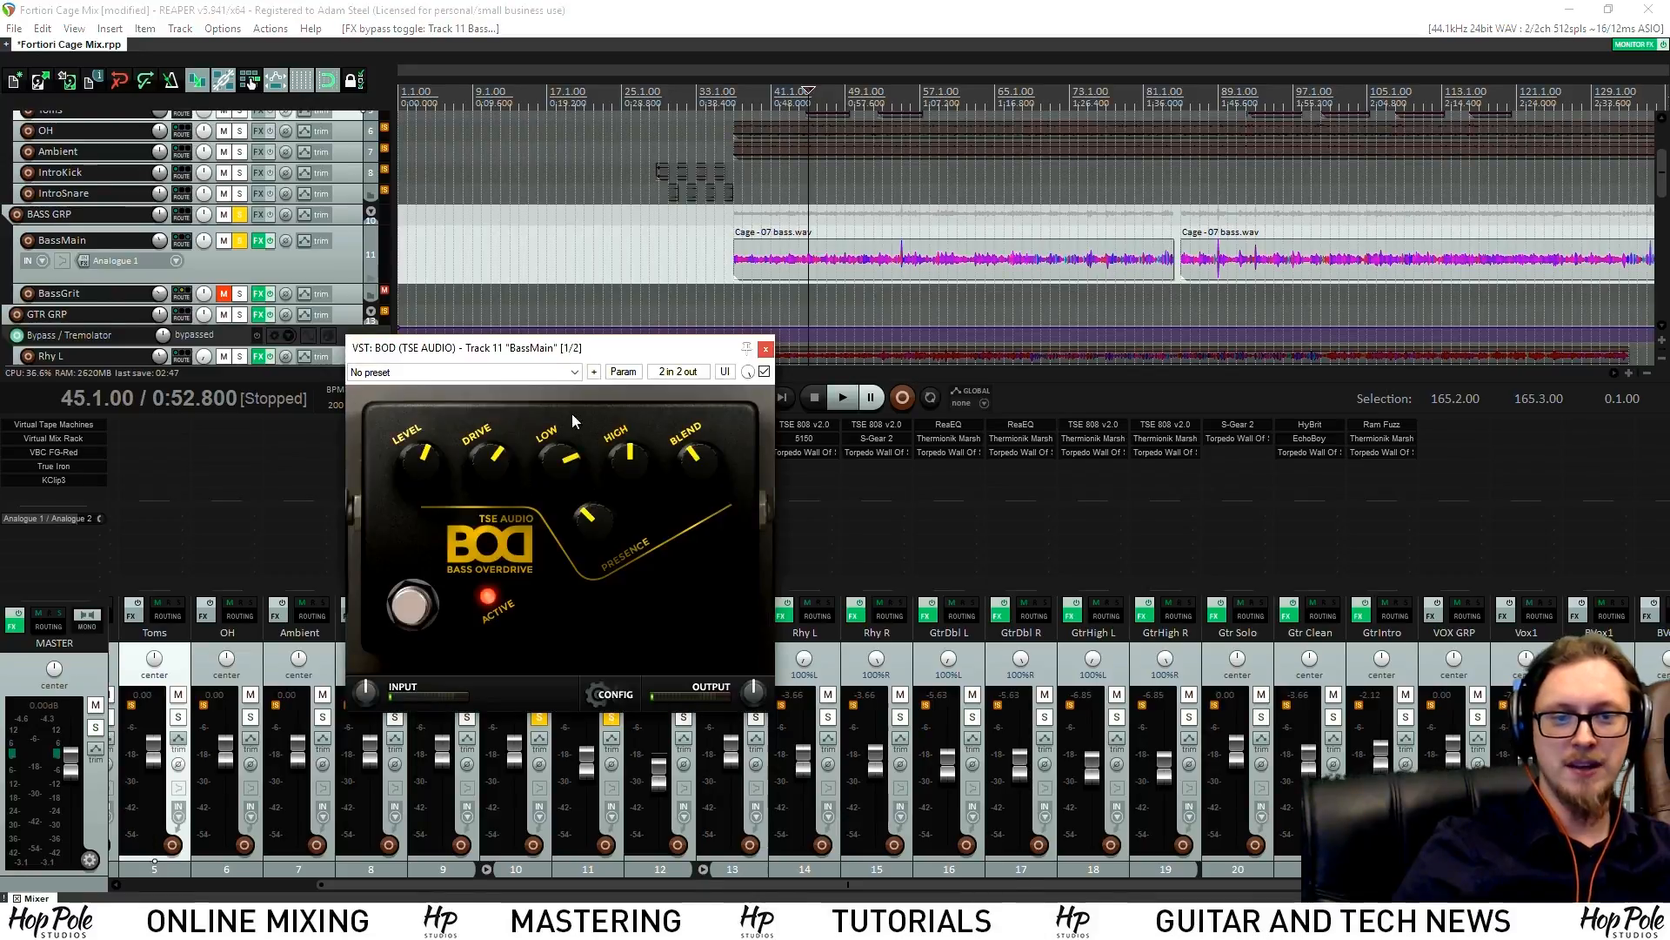
left_click_drag(555, 360, 346, 270)
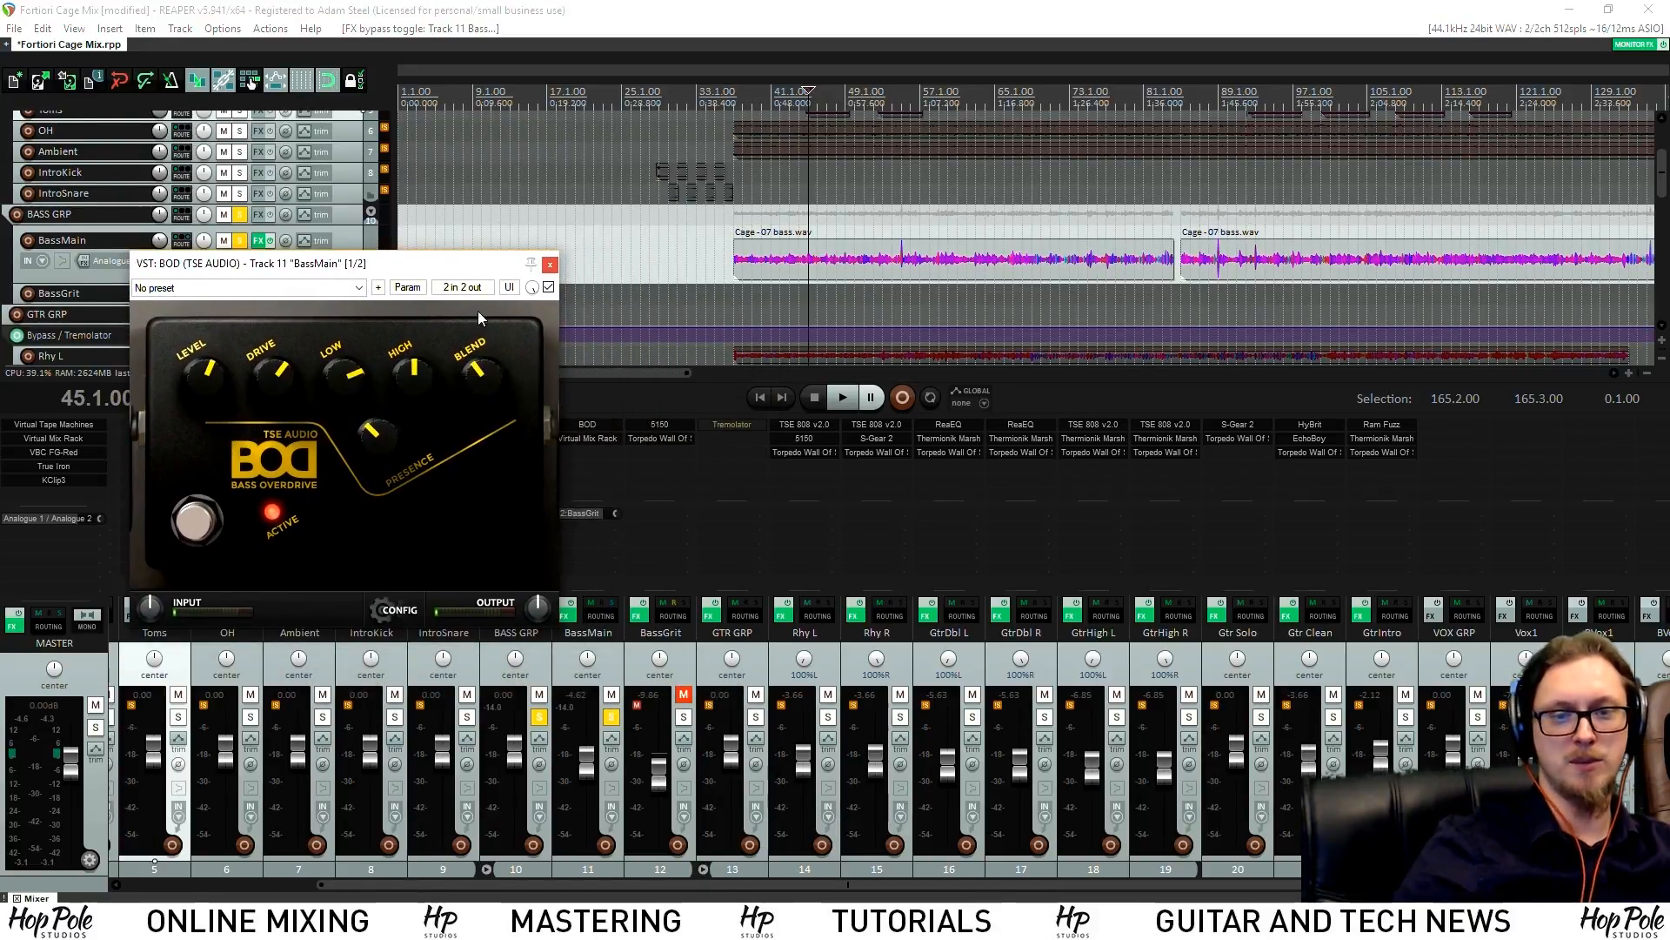
left_click(550, 265)
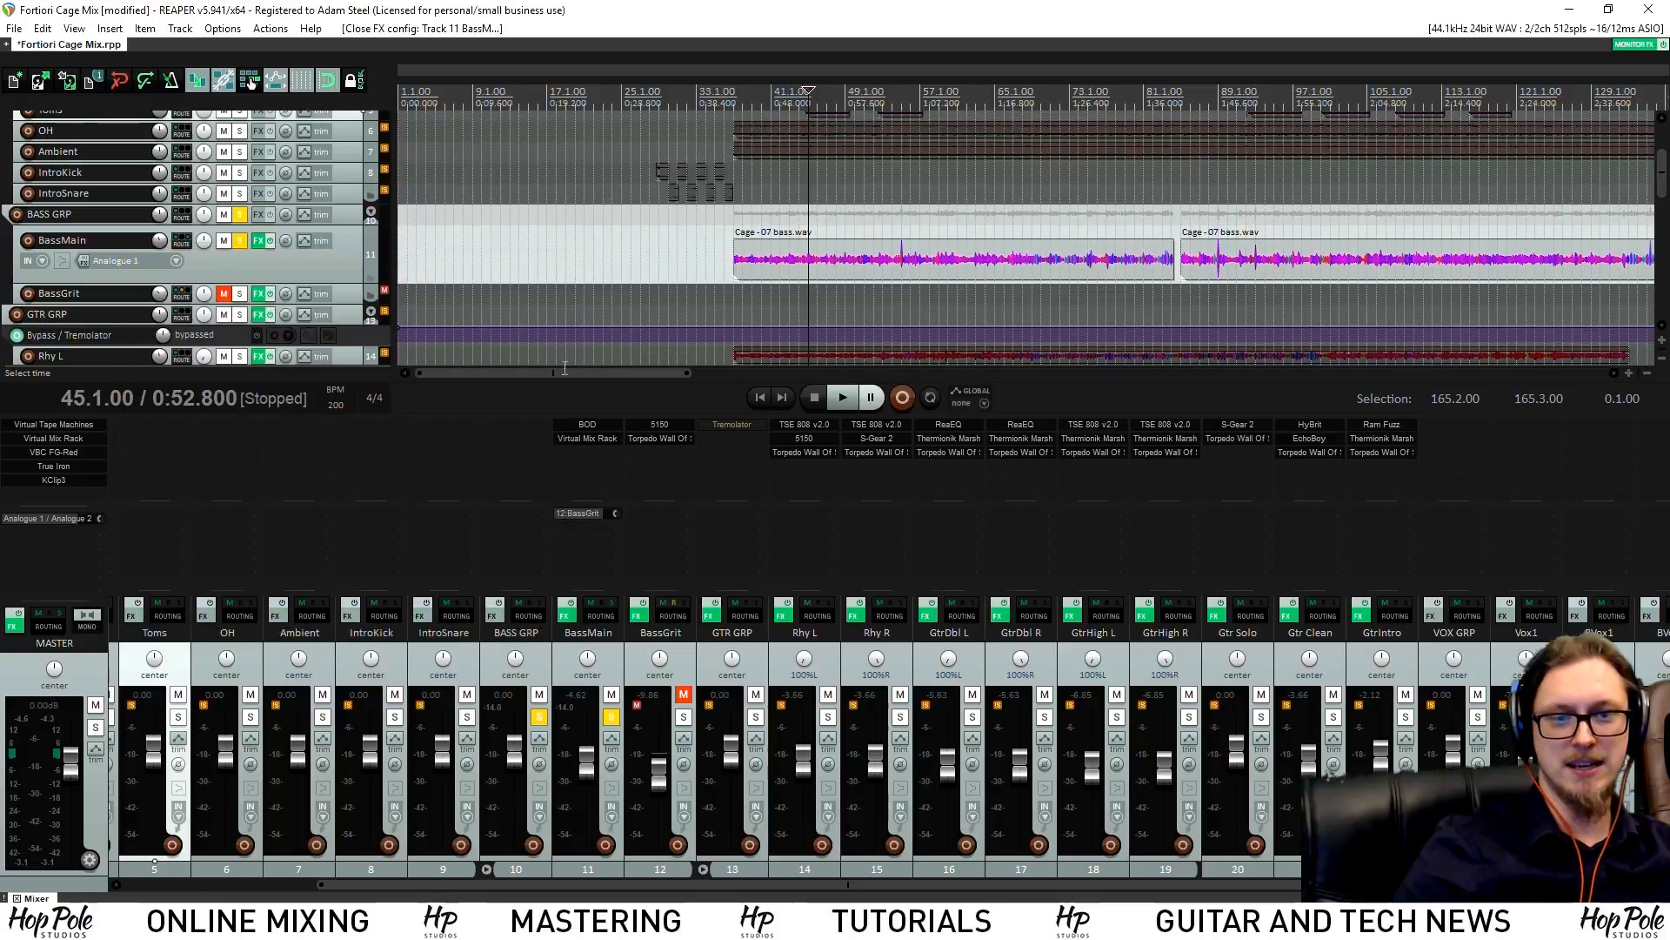
left_click(581, 438)
left_click_drag(1022, 211, 327, 137)
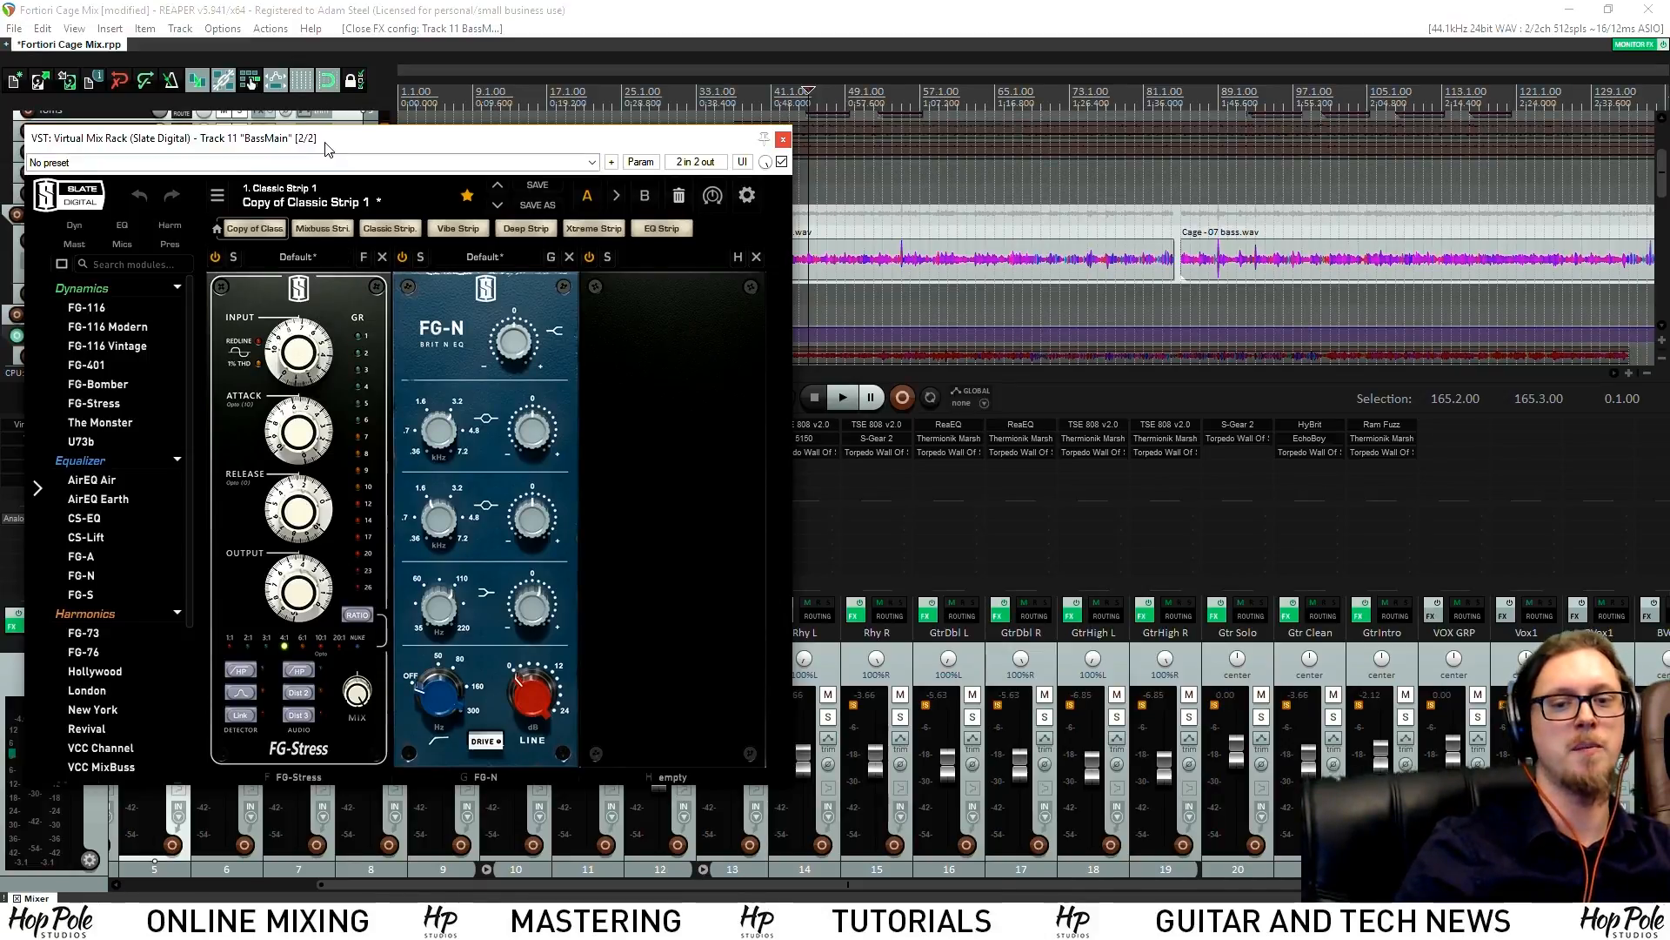
left_click_drag(328, 147, 454, 142)
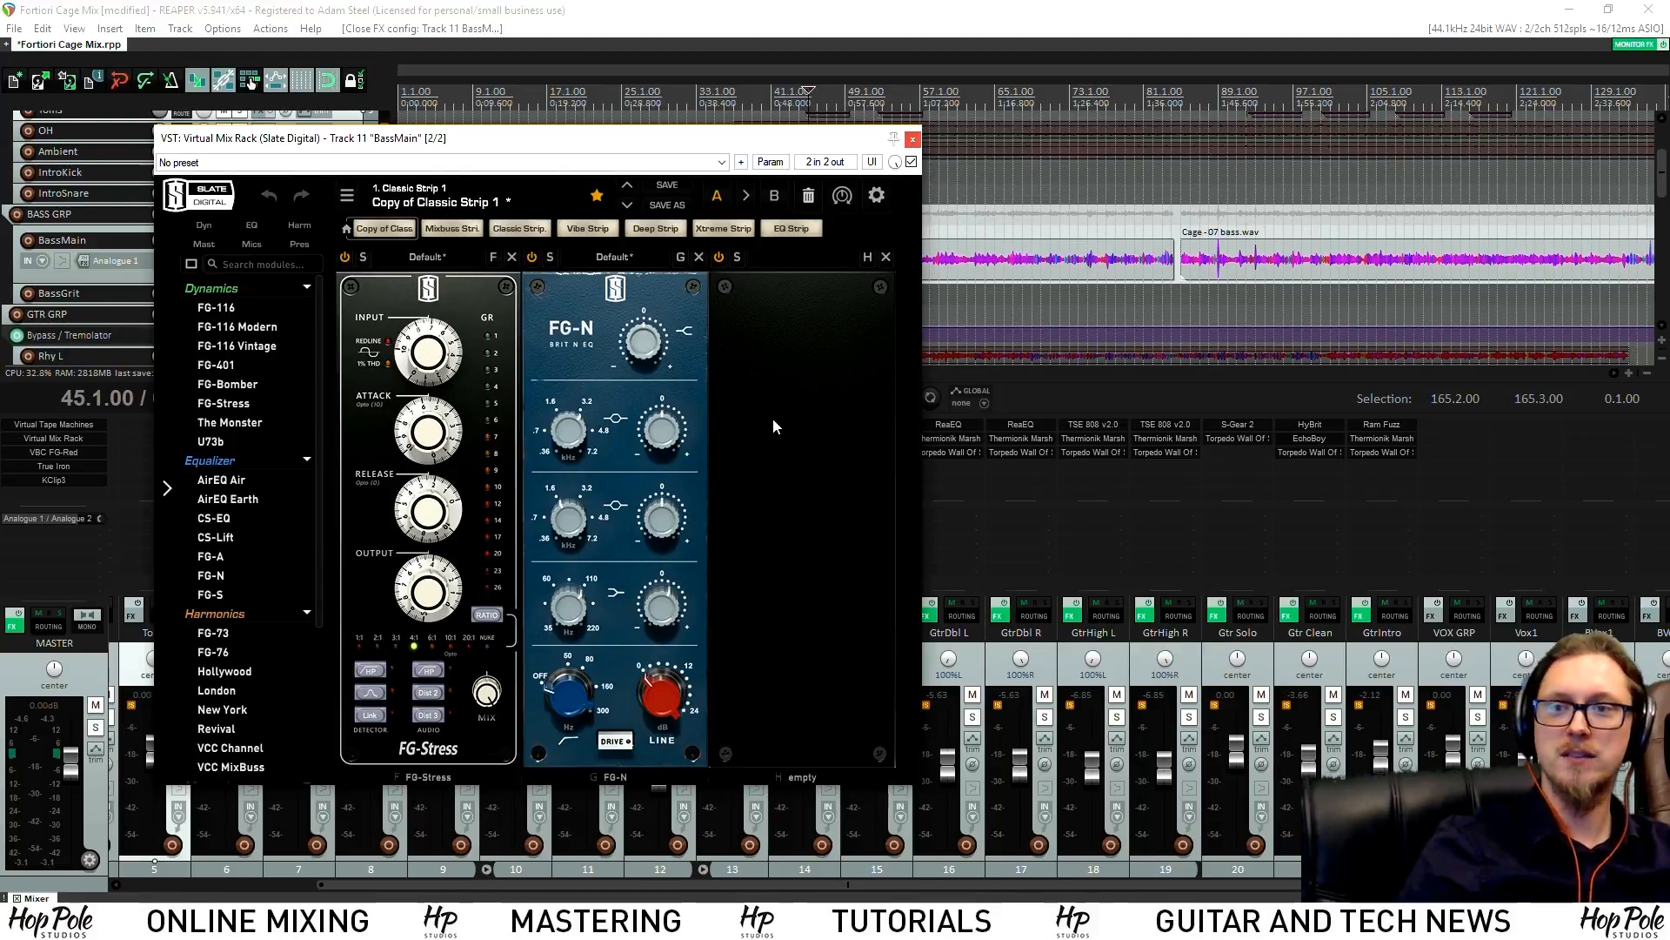
key("space")
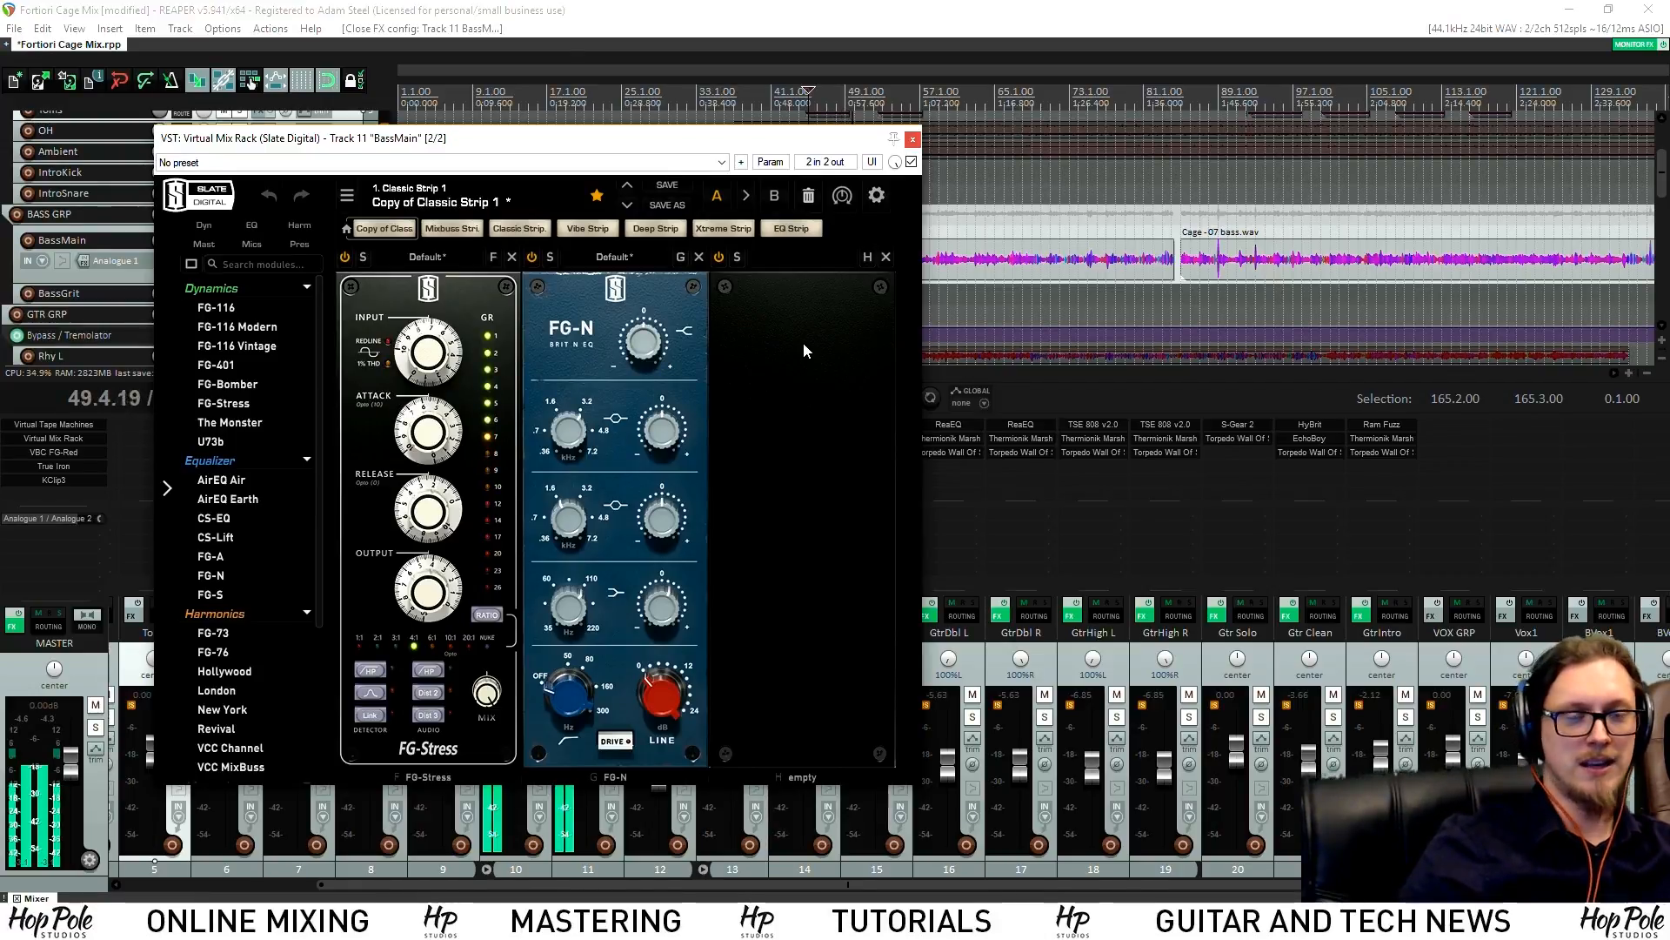
key("space")
left_click(912, 139)
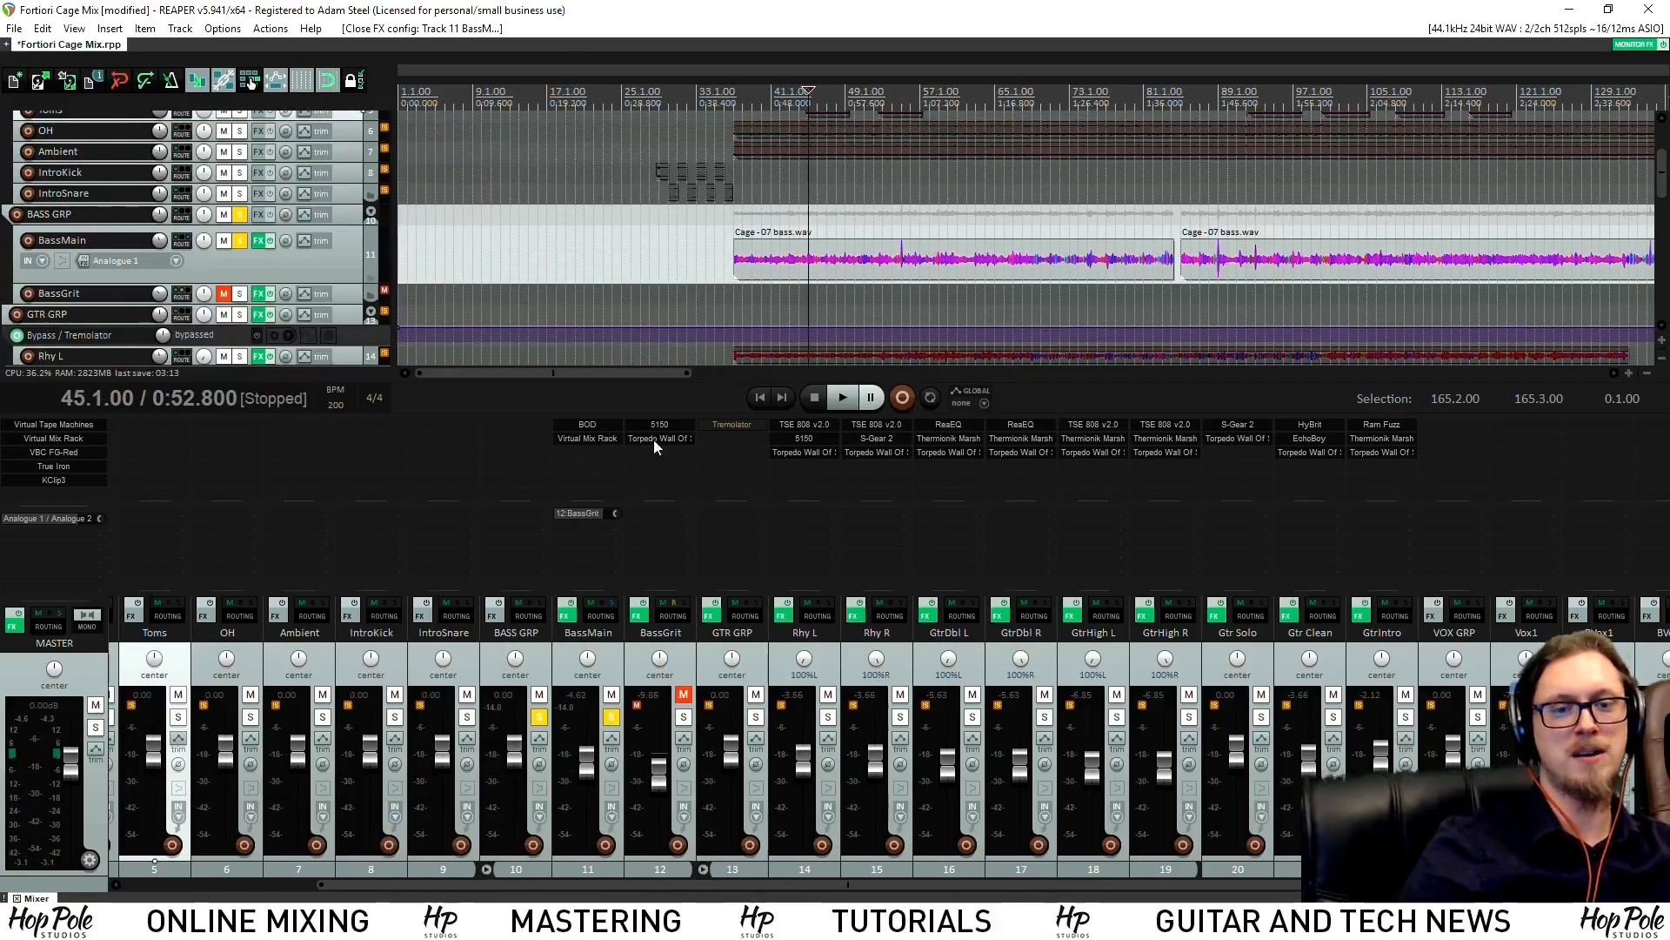
Unmute and solo BassGrit, then briefly audition it from bar 45
left_click(684, 694)
left_click(684, 716)
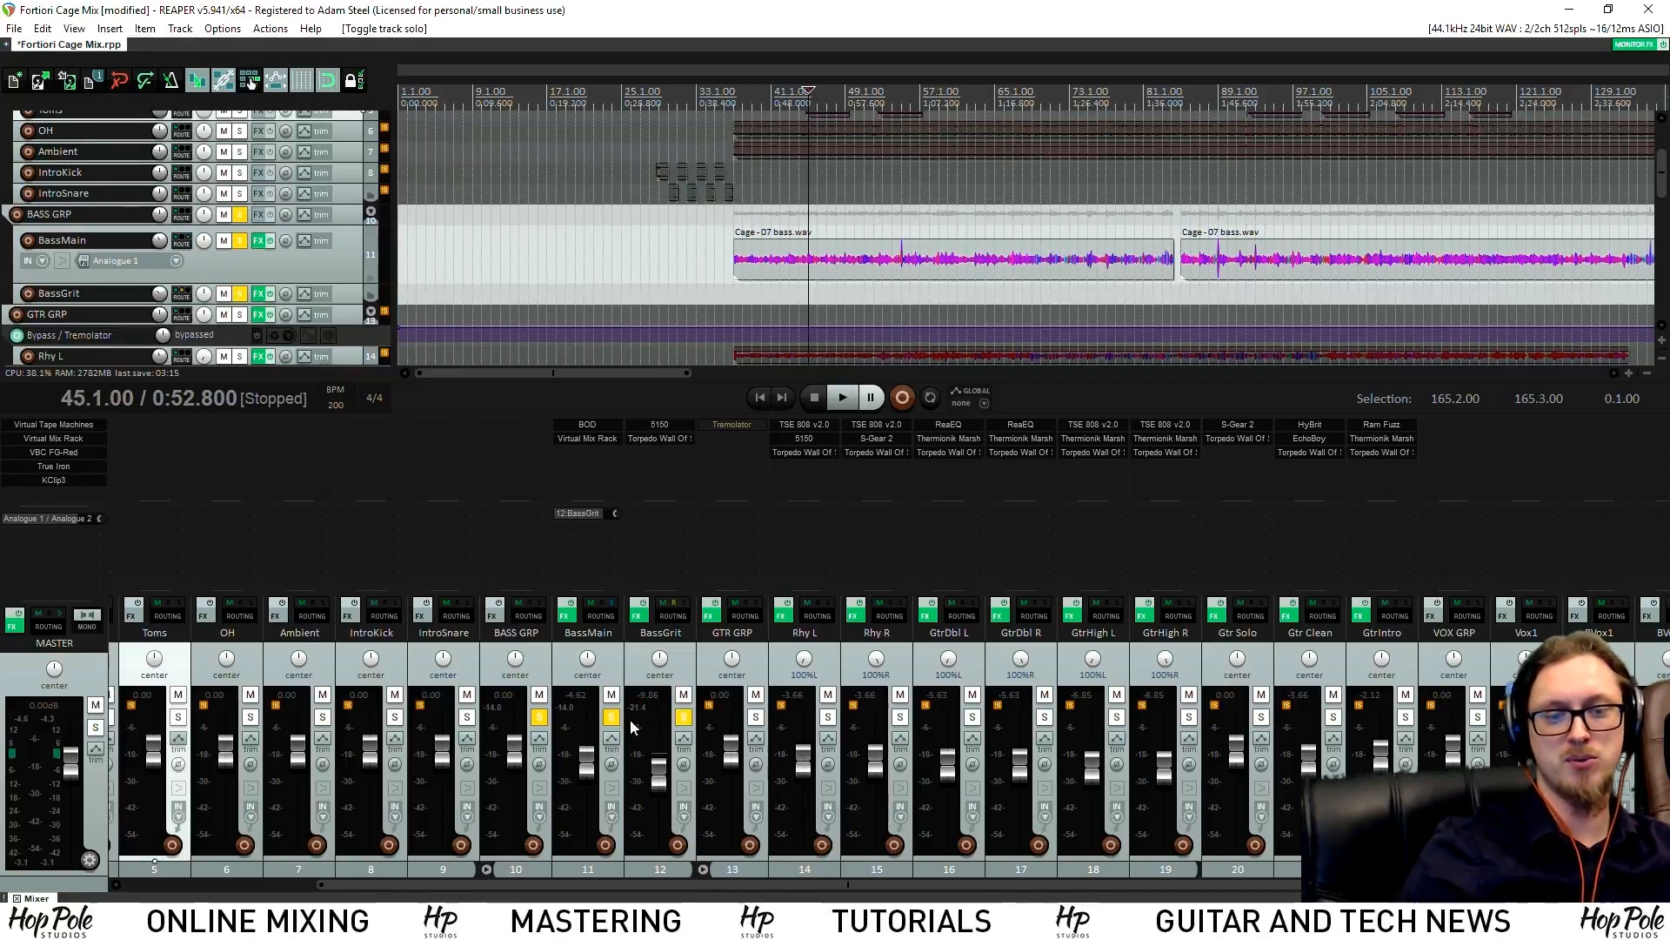
key("space")
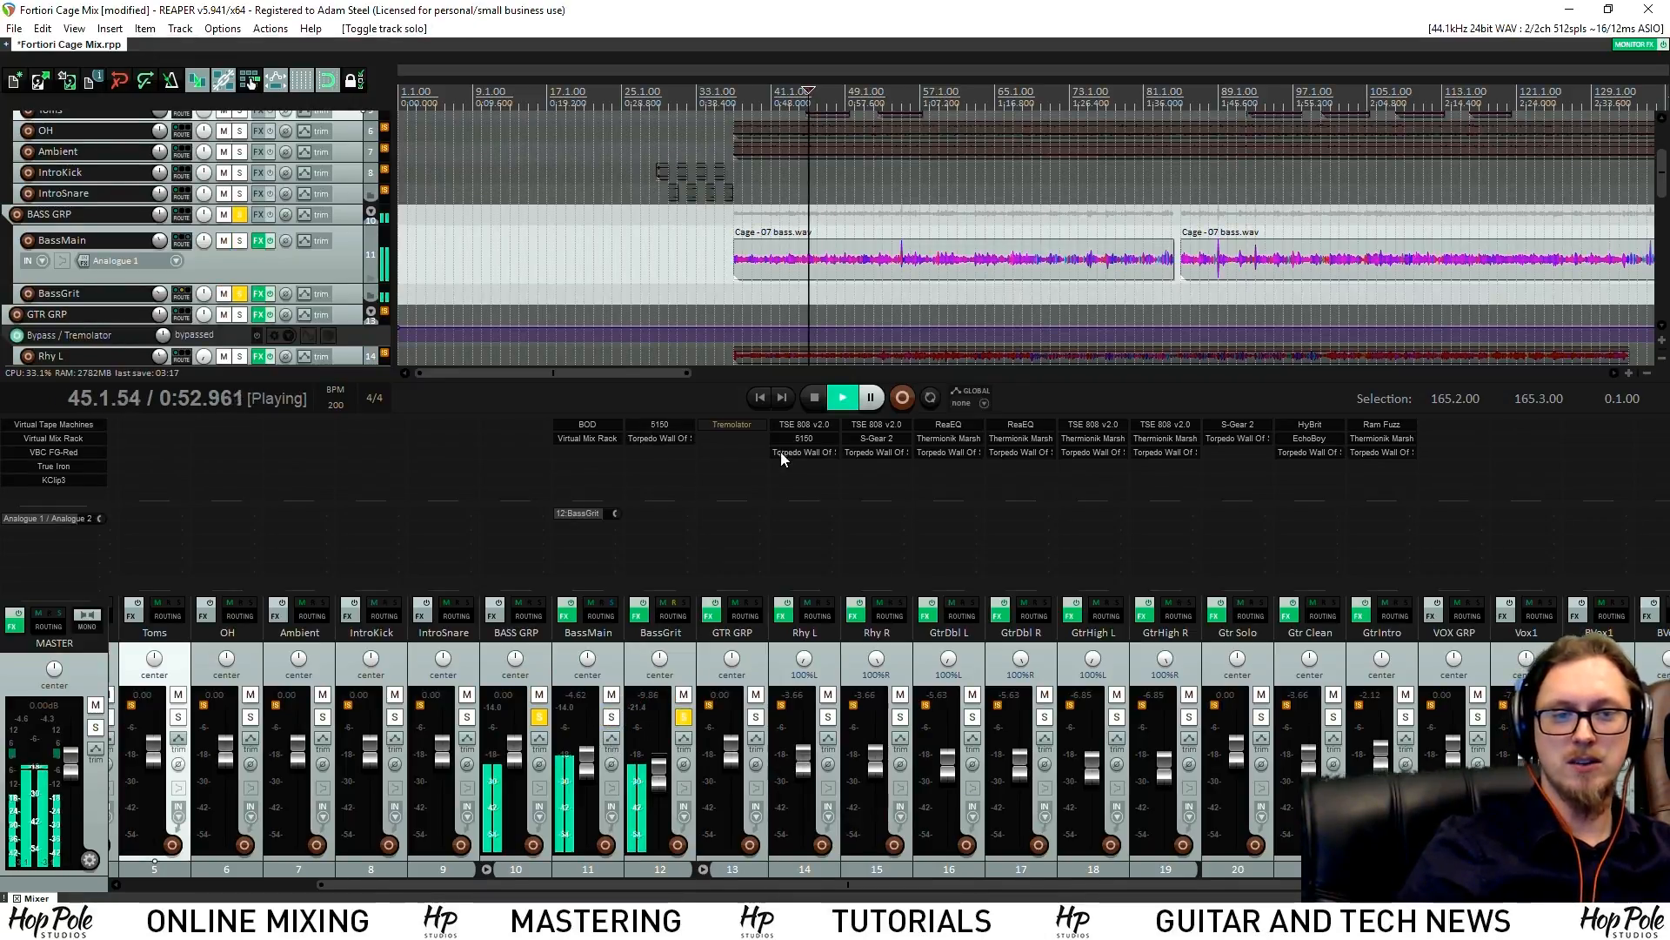
key("space")
Review BassGrit's 5150 amp and Torpedo Wall Of Sound cabinet during playback
left_click(644, 427)
left_click_drag(1030, 391, 598, 309)
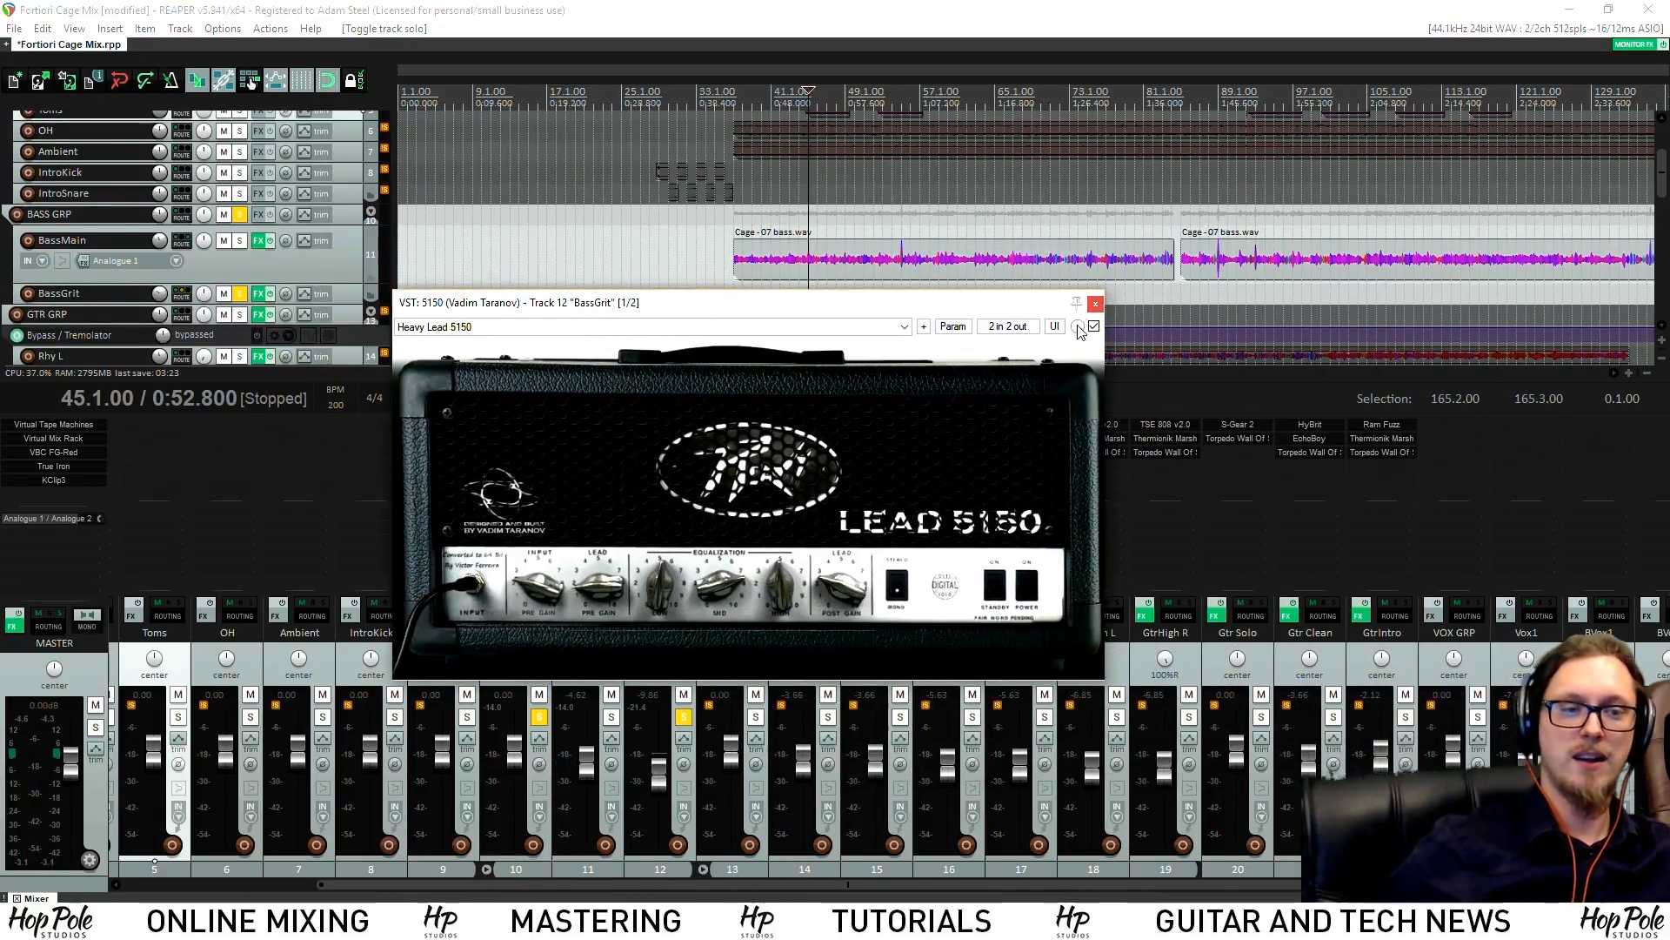
left_click(1095, 305)
left_click(659, 441)
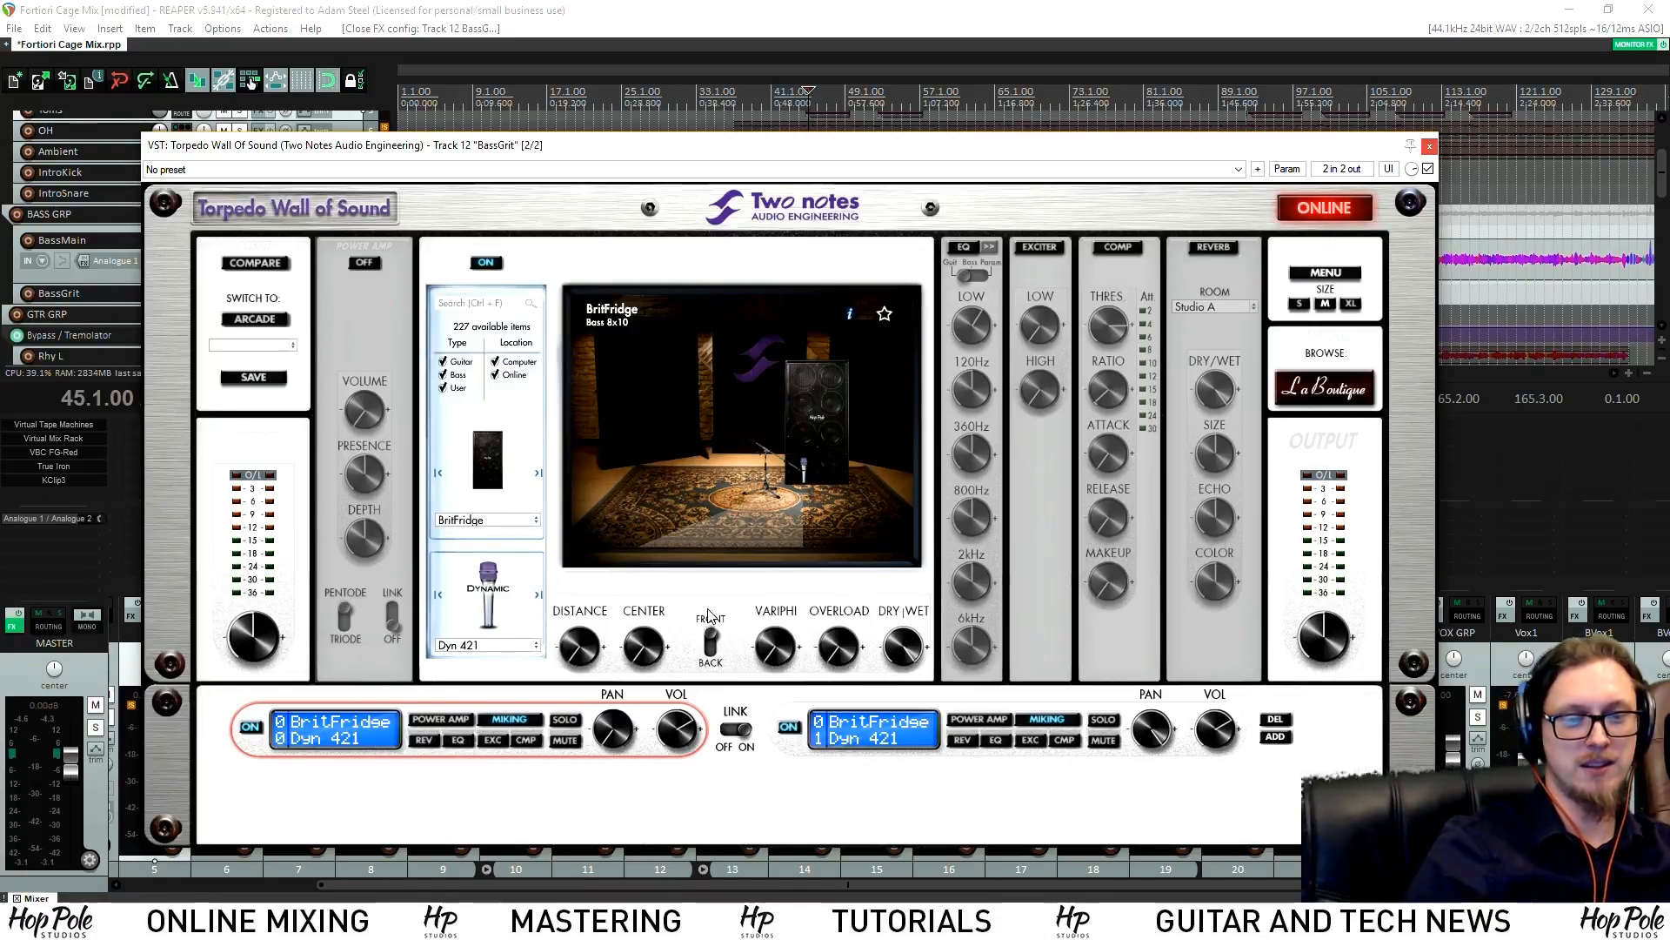
key("space")
left_click(1429, 147)
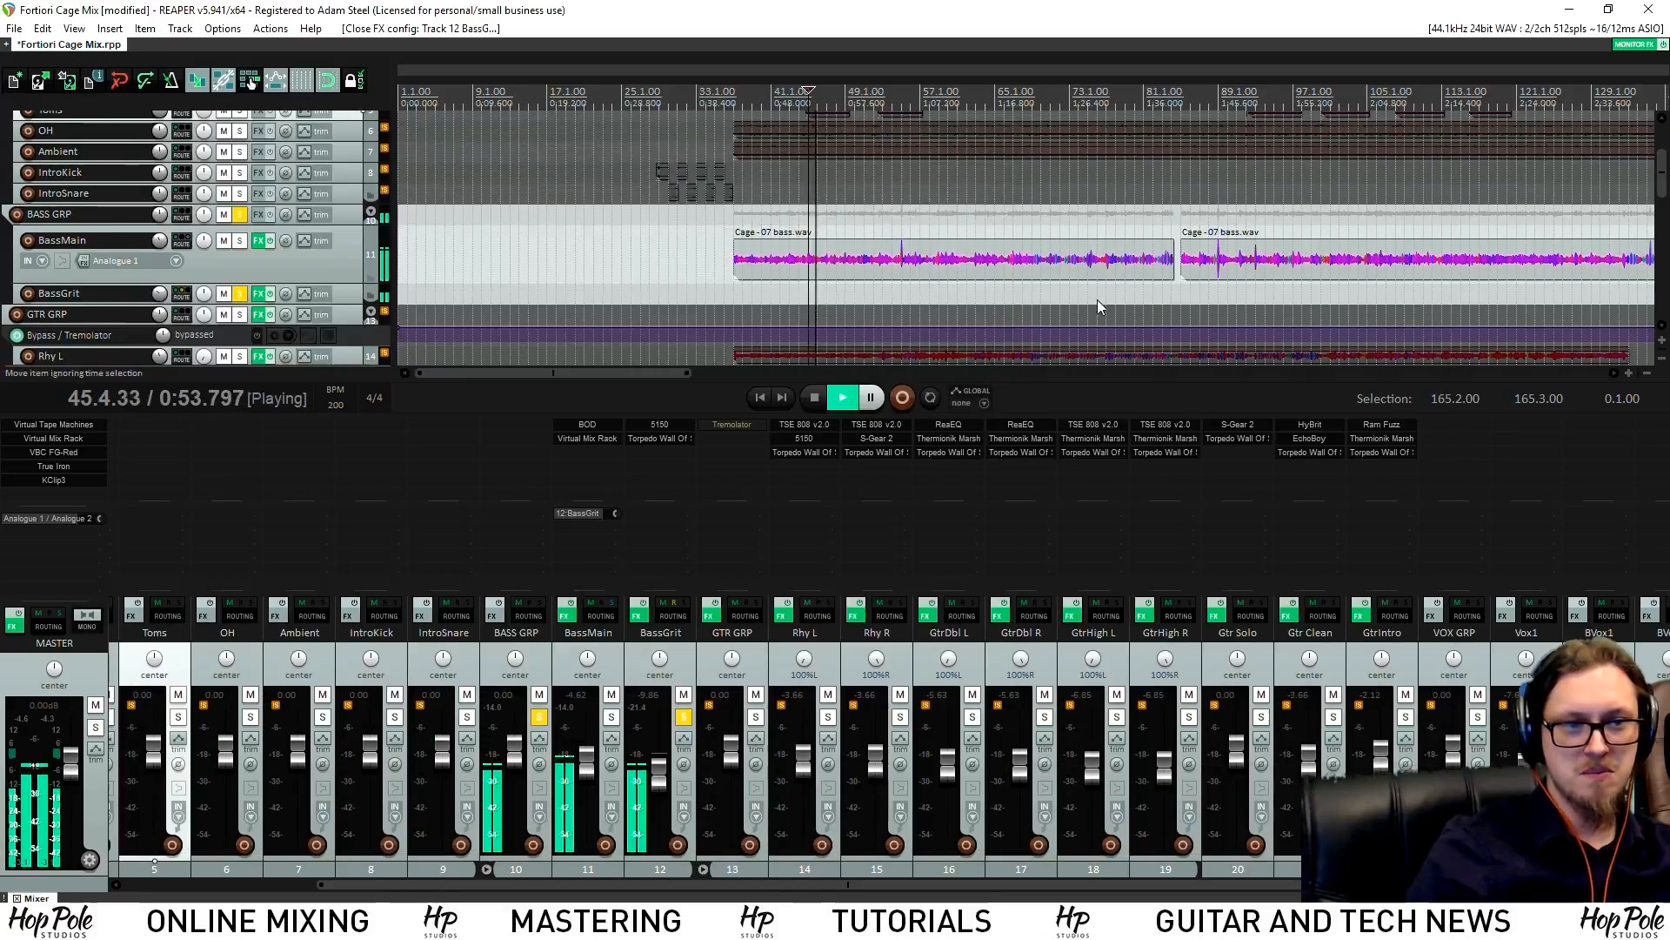
key("space")
Adjust the Torpedo cabinet's dry/wet mix, close it, and solo BassMain
left_click(657, 438)
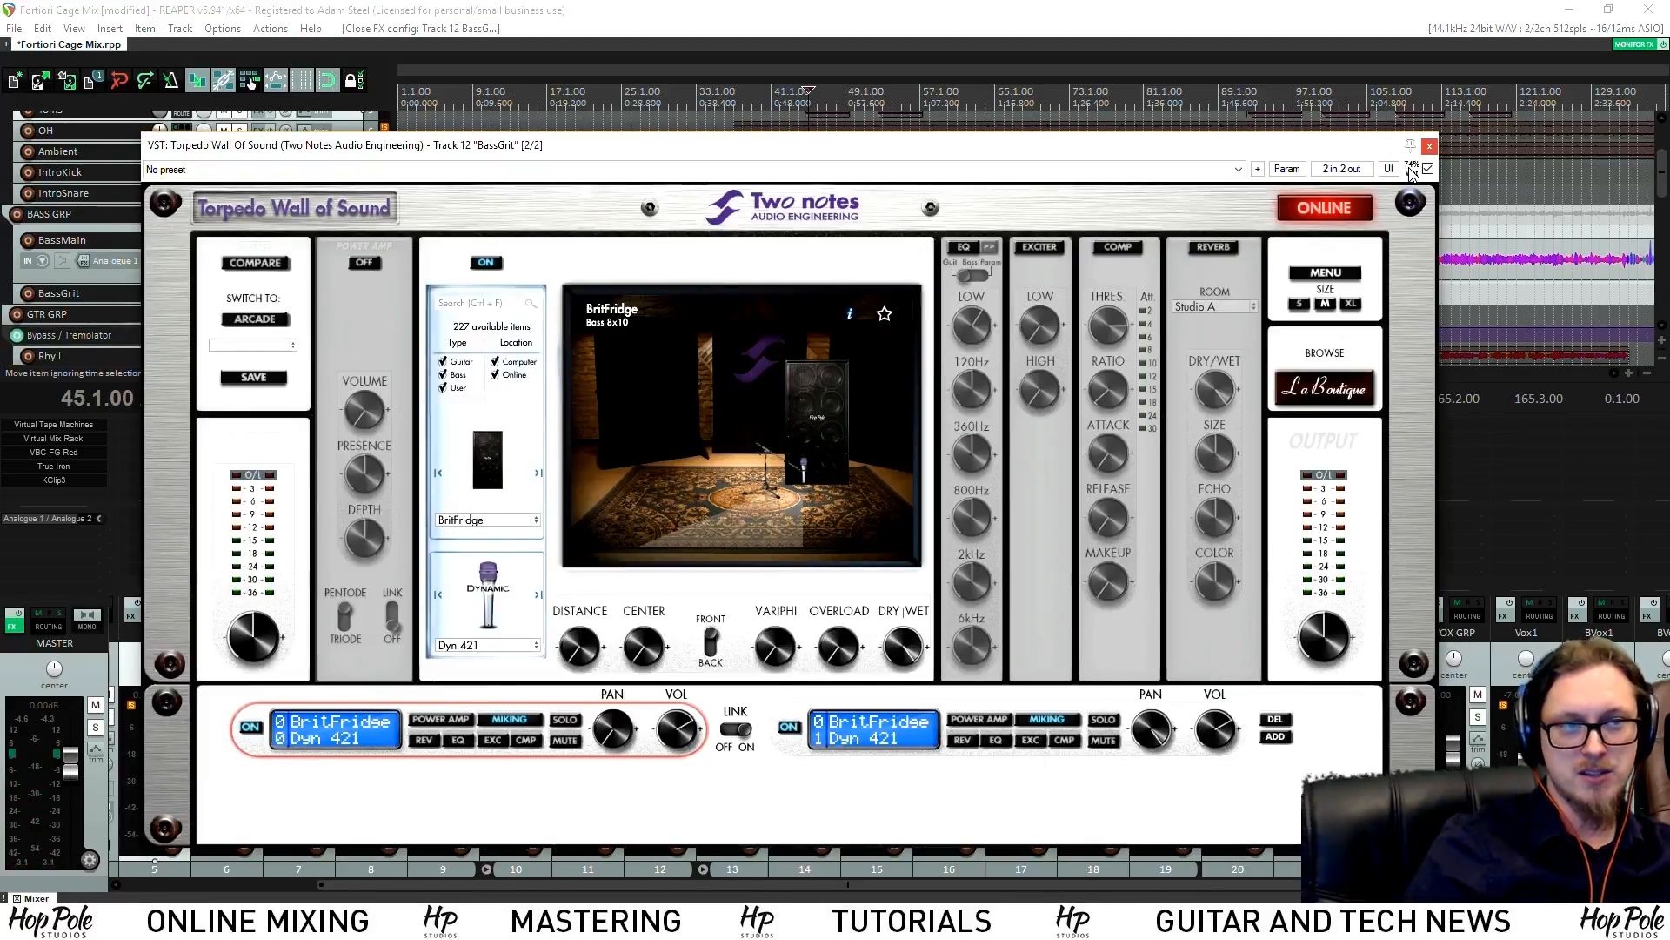
left_click_drag(1411, 169, 1411, 171)
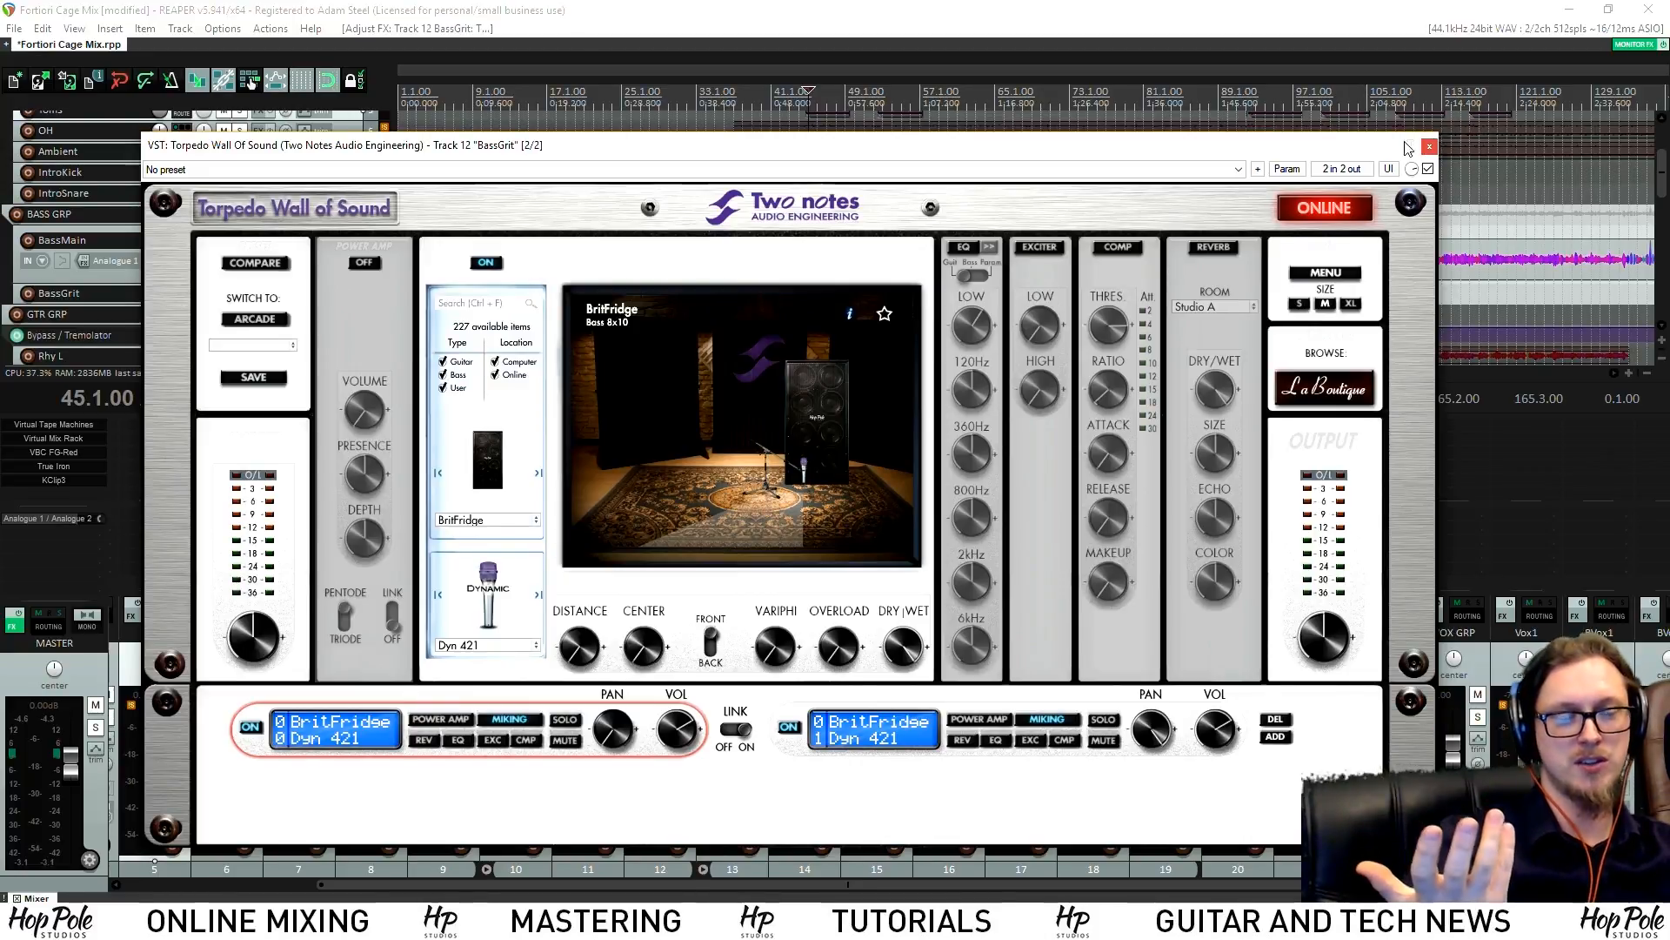
left_click(1429, 148)
left_click(612, 716)
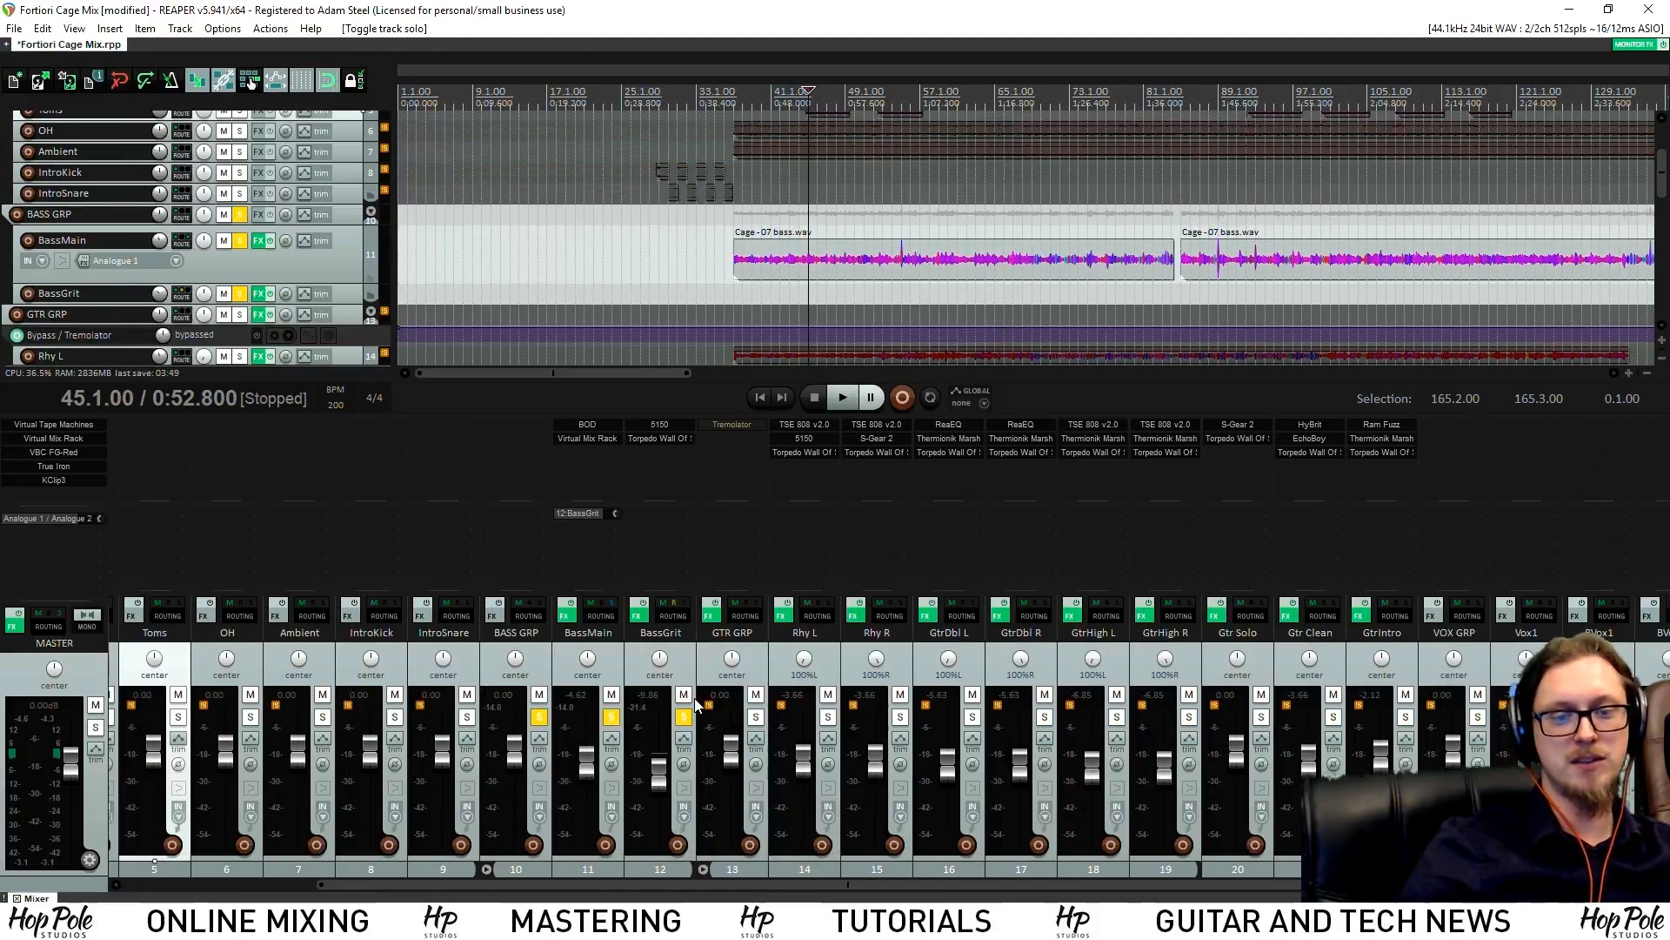
Play the soloed bass, audition again from bar 75, then clear every track solo
key("space")
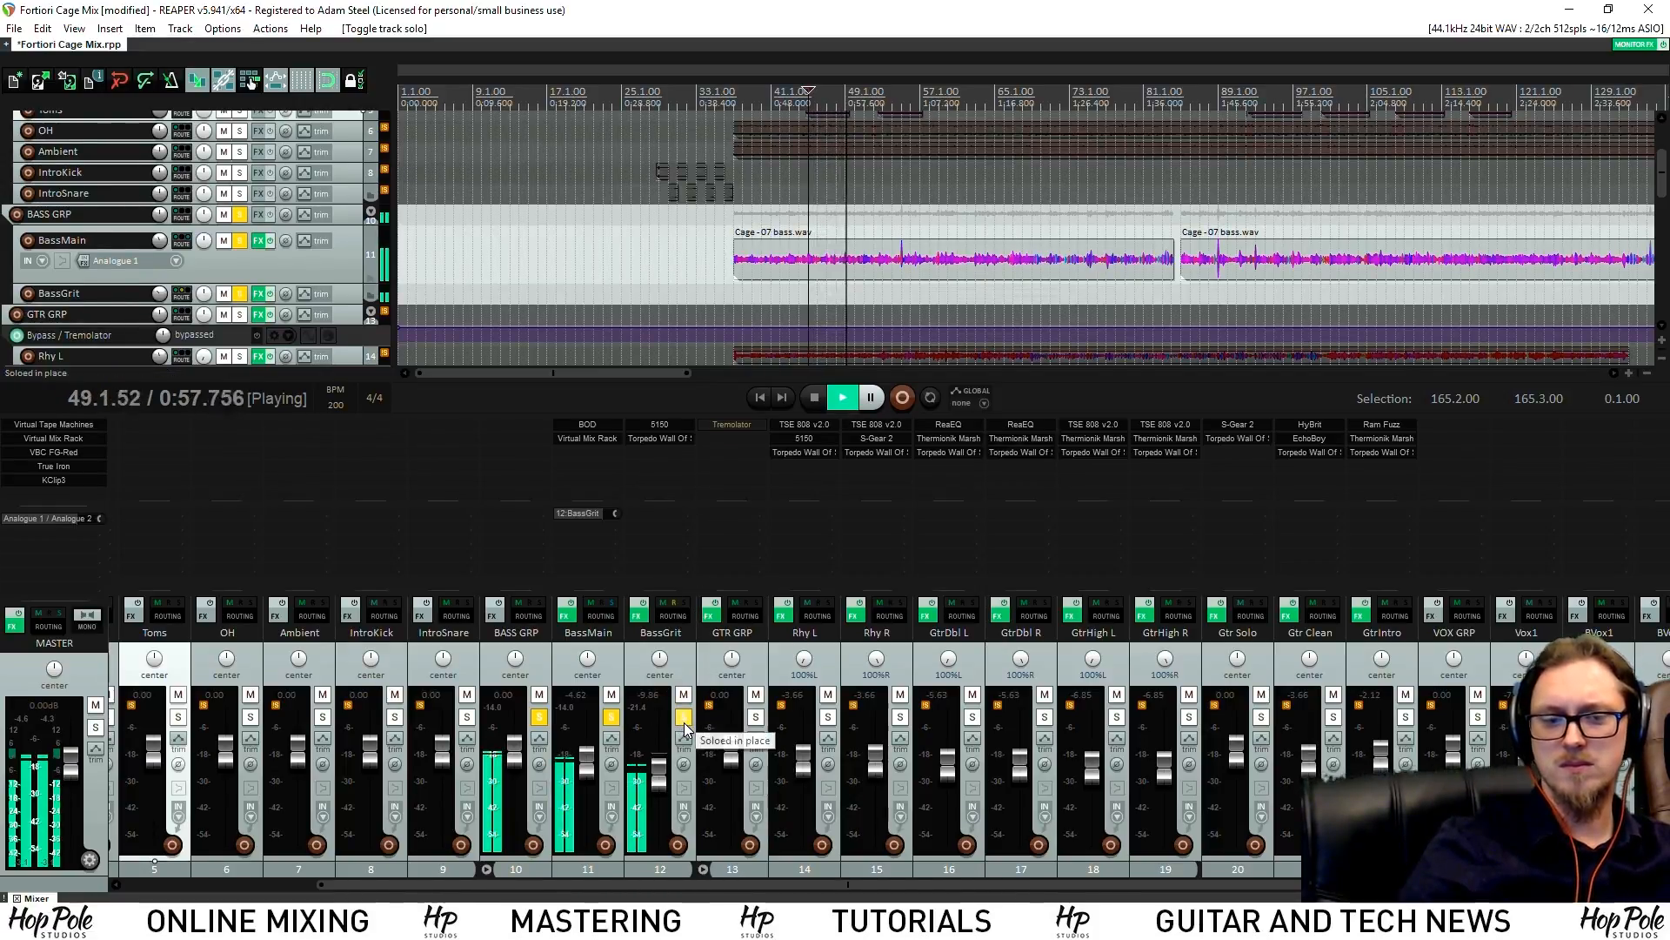
key("space")
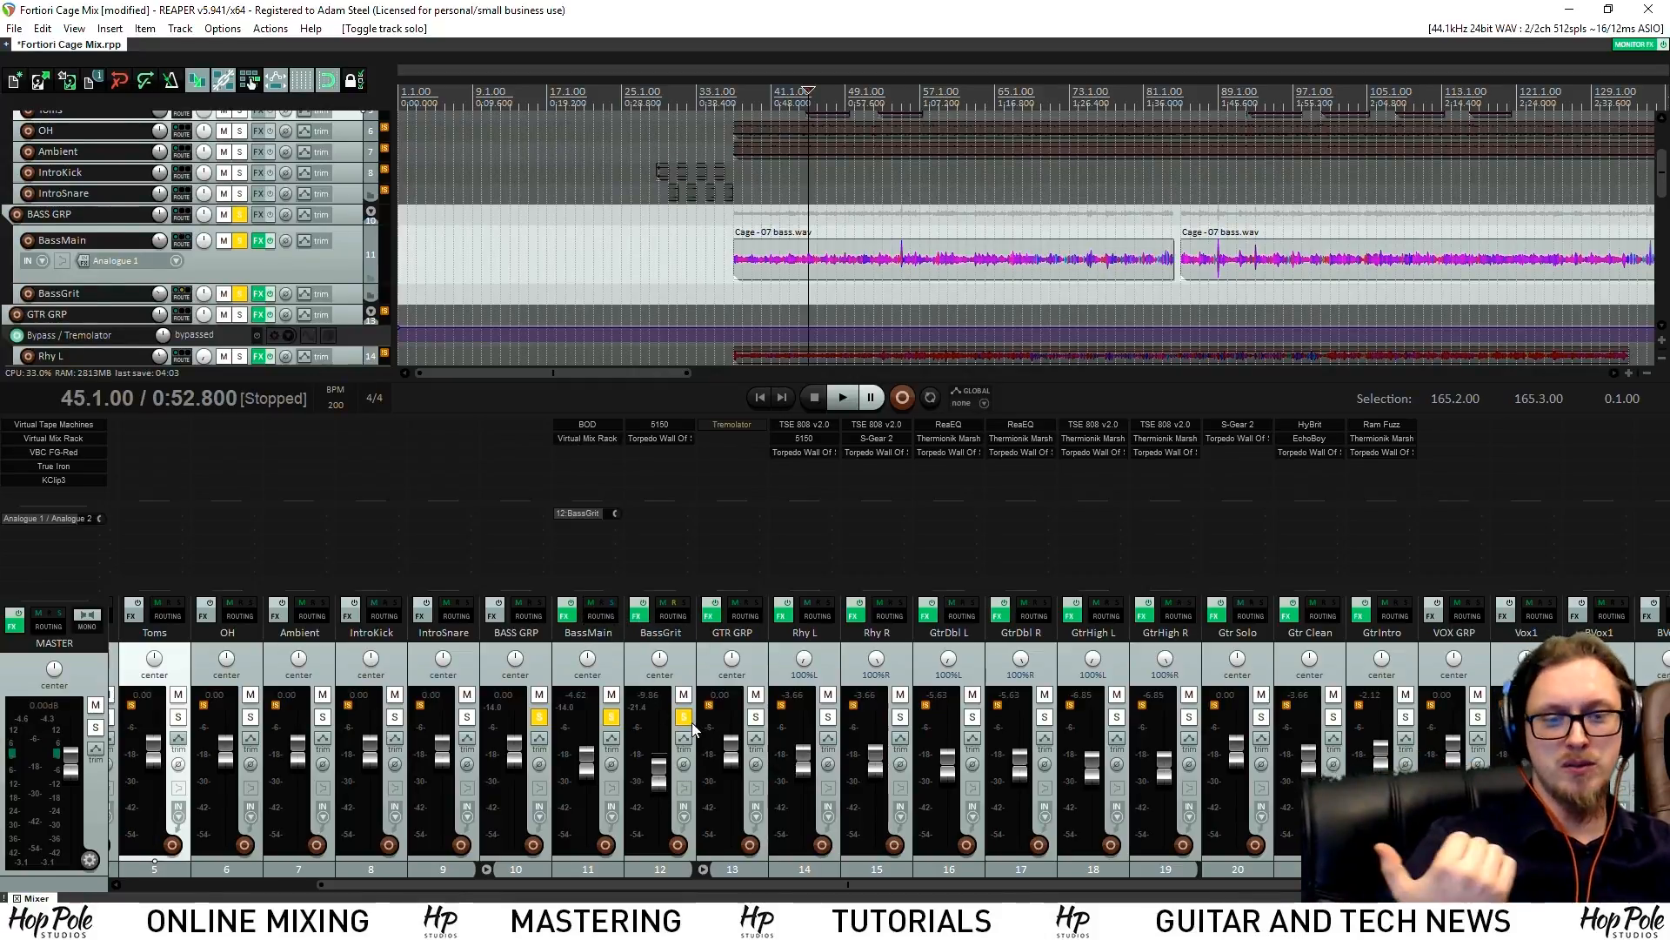
left_click(1089, 96)
key("space")
scroll(1026, 261, "up", 3)
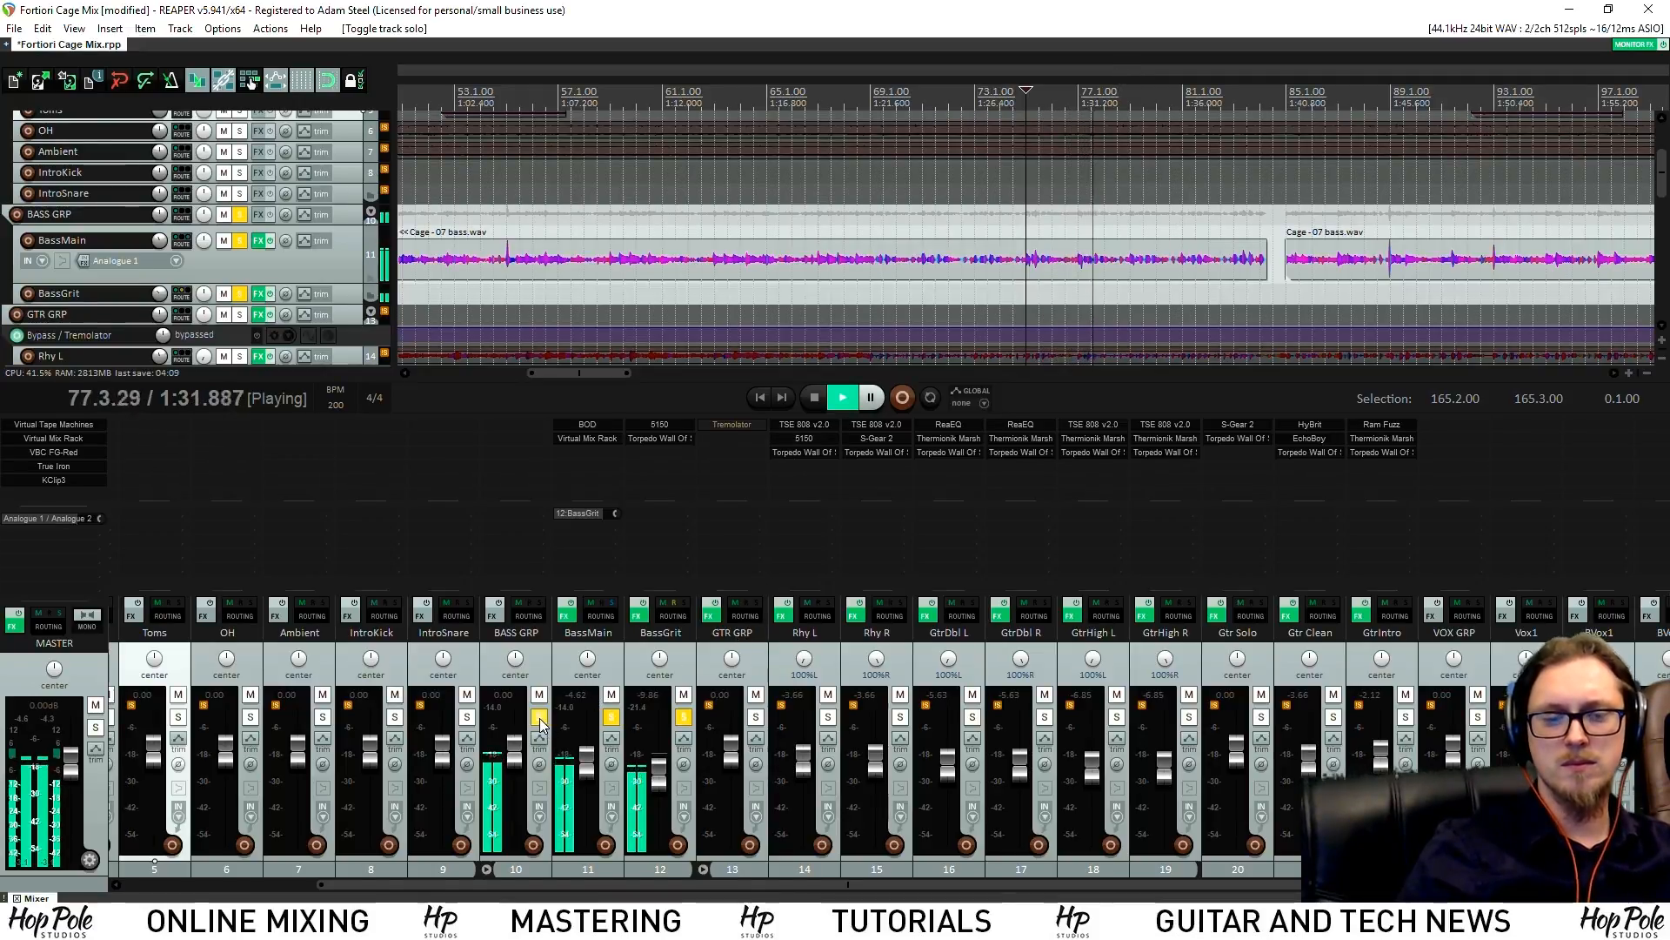
key("space")
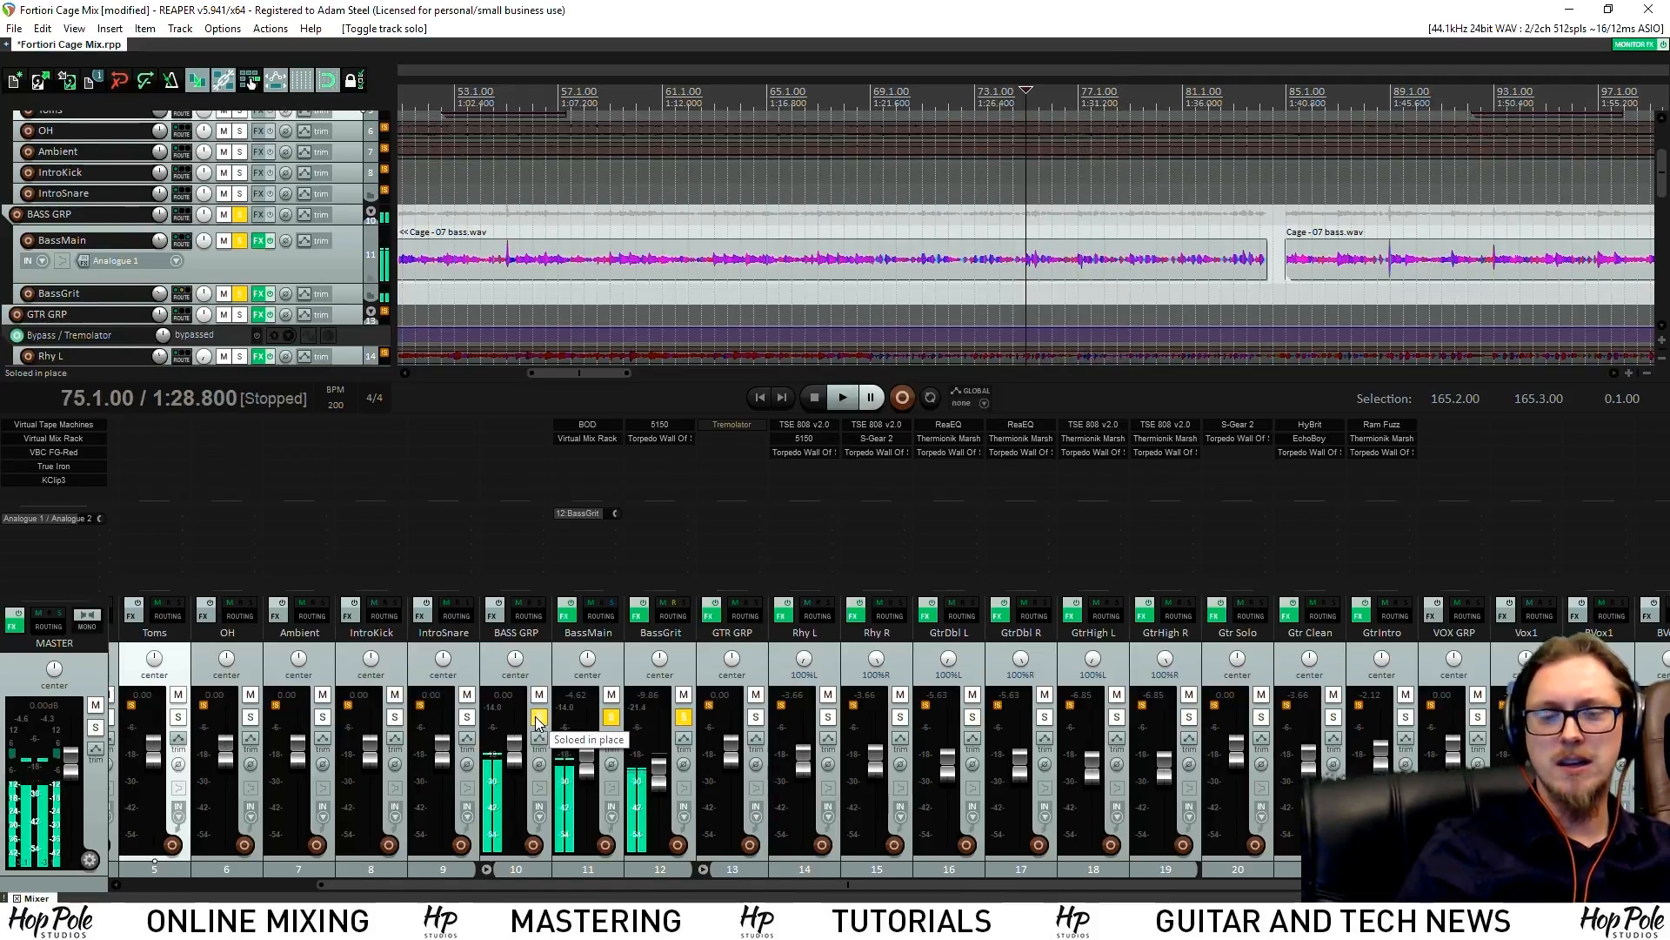
left_click(541, 716)
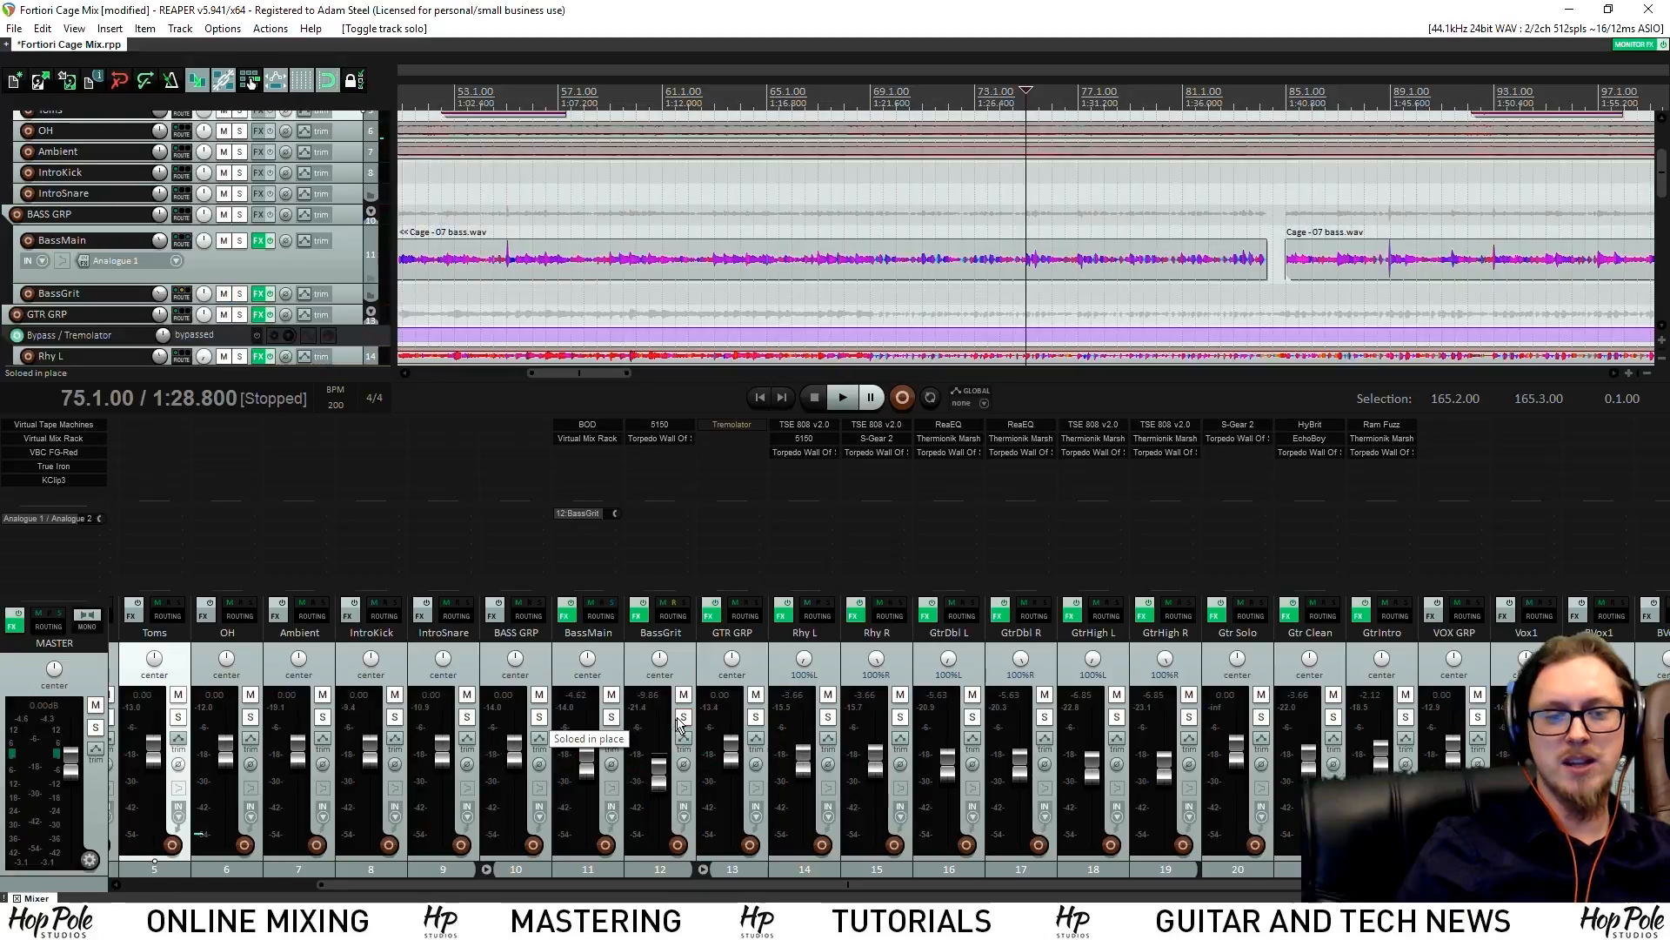
Solo GTR GRP, Rhy L and Rhy R, and move the edit position back to bar 45
left_click(756, 718)
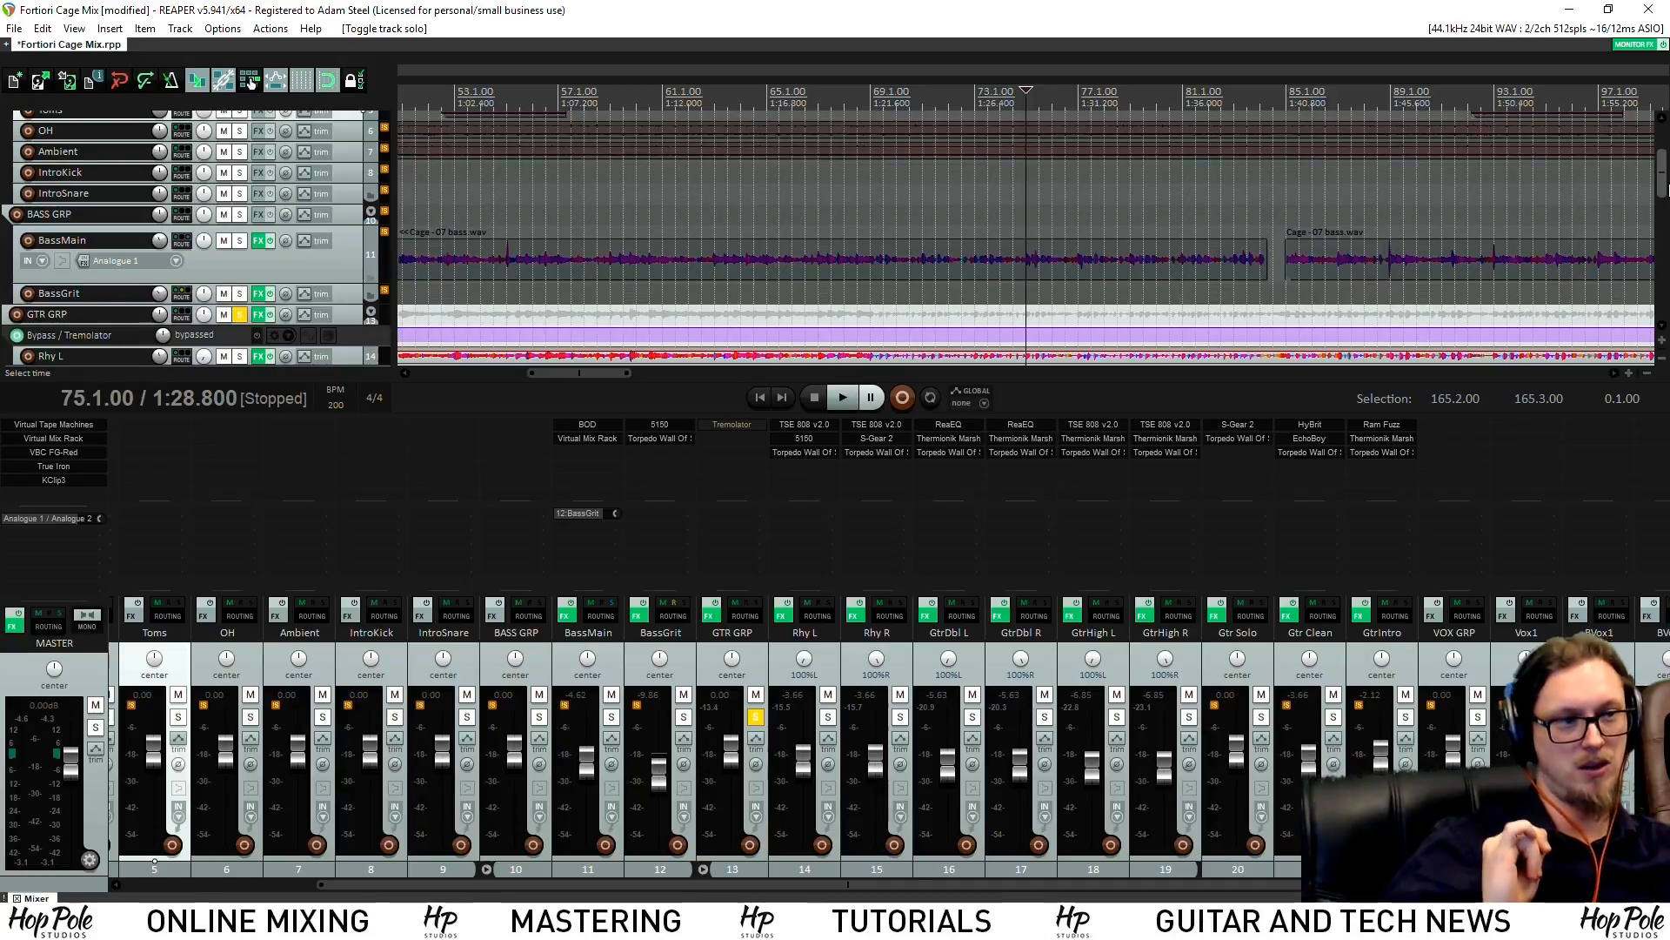
scroll(1664, 207, "down", 3)
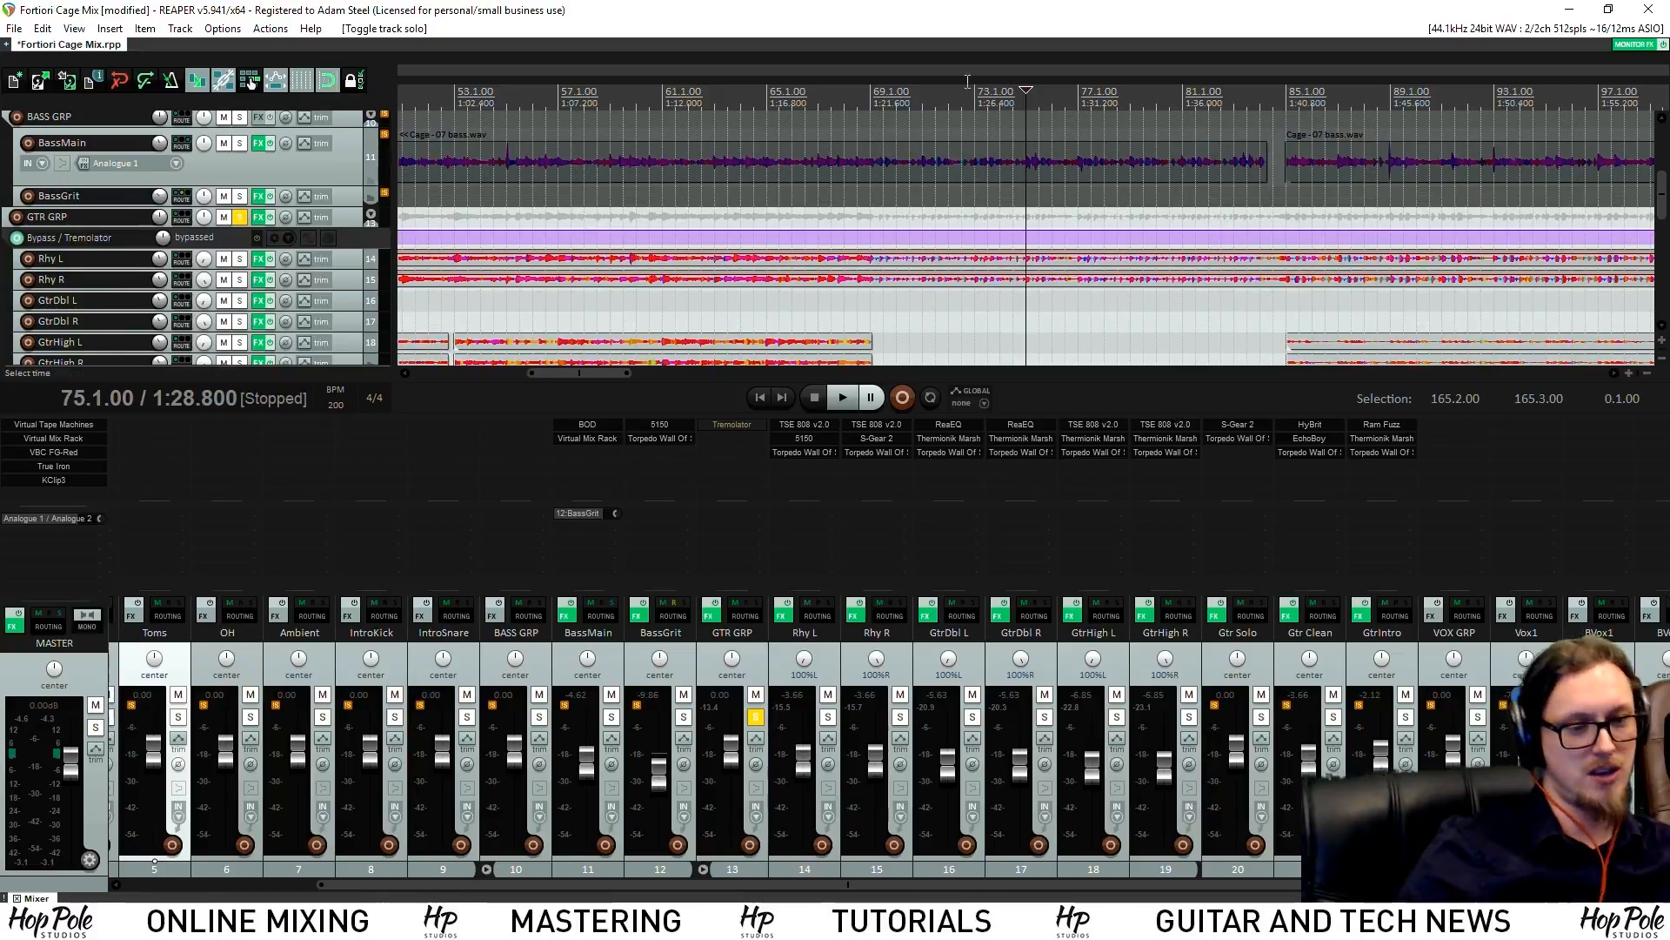
left_click(828, 716)
left_click(900, 716)
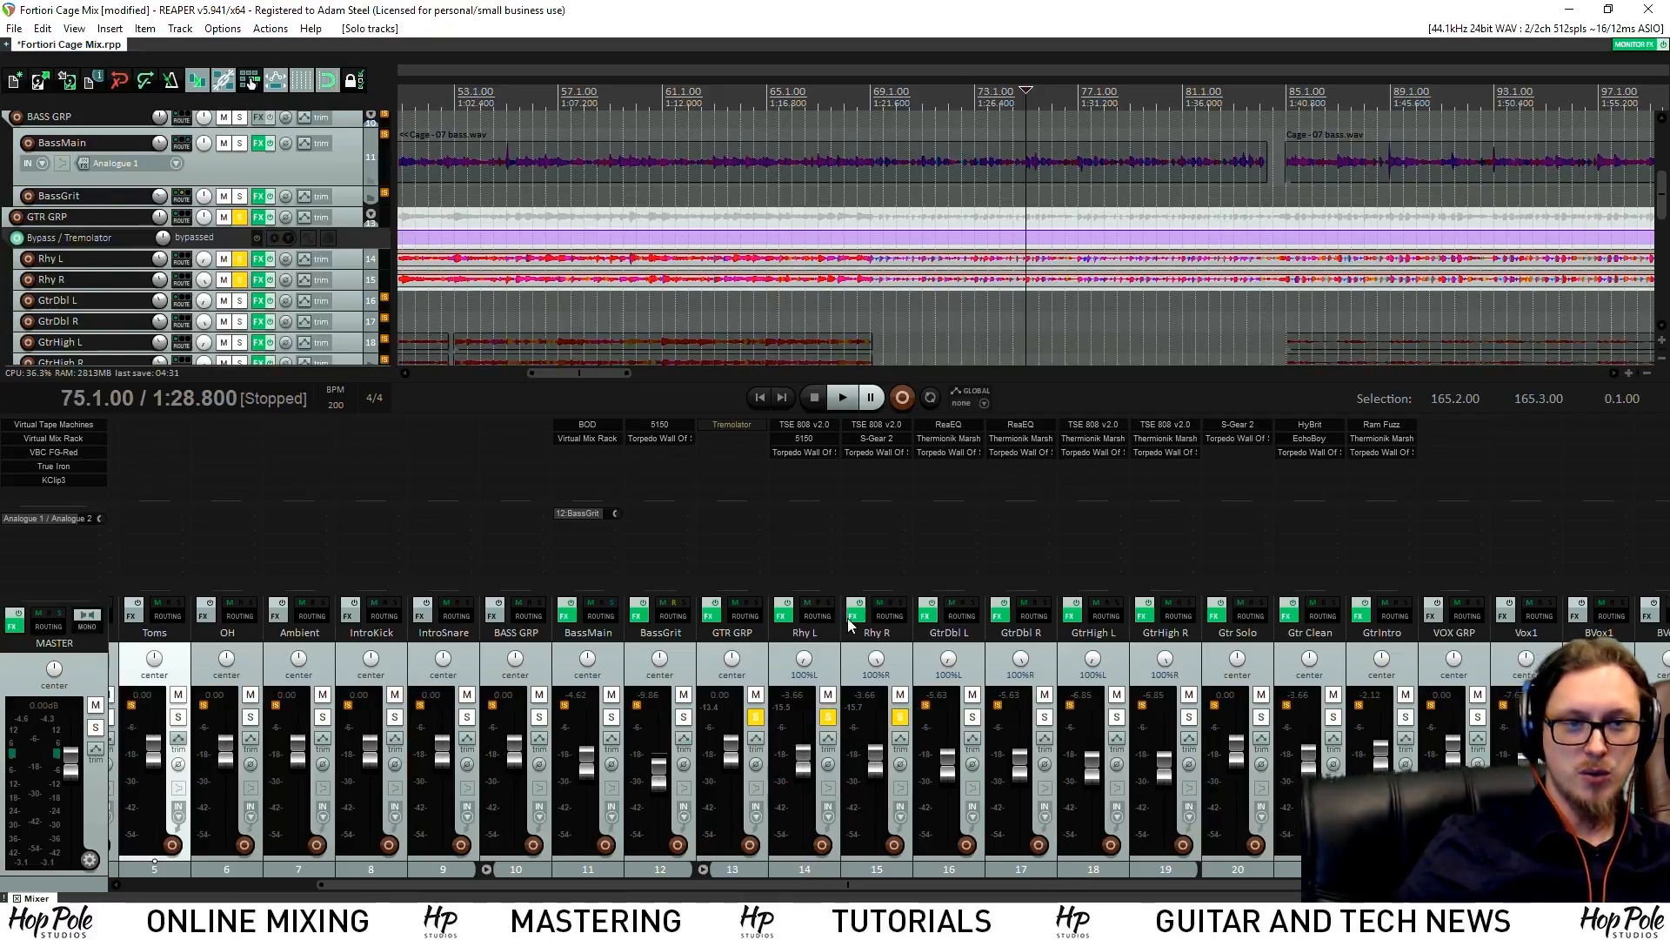
scroll(696, 160, "down", 4)
left_click(749, 81)
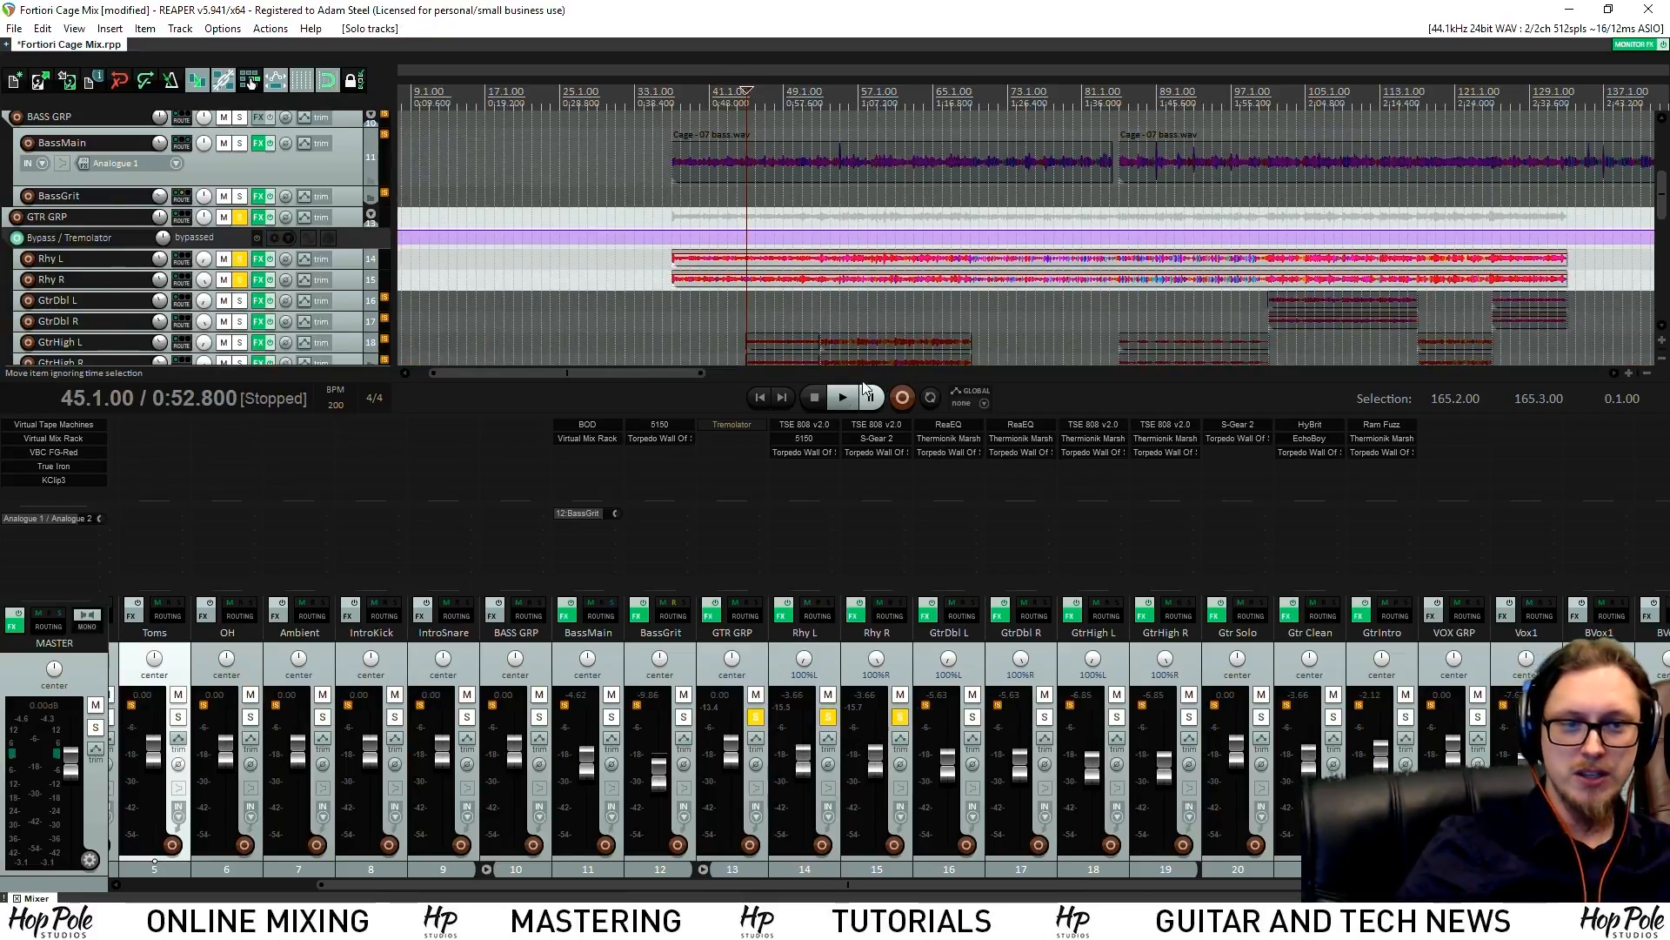
Open Rhy L's 5150, Rhy R's S-Gear 2 and Rhy L's TSE 808, then close the TSE 808
left_click(829, 440)
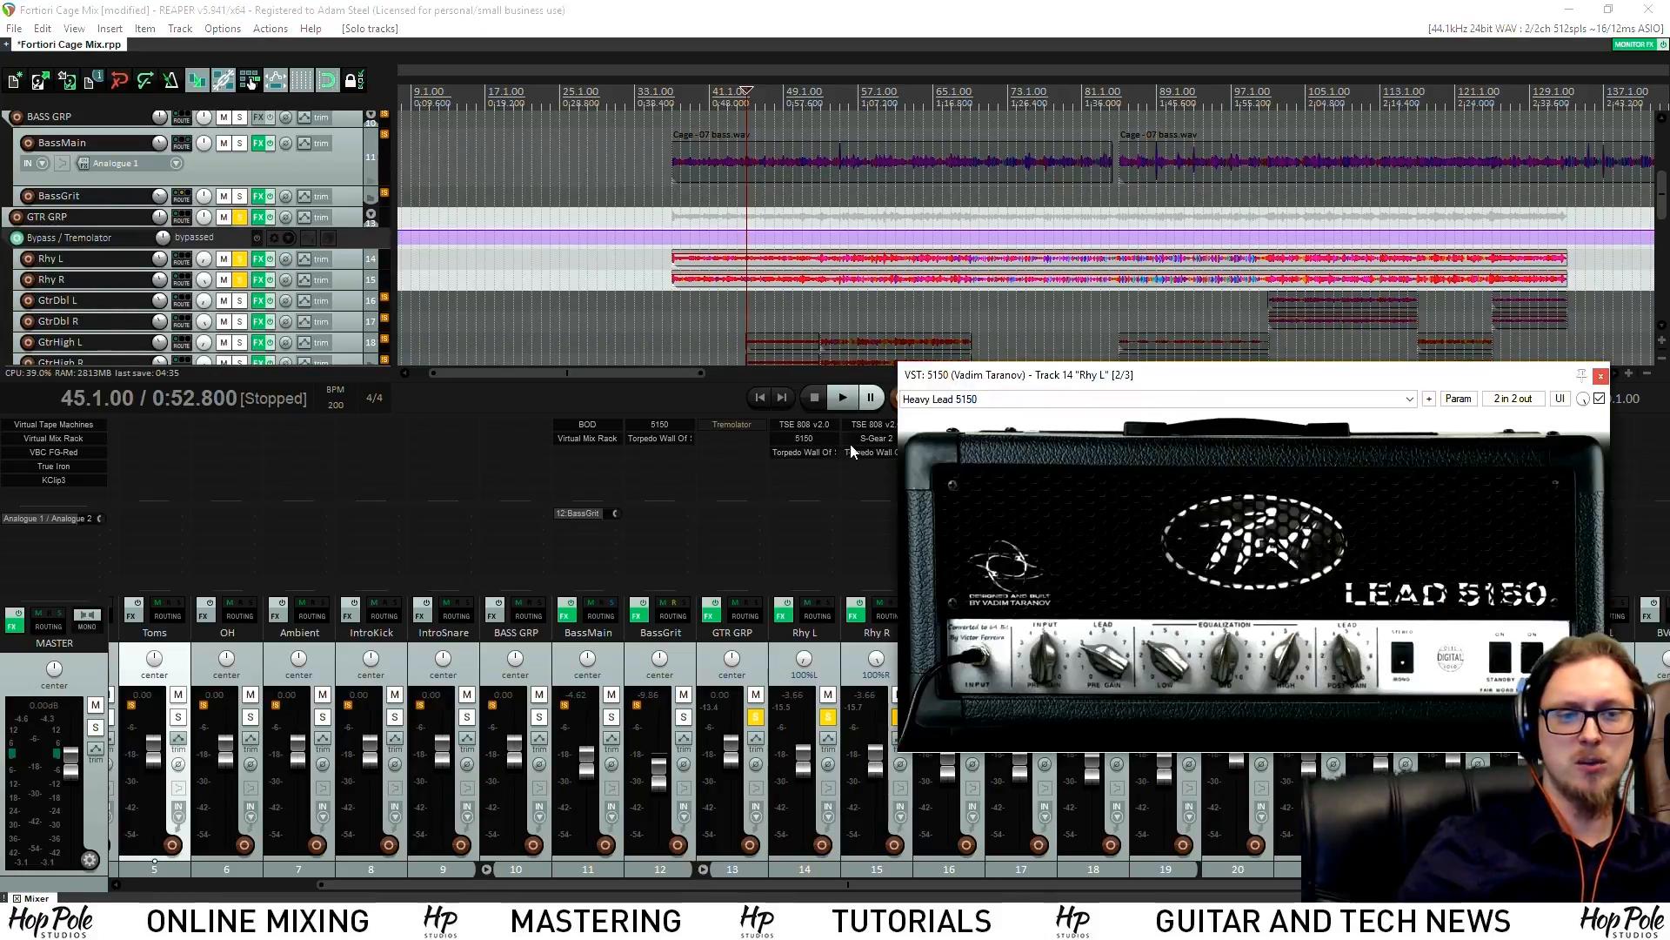
left_click_drag(1046, 375, 182, 80)
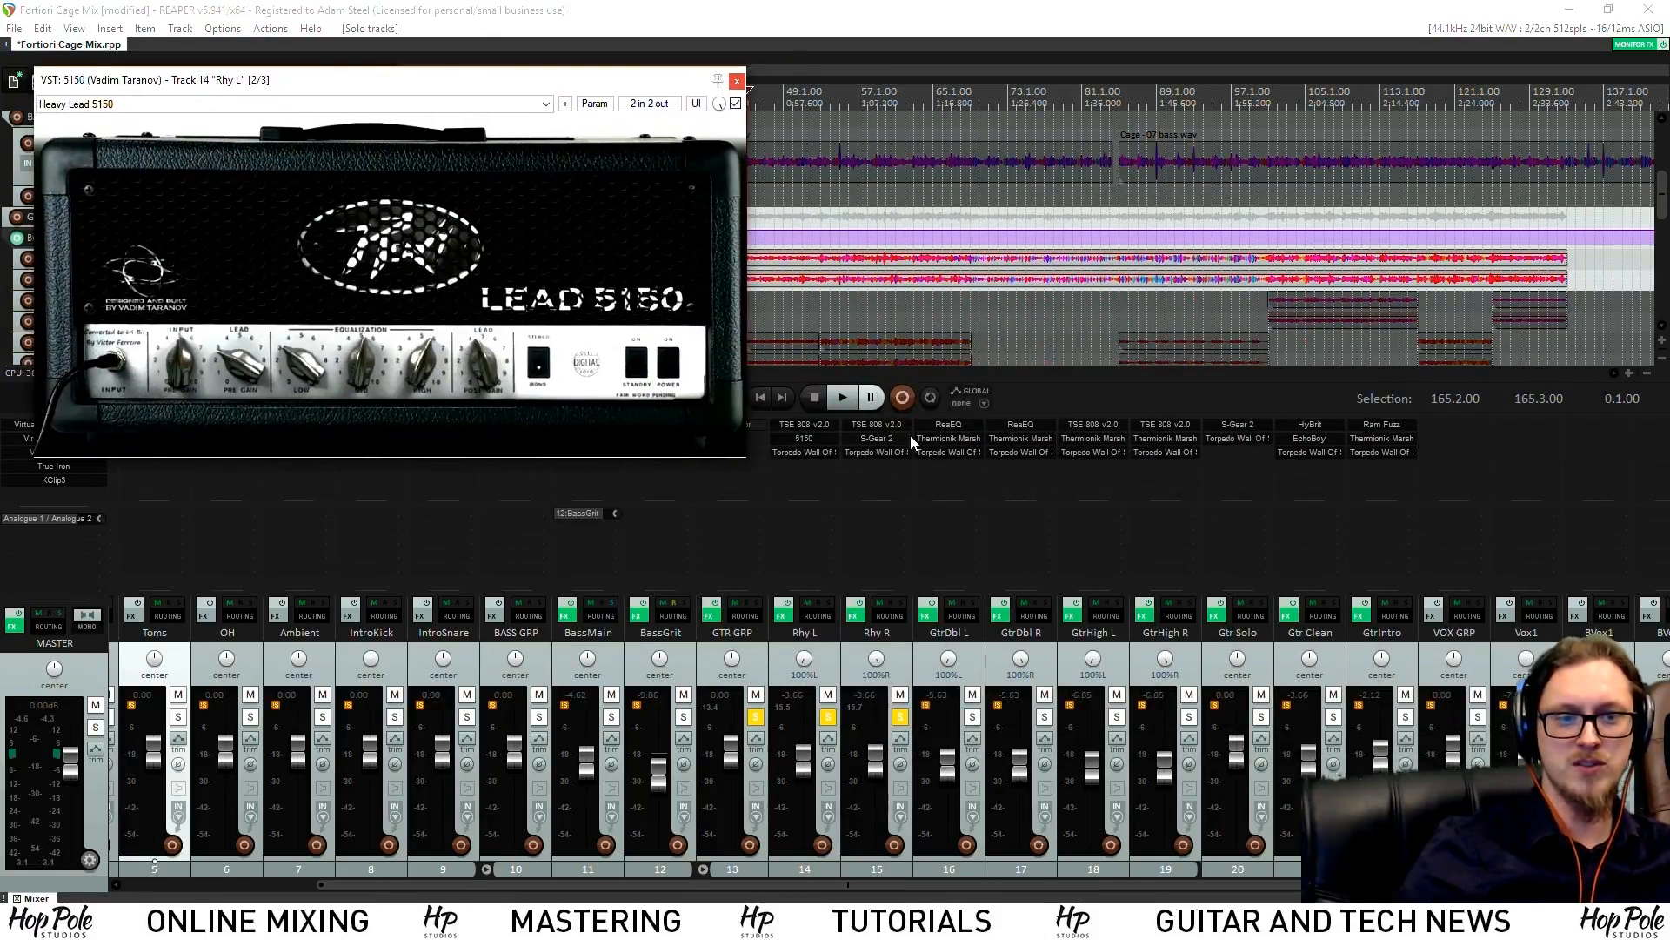
left_click(877, 441)
left_click_drag(683, 254, 1348, 412)
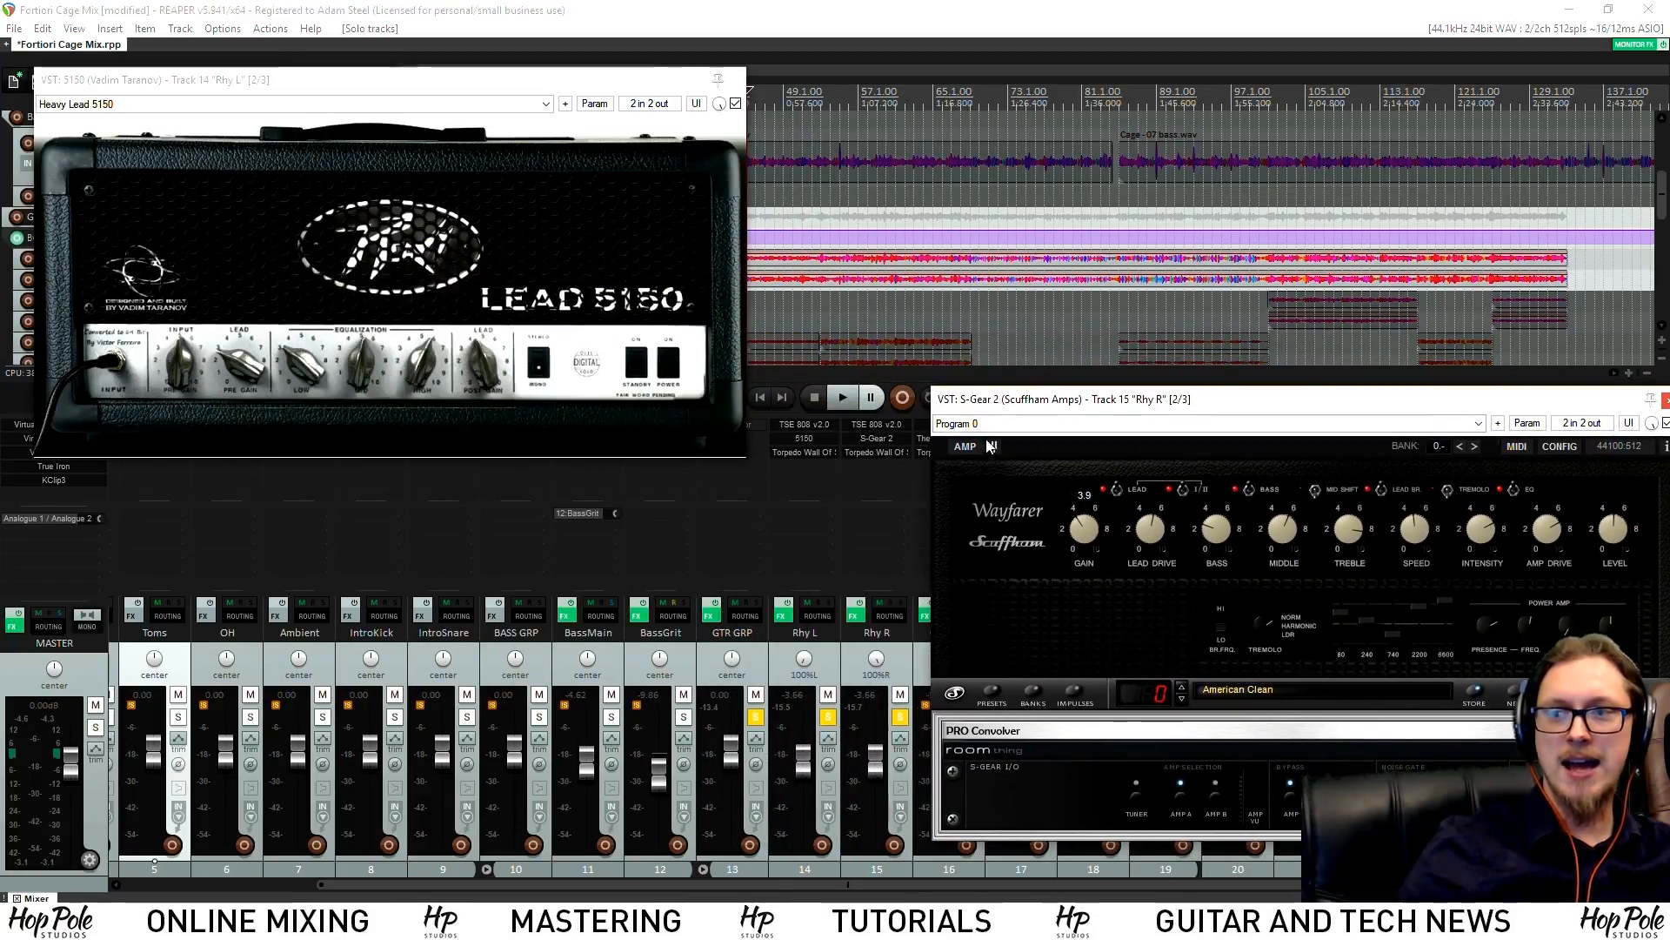
left_click(799, 423)
left_click_drag(430, 282, 853, 194)
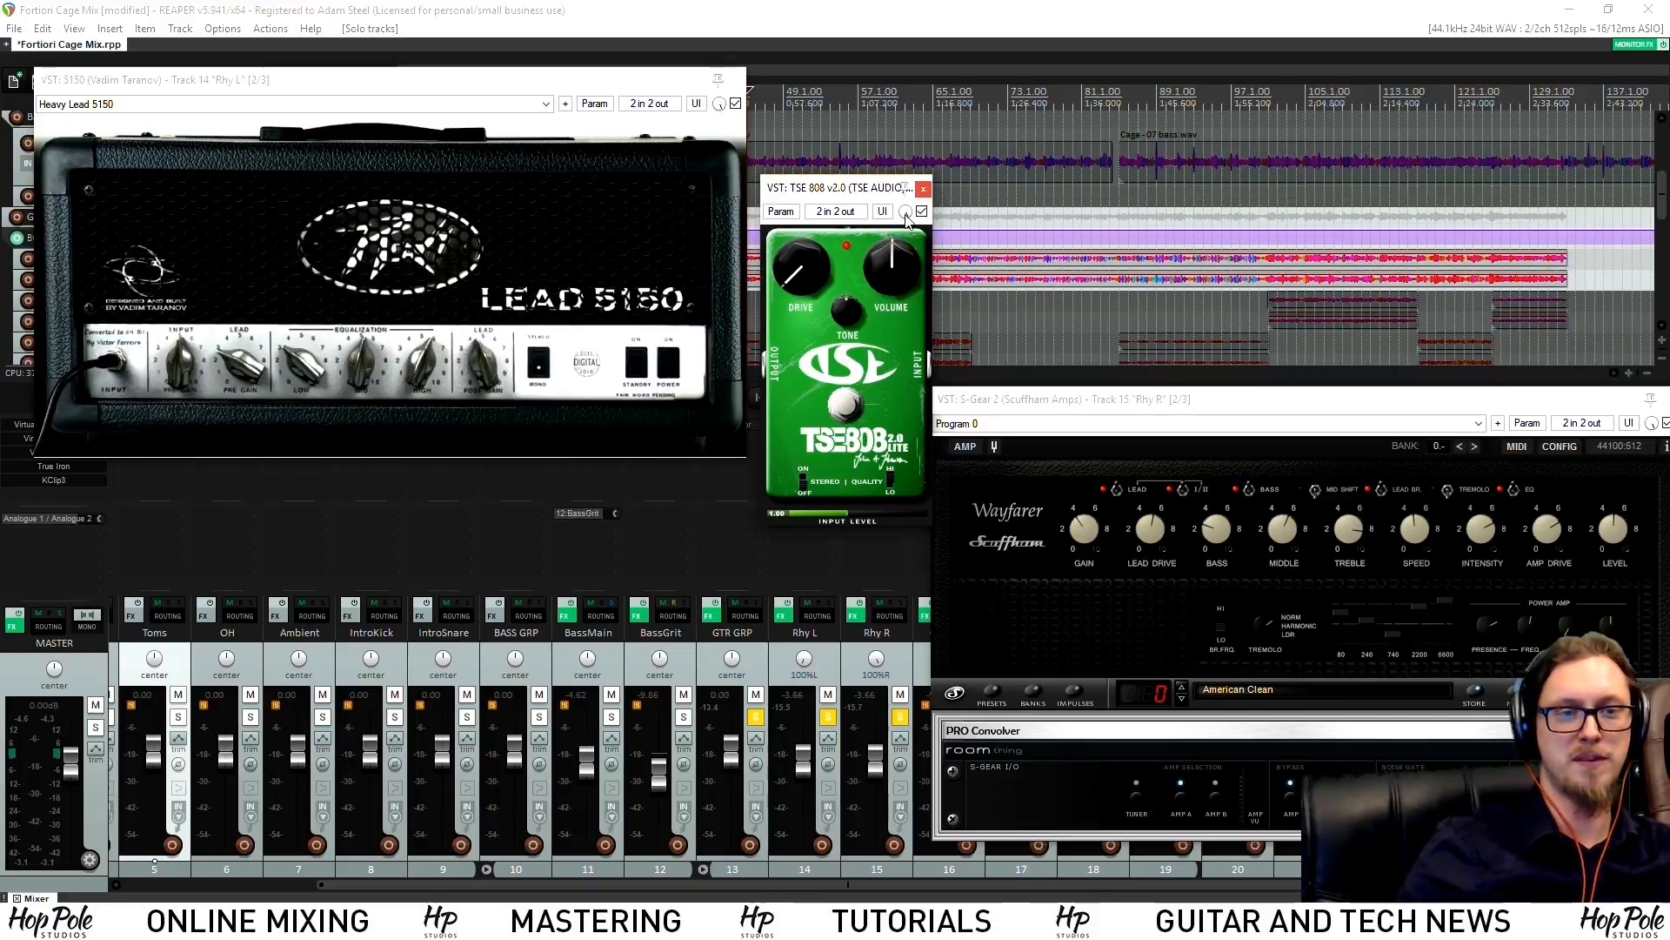
left_click(922, 188)
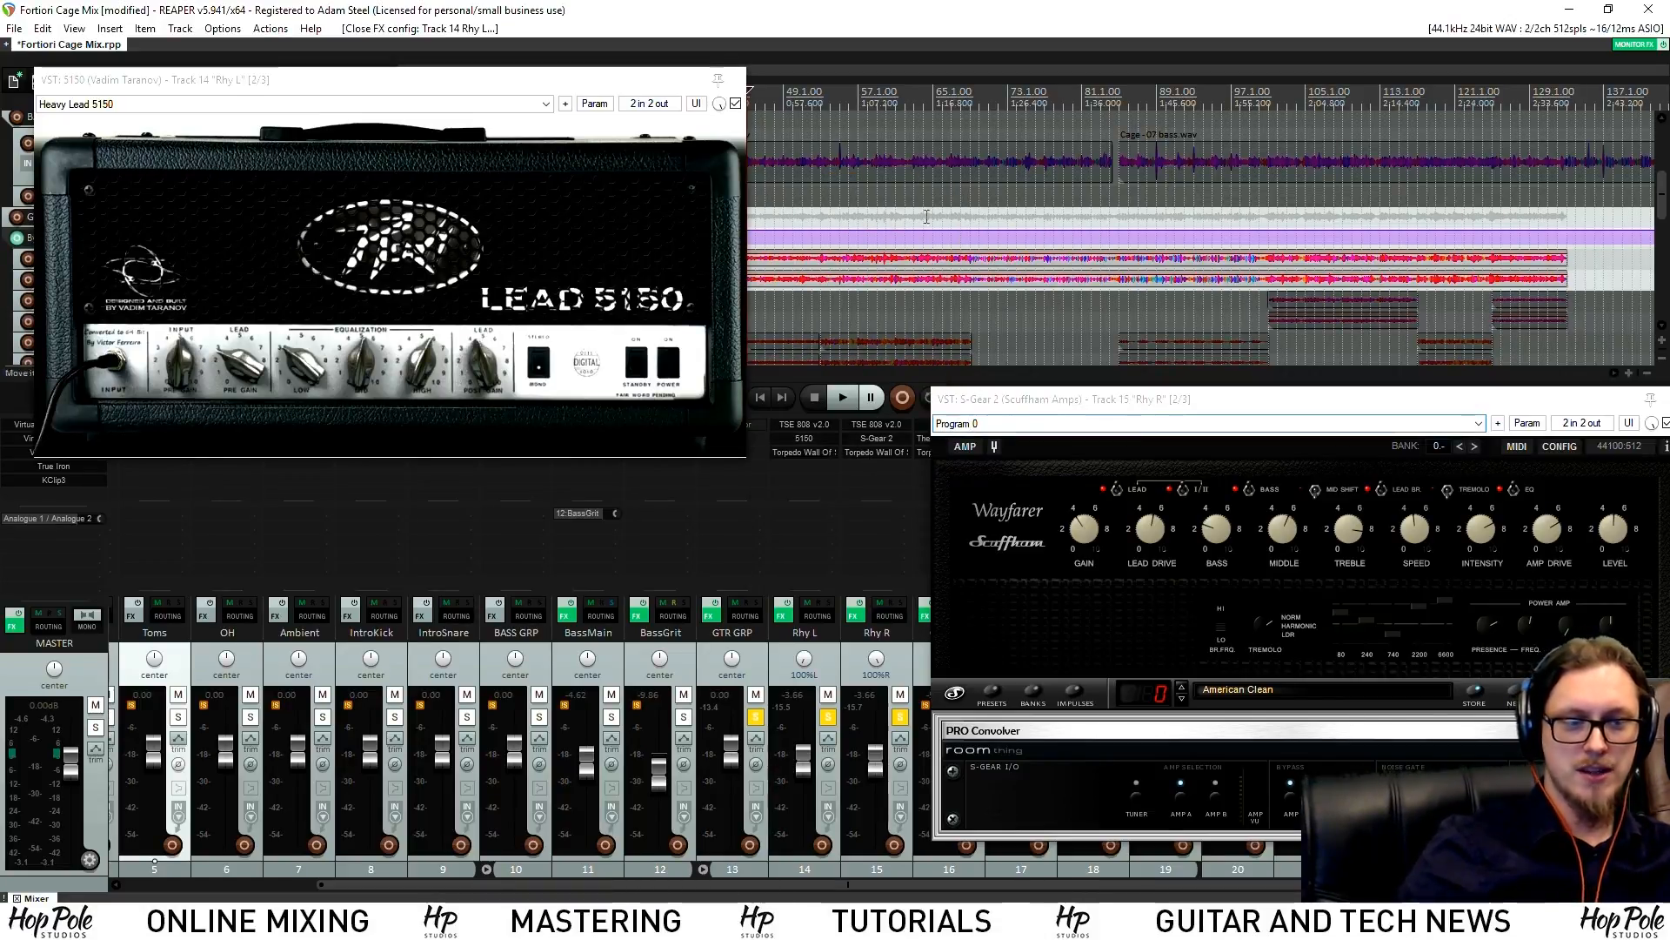
Compare the 5150 and S-Gear 2 amps during playback, close them, and open Rhy L's Torpedo cabinet
key("space")
left_click_drag(646, 77, 679, 249)
left_click_drag(1142, 399, 998, 404)
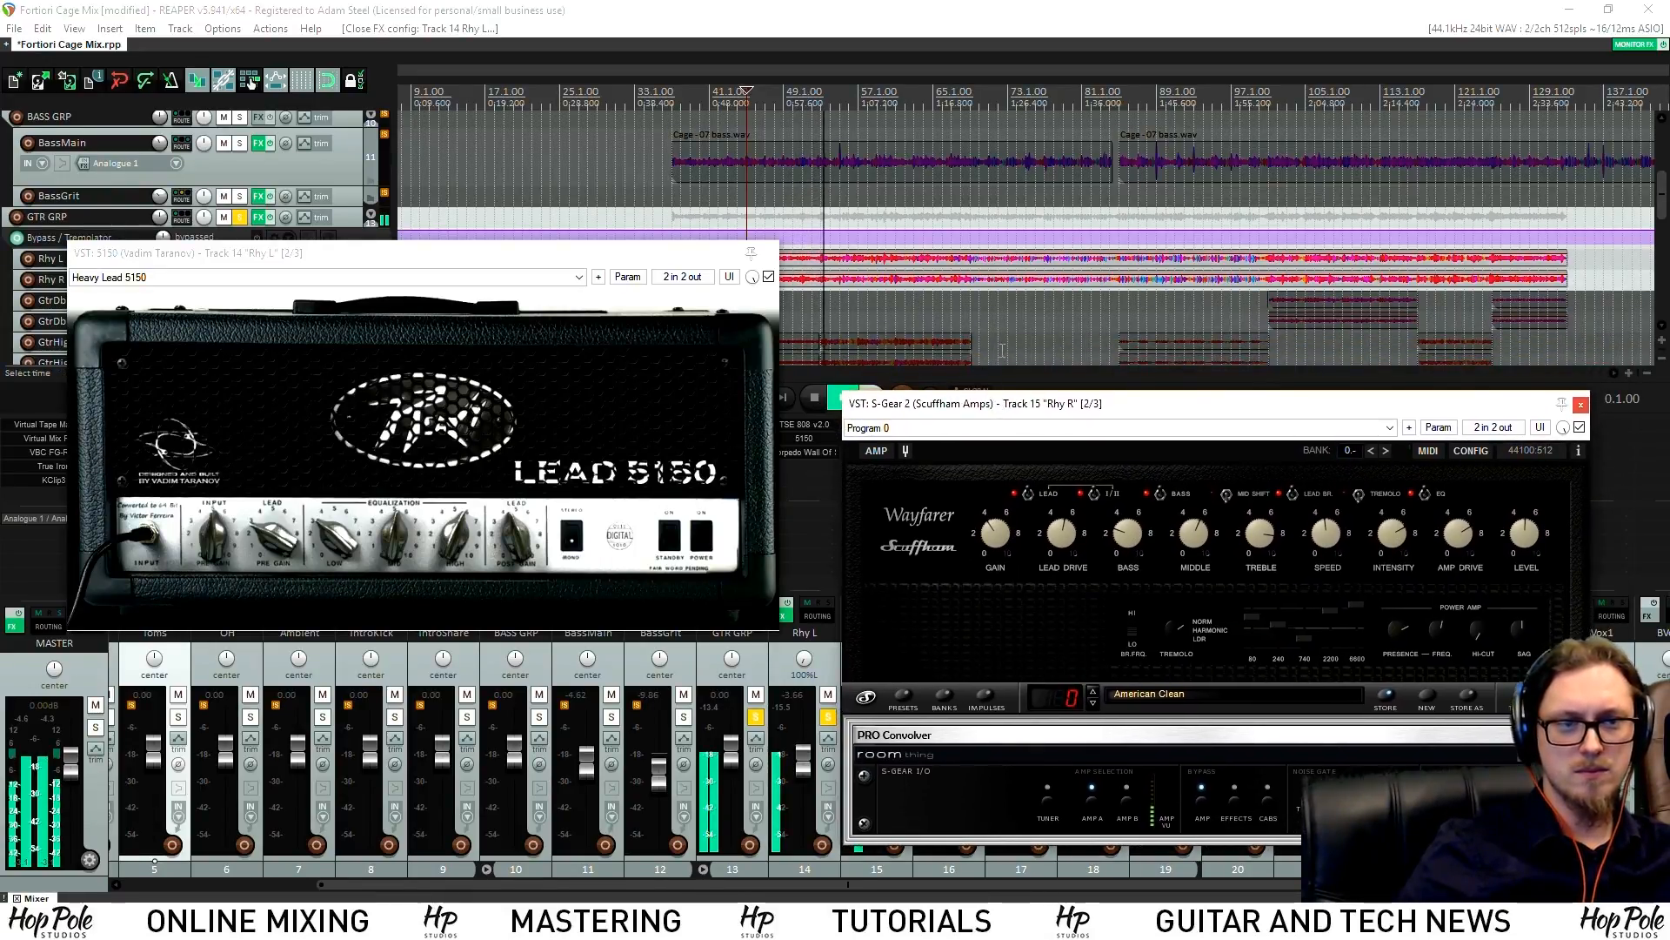
left_click(1580, 406)
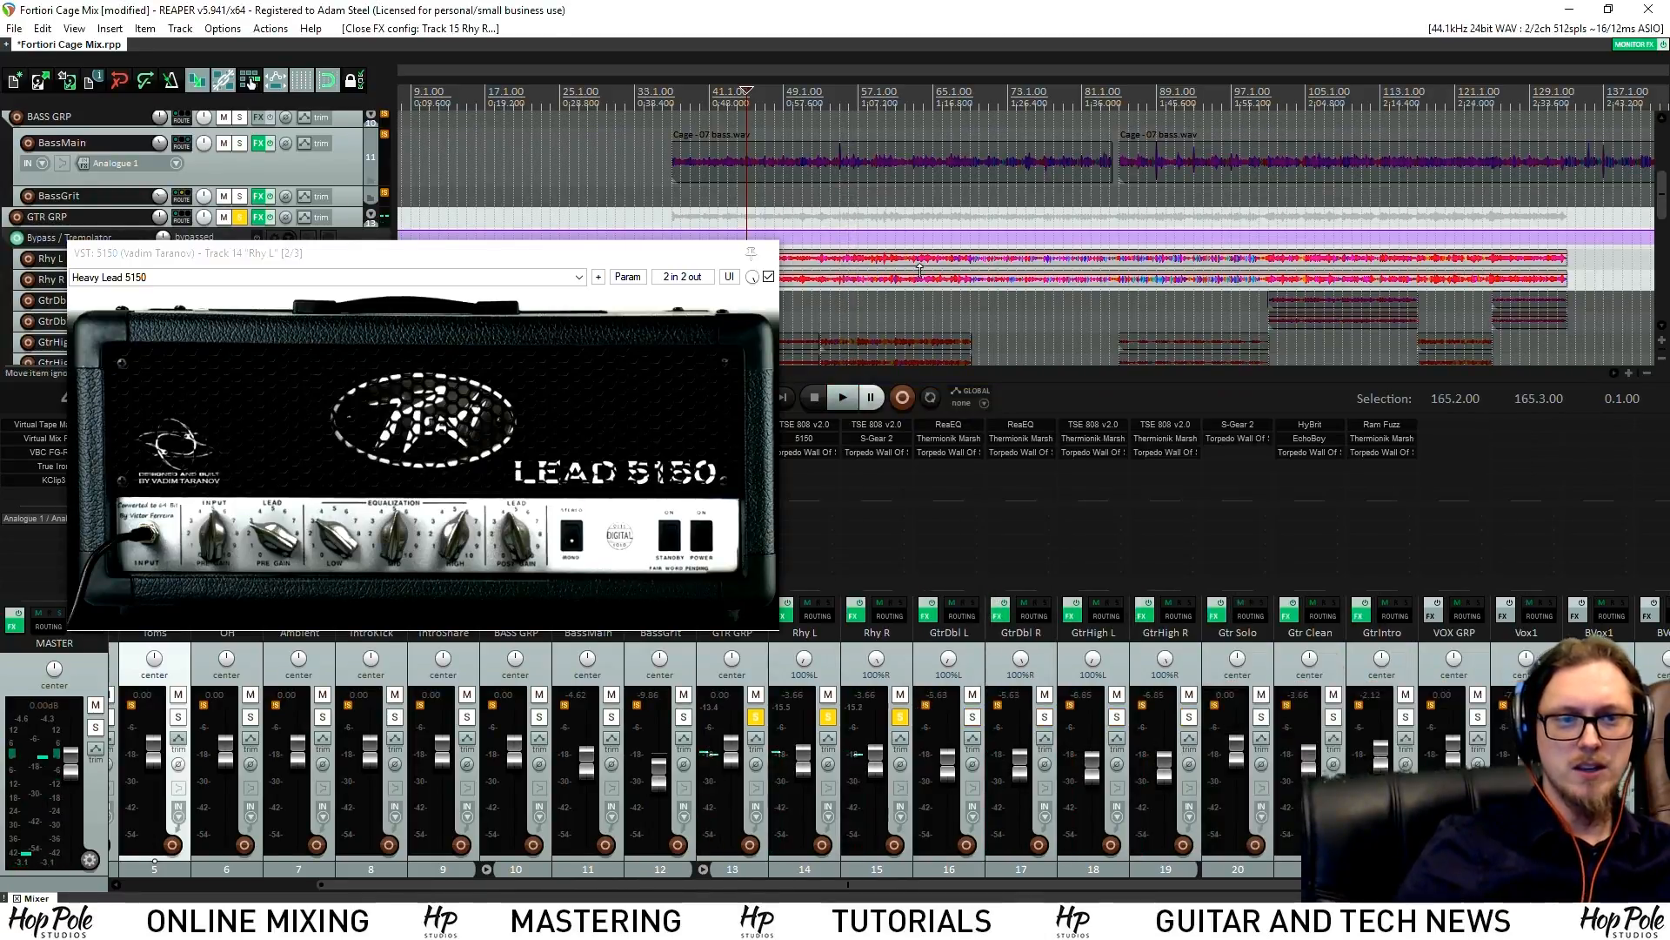
left_click(752, 253)
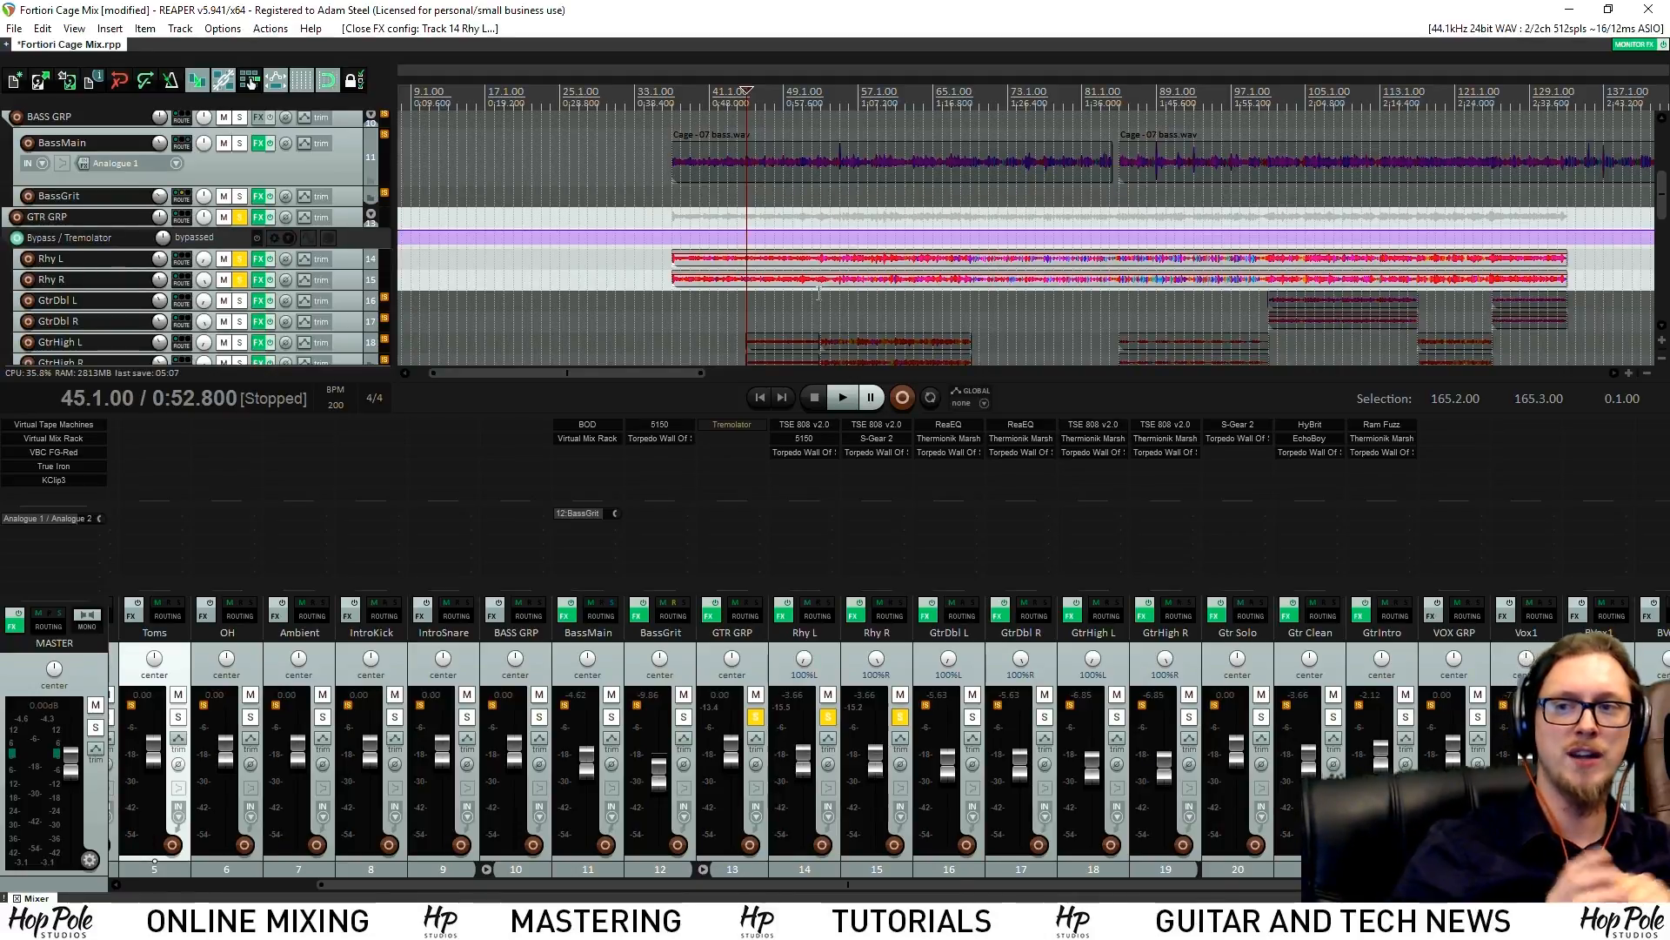
left_click(817, 451)
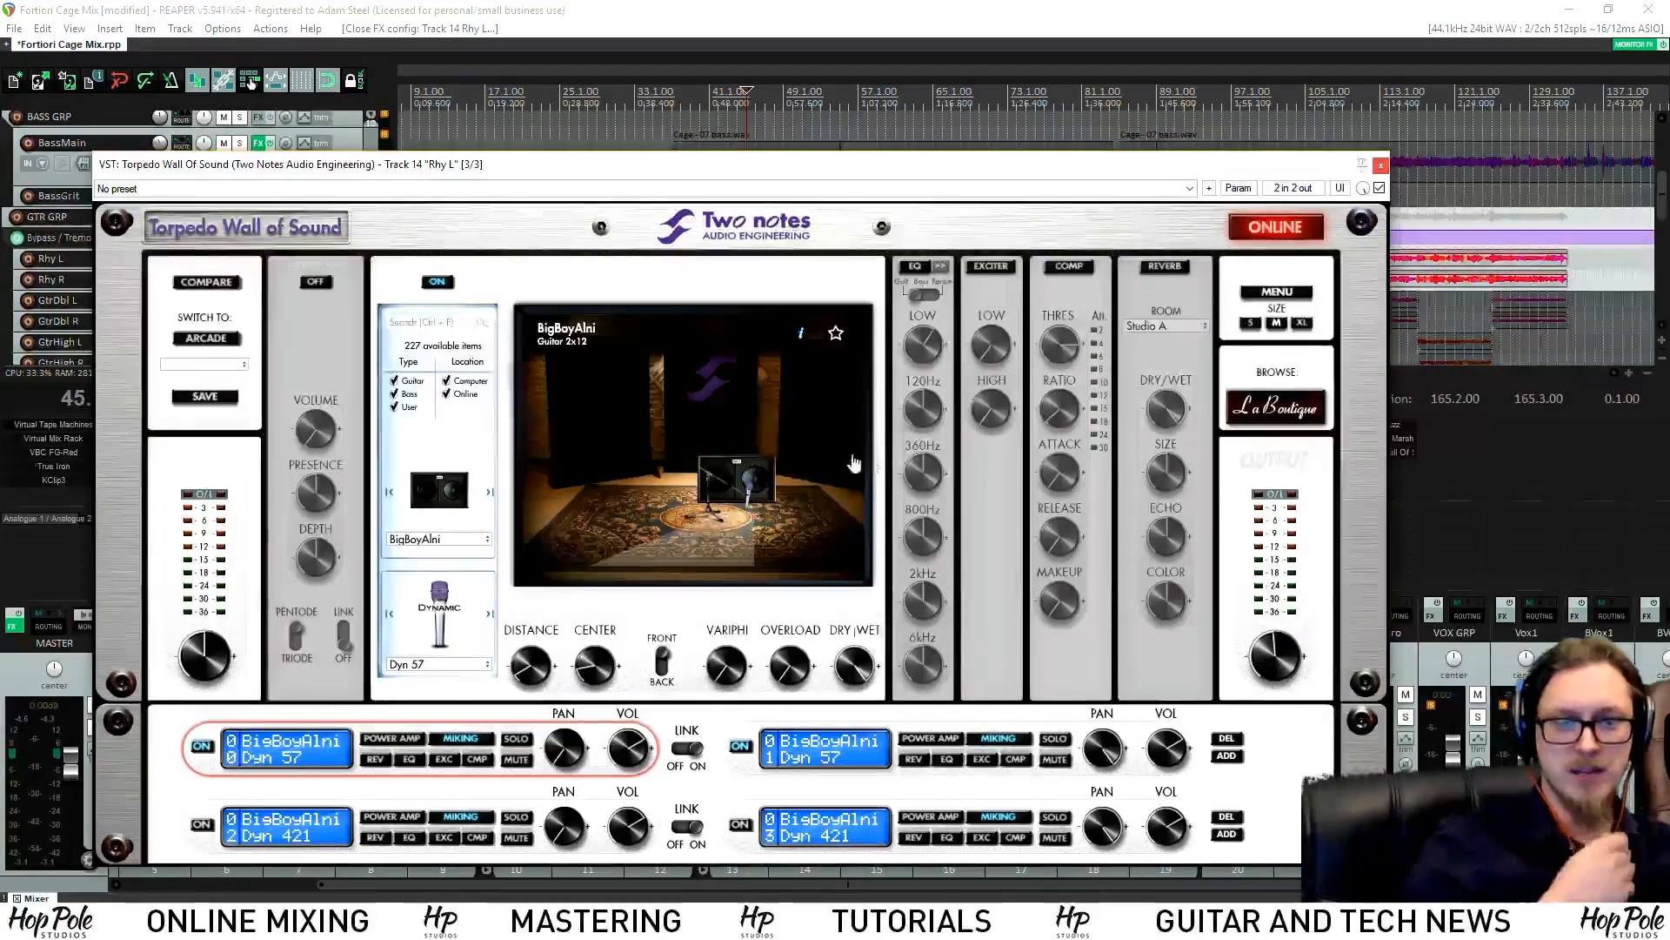
Compare the Dyn 421 and Dyn 57 mic slots in Rhy L's Torpedo, ending on Dyn 57
left_click(292, 830)
left_click(301, 743)
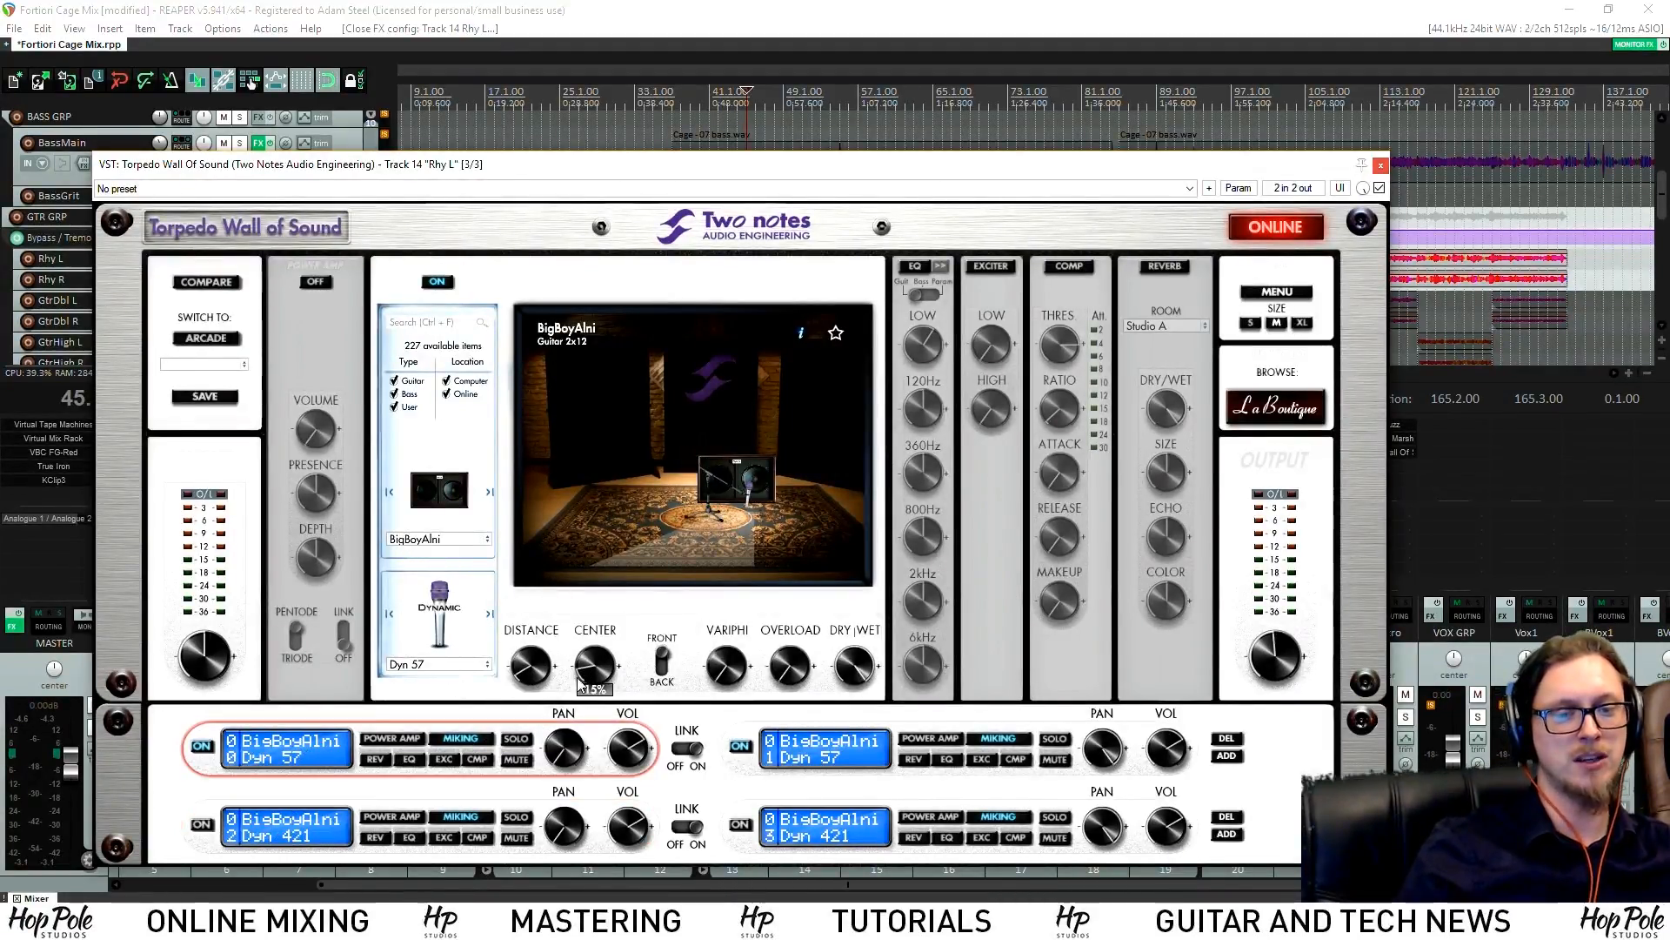
left_click(304, 838)
left_click(294, 744)
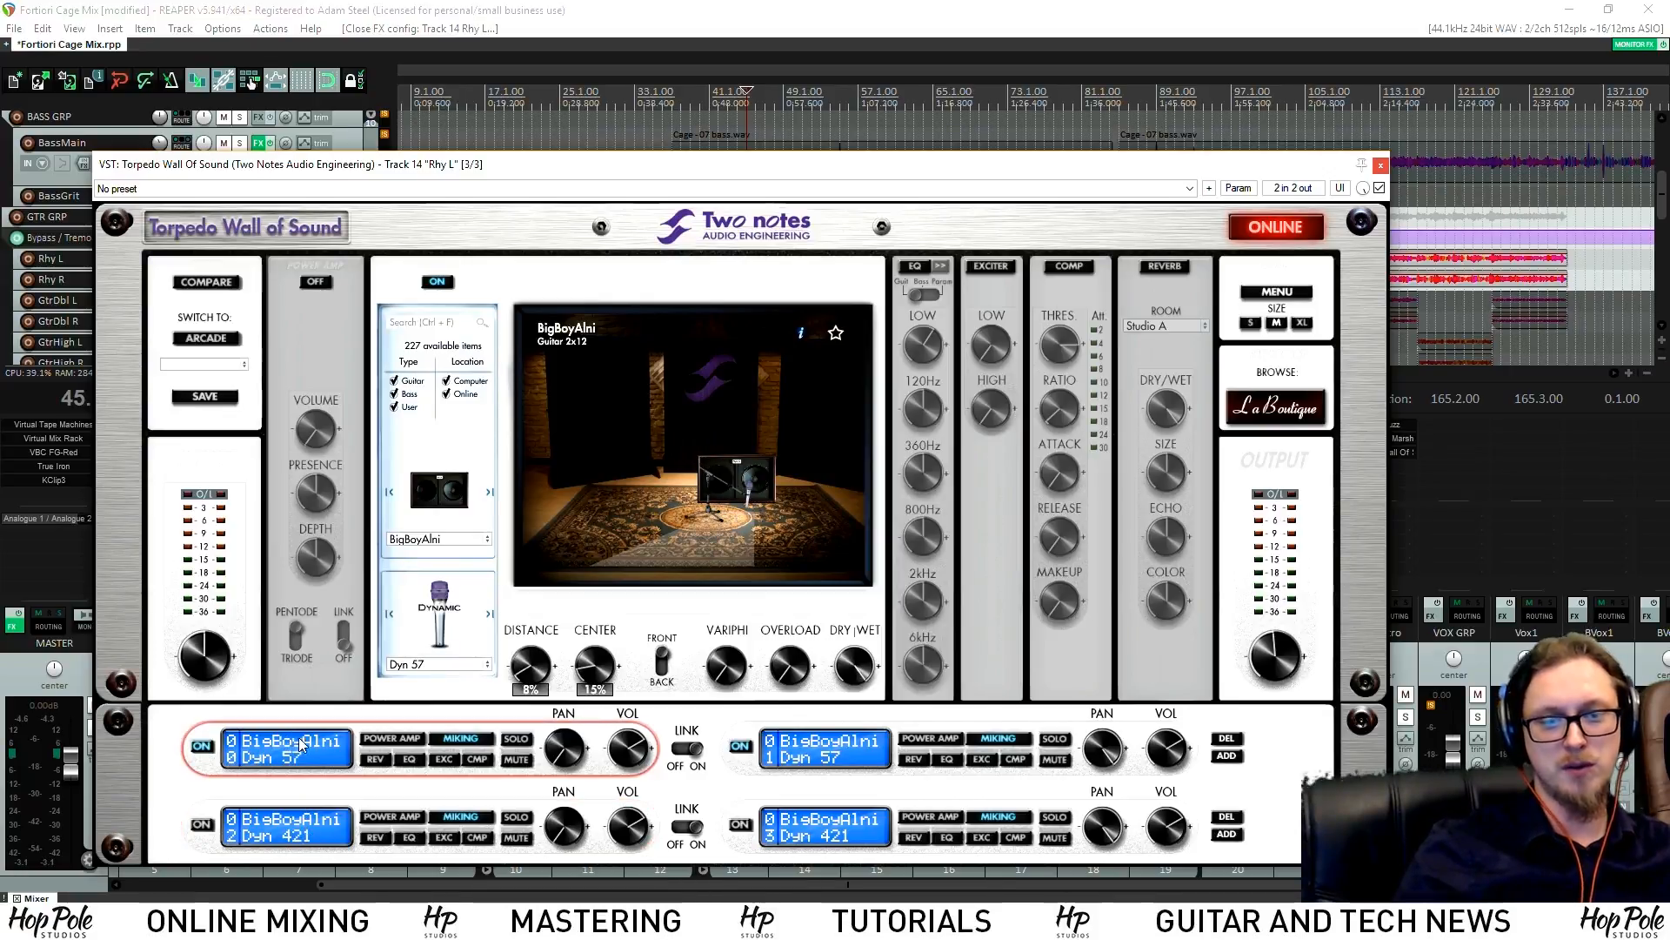
left_click(1380, 165)
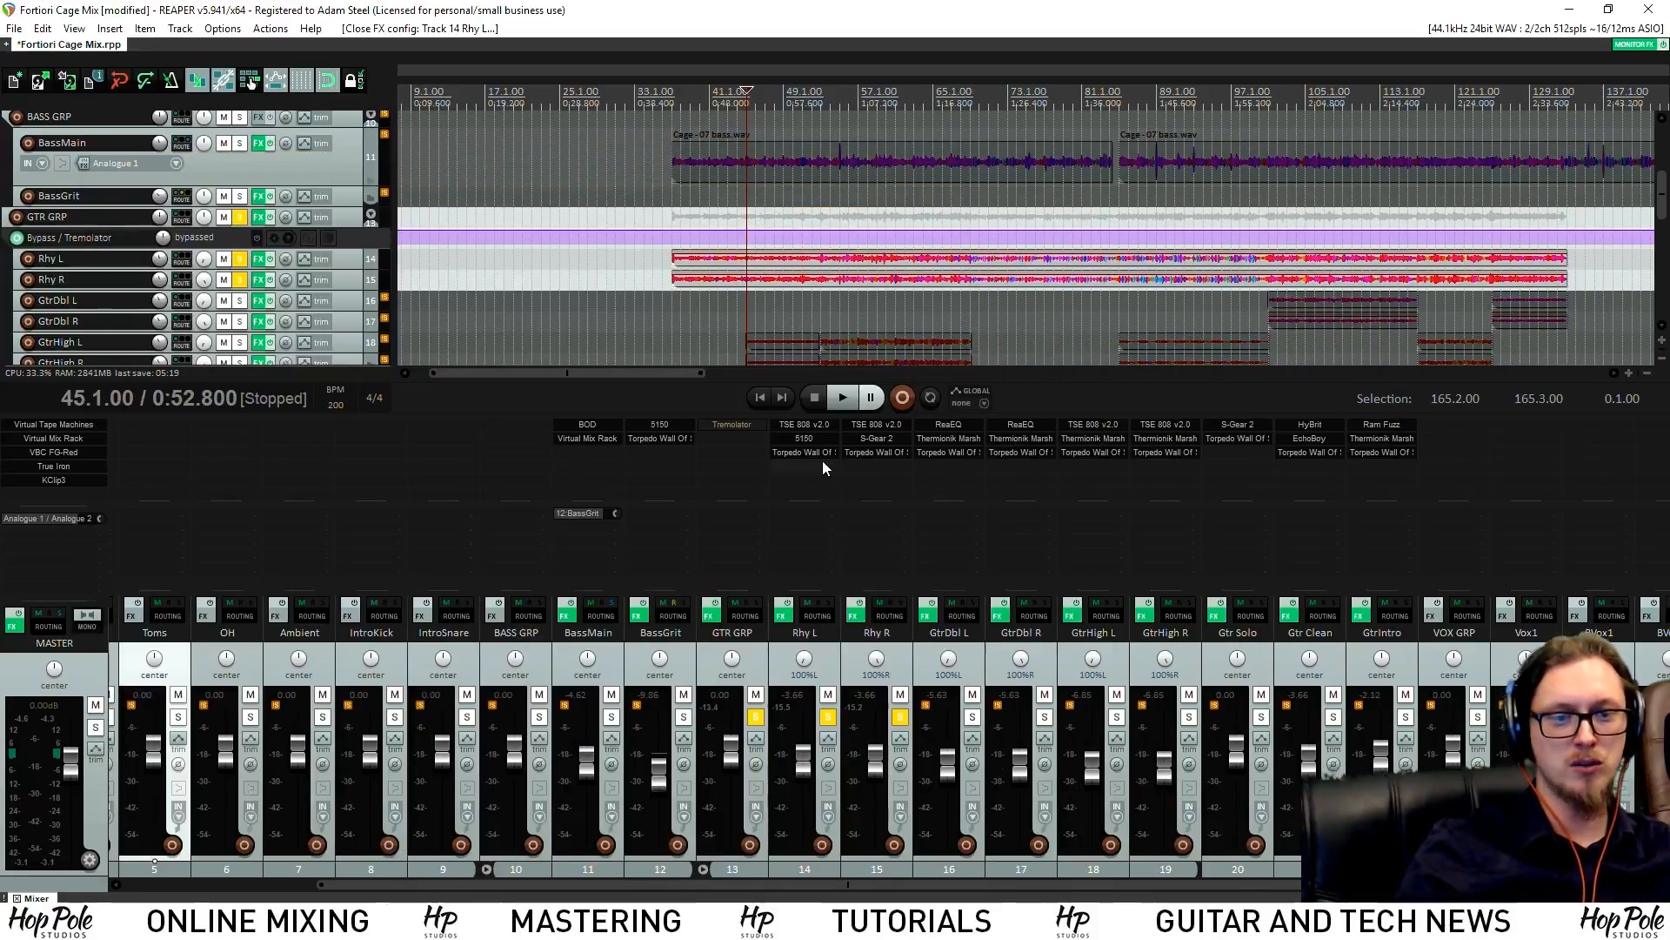
Check Rhy L's 5150 amp, then bring up Rhy R's S-Gear 2 amp
left_click(805, 438)
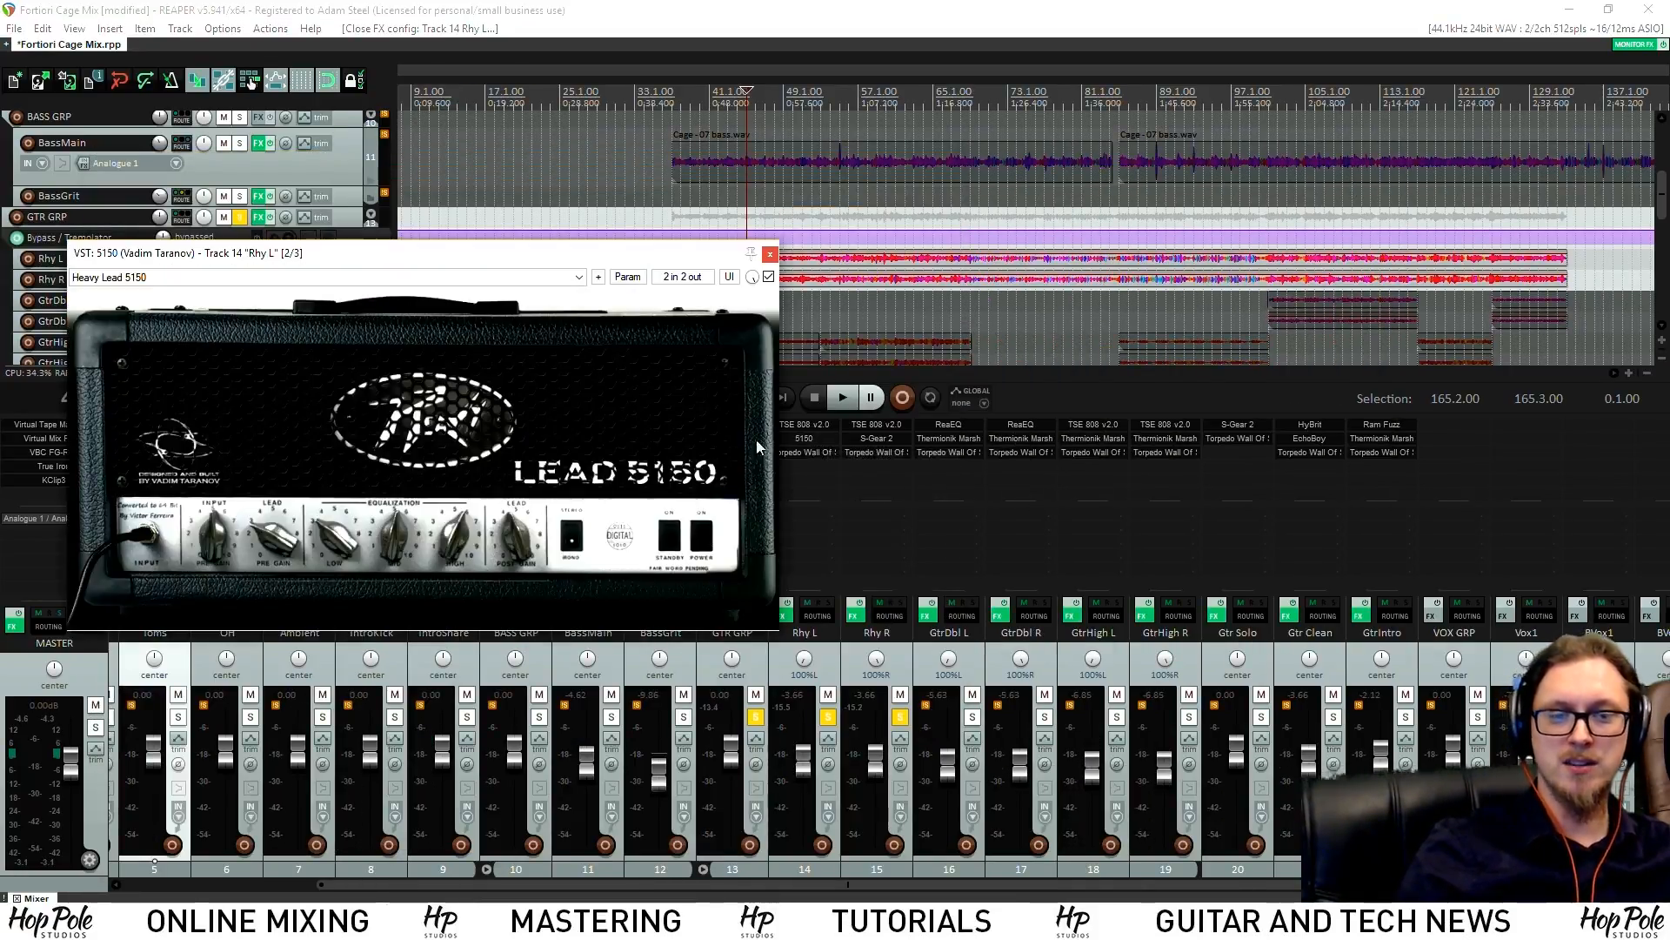
left_click(770, 253)
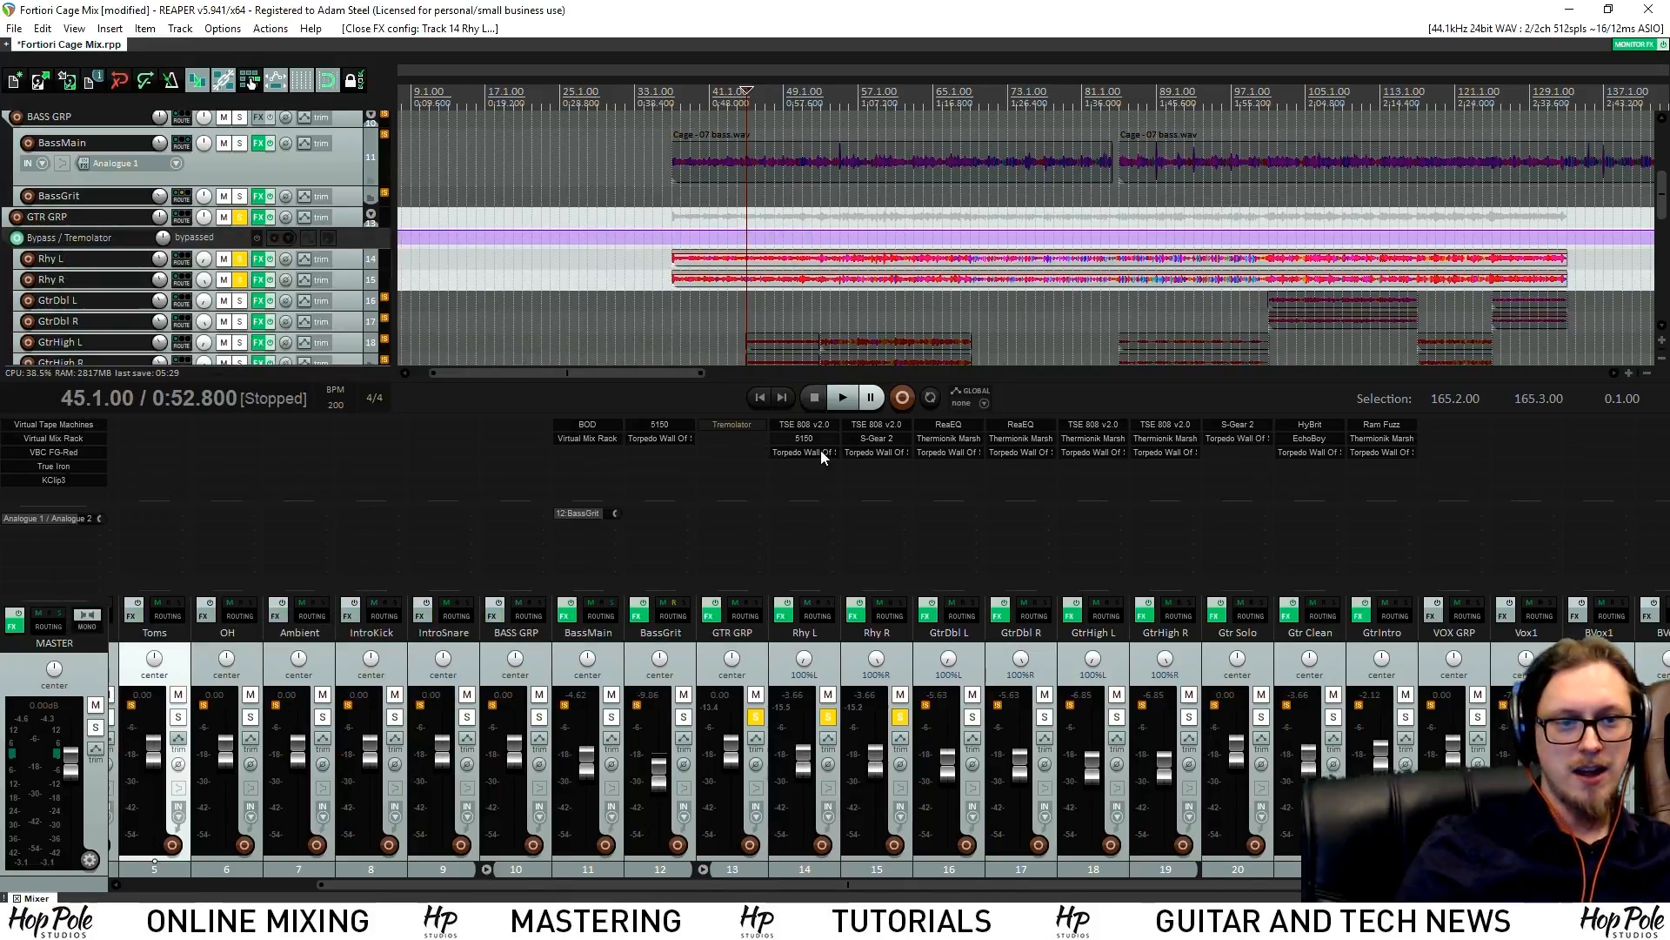
left_click(877, 441)
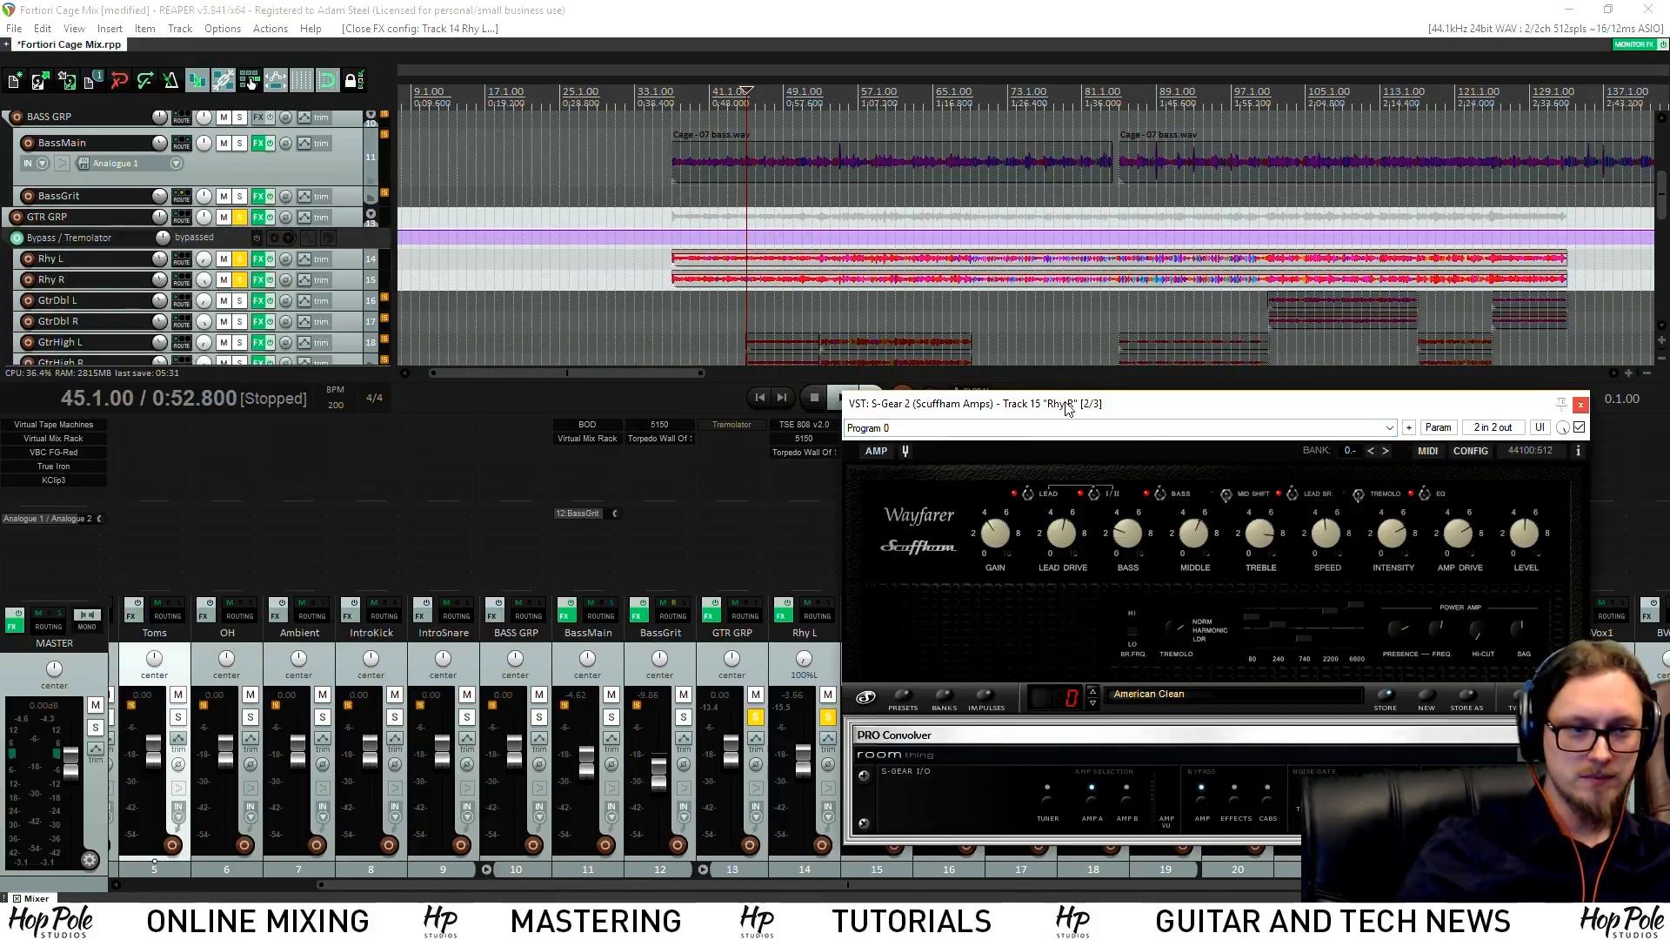
Review Rhy R's Torpedo cabinet, close it and the S-Gear window, and play the rhythm guitars
left_click_drag(1069, 409, 294, 389)
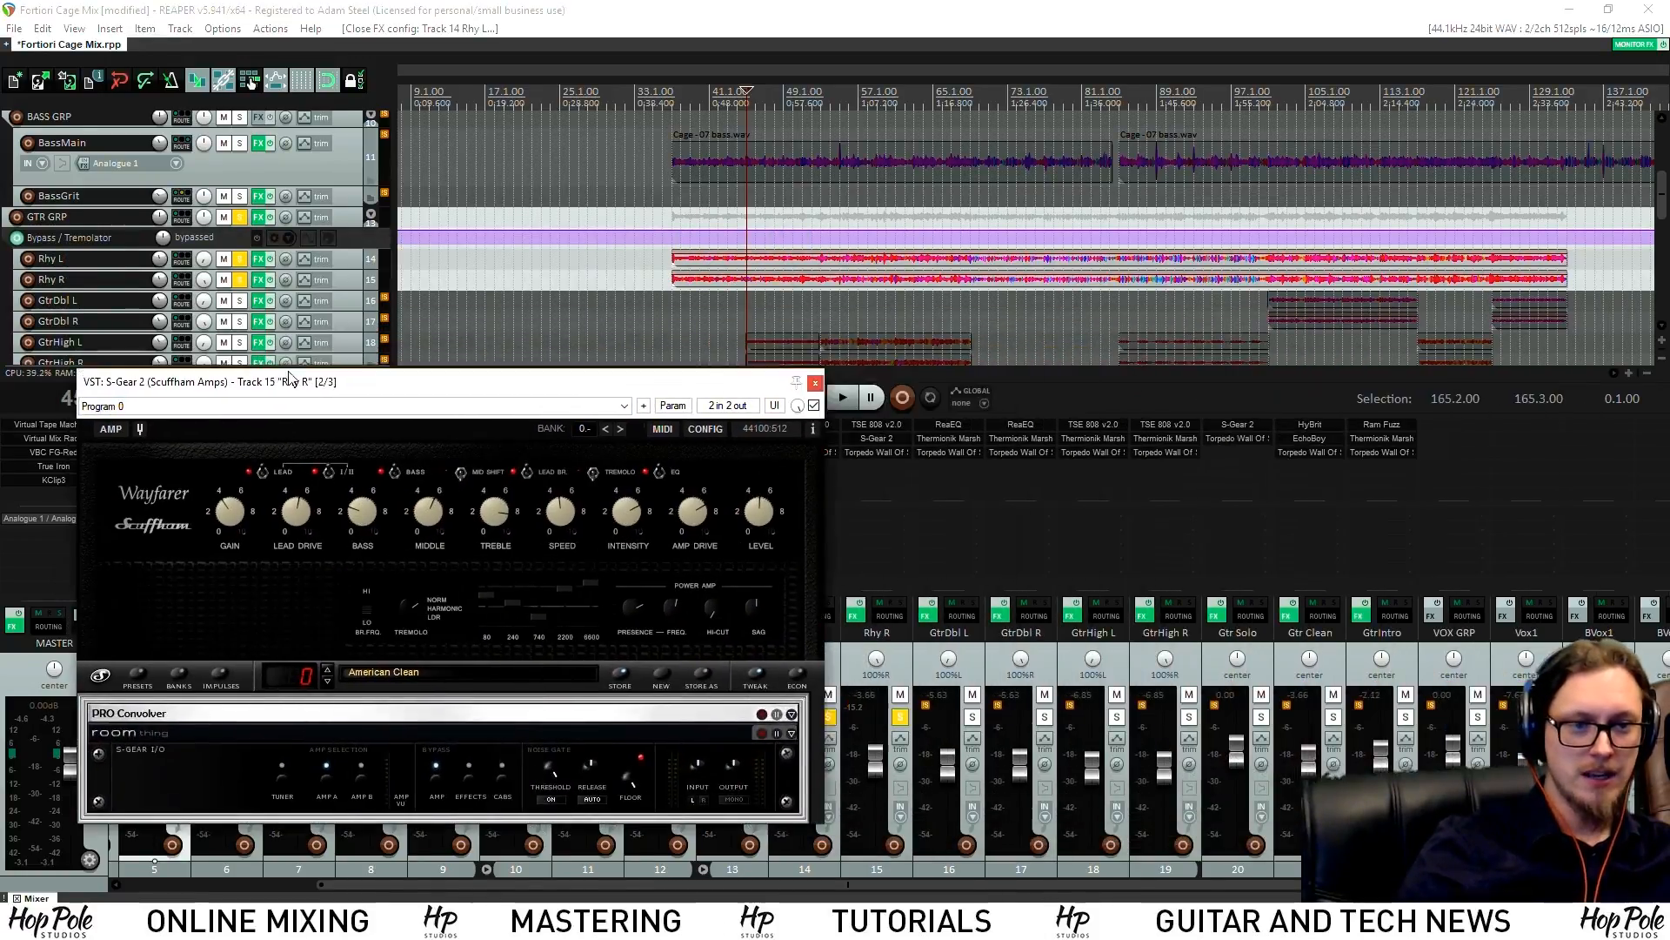
left_click(872, 449)
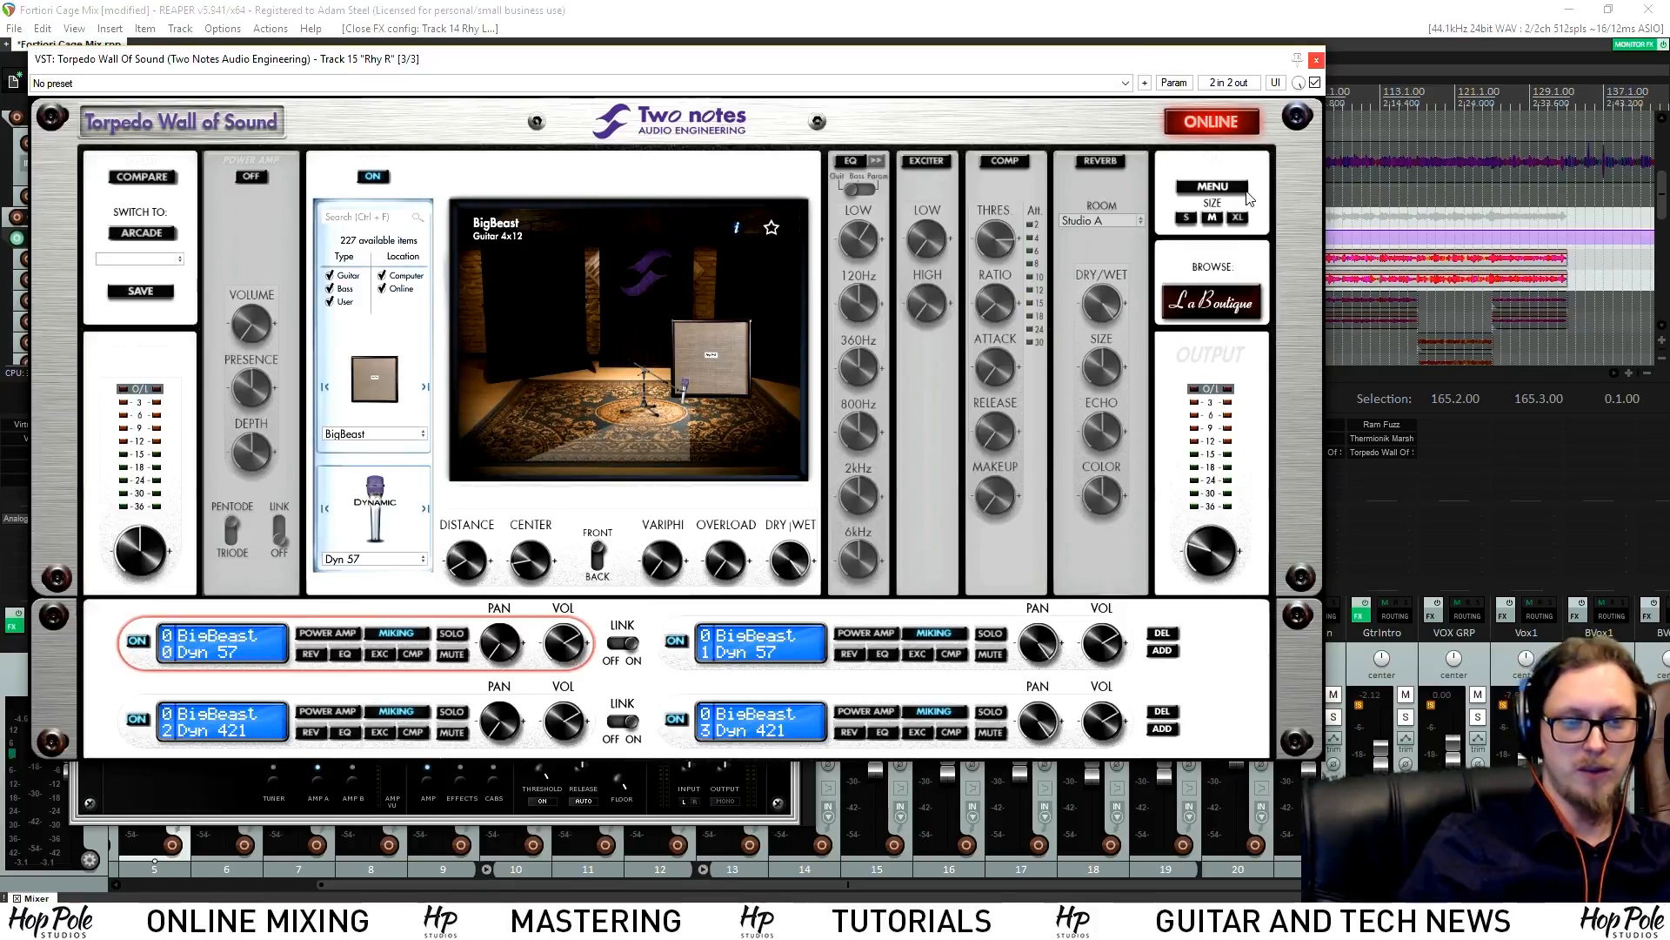
left_click(1316, 59)
left_click_drag(600, 392, 712, 347)
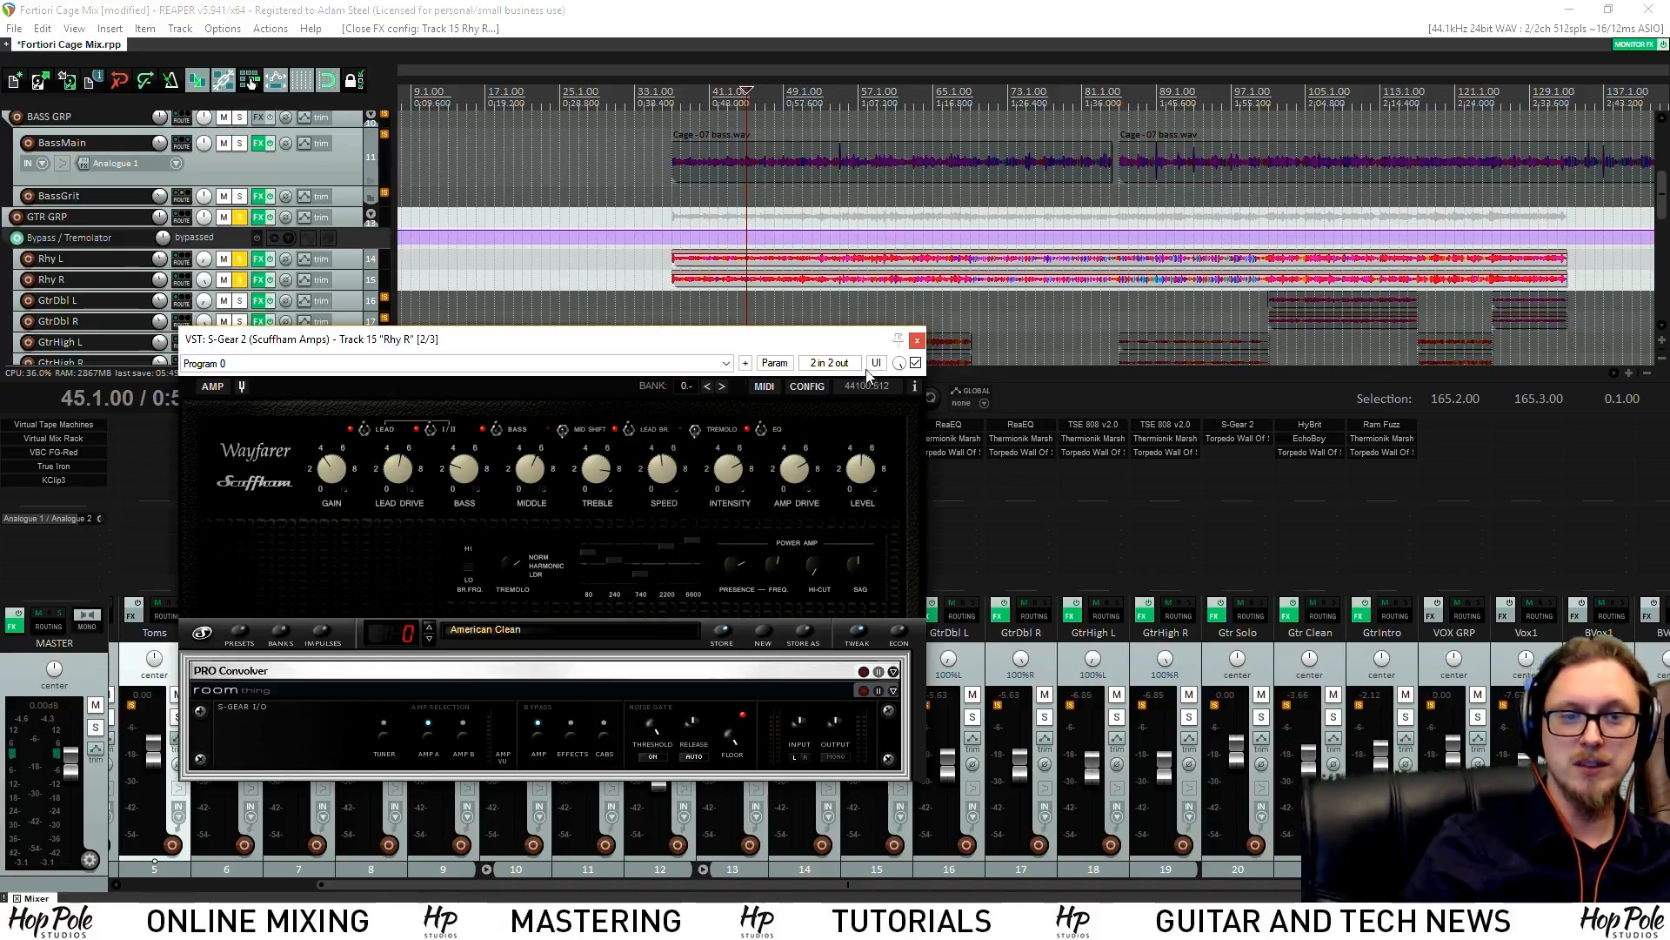
left_click(916, 341)
key("space")
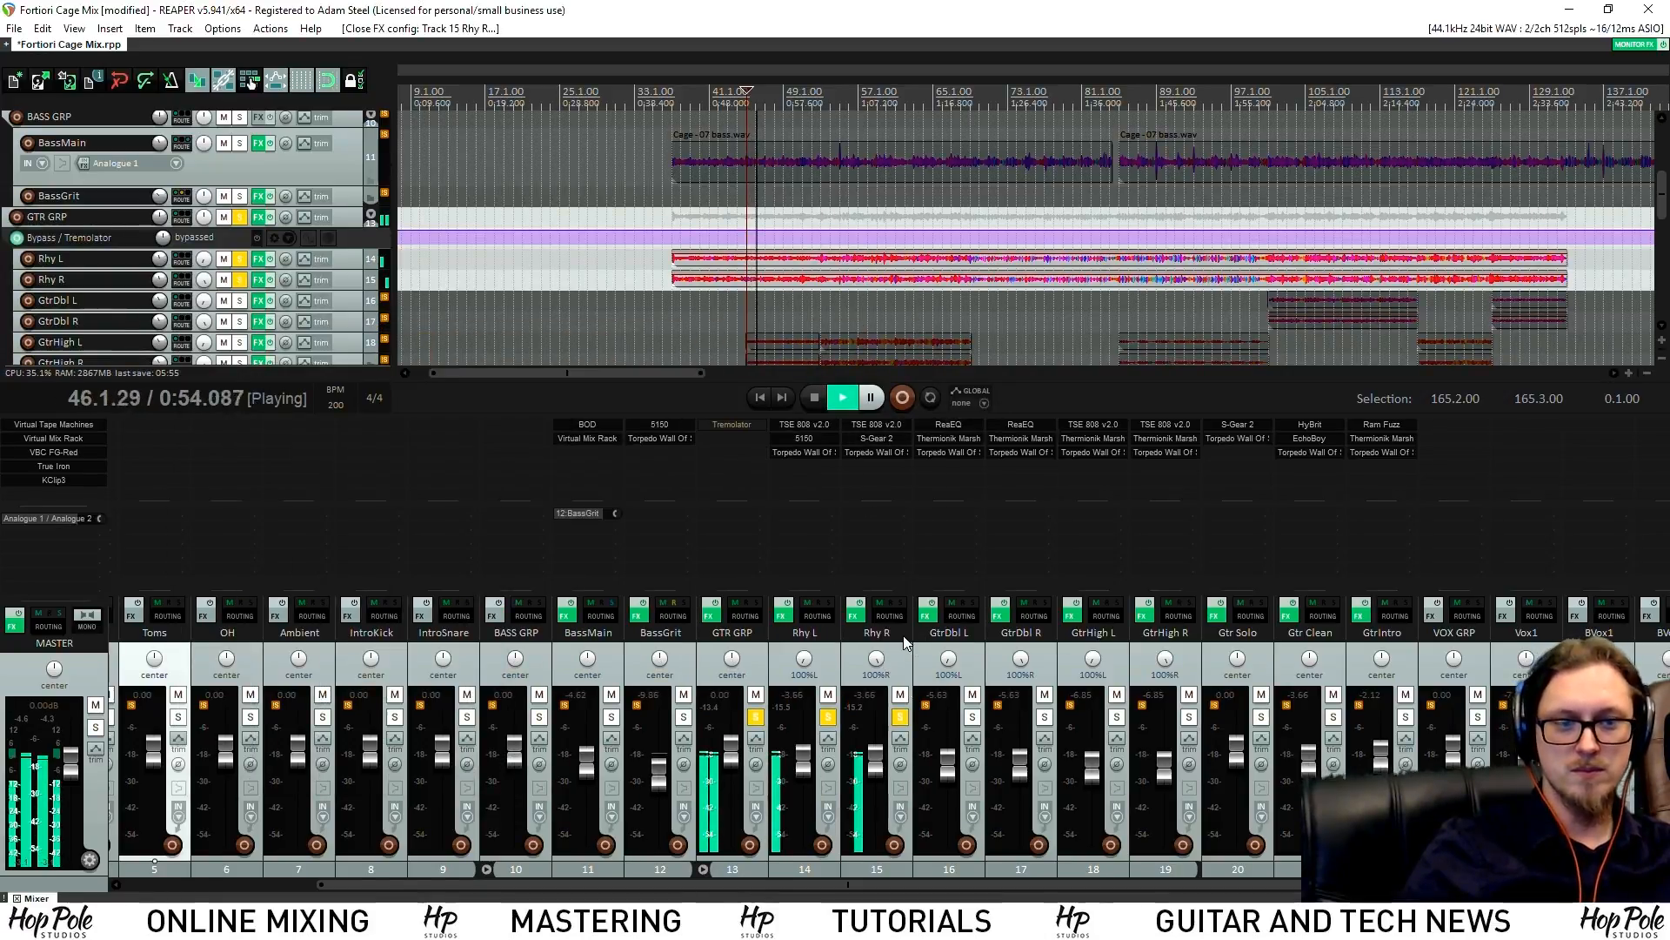
Stop playback and unsolo the Rhy L and Rhy R tracks
scroll(1606, 297, "up", 2)
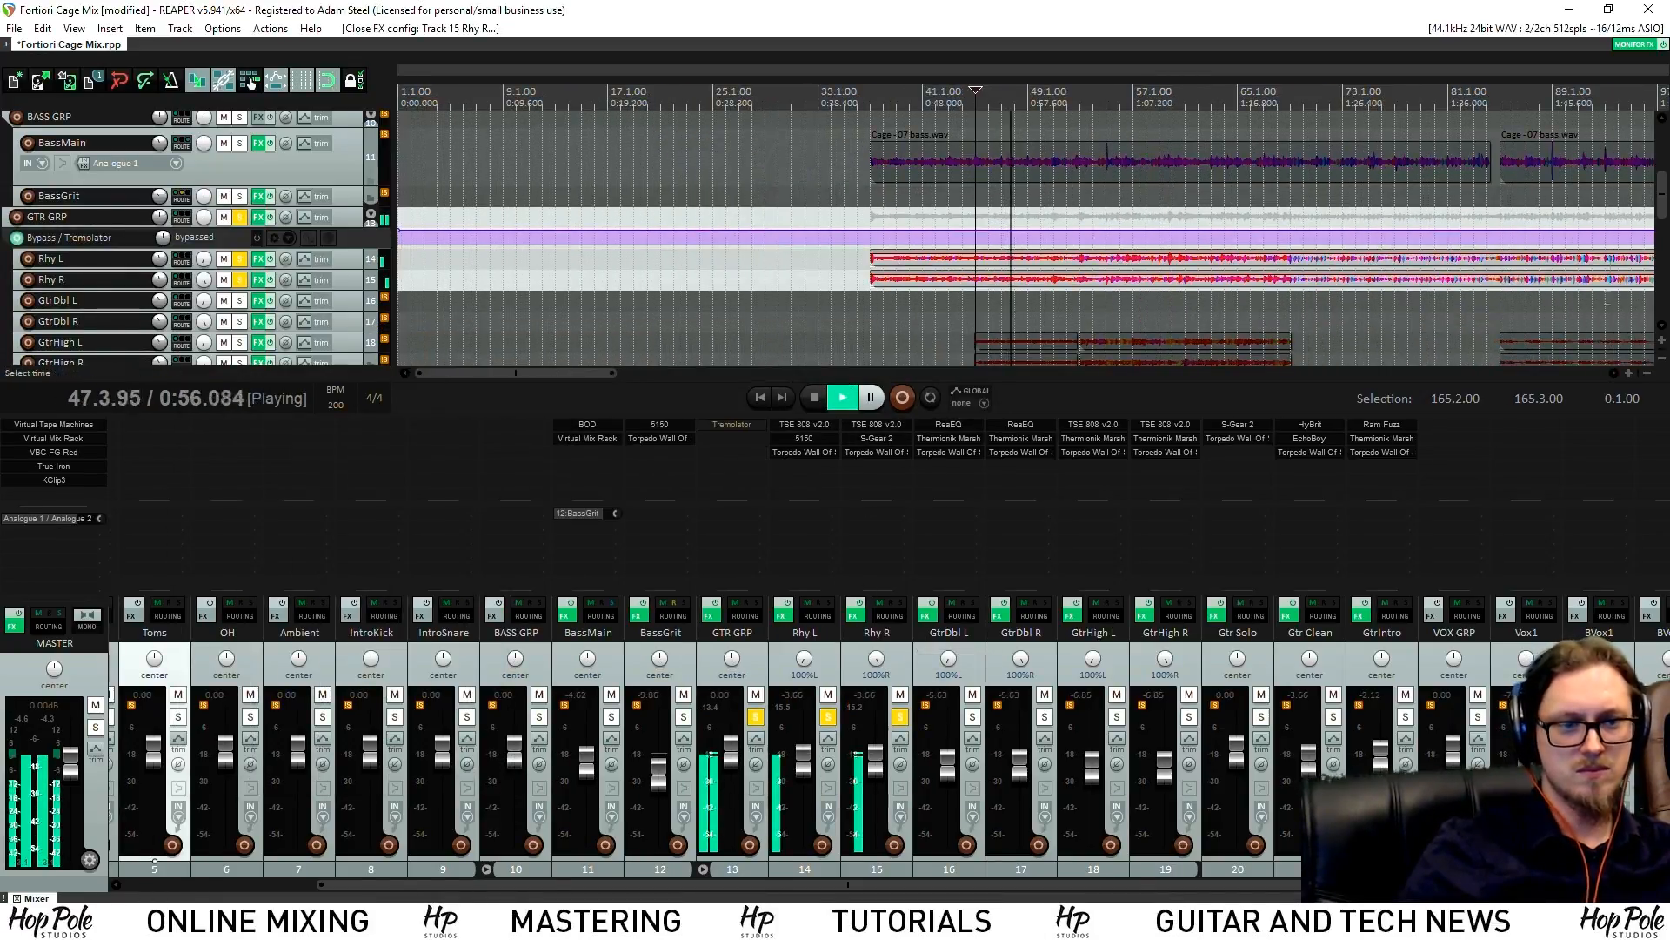
key("space")
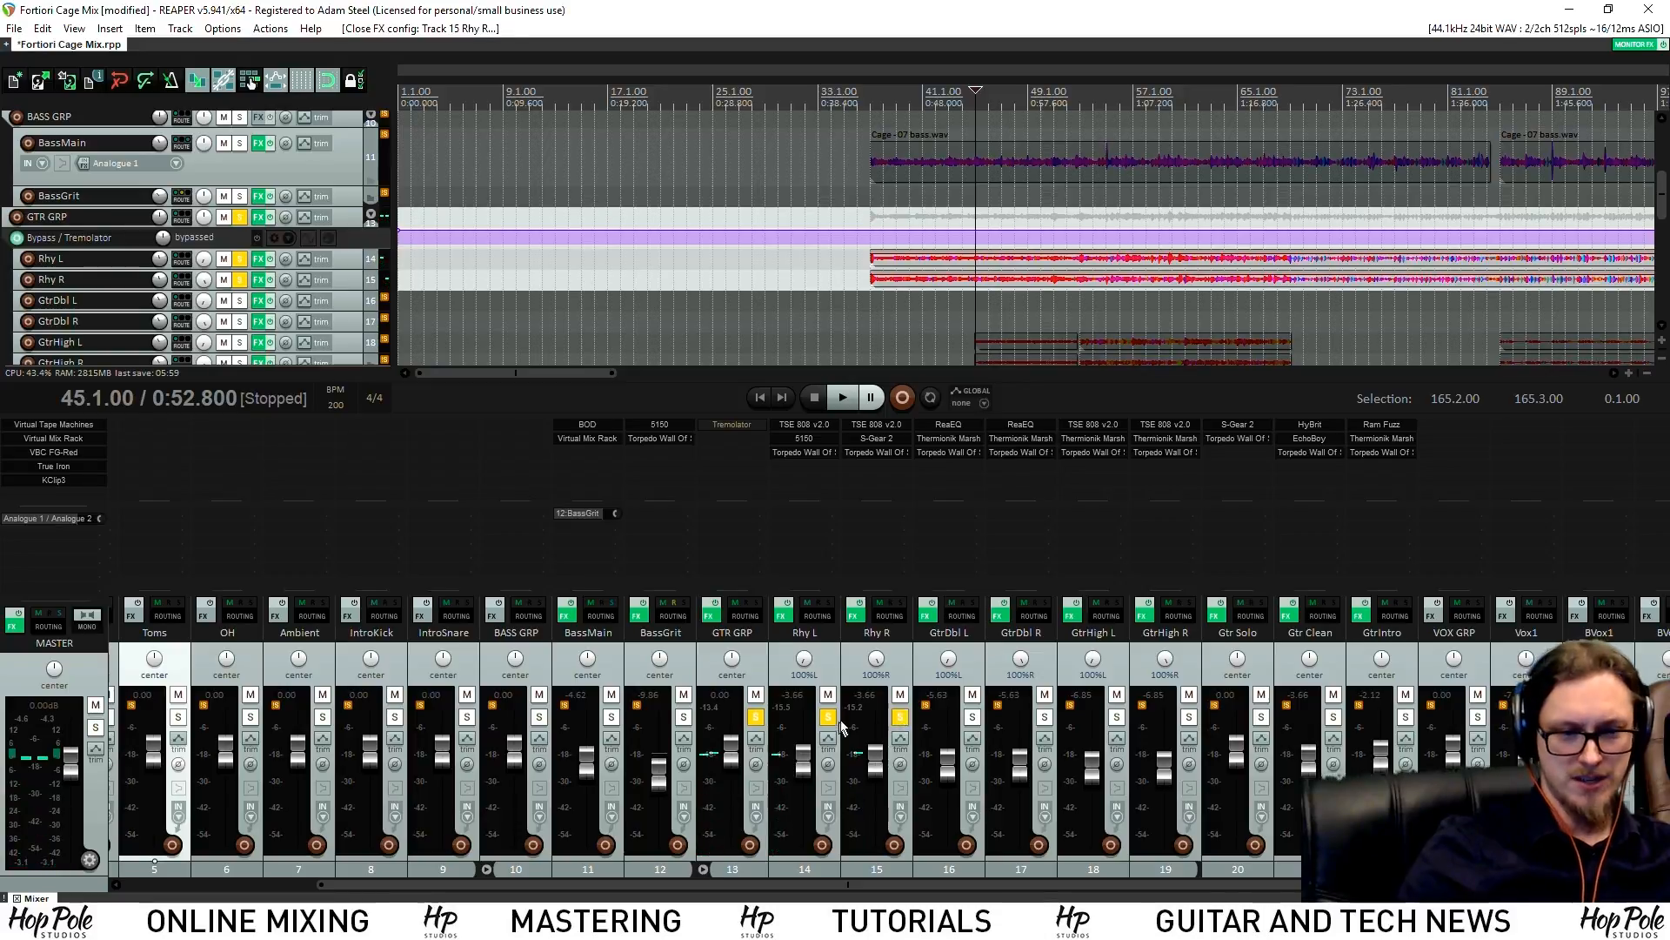
left_click(830, 718)
Solo GtrIntro, audition it from bar 28, and open its Ram Fuzz plugin
left_click(753, 80)
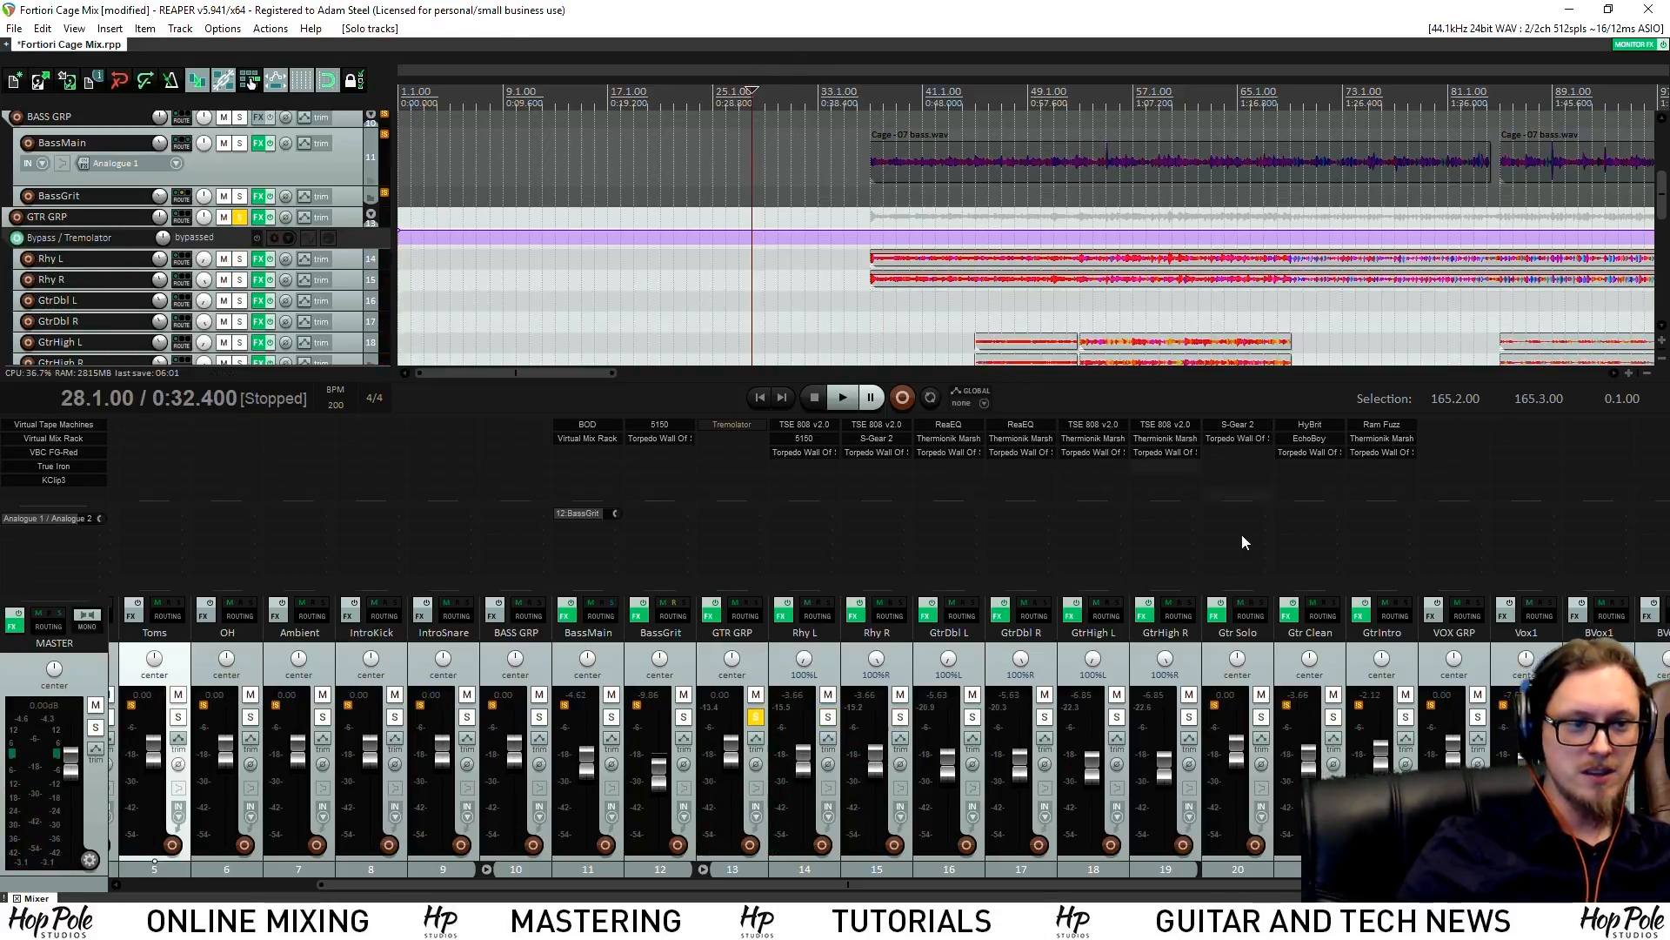
left_click(1405, 716)
key("space")
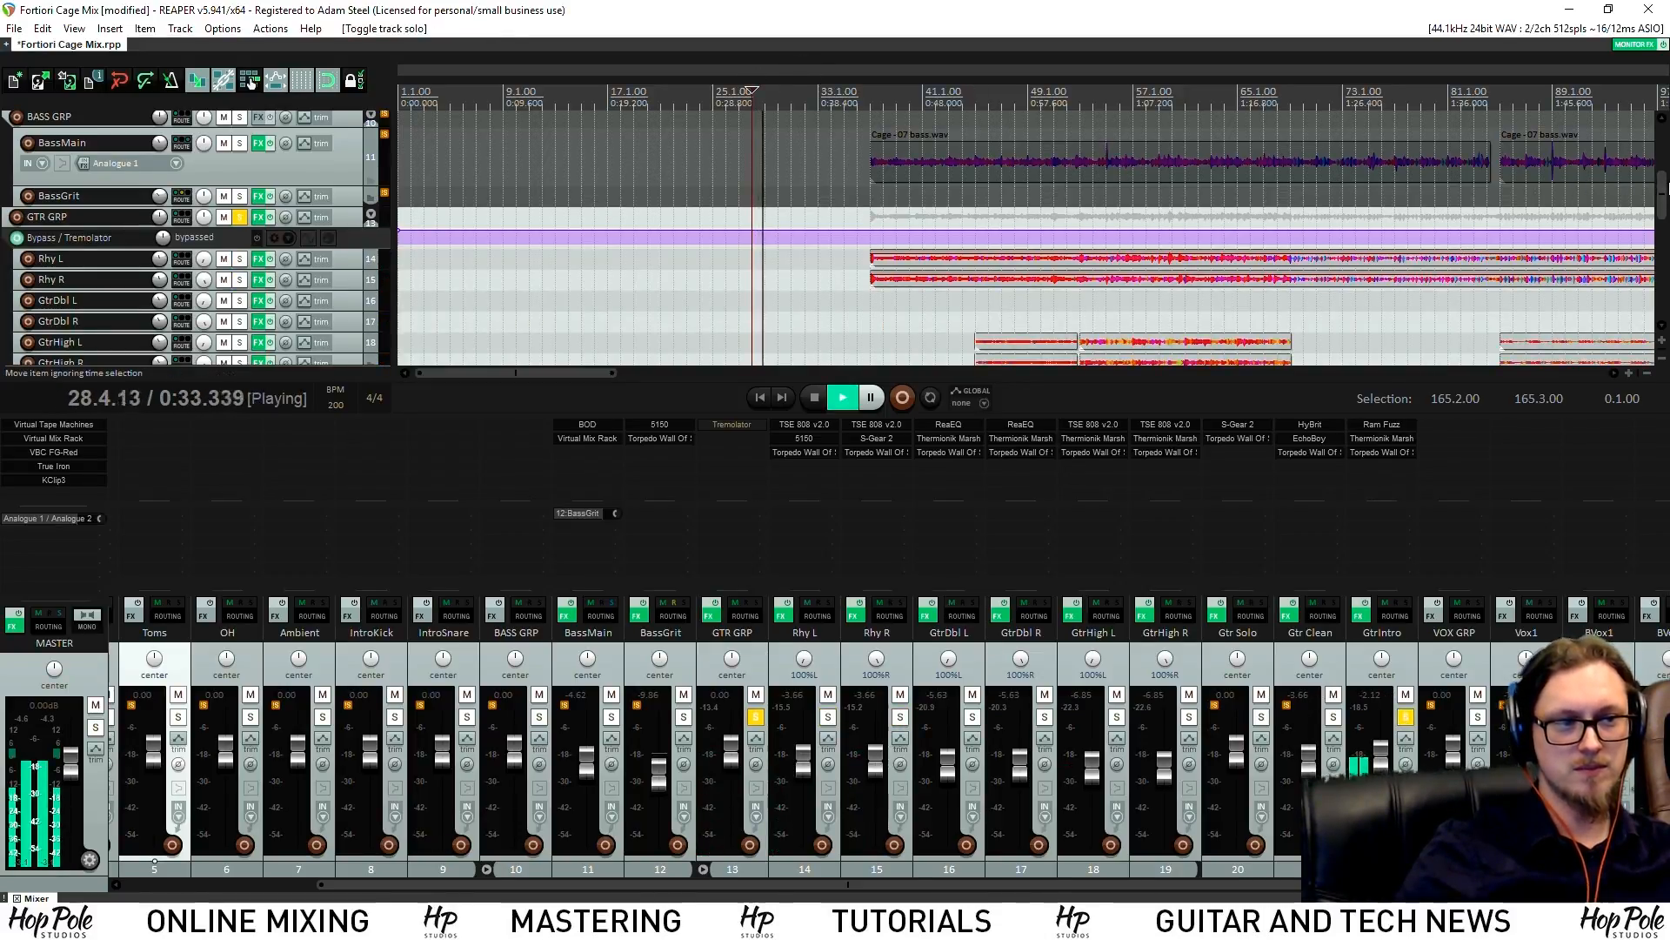
scroll(1562, 259, "down", 1)
scroll(1656, 226, "down", 4)
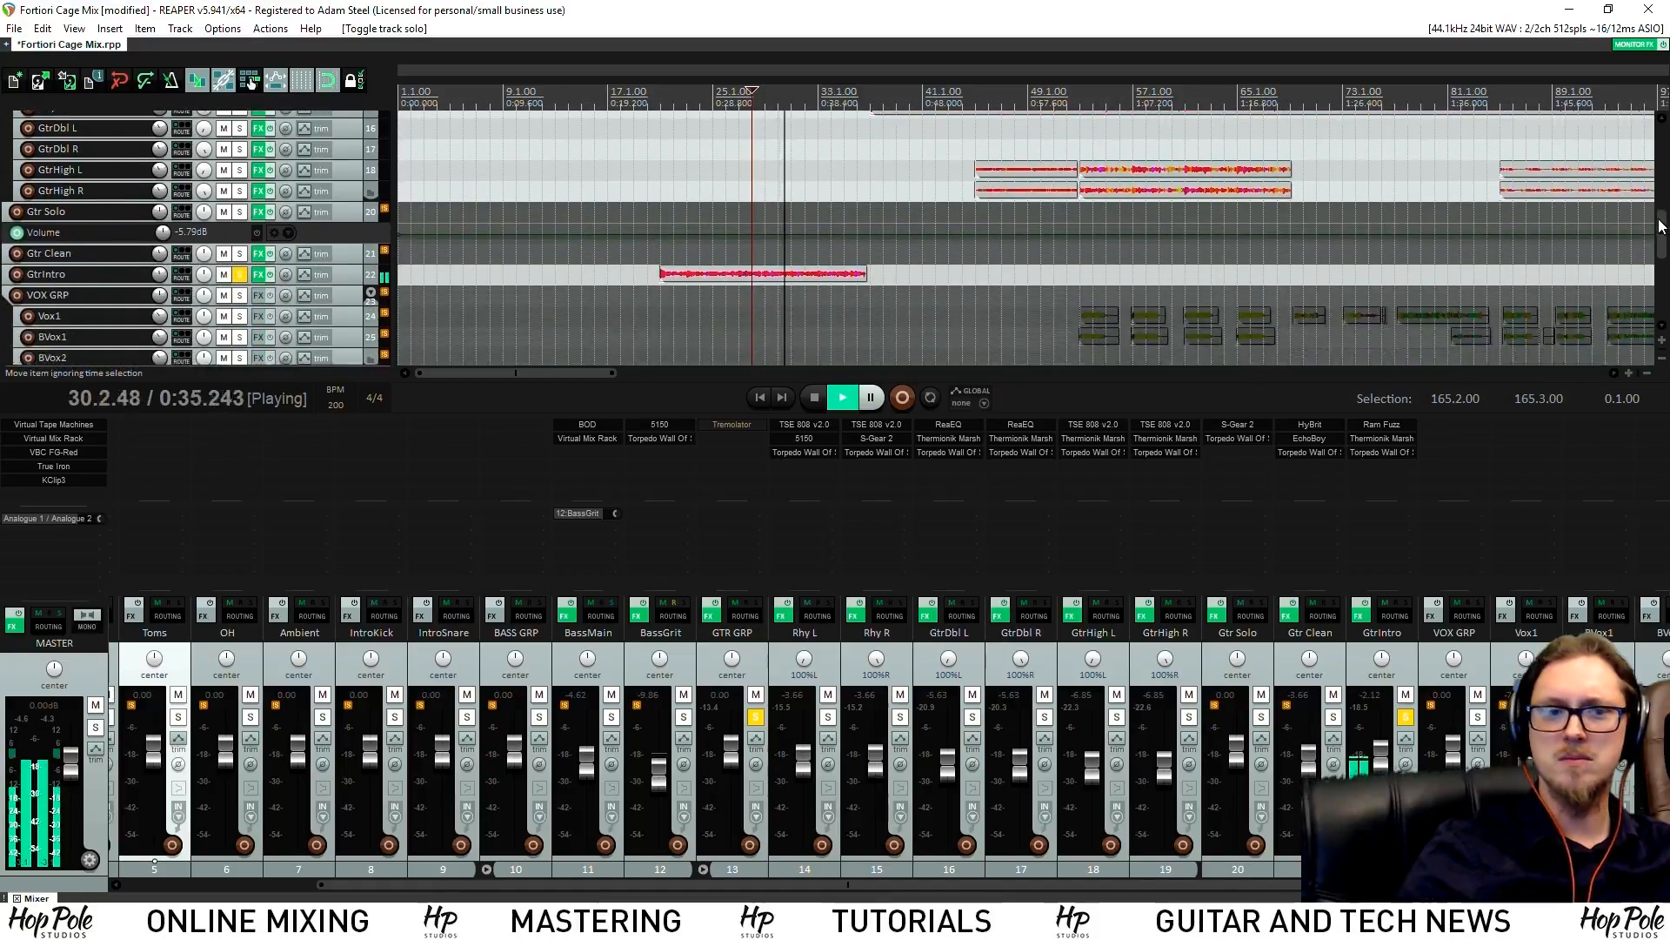
key("space")
left_click(1382, 424)
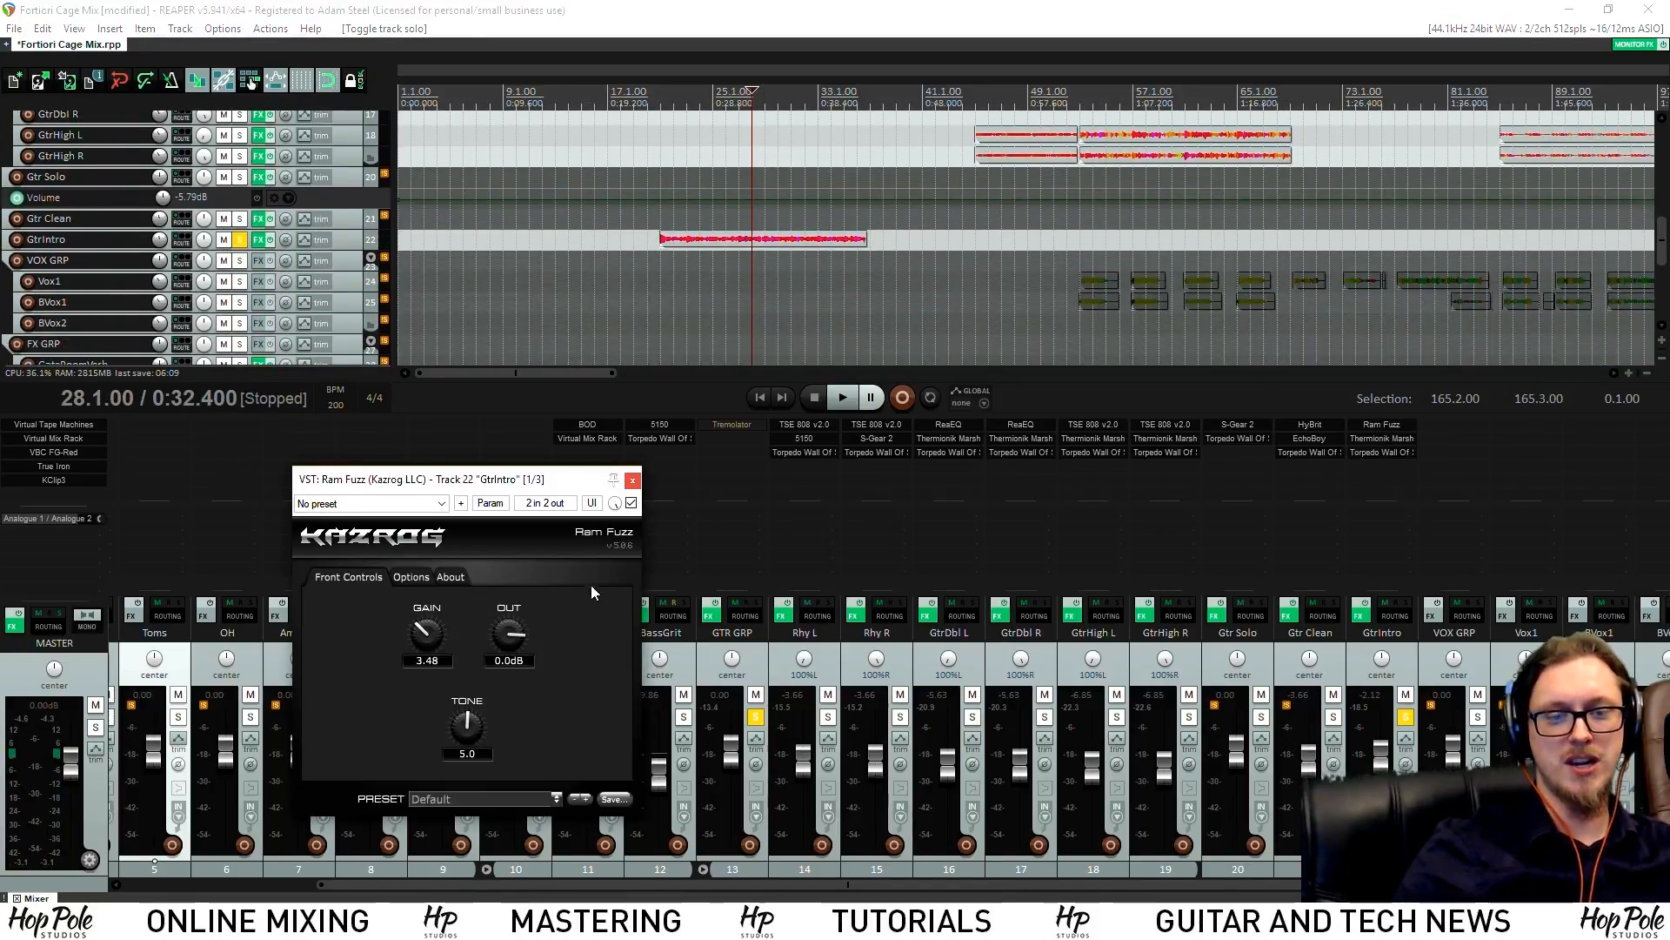
Bypass Ram Fuzz, check the Jumpy79S amp and Torpedo cabinet, and play without fuzz
left_click(1364, 427, "shift")
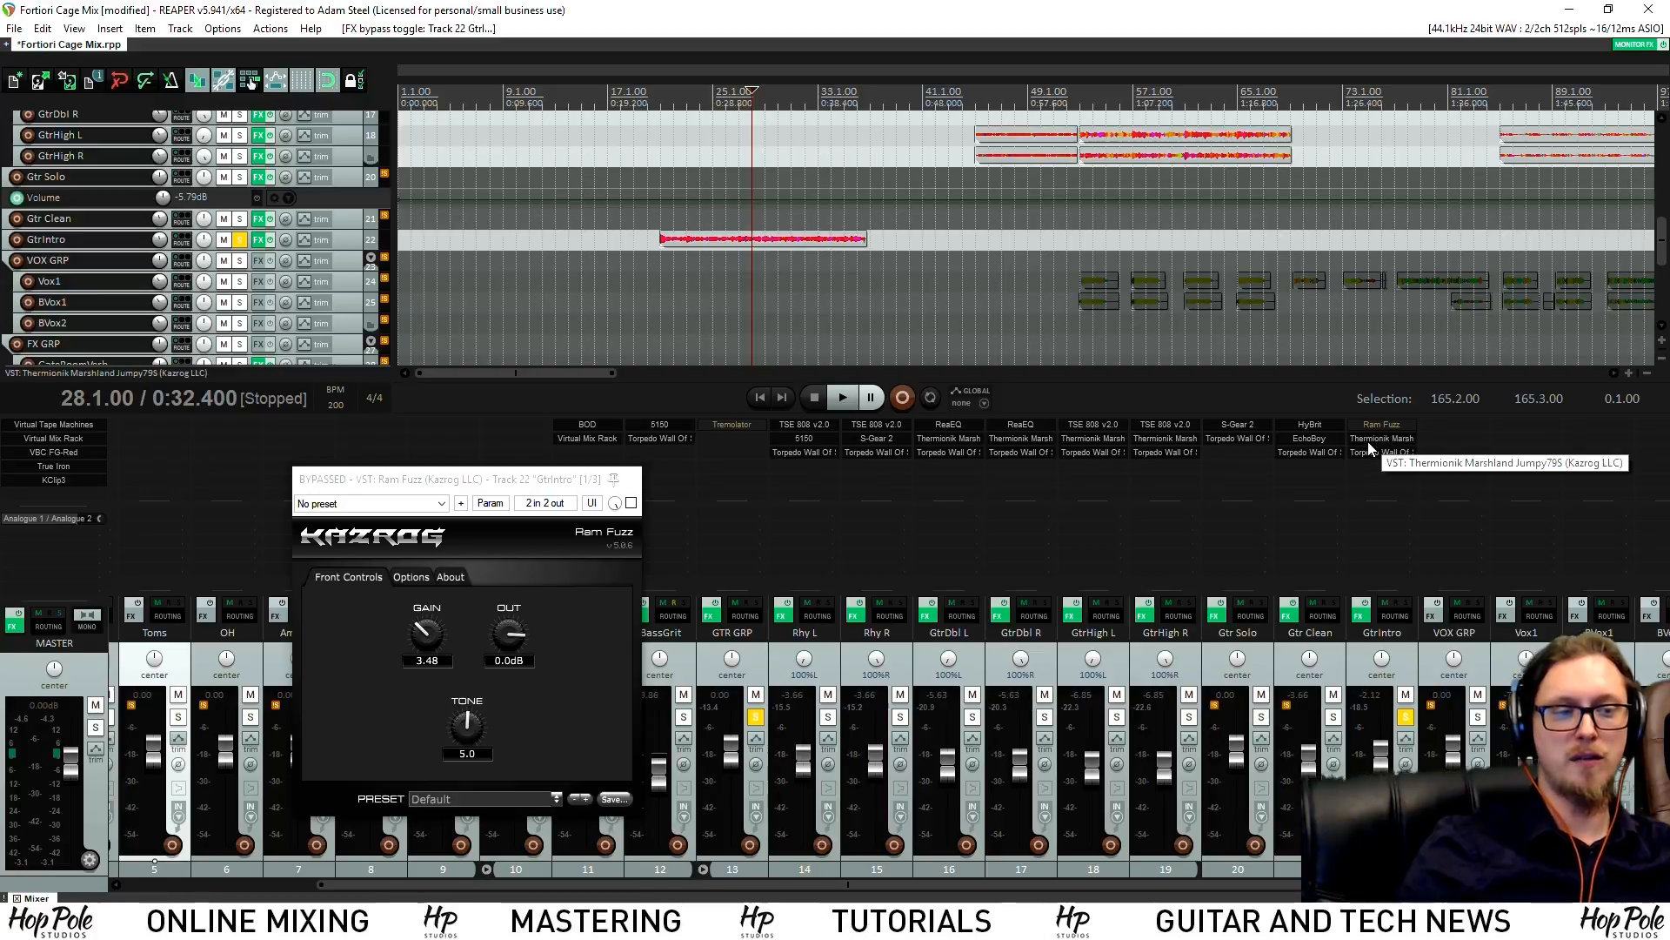
left_click(1380, 438)
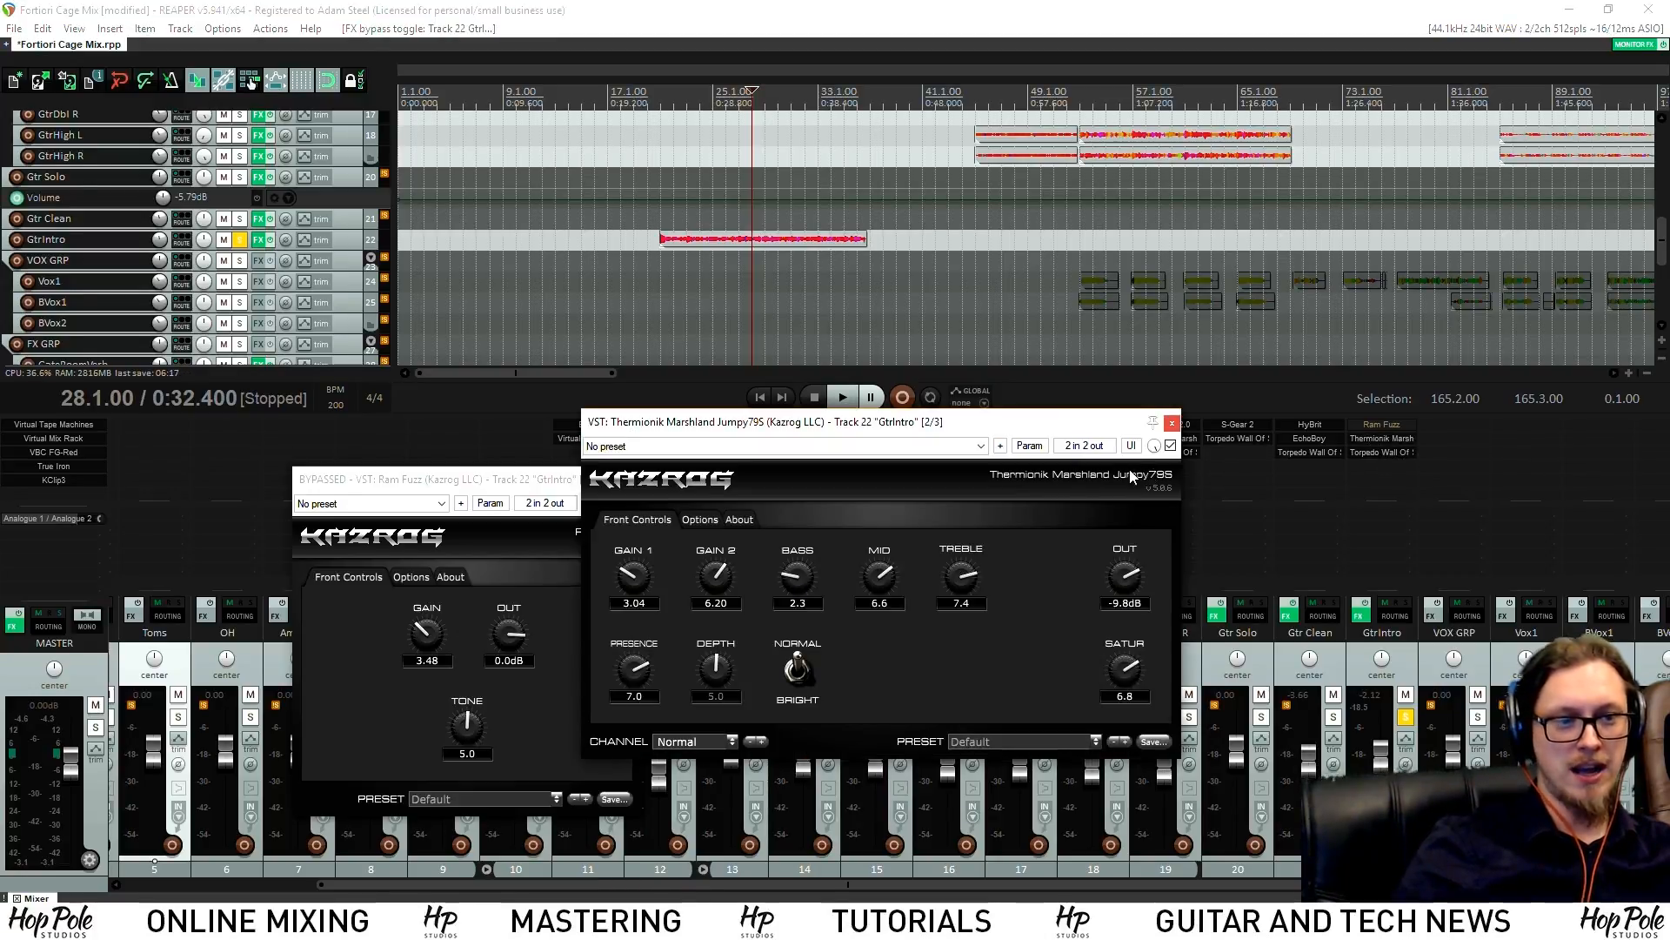
left_click(1172, 423)
left_click(1370, 453)
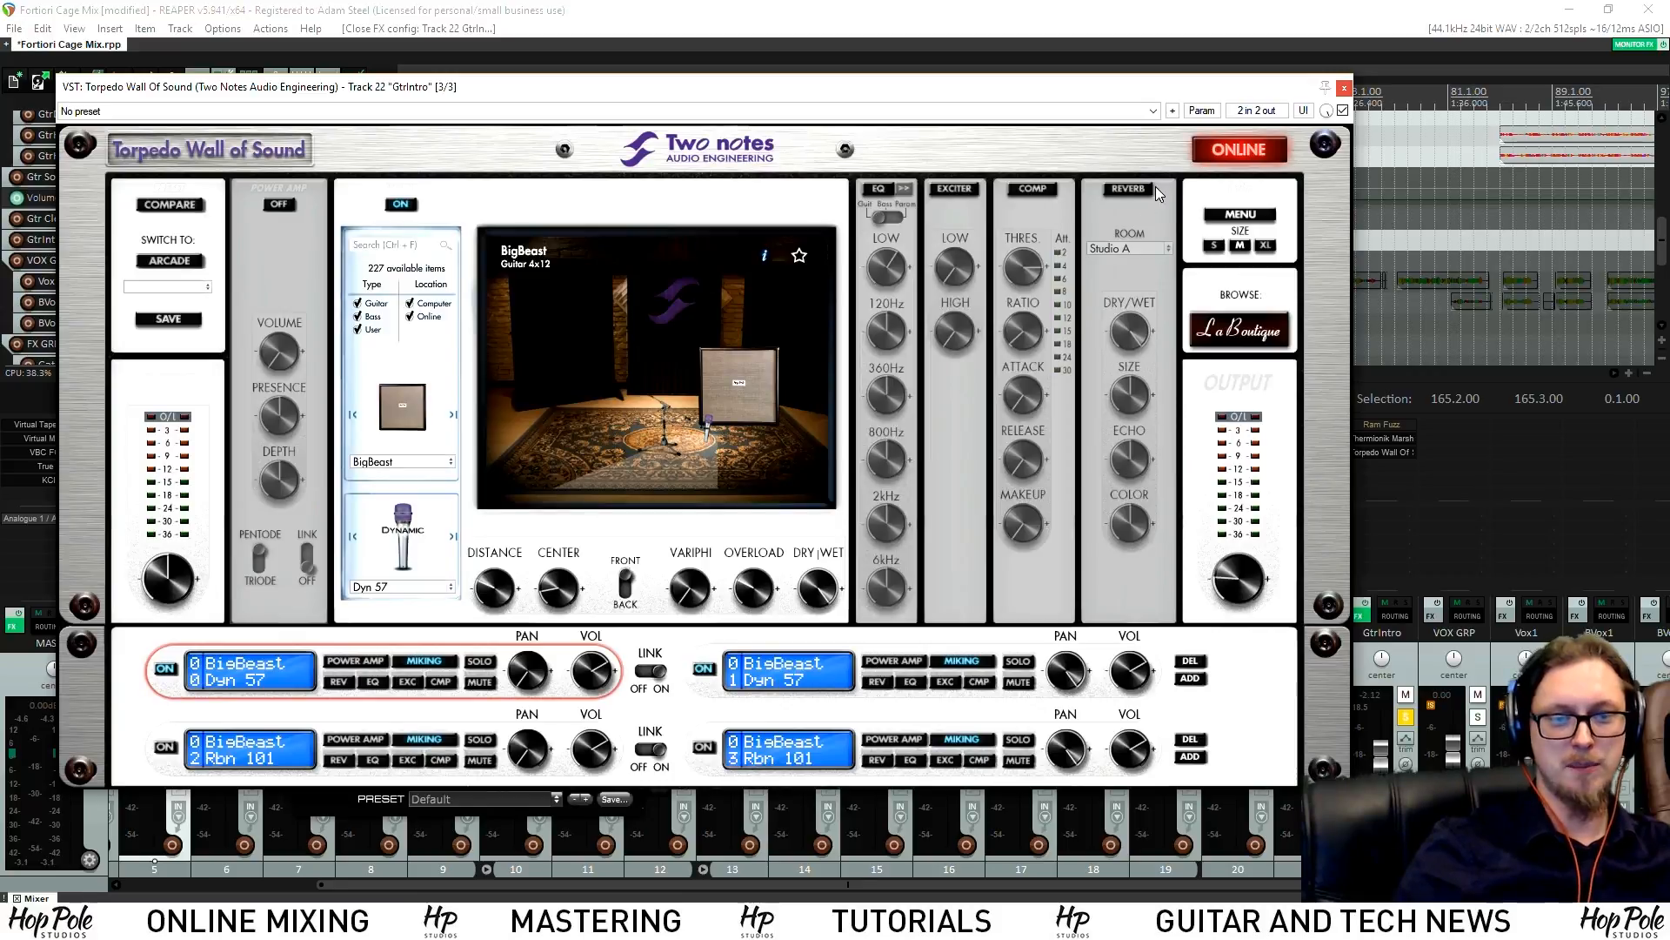
left_click(1344, 88)
key("space")
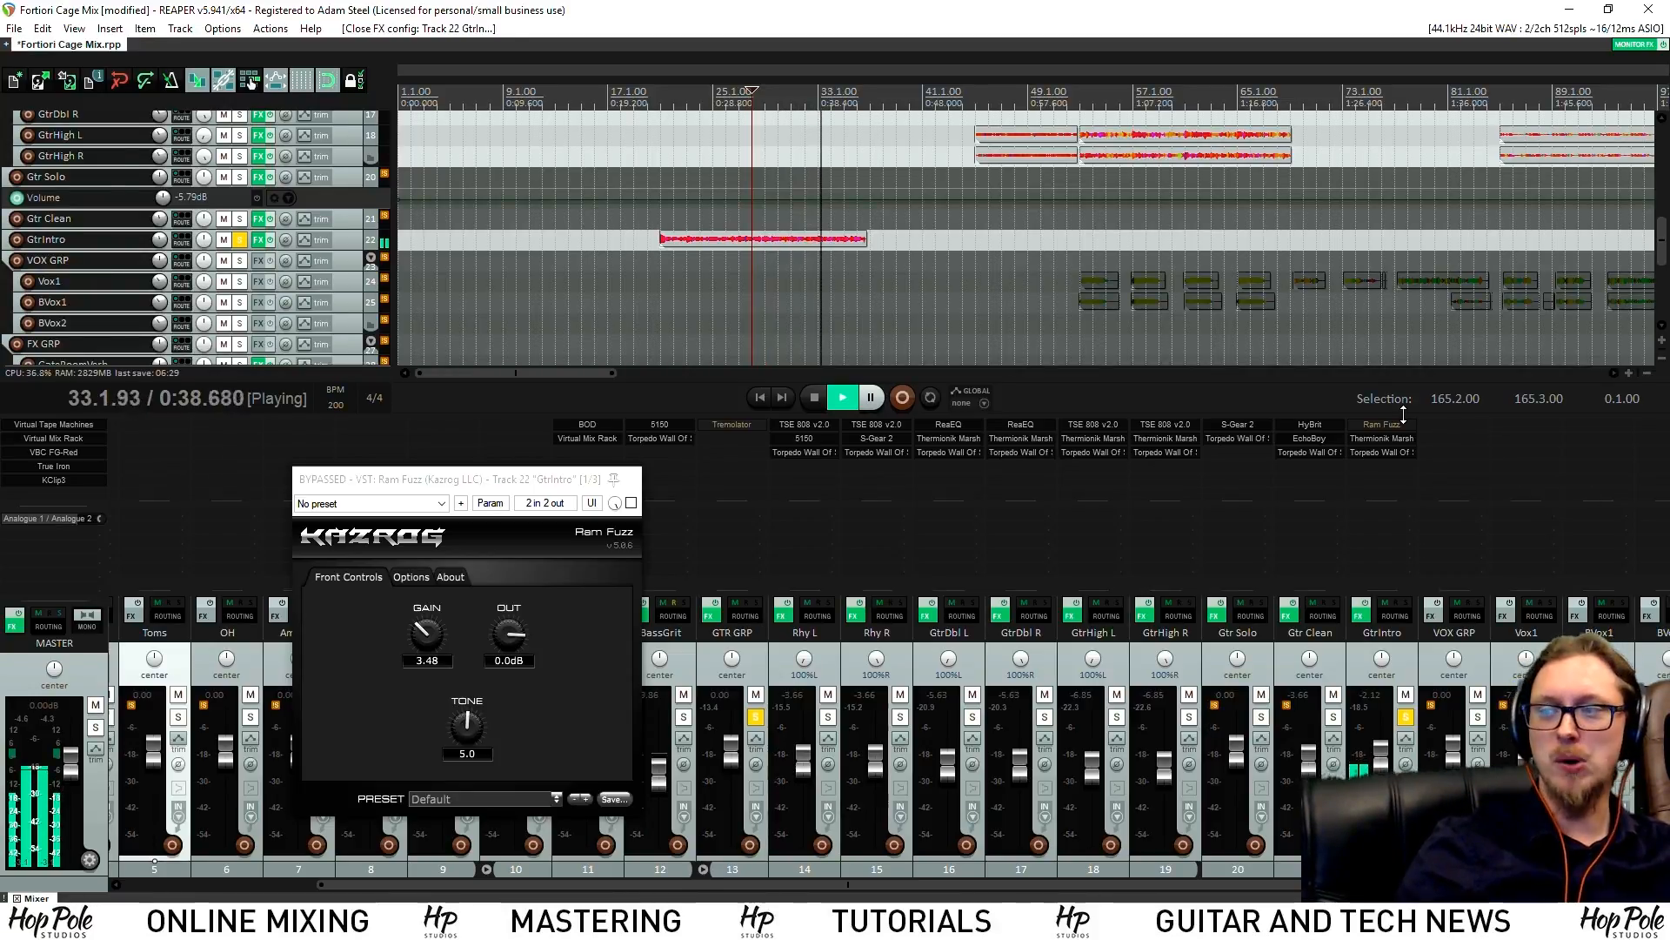
key("space")
Audition Jumpy79S GAIN 1 at 10.00, then undo it back to 3.04
left_click(1373, 449)
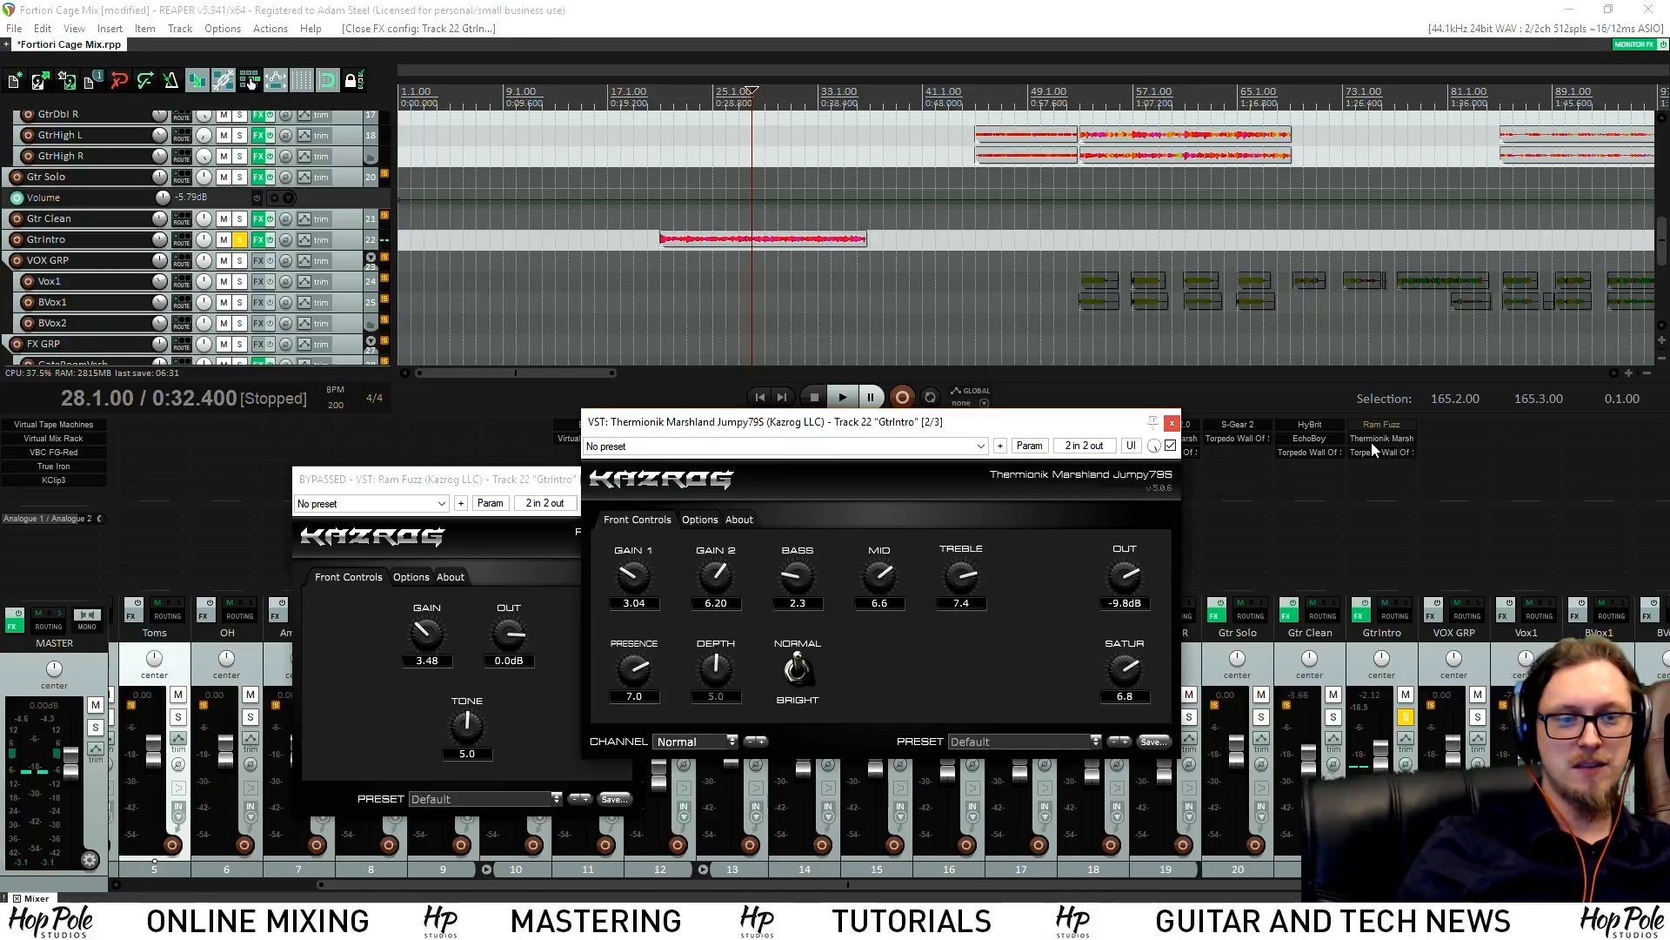
left_click_drag(635, 576, 652, 257)
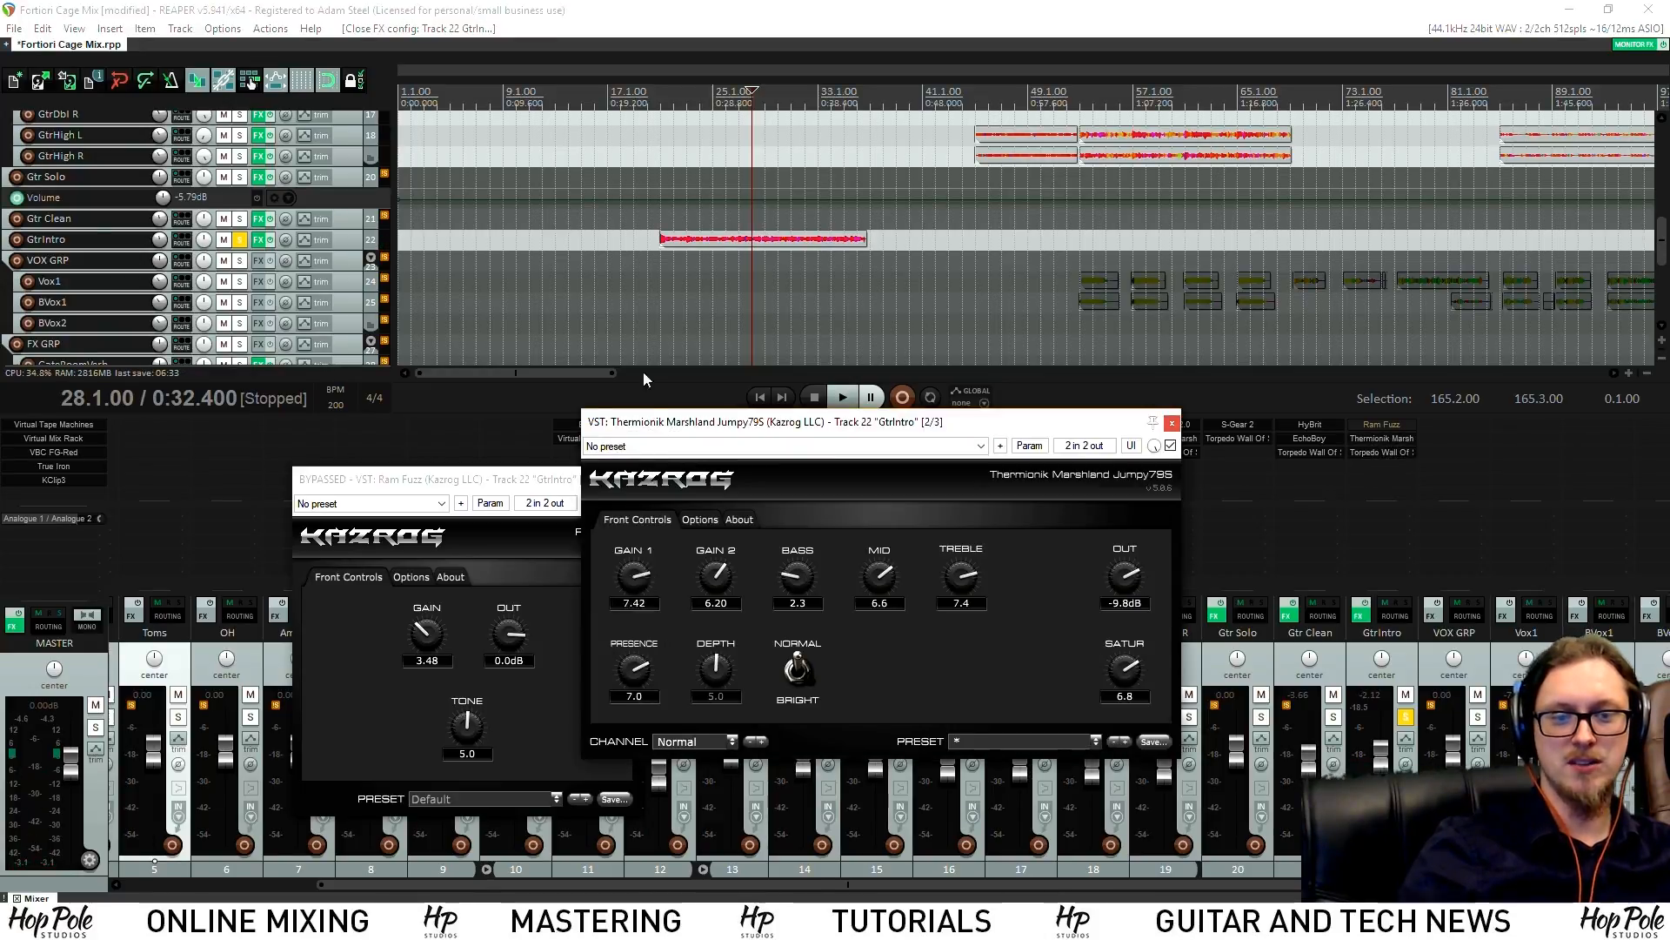
key("space")
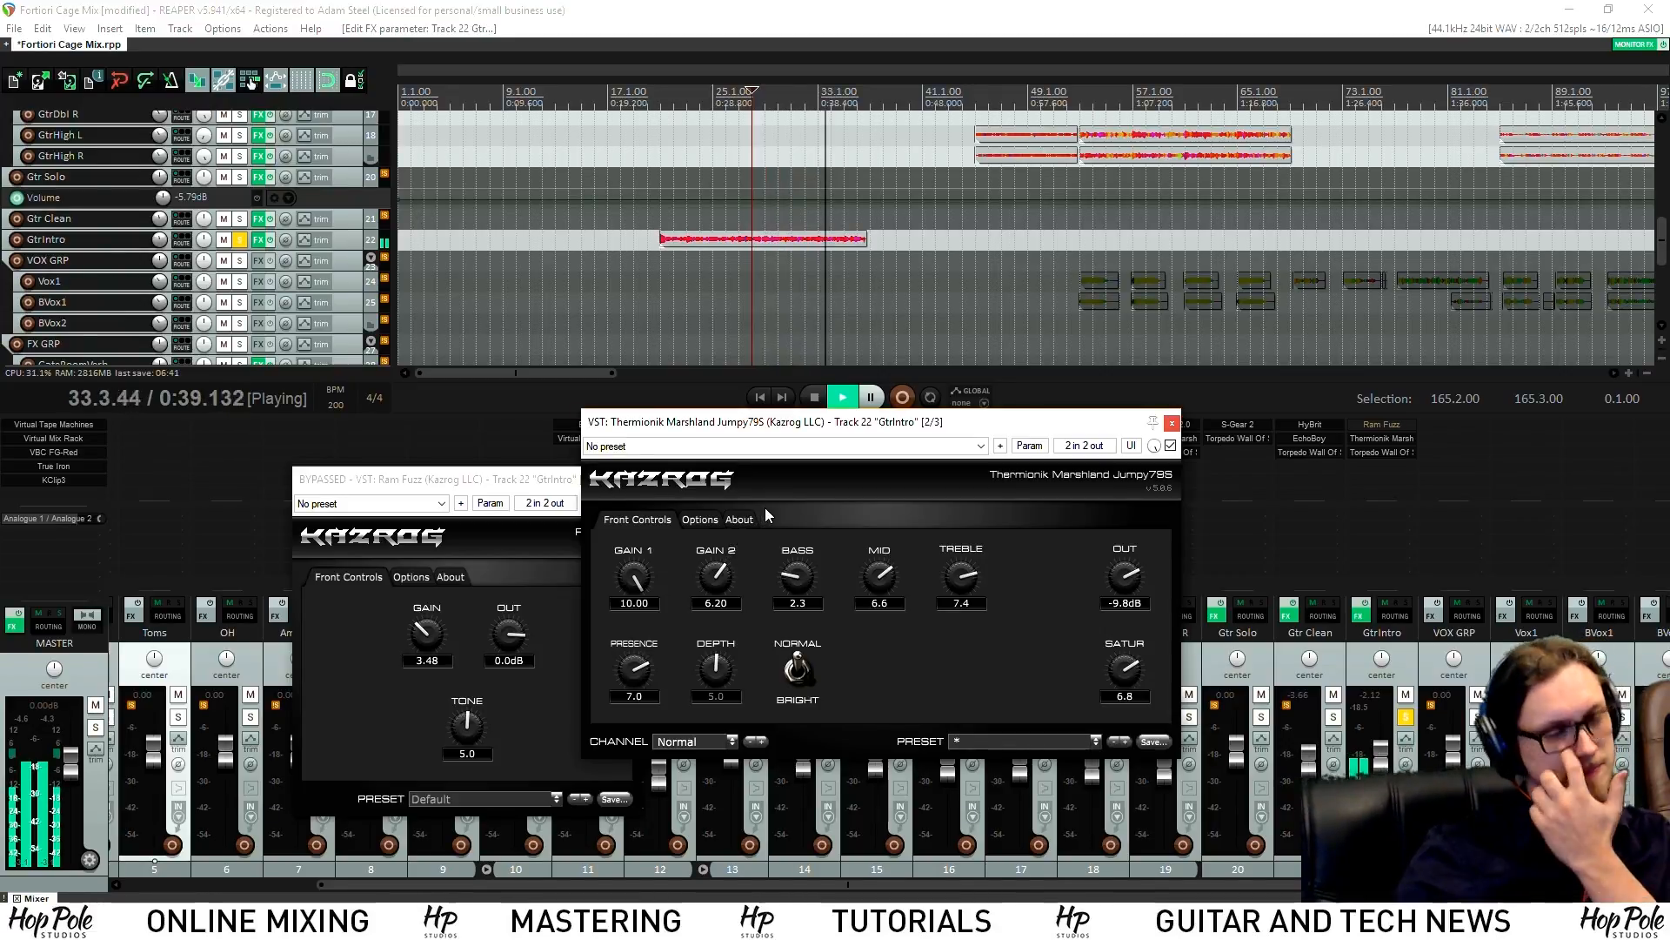
key("space")
key("ctrl+z")
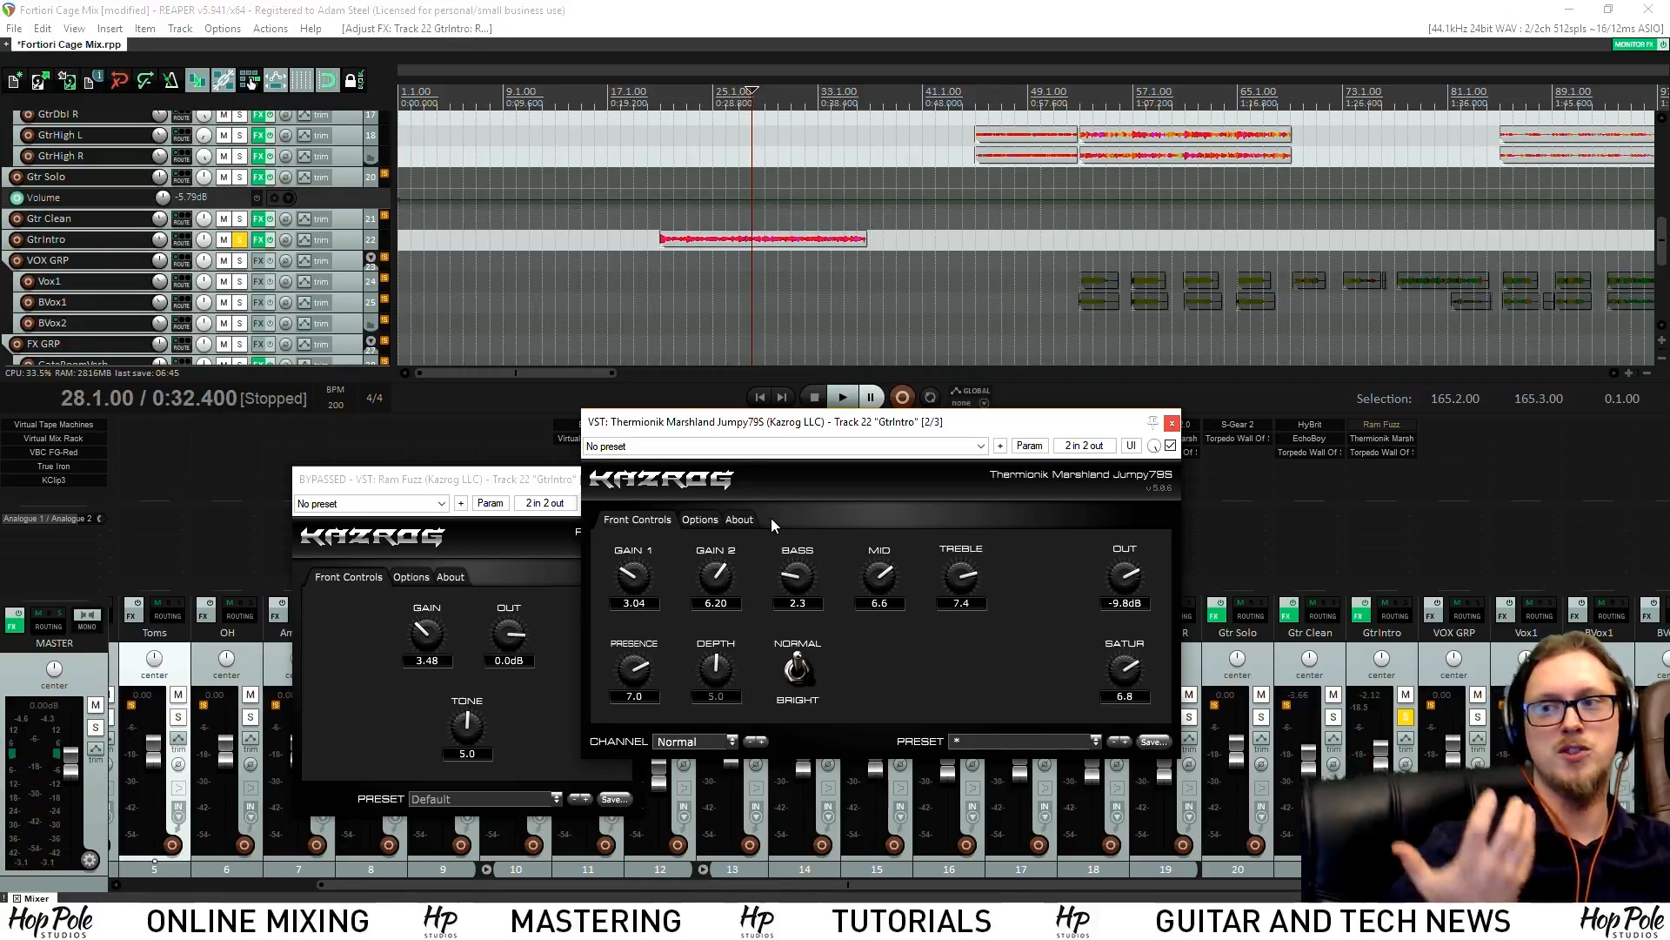
Re-enable Ram Fuzz, play the intro guitar, and close the Ram Fuzz and Jumpy79S windows
left_click(544, 613)
left_click(631, 505)
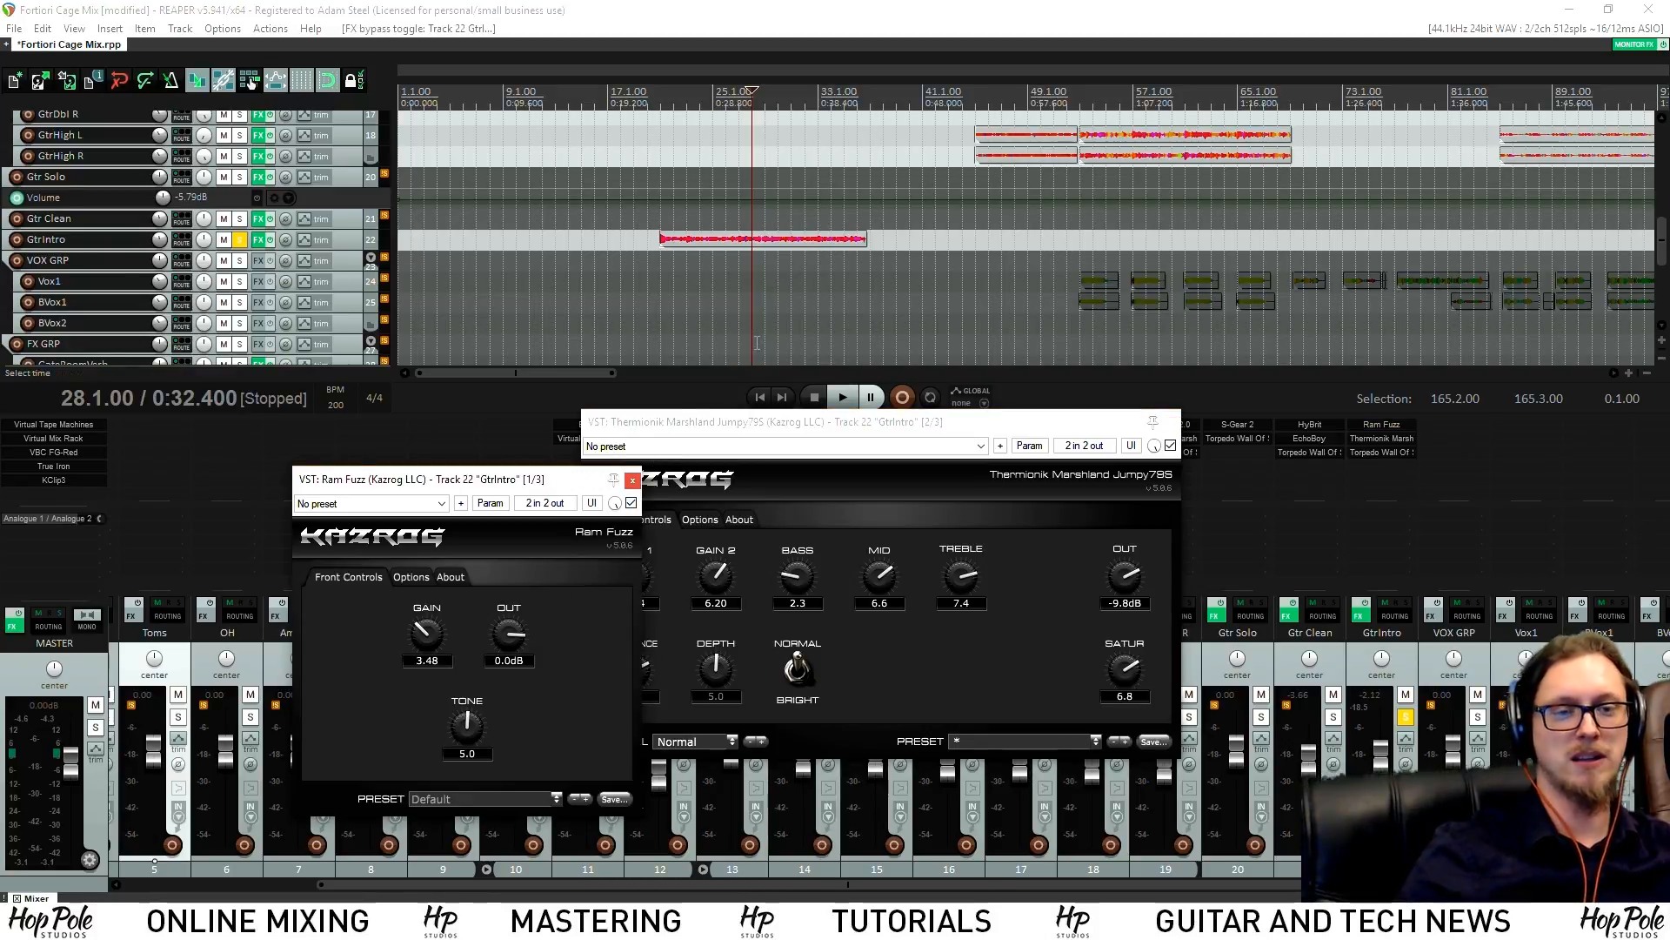
key("space")
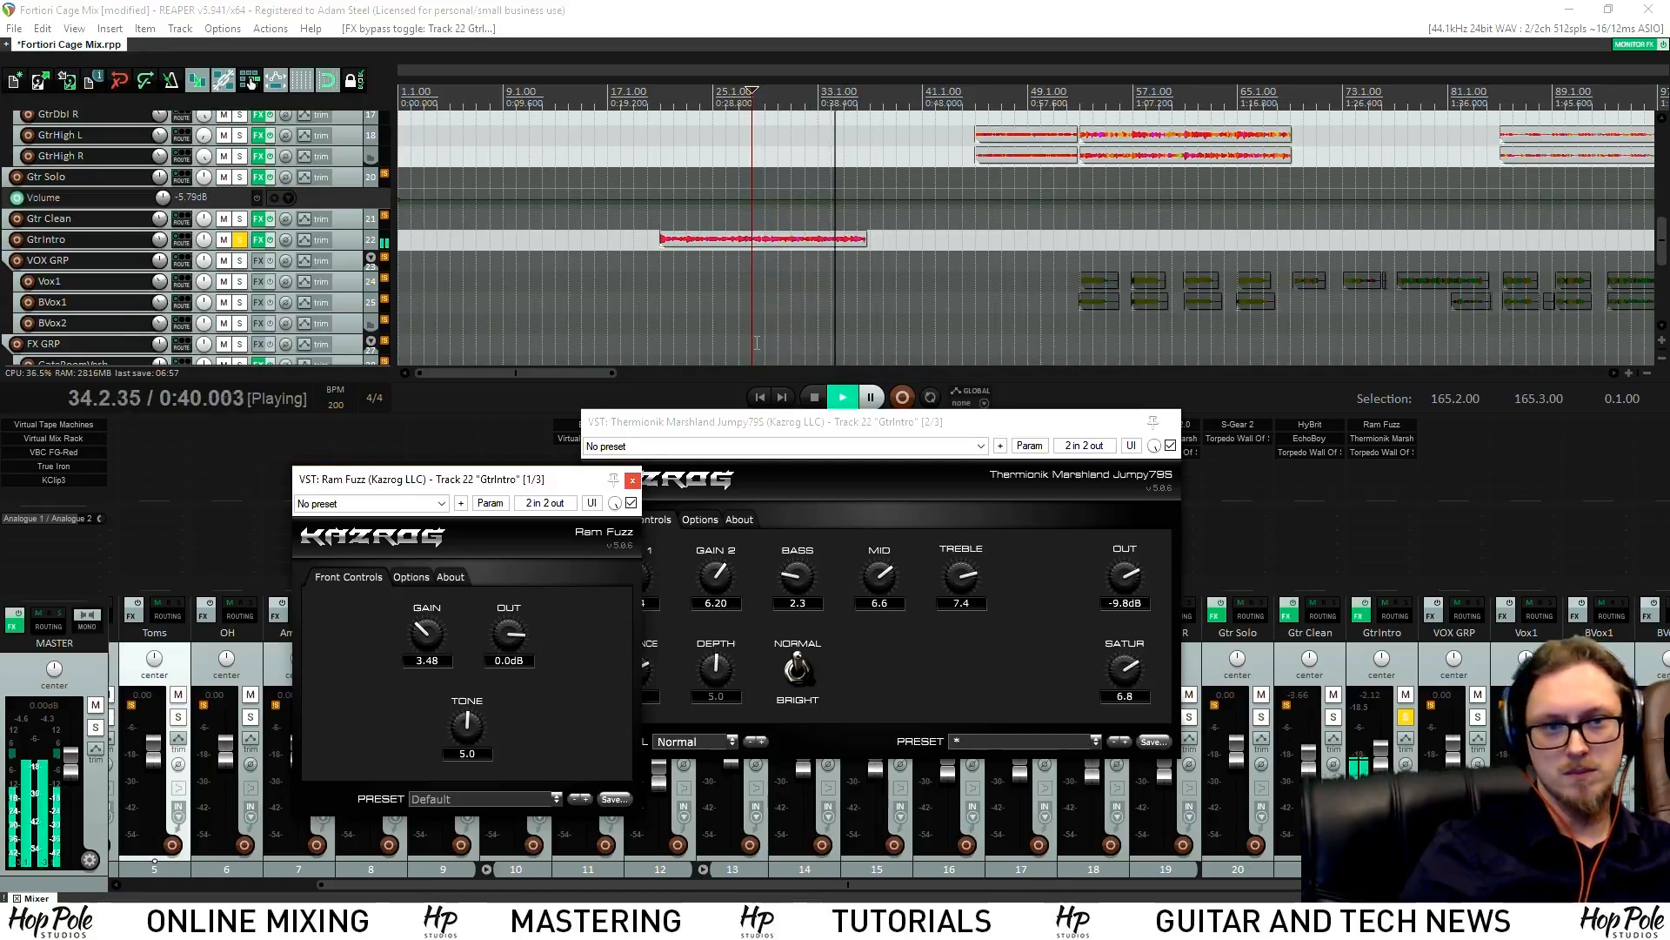
key("space")
left_click(633, 481)
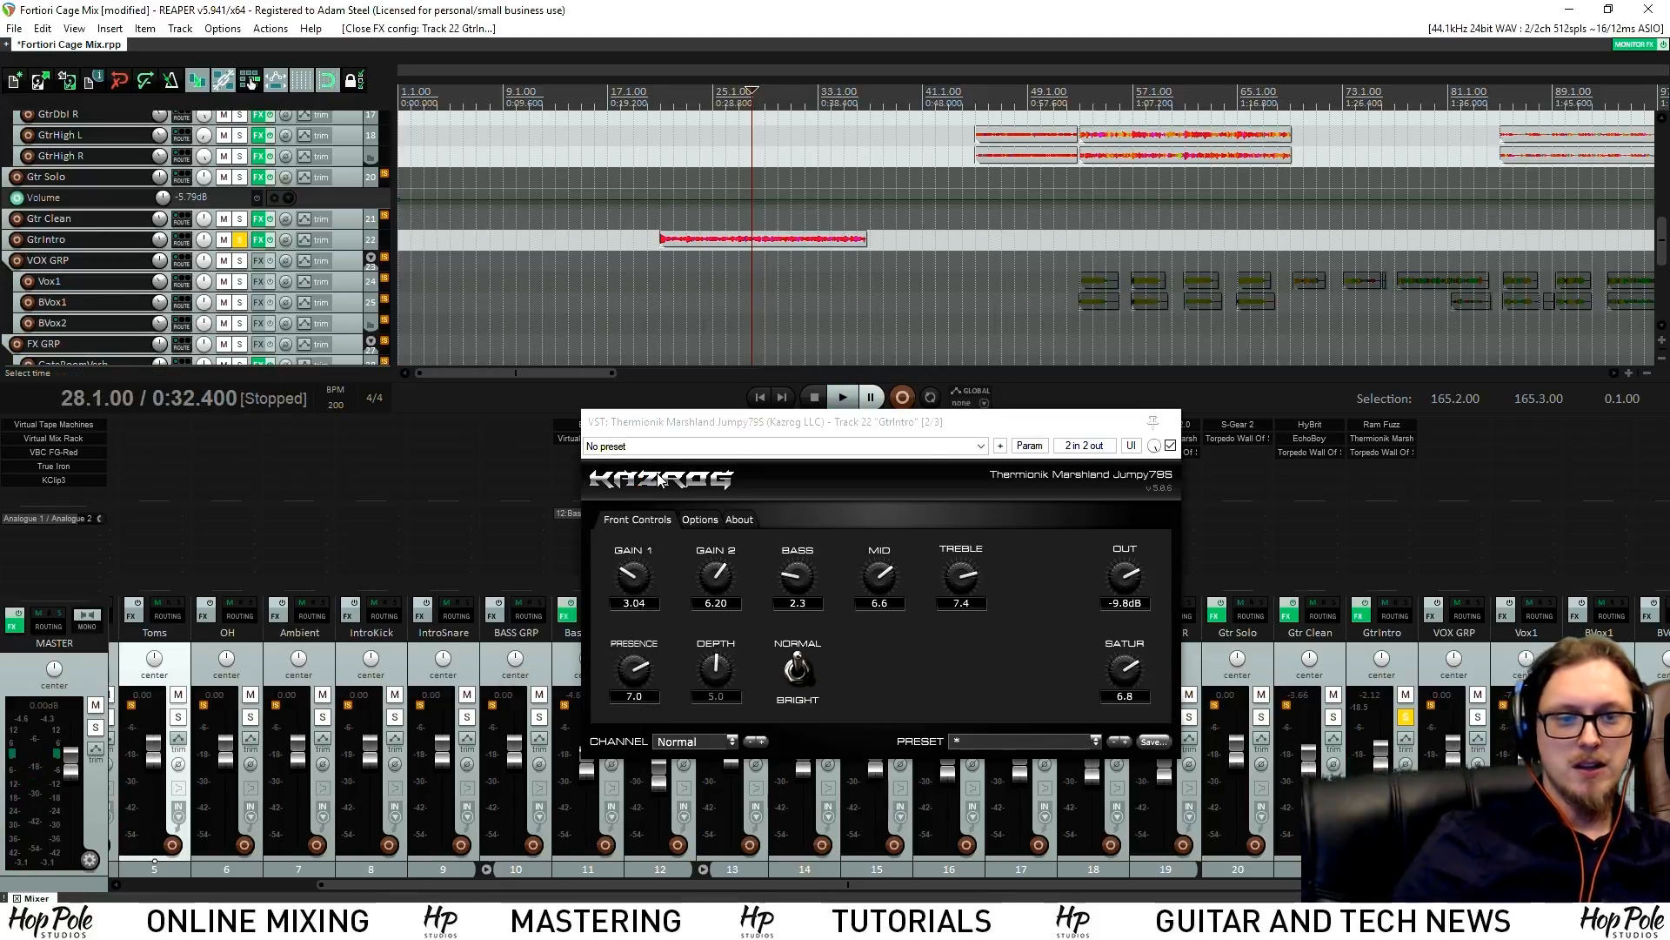
left_click(1172, 420)
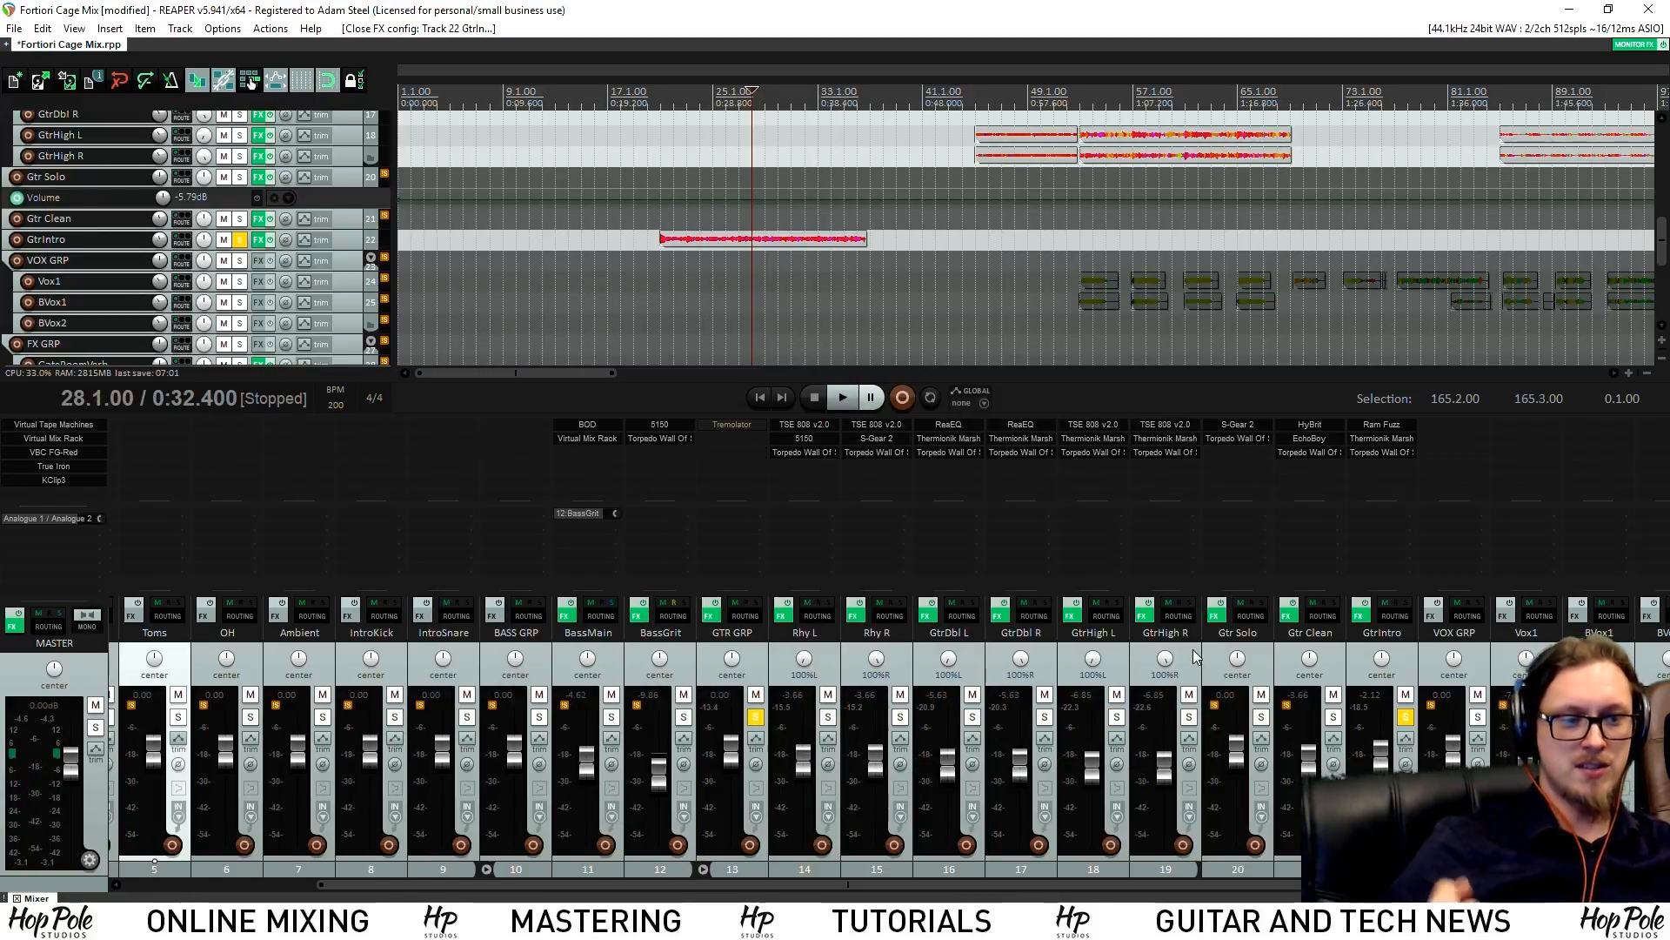
Swap the GtrIntro solo for GtrHigh L and GtrHigh R, playing from about bar 49
left_click(1405, 716)
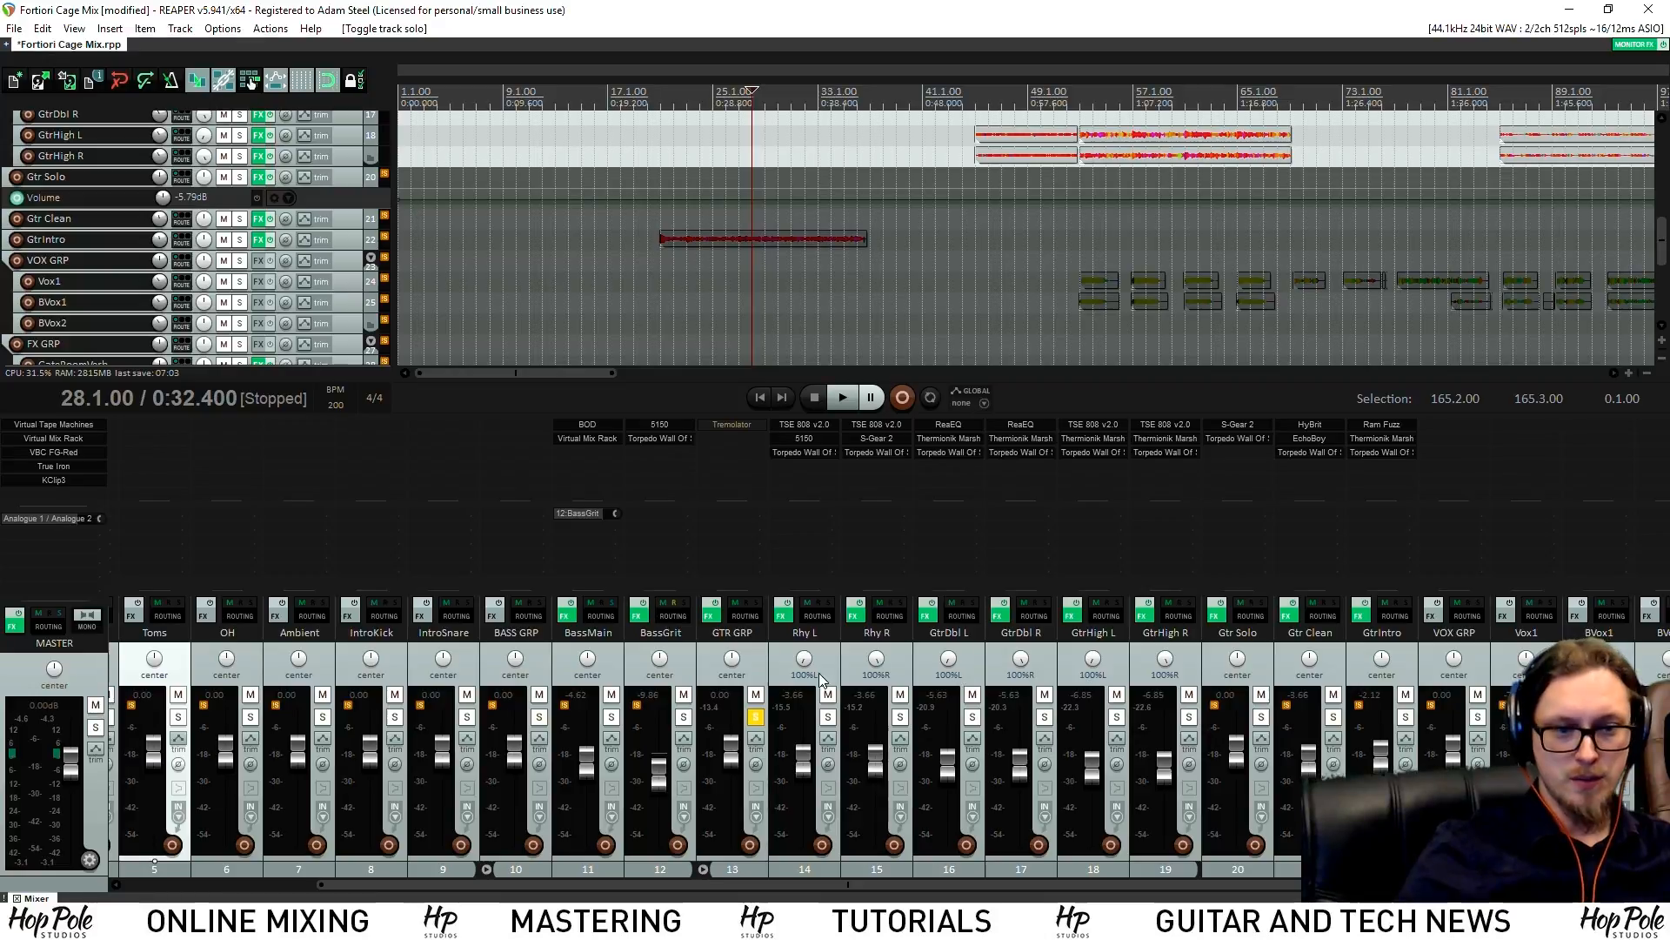
left_click(1120, 716)
left_click(1185, 717)
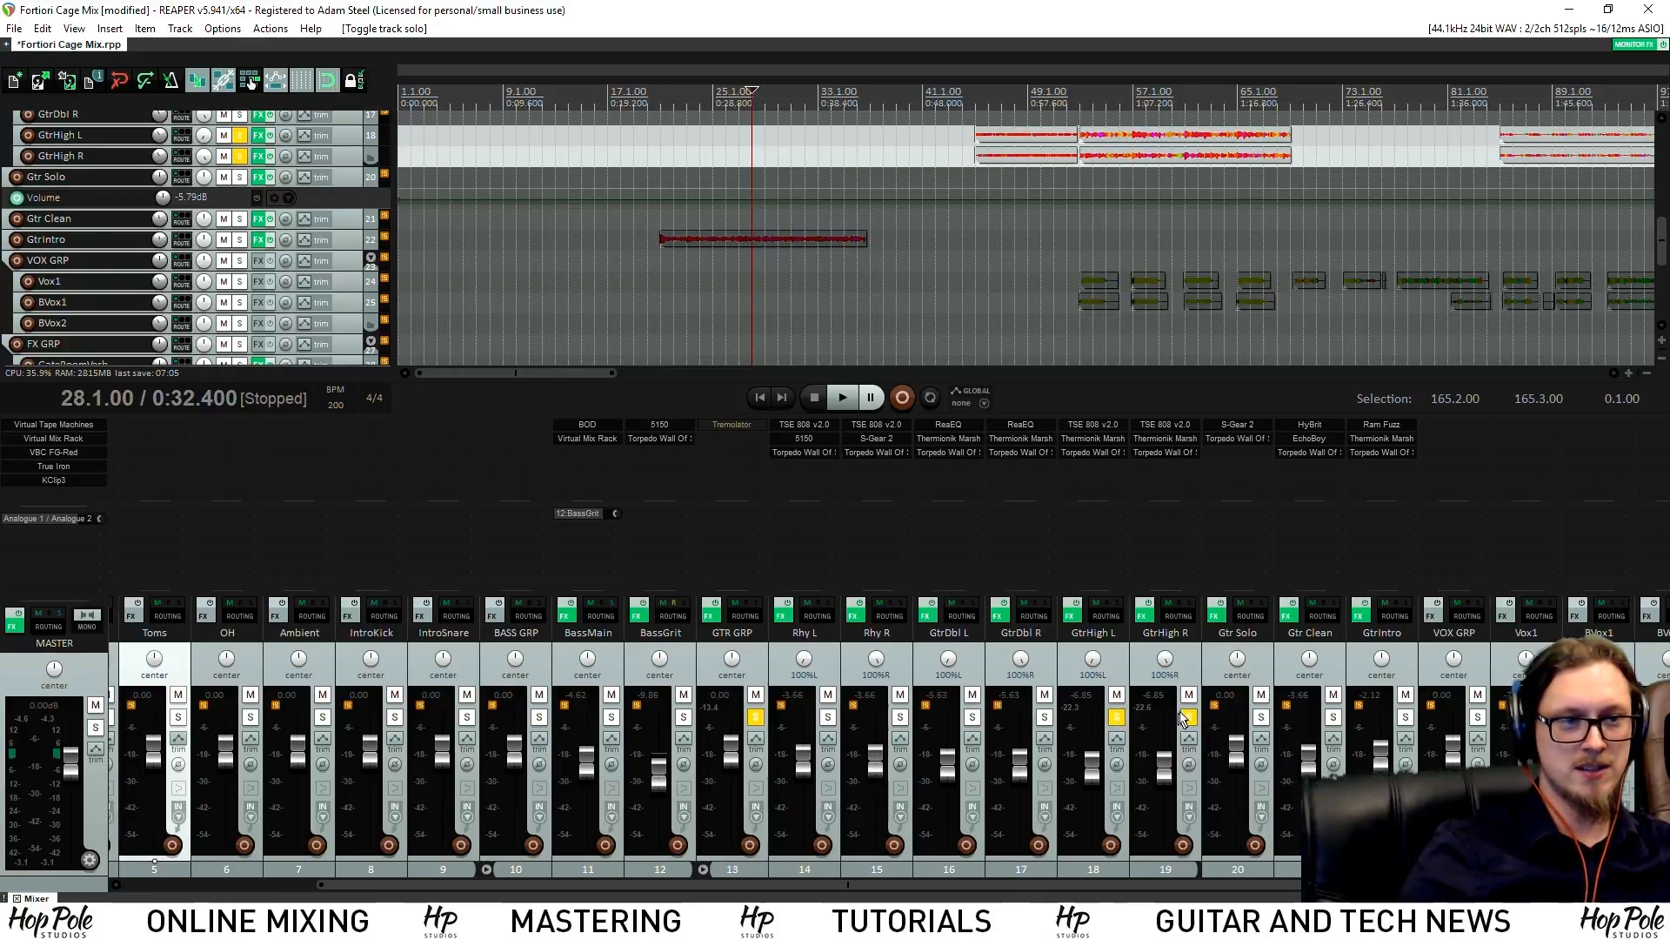
scroll(1120, 197, "down", 4)
left_click(650, 74)
key("space")
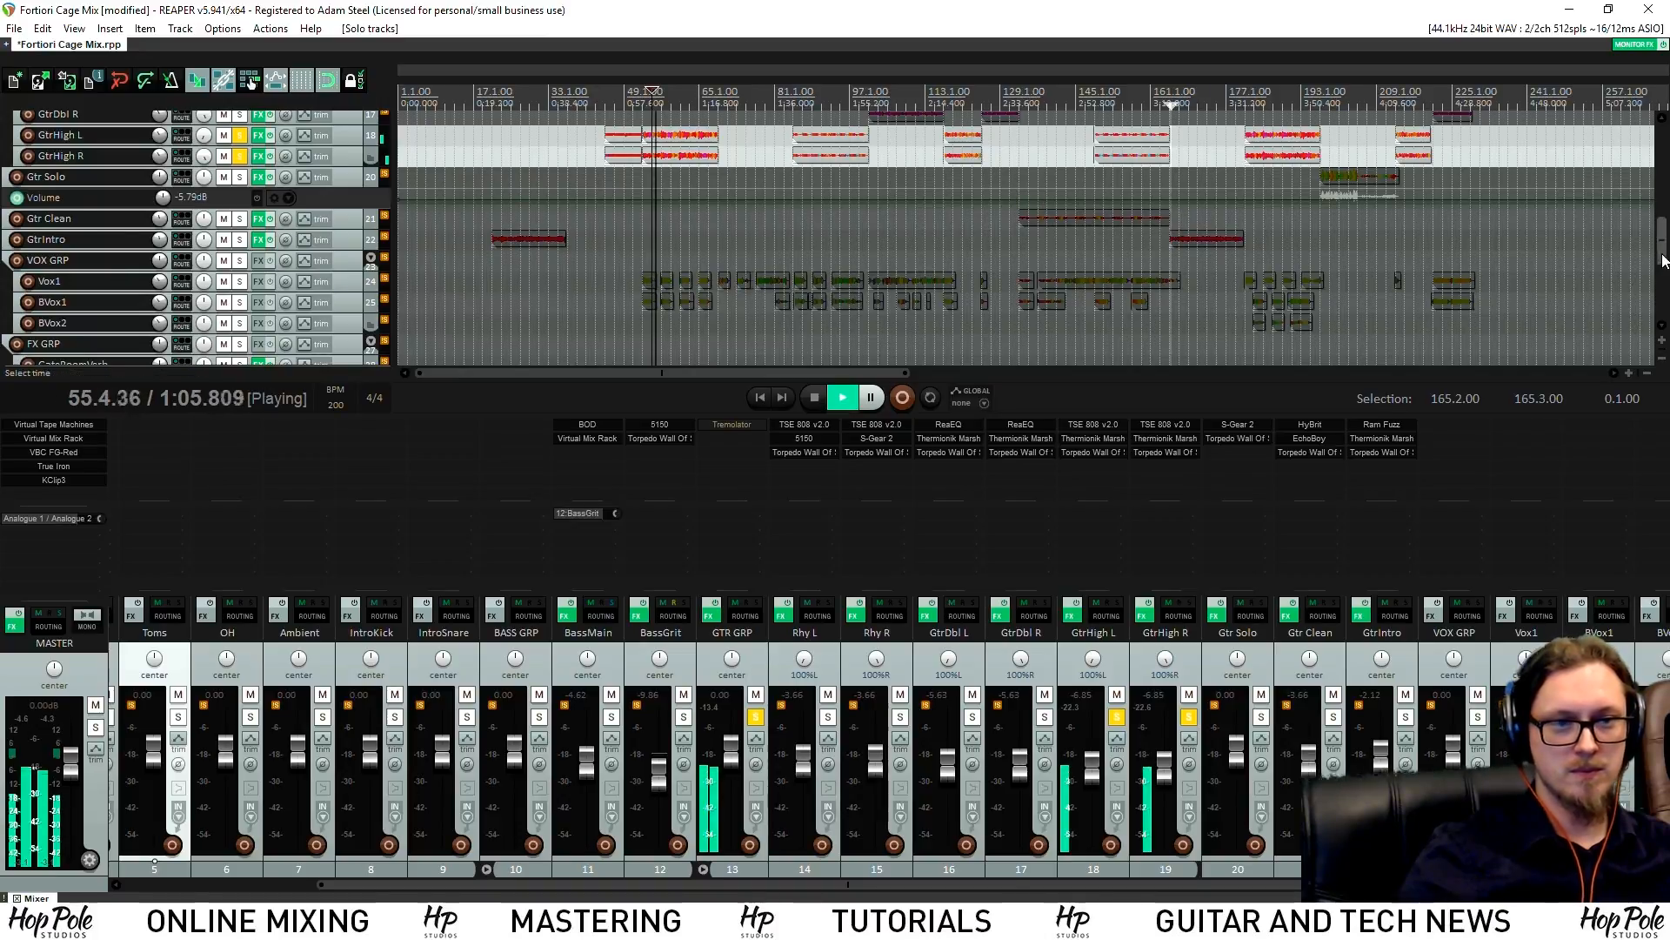
scroll(1096, 261, "up", 4)
scroll(1097, 267, "up", 2)
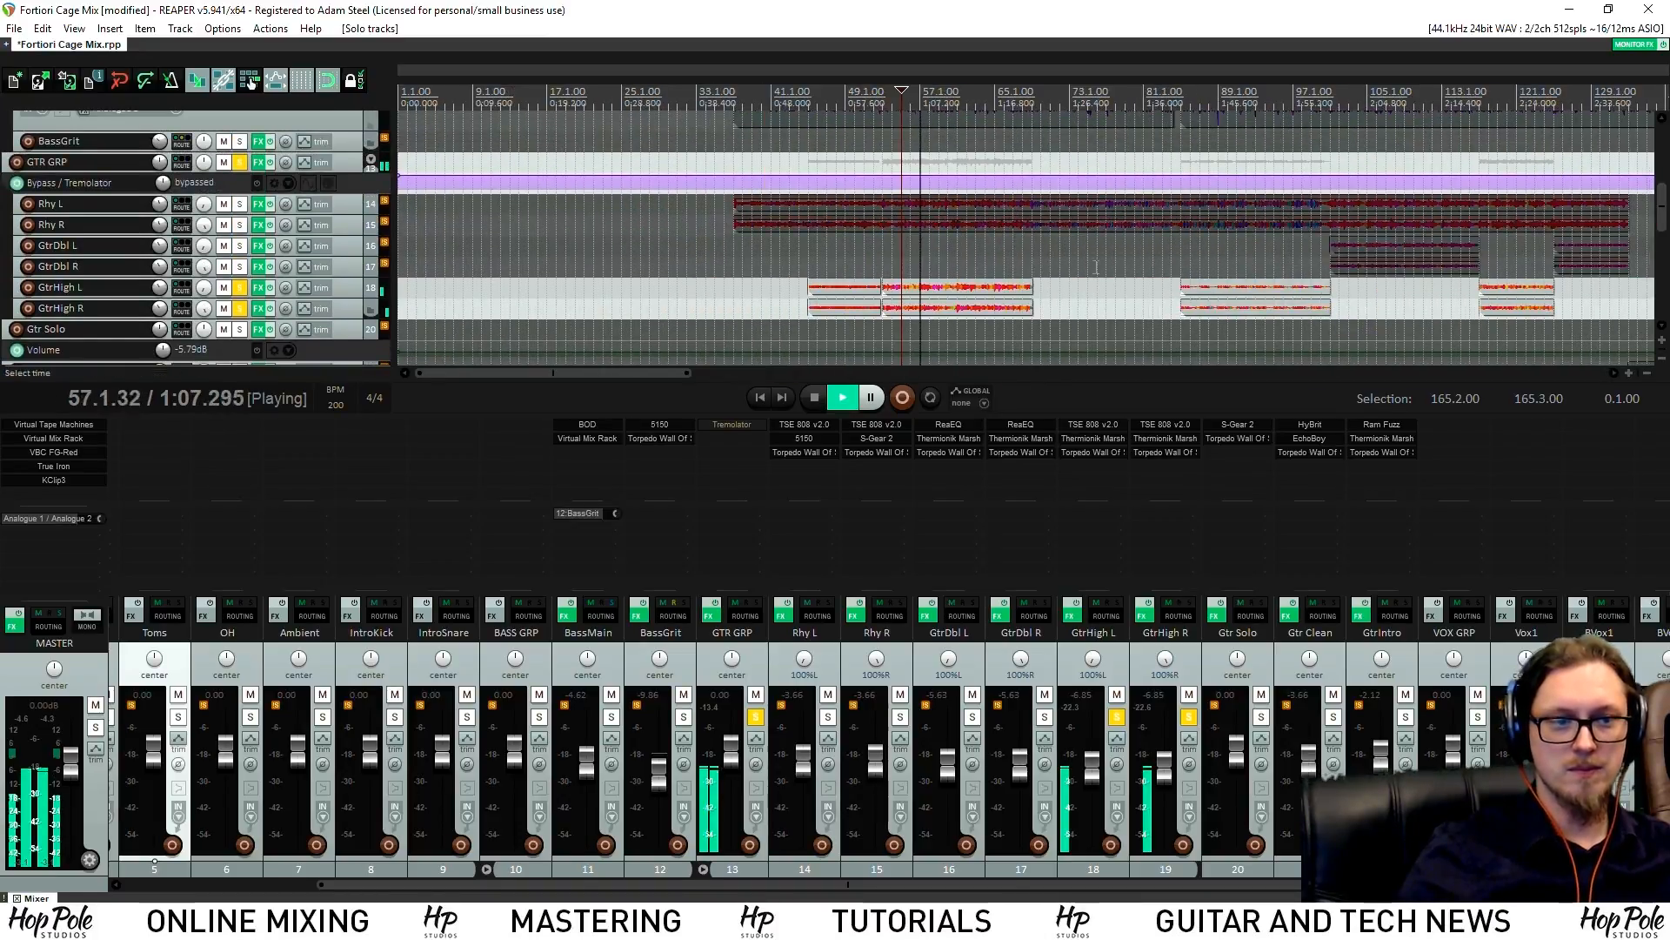
Open both GtrHigh Jumpy79S amps stacked, inspecting channel choices but keeping Jump
left_click(1118, 437)
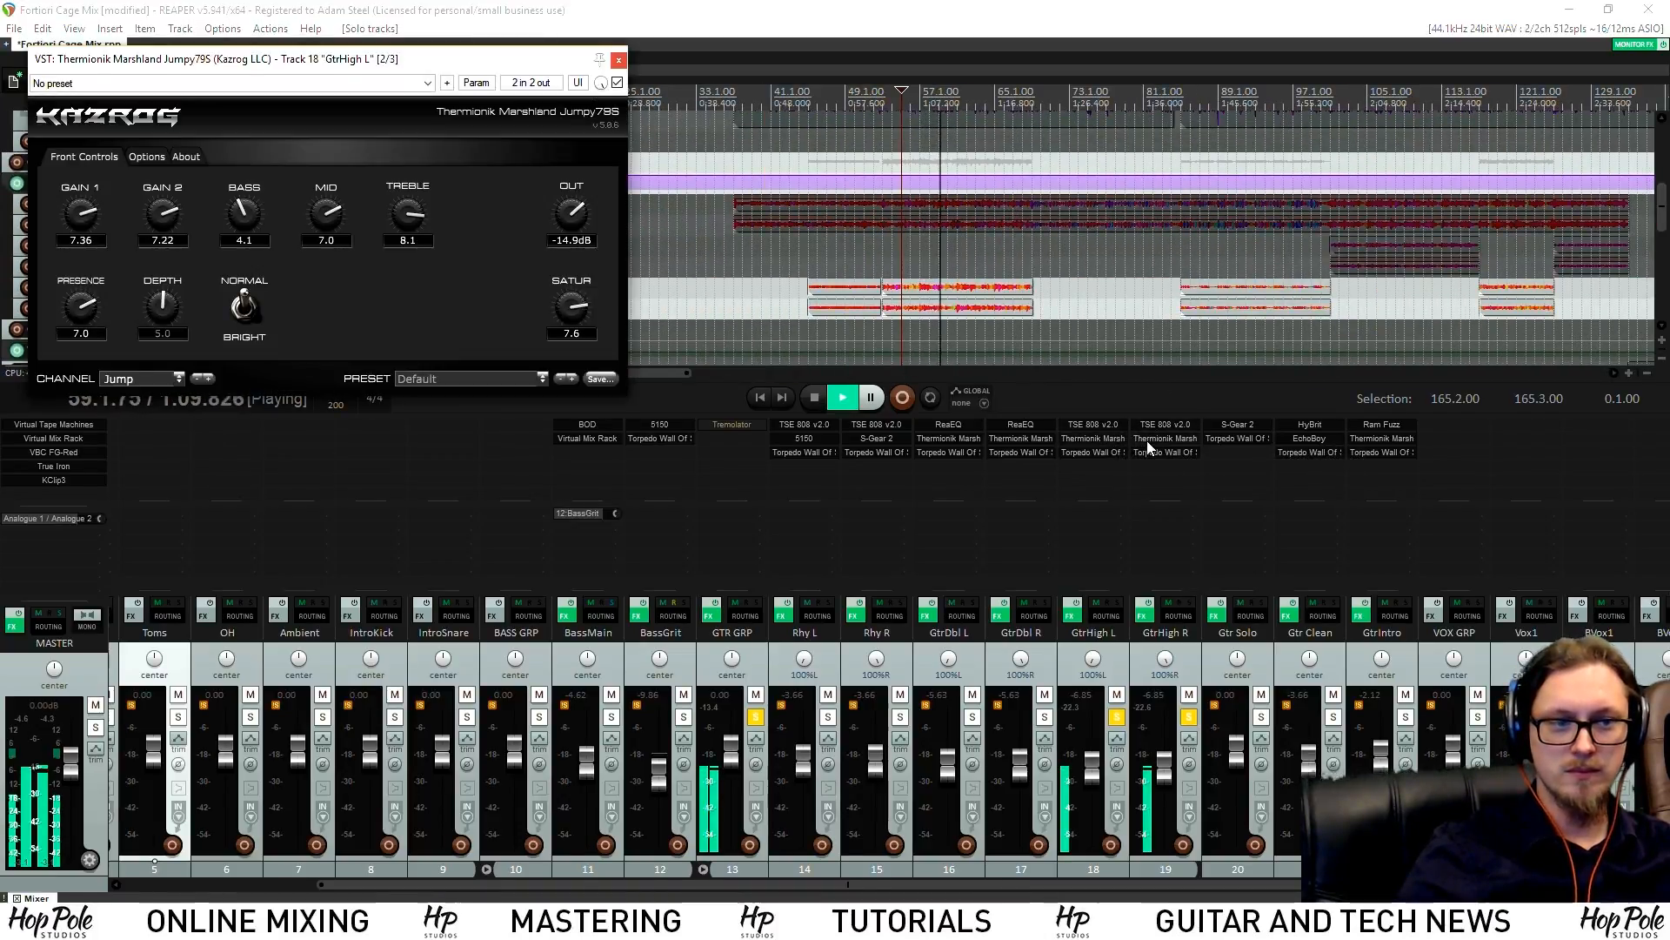
left_click(1147, 439)
left_click_drag(1087, 214, 1082, 209)
key("space")
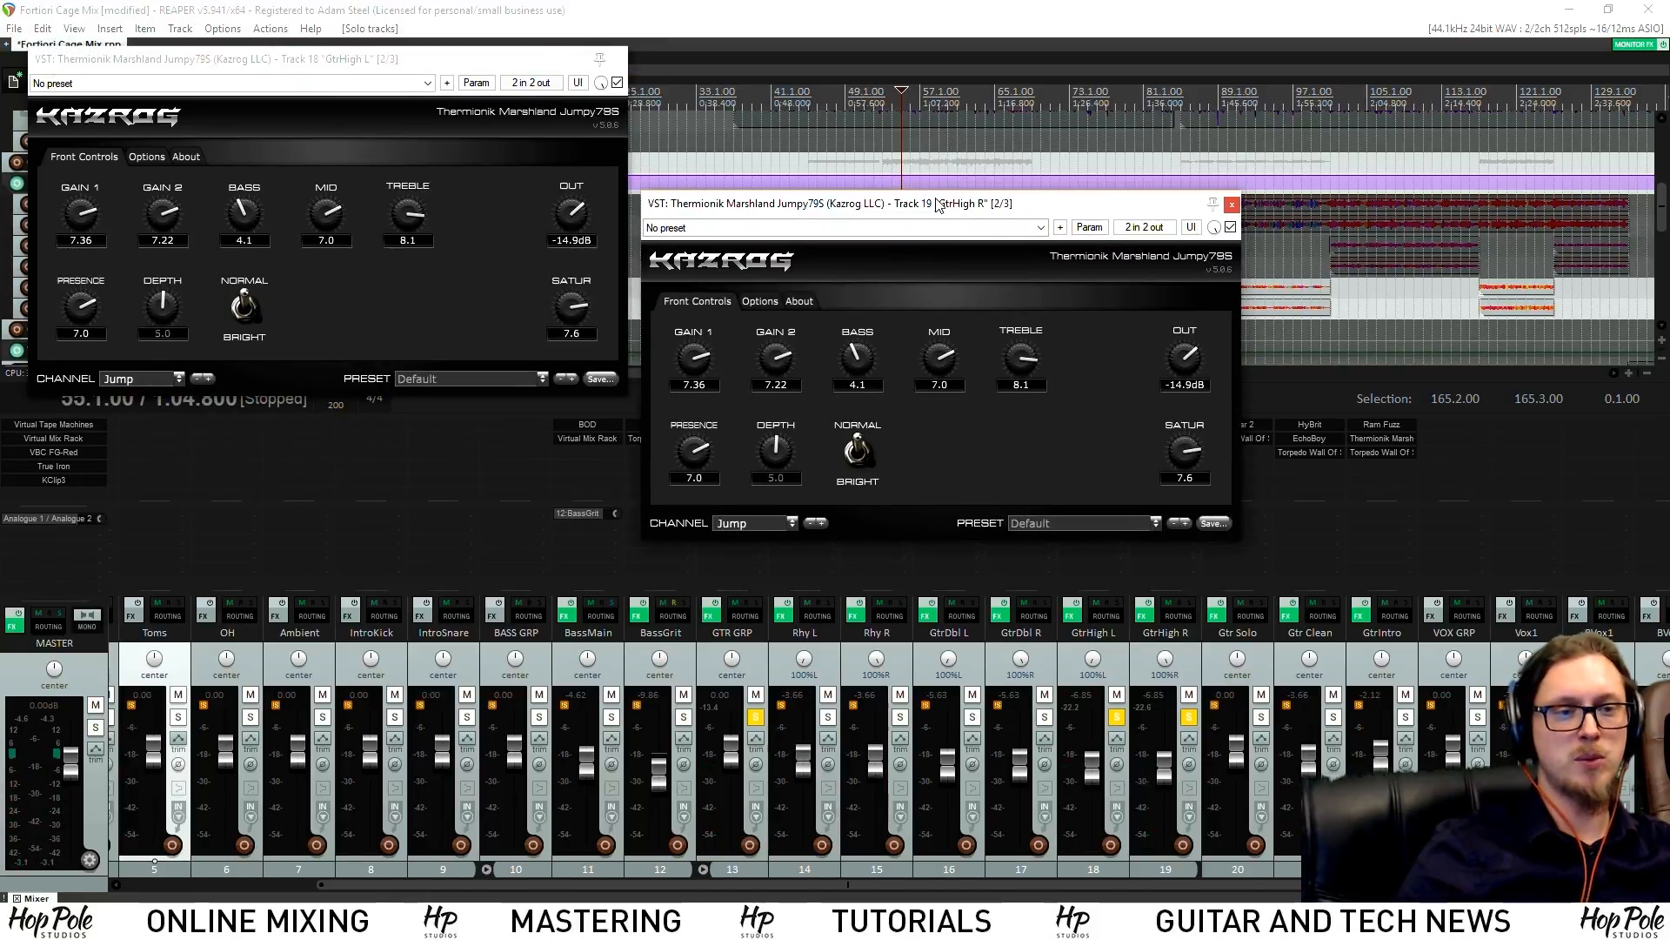
left_click_drag(938, 205, 938, 255)
left_click(744, 571)
left_click(1016, 510)
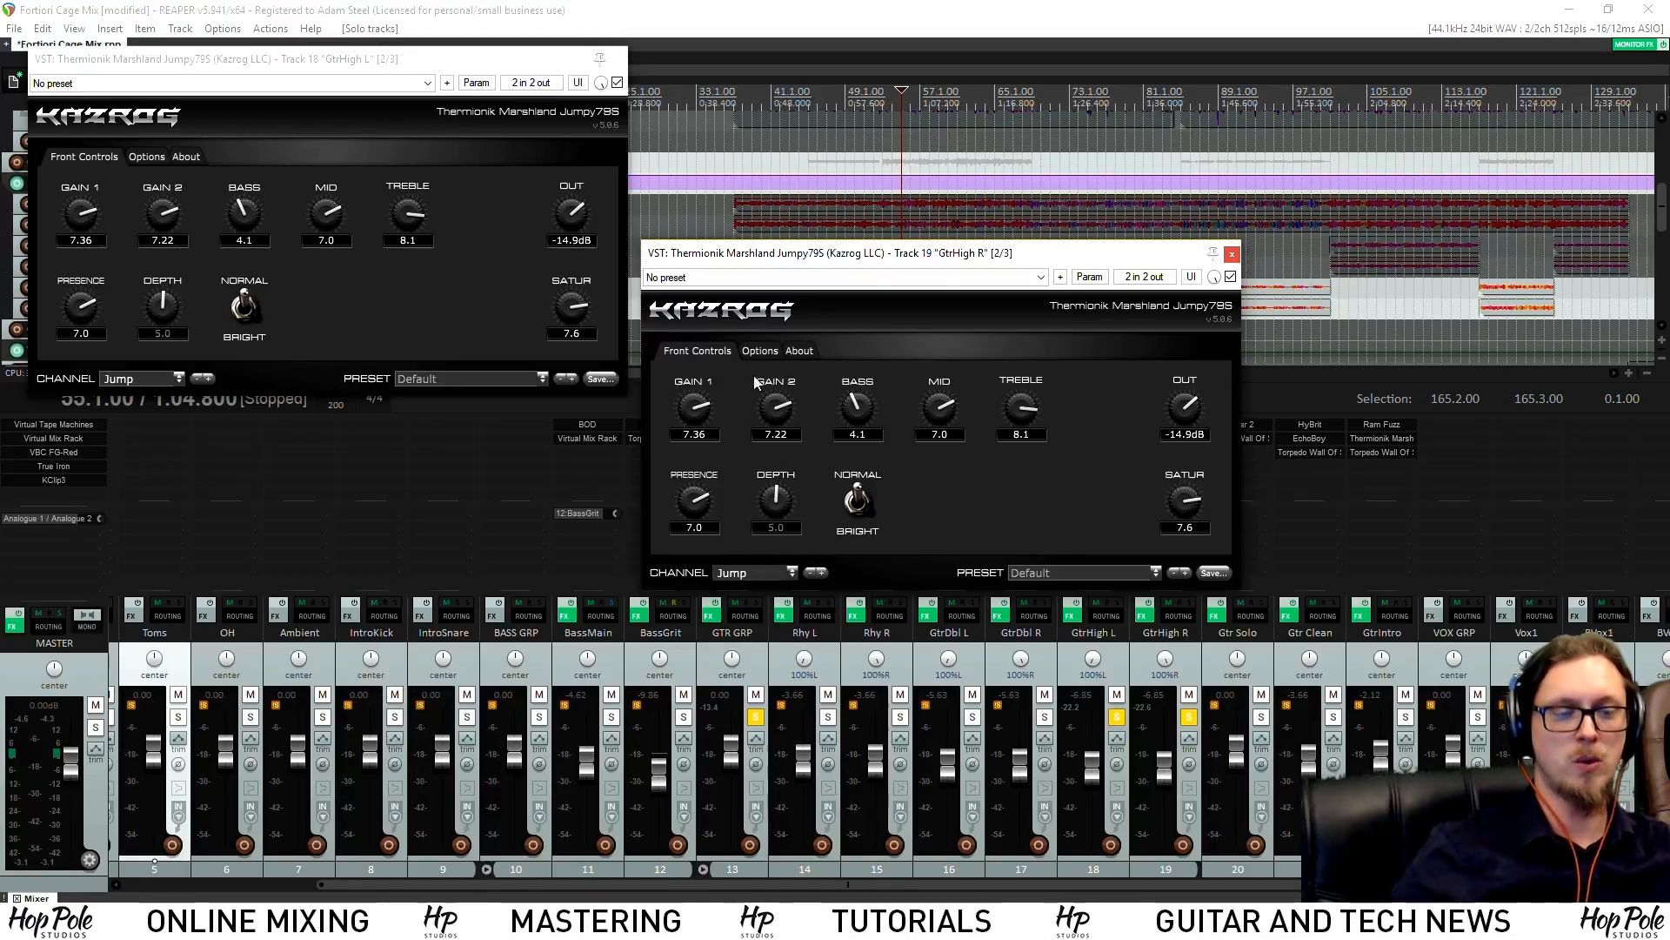
Close the GtrHigh amp, Torpedo Wall of Sound and Thermionik plugin windows
key("space")
left_click(1230, 252)
left_click(1098, 453)
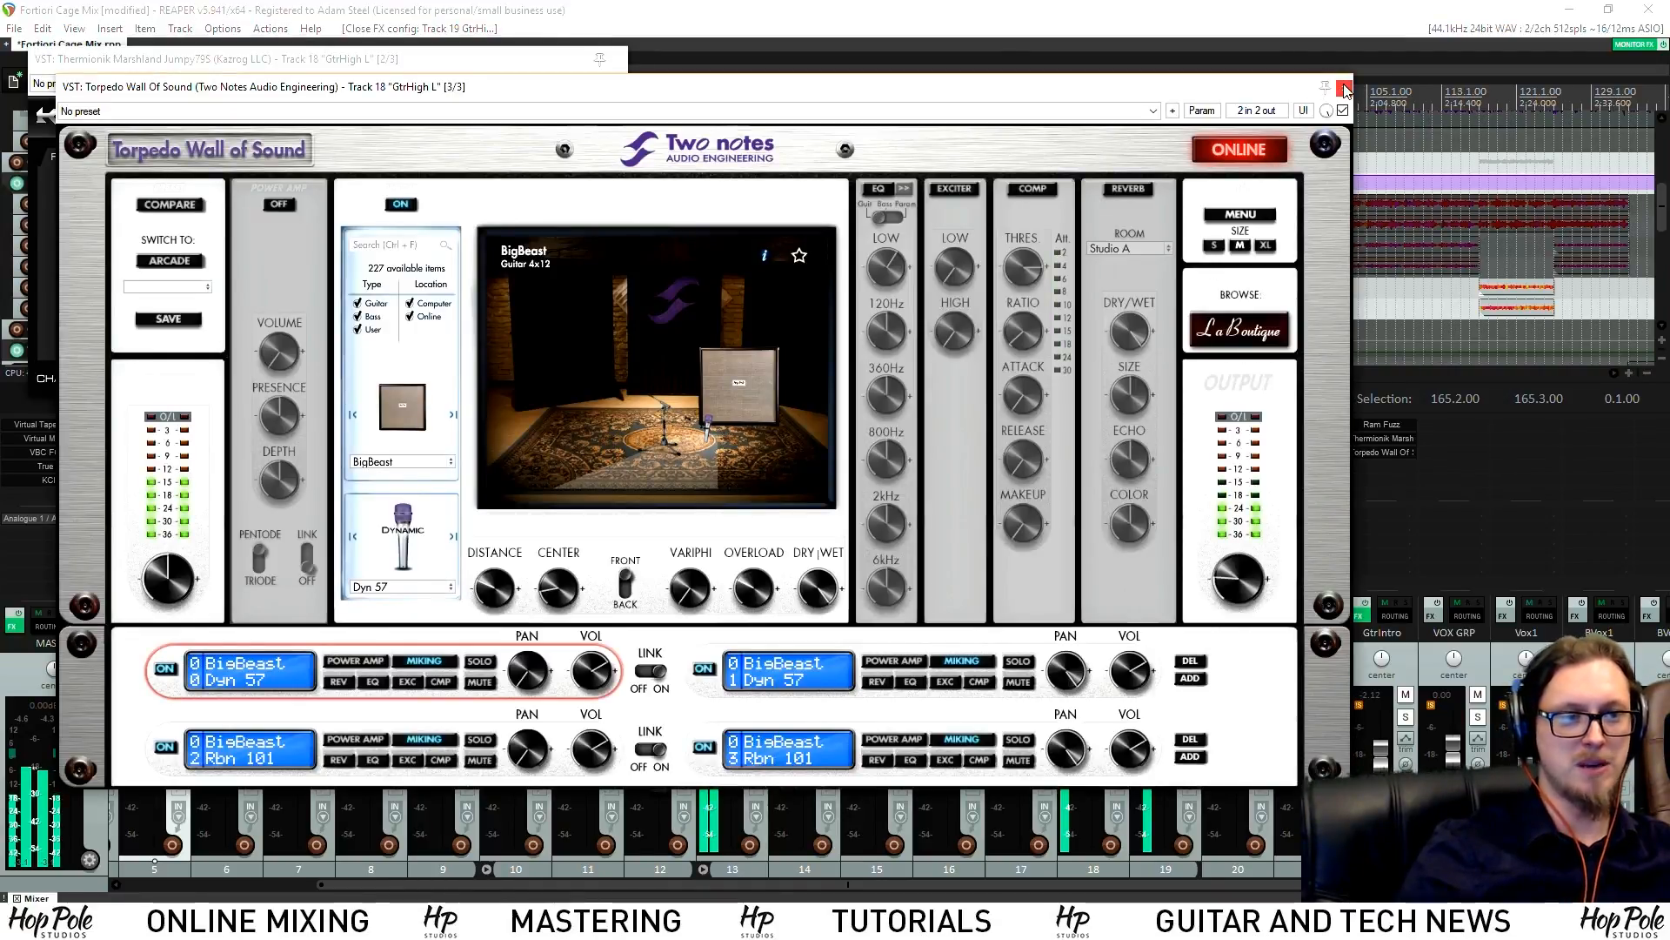
left_click(1344, 90)
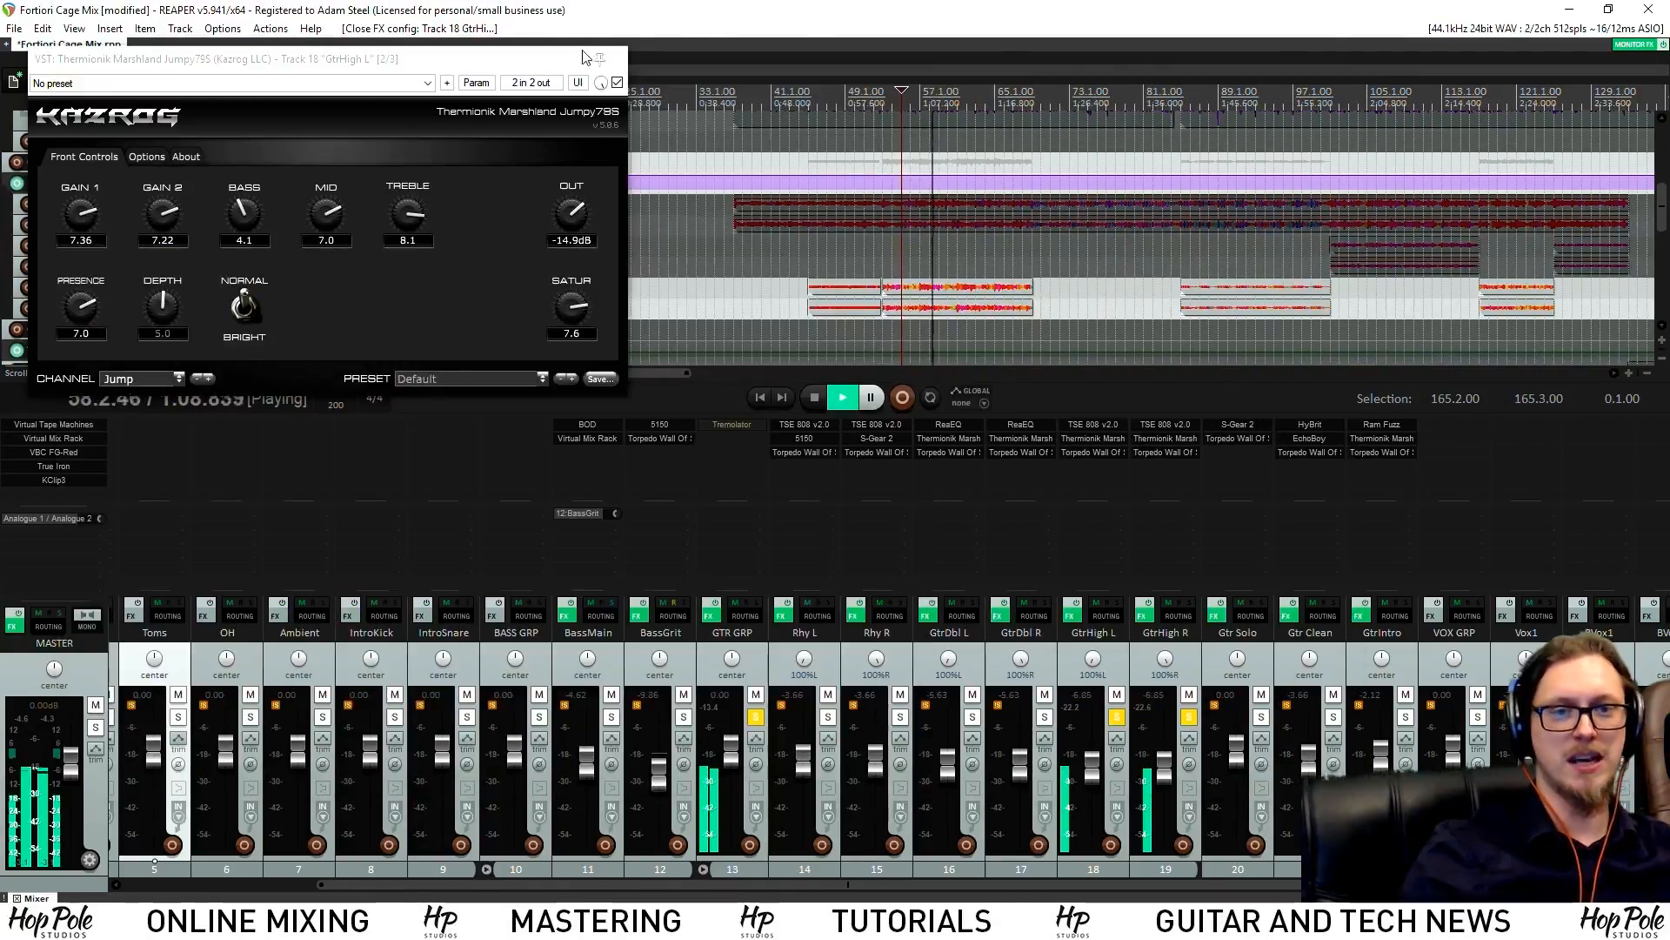
left_click(619, 60)
key("space")
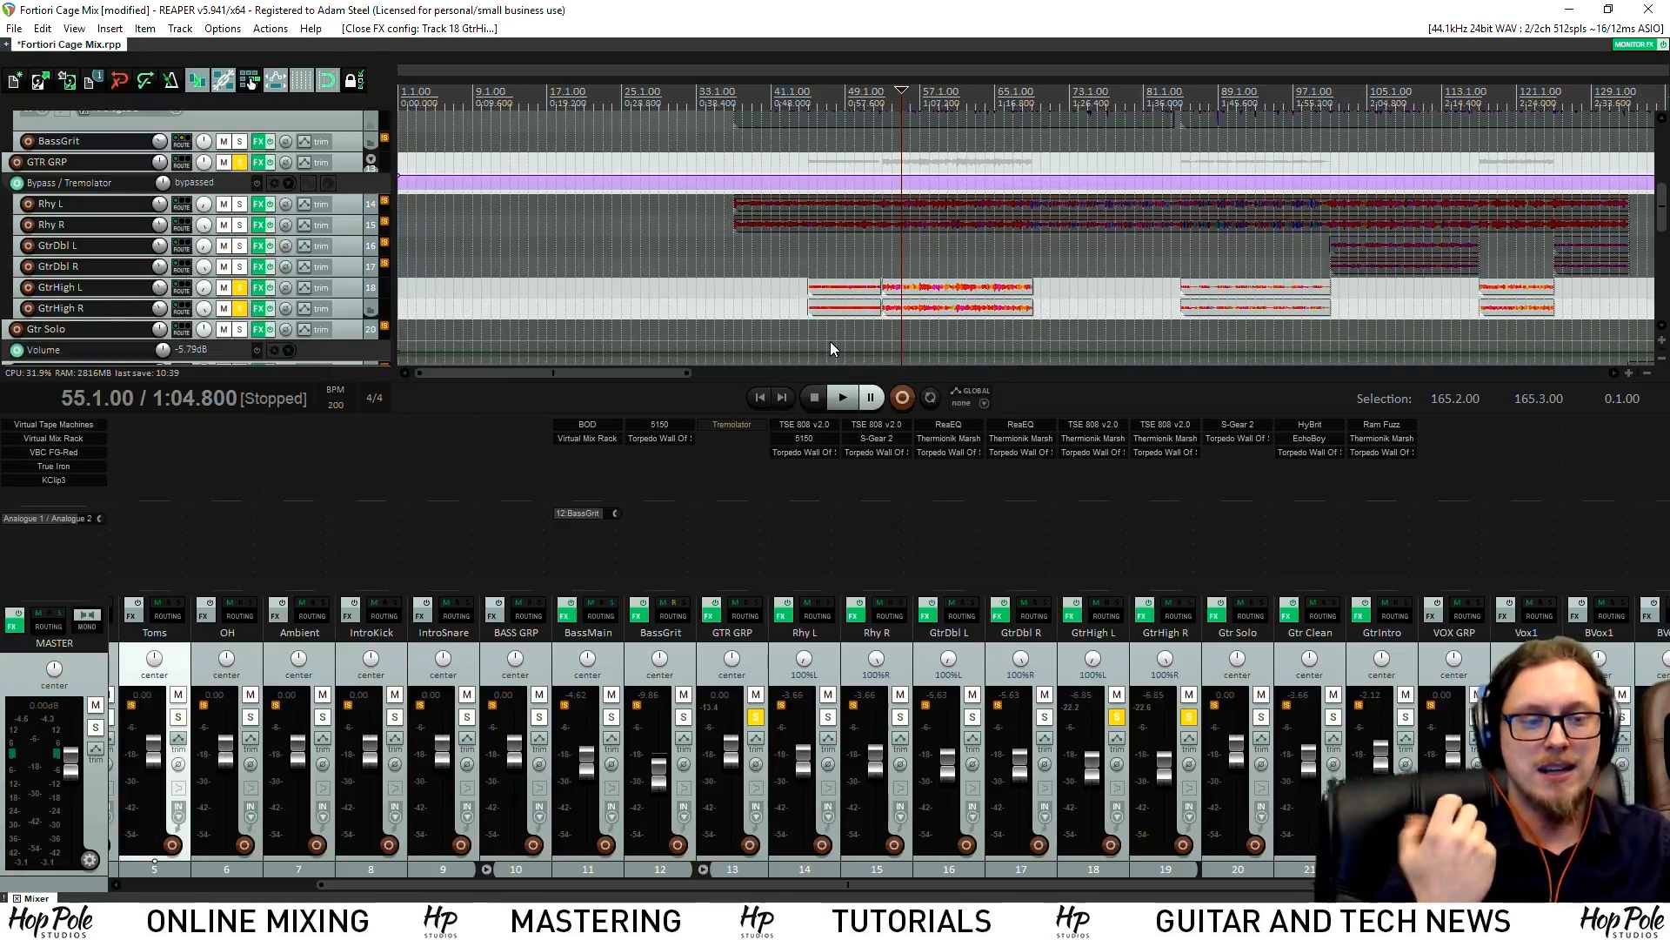
Solo Rhy L on its own, centre its pan, and start playback
left_click(900, 716)
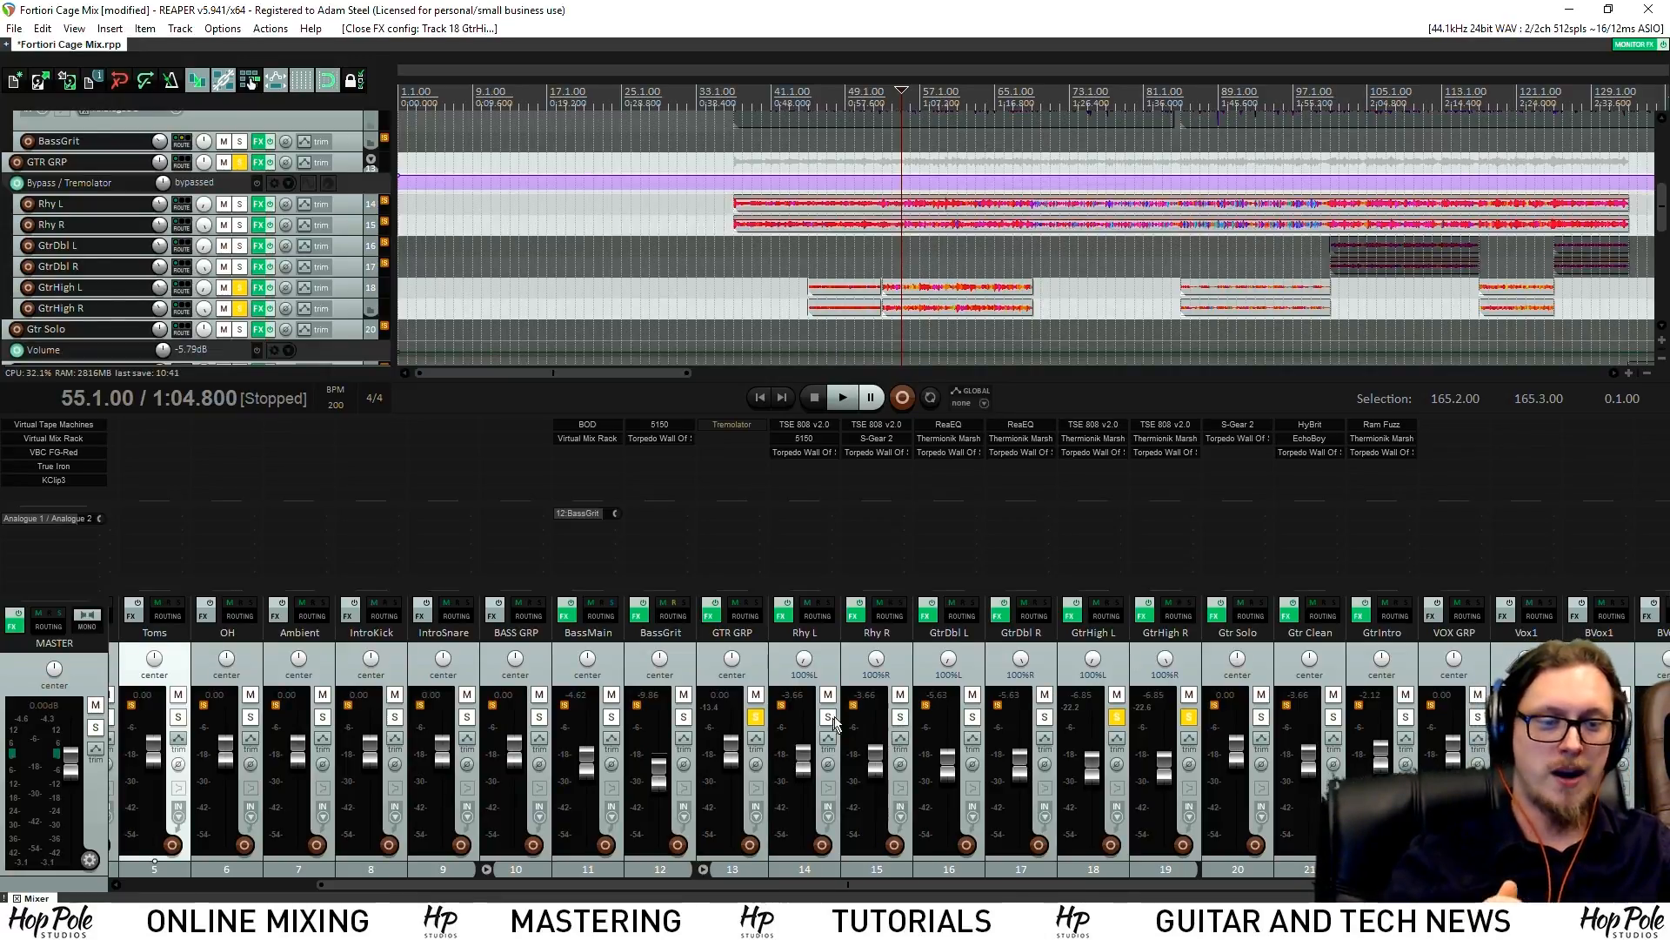
left_click(1117, 718)
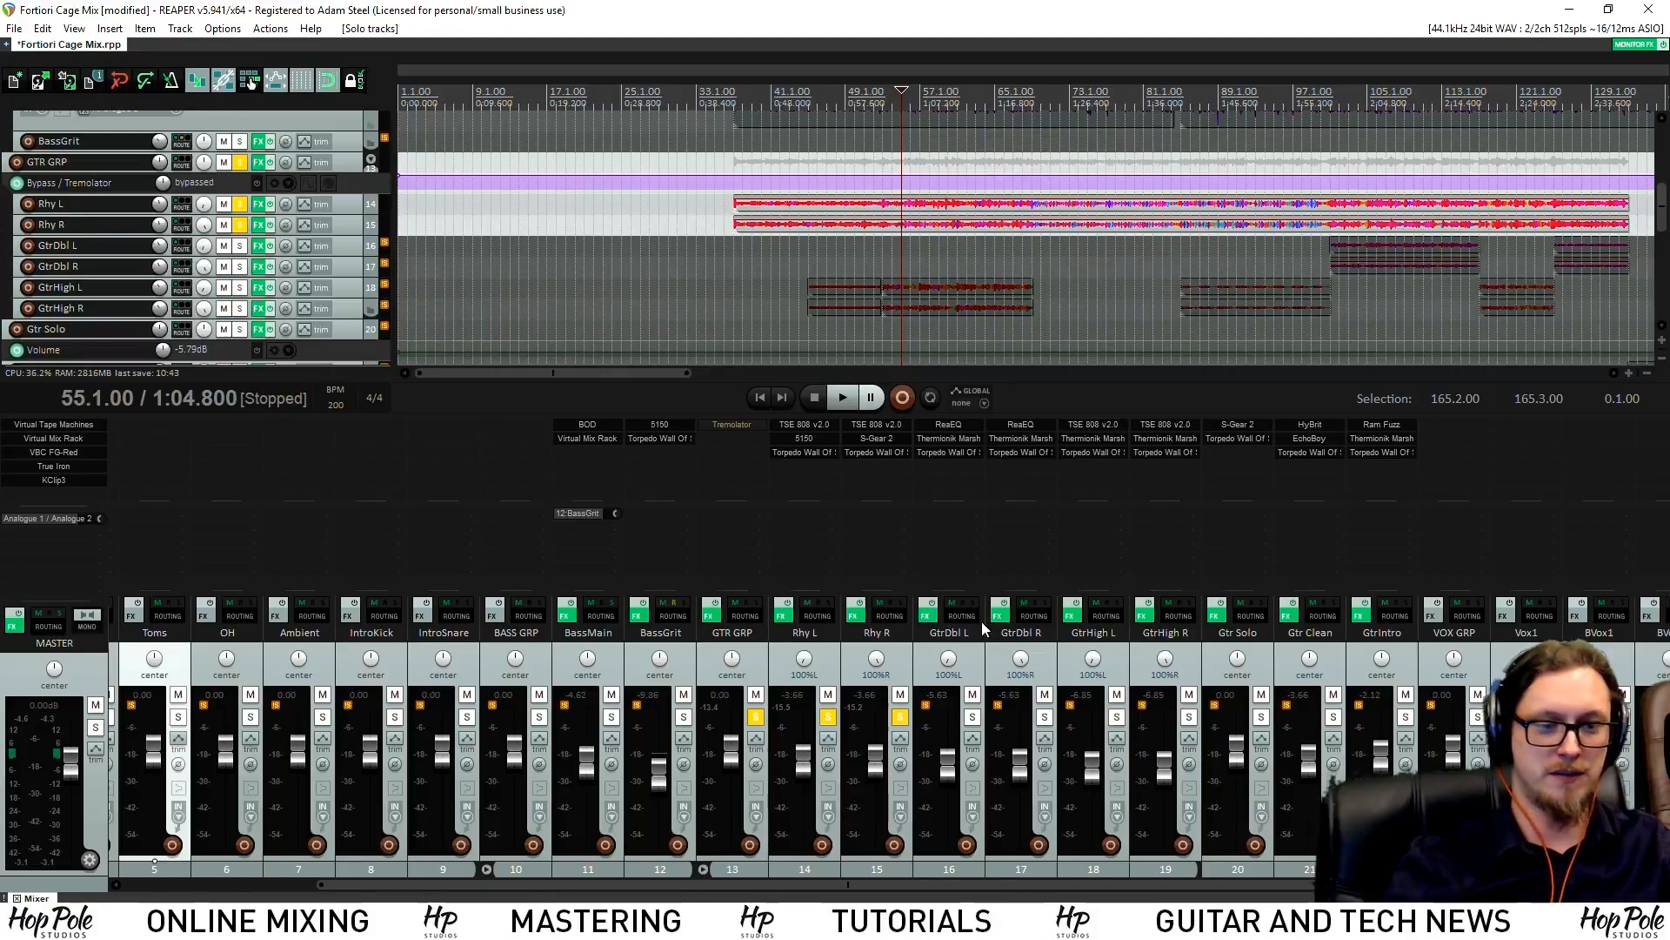
left_click(900, 716)
double_click(804, 658)
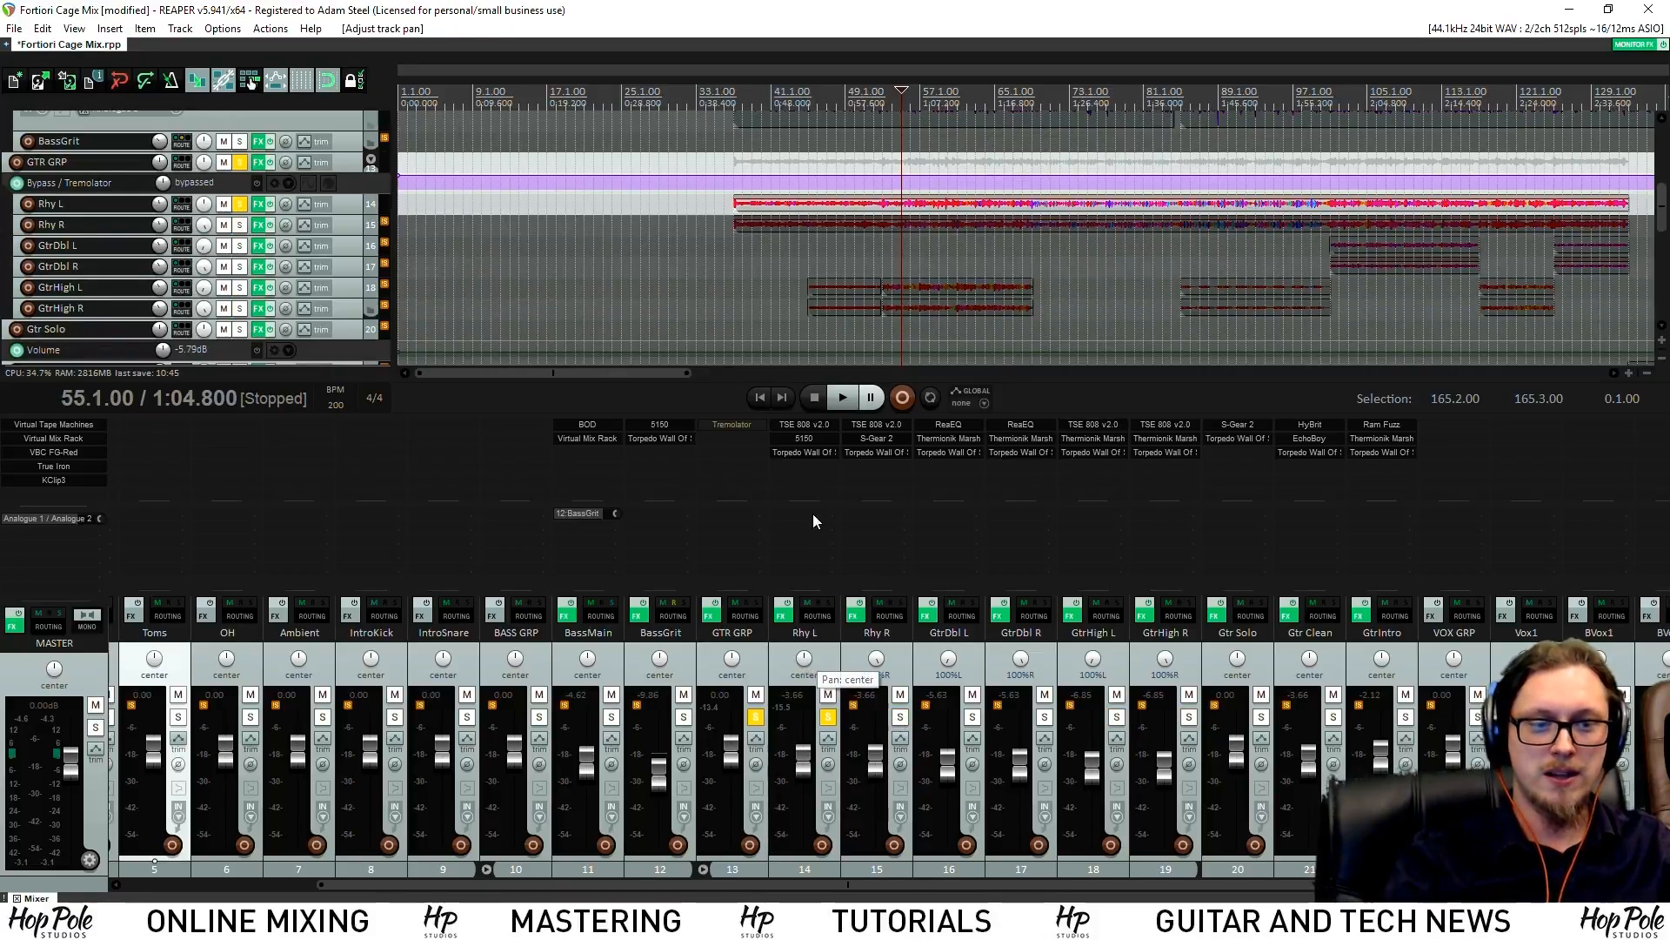
key("space")
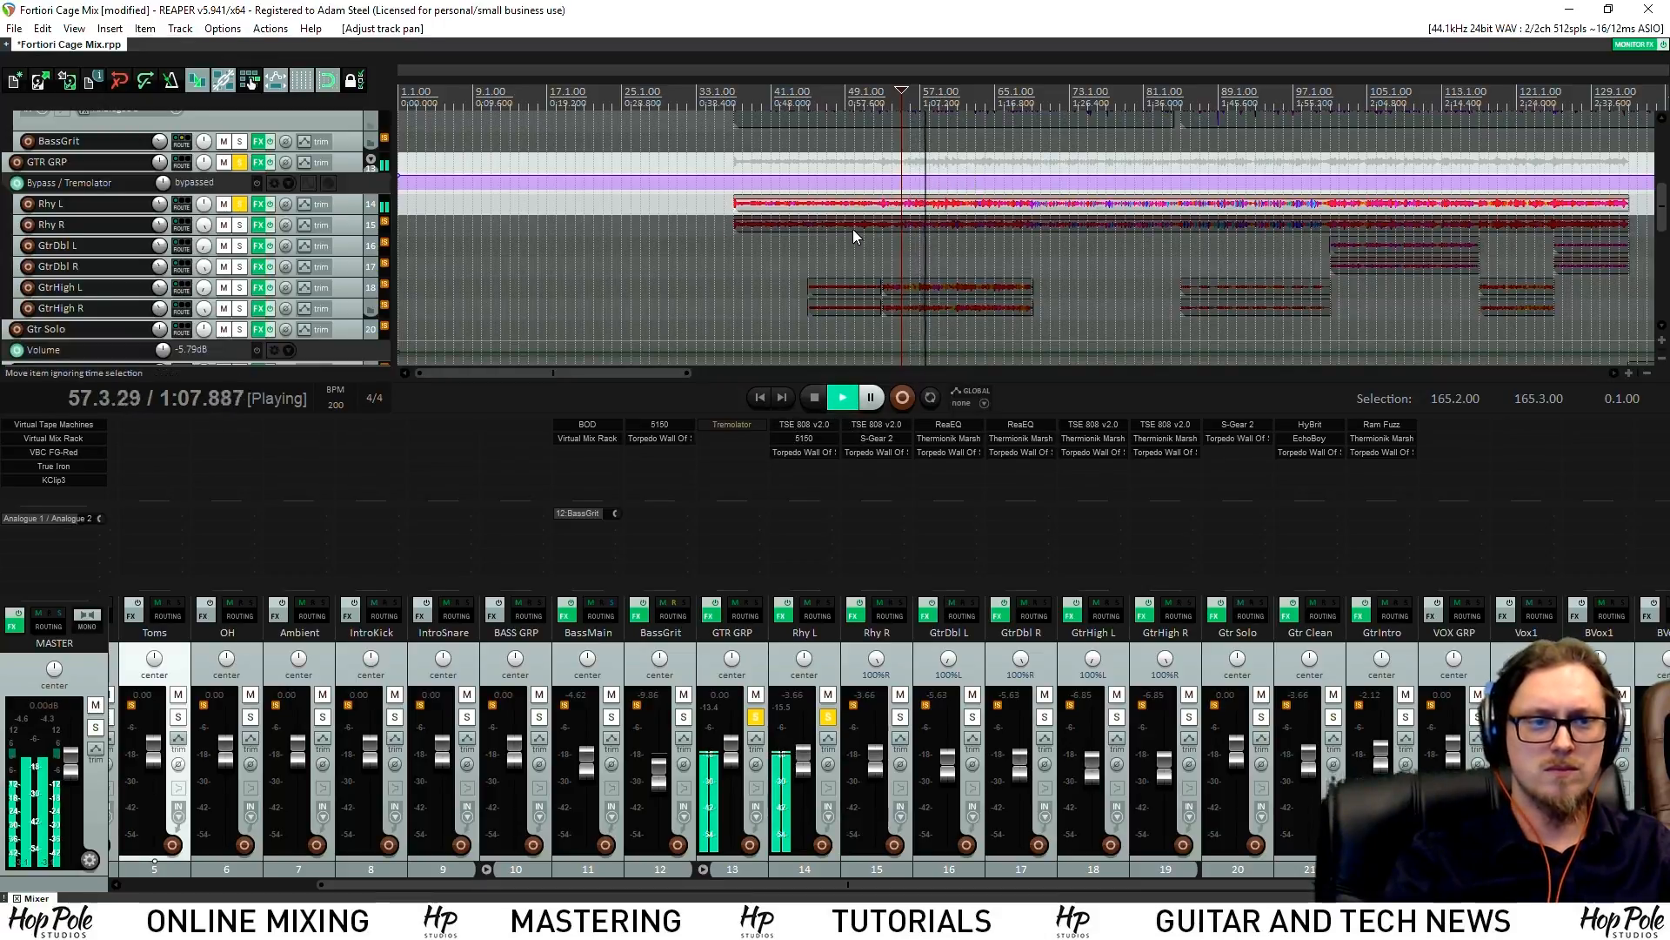
Open Rhy L's TSE 808 and 5150 plugins side by side and adjust the TSE 808 drive
left_click(796, 428)
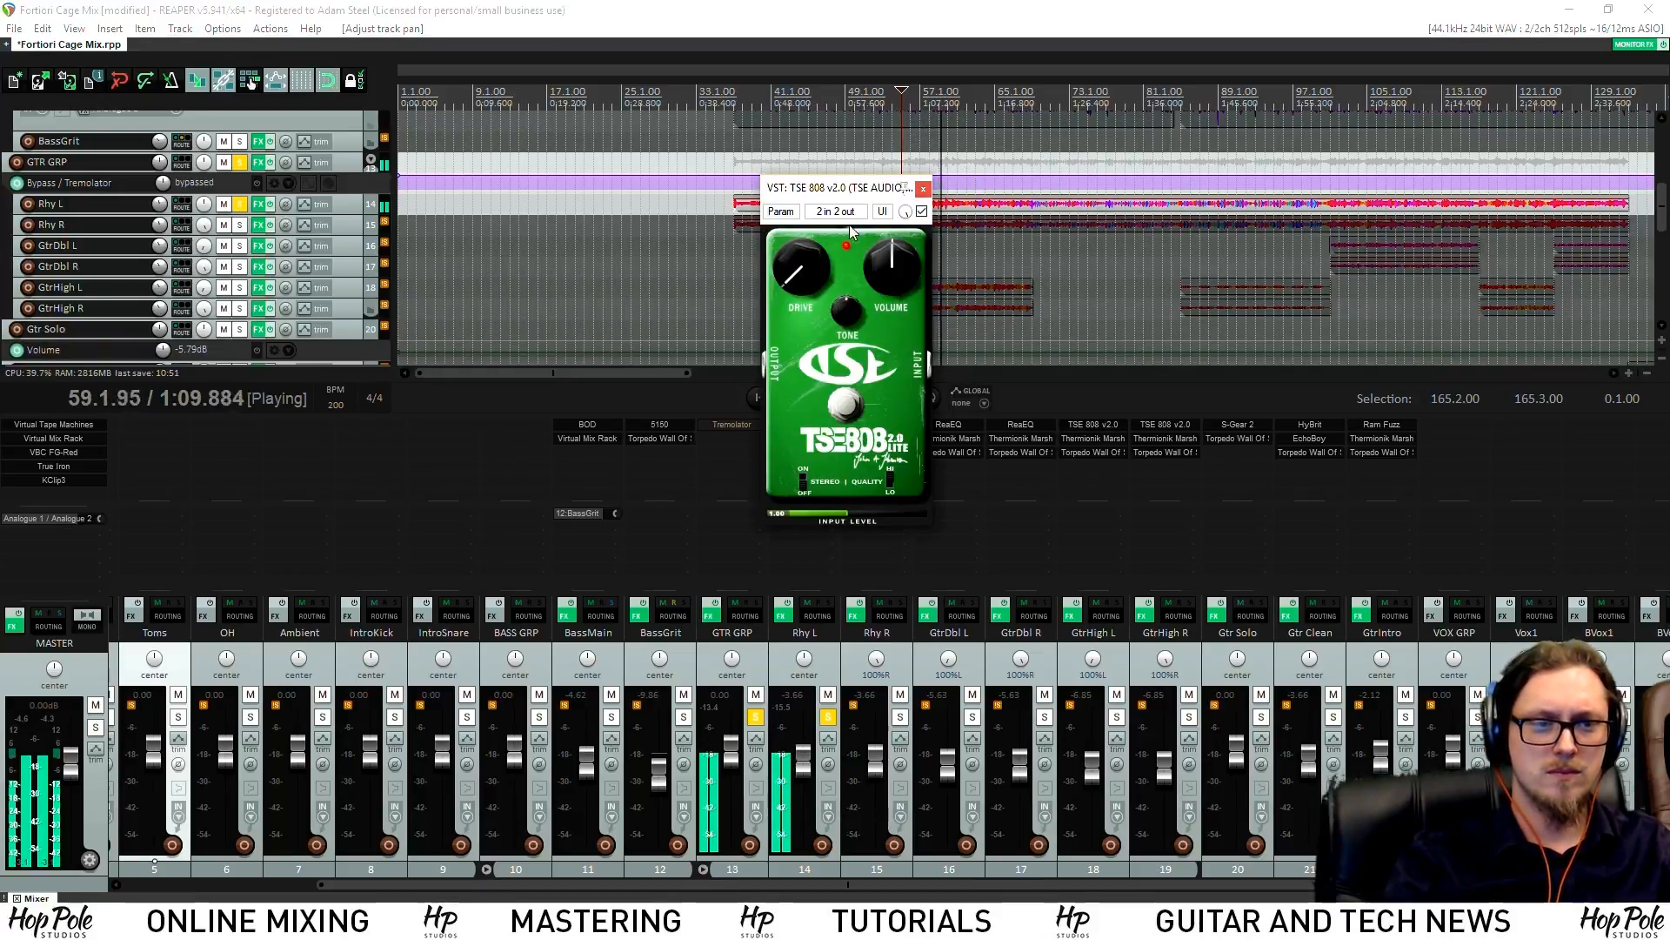
left_click(810, 438)
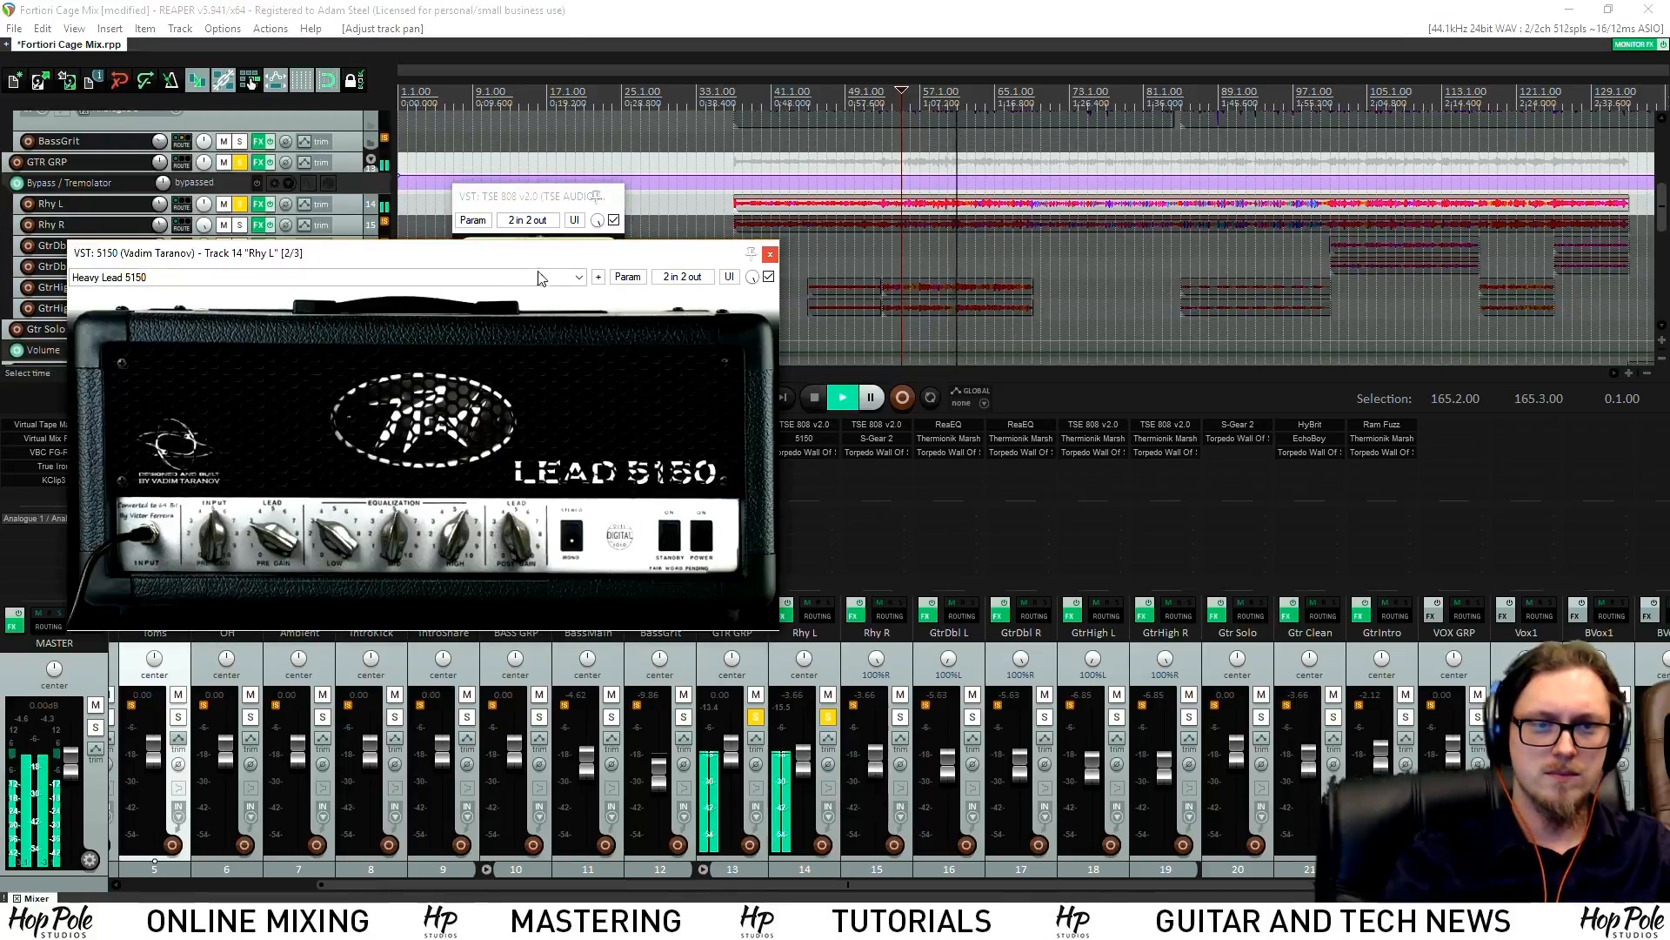
key("space")
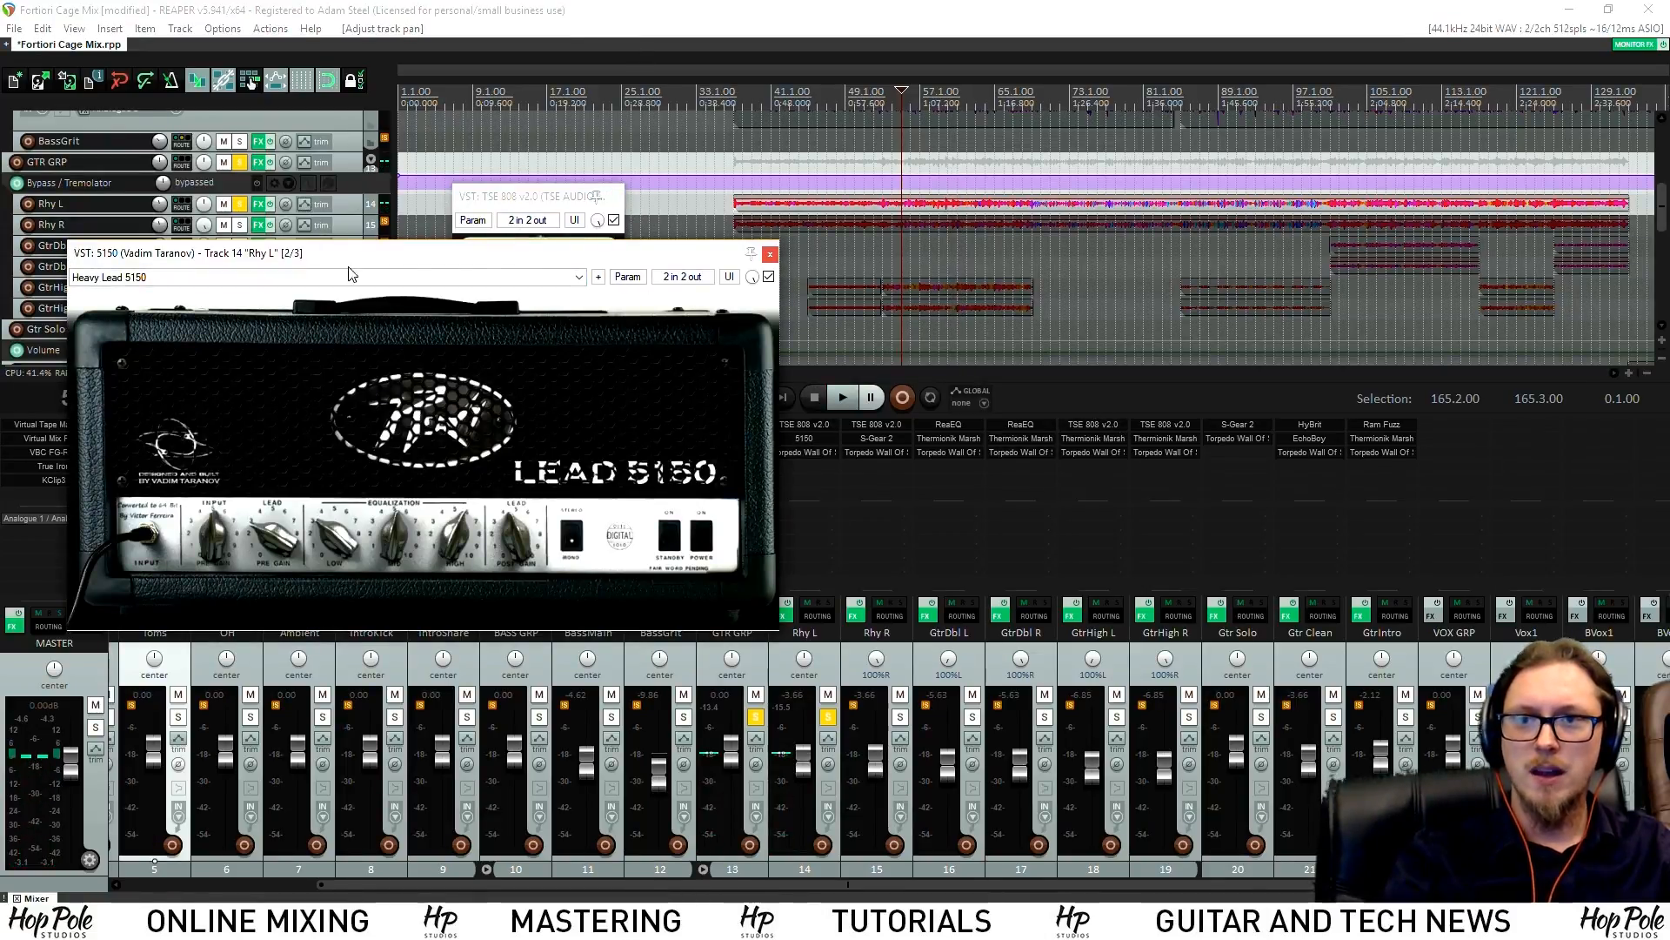
left_click_drag(433, 264, 1007, 338)
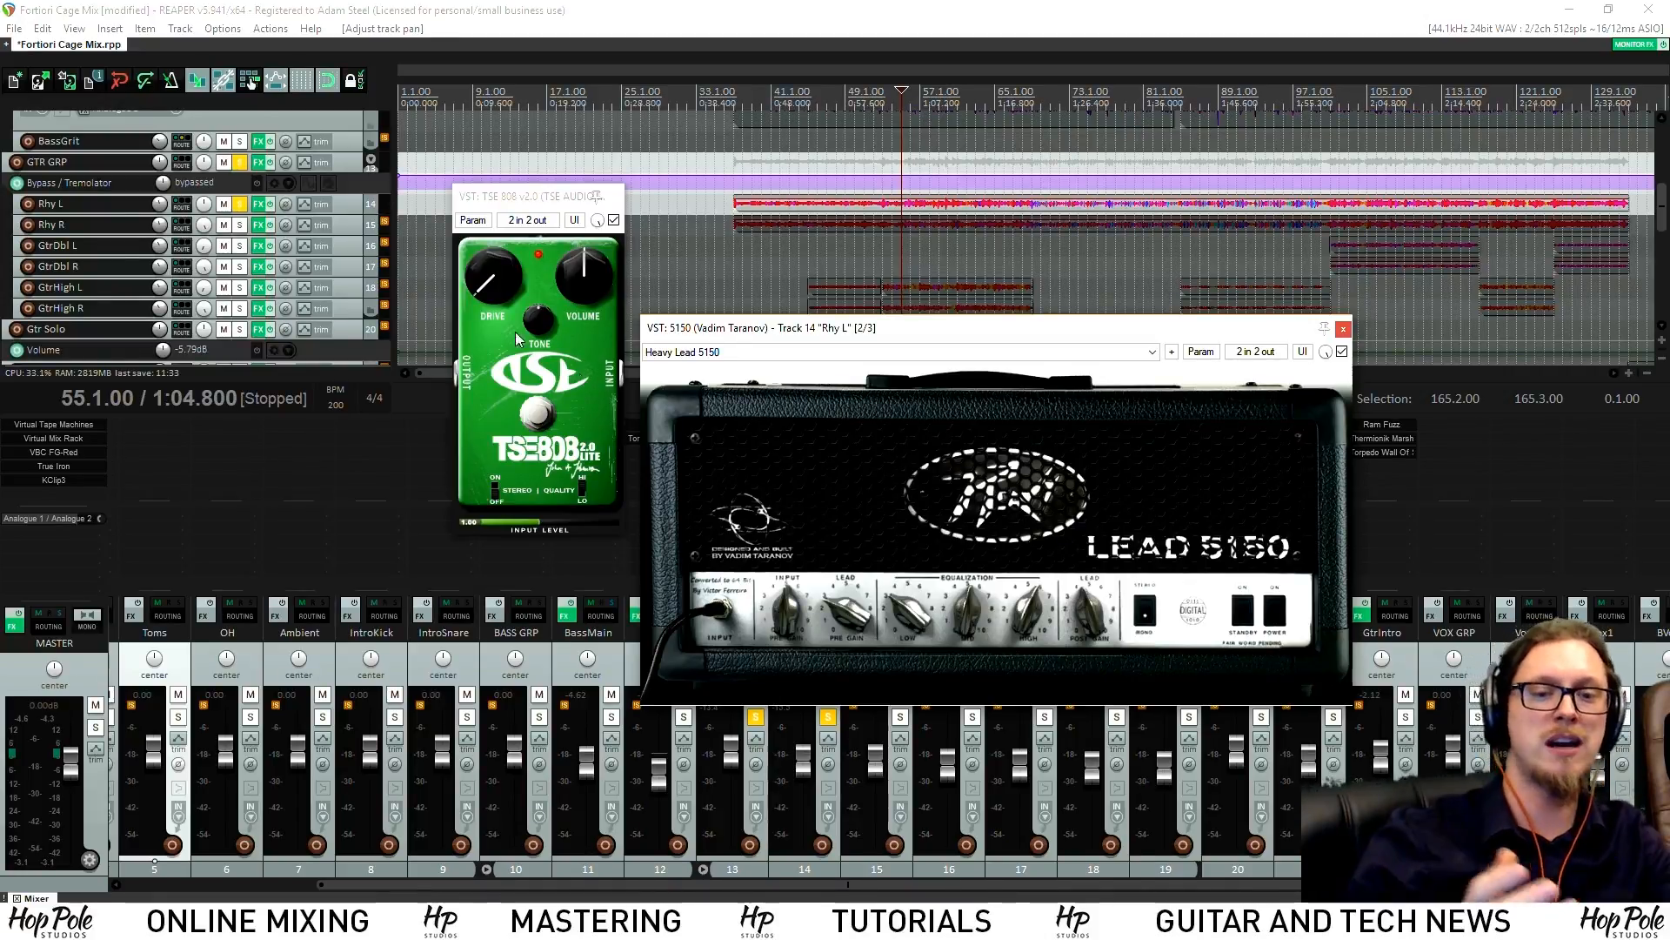
left_click(487, 317)
left_click_drag(508, 279, 486, 295)
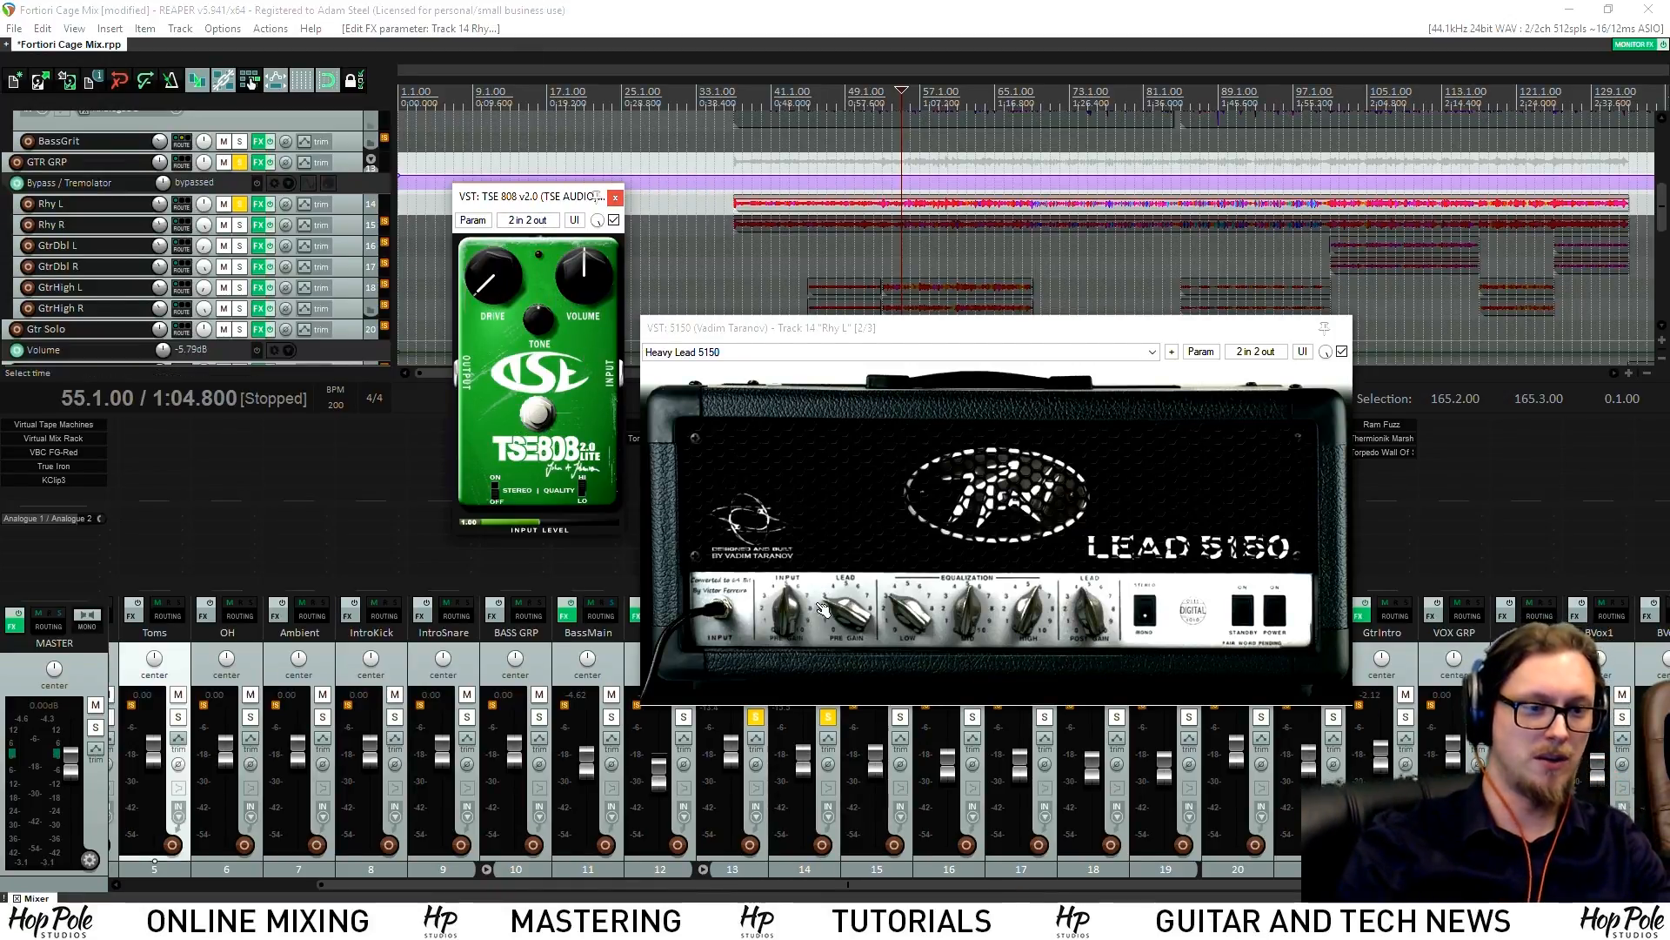
Raise the 5150 lead preamp gain, audition it, undo the change, and close the TSE 808
left_click_drag(855, 625, 842, 614)
key("space")
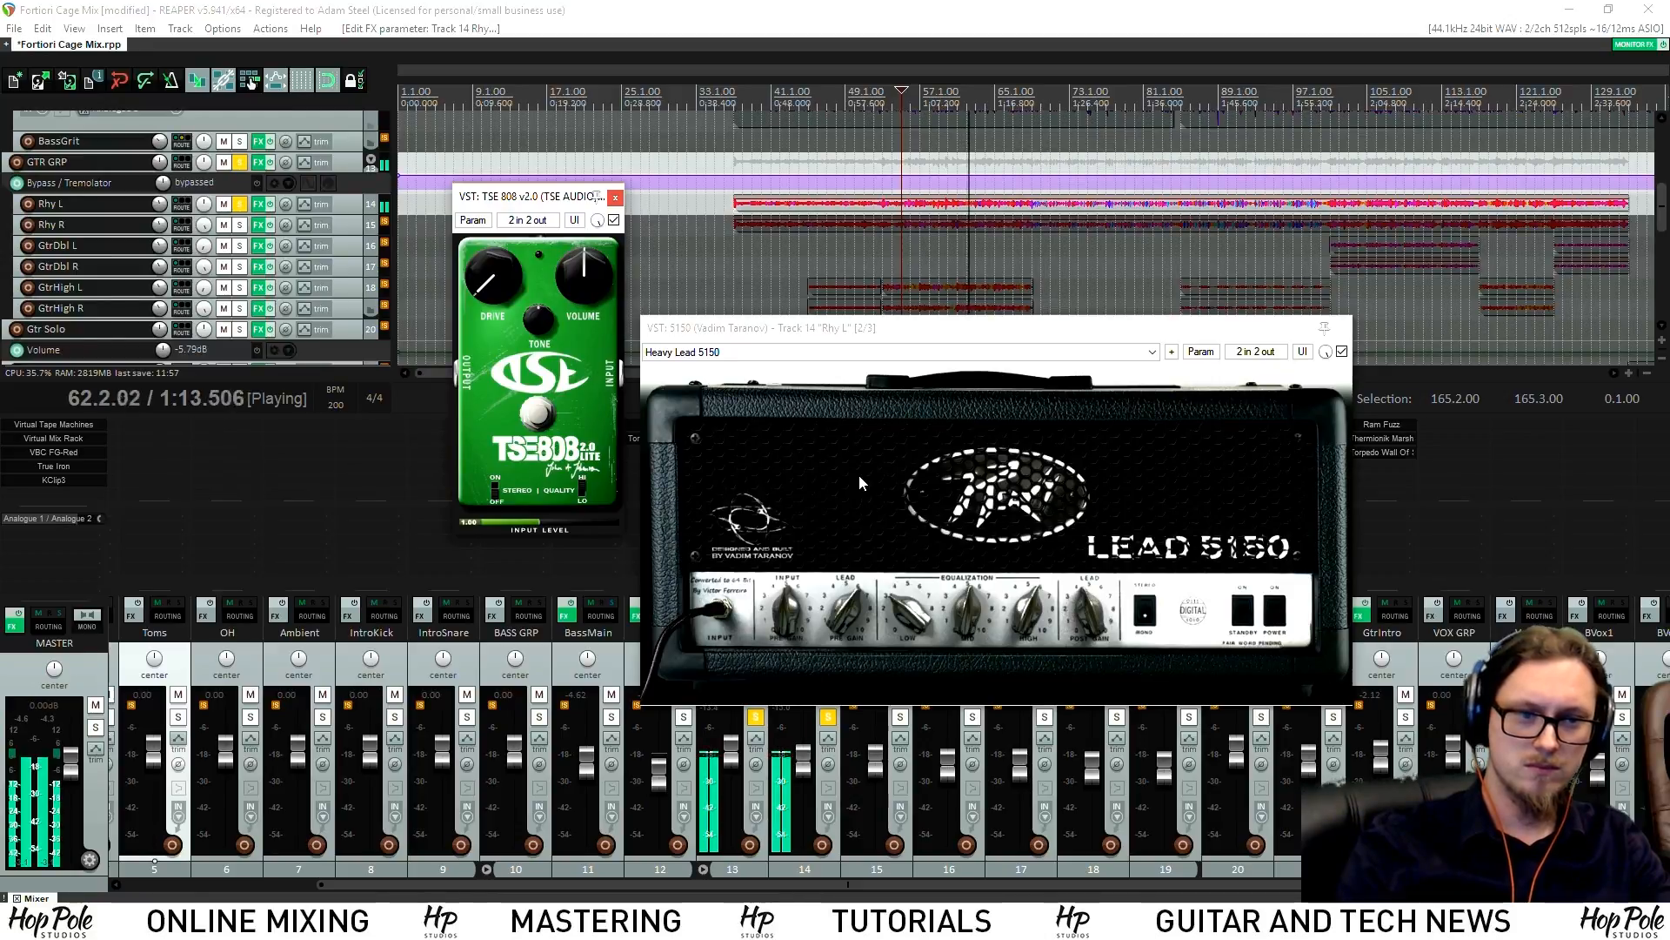
key("space")
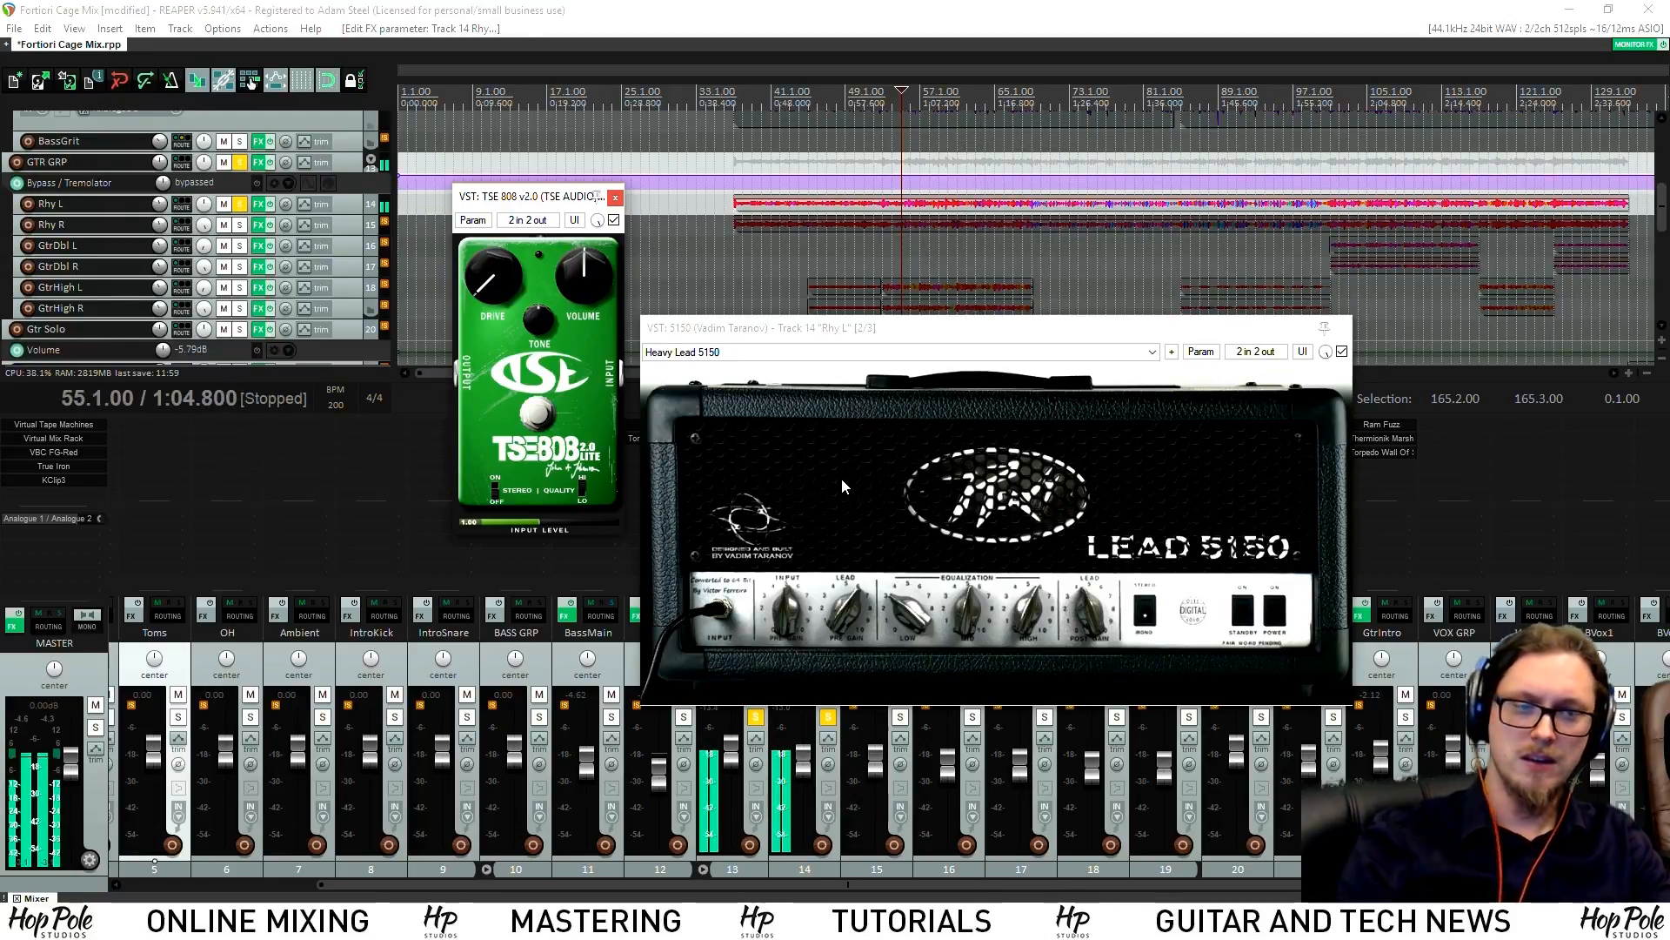
key("ctrl+z")
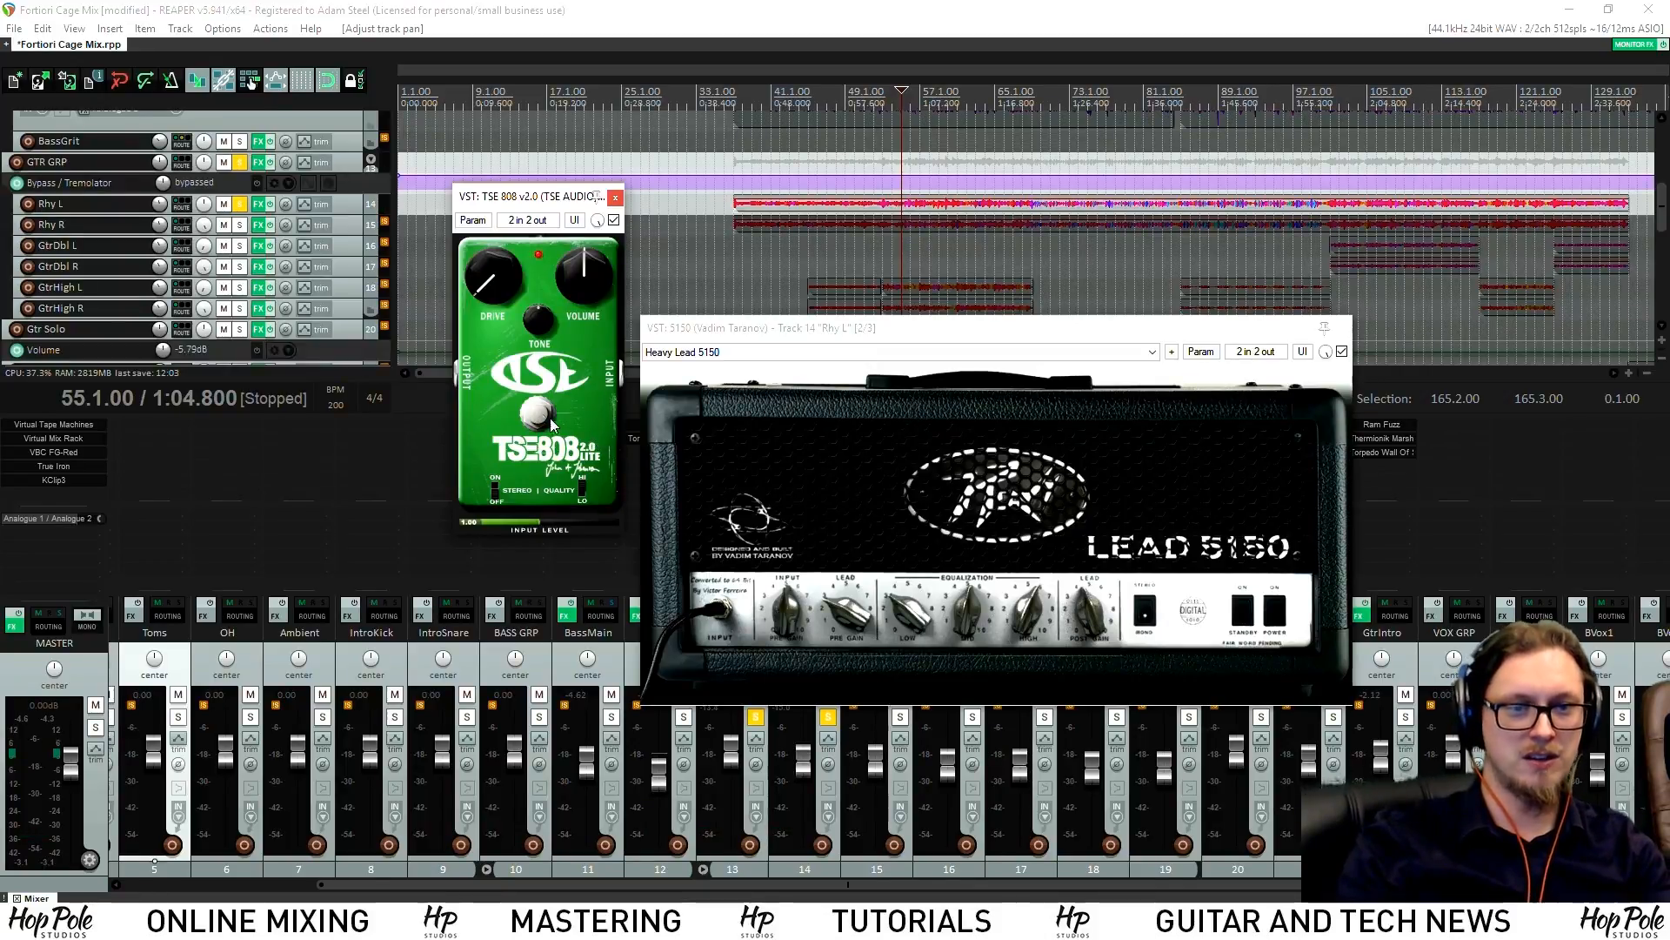
key("space")
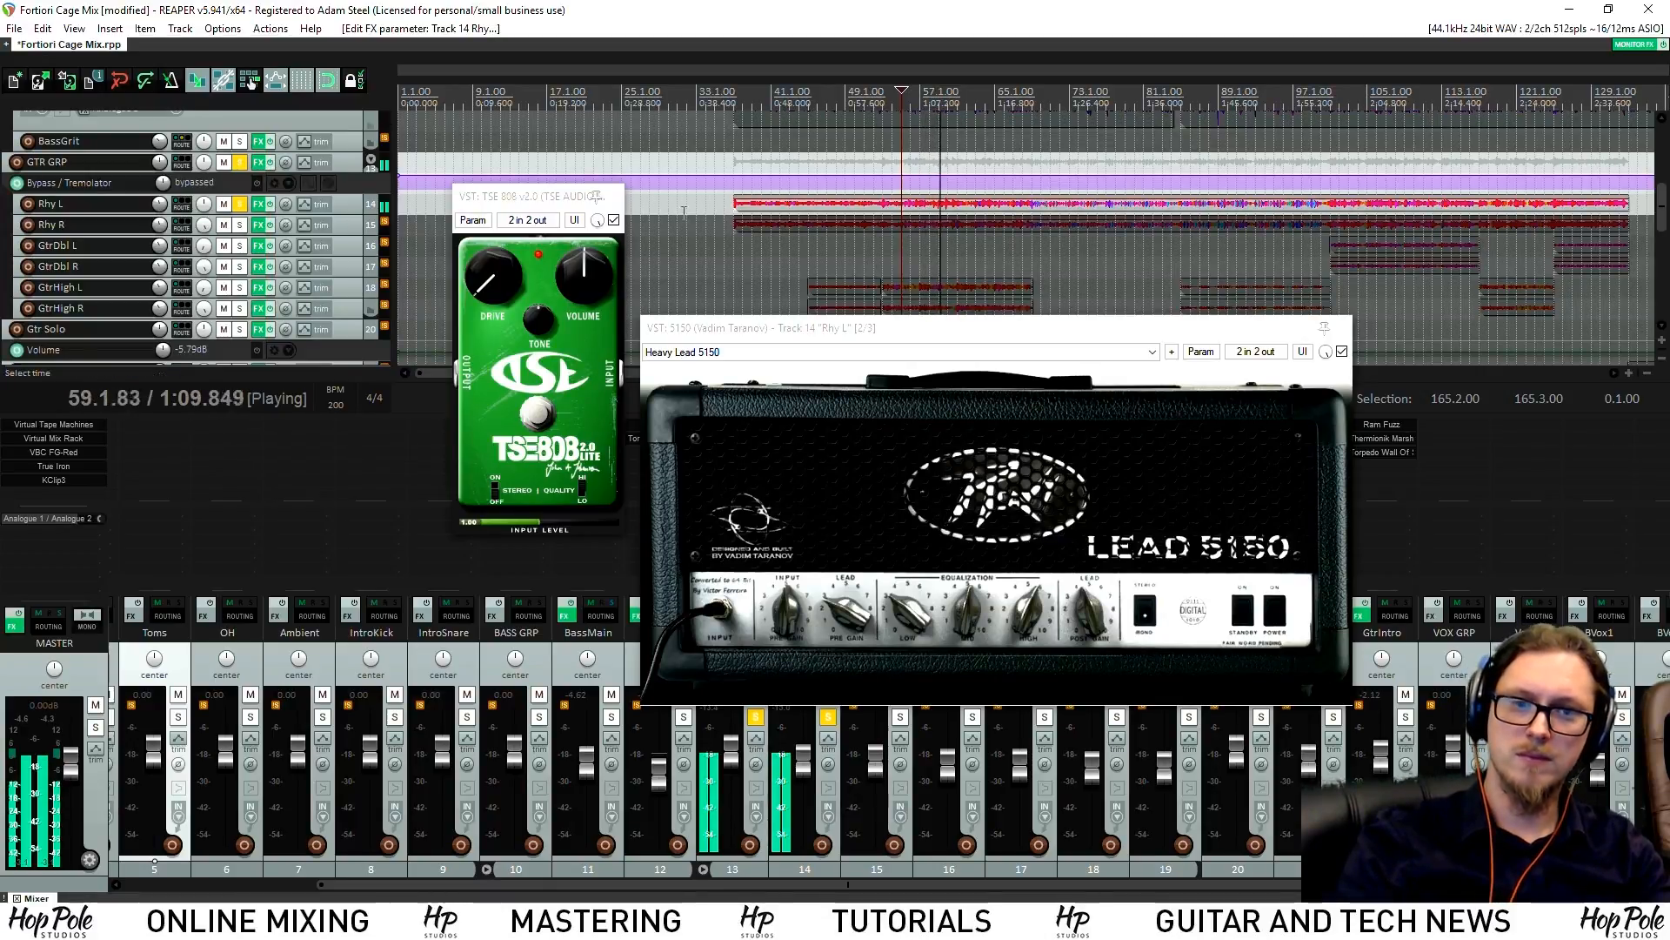
key("space")
left_click(615, 197)
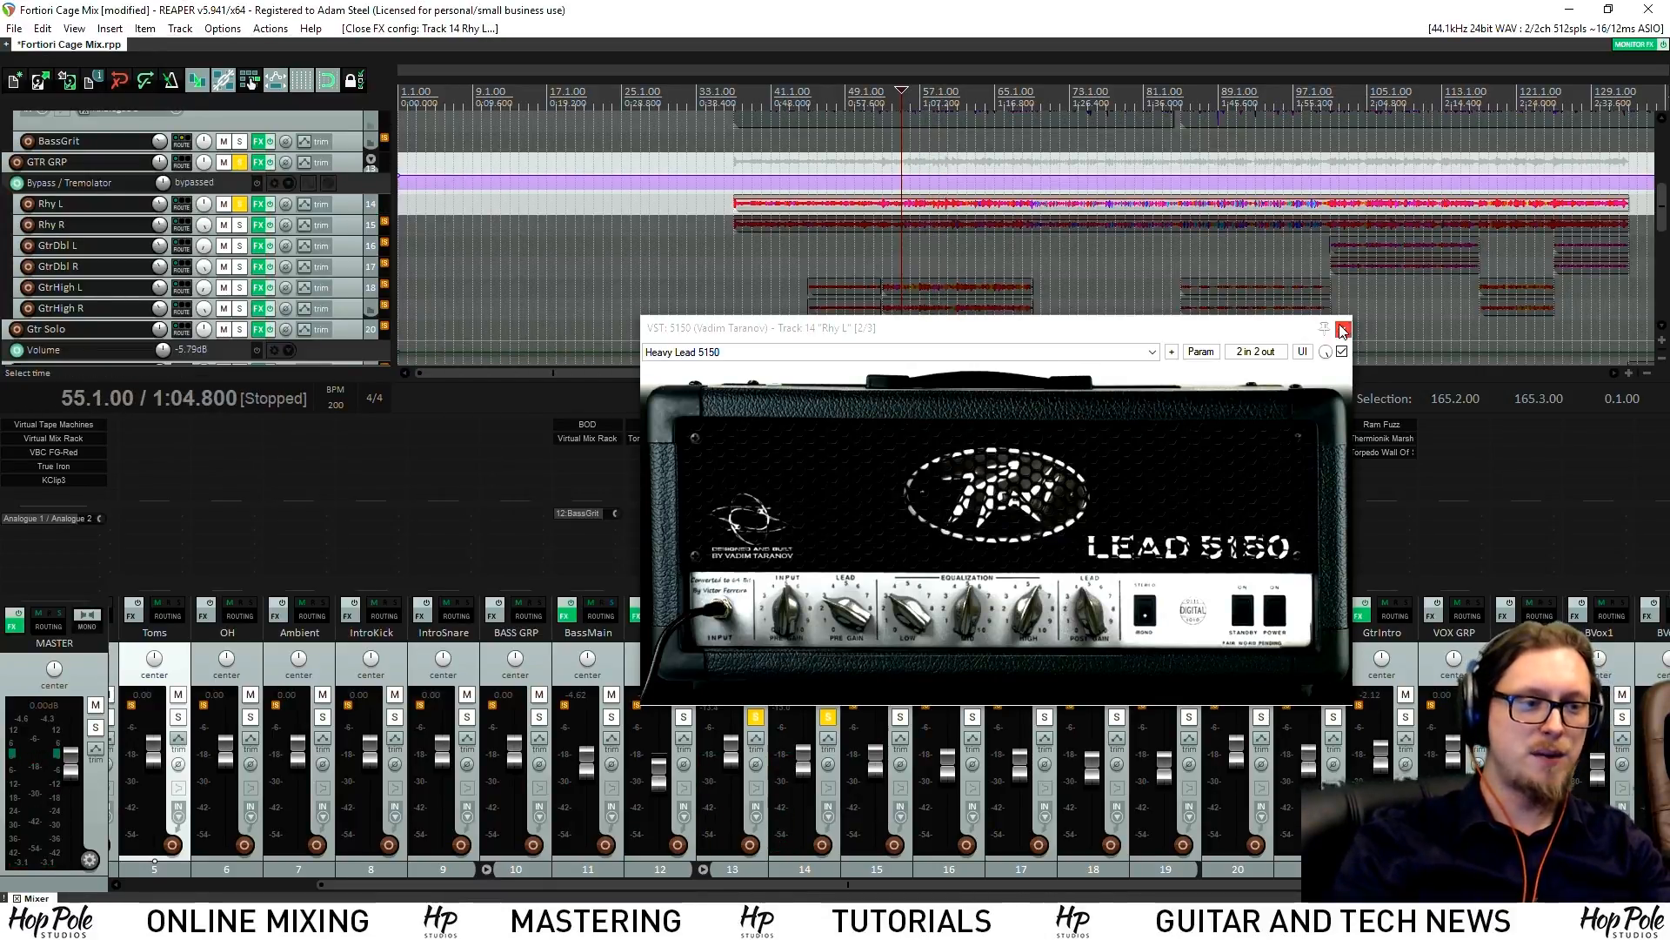
Close the 5150 window, pan Rhy L back to hard left, and solo Rhy R alongside it
left_click(1342, 329)
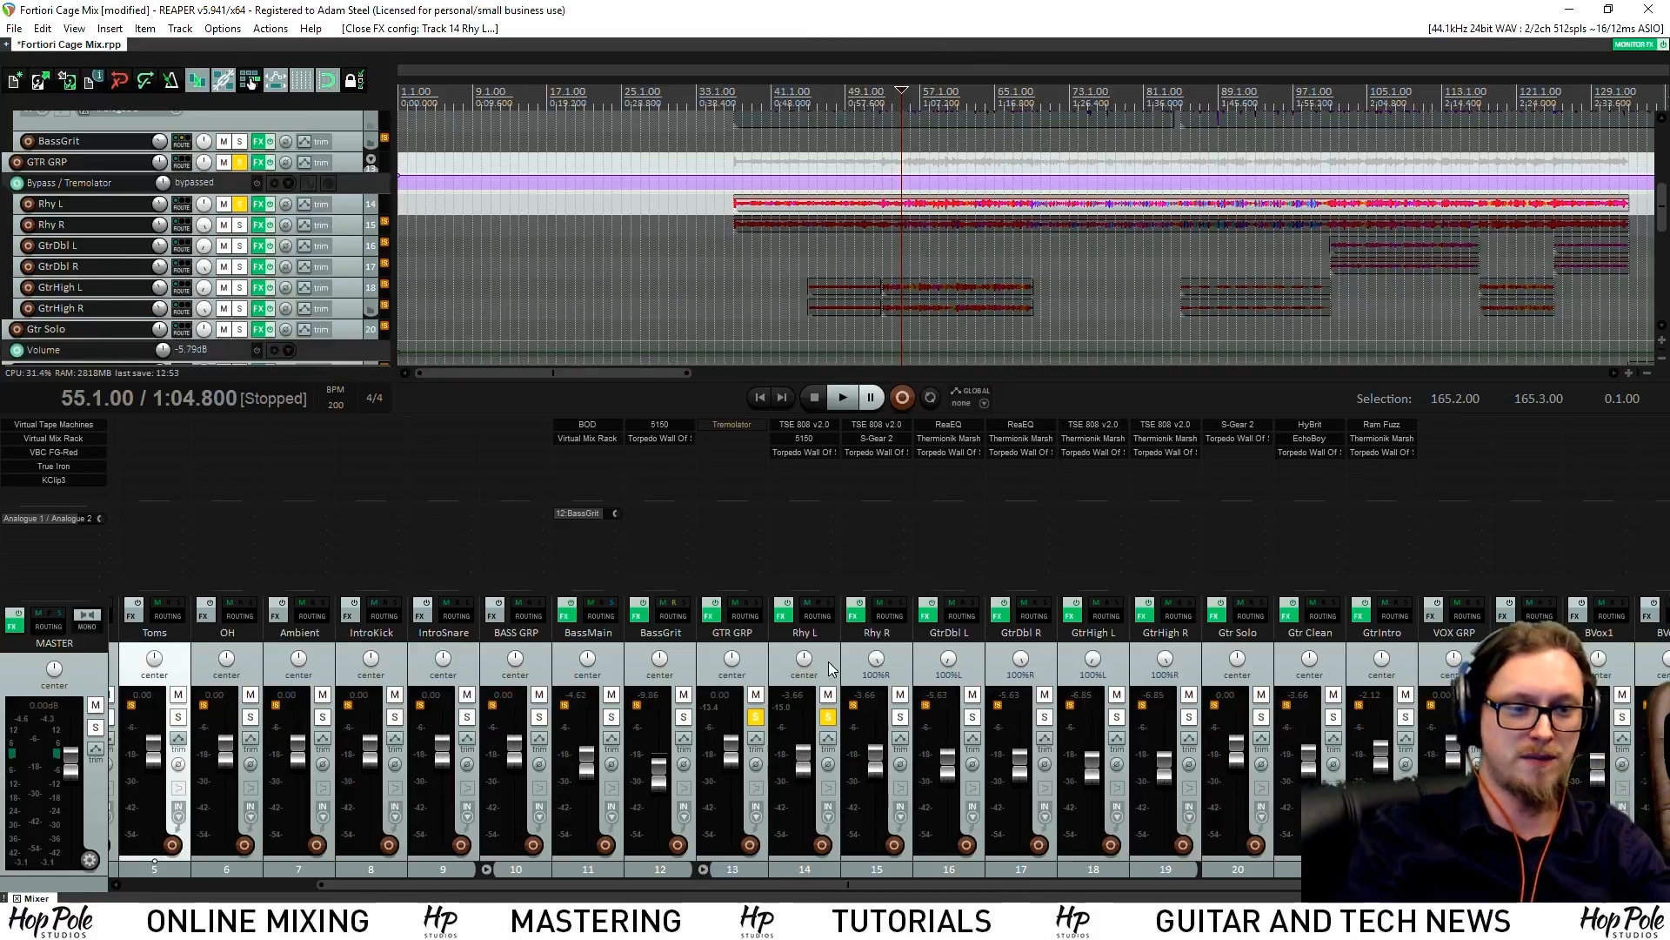
left_click_drag(805, 658, 929, 730)
left_click(900, 716)
Bypass the TSE 808 on the rhythm guitars and audition them
left_click(891, 427, "shift")
left_click(842, 398)
scroll(985, 318, "up", 3)
scroll(985, 318, "down", 2)
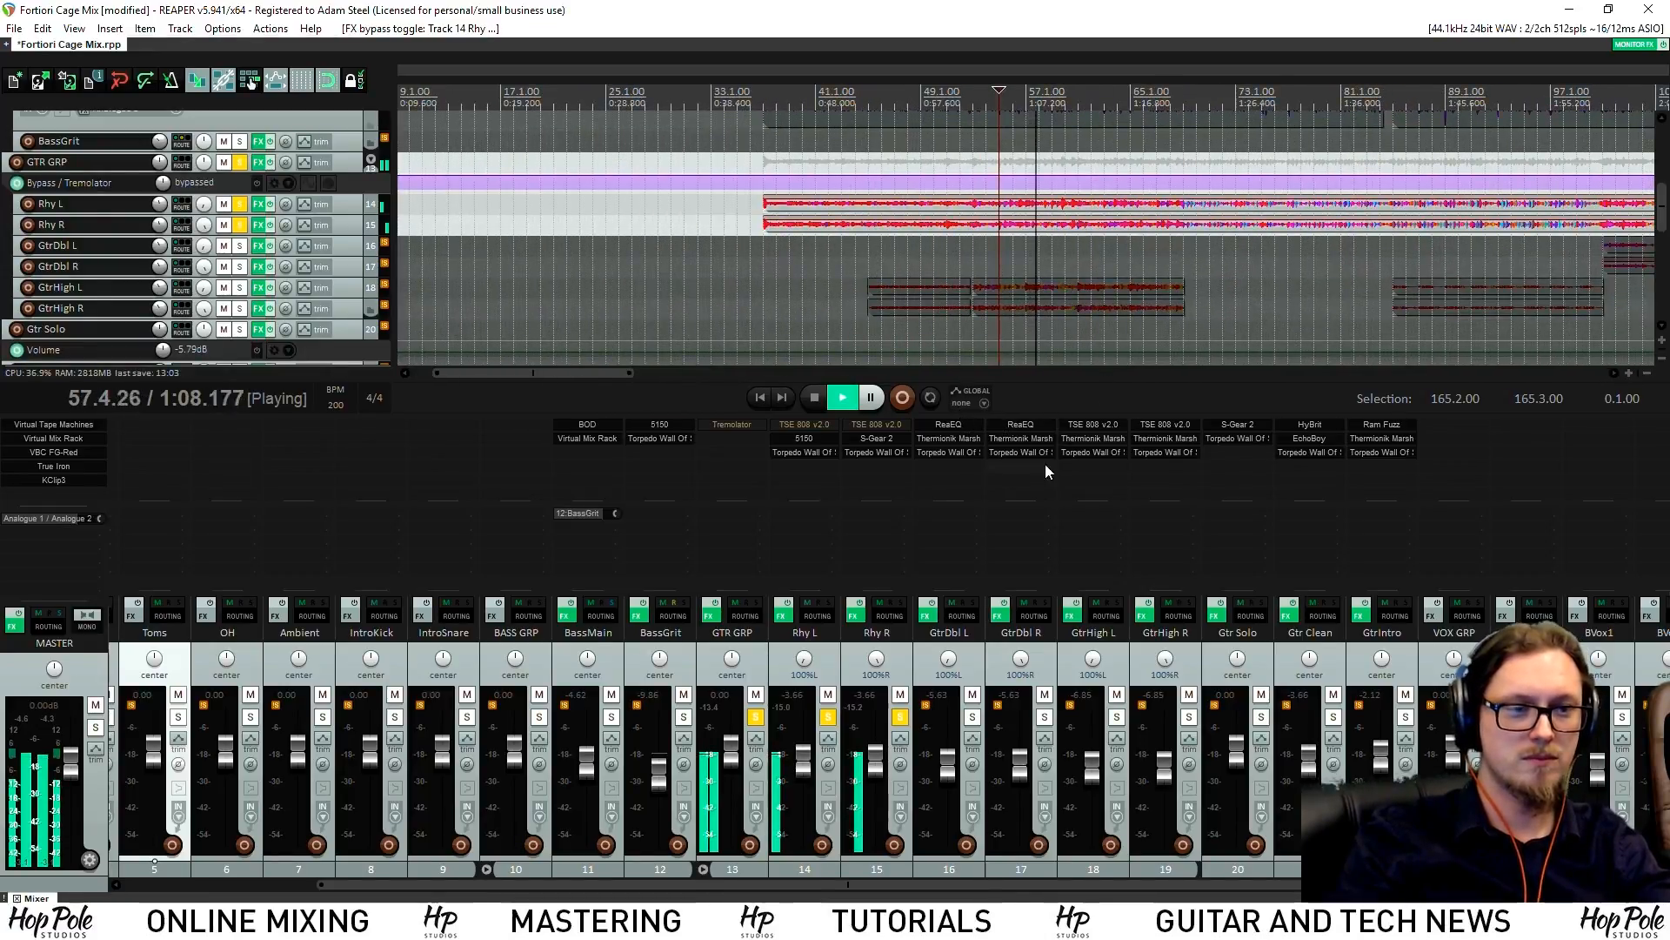
scroll(1006, 272, "up", 1)
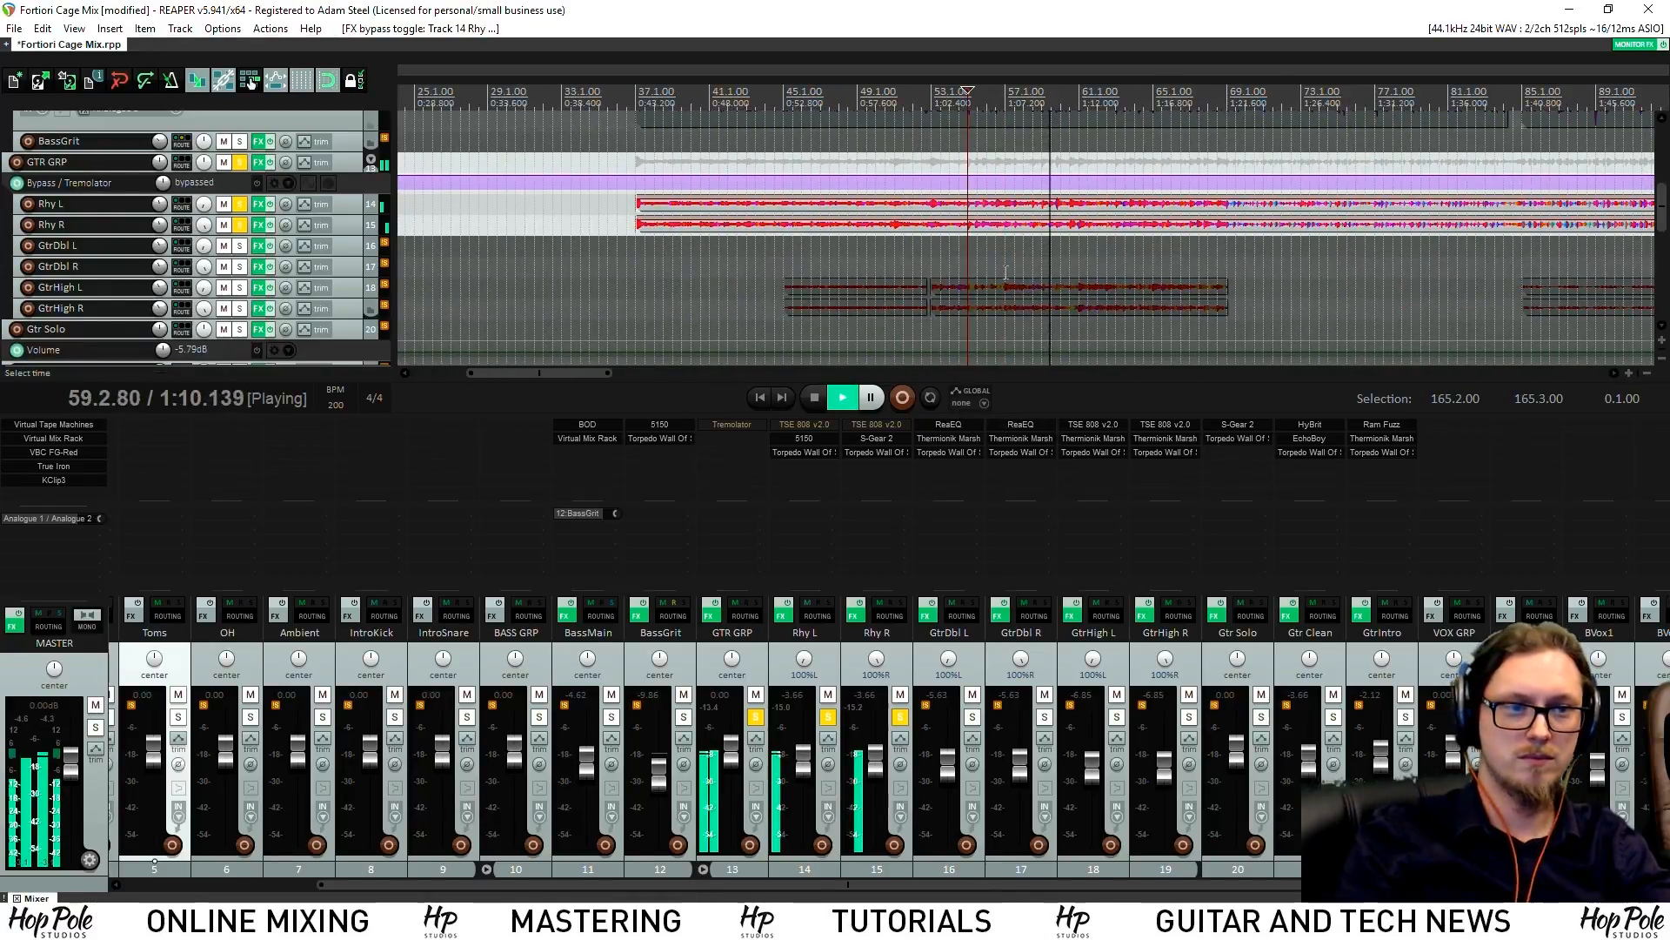
key("space")
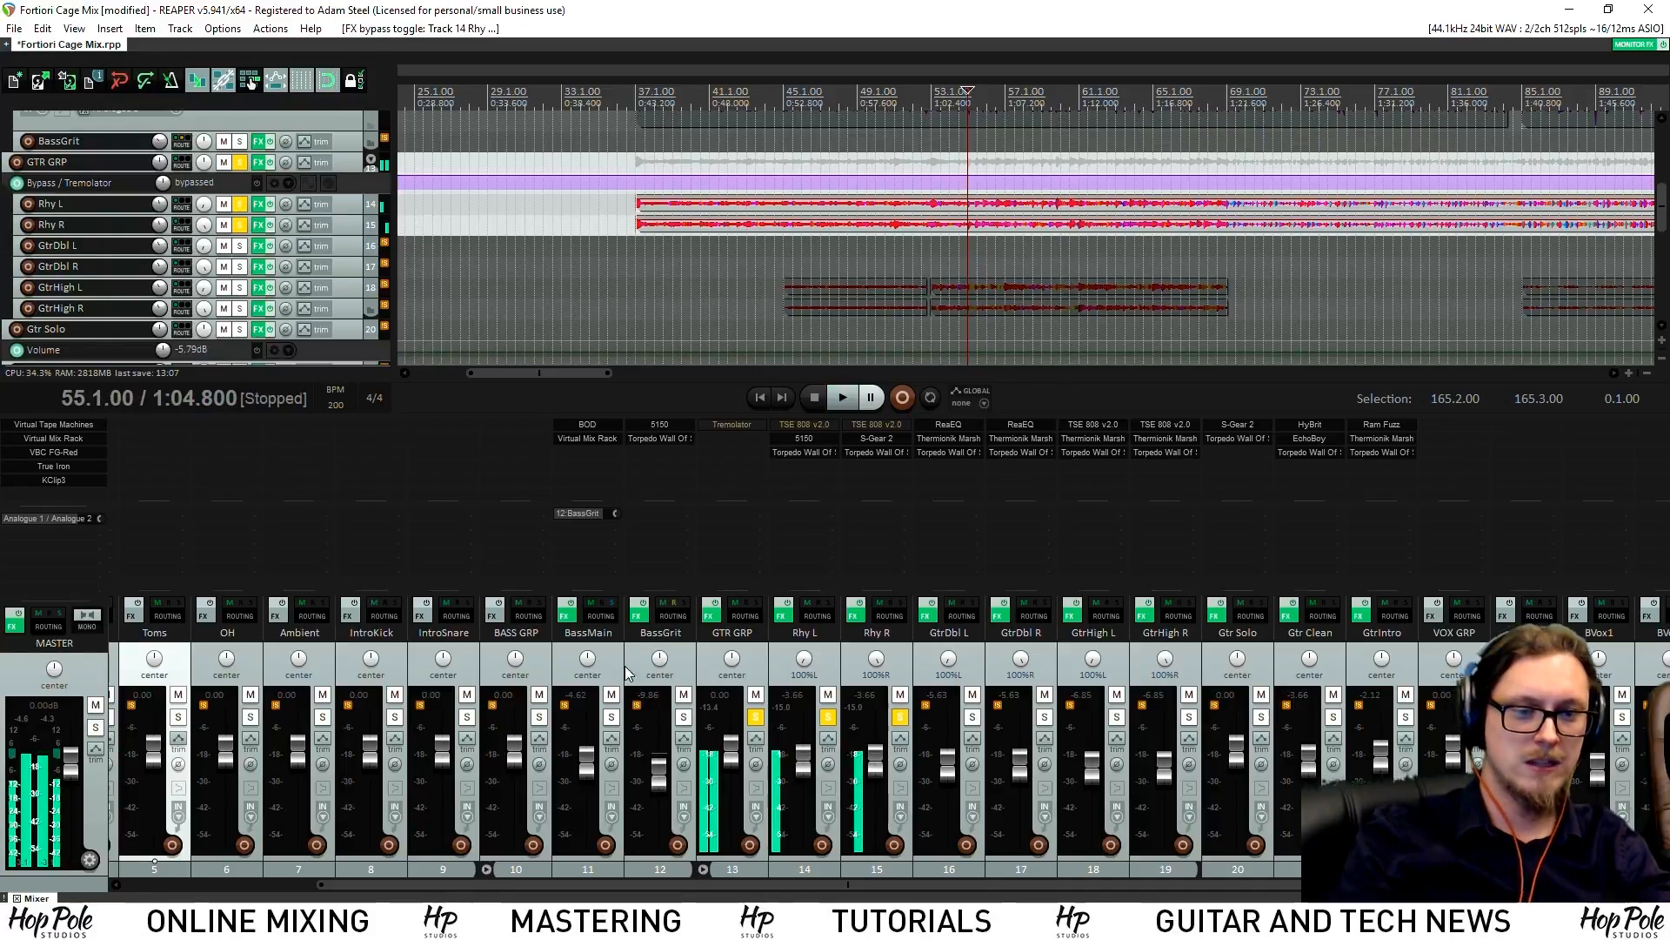
Add the bass group to the solo and audition it with the rhythm guitars
left_click(539, 717)
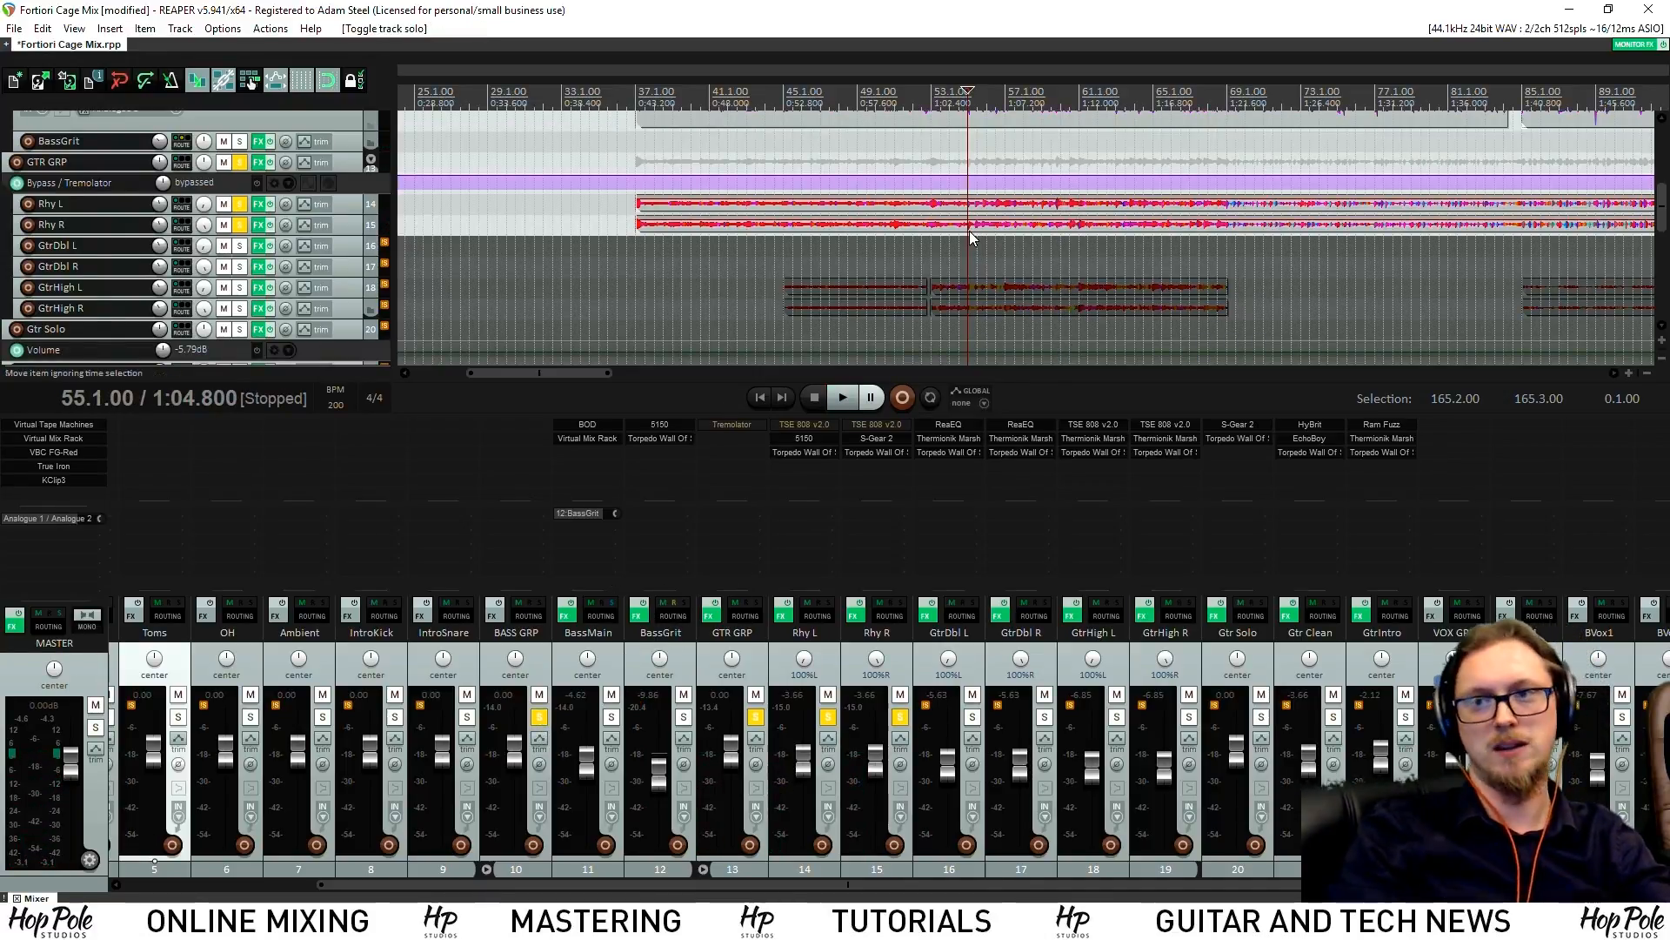
key("space")
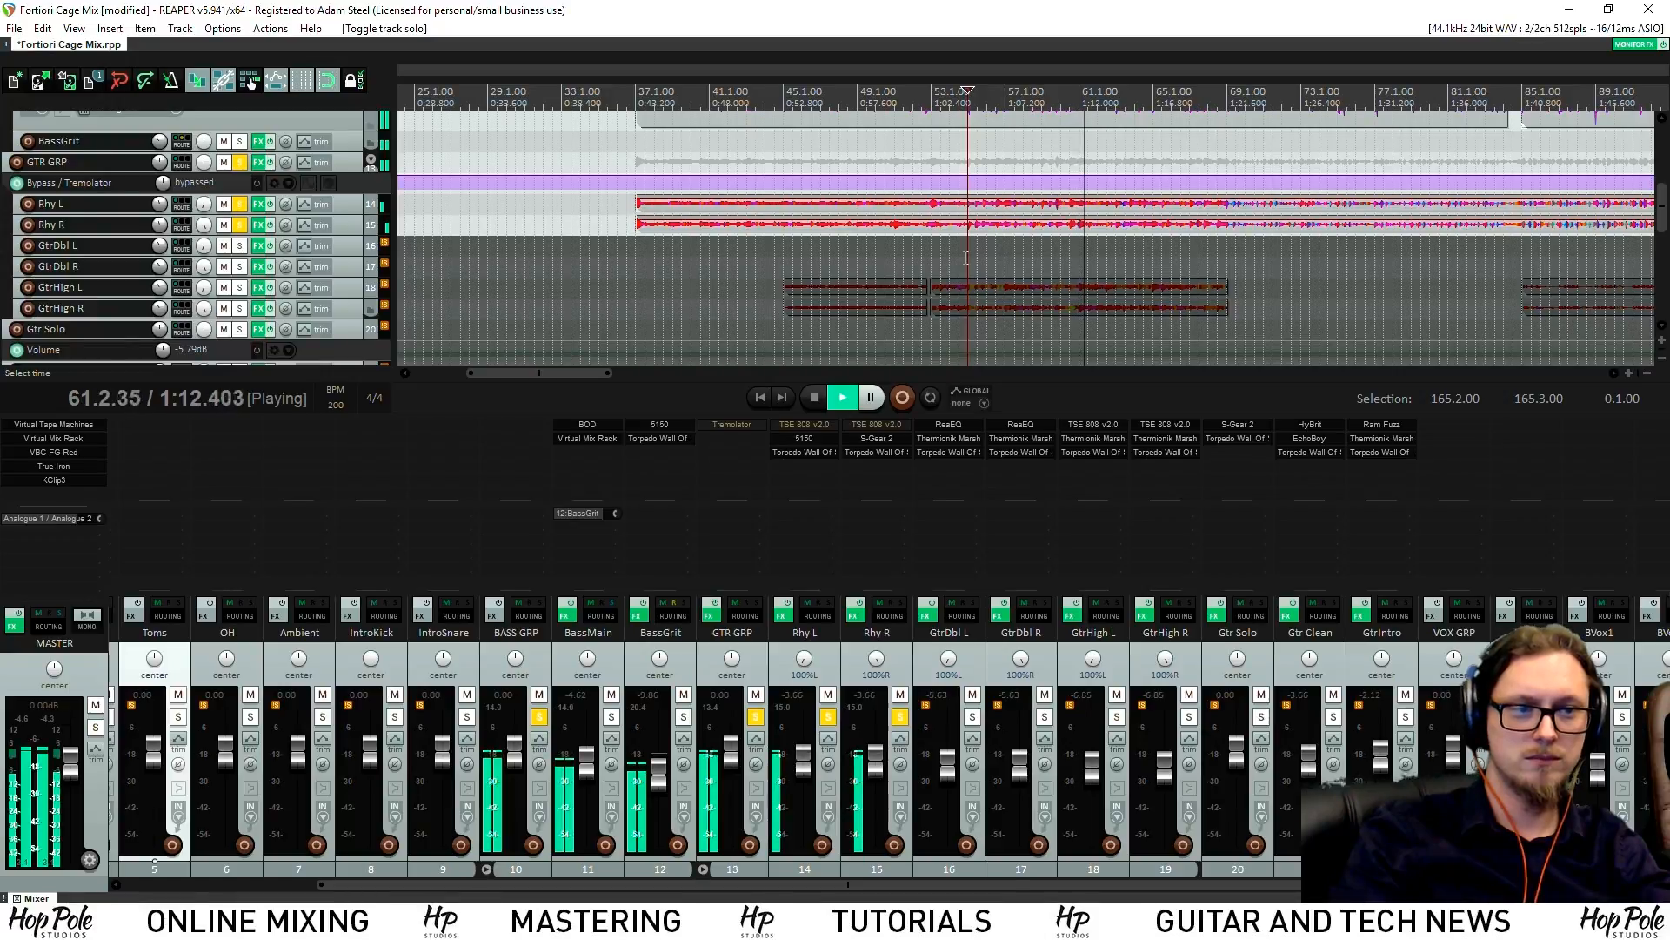
key("space")
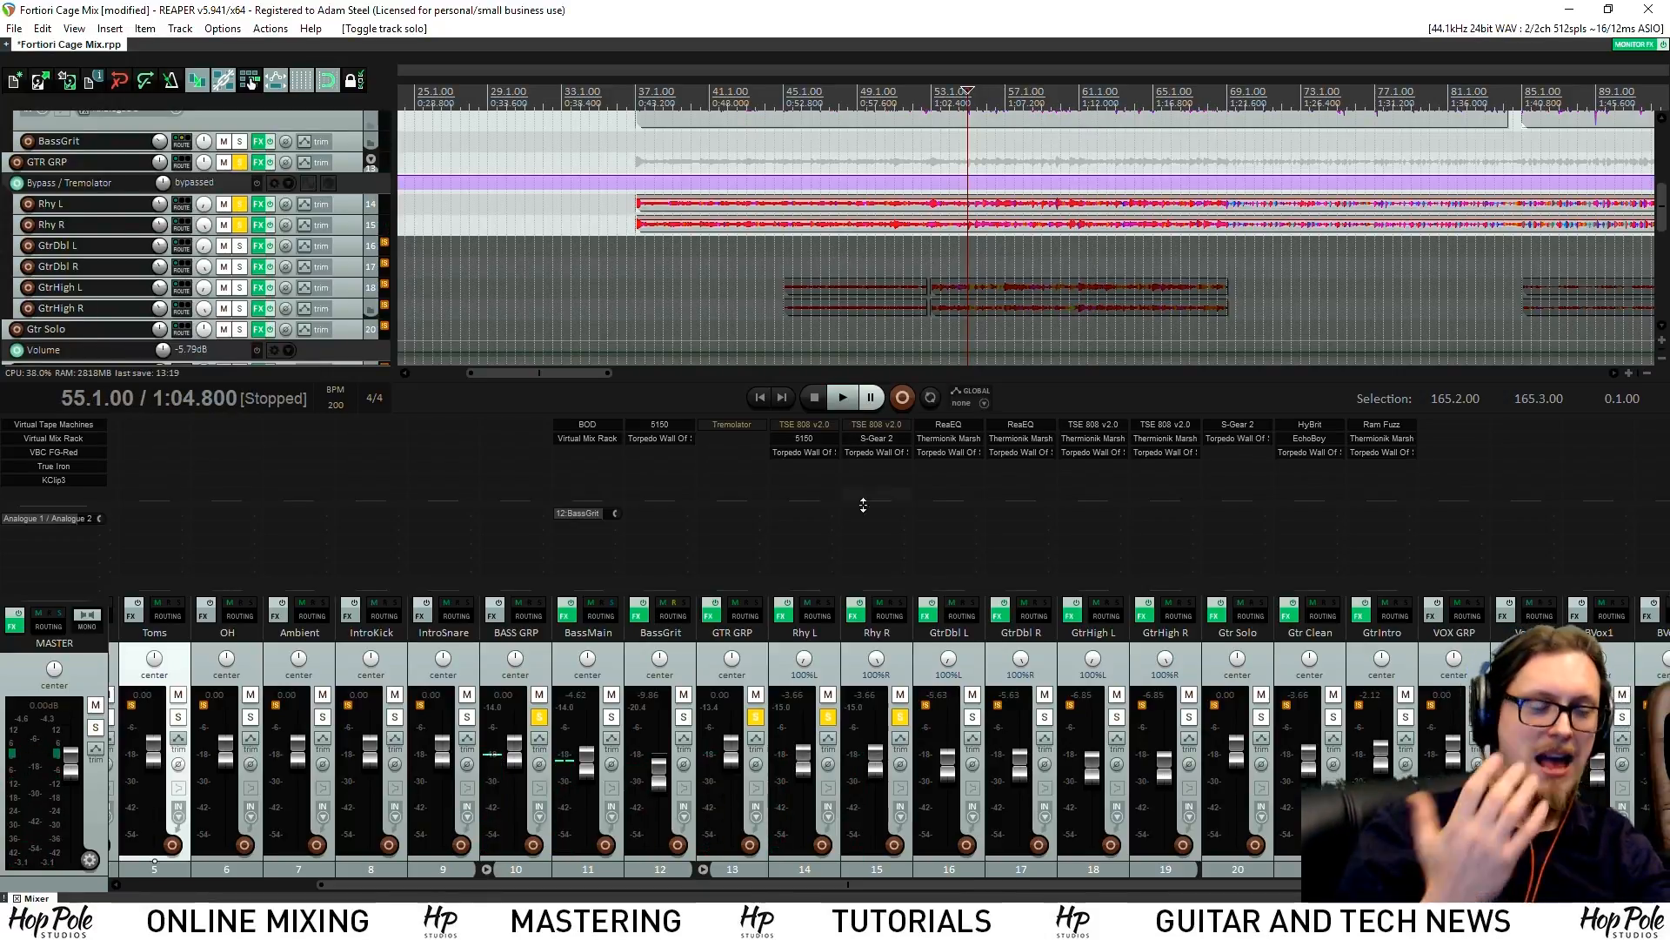
Toggle the TSE 808 on Rhy R and Rhy L, then play from bar 55 to compare
left_click(853, 429, "shift")
left_click(810, 424, "shift")
key("space")
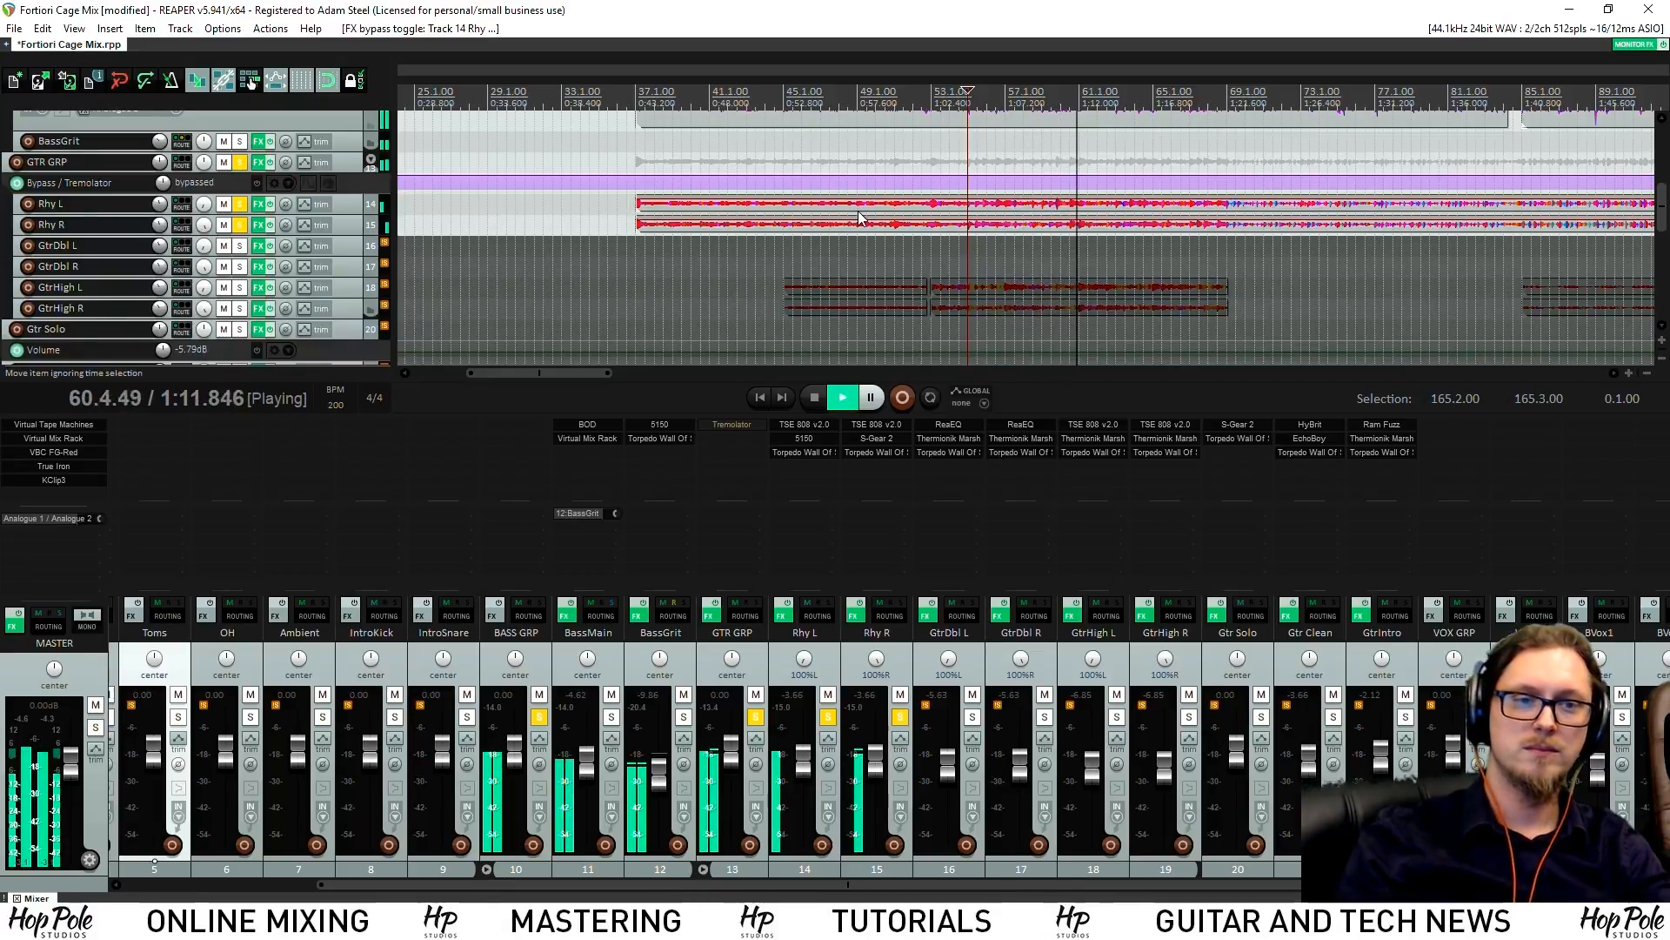
key("space")
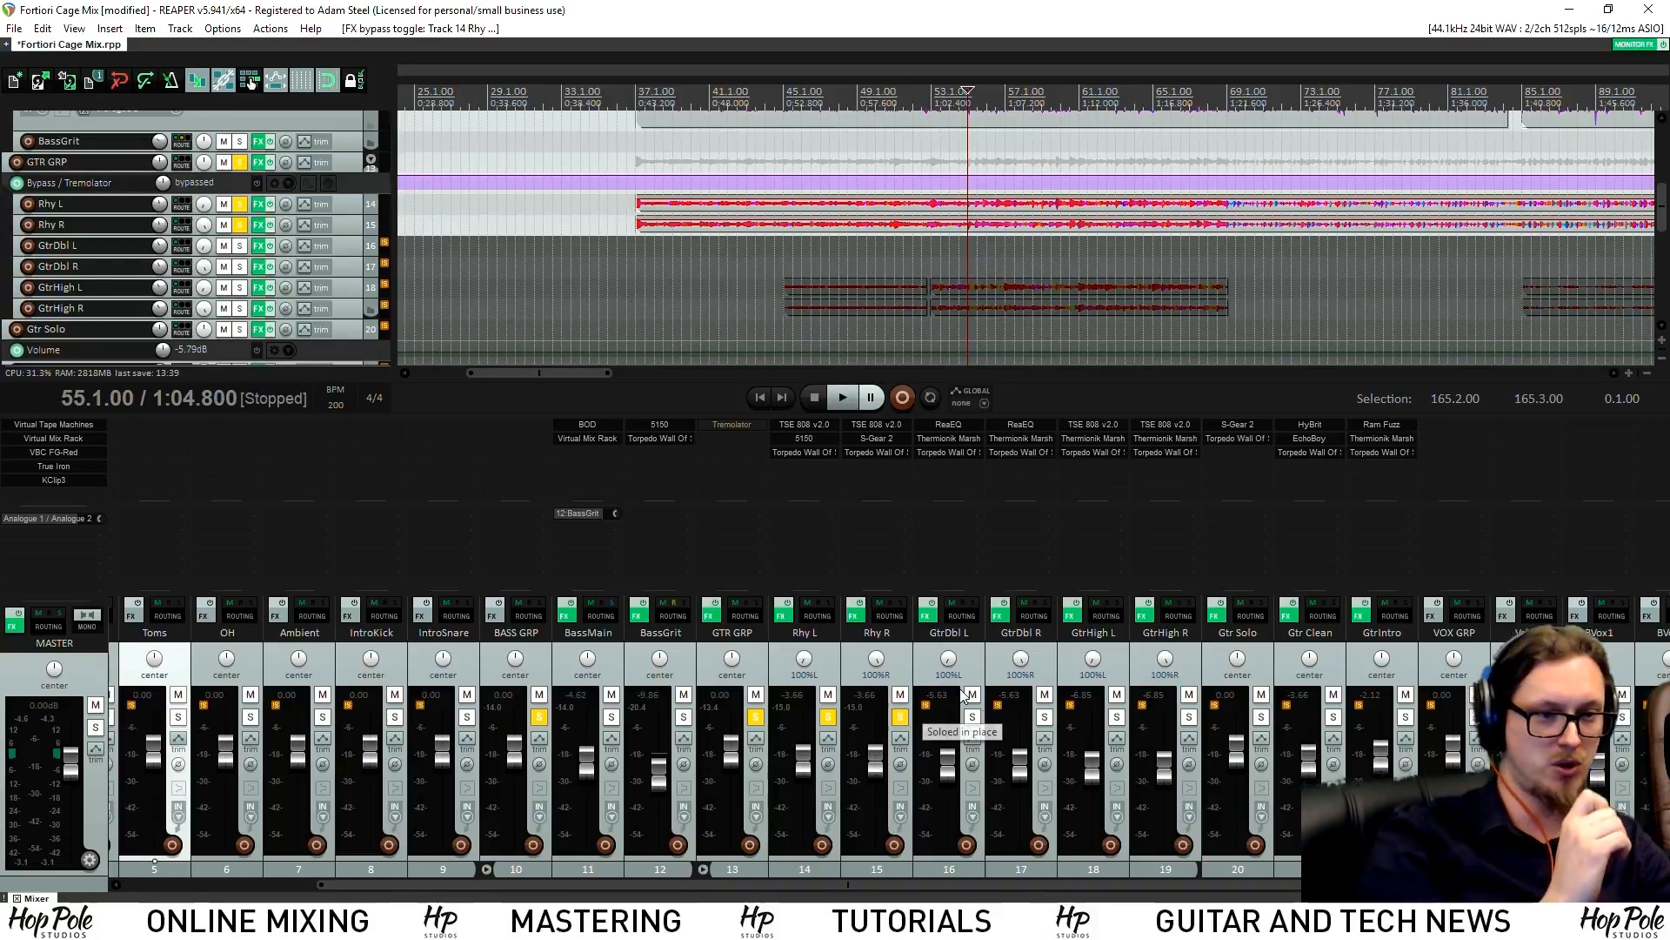
Unsolo Rhy L and Rhy R and move the play position to bar 103
left_click(900, 716)
left_click(829, 716)
scroll(1260, 122, "down", 4)
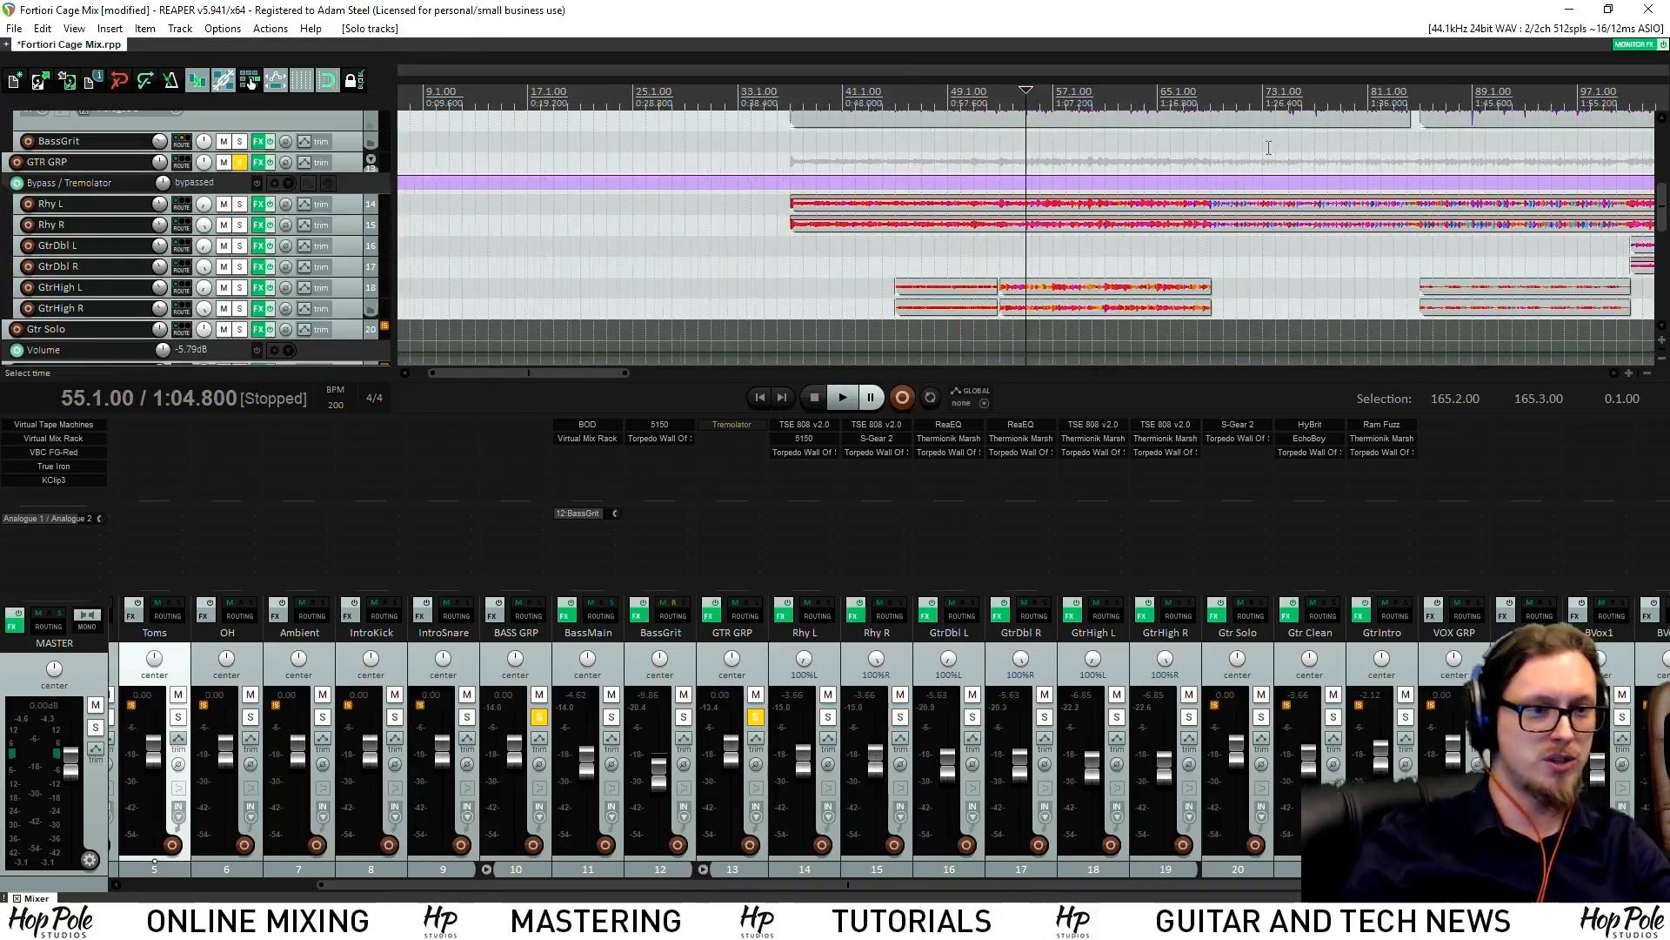
left_click(1049, 92)
left_click(1074, 92)
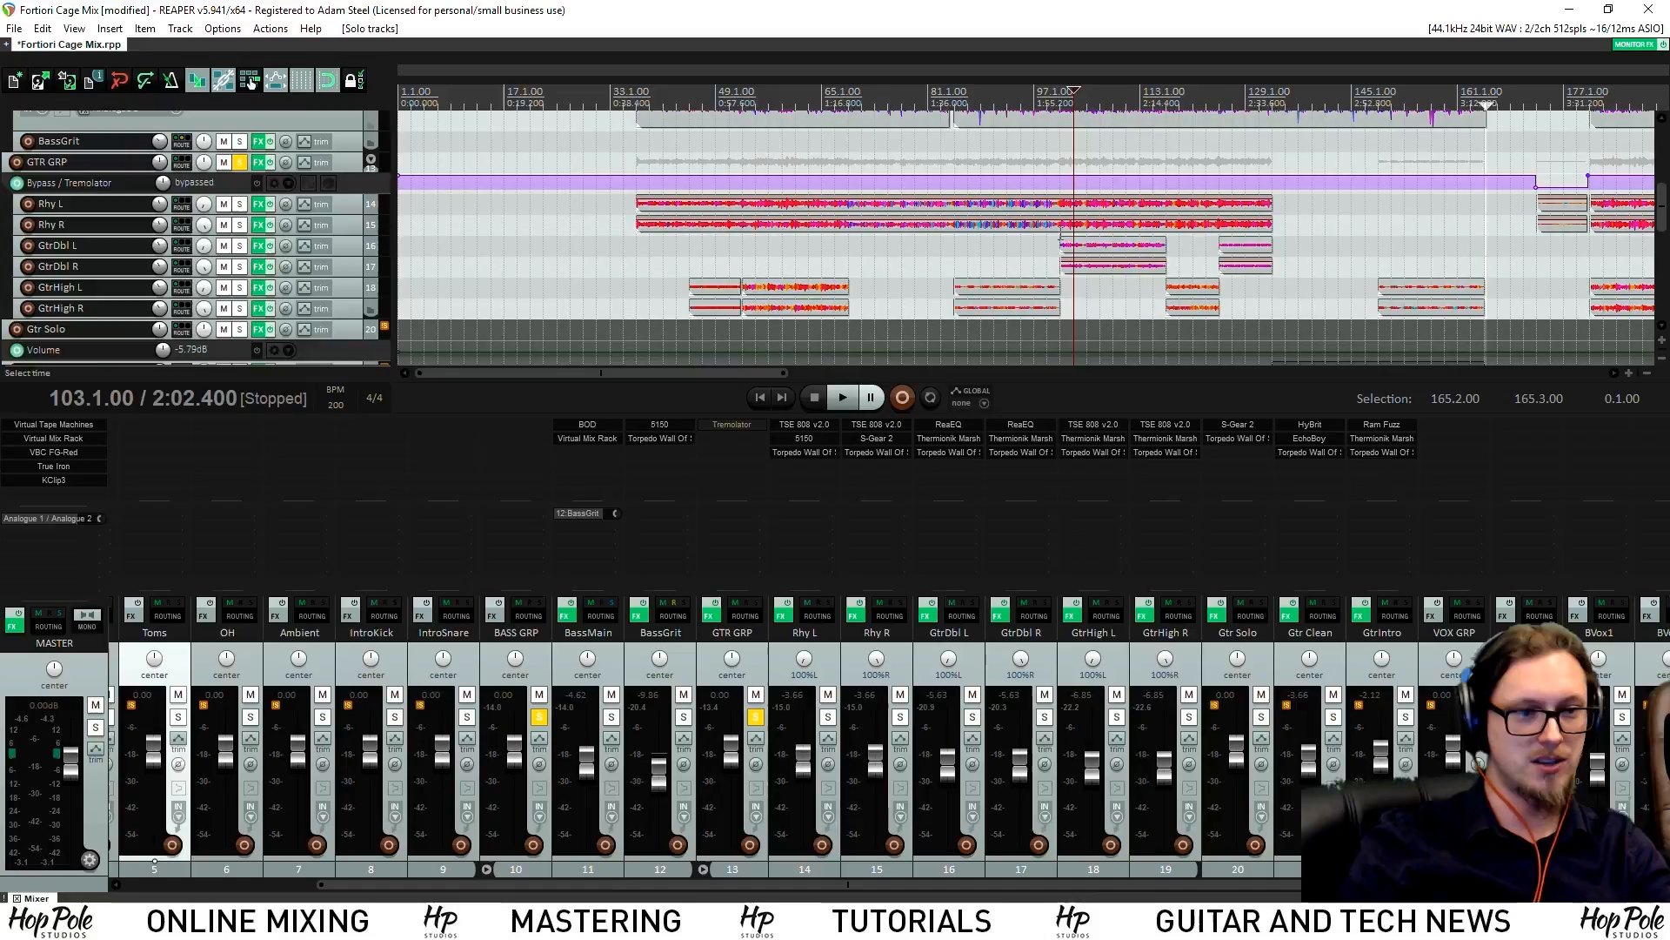
Solo GtrDbl L and GtrDbl R, play from bar 103, unsolo BASS GRP, and enlarge GtrDbl R
left_click(1044, 716)
left_click(972, 716)
key("space")
scroll(1042, 190, "up", 5)
scroll(1042, 190, "down", 1)
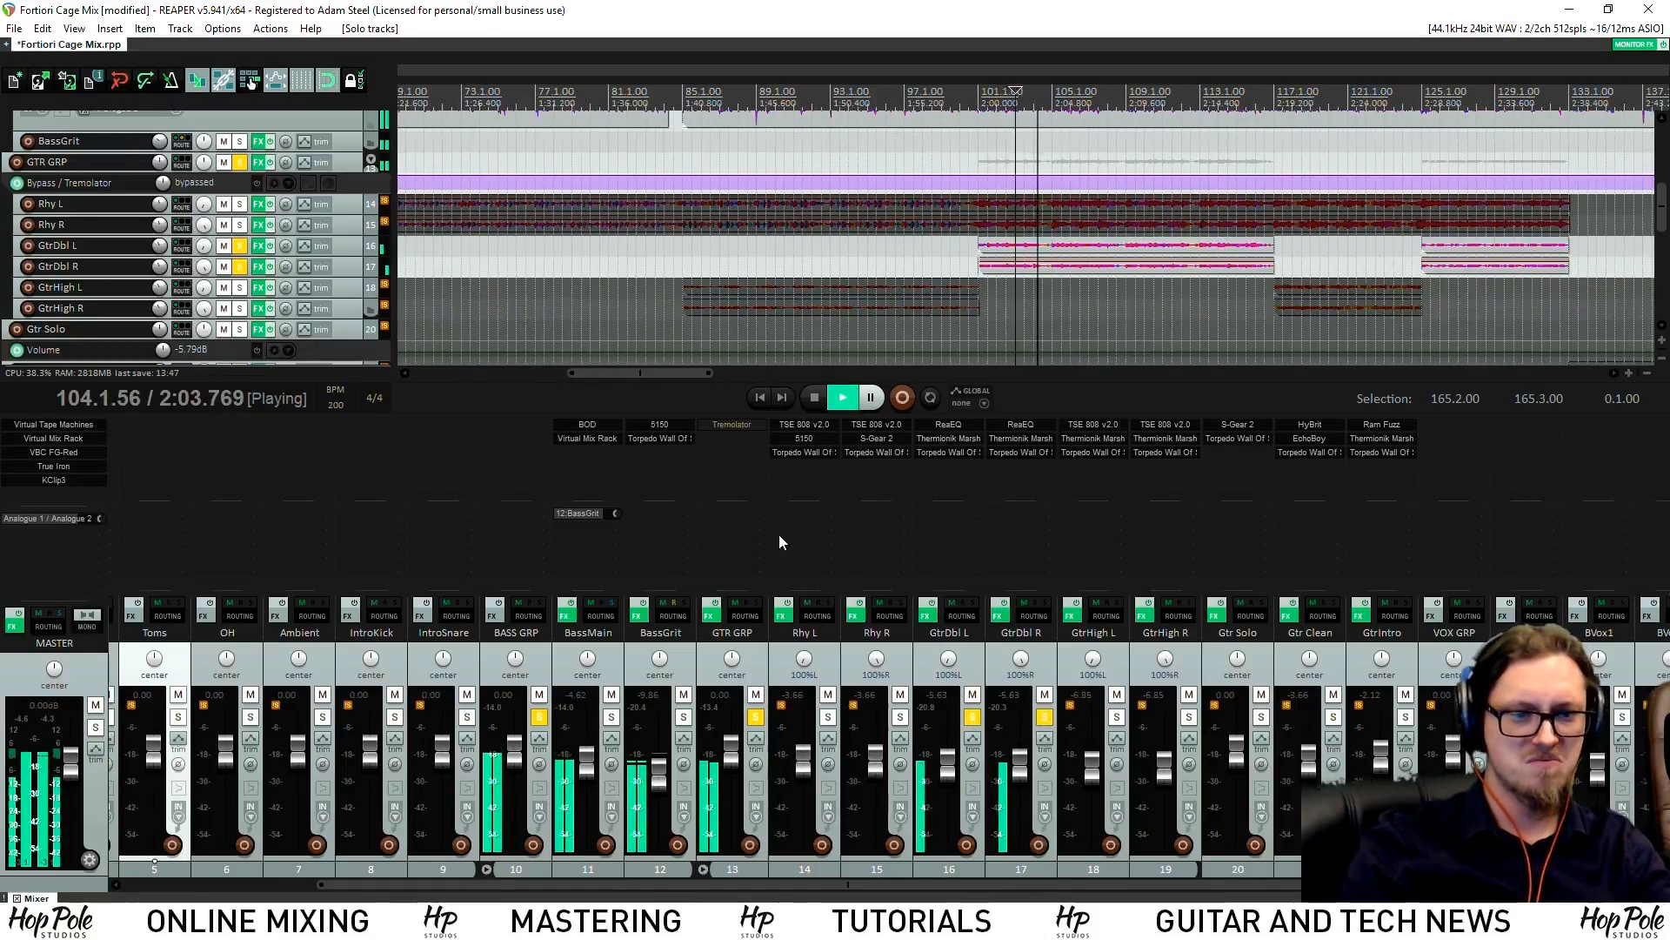
left_click(539, 716)
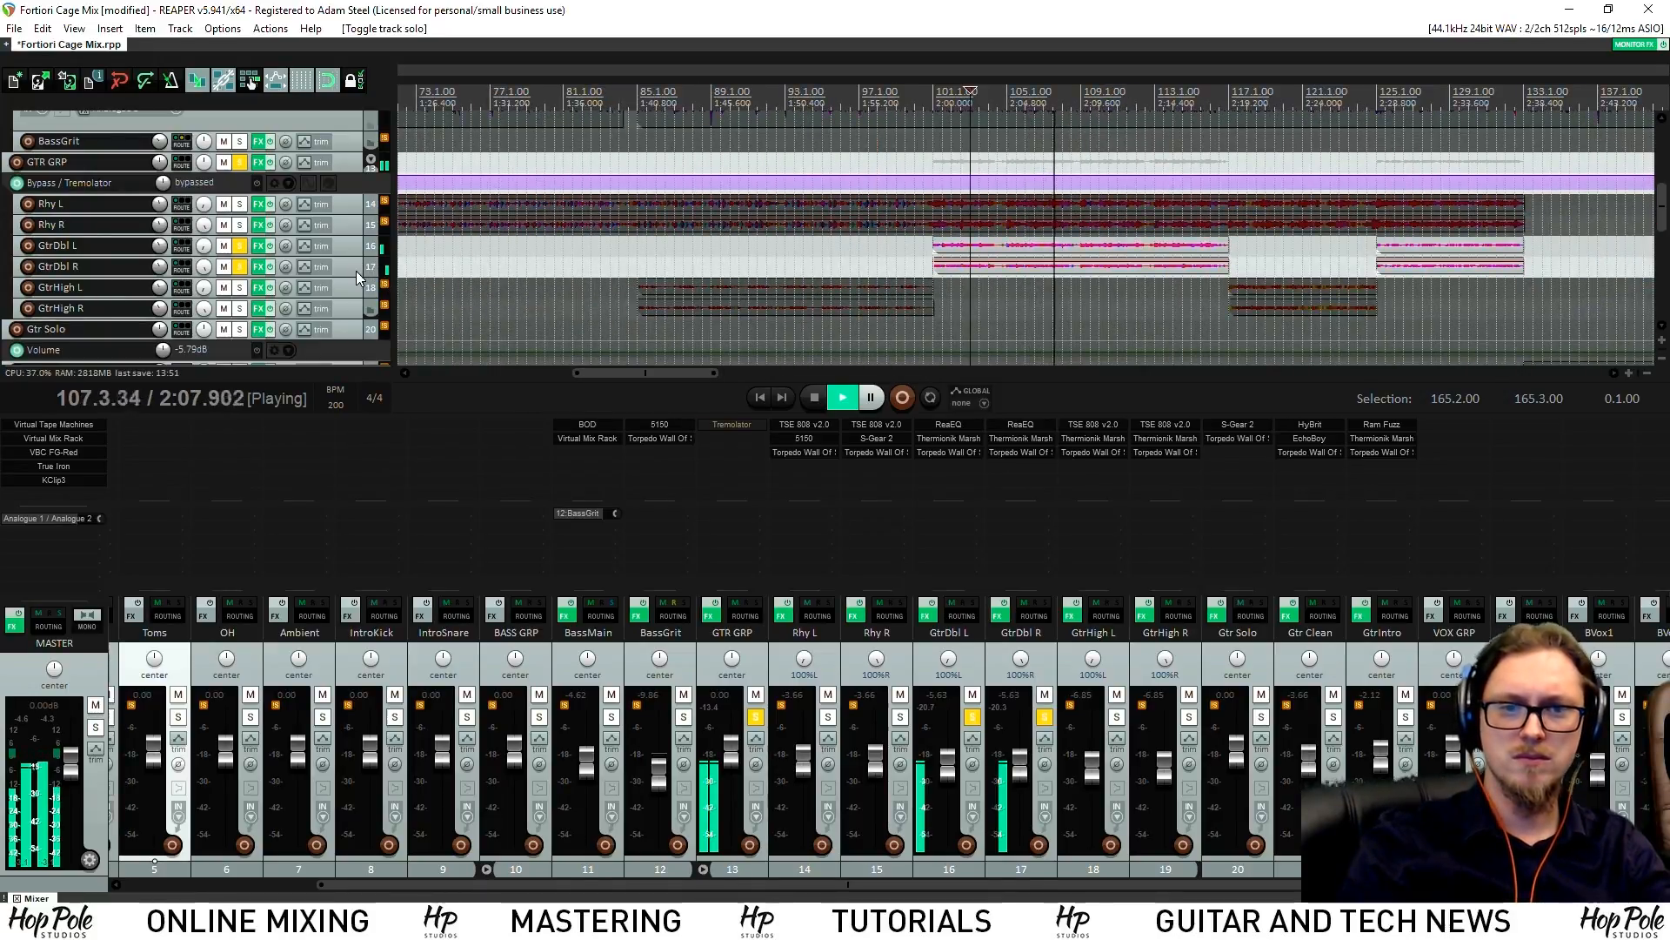
left_click_drag(333, 276, 332, 298)
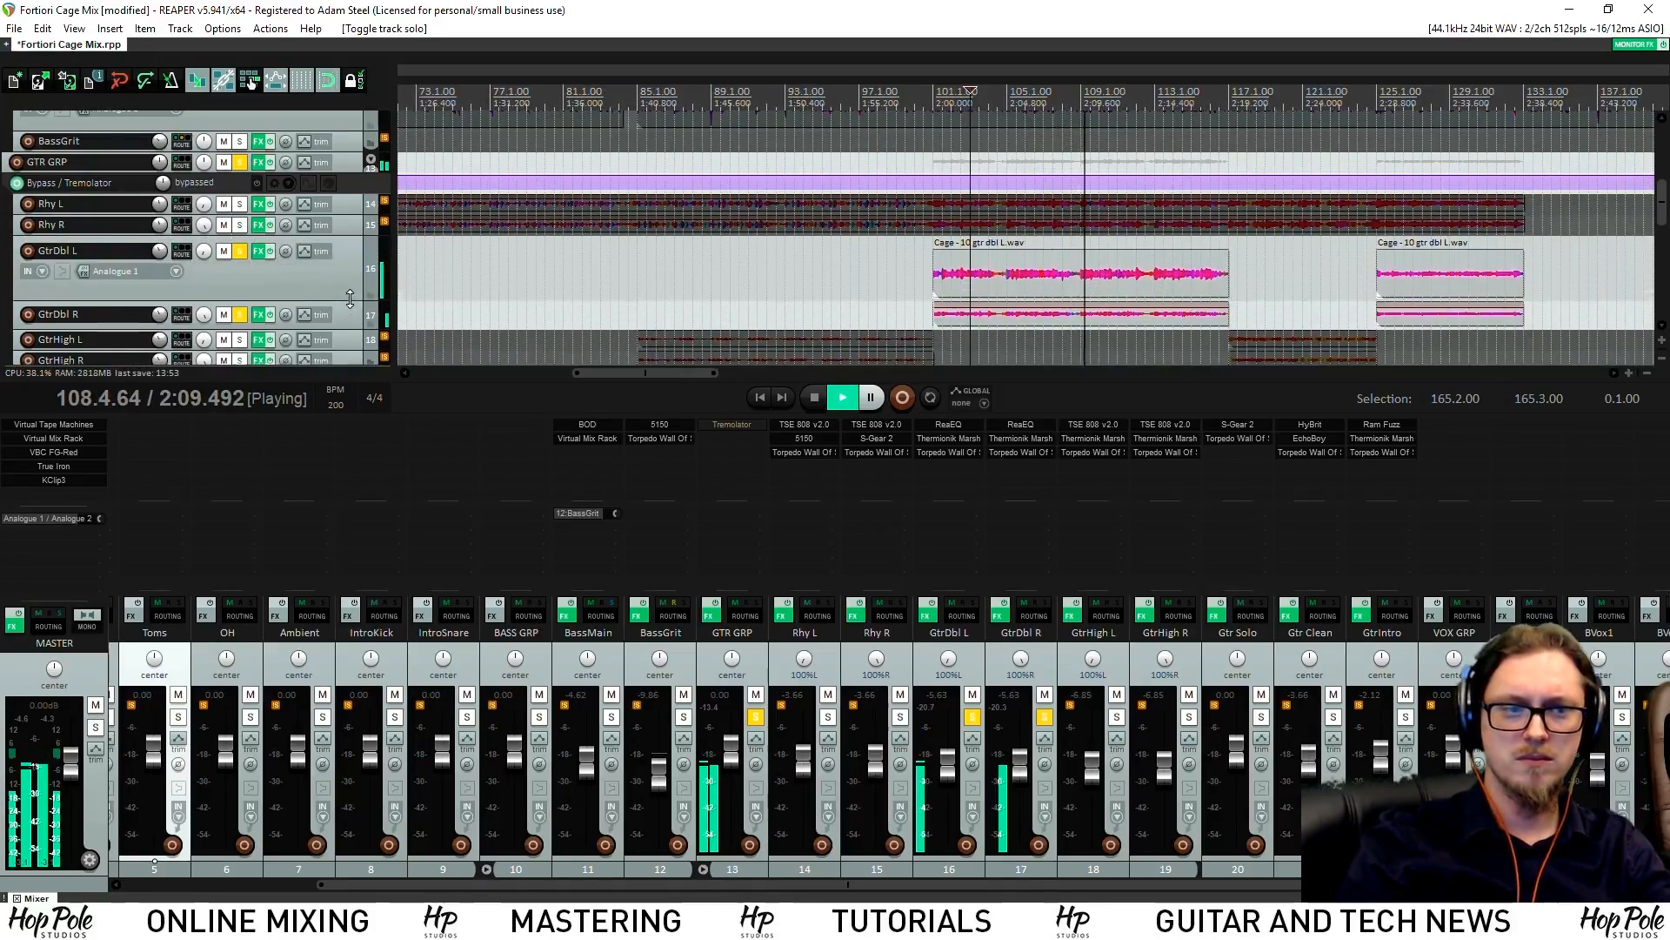
Stop playback and open the Thermionik Marshland Jumpy79S amp on GtrDbl L
scroll(806, 148, "up", 1)
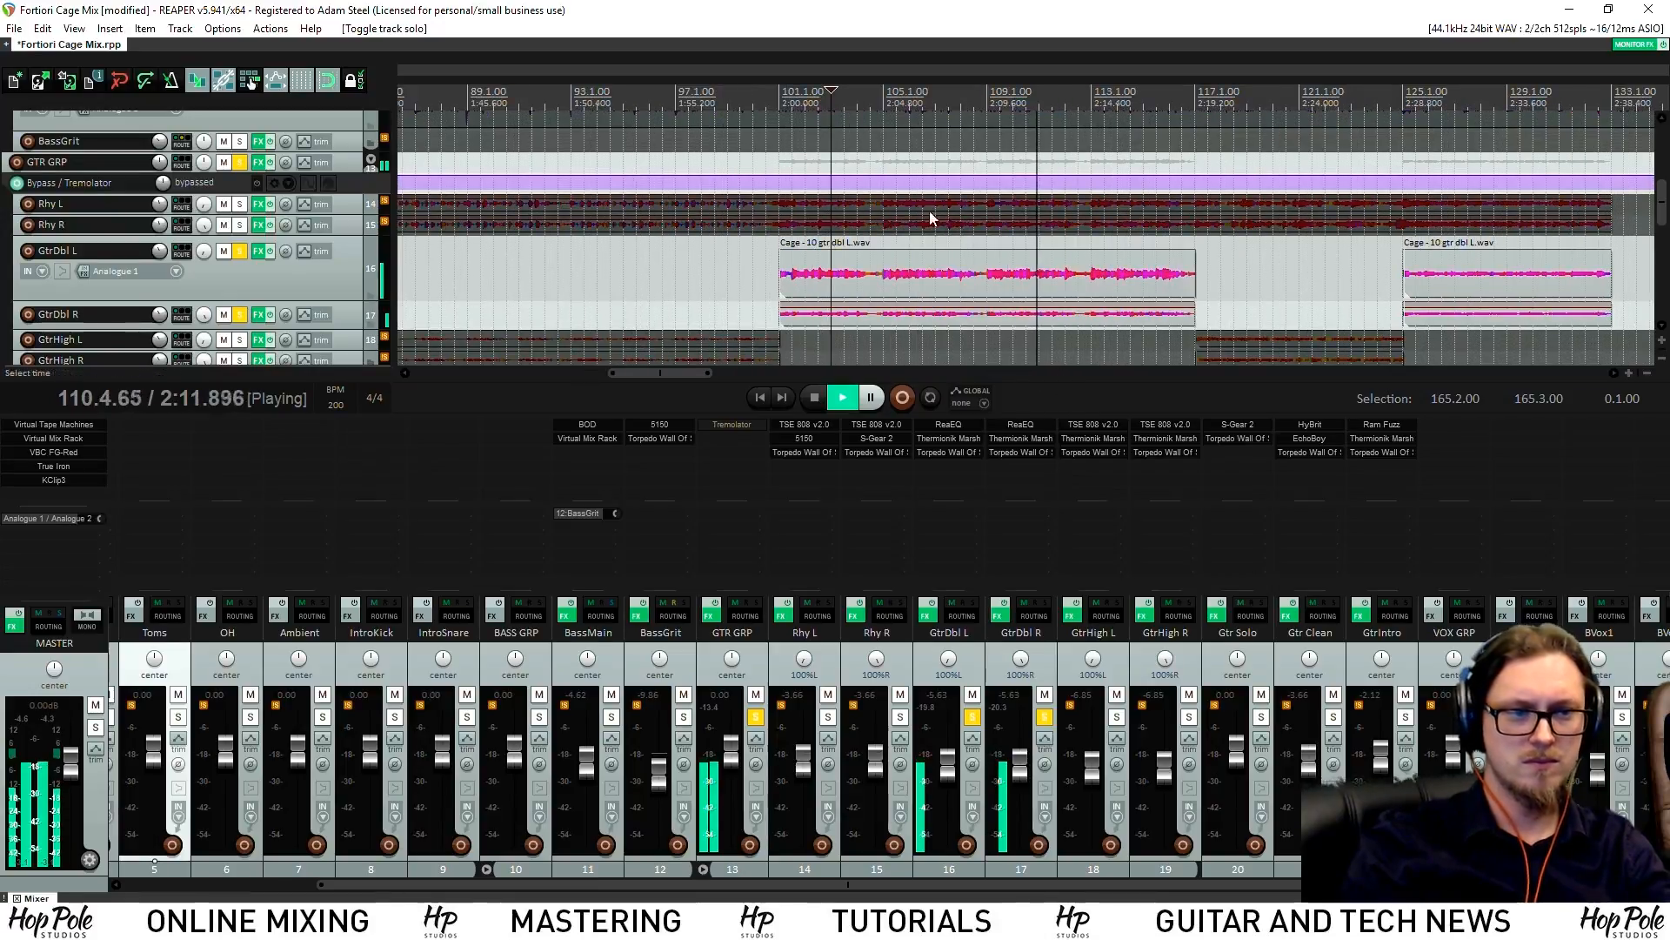
key("space")
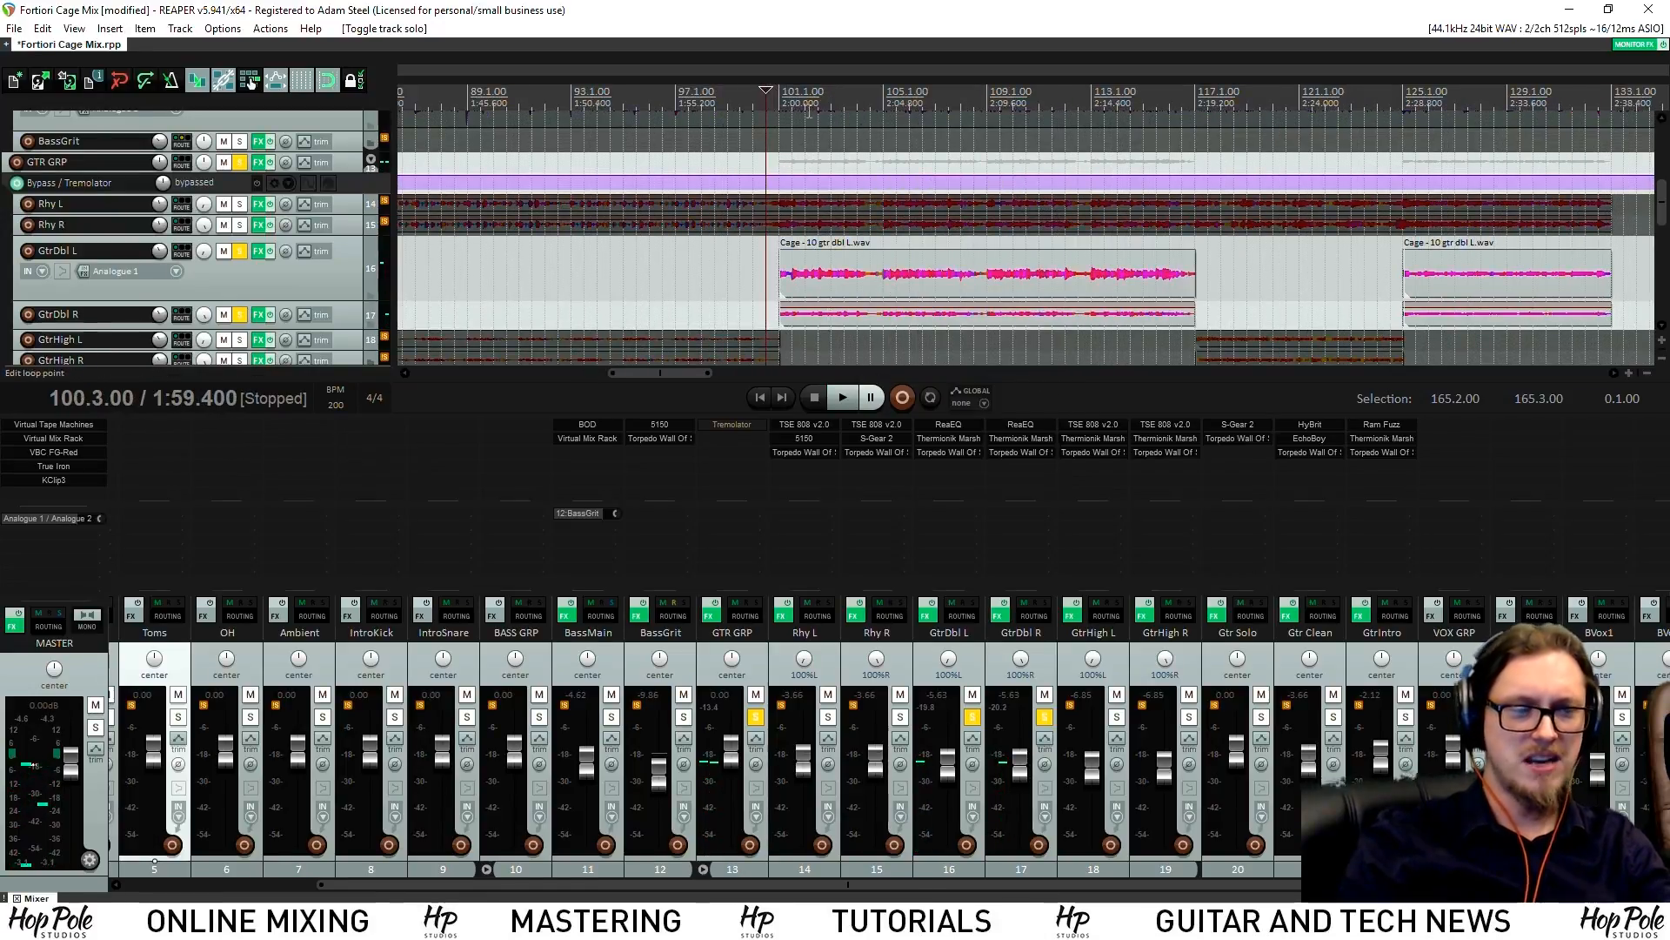
scroll(1010, 204, "down", 3)
scroll(1011, 204, "up", 3)
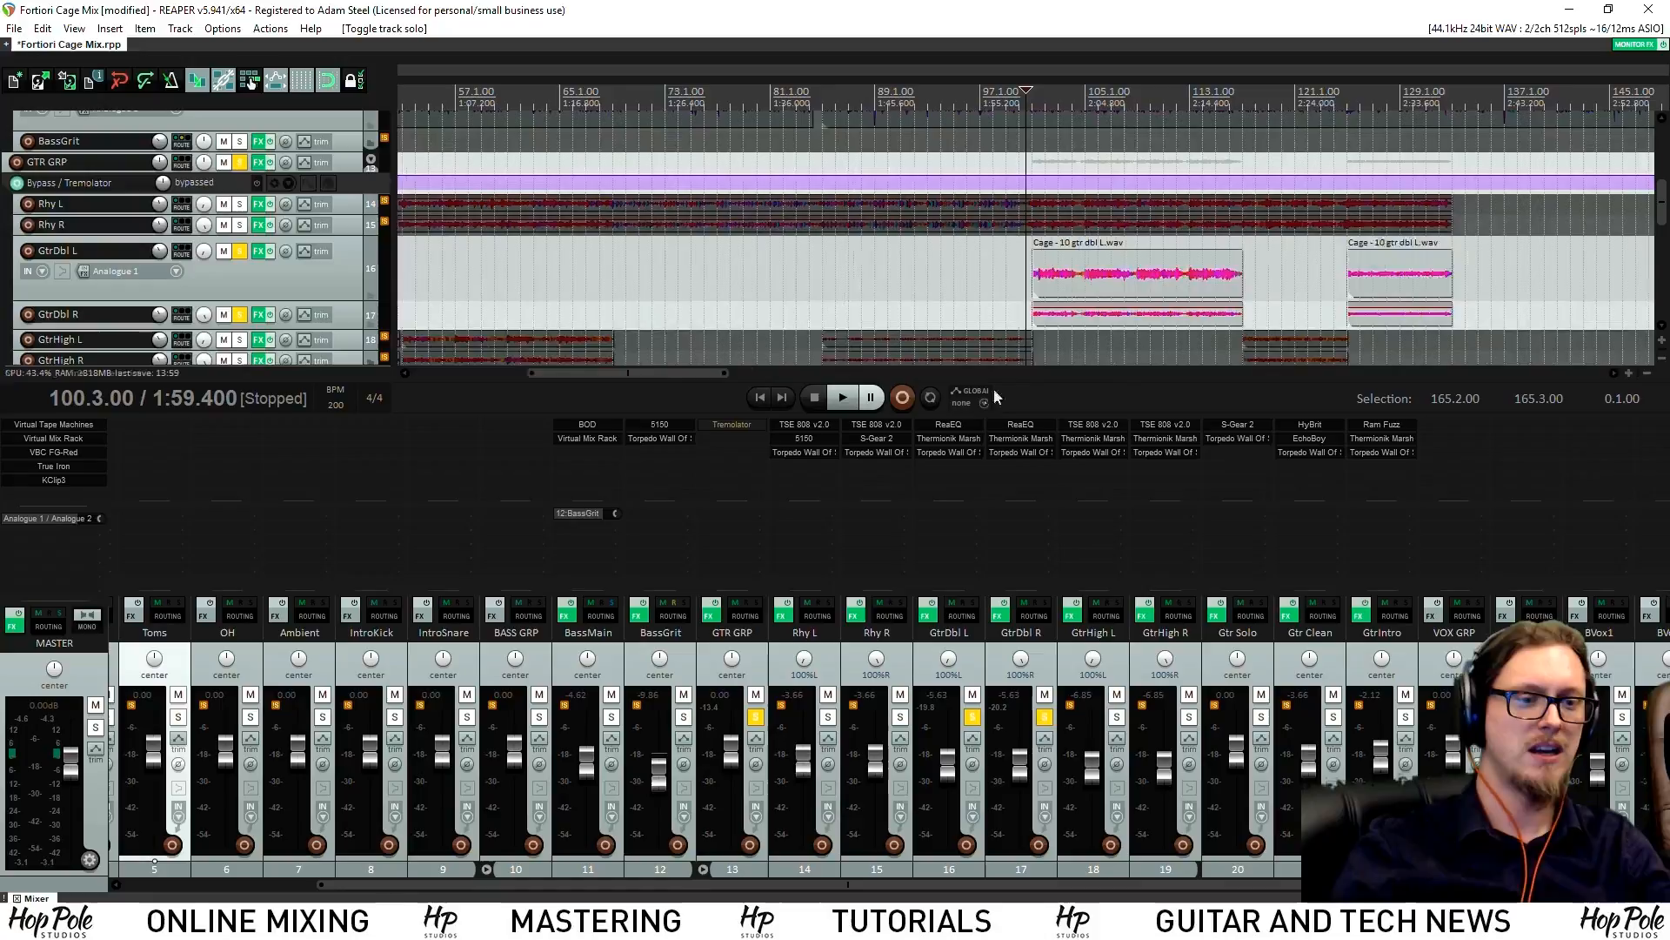
left_click(960, 439)
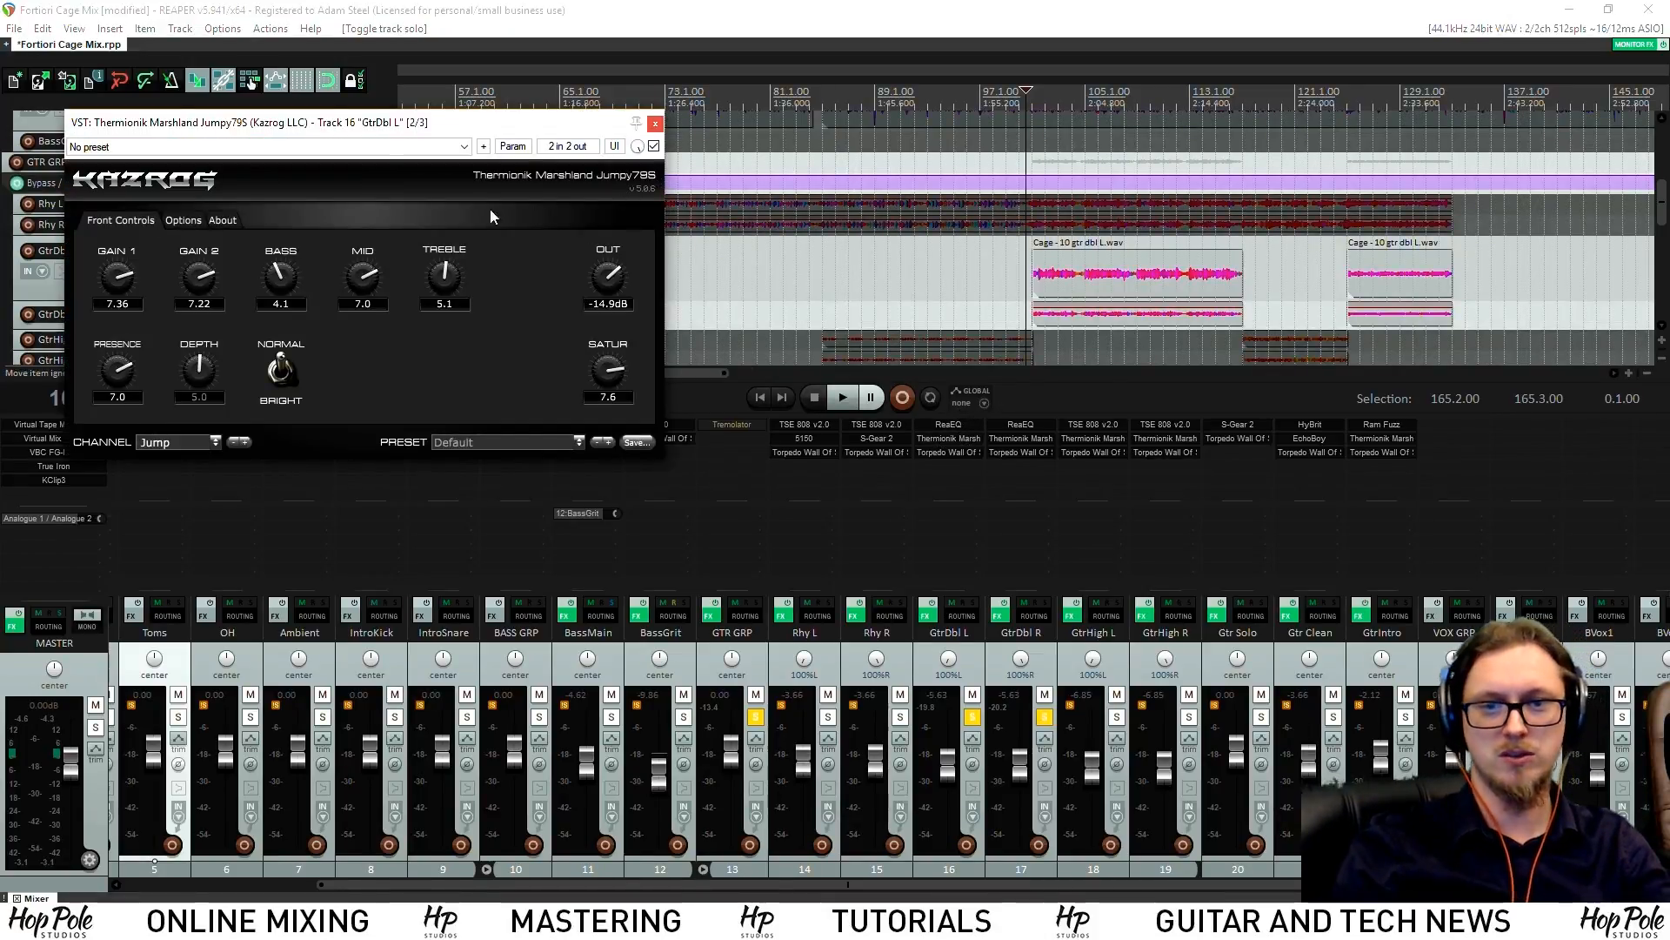
Bypass GtrDbl L's whole FX chain, unsolo GtrDbl R, centre GtrDbl L, and audition
left_click(927, 614, "ctrl")
left_click(1045, 716)
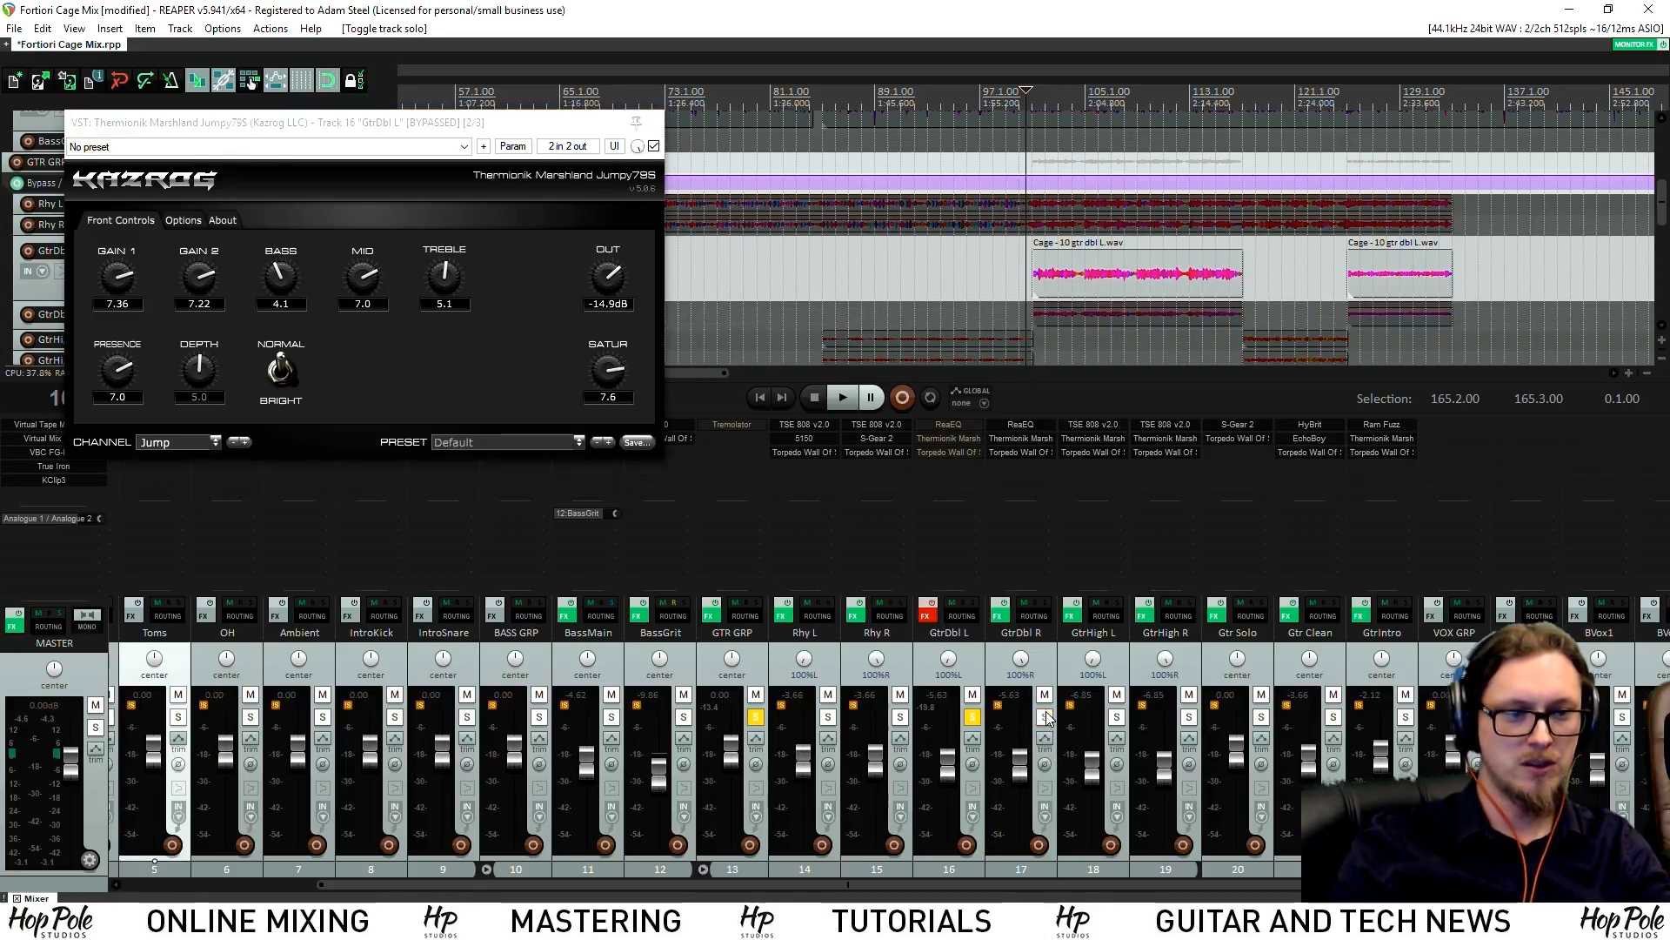
left_click(972, 716)
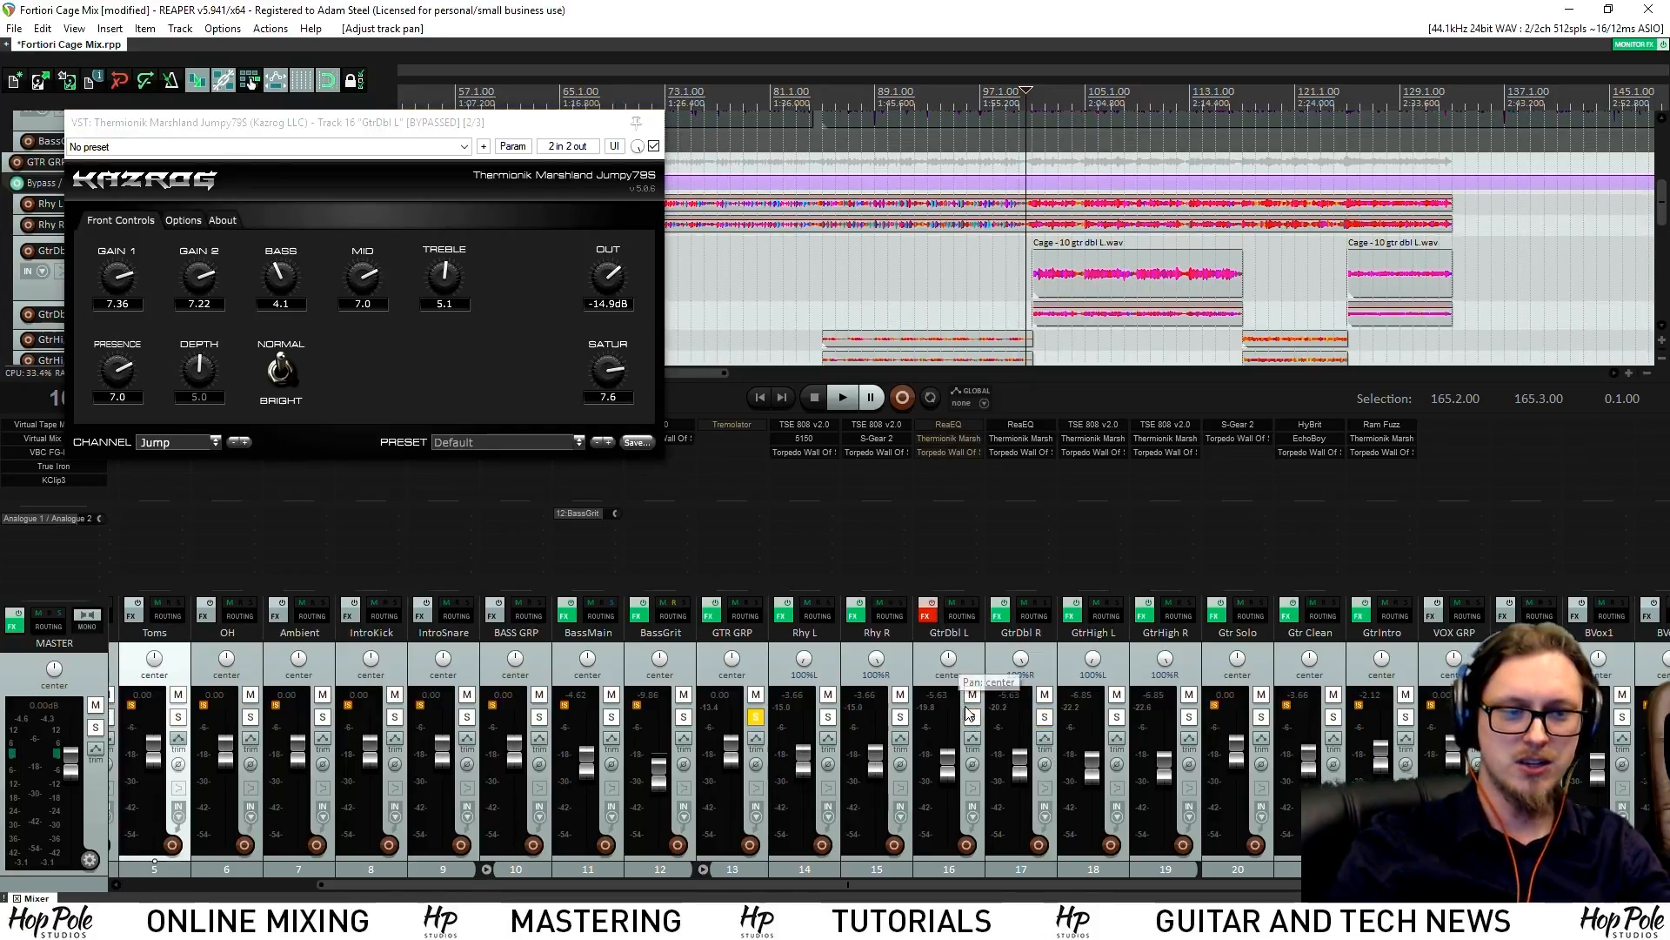
key("space")
scroll(1084, 275, "up", 4)
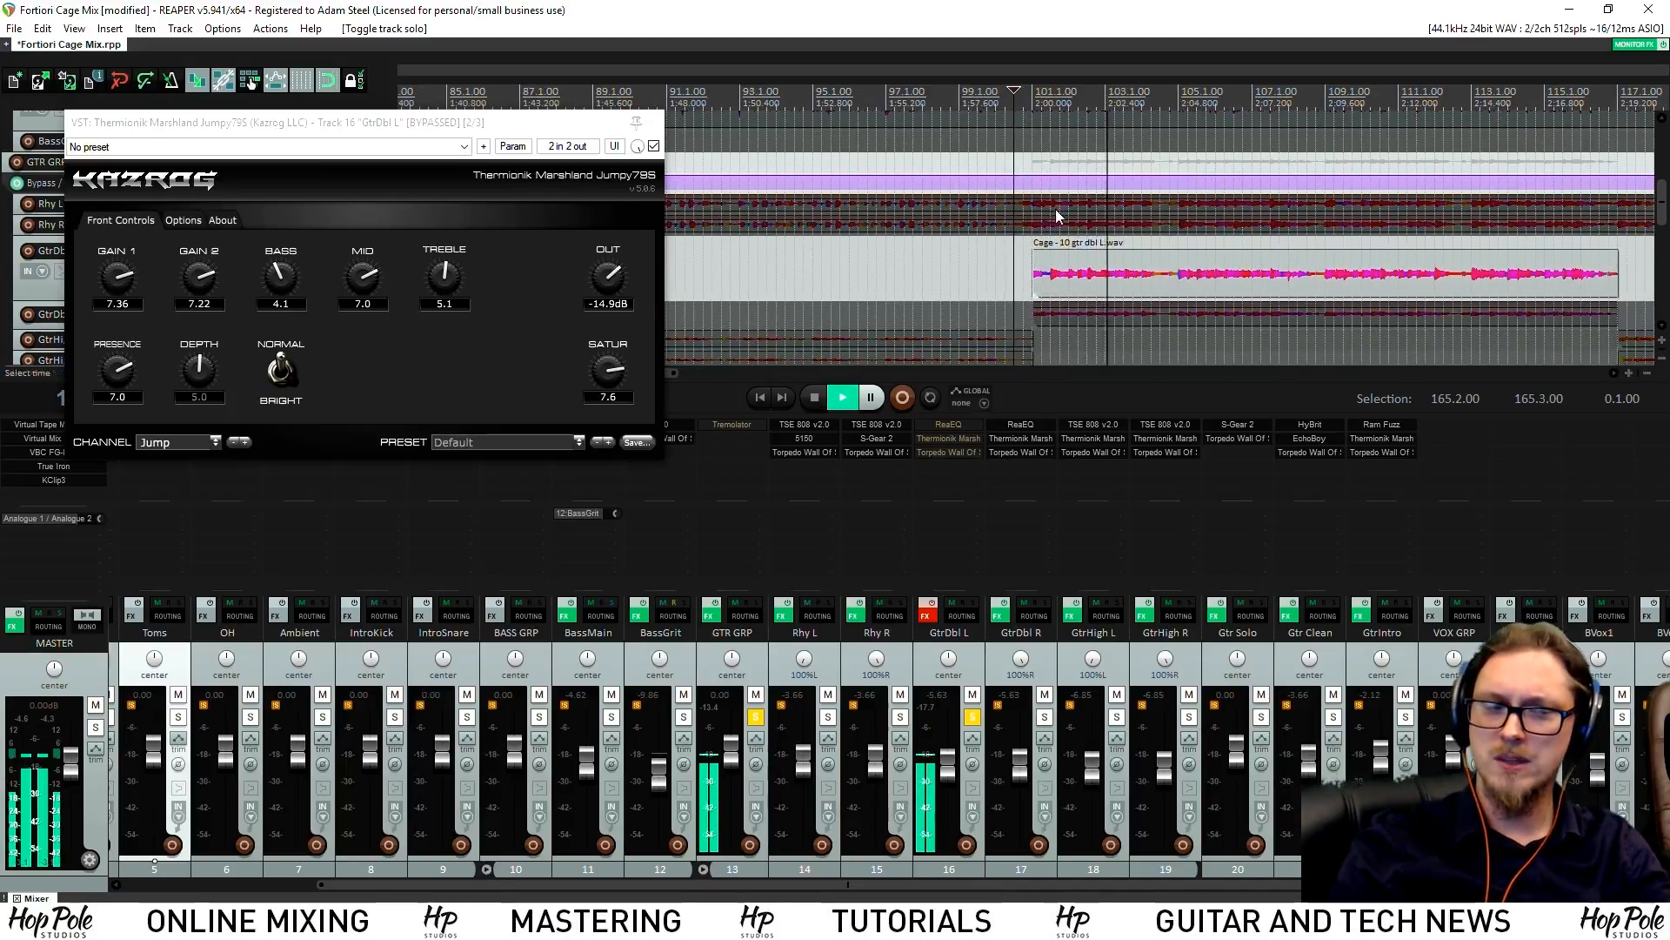
key("space")
scroll(1088, 278, "down", 2)
key("space")
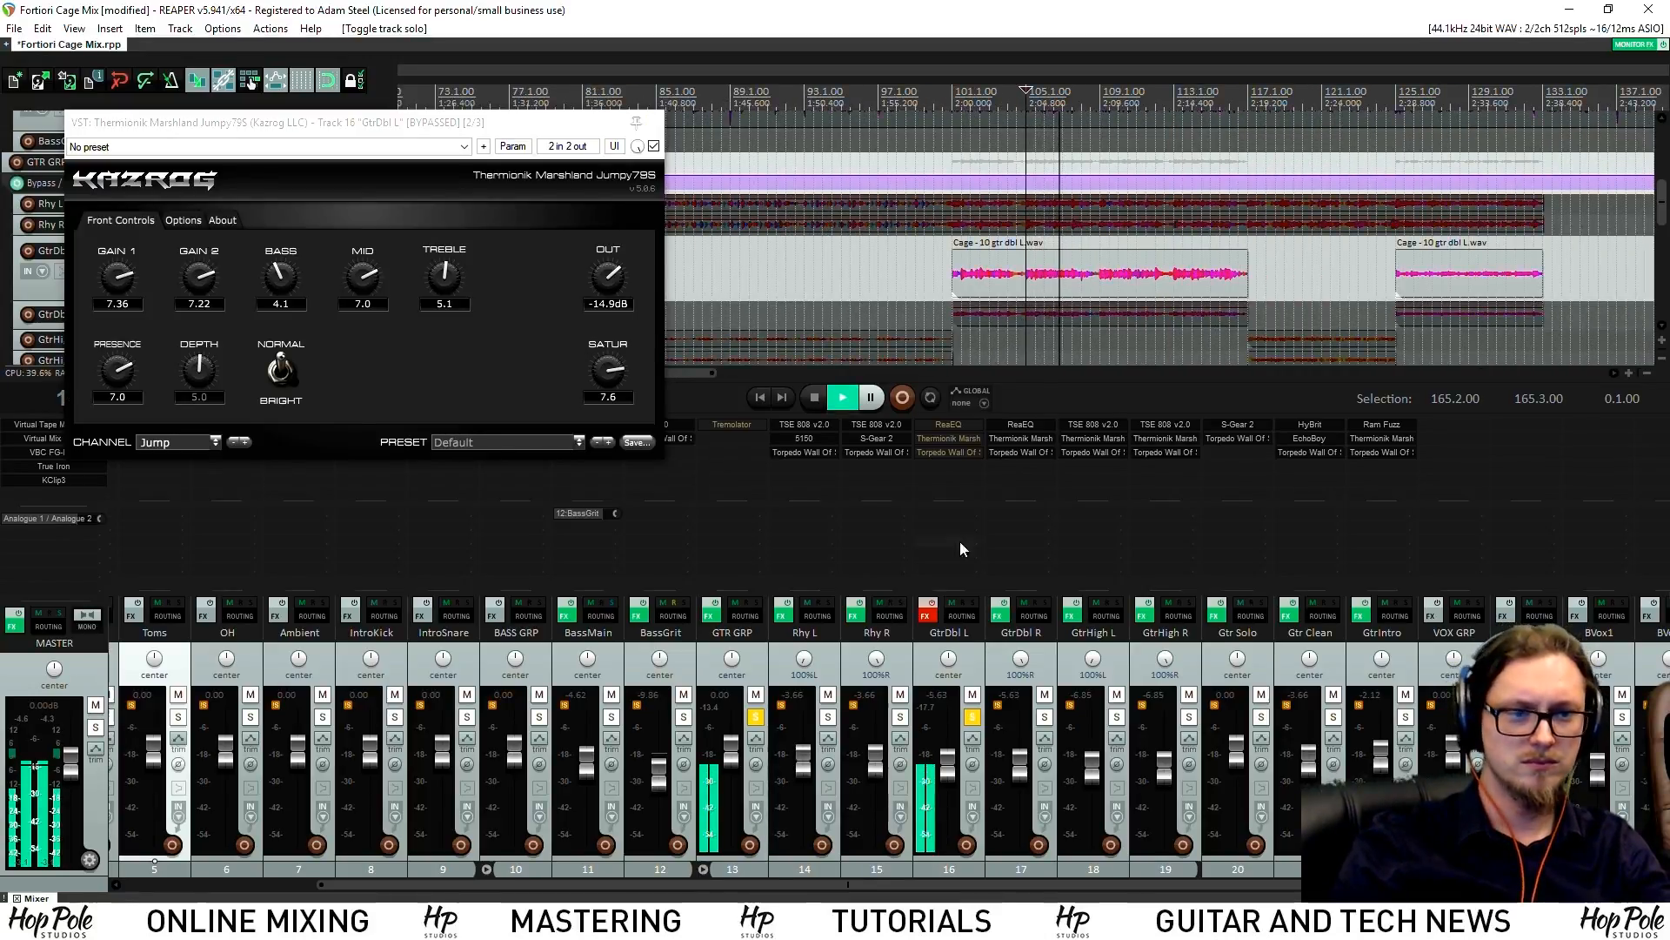
key("space")
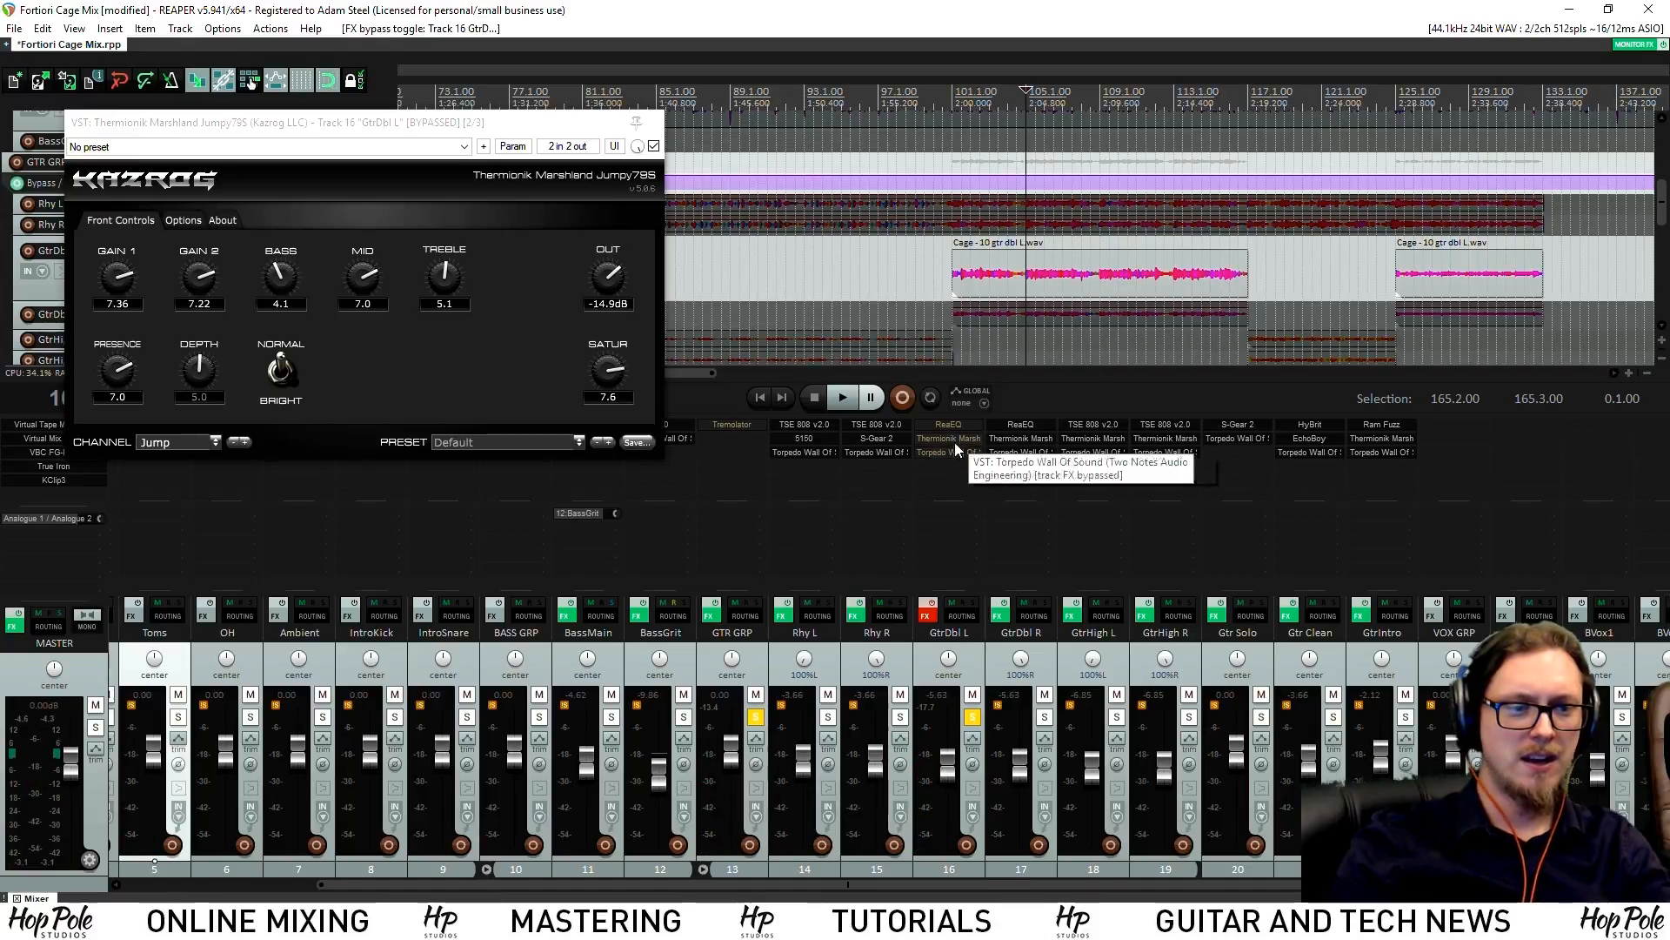
Re-enable GtrDbl L's FX chain, bypass only its ReaEQ, and play to compare
left_click(925, 615)
left_click(948, 450, "shift")
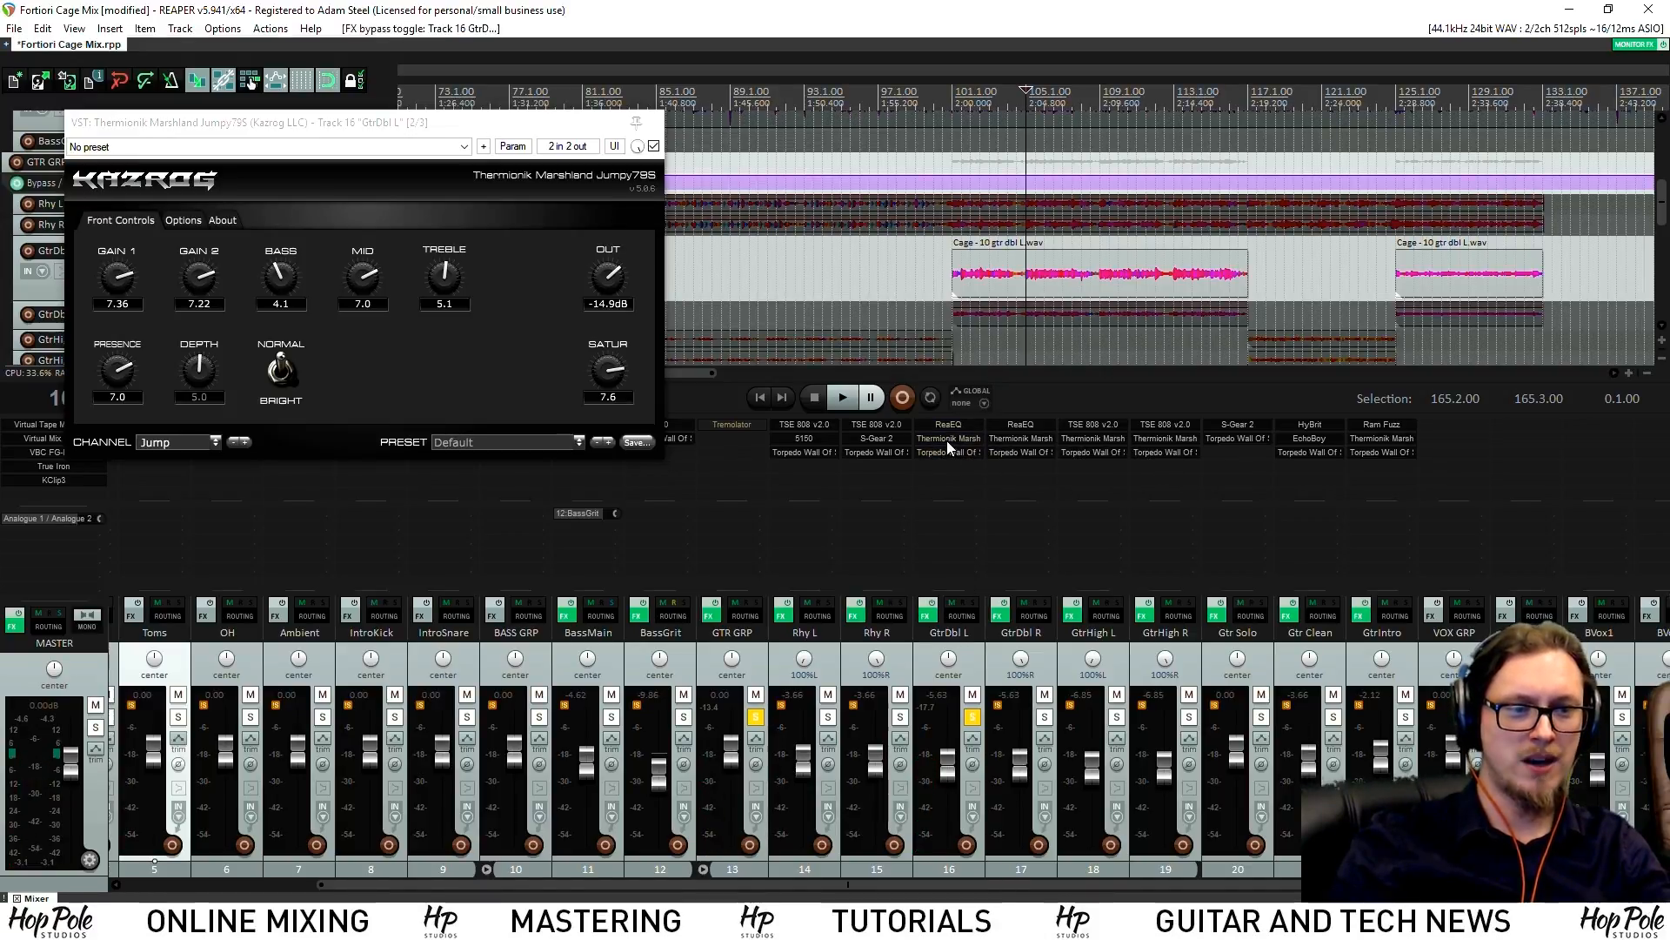
left_click(948, 426, "shift")
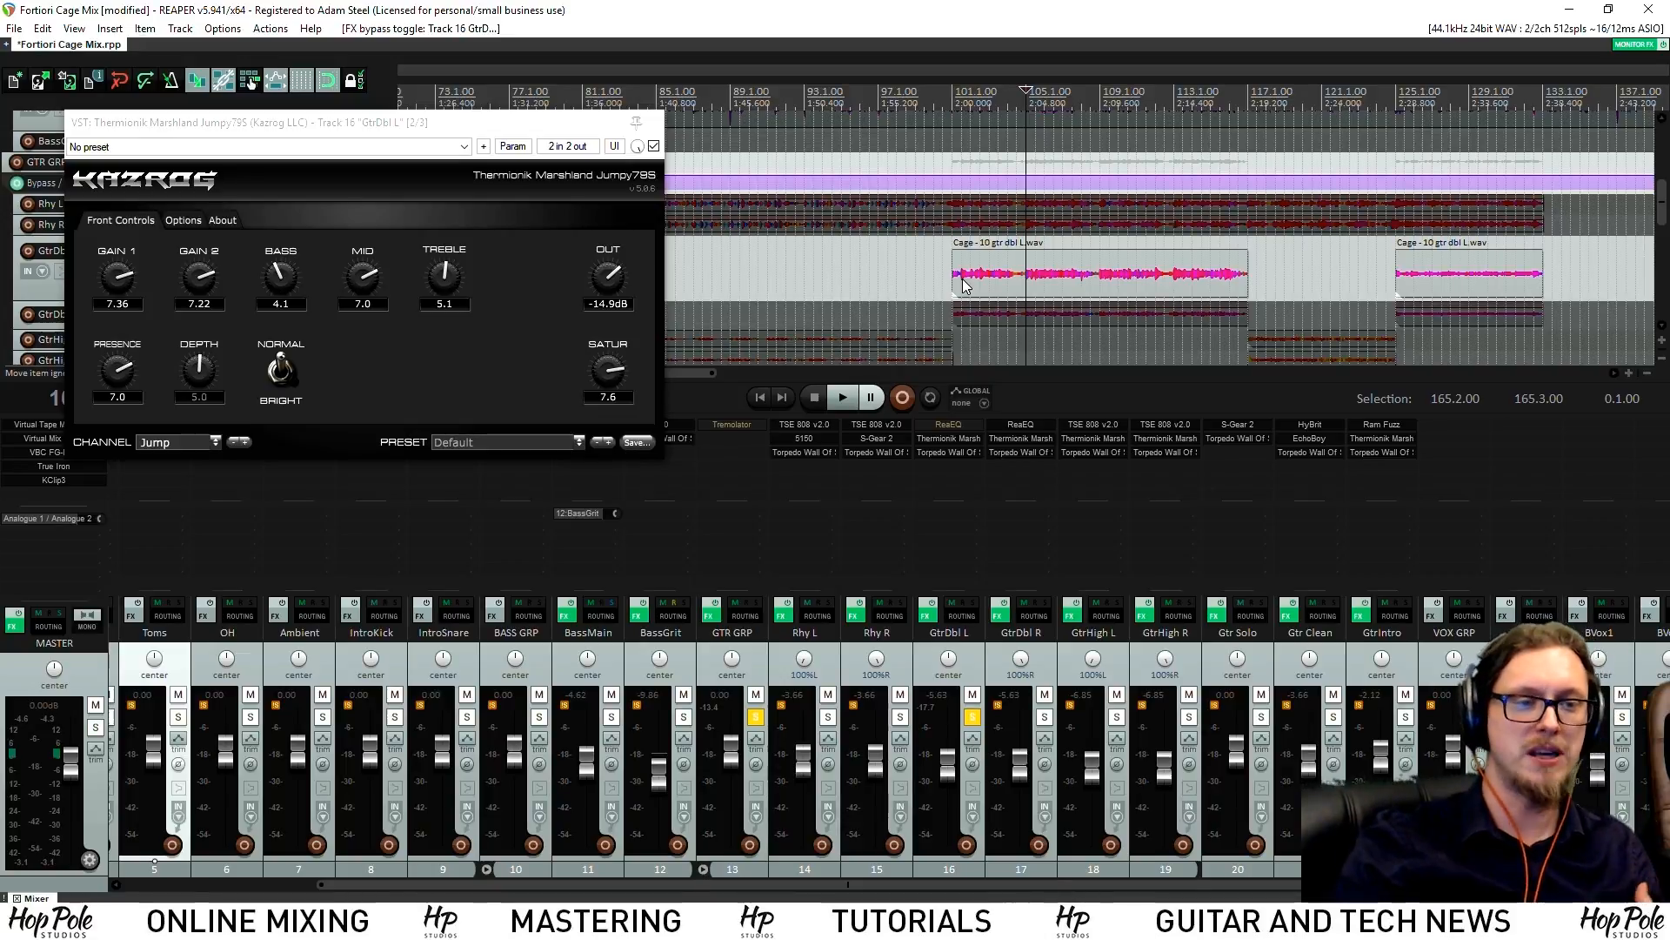
key("space")
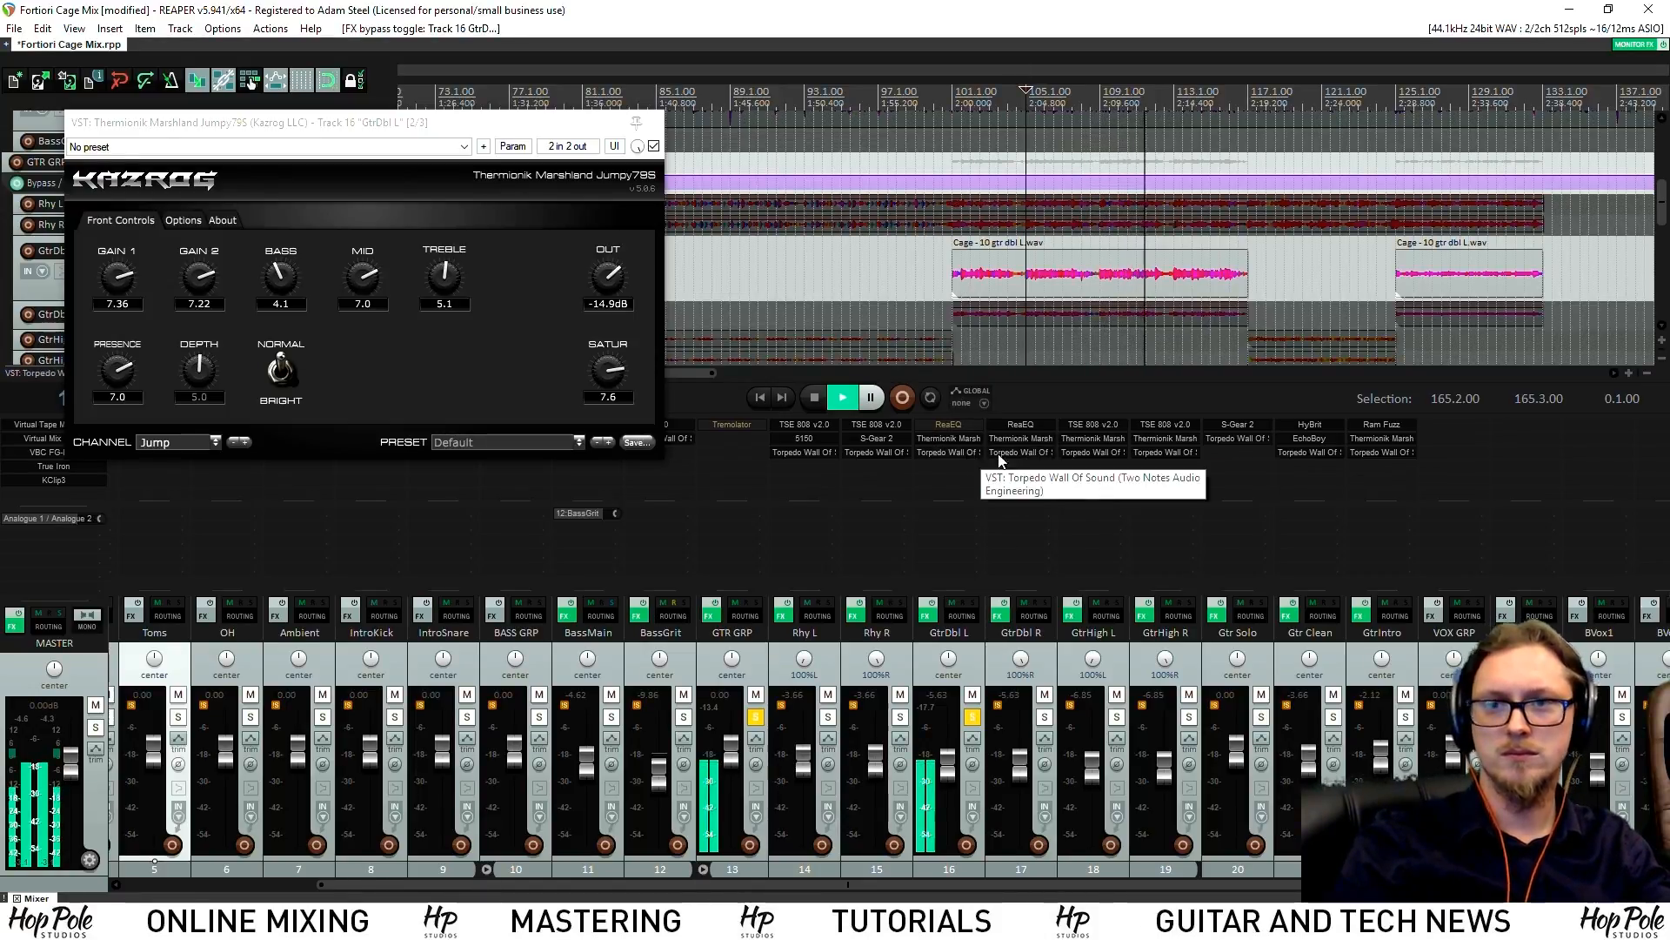
key("space")
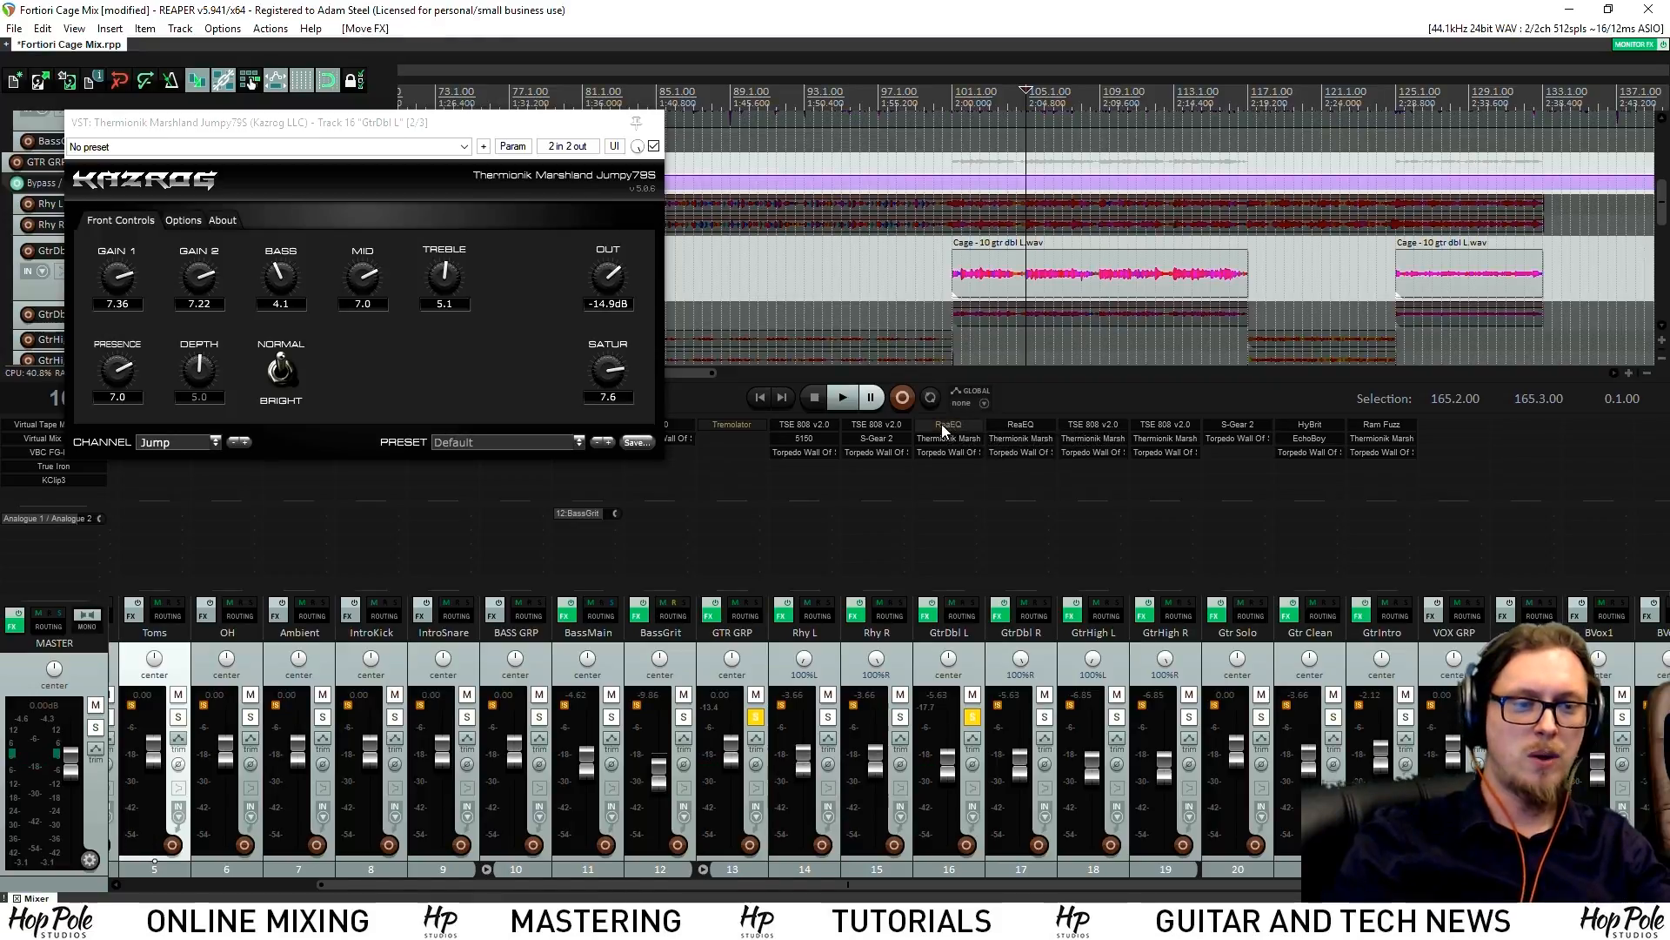
Open GtrDbl L's ReaEQ and position its window mid-screen
left_click(948, 426)
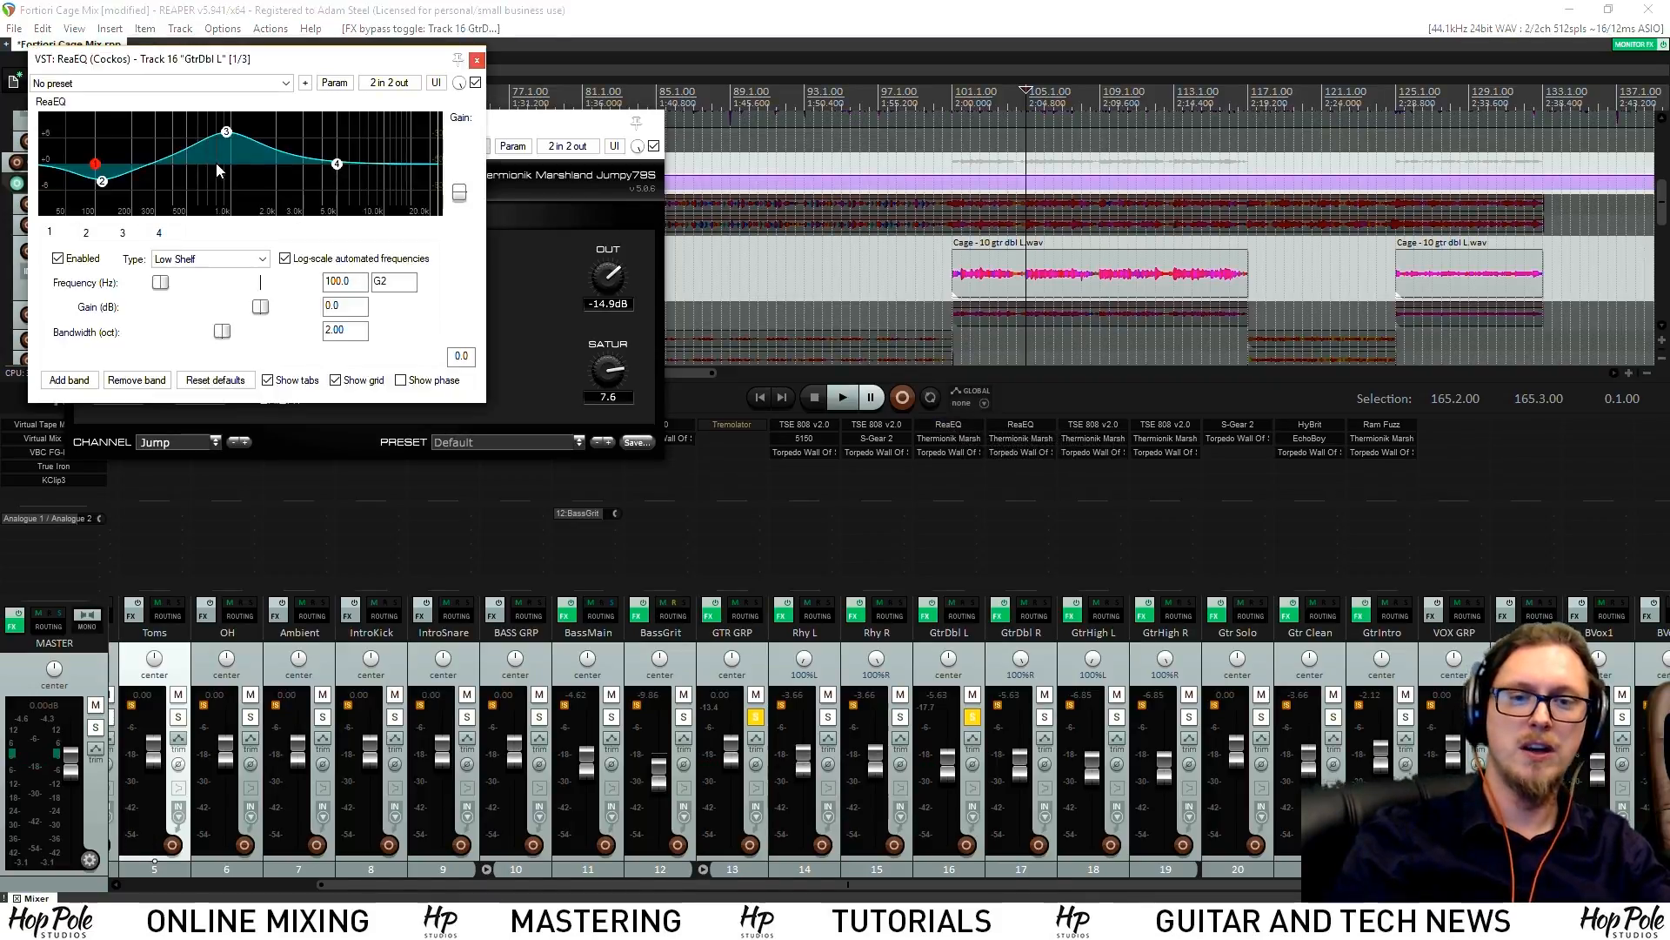
left_click_drag(229, 59, 561, 377)
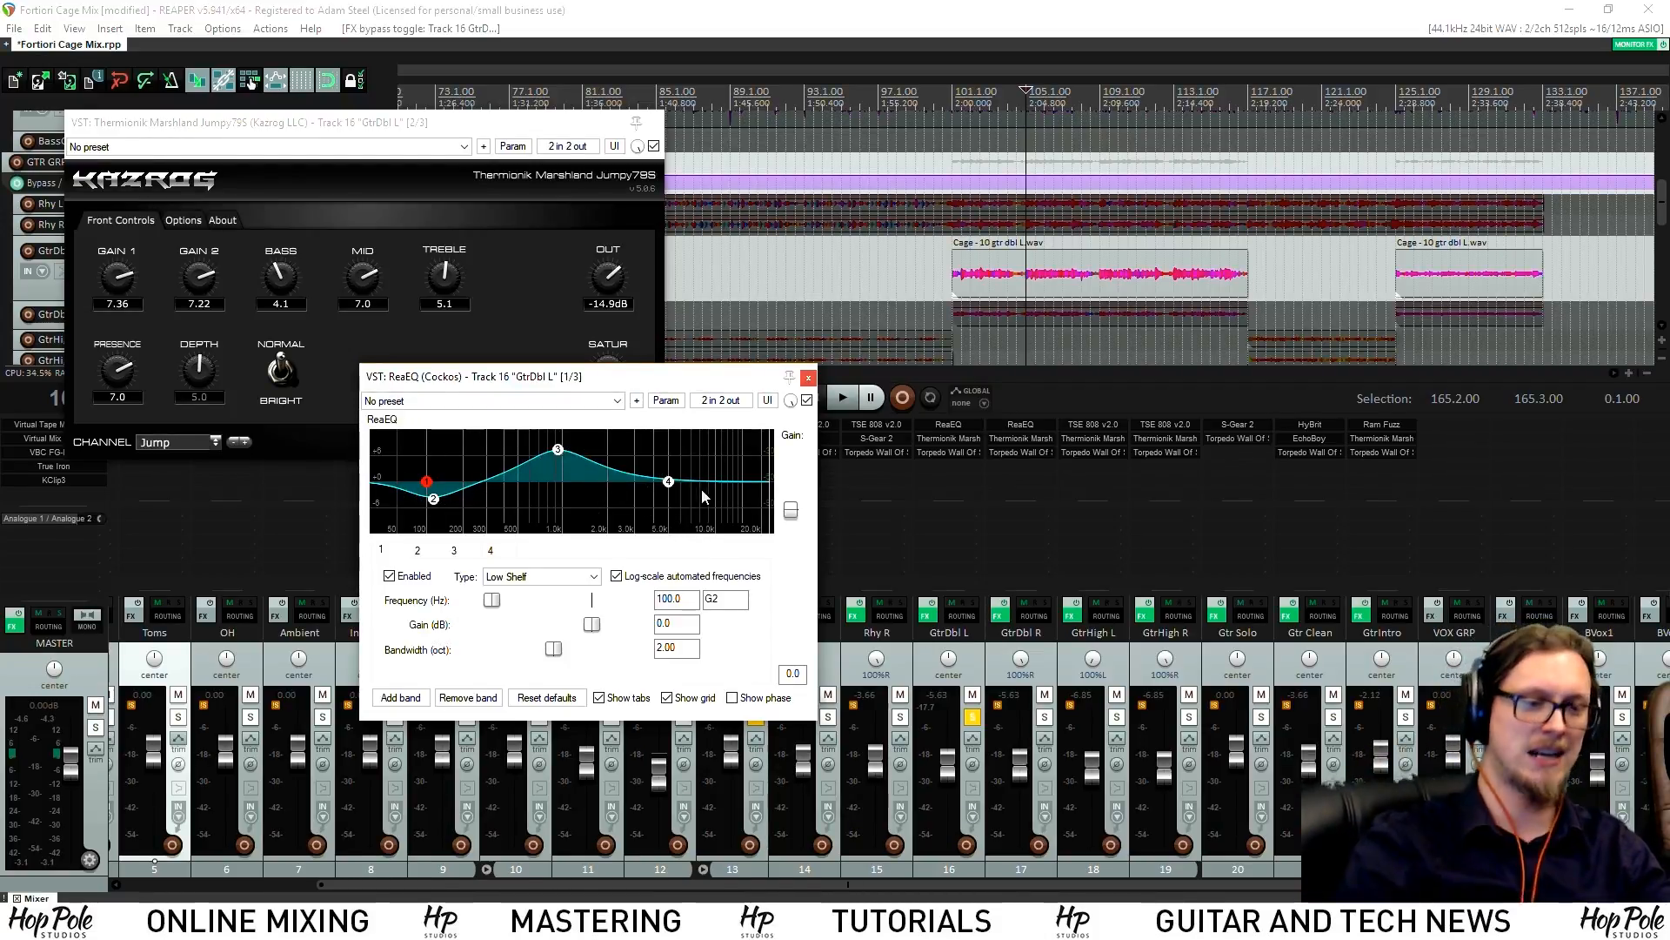
left_click_drag(701, 389, 621, 390)
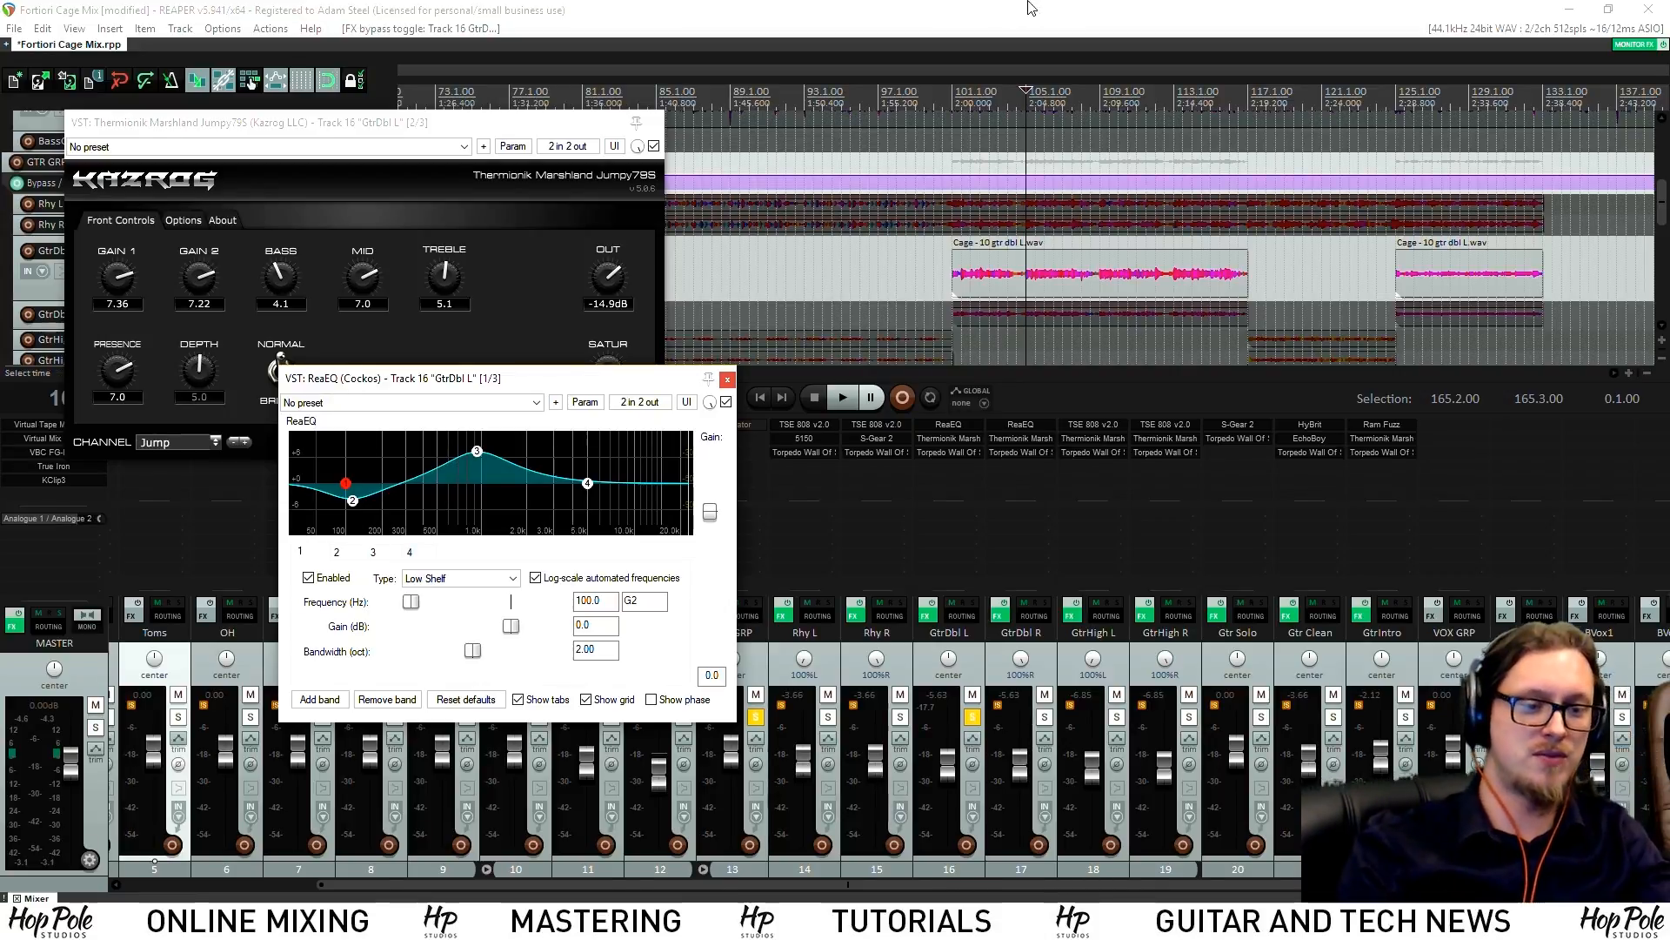
Solo GtrDbl R, pan GtrDbl L to 100% left, and audition from an earlier bar
left_click(1044, 718)
left_click_drag(948, 659, 949, 134)
left_click(950, 93)
key("space")
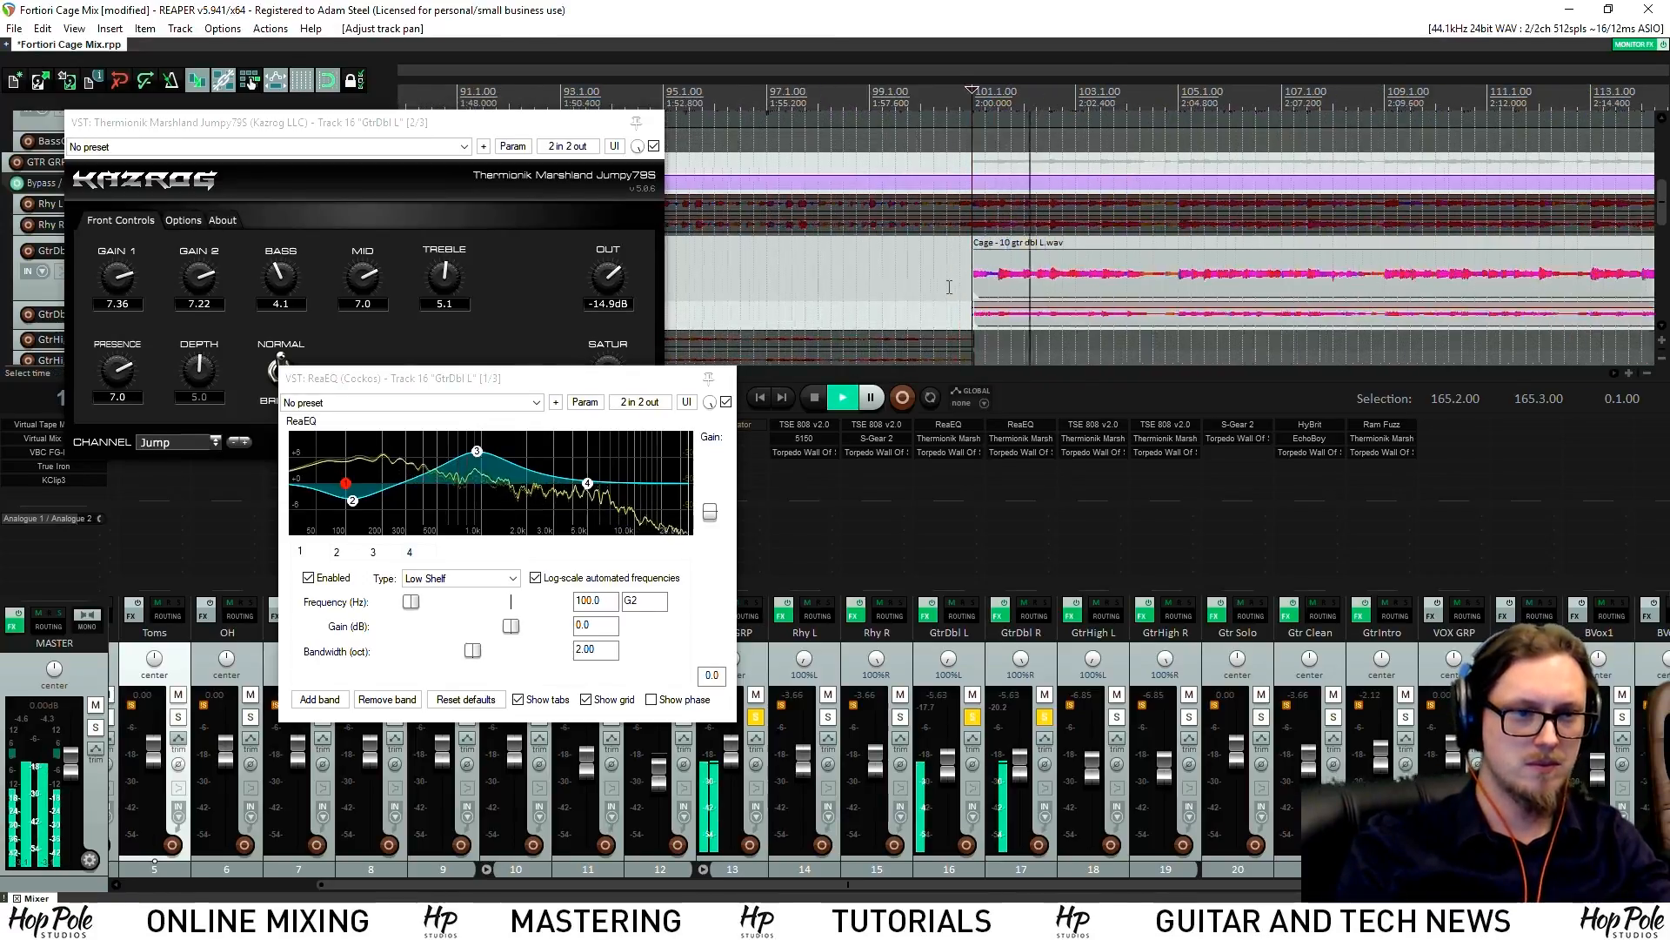
left_click_drag(617, 380, 617, 484)
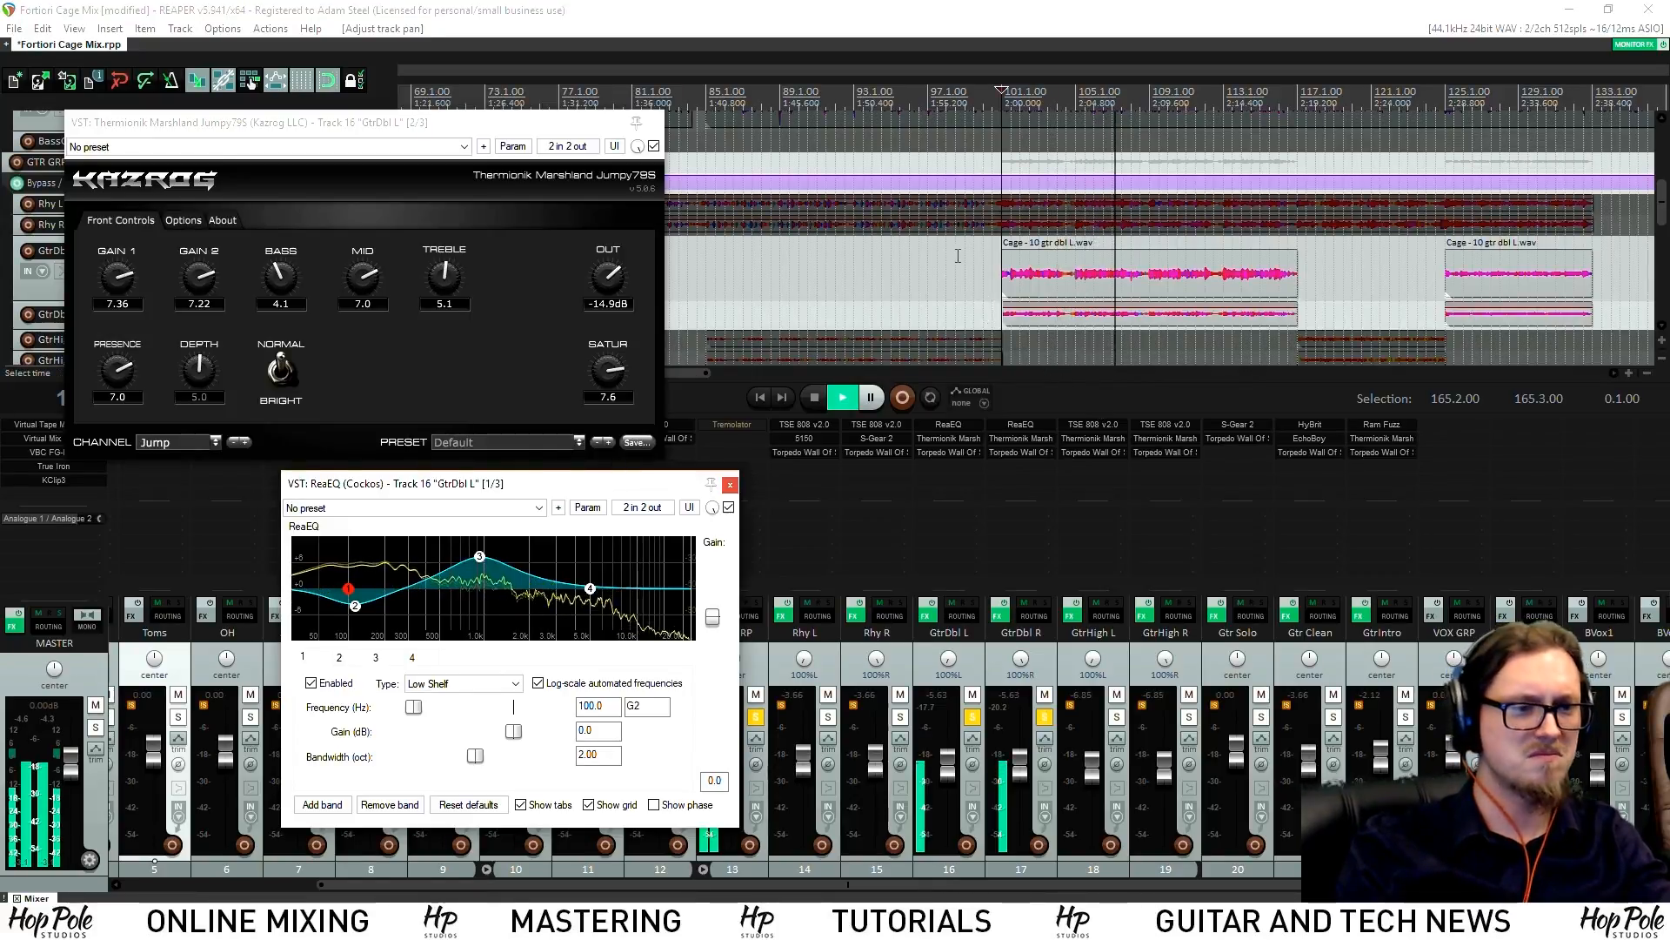
scroll(1098, 270, "down", 2)
scroll(1098, 269, "down", 2)
left_click(814, 397)
Close ReaEQ, add Rhy L and Rhy R to the solo, and play
left_click(730, 485)
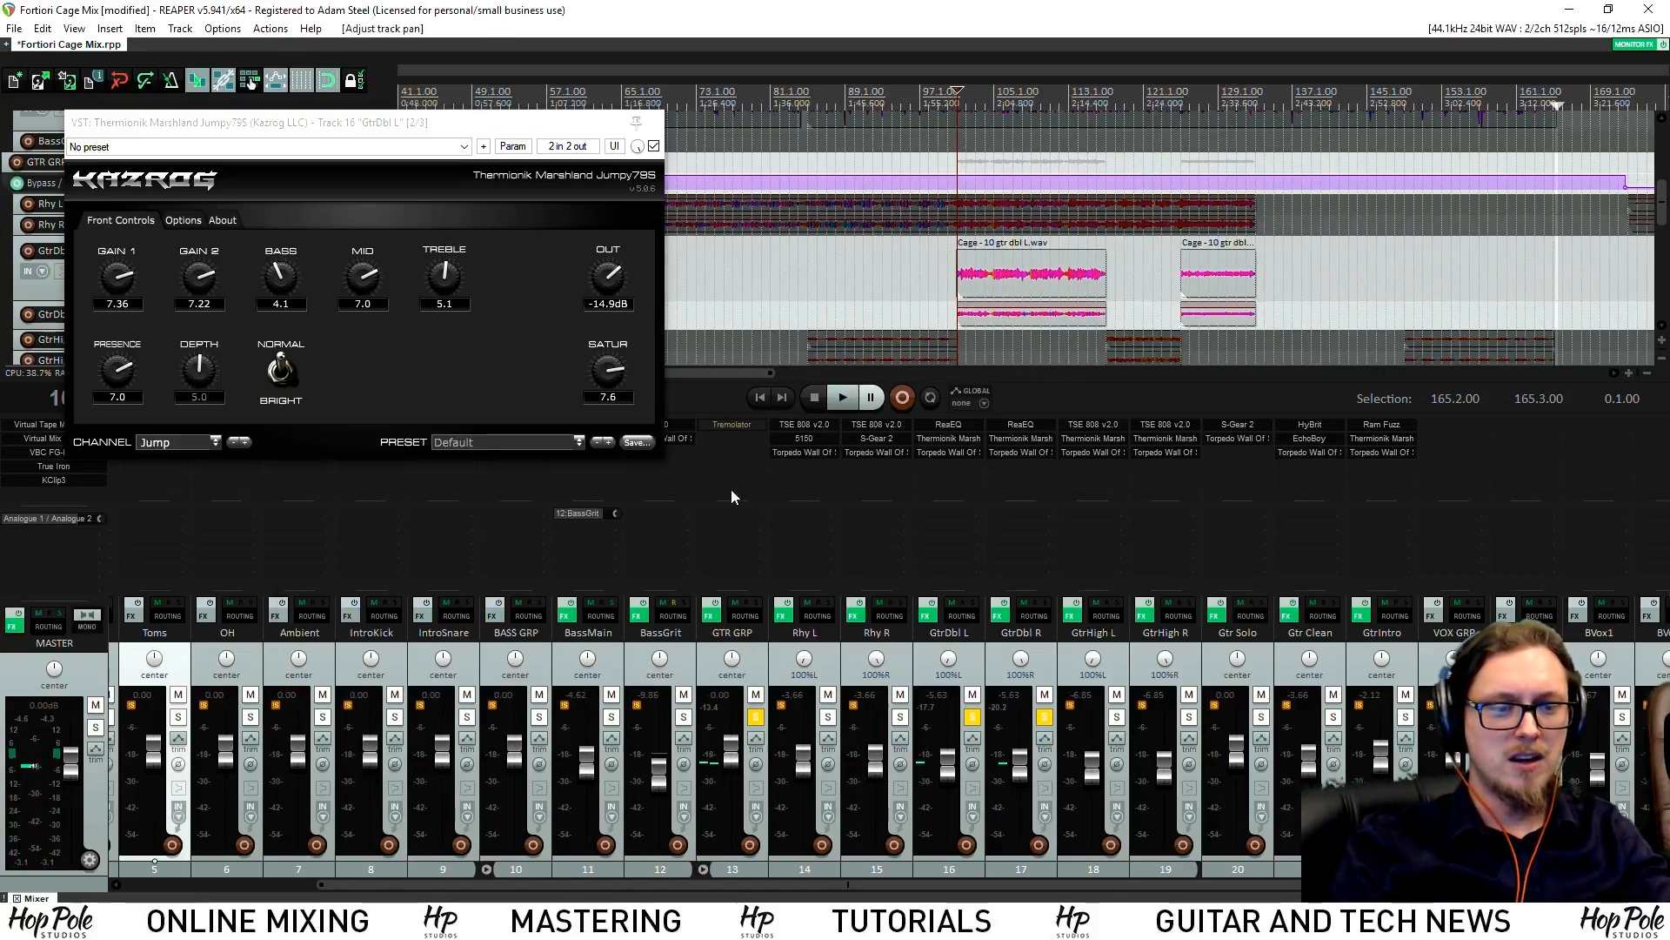
left_click(904, 718)
left_click(903, 99)
scroll(1100, 167, "up", 2)
key("space")
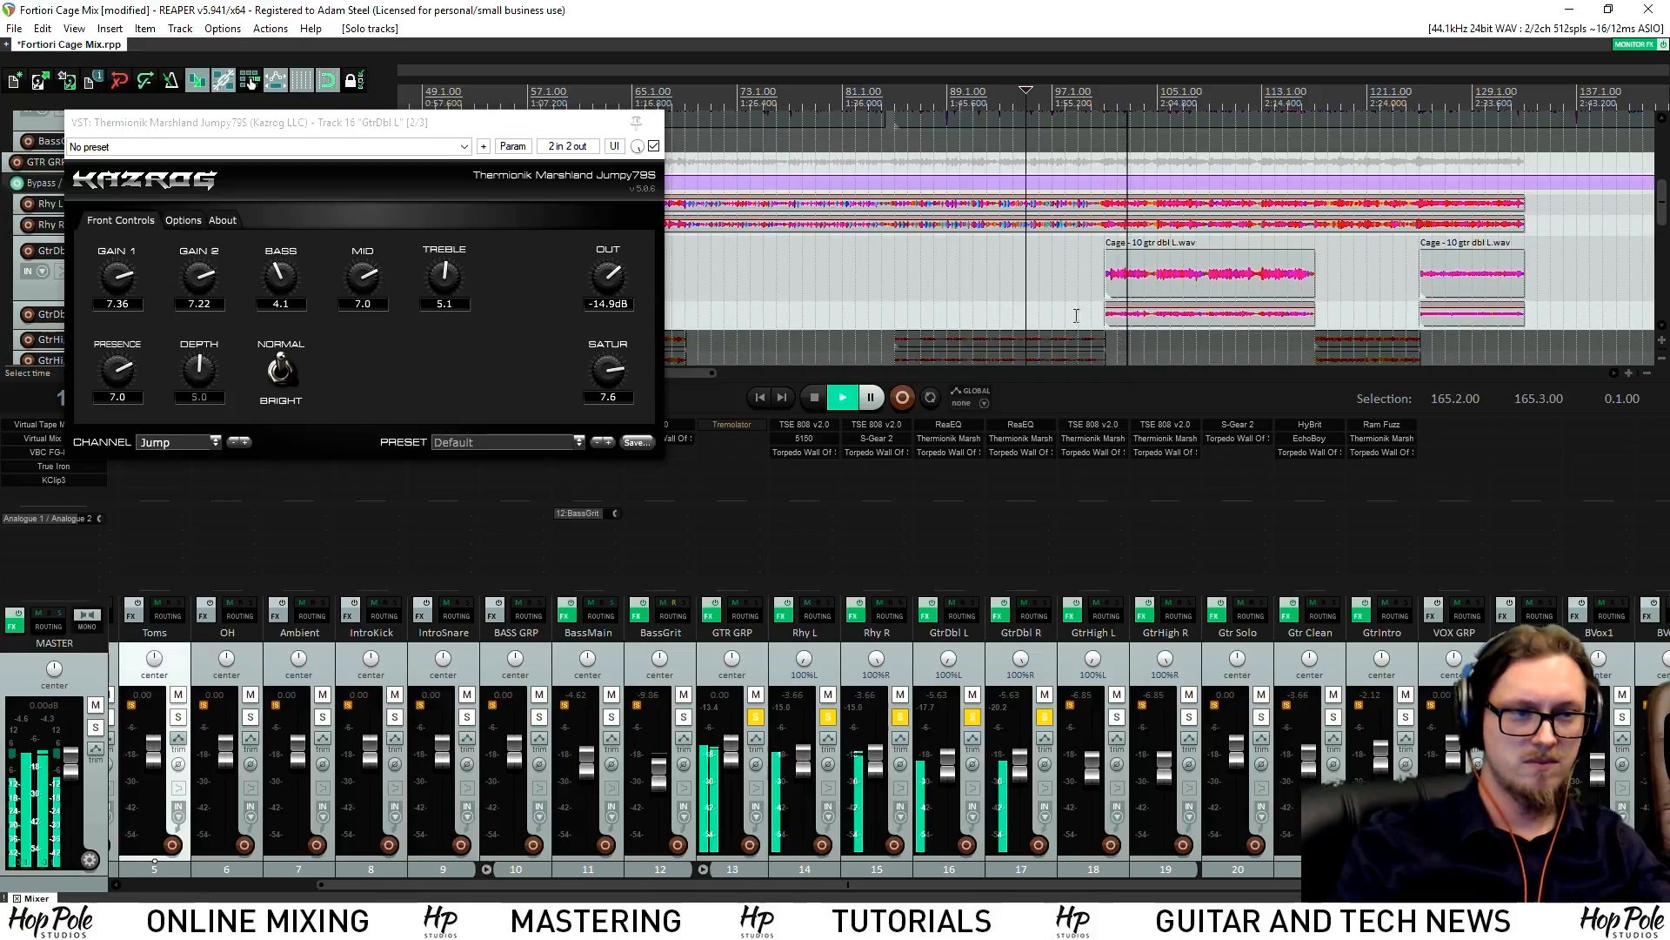
Close the Thermionik Marshland window, stop playback, and return the play position to bar 103
scroll(922, 213, "down", 2)
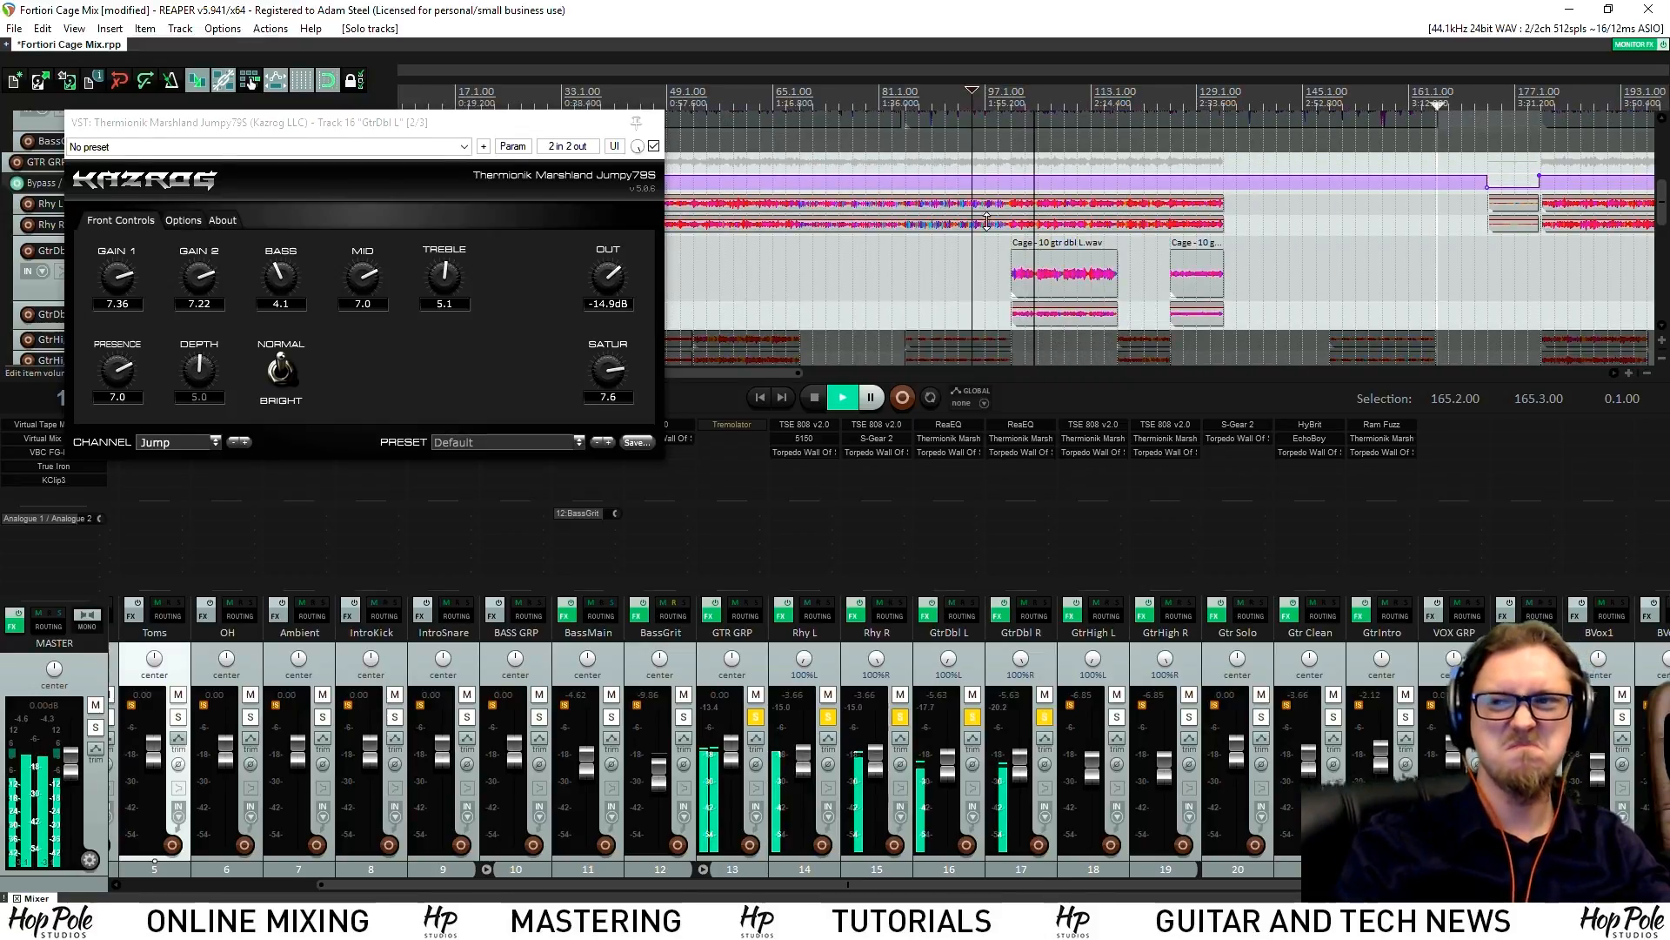
left_click(654, 122)
key("space")
left_click(1028, 124)
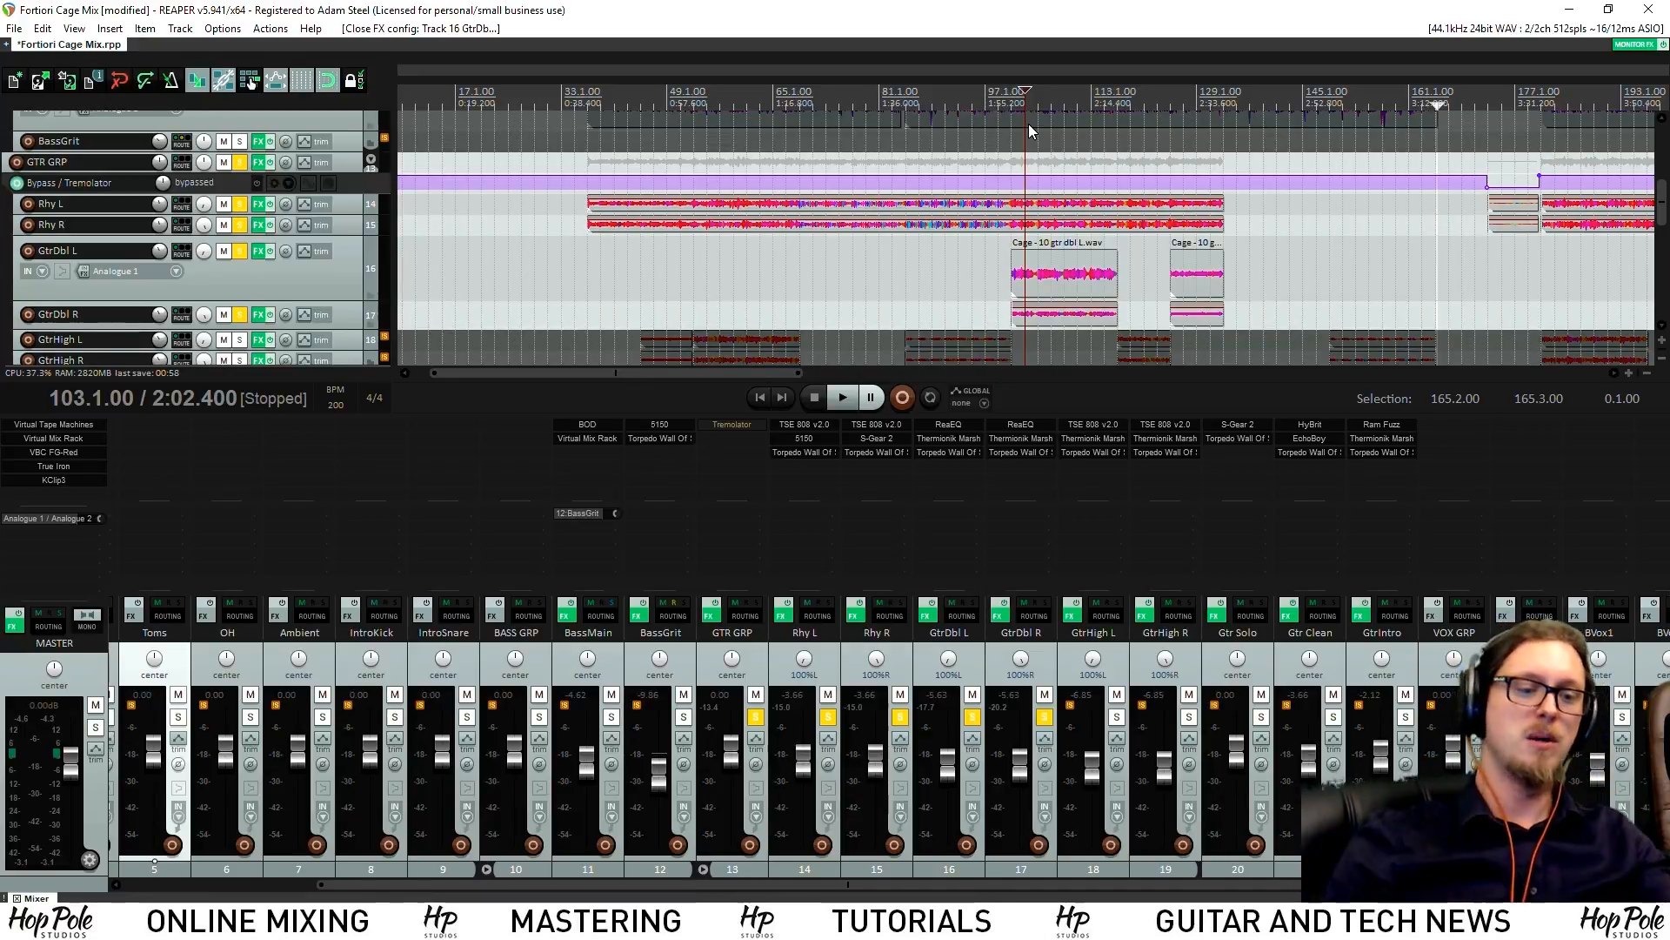
Toggle the Rhy L and Rhy R solo off and back on while auditioning the guitars
left_click(900, 716)
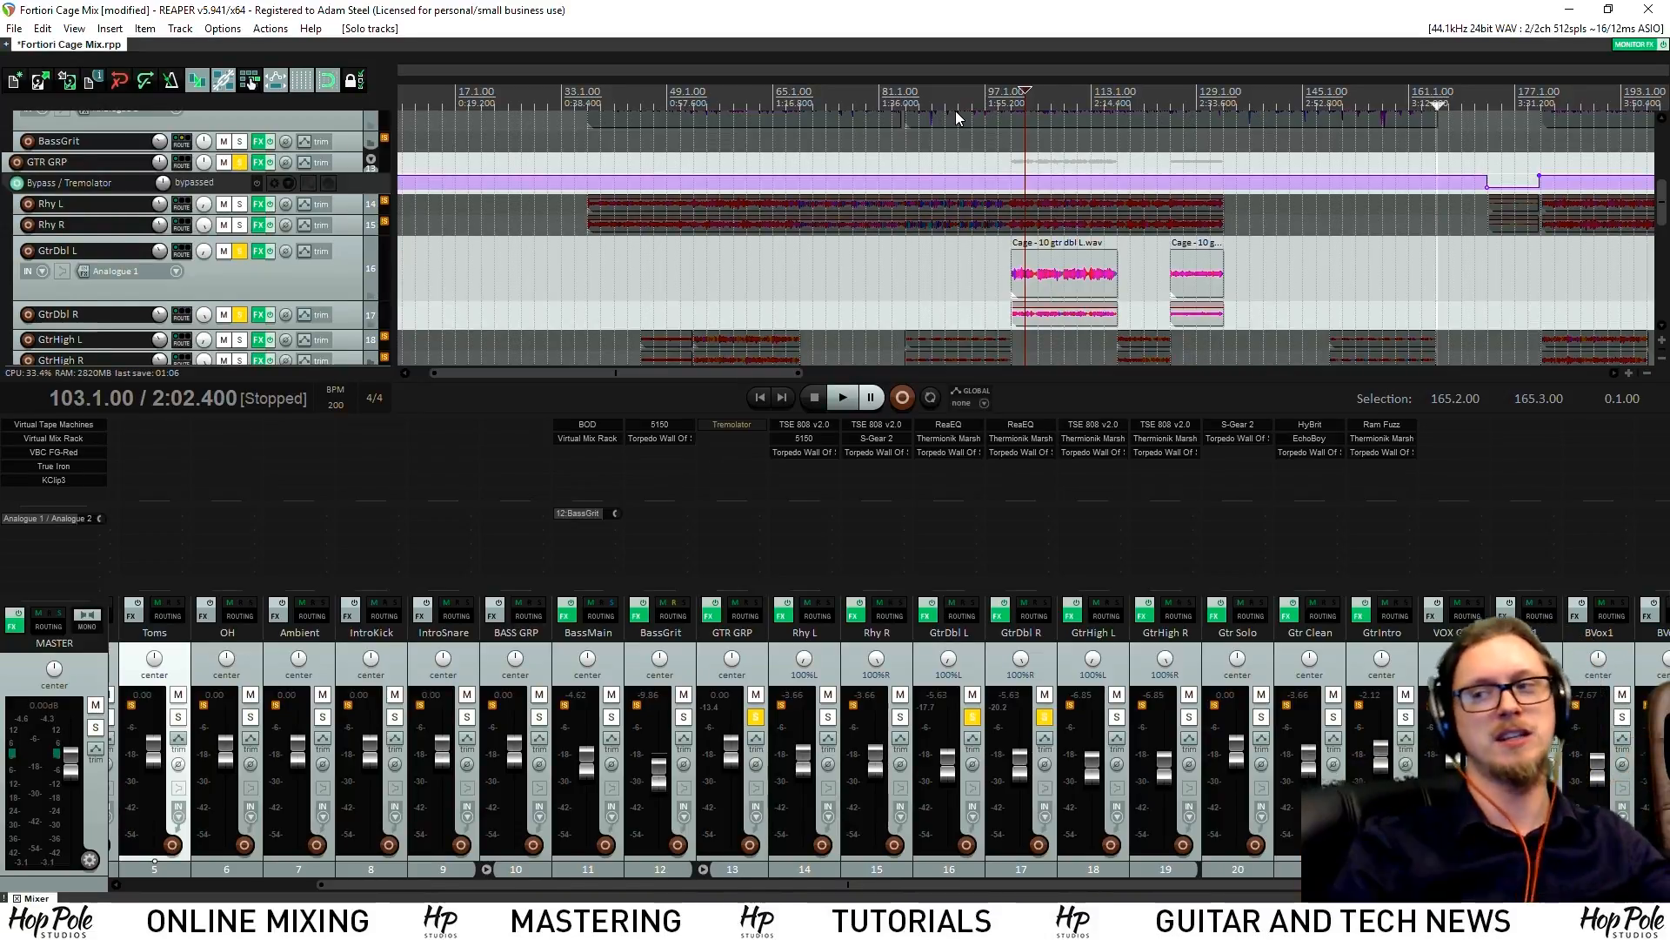
key("space")
scroll(1072, 332, "up", 4)
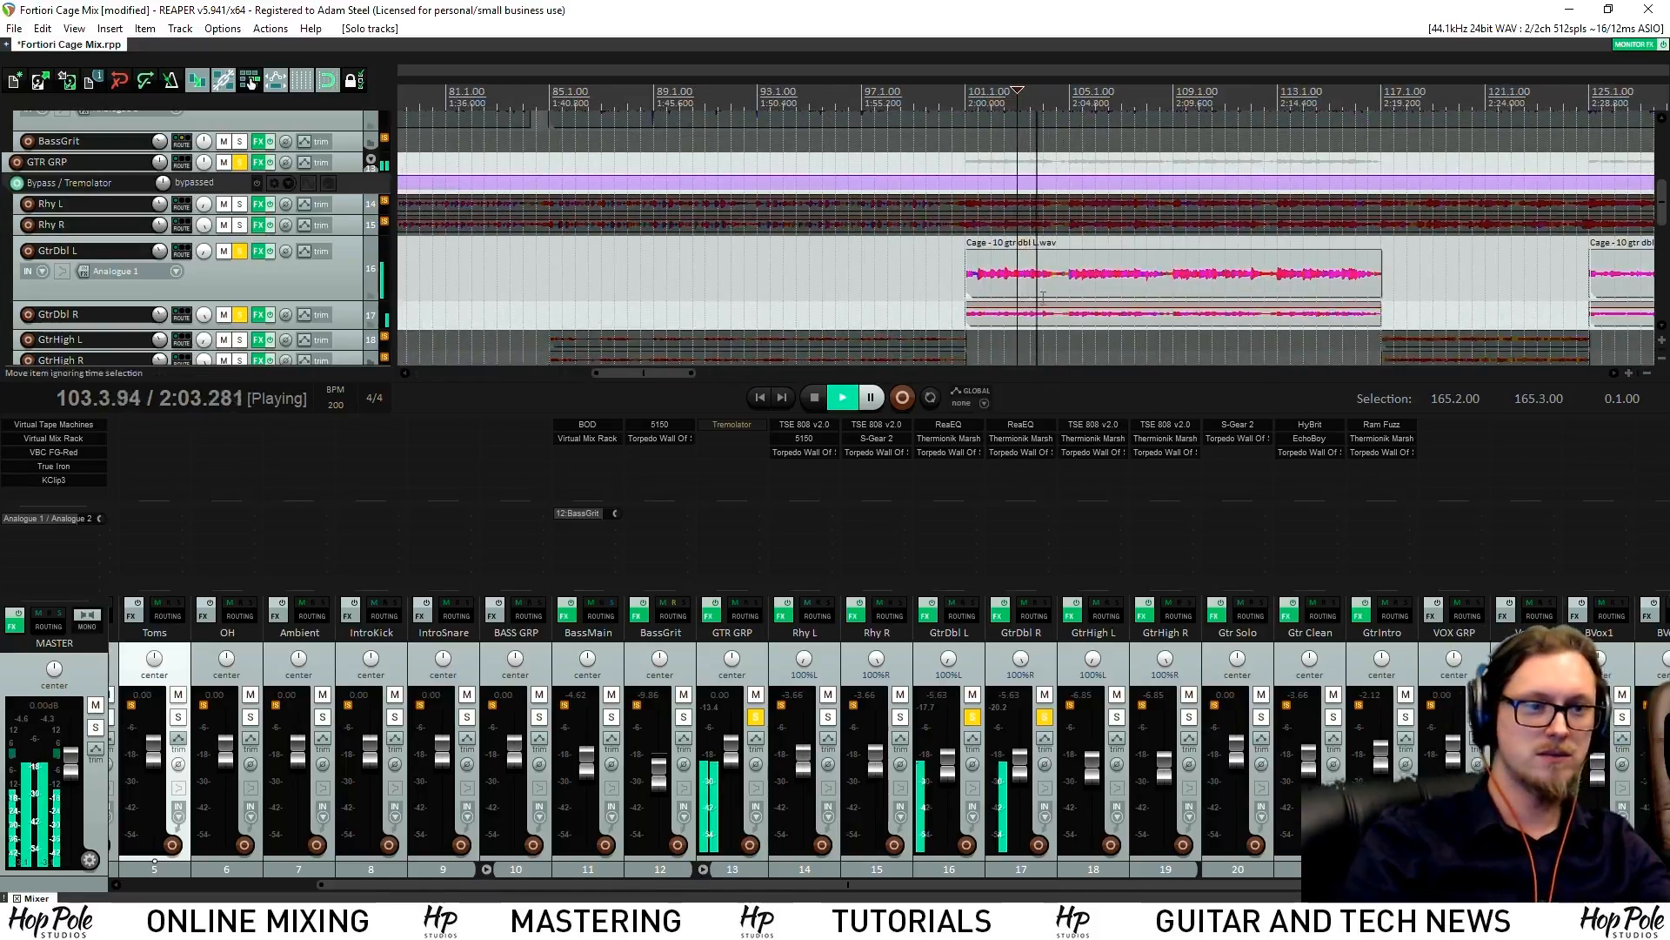
left_click(900, 718)
key("space")
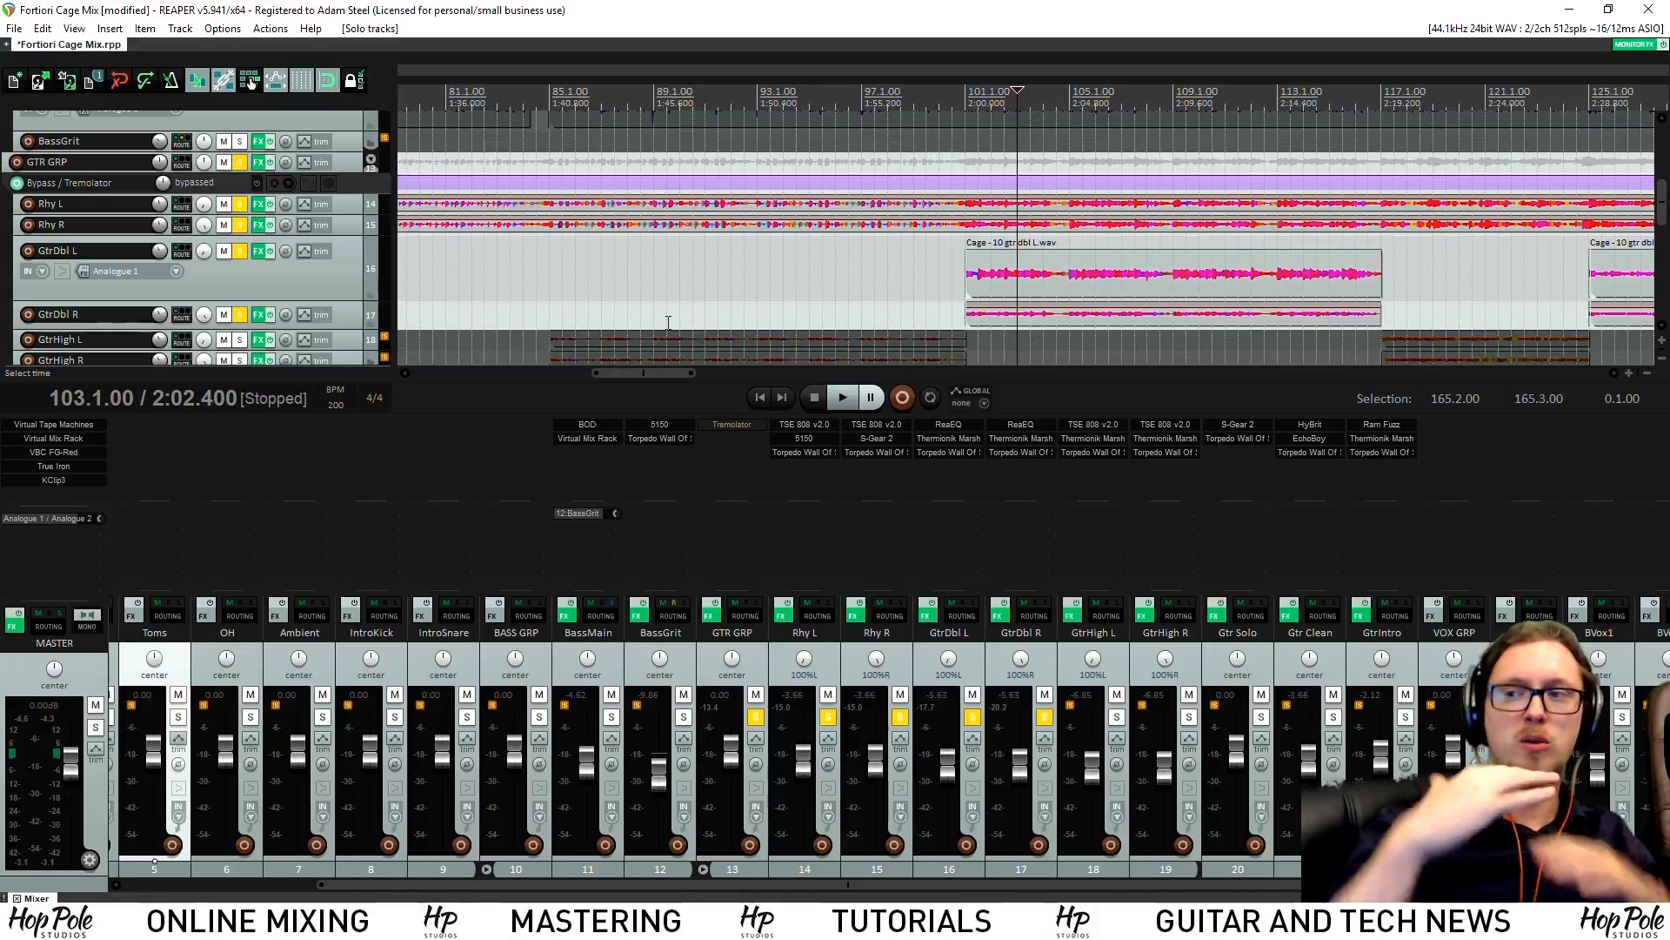
key("space")
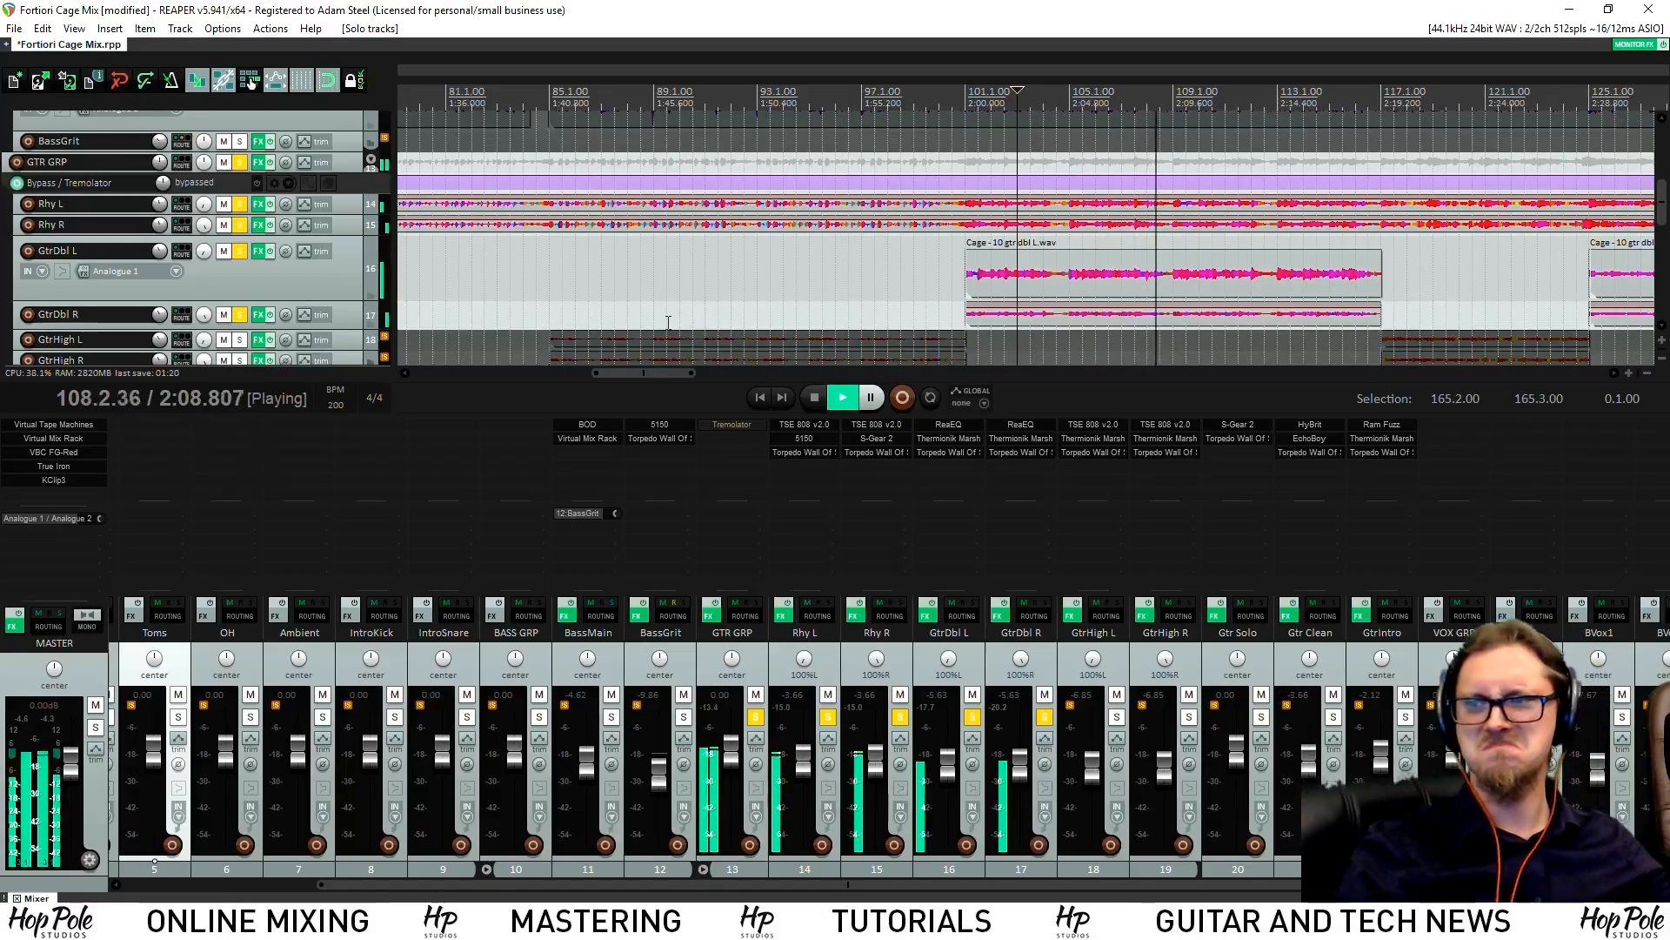
scroll(870, 243, "down", 5)
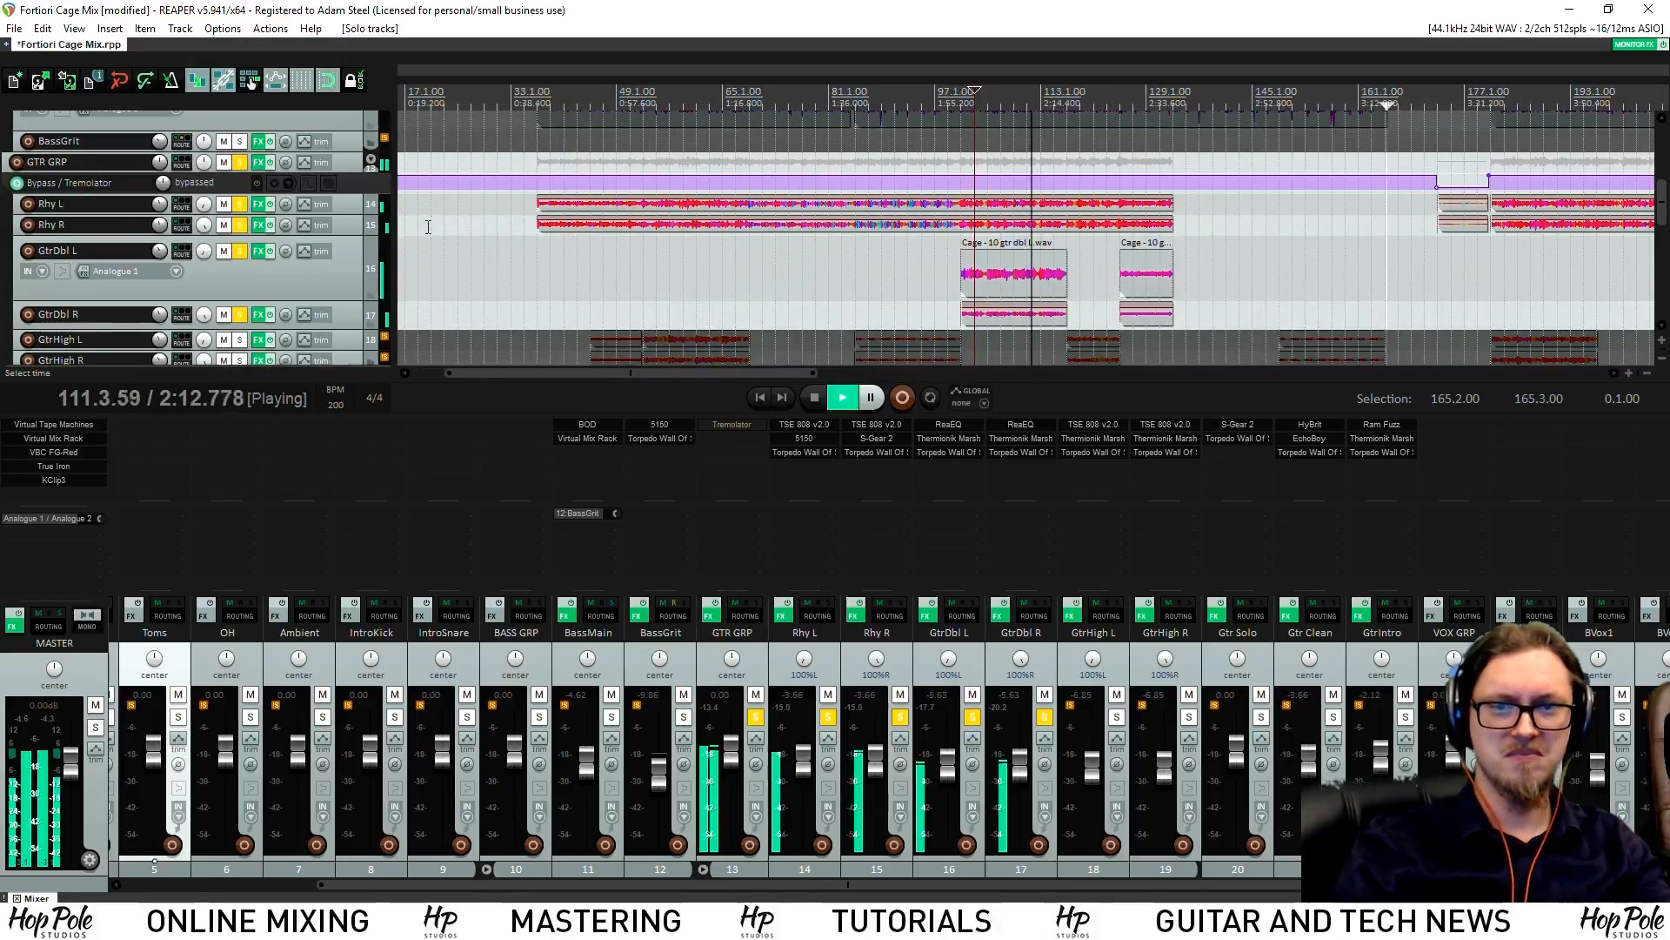
key("space")
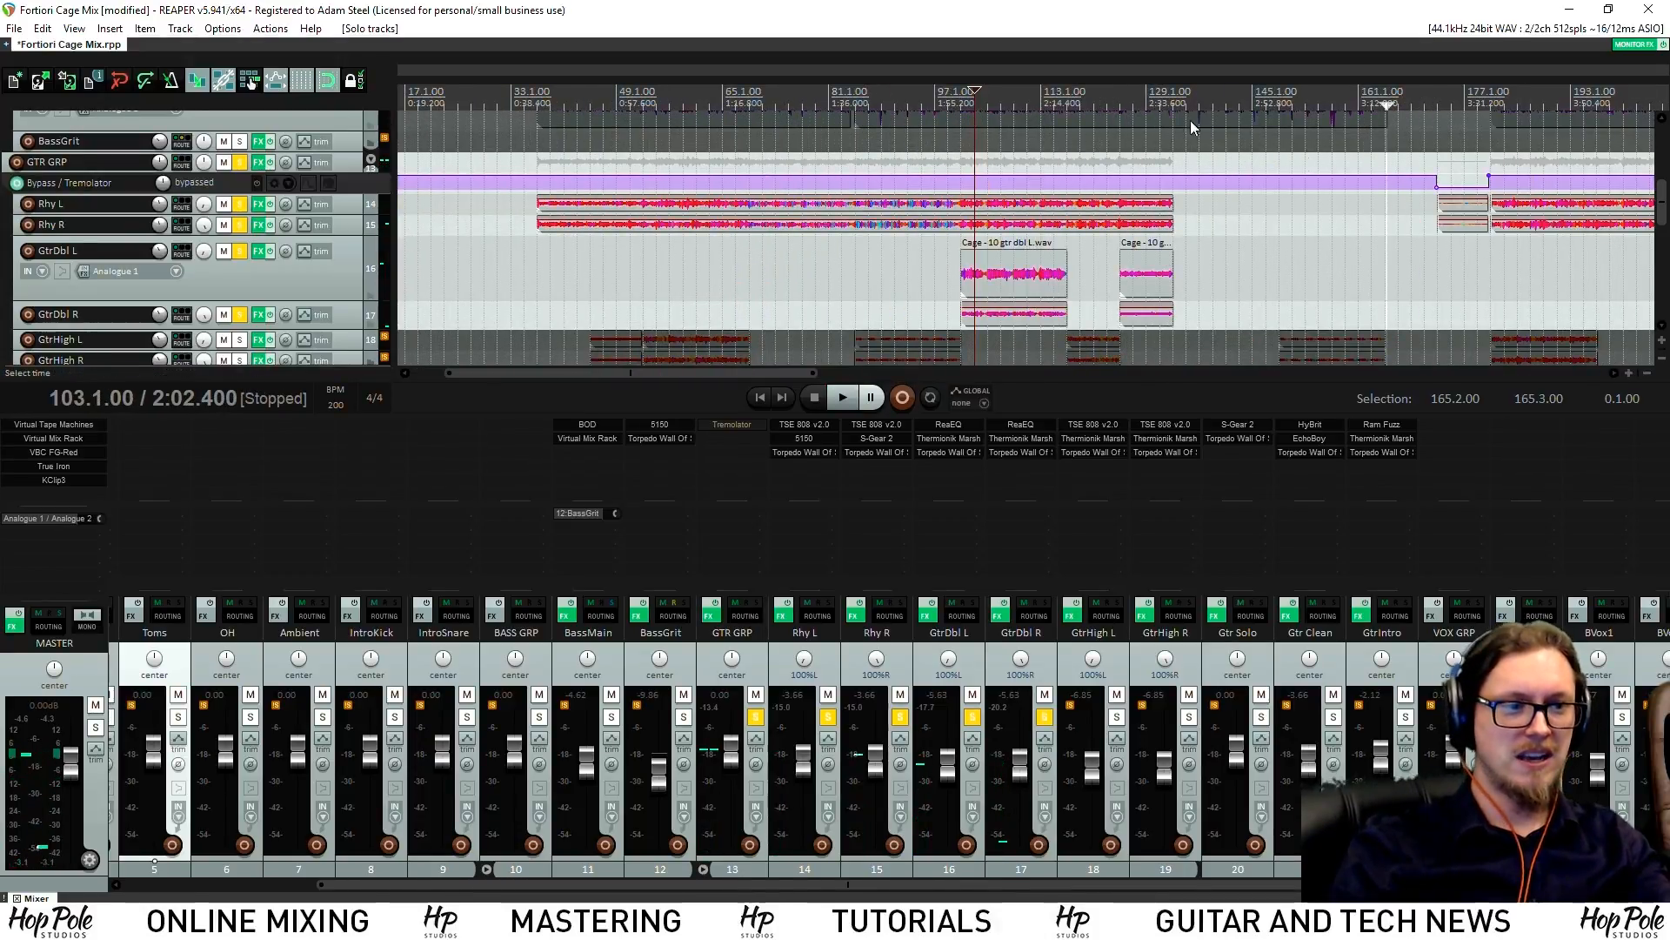
Solo GtrHigh L and R, audition from bar 149, then set the play position to bar 172
left_click(1279, 103)
left_click(1116, 718)
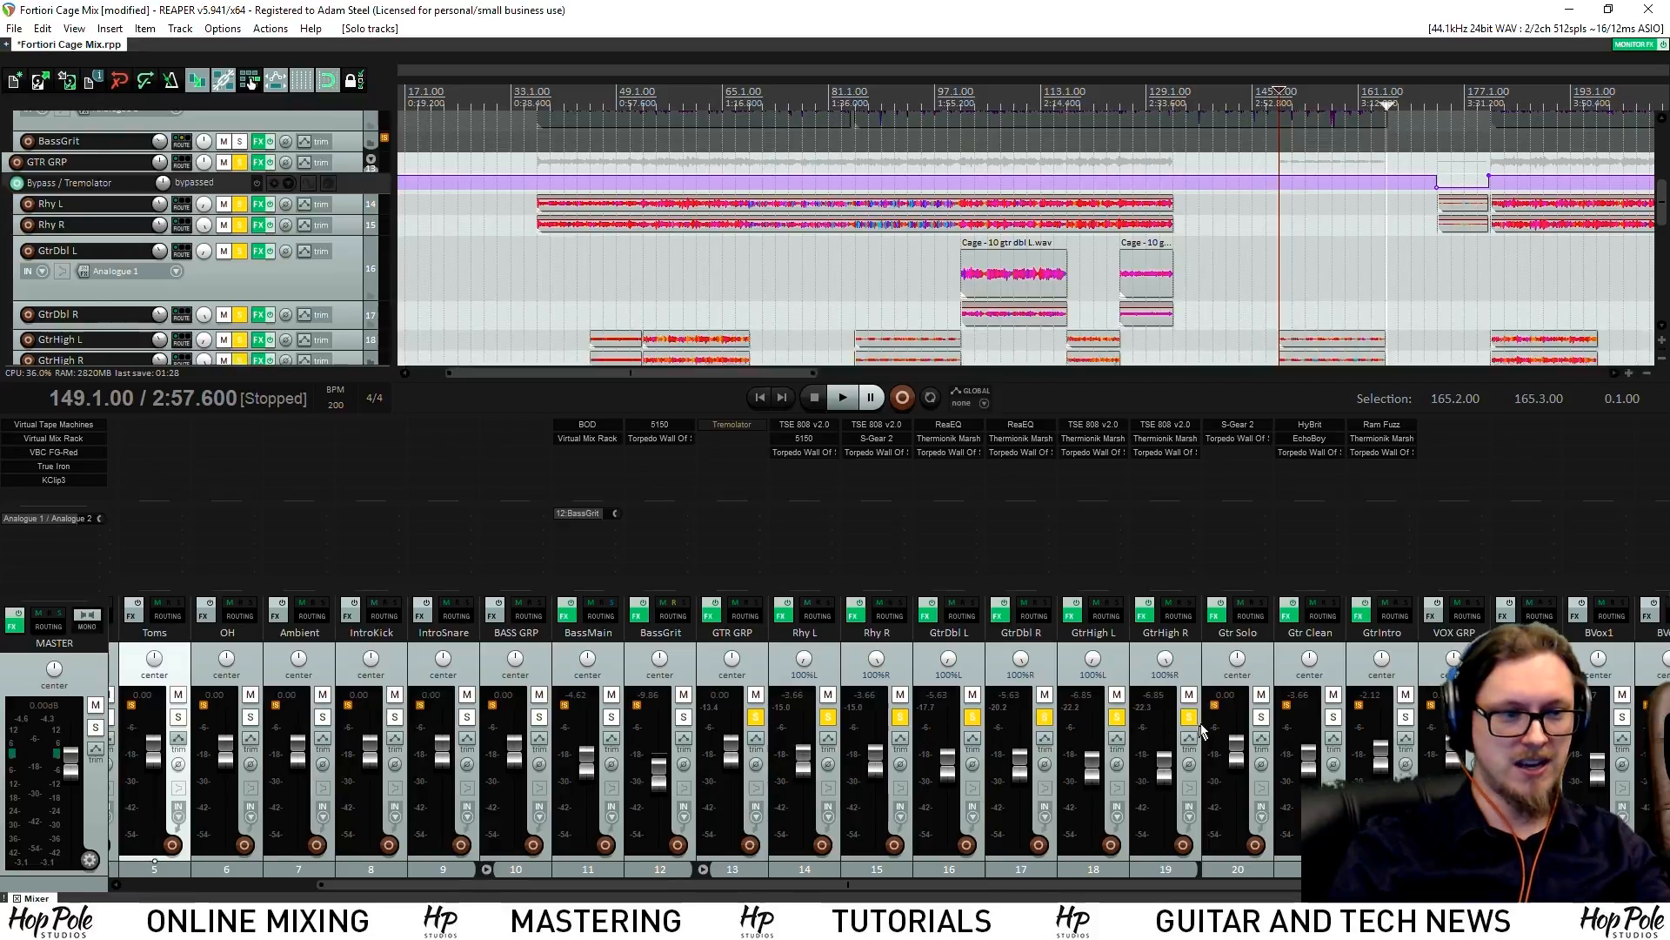
left_click(1188, 716)
key("space")
scroll(1214, 261, "up", 3)
scroll(1214, 261, "down", 4)
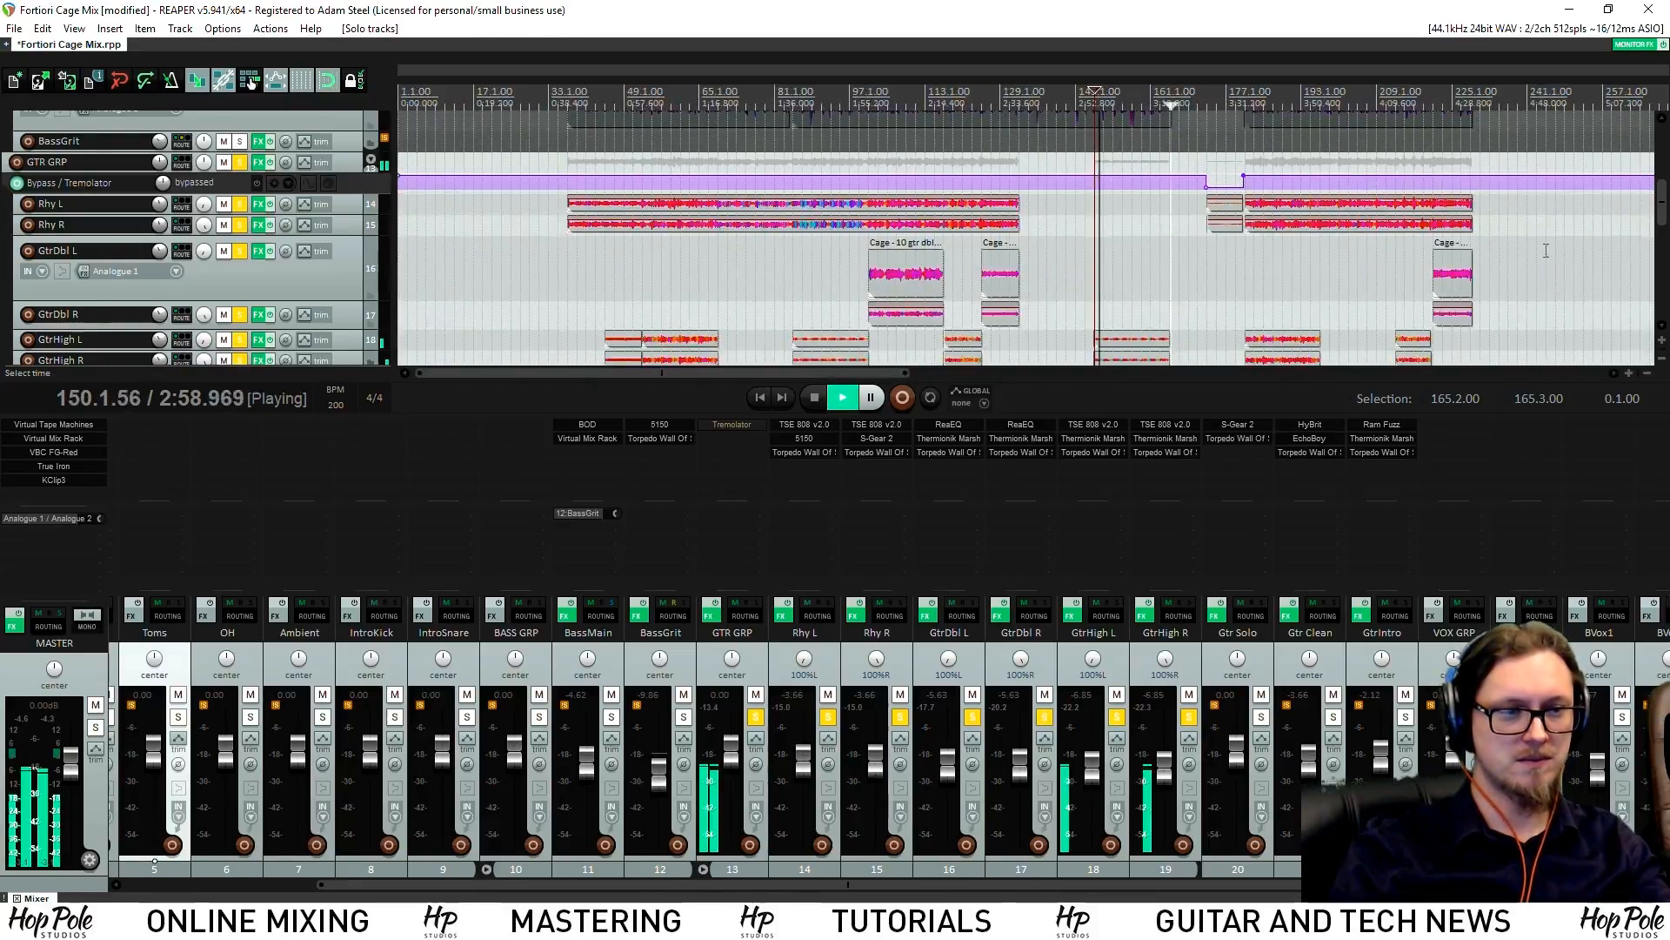
left_click_drag(1662, 219, 1661, 233)
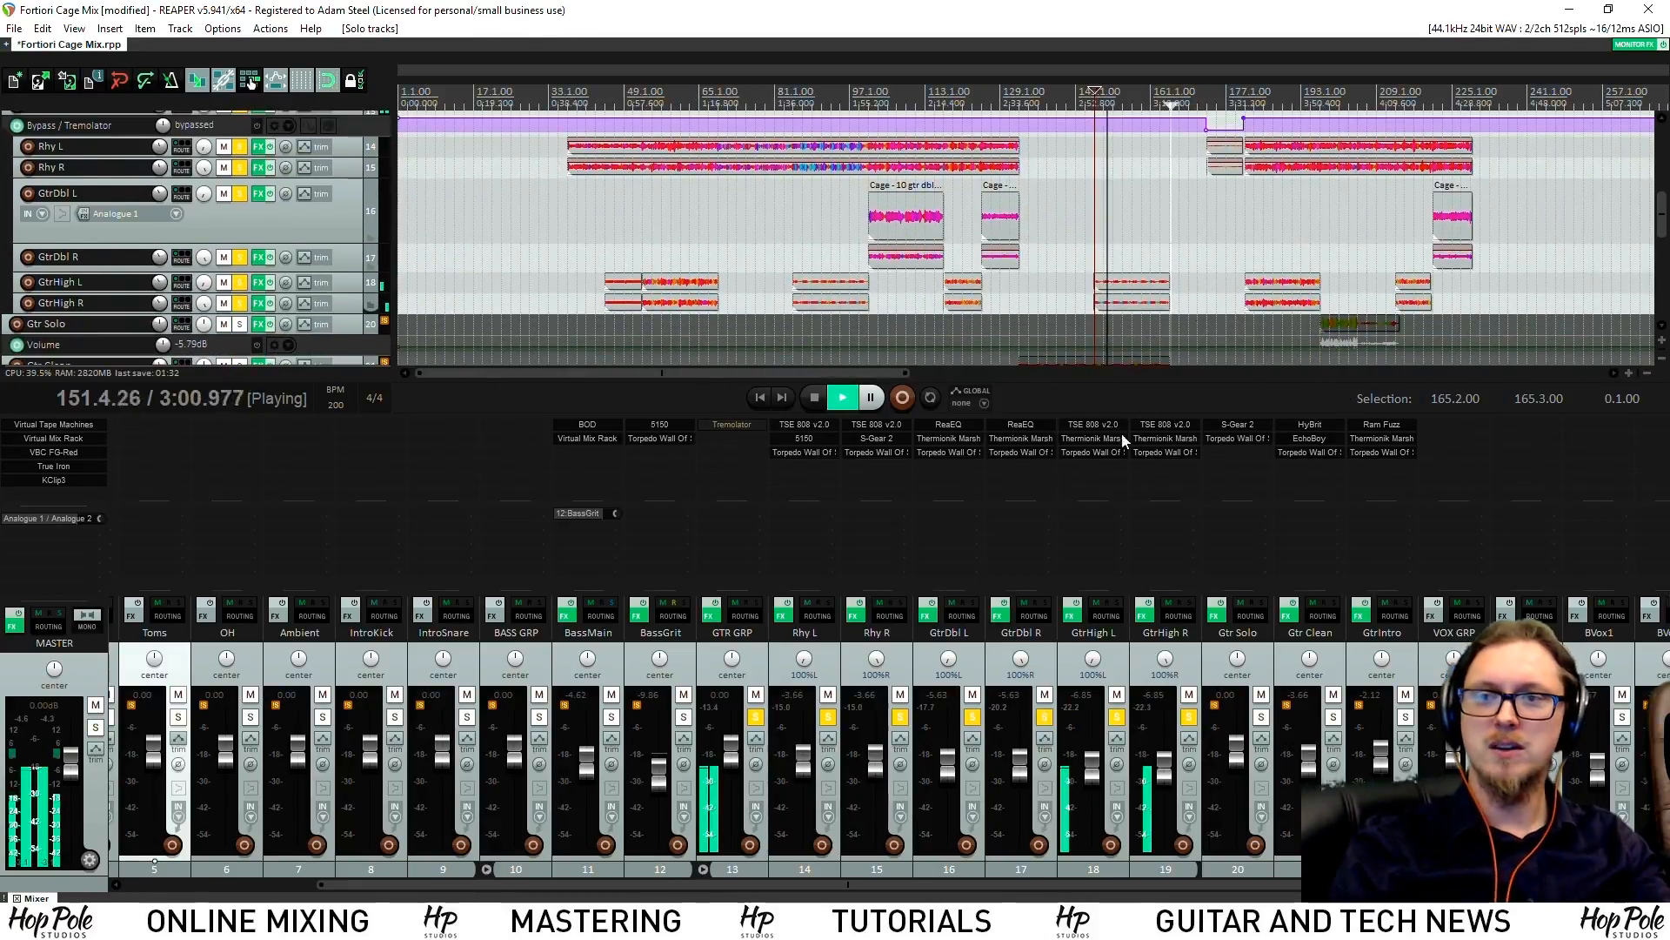
scroll(1269, 96, "up", 3)
key("space")
left_click(1276, 94)
scroll(870, 243, "up", 1)
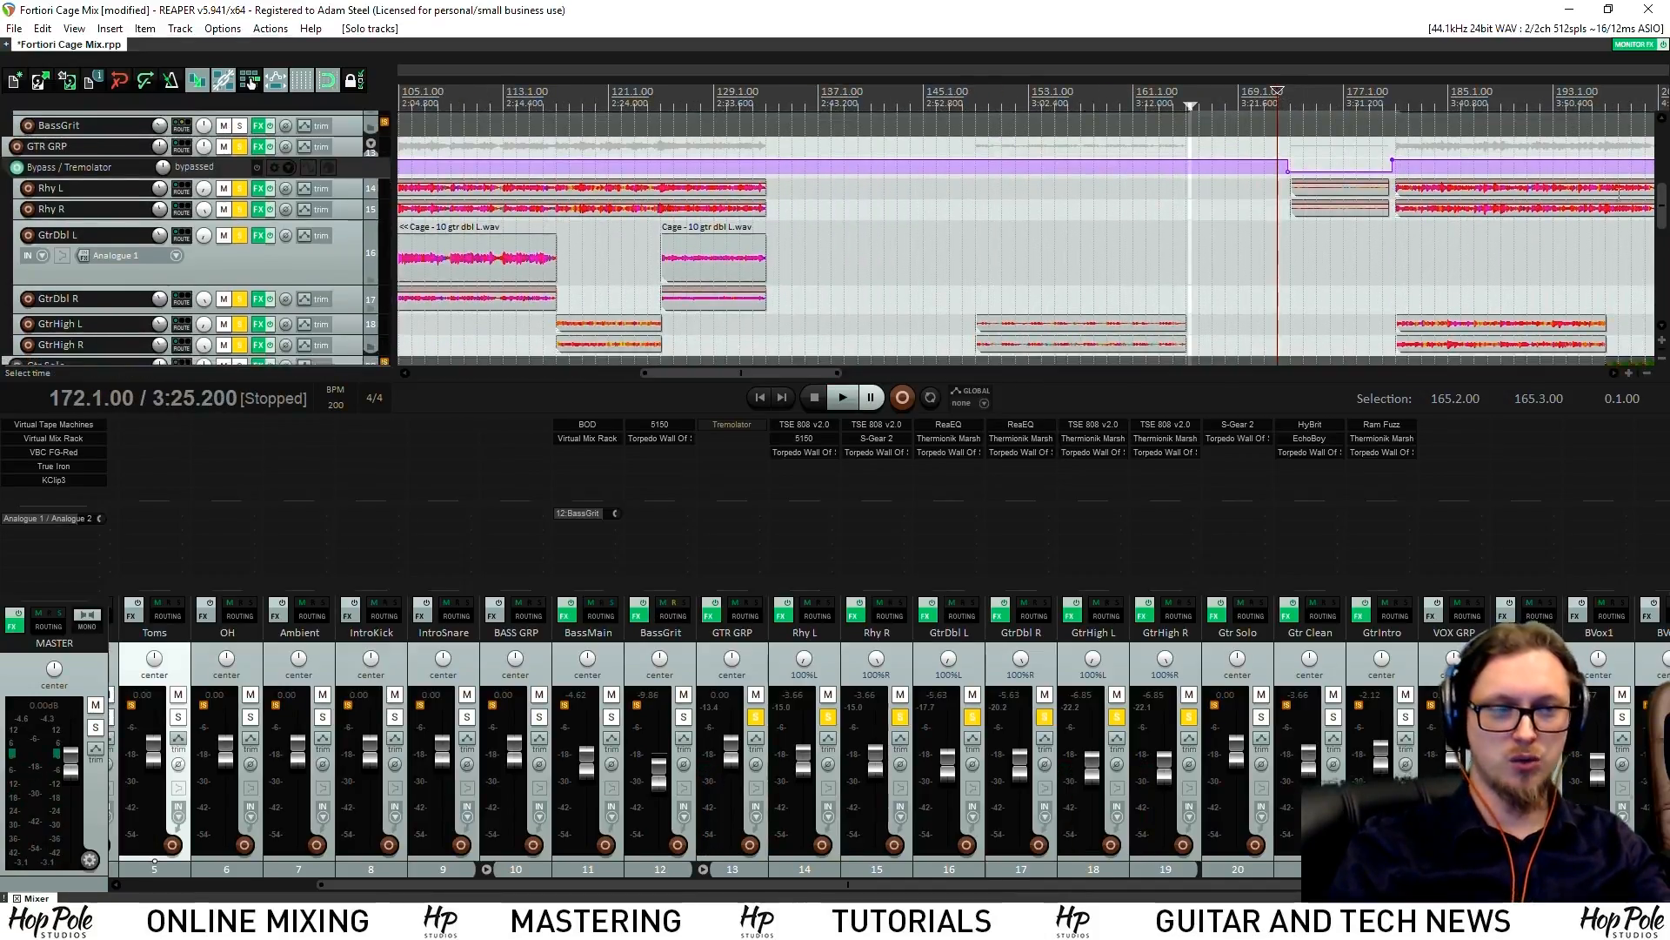
Open the GTR GRP Tremolator, move it aside, and audition from bar 172
left_click(735, 422)
left_click_drag(450, 66, 587, 176)
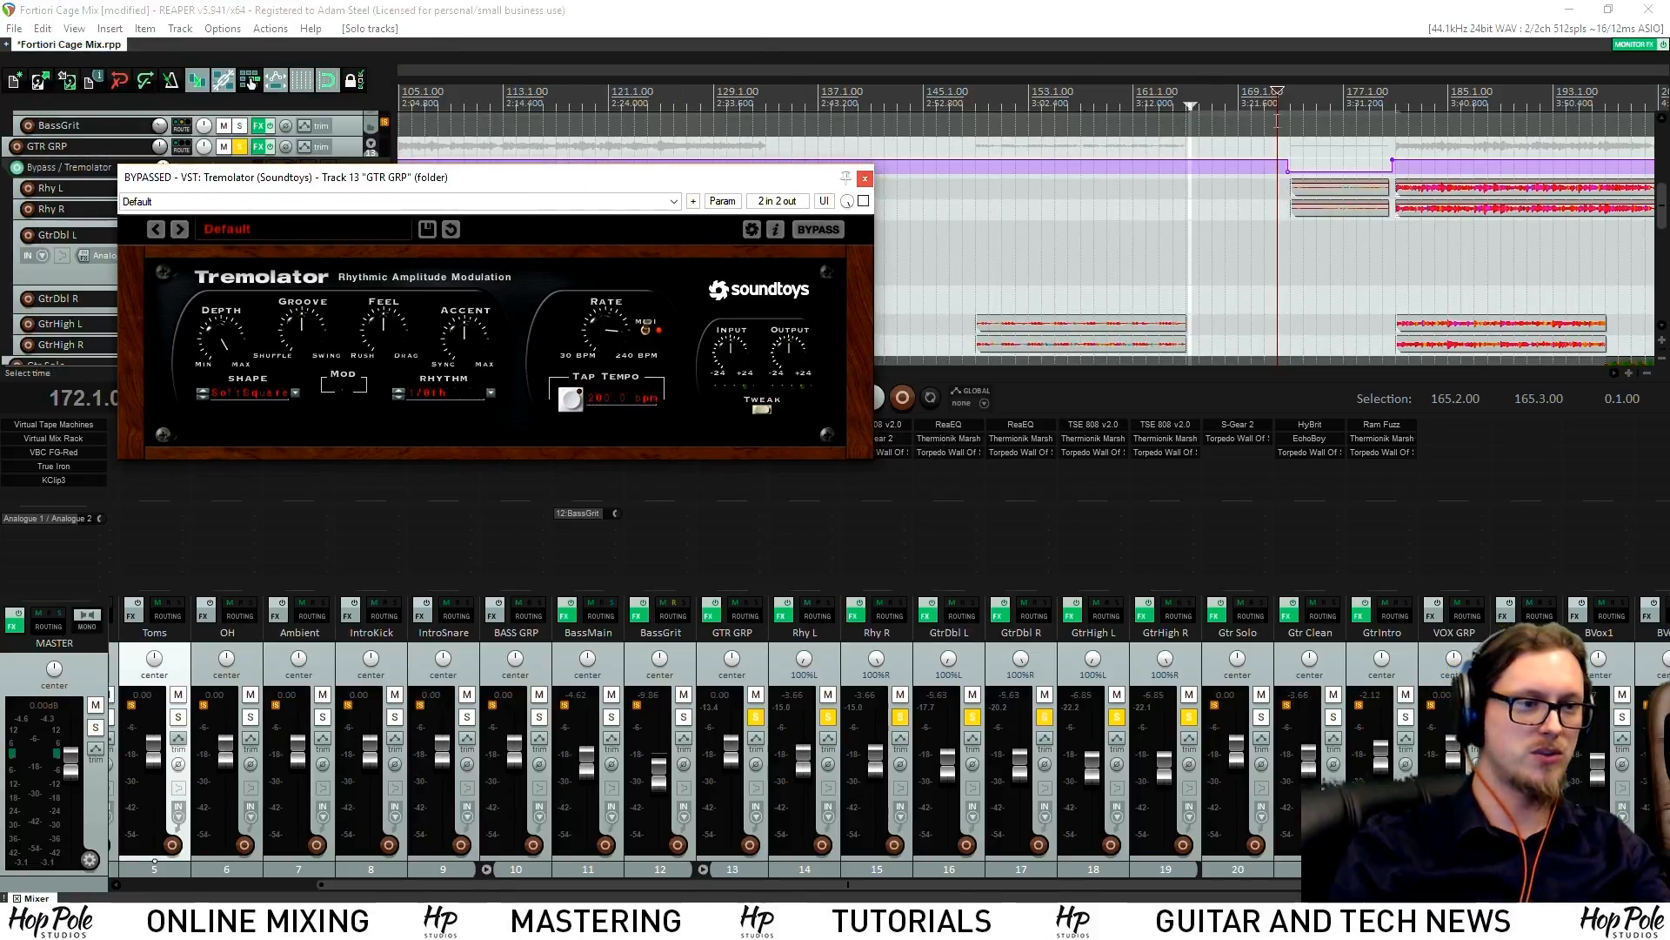
left_click(1283, 103)
scroll(1282, 103, "up", 3)
key("space")
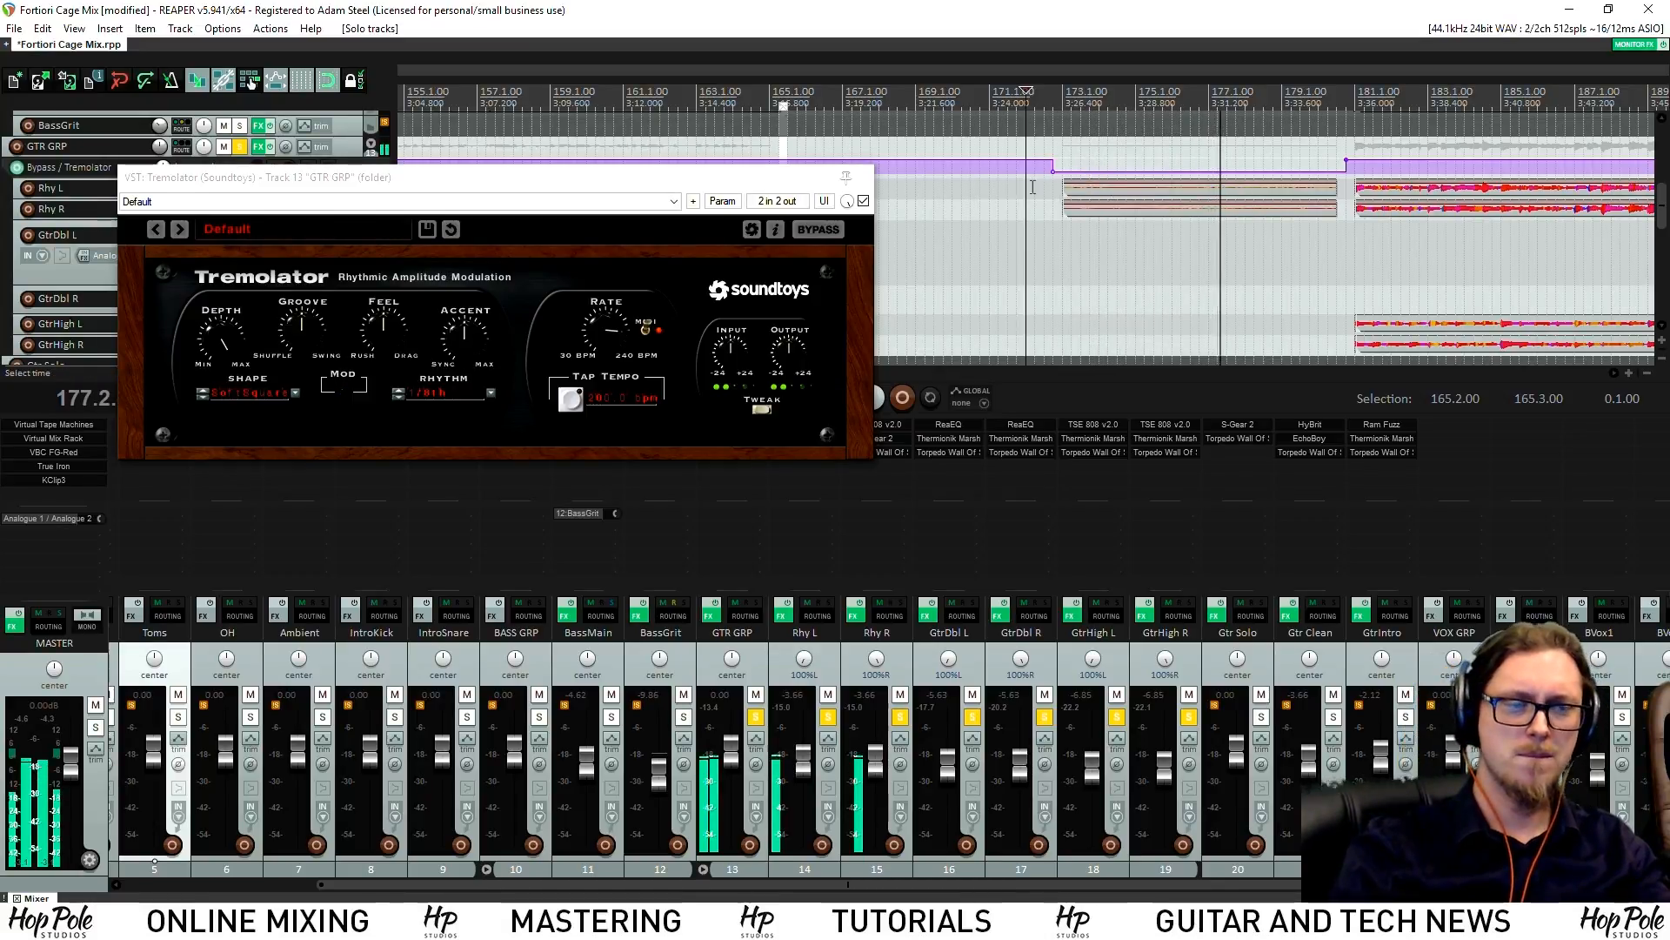
key("space")
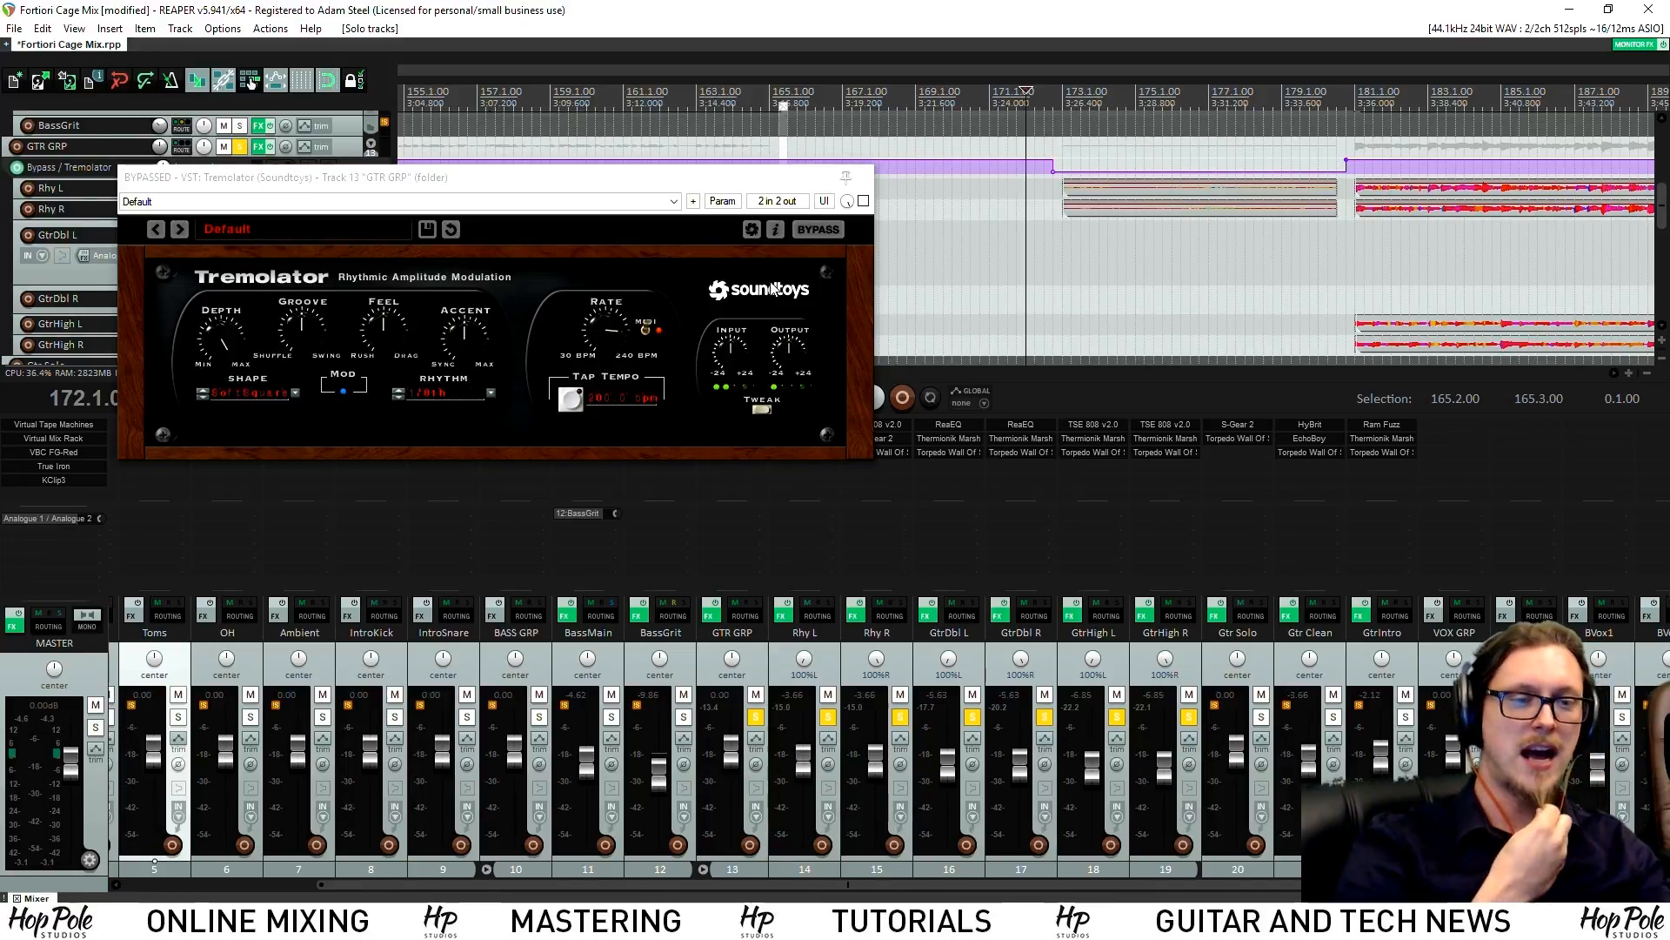
Move the play position to bar 179, then bar 181, and close the Tremolator
left_click(1291, 100)
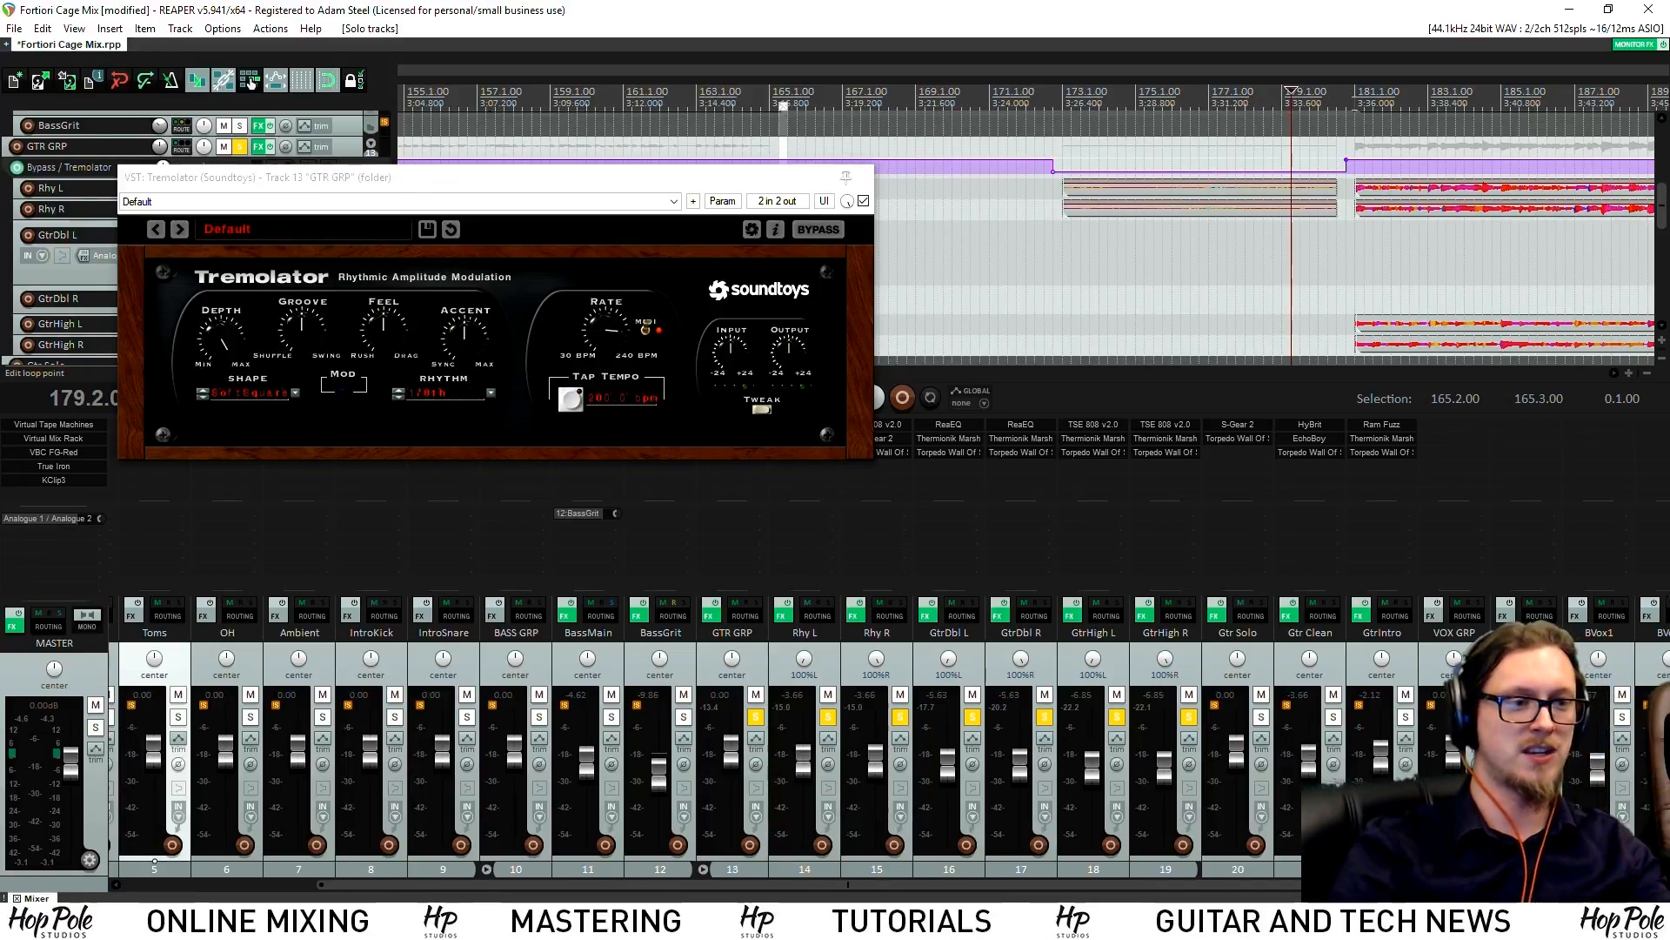
left_click(1355, 103)
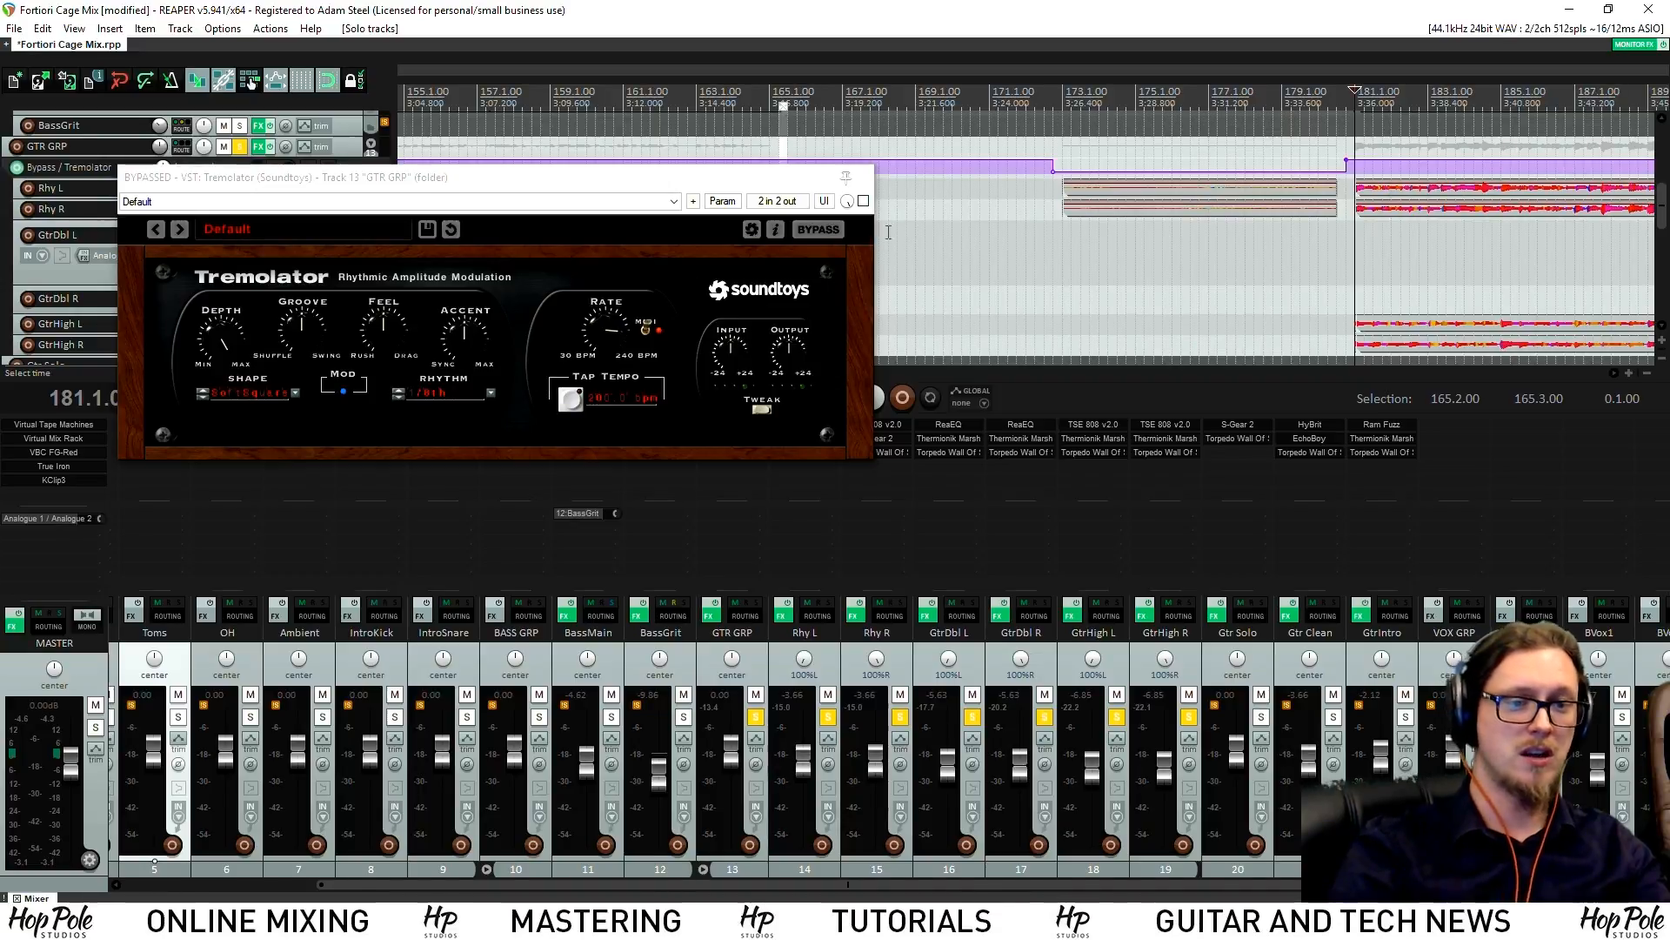
left_click(863, 180)
scroll(900, 255, "down", 6)
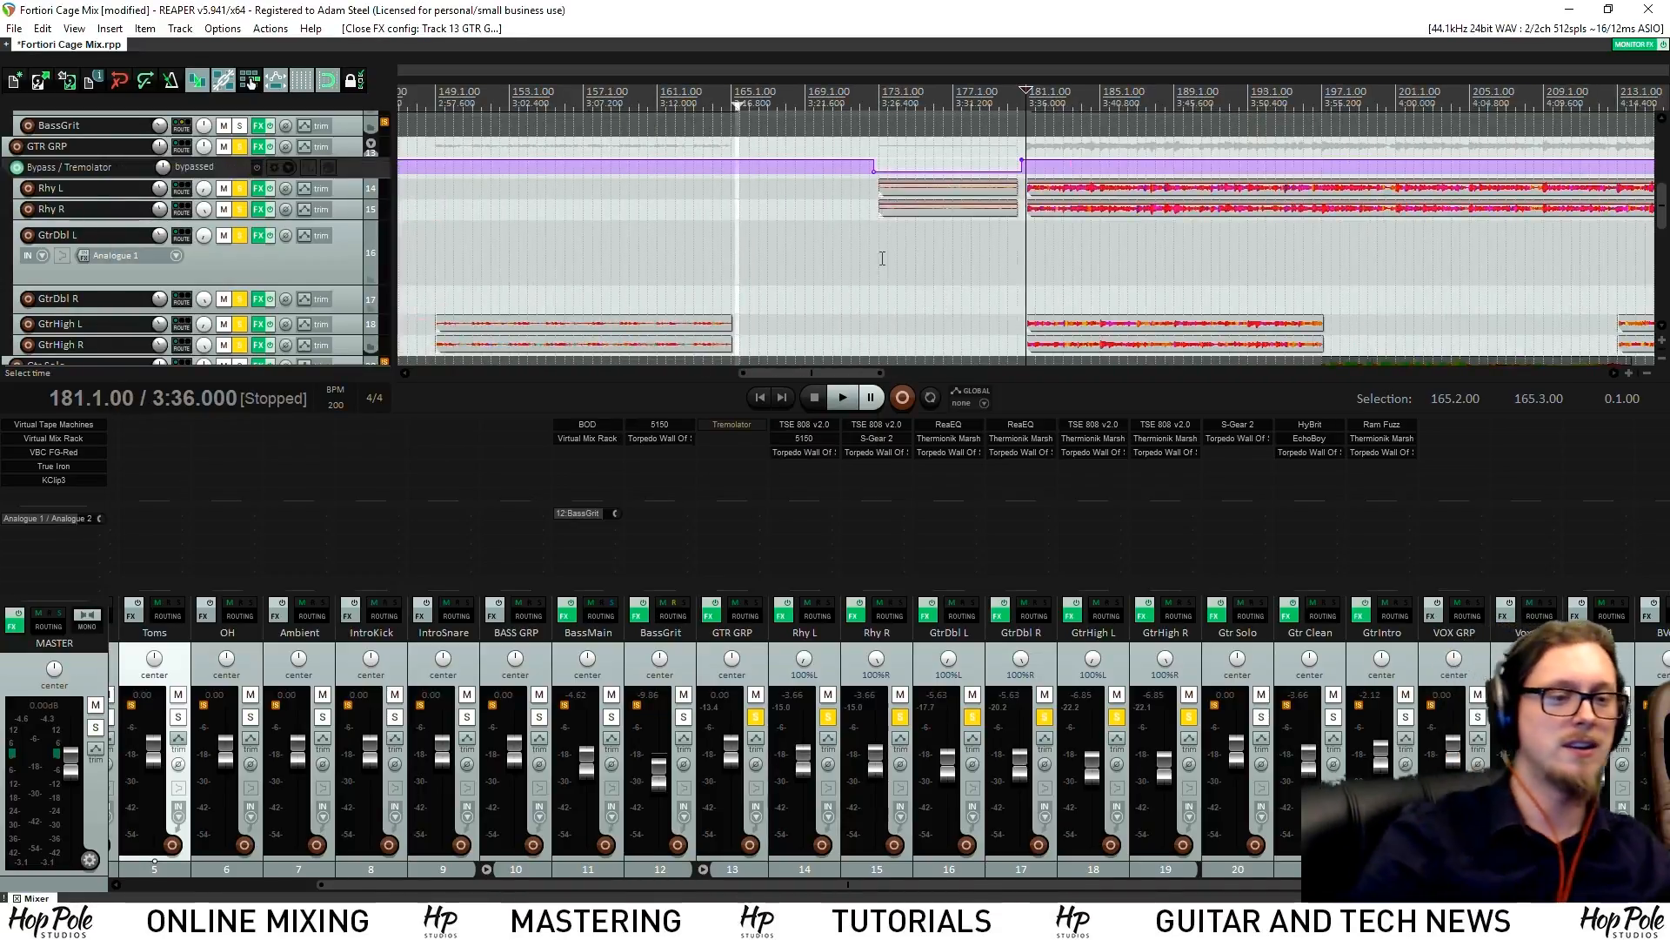
Clear all solos and solo the Gtr Clean track
scroll(870, 261, "down", 3)
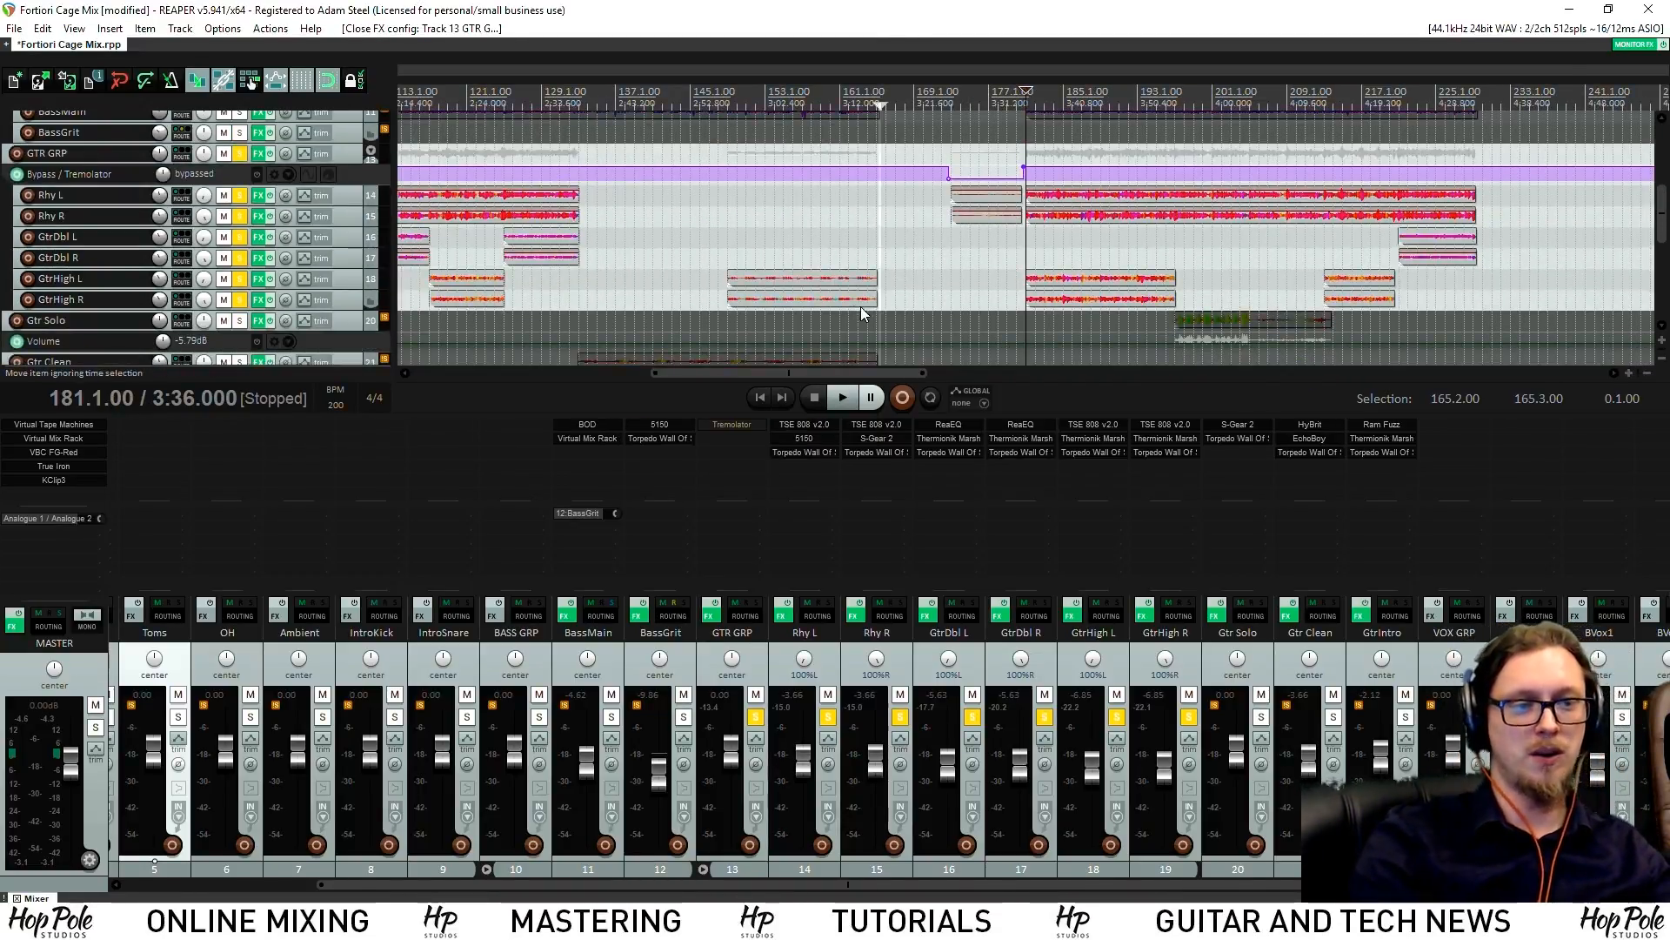
scroll(861, 296, "down", 3)
left_click_drag(1662, 220, 1661, 228)
left_click(1319, 103)
scroll(1160, 300, "up", 5)
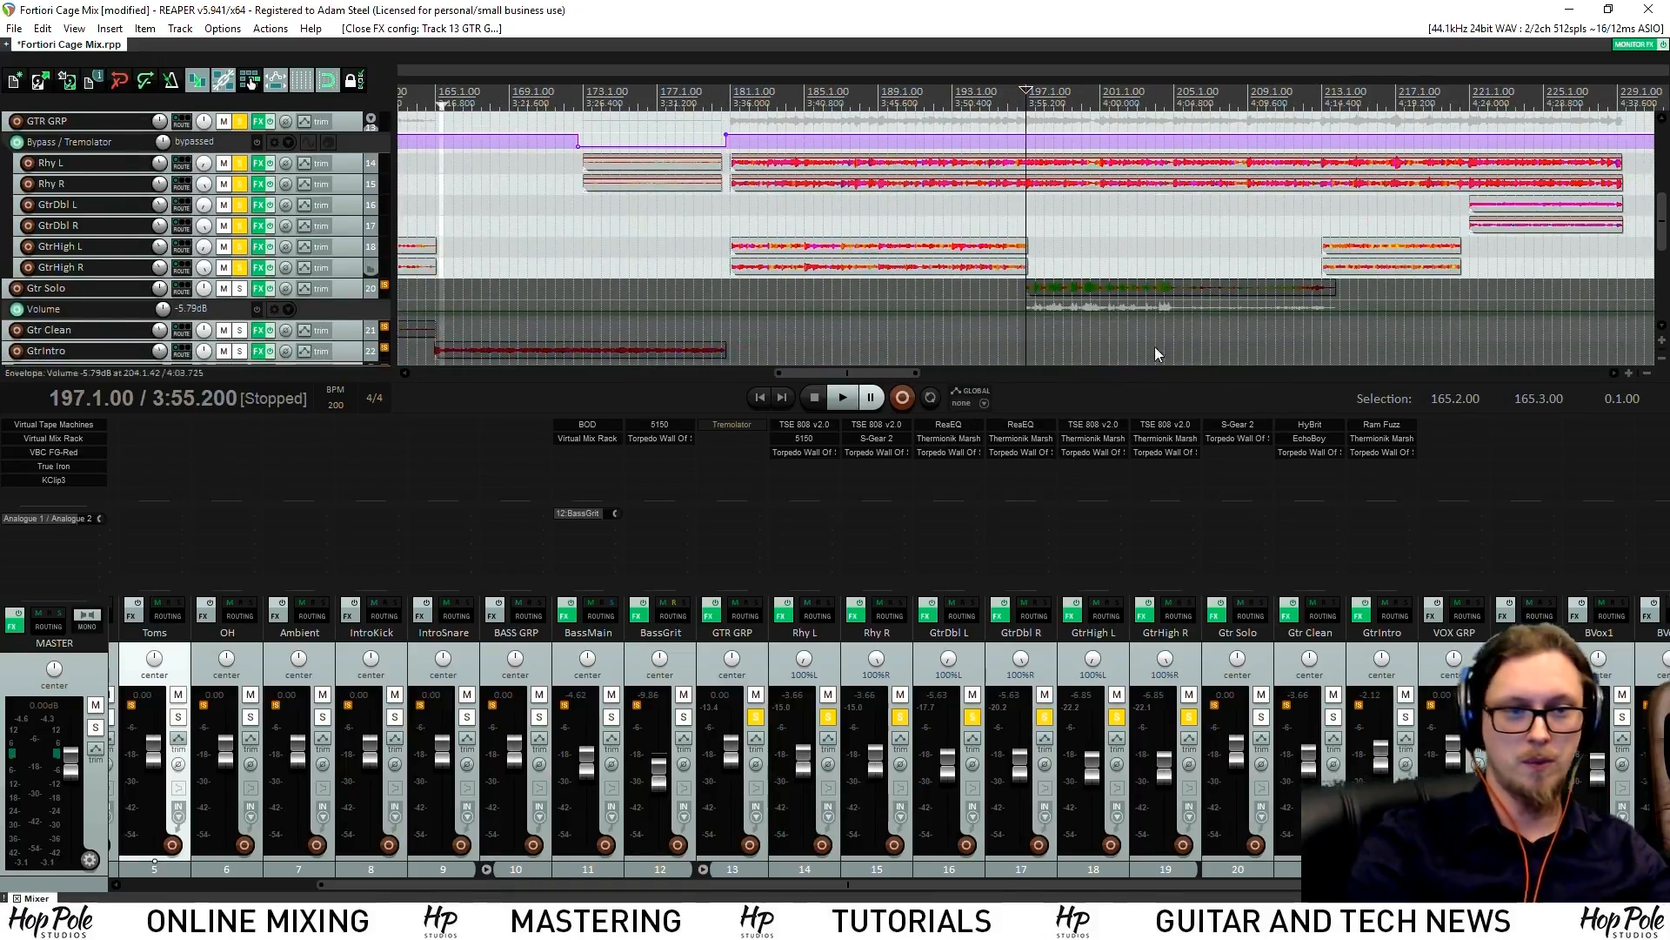
left_click(1185, 719, "ctrl")
left_click(1333, 716)
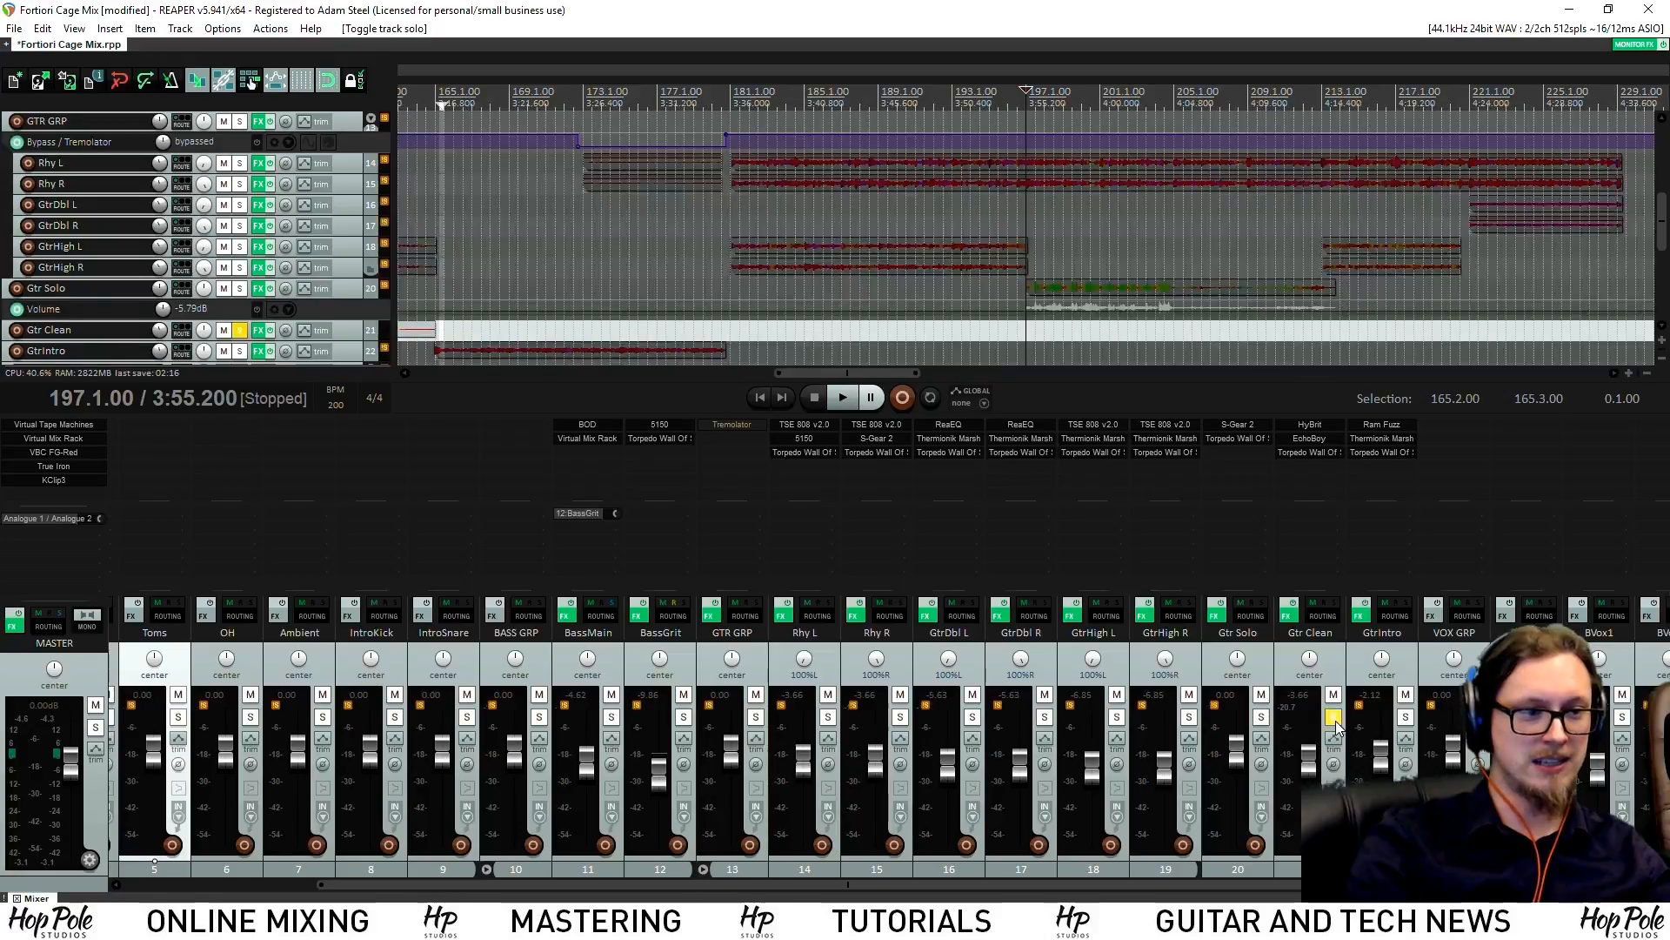
From bar 135, inspect the HyBrit amp and Torpedo Wall Of Sound cab on Gtr Clean
scroll(1609, 261, "up", 2)
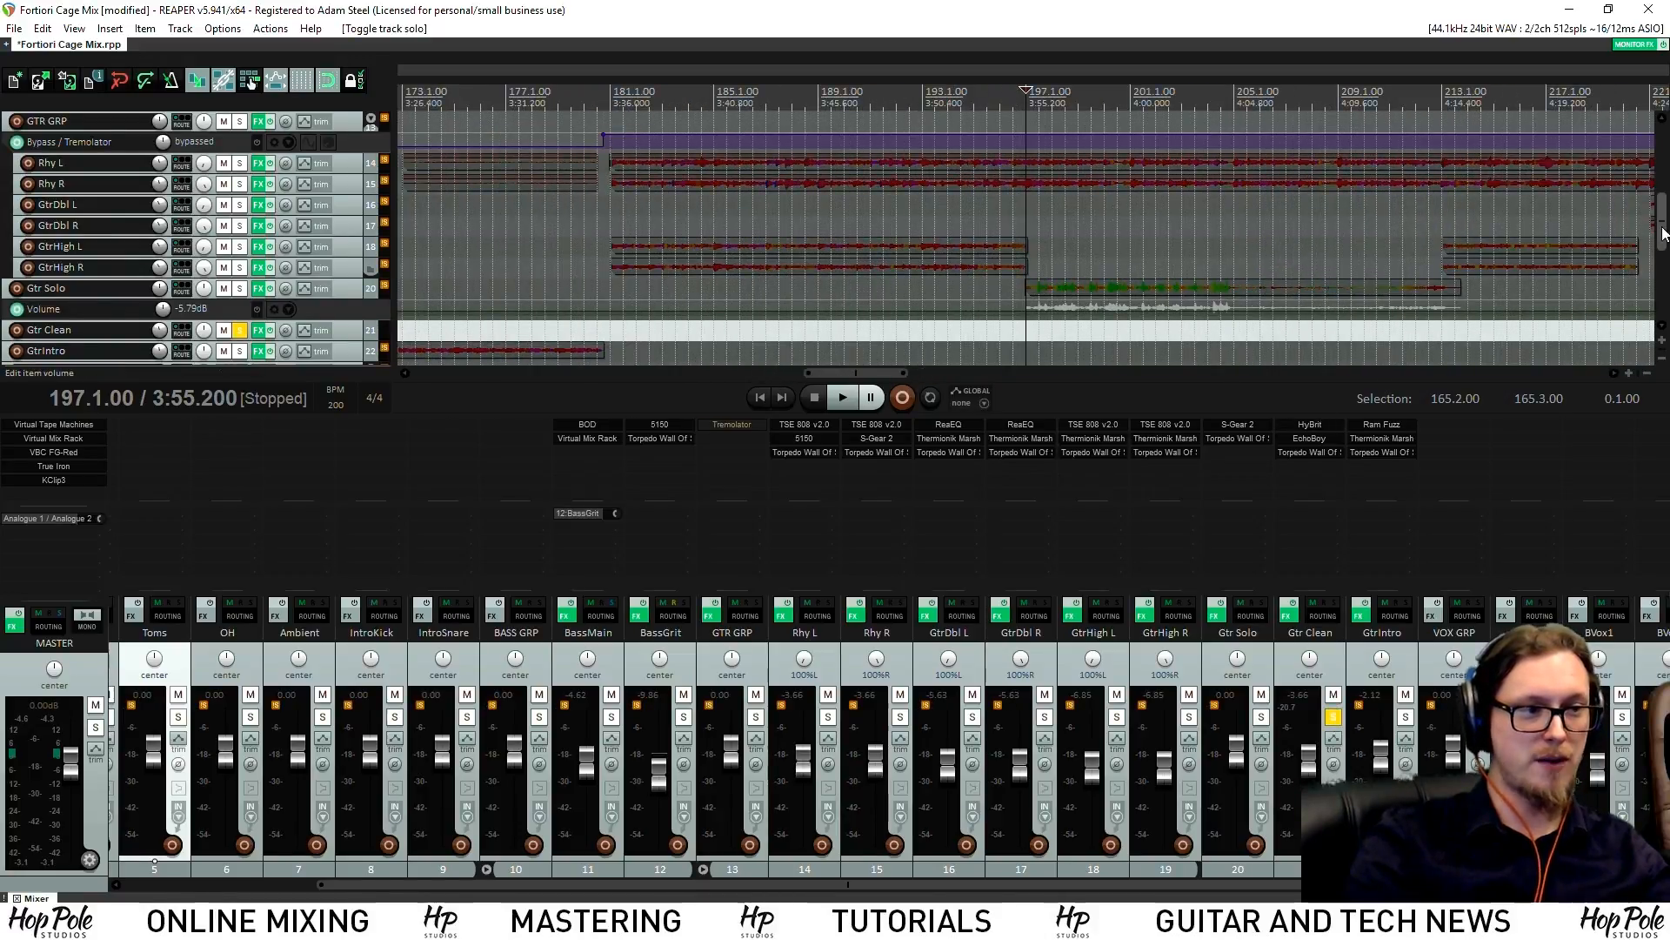
scroll(1665, 233, "down", 1)
scroll(996, 74, "down", 5)
left_click(613, 68)
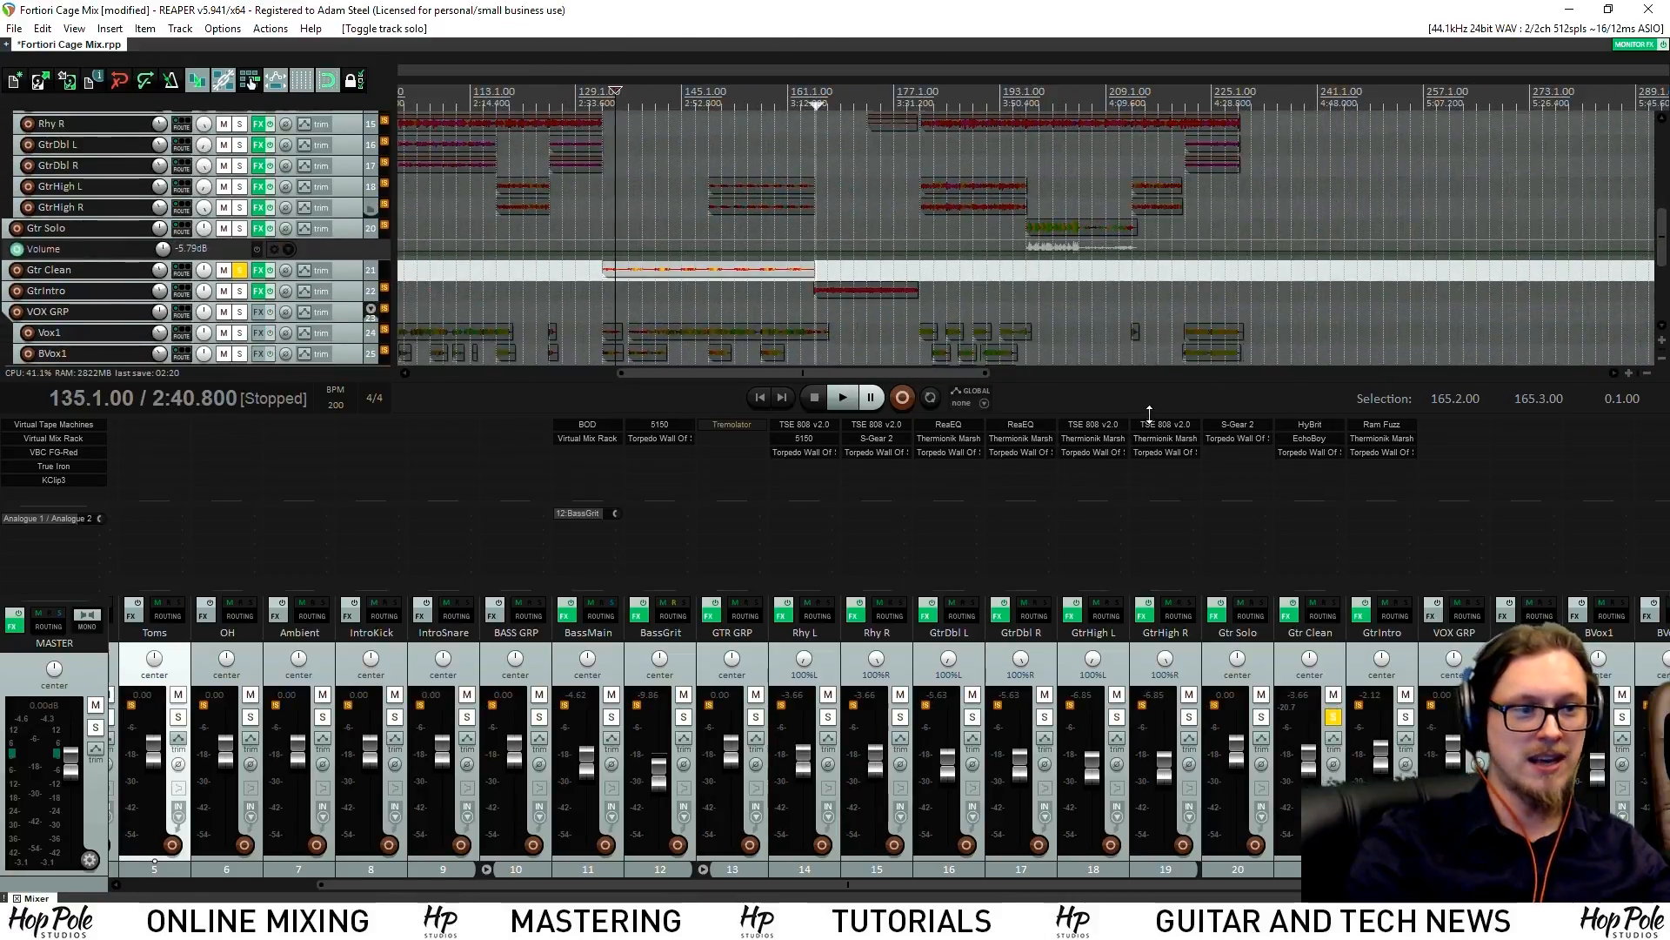
left_click(1326, 426)
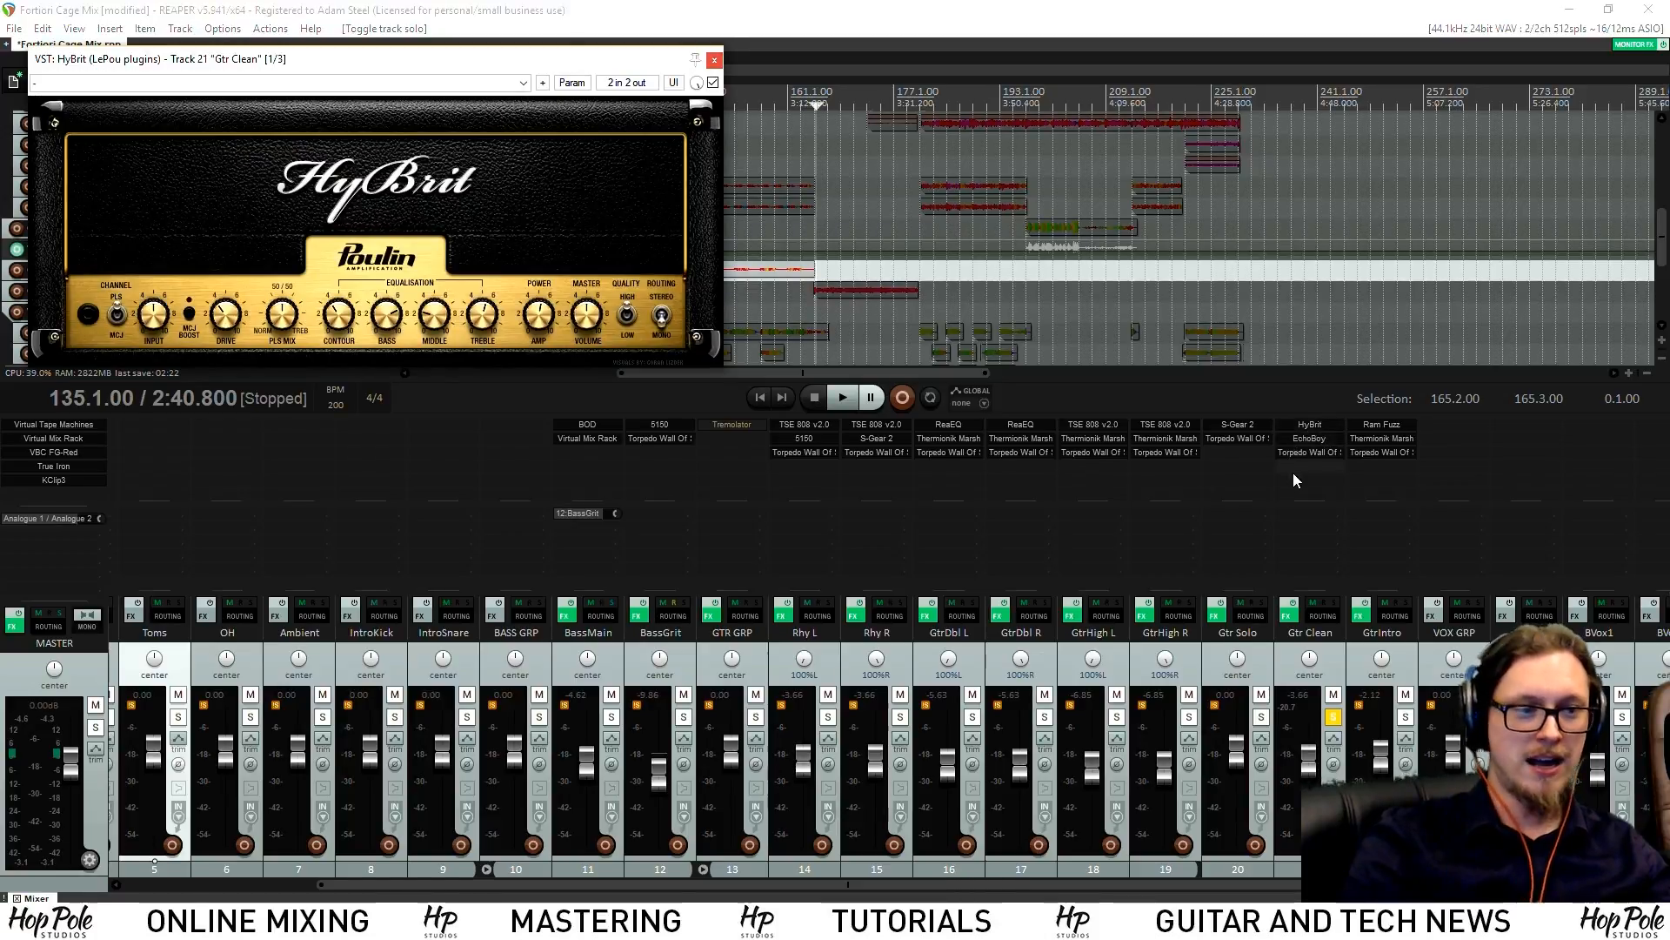
left_click(1307, 451)
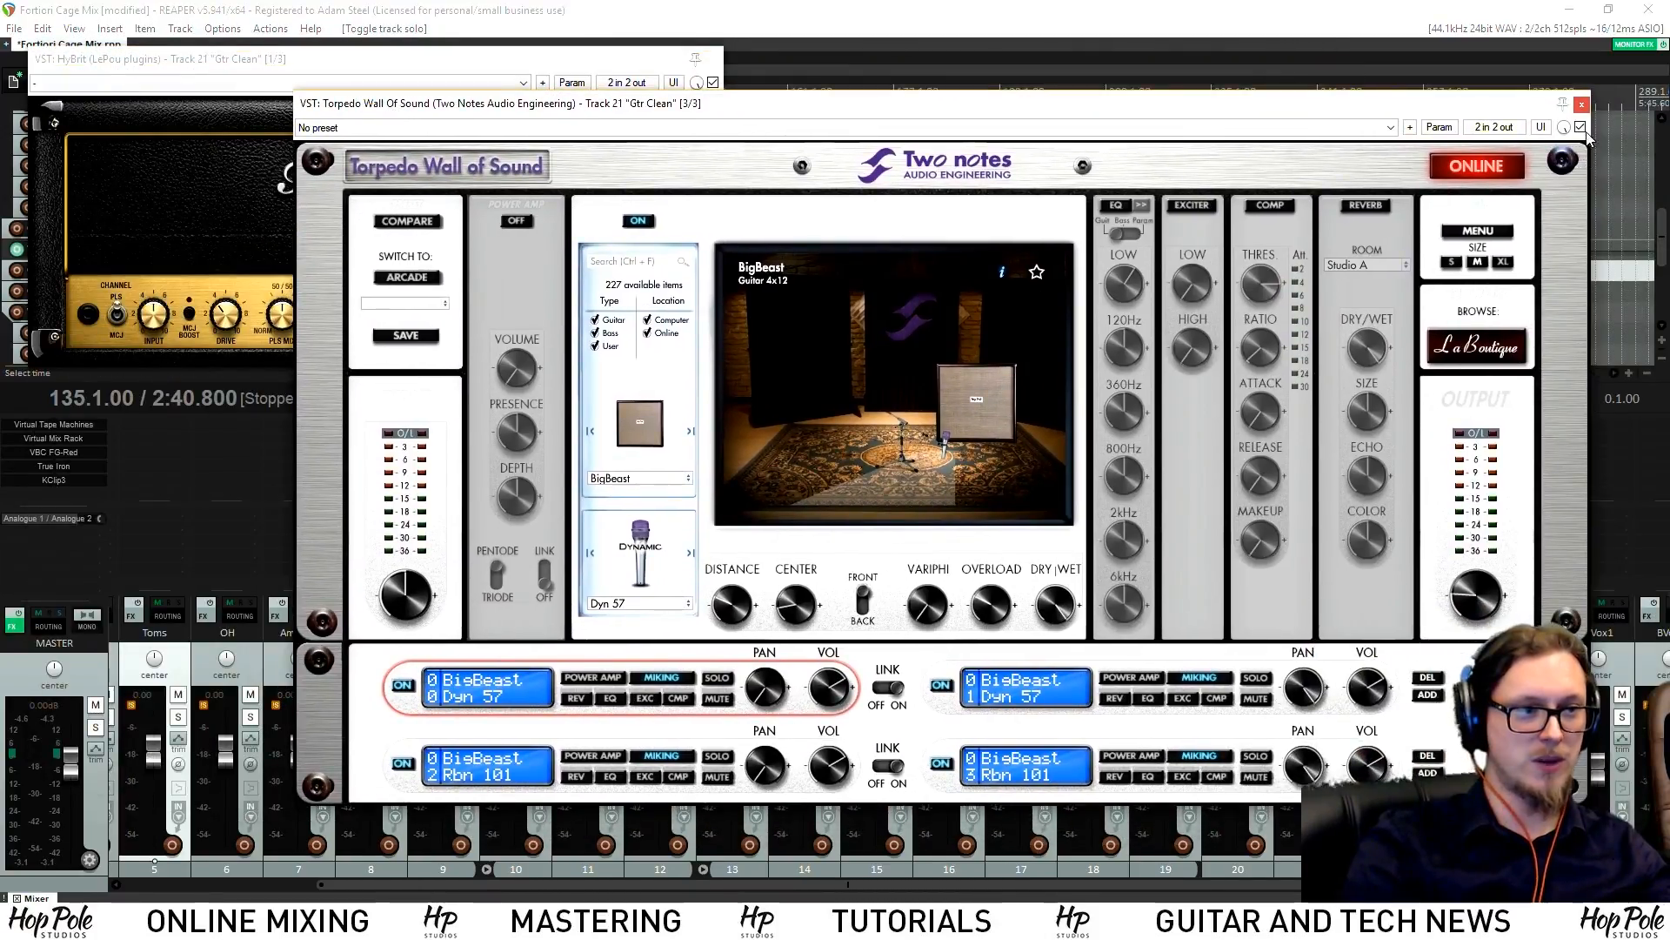
left_click(1582, 105)
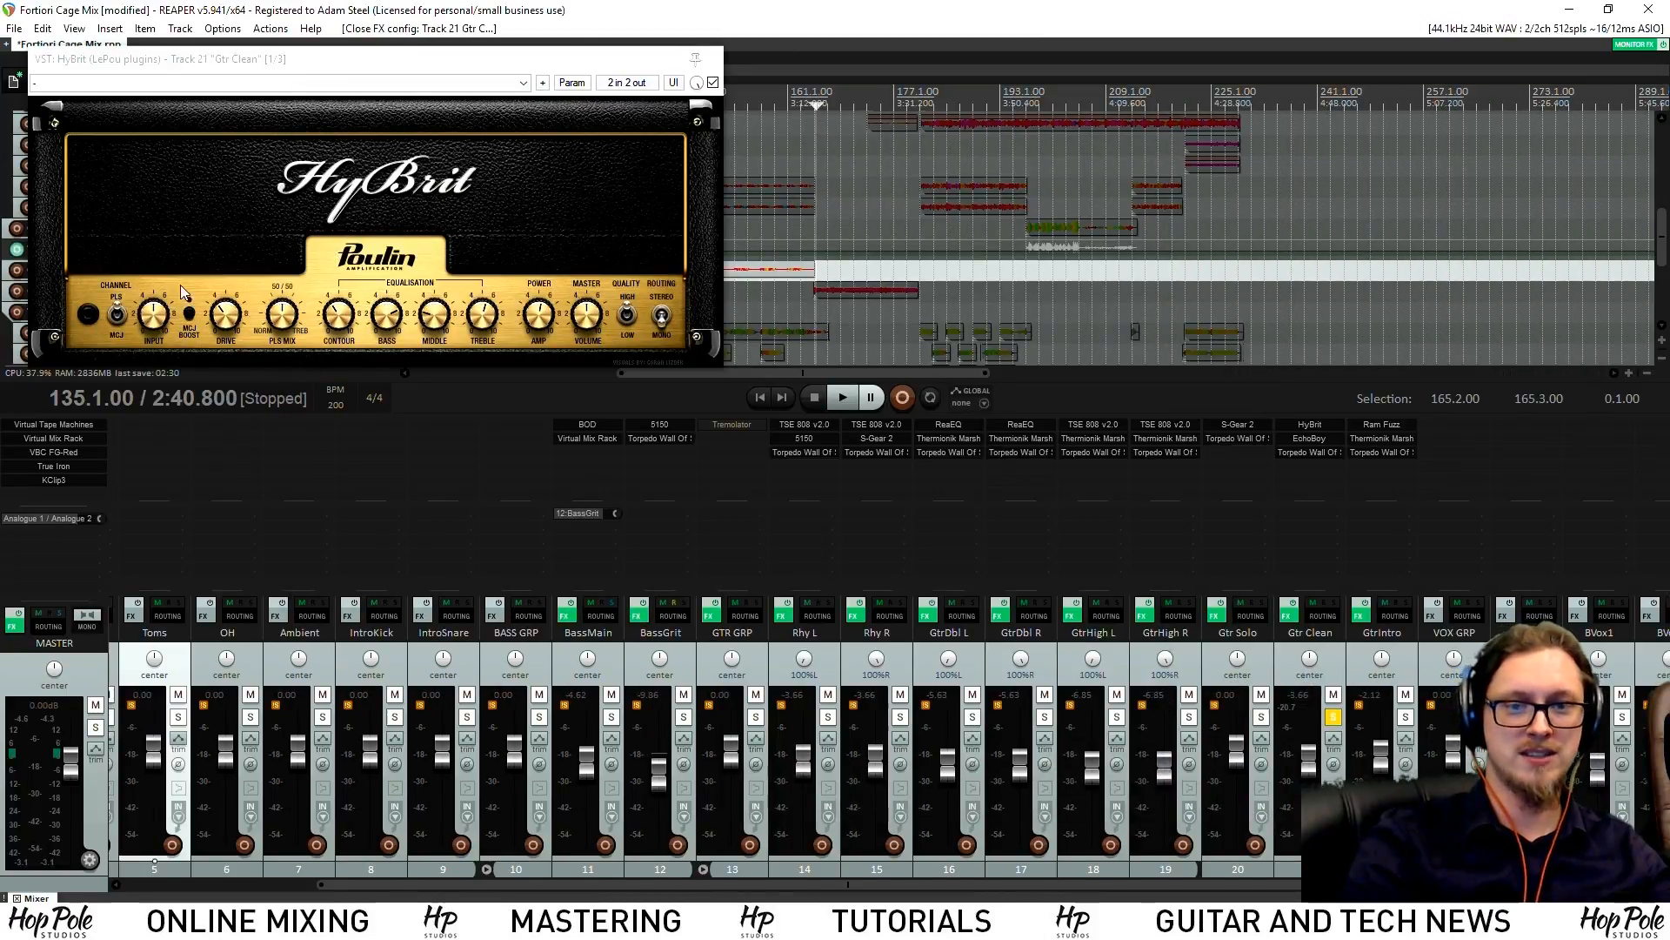
Bypass EchoBoy and play the dry clean guitar from just after bar 133
left_click(1309, 438, "shift")
scroll(1002, 251, "up", 5)
key("space")
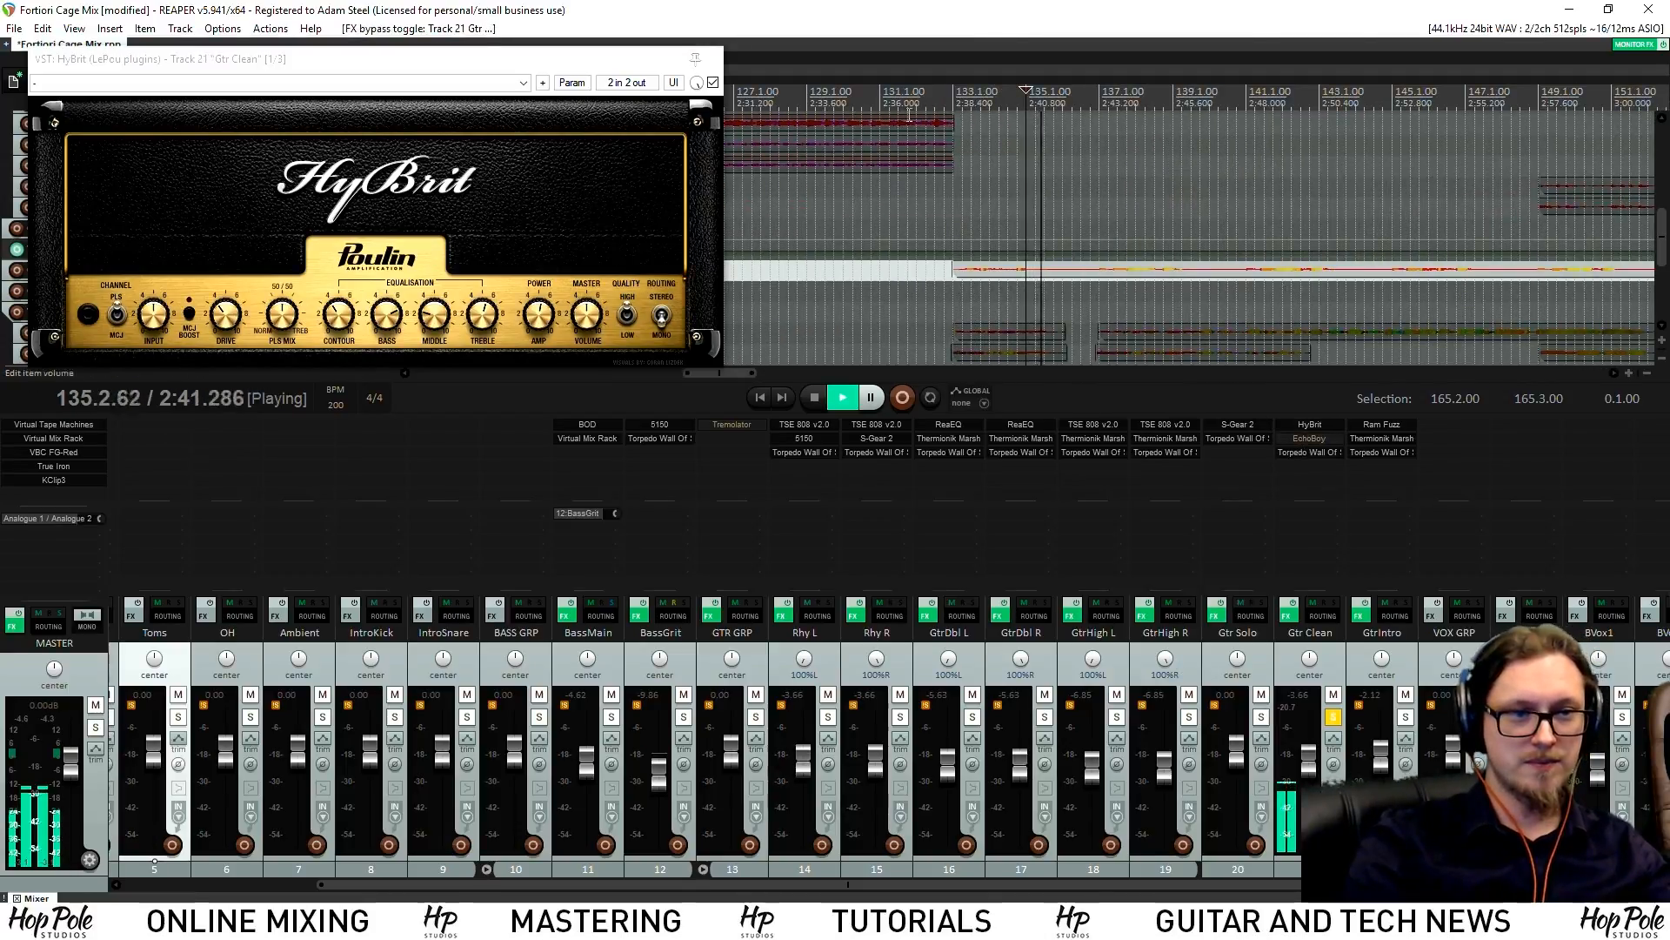
left_click(962, 244)
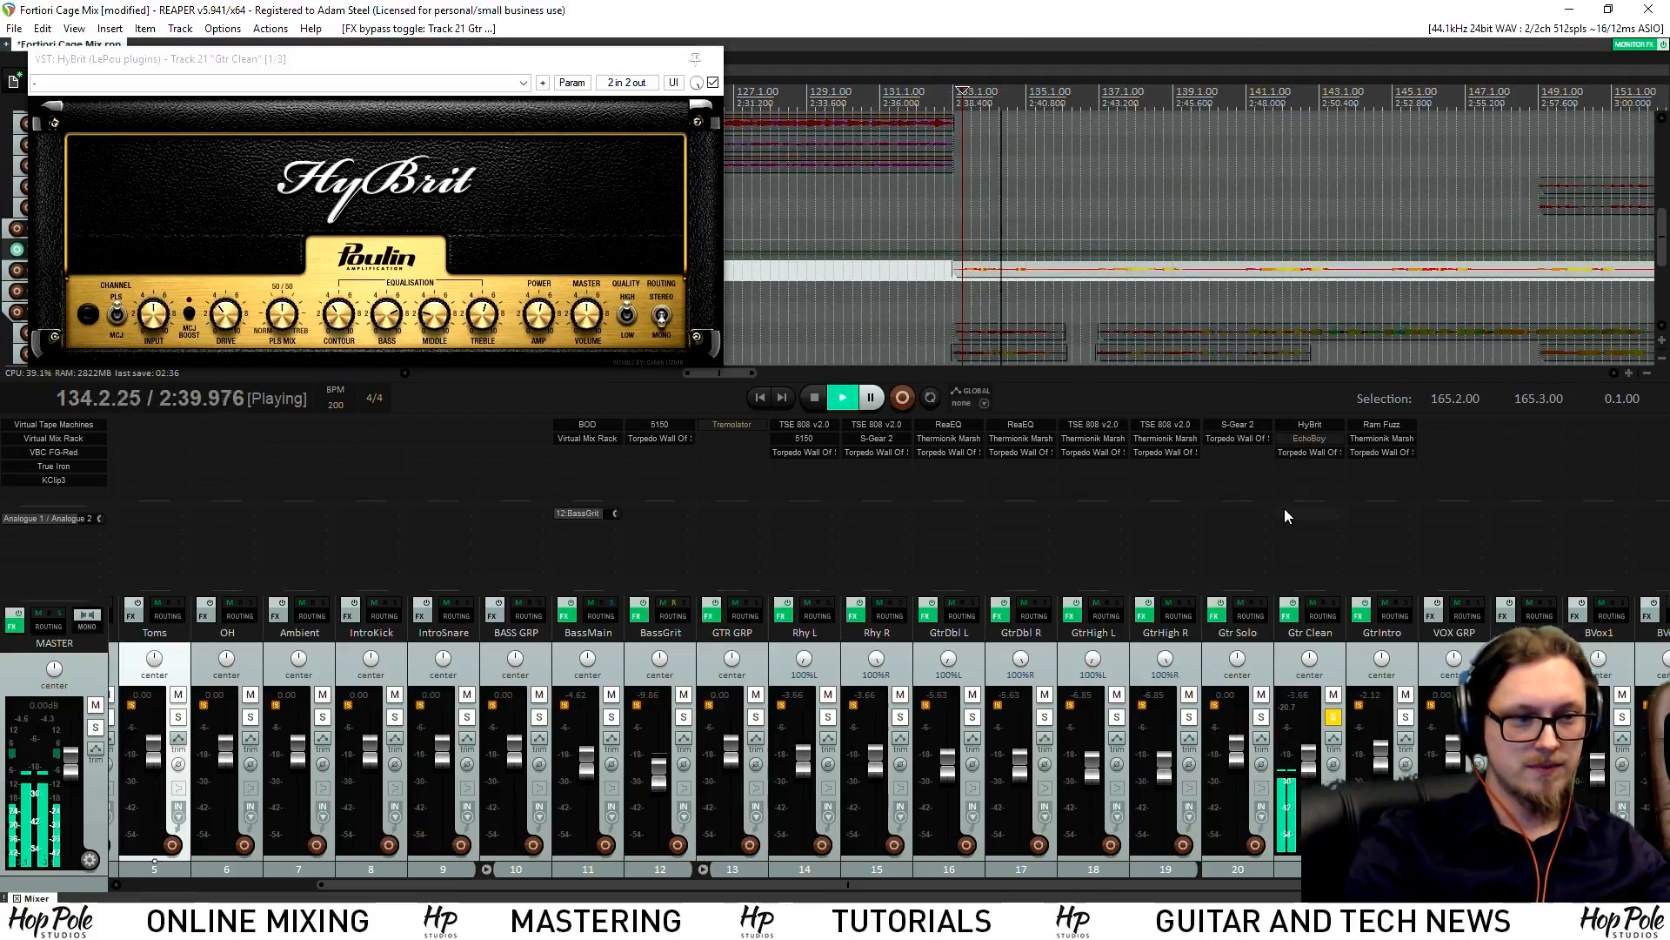
key("space")
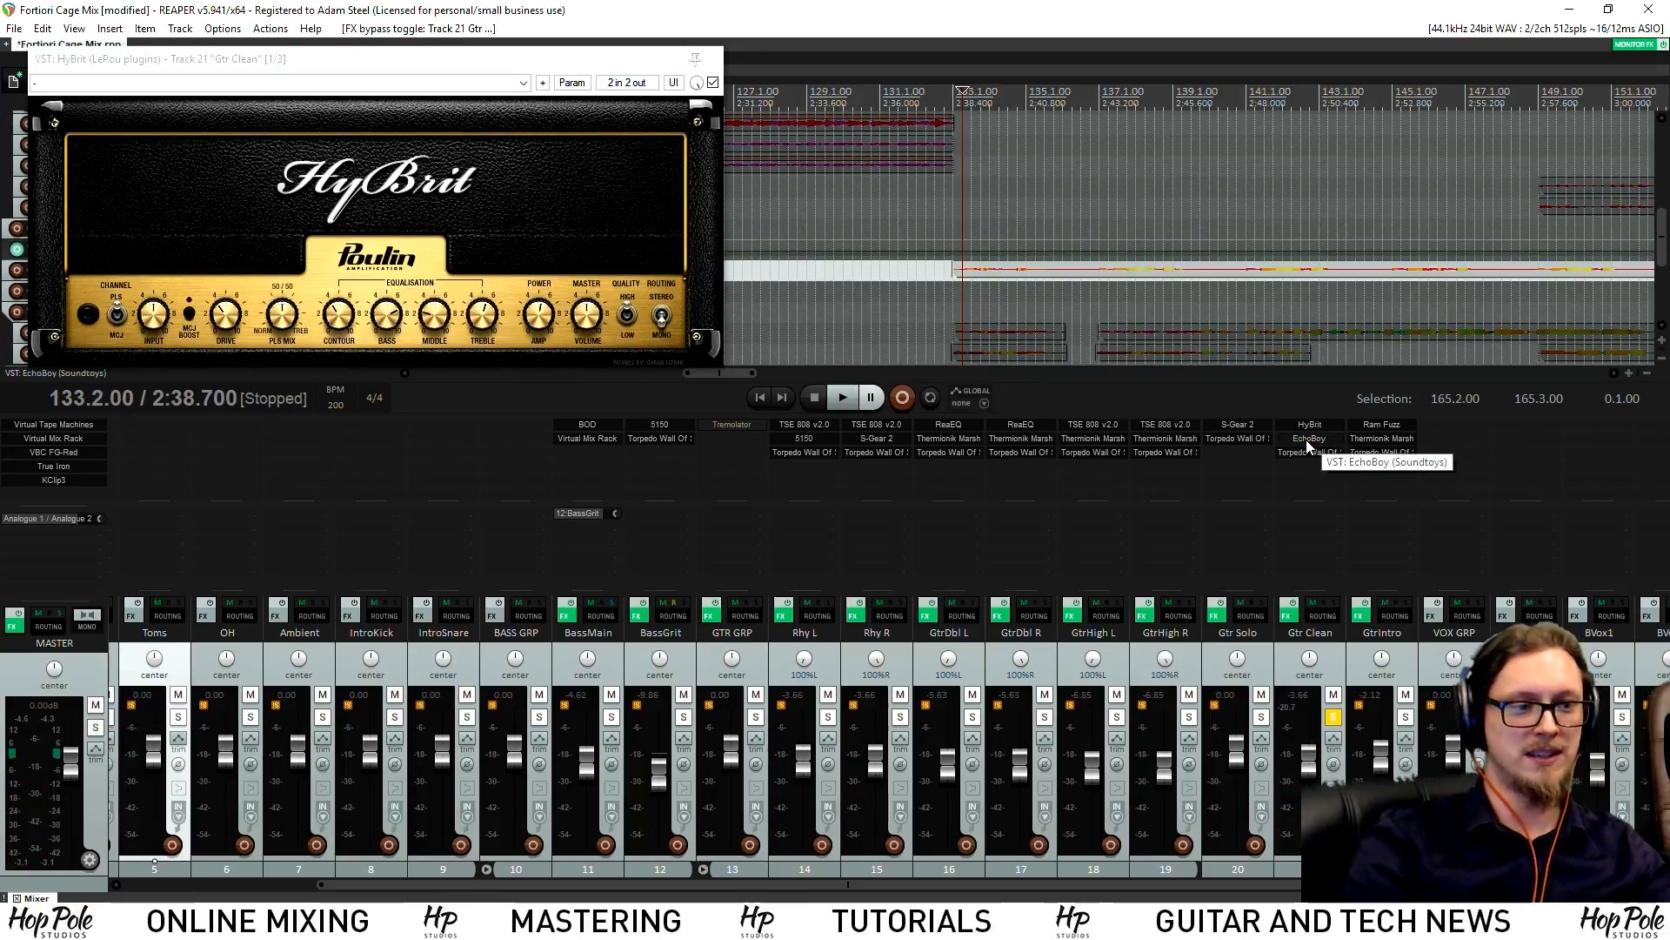
Re-enable EchoBoy, keep Cheap Tape echo style, play with delay, then close the FX windows
left_click(1307, 440)
left_click_drag(769, 367, 771, 384)
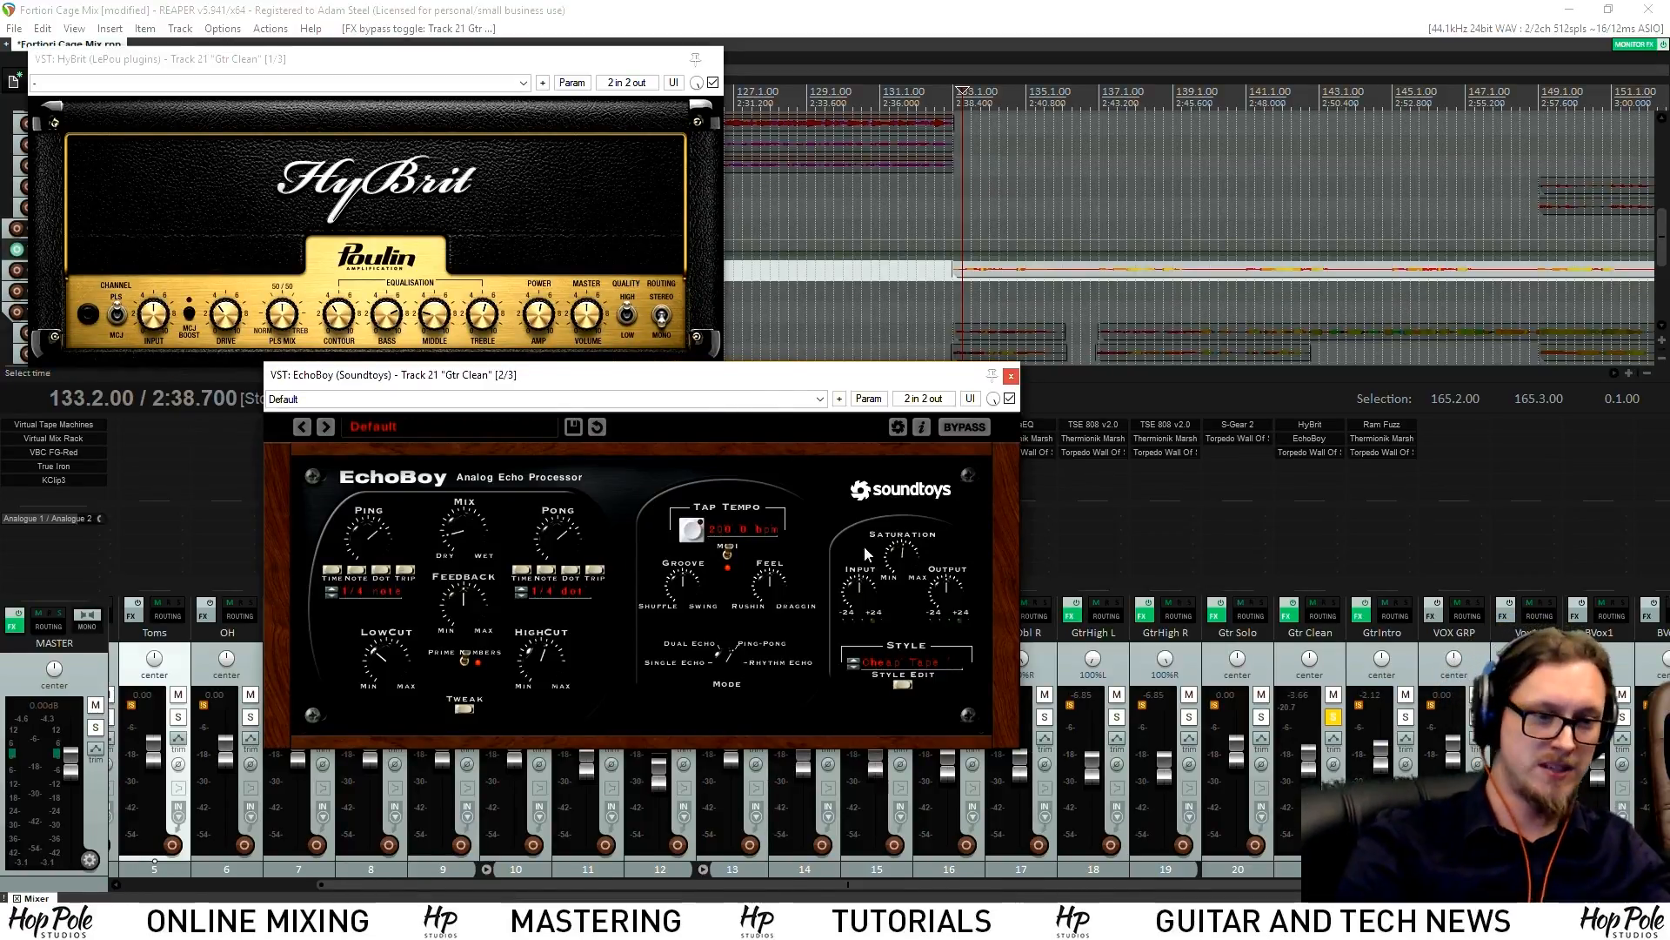
left_click(905, 663)
left_click(809, 716)
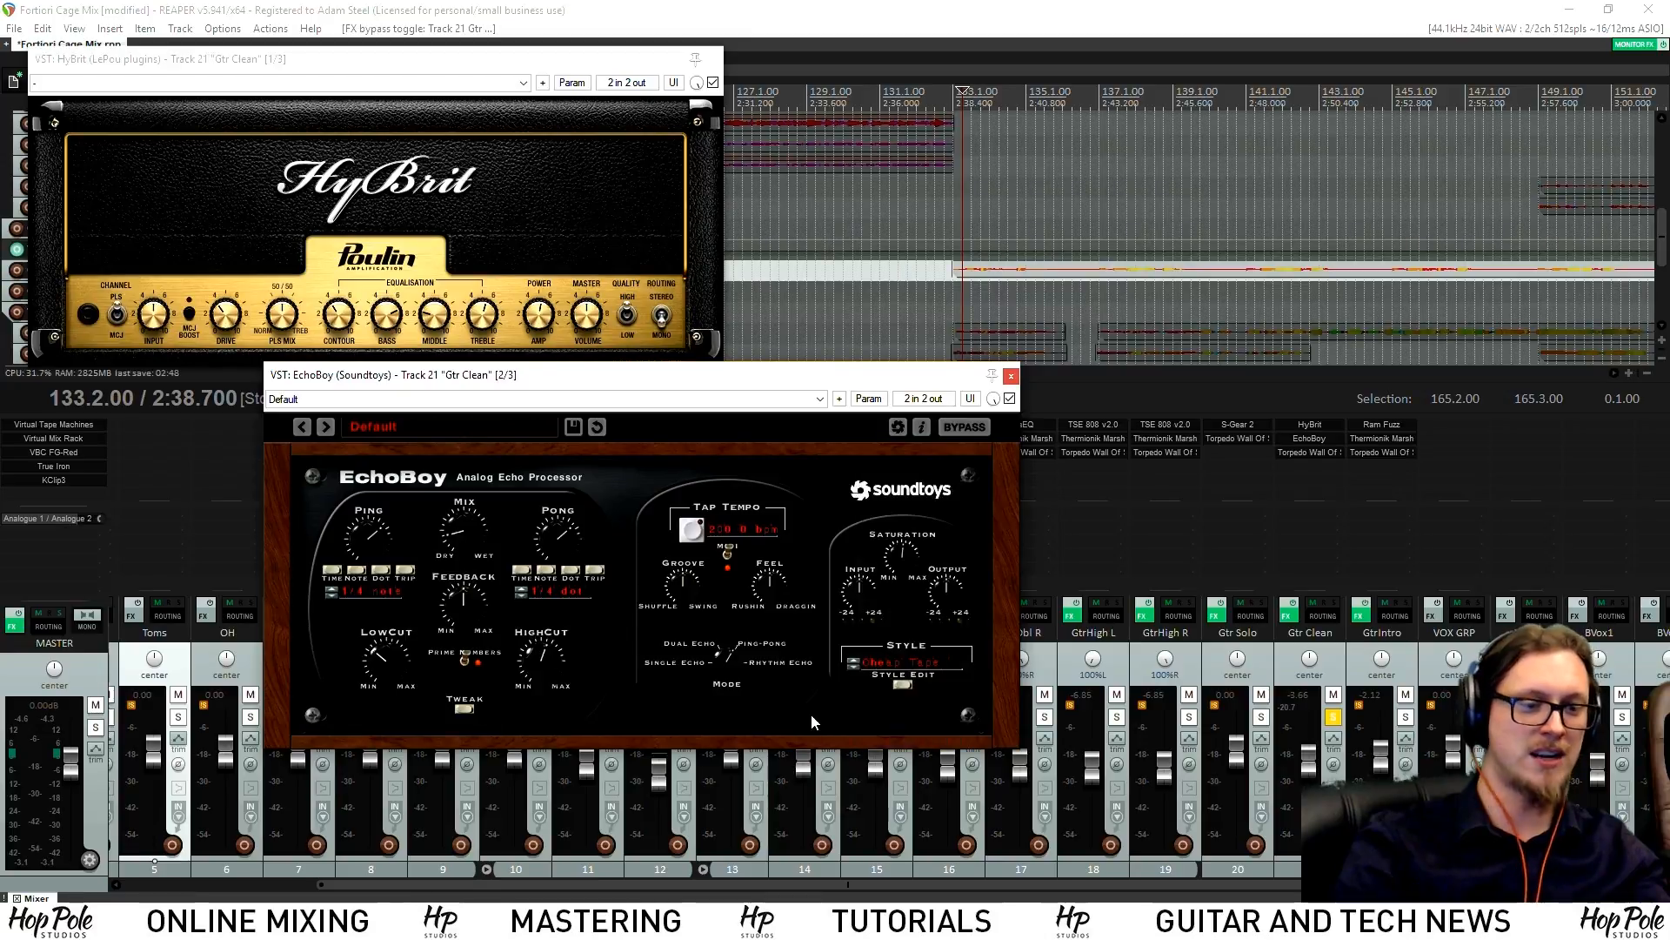
key("space")
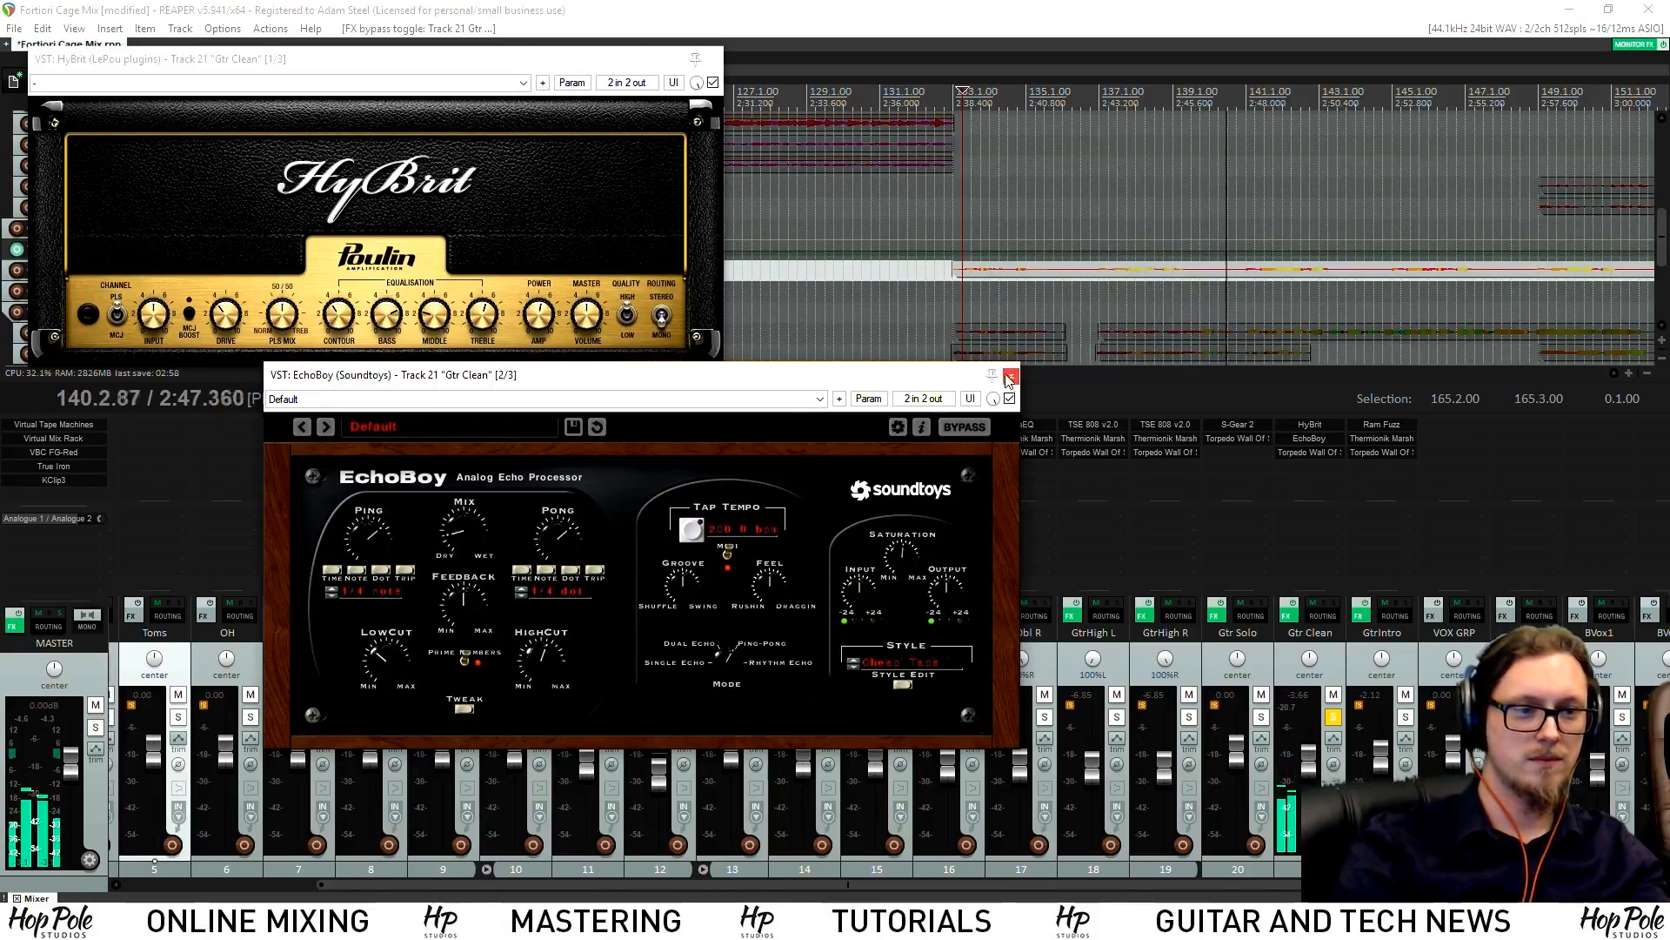
key("Escape")
left_click(712, 59)
scroll(991, 246, "down", 4)
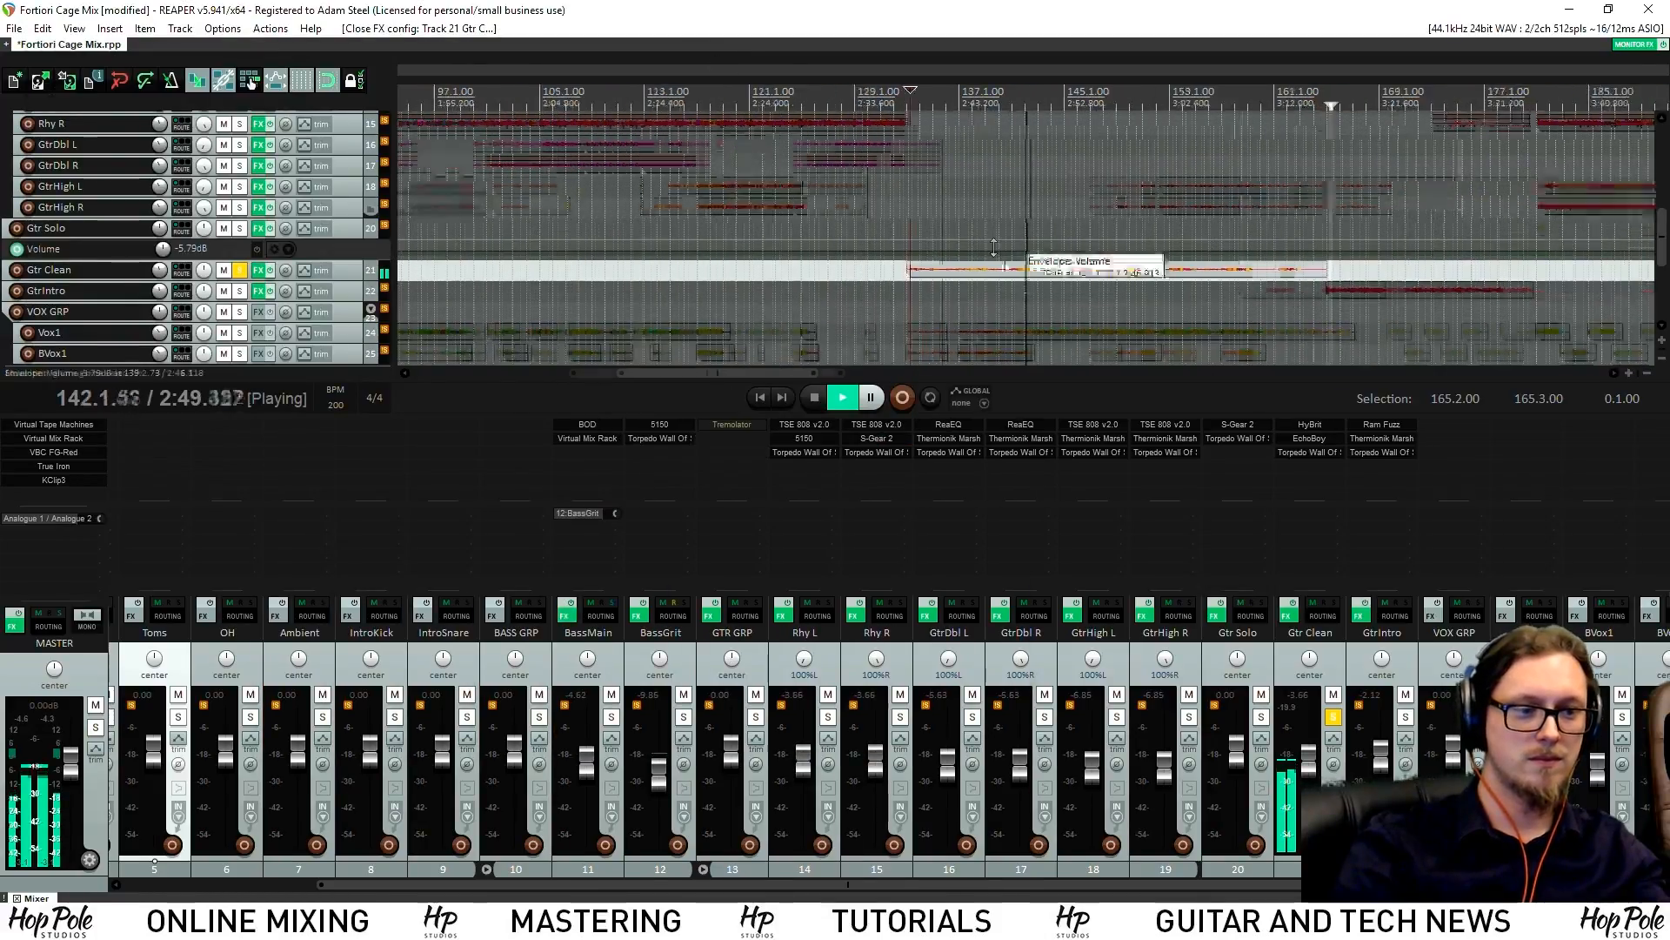
Stop playback, set the position to bar 197, and move the solo from Gtr Clean to Gtr Solo
scroll(1110, 442, "down", 2)
key("space")
left_click(1319, 90)
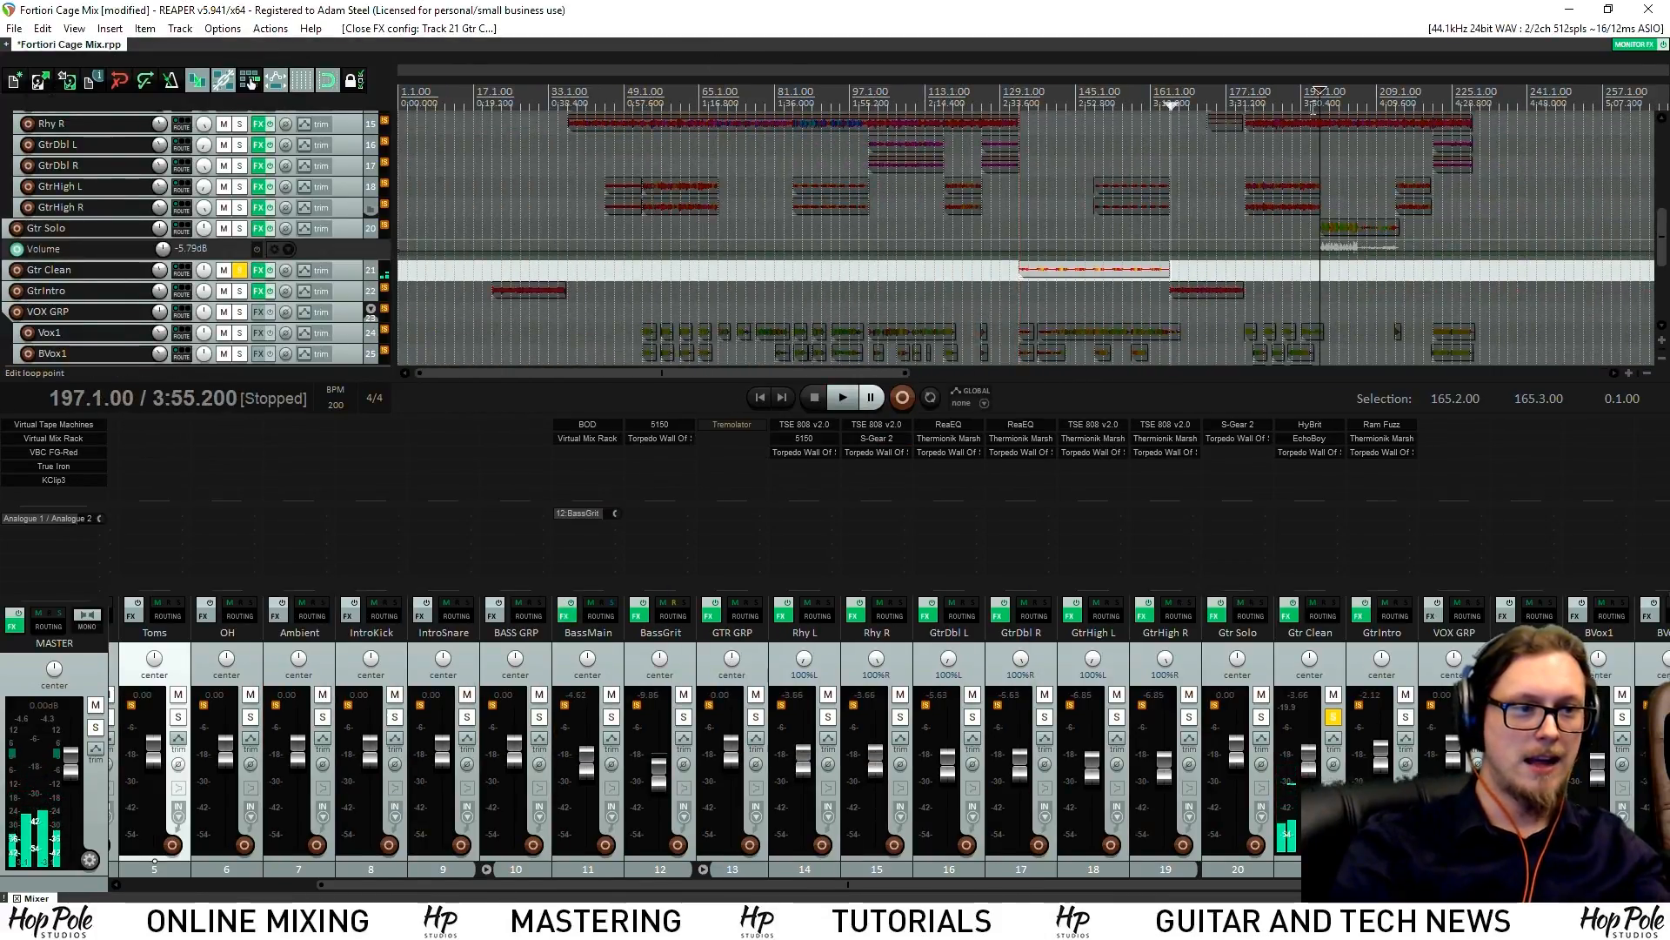
left_click(1260, 716)
left_click(1333, 716)
scroll(1340, 248, "up", 6)
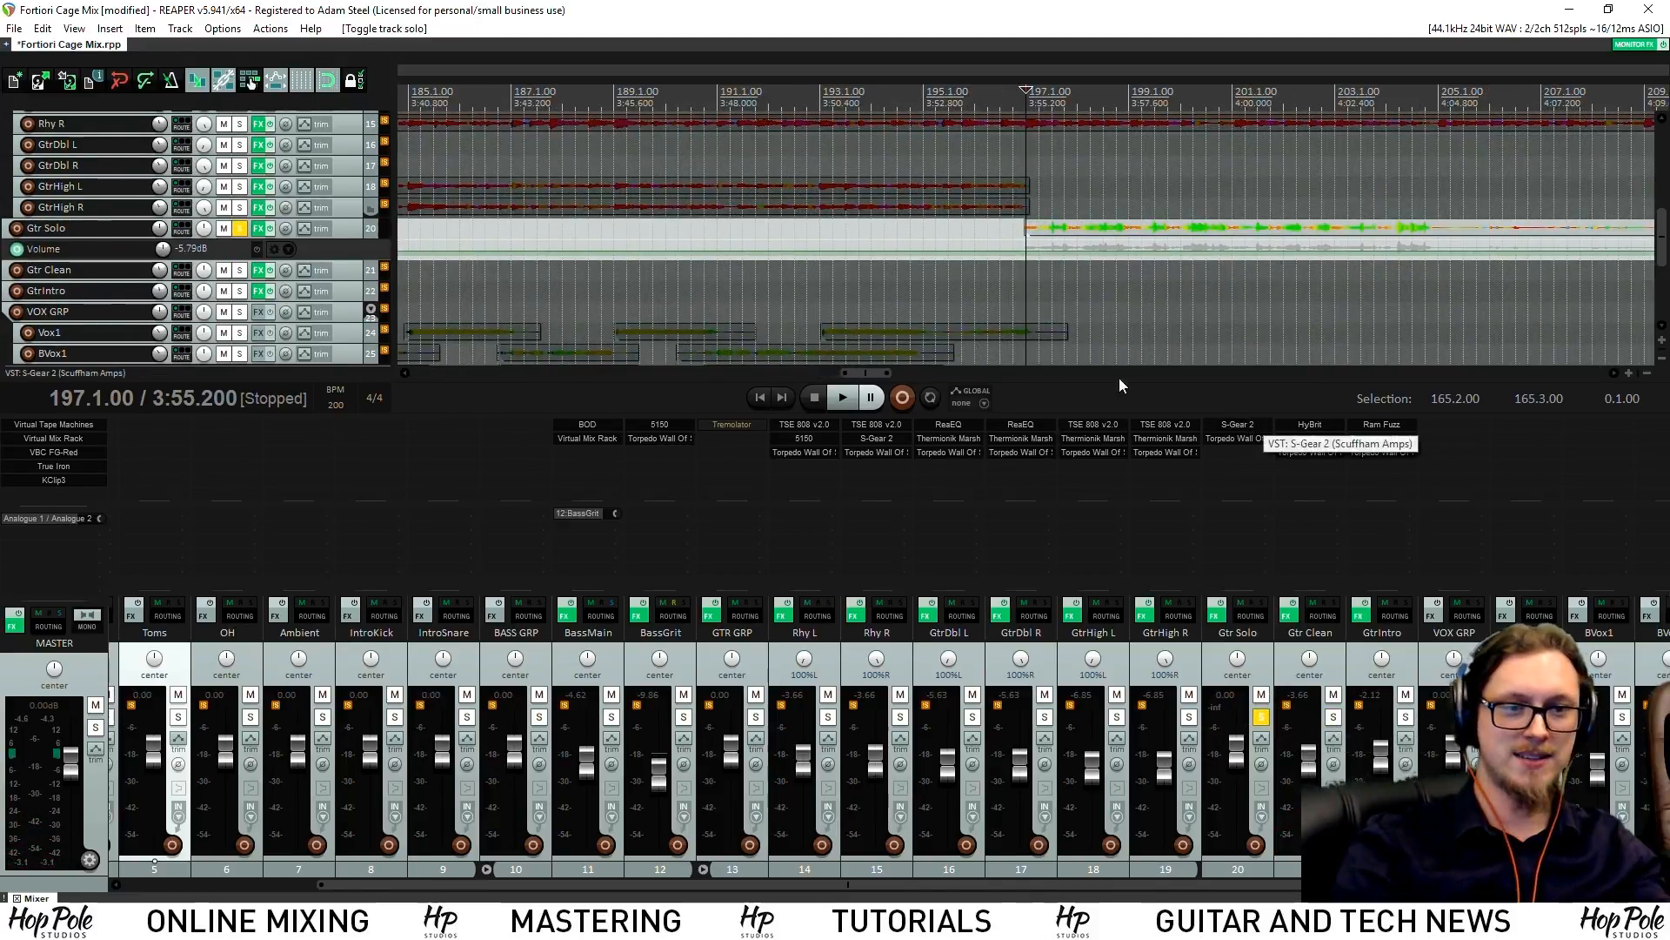
Bring up Gtr Solo's S-Gear 2 amp, play the solo, and enlarge the track lane
left_click(1244, 424)
left_click_drag(655, 329, 493, 285)
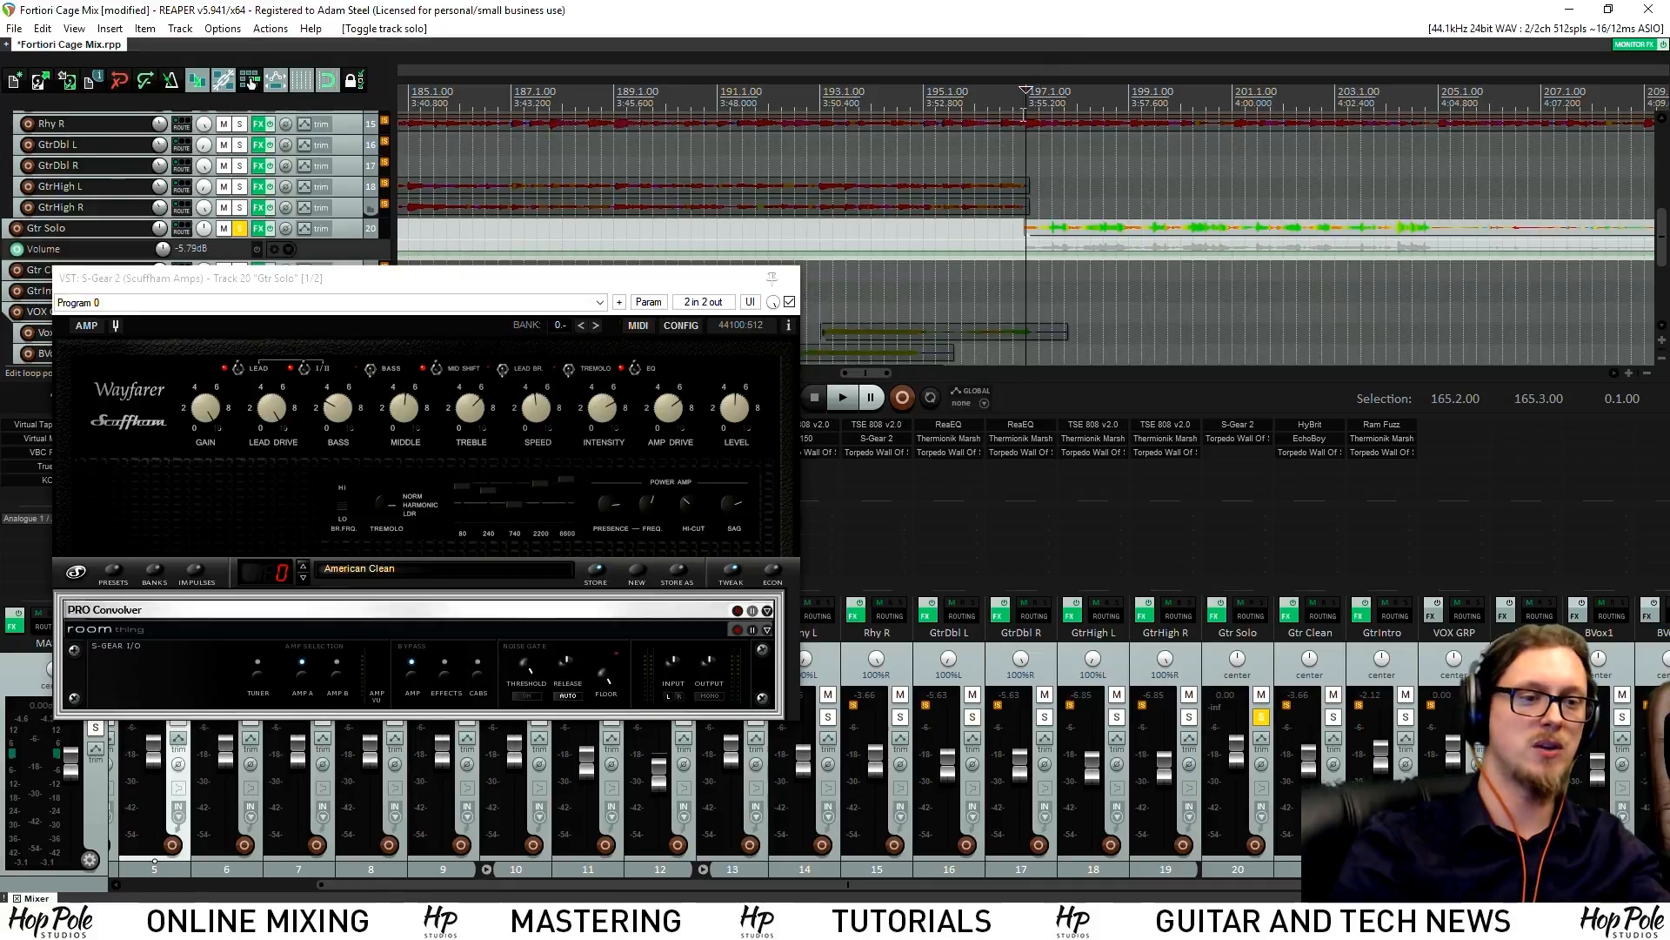
key("space")
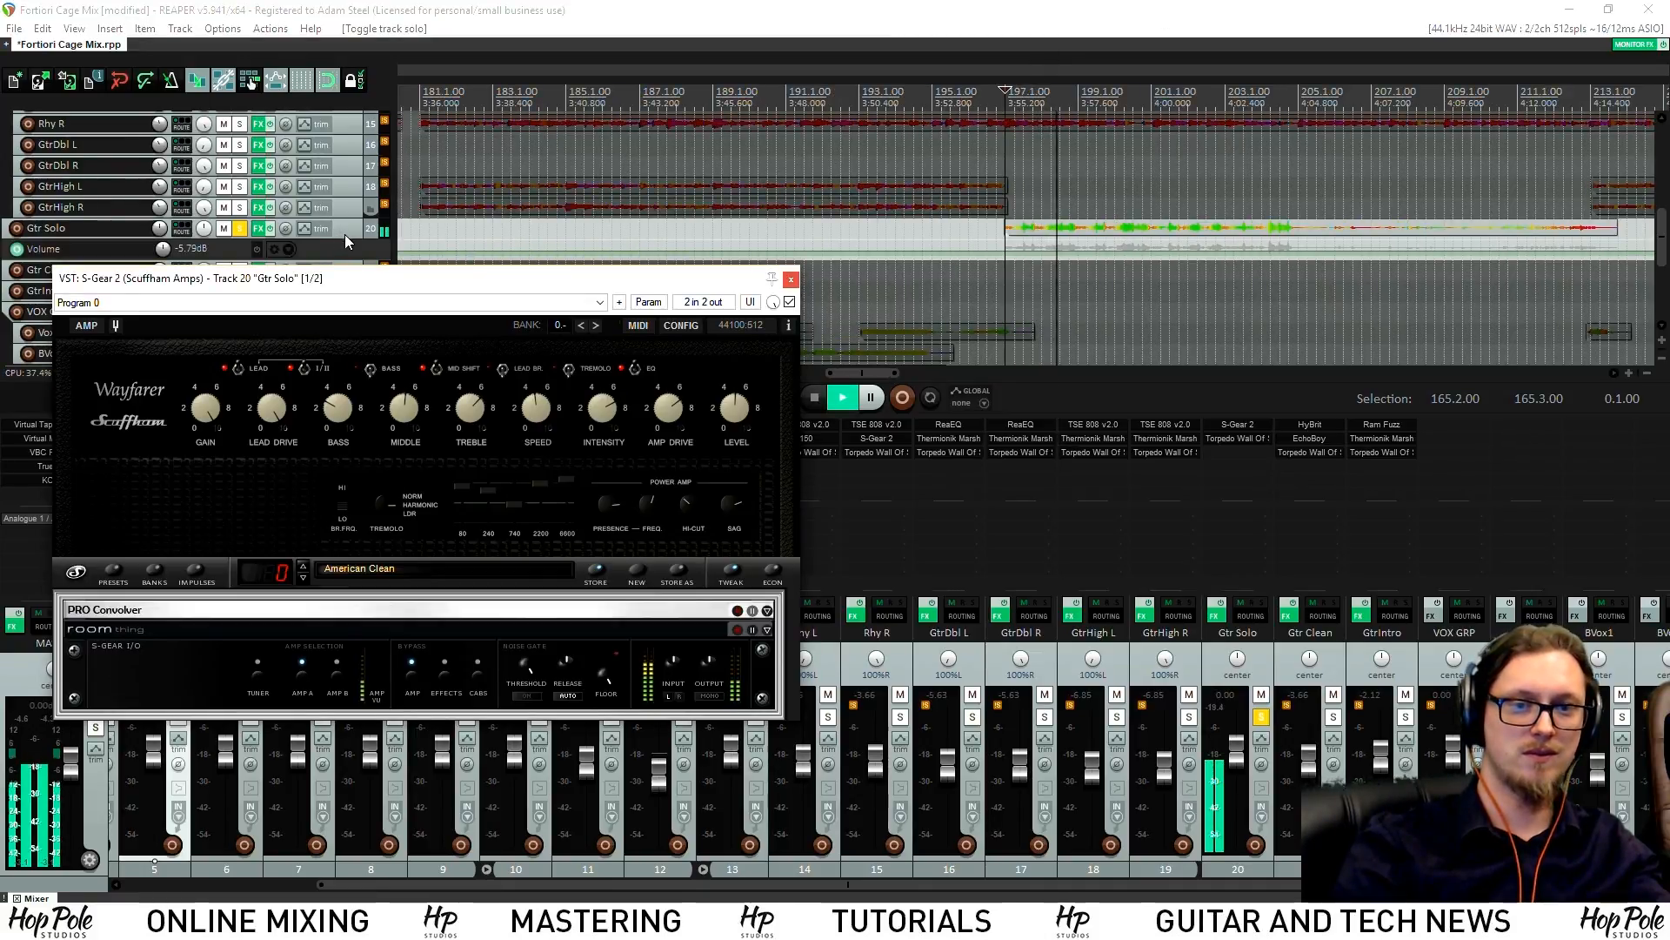
left_click_drag(343, 235, 596, 280)
scroll(1141, 237, "down", 2)
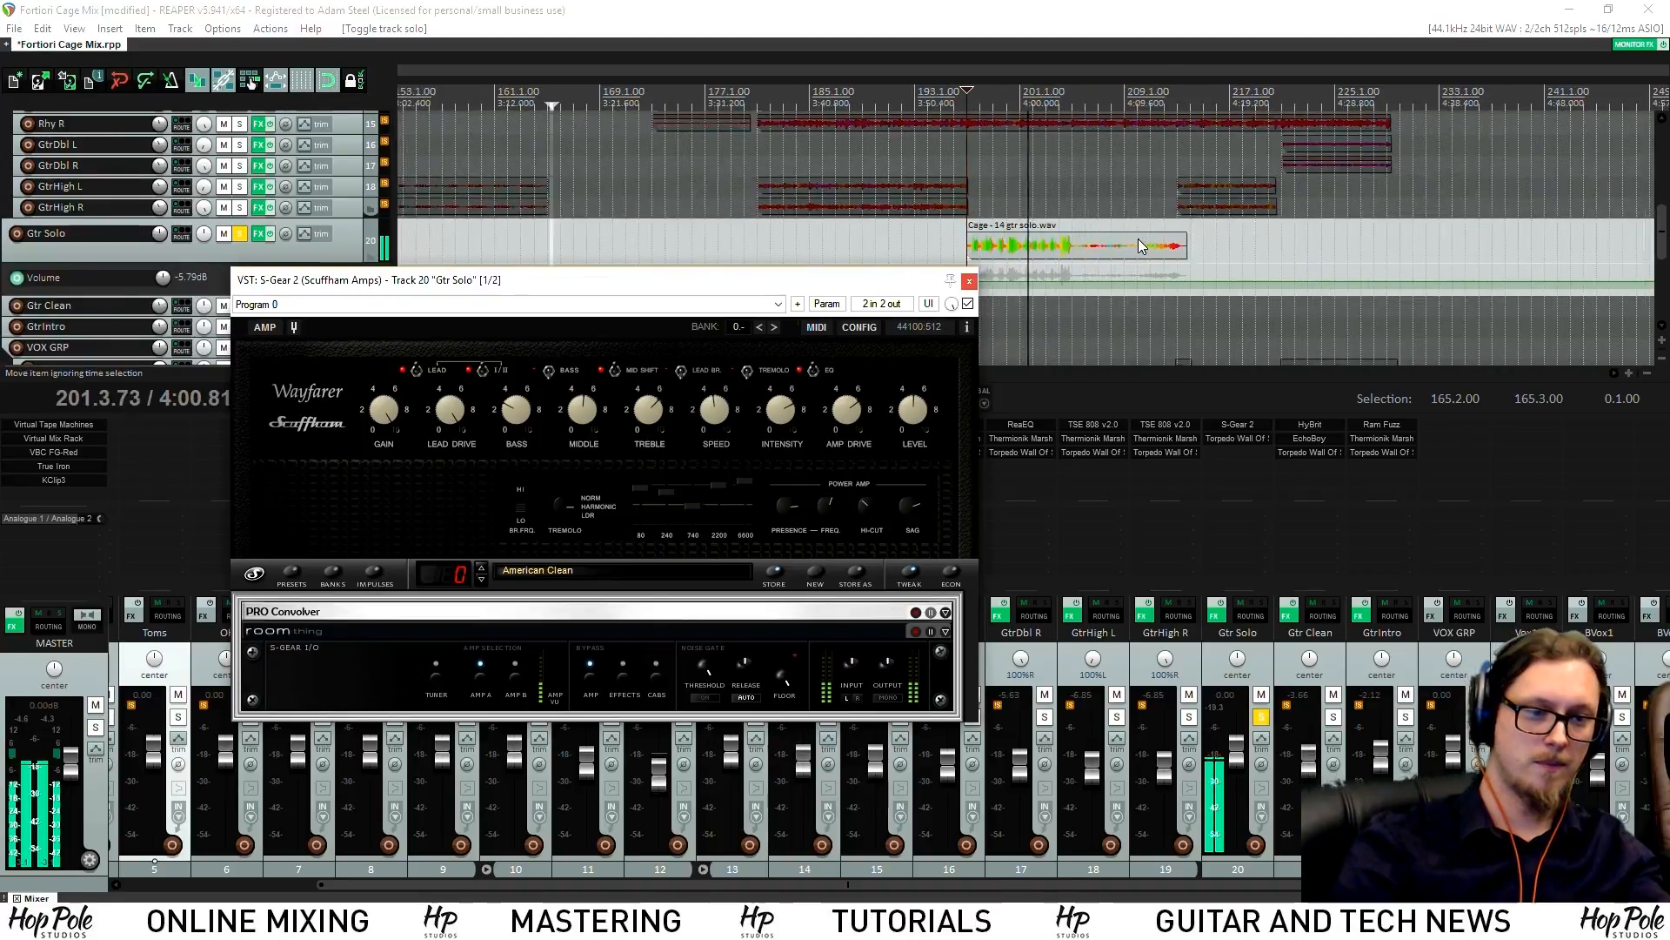
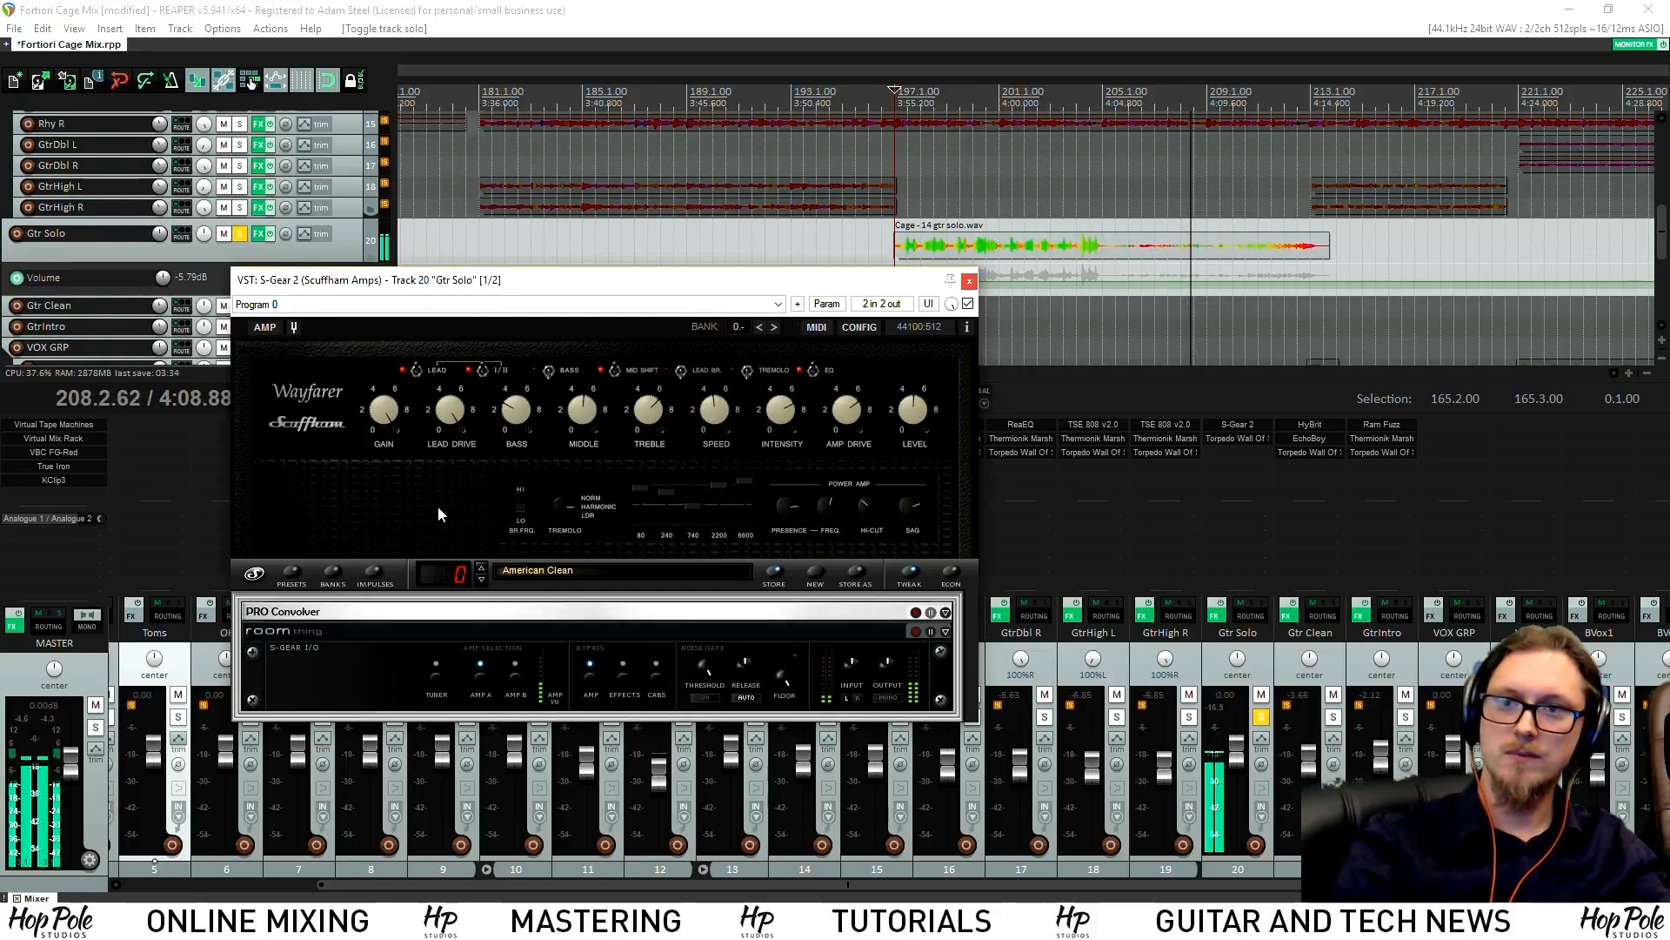
Close the S-Gear 2 window, stop playback and unsolo the Gtr Solo track
left_click(970, 284)
scroll(1078, 276, "down", 2)
key("space")
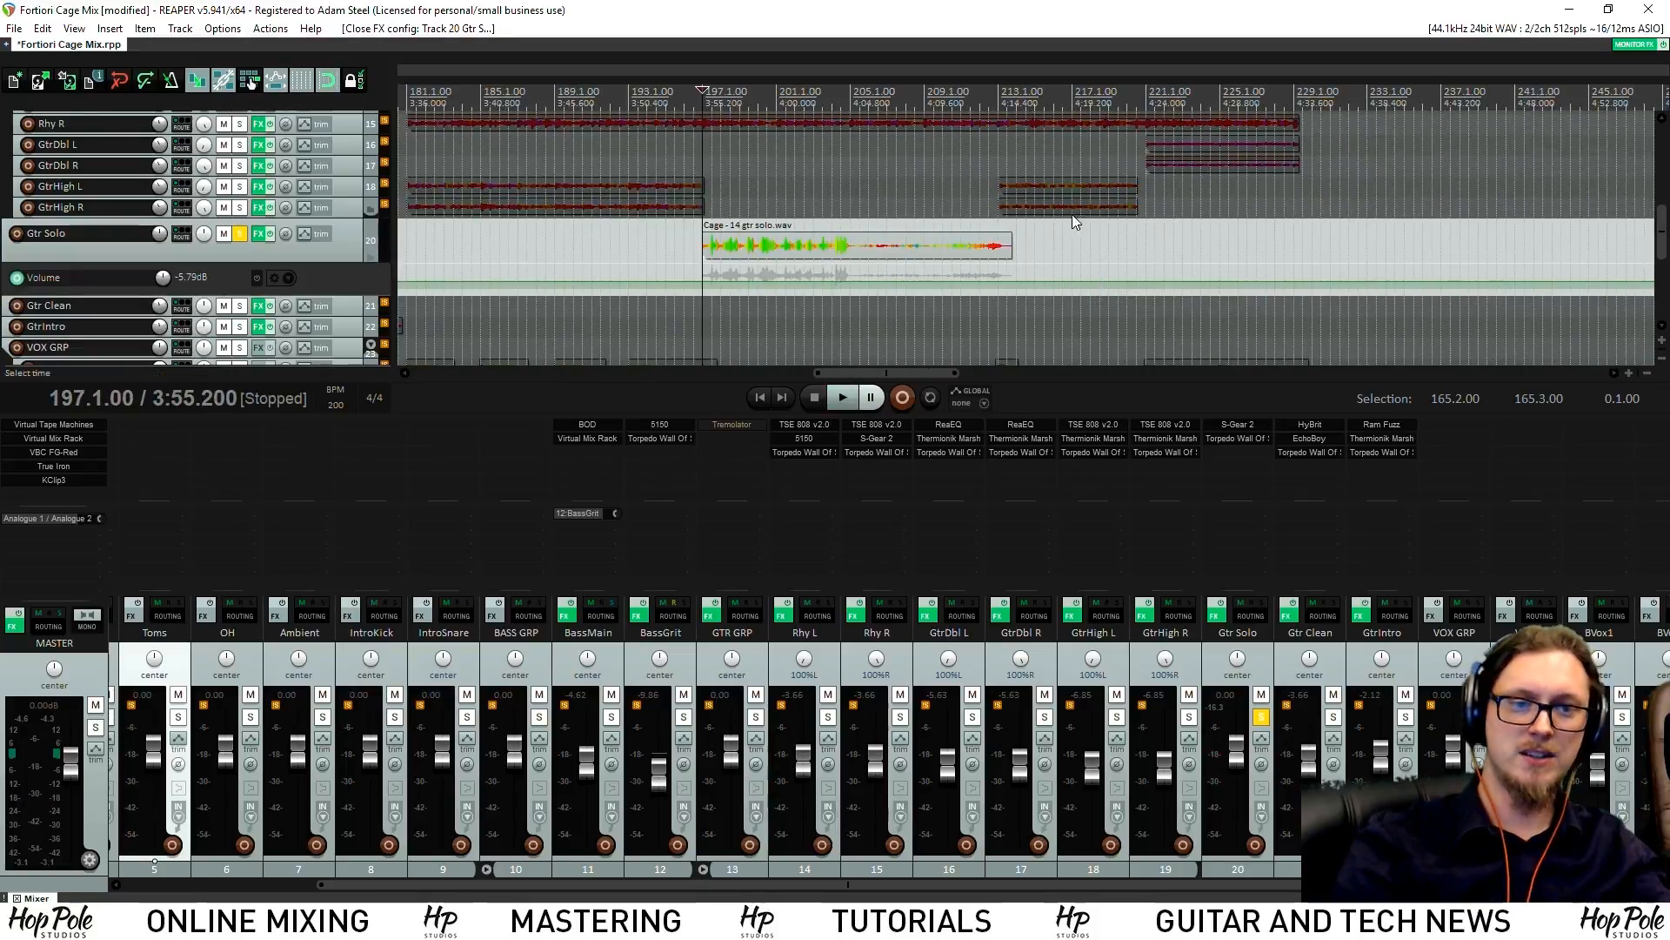
scroll(979, 188, "down", 2)
scroll(963, 252, "down", 4)
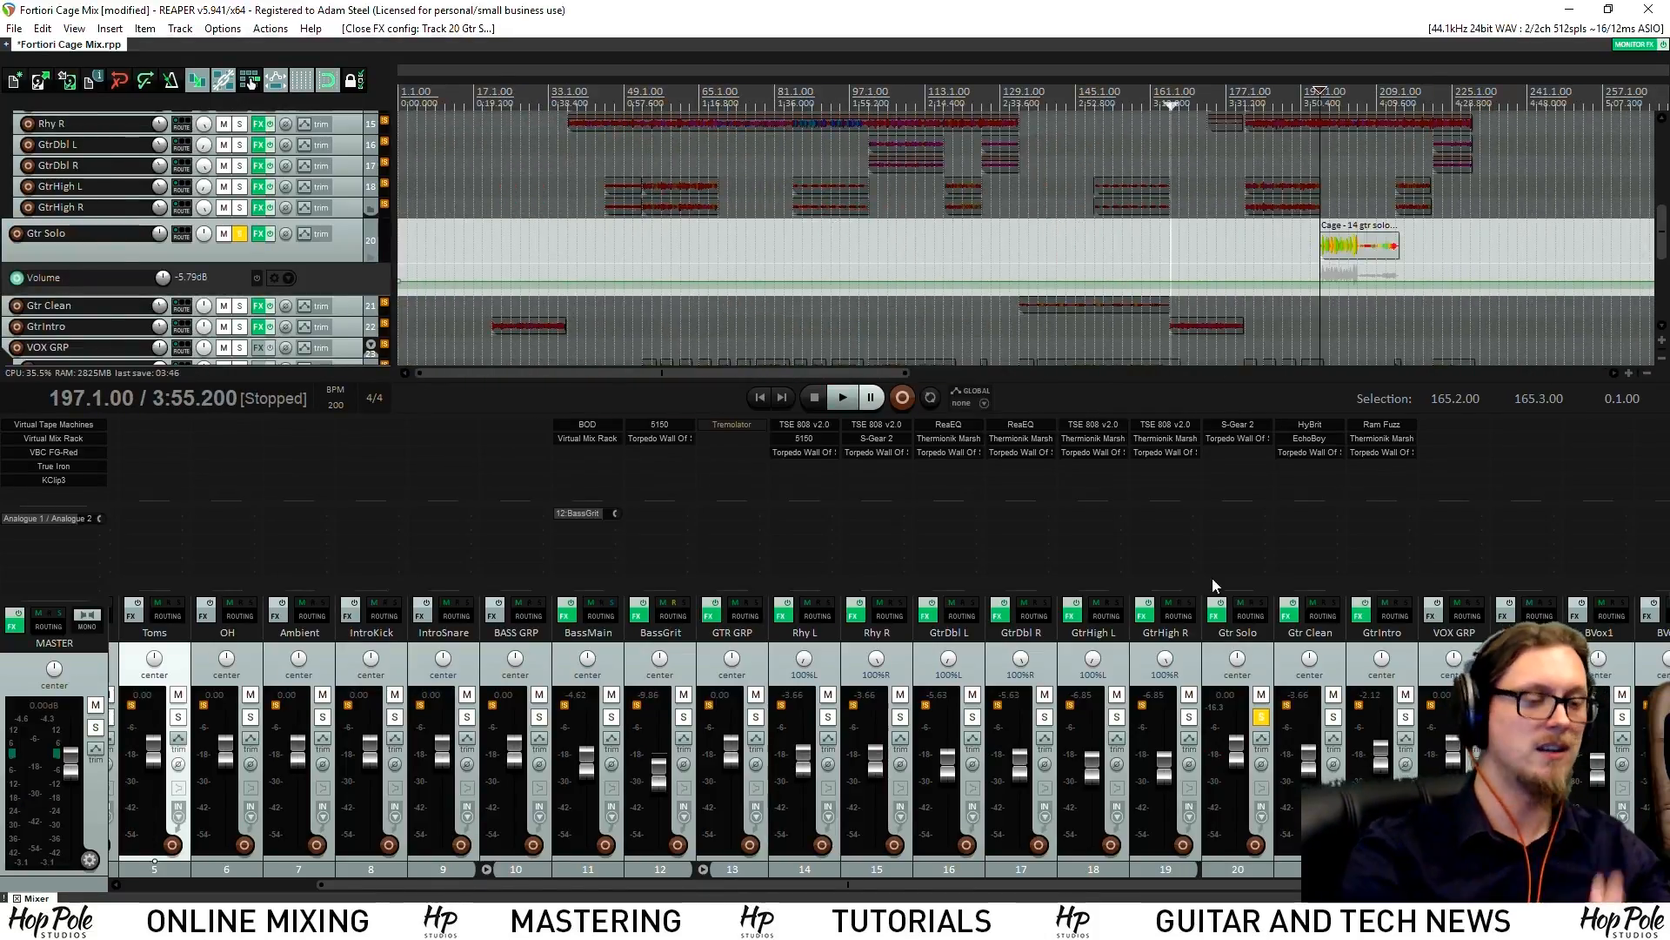
left_click(1261, 719)
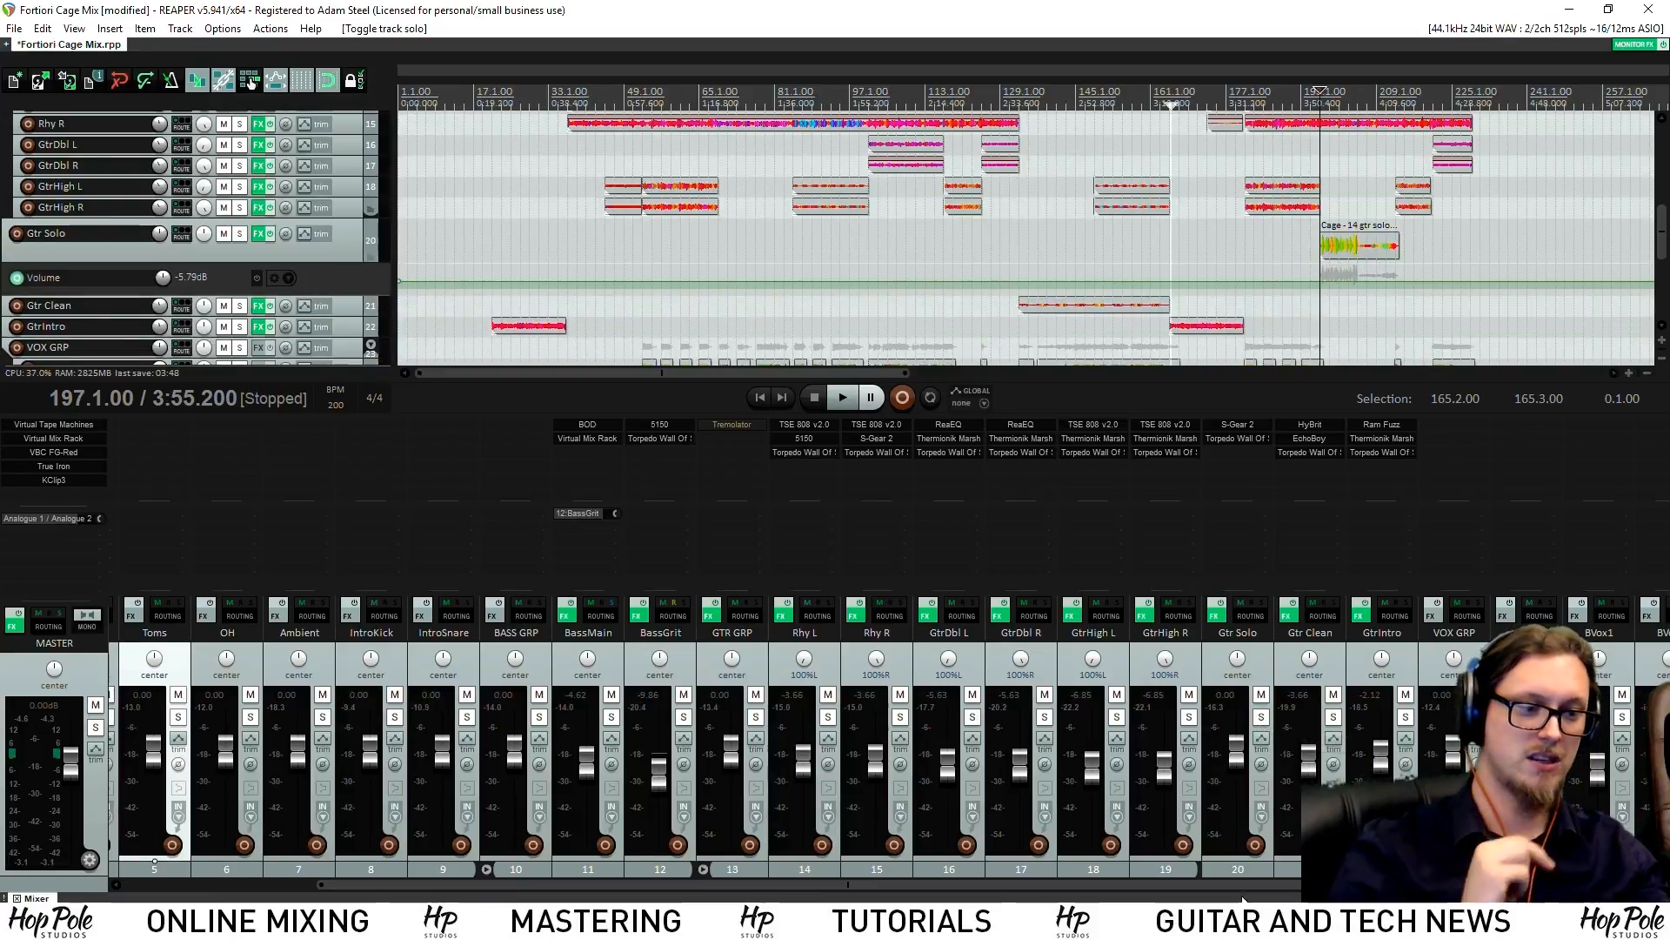
Save the project and select the GateRoomVerb track in the mixer
left_click(1271, 884)
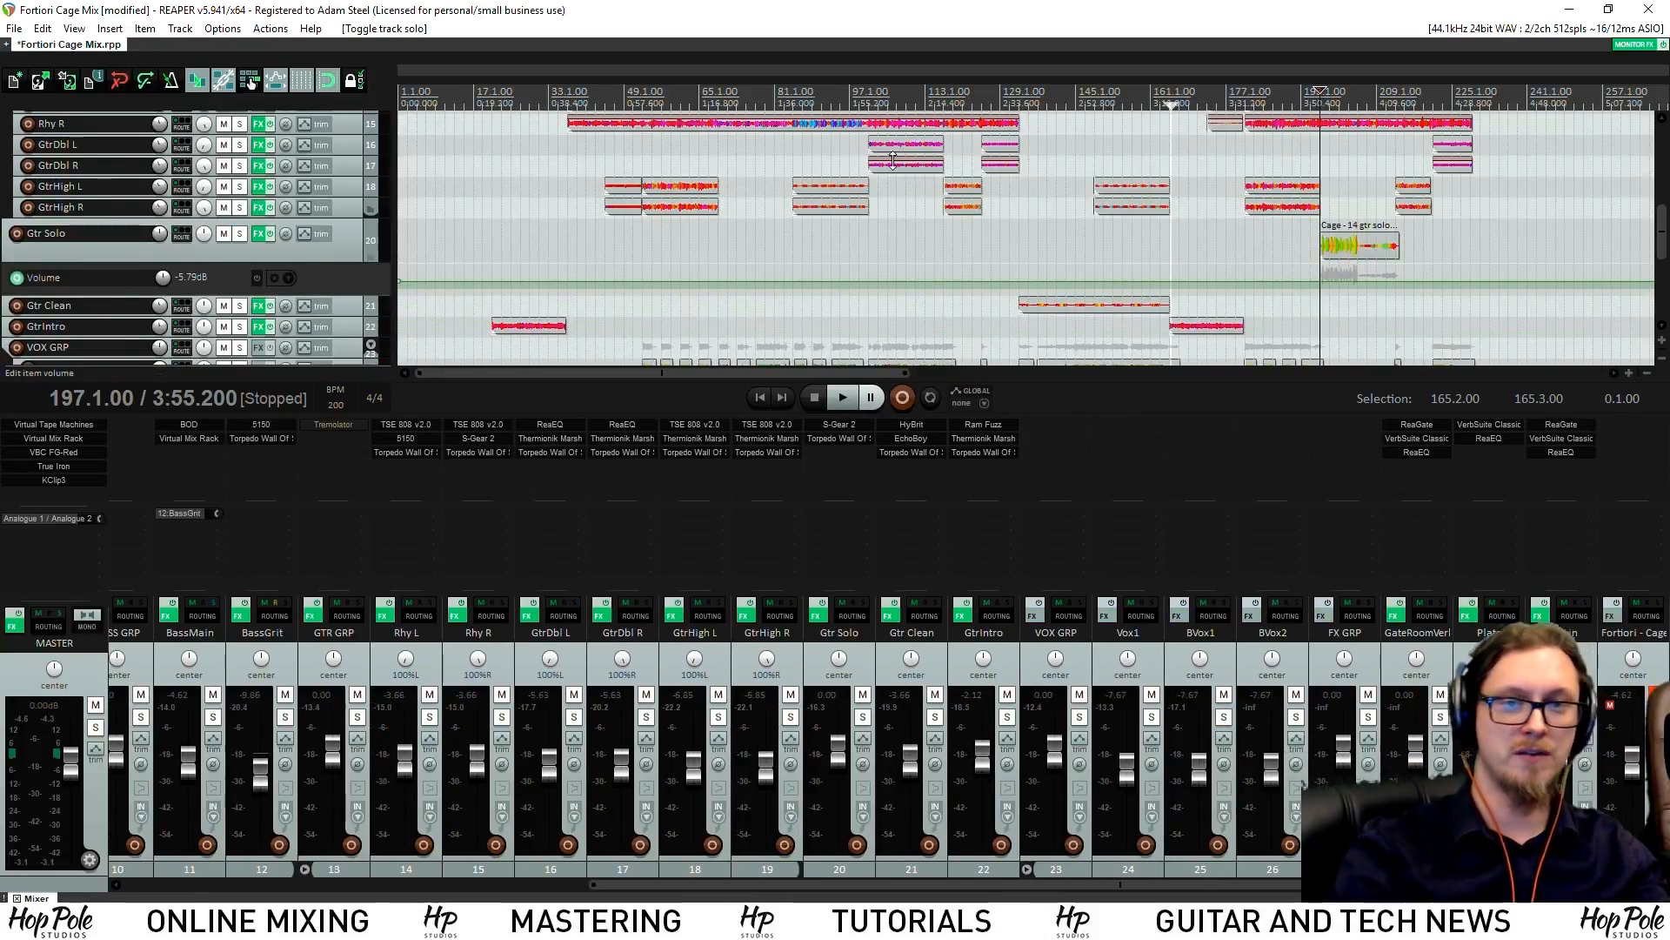
key("ctrl+s")
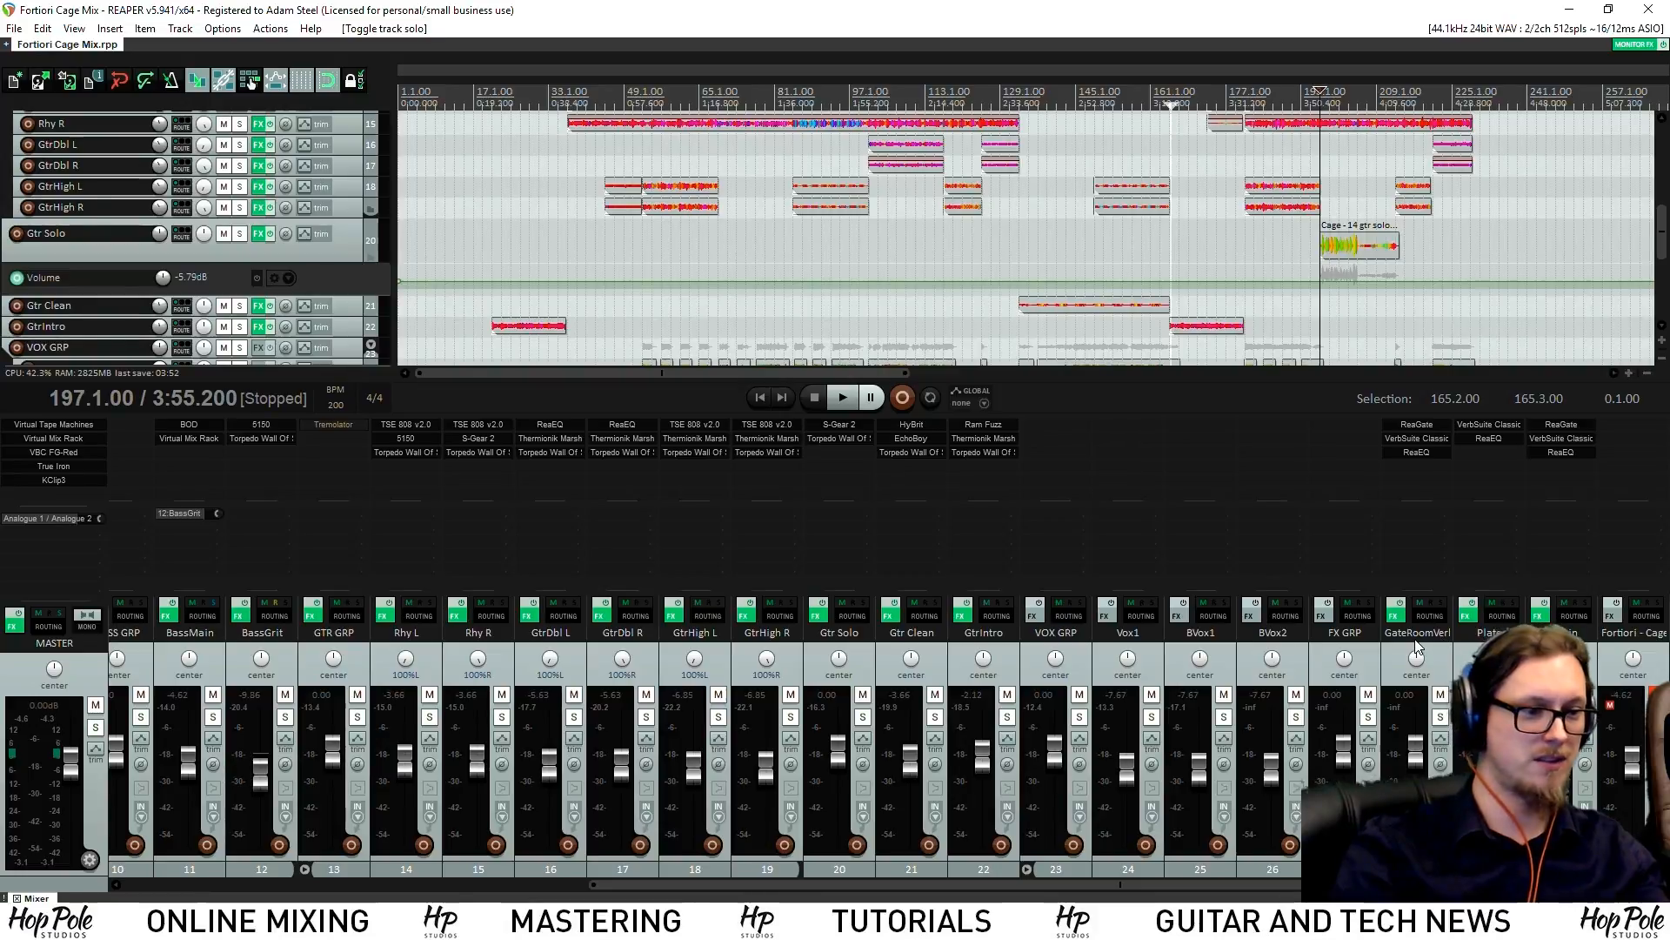
left_click(1446, 683)
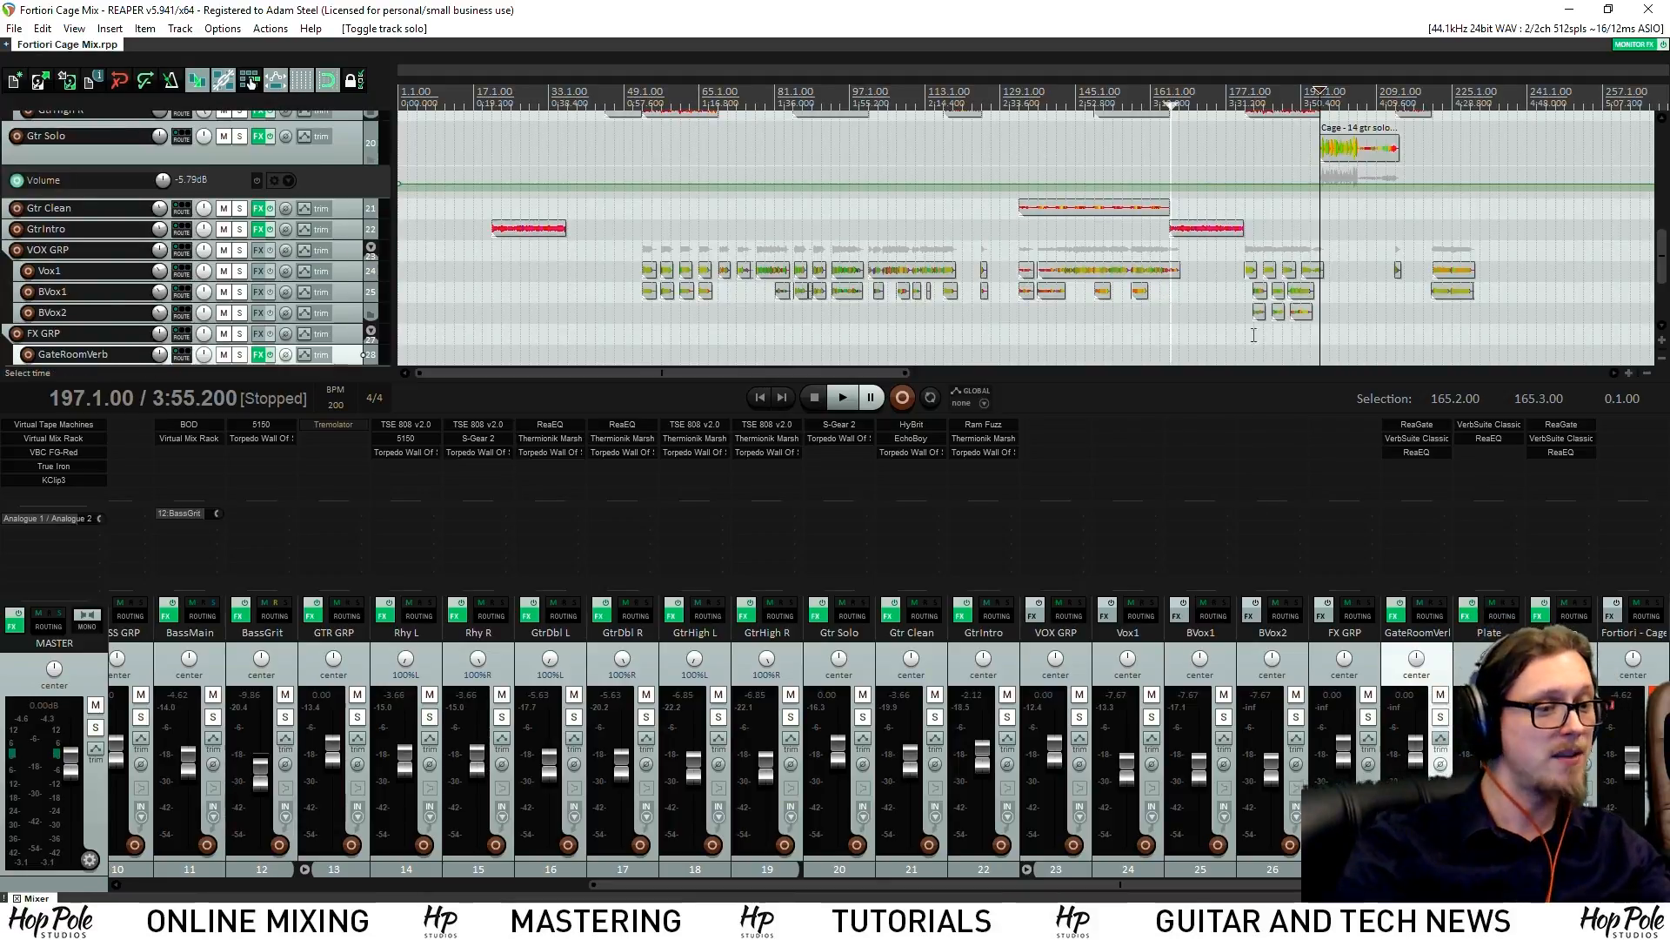
scroll(1162, 315, "down", 5)
Set the edit point to bar 81 and insert a new track right after GateRoomVerb
left_click(502, 117)
scroll(522, 148, "down", 3)
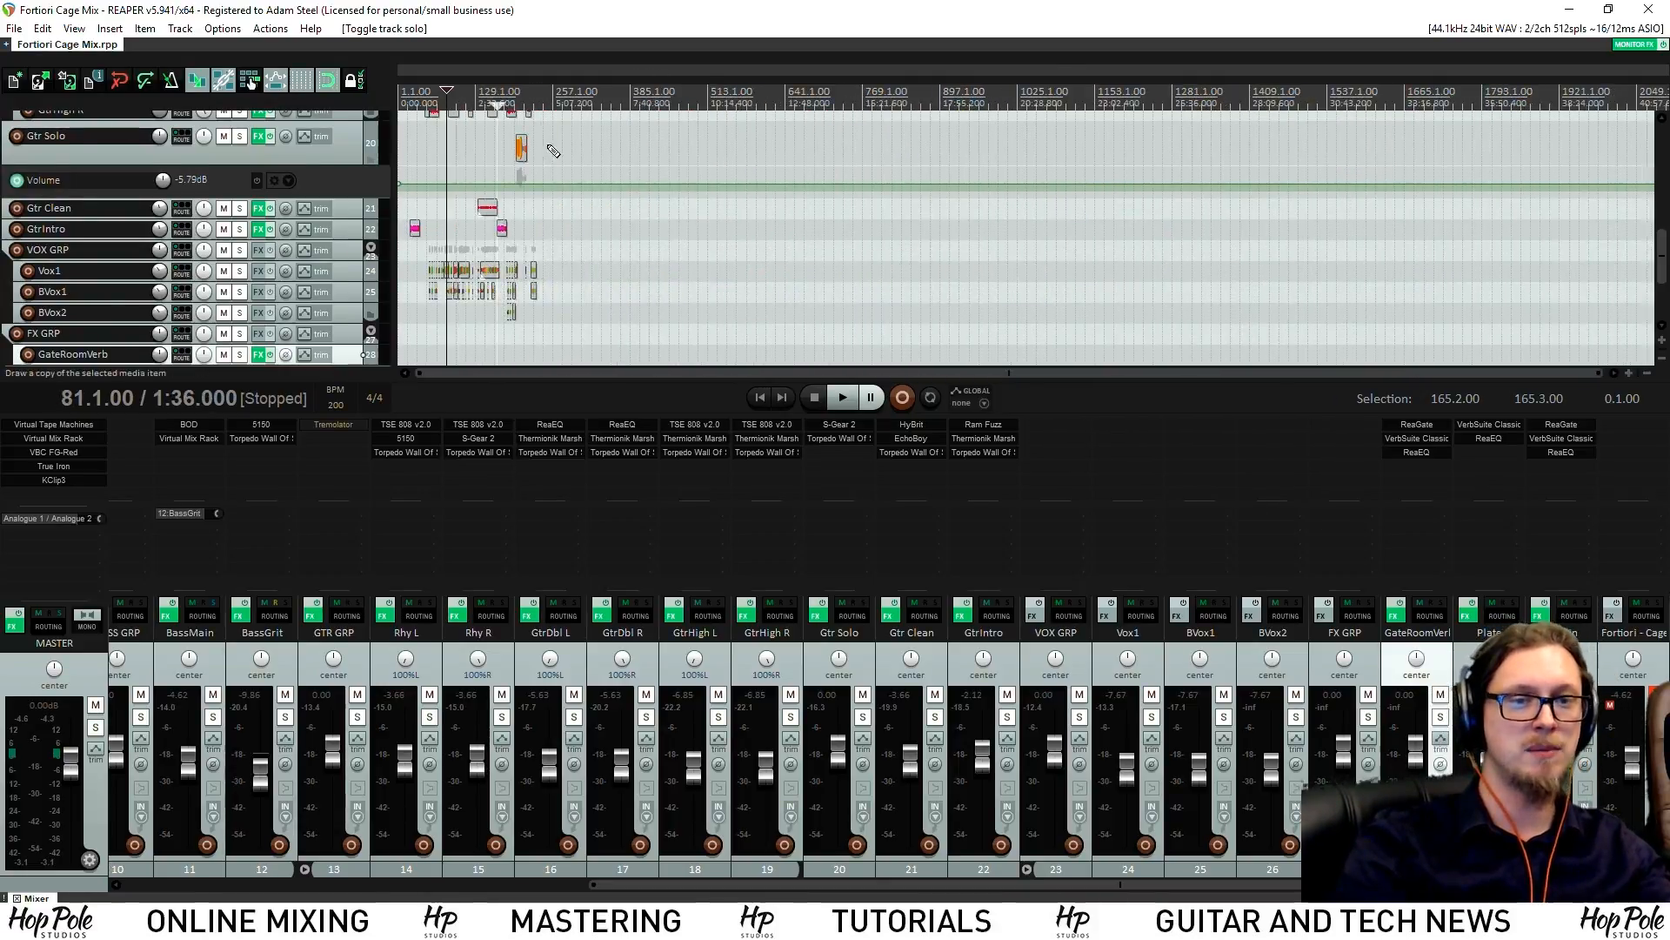
scroll(585, 168, "up", 1)
scroll(585, 168, "down", 3)
scroll(600, 183, "up", 6)
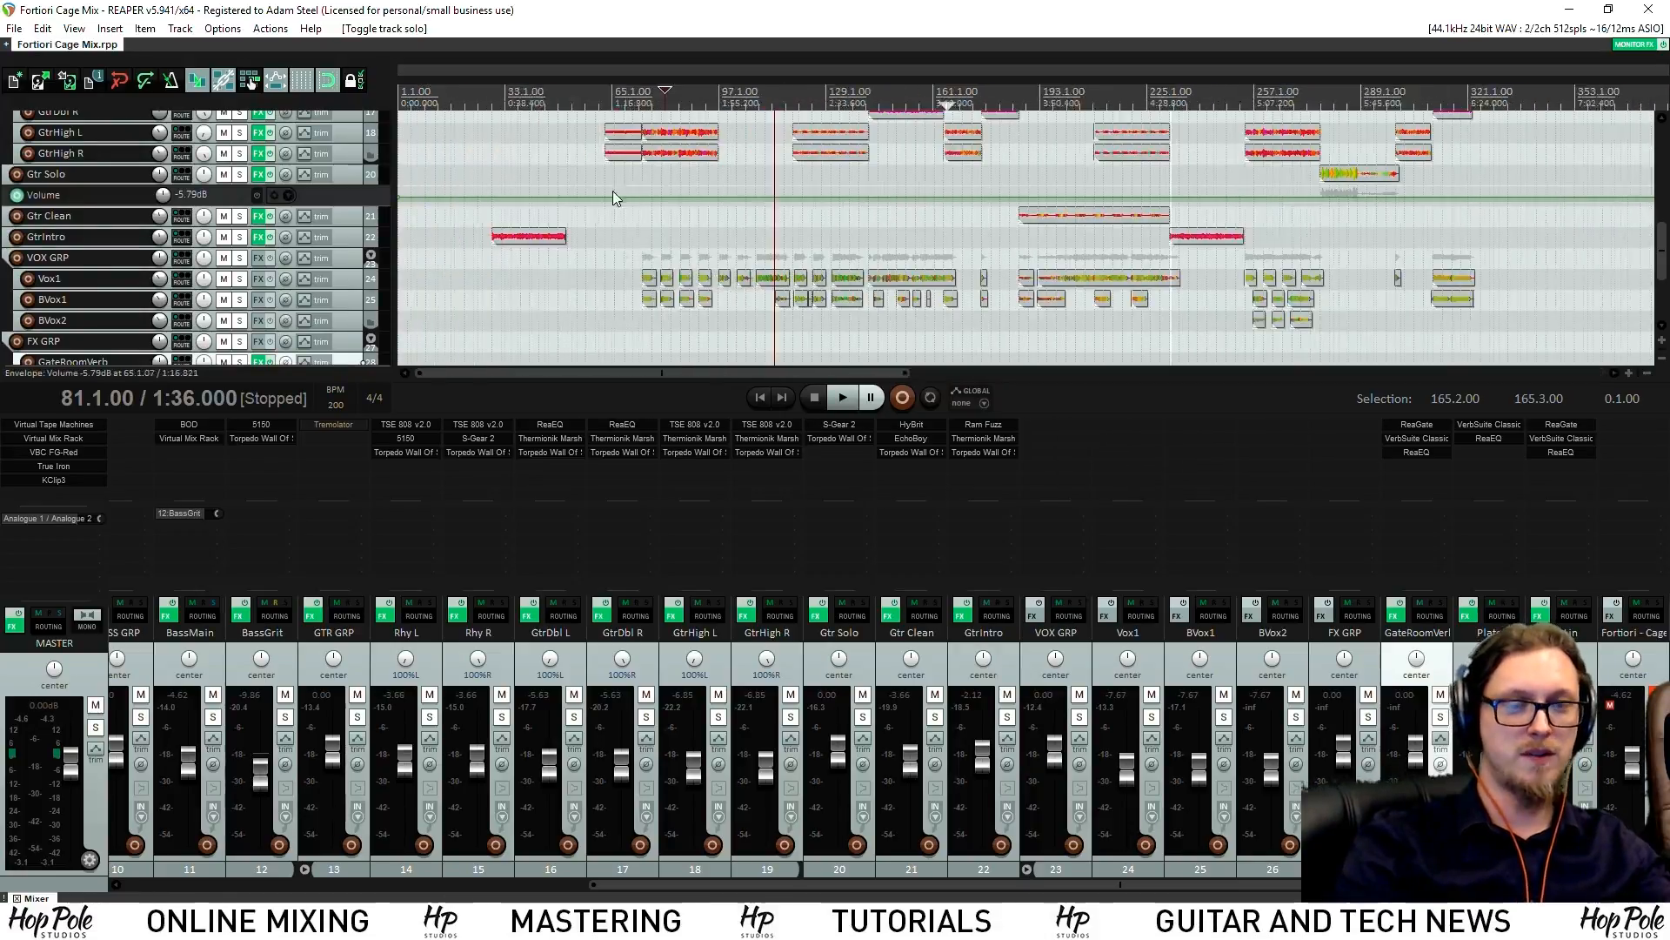
left_click(1585, 659)
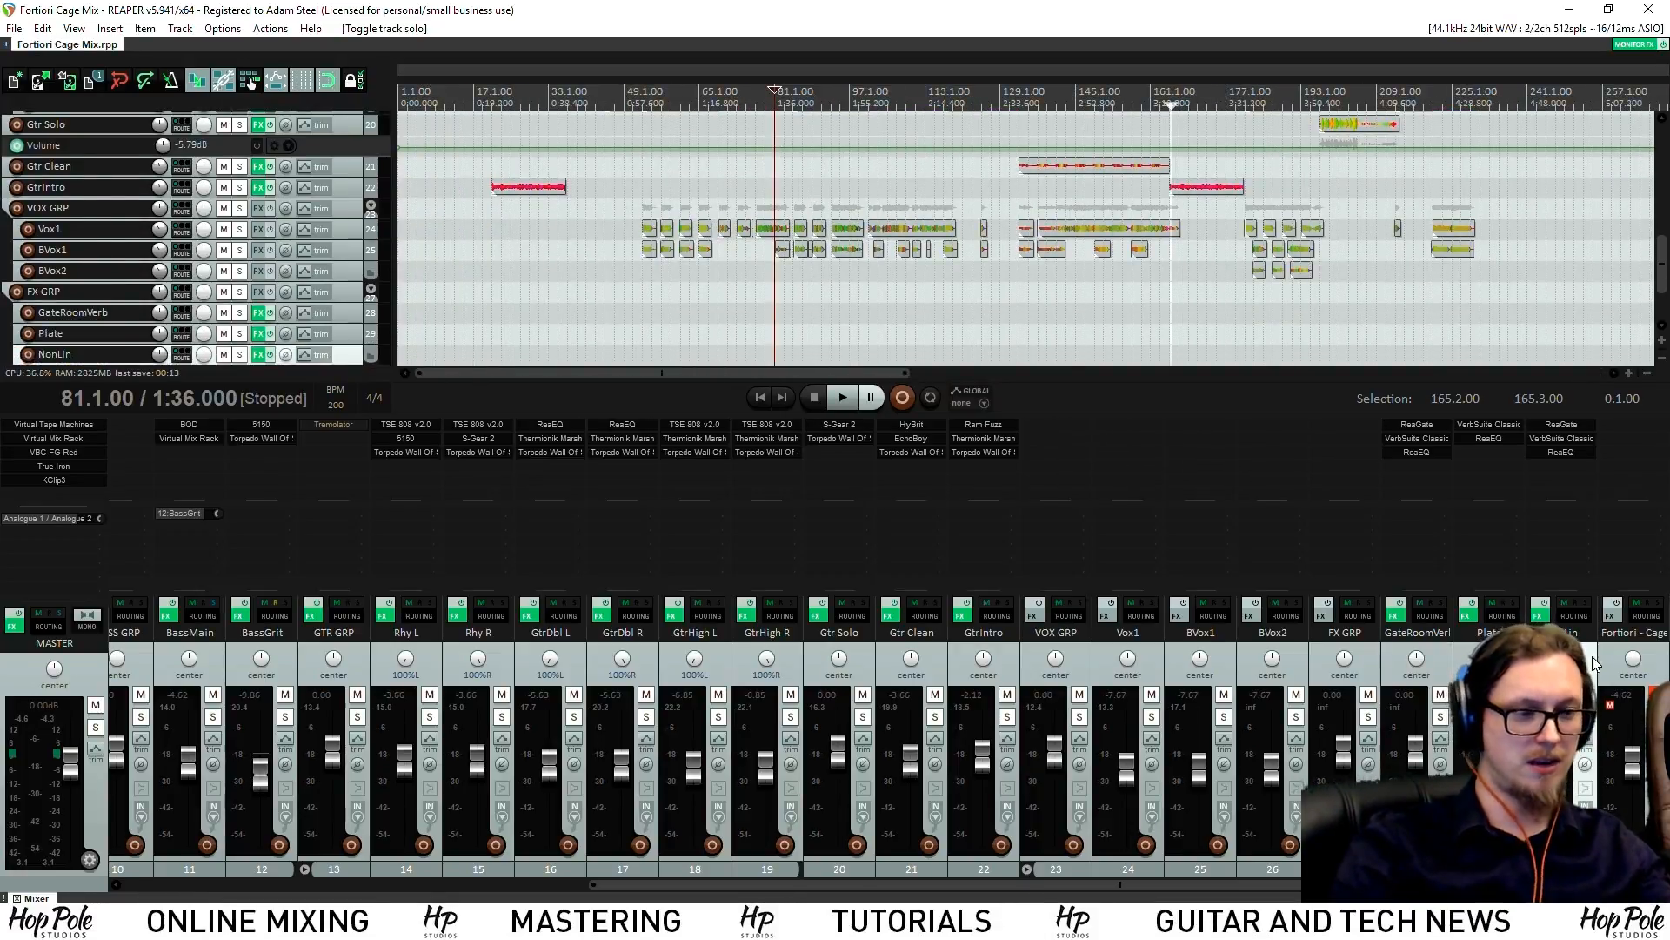
left_click(1448, 646)
key("ctrl+t")
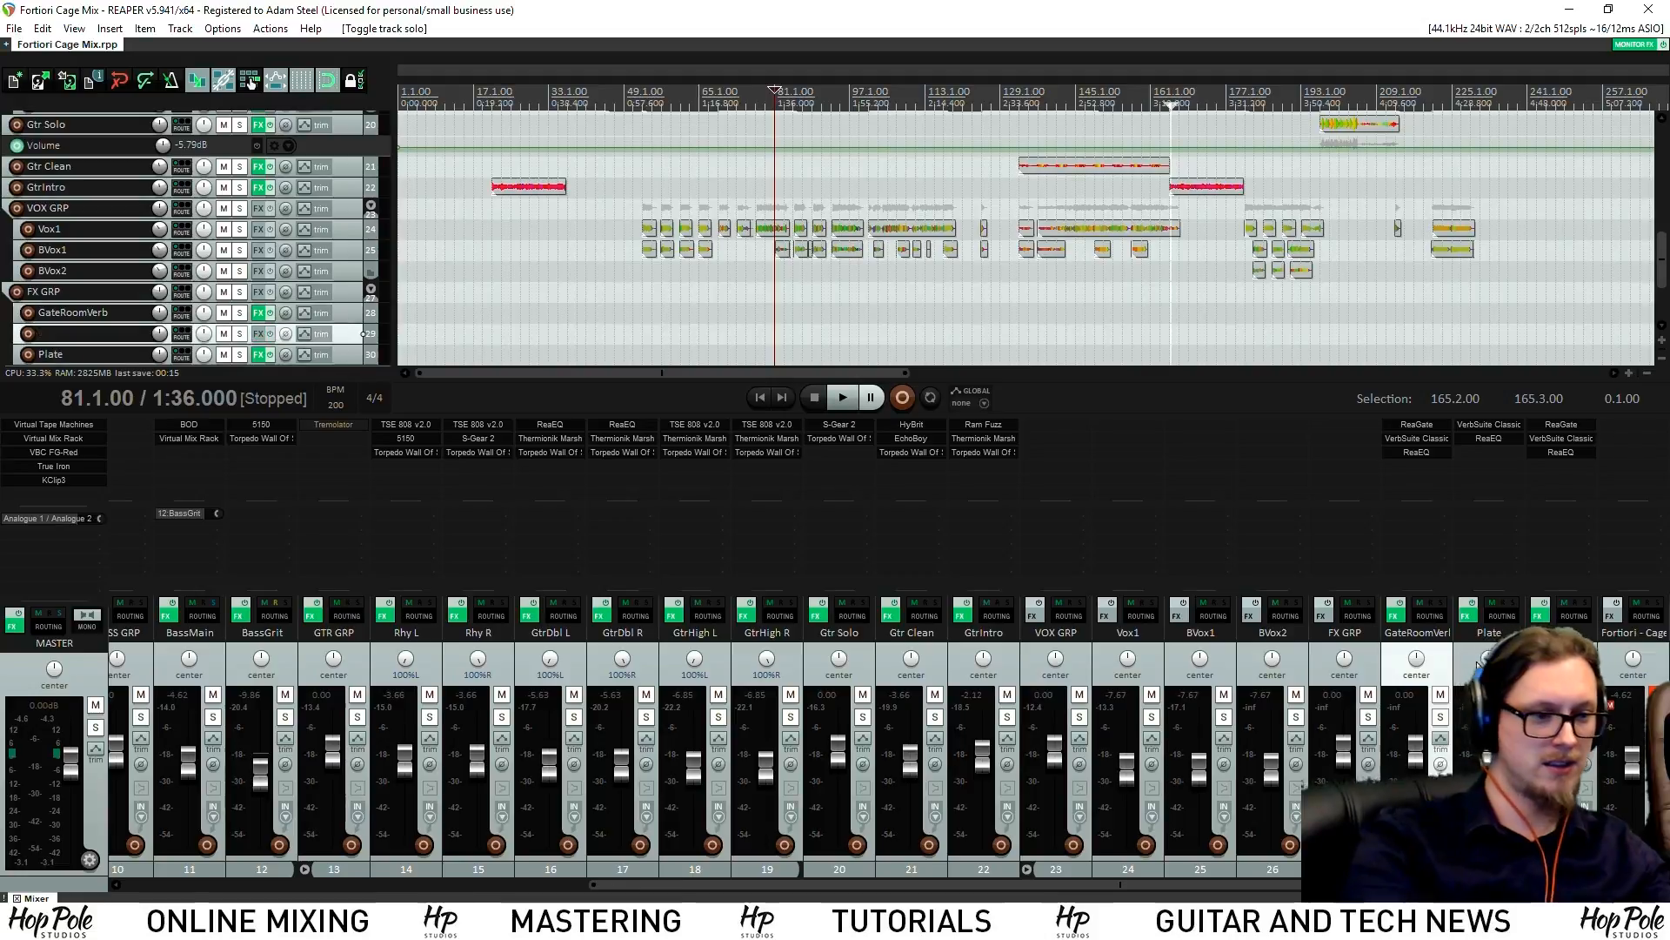
Name the new track Room1 and copy Plate's VerbSuite Classic onto it
type("Room1")
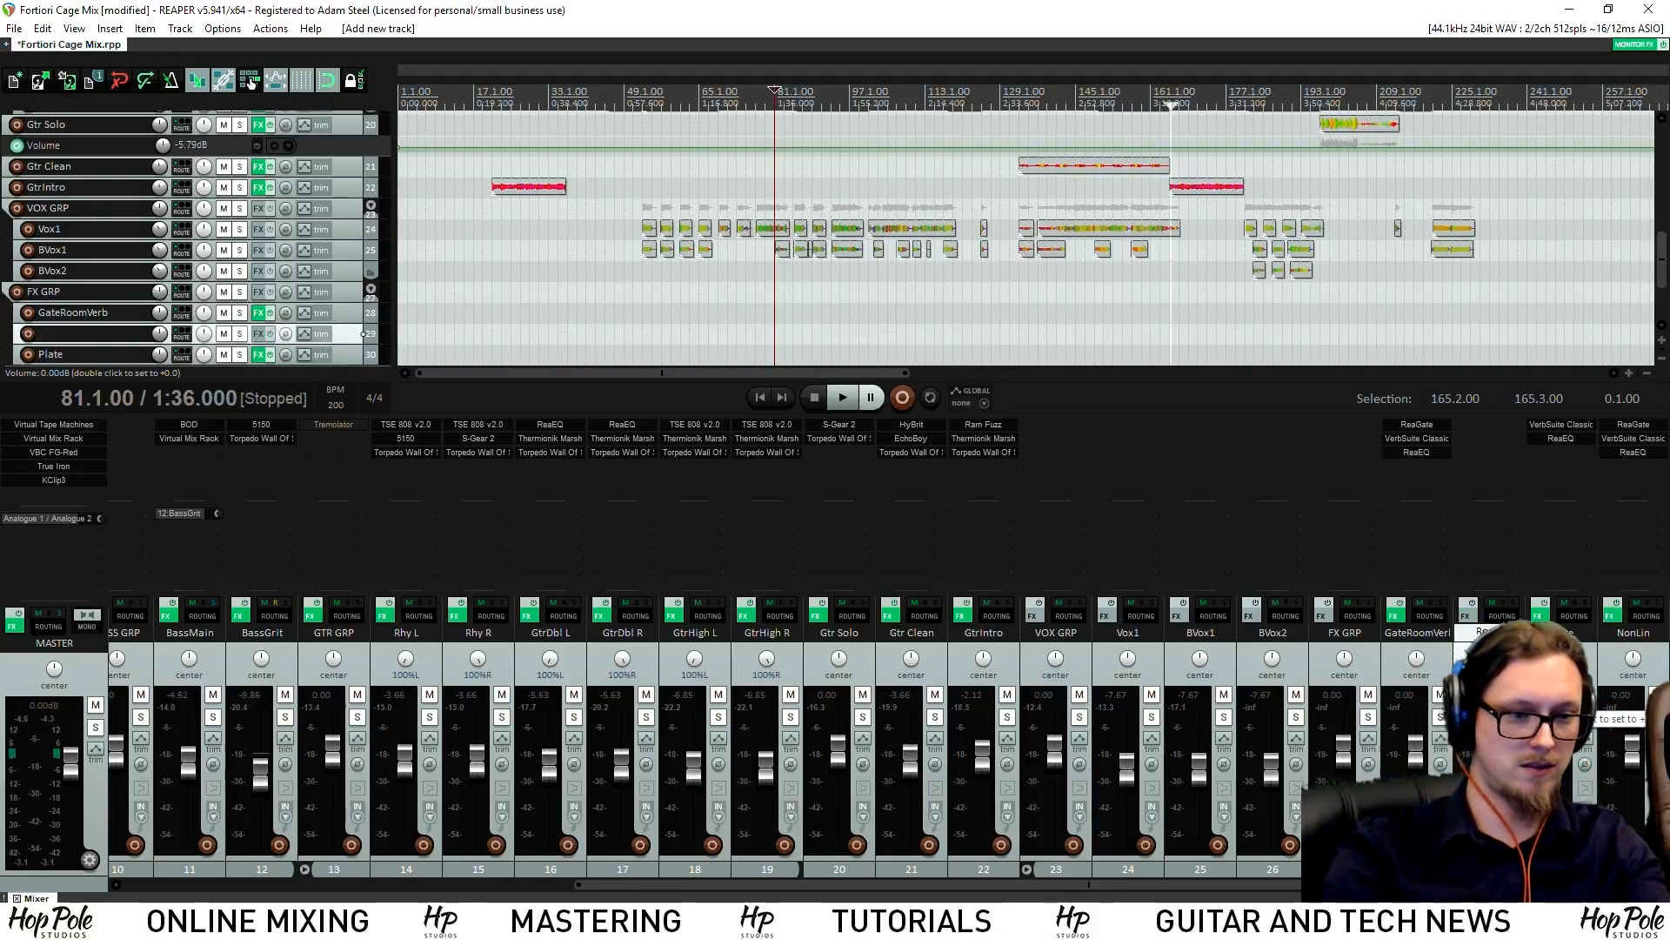
key("Return")
left_click_drag(1567, 430, 1506, 437)
Load the FG-BM7 Rooms1 Studio B Close room in Room1's VerbSuite Classic
left_click(1502, 426)
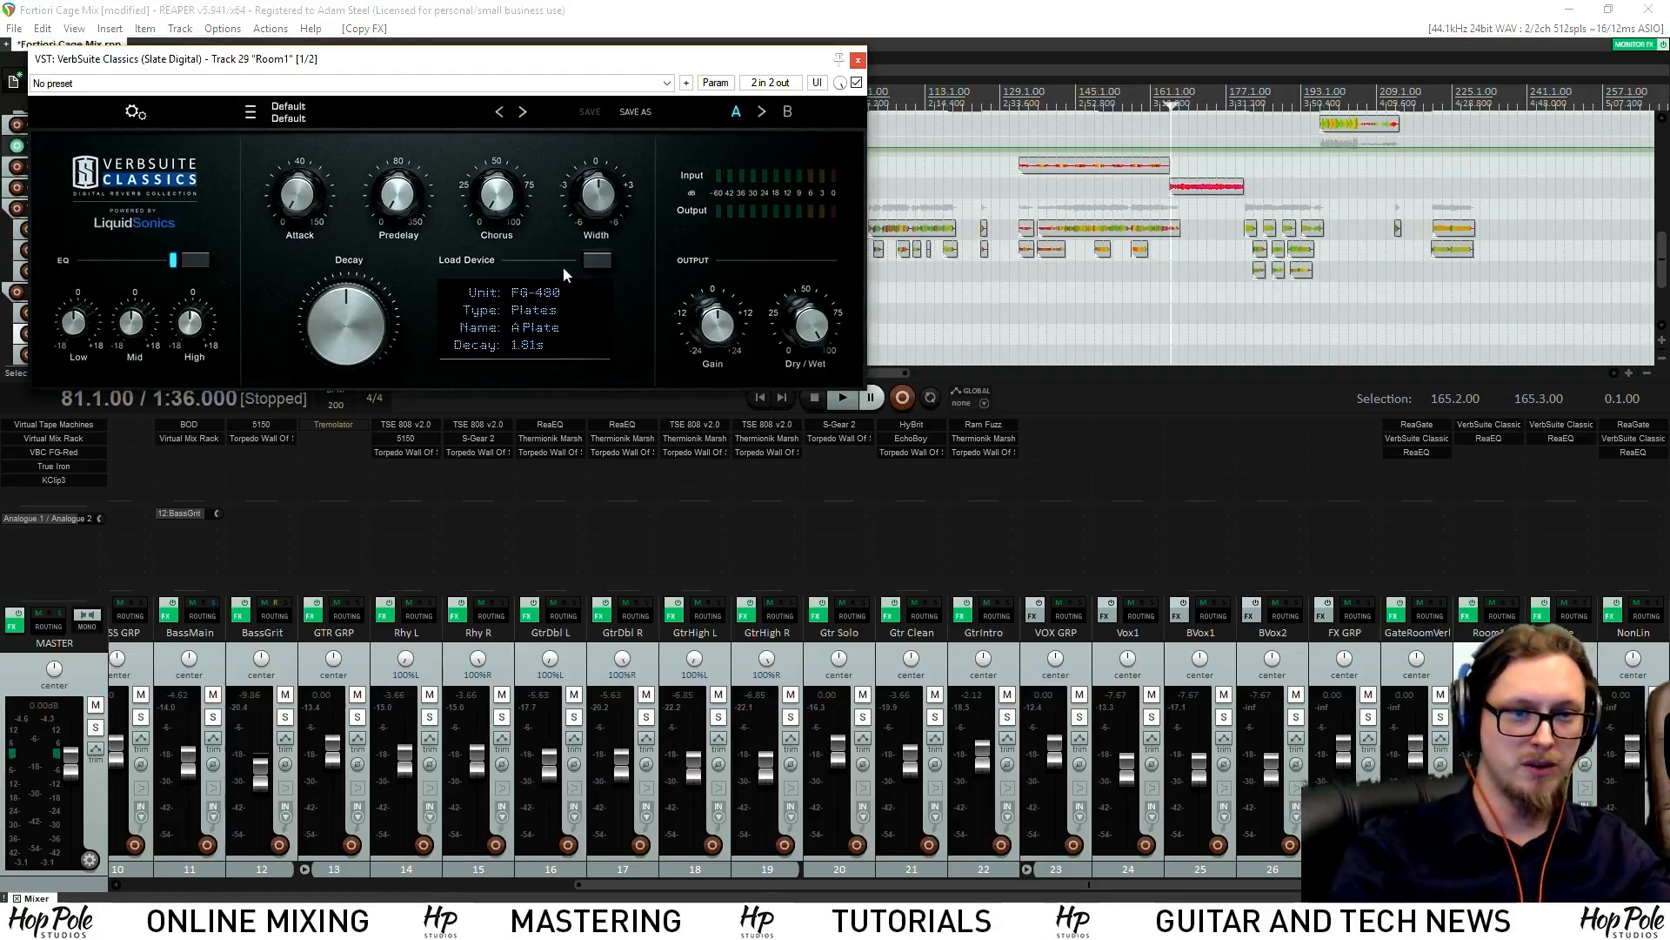
left_click(597, 260)
mouse_move(687, 435)
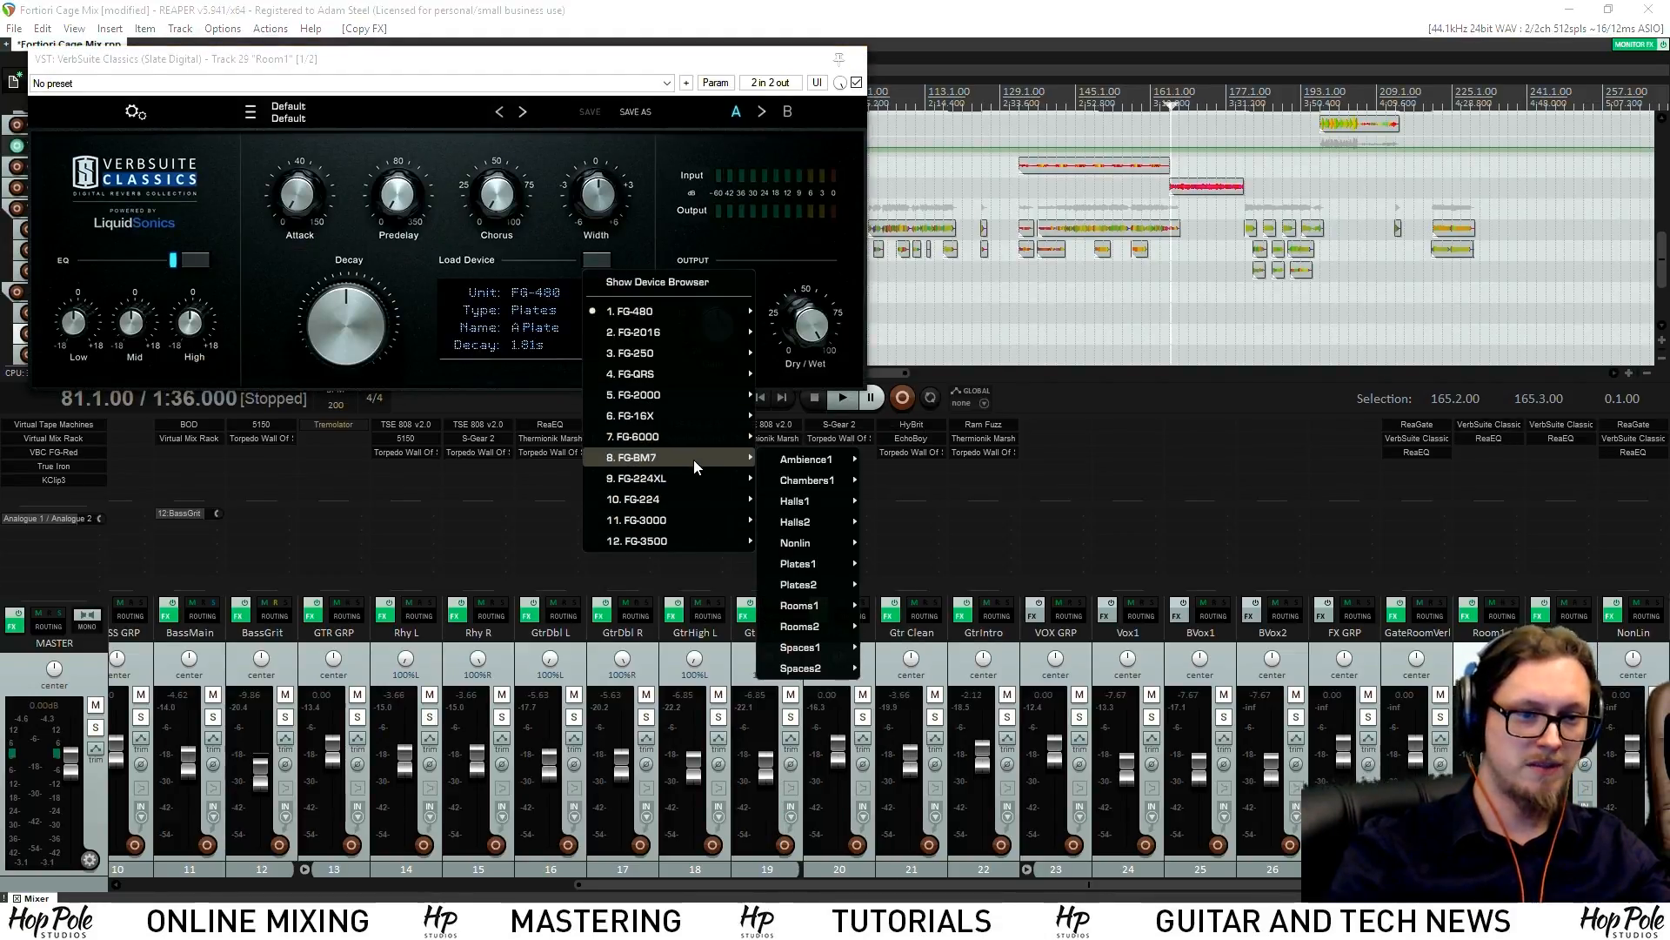
mouse_move(822, 620)
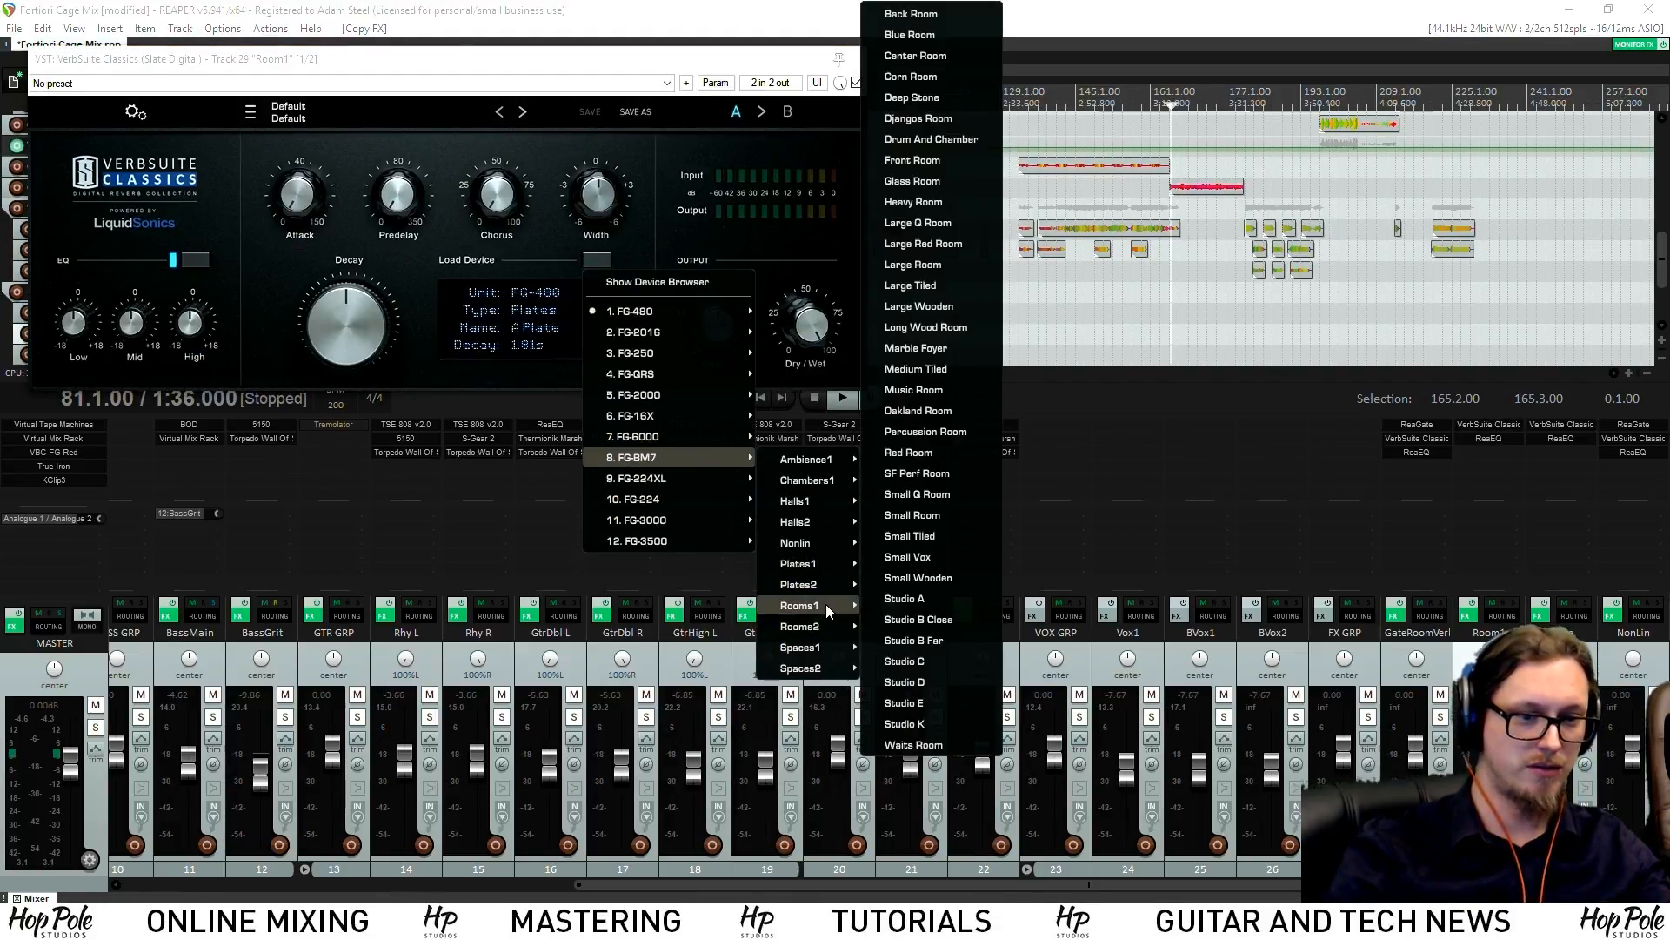
left_click(907, 620)
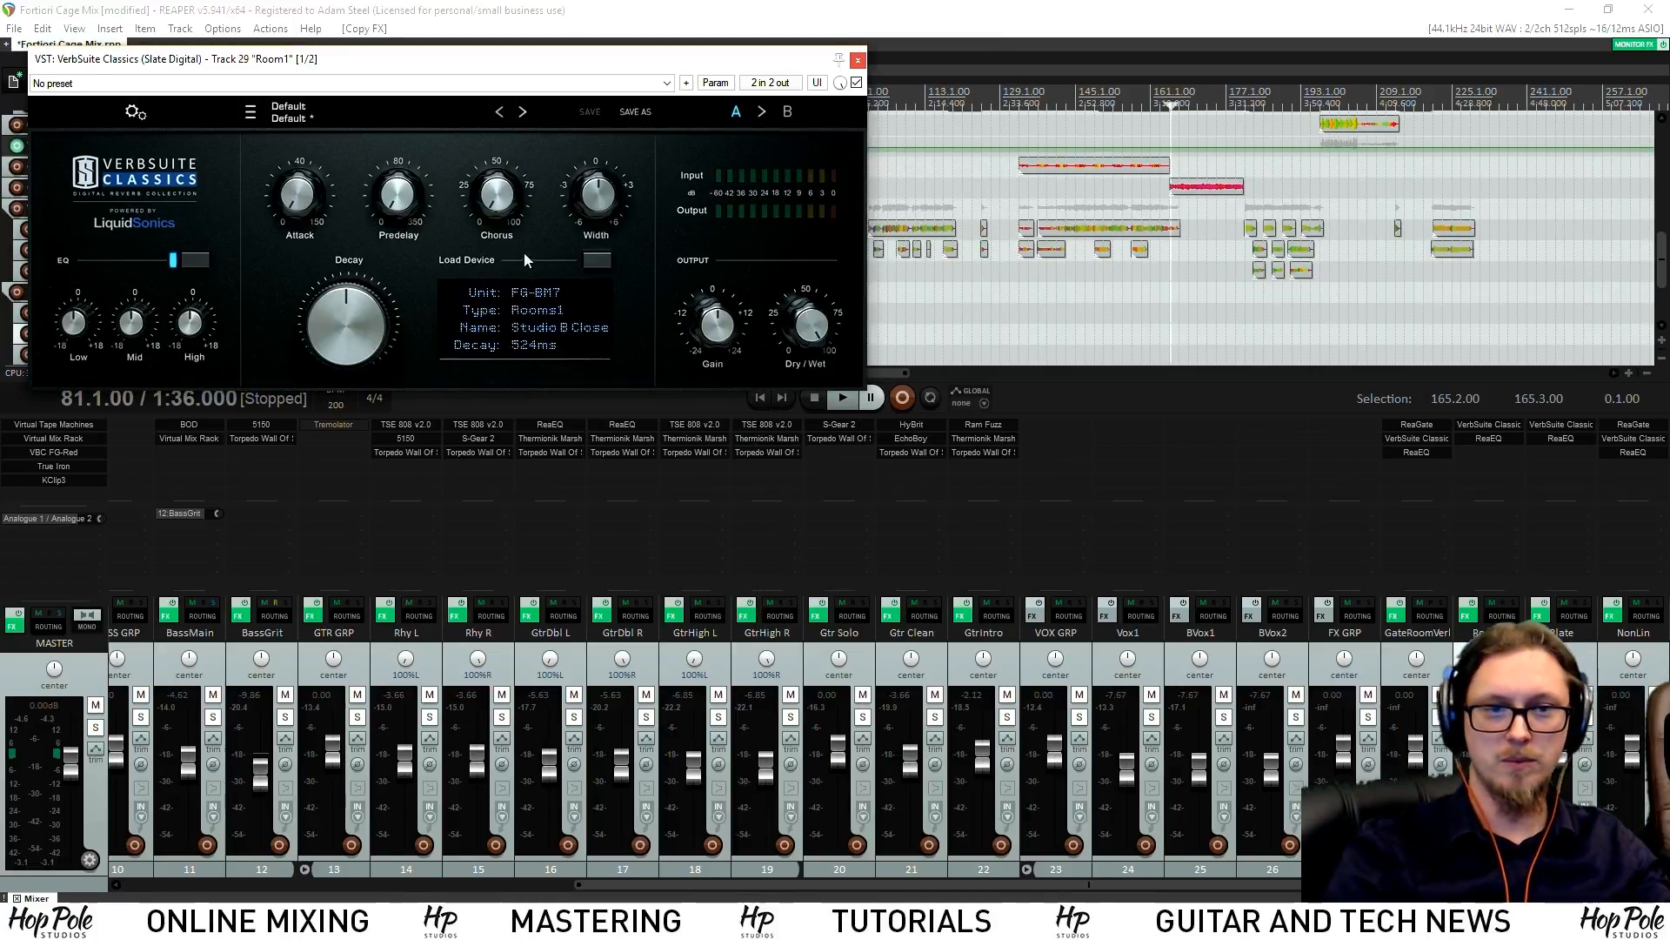
left_click(858, 60)
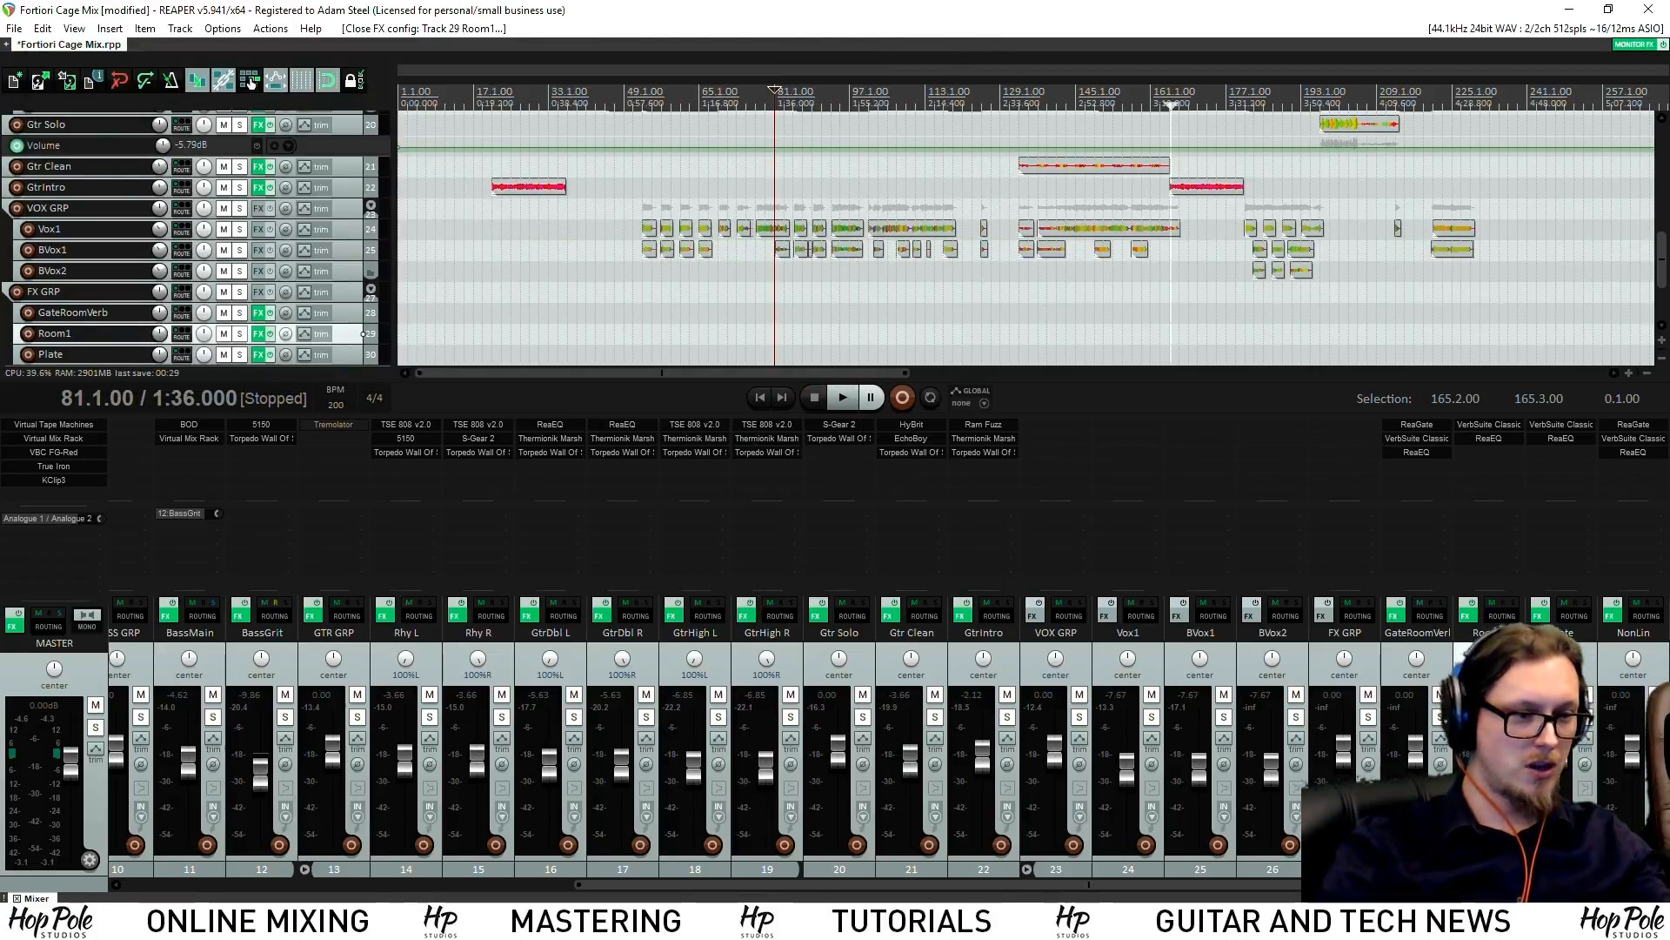
left_click_drag(1426, 884, 1496, 884)
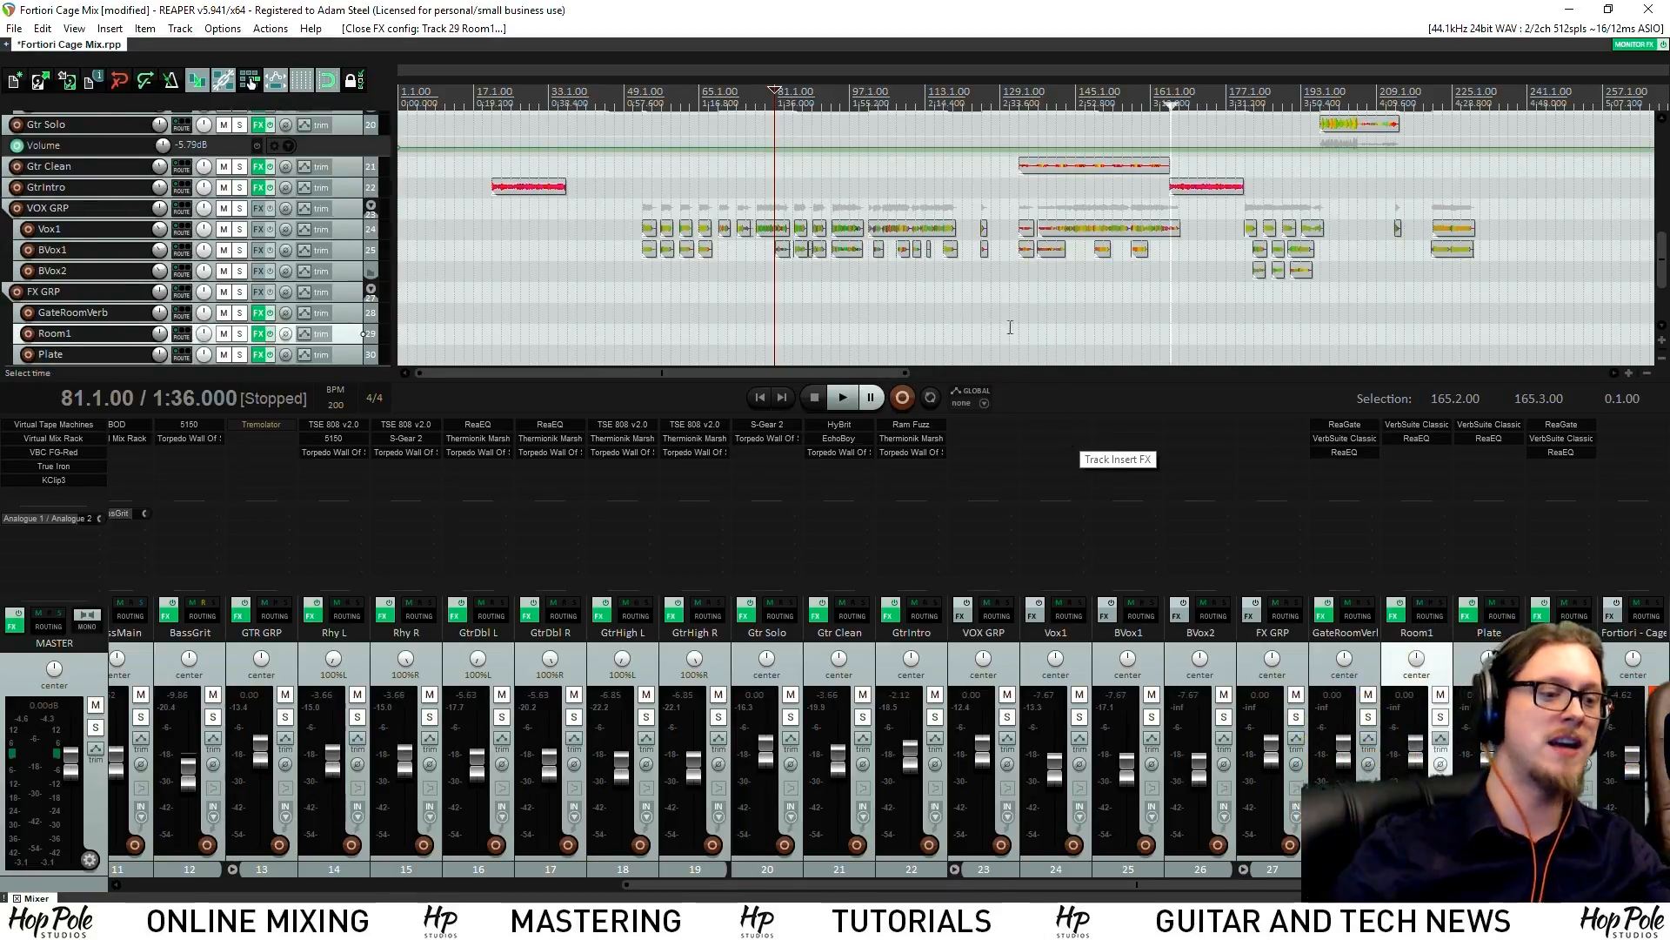
Close the docked mixer with Ctrl+M so every track from DRUM GRP to NonLin shows
left_click(1373, 658)
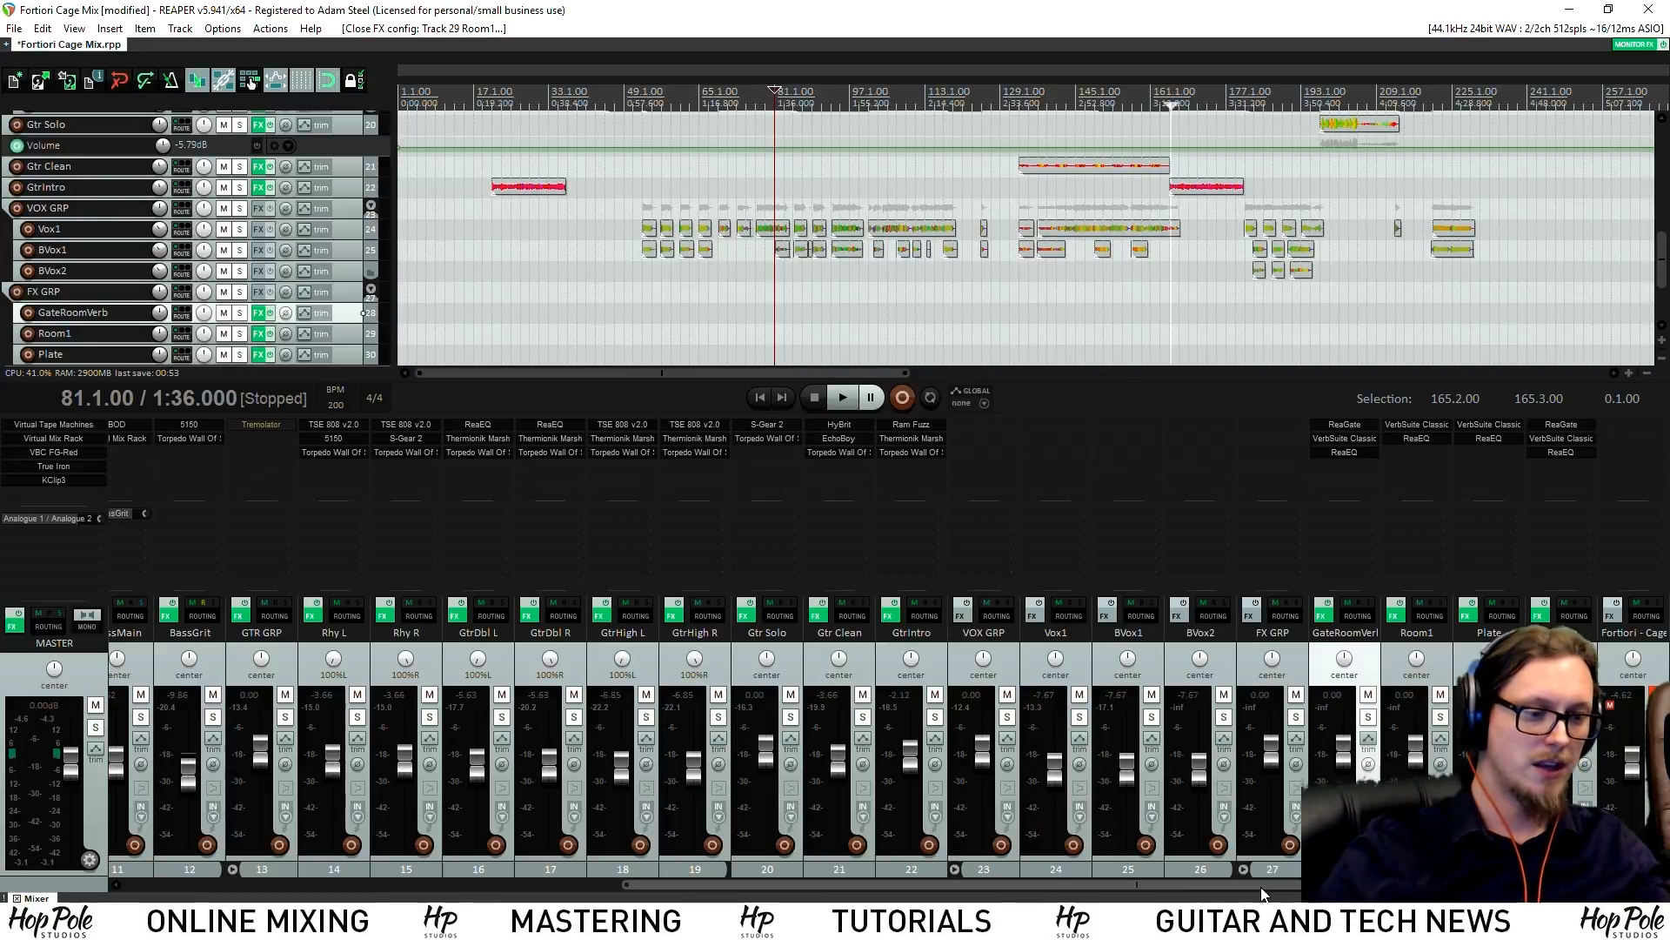
scroll(698, 860, "left", 10)
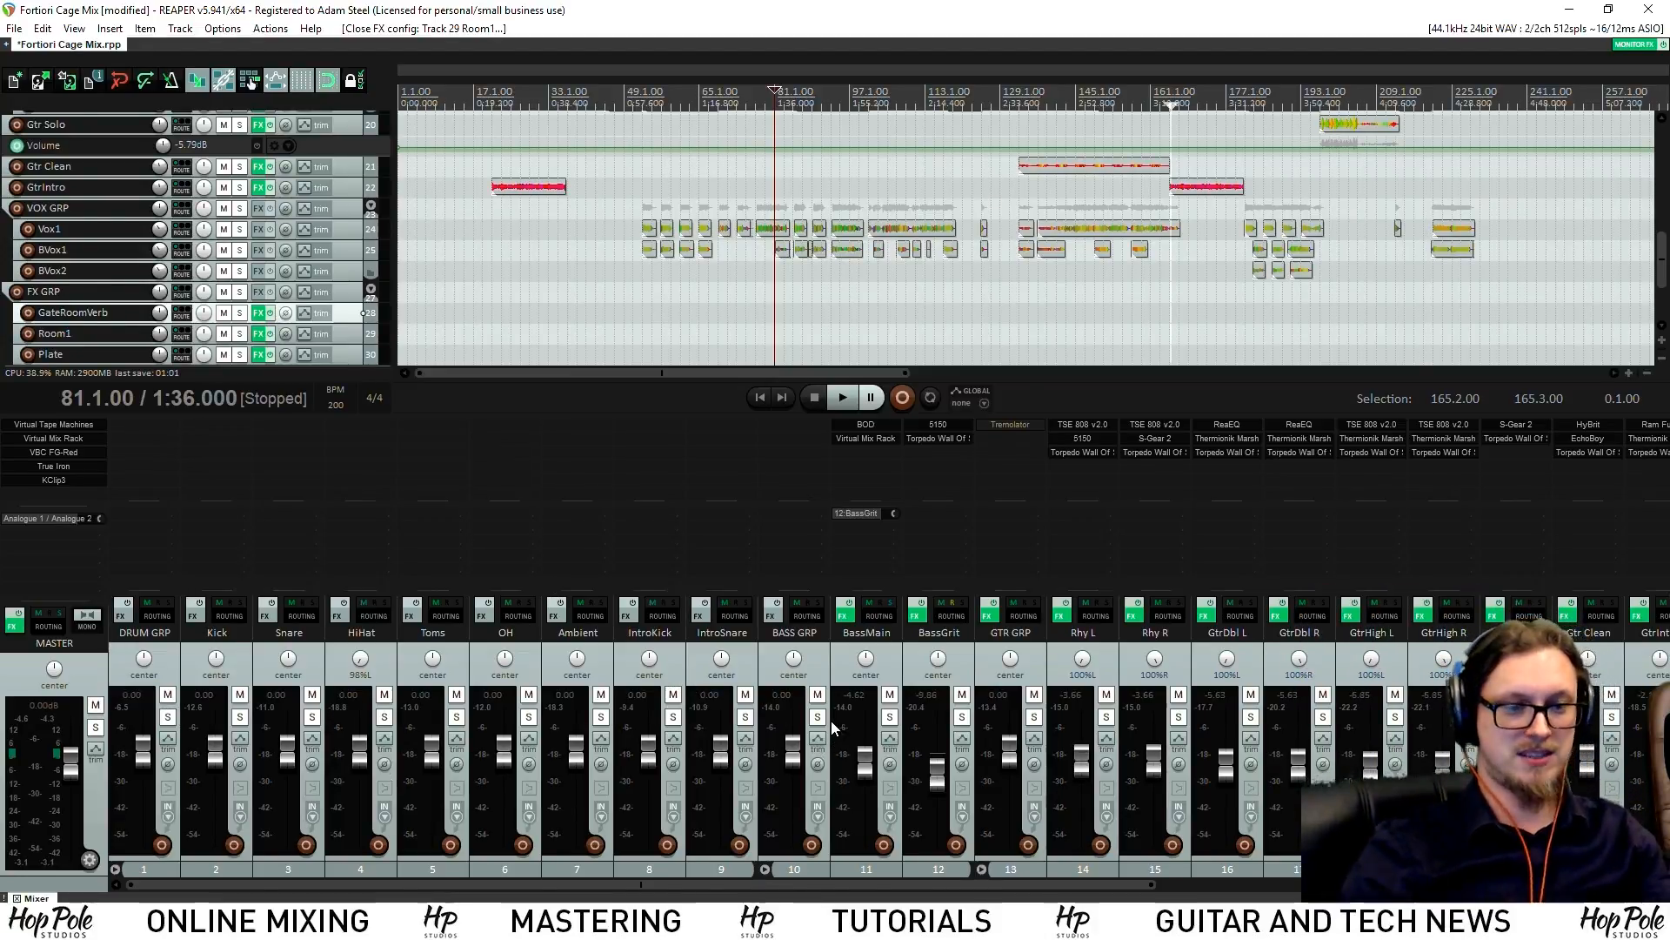
key("ctrl+m")
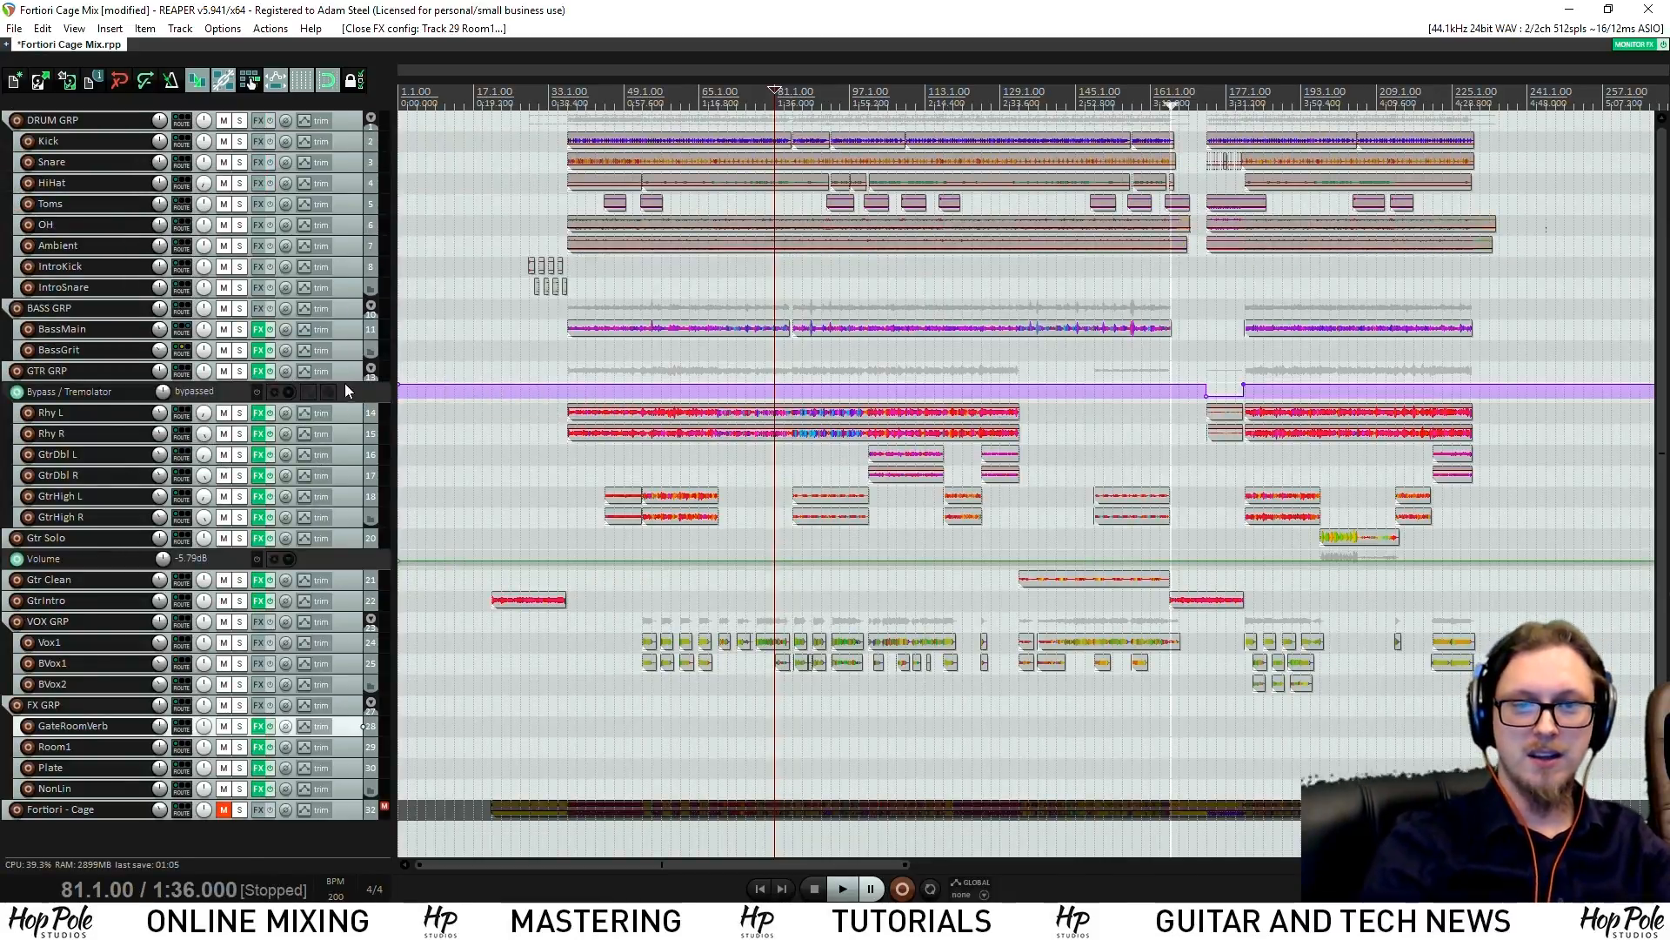
Insert blank folder tracks, name one Rhythm, and move Rhy L and Rhy R into it
left_click(352, 415)
key("ctrl+t")
key("ctrl+t")
key("ctrl+t")
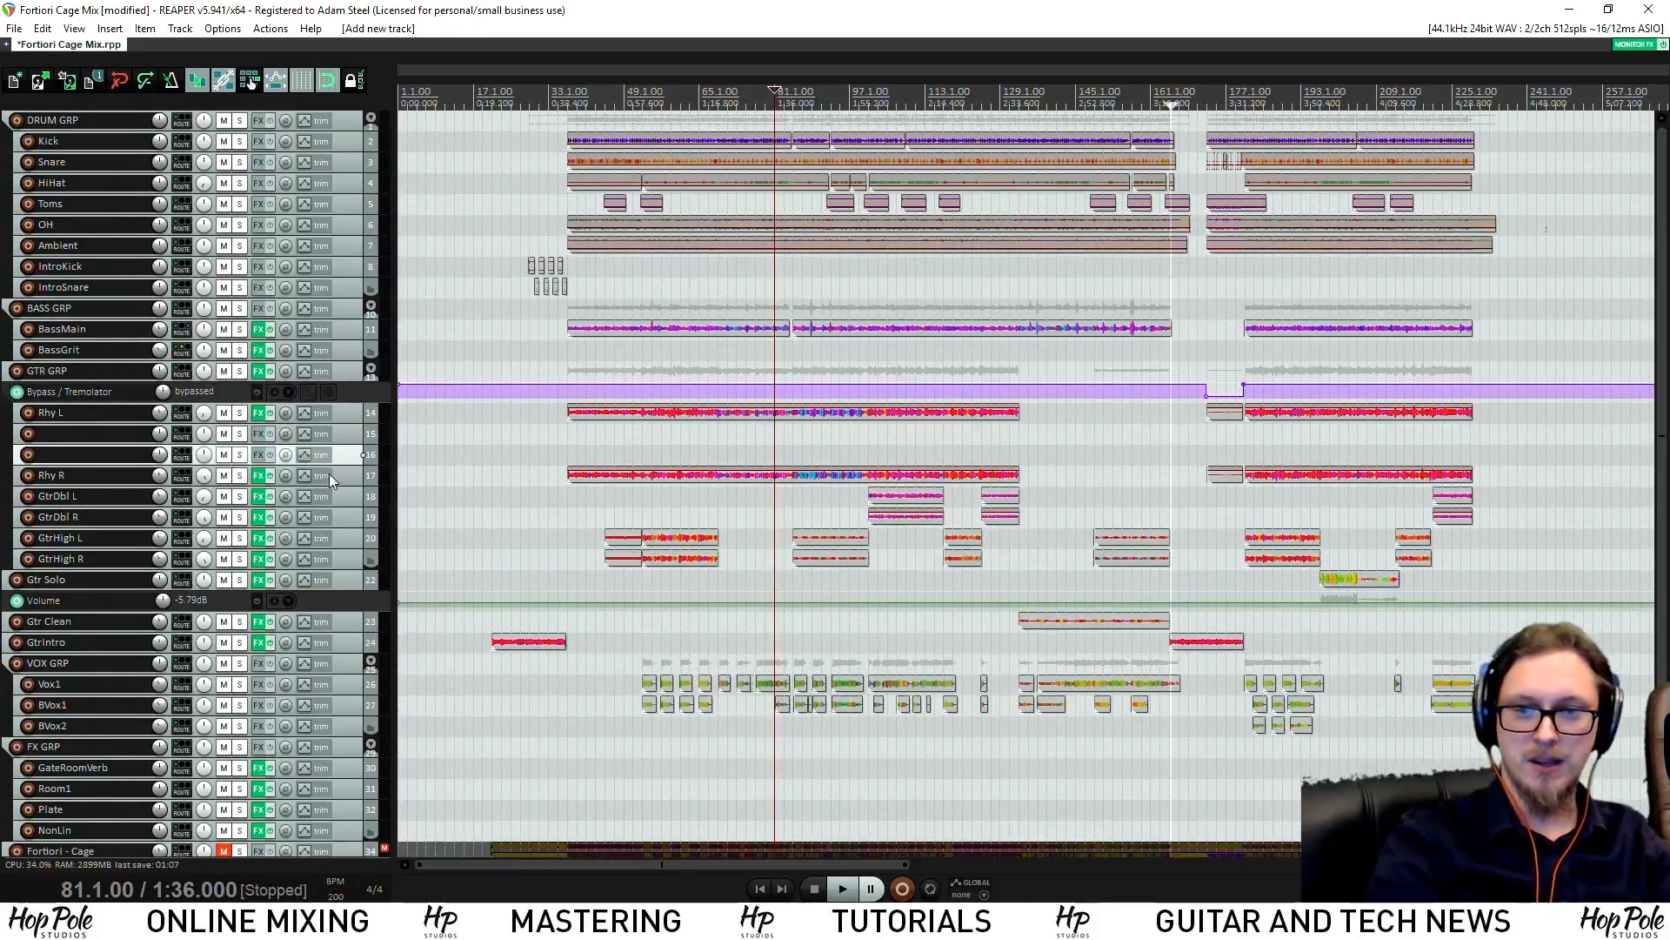
left_click_drag(346, 430, 354, 548)
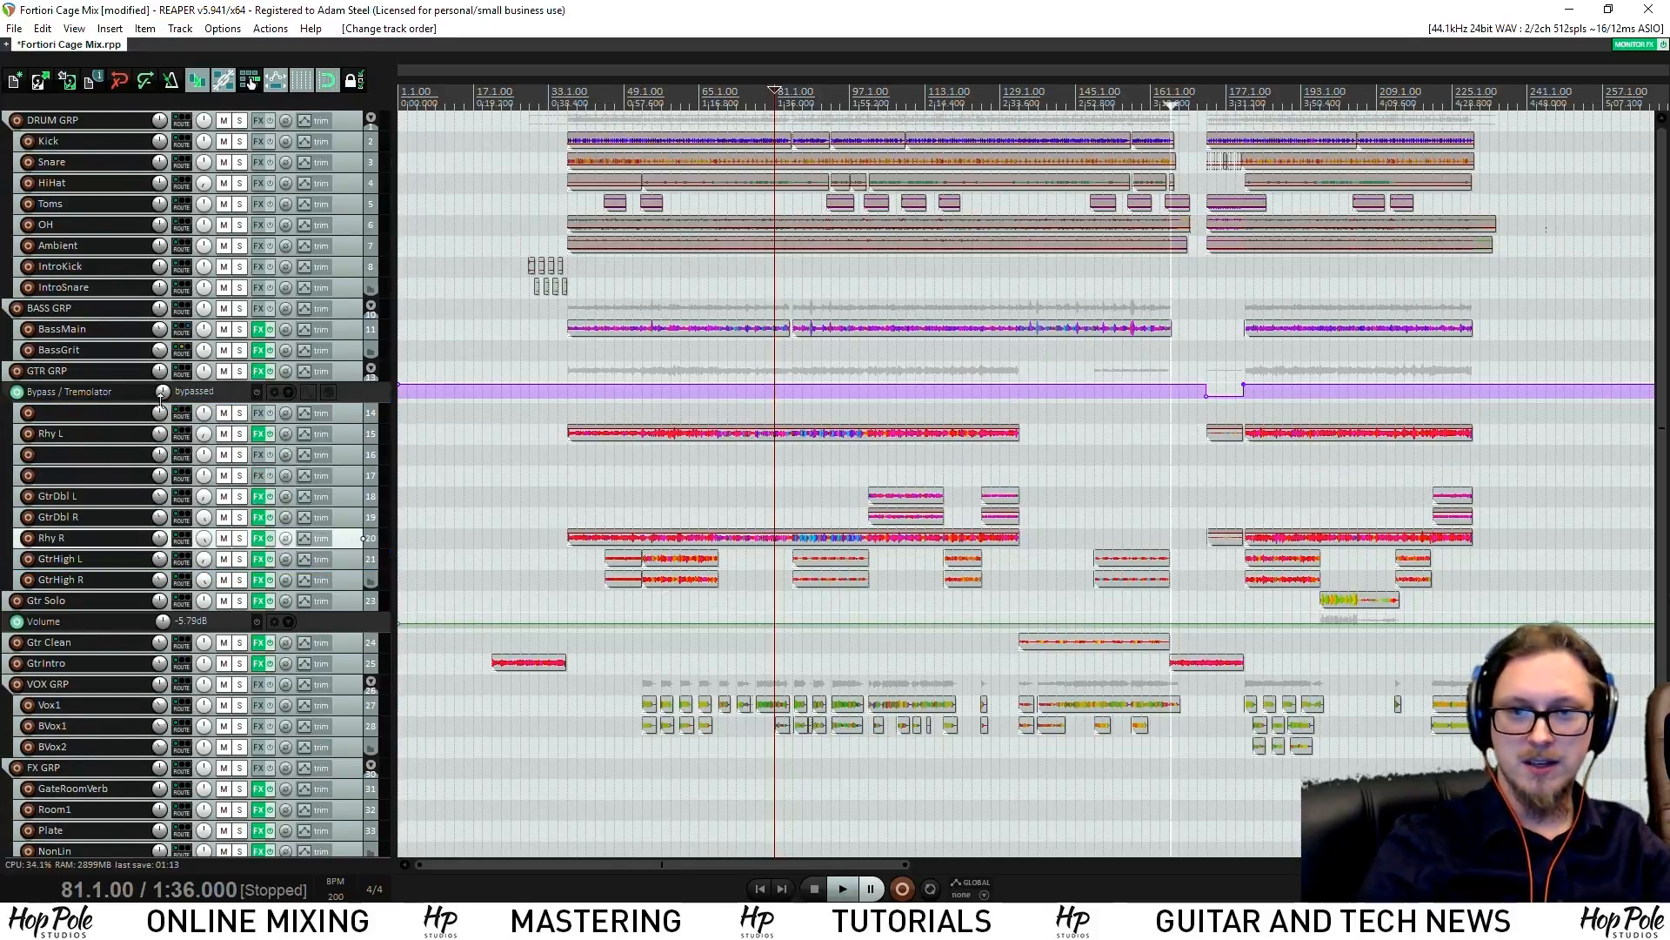
left_click(71, 417)
type("Rhythm")
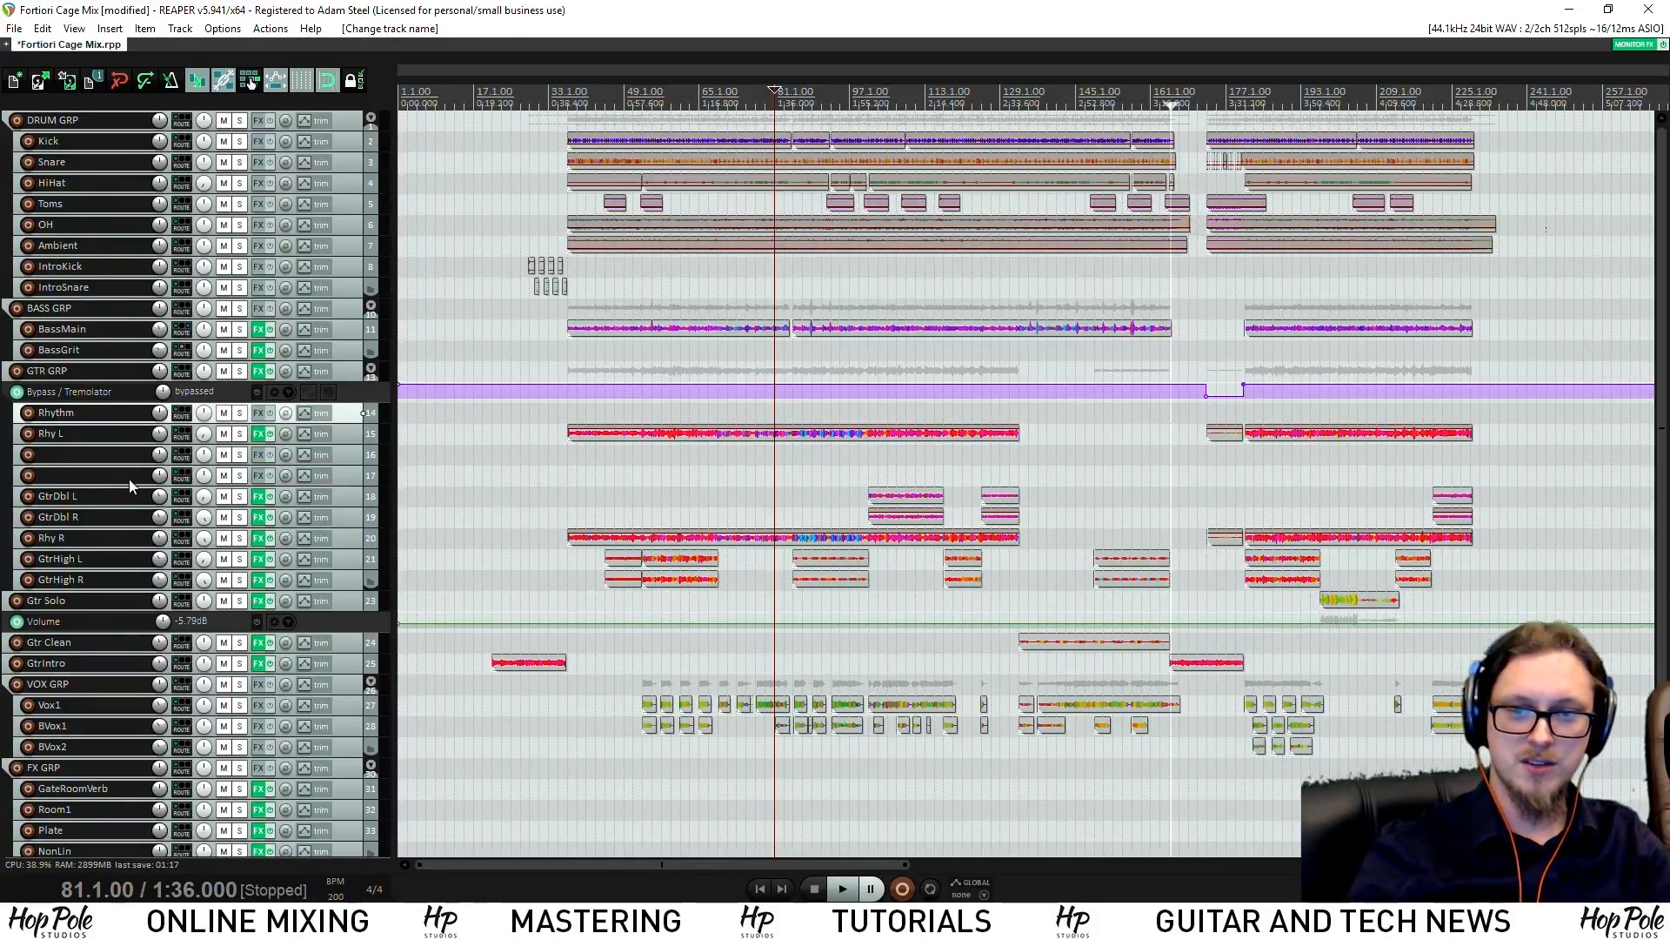
left_click_drag(347, 484, 352, 446)
left_click(347, 434, "ctrl")
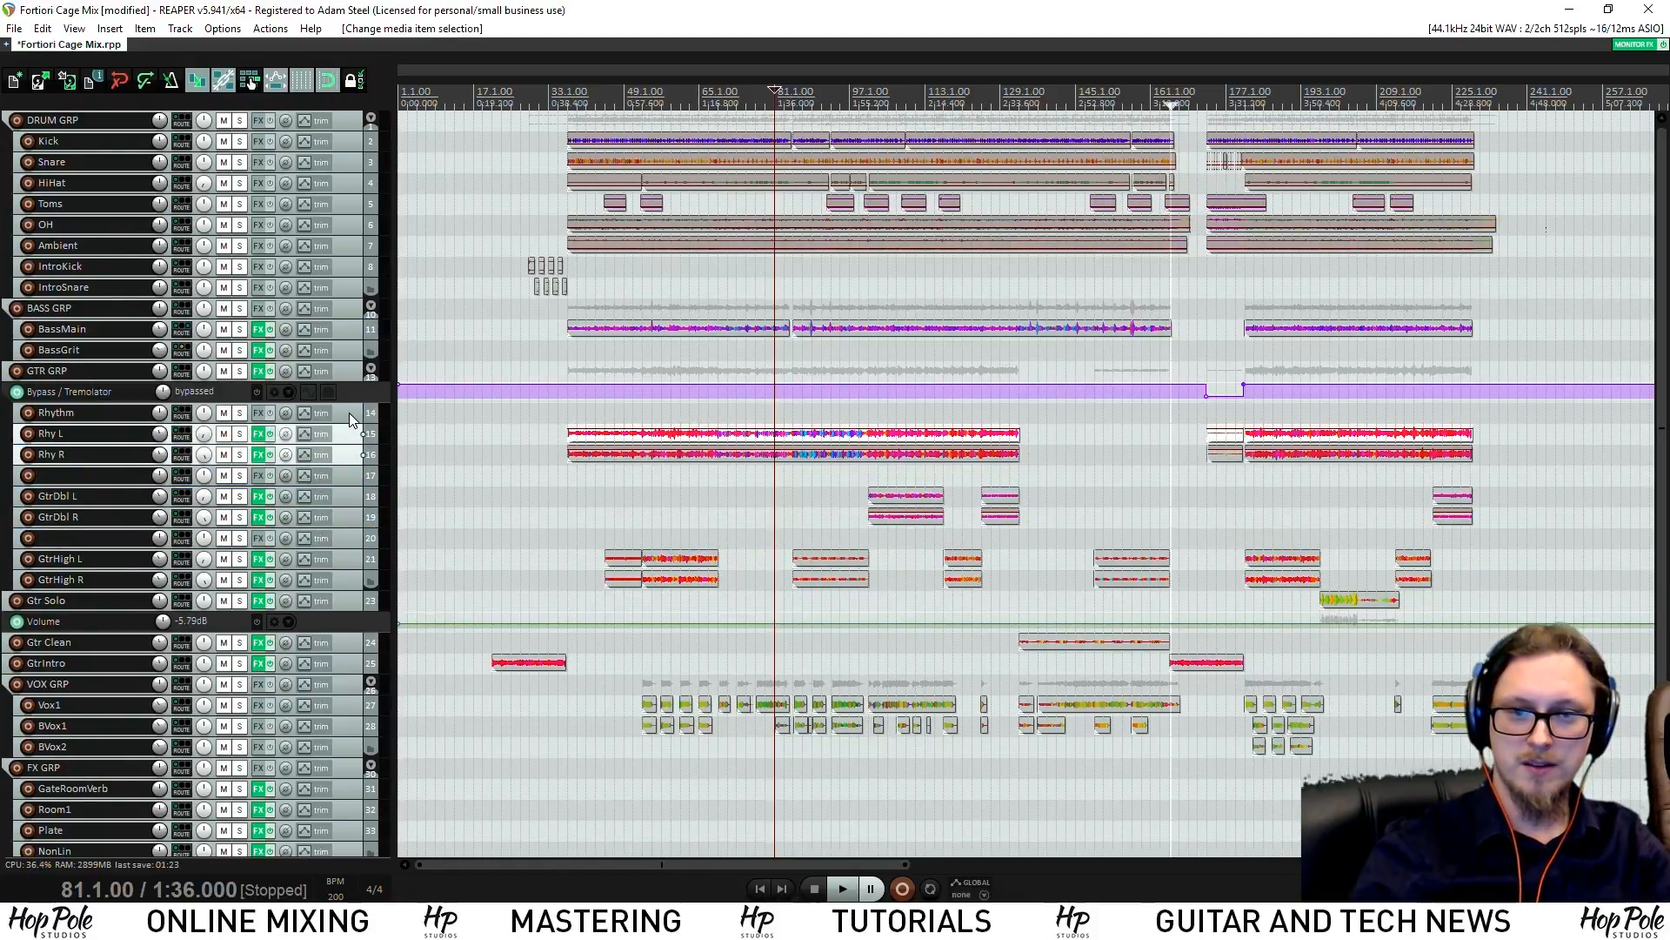
left_click_drag(348, 434, 348, 410)
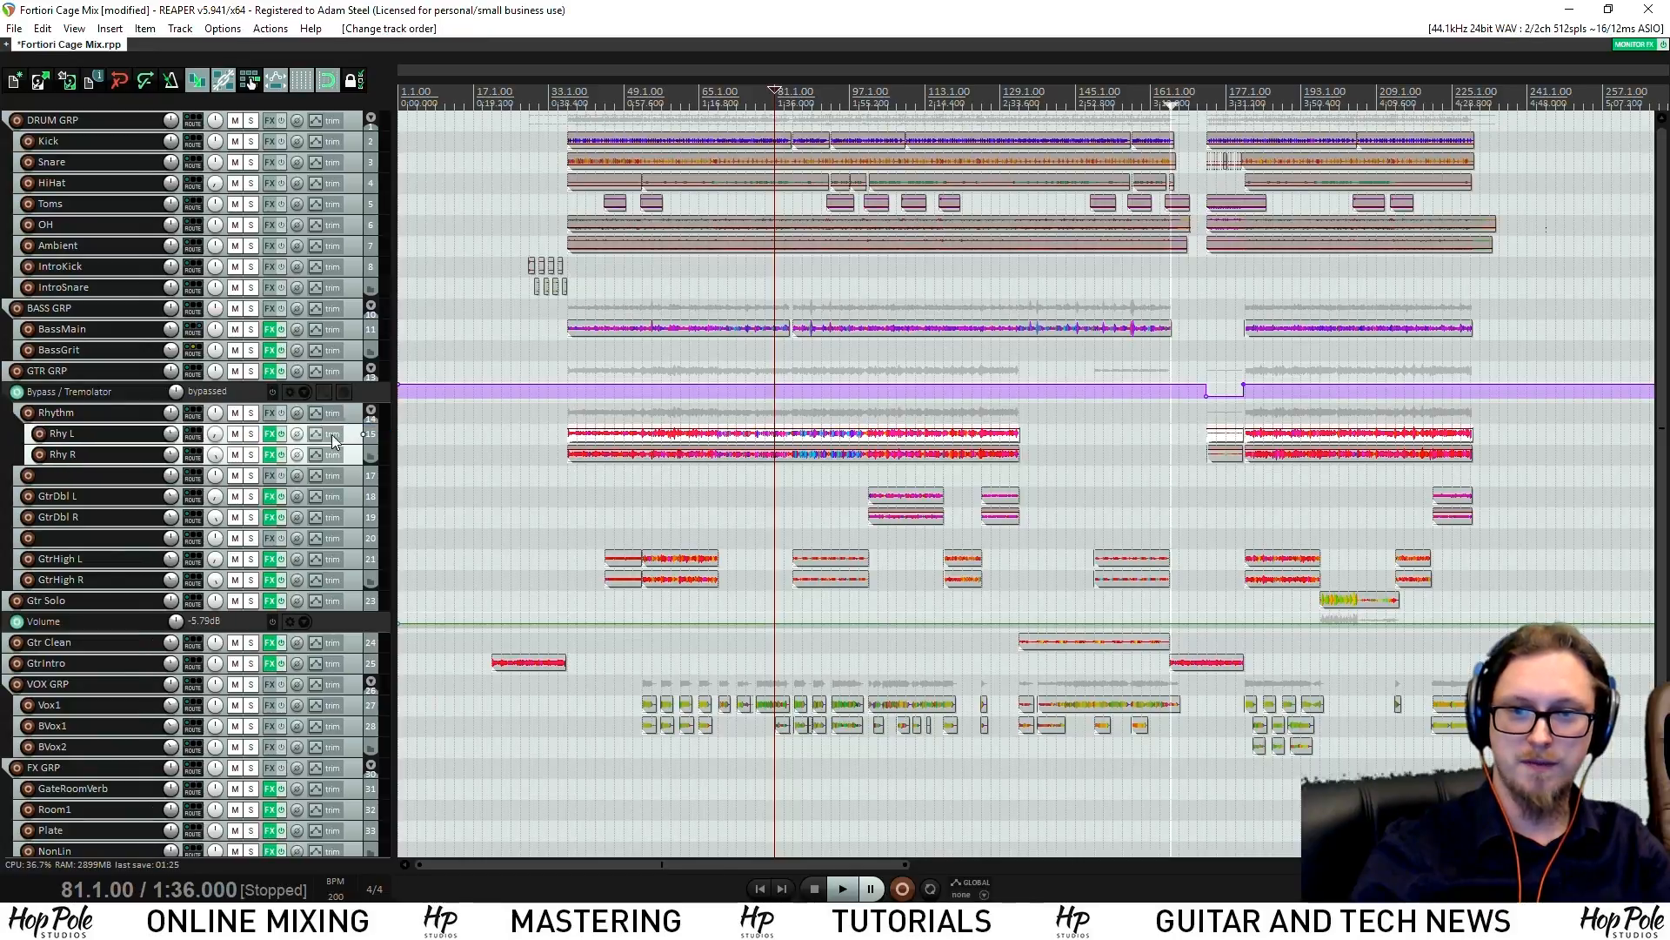
Move GtrDbl L/R and GtrHigh L/R into their own blank folder tracks
left_click(339, 499)
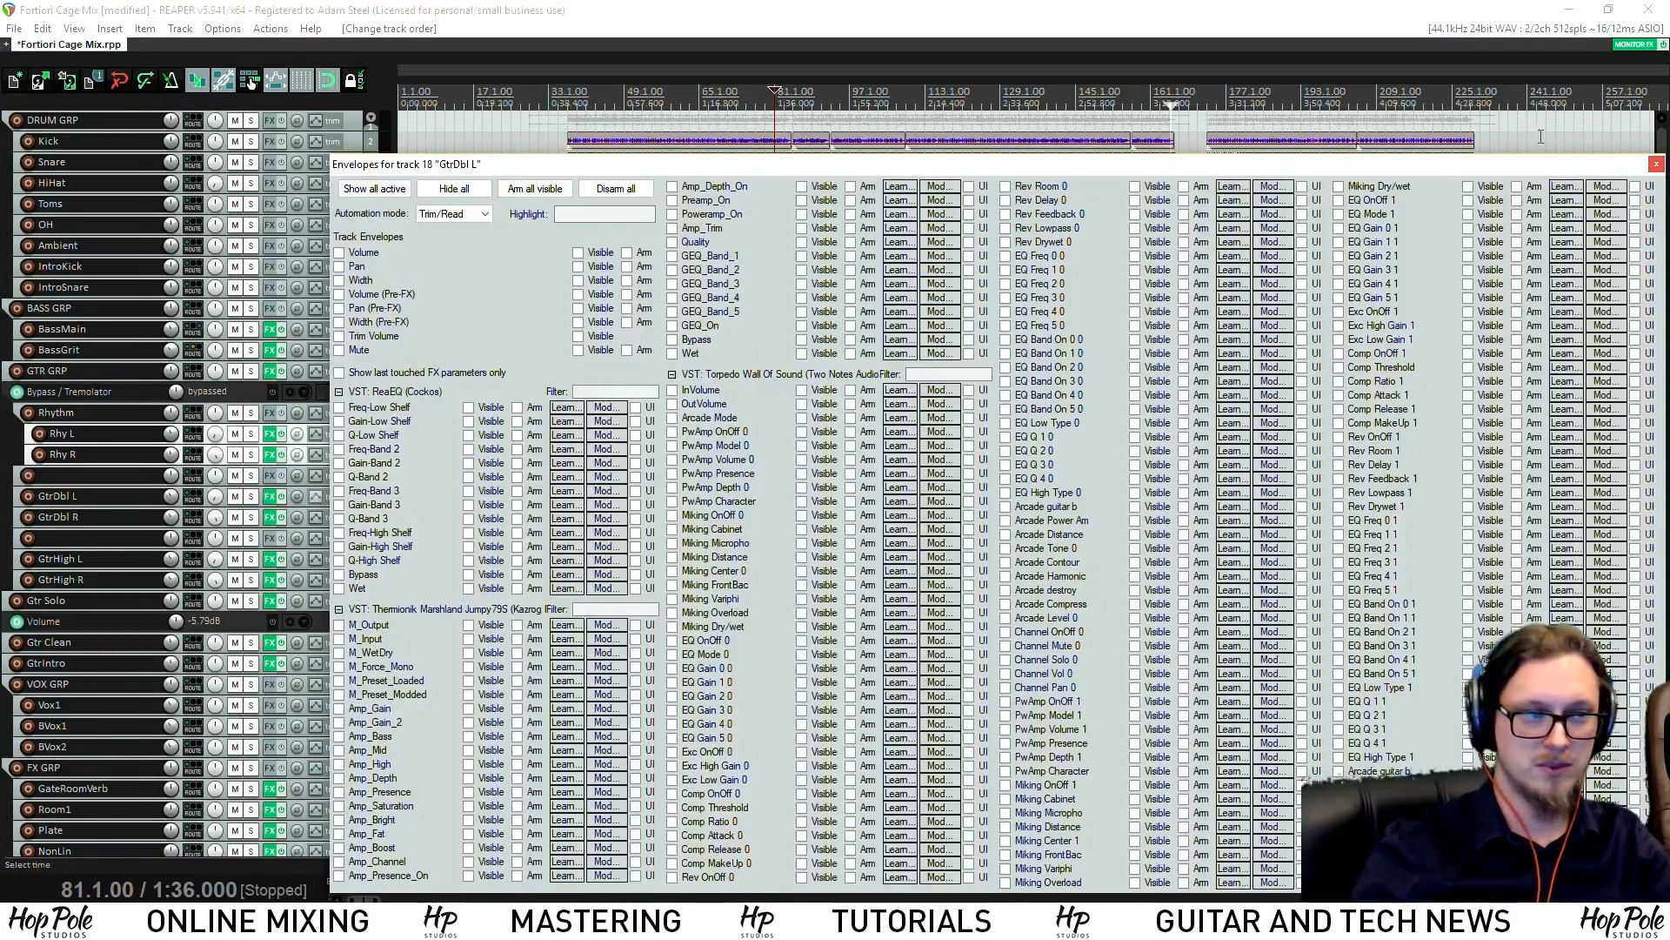
left_click(1656, 164)
left_click(362, 497)
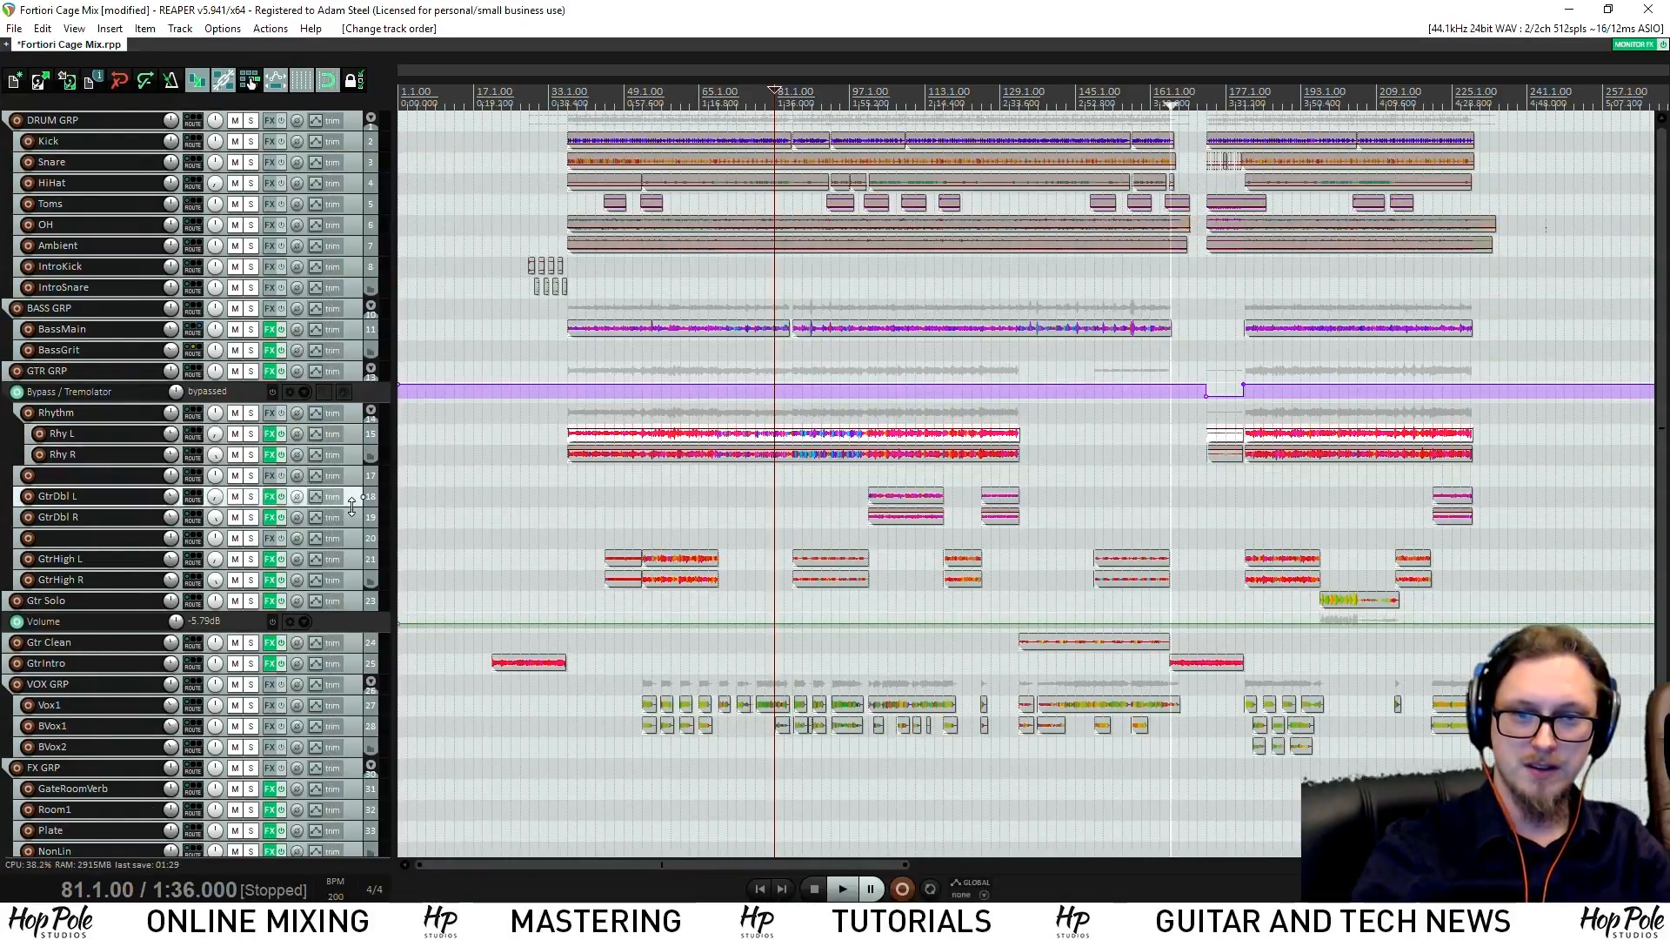
left_click_drag(354, 473, 353, 475)
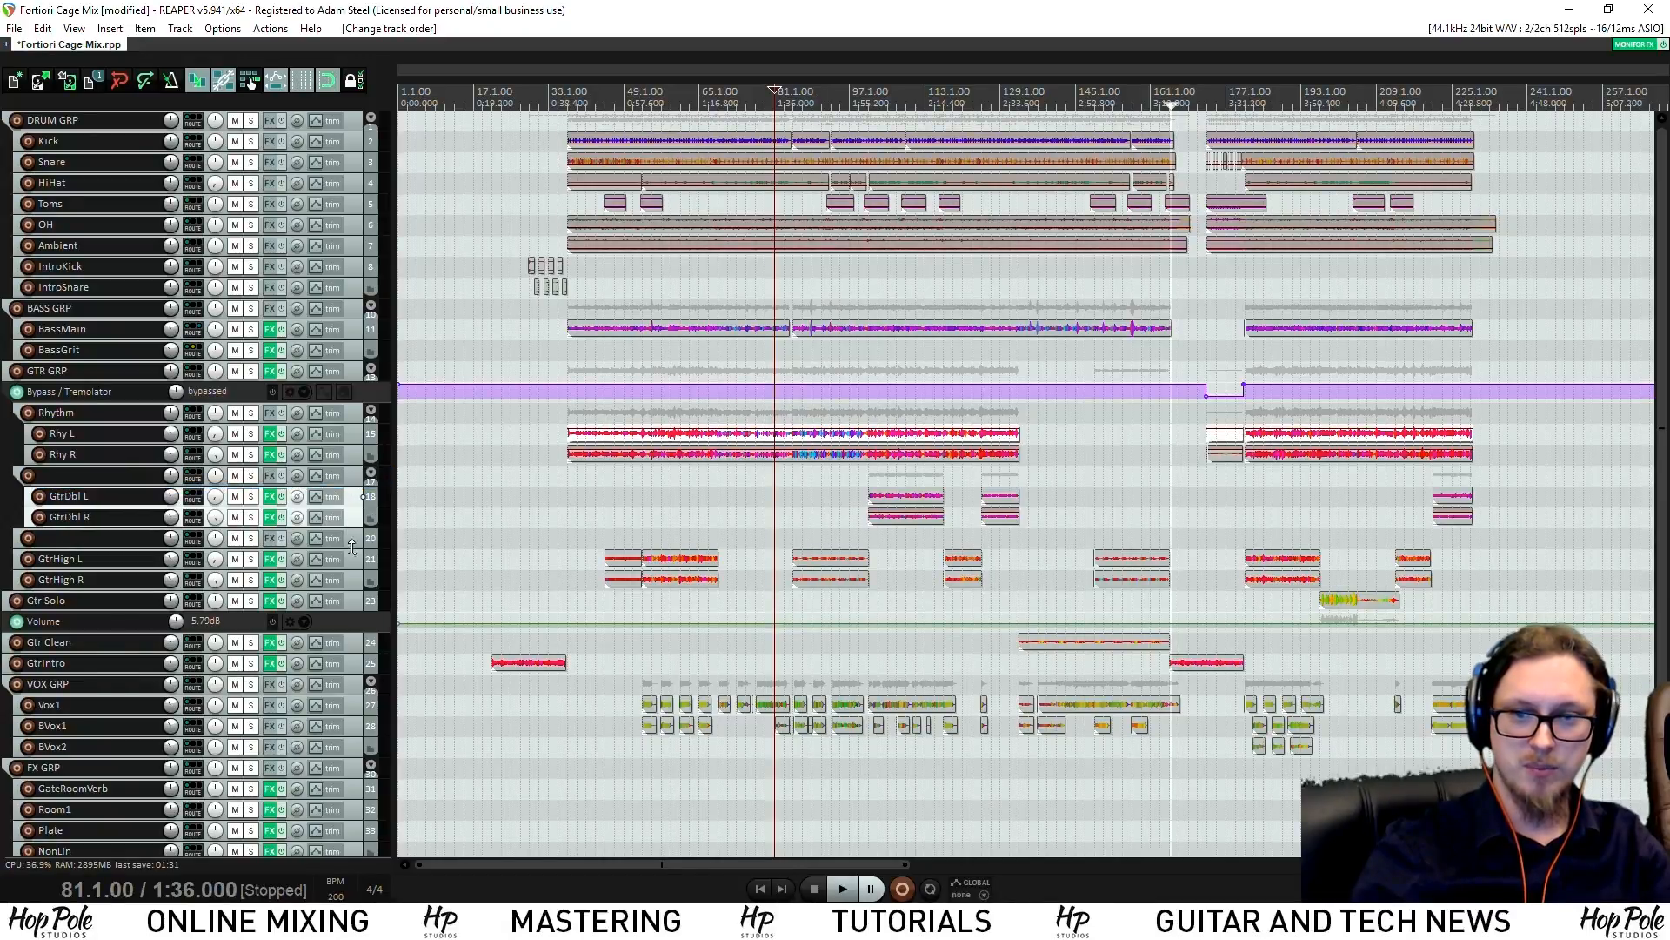
left_click(348, 558)
left_click(352, 577, "shift")
left_click_drag(352, 577, 359, 539)
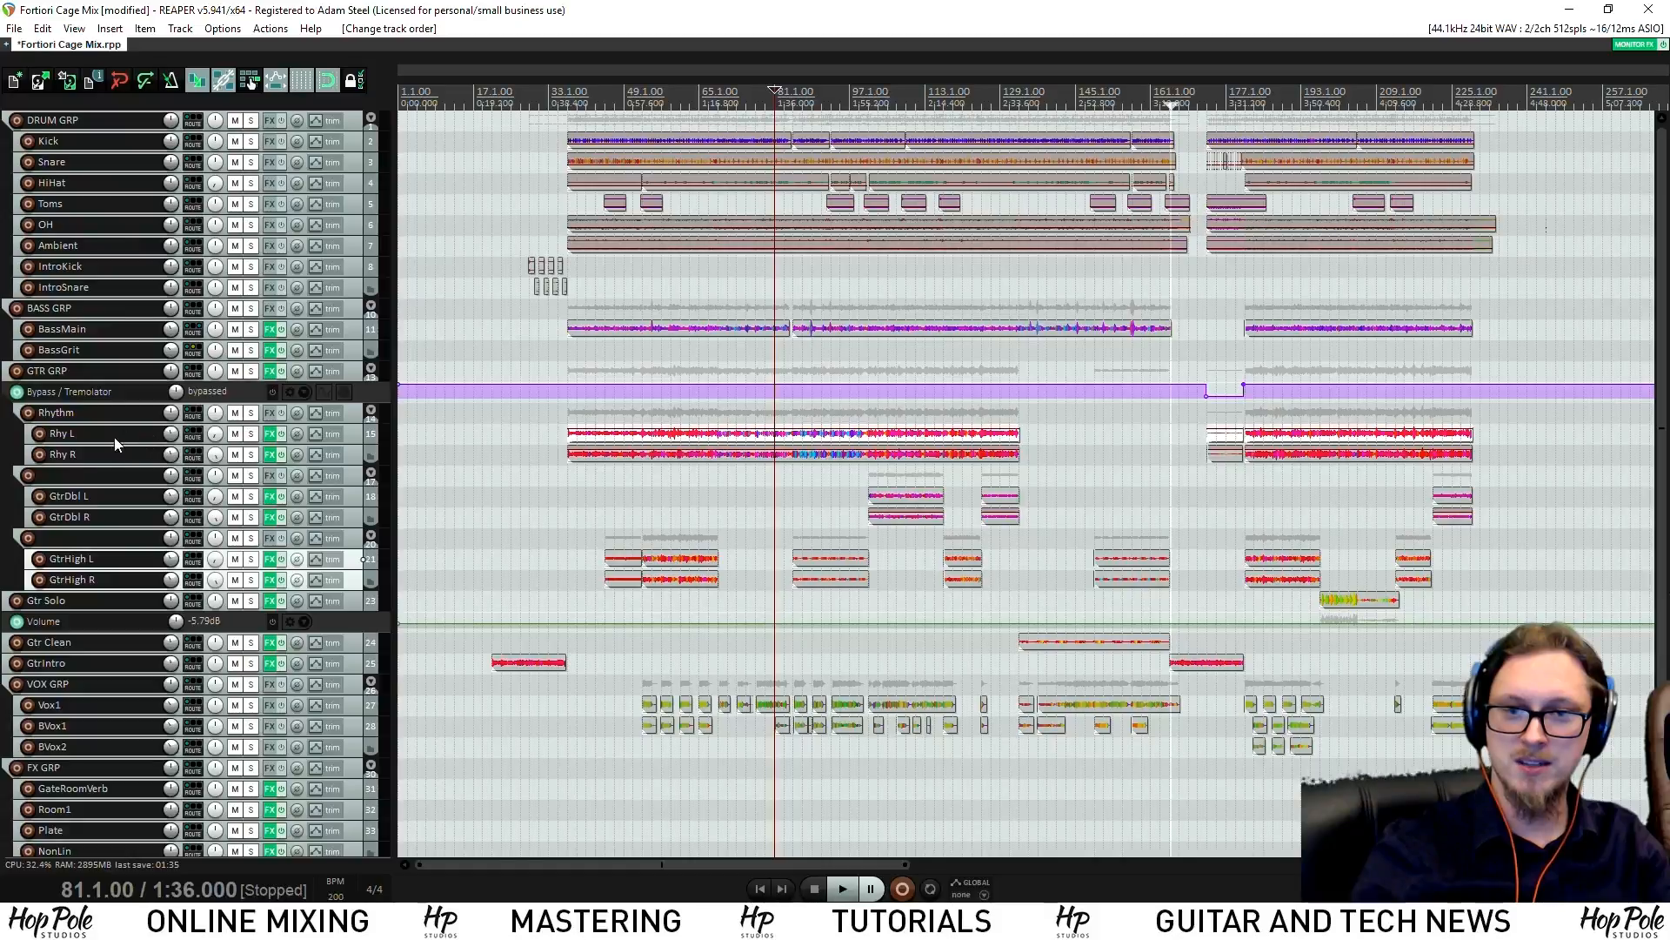
Name the two folders GtrDouble and GtrHigh, then save the project
left_click(84, 479)
type("GtrDo")
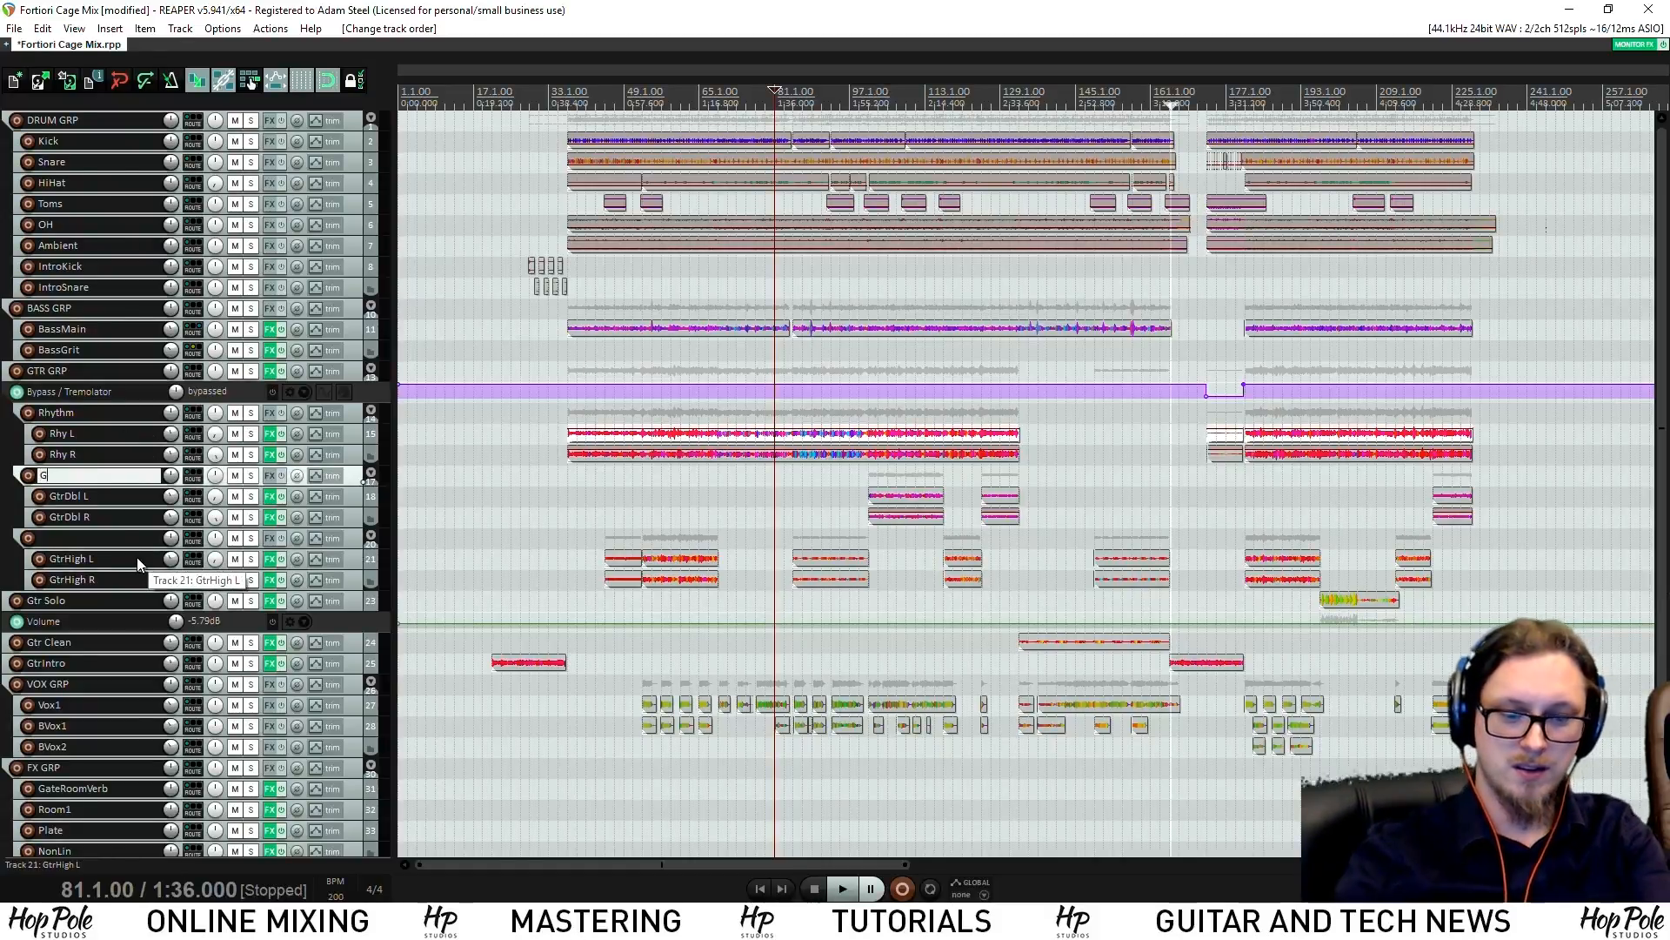
key("Tab")
key("Tab")
key("Tab")
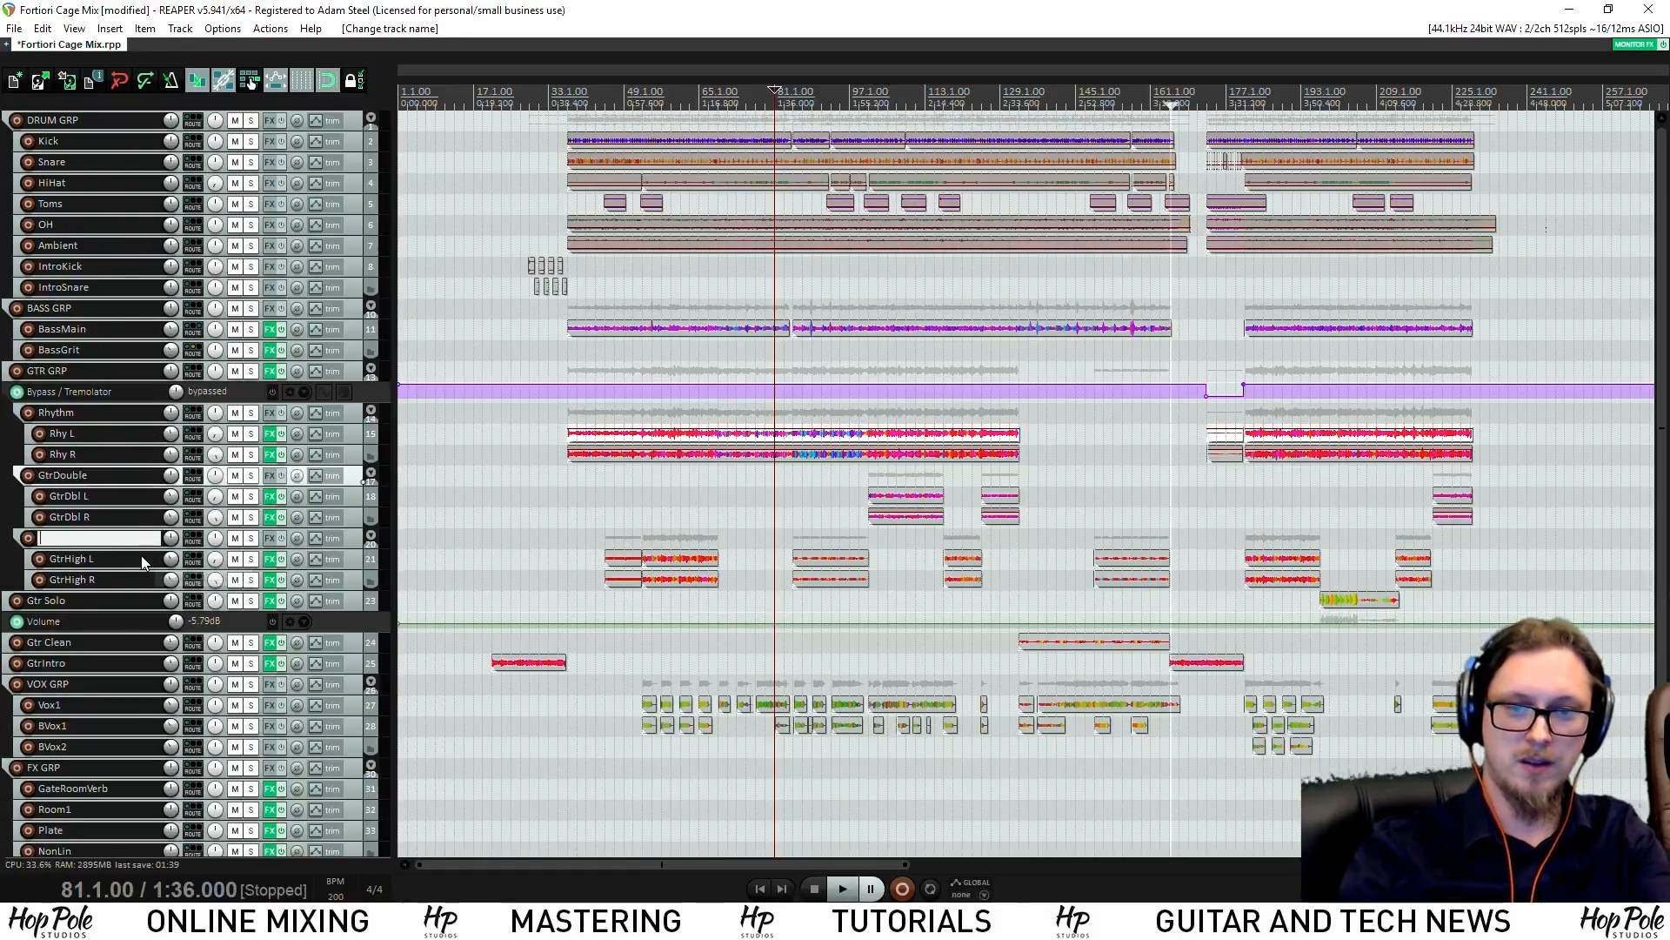
type("GtrHigh")
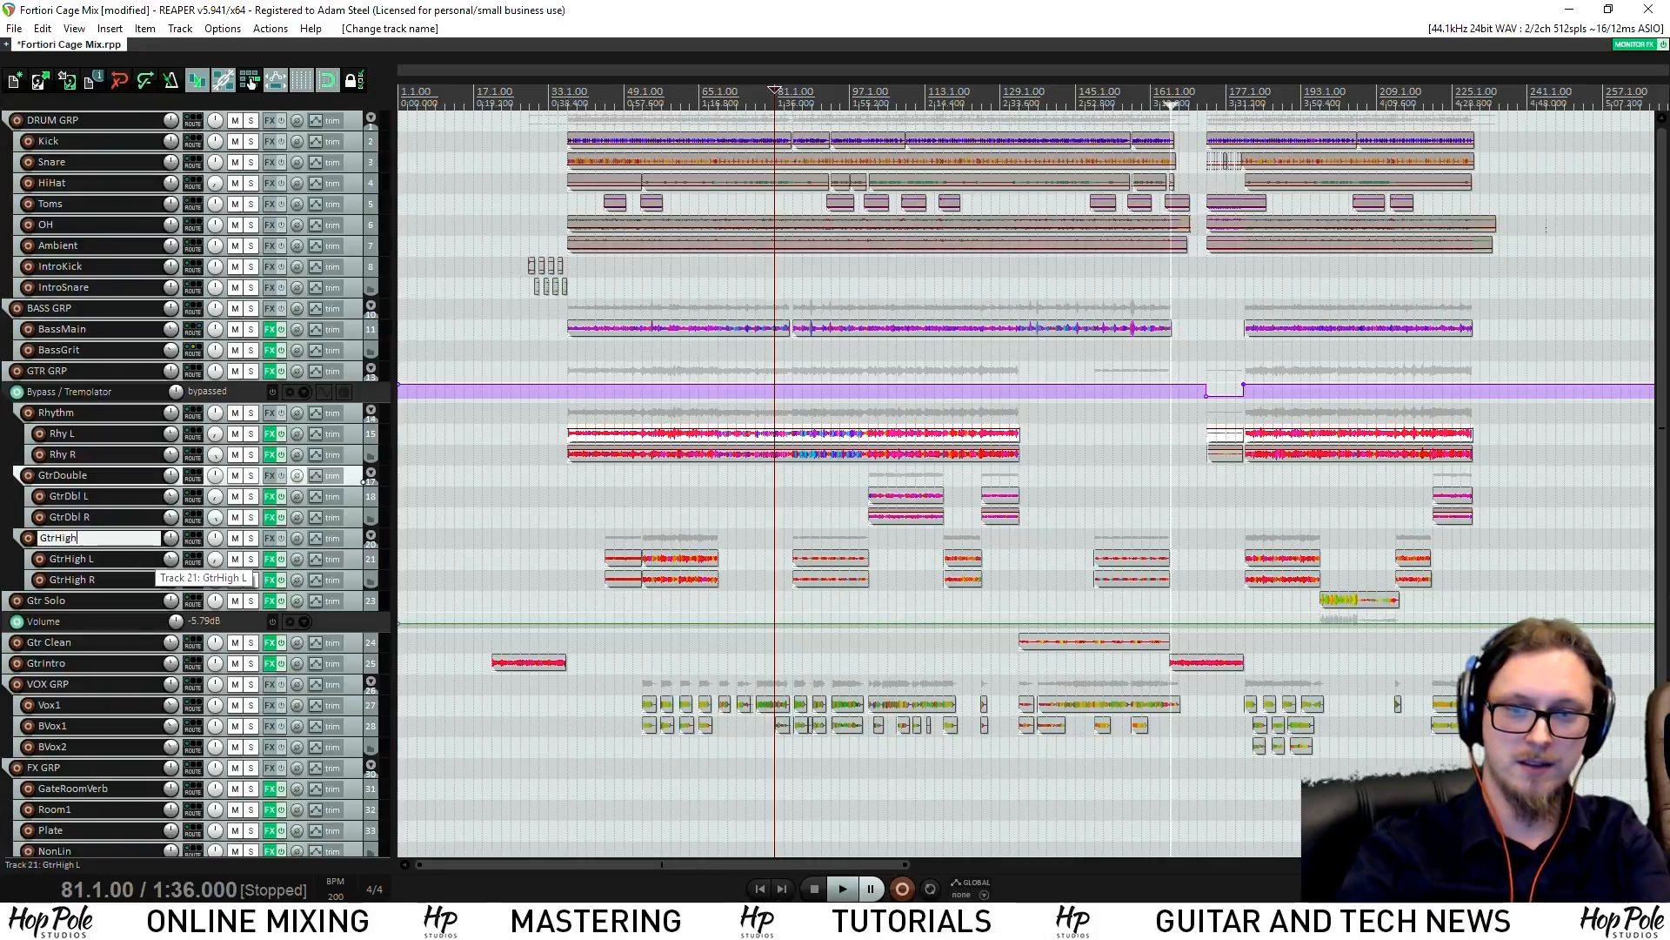
key("Return")
key("ctrl+s")
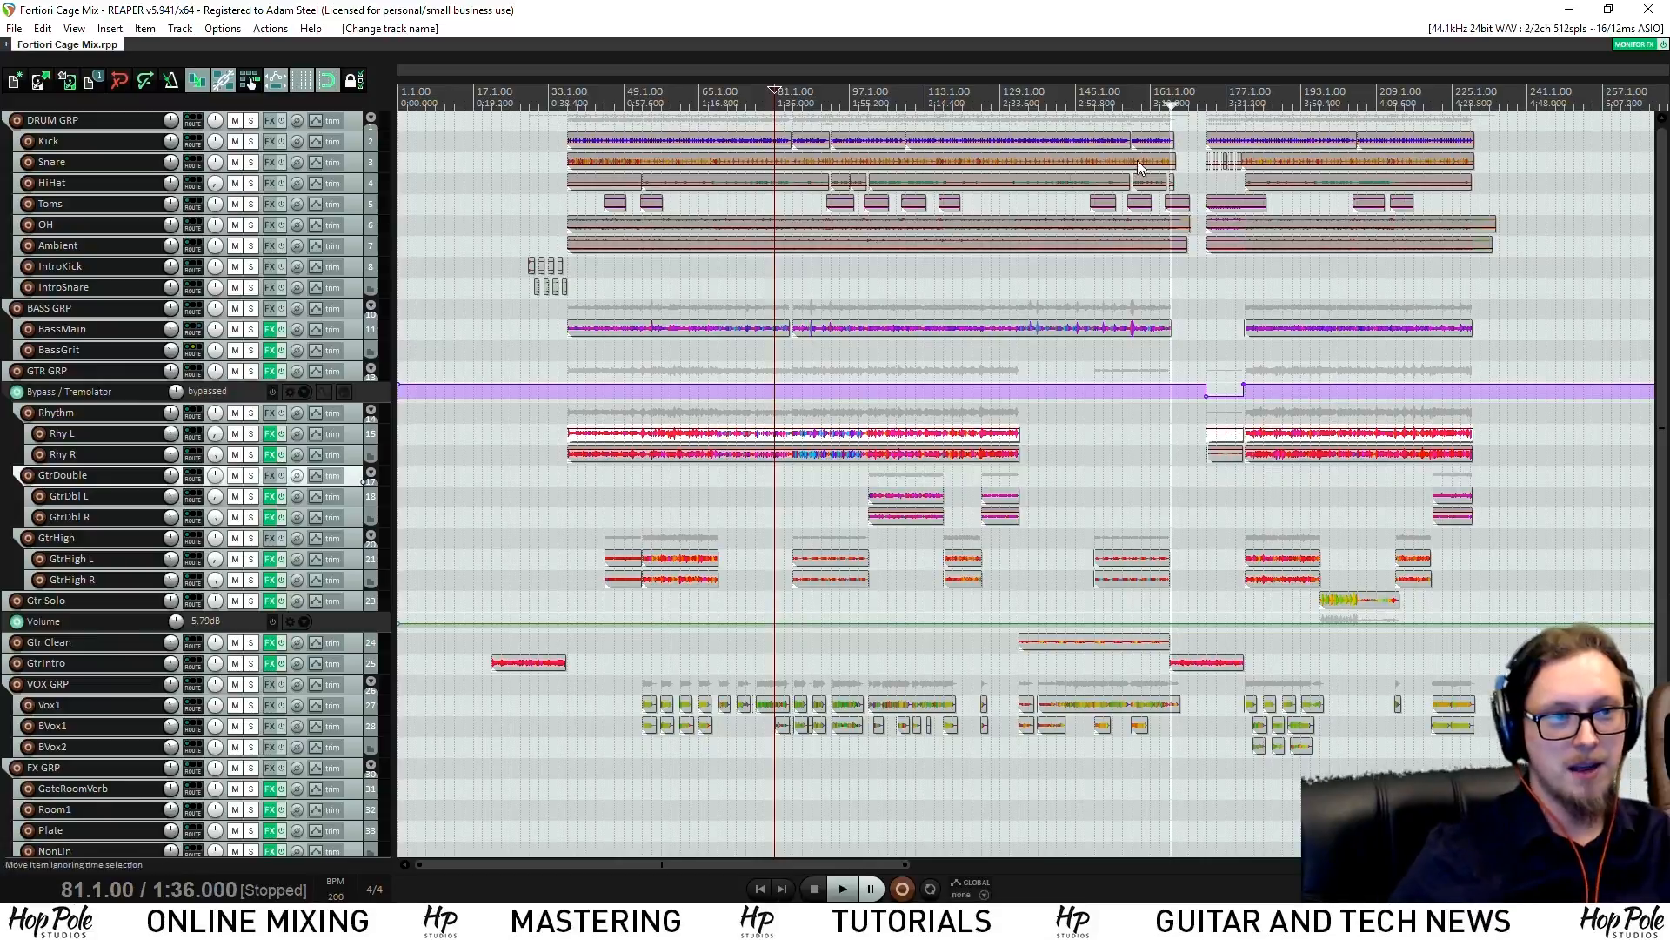
Set the play position to bar 185, mute VOX GRP and play briefly
left_click(1268, 103)
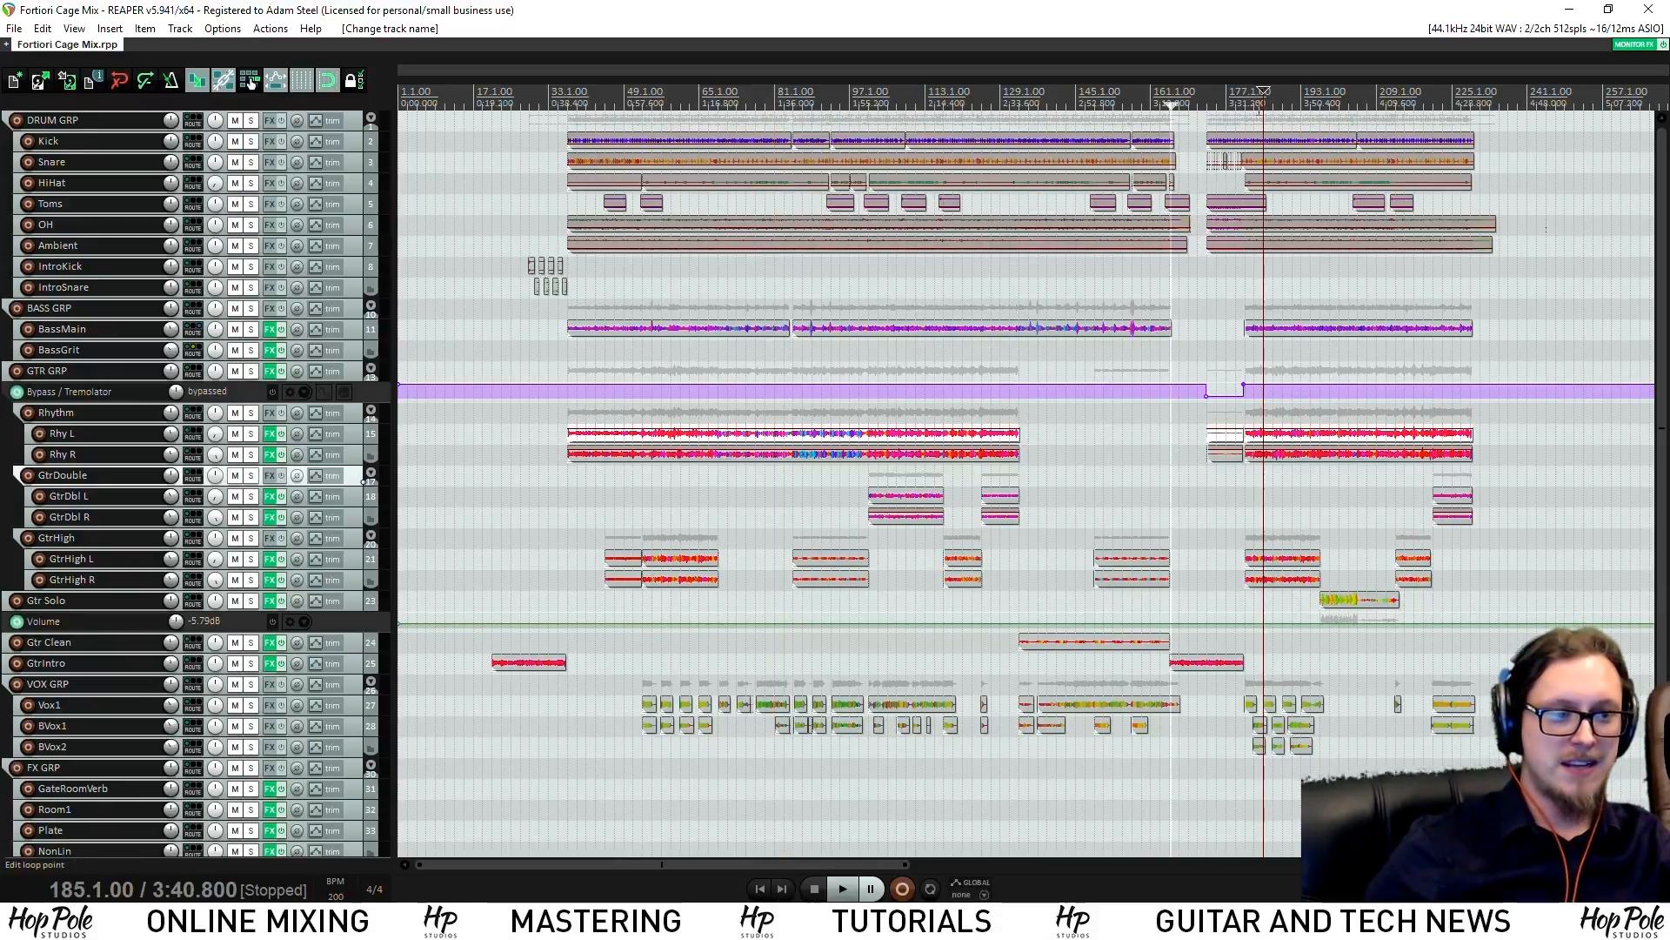
scroll(1158, 165, "up", 5)
scroll(1071, 279, "down", 1)
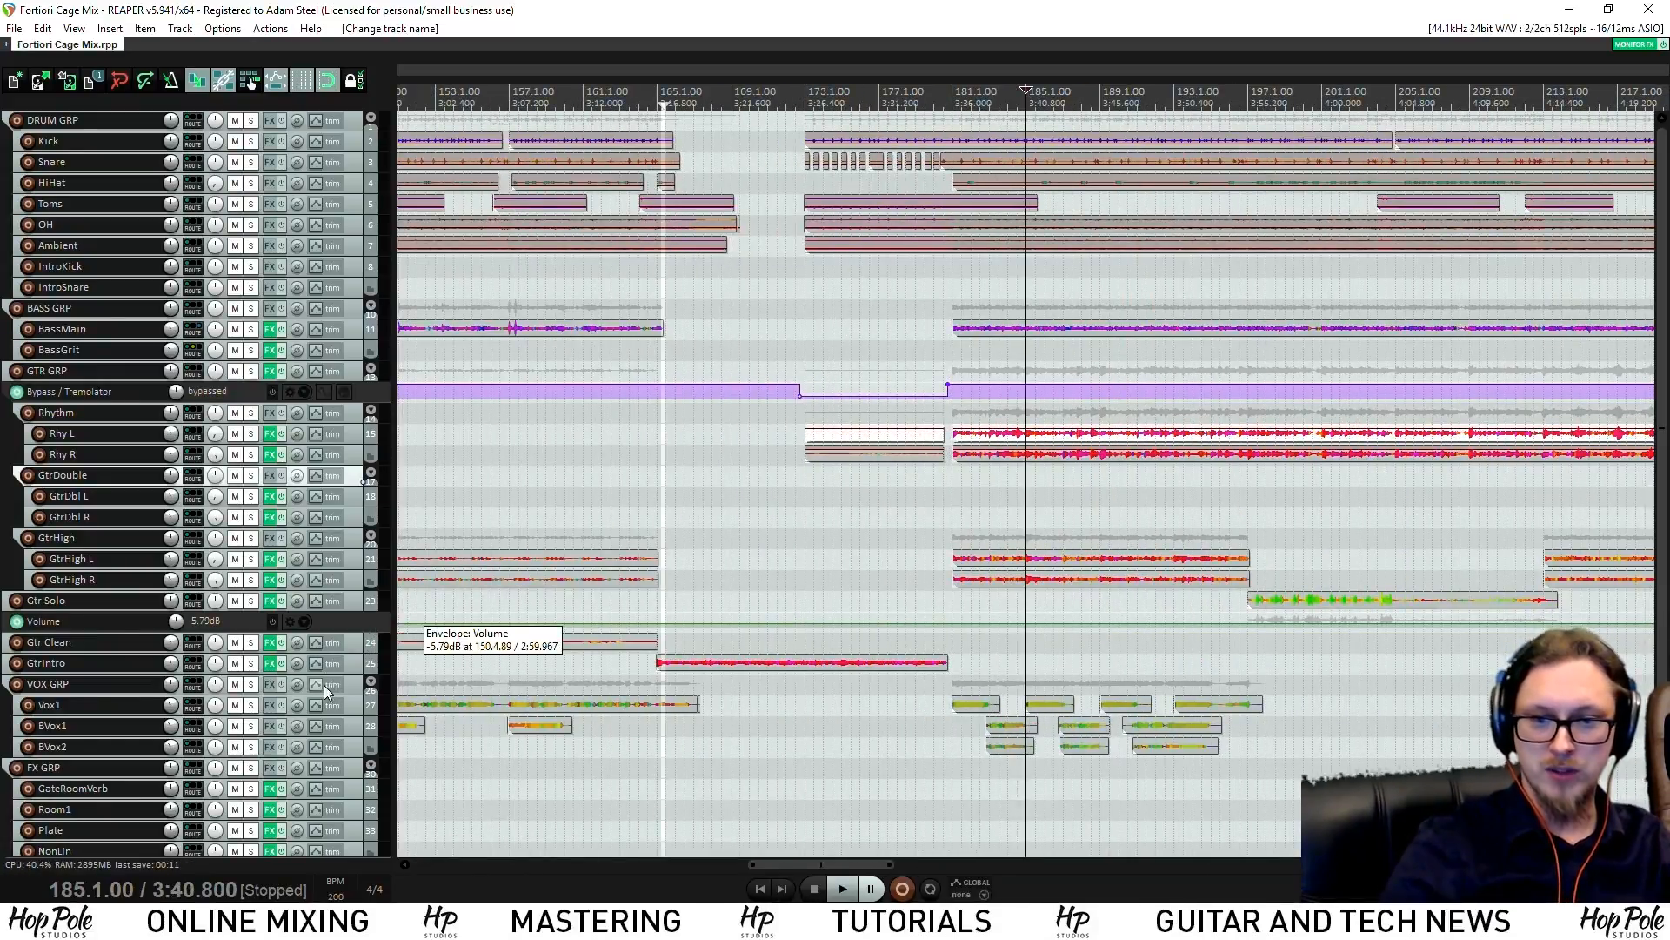
left_click(235, 684)
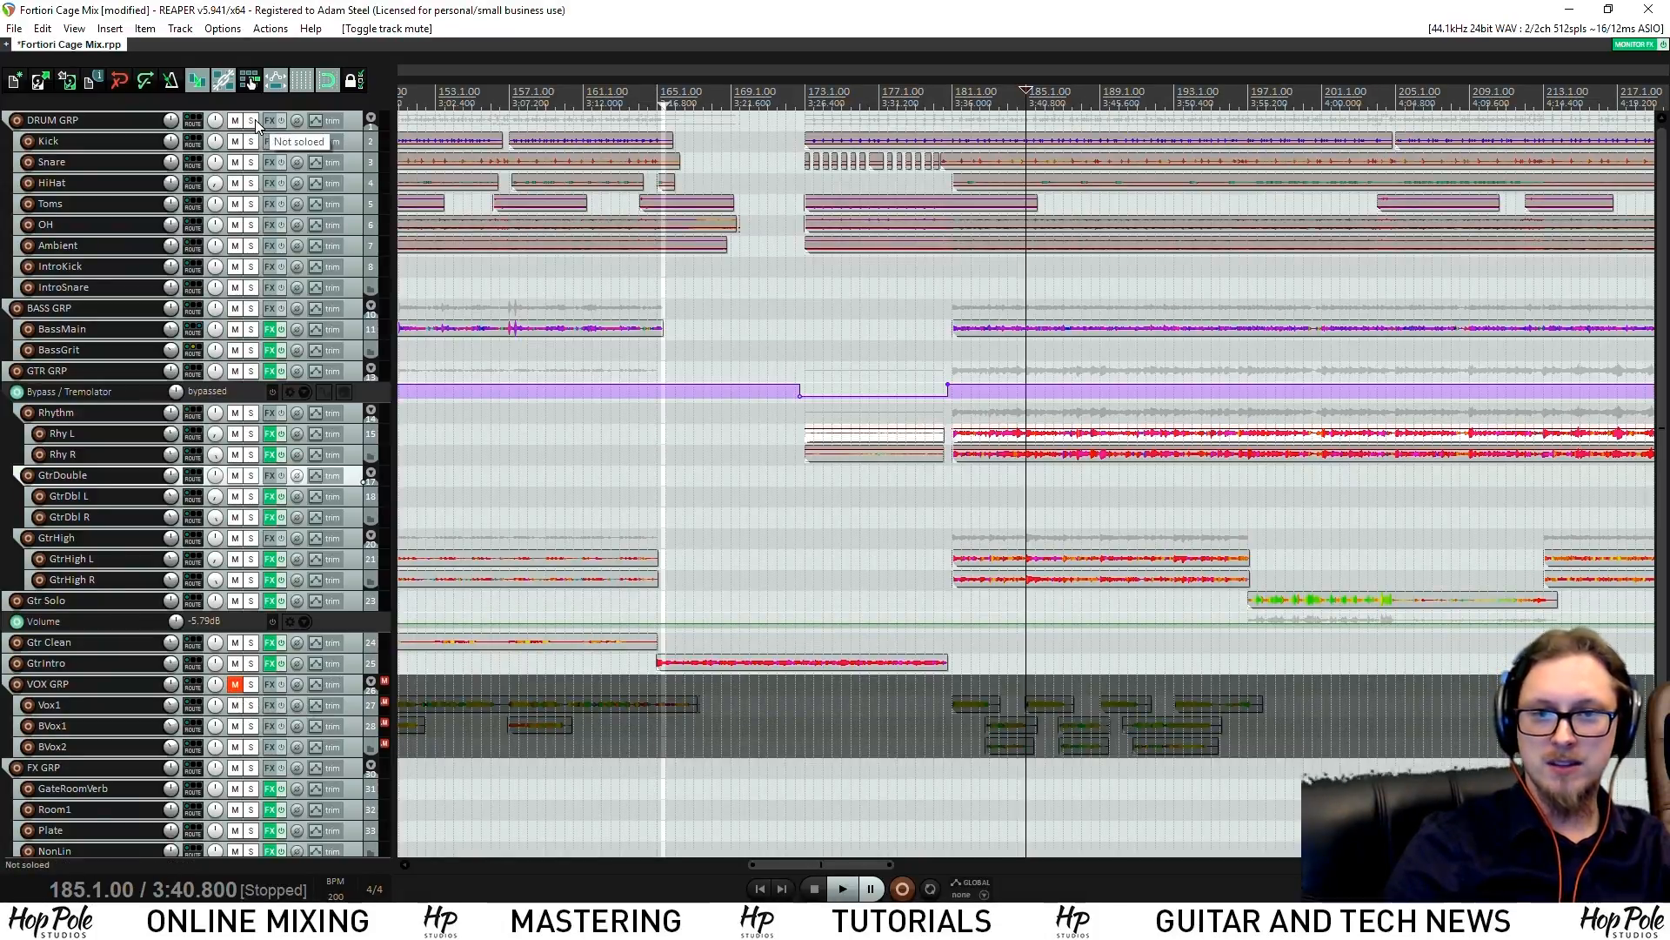
key("space")
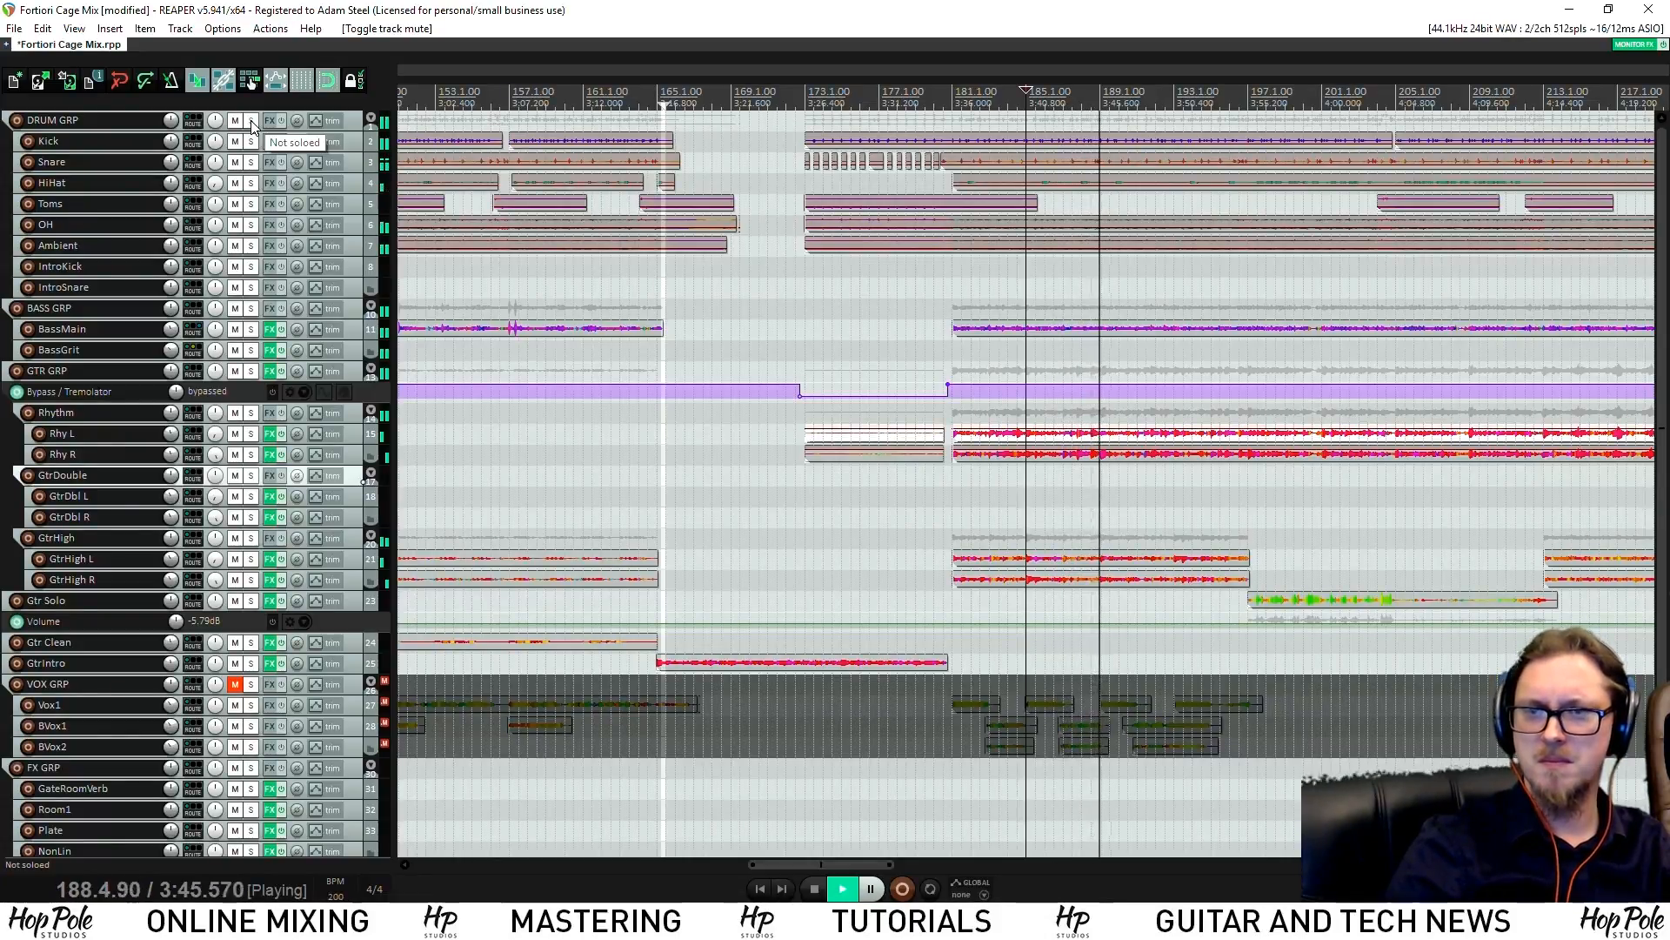
key("space")
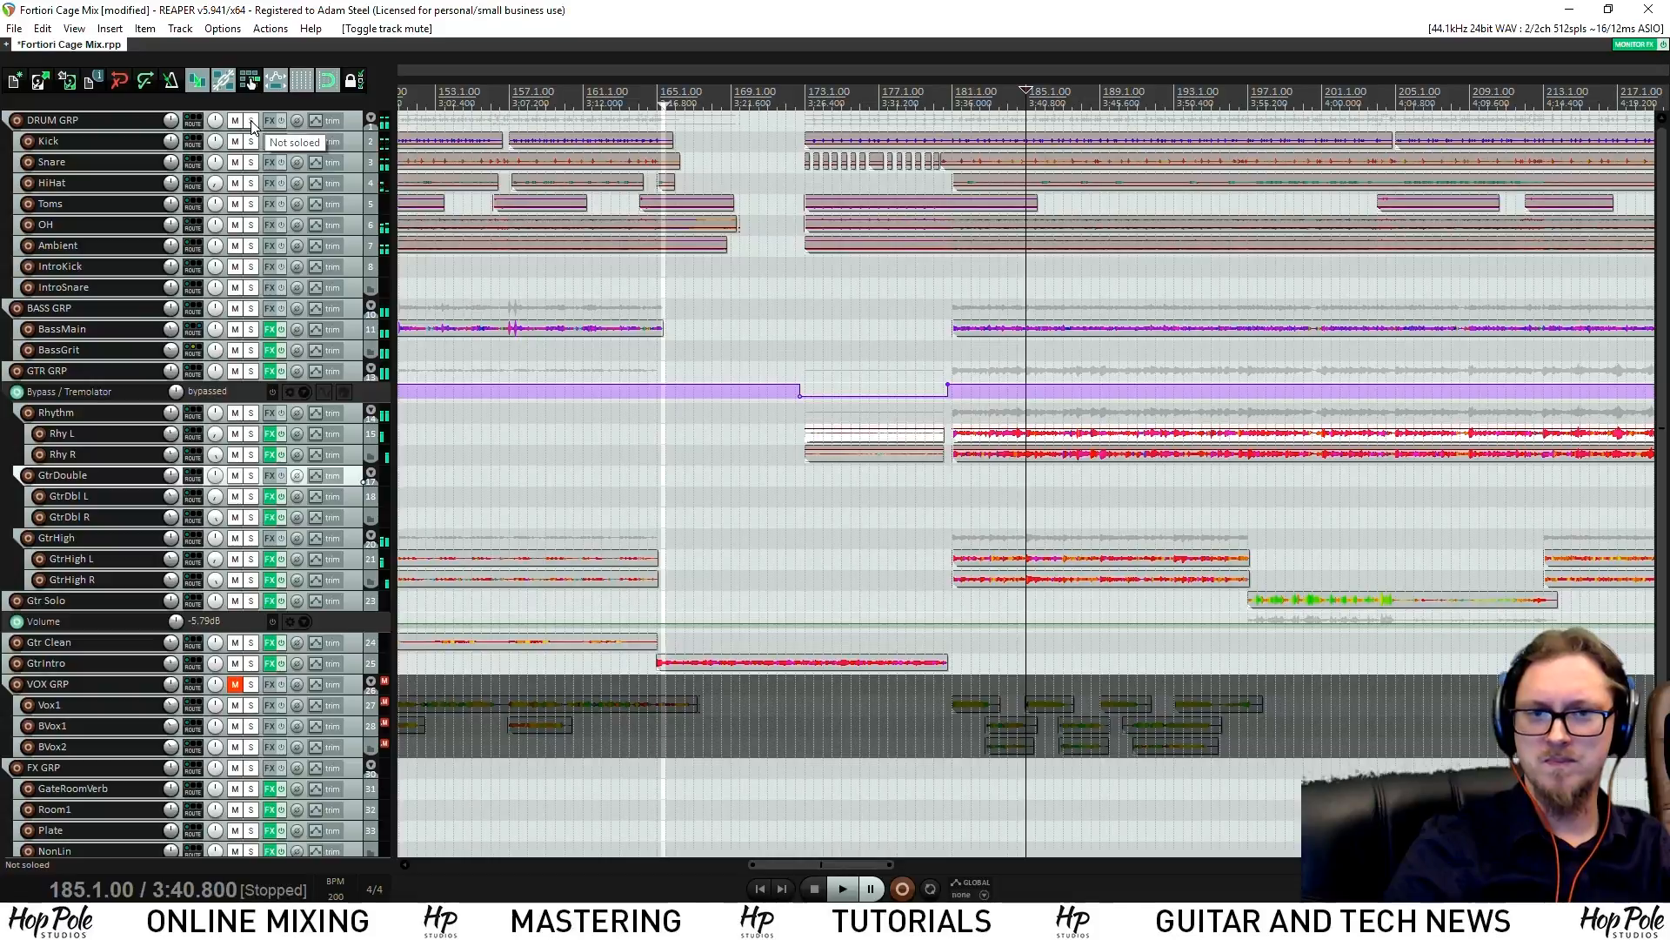
Solo DRUM GRP and OH, show the mixer, and loop bars 182–199
left_click(252, 121)
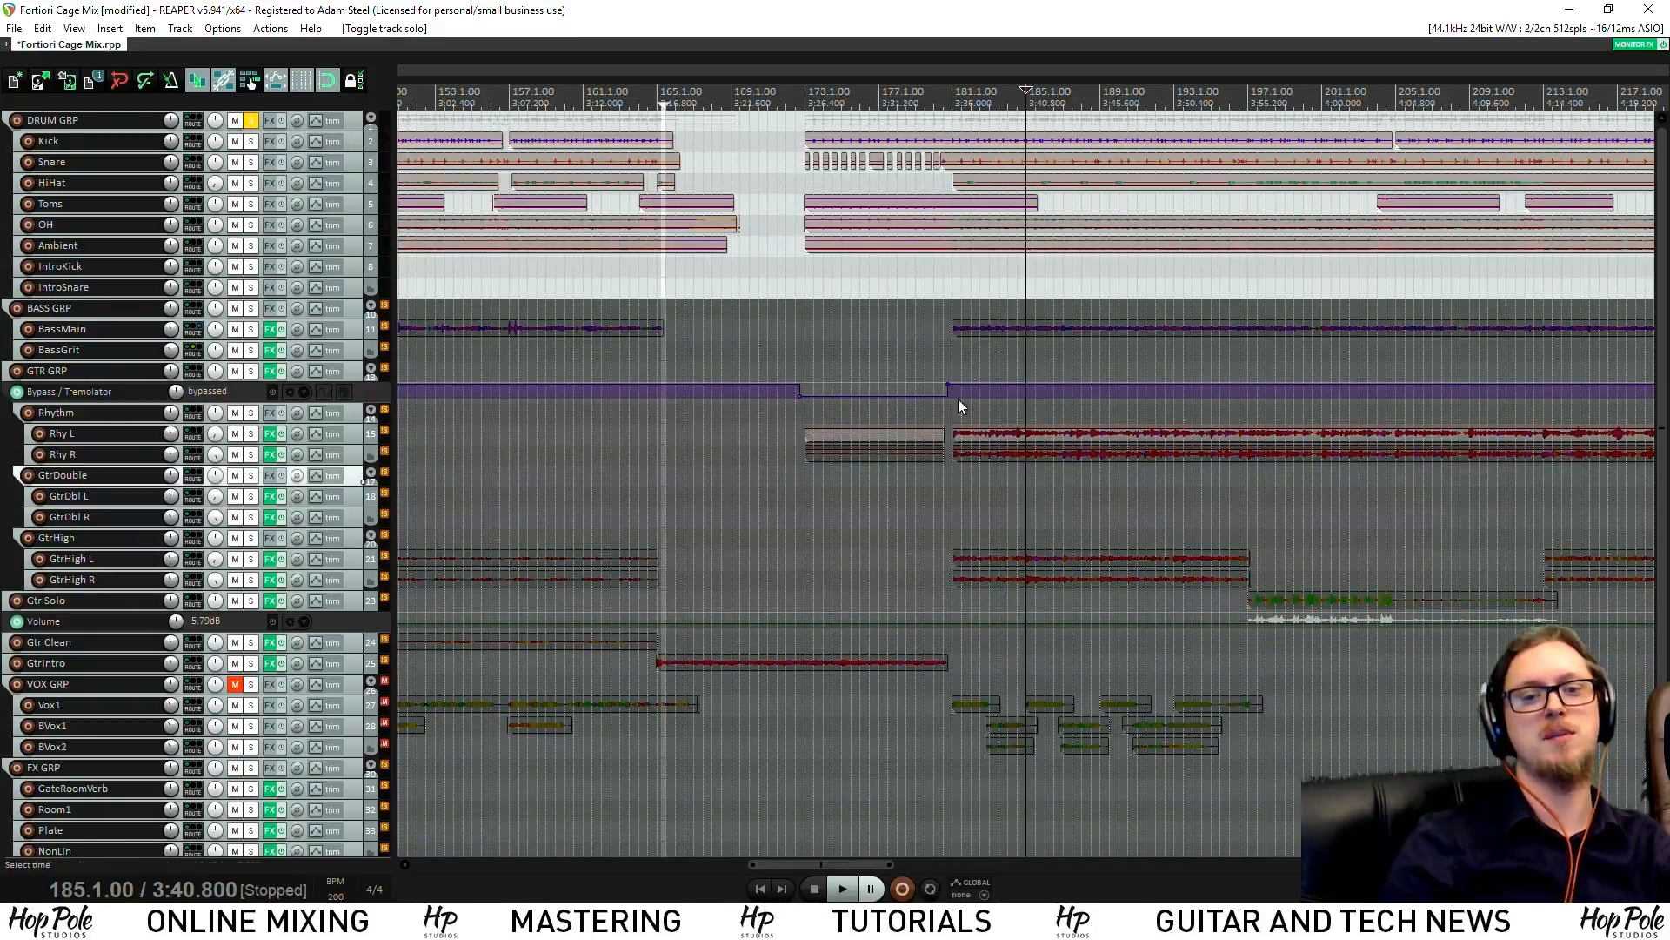
key("ctrl+m")
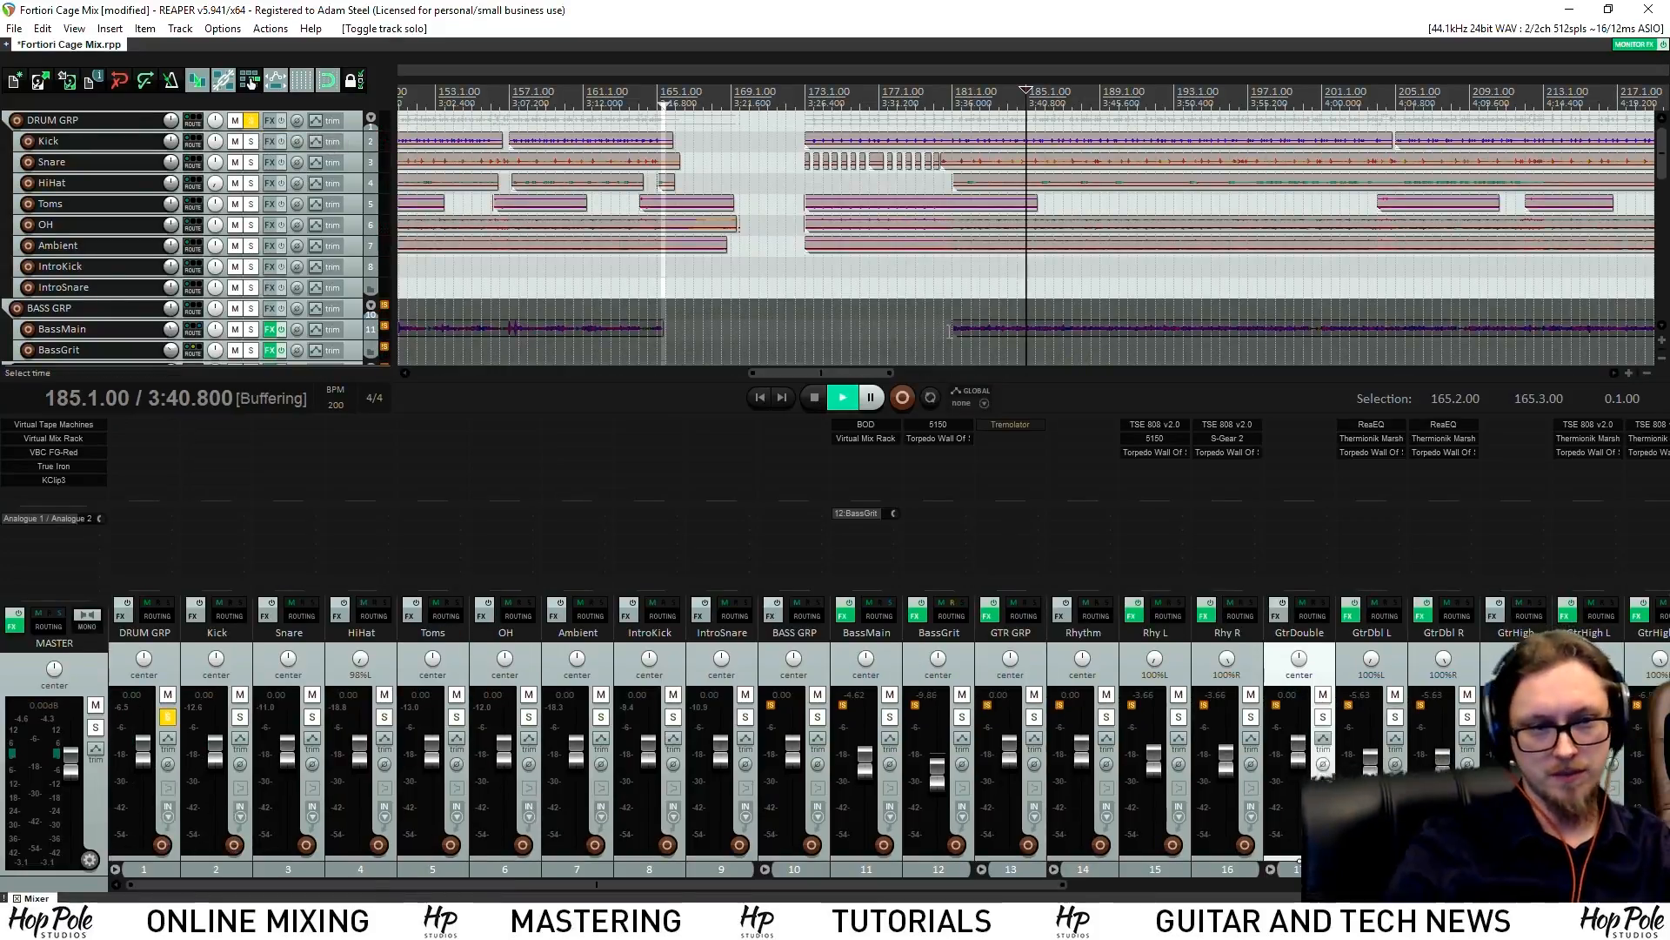
key("space")
left_click_drag(980, 165, 1288, 165)
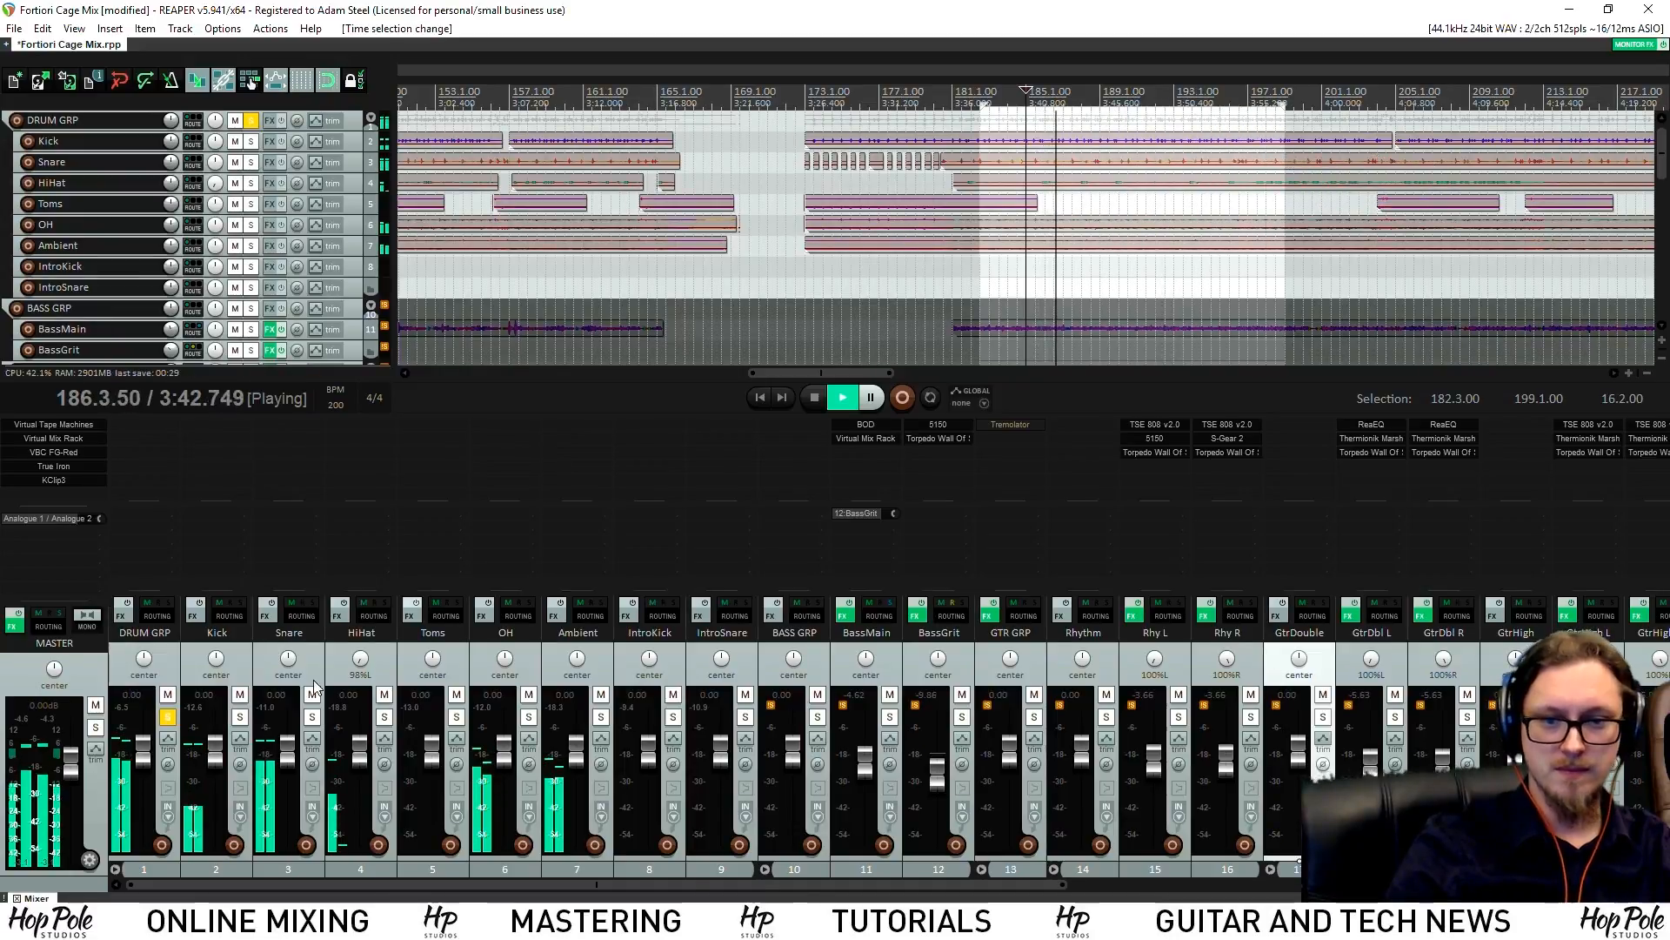
left_click(529, 716)
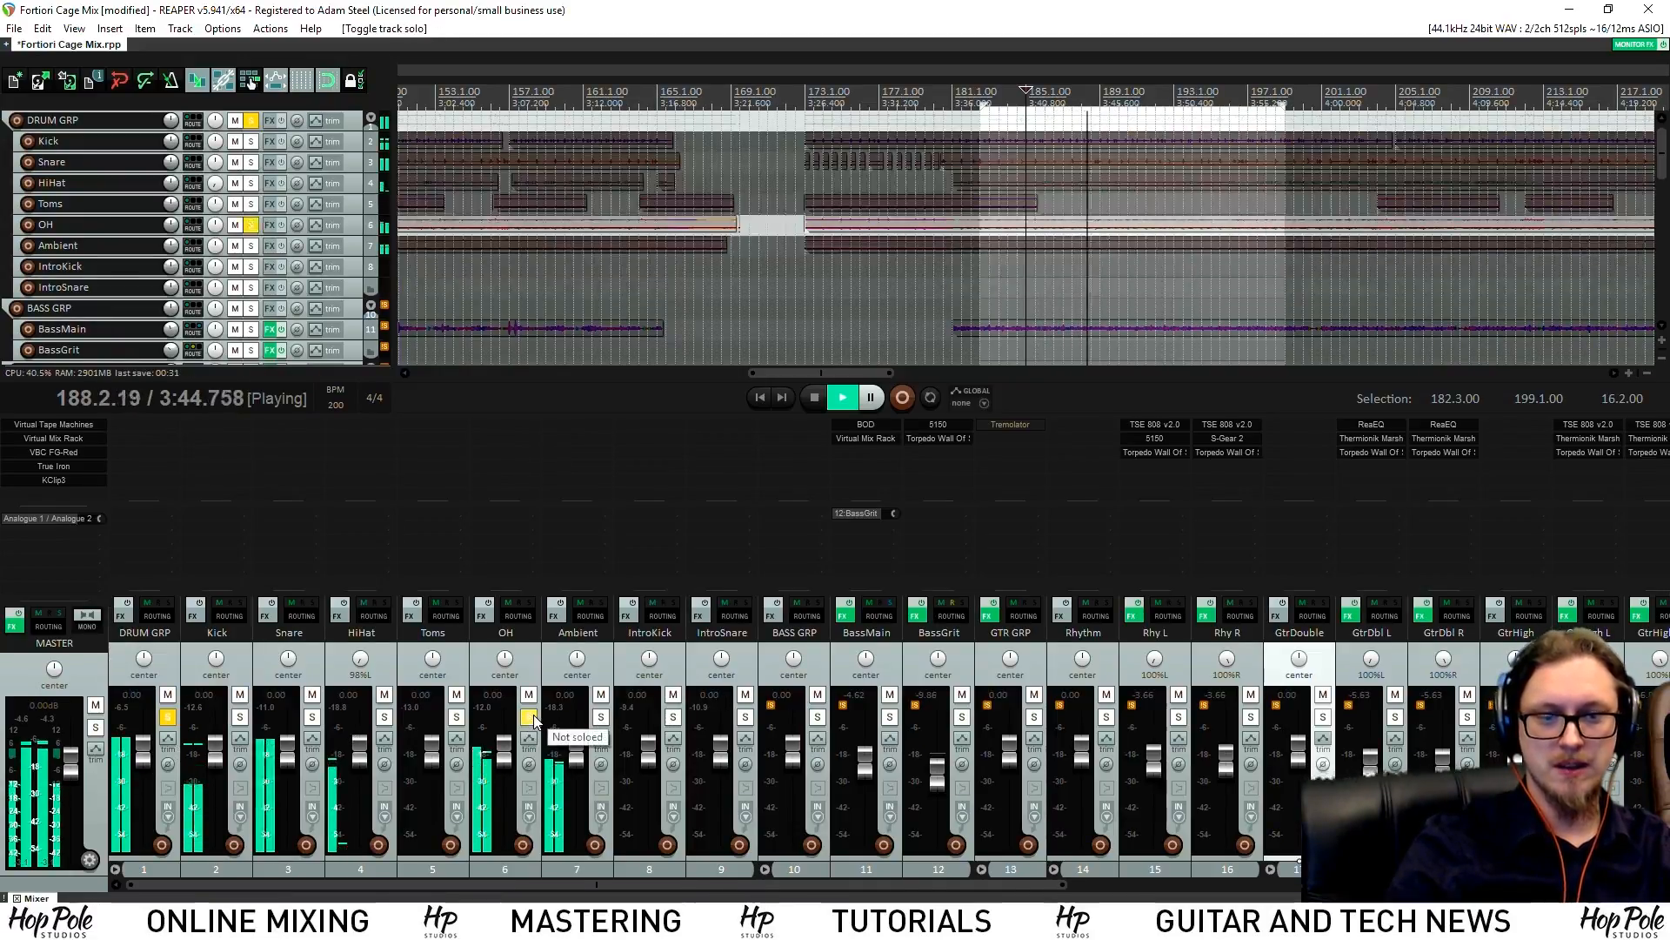
key("space")
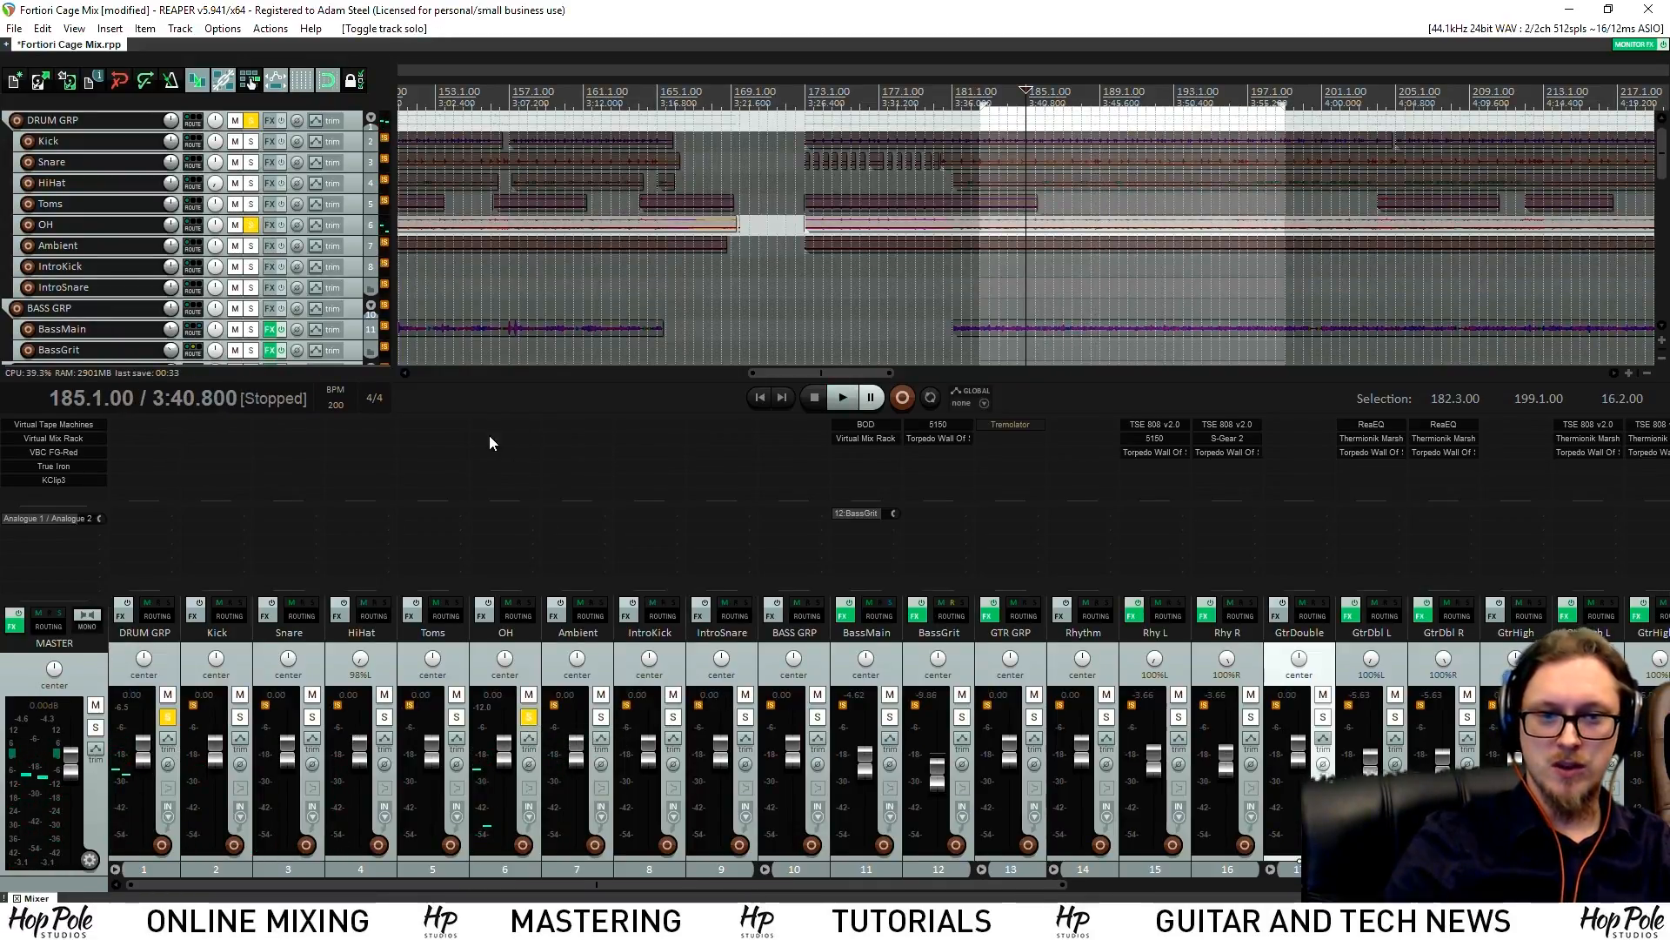
double_click(489, 435)
Add Virtual Tape Machines to OH and copy it to the Kick through Ambient tracks
type("tap")
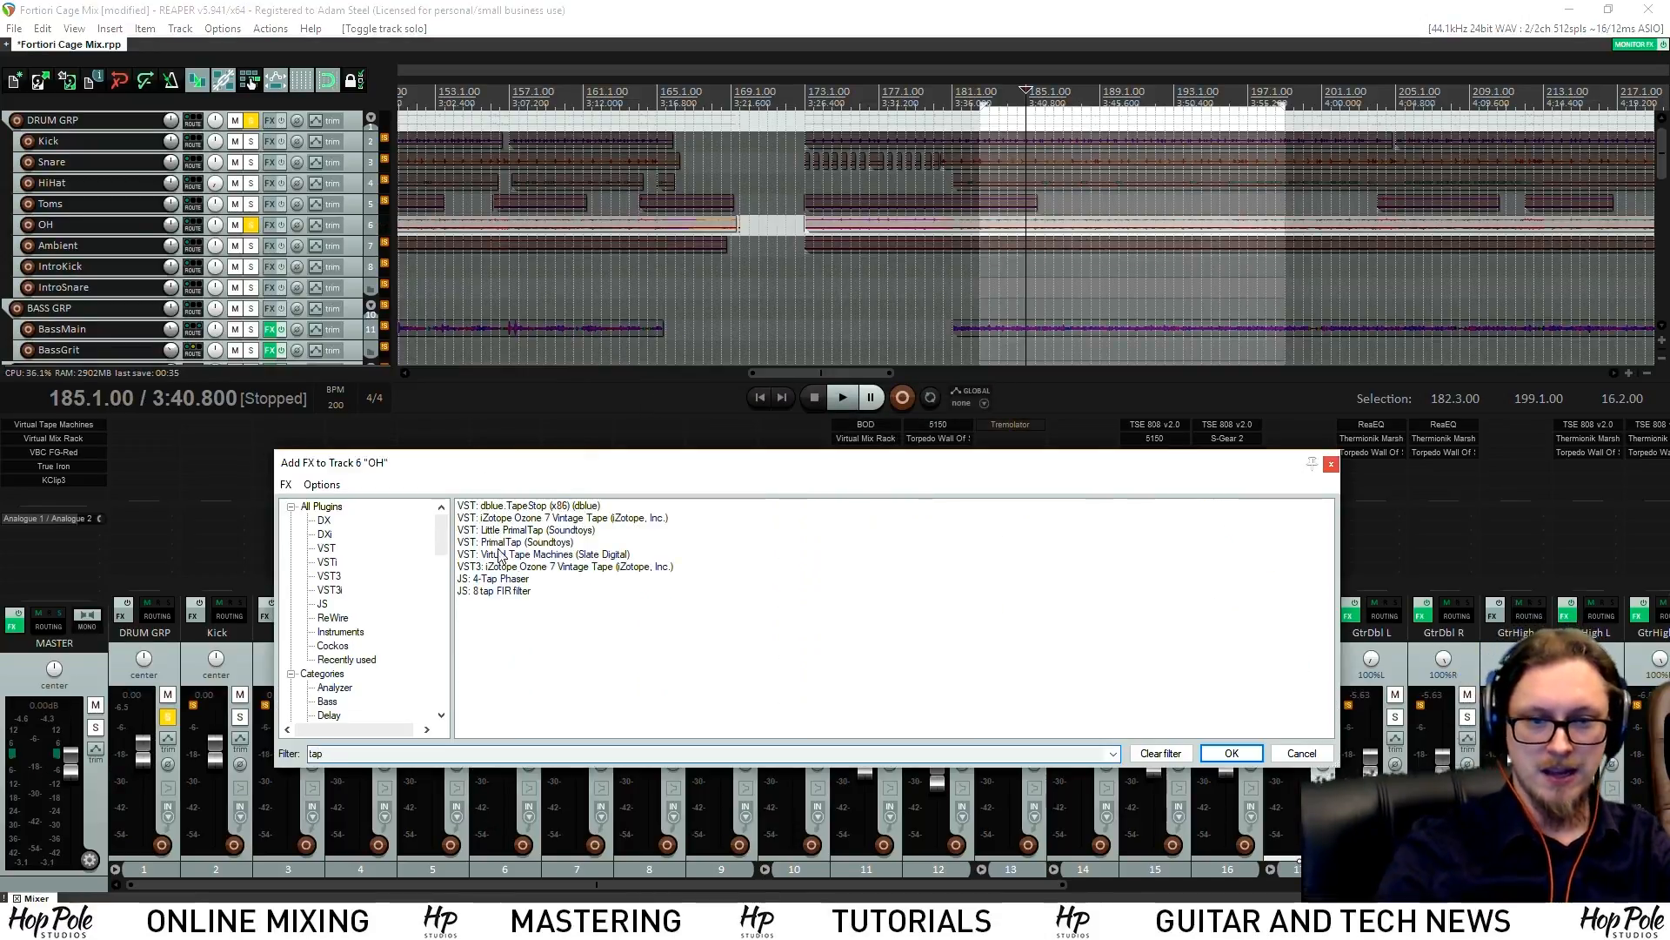
double_click(509, 554)
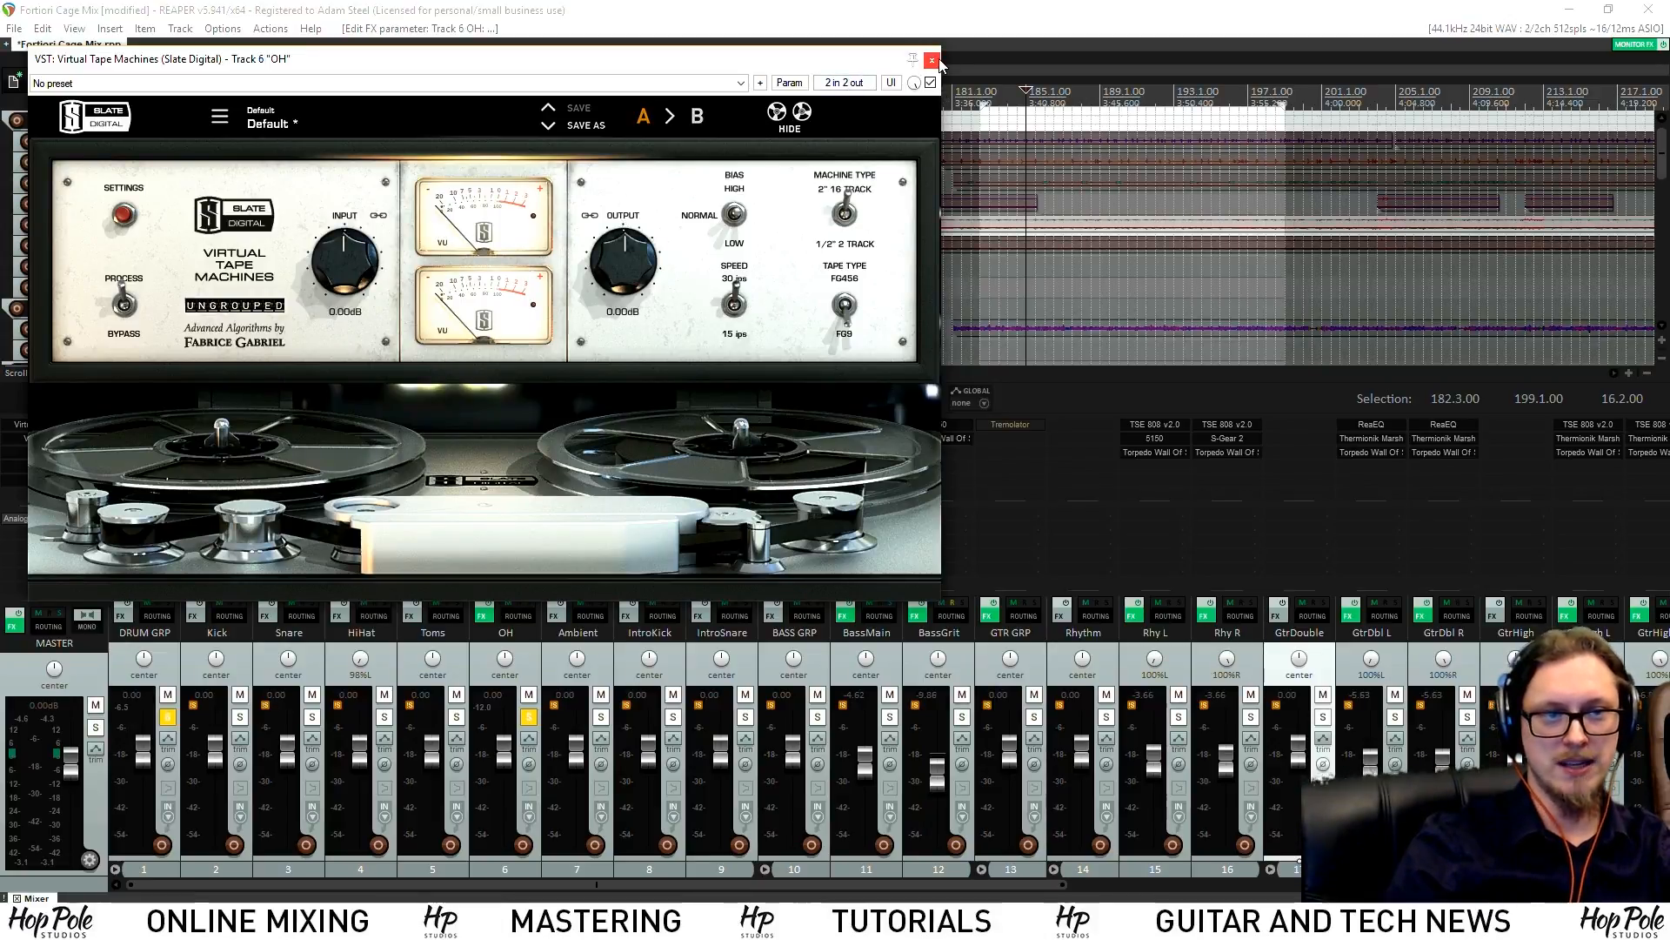
left_click(932, 60)
left_click_drag(513, 426, 224, 430)
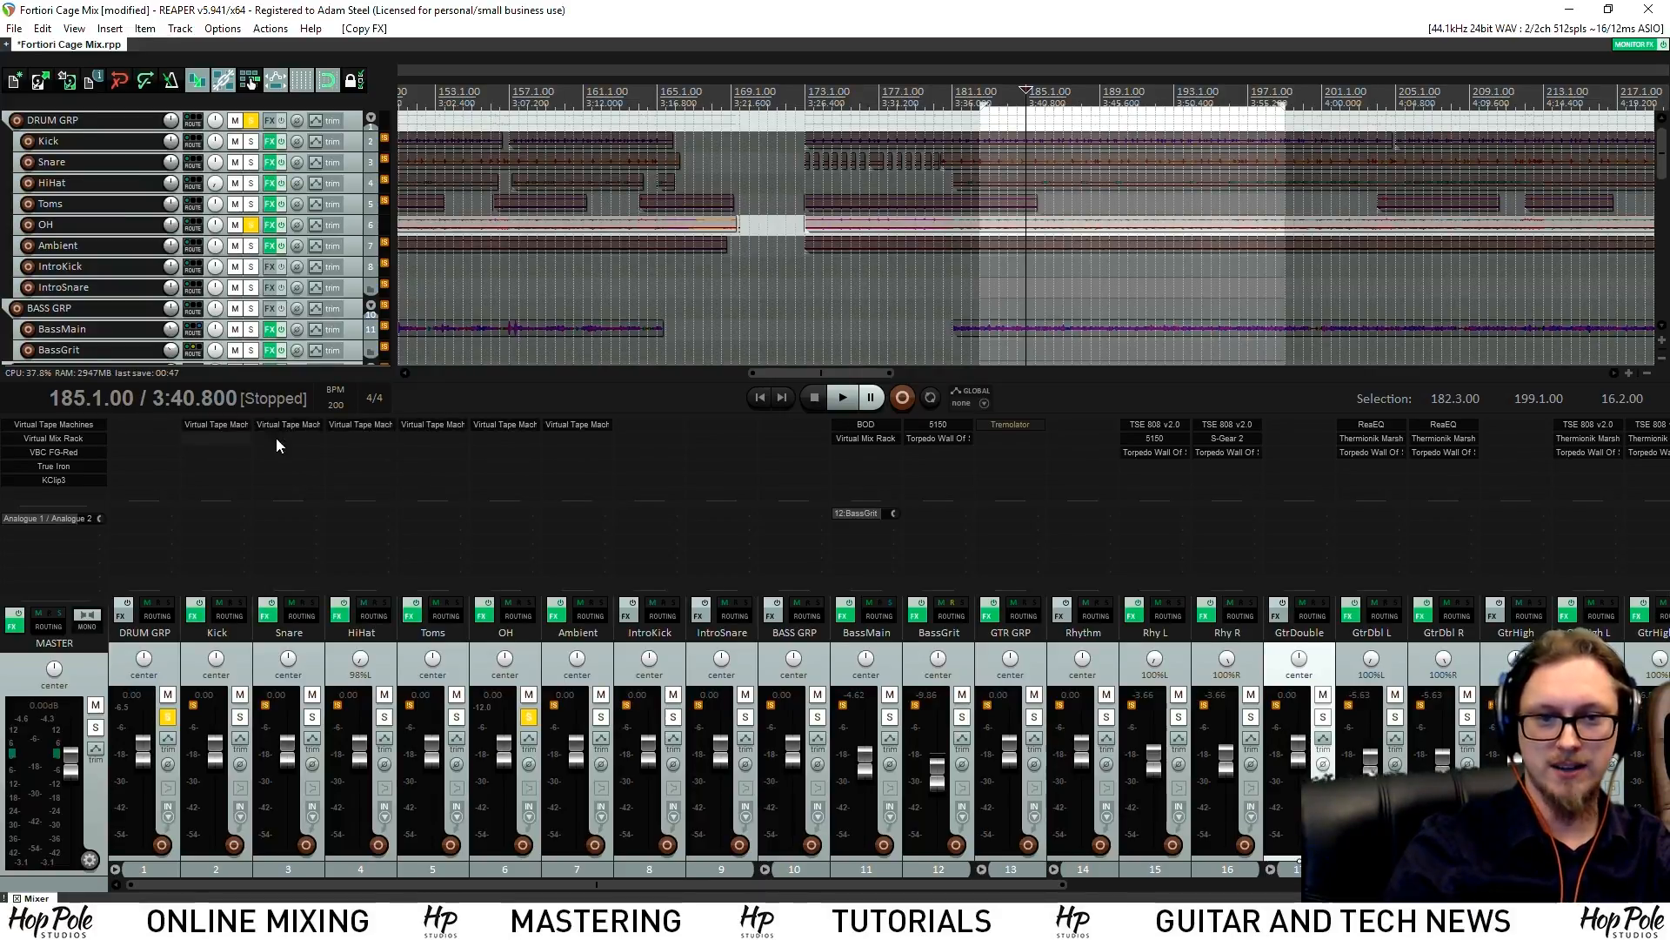
left_click(509, 427)
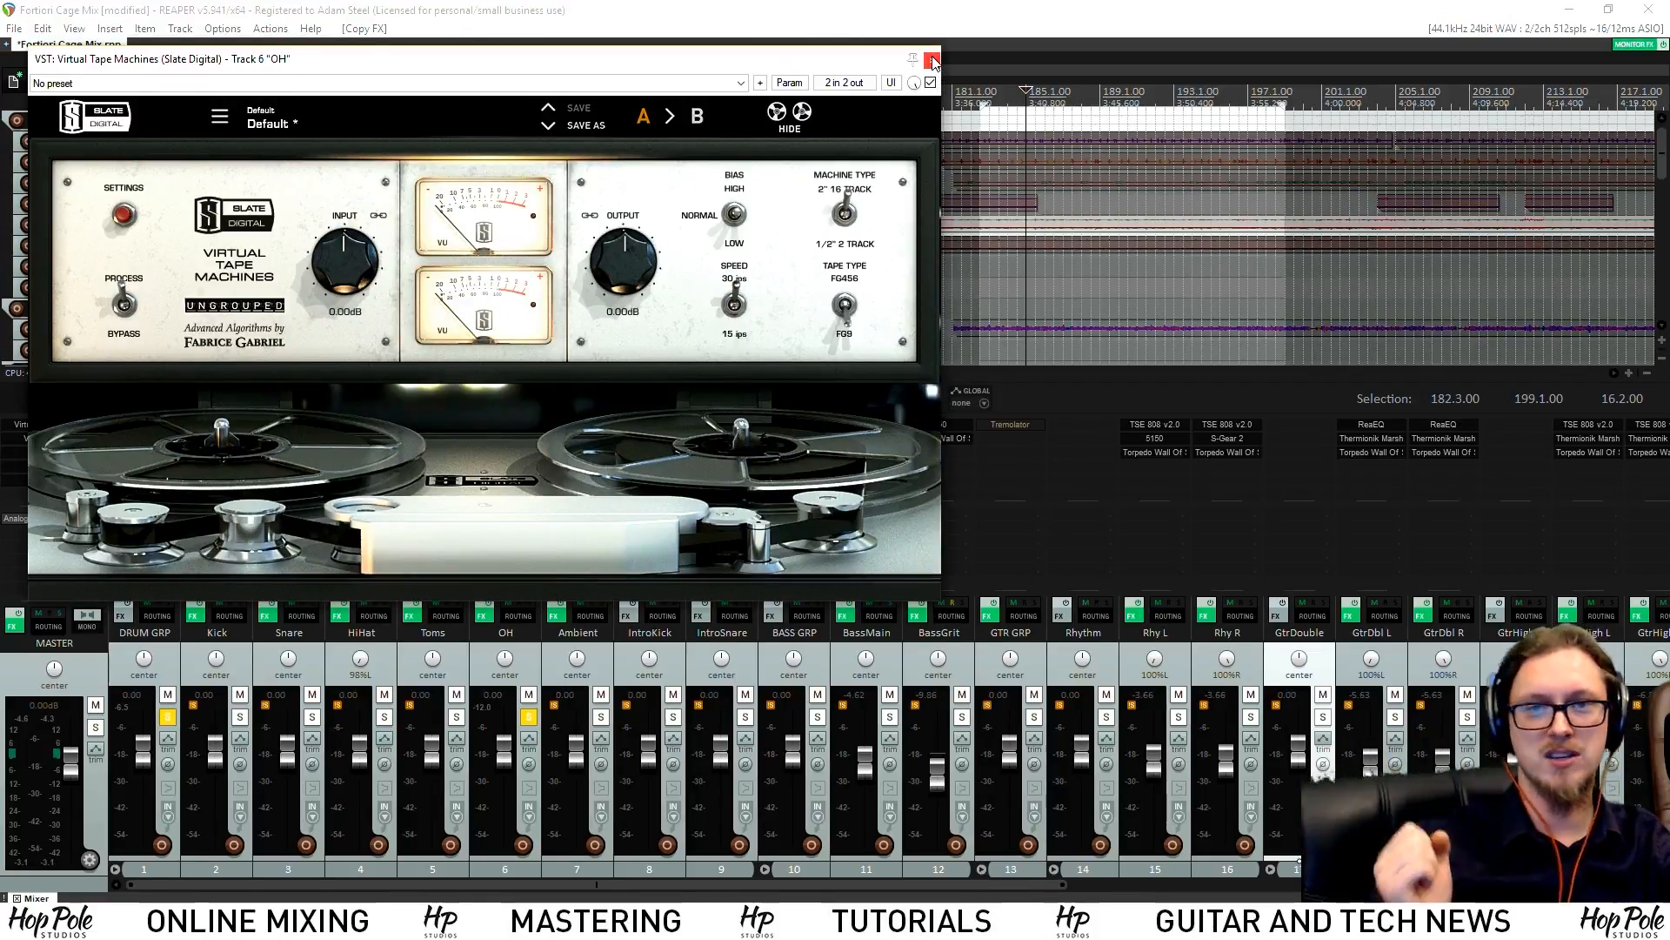
left_click(931, 59)
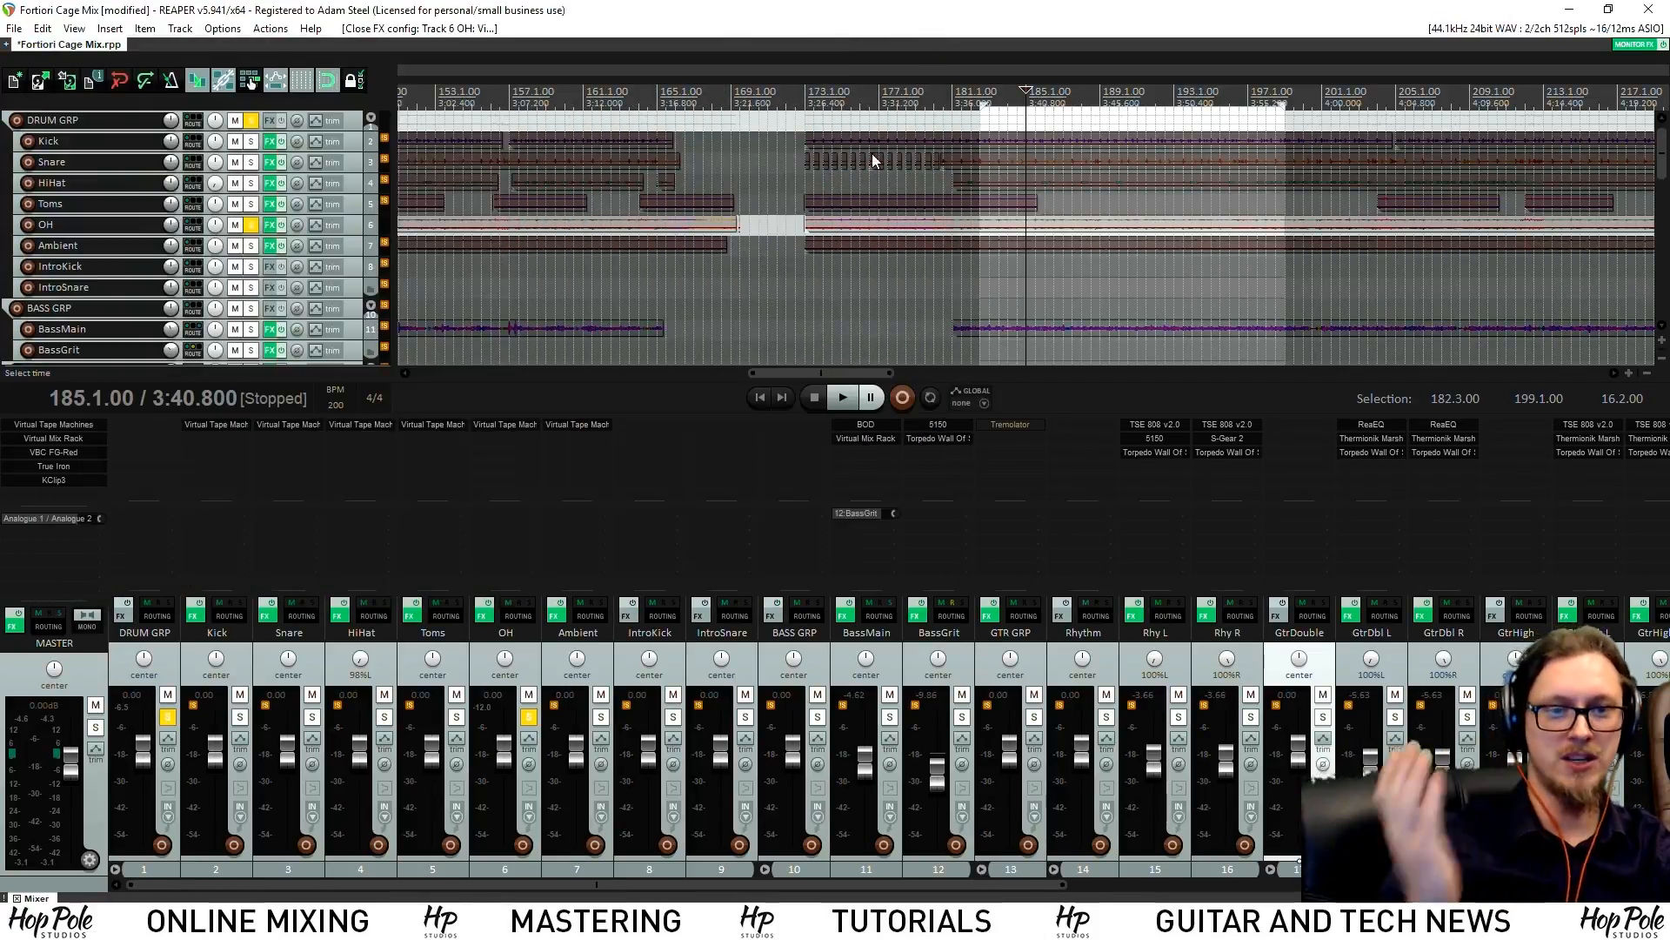
Add True Iron to OH with Strength 6.31 and Crush 6 dB, copying it to Ambient
double_click(494, 440)
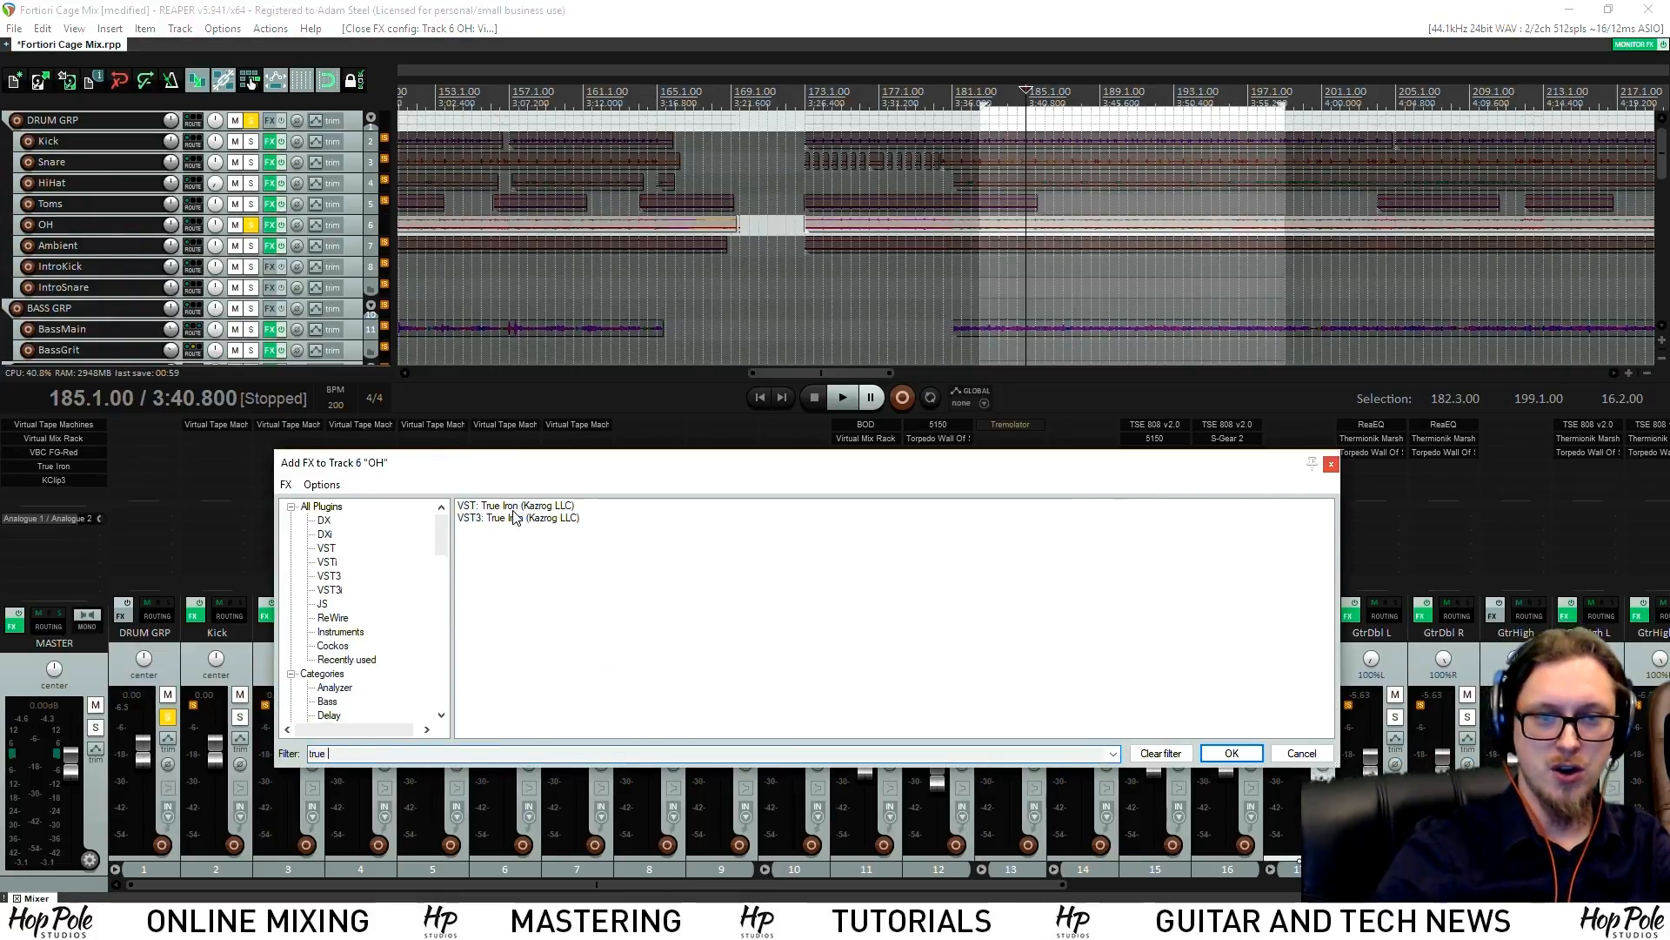
double_click(513, 507)
left_click_drag(618, 72, 783, 302)
left_click_drag(624, 535, 624, 487)
left_click_drag(339, 518, 348, 402)
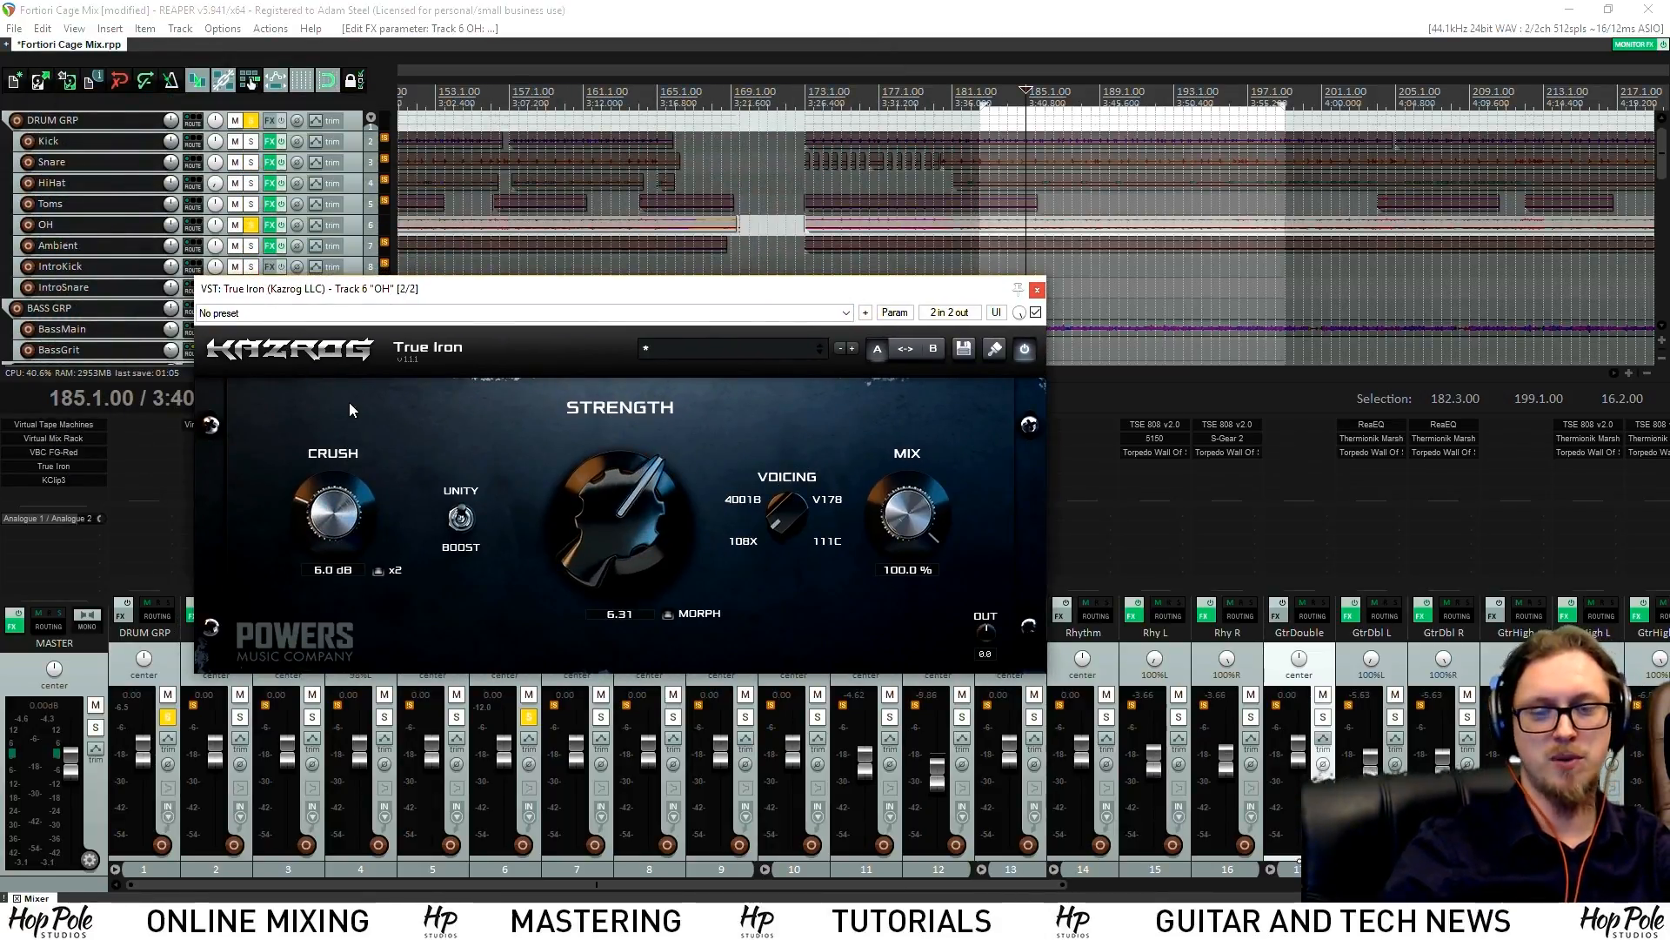
left_click(1038, 289)
left_click_drag(522, 438, 577, 438)
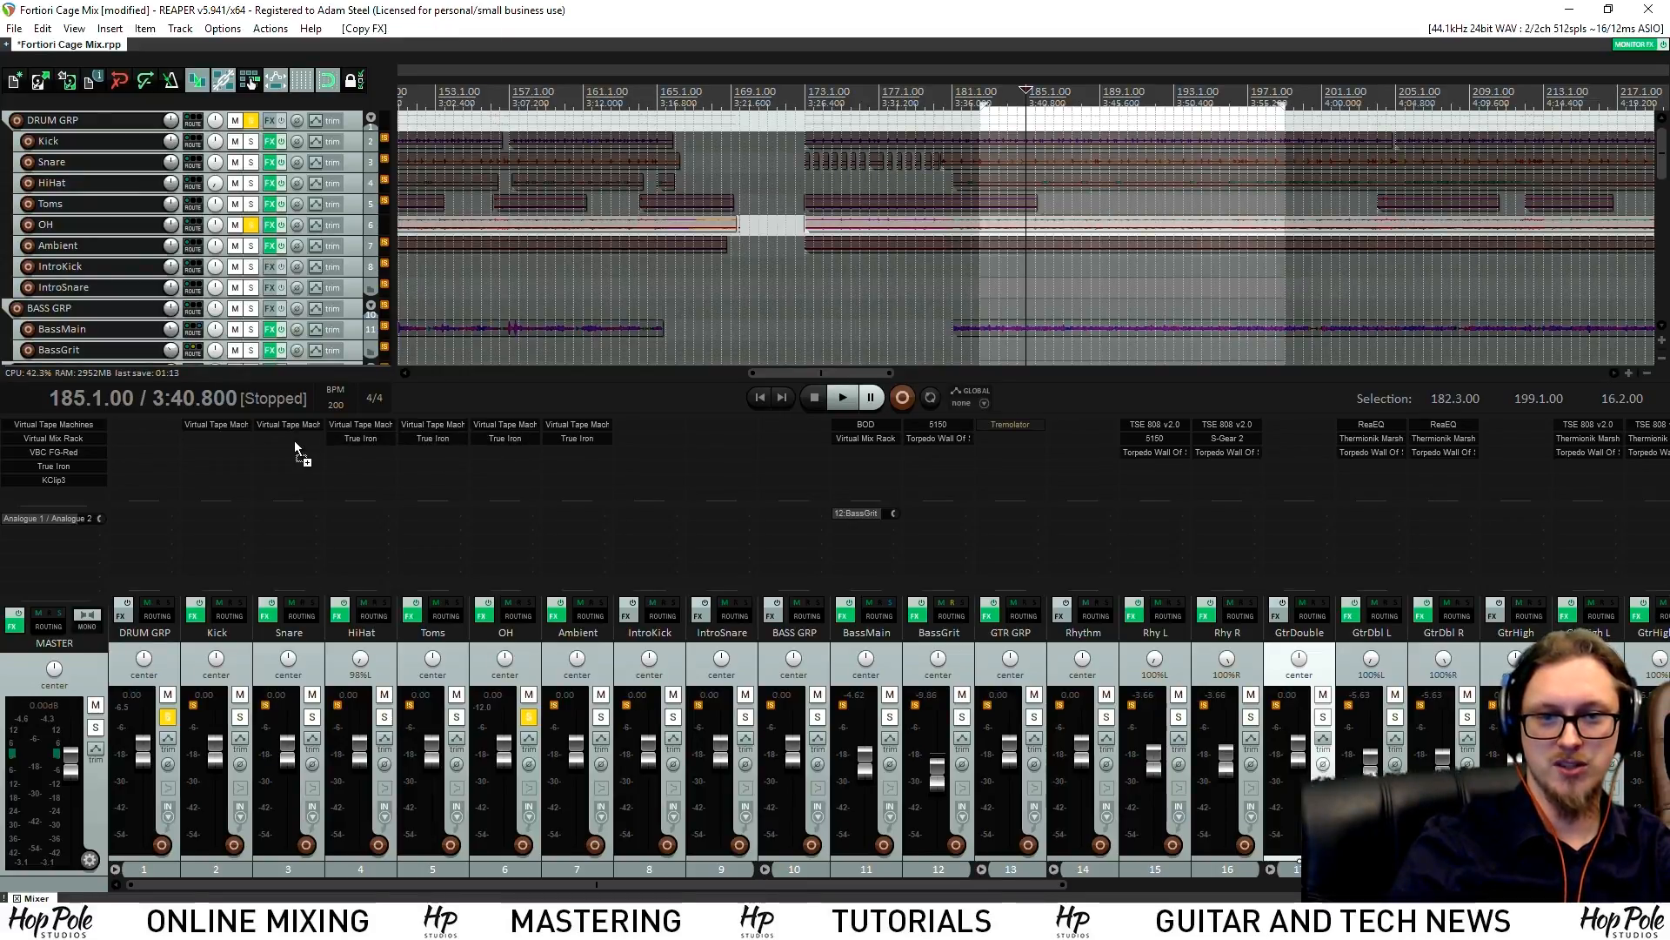
Unsolo OH and compare Kick through Ambient with their effects bypassed and re-enabled
left_click(529, 716)
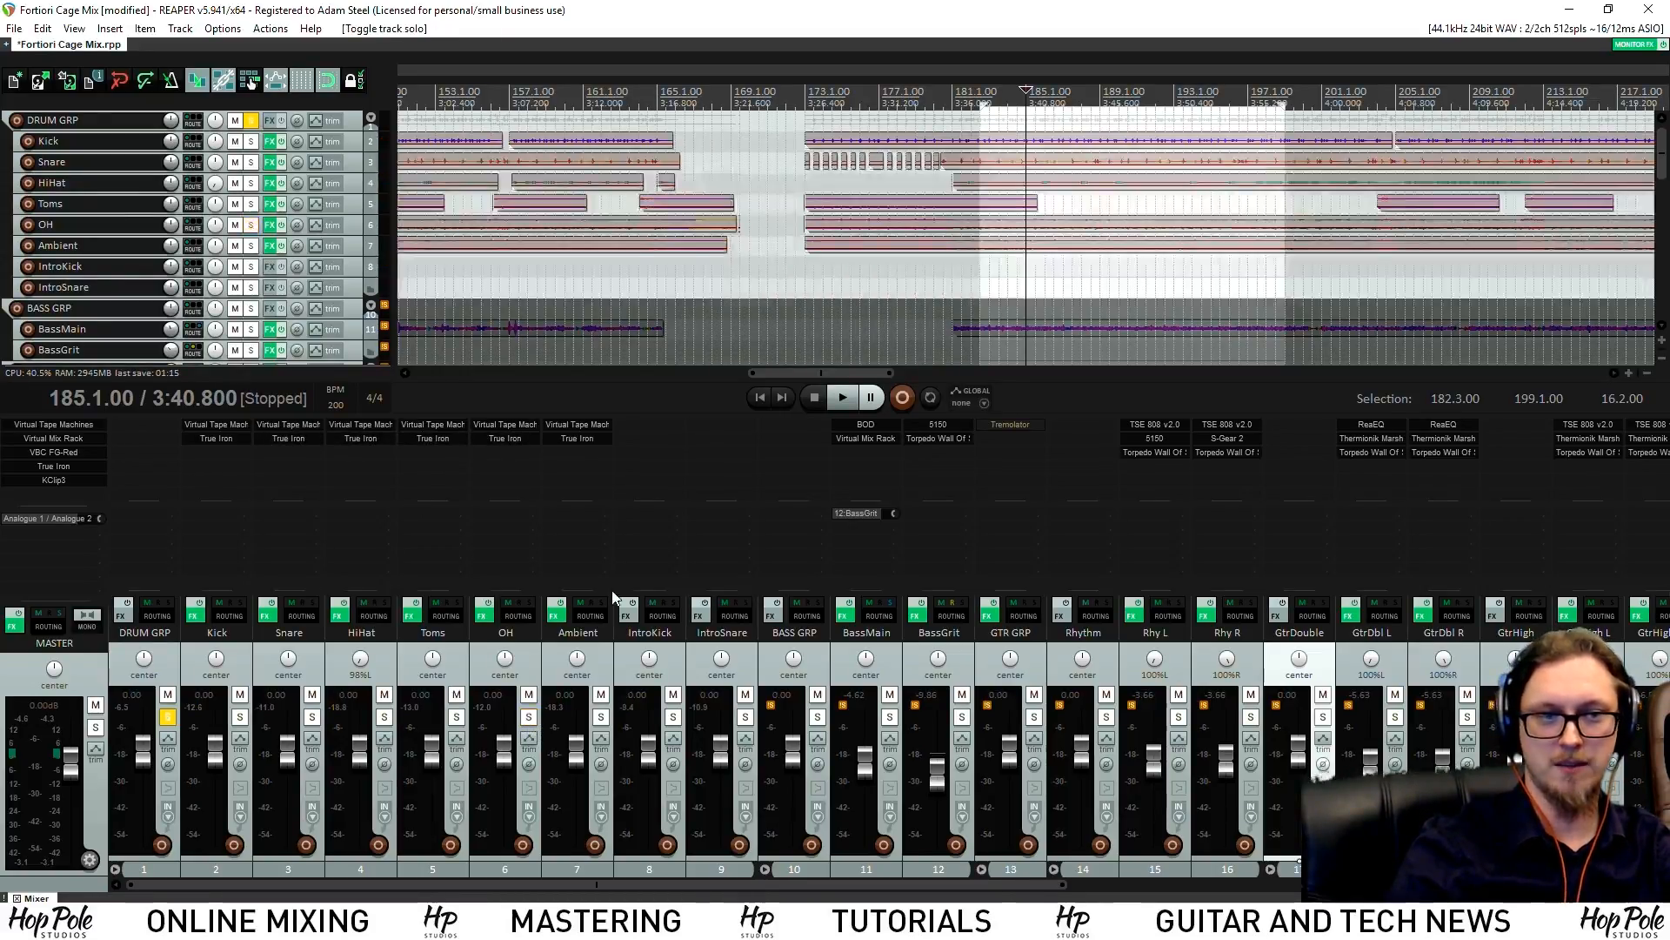
key("space")
left_click(580, 661)
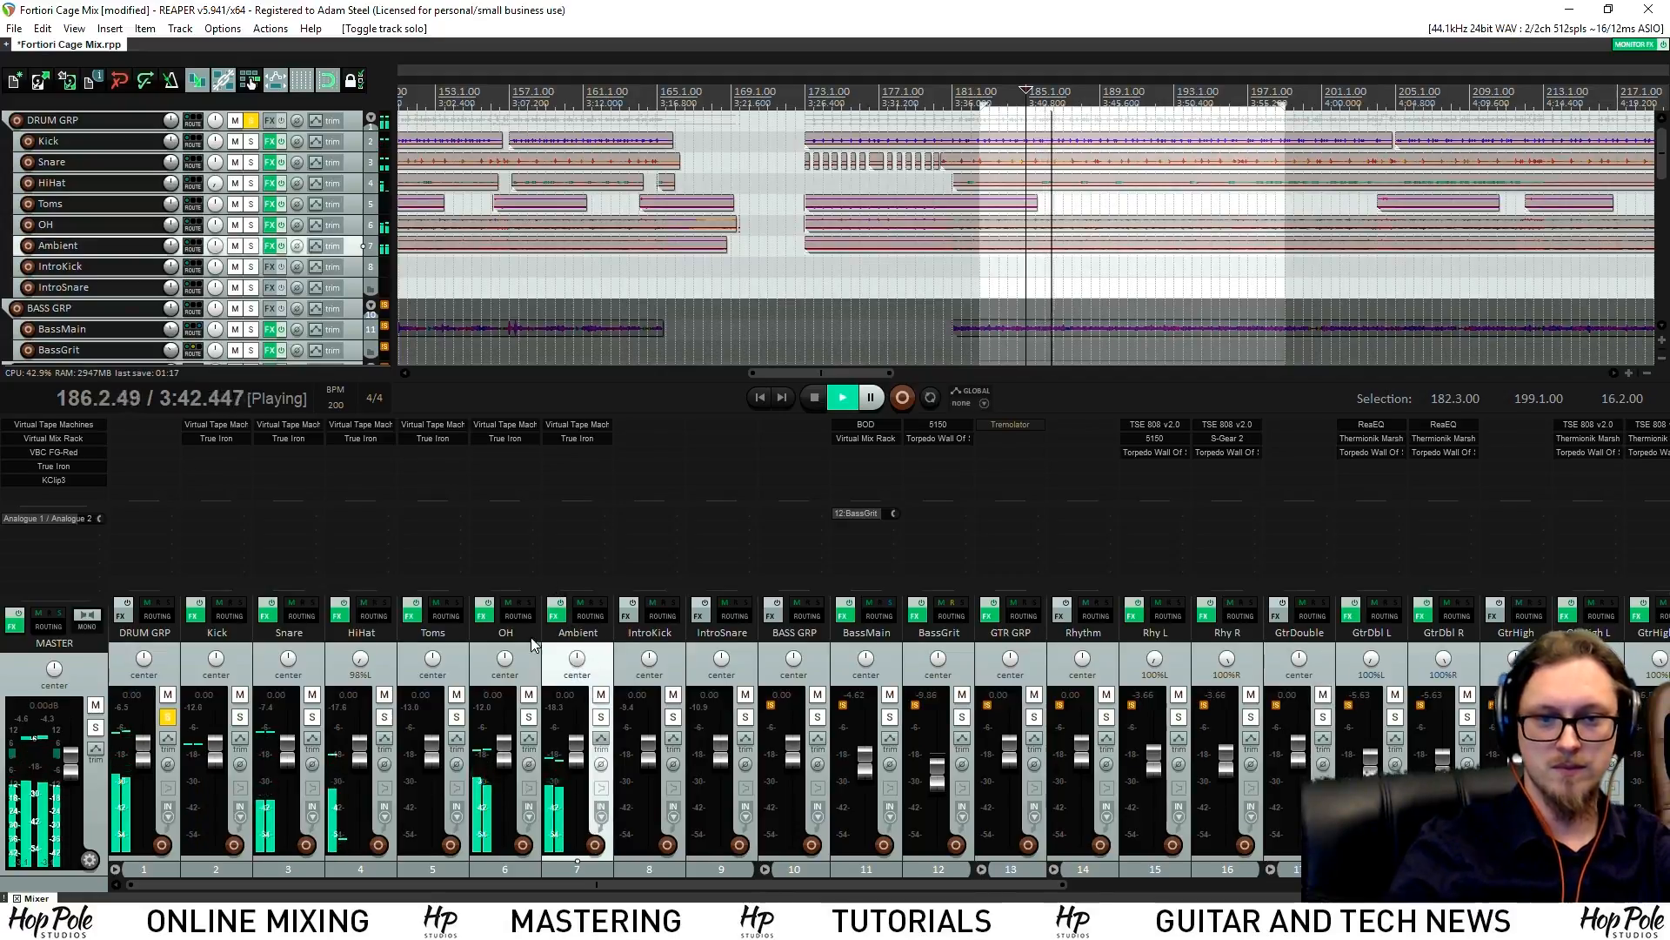
left_click(197, 609, "shift")
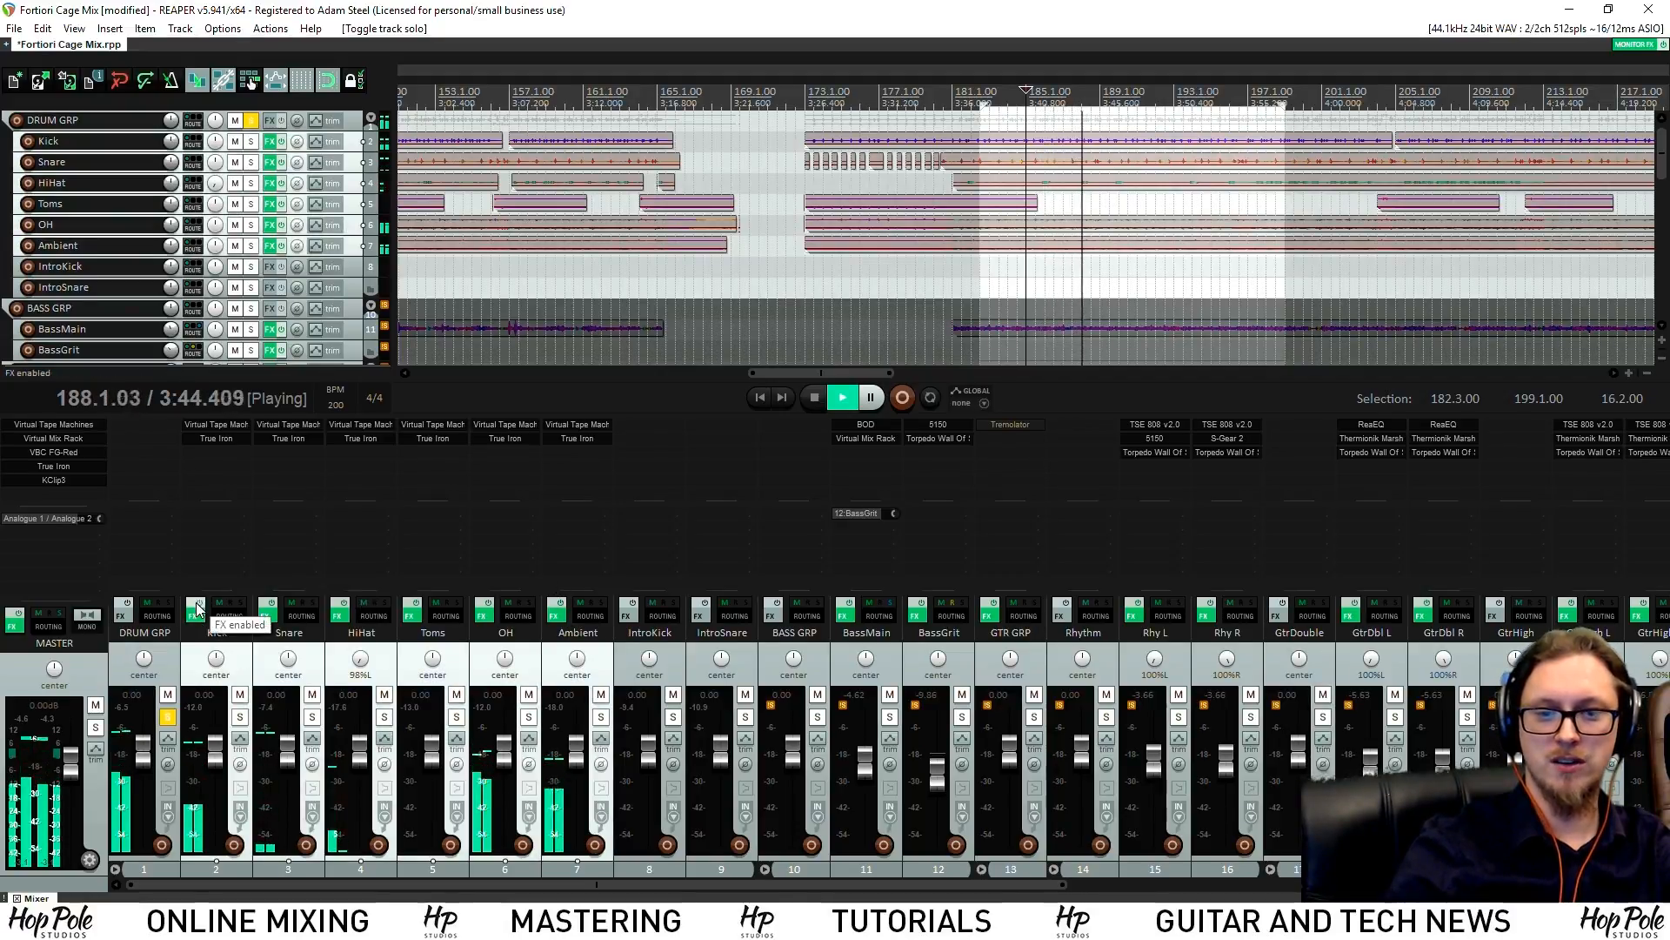
left_click(198, 611)
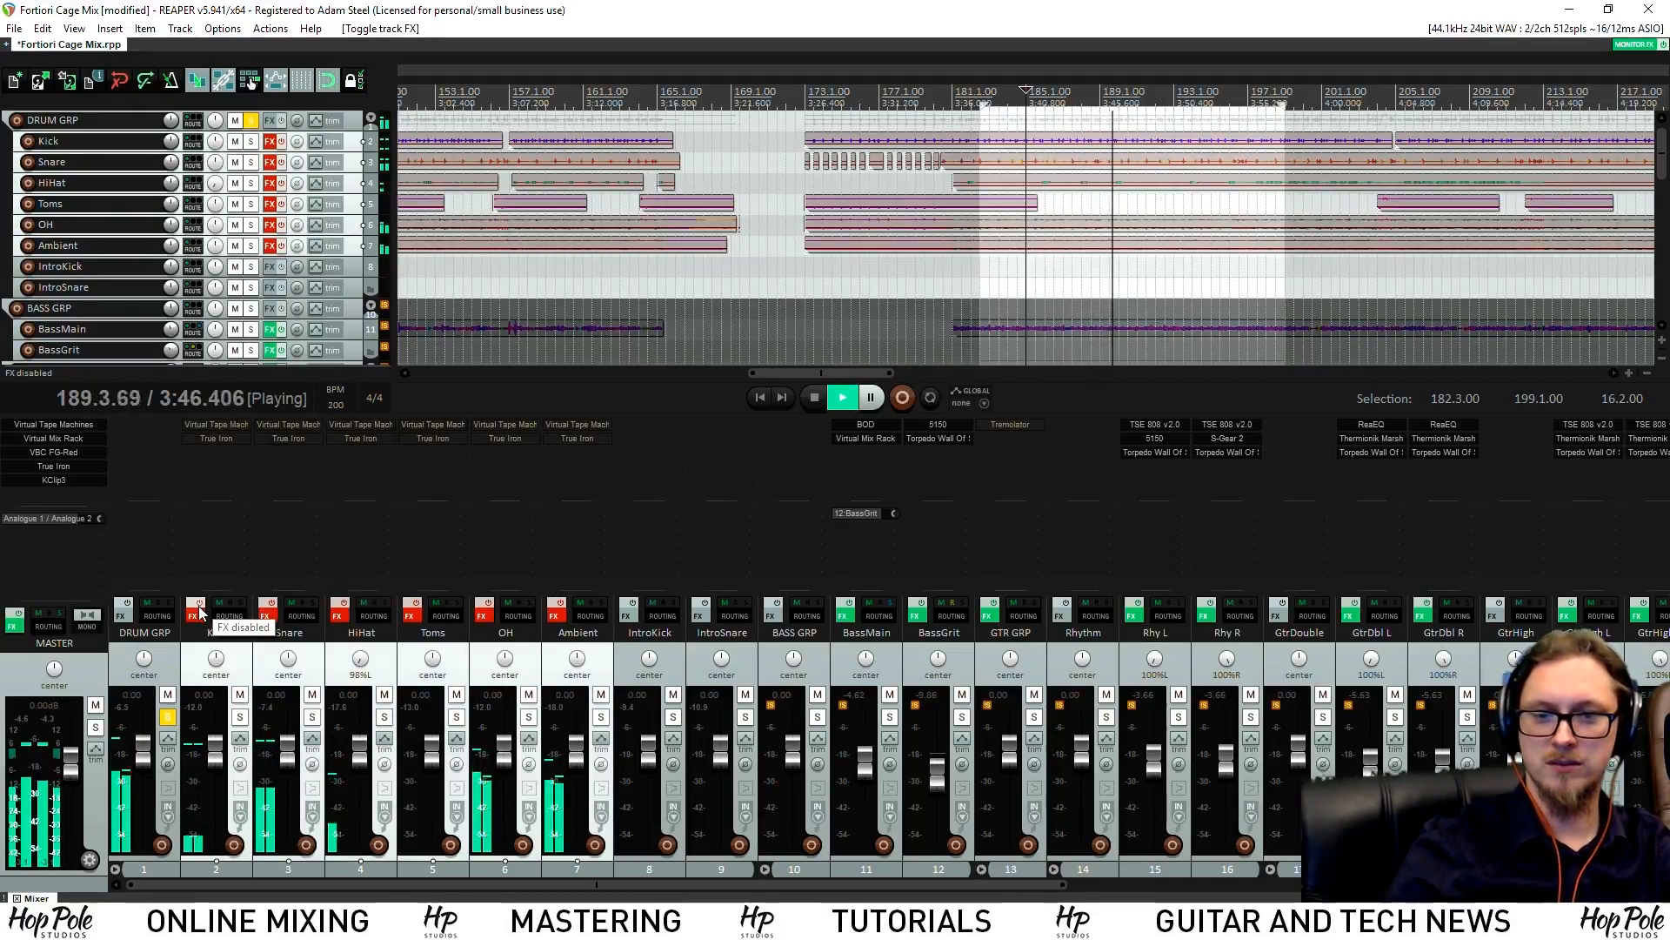
left_click(198, 611)
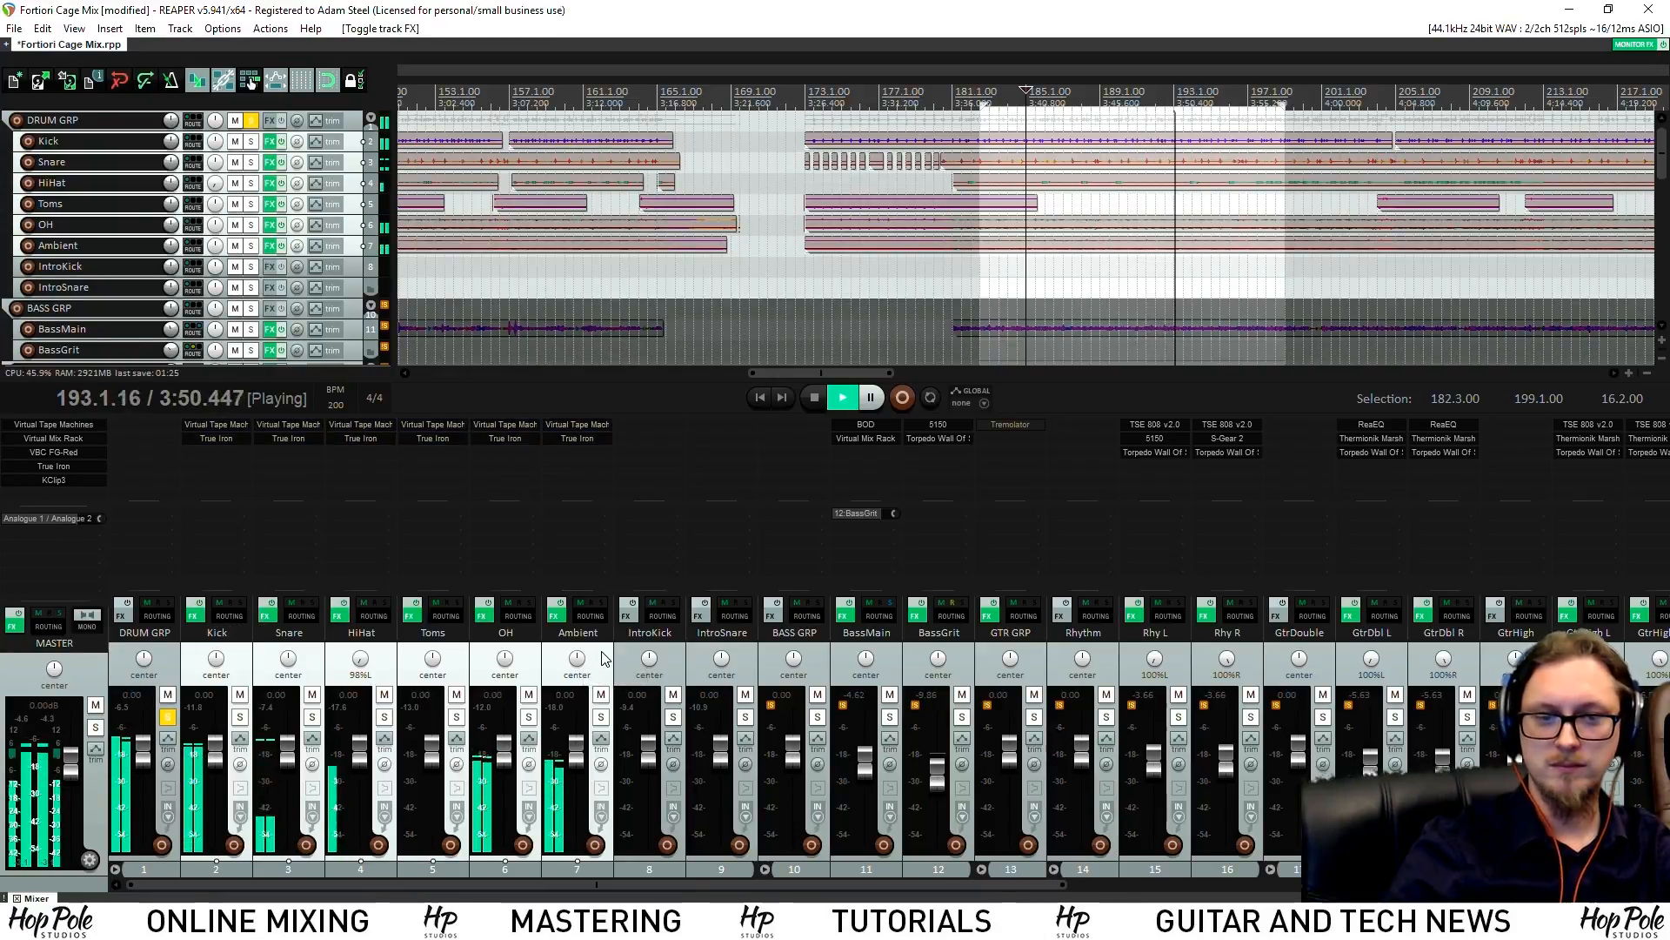
Mute HiHat, solo OH again, and restart playback to hear the drums
left_click(519, 656)
key("space")
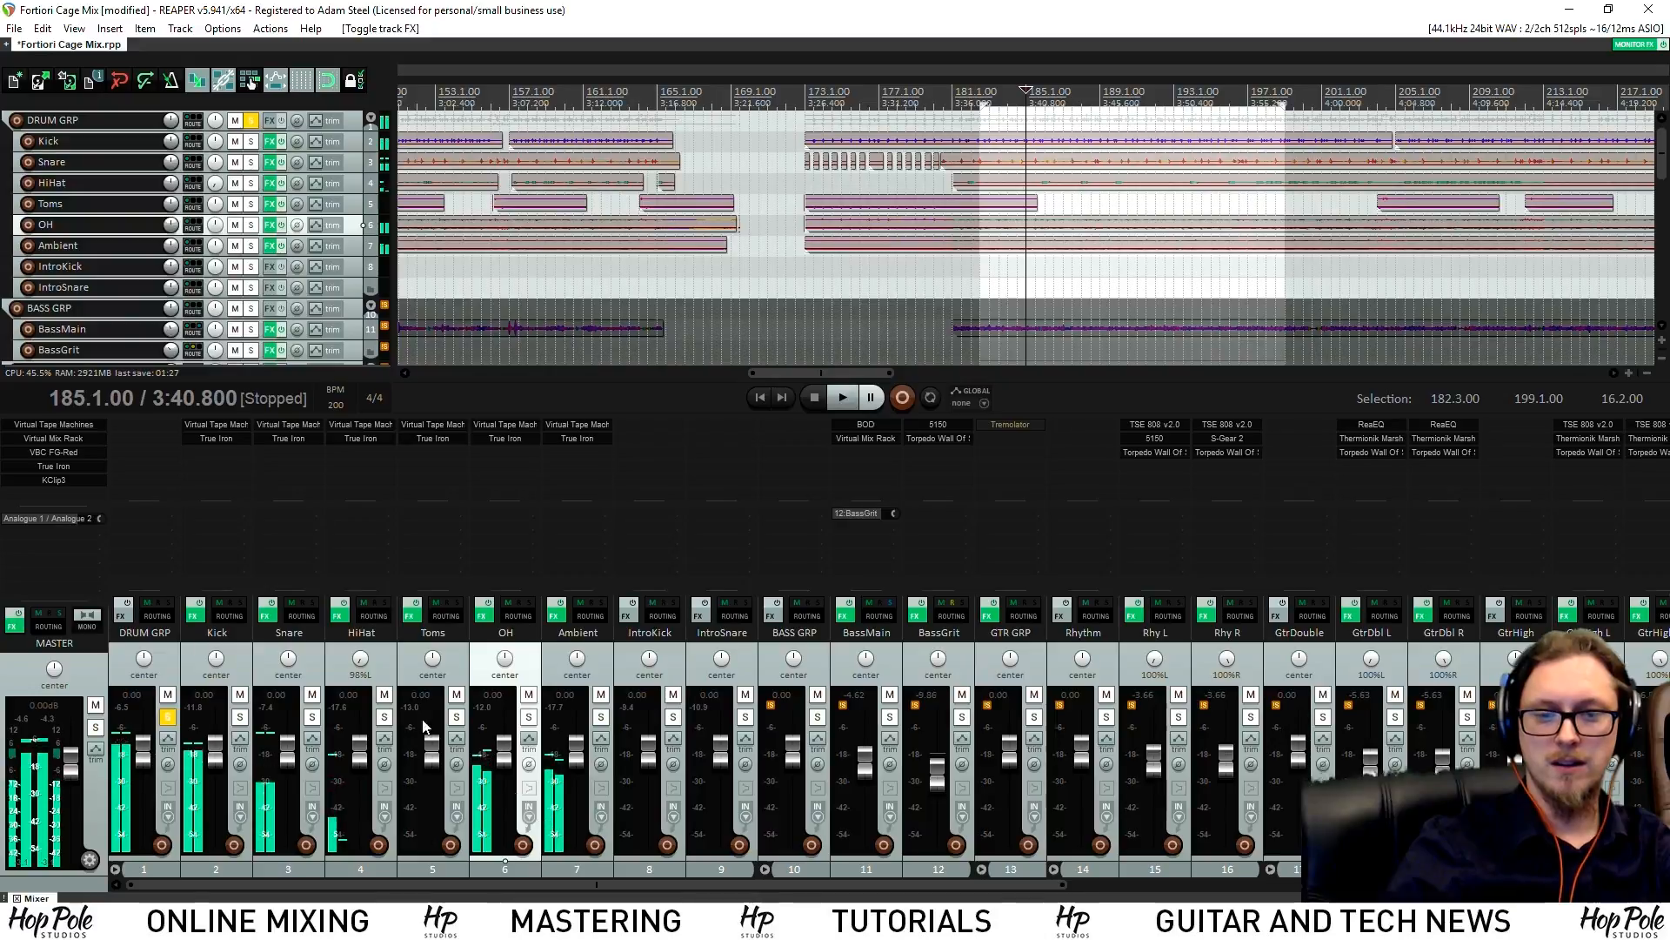
key("space")
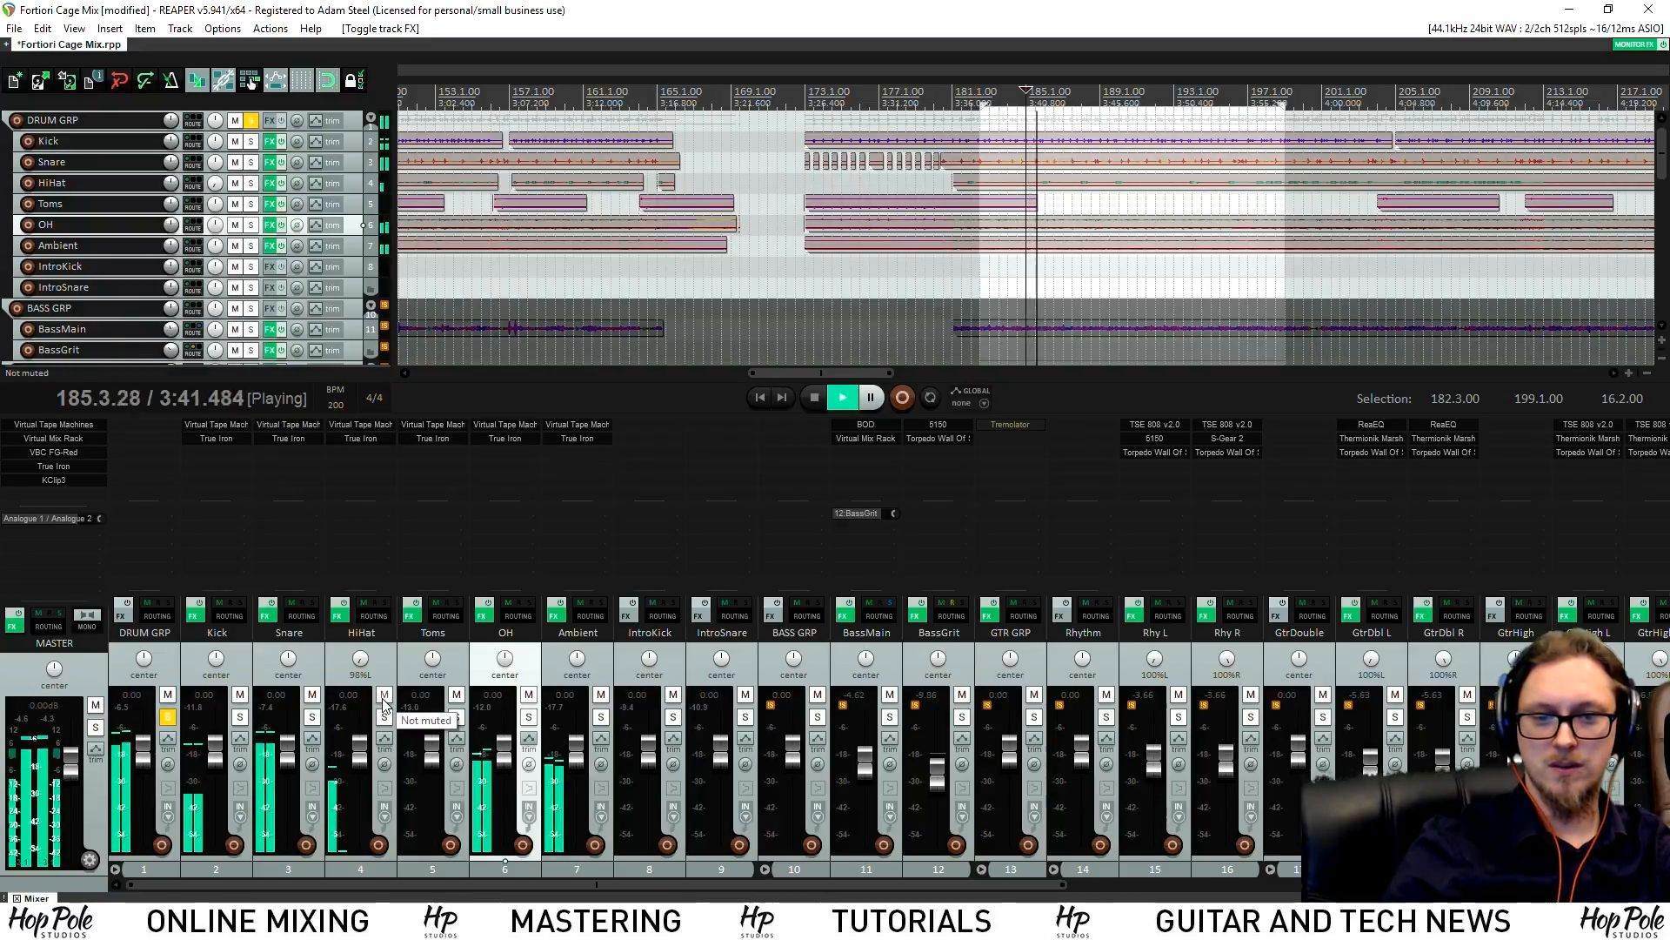
left_click(384, 694)
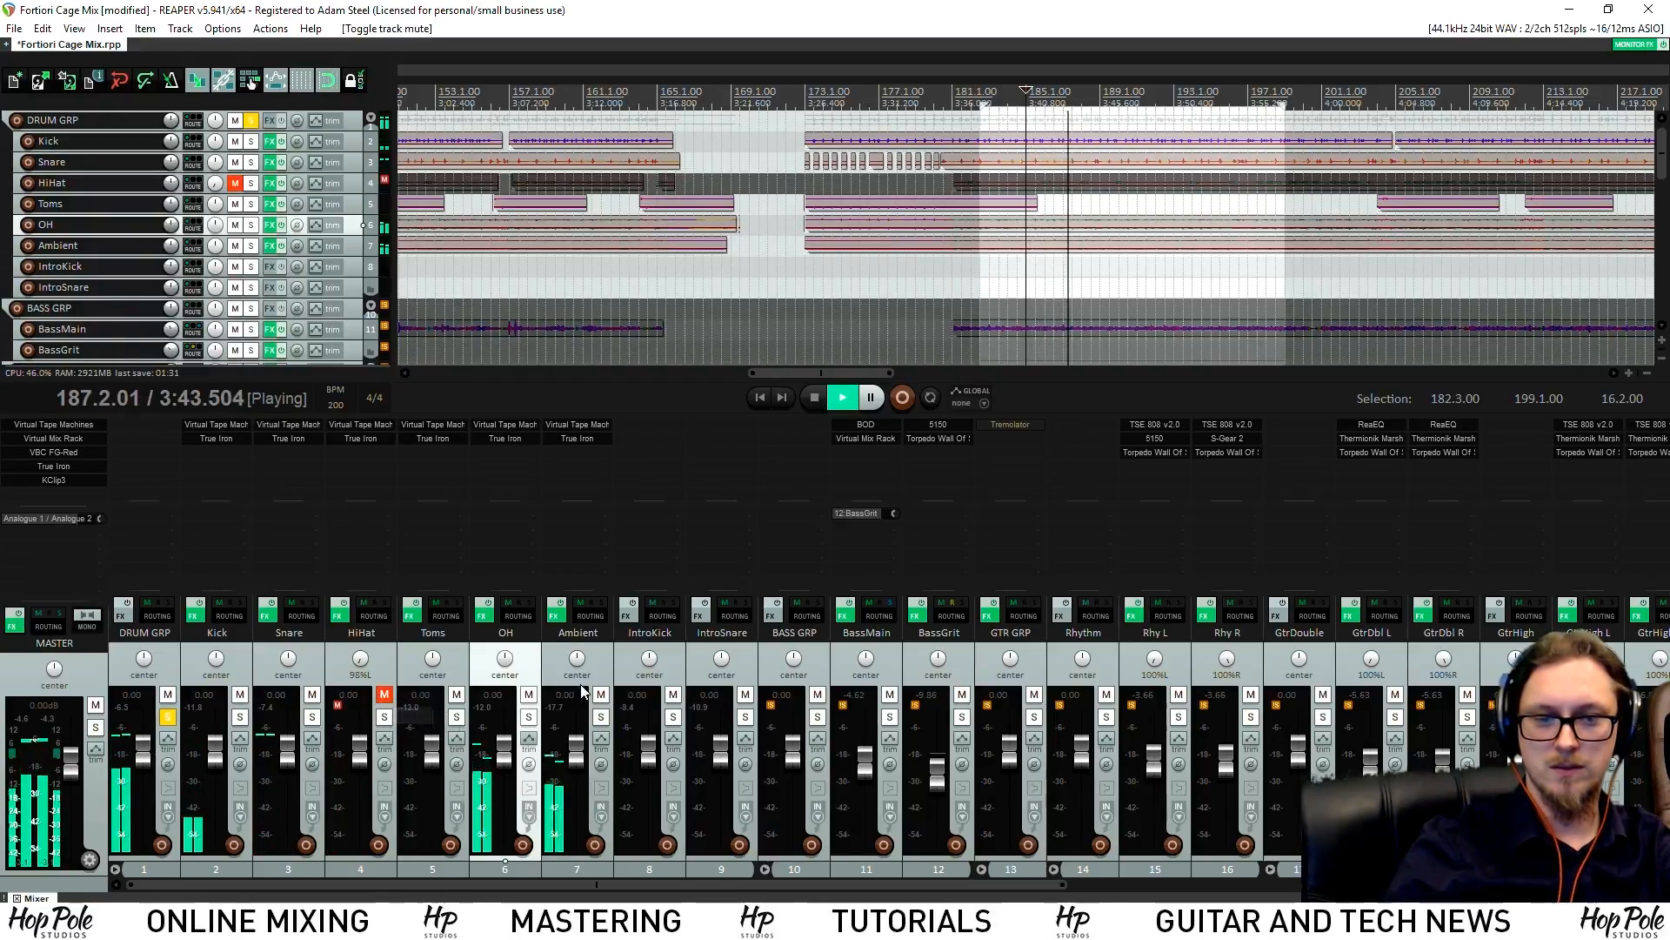
key("space")
left_click(529, 717)
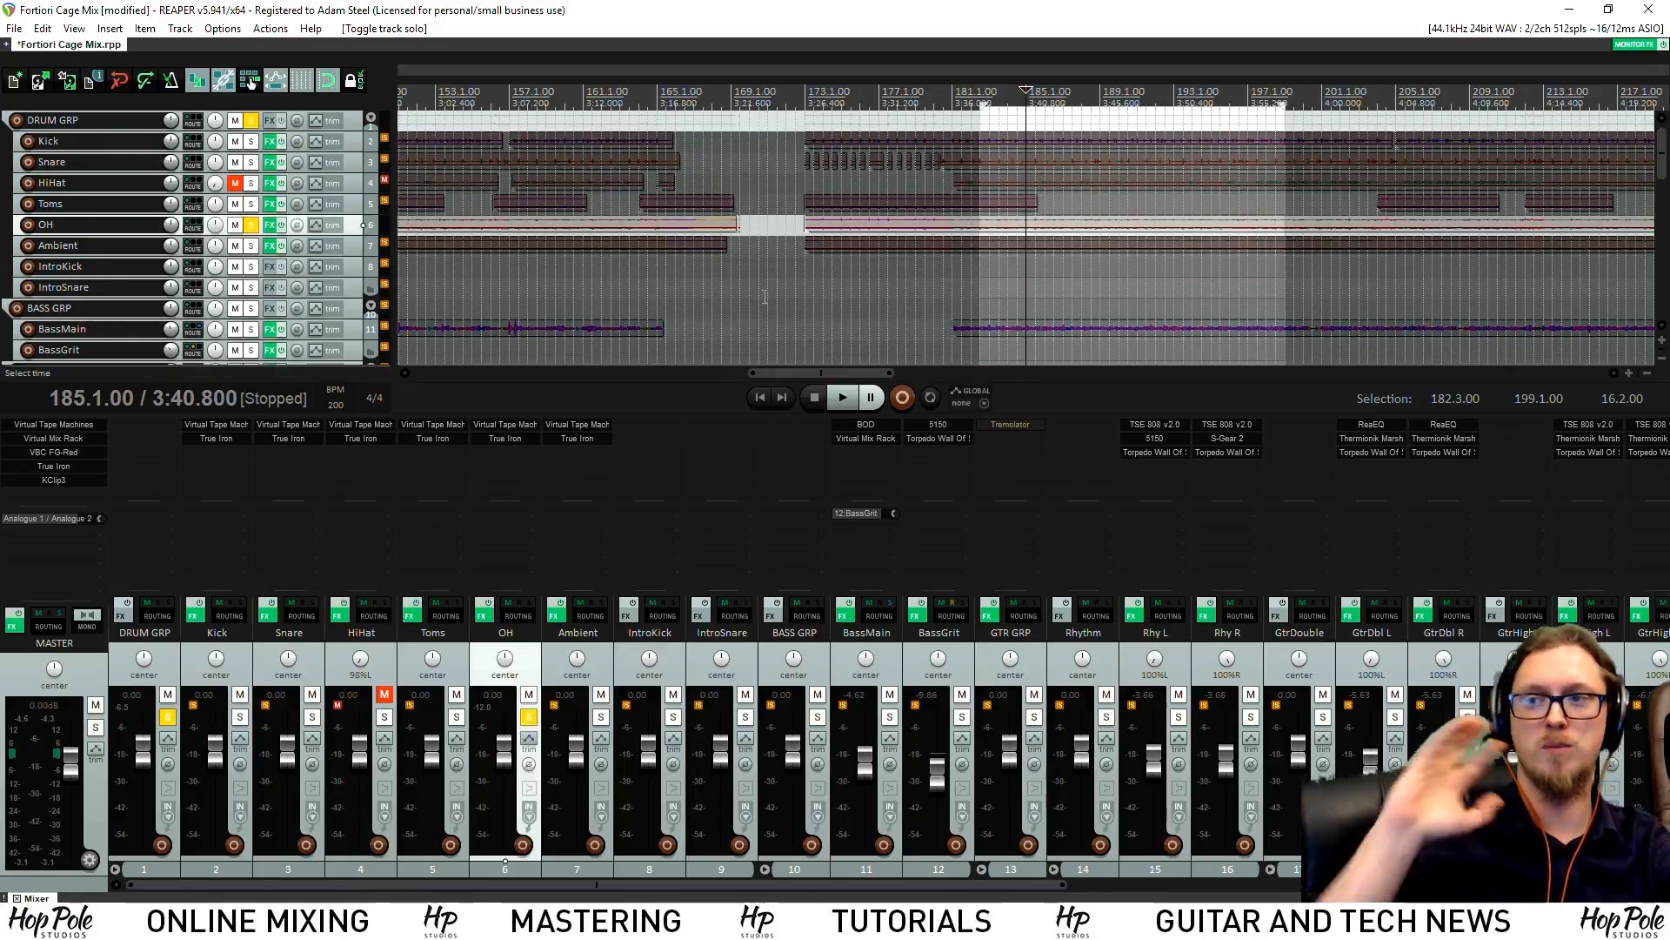
left_click(842, 397)
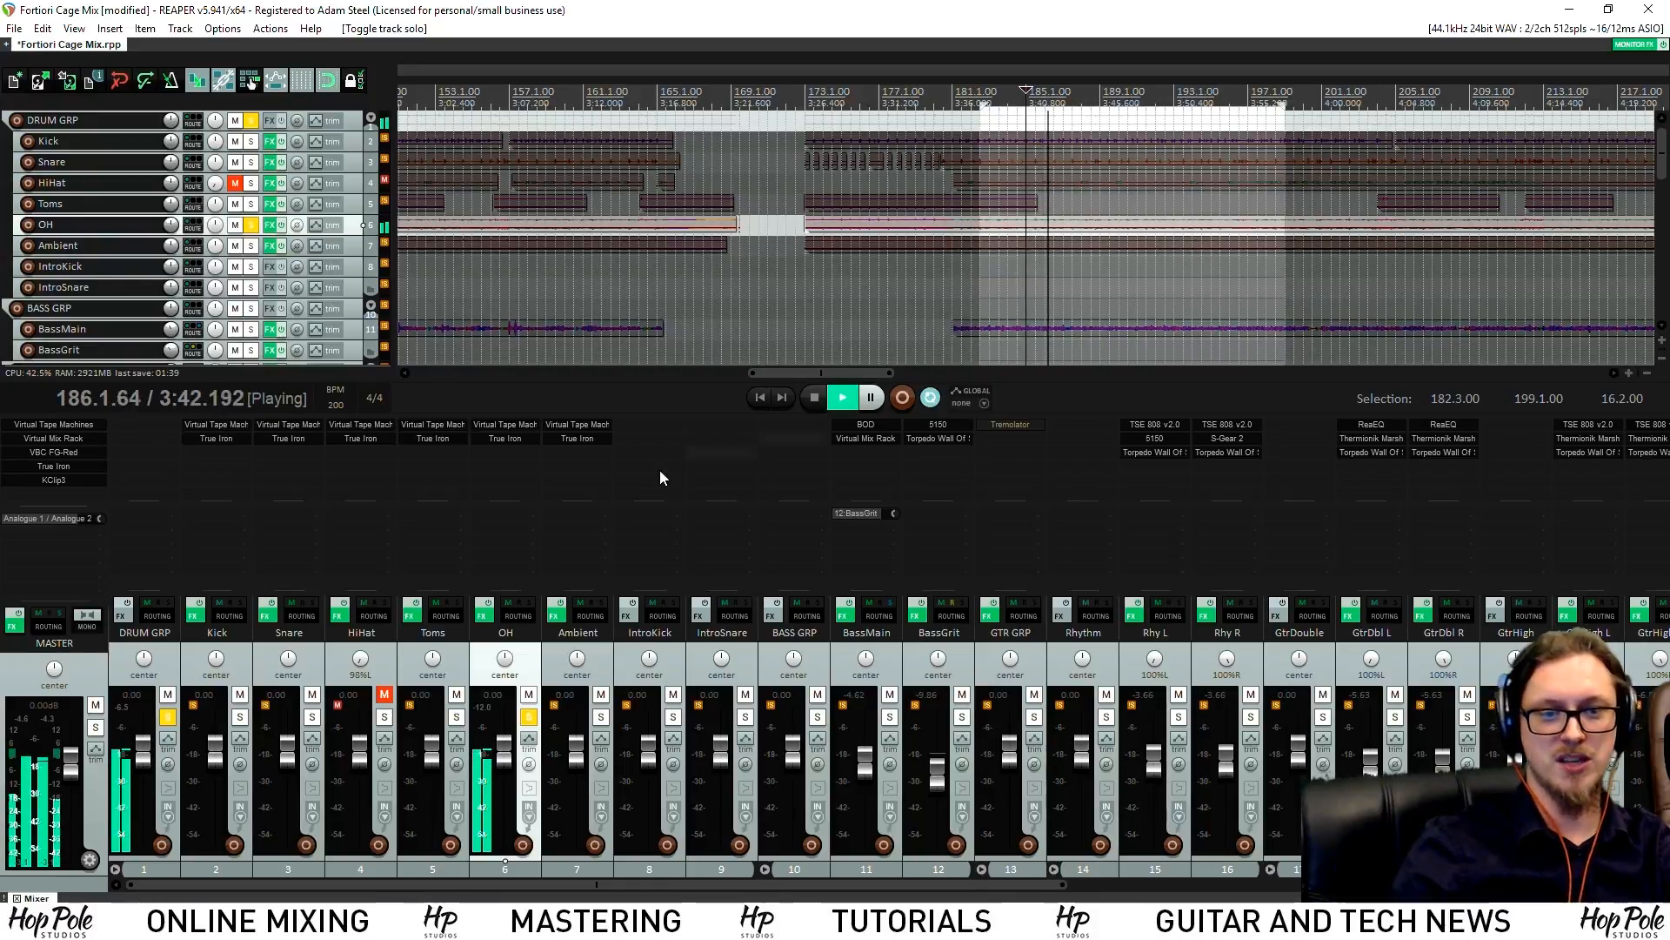
Add Slate's Virtual Mix Rack to OH and load an FG-A module into its middle slot
double_click(497, 463)
type("mix")
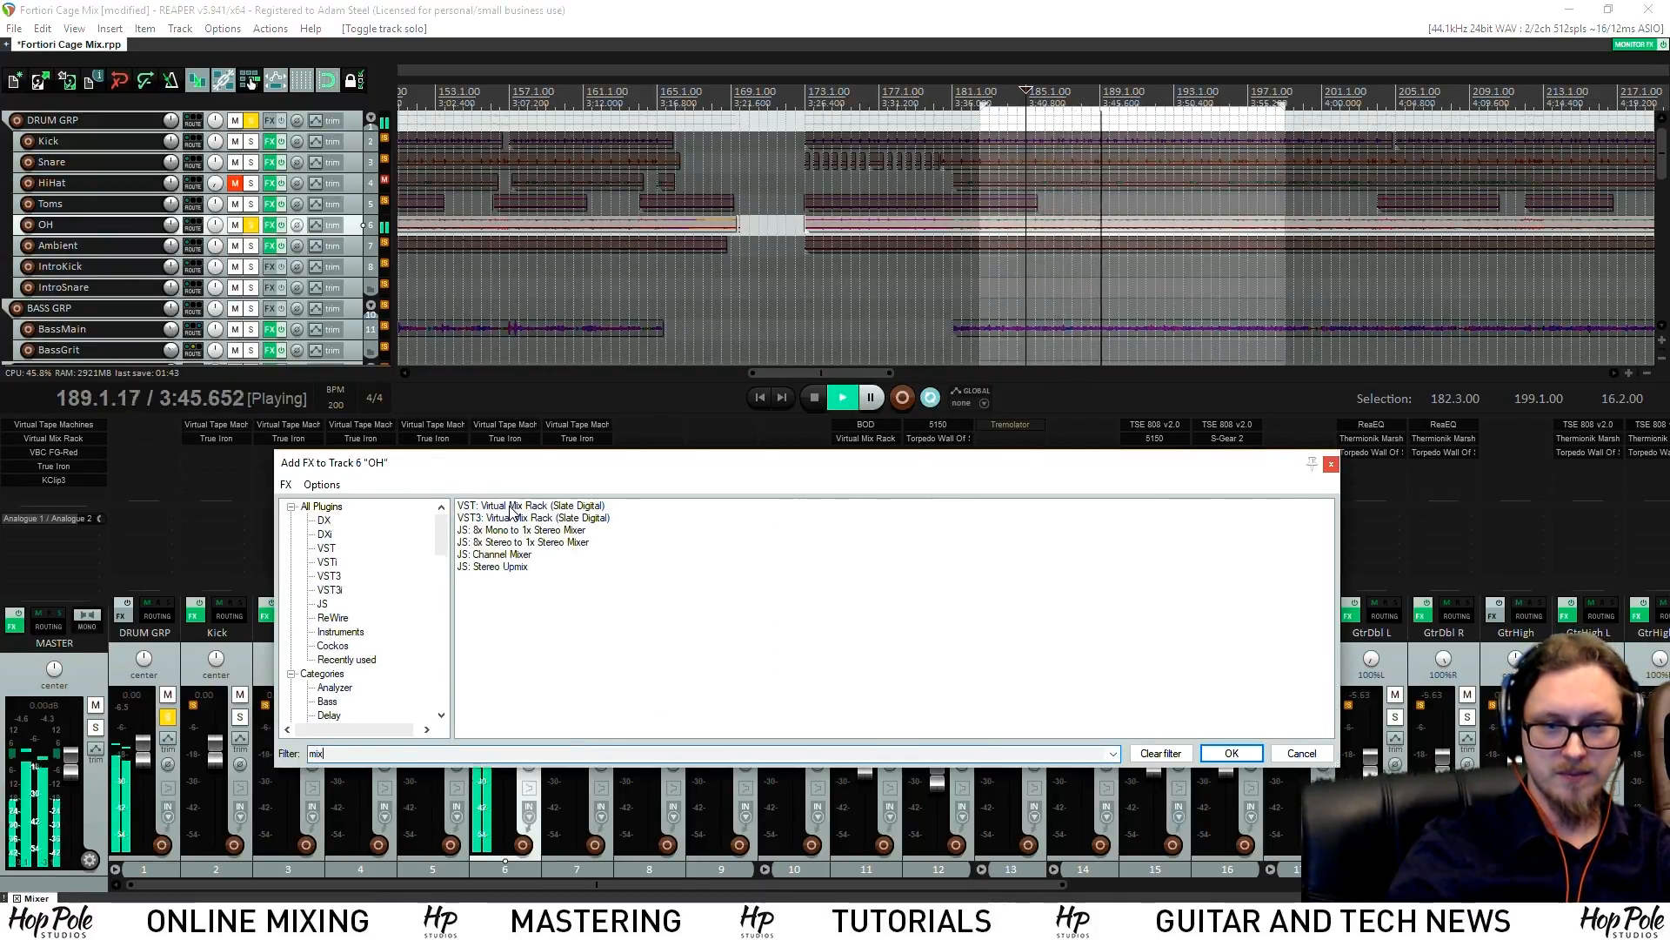
double_click(514, 505)
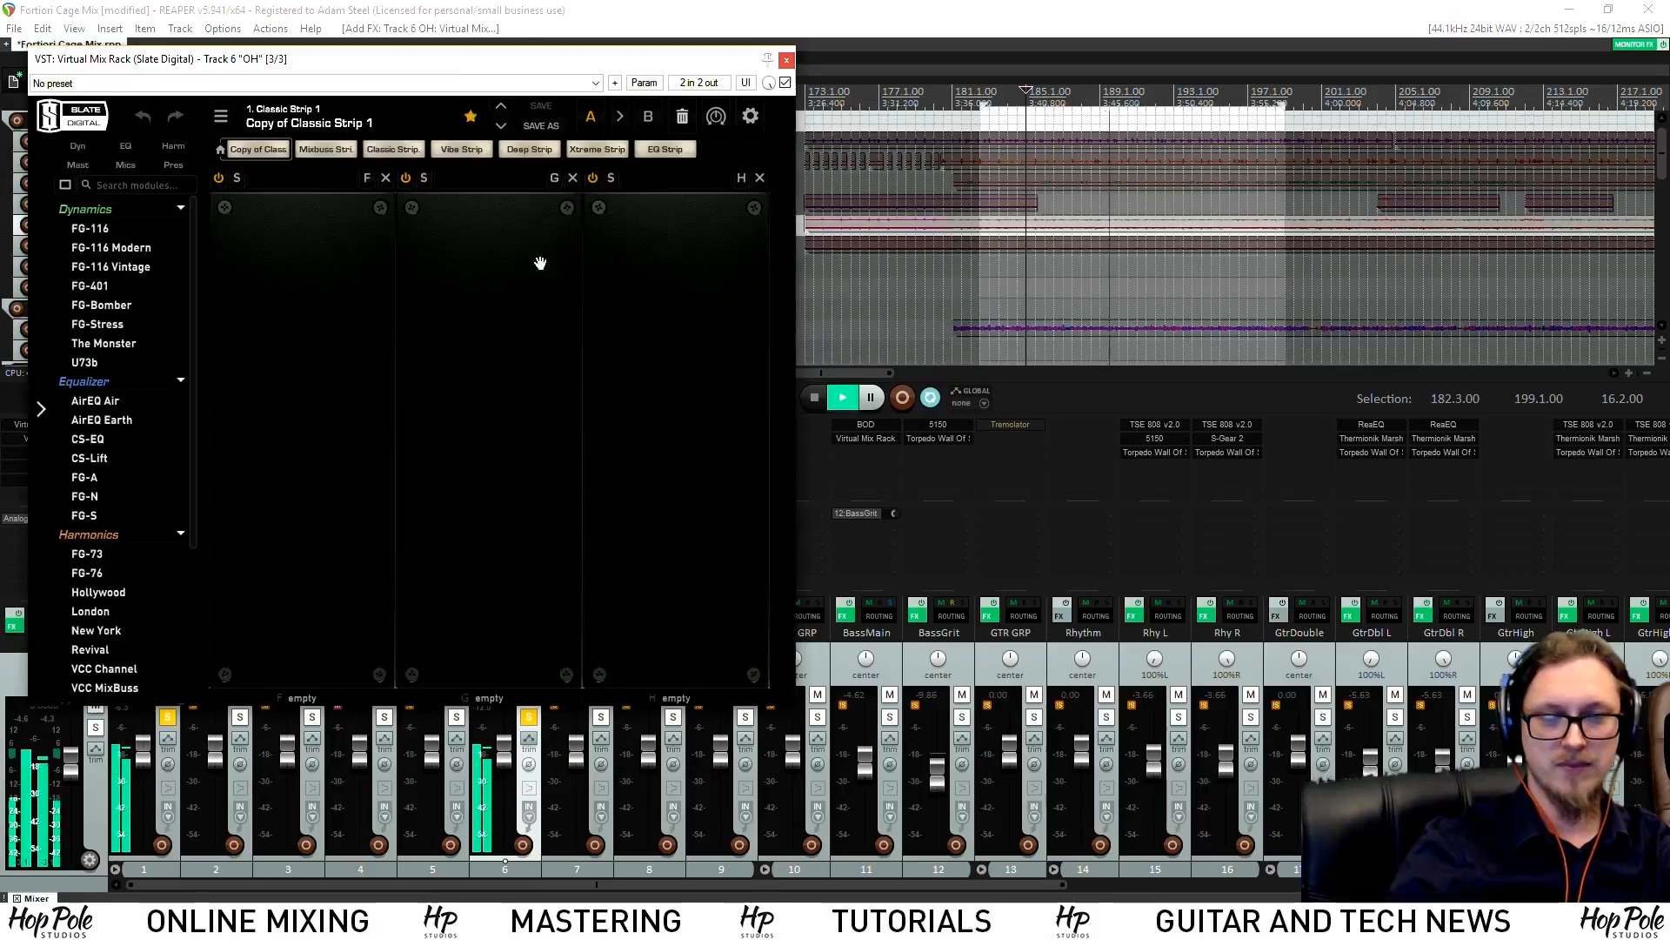
left_click_drag(413, 47, 854, 111)
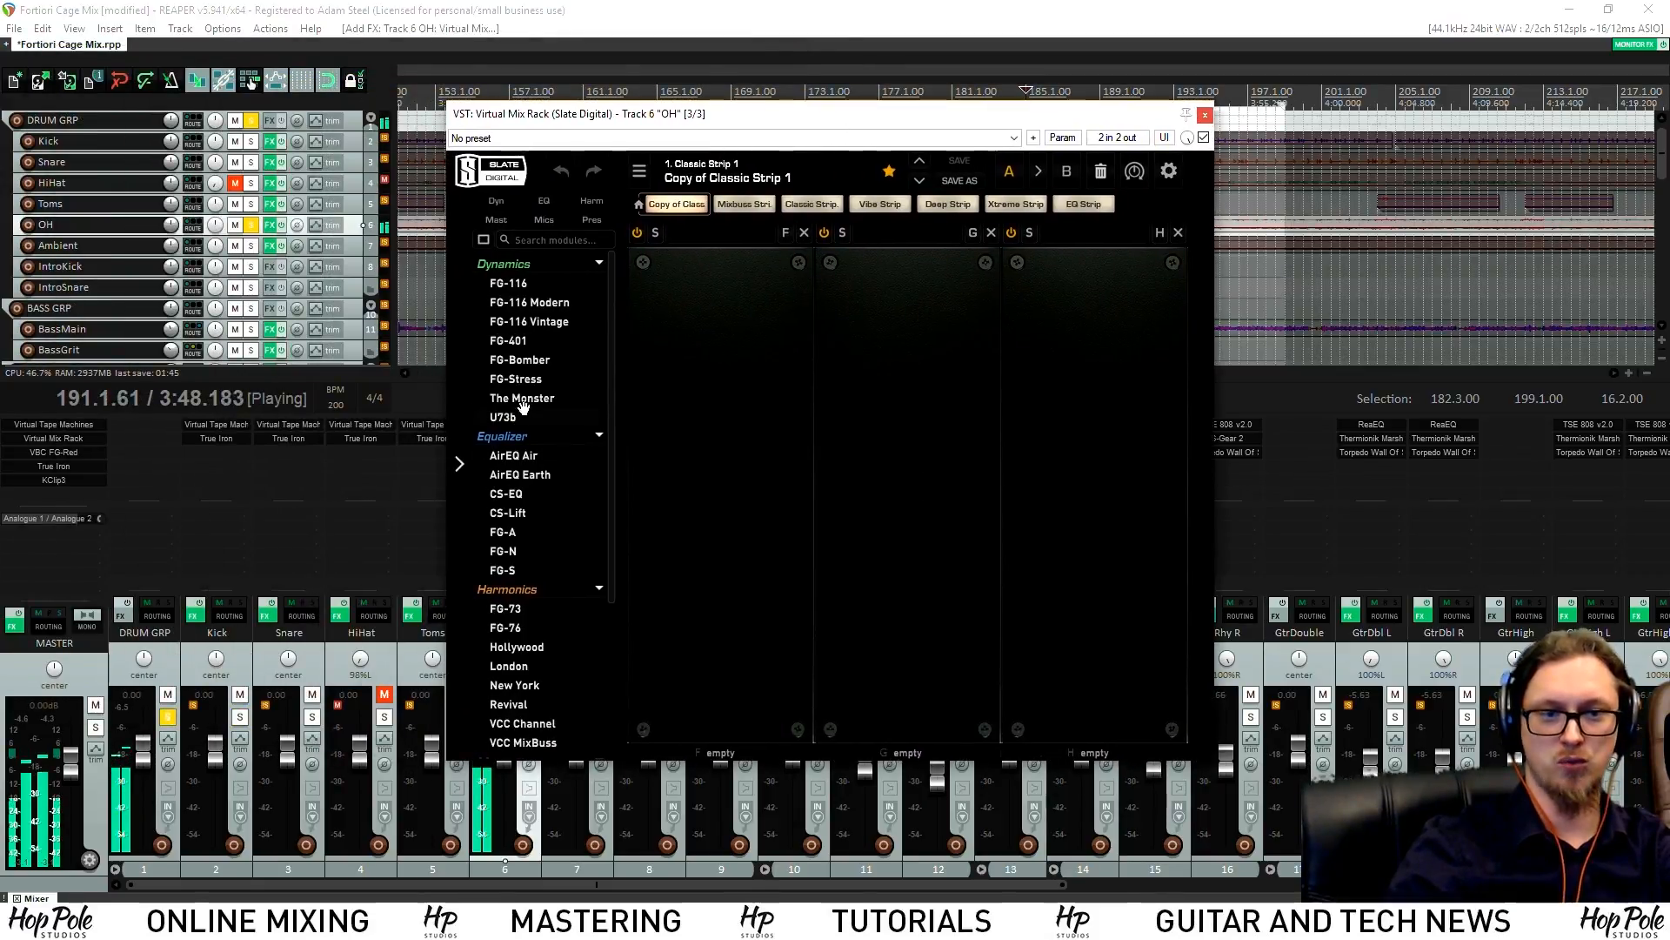
scroll(515, 574, "down", 3)
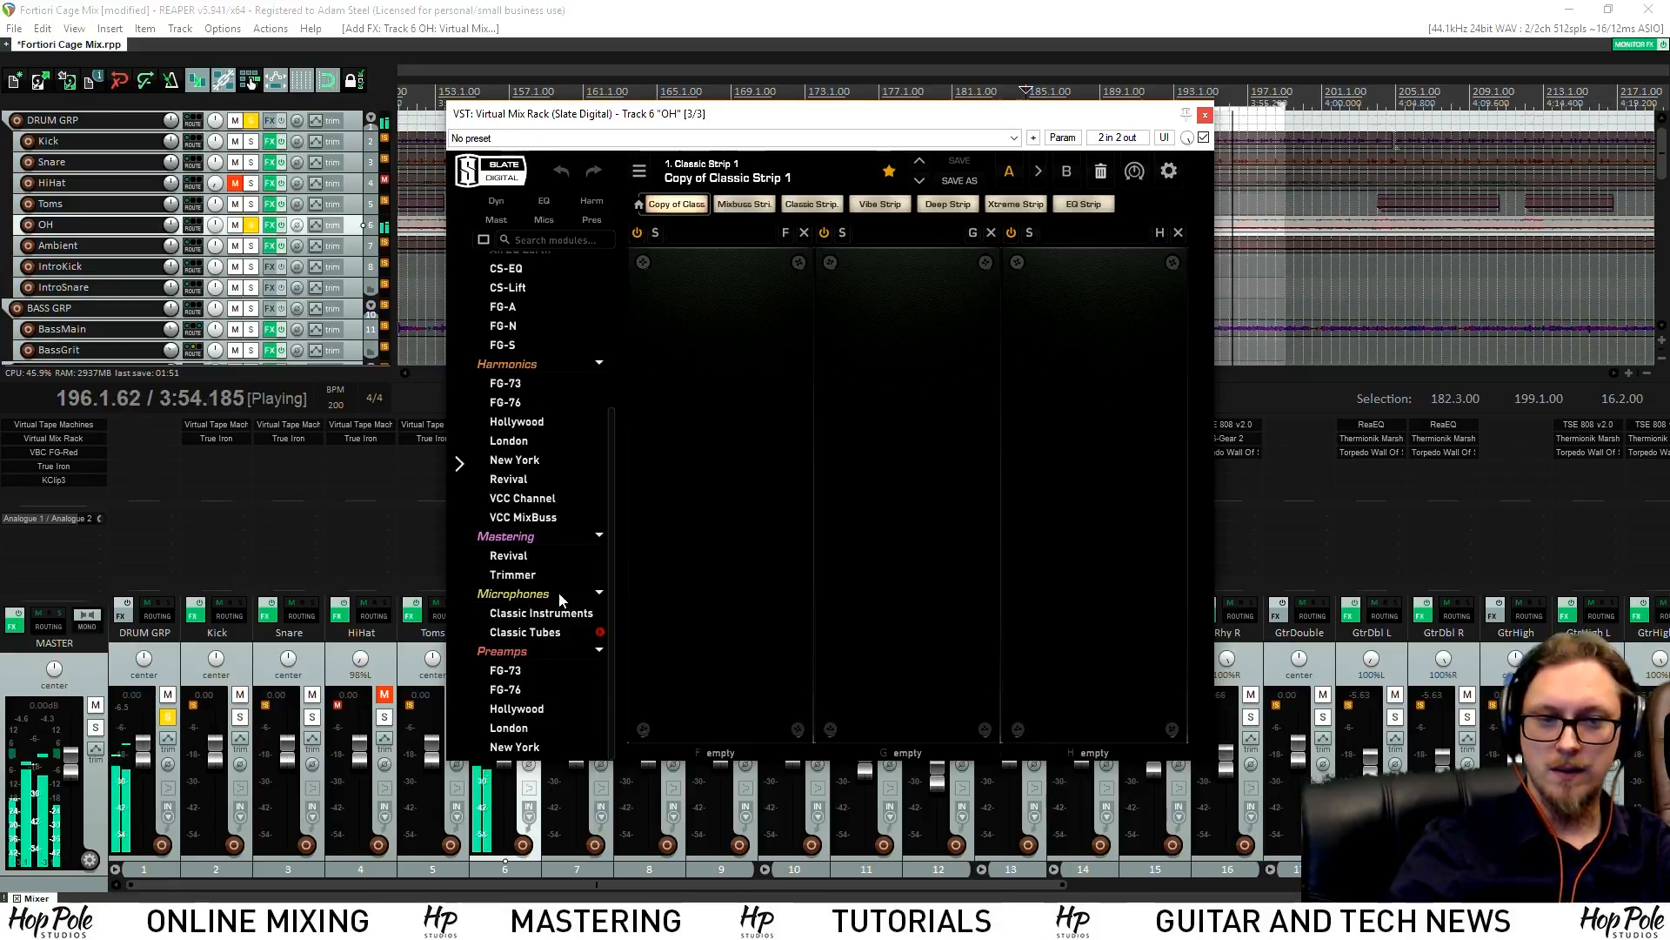
scroll(499, 479, "up", 2)
left_click_drag(504, 442, 877, 451)
key("space")
left_click_drag(897, 120, 729, 153)
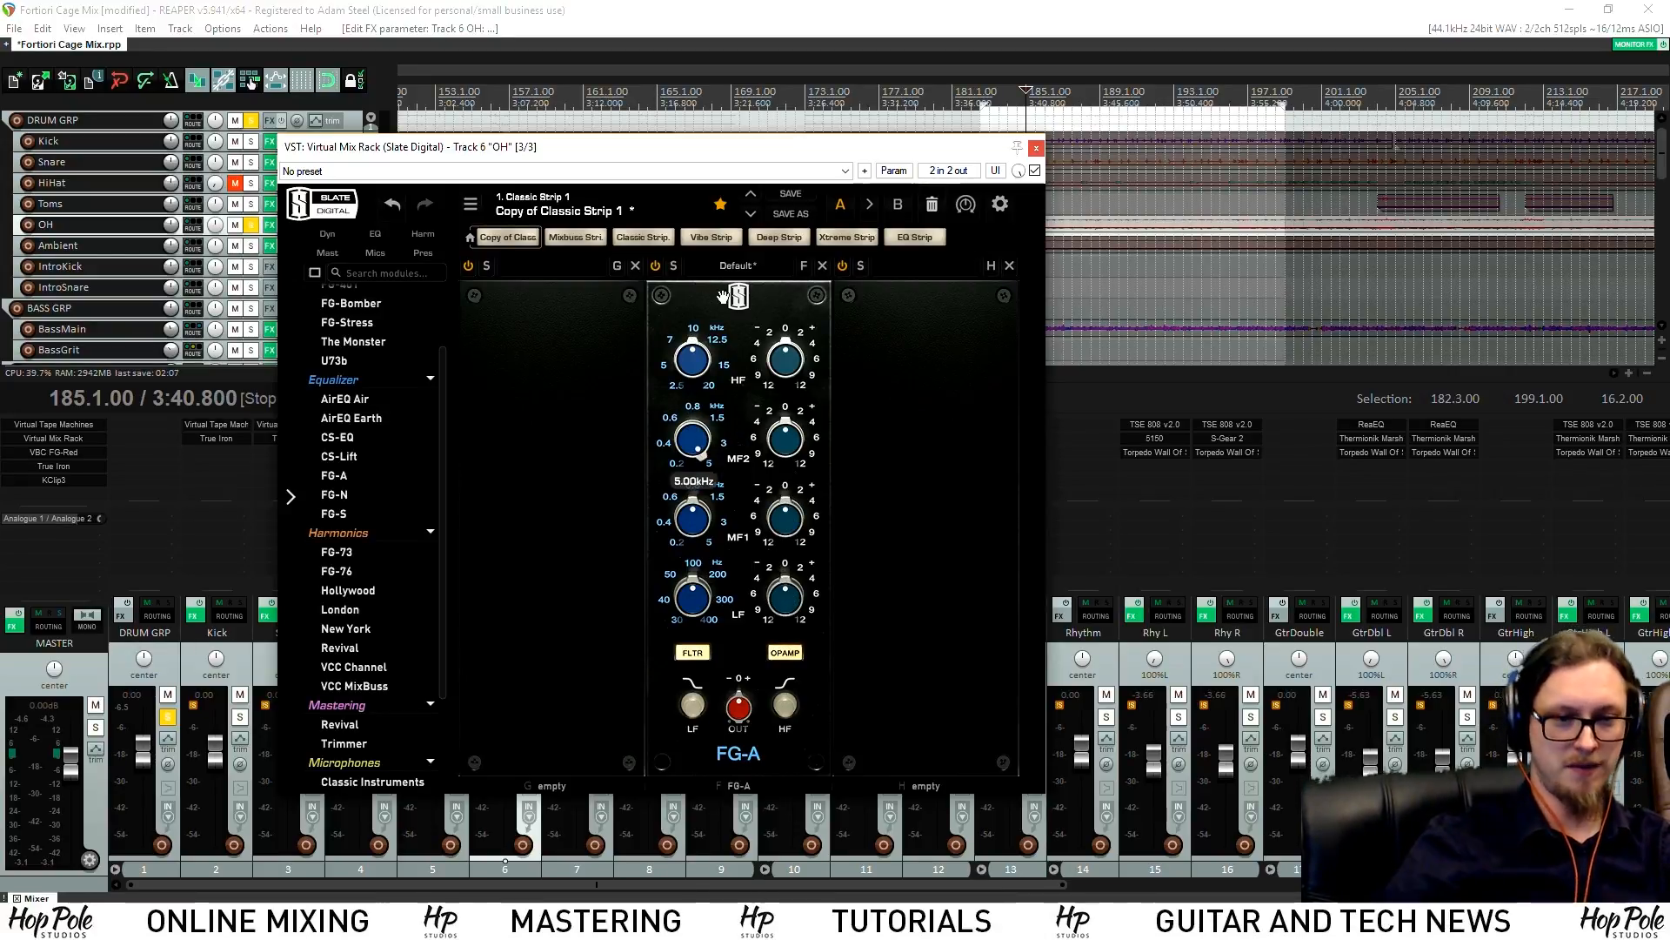
Load CS-EQ into the OH rack, cutting high-mids to about -2 dB and boosting highs to about 2.6
mouse_move(700, 528)
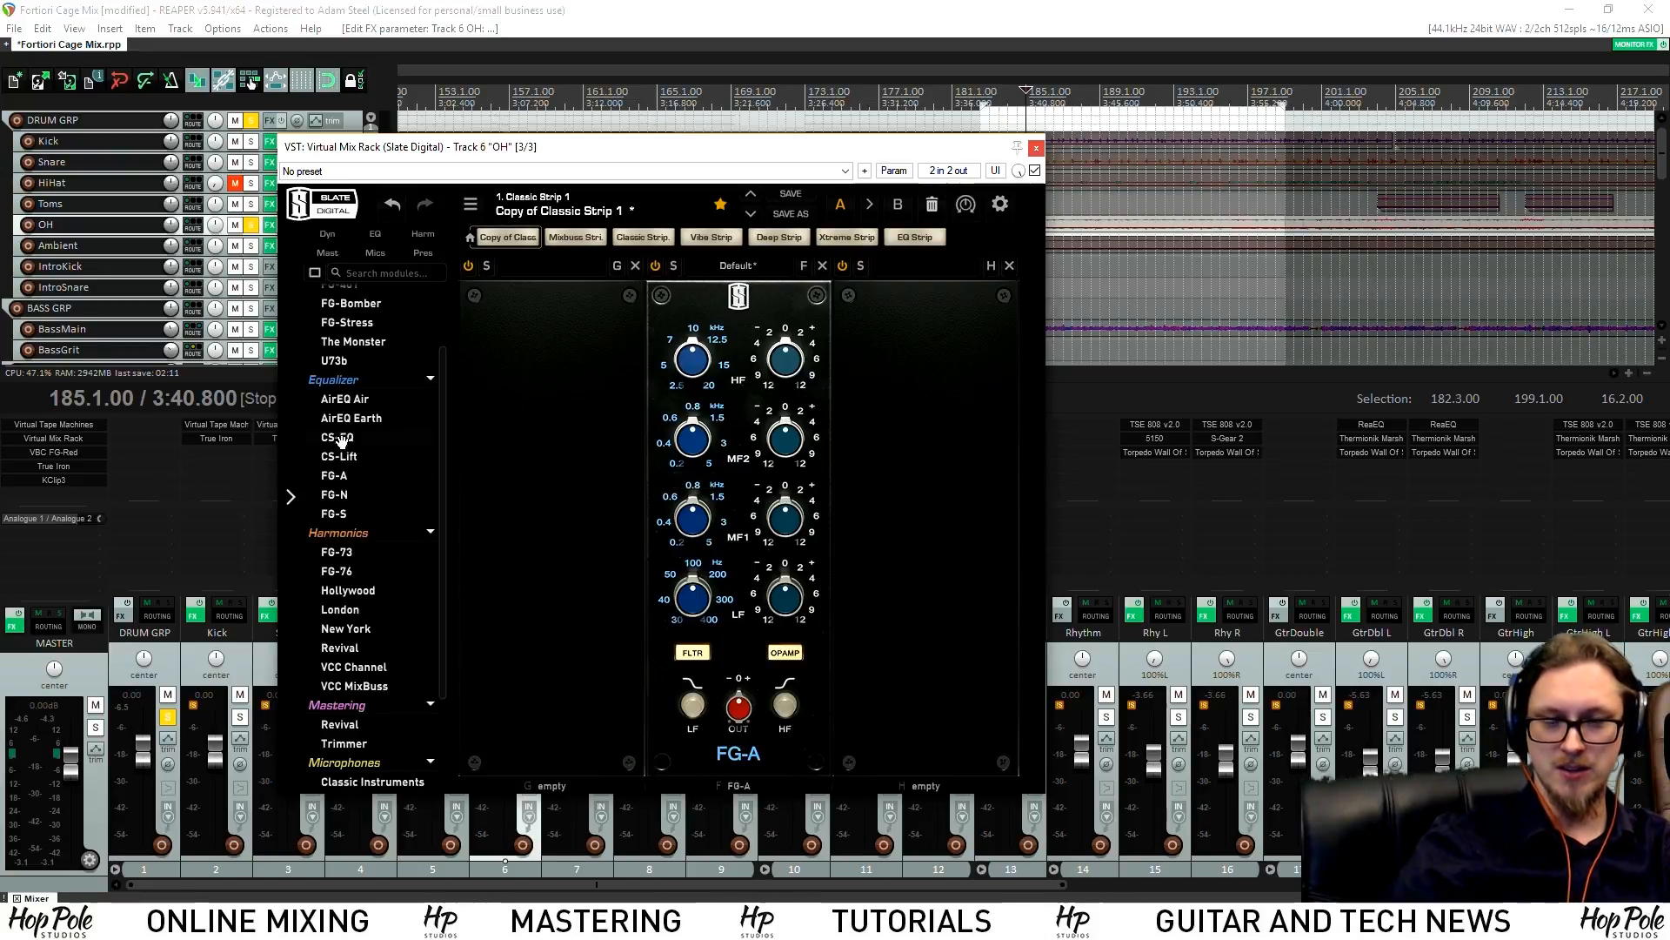
left_click_drag(337, 441, 857, 436)
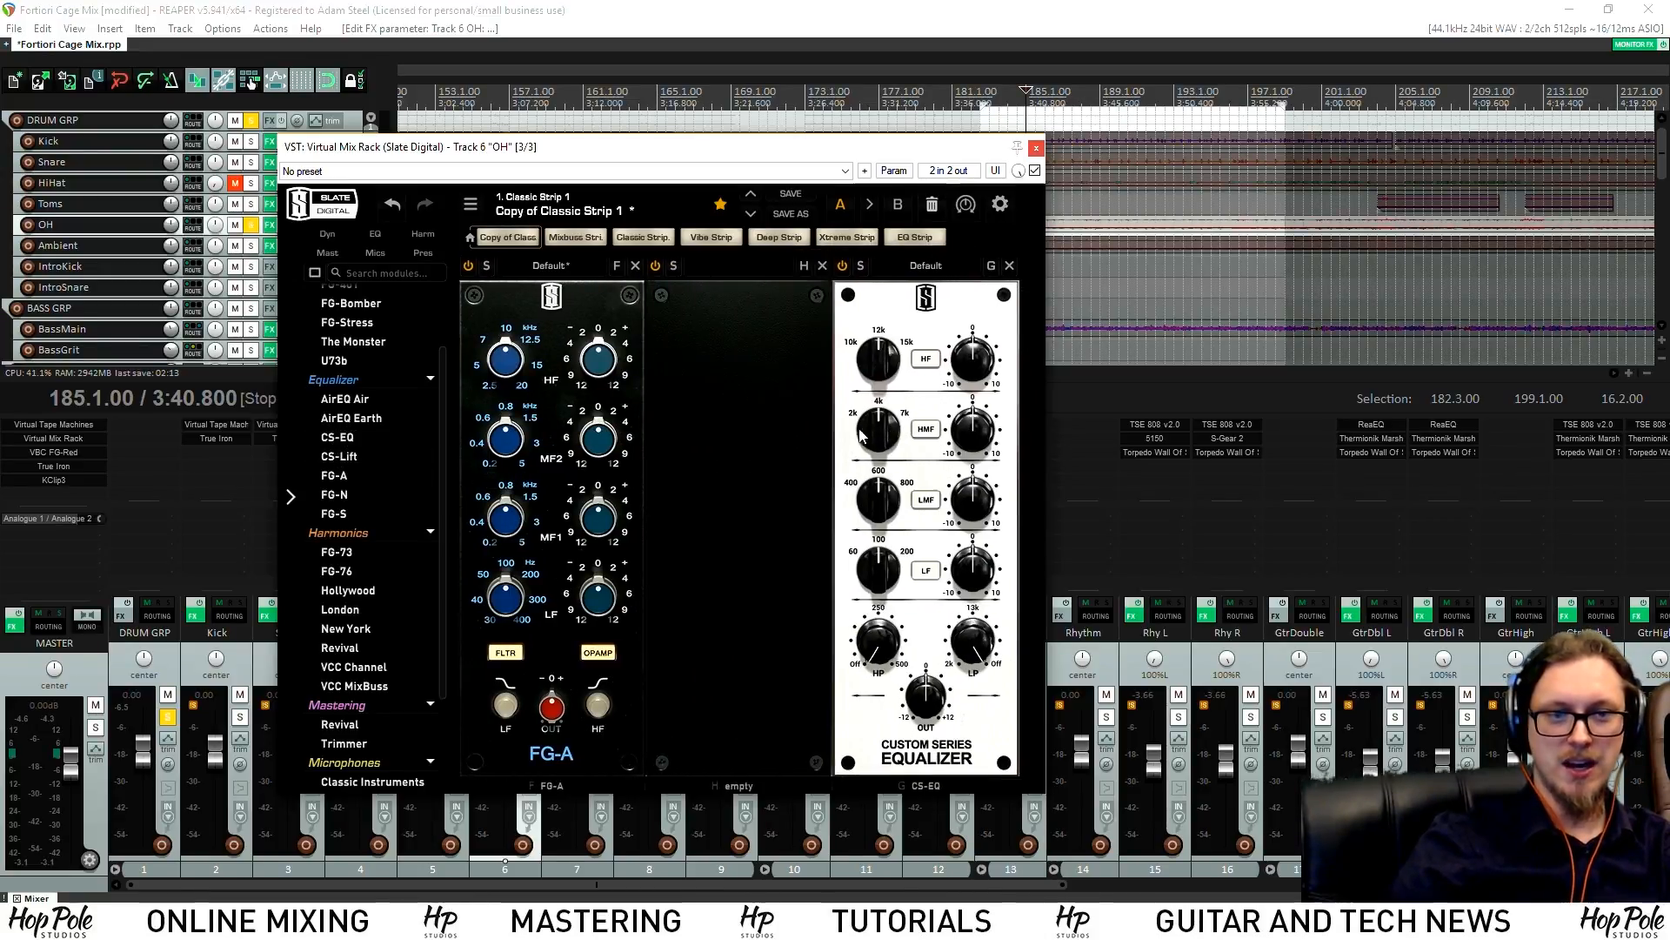
left_click_drag(858, 143, 740, 165)
key("space")
left_click_drag(848, 457, 861, 485)
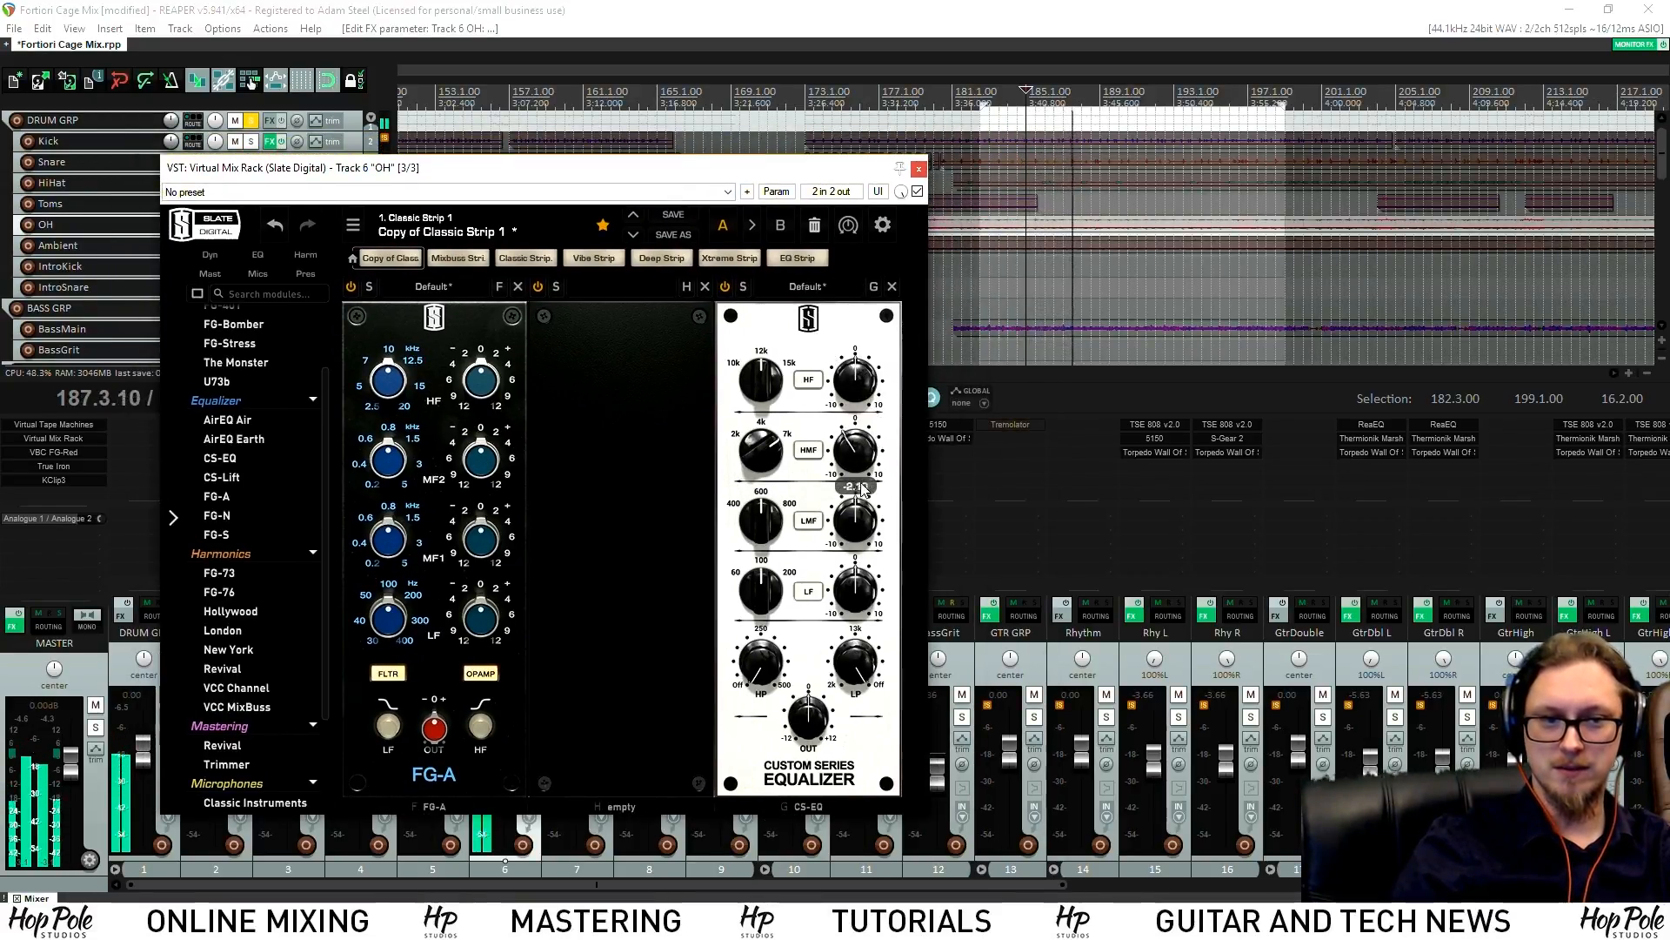
left_click_drag(863, 396, 870, 374)
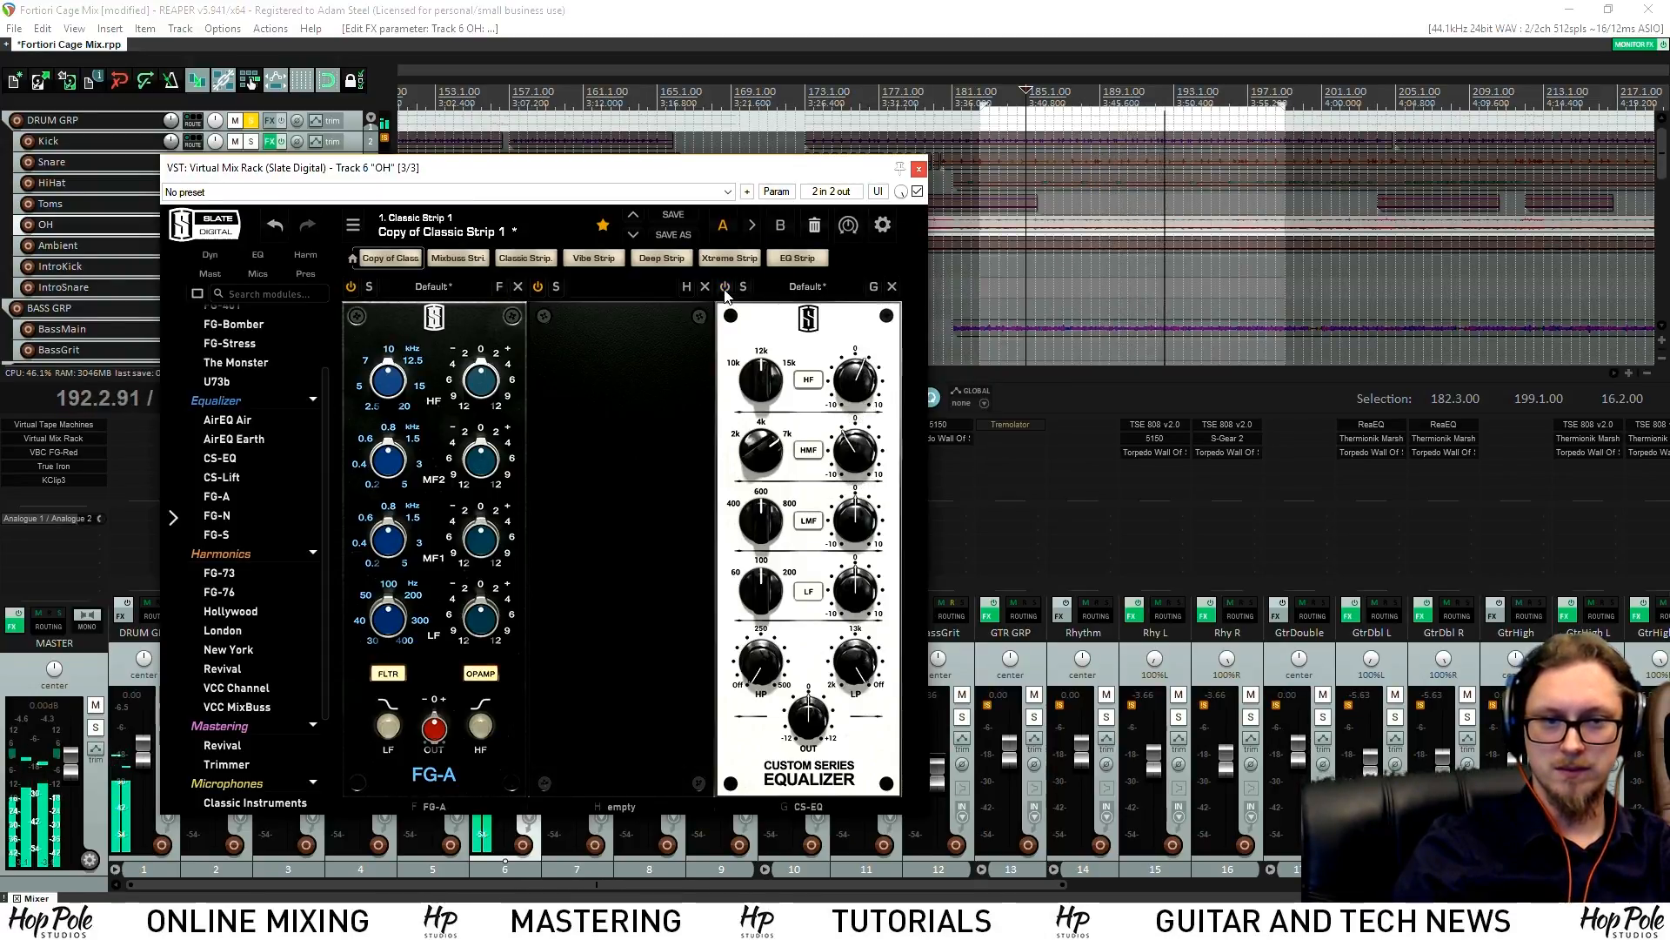
left_click_drag(637, 177, 1062, 180)
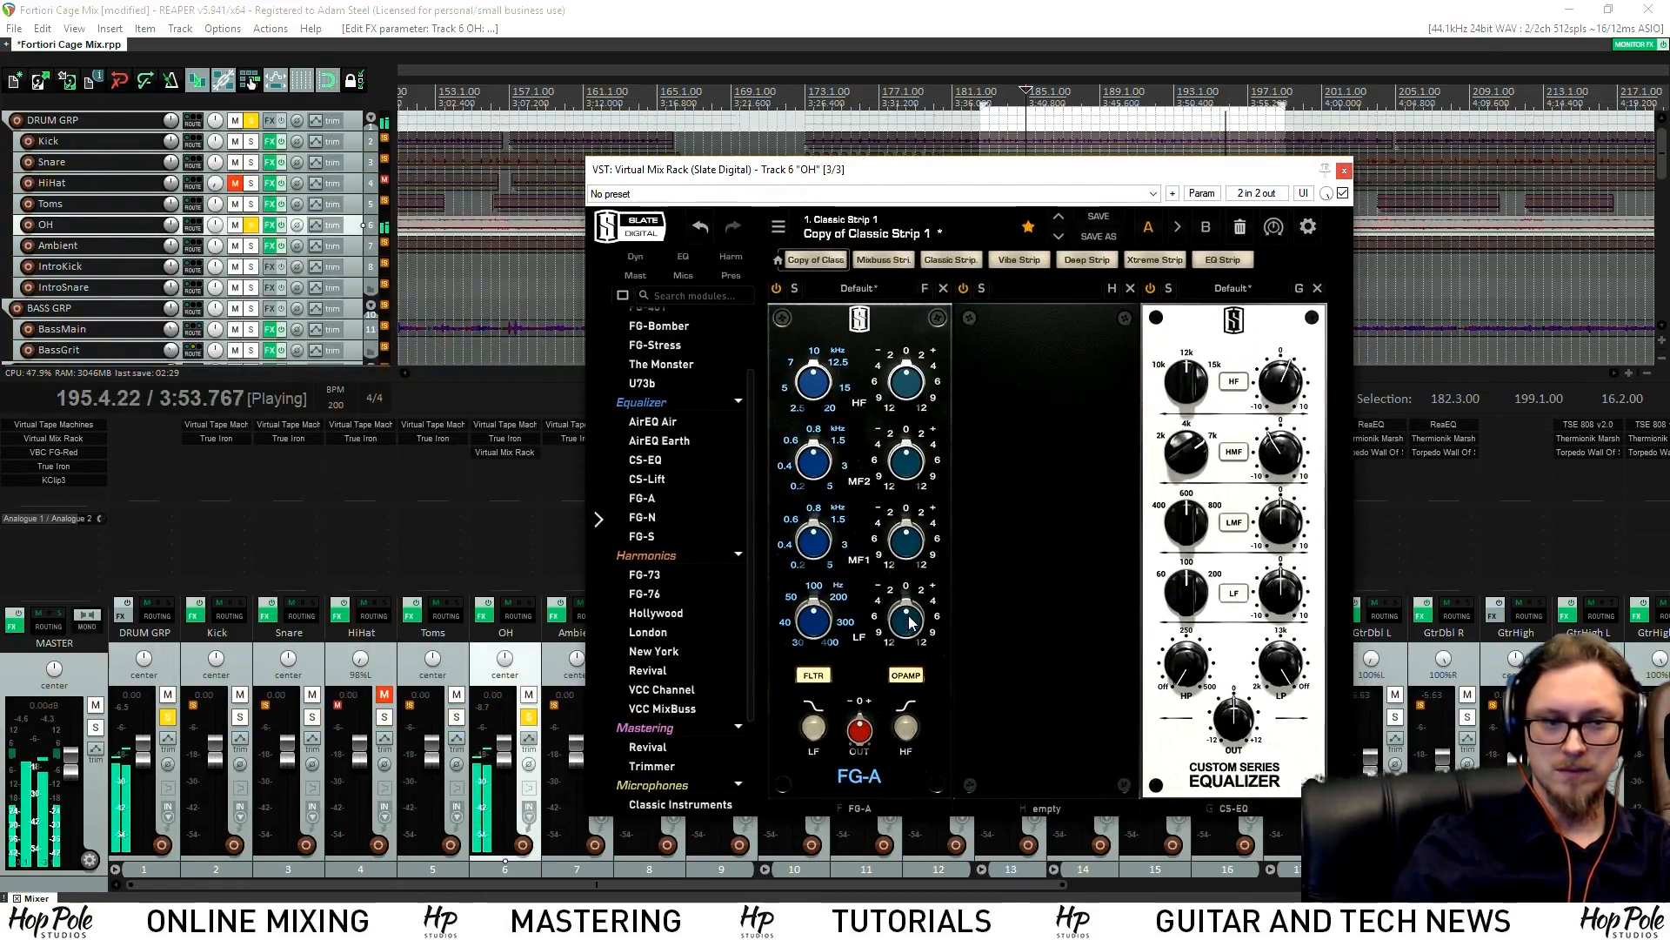
key("space")
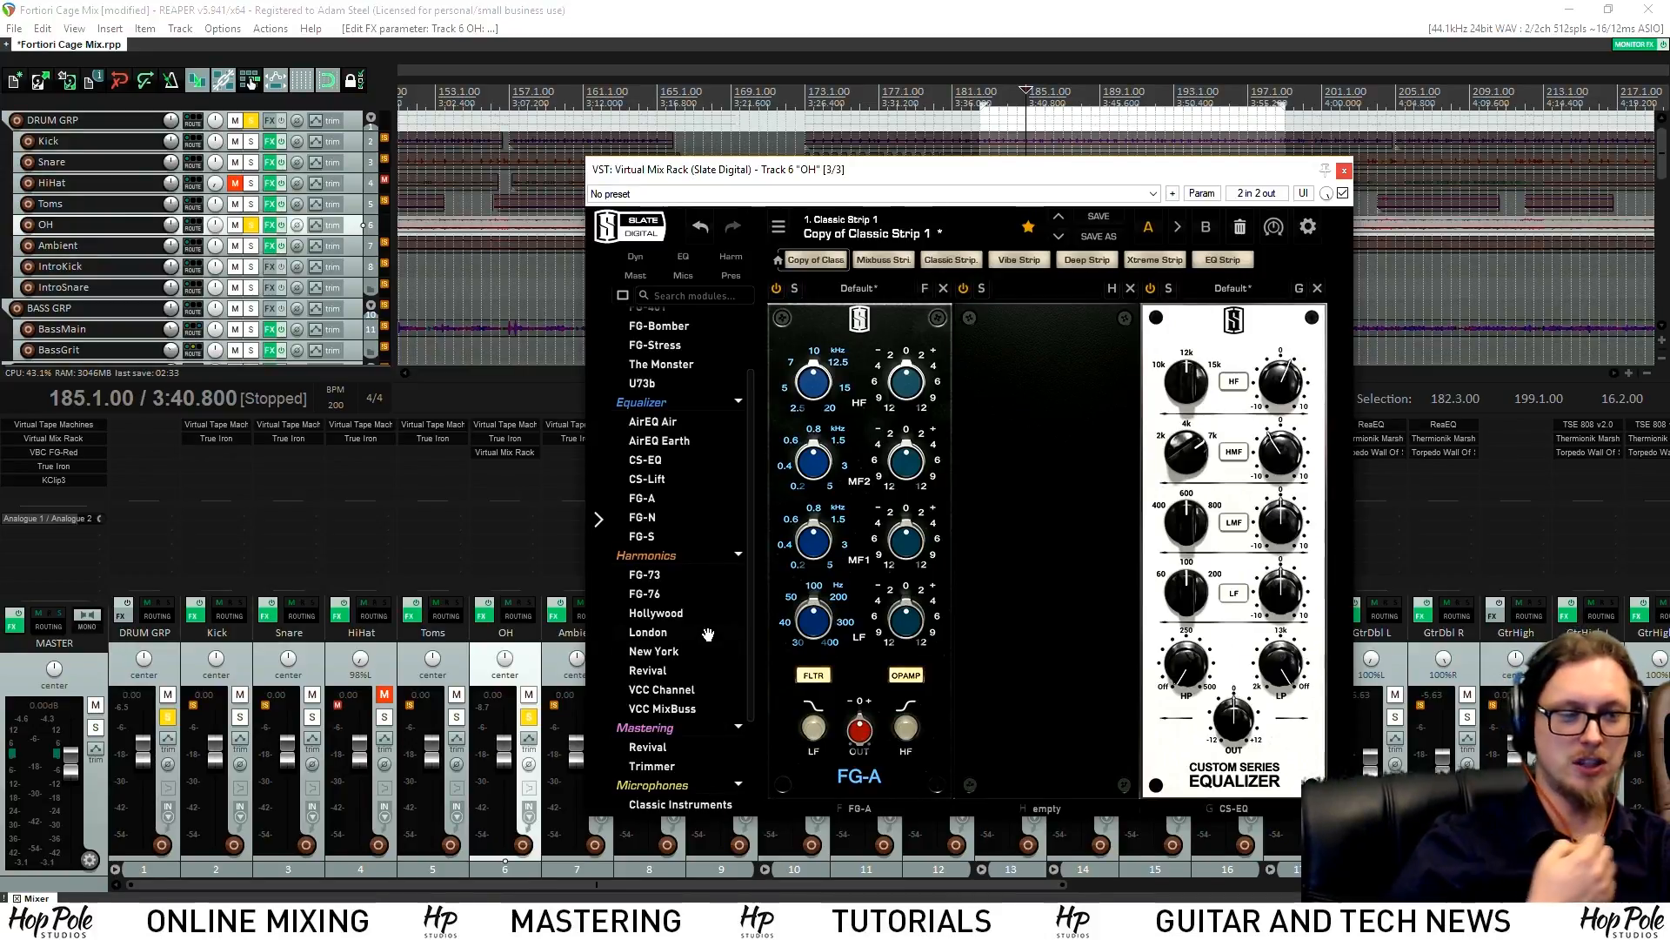
scroll(707, 636, "down", 3)
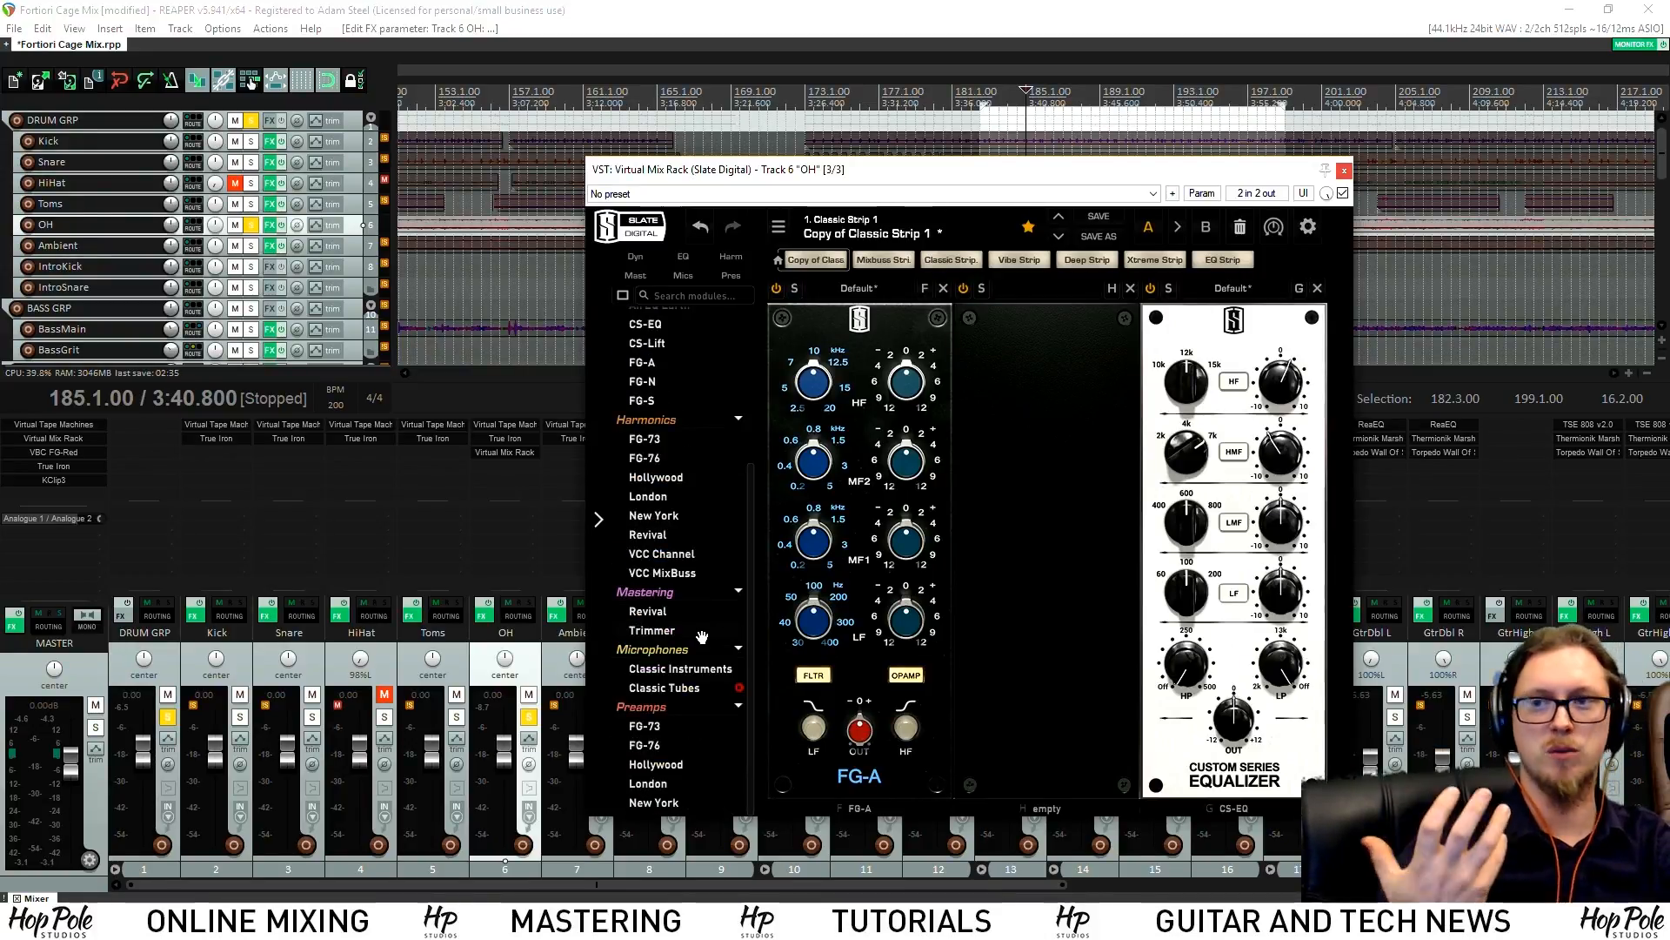
scroll(685, 624, "up", 5)
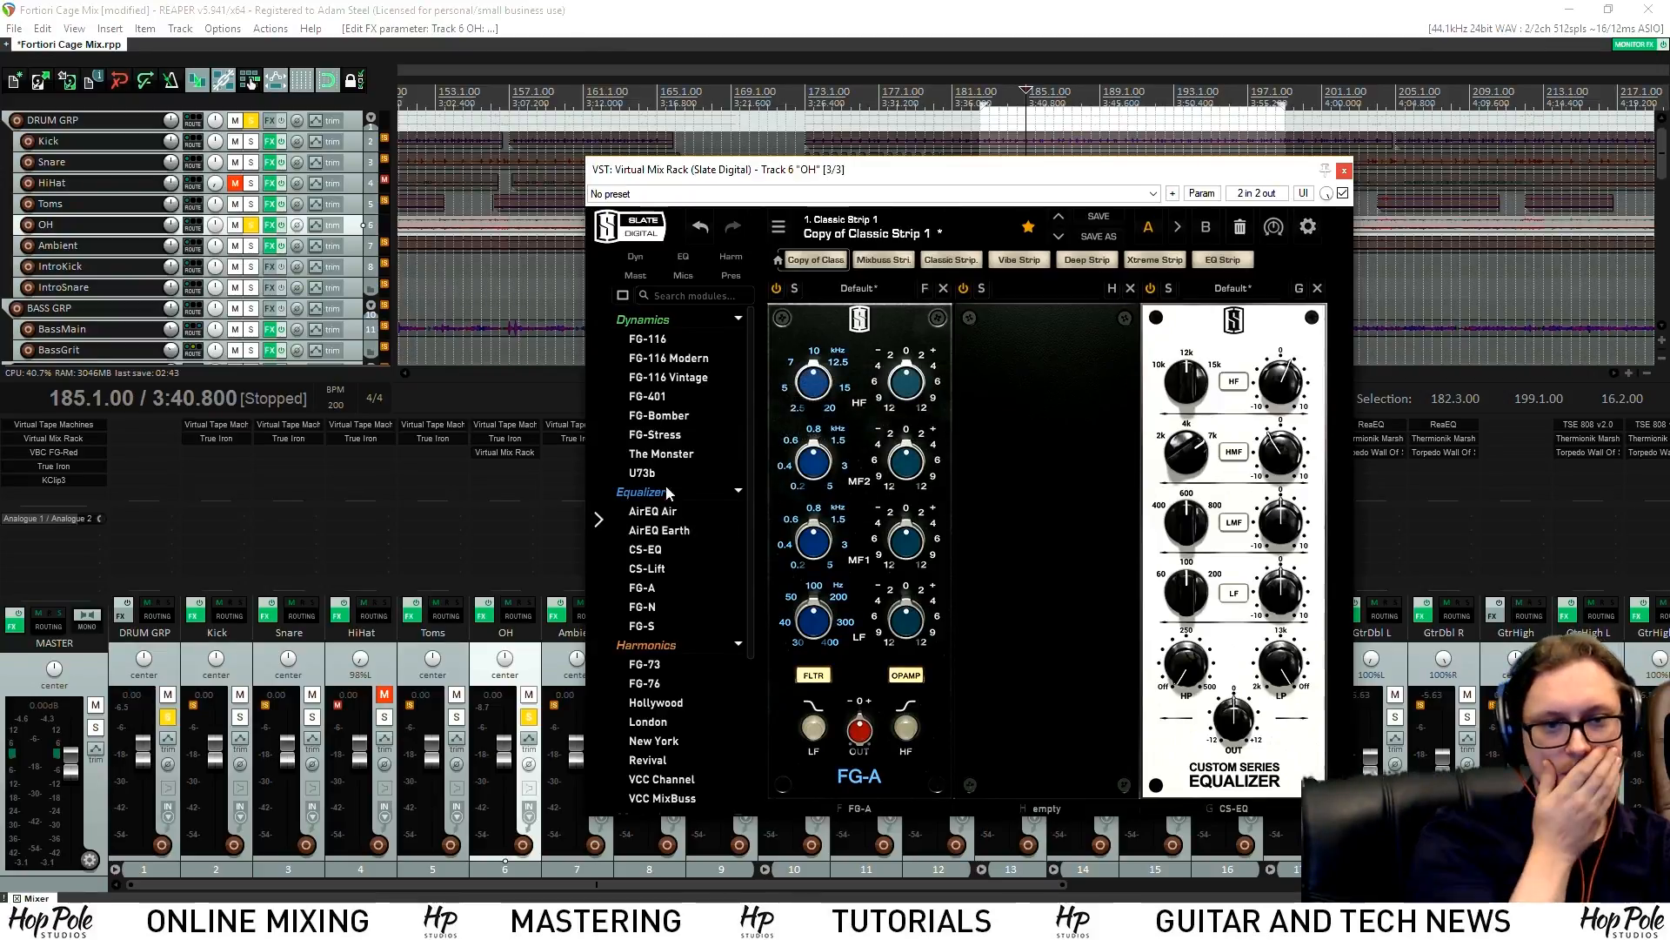
Insert FG-116 Modern into the OH rack's middle slot and push its input to -20 dB
left_click_drag(673, 359, 1029, 468)
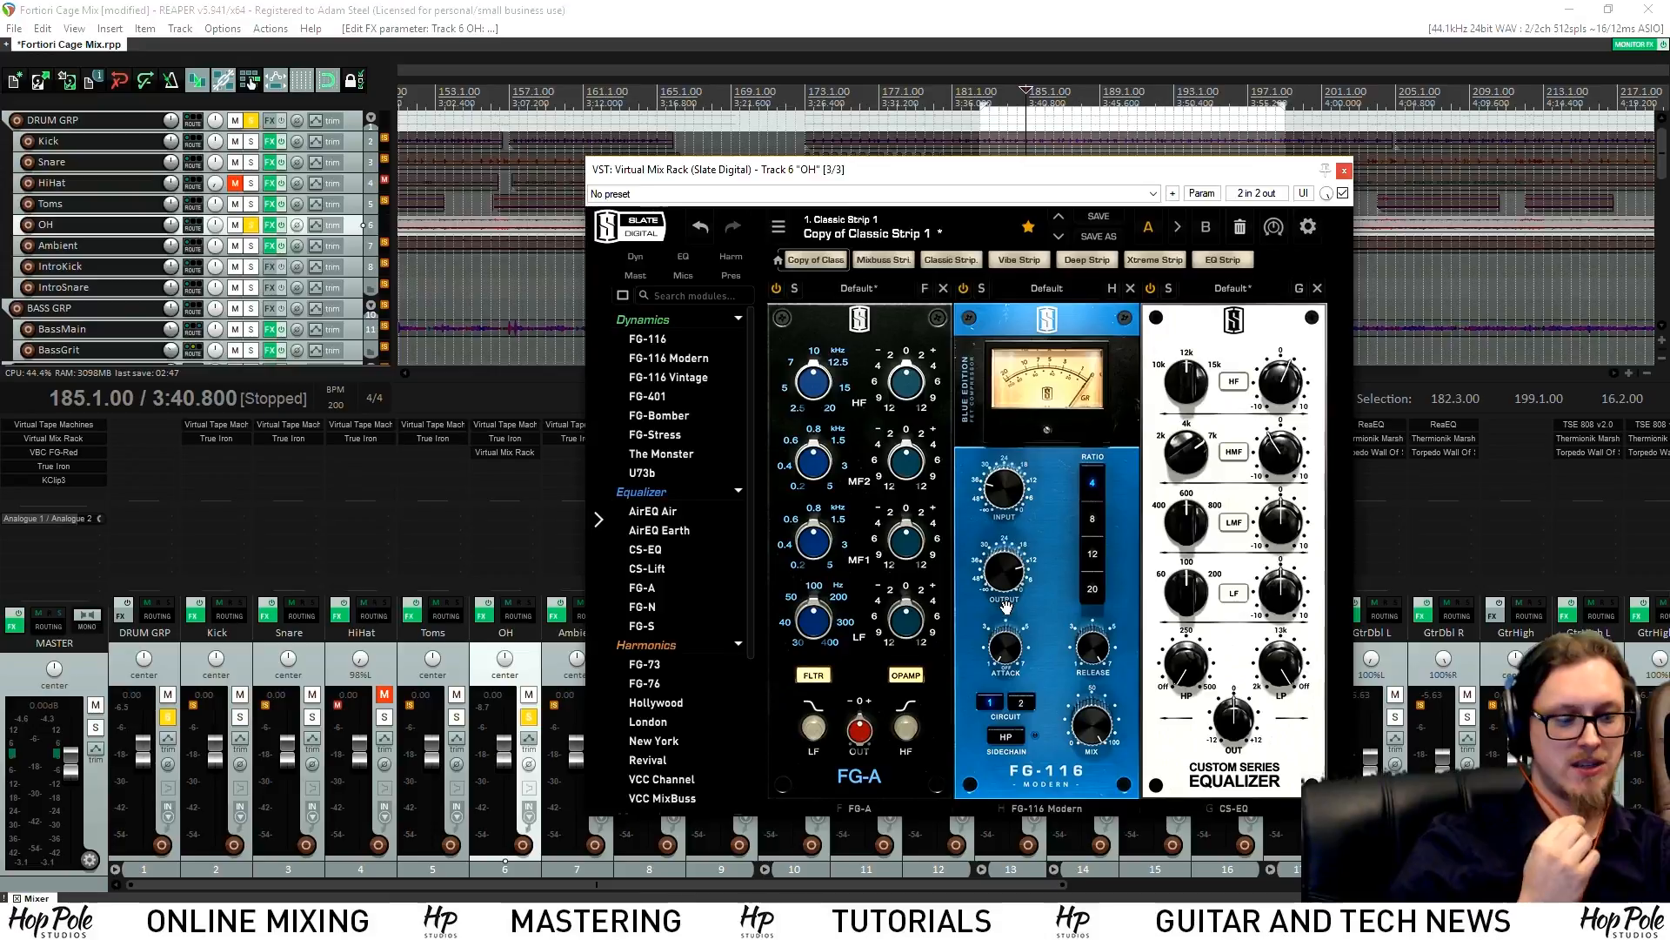
mouse_move(989, 576)
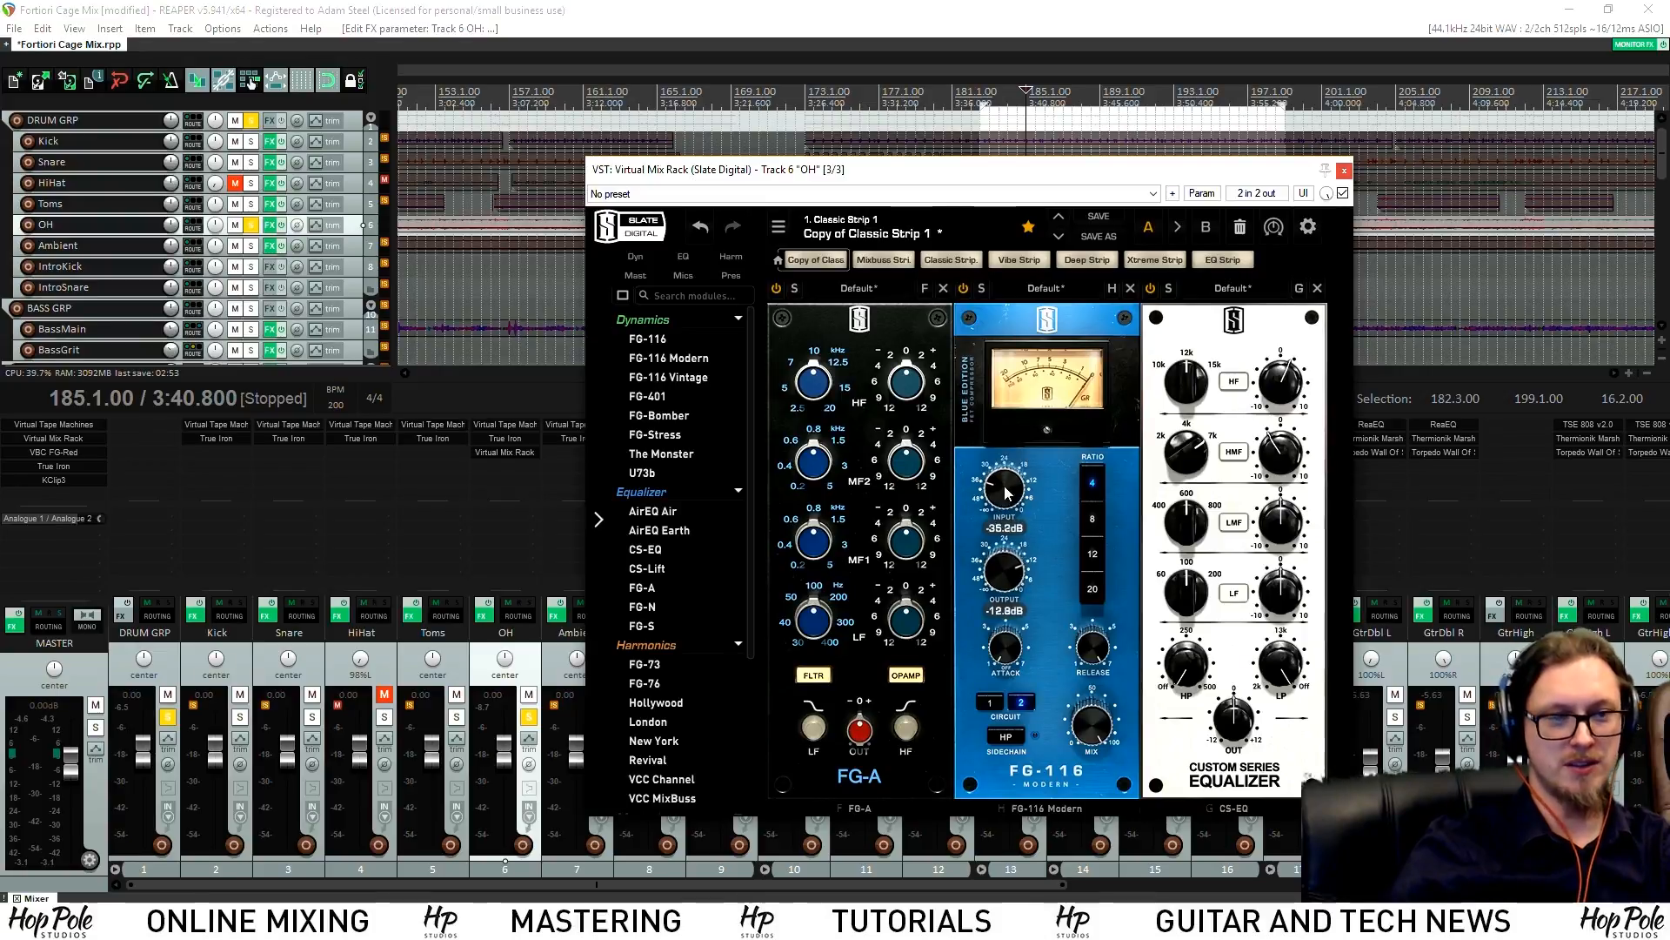
key("space")
left_click_drag(1031, 487, 1012, 487)
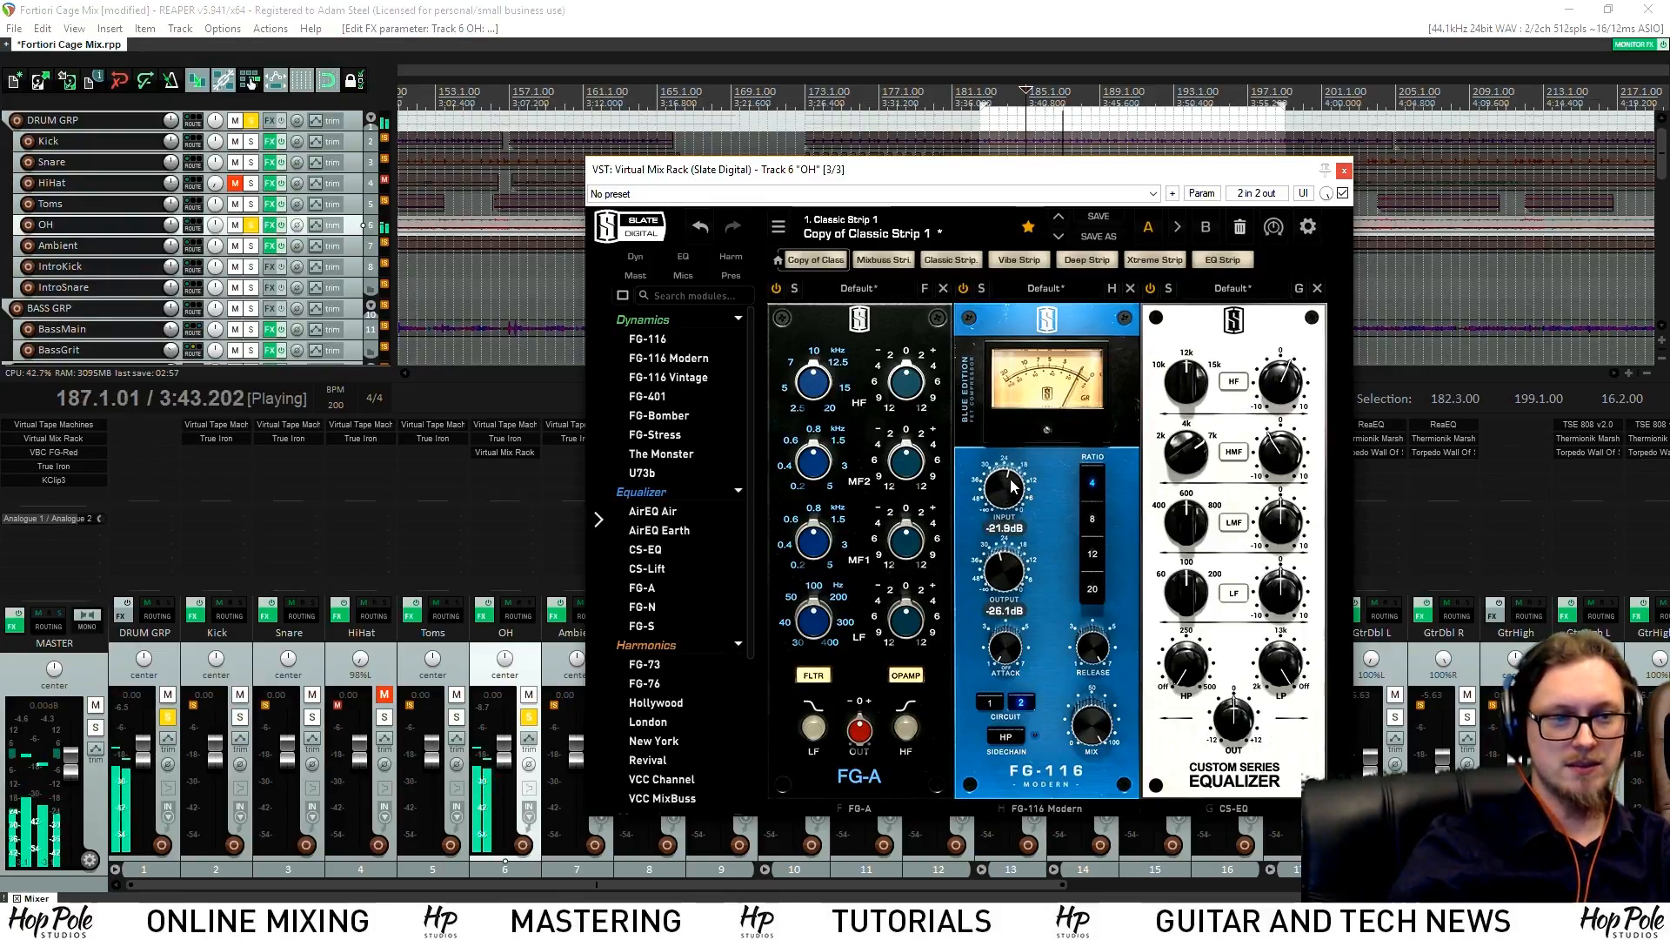
left_click_drag(1012, 576, 1027, 614)
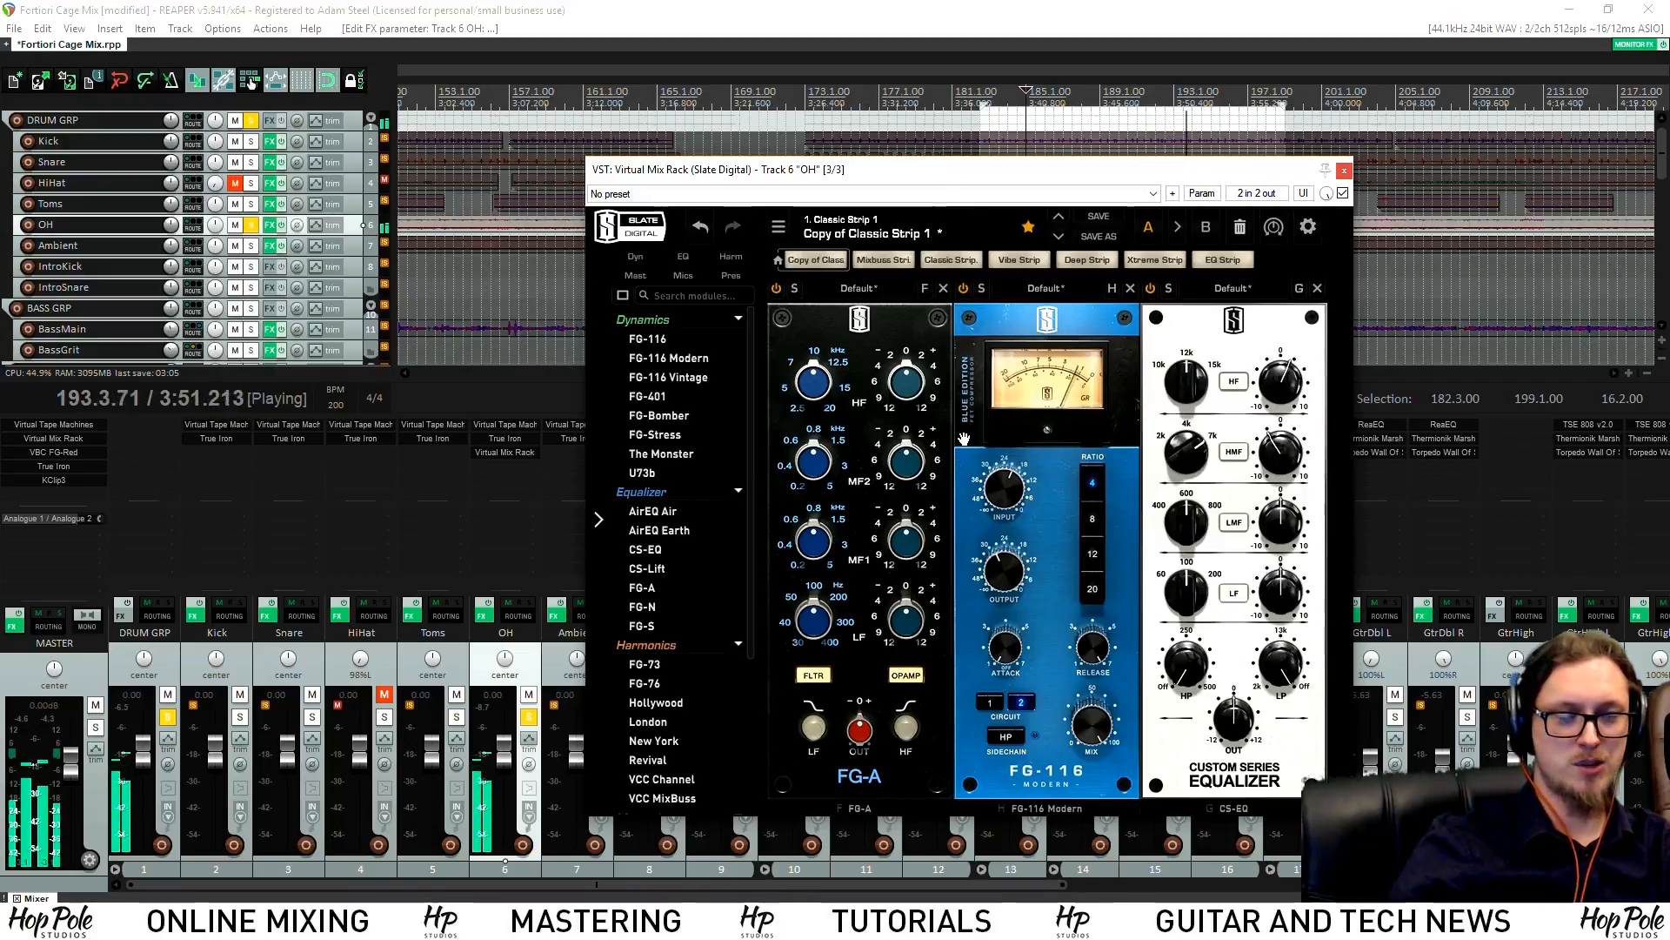
key("space")
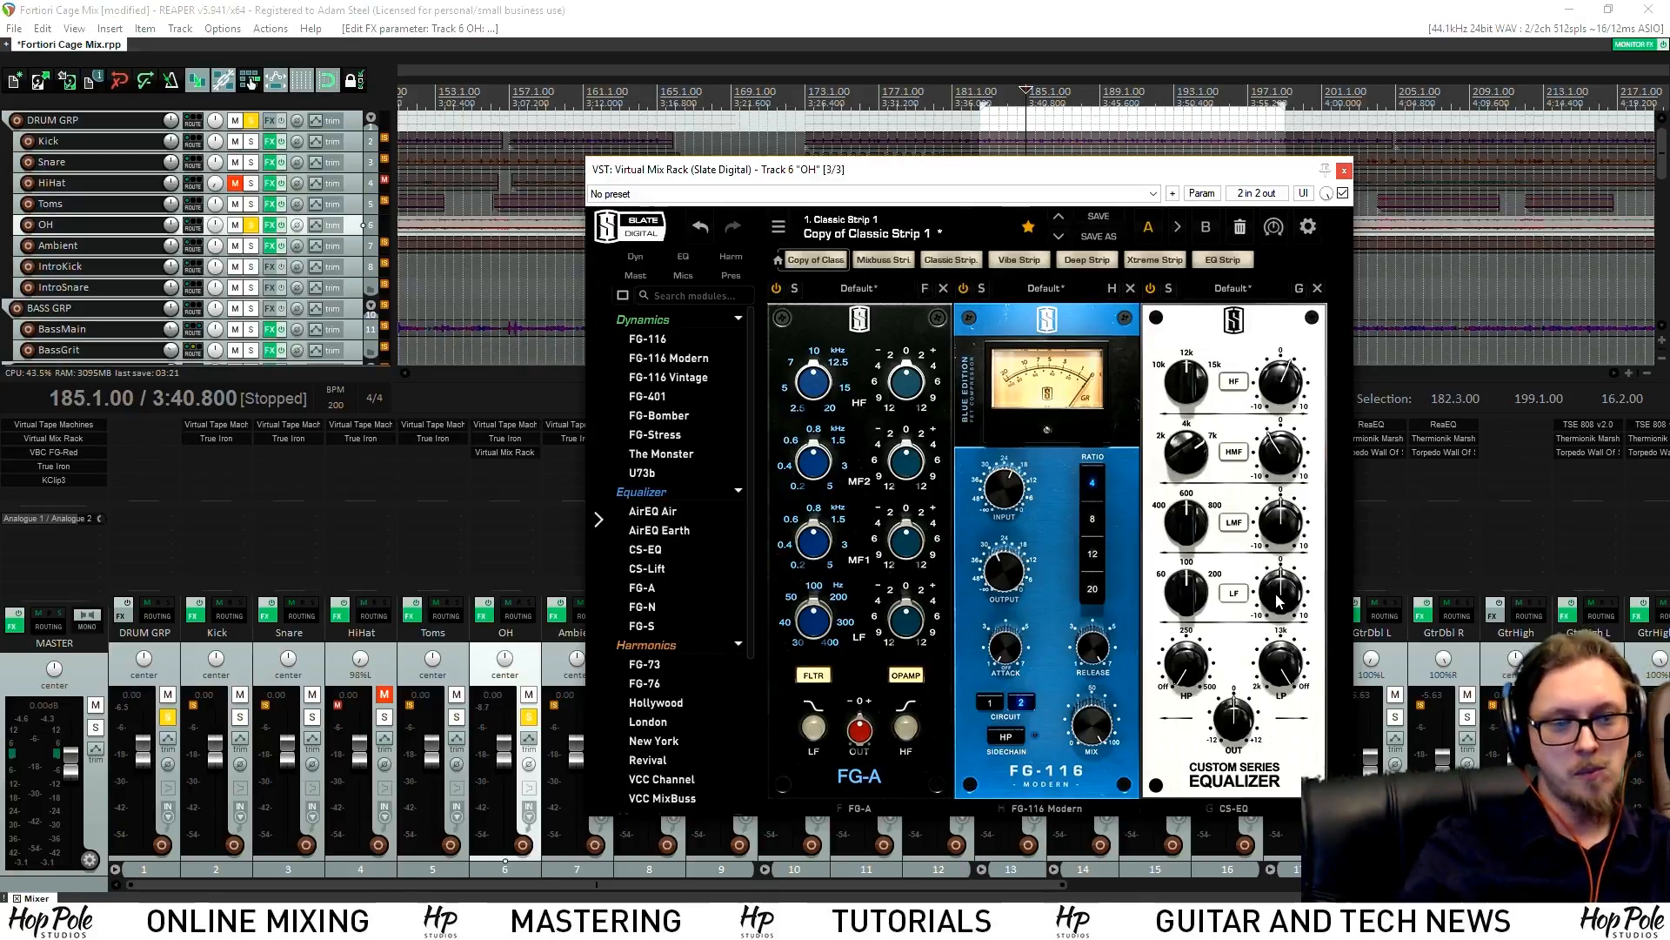
Boost the FG-A low band by 4 dB and set the CS-EQ low gain to about 2.4
mouse_move(1279, 600)
key("space")
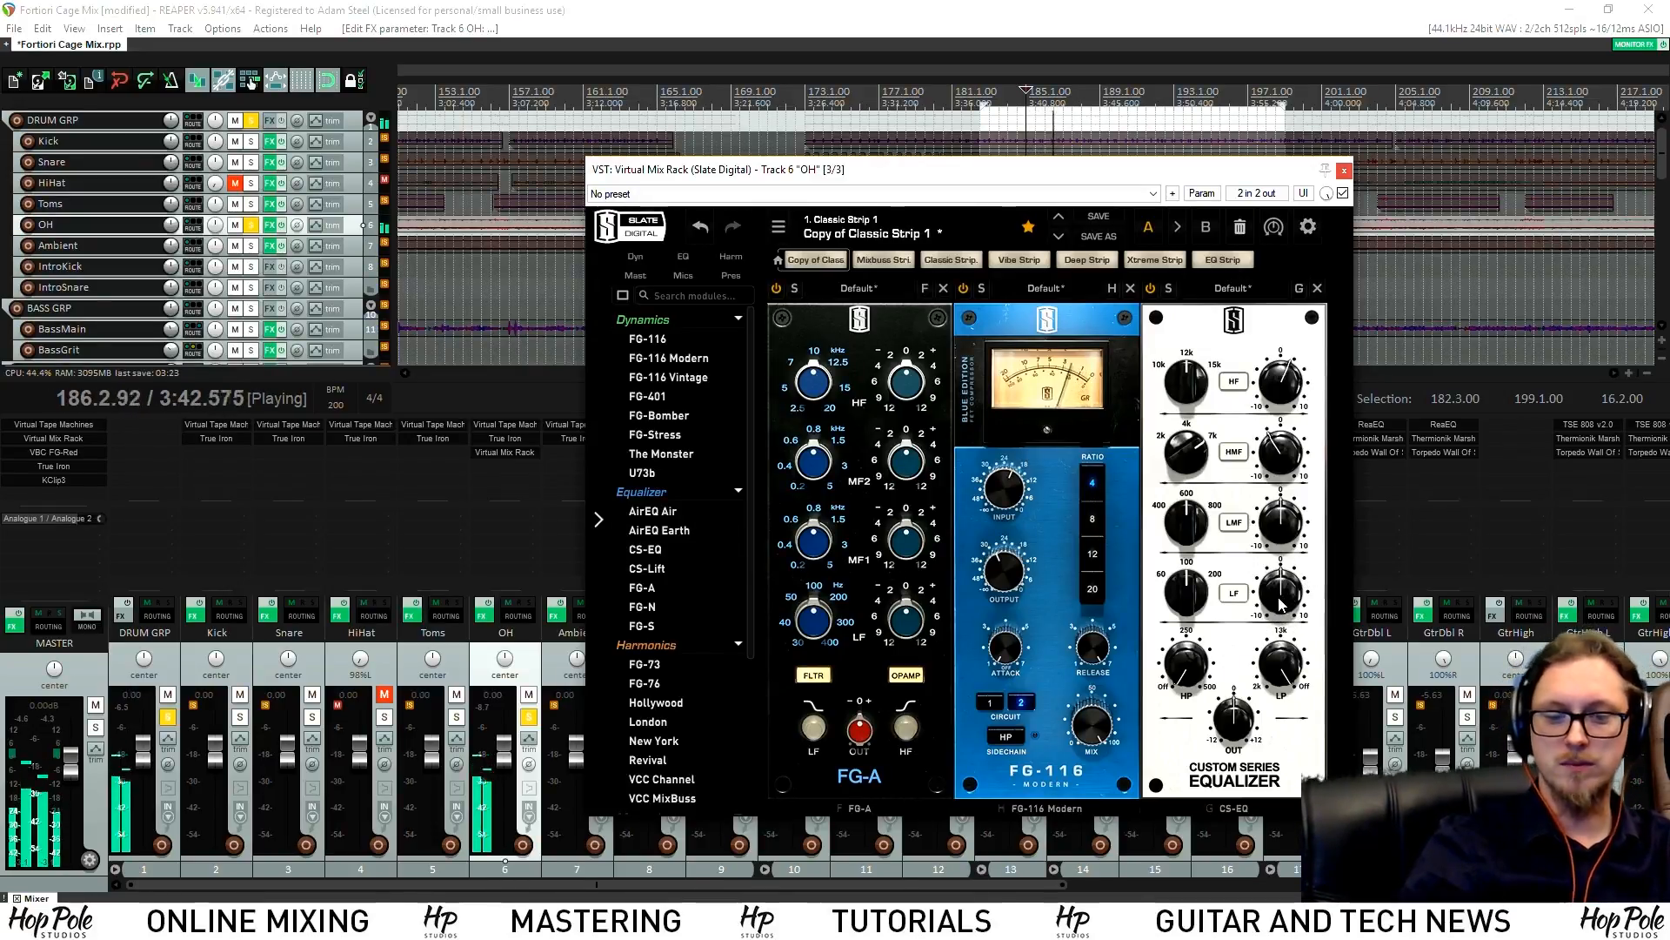
left_click_drag(1283, 600, 1255, 536)
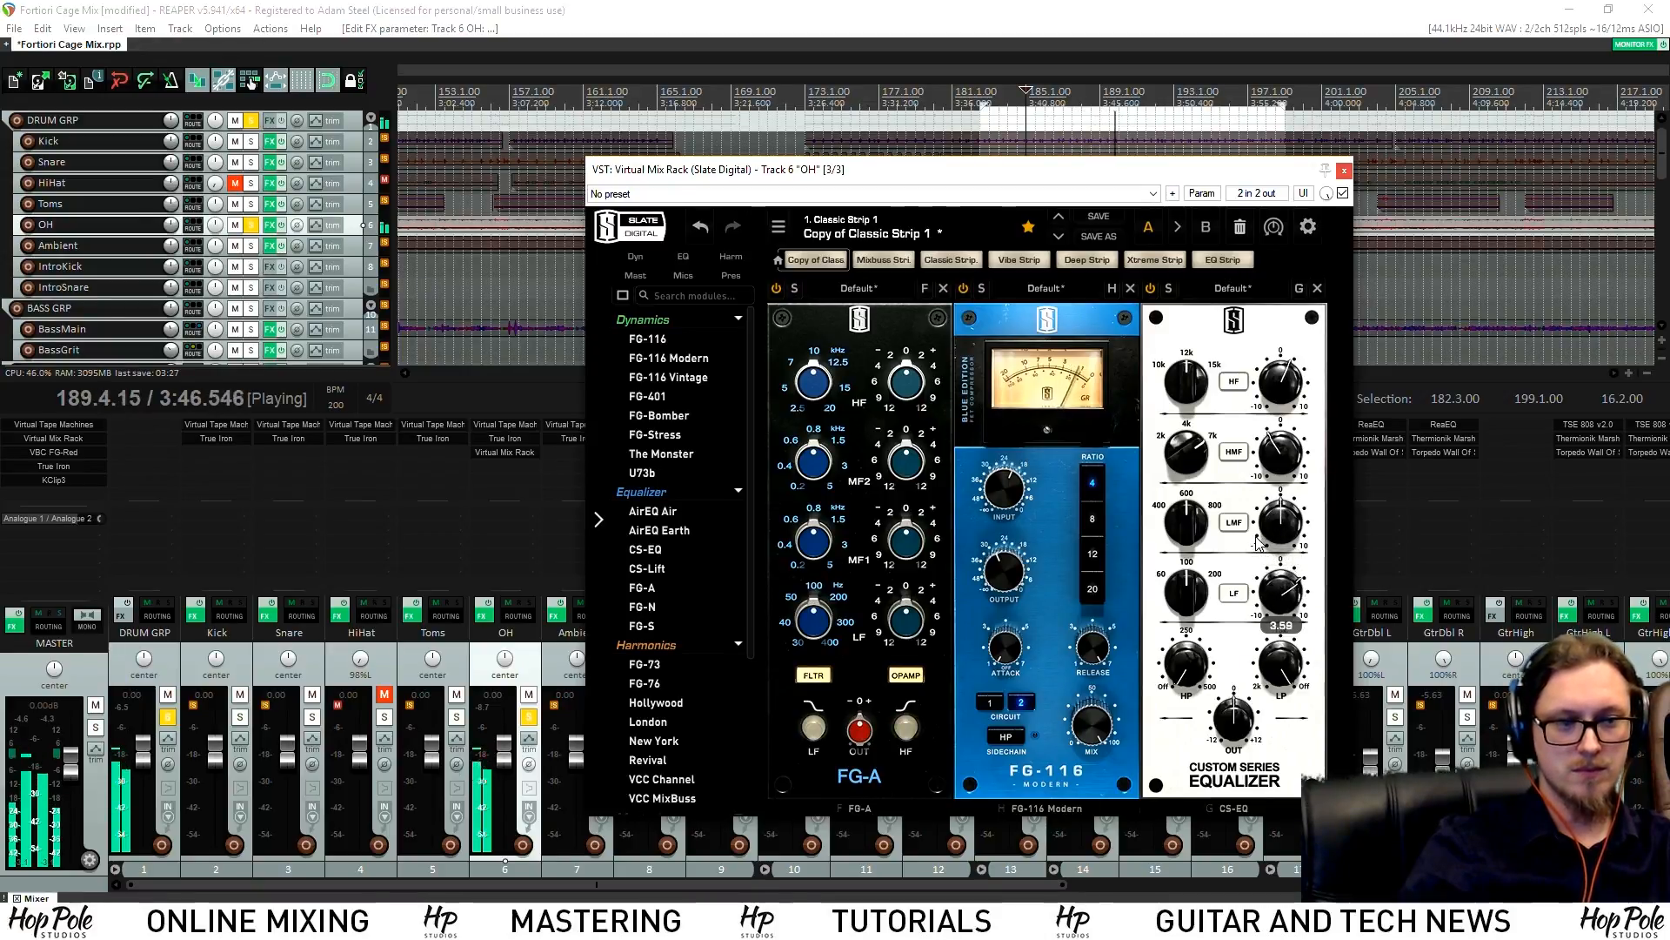
left_click_drag(910, 616, 925, 592)
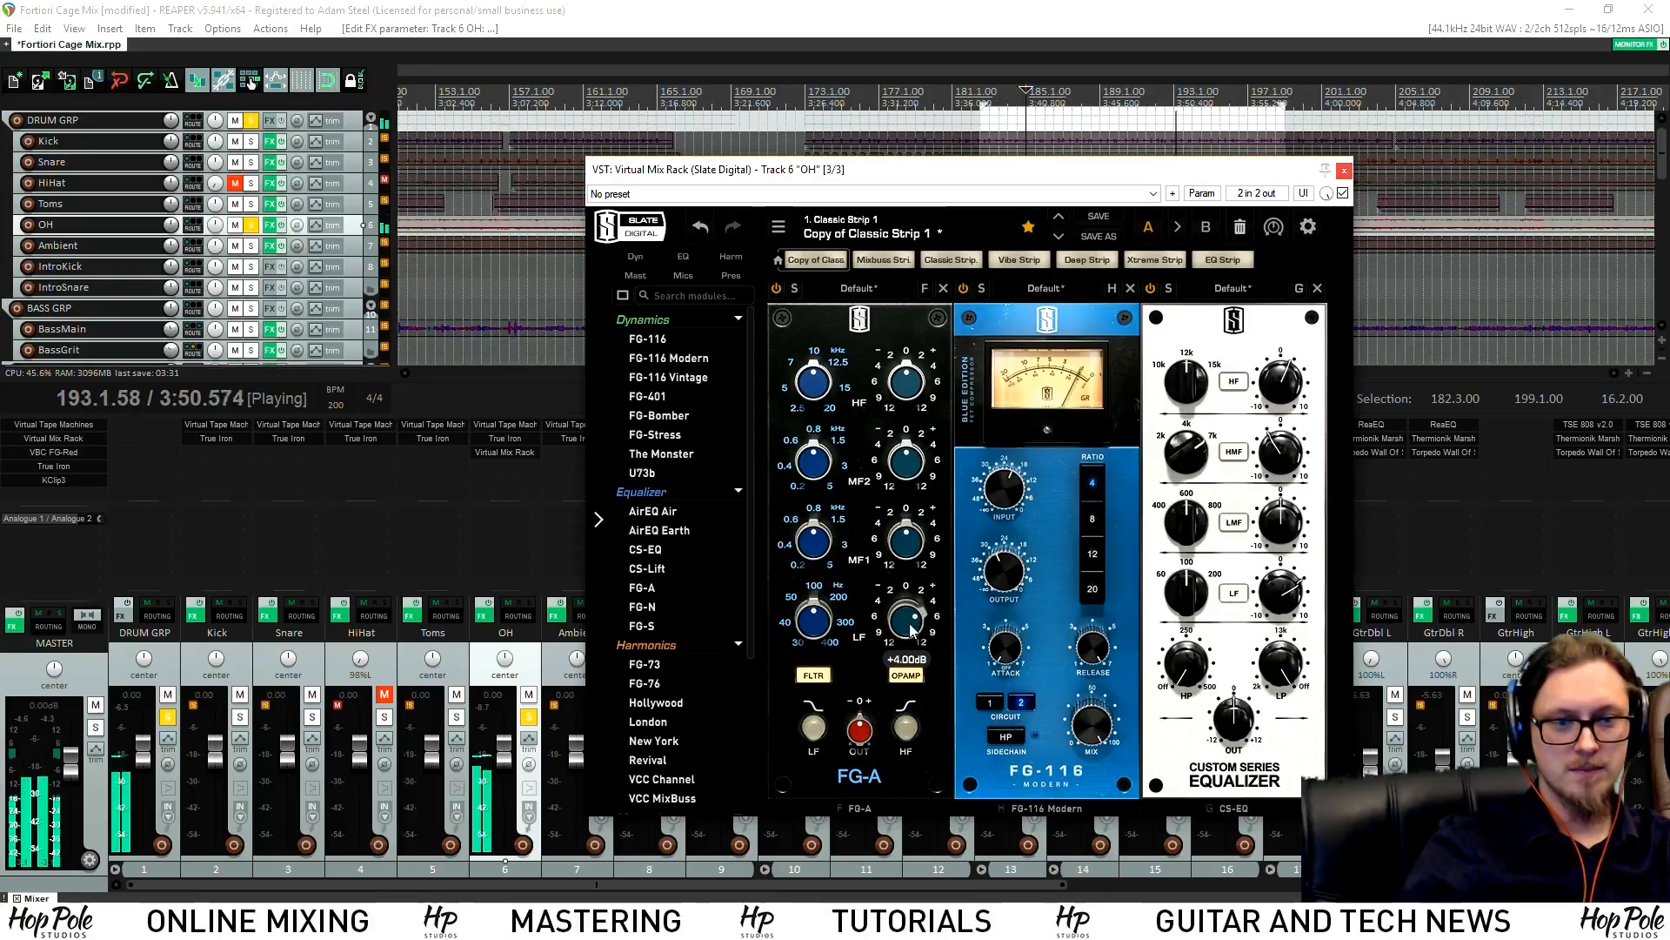
left_click_drag(1272, 592, 1185, 569)
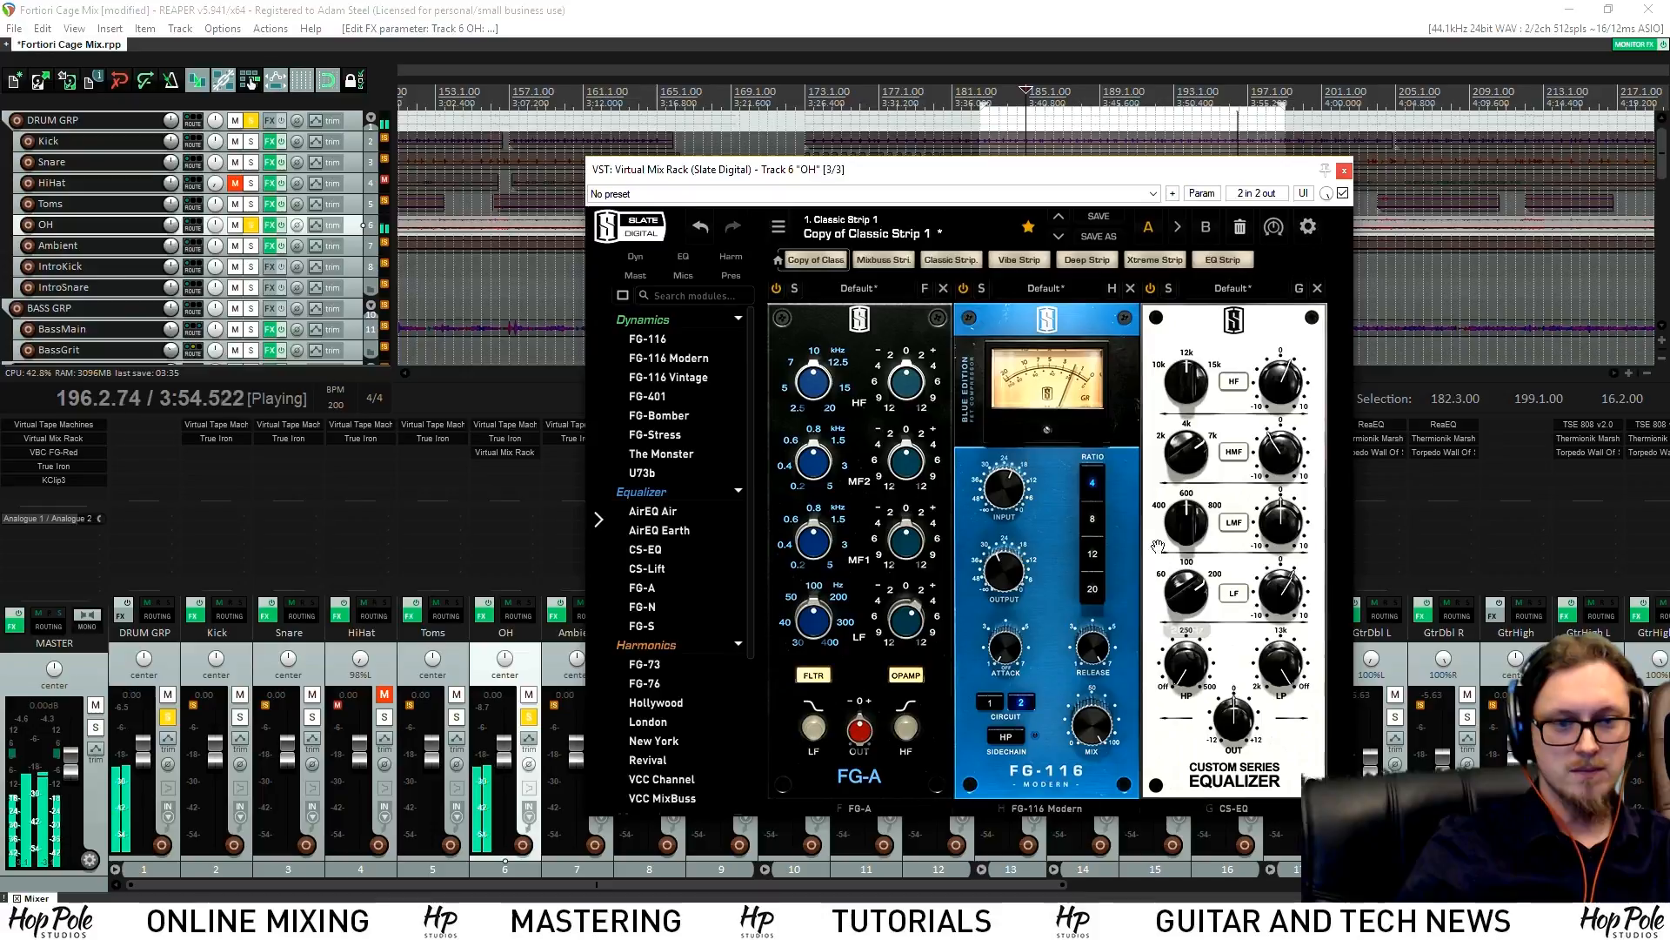
Insert a Hollywood preamp between FG-A and FG-116 on OH, with saturation about 4.5
scroll(727, 603, "down", 6)
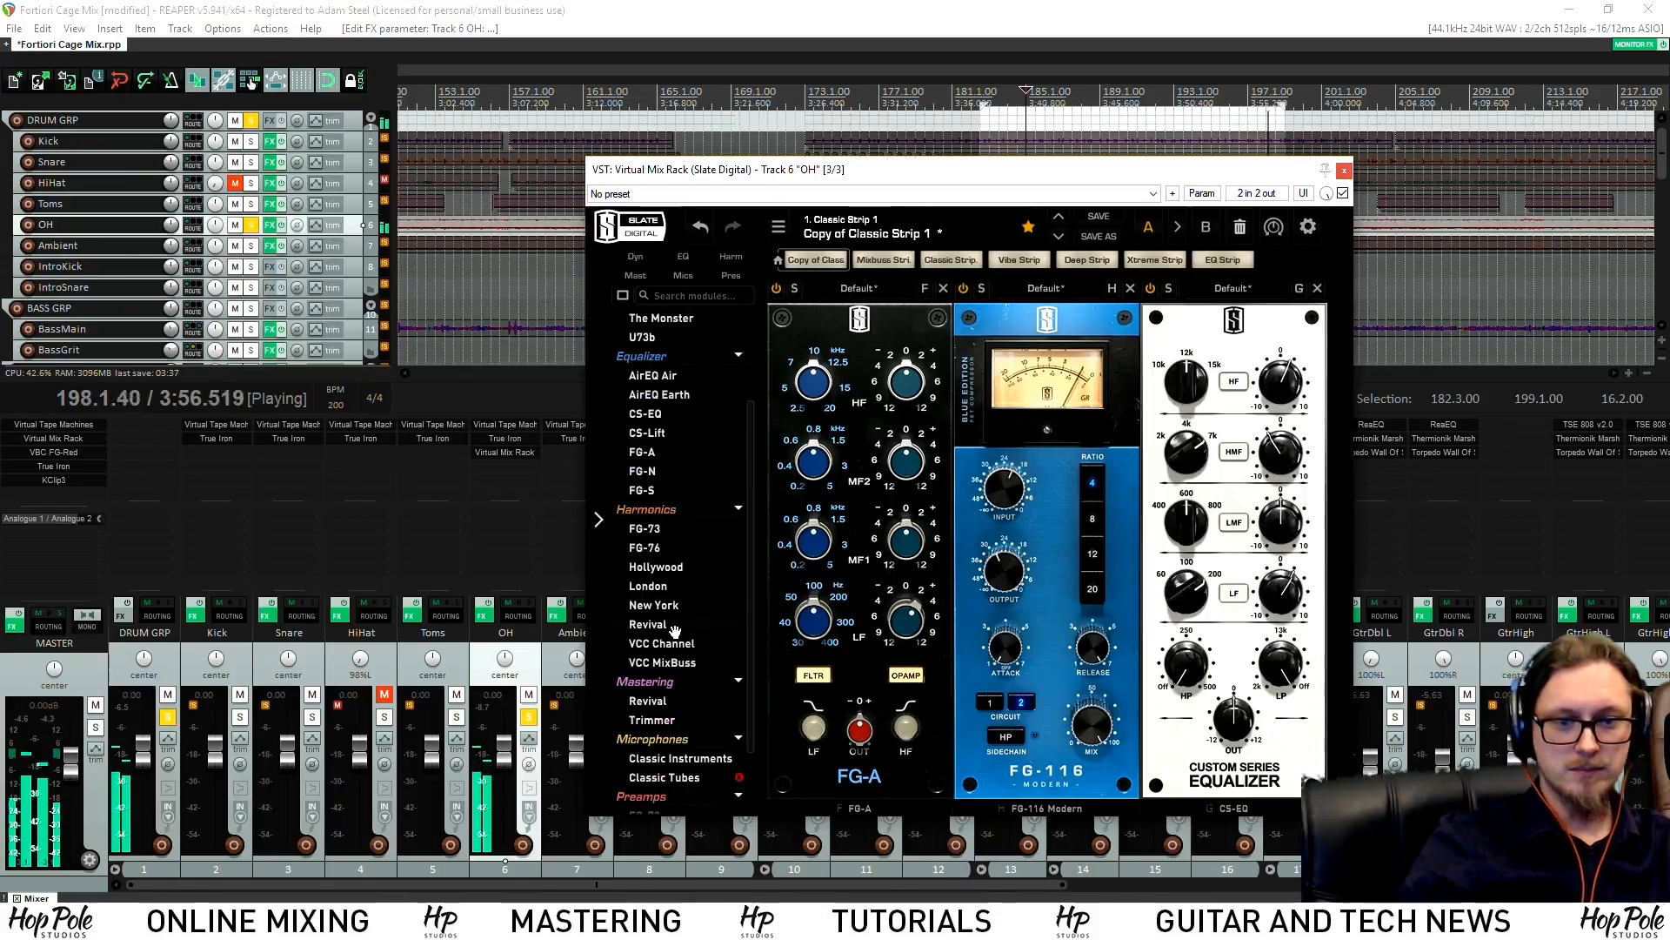
key("space")
left_click_drag(676, 766, 981, 687)
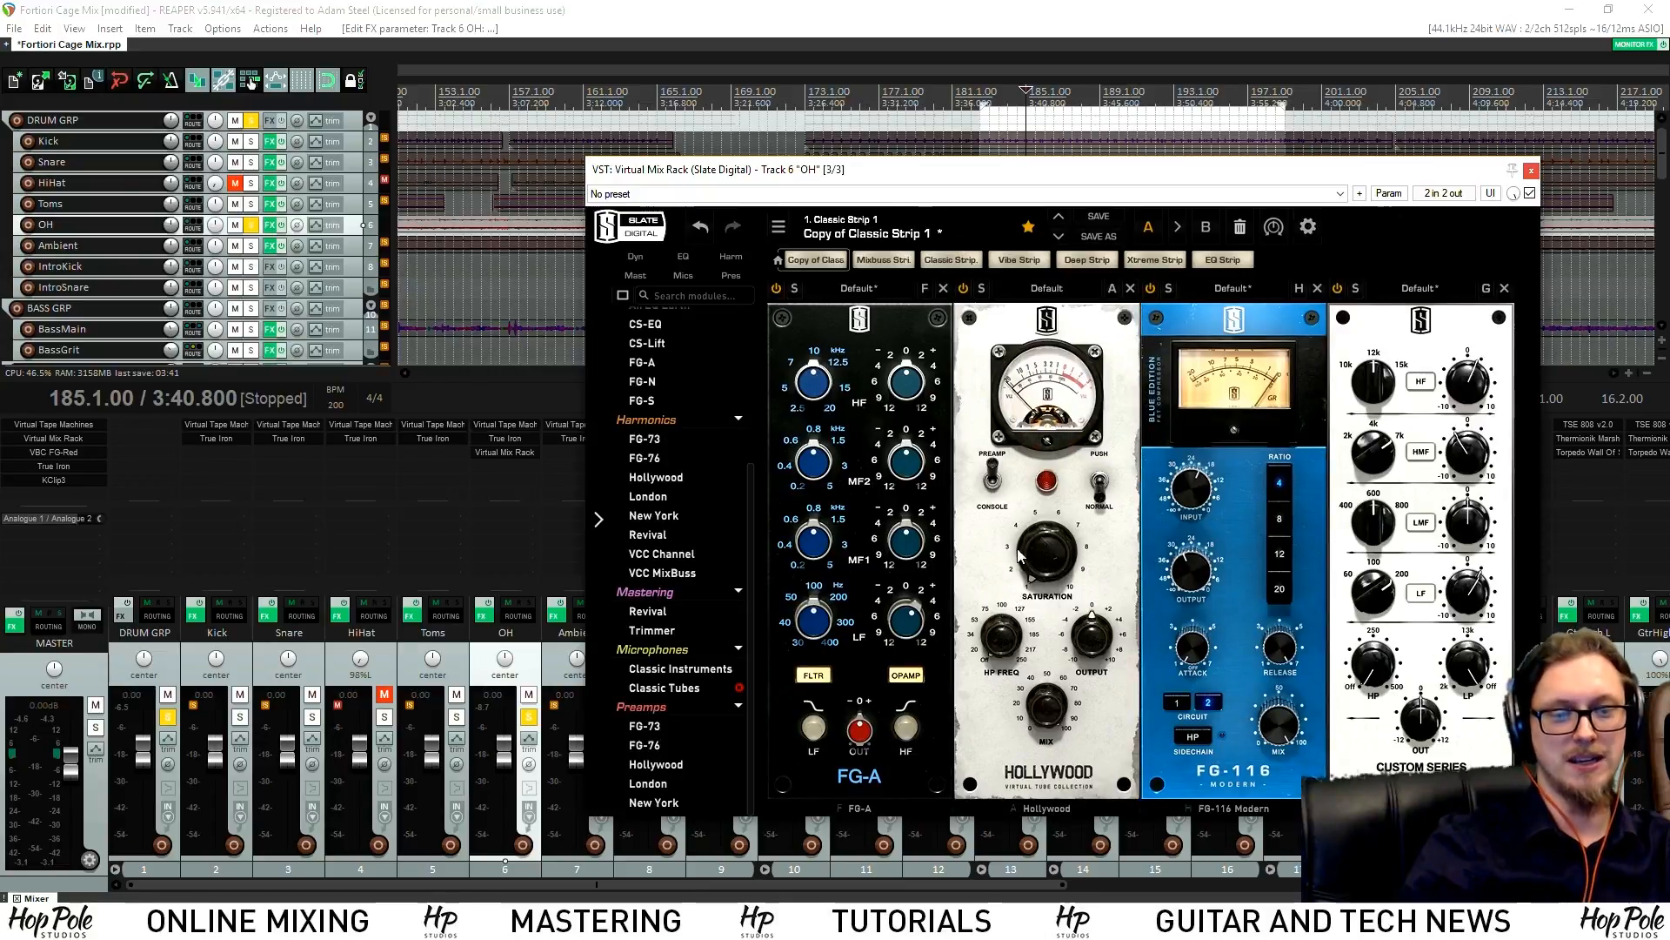
mouse_move(1053, 563)
left_mouse_down()
mouse_move(1063, 444)
mouse_move(1065, 566)
left_mouse_up()
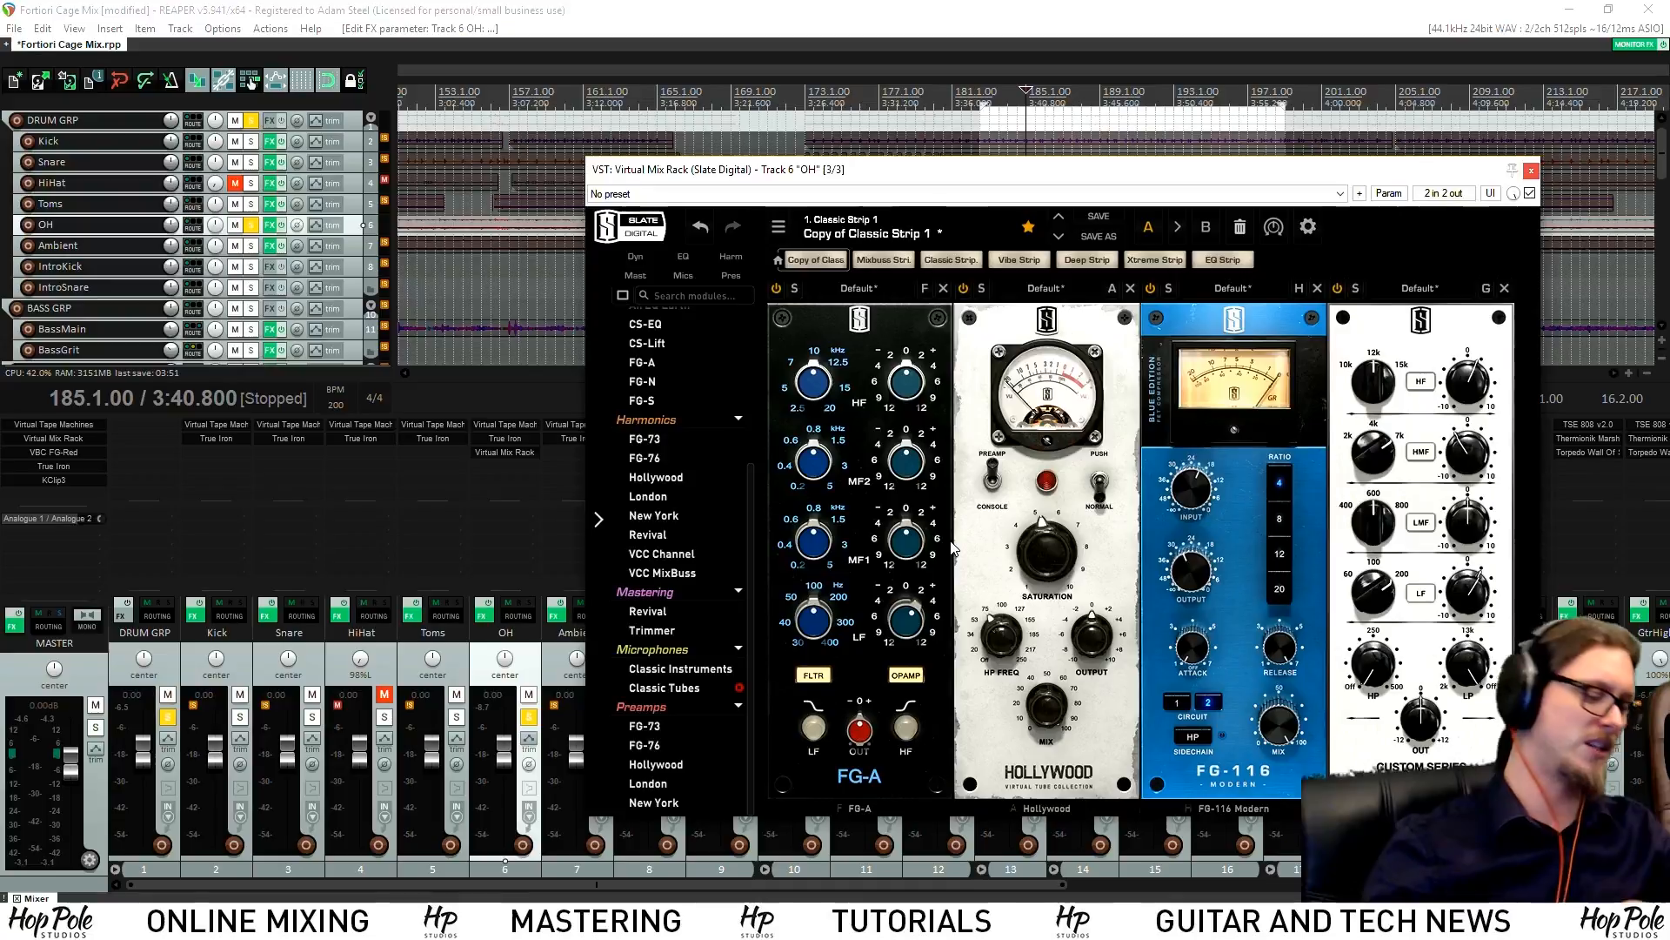
key("space")
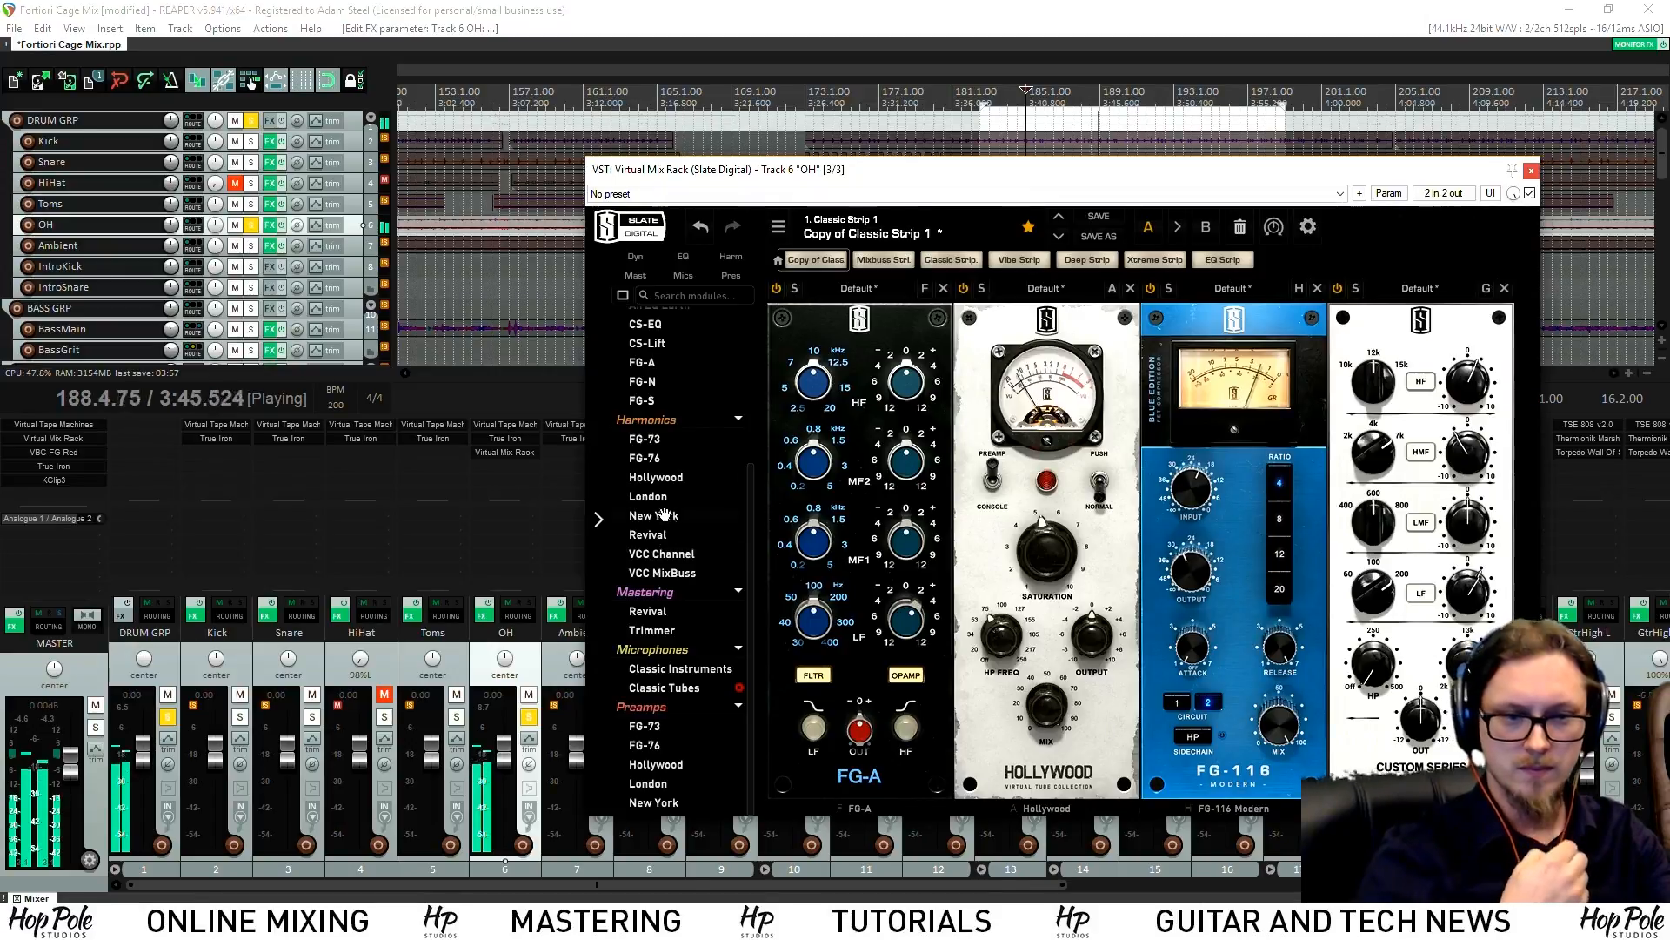
scroll(687, 583, "up", 1)
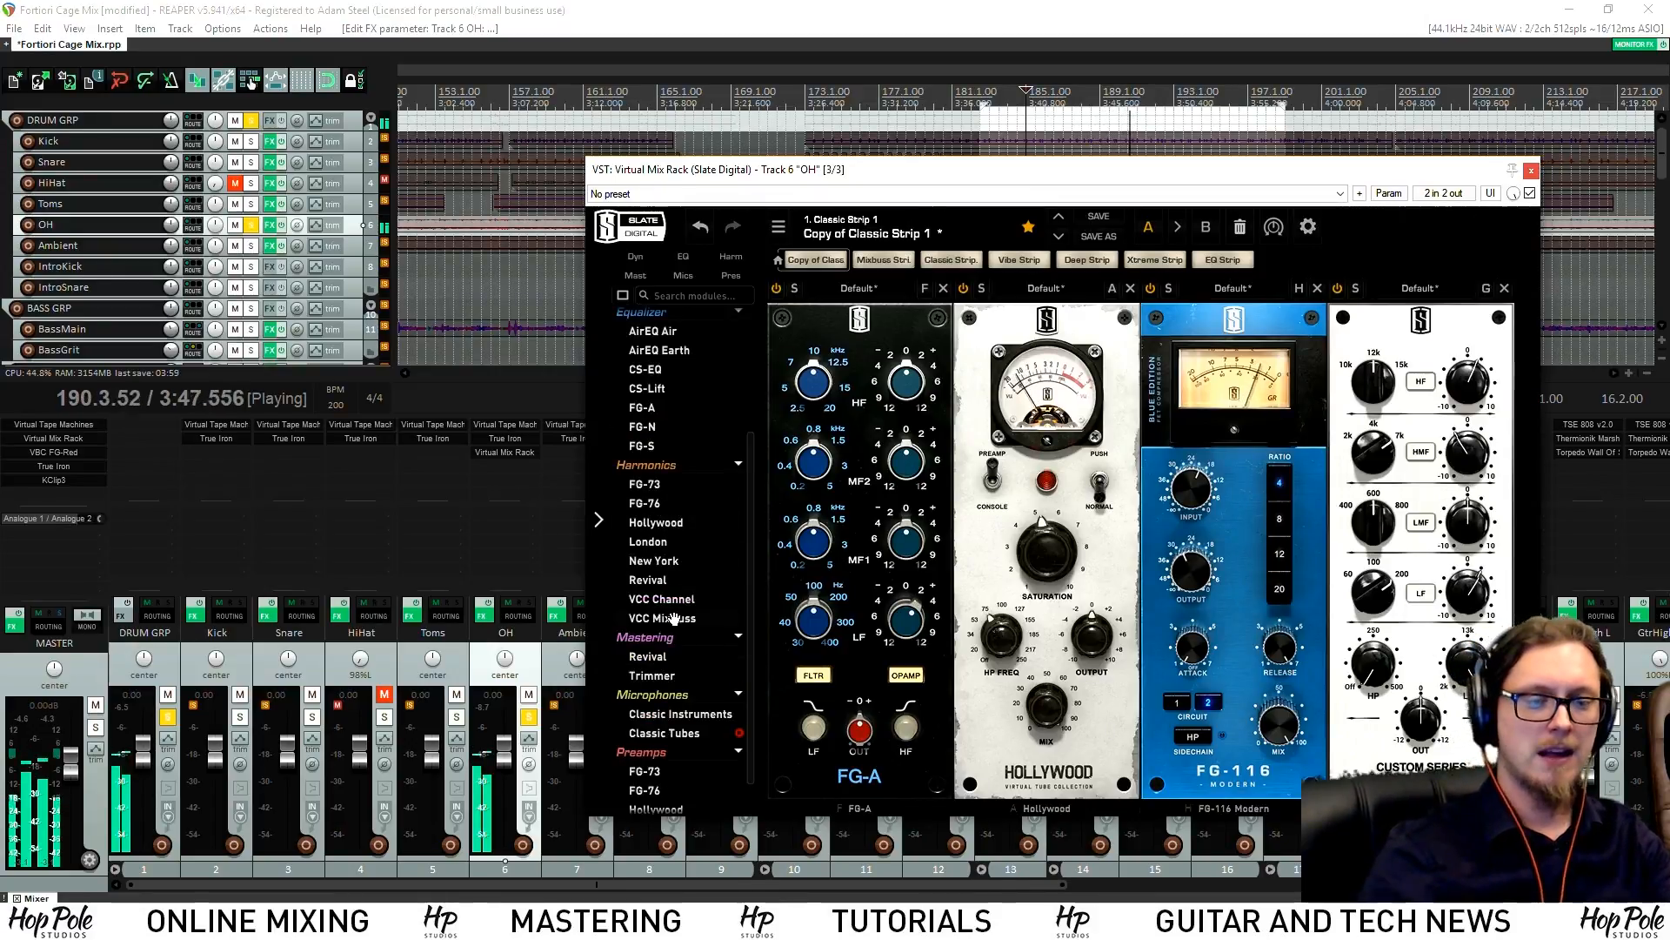
left_click_drag(777, 171, 582, 164)
key("space")
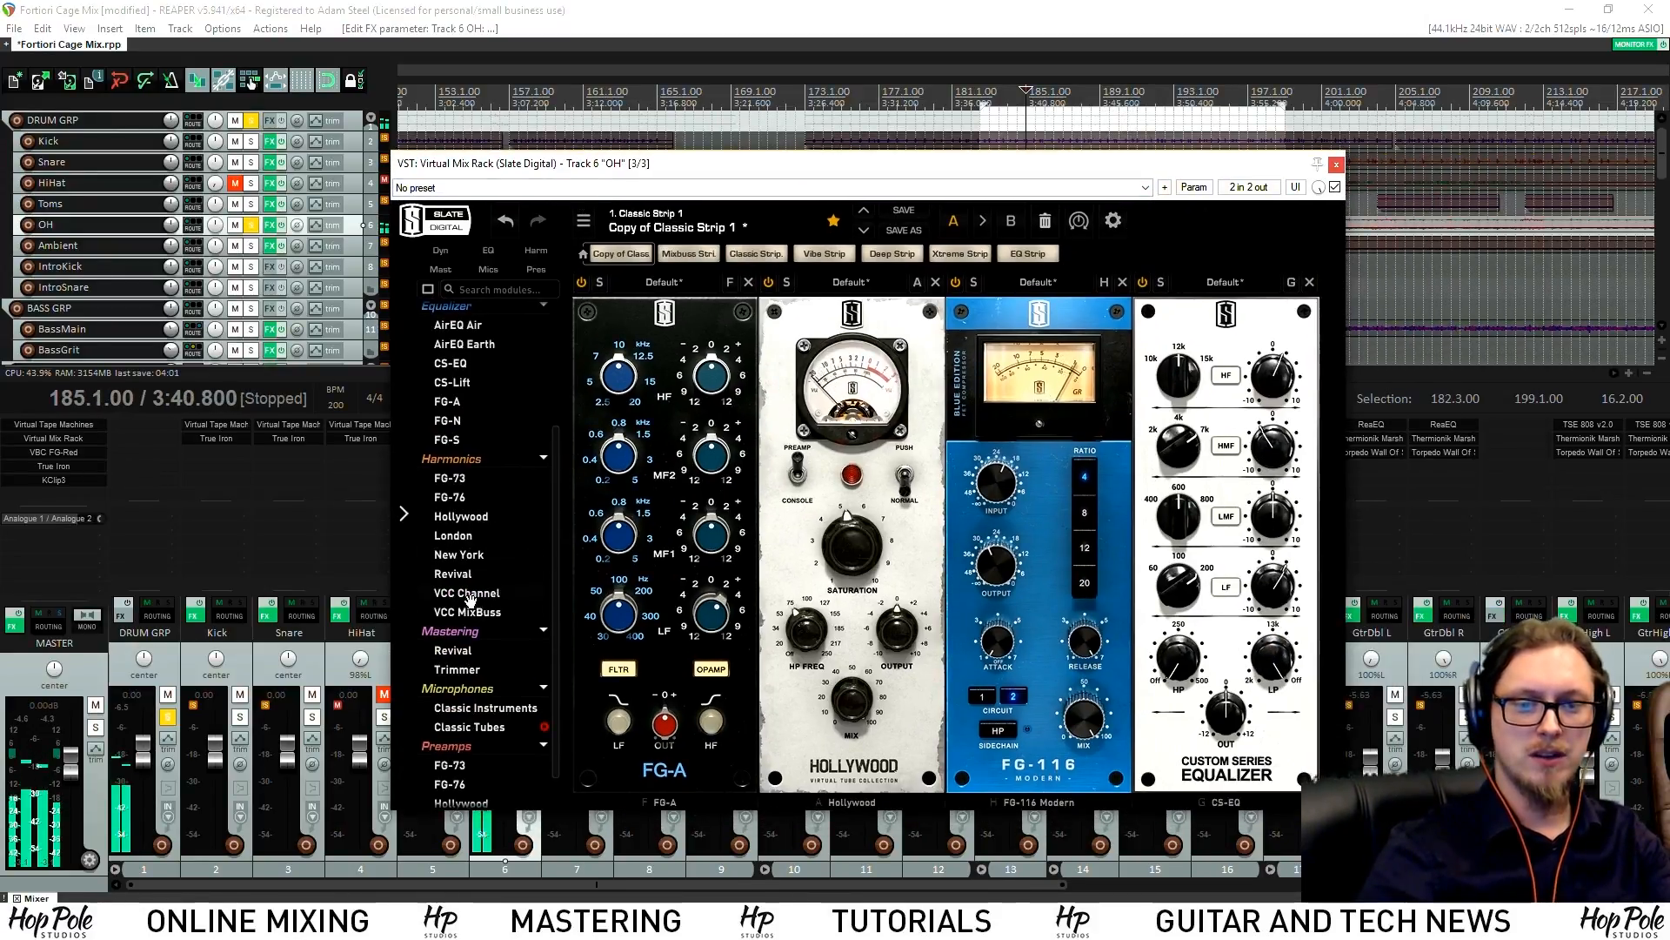
double_click(467, 593)
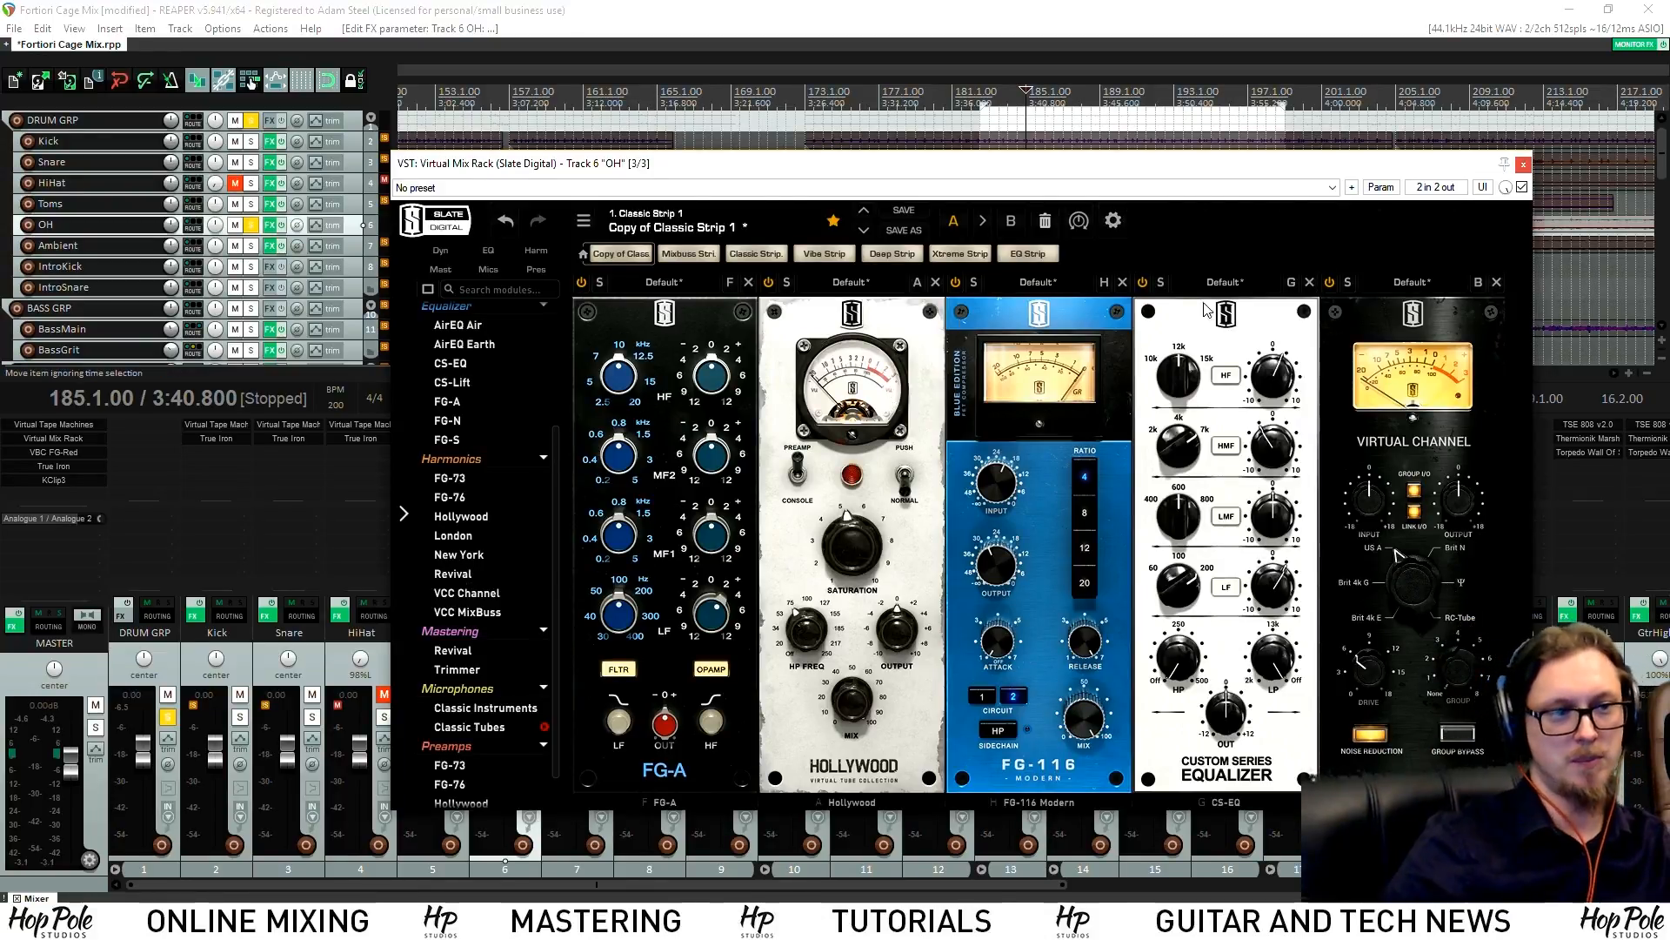
key("space")
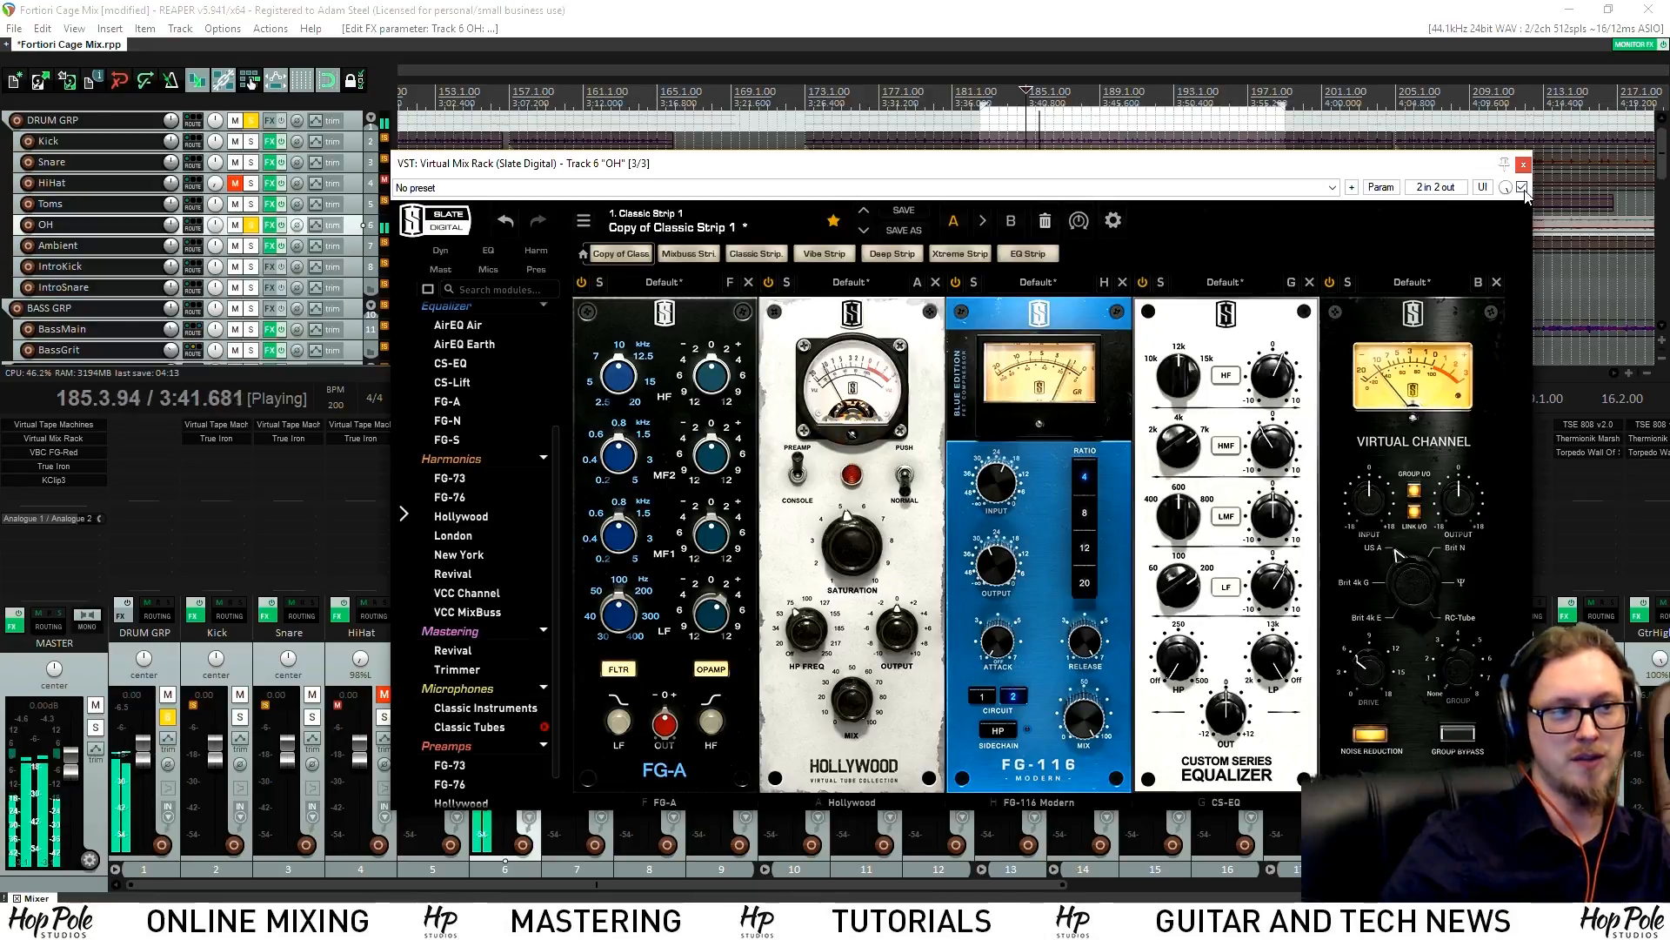
left_click(1521, 188)
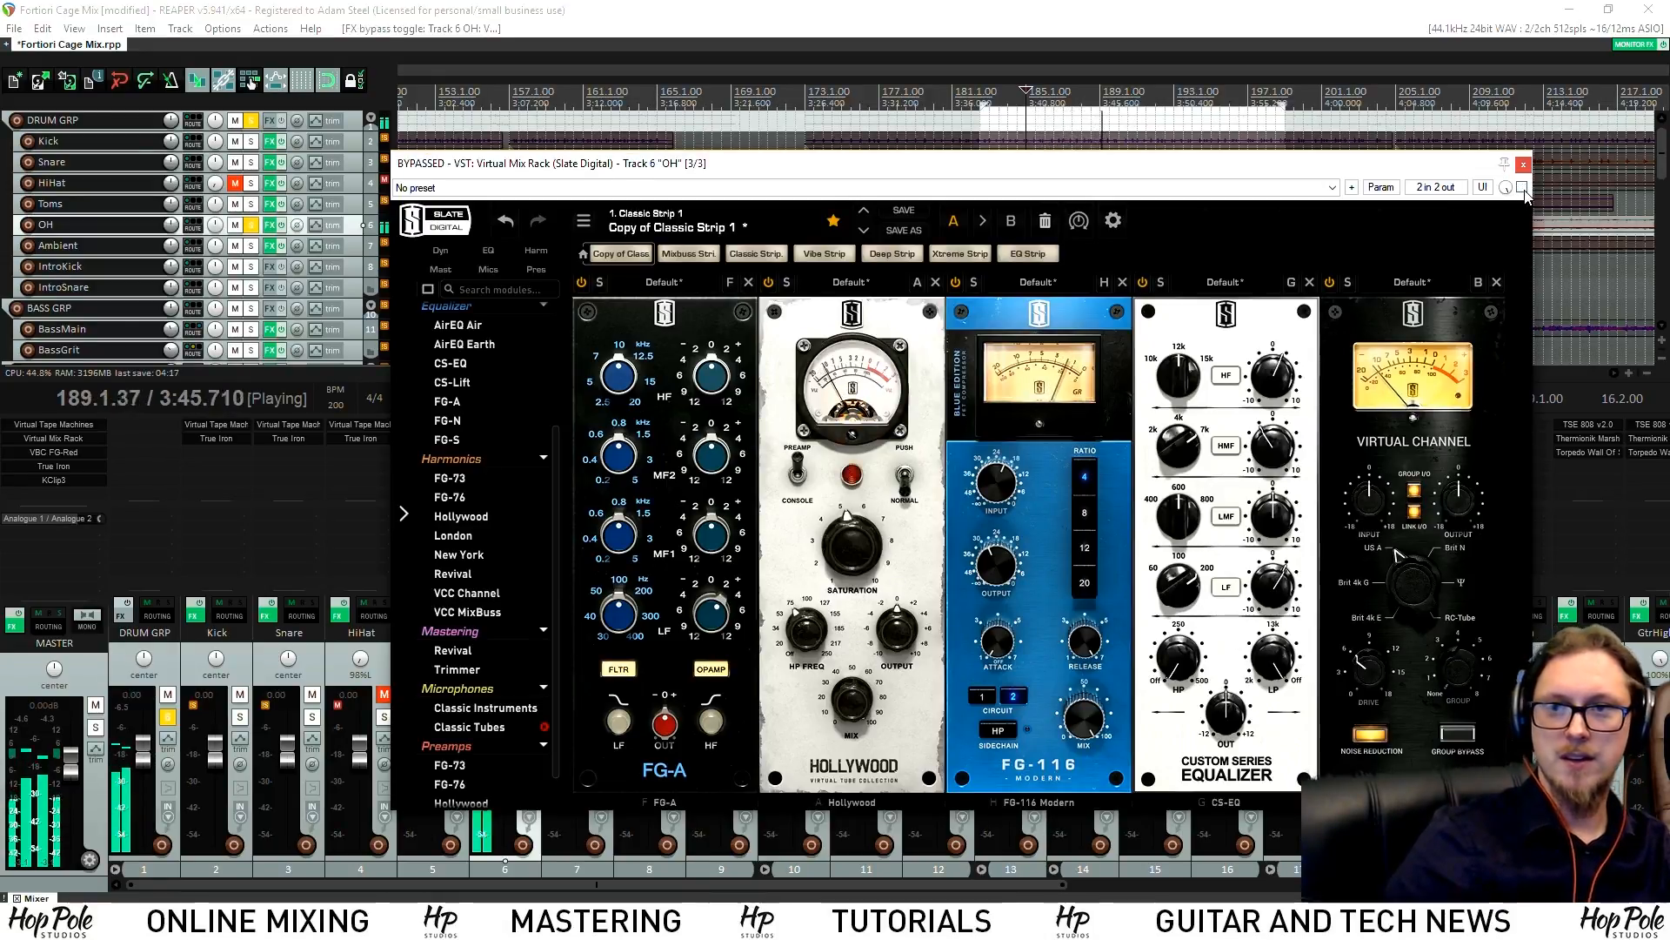
left_click(1521, 188)
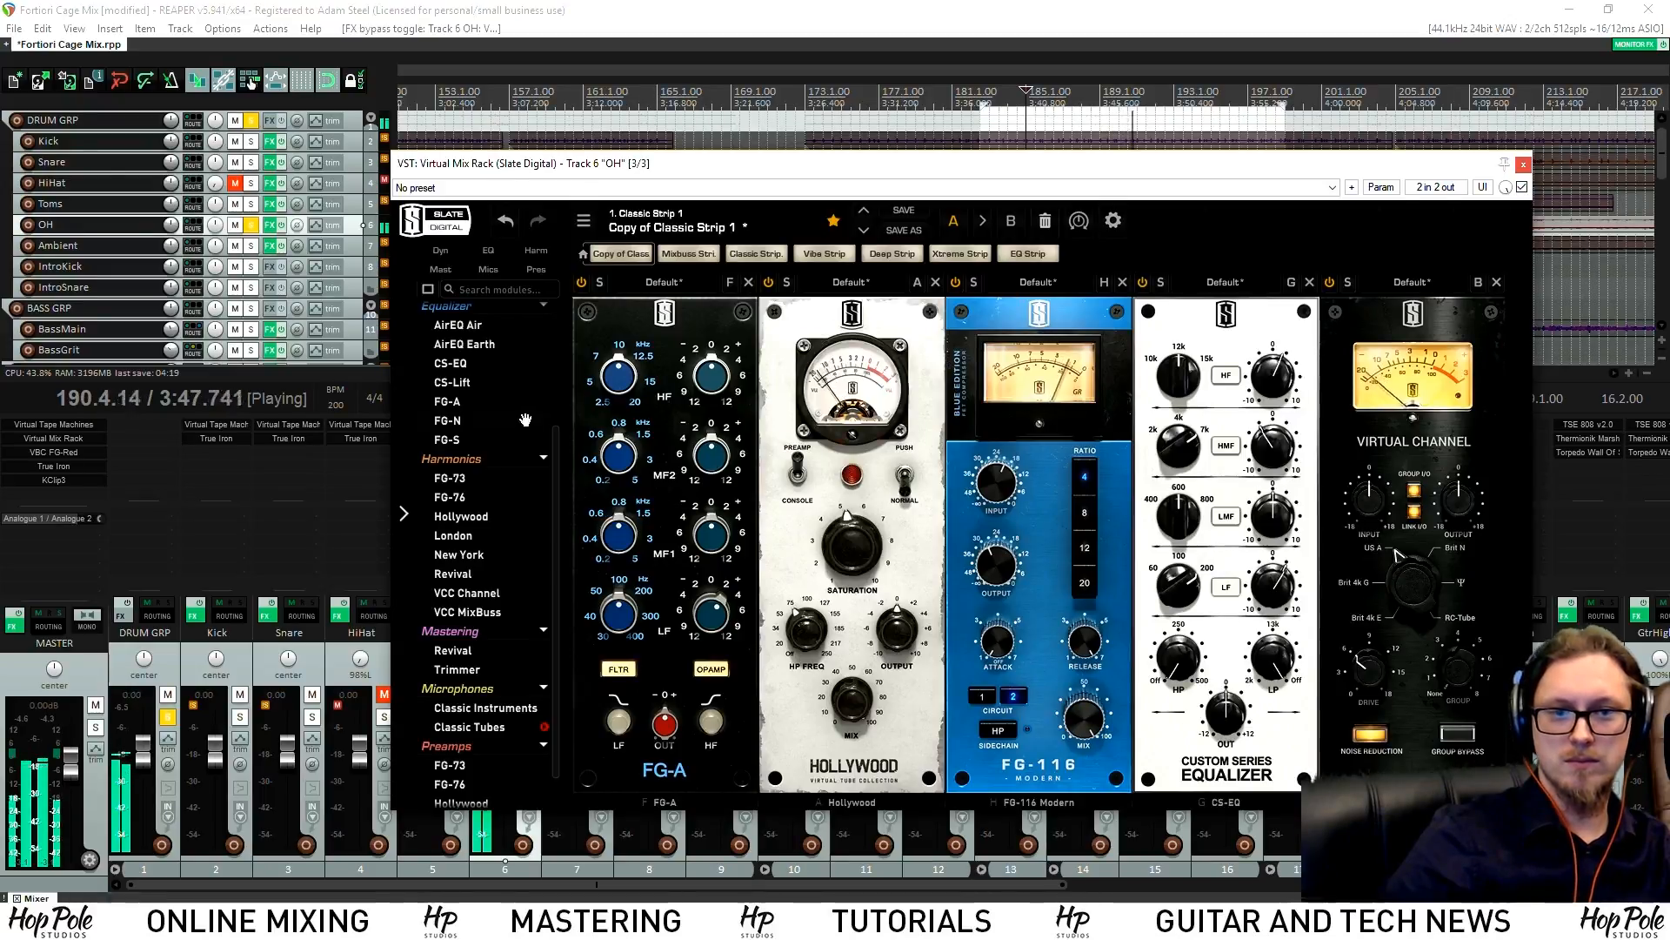
scroll(500, 511, "up", 3)
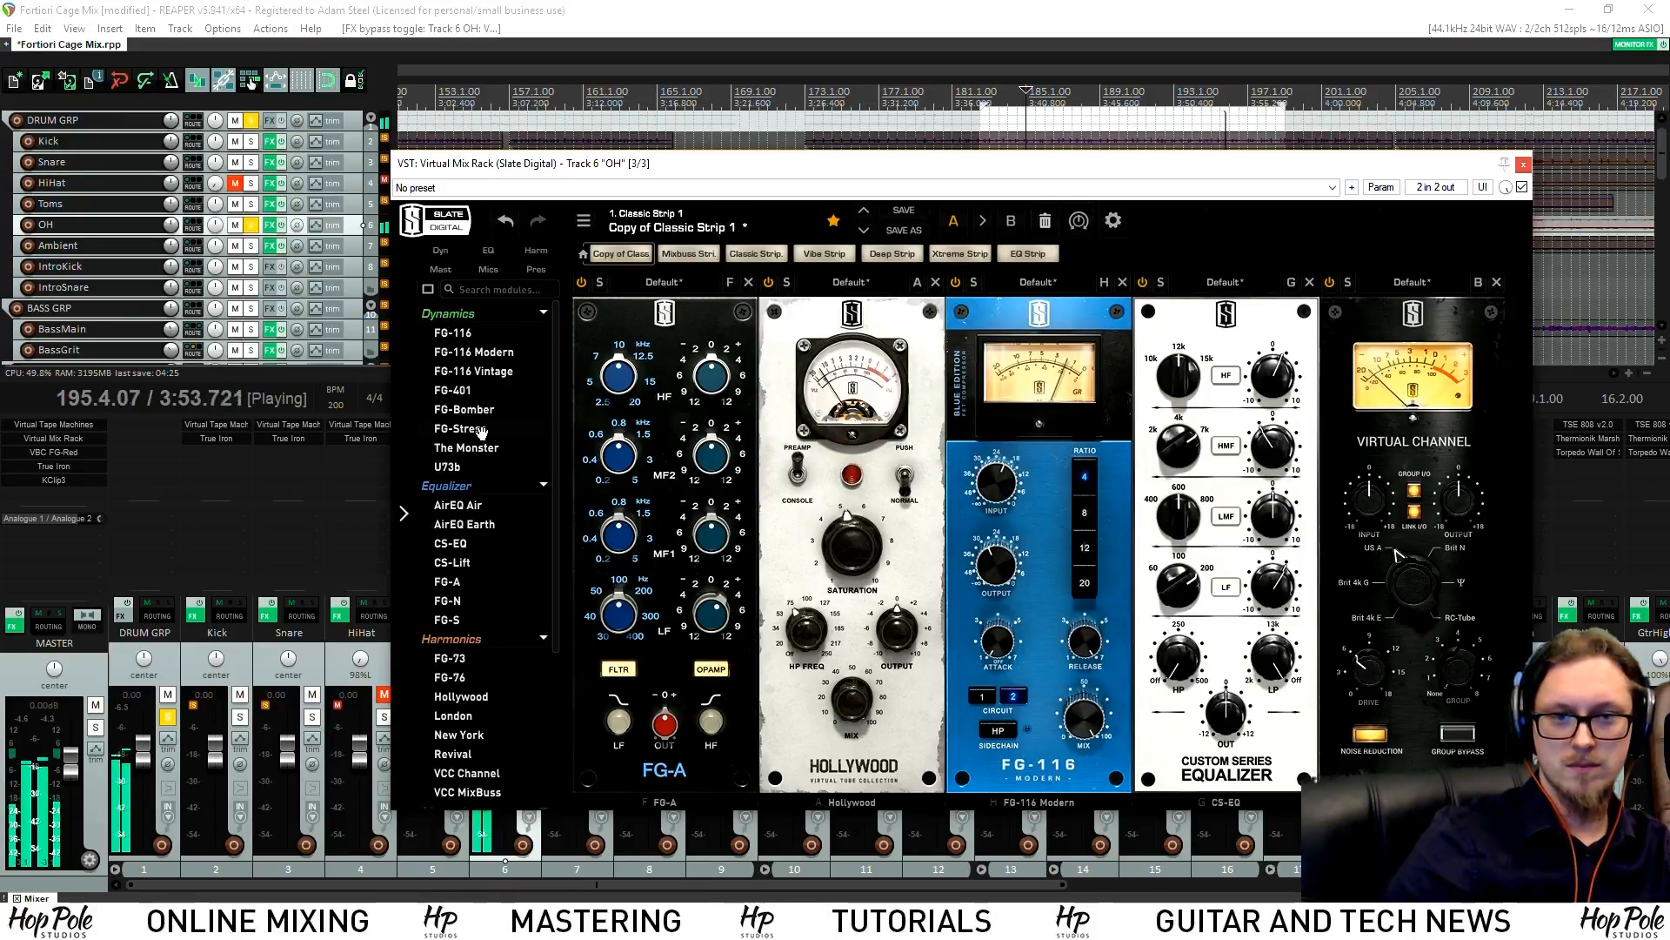
Stop playback and place an FG-Stress compressor in the OH rack after CS-EQ
key("space")
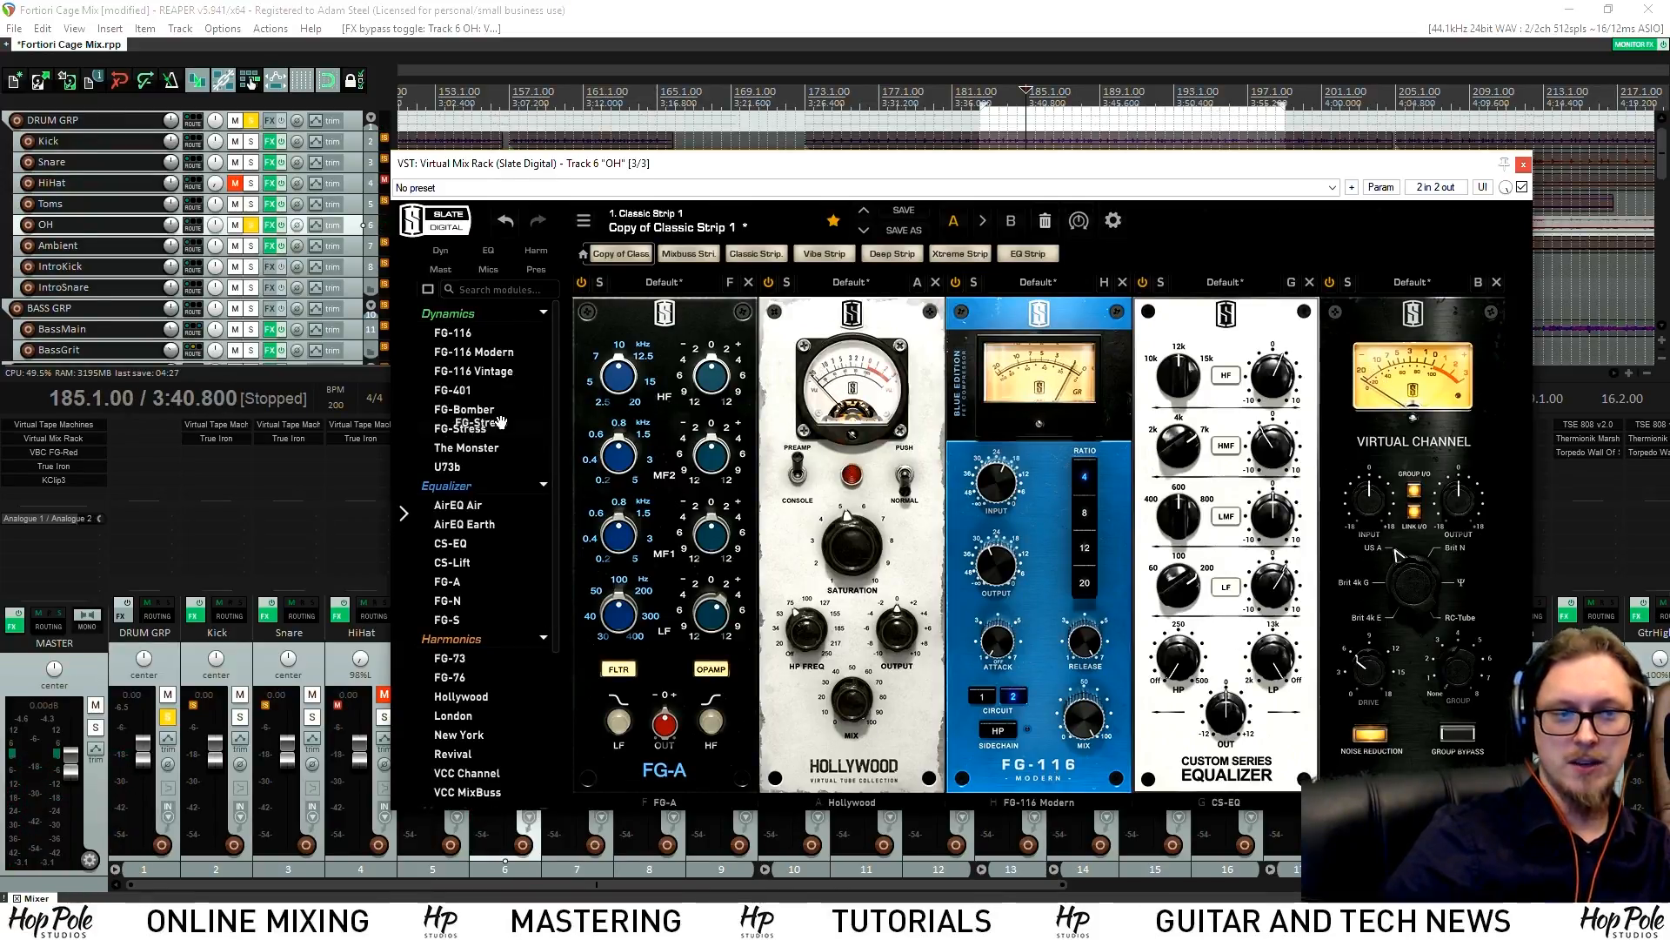
left_click_drag(491, 422, 609, 435)
left_click_drag(1168, 179, 899, 178)
left_click(1103, 807)
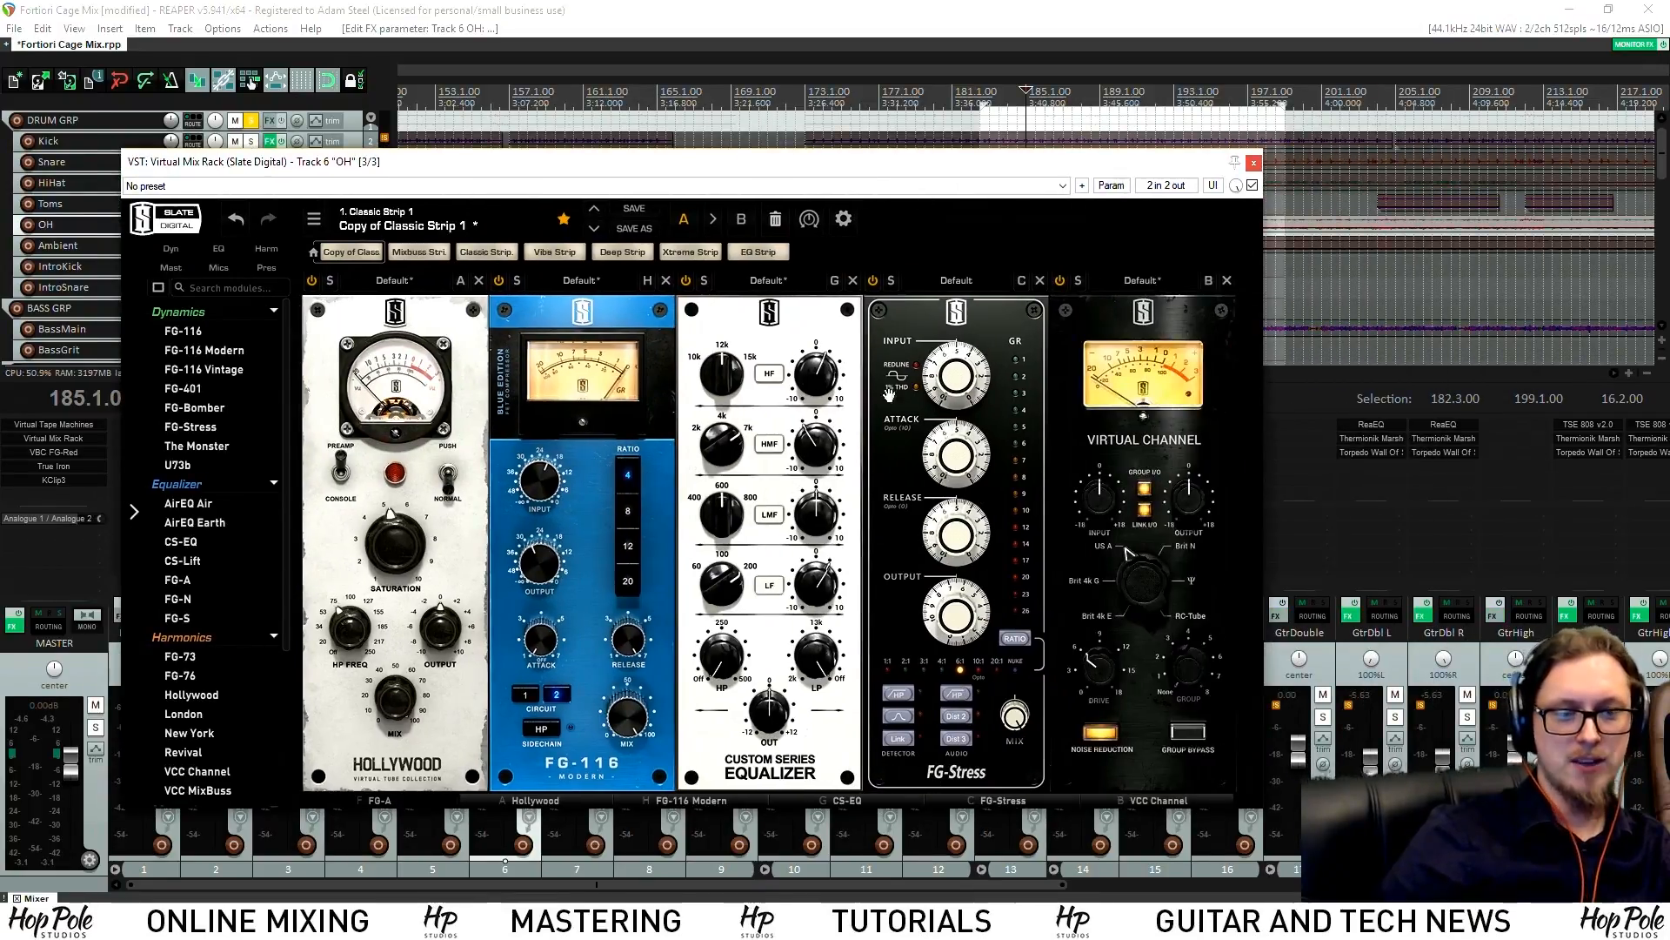
Set FG-Stress release to about 2.70, attack 9.50, input 7.00 and output 3.40
left_click_drag(955, 629, 961, 668)
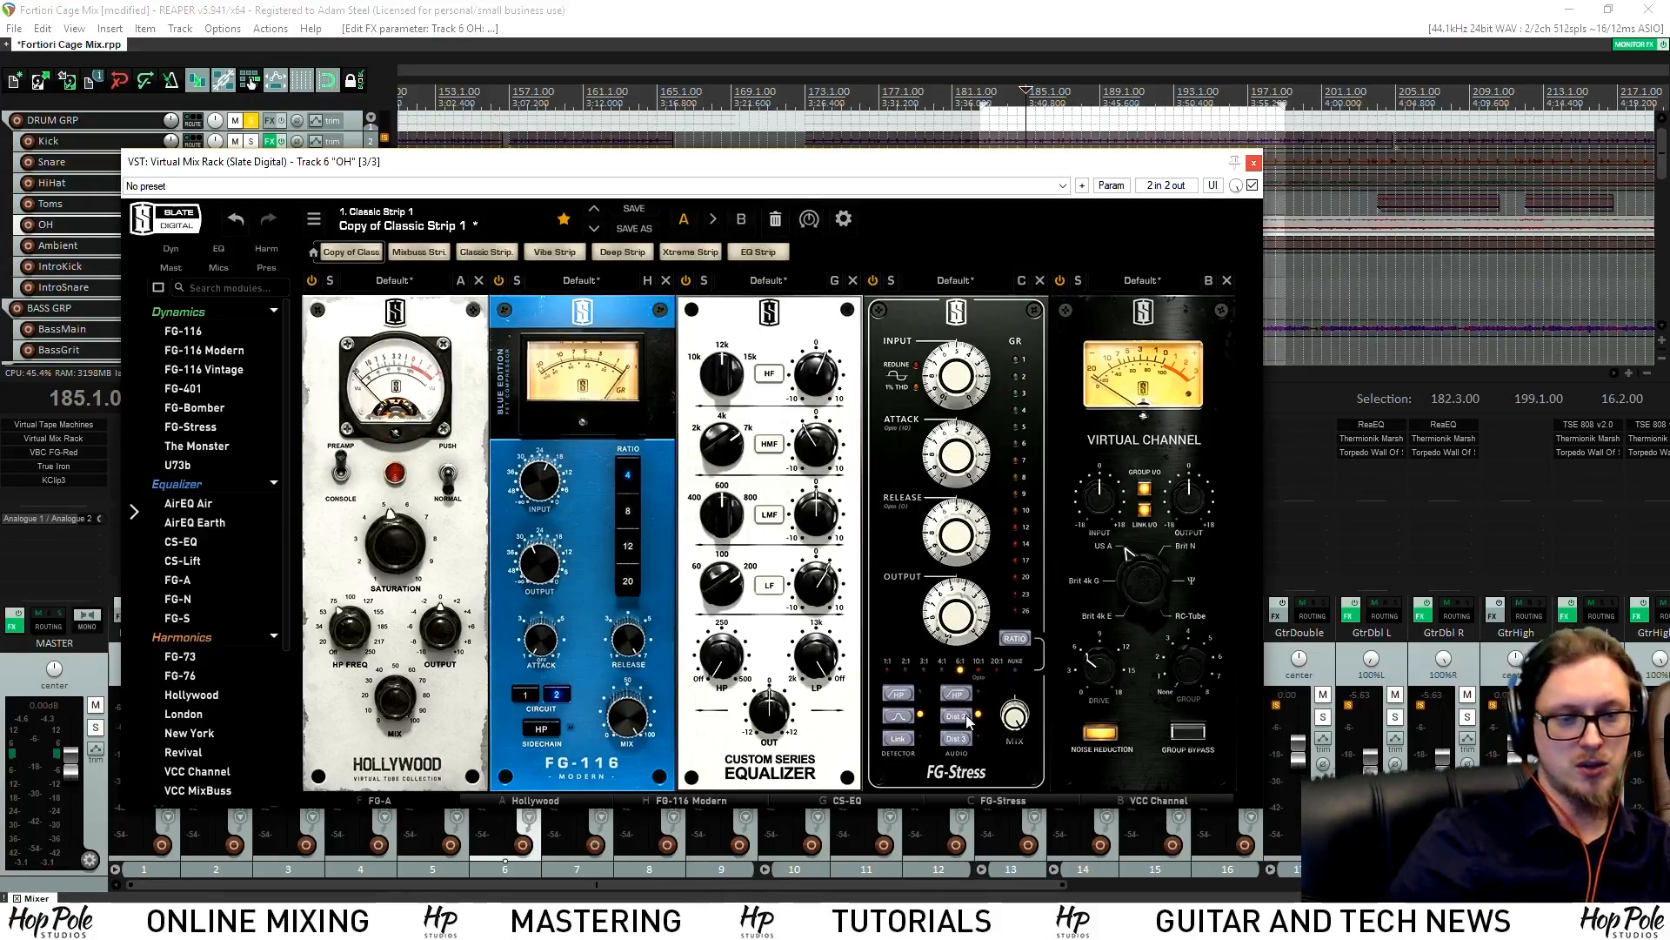
left_click_drag(964, 528, 948, 553)
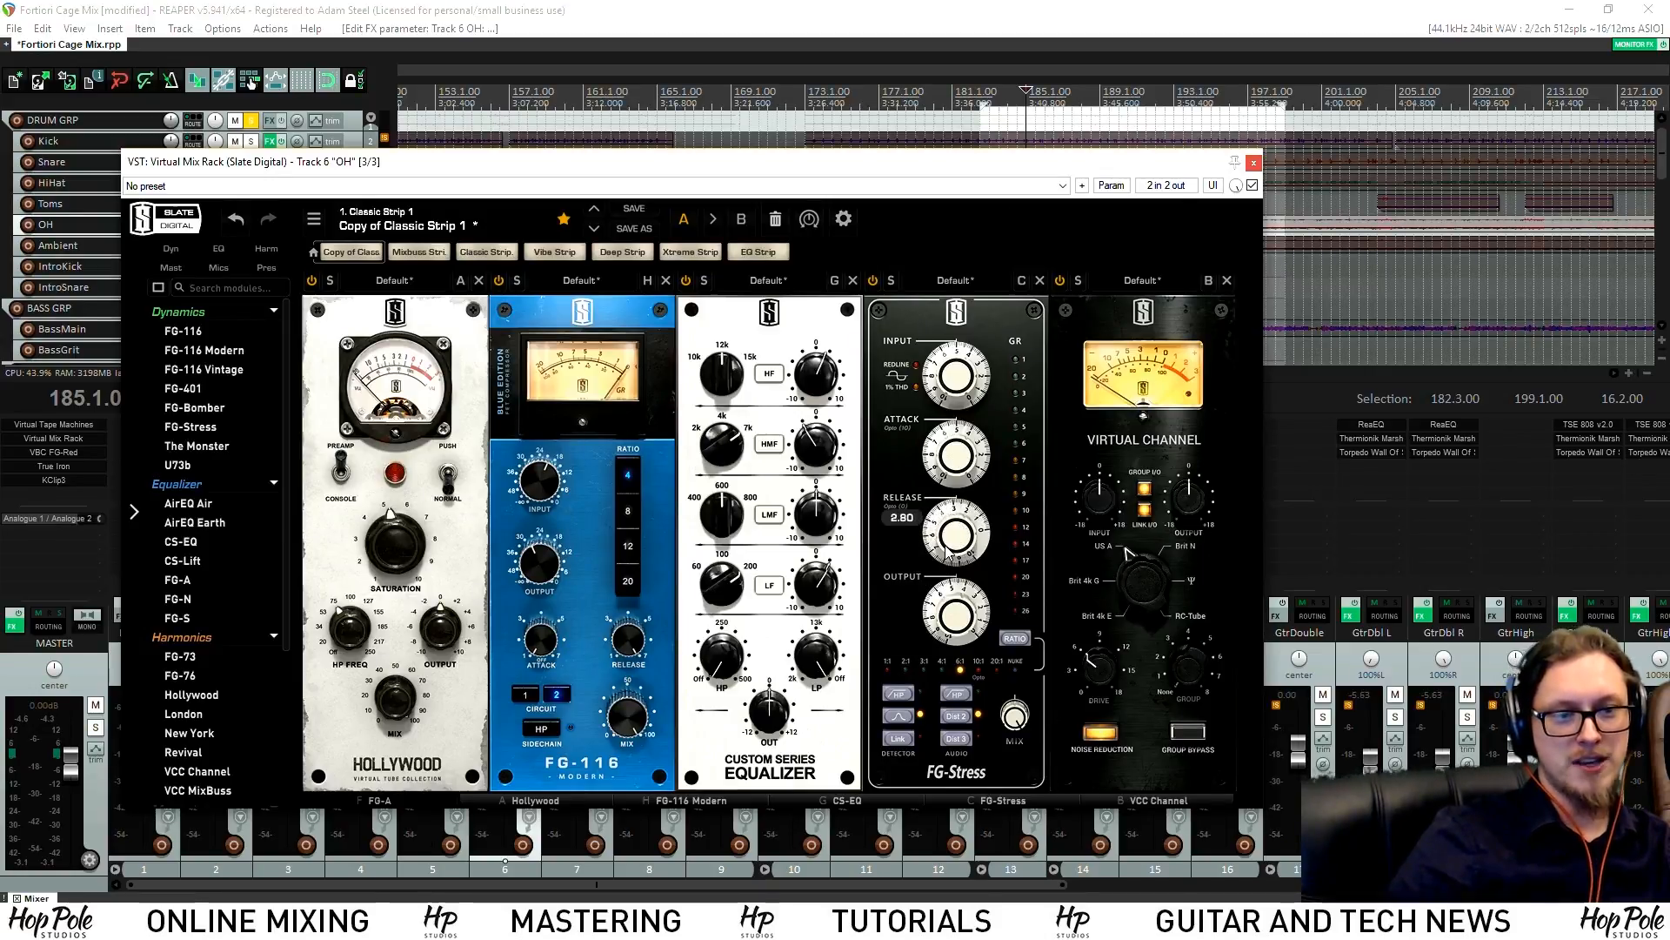
left_click_drag(957, 465, 957, 380)
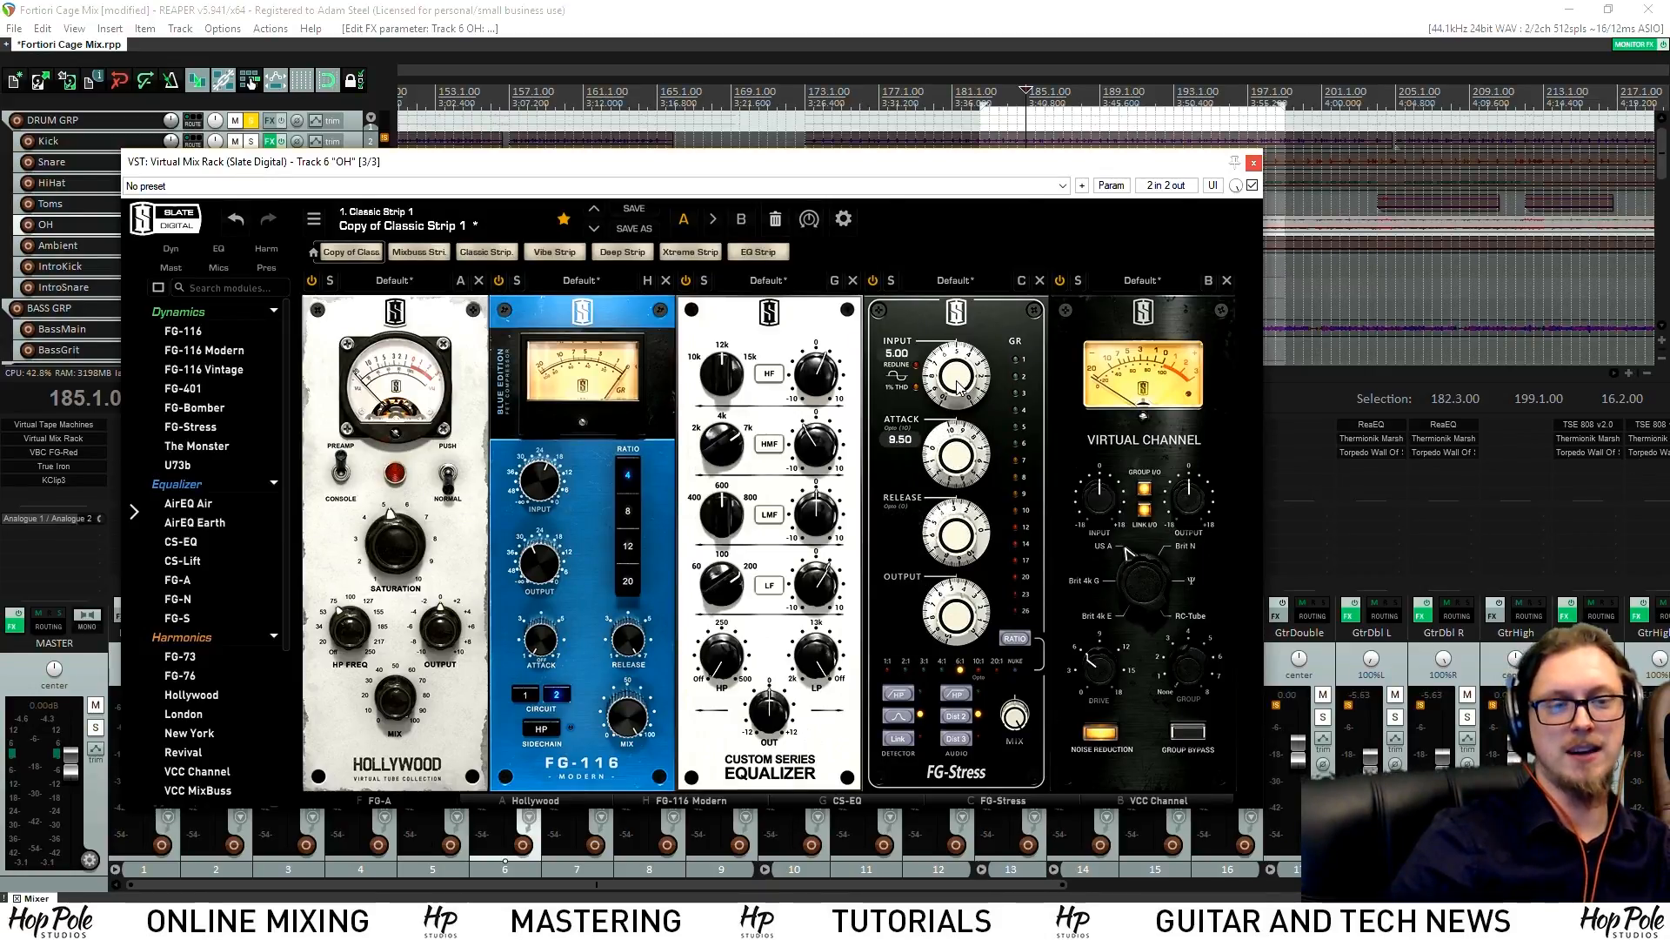
left_click_drag(962, 374, 960, 369)
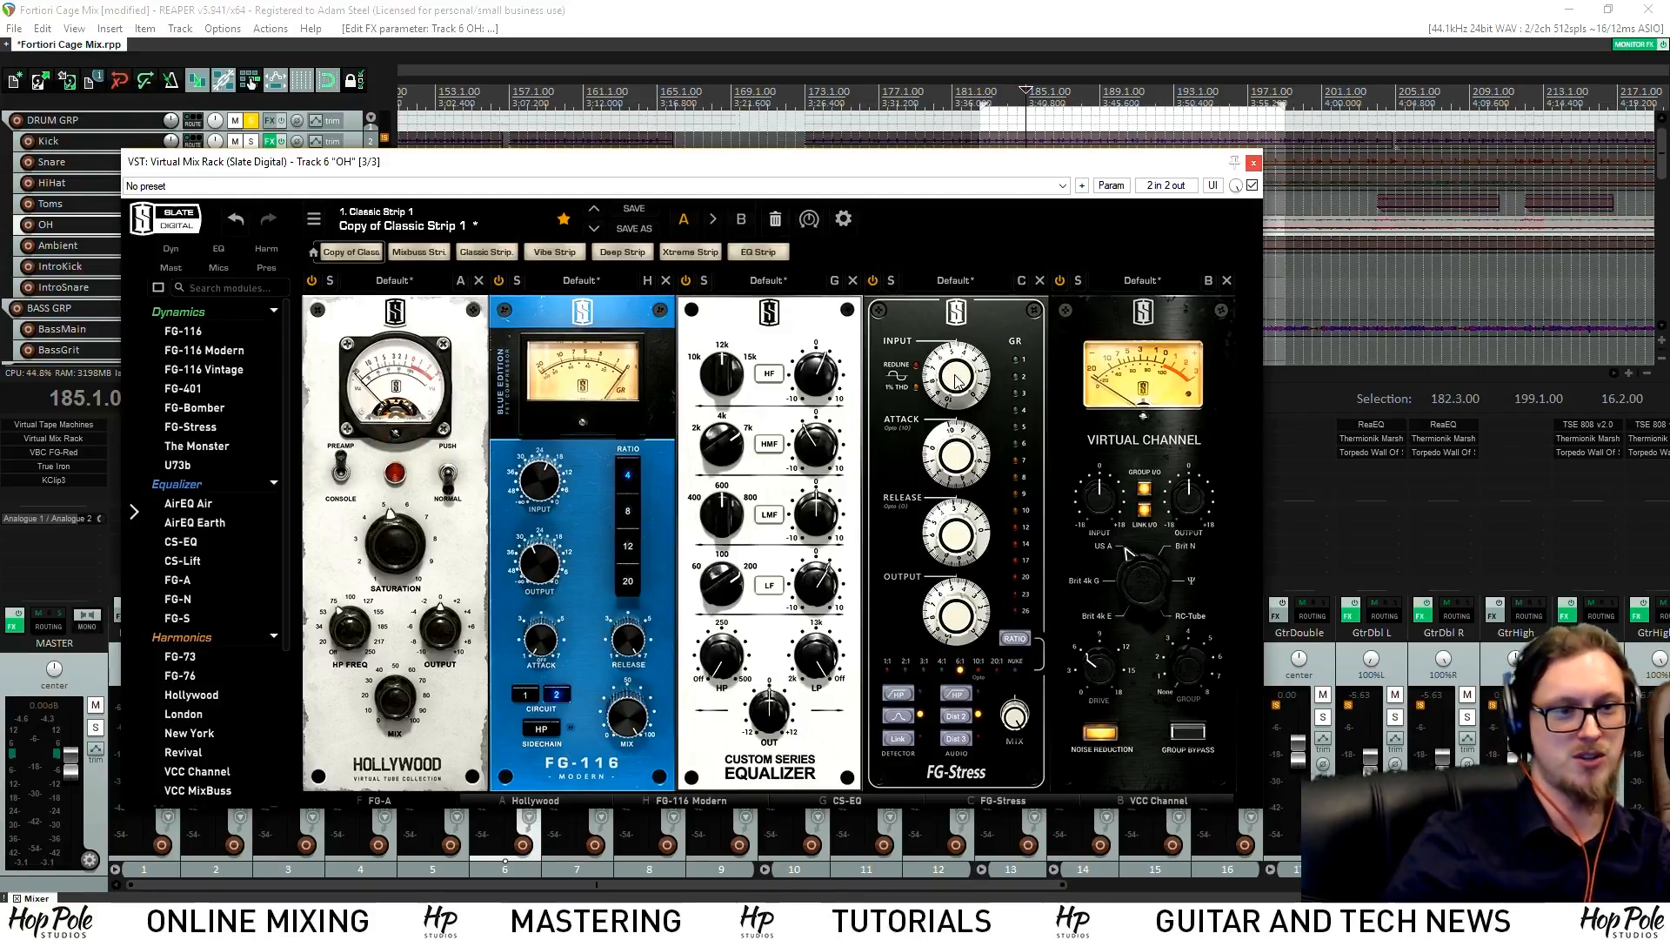
left_click_drag(957, 379, 966, 336)
left_click_drag(969, 606, 973, 614)
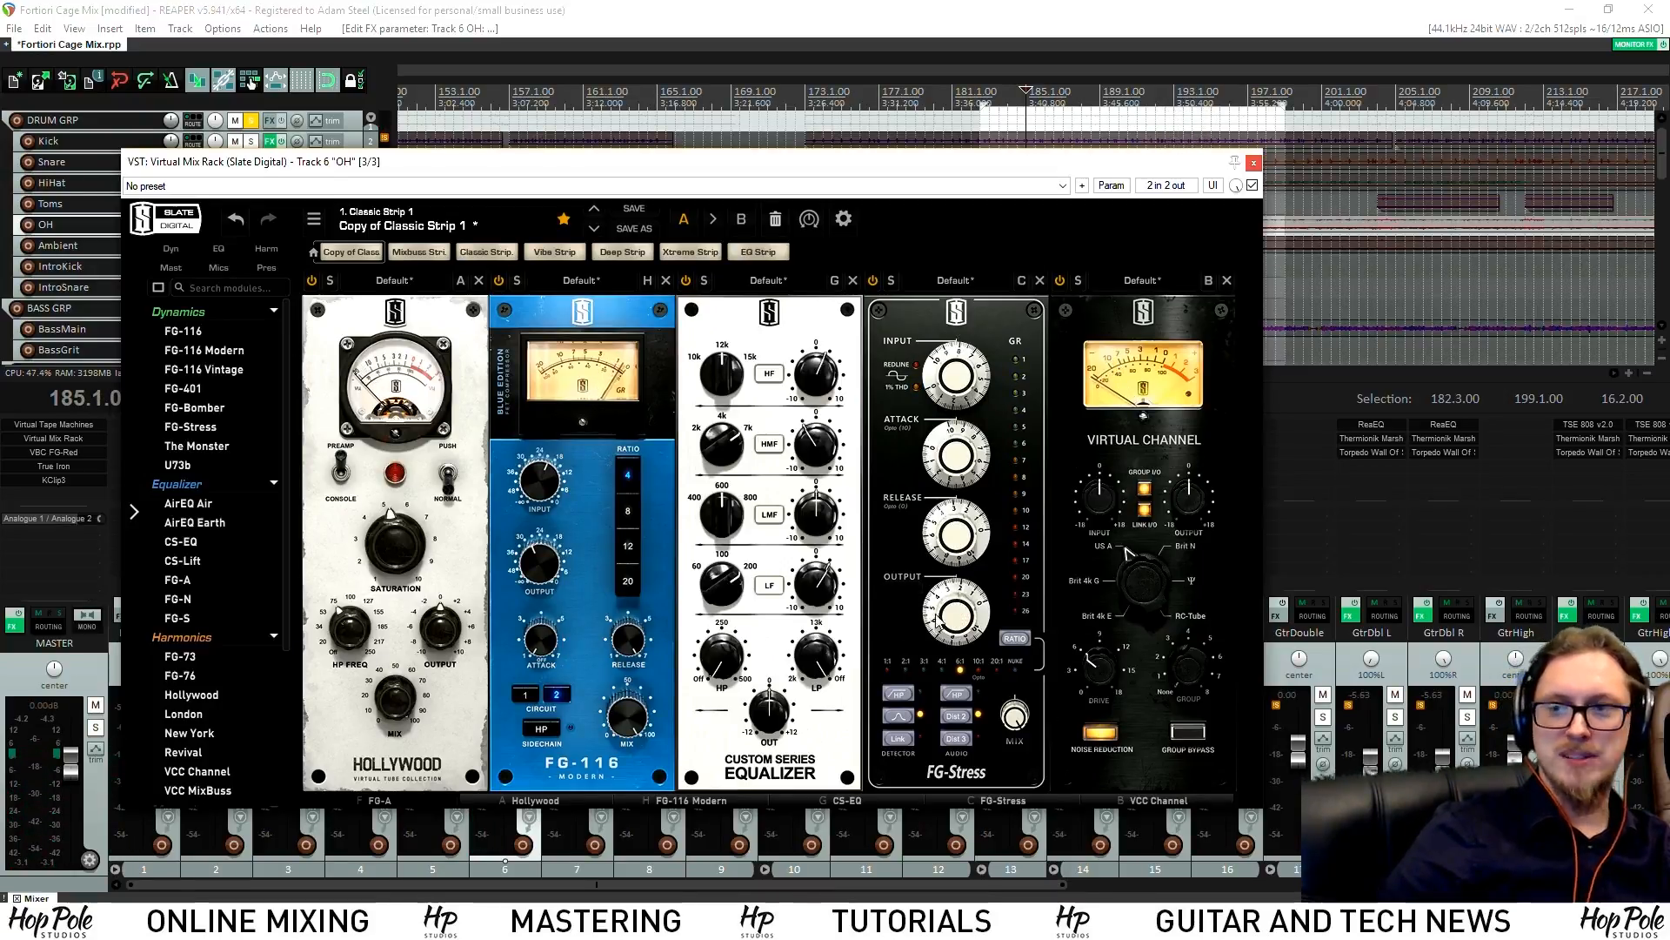
Compare the rack bypassed, then move CS-EQ to slot 4 after FG-Stress
left_click(1252, 186)
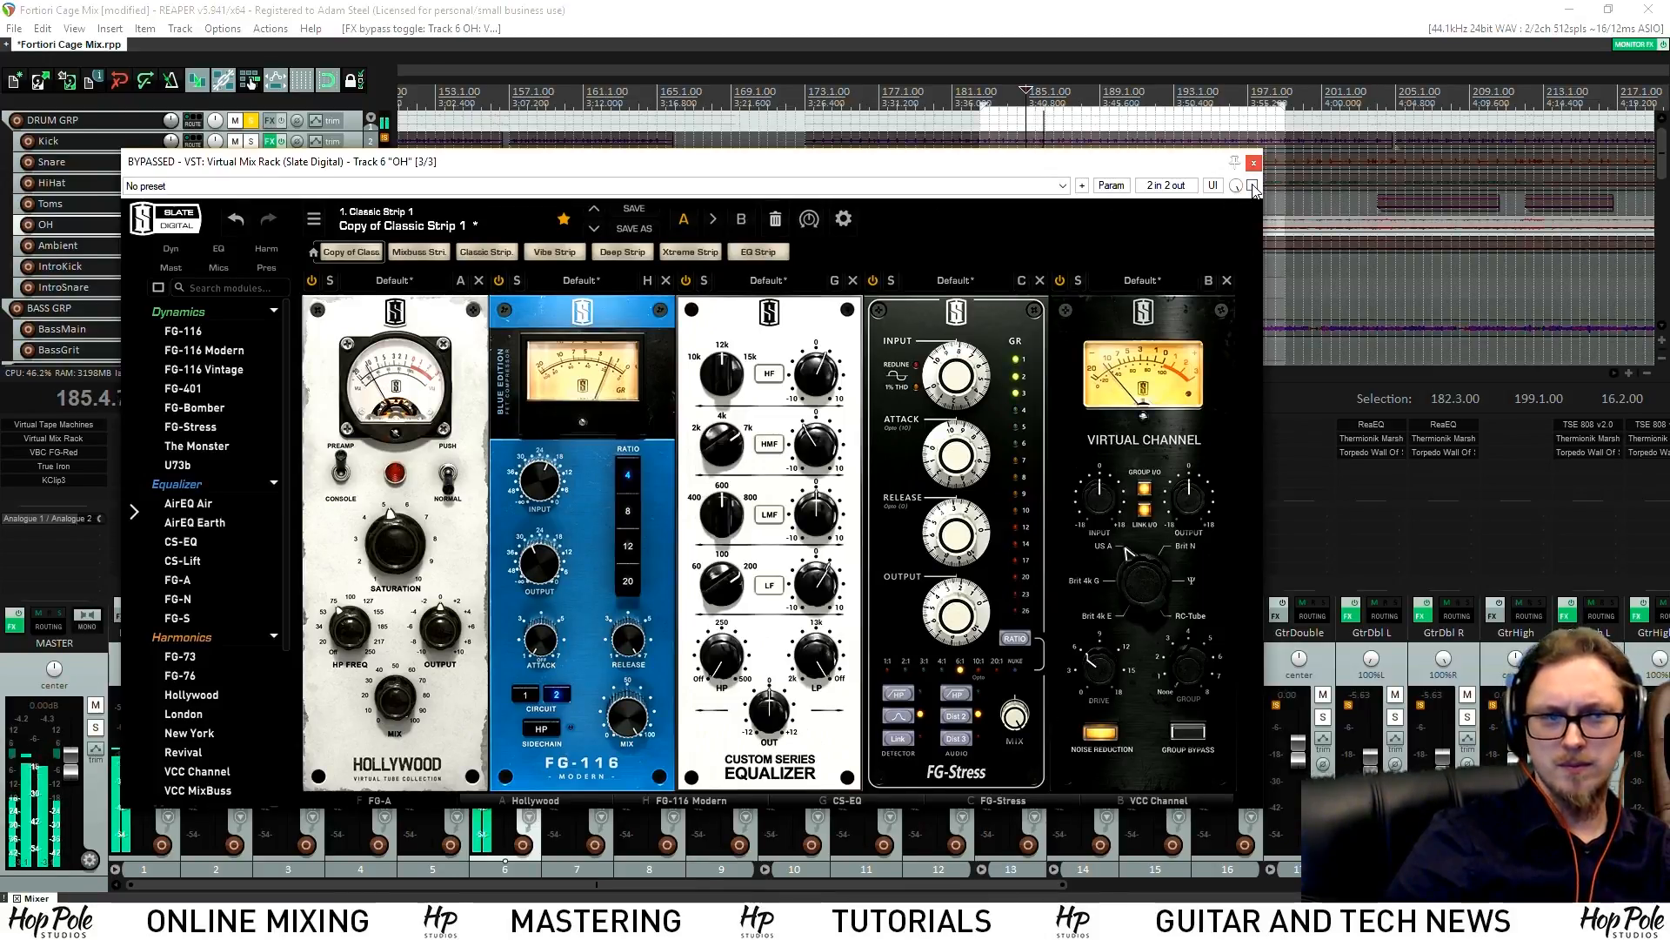
left_click(1253, 186)
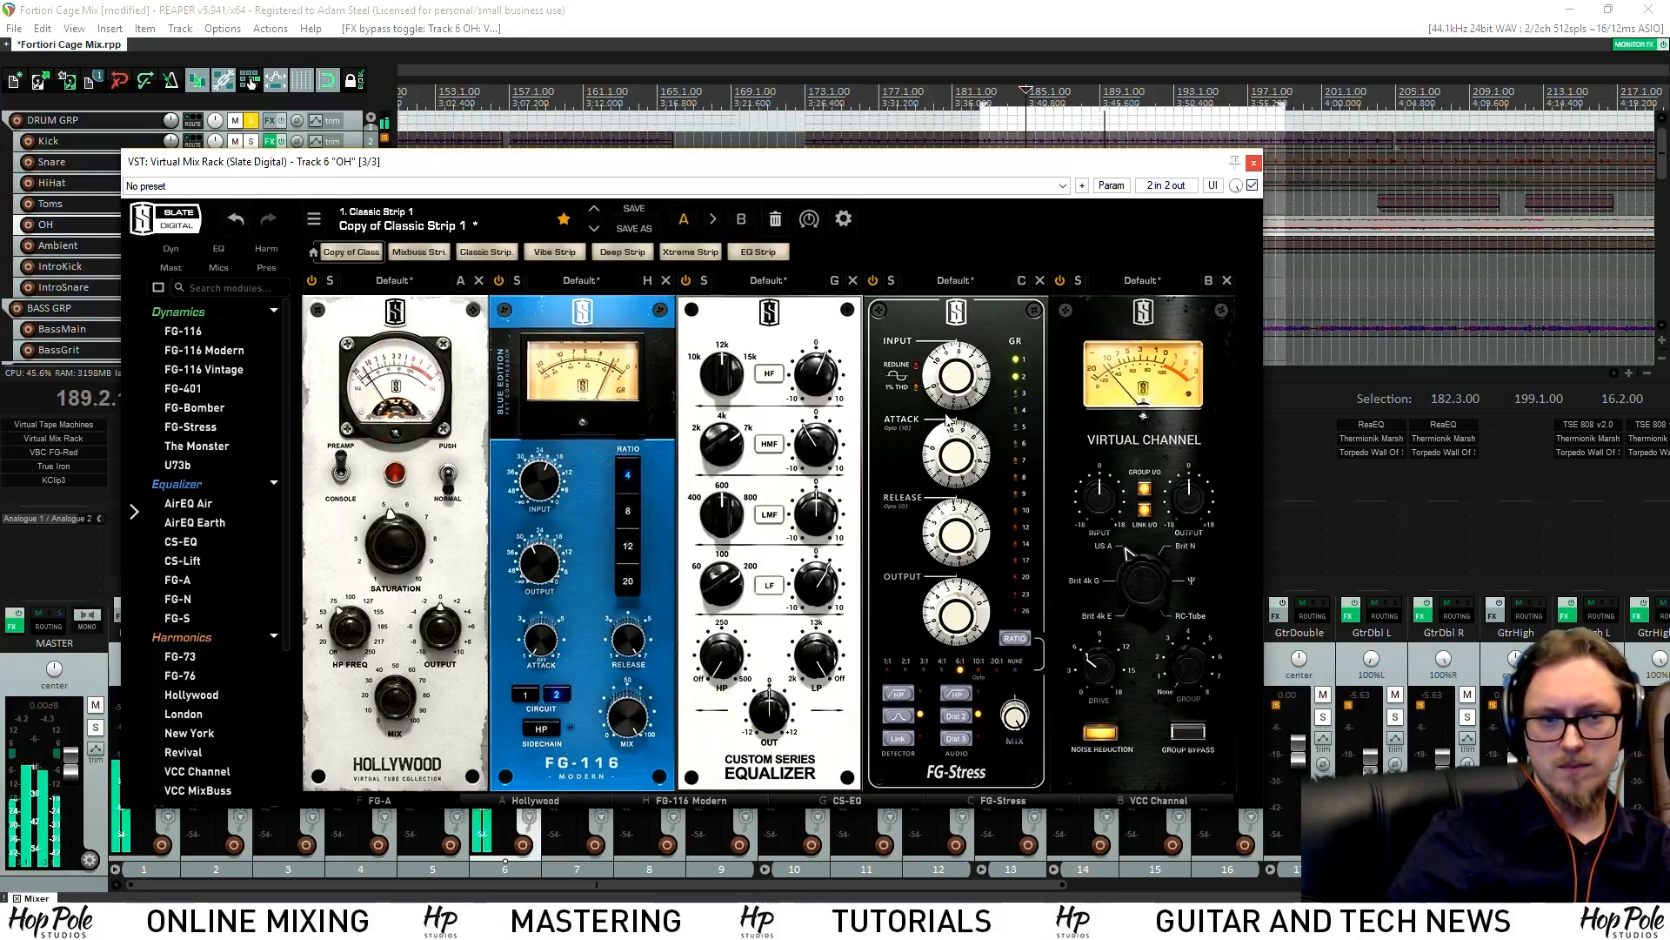
left_click_drag(780, 326, 1002, 346)
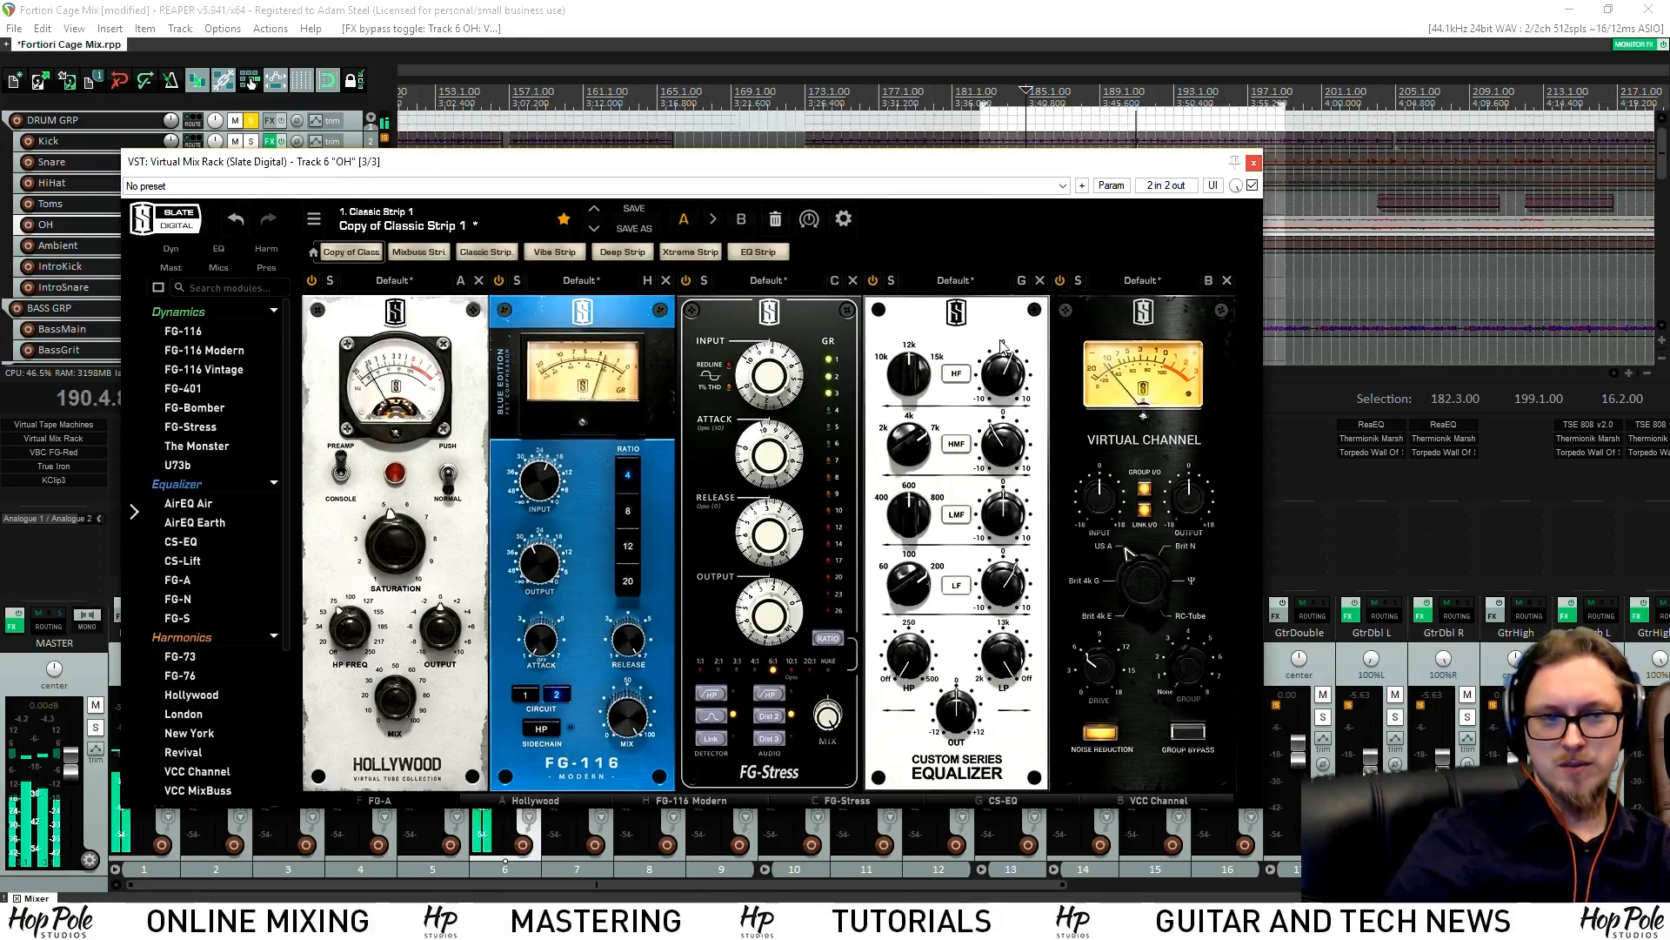
Cut CS-EQ's high-mids at 7 kHz, shift HF to 15 kHz, compare, and close the rack
left_click_drag(1015, 443, 1012, 462)
left_click_drag(910, 446, 1001, 377)
left_click(1006, 385)
left_click(1253, 187)
left_click(1253, 187)
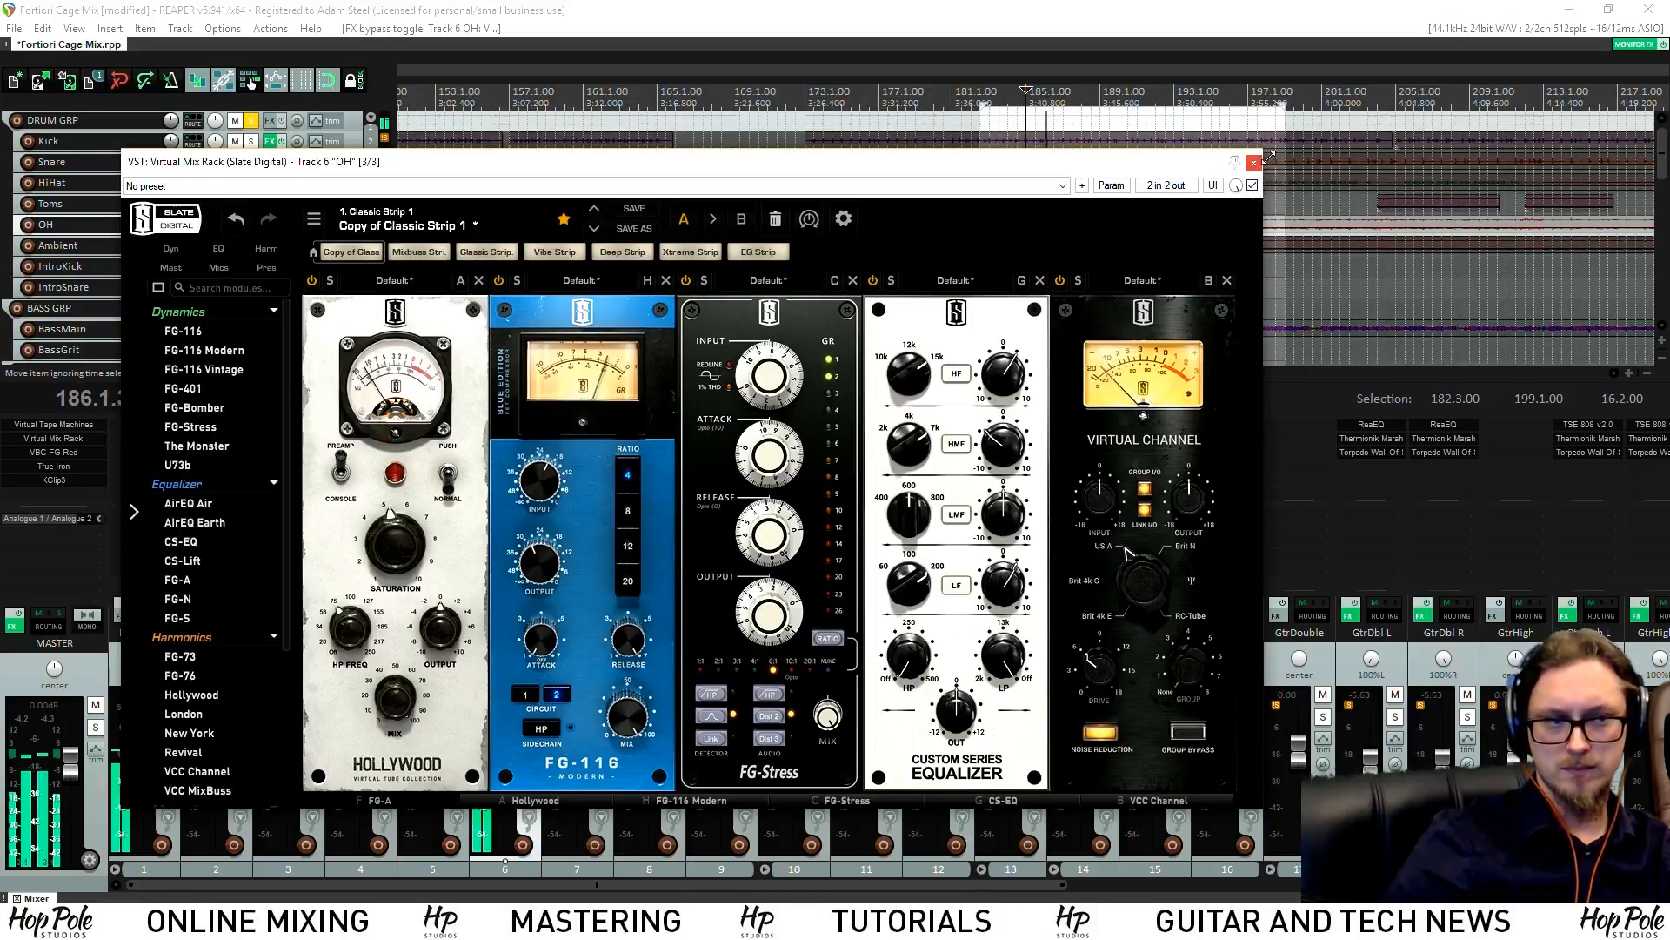
left_click(1254, 163)
Stop playback and add ReaEQ to the OH track, filtering the FX list for 'eq'
key("space")
double_click(513, 467)
type("eq")
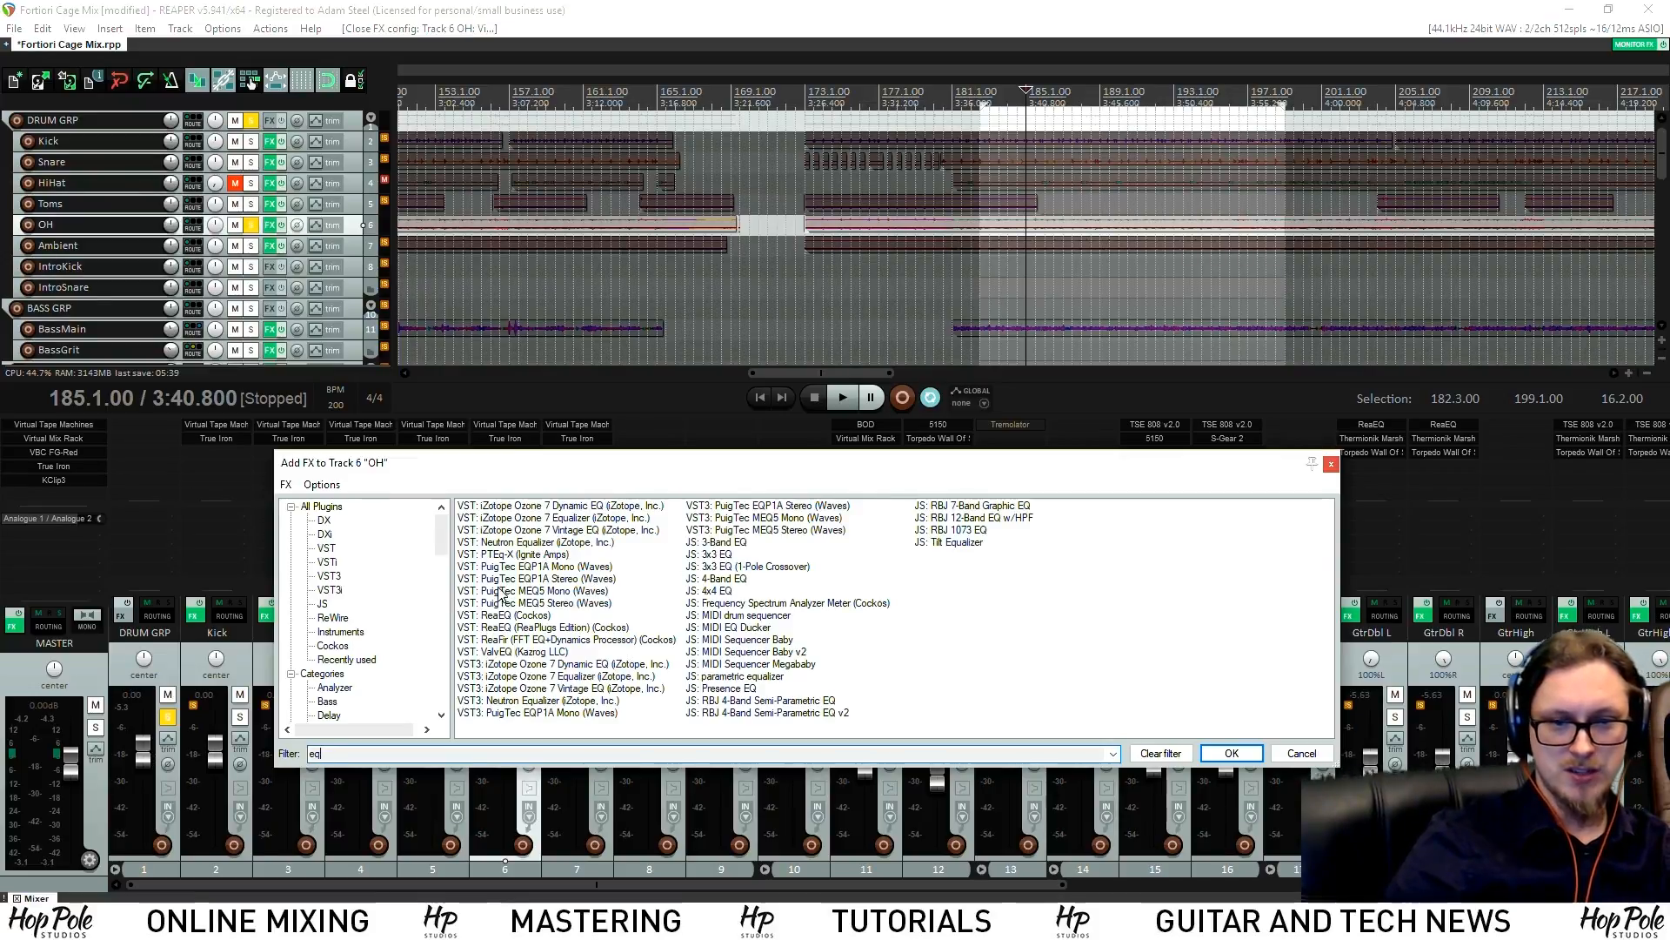
double_click(497, 618)
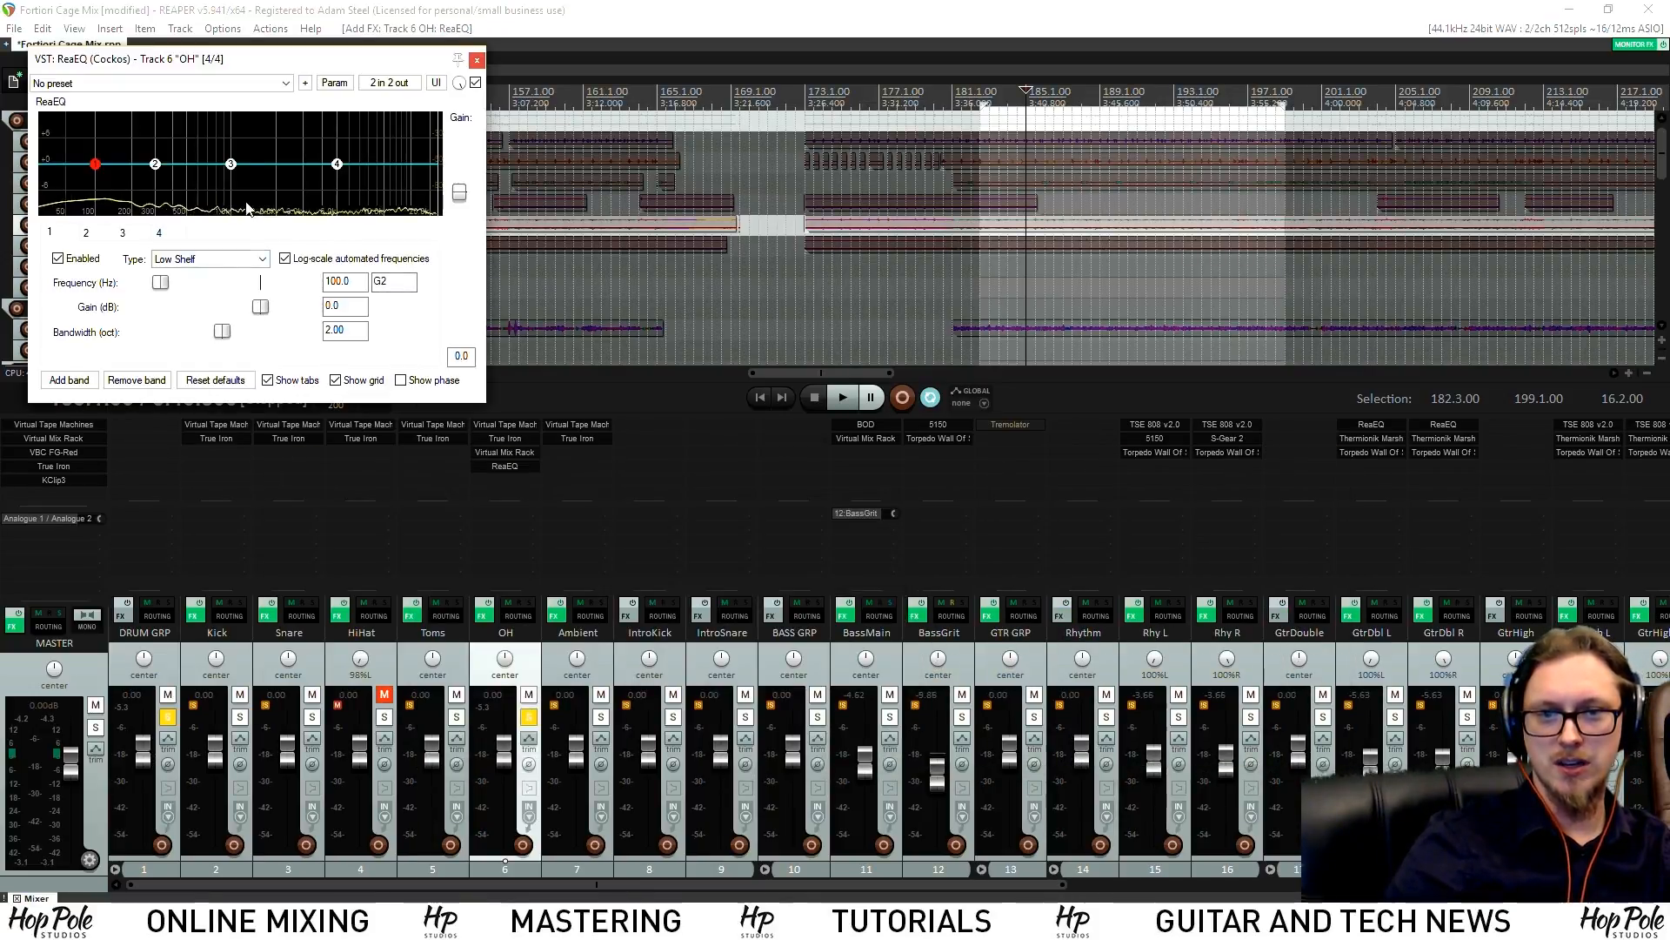
Narrow ReaEQ band 3 to 0.34 octave and make it a 2.4 dB cut near 3545.8 Hz
left_click(231, 165)
left_click_drag(222, 331, 163, 338)
left_click_drag(244, 63, 478, 273)
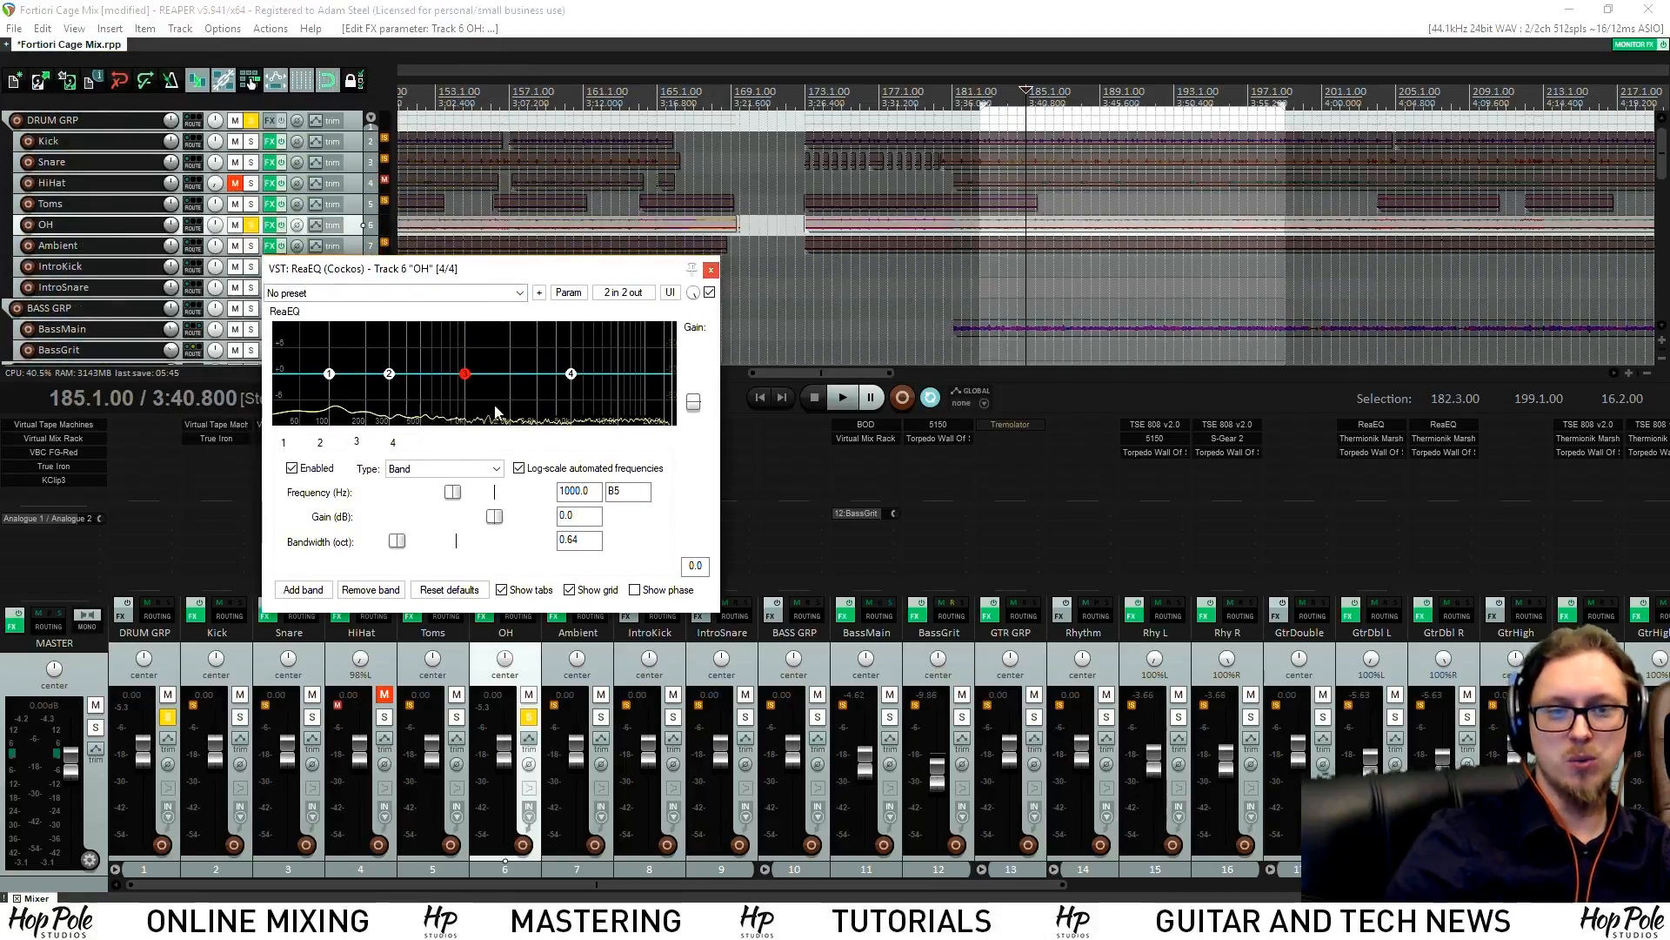
left_click_drag(466, 374, 476, 341)
left_click_drag(397, 541, 384, 541)
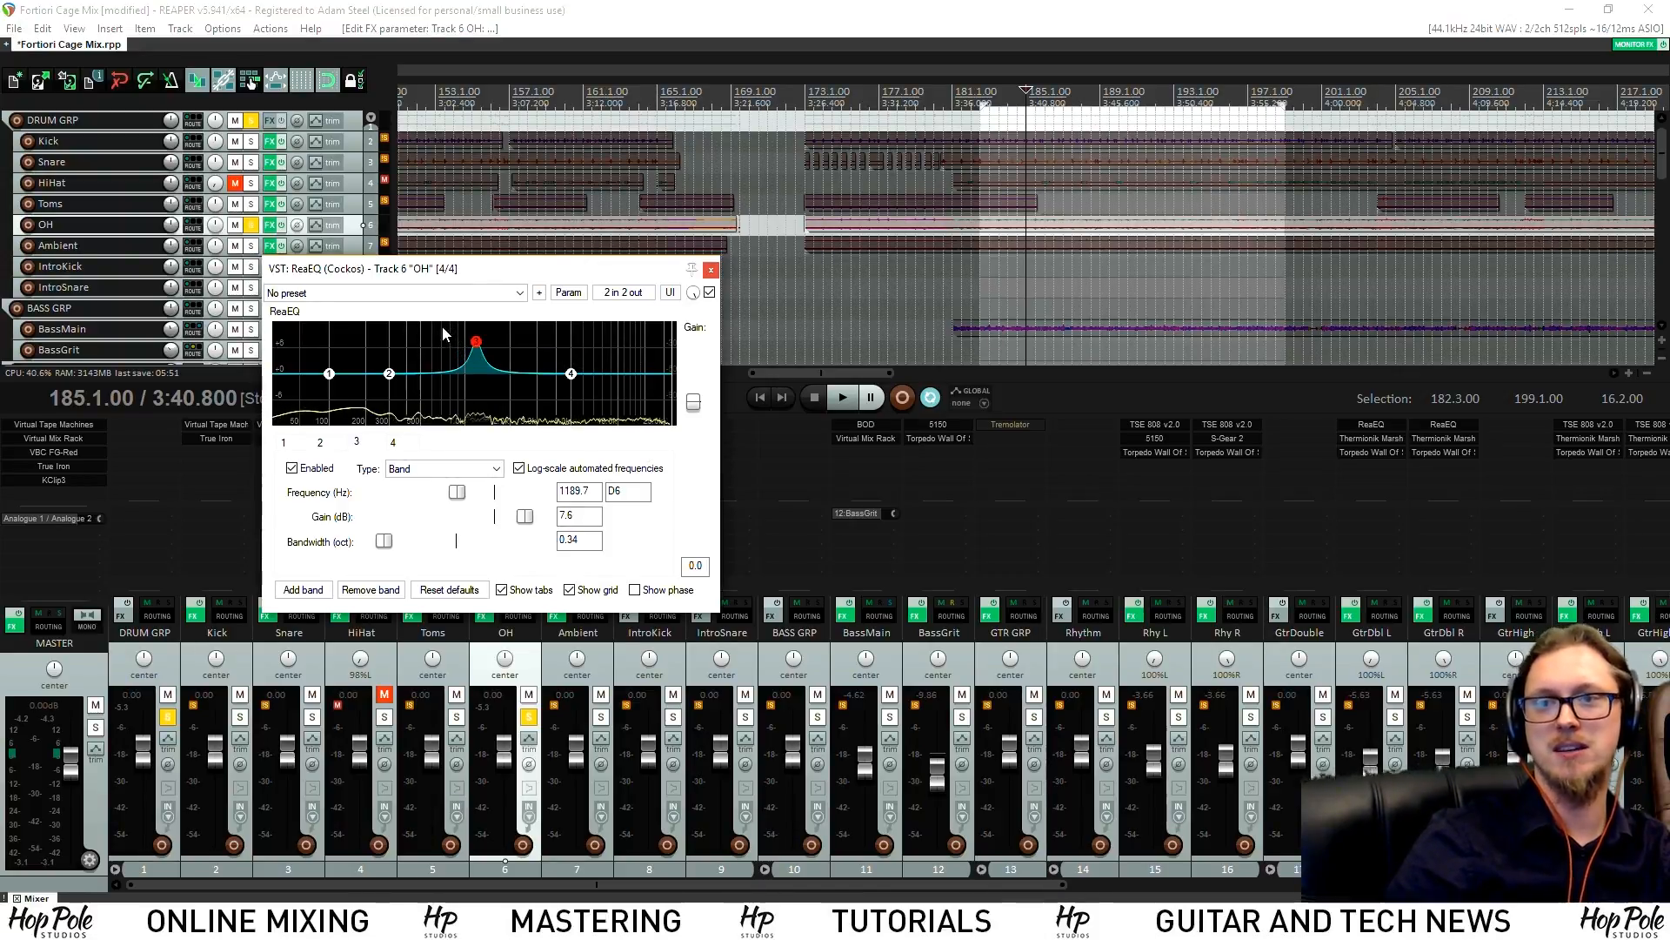
key("space")
left_click_drag(475, 344, 548, 329)
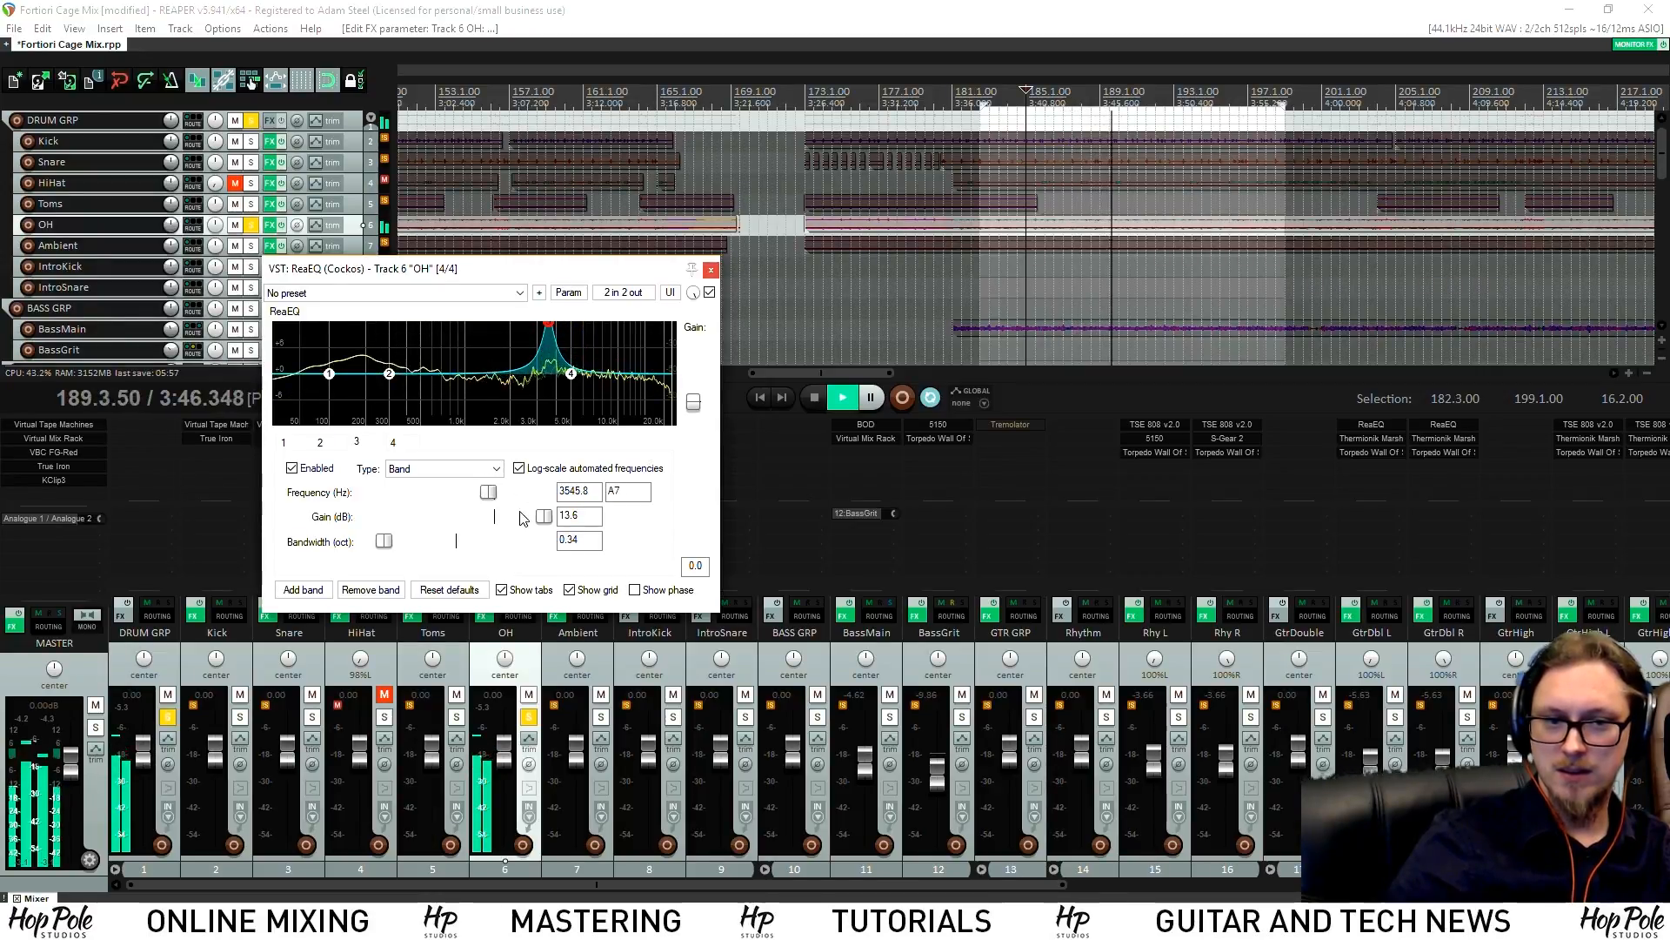
left_click_drag(546, 519, 489, 520)
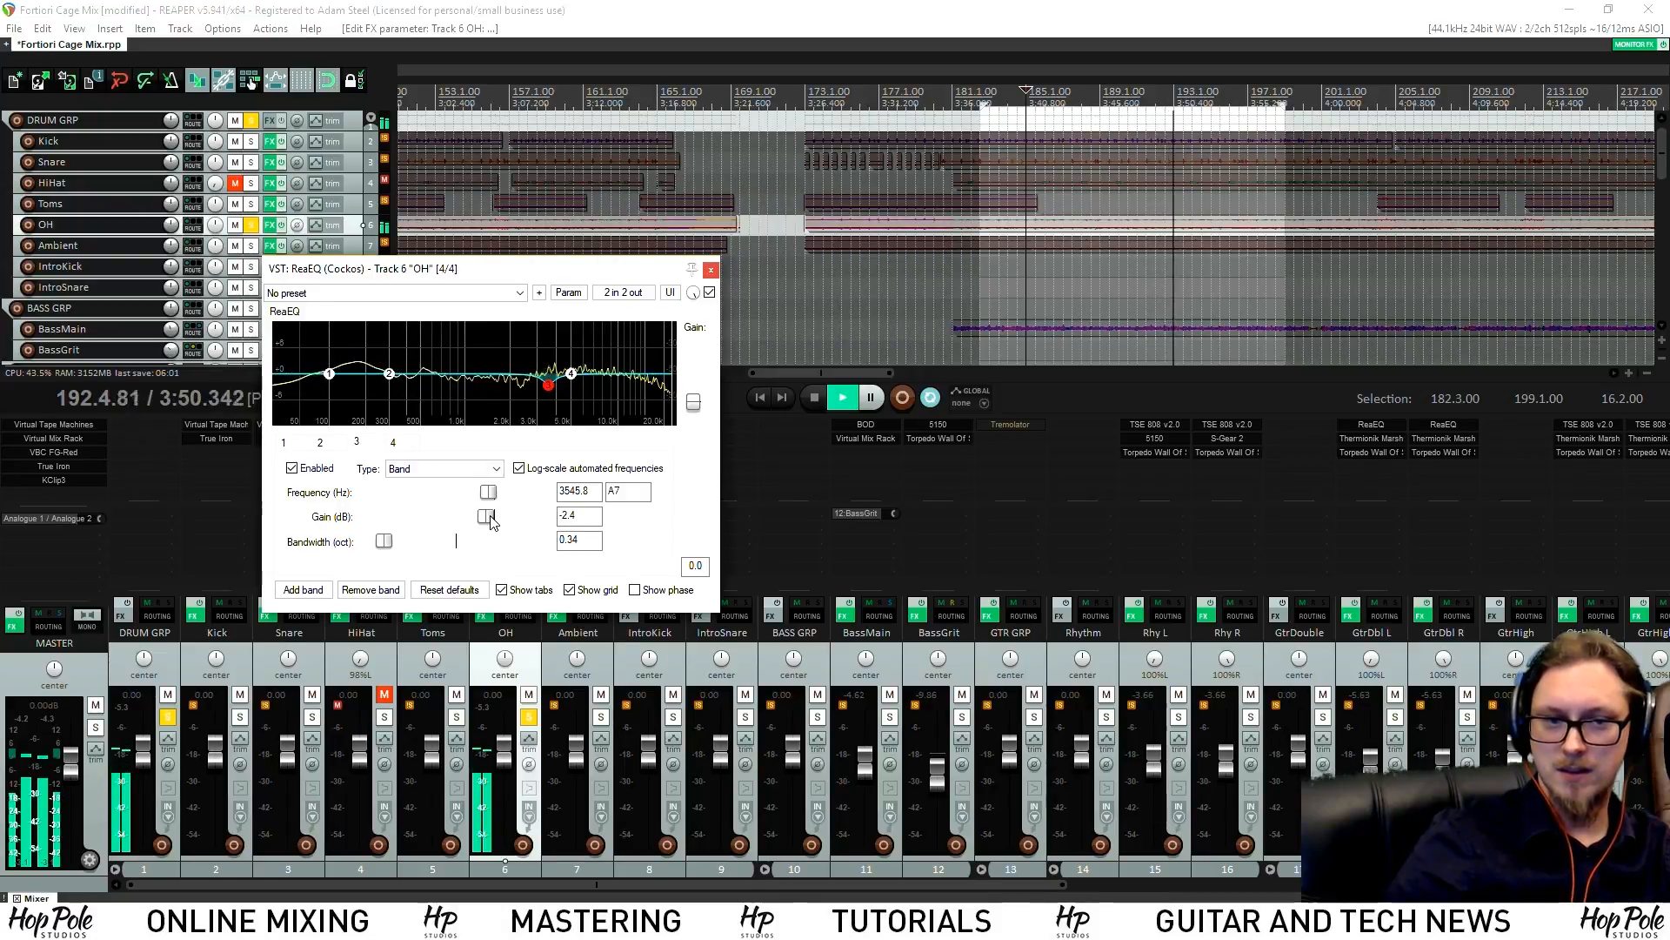
key("space")
left_click(710, 270)
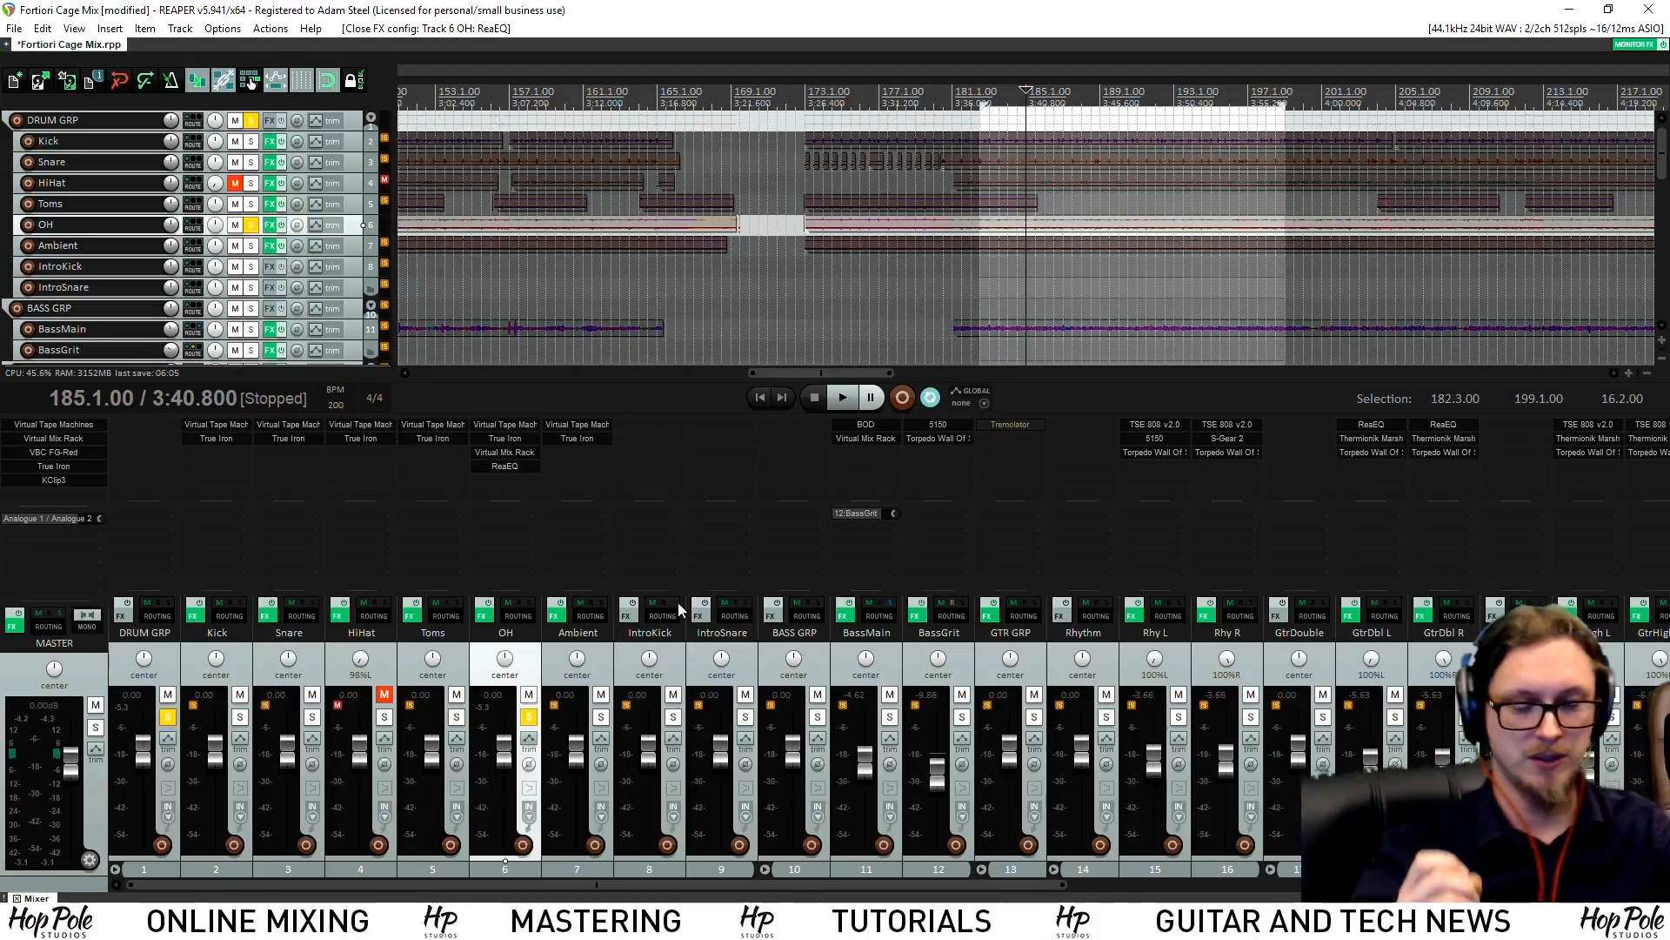
Compare OH with its effects bypassed and re-enabled during playback
key("space")
left_click(485, 604)
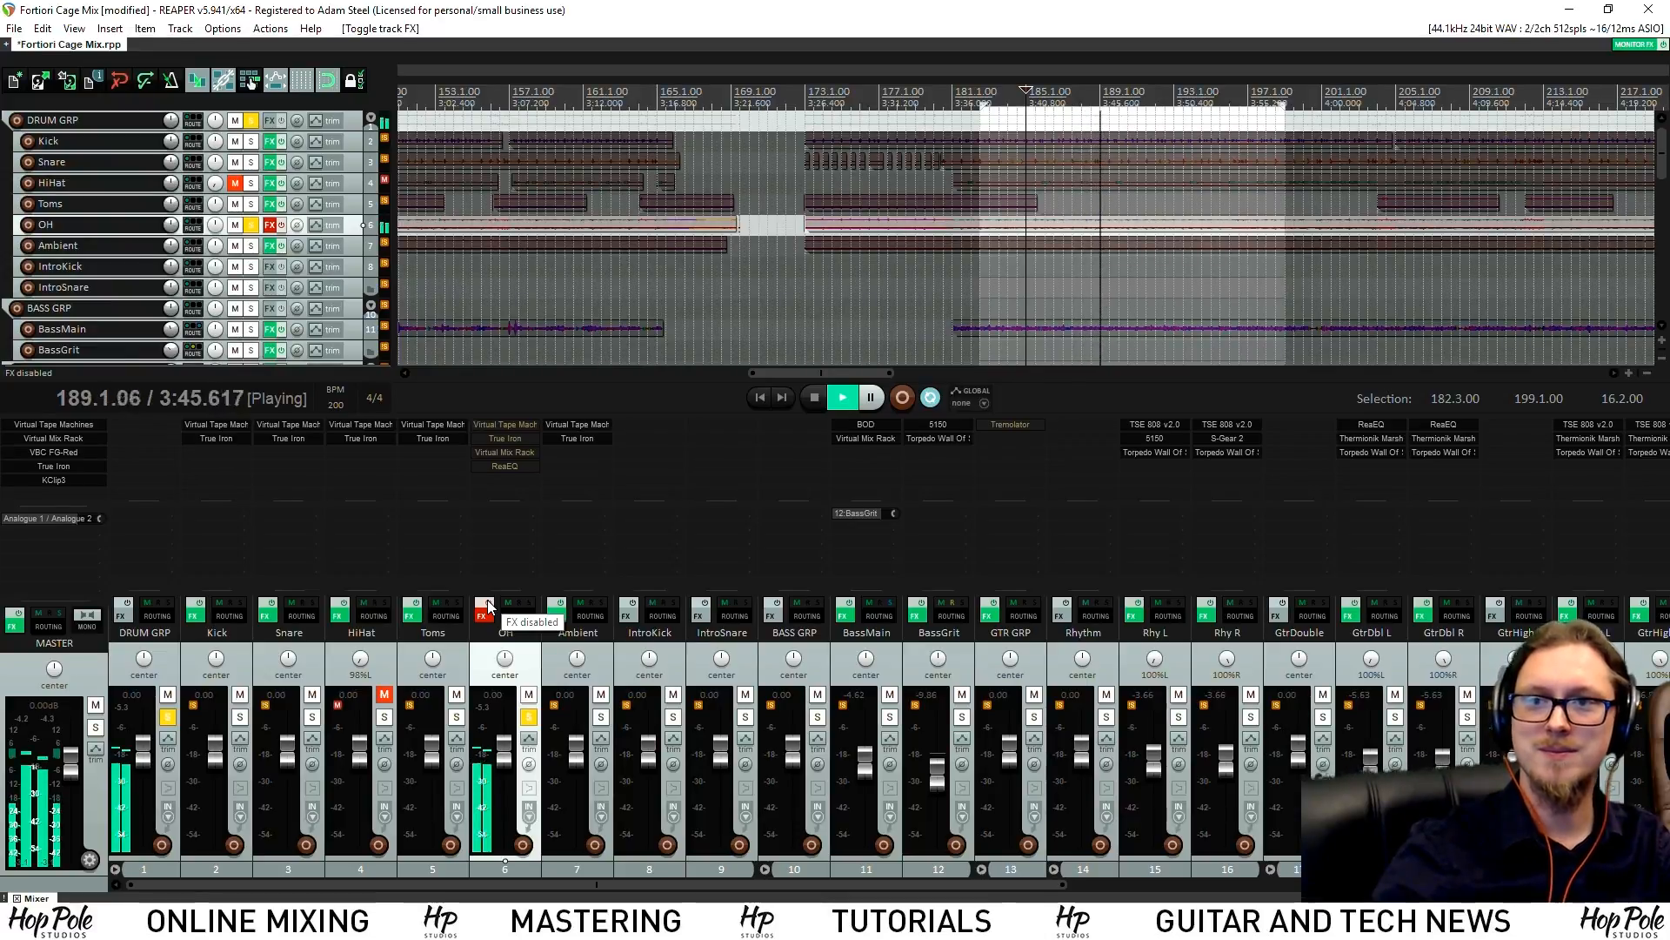
left_click(486, 604)
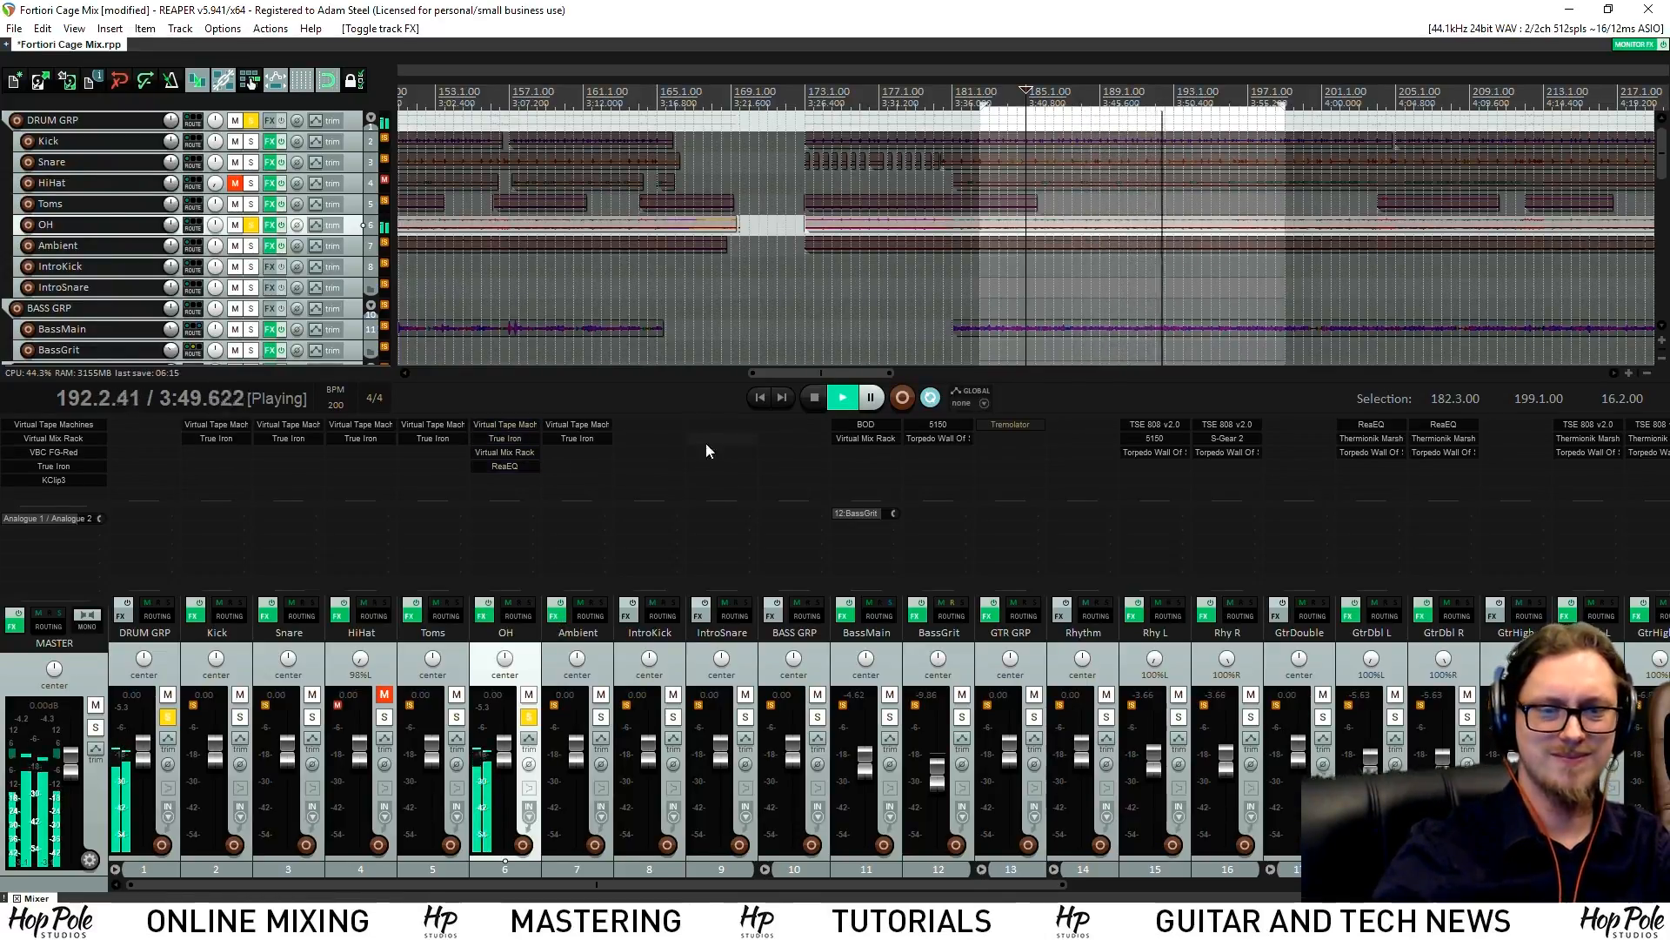
key("space")
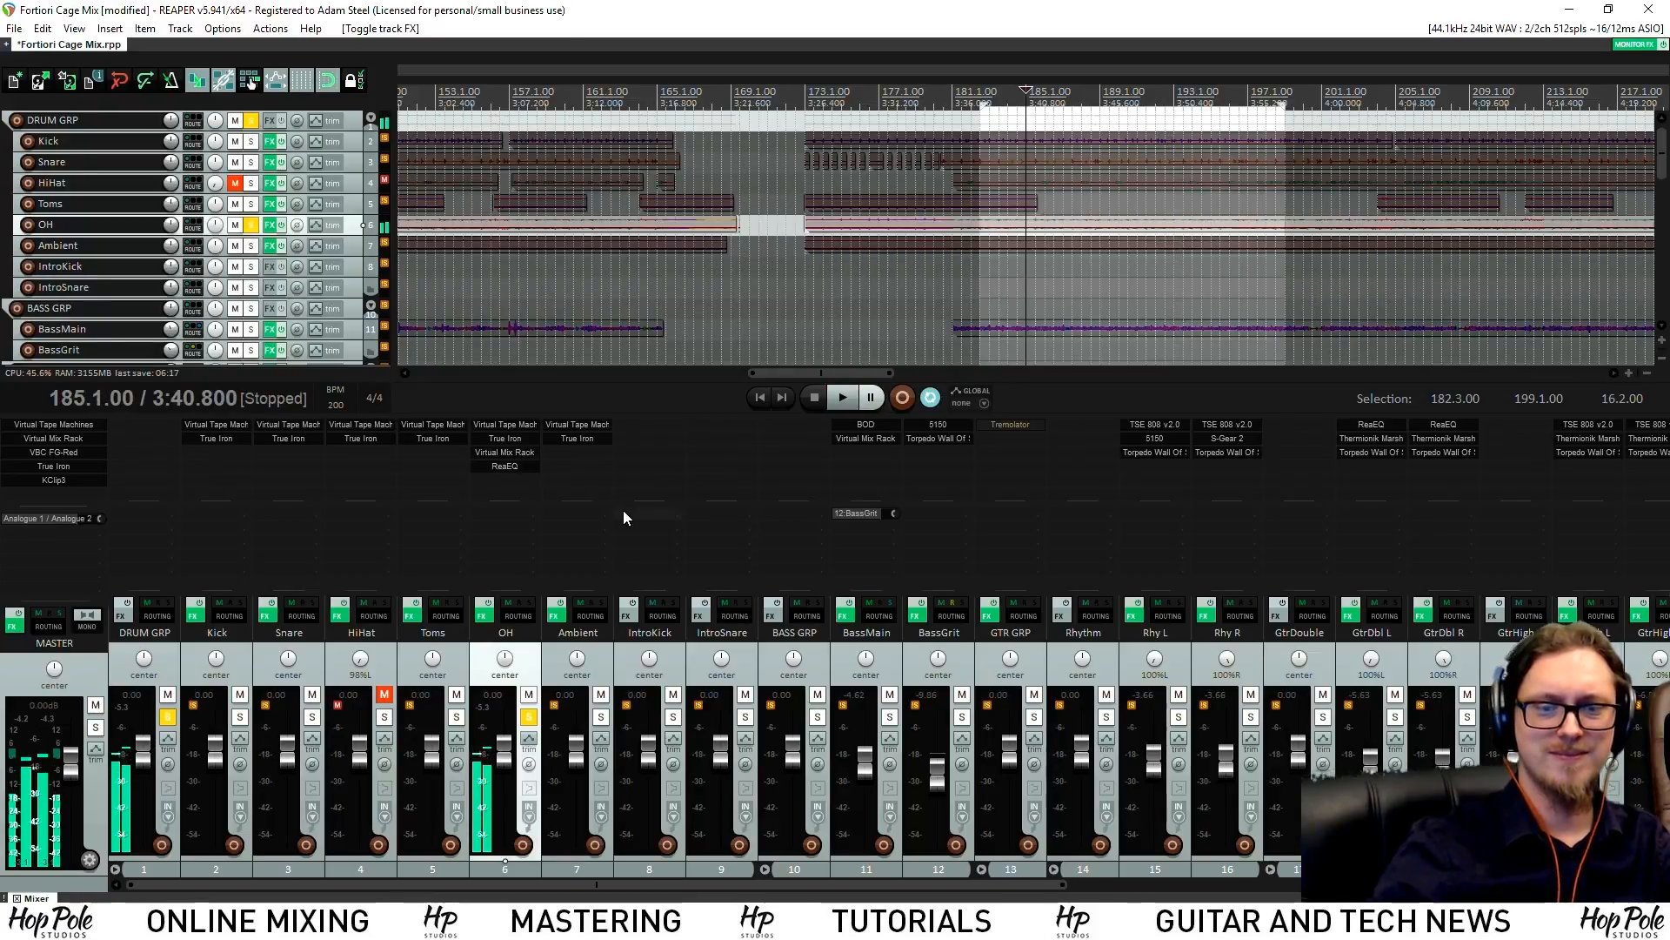
Solo Ambient, unsolo OH, and play from around bar 185
left_click(600, 717)
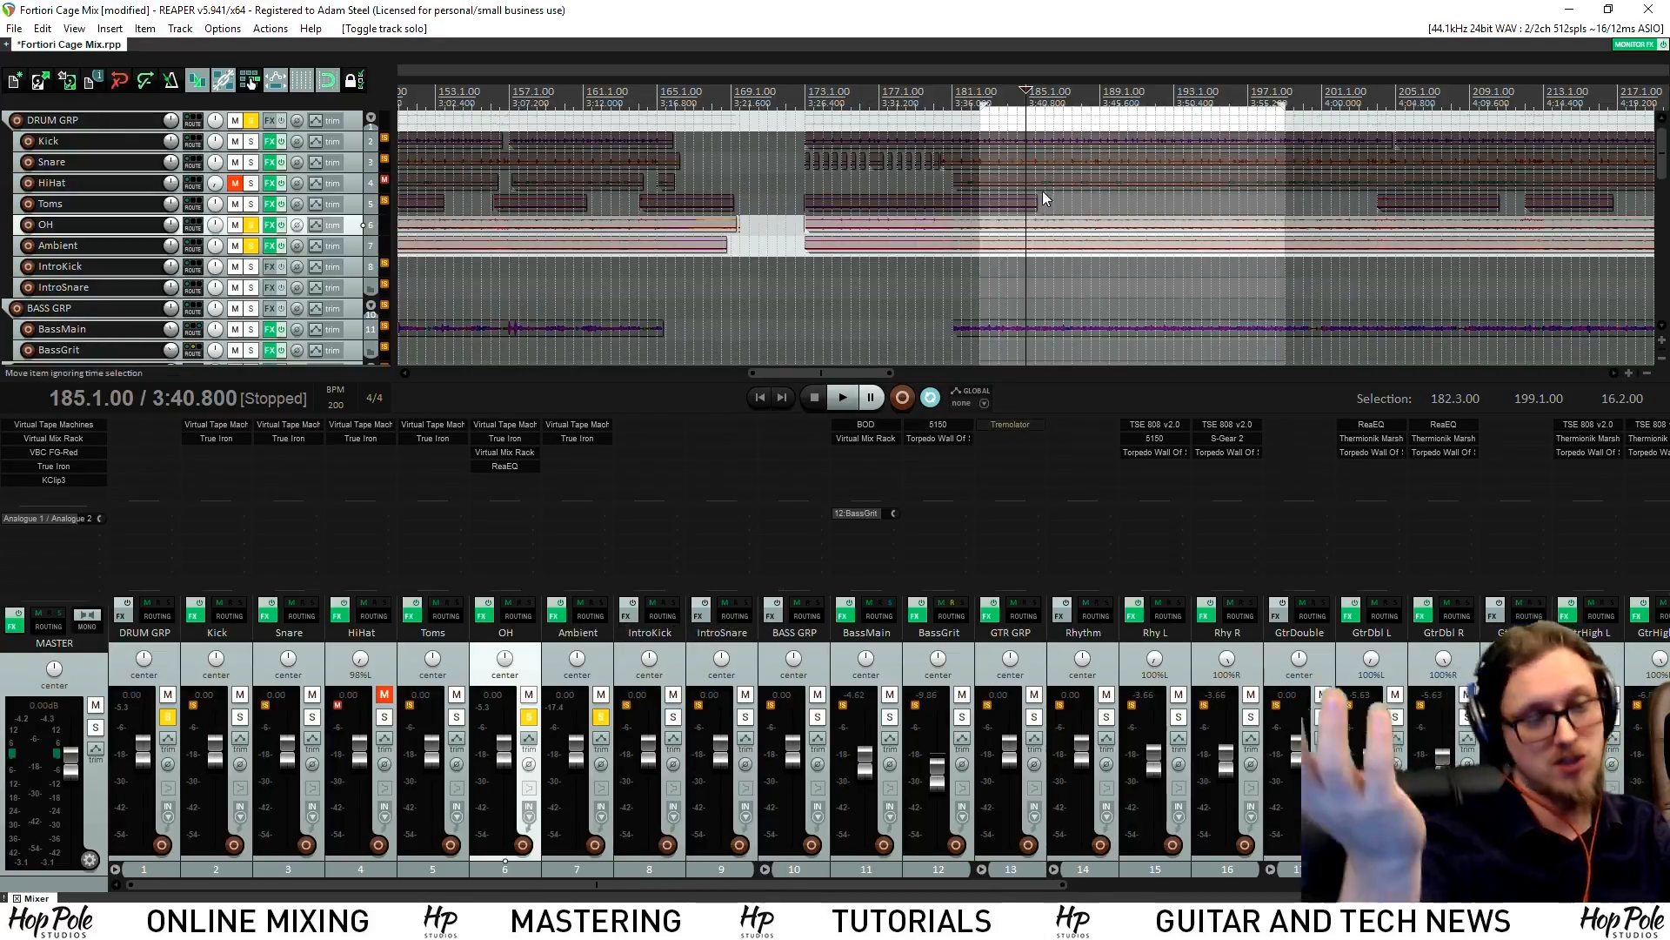
left_click(528, 717)
key("space")
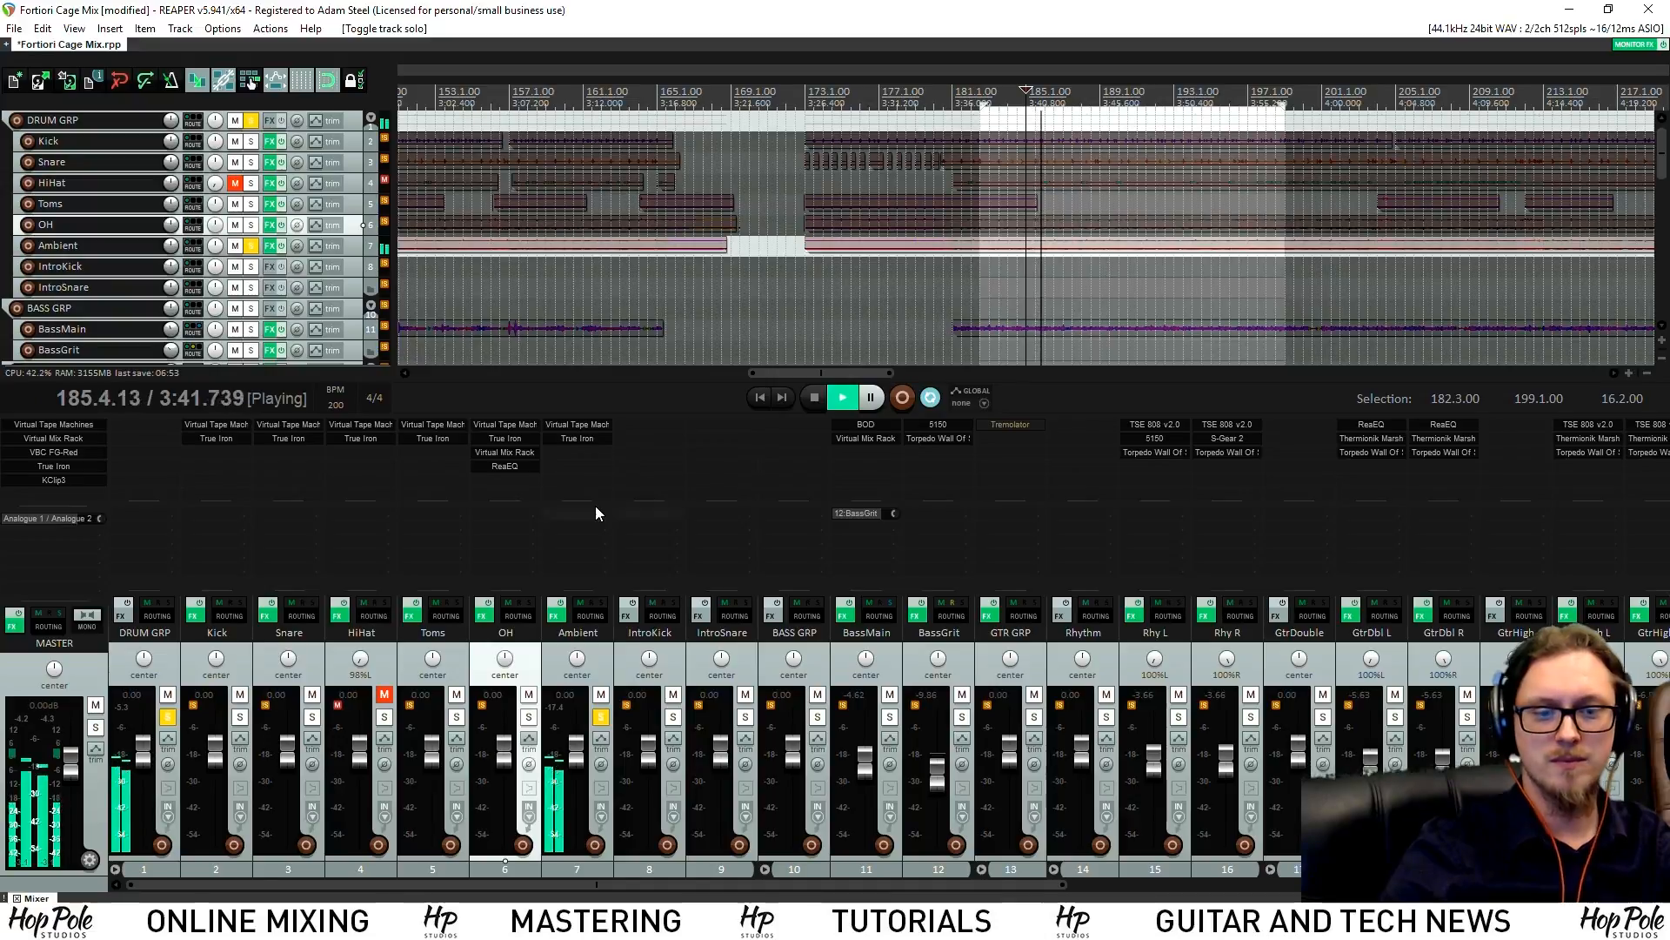
Add VST: Virtual Mix Rack to the Ambient track via the 'mix' filter and position its window
key("space")
double_click(581, 458)
type("mix")
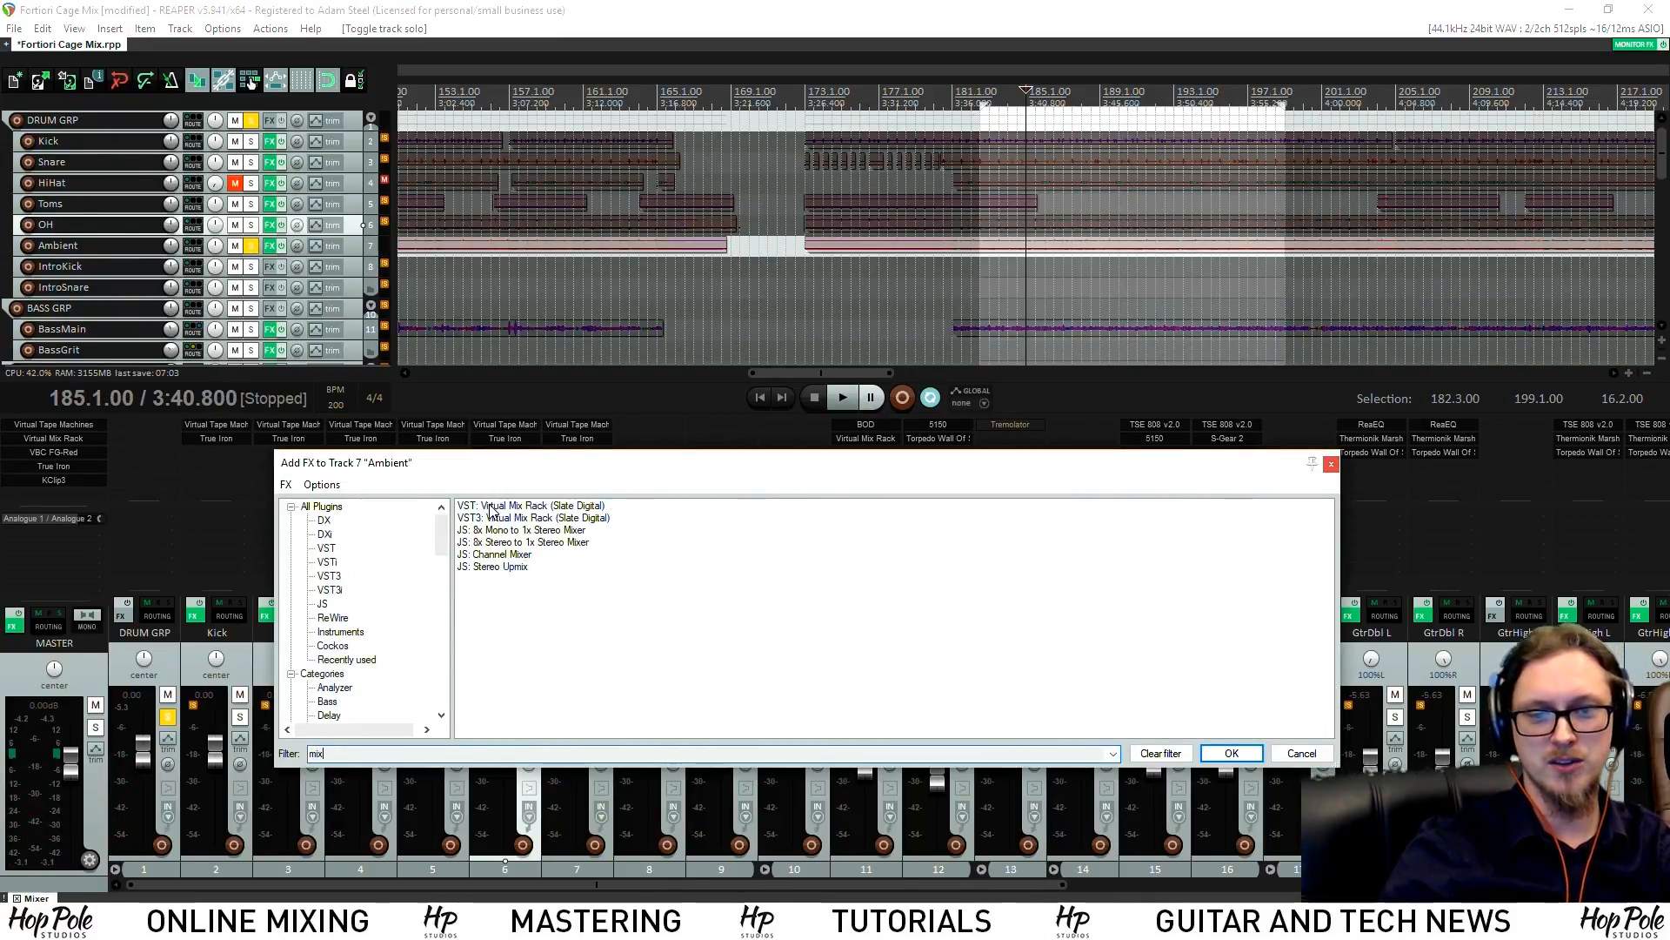
double_click(490, 506)
left_click_drag(373, 84, 953, 208)
left_click_drag(950, 163, 902, 152)
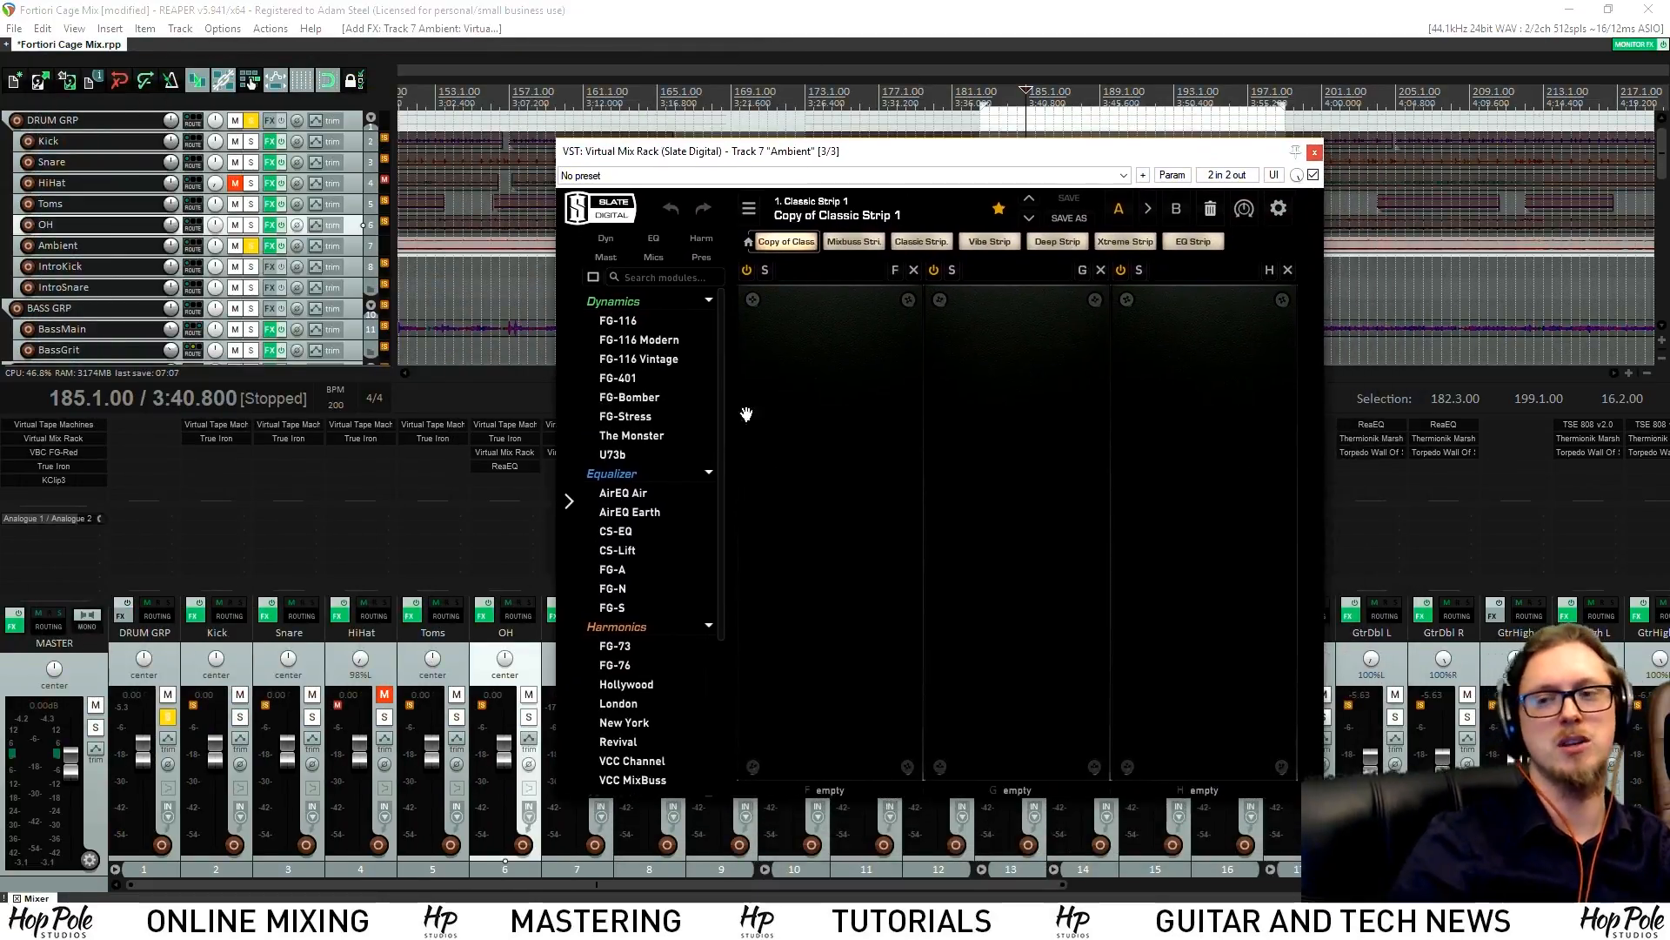
mouse_move(658, 453)
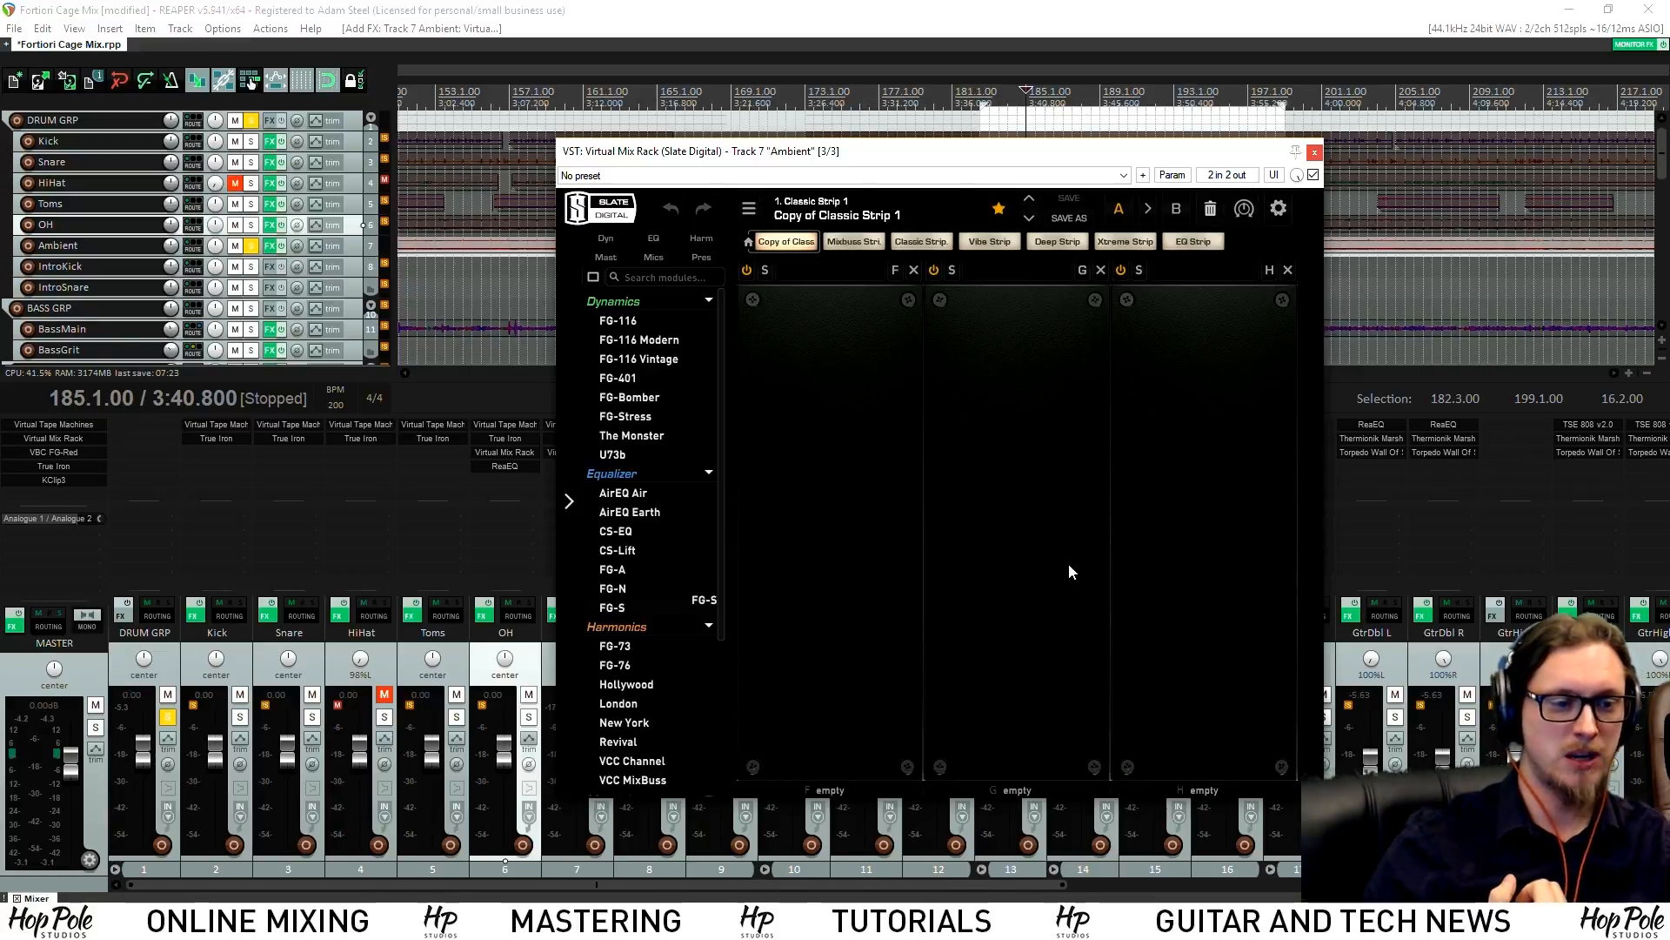
Load FG-S into the Ambient rack's middle slot and set its high-pass filter to 133Hz
left_click_drag(1055, 568, 1048, 574)
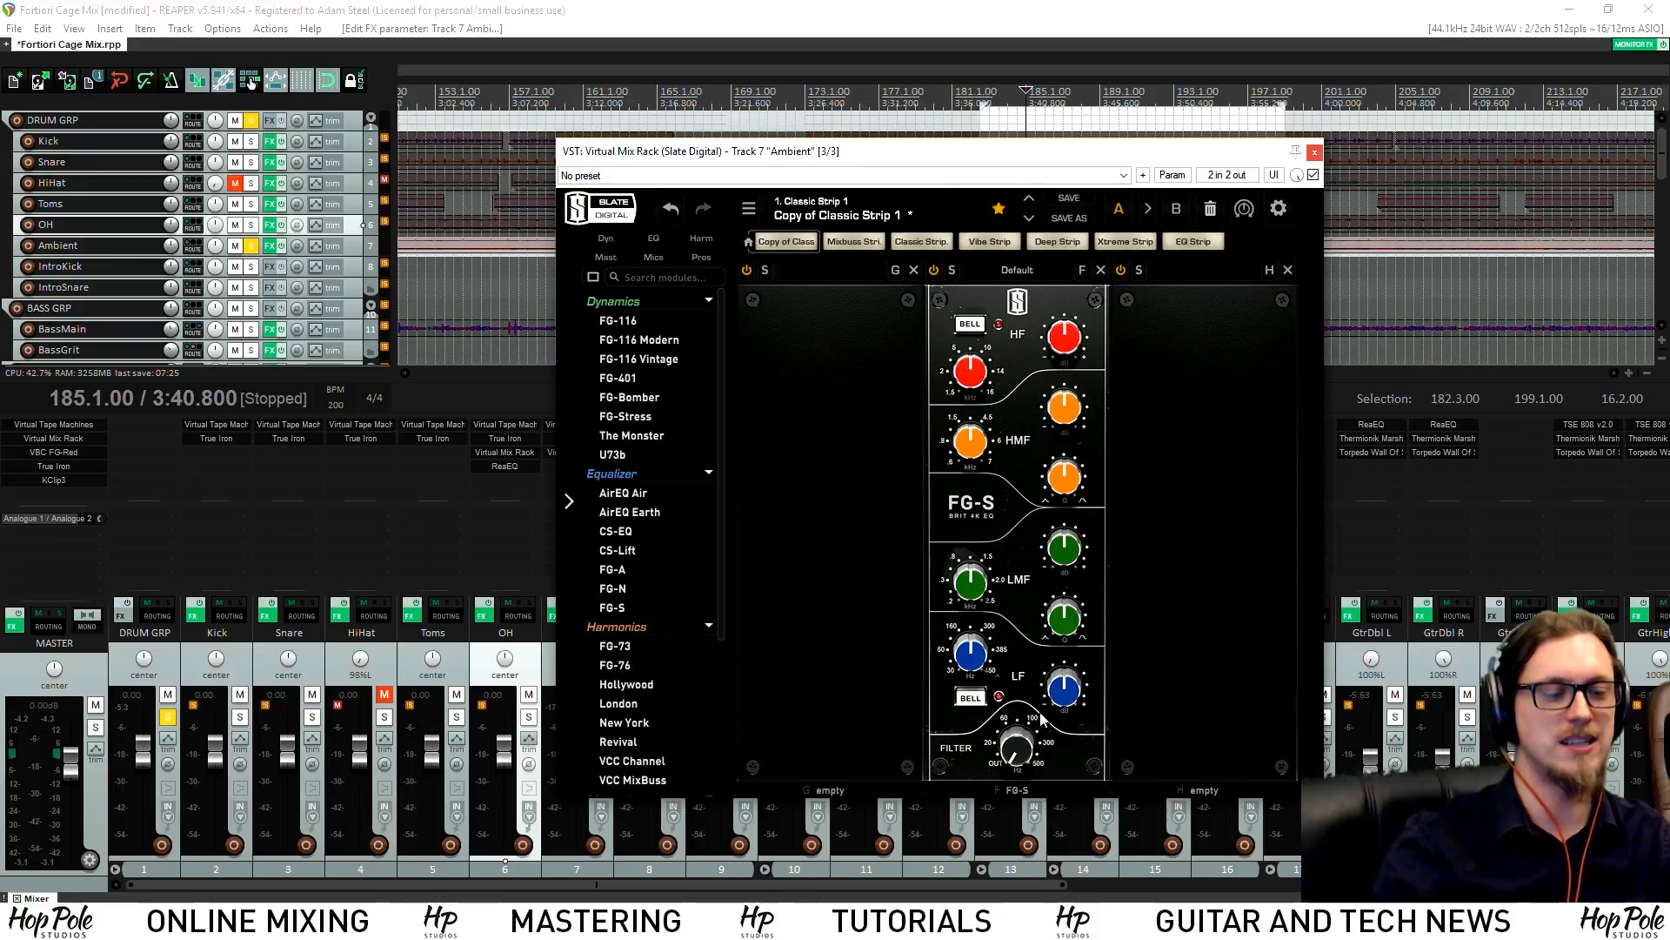
mouse_move(1031, 738)
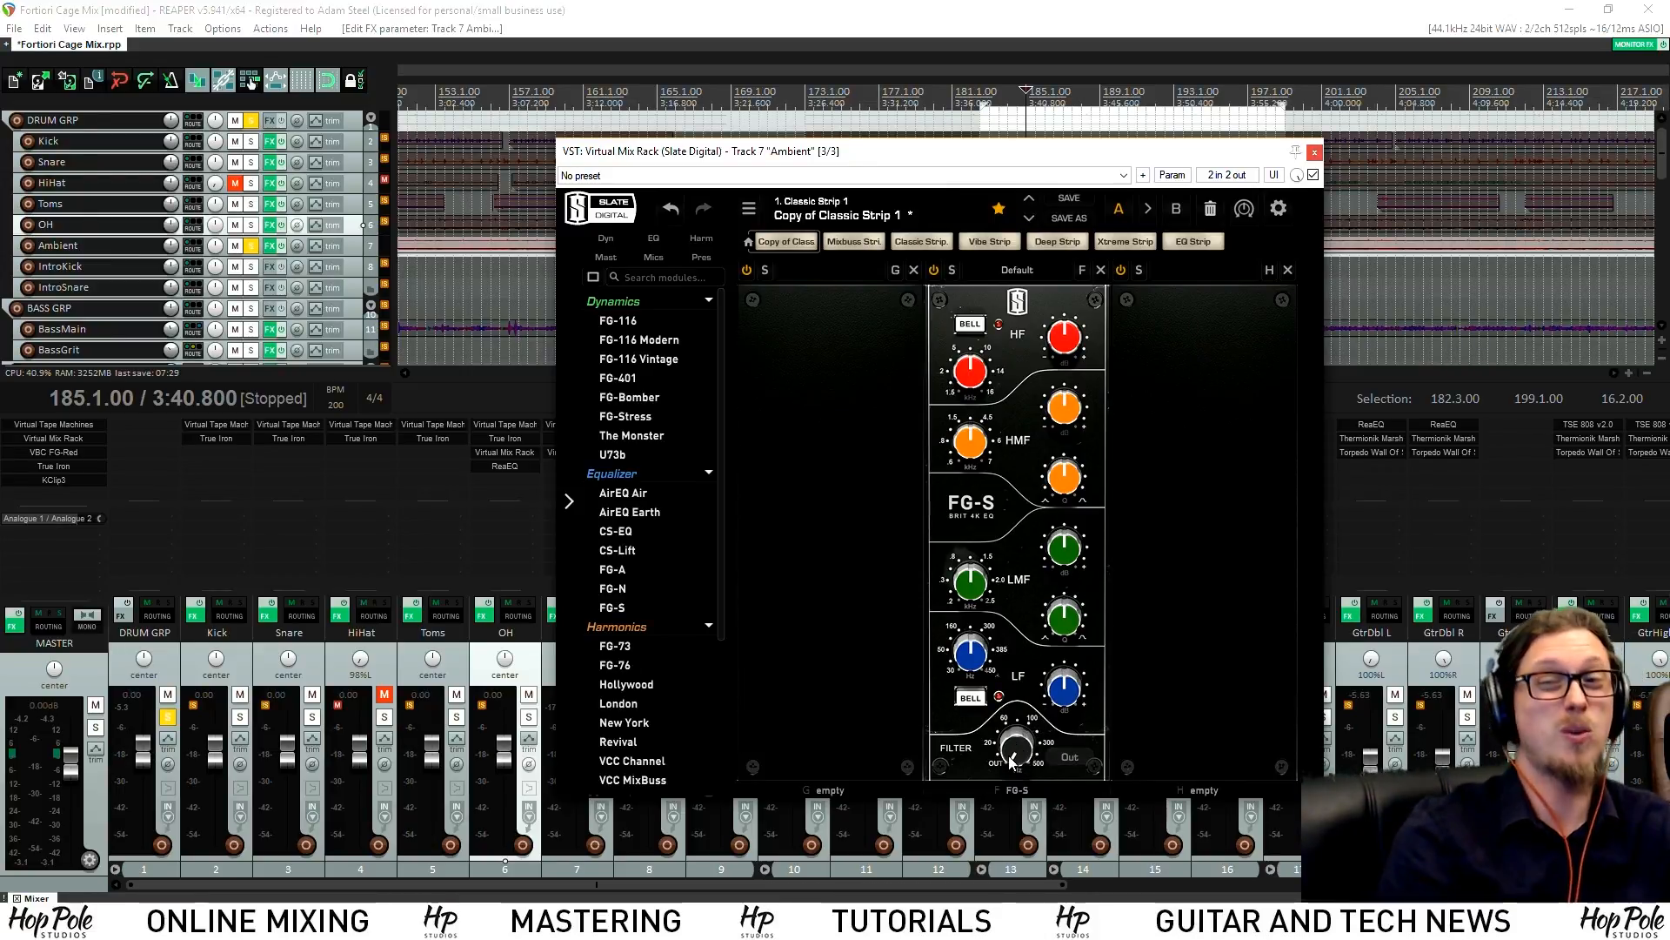
left_click_drag(1022, 765, 1040, 667)
key("space")
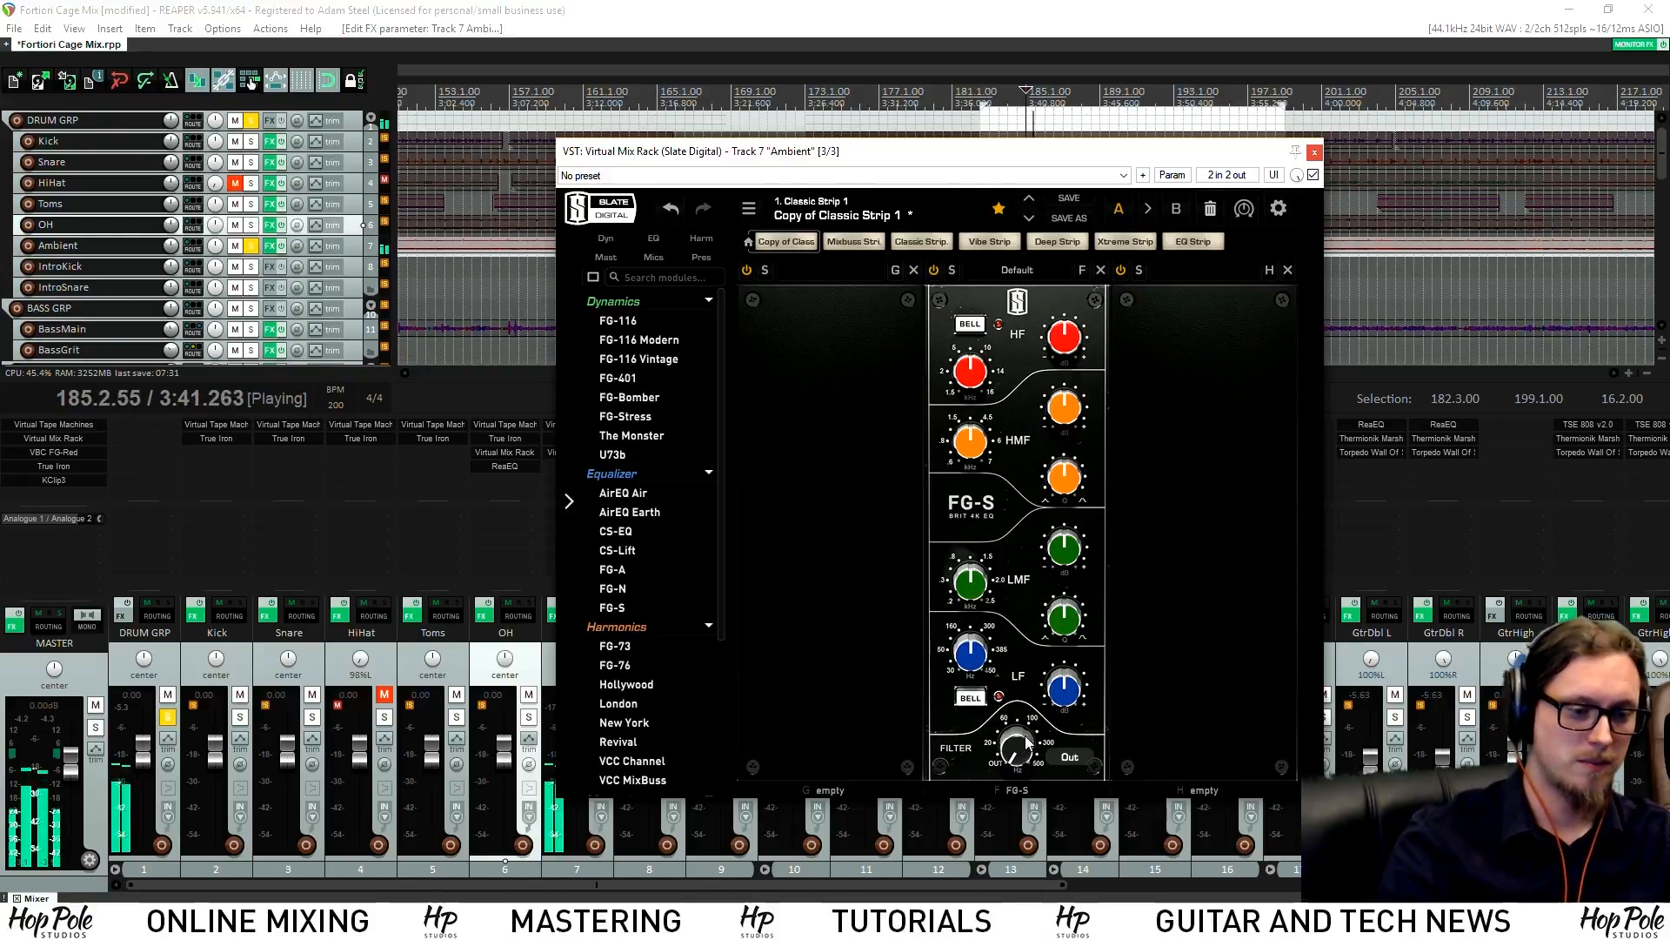
left_click_drag(1041, 666, 1038, 642)
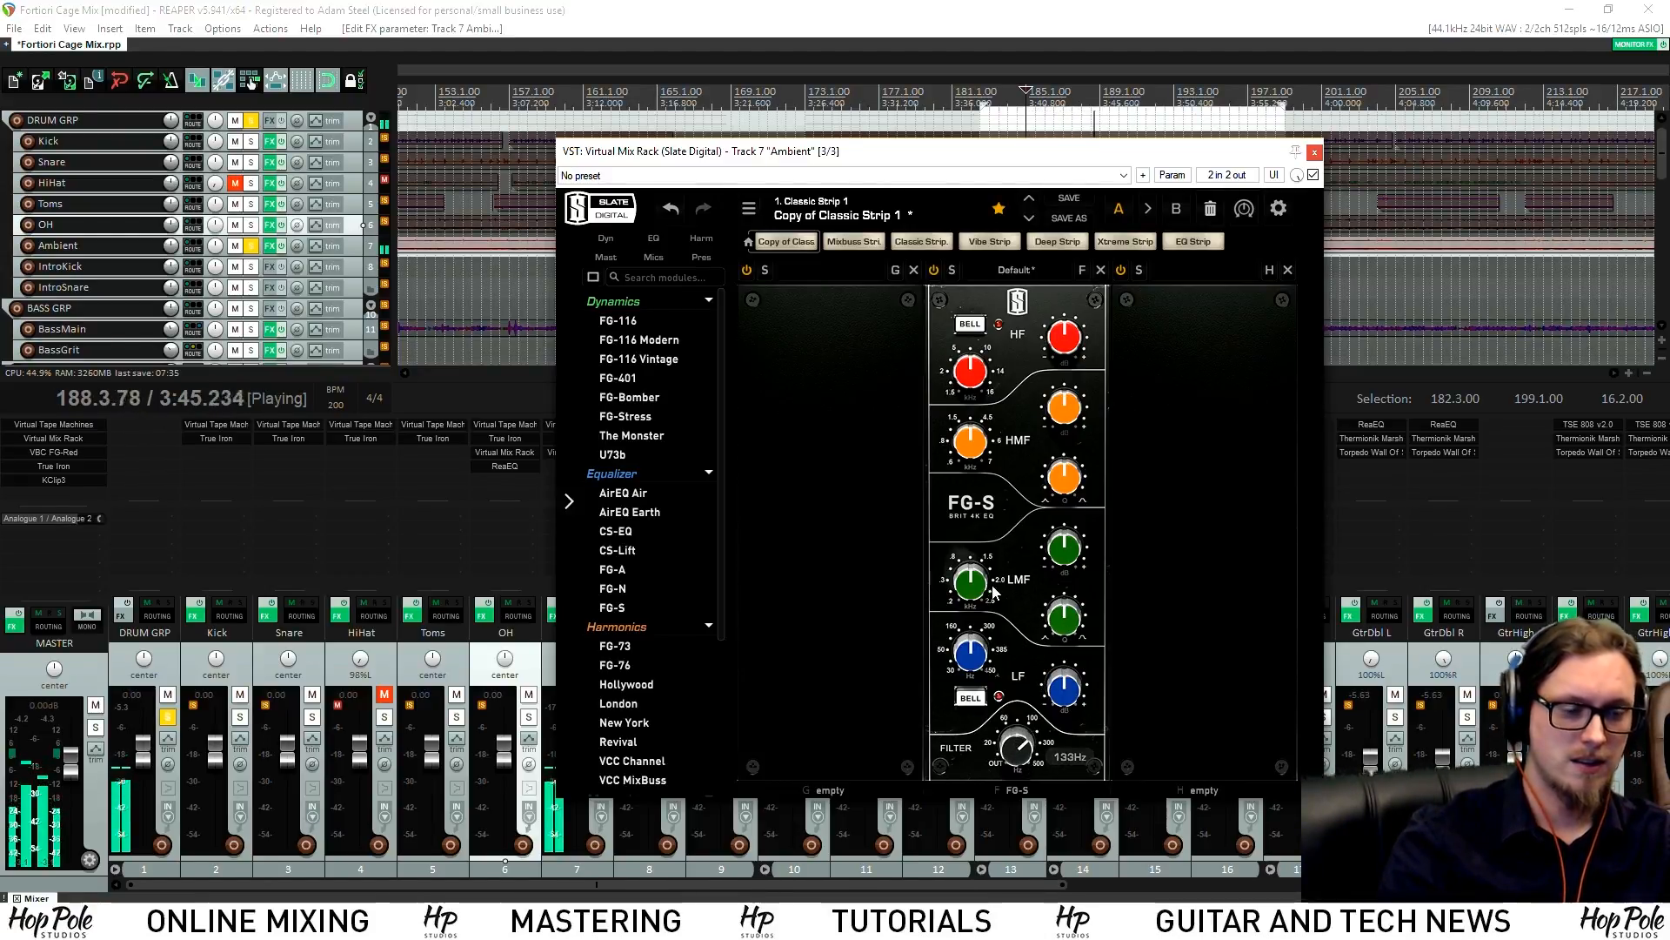
Cut the FG-S low-mid by about 7.48 dB at 343Hz
left_click_drag(972, 588, 978, 645)
key("space")
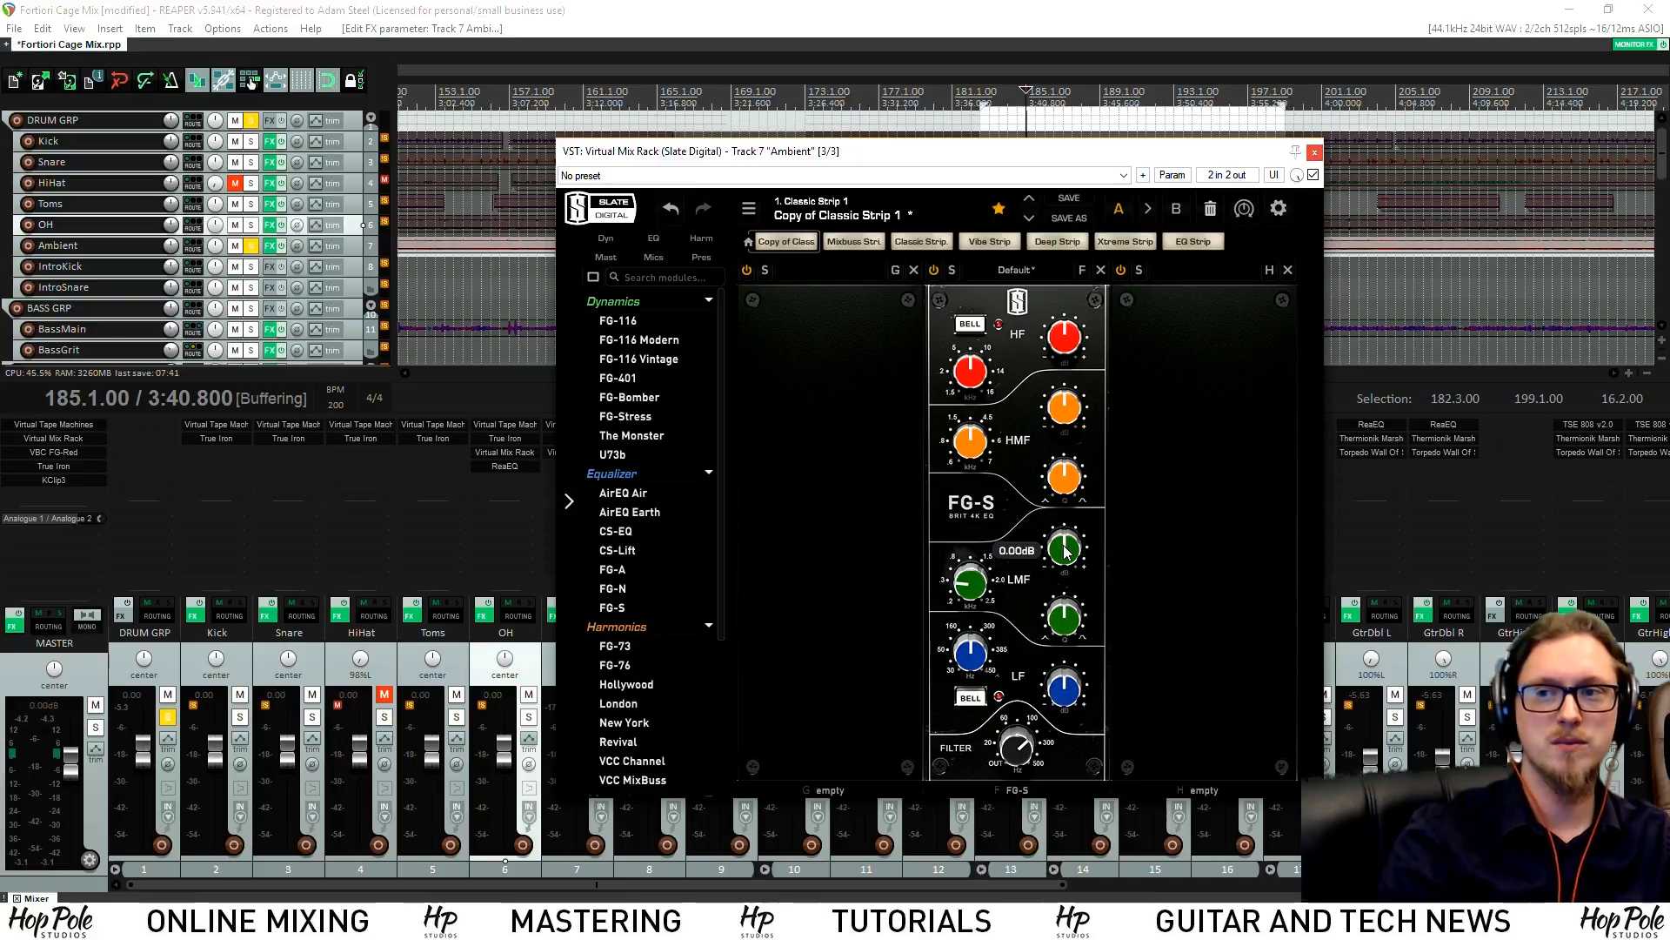
key("space")
left_click_drag(1065, 551, 1061, 597)
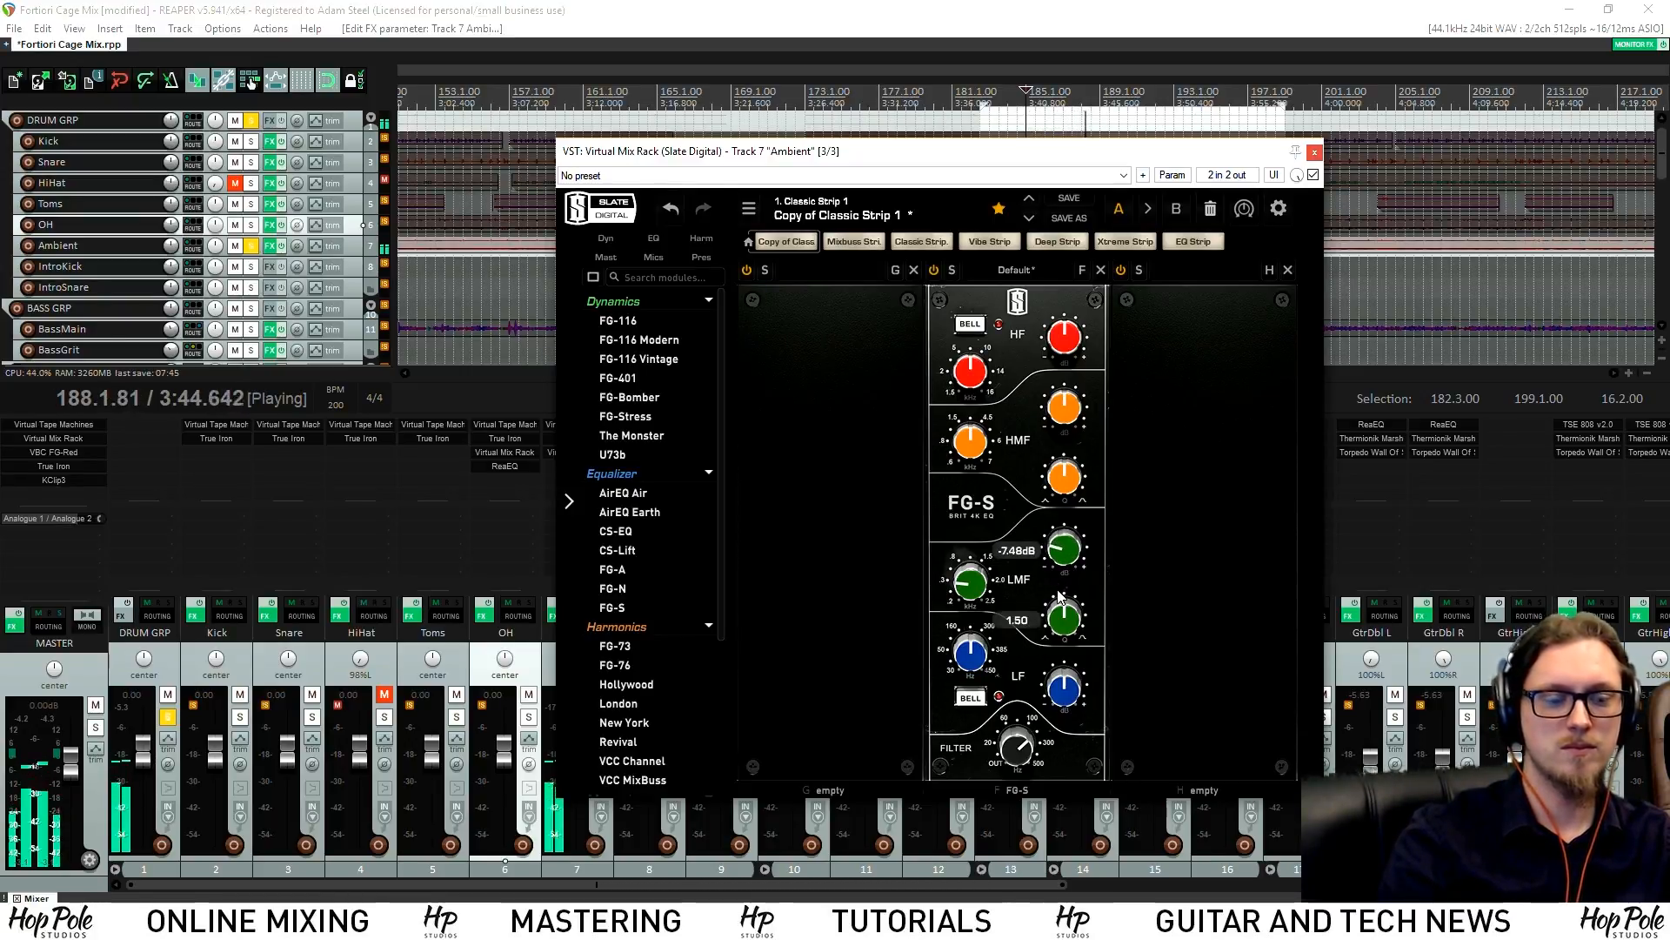
key("space")
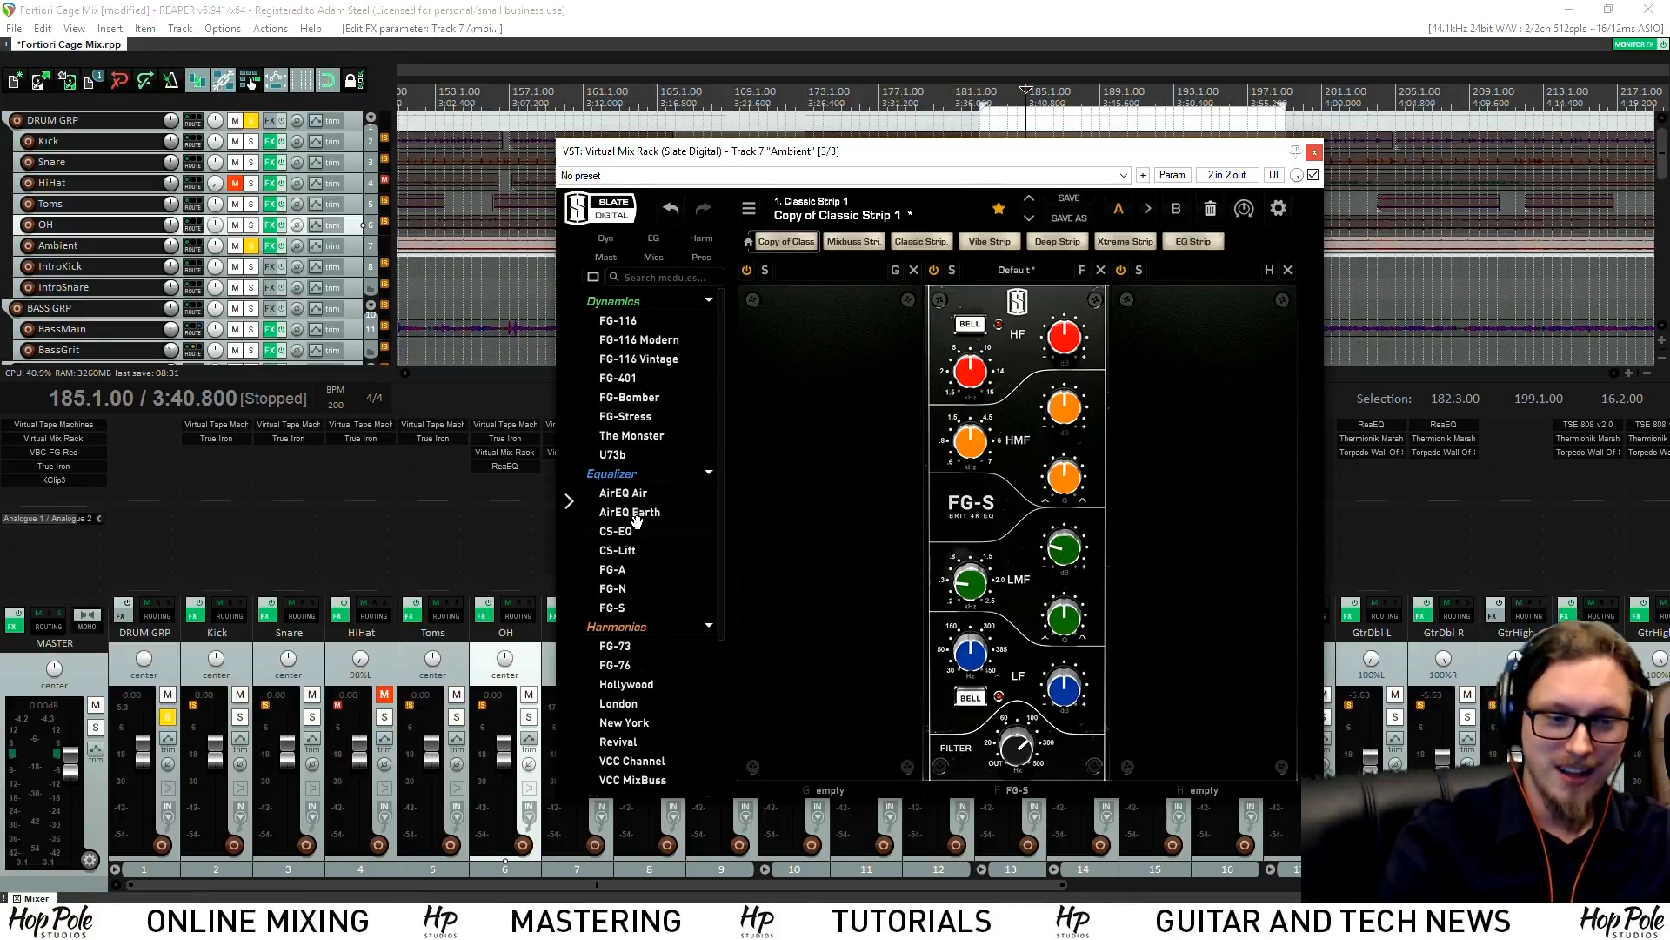
scroll(619, 563, "down", 3)
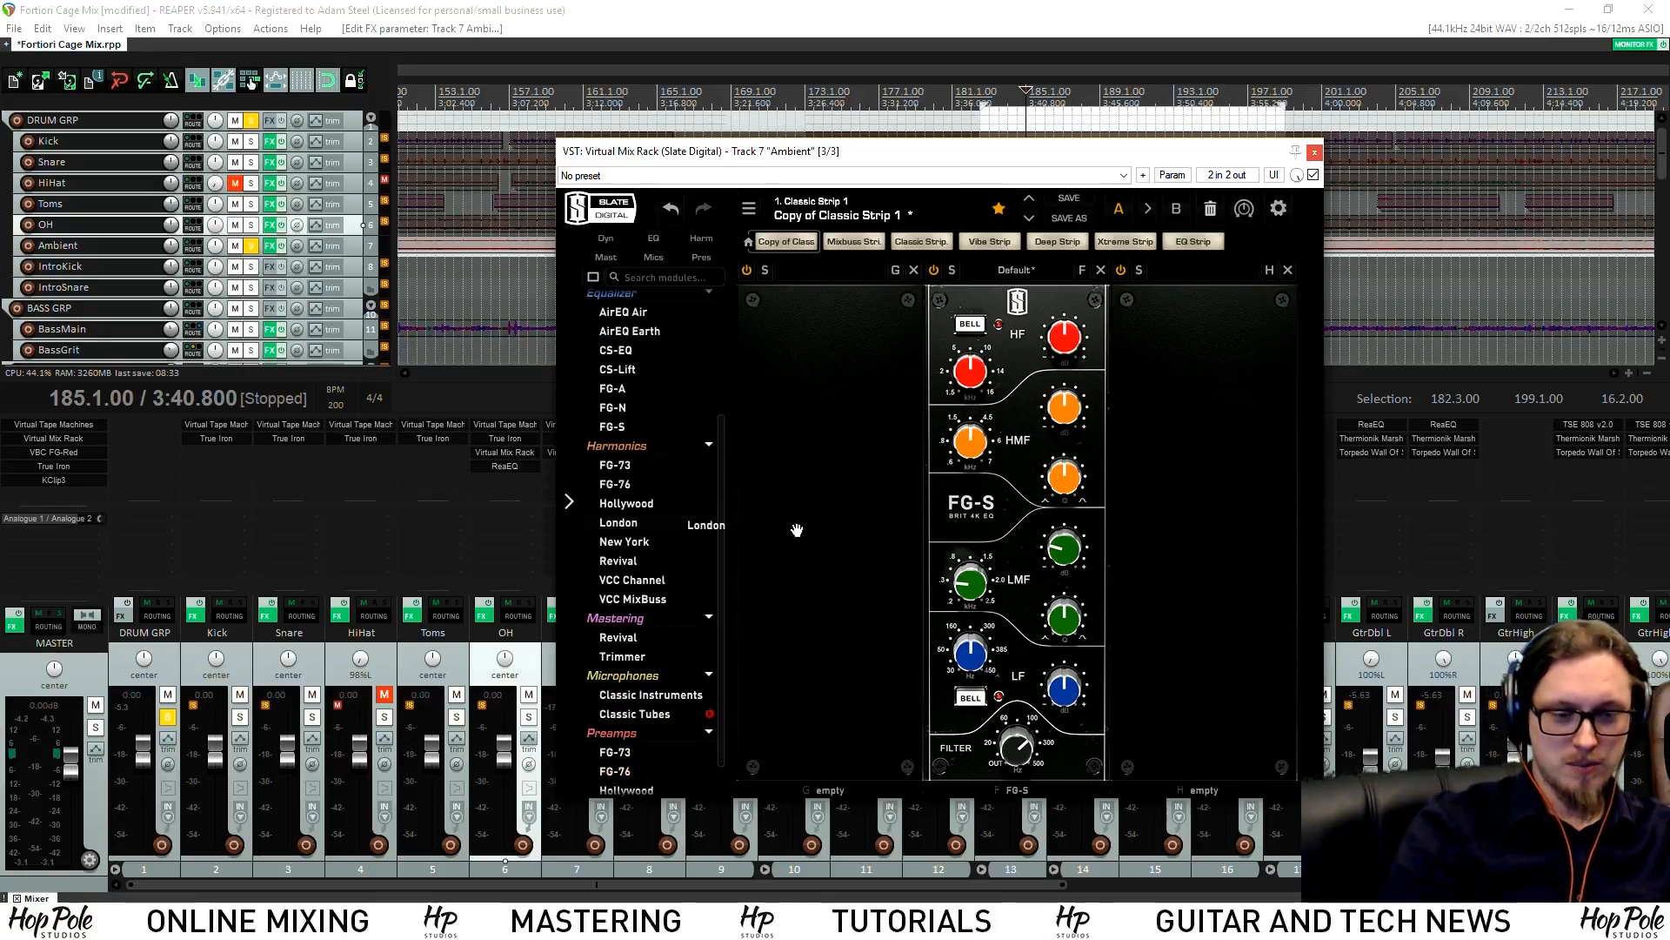
Add a London preamp before FG-S, flip PUSH/NORMAL, set saturation to 10, and power it on
left_click_drag(797, 530, 872, 535)
left_click_drag(838, 357, 829, 362)
left_click(882, 476)
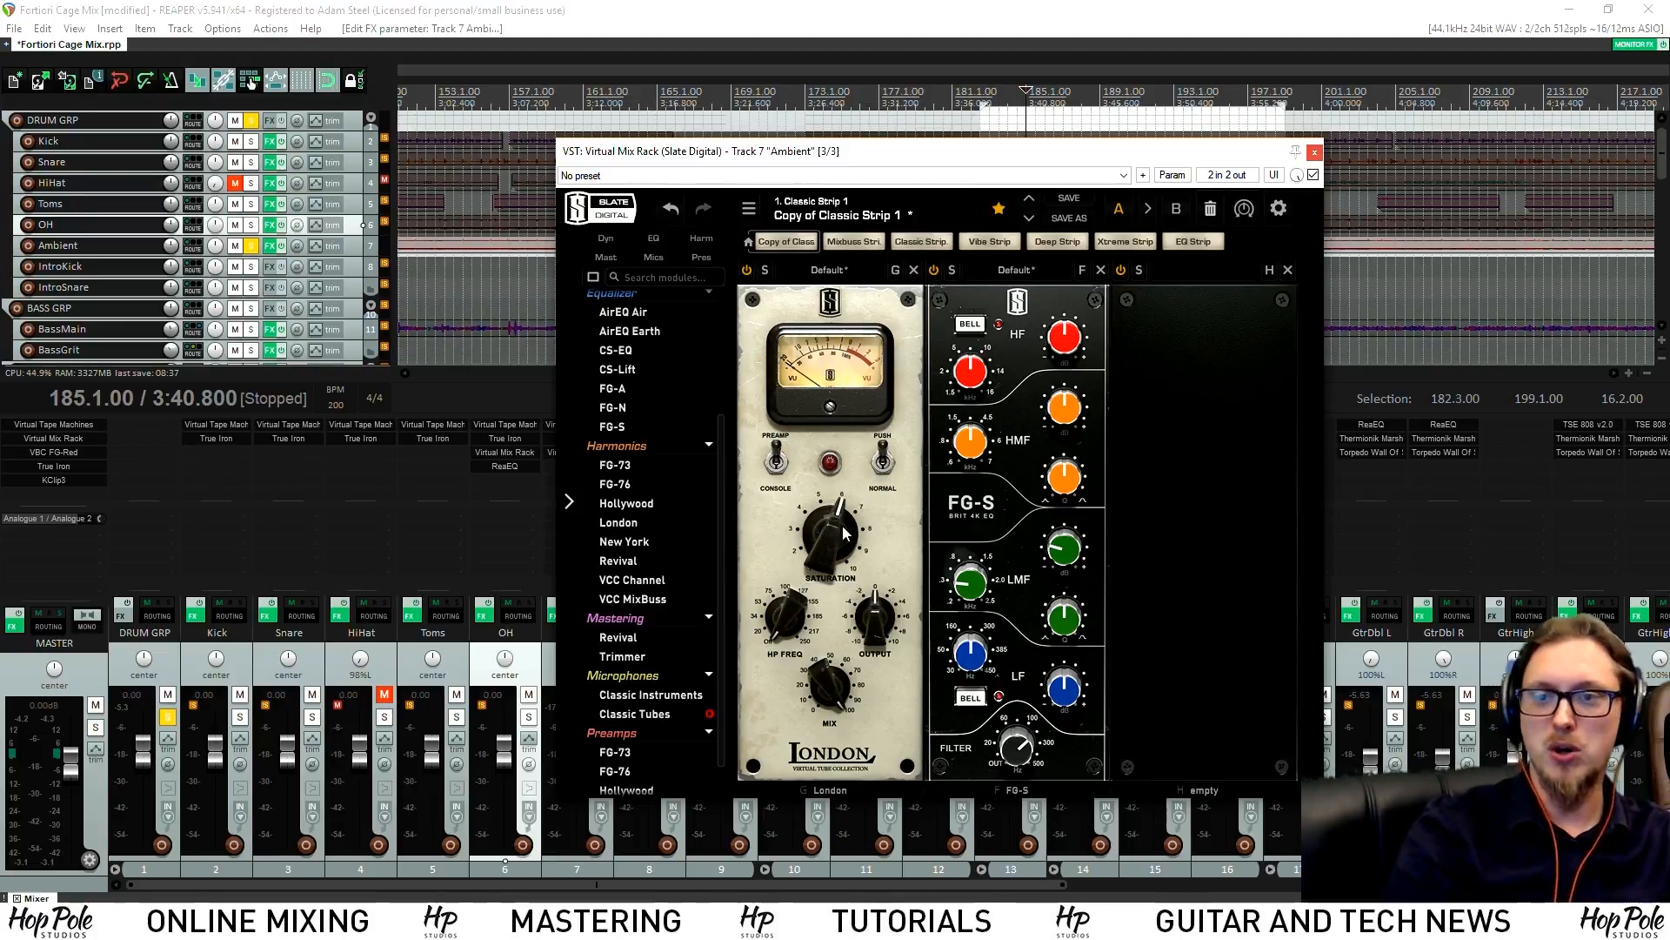
key("space")
left_click_drag(828, 539, 835, 492)
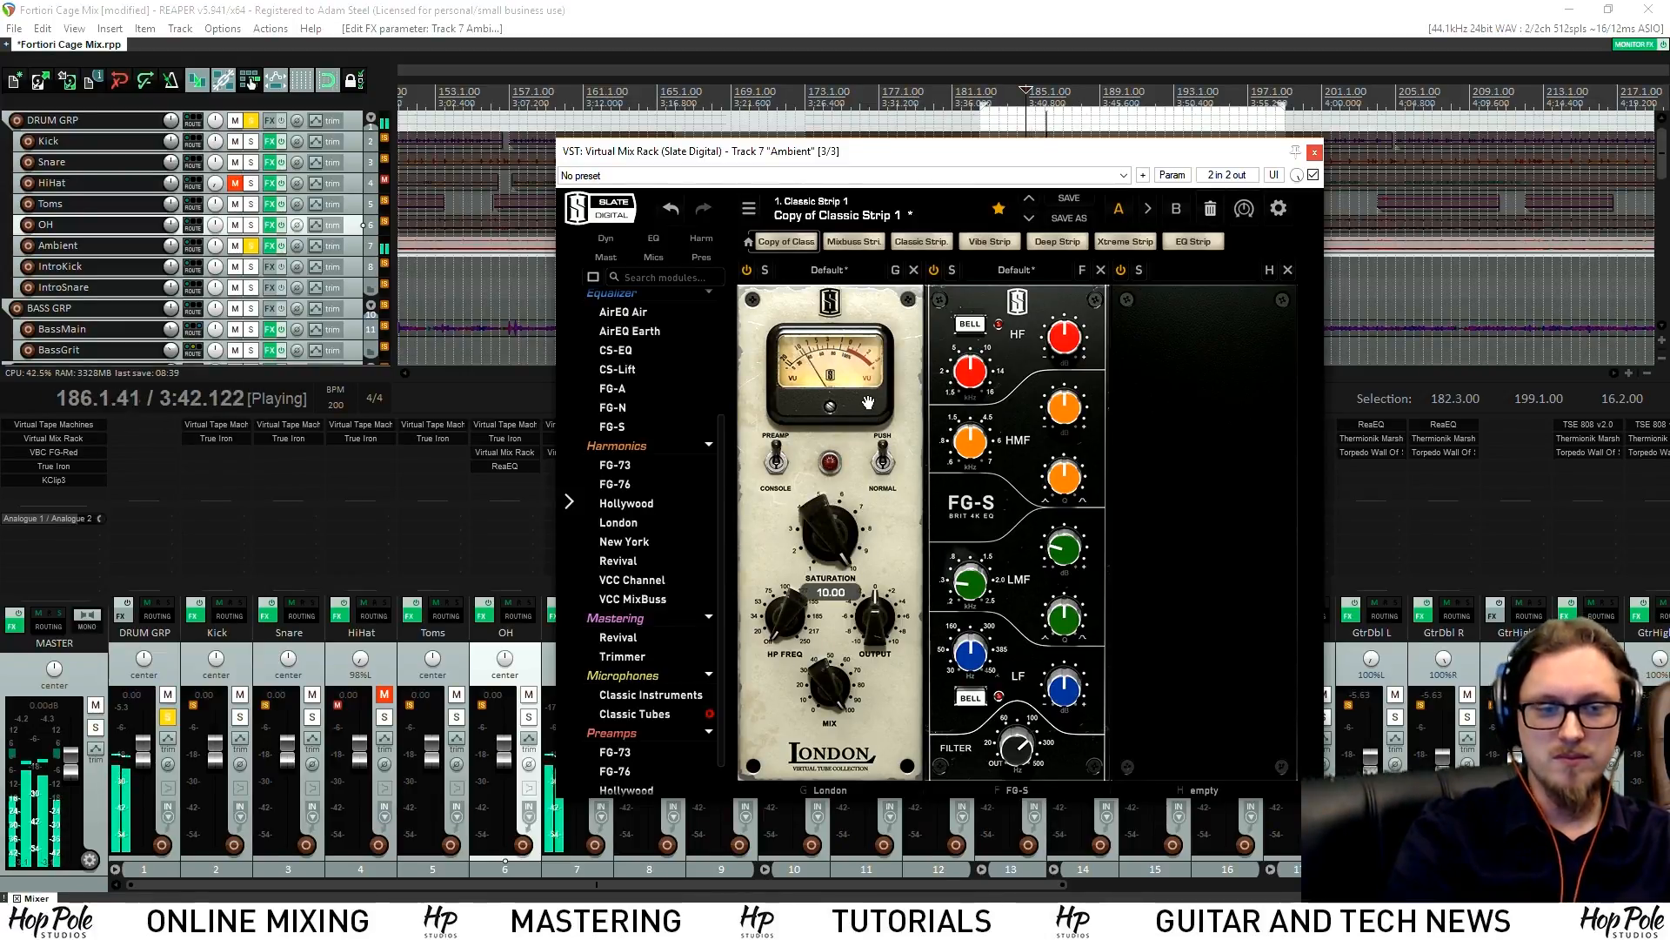
left_click(746, 269)
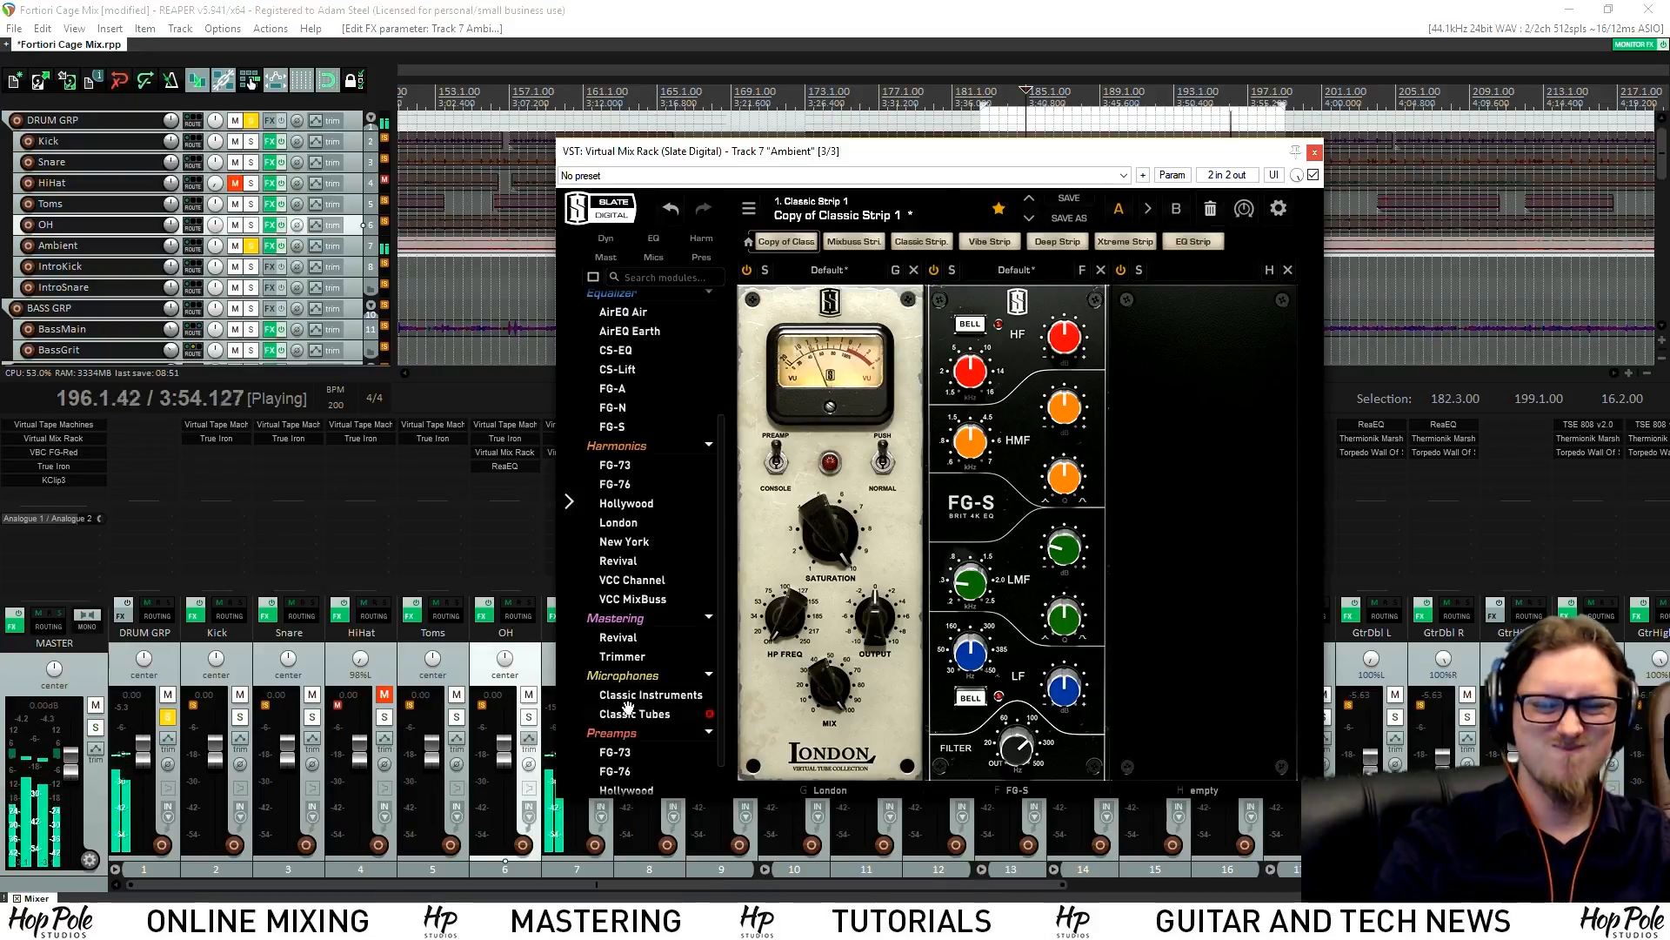
scroll(635, 737, "down", 1)
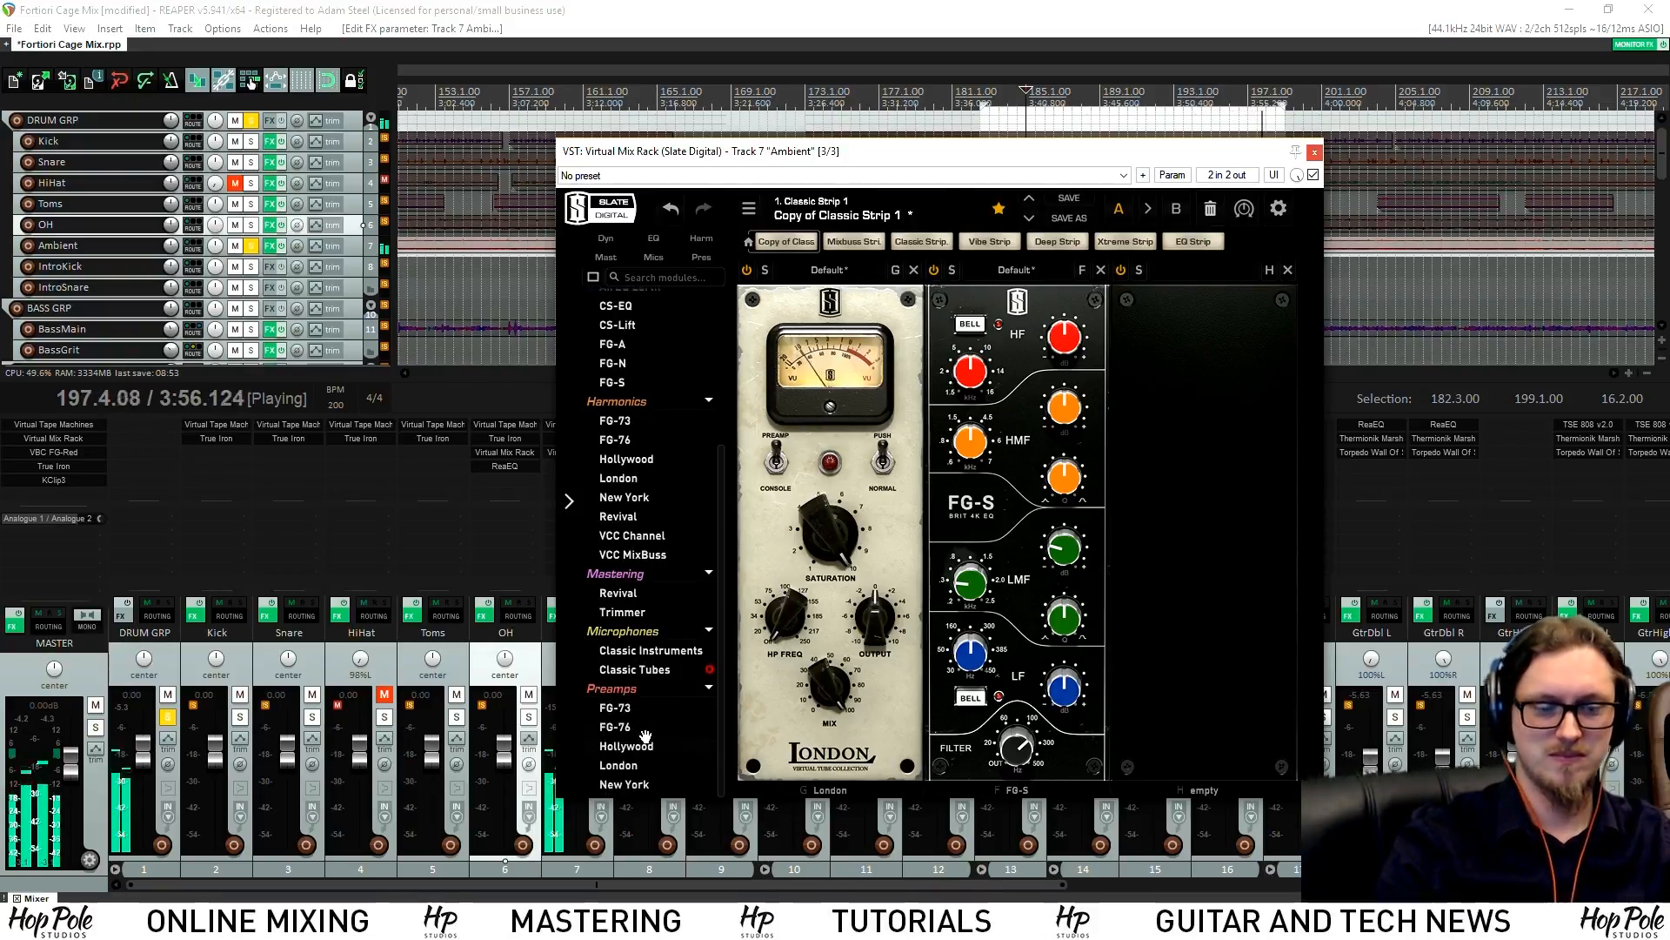
scroll(632, 754, "up", 4)
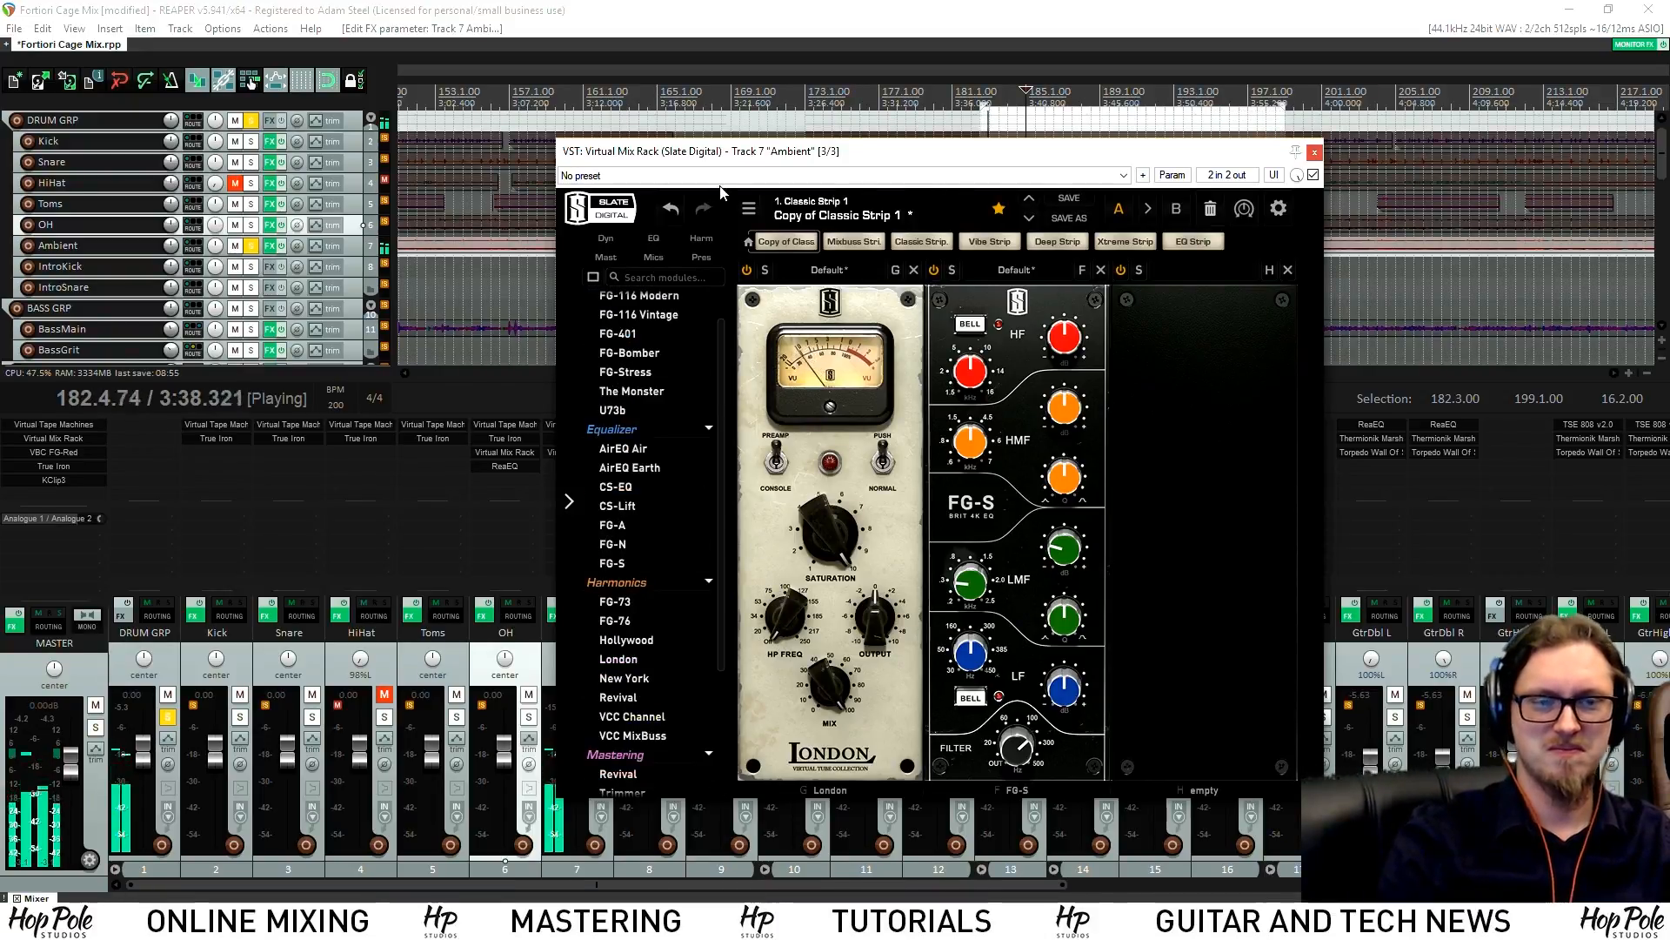
Solo the OH track, play it, and reselect the Ambient track
left_click_drag(742, 167, 1049, 167)
key("space")
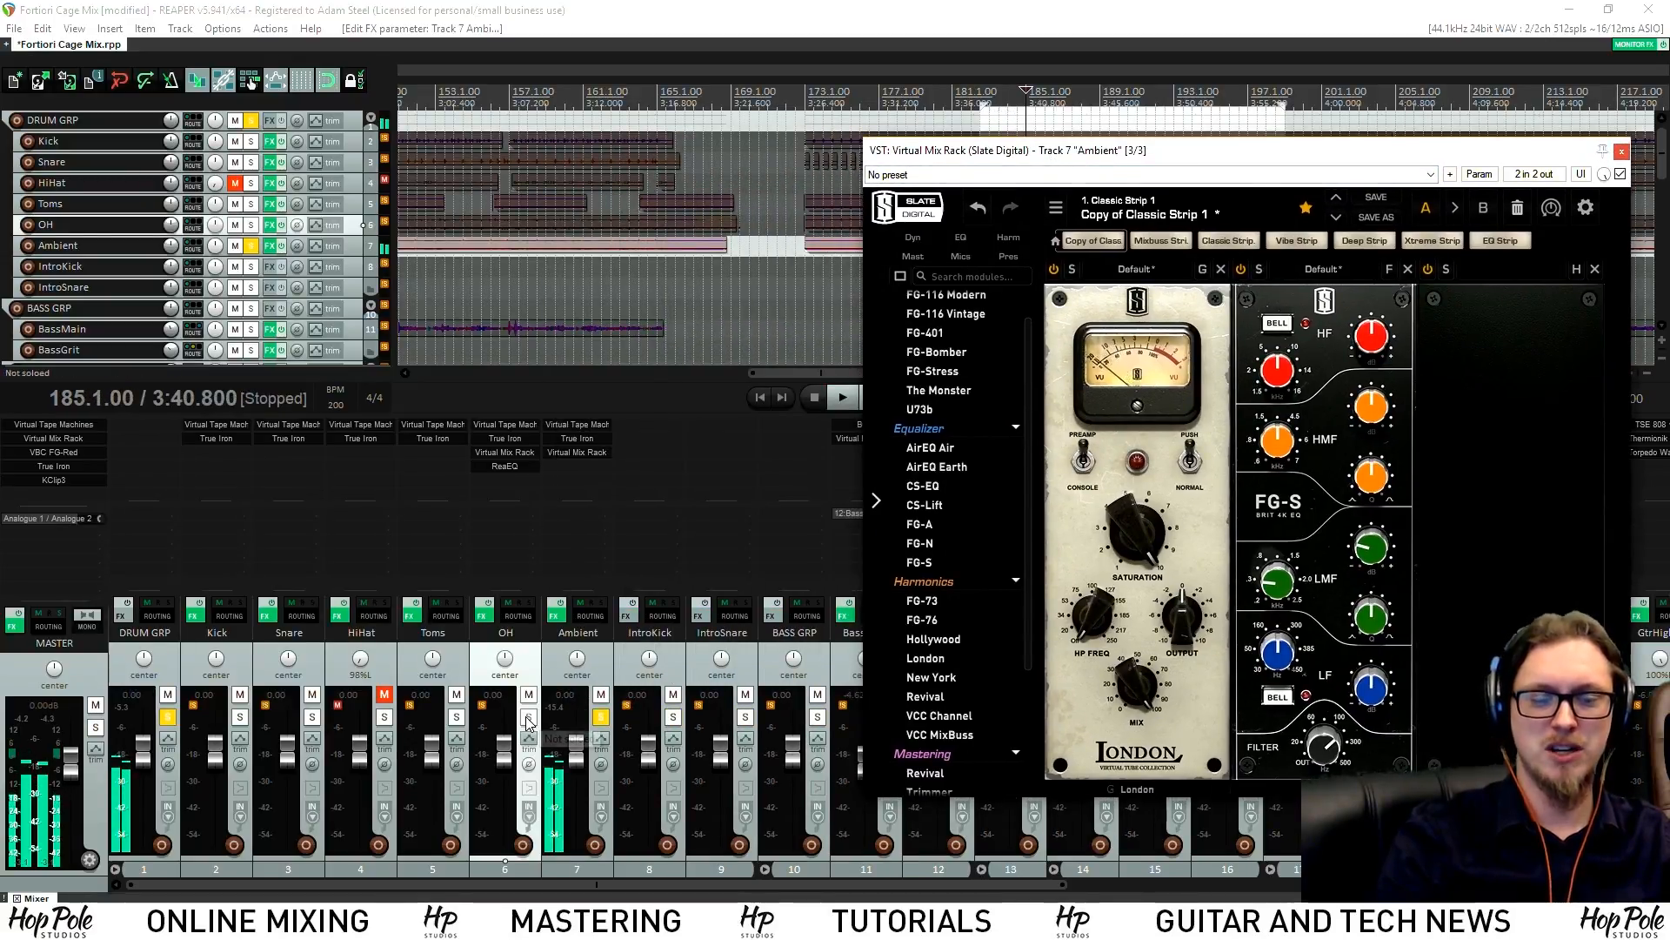
left_click(528, 718)
key("space")
left_click_drag(1097, 156, 936, 178)
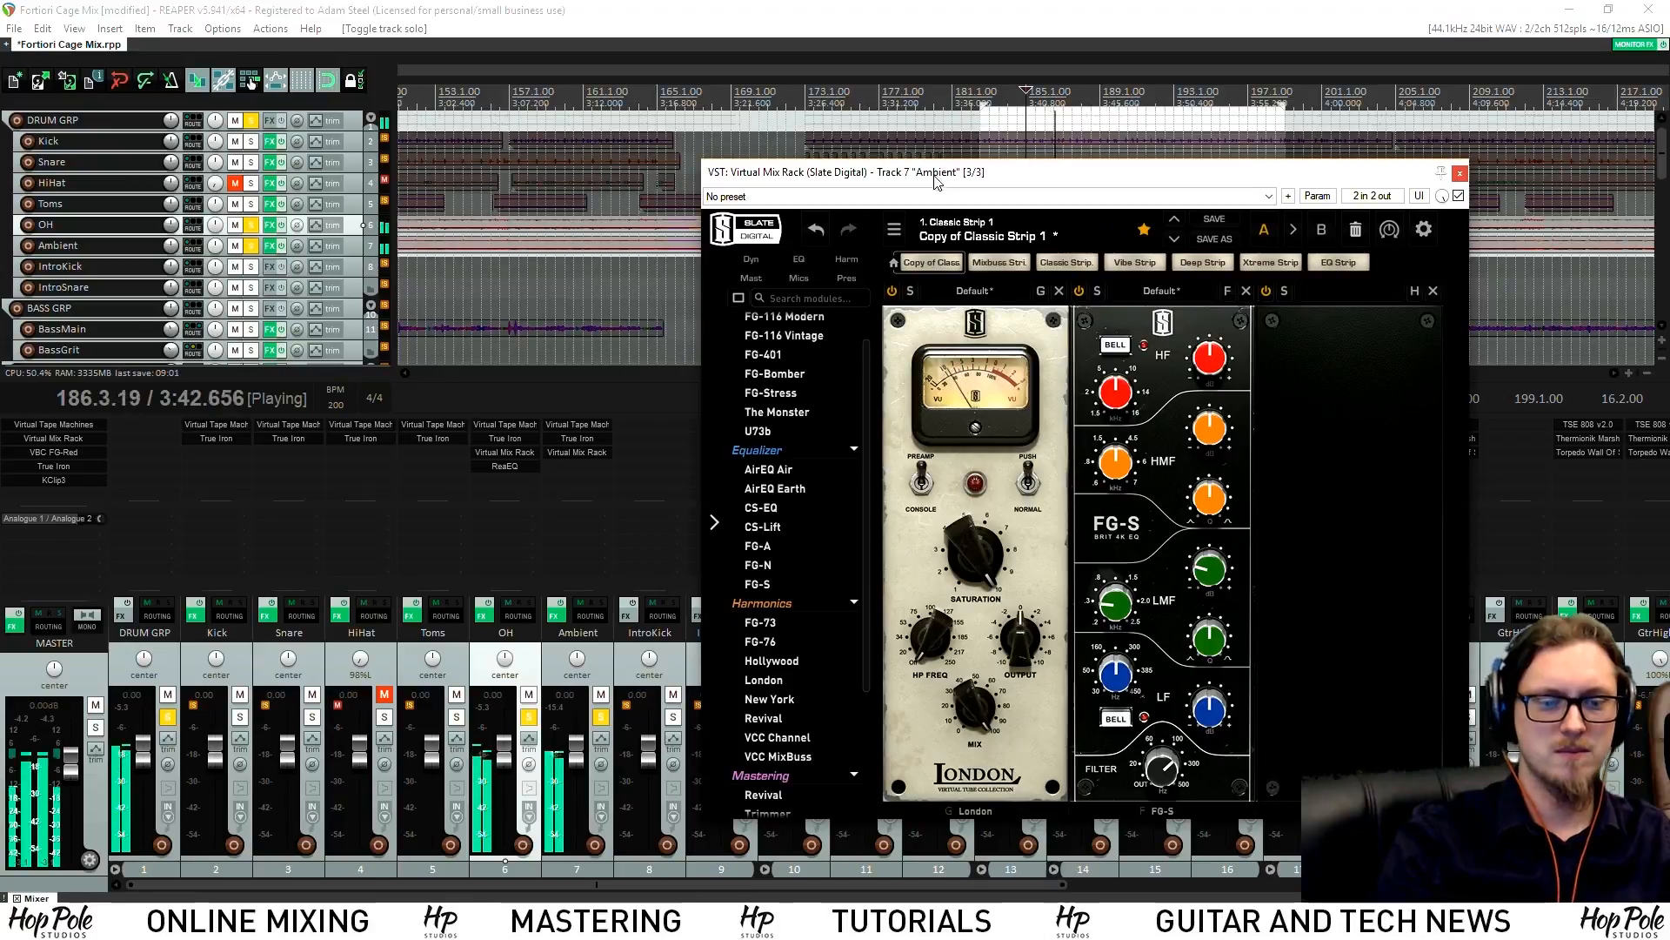
left_click(577, 644)
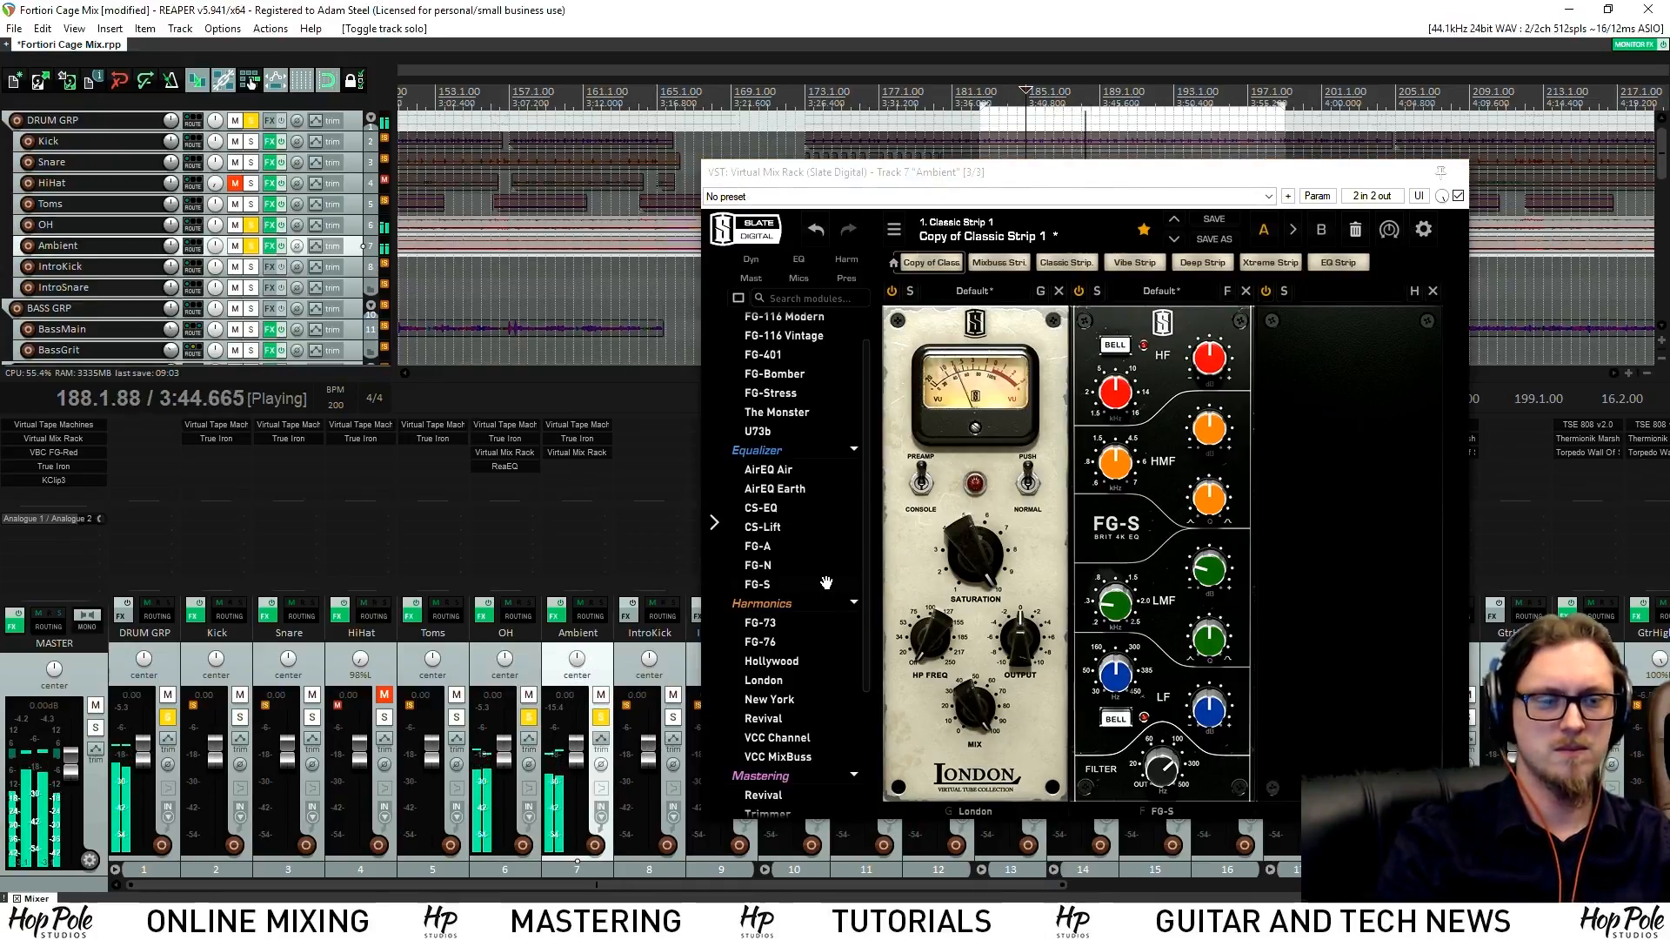
scroll(783, 427, "up", 2)
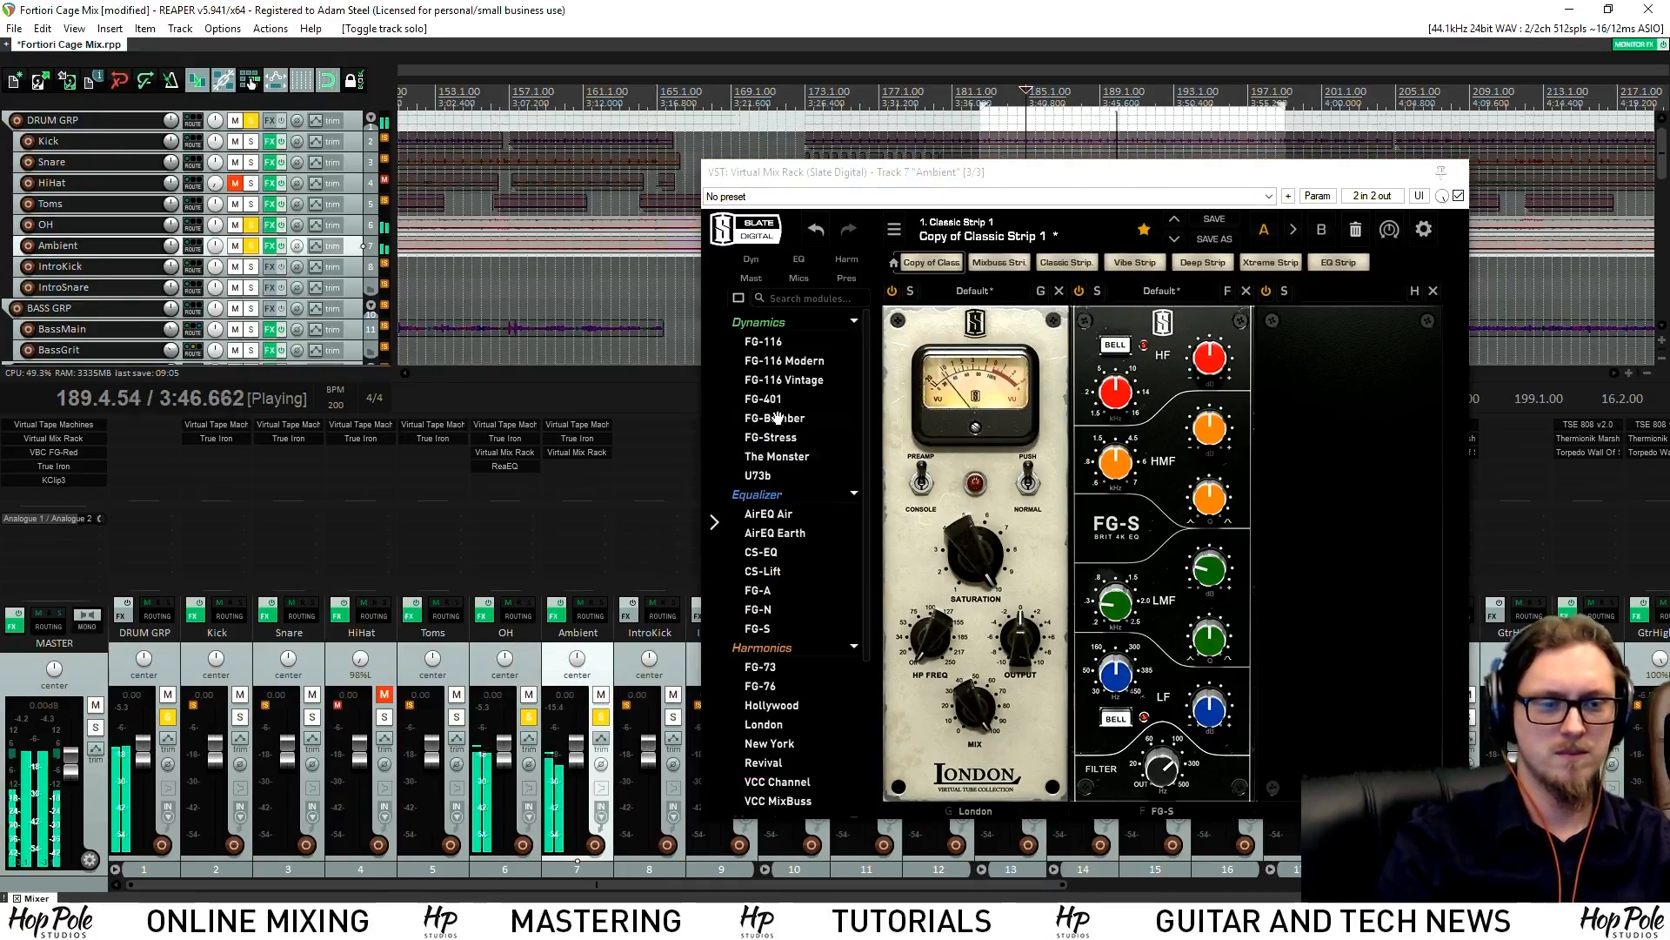
Add an FG-401 compressor after FG-S on the Ambient rack and unsolo OH
key("space")
left_click_drag(765, 398, 1285, 449)
left_click_drag(1184, 171, 884, 178)
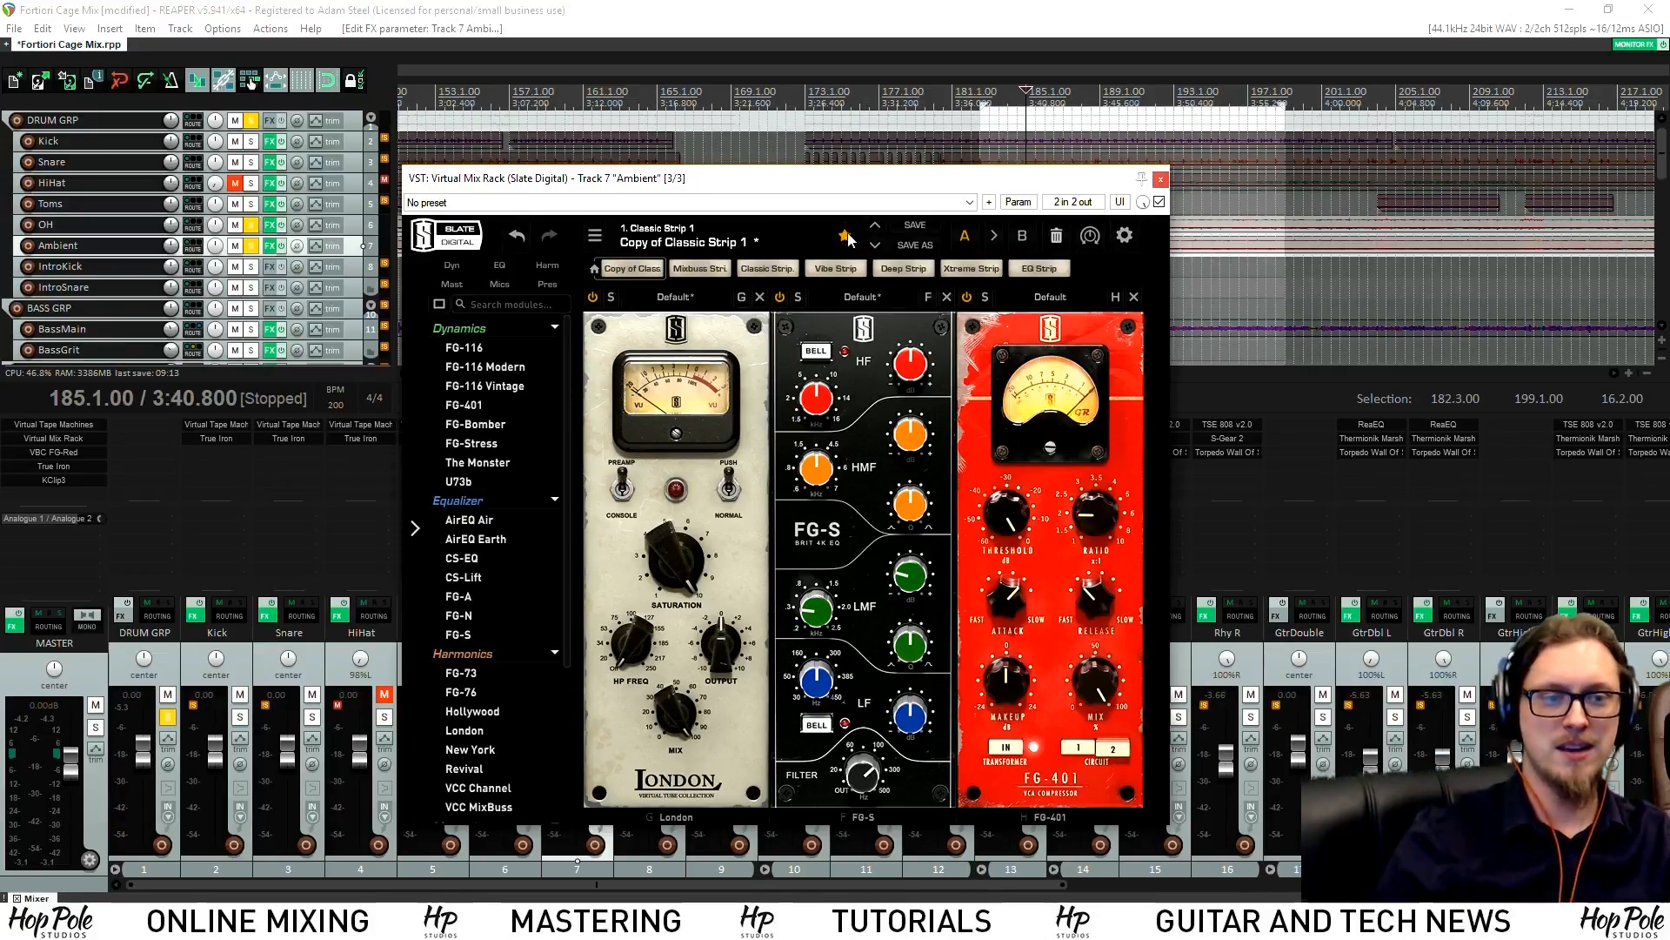
left_click_drag(850, 179, 1378, 165)
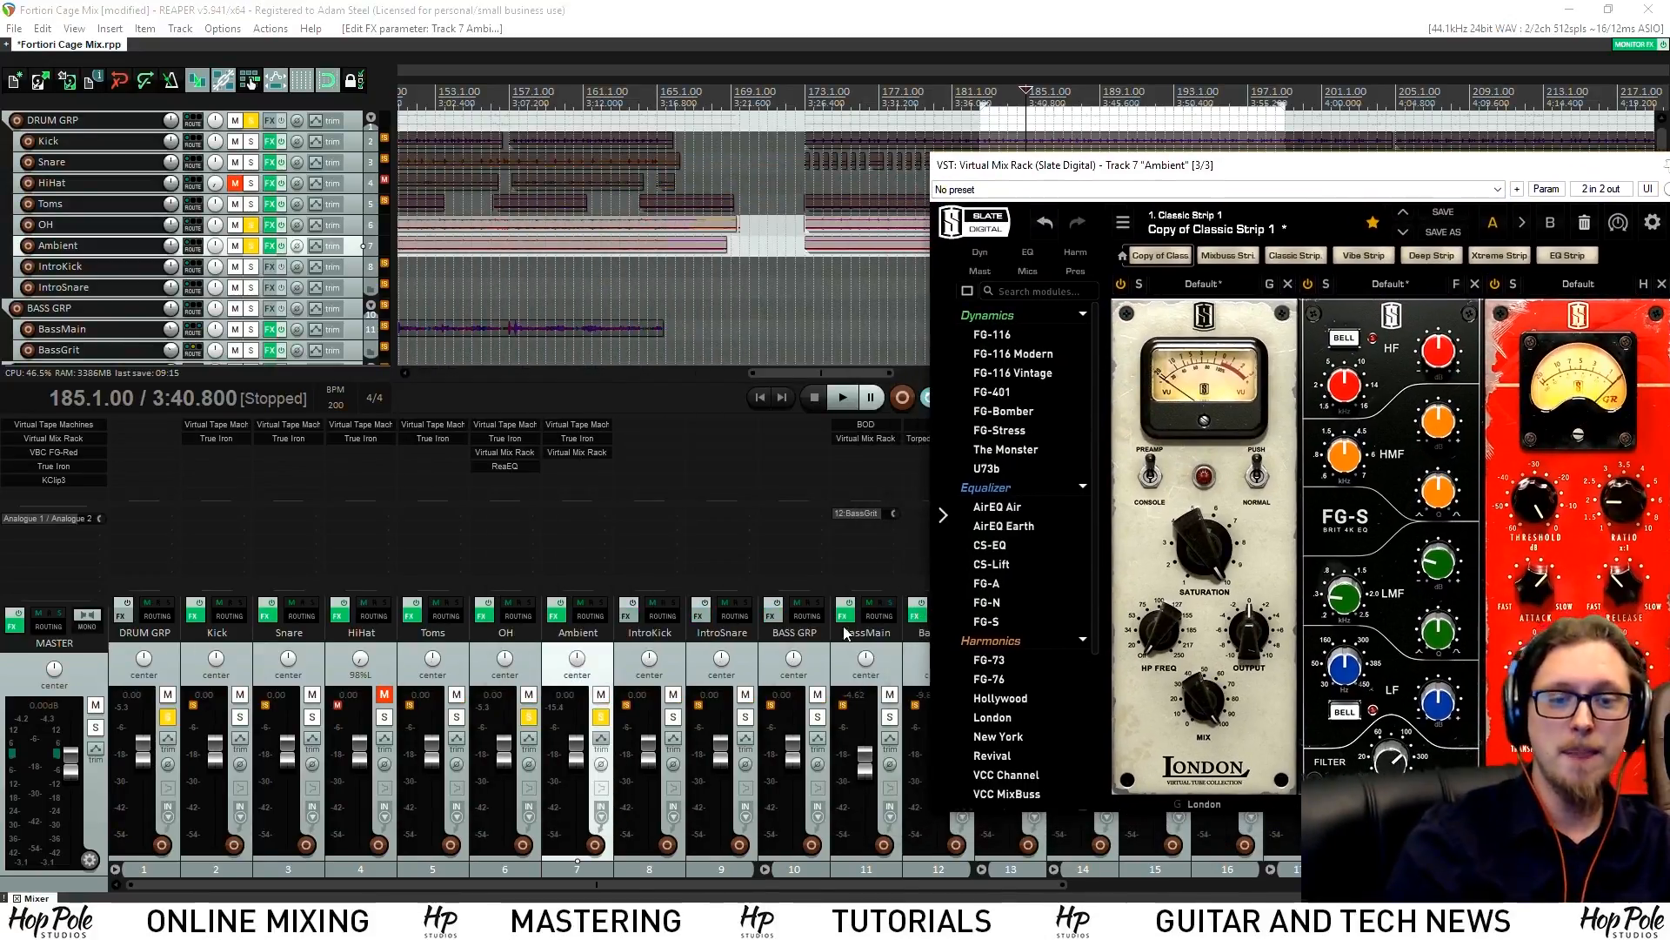
left_click(526, 716)
left_click_drag(1275, 172, 830, 193)
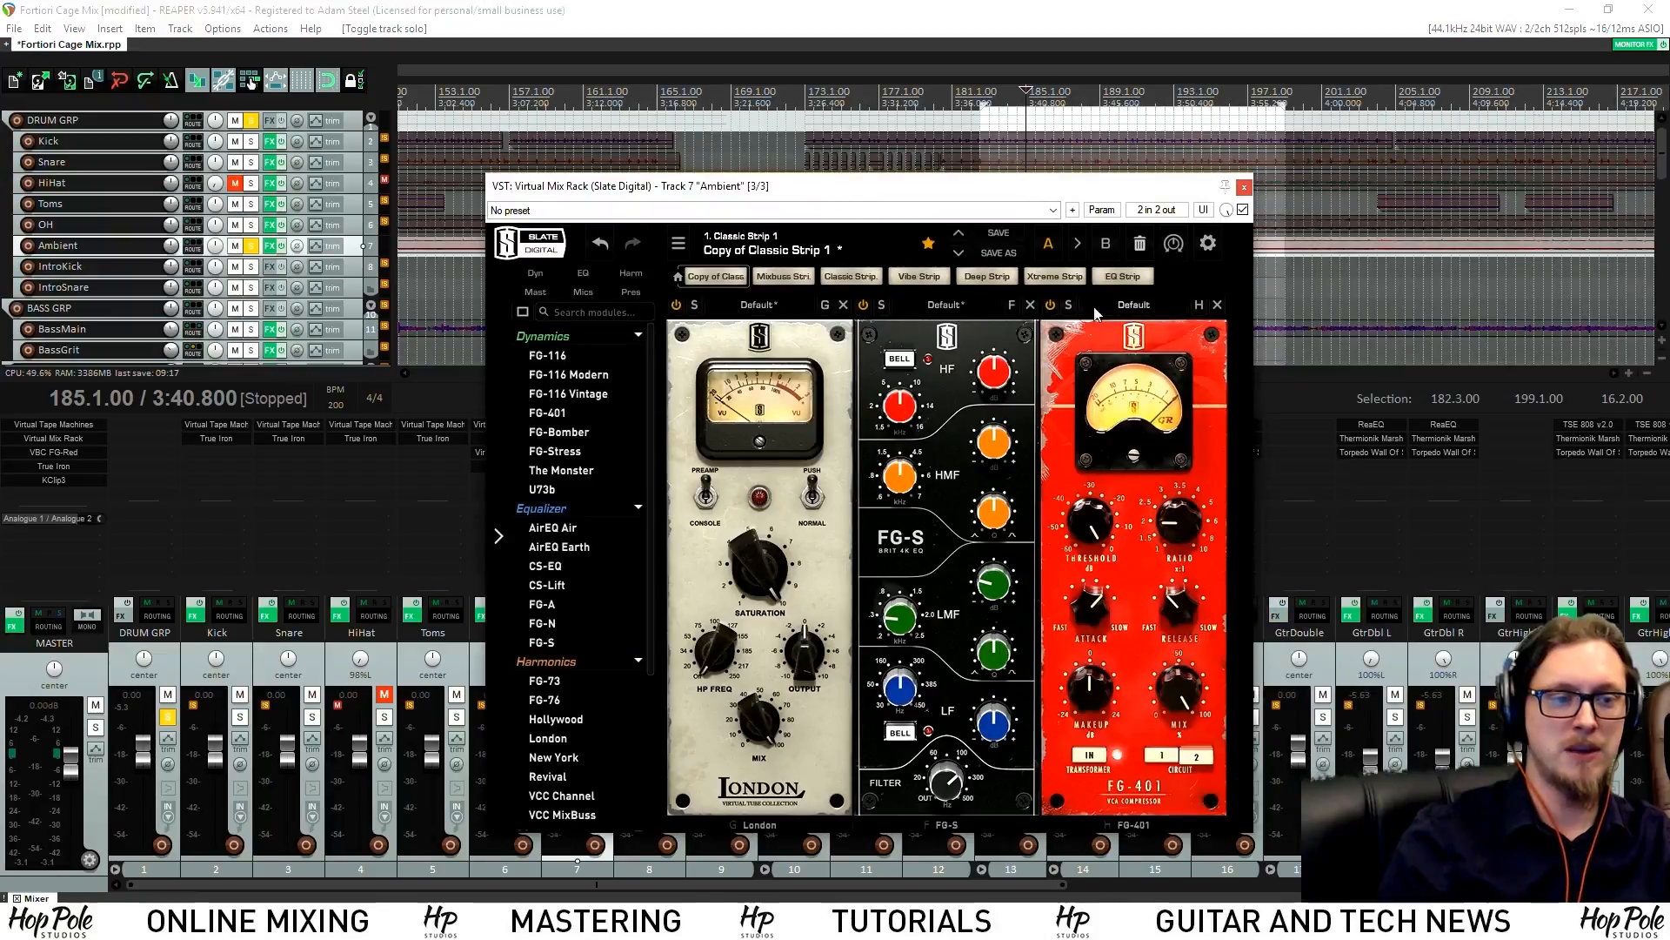
Set FG-401 attack to 6, release to 1, circuit 1, and ratio to 4
left_click(1050, 308)
left_click_drag(1007, 189, 884, 172)
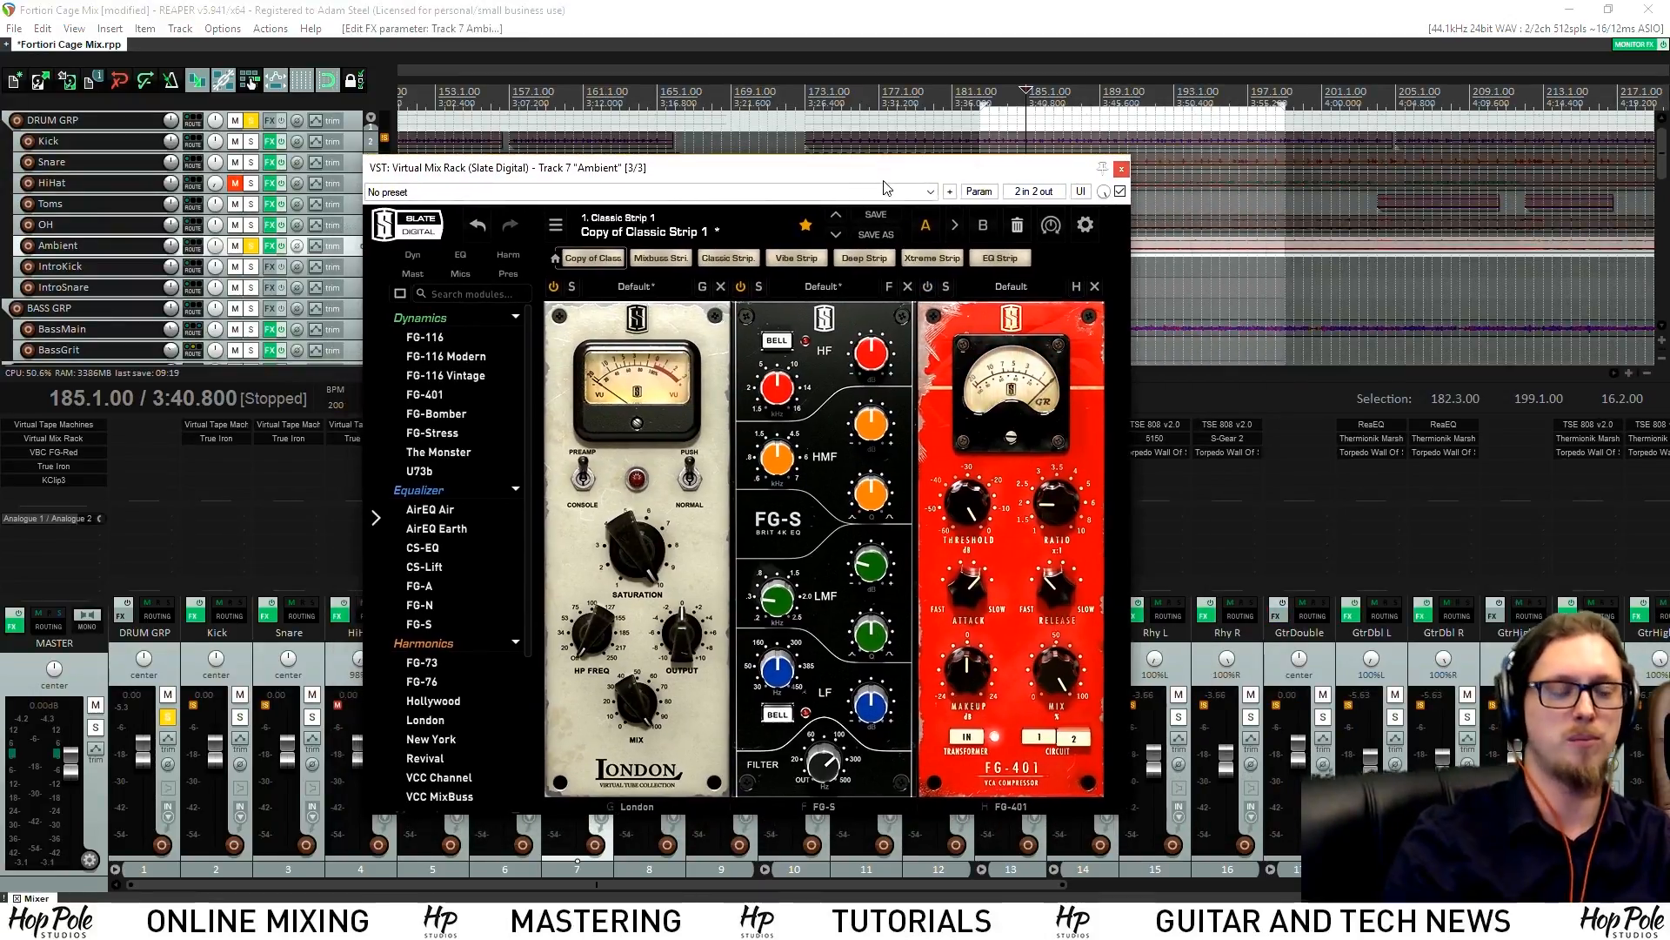
key("space")
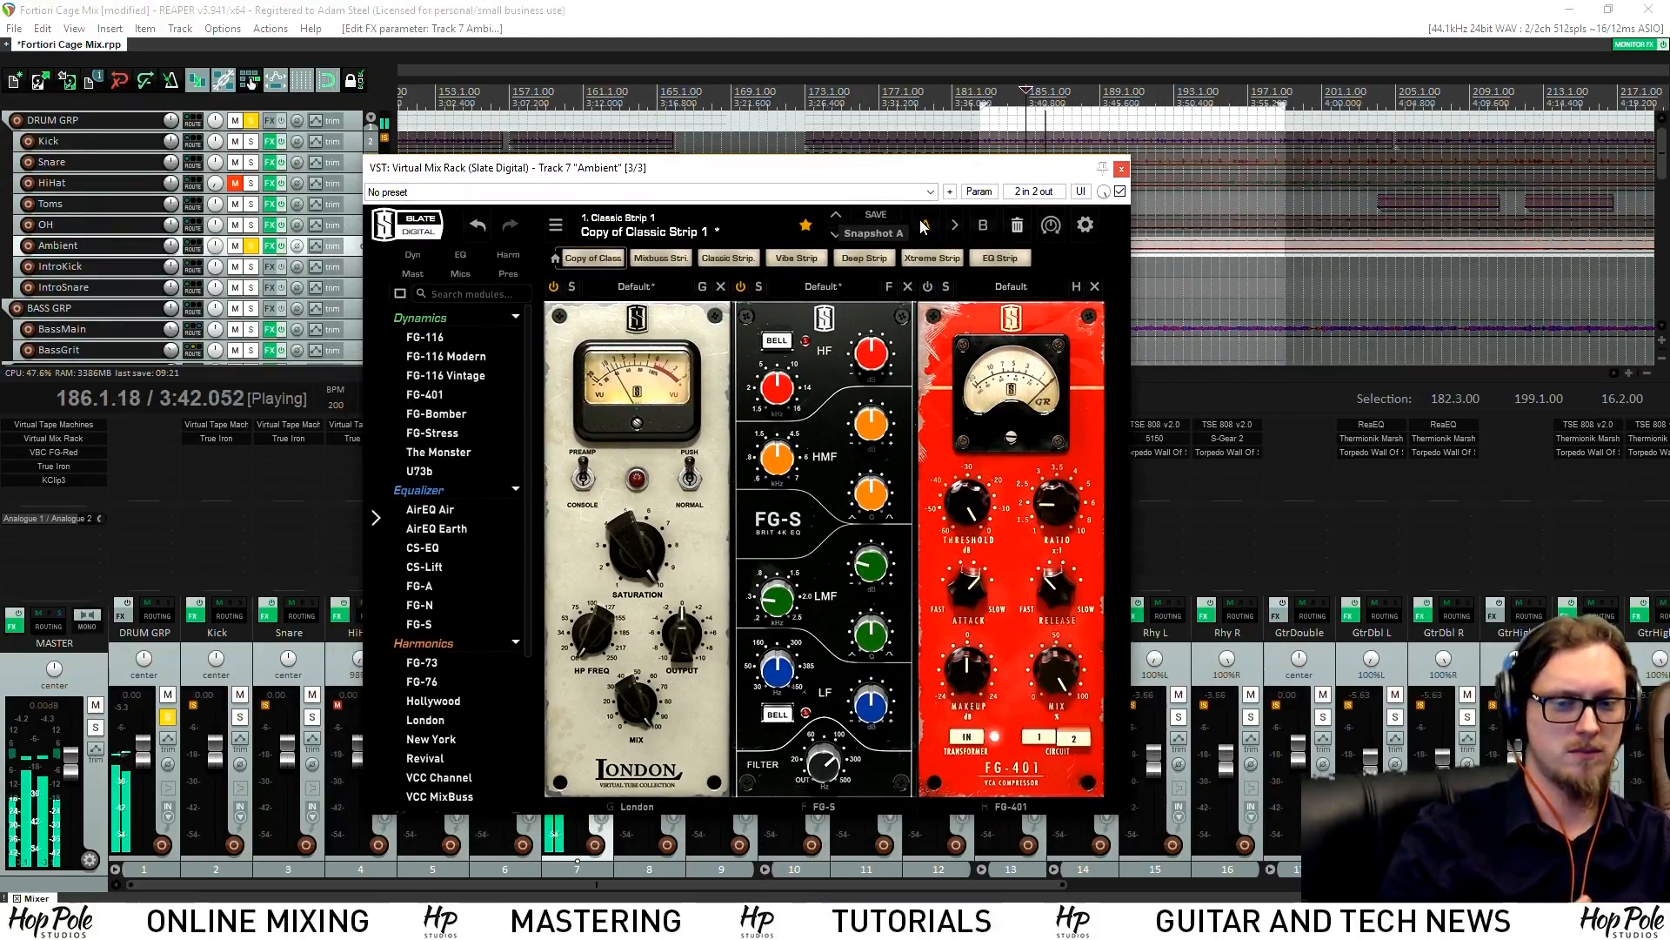
key("space")
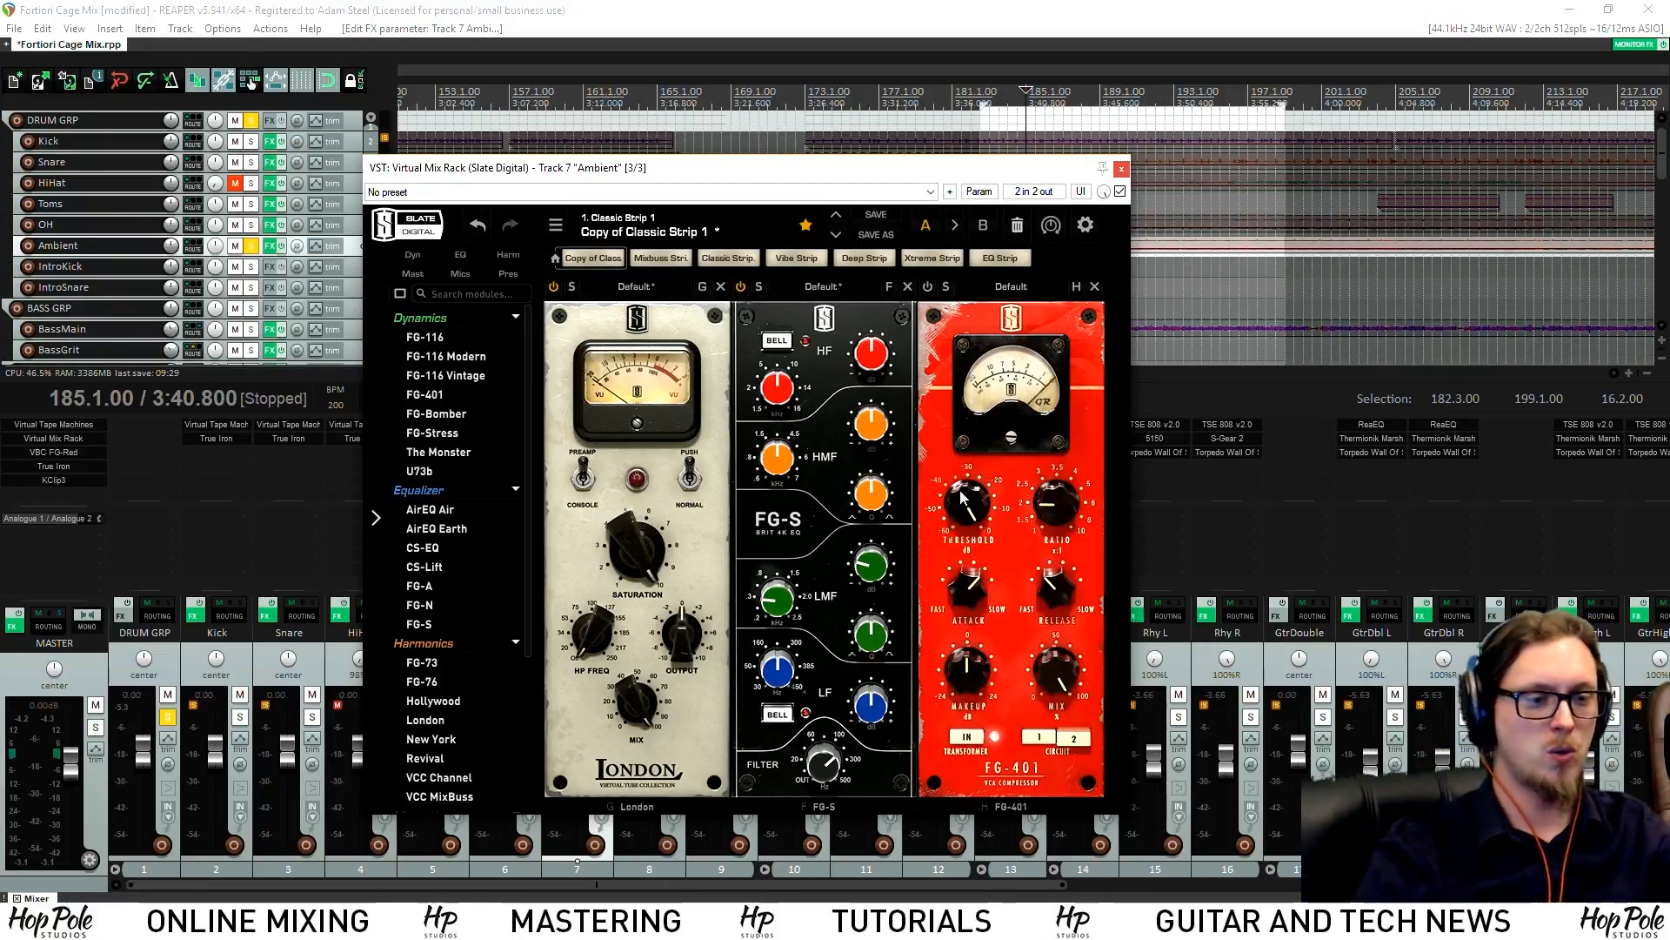
left_click_drag(968, 581, 961, 520)
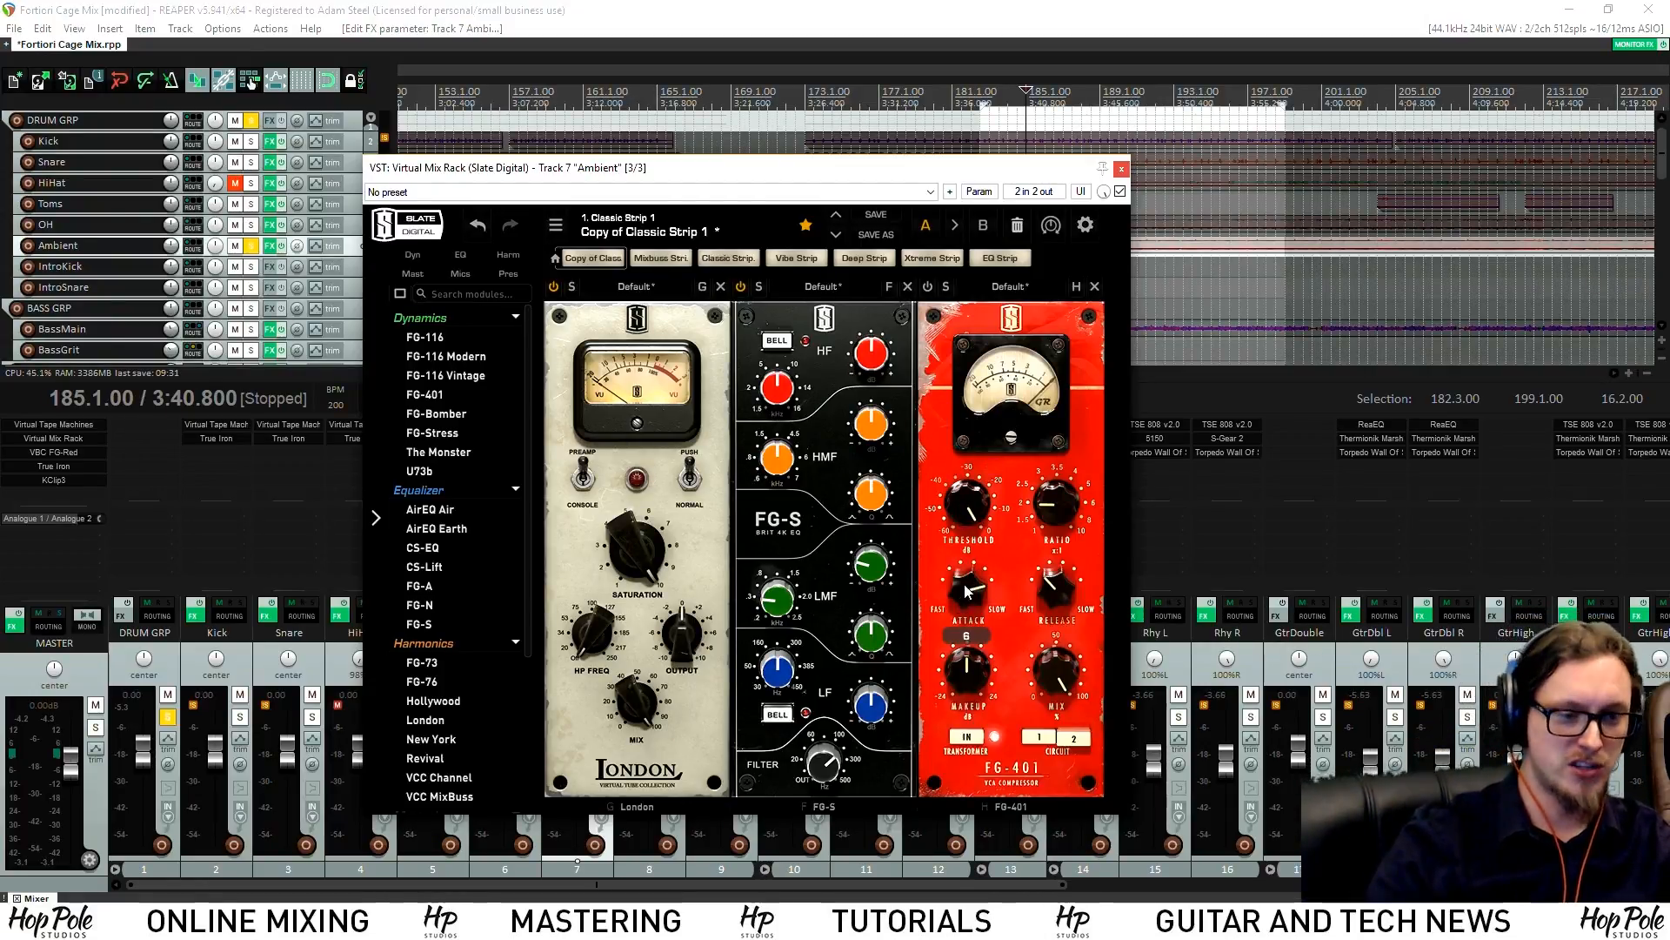
left_click_drag(1058, 581, 1058, 651)
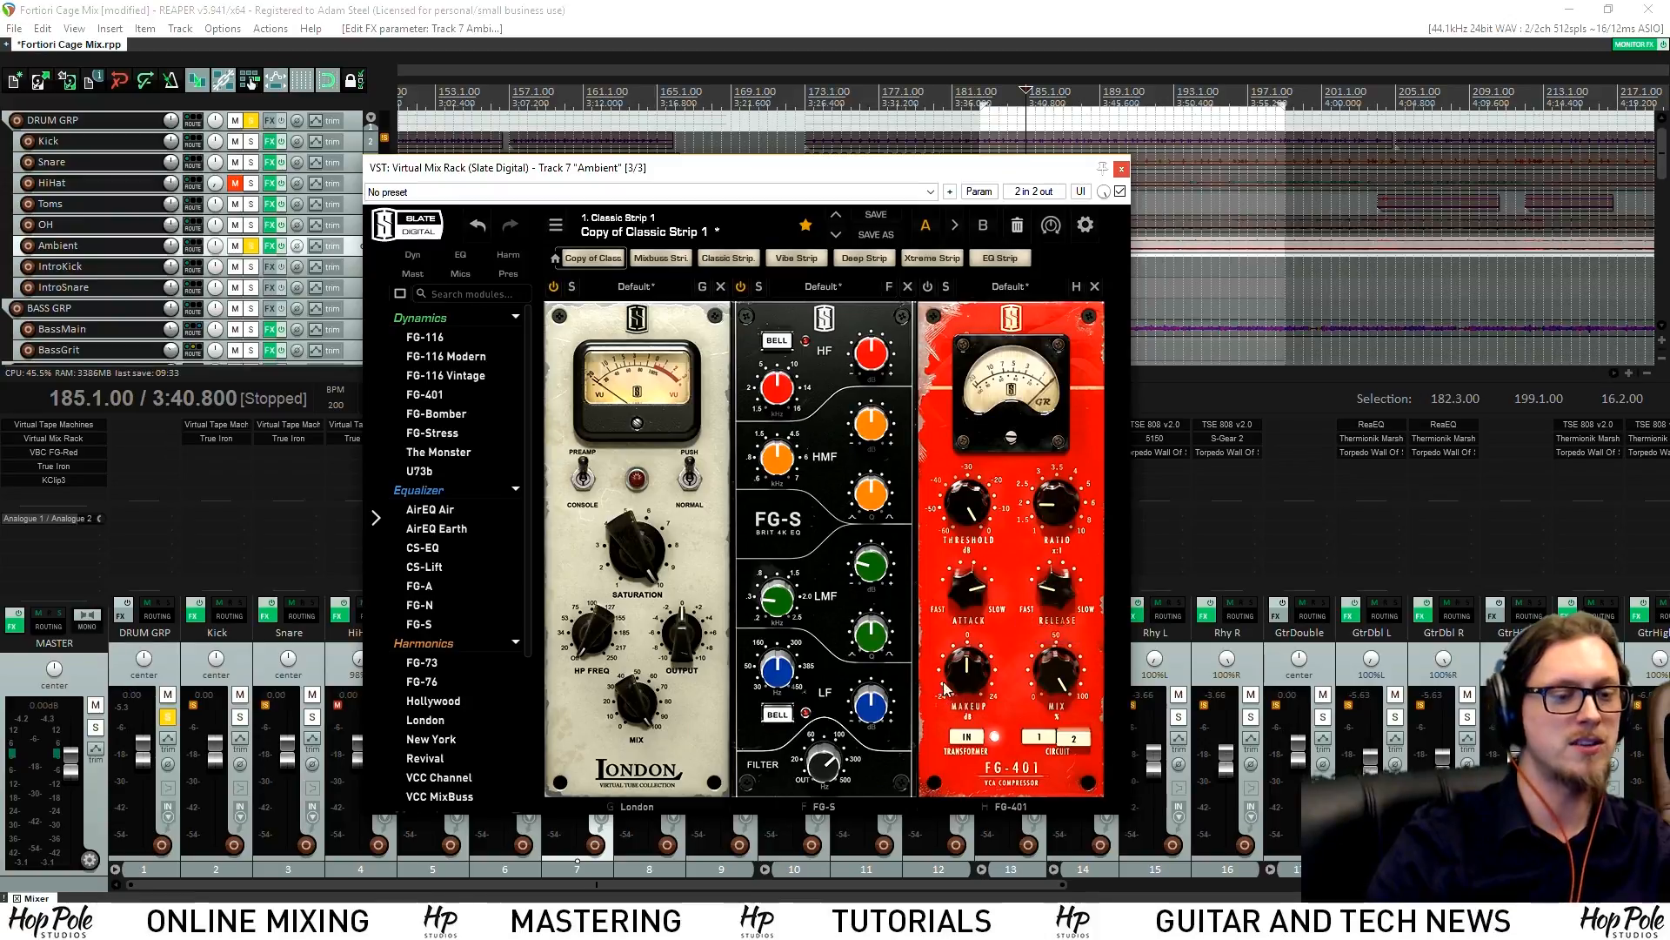
left_click(1043, 739)
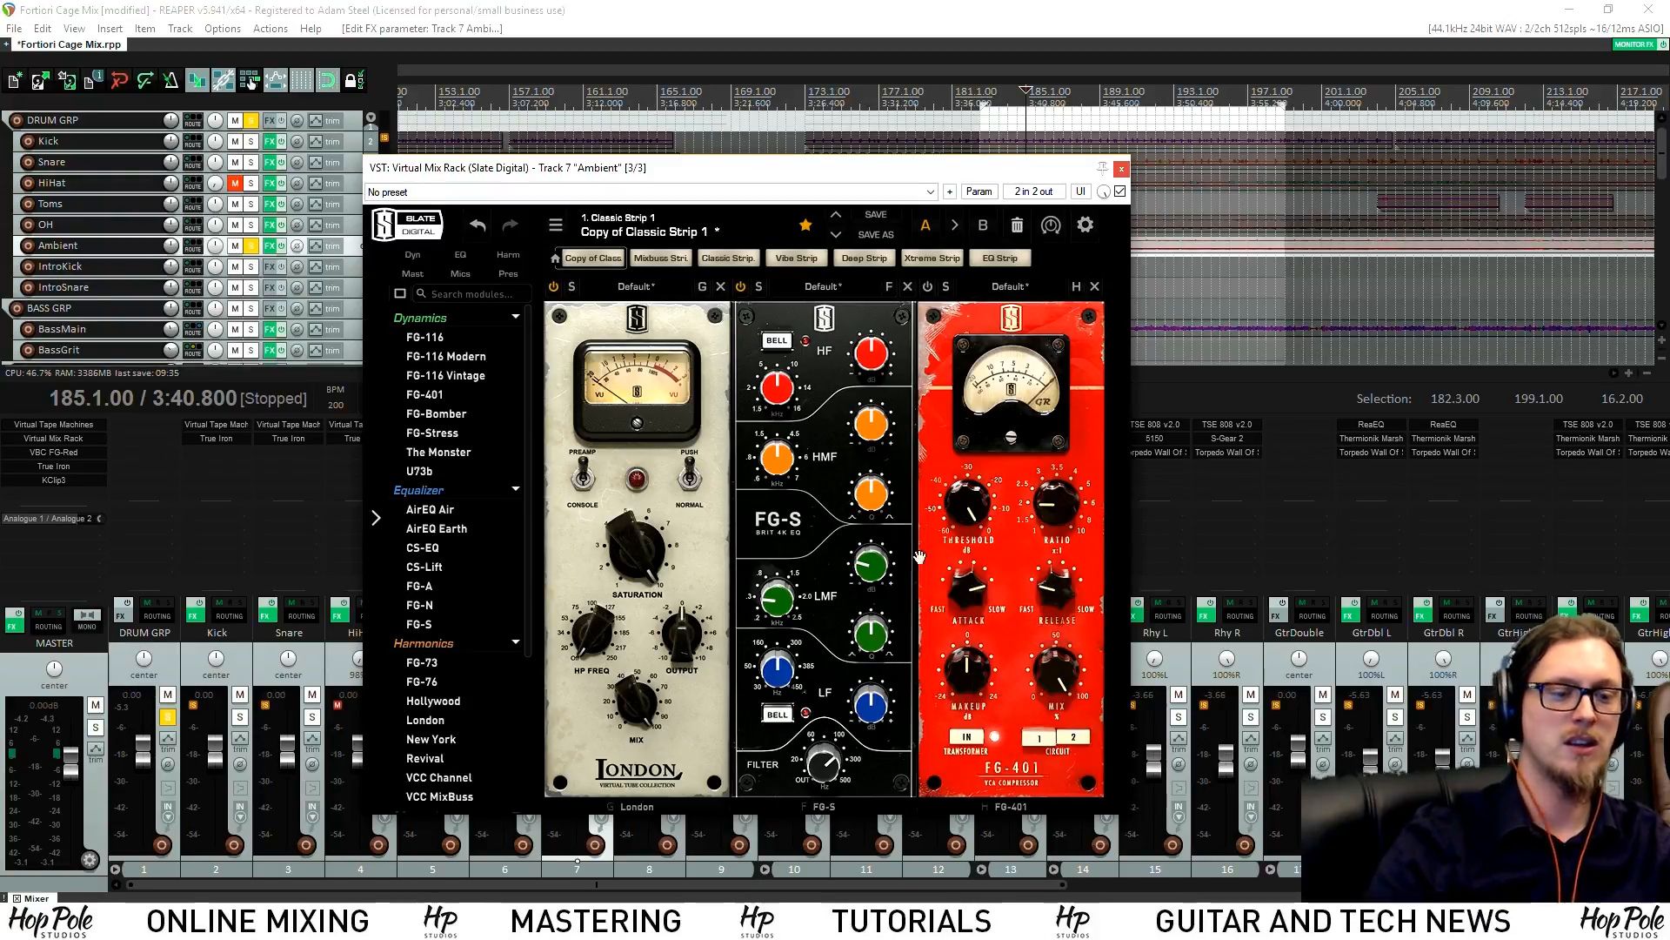
left_click_drag(1059, 512, 1074, 435)
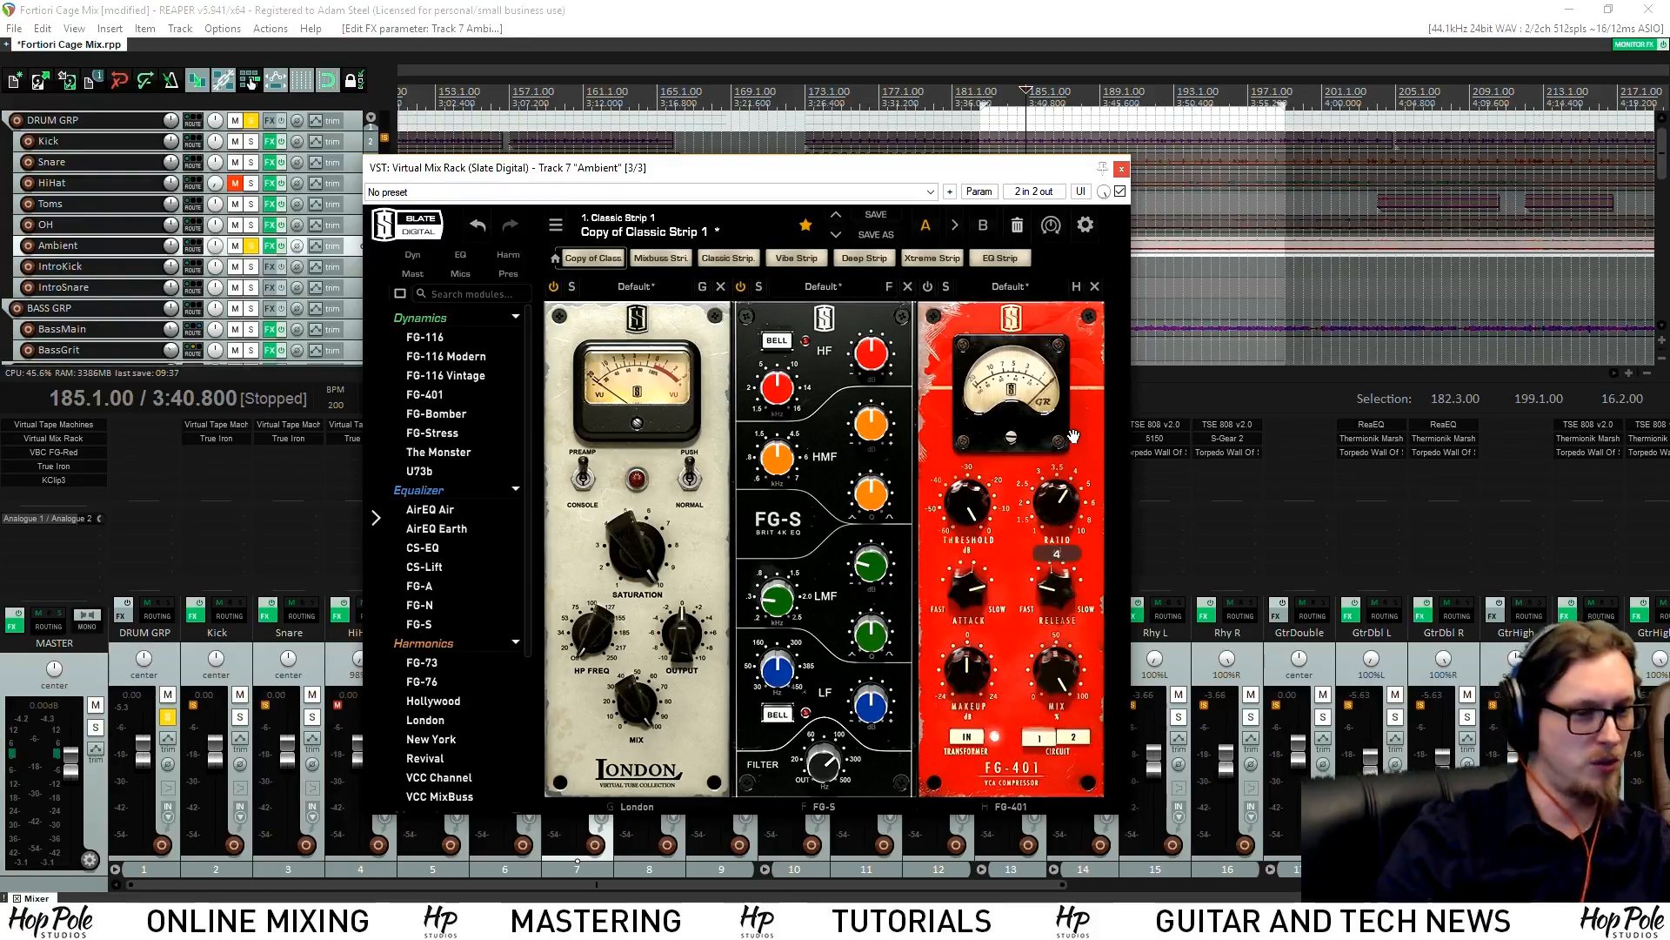
left_click_drag(864, 173, 818, 183)
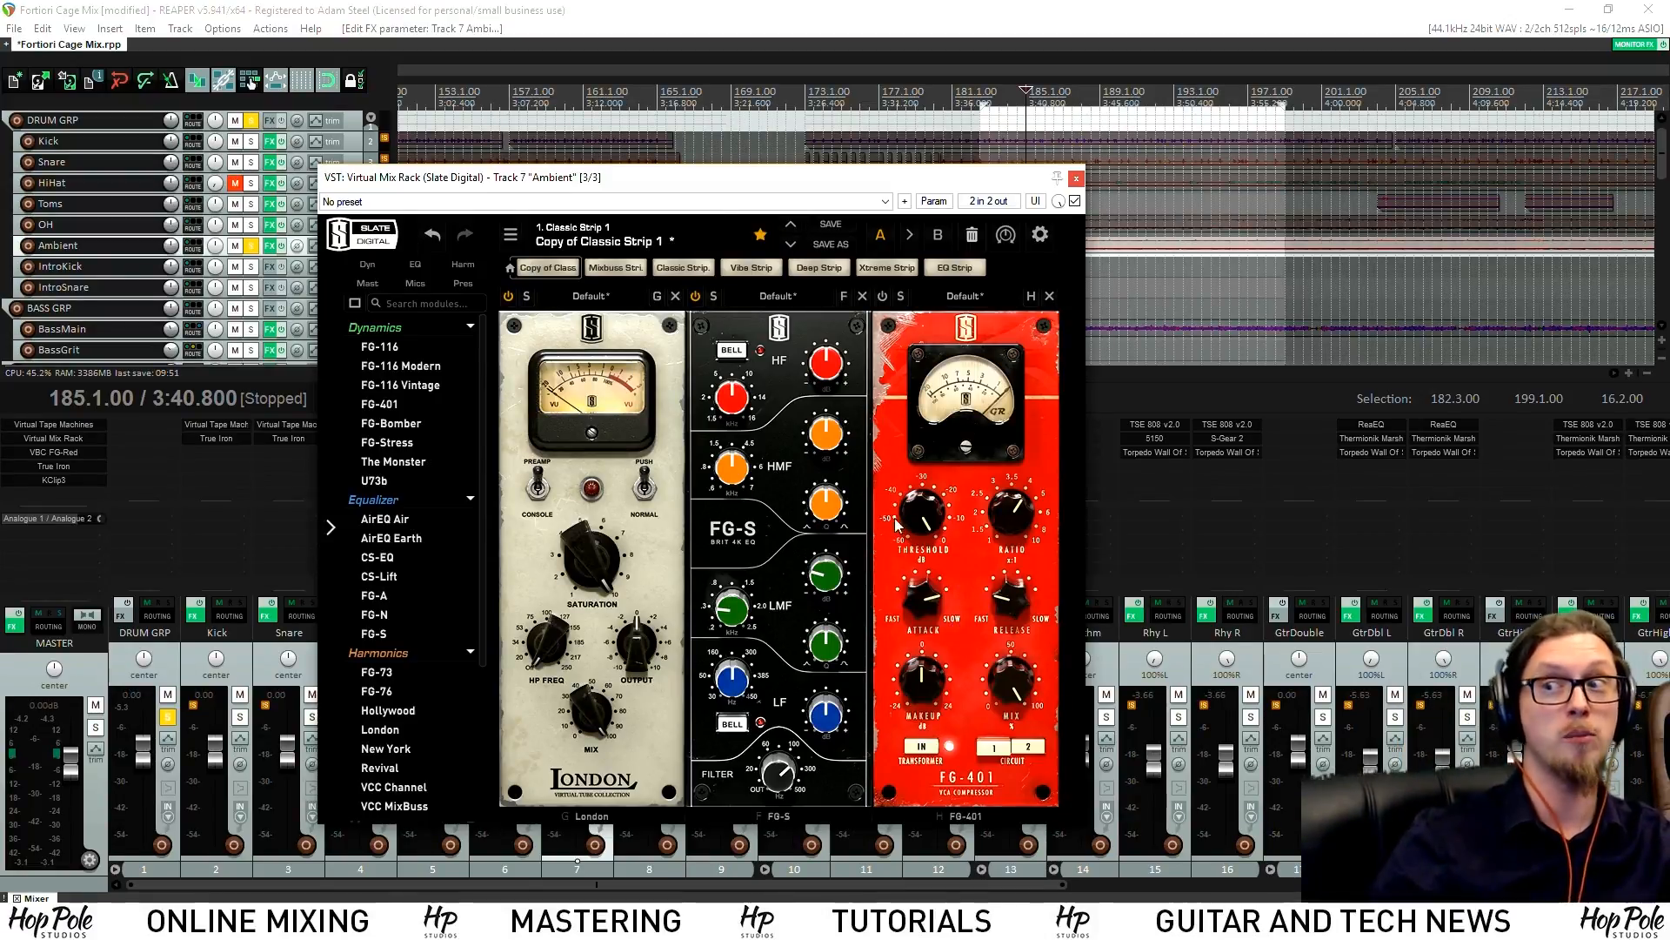
Set FG-401 threshold to -7.61dB and makeup gain to +3.99dB, comparing bypassed
key("space")
left_click_drag(908, 494, 915, 580)
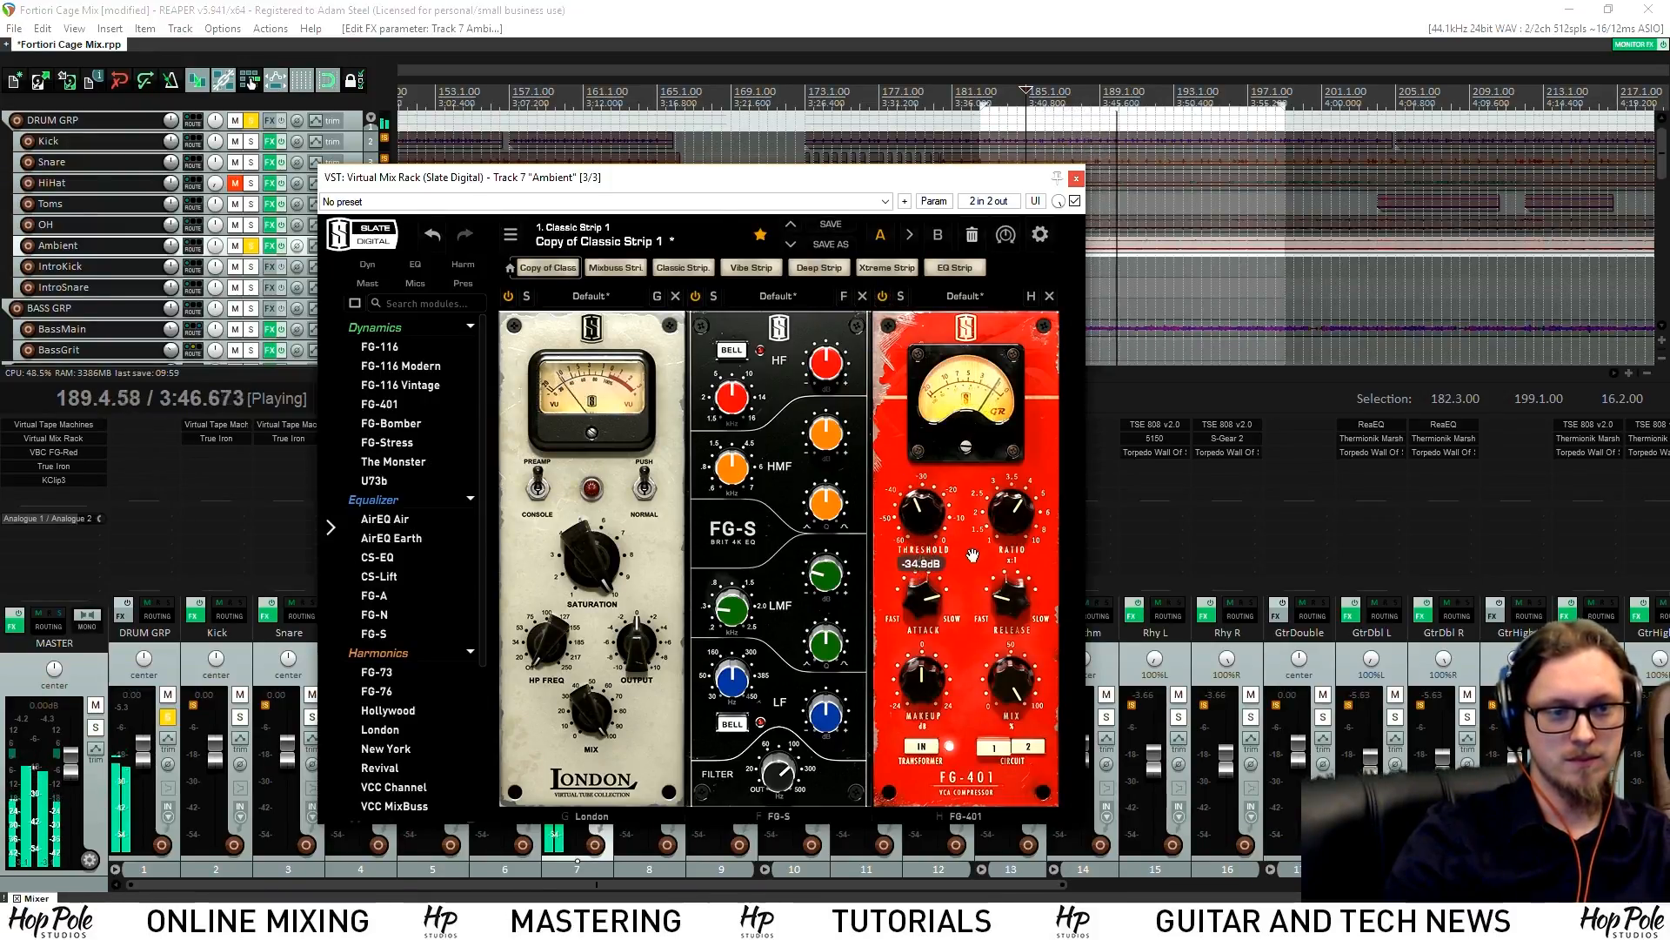
left_click_drag(924, 684, 946, 671)
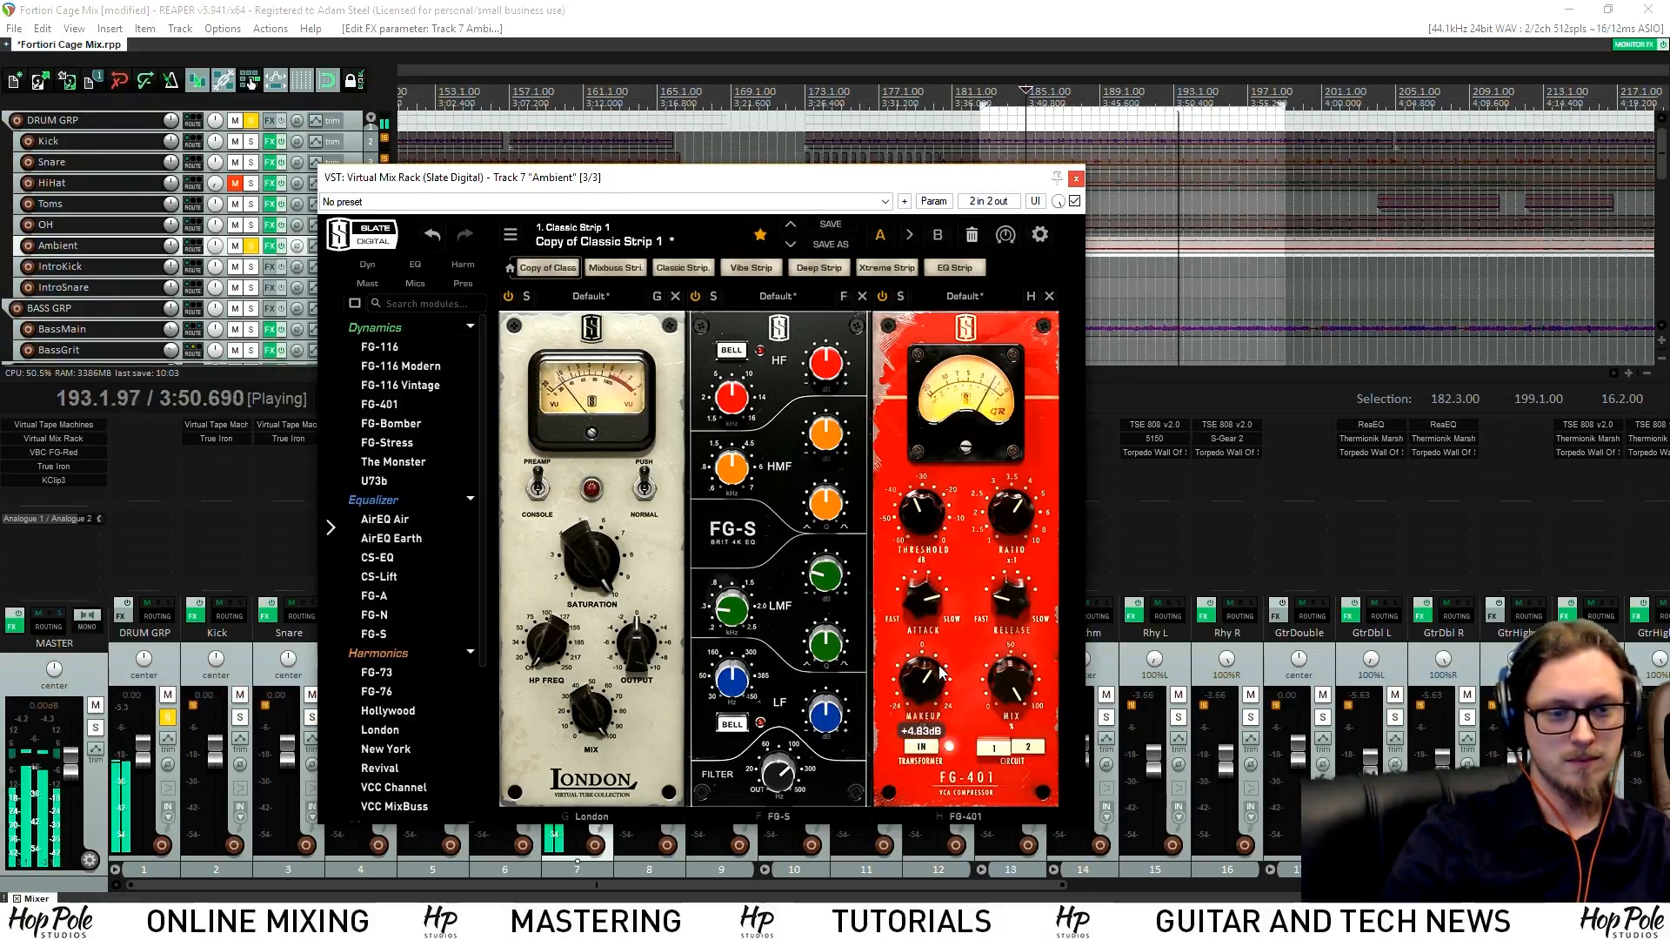
left_click(882, 297)
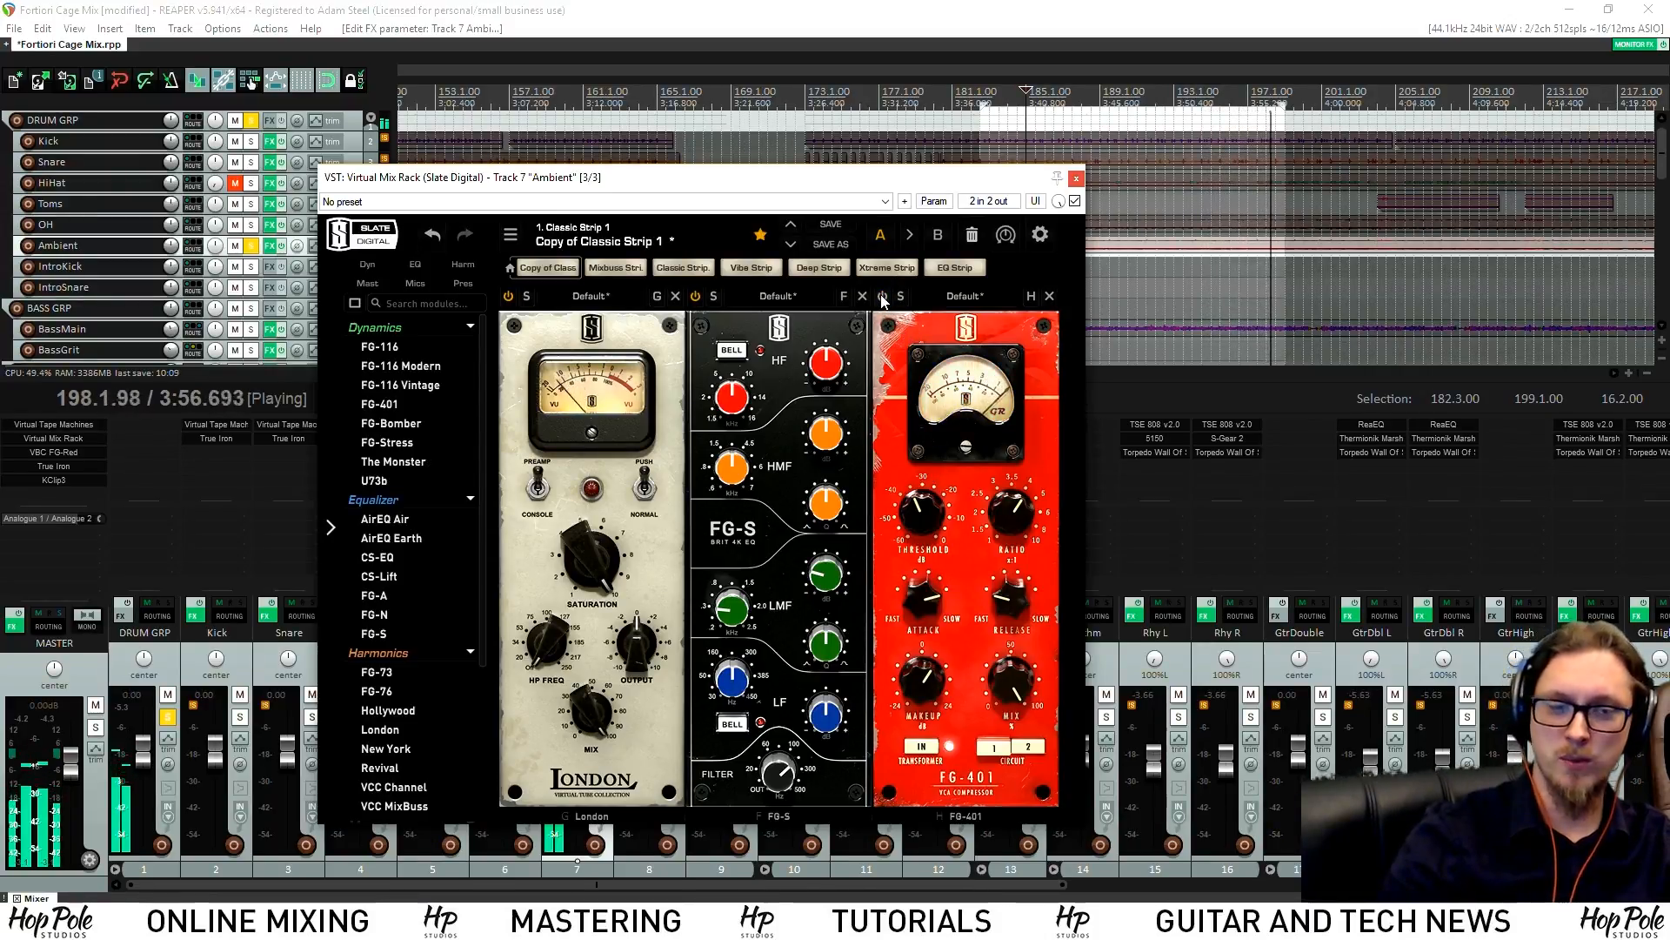
left_click(882, 296)
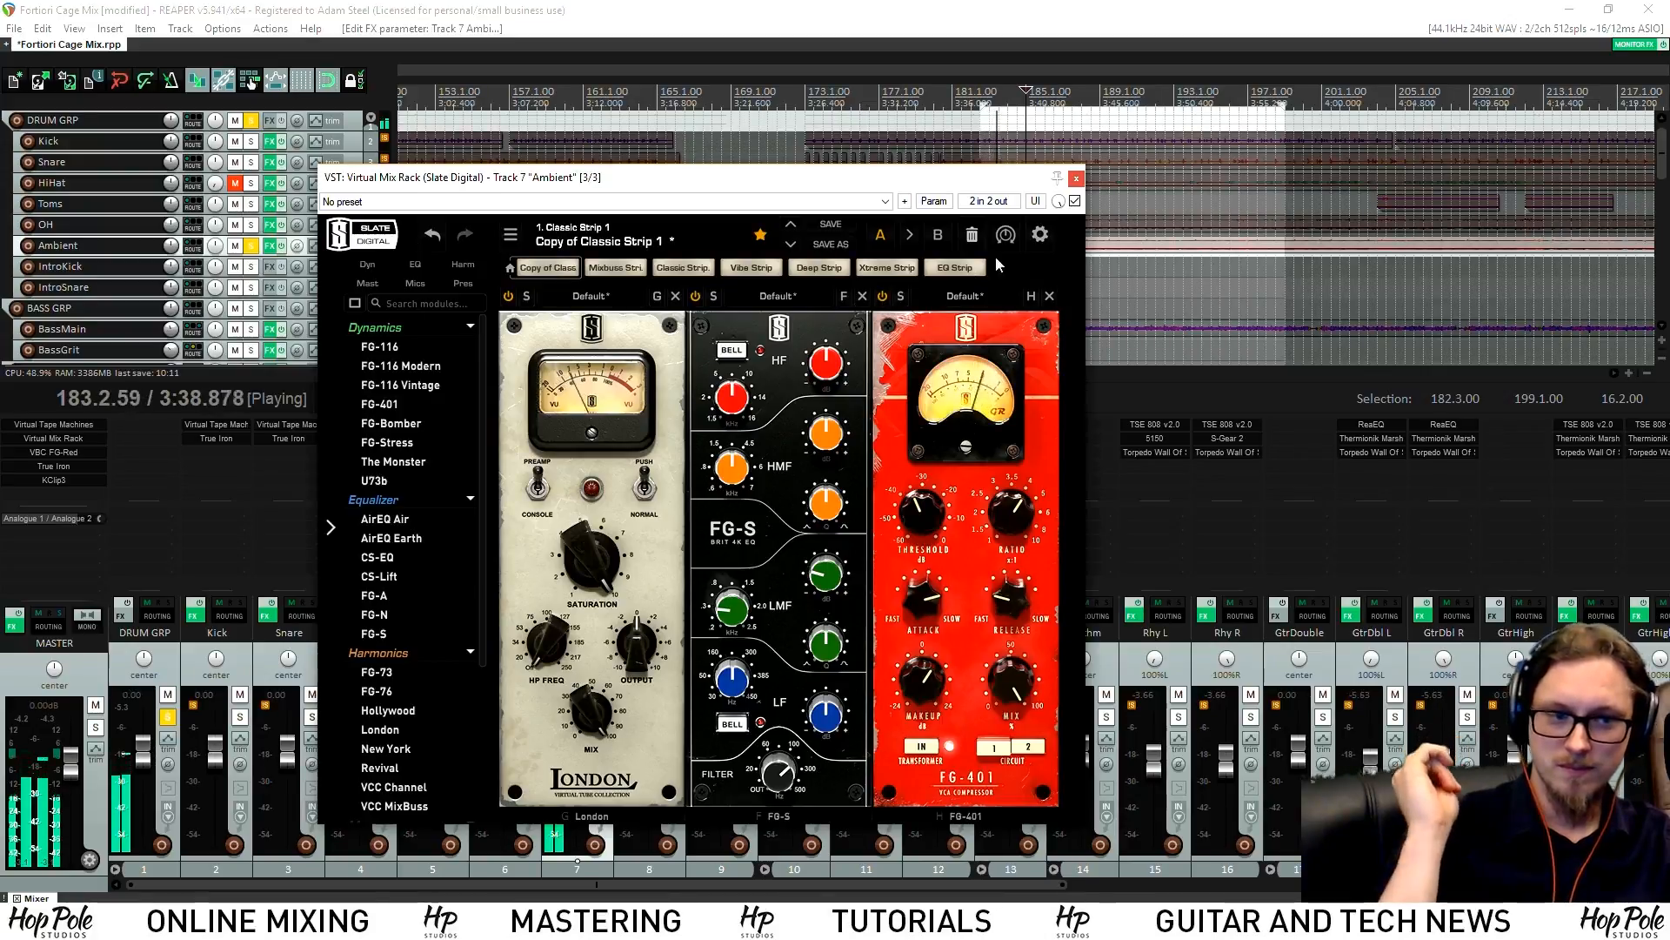
Set the FG-S low band to 142Hz, close the rack, and stop playback
left_click_drag(825, 718, 825, 728)
left_click_drag(736, 683, 737, 707)
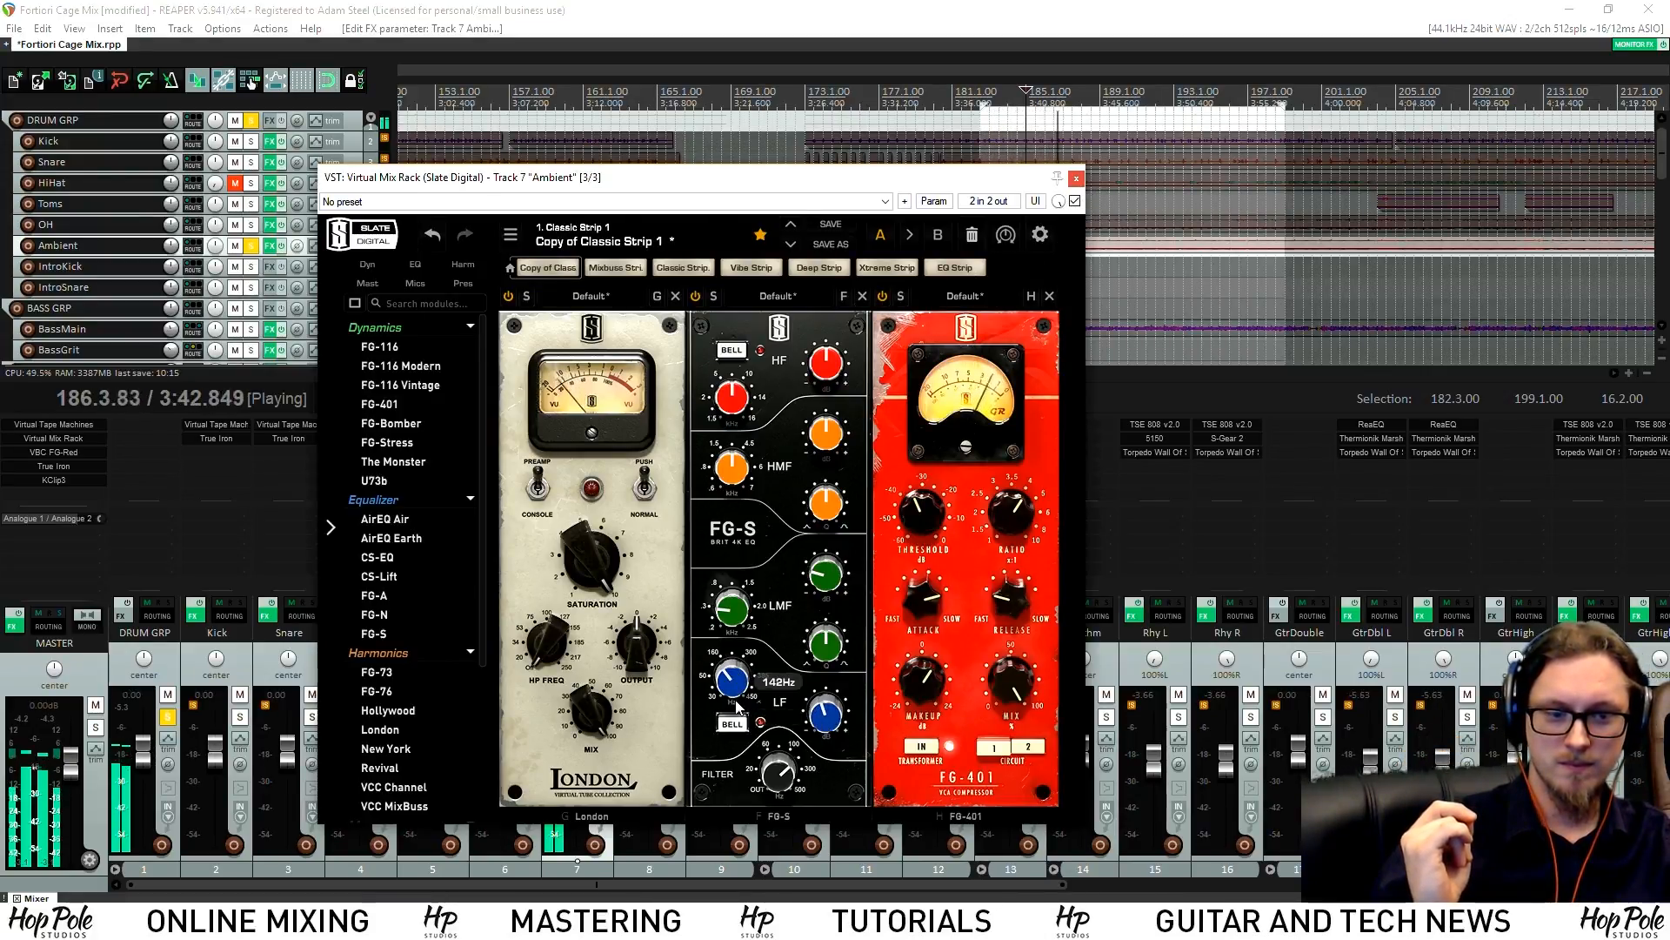
left_click(1076, 177)
key("space")
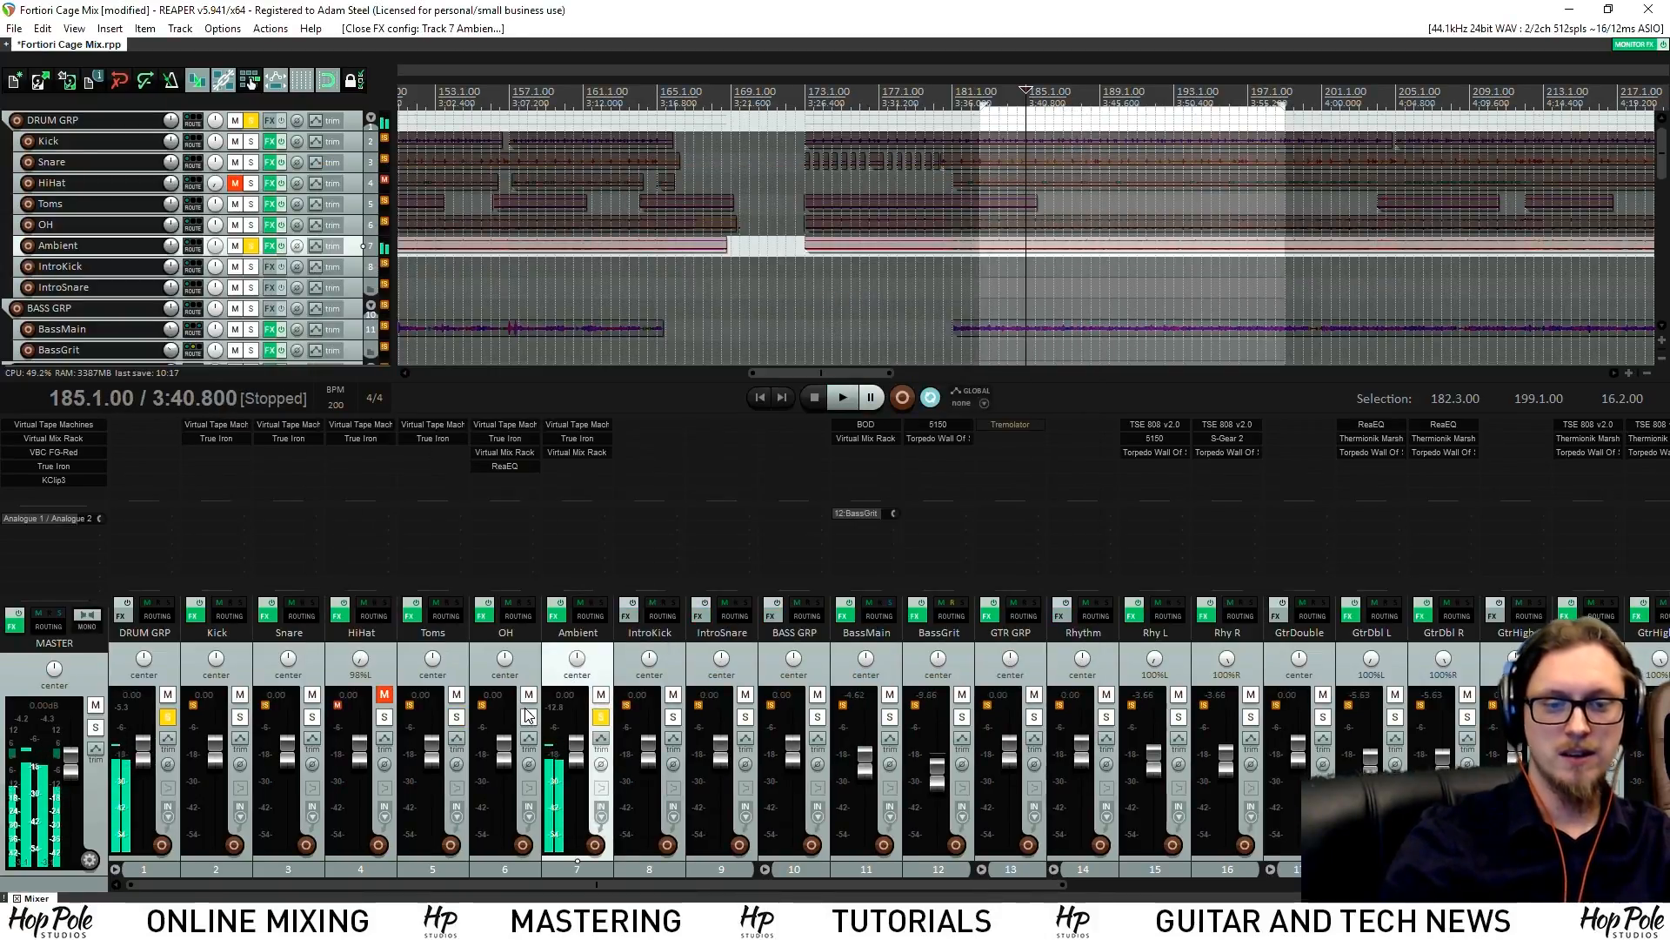
Audition the OH track soloed, unsolo it, then reopen the Ambient track's Virtual Mix Rack
left_click(528, 715)
left_click(842, 397)
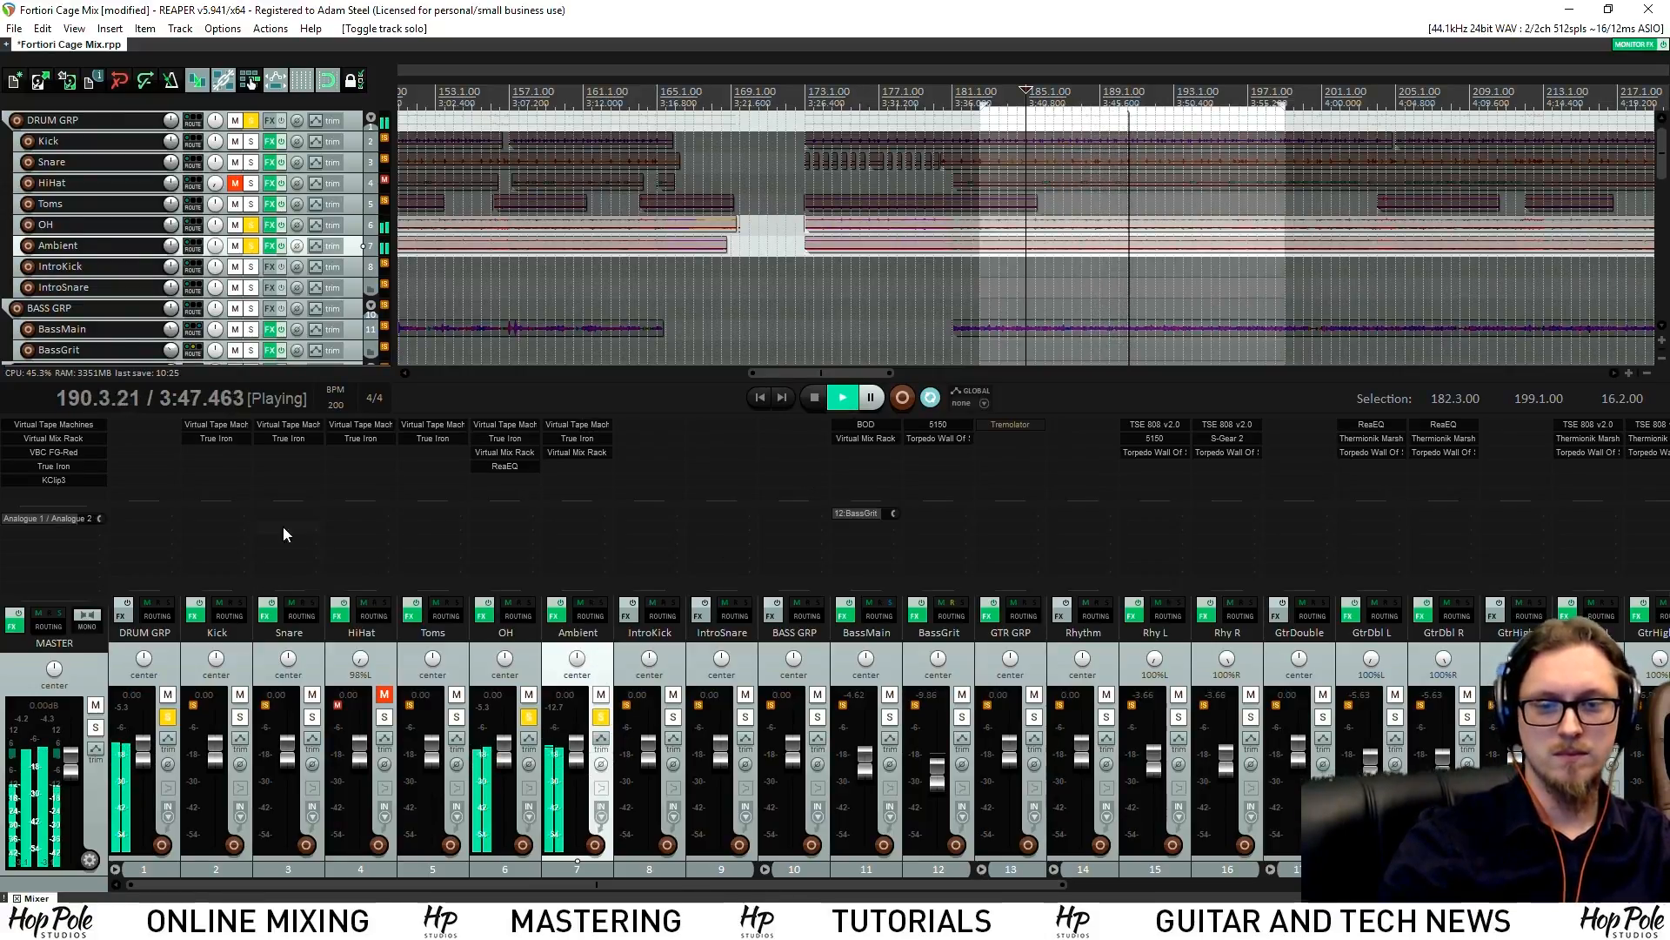
key("space")
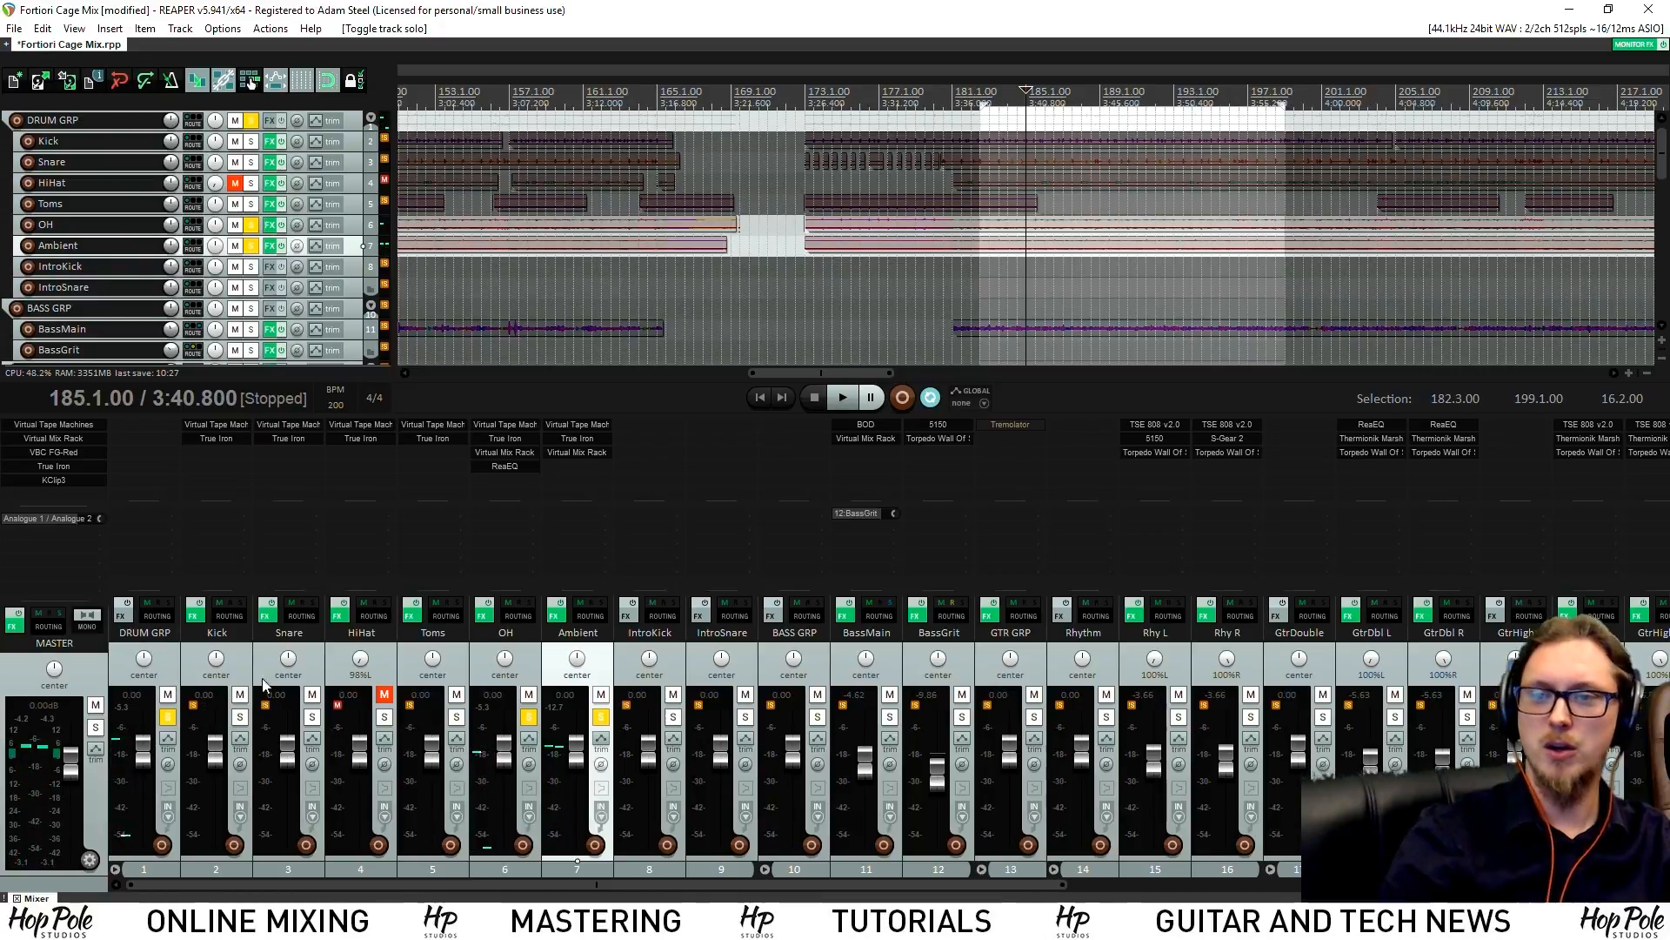
key("space")
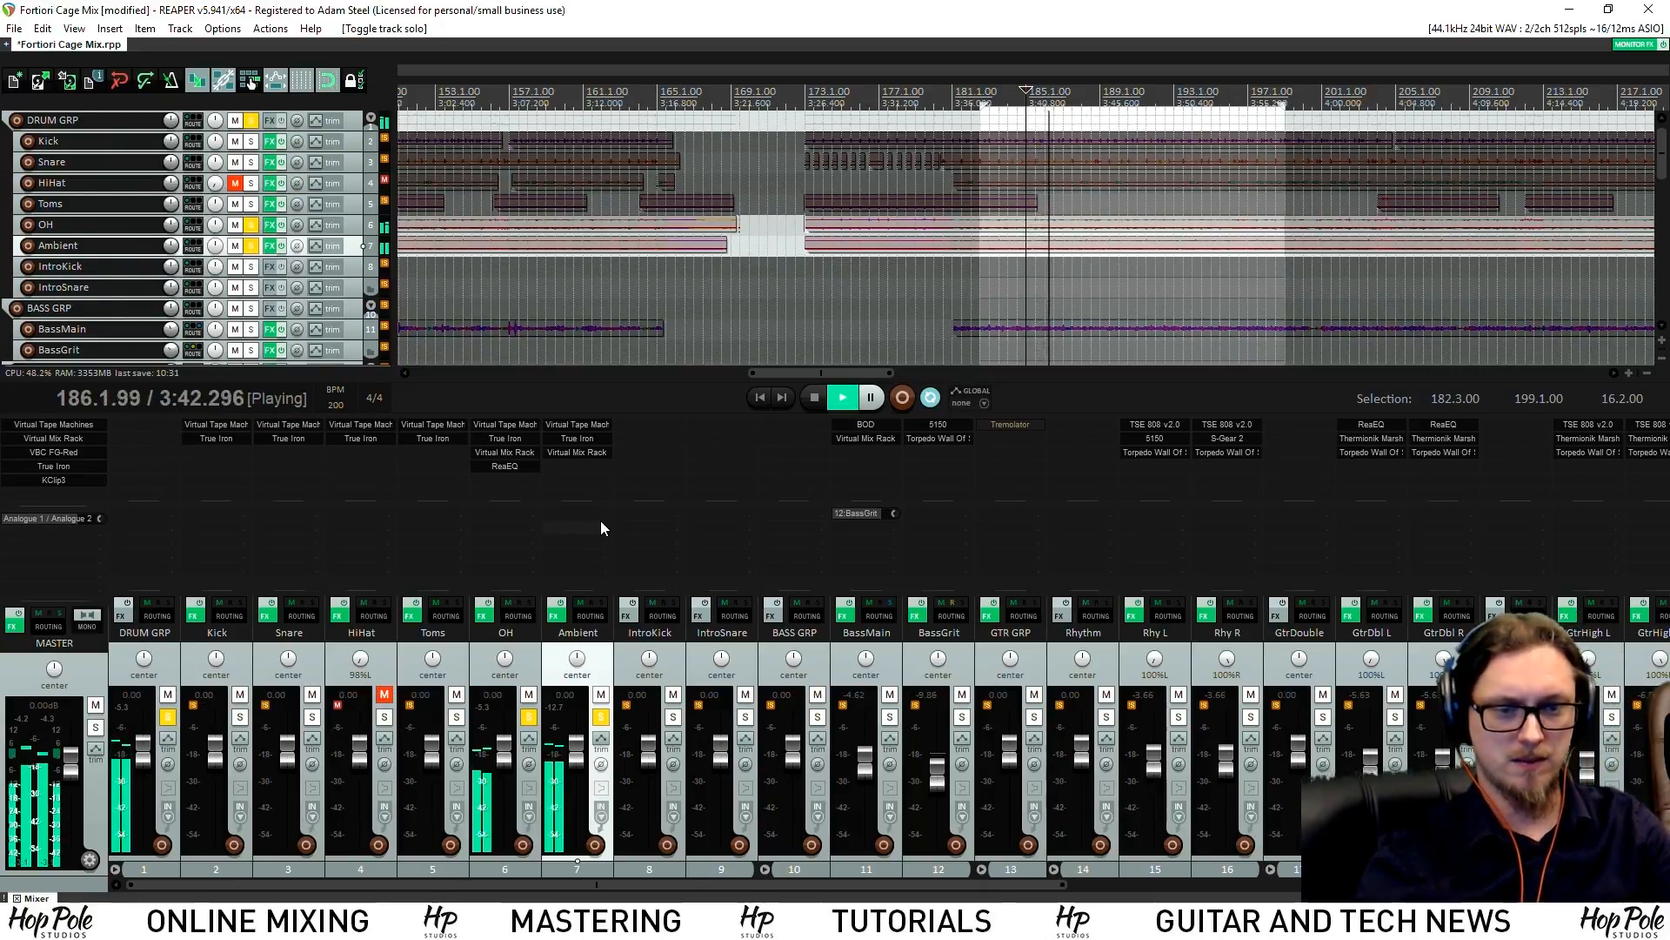
left_click(528, 718)
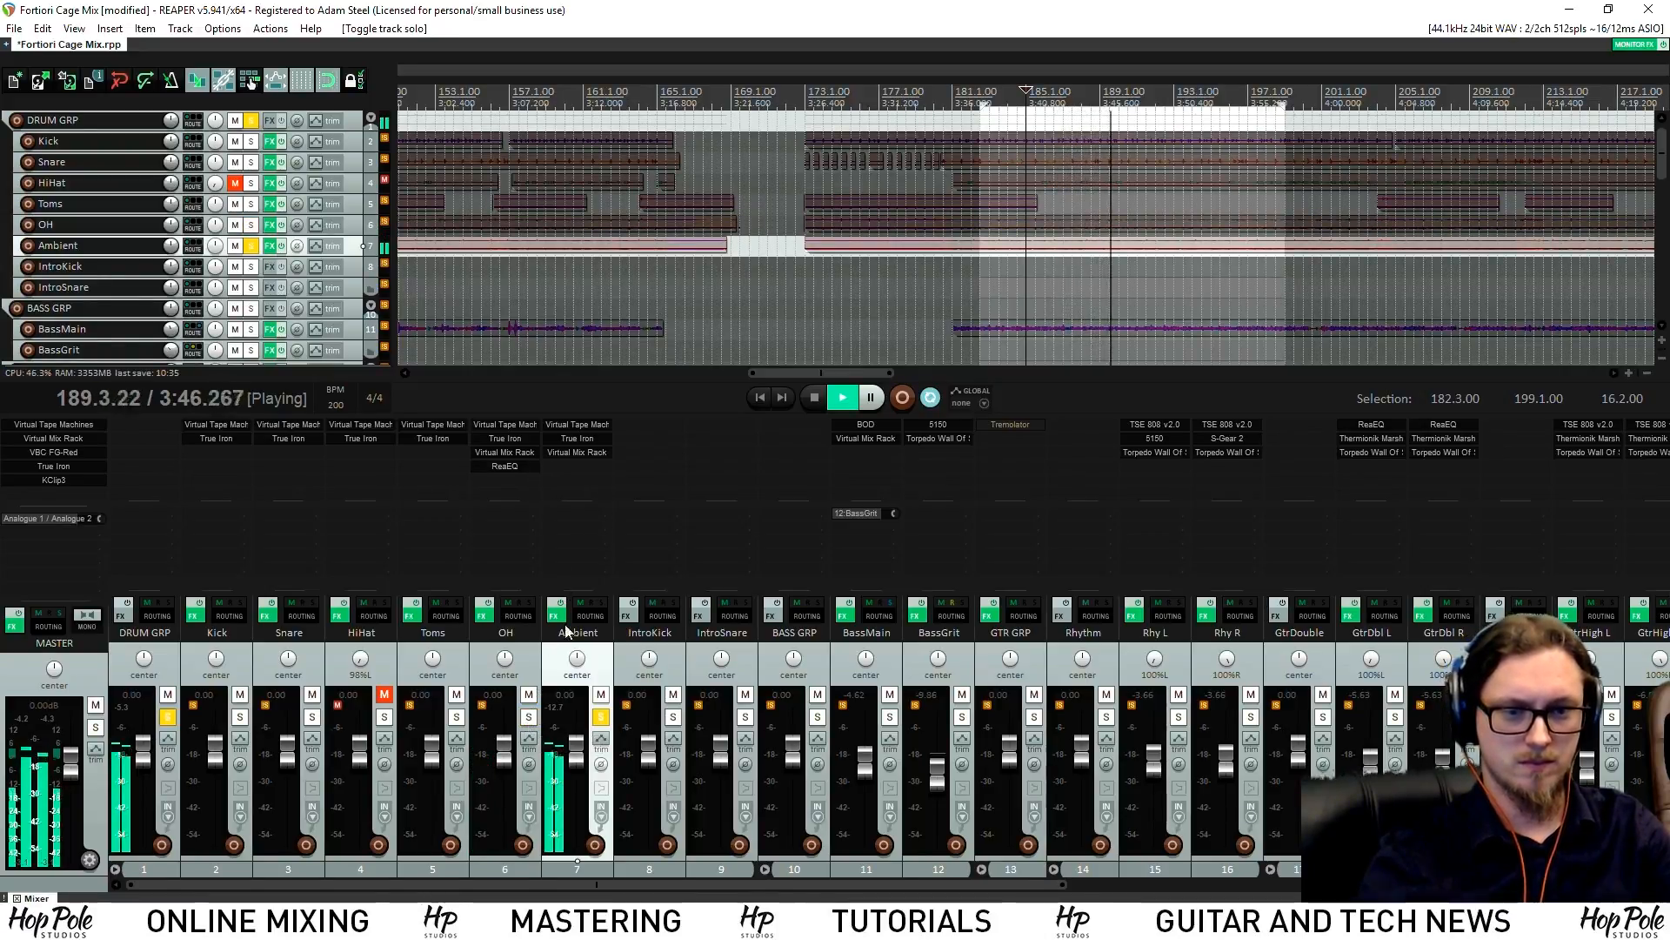
left_click(576, 451)
key("space")
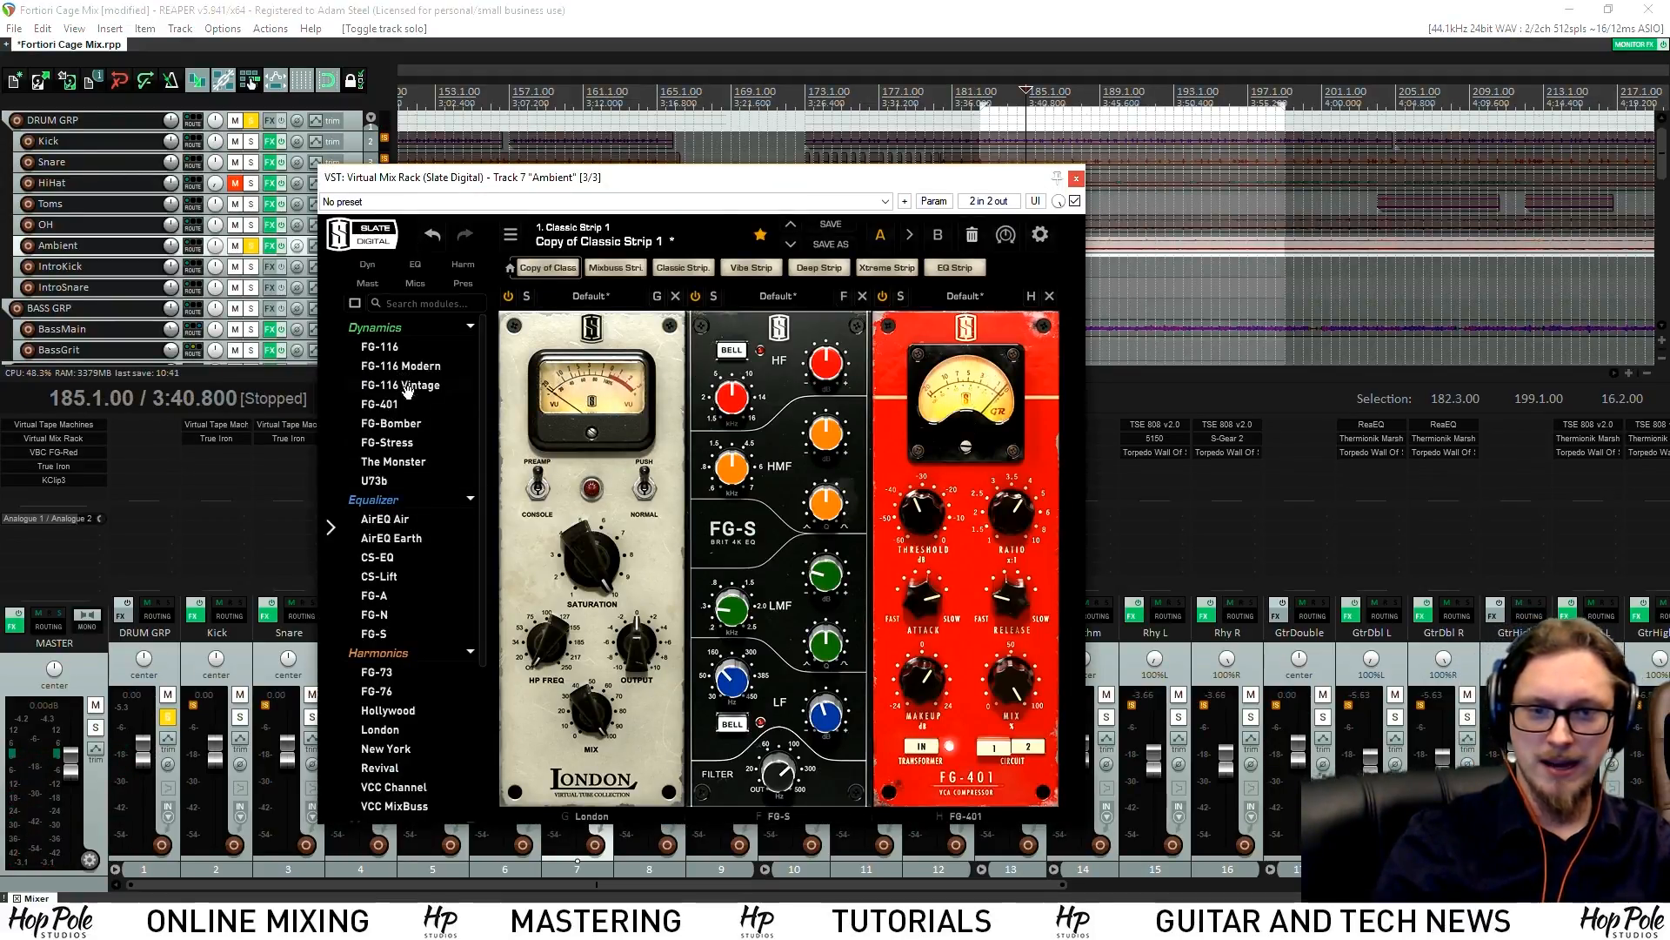
Add CS-EQ to the Ambient rack, lowering its low-pass and cutting high-mids to -3.50
double_click(380, 557)
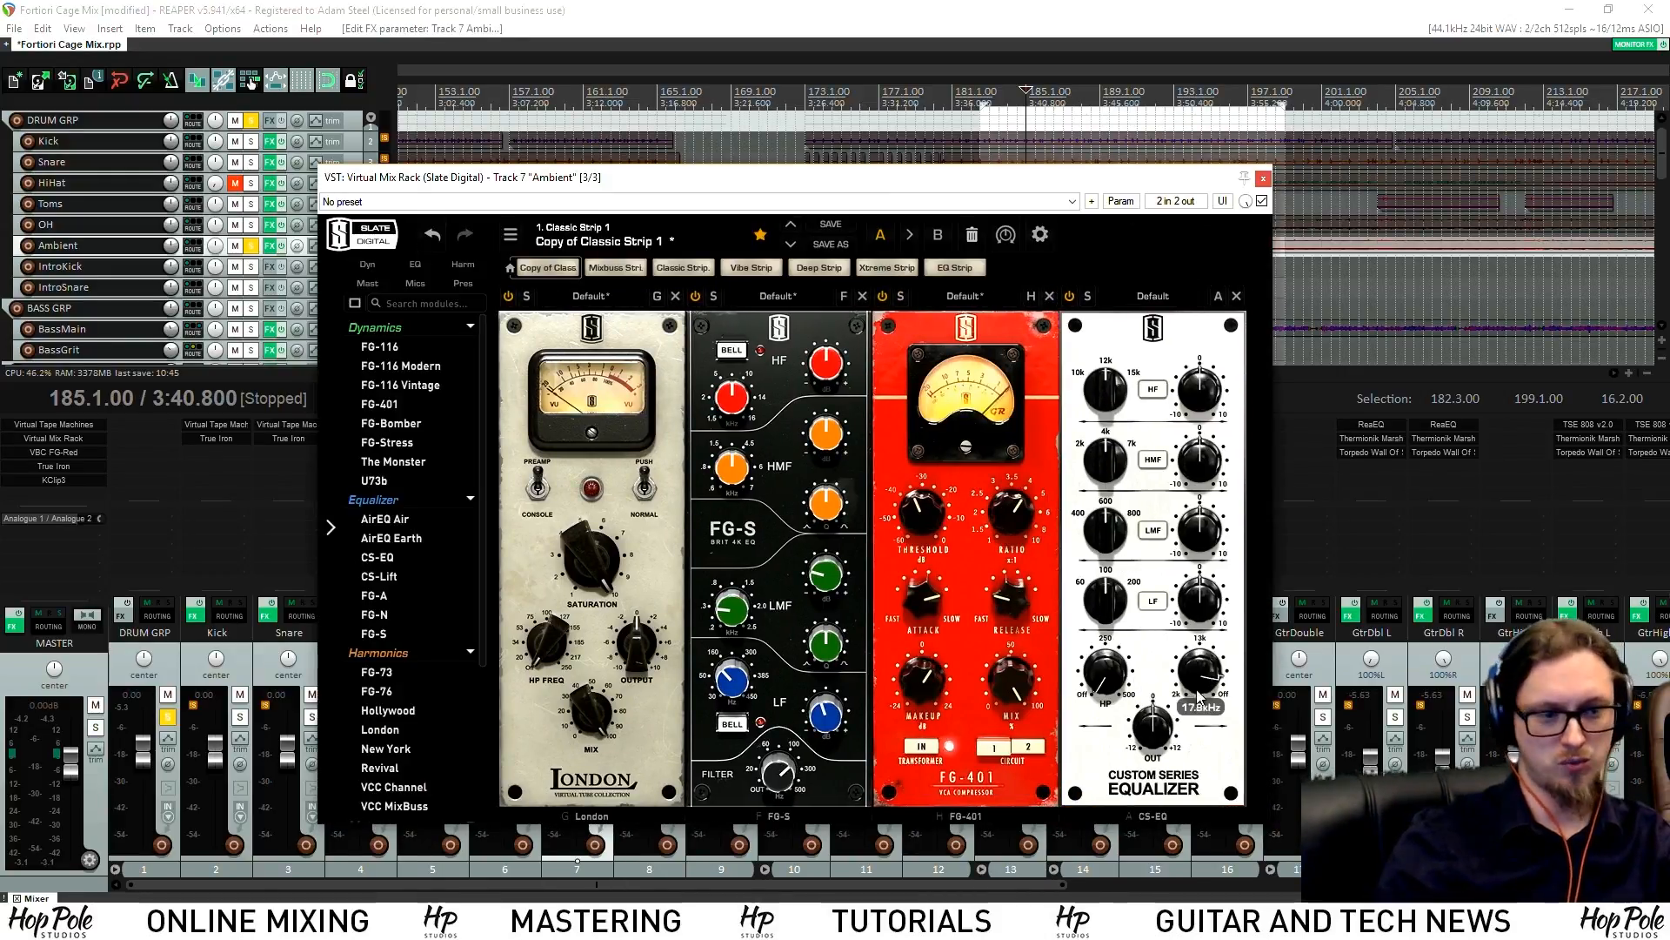
left_click_drag(880, 179, 924, 137)
key("space")
left_click_drag(1276, 630, 1276, 638)
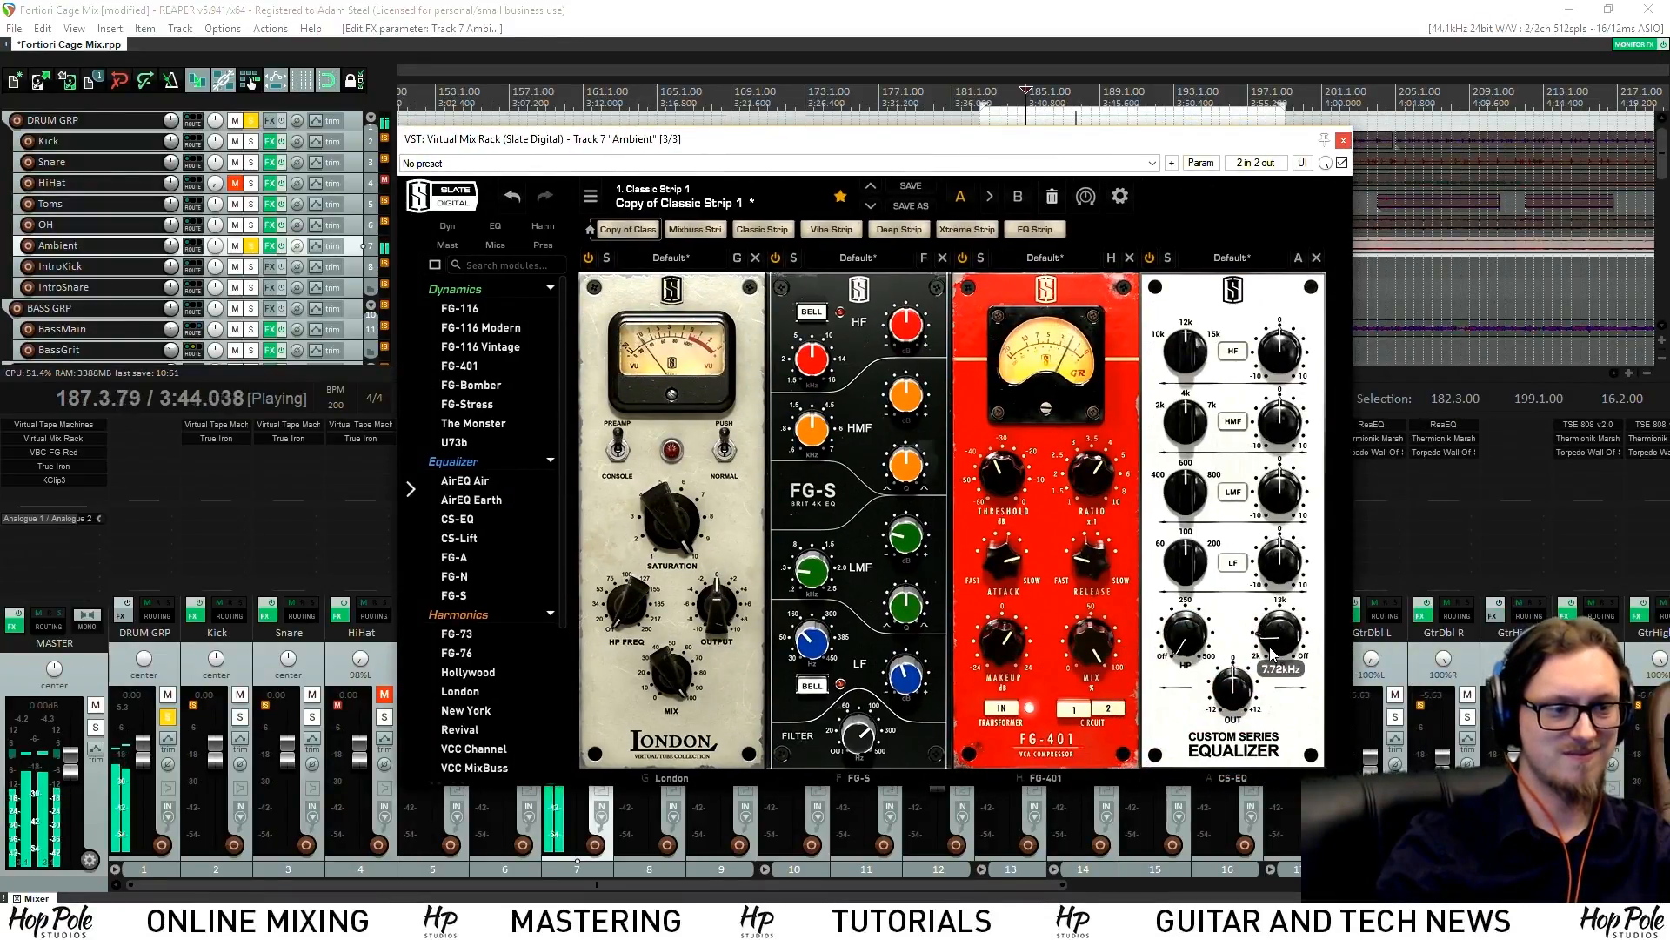
left_click_drag(1271, 429, 1289, 431)
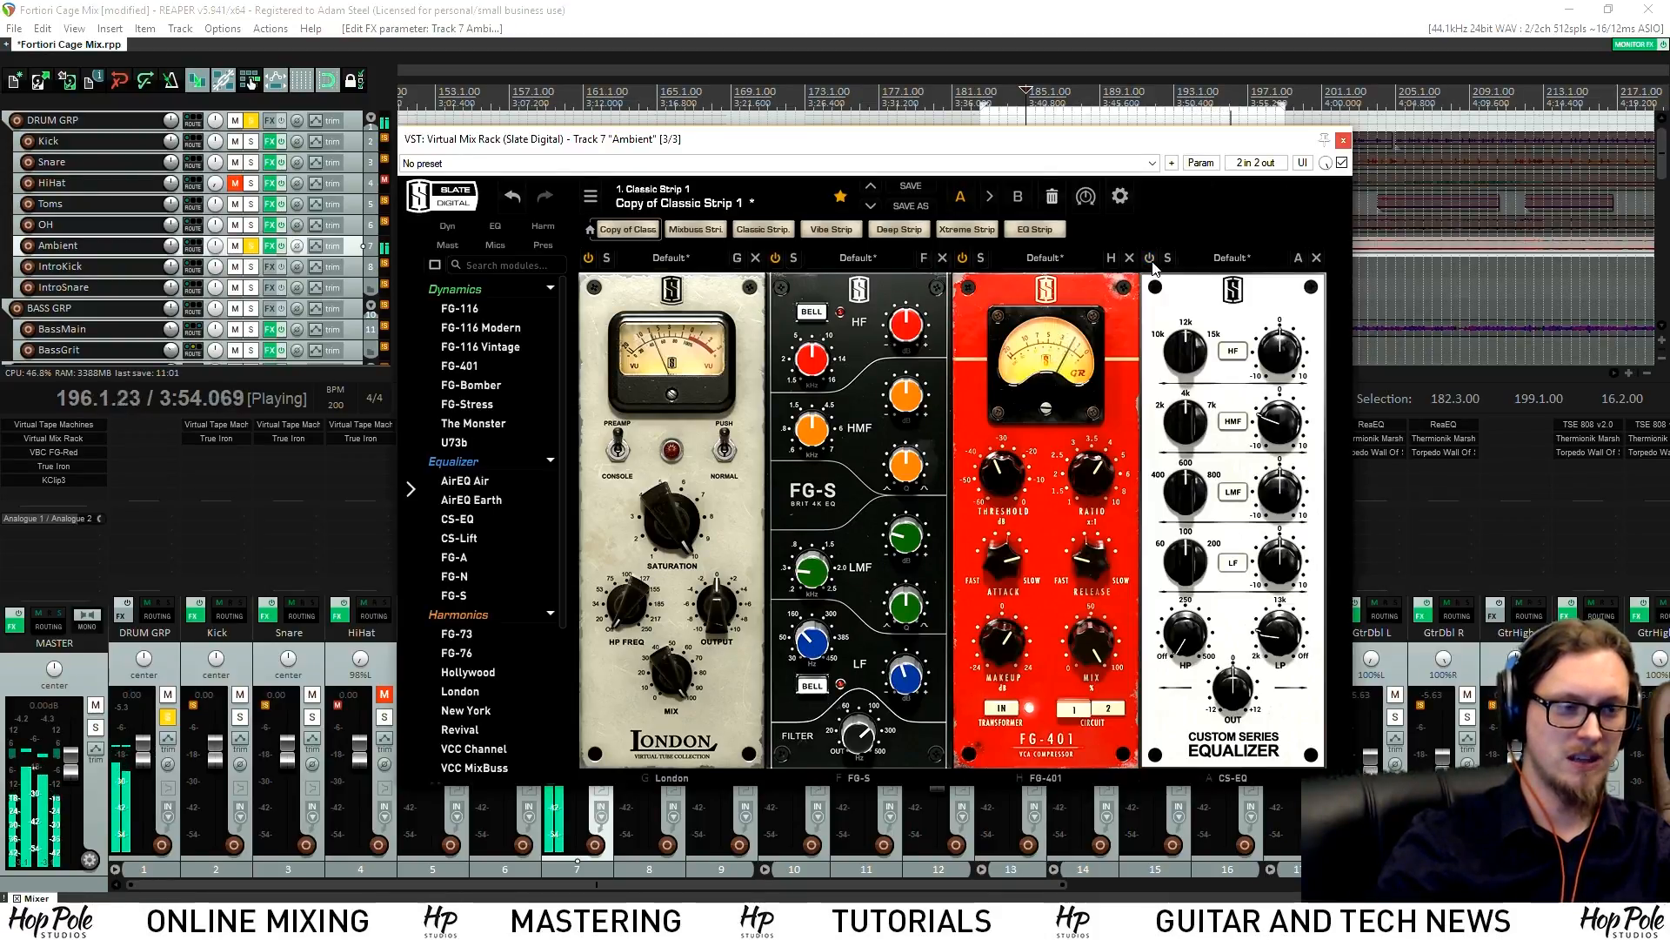
left_click(1344, 140)
key("space")
Check against the soloed OH, then trim the FG-S high-mid boost to about 1.84 dB
left_click(529, 716)
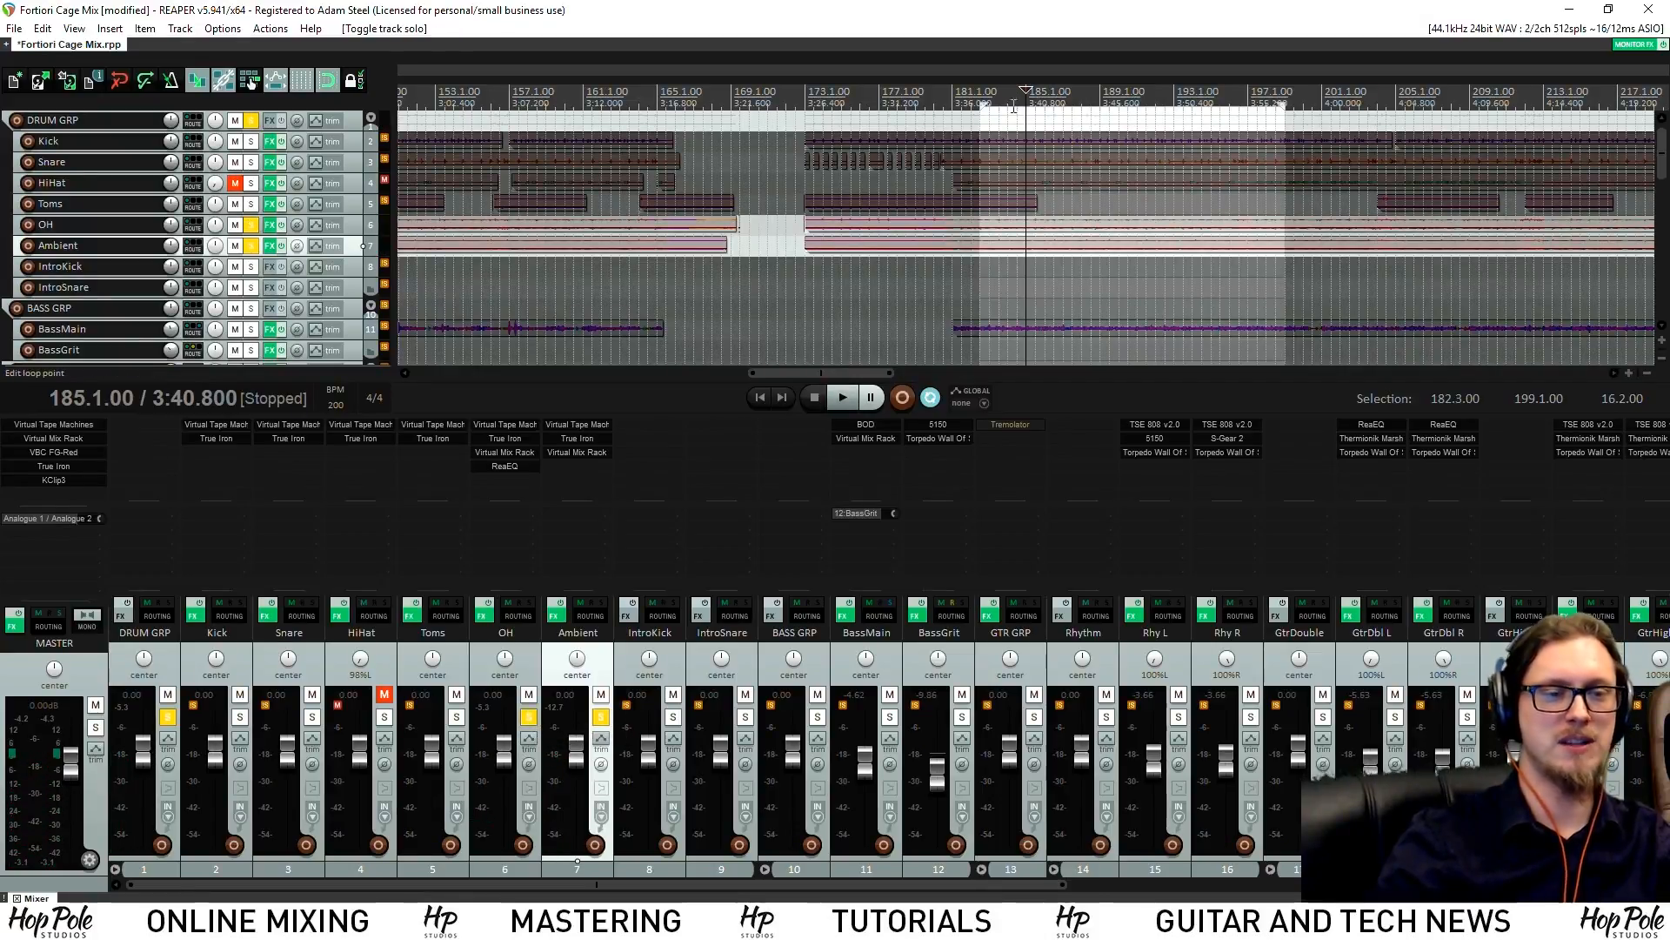
key("space")
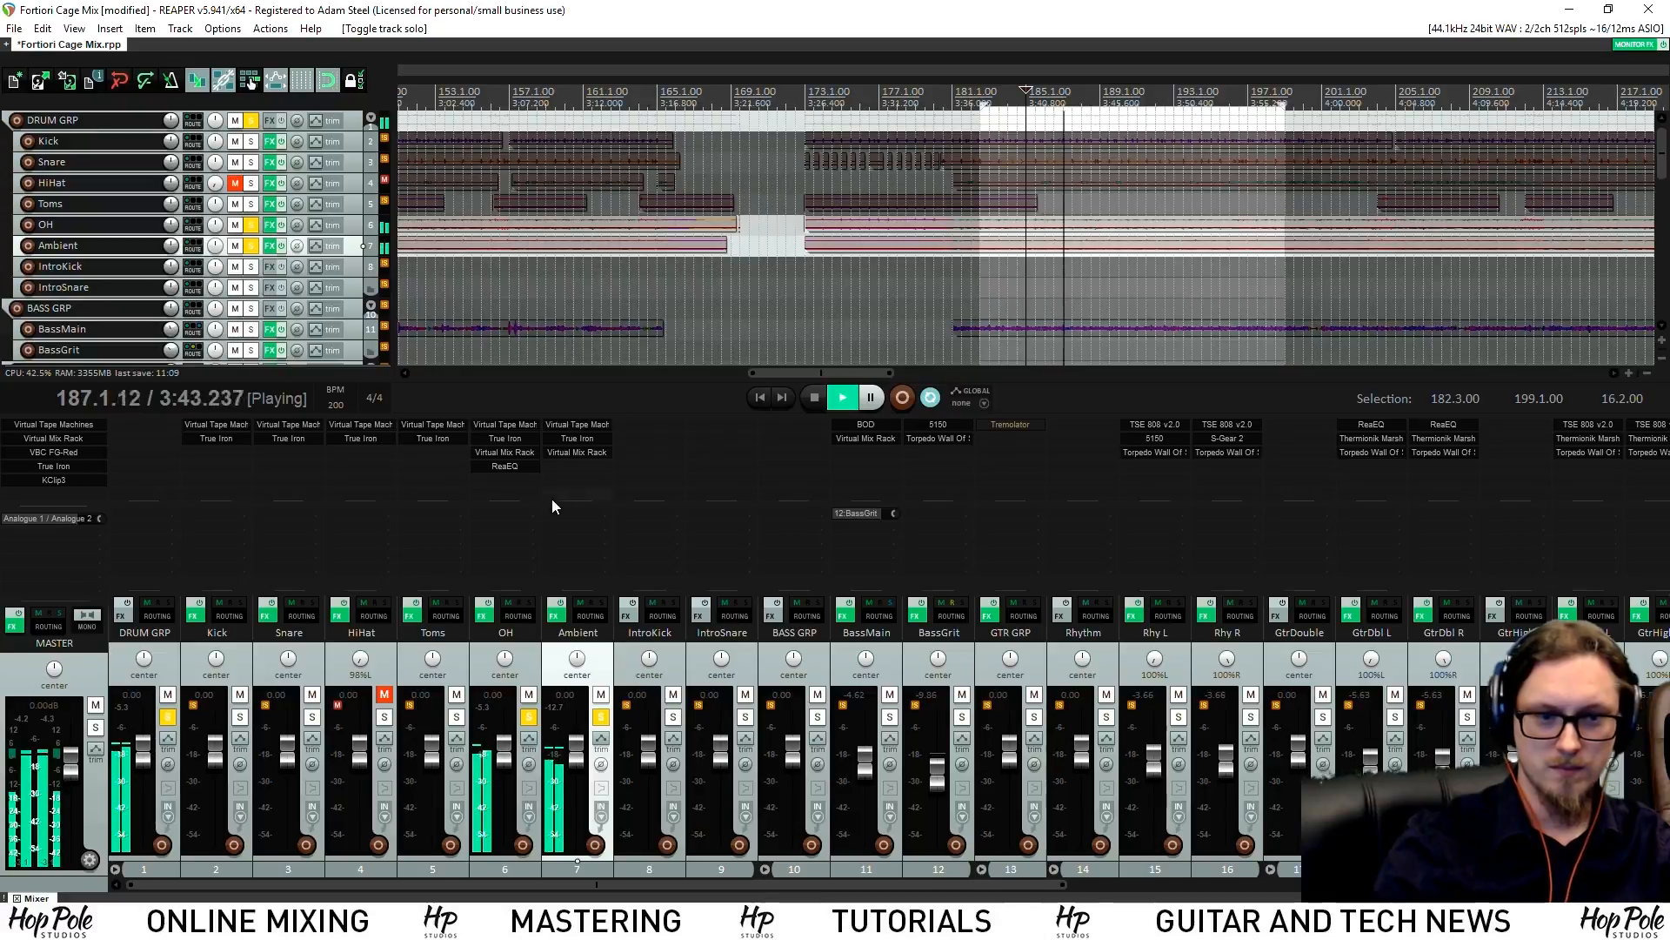
left_click(570, 454)
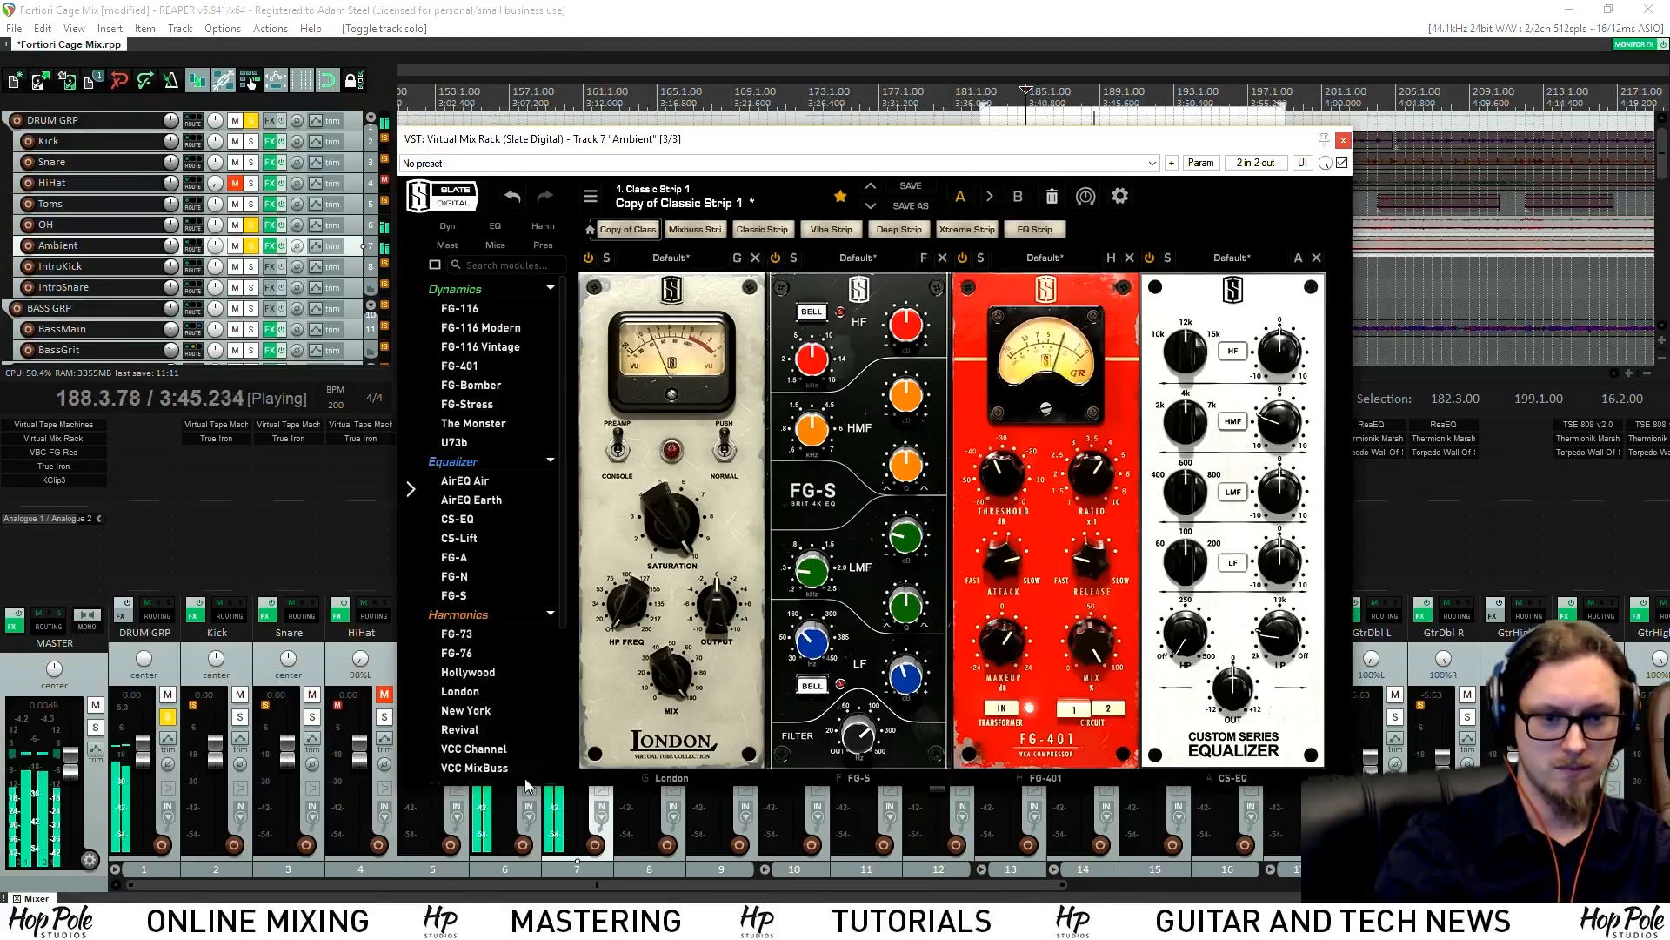
left_click_drag(697, 118, 620, 161)
left_click(528, 717)
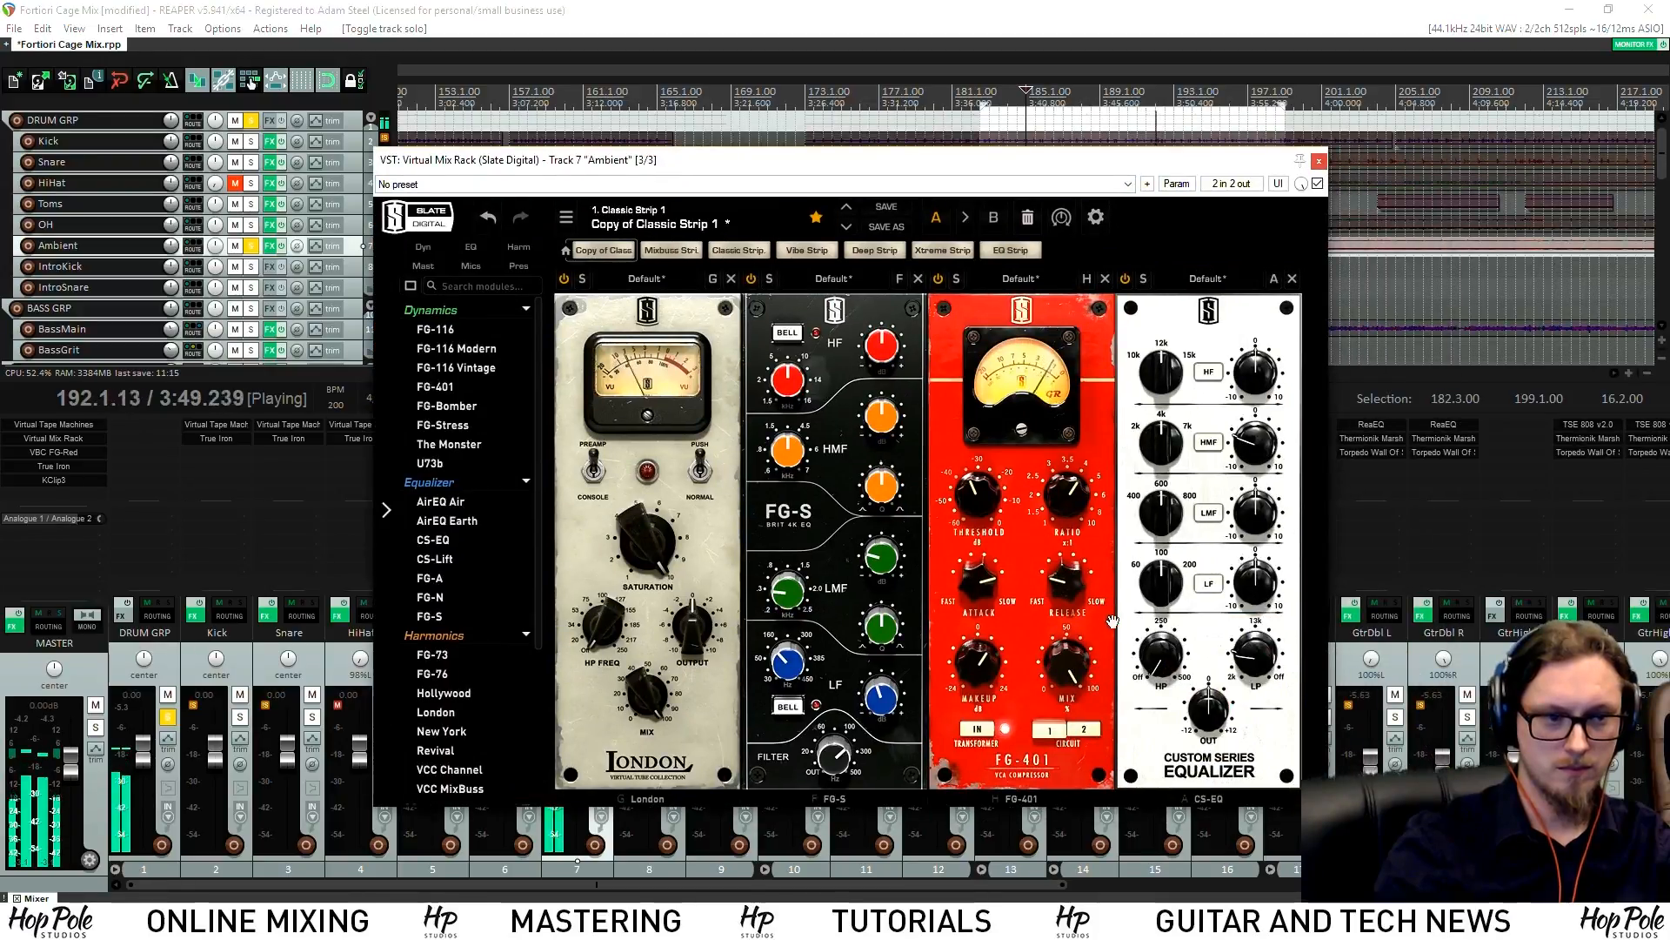
key("space")
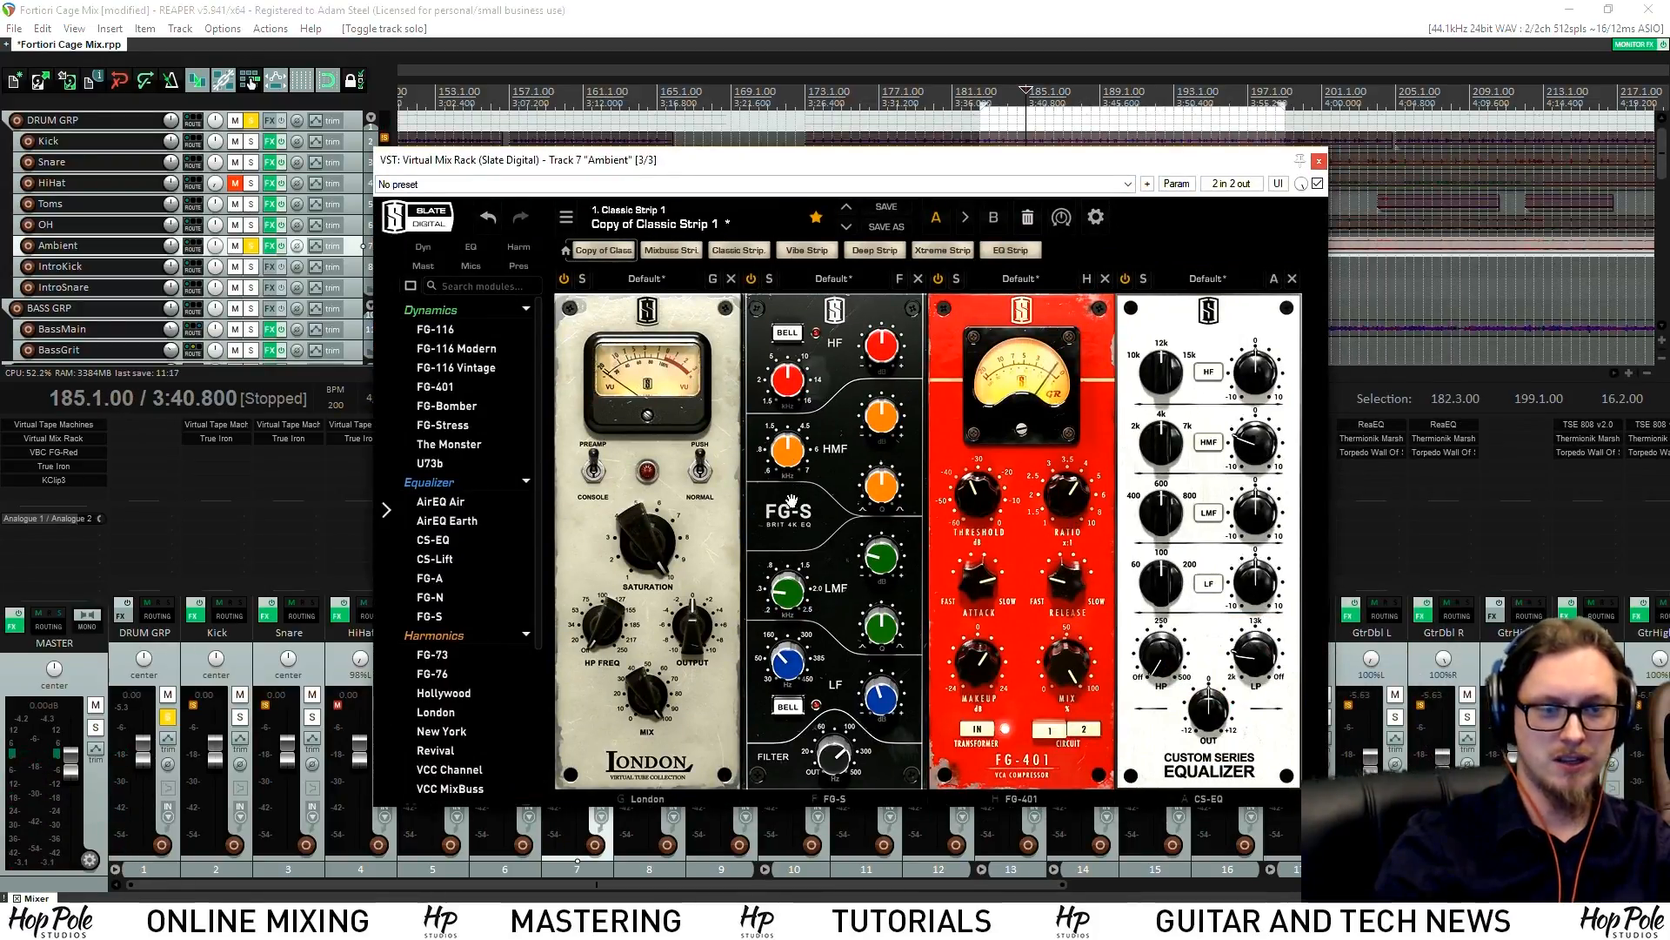
left_click_drag(753, 174, 1022, 146)
key("space")
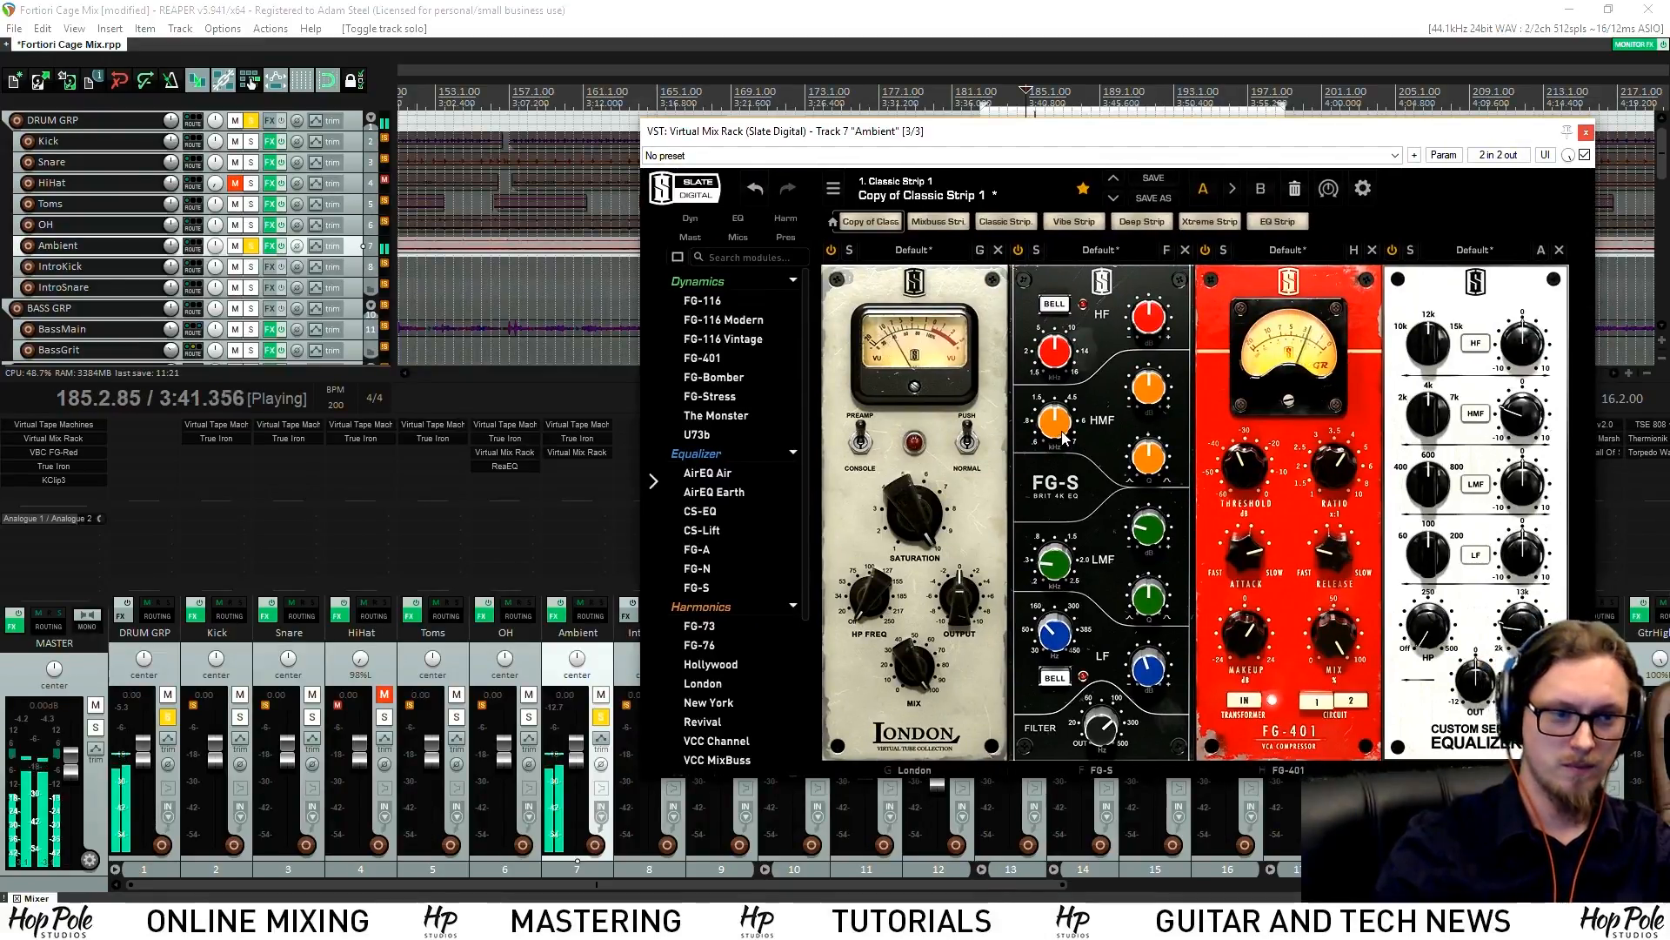
left_click_drag(1150, 389, 1147, 354)
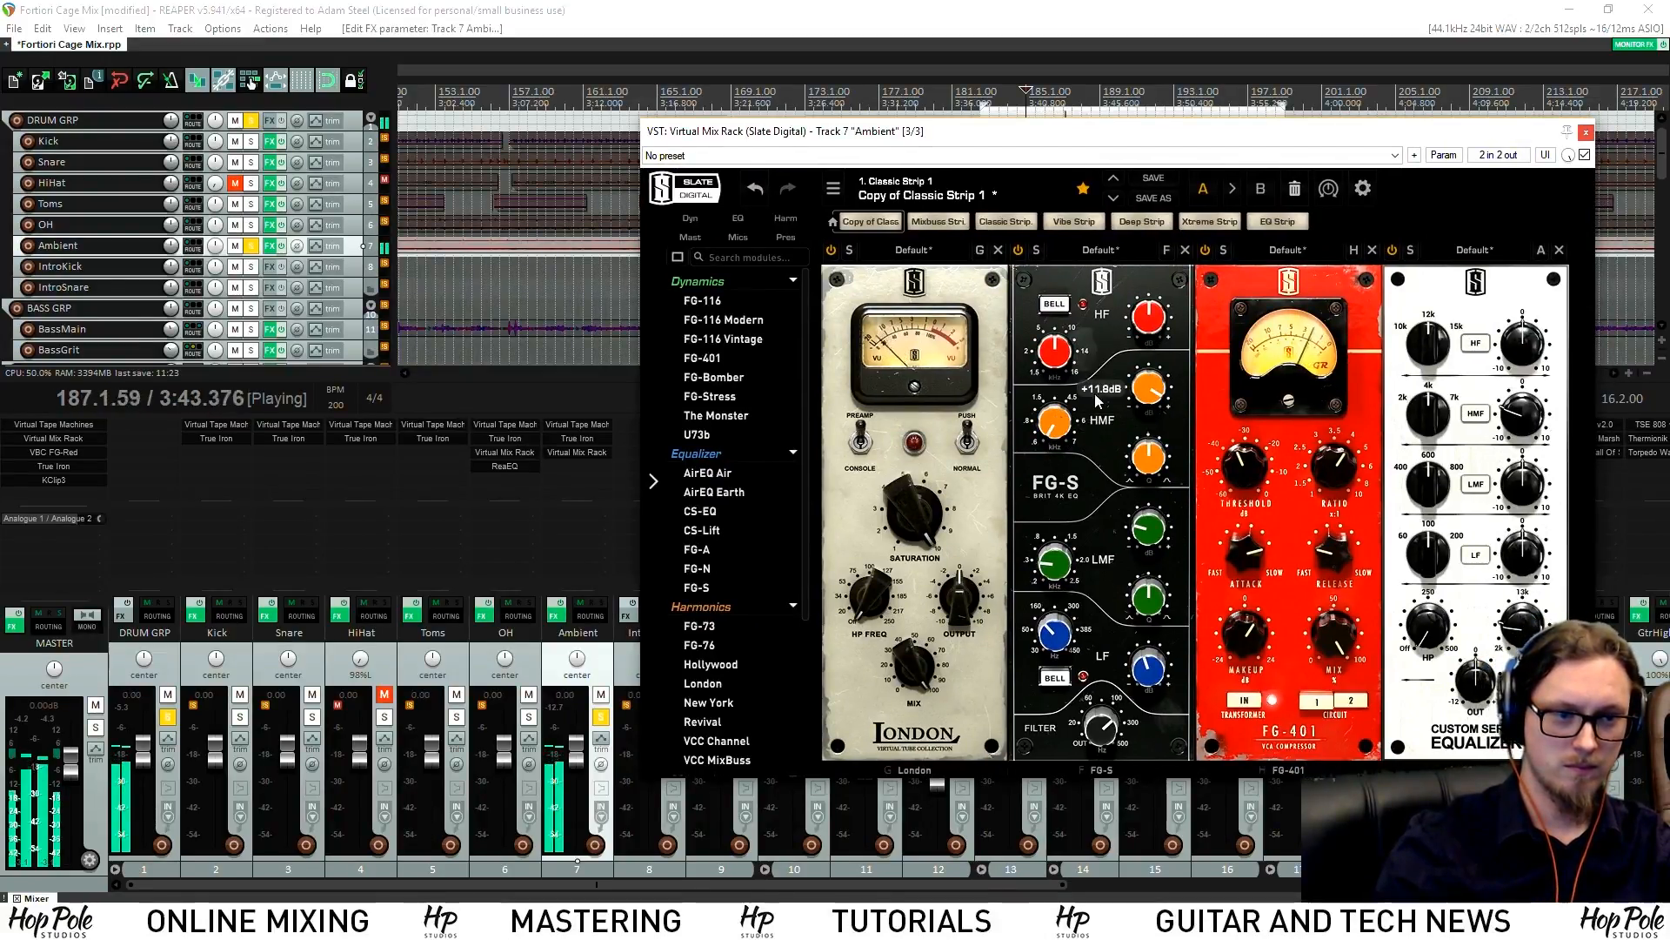
left_click_drag(1136, 390, 1139, 439)
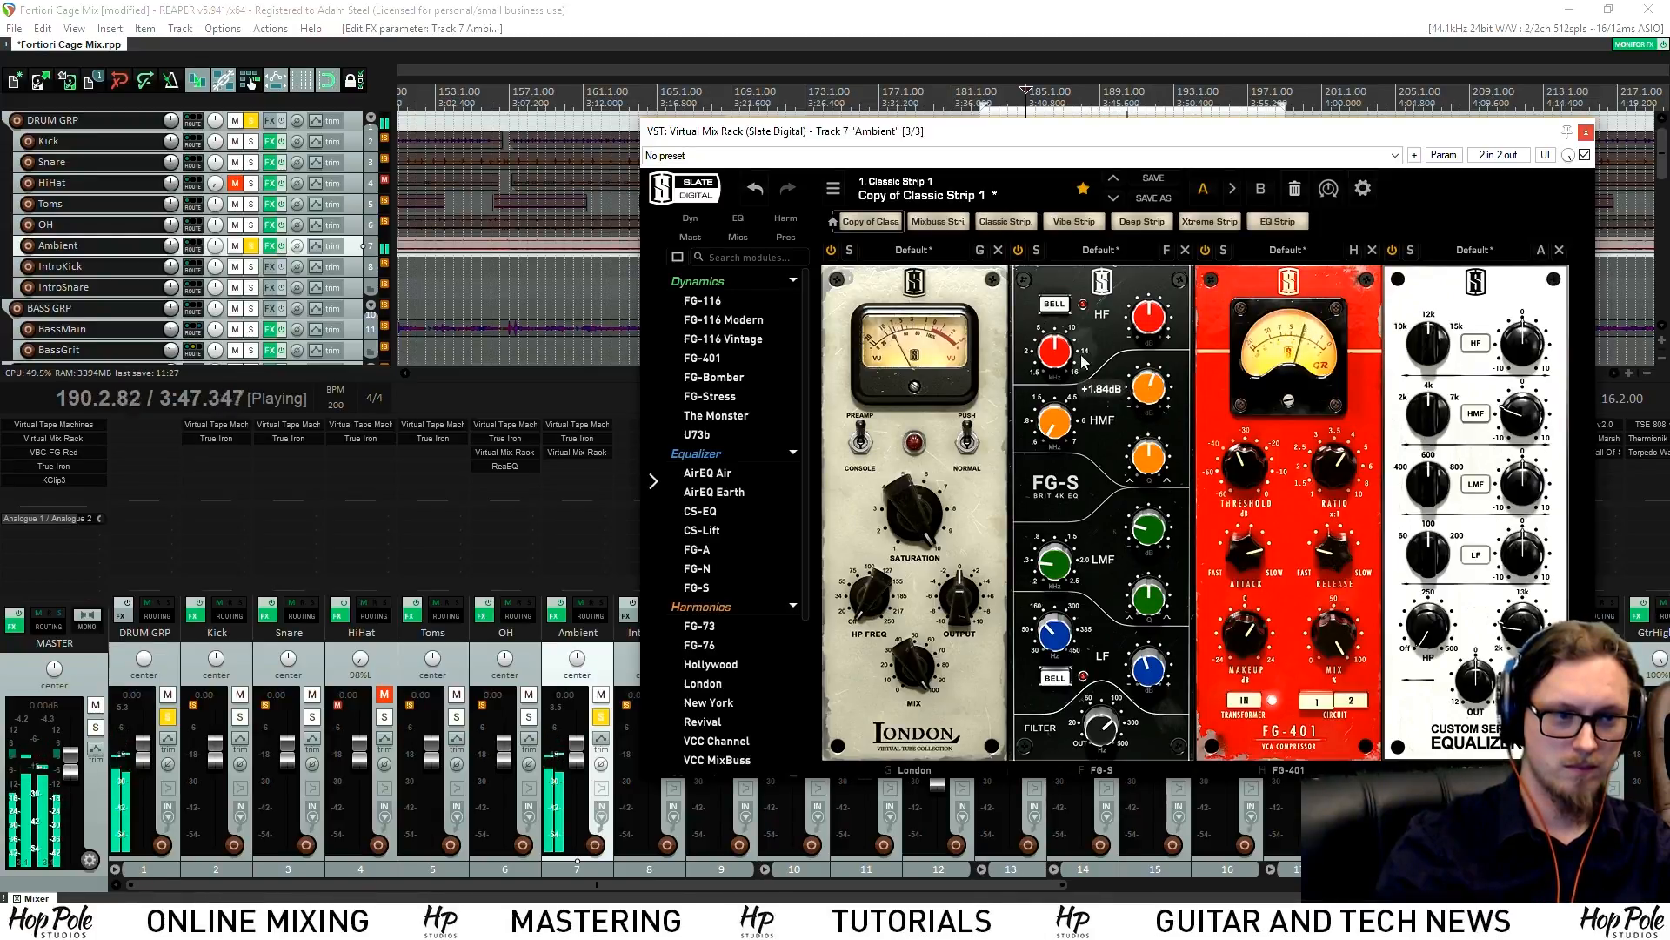
Add ReaEQ to Ambient with band 2 cutting -3.8 dB at 249.9 Hz, 1.18 octaves wide
left_click(1586, 132)
key("space")
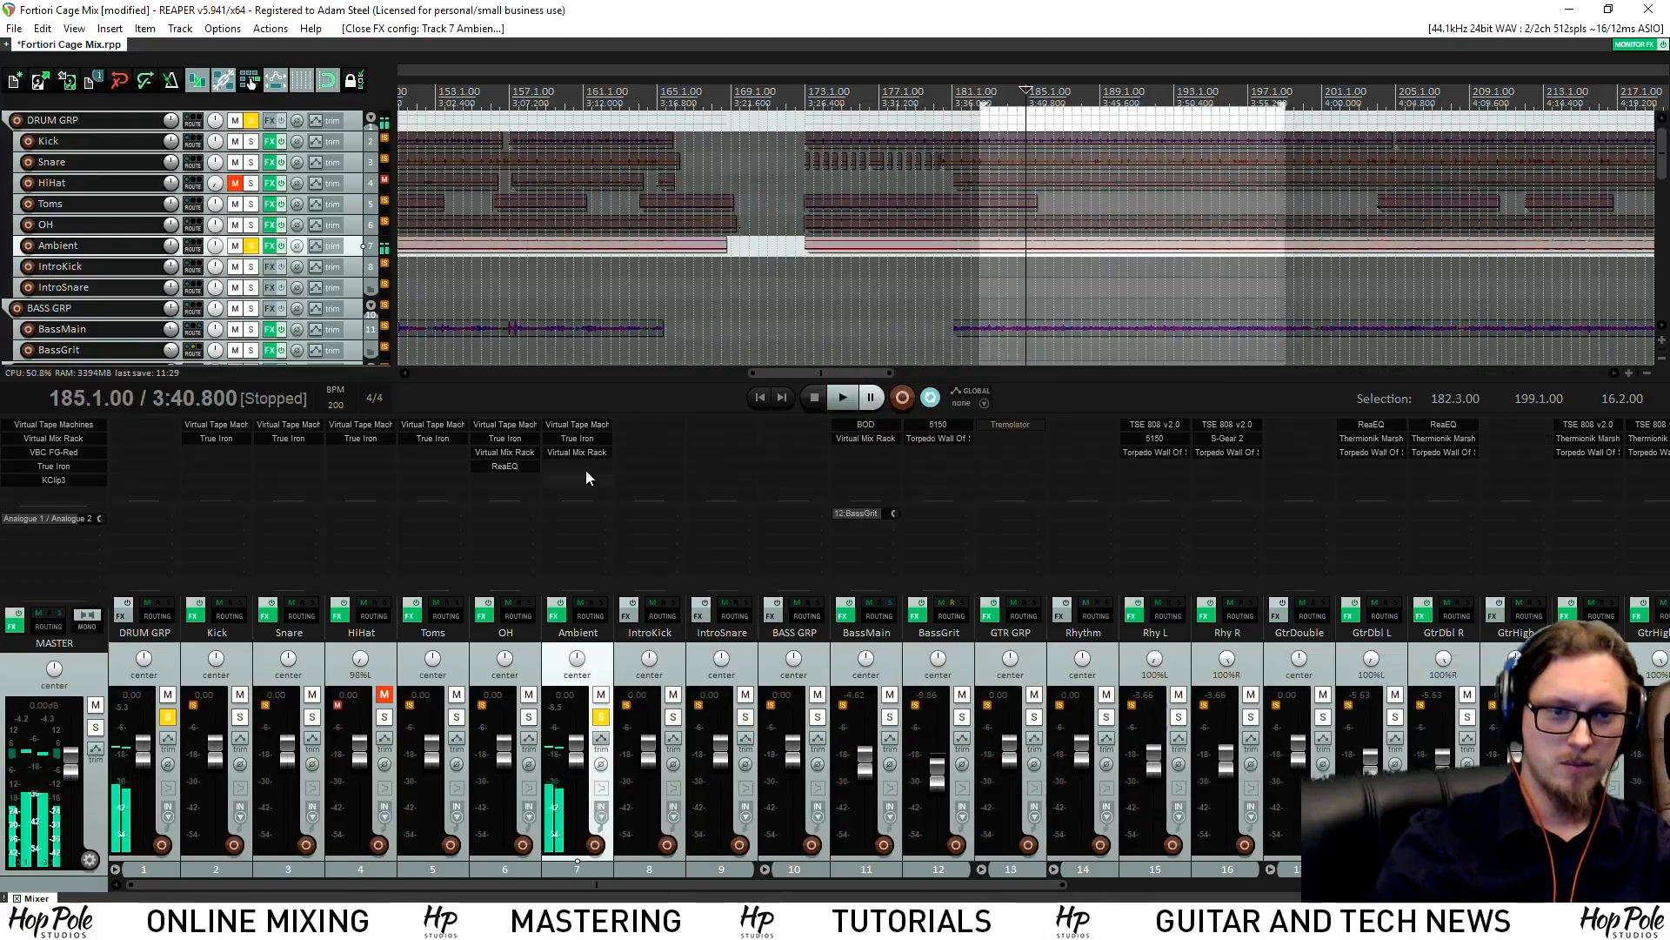
double_click(587, 469)
type("eq")
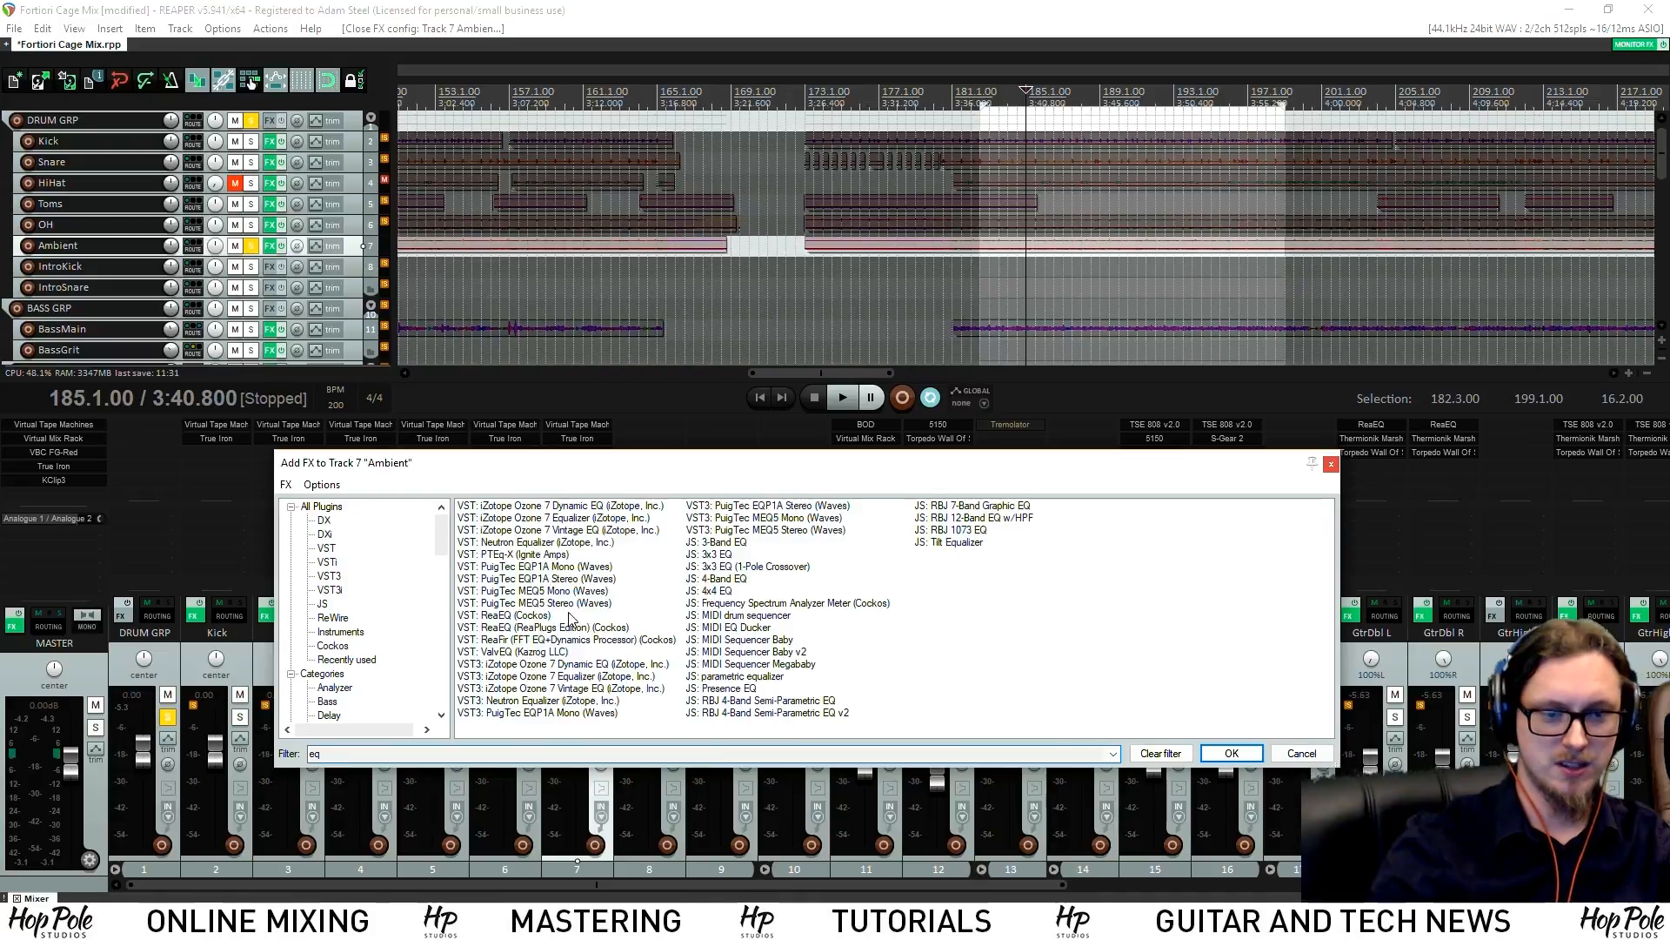
double_click(519, 616)
key("space")
left_click_drag(158, 169, 201, 144)
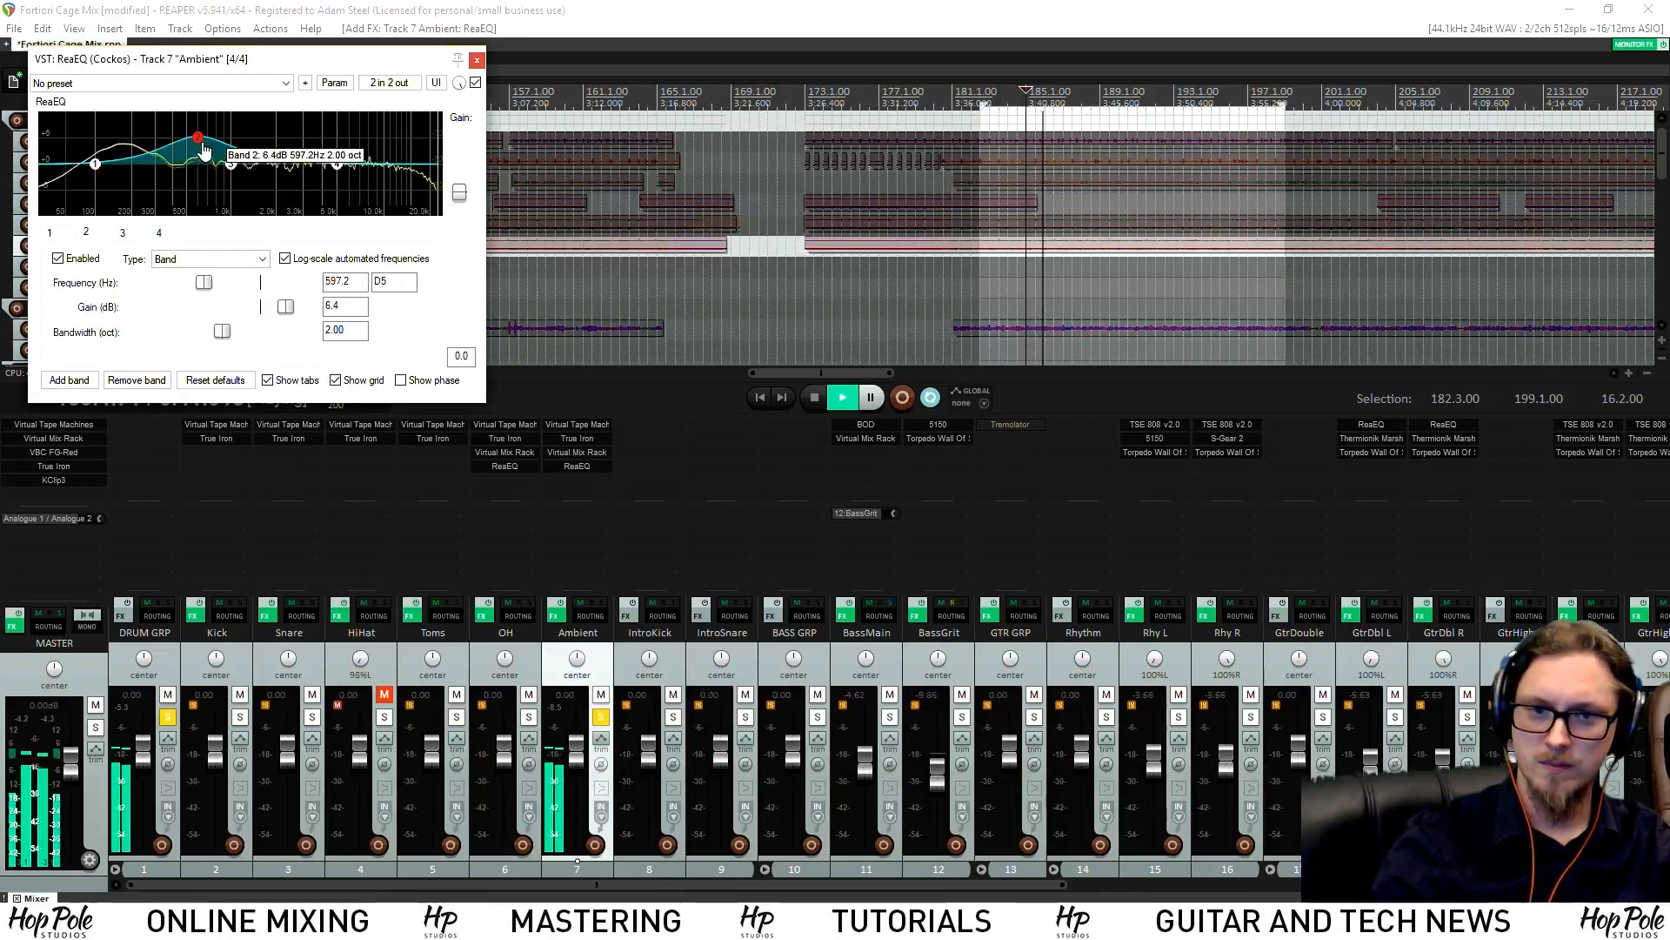
left_click_drag(224, 332, 189, 335)
left_click_drag(200, 139, 145, 185)
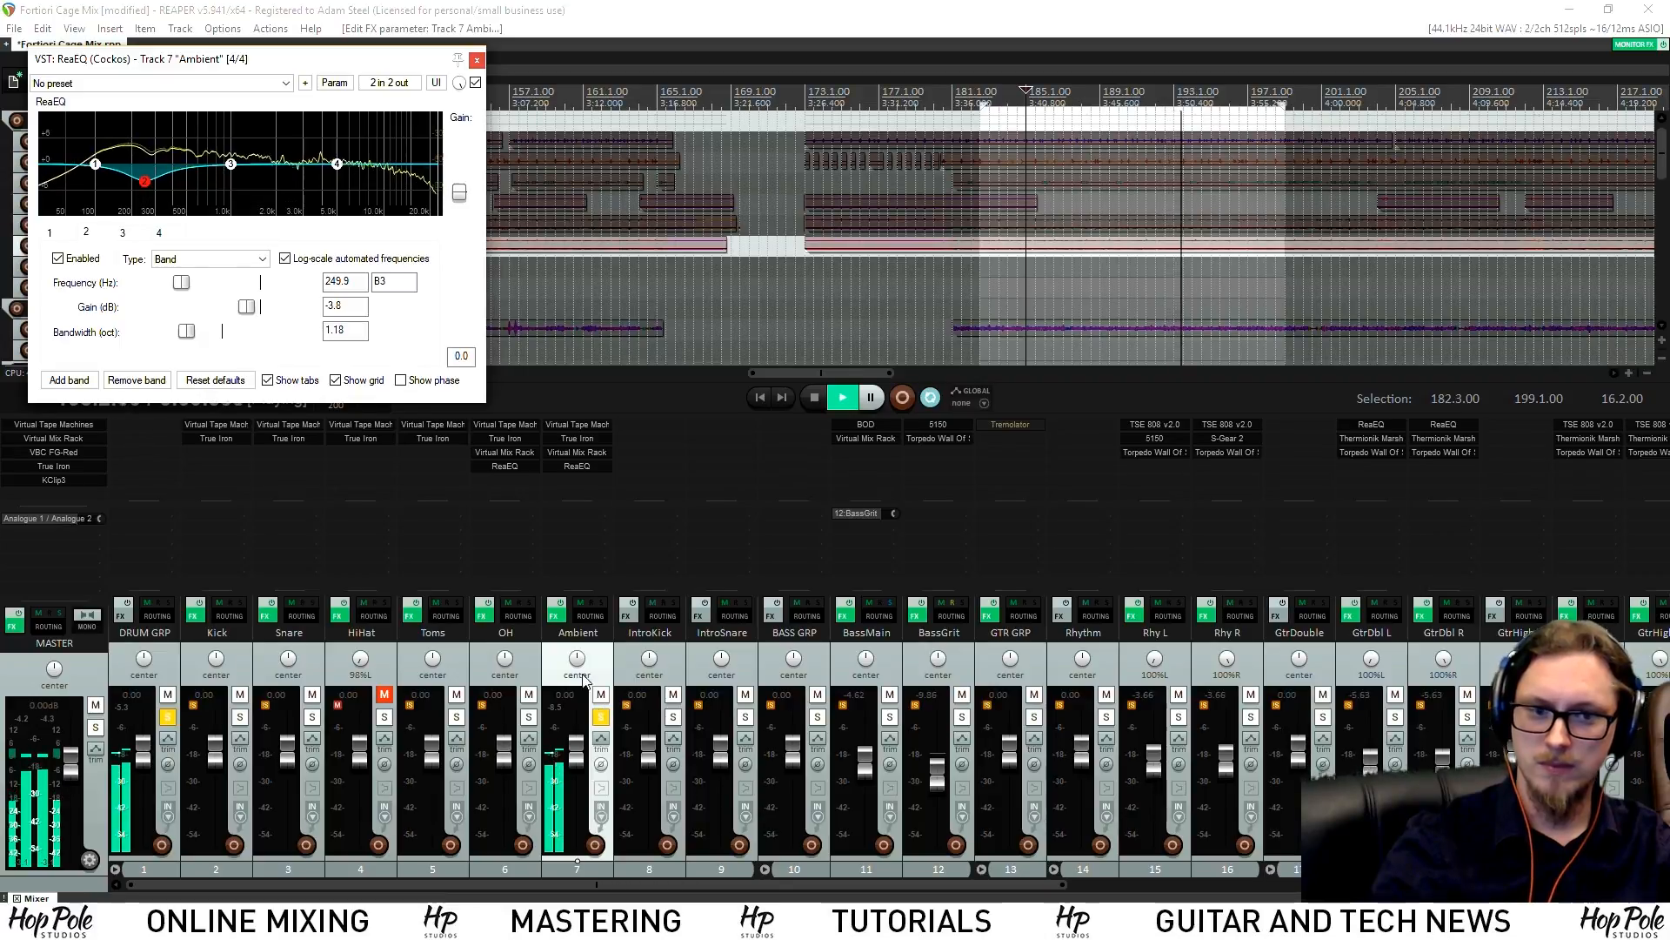
left_click(556, 611)
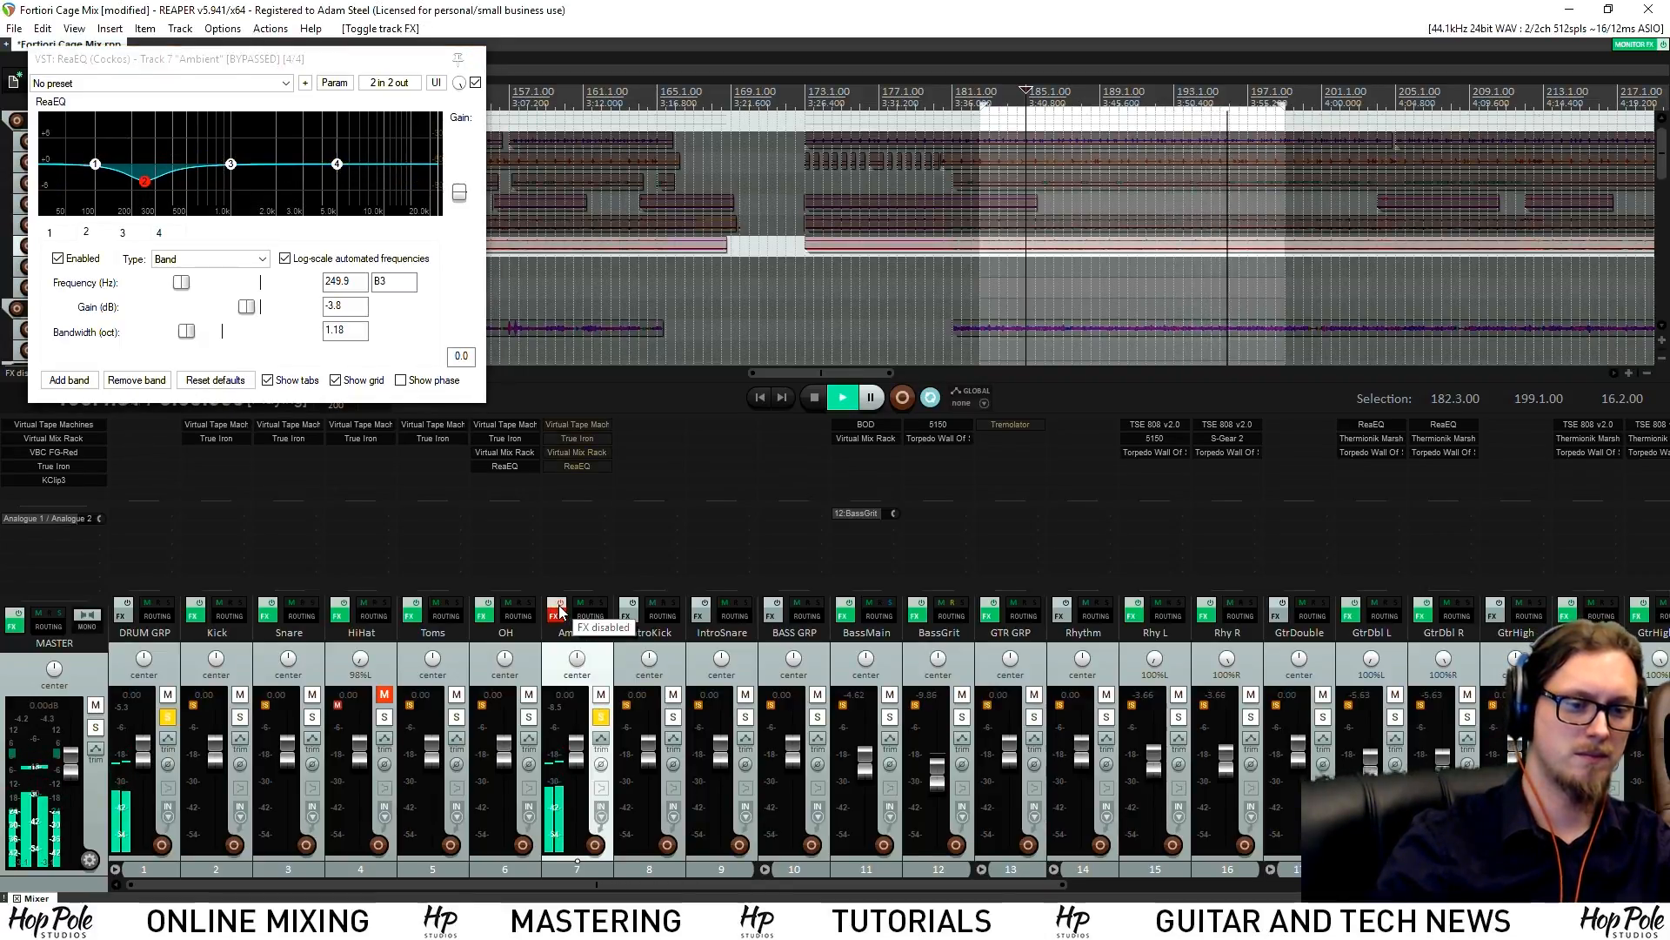
left_click(557, 612)
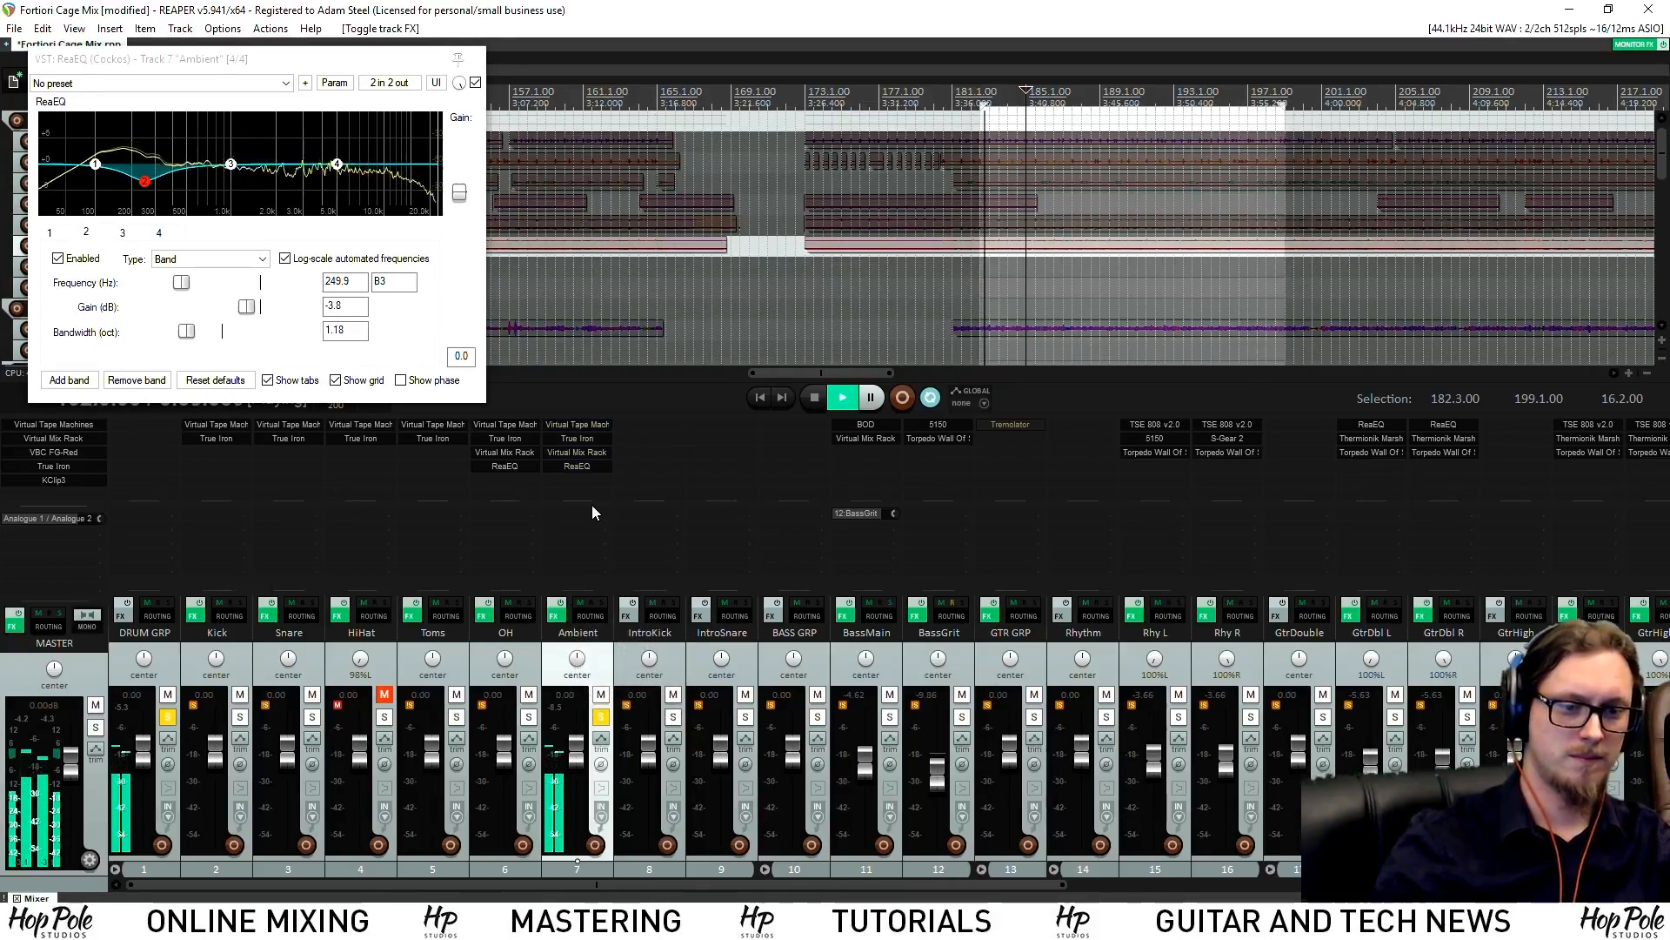
Solo OH and lower its ReaEQ band 4 high shelf to -2.8 dB
left_click(529, 717)
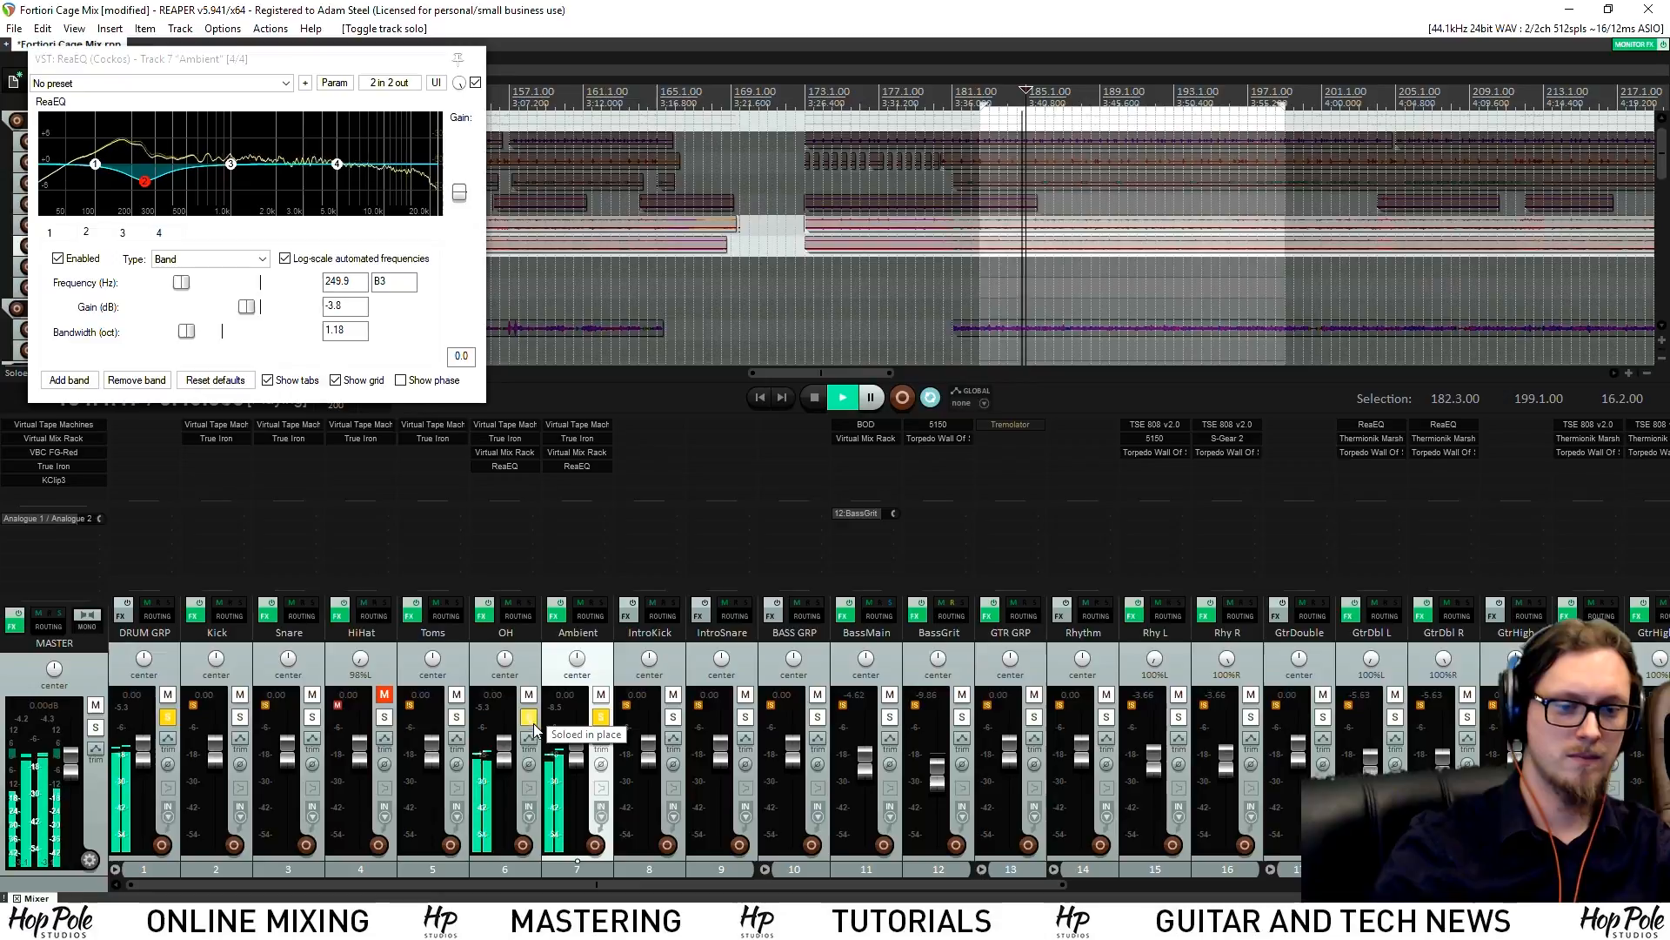
left_click(505, 466)
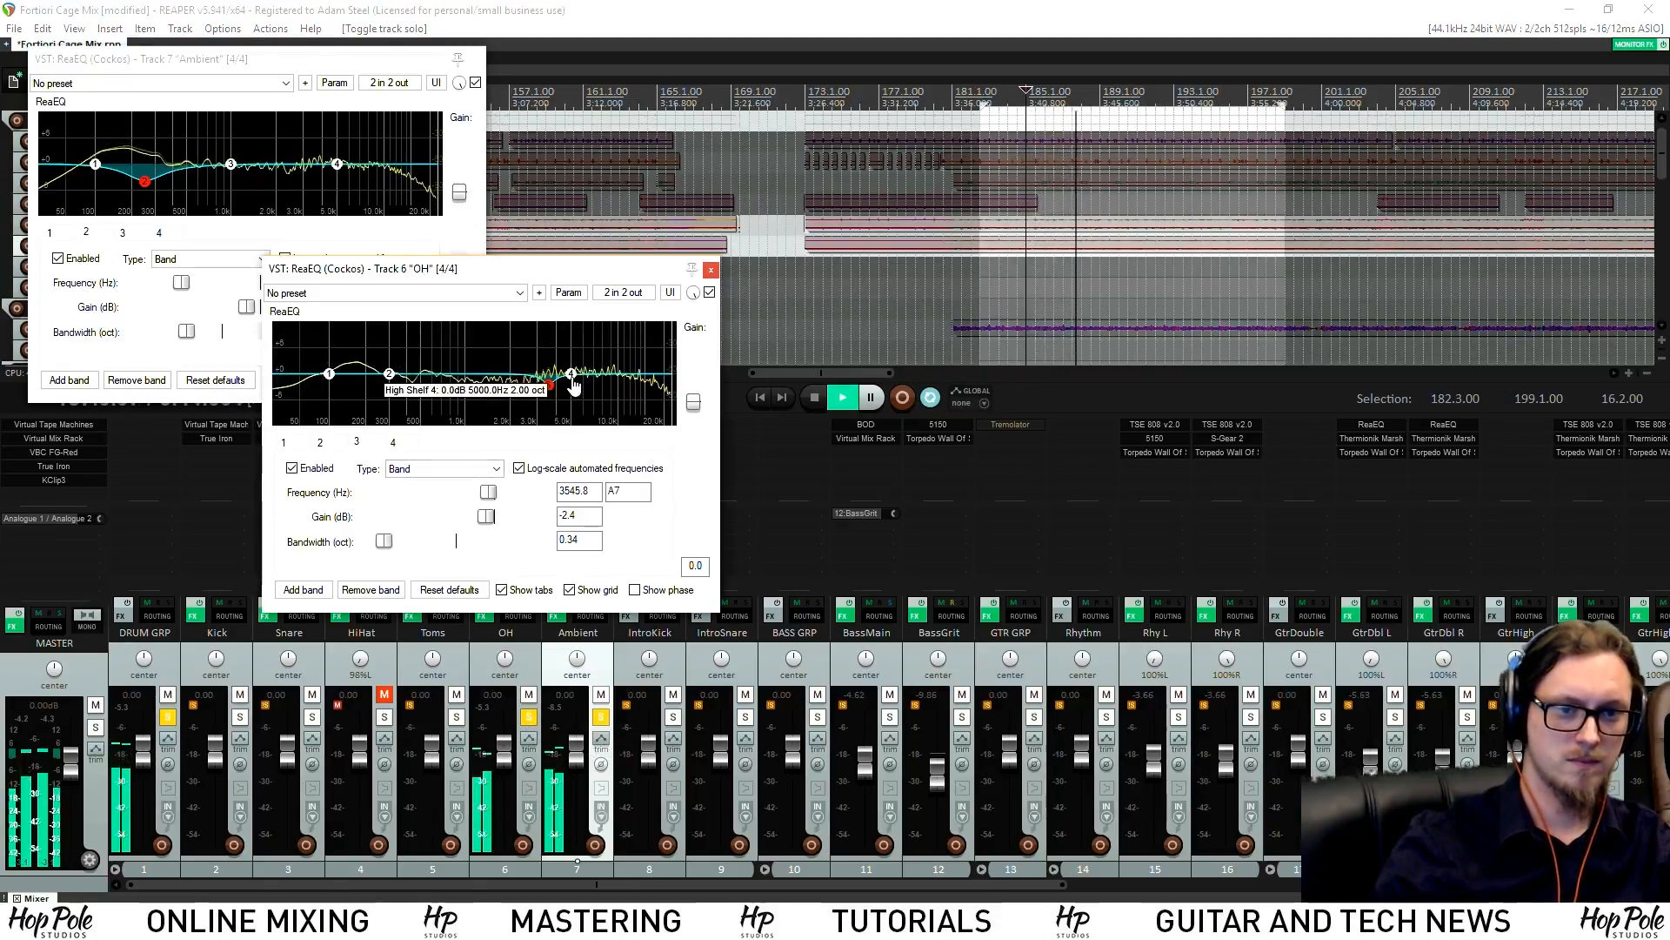
left_click_drag(572, 375, 583, 388)
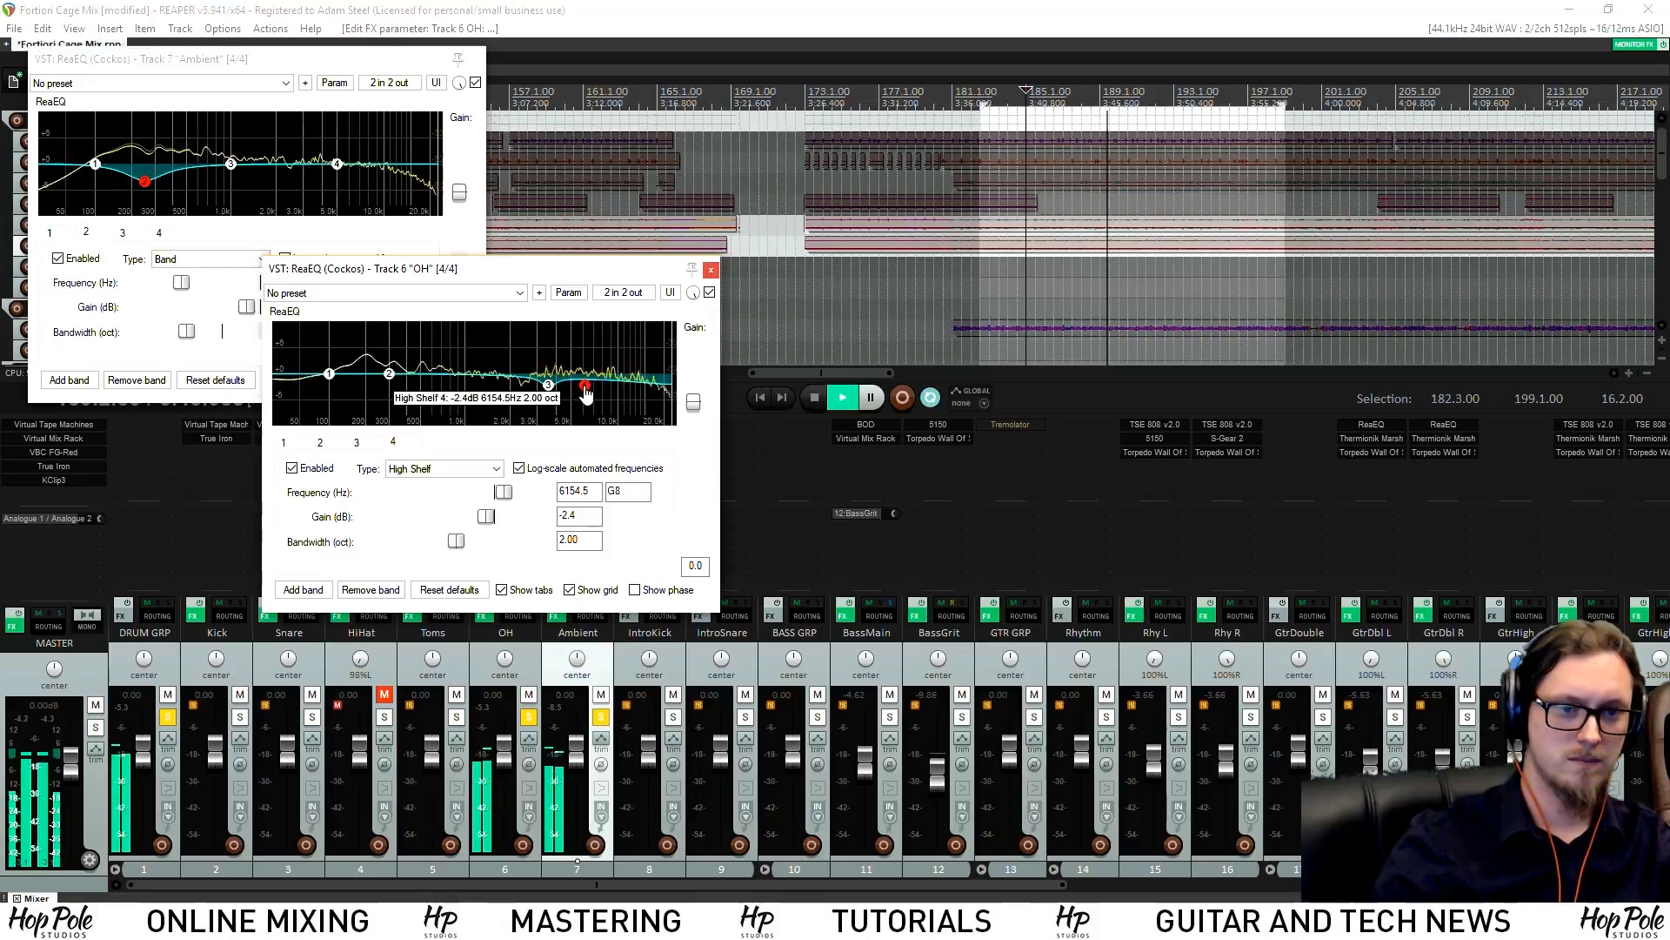
left_click(710, 270)
left_click(476, 58)
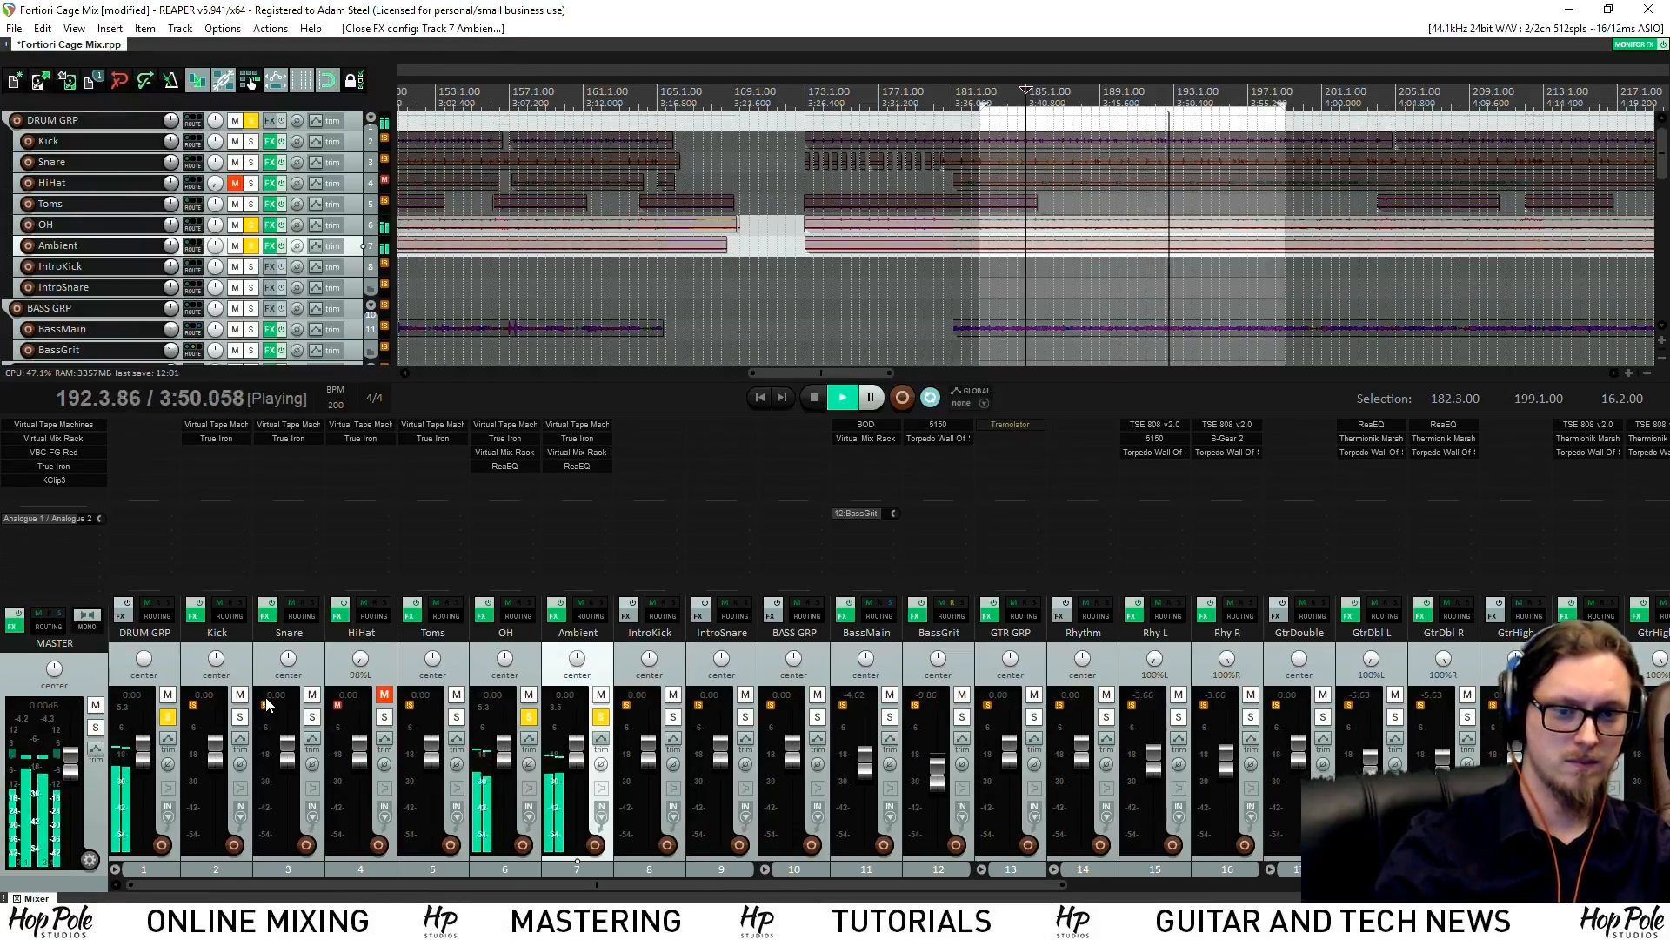
Solo the Kick and set its True Iron Strength to 9.31 and Crush to 14.4 dB
key("space")
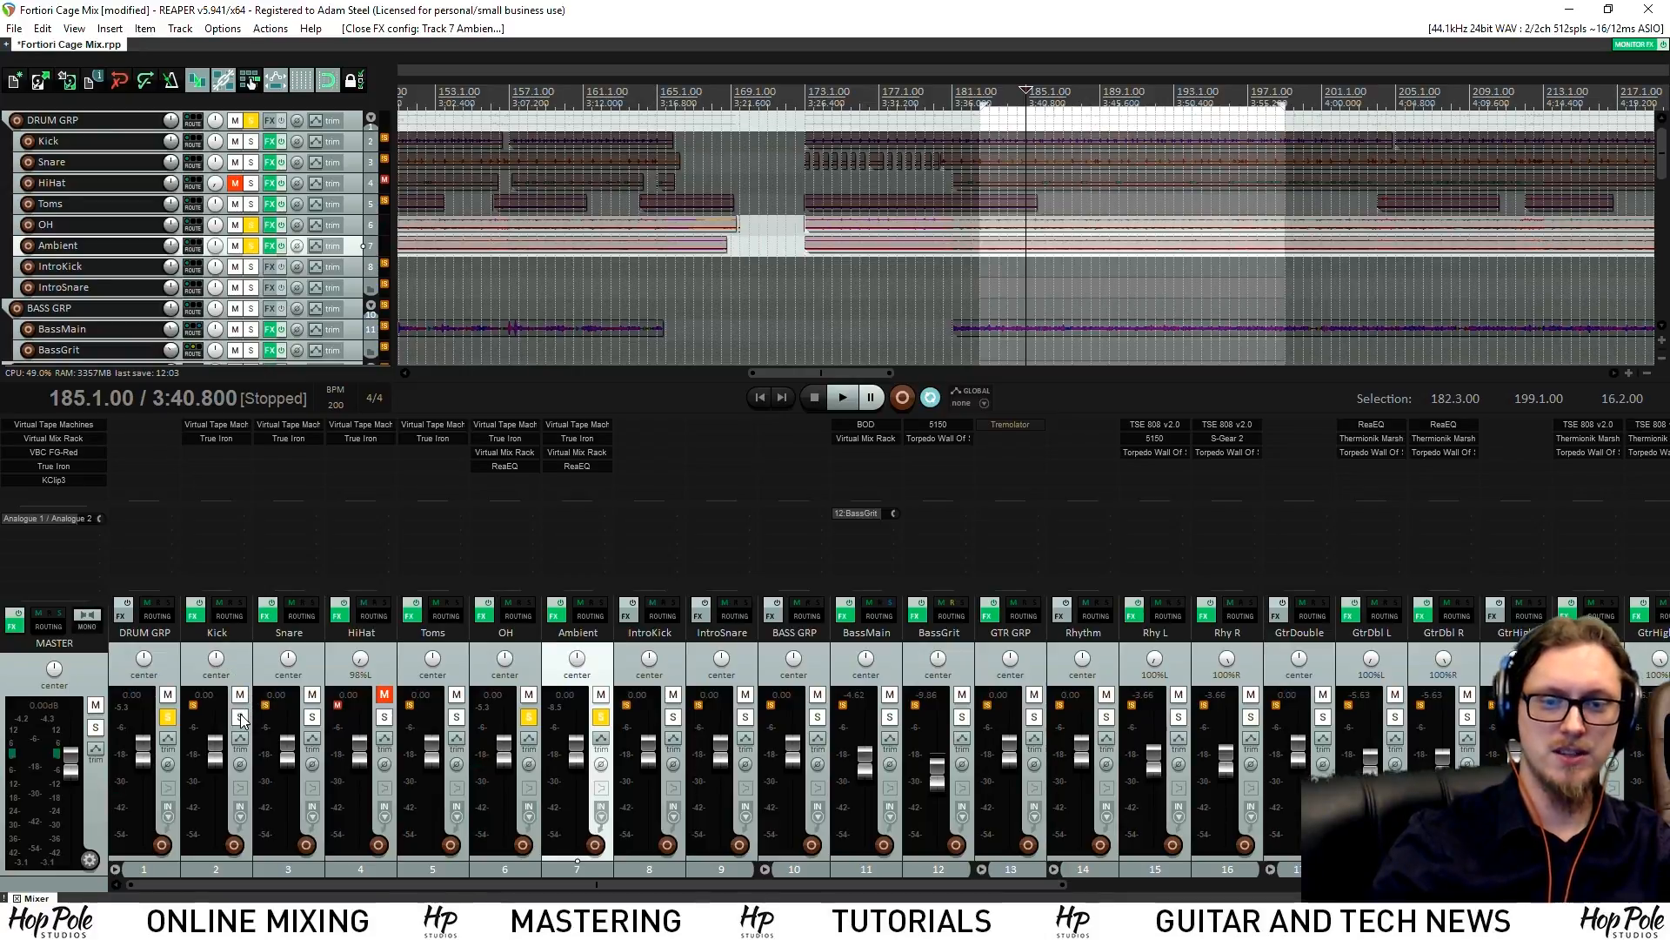
left_click(241, 717)
key("space")
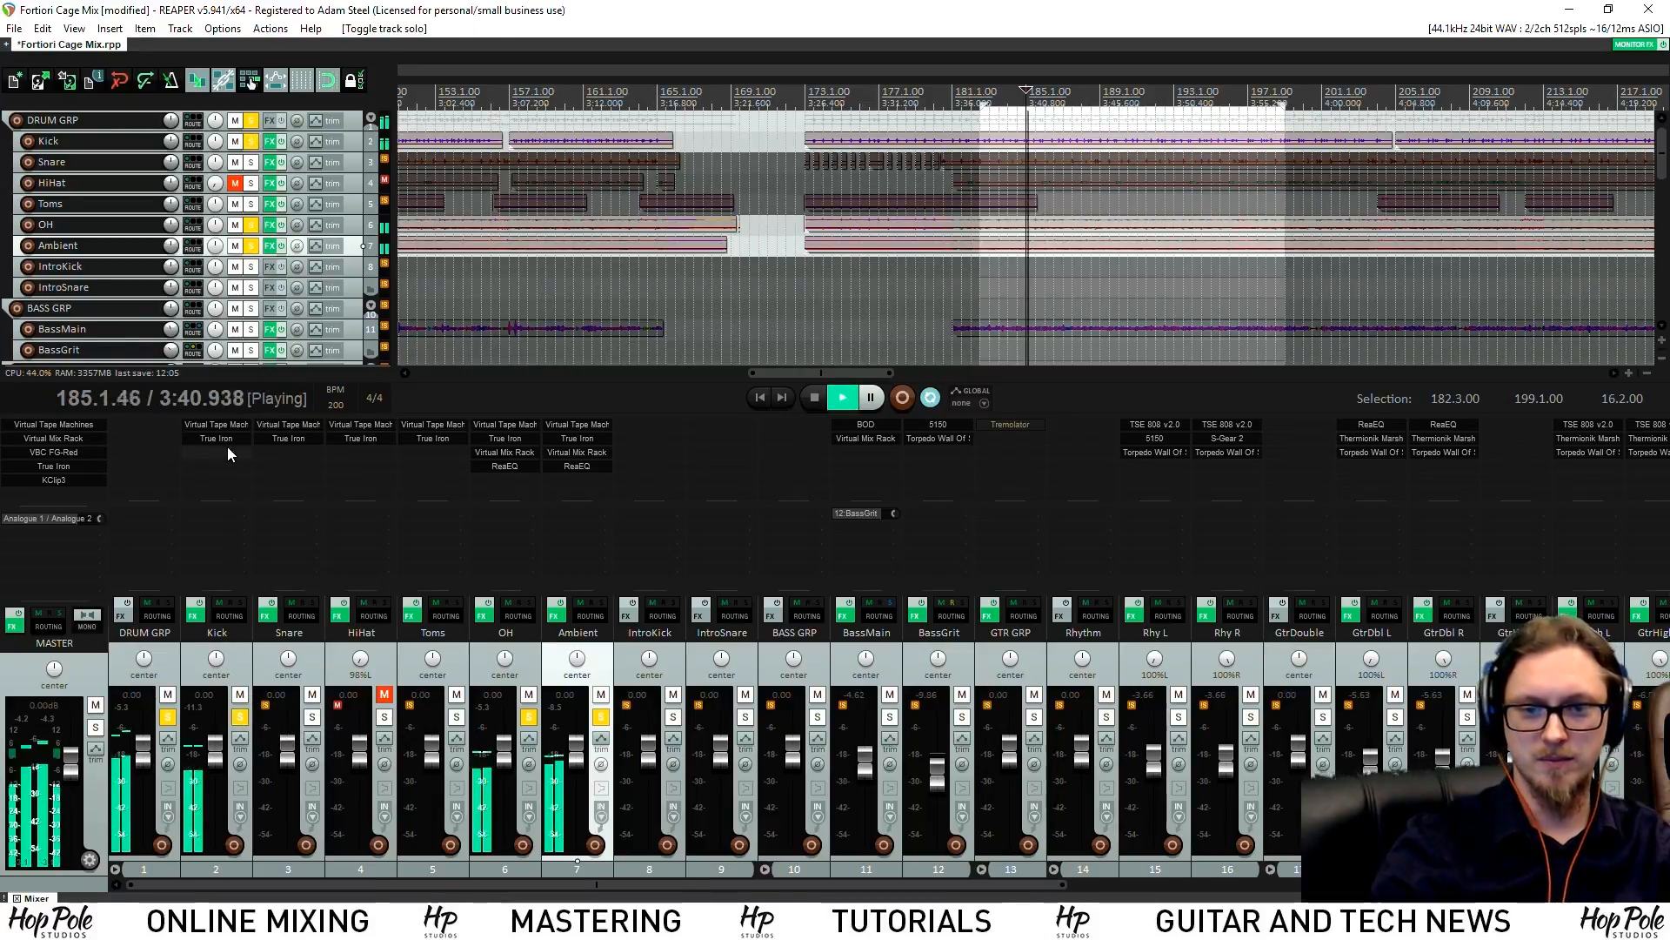
left_click(226, 440)
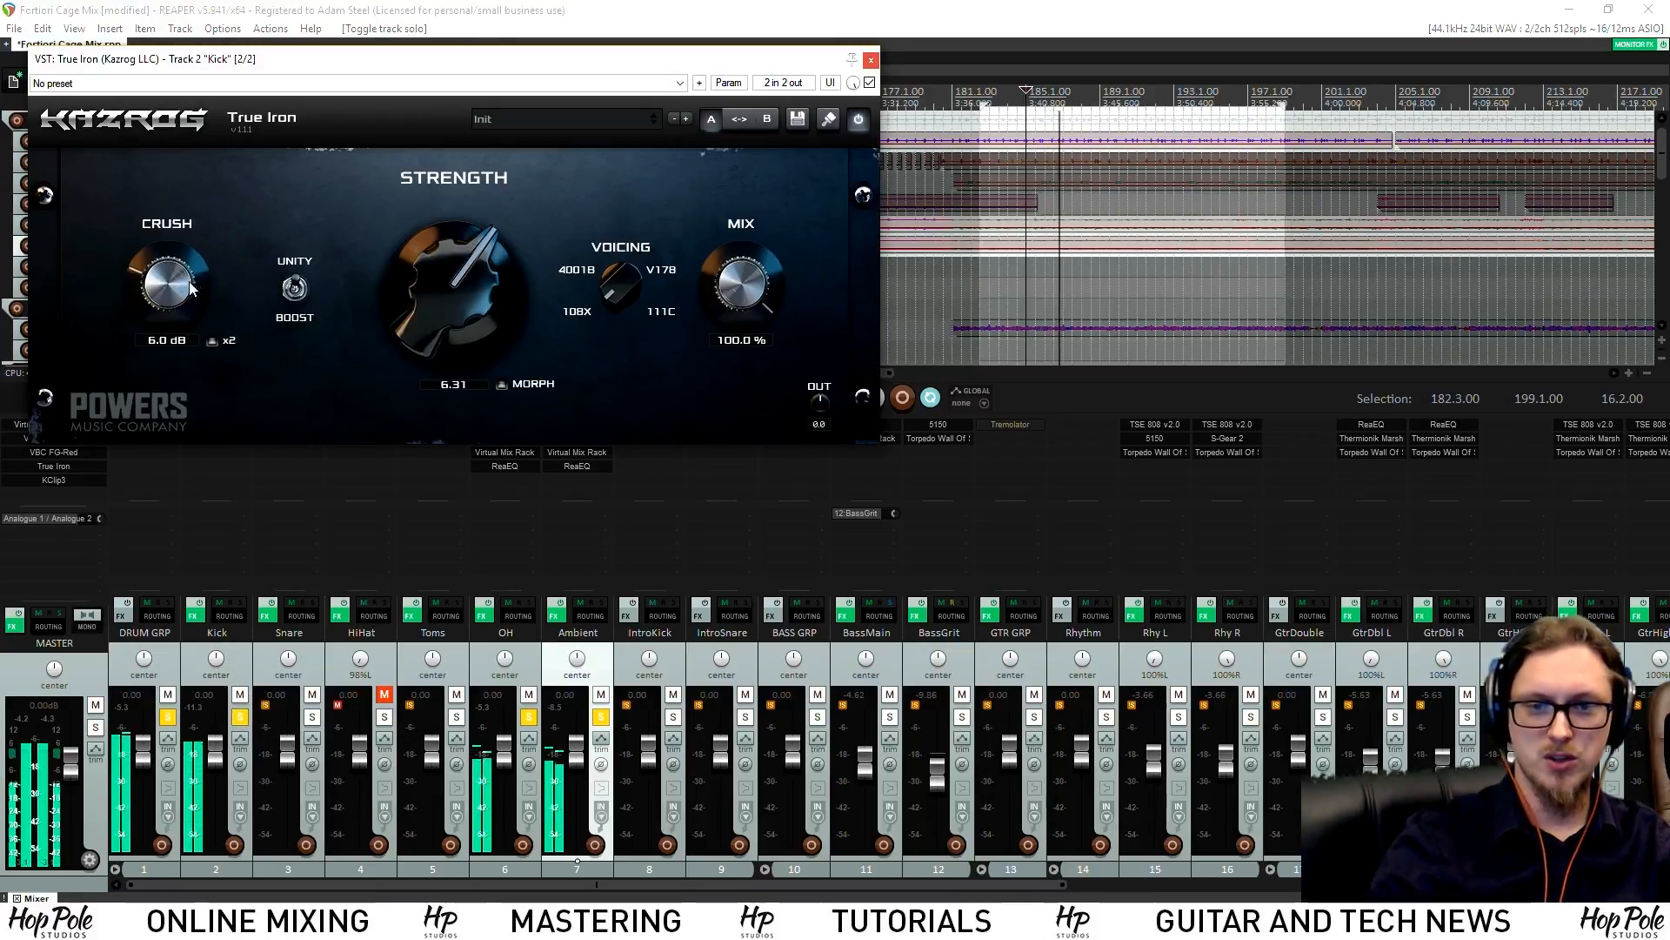
left_click_drag(261, 59, 531, 217)
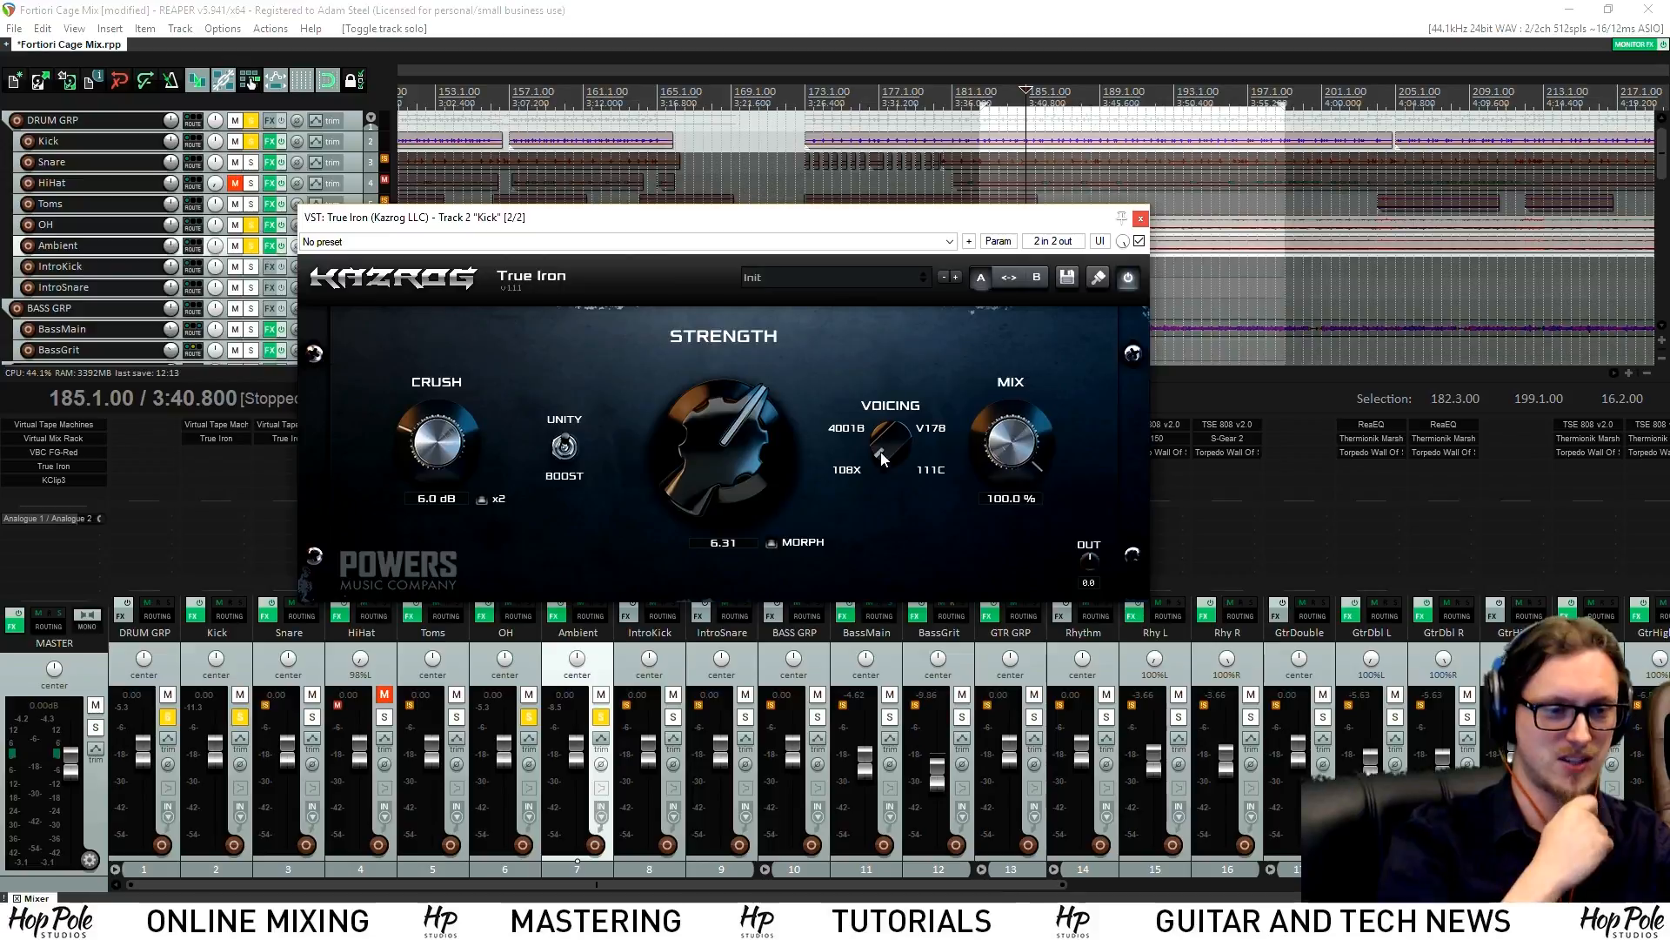
key("space")
left_click_drag(723, 419, 718, 280)
left_click_drag(426, 432, 446, 305)
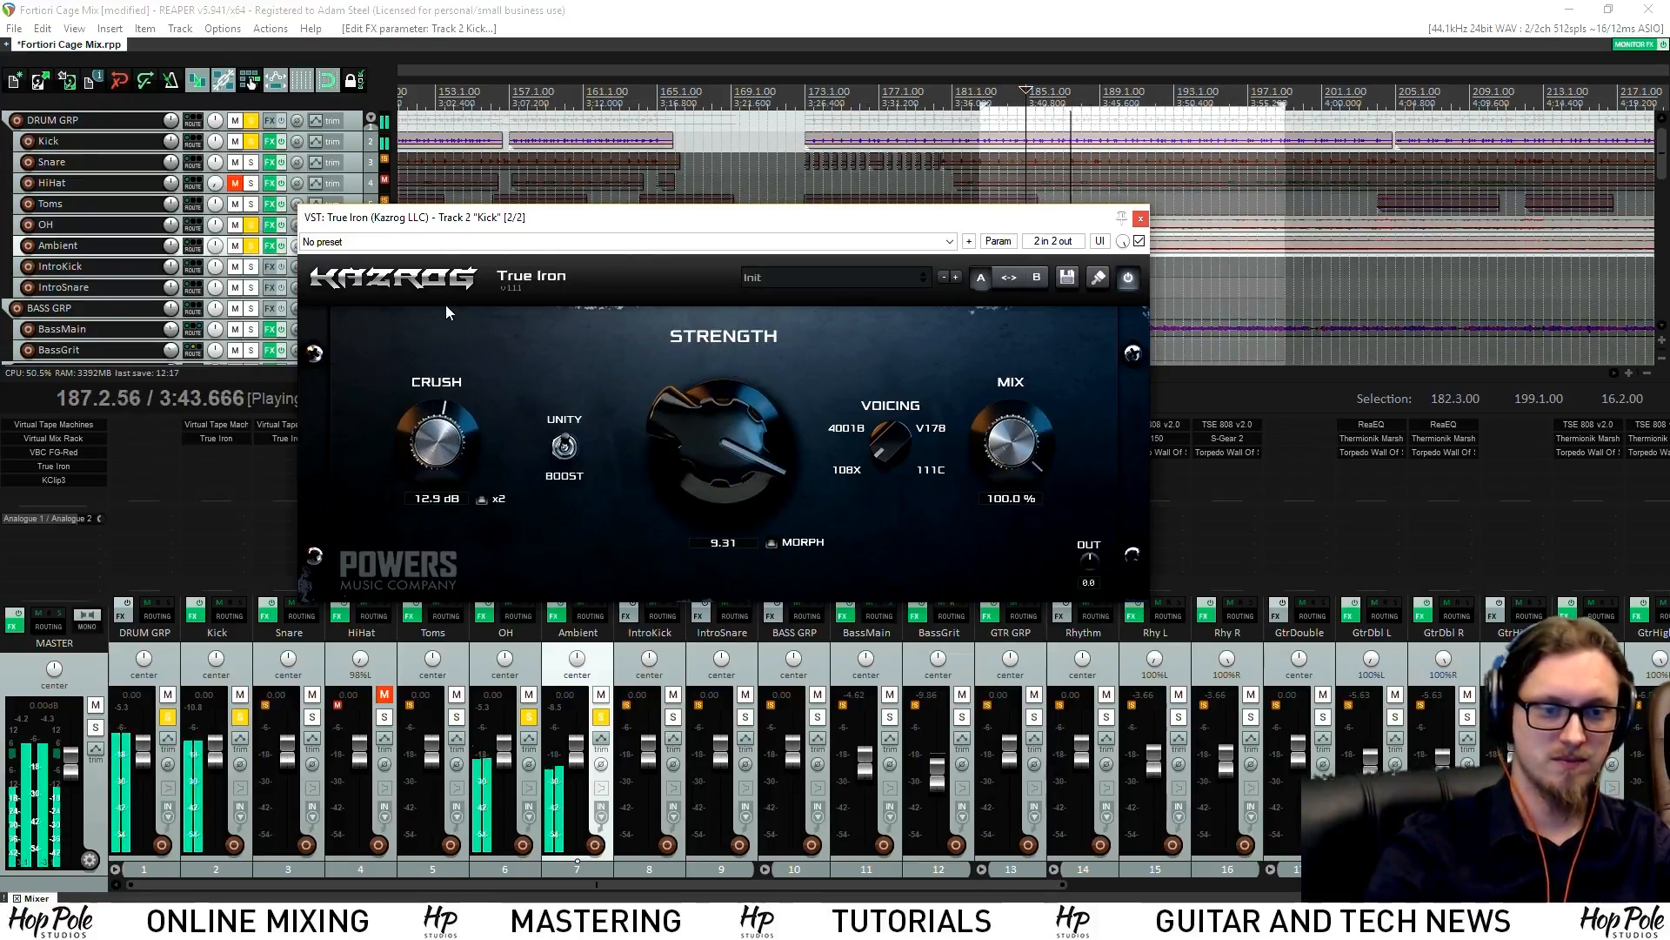
left_click_drag(453, 415, 418, 422)
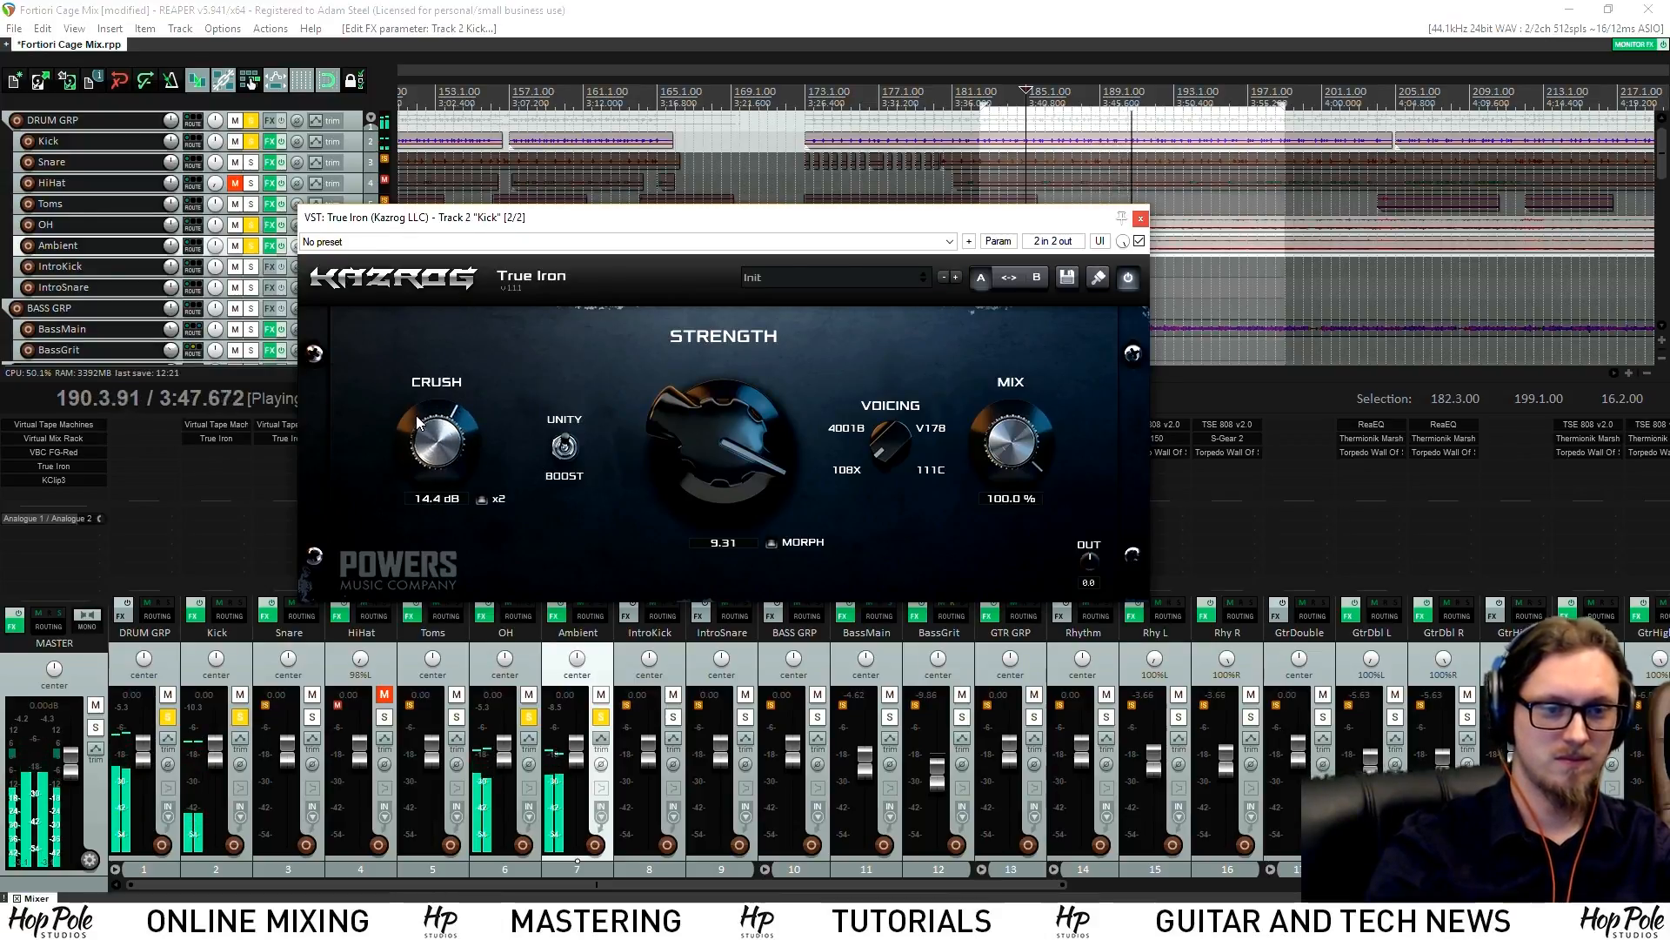
left_click(1140, 219)
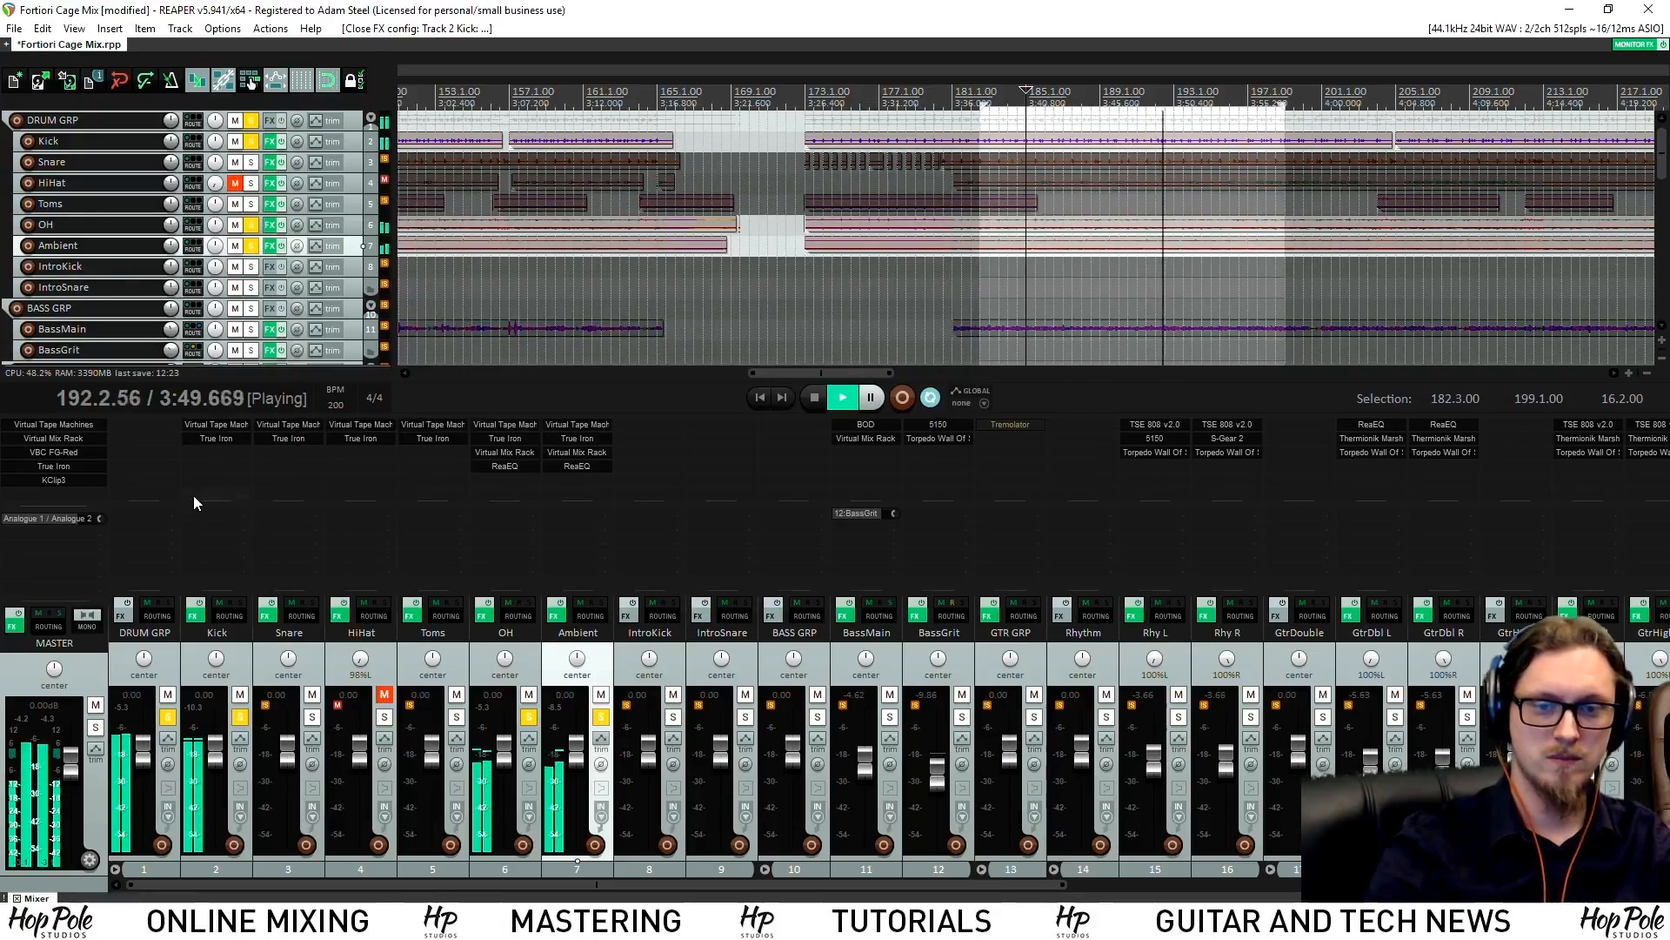
Compare the Kick with its effects bypassed, then re-enable them
left_click(198, 605)
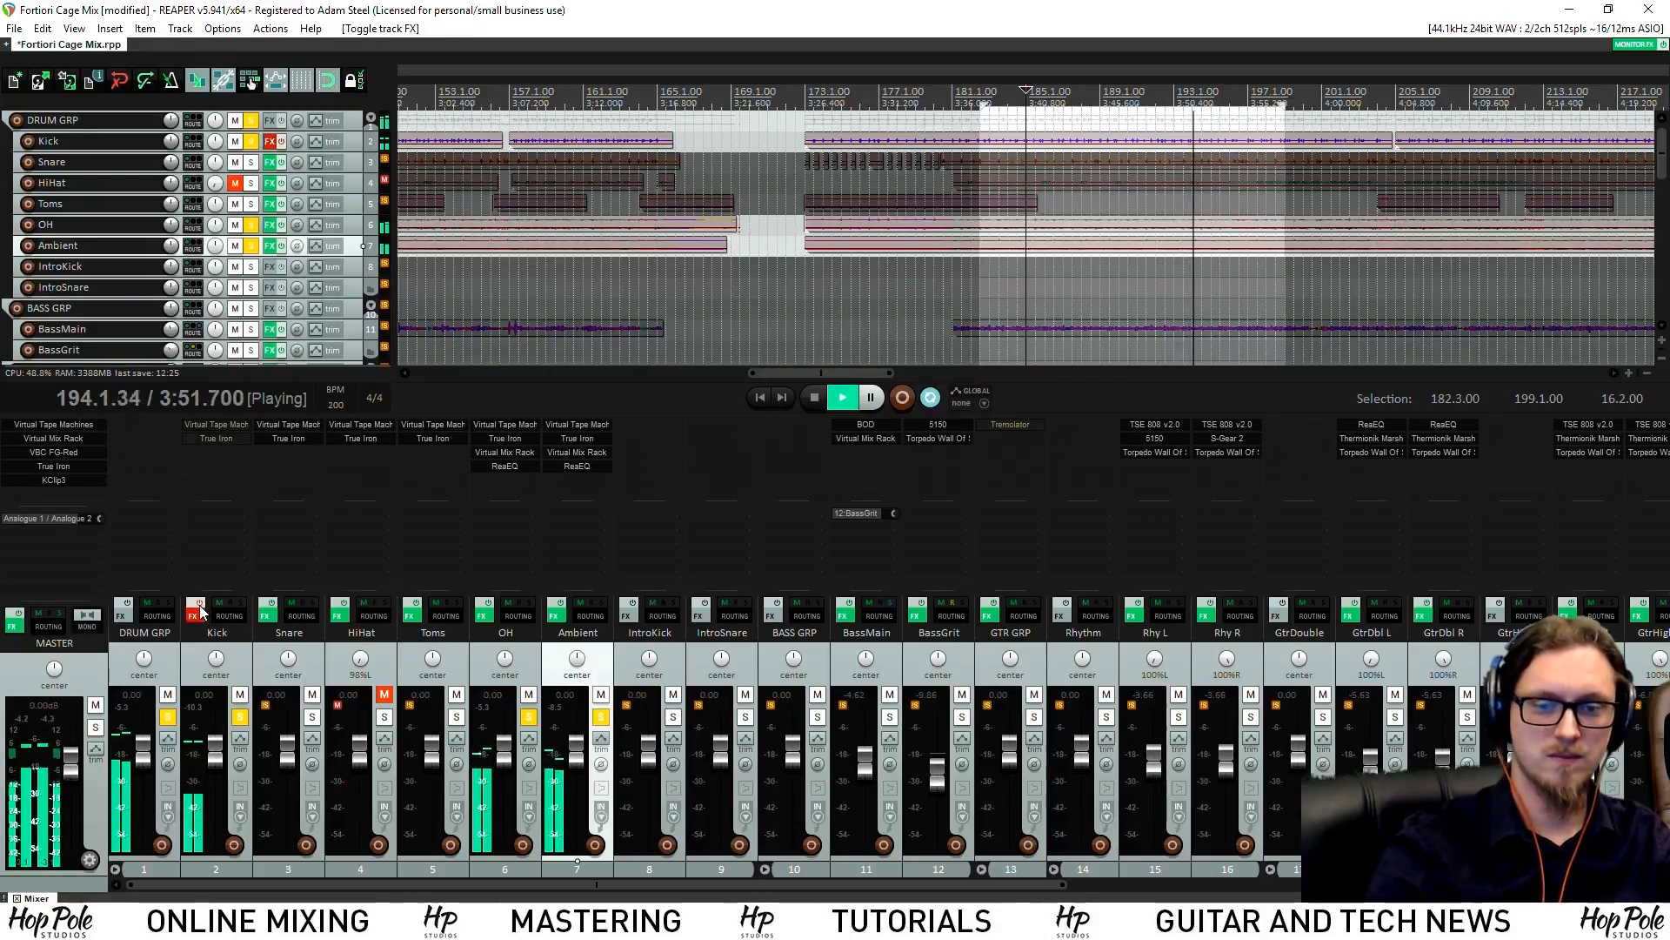
key("space")
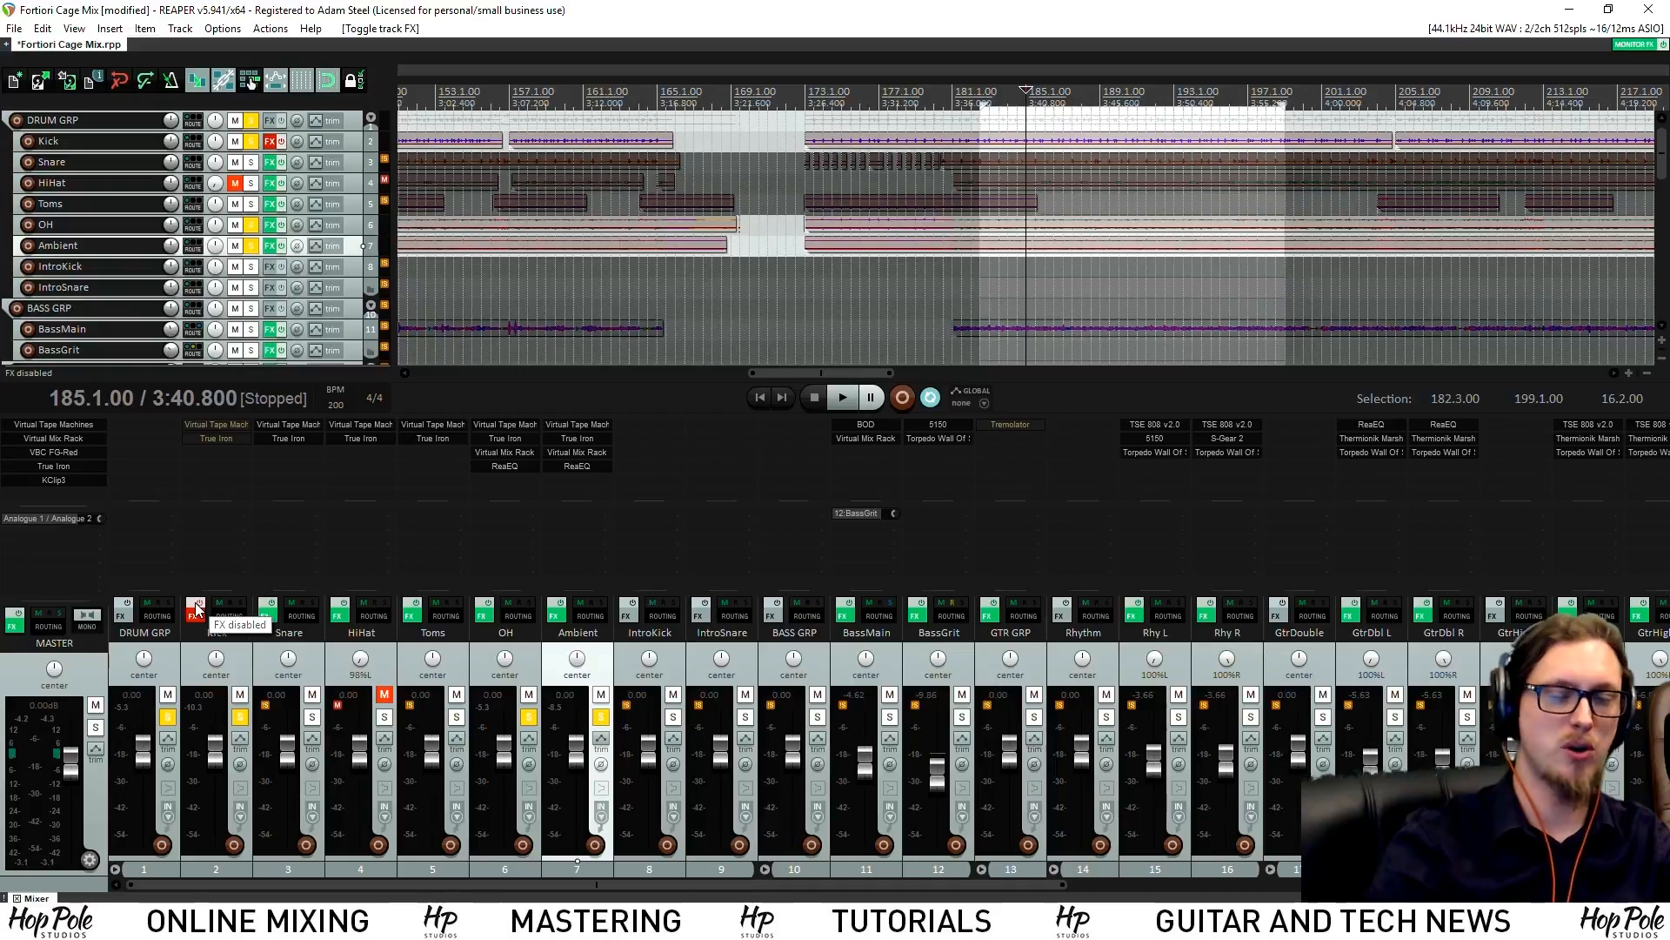
key("space")
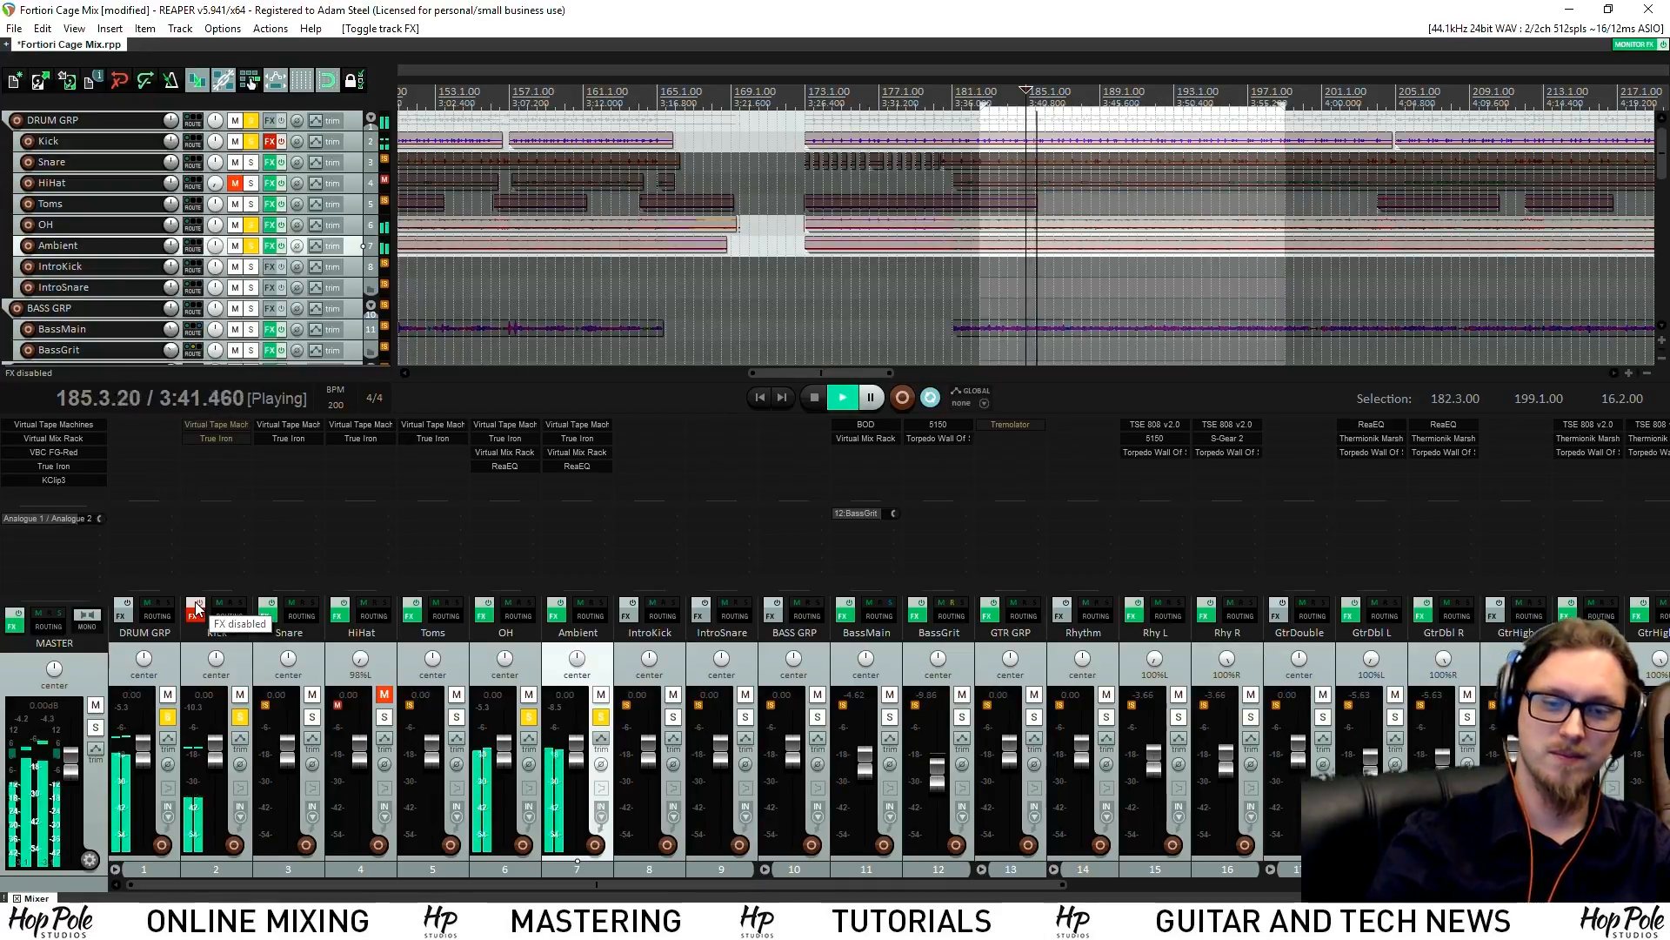
left_click(196, 611)
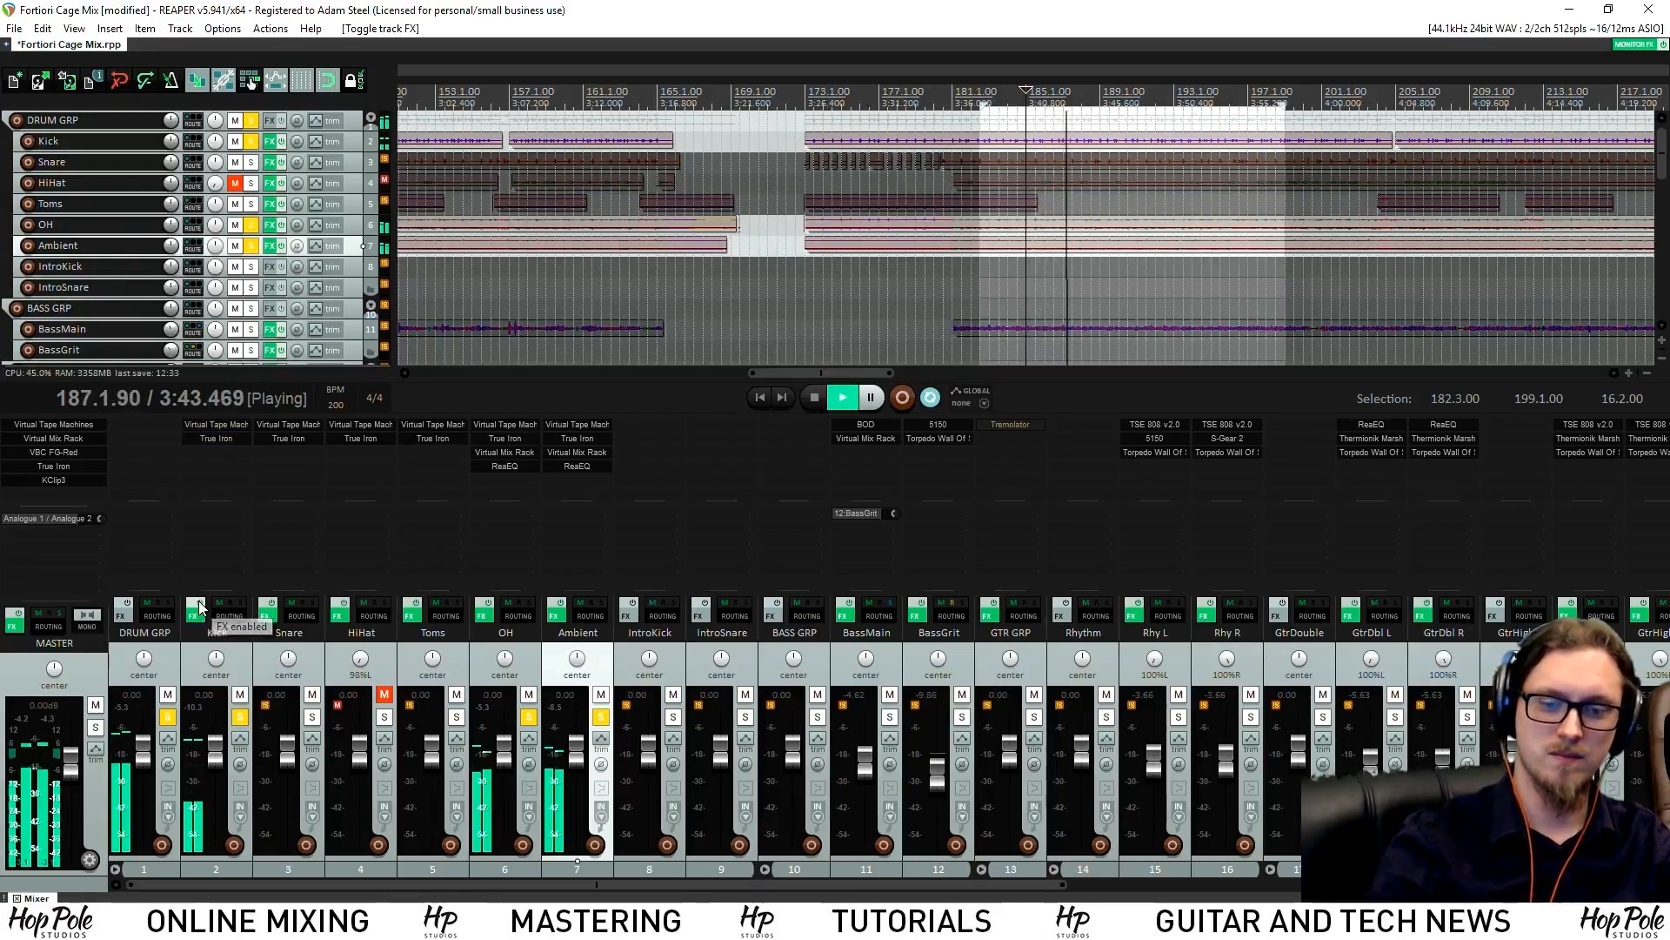
left_click(215, 424)
Add Virtual Mix Rack to the Kick and load an FG-Stress compressor into it
left_click(931, 59)
key("space")
double_click(221, 460)
type("micx")
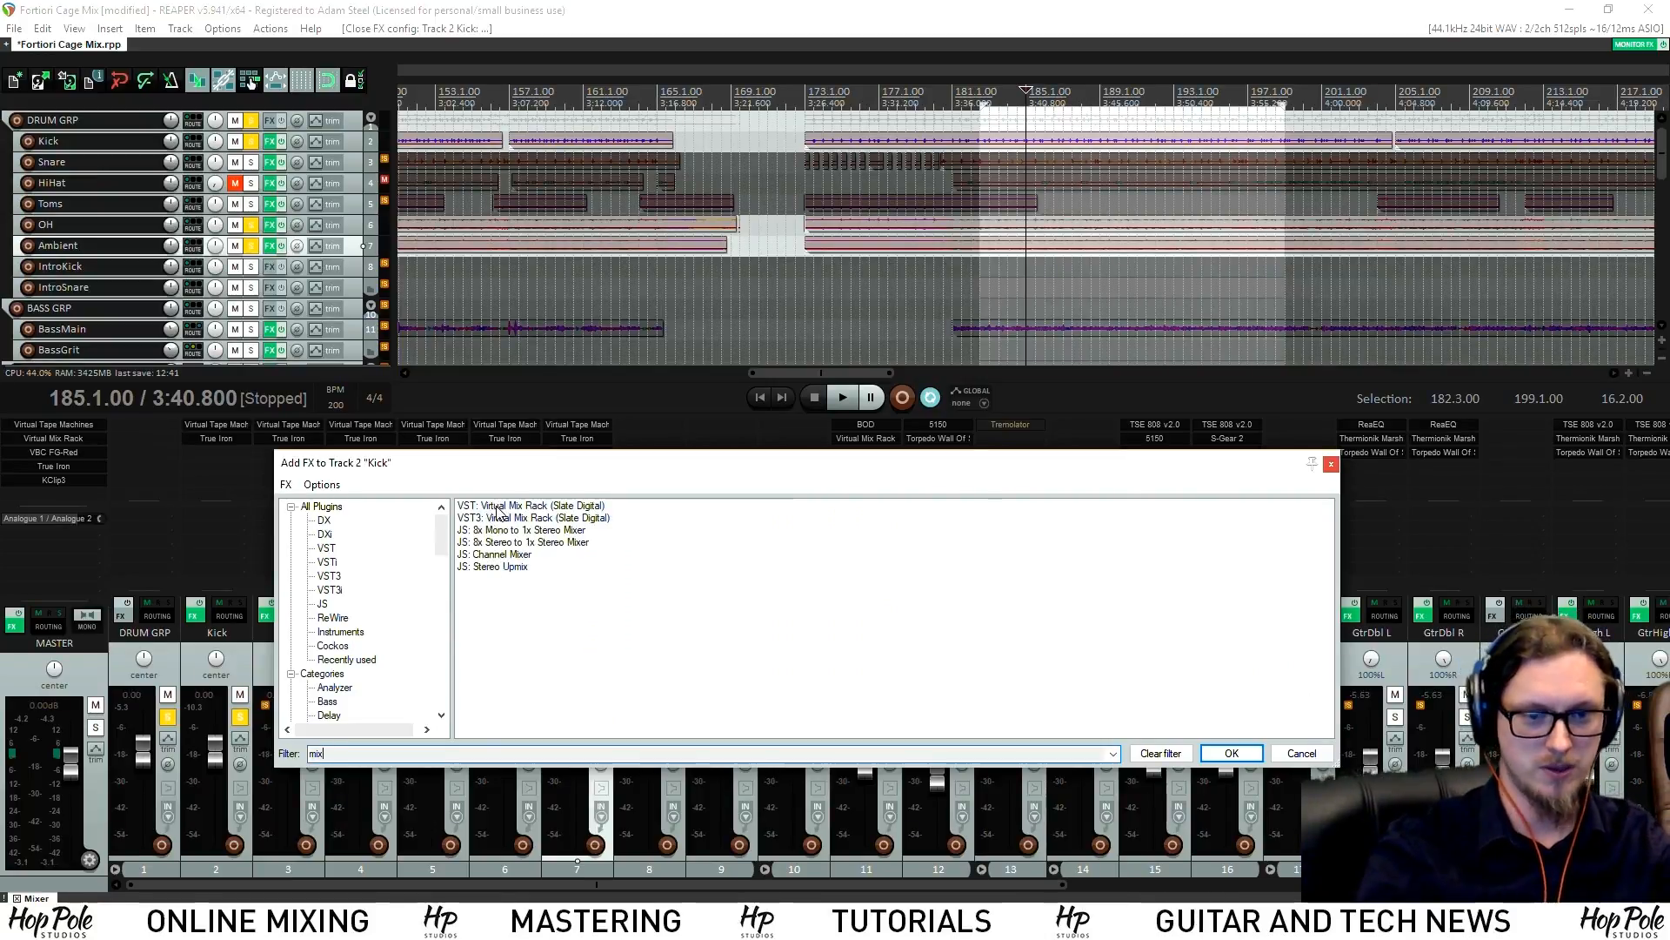
double_click(518, 507)
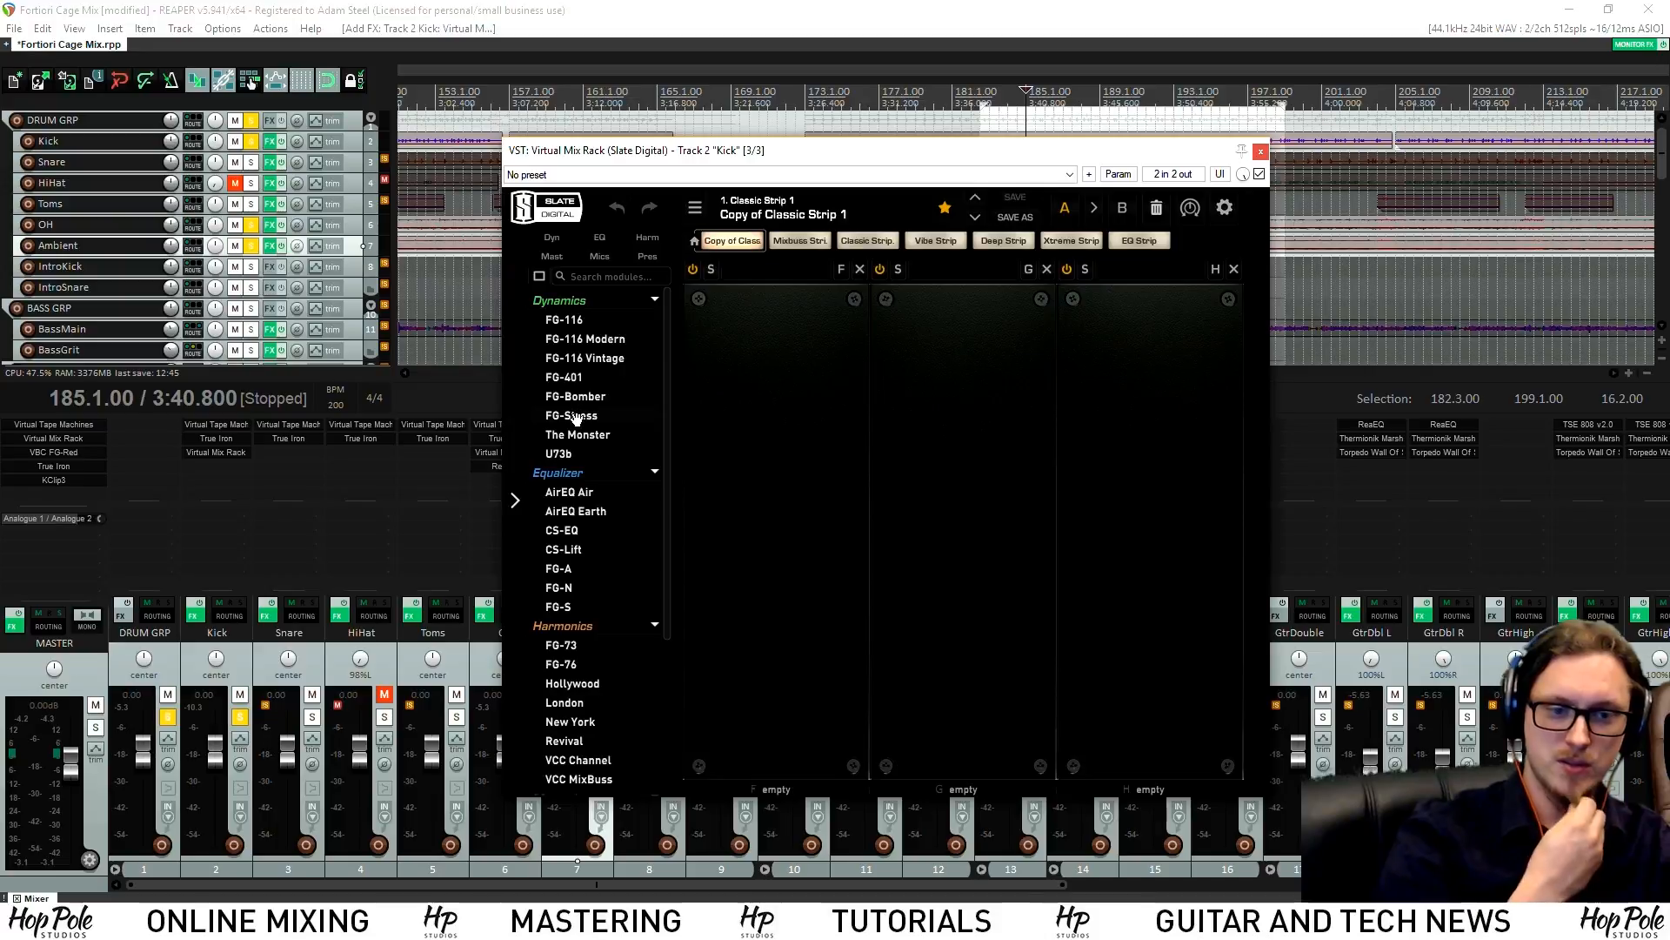
left_click_drag(841, 399, 835, 396)
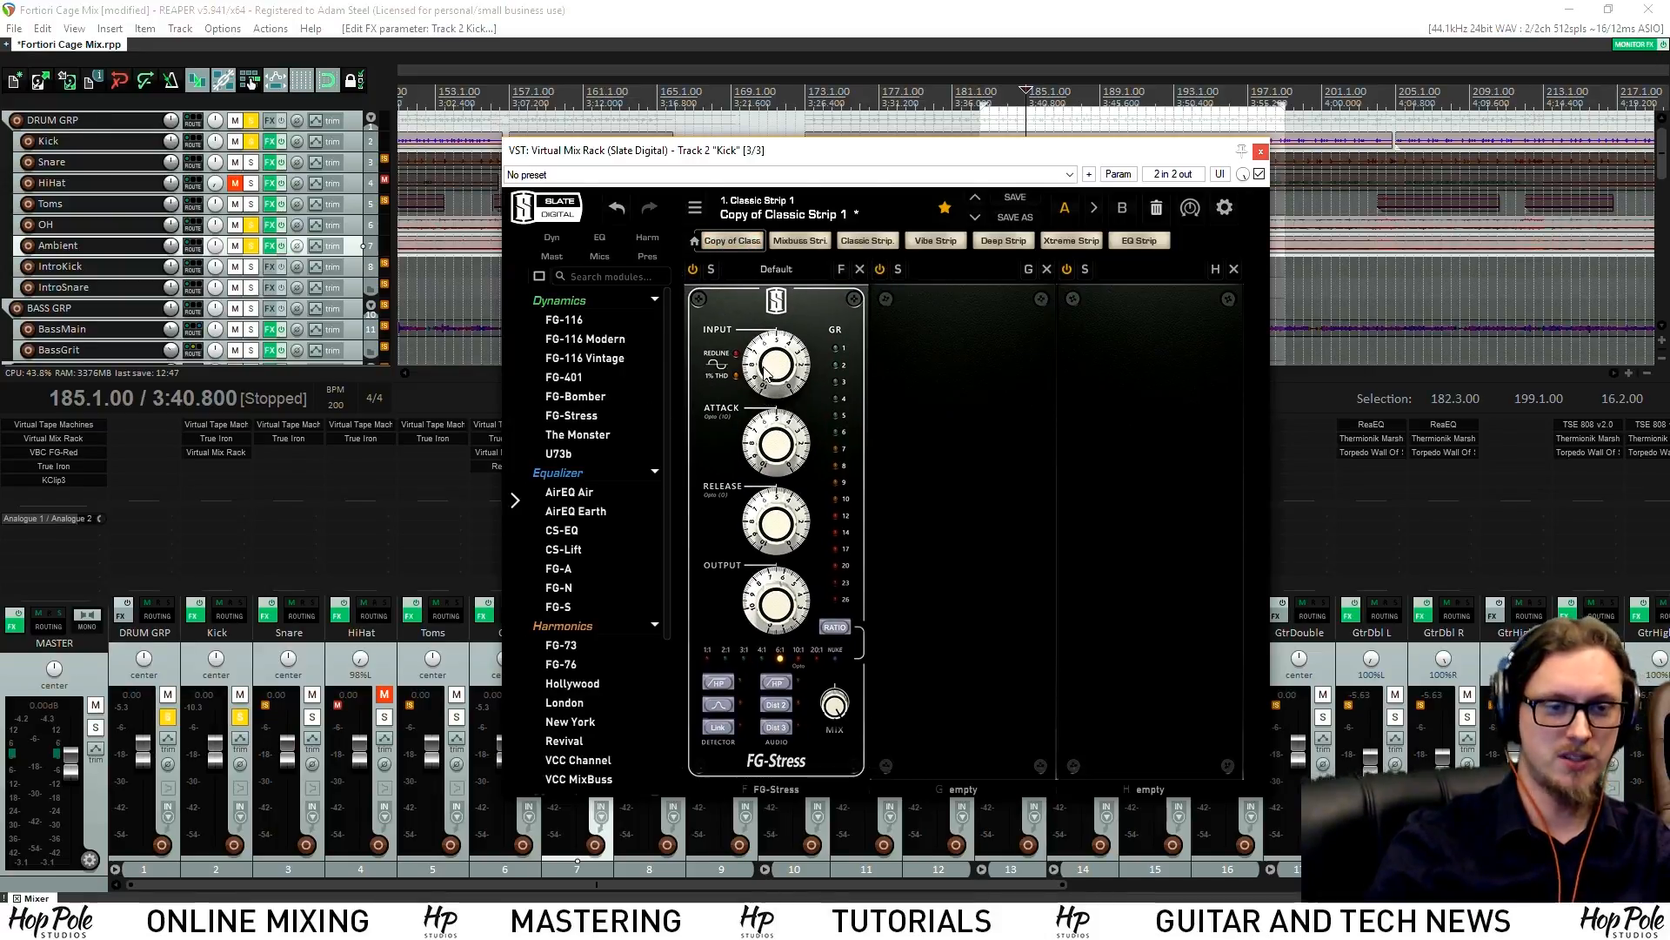
Raise FG-Stress input, set release 1.80, attack 5.60, output 6.10, and enable Dist 2
left_click_drag(842, 159, 662, 193)
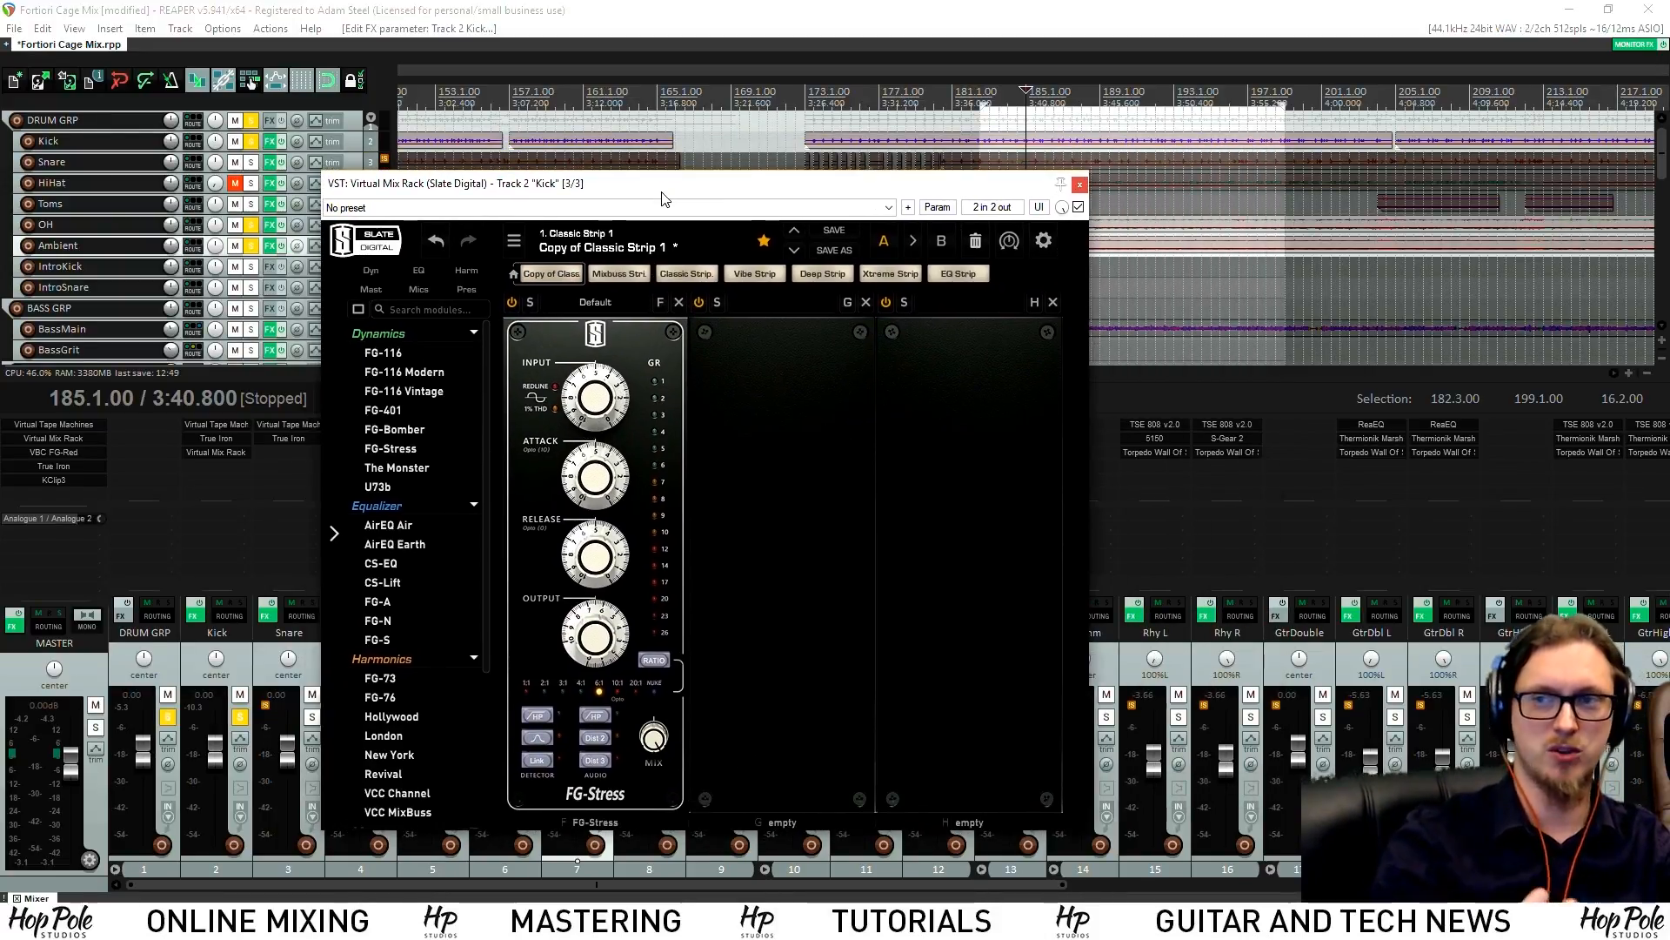
key("space")
mouse_move(595, 397)
left_mouse_down()
mouse_move(595, 381)
mouse_move(612, 397)
left_mouse_up()
left_click_drag(612, 546, 611, 591)
left_click(603, 738)
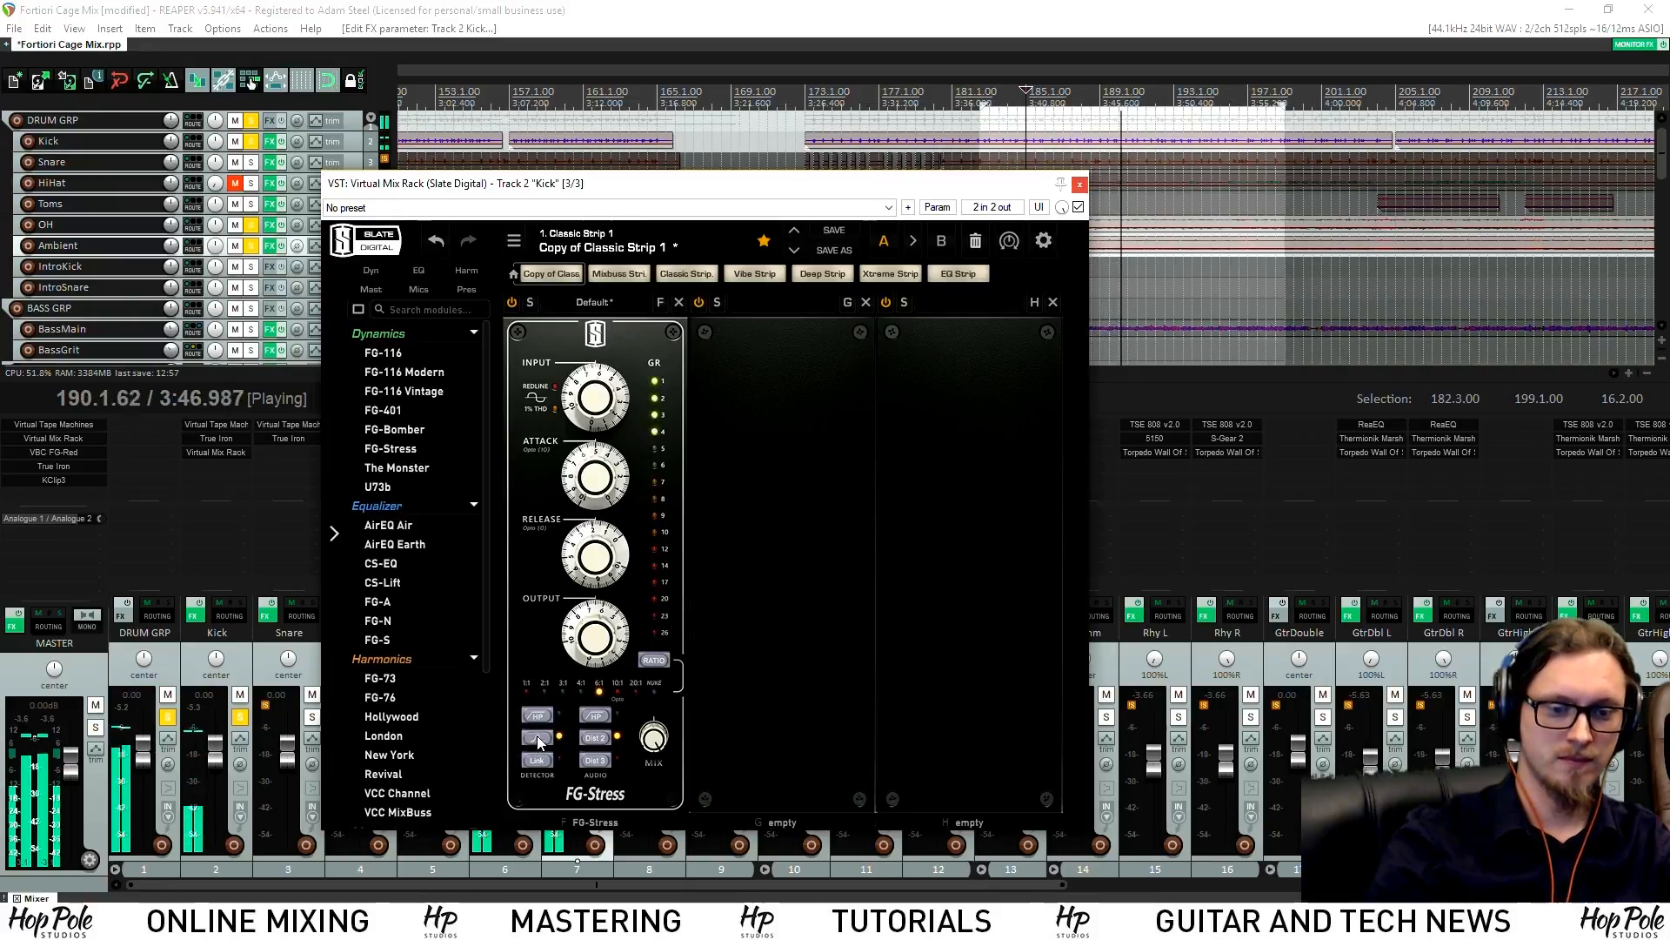
left_click_drag(609, 485, 609, 483)
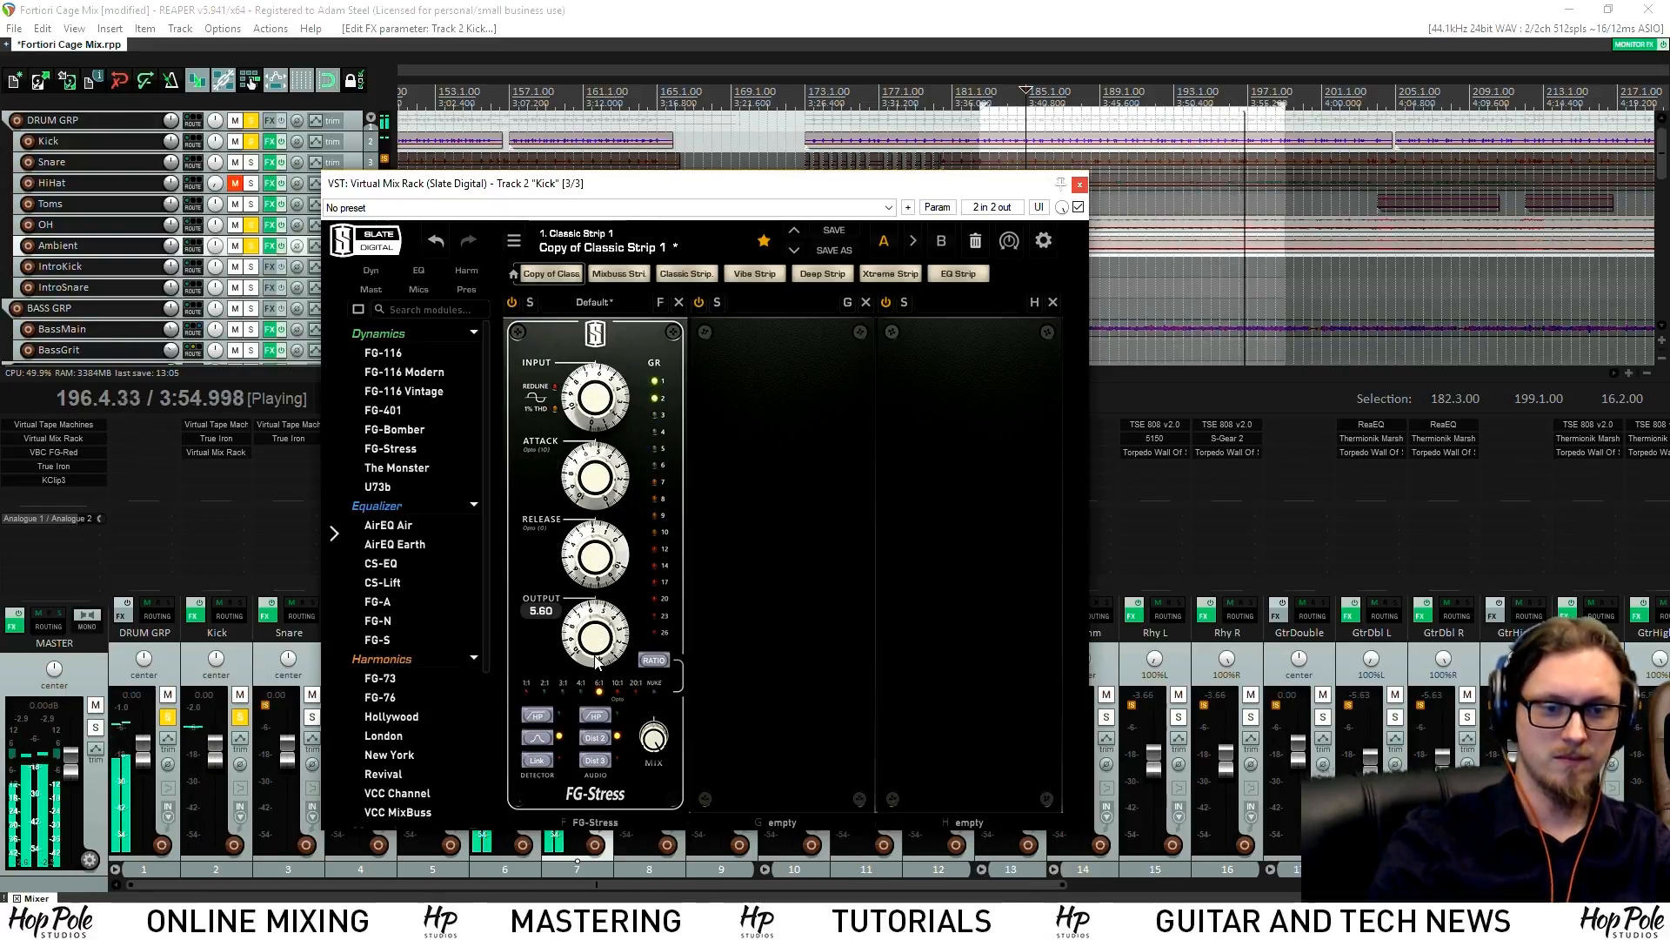
left_click_drag(597, 663, 599, 640)
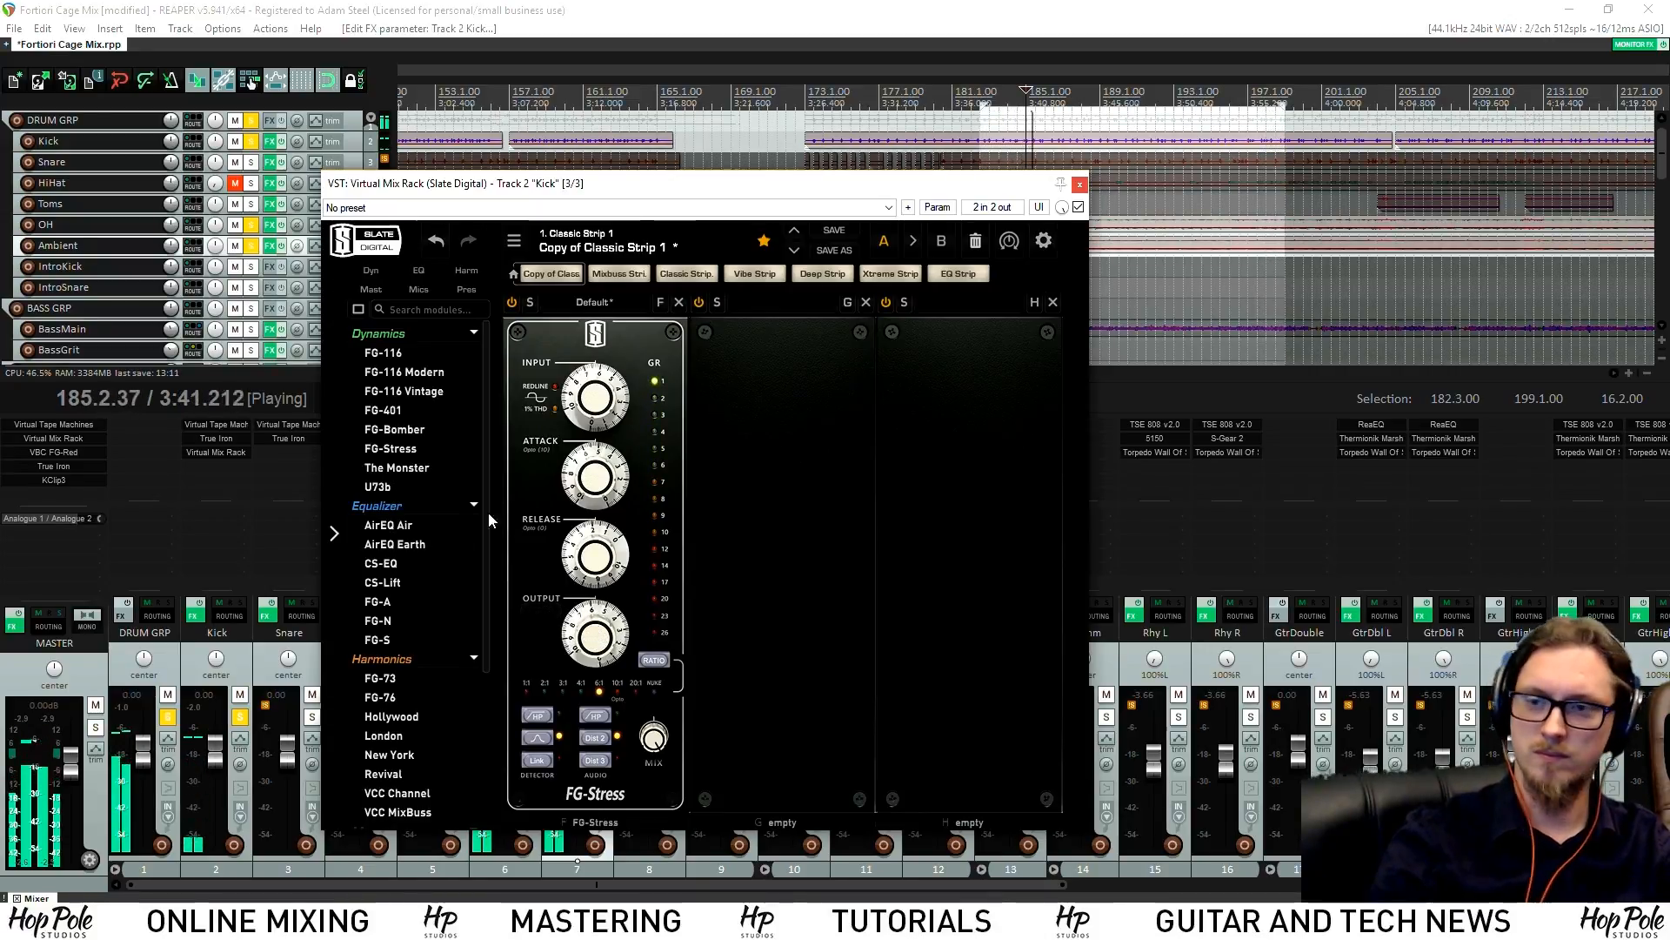
left_click_drag(522, 184, 409, 183)
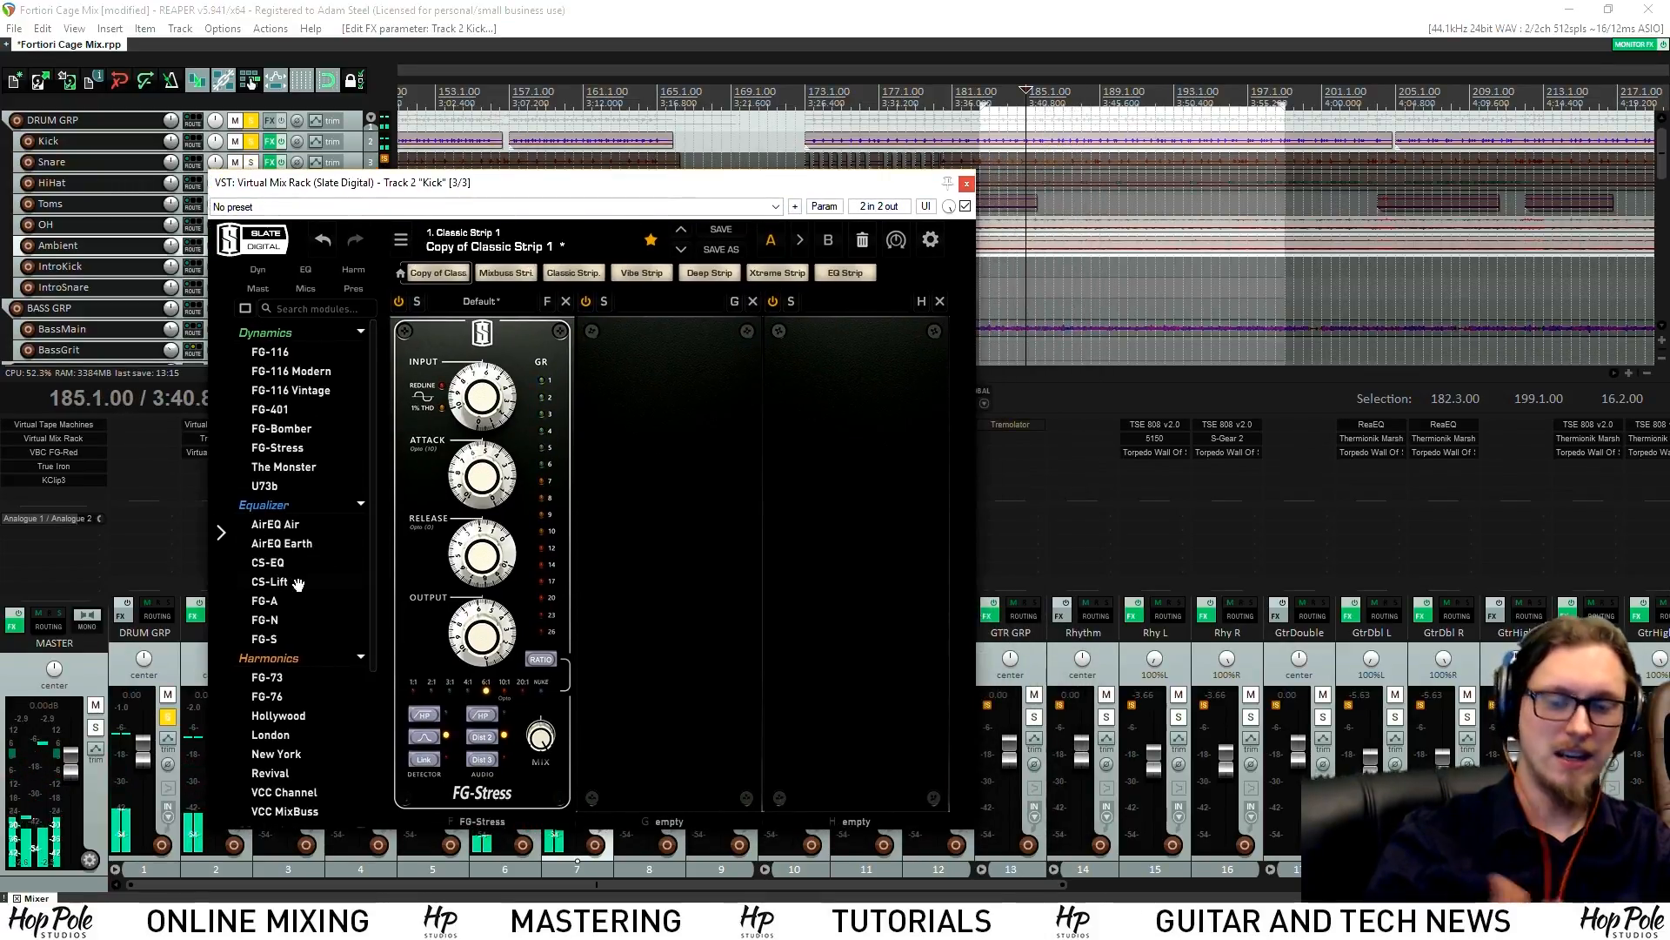
Add FG-A, VCC Channel and London (after FG-Stress) to the Kick rack, raising London's saturation
left_click_drag(371, 578, 658, 589)
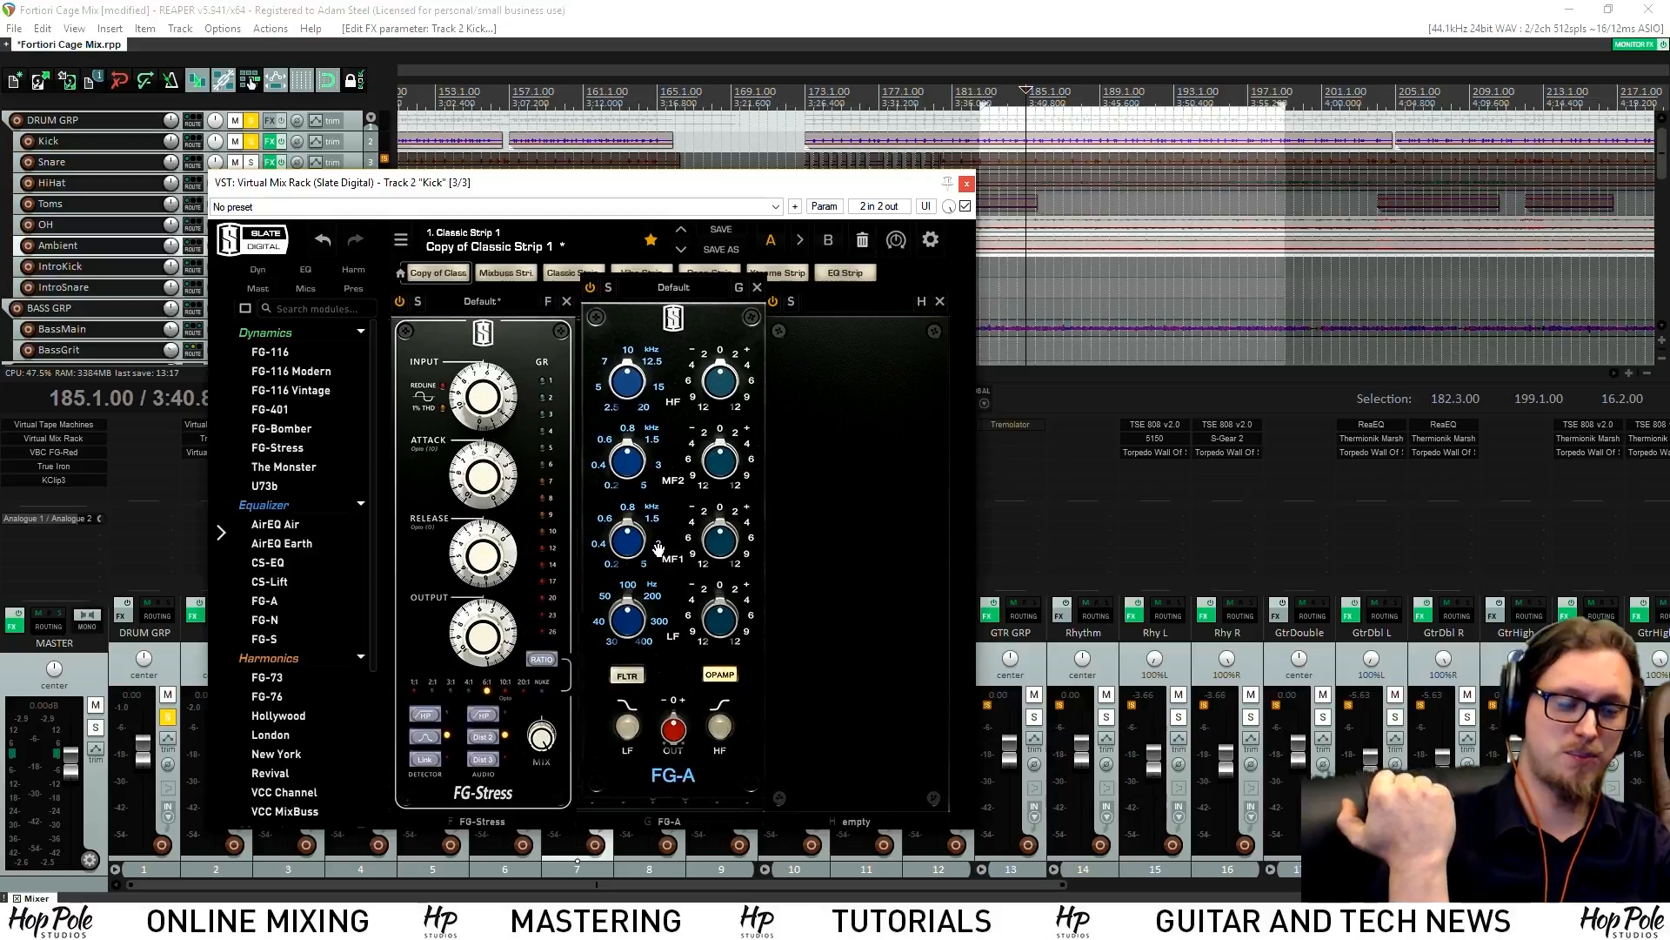
scroll(295, 709, "down", 3)
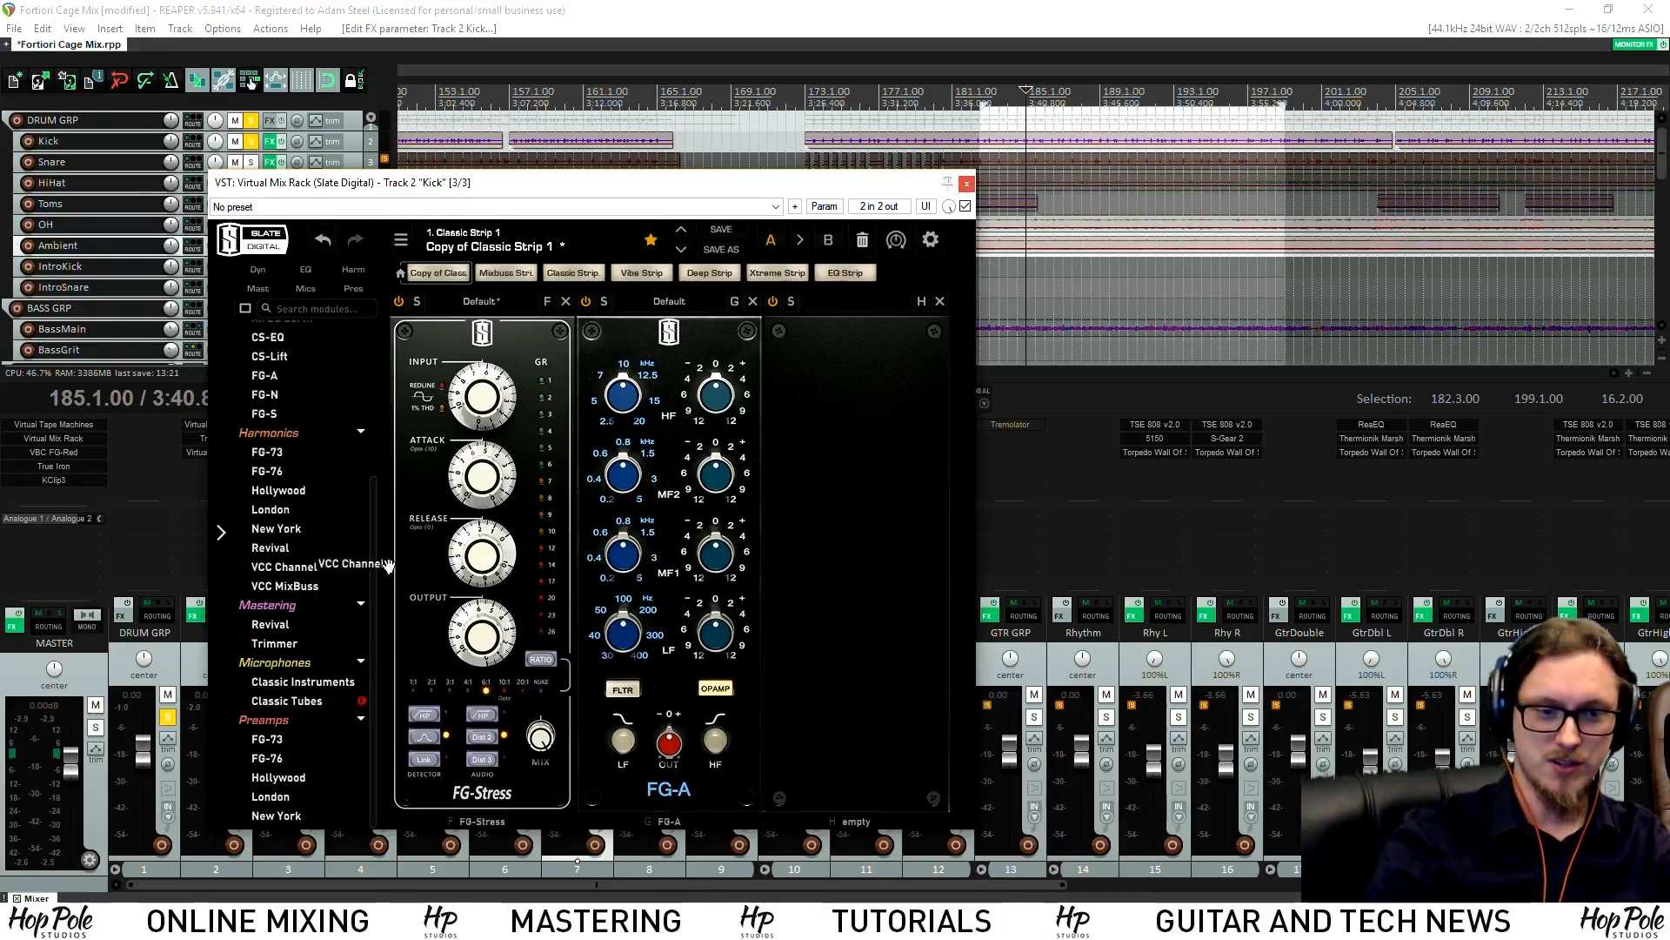
left_click_drag(312, 569, 857, 557)
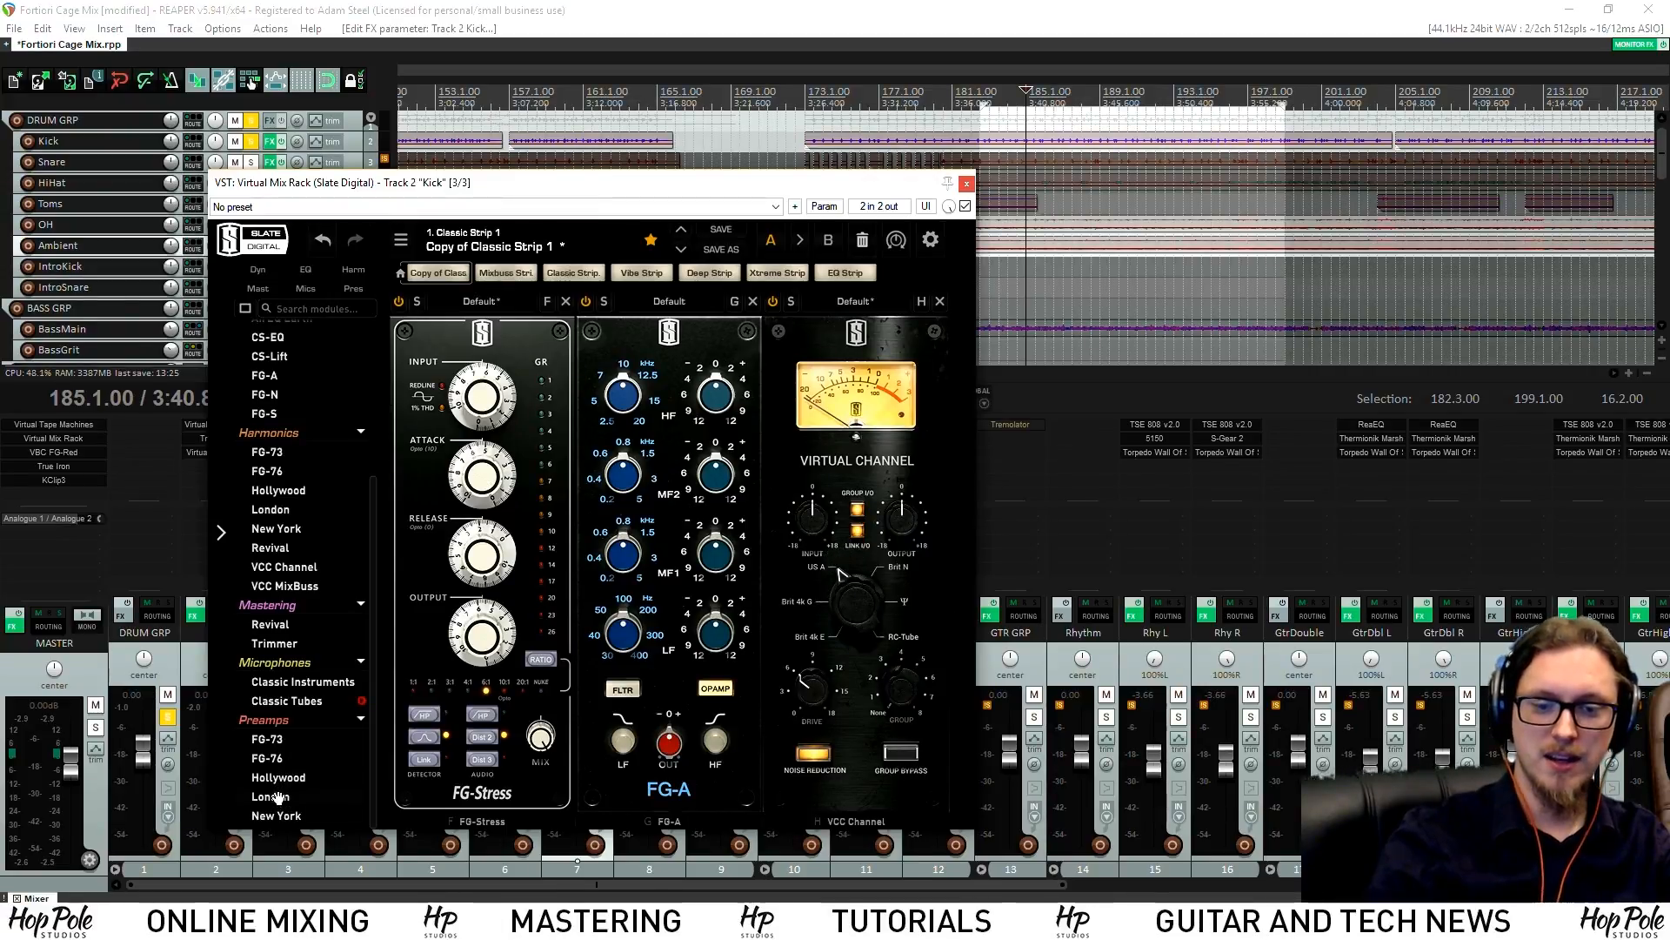
left_click_drag(281, 795, 659, 652)
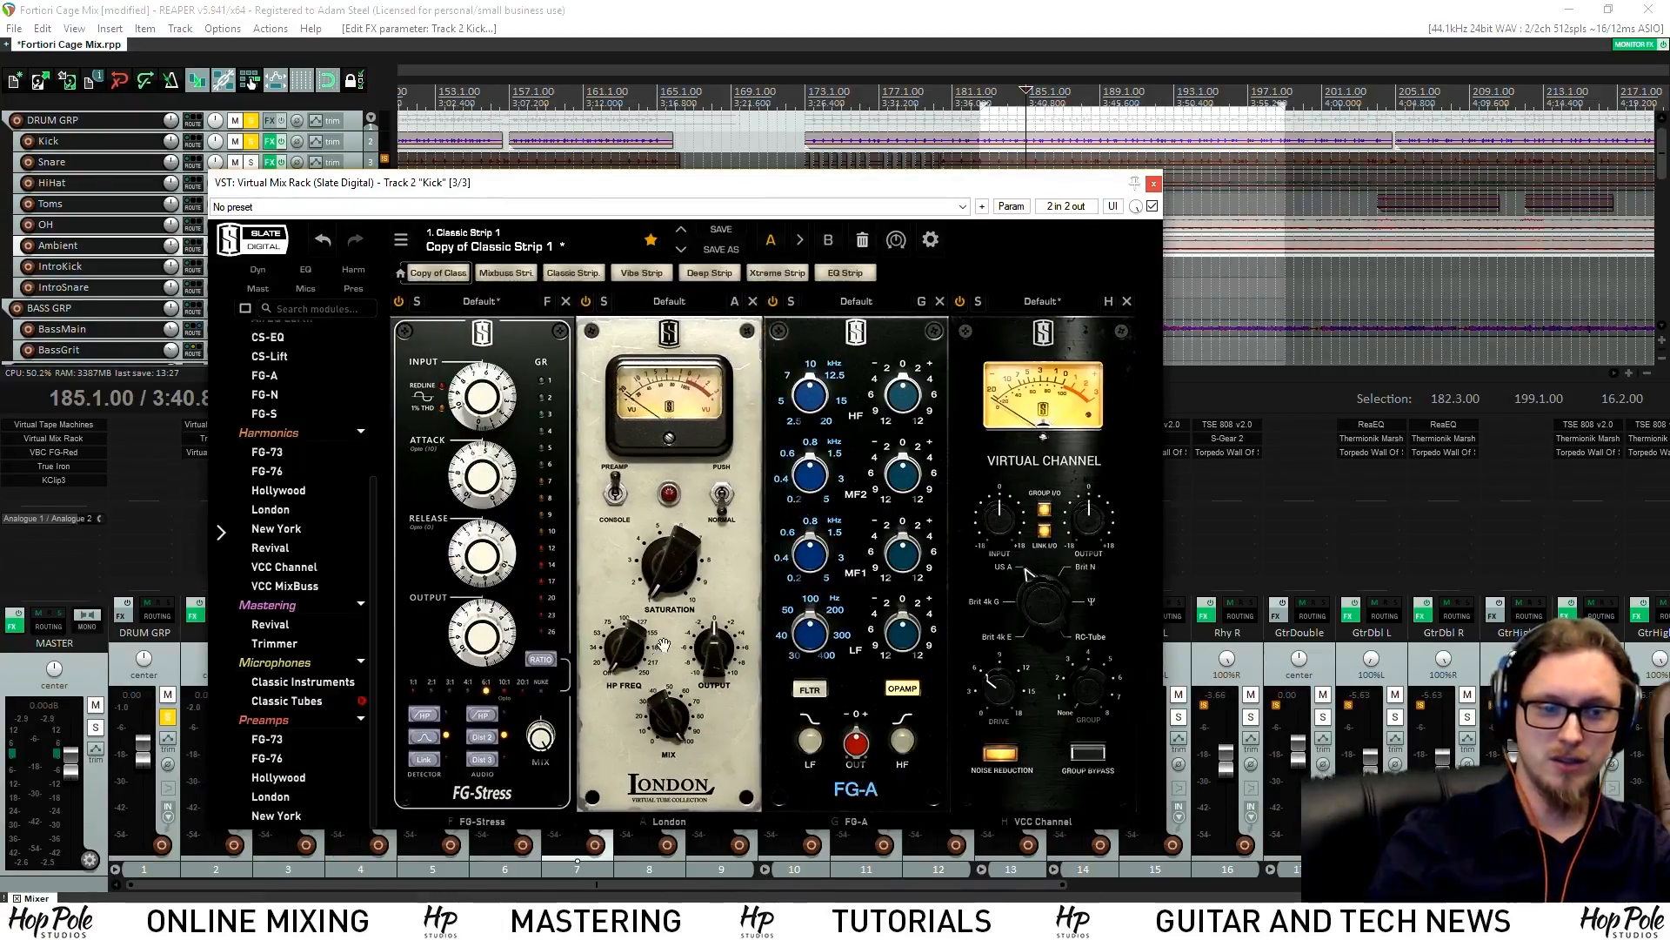
left_click_drag(661, 576, 657, 530)
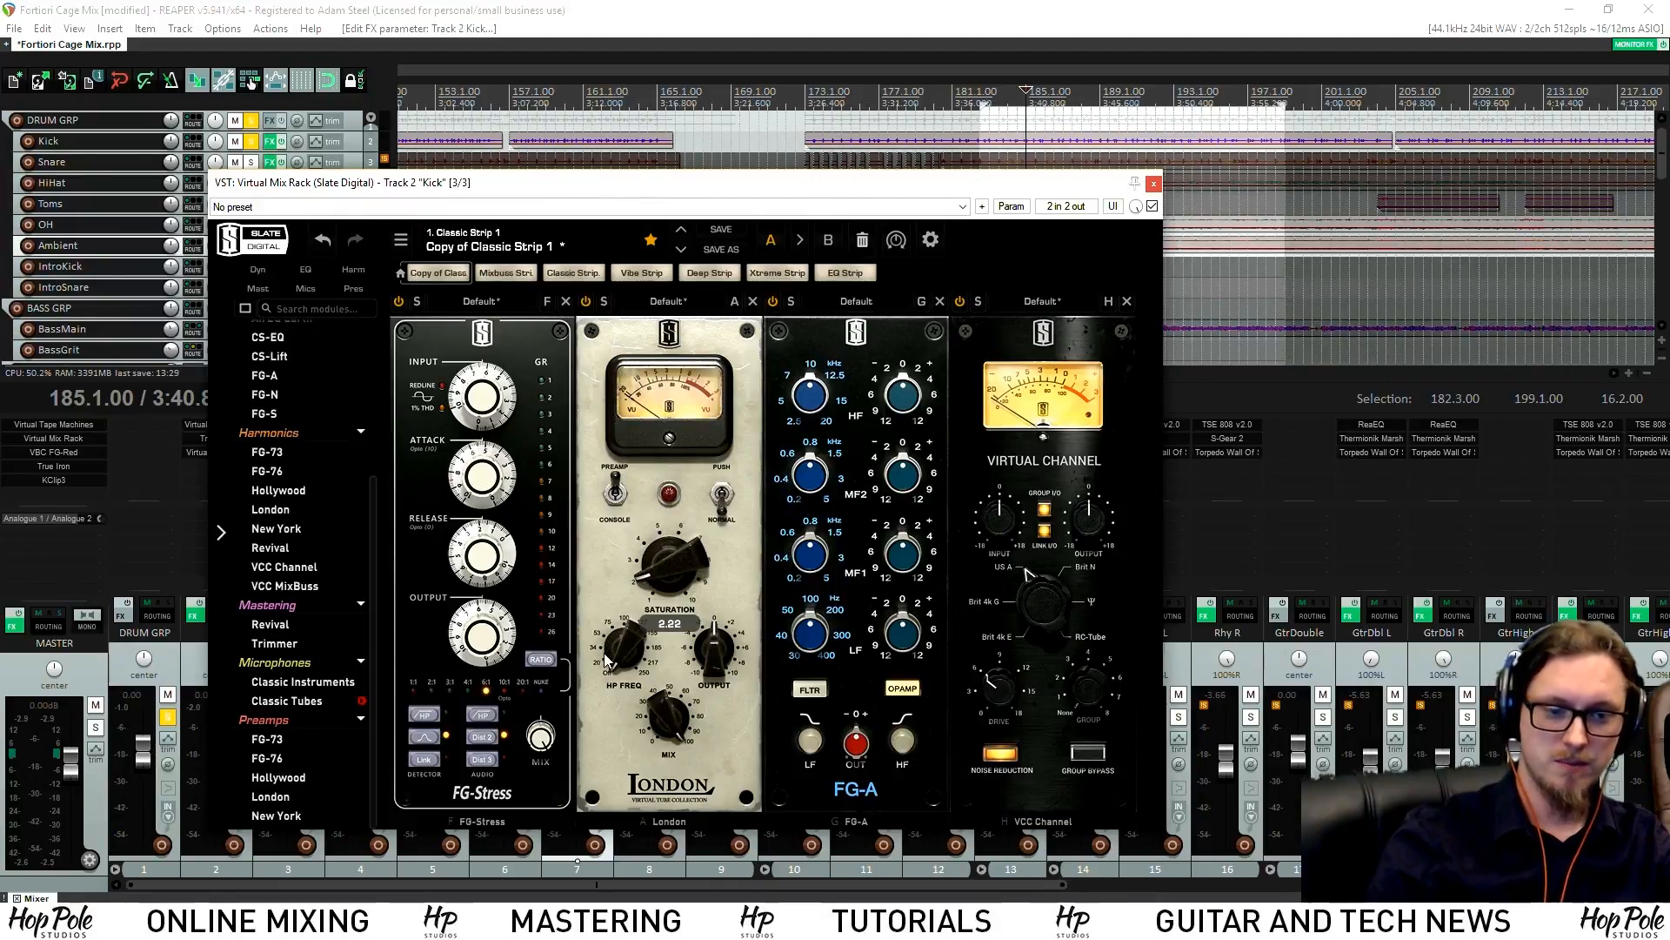
key("space")
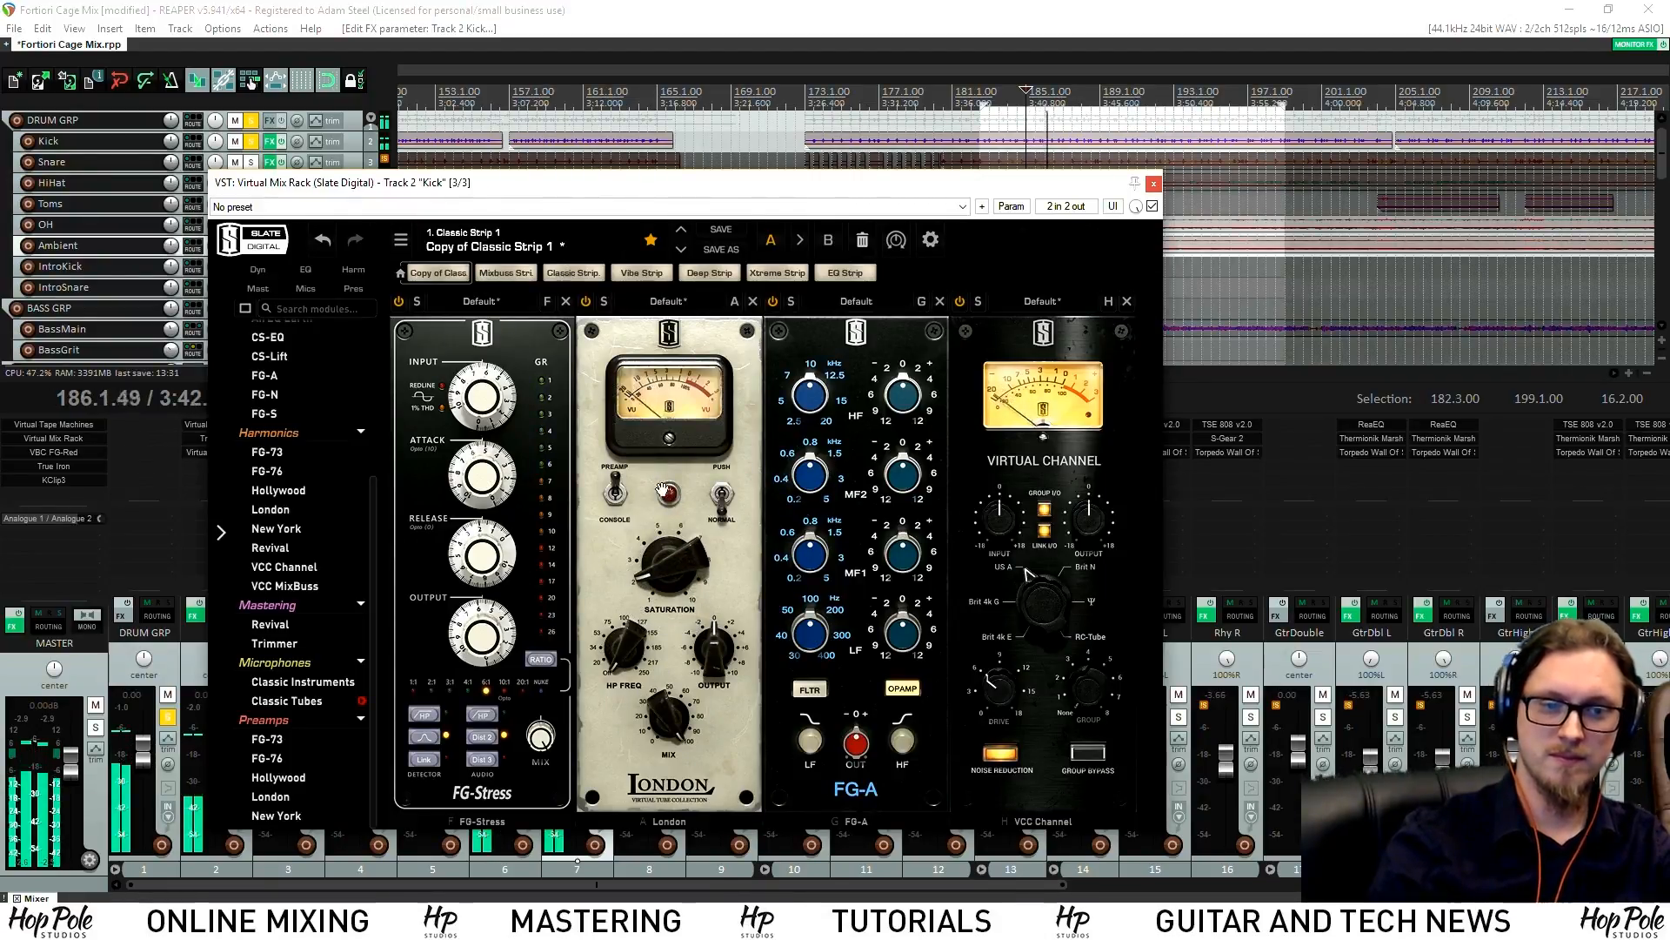
left_click_drag(888, 191, 855, 206)
key("space")
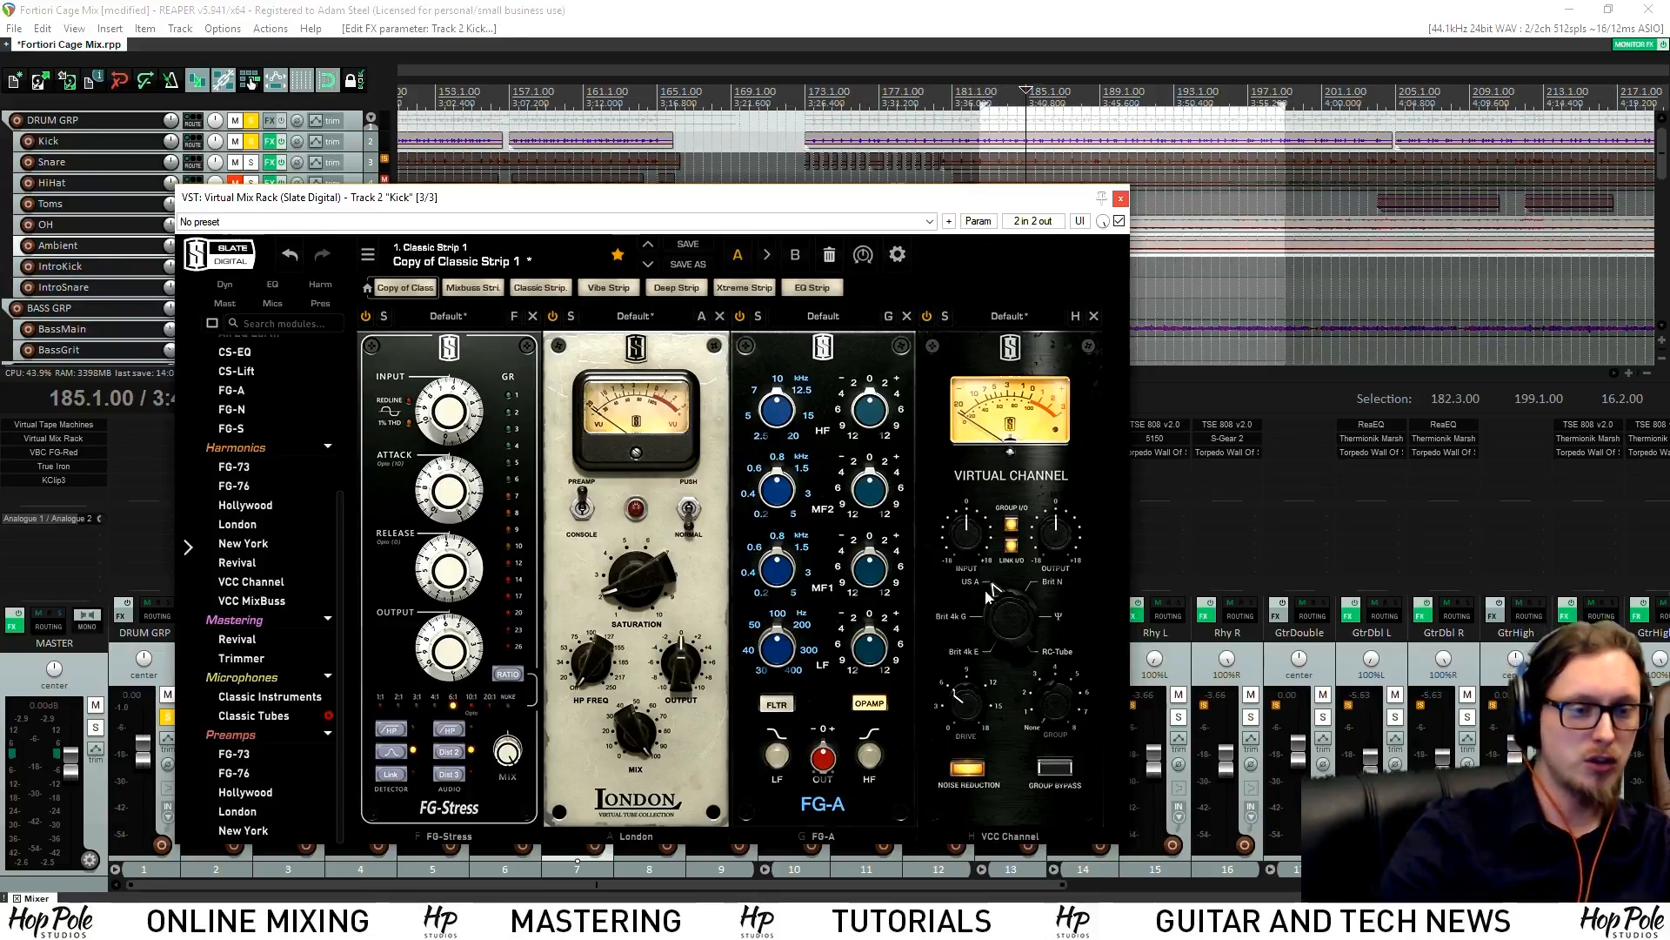
left_click(1119, 199)
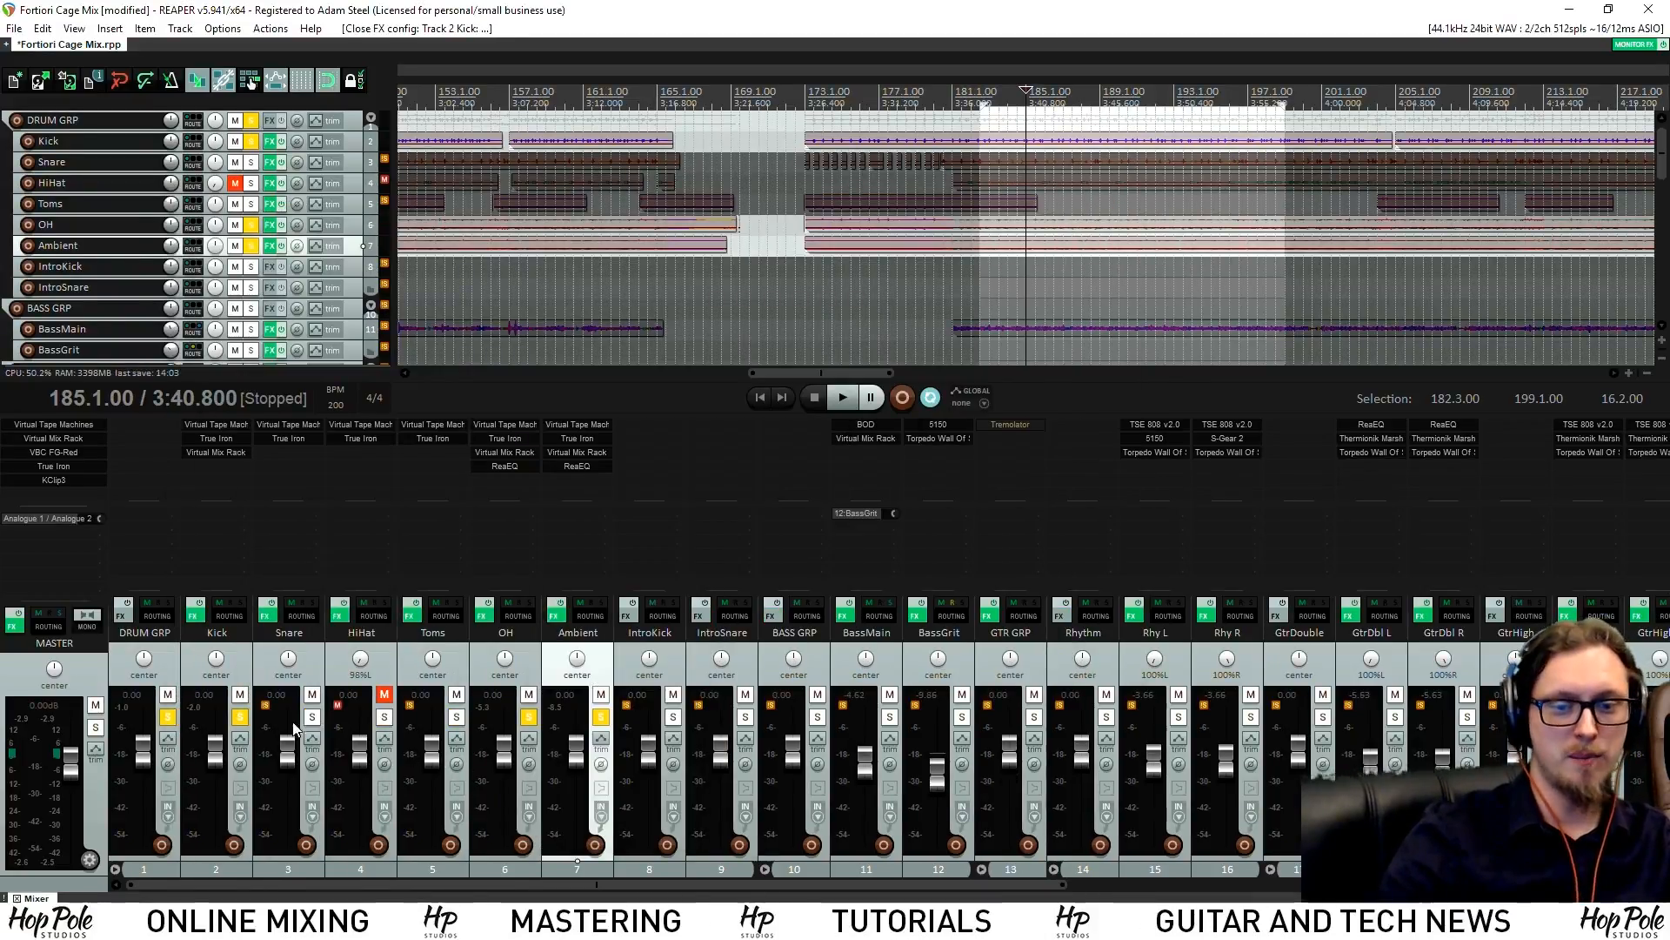
Solo the Kick, A/B its effects bypassed versus active, then reopen its Virtual Mix Rack
left_click(240, 716, "ctrl+alt")
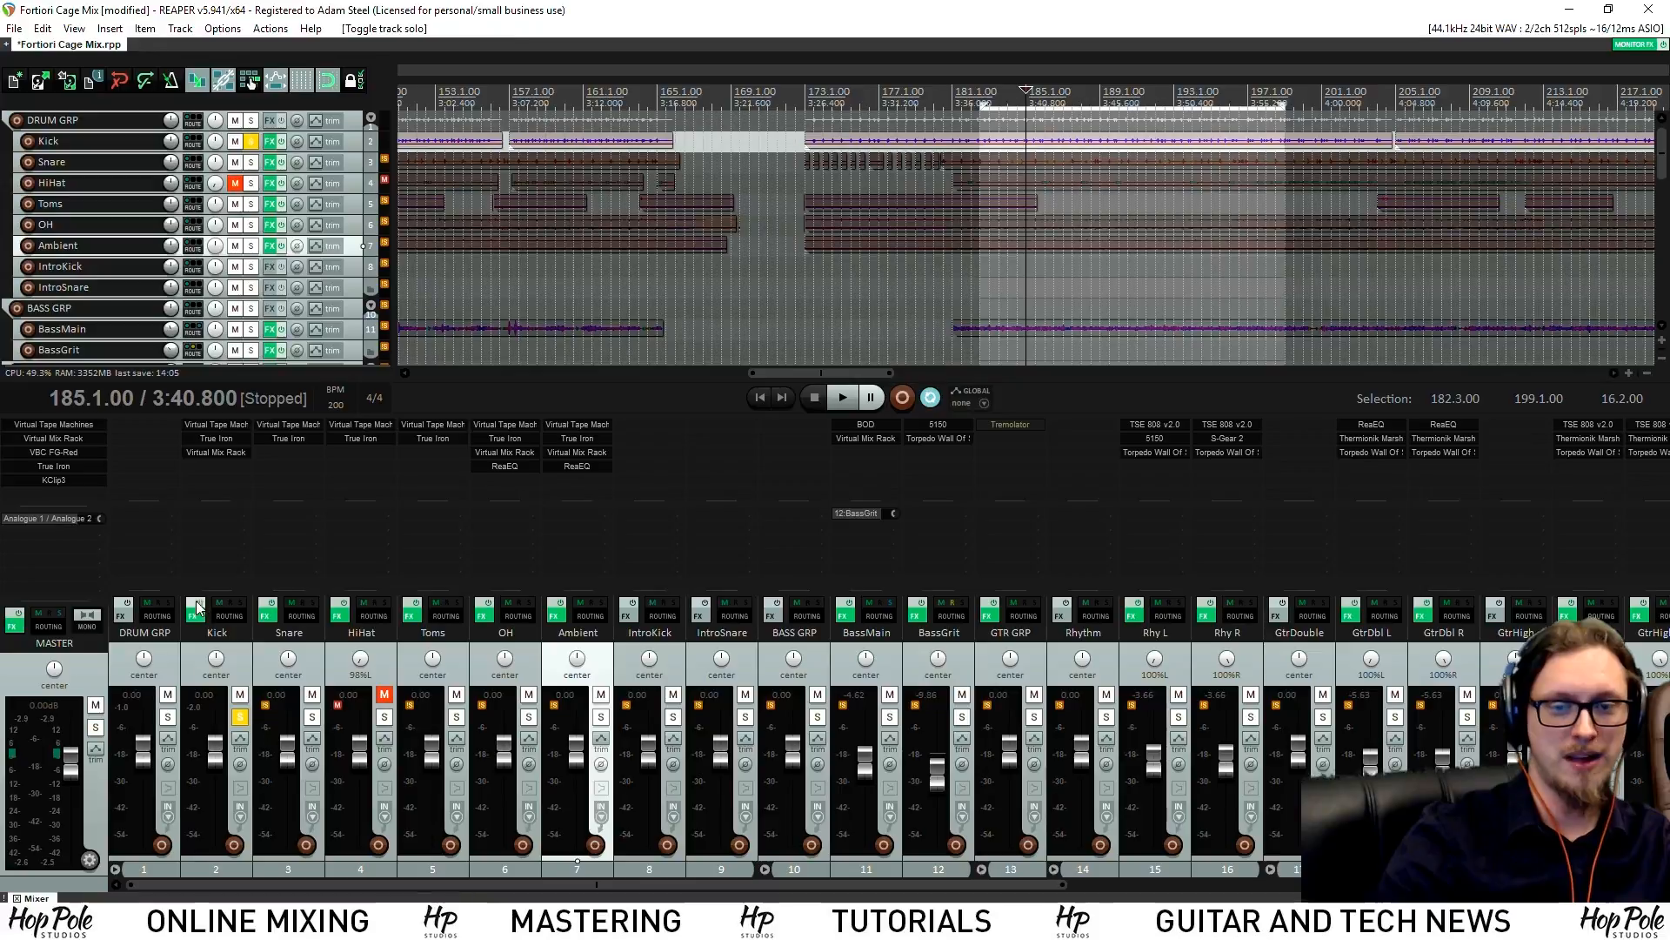
key("space")
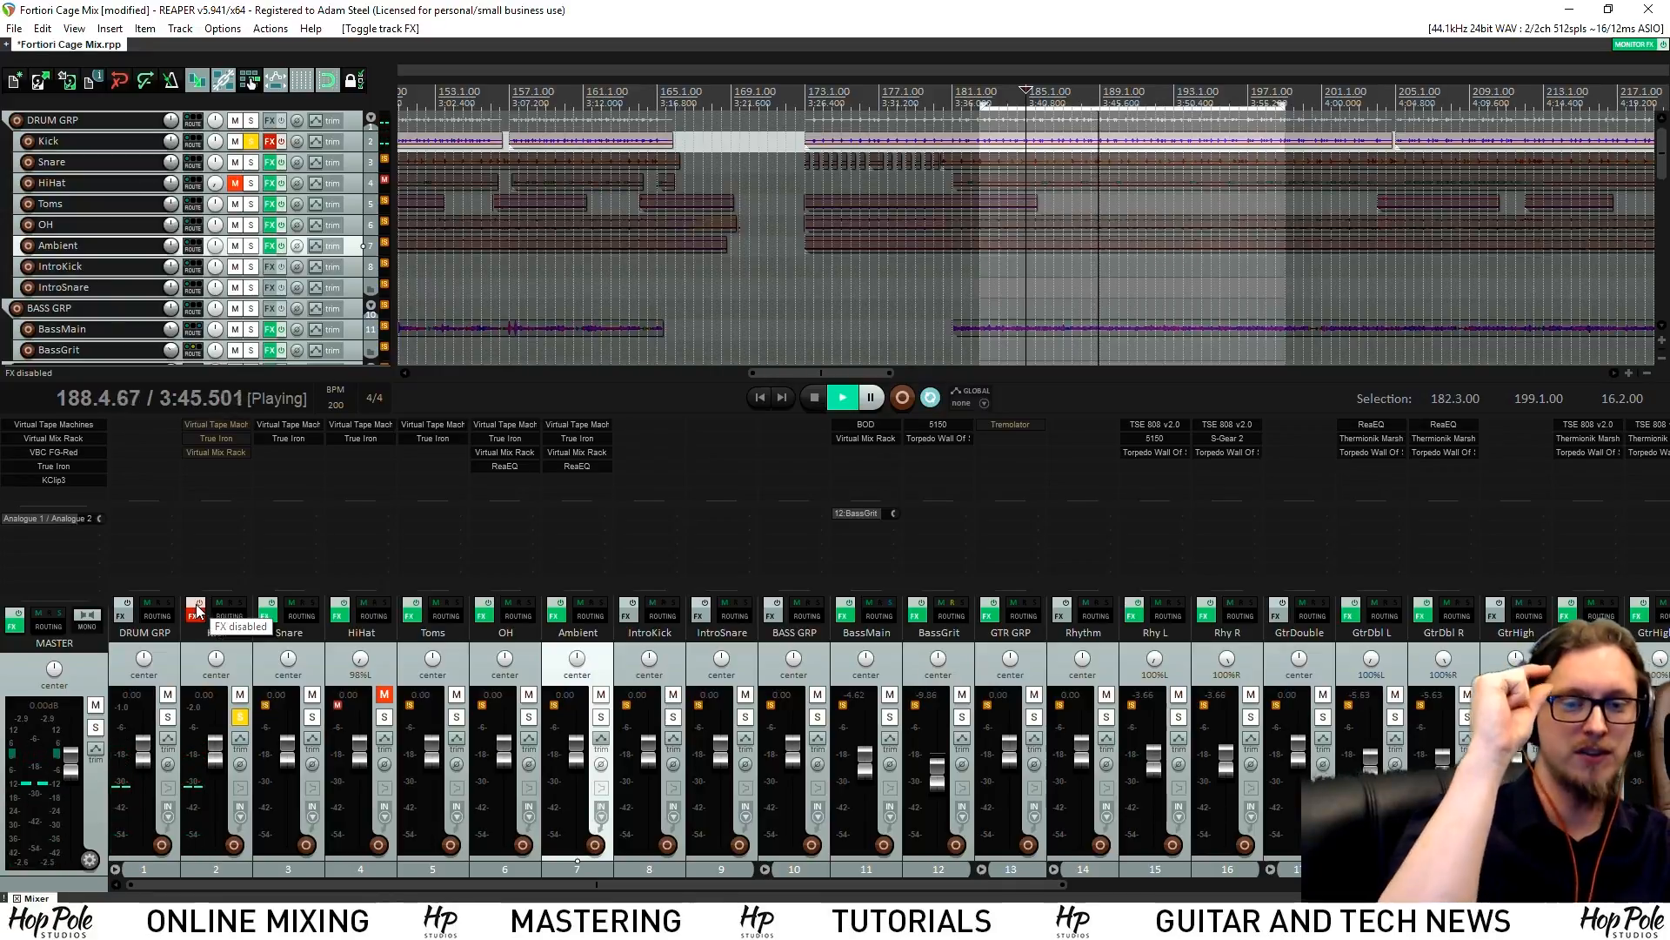
left_click(196, 610)
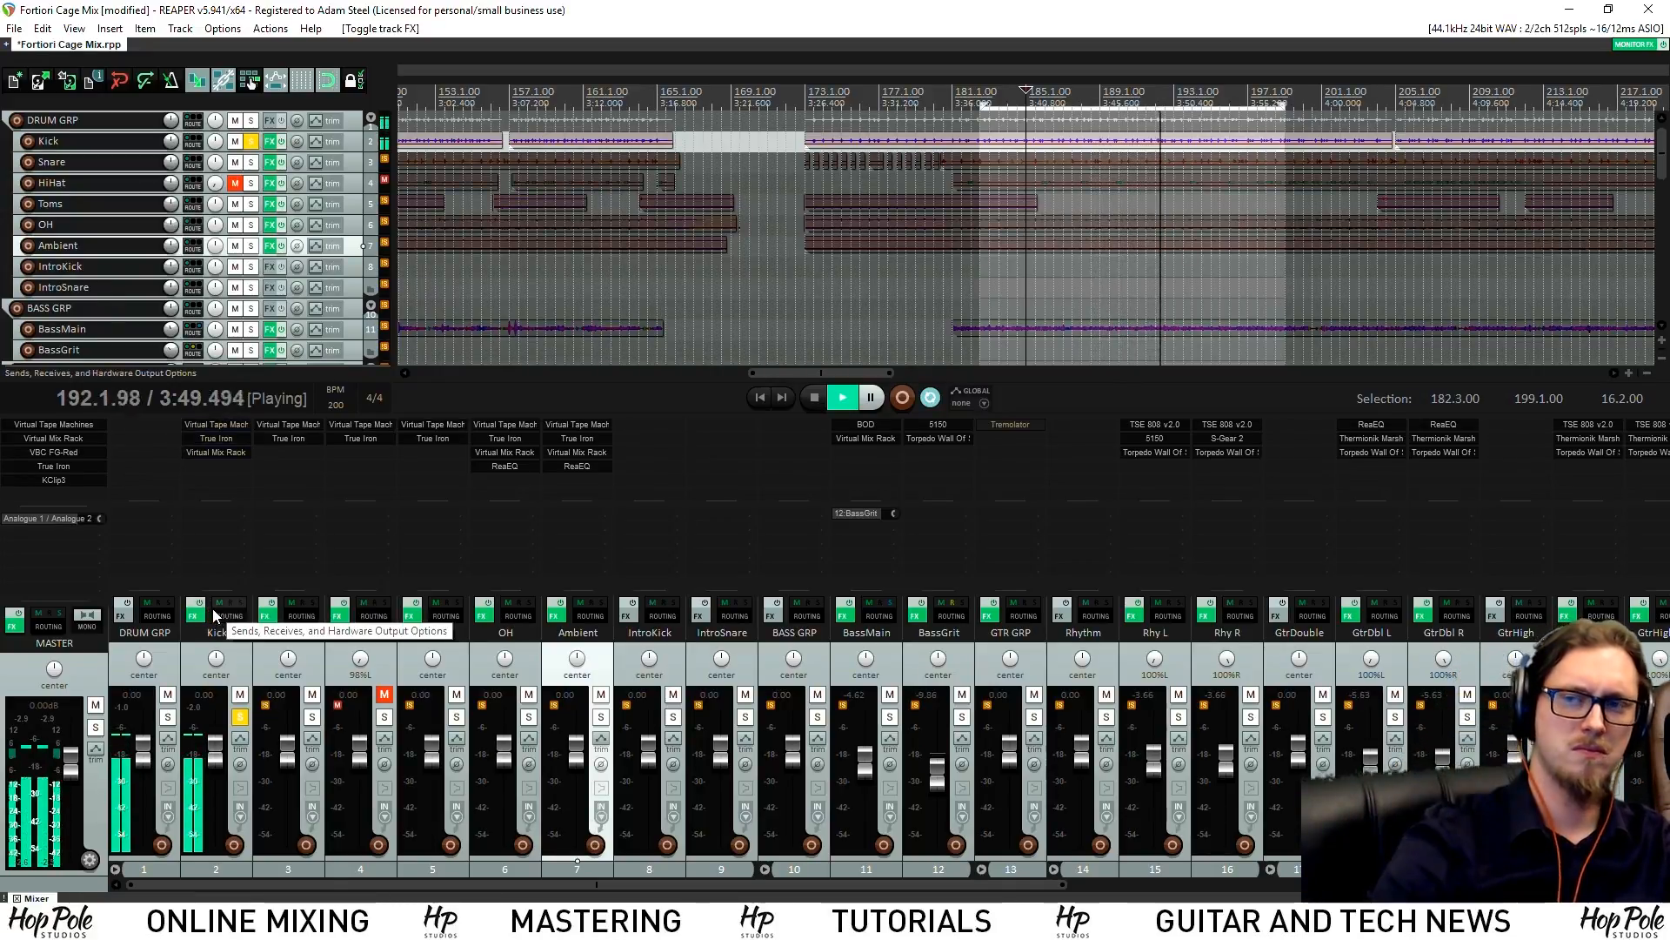
left_click(194, 611)
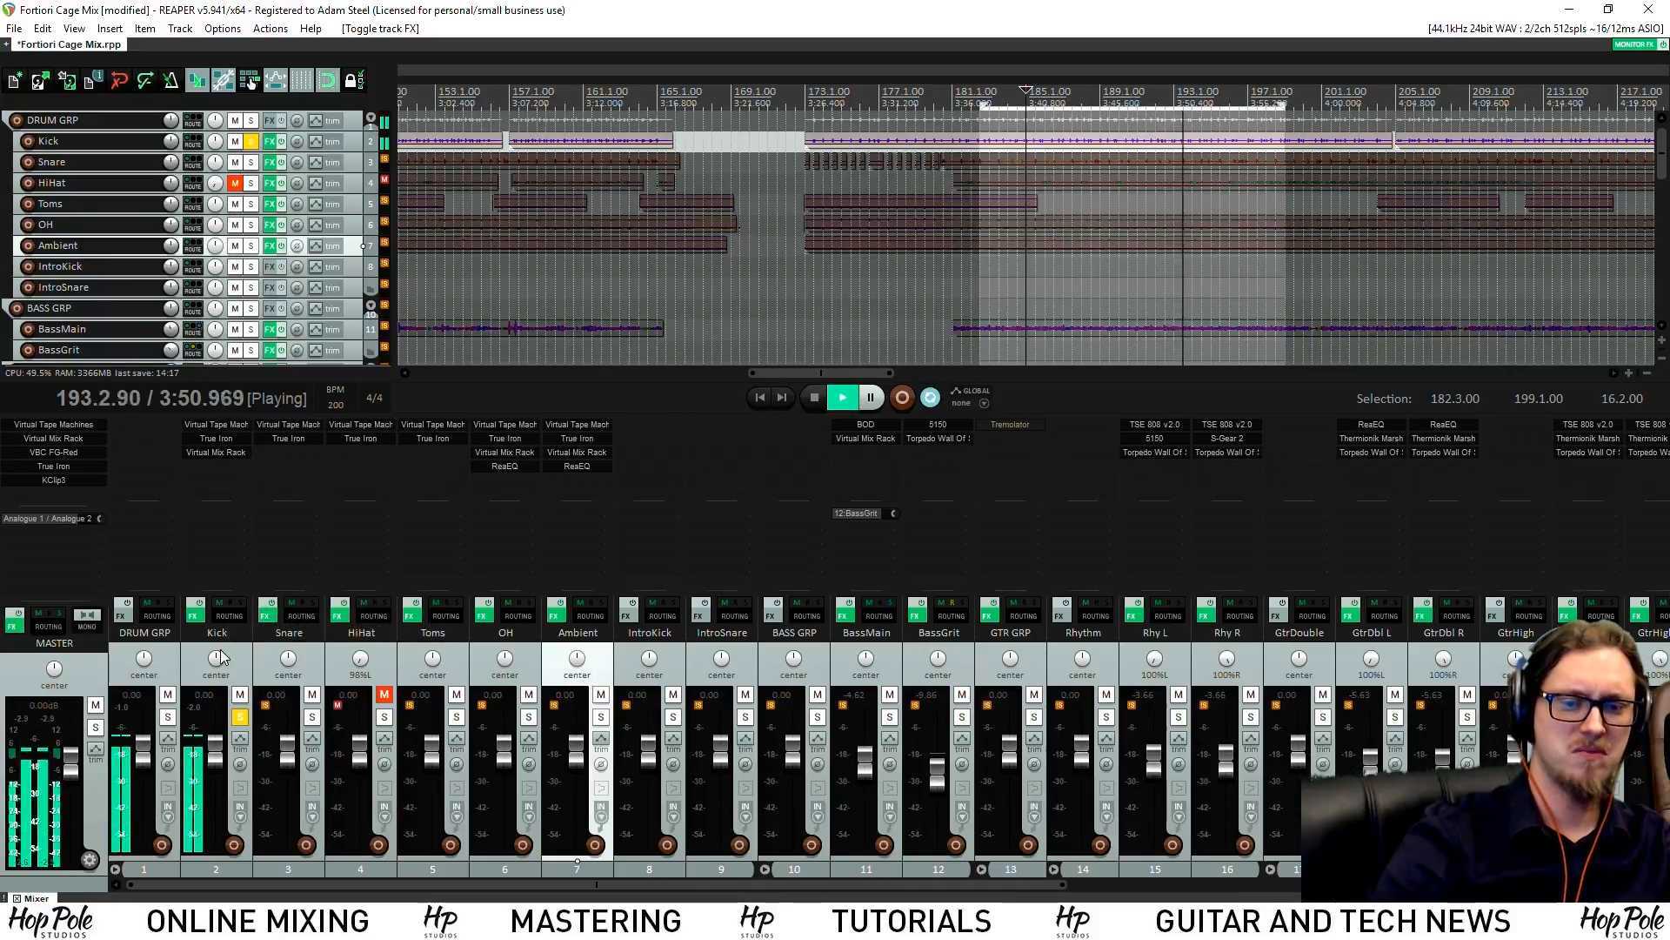
left_click(195, 609)
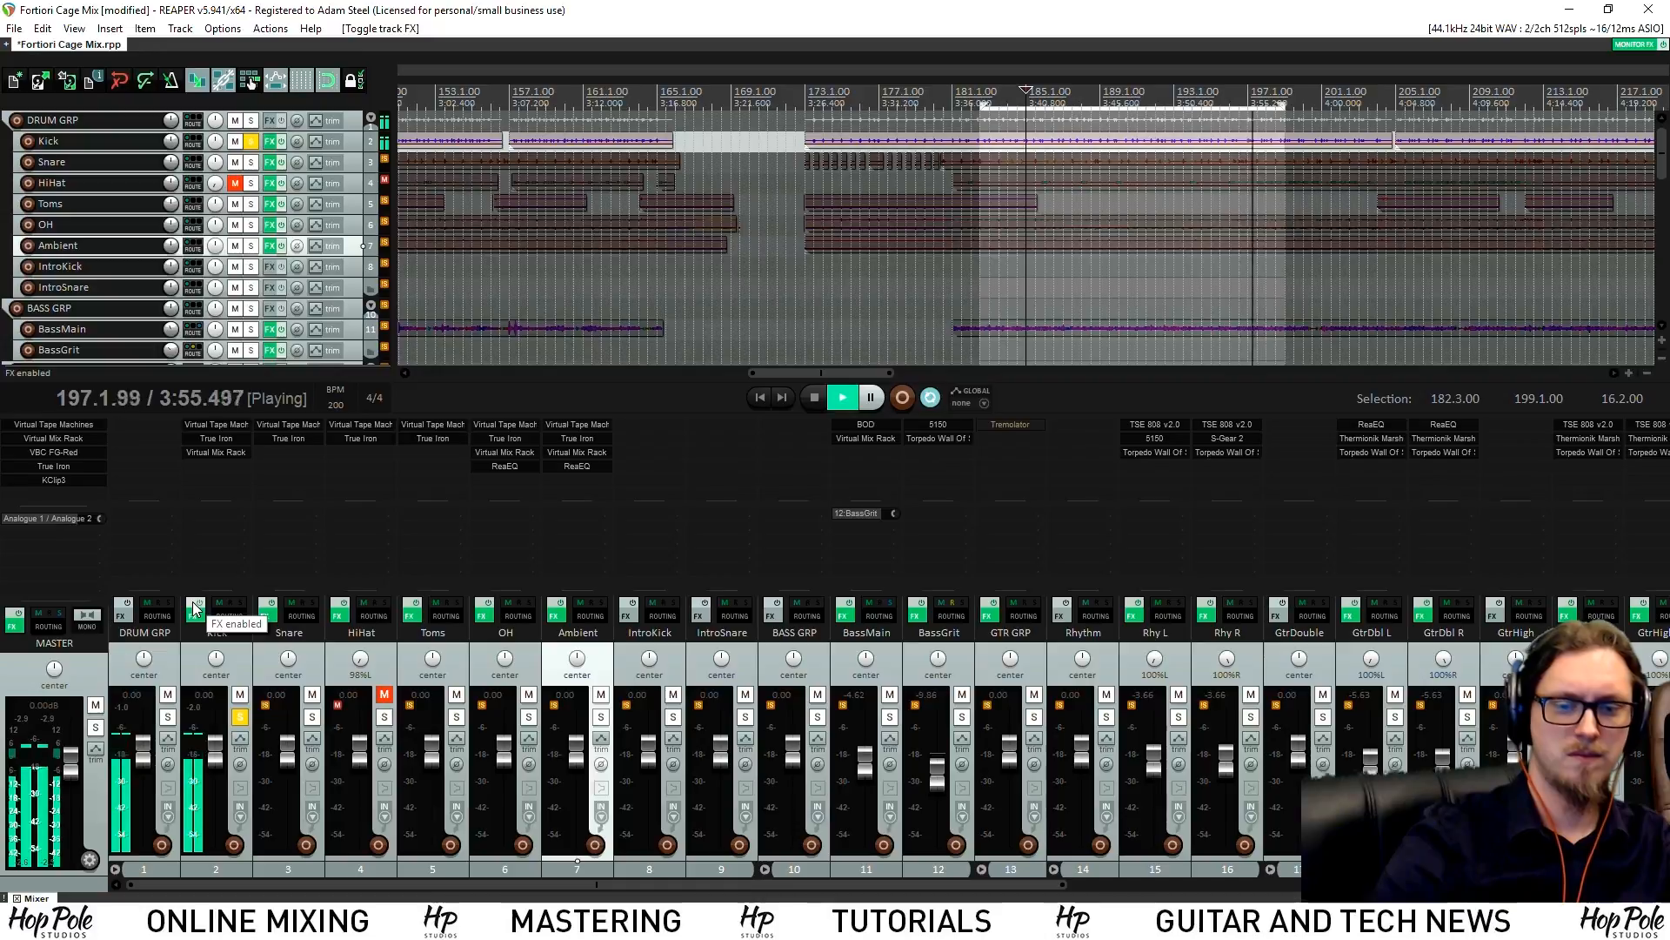
key("space")
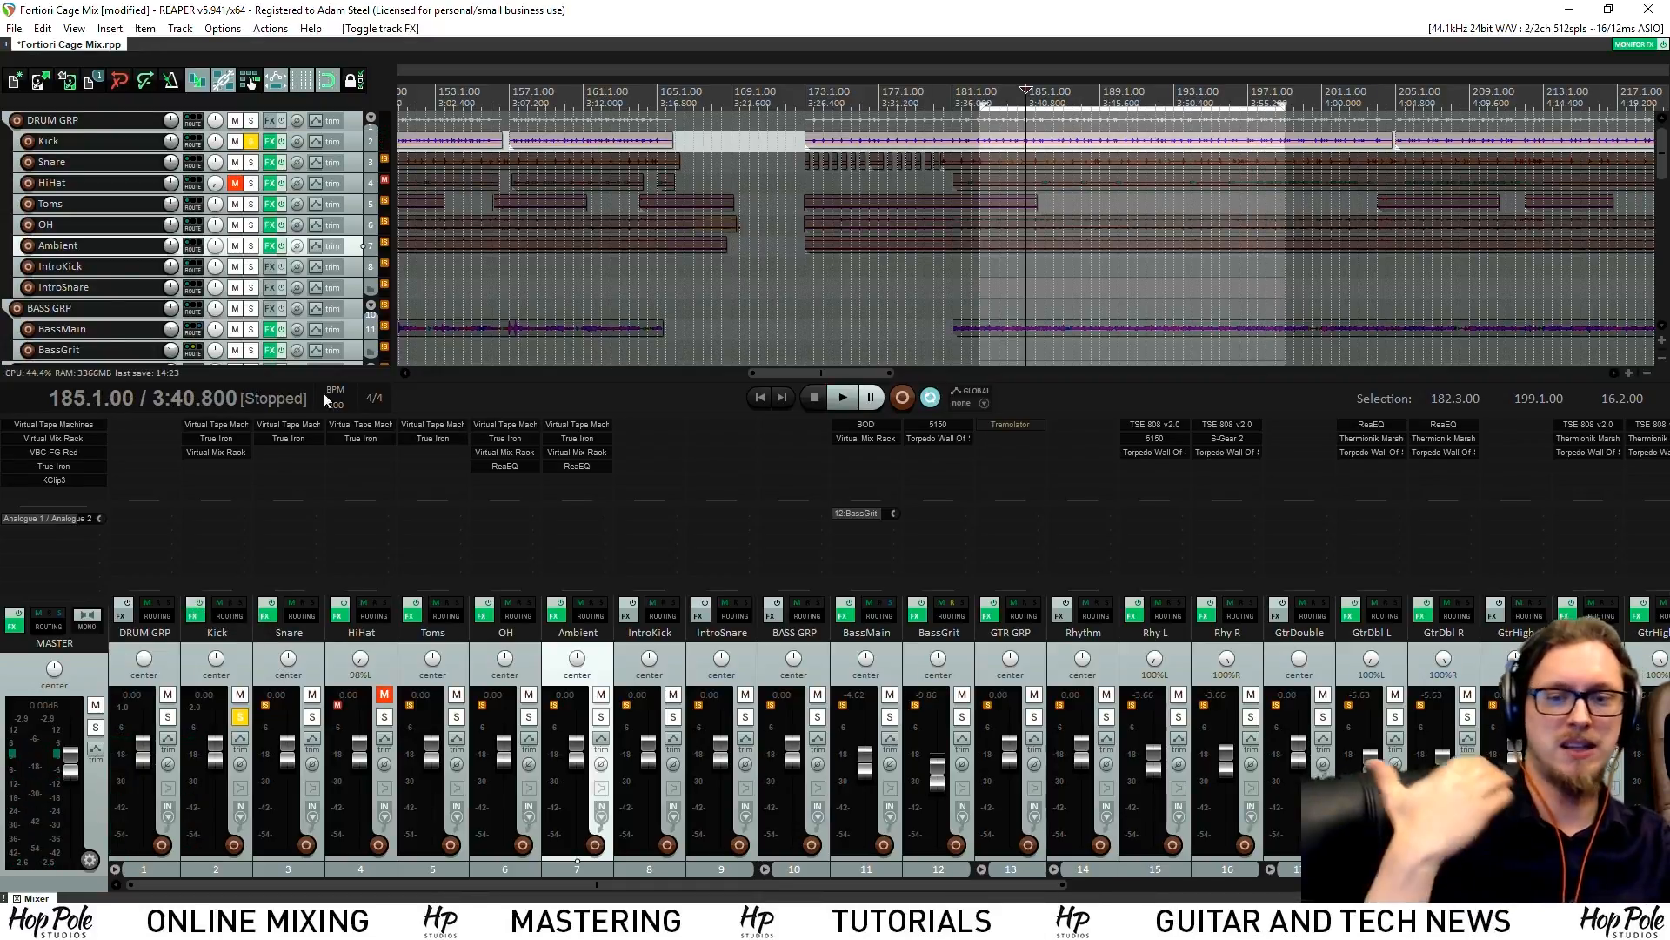
left_click(226, 446)
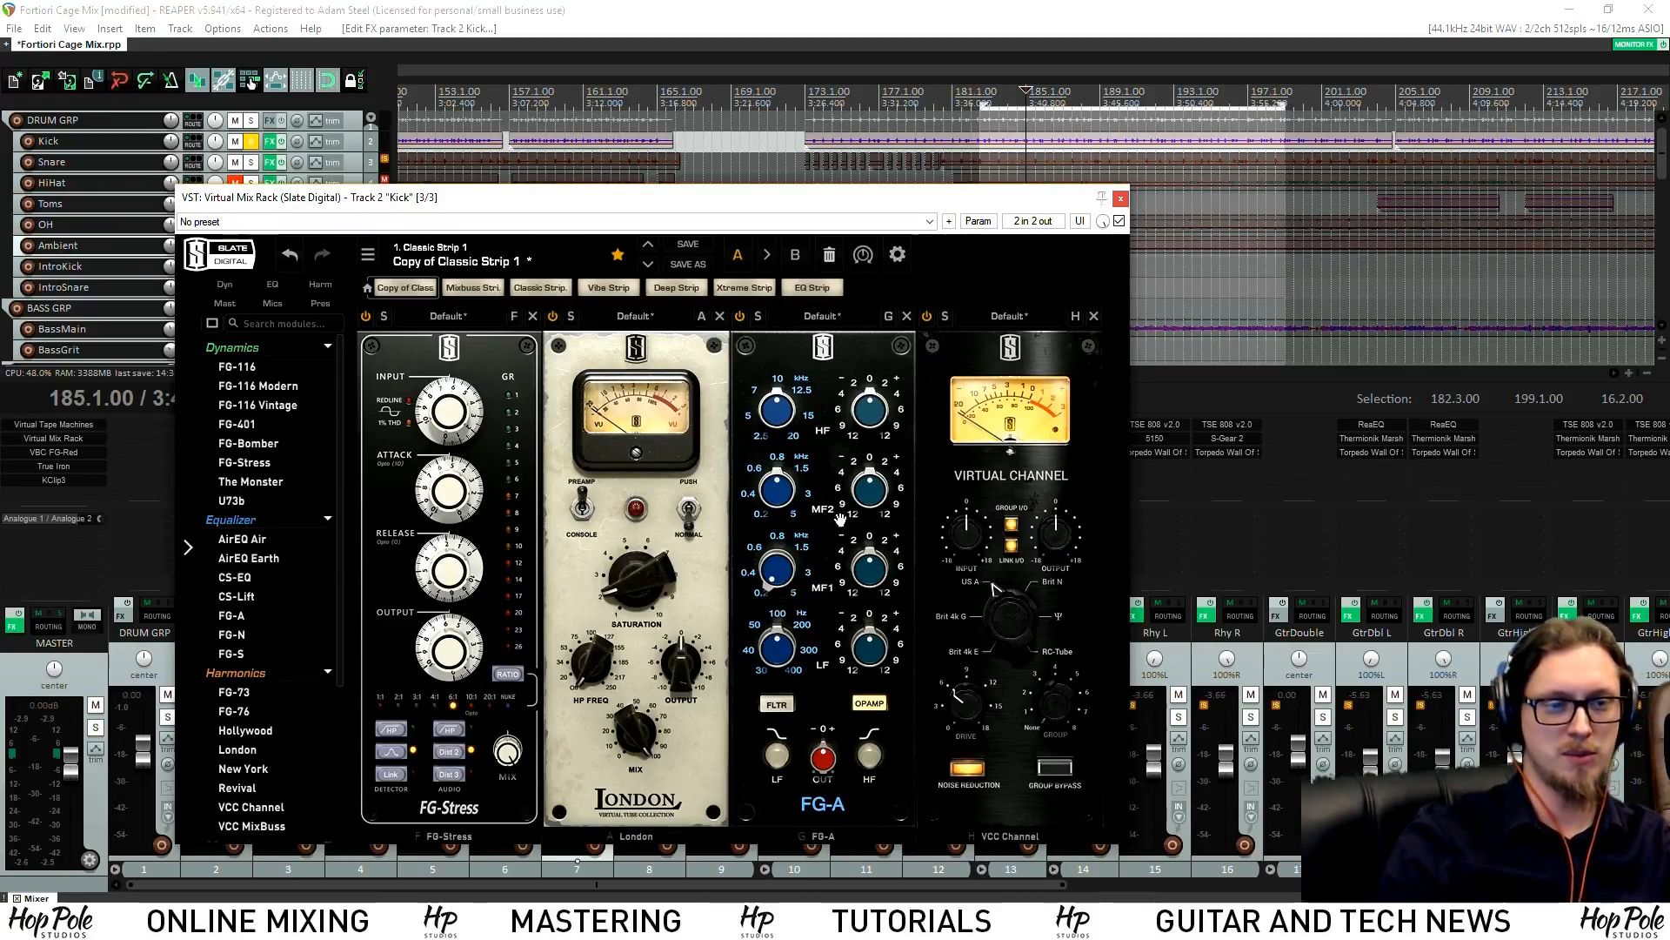
On the Kick's FG-A, cut MF1 to -4 dB, boost MF2 +6 dB near 3 kHz, raise HF 4 dB
key("space")
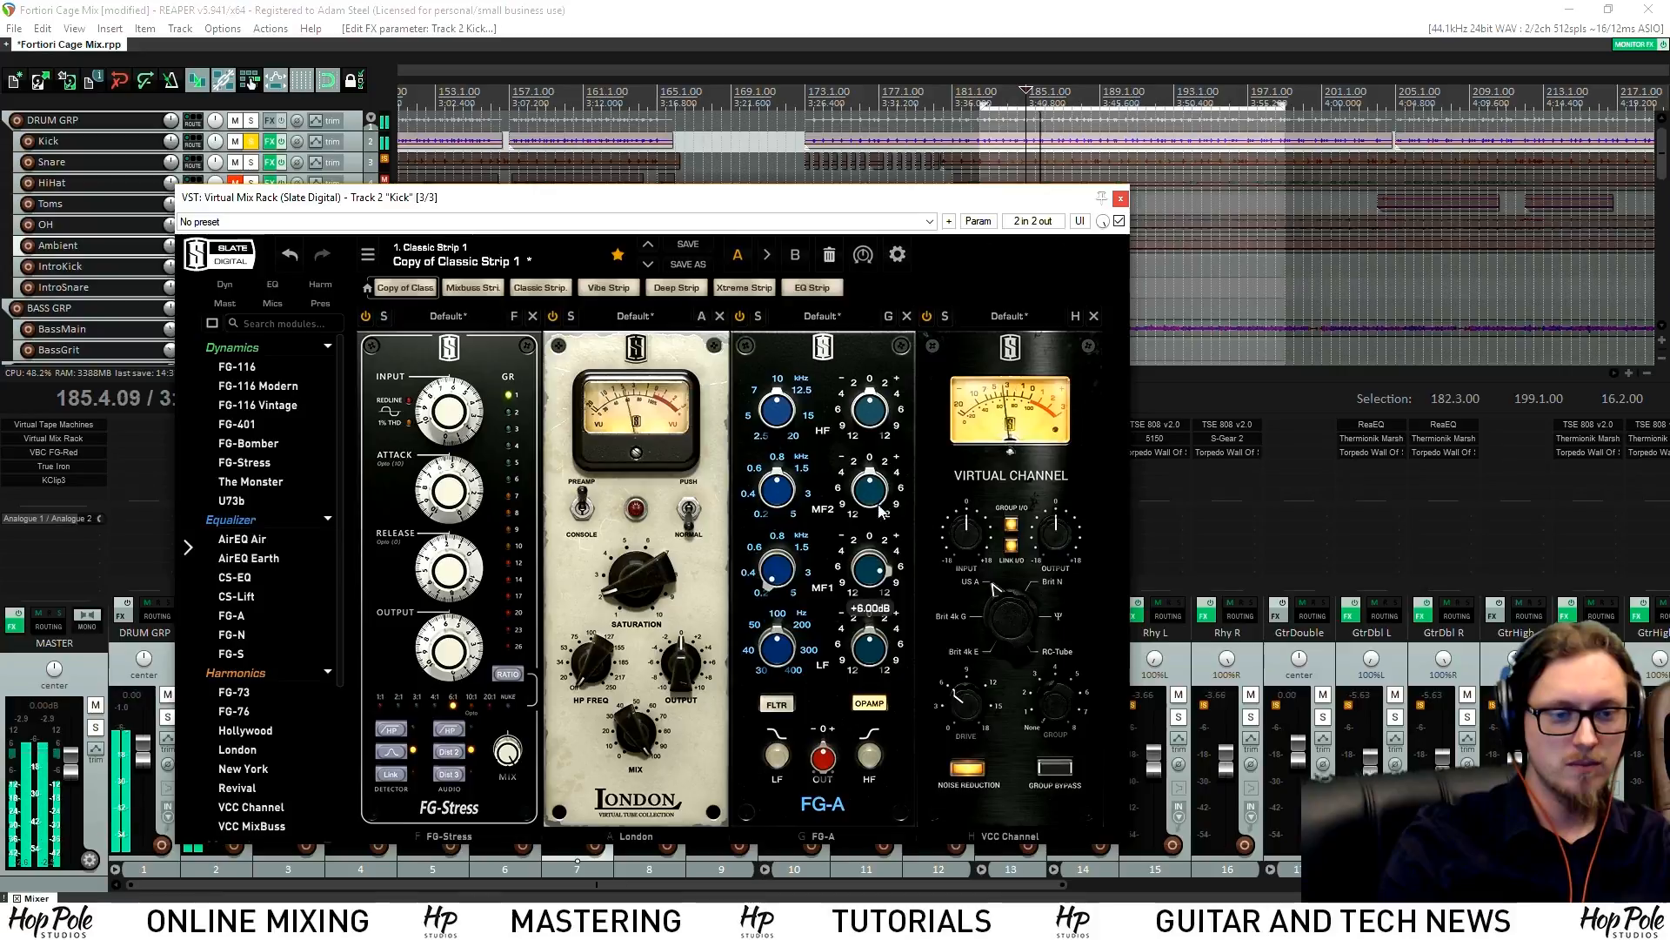
left_click_drag(879, 497, 872, 637)
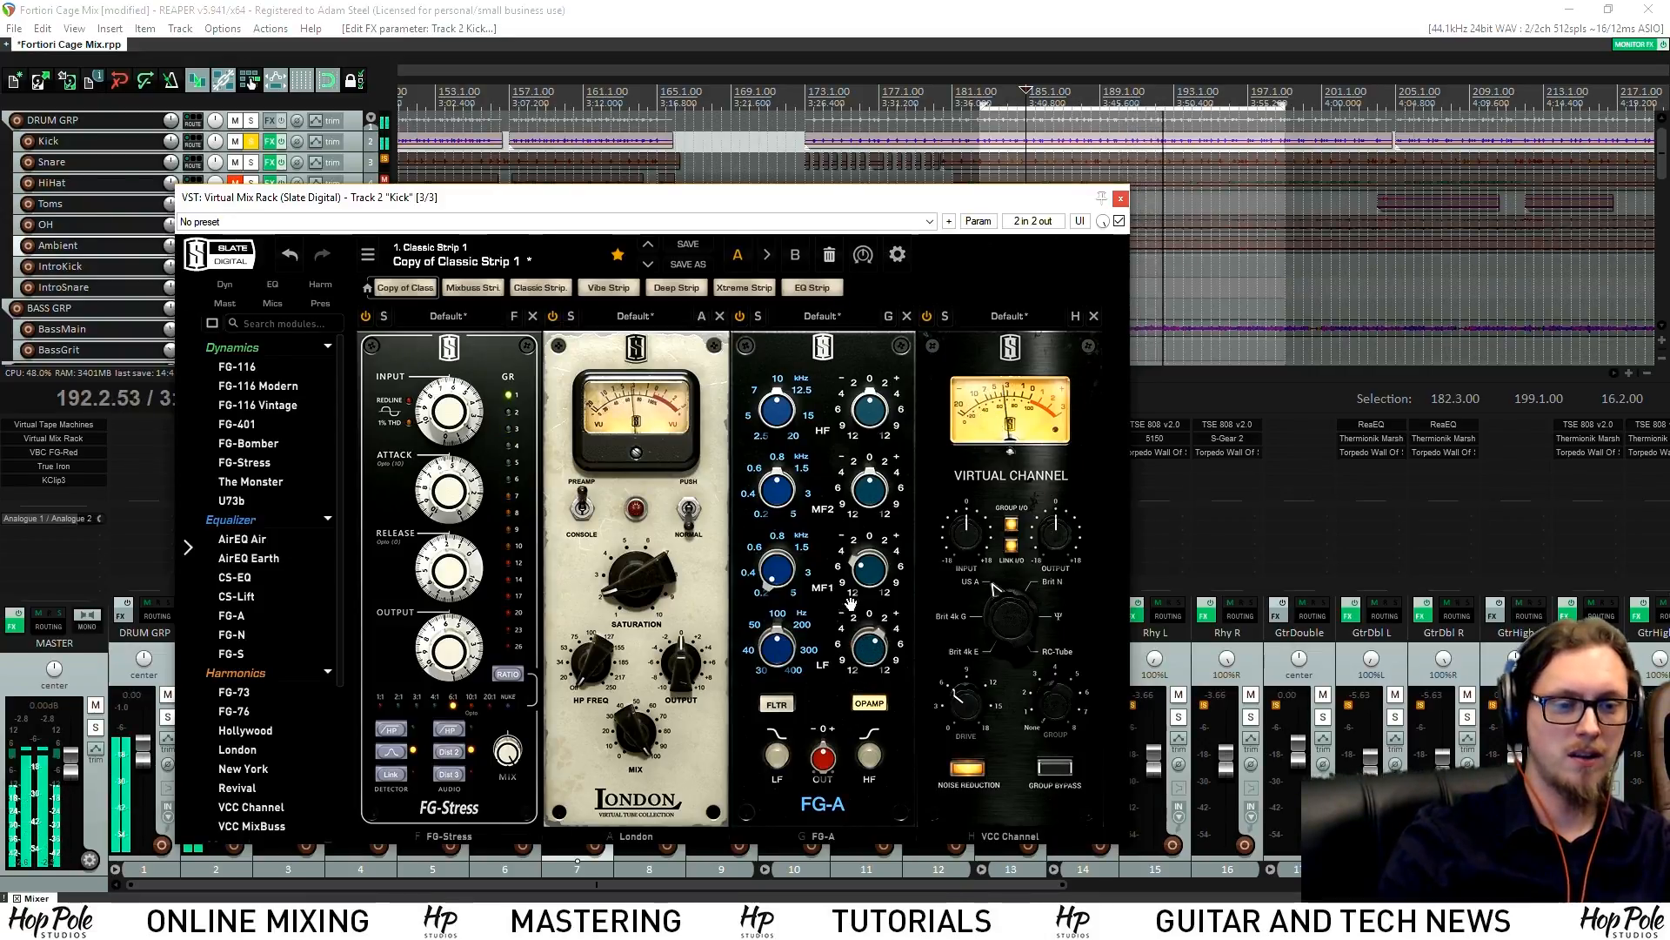
left_click_drag(870, 493, 896, 448)
left_click_drag(779, 495, 784, 468)
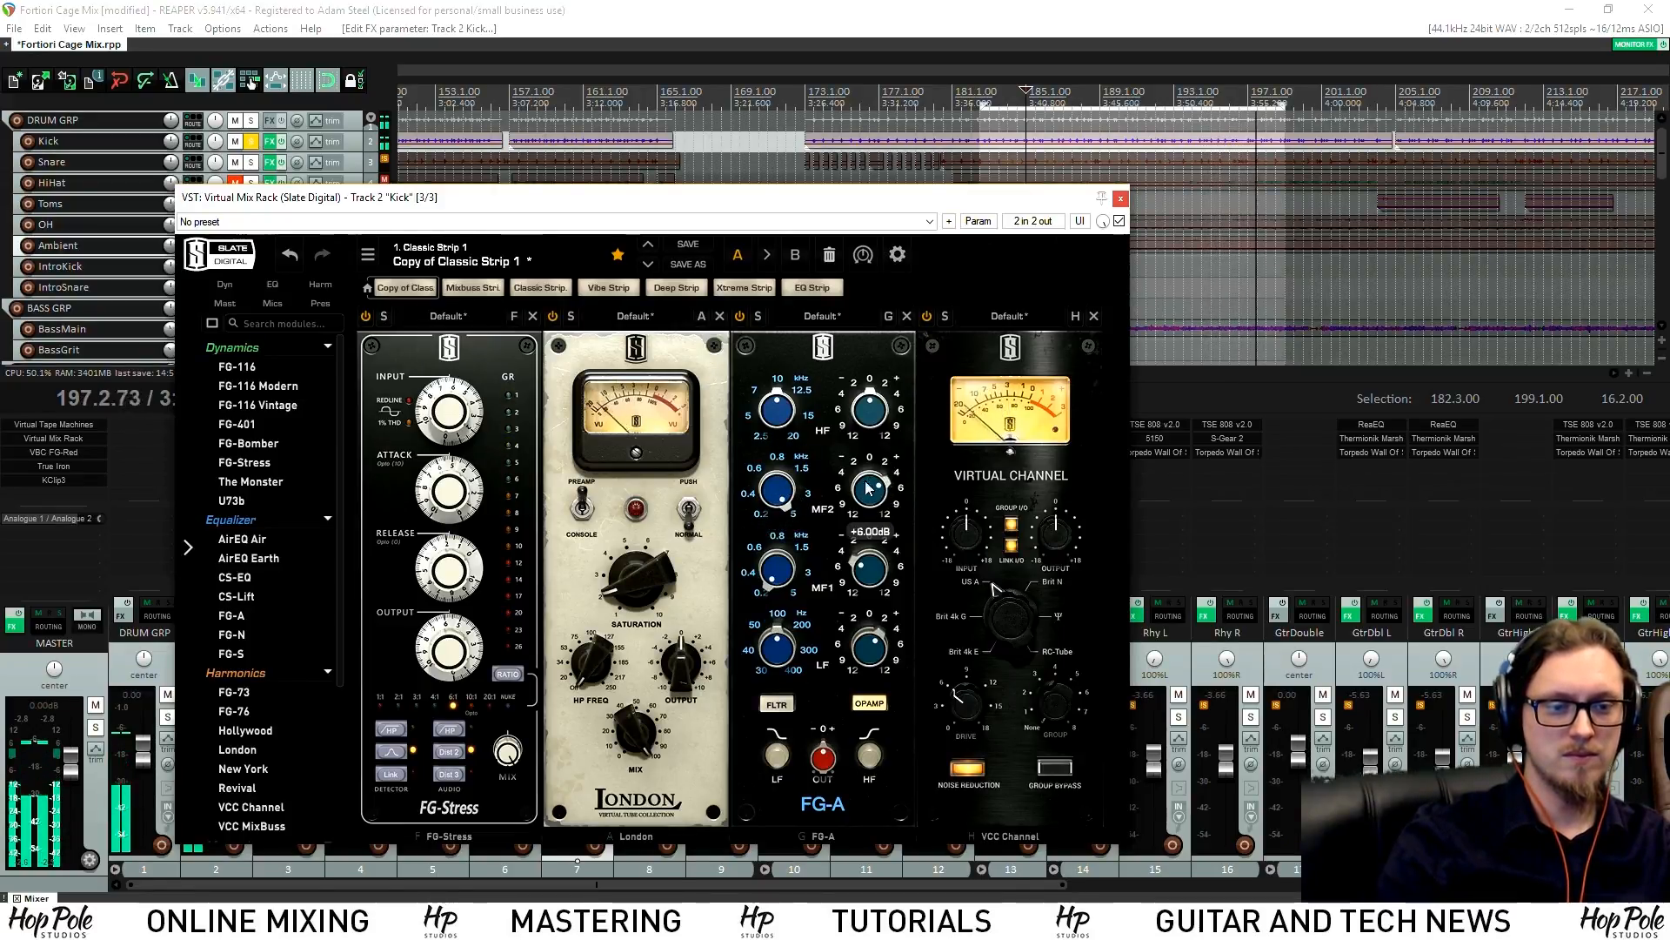
left_click_drag(863, 416, 866, 392)
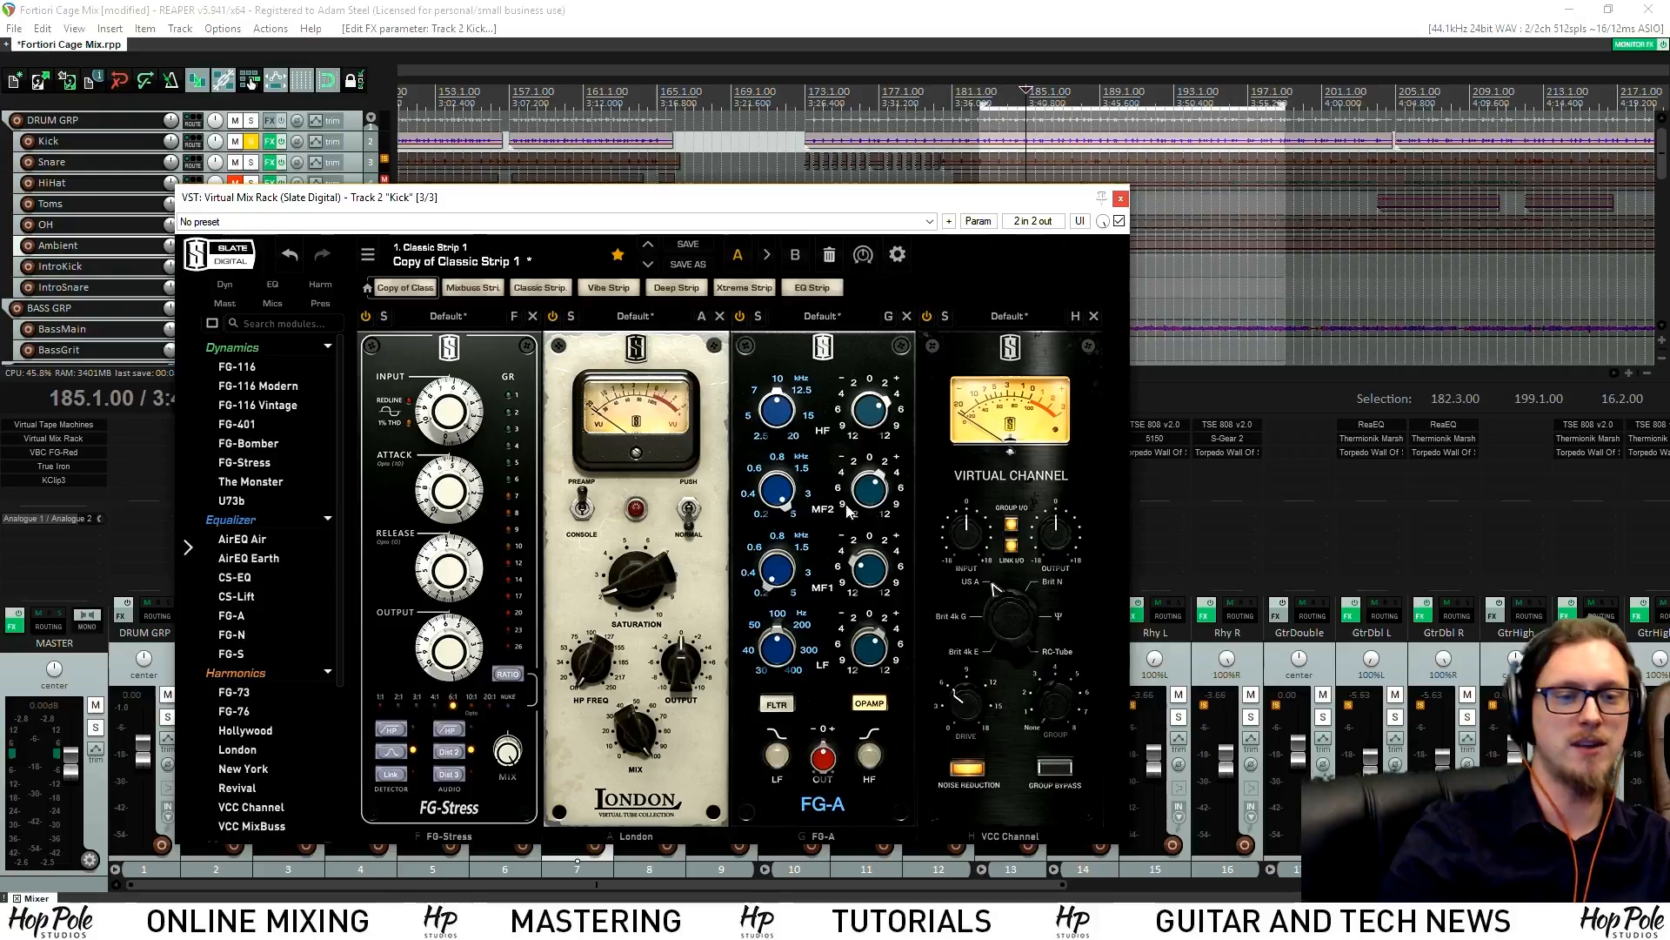
key("space")
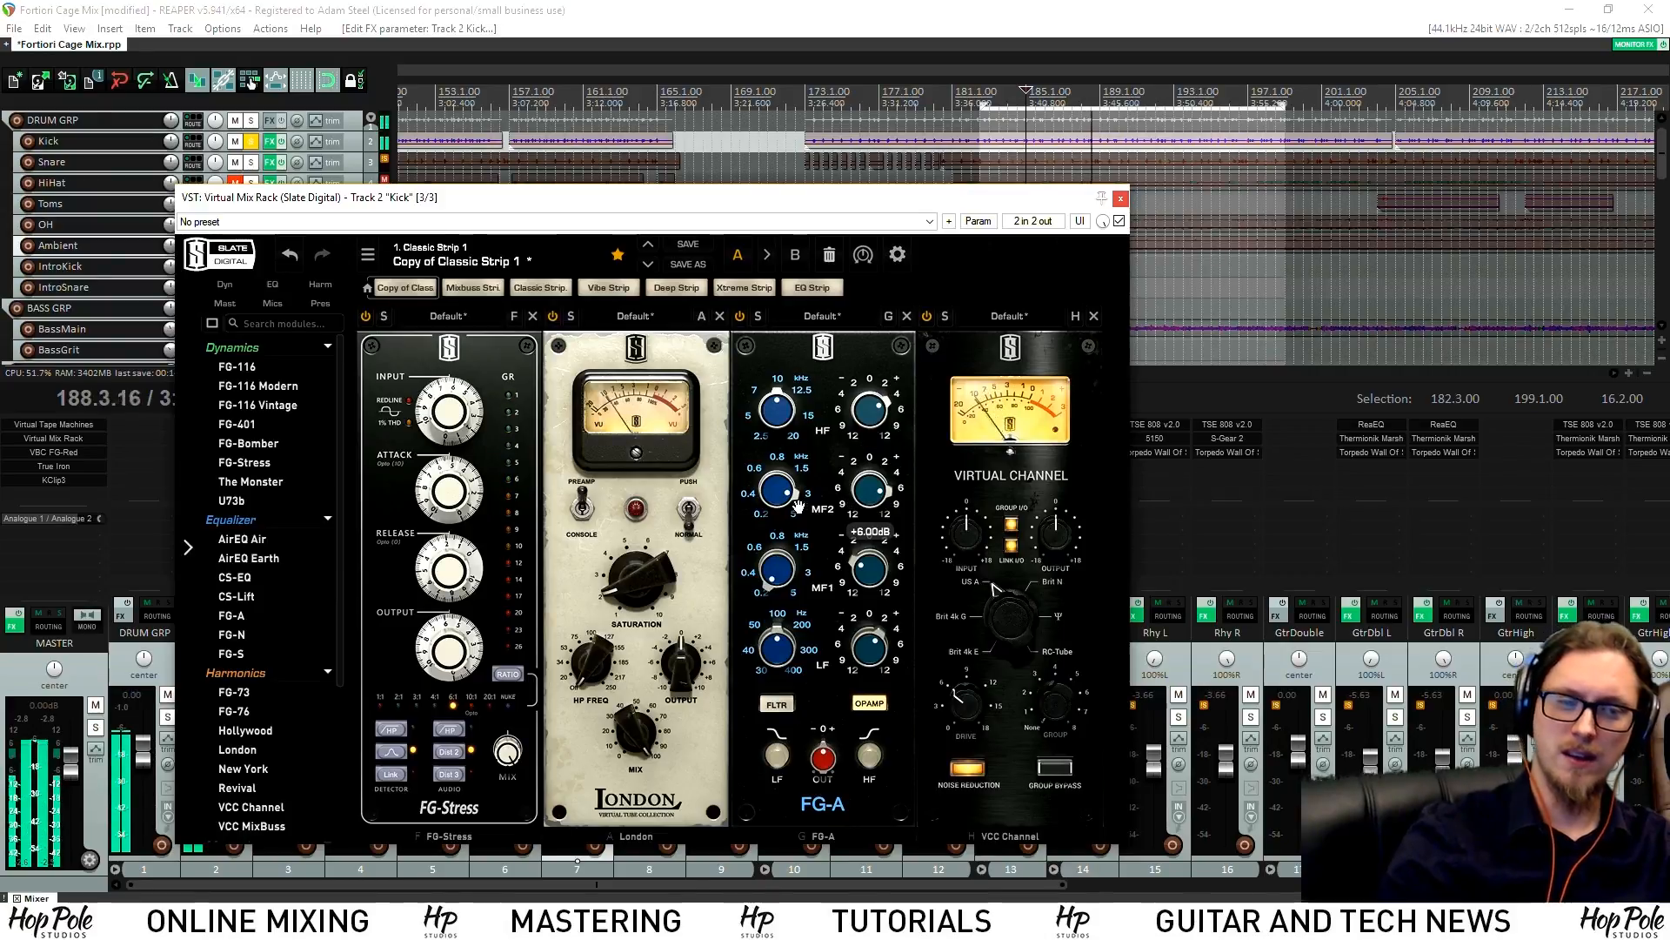
key("space")
Solo OH and Ambient with the Kick, play, and reopen the Kick's Virtual Mix Rack
left_click(1120, 199)
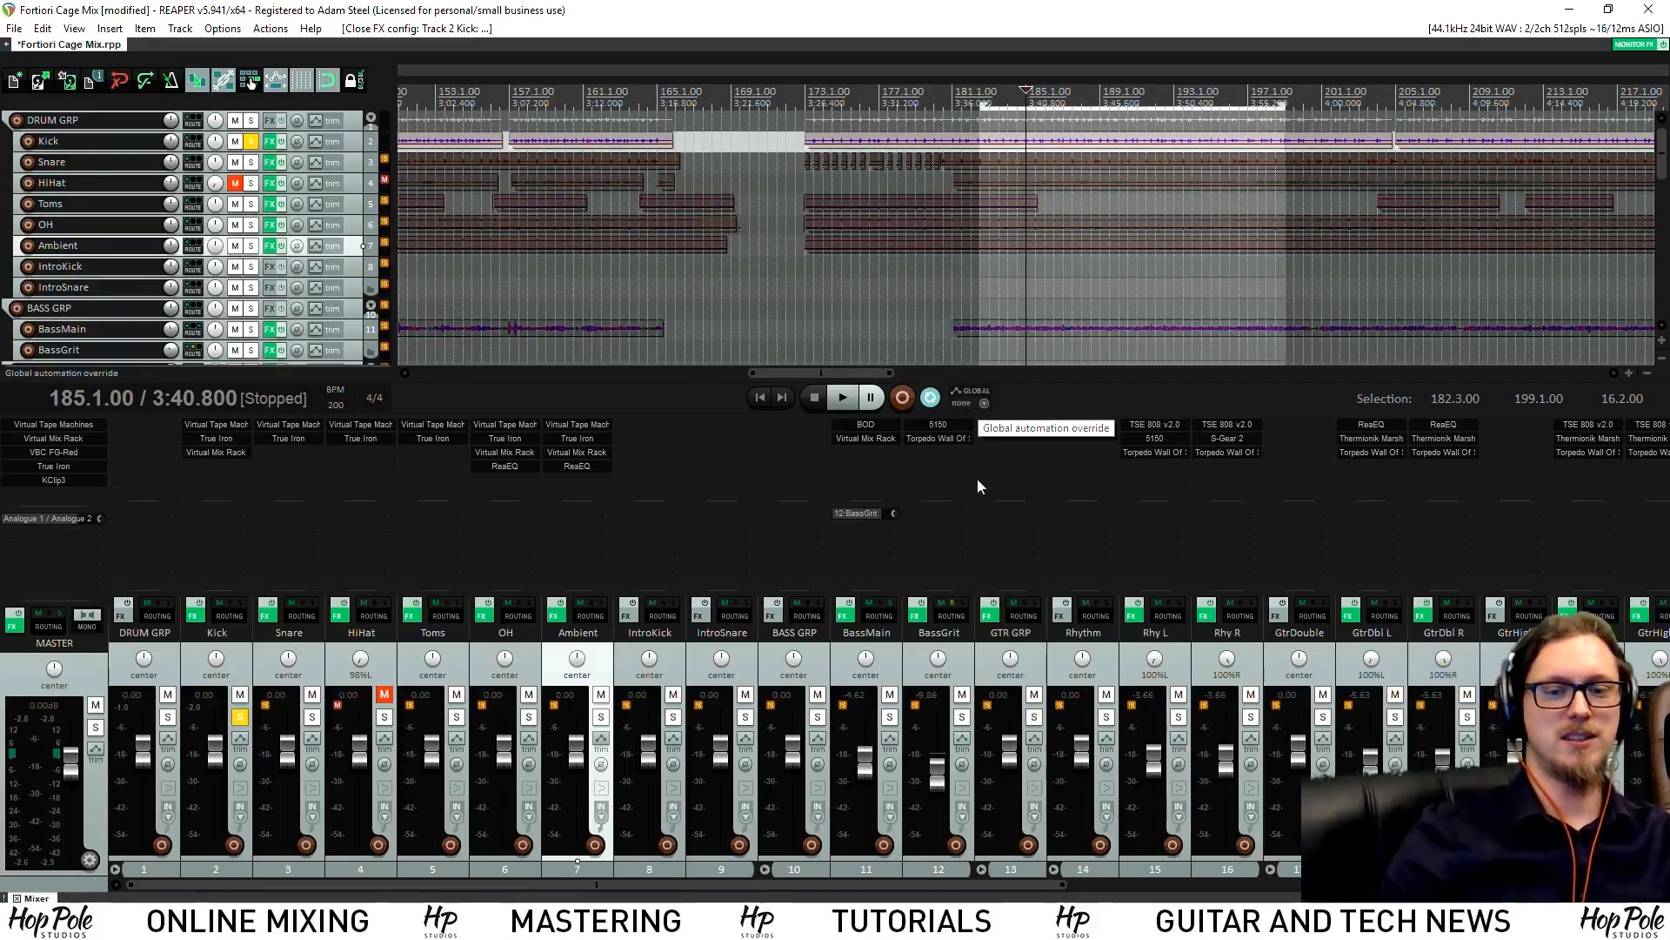
left_click(529, 718)
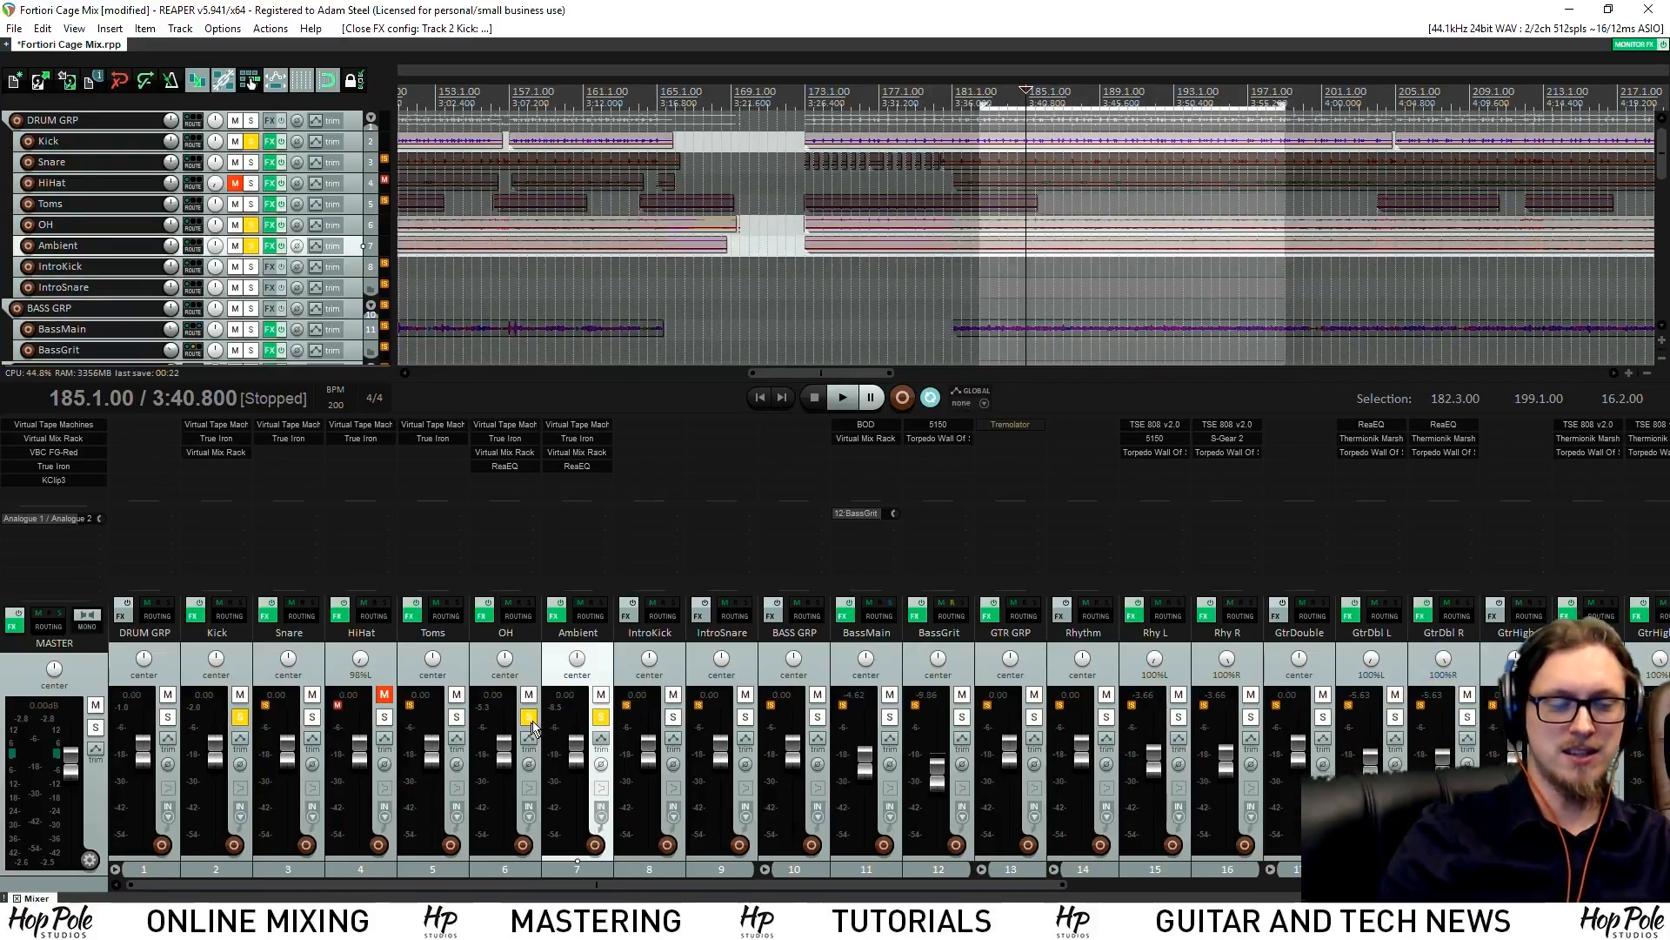
key("space")
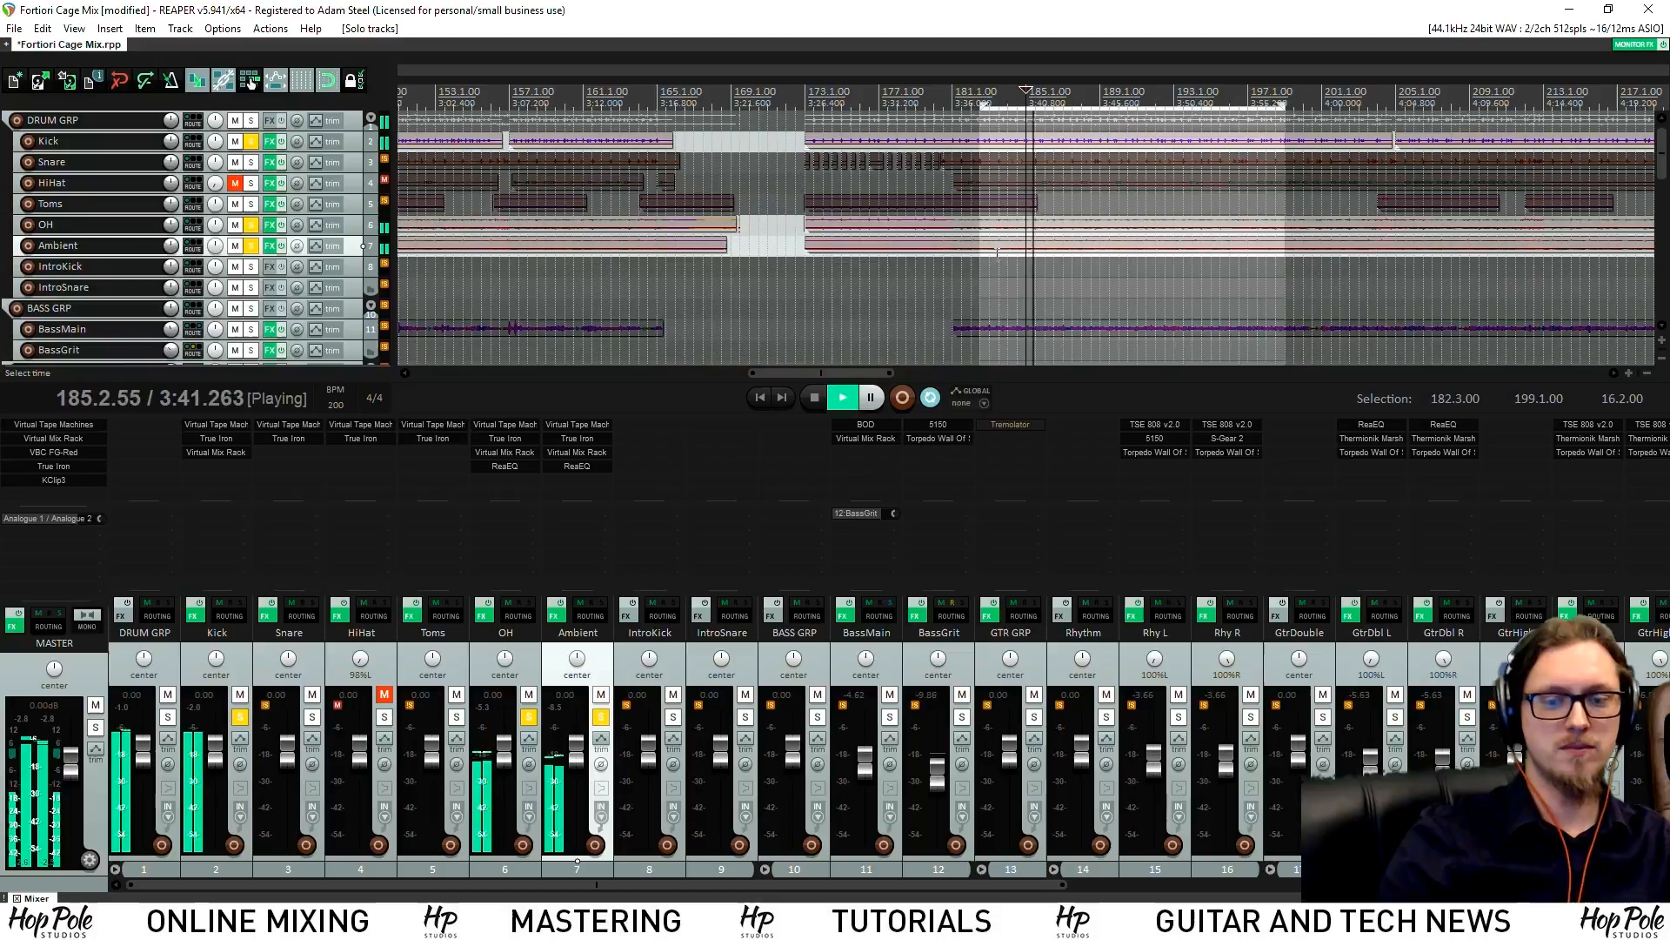
left_click(214, 451)
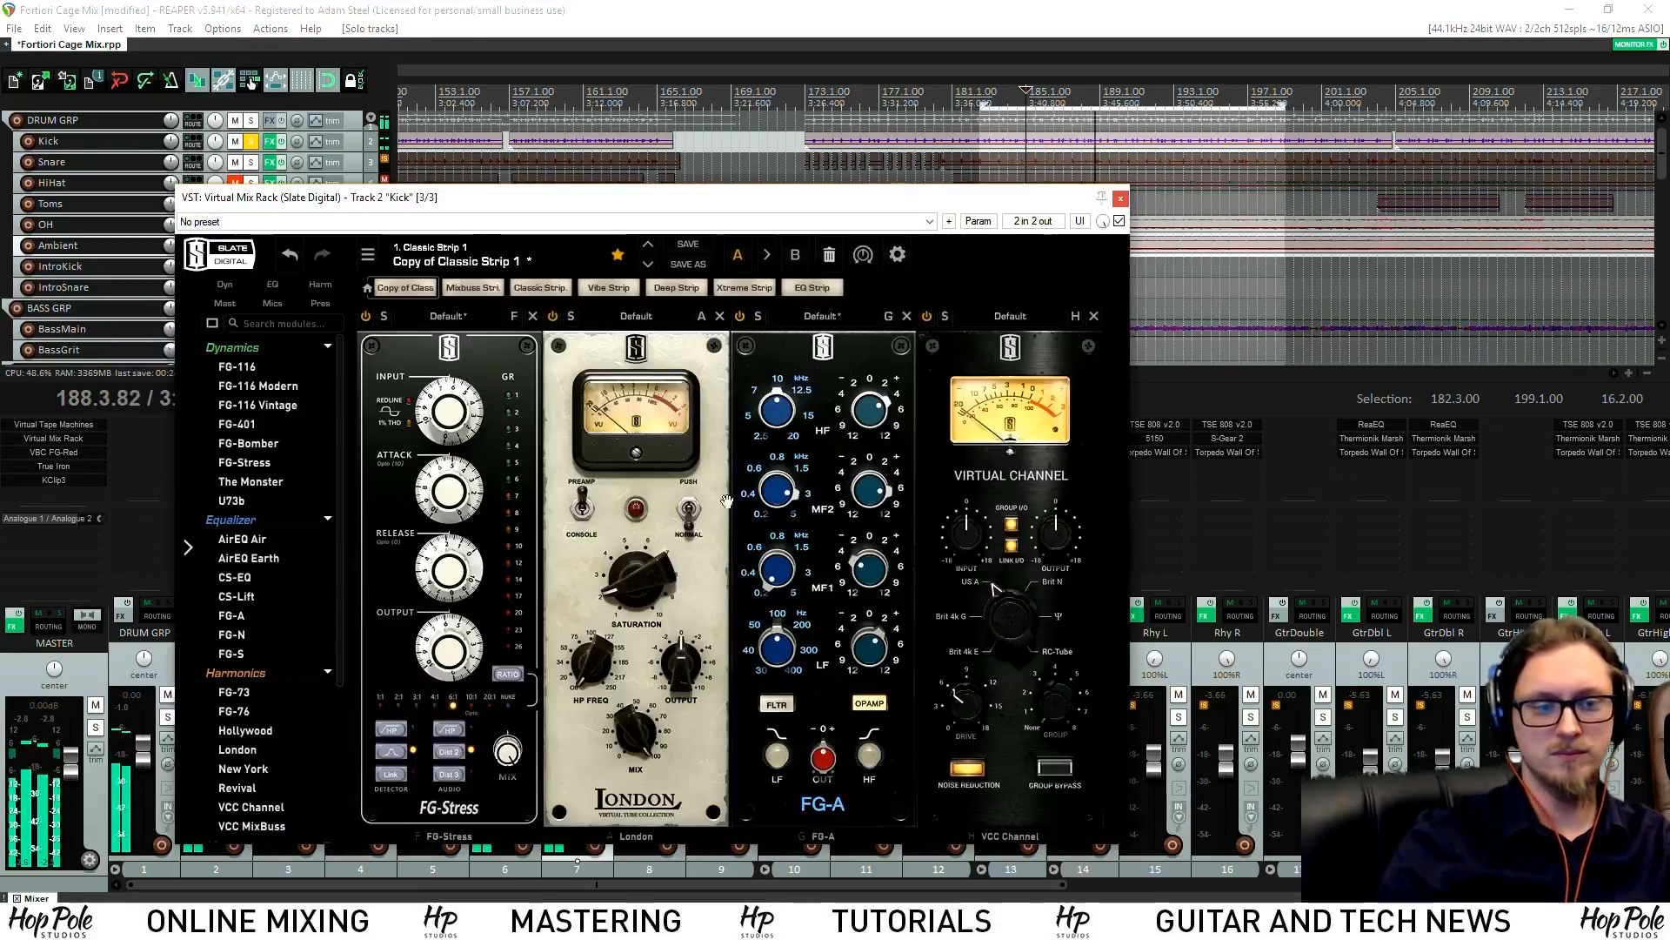
Set the FG-A HF gain to +6 dB and an LF boost of +5.60 dB at 68.4 Hz
mouse_move(864, 494)
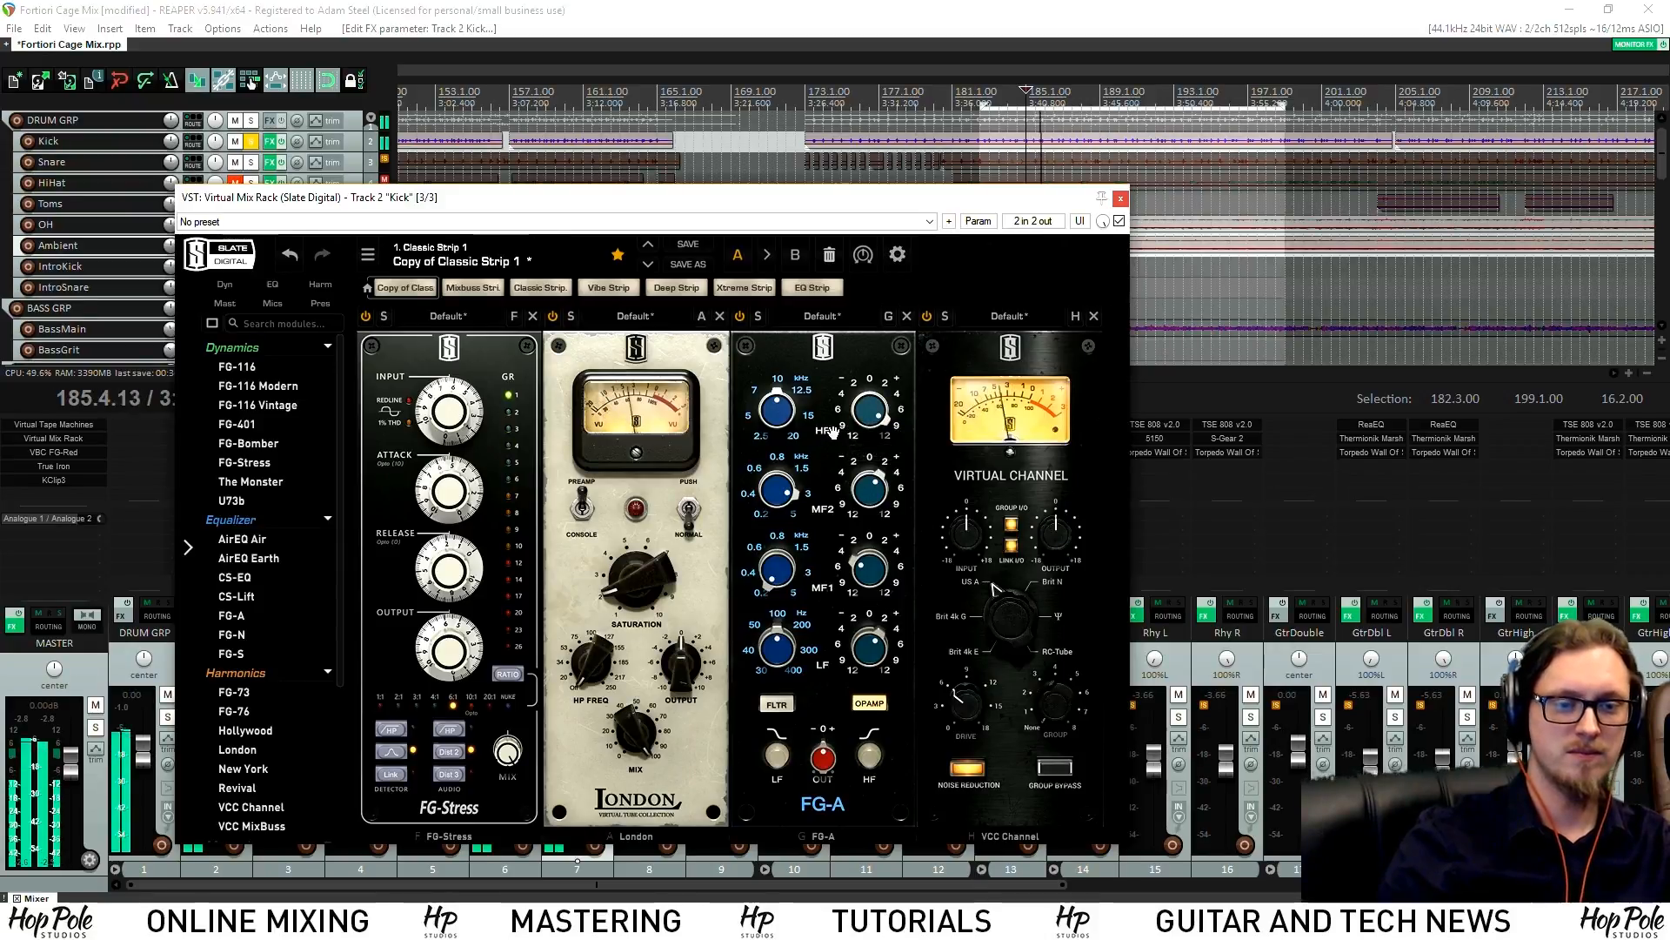
left_click_drag(865, 427, 867, 451)
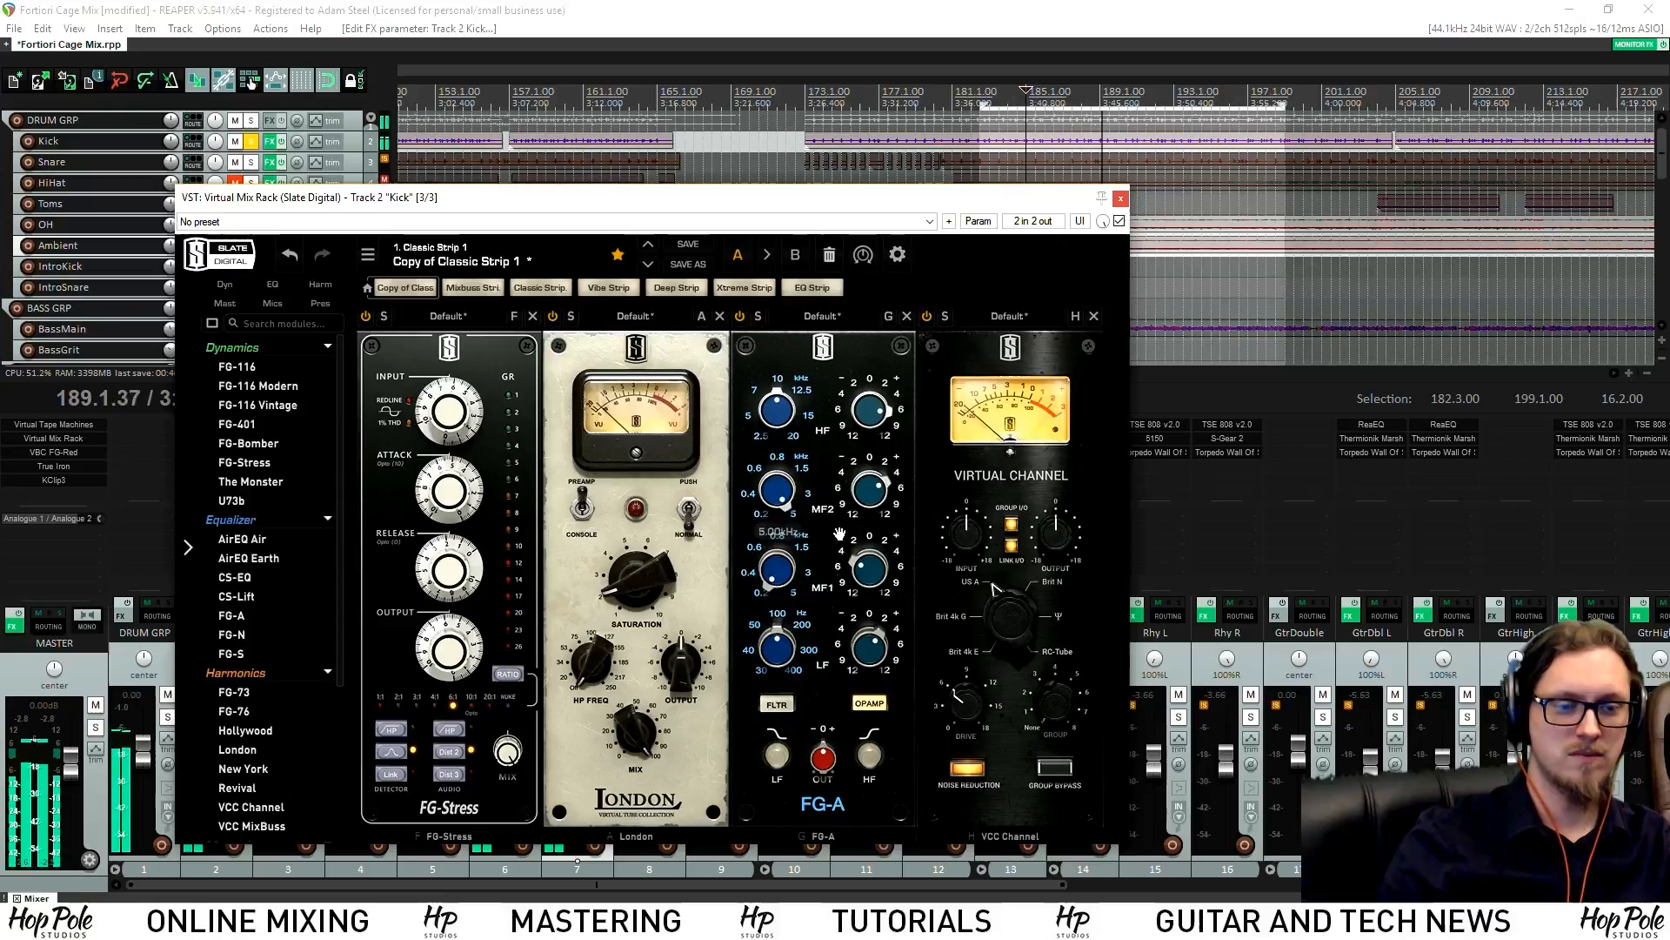
left_click_drag(870, 650, 878, 609)
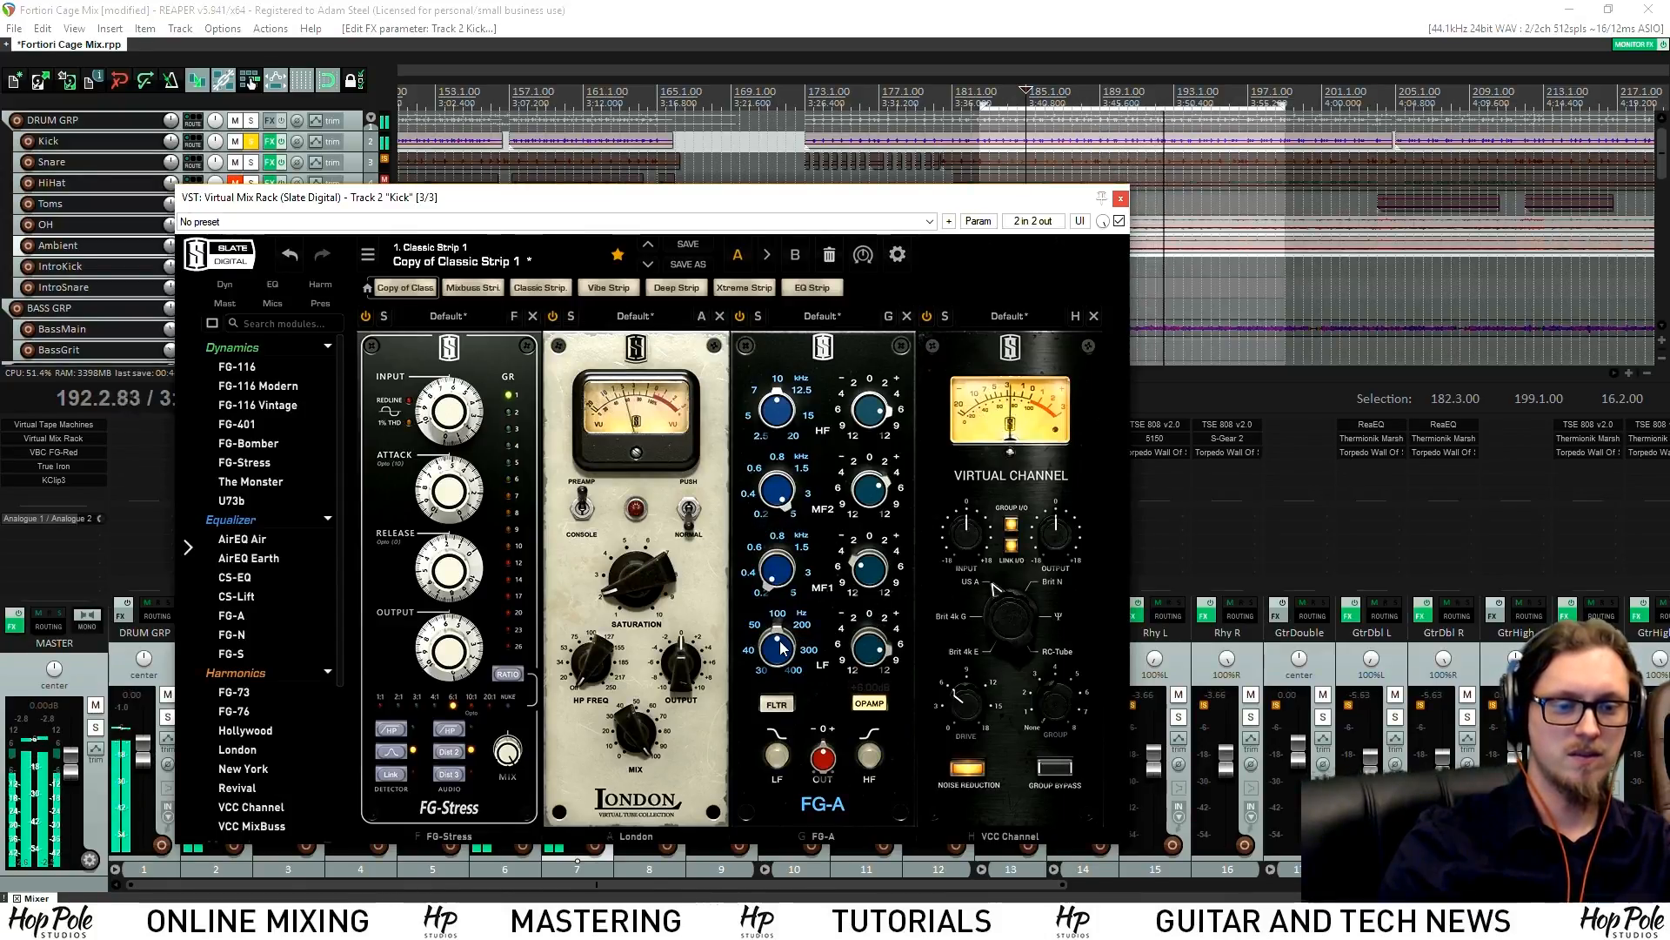
left_click_drag(776, 650, 777, 668)
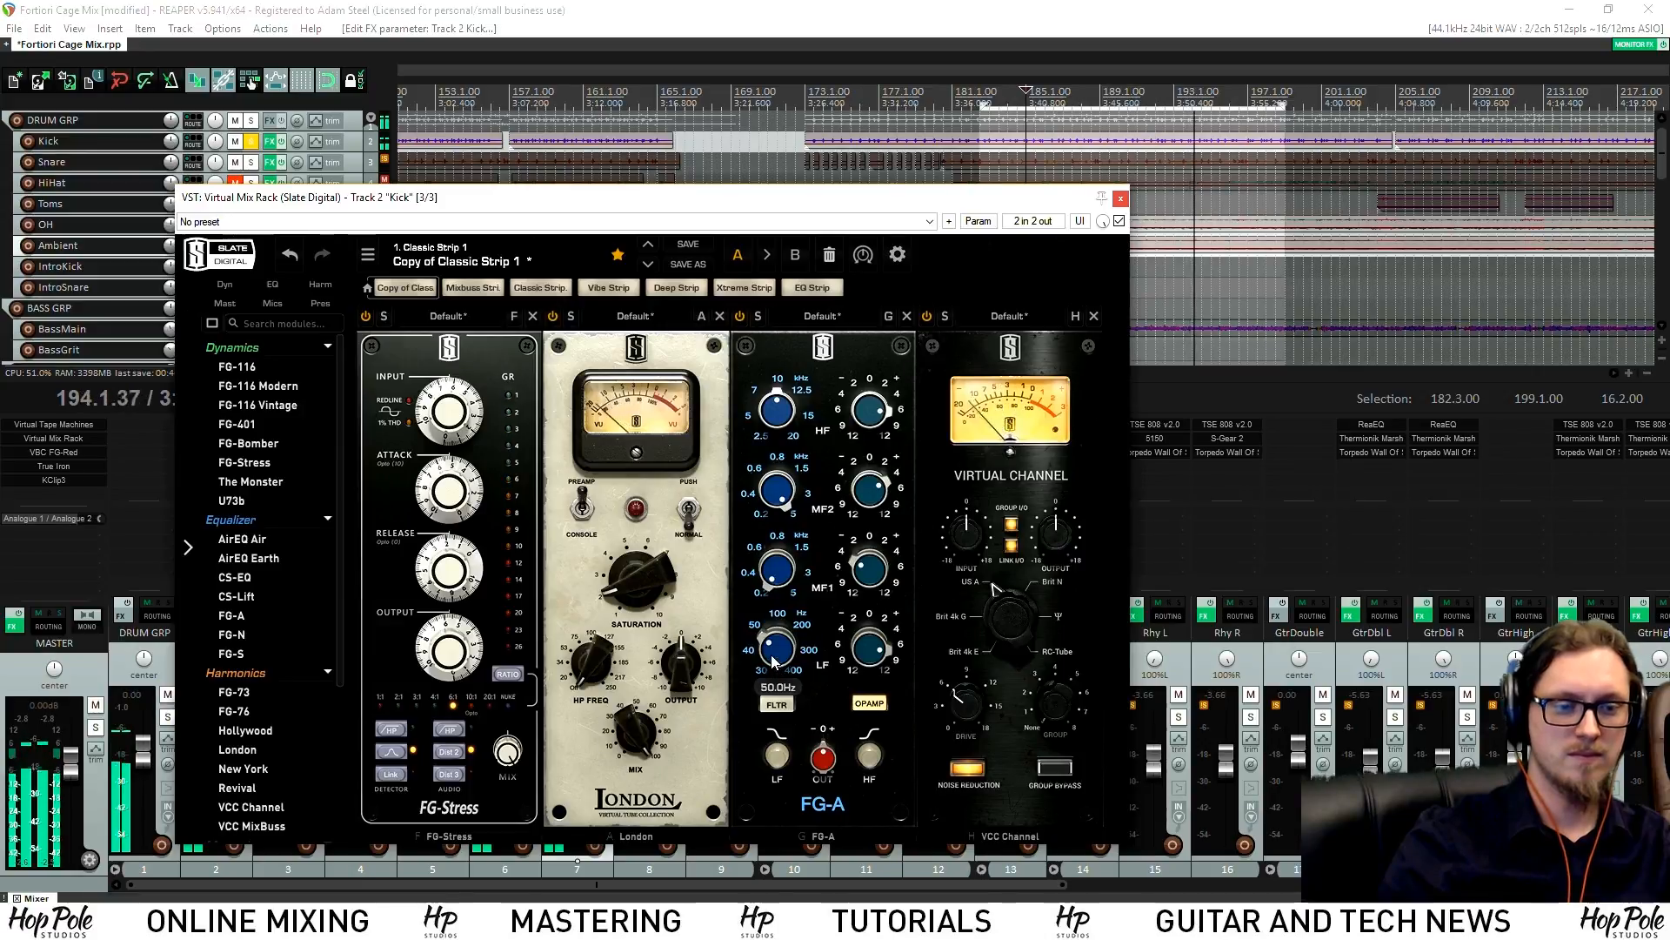
left_click_drag(779, 666, 780, 652)
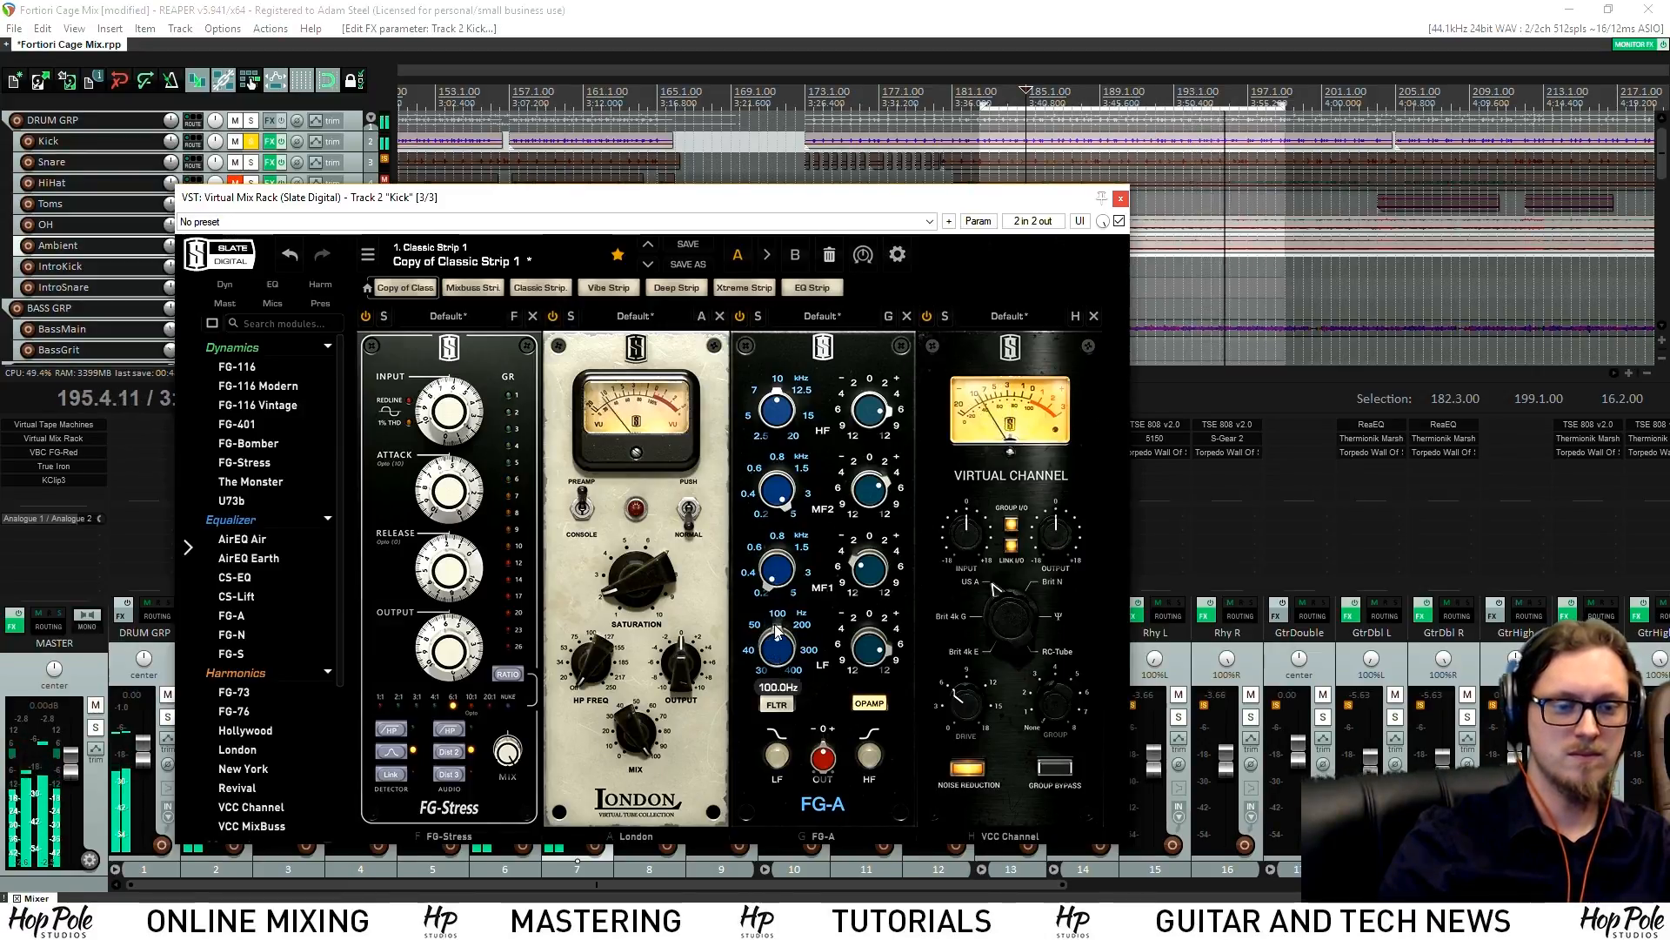
left_click_drag(780, 657, 780, 669)
left_click_drag(794, 598, 799, 530)
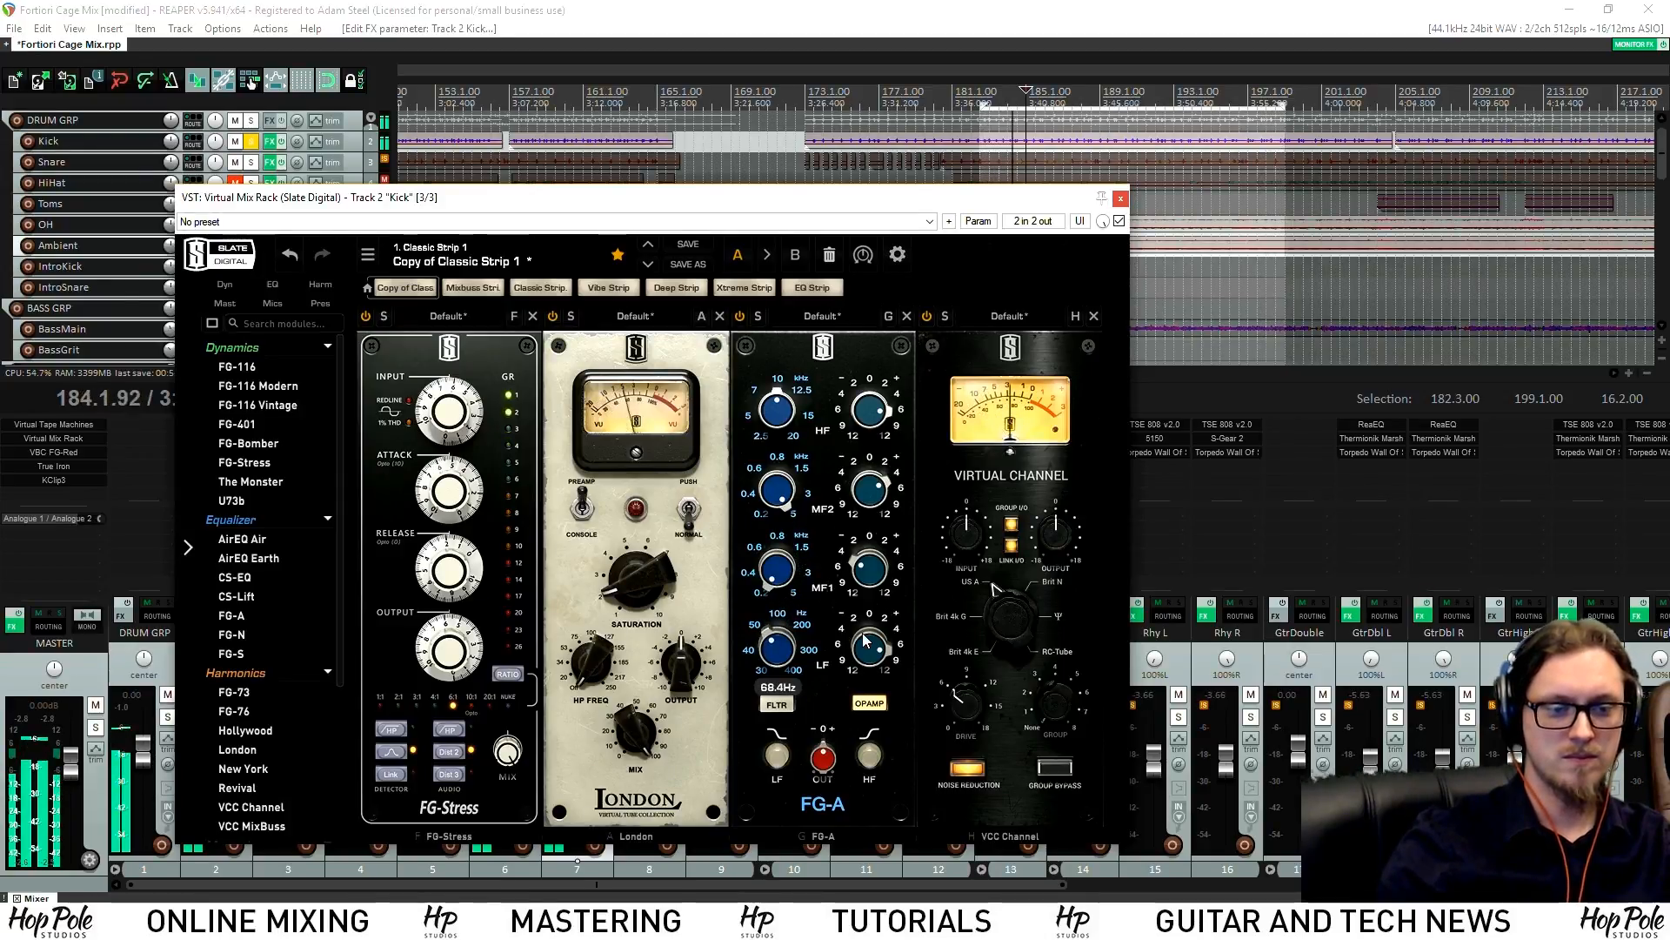
left_click_drag(873, 653, 874, 696)
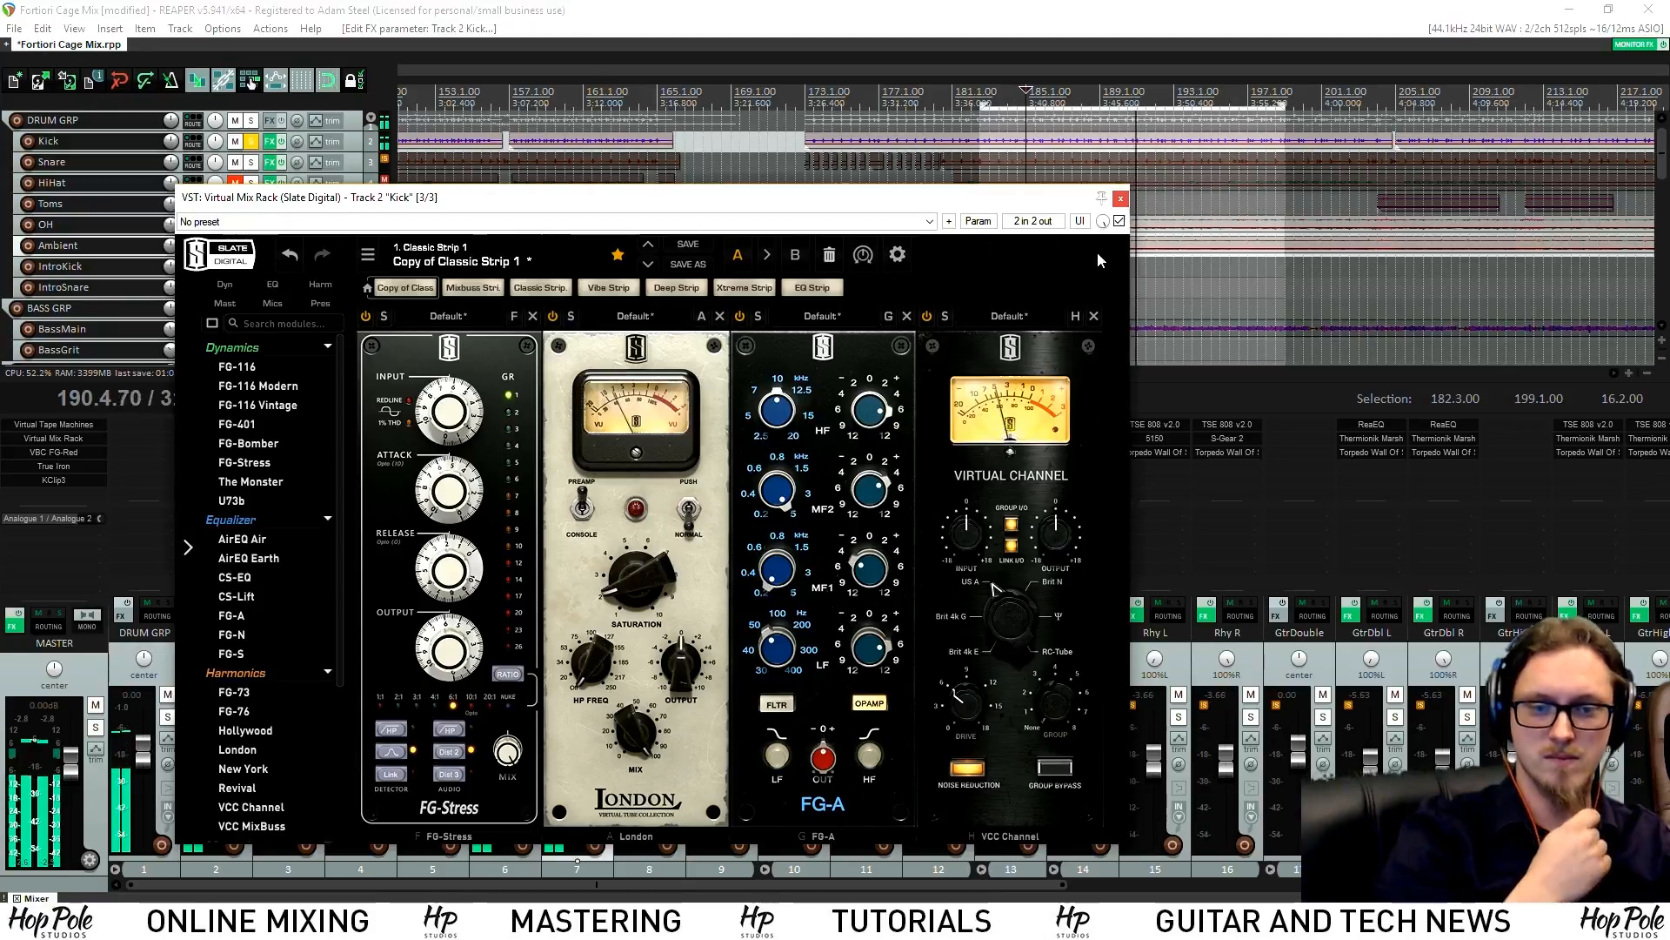
Stop playback, close the Kick's Virtual Mix Rack, and open the Add FX browser for Snare
left_click(1123, 200)
key("space")
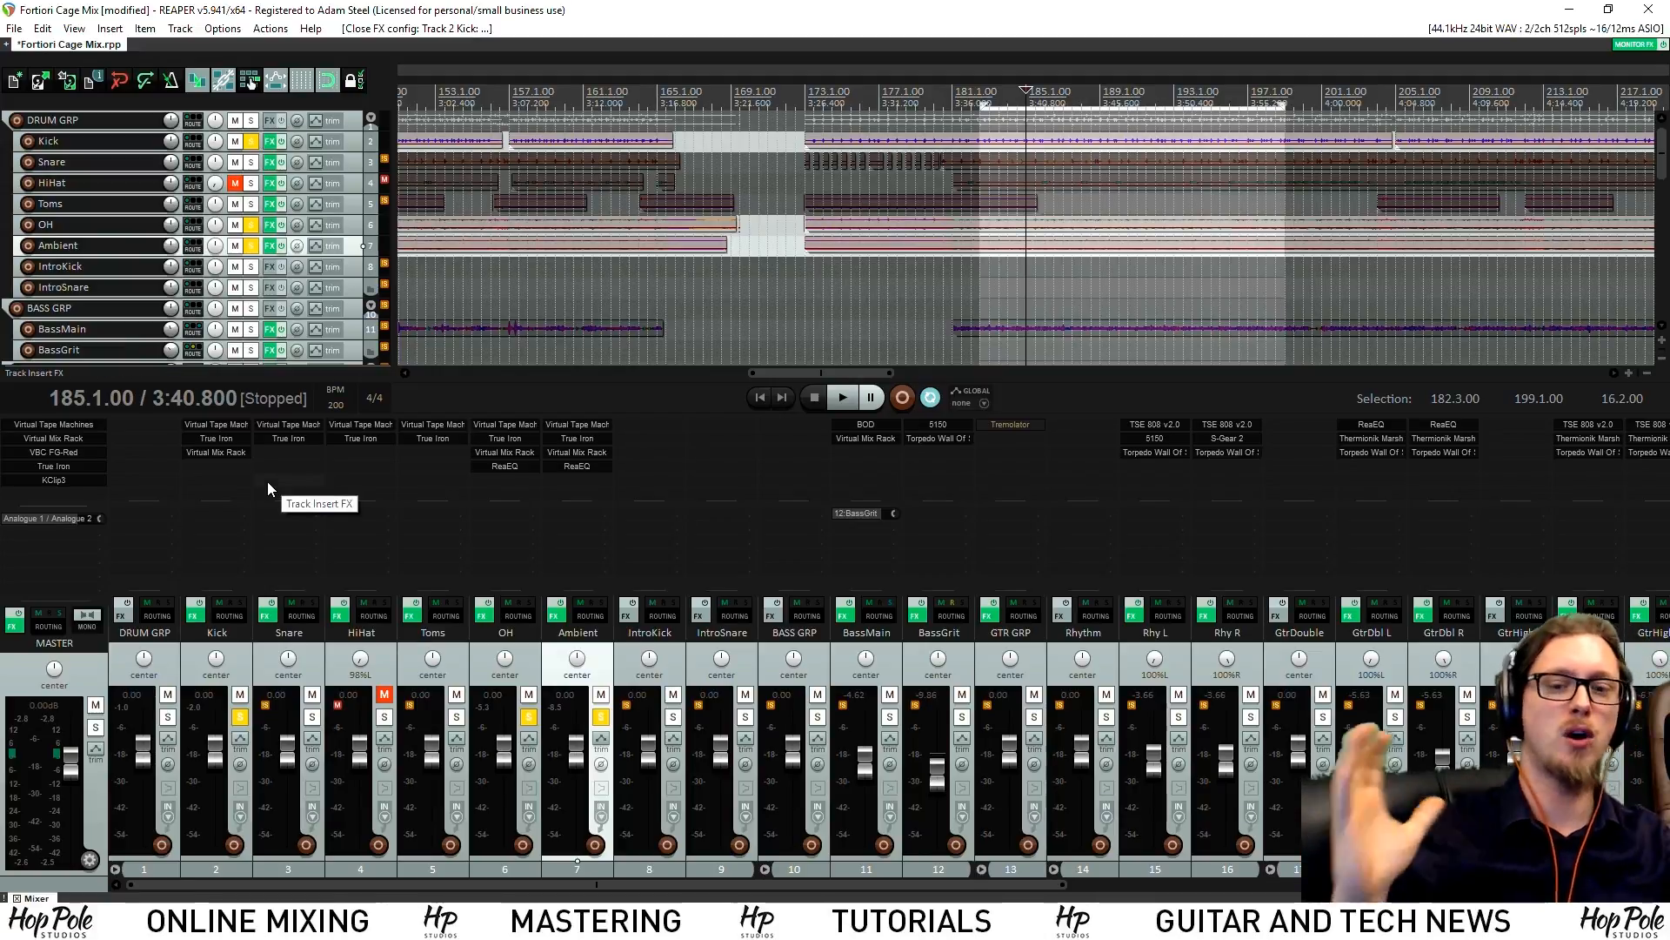
left_click(211, 451)
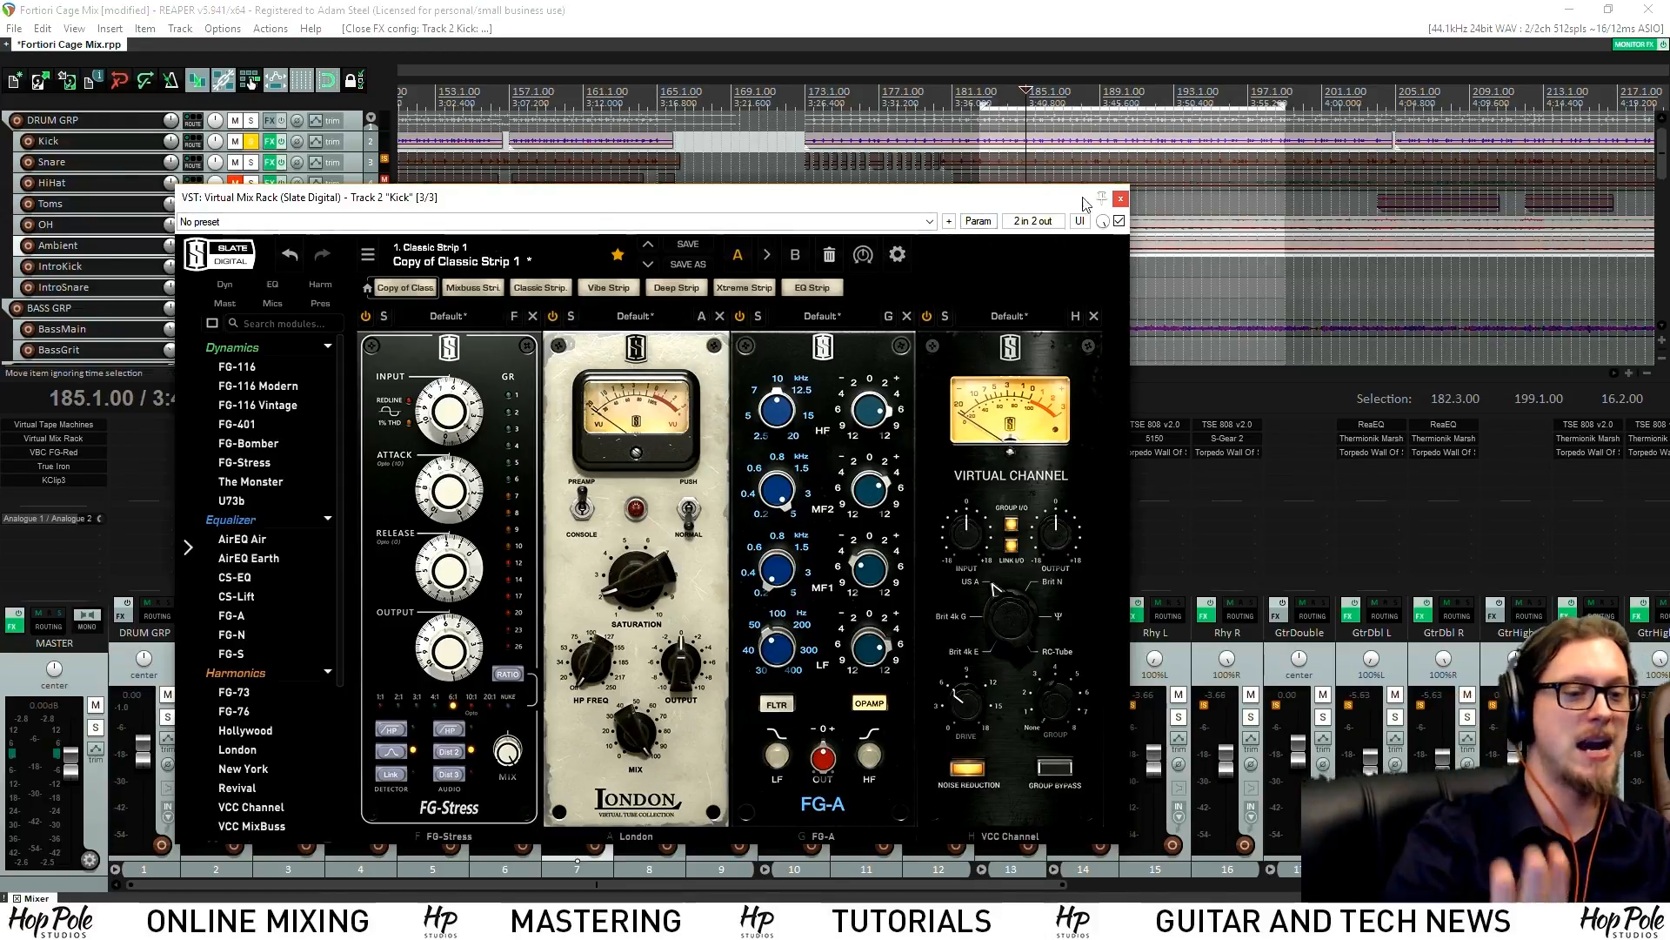
left_click(1121, 198)
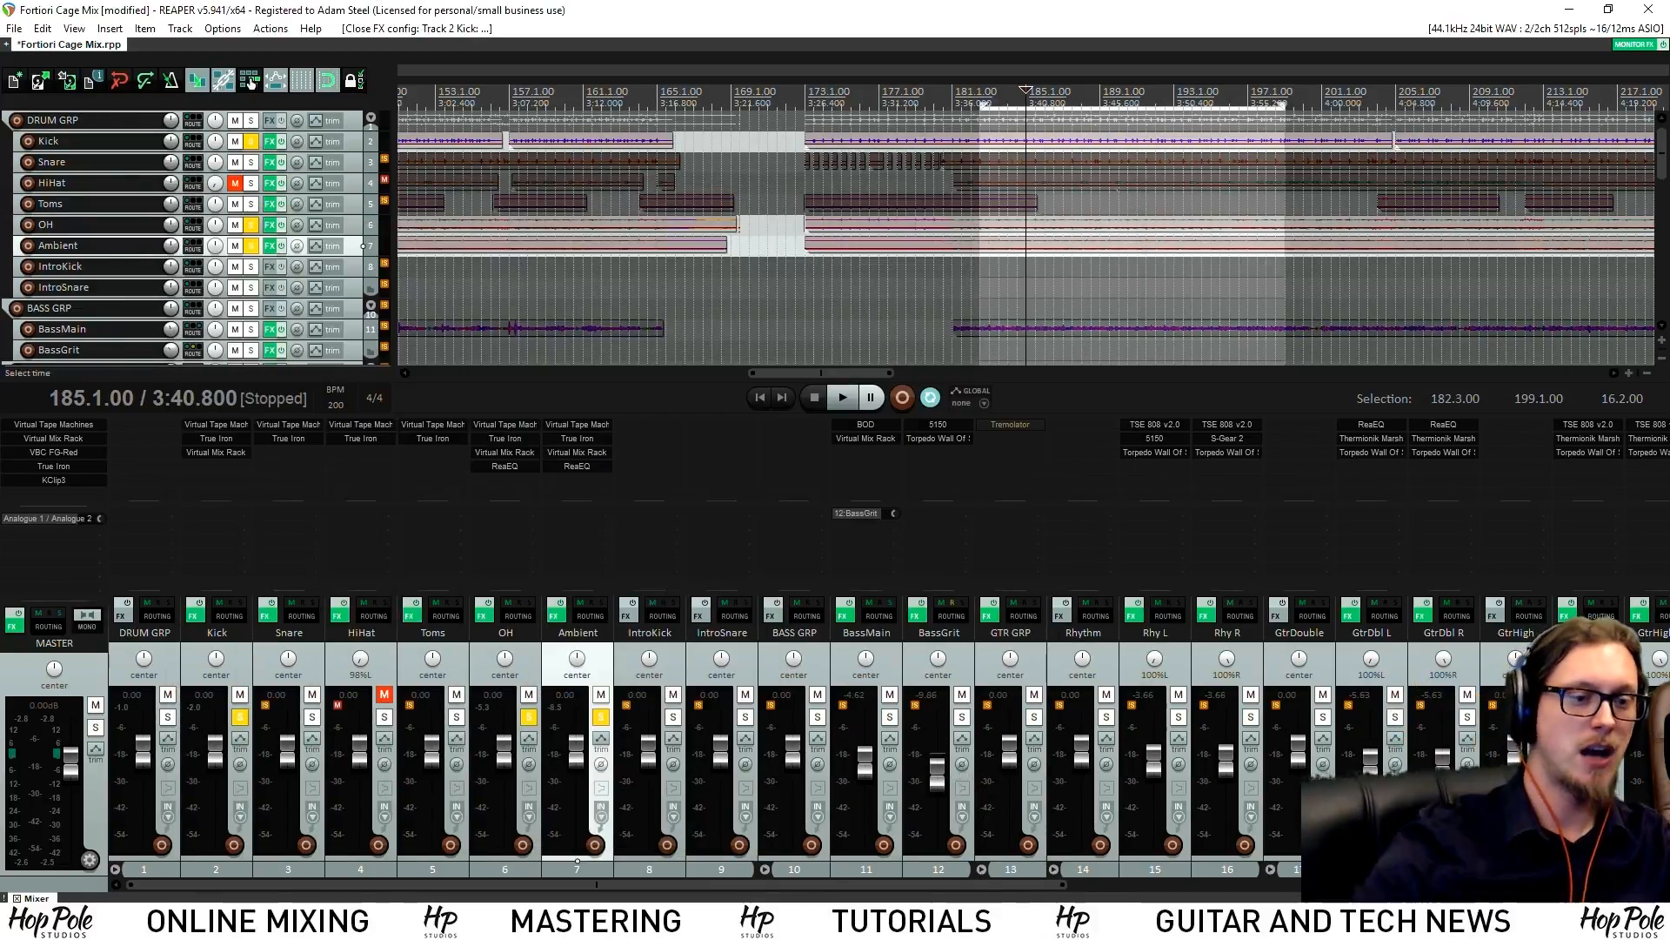
double_click(289, 468)
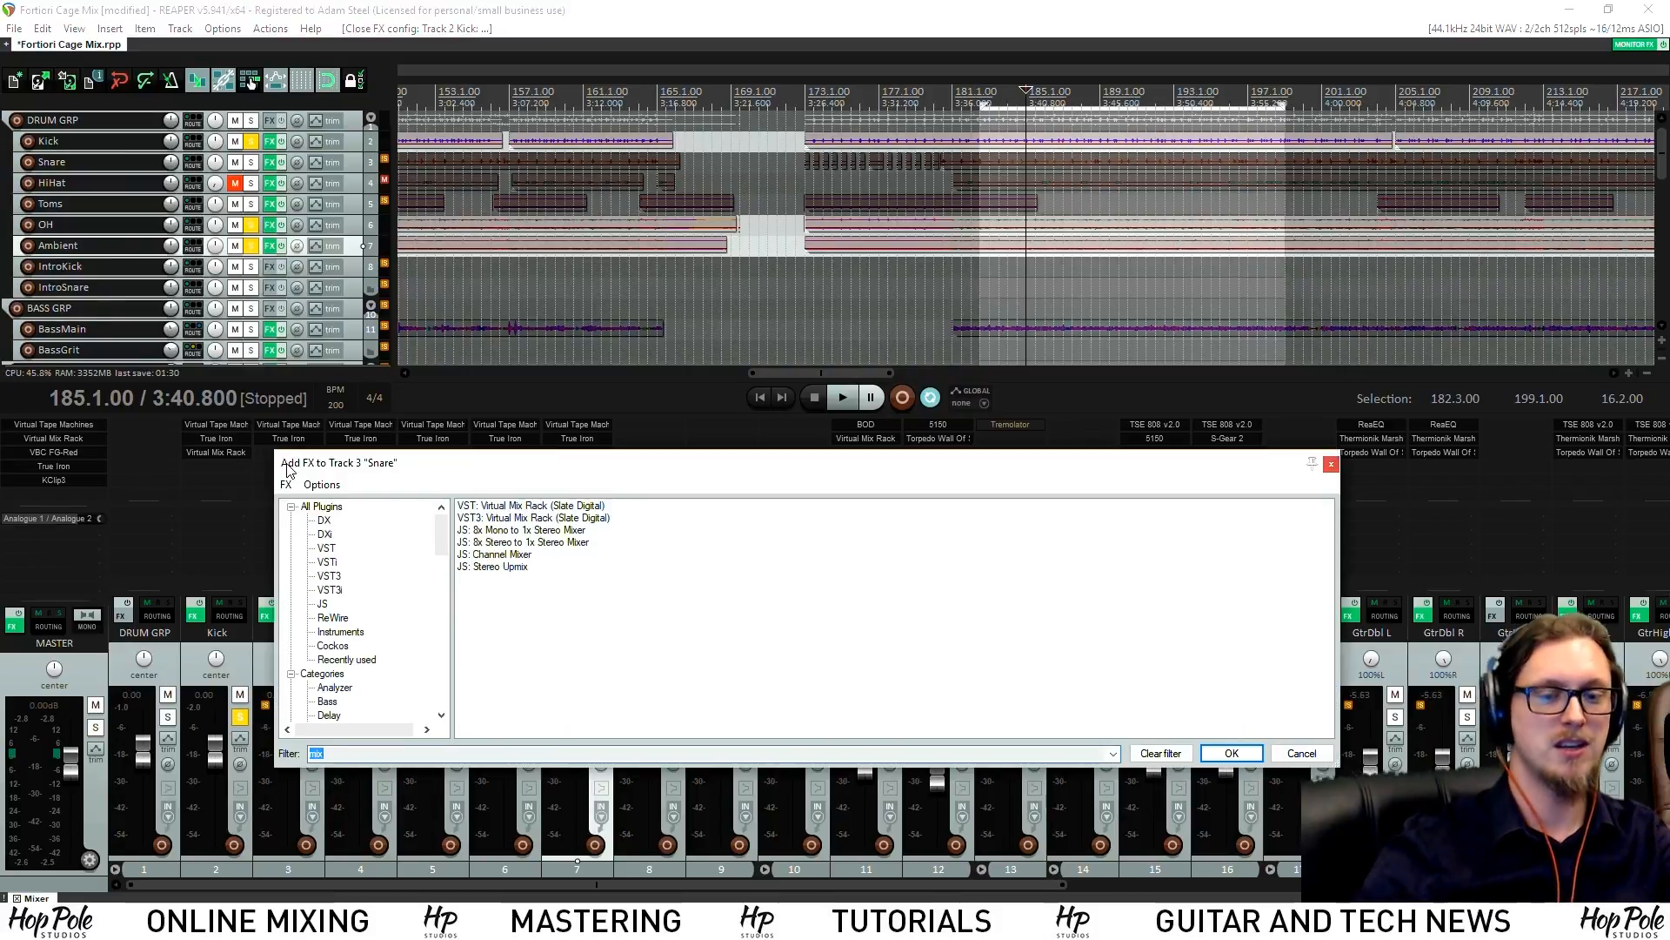
Replace Snare's new rack with a copy of Kick's, set London saturation 3.35, and reset FG-A LF gain to 0 dB
double_click(495, 507)
left_click_drag(418, 58, 980, 187)
left_click(270, 451, "alt")
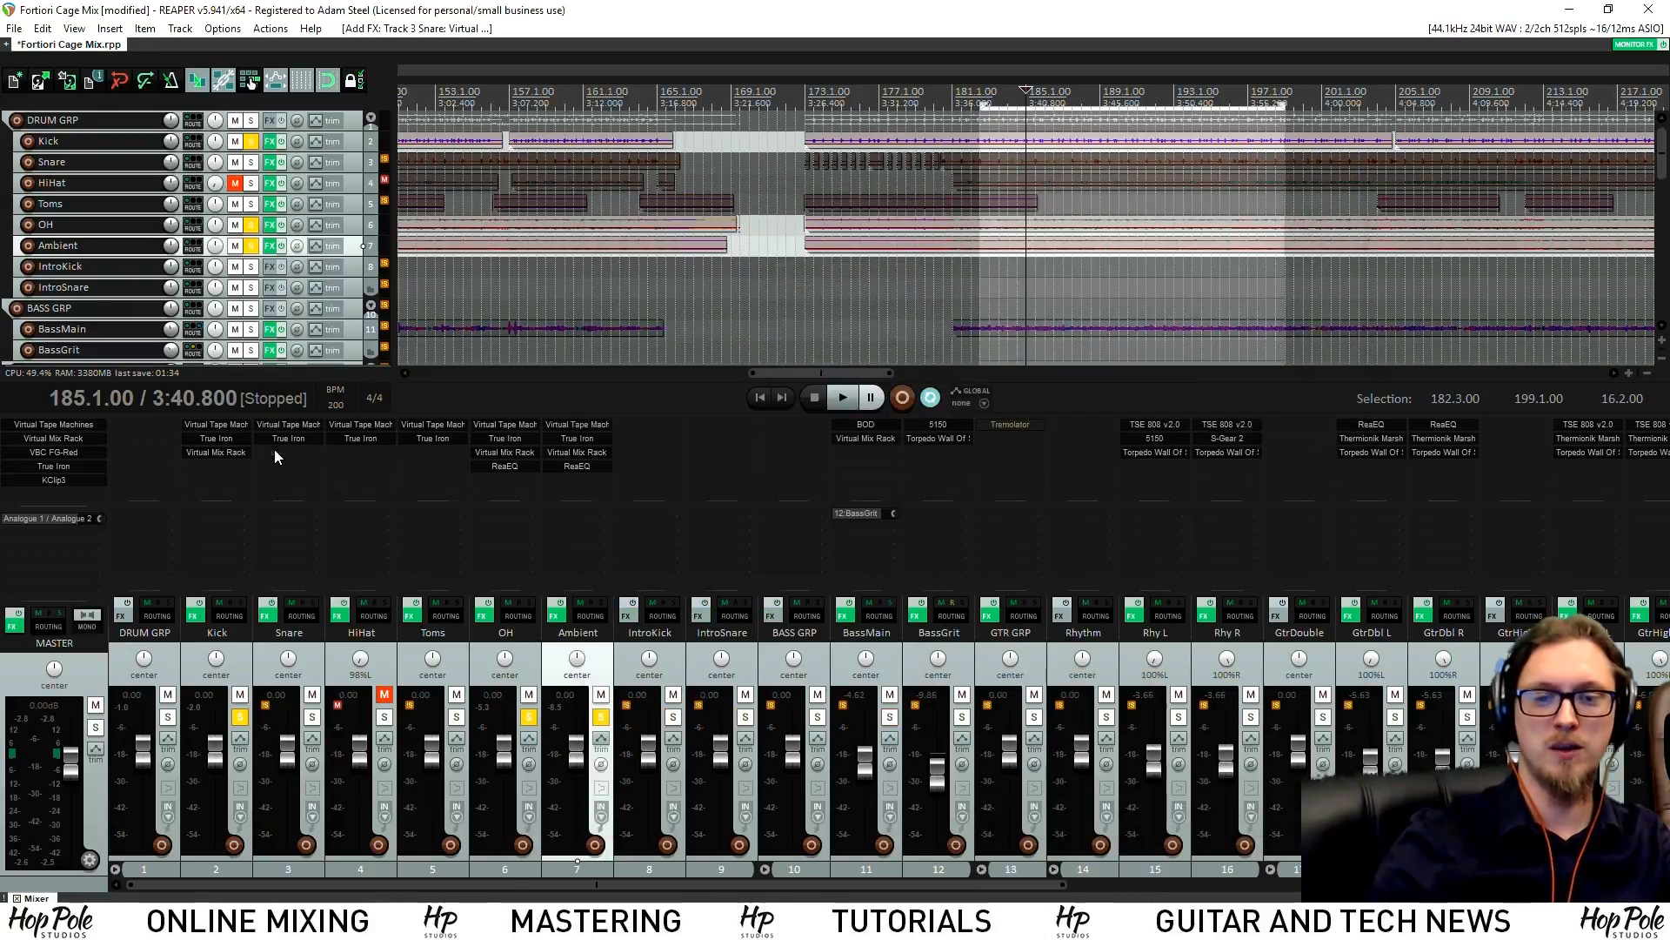
left_click_drag(233, 456, 280, 451)
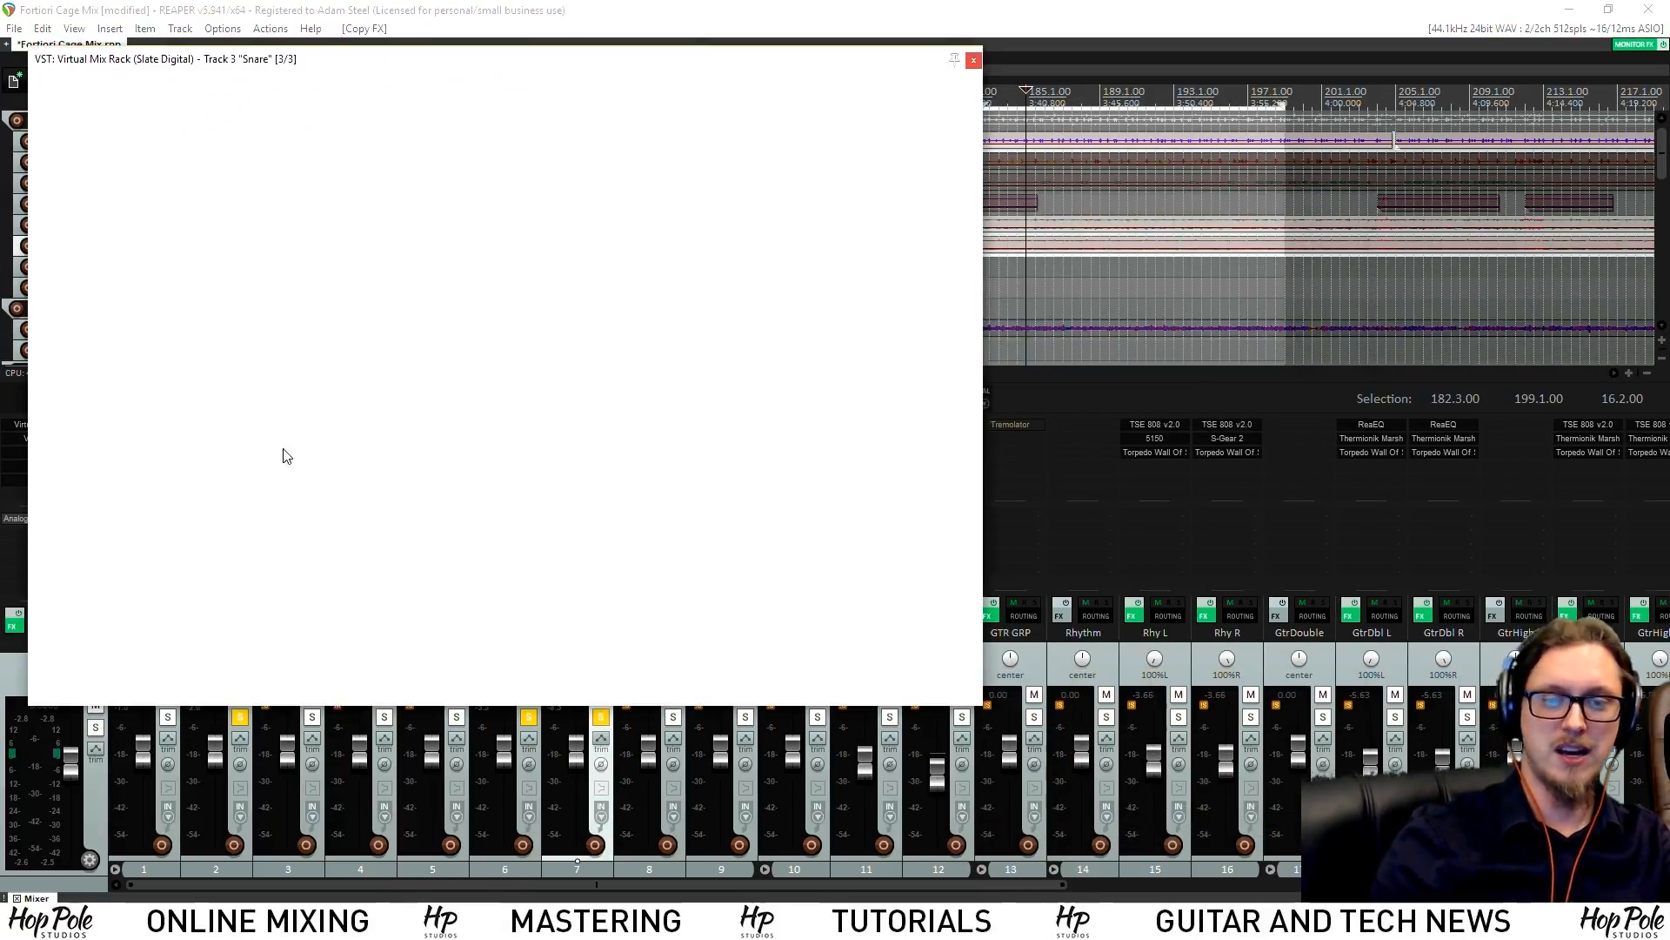
left_click_drag(391, 58, 647, 165)
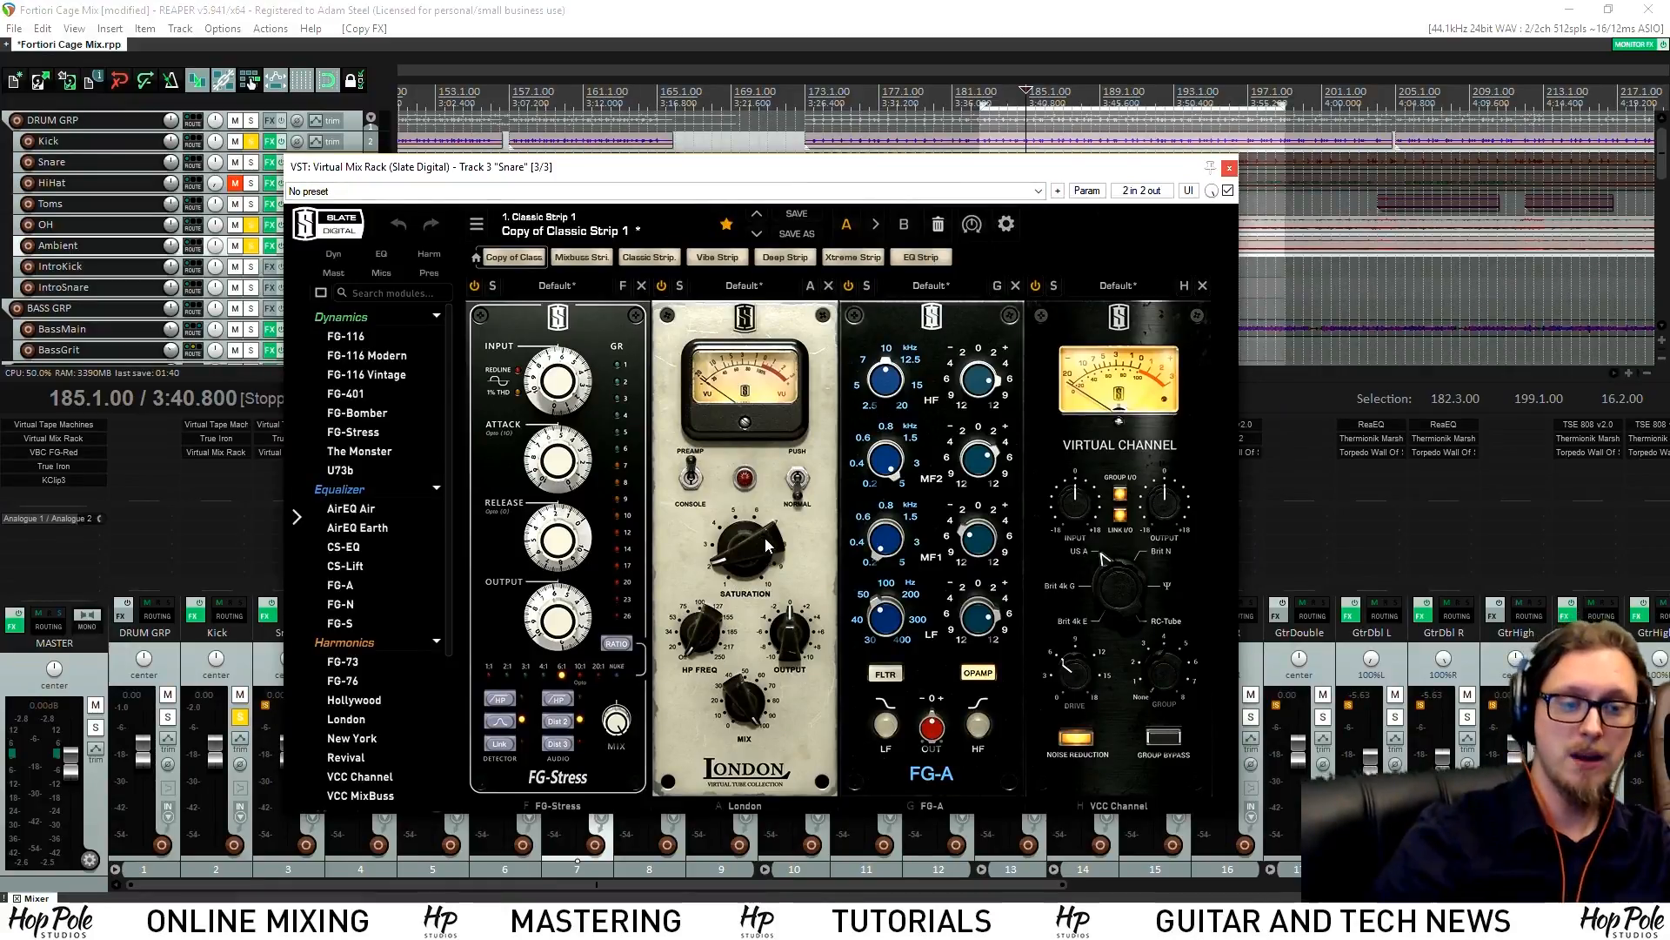
left_click_drag(767, 546, 777, 512)
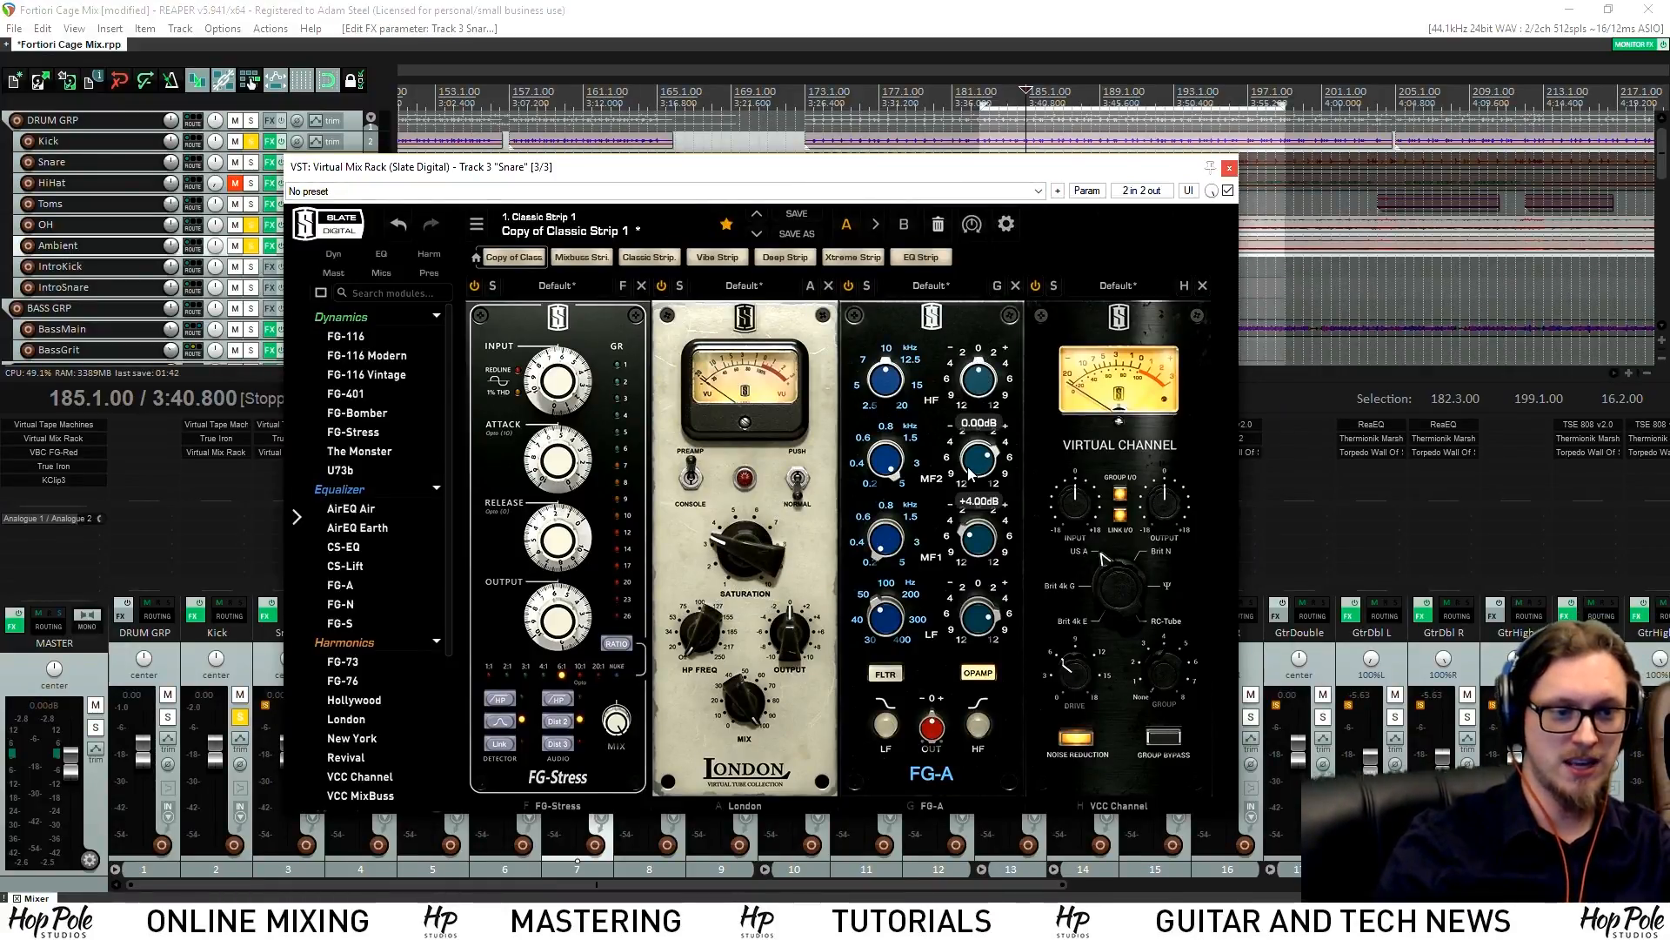
double_click(975, 621)
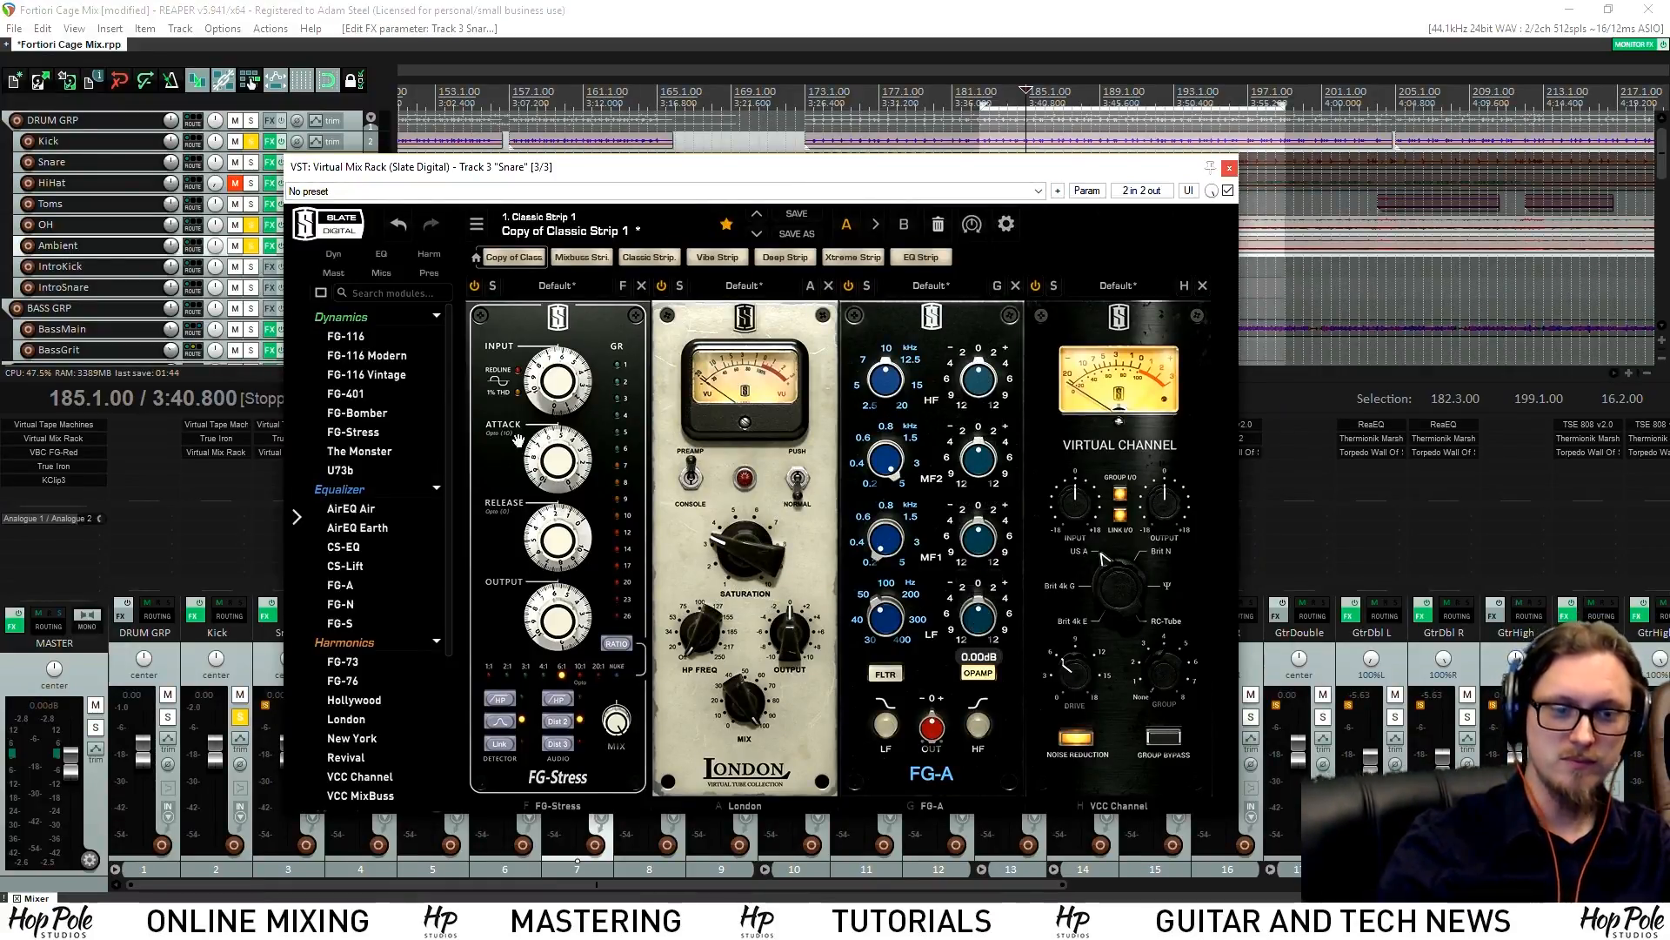
Solo the Snare and set FG-Stress input 7.20, release 2.40 and ratio 3:1
key("space")
left_click_drag(619, 164, 540, 148)
left_click_drag(482, 375, 486, 349)
left_click_drag(520, 157, 902, 135)
key("space")
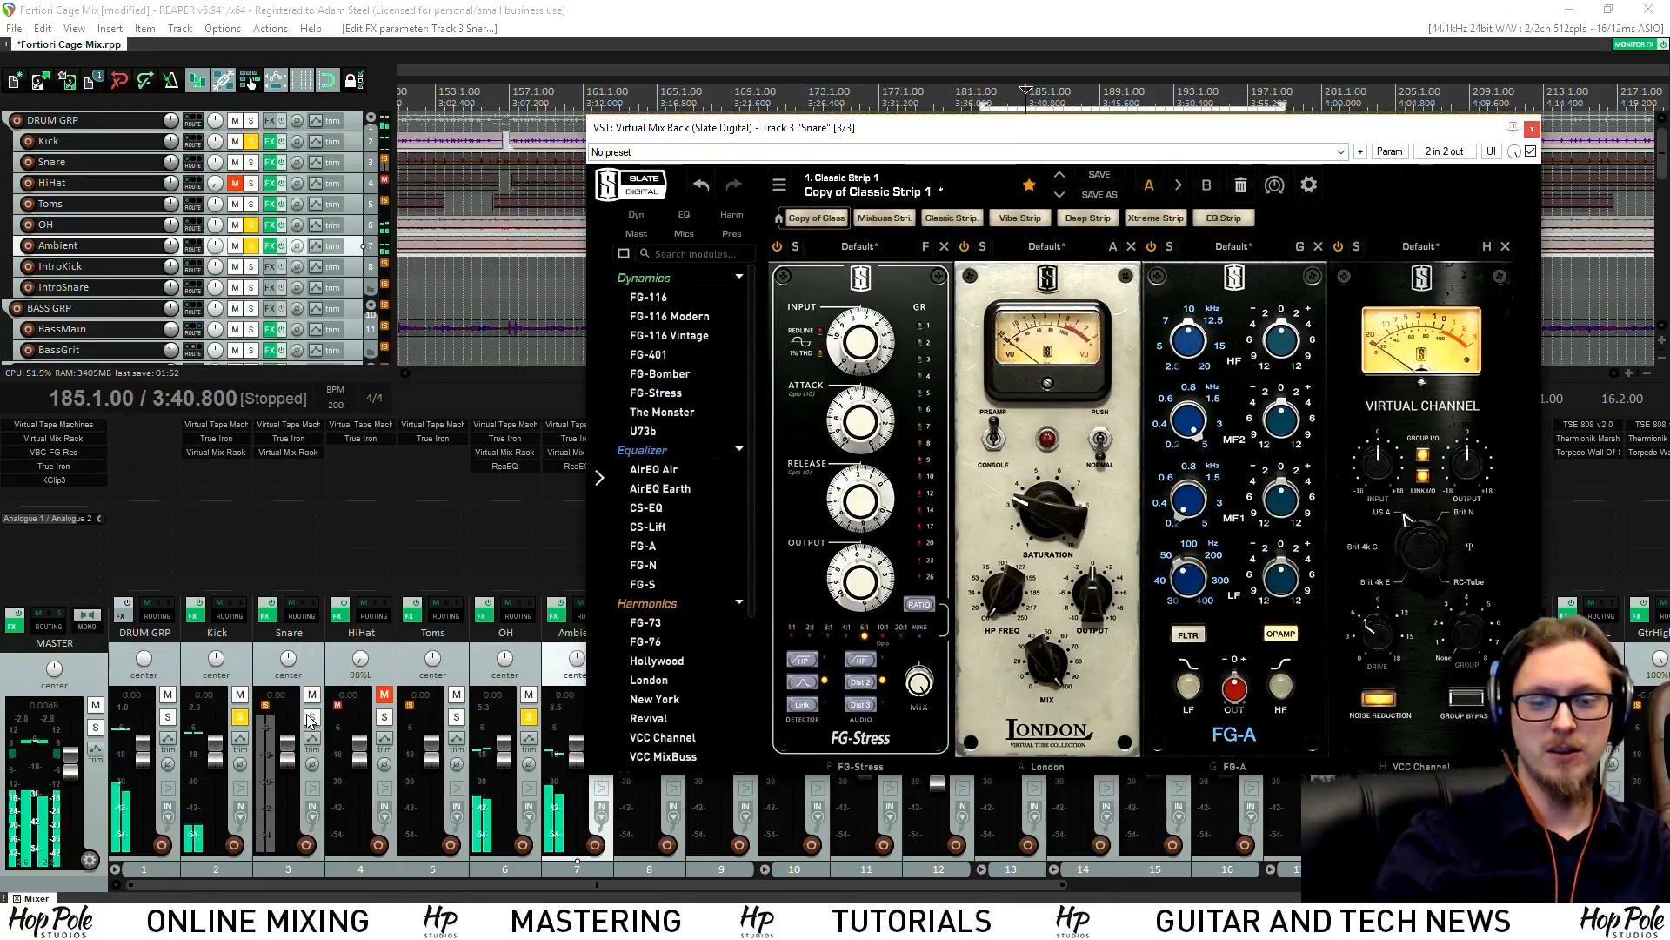
left_click(311, 716)
left_click_drag(873, 325, 862, 348)
key("space")
left_click_drag(906, 132, 669, 183)
left_click_drag(637, 400, 635, 469)
left_click_drag(623, 581, 650, 599)
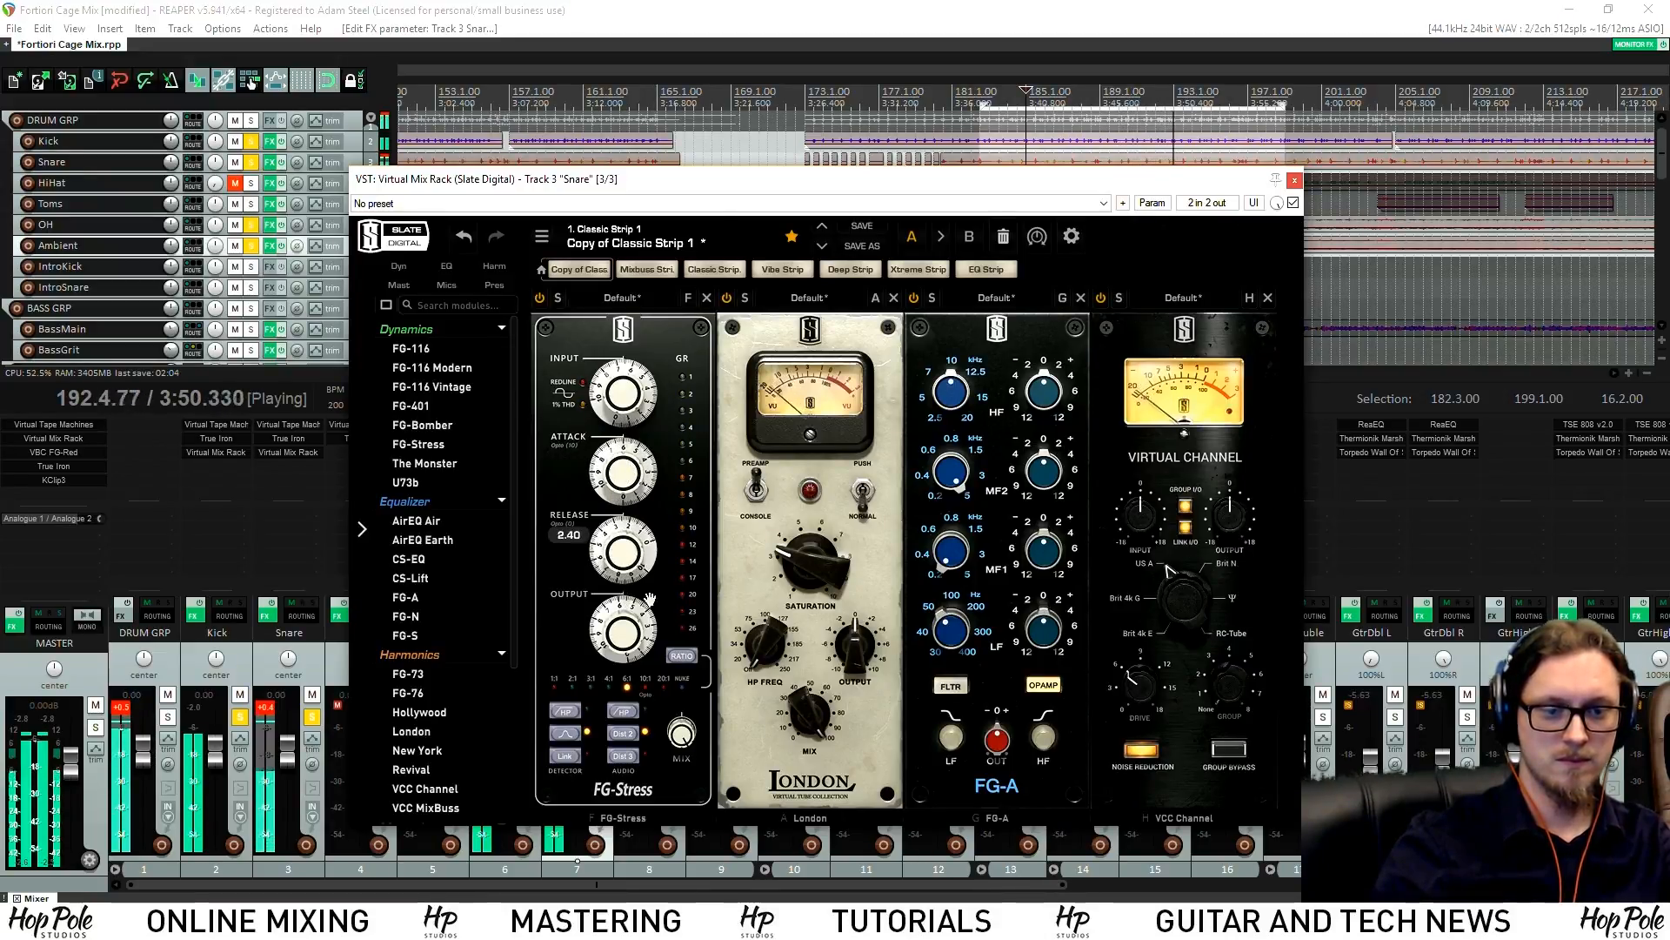
left_click(680, 656)
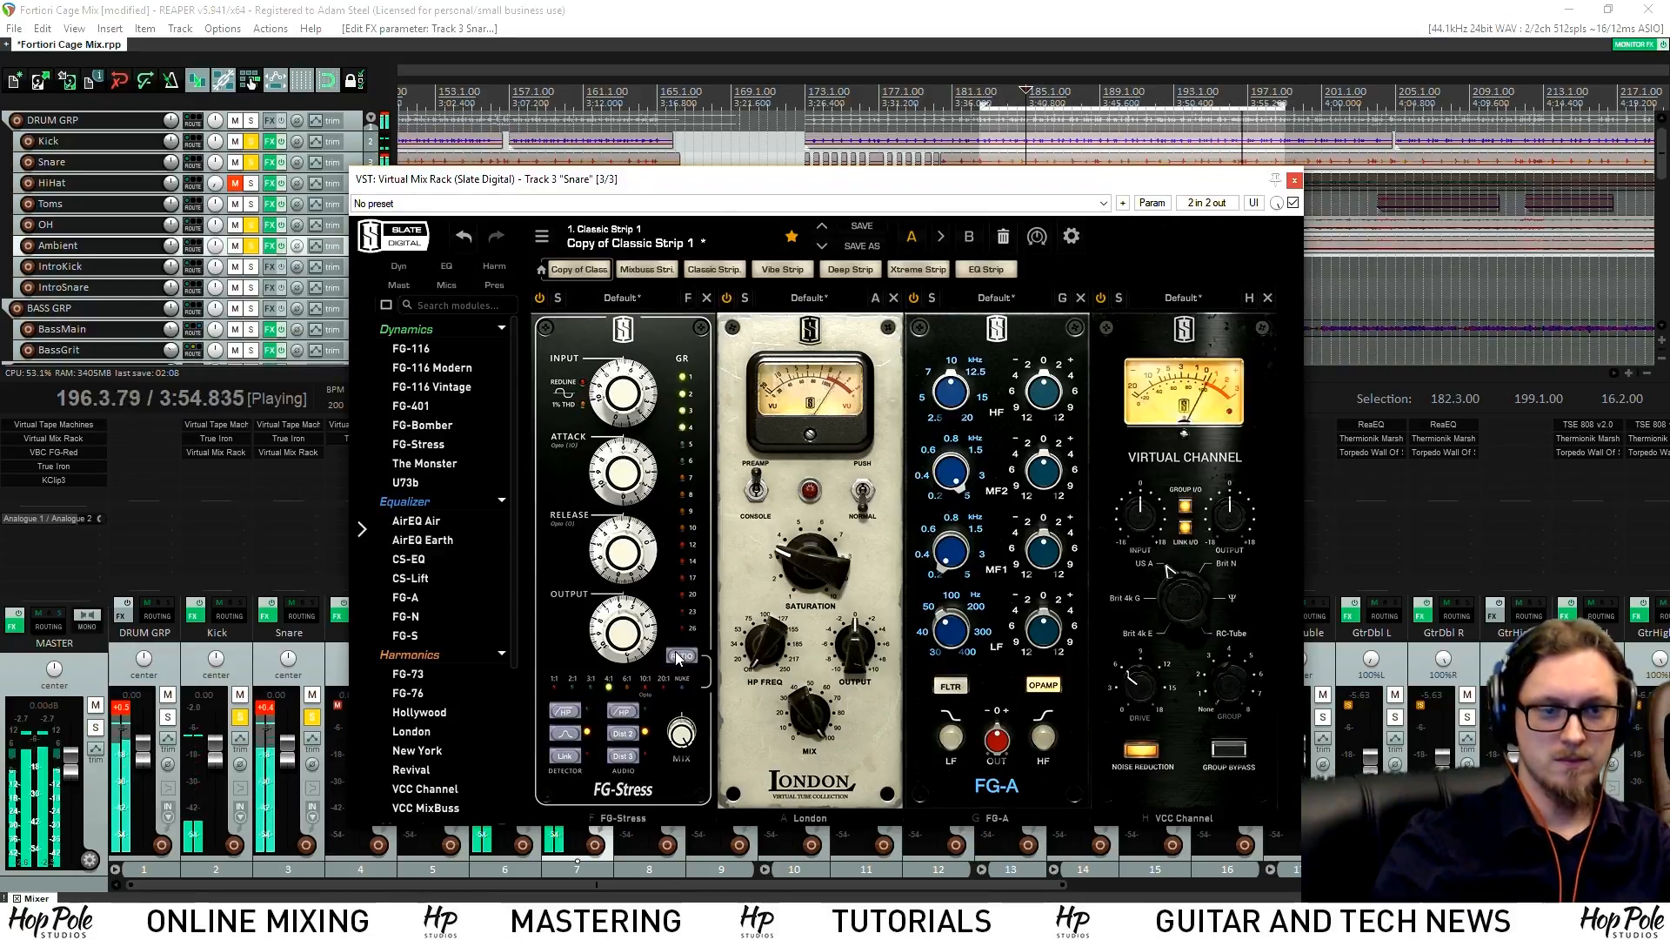
Set FG-A low band to 200 Hz and high boost to +9.00 dB, then insert FG-401 before VCC Channel
left_click_drag(670, 184, 500, 195)
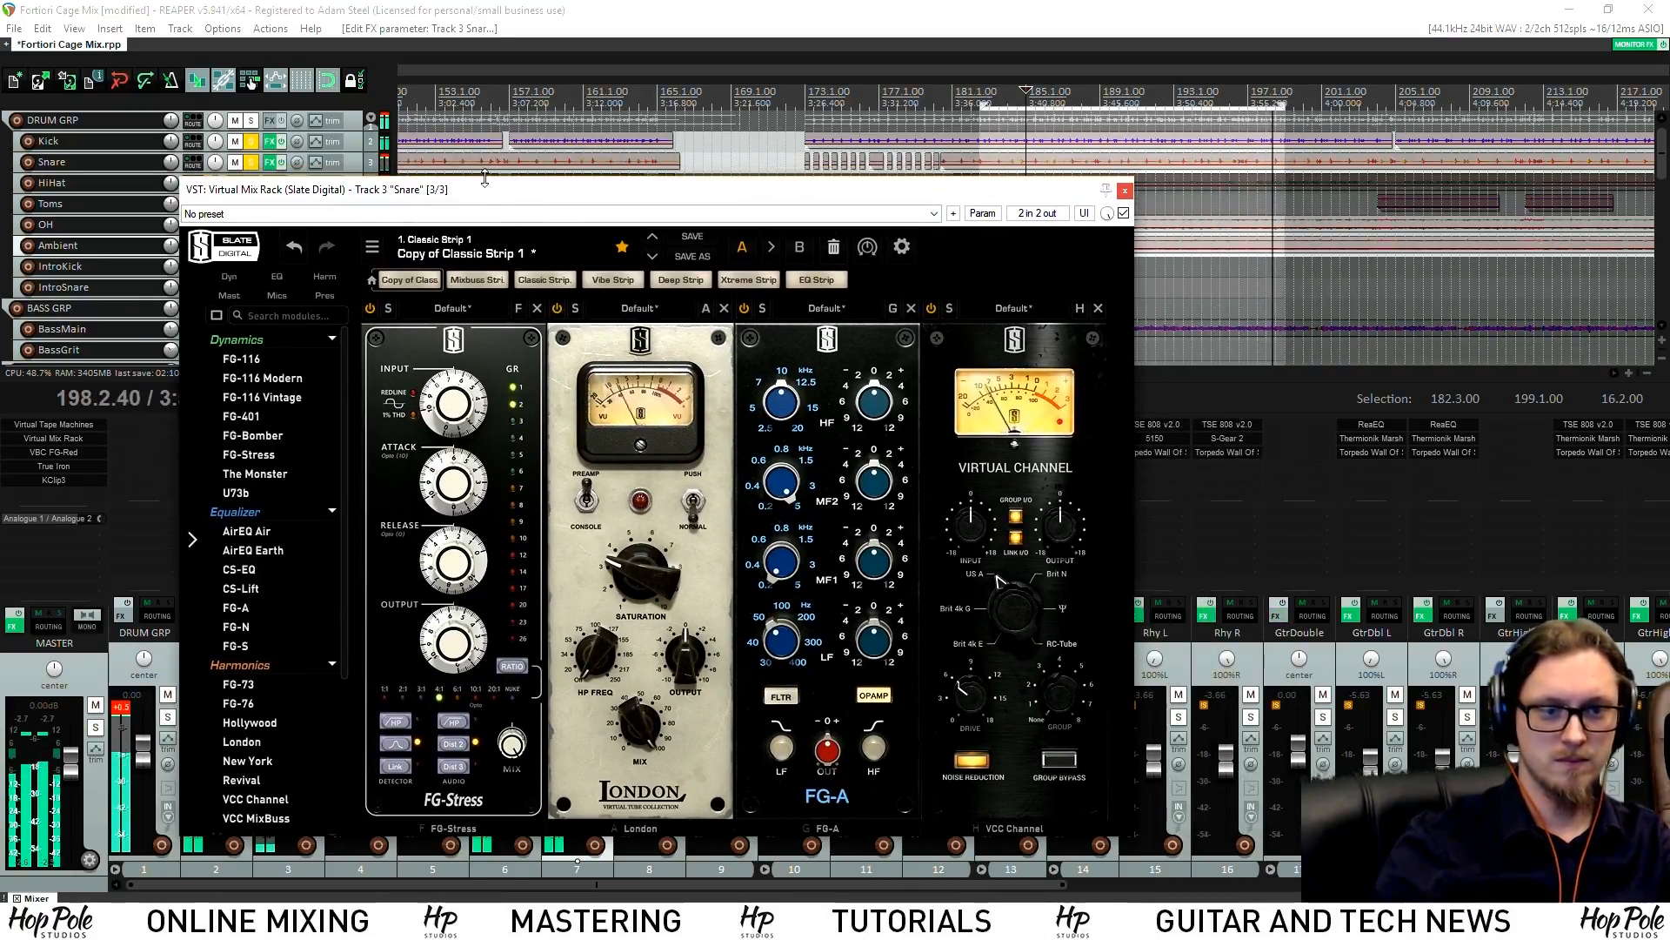
left_click_drag(876, 406, 877, 393)
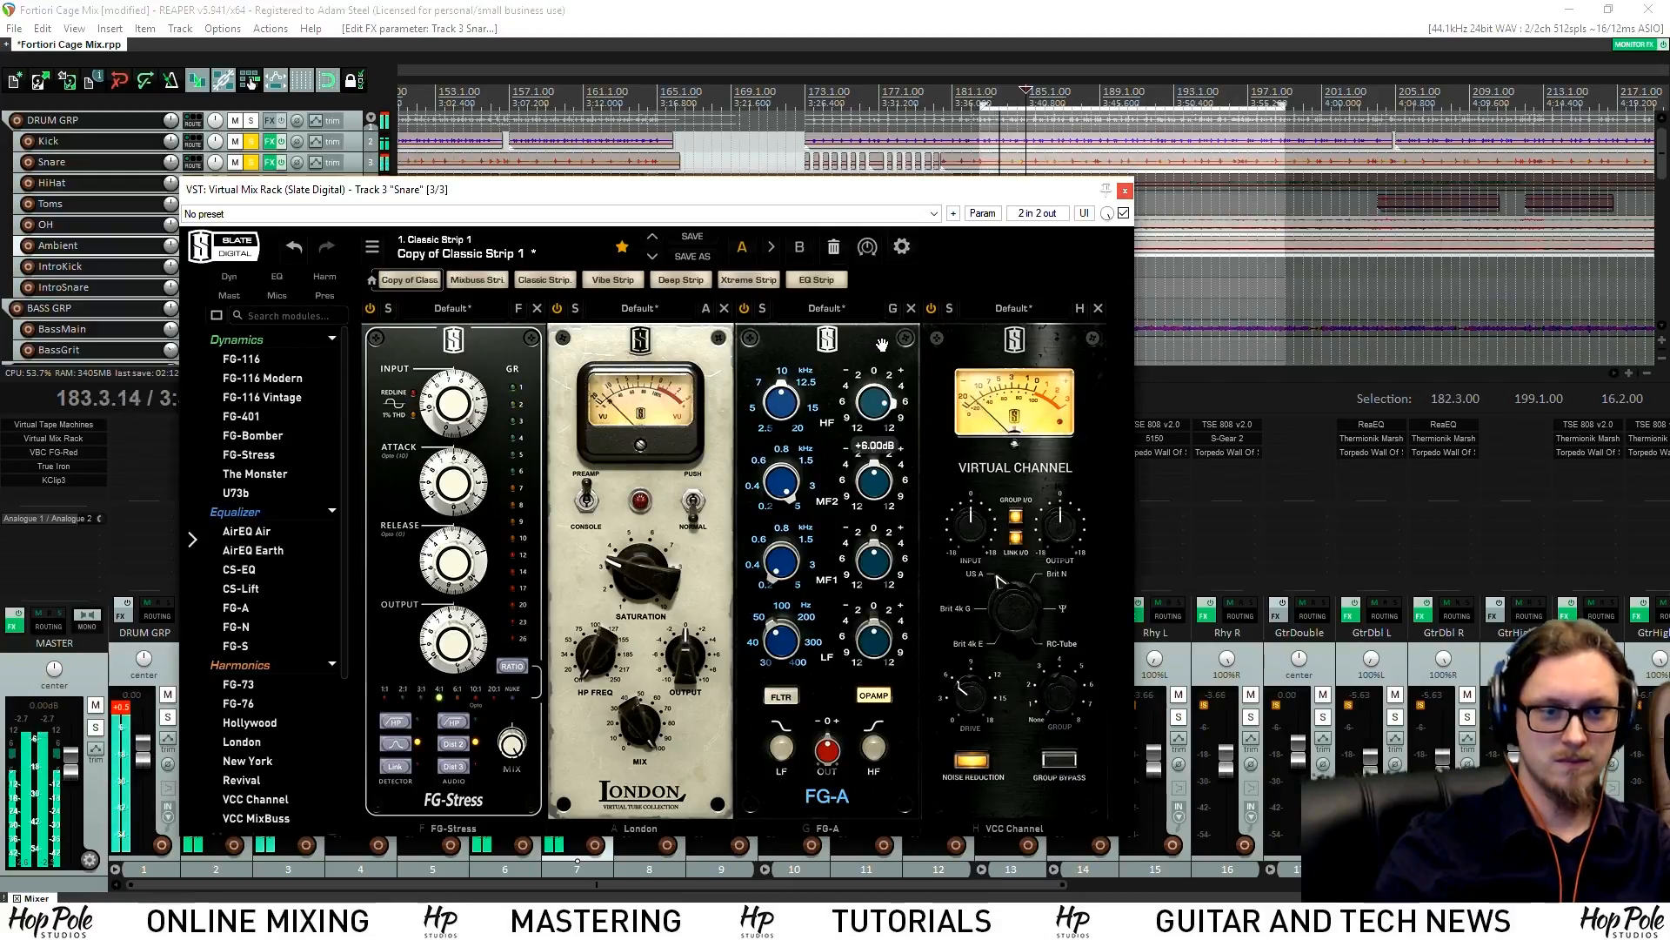
mouse_move(874, 646)
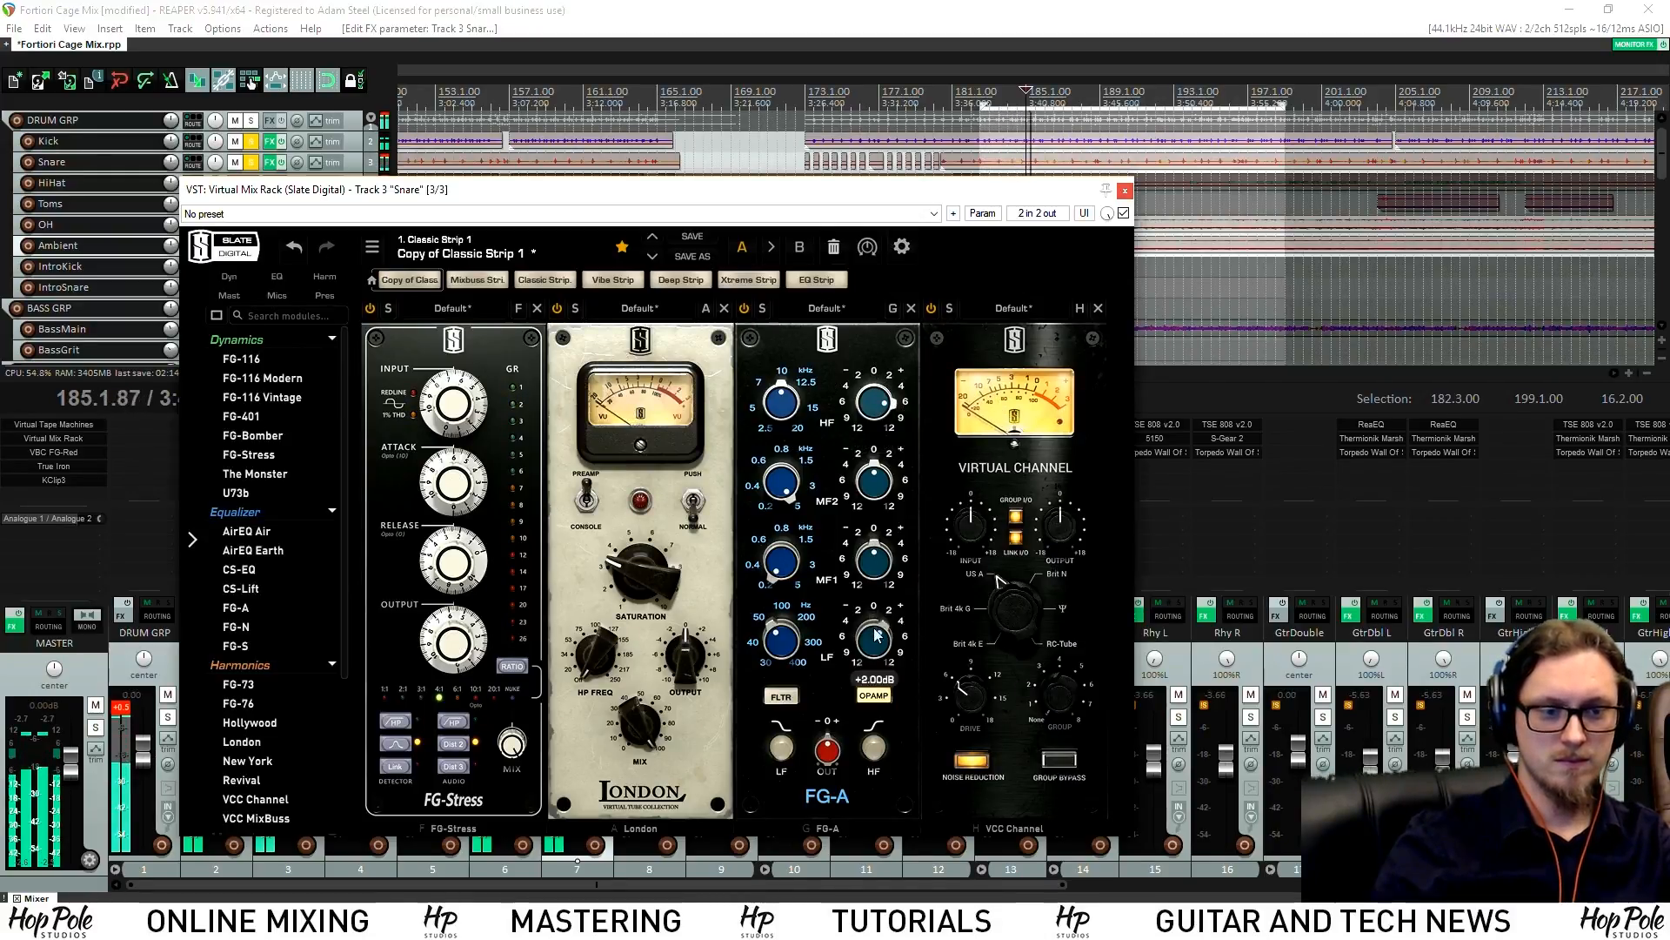
left_click_drag(784, 643, 783, 589)
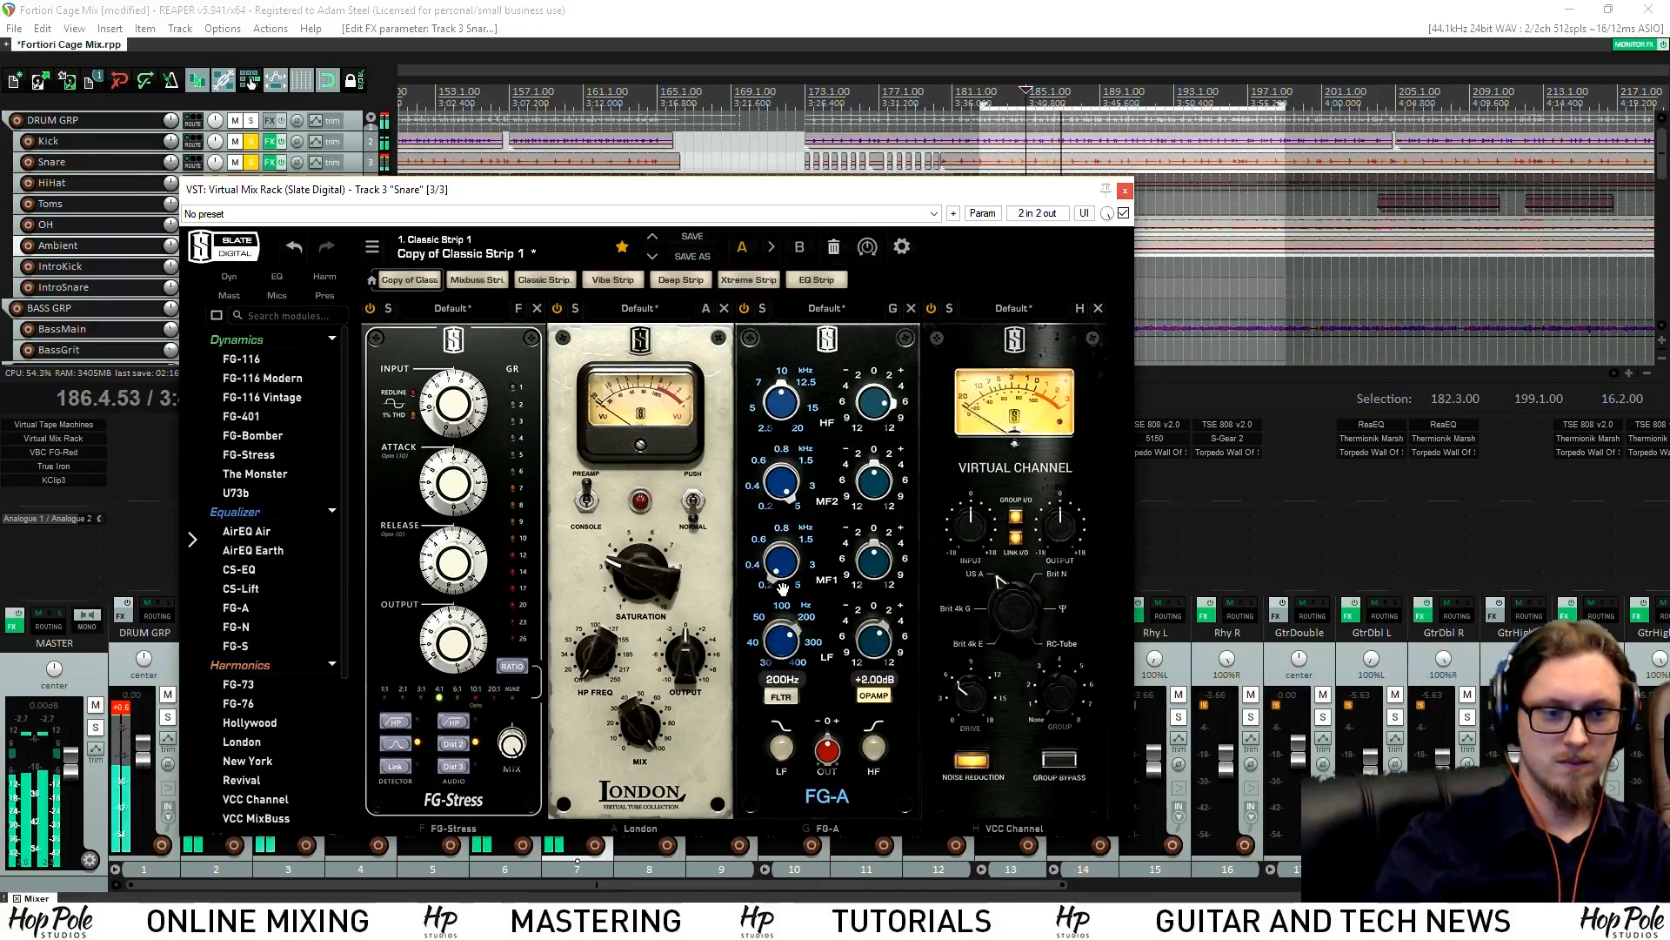
mouse_move(792, 649)
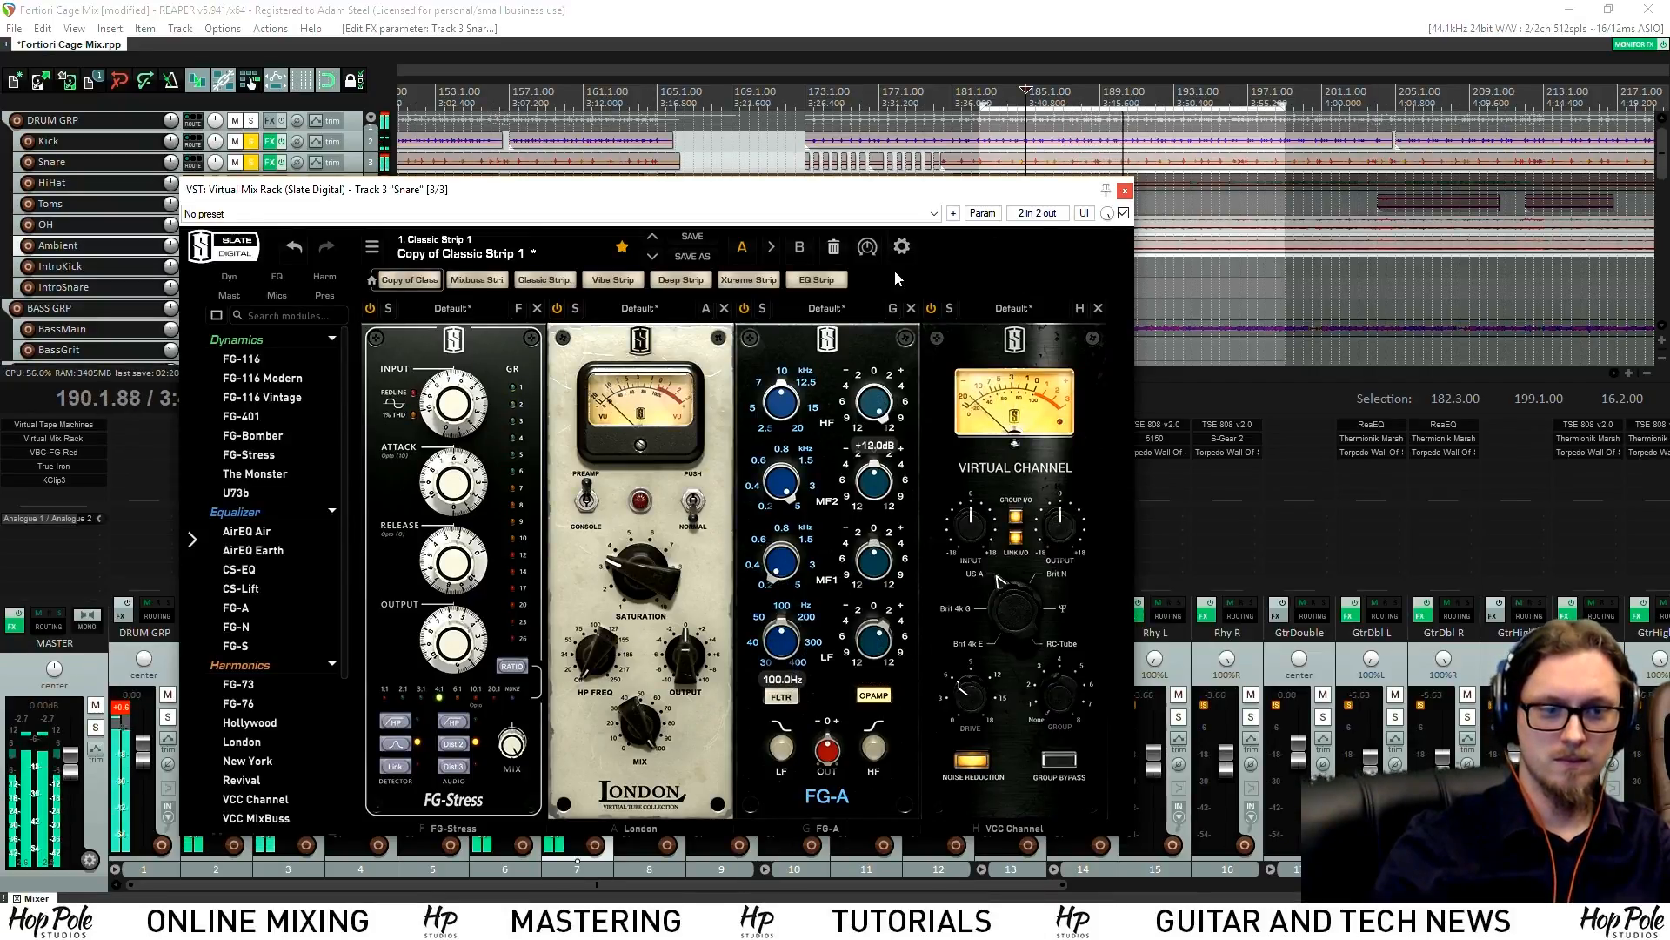
left_click_drag(875, 403, 874, 416)
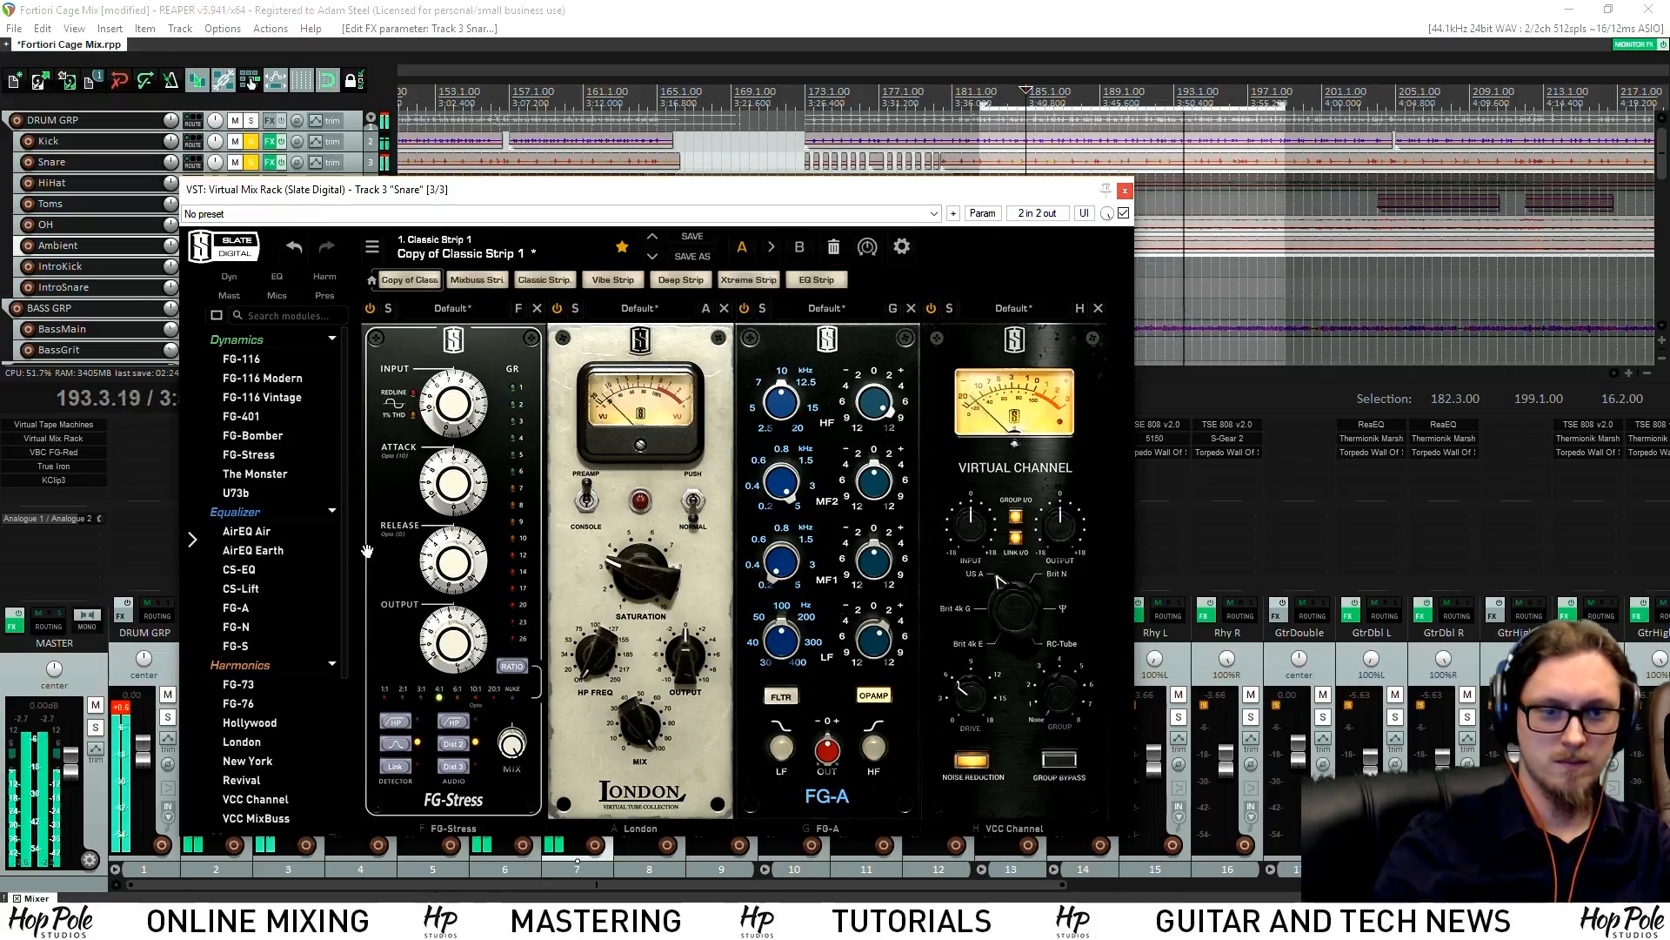
left_click_drag(260, 416, 972, 562)
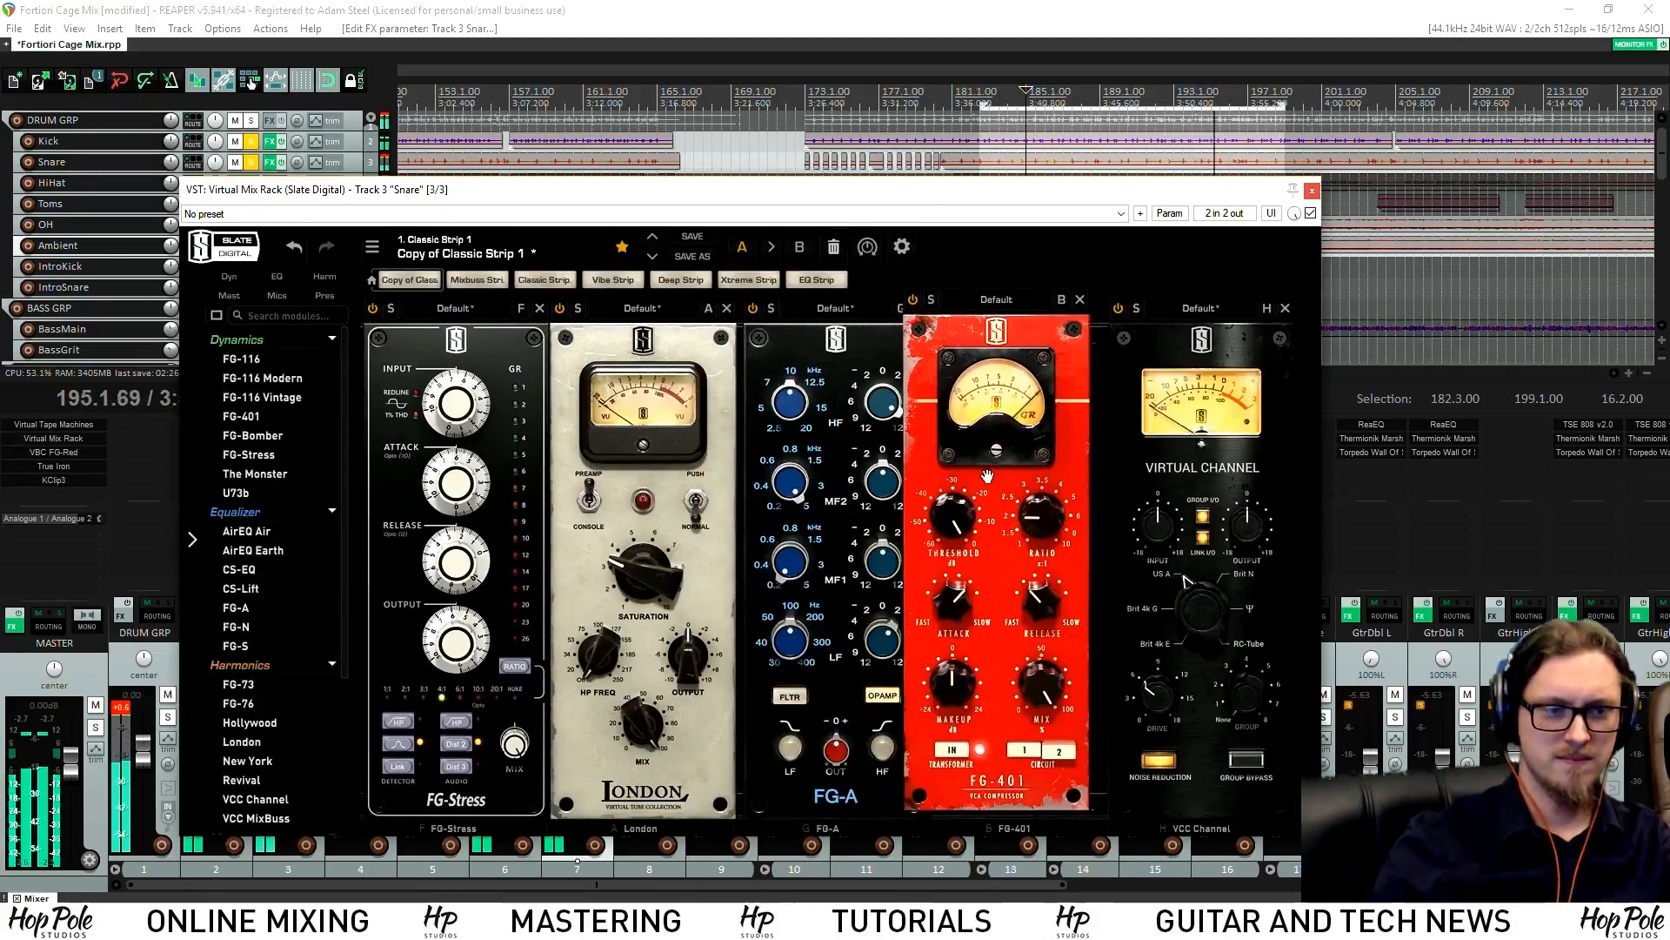
Set FG-401 ratio to 3.5 and add an FG-N EQ with +2.66 dB low gain
left_click_drag(1059, 528, 1067, 475)
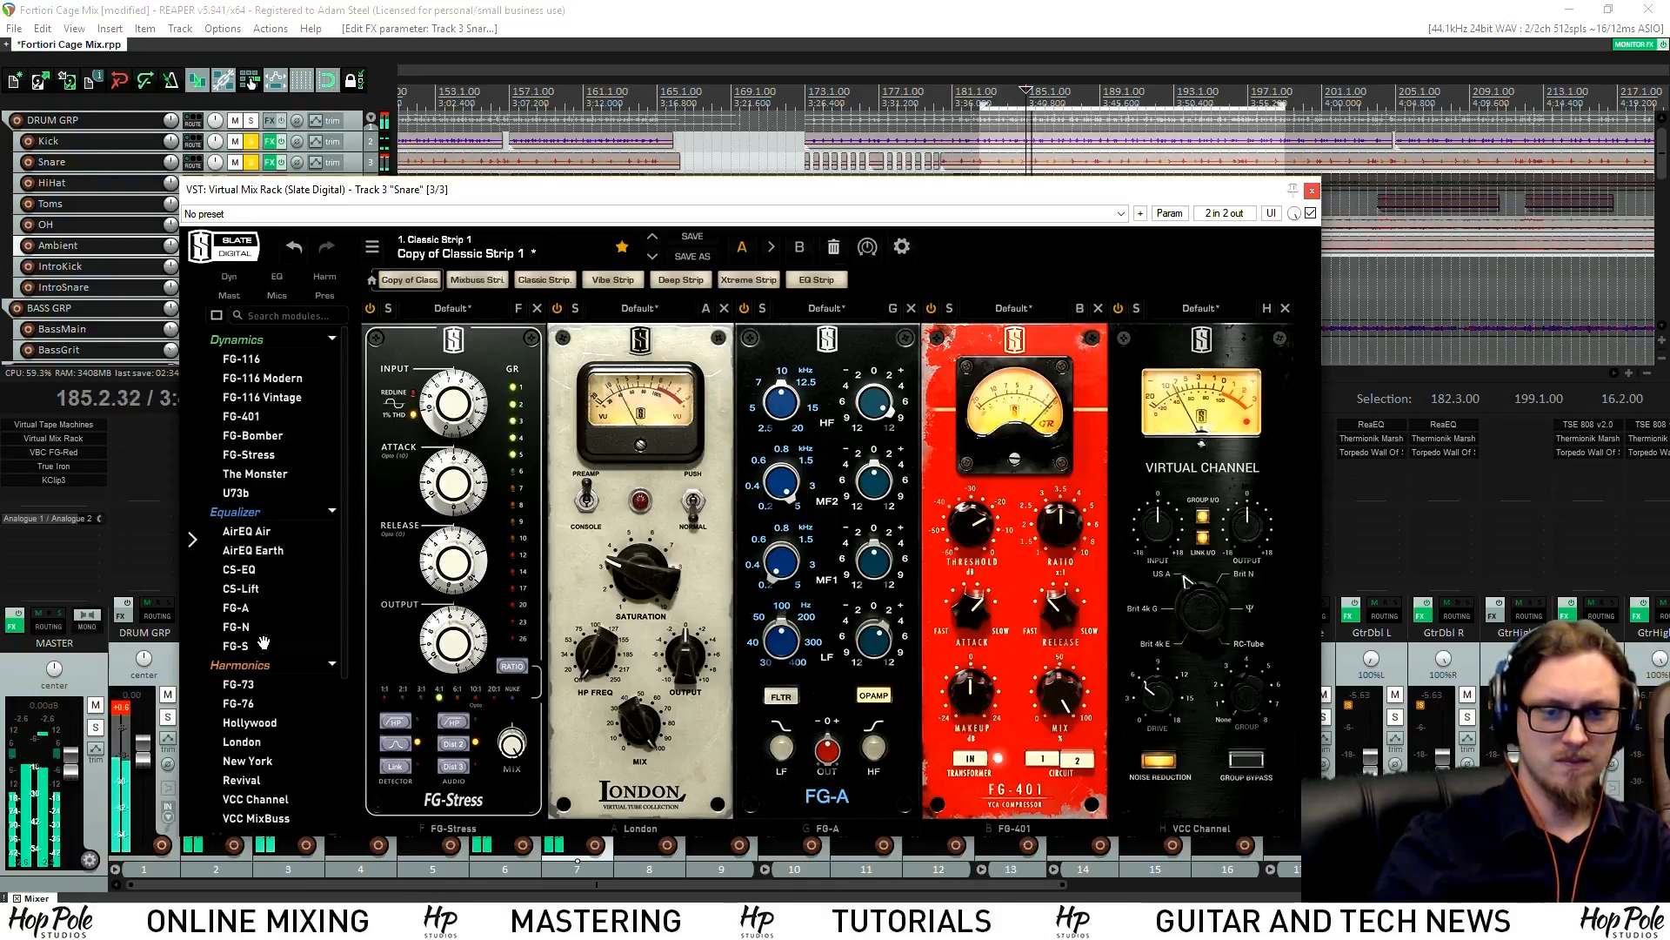
left_click_drag(412, 617, 1170, 602)
left_click_drag(1250, 657, 1252, 642)
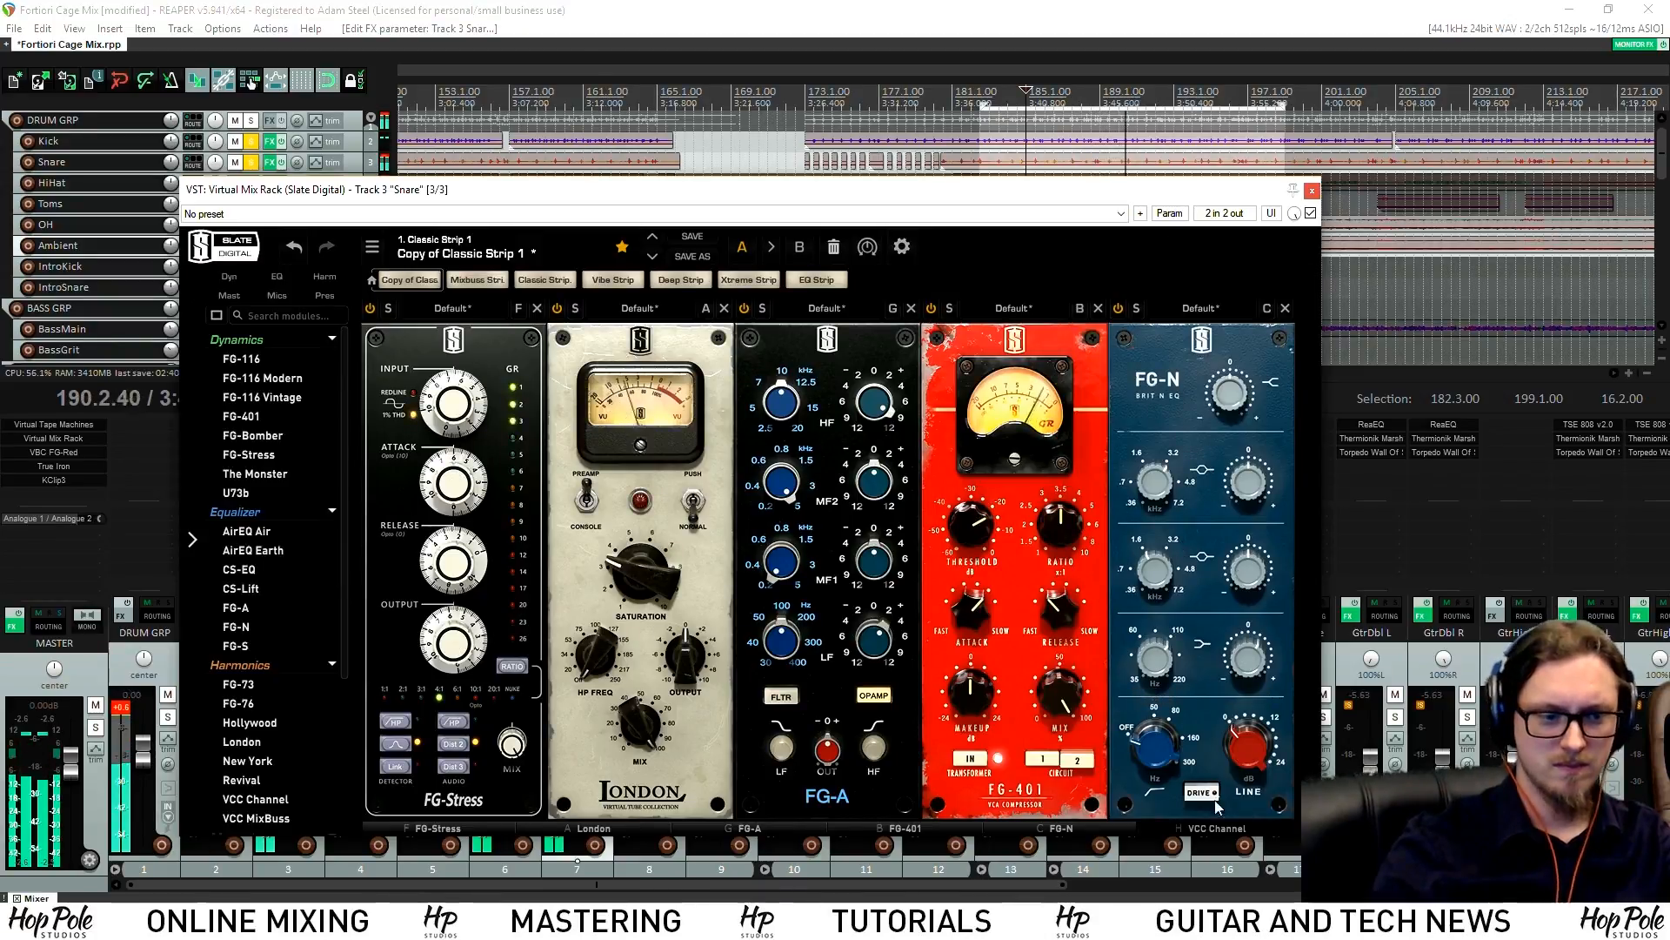
Close the Snare rack and insert ReaEQ on the Snare track via the 'eq' filter
left_click(1314, 193)
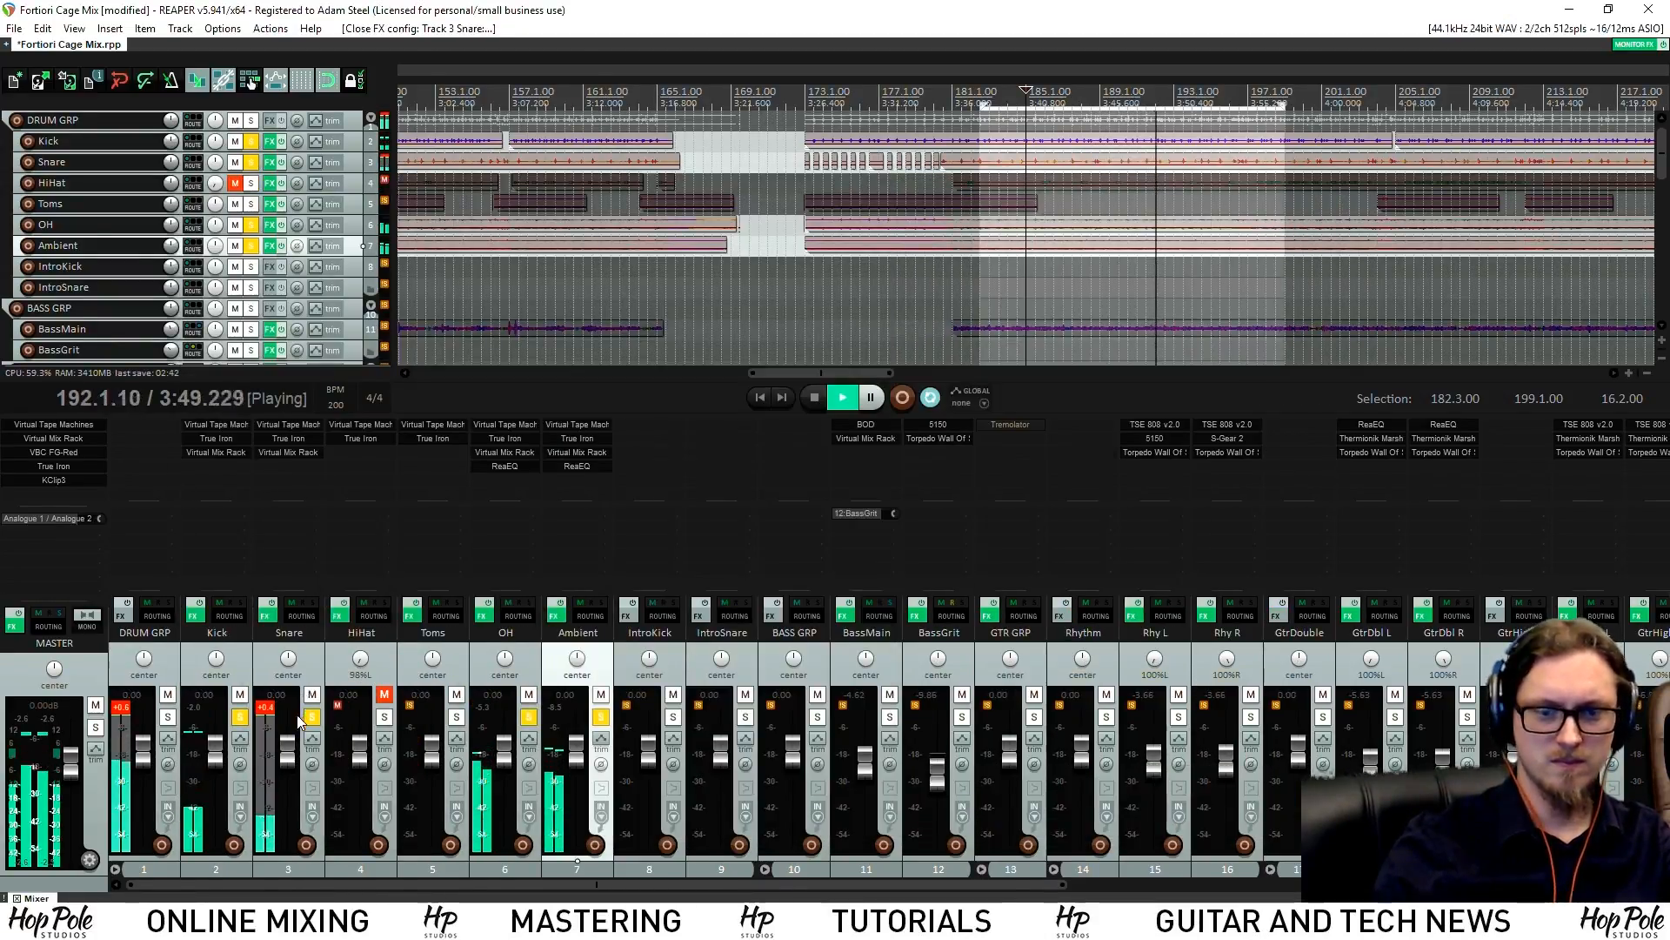
key("space")
left_click(292, 470)
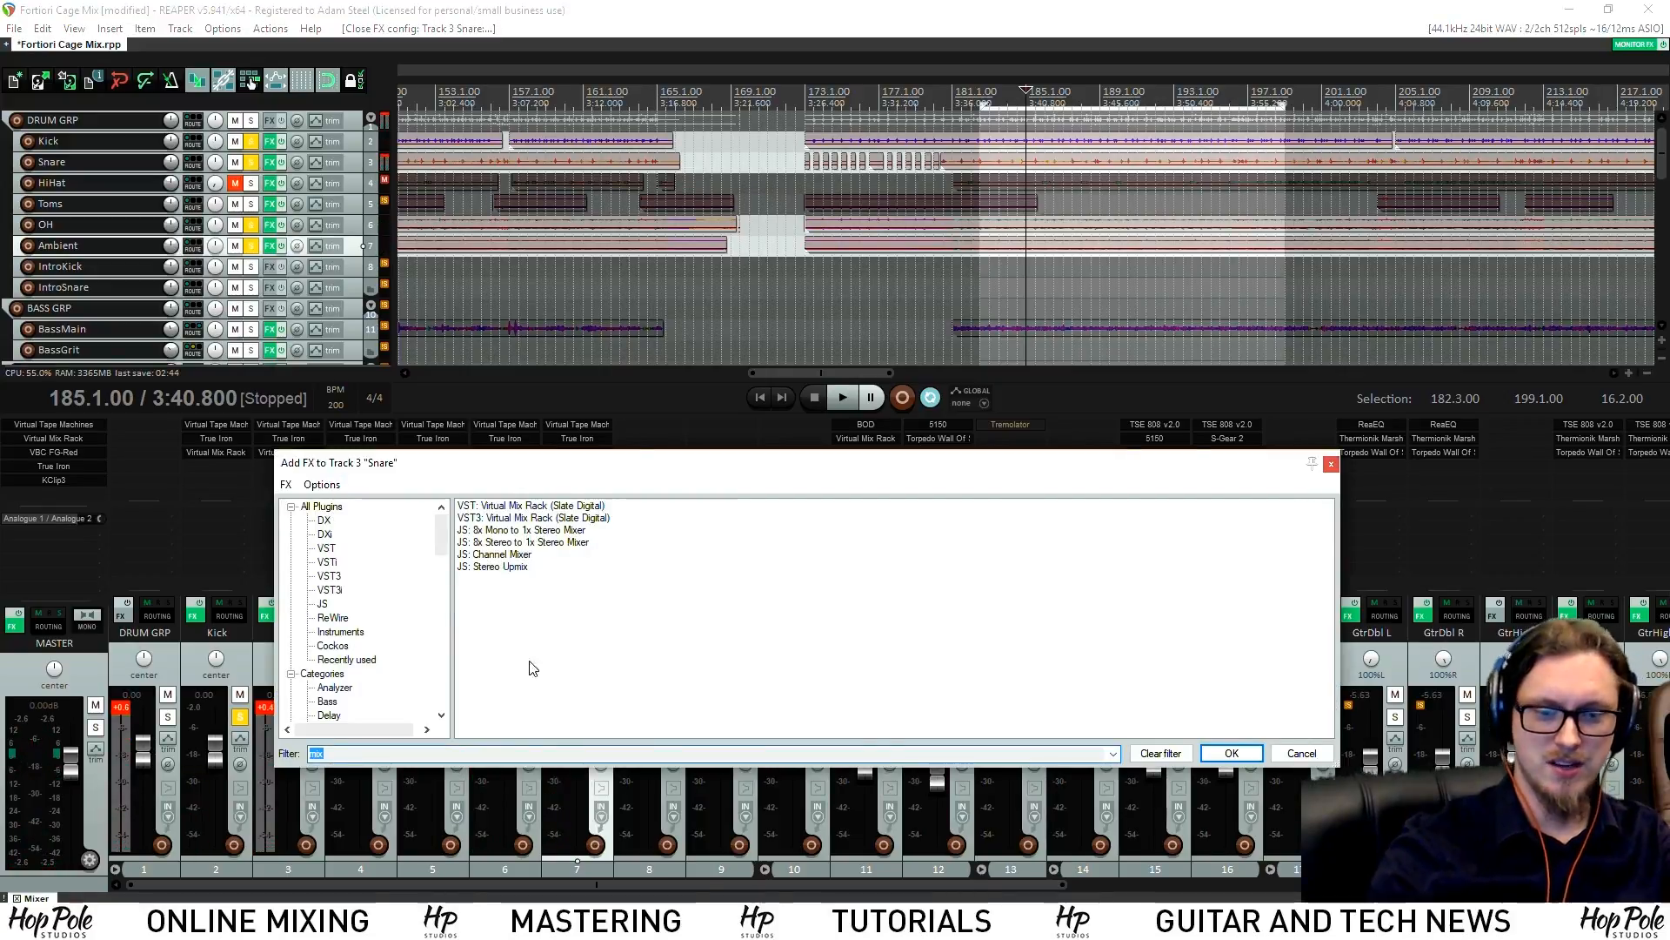
type("eq")
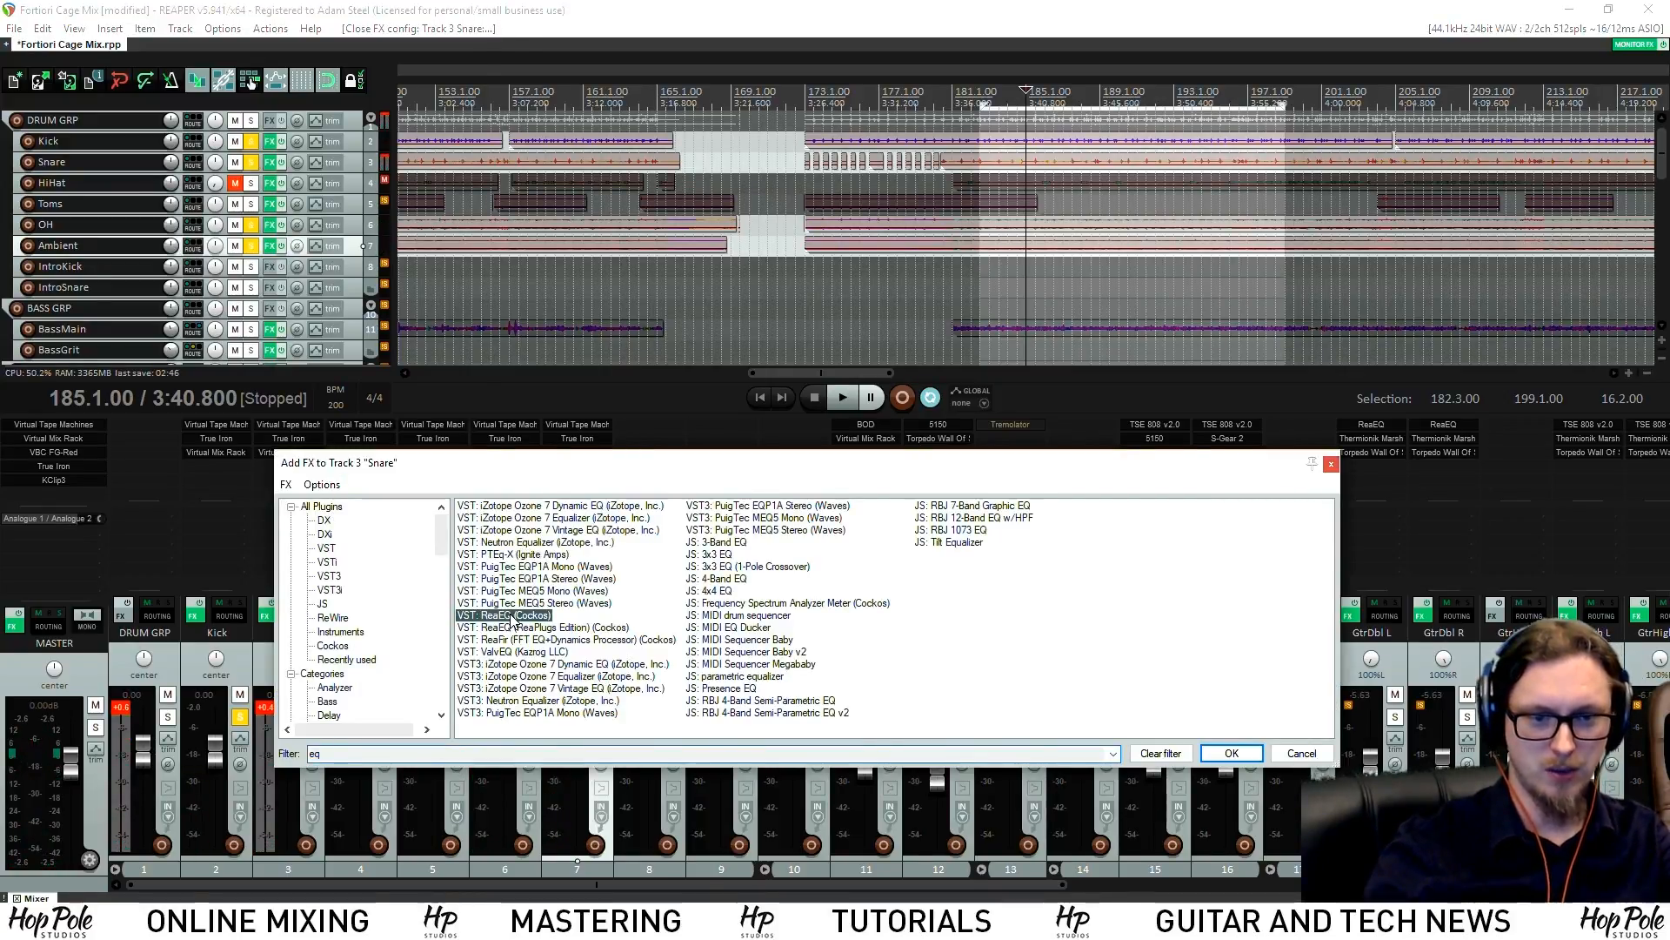
double_click(514, 616)
key("space")
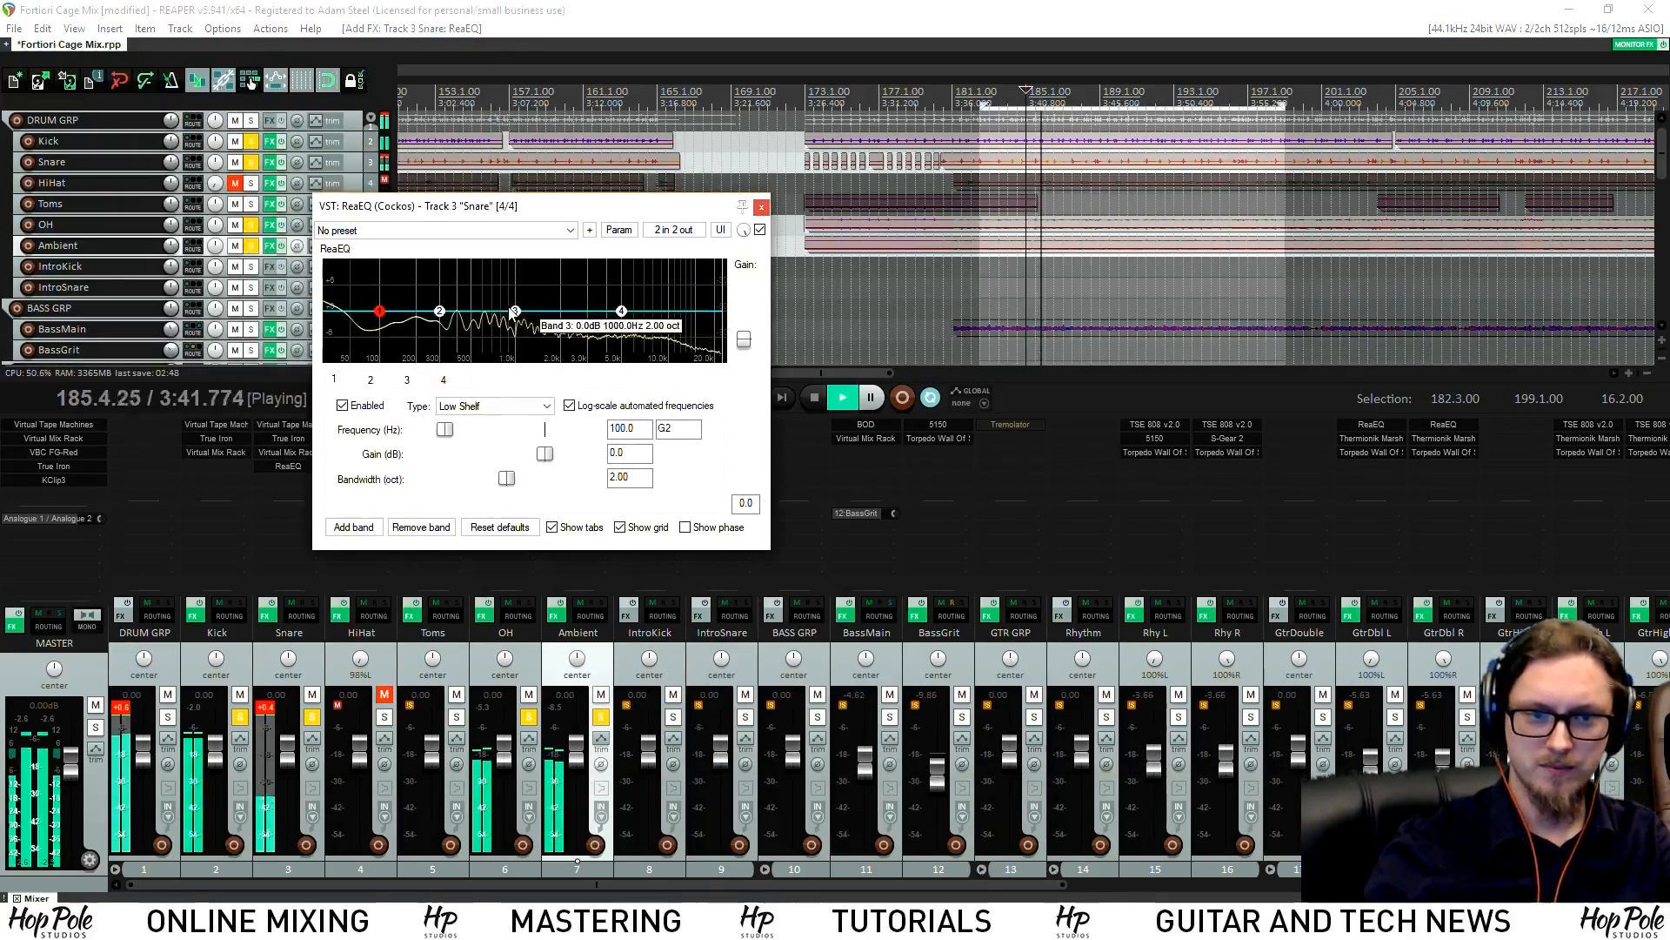
Narrow ReaEQ band 3 to 1.14 octaves to dip the mids, and boost band 1's low shelf +4.6 dB near 240 Hz
left_click(516, 311)
left_click_drag(507, 479, 470, 481)
left_click_drag(516, 312, 665, 292)
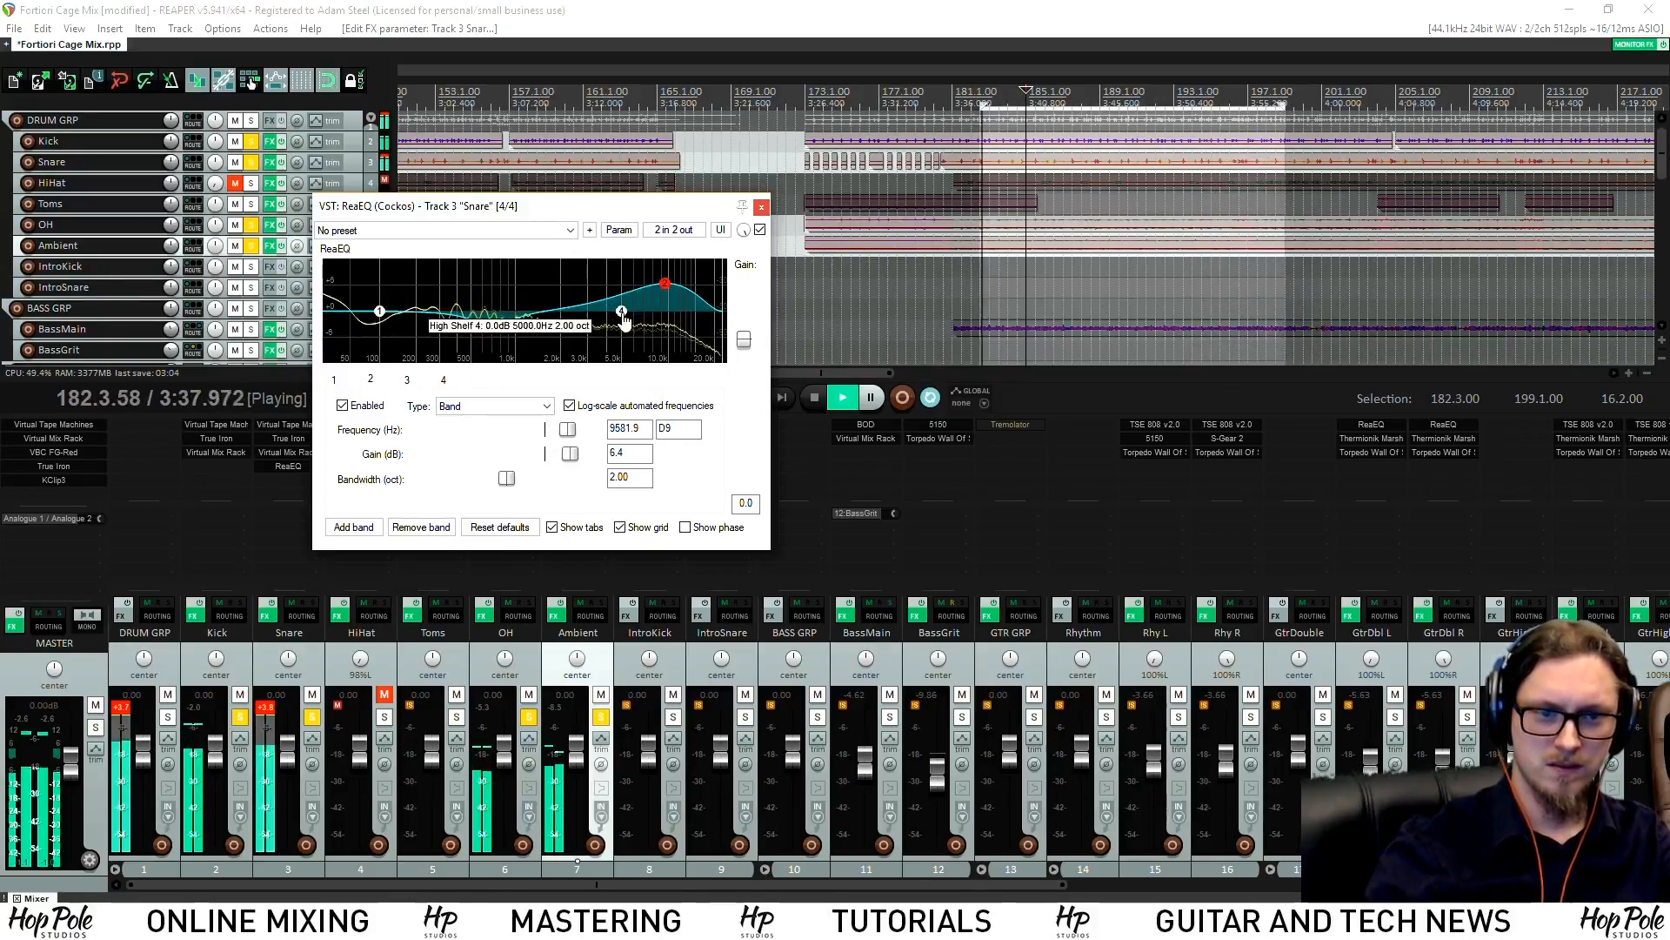
left_click_drag(380, 313, 428, 293)
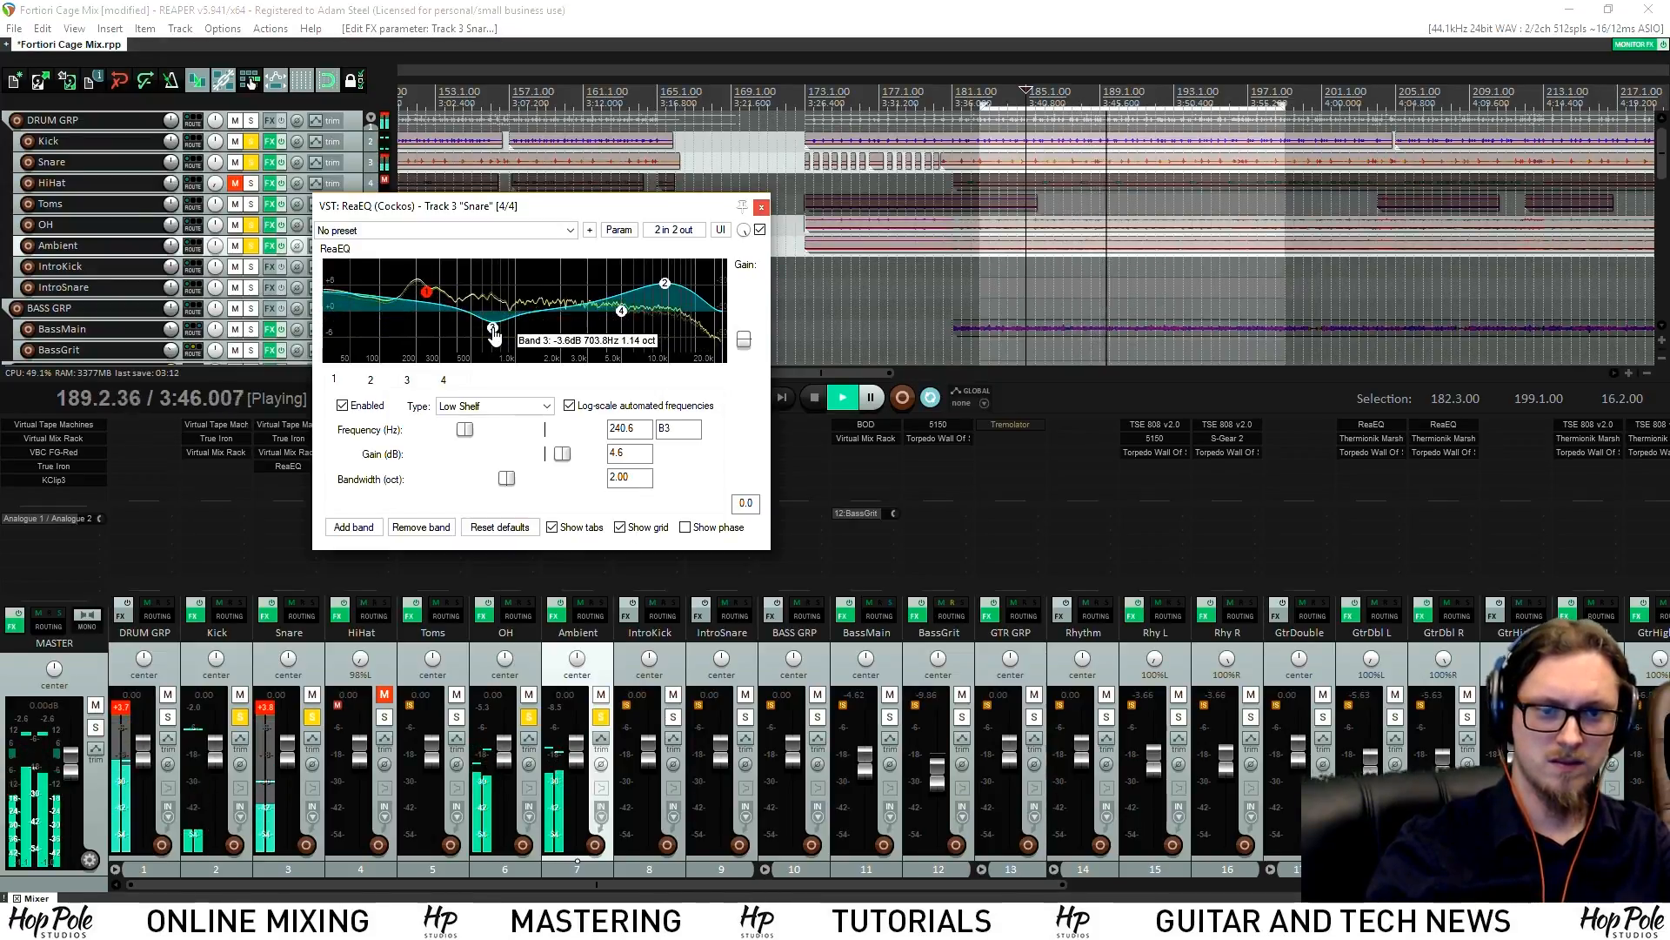
left_click(261, 712)
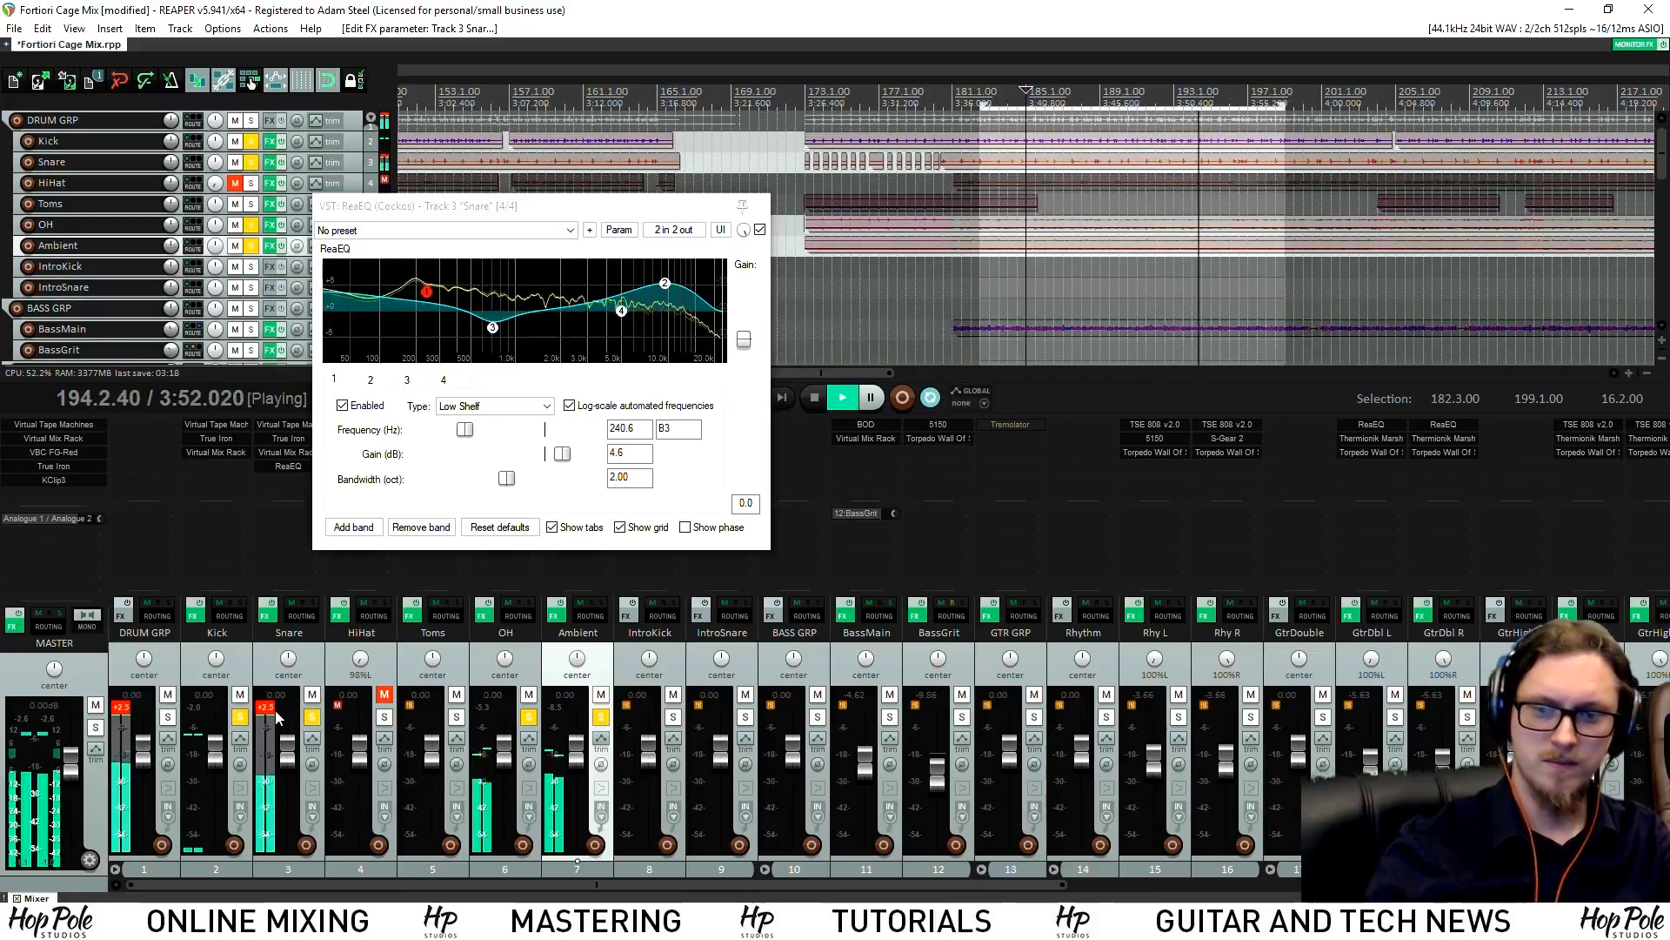
key("space")
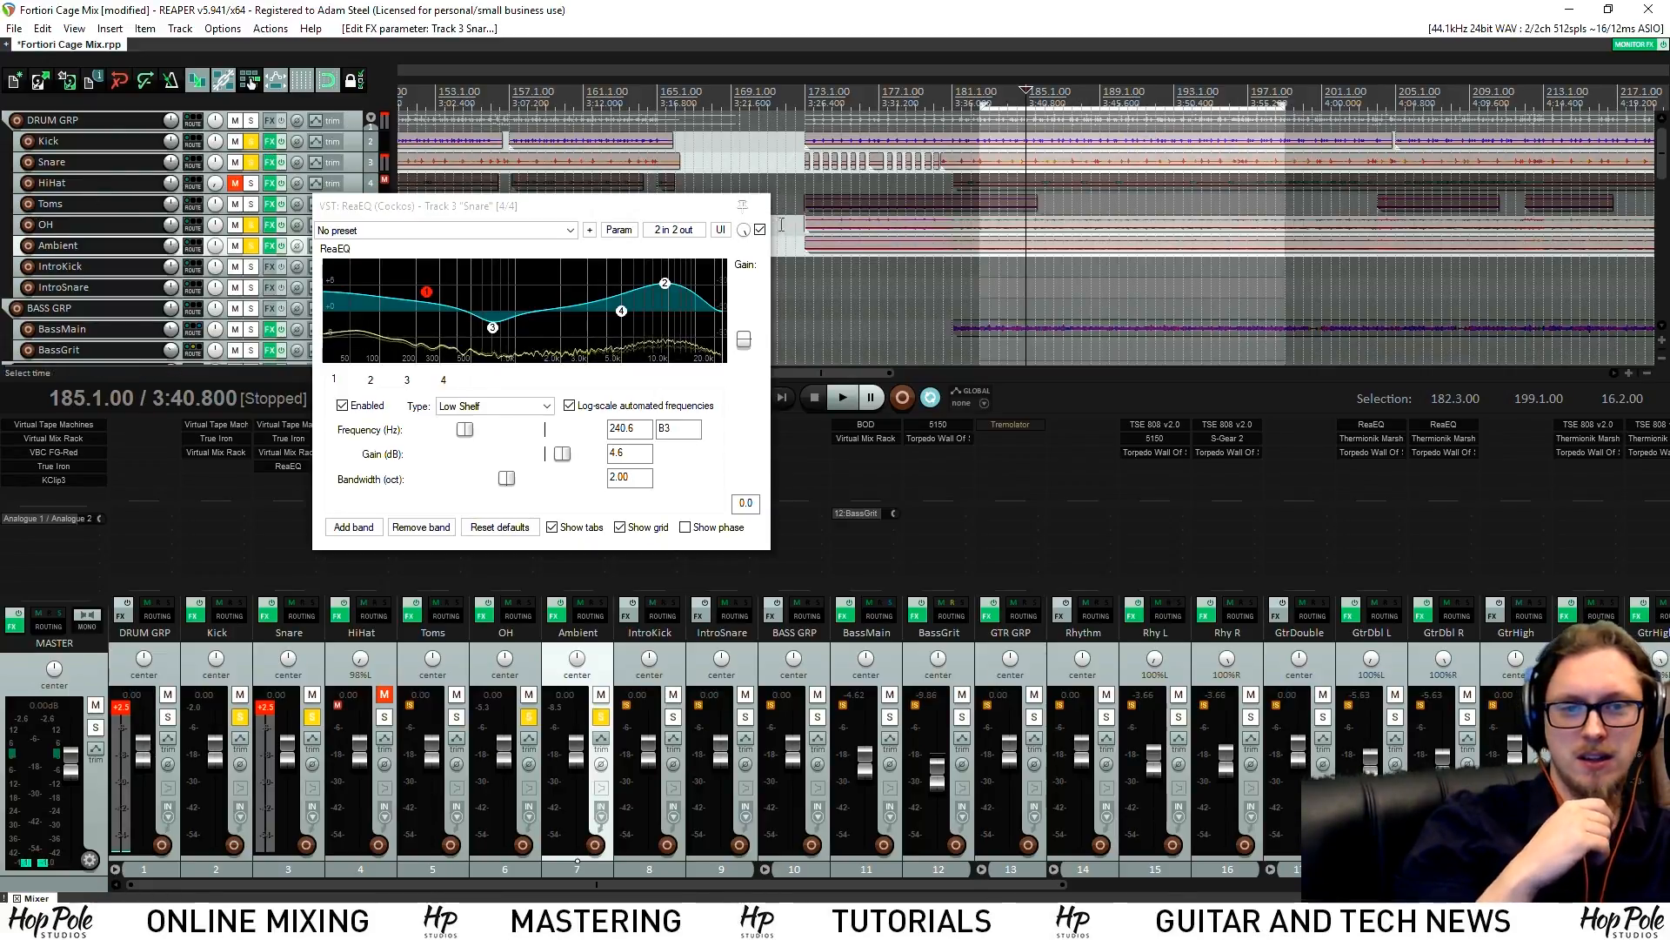
Close the Snare's ReaEQ, review its Virtual Mix Rack, then close that window too
left_click(761, 206)
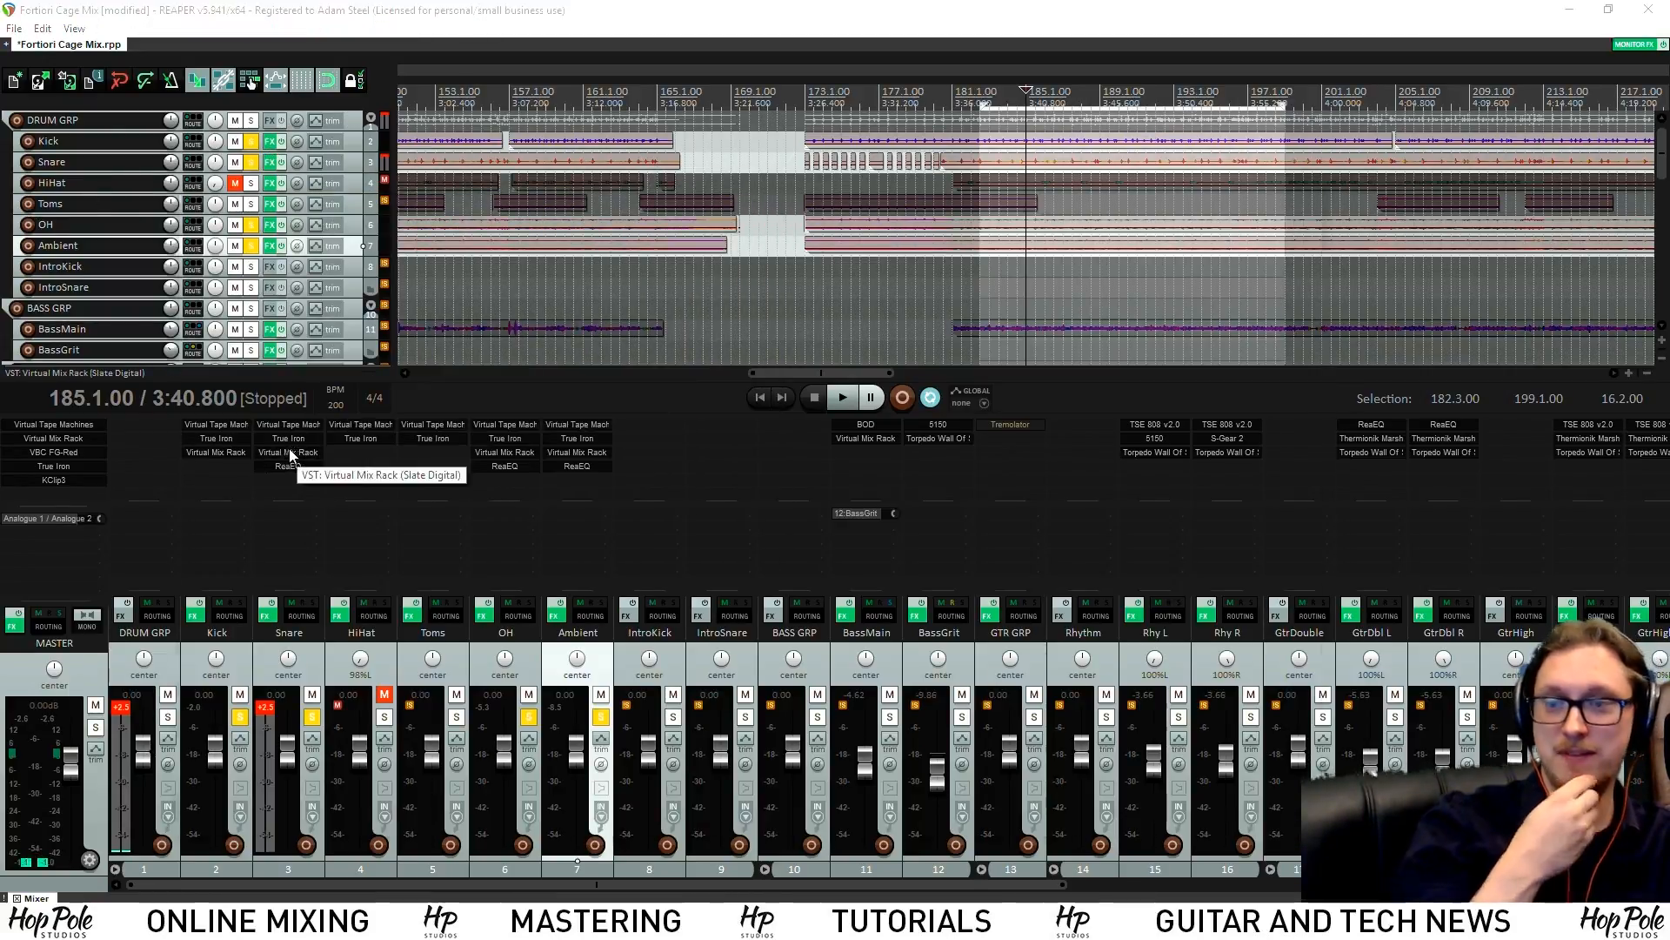
double_click(287, 453)
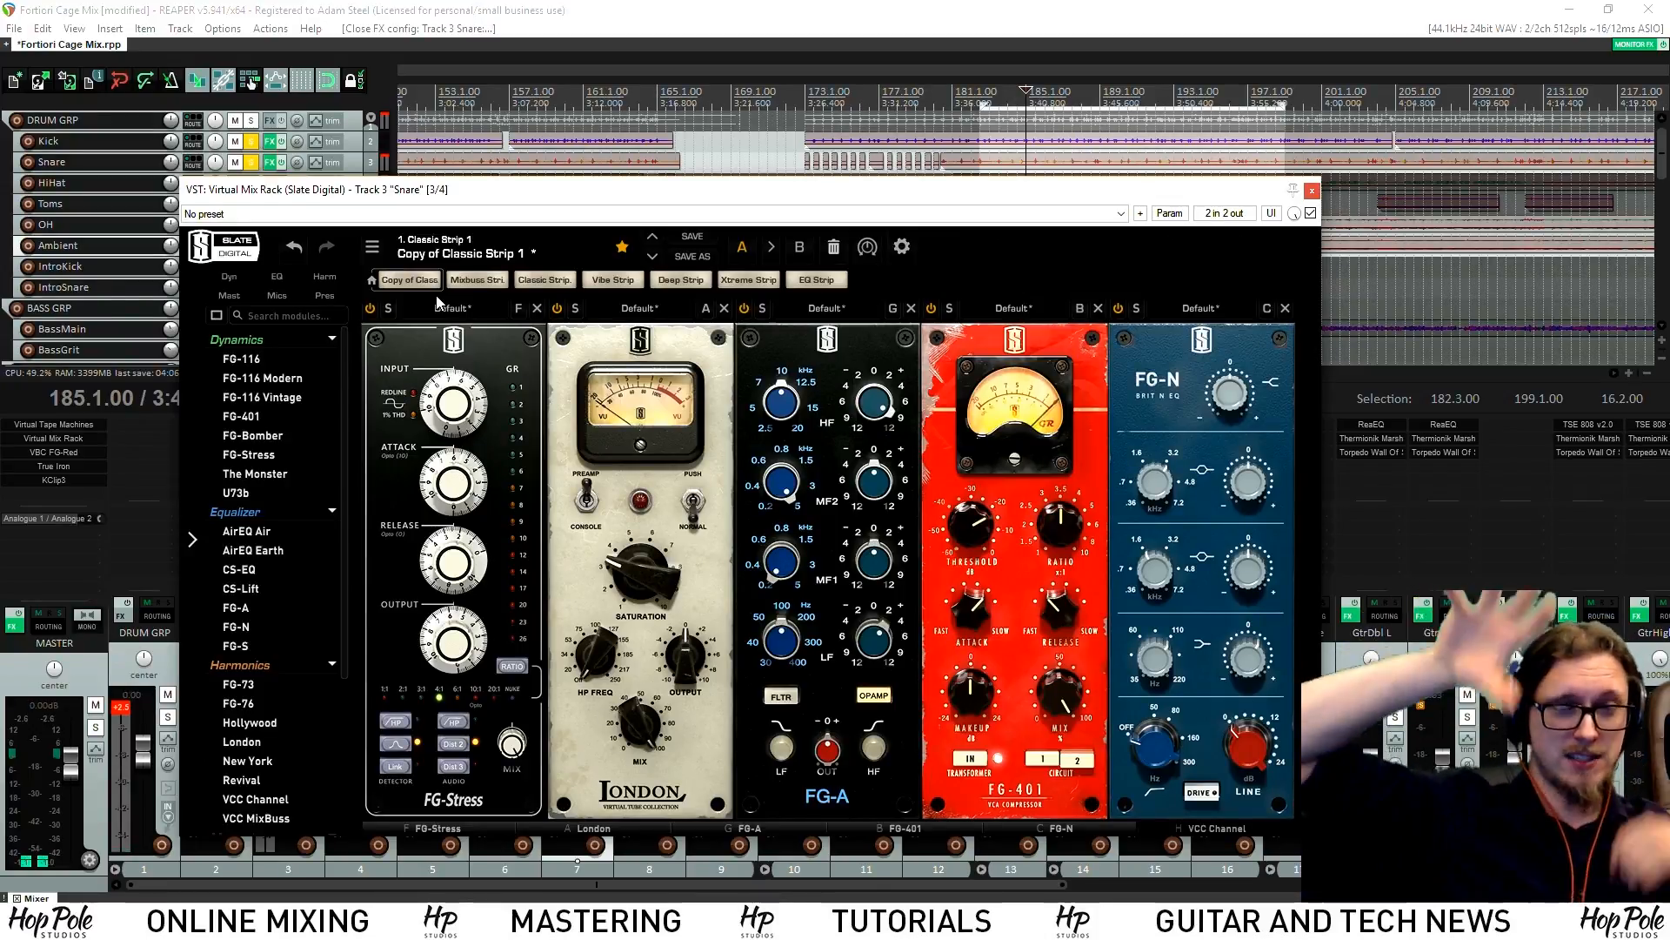
left_click(1312, 191)
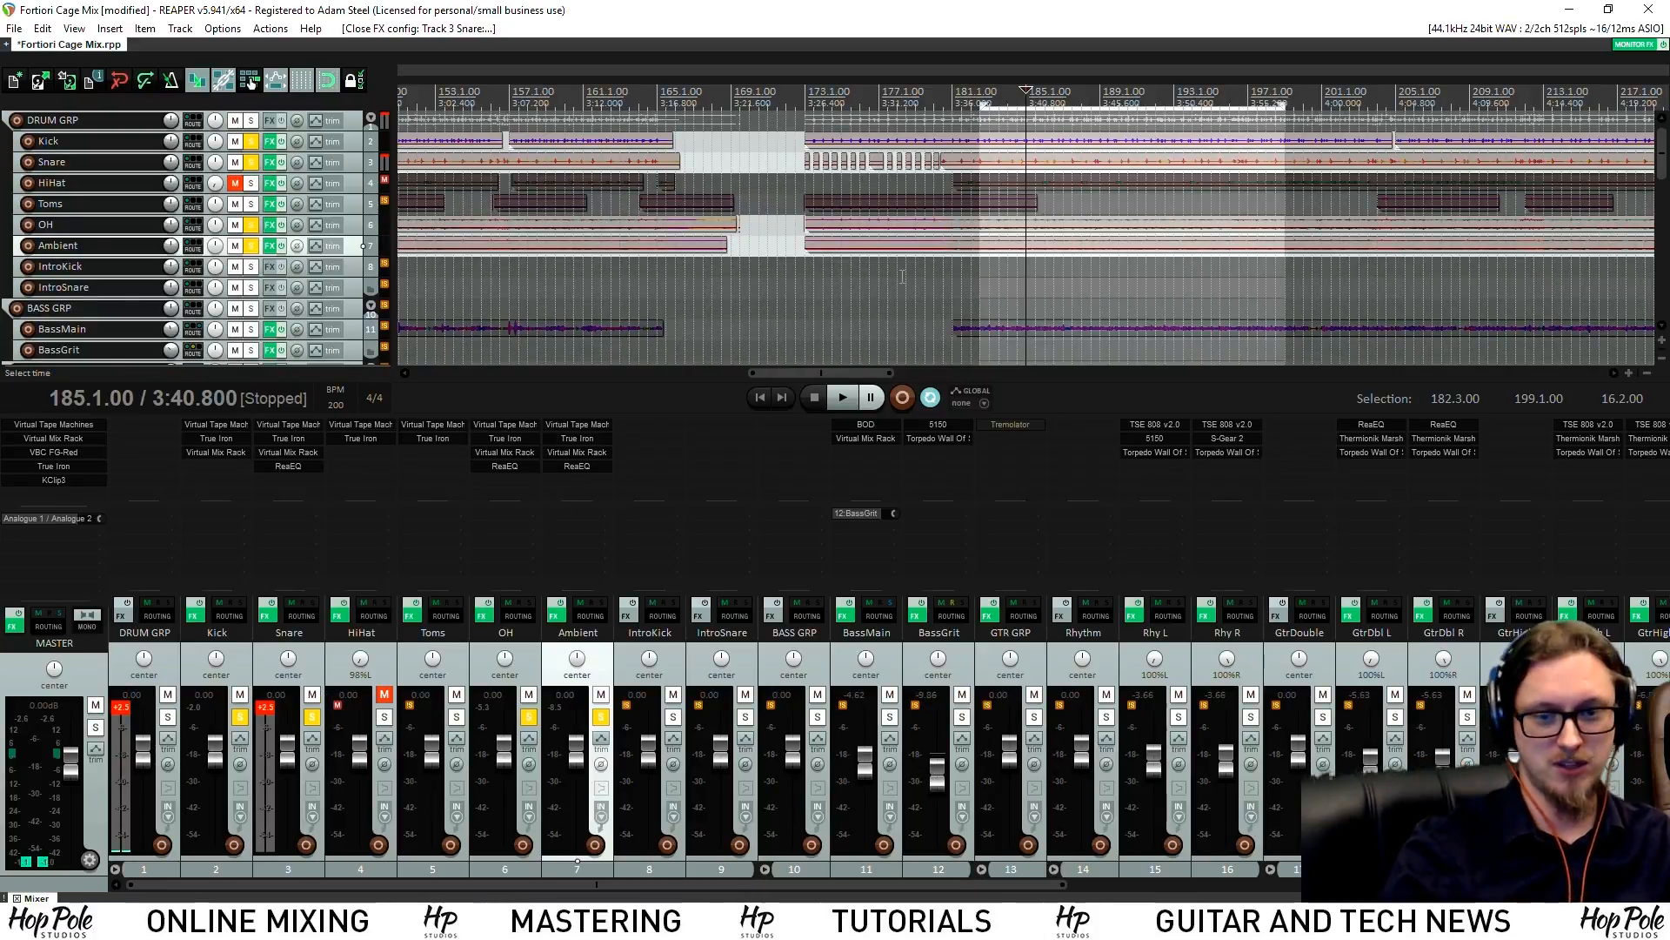
Play the song and clear the DRUM GRP and Snare clip indicators
key("space")
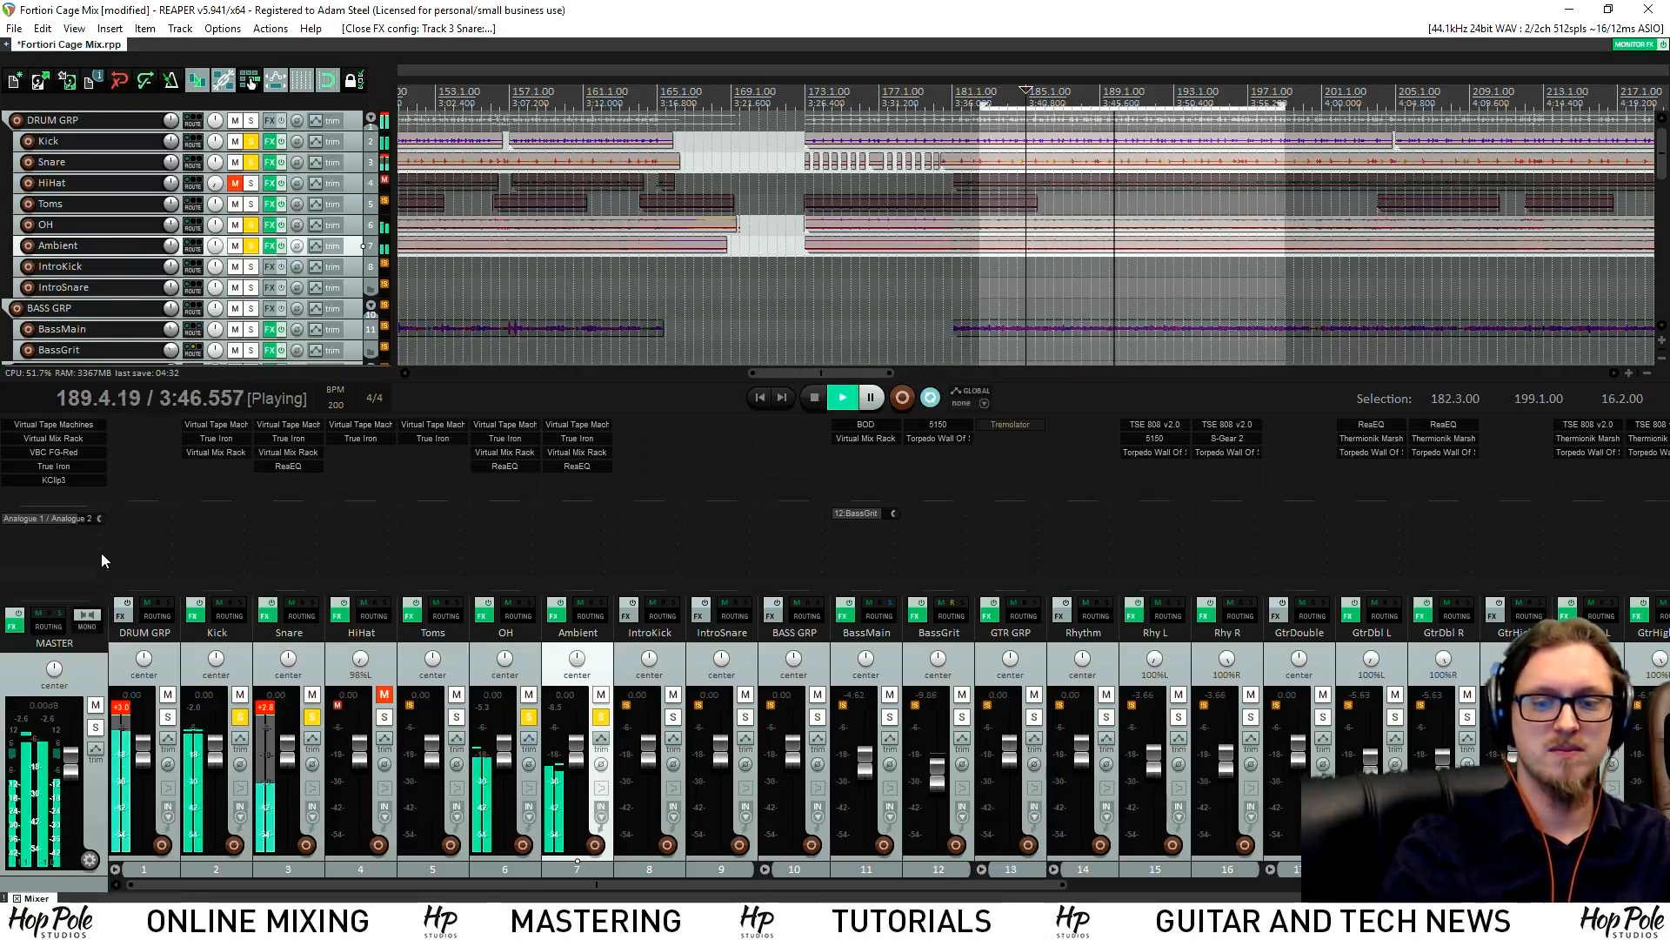
left_click(120, 707)
left_click(266, 709)
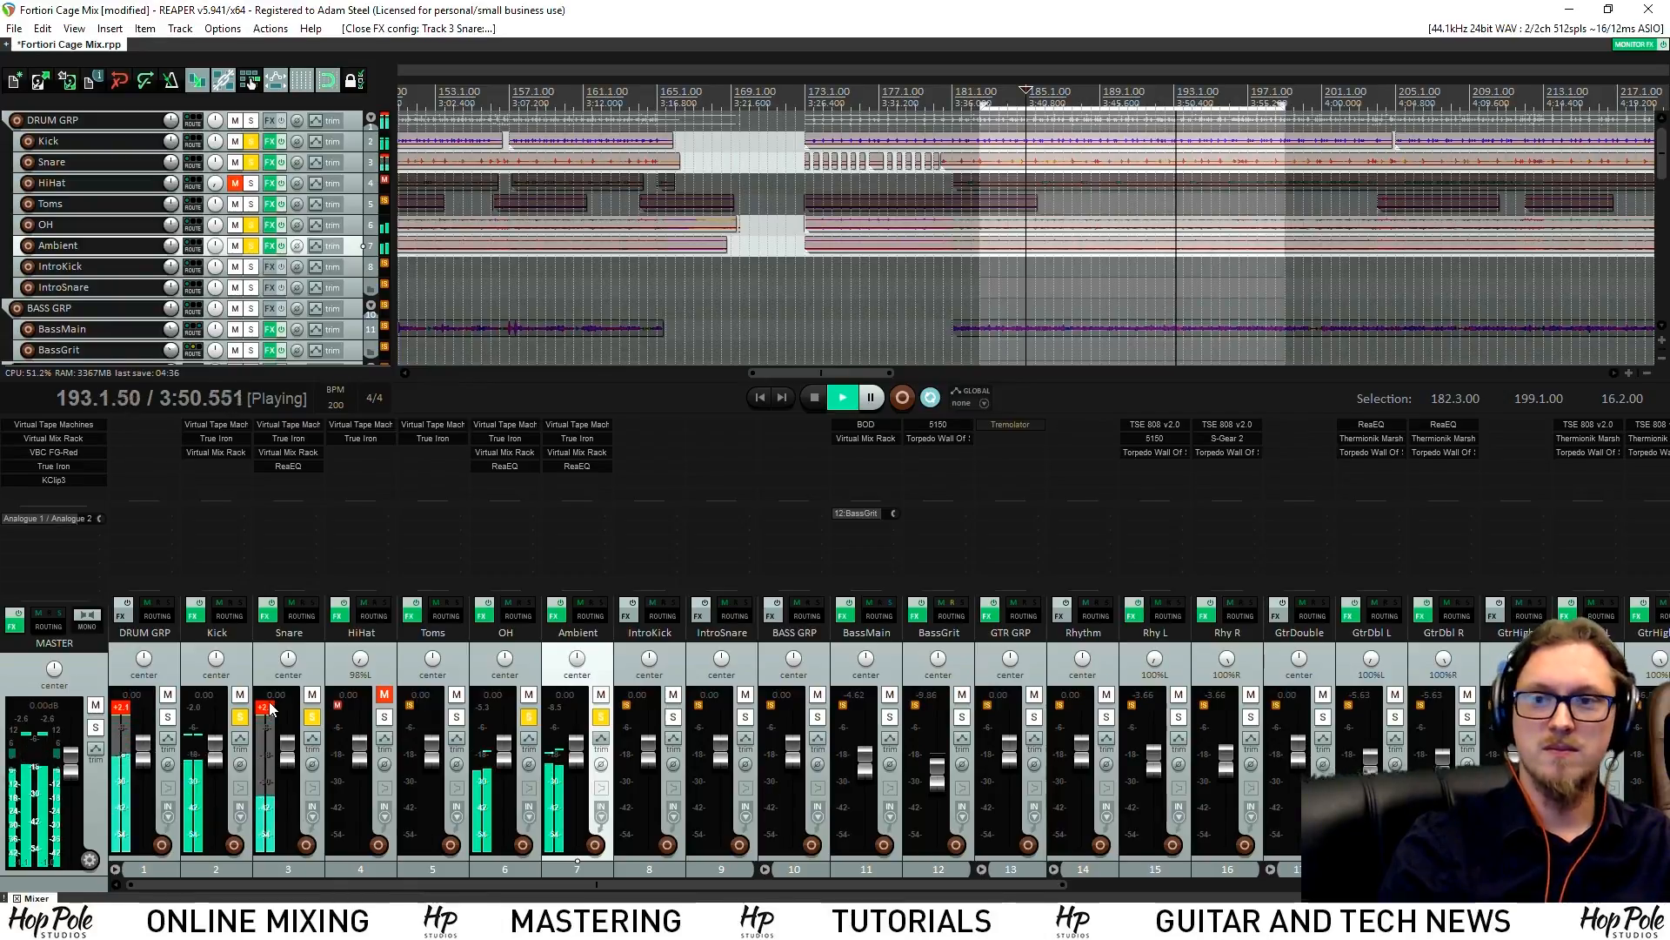
key("space")
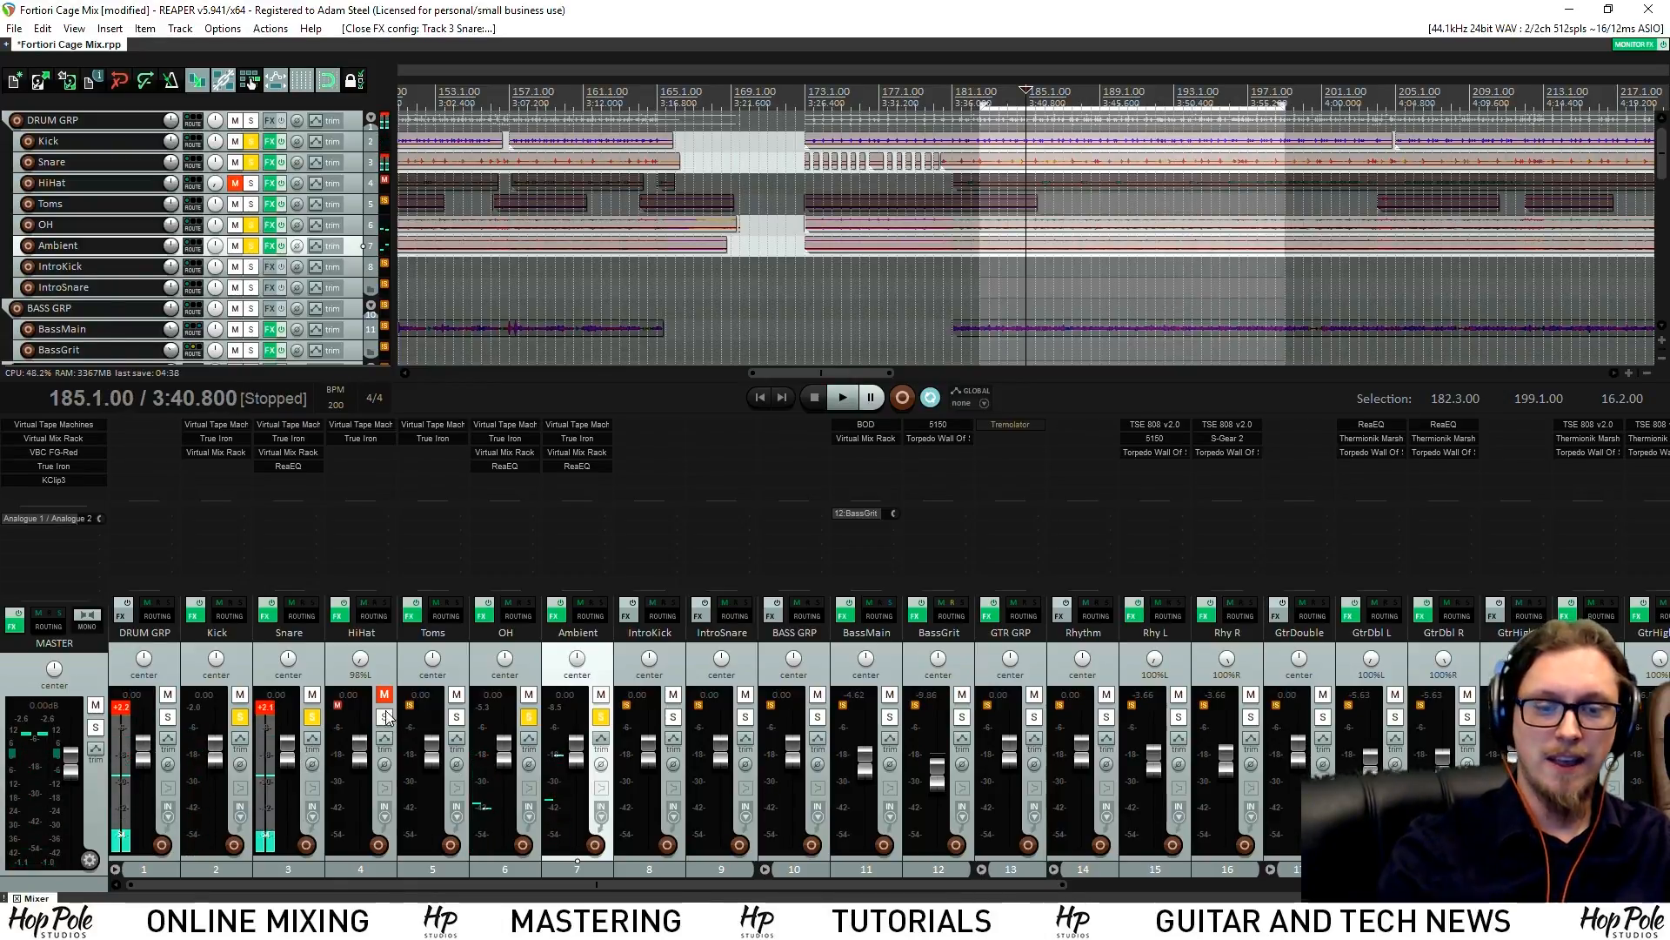
Unmute and solo HiHat alone, lowering its fader to -2.12 dB
left_click(382, 696)
left_click(384, 717)
key("space")
left_click_drag(359, 754, 358, 759)
left_click(384, 717, "ctrl")
left_click(384, 716)
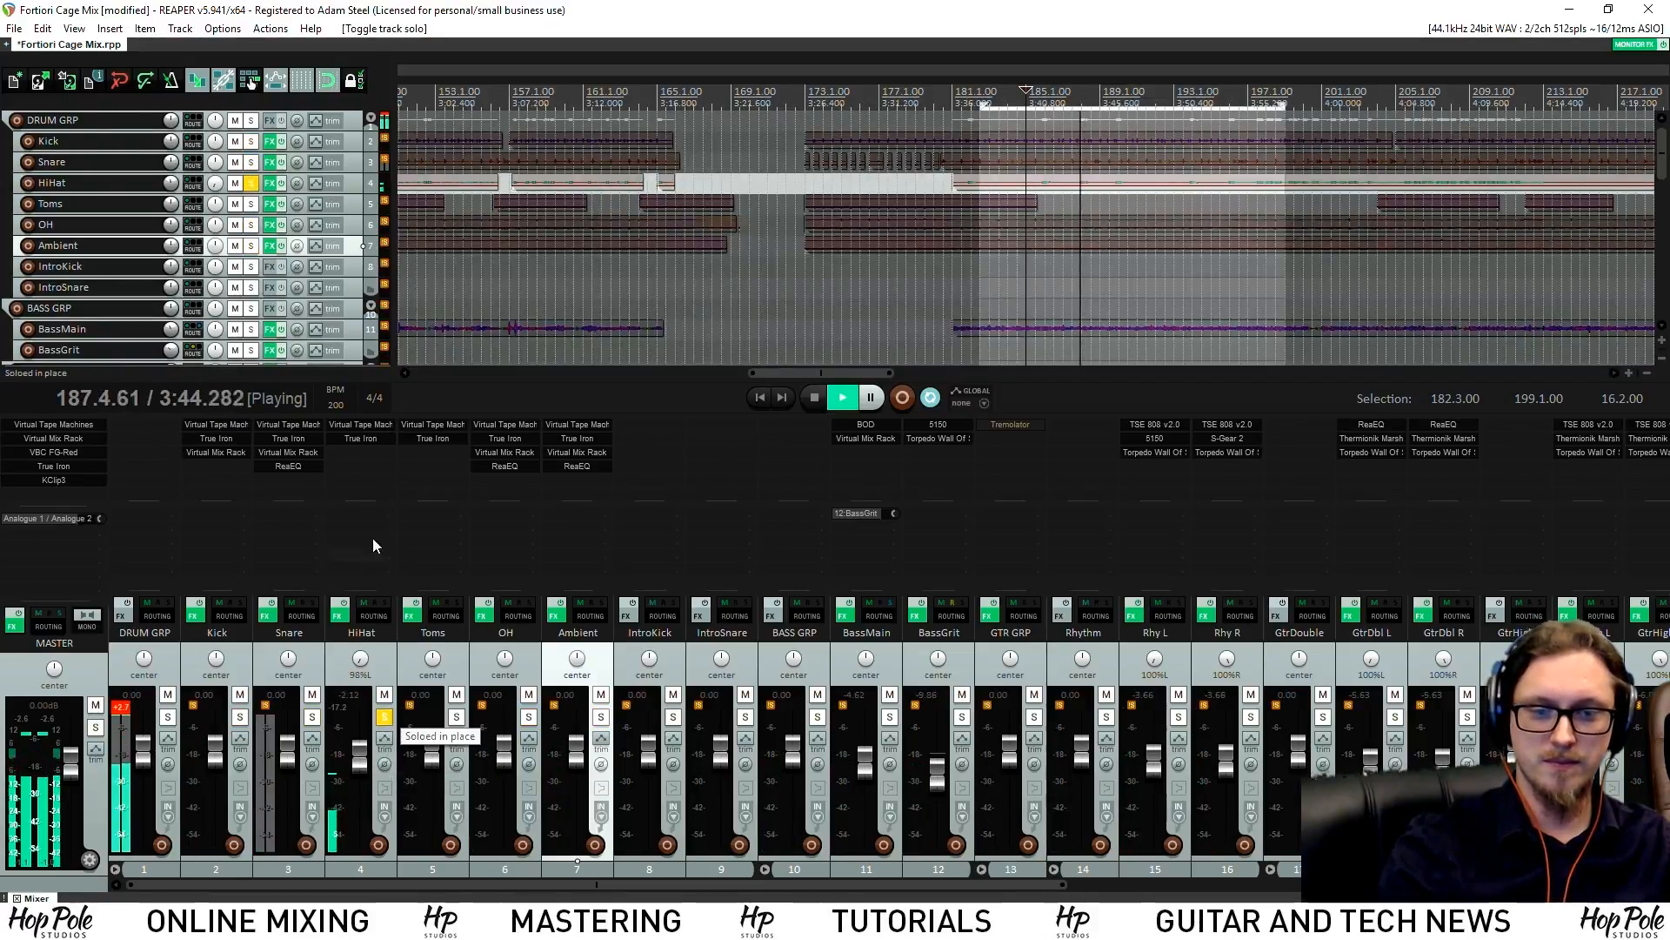
Insert a Virtual Mix Rack on the HiHat track using the 'mix' filter
double_click(363, 451)
type("mix")
double_click(489, 507)
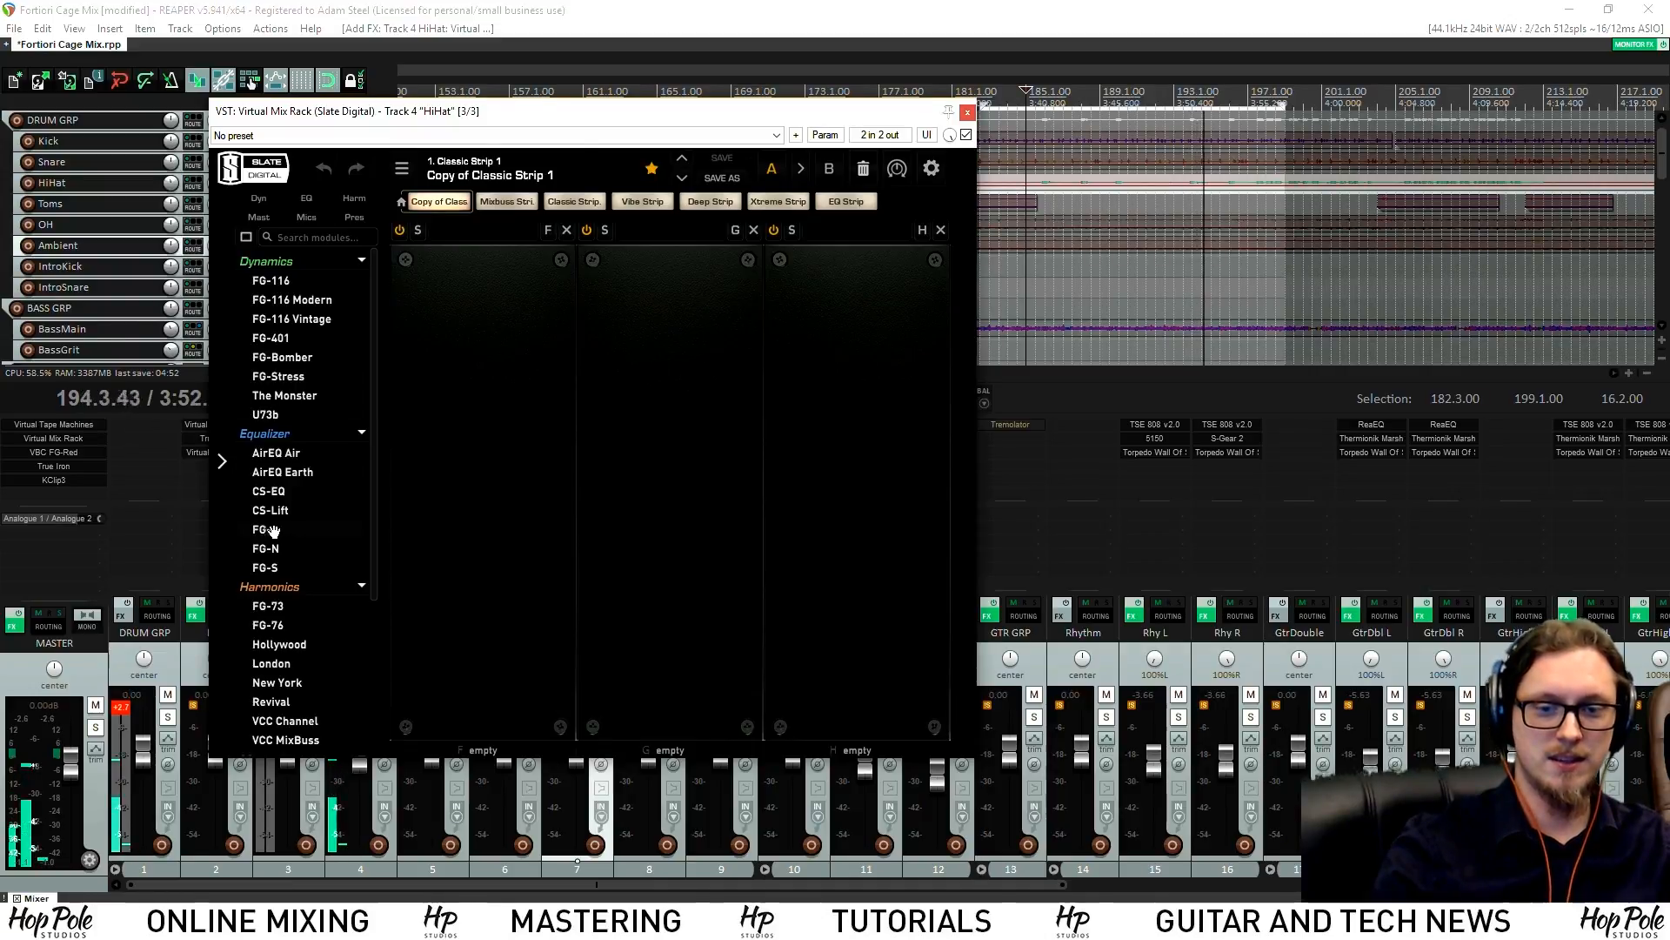
Load the New York tube module with saturation 9.59, then close the rack window
scroll(273, 531, "down", 3)
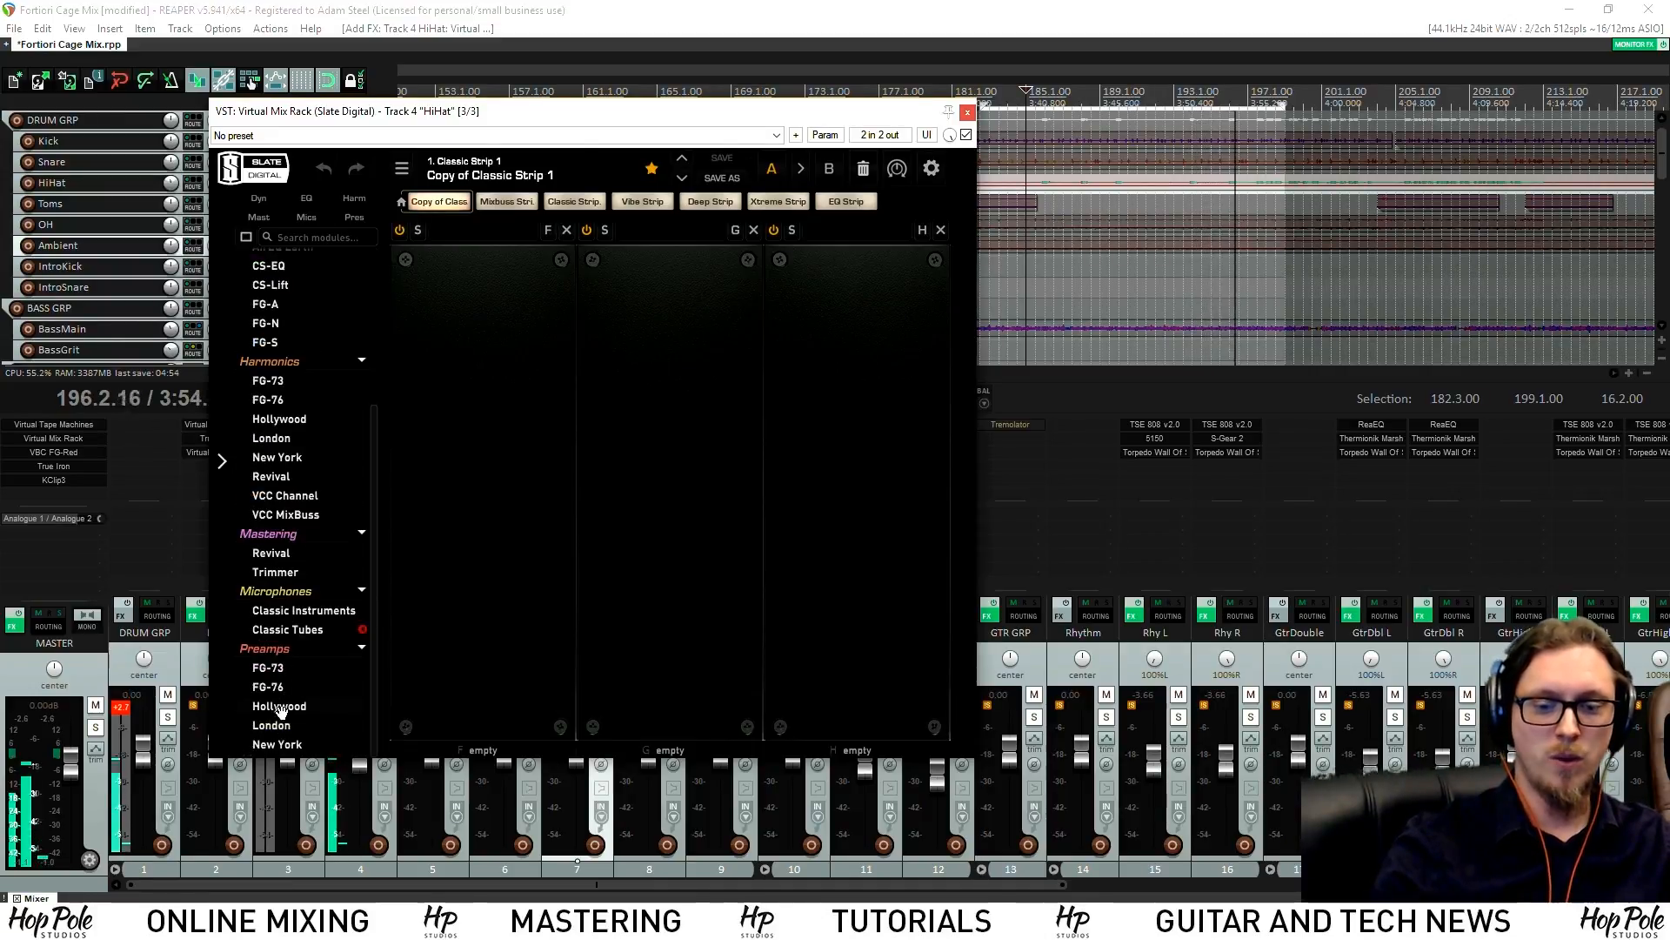
left_click_drag(277, 743, 479, 495)
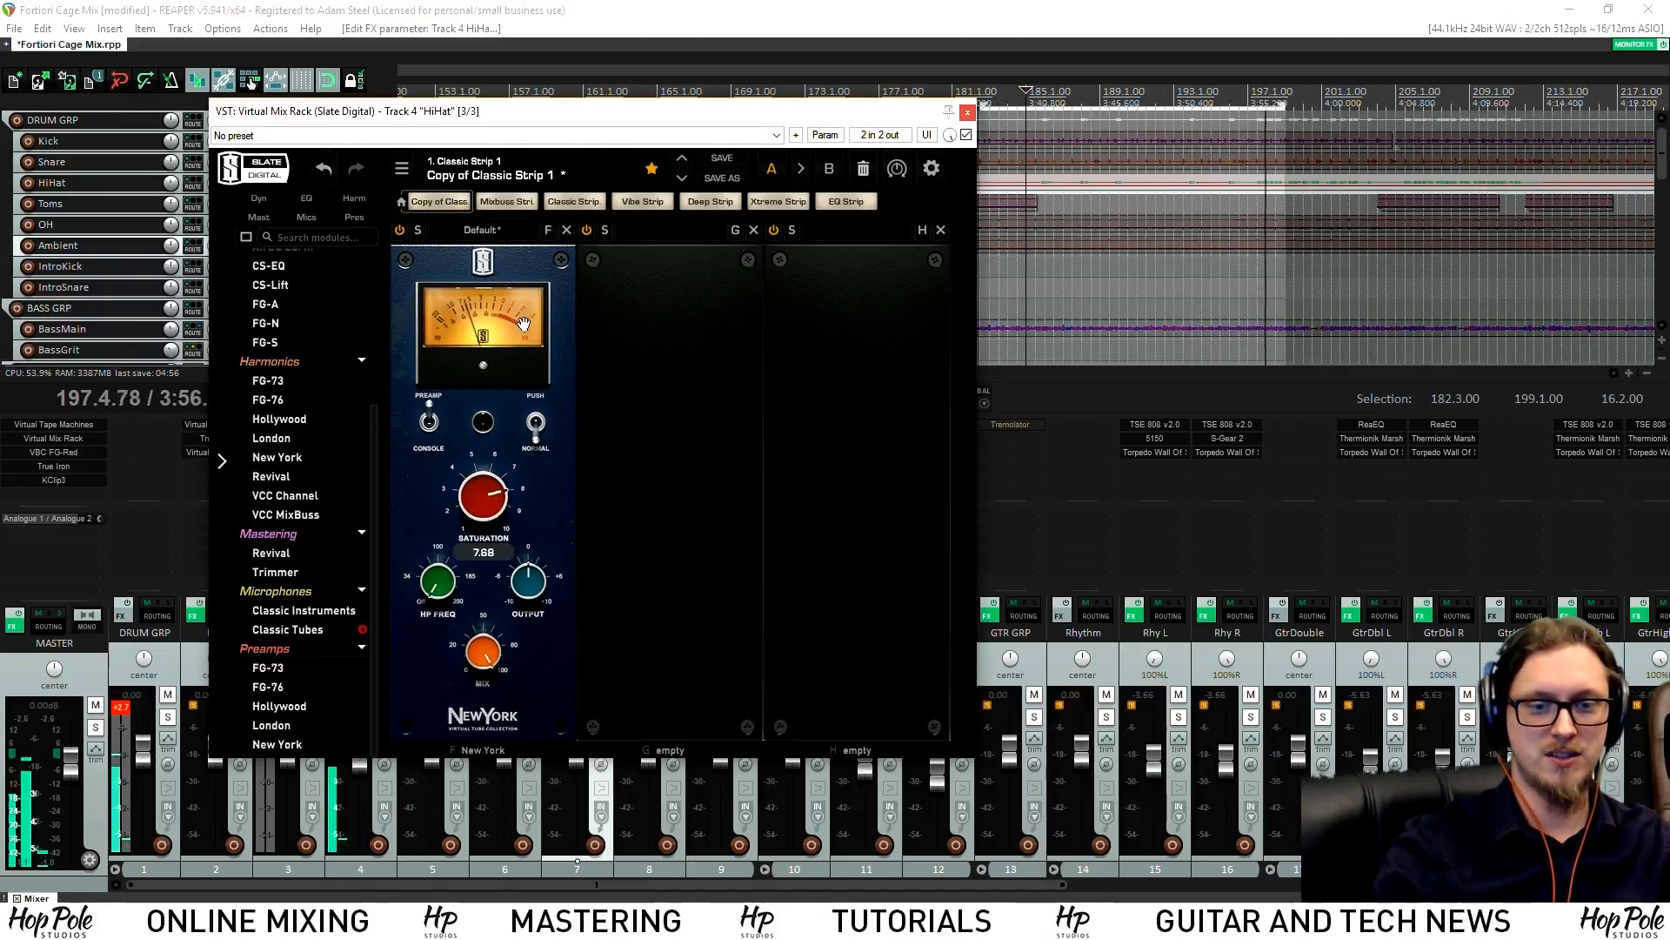
left_click_drag(485, 494, 492, 469)
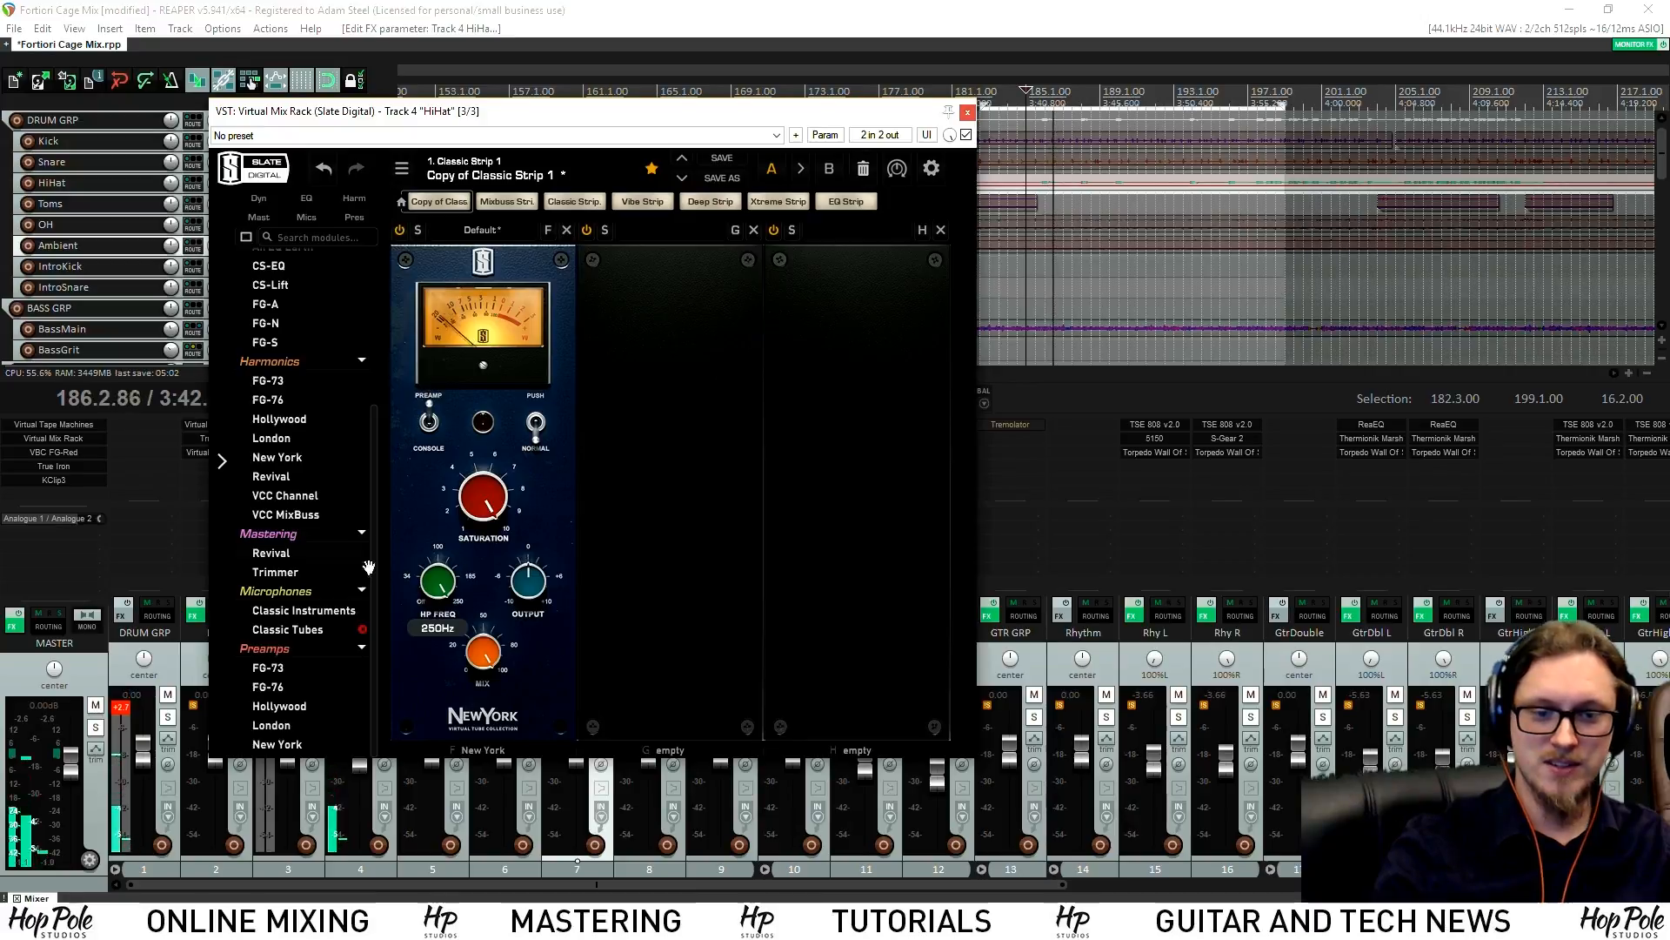
scroll(304, 519, "up", 1)
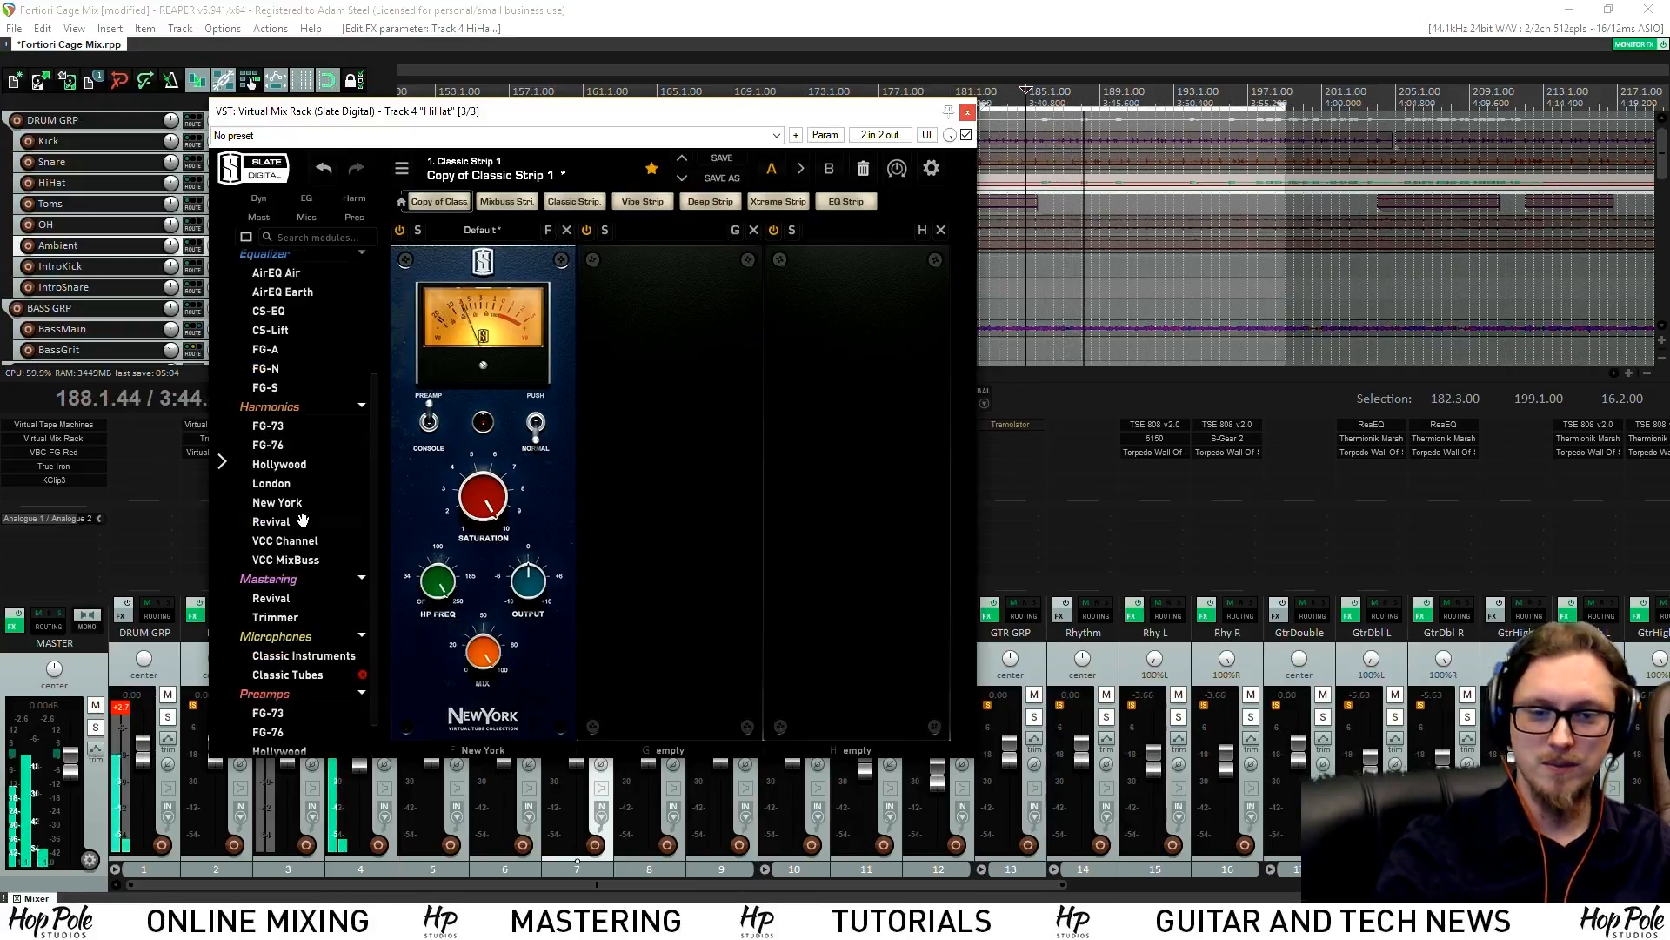
scroll(531, 578, "down", 2)
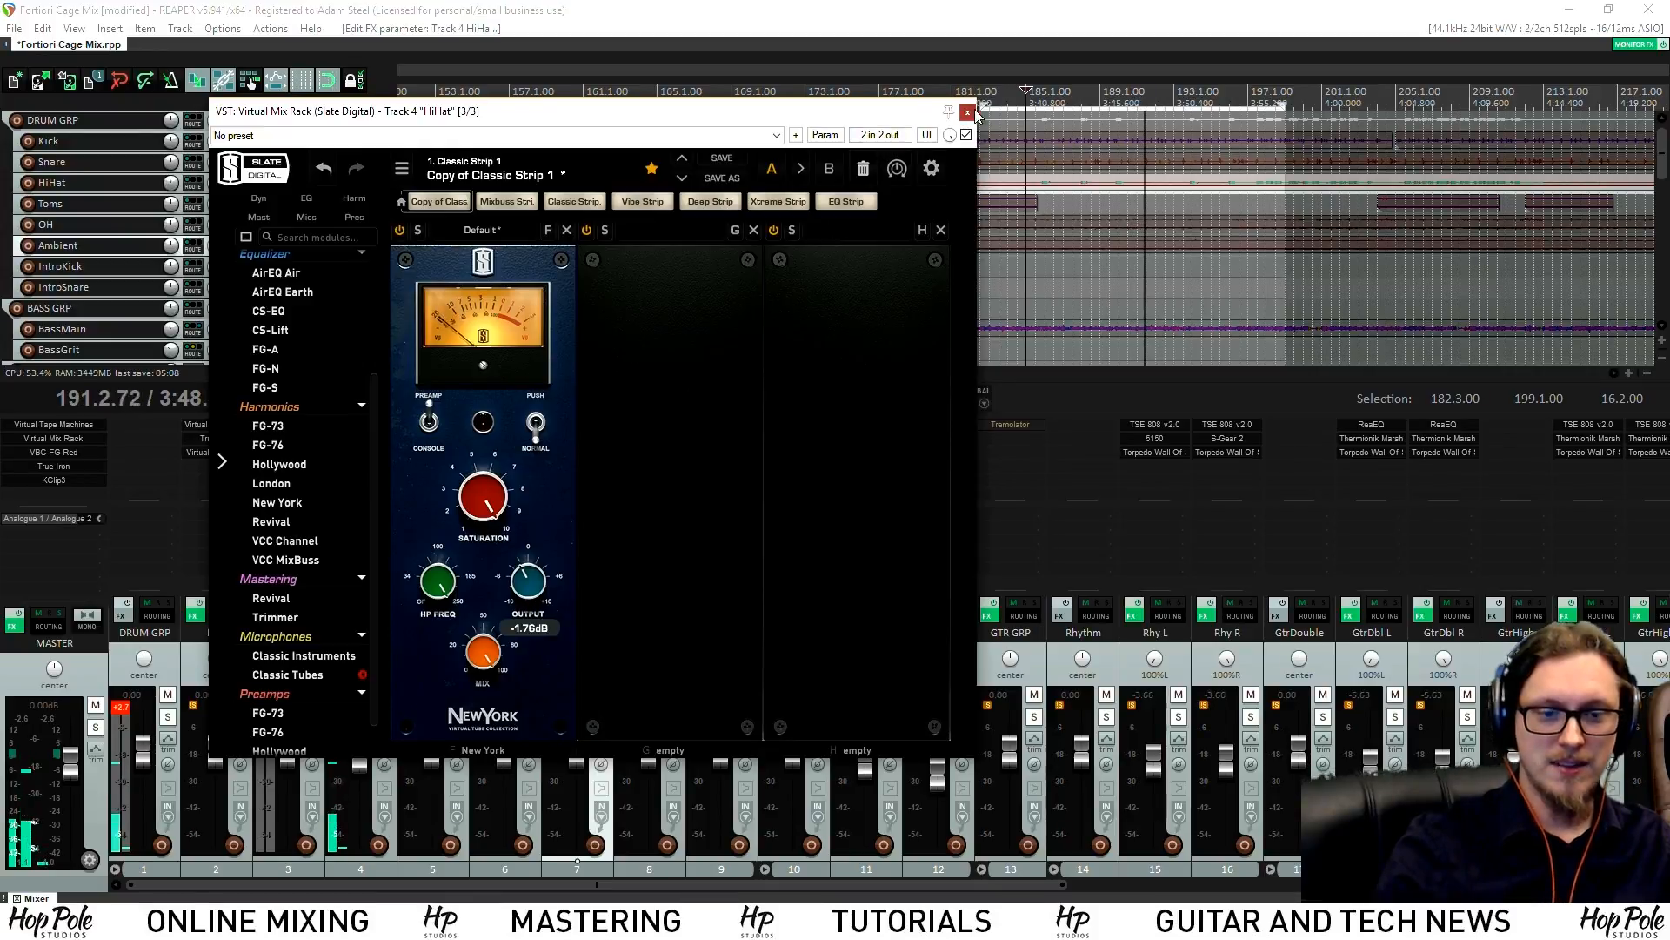
left_click(967, 112)
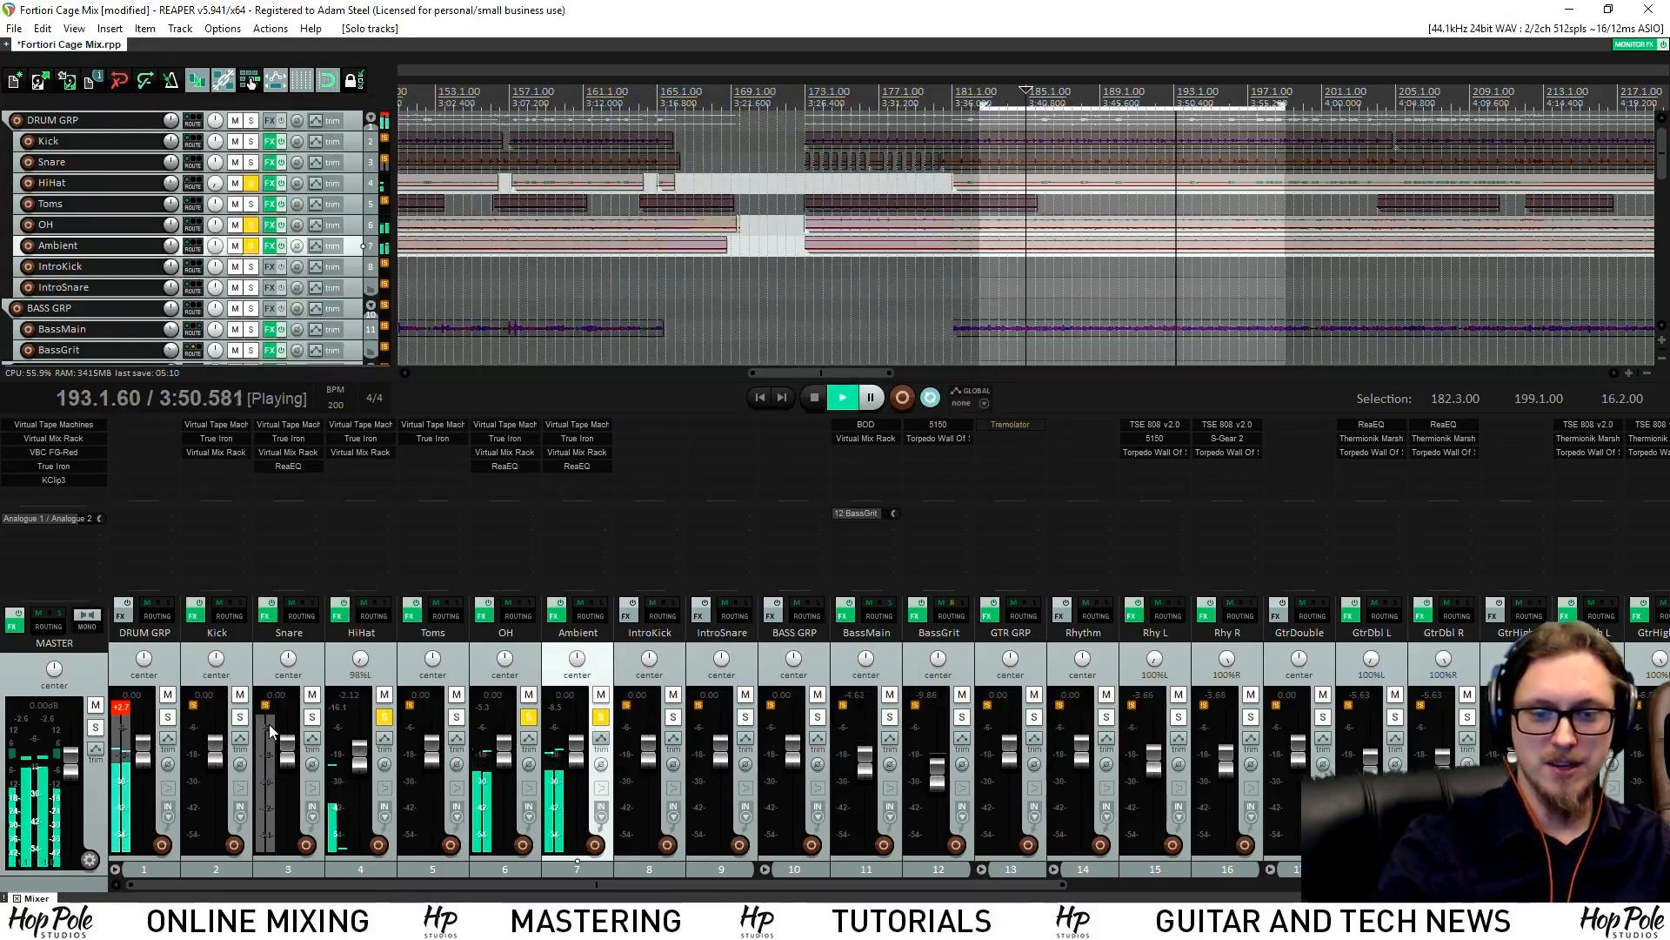
Solo Kick and Snare alongside HiHat and pull the HiHat level down to -4.67 dB
left_click(311, 717)
left_click(240, 717)
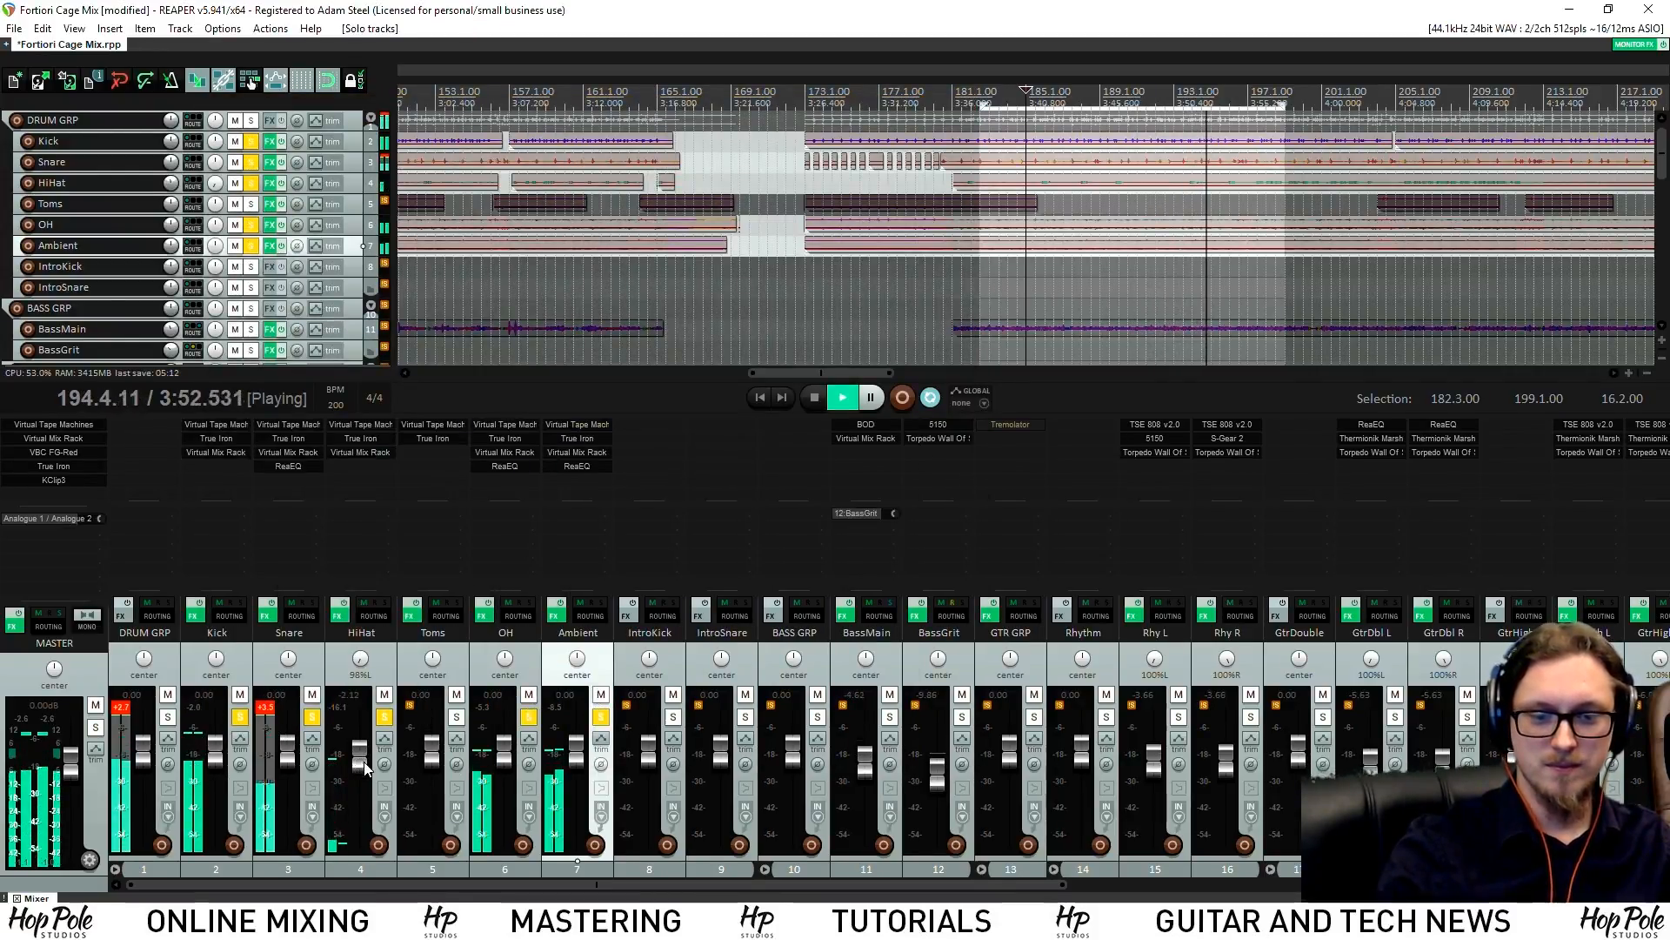
scroll(364, 767, "down", 3)
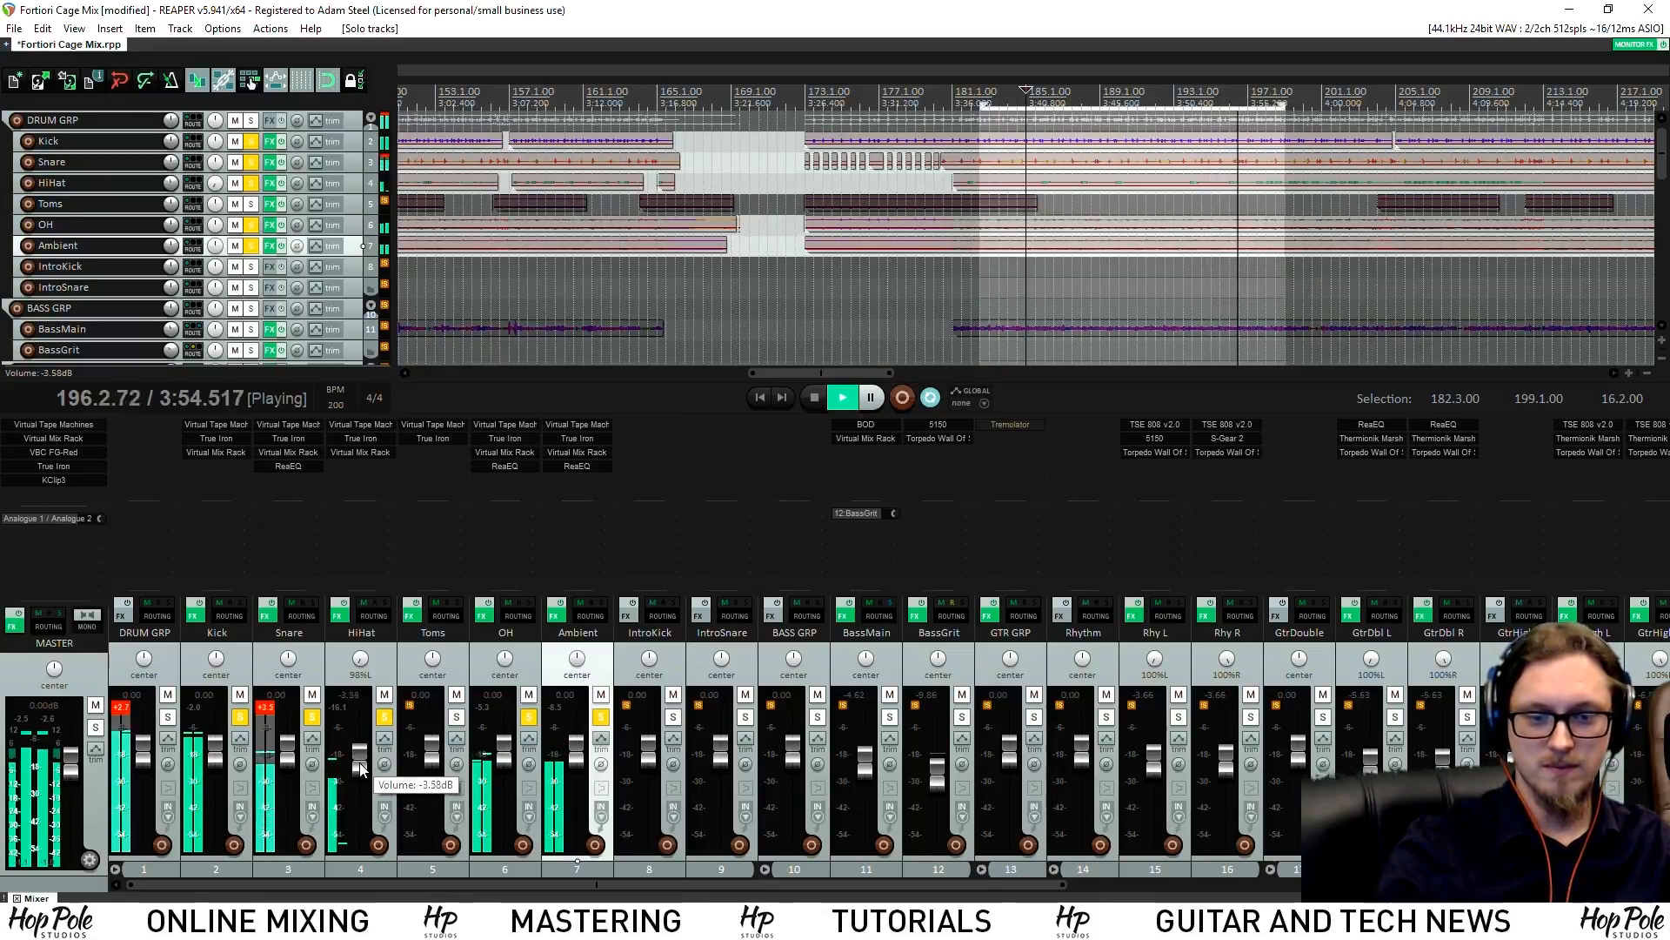
left_click_drag(360, 763, 360, 777)
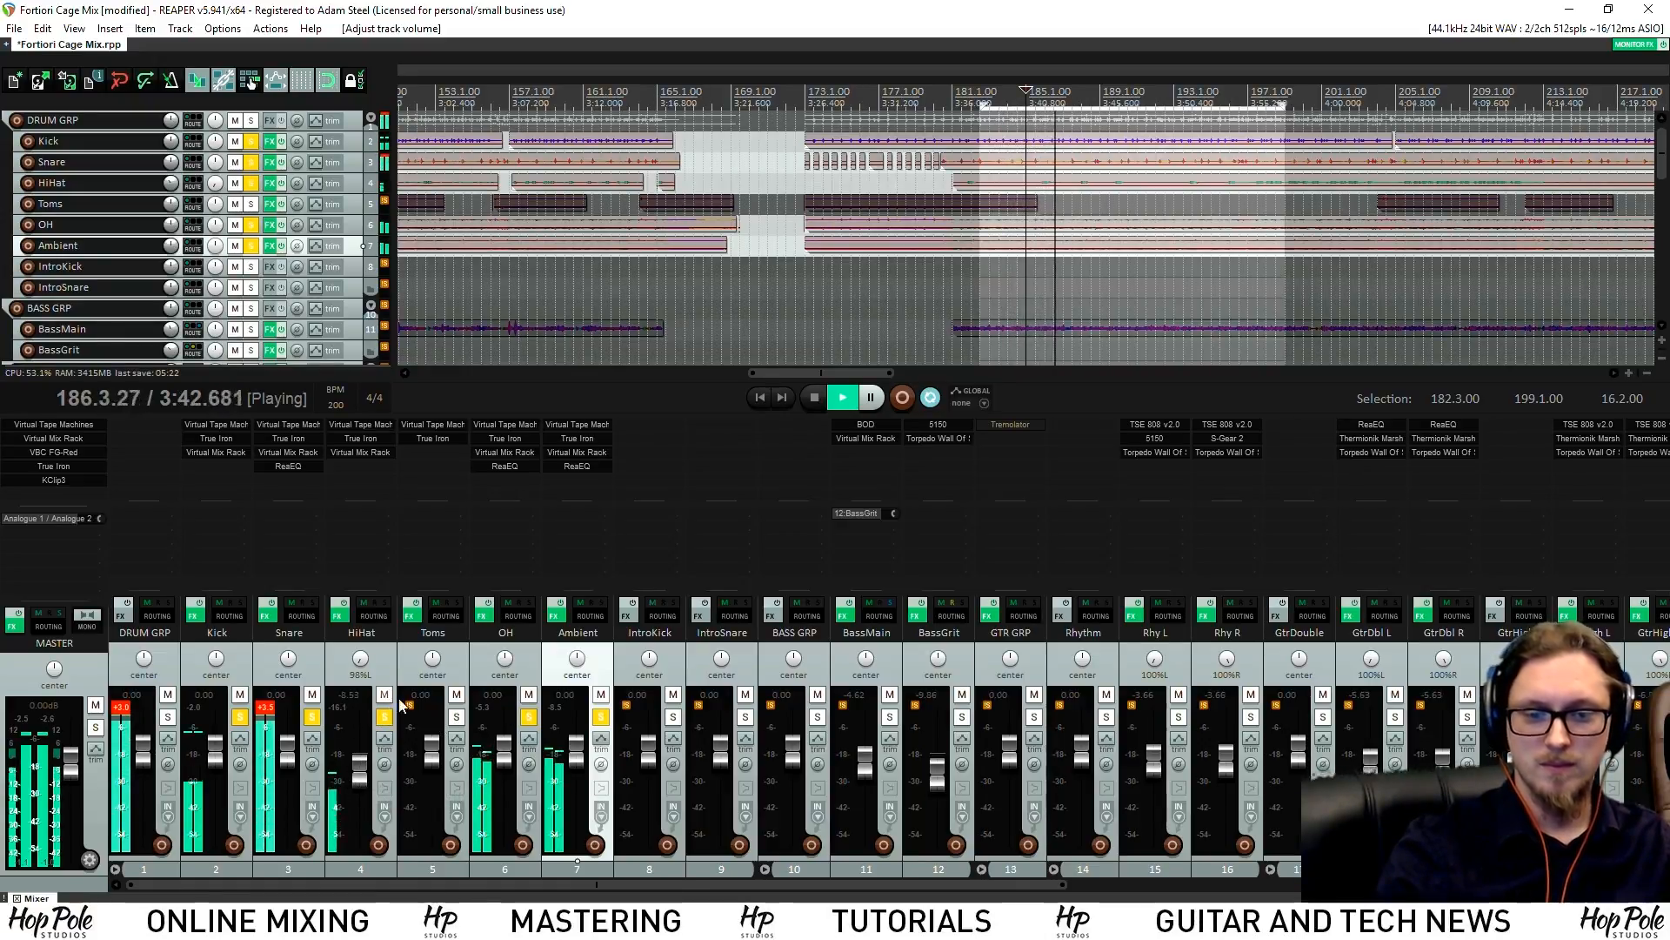
Enlarge the Toms track, solo it, and loop playback from bar 173 to 180.4
scroll(1077, 101, "down", 2)
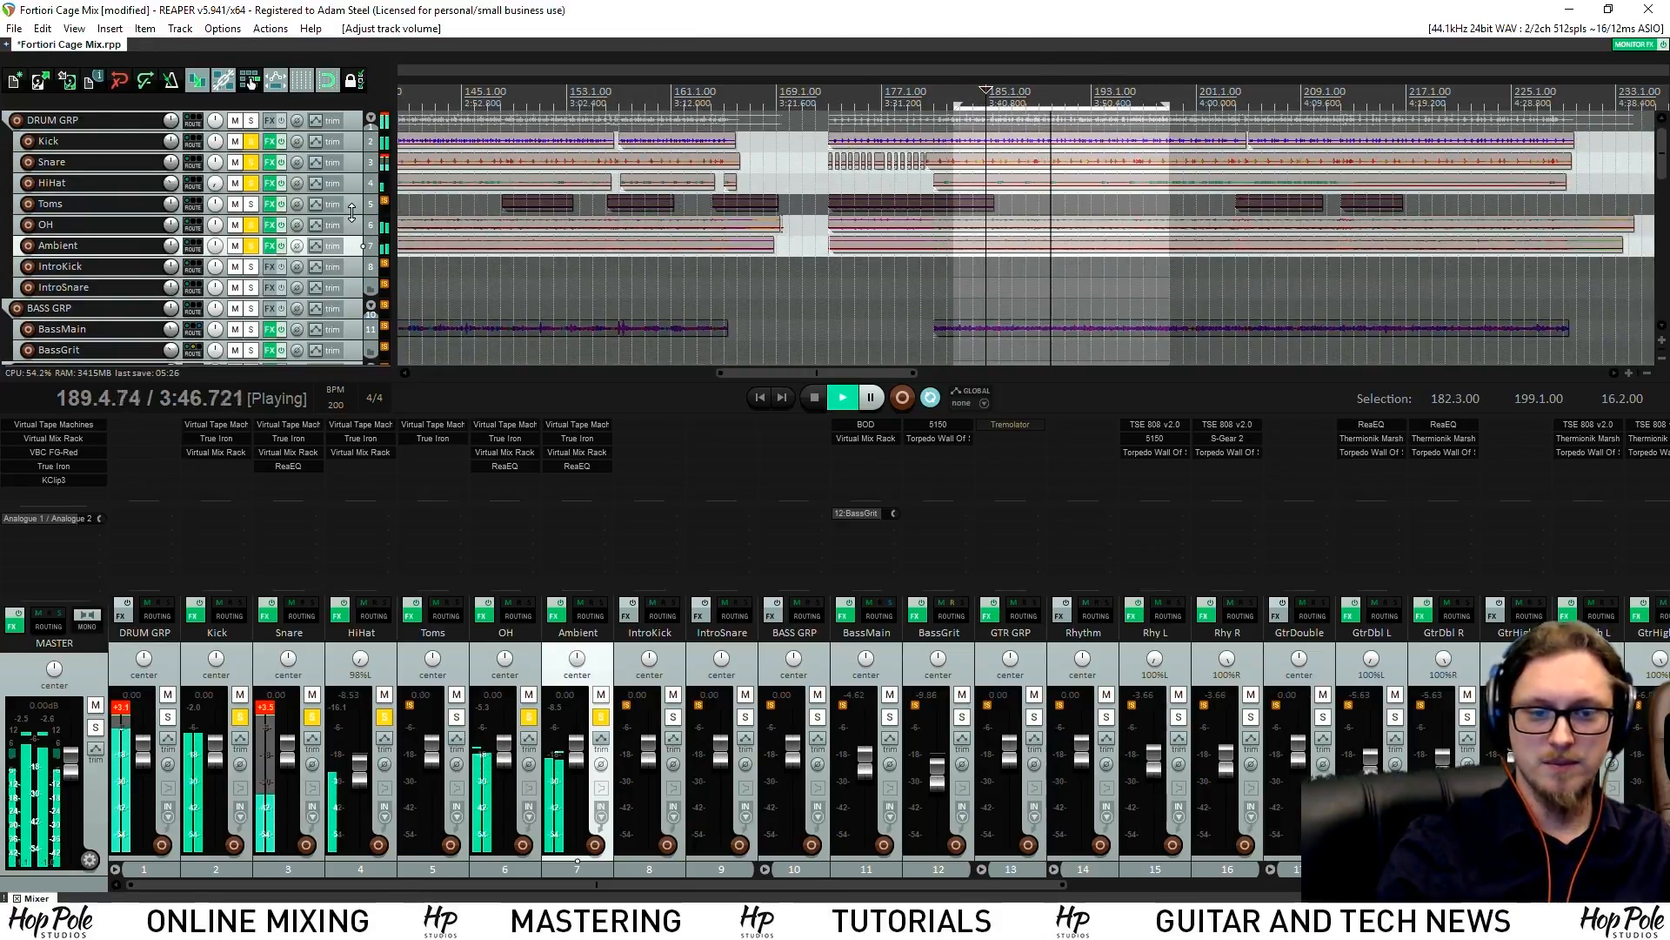
left_click_drag(345, 214, 344, 268)
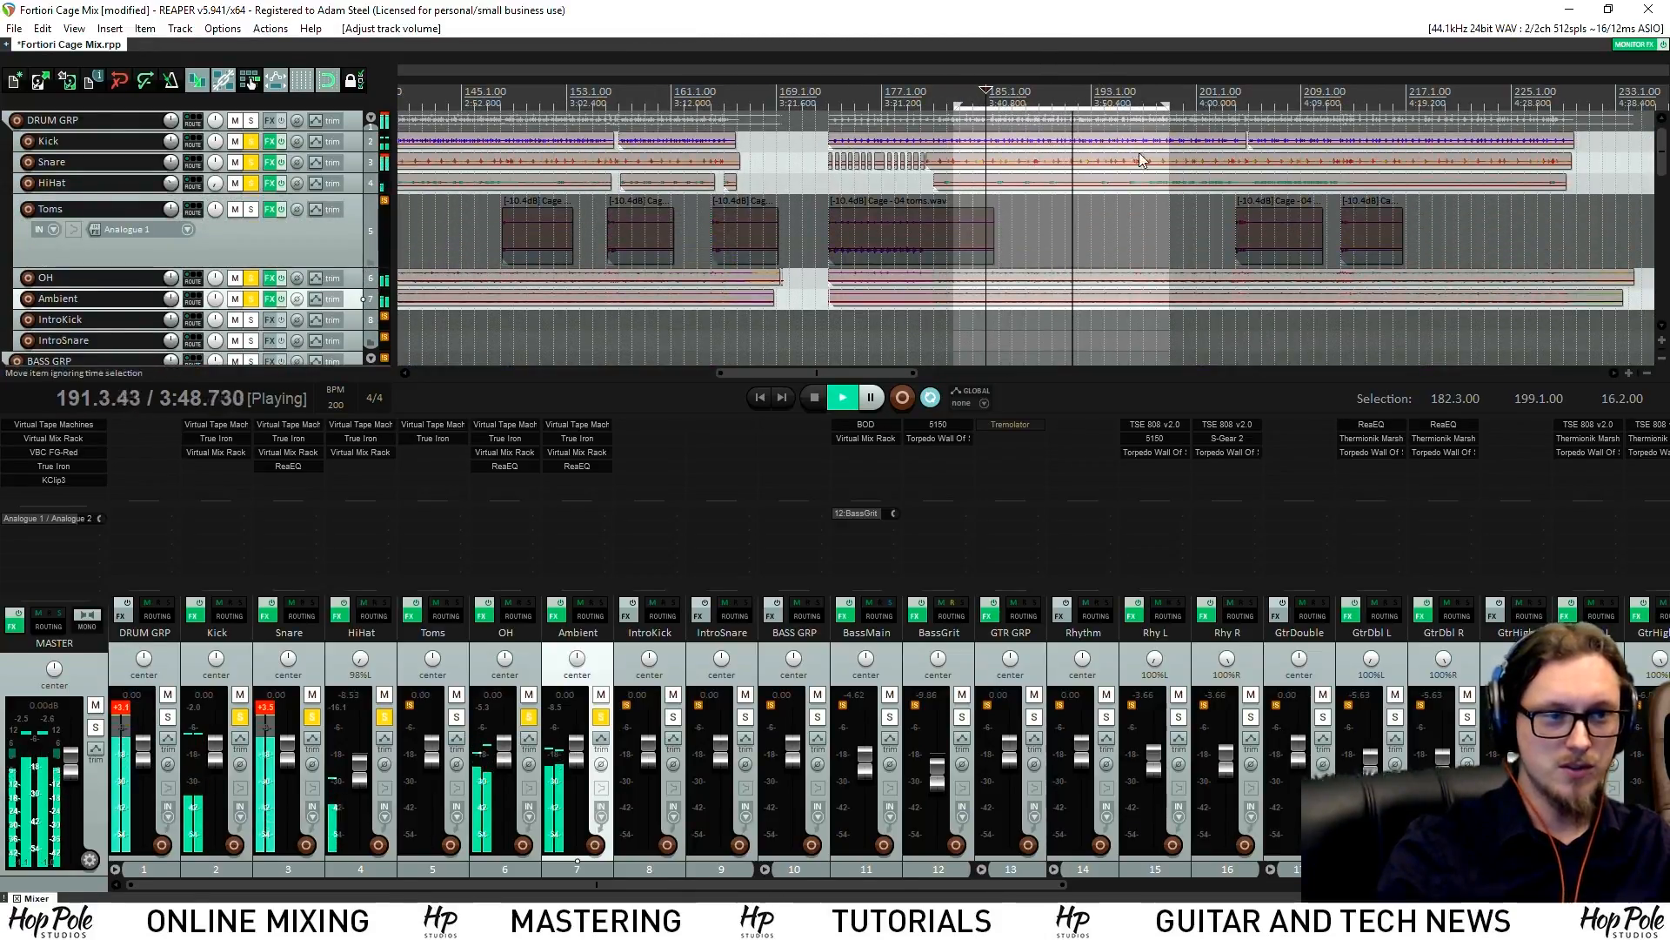
key("space")
left_click(838, 163)
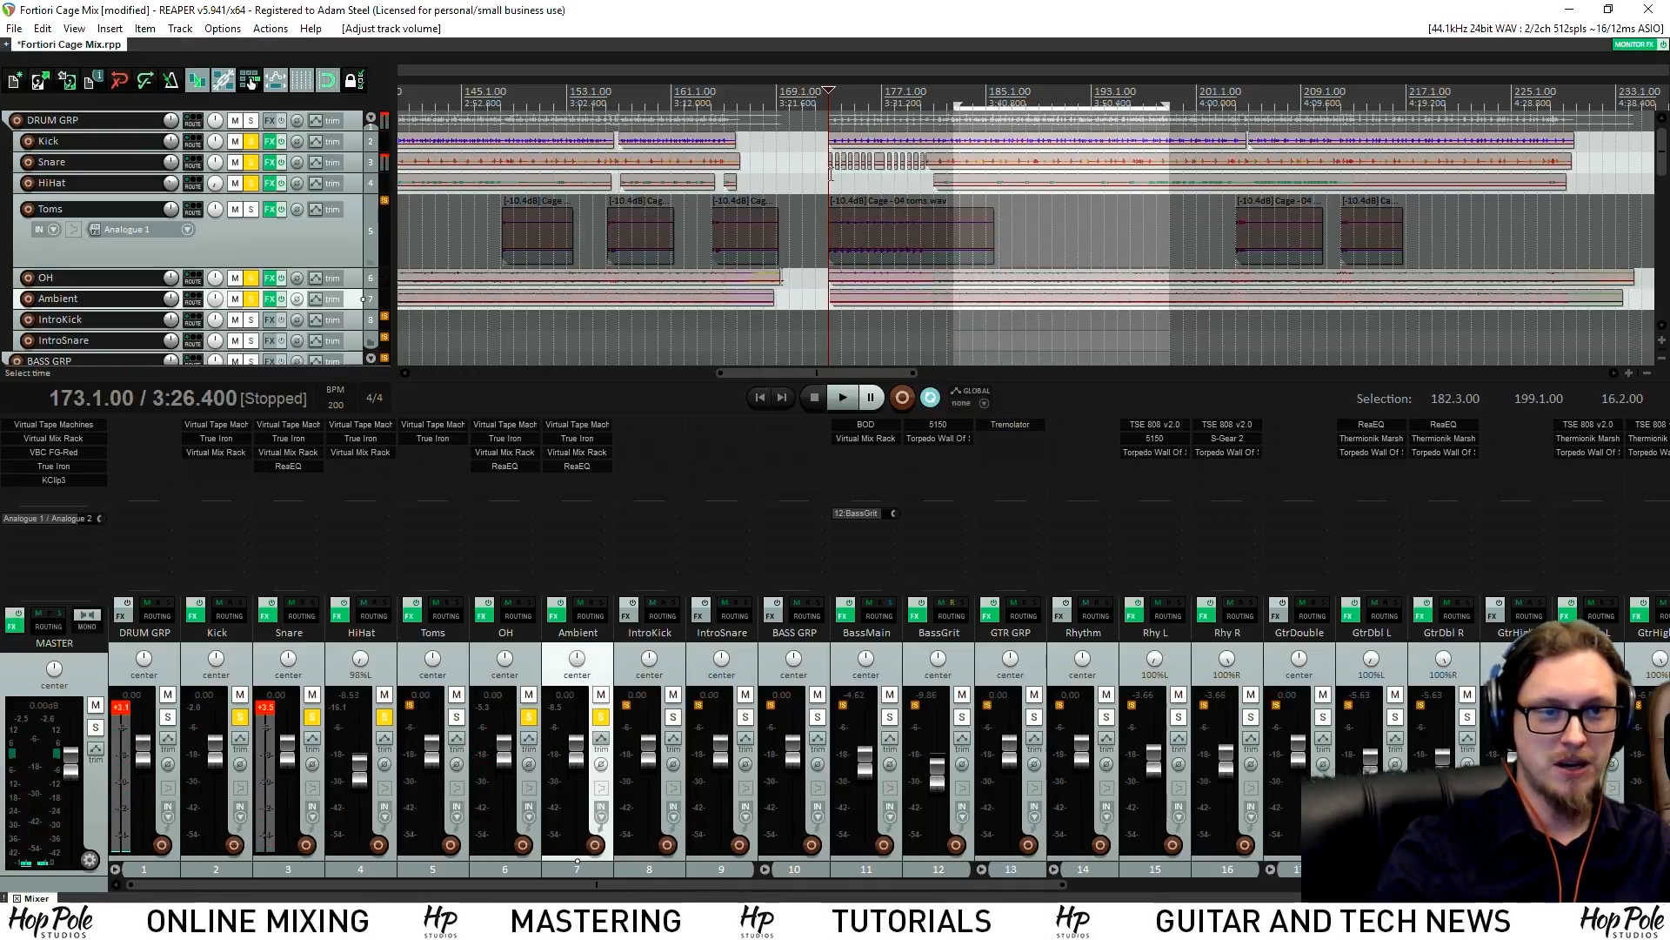
left_click_drag(831, 165, 957, 187)
key("space")
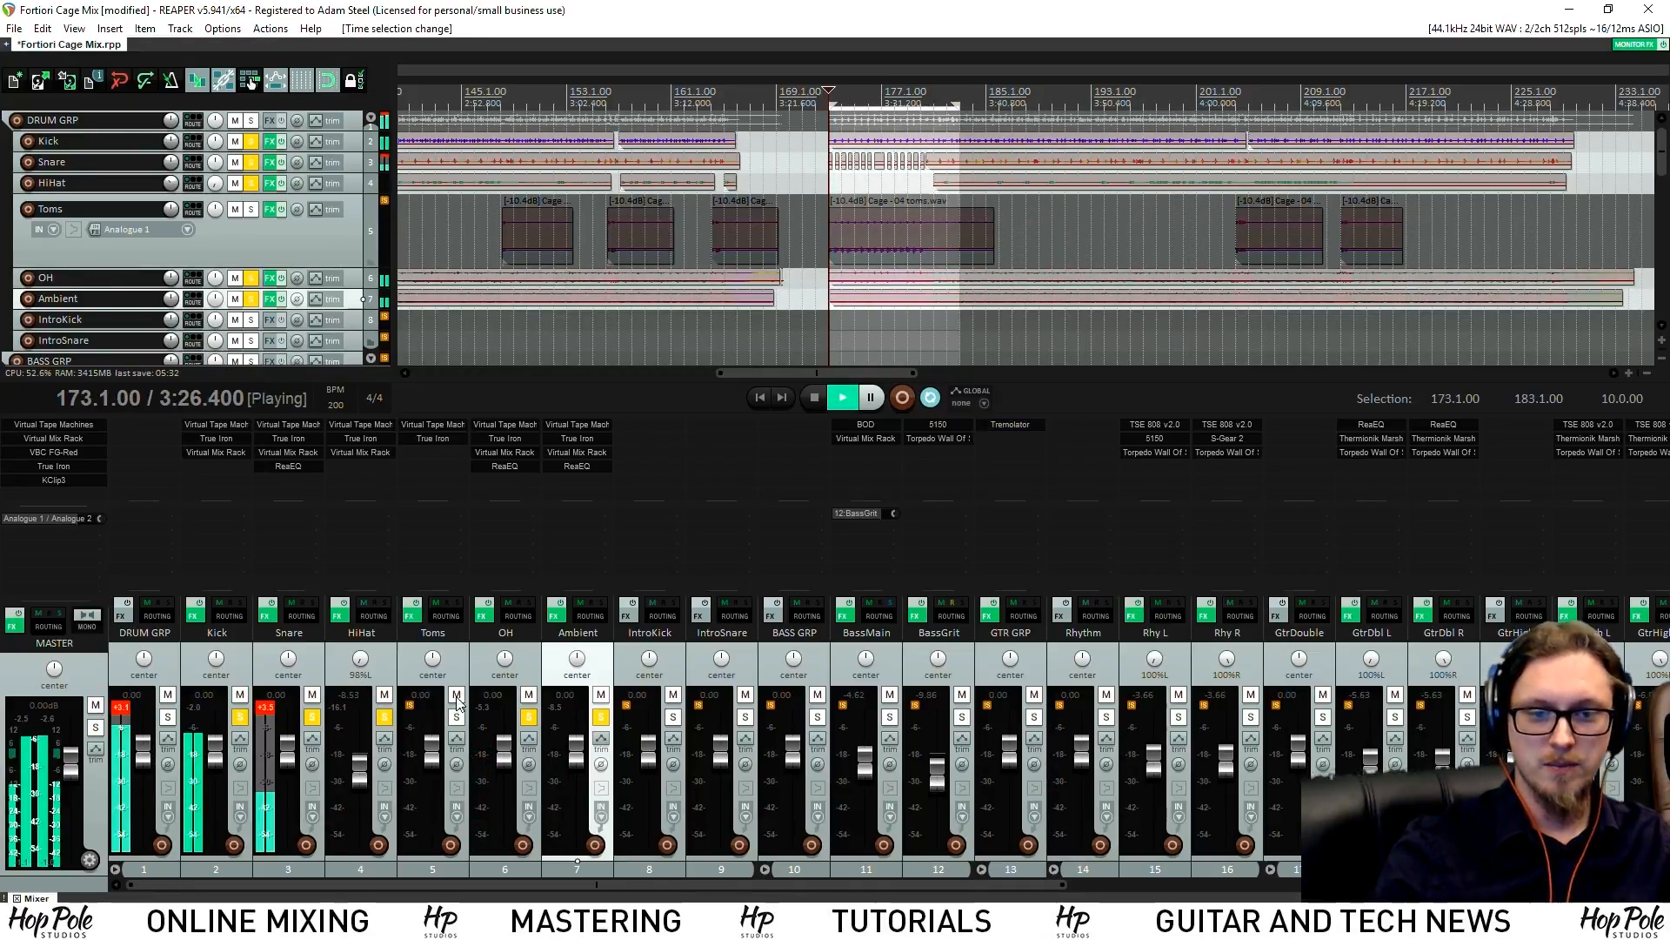
left_click(456, 716)
scroll(917, 179, "up", 3)
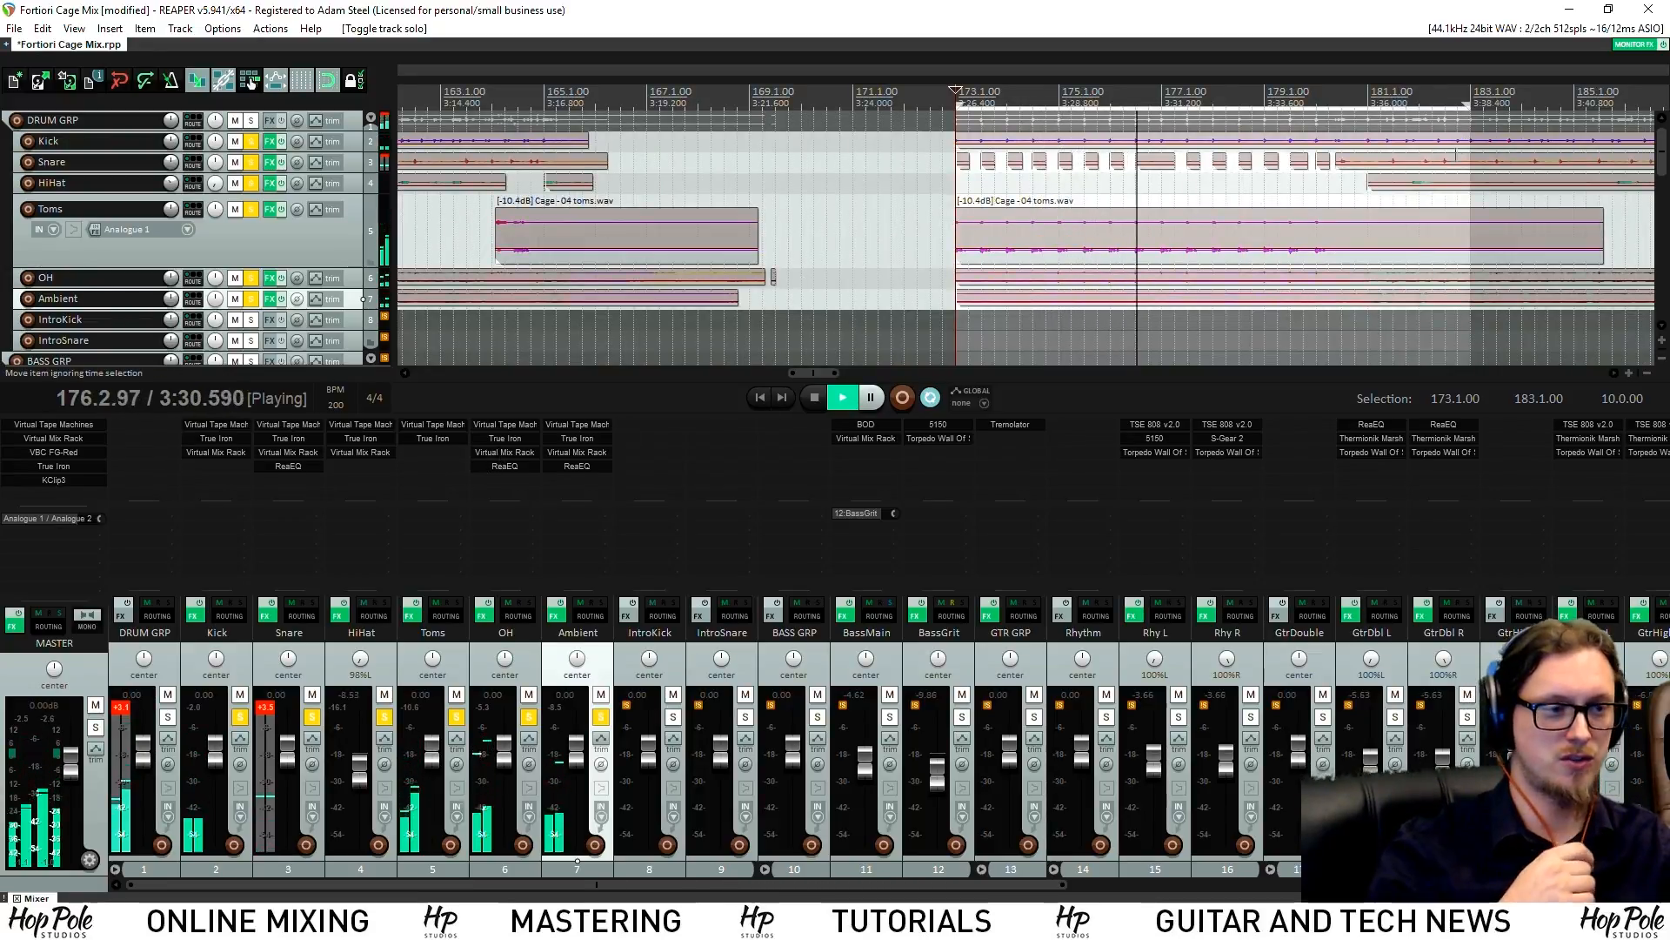
left_click_drag(1468, 192, 1351, 191)
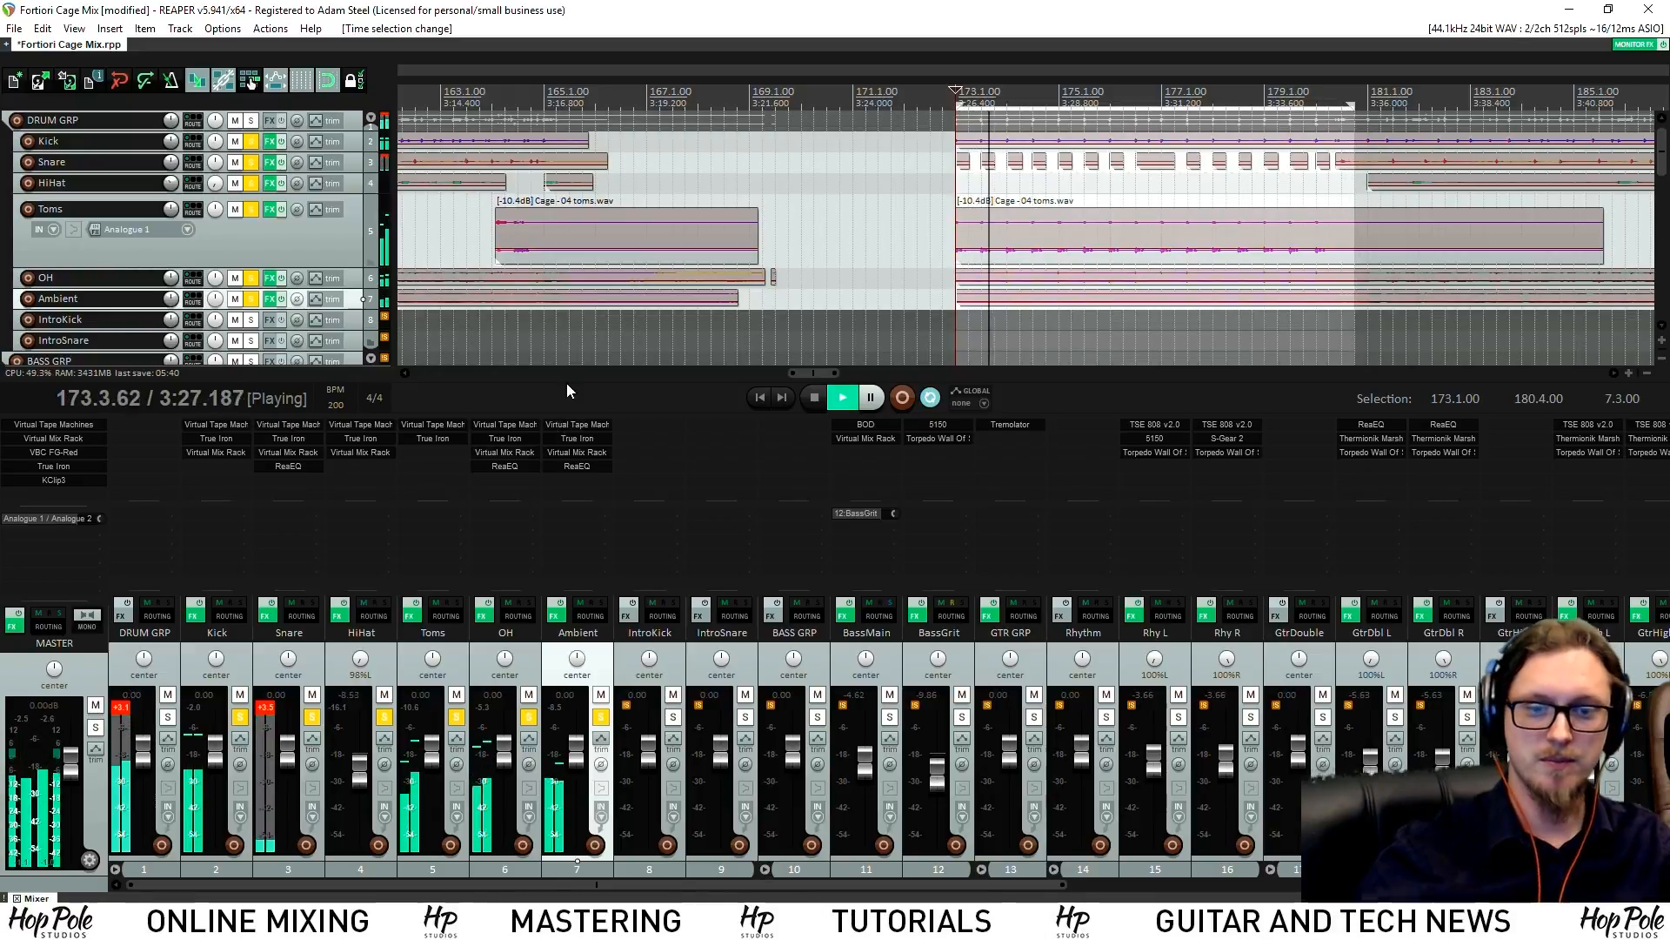
Add a Virtual Mix Rack to Toms with FG-Stress: attack 7.30, detector filter on, release 3.60, input 6.80
double_click(436, 466)
type("mix")
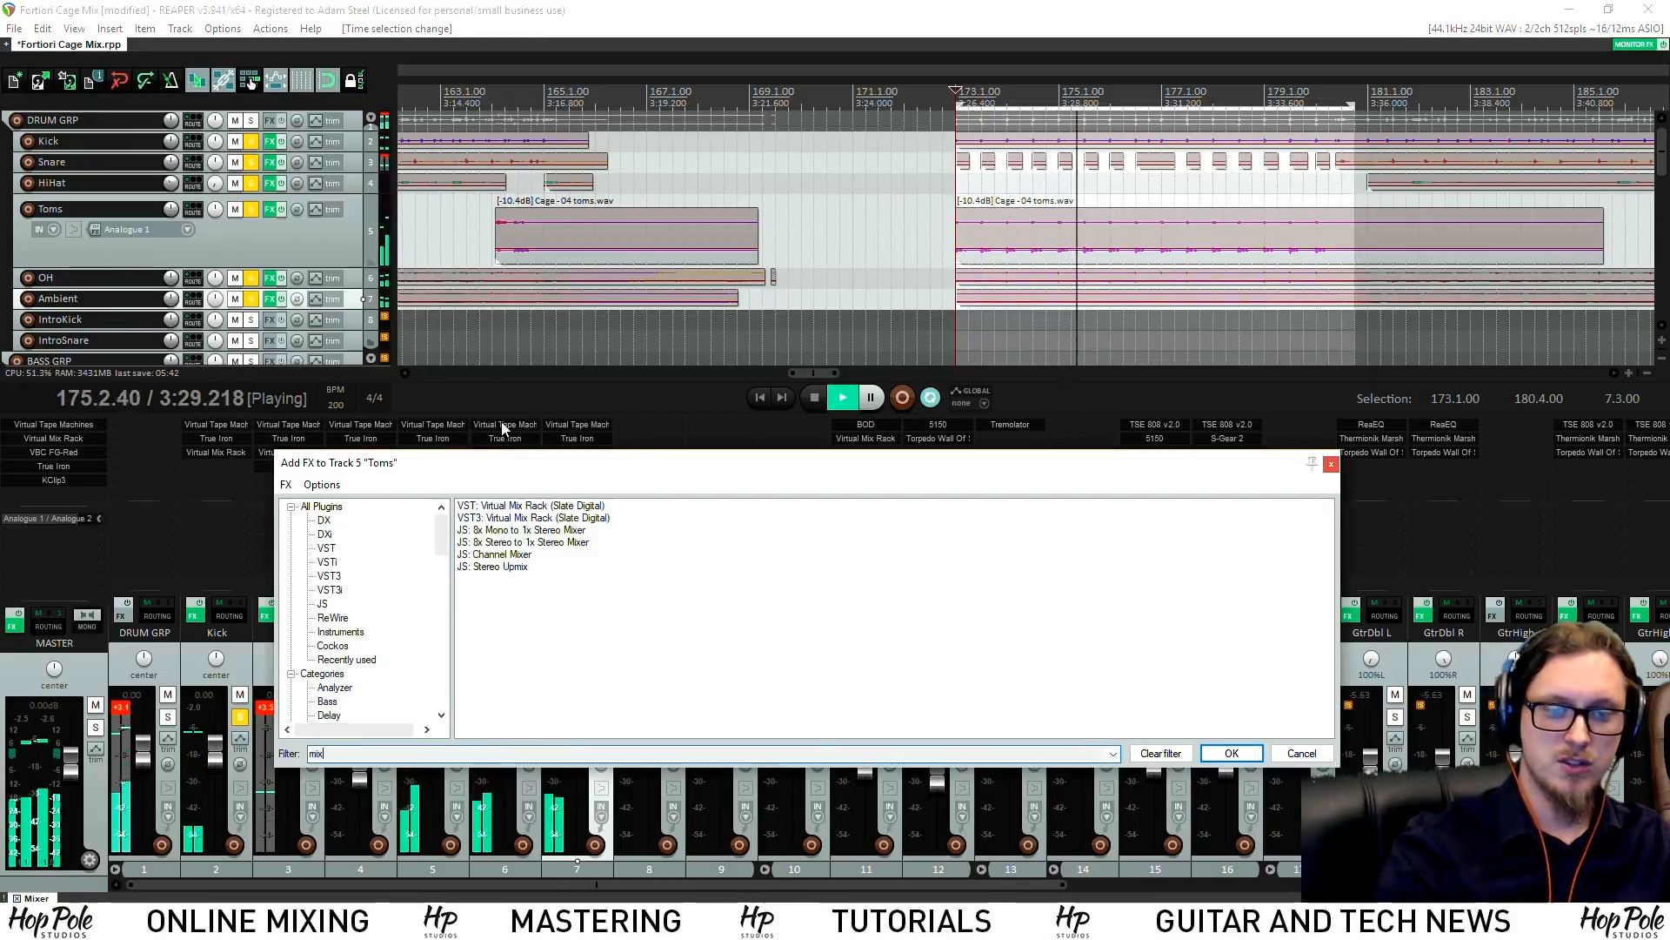
double_click(516, 506)
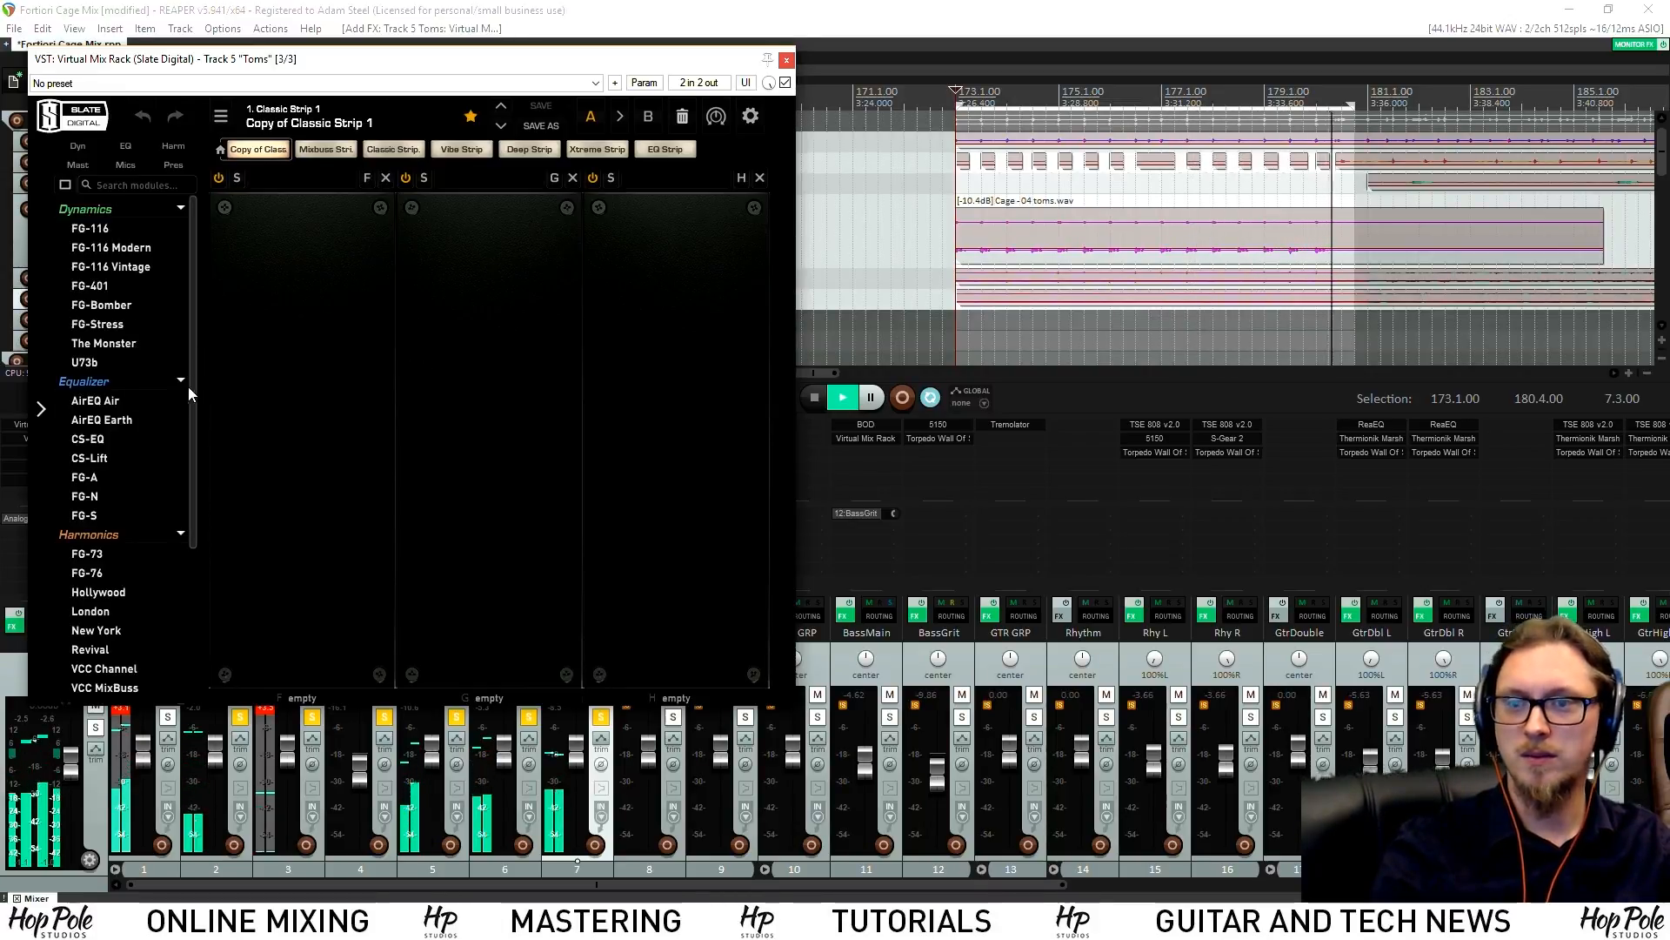
left_click_drag(97, 324, 487, 269)
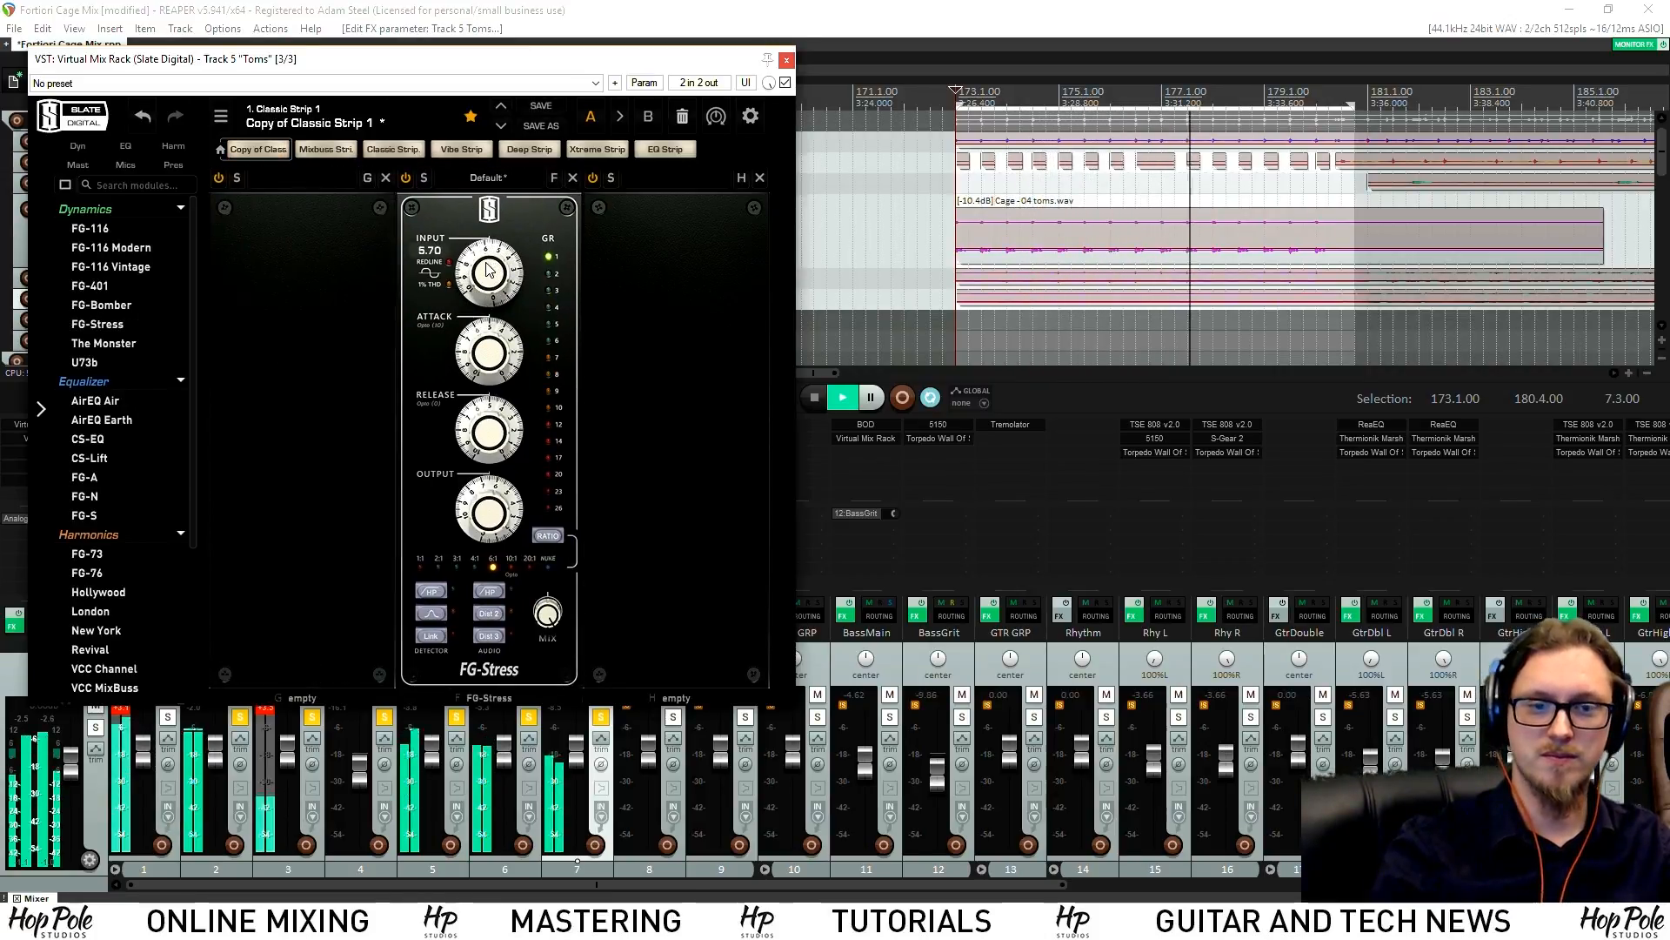
left_click_drag(492, 355, 494, 306)
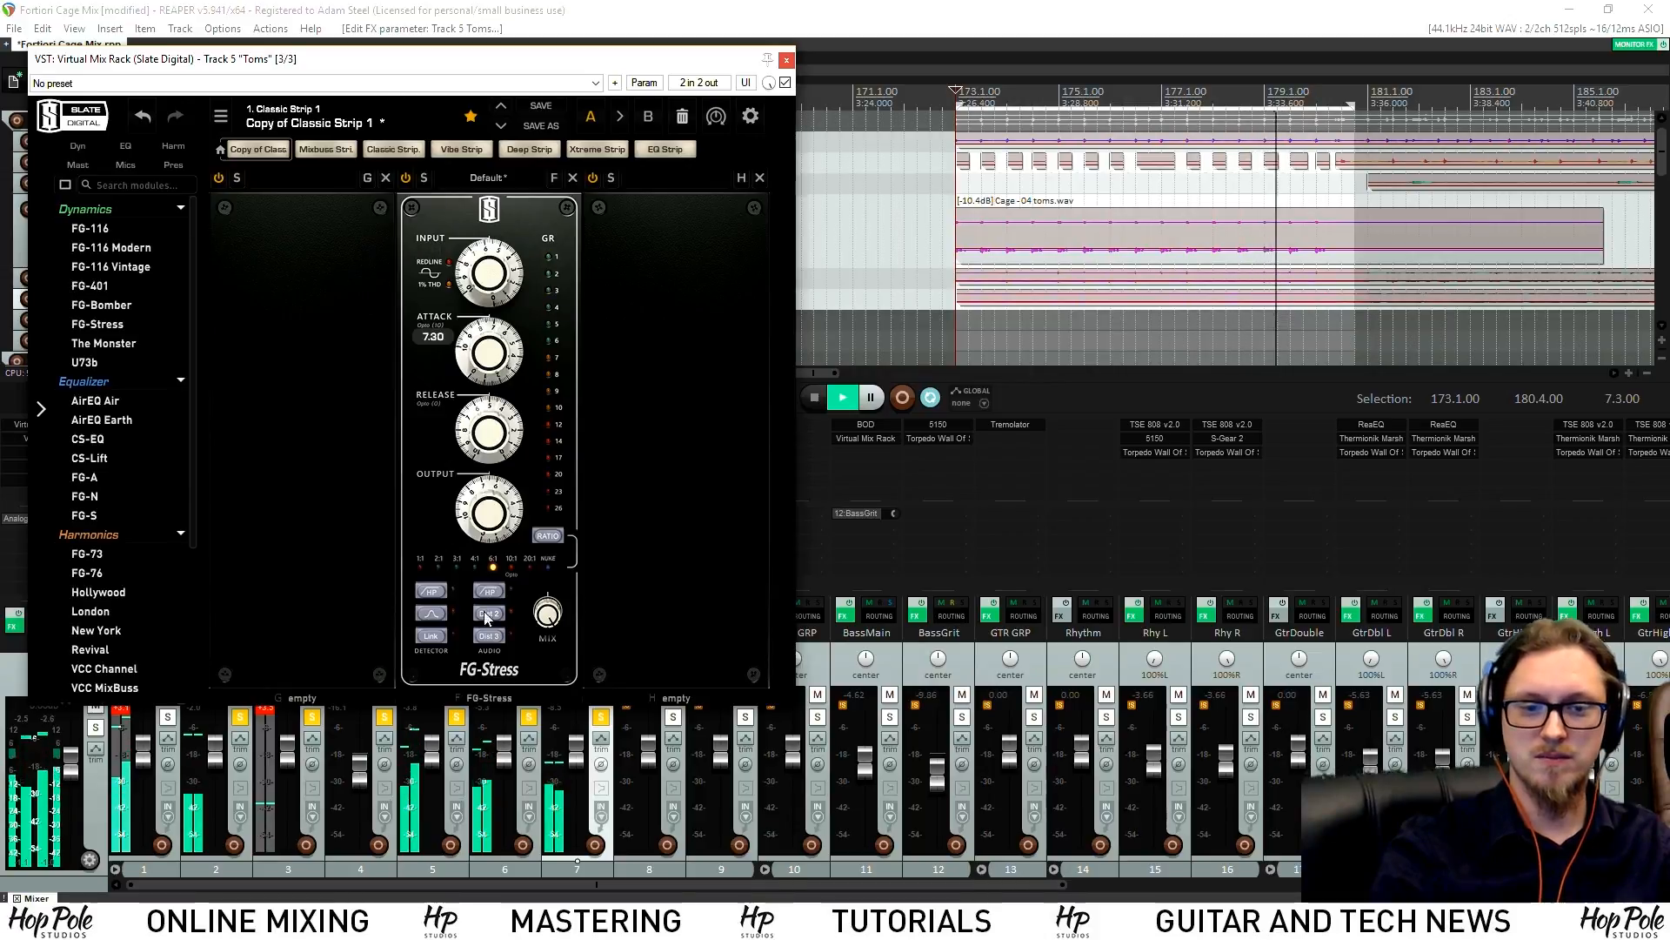
left_click(432, 614)
left_click_drag(495, 434, 484, 528)
left_click_drag(498, 285, 499, 280)
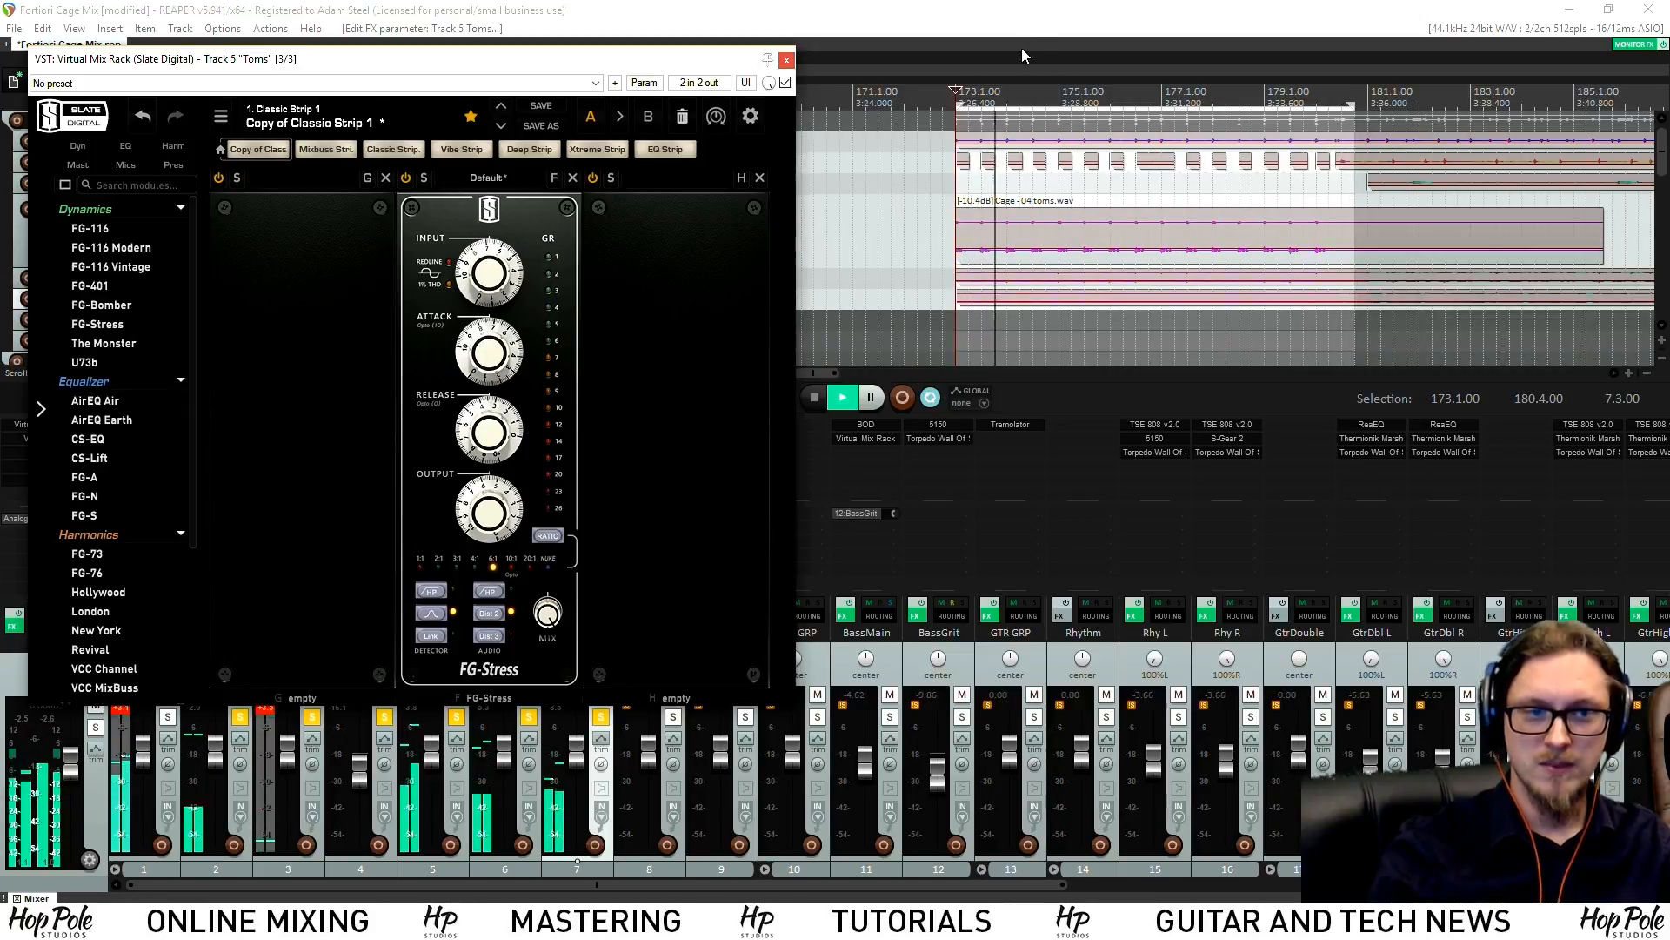
Add Hollywood saturation at 3.15 before the compressor and an FG-A EQ boosting highs 4 dB after it
scroll(1039, 261, "down", 2)
scroll(955, 137, "down", 3)
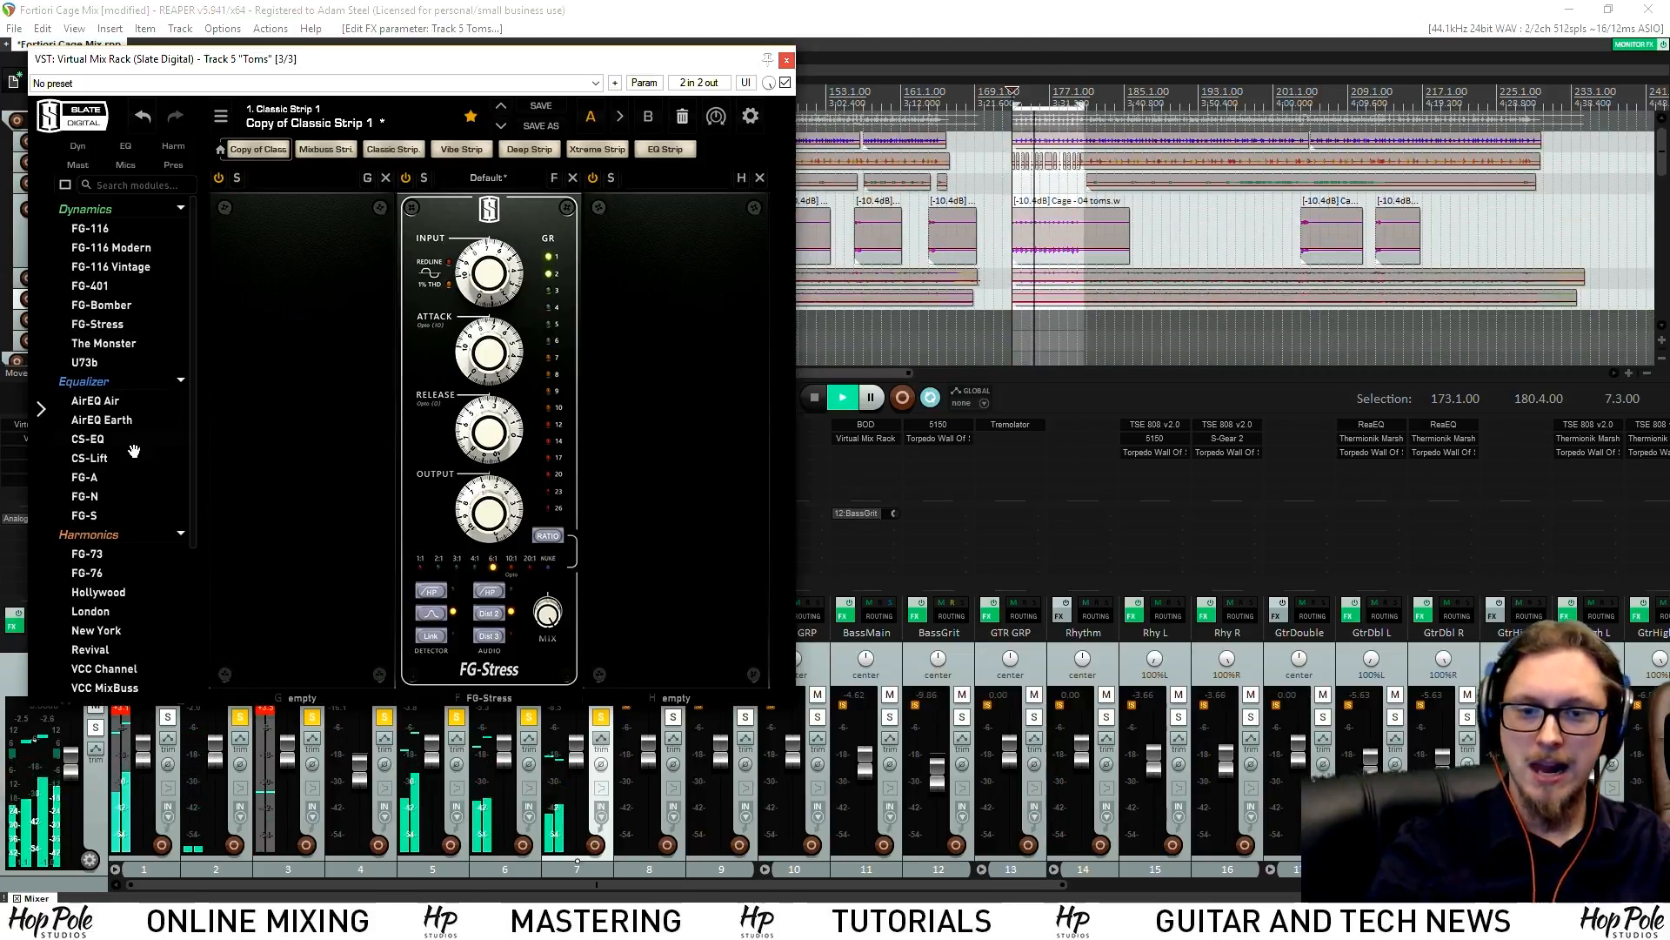
scroll(98, 497, "down", 2)
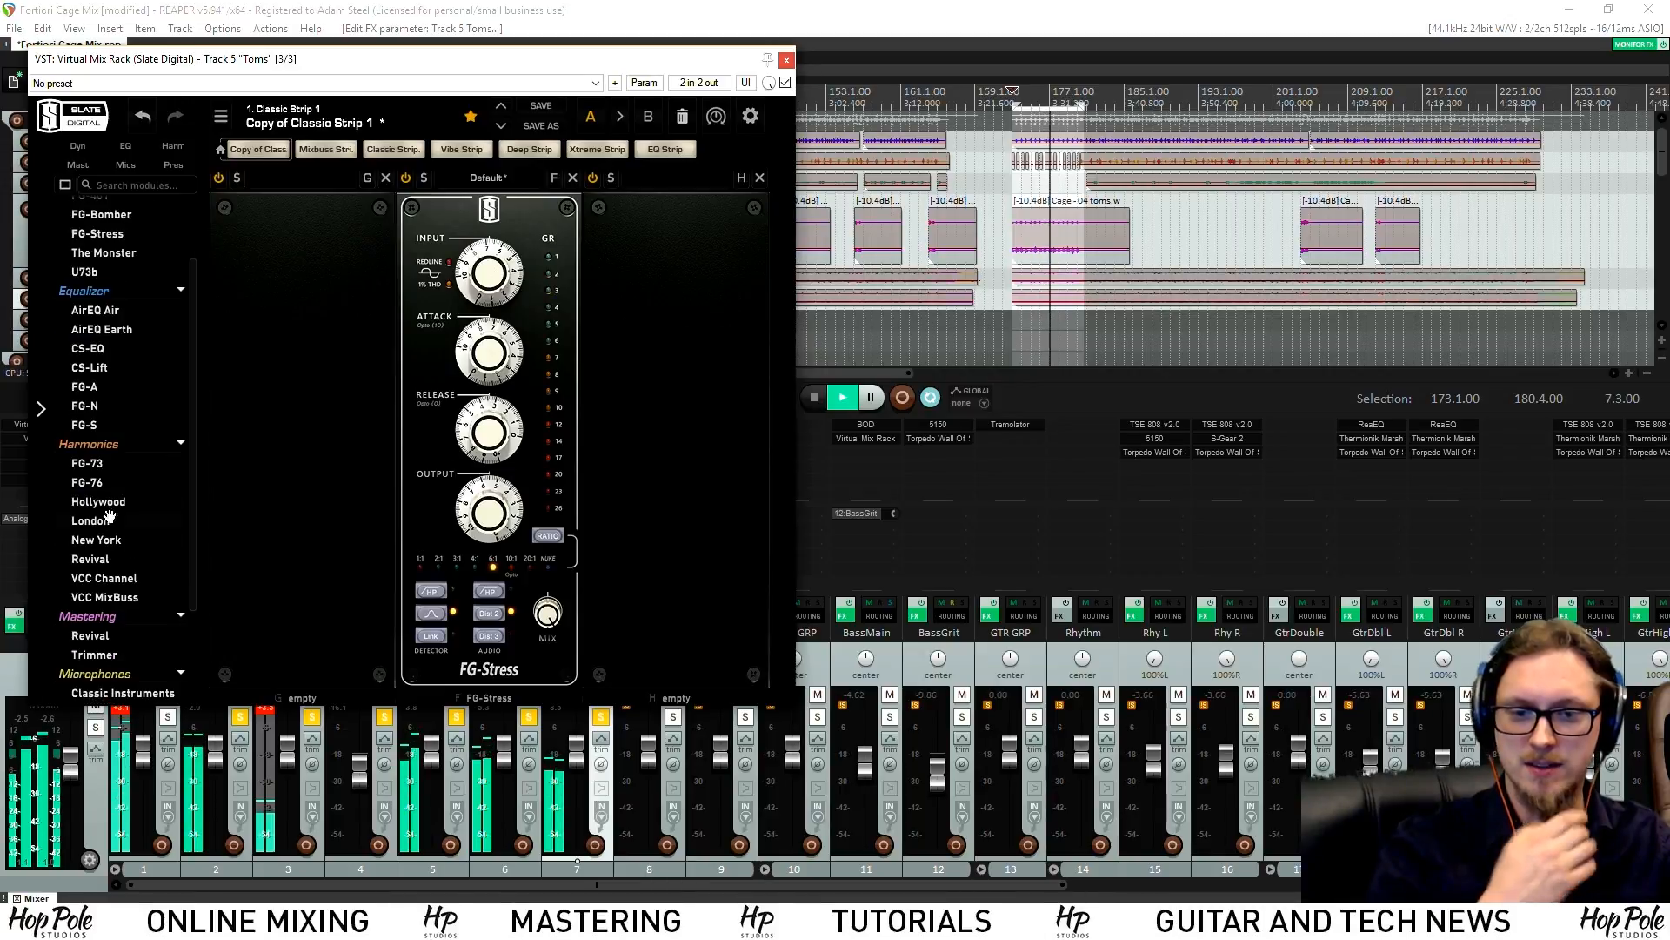
left_click_drag(228, 494, 261, 470)
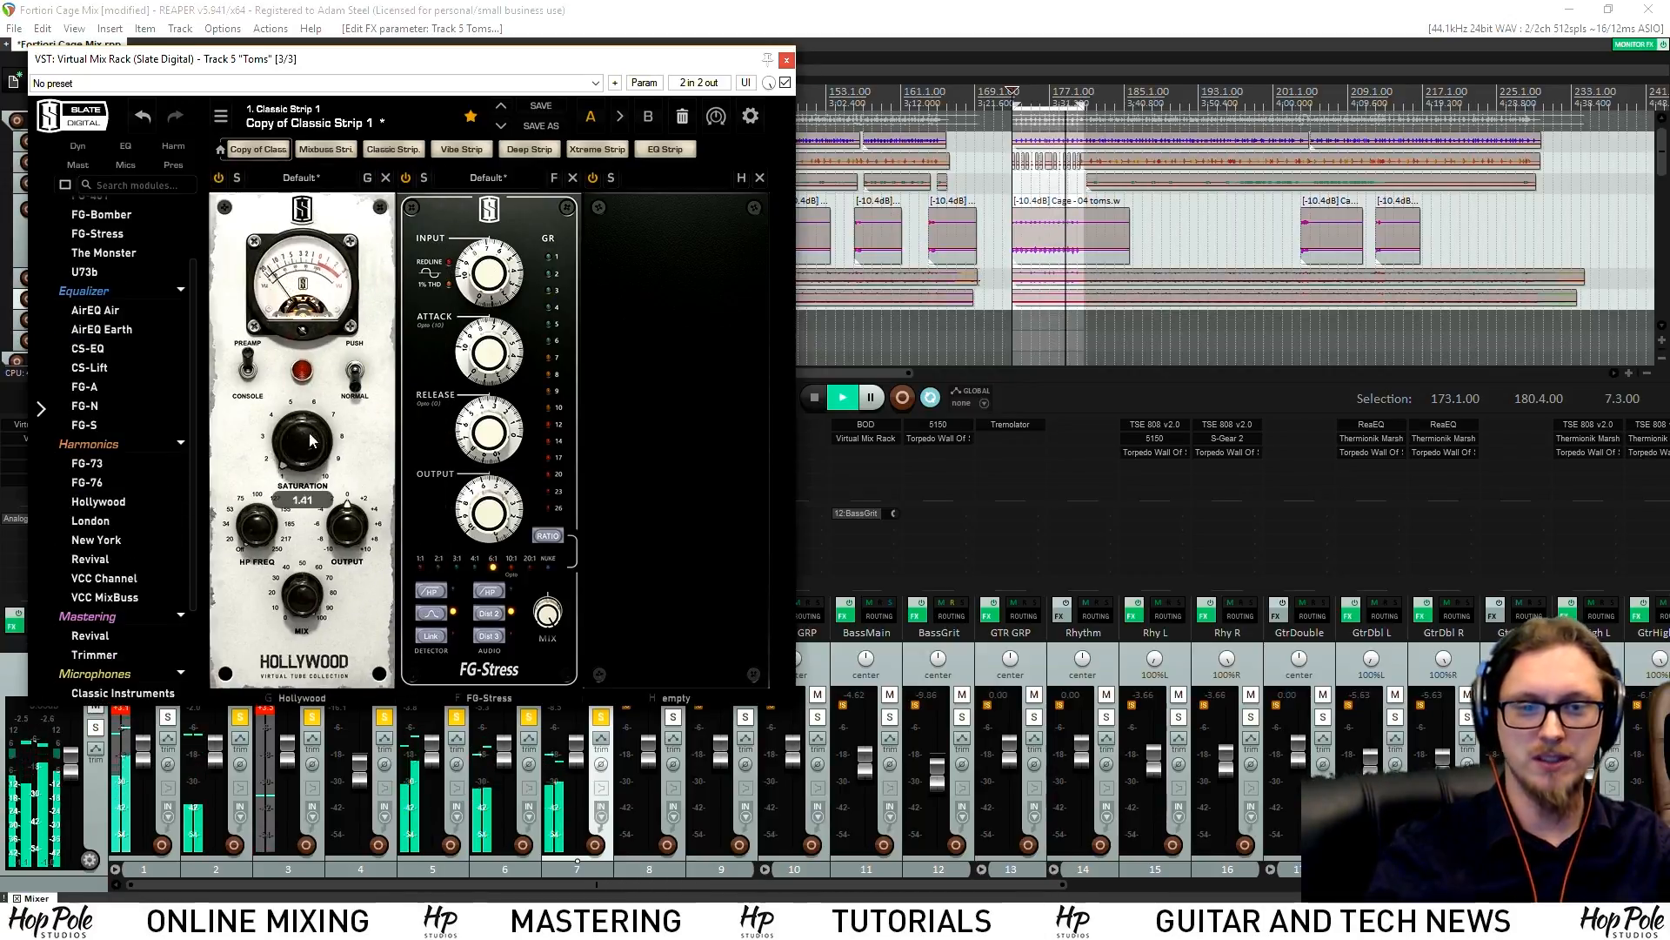
left_click_drag(329, 376, 310, 385)
scroll(122, 448, "up", 2)
left_click_drag(106, 473, 687, 470)
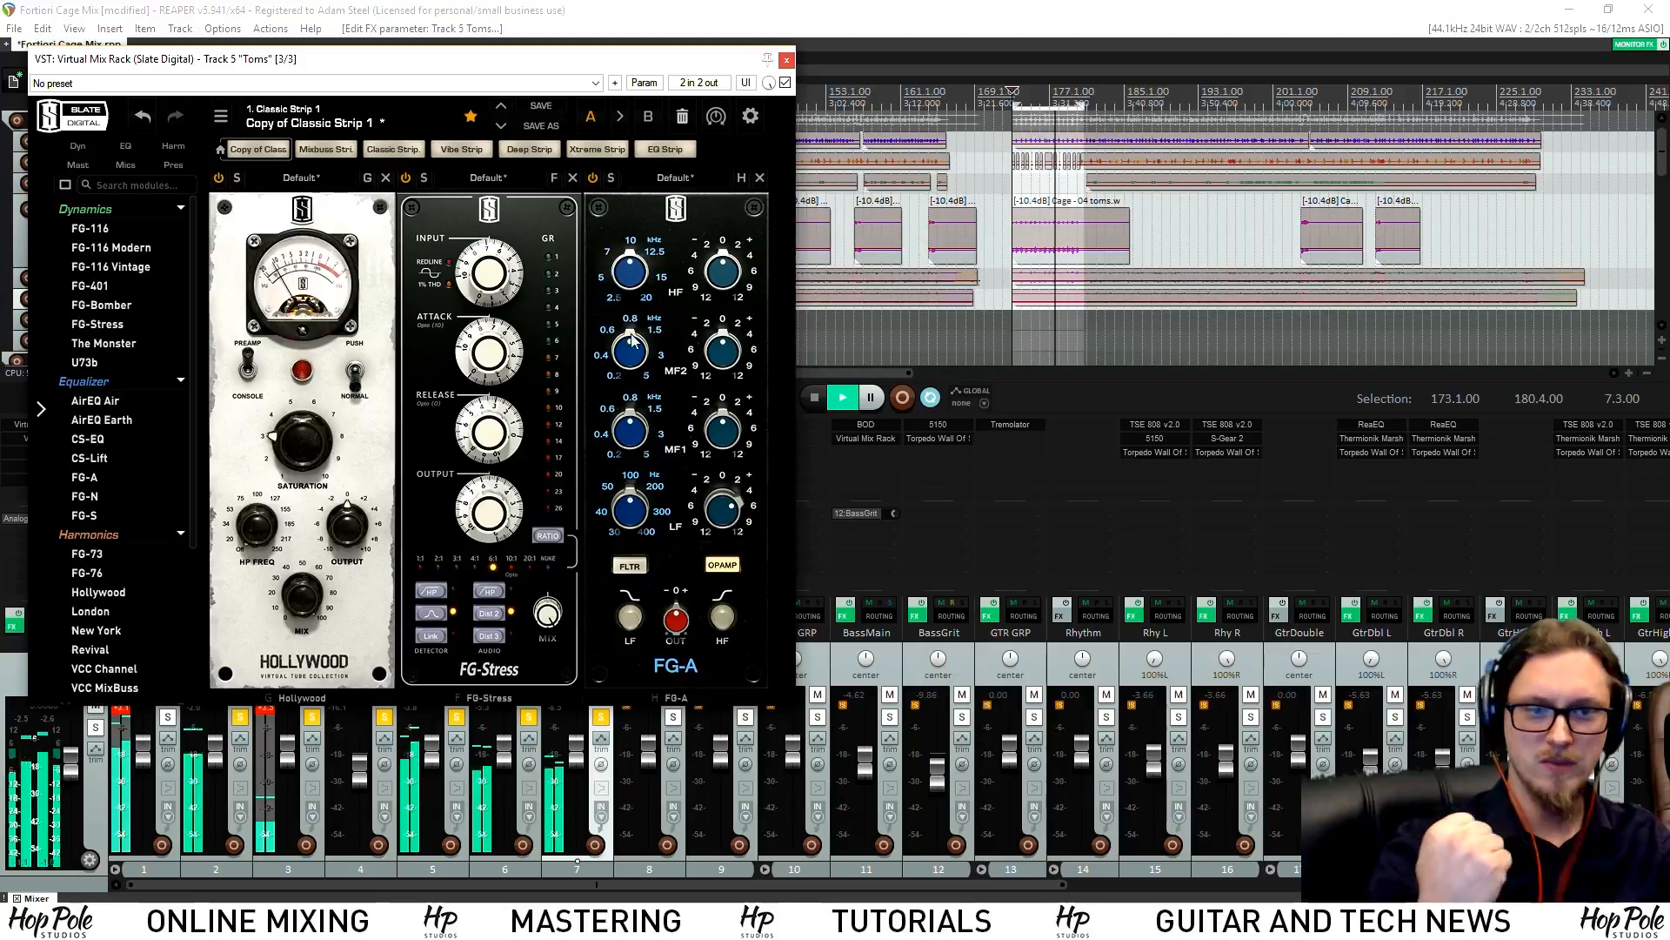
left_click_drag(735, 301, 716, 206)
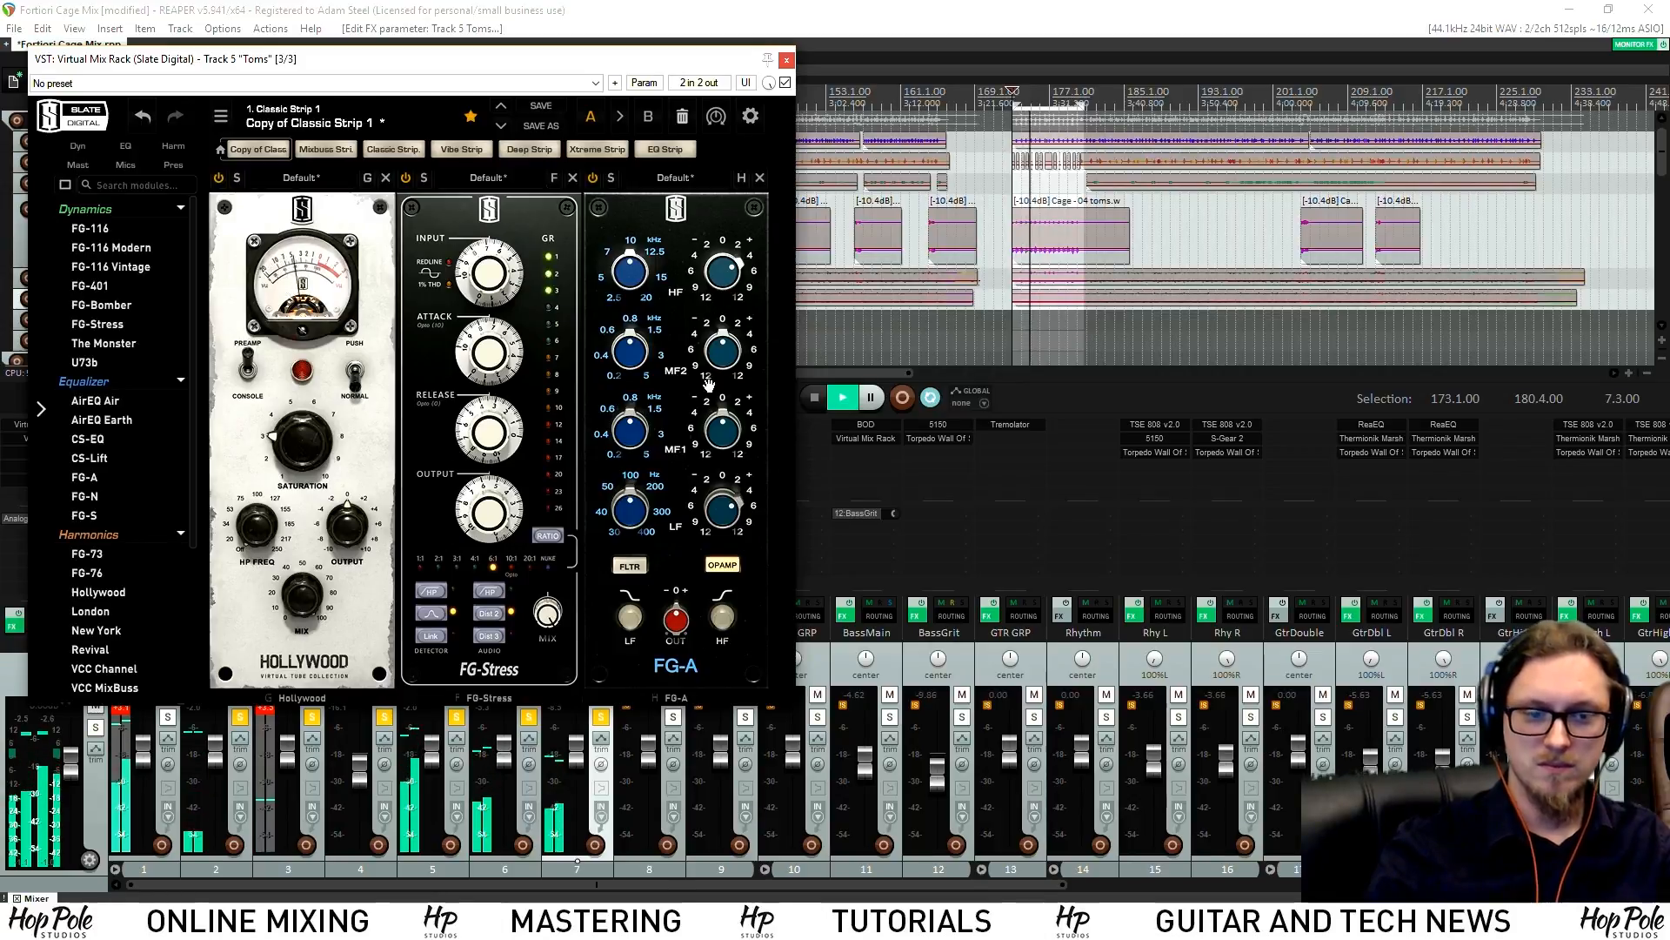
key("space")
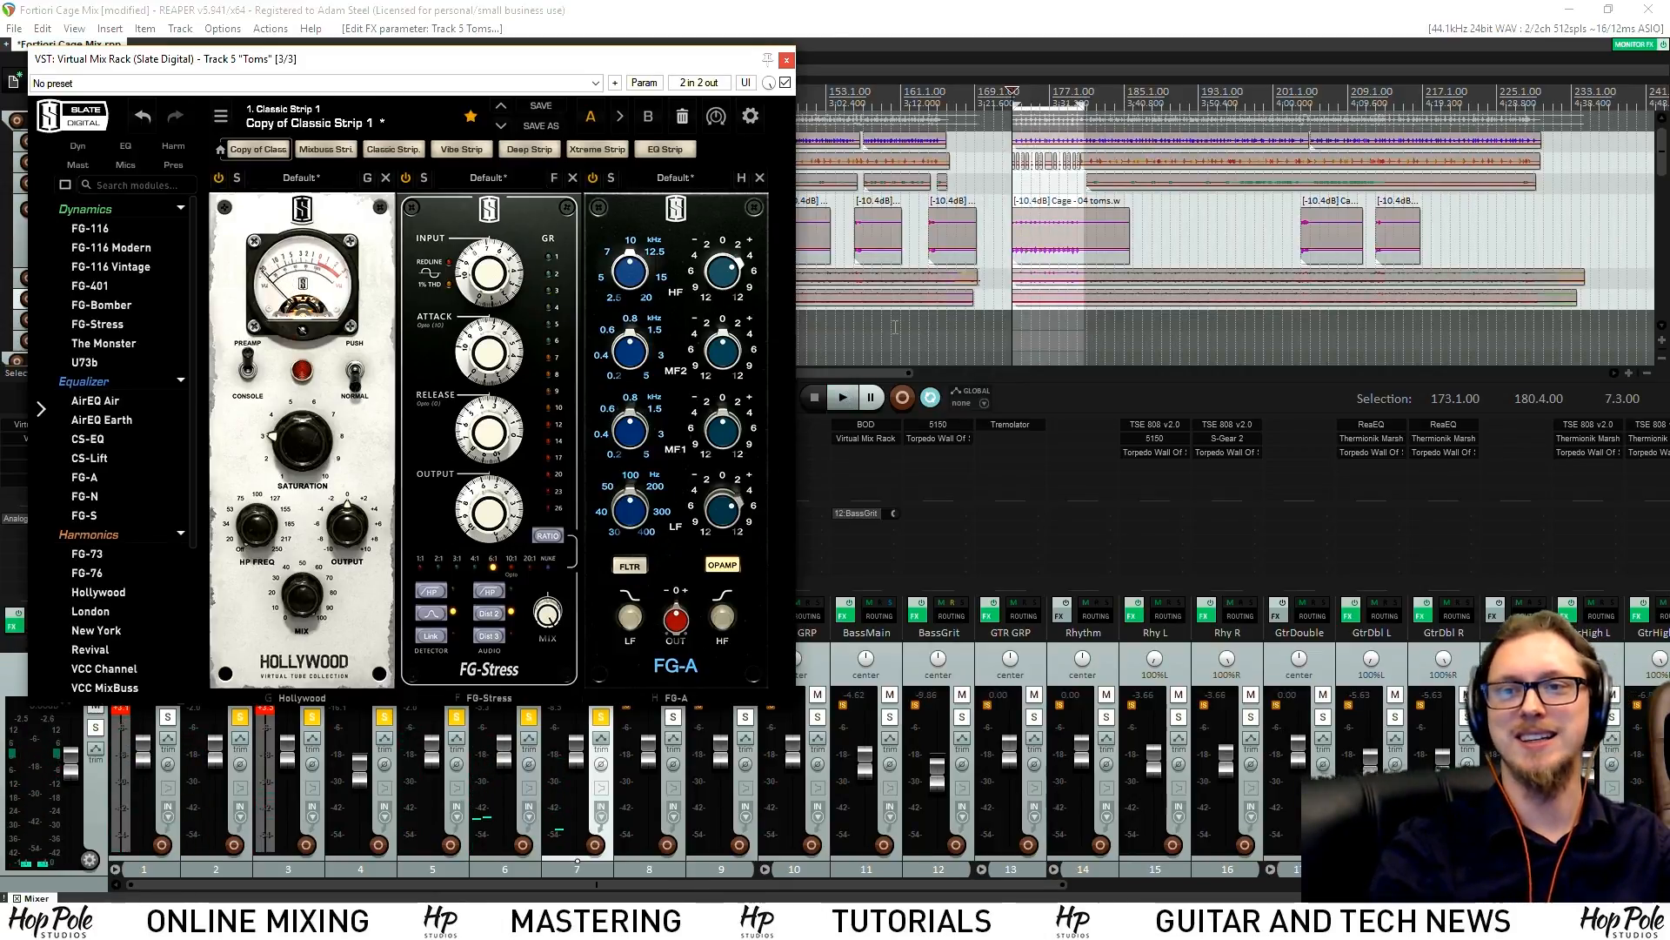
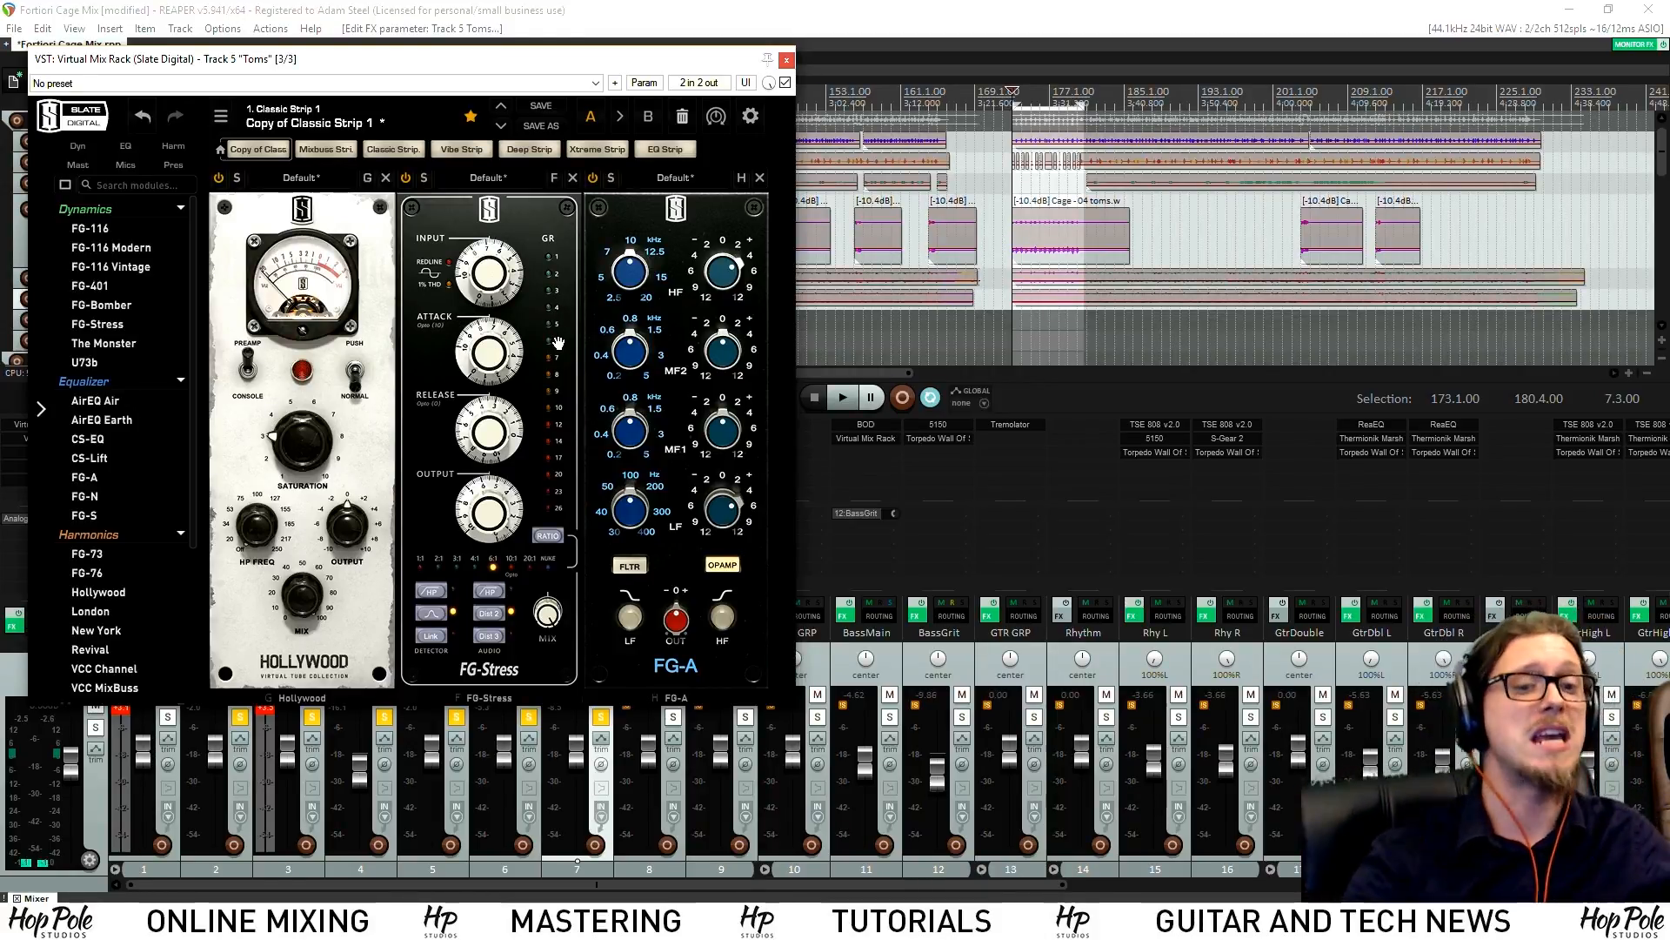
During playback, cut the FG-A MF1 band to -2 dB and set FG-Stress output to 4.60
key("space")
left_click(1114, 120)
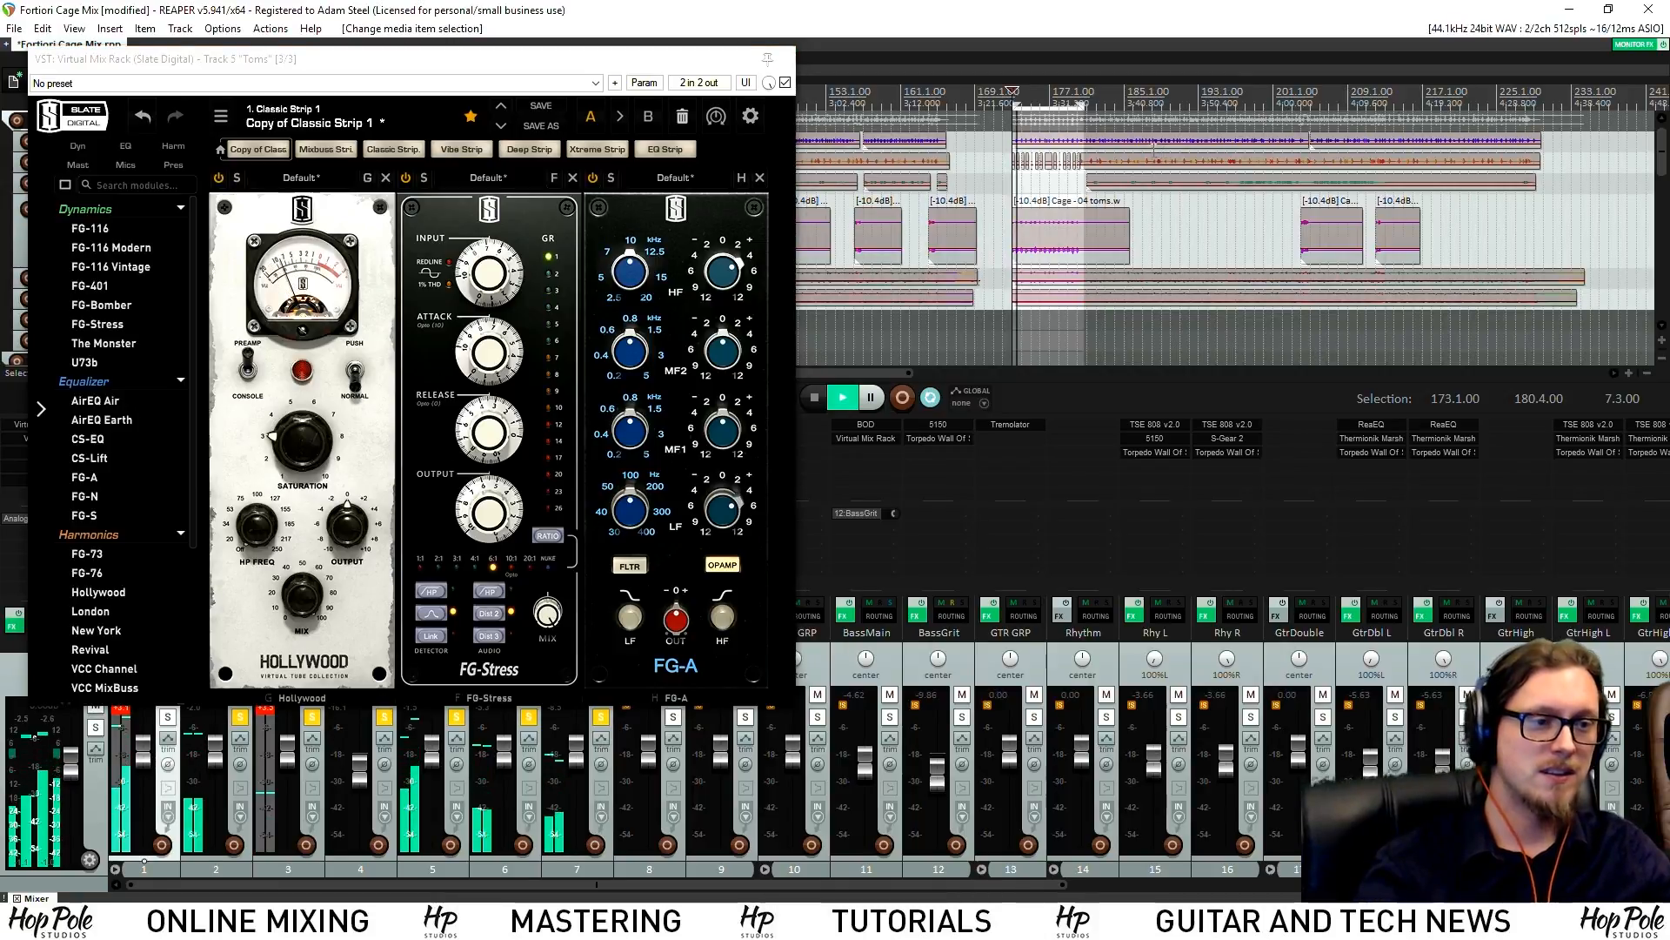
scroll(1114, 170, "up", 4)
scroll(1114, 171, "up", 3)
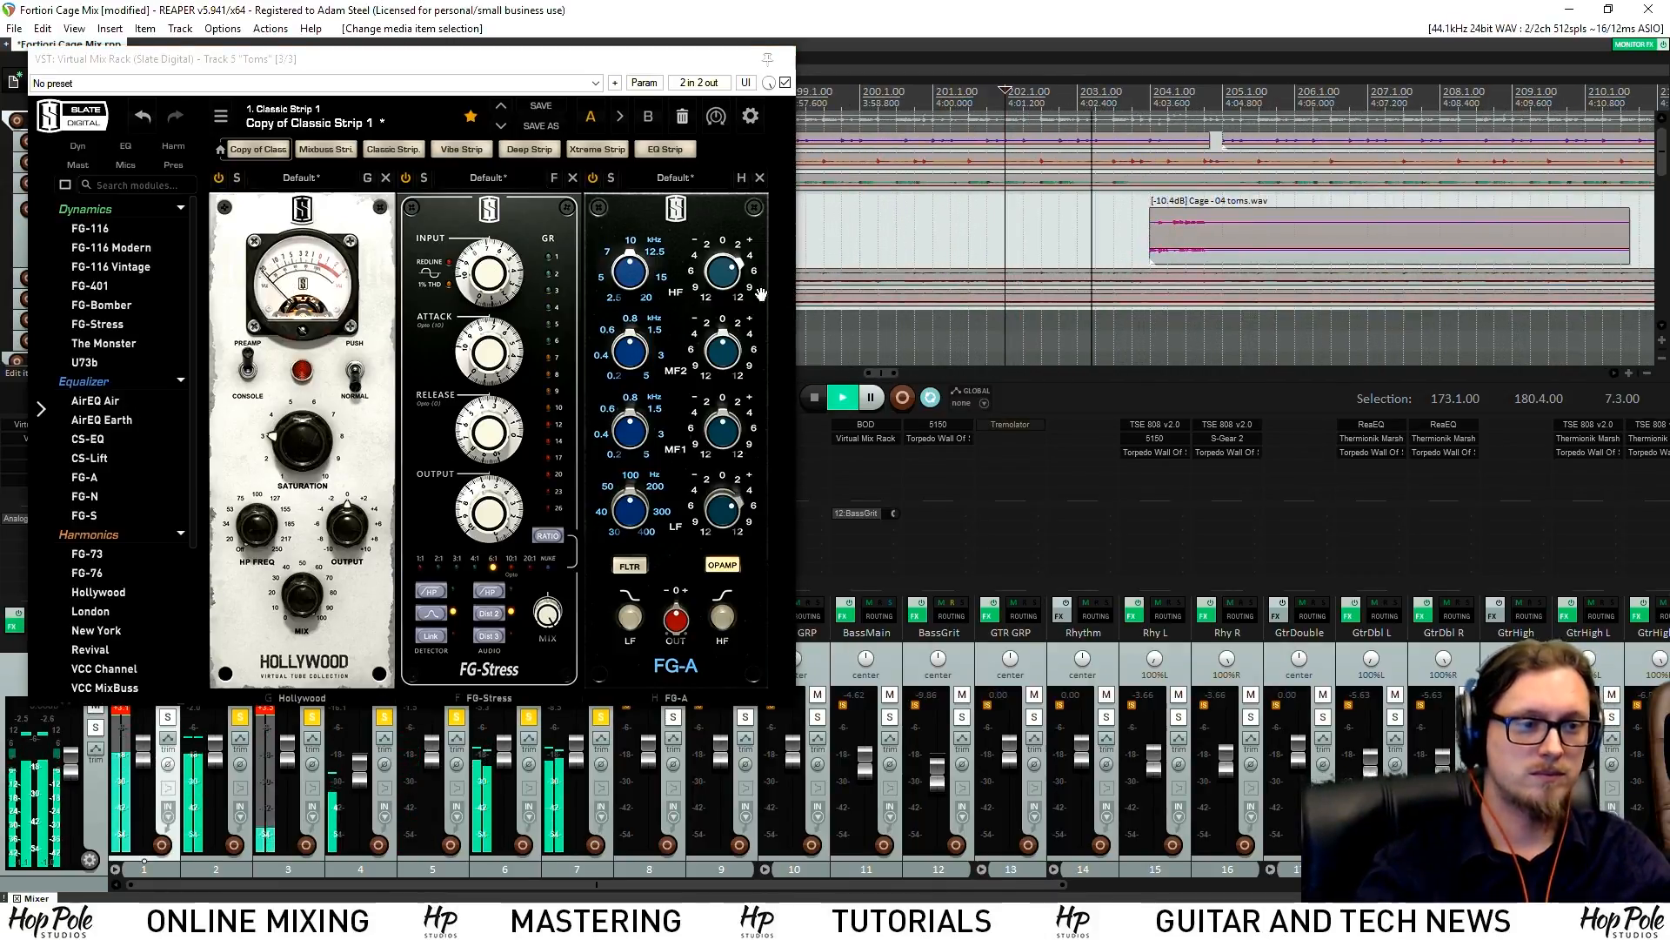
mouse_move(726, 435)
left_mouse_down()
mouse_move(726, 470)
mouse_move(726, 453)
left_mouse_up()
left_click(1114, 94)
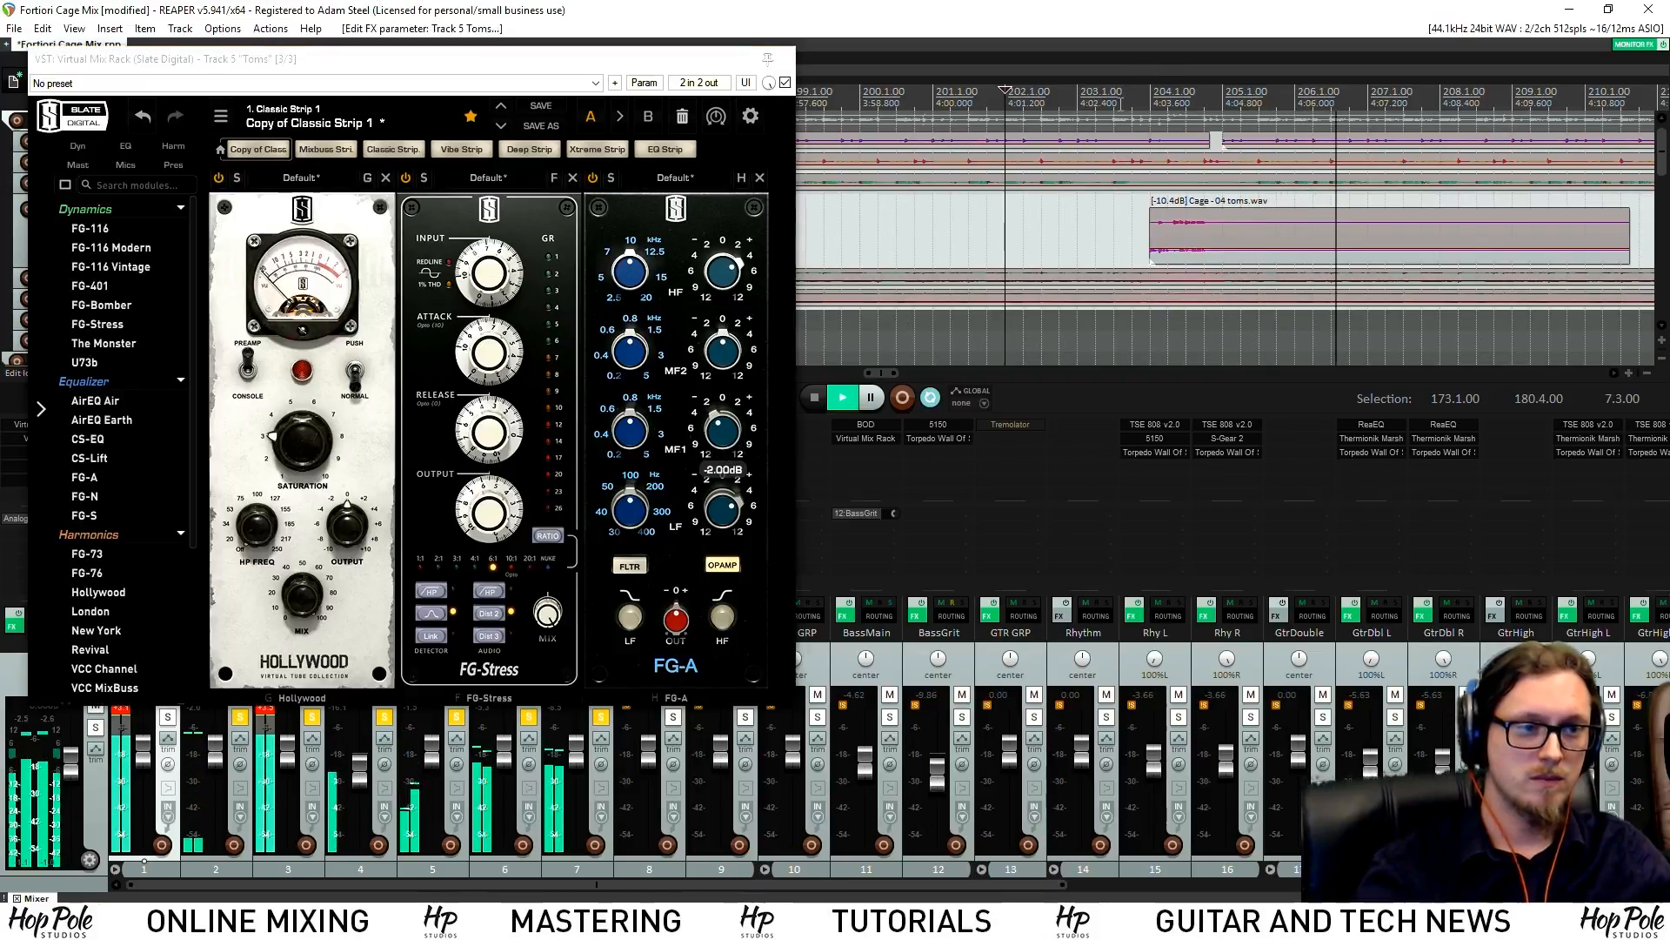
left_click_drag(489, 513, 488, 523)
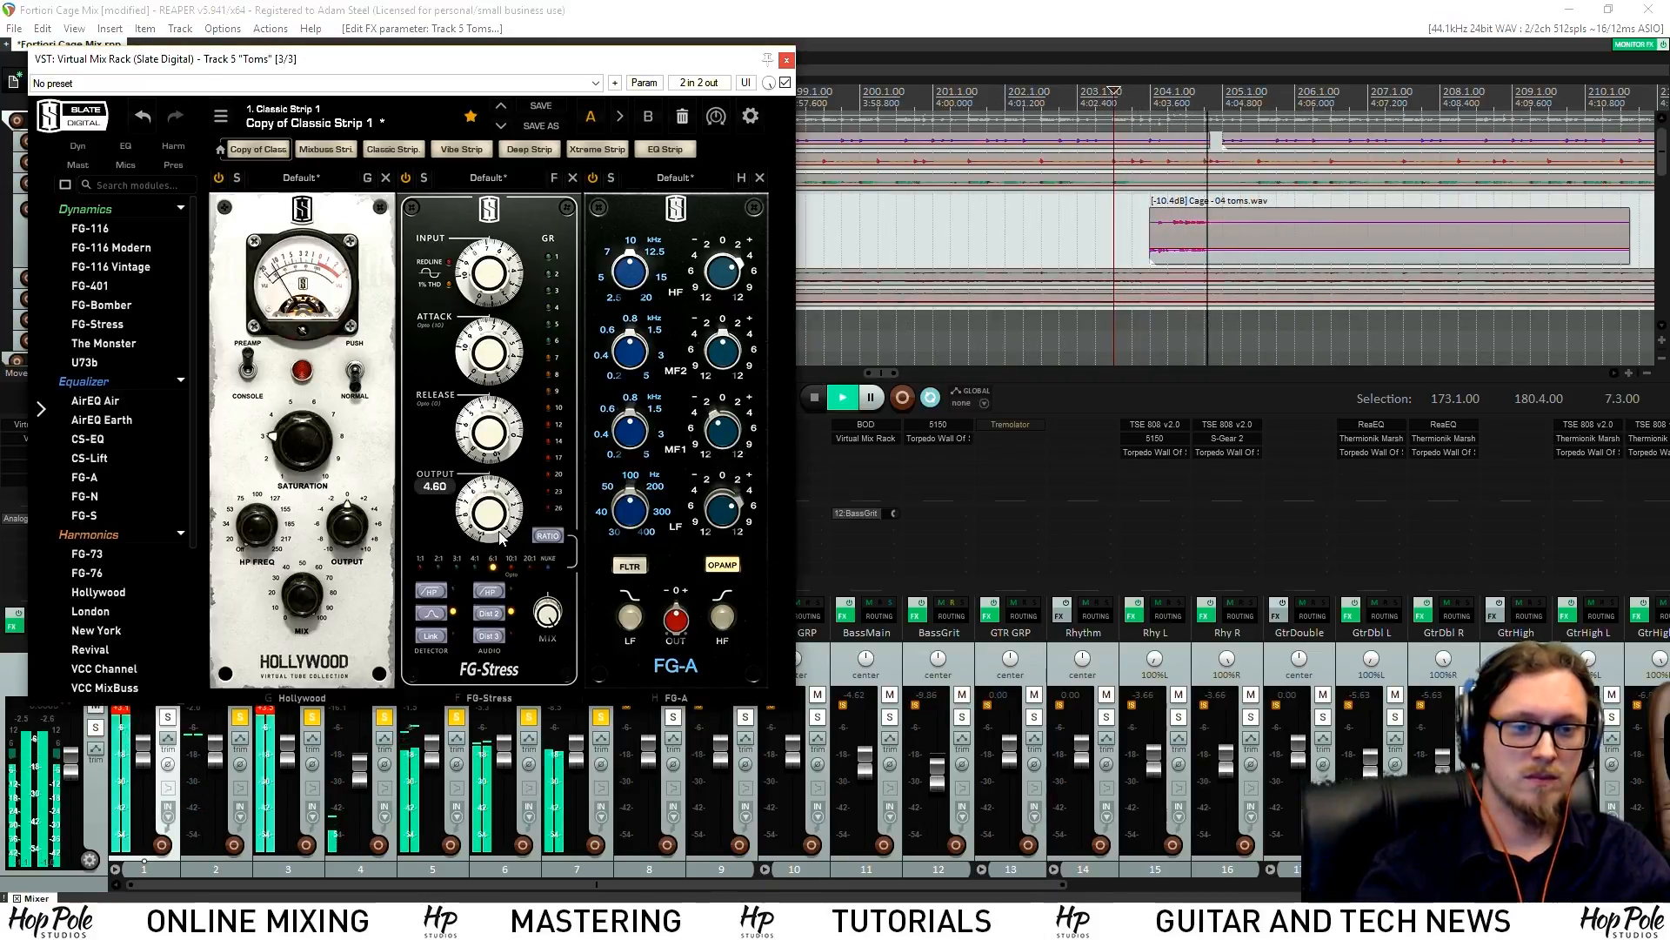
left_click(816, 399)
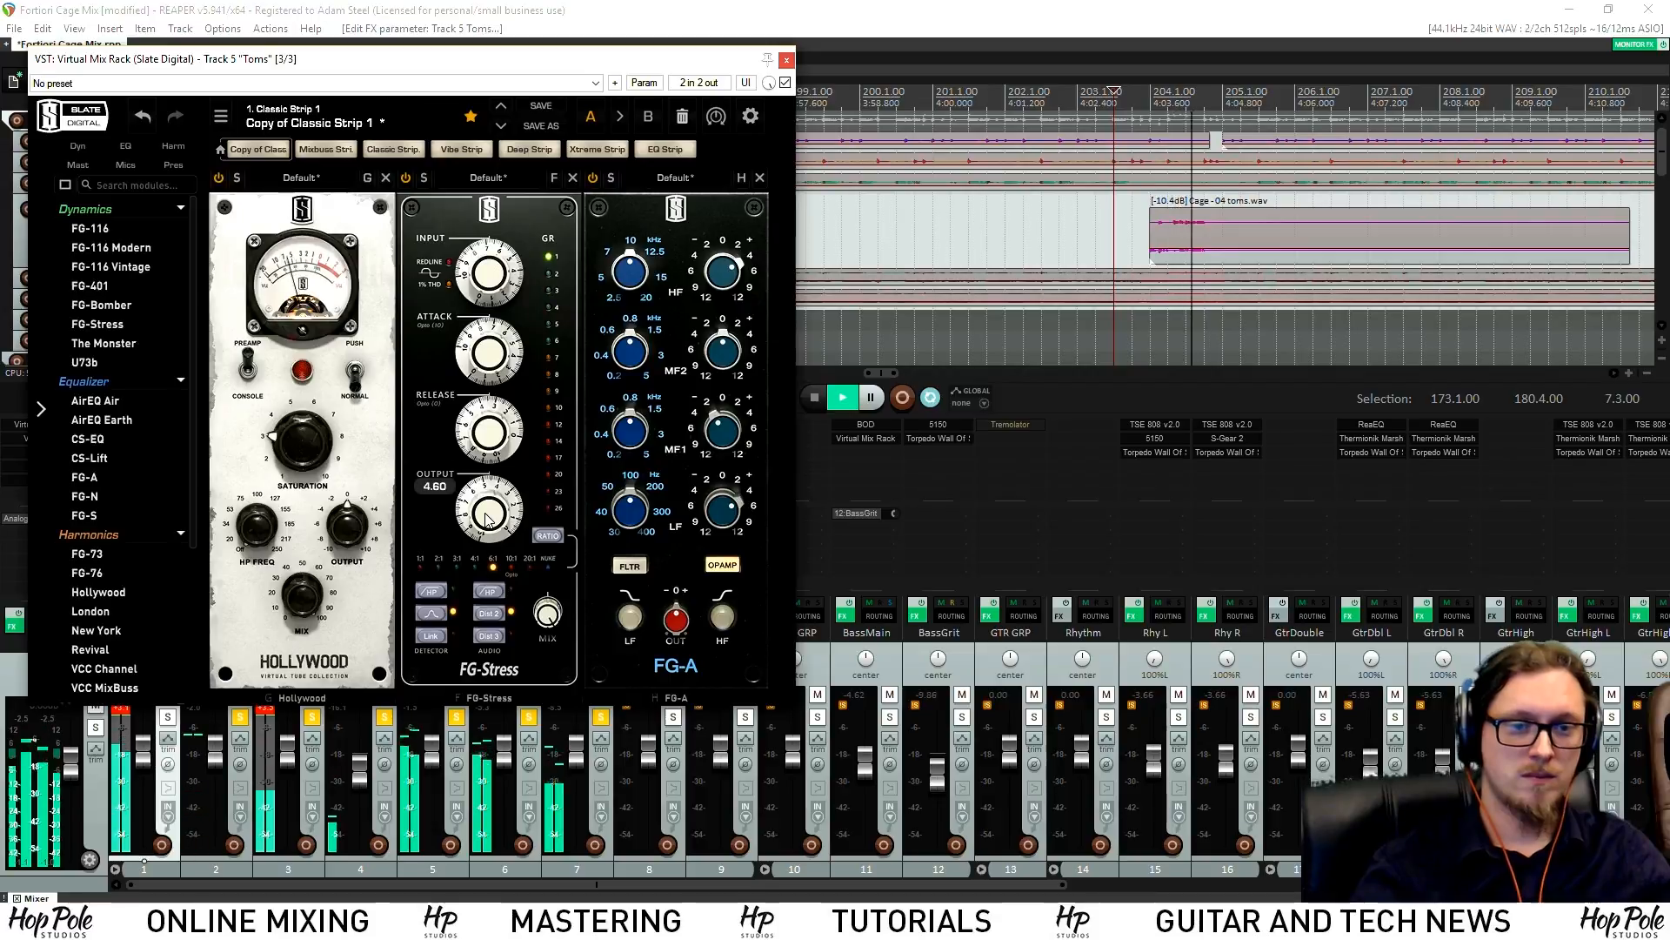
Close the Toms mix rack, reopen it for another listen, then close it again
left_click(786, 60)
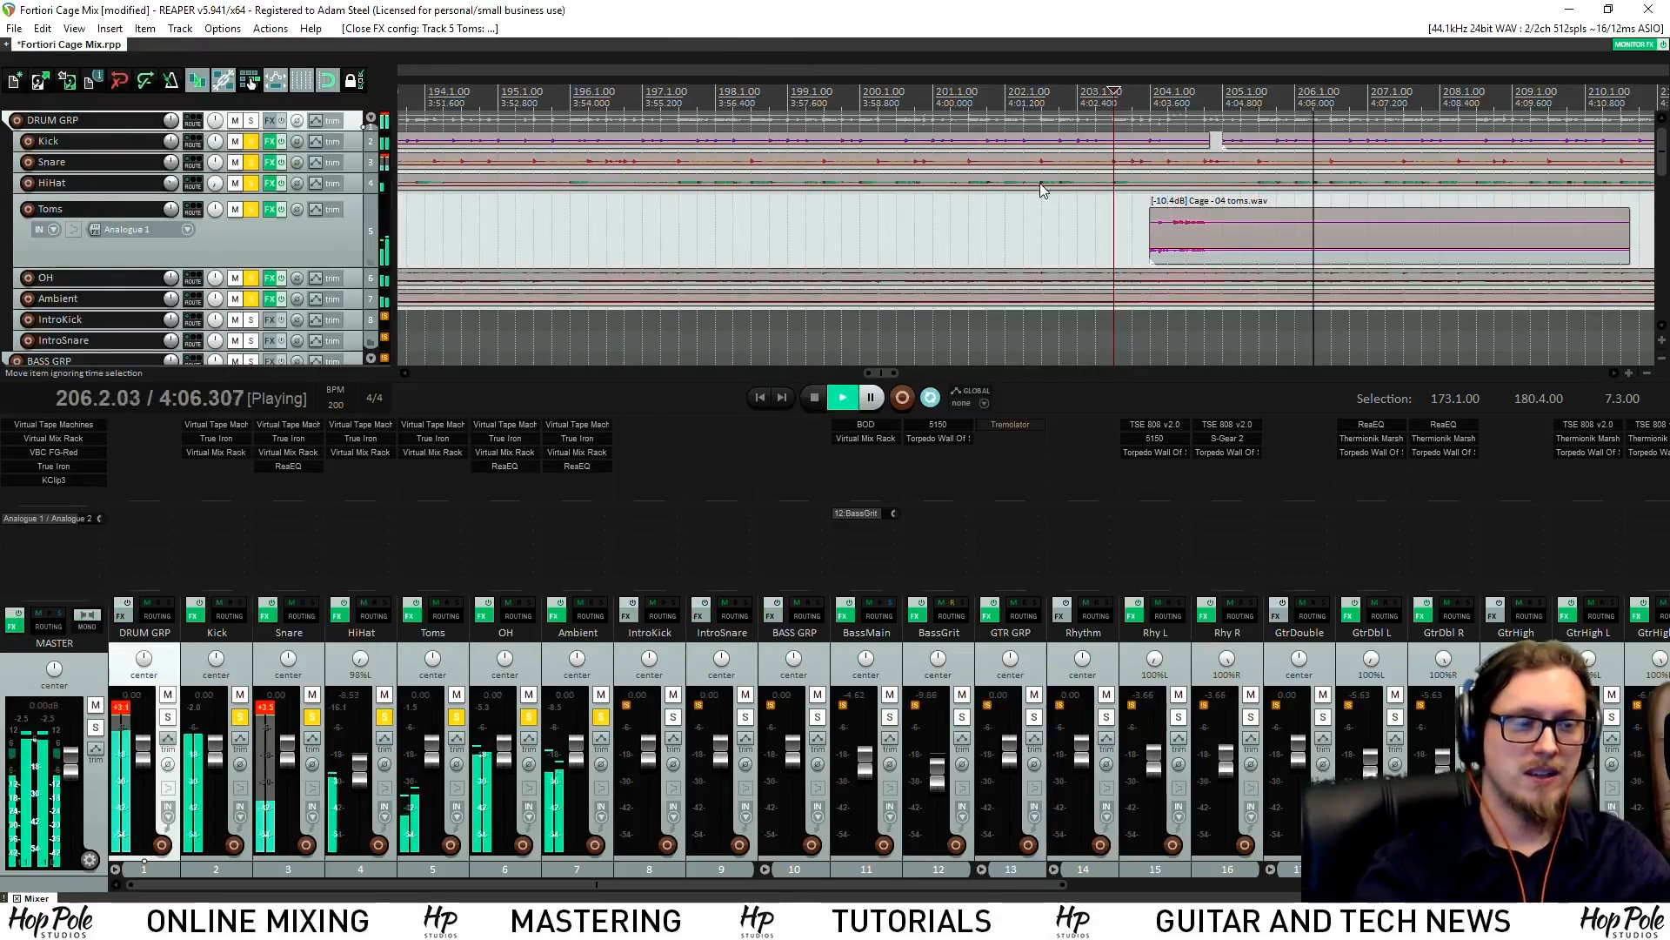
key("space")
left_click(432, 453)
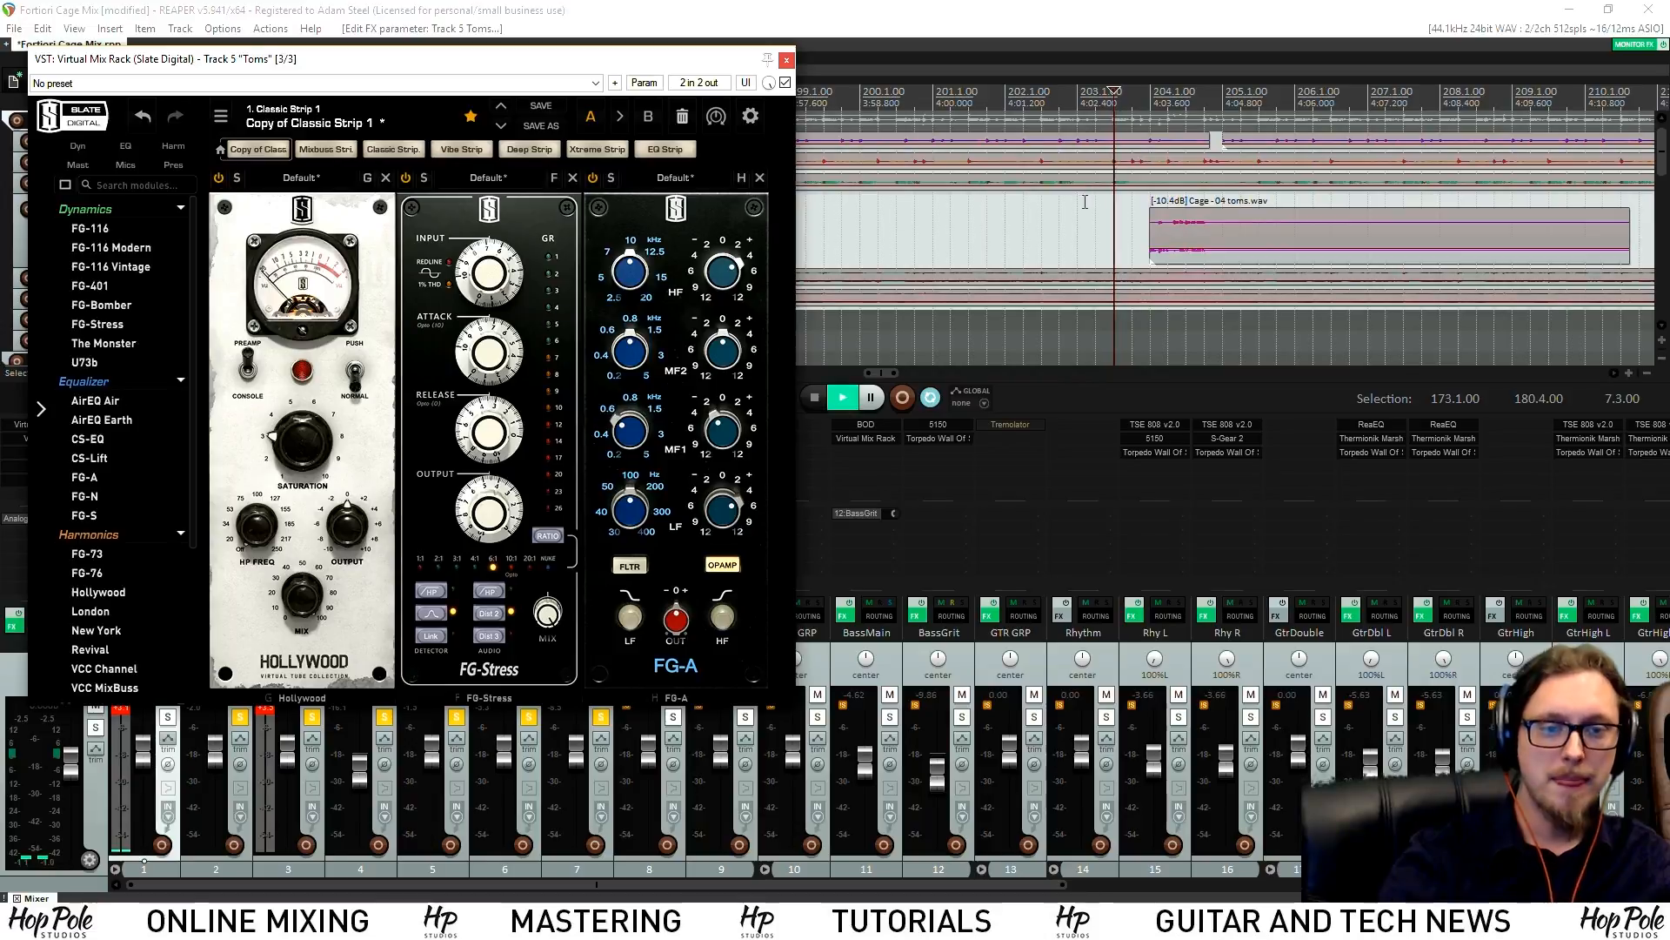
key("space")
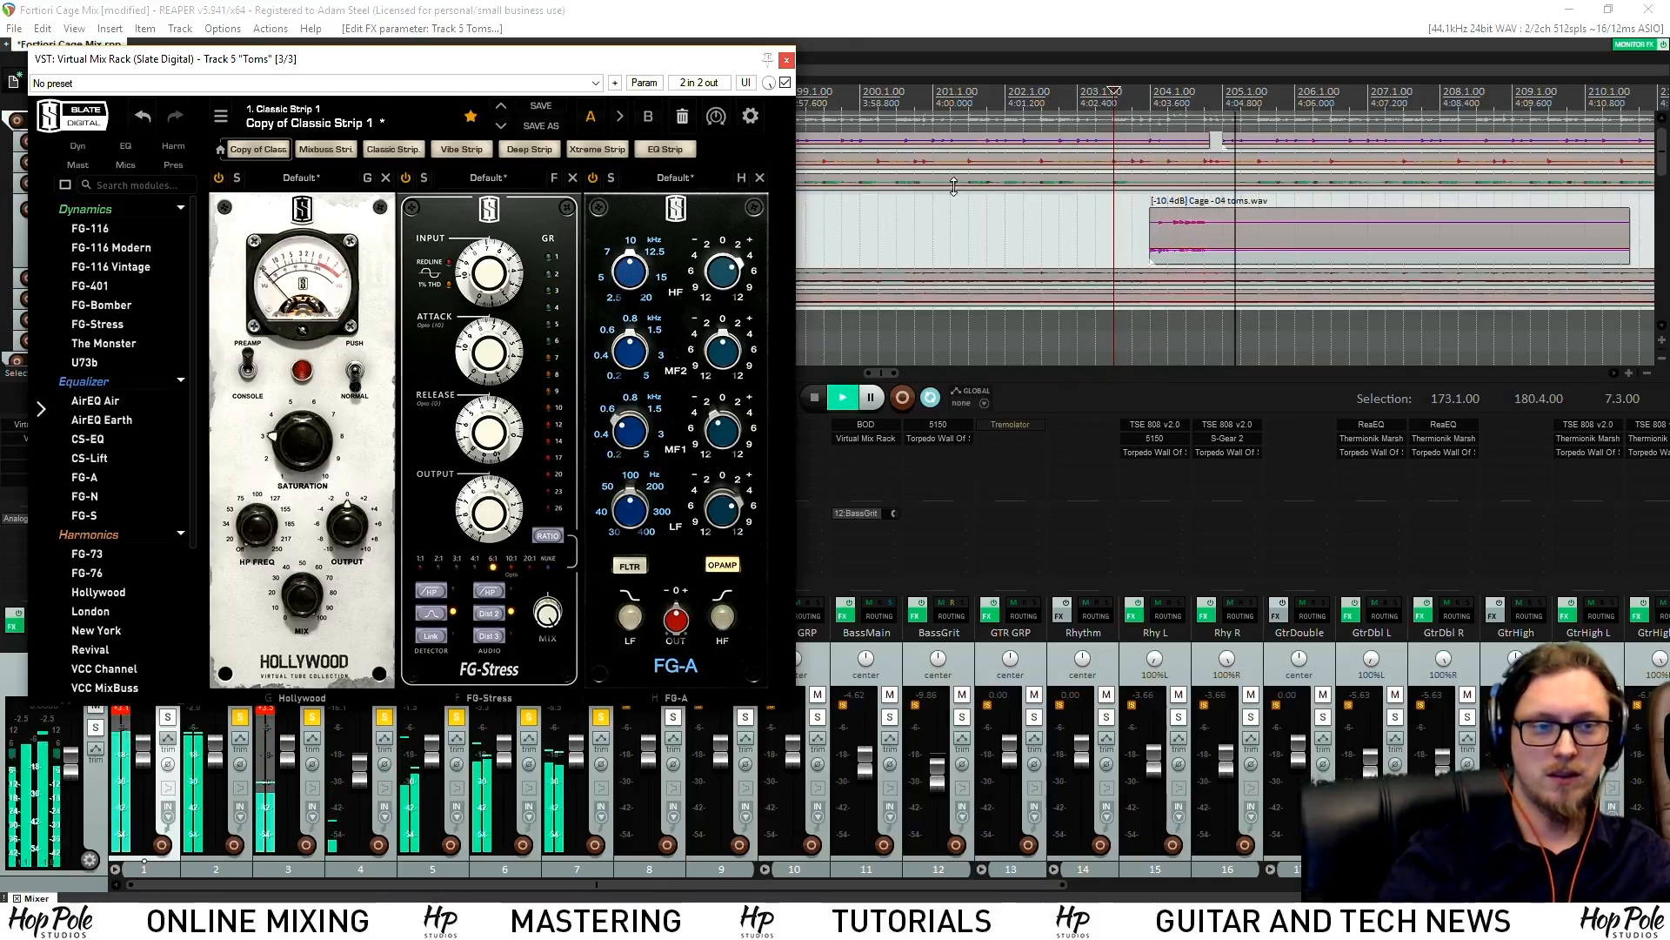
left_click(787, 61)
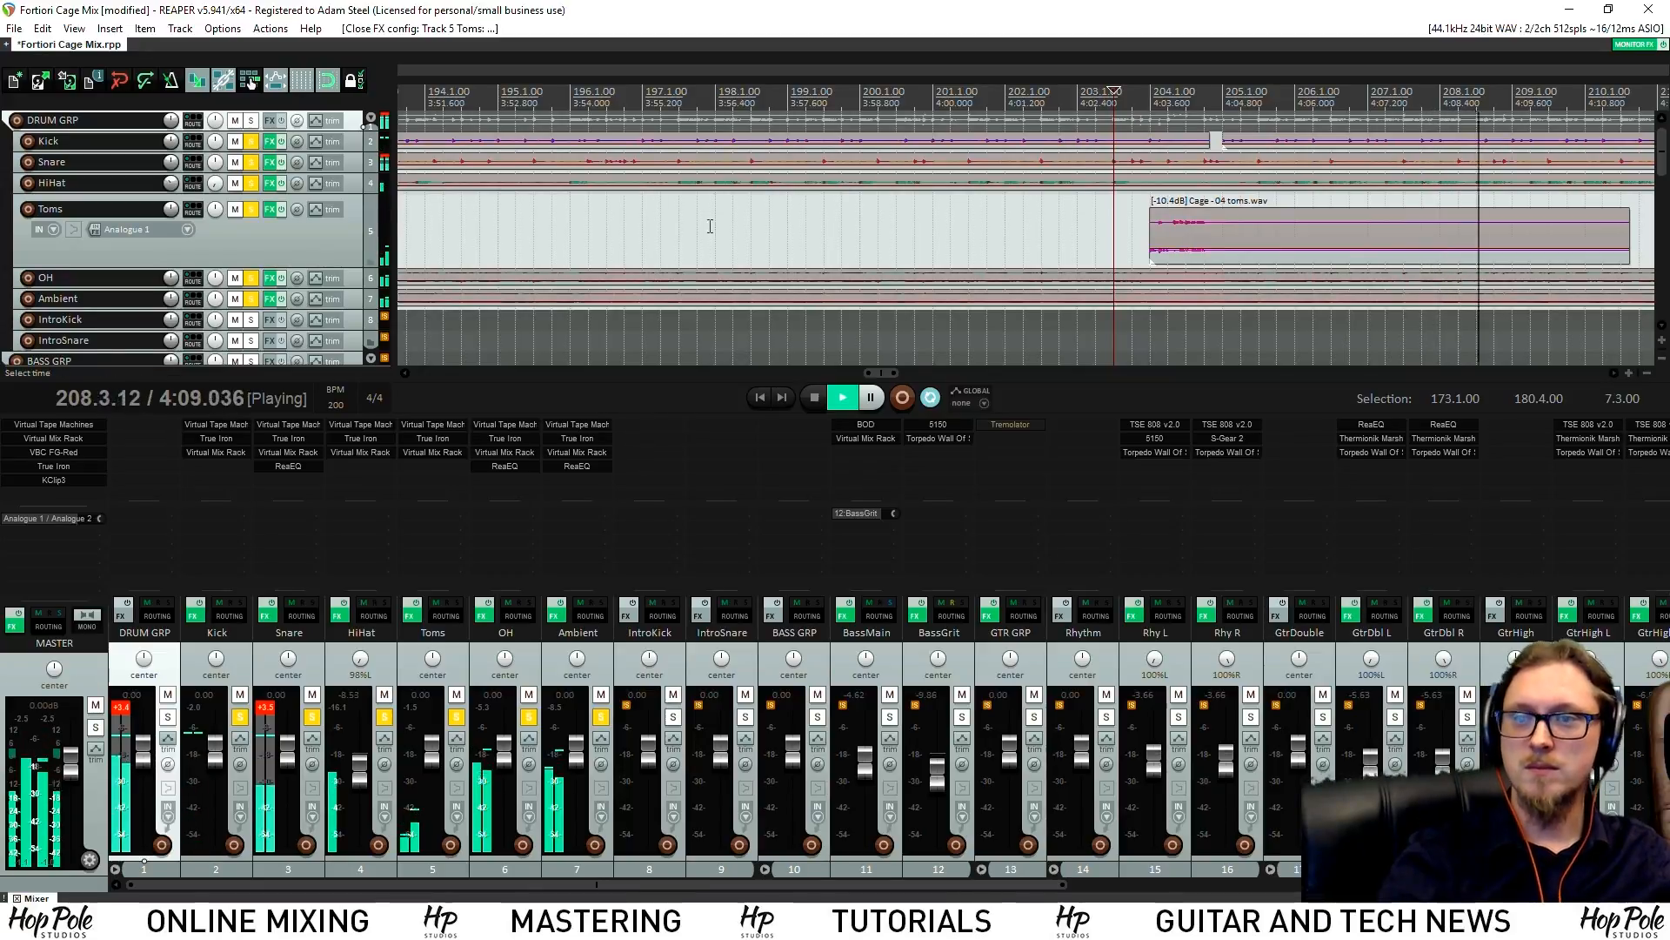
Zoom out, select bars 29.1 to 237.1, and stop with the play position at bar 61
scroll(710, 226, "down", 6)
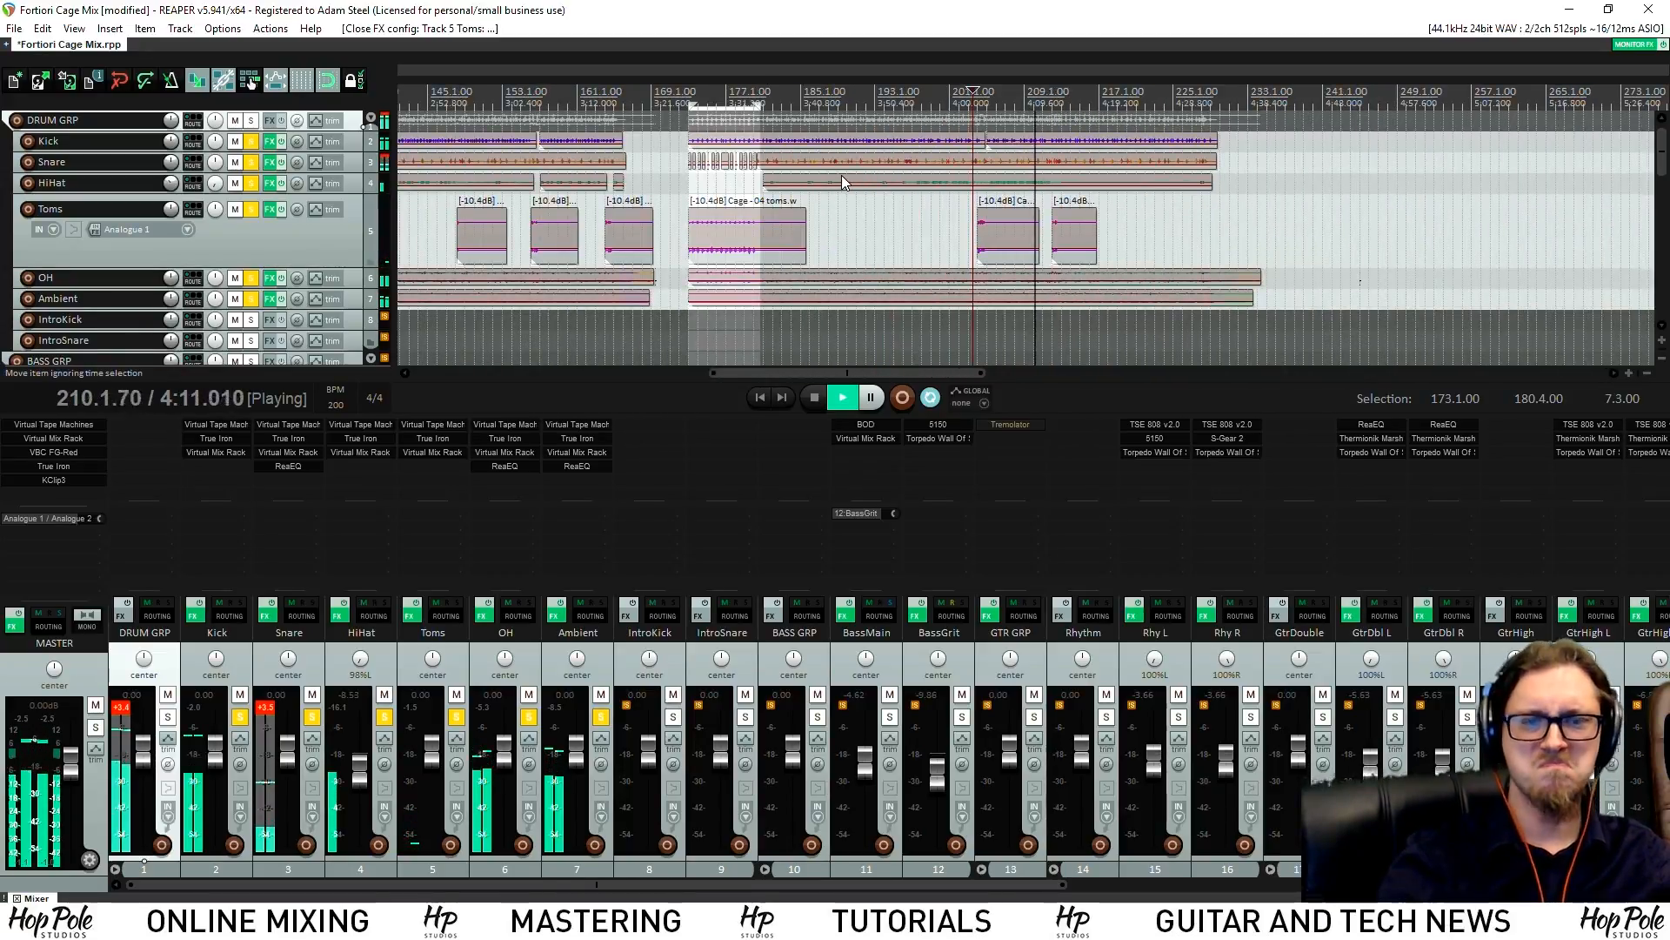
scroll(843, 182, "down", 6)
left_click_drag(491, 102, 1188, 104)
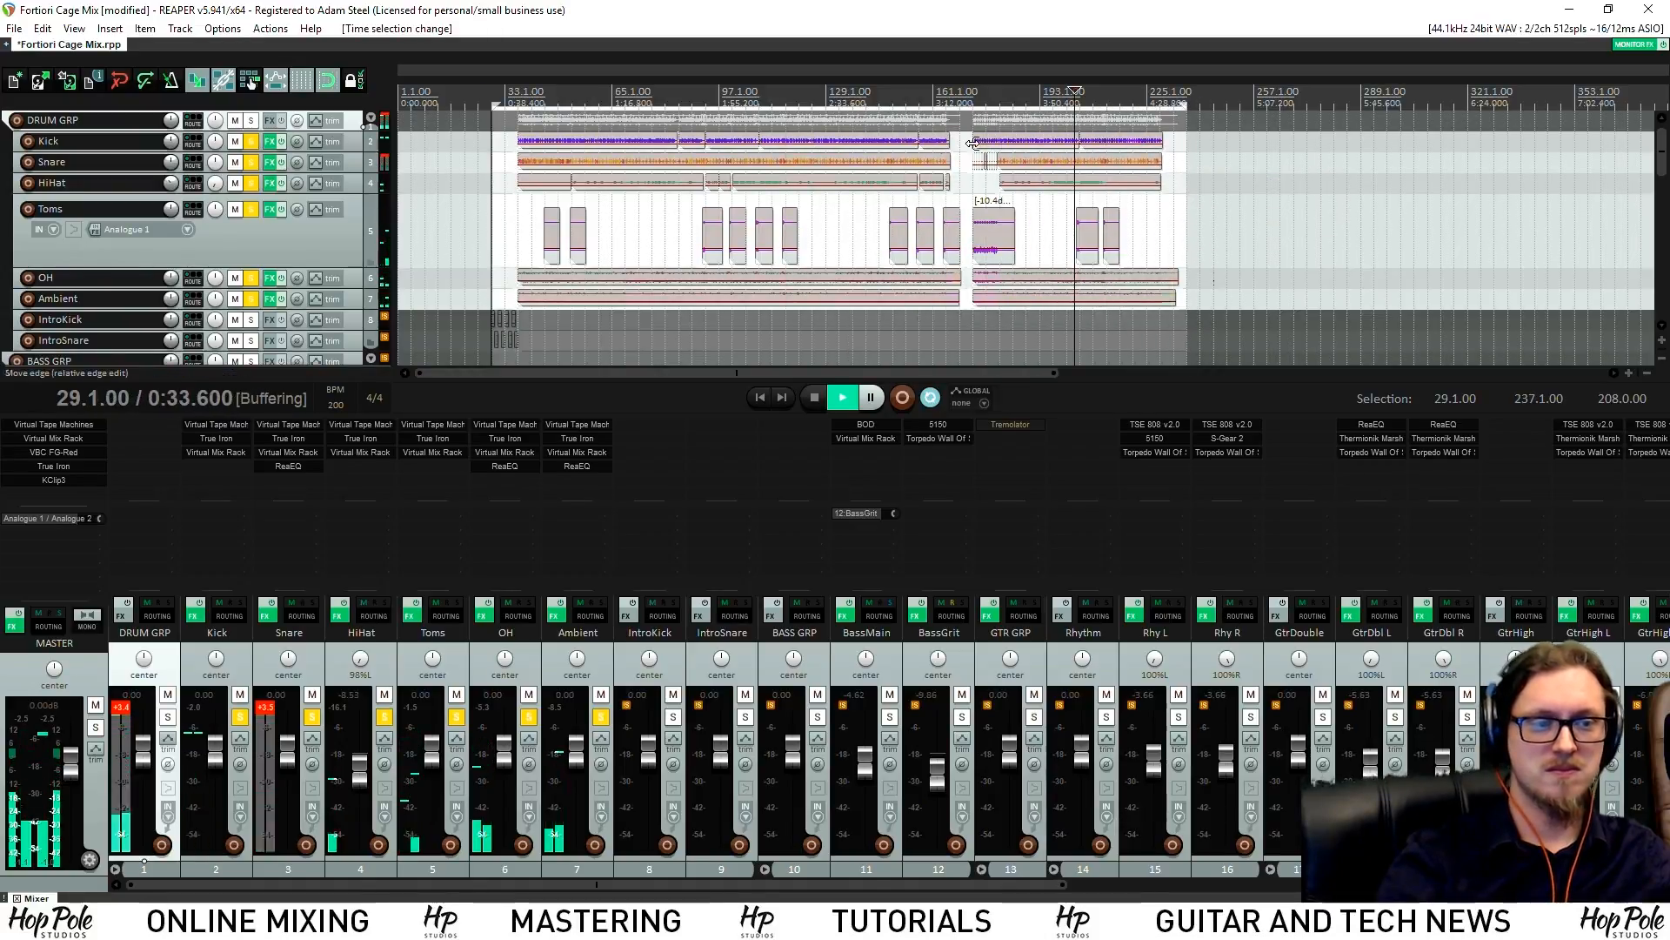
left_click(599, 94)
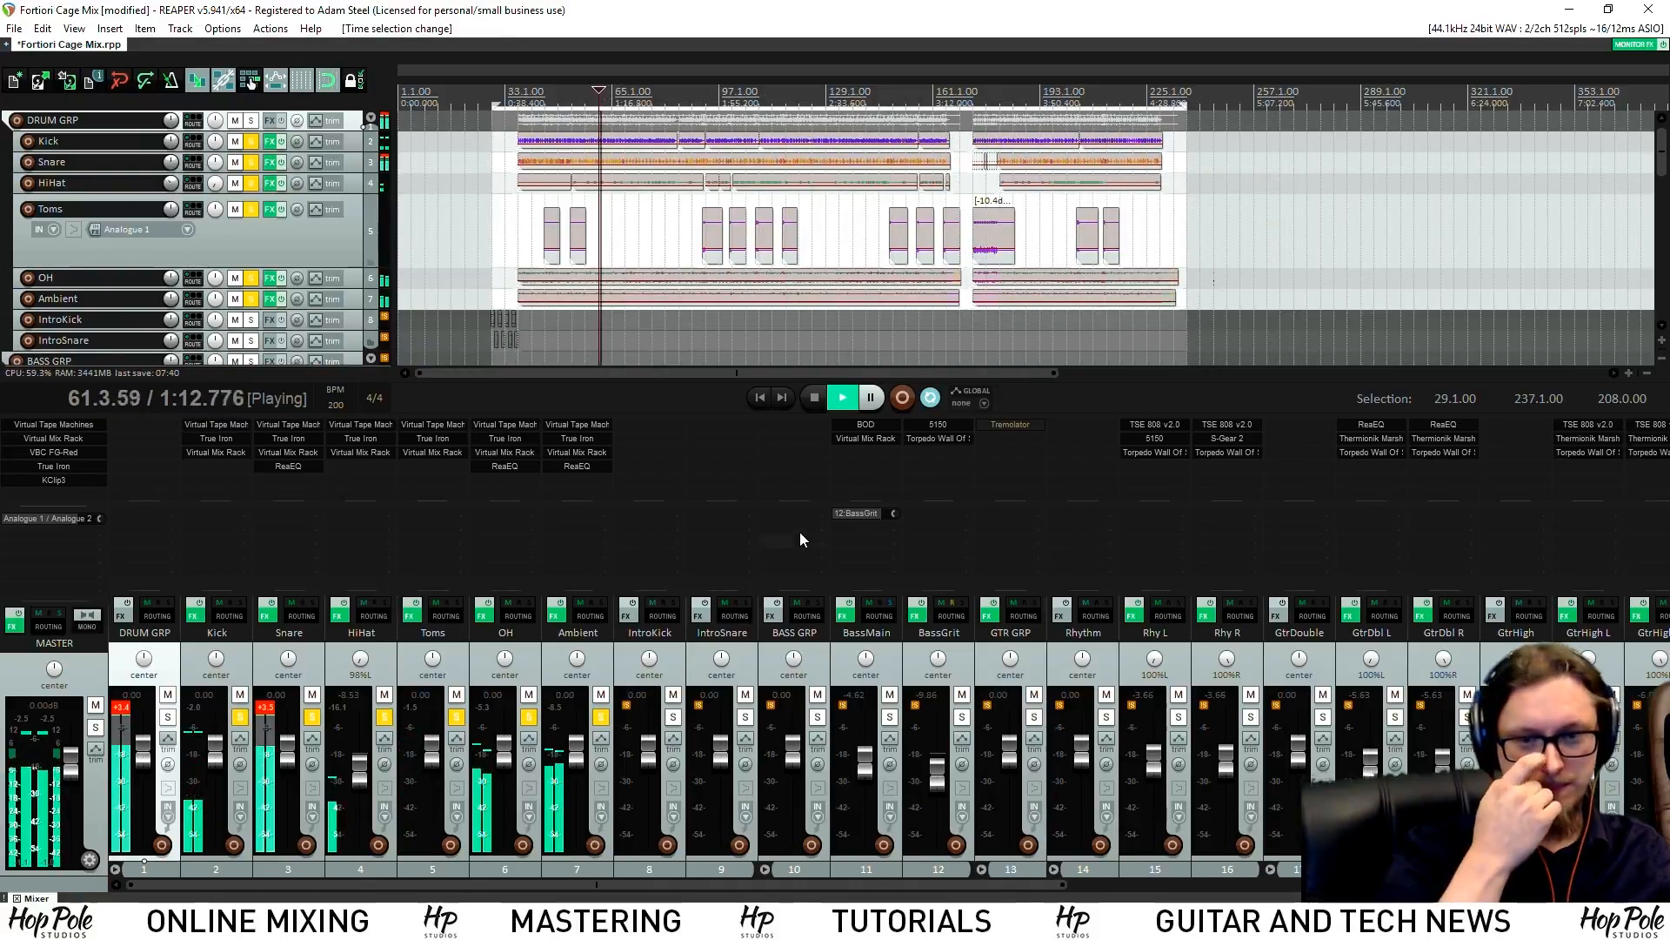
key("space")
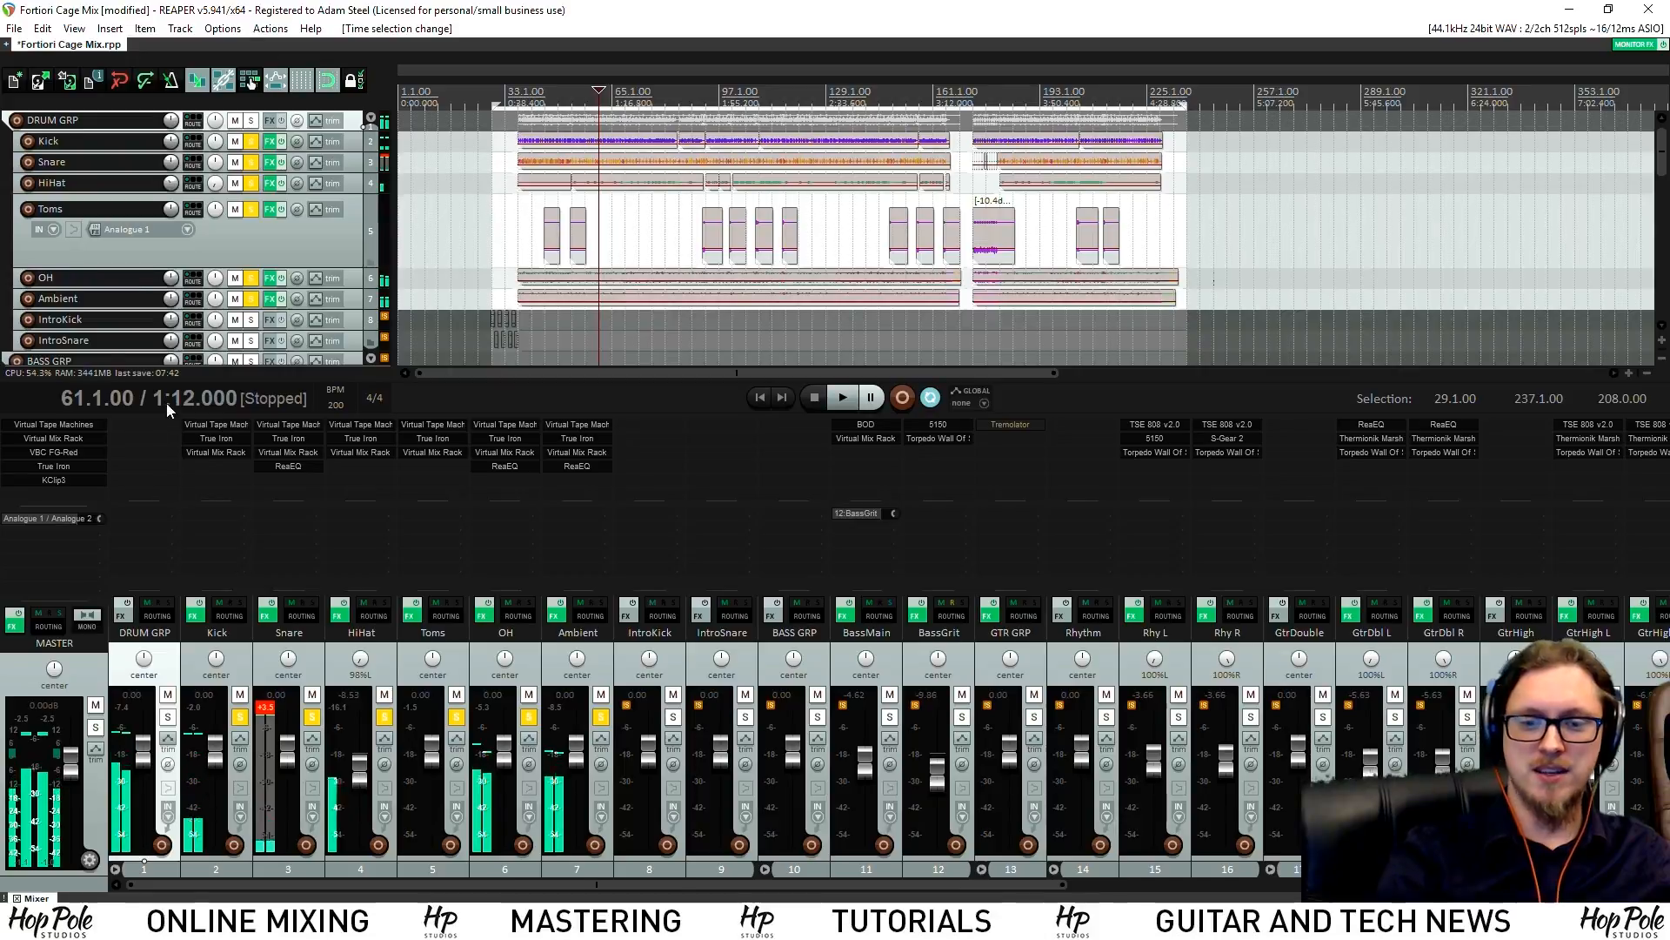
double_click(143, 428)
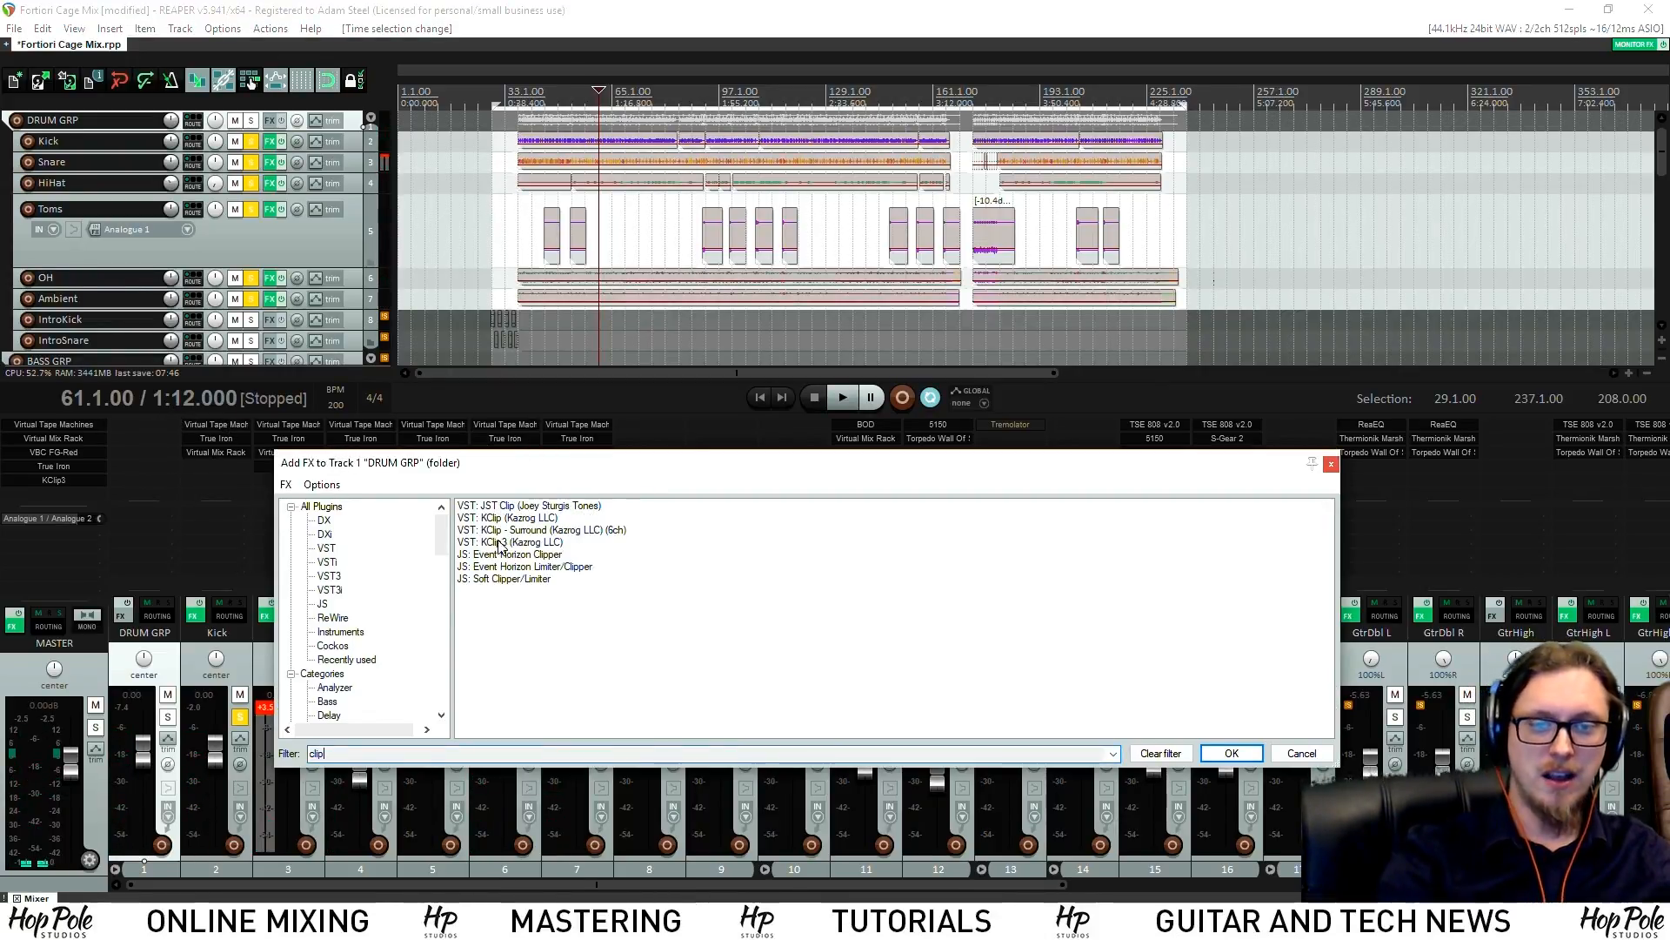
left_click_drag(513, 491, 669, 417)
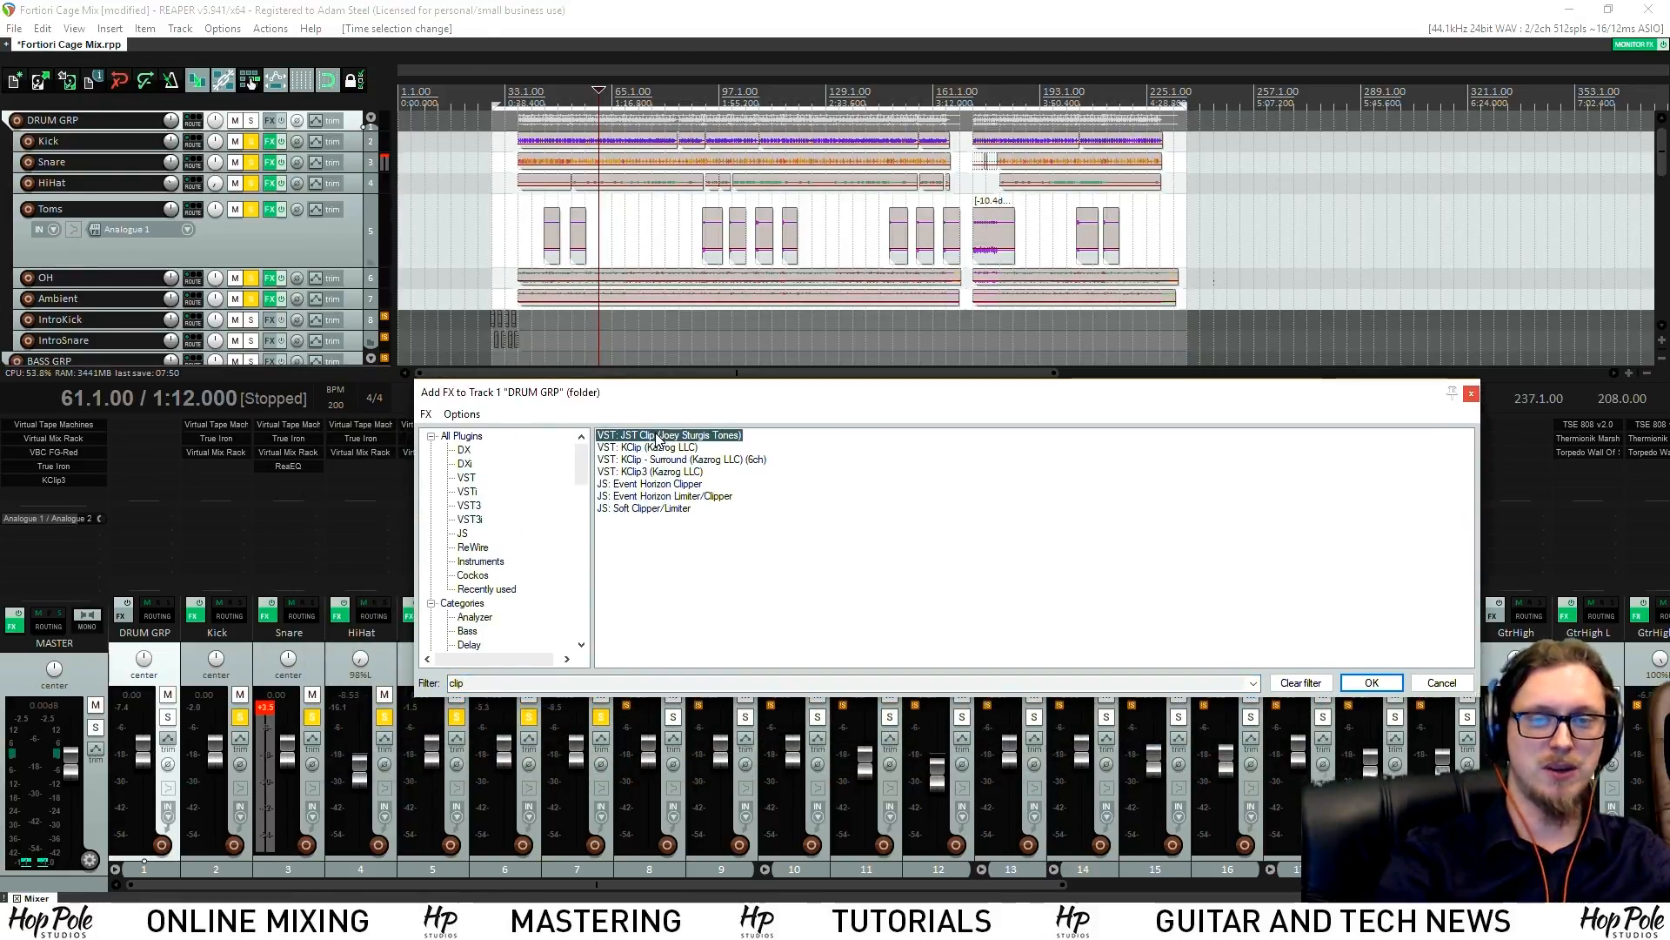
double_click(658, 438)
left_click_drag(307, 58, 548, 198)
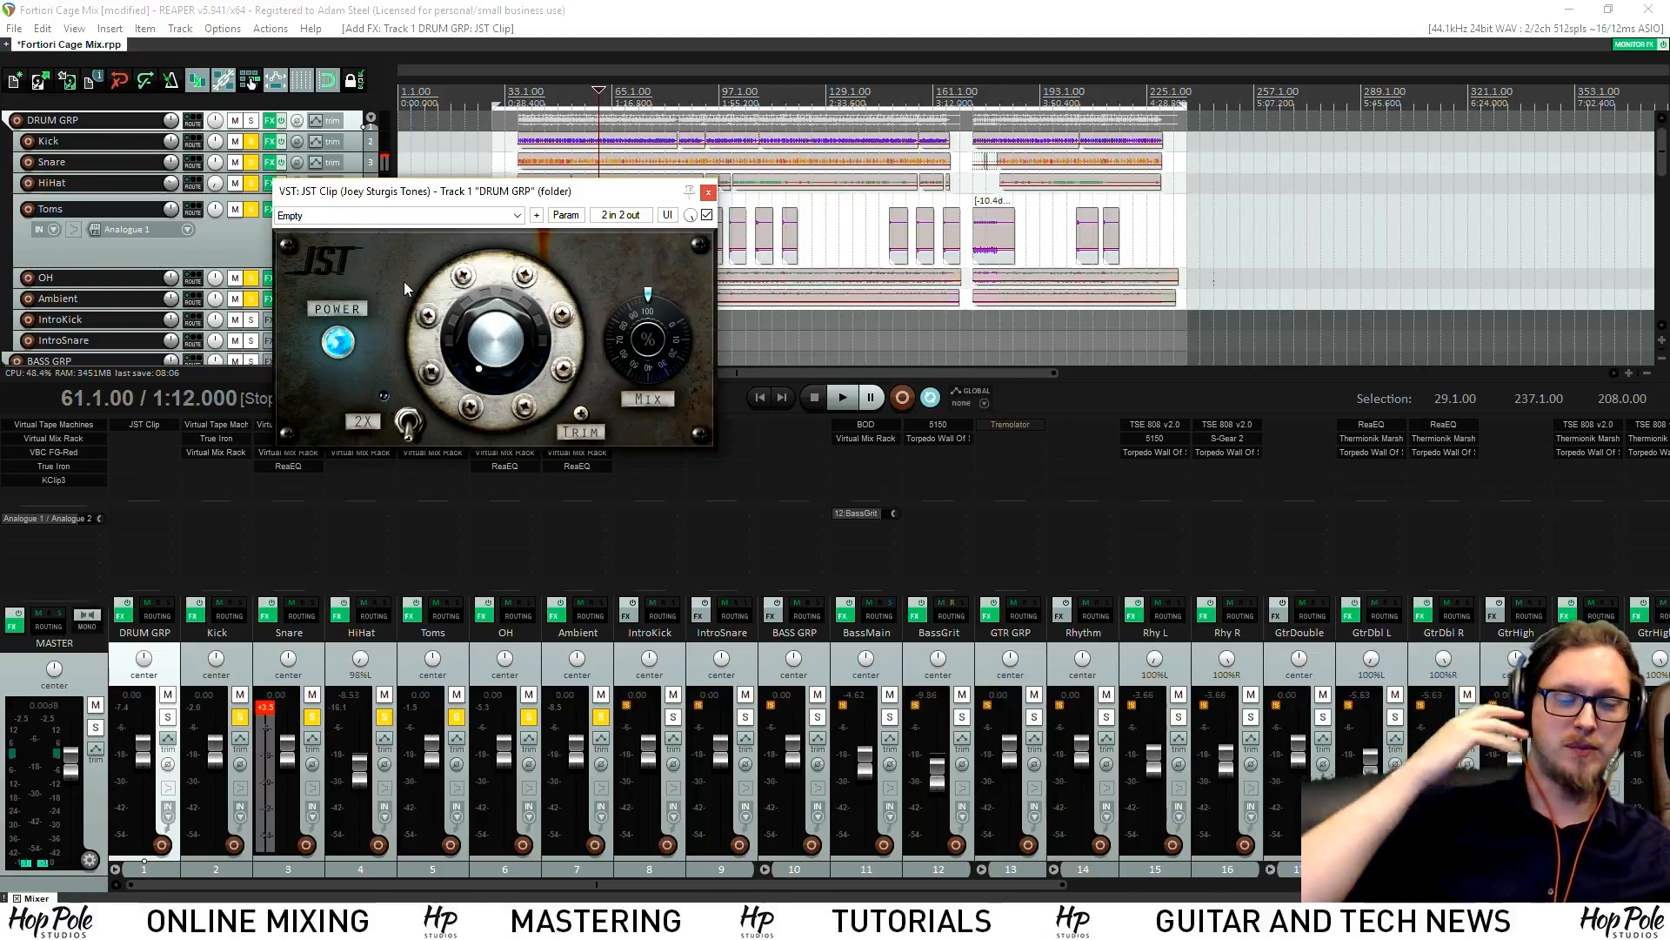
key("space")
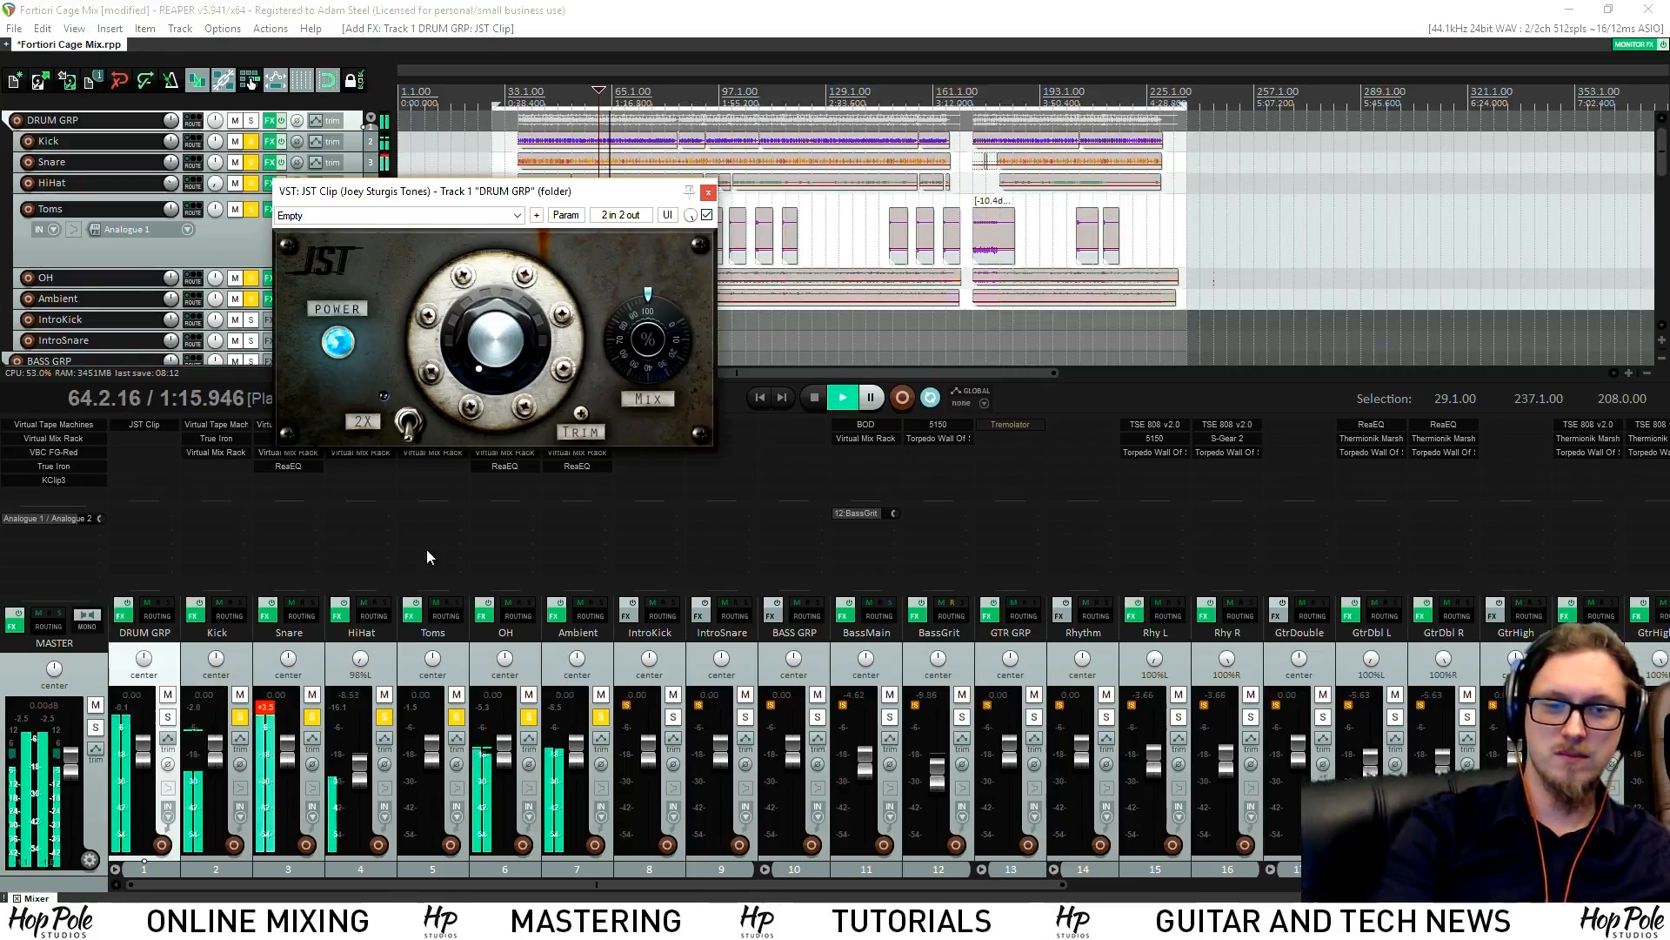
left_click_drag(581, 413, 589, 427)
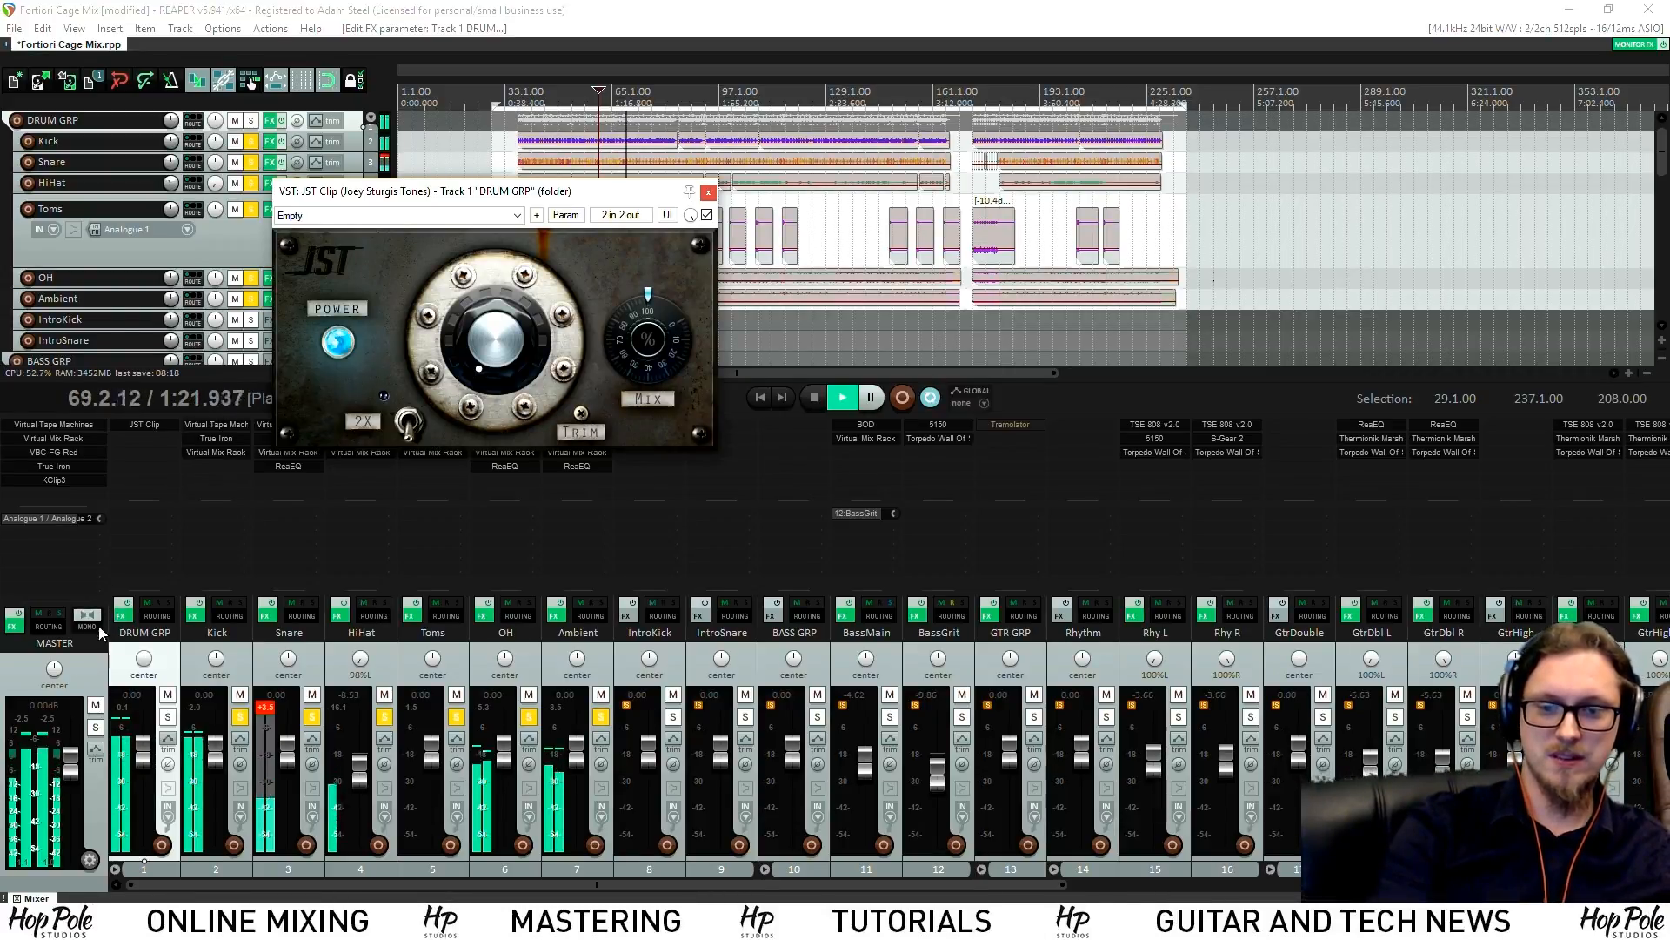
left_click(707, 215)
left_click(707, 214)
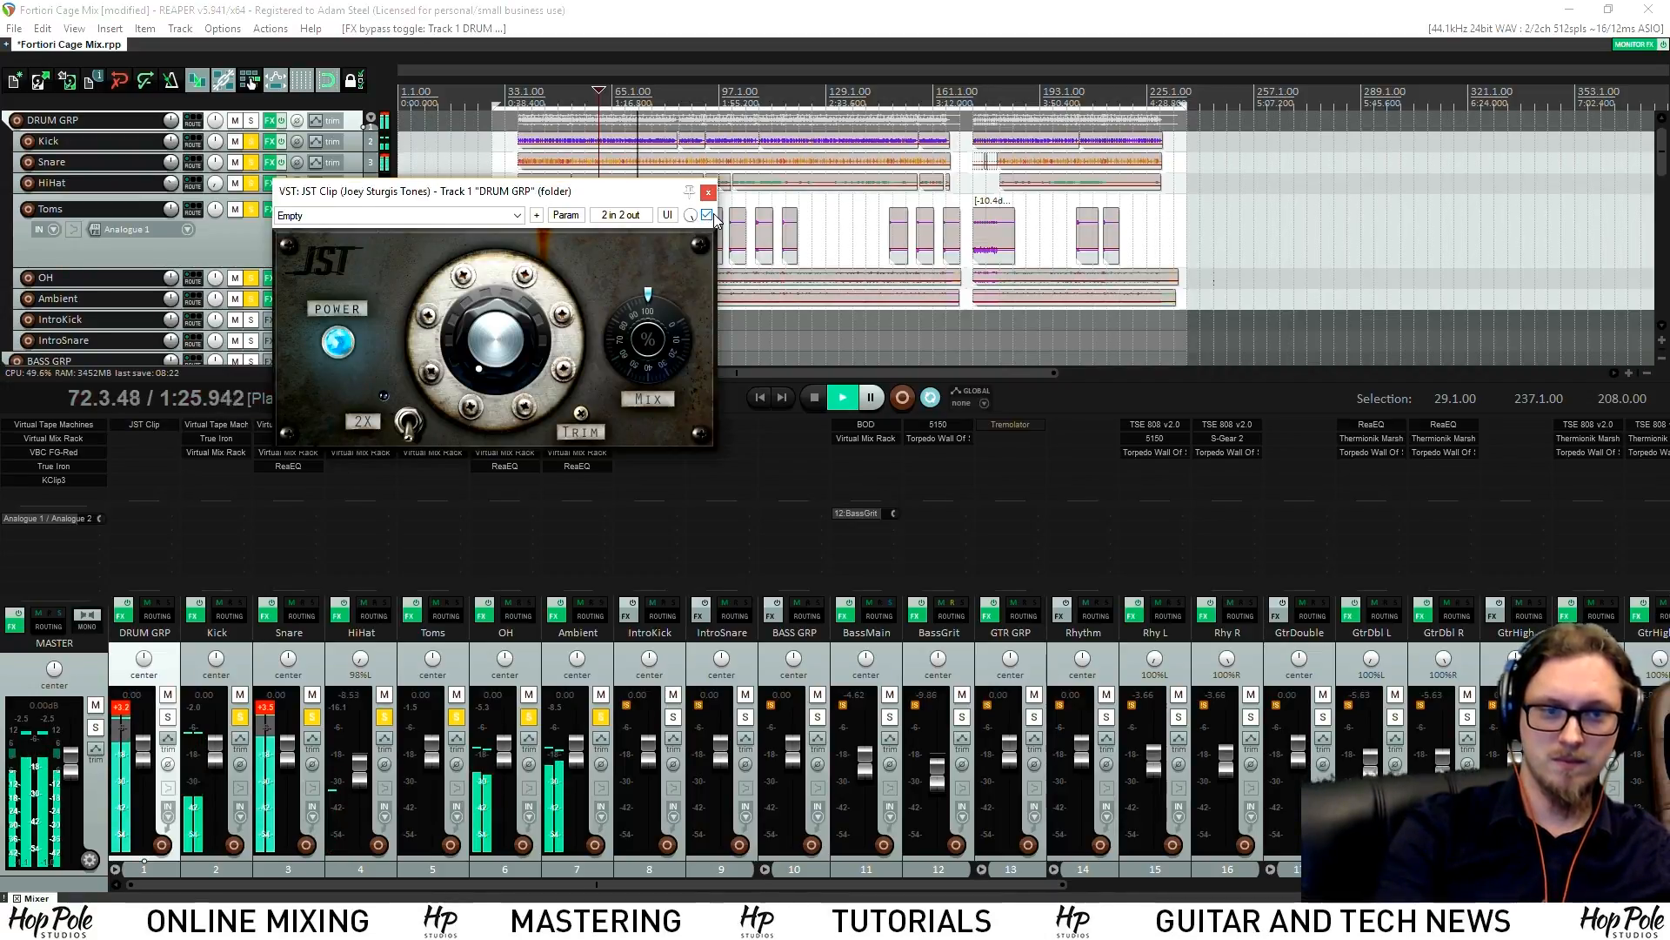
left_click(581, 413)
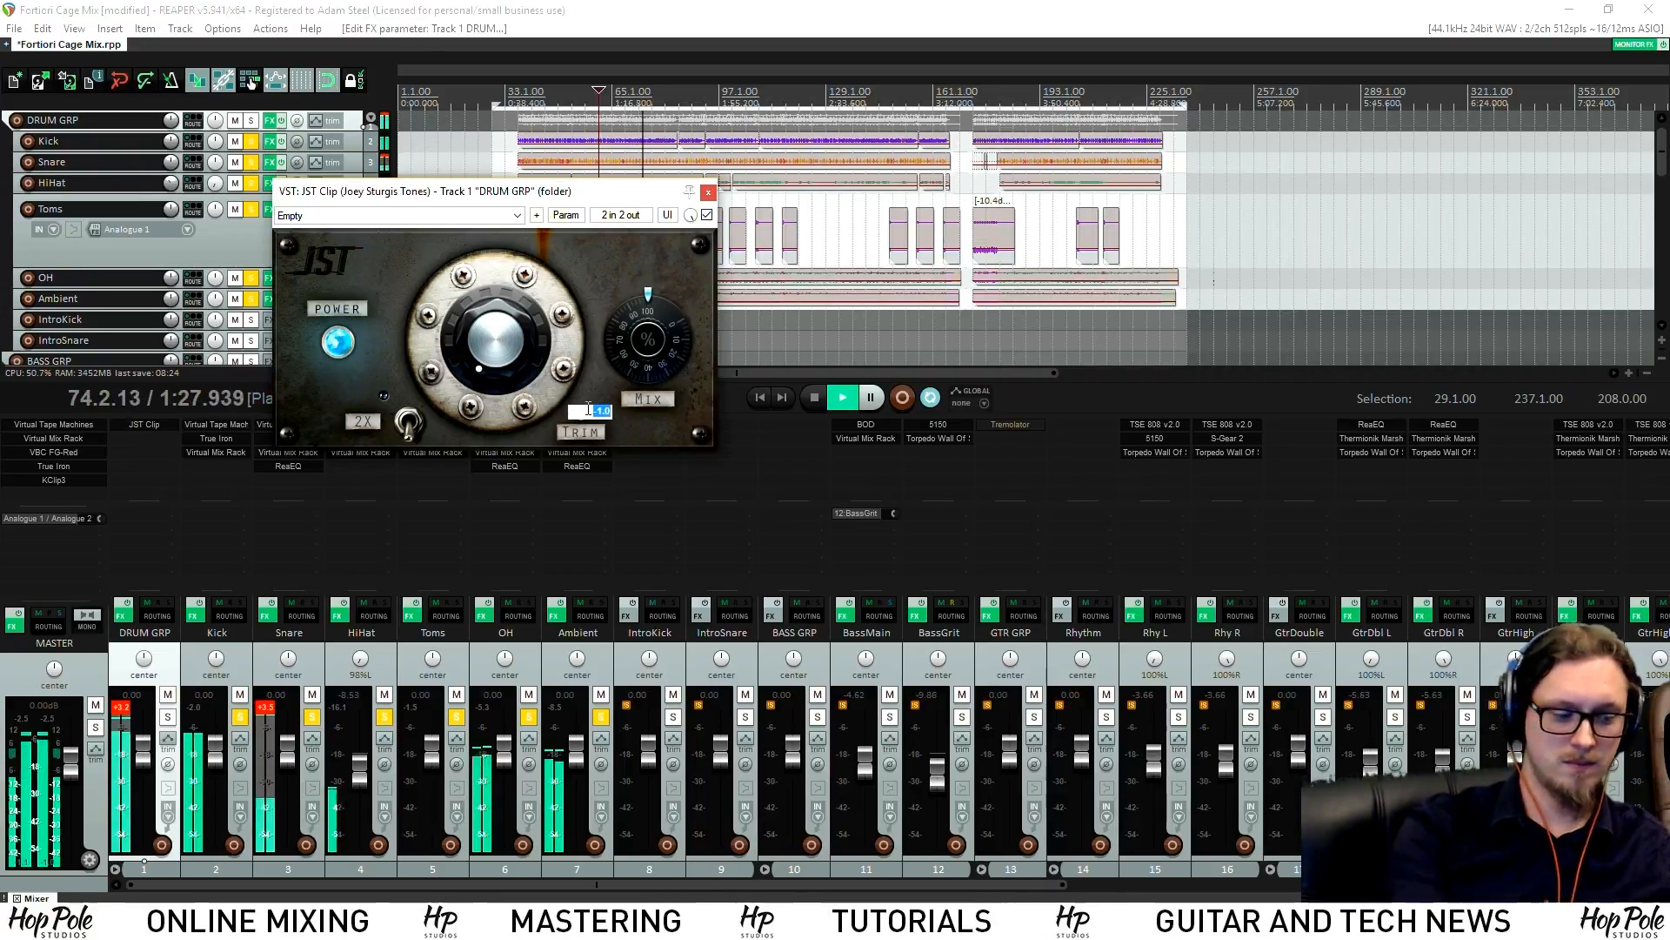
left_click(708, 215)
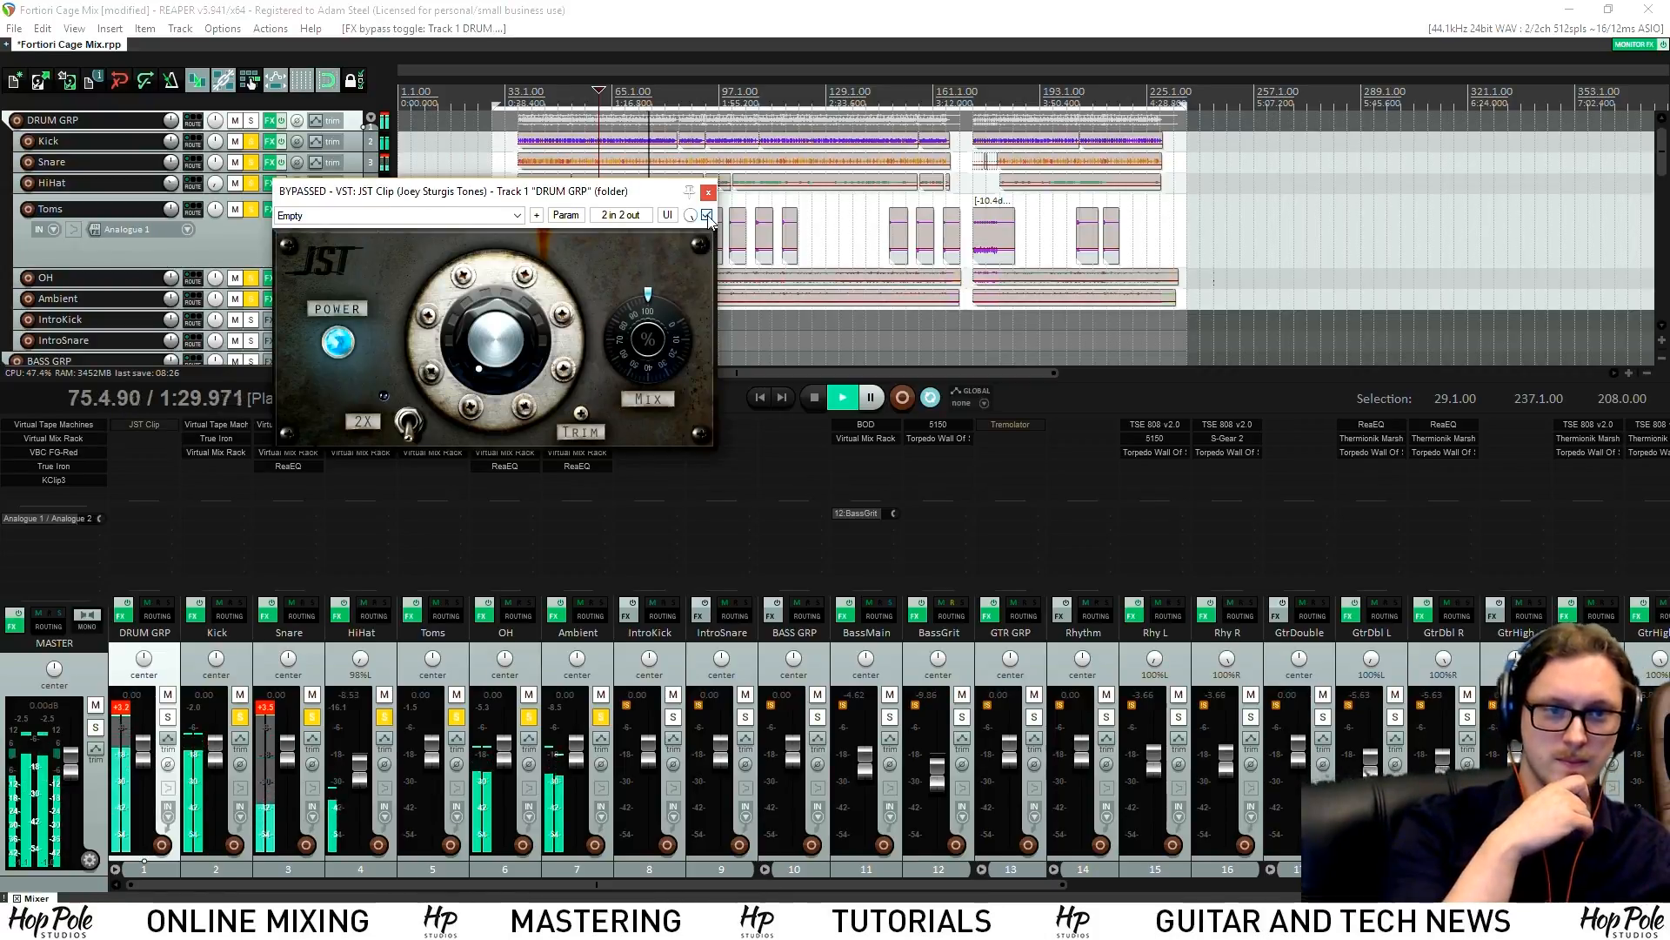
left_click(707, 214)
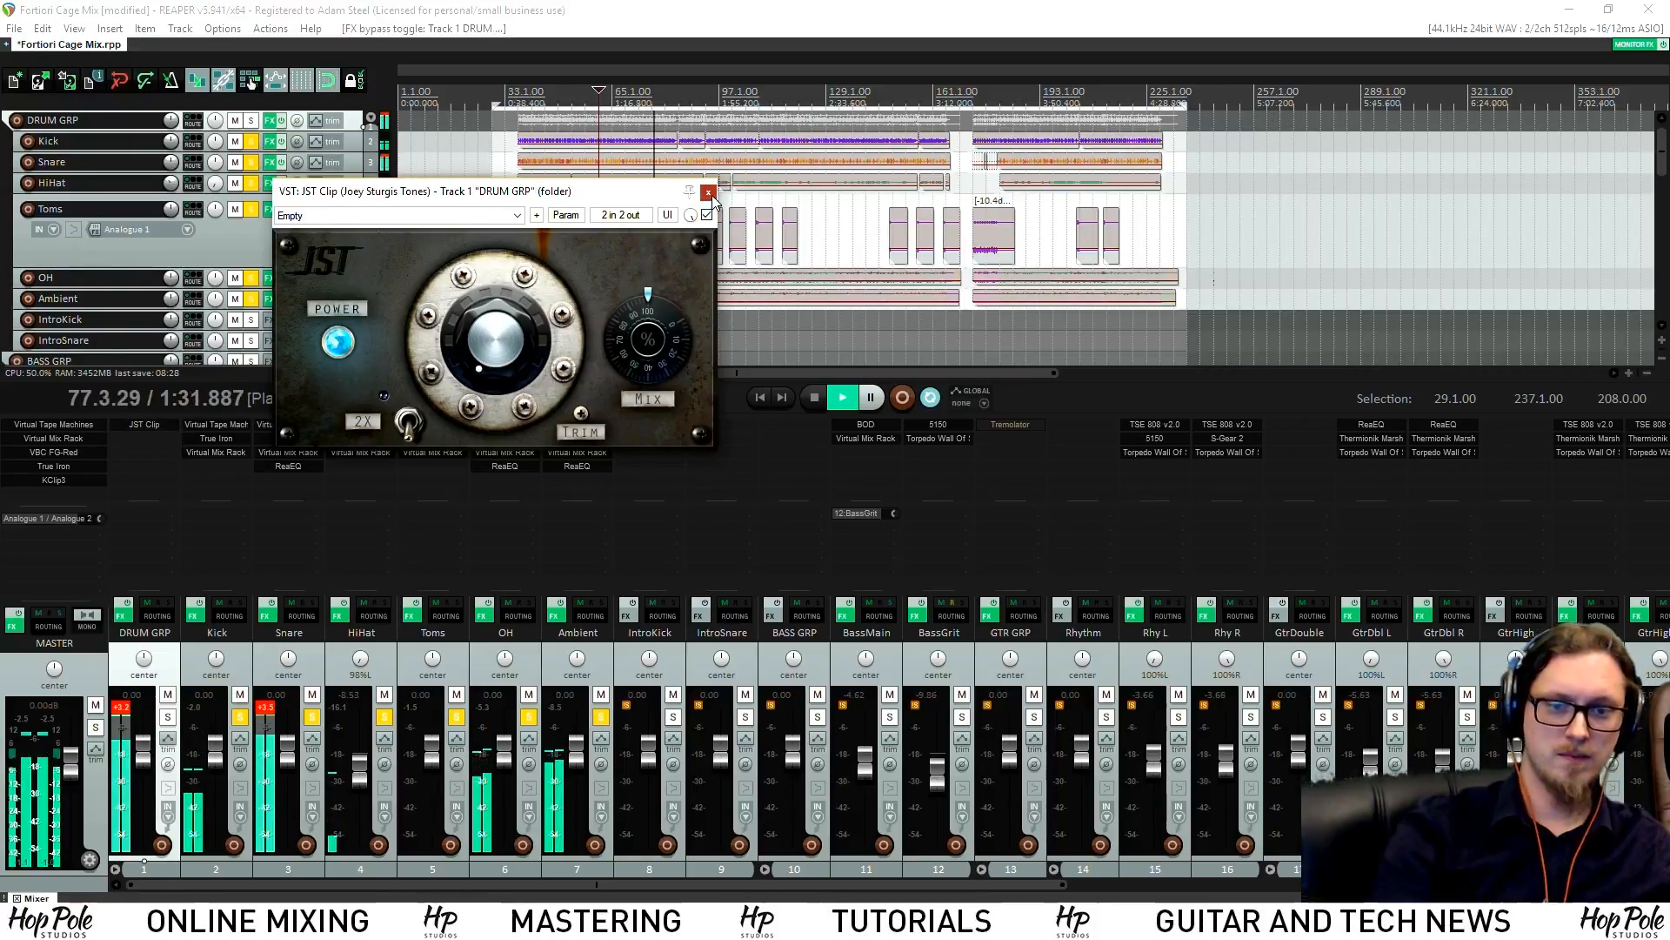
left_click(708, 191)
key("space")
left_click(146, 423, "alt")
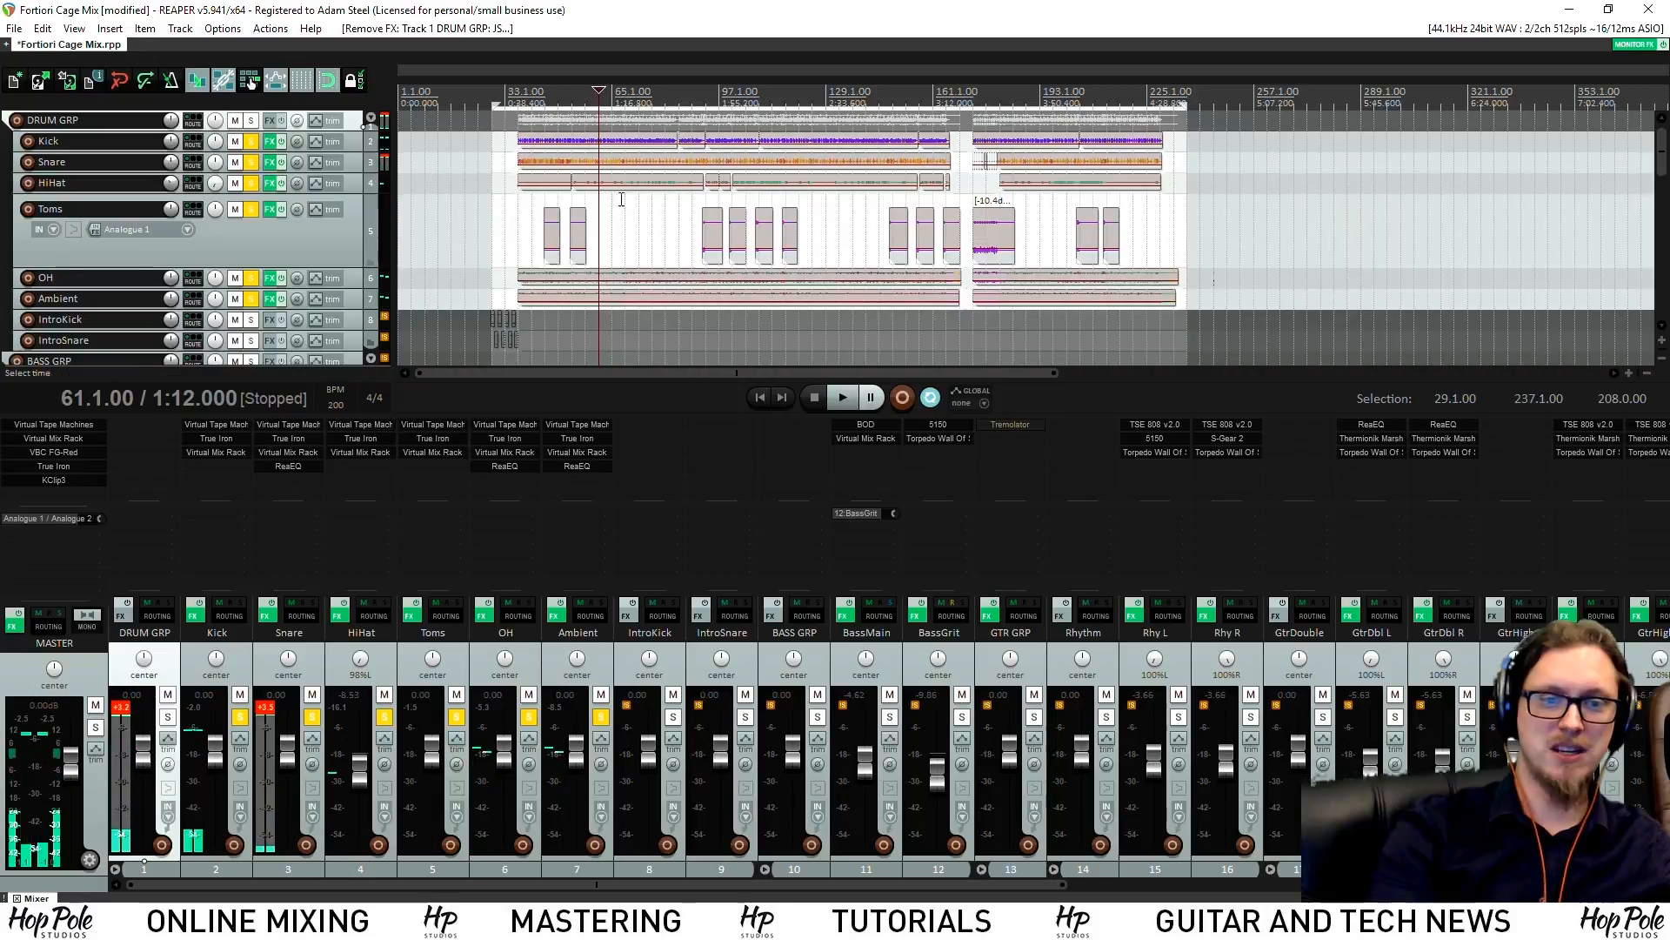
left_click(54, 425)
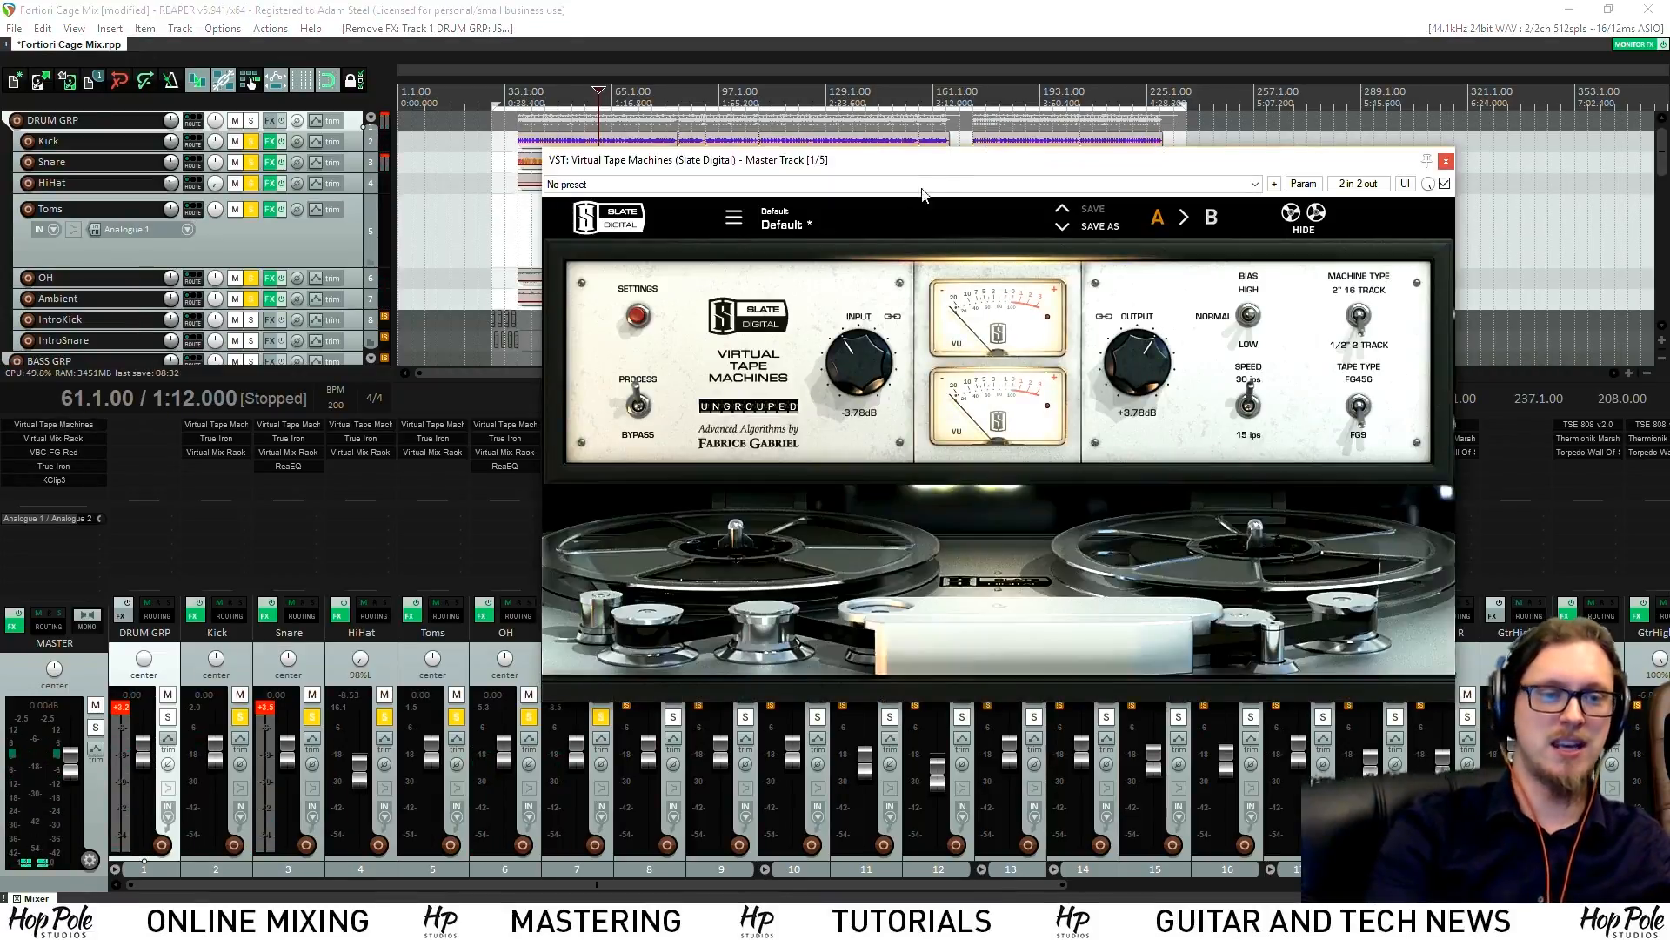
left_click_drag(914, 149, 782, 153)
key("space")
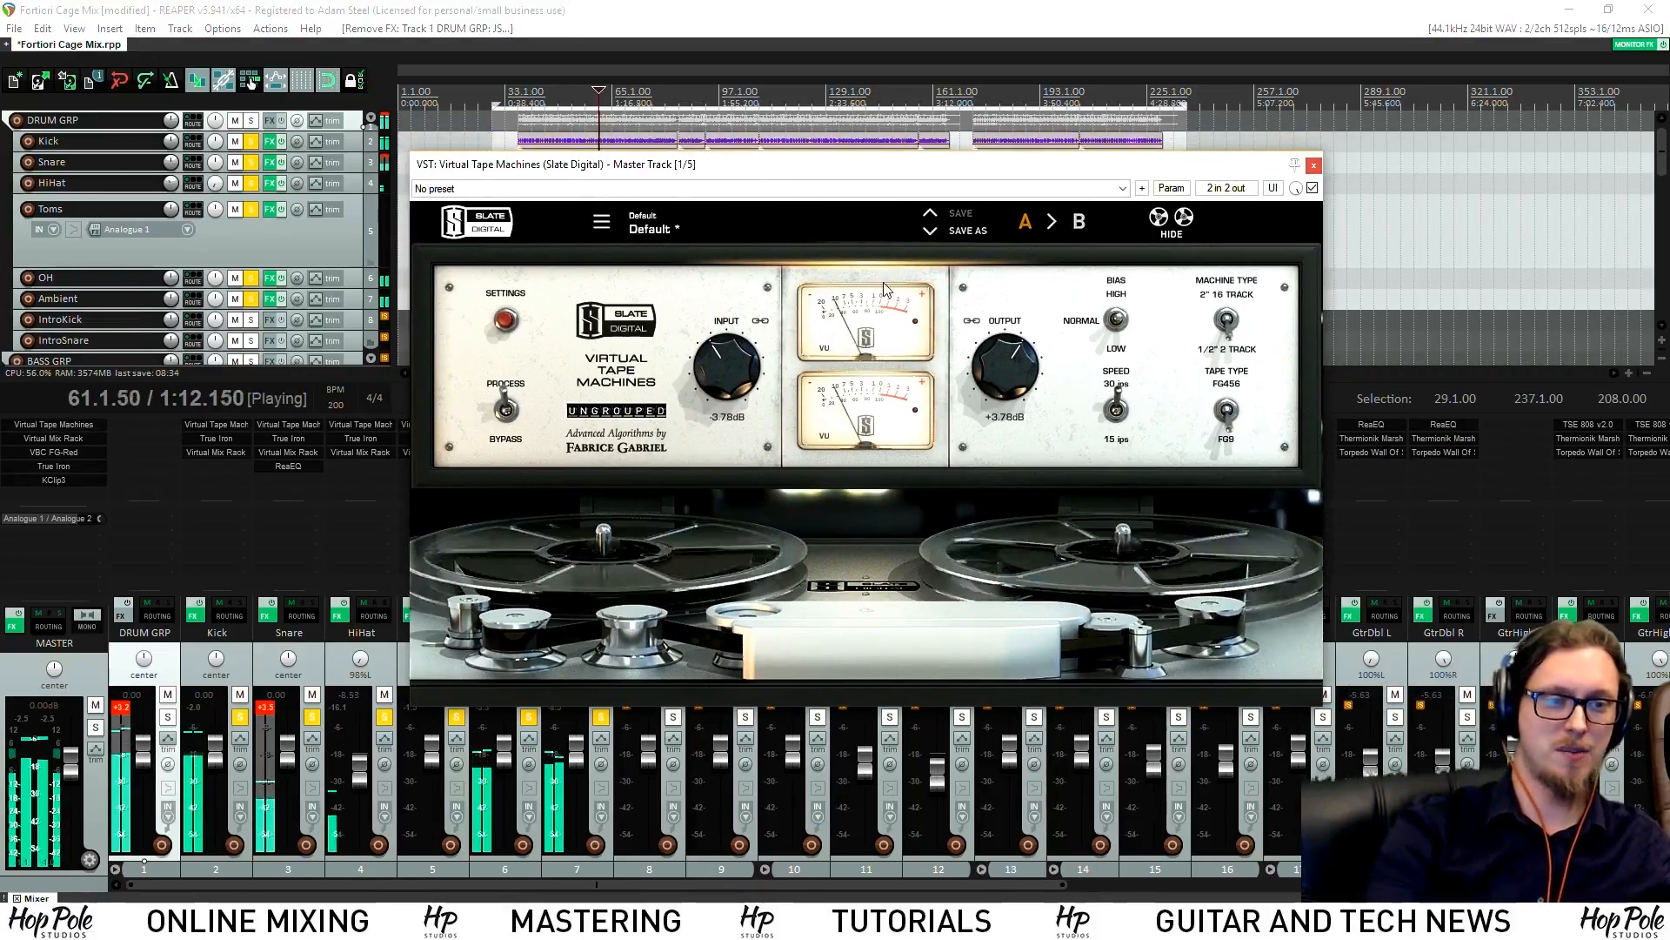
left_click(1314, 166)
left_click(70, 452)
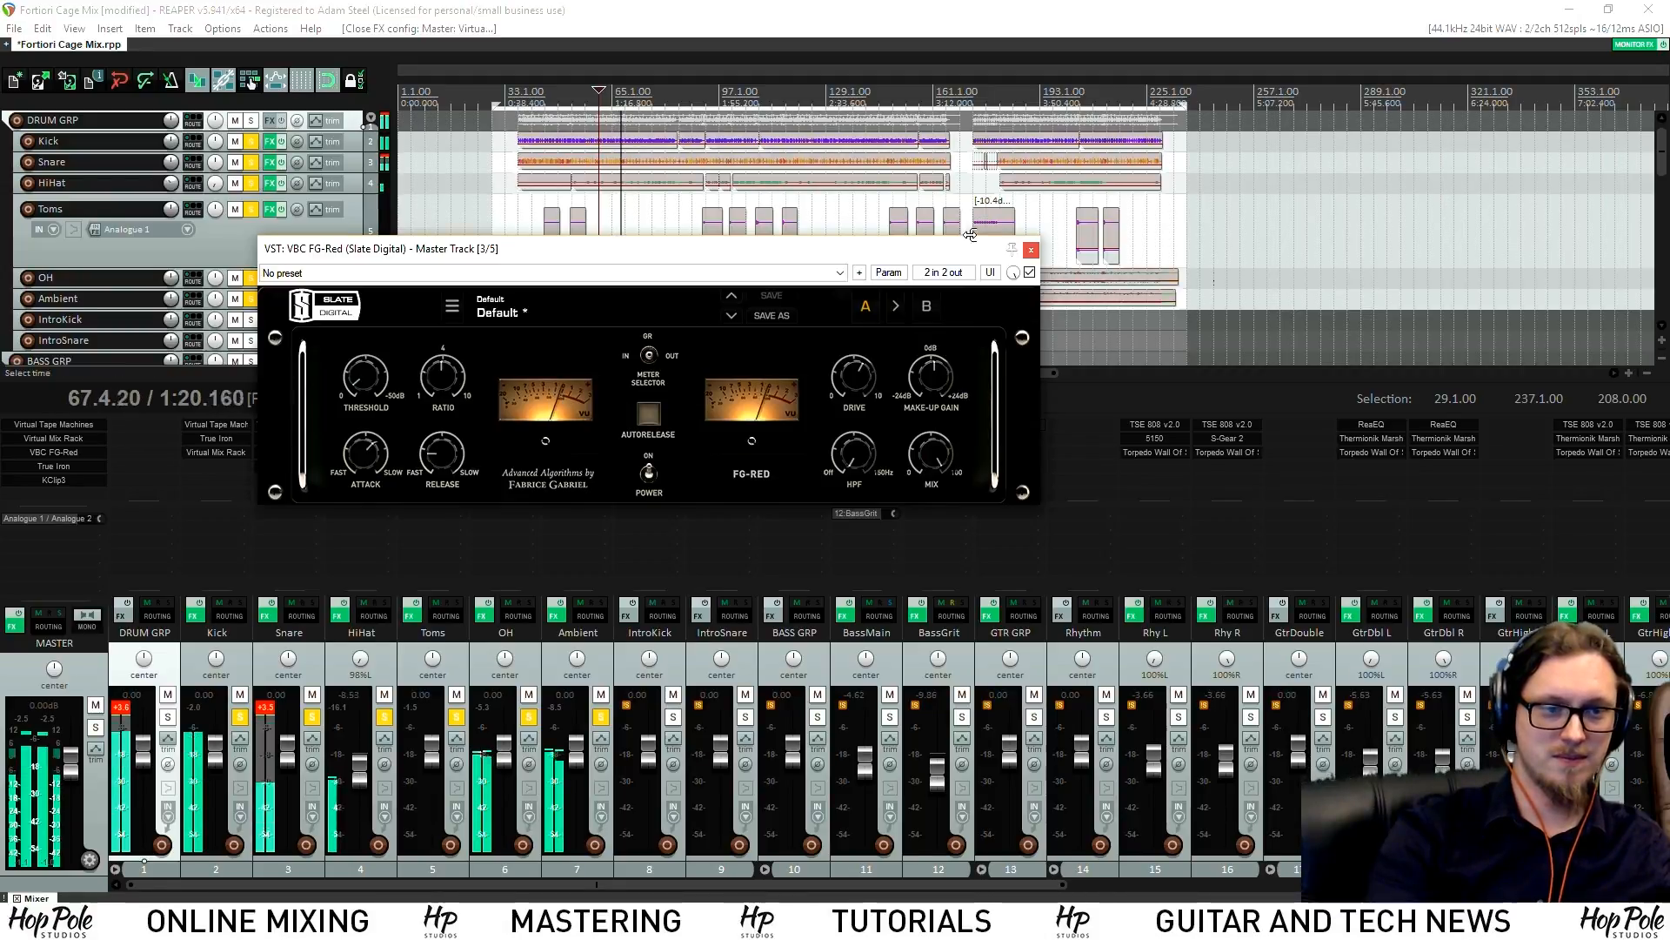
left_click(1031, 249)
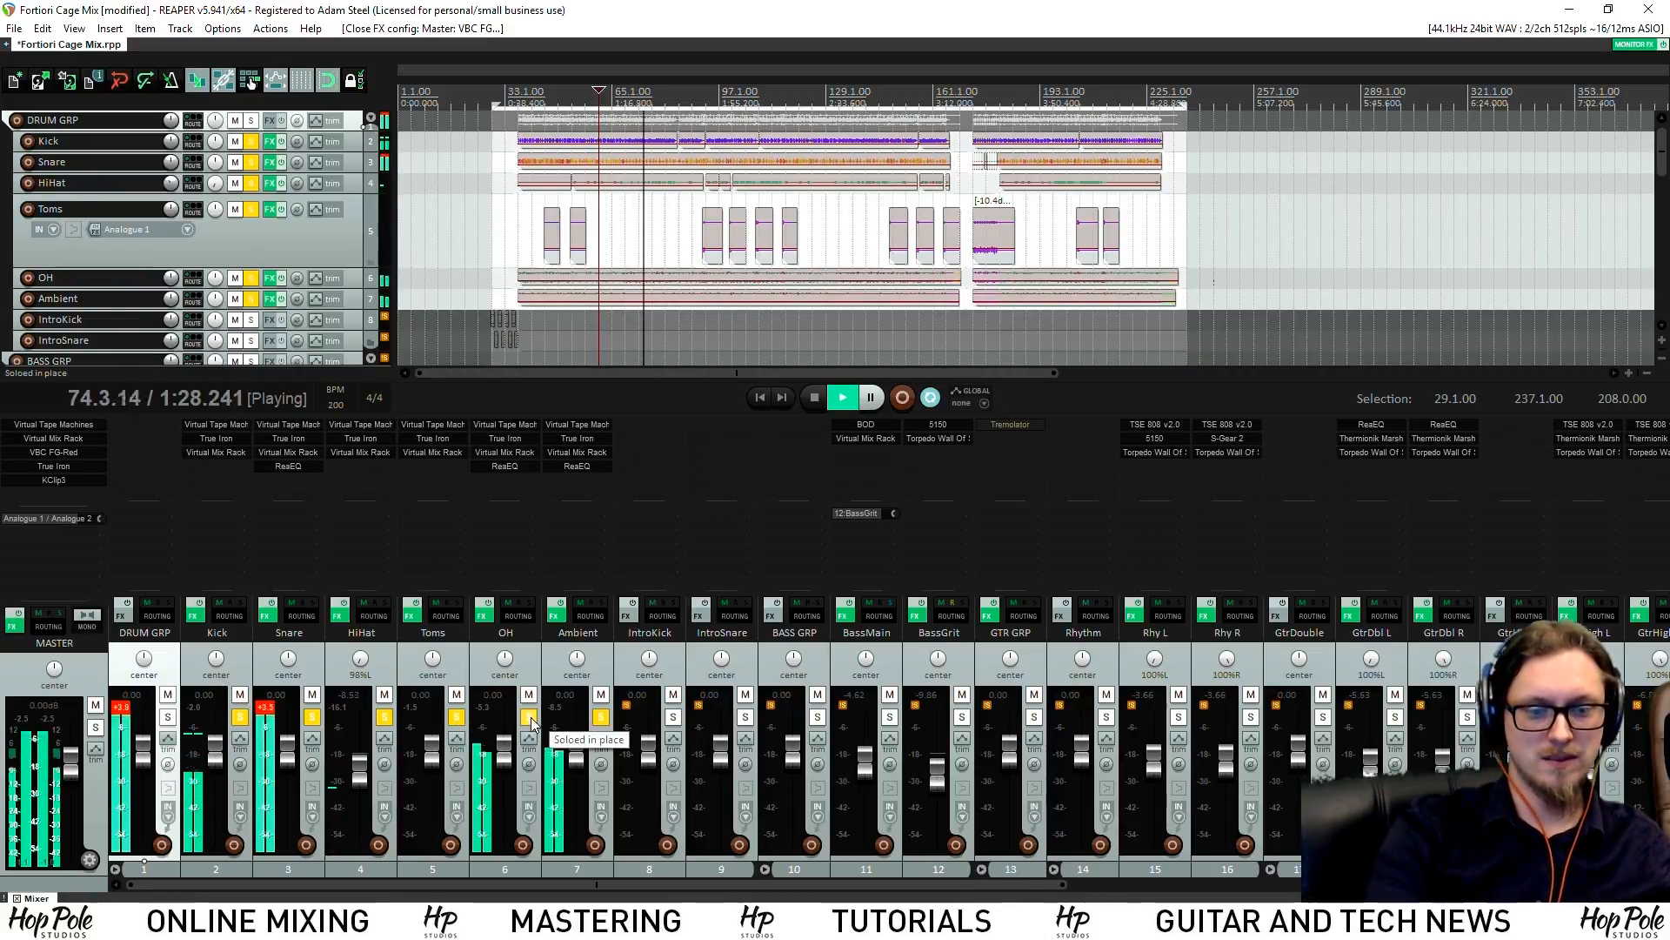
Solo the BASS GRP bus and play it back to audition the bass
key("space")
left_click(817, 717)
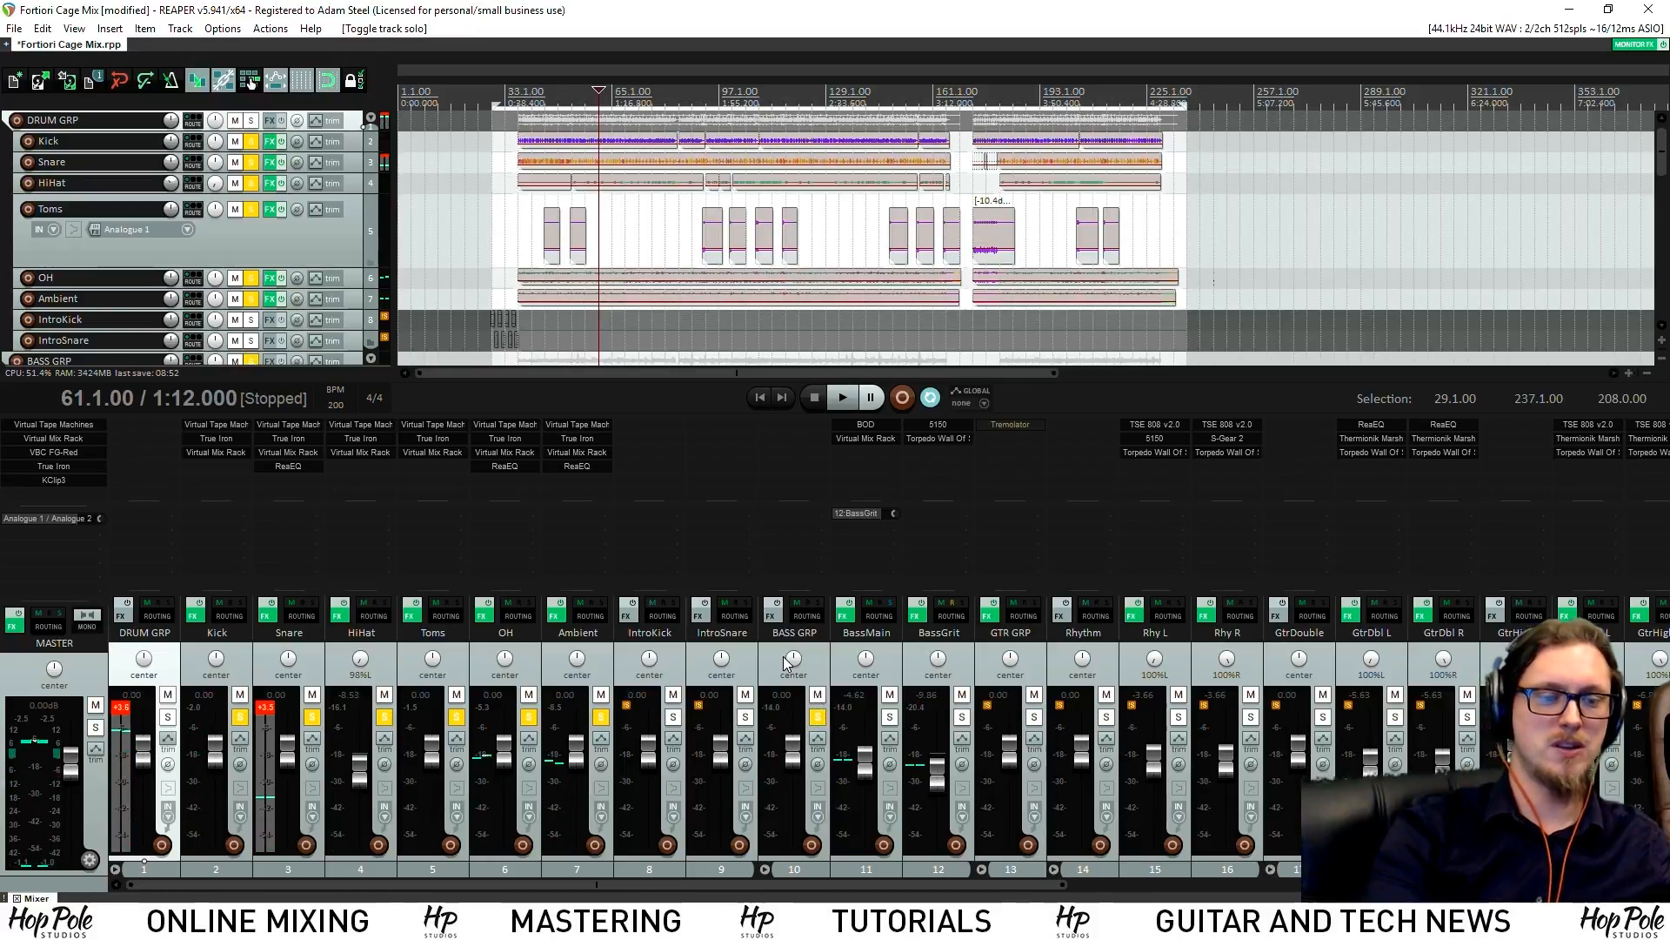
key("space")
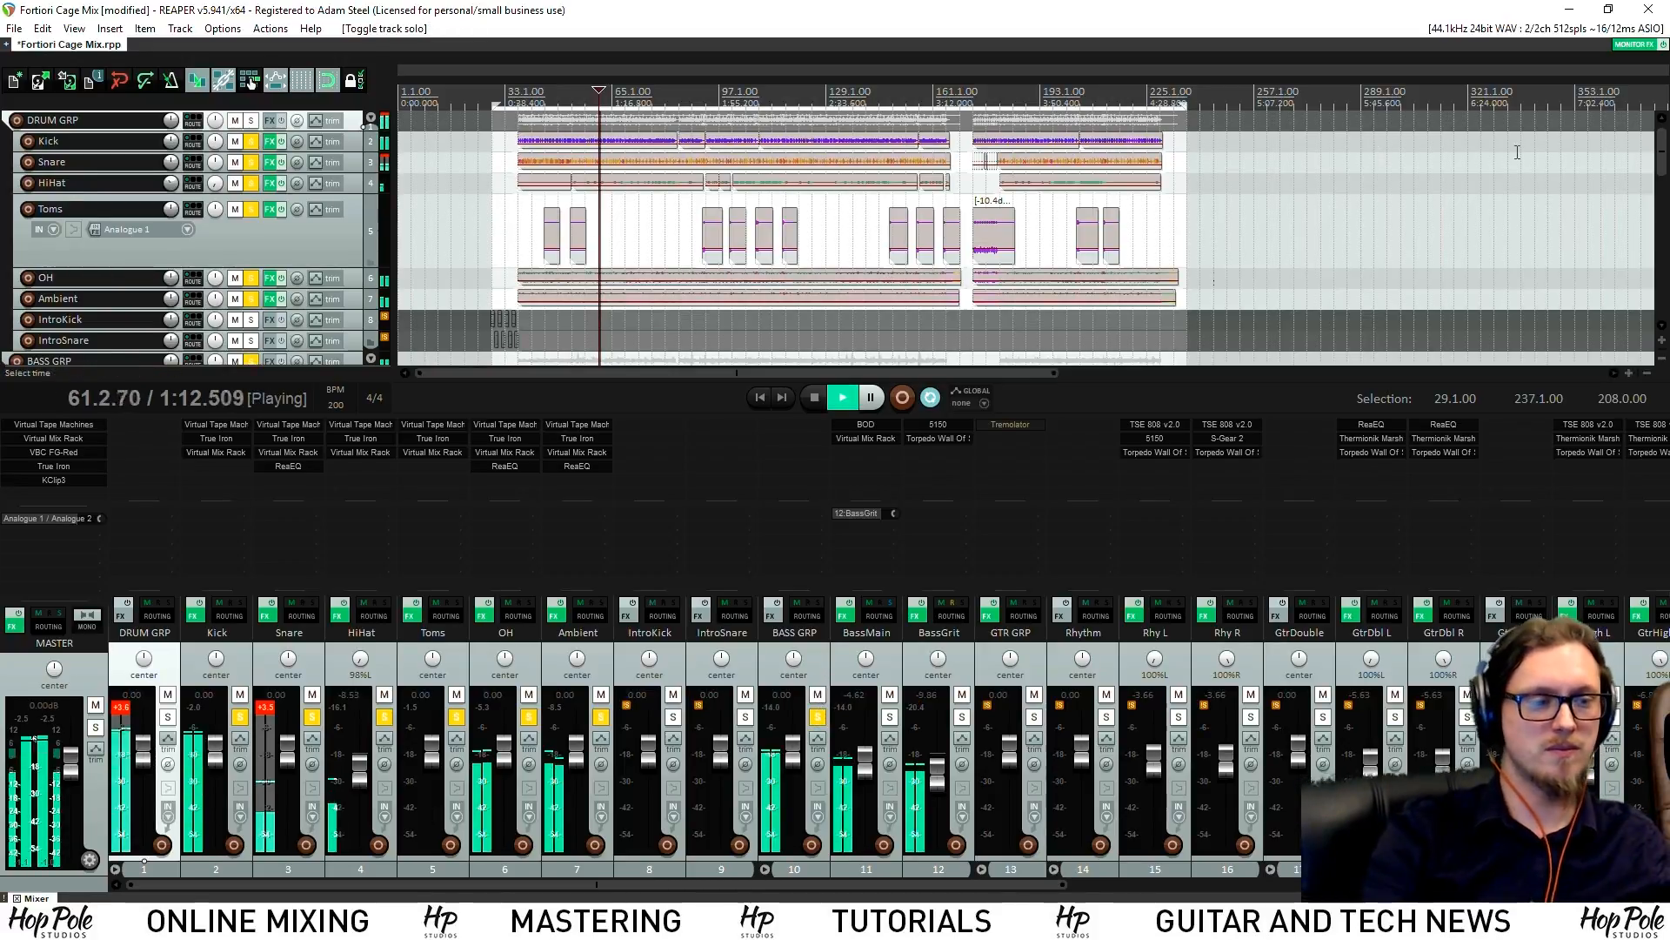
scroll(1660, 191, "down", 2)
scroll(1660, 191, "down", 2)
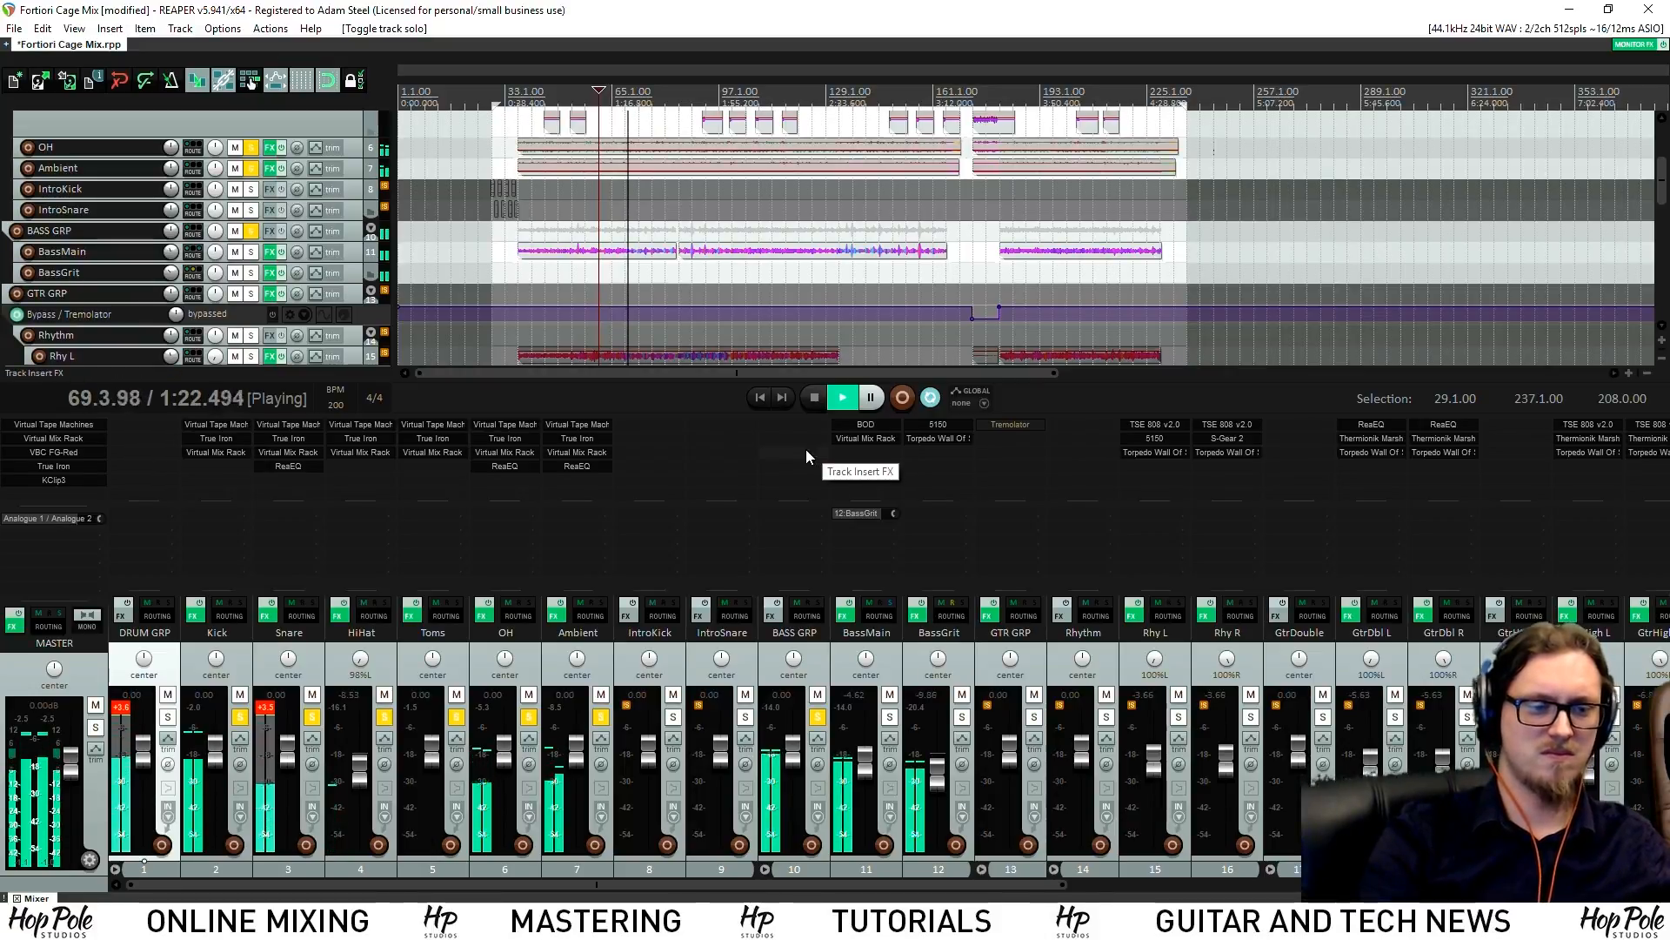
Stop at bar 49 and bring up the plugin picker for BASS GRP
key("space")
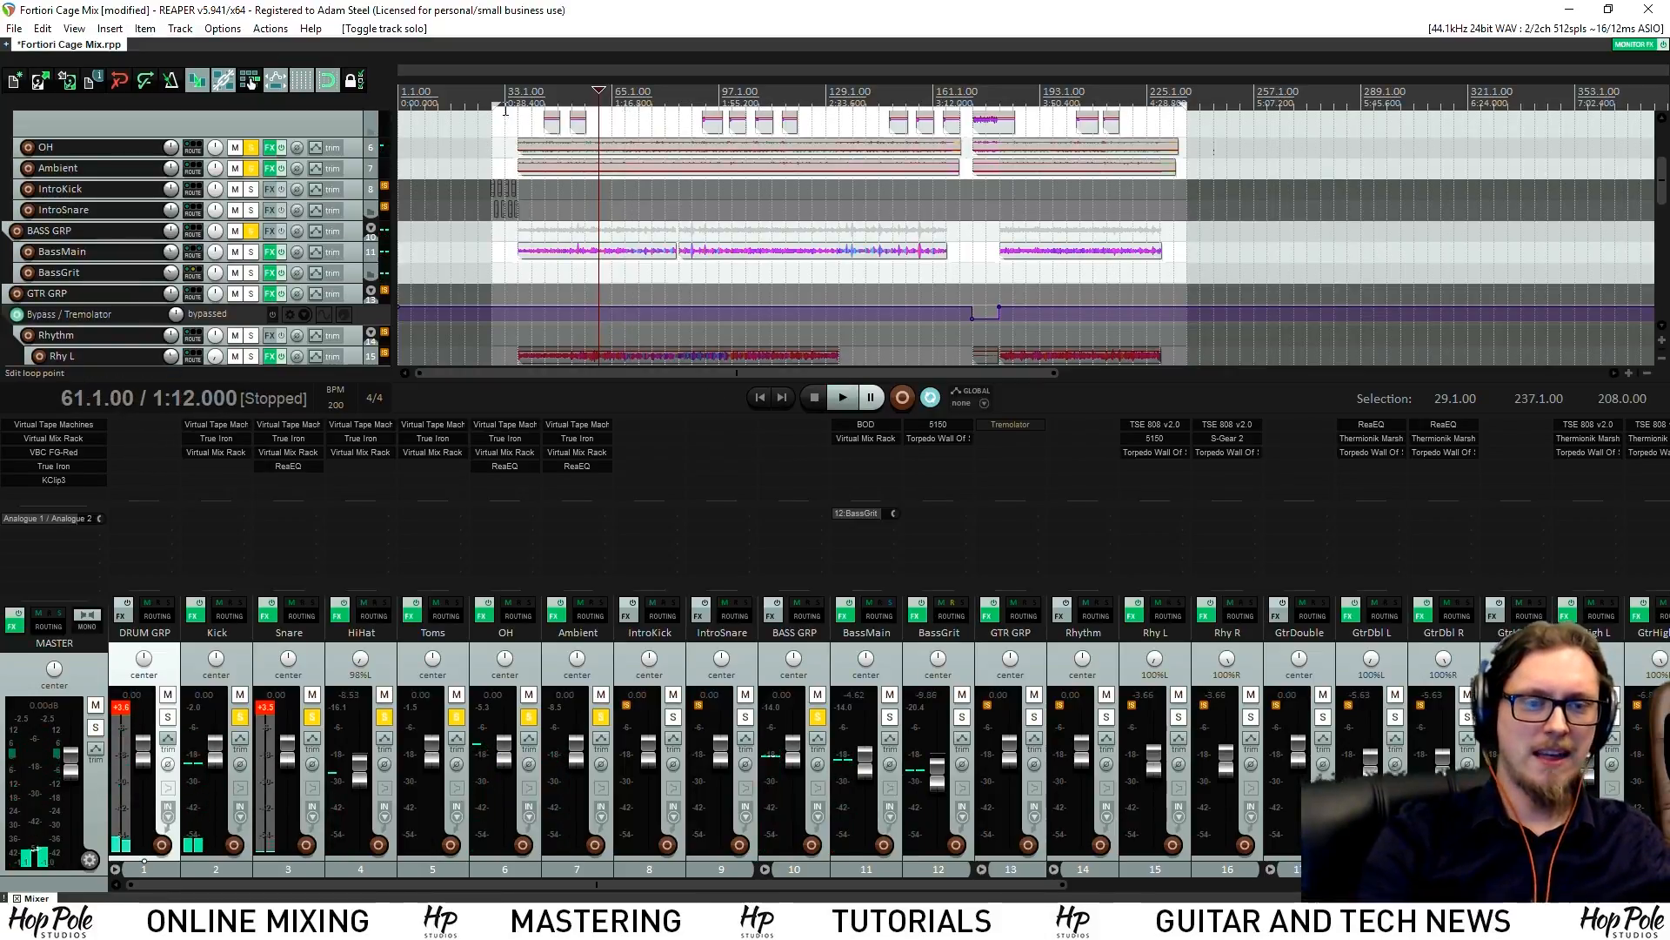
left_click(559, 98)
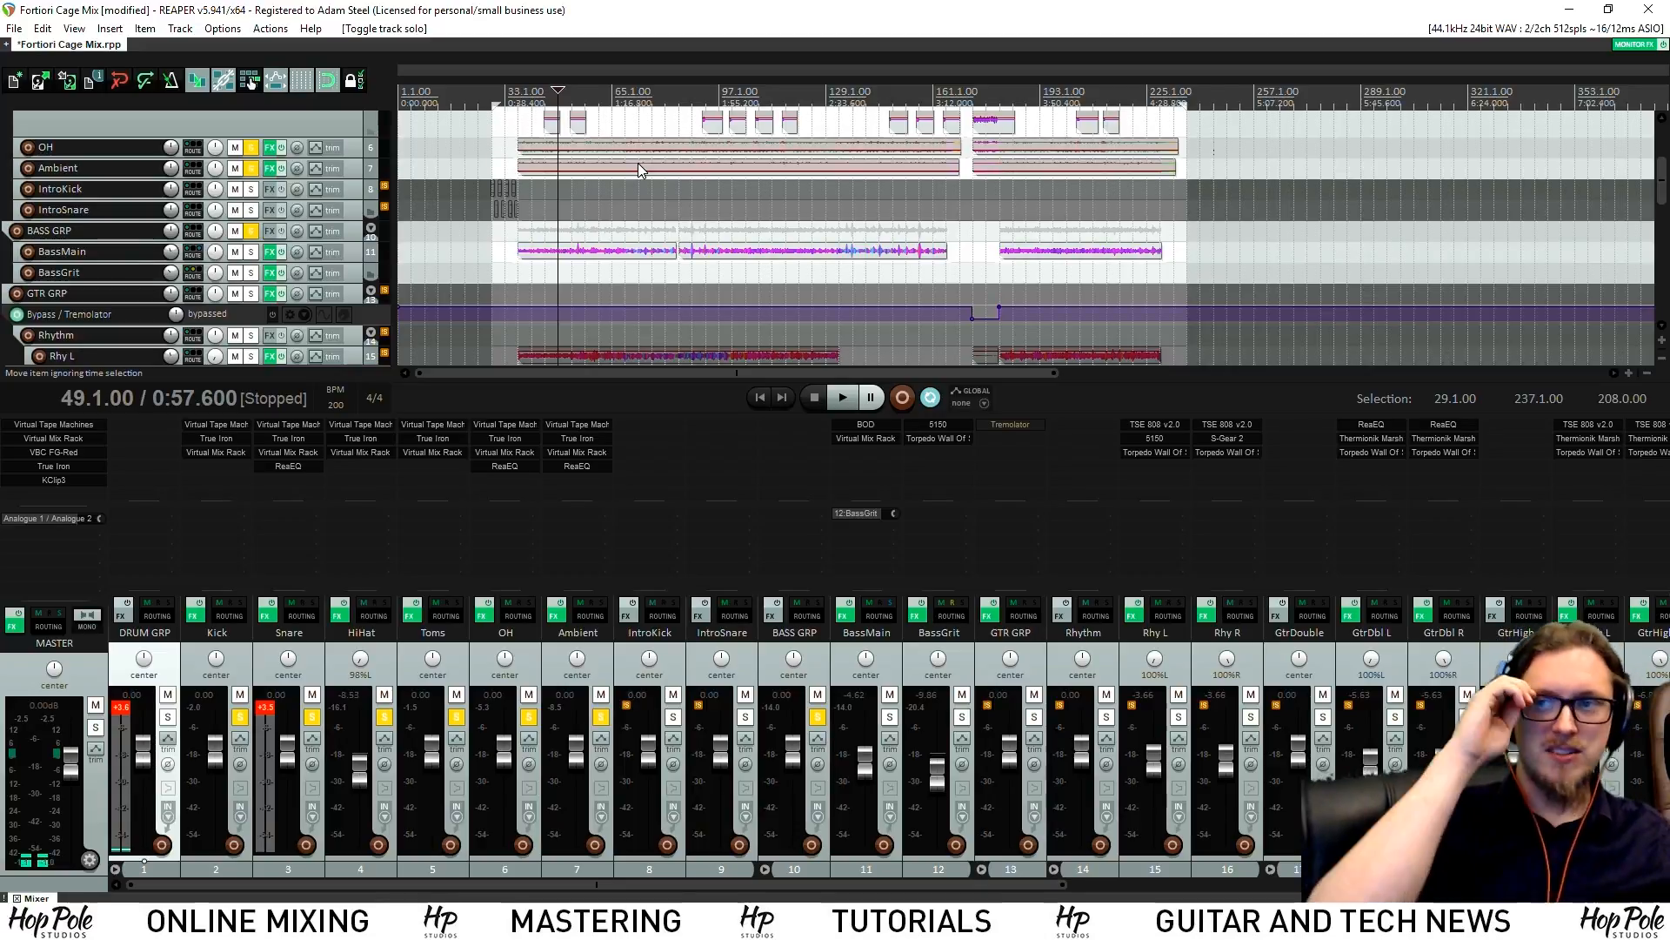
double_click(793, 433)
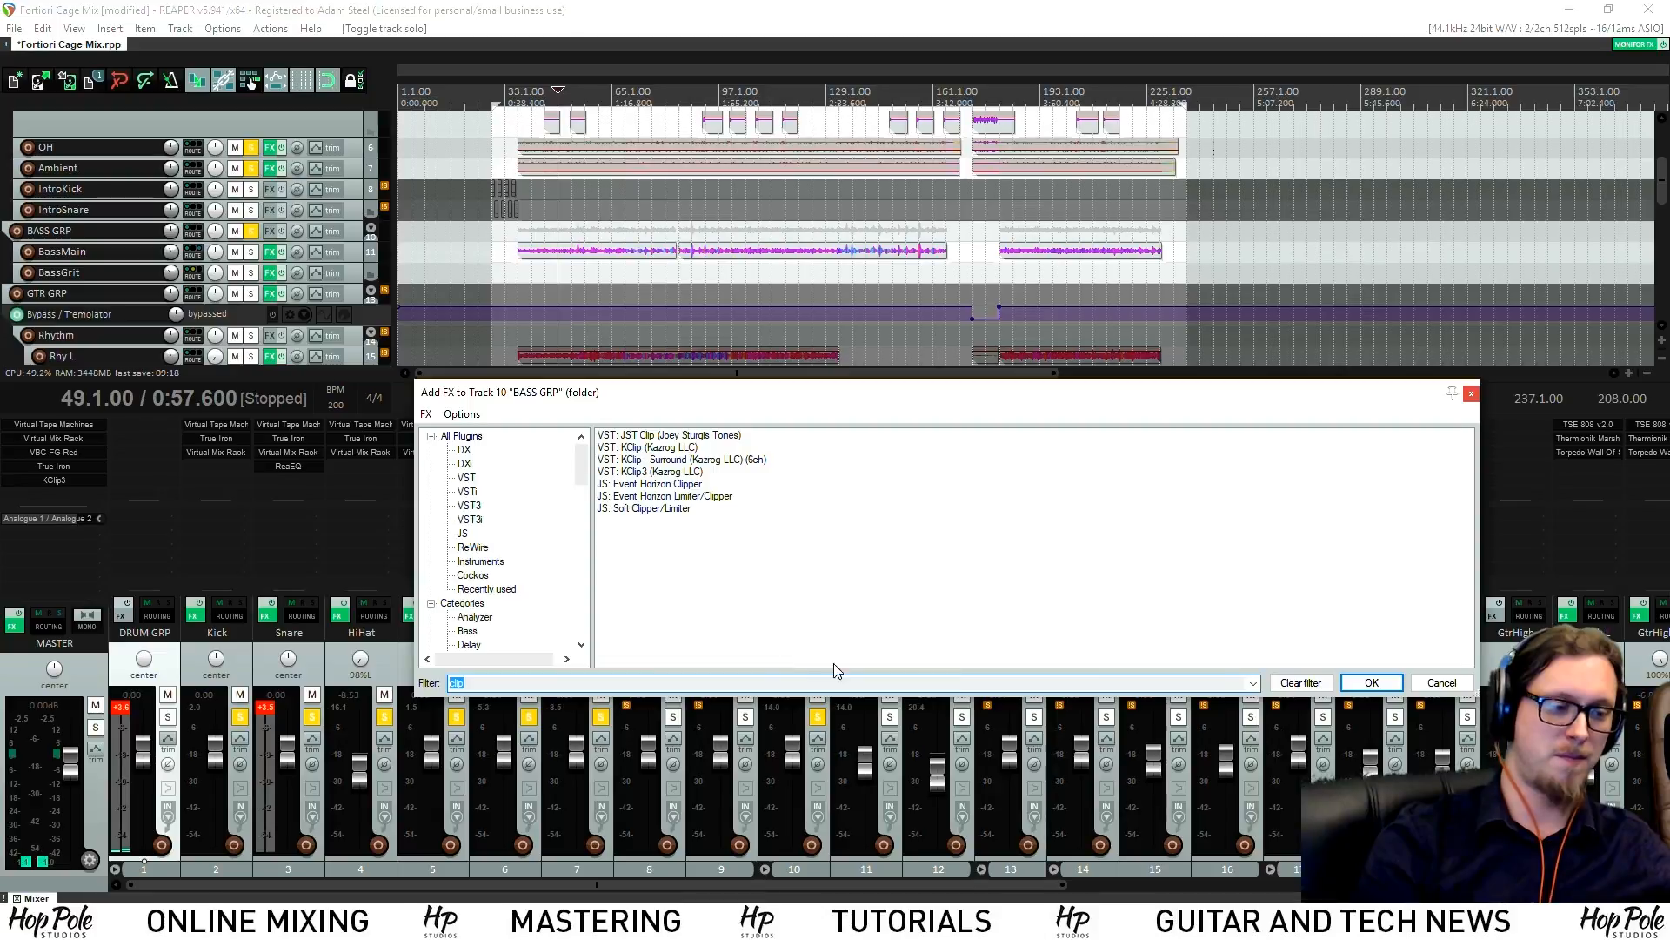
Copy Virtual Tape Machines onto BASS GRP and check its settings during playback
left_click(1430, 682)
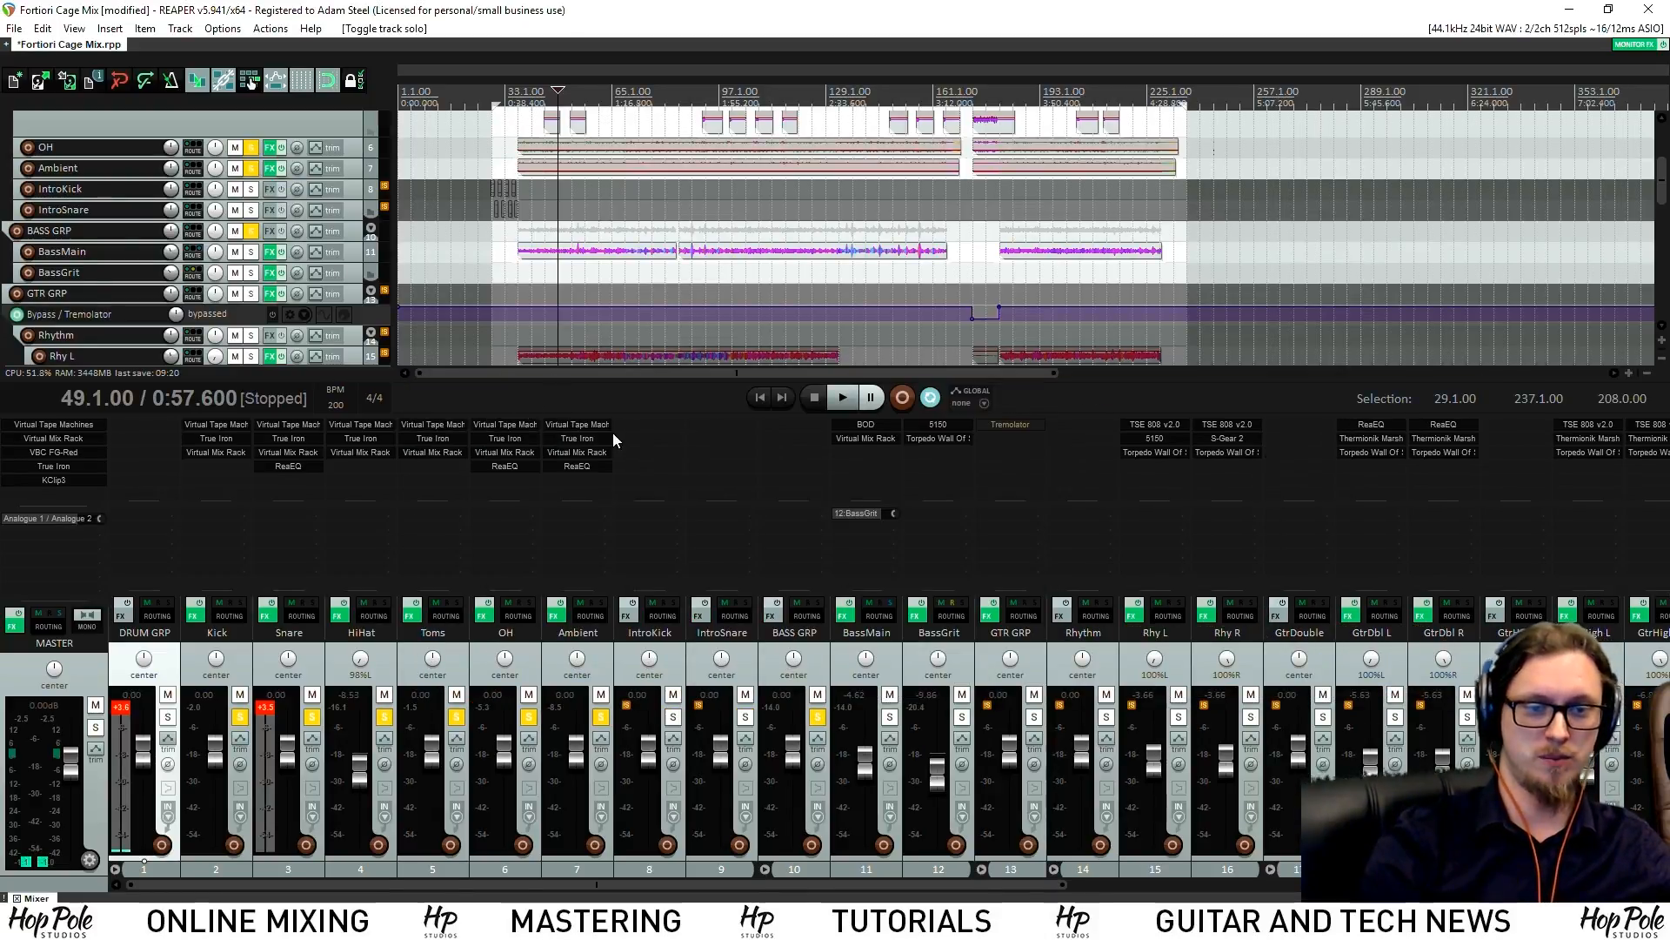
left_click_drag(804, 441, 806, 437)
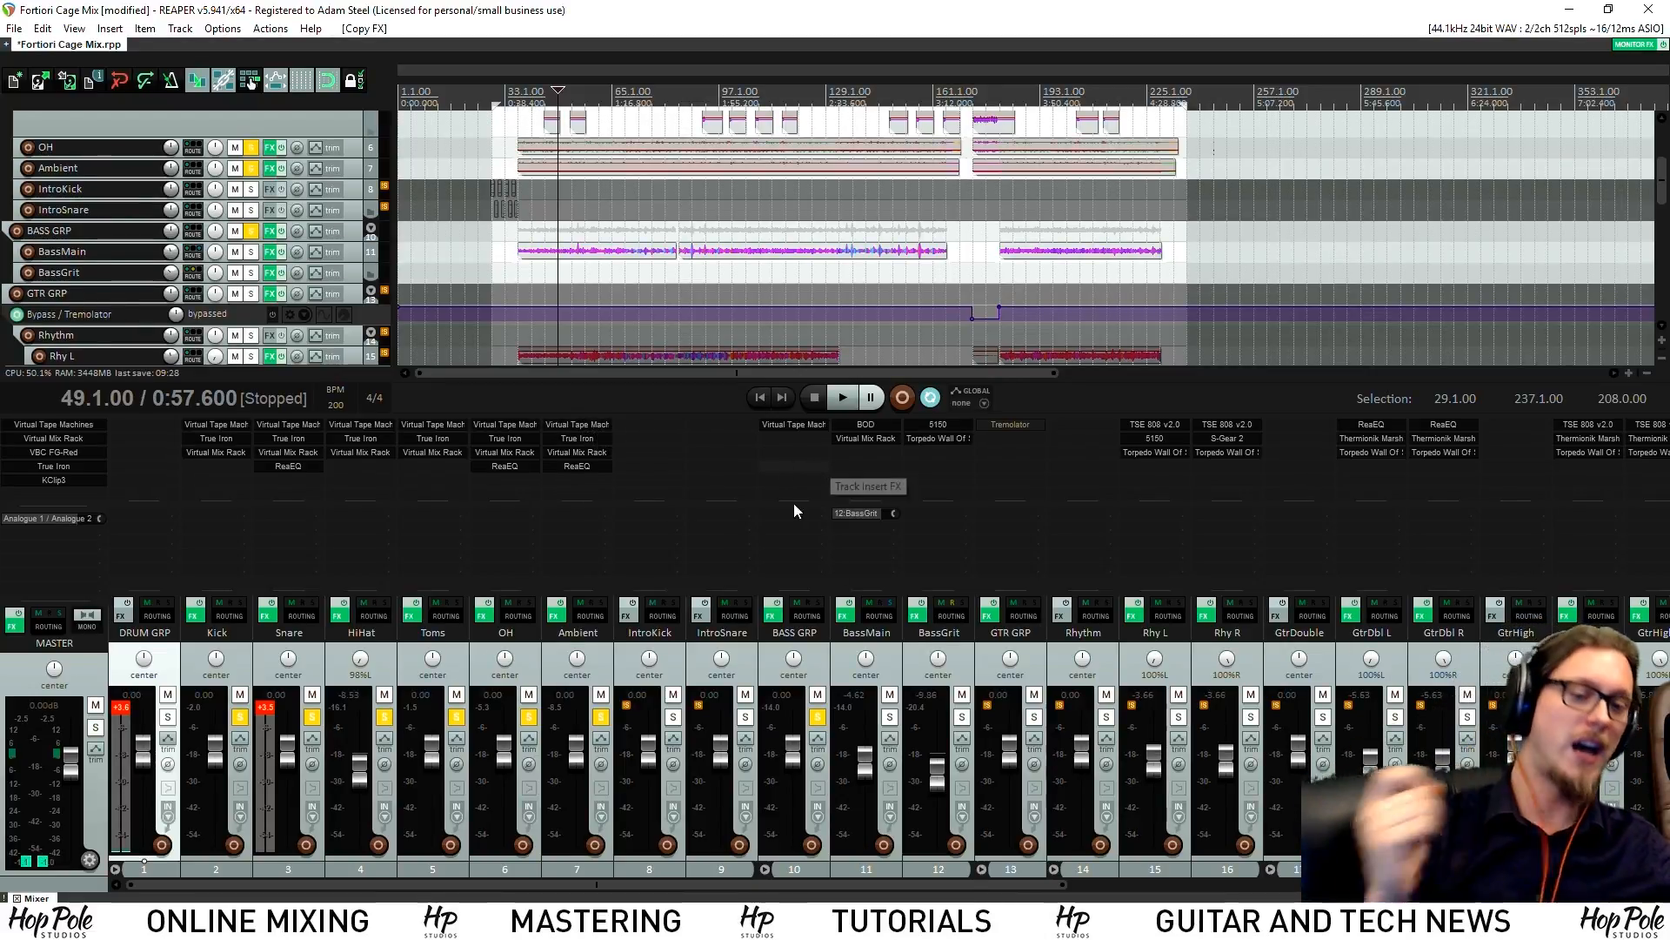
left_click(798, 426)
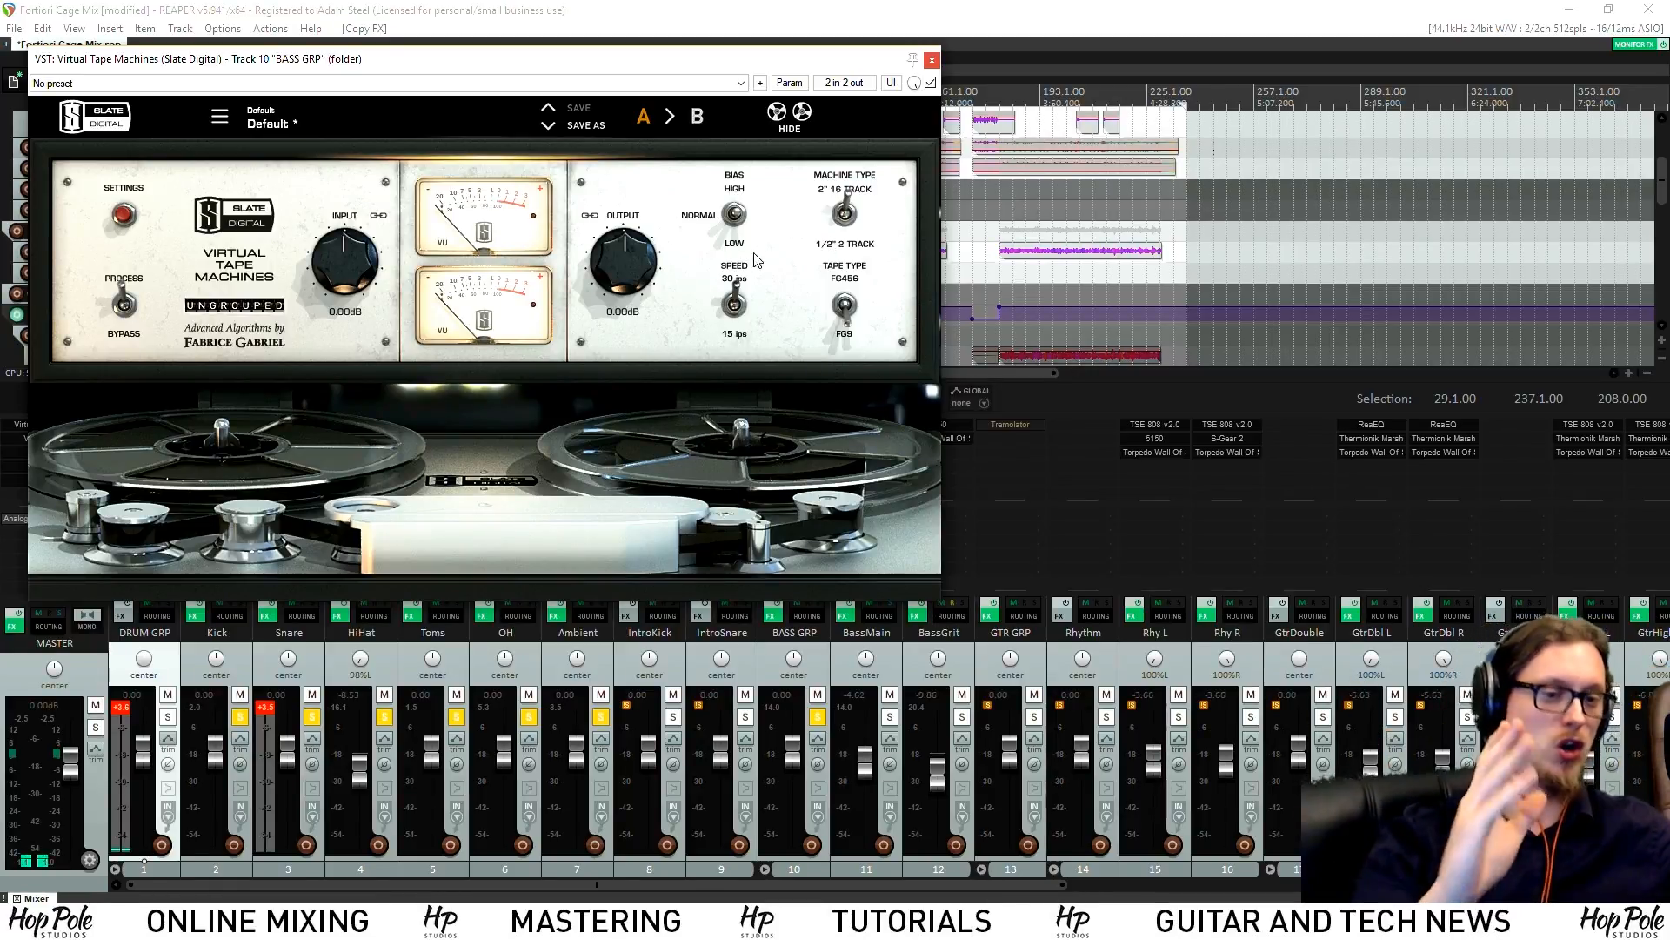
key("space")
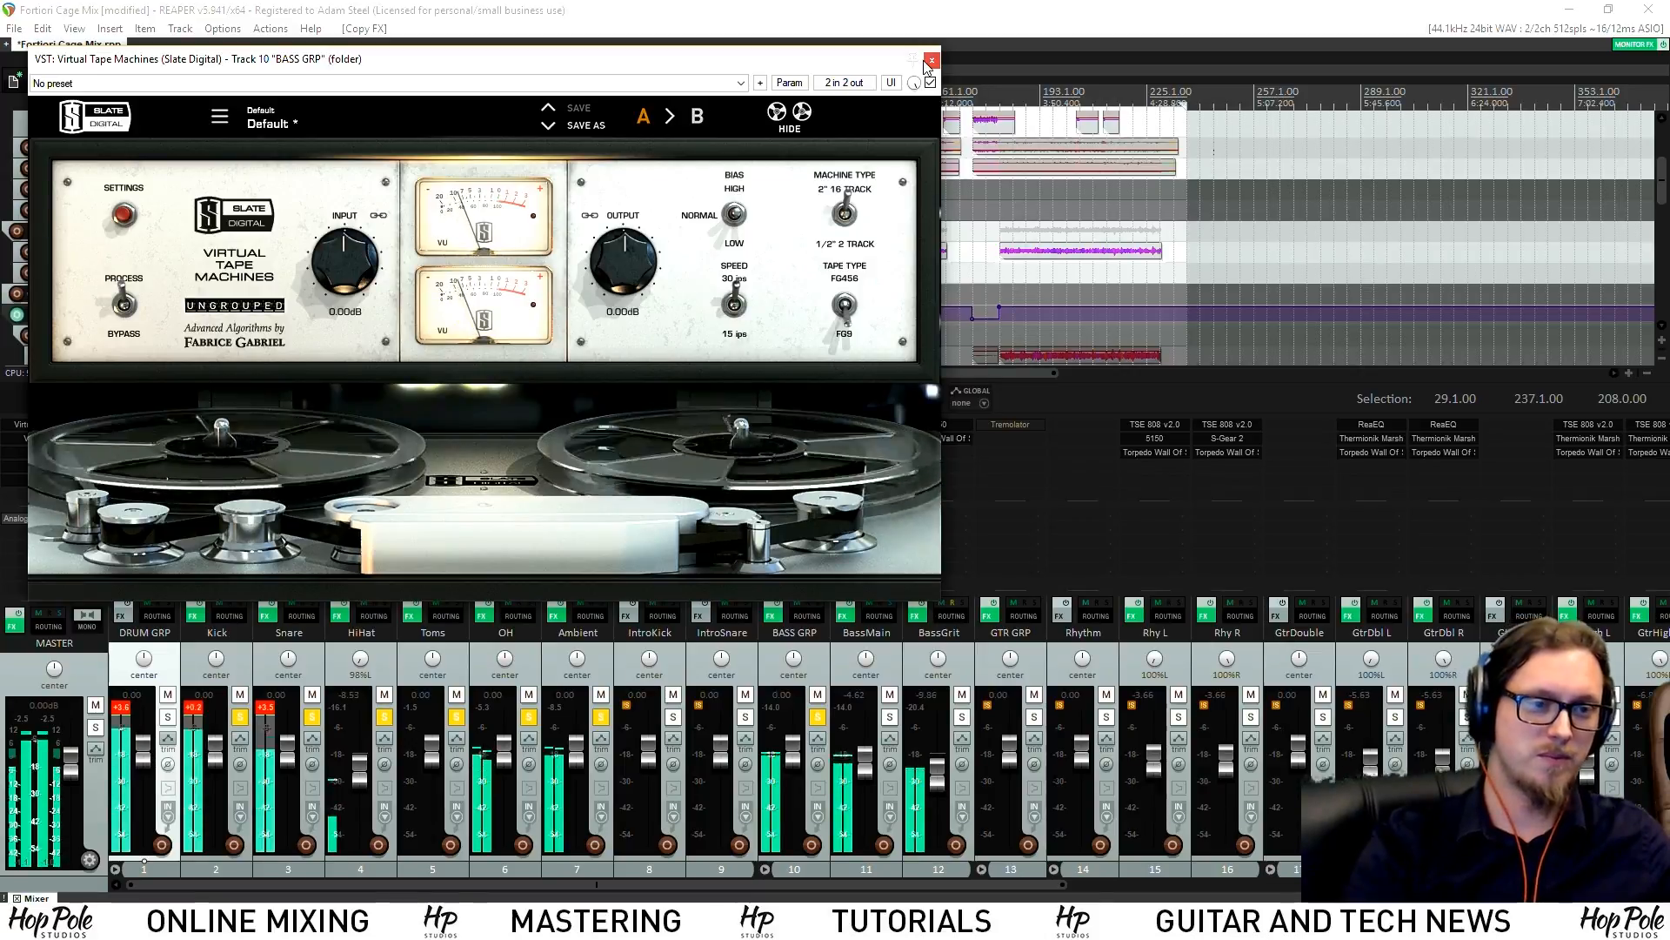
left_click(930, 62)
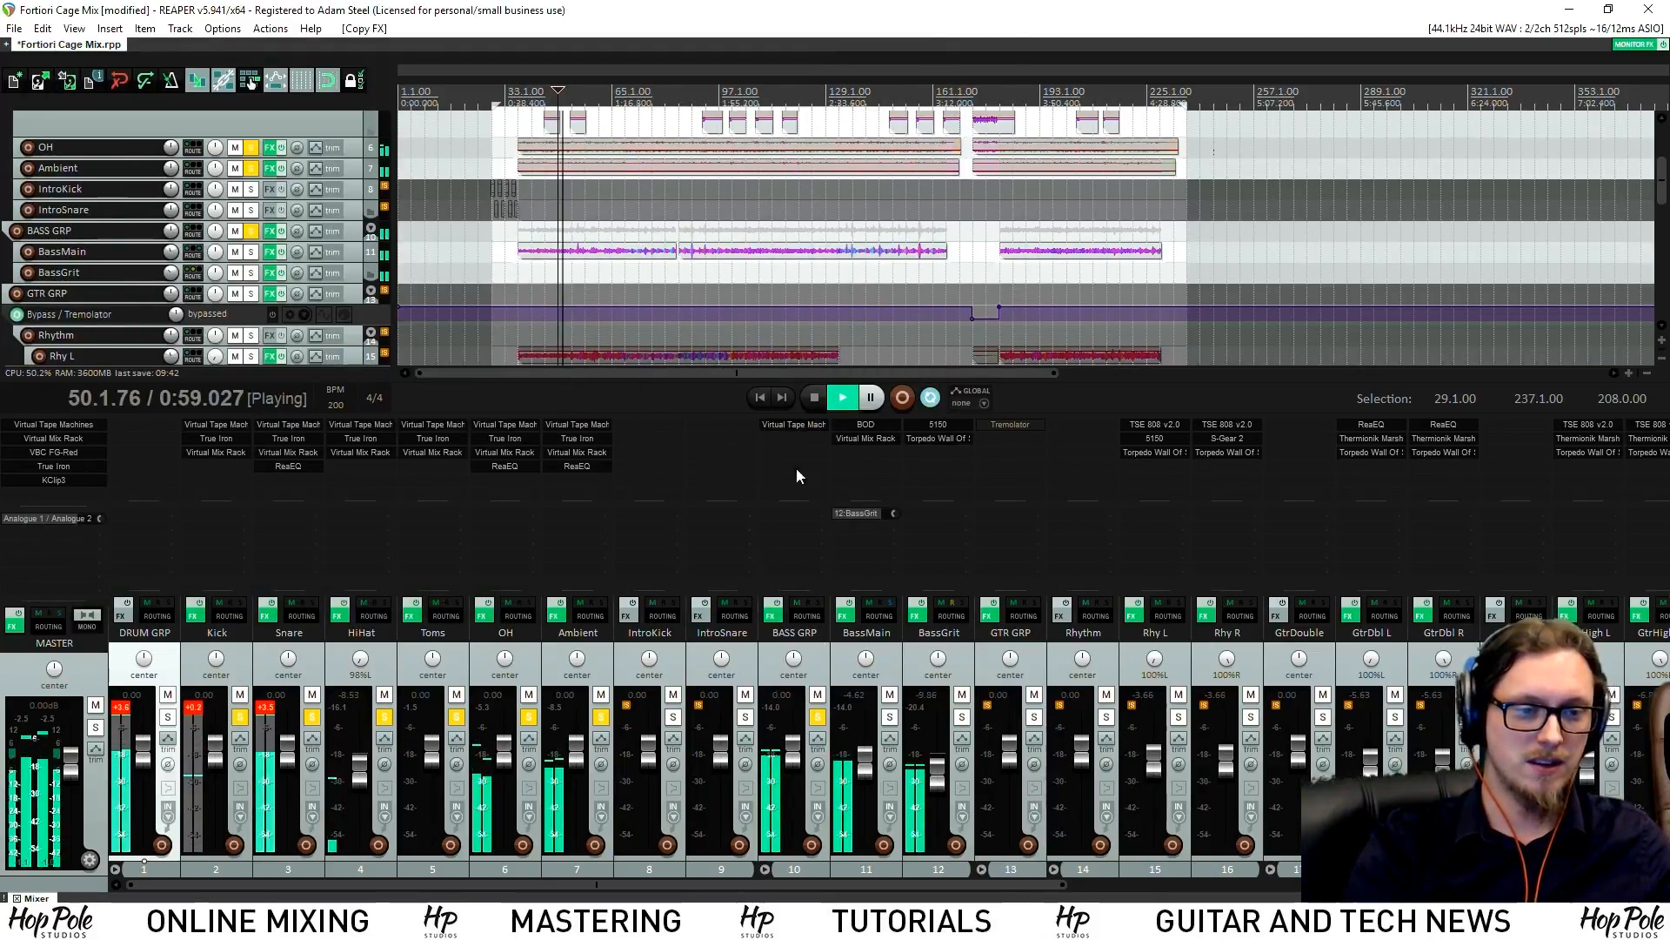
Unsolo all tracks, mute the GTR GRP bus, and stop back at bar 49
left_click(818, 717, "ctrl")
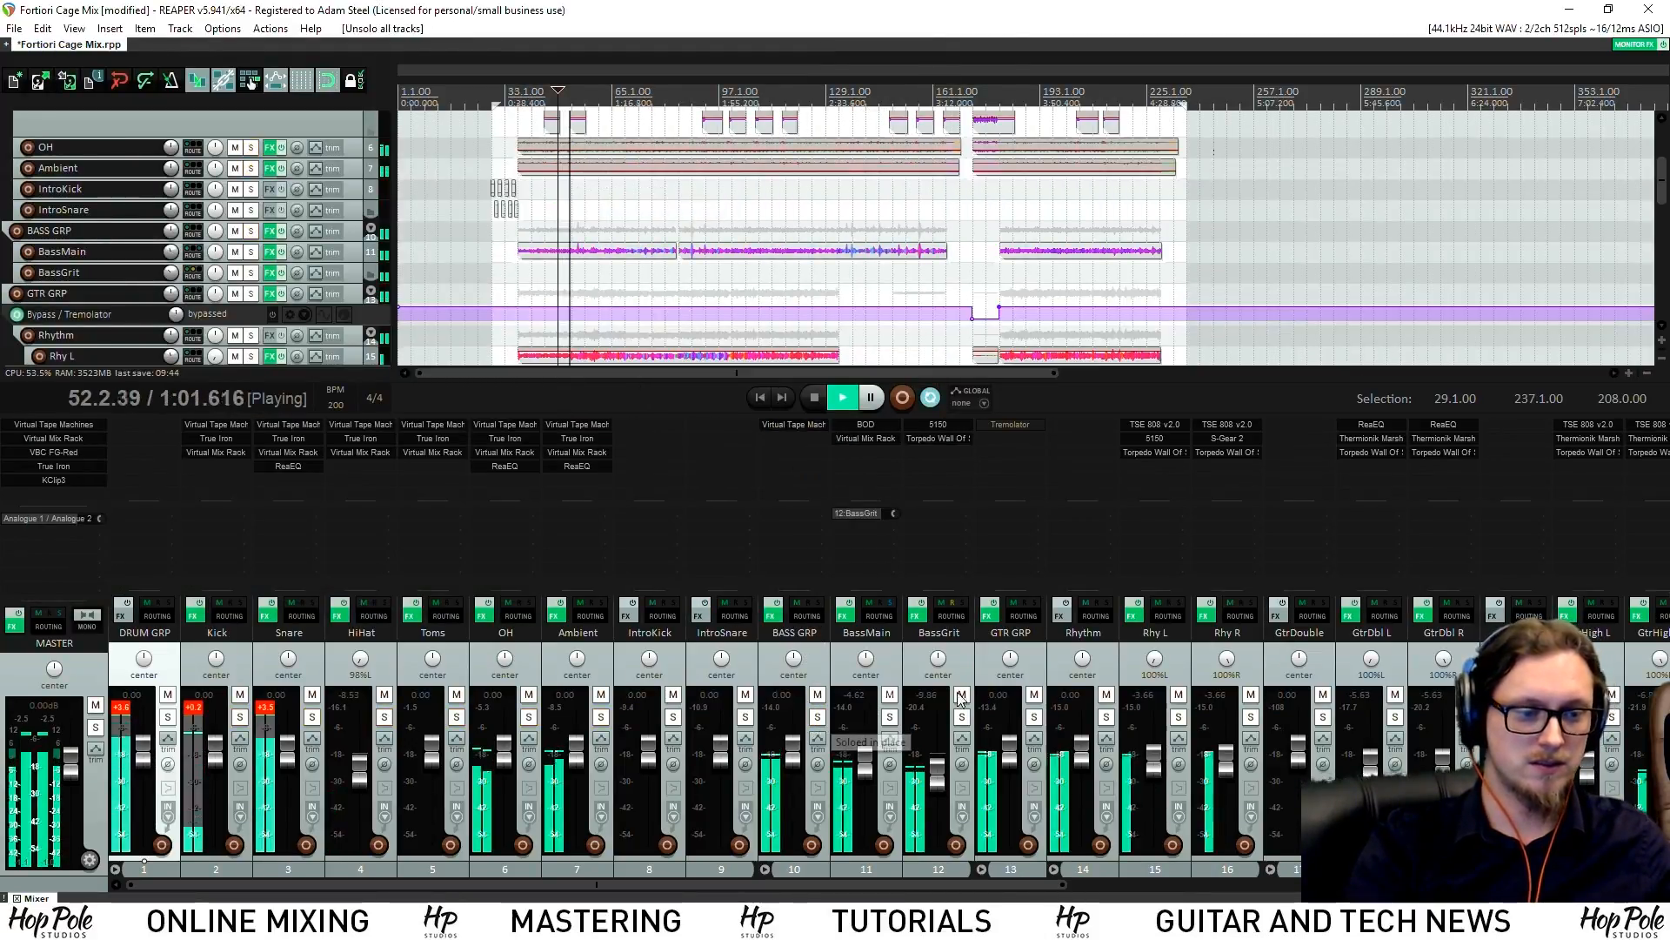
left_click(1033, 696)
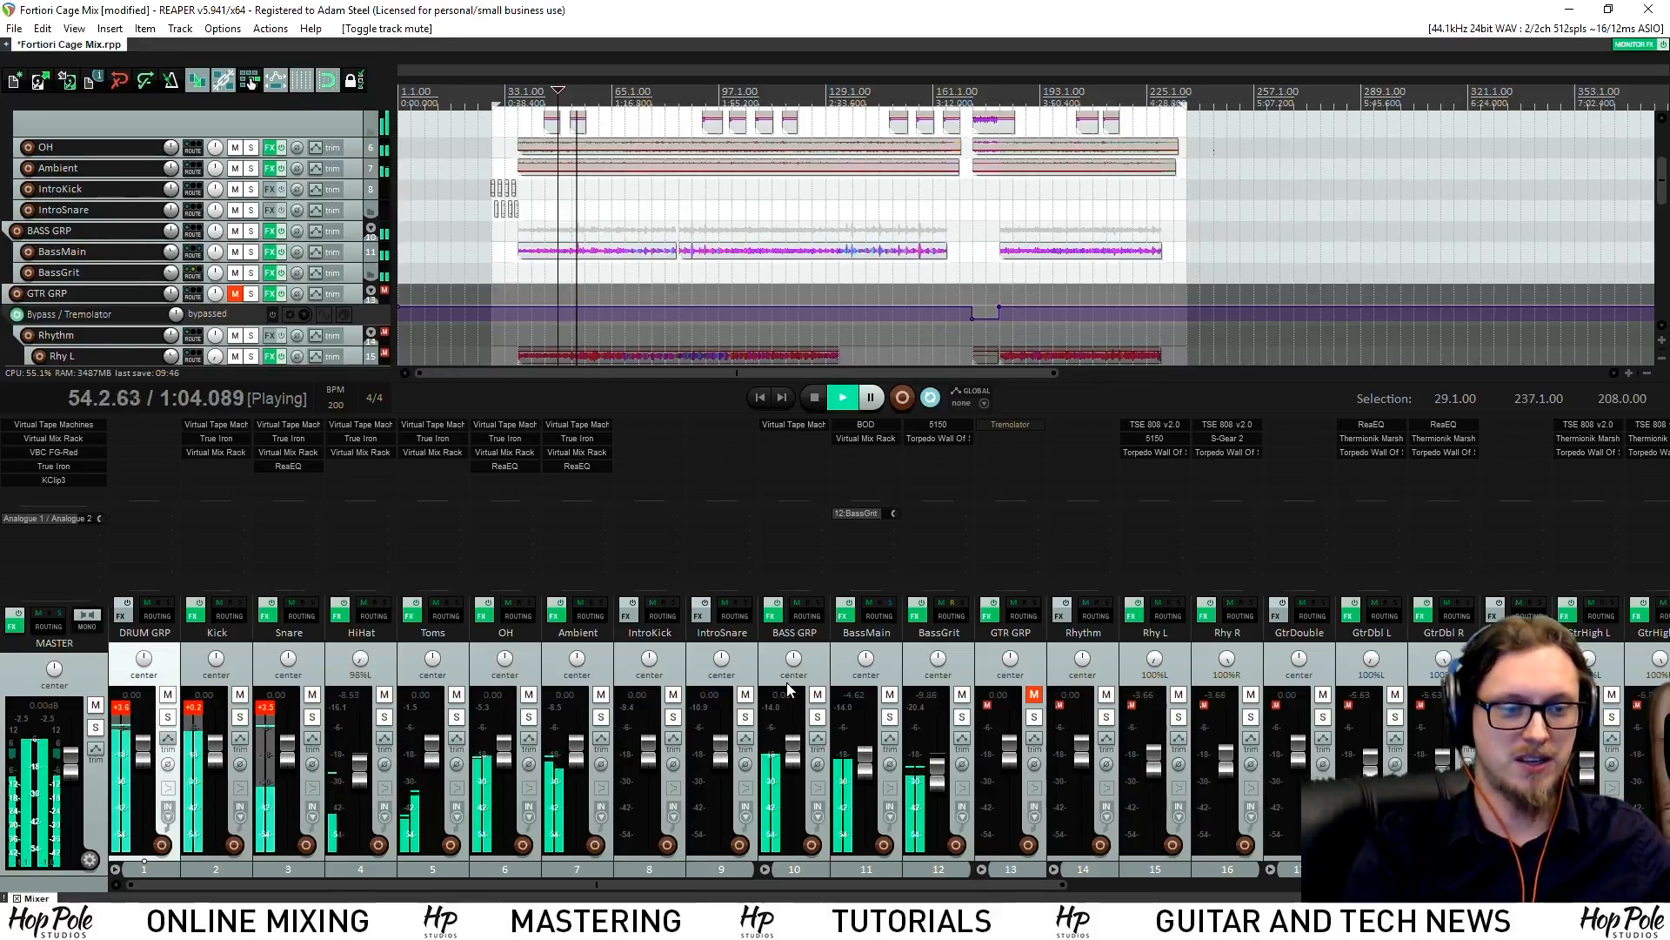
key("space")
Add Virtual Mix Rack to BASS GRP using the 'mix' filter
double_click(774, 442)
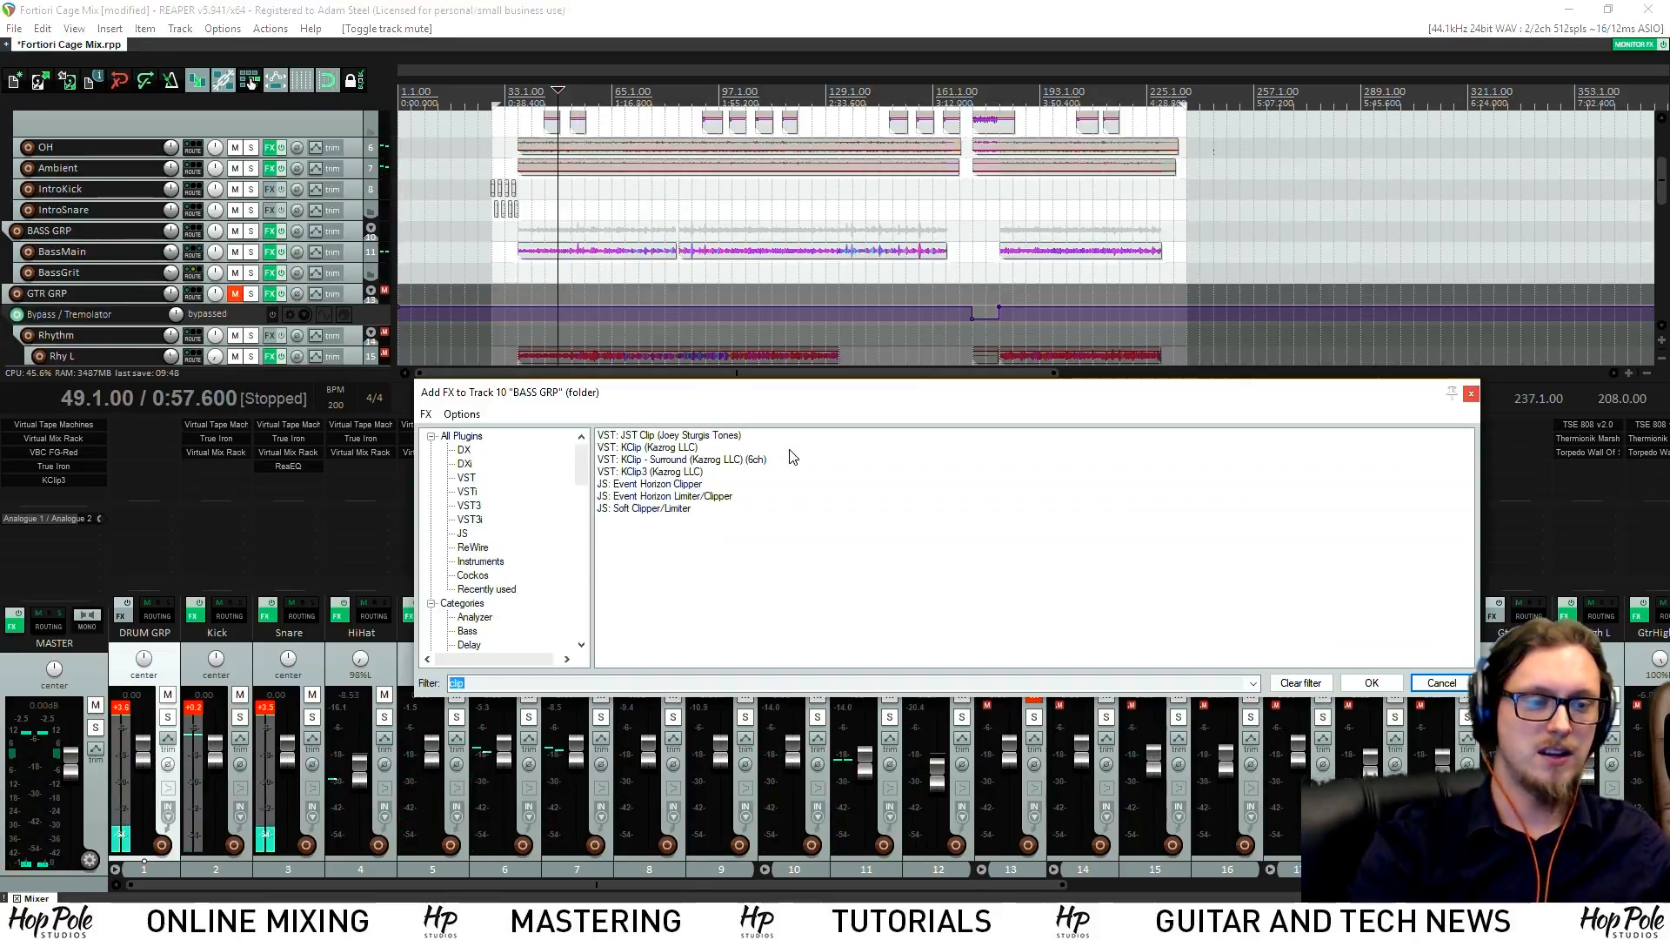
type("mix")
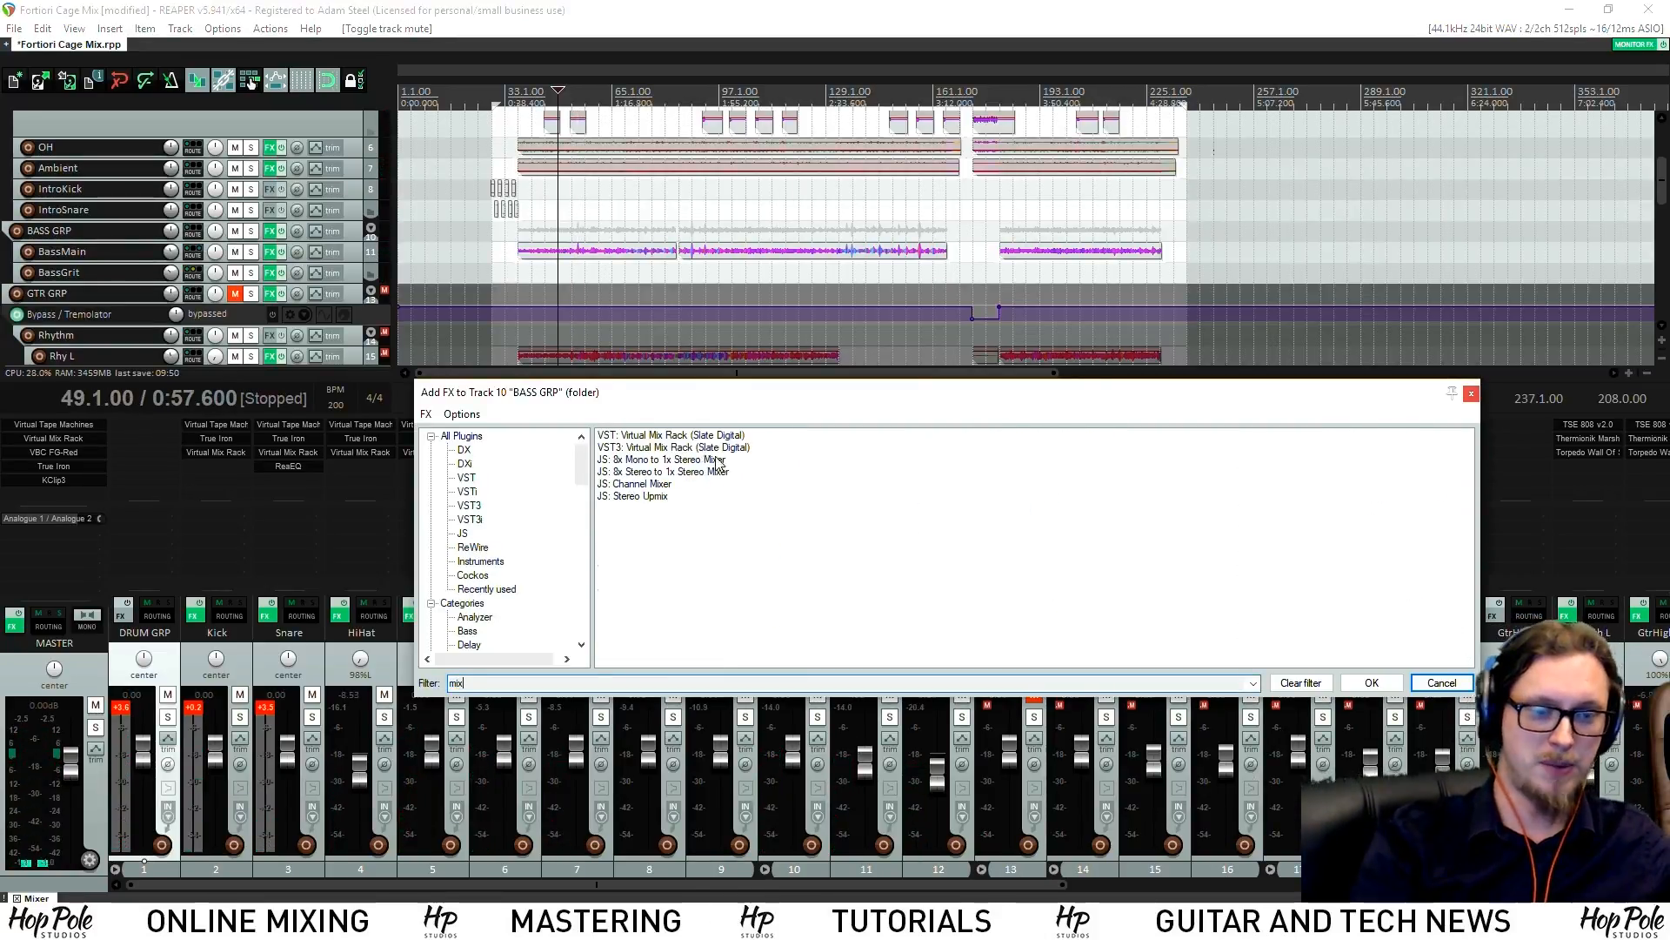
double_click(667, 435)
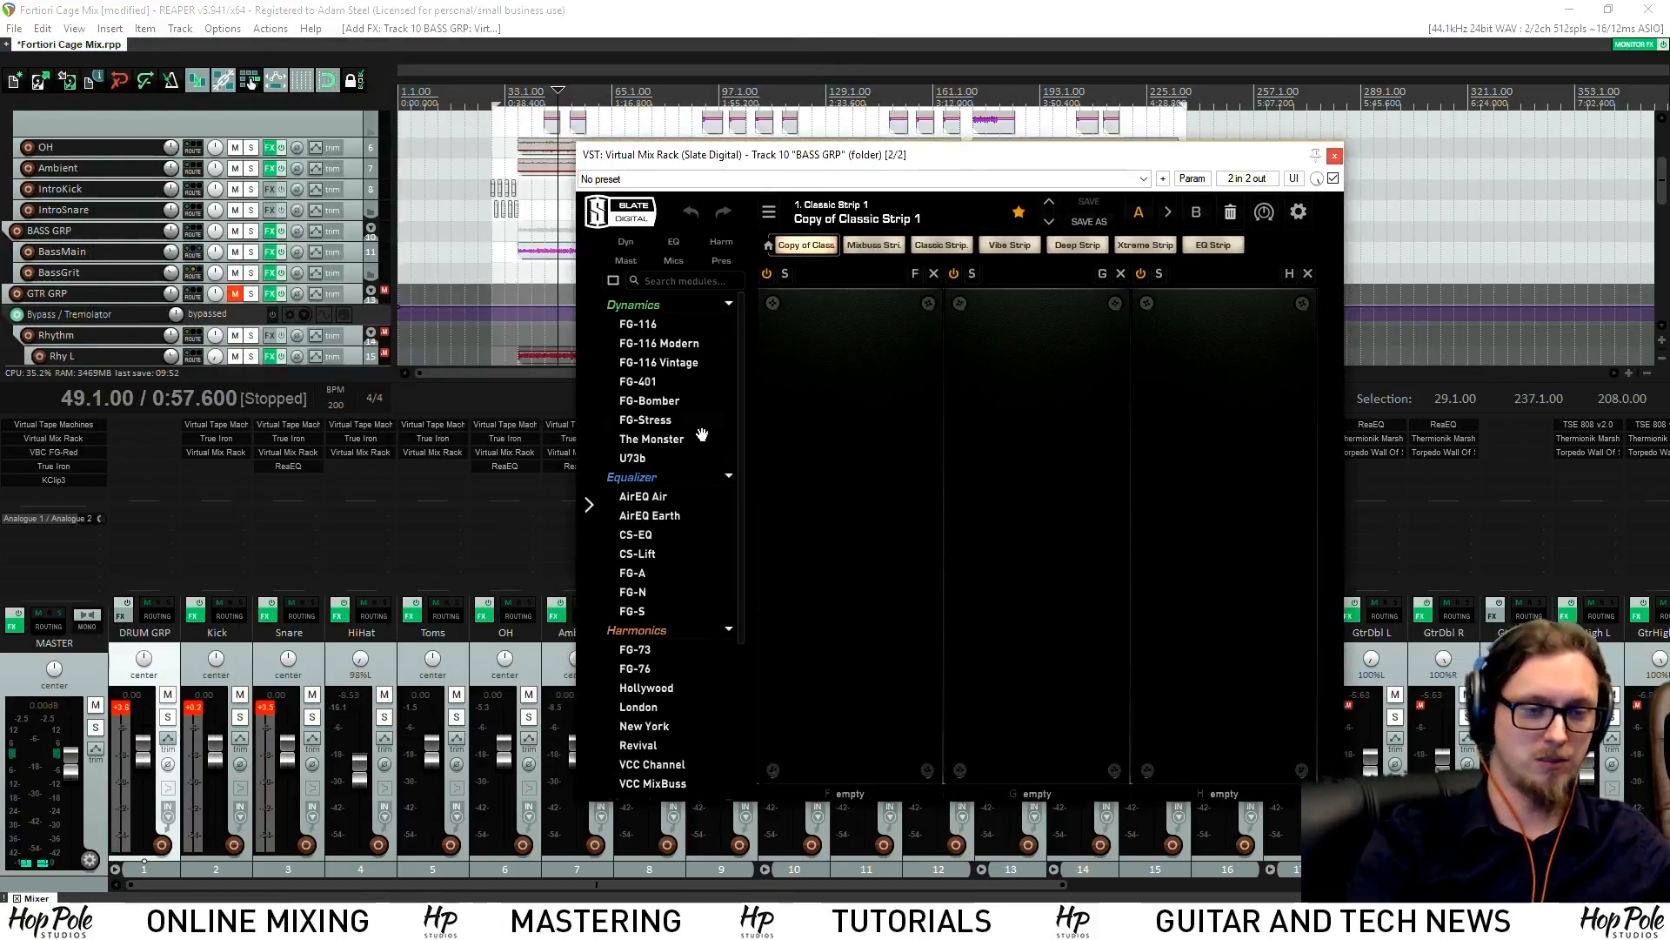
Load the London preamp into rack slot F and lower its saturation slightly
scroll(719, 581, "down", 3)
key("space")
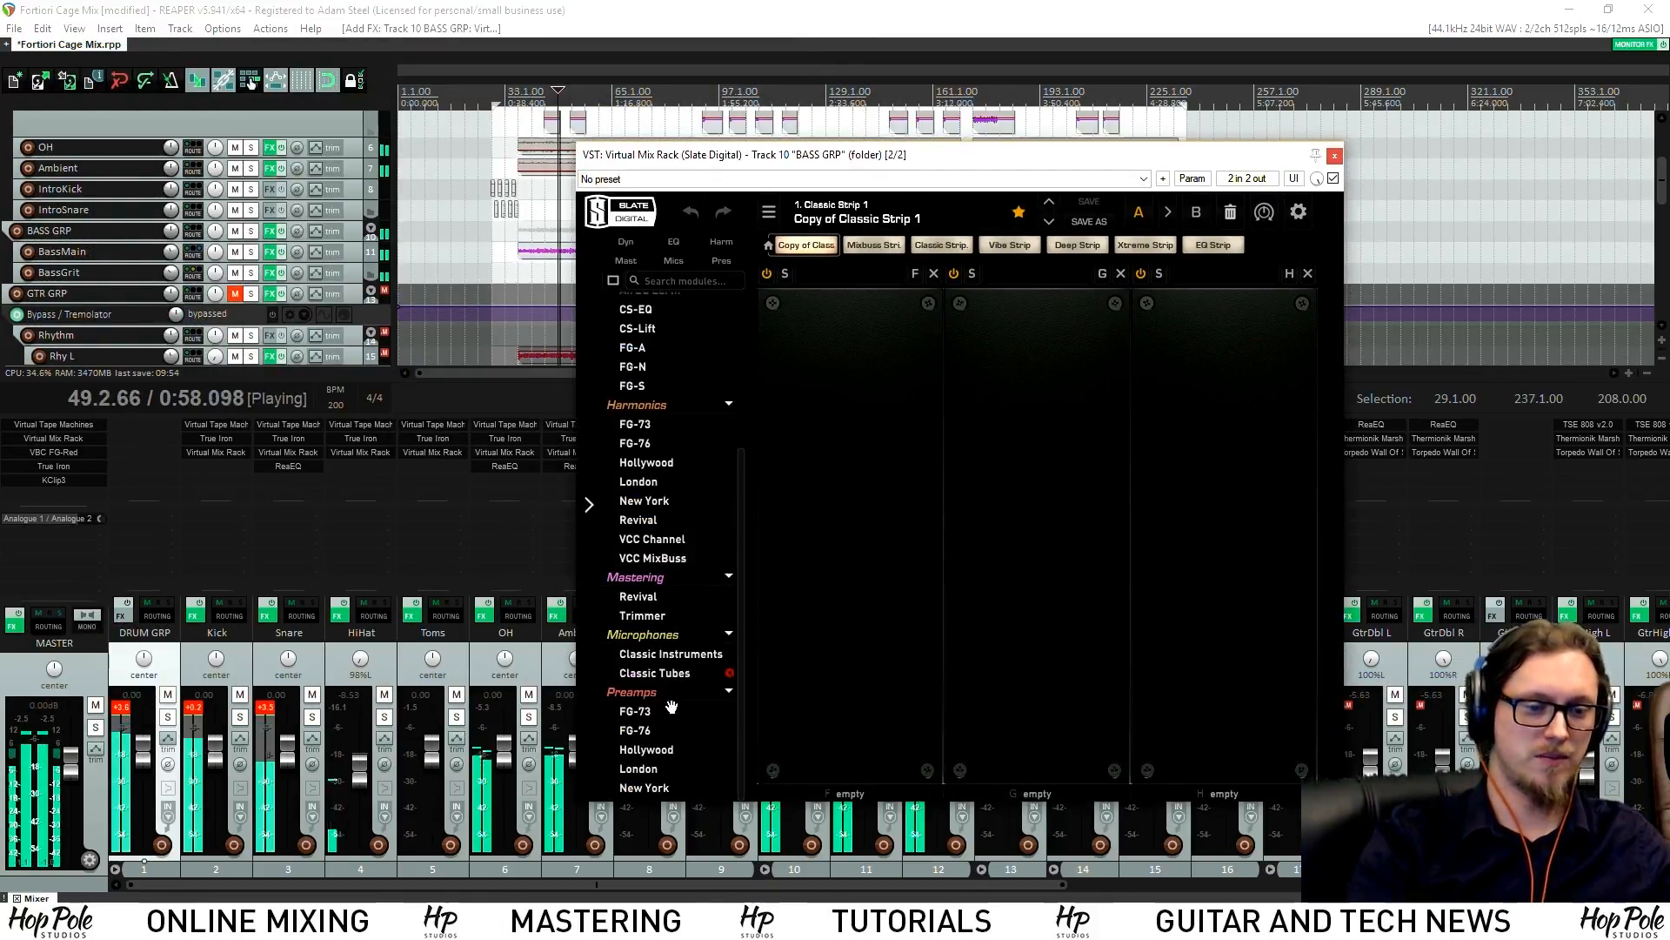
left_click_drag(639, 766, 875, 510)
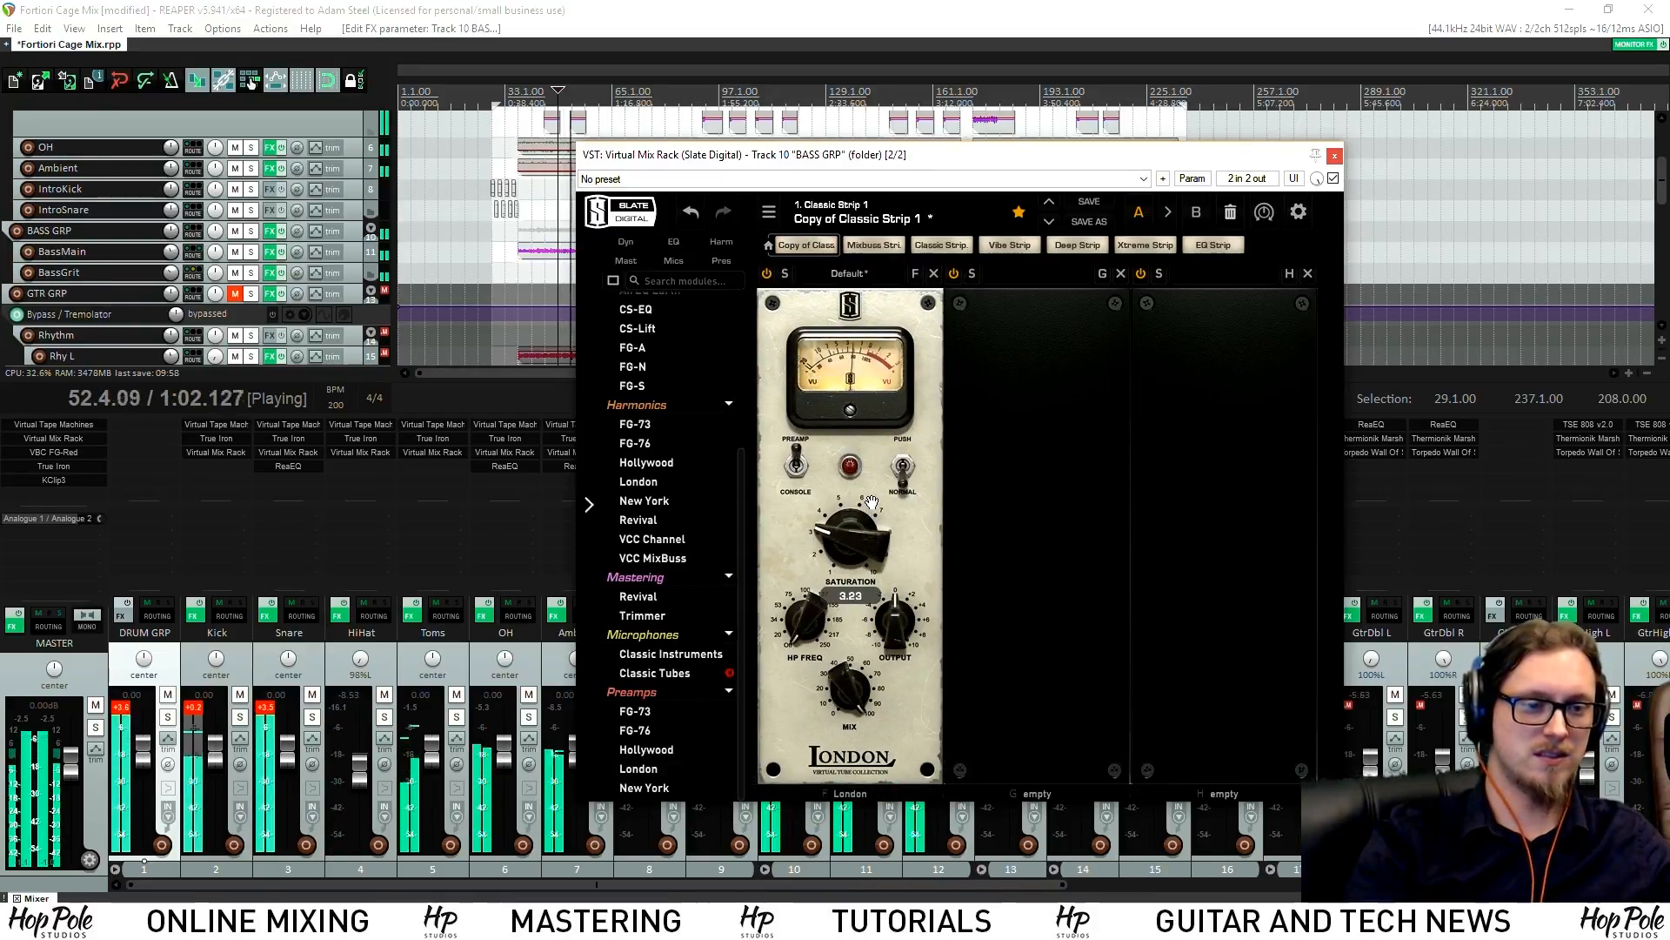
left_click_drag(842, 522, 840, 540)
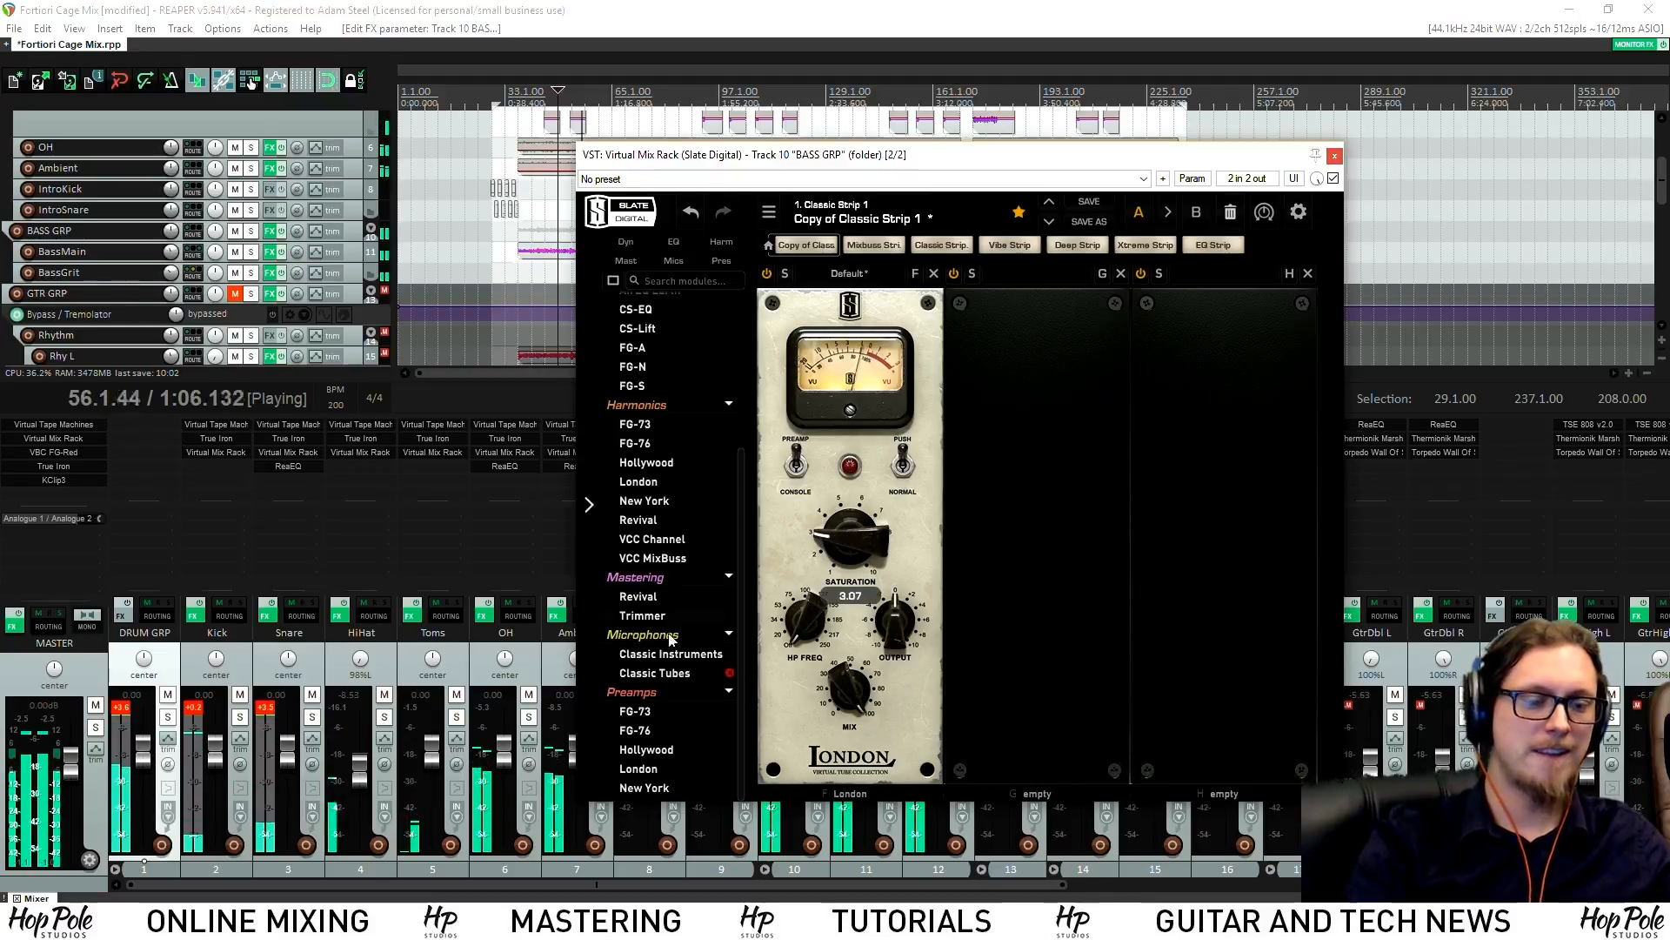
Swap a trial VCC Channel module for VCC MixBuss in the last slot, H
scroll(662, 696, "up", 2)
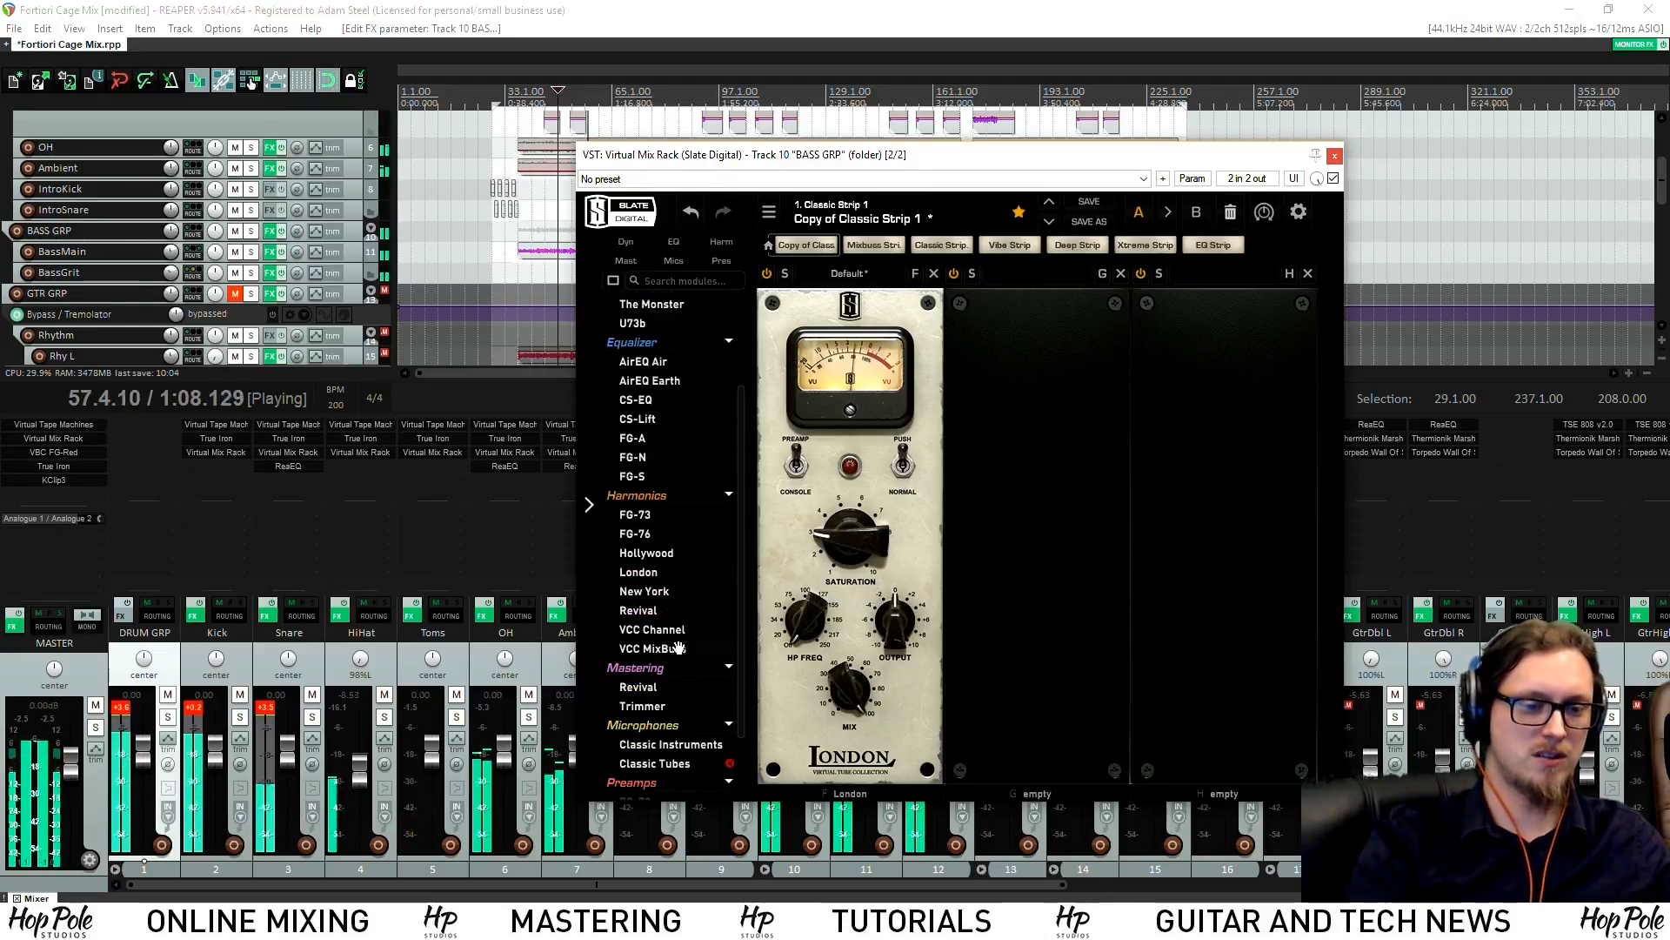
left_click_drag(652, 629, 1294, 572)
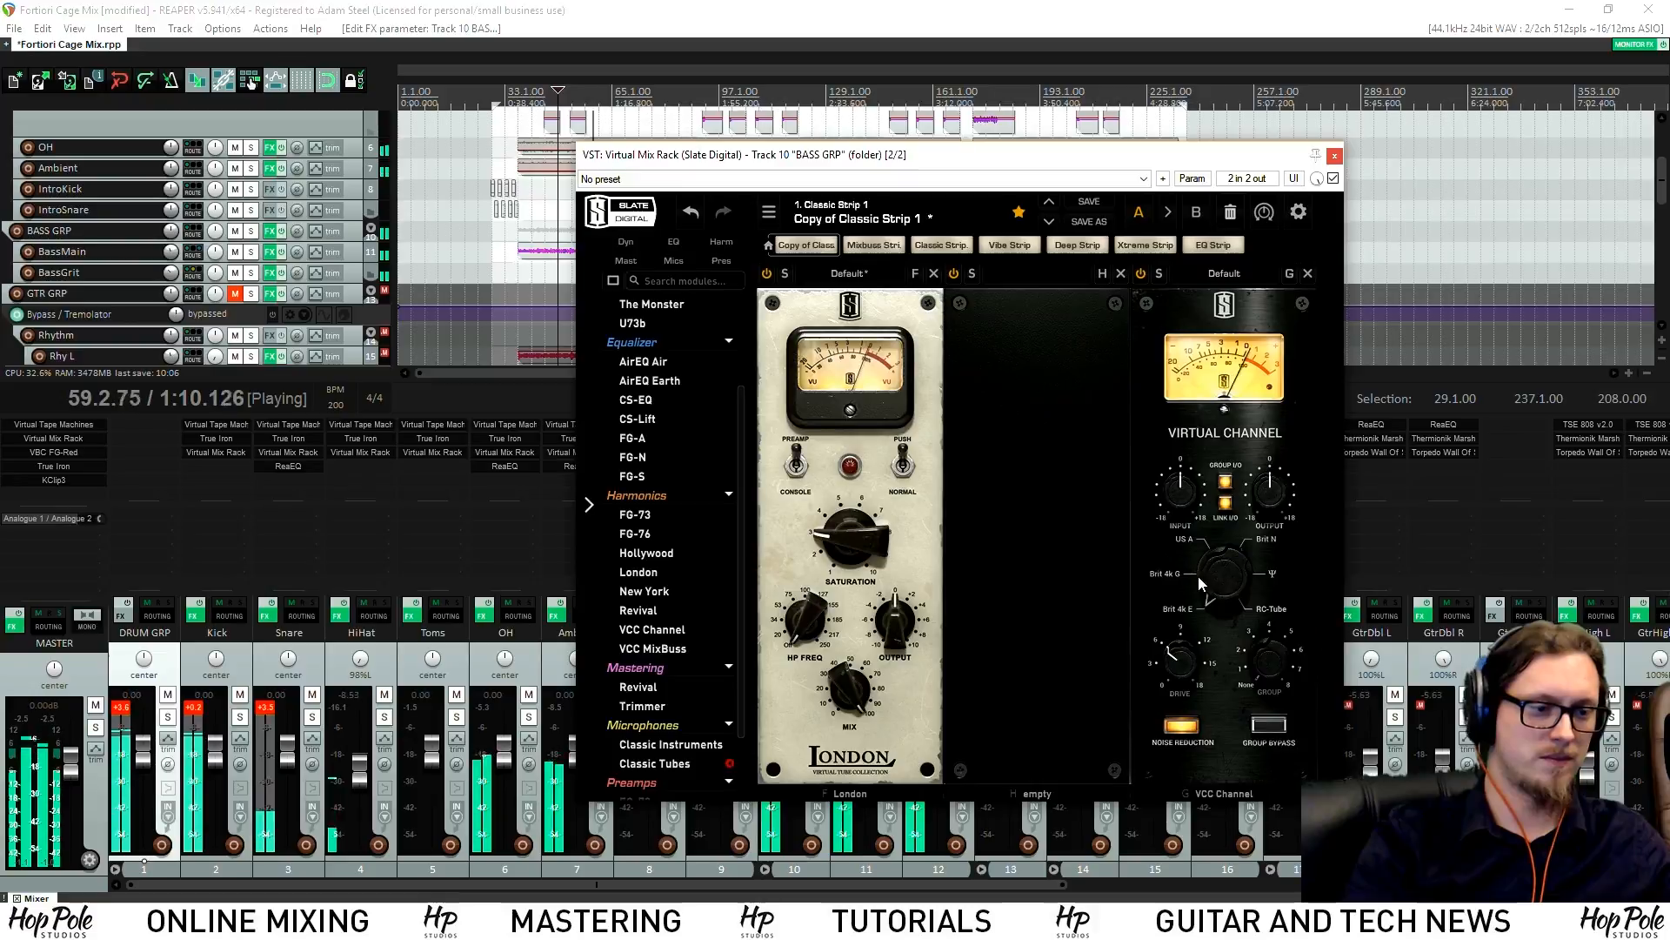
key("space")
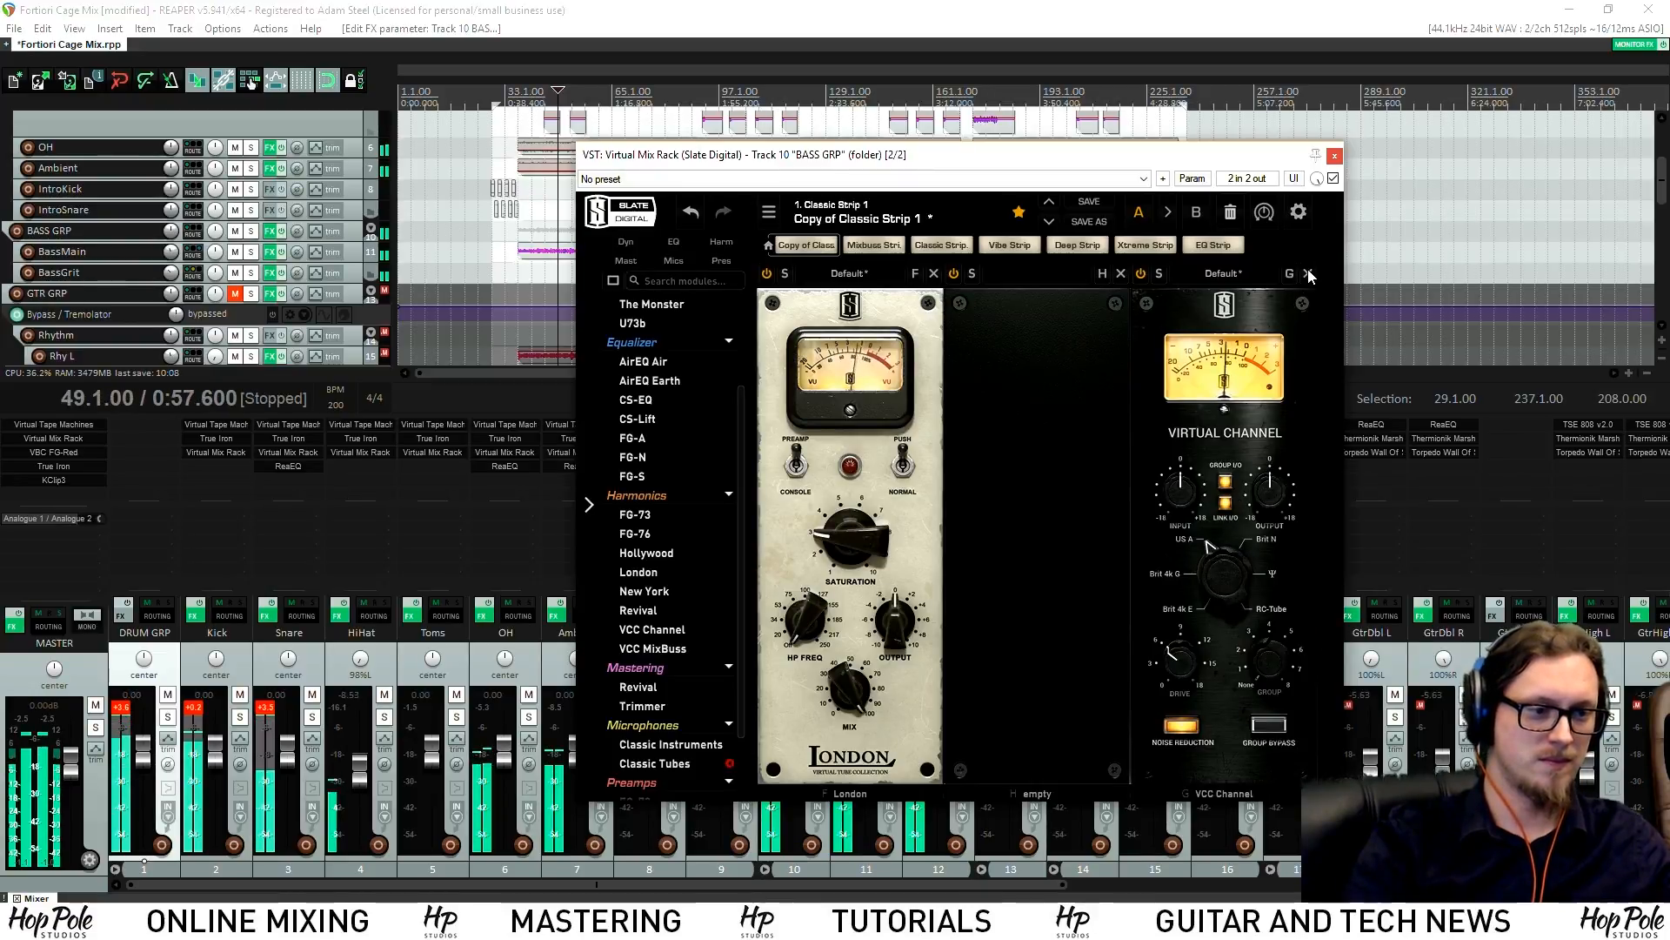
left_click(1307, 274)
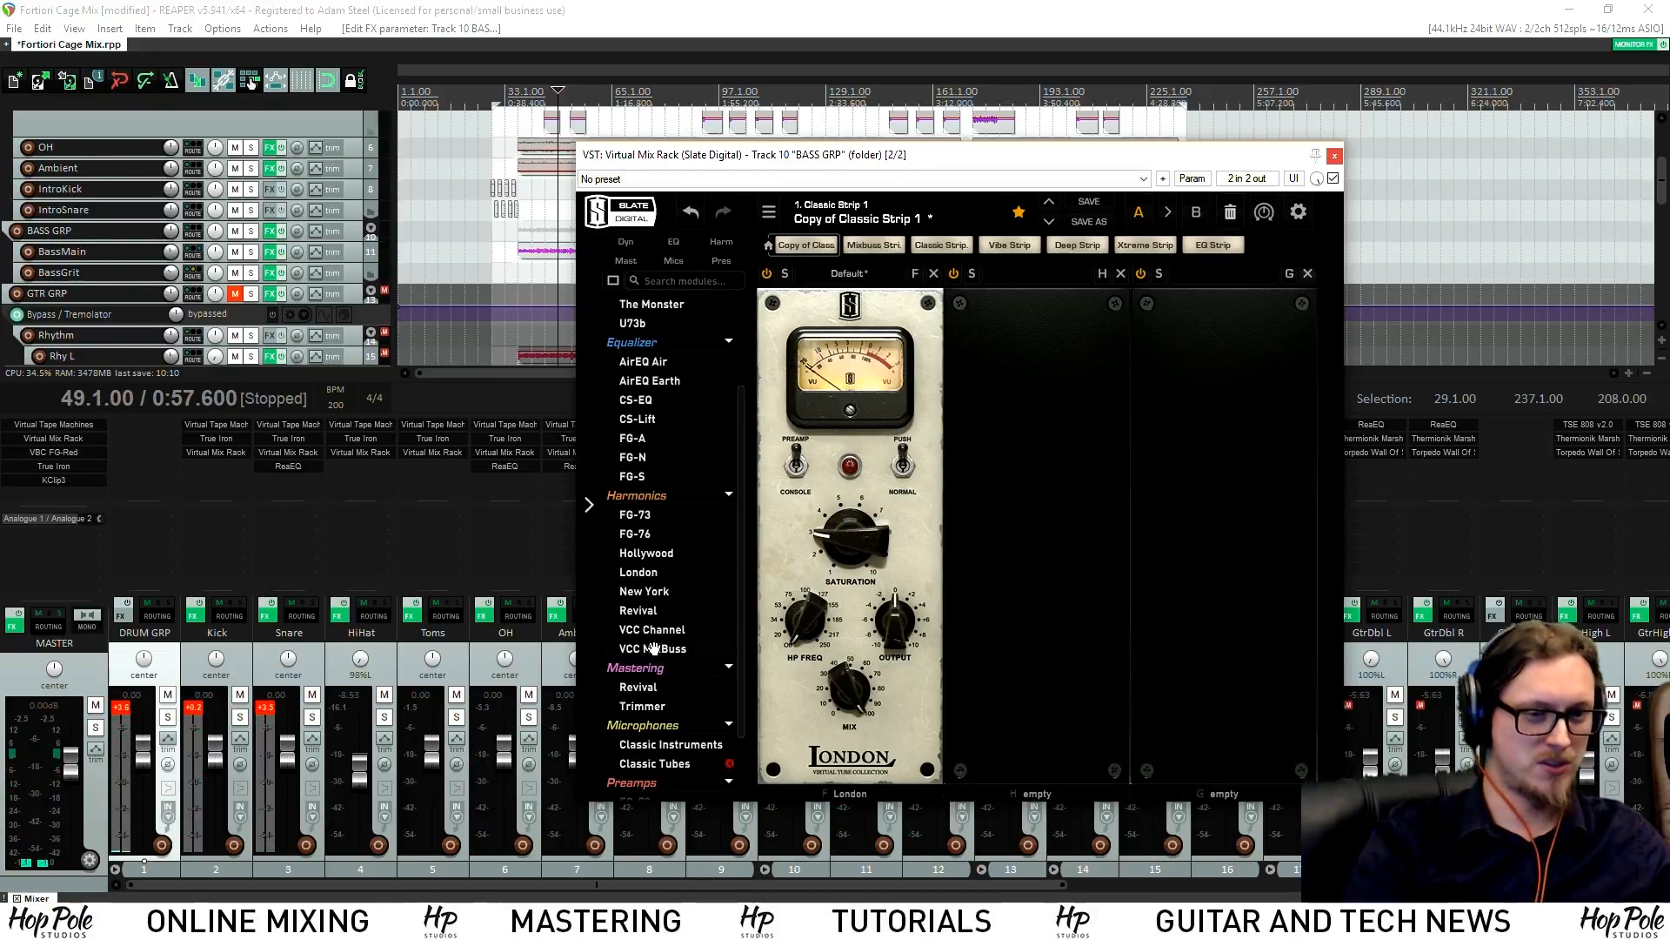
left_click_drag(653, 649, 1236, 548)
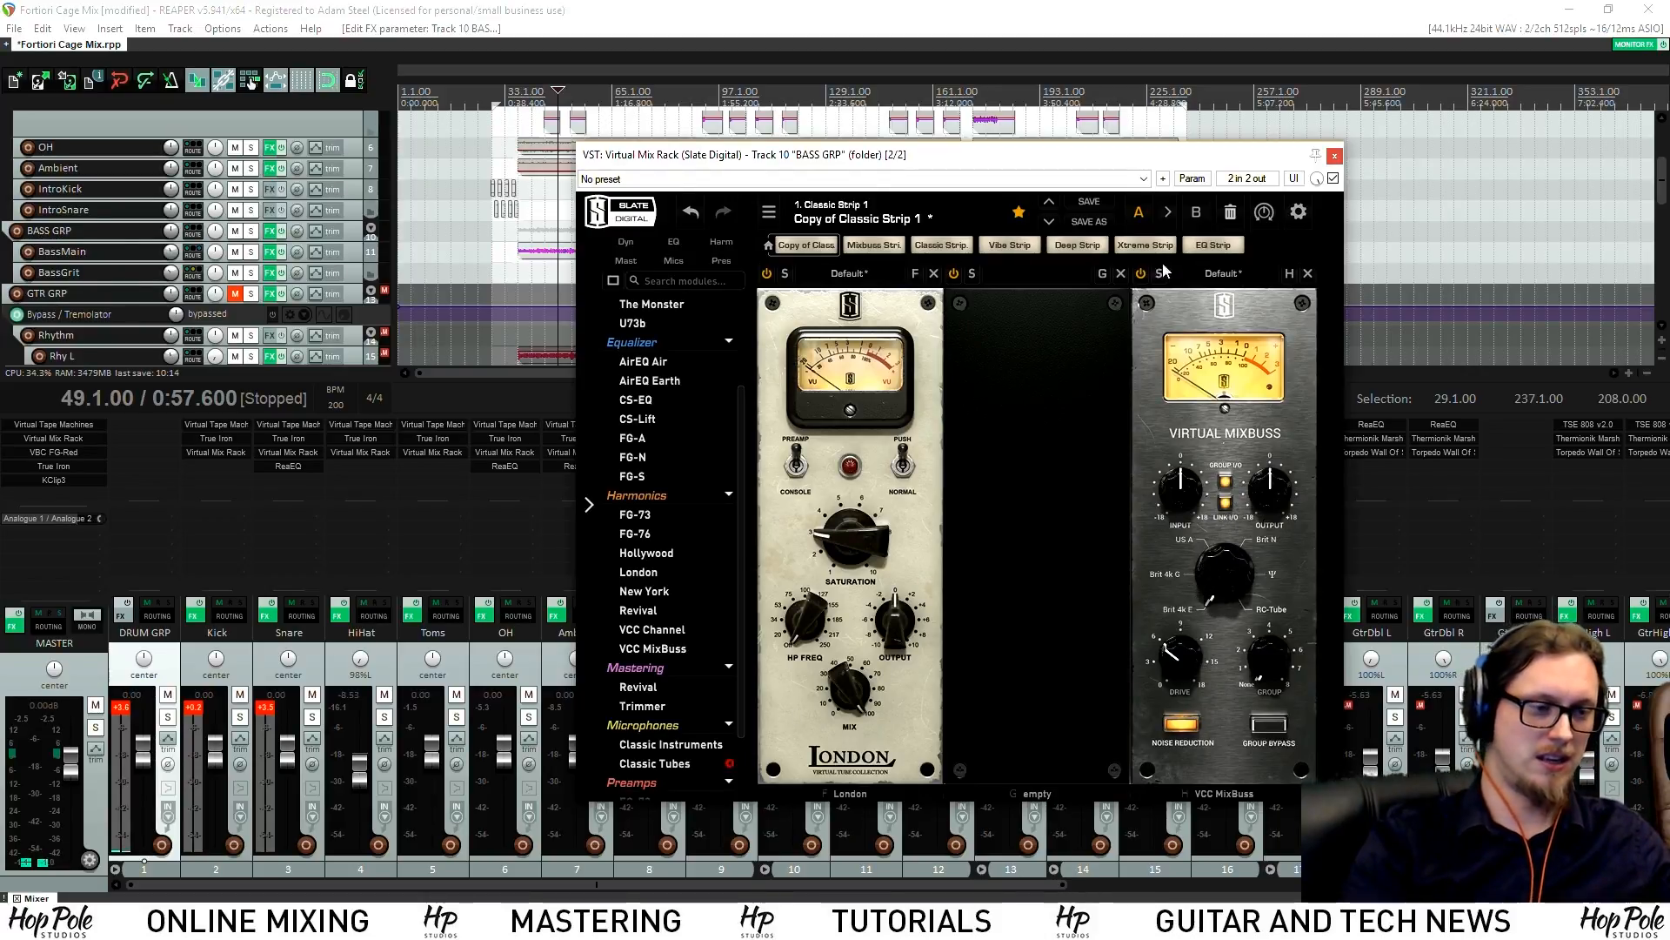
left_click_drag(1119, 169, 1024, 174)
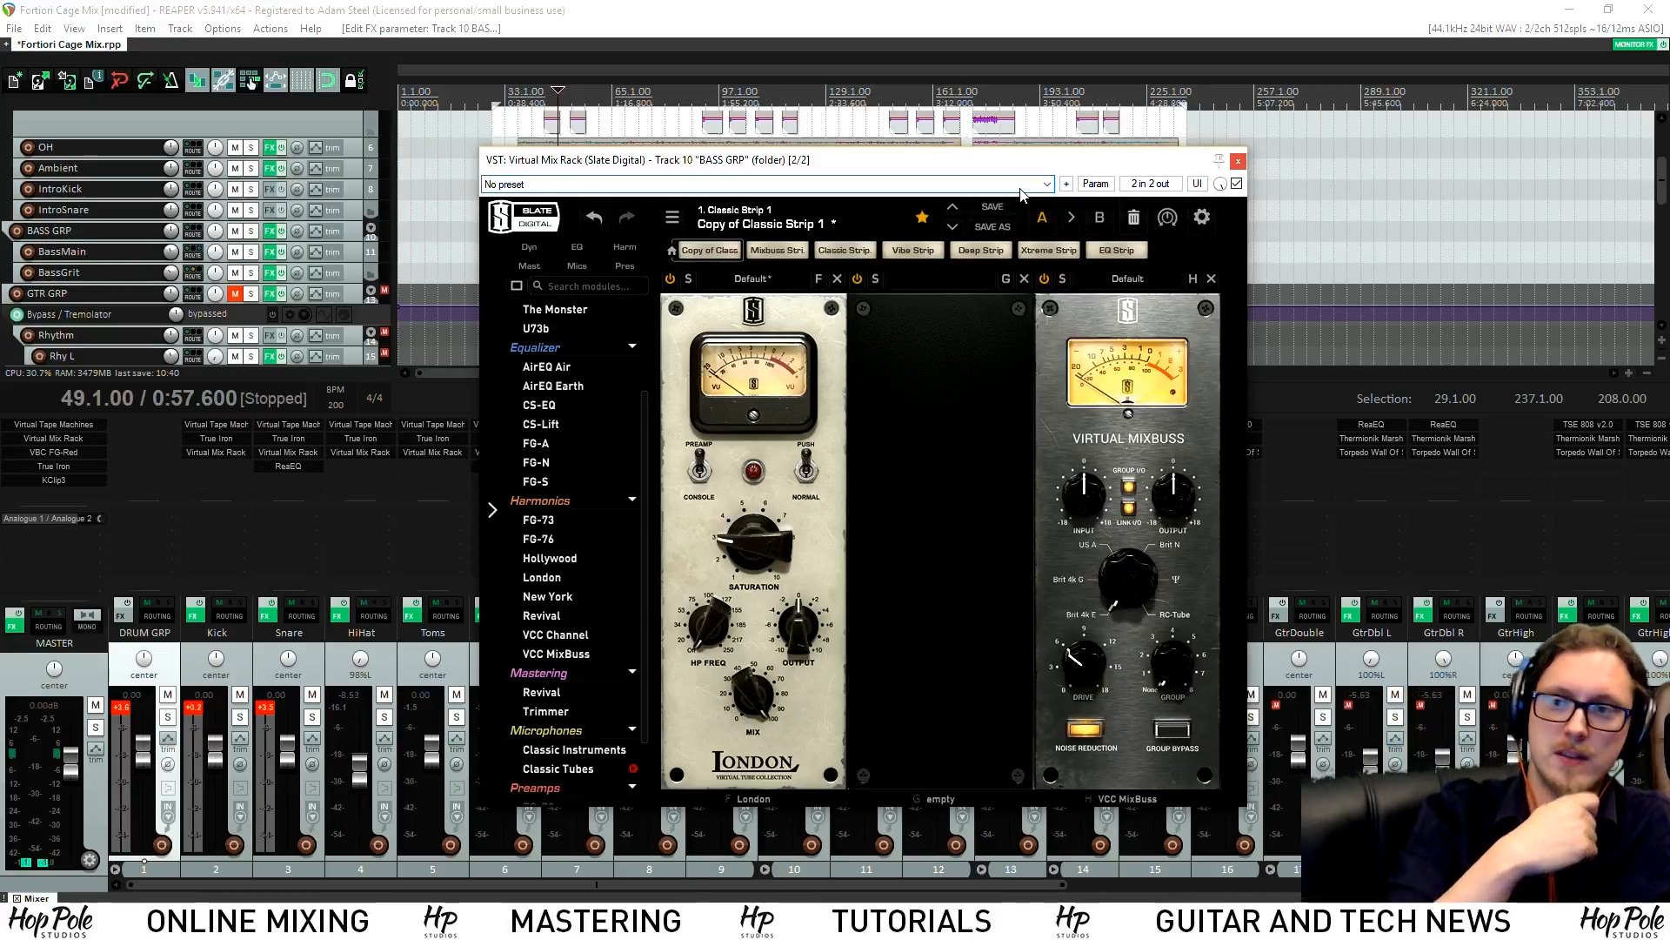
key("space")
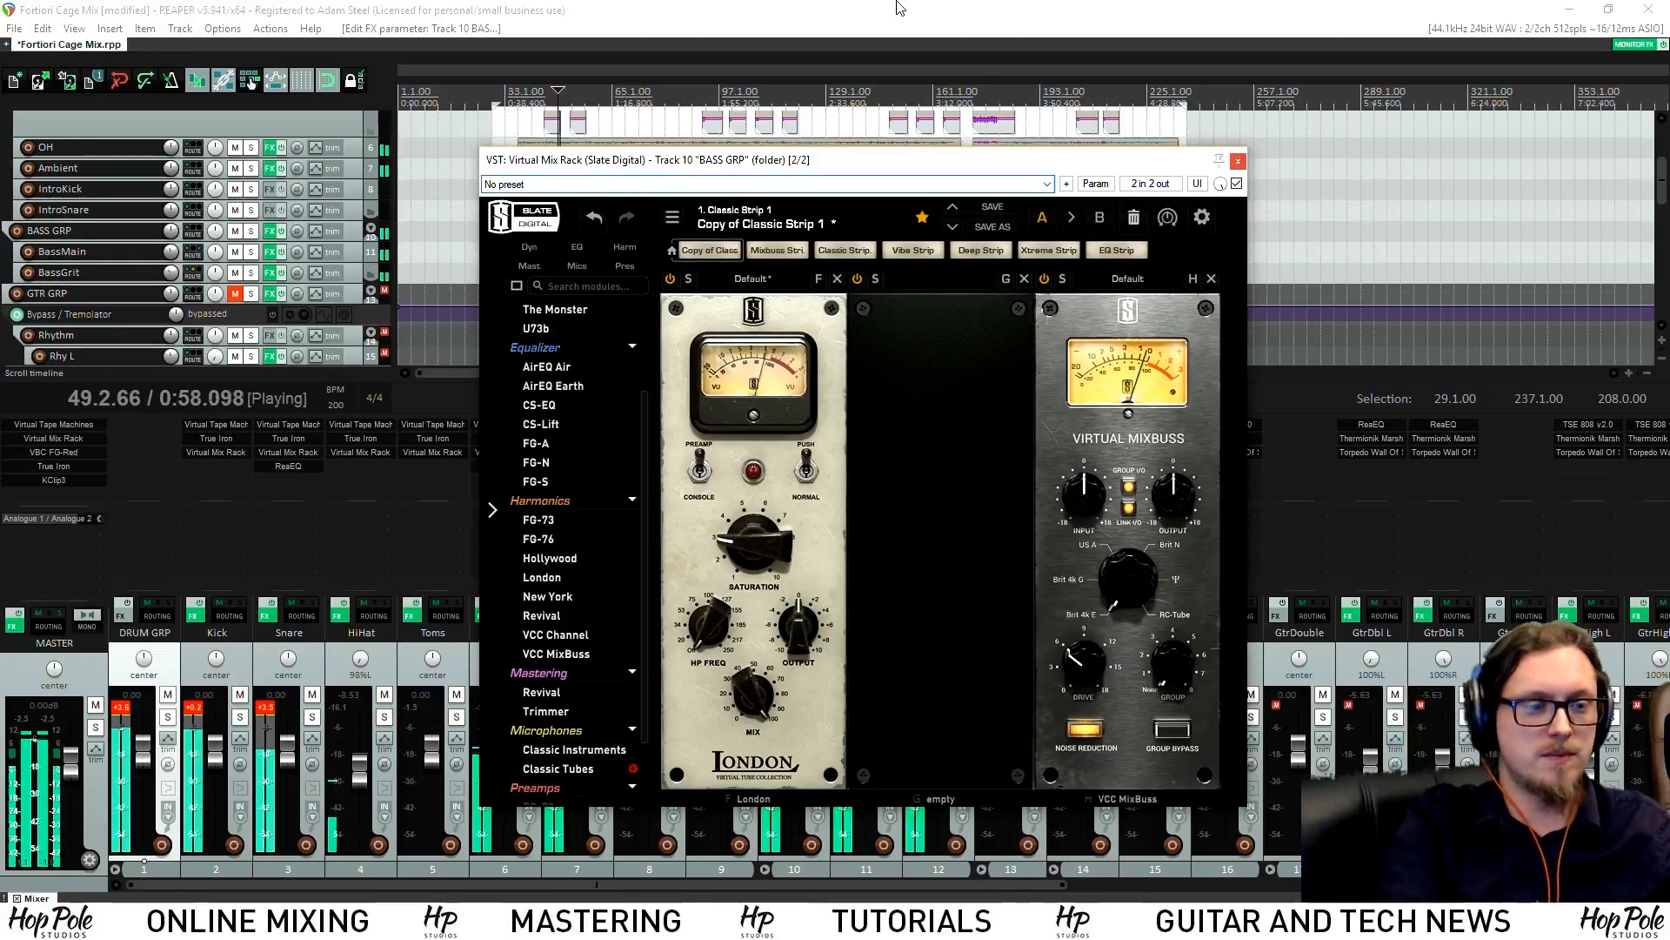
key("space")
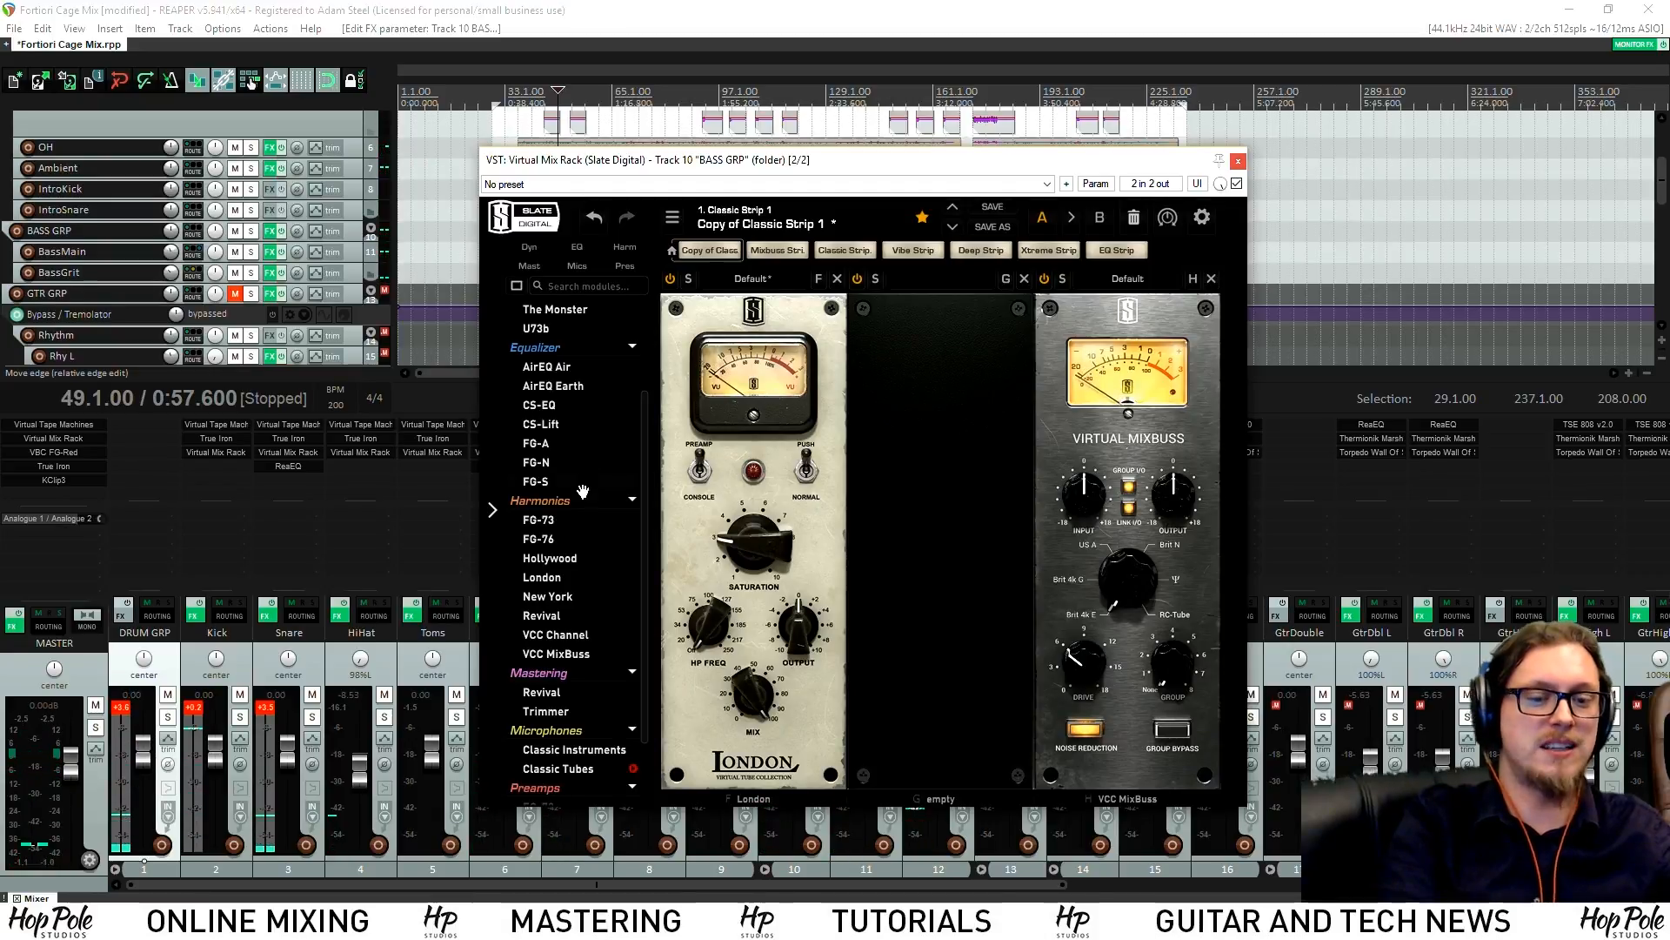
scroll(582, 487, "down", 2)
scroll(586, 495, "up", 2)
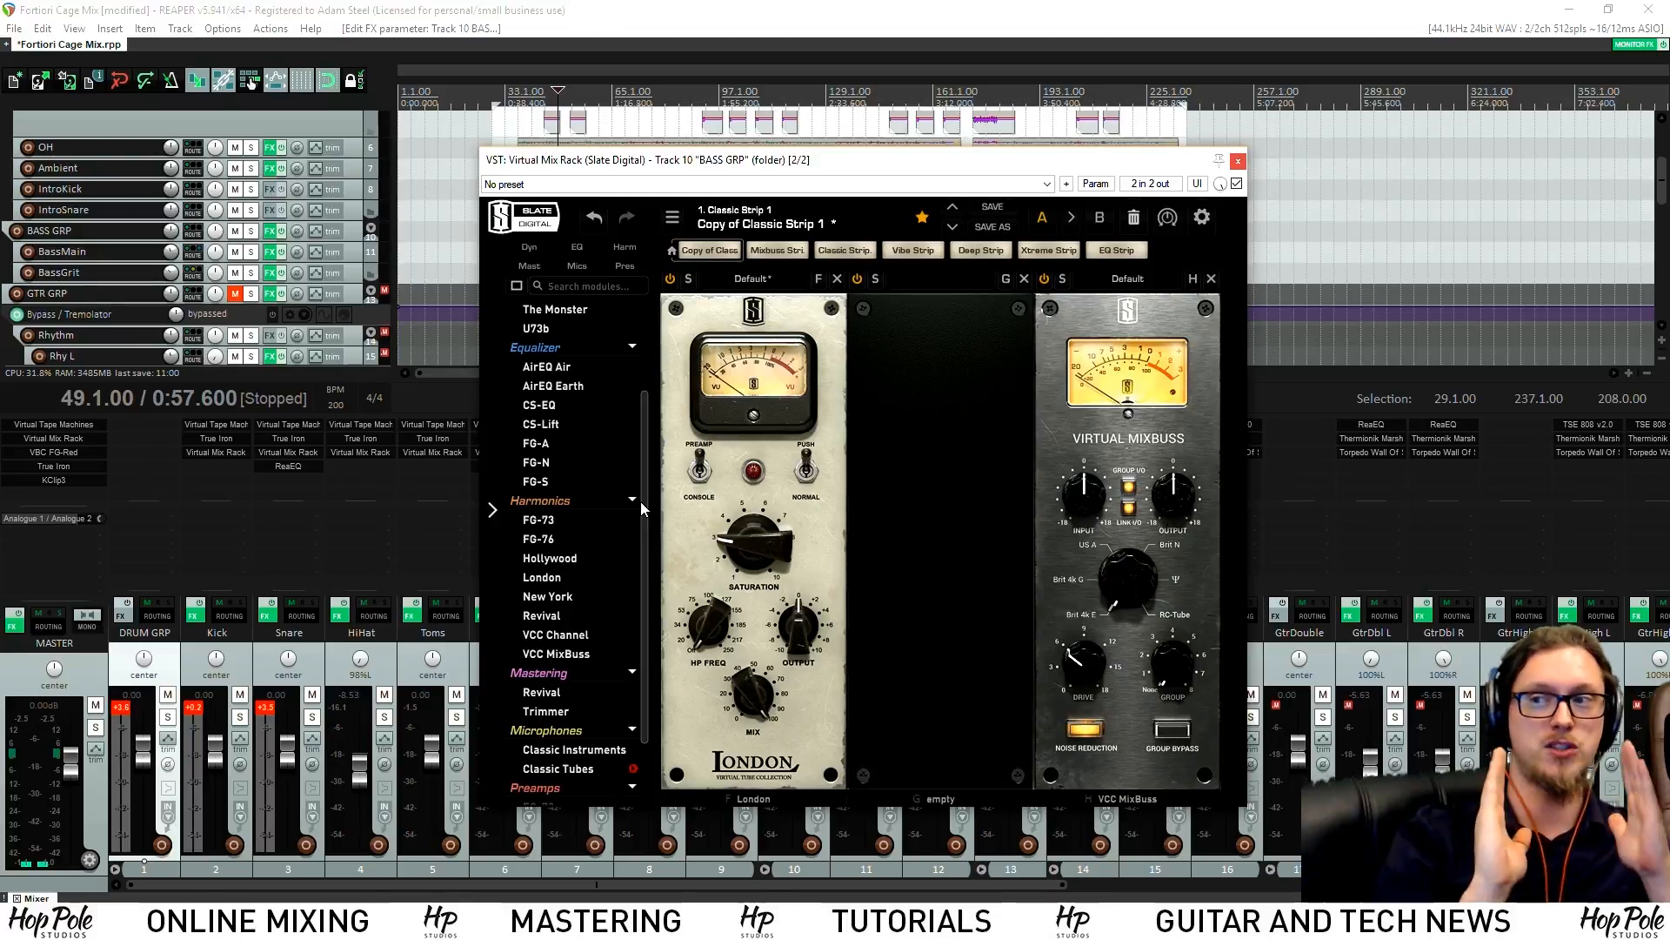
scroll(574, 600, "up", 5)
Drop an FG-401 compressor into BASS GRP's empty middle slot and raise its ratio
key("space")
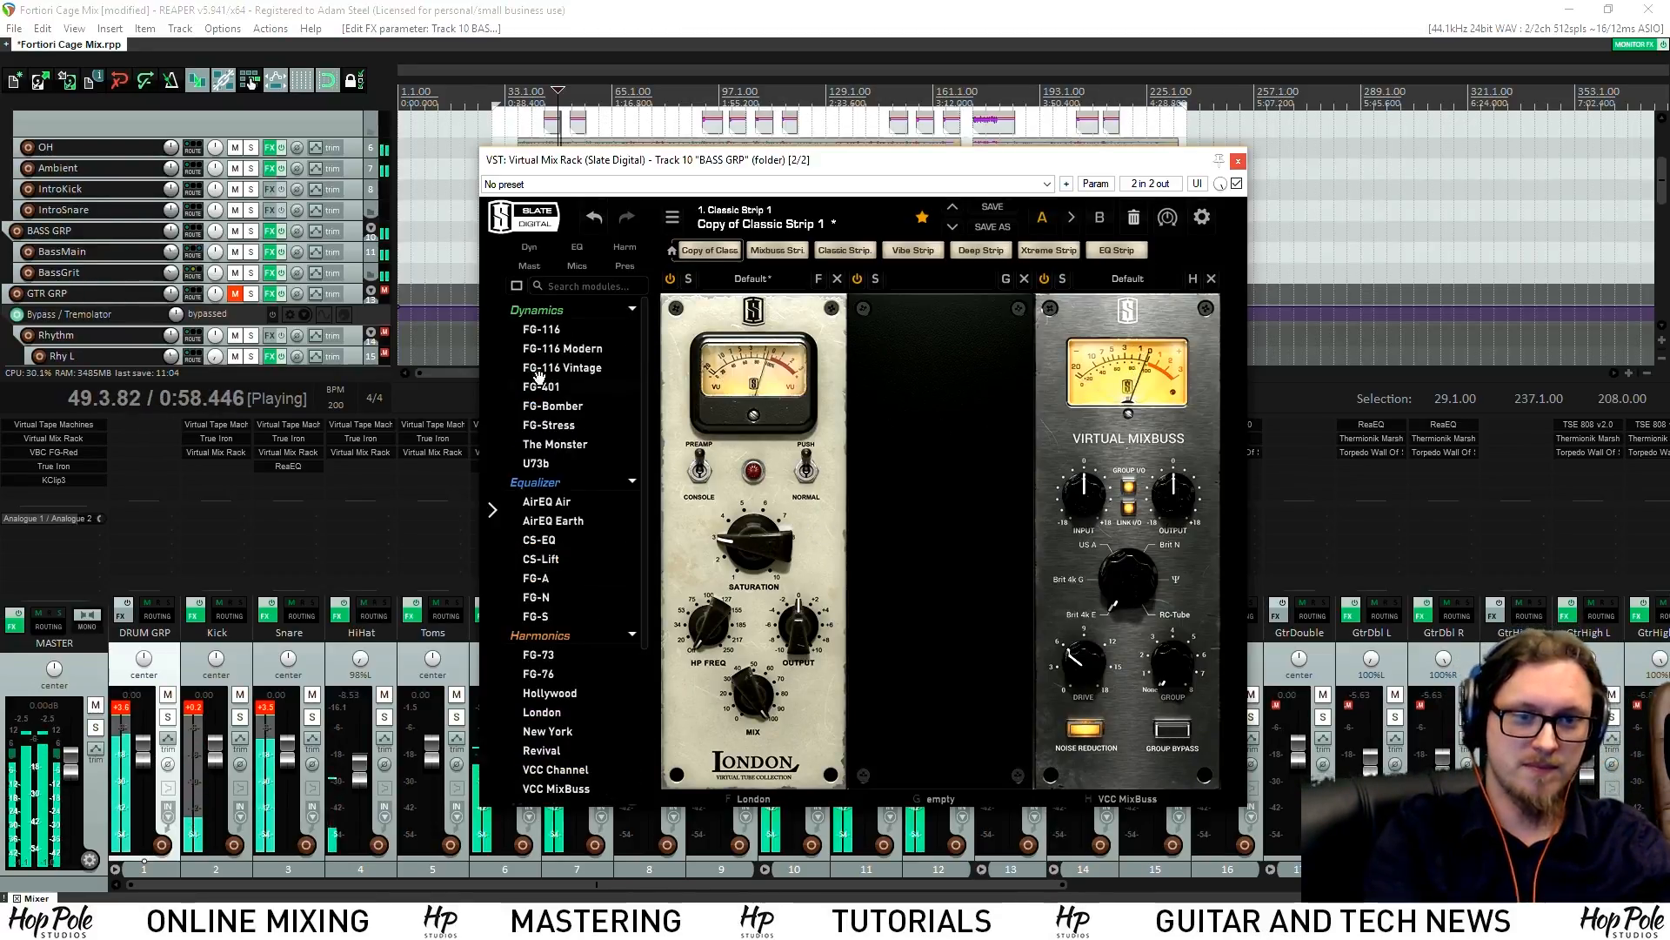
left_click_drag(543, 385, 935, 418)
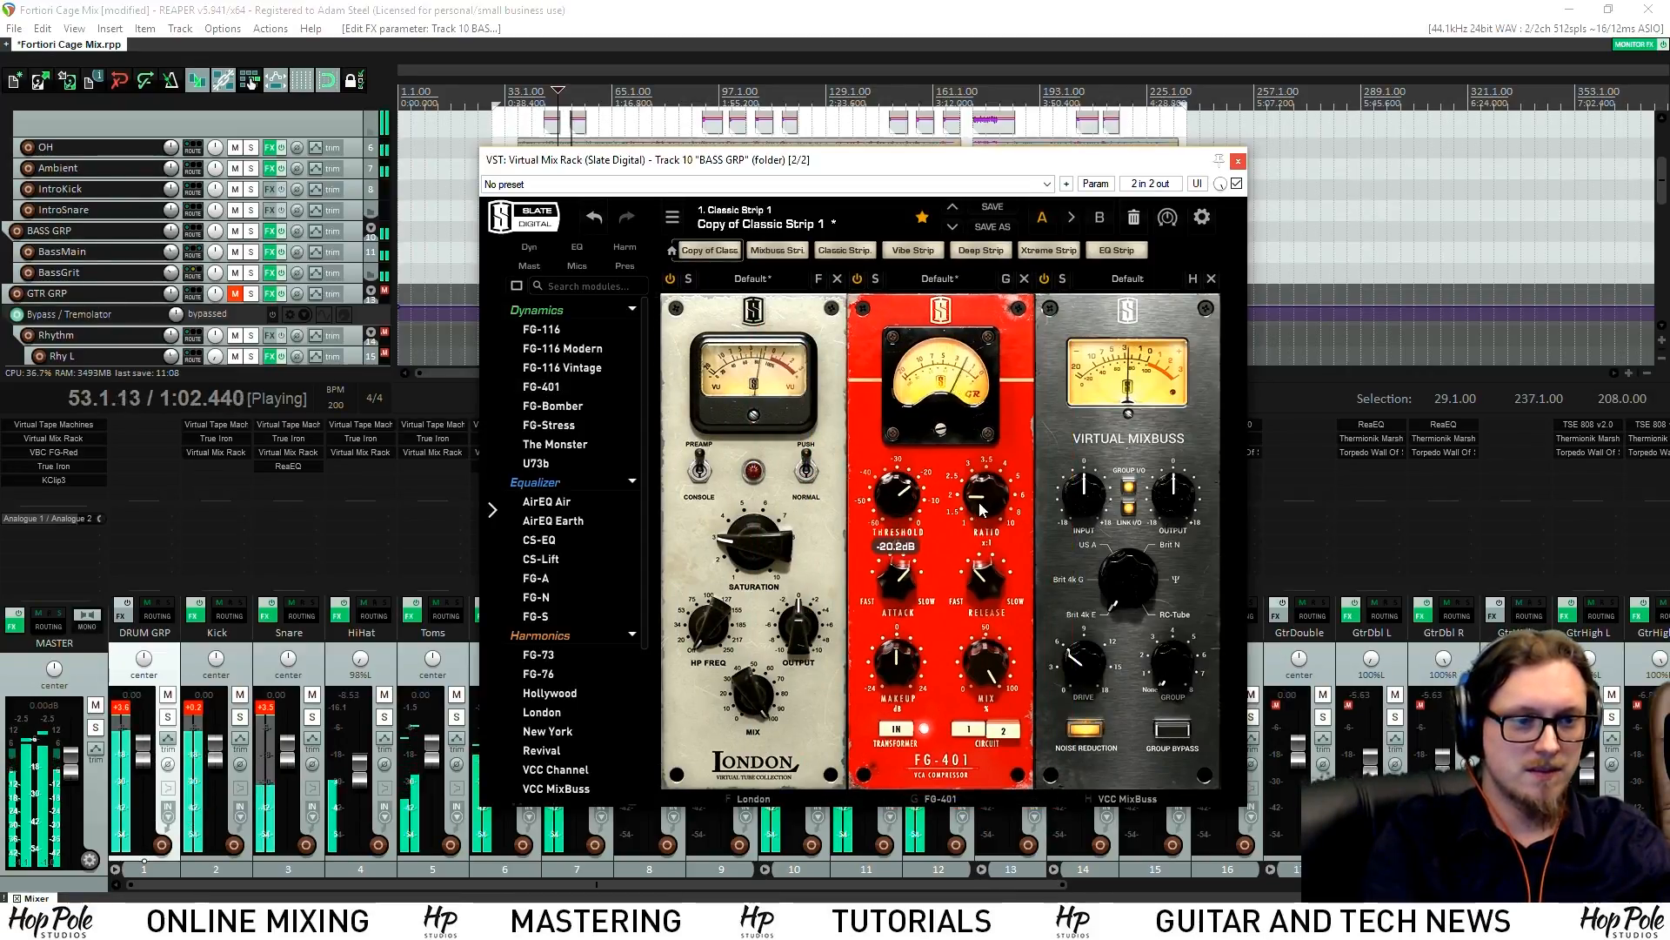
left_click_drag(980, 504, 898, 505)
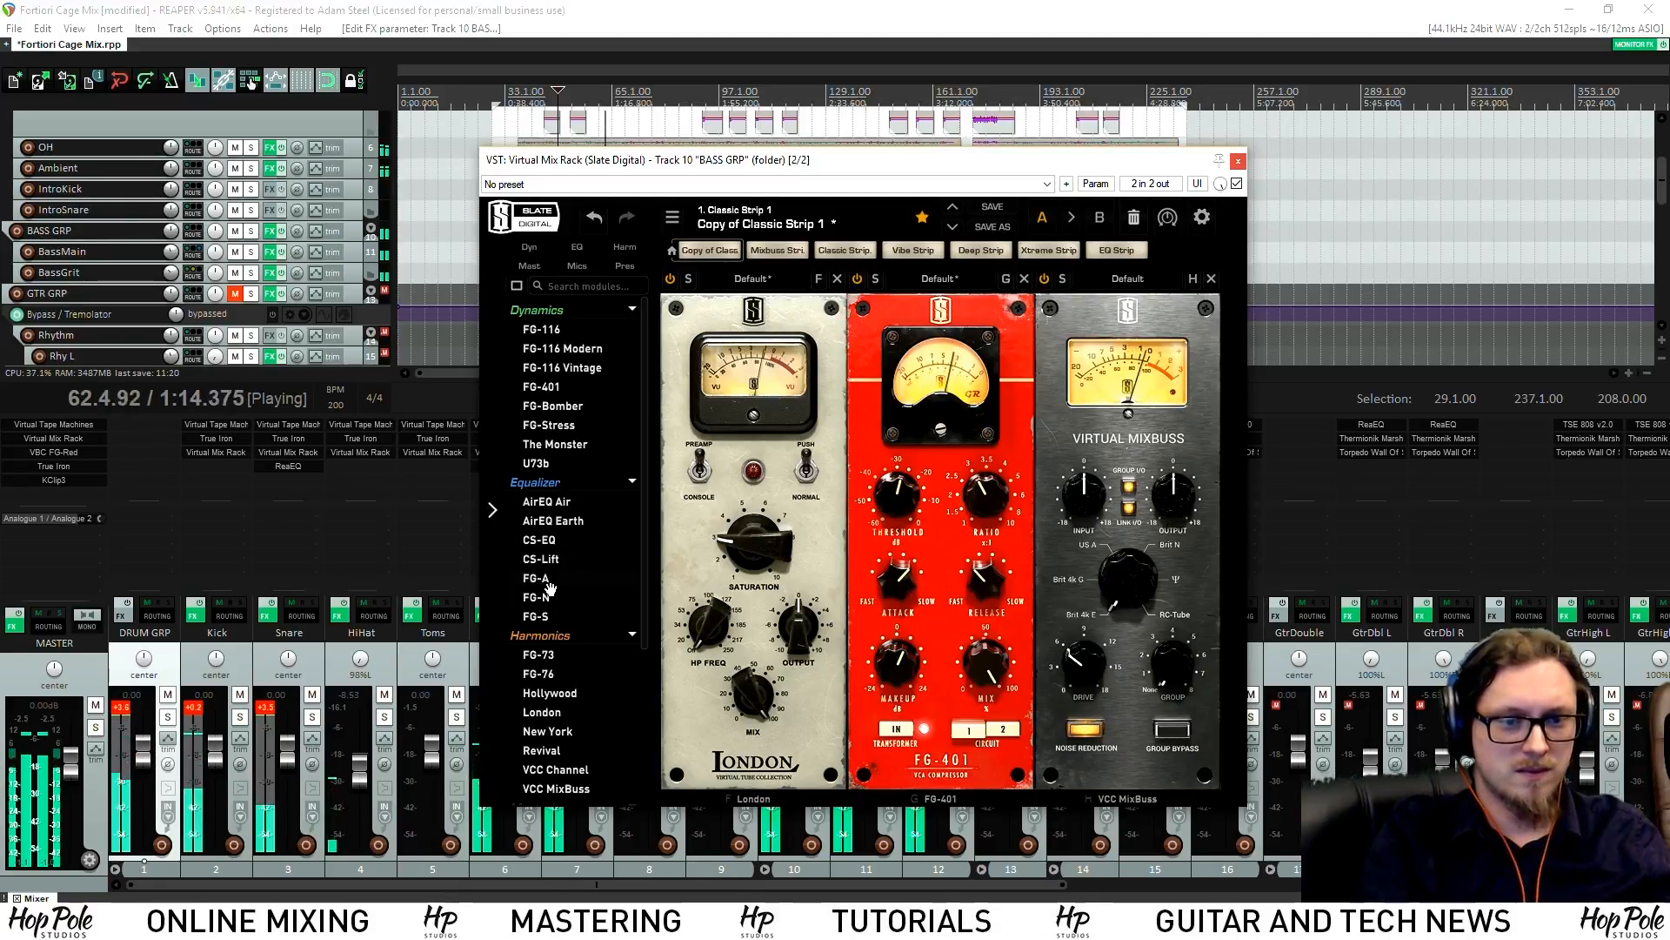
Insert FG-S before VCC MixBuss: HMF +8.40 dB, LMF 533 Hz cut 1.84 dB, LF +1.18 dB
left_click_drag(544, 615, 1094, 511)
left_click_drag(1184, 381, 1184, 376)
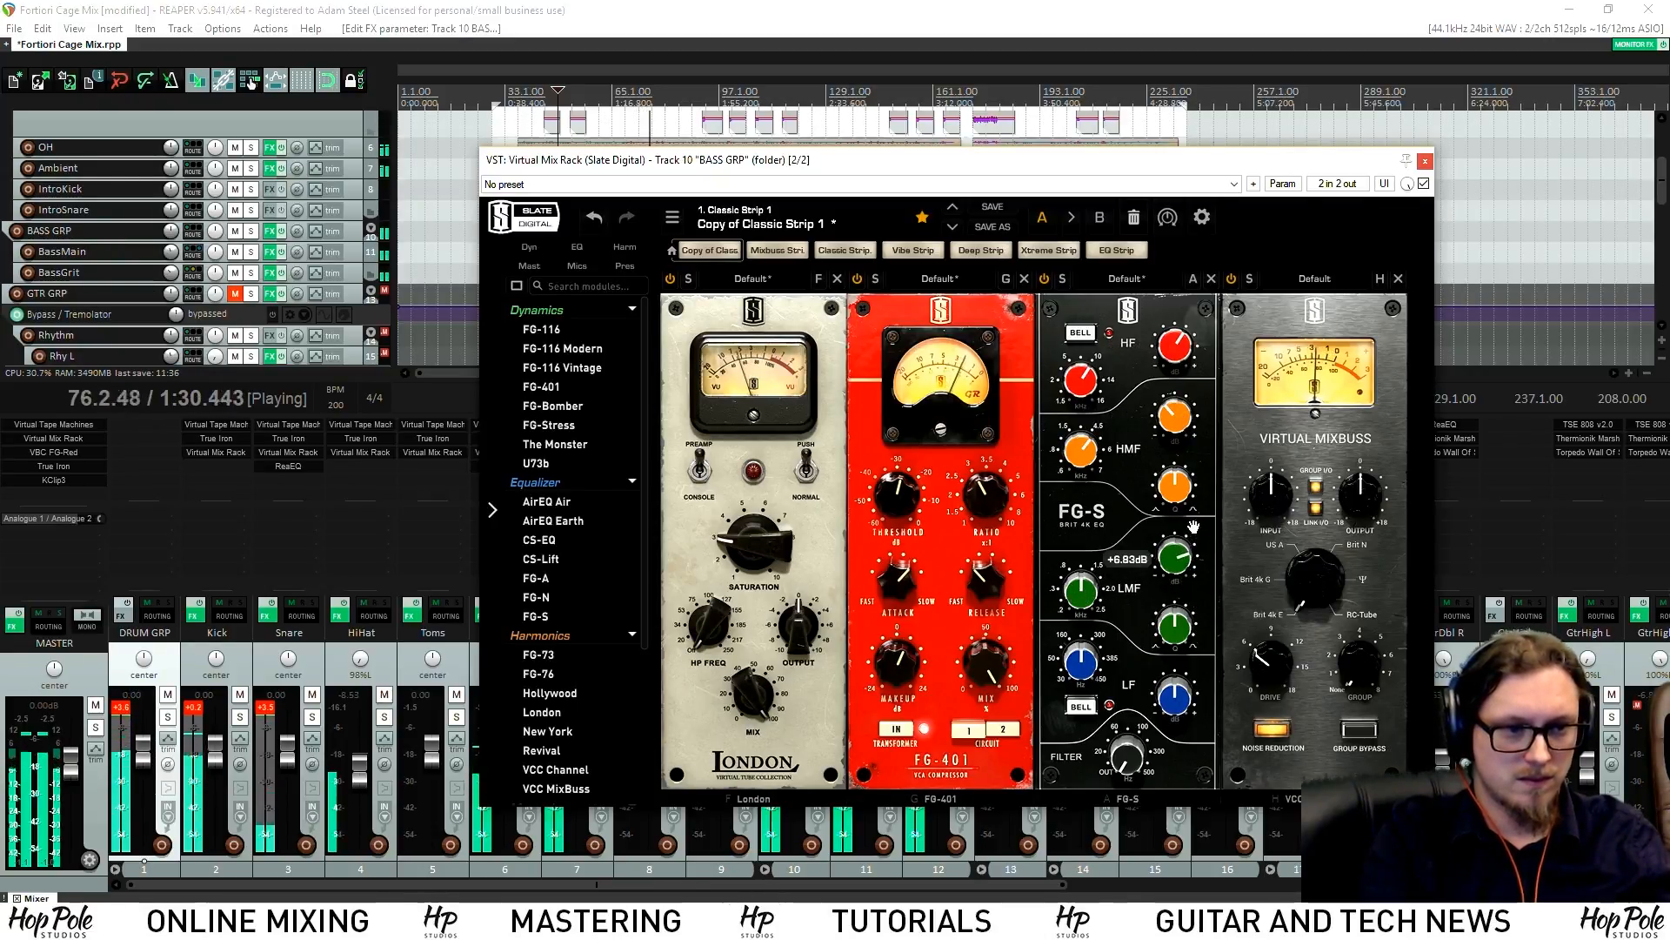
left_click_drag(1089, 596, 1083, 624)
left_click_drag(1174, 544, 1097, 599)
left_click_drag(1182, 701, 1188, 689)
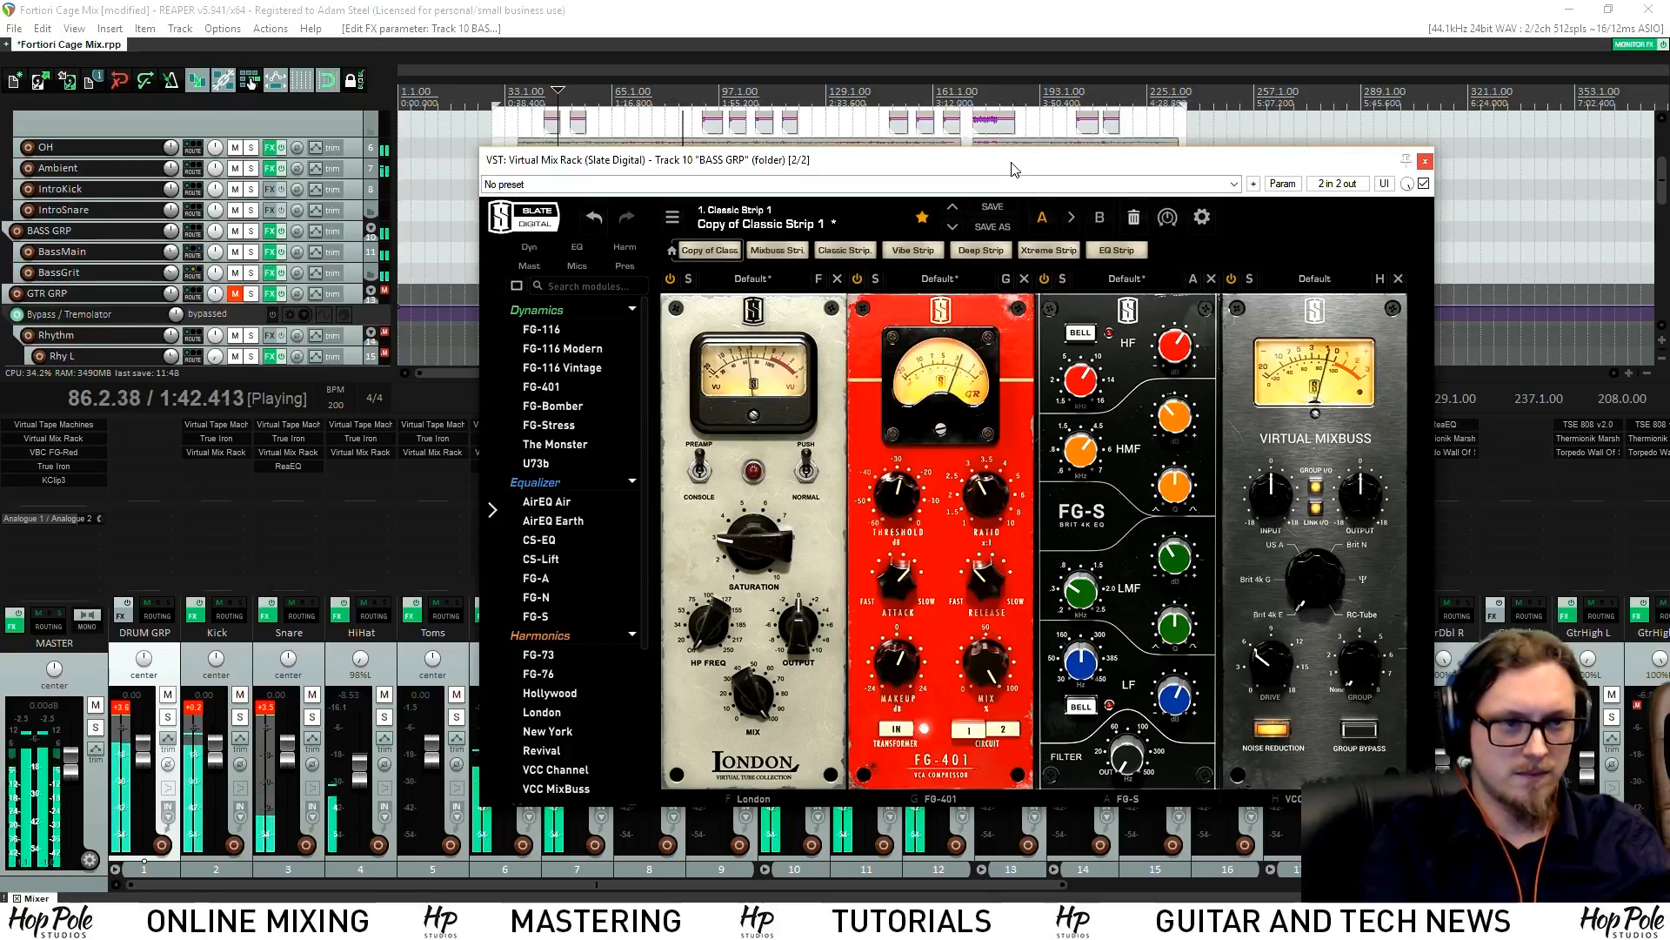
left_click_drag(1012, 163, 949, 173)
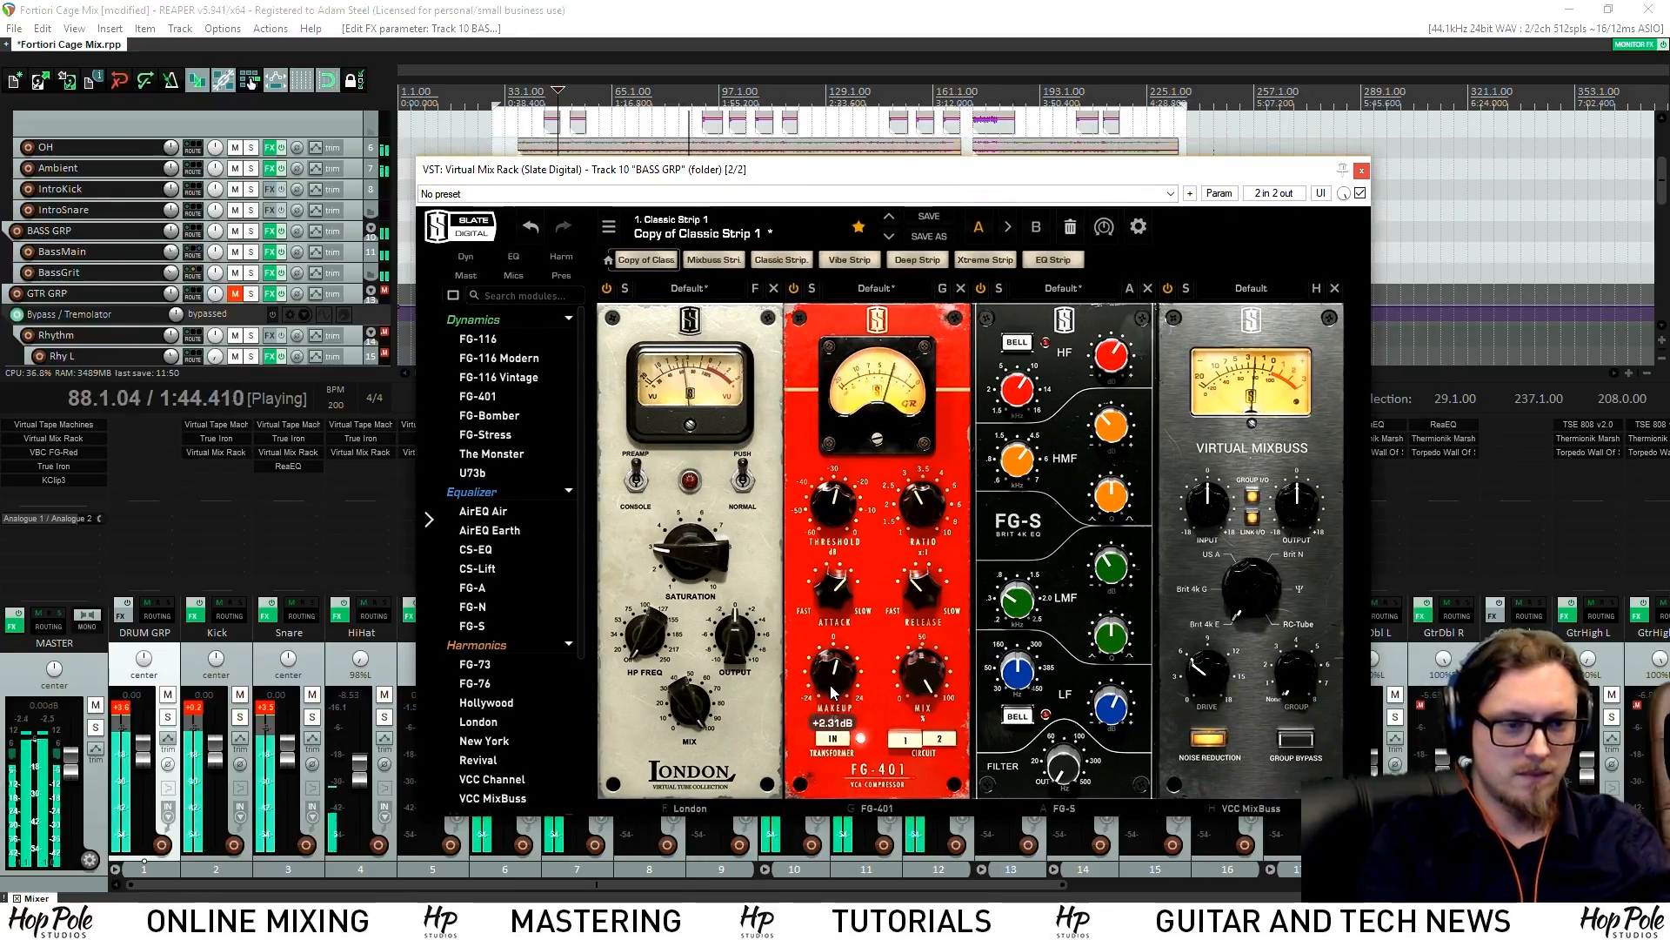
left_click_drag(857, 171, 959, 214)
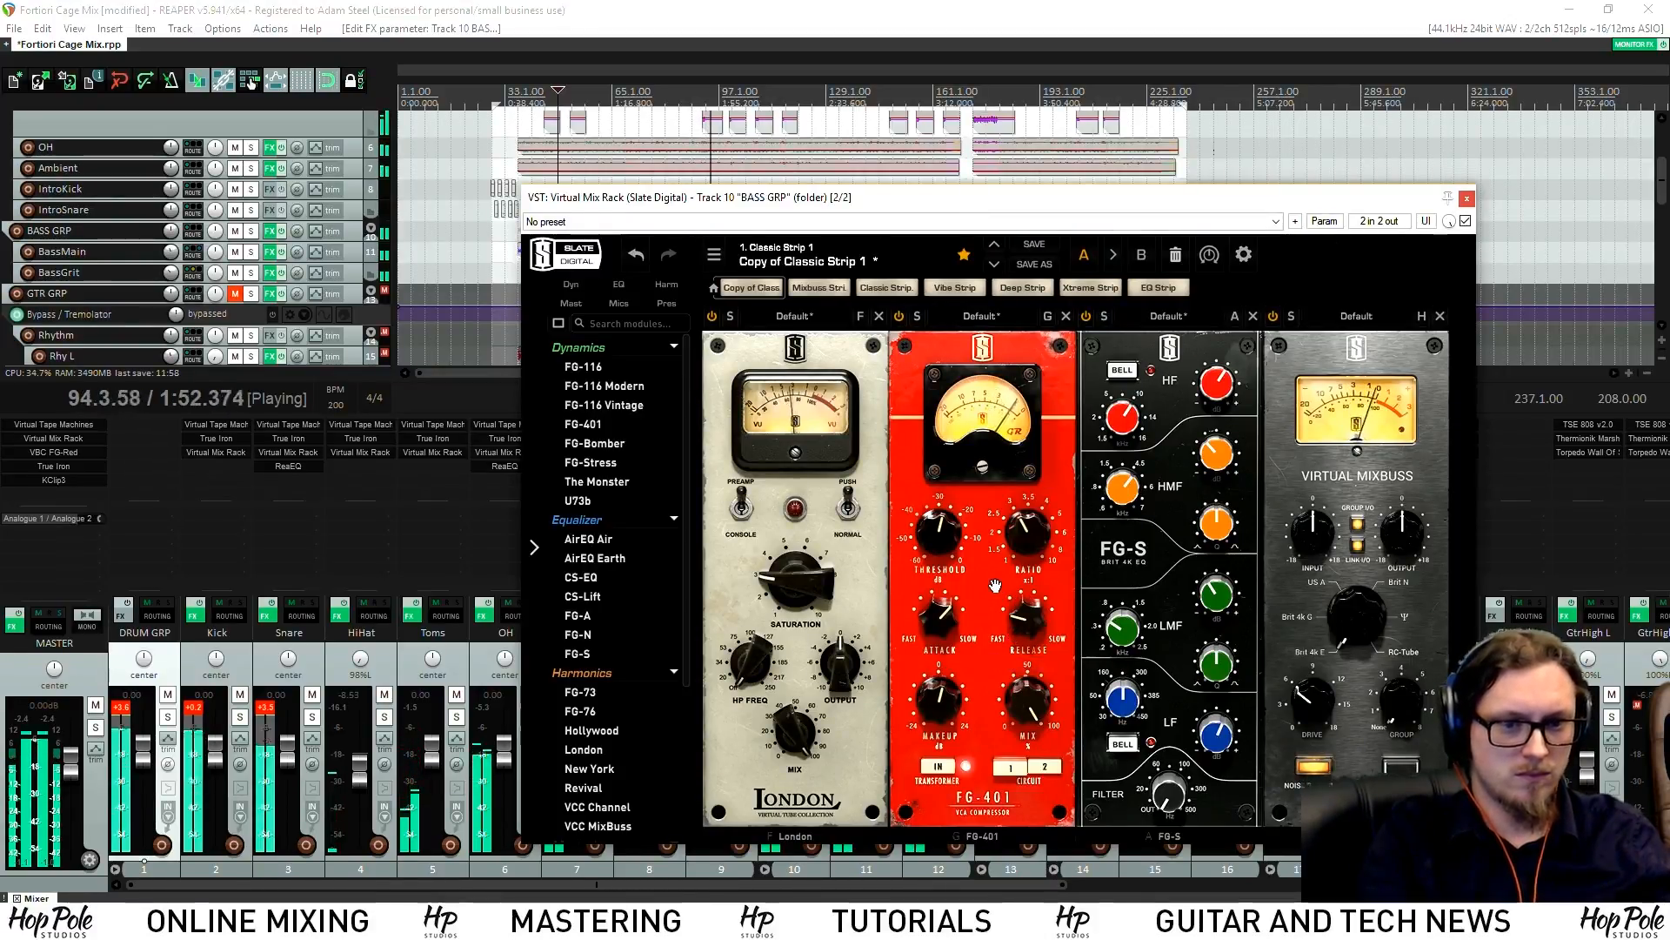
Close the BASS GRP rack and open the Kick track's Virtual Mix Rack
left_click(1467, 199)
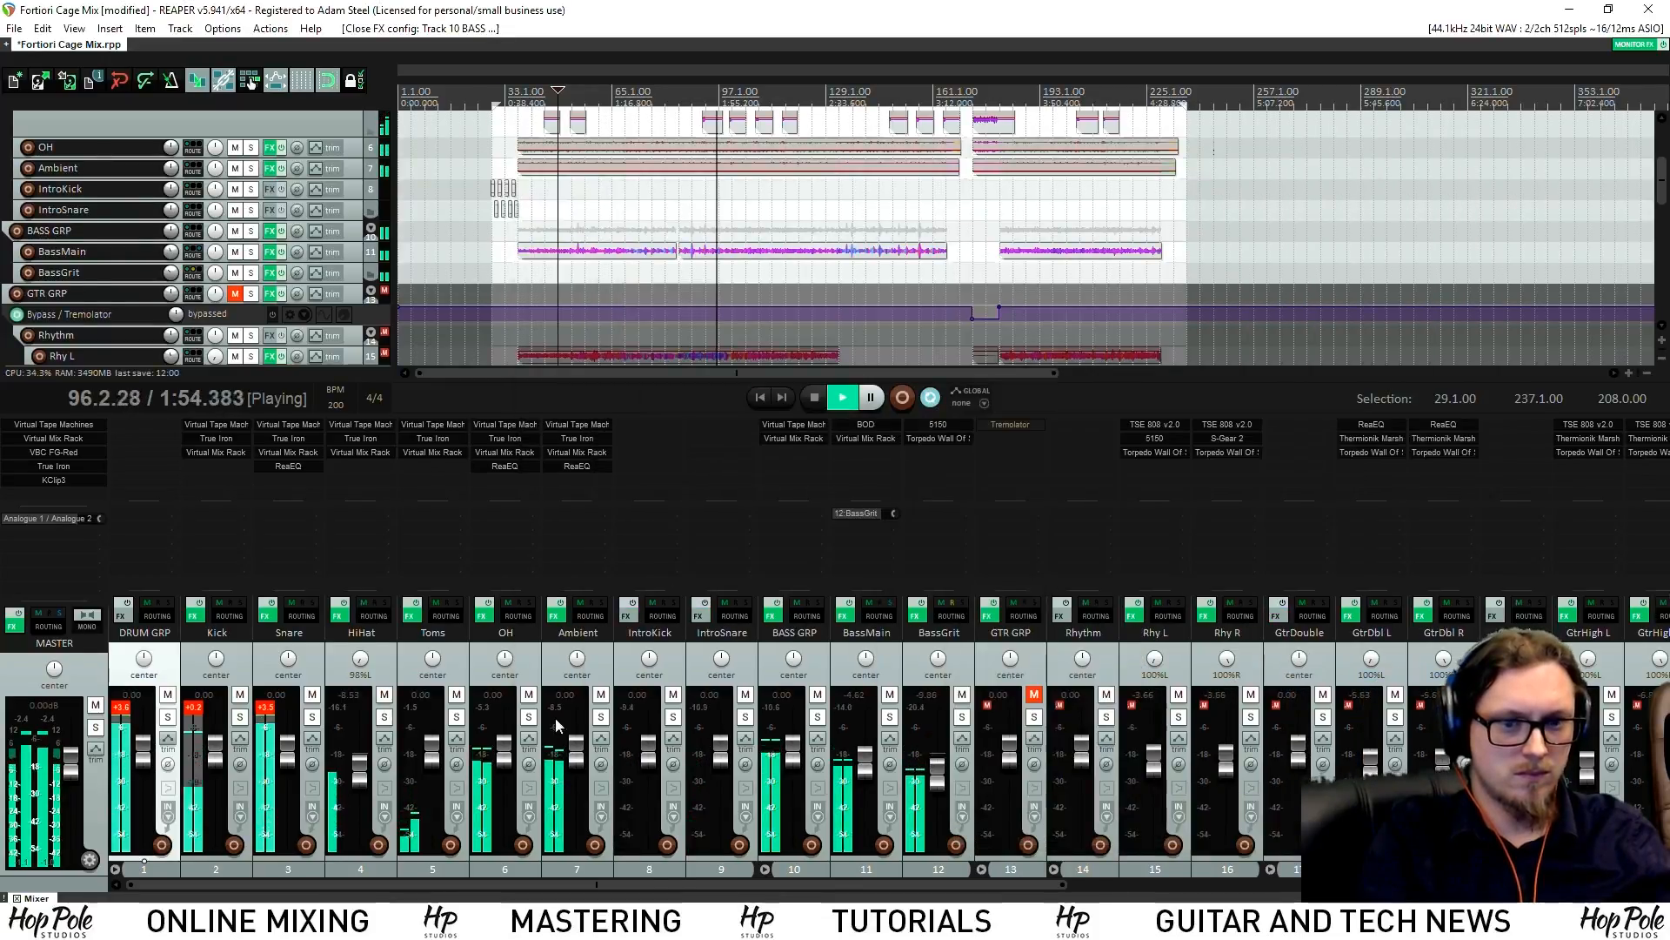
left_click(135, 705)
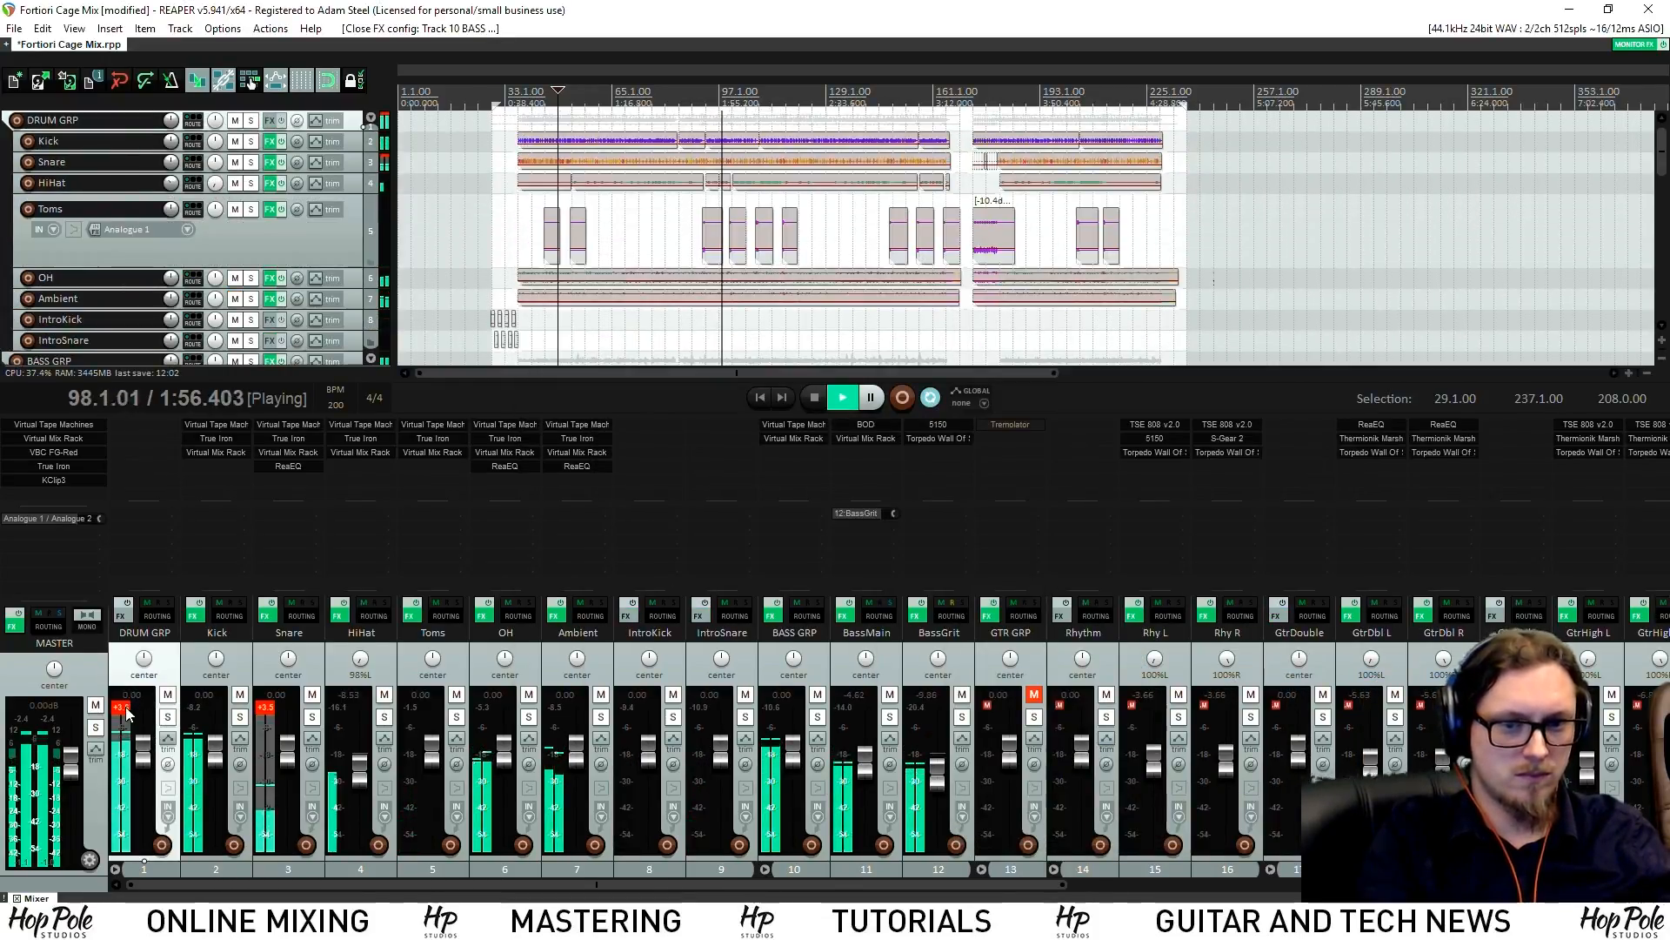
left_click(216, 452)
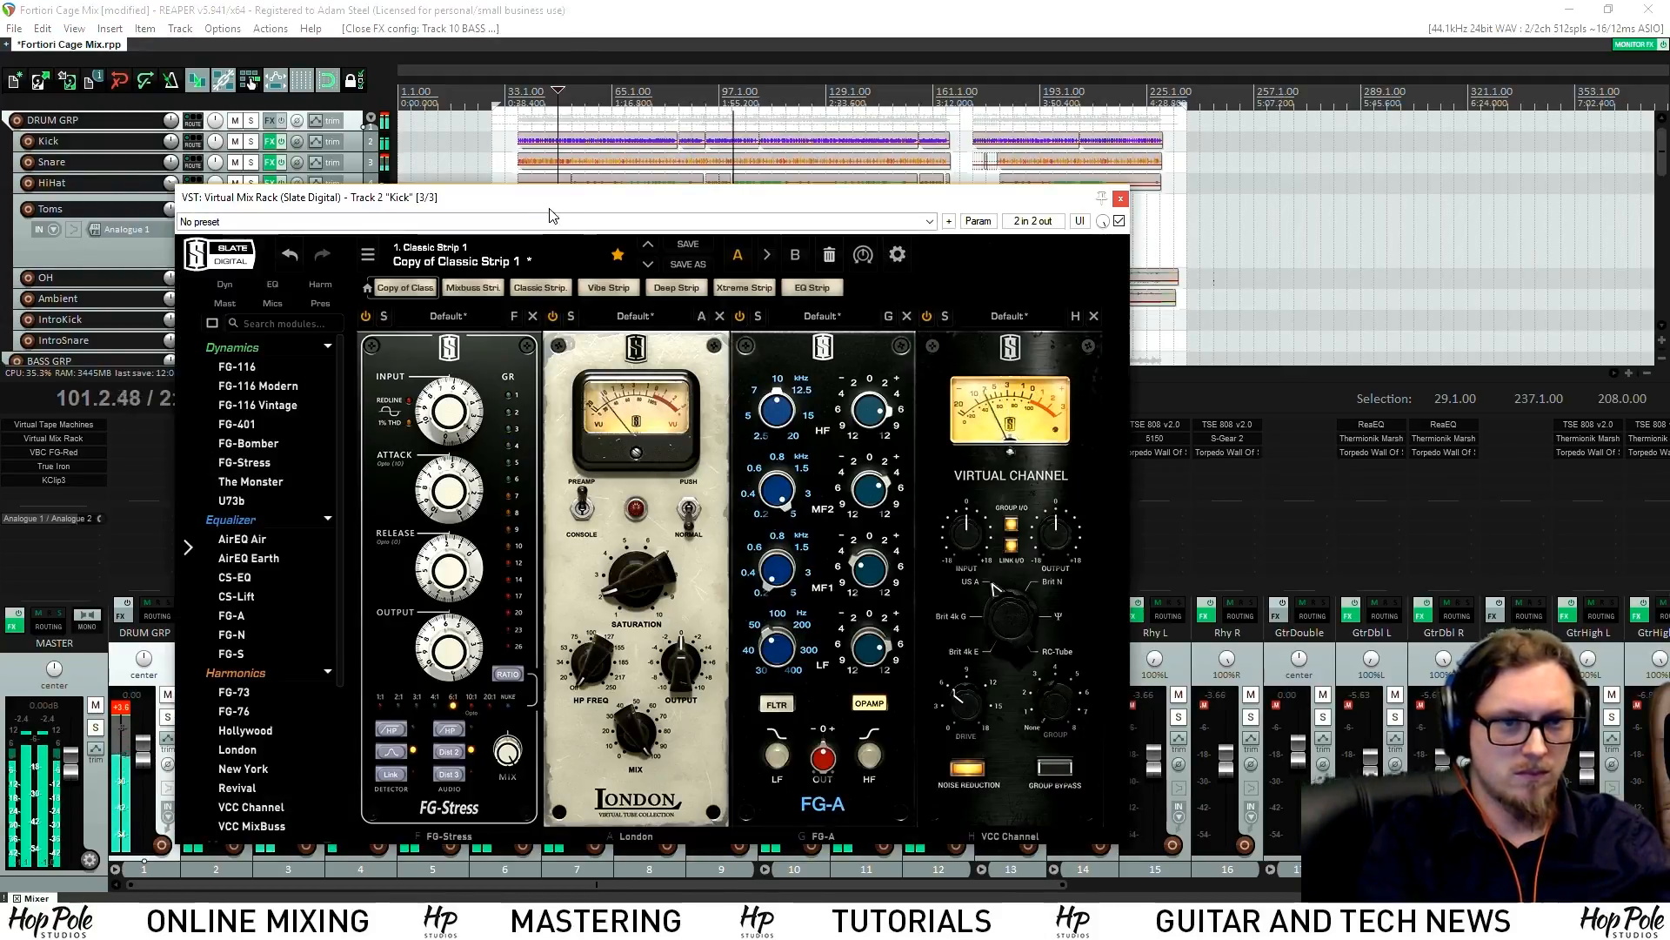
left_click_drag(554, 203, 632, 180)
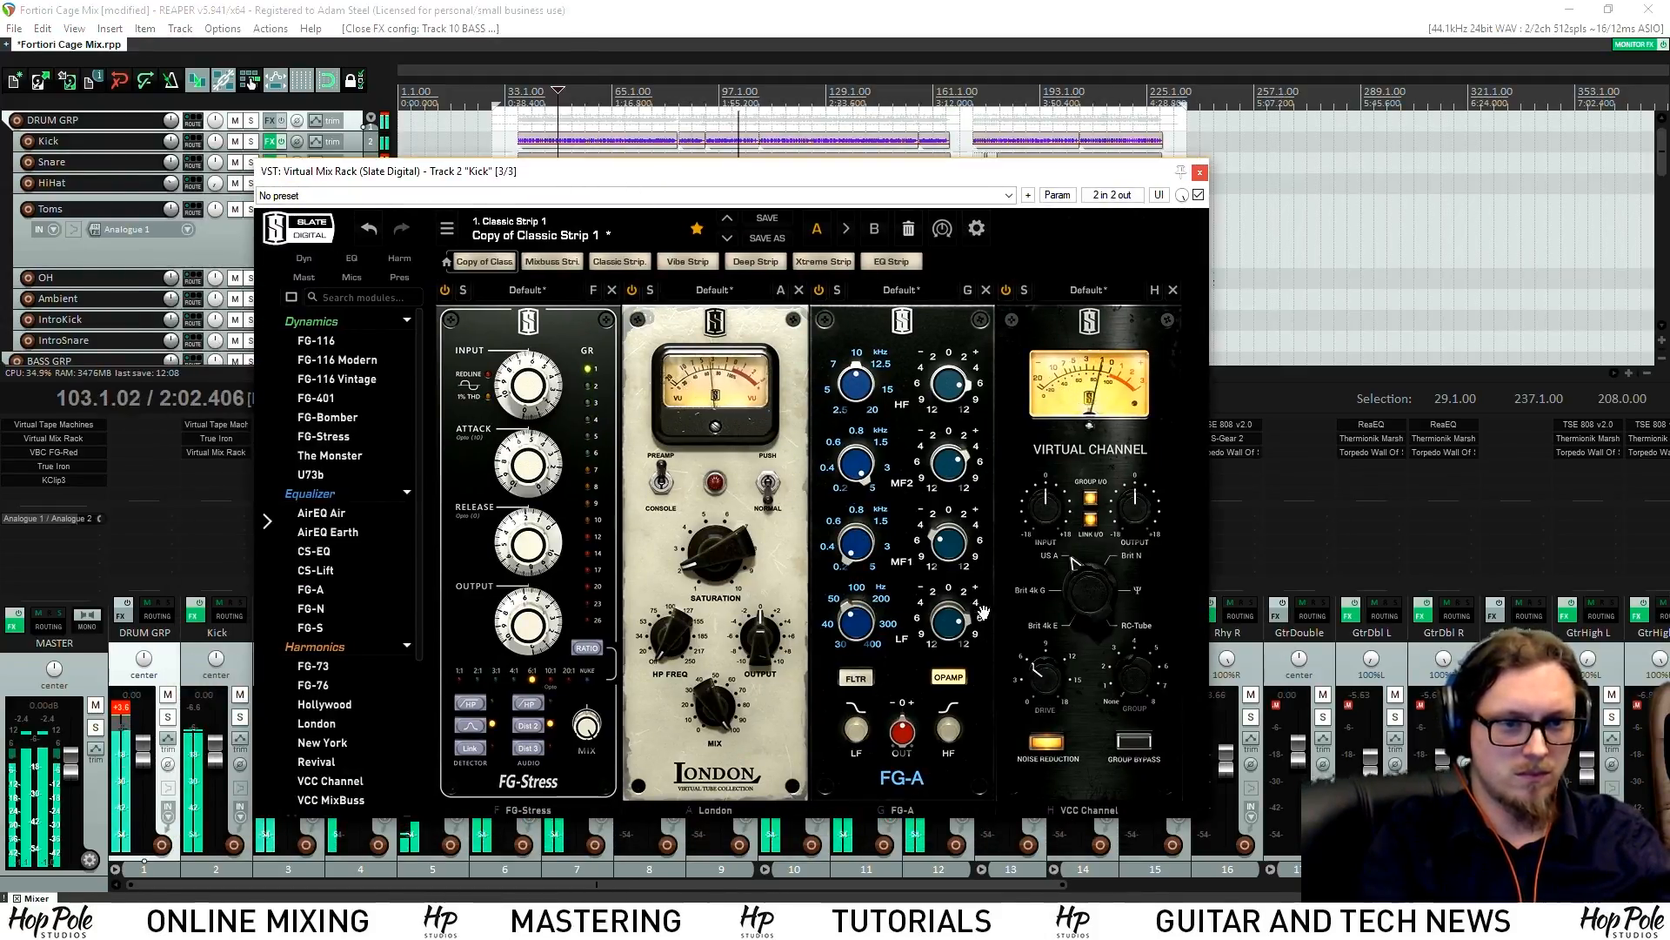
Set the Kick's FG-A low-frequency gain to +6.00 dB, close the rack, and stop playback
scroll(954, 609, "down", 1)
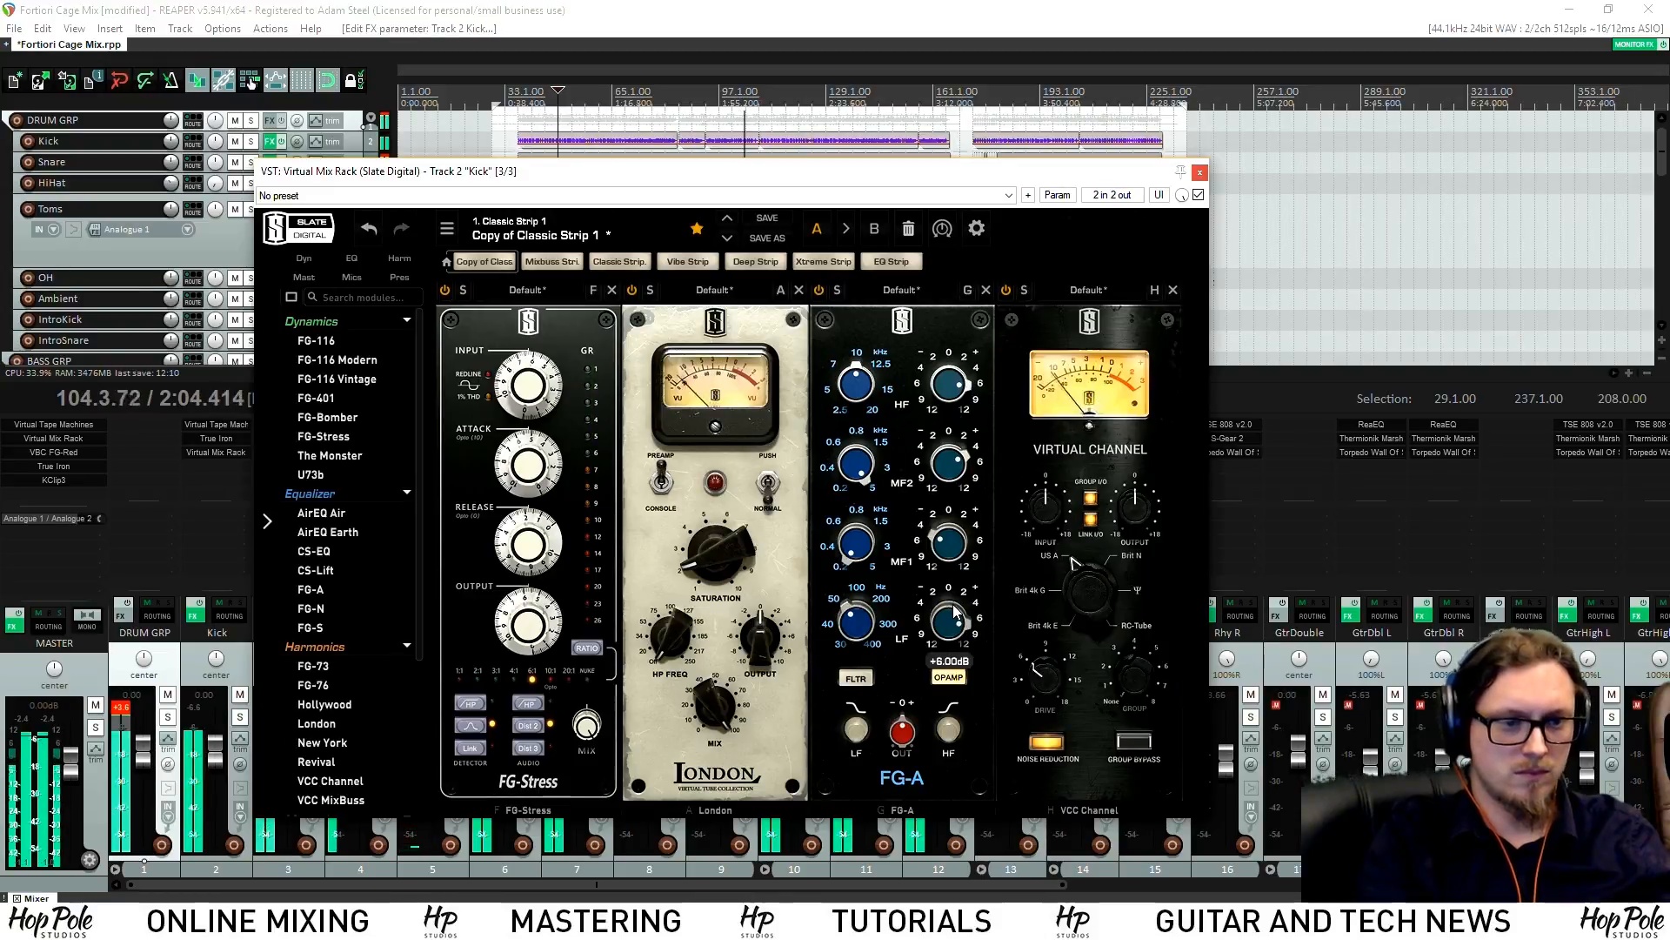
scroll(957, 606, "up", 1)
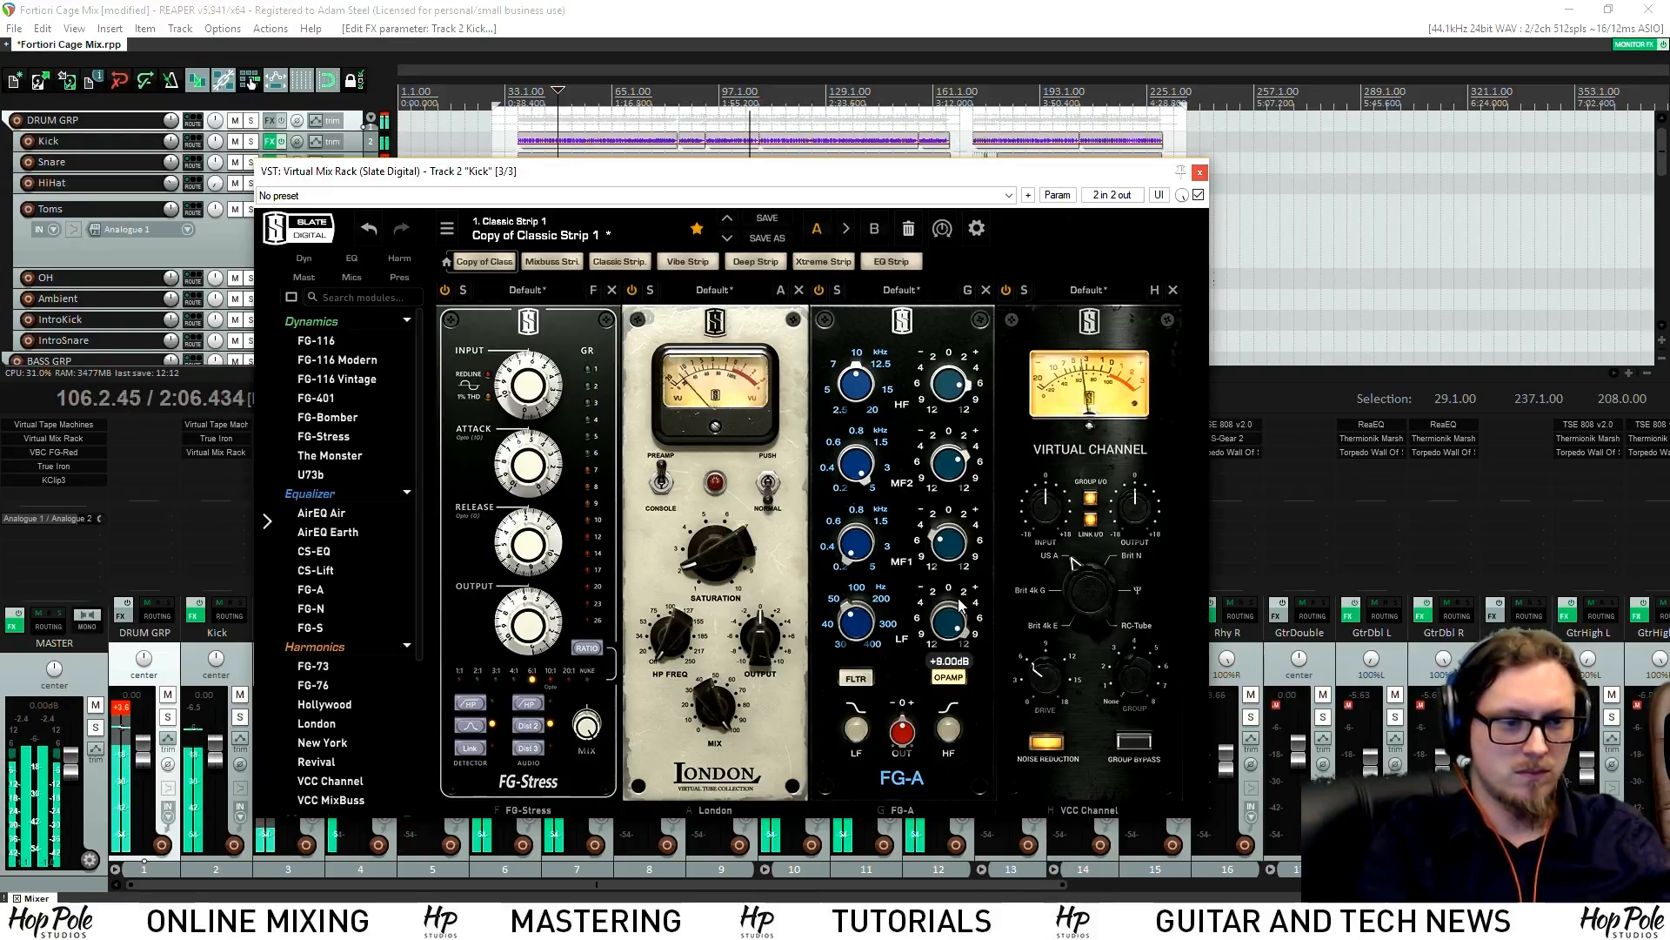
scroll(955, 613, "down", 1)
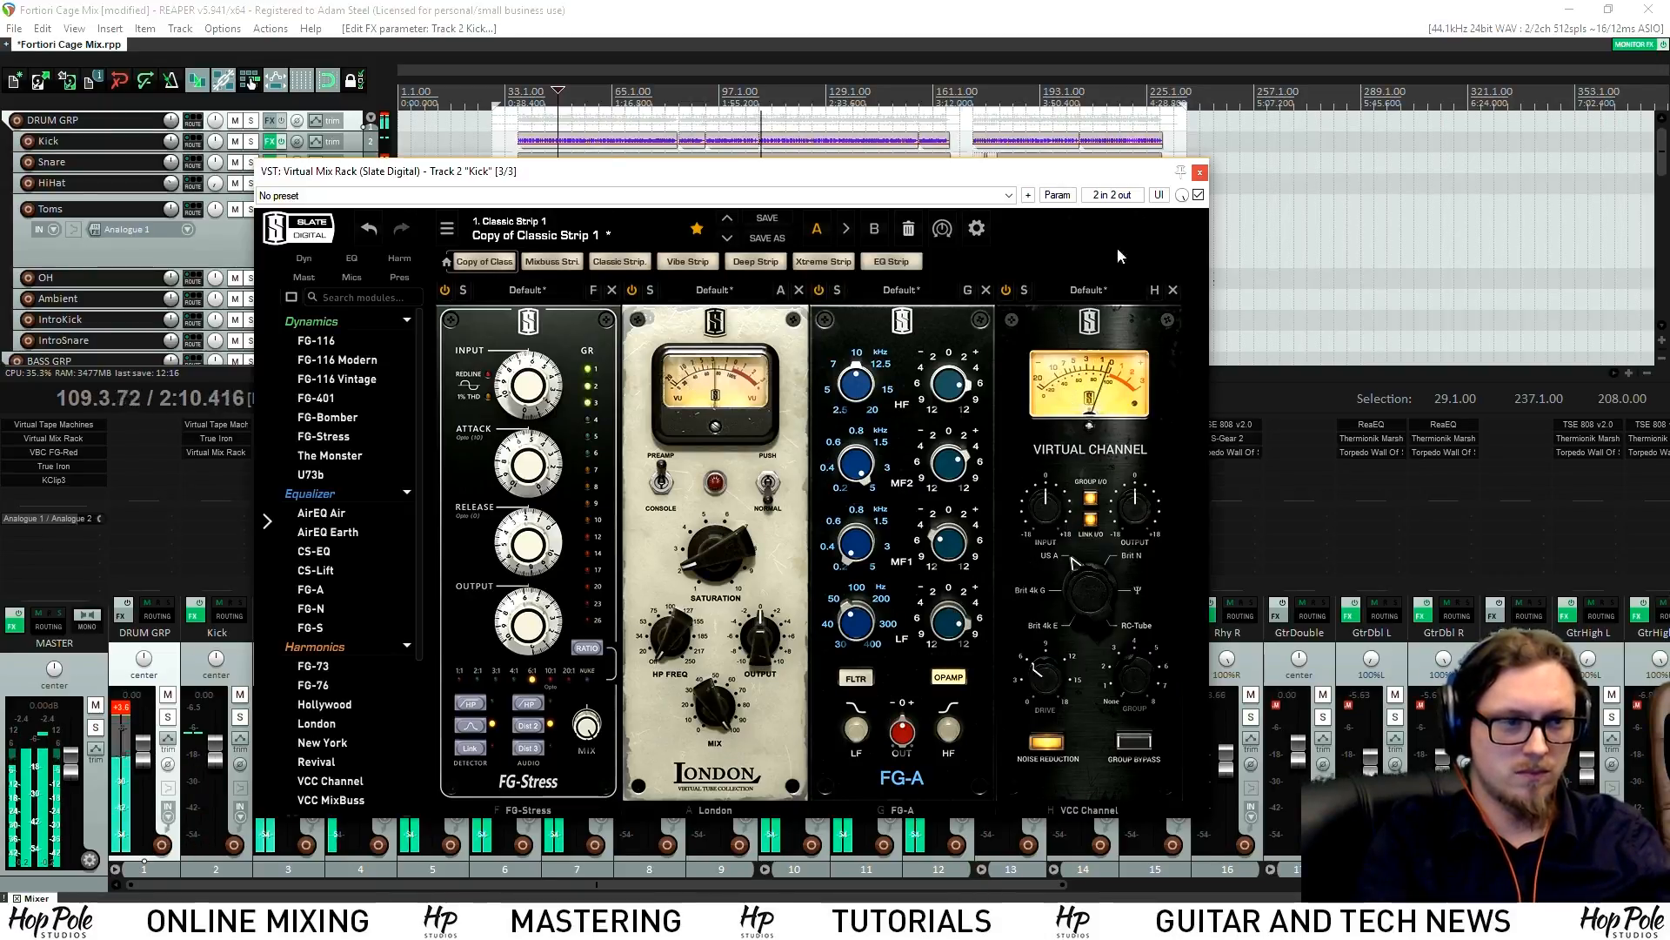
left_click(1198, 174)
key("space")
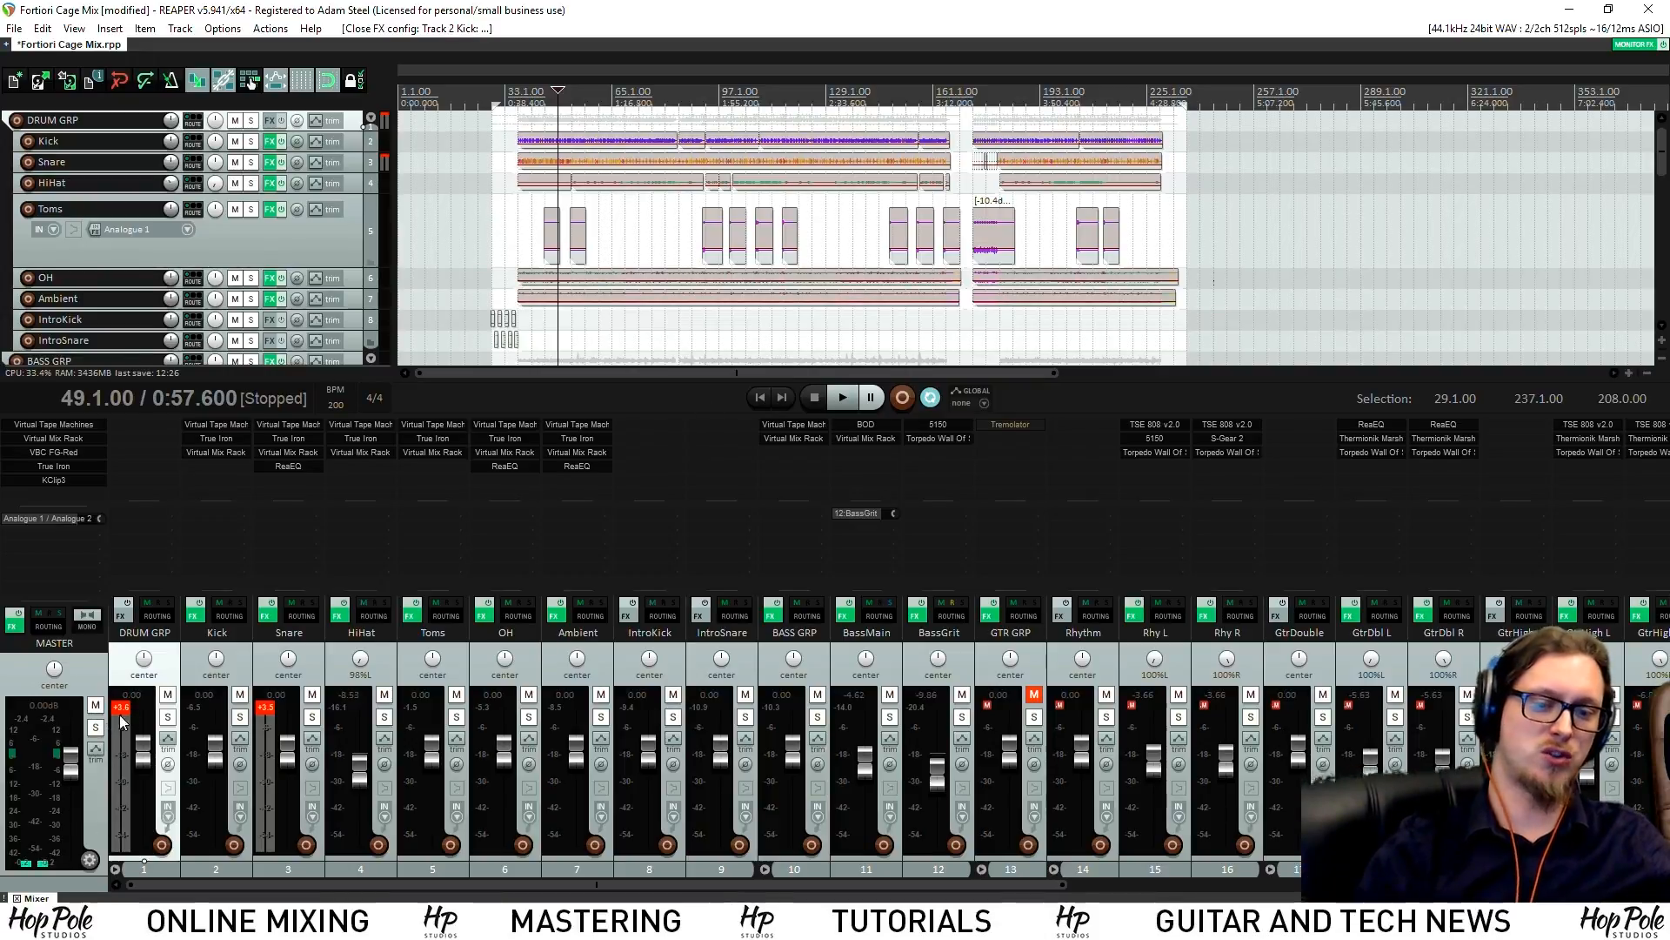
Play the song from bar 49 and scroll through the arrangement, then stop
key("space")
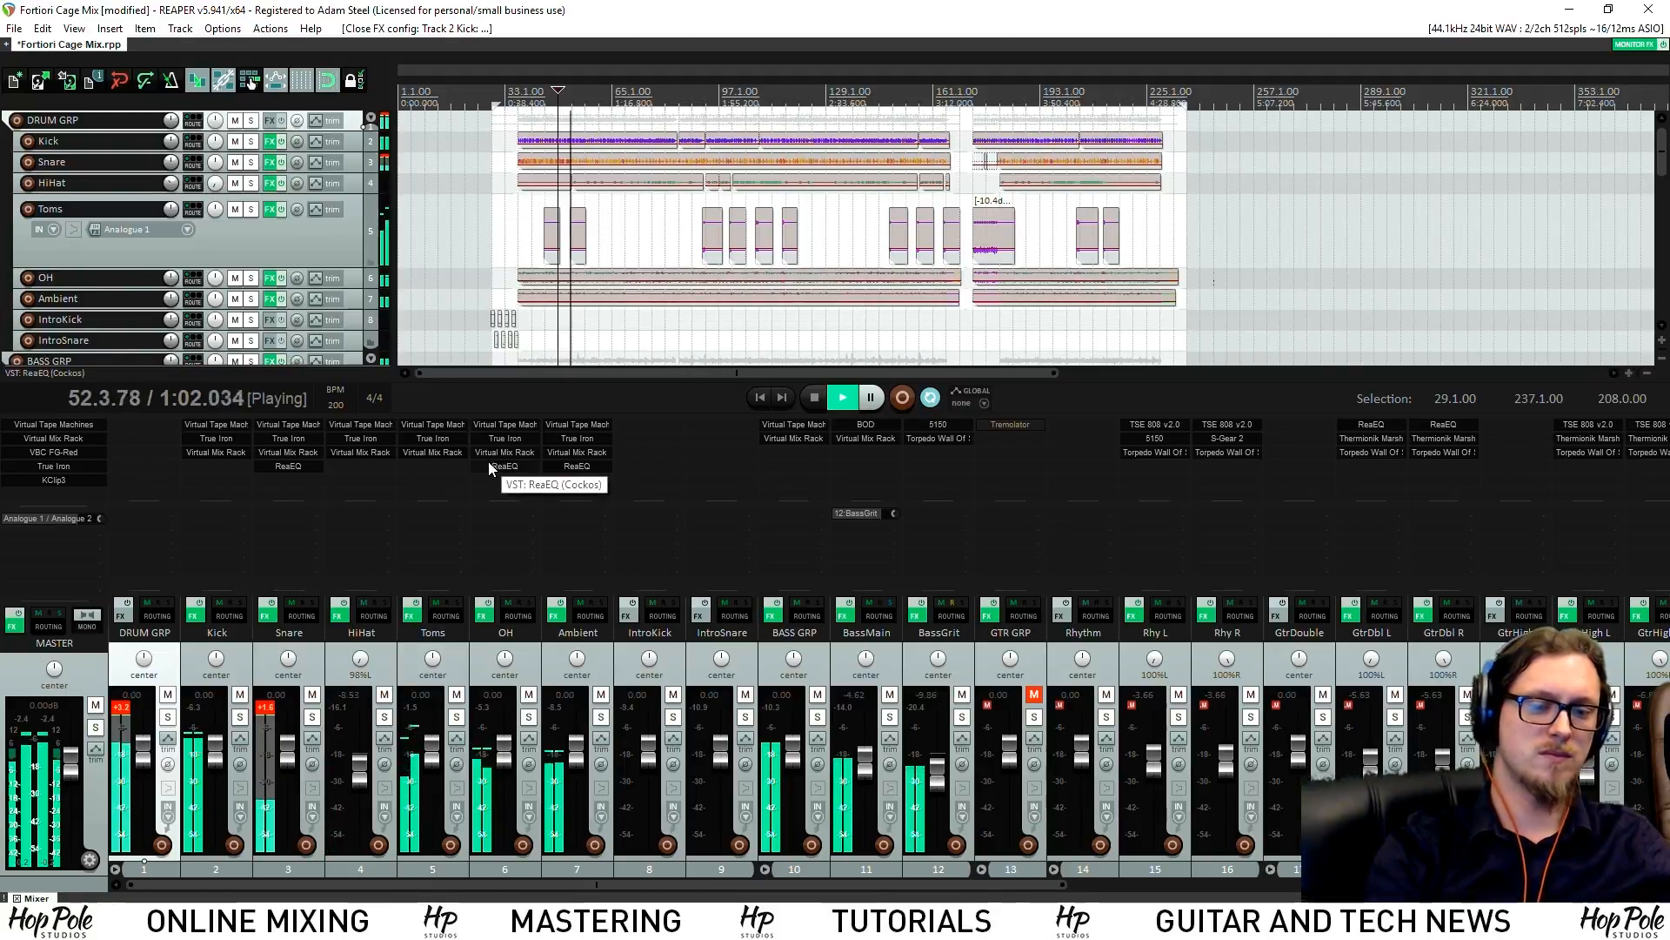
left_click_drag(720, 885, 1288, 884)
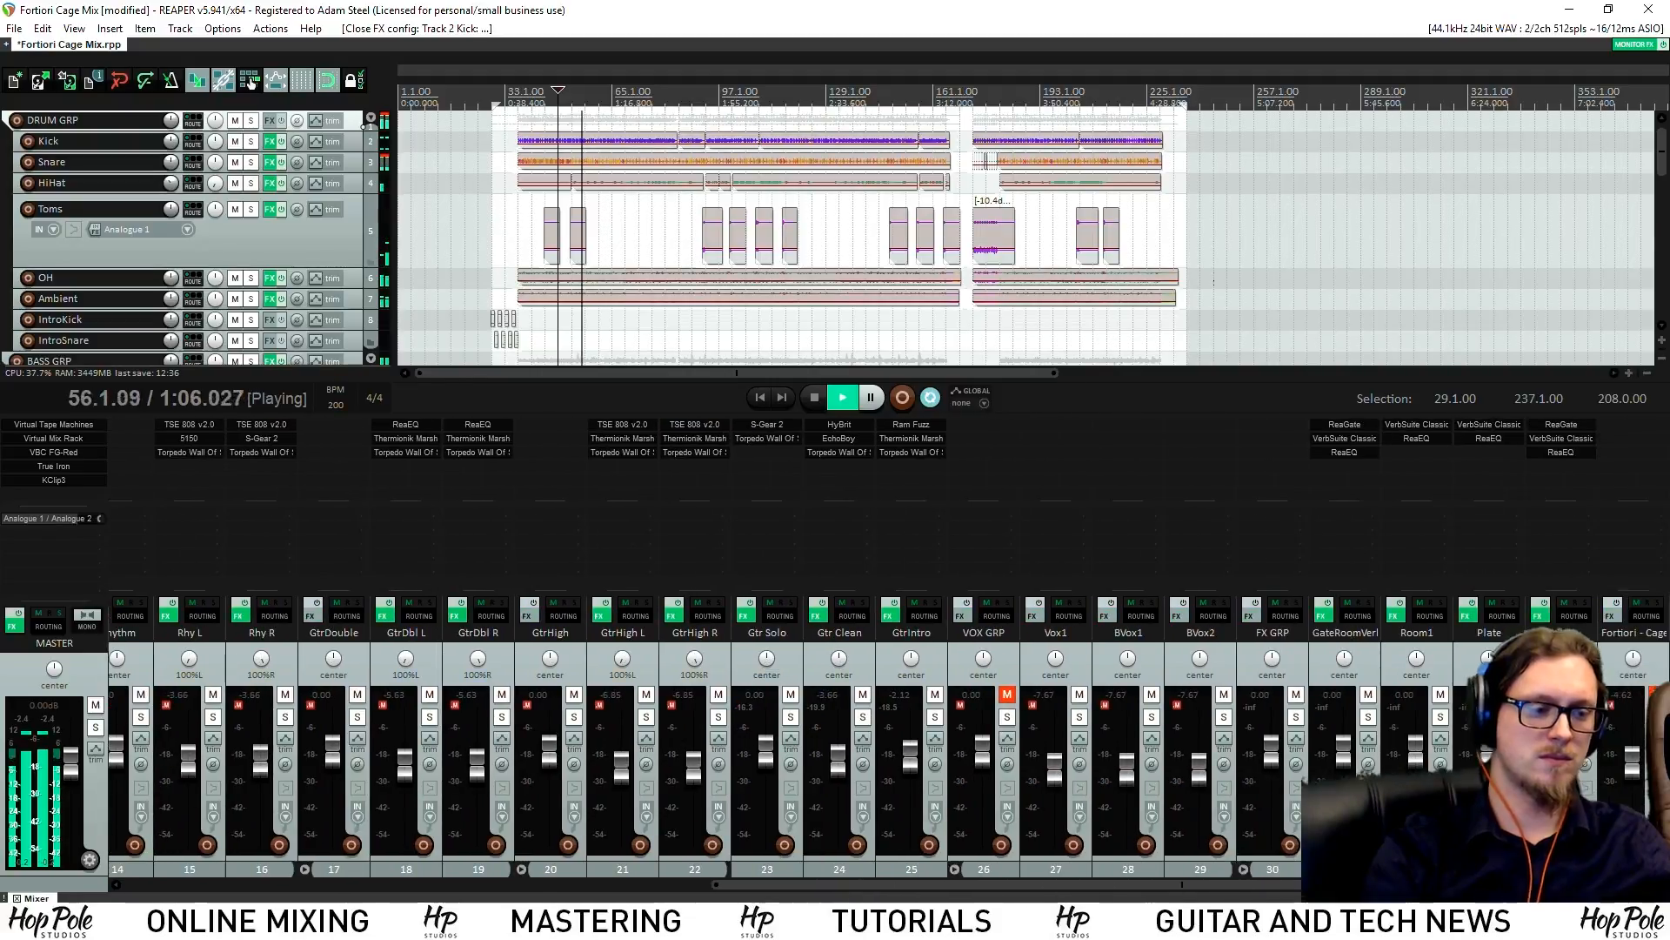
left_click_drag(1272, 884, 681, 861)
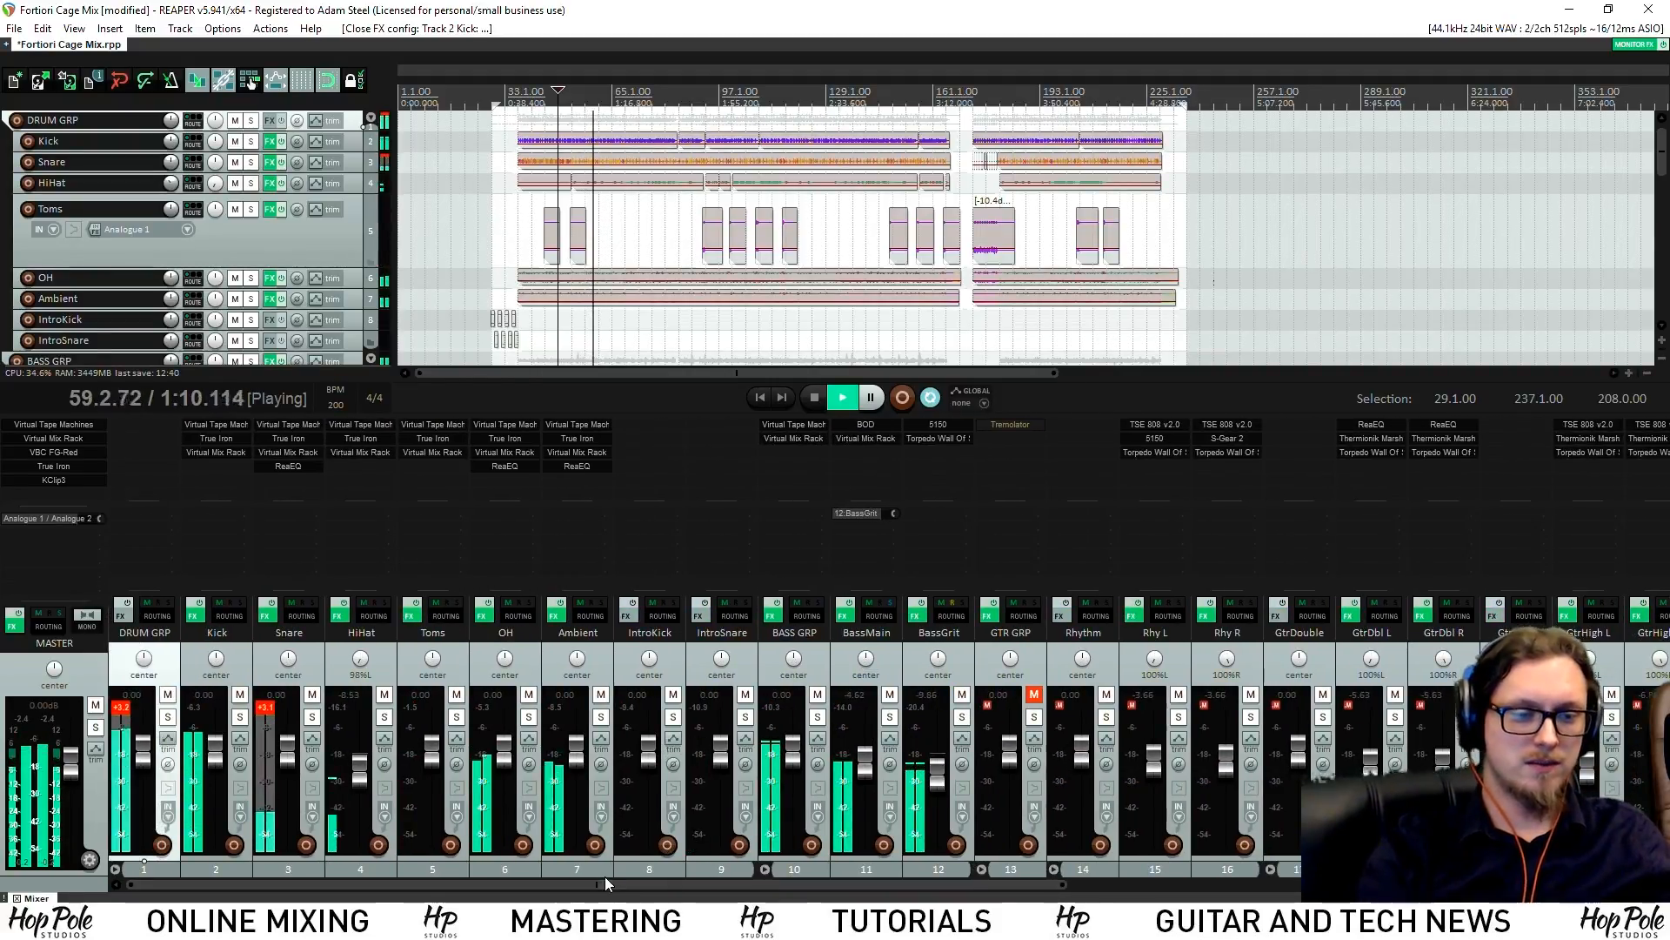
key("space")
Solo the BASS GRP bus and play it back
left_click(818, 717)
left_click_drag(812, 885, 1186, 886)
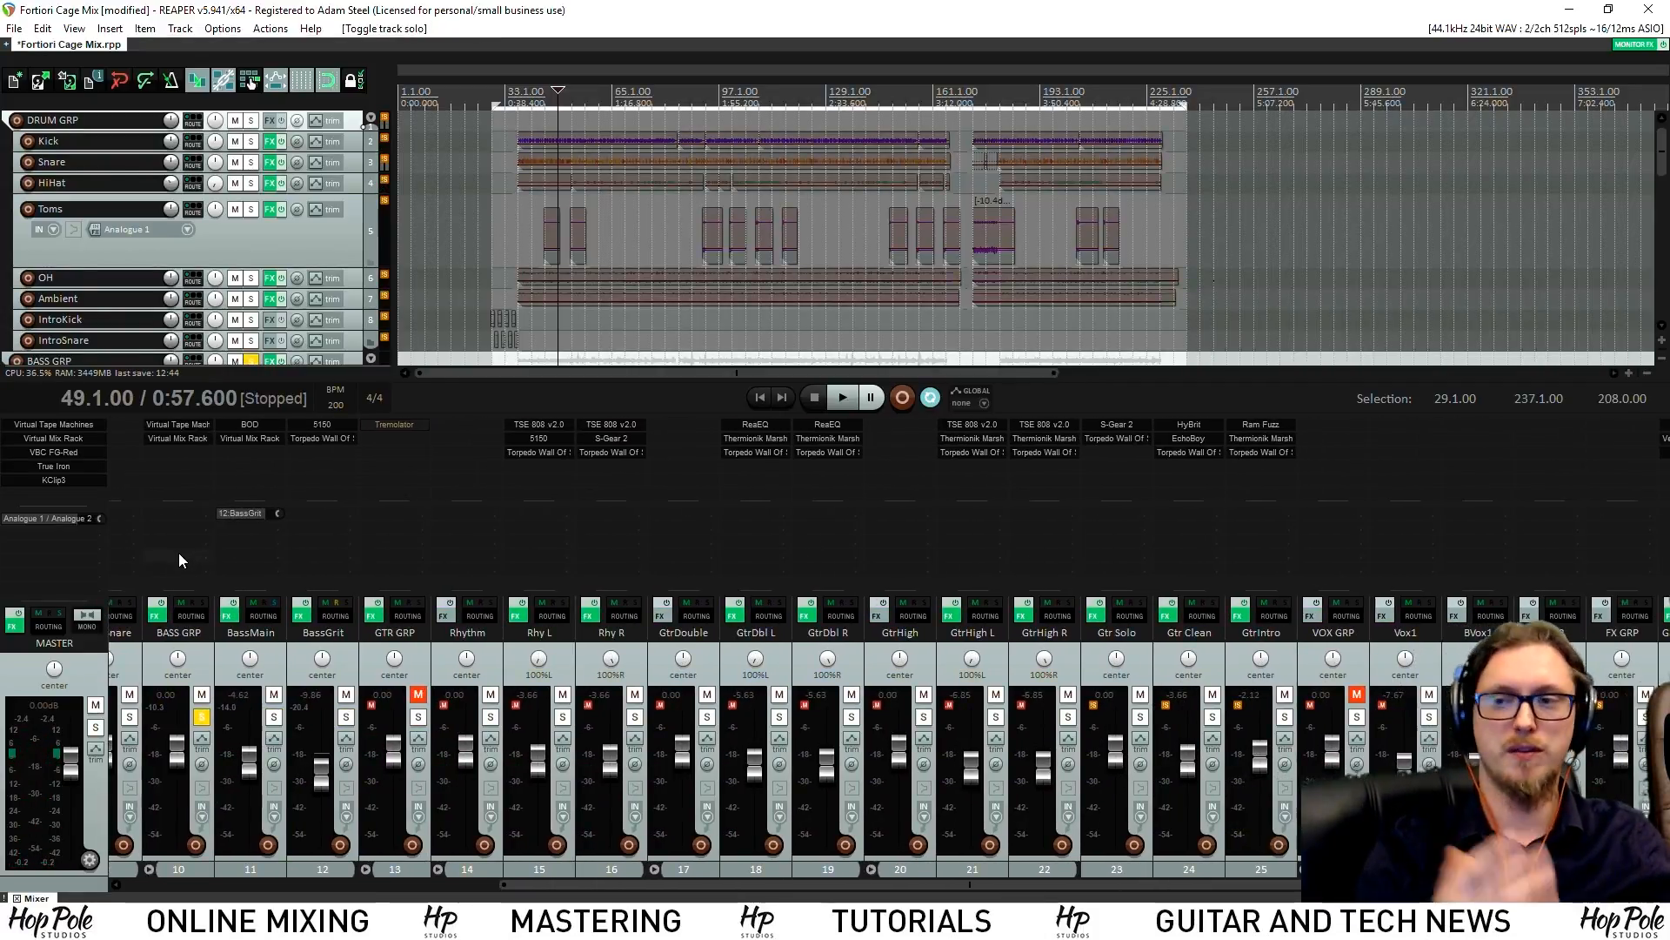
scroll(1190, 554, "right", 3)
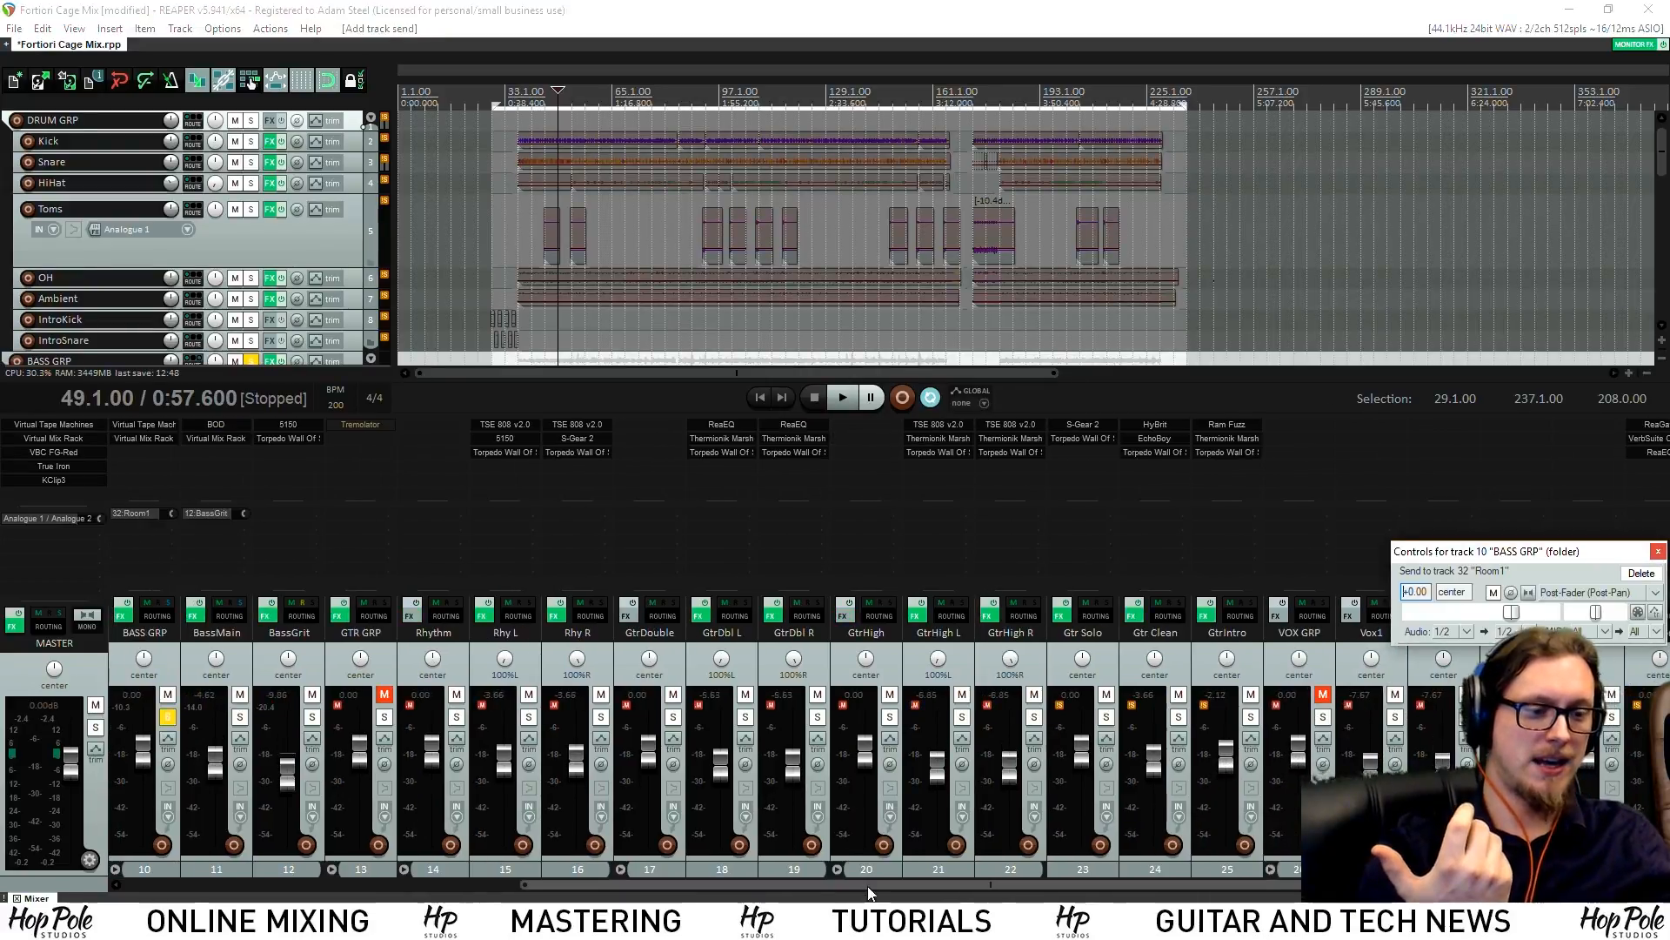
left_click_drag(853, 886, 609, 883)
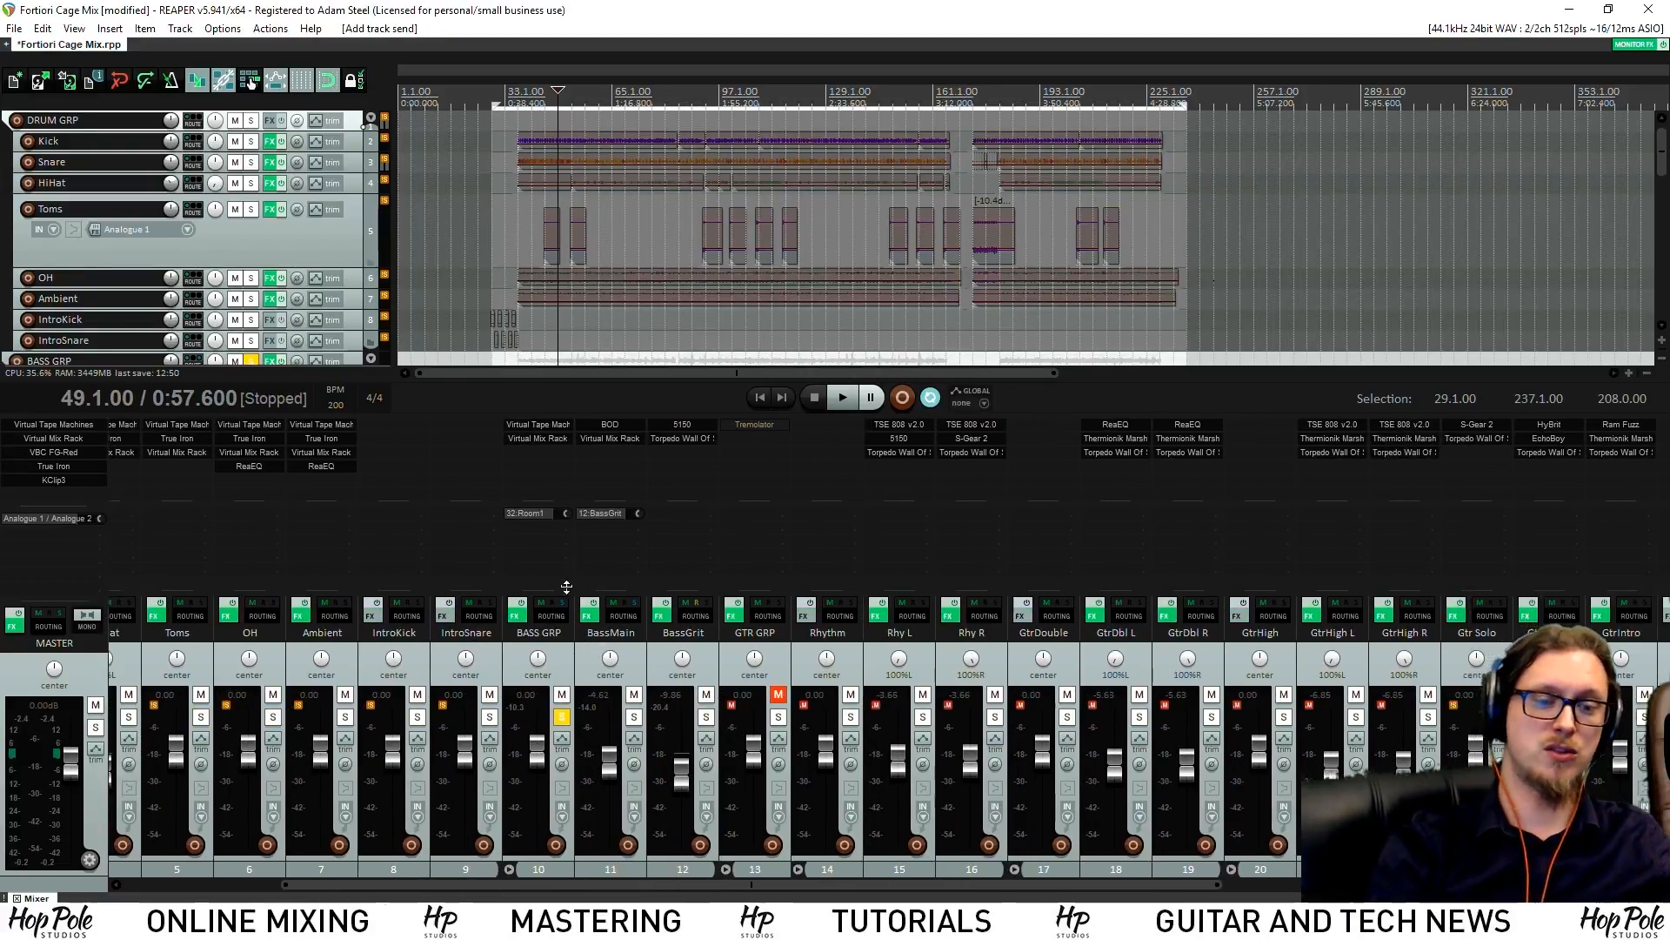
key("space")
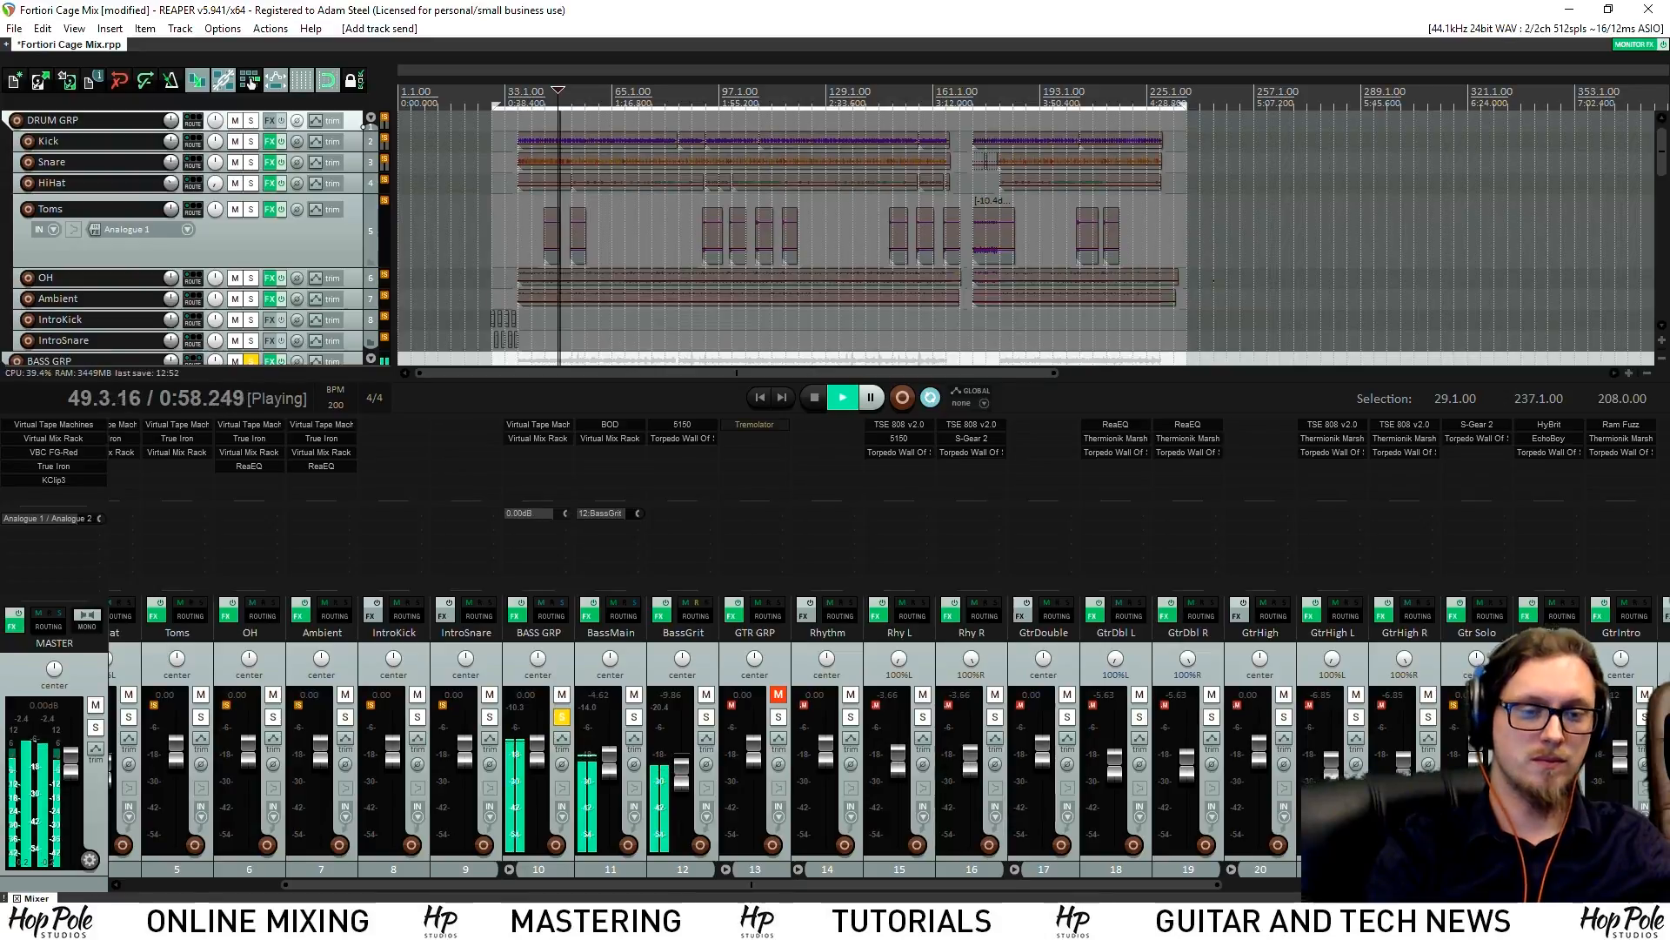
Set the BASS GRP send to Room1 to about -12.8 dB
left_click_drag(569, 510, 569, 510)
mouse_move(569, 514)
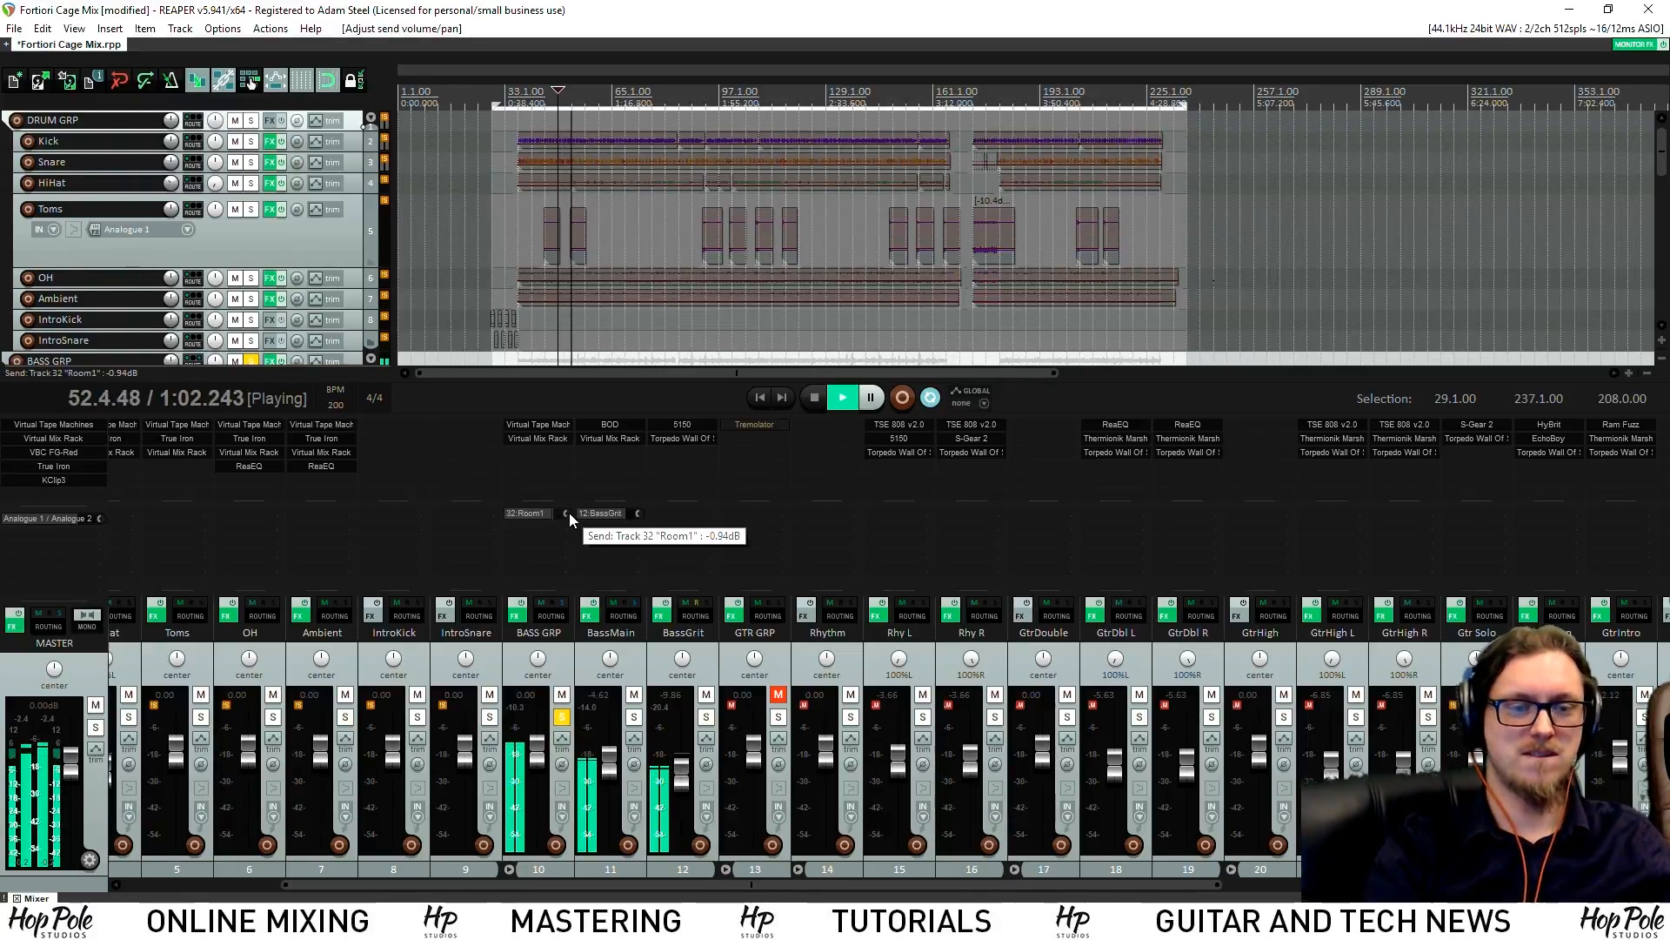
key("space")
left_click_drag(567, 514, 539, 514)
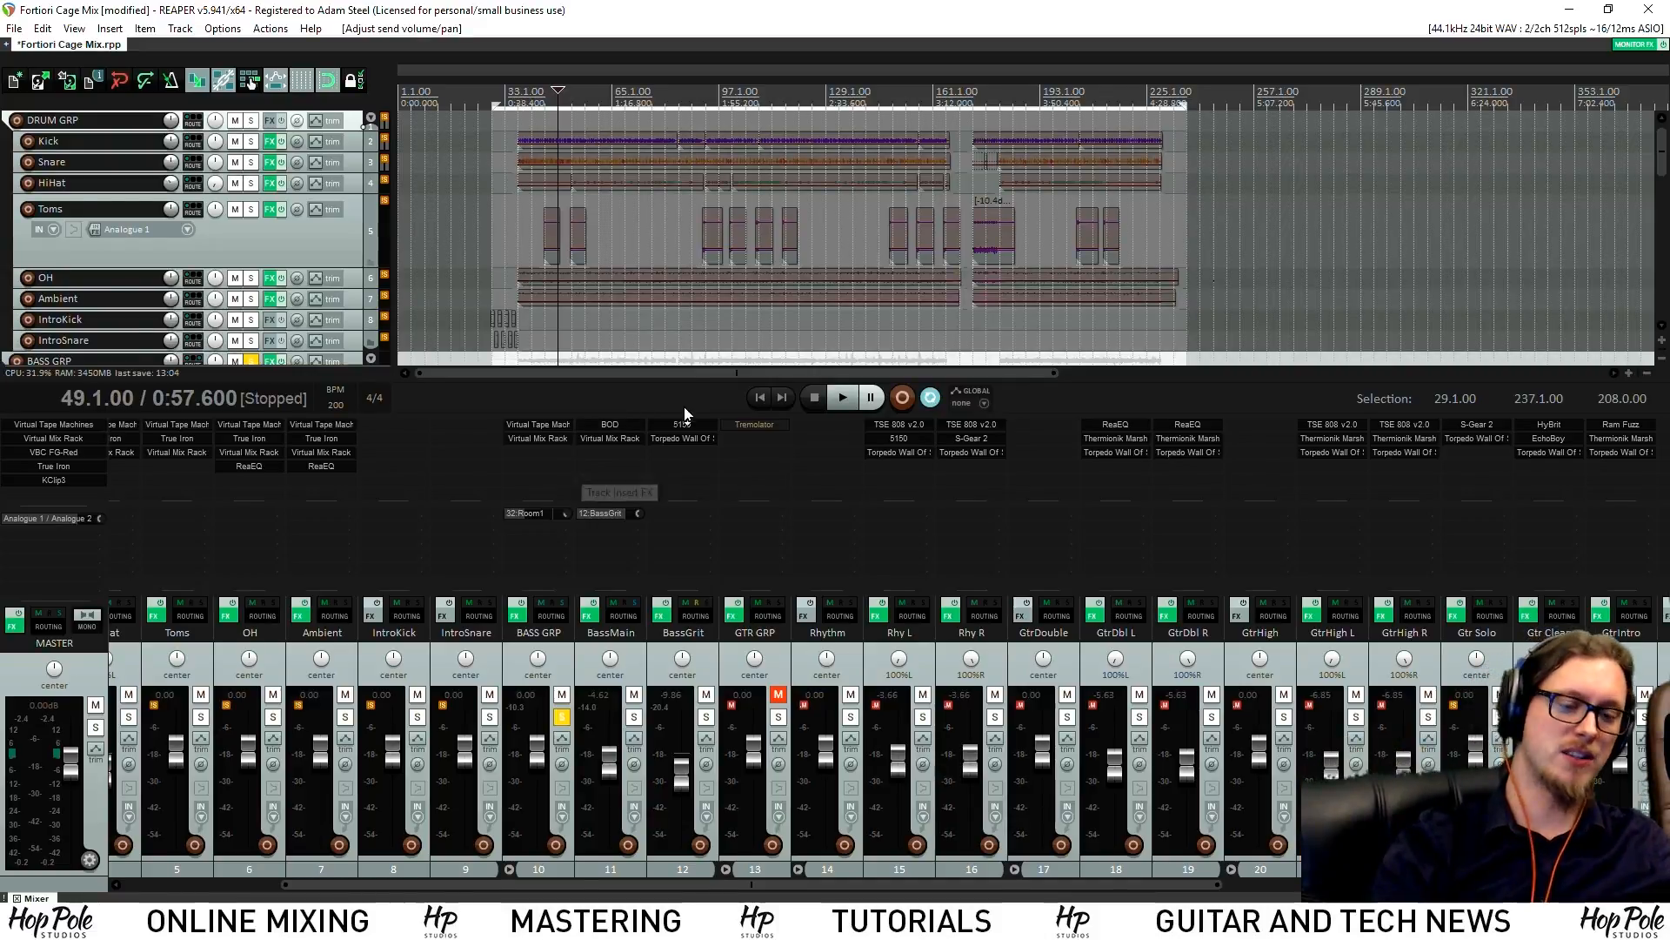
key("space")
left_click_drag(566, 515, 570, 515)
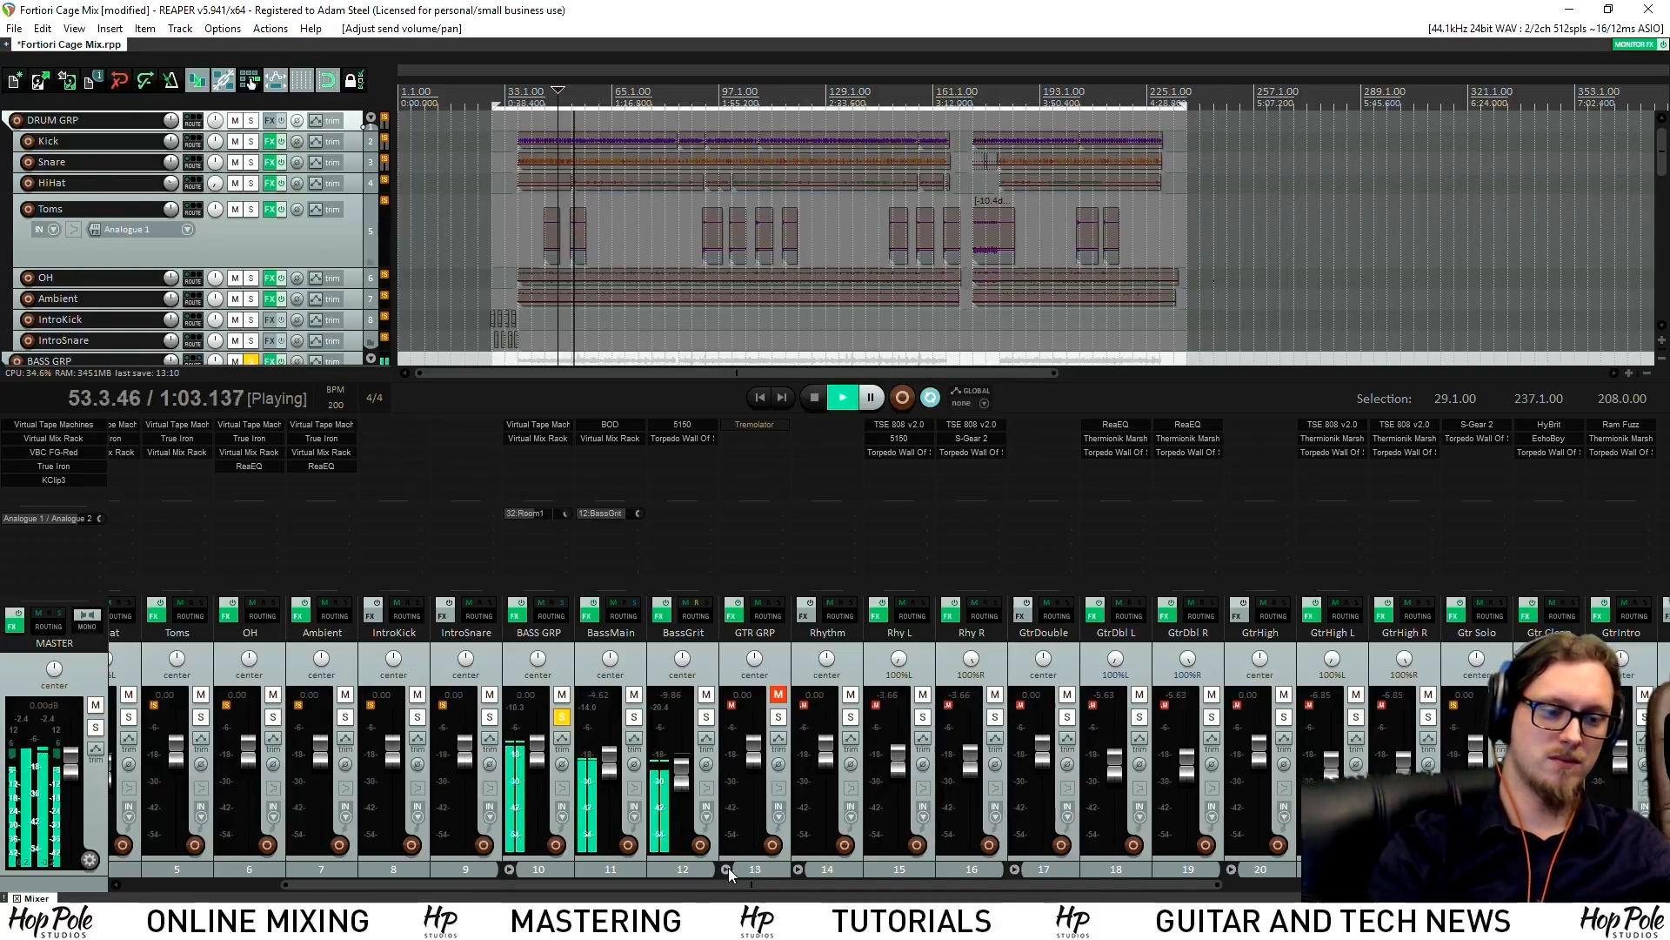
left_click_drag(659, 884, 364, 901)
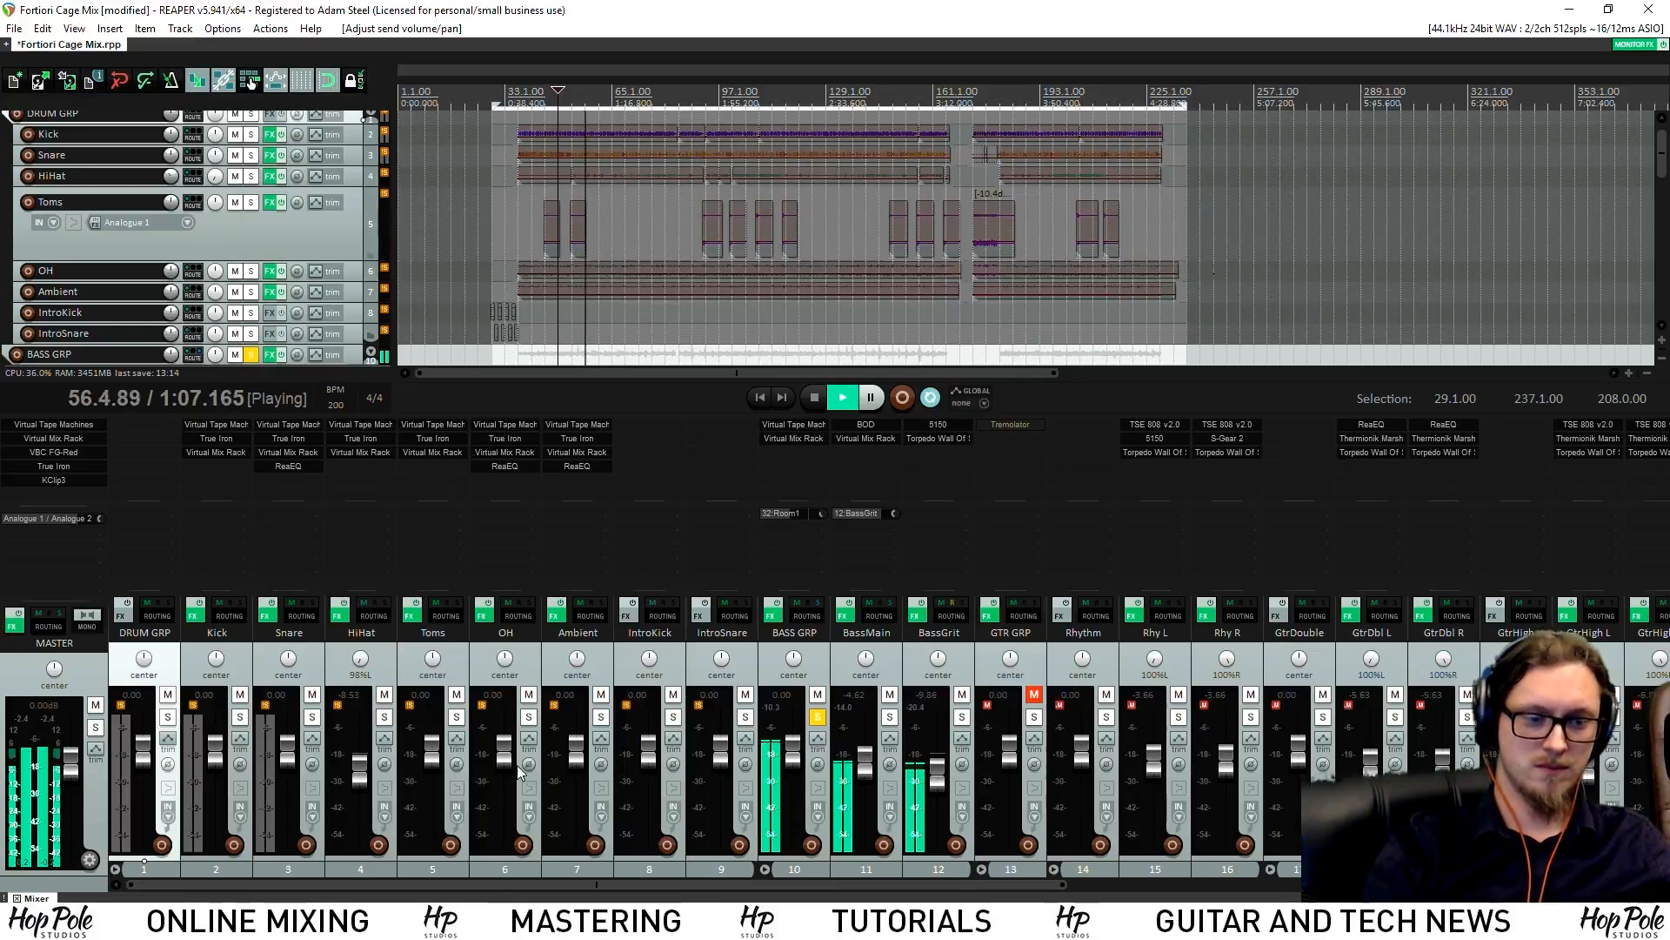
Solo the Kick and give it a copy of the Room1 send at about -15.5 dB
key("space")
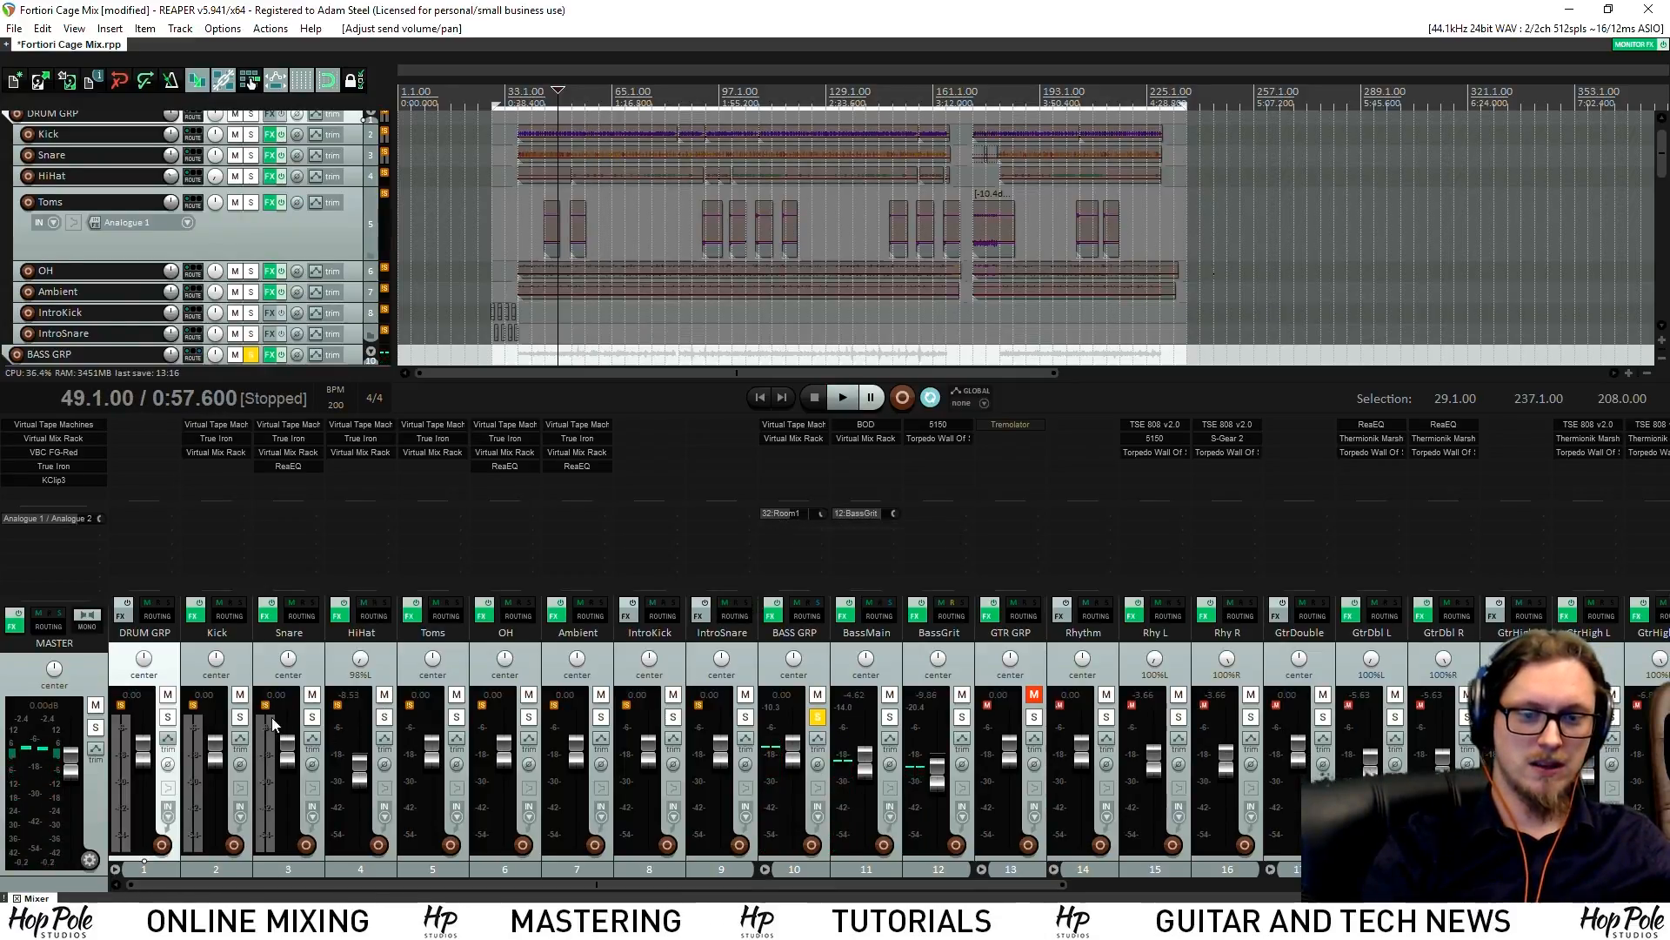
left_click(240, 716)
key("space")
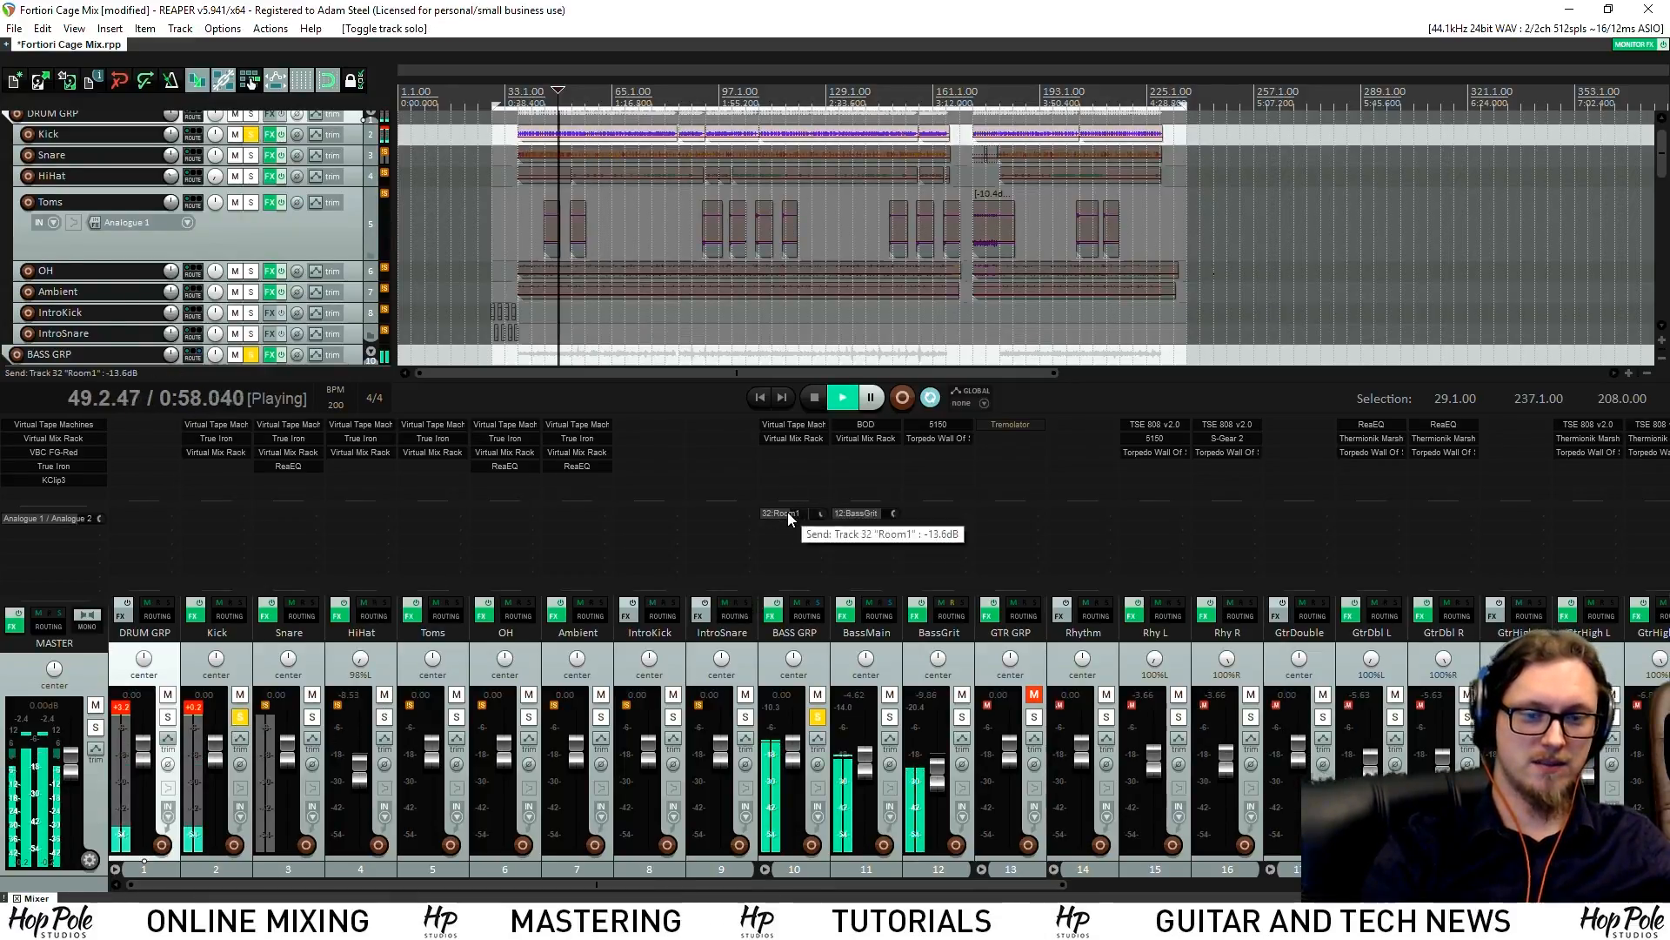
mouse_move(241, 543)
left_mouse_down()
mouse_move(227, 534)
mouse_move(249, 512)
left_mouse_up()
Add a Snare send to the GateRoomVerb bus at 0 dB
key("space")
left_click_drag(359, 885, 403, 881)
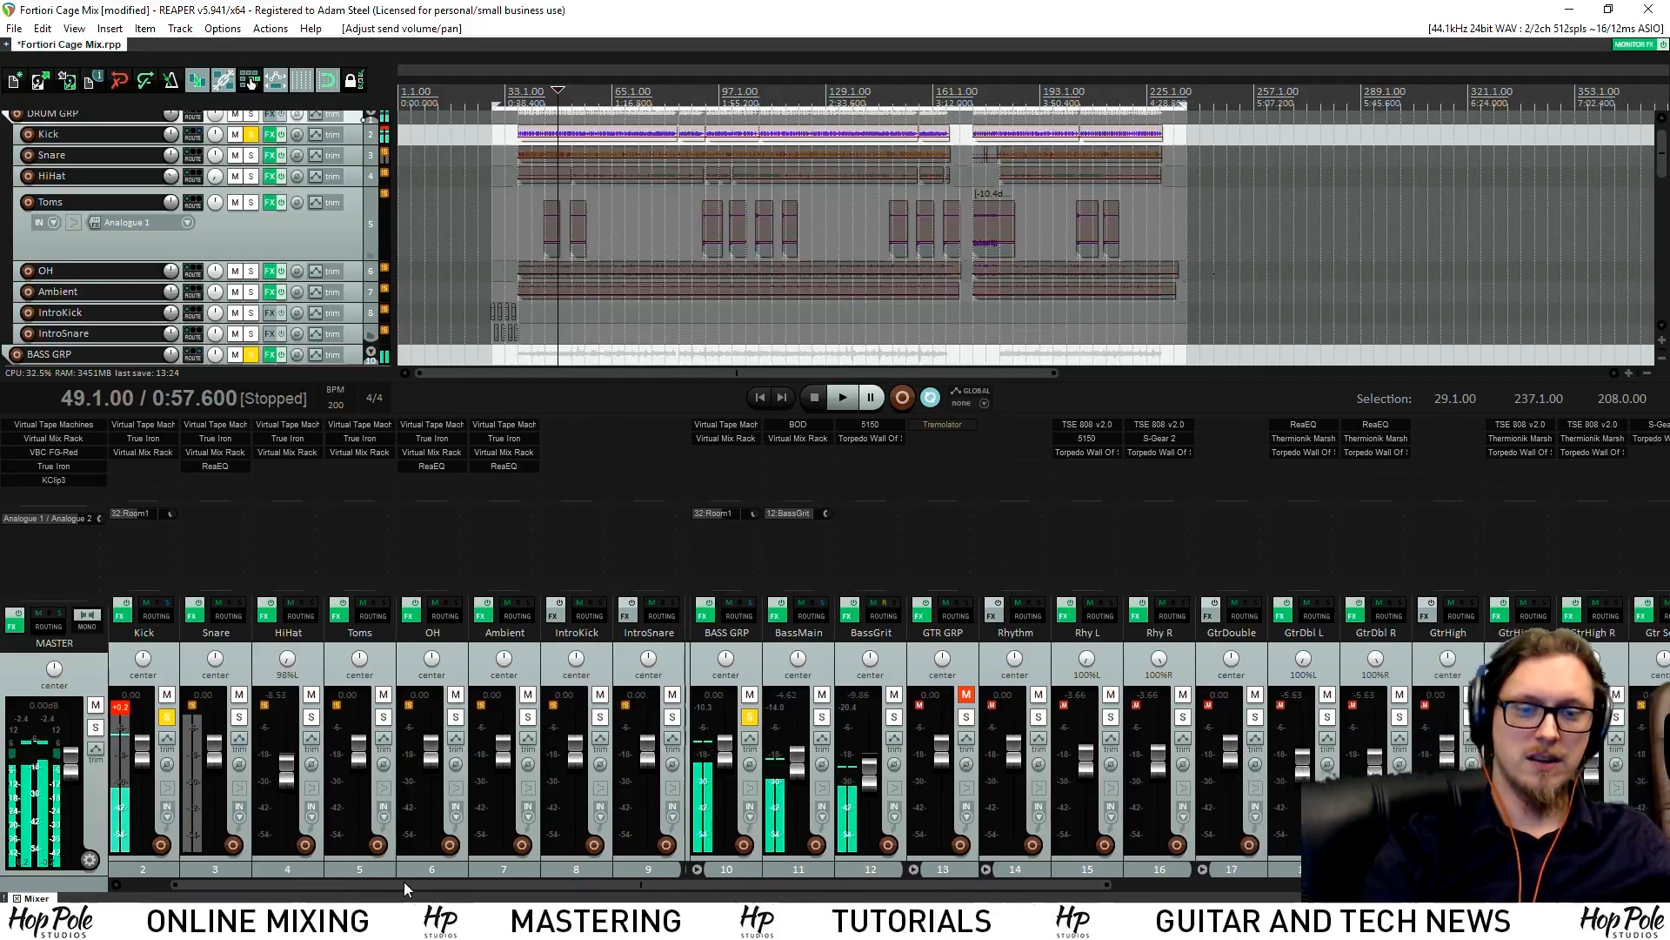
left_click_drag(1509, 568, 1488, 521)
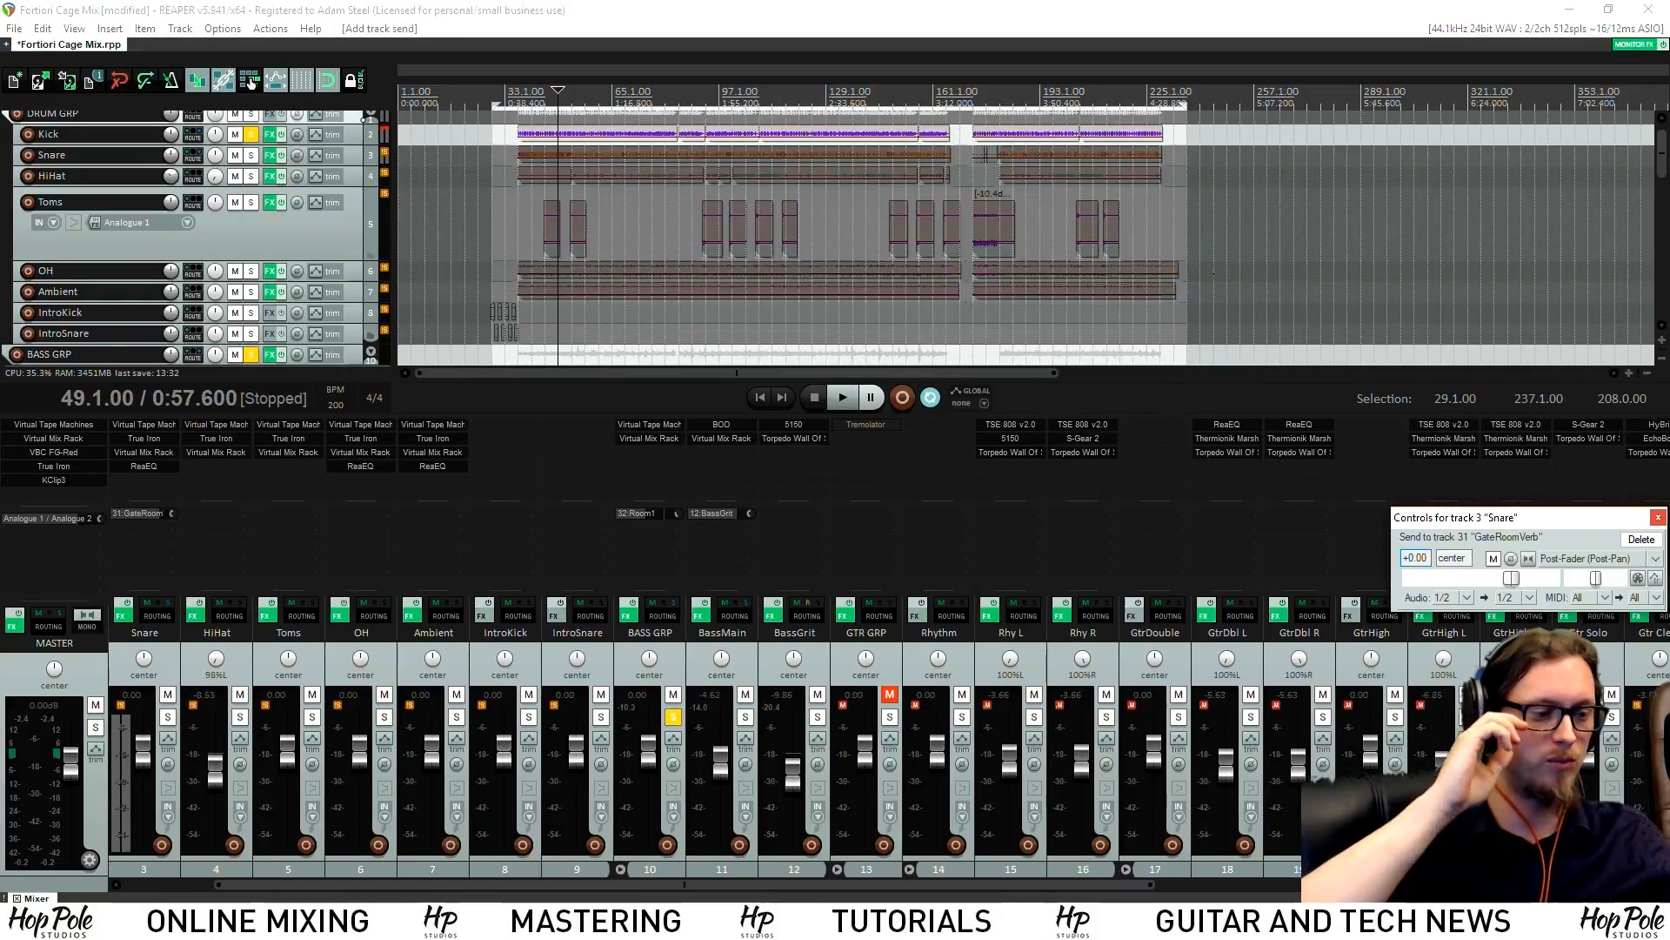
Close the Snare send controls, inspect GateRoomVerb's VerbSuite reverb, then bring up its ReaGate
left_click(1659, 518)
scroll(1544, 537, "down", 10)
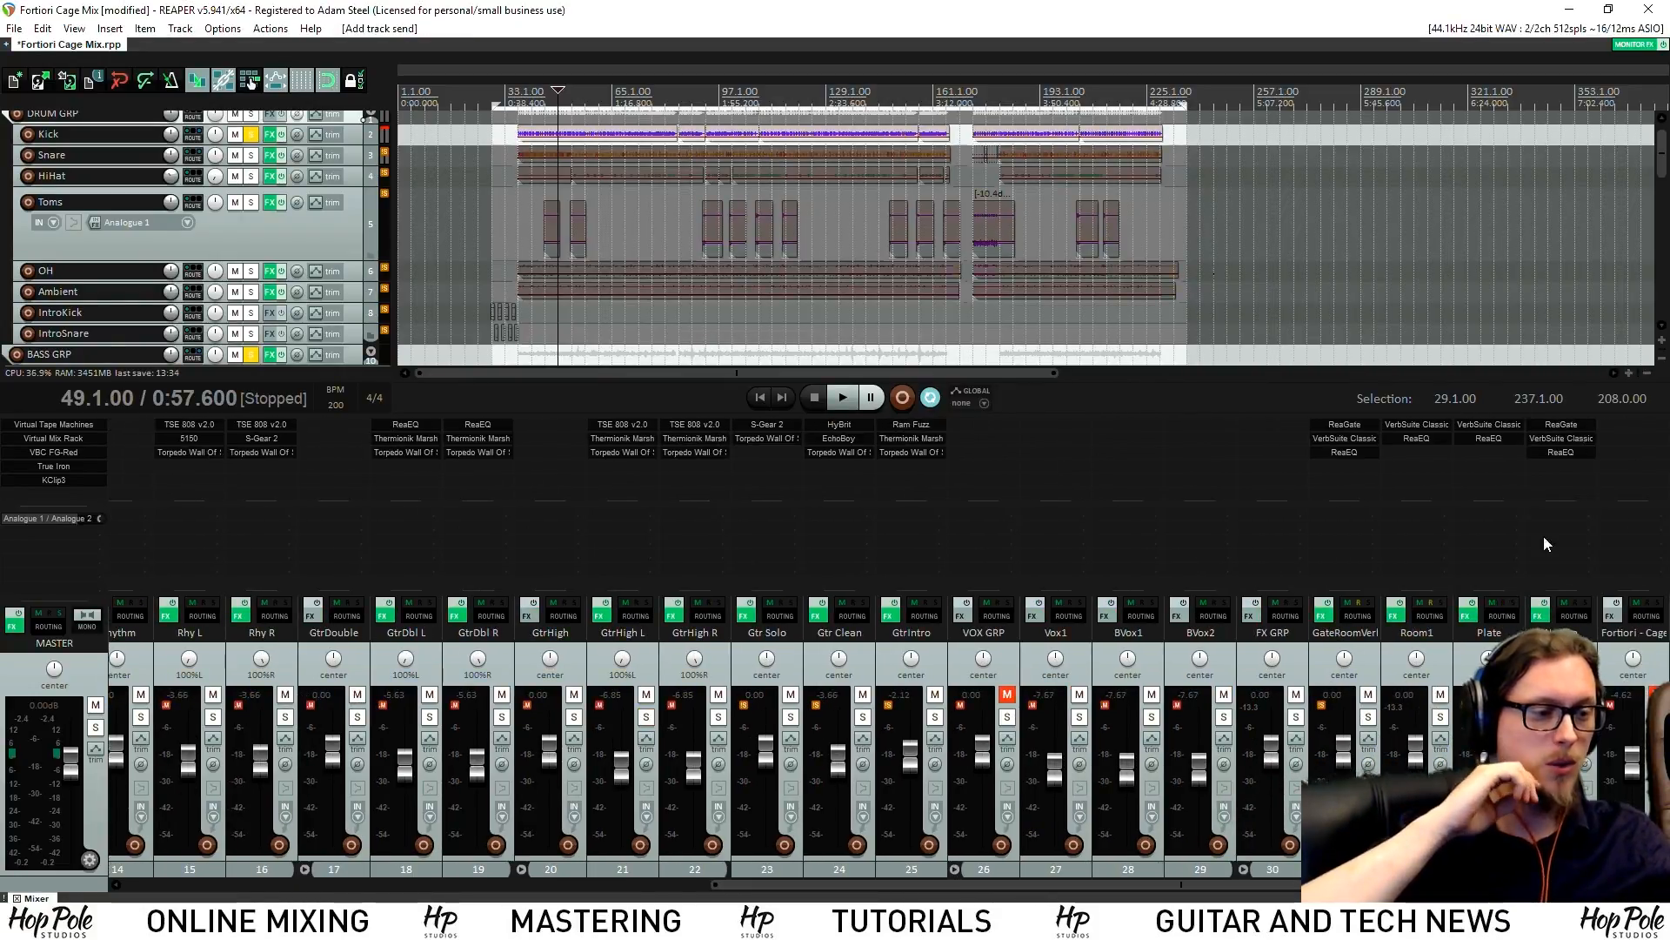
left_click(1347, 440)
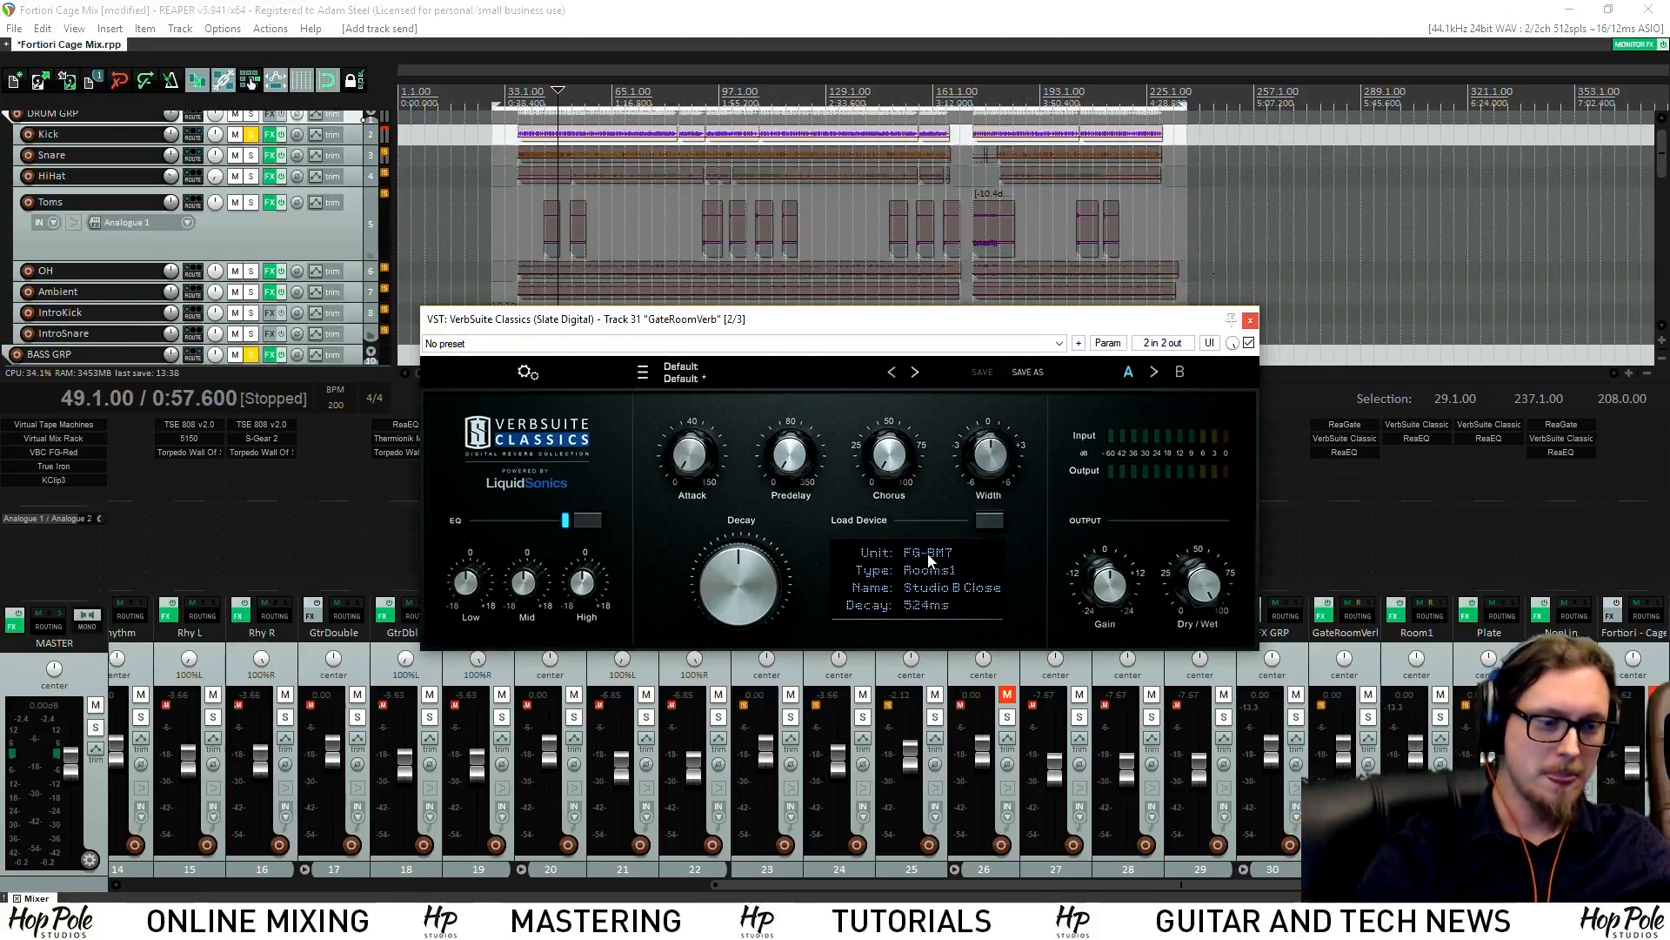
left_click(1250, 322)
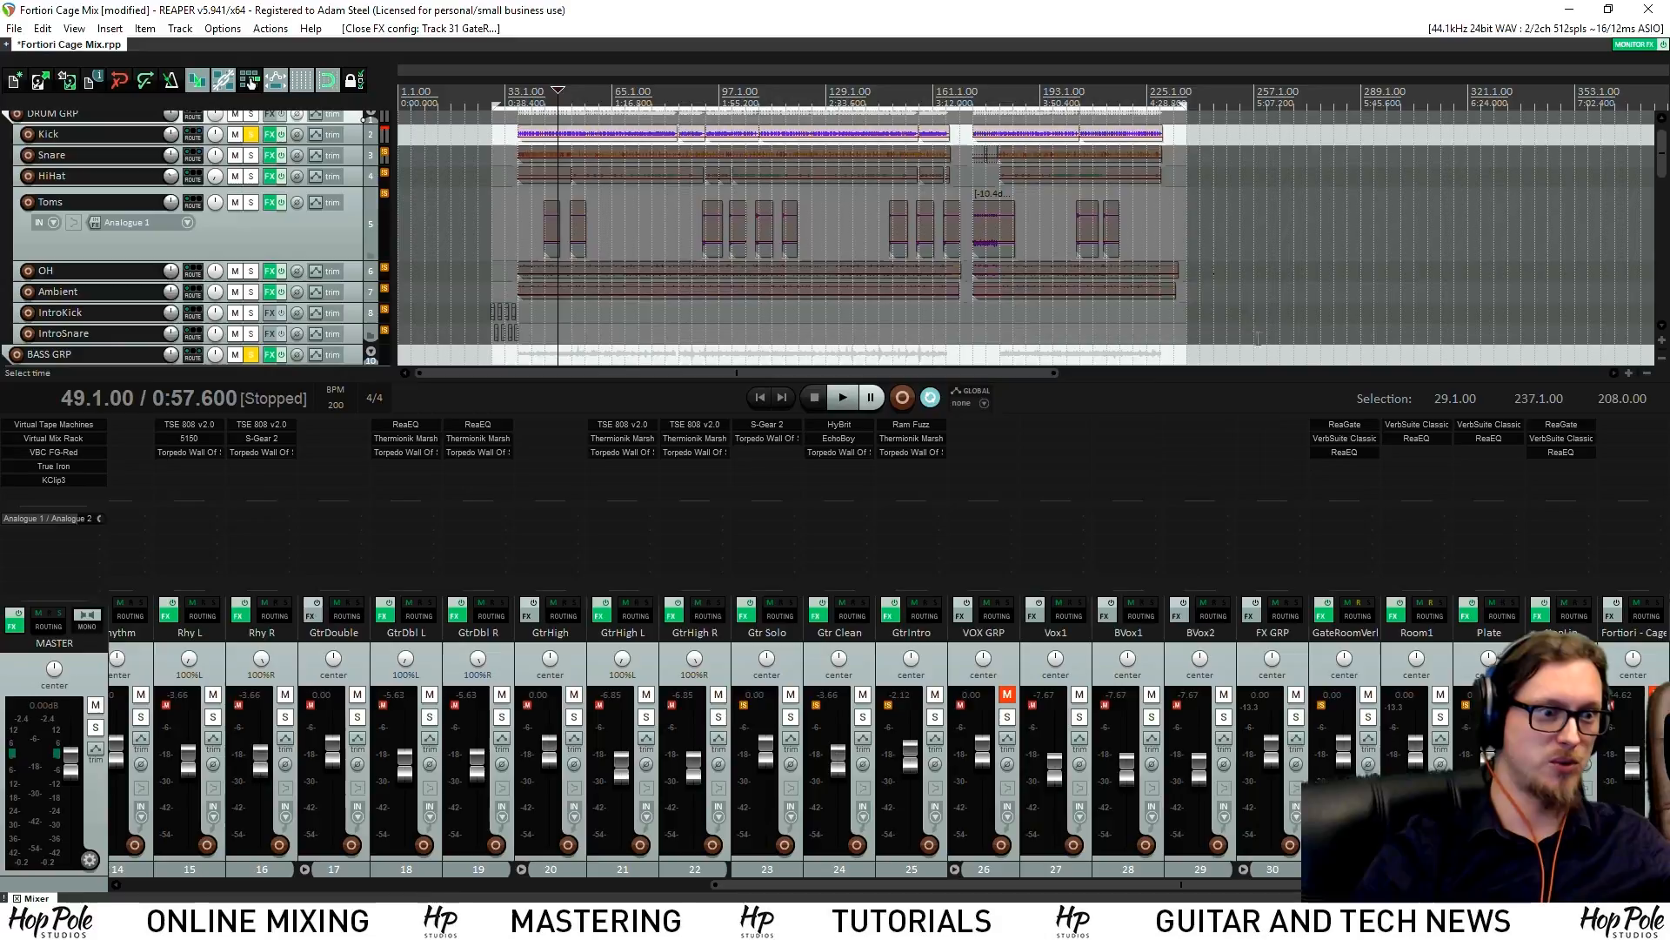
left_click(1347, 424)
left_click_drag(774, 886, 131, 889)
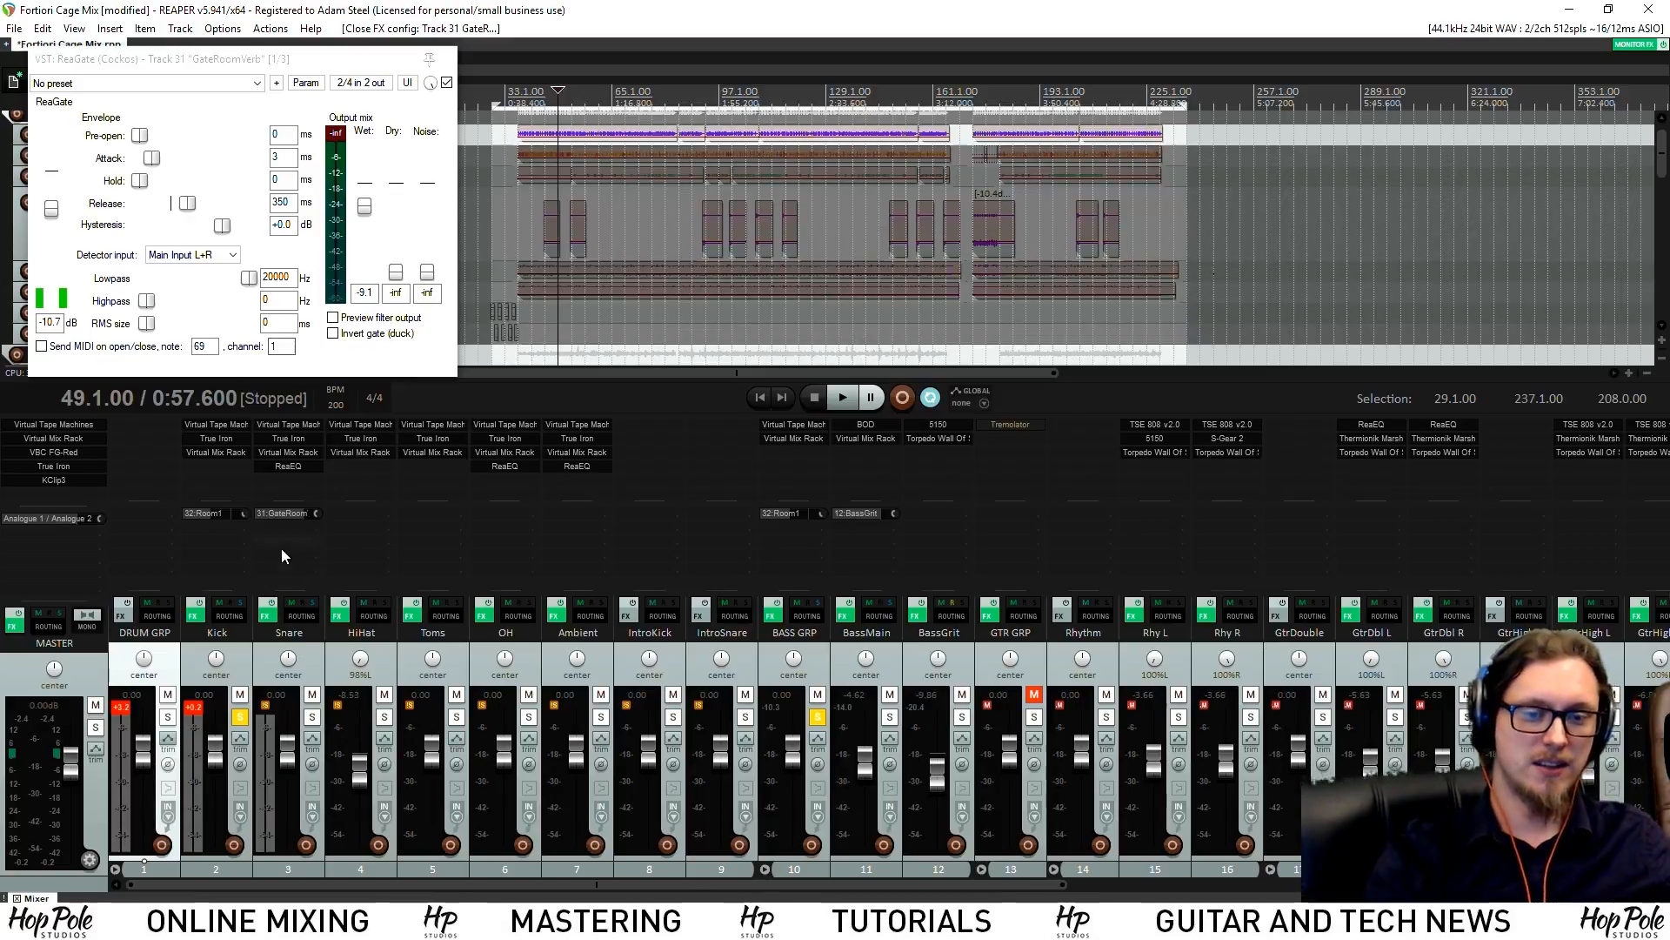
Solo the Snare alone and play it, briefly checking the GateRoomVerb bus's ReaEQ
left_click(311, 716)
key("space")
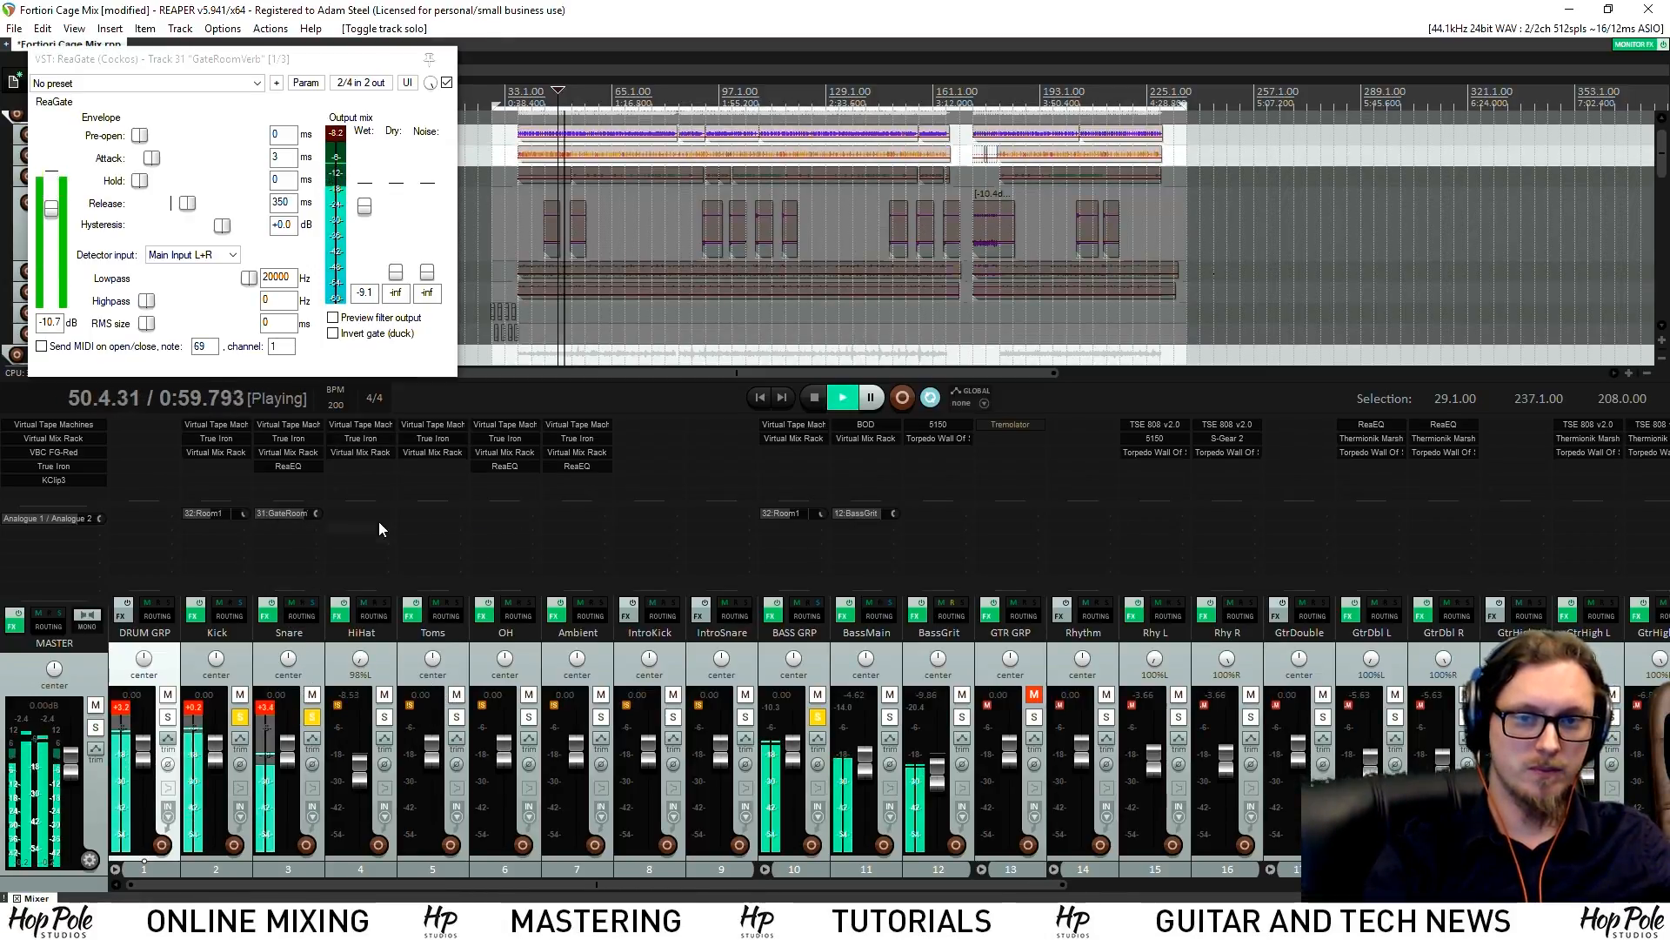
left_click(310, 717, "ctrl")
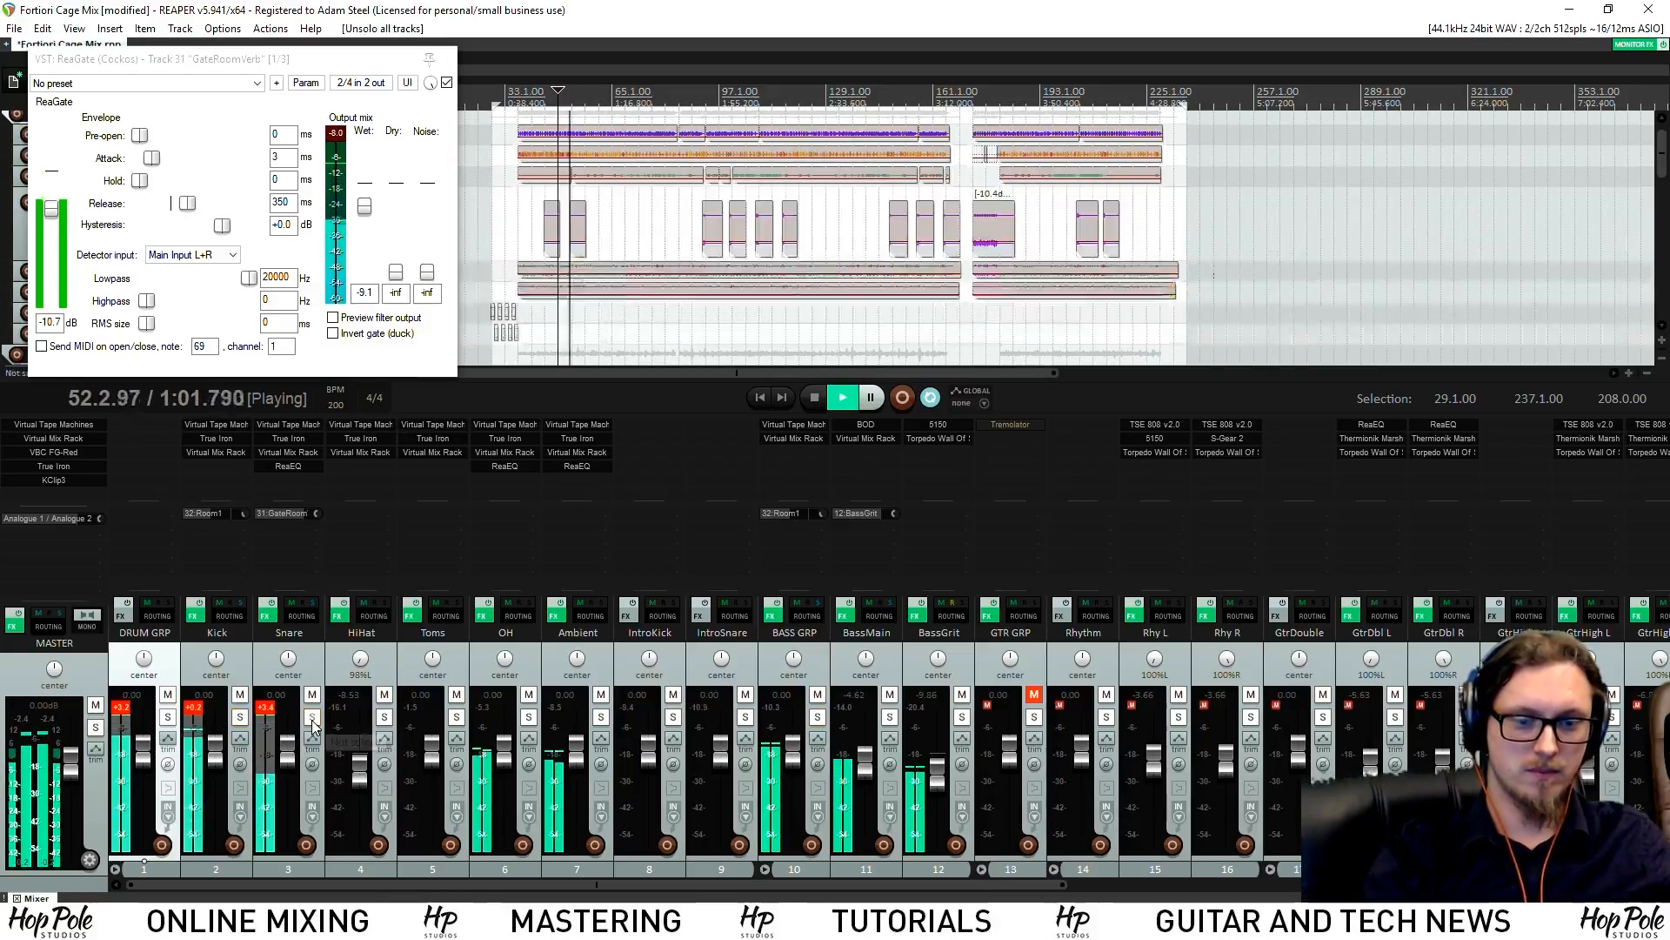
left_click(311, 718)
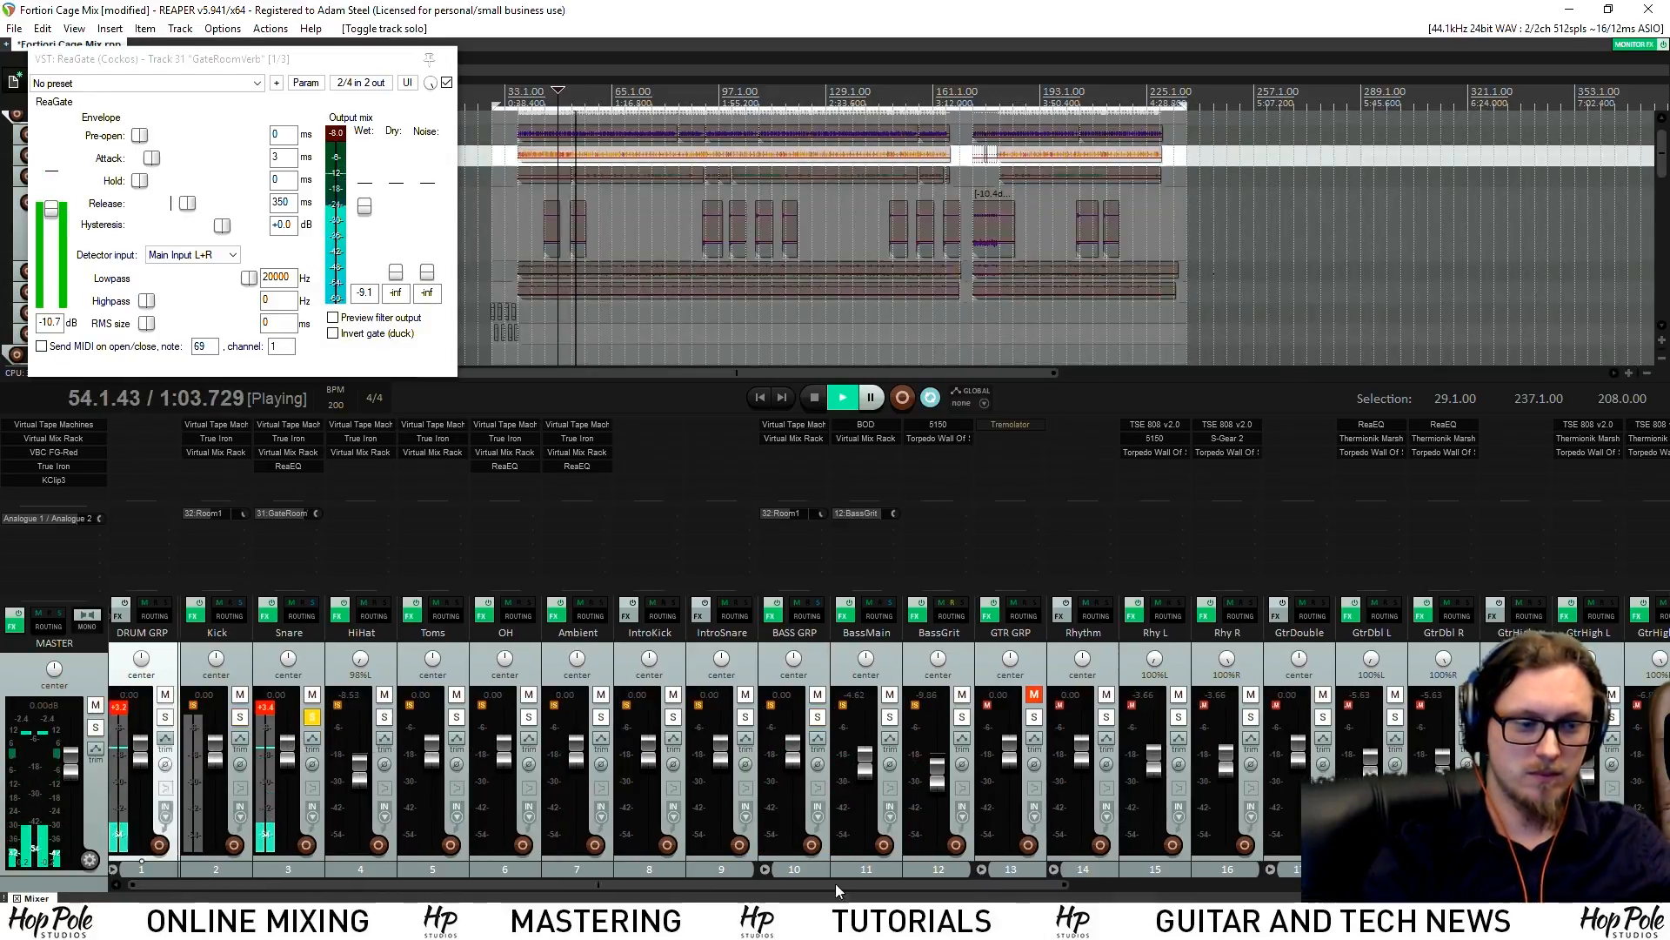
left_click_drag(820, 886, 1406, 886)
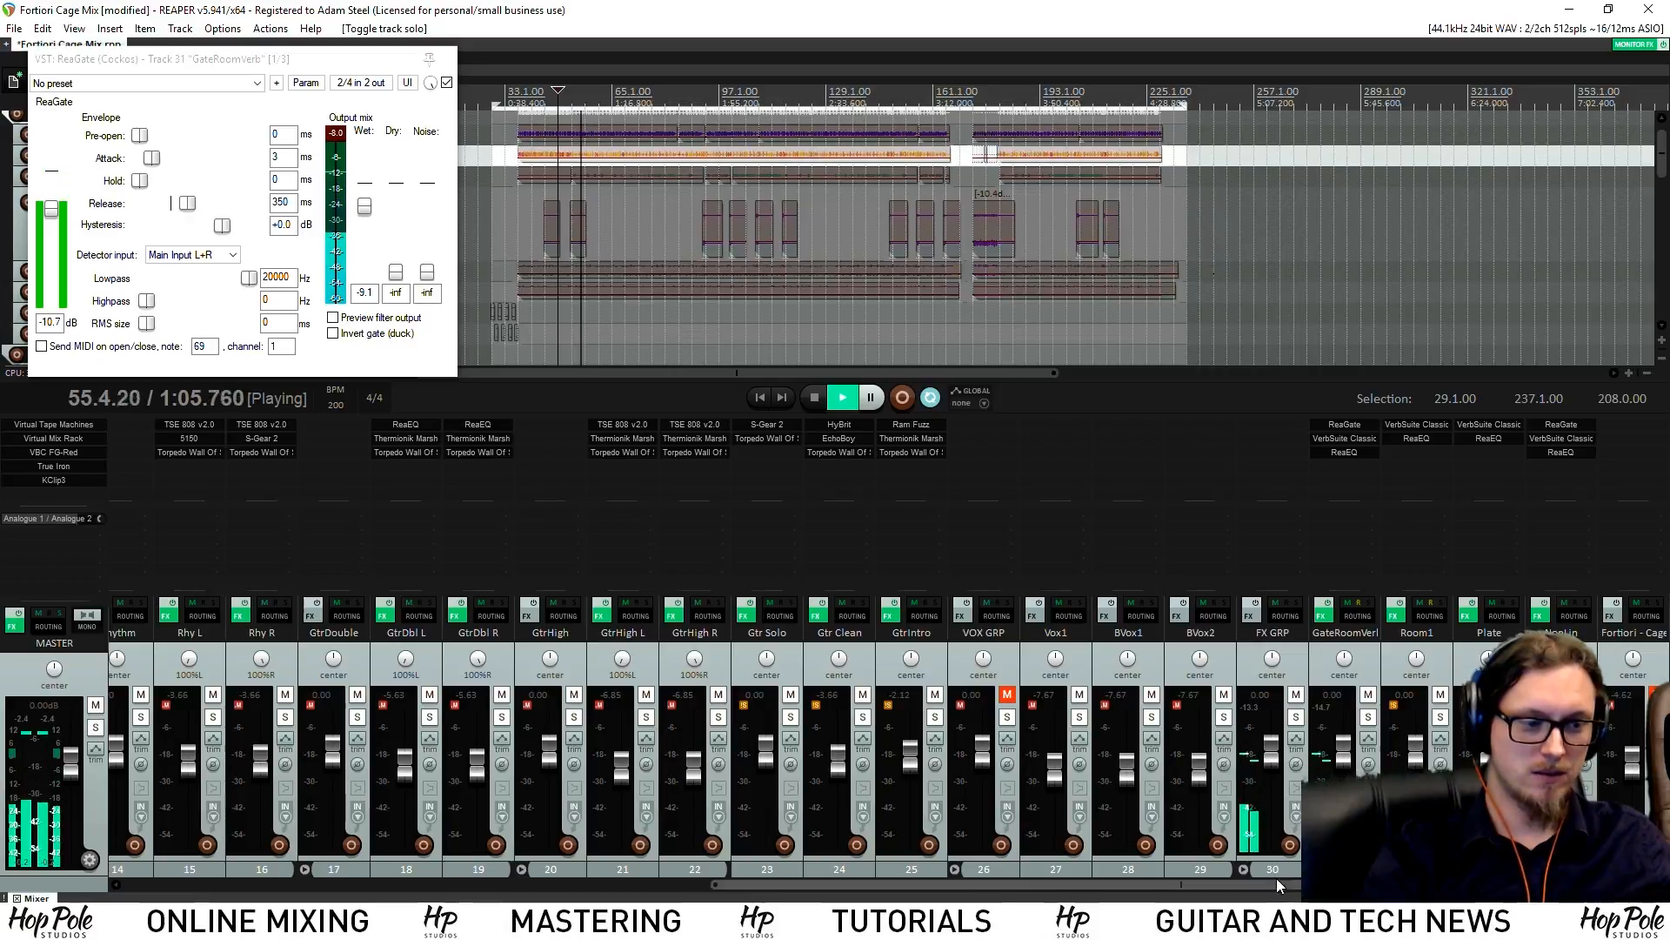
left_click(1344, 452)
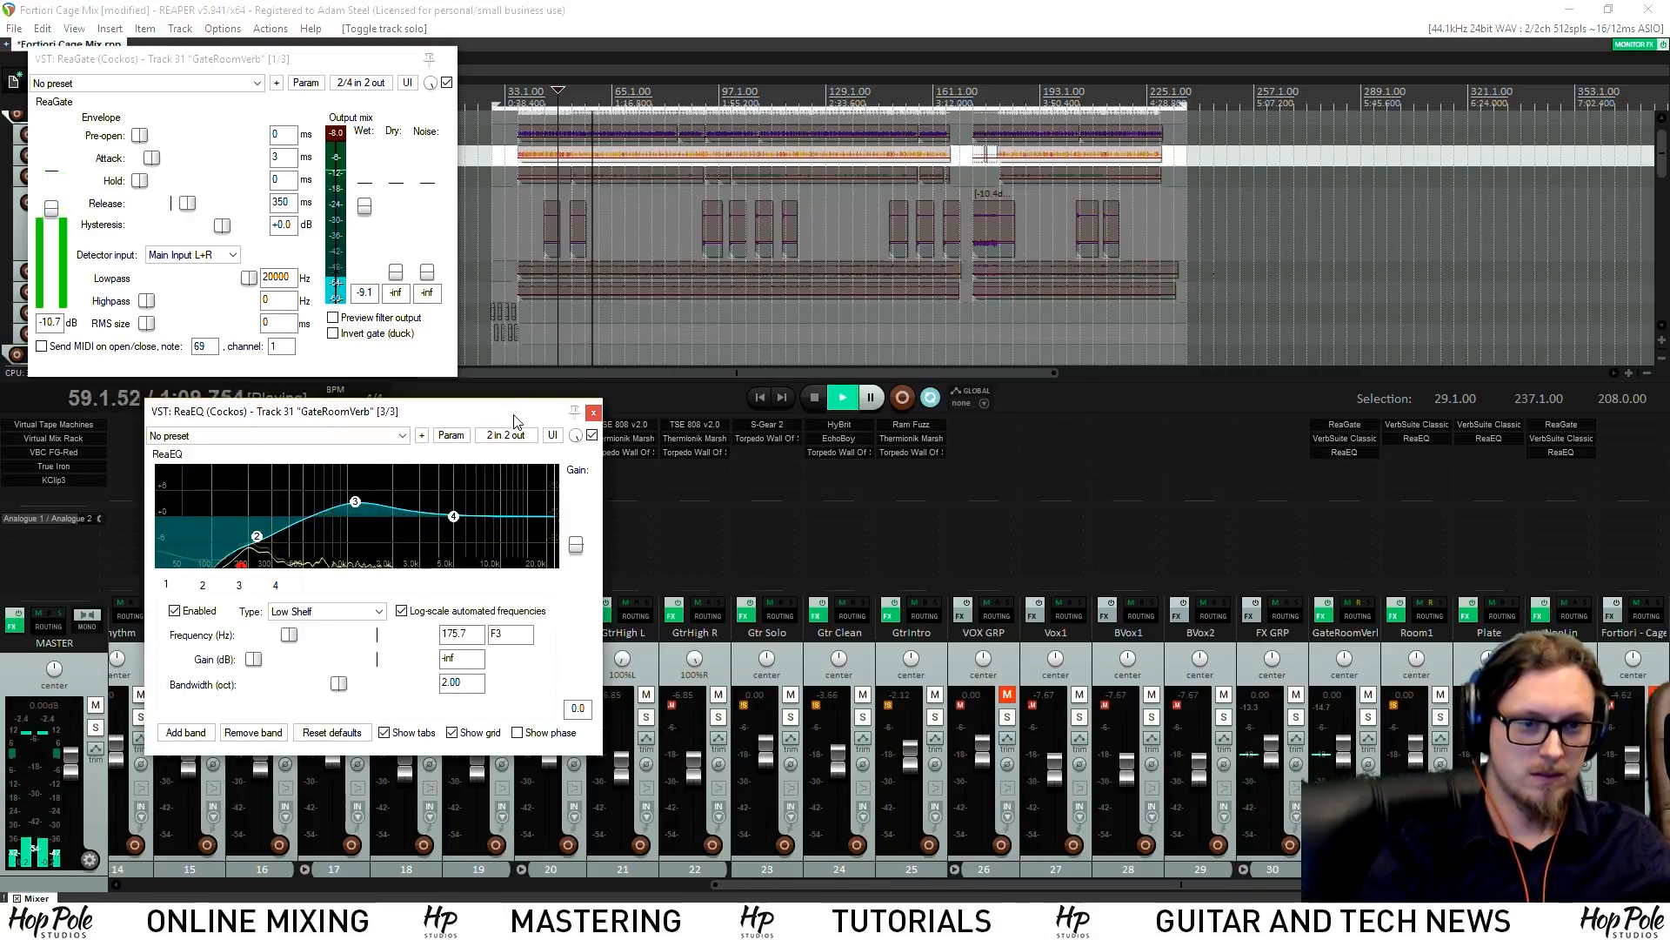
left_click(593, 412)
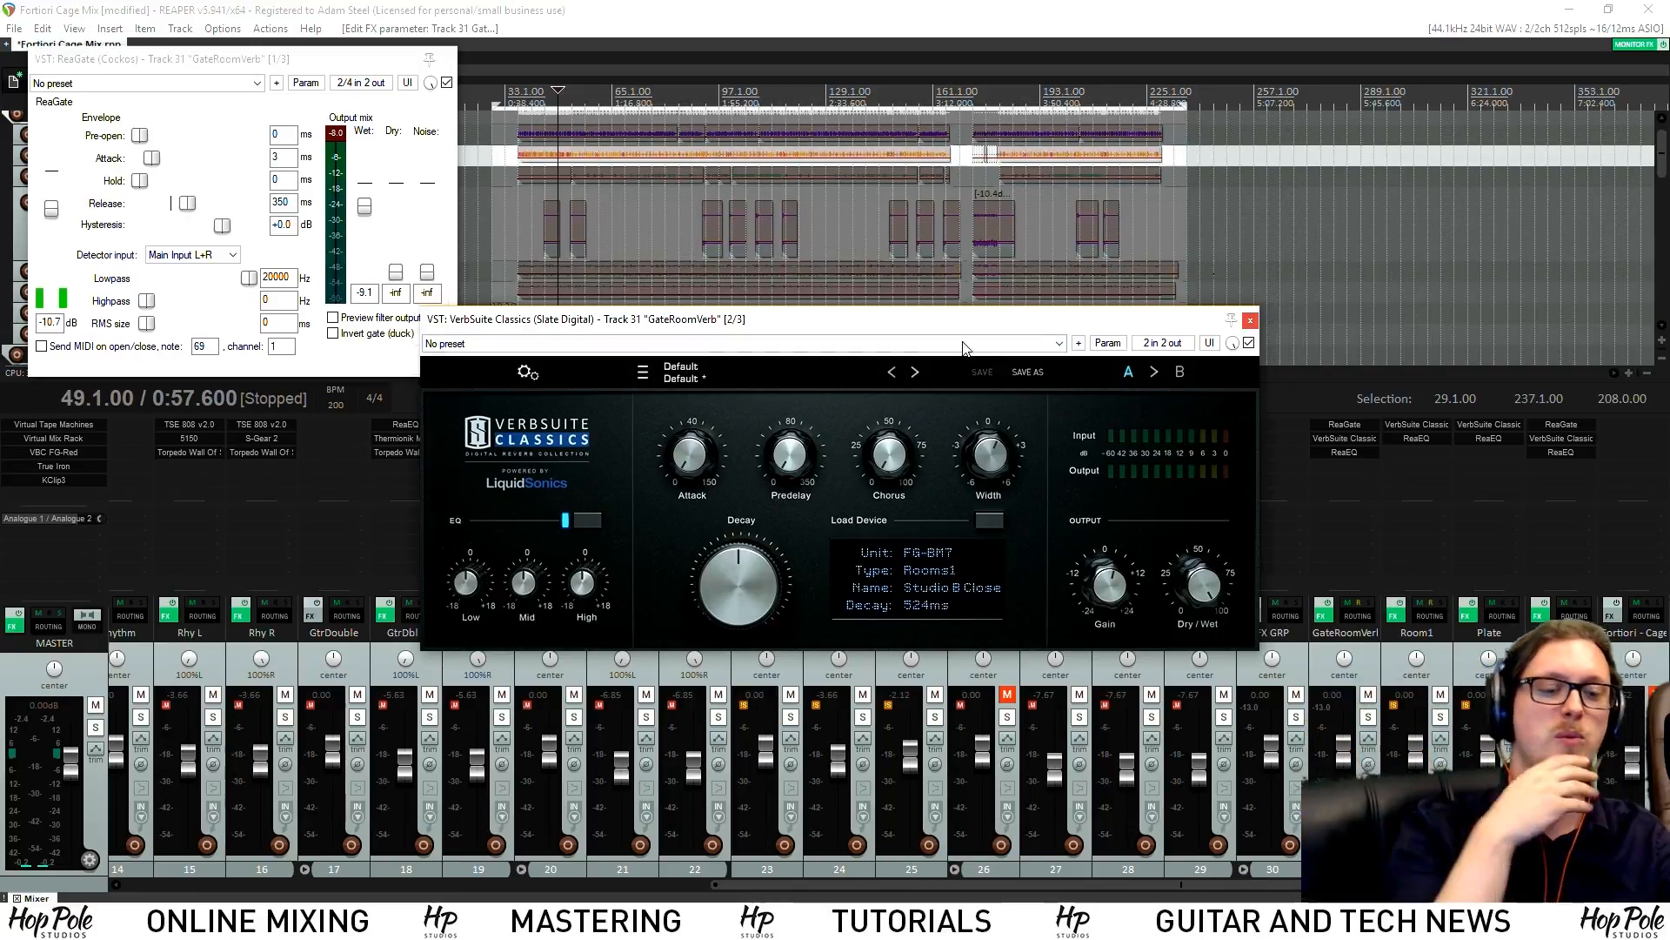
Close the VerbSuite window and drag a new Snare send onto the Plate reverb track (33)
left_click_drag(876, 884, 291, 884)
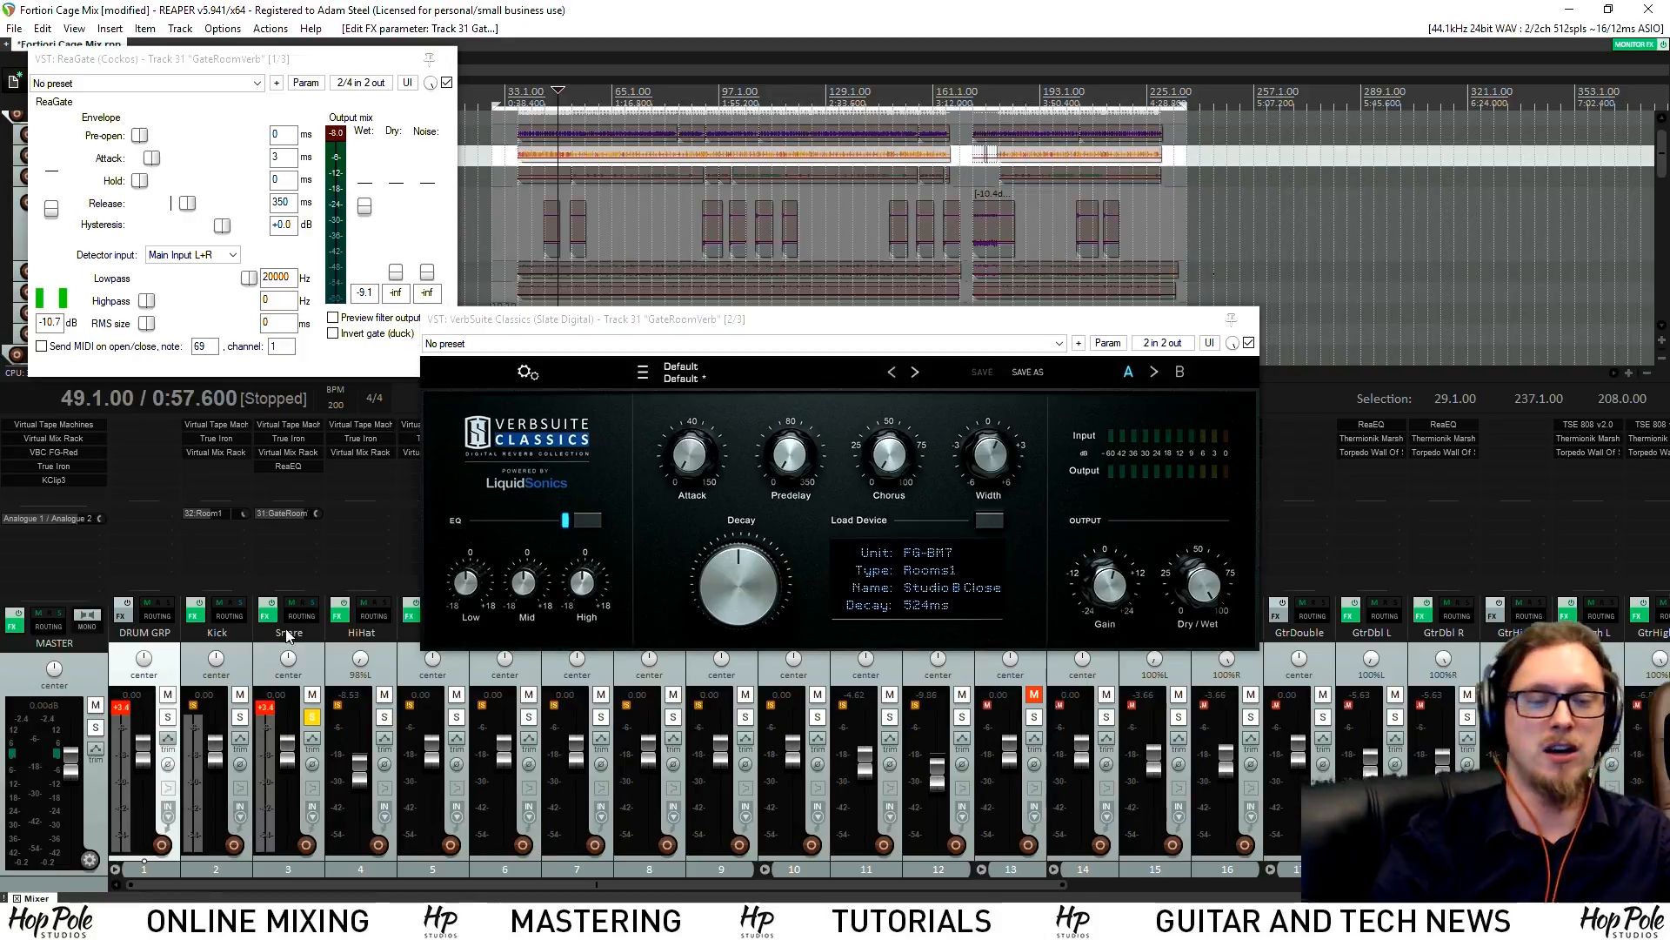
key("space")
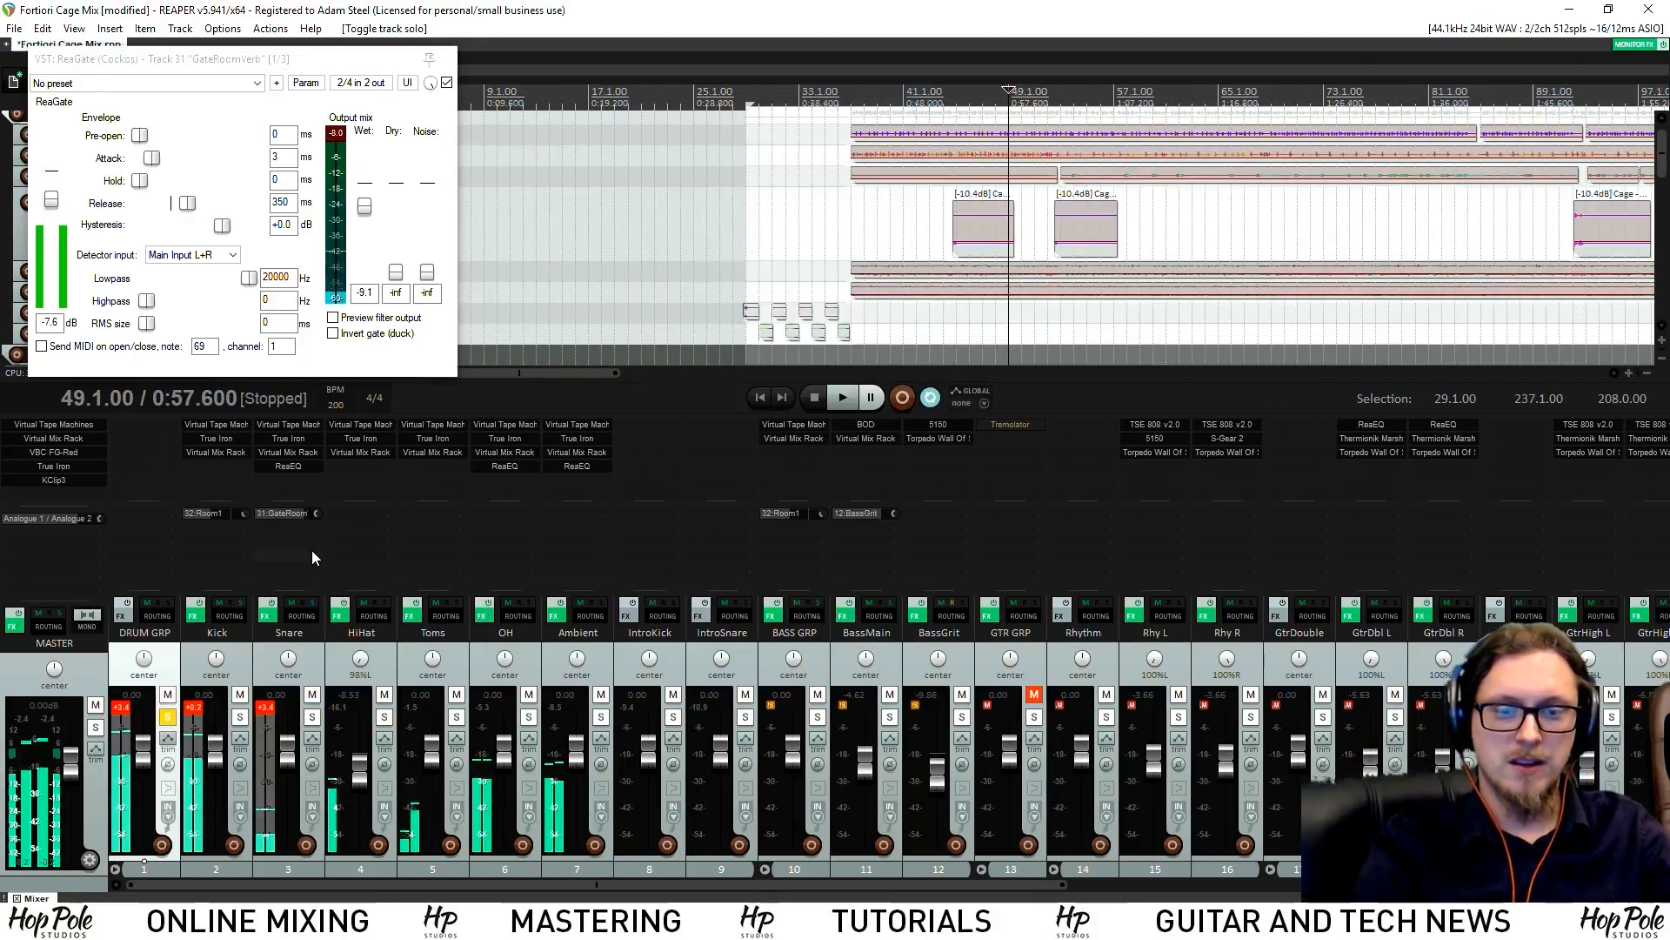
scroll(1573, 585, "right", 5)
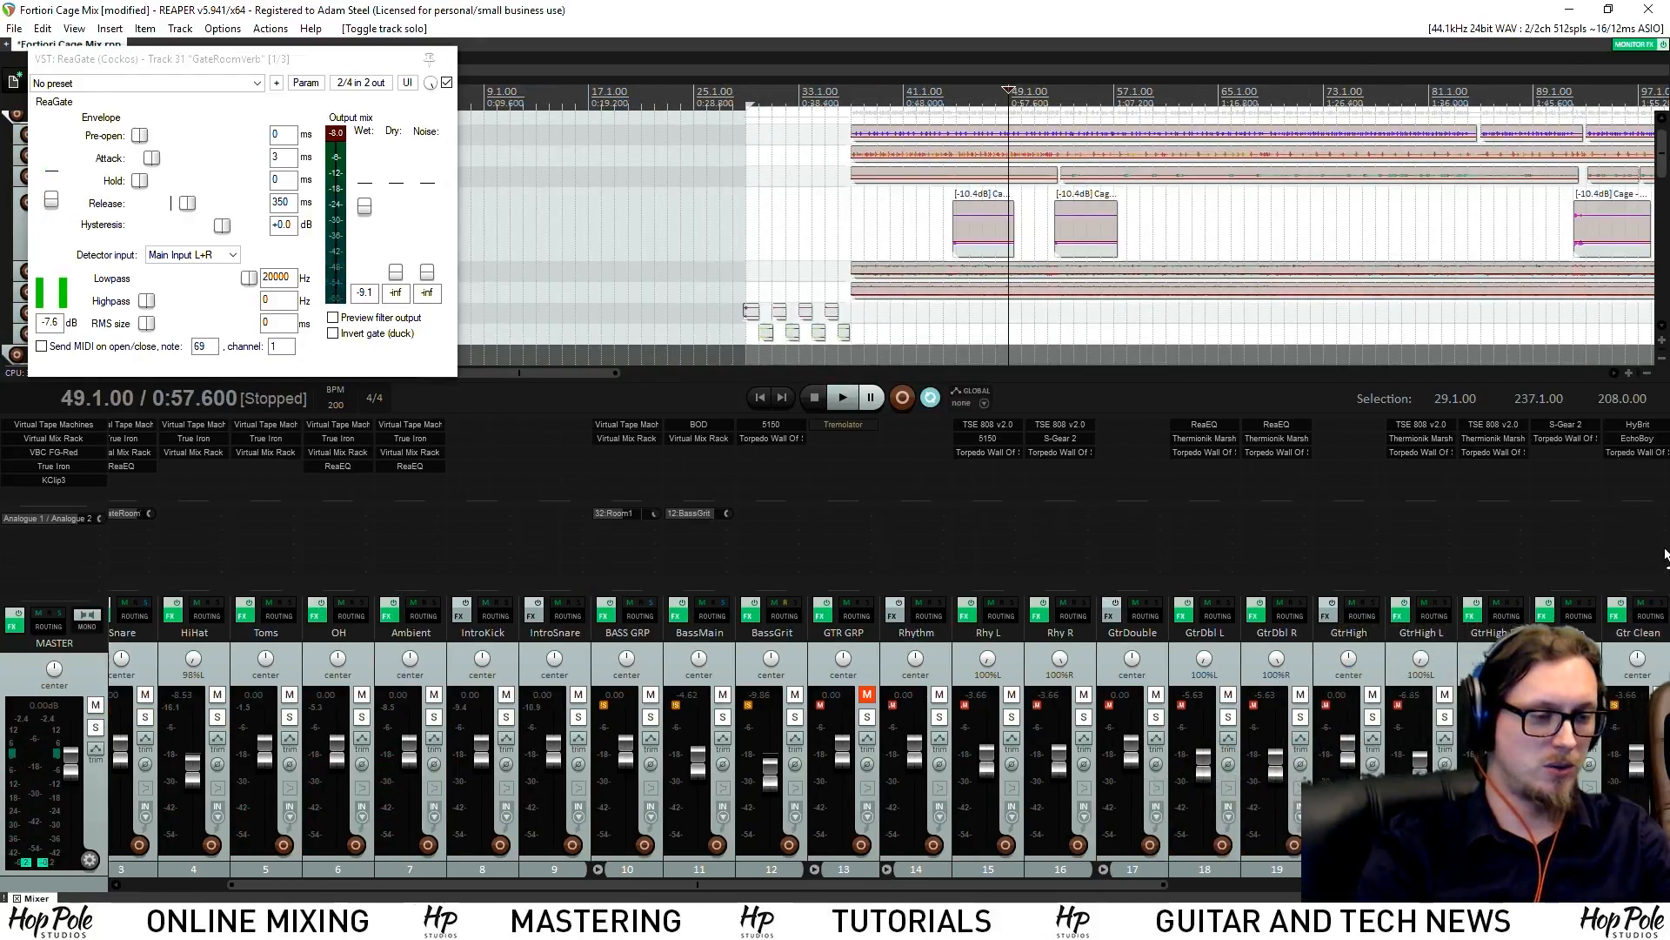
scroll(1666, 522, "right", 6)
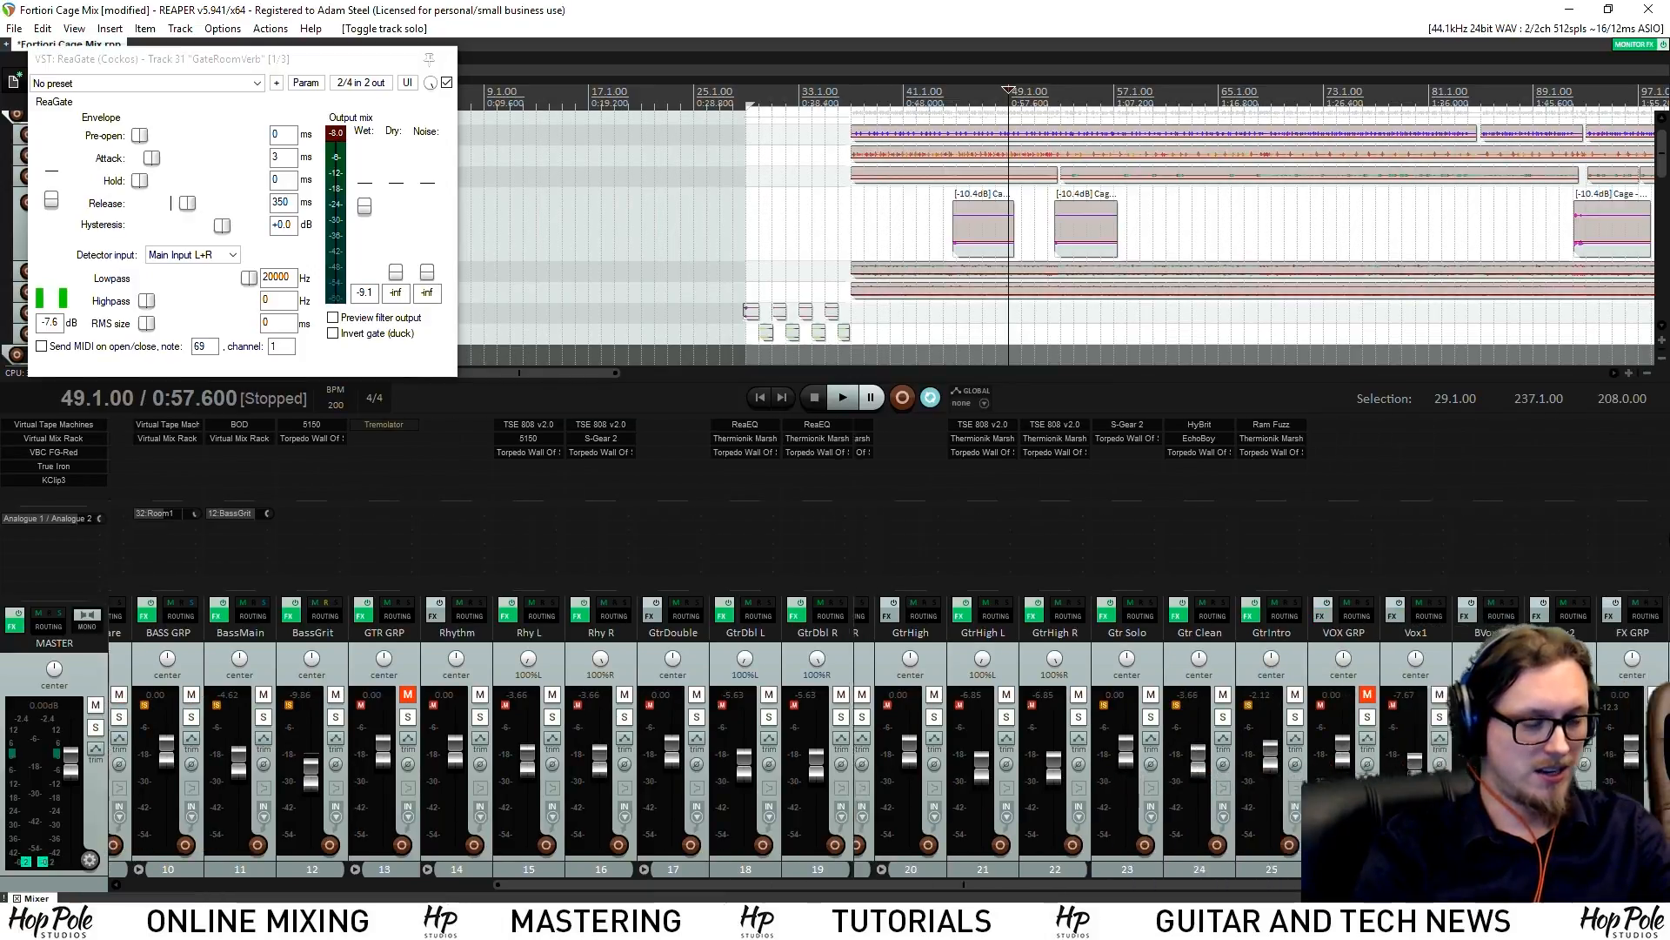
scroll(1666, 522, "right", 2)
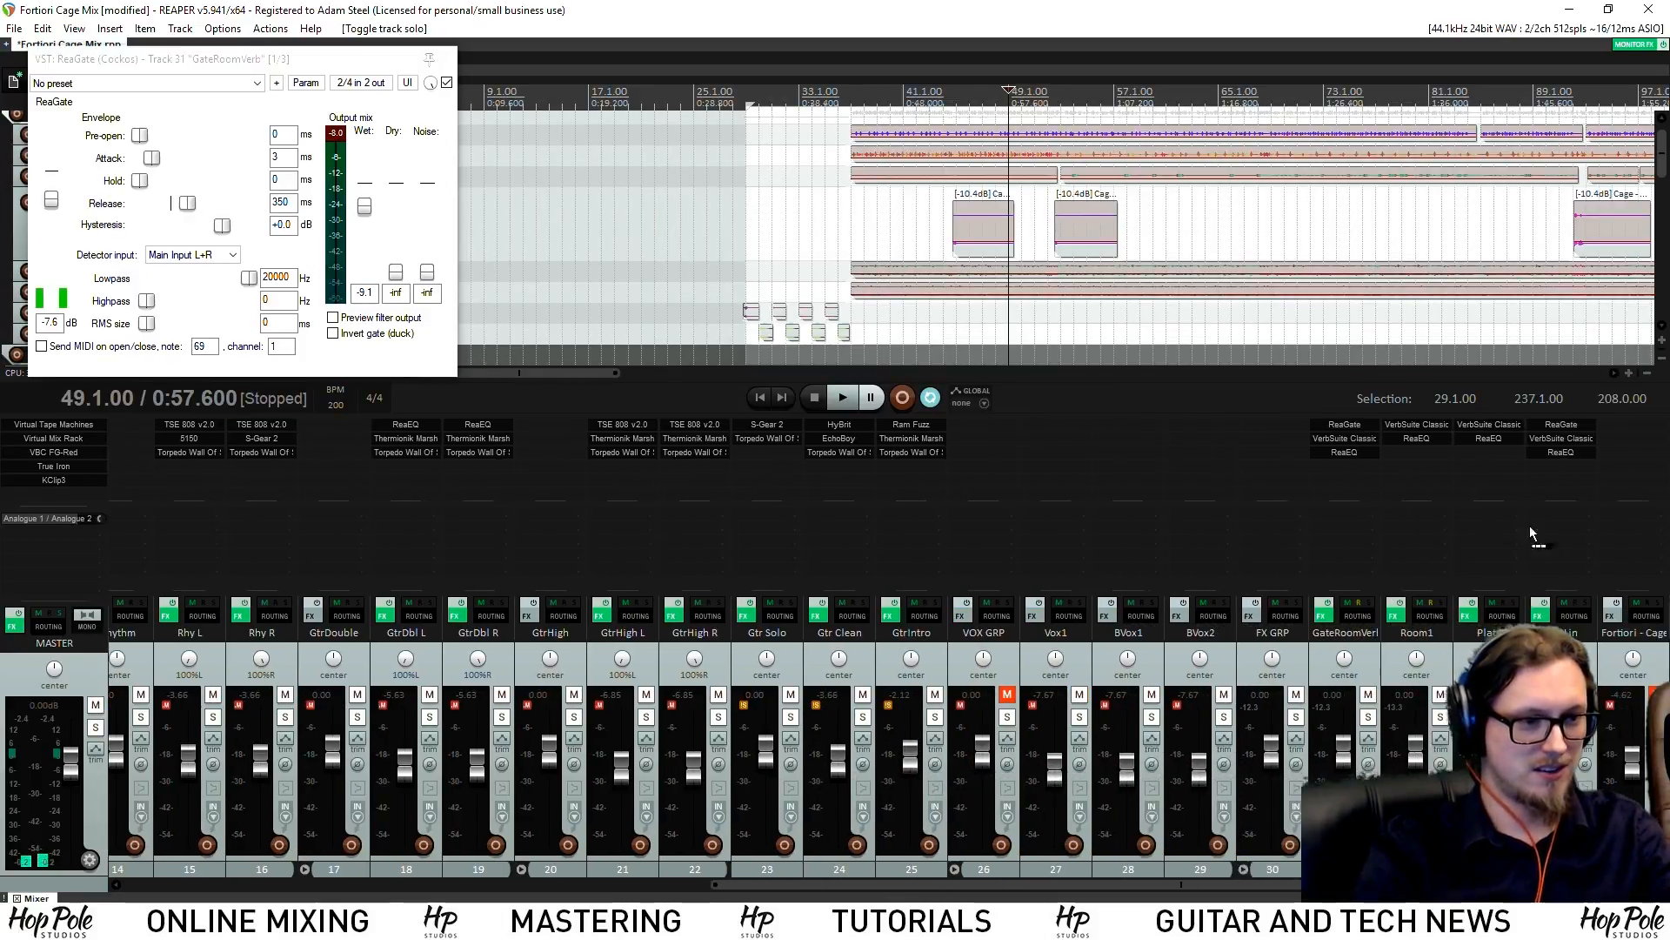
left_click_drag(1488, 539, 1502, 537)
left_click_drag(1078, 883, 484, 777)
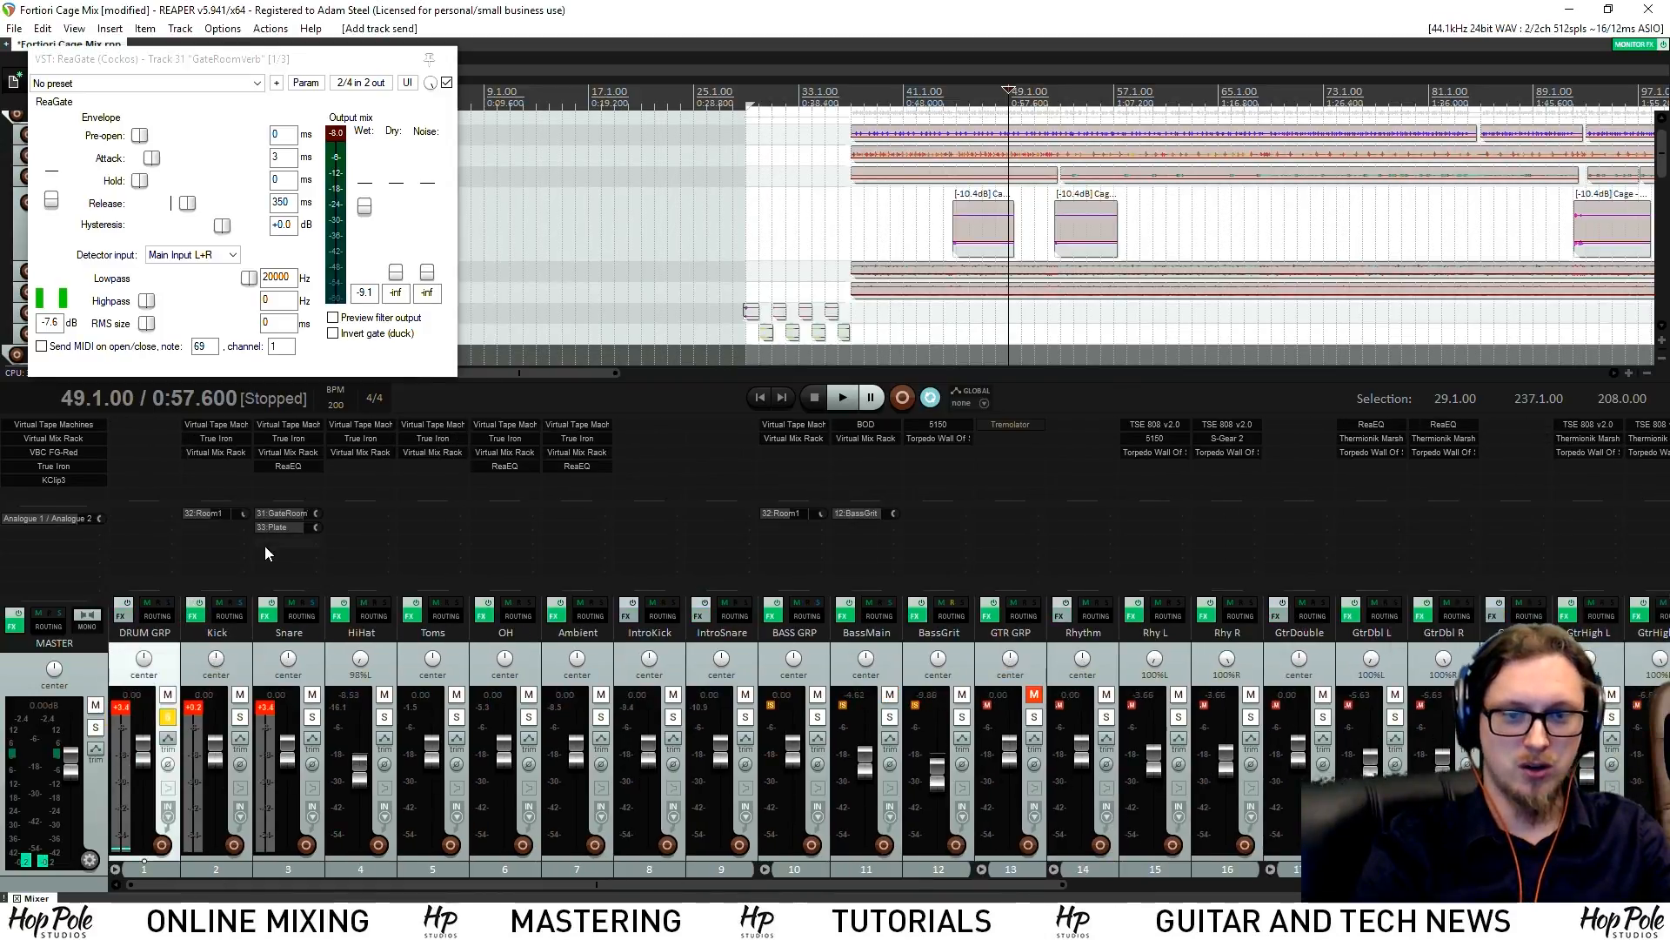
Add a Snare send to track 34: NonLin from its routing settings
left_click(306, 614)
left_click(426, 669)
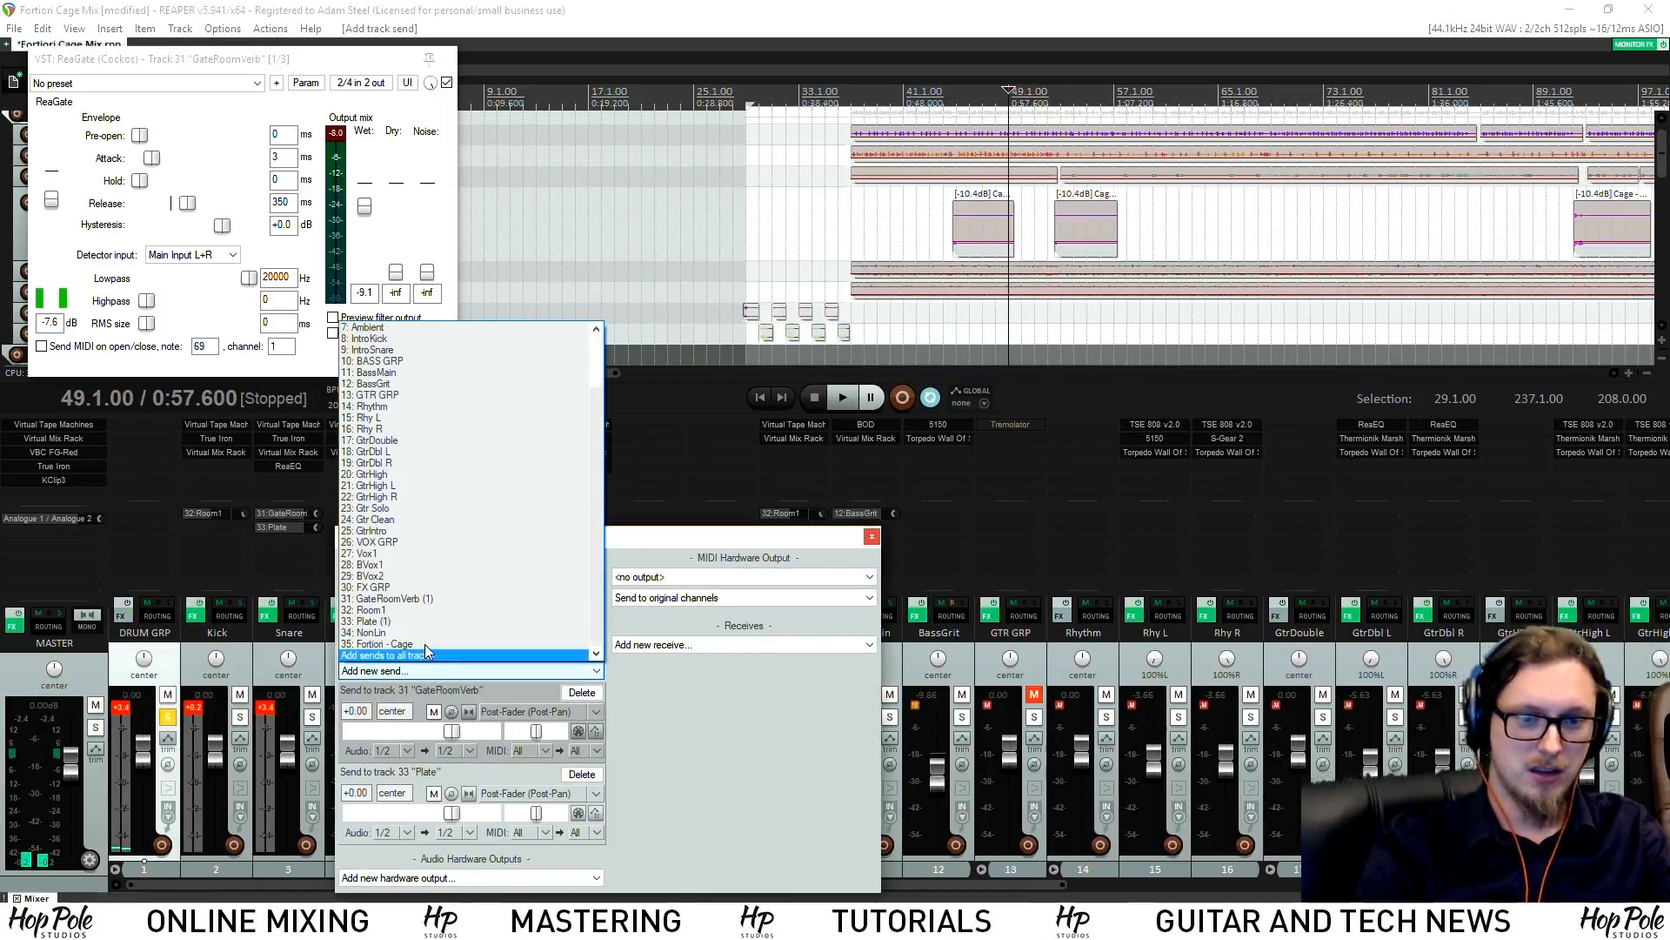
left_click(396, 632)
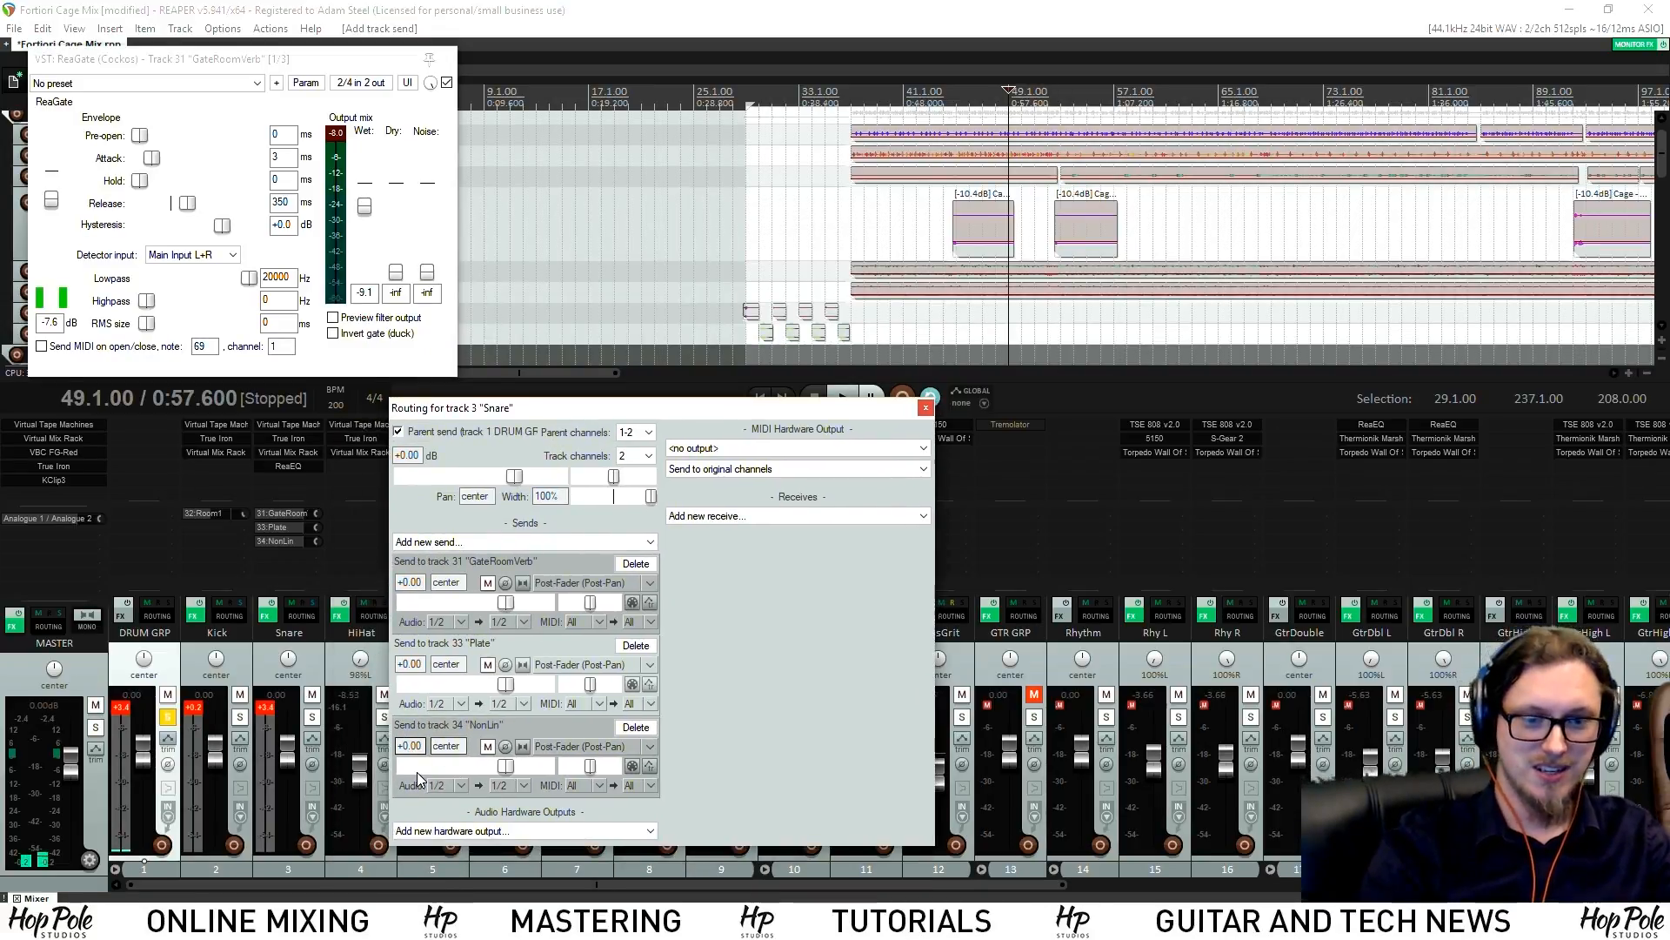
Lower the Snare's Plate send to -11.47 dB and audition it in playback
left_click_drag(511, 692, 477, 697)
key("space")
key("space")
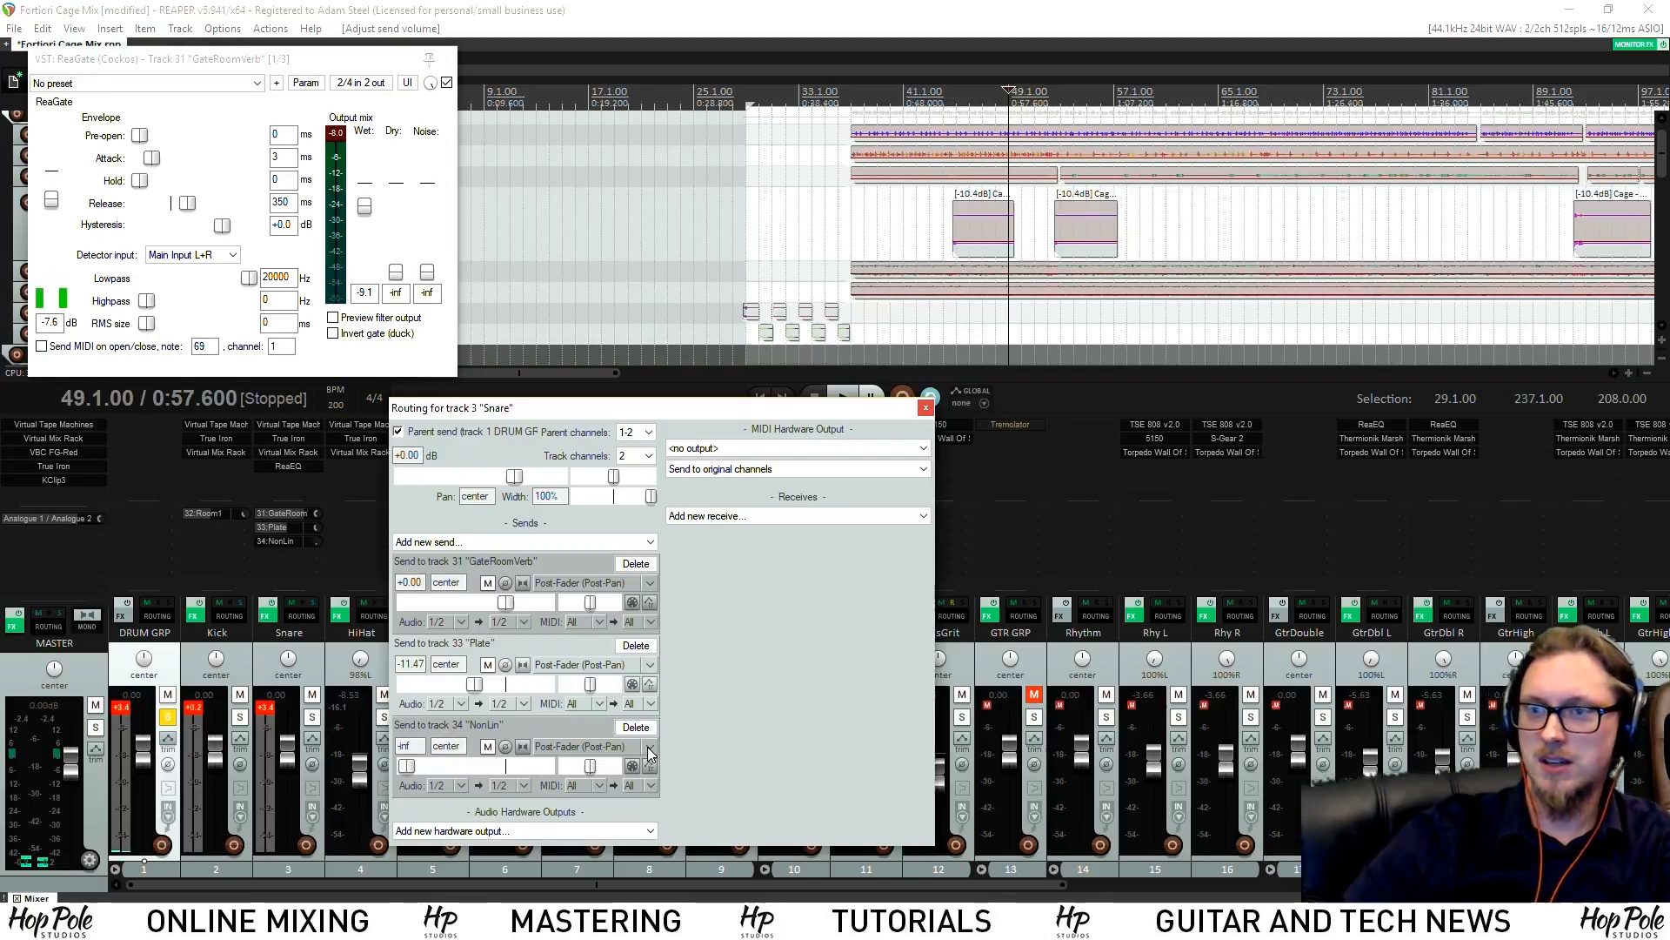
key("space")
key("space")
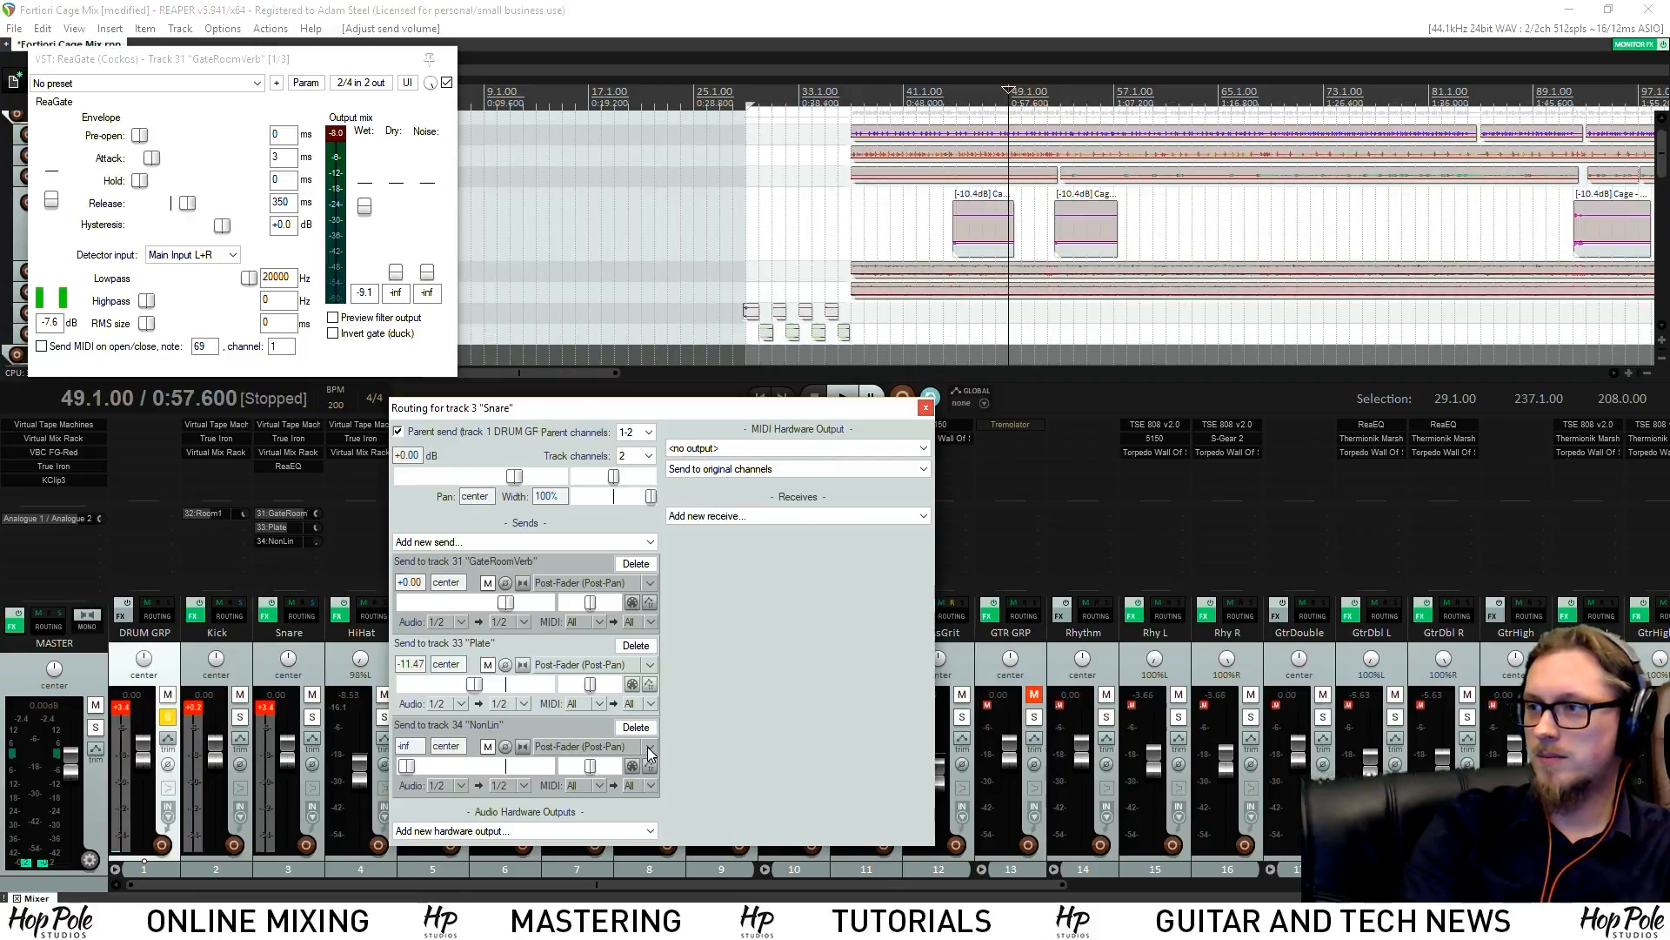
key("space")
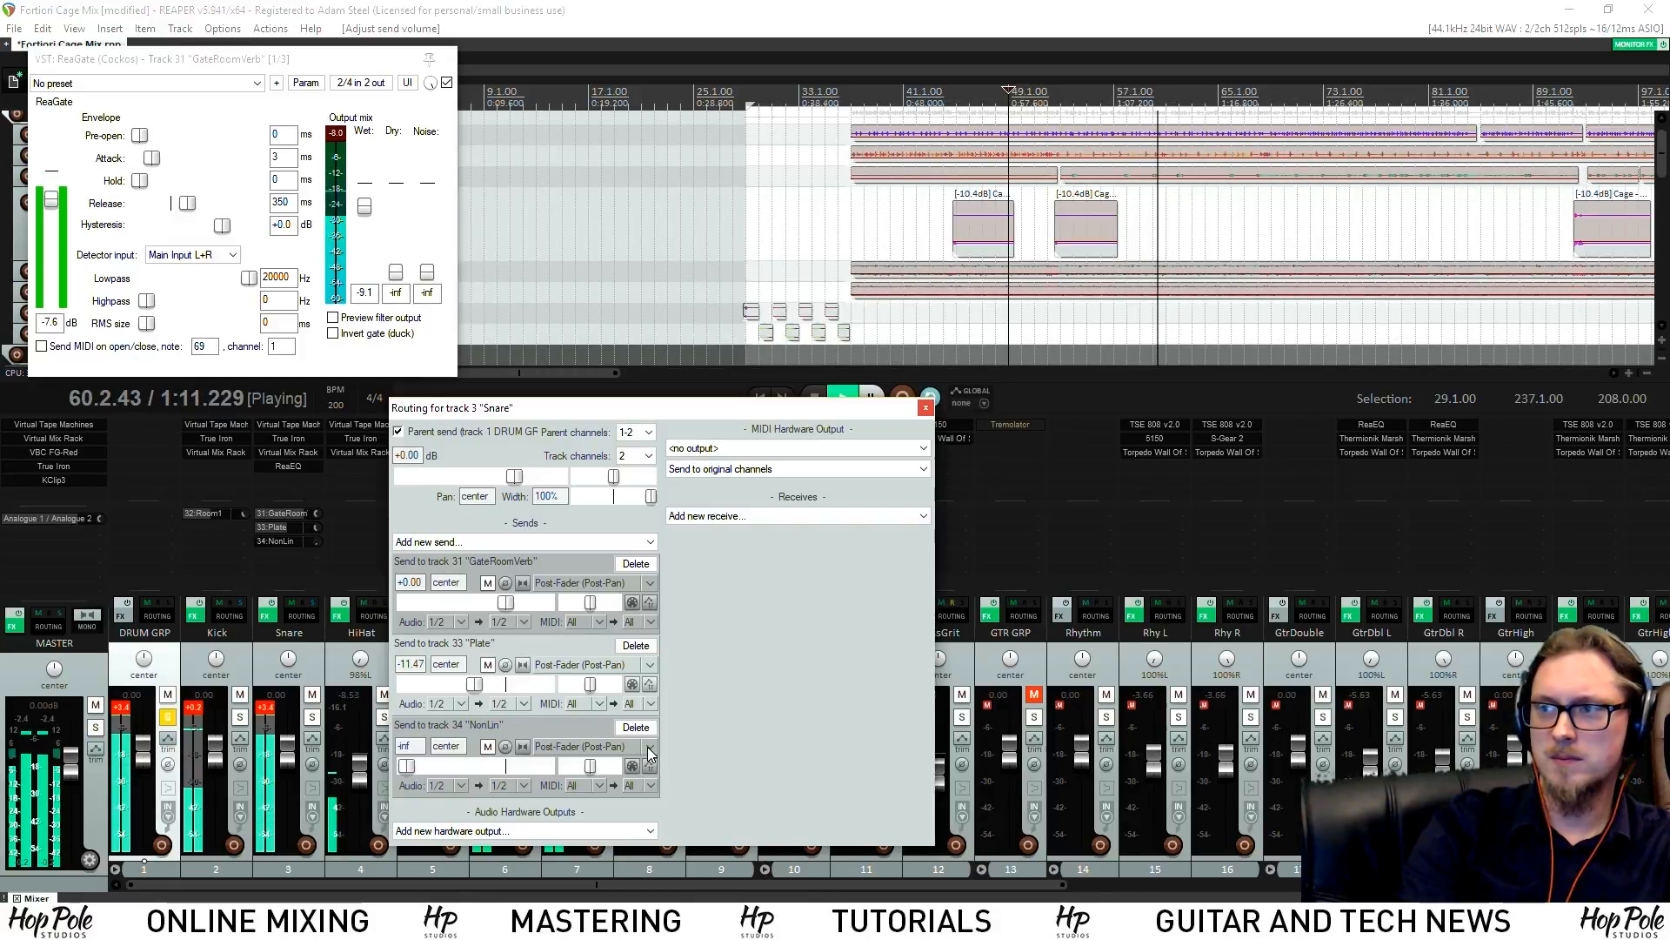
Stop playback back at bar 49 and close the Snare routing window
key("space")
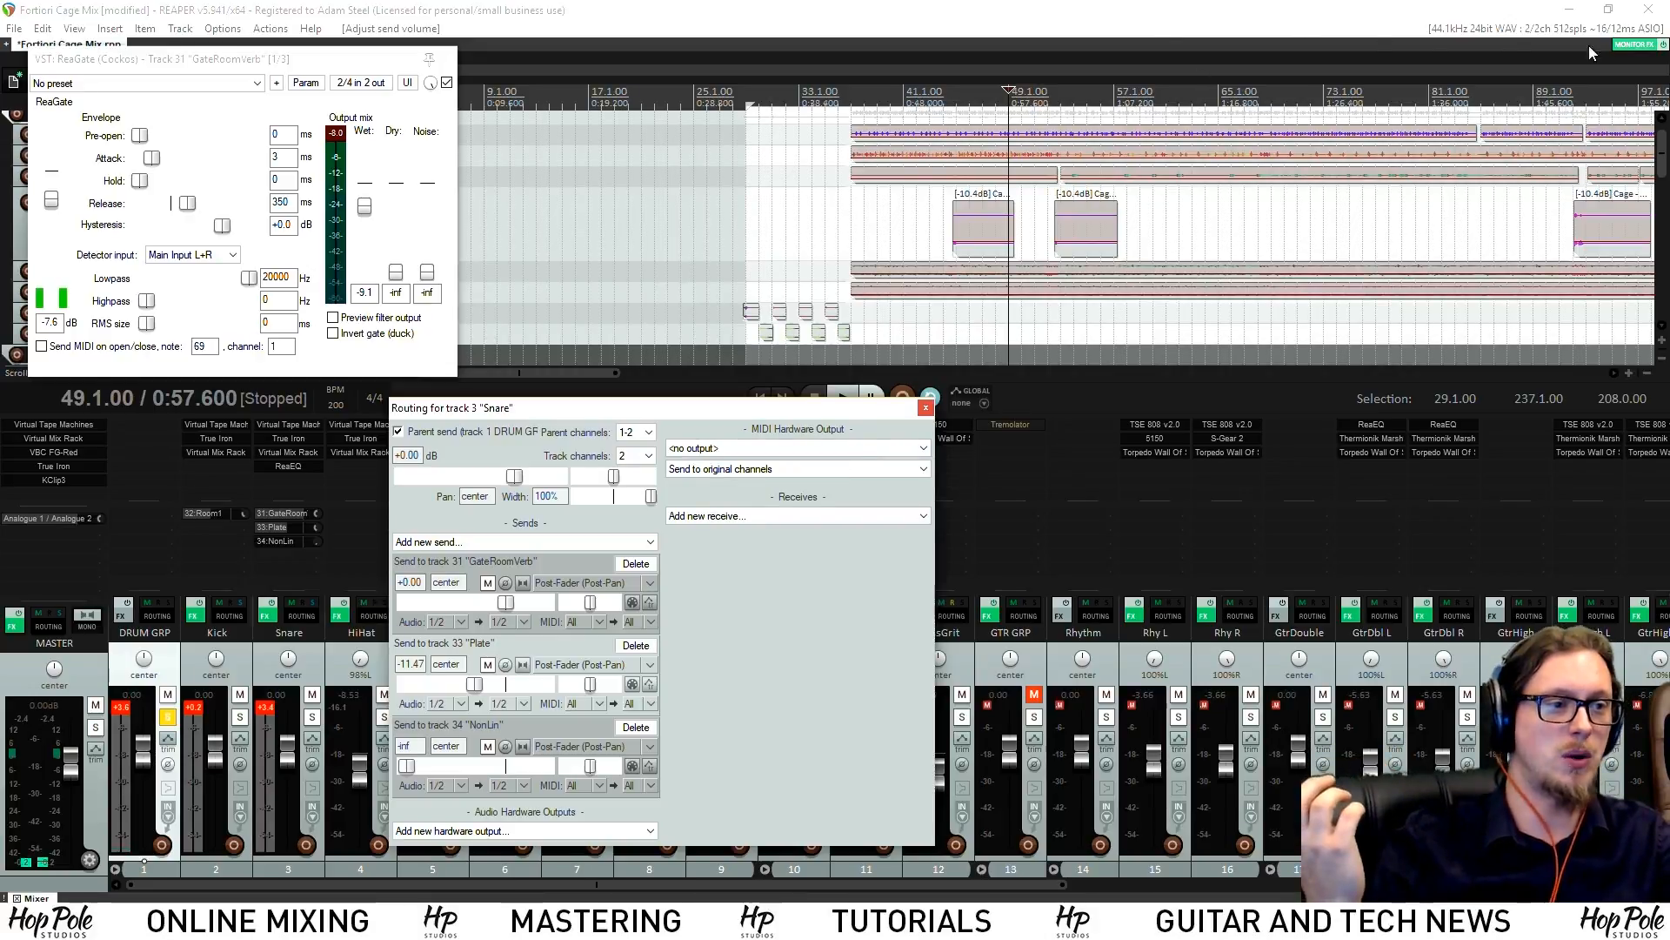
key("Escape")
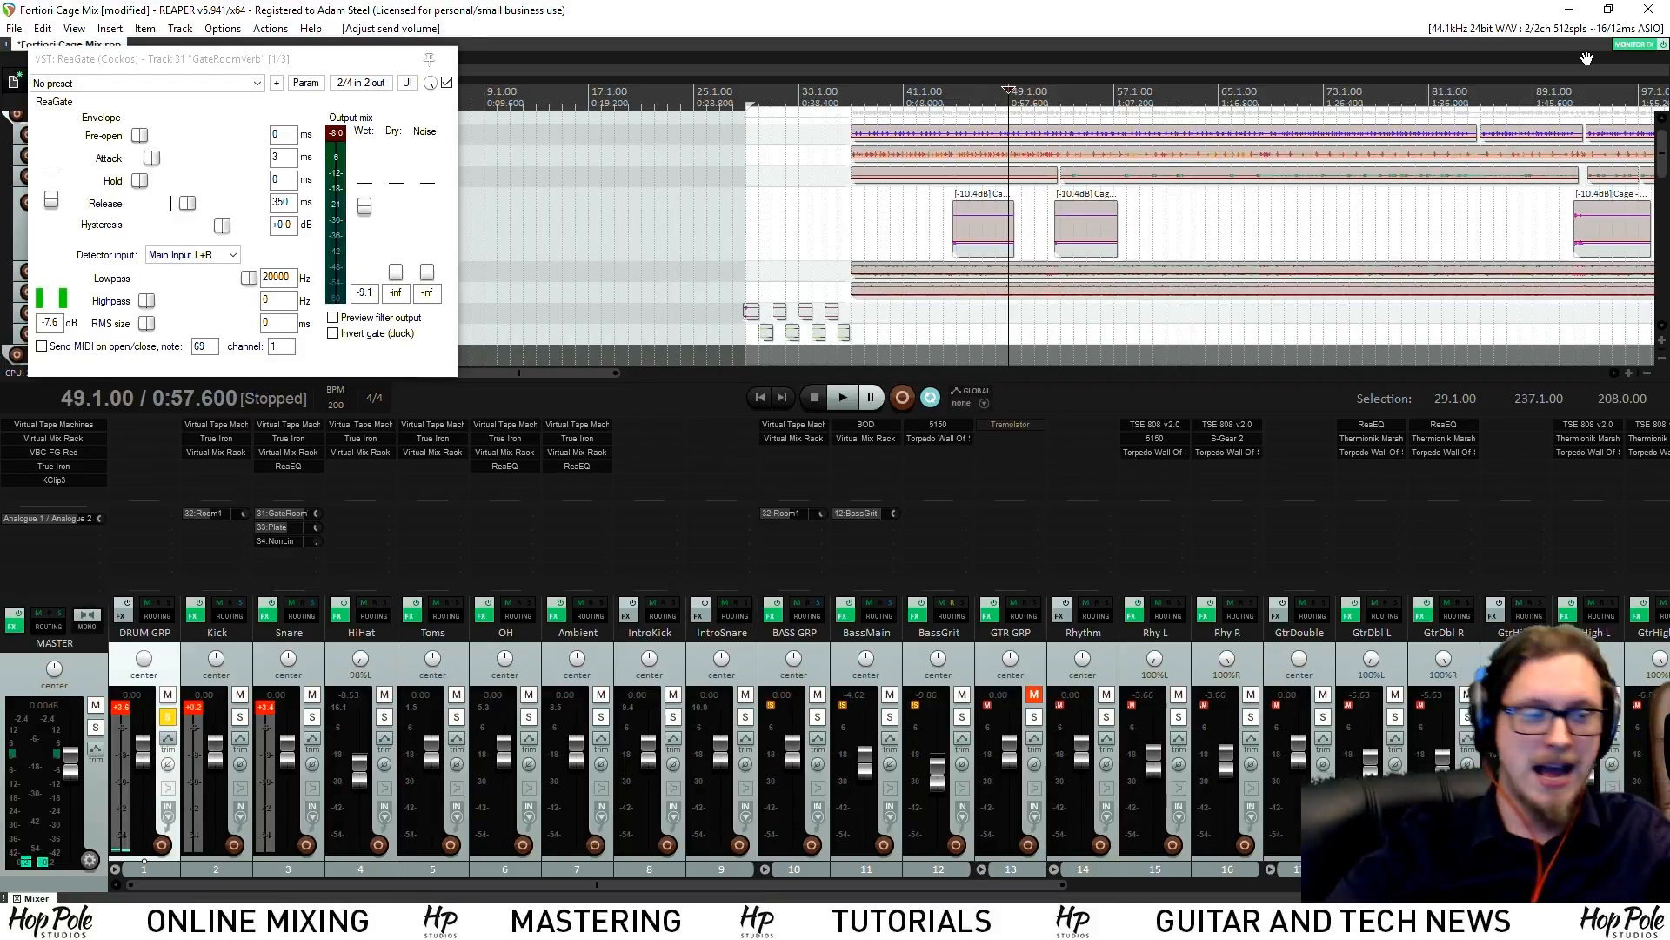
Check the Sonarworks monitor FX, then move aside and close the GateRoomVerb ReaGate window
left_click(1636, 44)
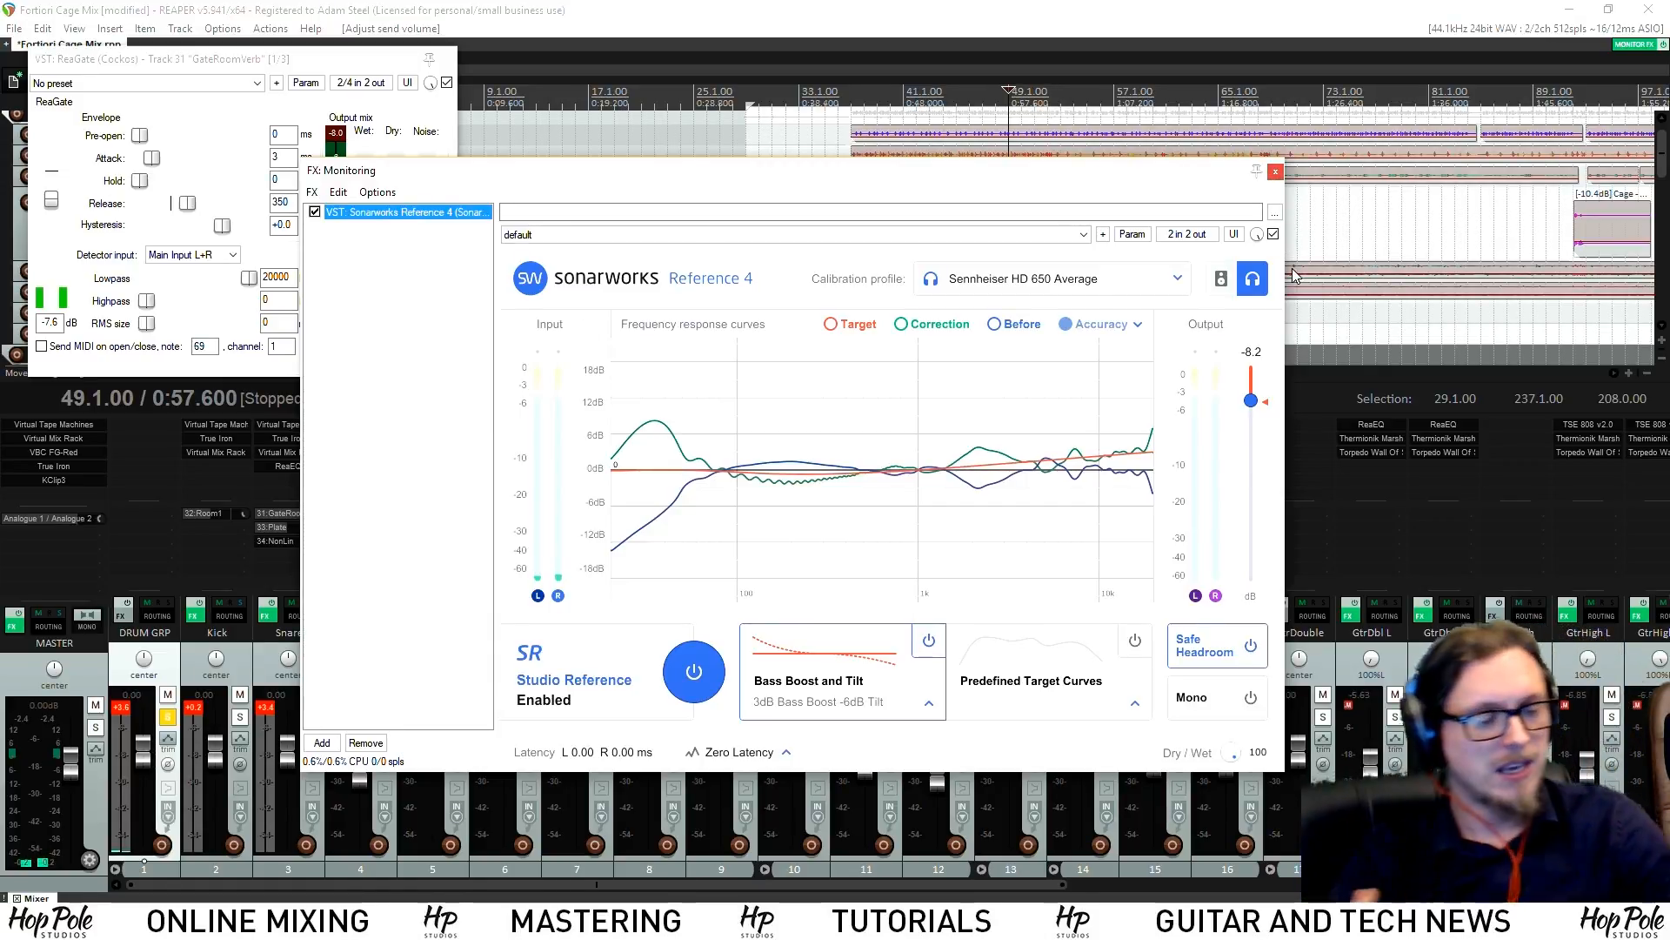
left_click(1275, 173)
left_click_drag(382, 61, 463, 159)
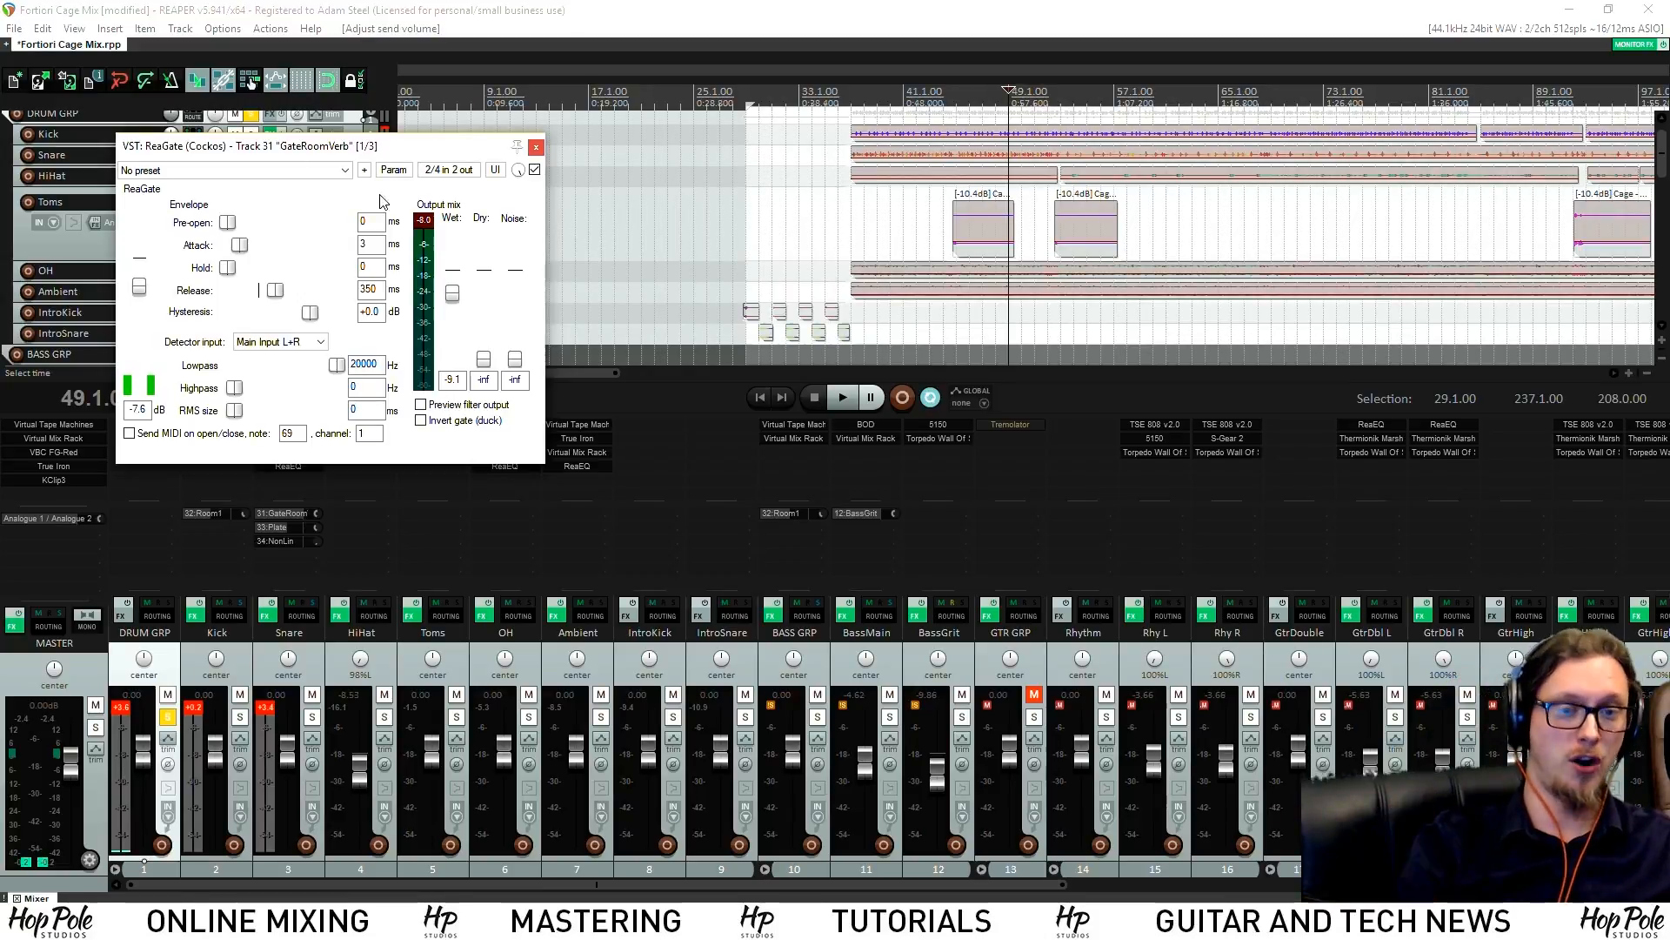
left_click_drag(524, 151, 572, 215)
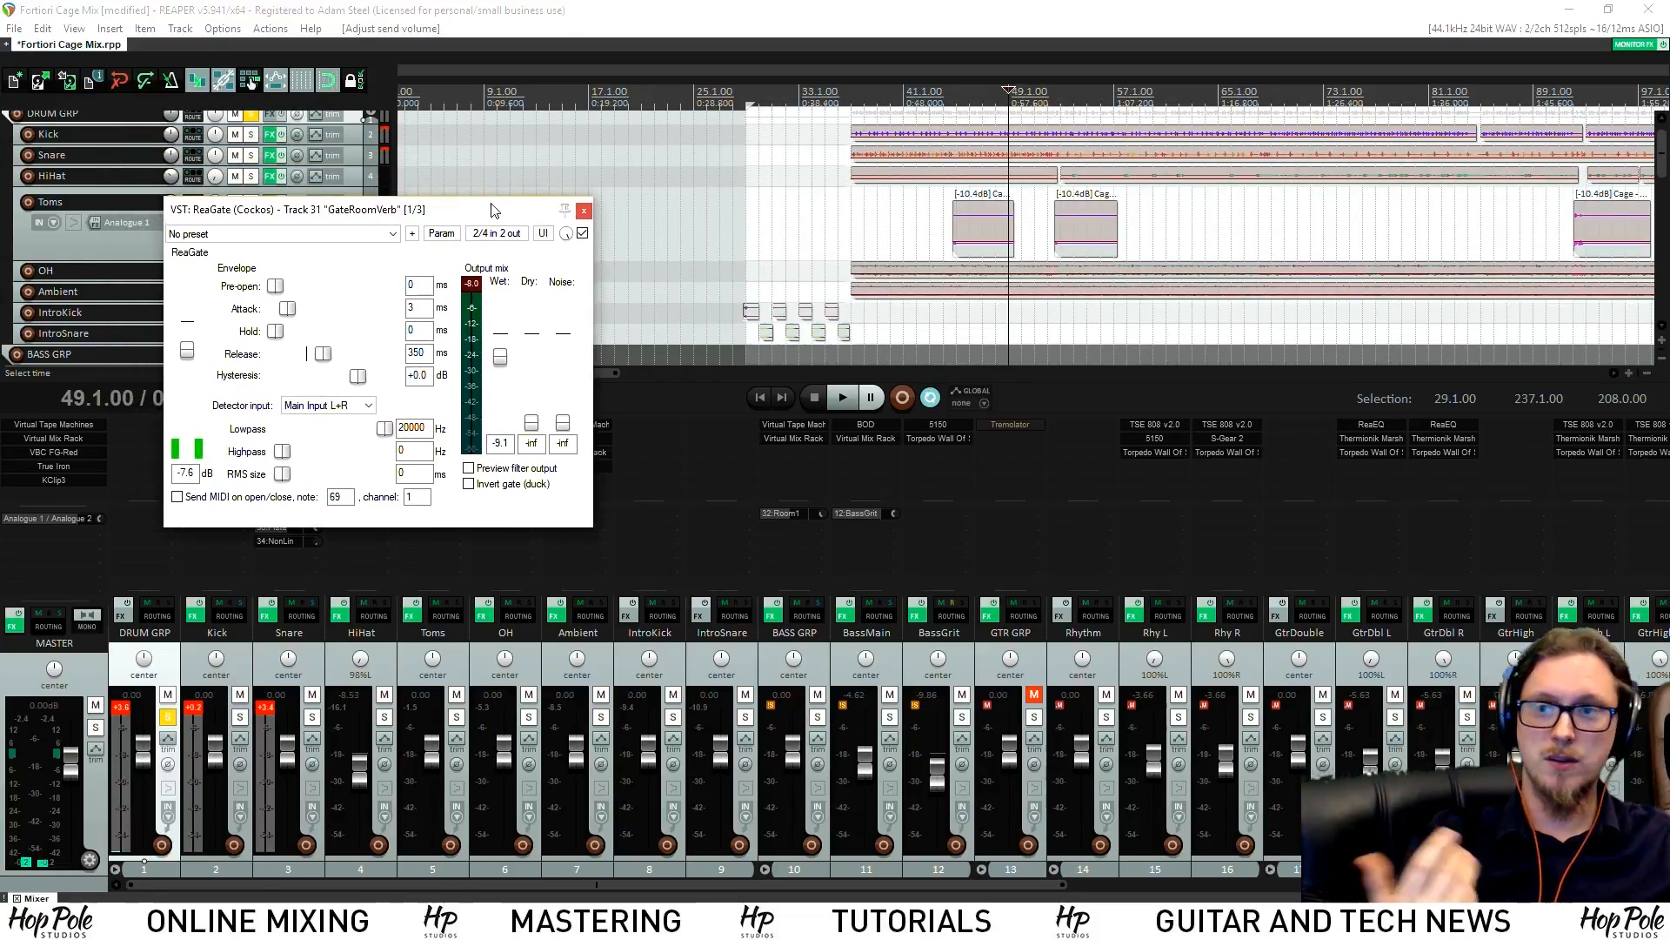
left_click(585, 213)
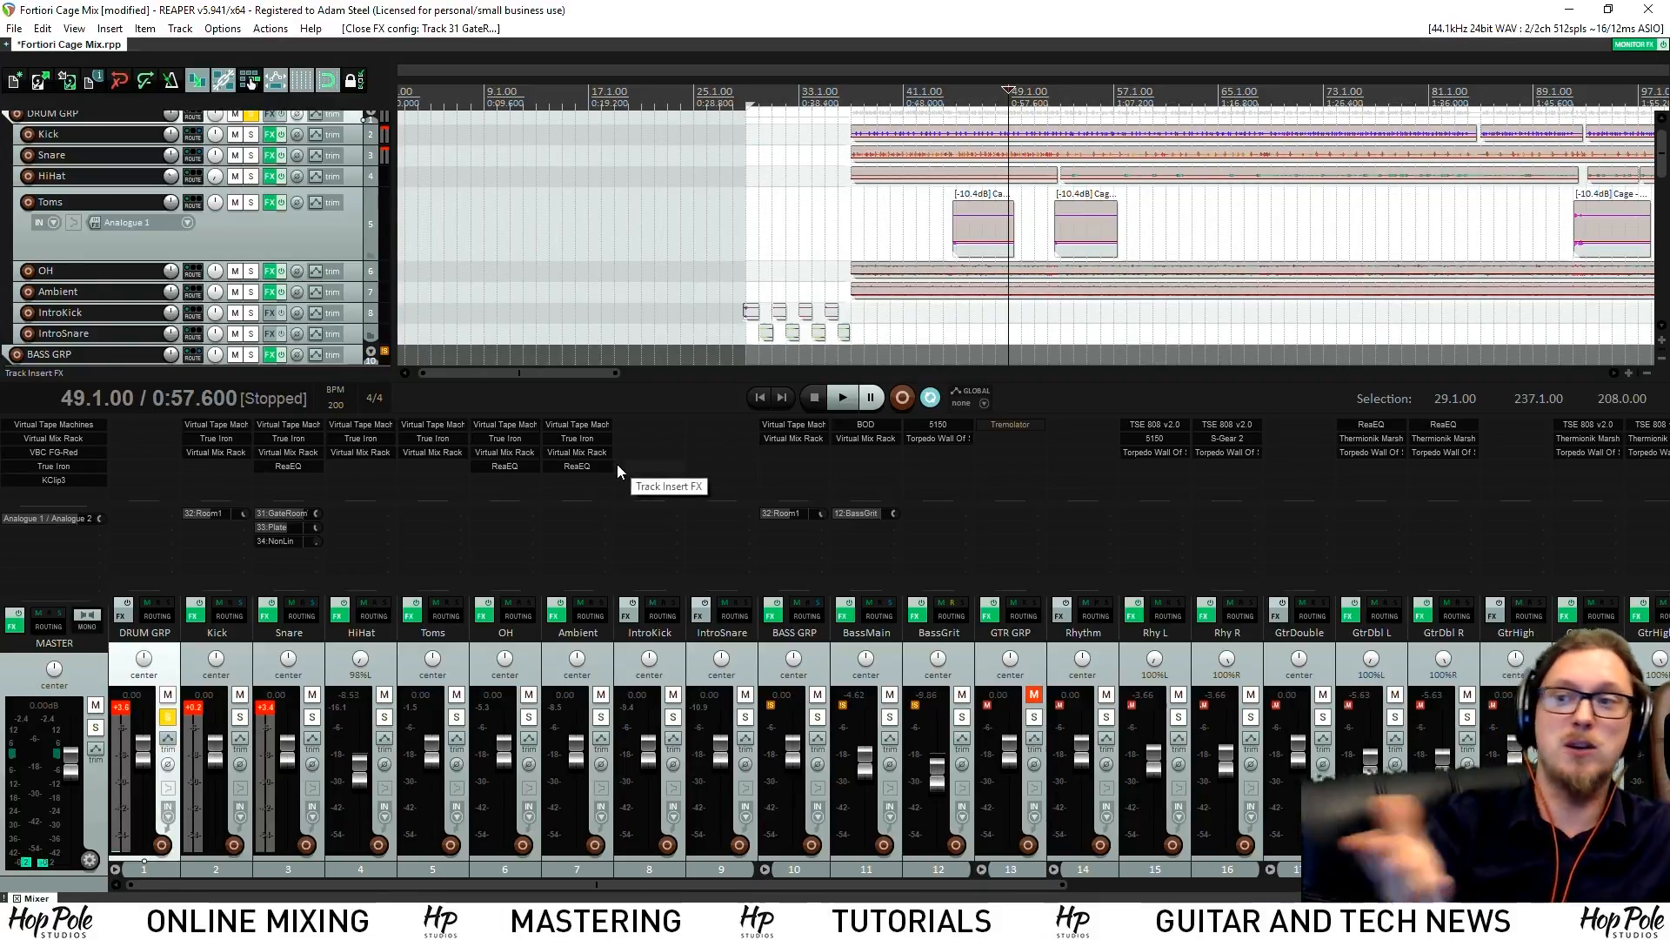
Reopen the Sonarworks monitoring chain, reposition it, and close it again
left_click(1640, 43)
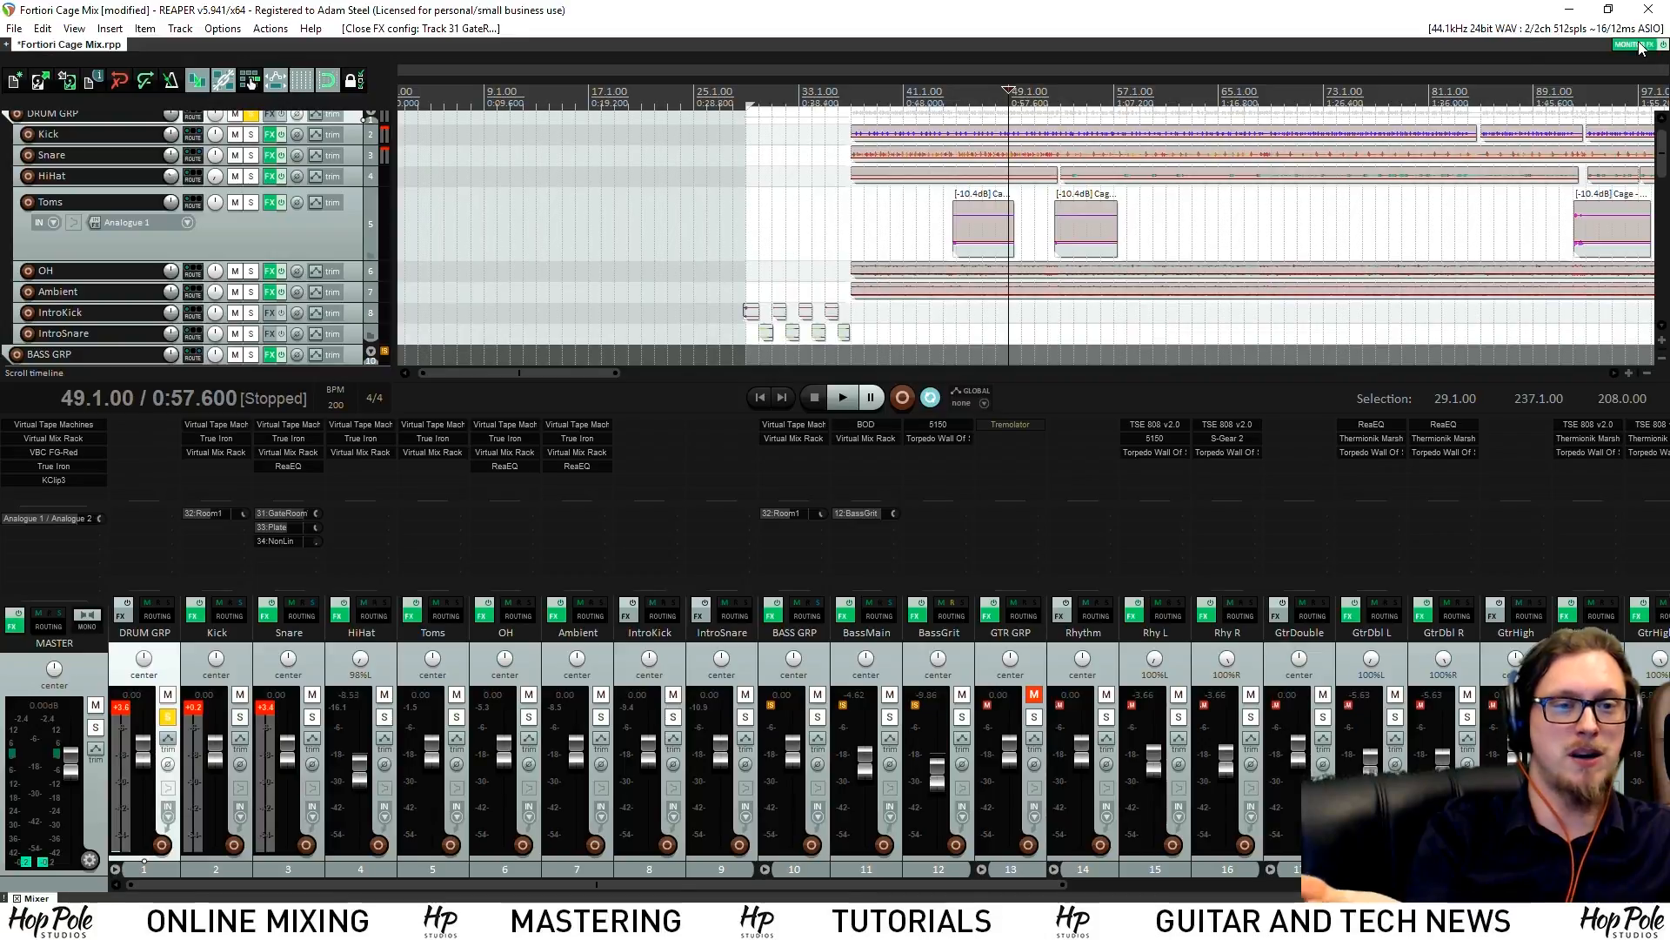
left_click_drag(687, 199, 730, 196)
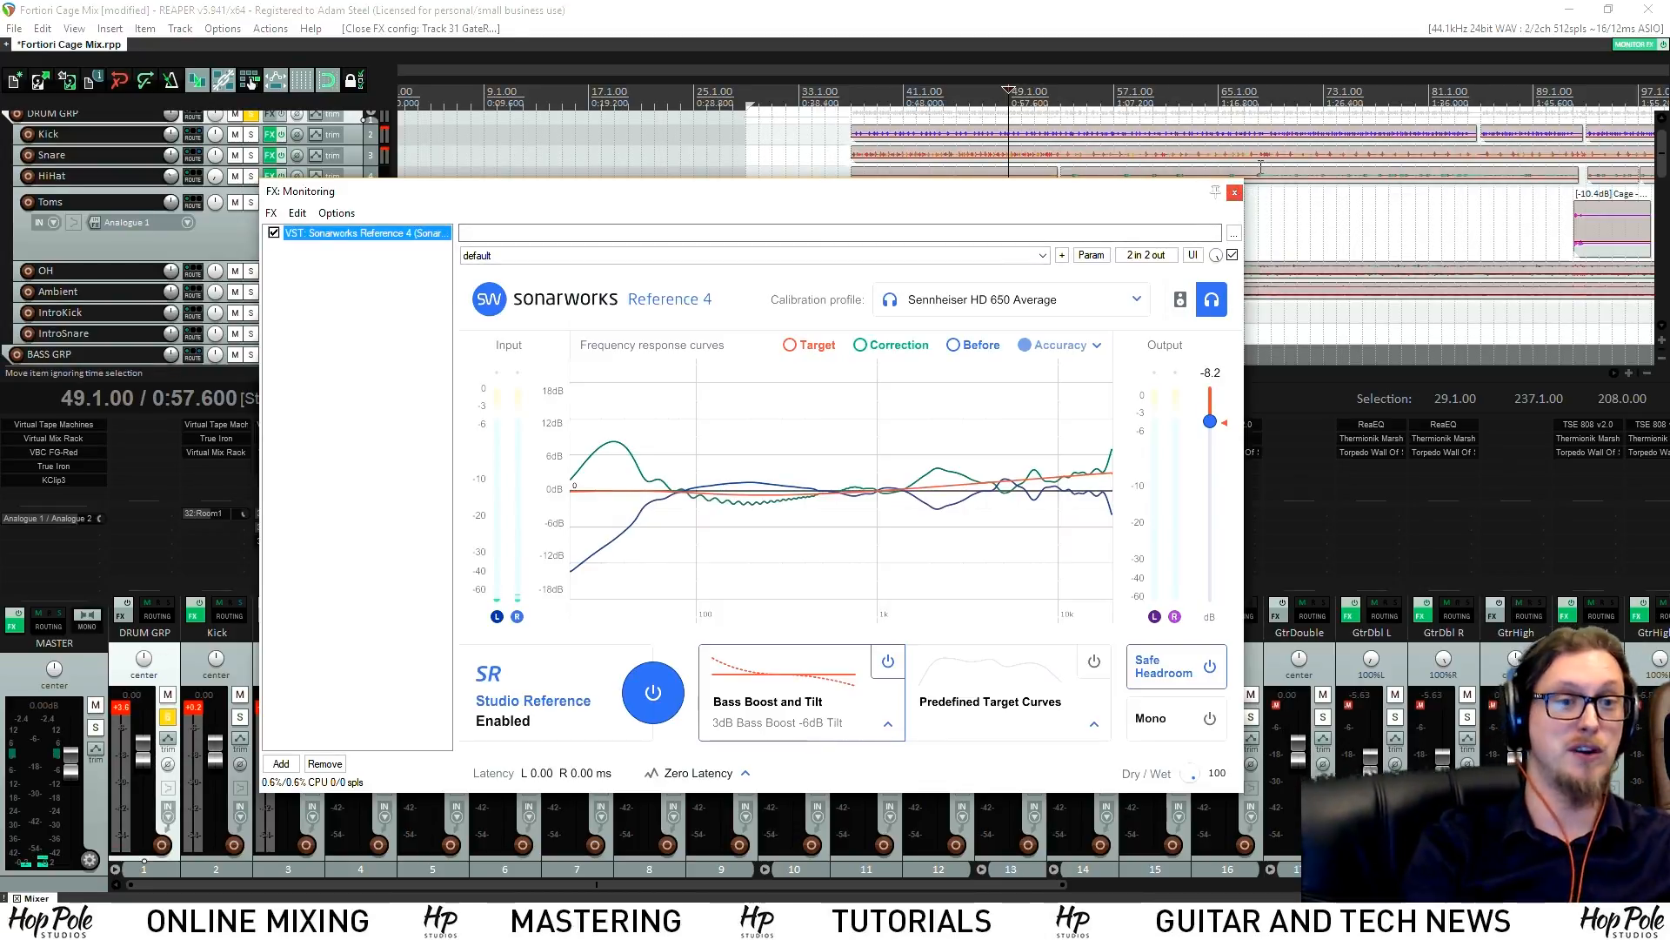
left_click(1235, 192)
scroll(1215, 212, "down", 4)
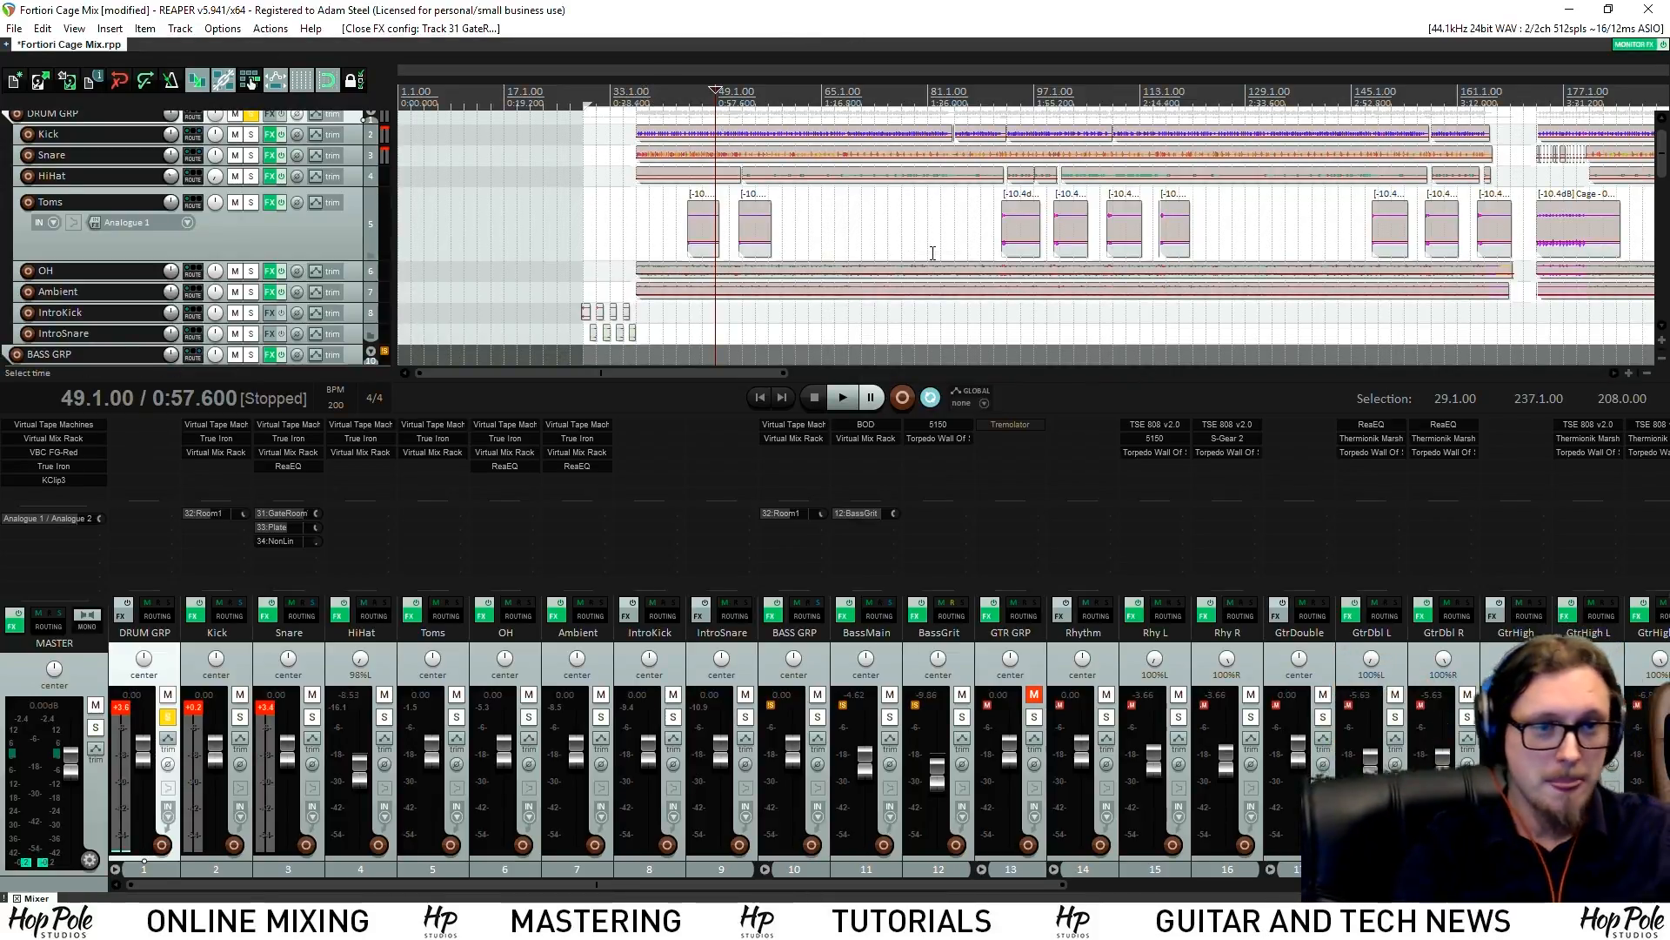
scroll(896, 252, "down", 2)
Raise the Snare's send to the NonLin reverb and play to hear it
key("space")
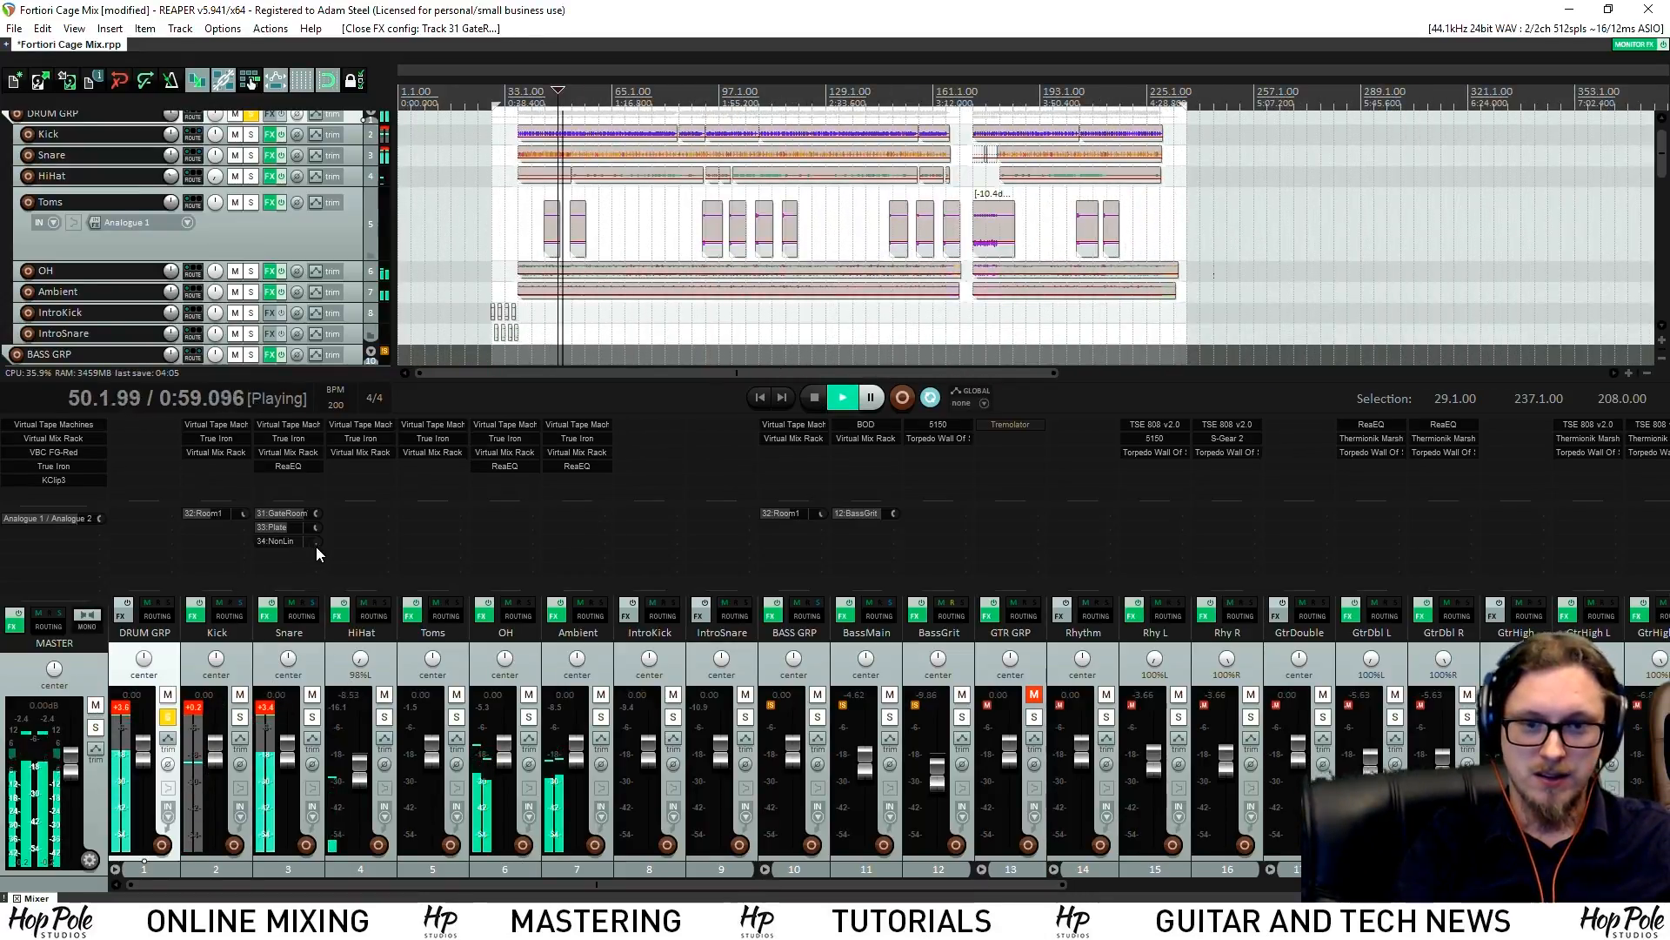
key("space")
mouse_move(318, 544)
left_mouse_down()
mouse_move(318, 524)
mouse_move(316, 543)
left_mouse_up()
key("space")
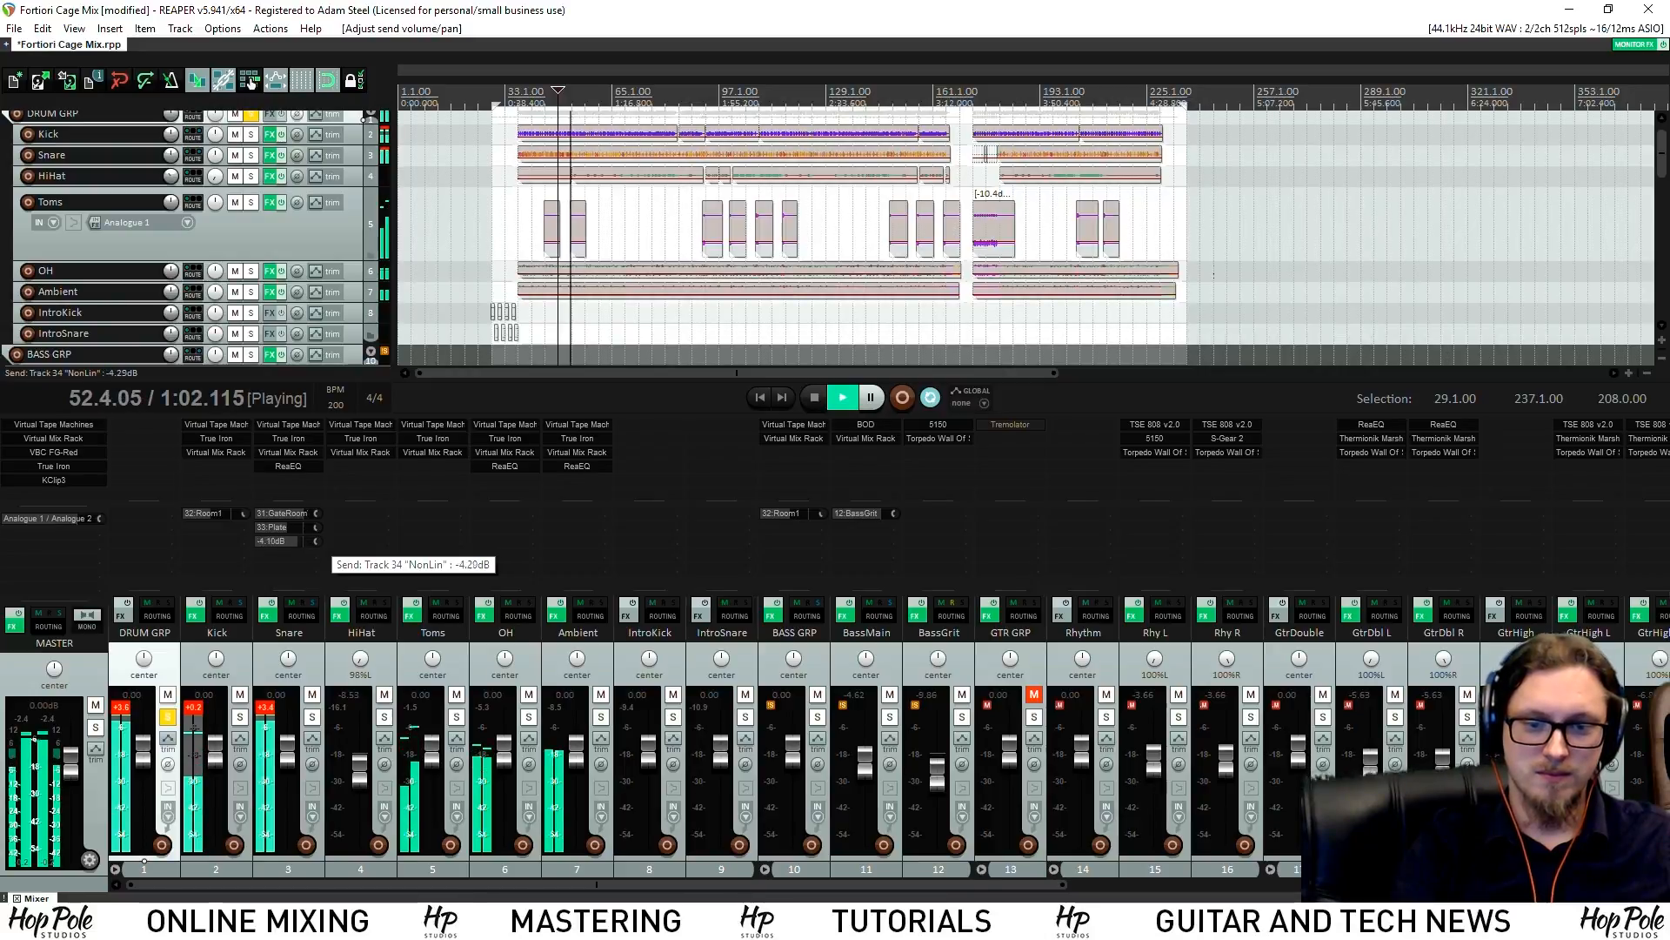
Bypass NonLin's ReaGate, reset its wet level to 0 dB, and close the VerbSuite and gate windows
left_click_drag(522, 884, 1107, 884)
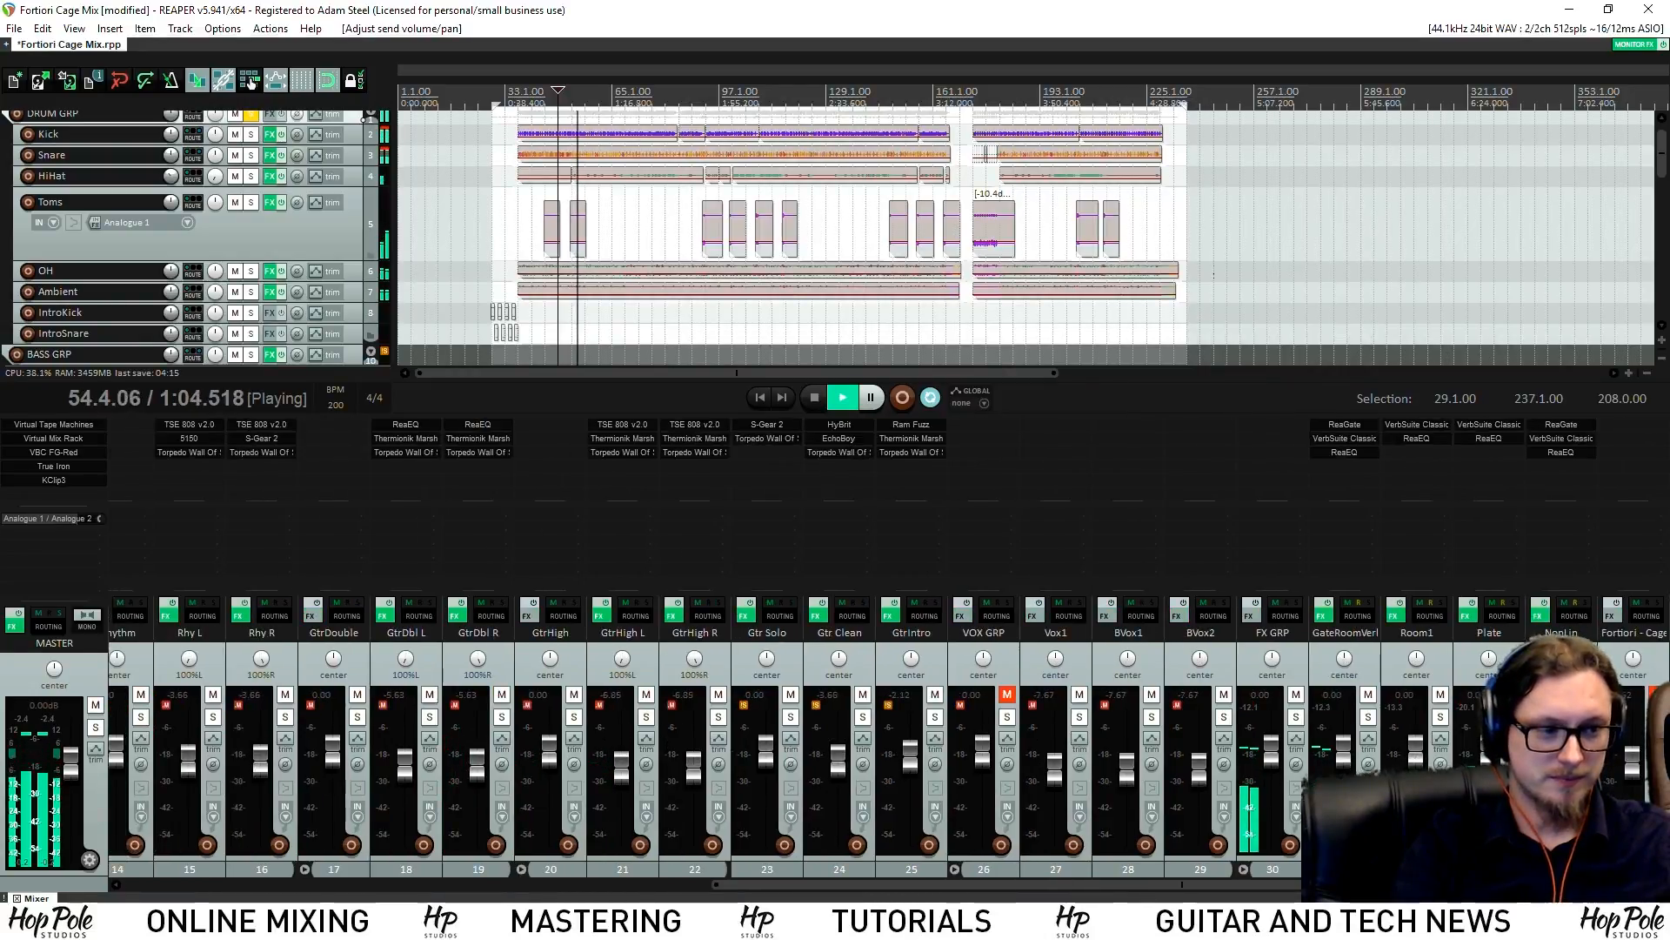
left_click(1561, 438)
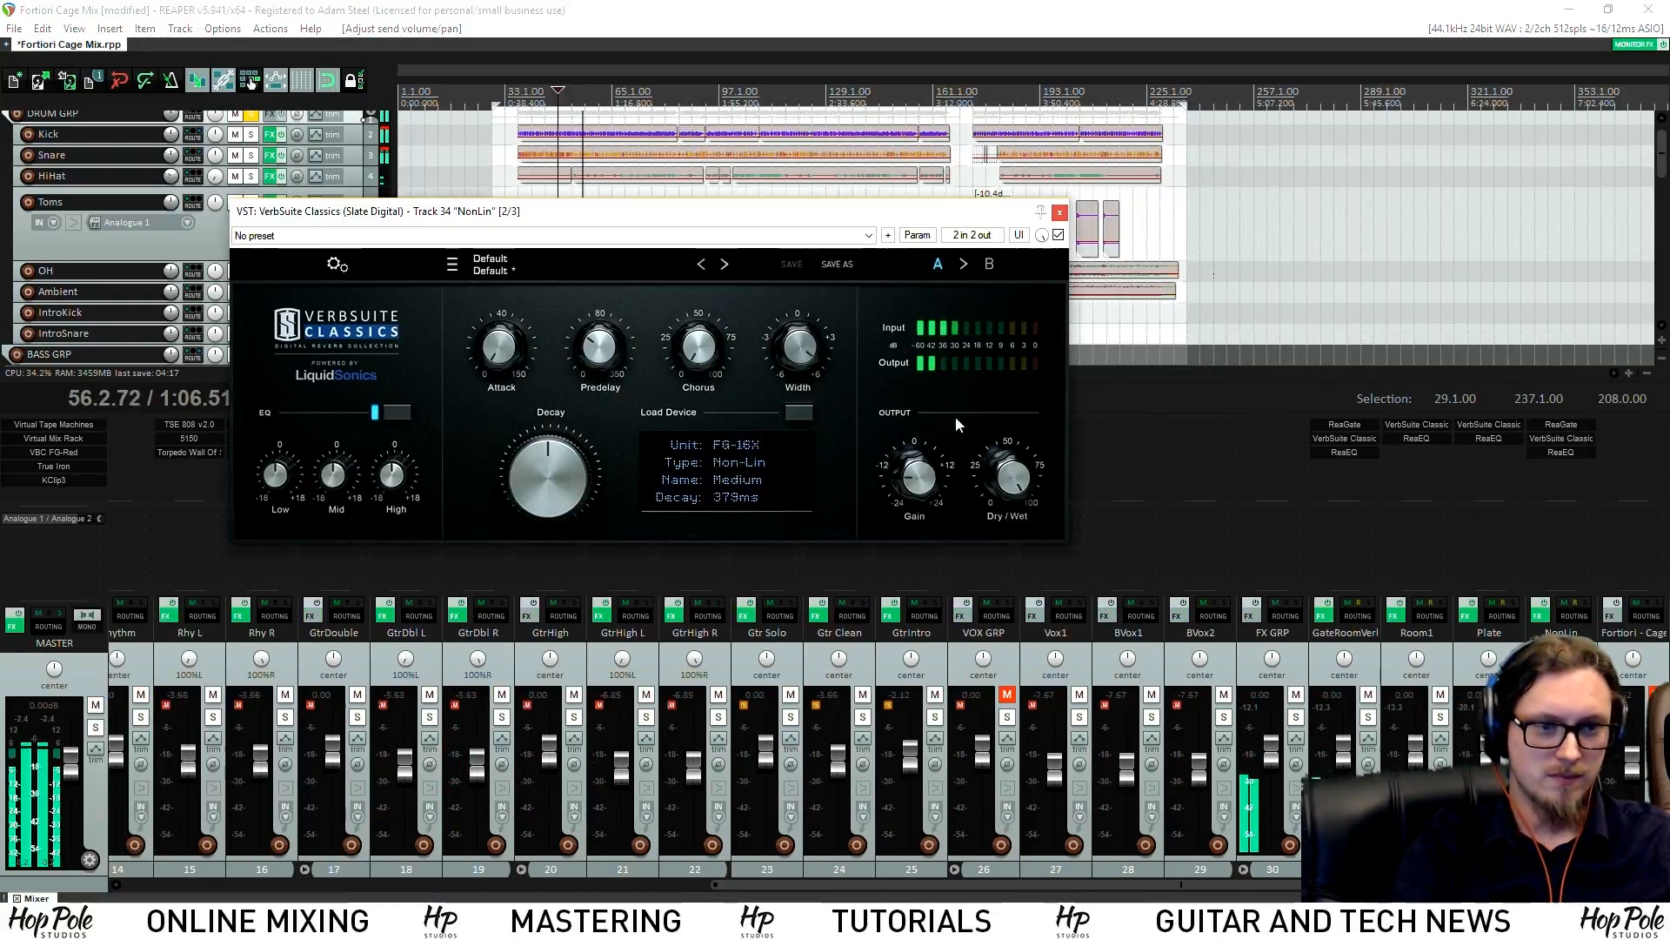
left_click(1561, 424)
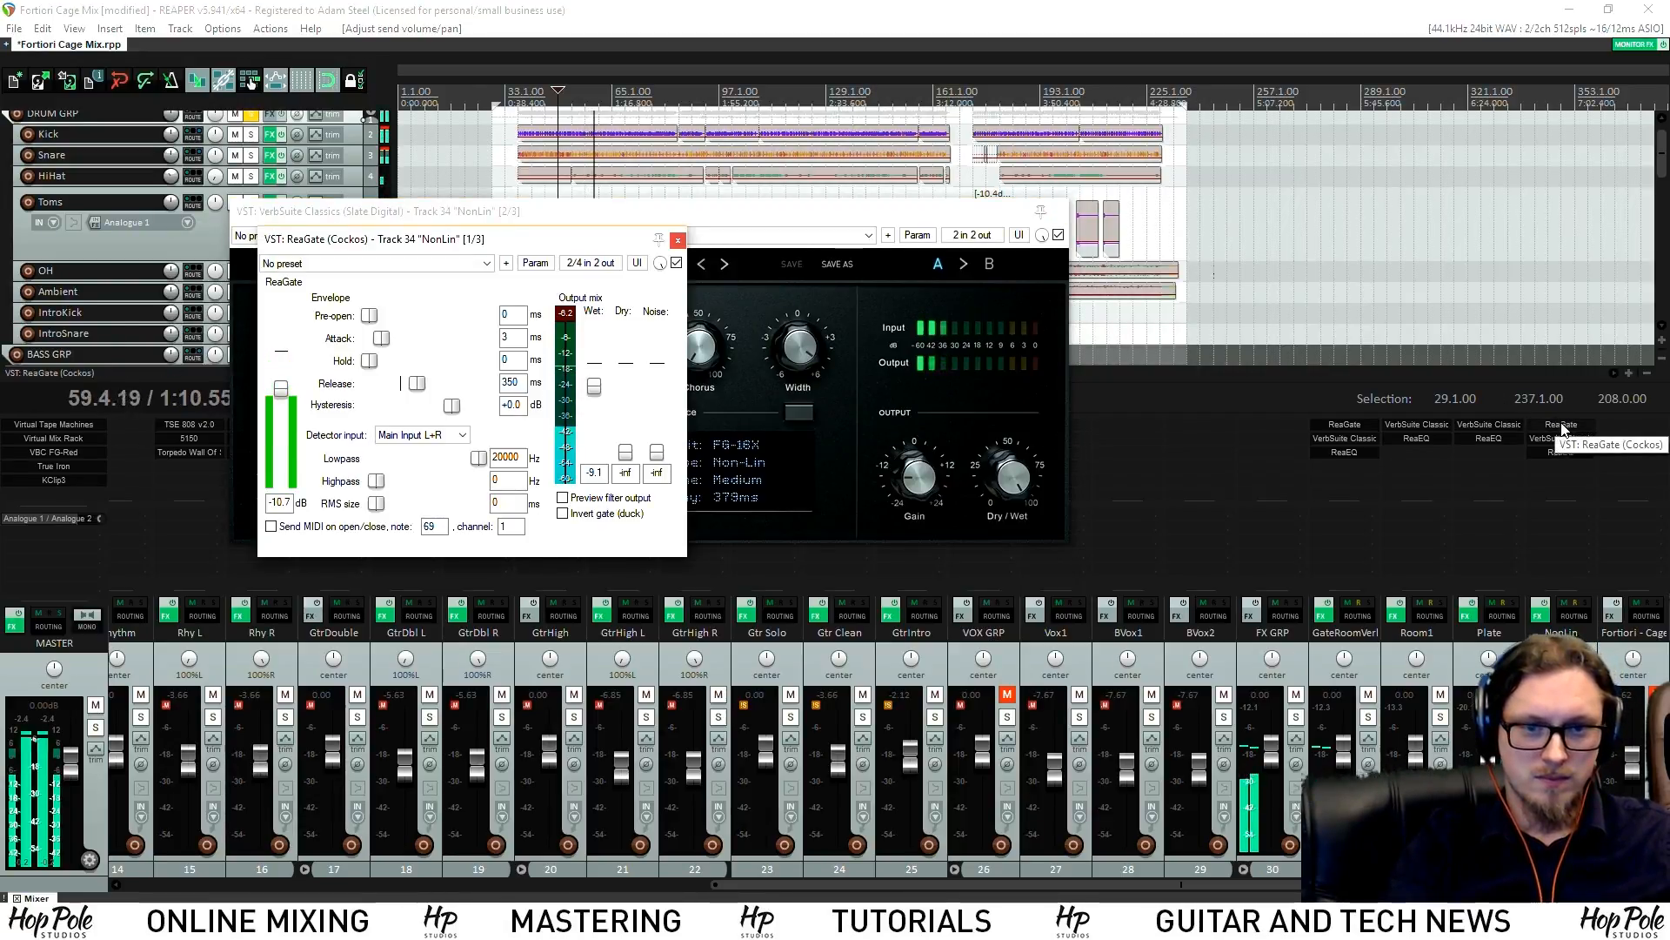
left_click(1561, 424, "shift")
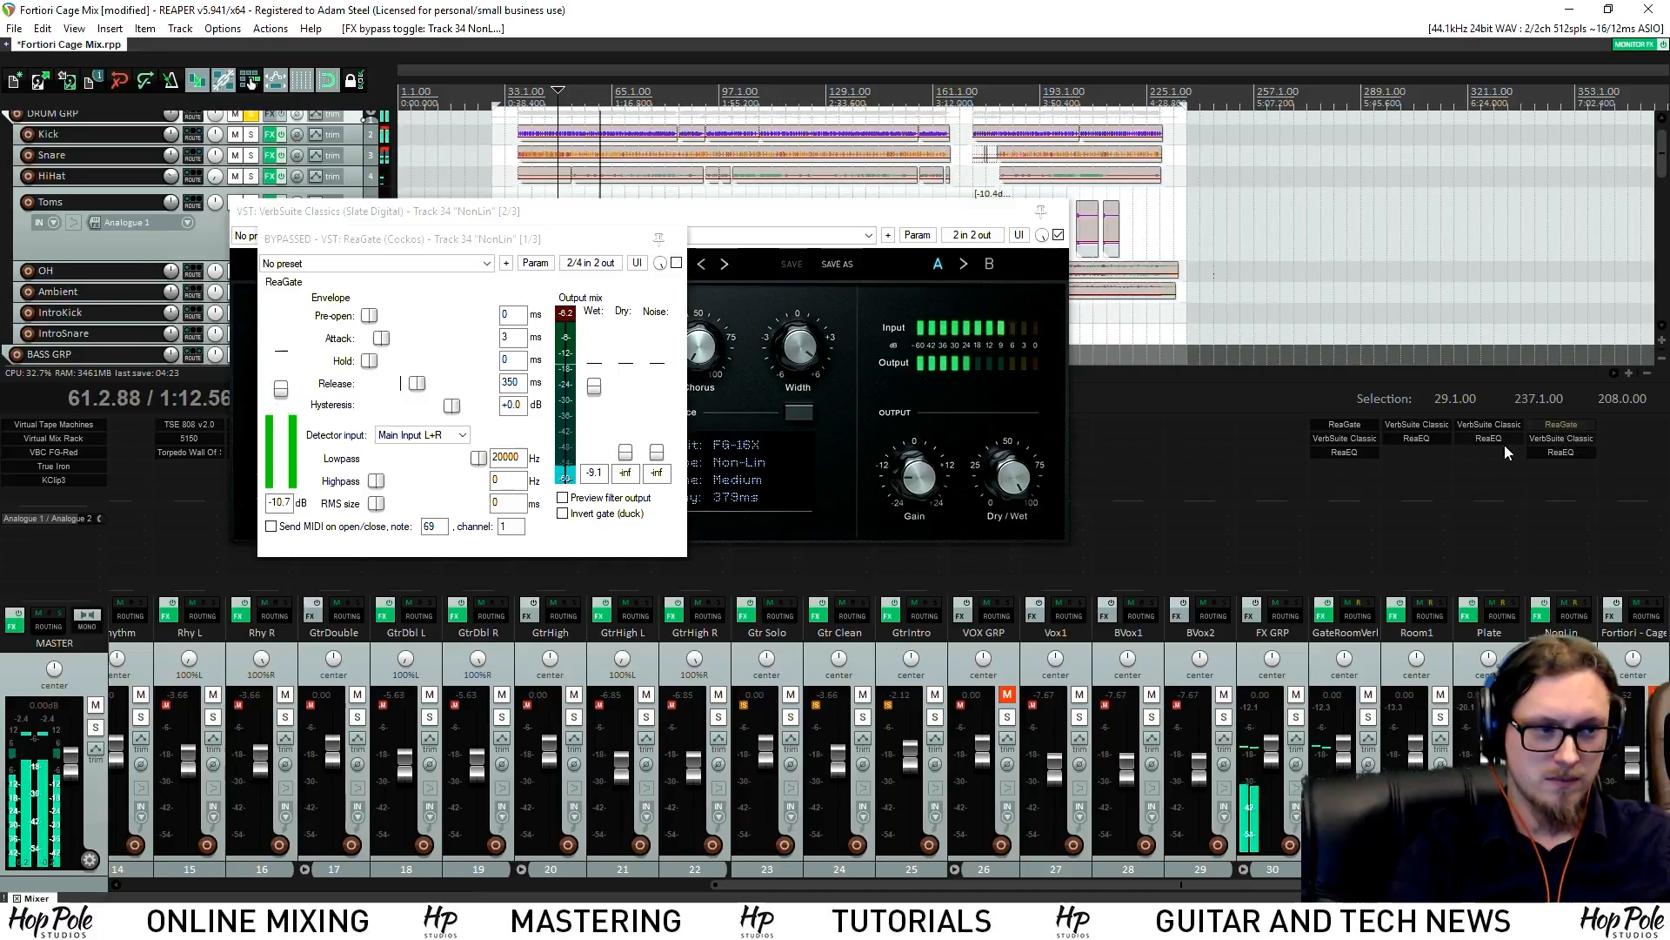
double_click(597, 386)
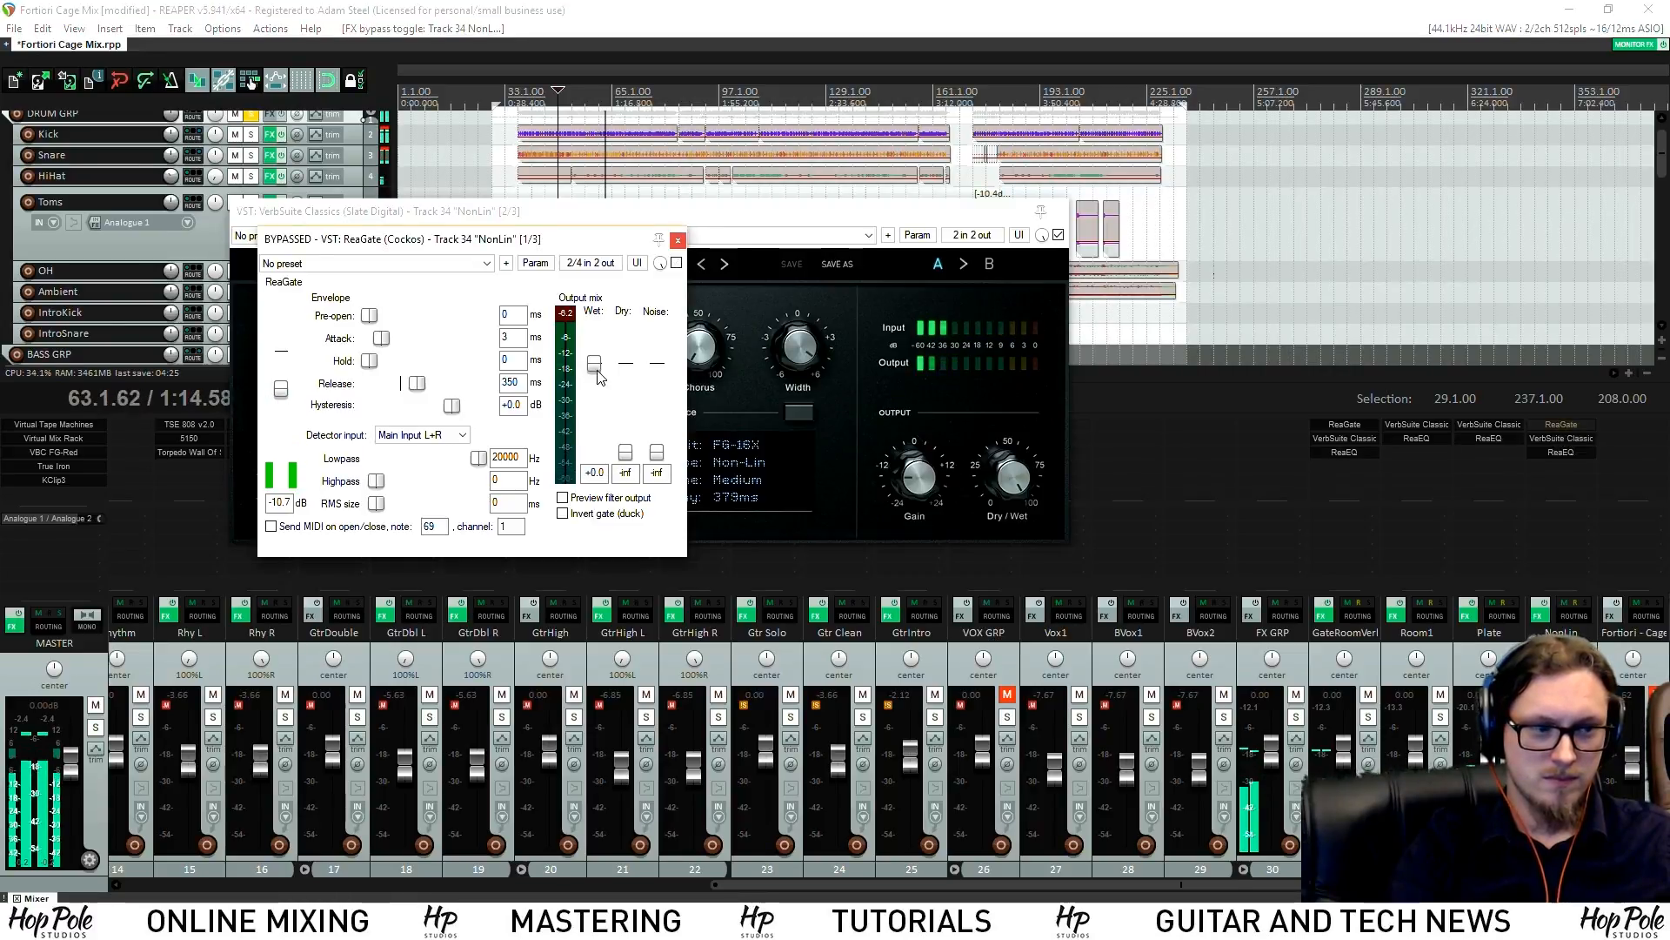
left_click(1566, 439)
left_click(1569, 438)
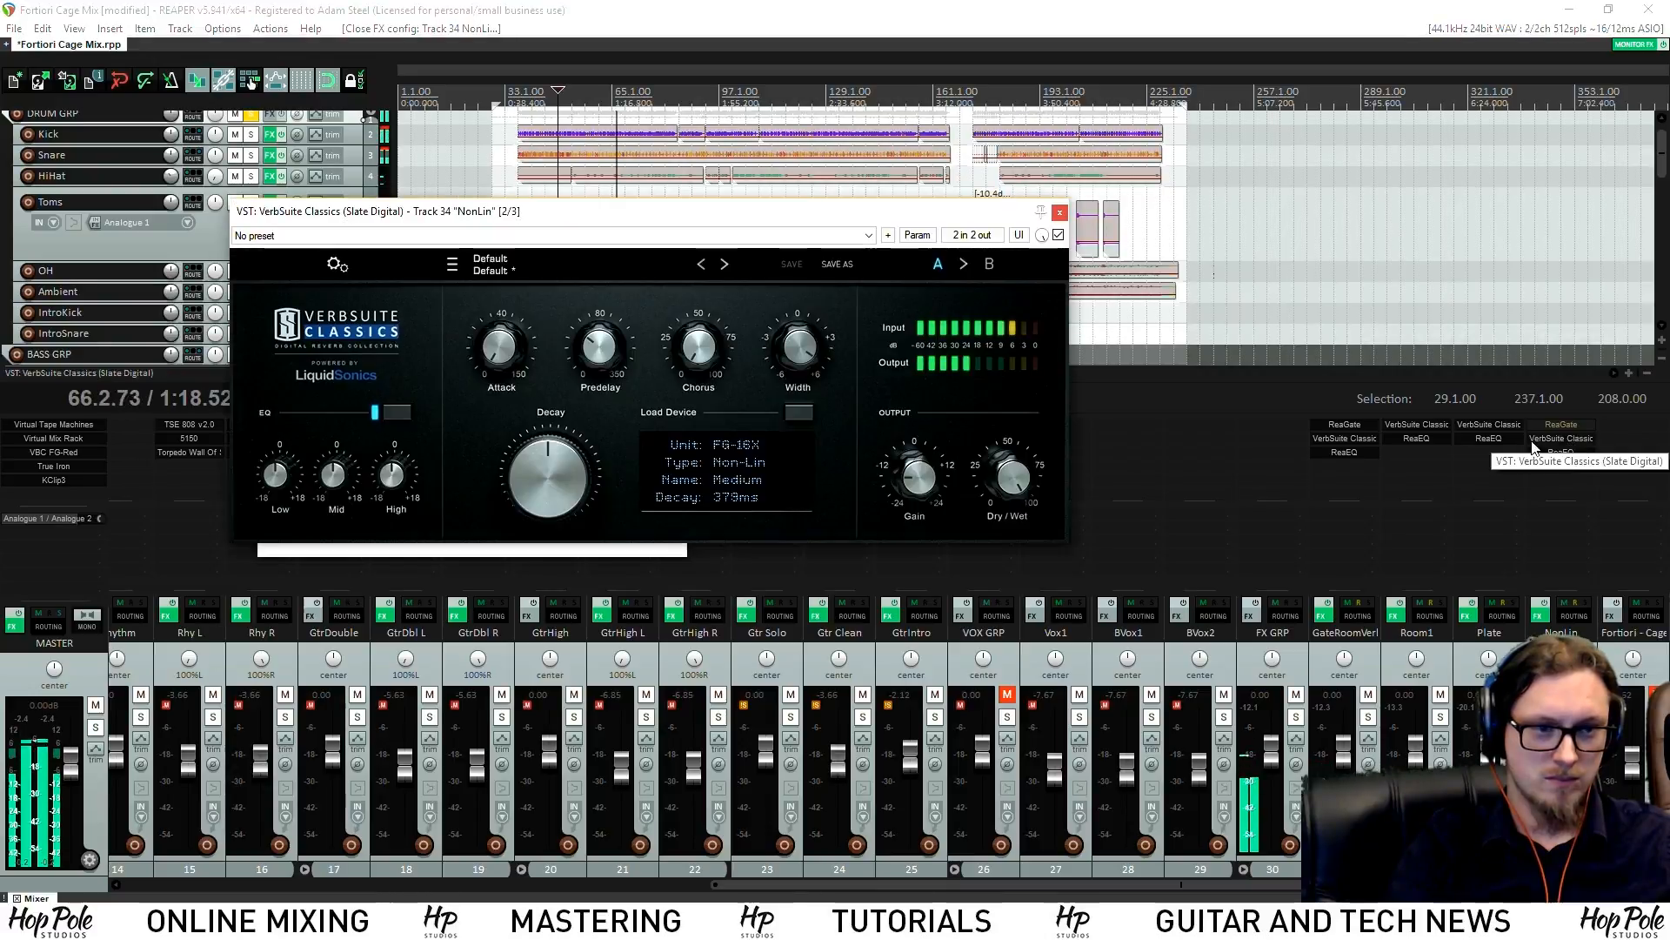
left_click(1060, 212)
left_click(677, 238)
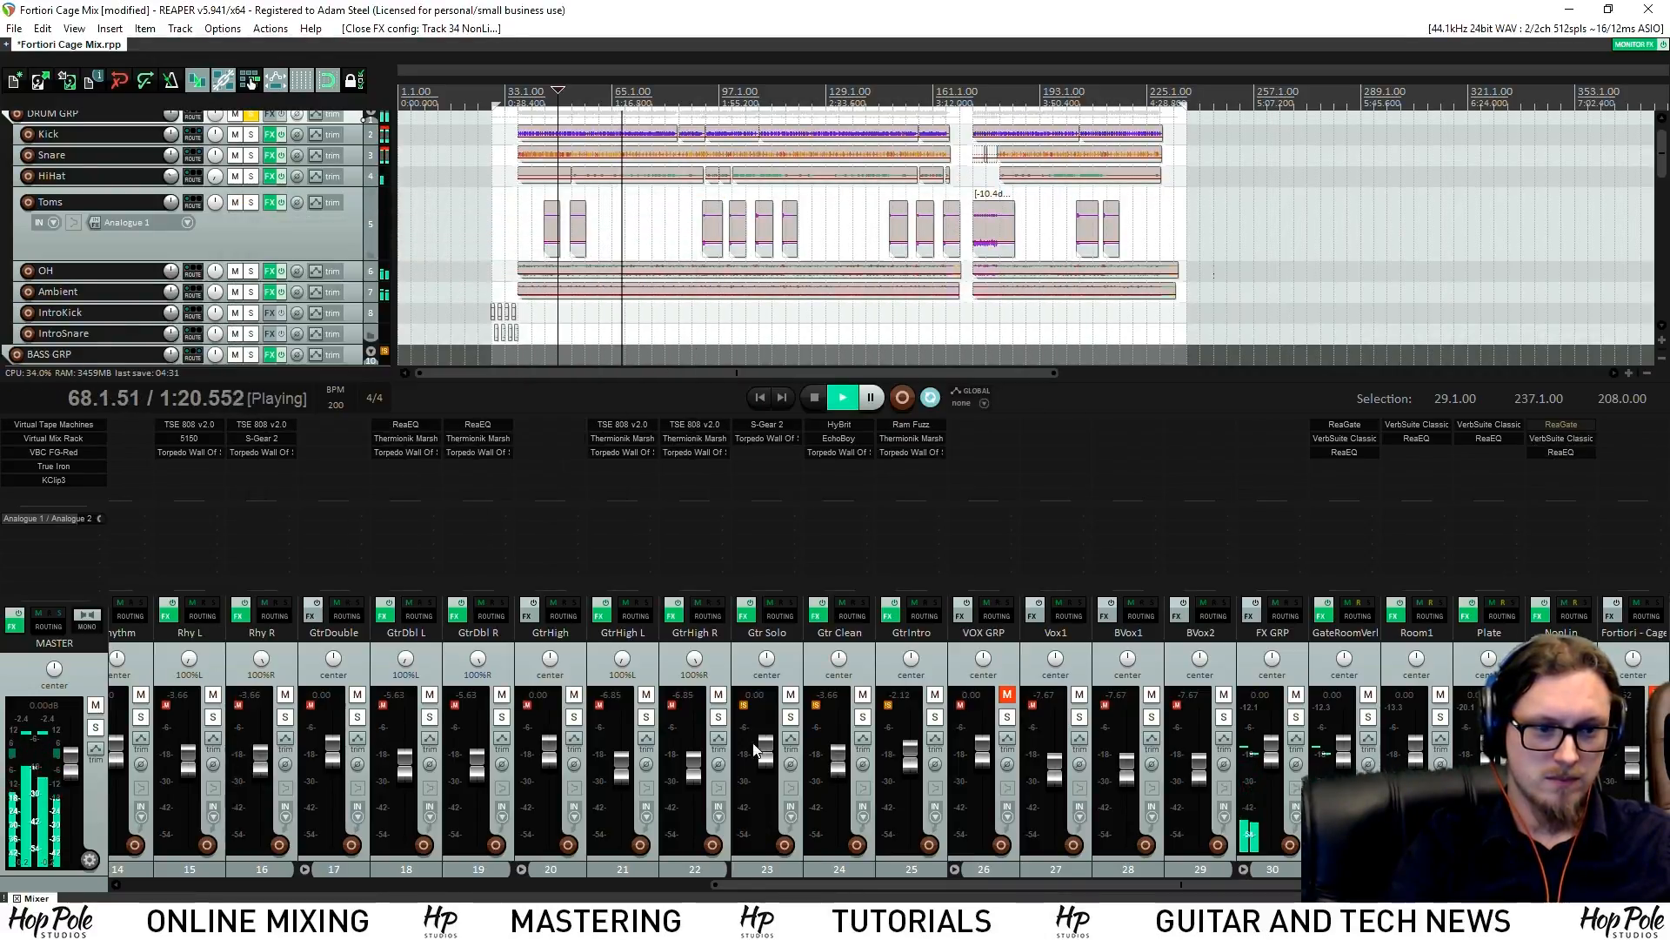
Set the Snare's NonLin send to -6.95 dB and briefly solo the OH track
left_click_drag(1120, 884, 412, 880)
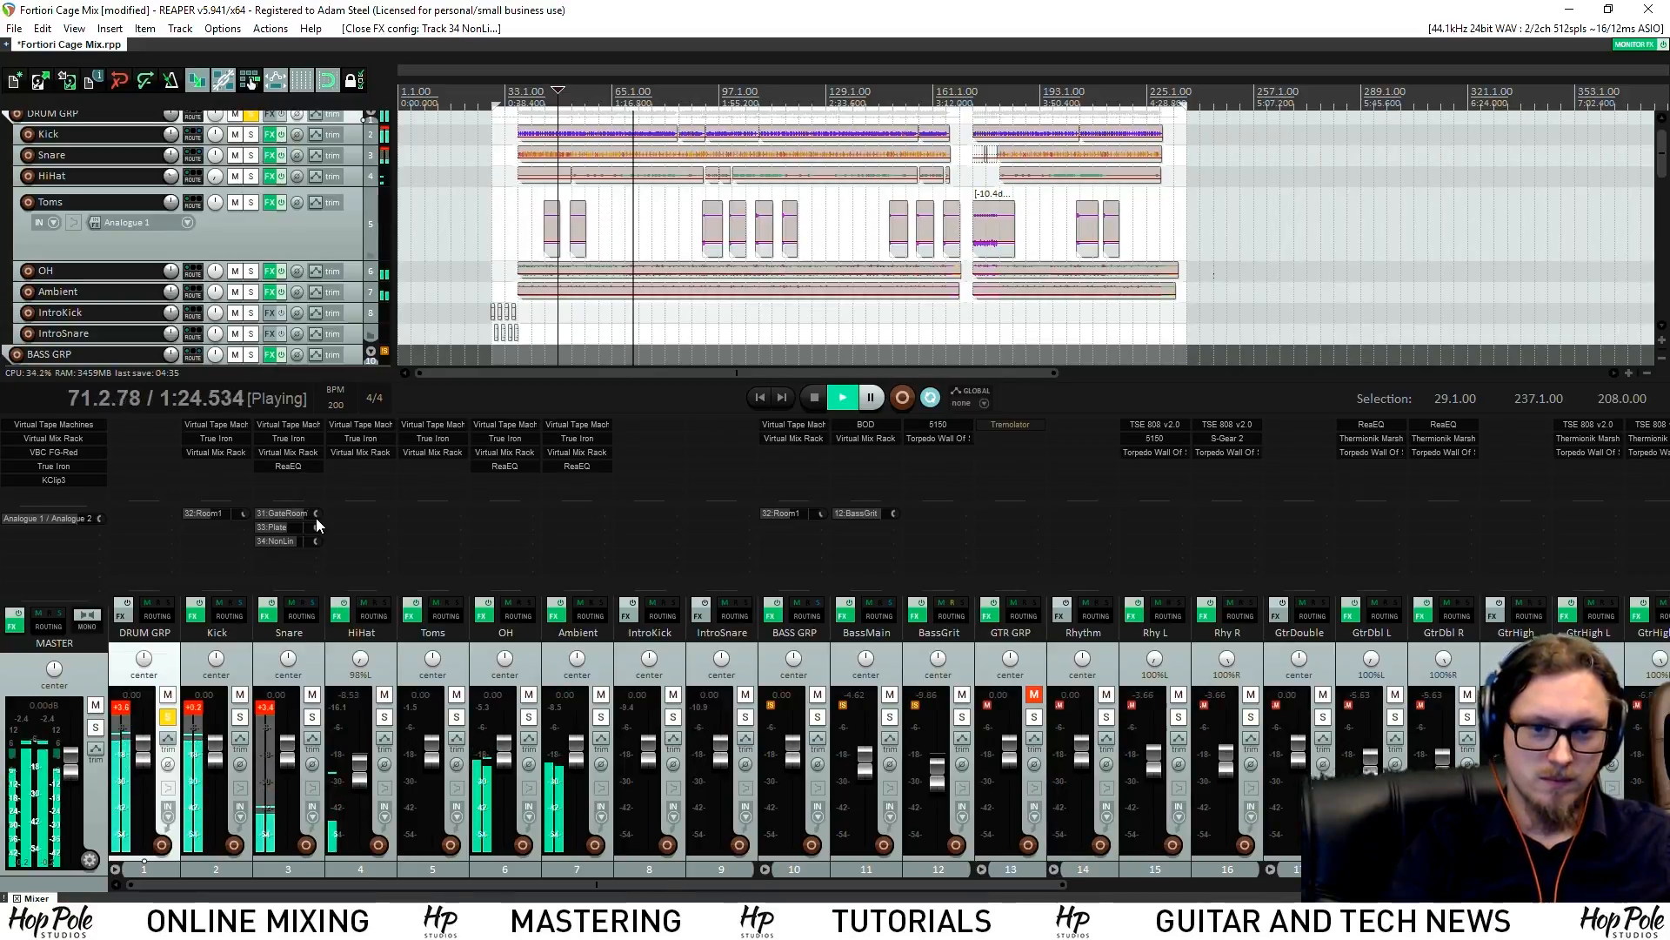
left_click_drag(311, 541, 308, 541)
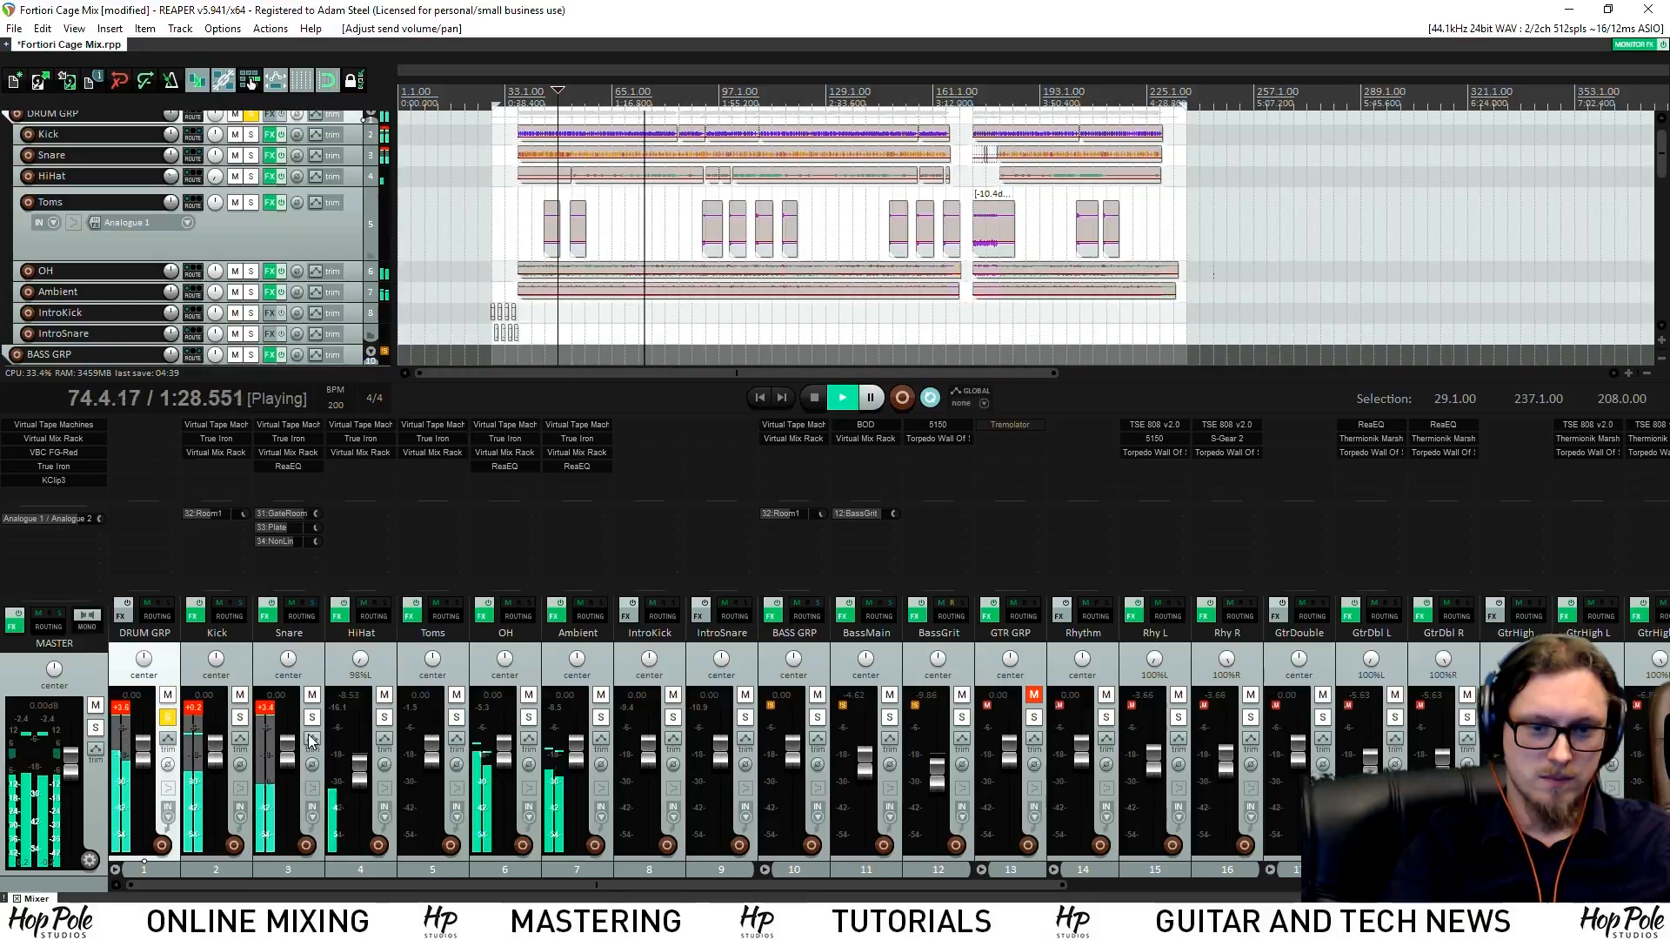
left_click(529, 718)
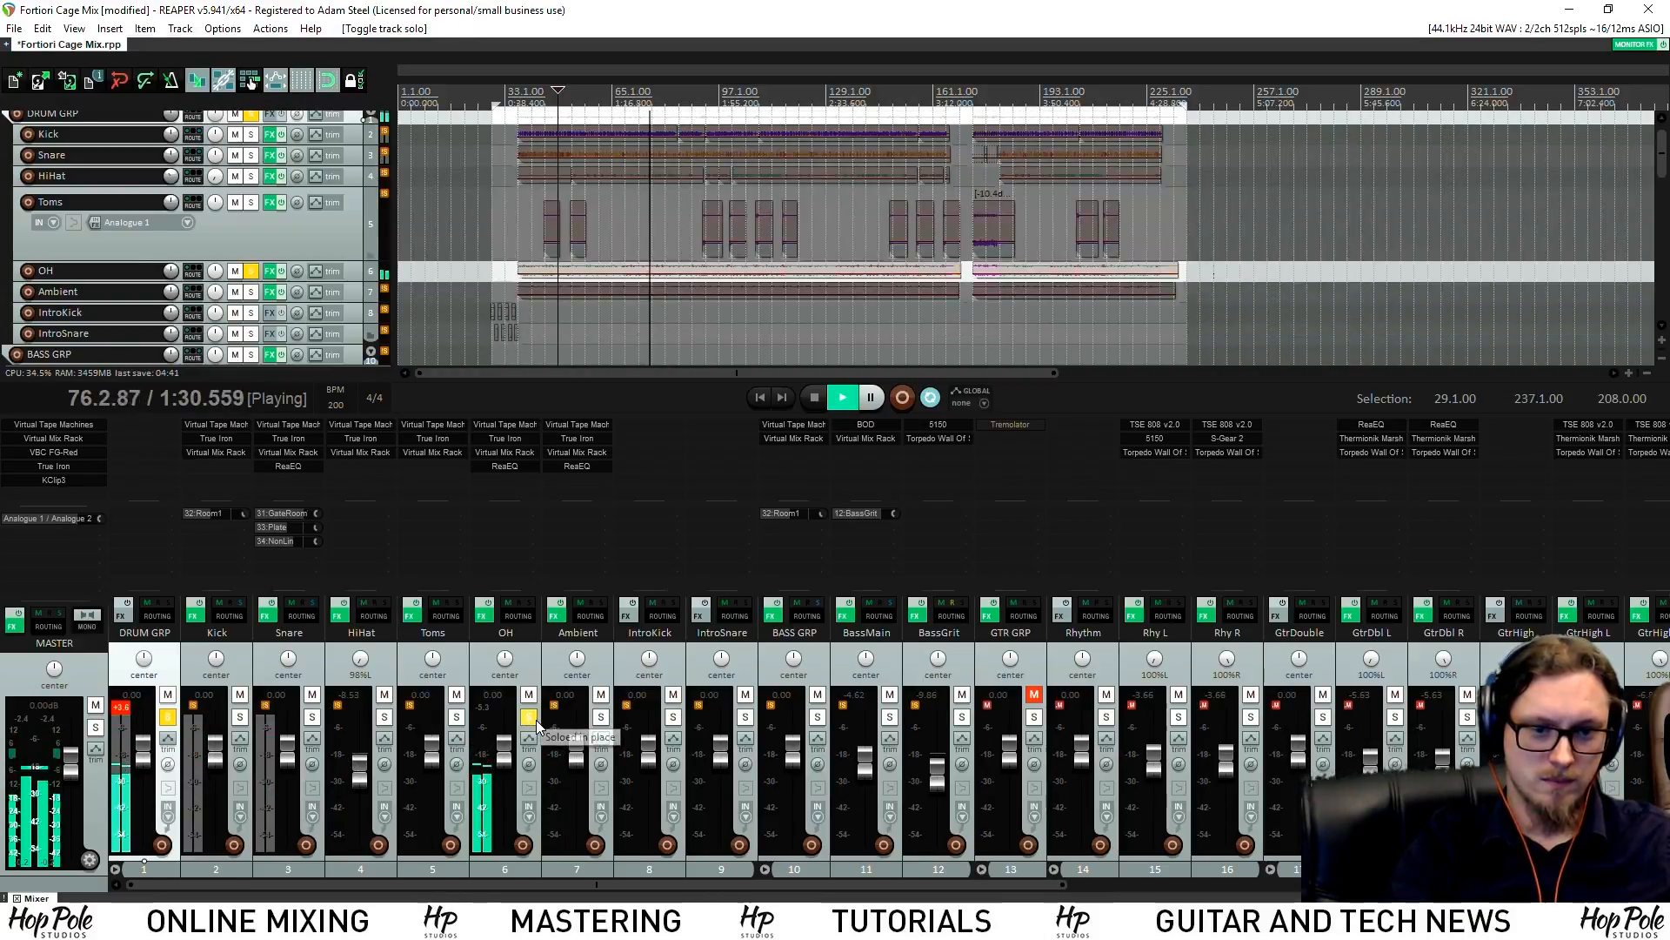
left_click(529, 717)
Solo Ambient, audition it with the Snare, then open Ambient's ReaEQ
left_click(600, 718)
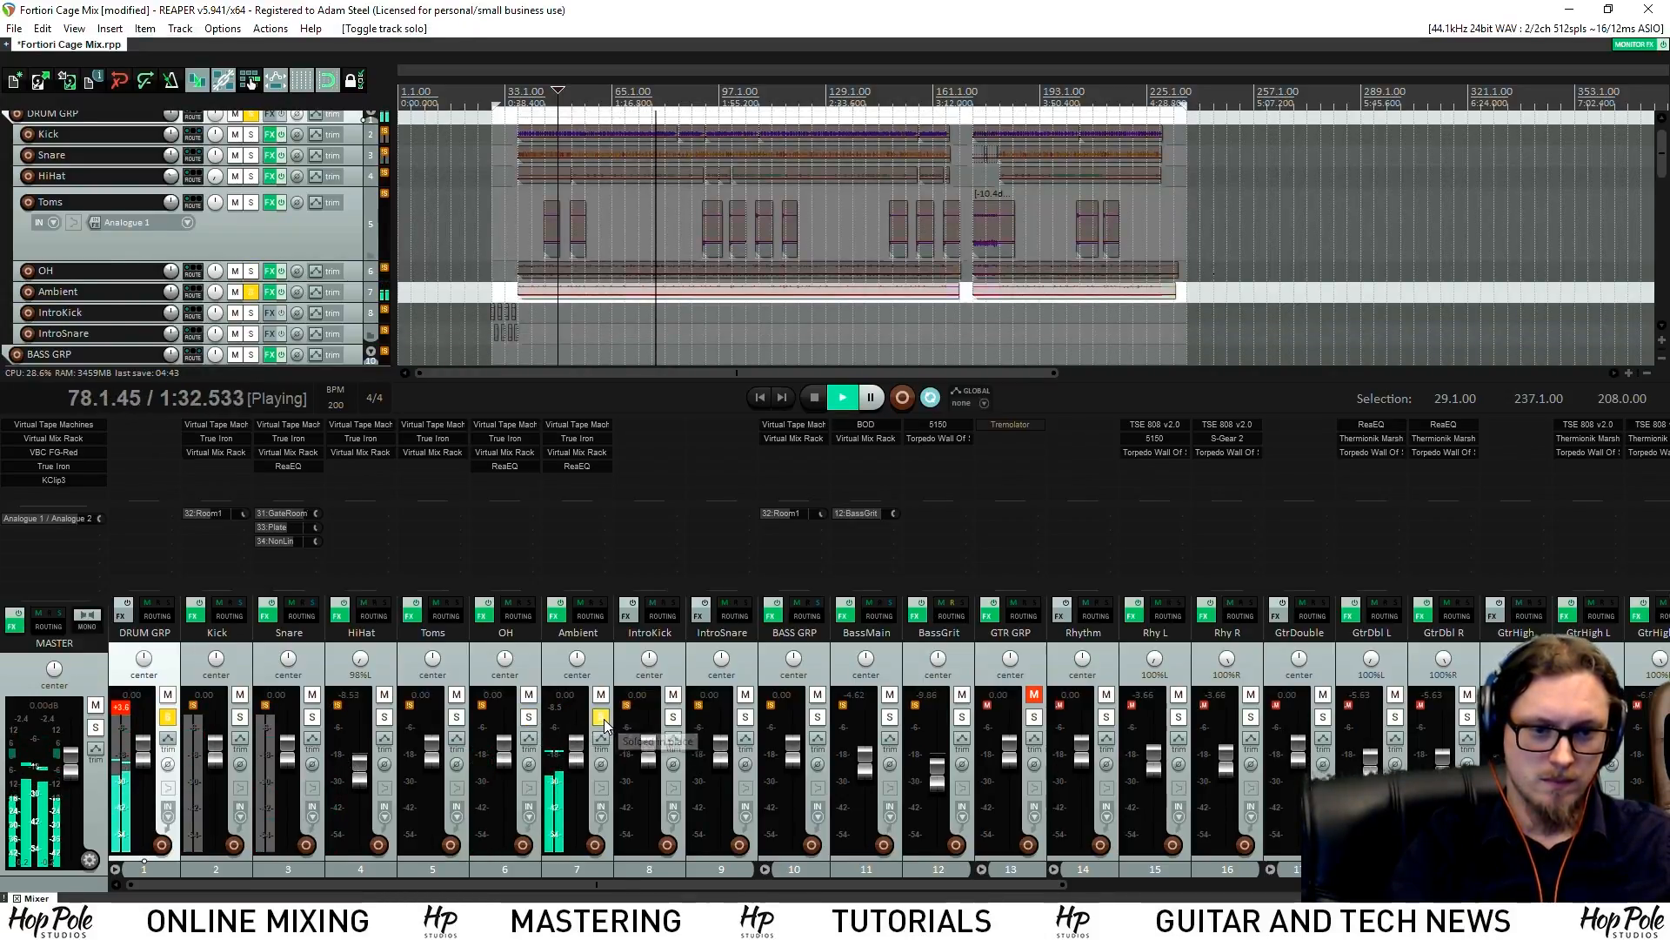
left_click(311, 718)
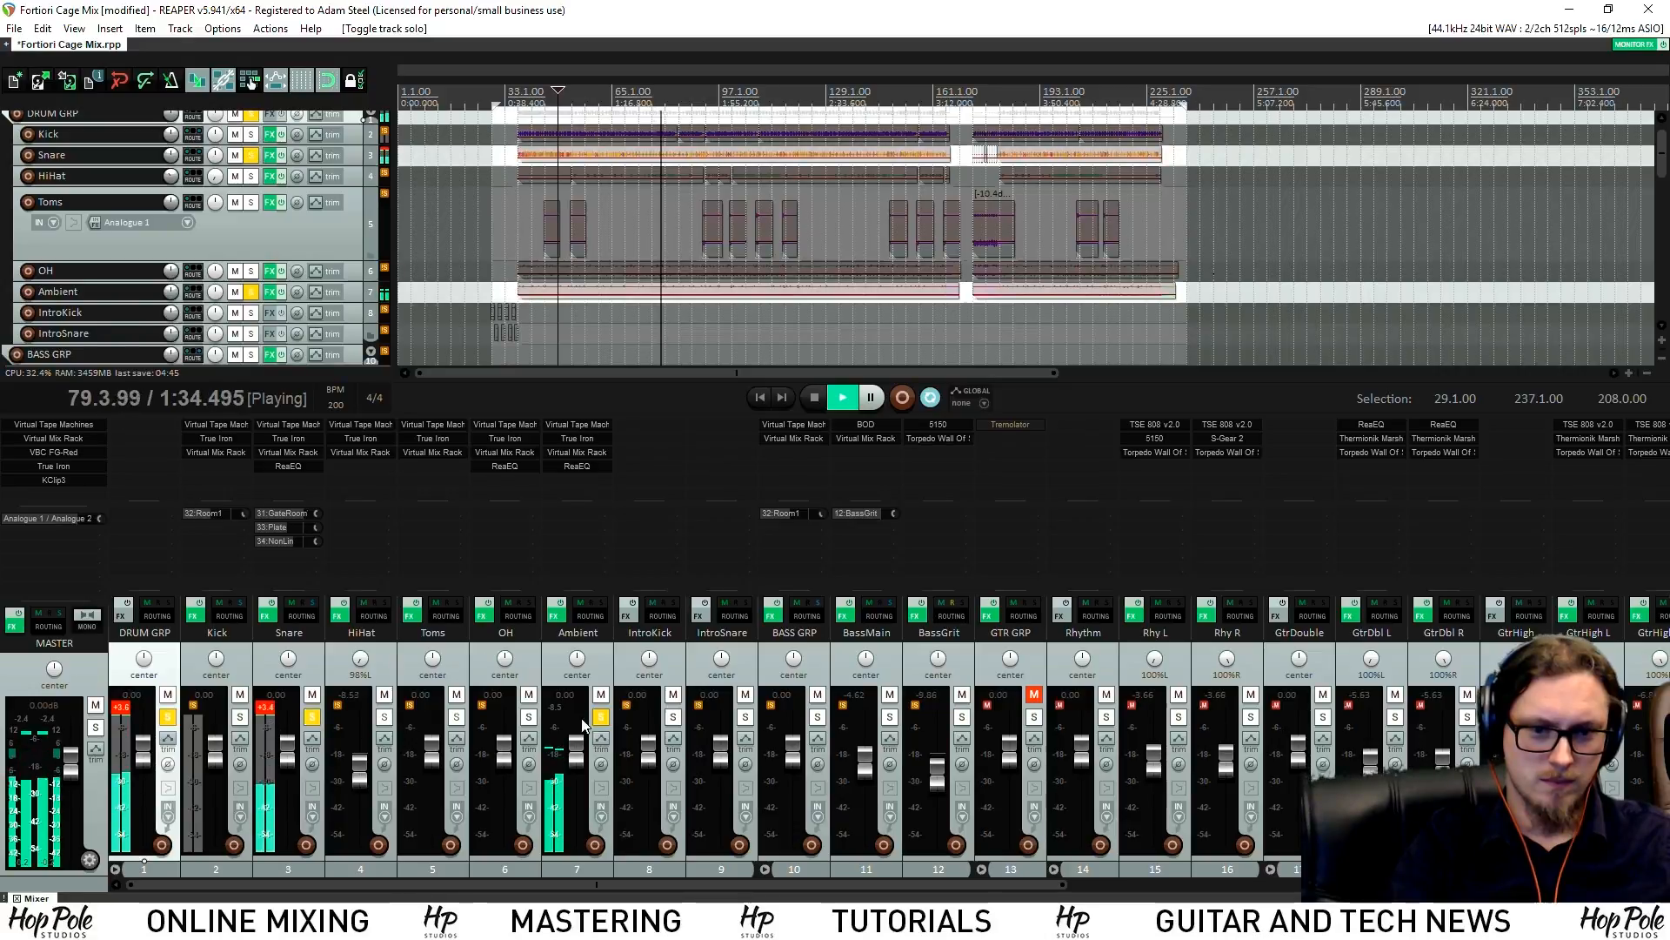
left_click(312, 718)
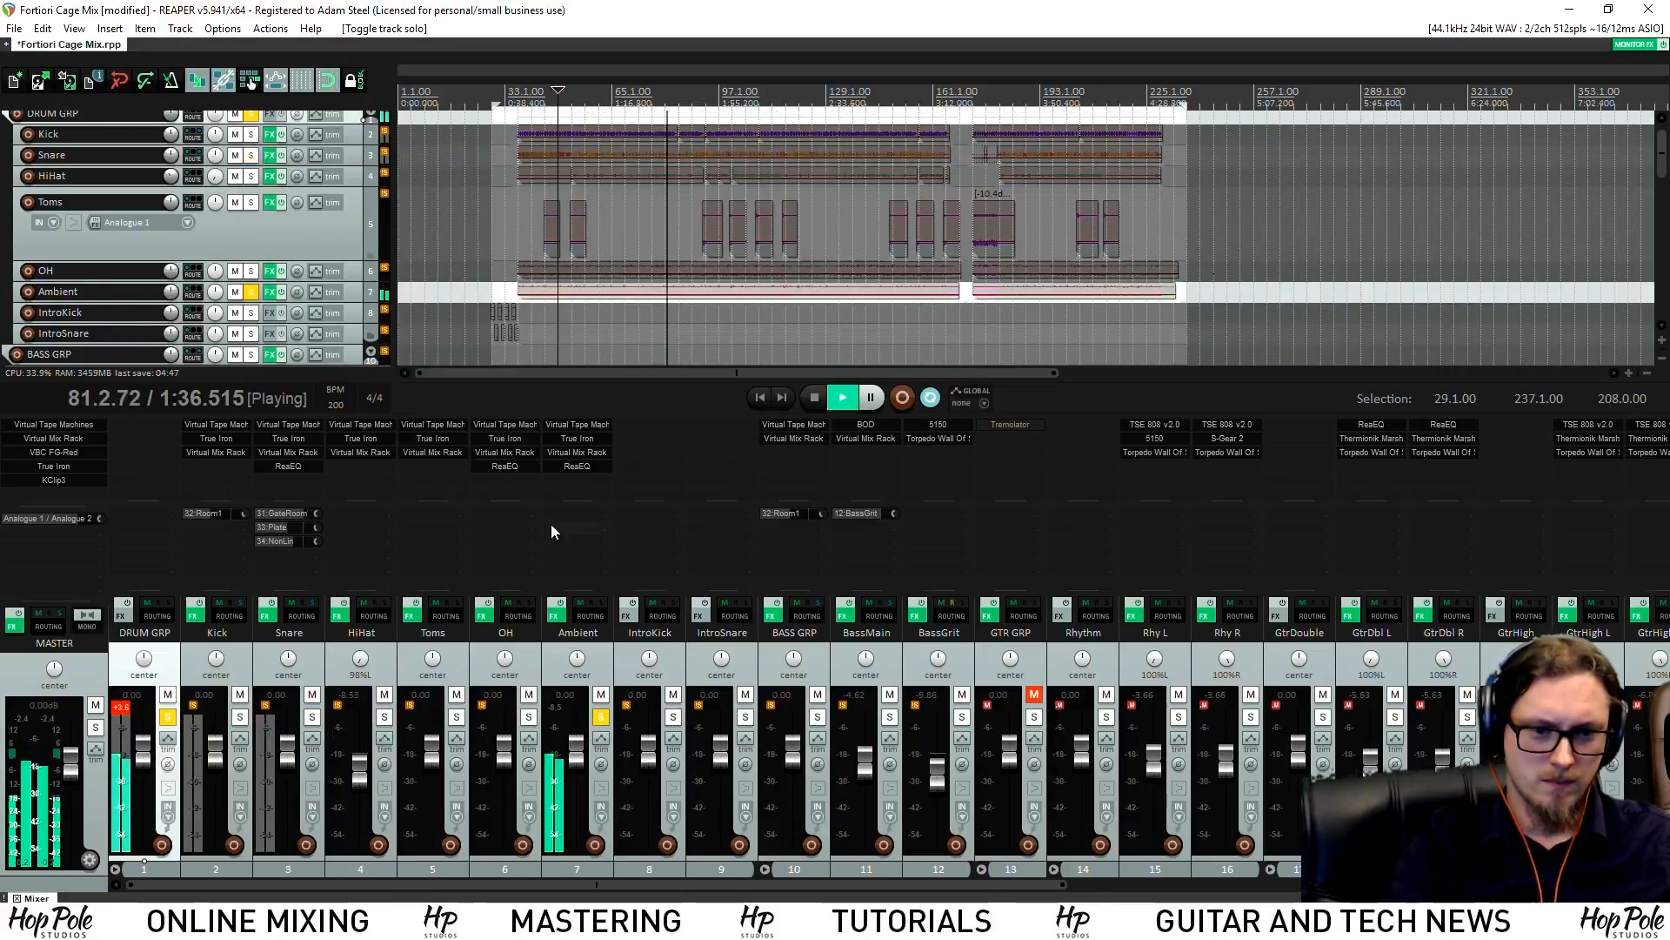
left_click(576, 467)
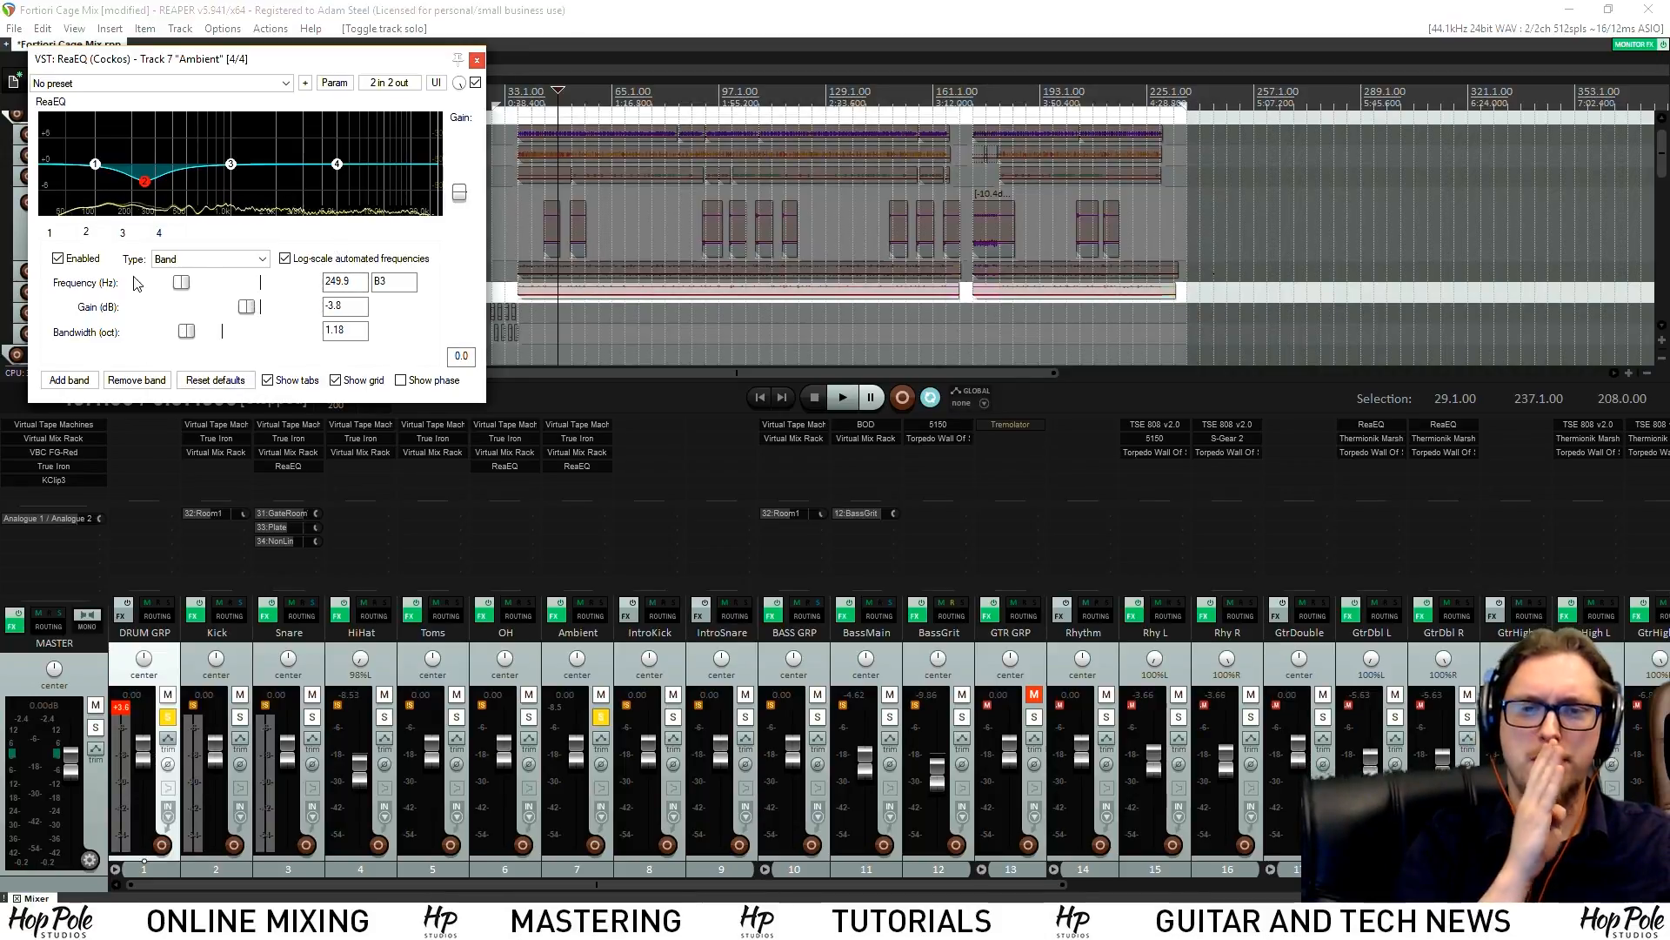
Add a fifth Ambient EQ band tuned to a 197.7 Hz, -3.6 dB, 0.30-octave cut
left_click(69, 380)
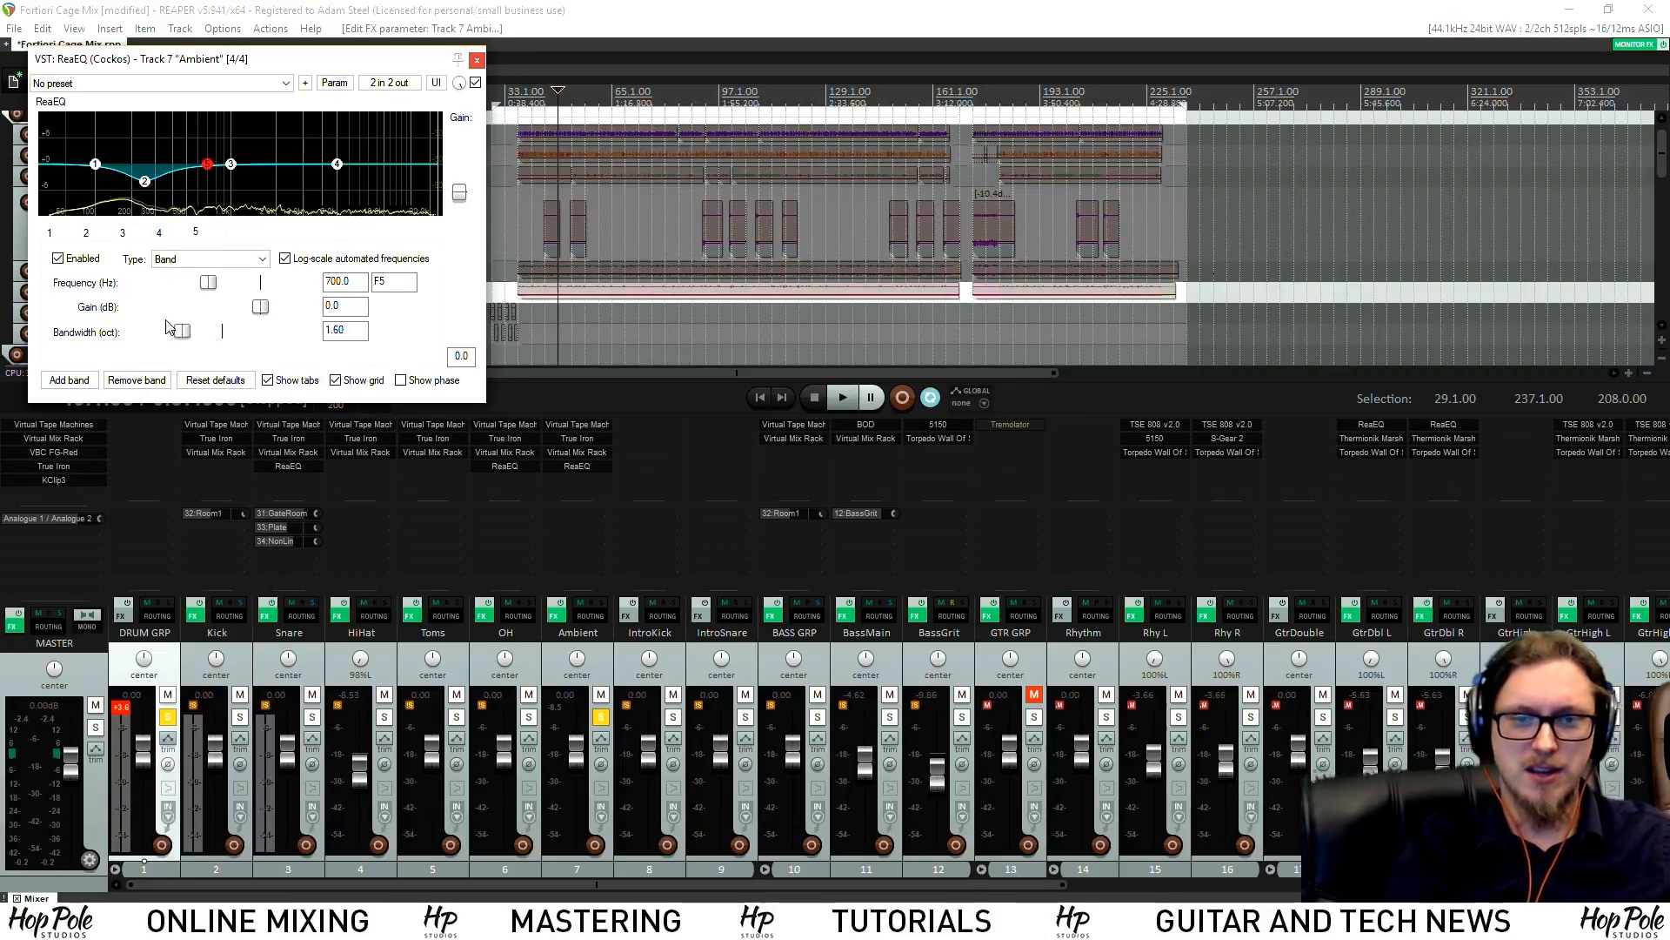
left_click_drag(171, 330, 143, 331)
key("space")
left_click_drag(208, 168, 200, 99)
left_click_drag(178, 88, 132, 85)
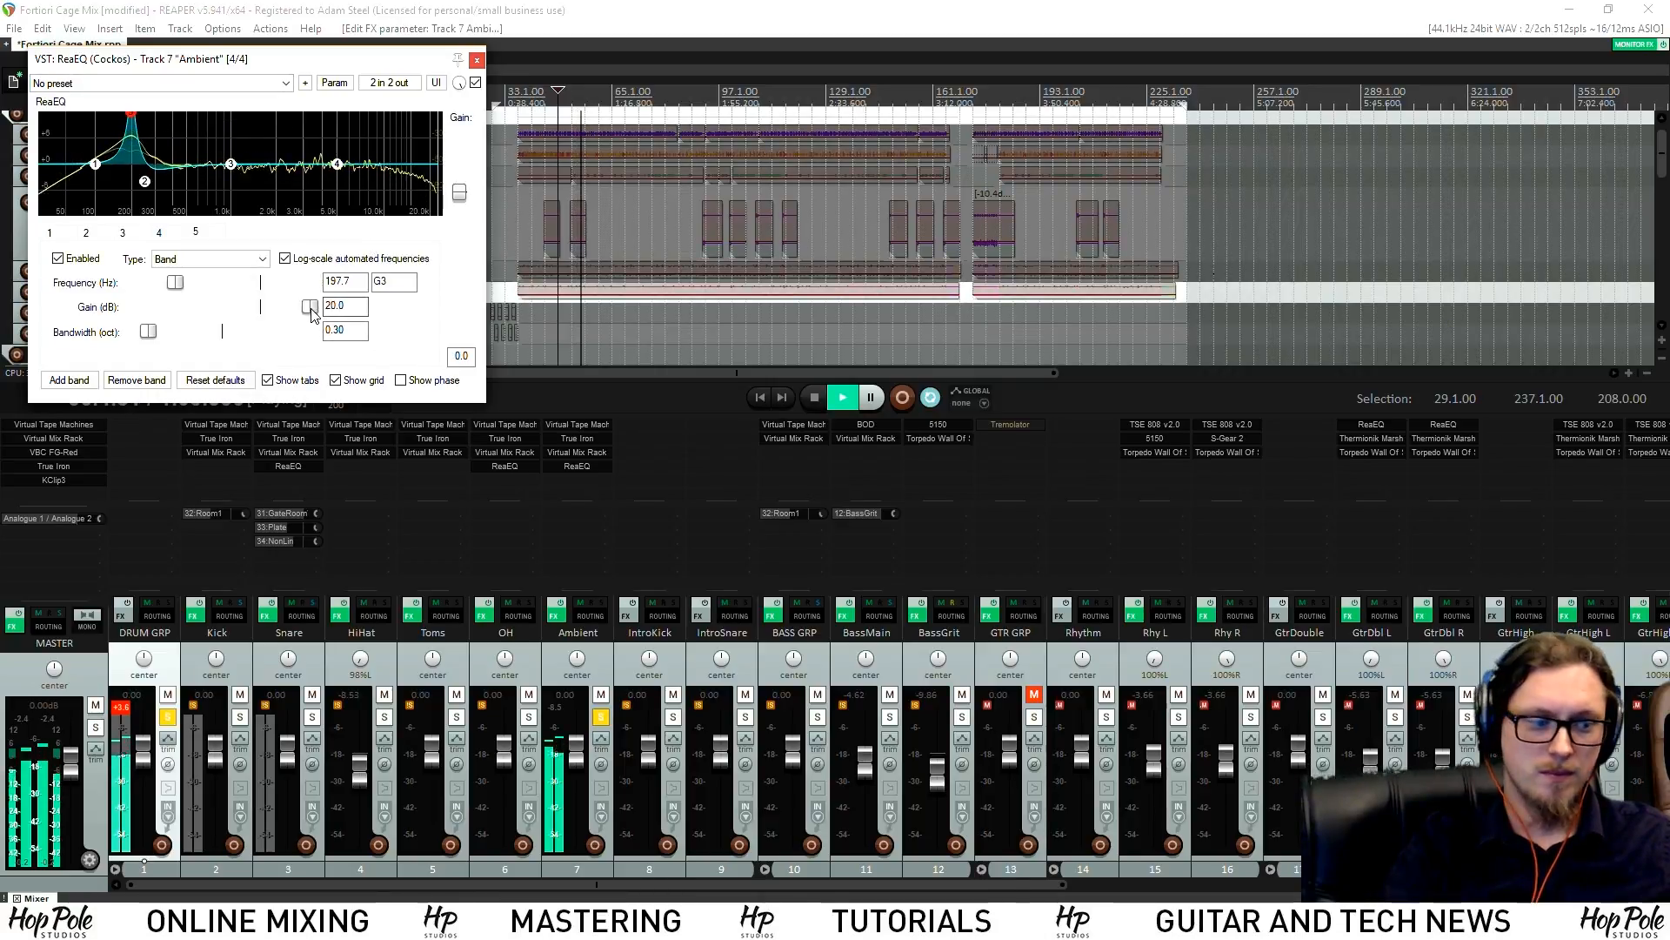
left_click_drag(312, 307, 247, 307)
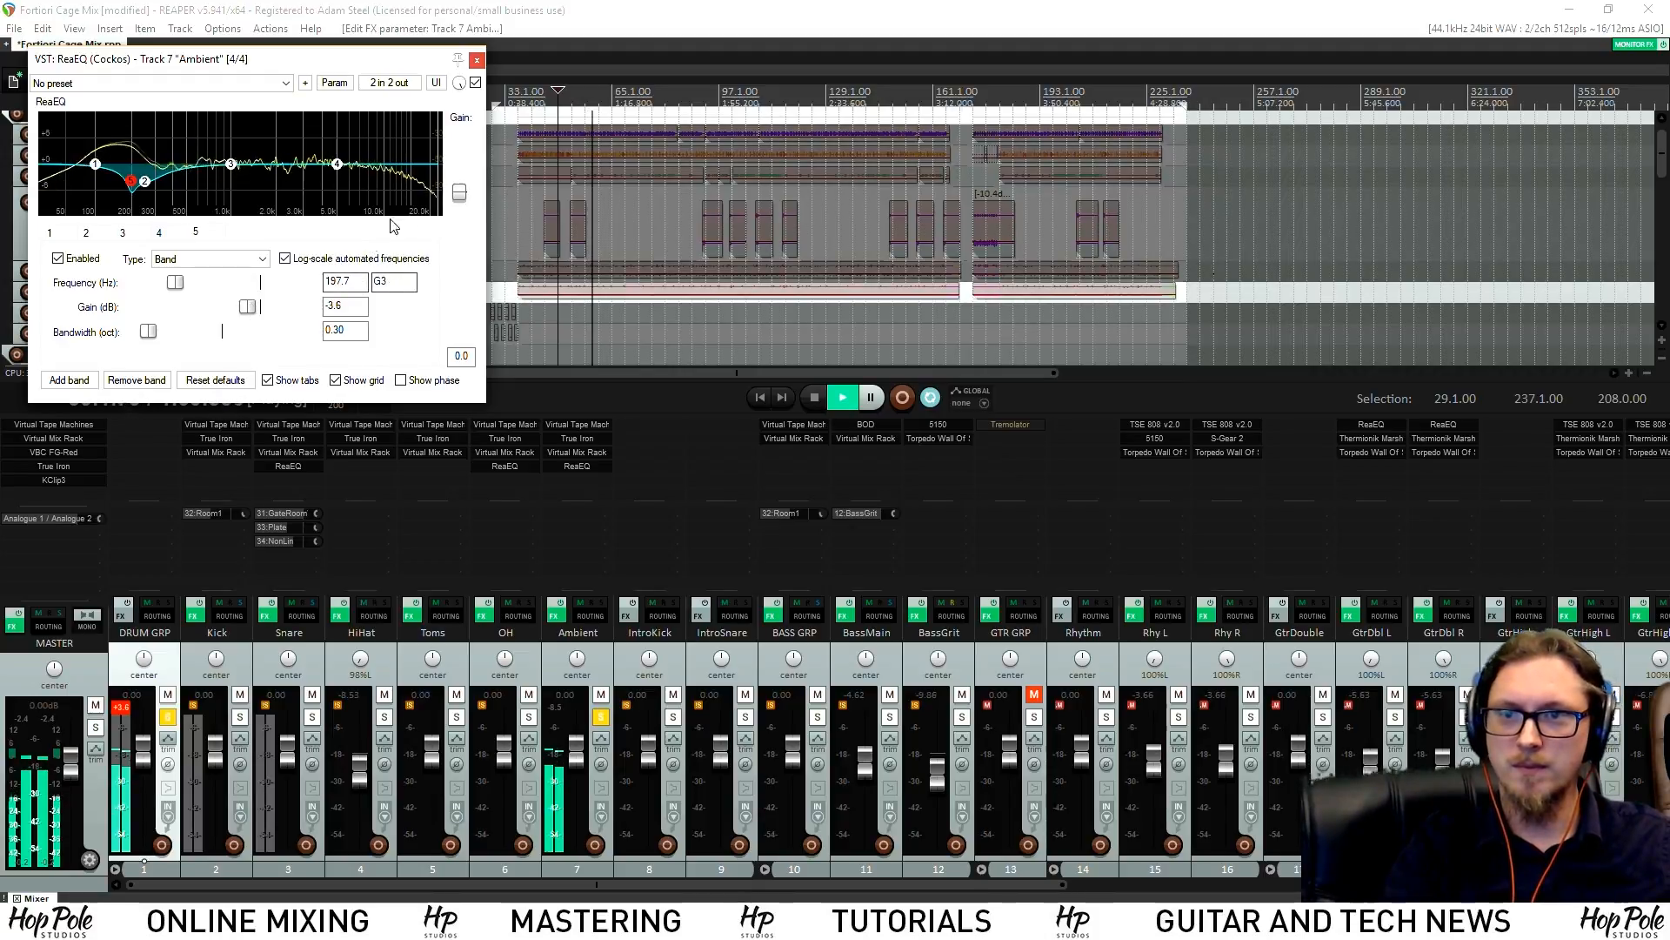
key("space")
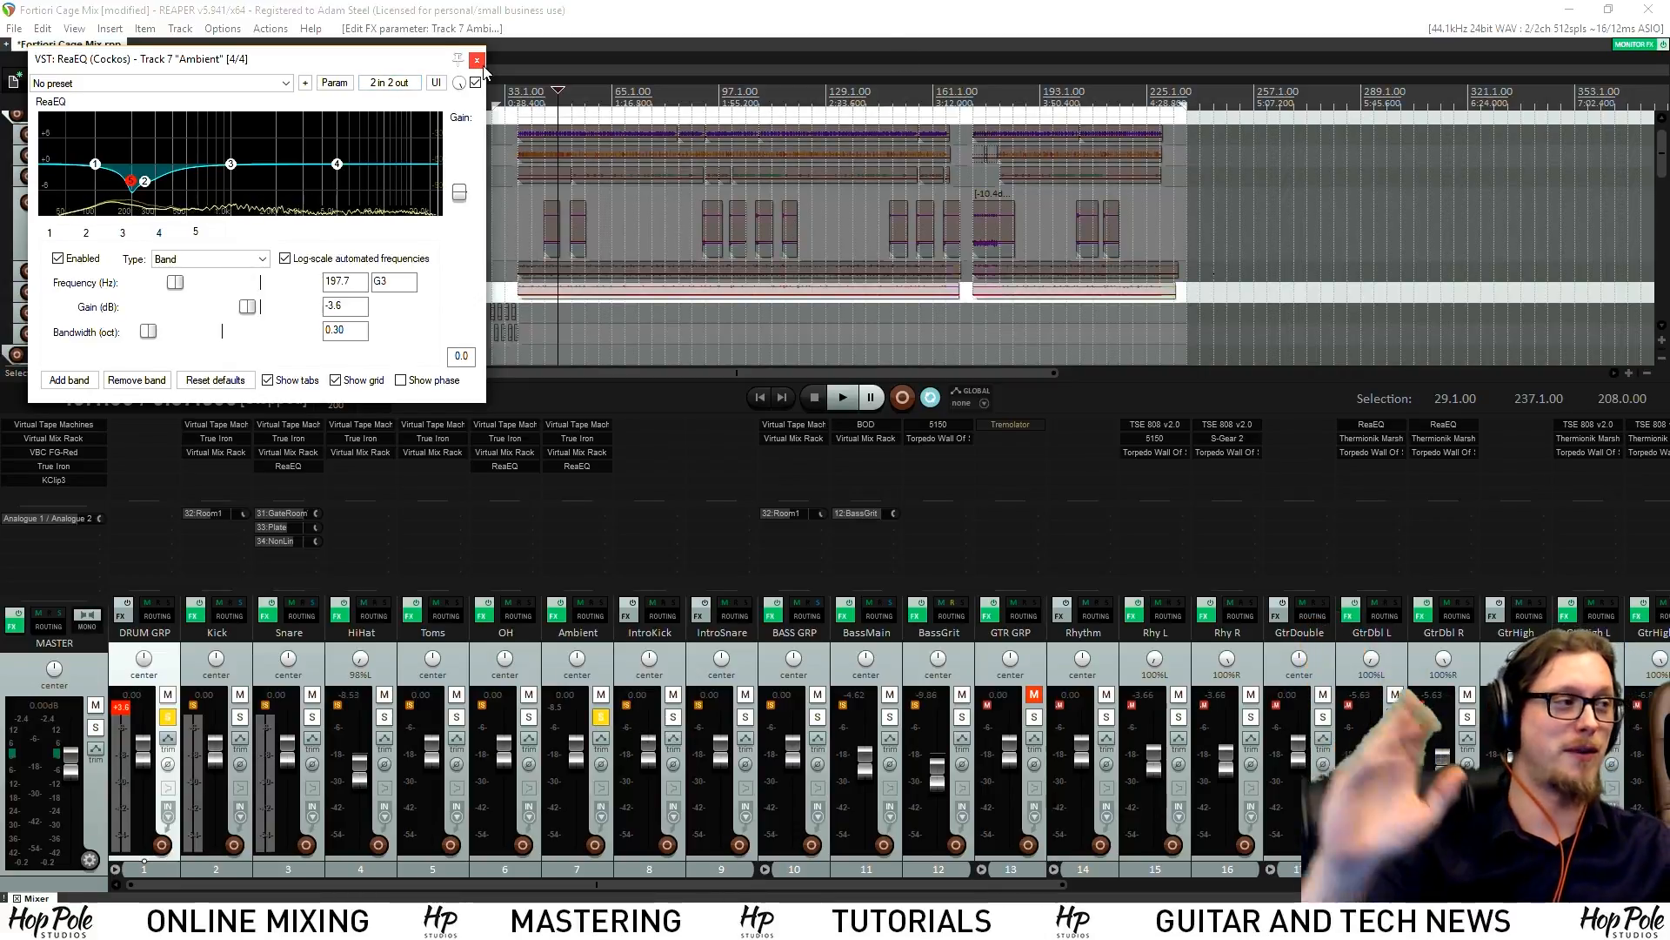
key("space")
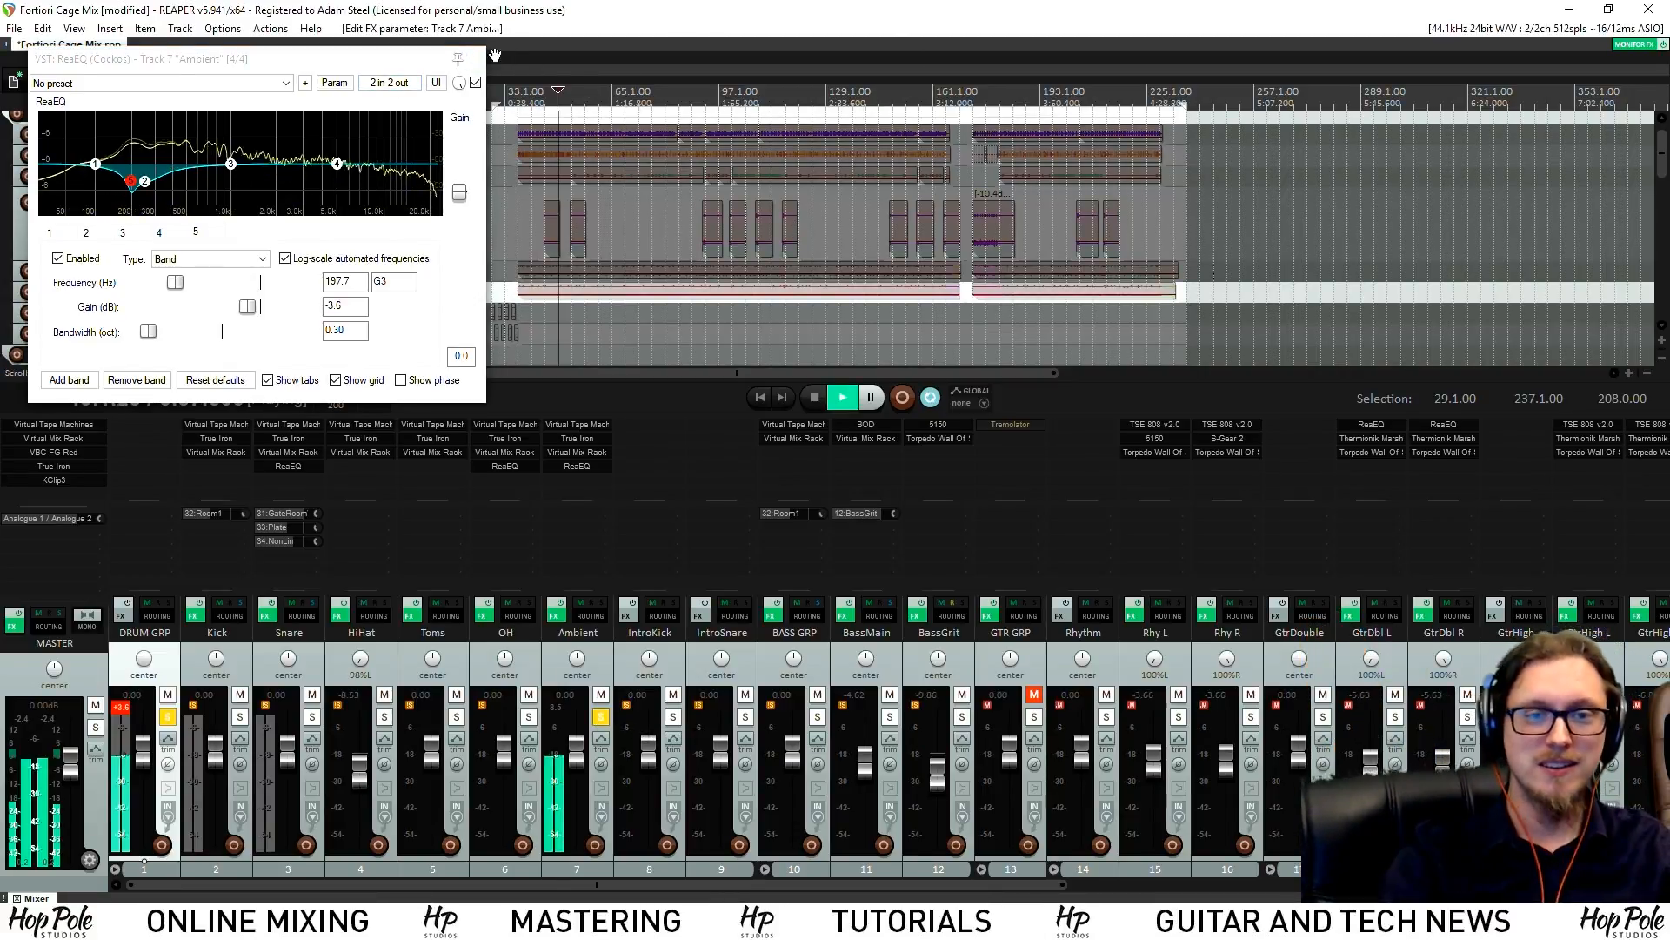
left_click(477, 59)
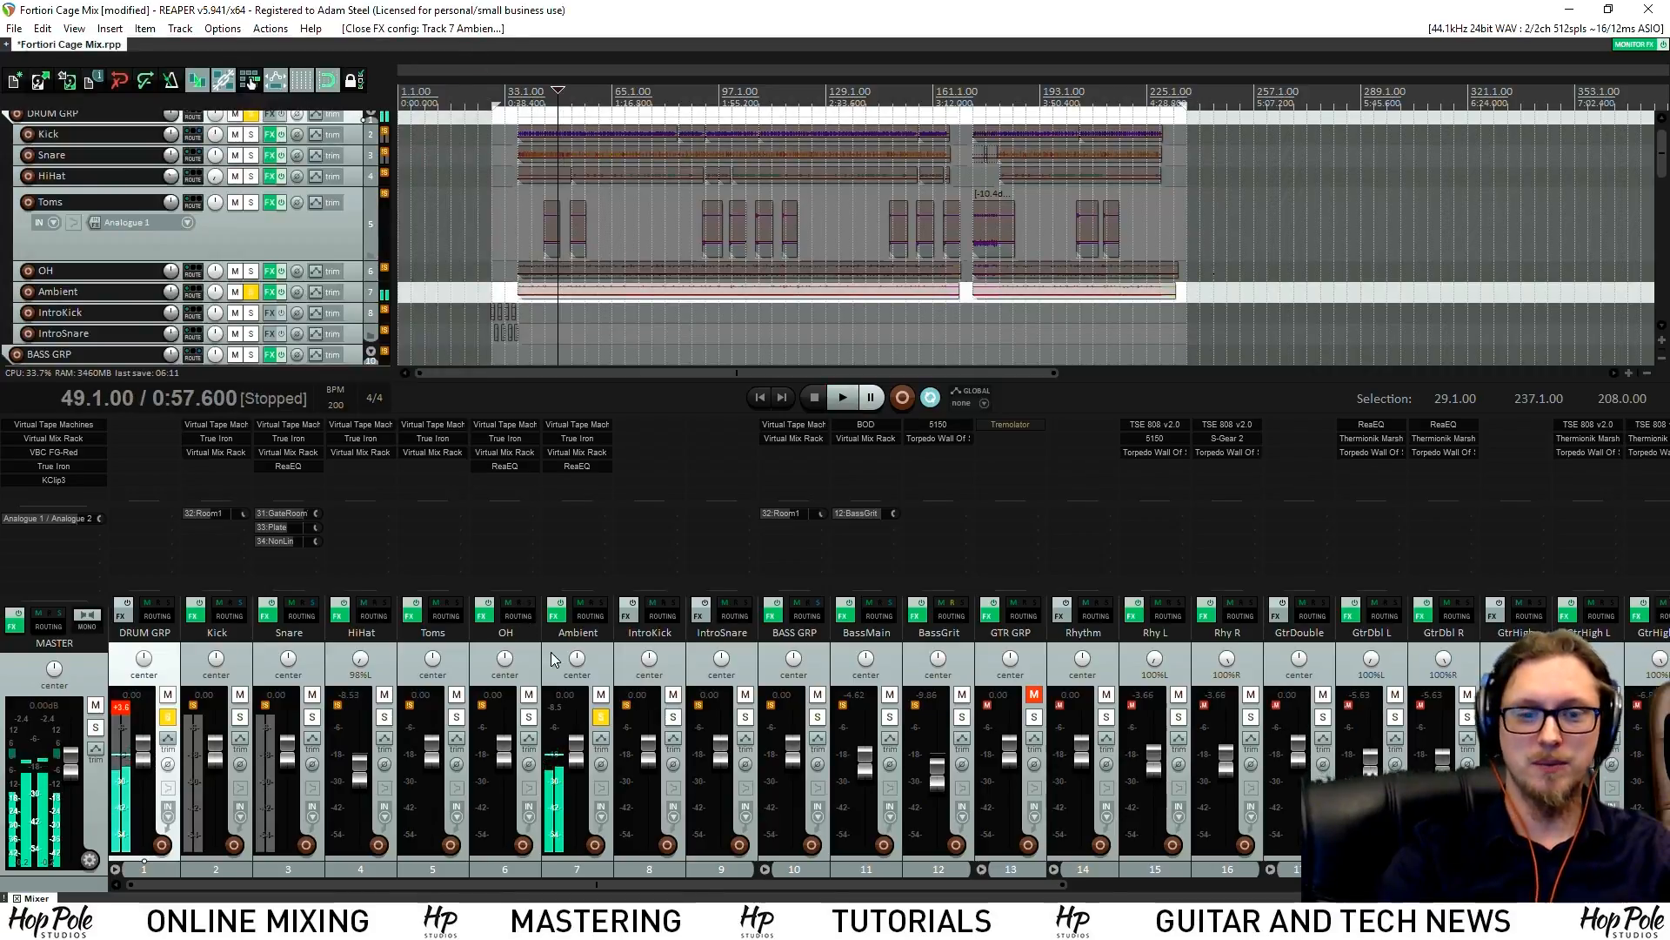
Solo the DRUM GRP, BASS GRP and GTR GRP buses during playback
left_click(168, 718)
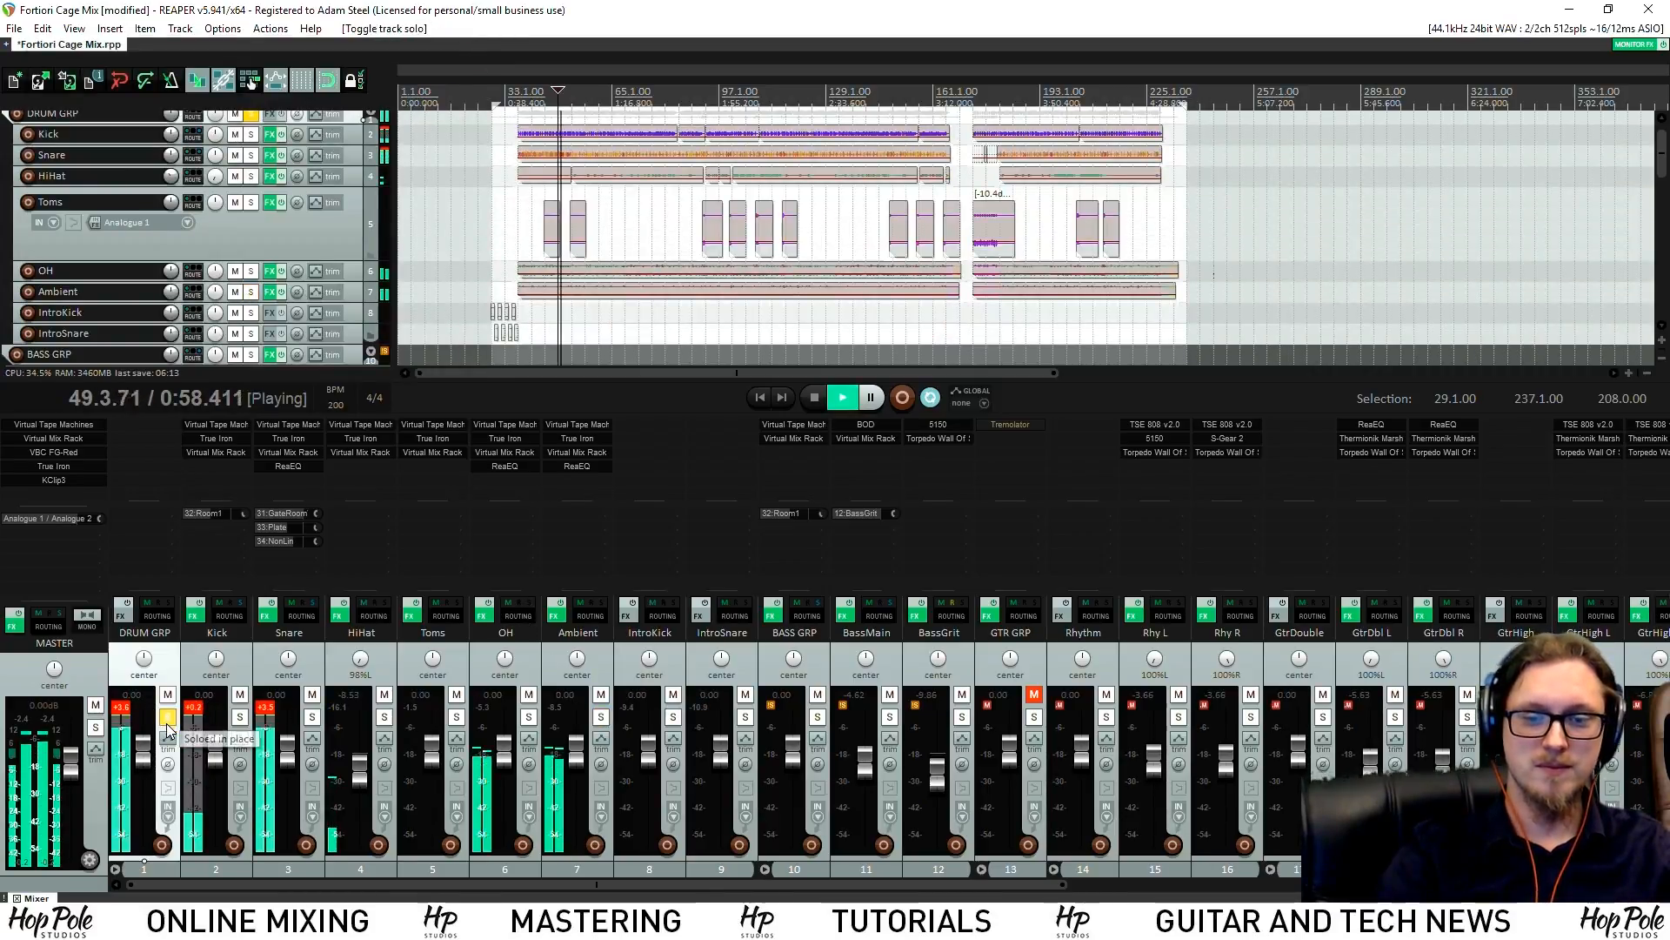
key("space")
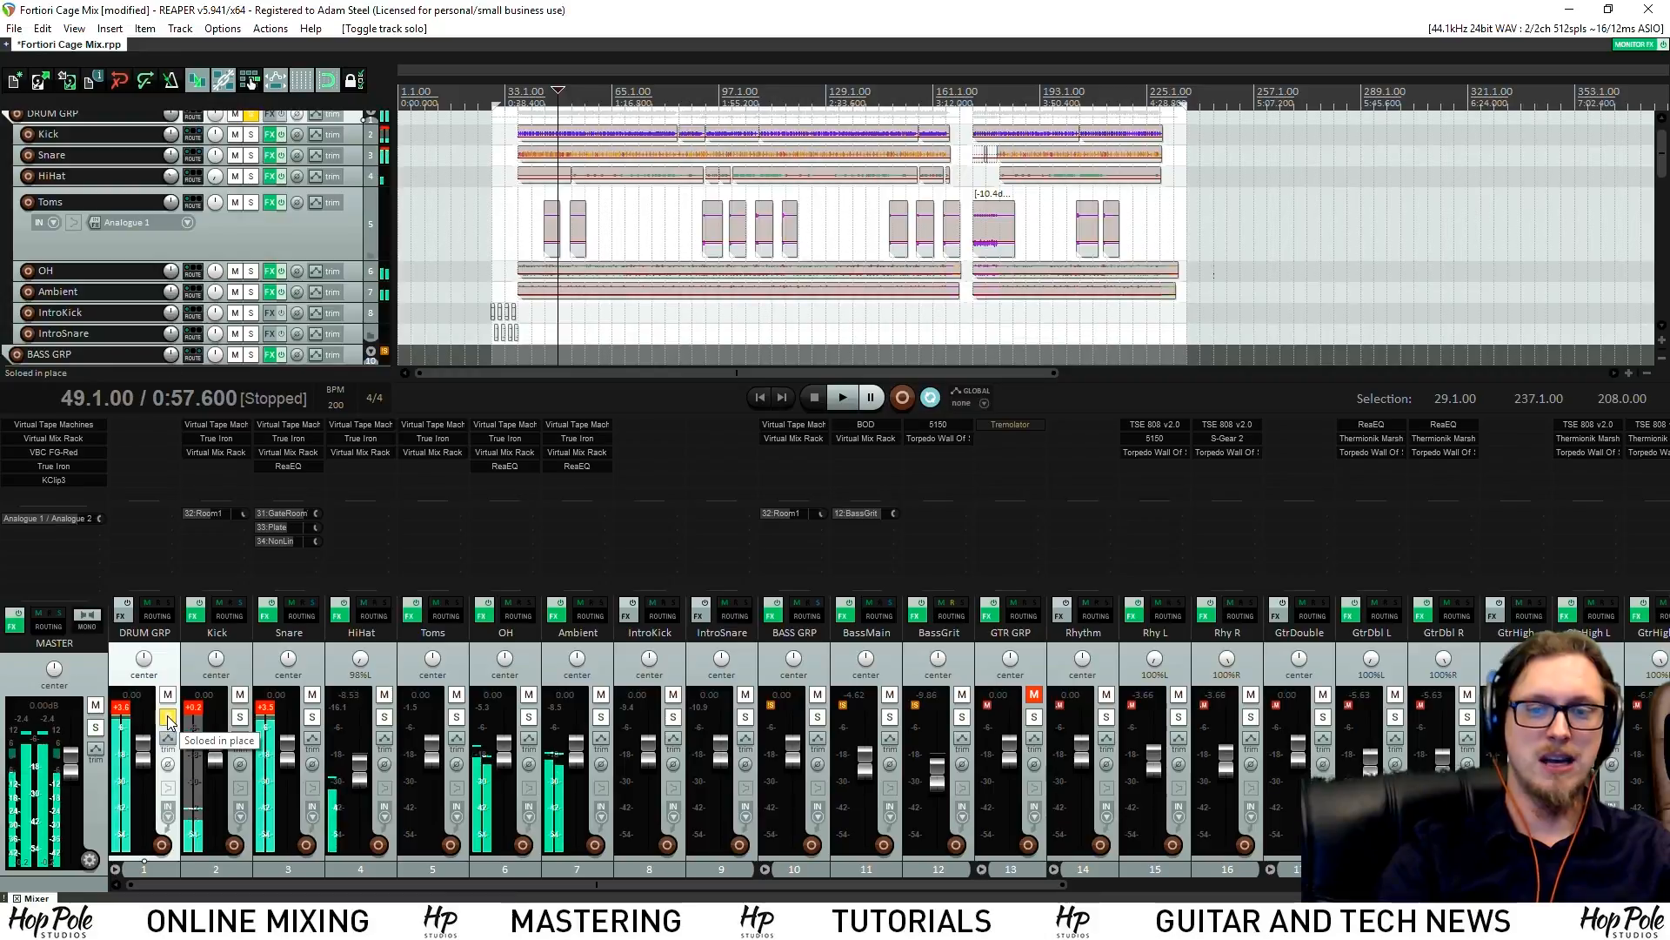
left_click(818, 716)
key("space")
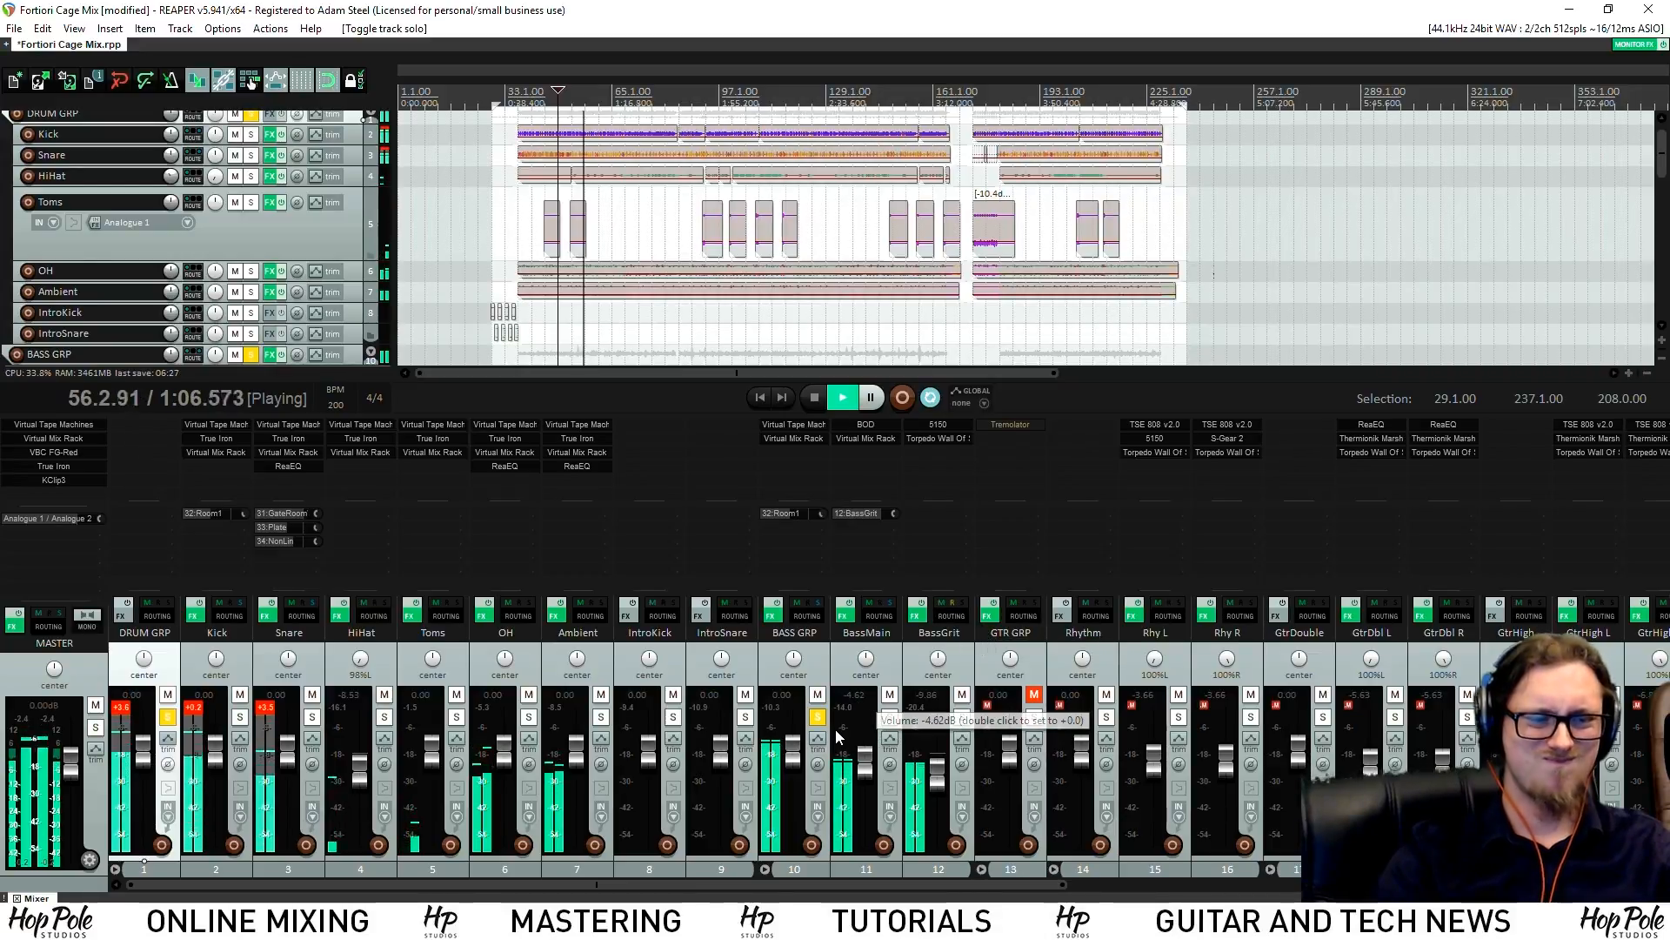
left_click(1033, 716)
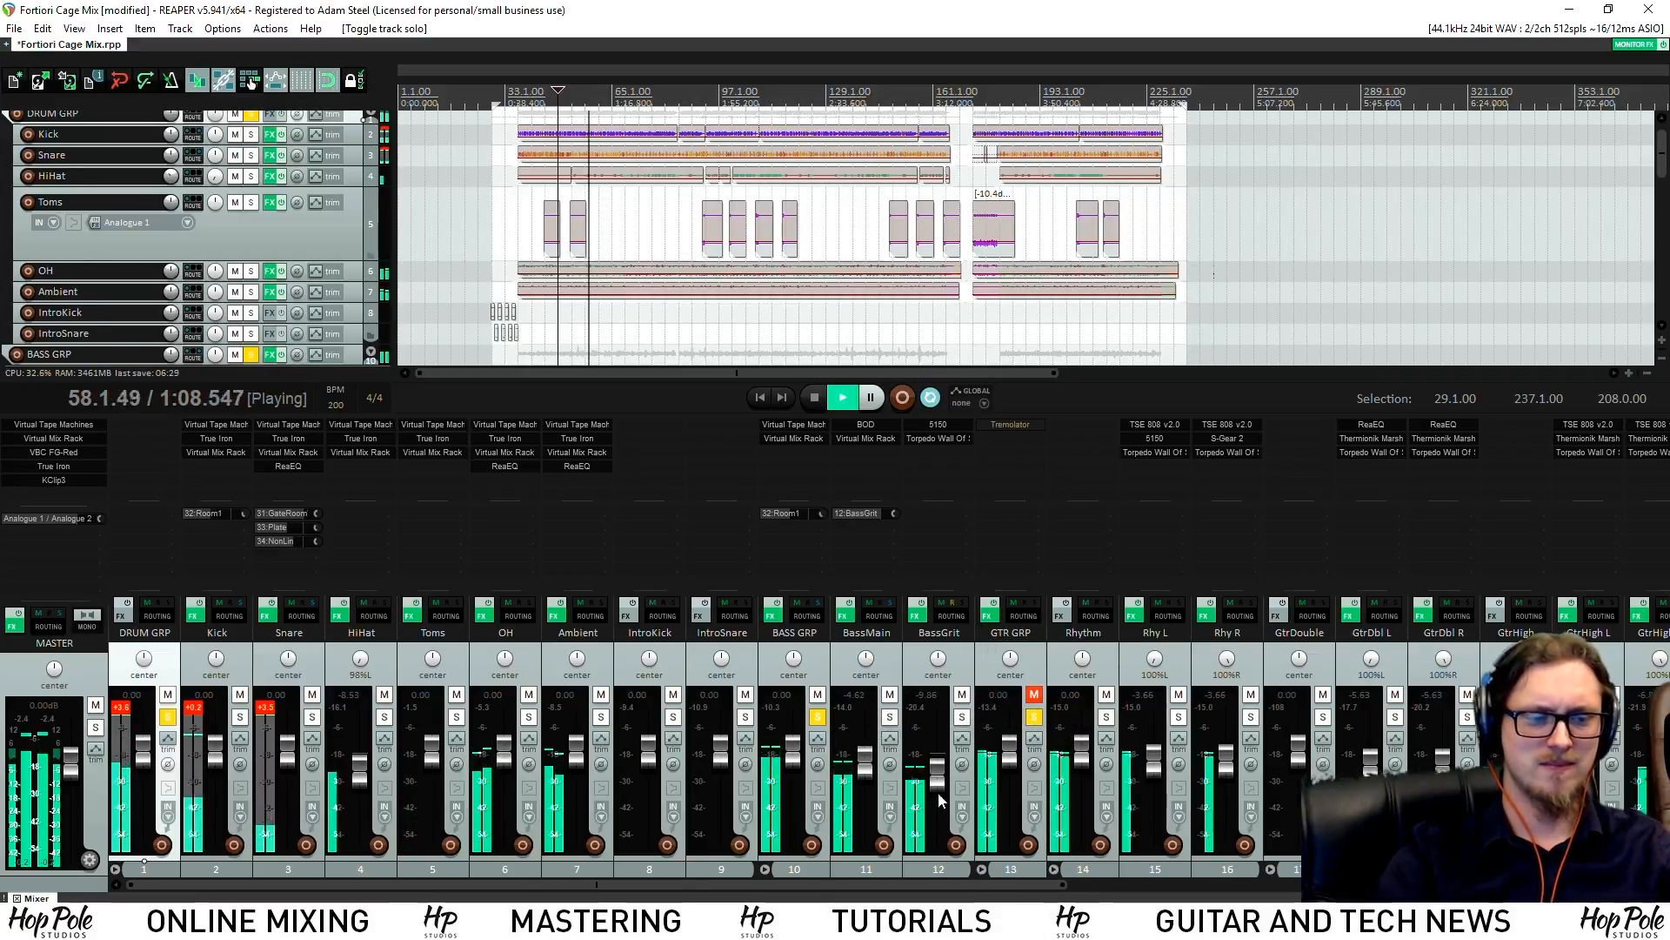
mouse_move(758, 884)
left_mouse_down()
mouse_move(1192, 884)
mouse_move(735, 867)
mouse_move(775, 865)
left_mouse_up()
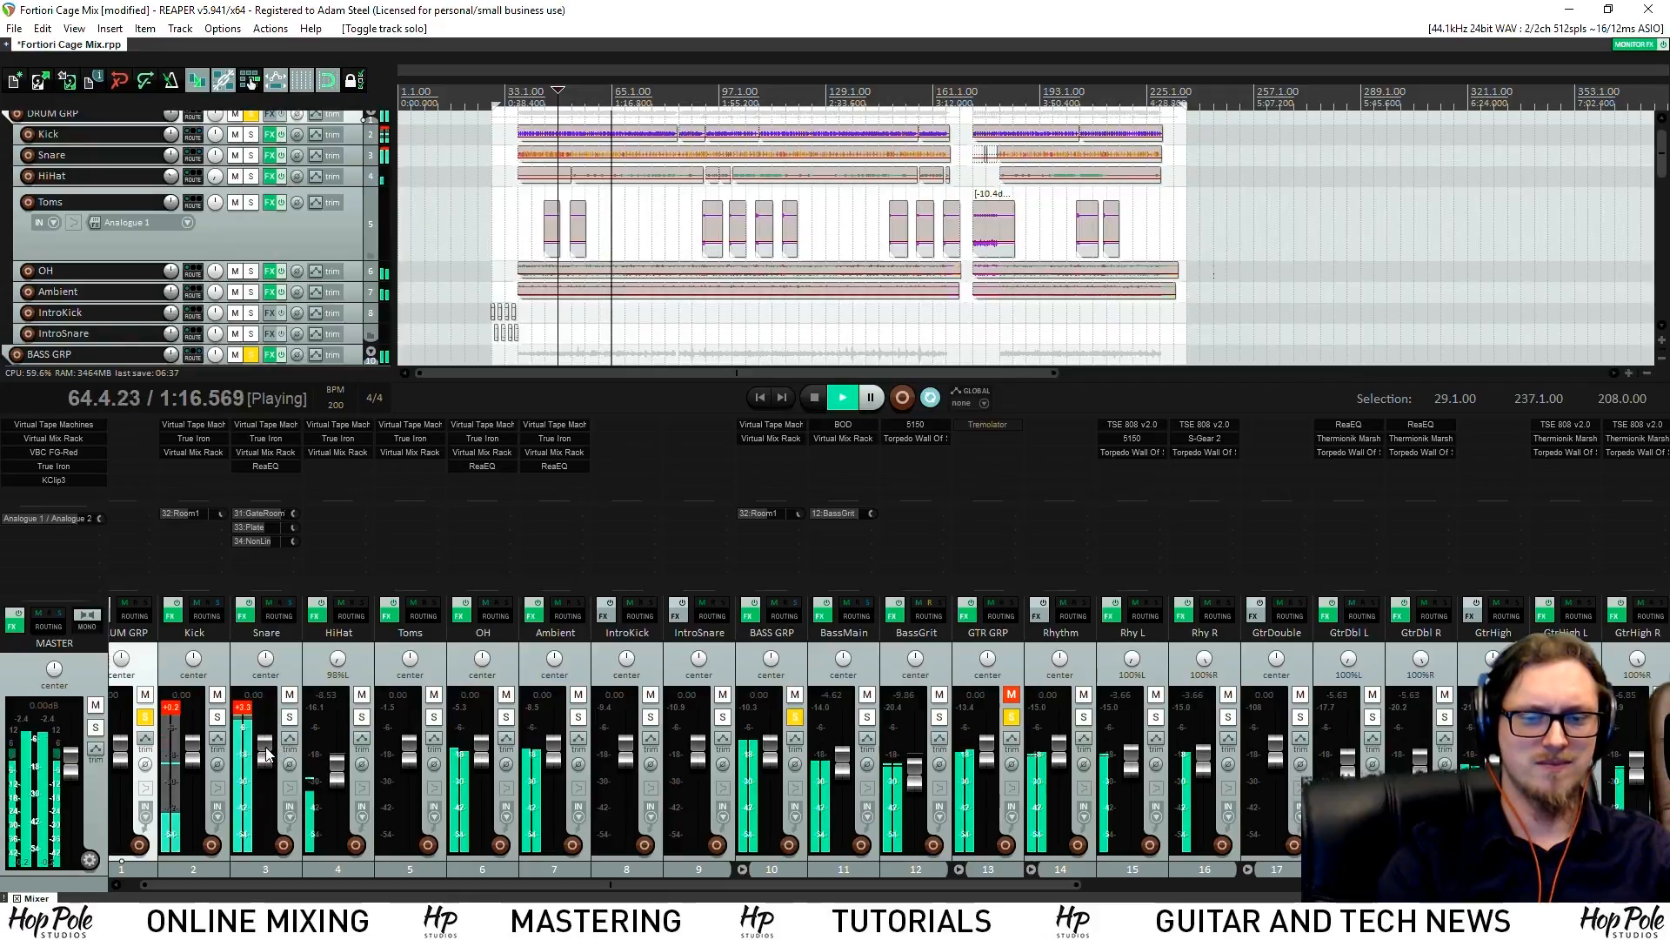
Set the Snare fader to -1.41 dB and its Plate send to -8.10 dB, then stop
left_click_drag(266, 742, 267, 757)
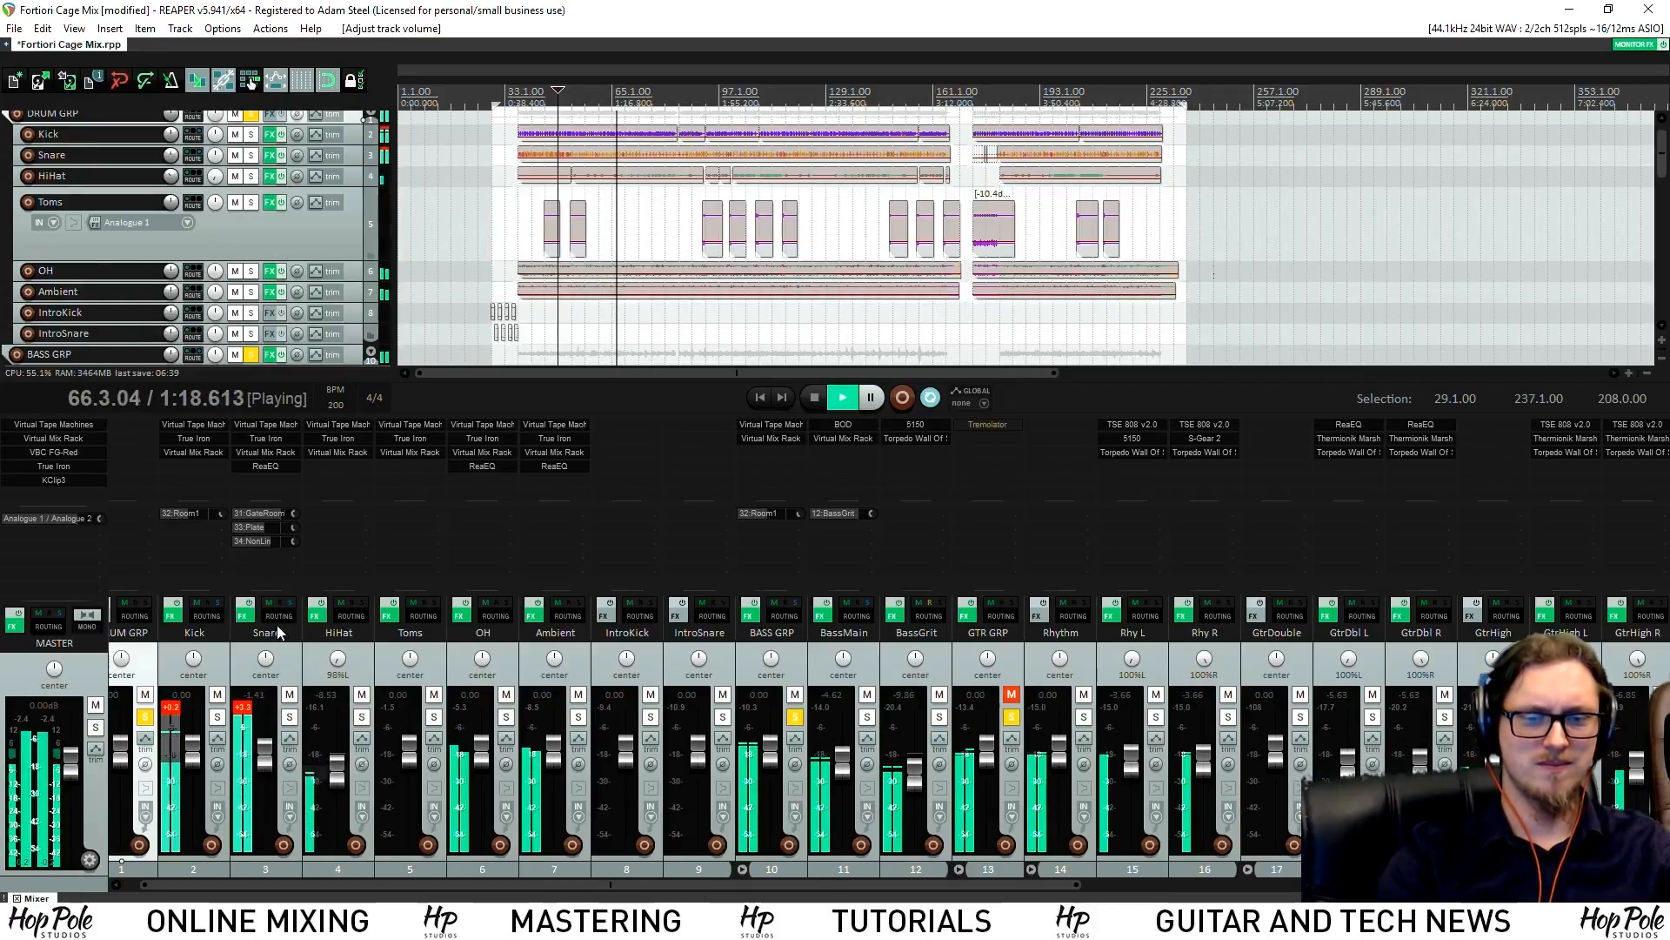
mouse_move(292, 530)
left_mouse_down()
mouse_move(281, 542)
mouse_move(295, 529)
left_mouse_up()
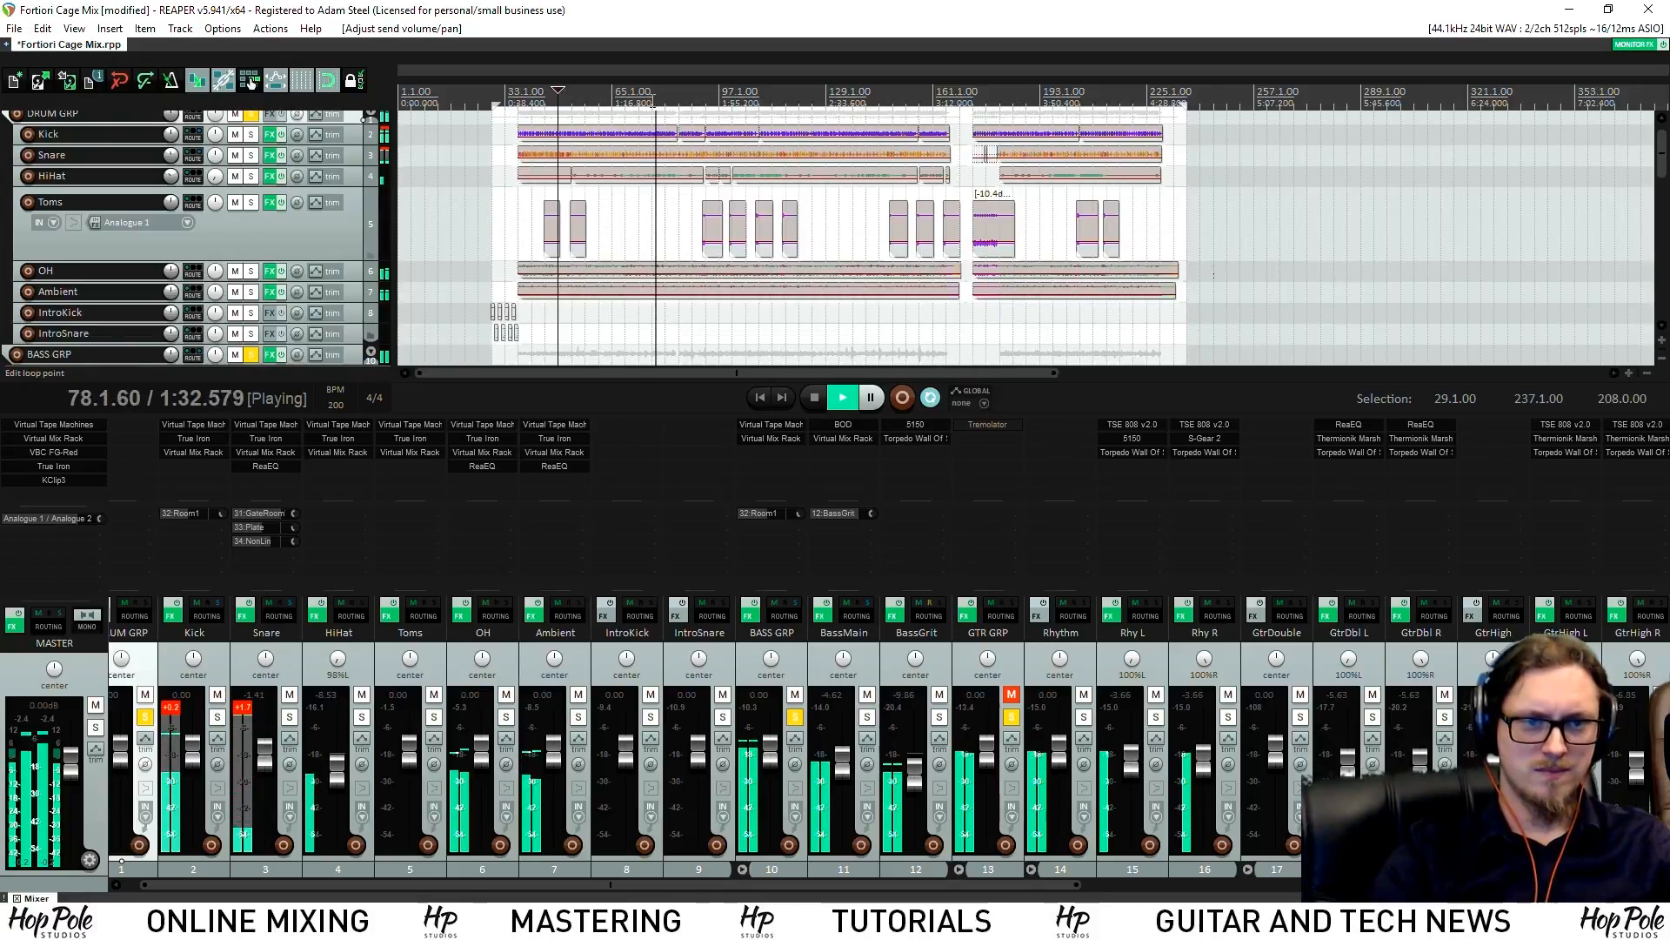
key("space")
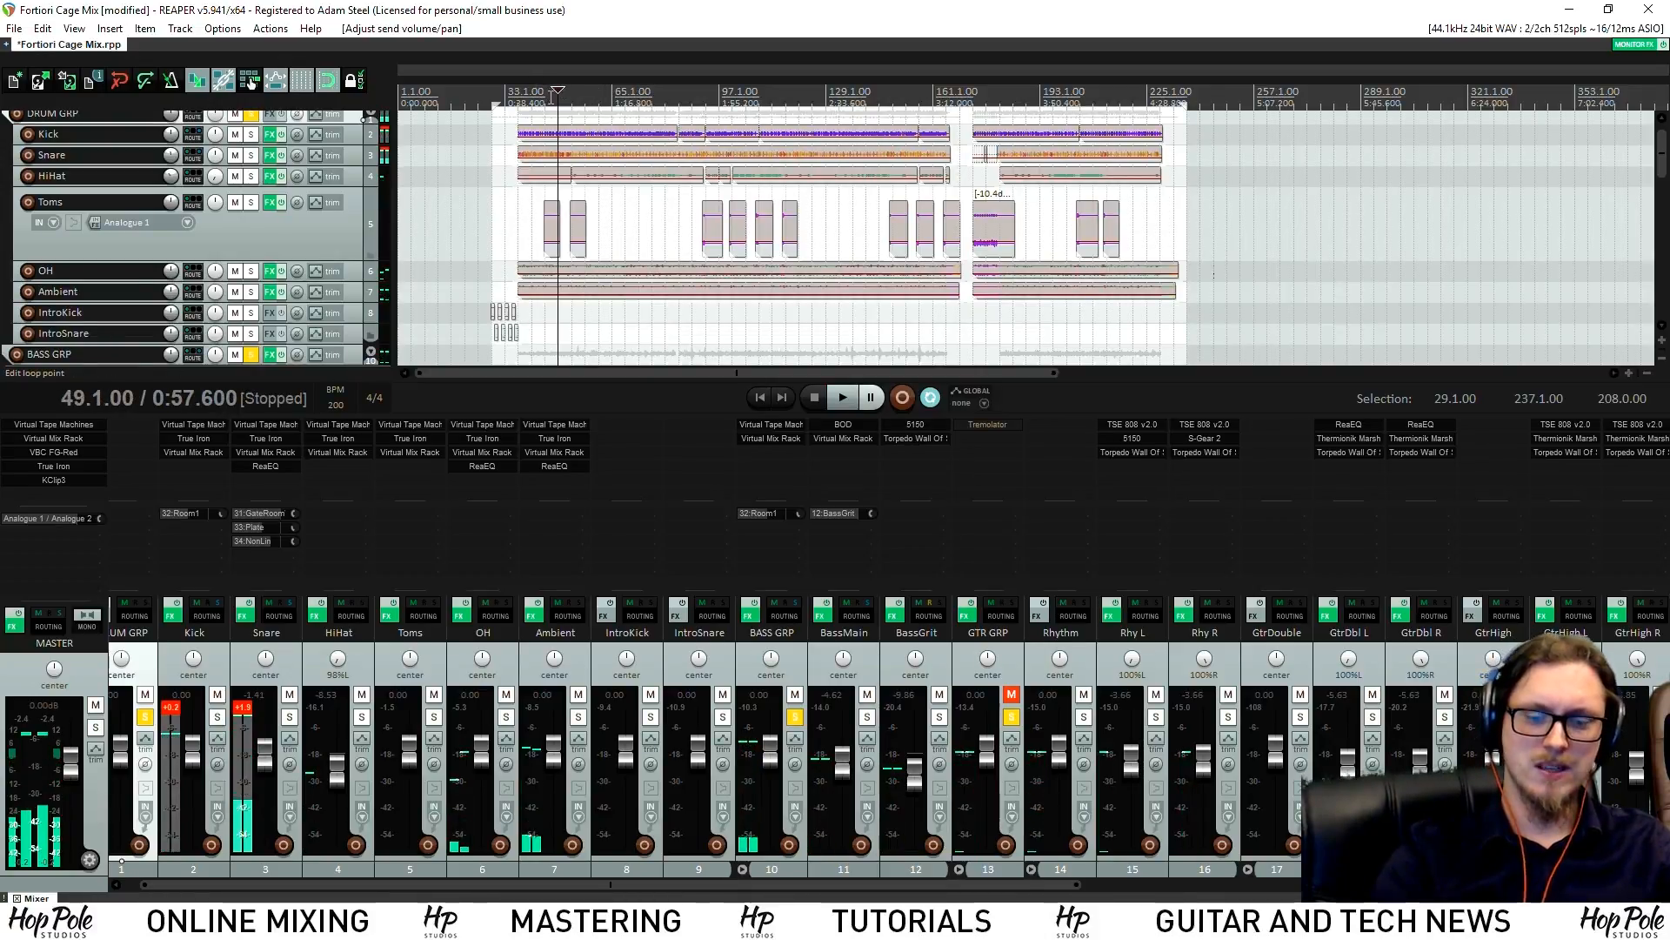
Save the project with Ctrl+S and dismiss the NEWTEMP overwrite error for Fortiori Cage Mix.rpp
key("ctrl+s")
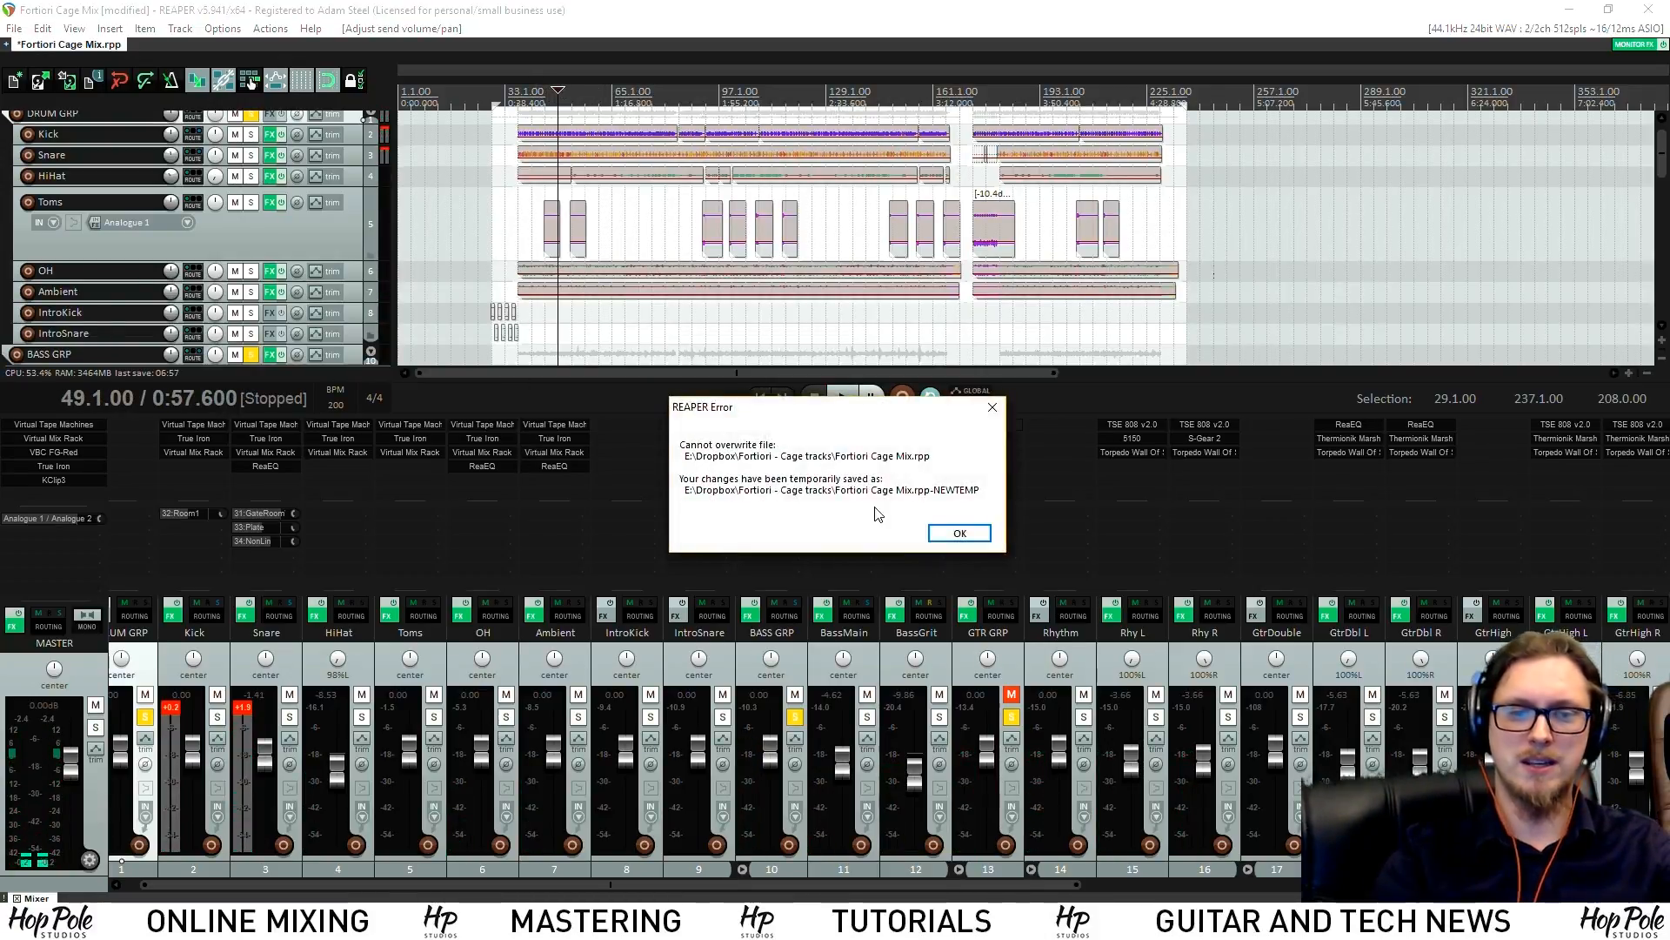
left_click(959, 532)
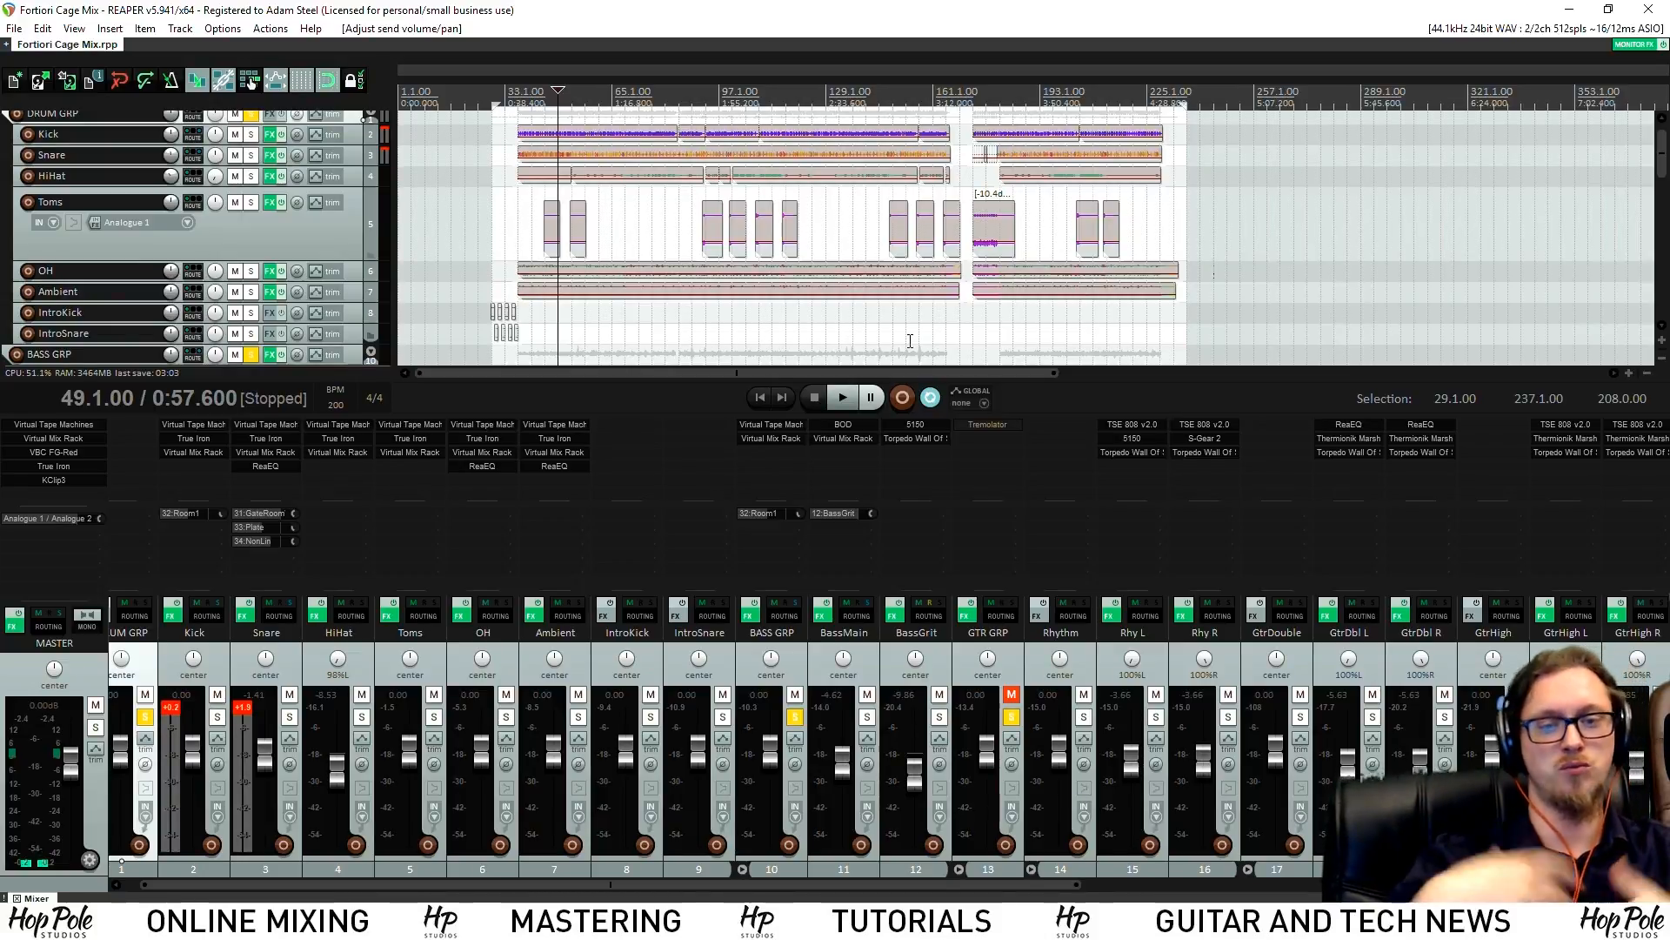
Turn off mute on the GTR GRP mixer strip so the guitars play again
left_click(1011, 694)
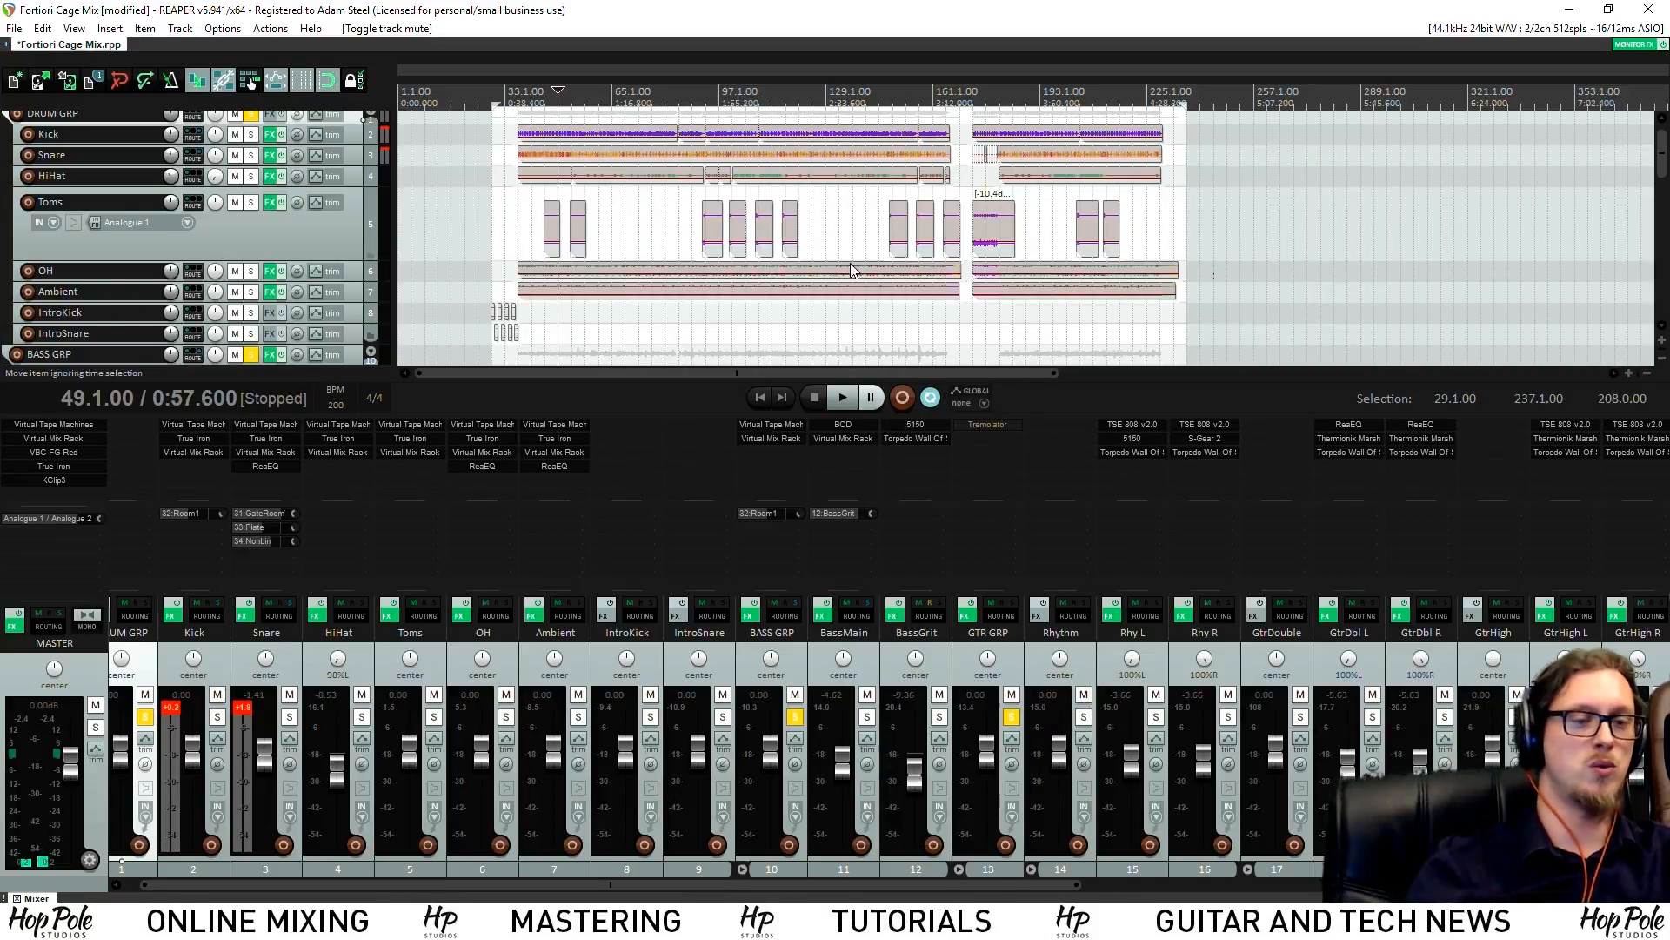
left_click_drag(876, 372, 836, 369)
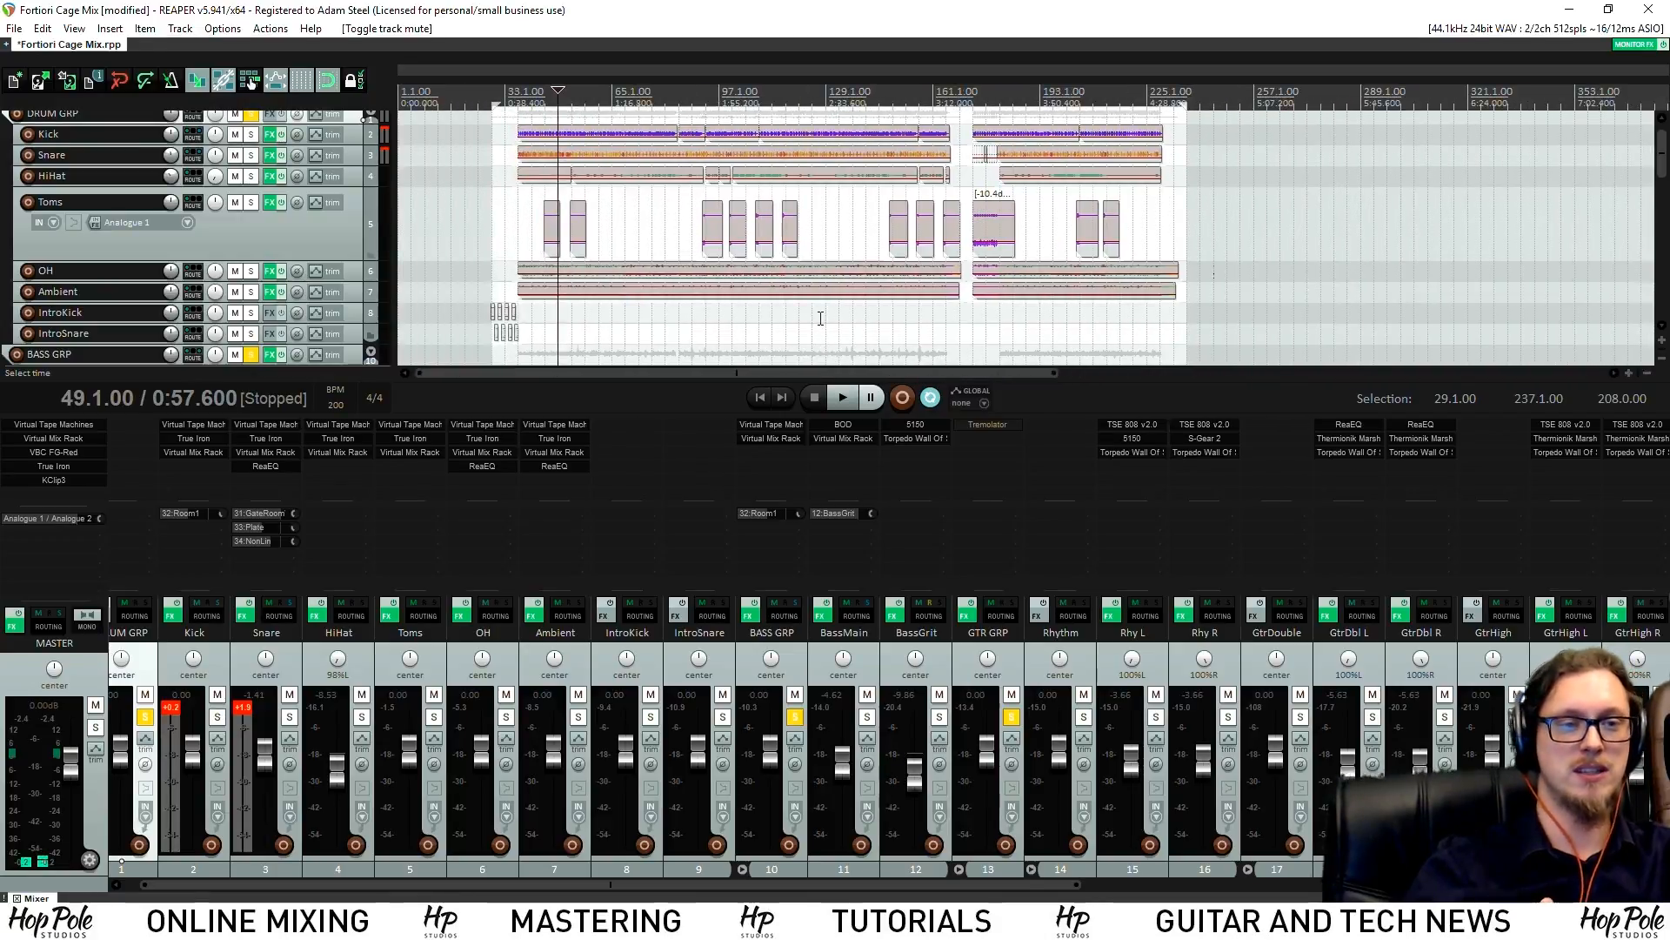
scroll(819, 321, "up", 3)
scroll(821, 341, "up", 1)
scroll(820, 342, "down", 1)
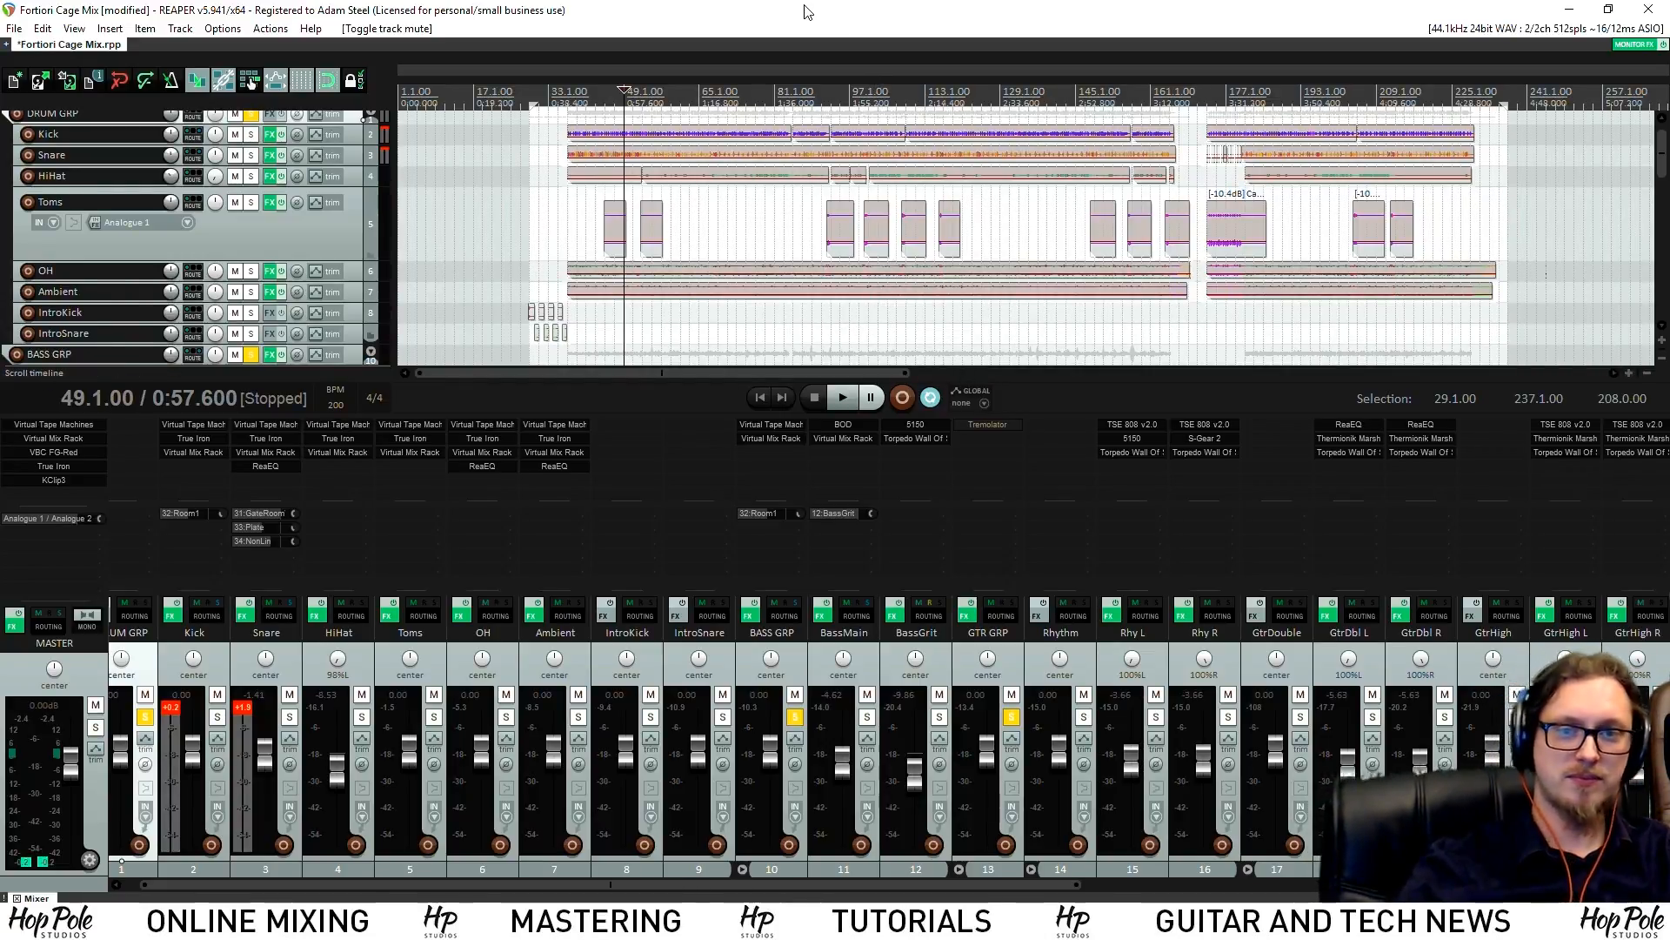
Save Fortiori Cage Mix with the GTR GRP bus now audible
key("ctrl+s")
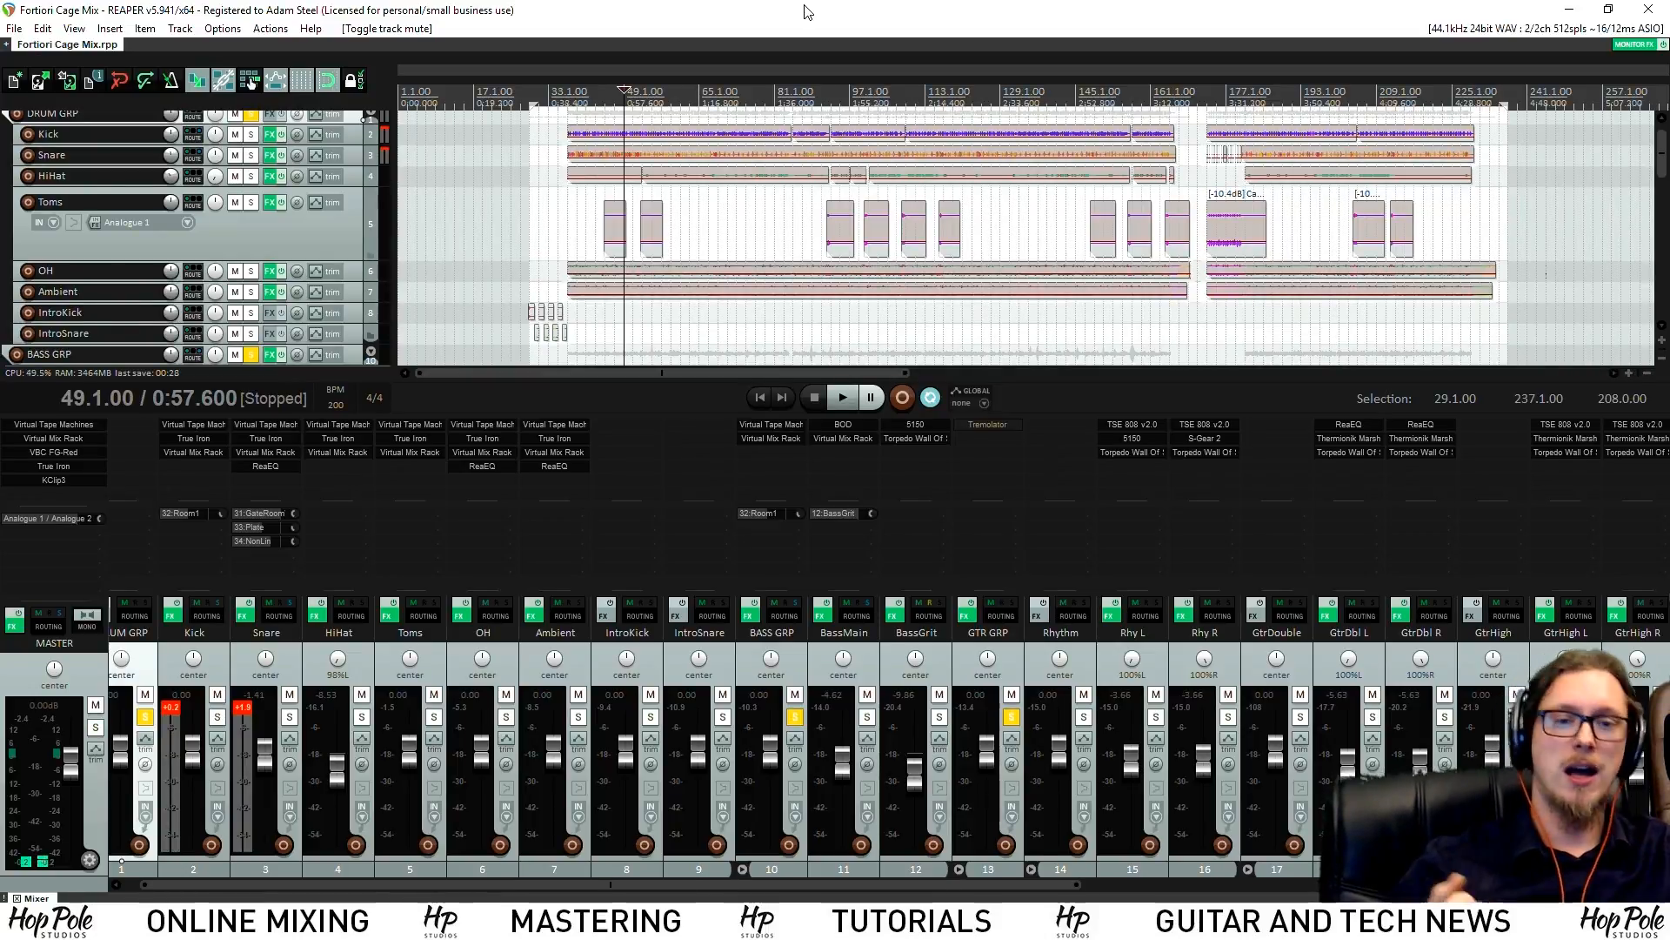
scroll(972, 92, "up", 5)
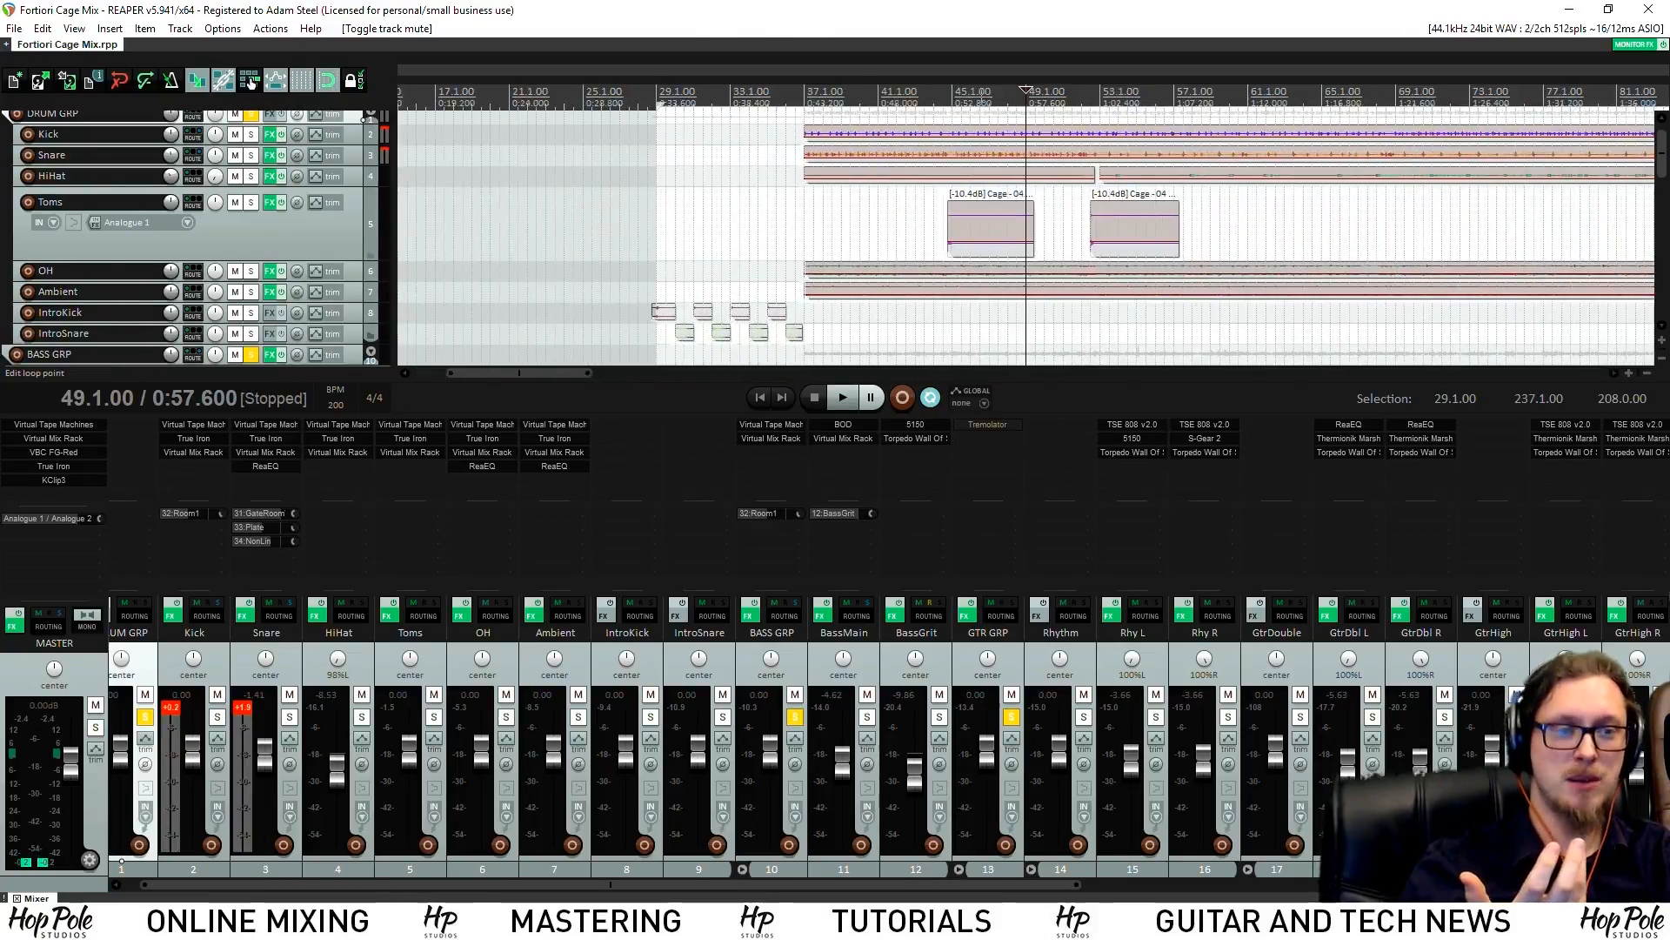
scroll(847, 189, "down", 4)
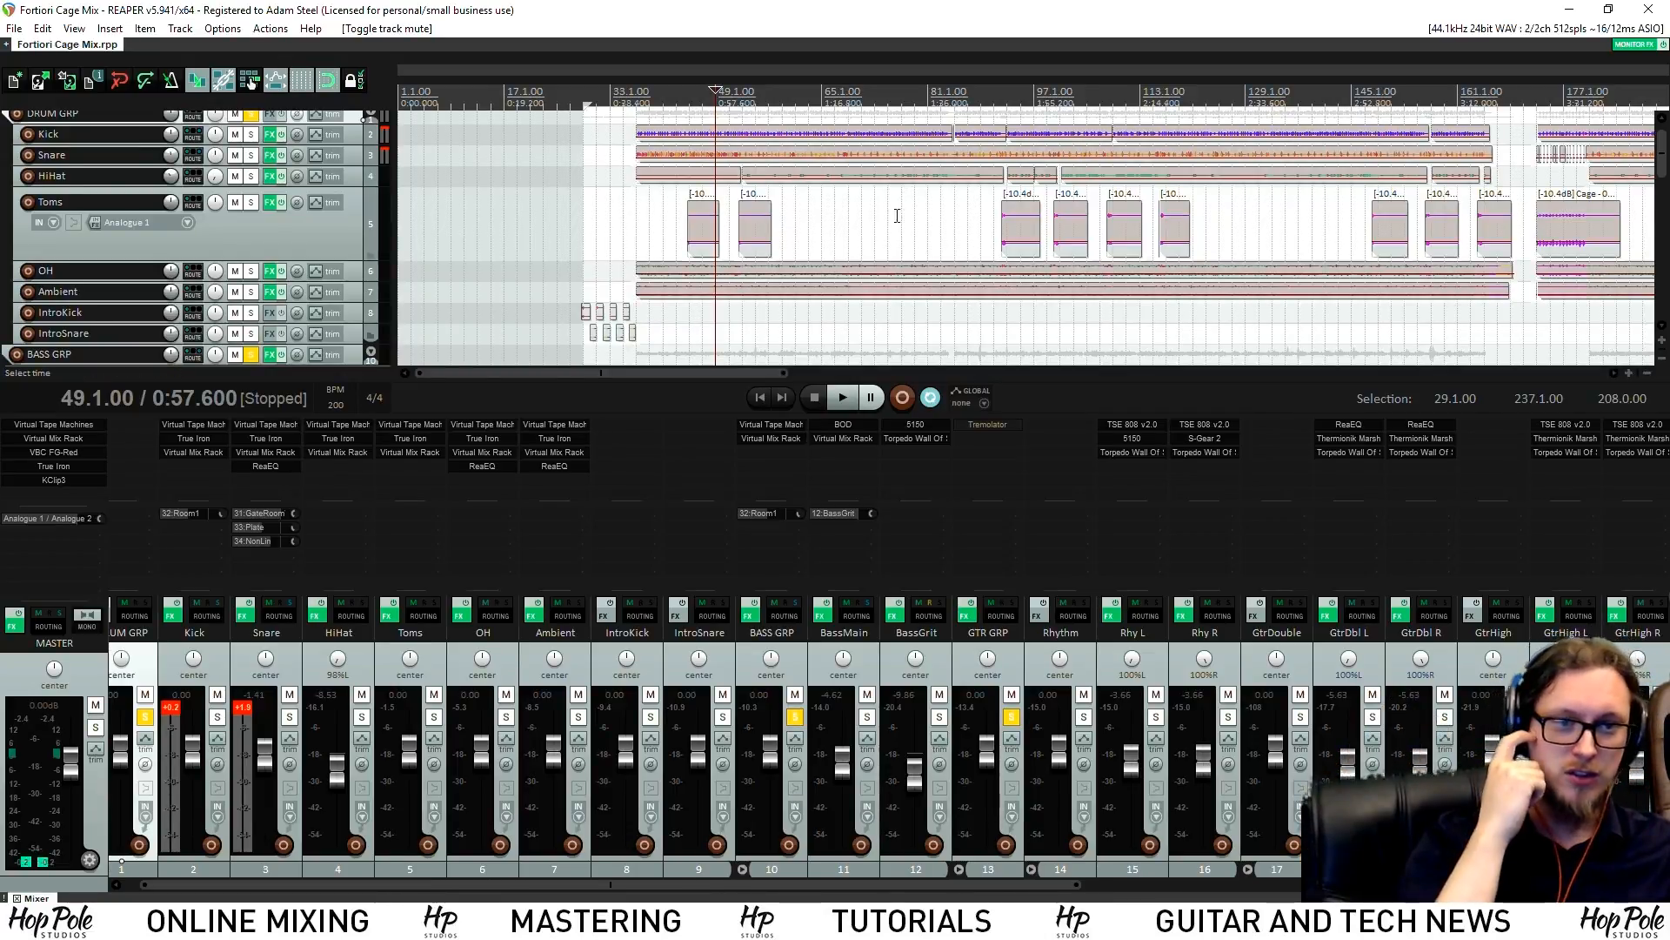
Zoom the arrange view and place the edit cursor at bar 50 (50.1.00)
scroll(877, 207, "up", 2)
scroll(877, 207, "up", 1)
left_click(1044, 94)
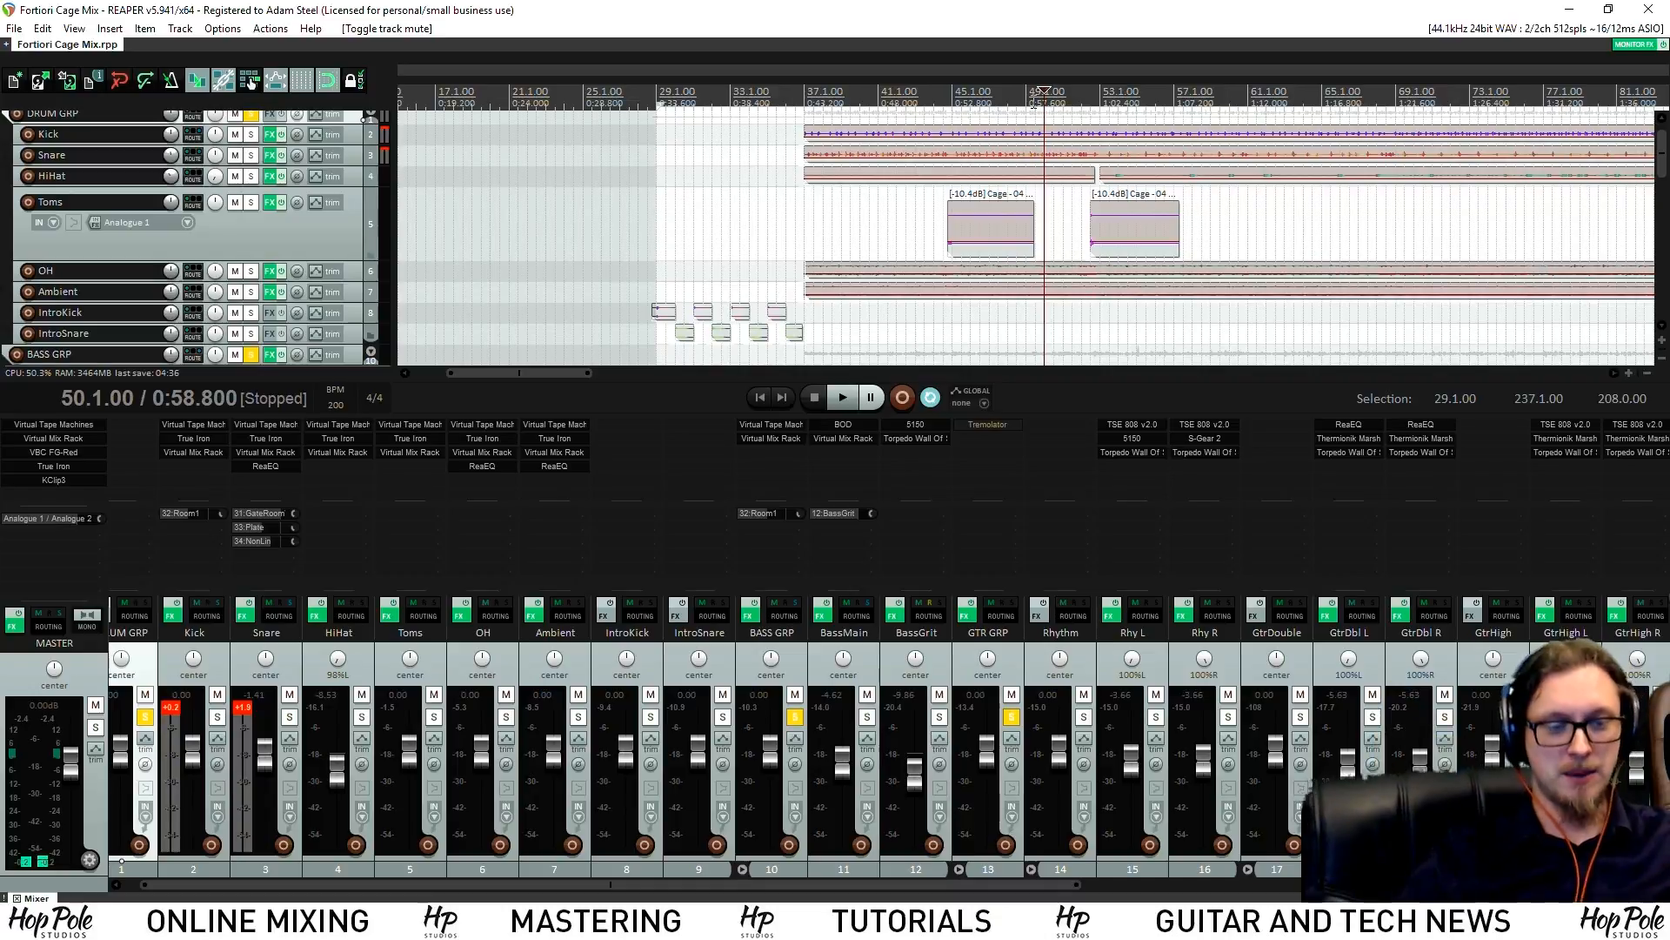
Make GTR GRP the current track, toggling the Rhythm solo on and back off
left_click(1083, 717)
left_click(1017, 719)
left_click(1011, 717)
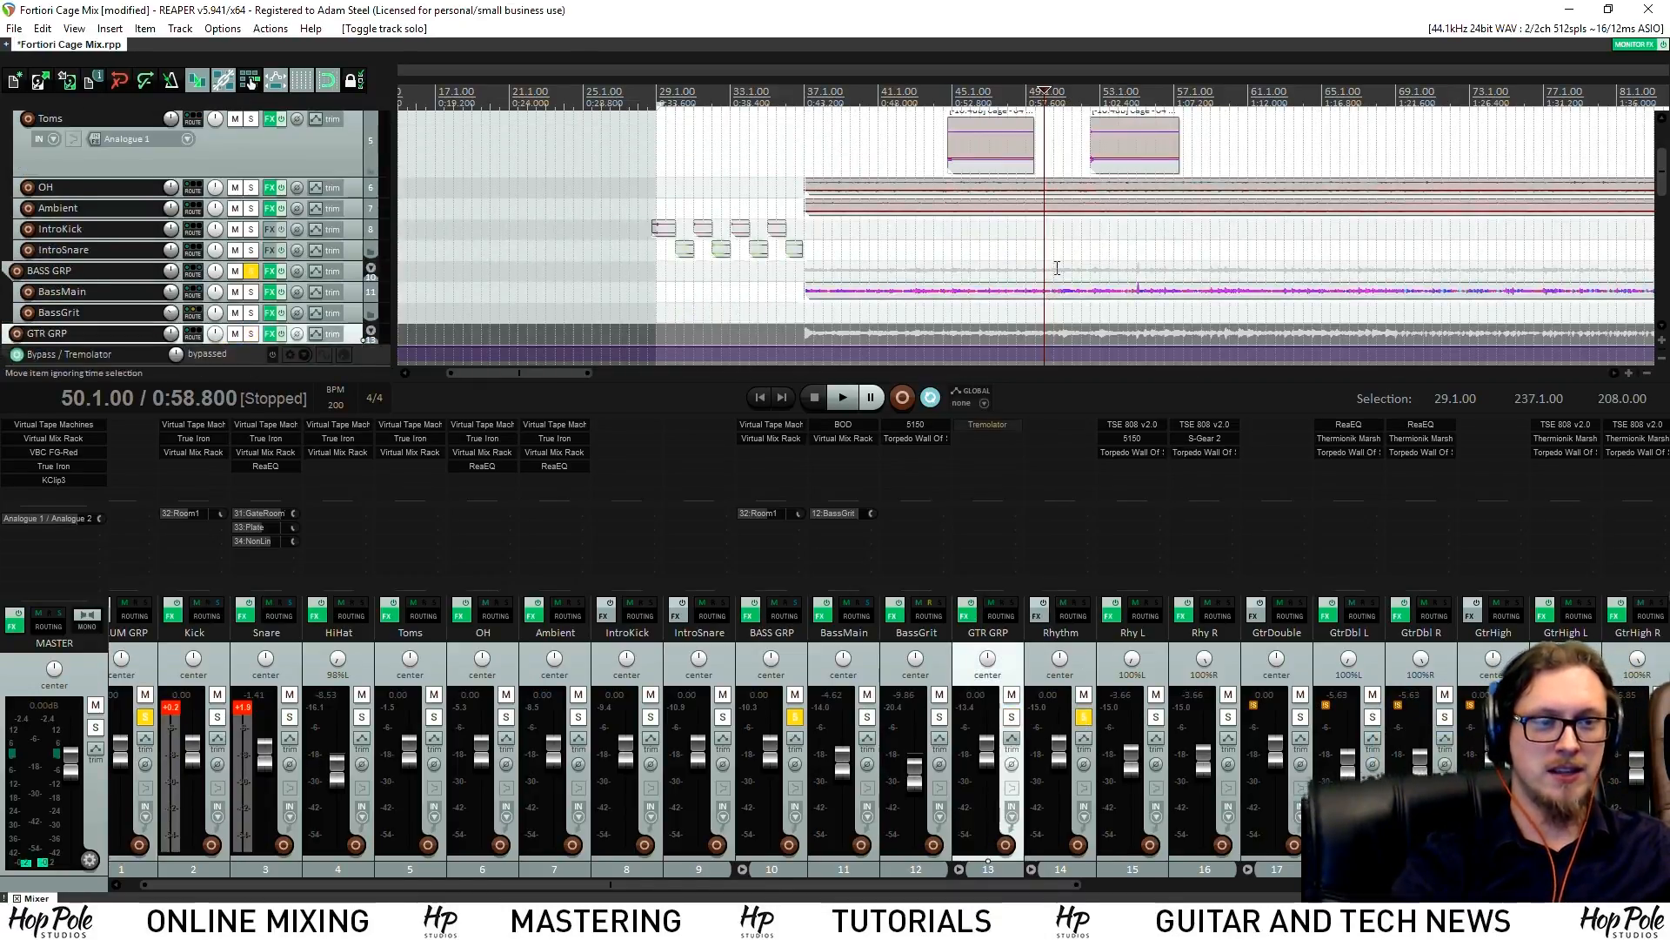
scroll(1057, 267, "down", 5)
Play from bar 50, stop, and open the Add FX browser for GTR GRP
key("space")
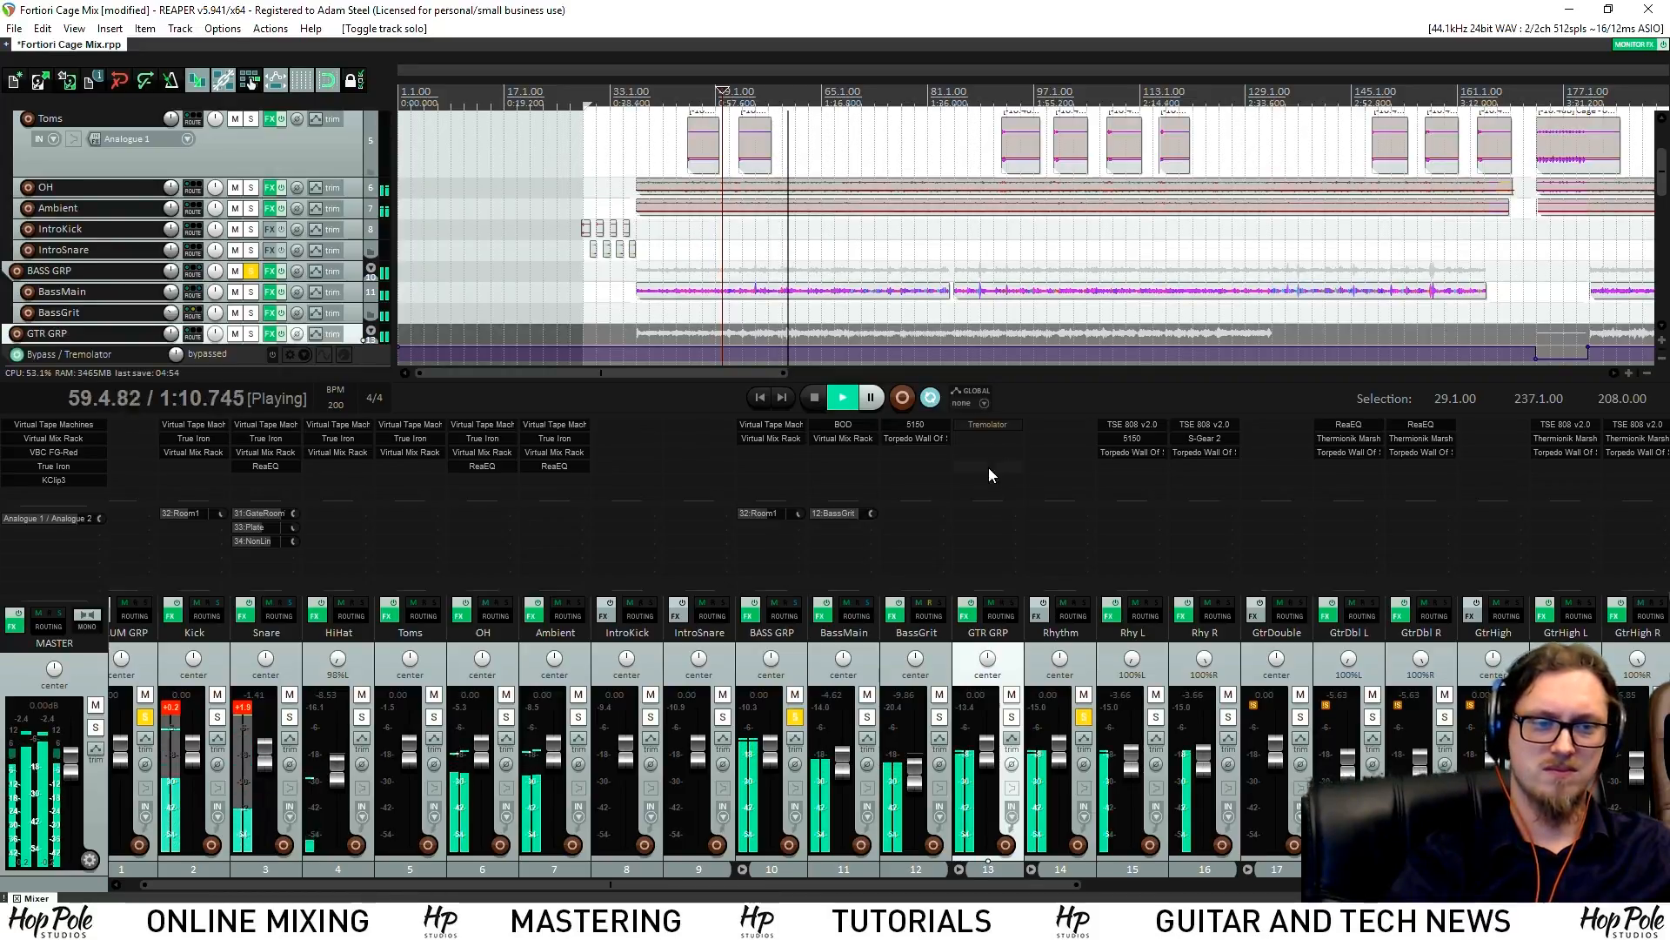
key("space")
double_click(995, 442)
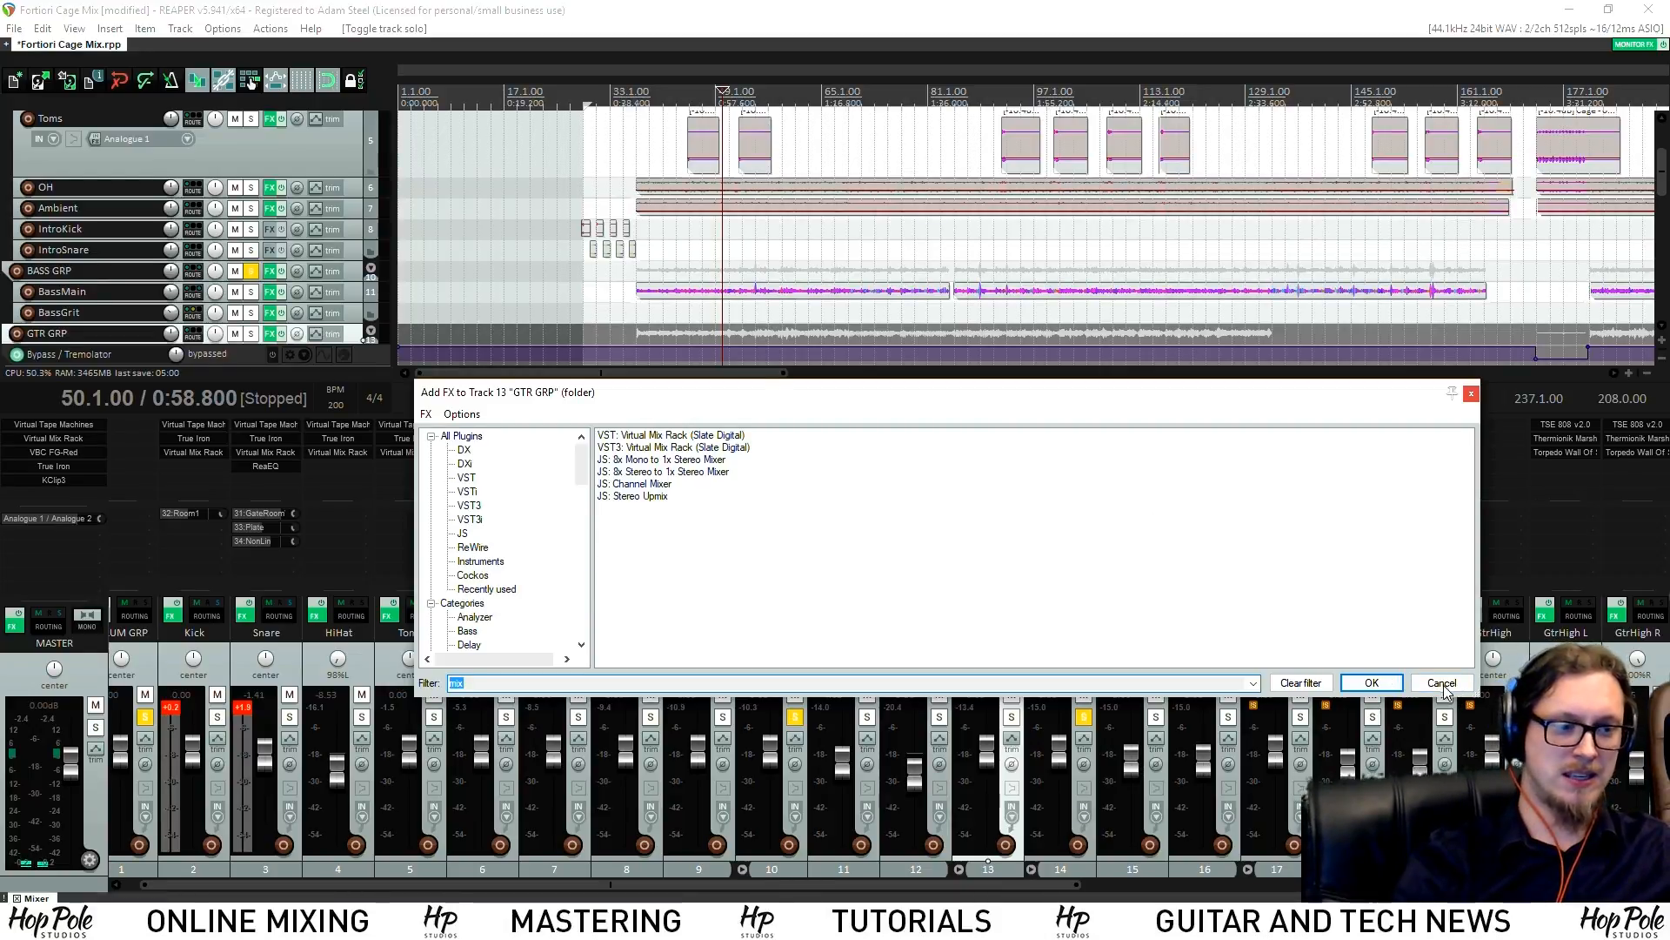
Add Virtual Mix Rack to the GTR GRP bus by searching the FX list for 'mix'
key("Escape")
left_click_drag(777, 425, 997, 456)
left_click(981, 460)
type("mix")
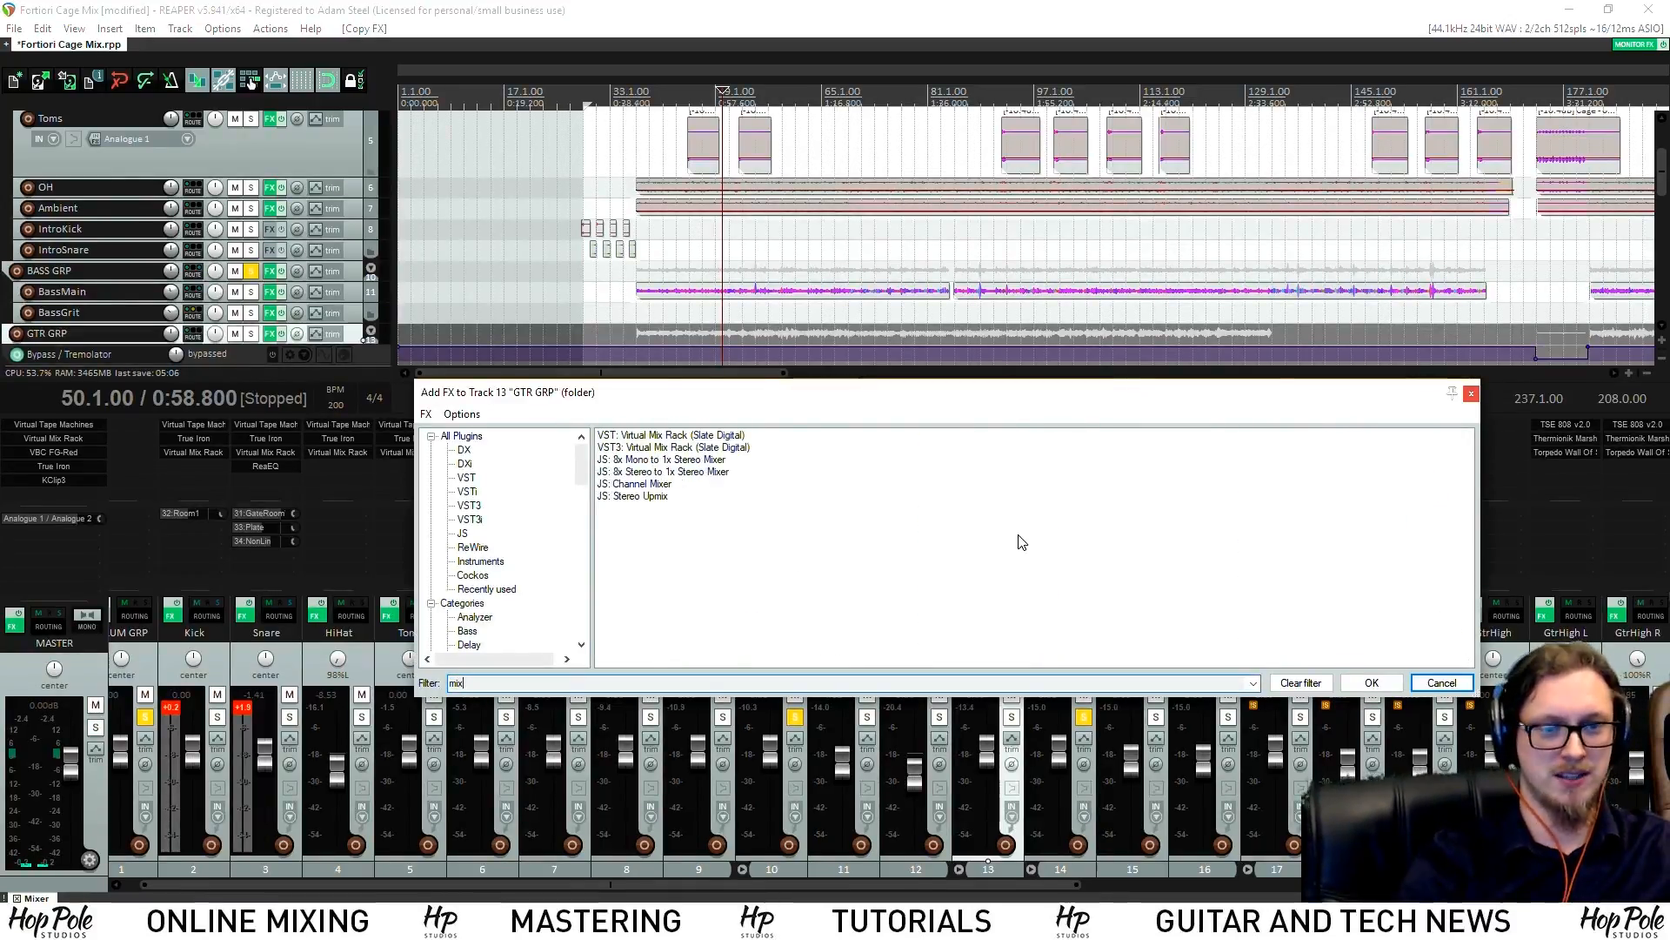
double_click(663, 437)
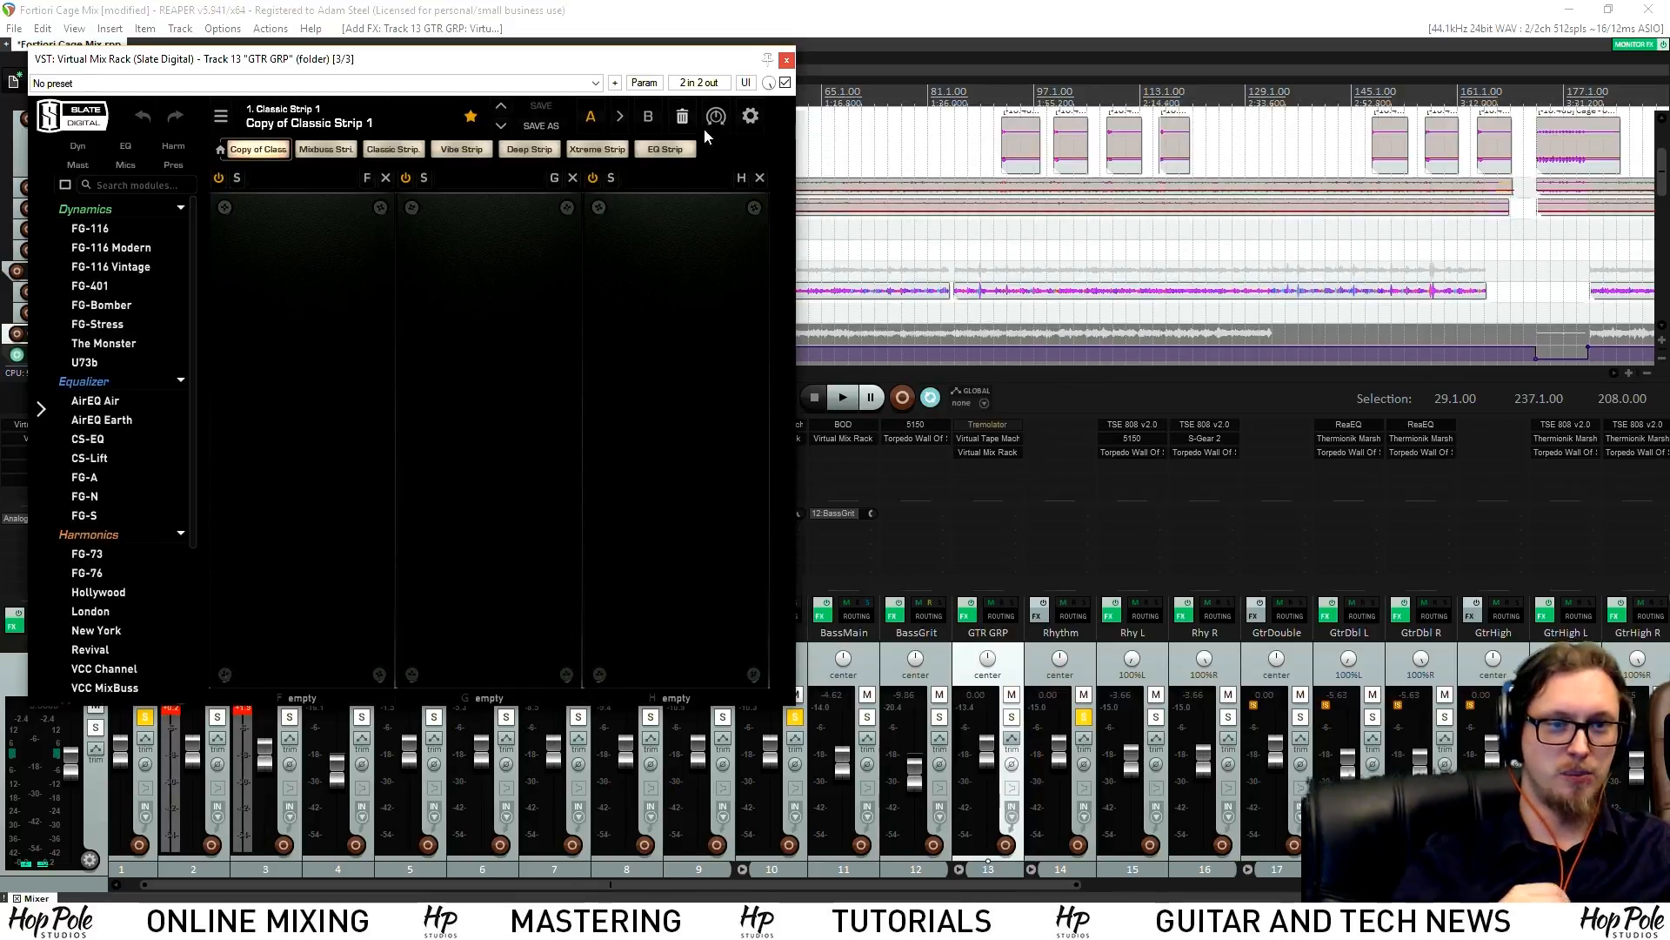
left_click_drag(684, 62, 754, 695)
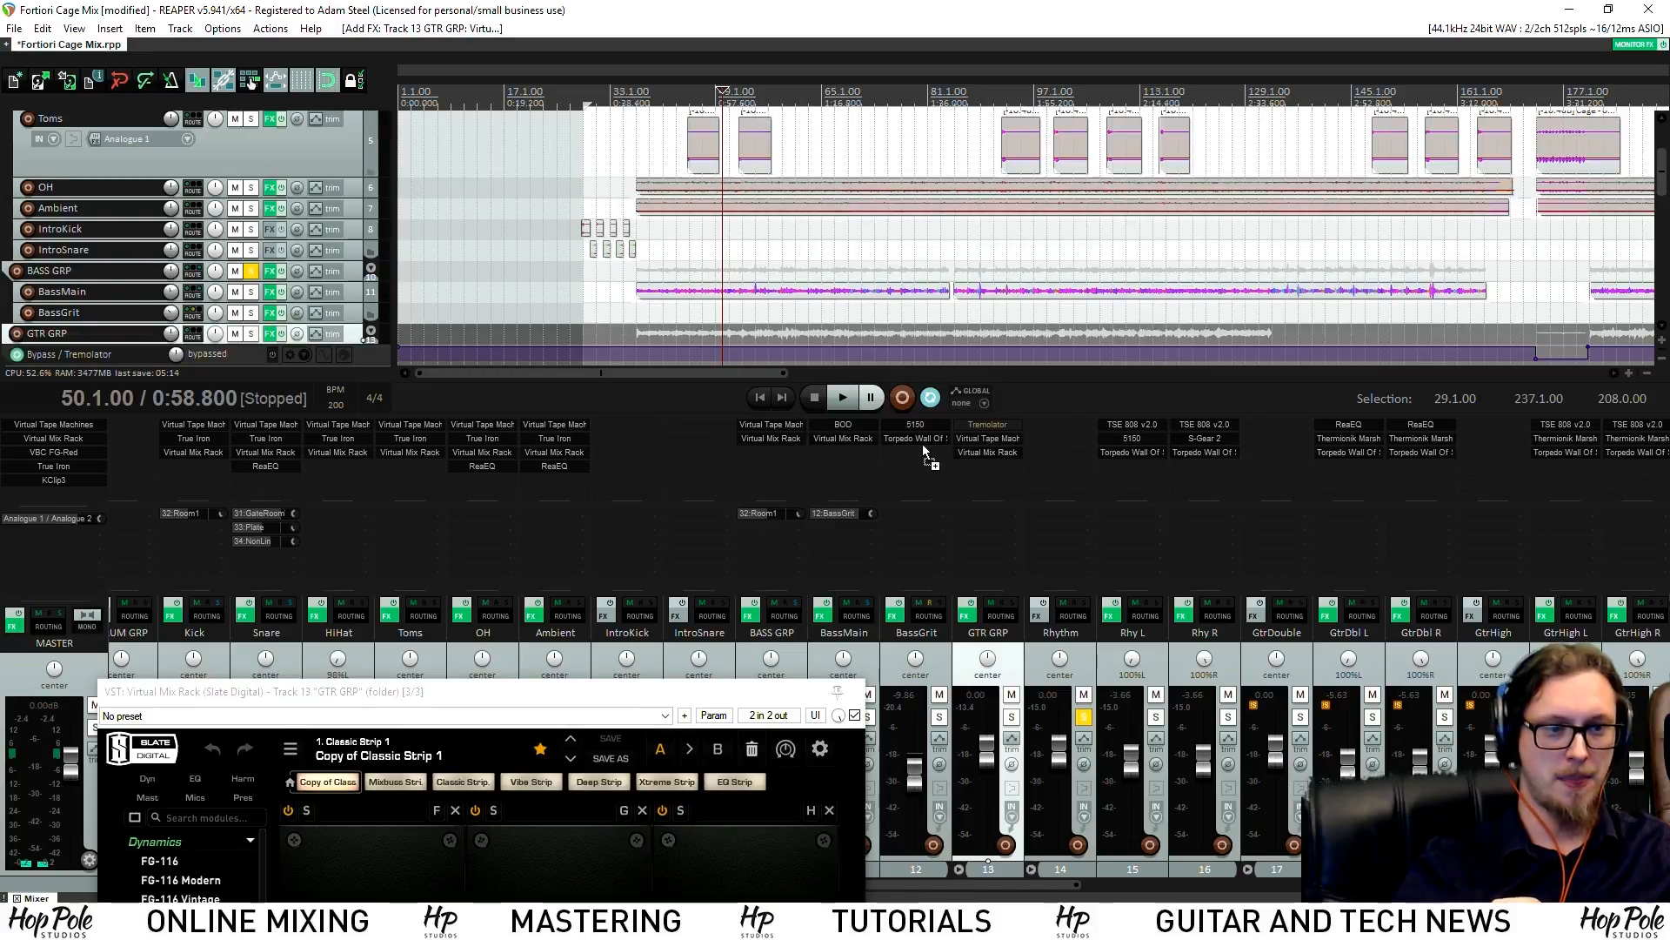
Put True Iron before Virtual Mix Rack, lower Crush to 7.1 dB, change voicing, then play
left_click_drag(984, 440, 988, 452)
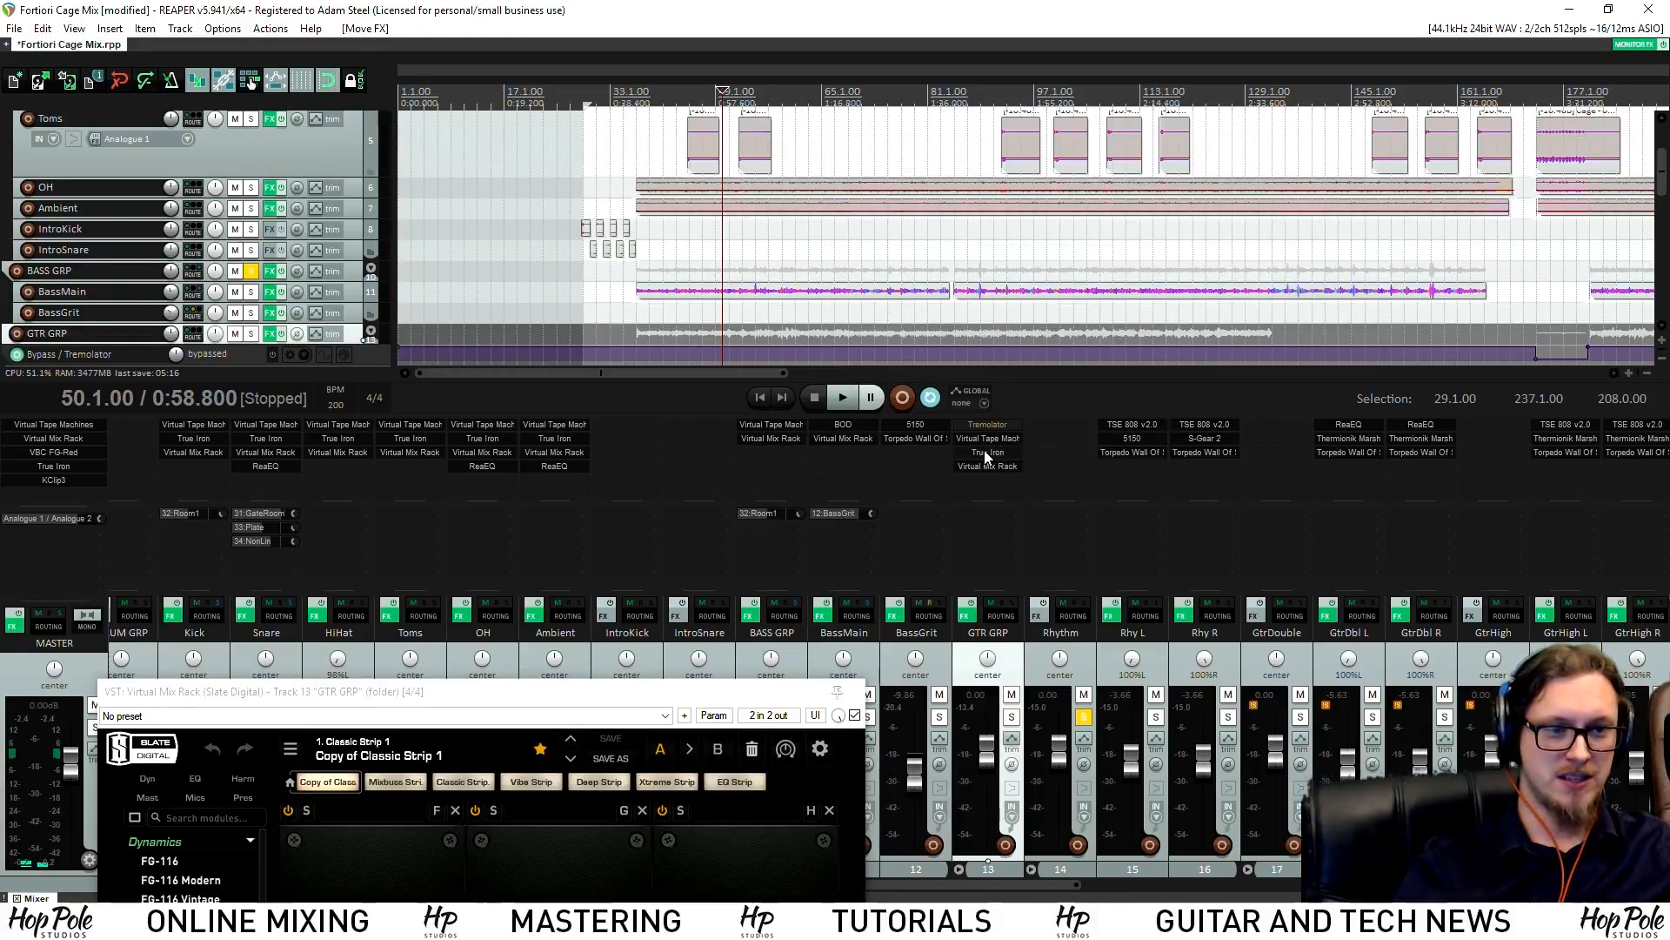
left_click_drag(185, 266, 181, 409)
left_click(620, 300)
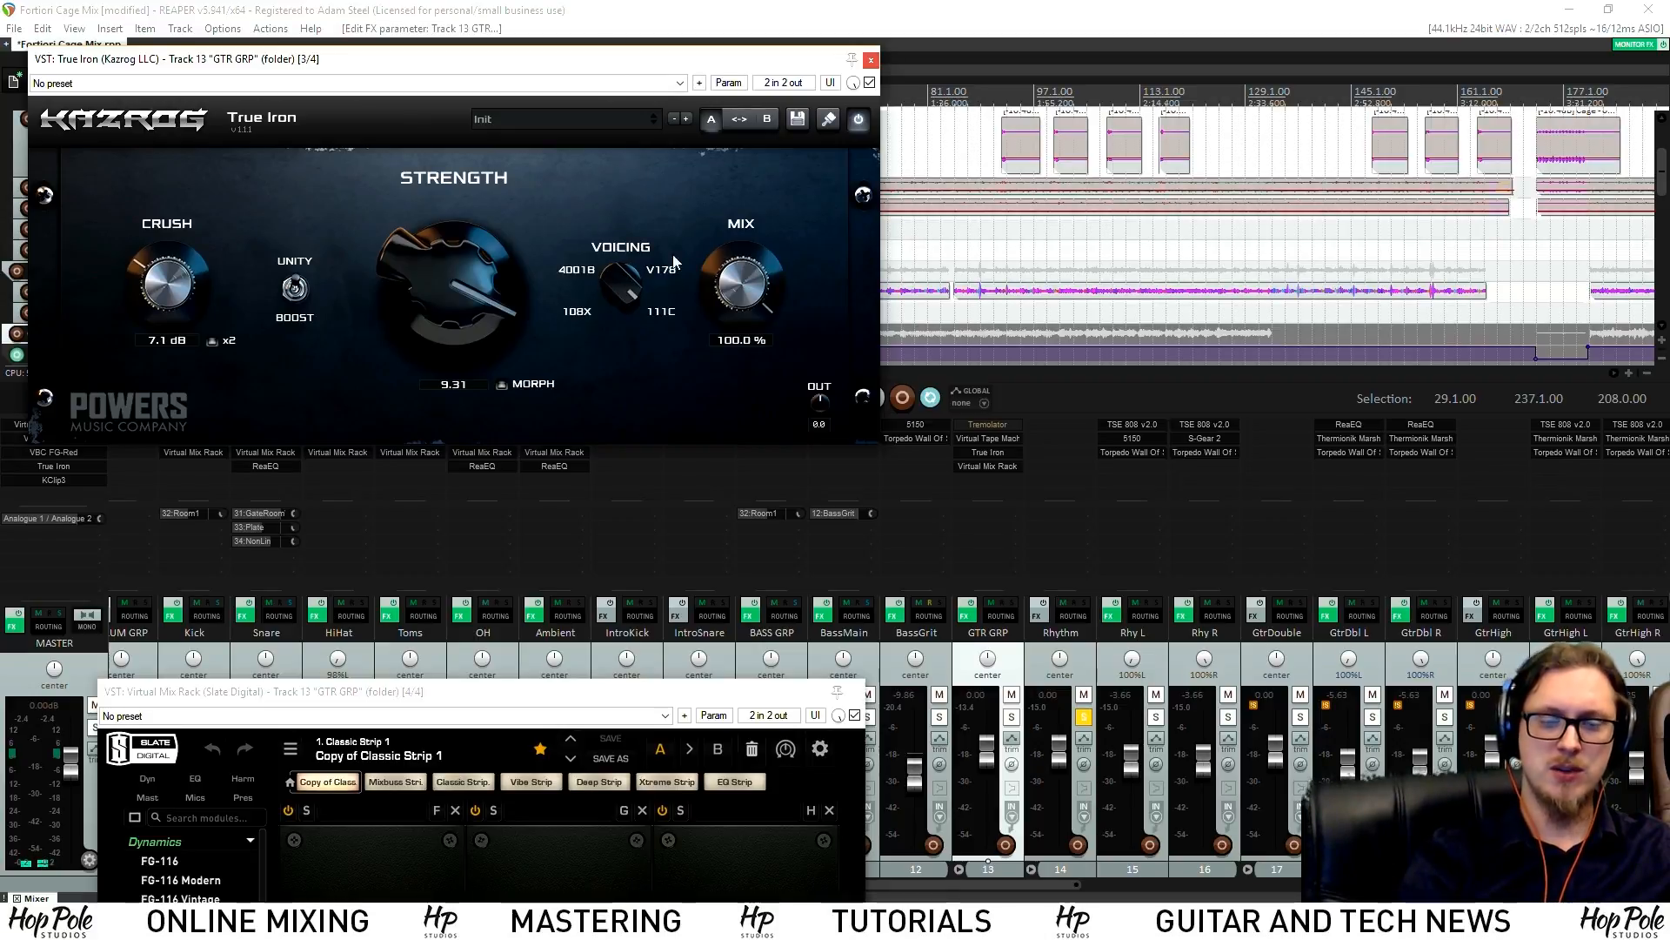
left_click_drag(476, 58, 569, 136)
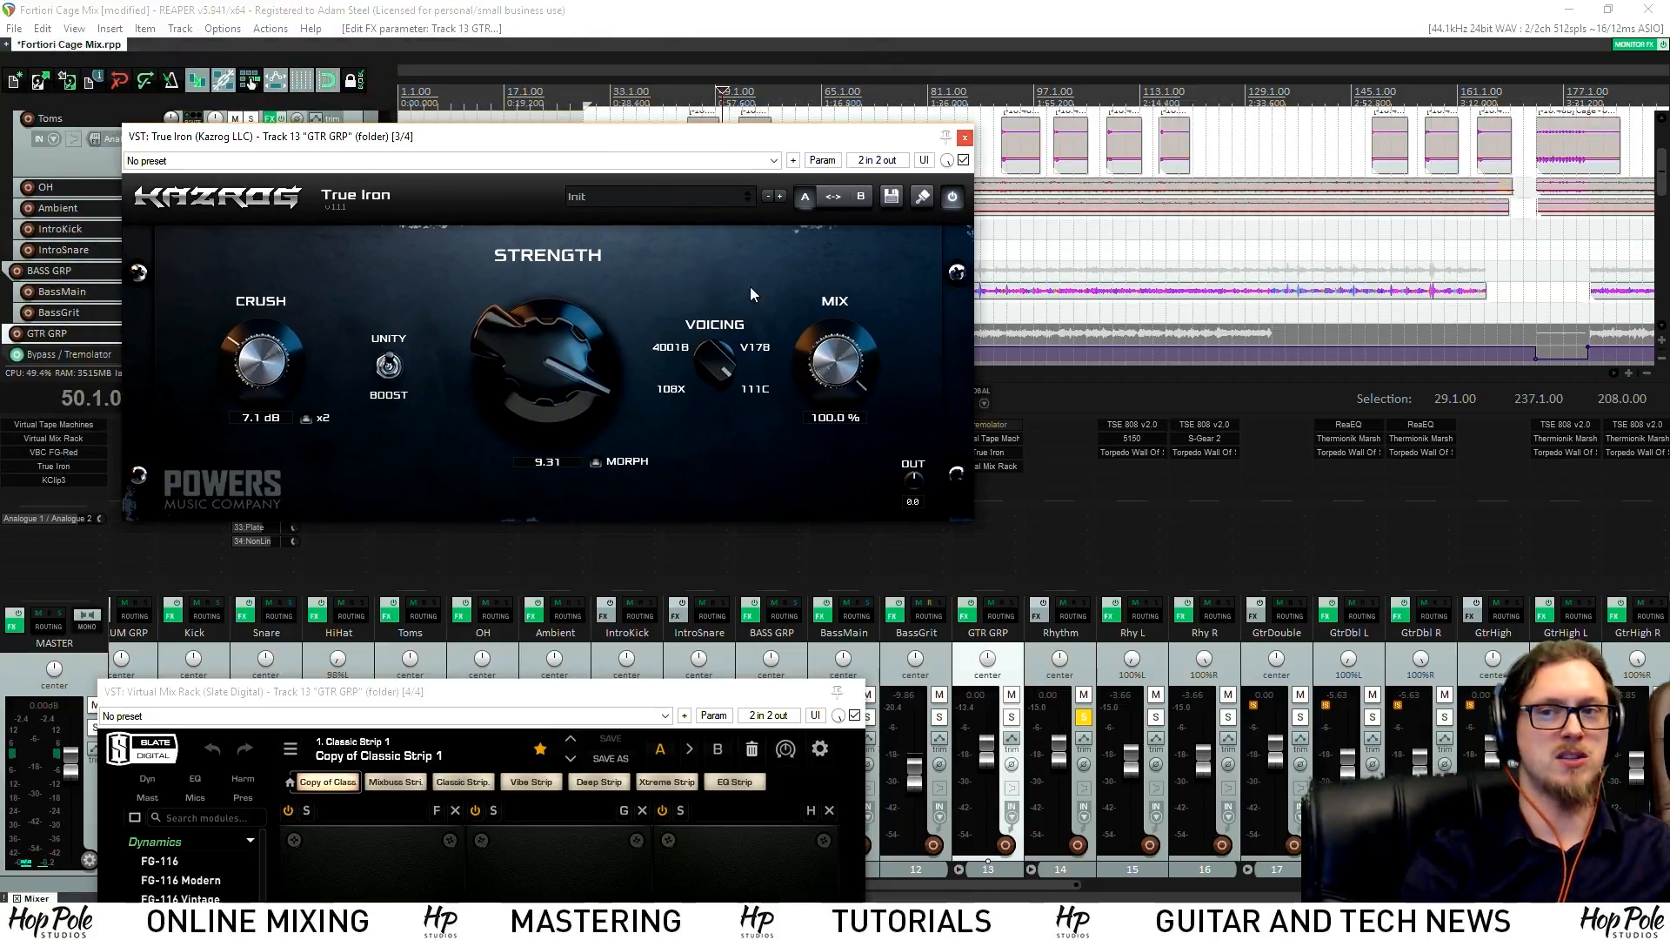
left_click(965, 137)
key("space")
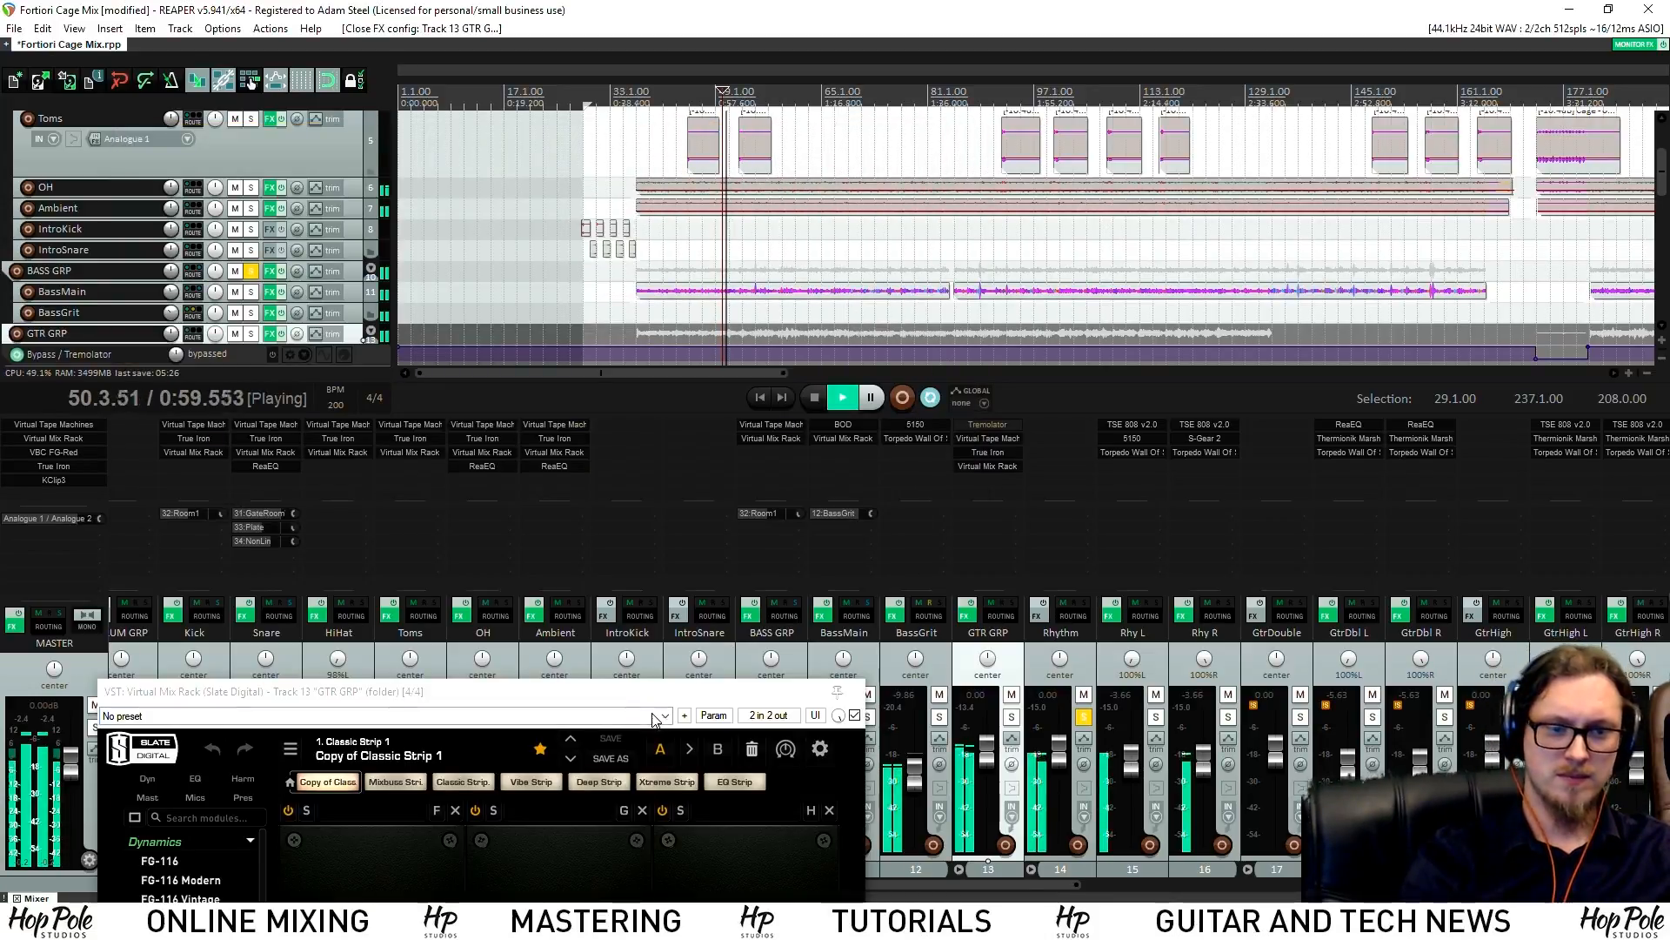
Load London into the first rack slot with 75 Hz high-pass, and VCC MixBuss into the last slot
left_click_drag(663, 696, 816, 196)
scroll(317, 783, "down", 5)
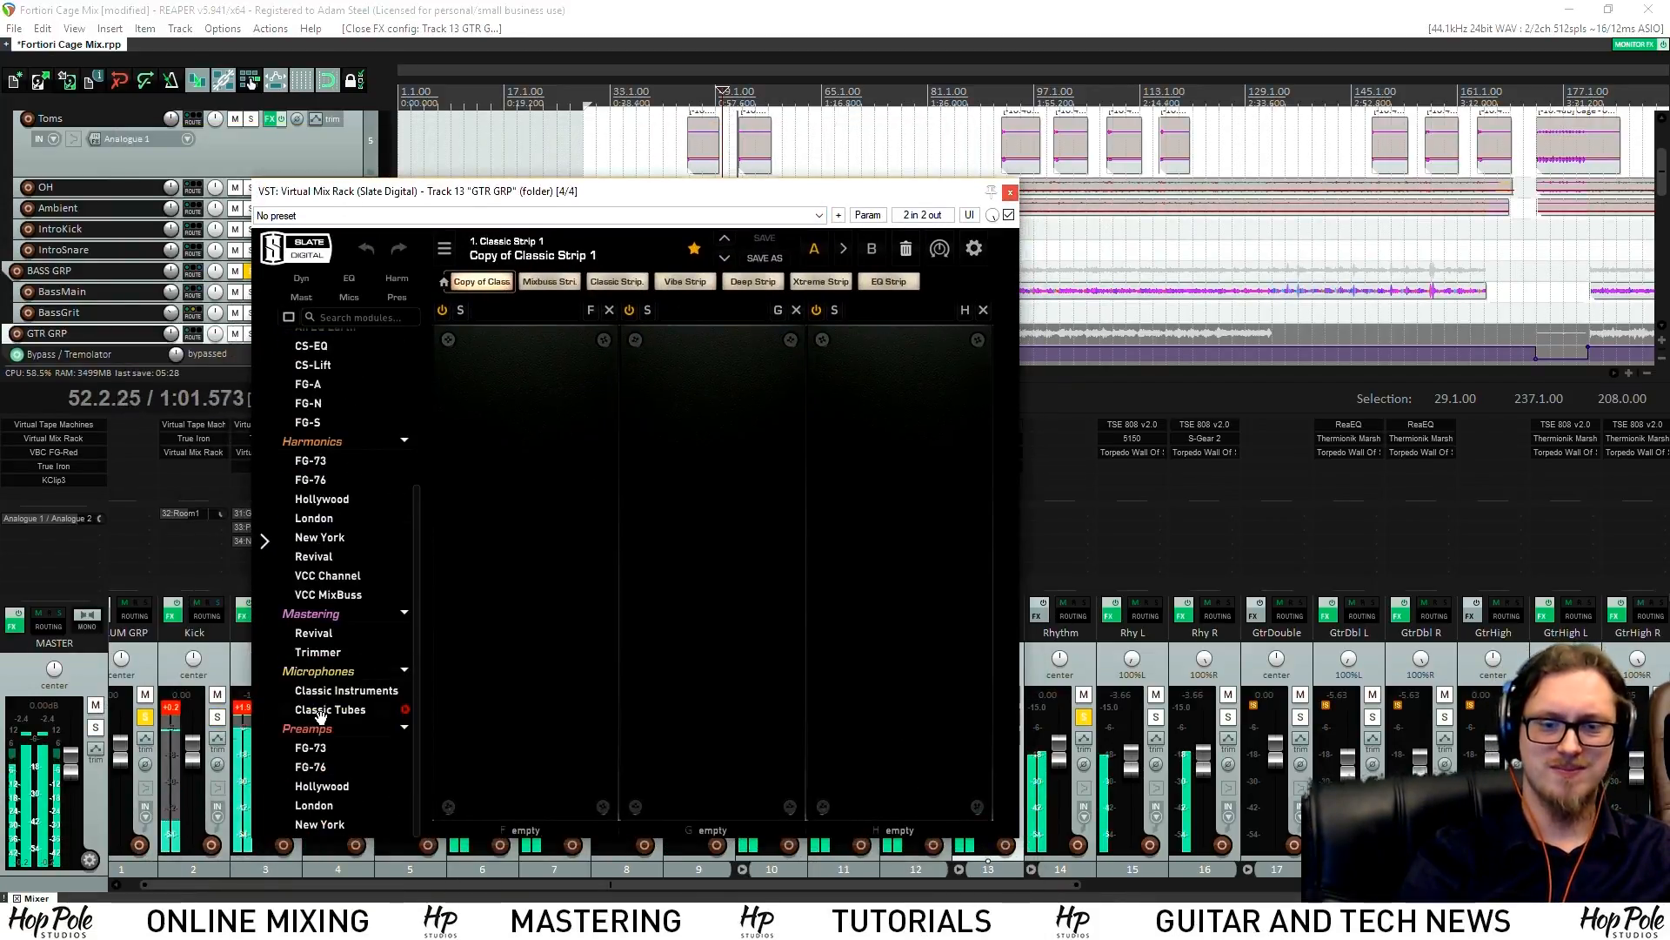
left_click_drag(319, 805, 528, 531)
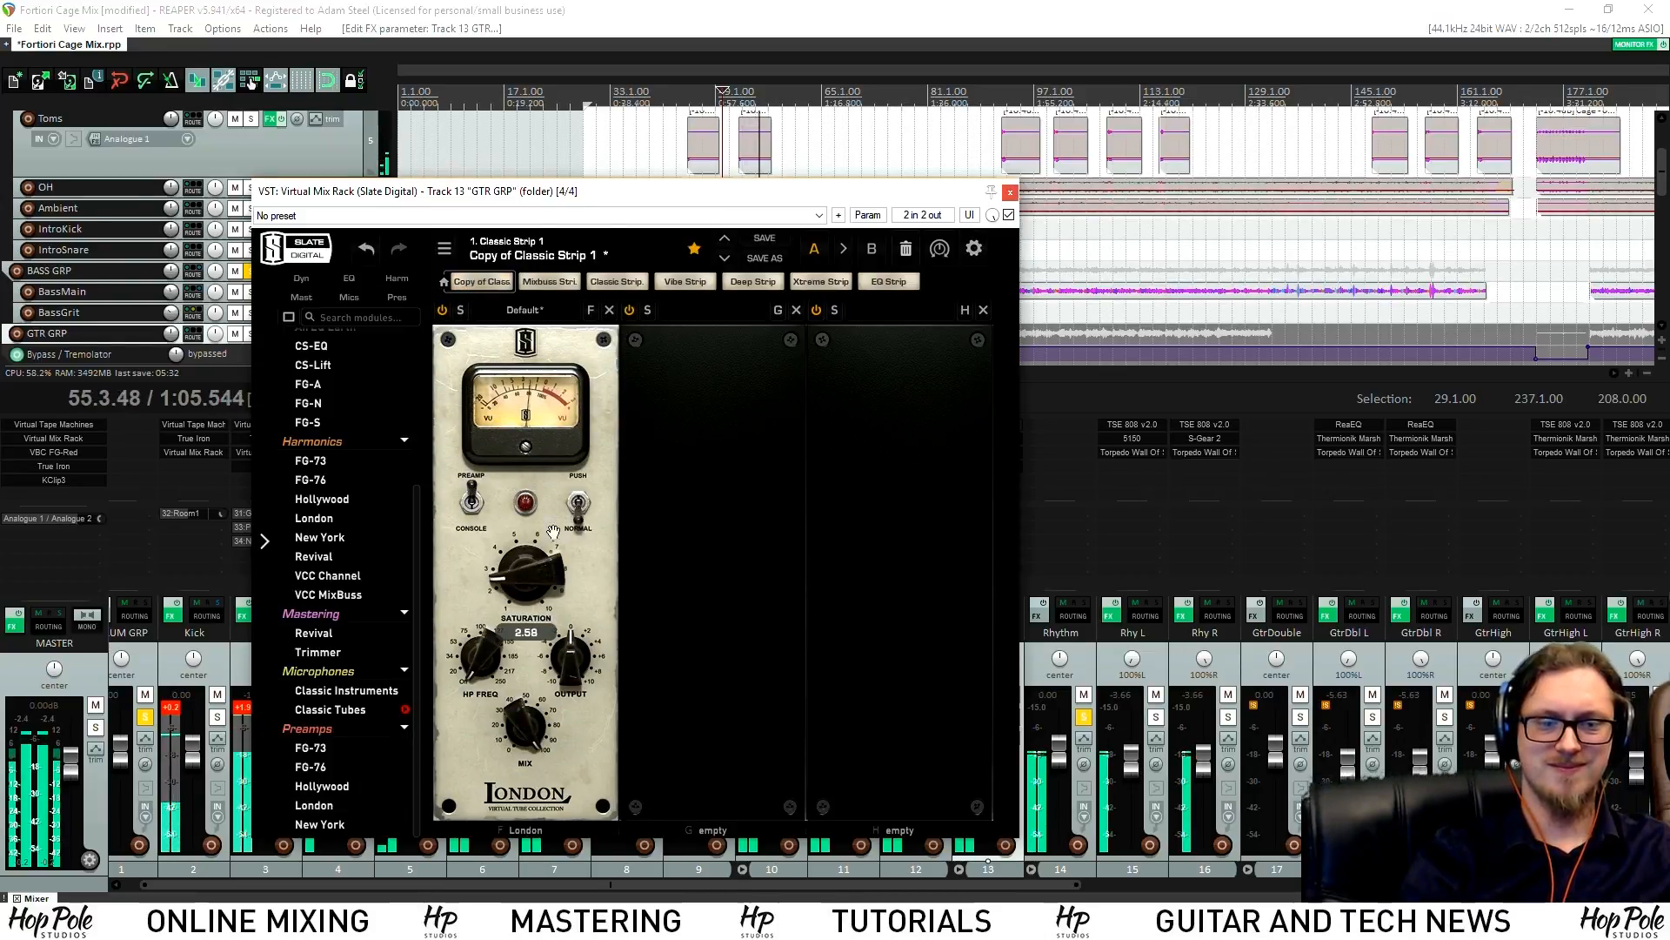
left_click_drag(445, 667, 466, 635)
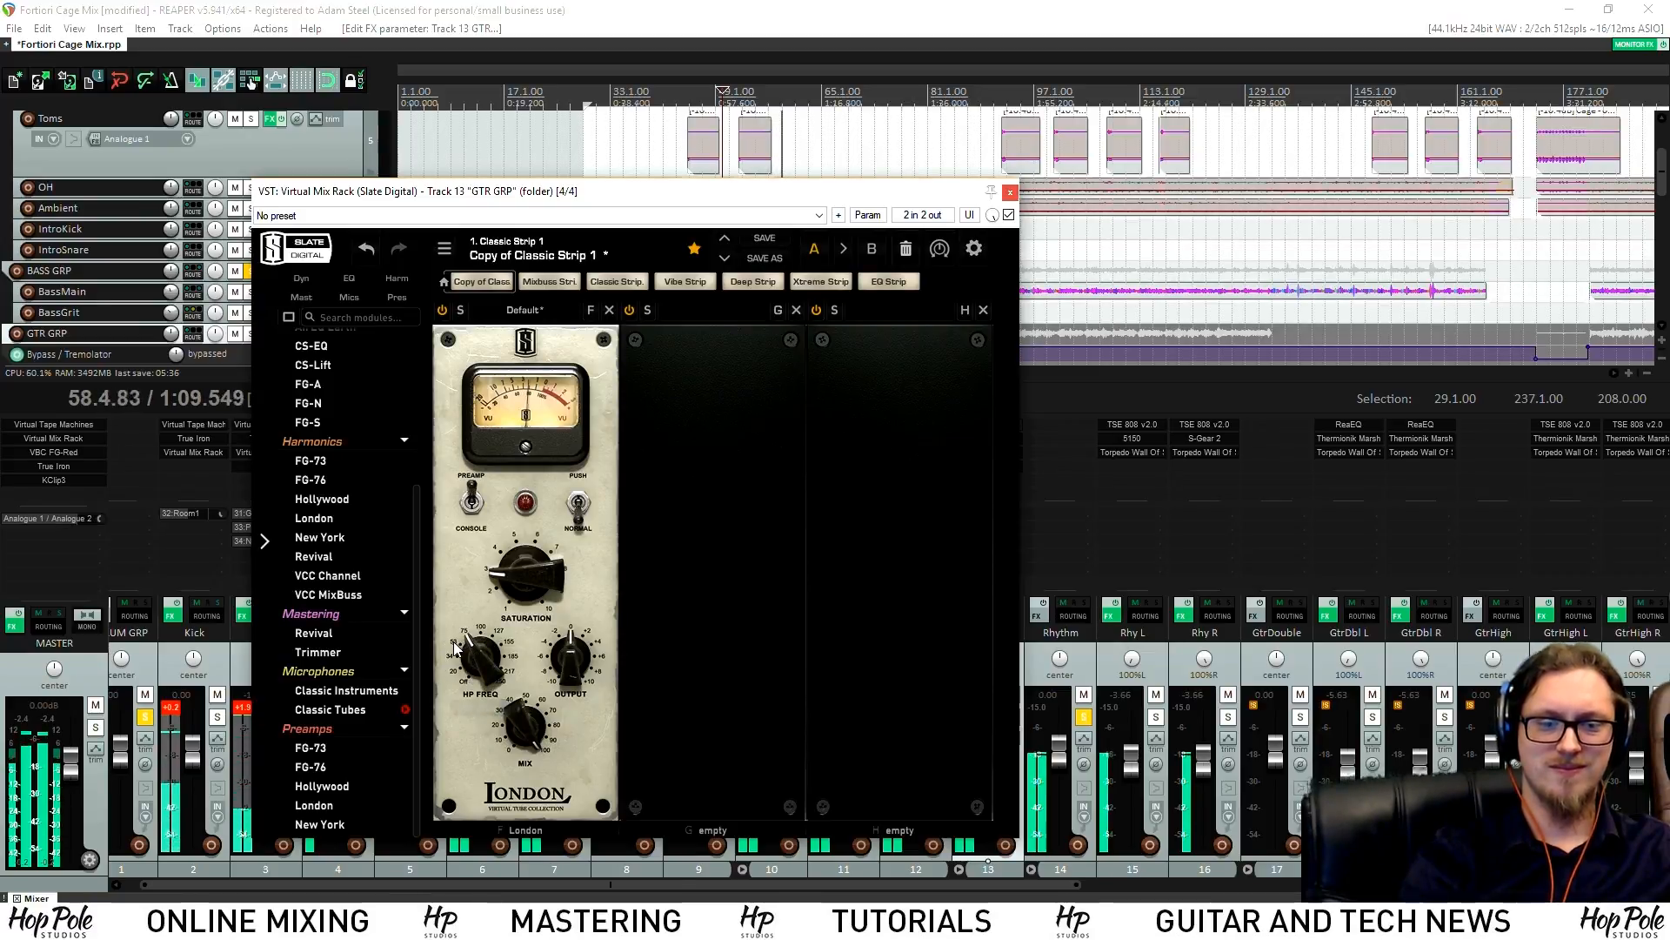
scroll(374, 653, "up", 5)
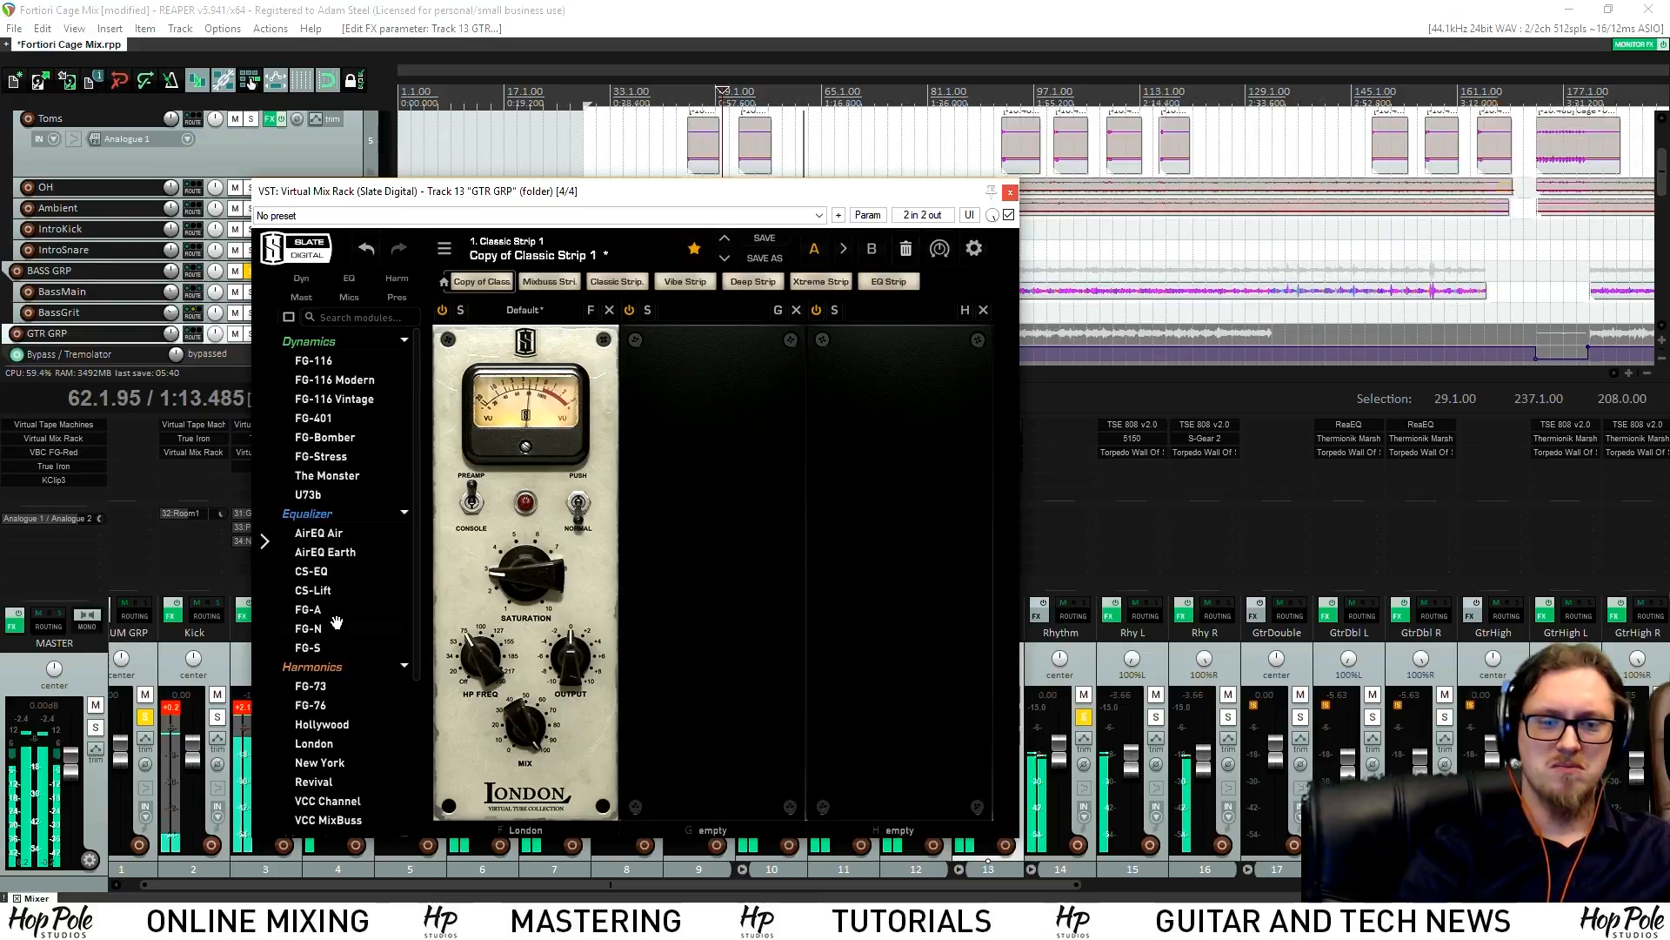
scroll(348, 609, "down", 3)
left_click_drag(328, 594, 910, 537)
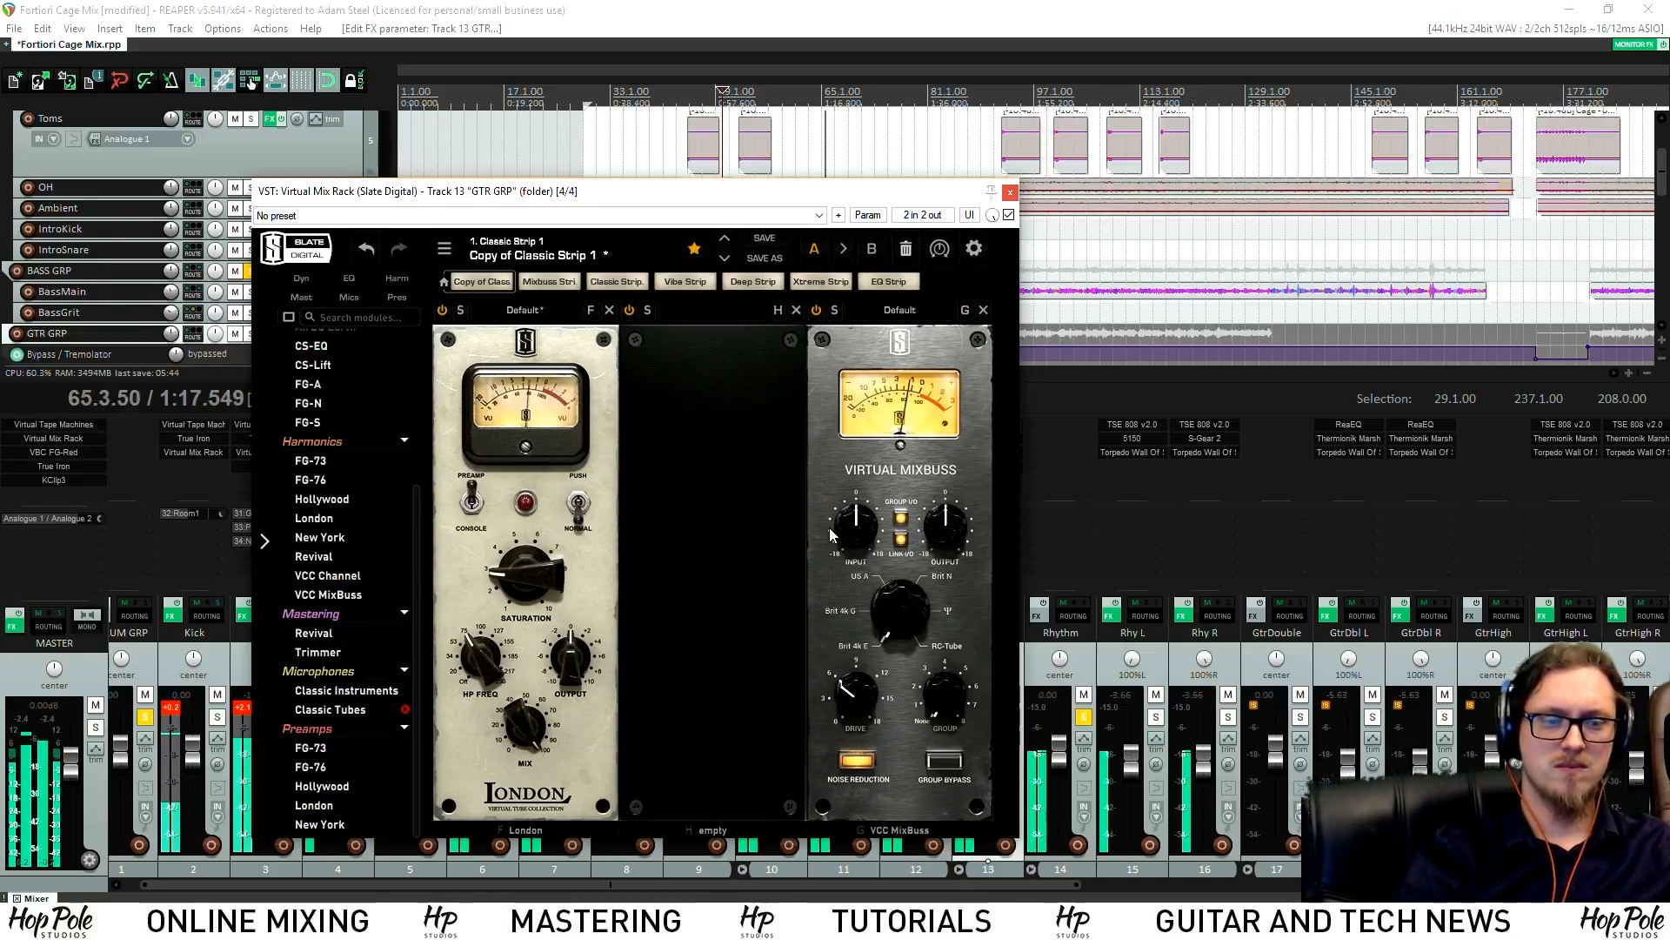
scroll(330, 574, "up", 3)
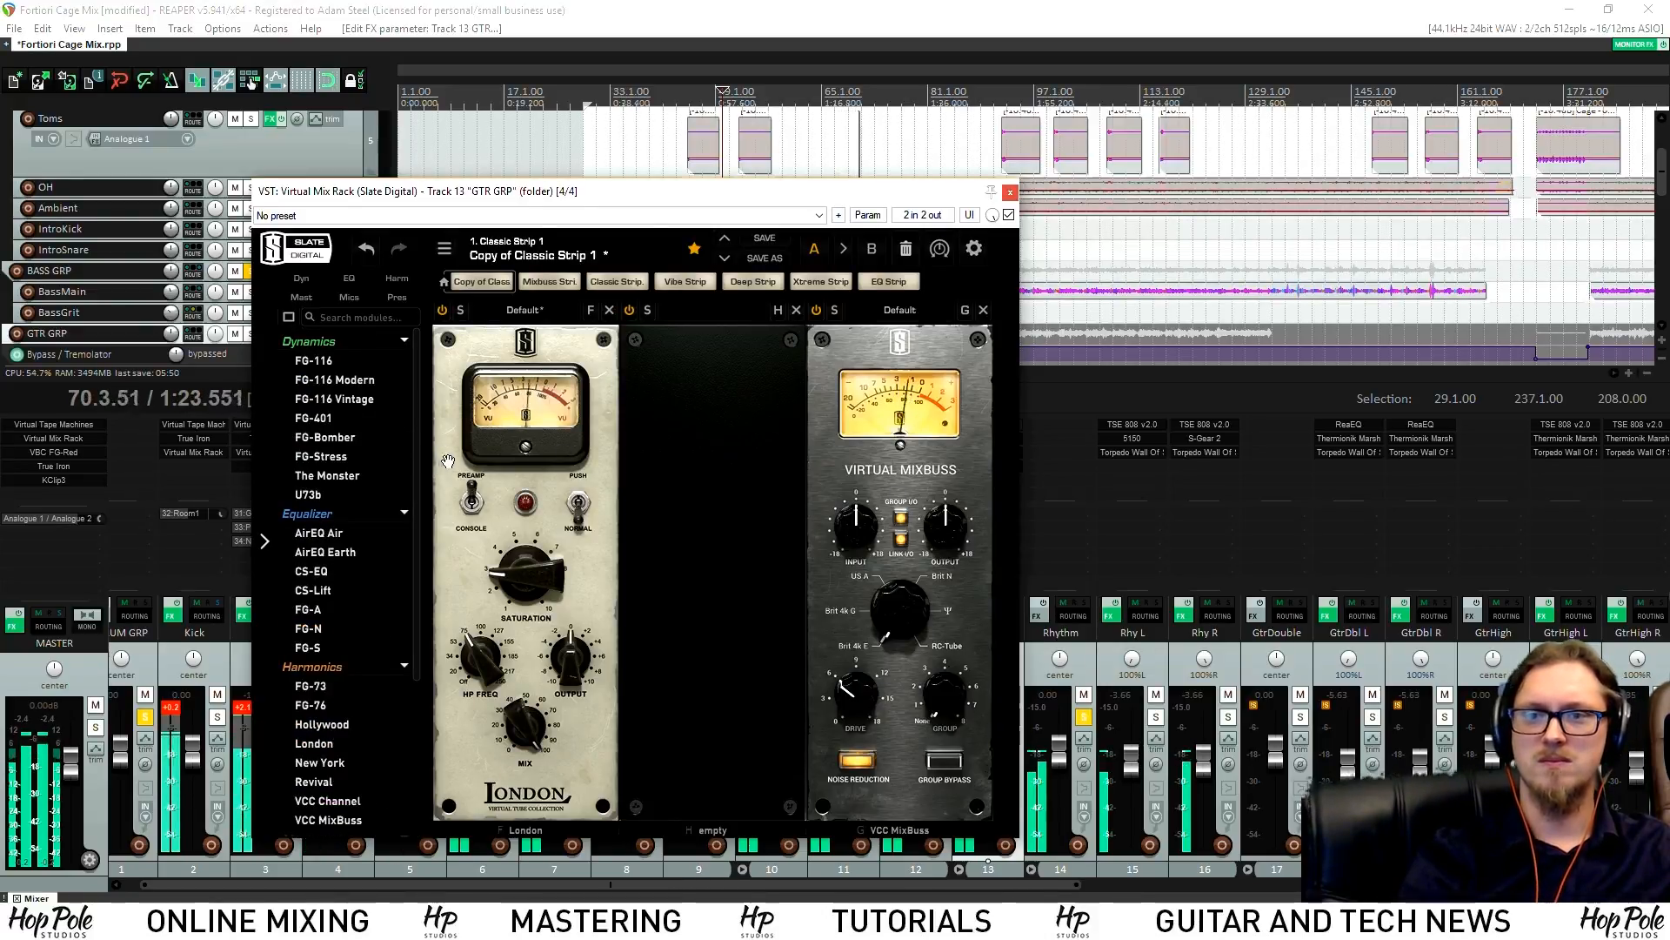
Stop playback, move the play position to bar 63, and solo the GTR GRP bus
left_click(718, 8)
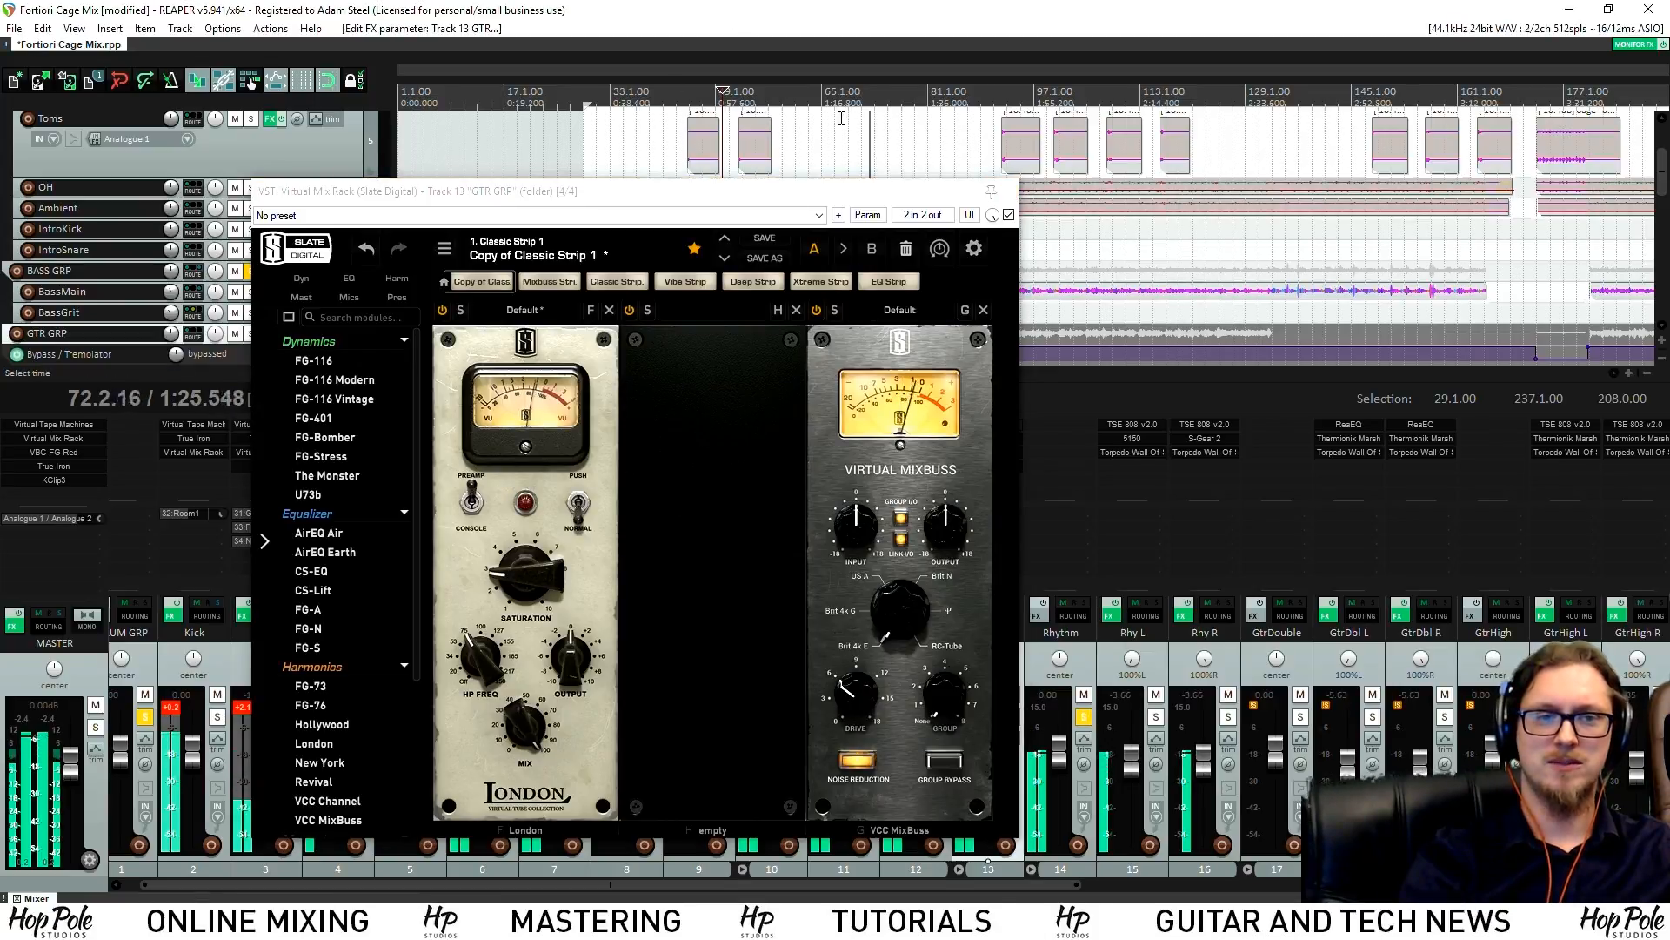
key("space")
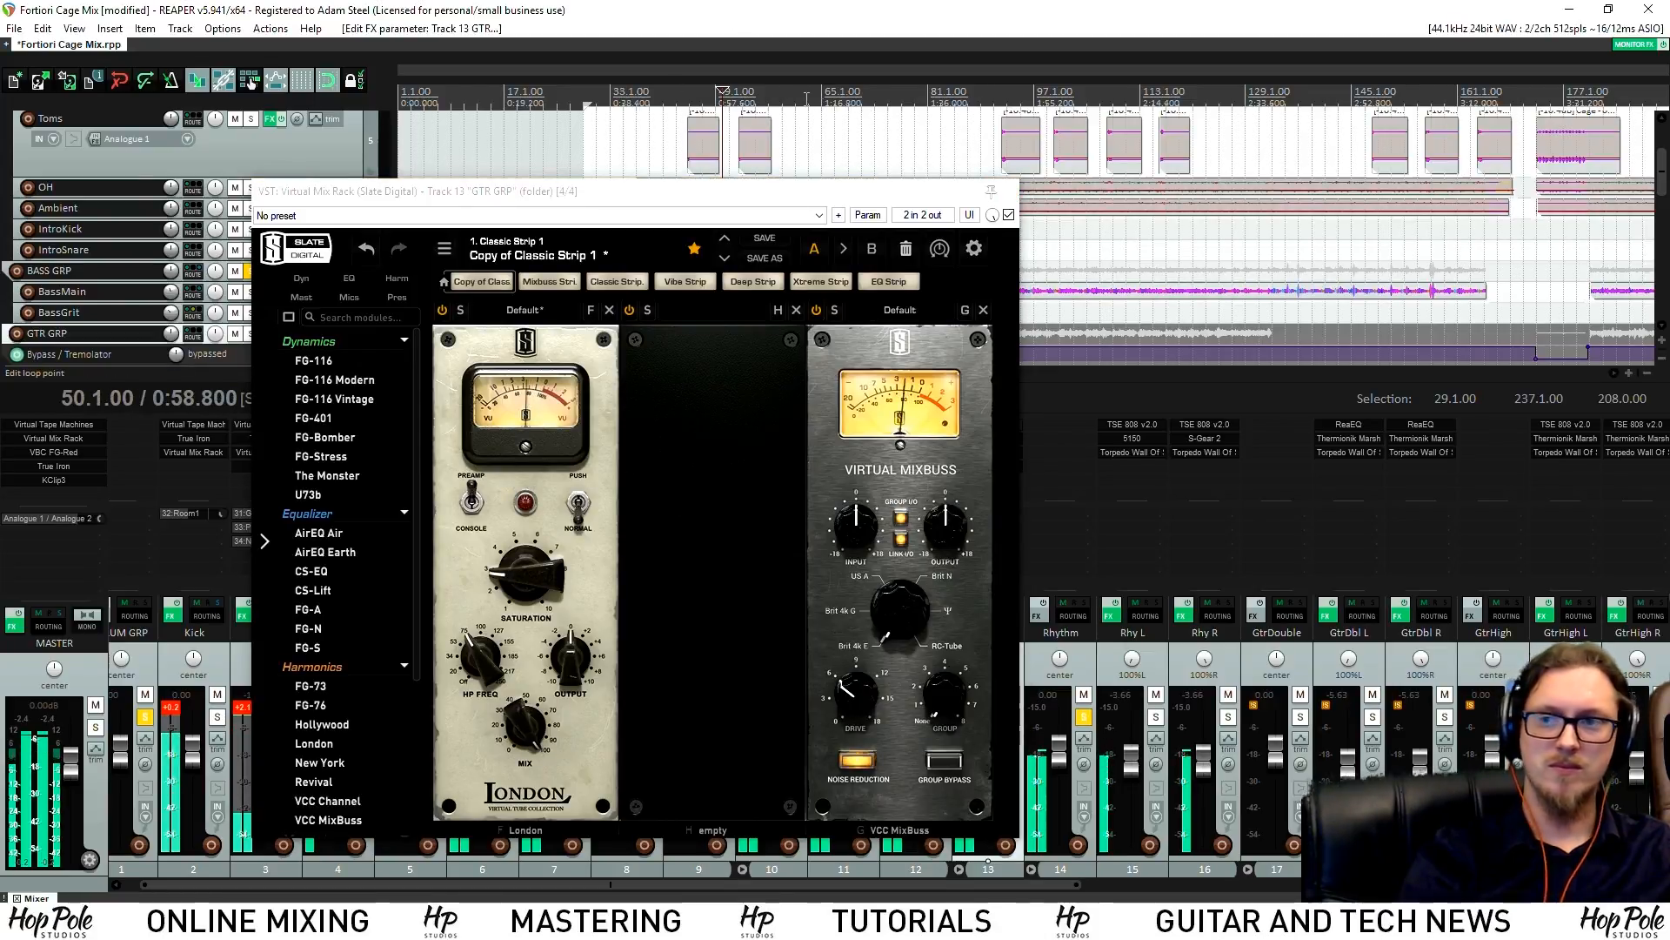
left_click(807, 98)
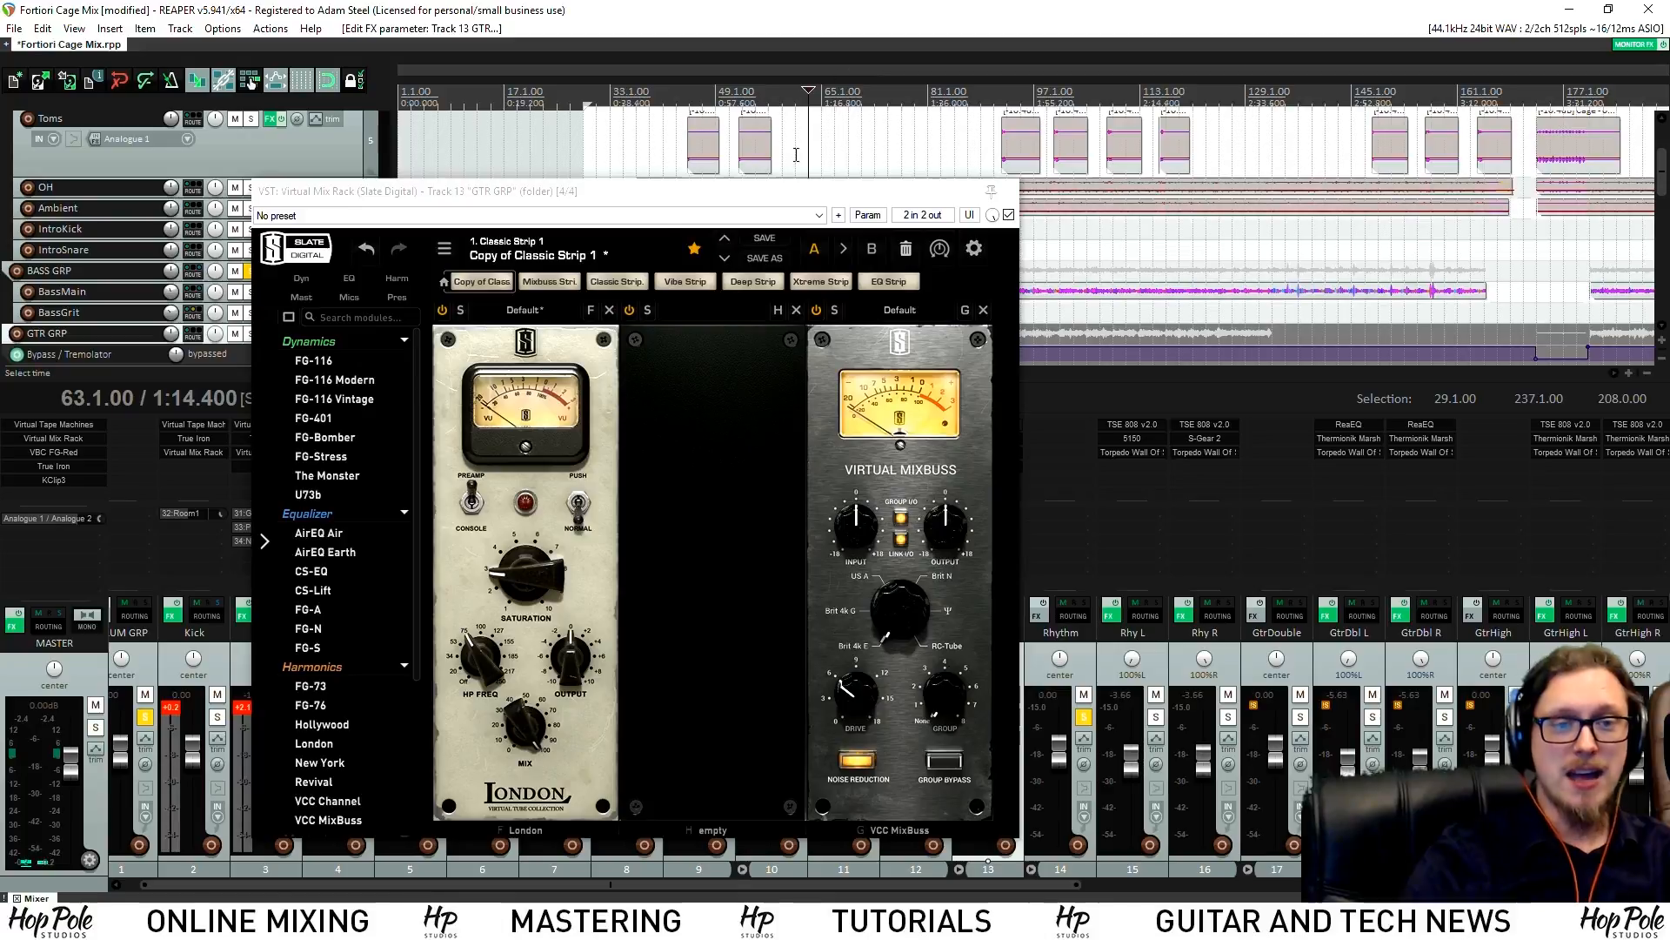
left_click_drag(965, 192, 860, 180)
left_click(1011, 717)
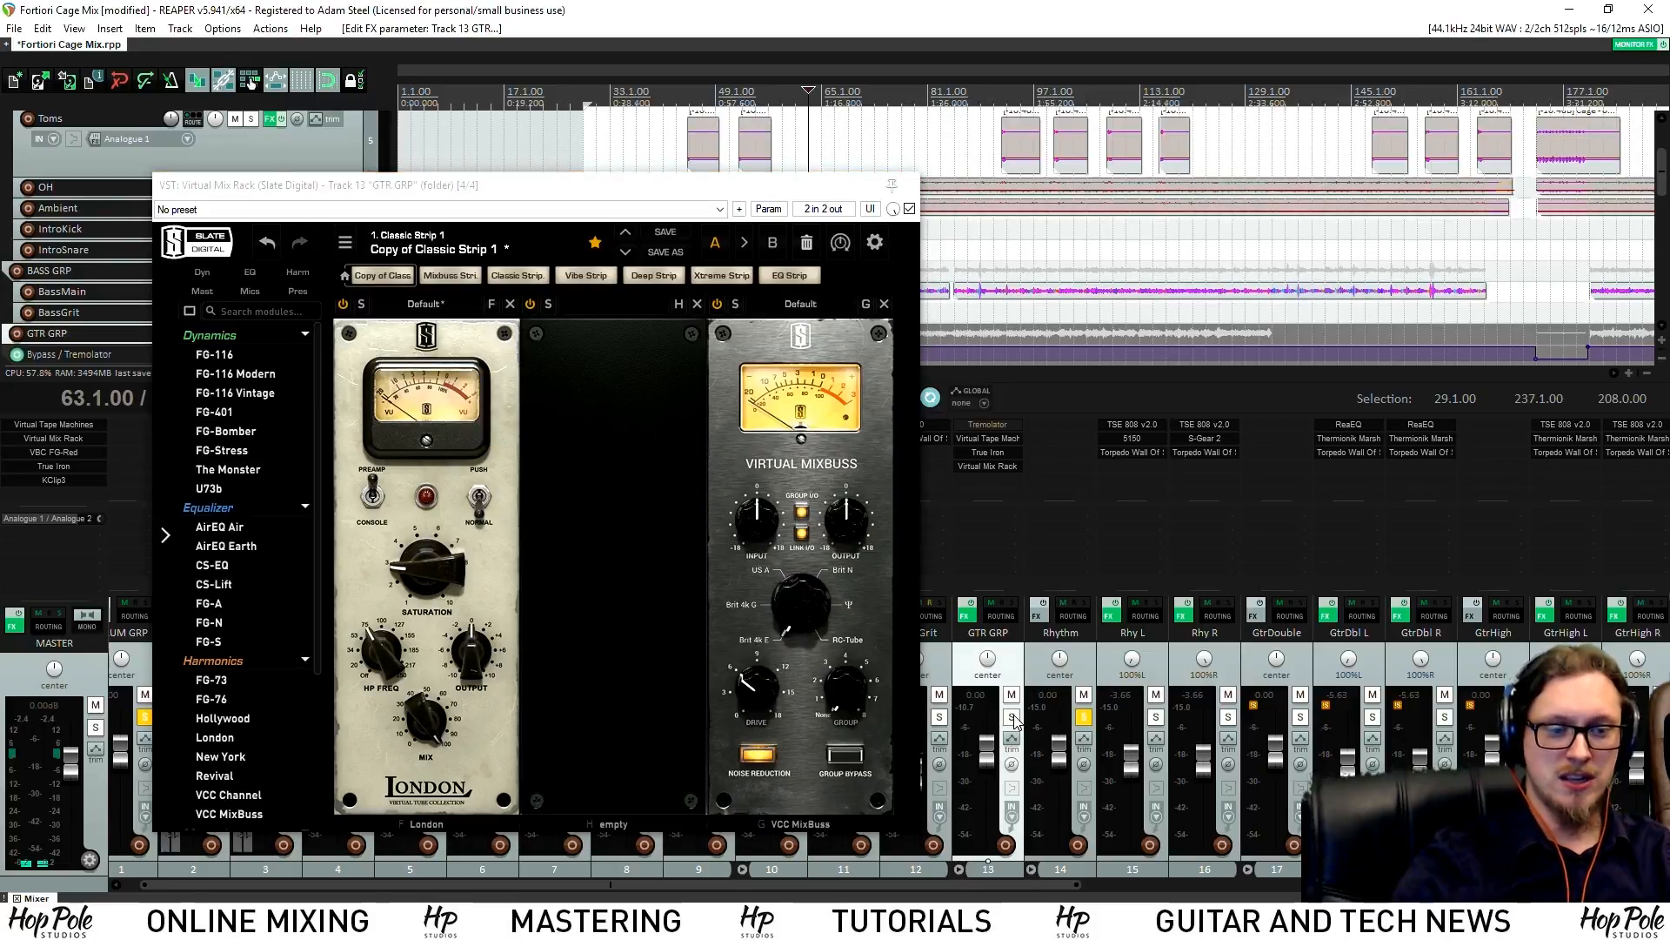
left_click(1012, 718)
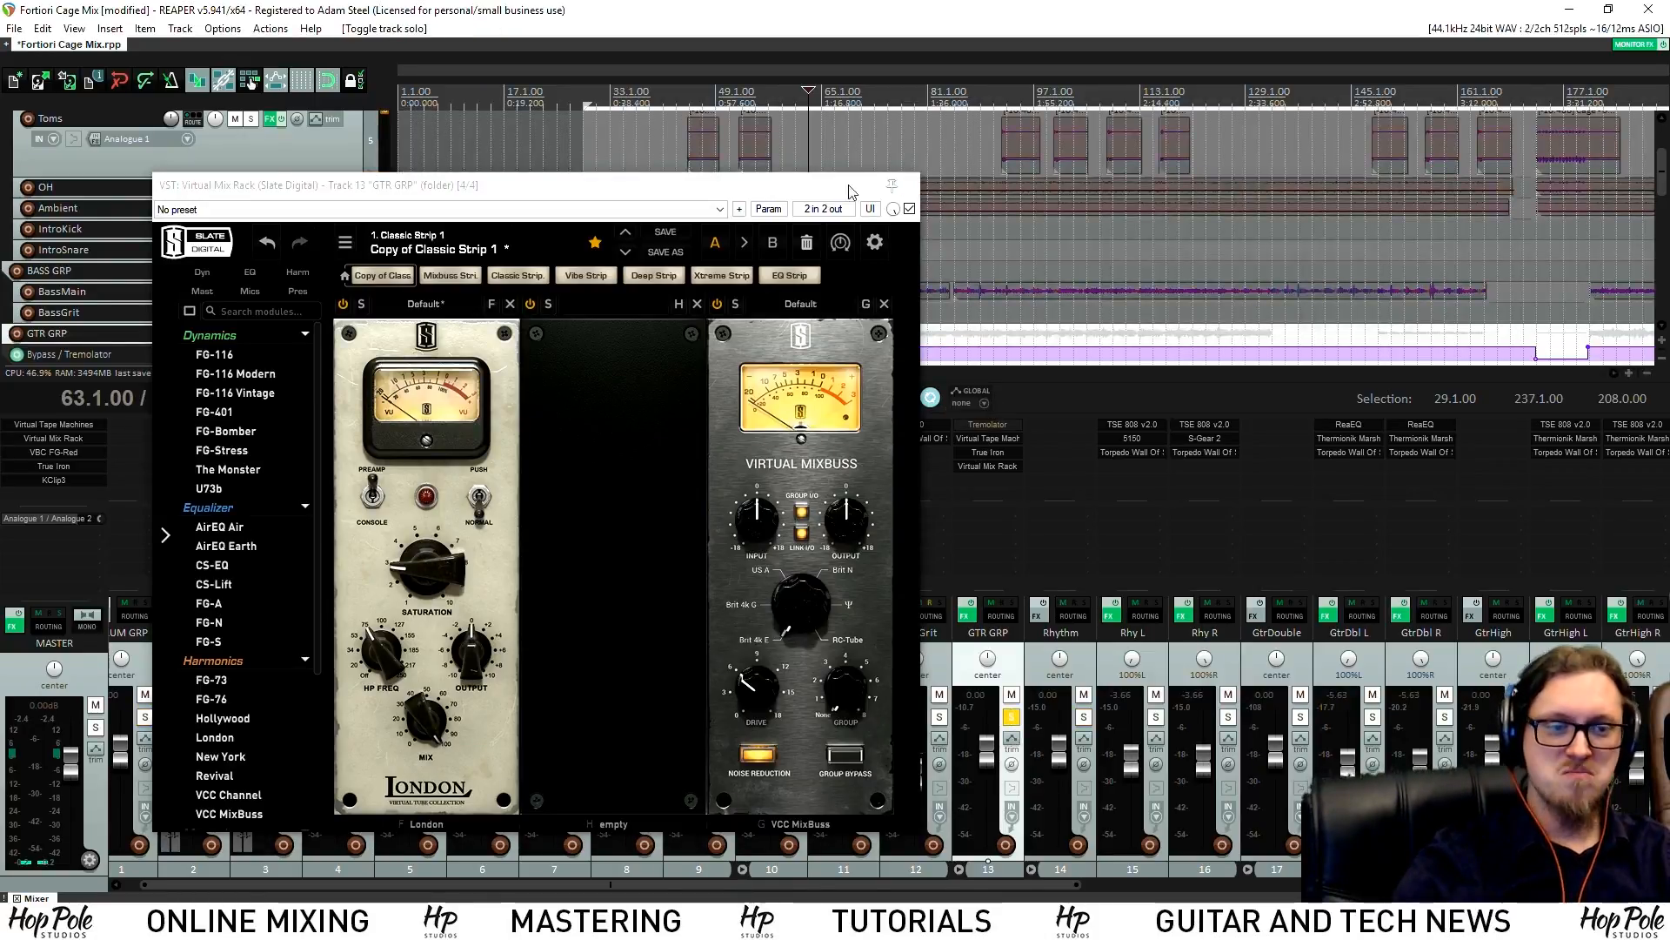
left_click_drag(753, 186, 687, 190)
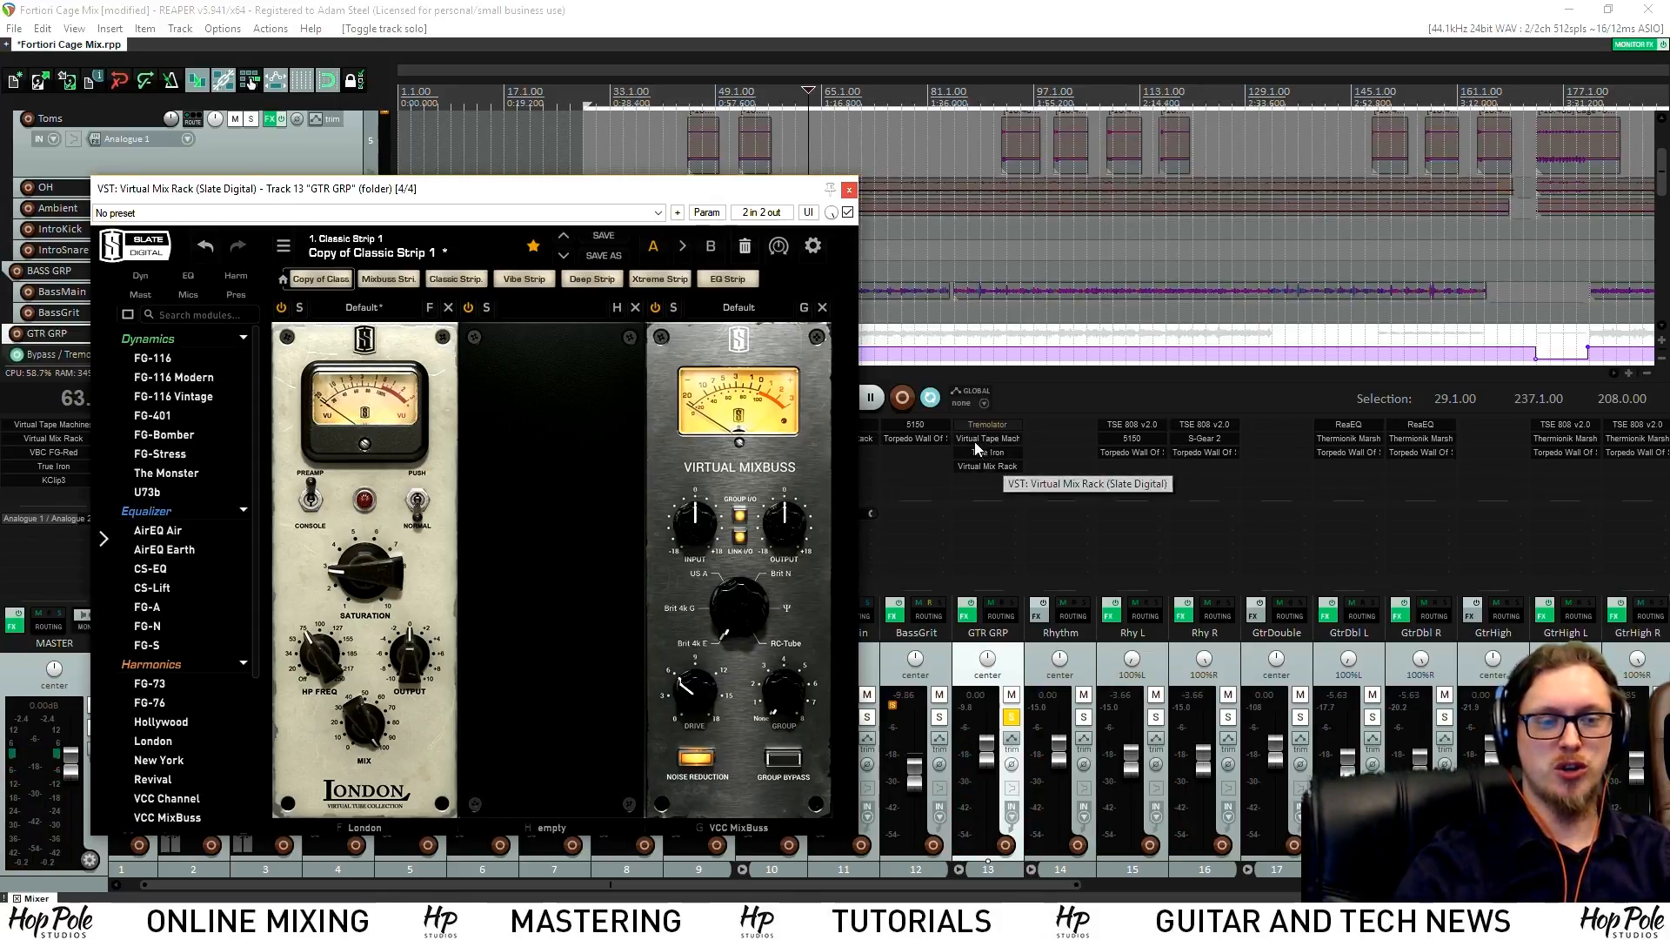
A/B GTR GRP by toggling its FX bypass off and on, then close the Virtual Mix Rack window
left_click(967, 609)
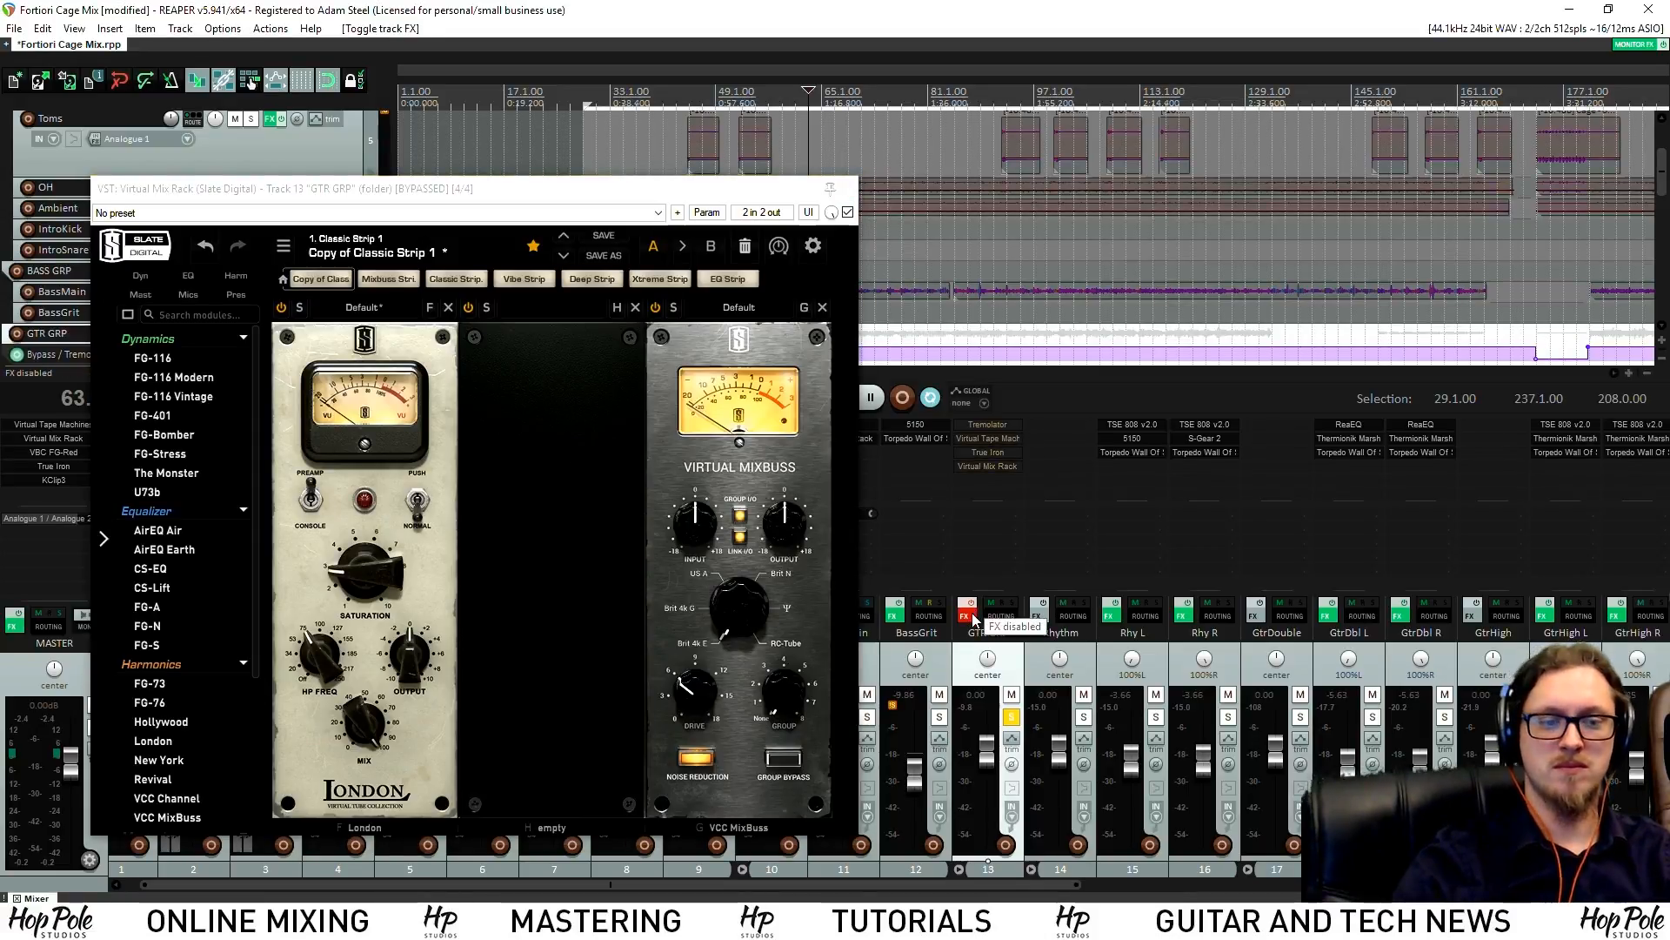
mouse_move(713, 198)
left_mouse_down()
mouse_move(618, 277)
mouse_move(717, 225)
mouse_move(722, 198)
left_mouse_up()
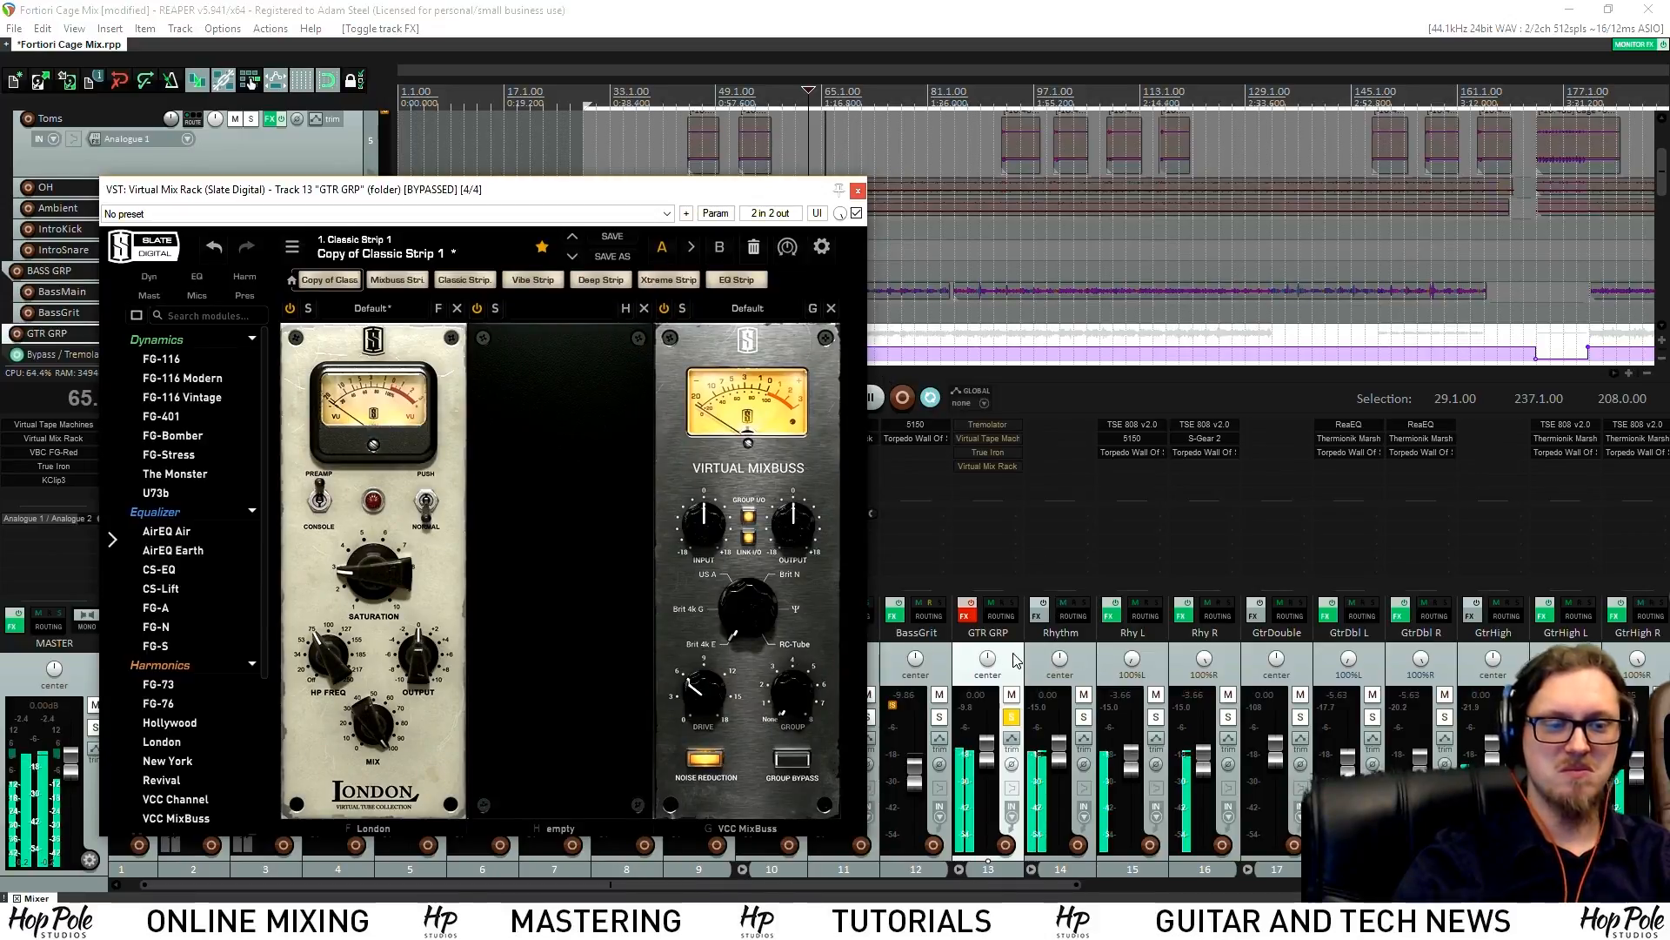
left_click(966, 609)
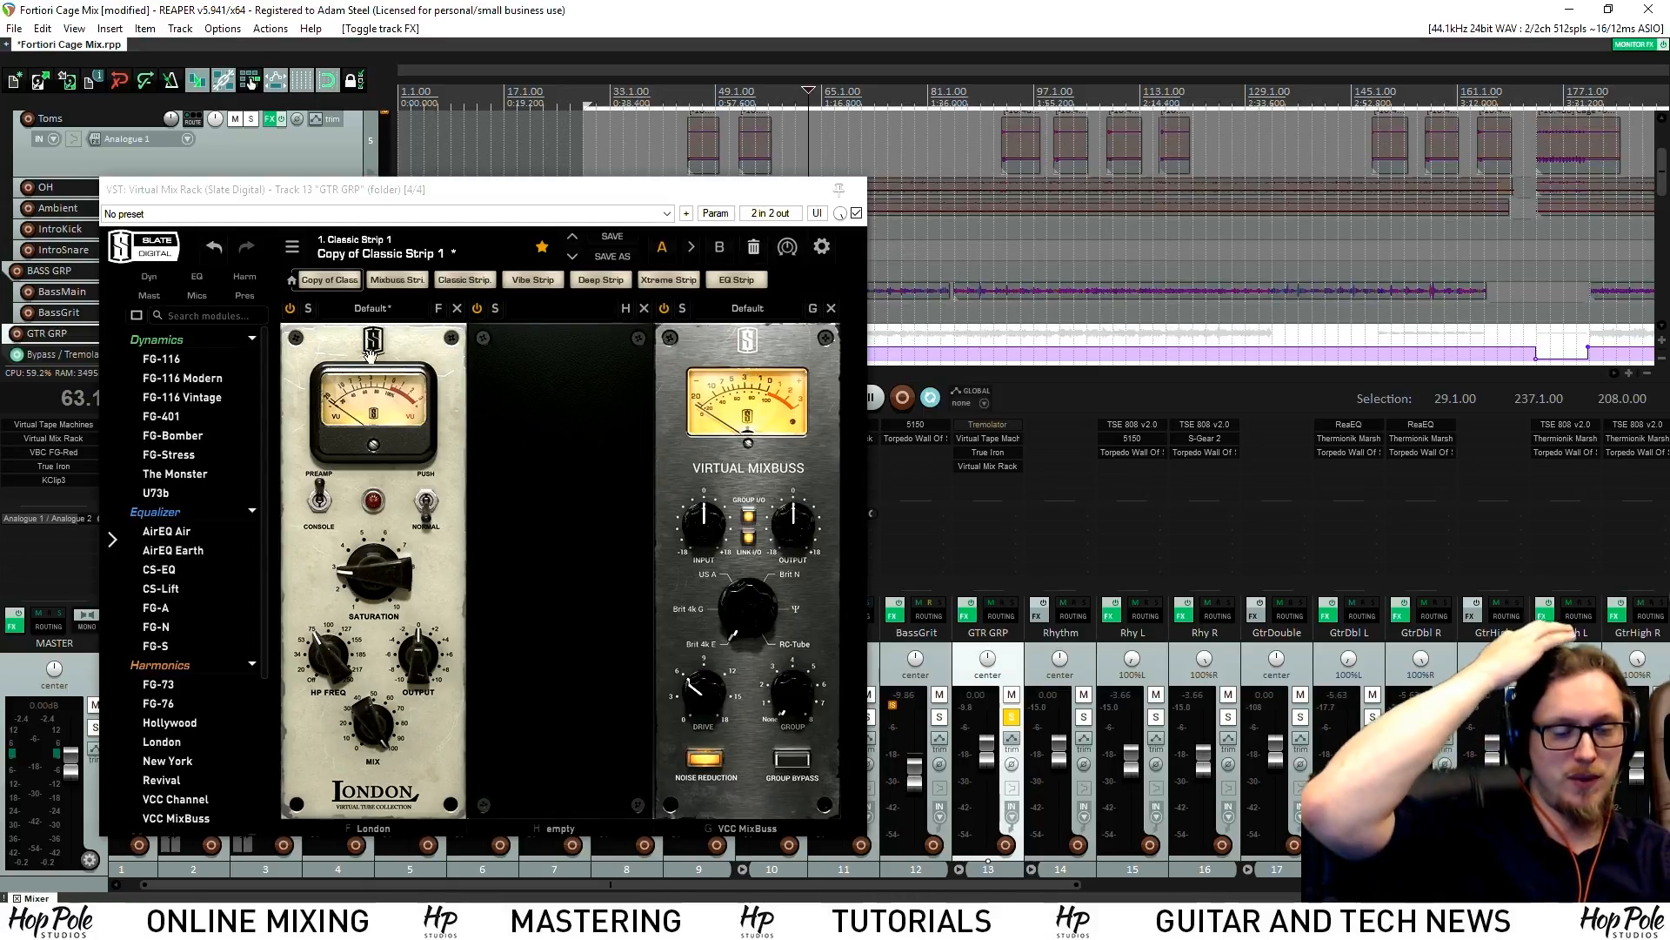
left_click(859, 192)
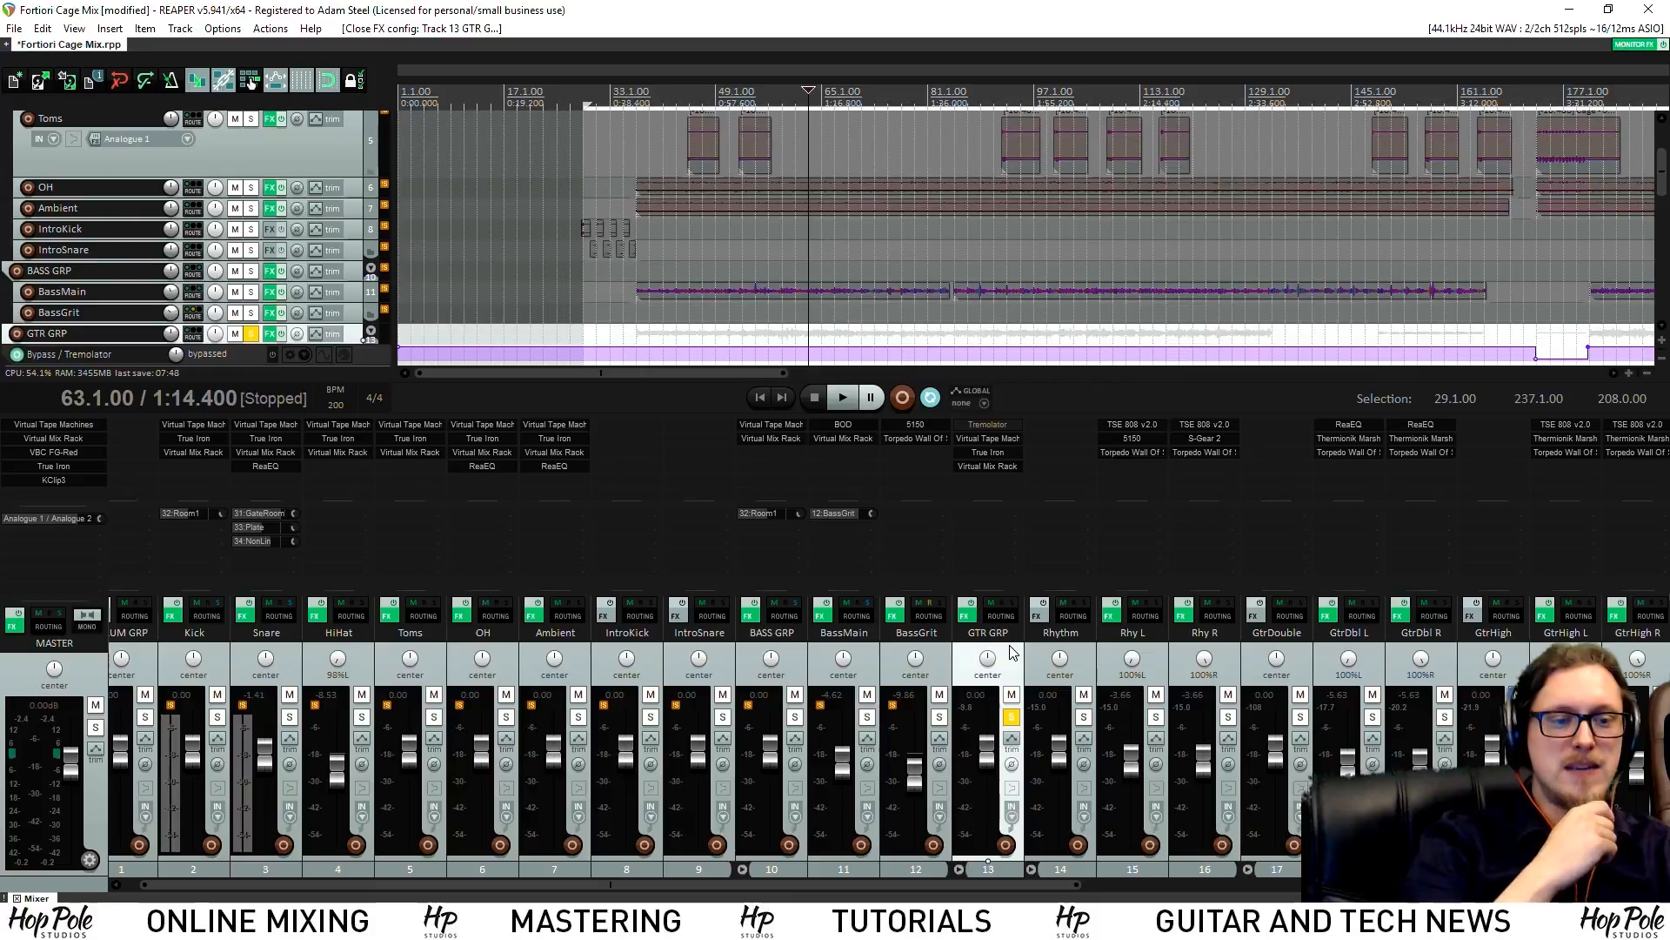
Collapse the Rhythm, GtrDouble and GtrHigh folders in the mixer
left_click_drag(896, 884, 1025, 880)
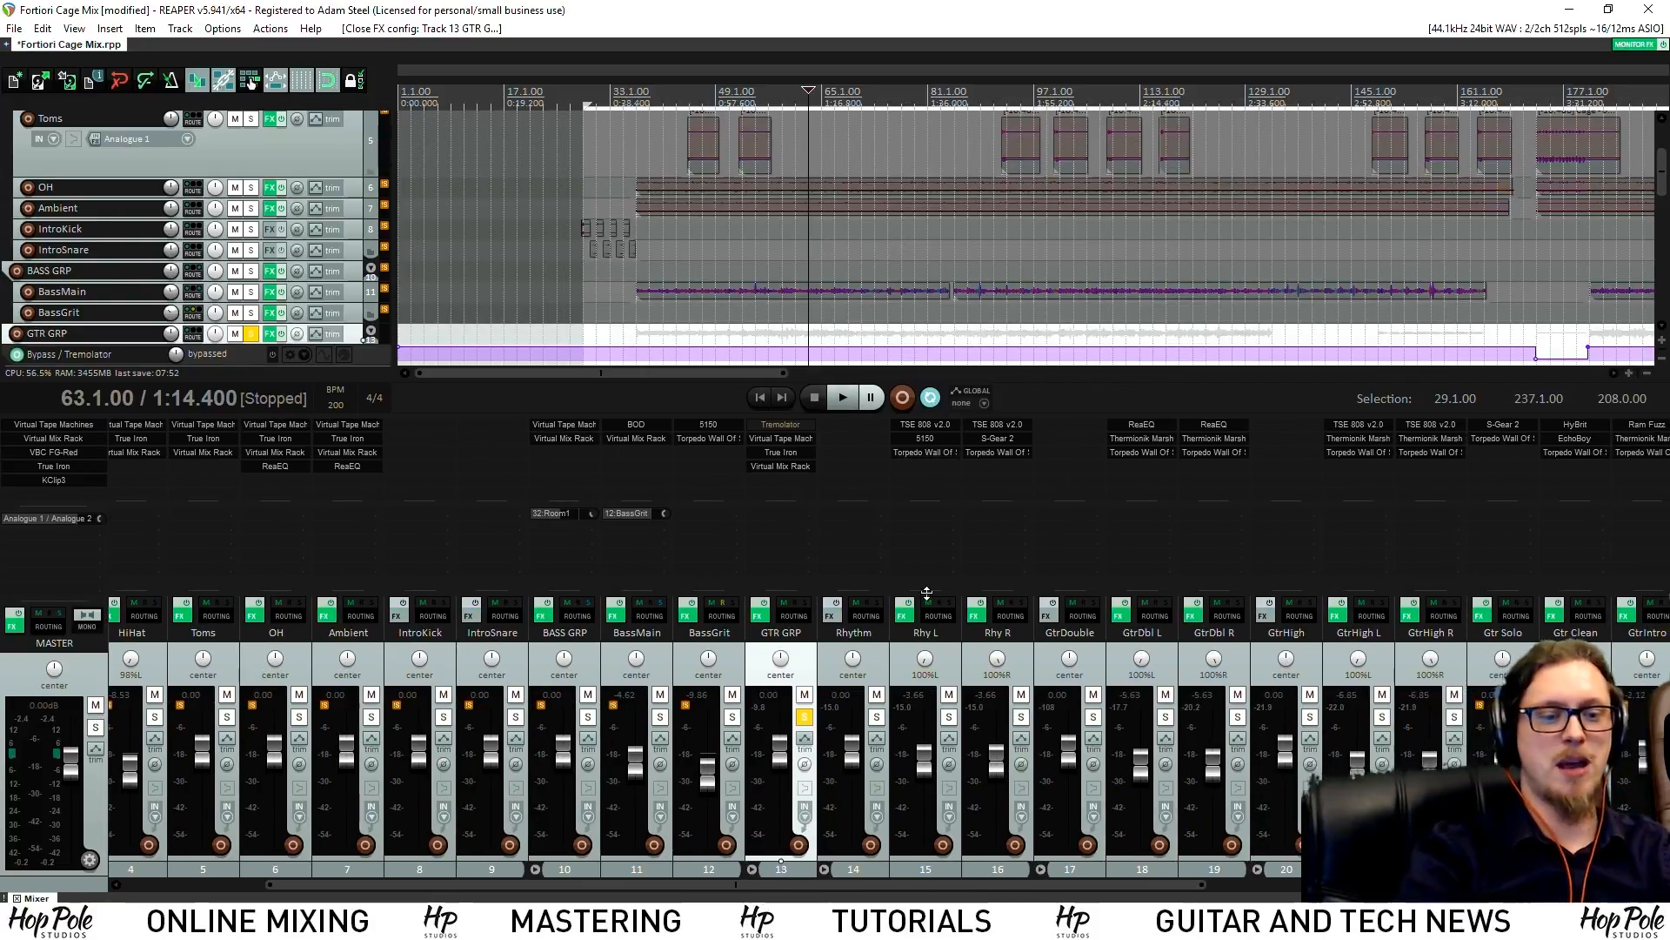
left_click(825, 869)
left_click(896, 869)
left_click(968, 869)
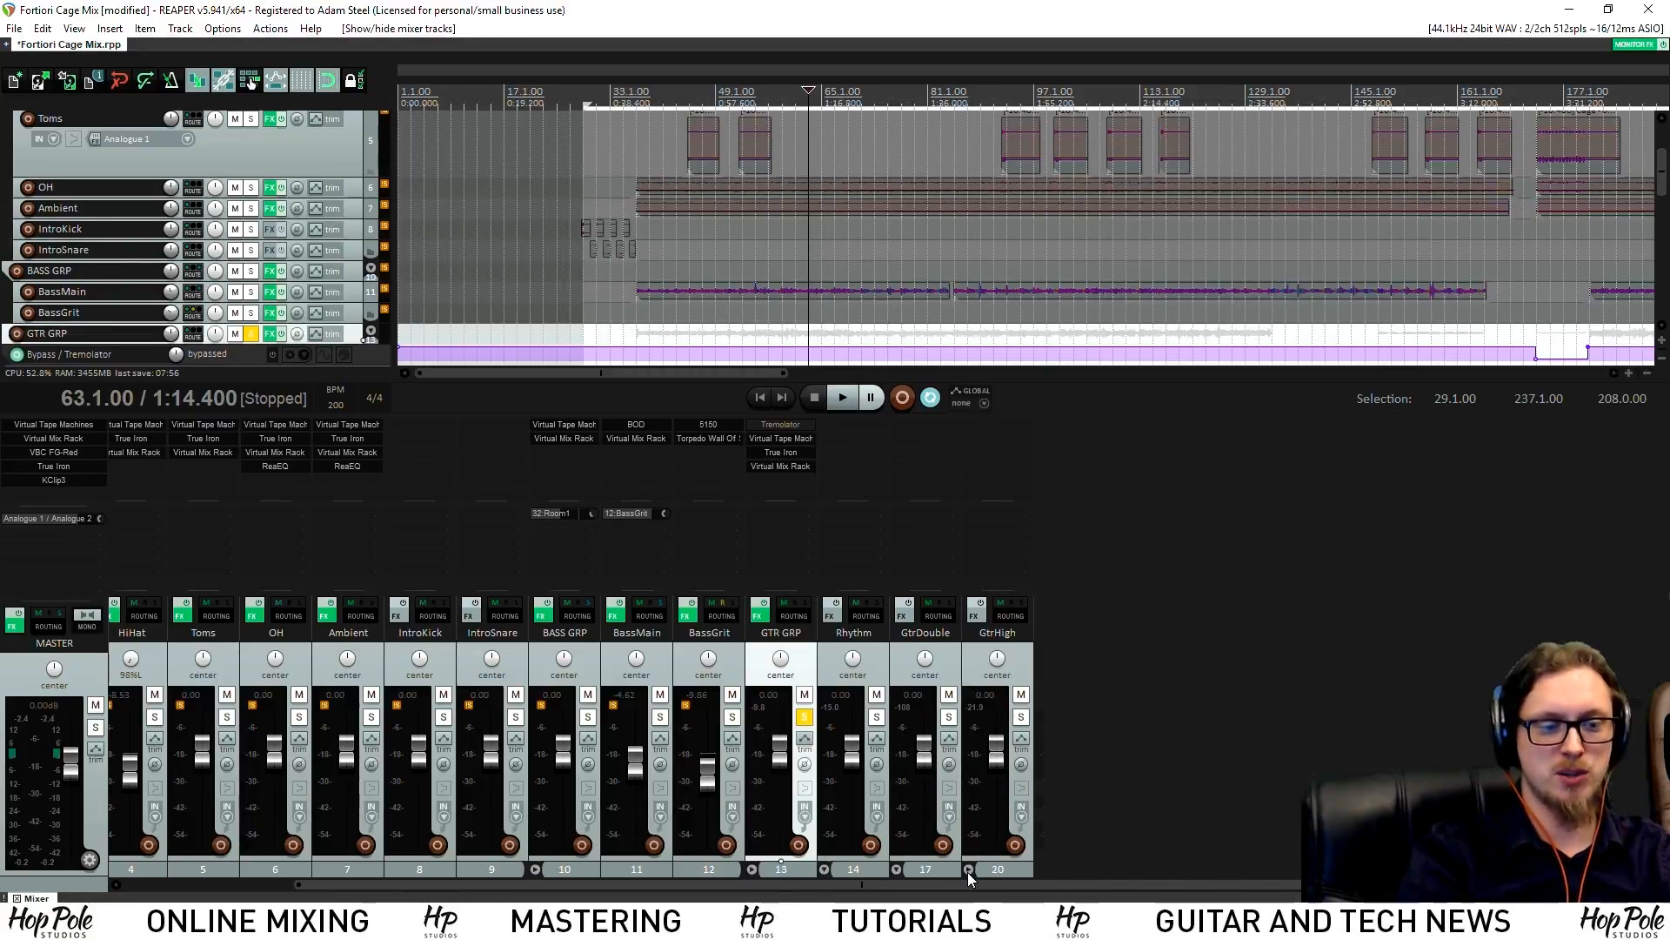
Open GtrHigh's track options menu, then the mixer's display options menu
right_click(999, 870)
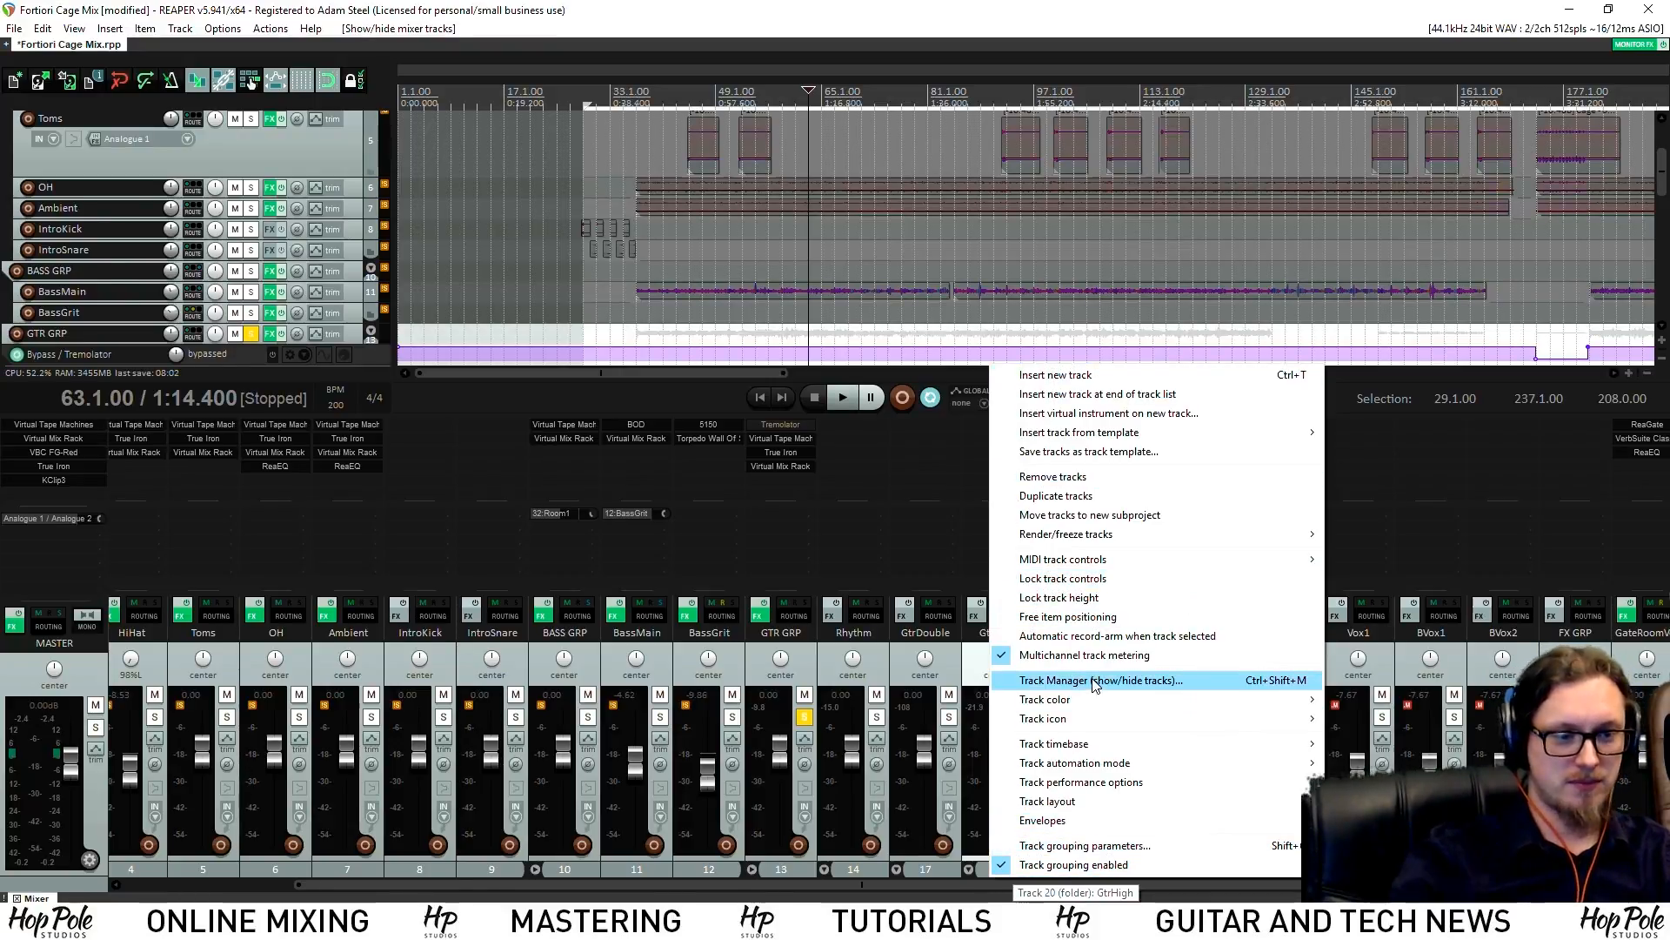
right_click(972, 874)
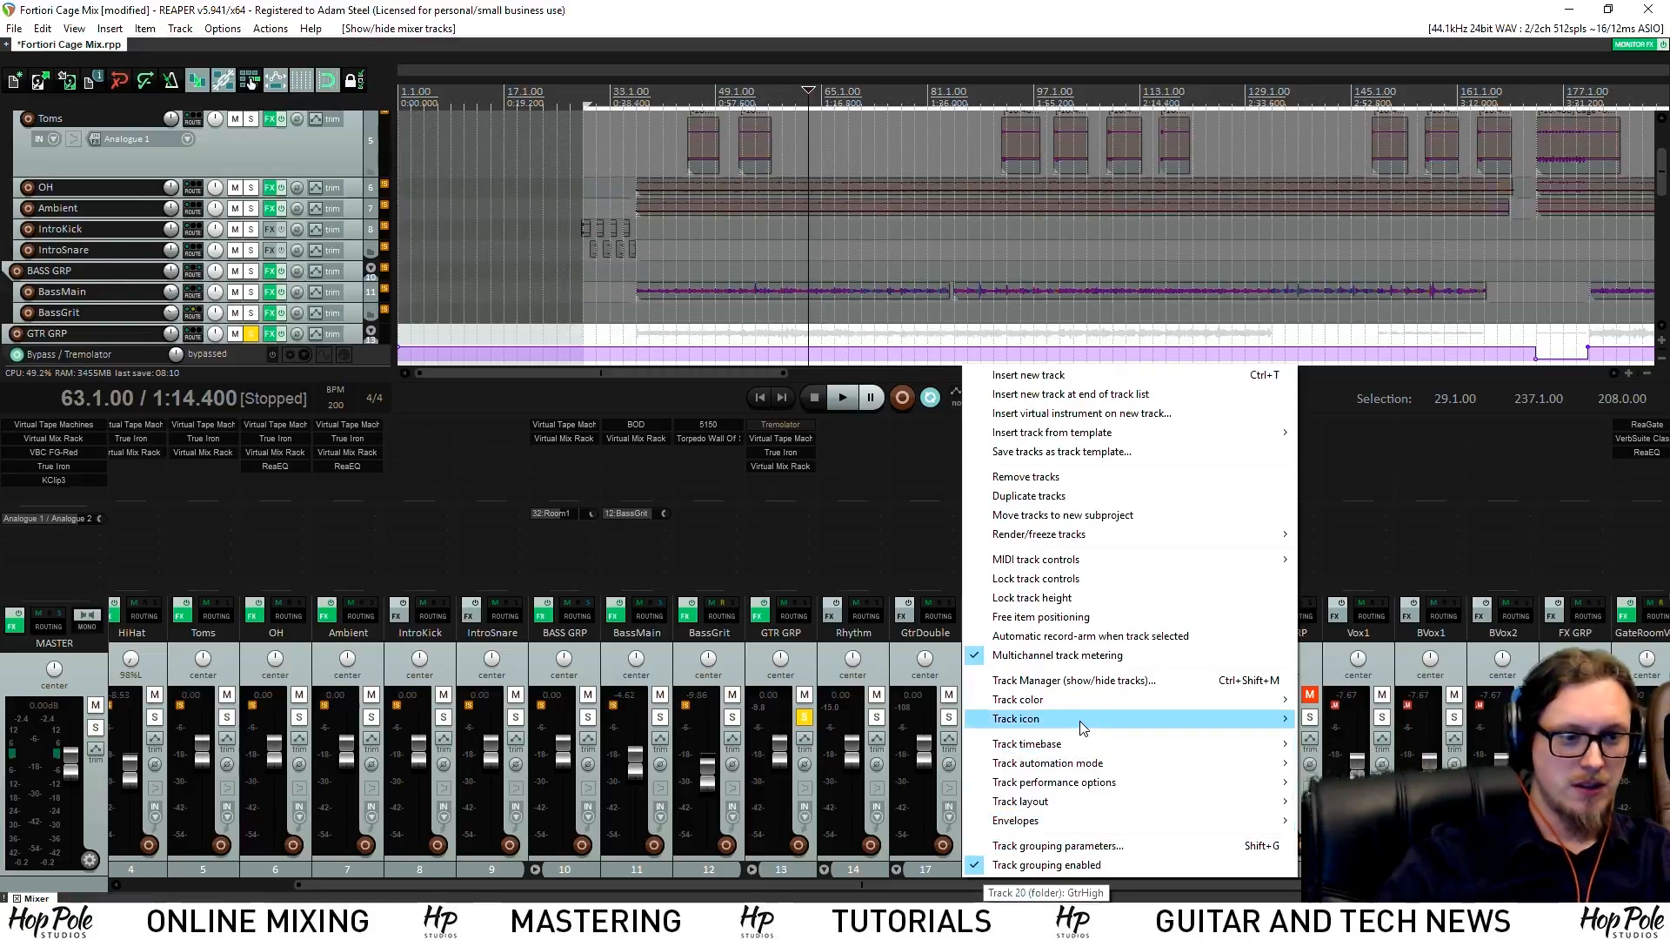
mouse_move(1066, 433)
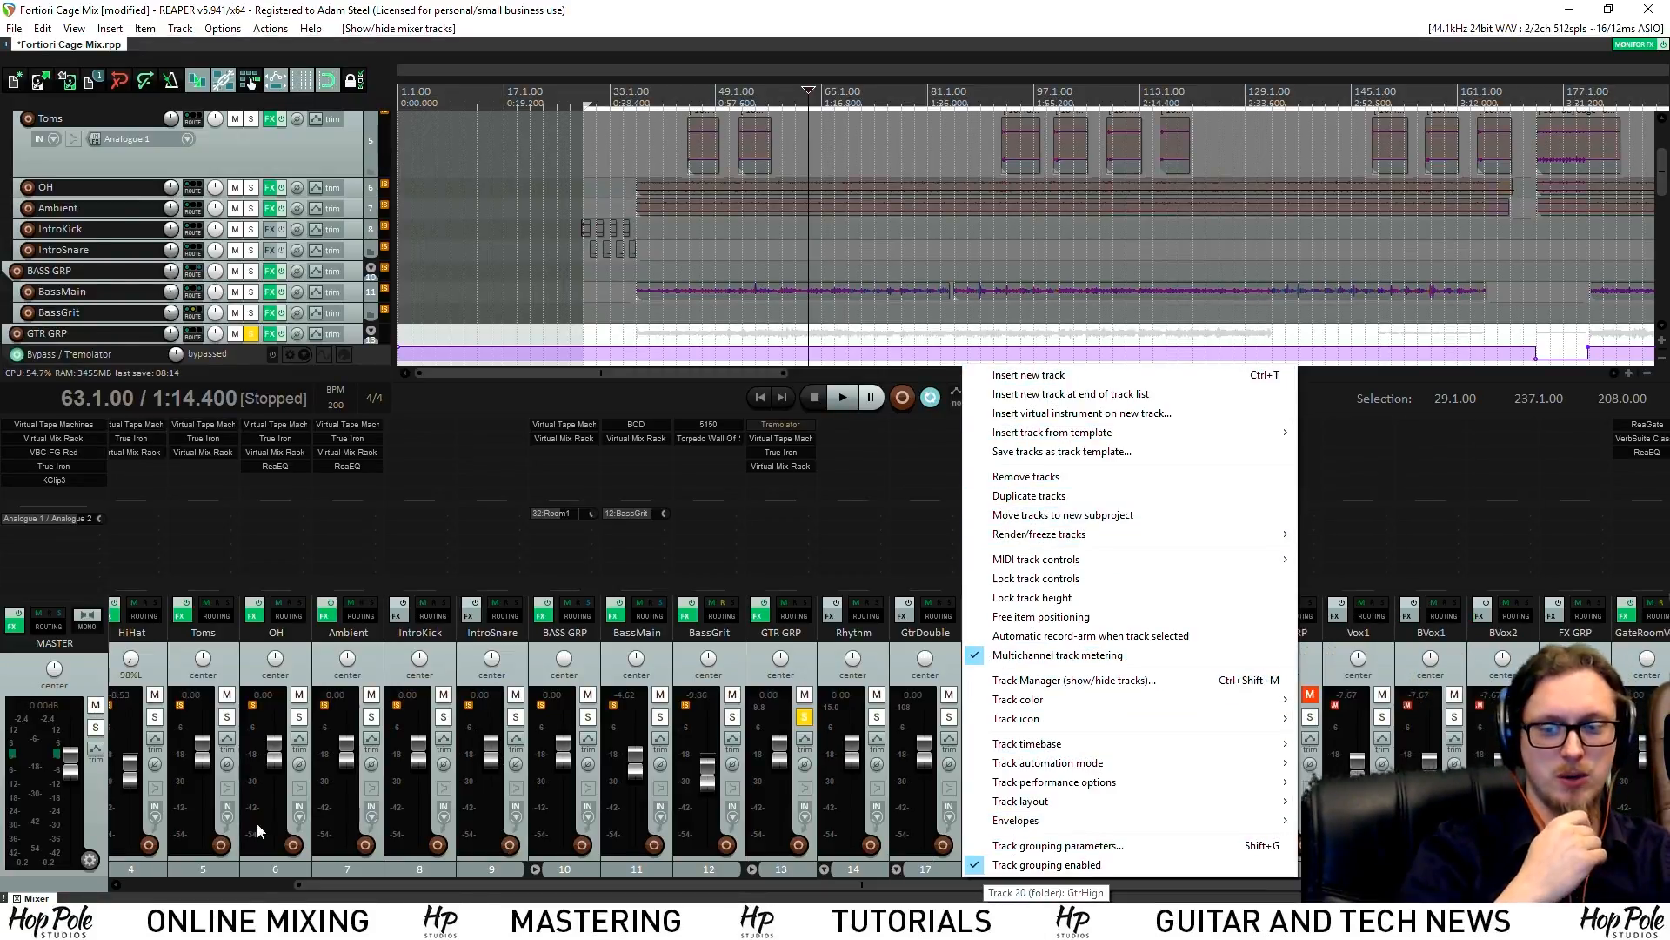
right_click(104, 783)
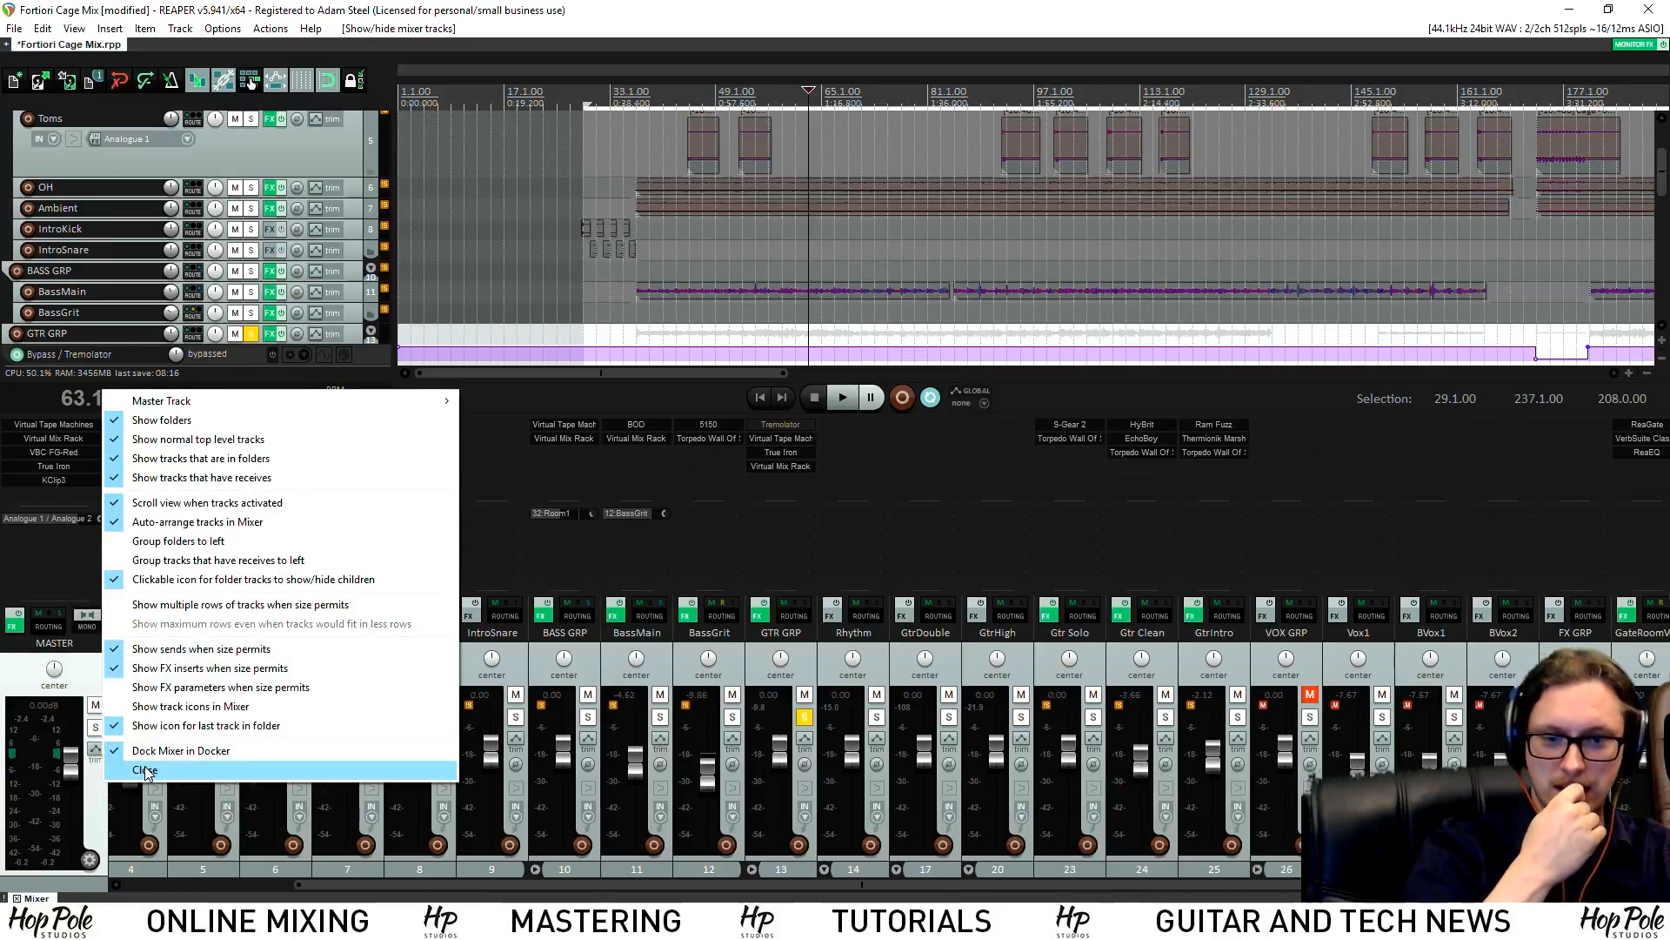
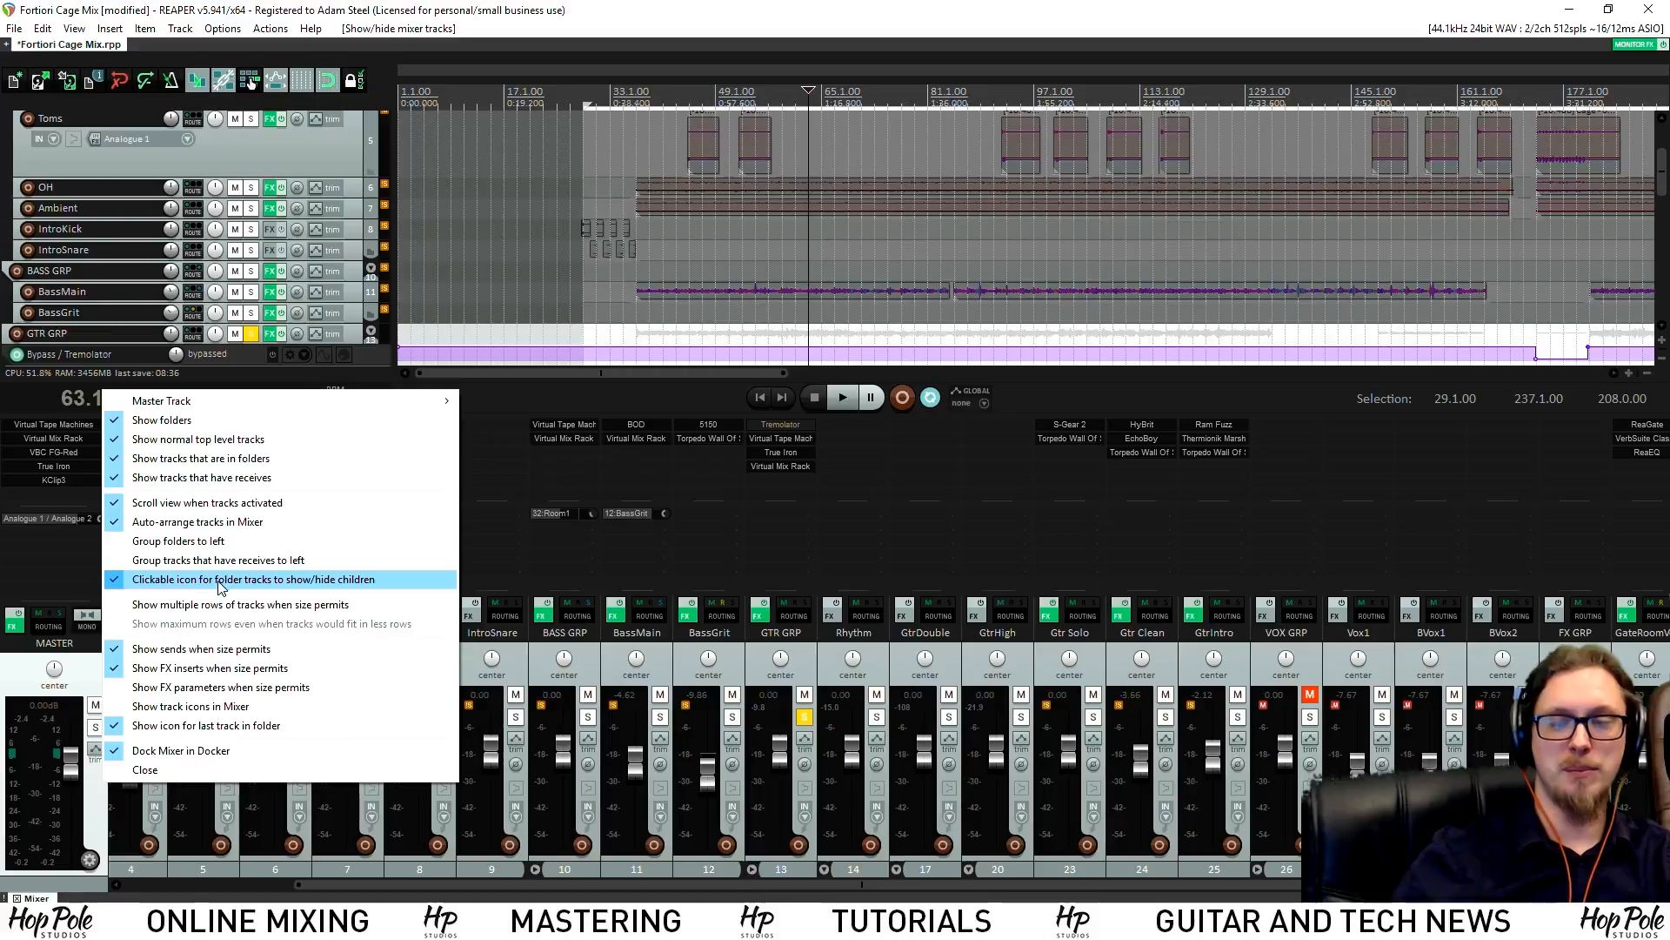
Collapse the DRUM, BASS, GTR, VOX and FX group folders in the mixer
left_click_drag(366, 886, 134, 884)
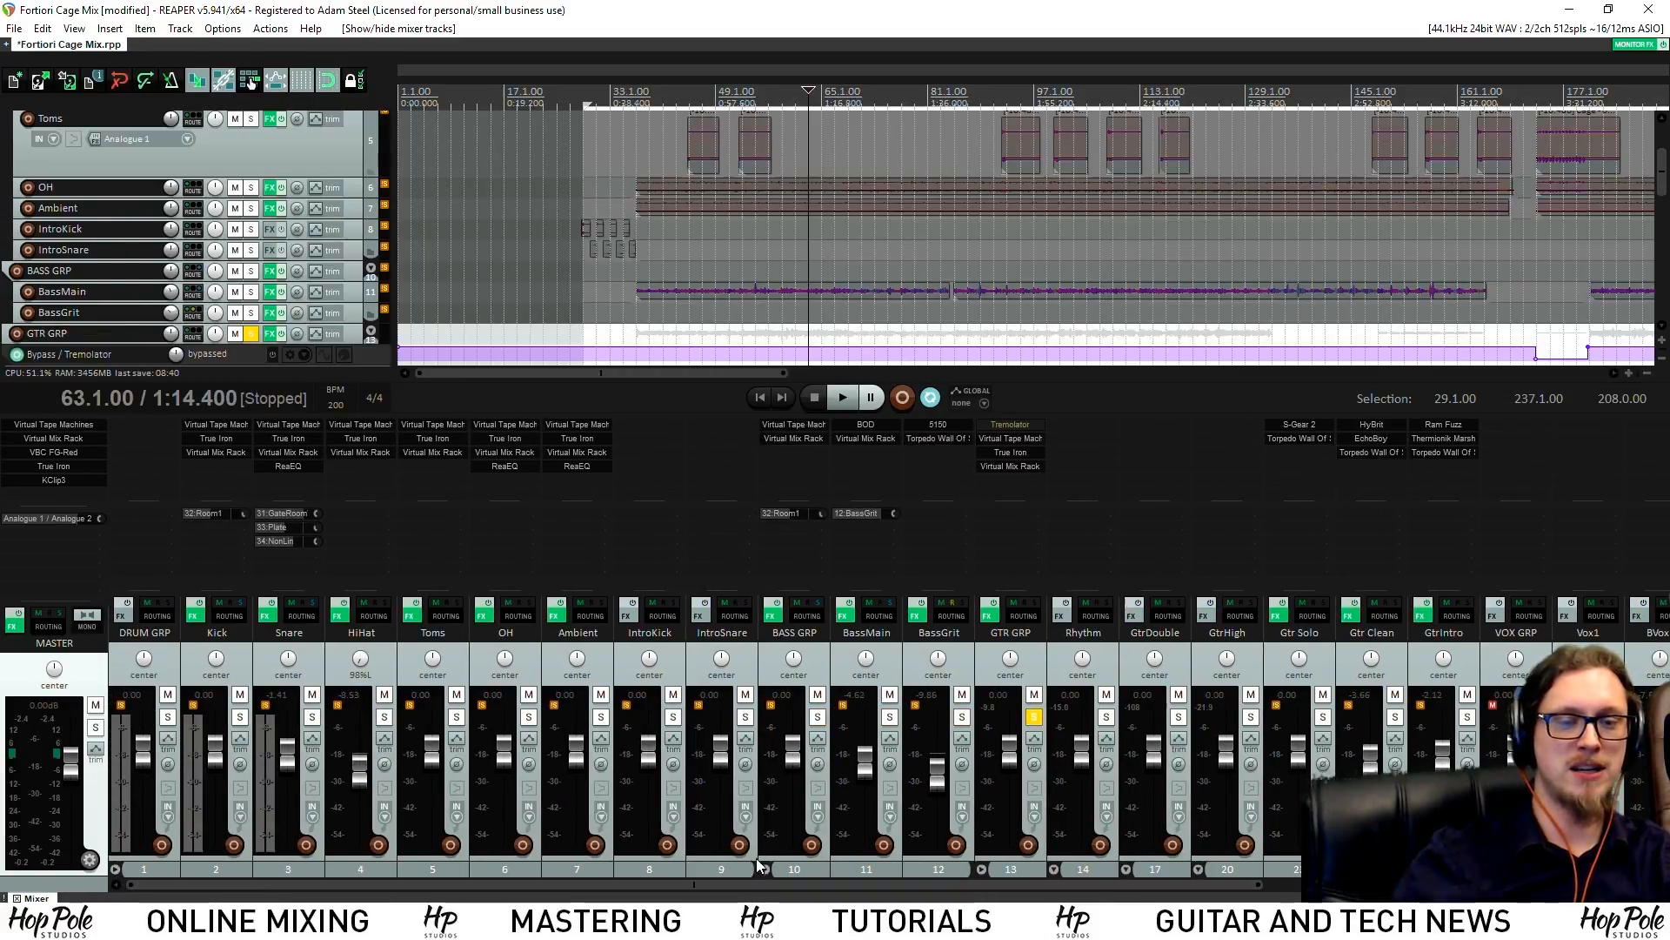
left_click(116, 869)
left_click(188, 883)
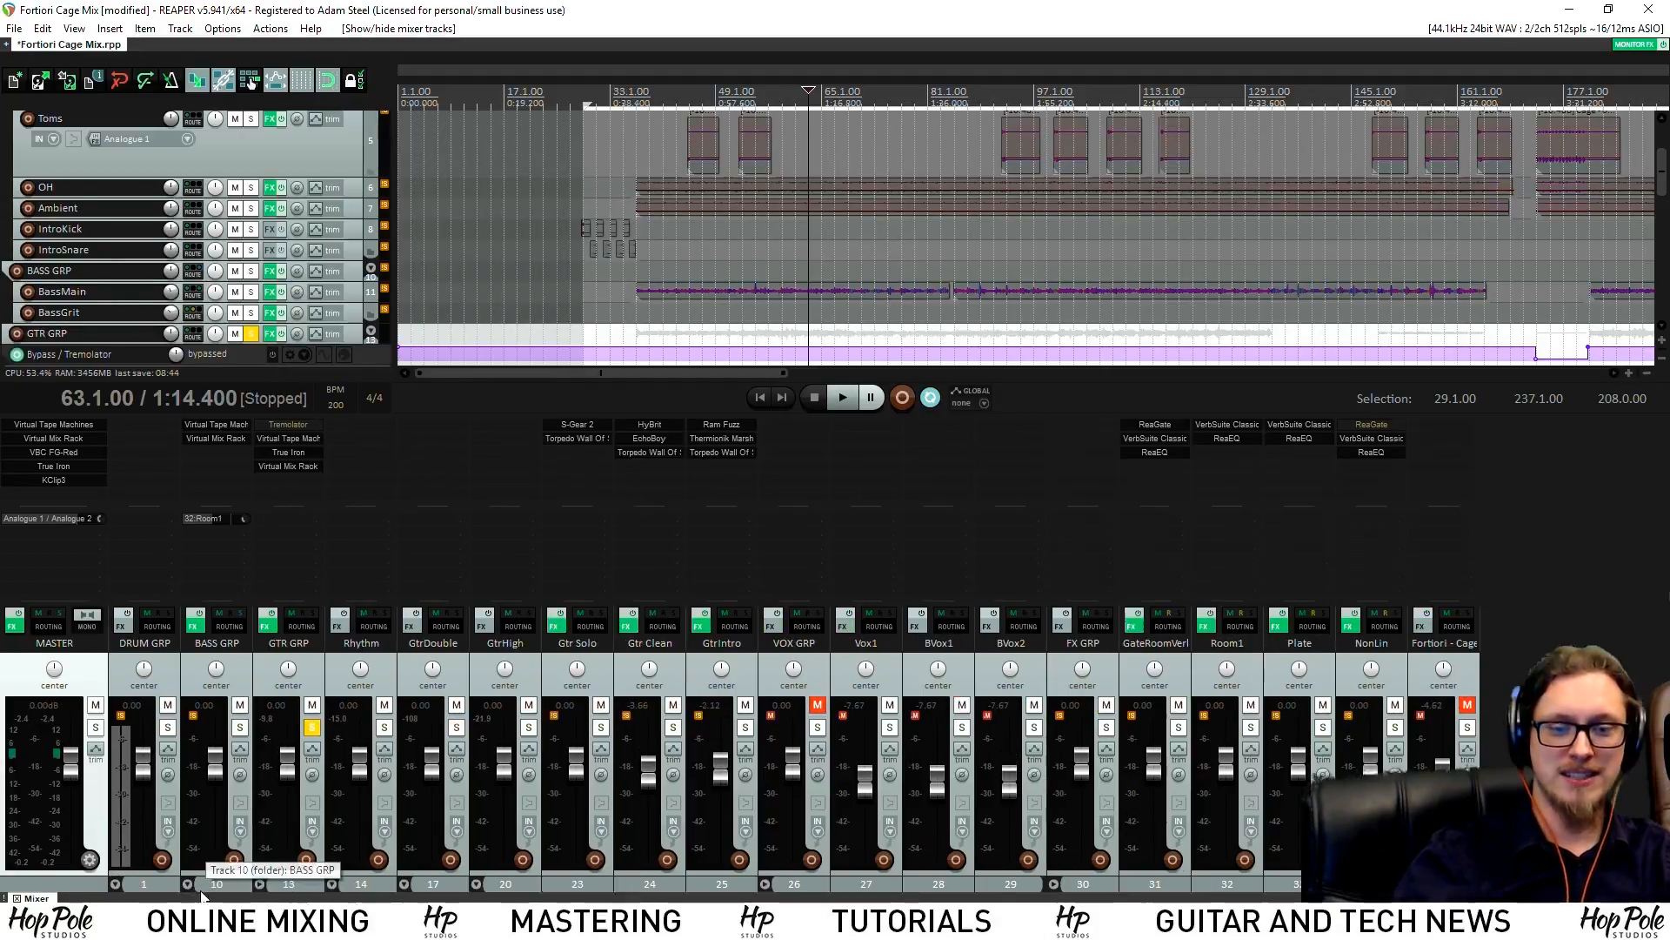
left_click(259, 884)
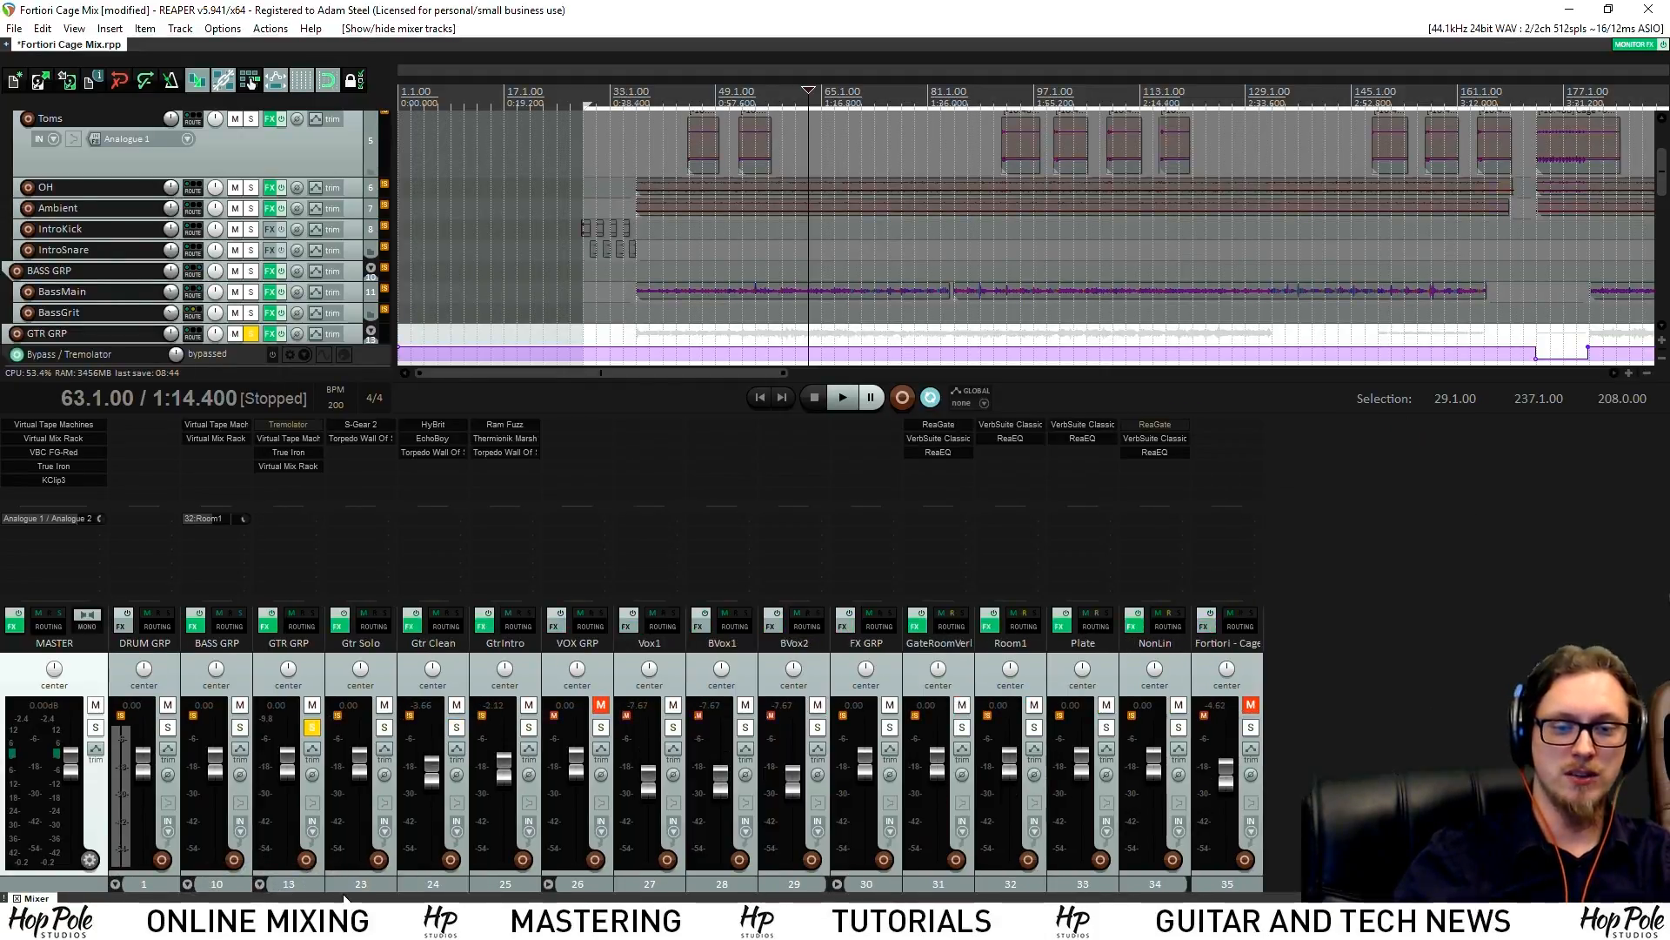
left_click(549, 884)
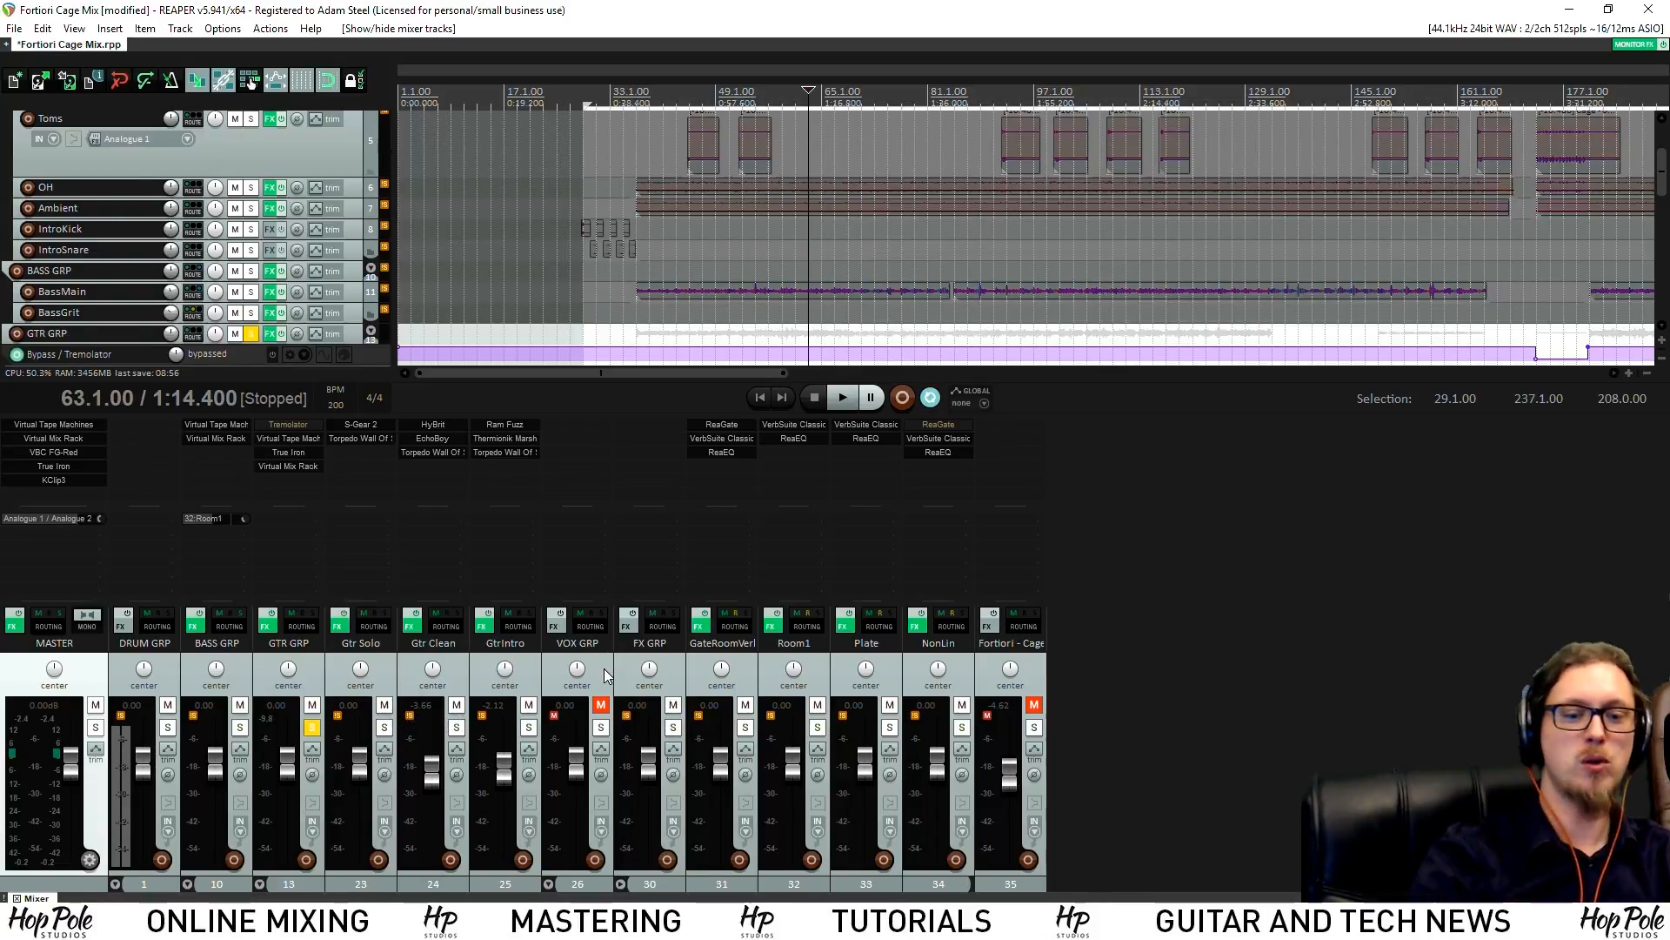
left_click(621, 884)
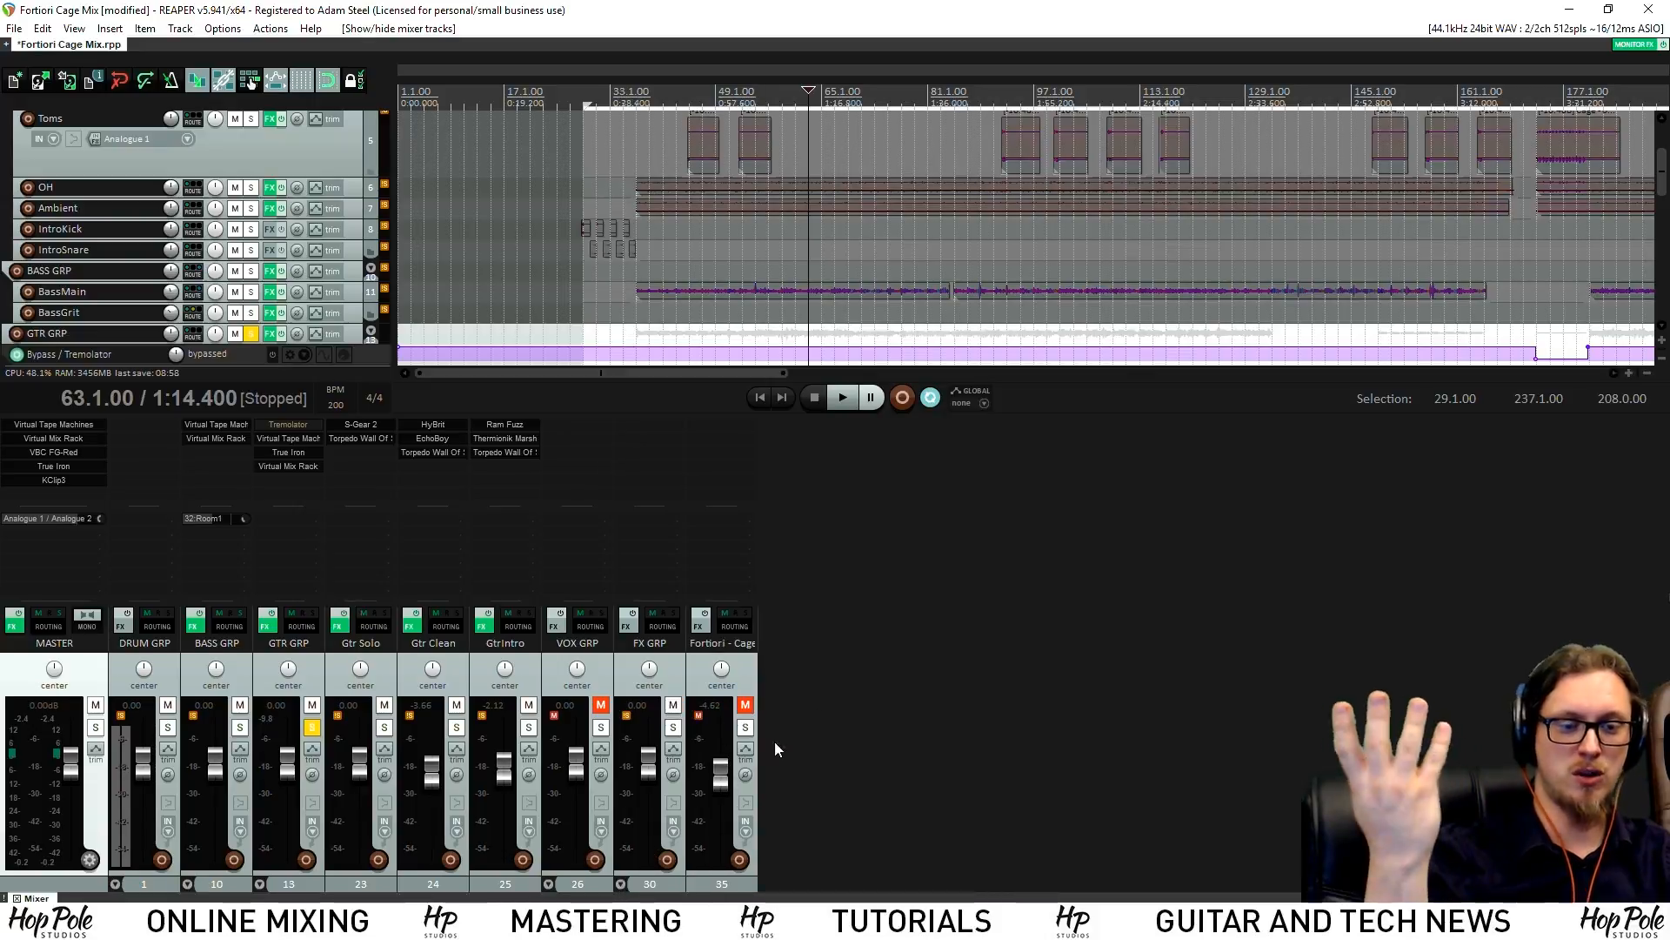
Solo and unsolo Fortiori - Cage, then re-expand the FX, VOX, GTR and BASS folders
left_click(744, 728)
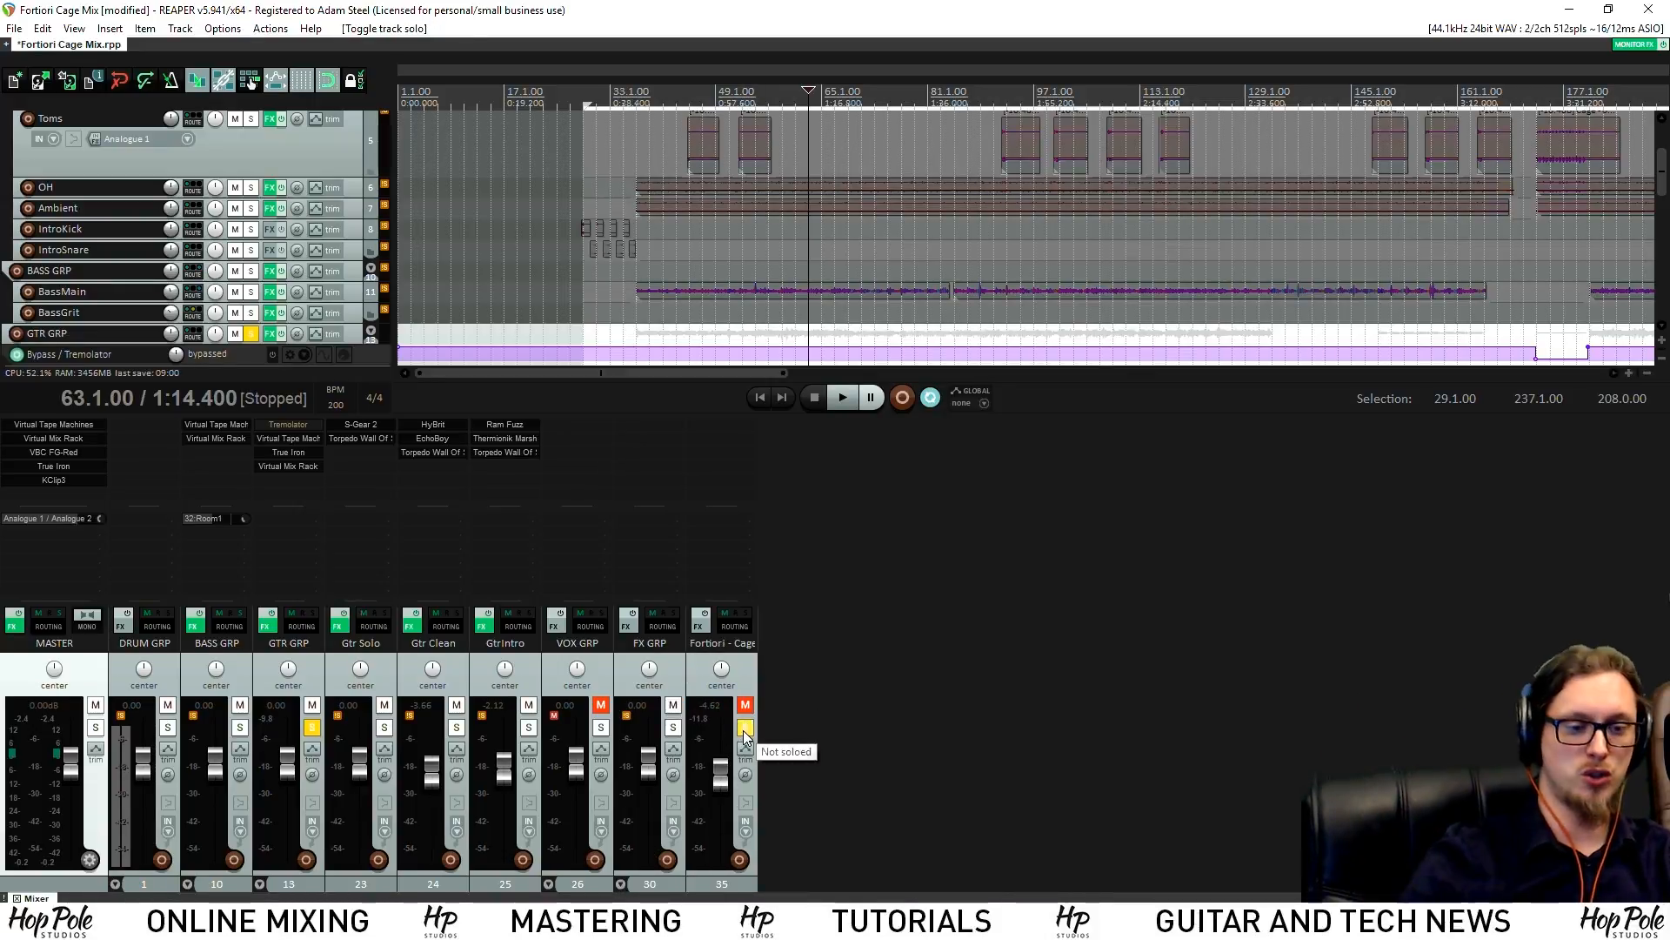
left_click(746, 727)
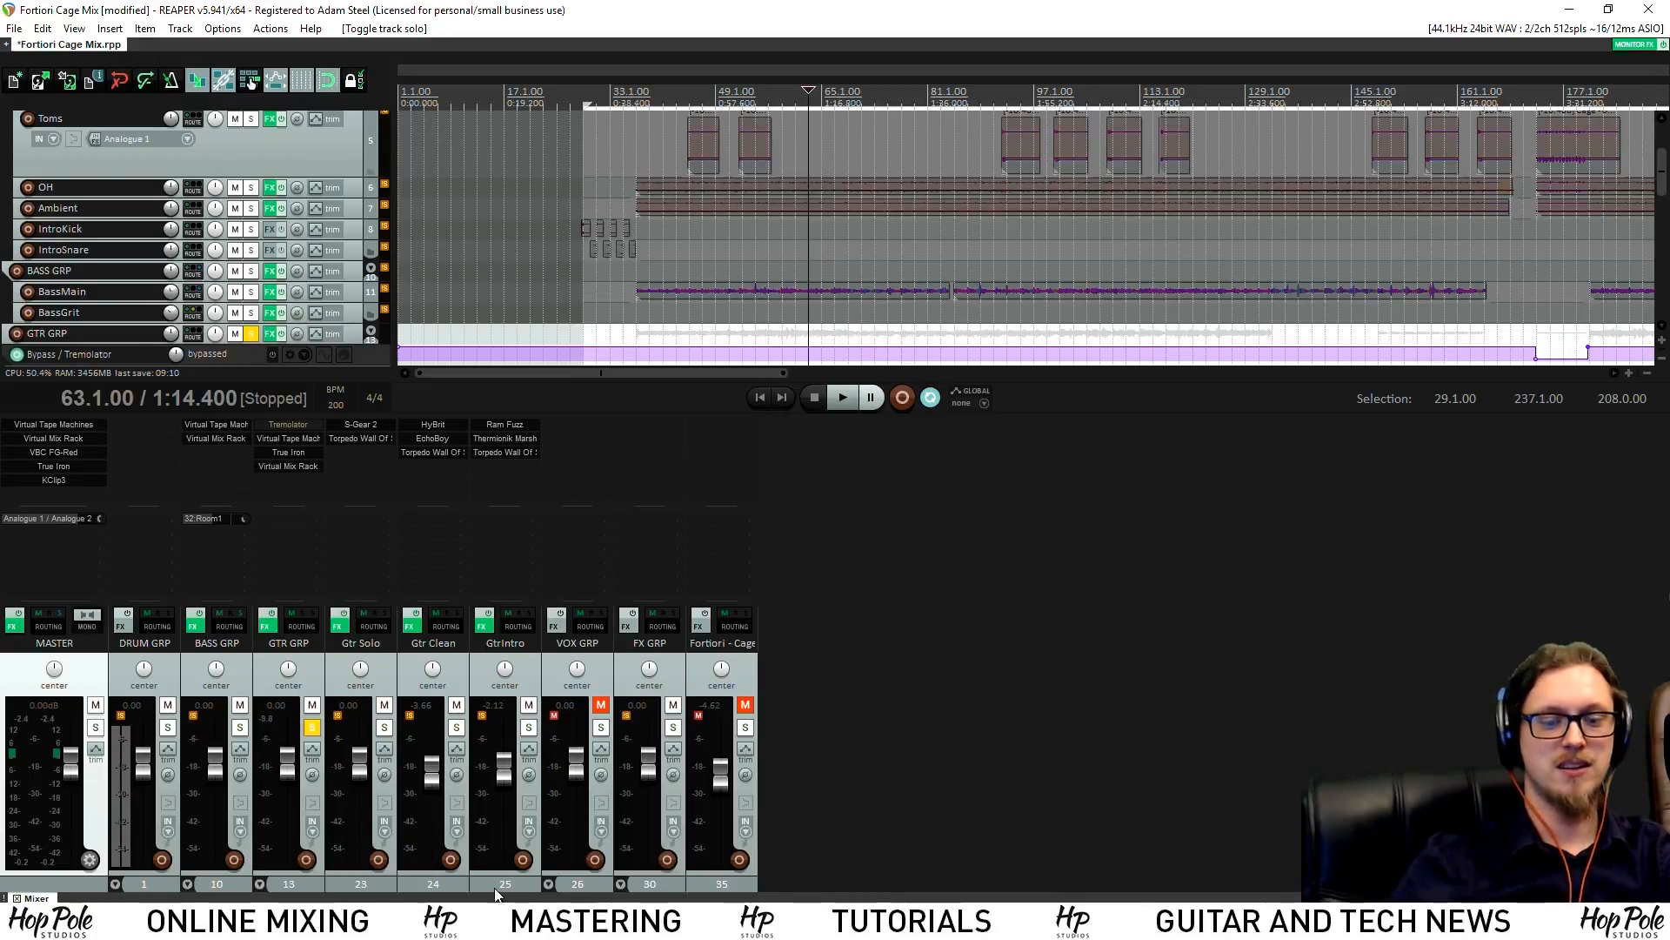
left_click(620, 884)
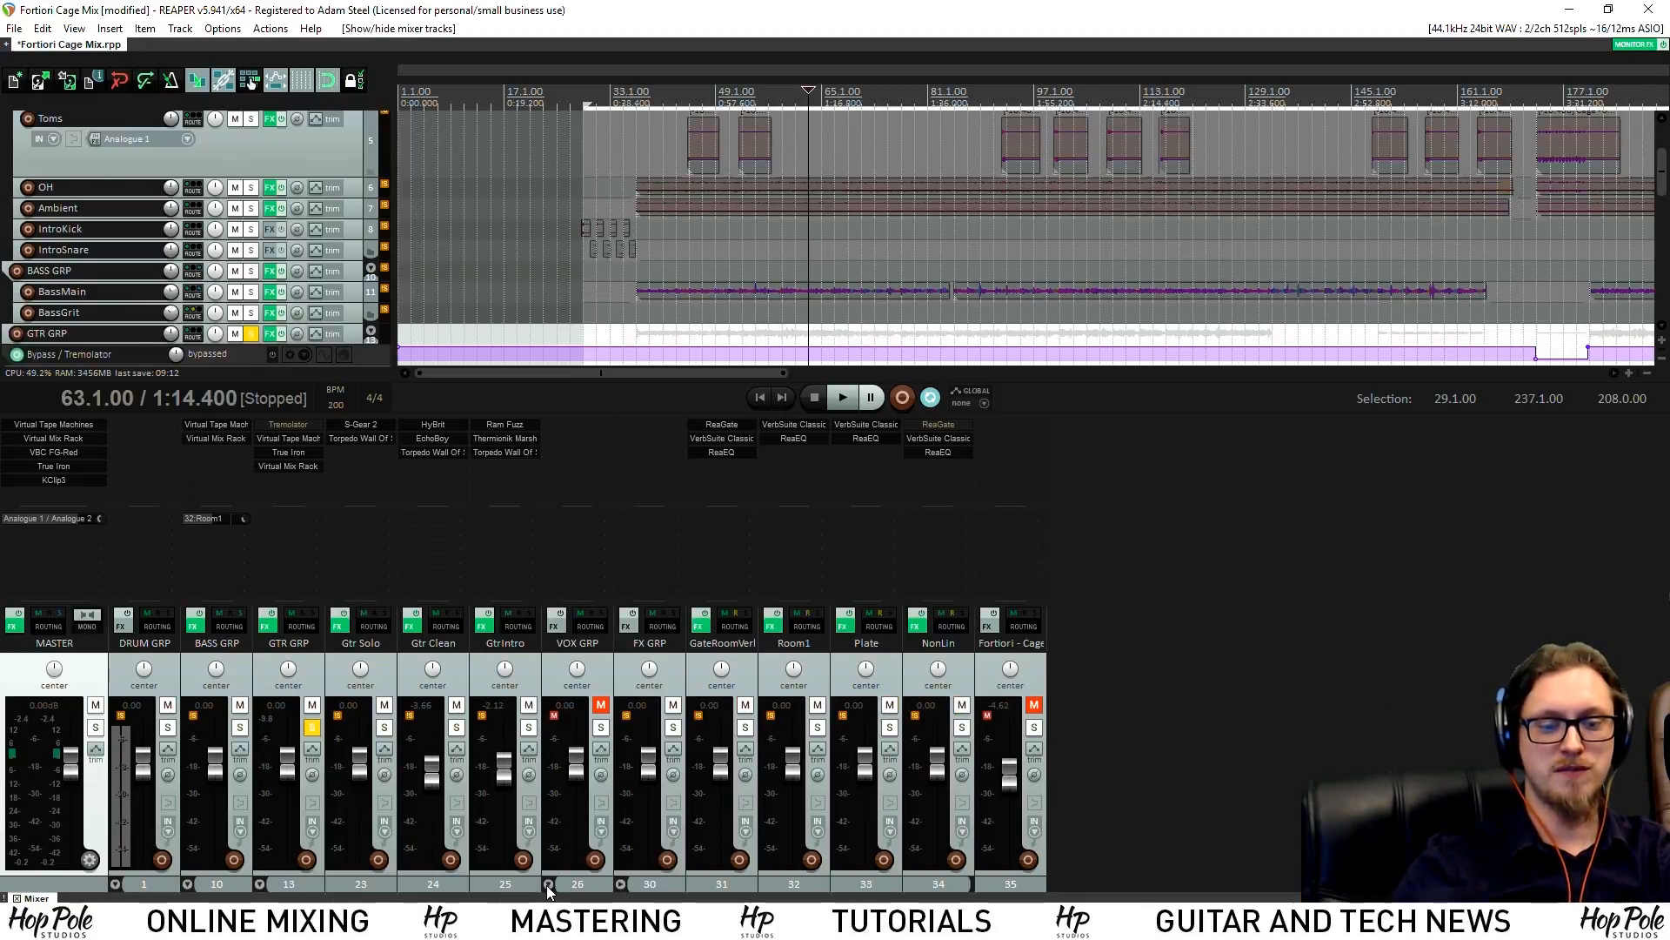
left_click(548, 884)
left_click(259, 885)
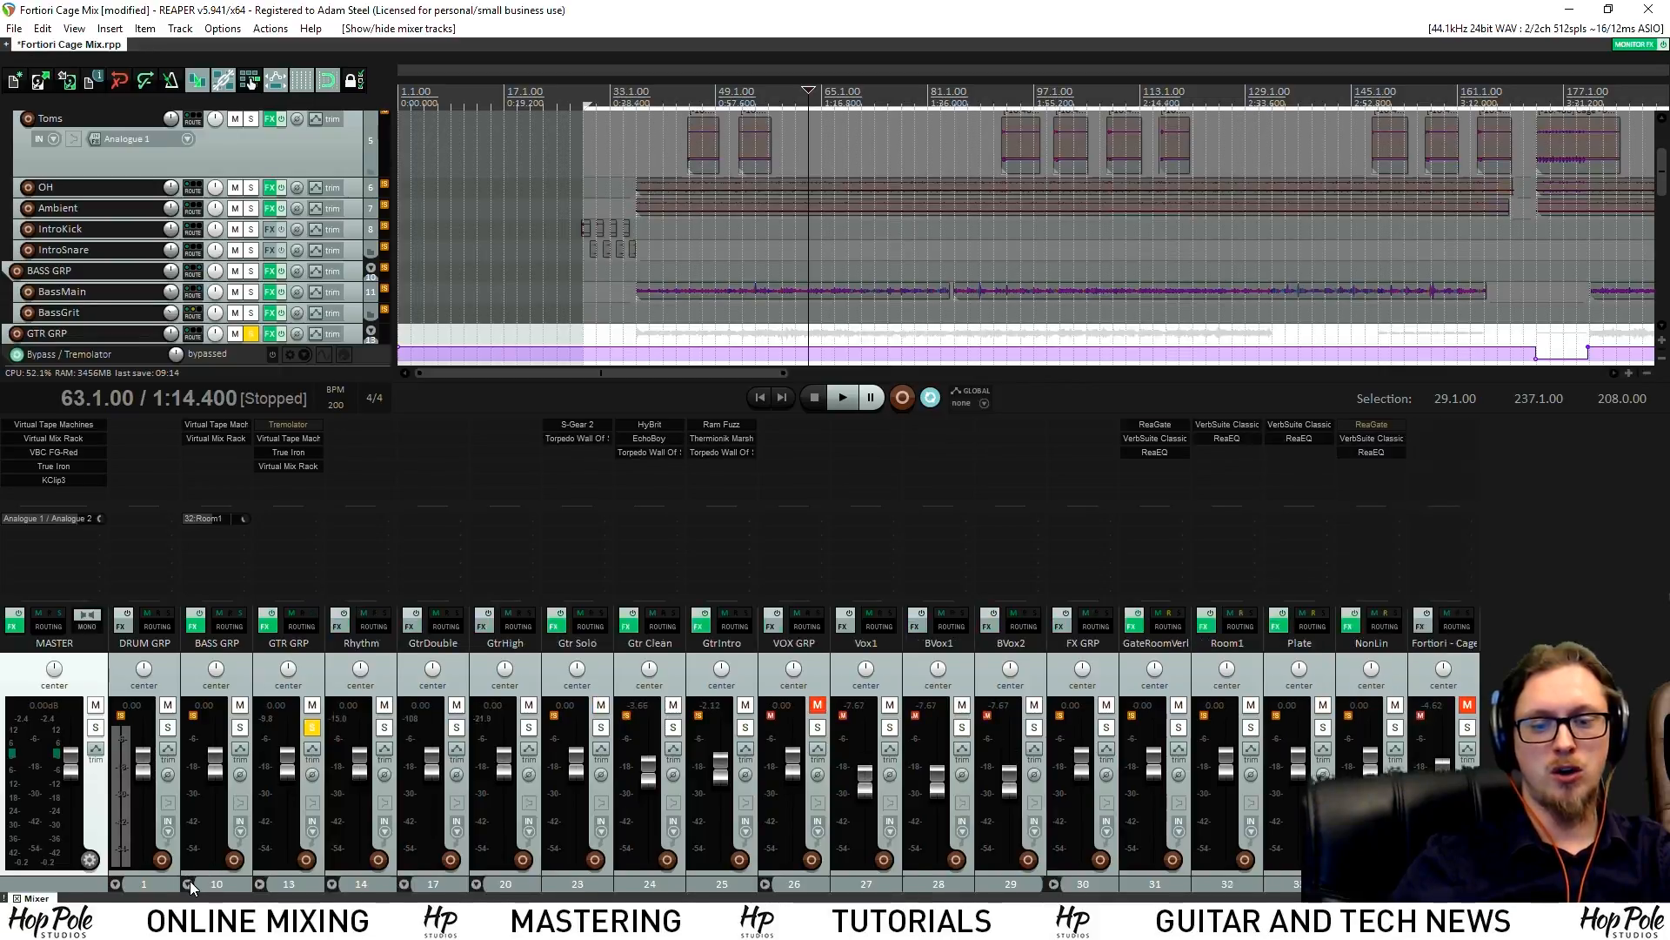
left_click(187, 884)
left_click(125, 887)
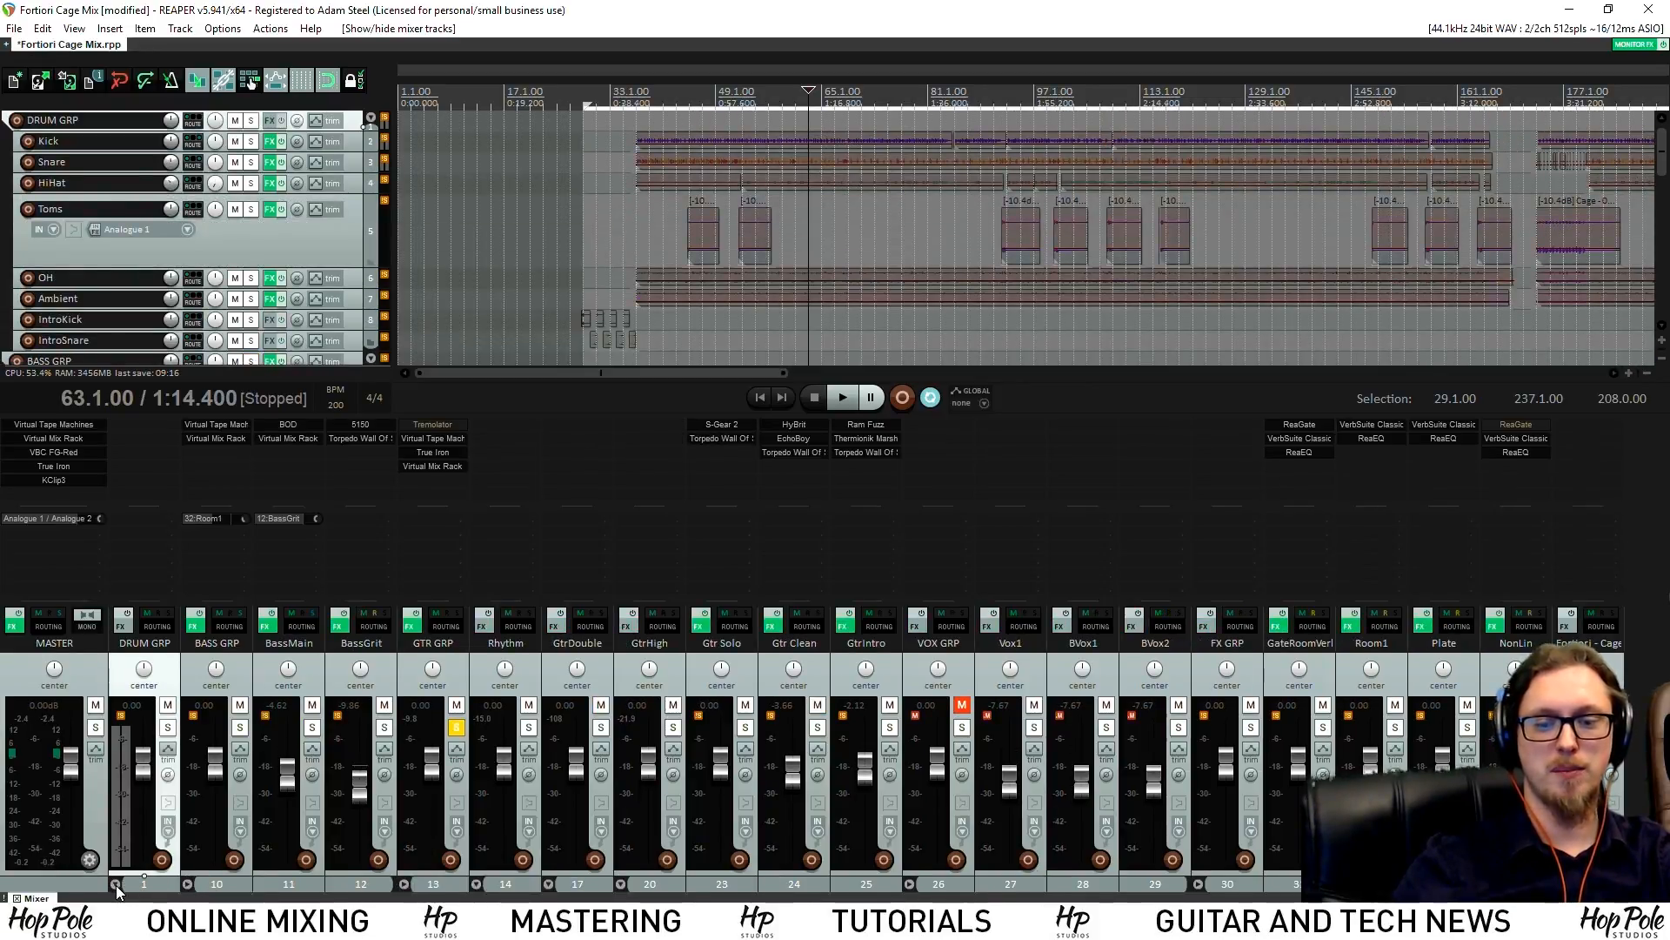
Re-expand DRUM GRP, solo Rhythm instead of GTR GRP, and play from bar 37
left_click(115, 884)
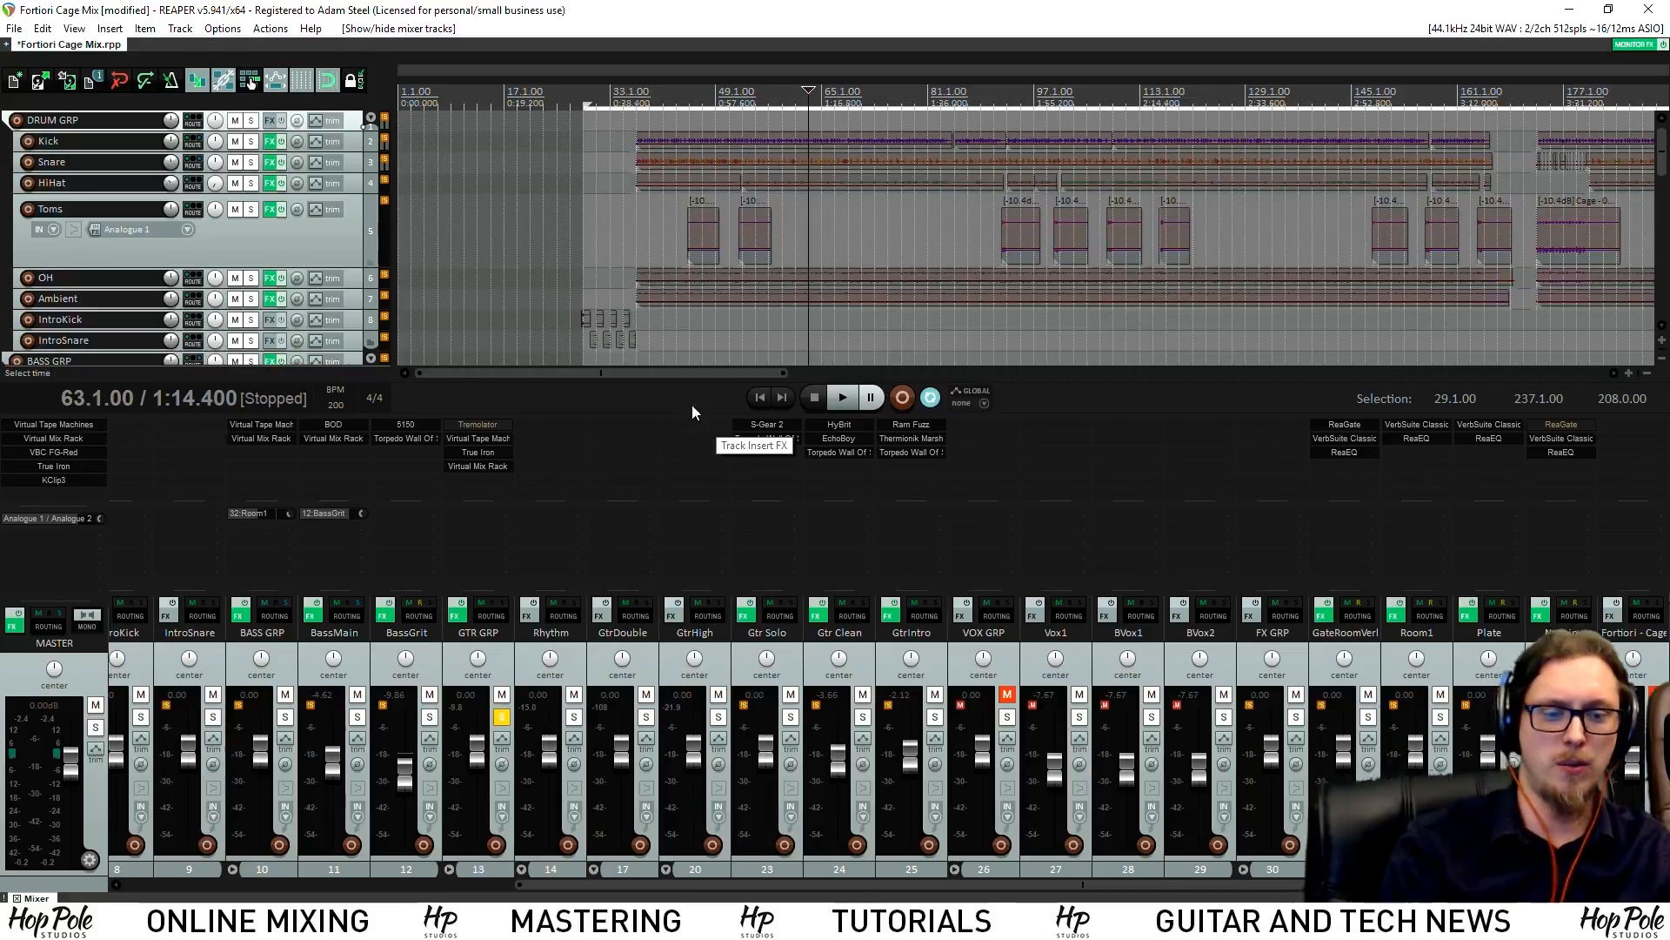
left_click_drag(715, 889, 635, 882)
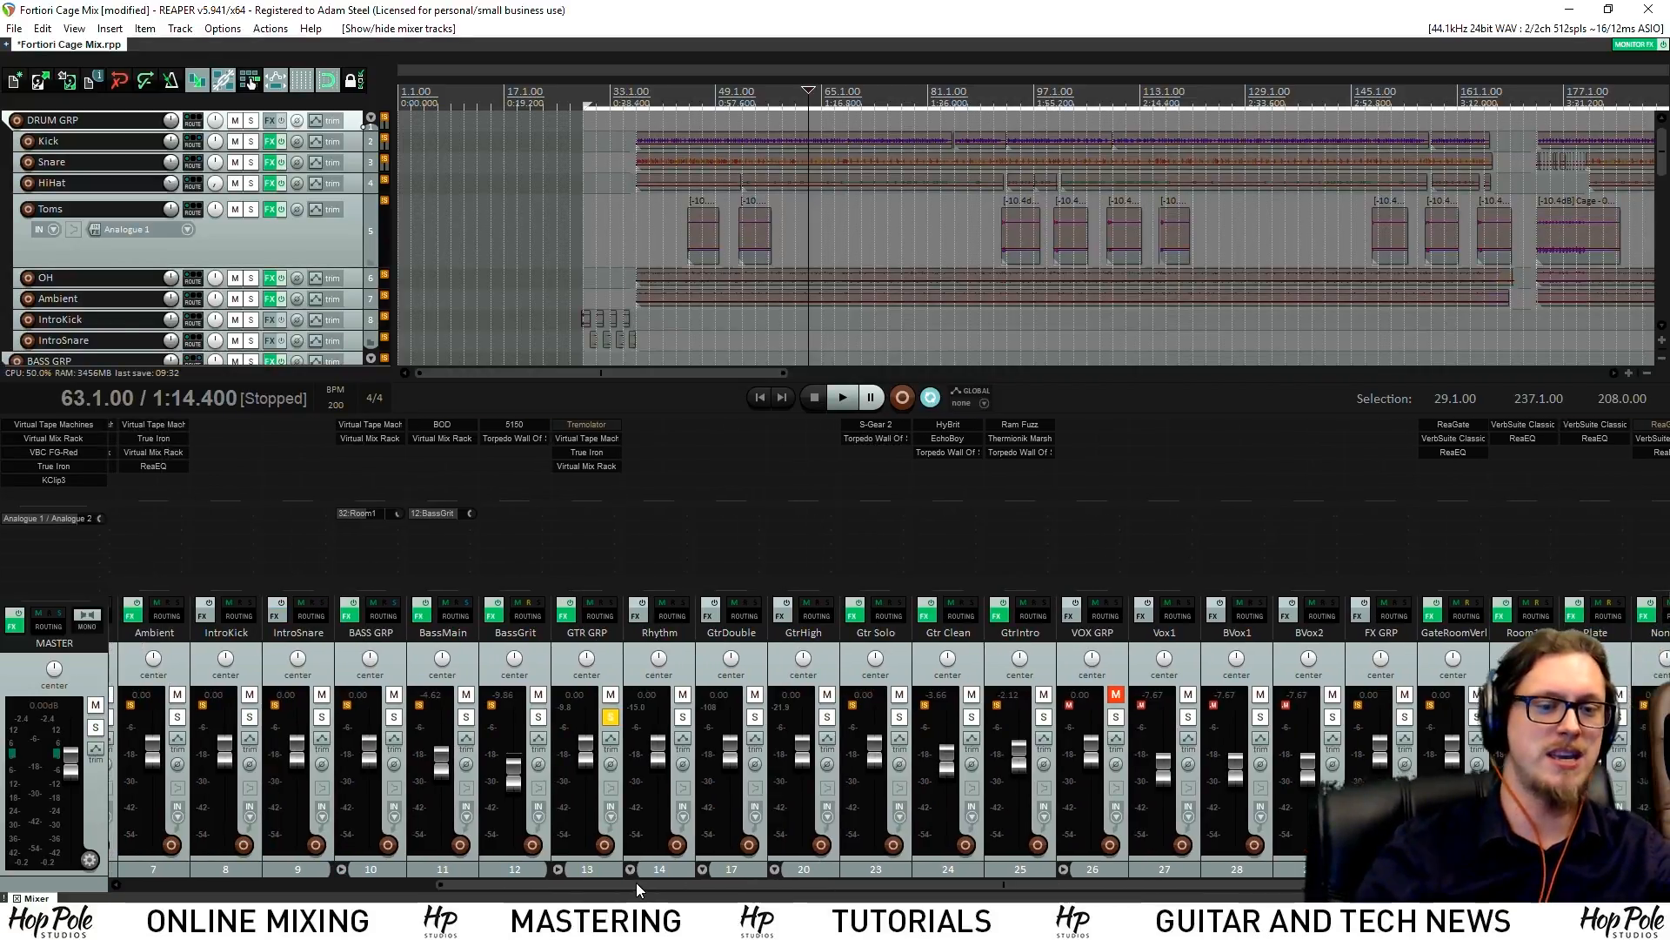
scroll(1188, 244, "down", 6)
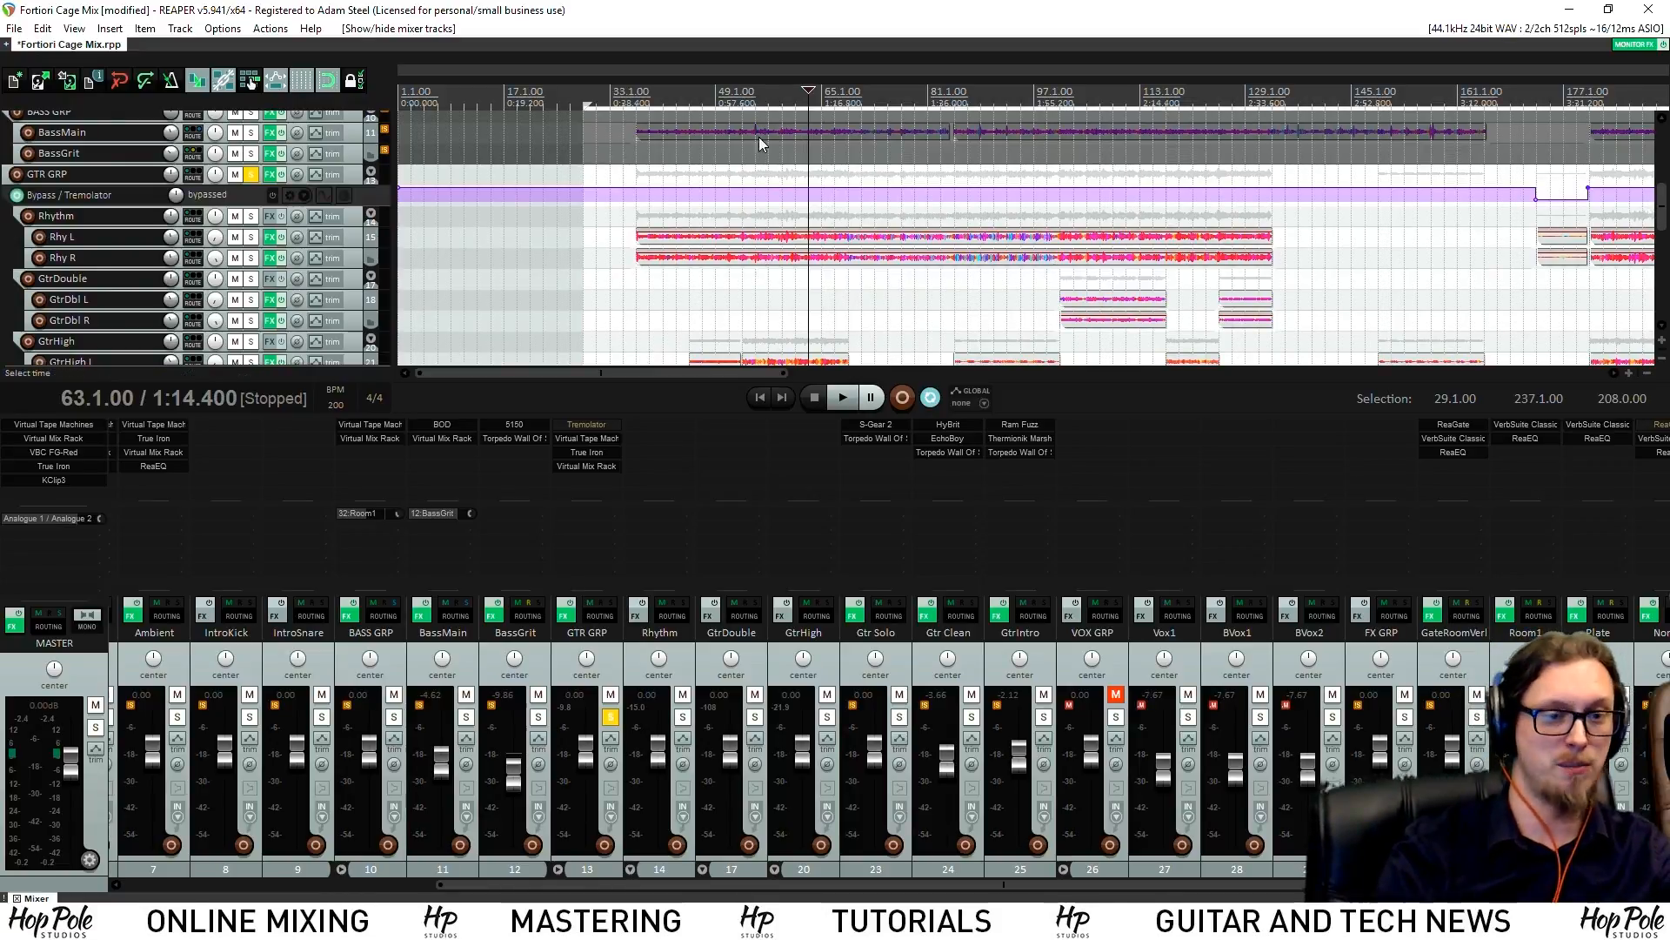
left_click(684, 716)
left_click(616, 718)
left_click(638, 215)
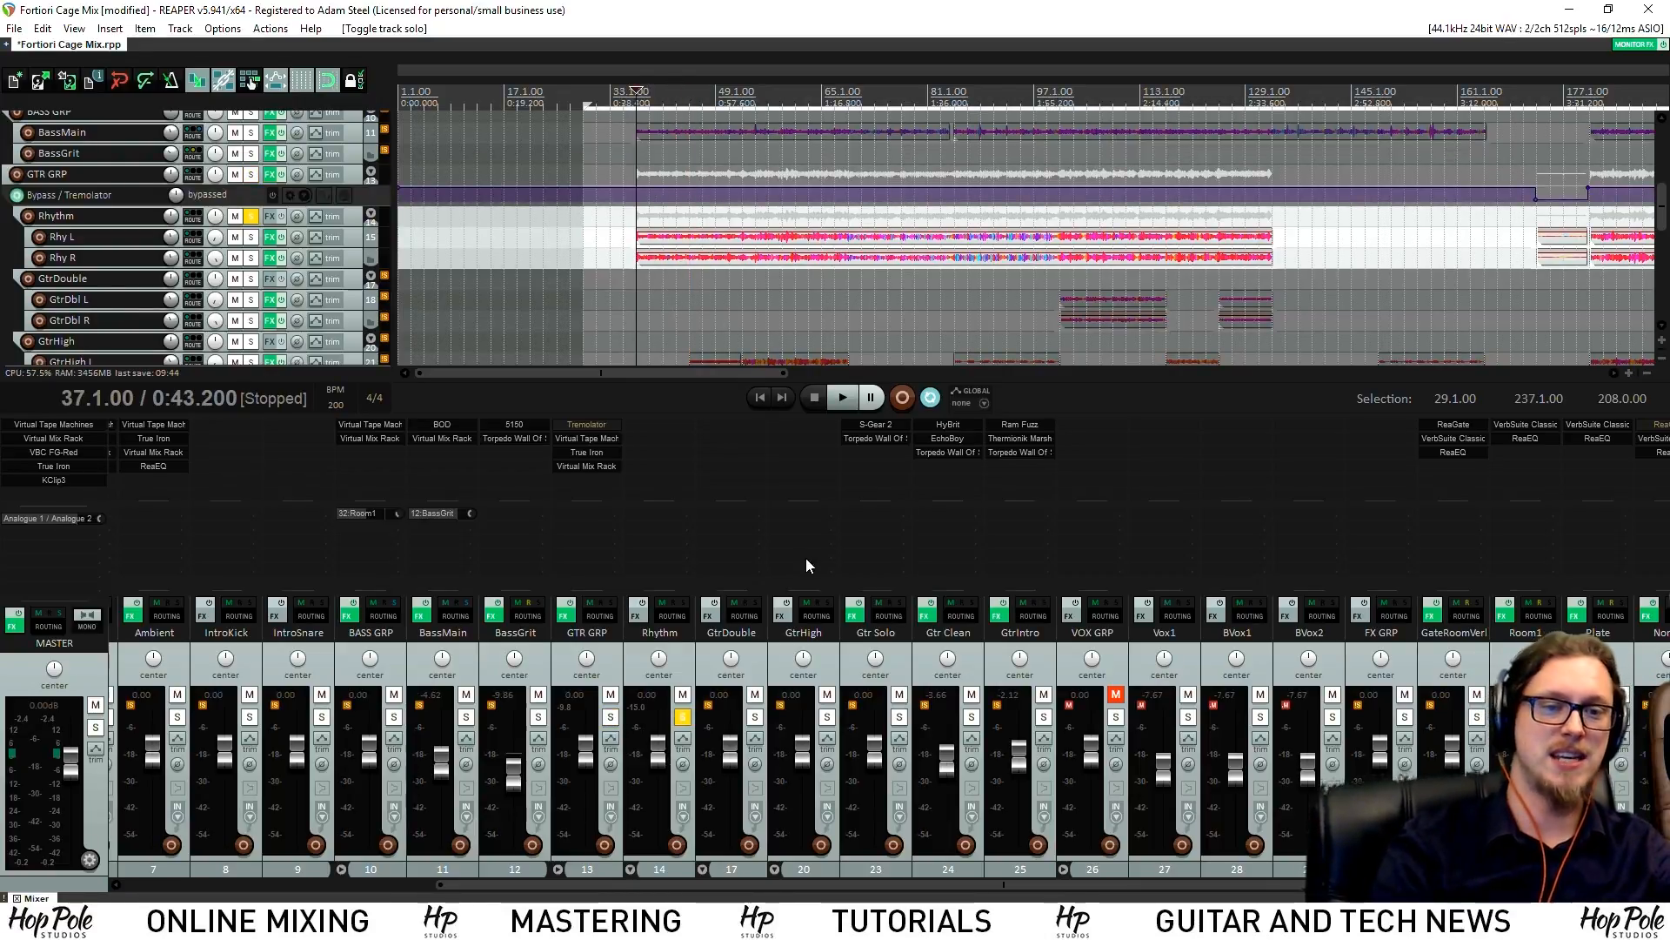
key("space")
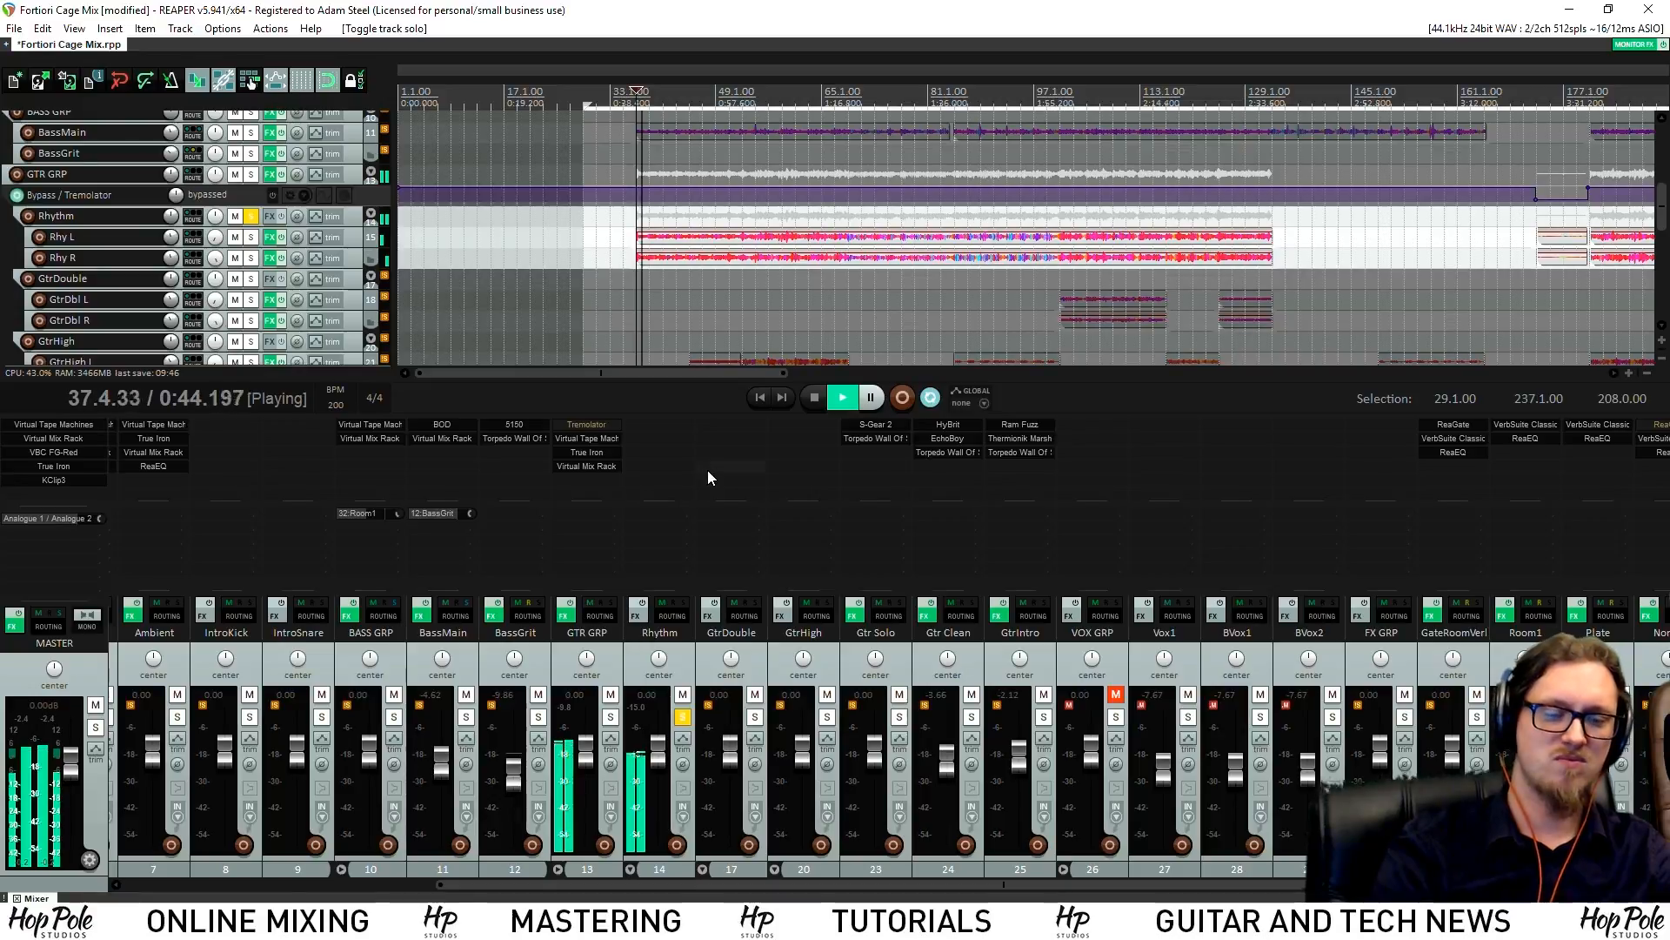
Load Virtual Mix Rack on Rhythm with an AirEQ Air module, then resume playback
double_click(663, 438)
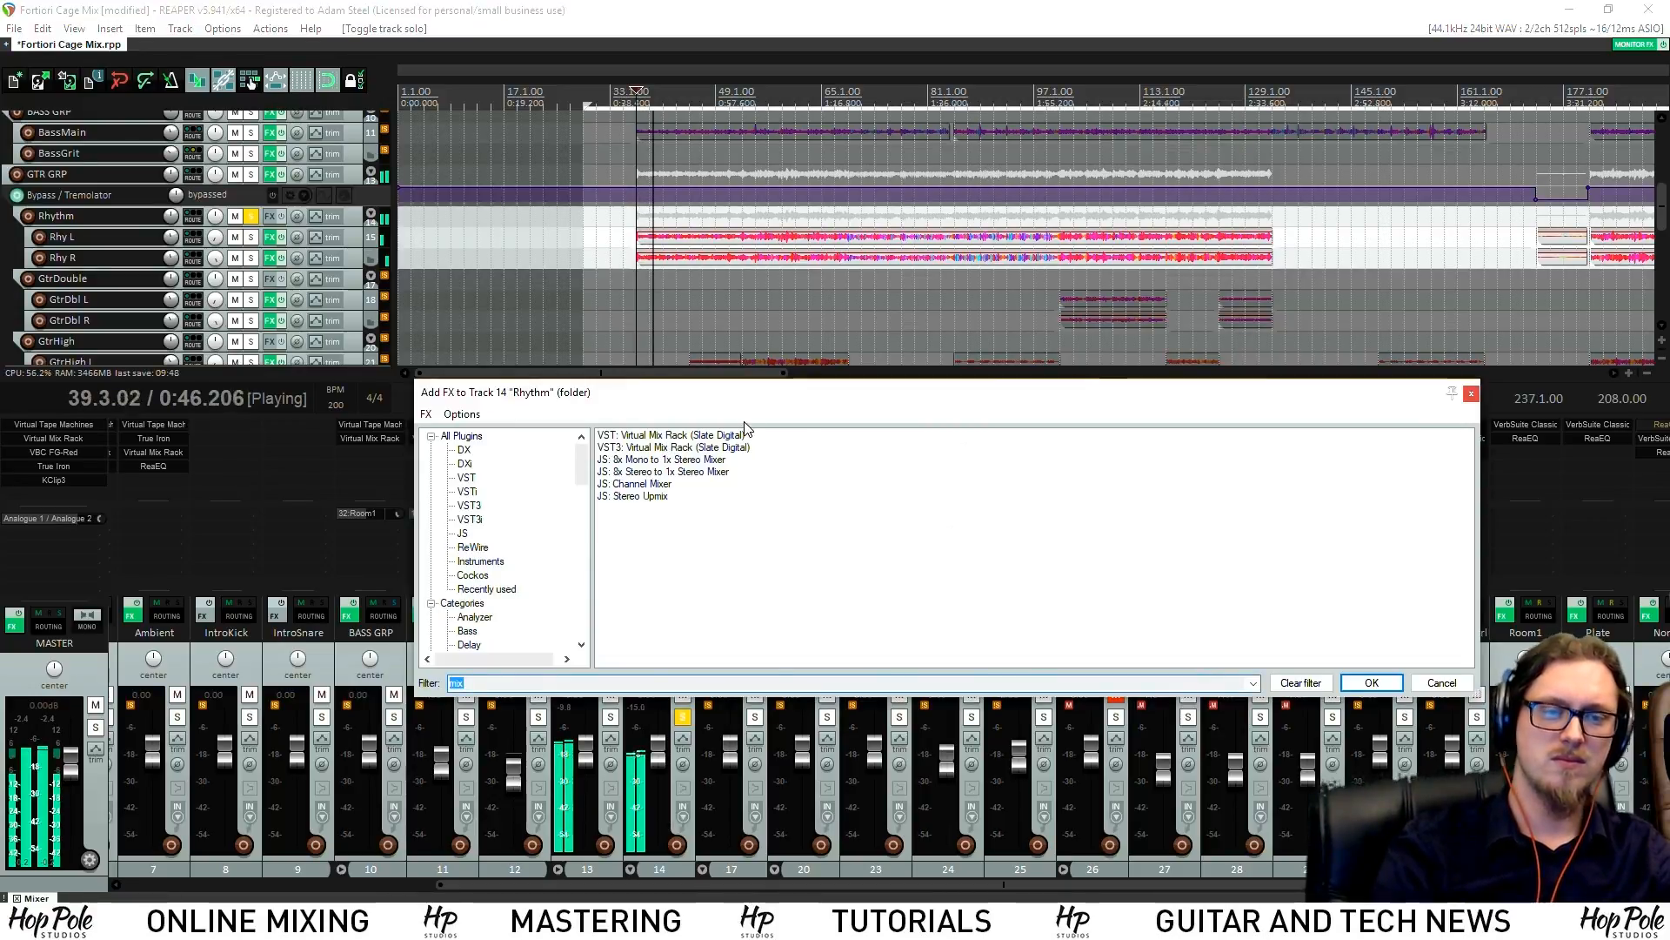
double_click(718, 434)
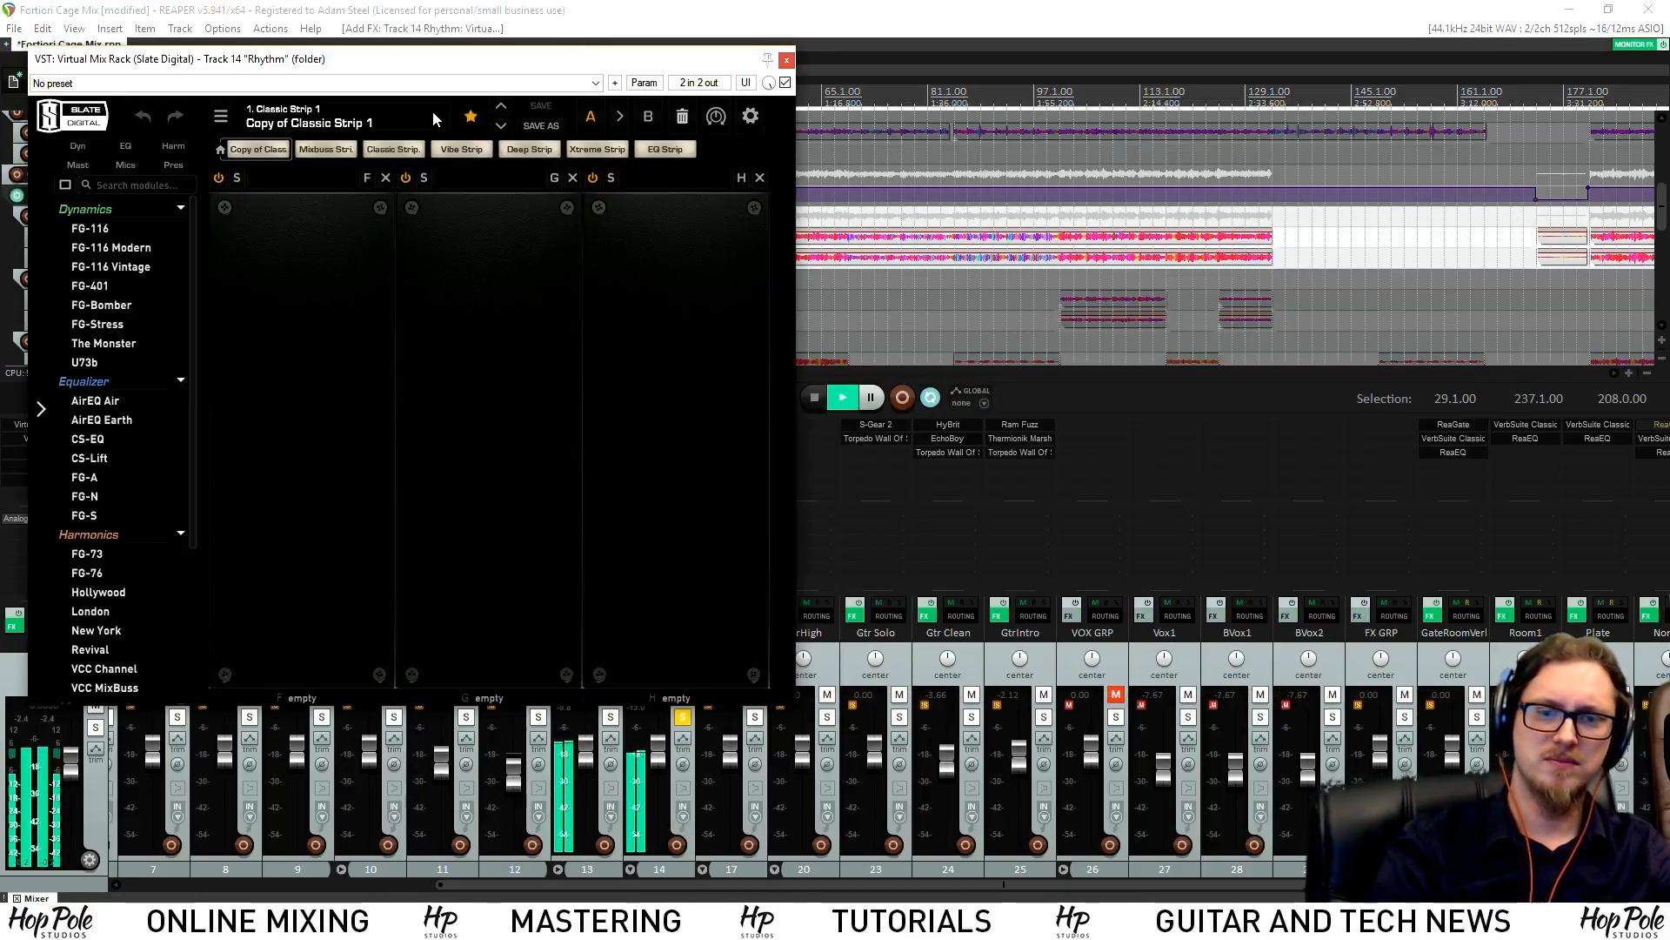
left_click_drag(369, 56, 675, 101)
left_click_drag(374, 441, 952, 390)
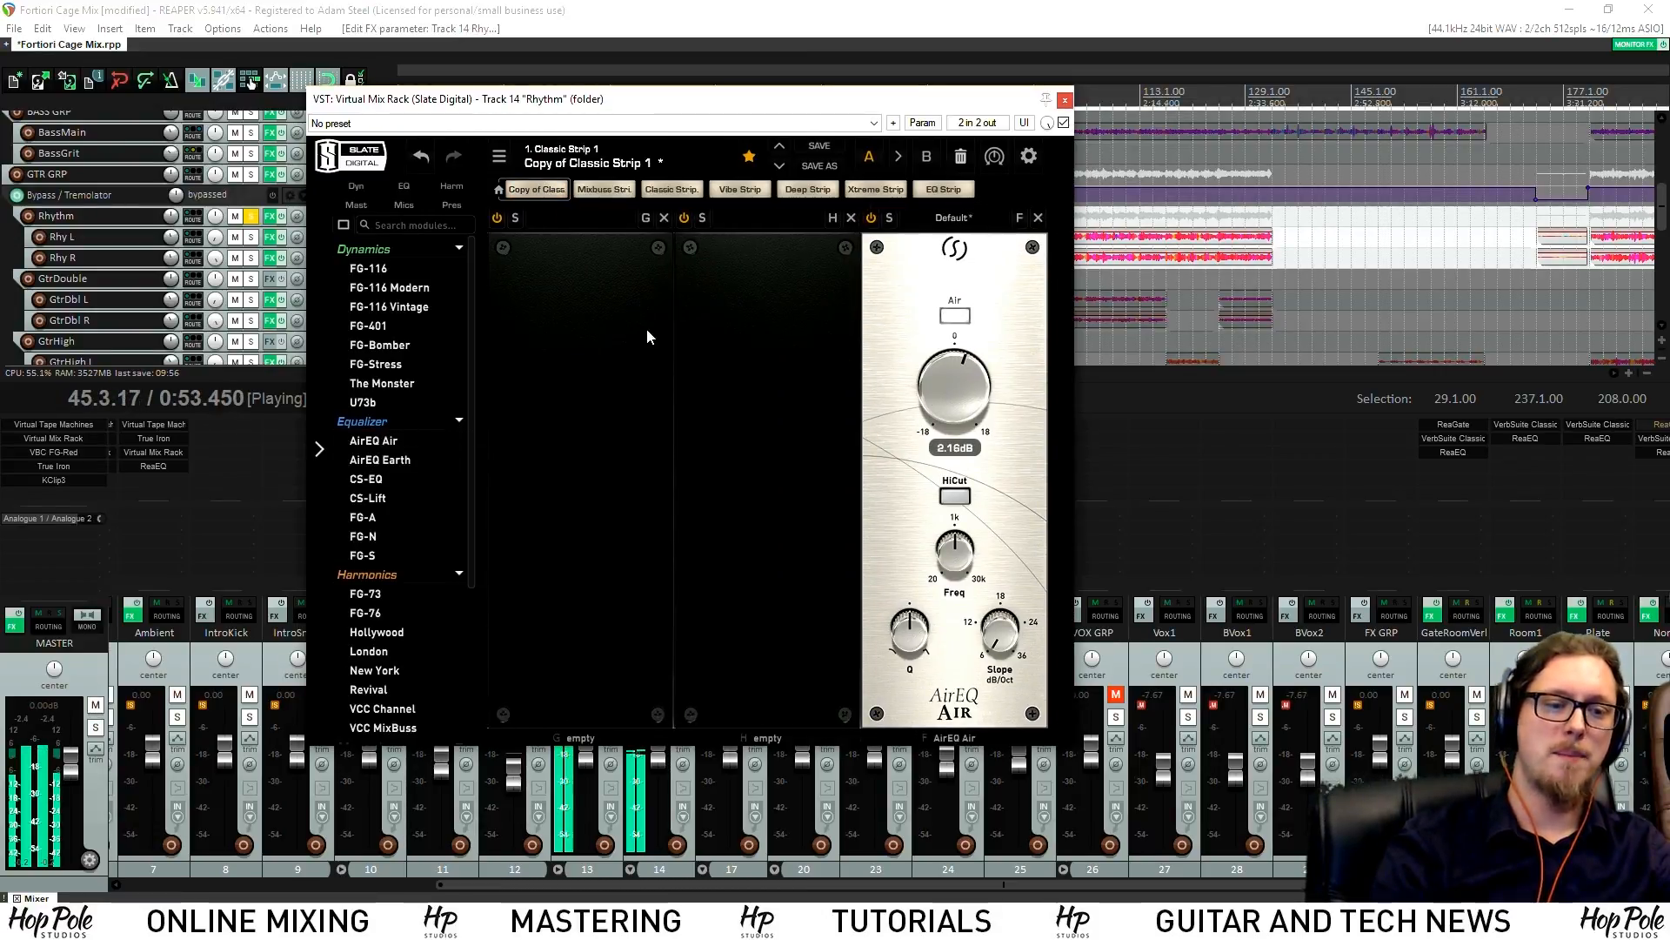
key("space")
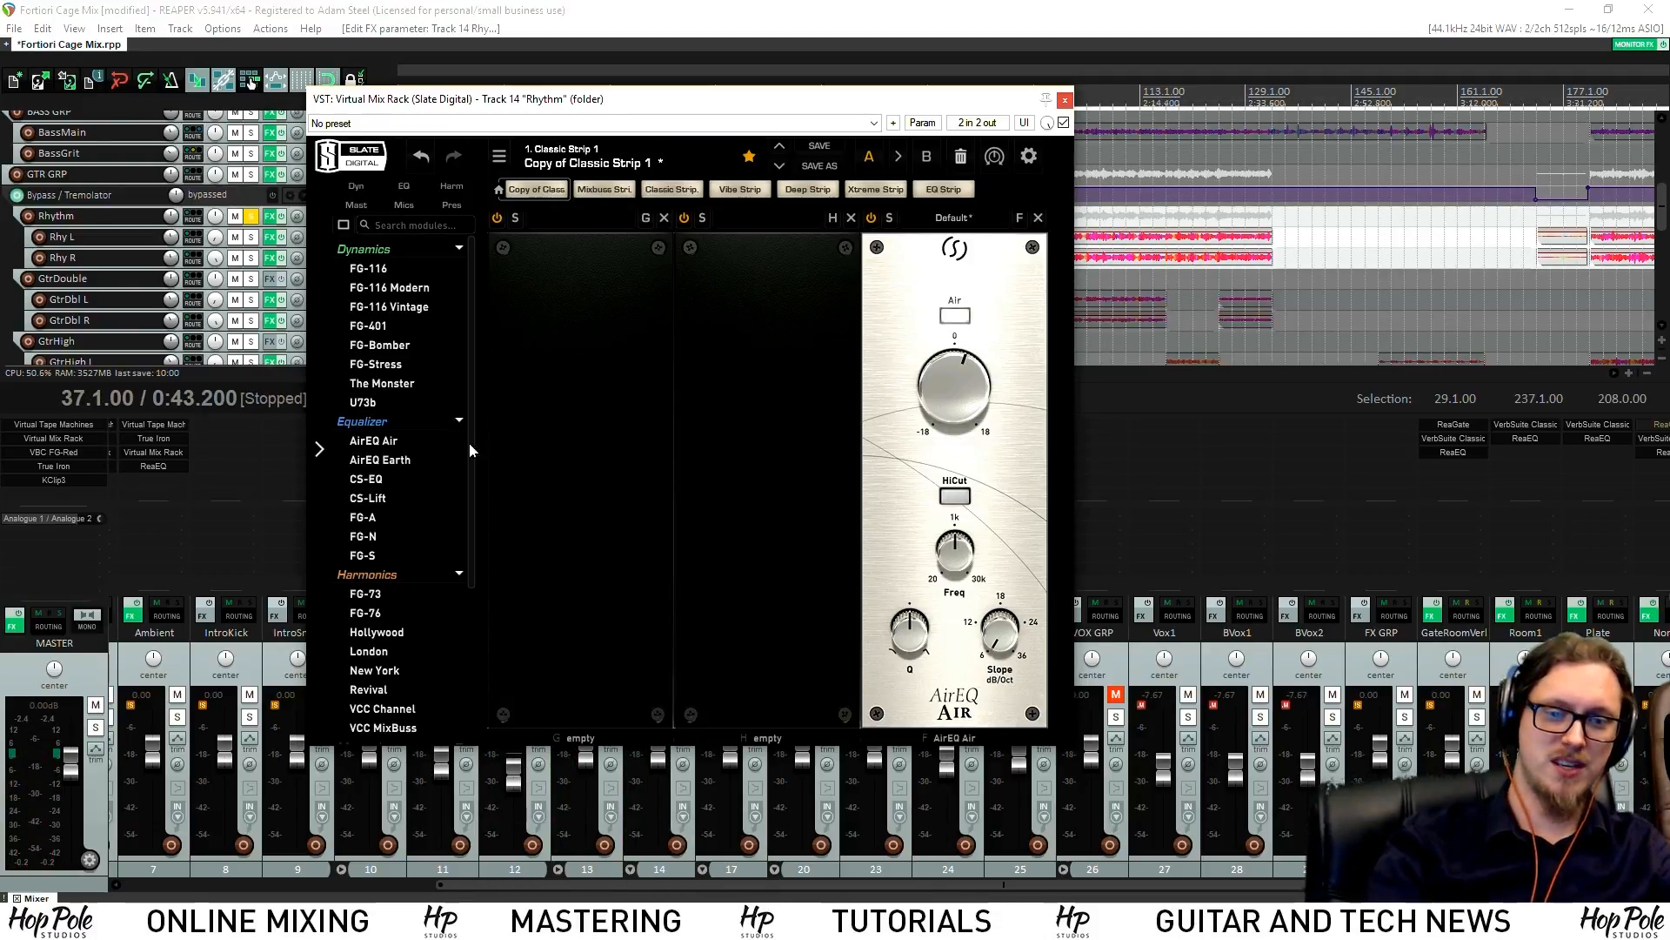
mouse_move(917, 387)
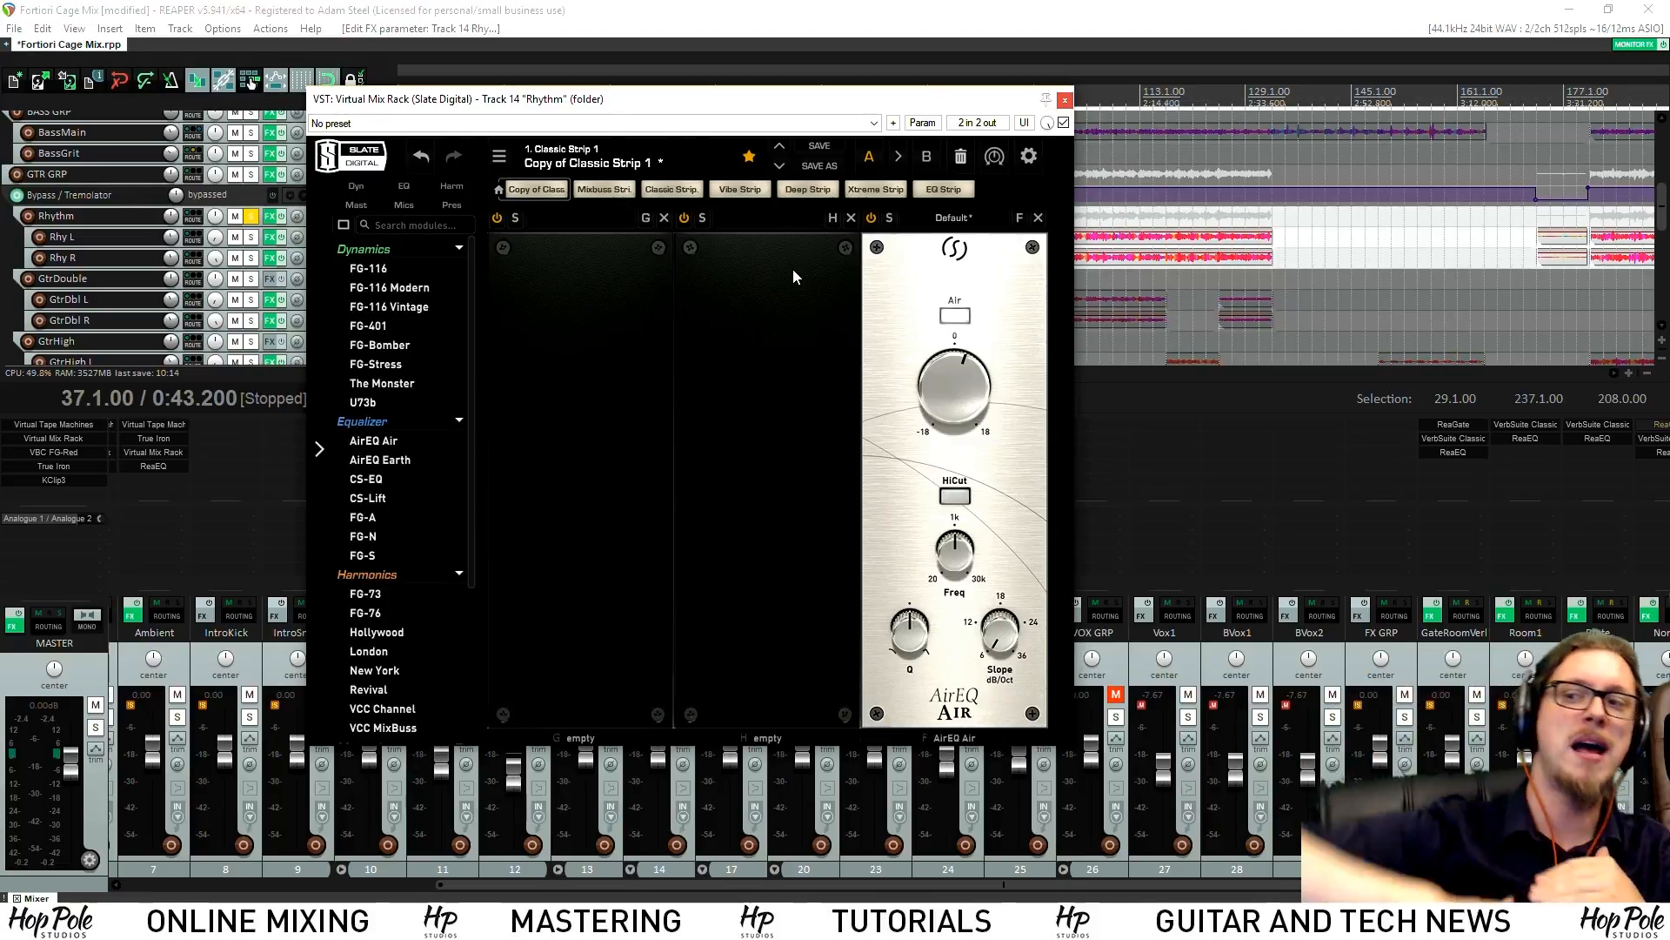
left_click(1065, 99)
key("space")
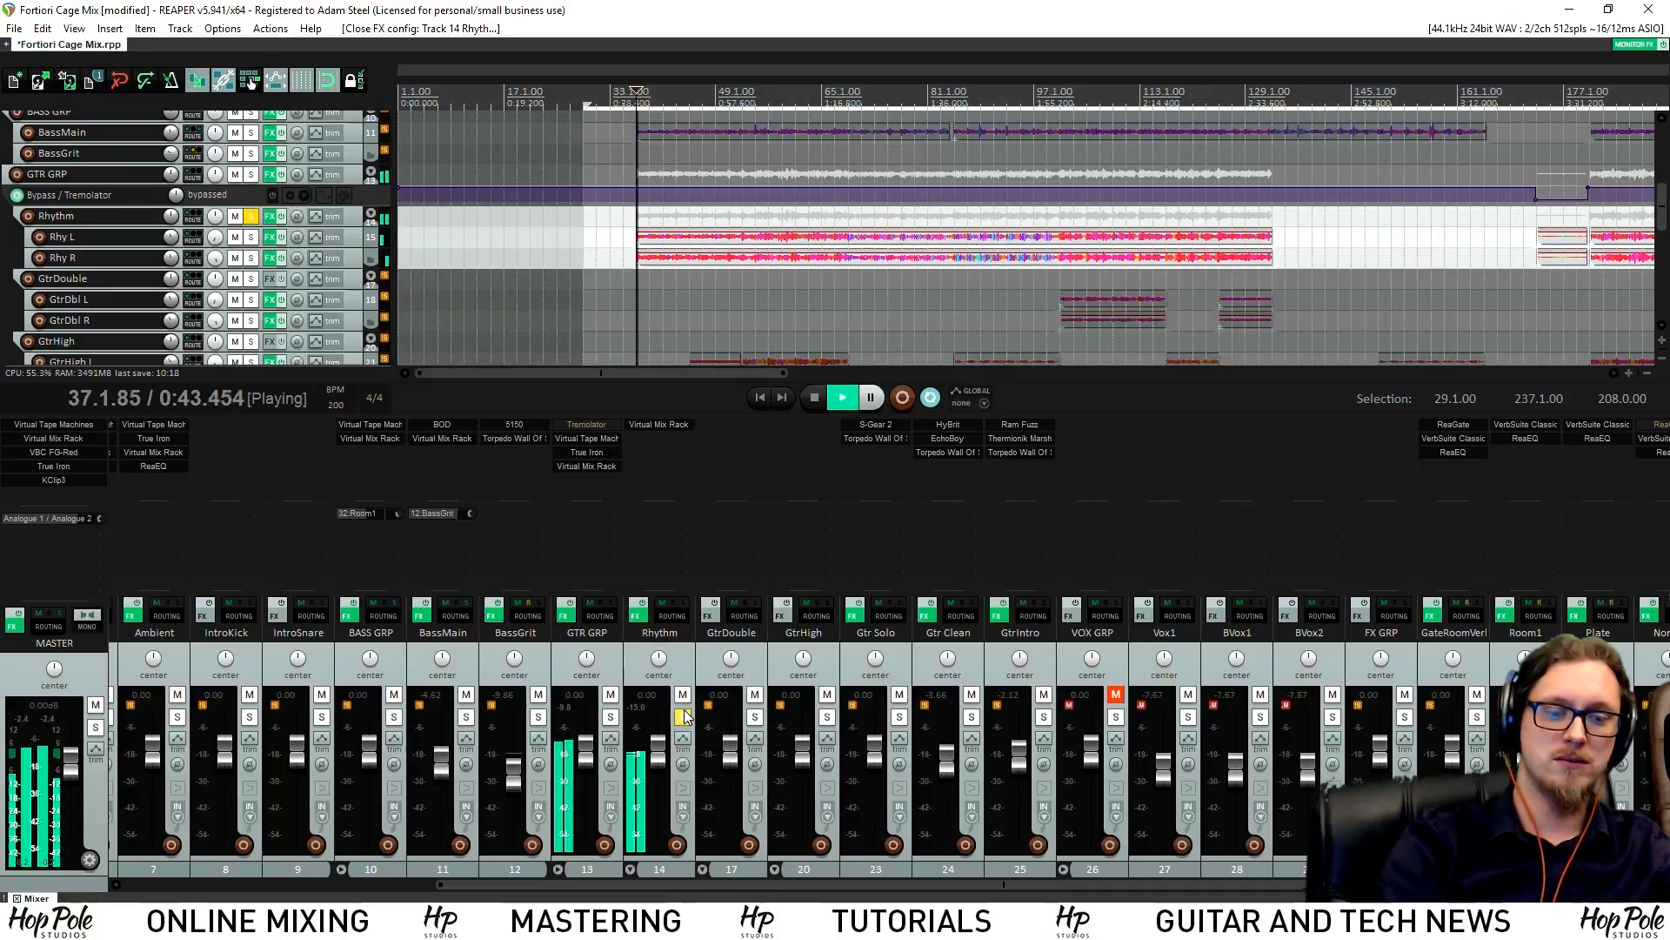
A/B the Rhythm bus effects via bypass, stop playback, and unsolo Rhythm
left_click(641, 607)
left_click(640, 607)
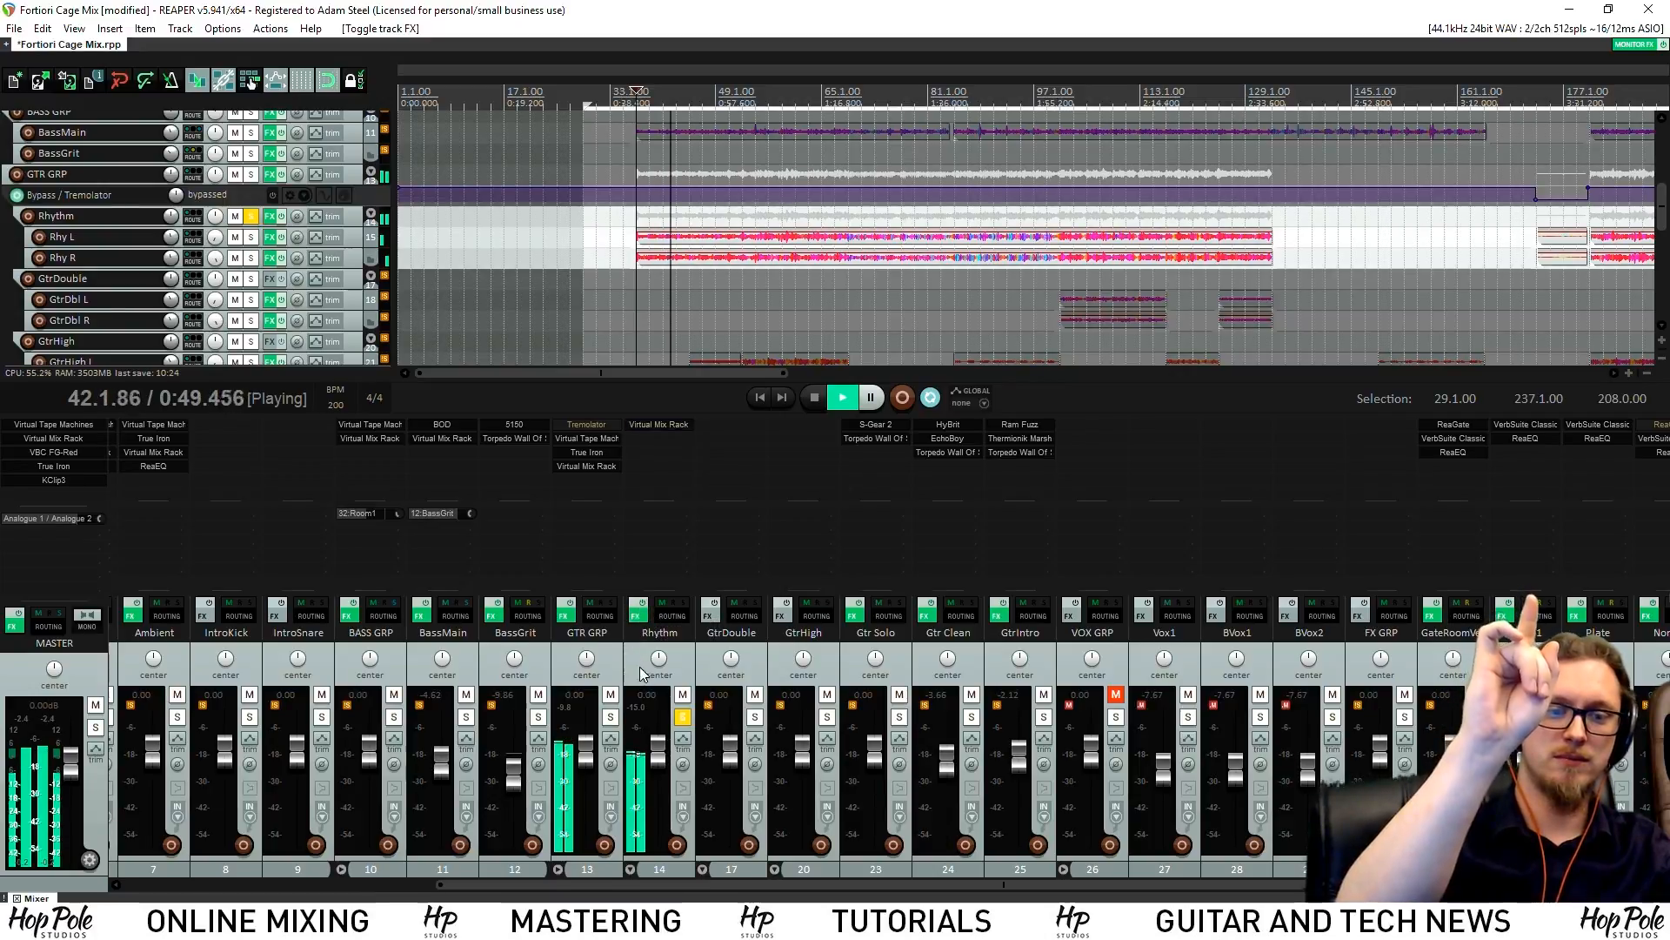
key("space")
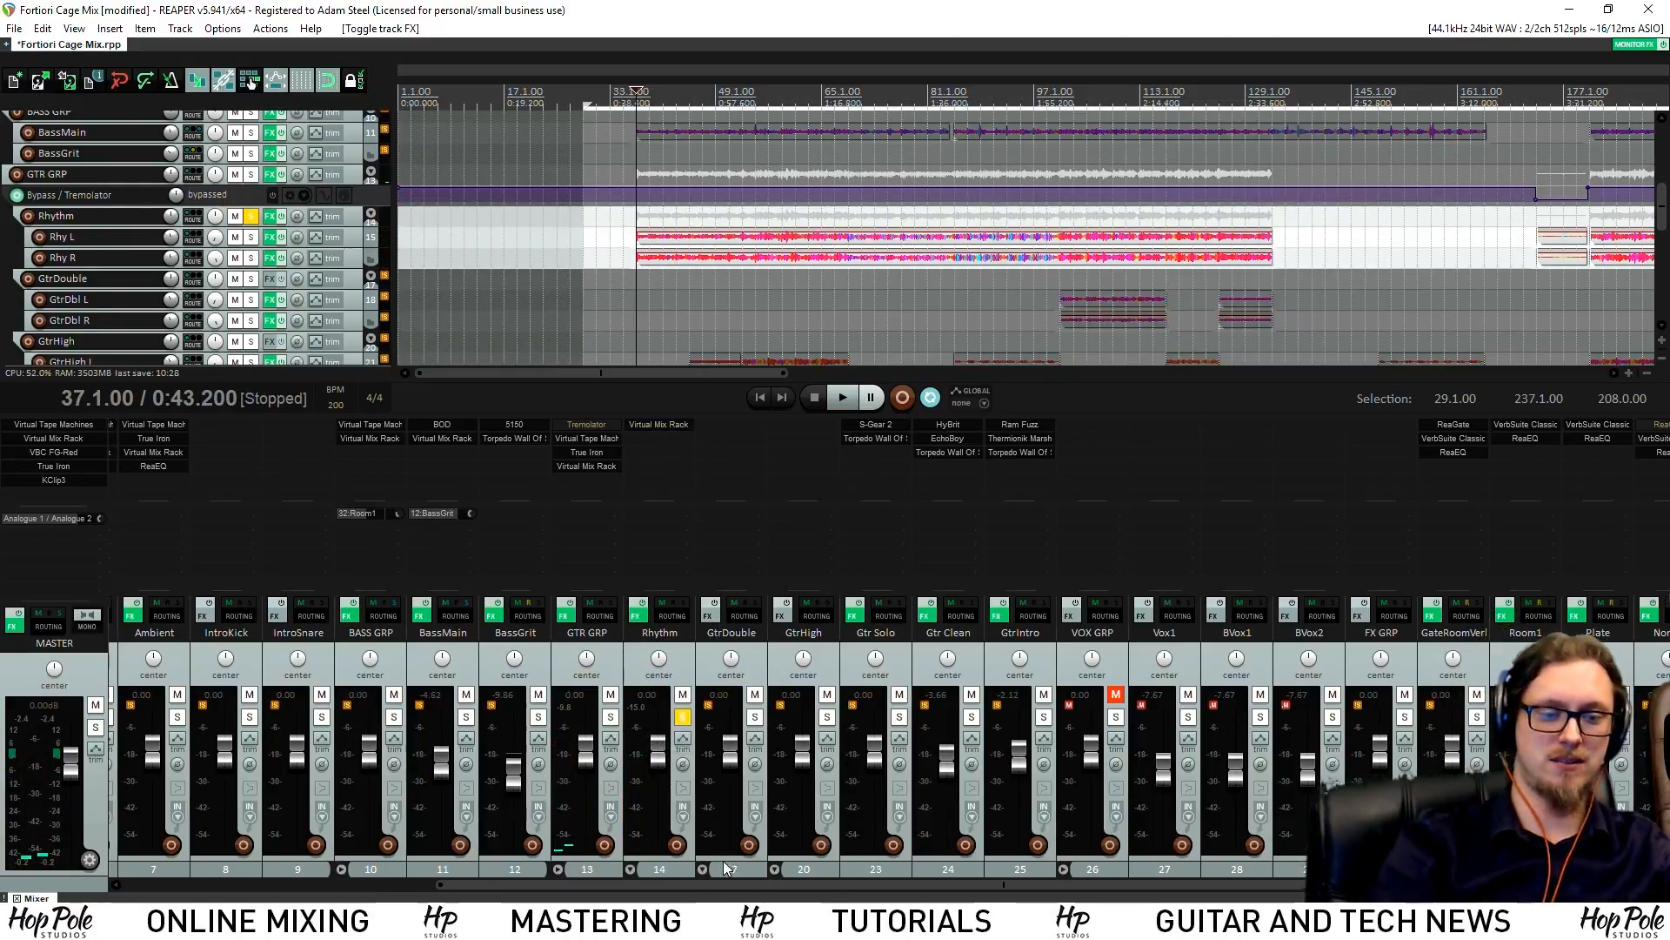
left_click(683, 717)
Solo GTR GRP, BASS GRP and DRUM GRP together and play them
left_click_drag(688, 885, 412, 888)
left_click(987, 716)
left_click(770, 716)
left_click(142, 884)
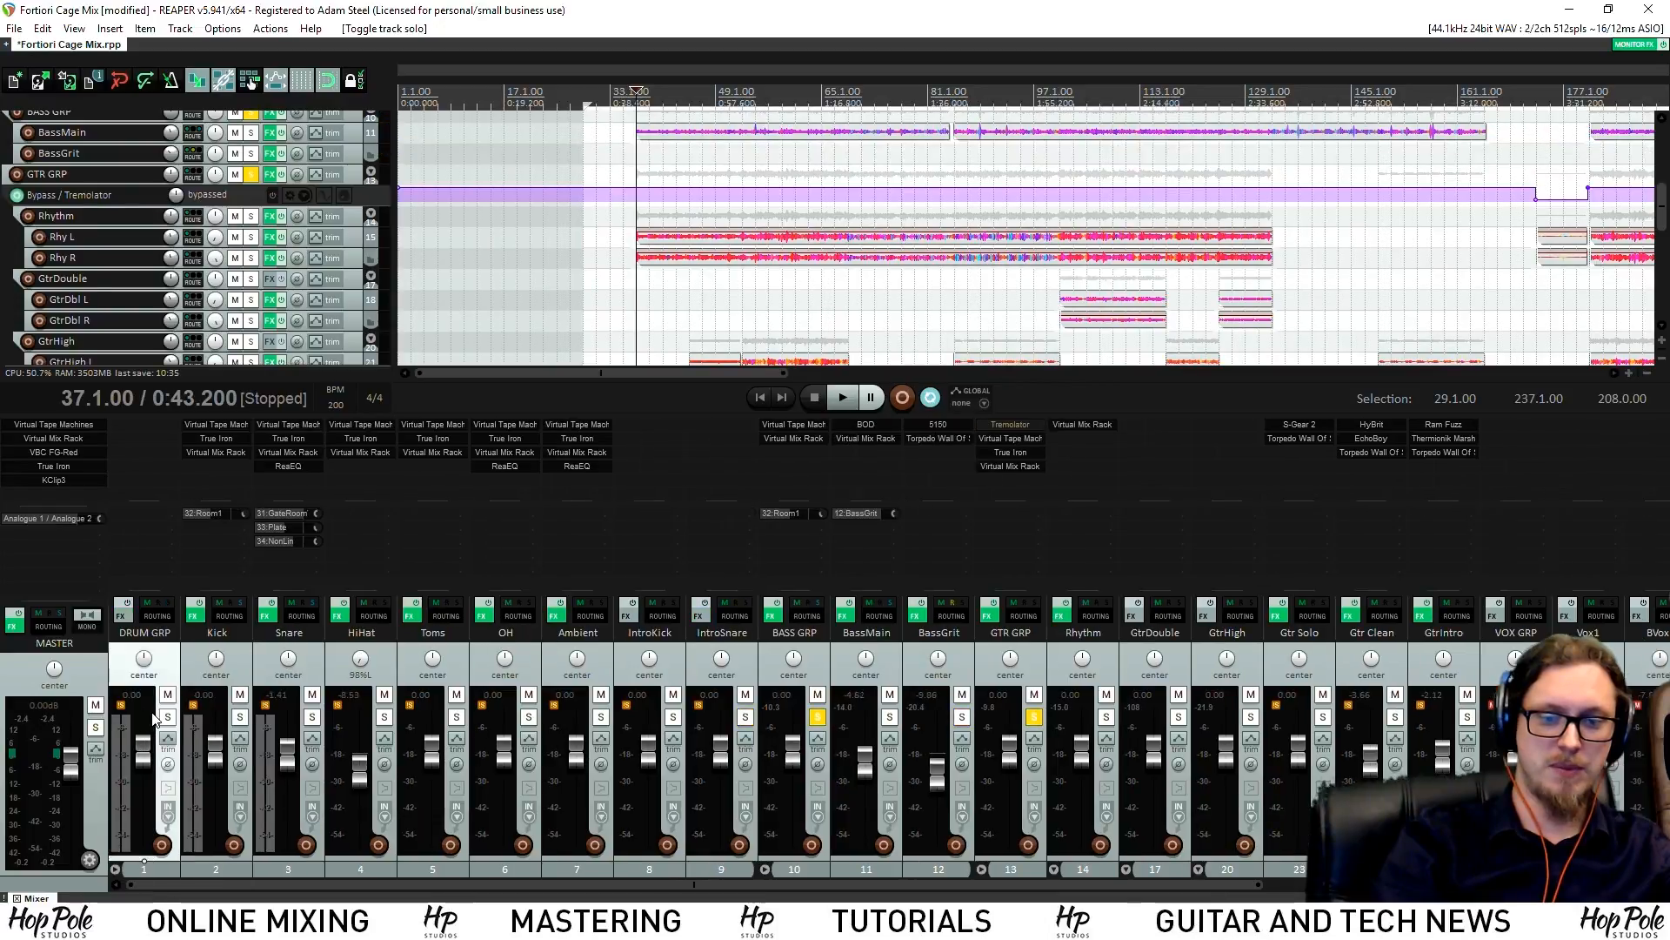
left_click(168, 716)
key("space")
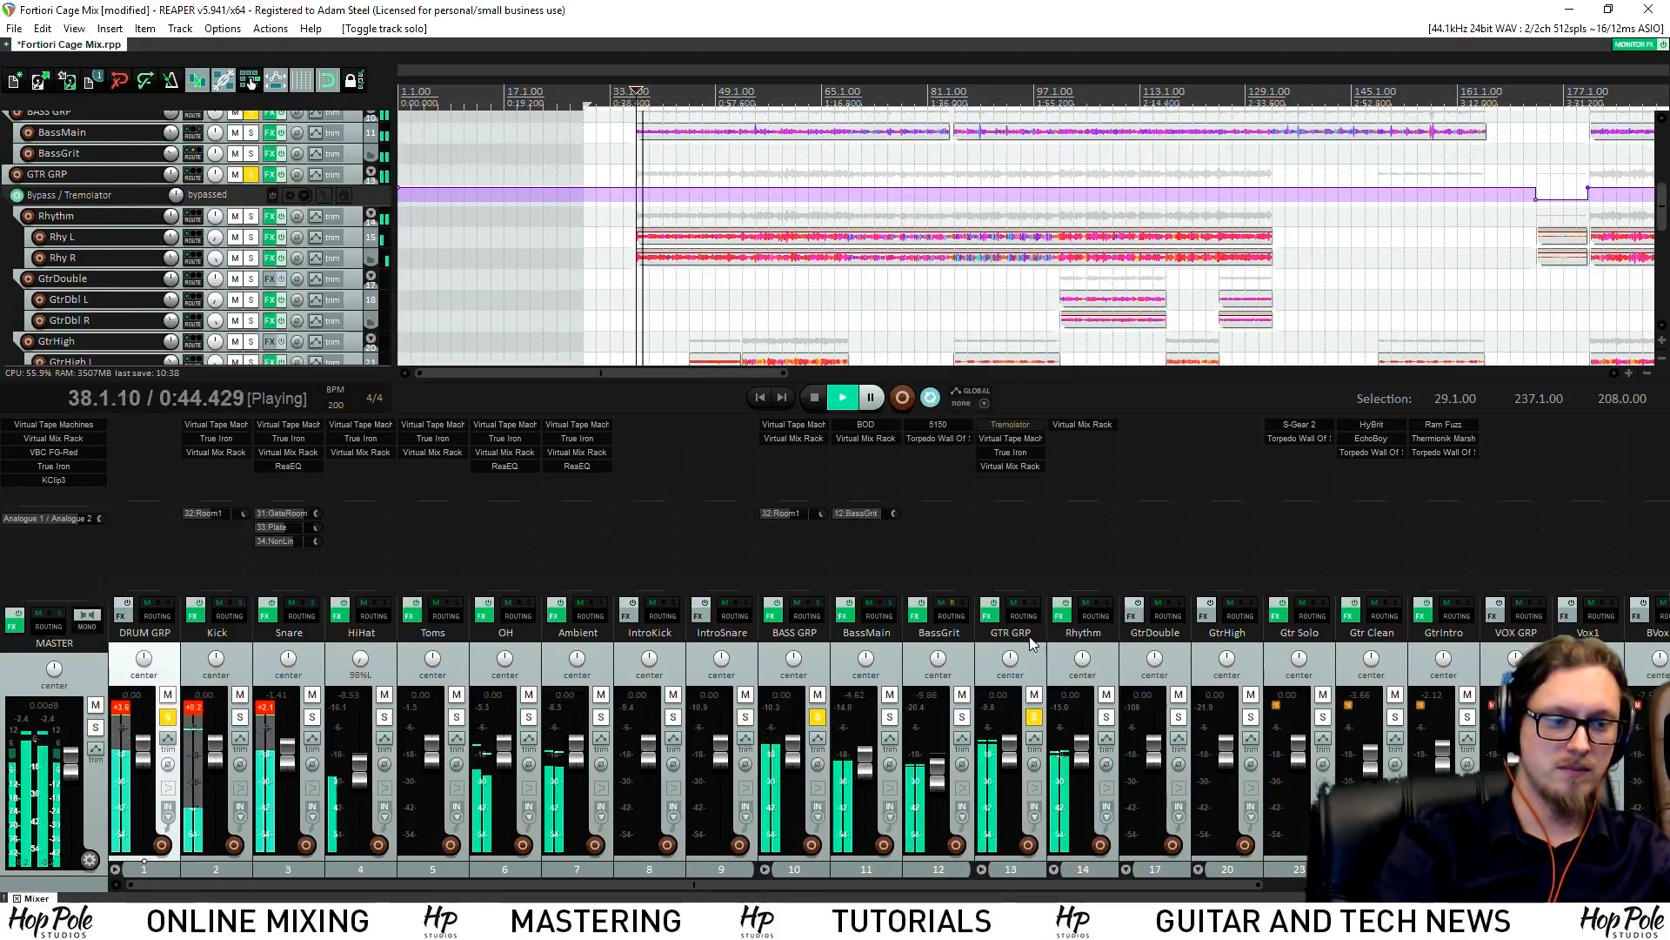
left_click_drag(959, 884, 1057, 884)
left_click_drag(1668, 190, 1668, 197)
left_click_drag(823, 884, 1114, 885)
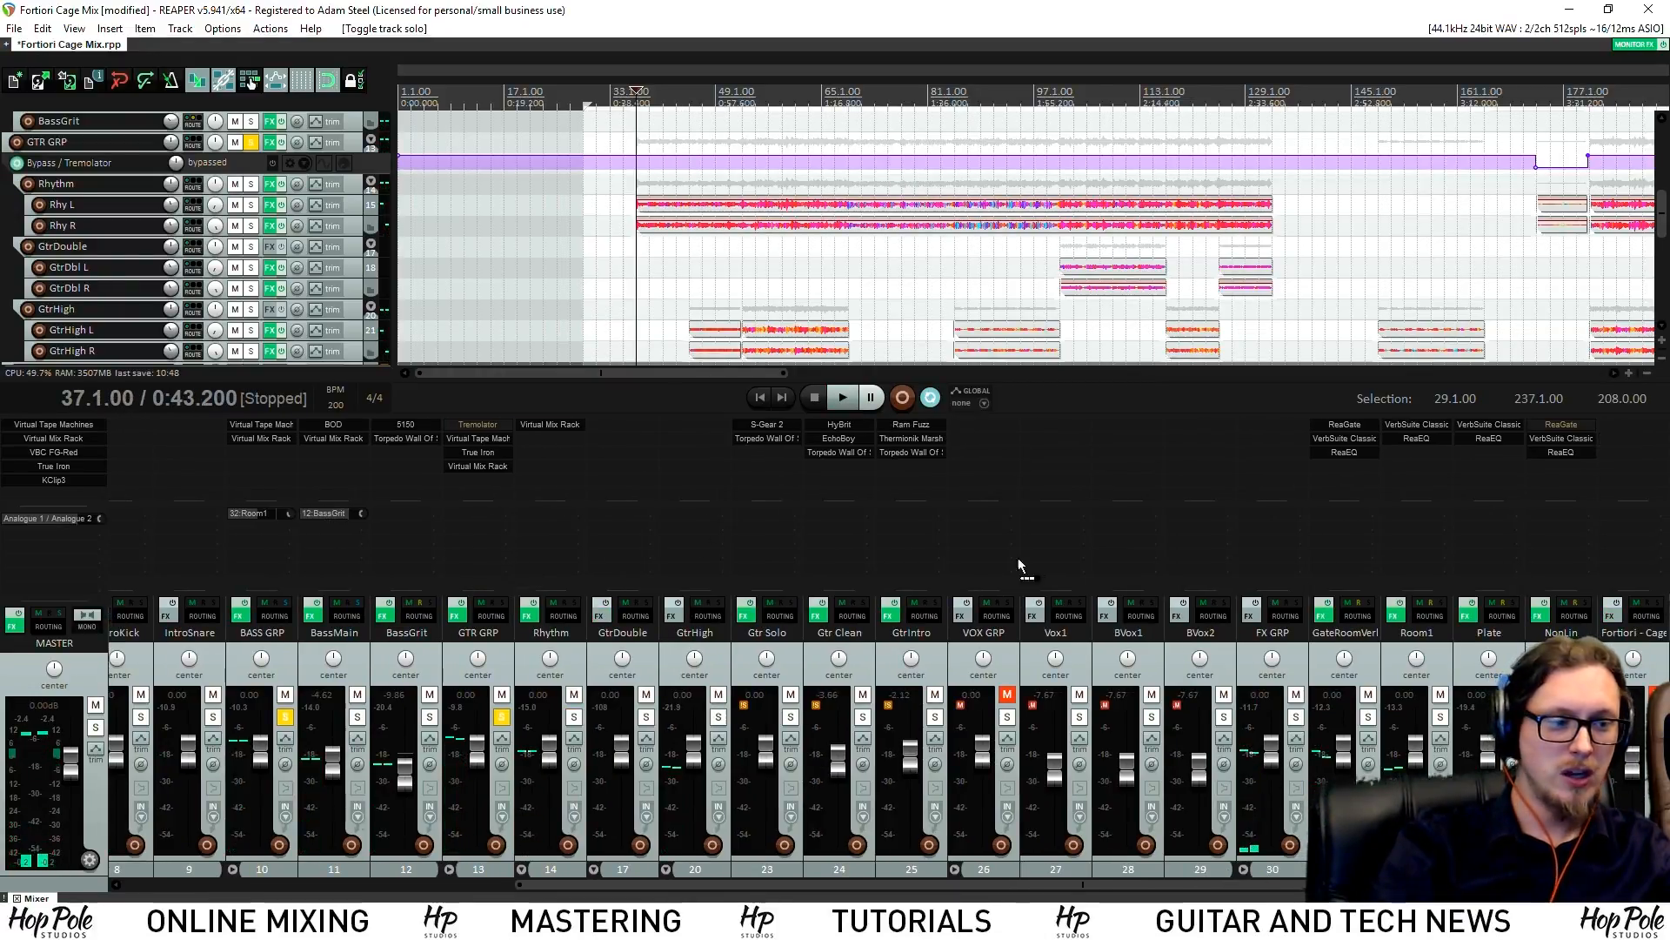
Send GTR GRP to the Room1 and NonLin reverbs, with Room1 at about -21.4 dB
left_click_drag(1420, 534, 513, 540)
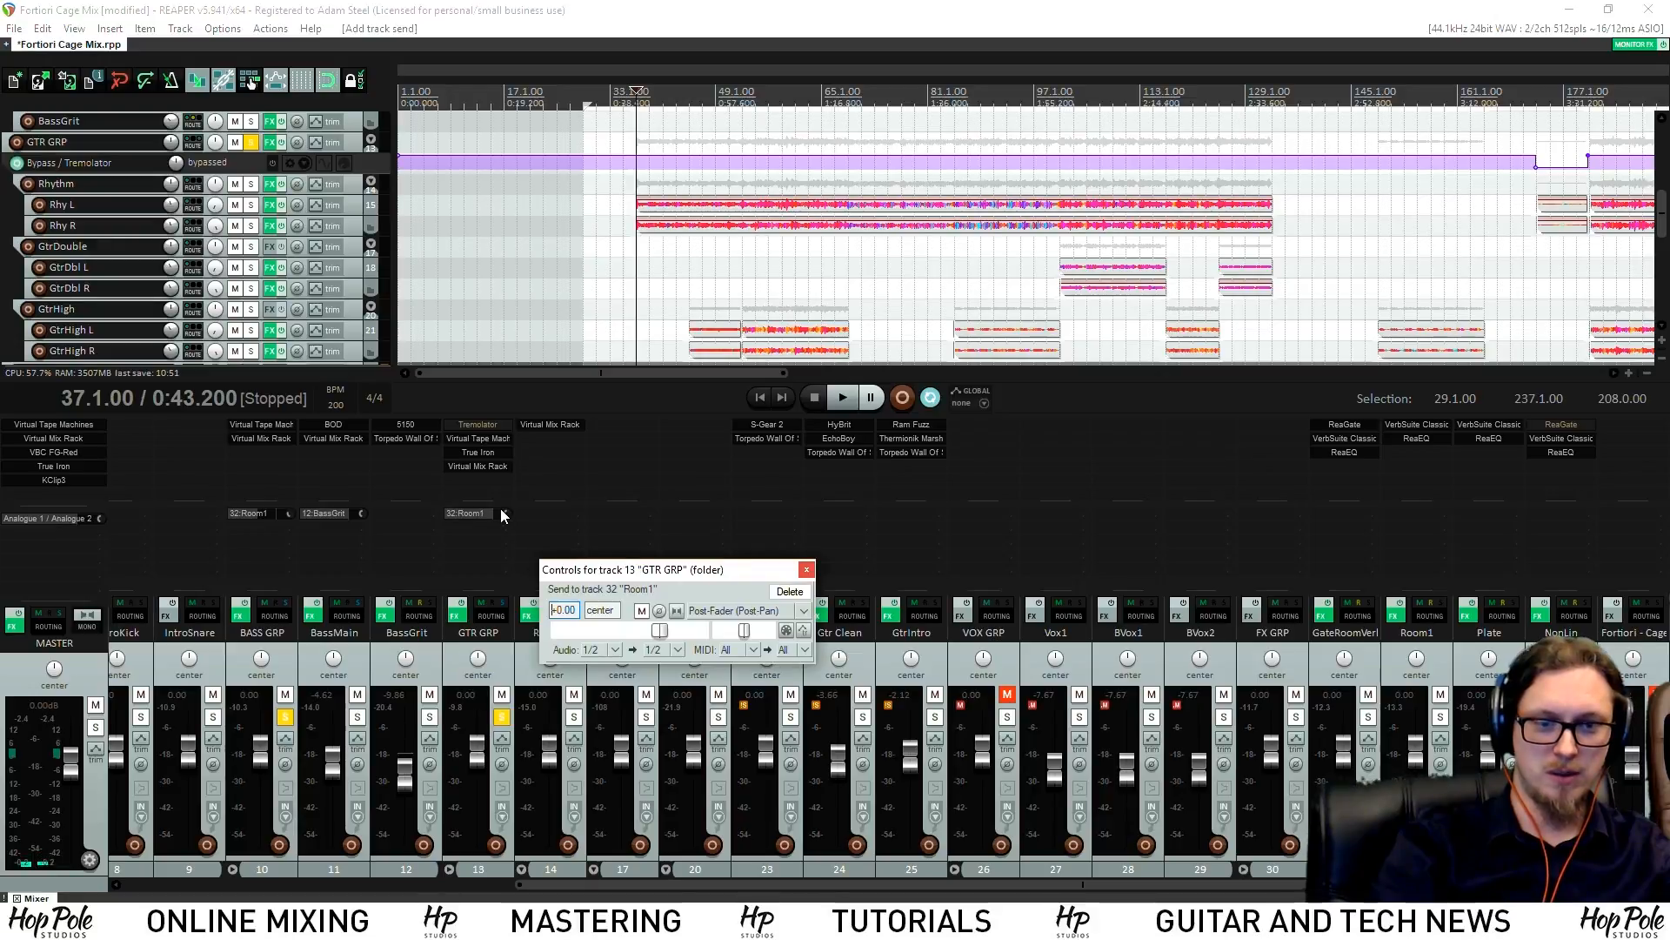
left_click_drag(507, 514, 507, 549)
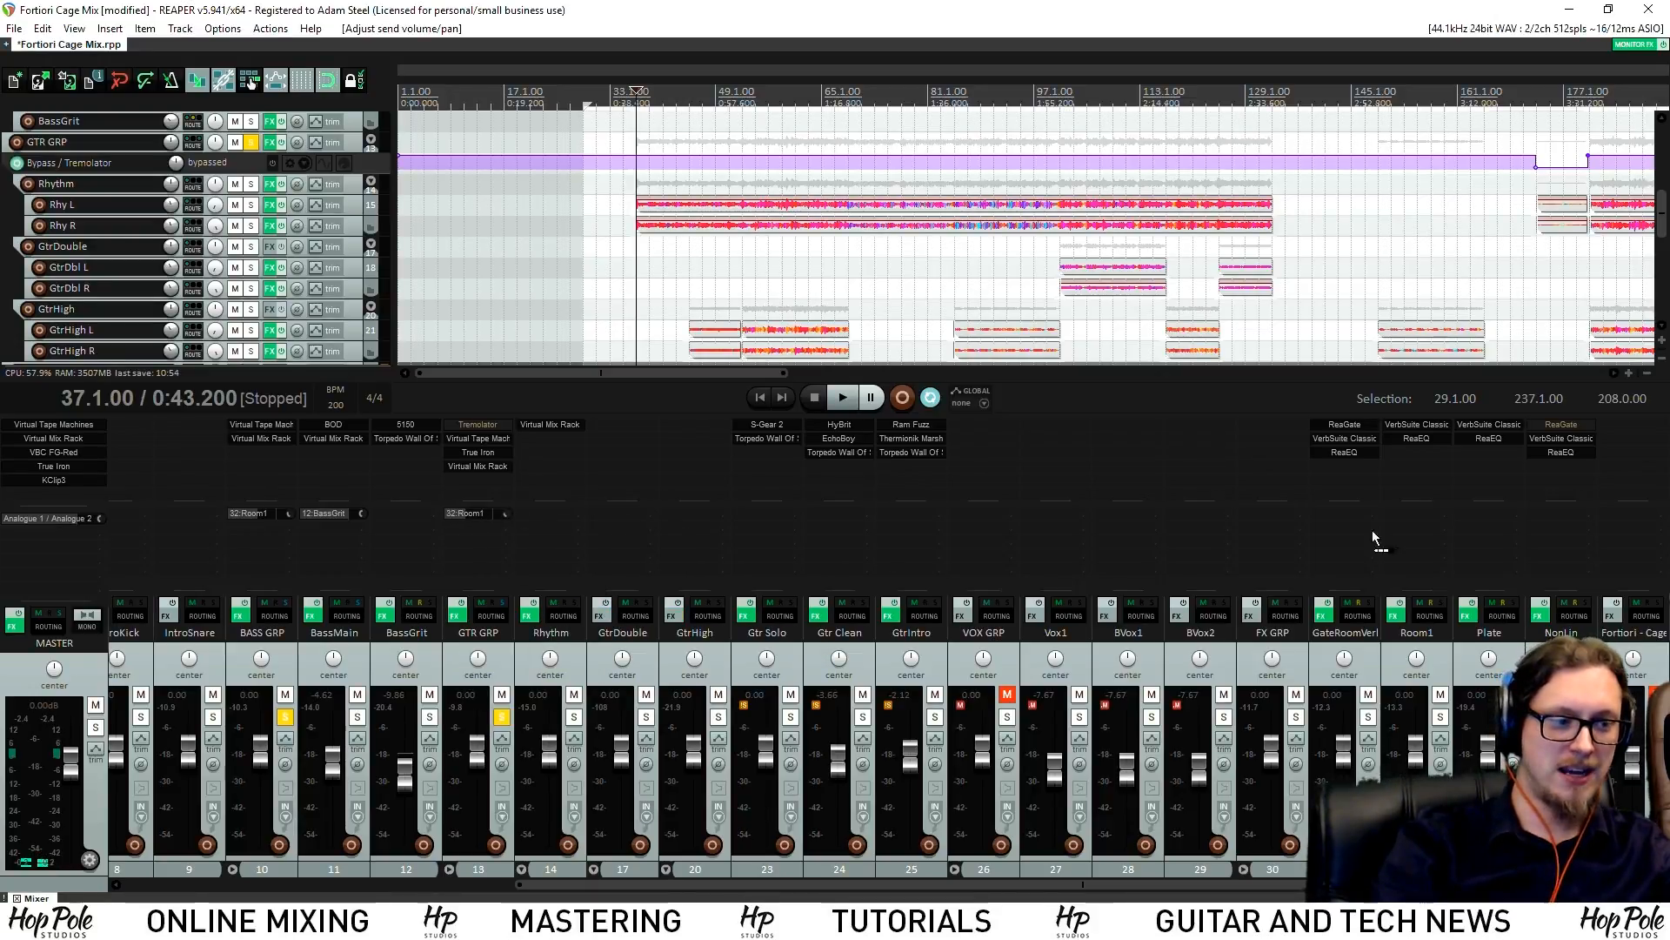
left_click_drag(1569, 548, 506, 548)
key("space")
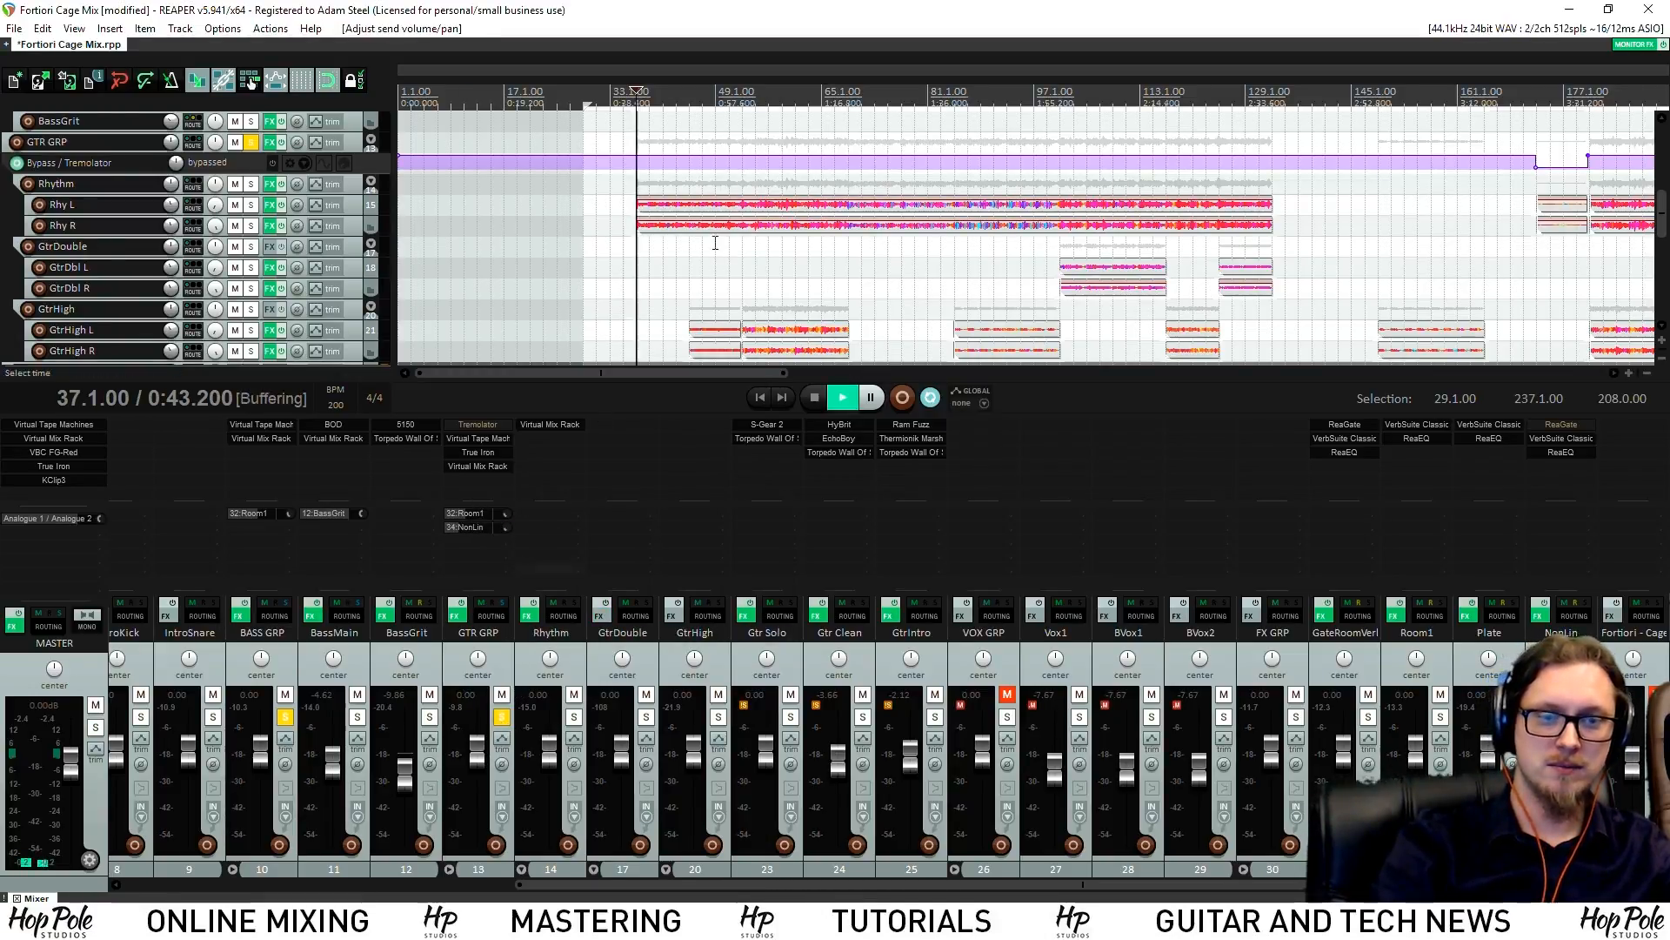
left_click_drag(506, 514, 506, 520)
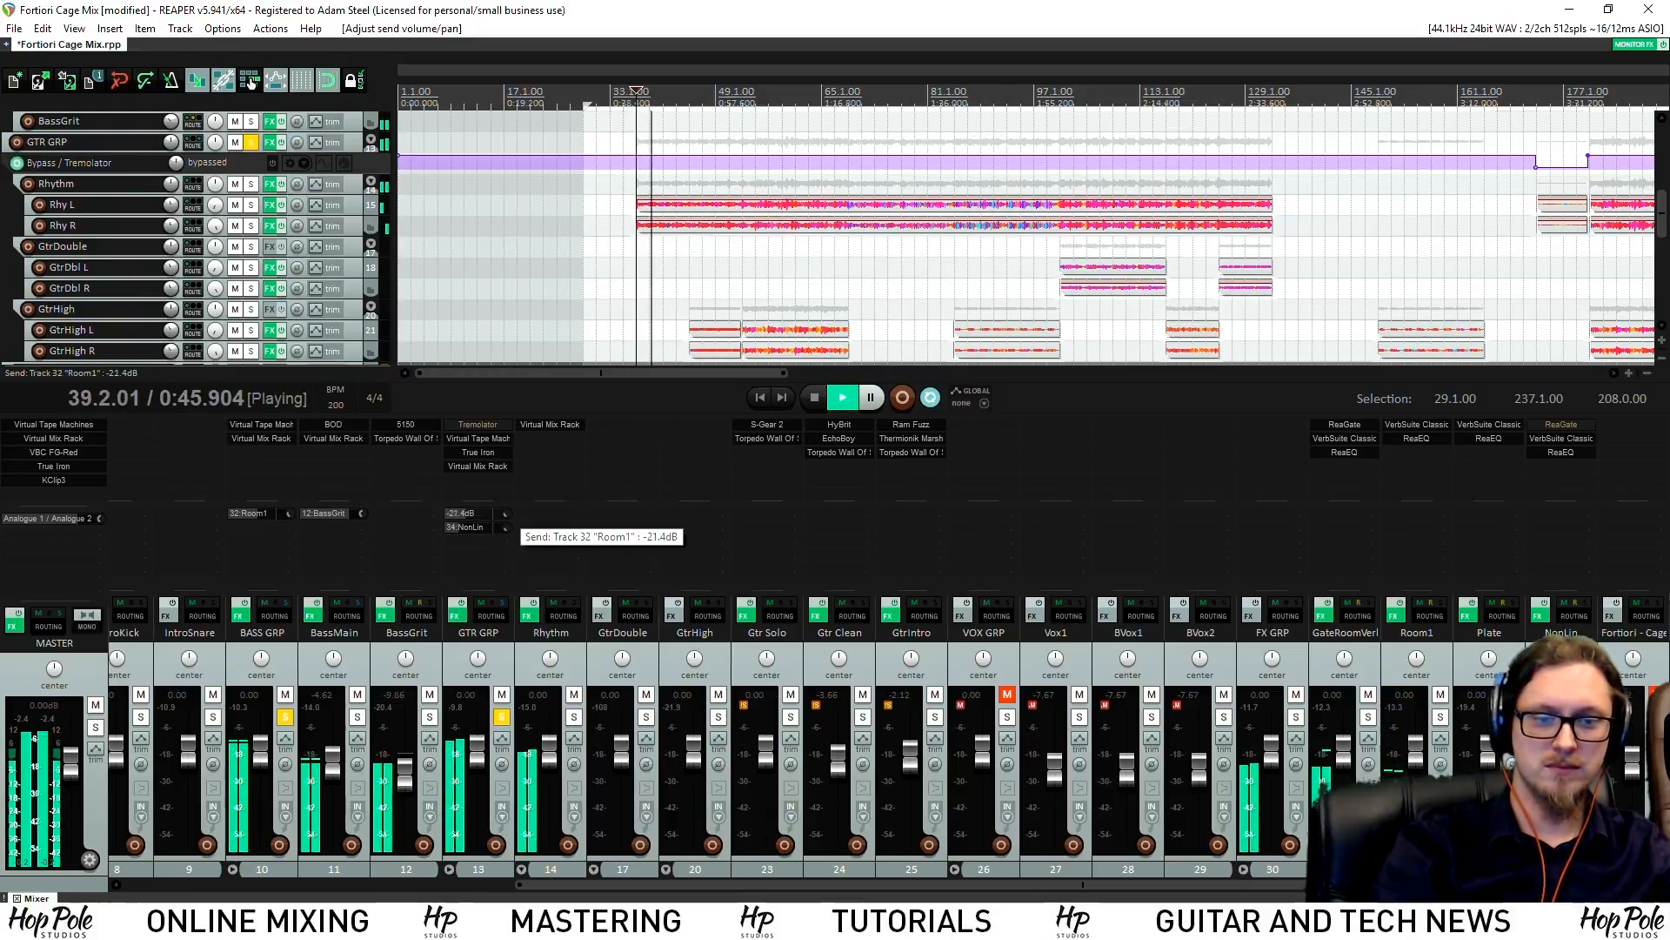
Raise Rhythm's AirEQ Air boost to 3.38 dB, then open the BASS GRP Virtual Mix Rack
left_click(548, 425)
left_click_drag(948, 430, 949, 407)
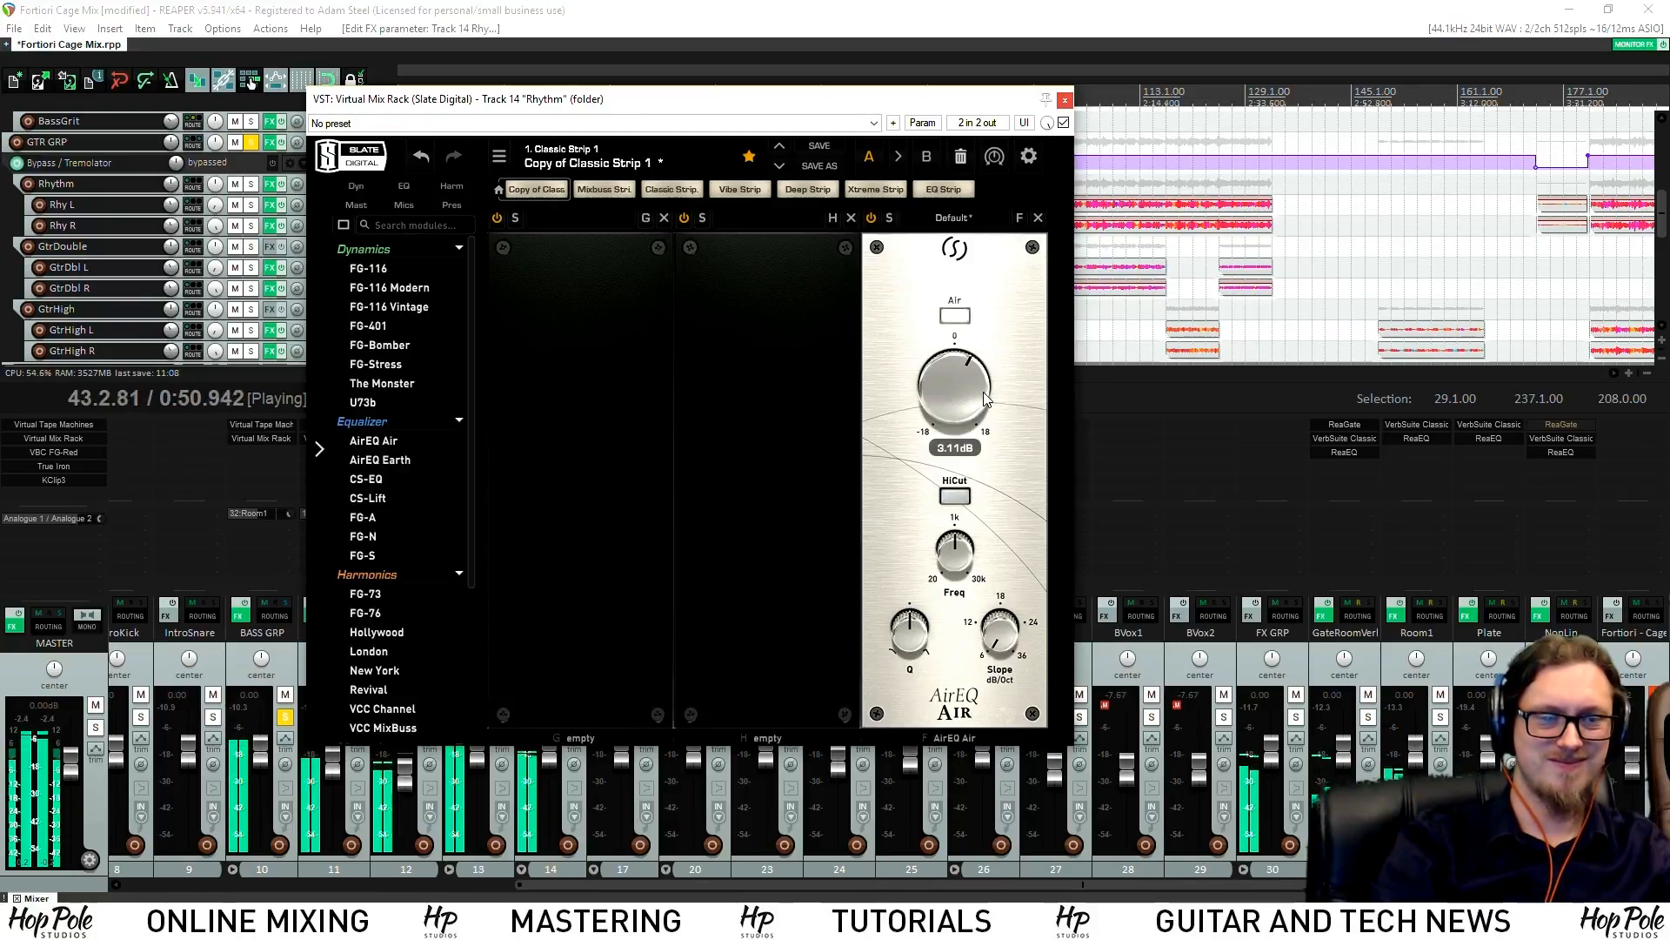
left_click(1065, 100)
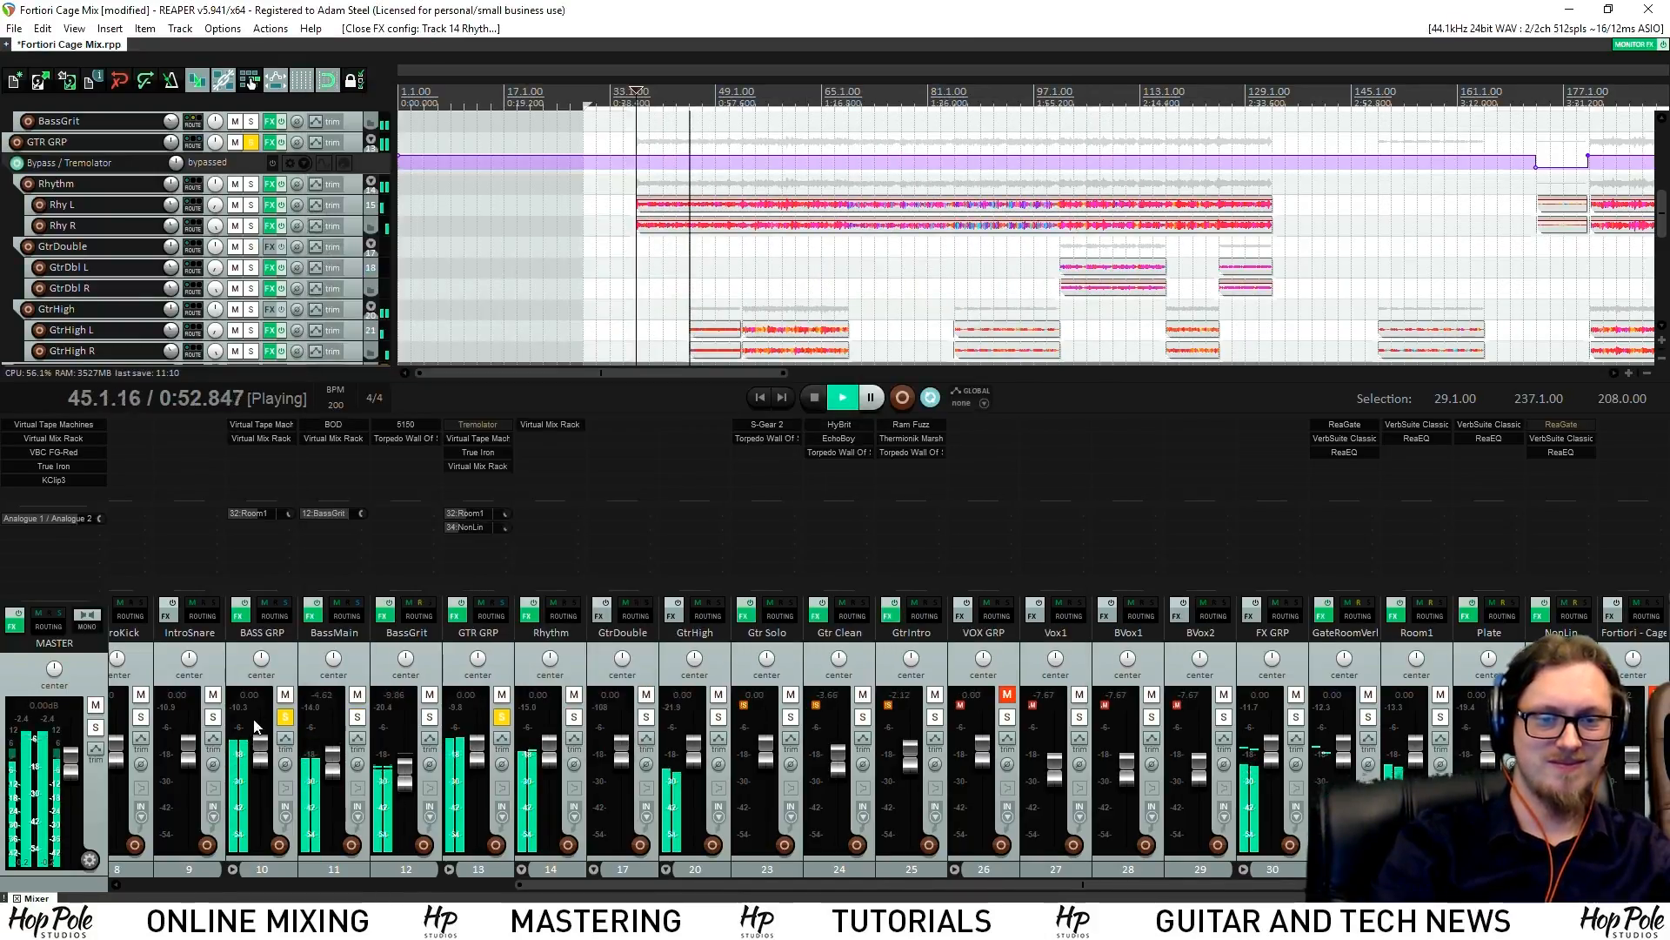
left_click_drag(556, 882, 343, 877)
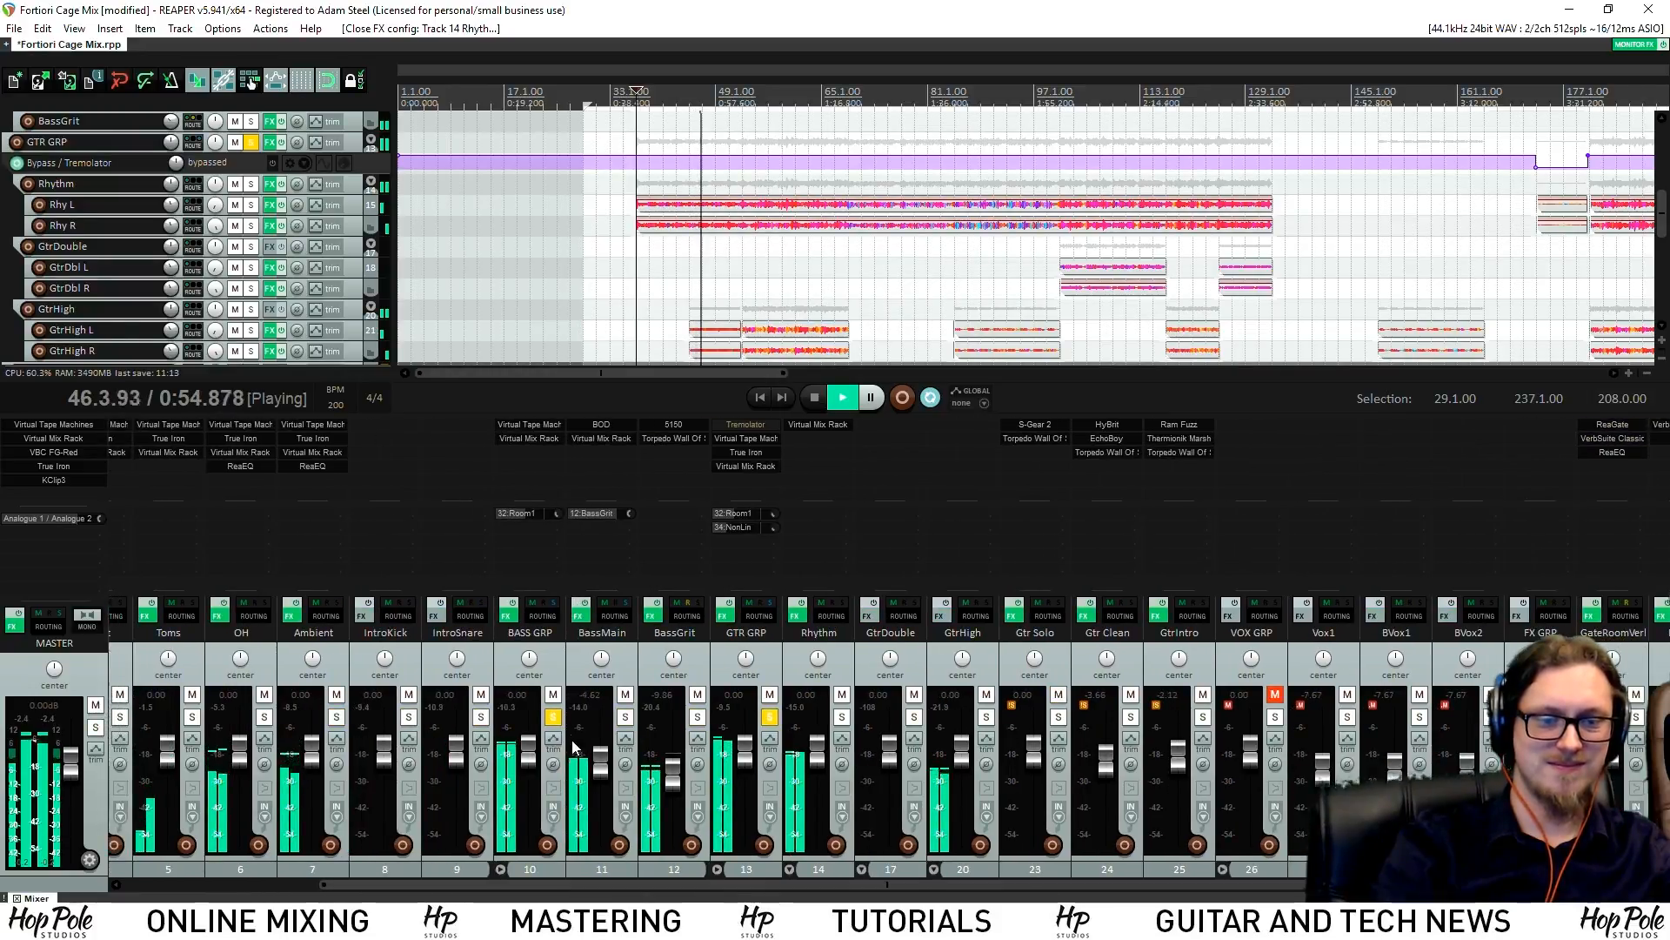
left_click(545, 438)
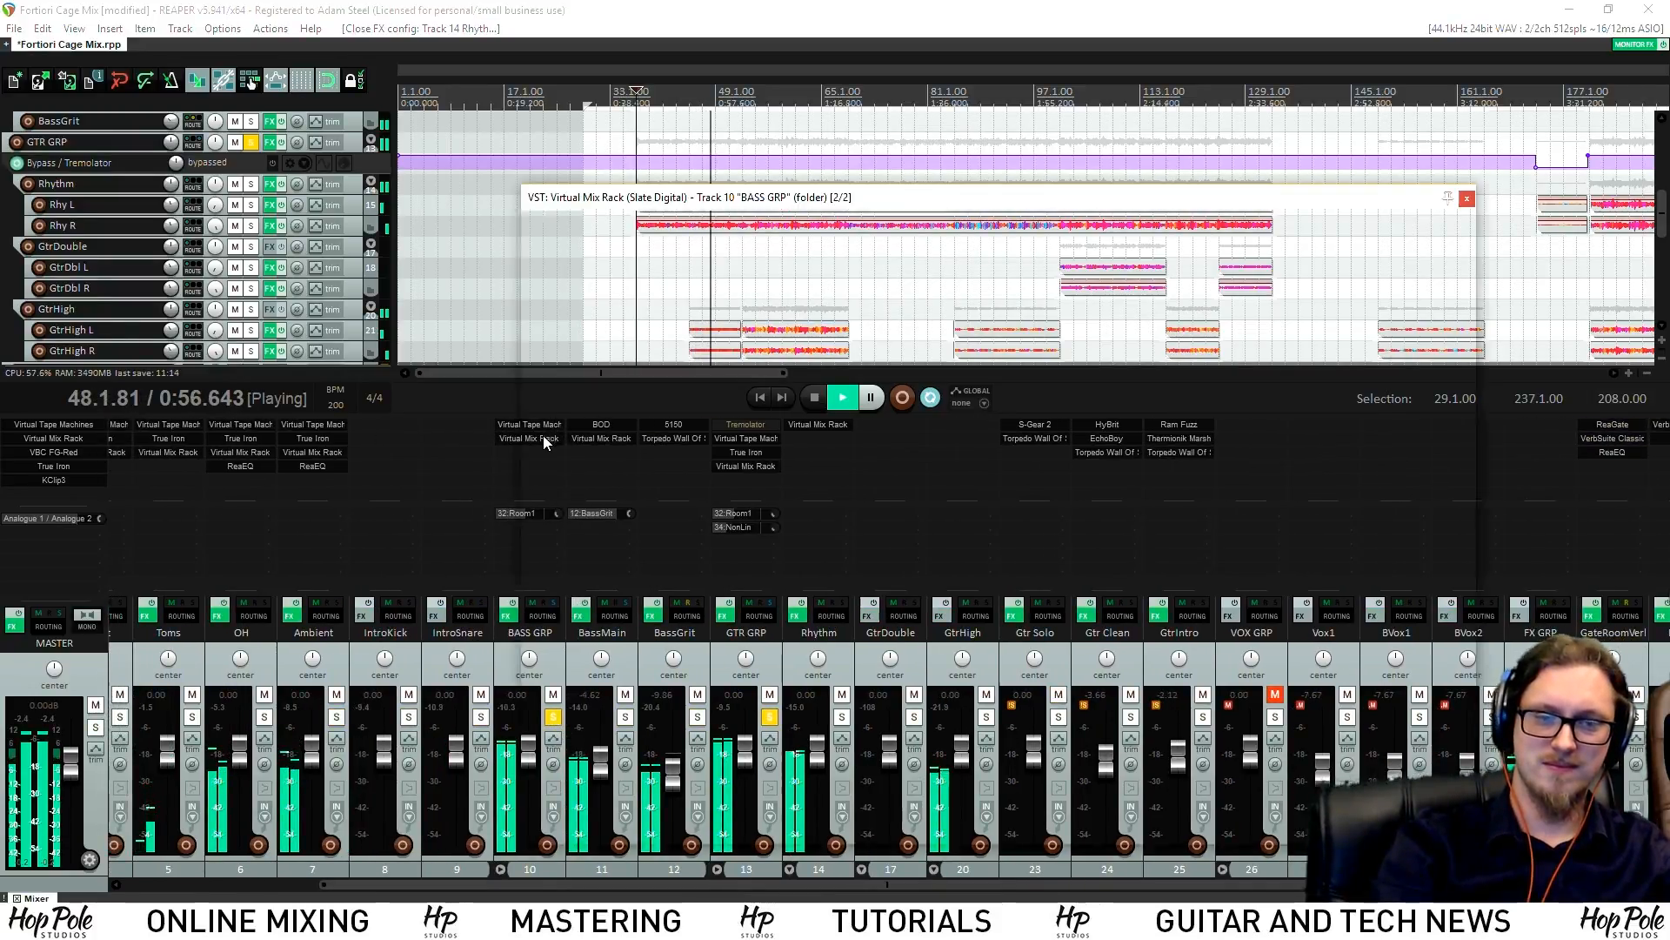
Reset the FG-S LF gain to 0 dB and lower the FG-401 threshold to -29.7 dB
left_click_drag(1202, 740, 1207, 749)
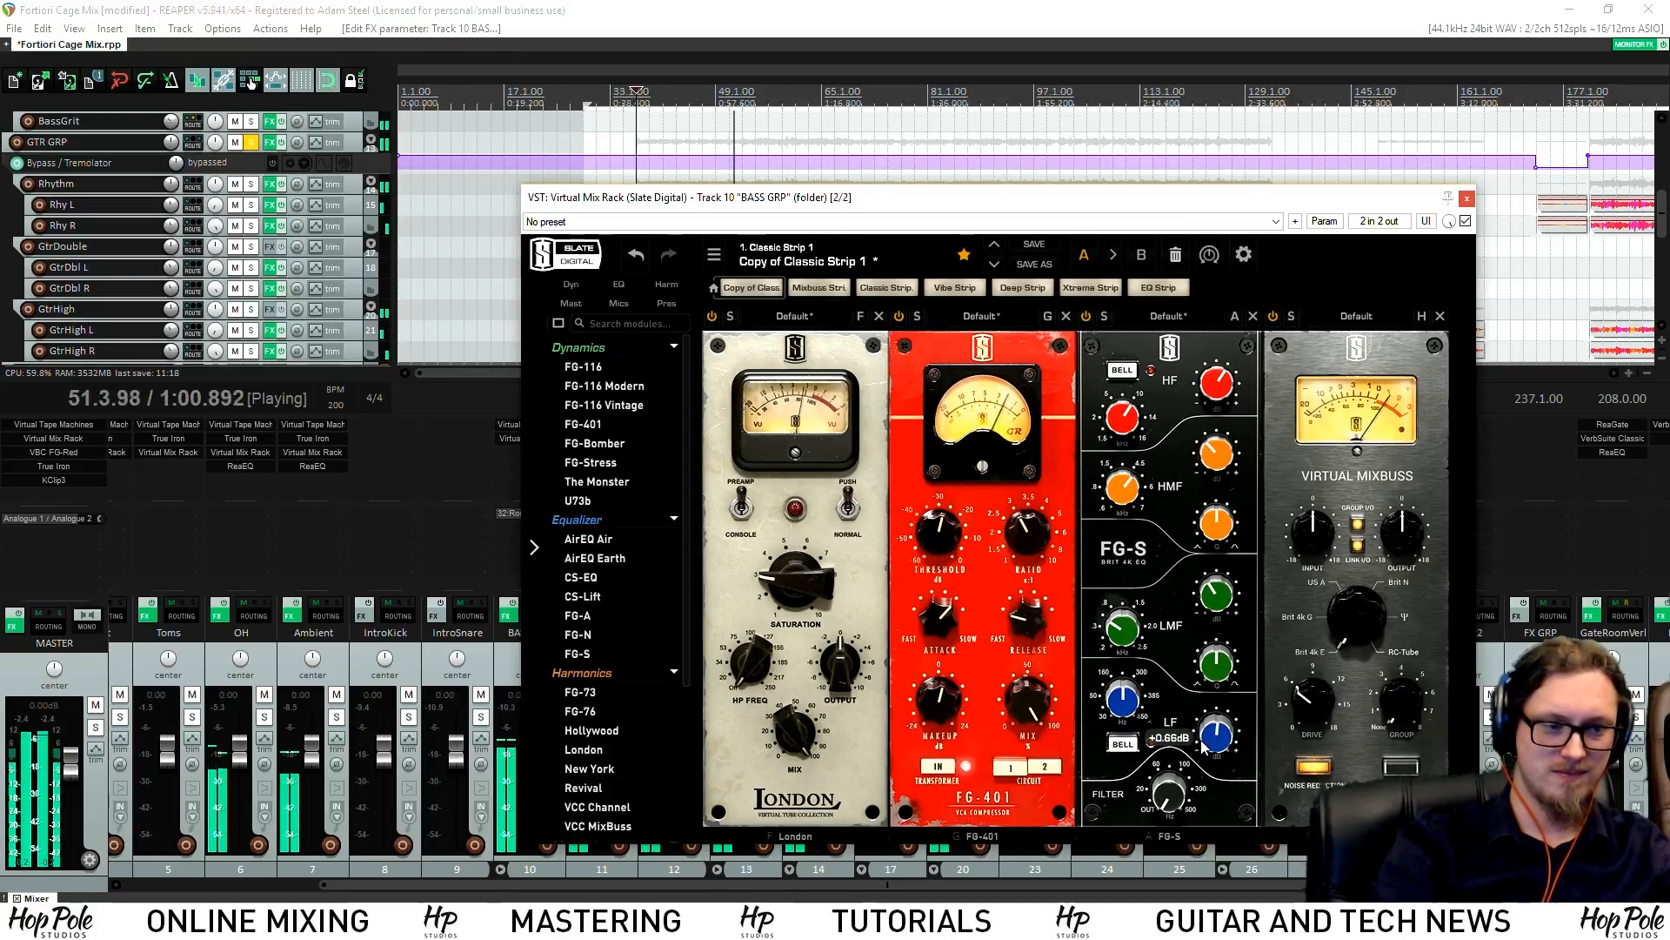
double_click(1207, 749)
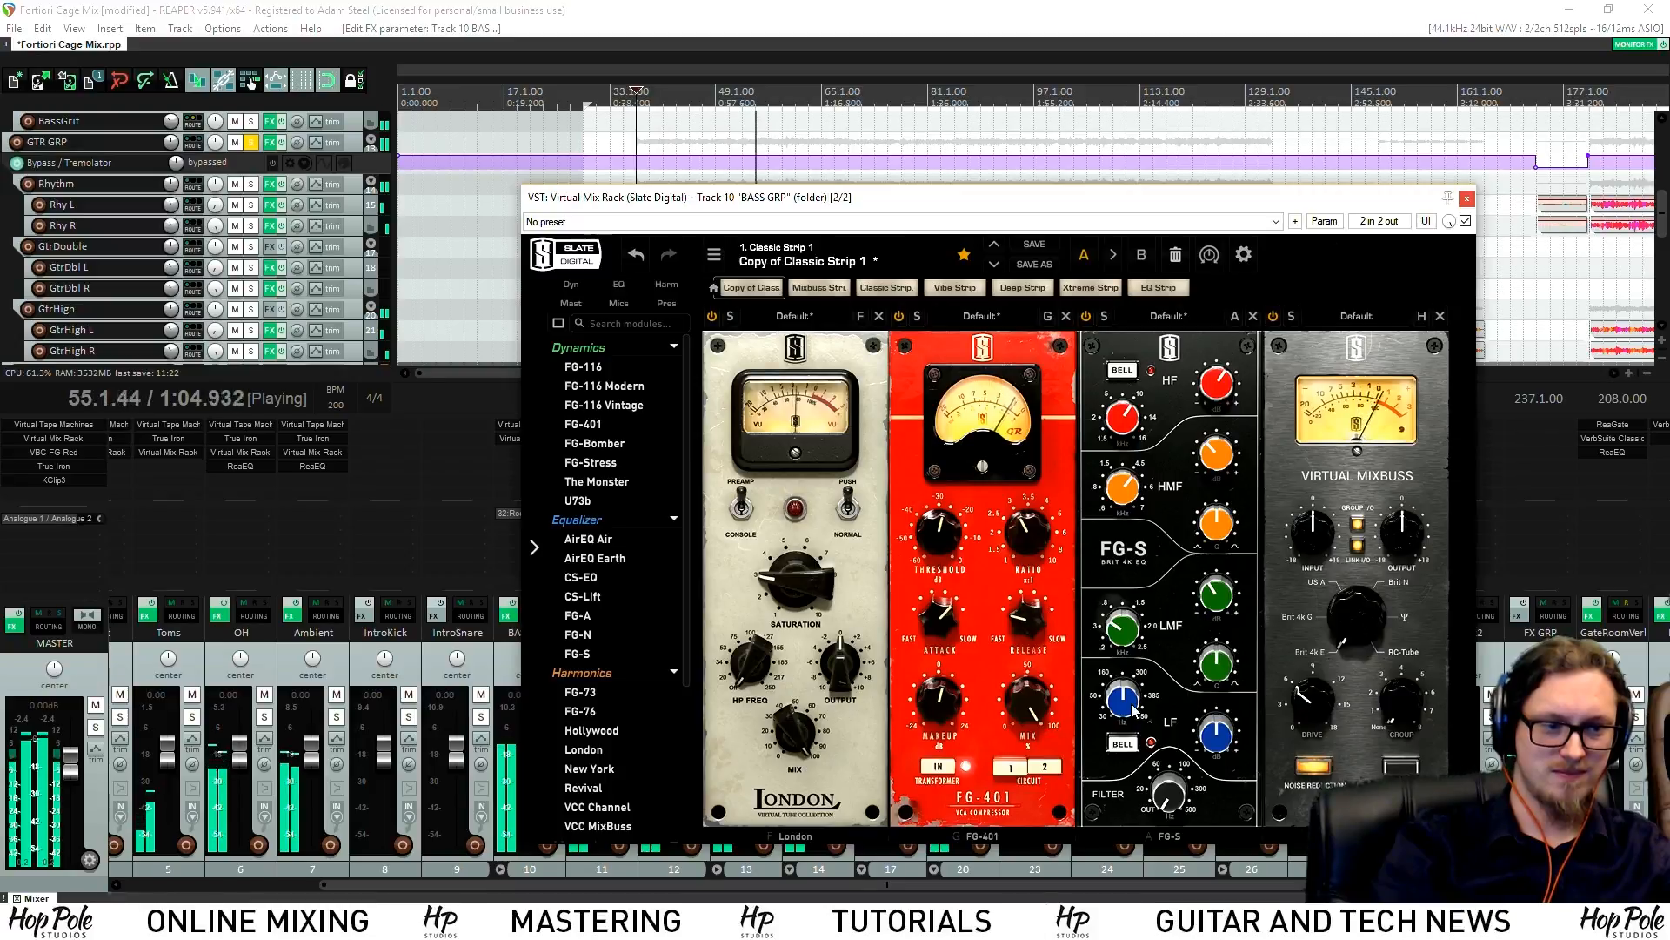
mouse_move(1121, 707)
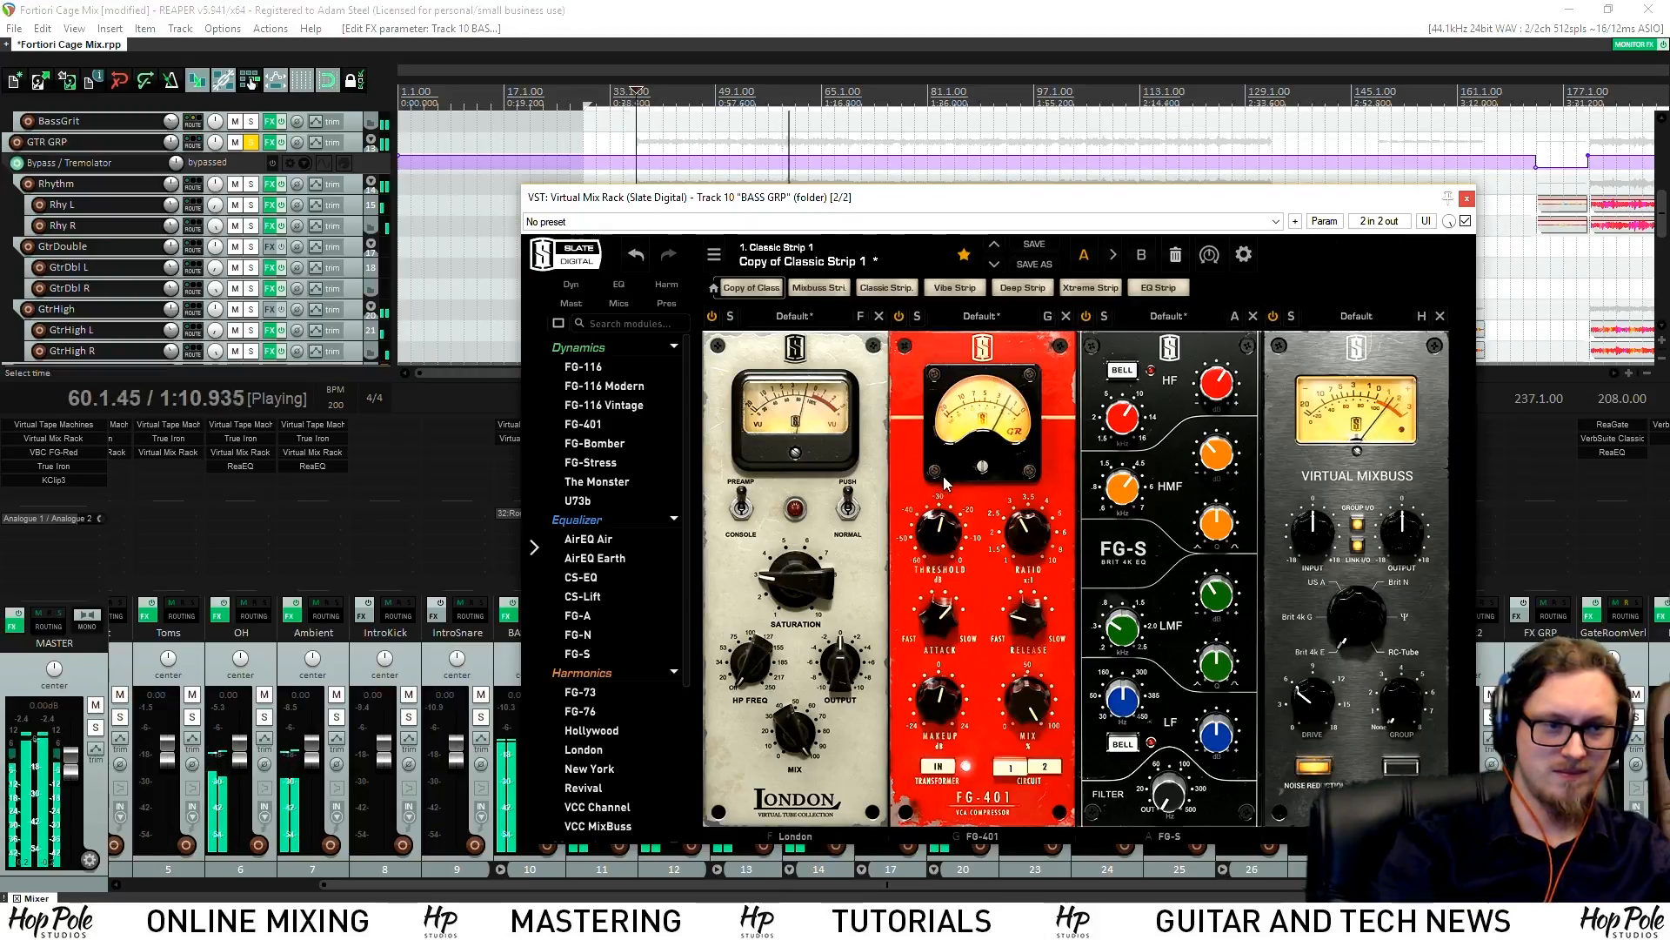
left_click_drag(943, 521, 941, 527)
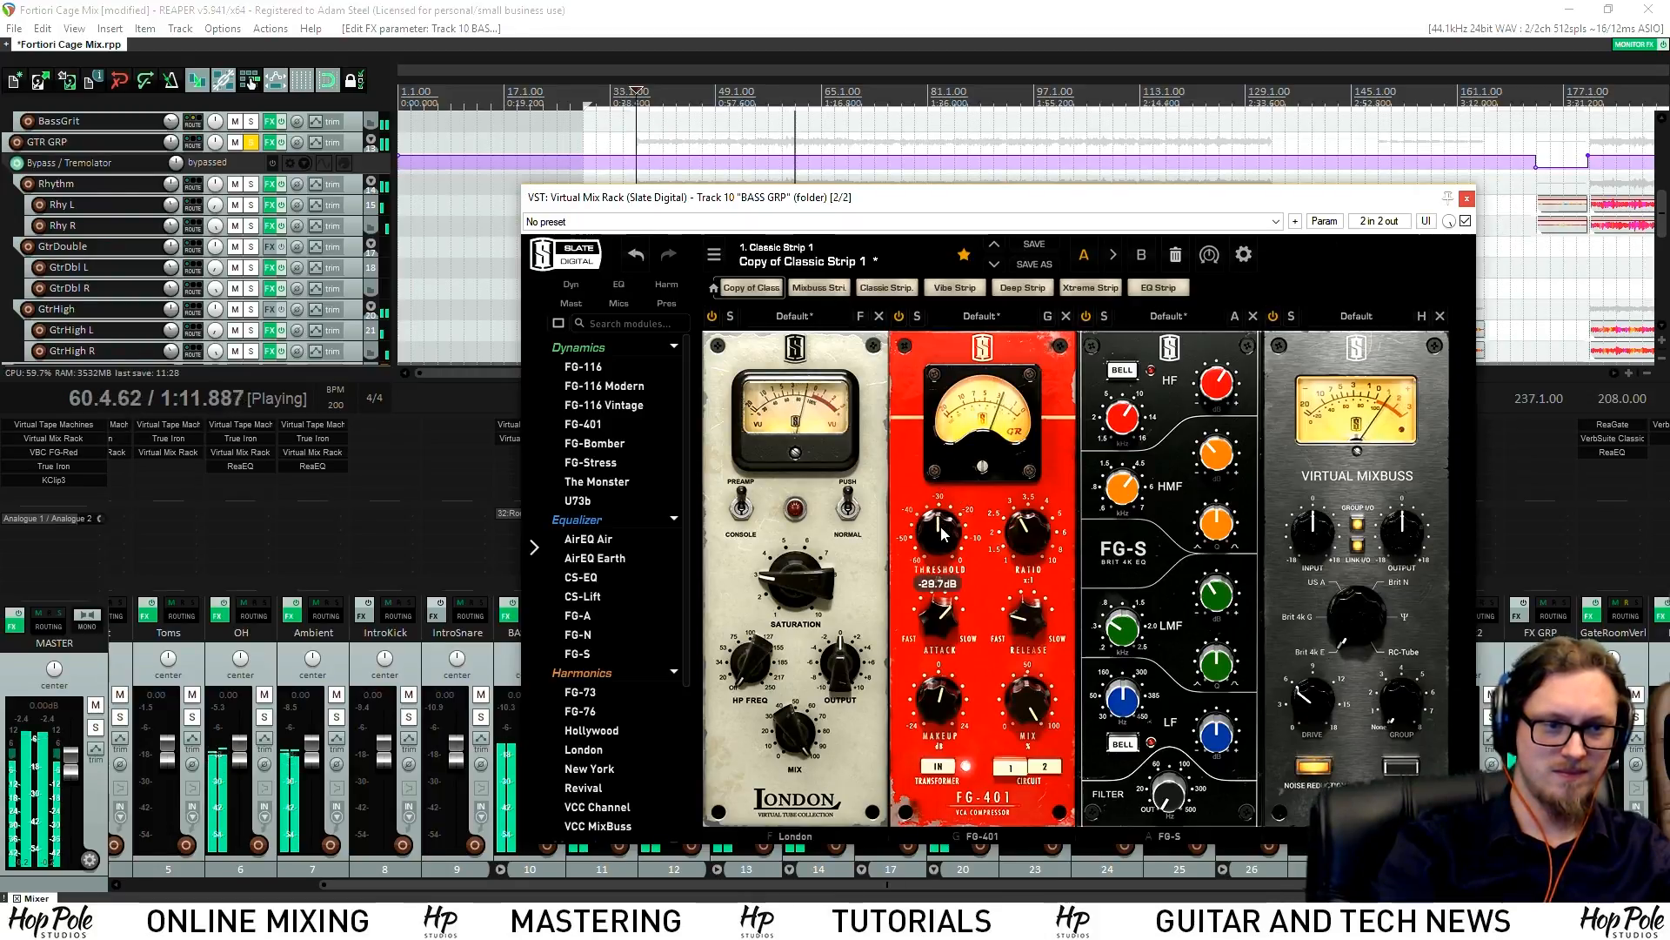
left_click(933, 717)
left_click(1229, 464)
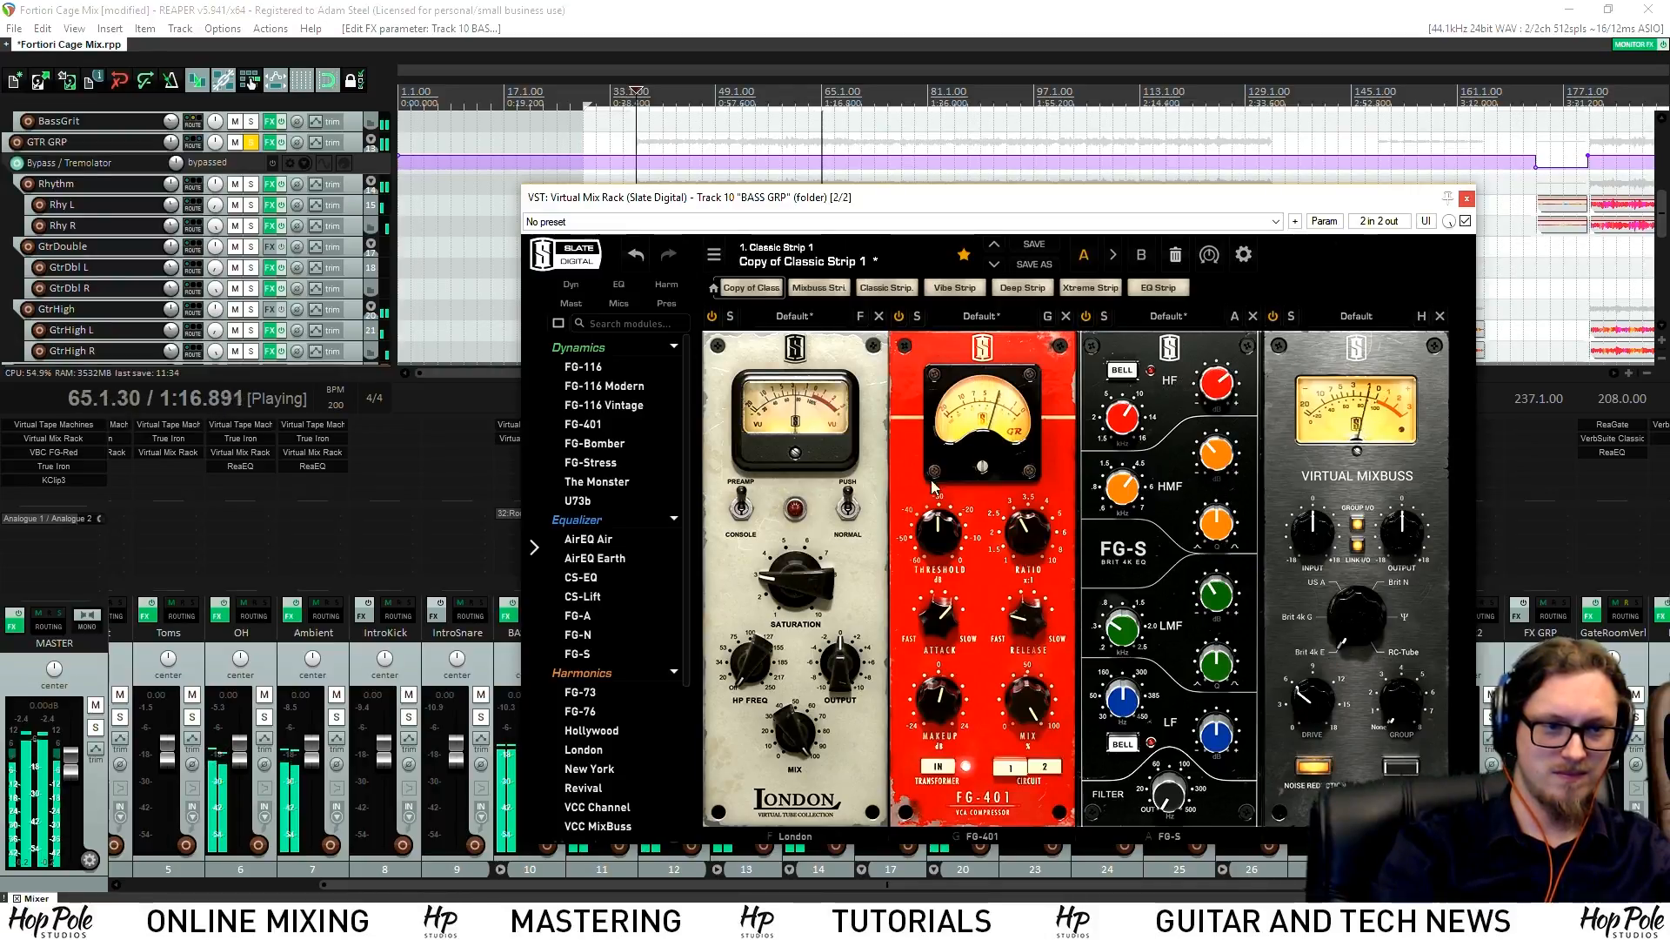
key("space")
Add an FG-N EQ module to the rack and boost its band to +14.2 dB
left_click_drag(579, 634, 1410, 592)
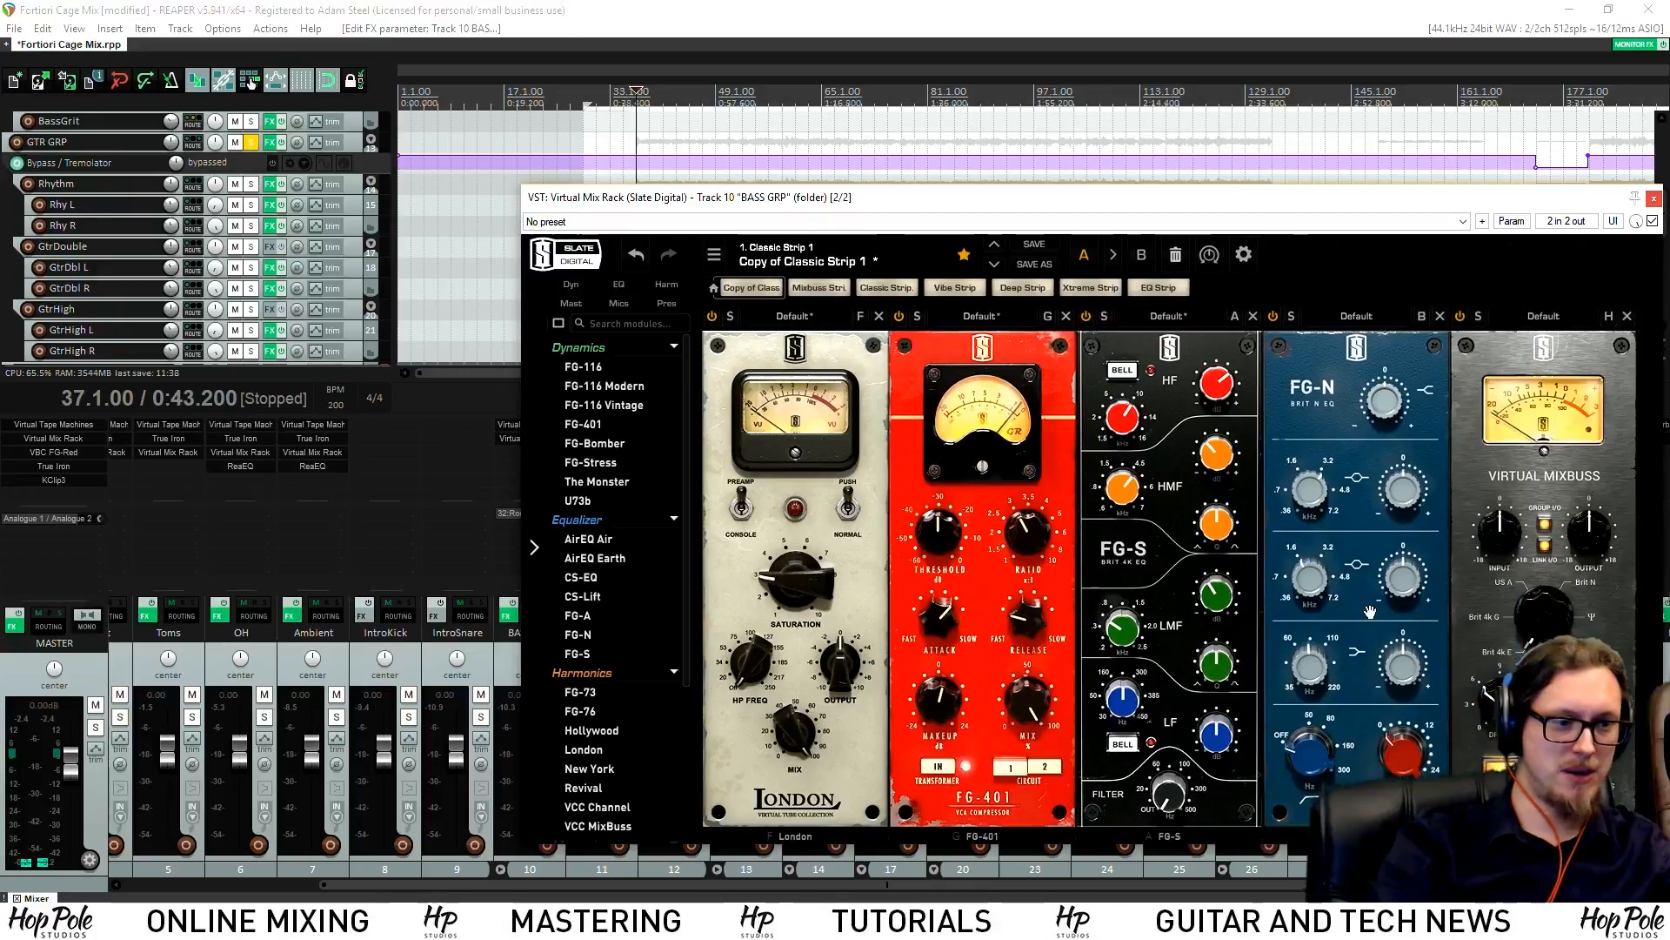
mouse_move(1400, 584)
key("space")
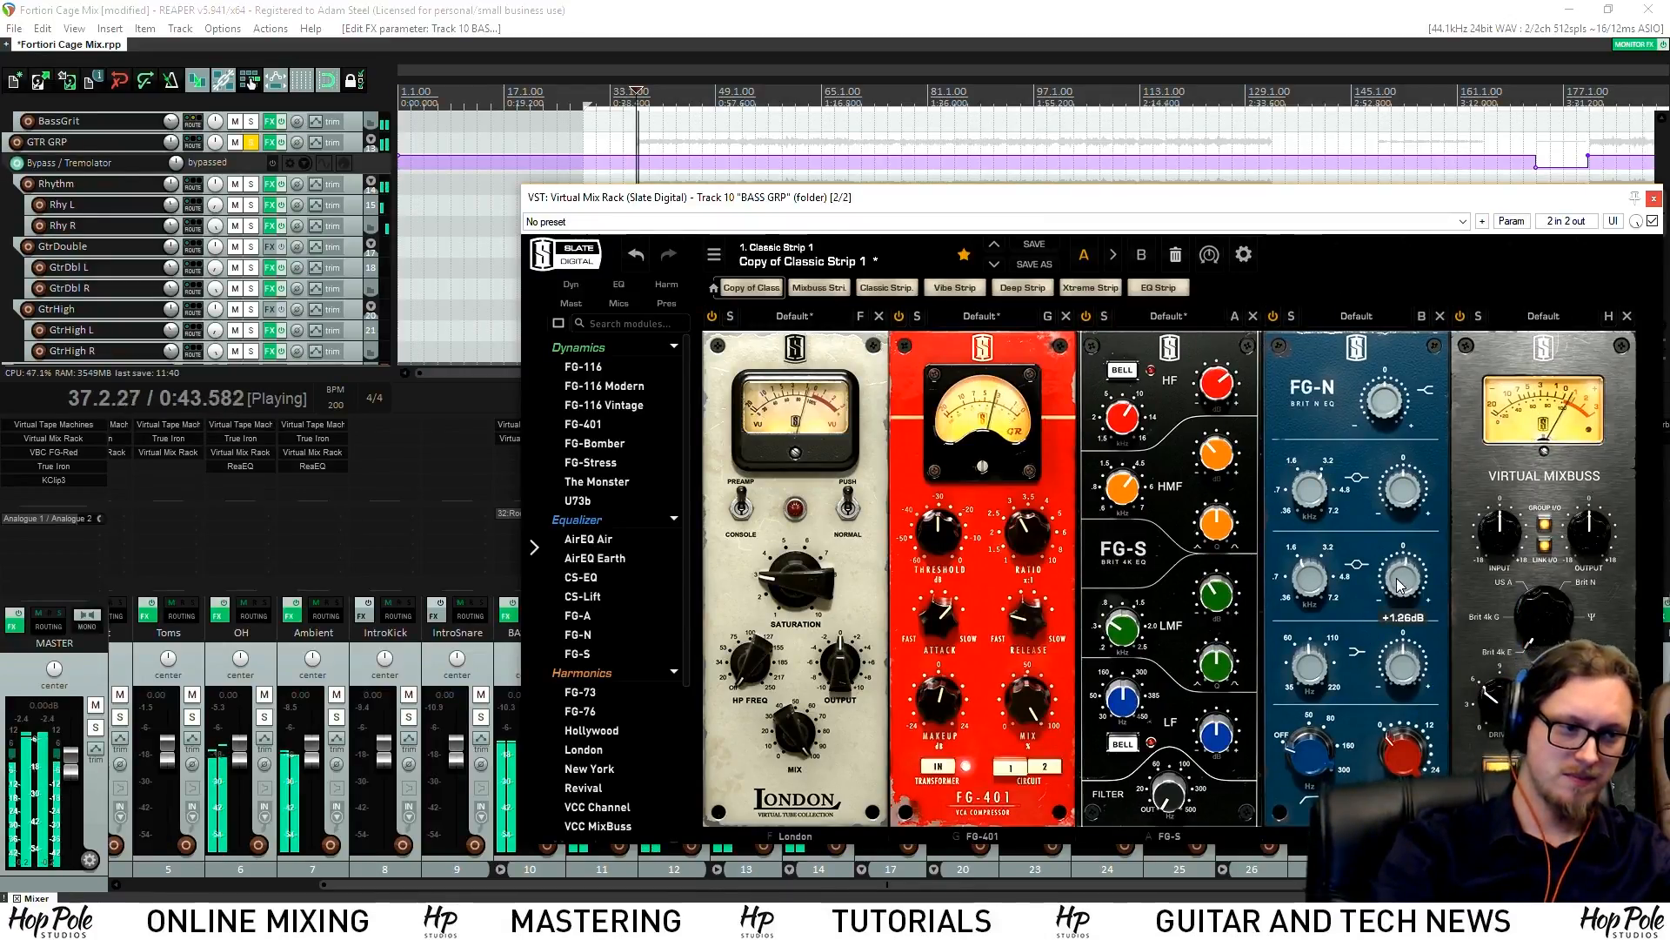
left_click_drag(1403, 578, 1379, 542)
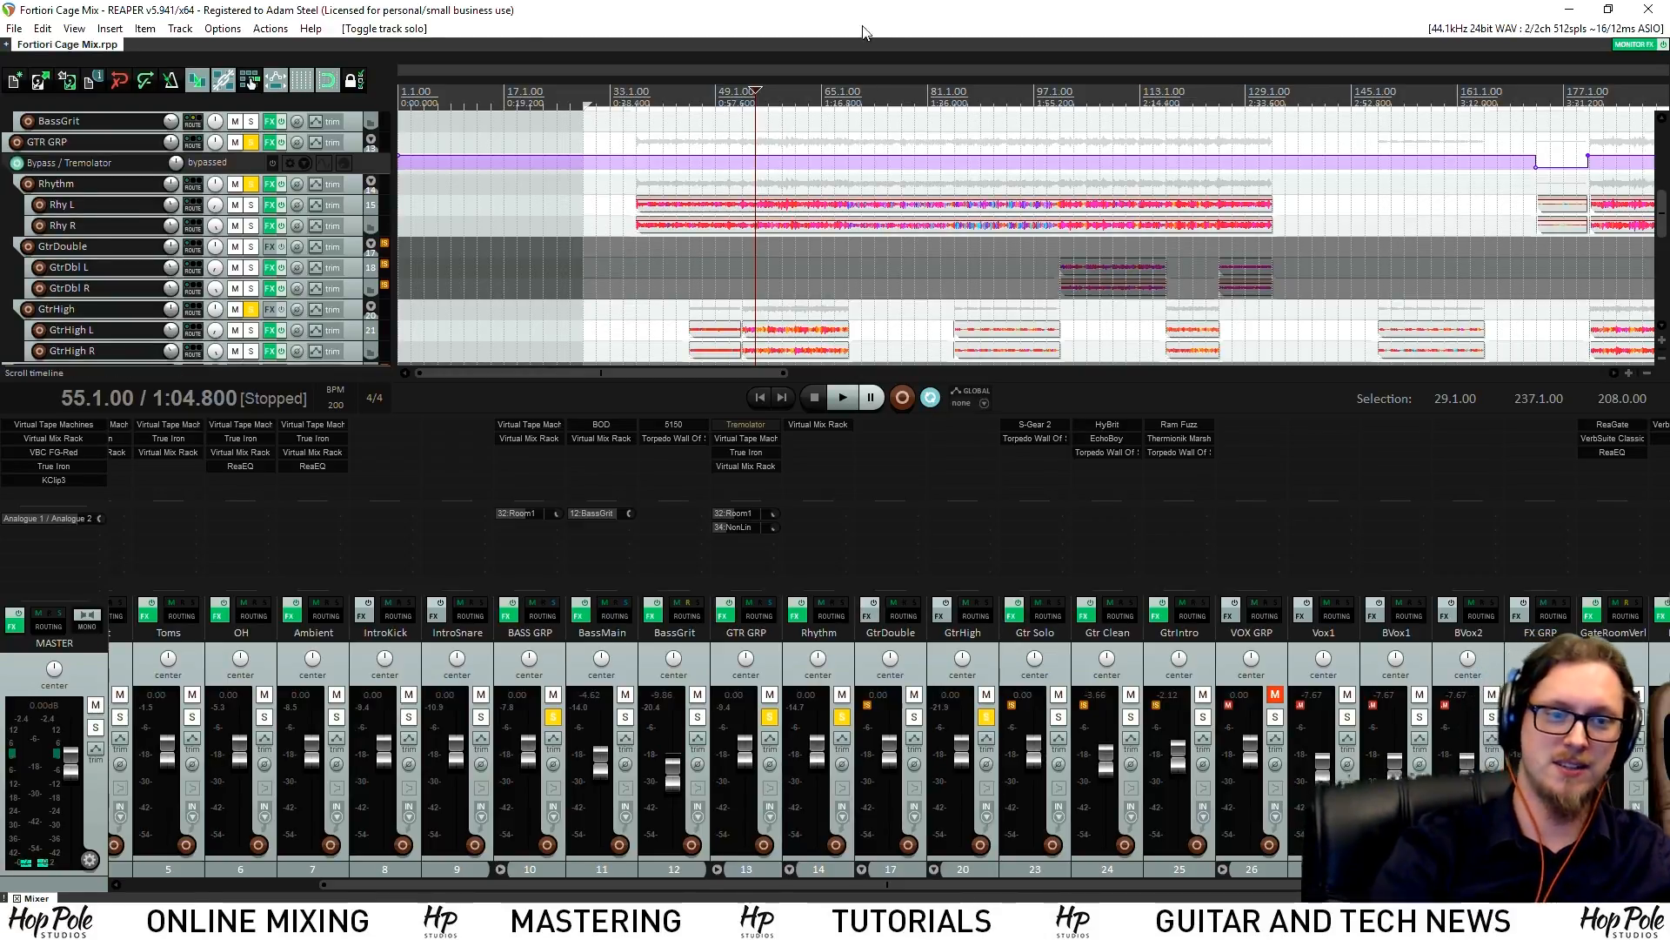
key("space")
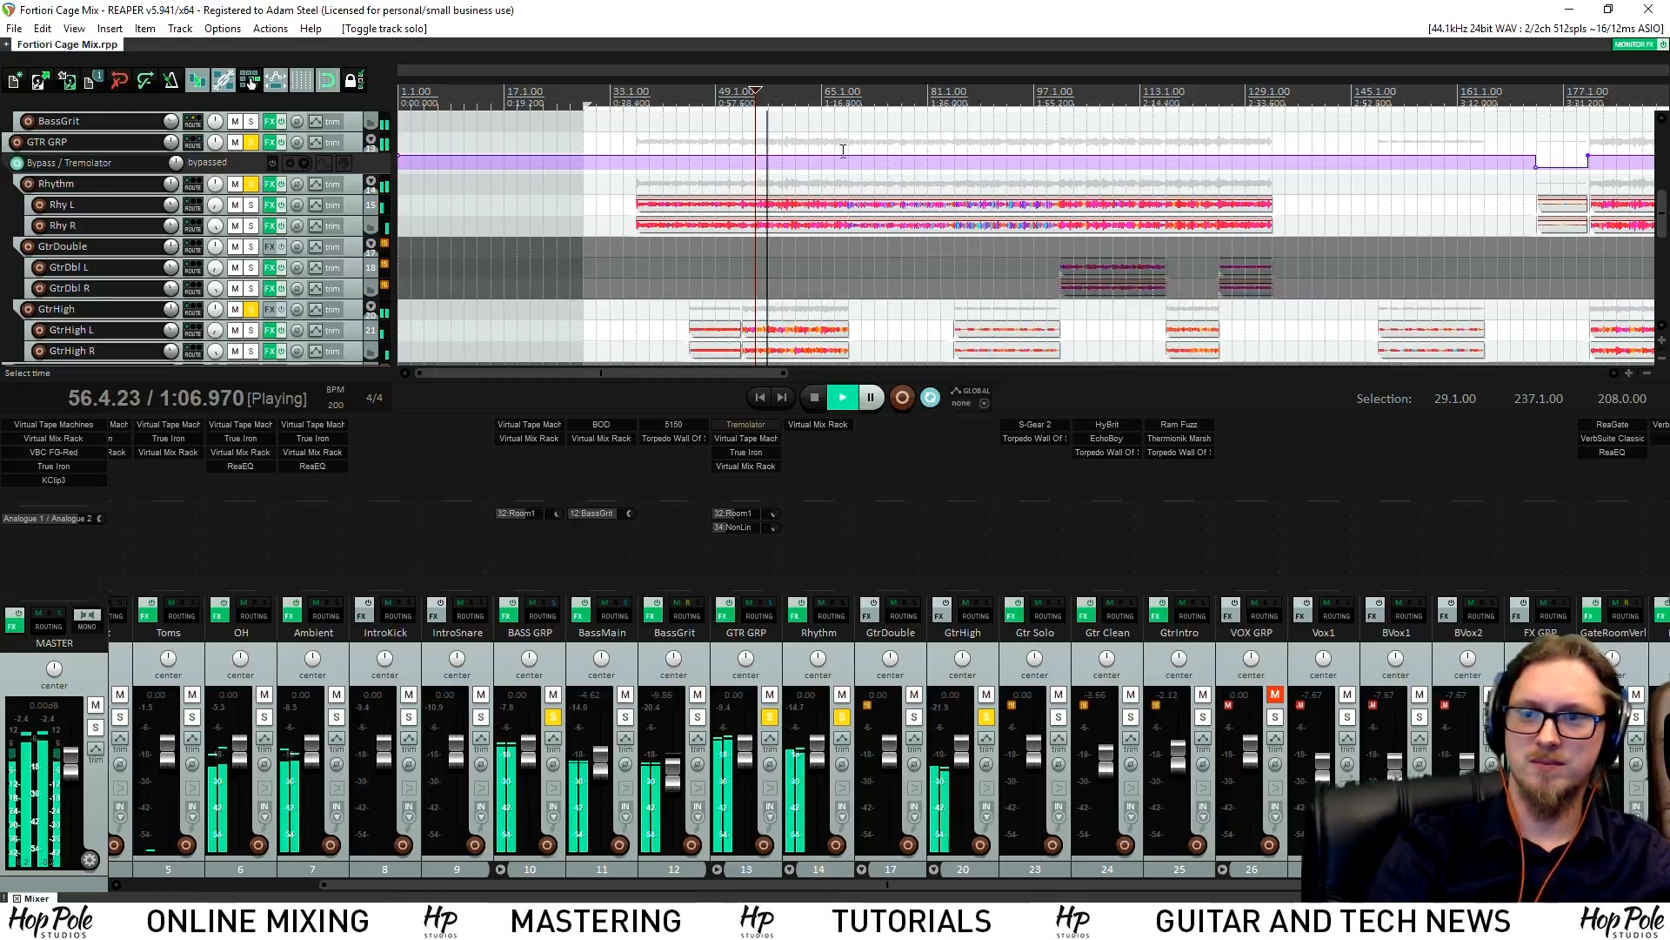
key("space")
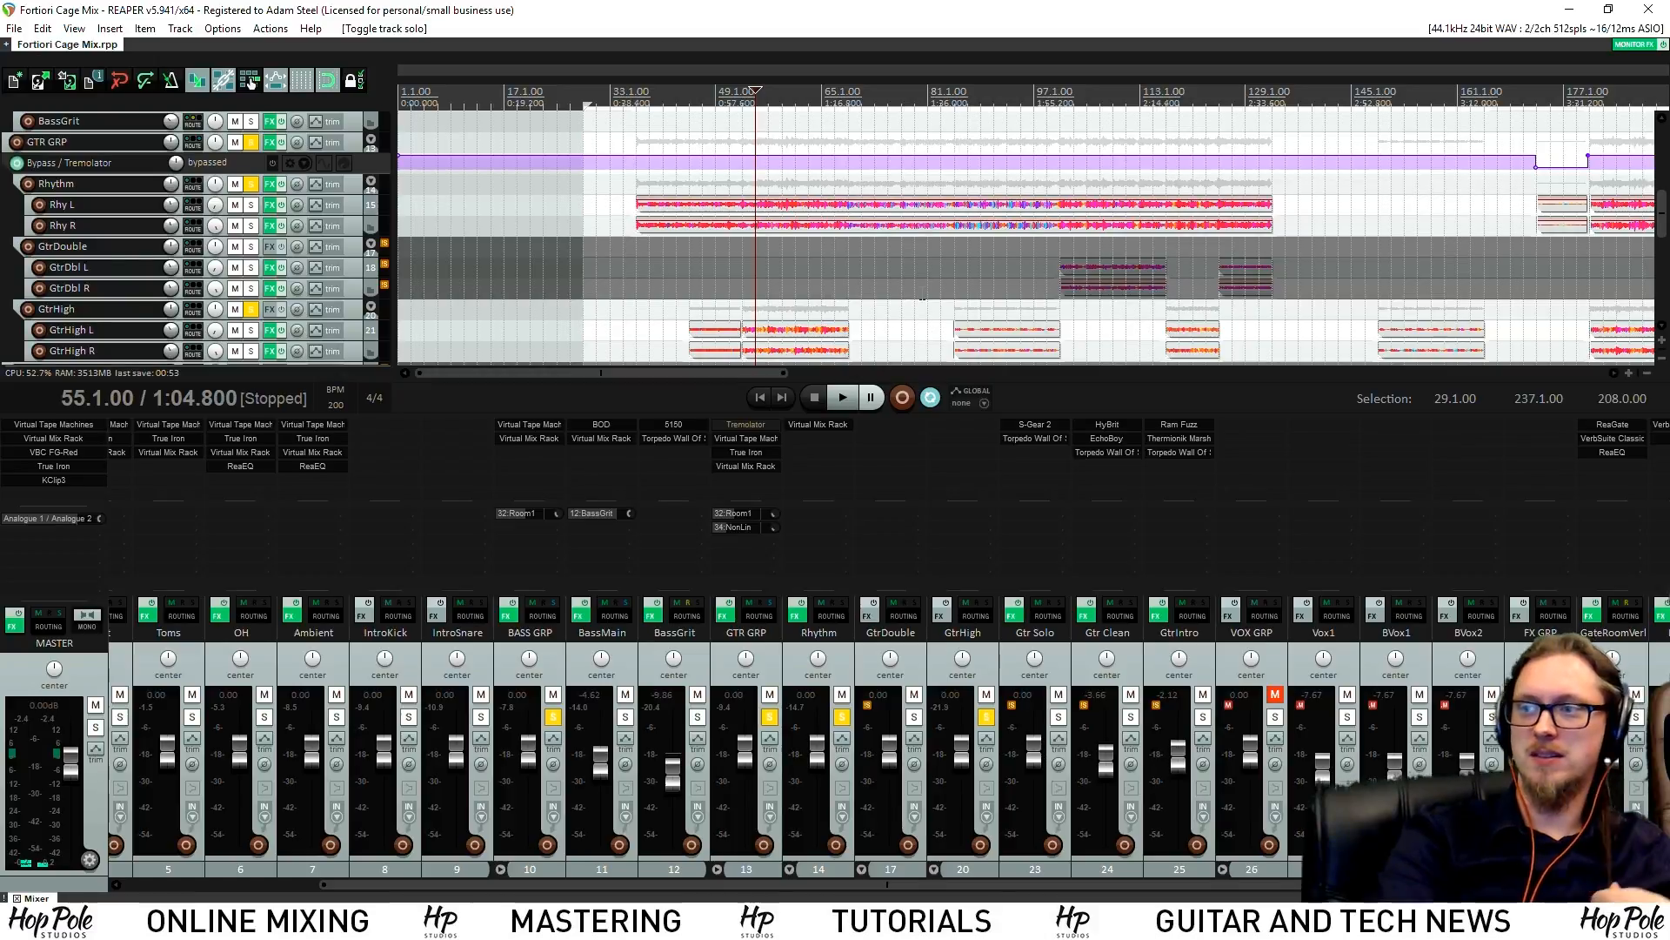
key("space")
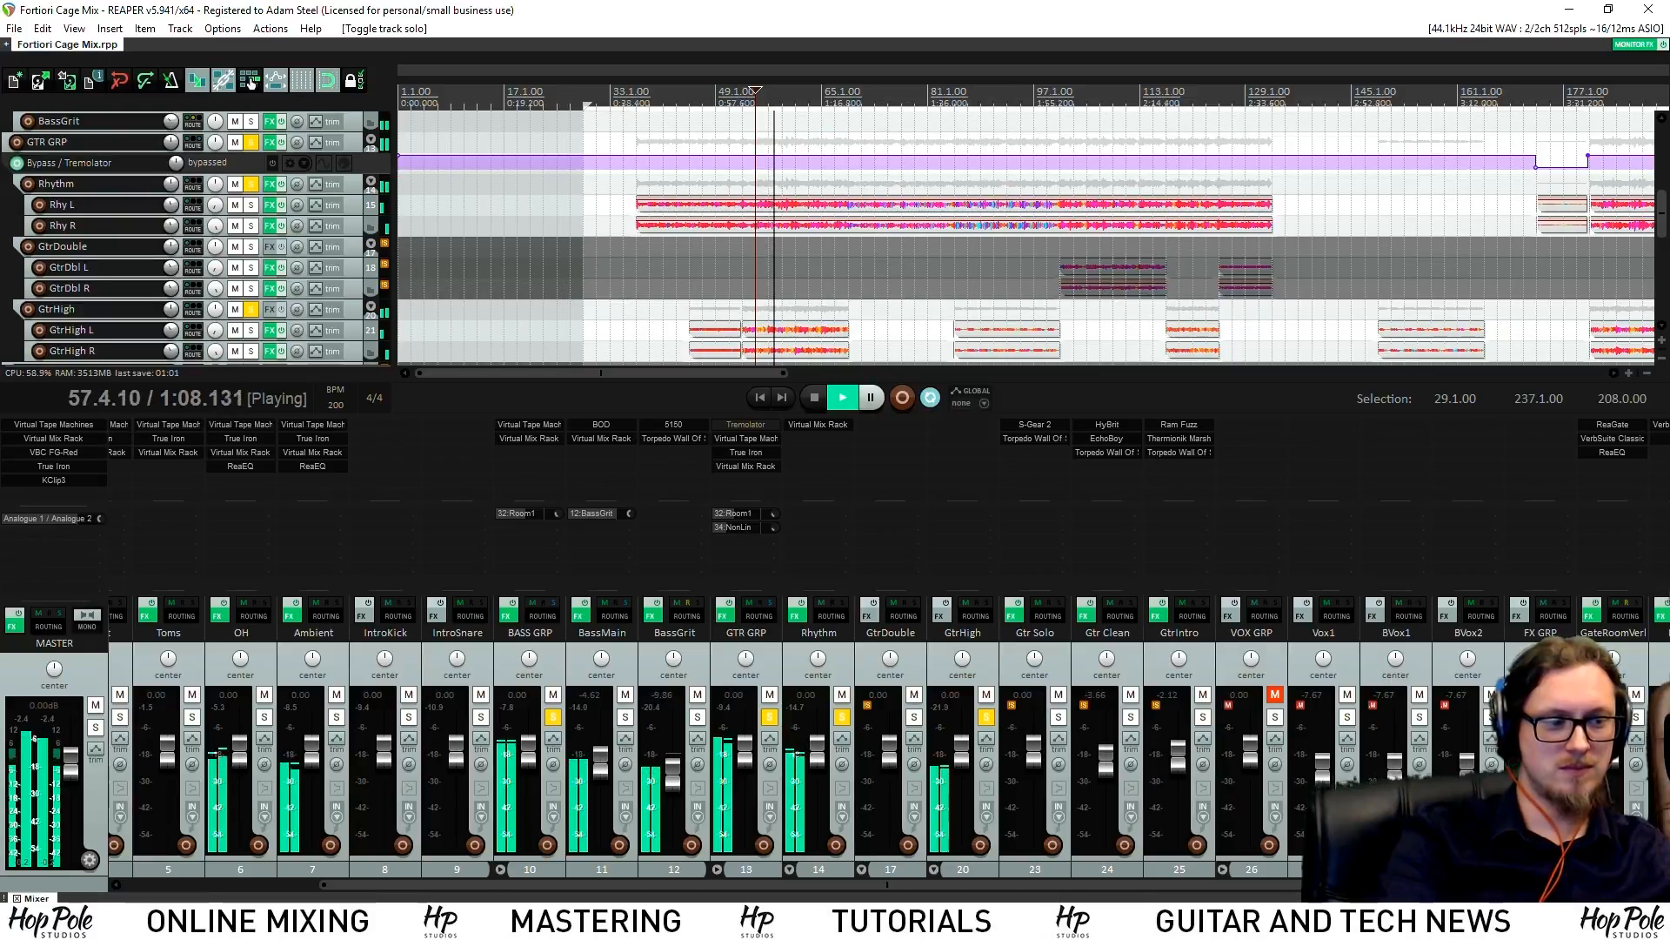
scroll(887, 739, "right", 3)
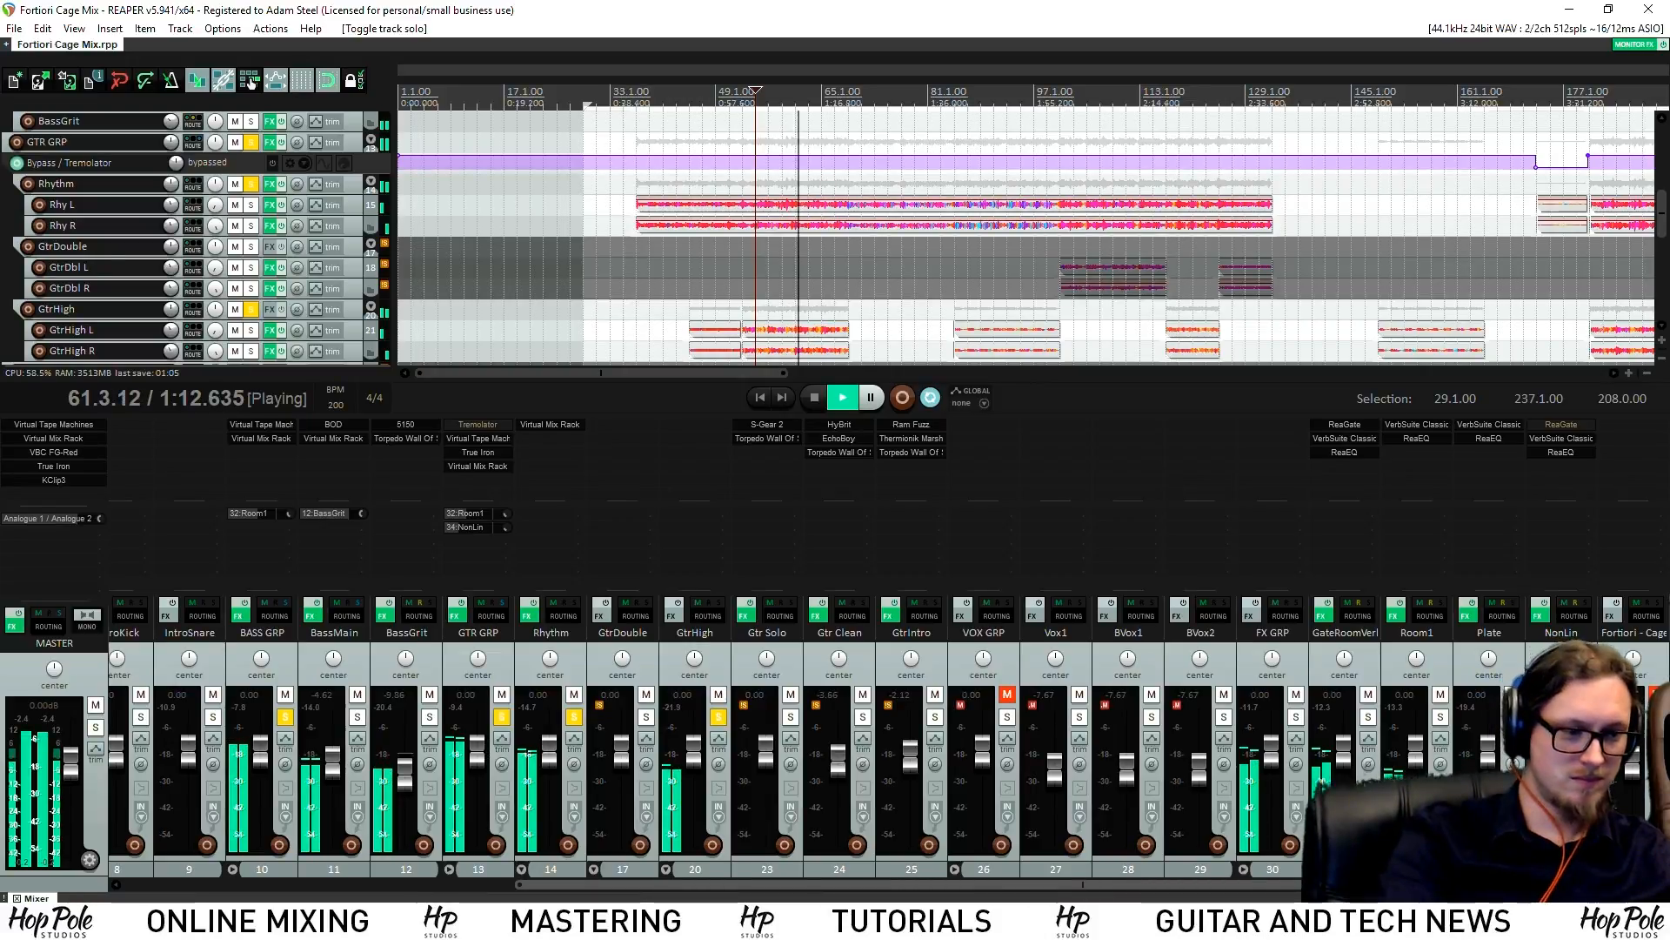
key("space")
Set the audio interface buffer to 2048 samples from the tray icon
right_click(1330, 918)
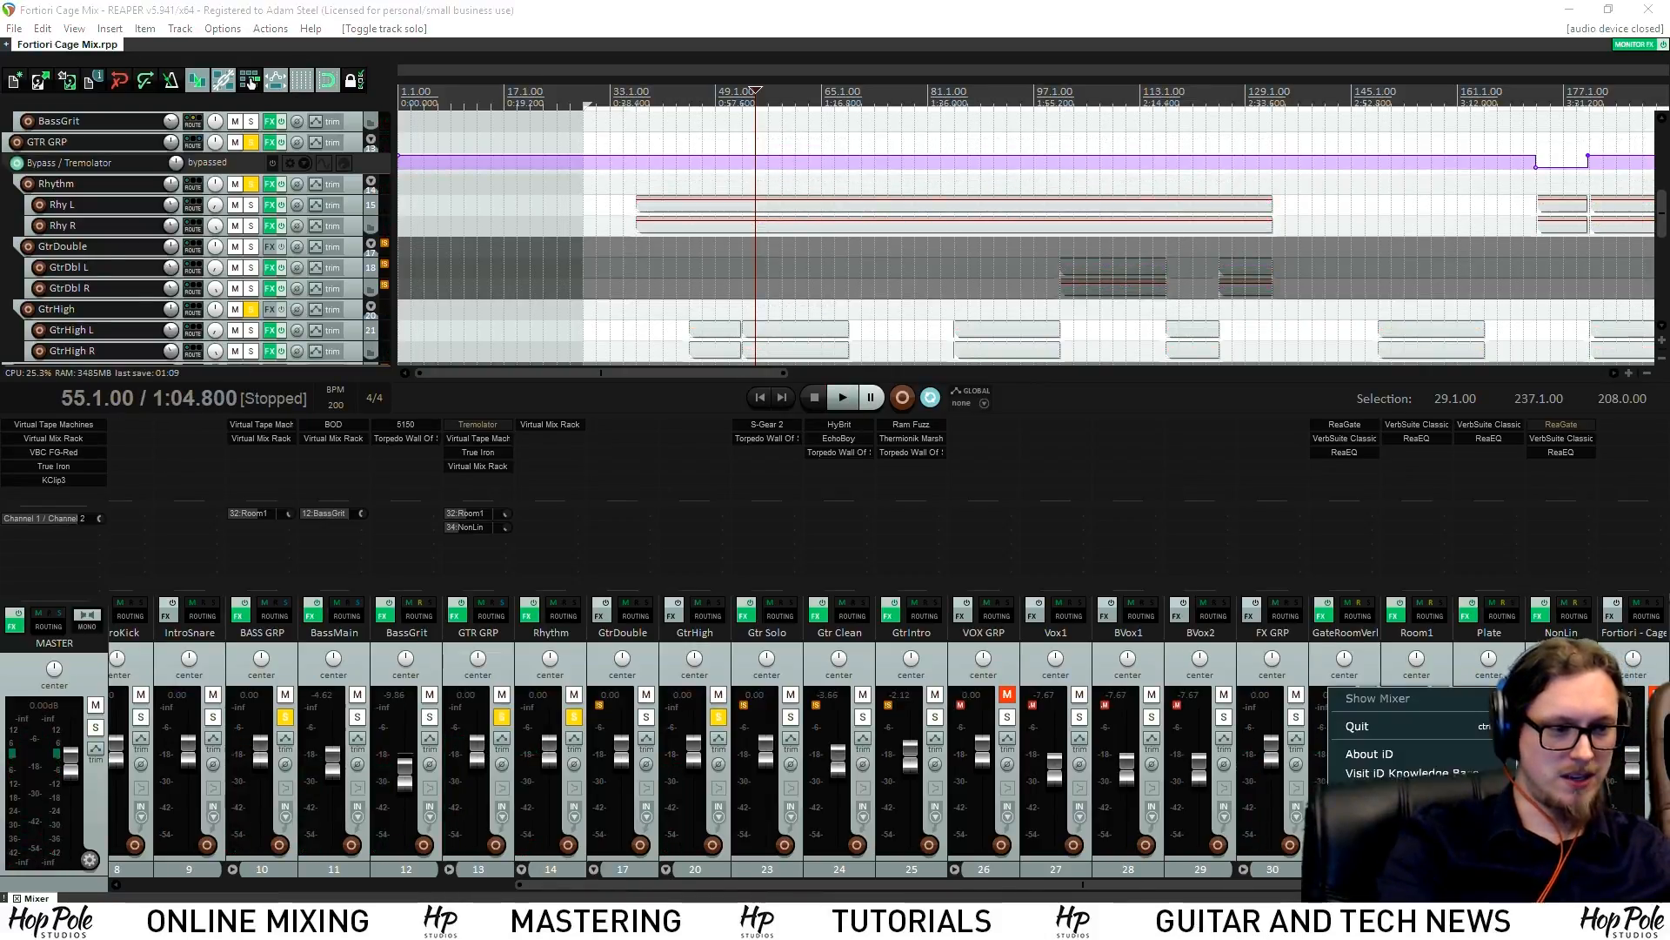
mouse_move(1400, 818)
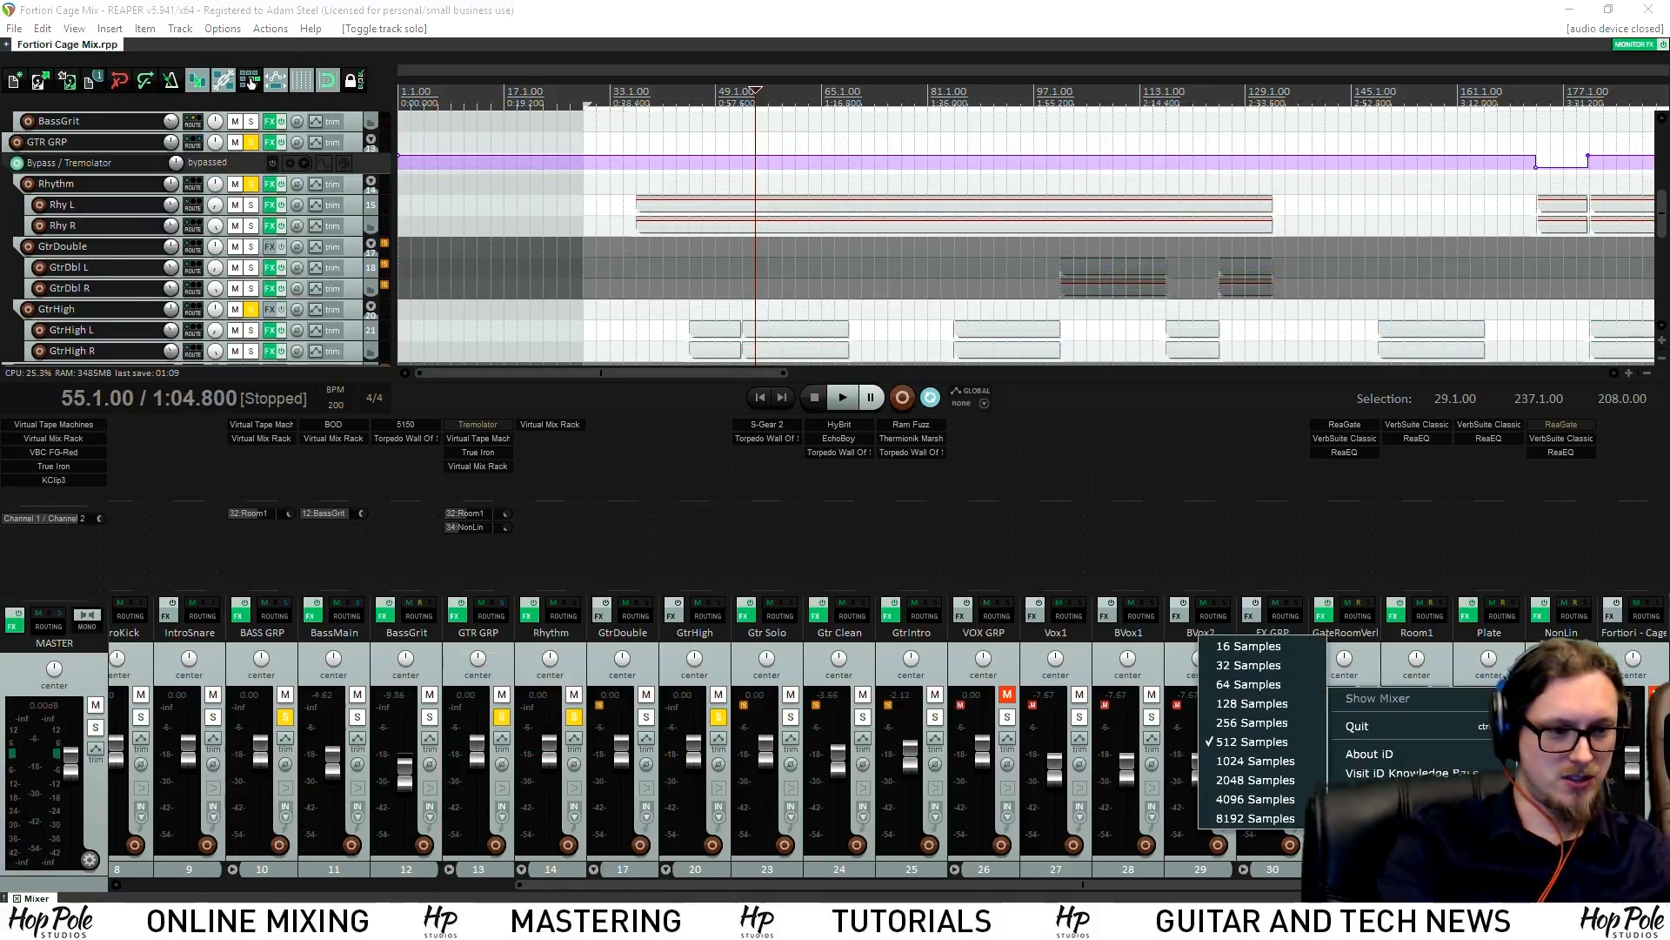
left_click(1256, 781)
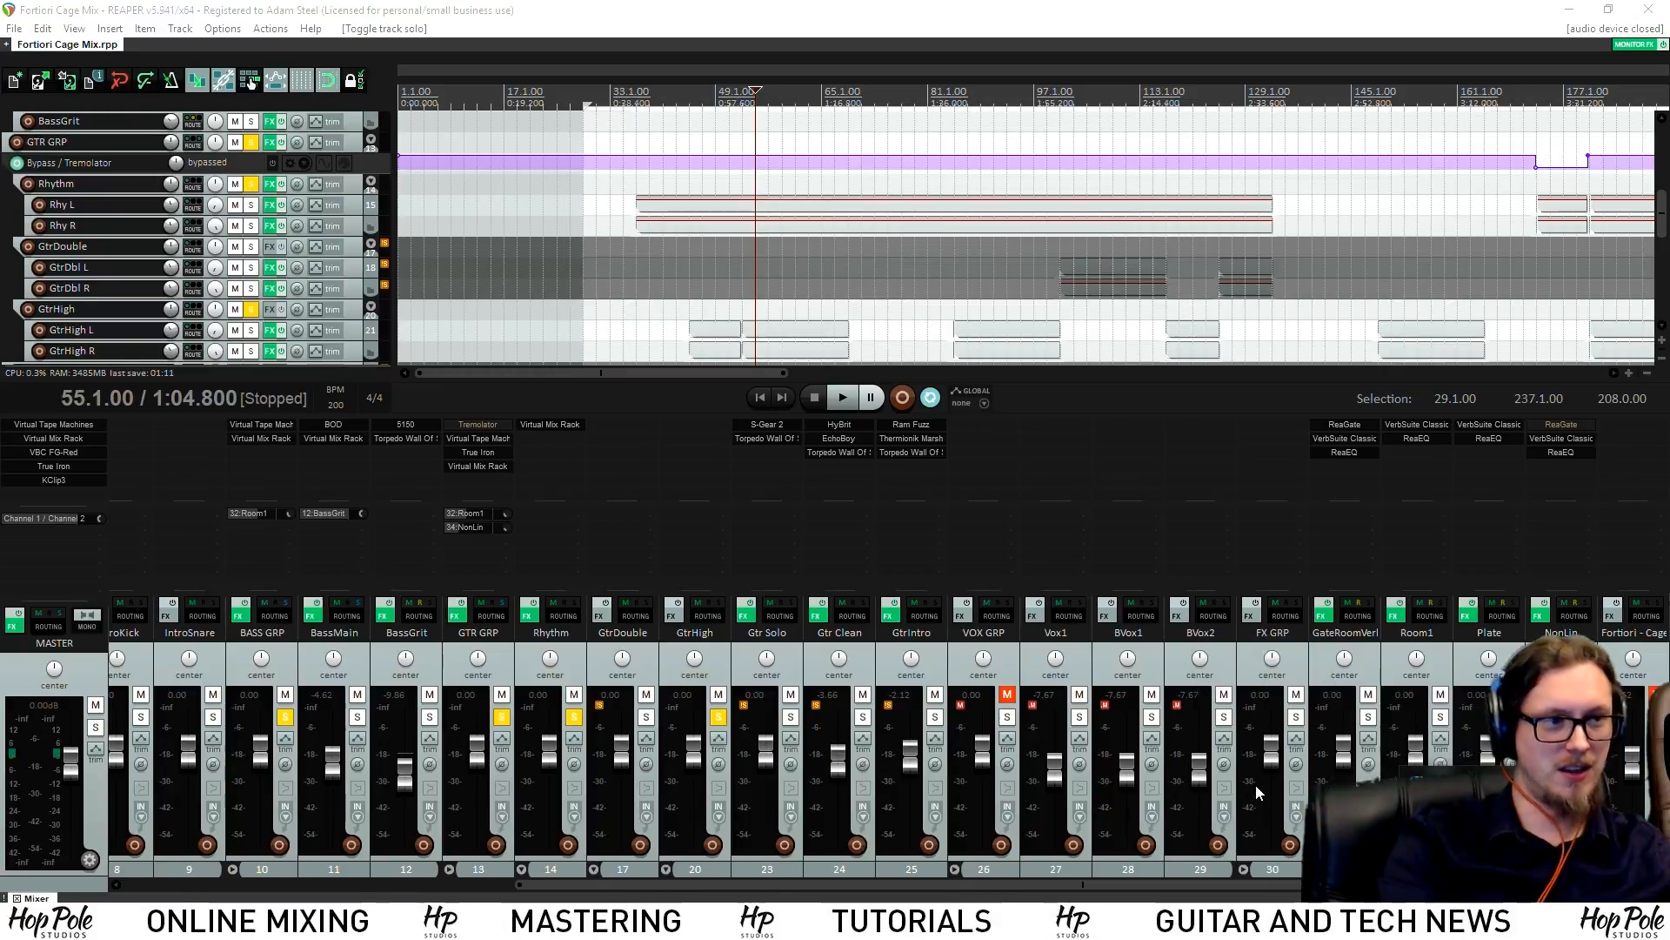
Try reopening the most recent project and dismiss the loading error
double_click(920, 7)
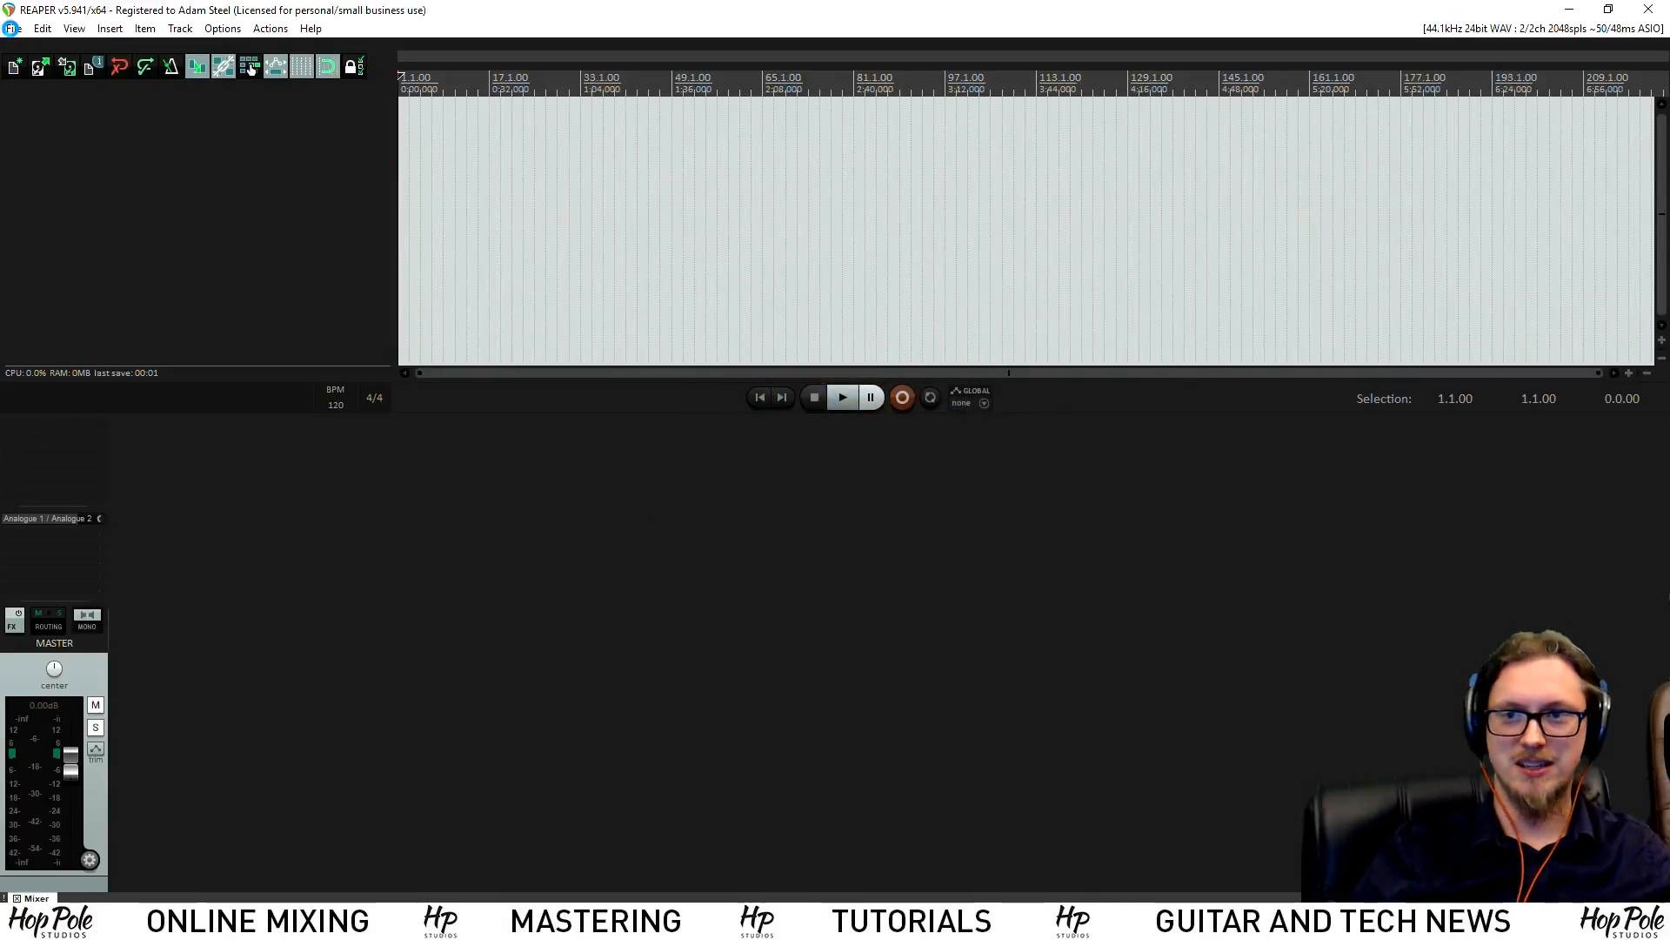
left_click(12, 28)
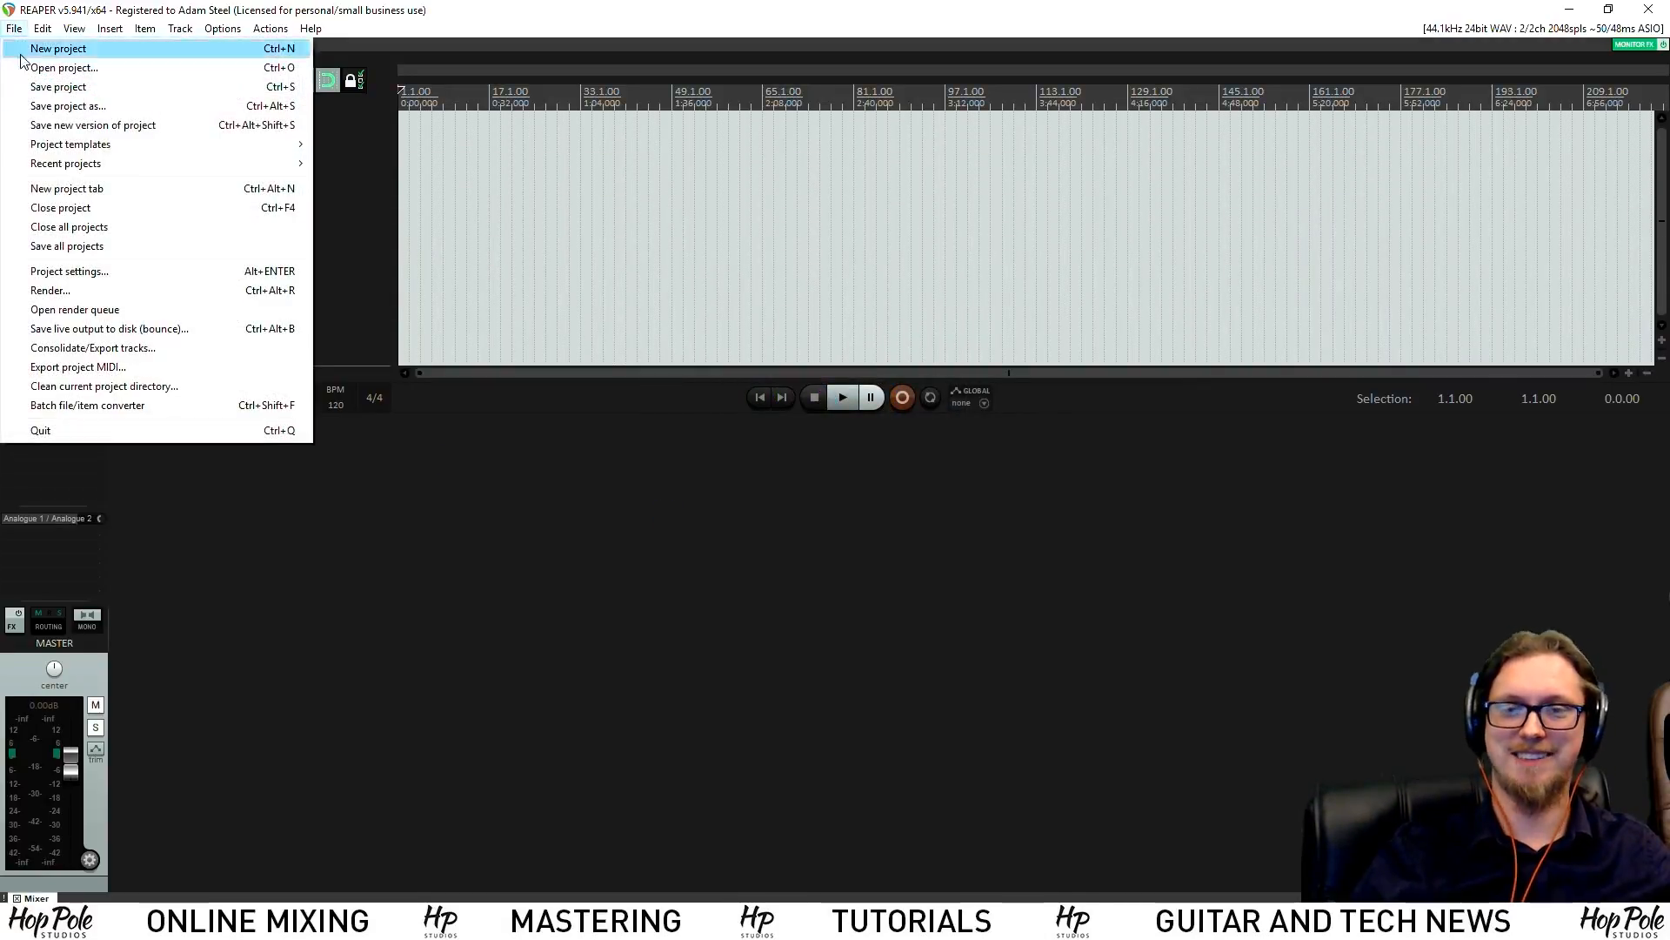
mouse_move(134, 164)
left_click(579, 34)
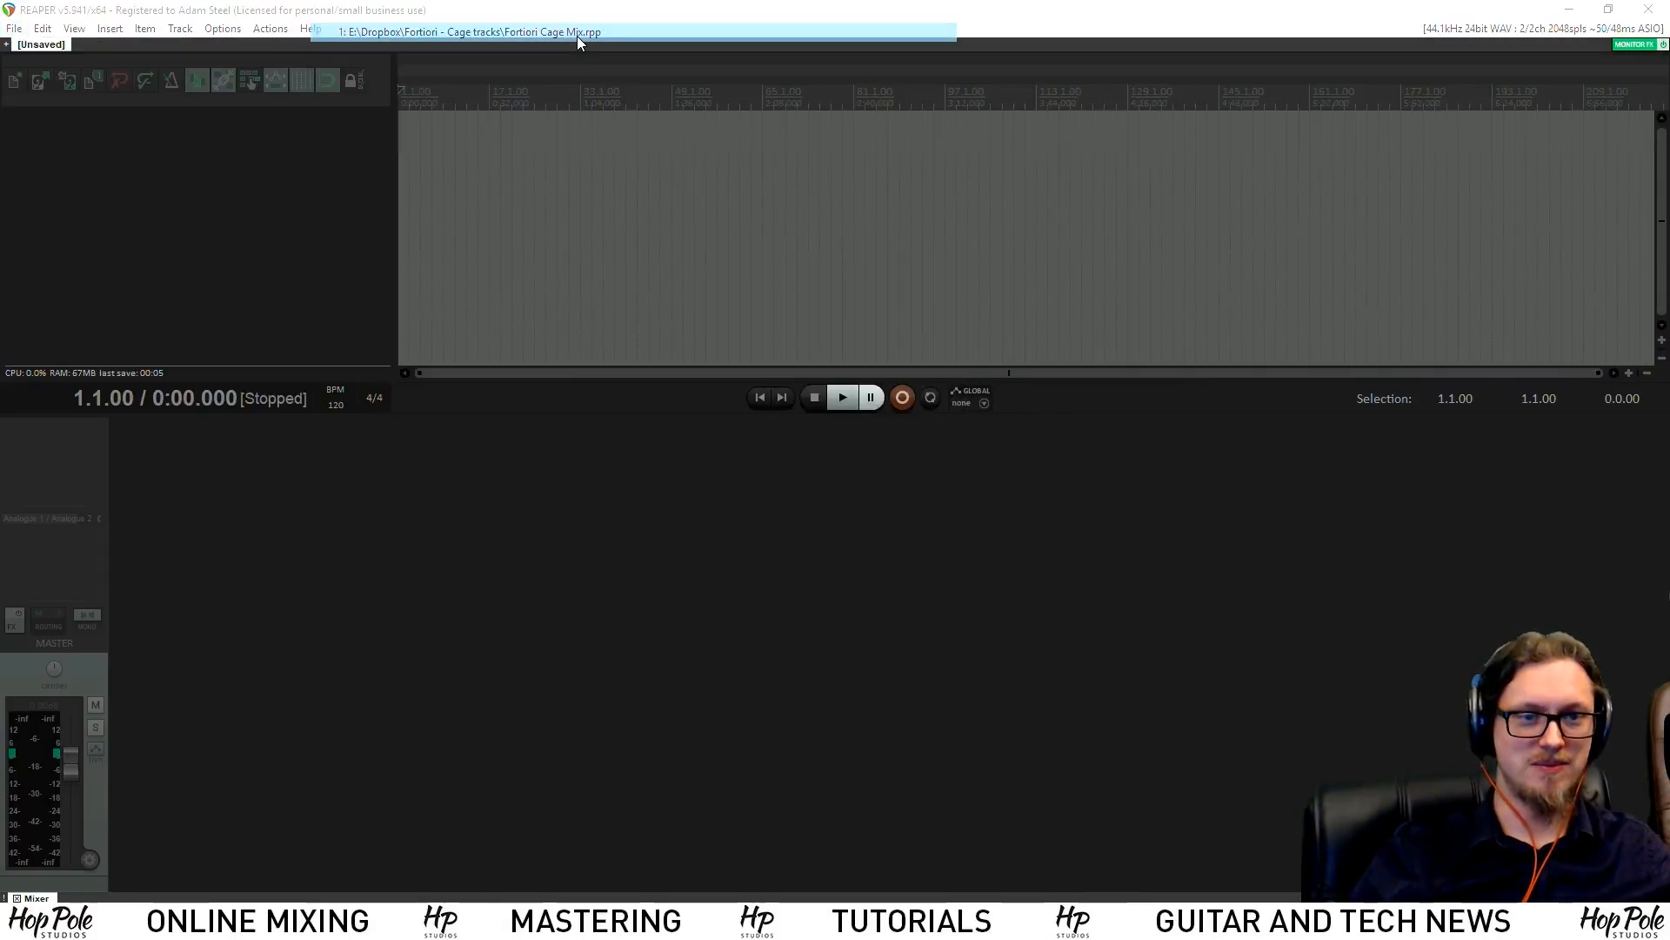
left_click(945, 526)
Browse to the Fortiori - Cage tracks folder in Open project, listing all files
left_click(13, 29)
left_click(52, 67)
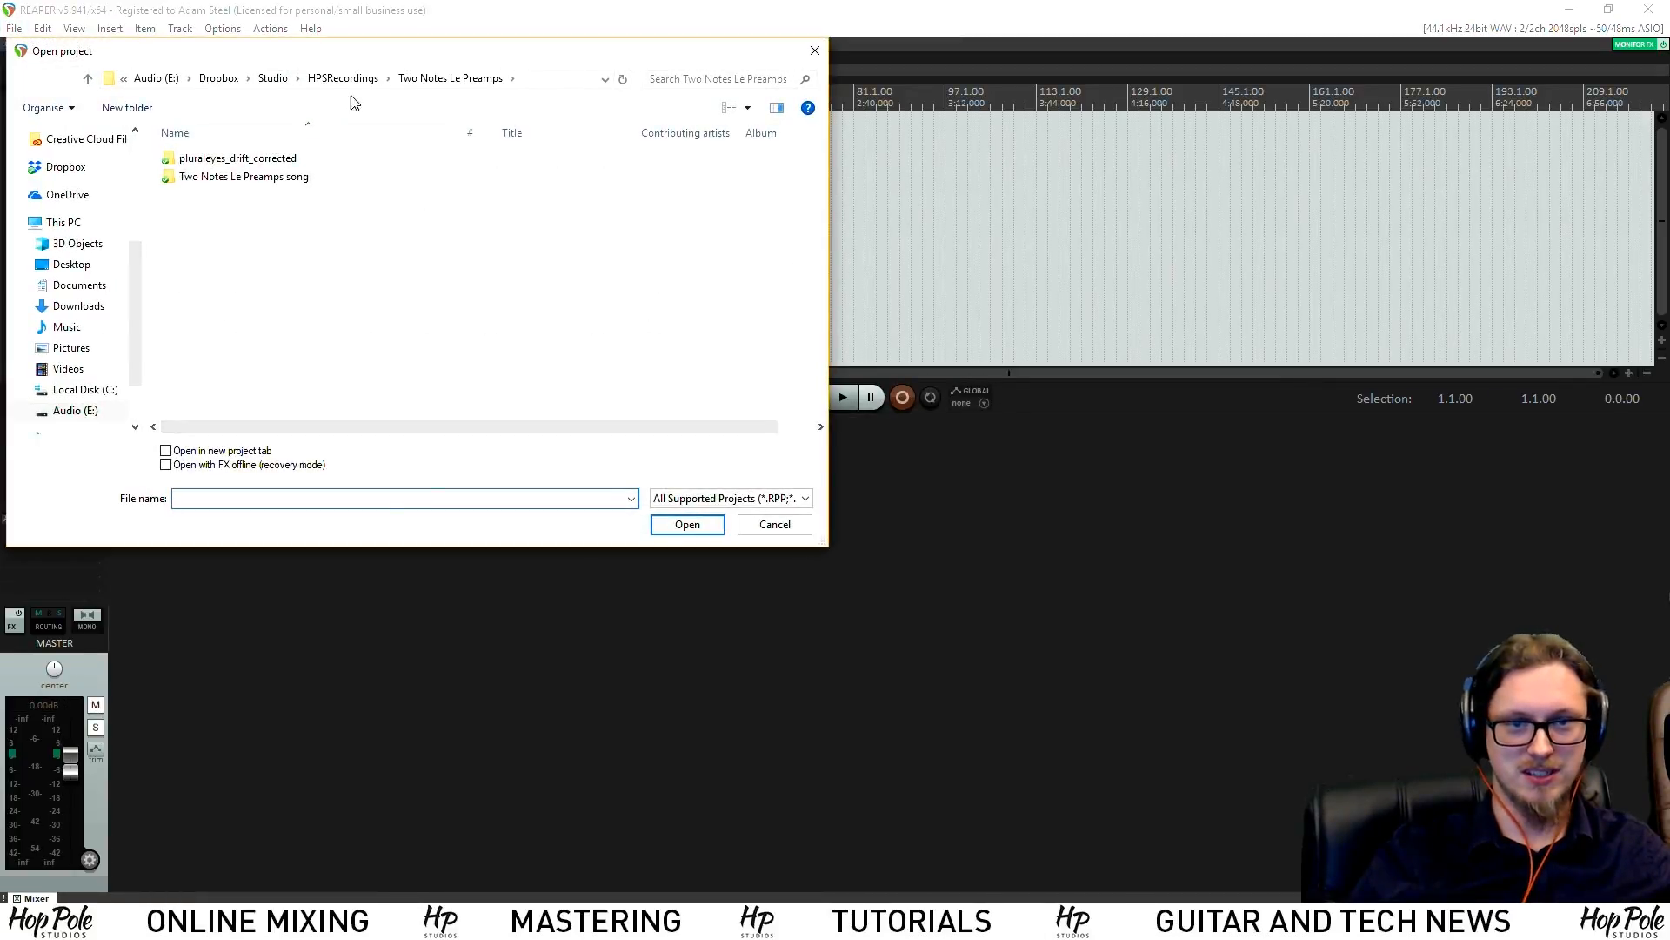
left_click(272, 79)
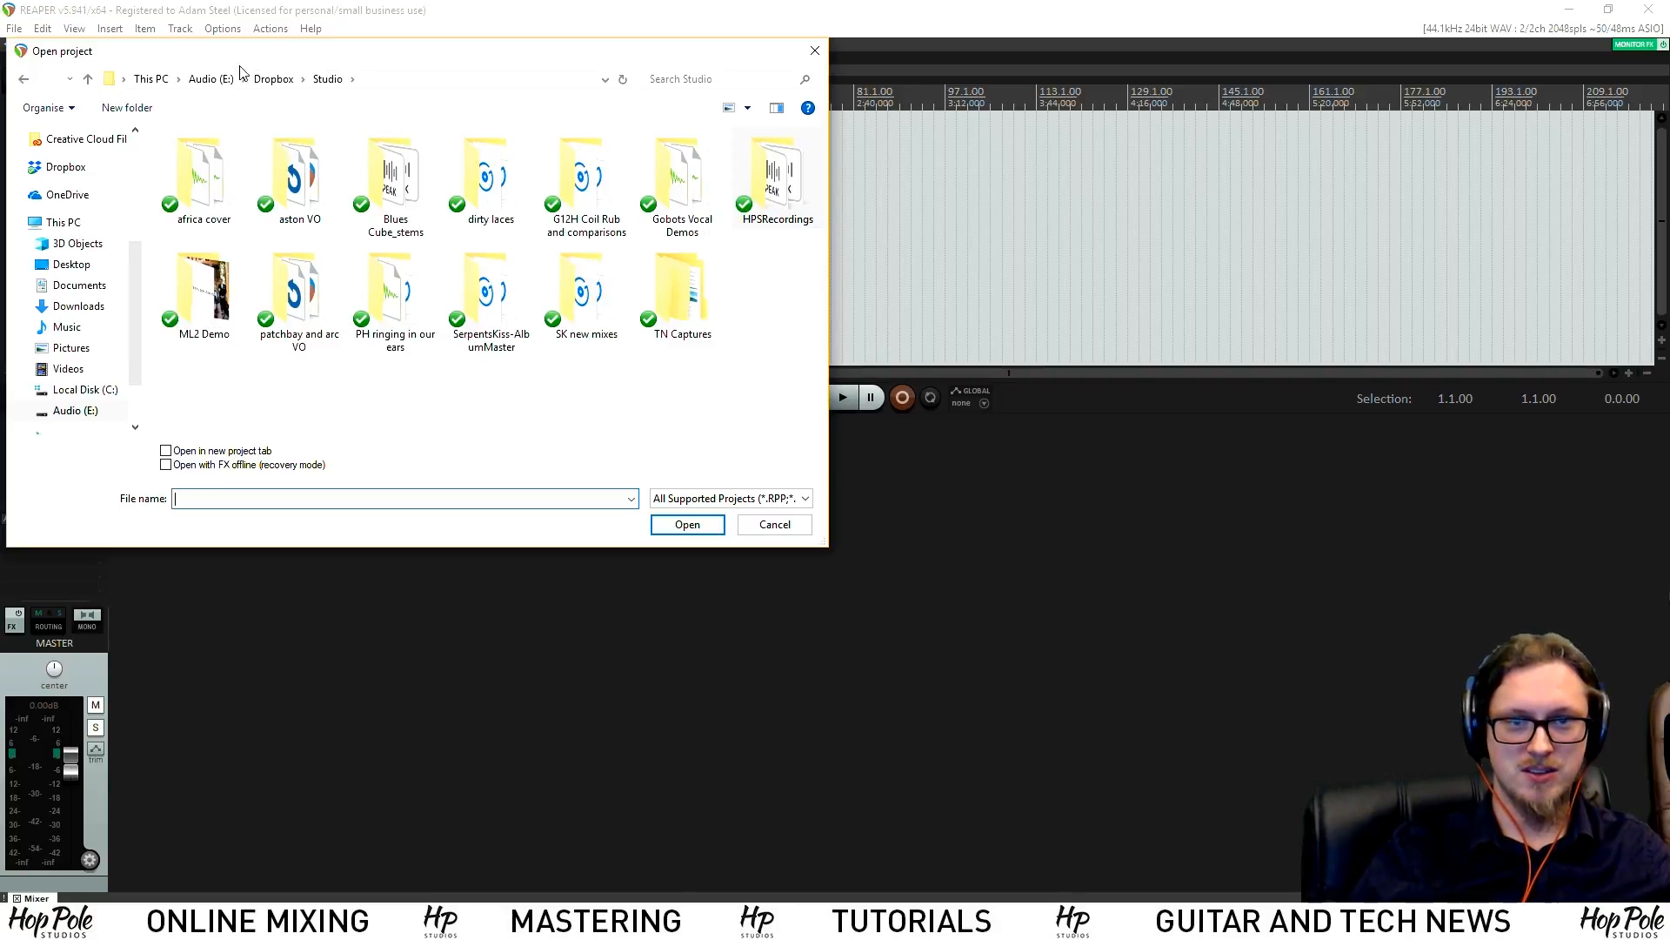
left_click(271, 80)
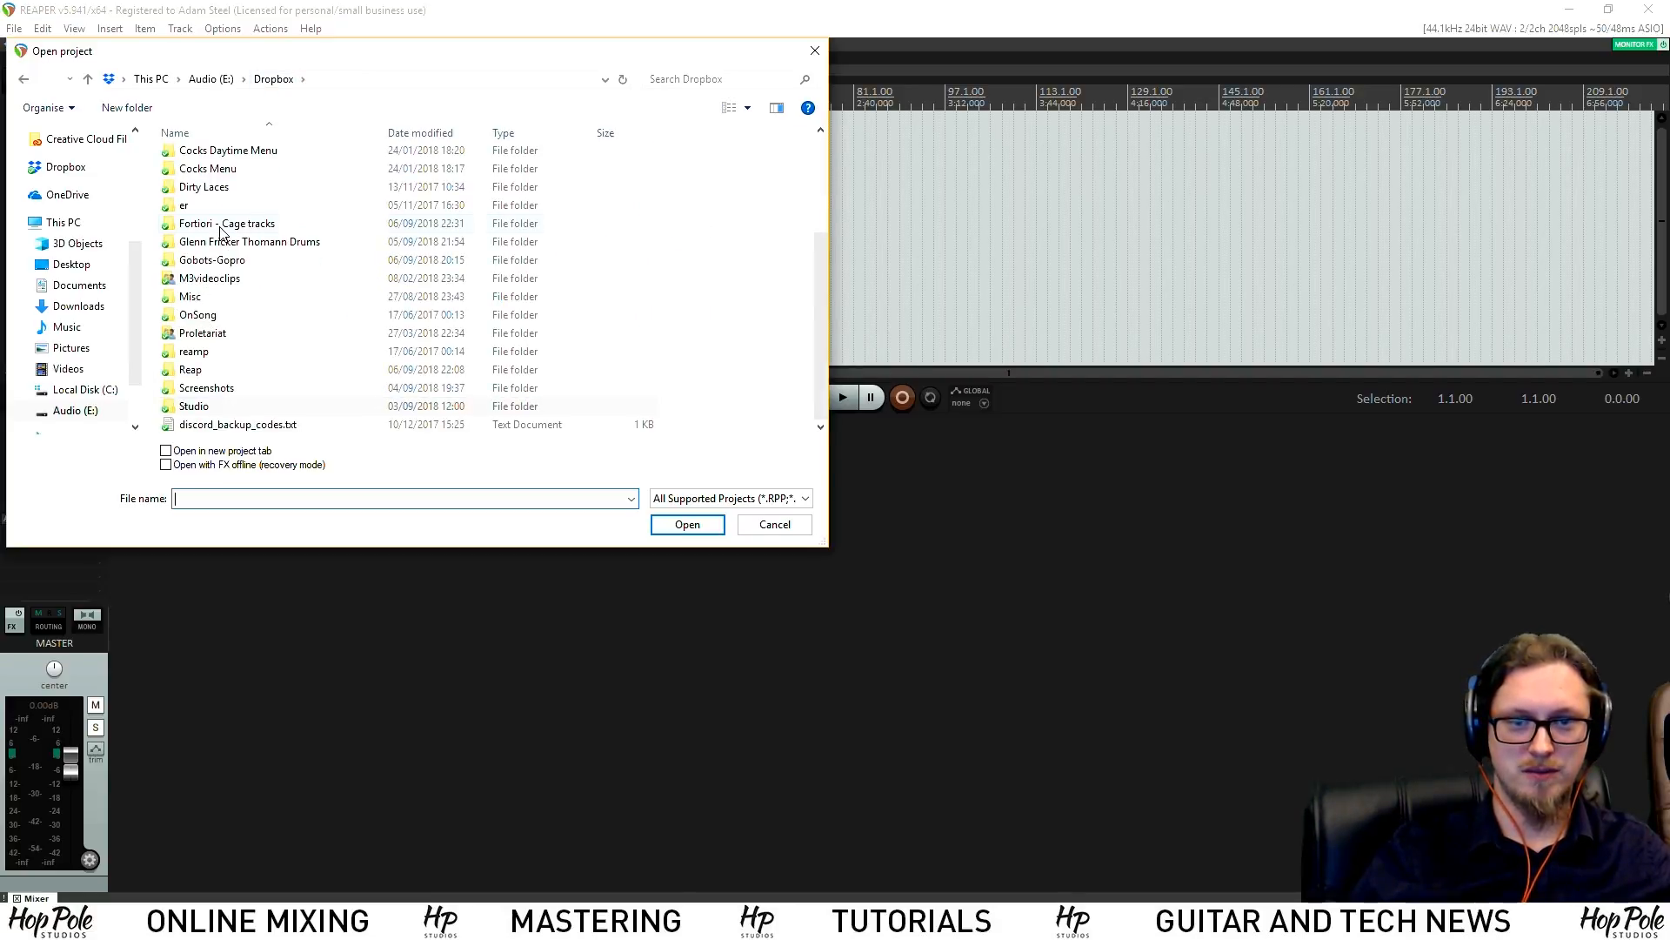
double_click(220, 228)
left_click(701, 497)
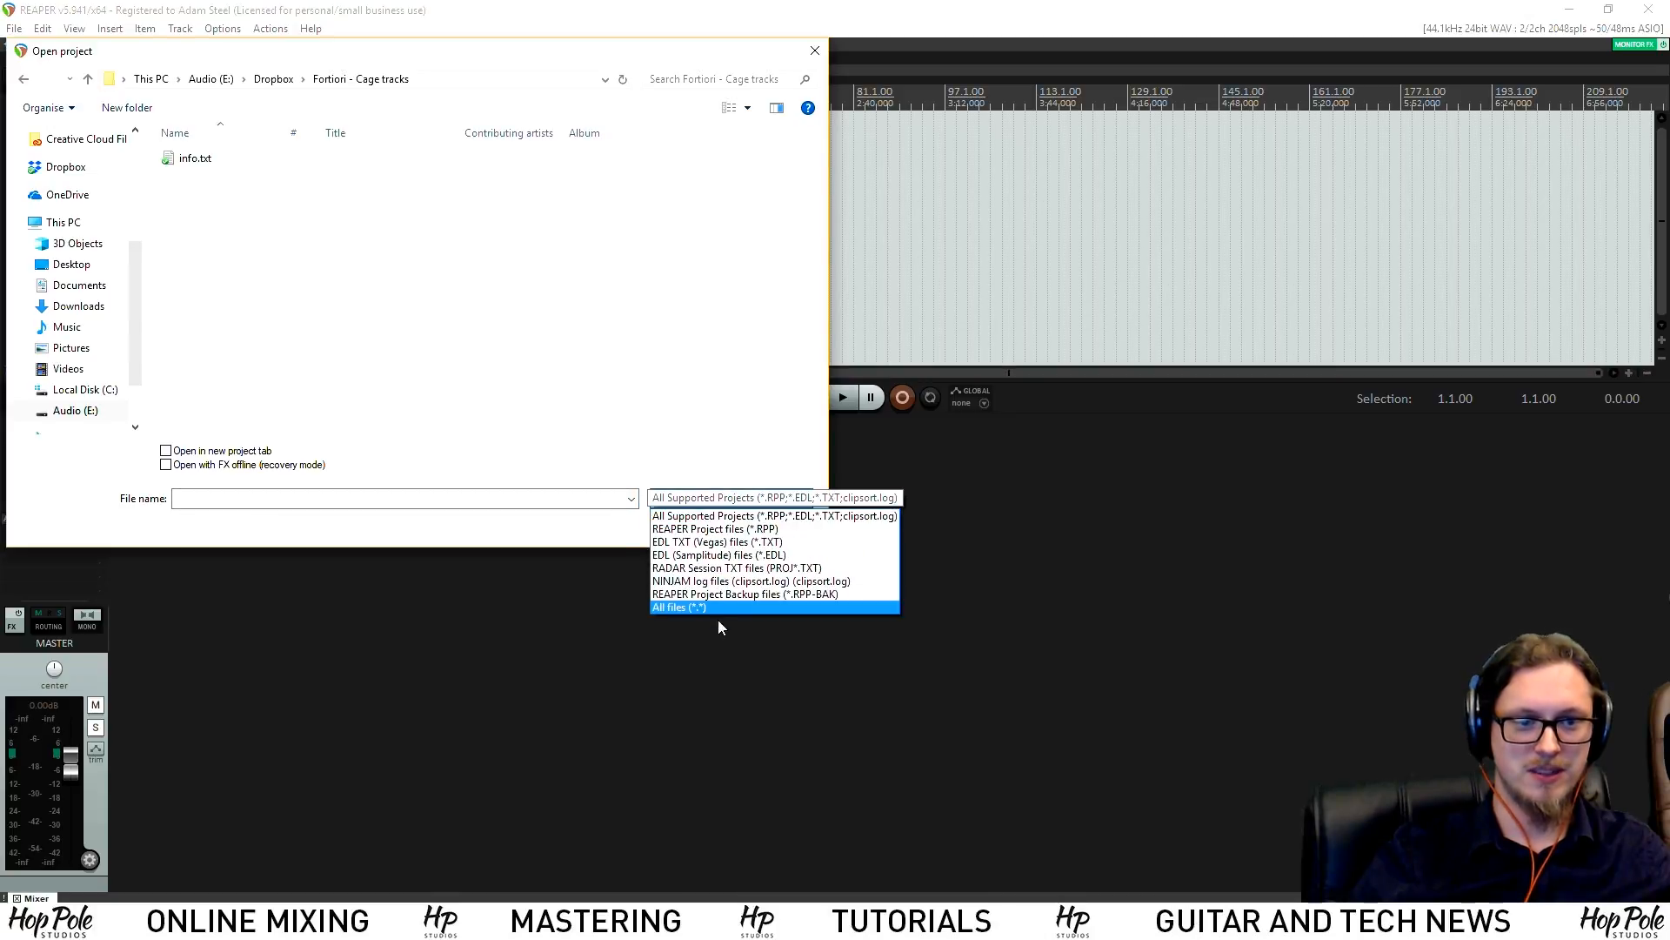
left_click(708, 607)
Rename Fortiori Cage Mix.rpp-NEWTEMP to Fortiori Cage Mix.rpp and accept the extension change
scroll(245, 296, "down", 3)
scroll(245, 296, "down", 10)
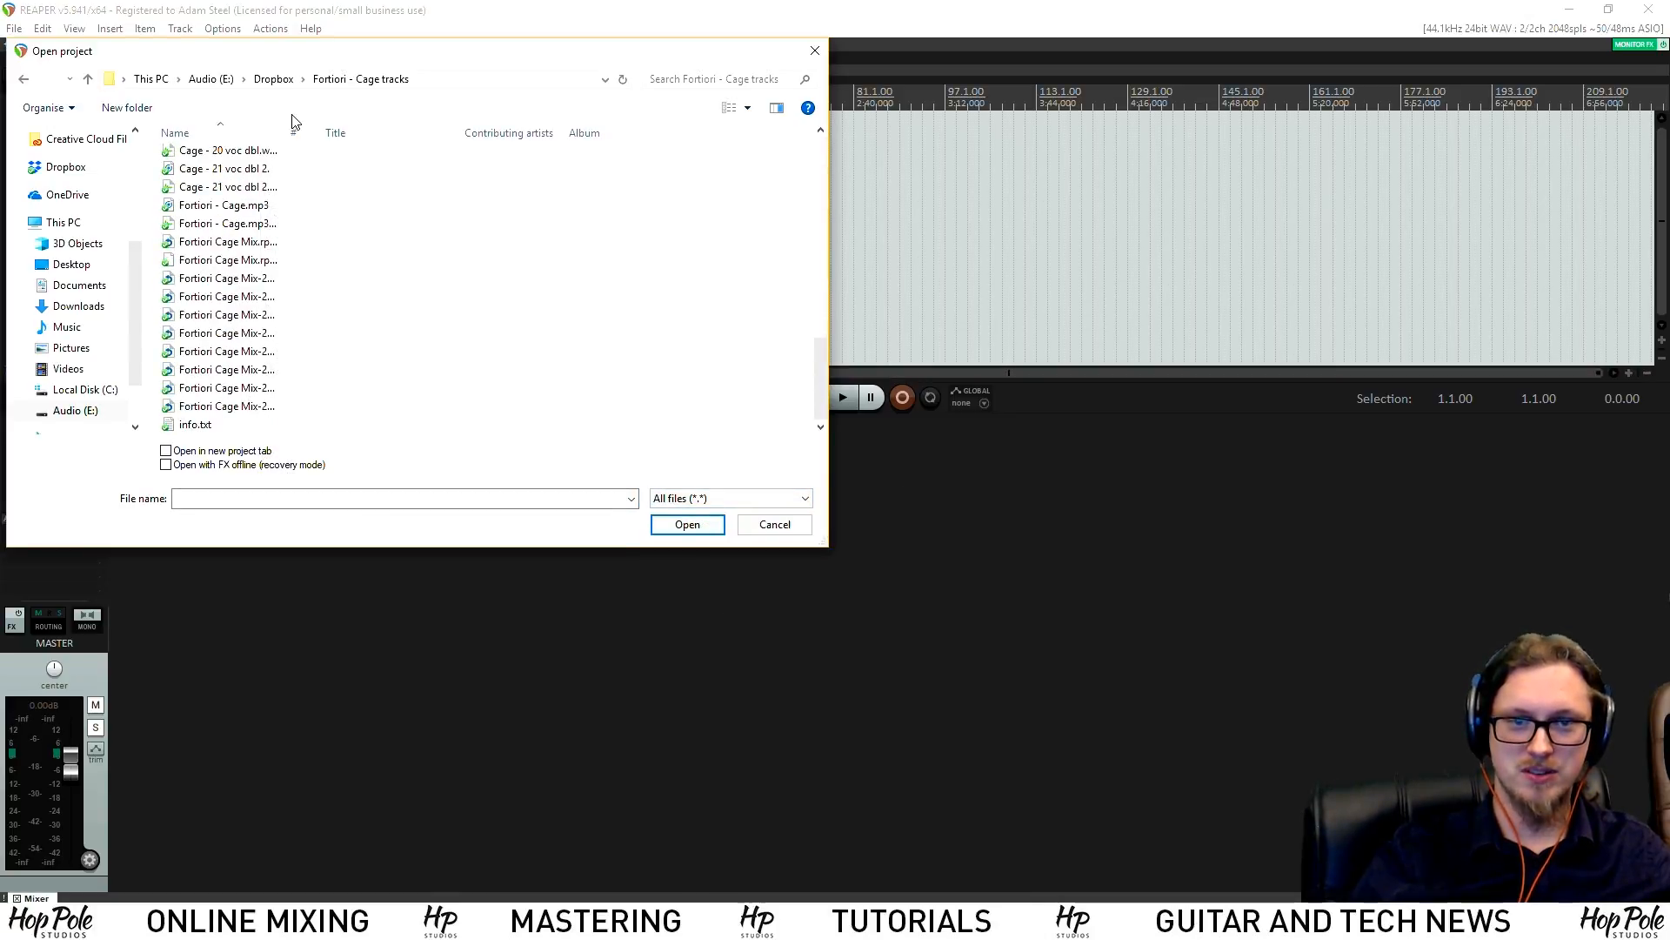
left_click_drag(293, 132, 436, 151)
left_click(285, 261)
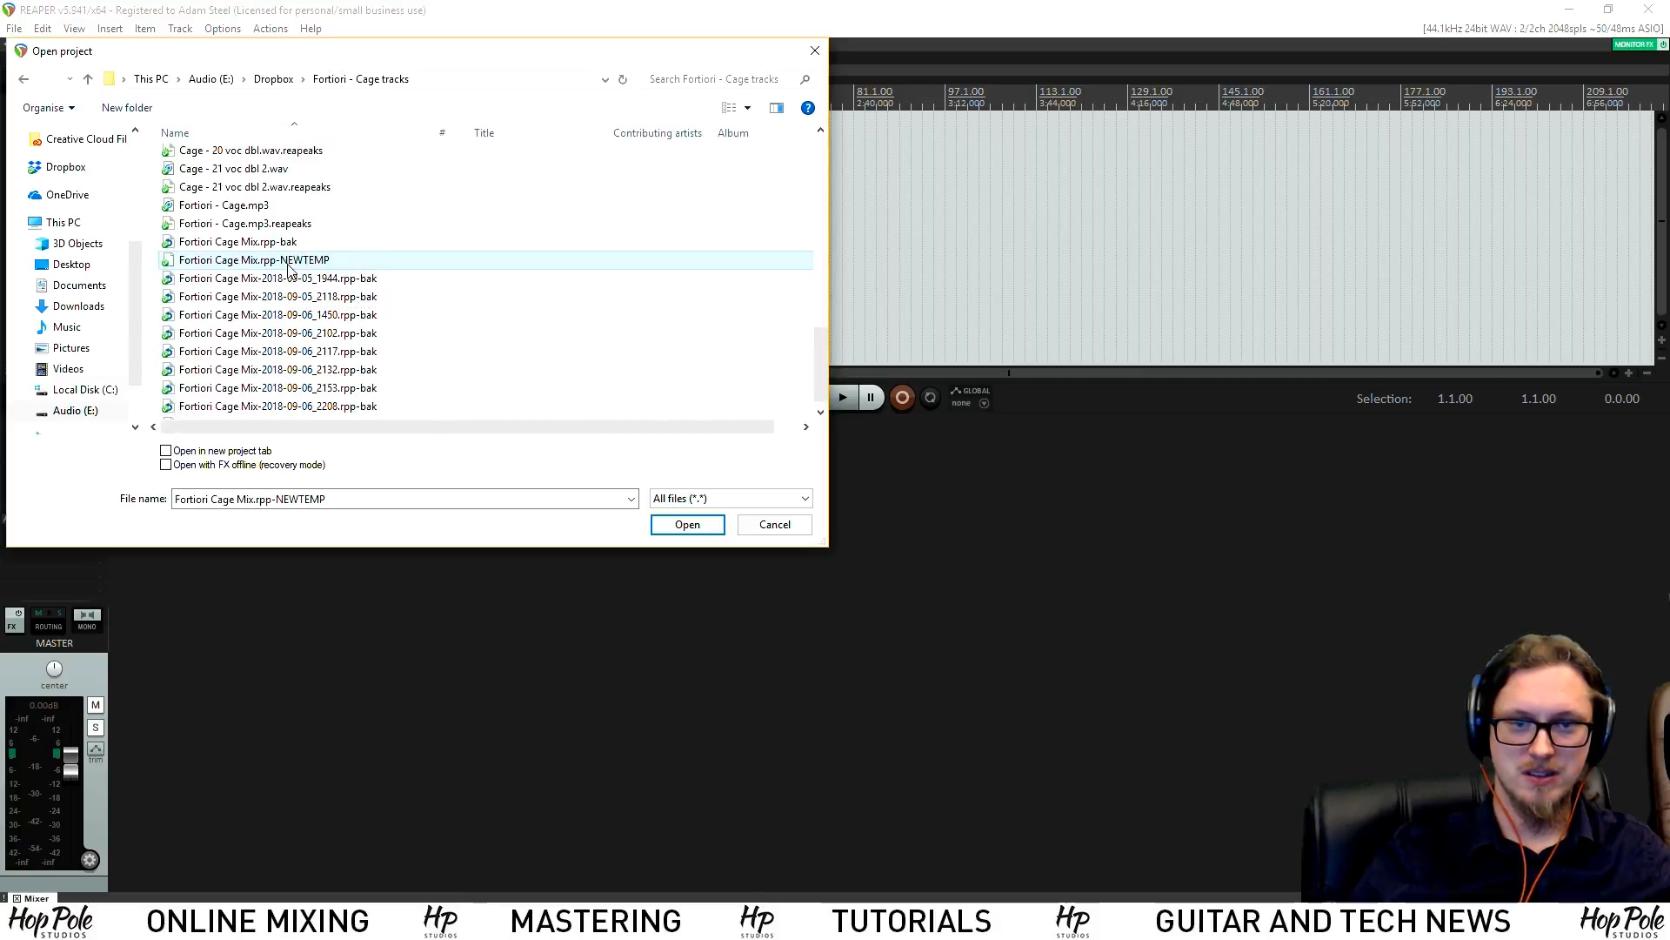
left_click(278, 265)
left_click_drag(276, 261, 504, 291)
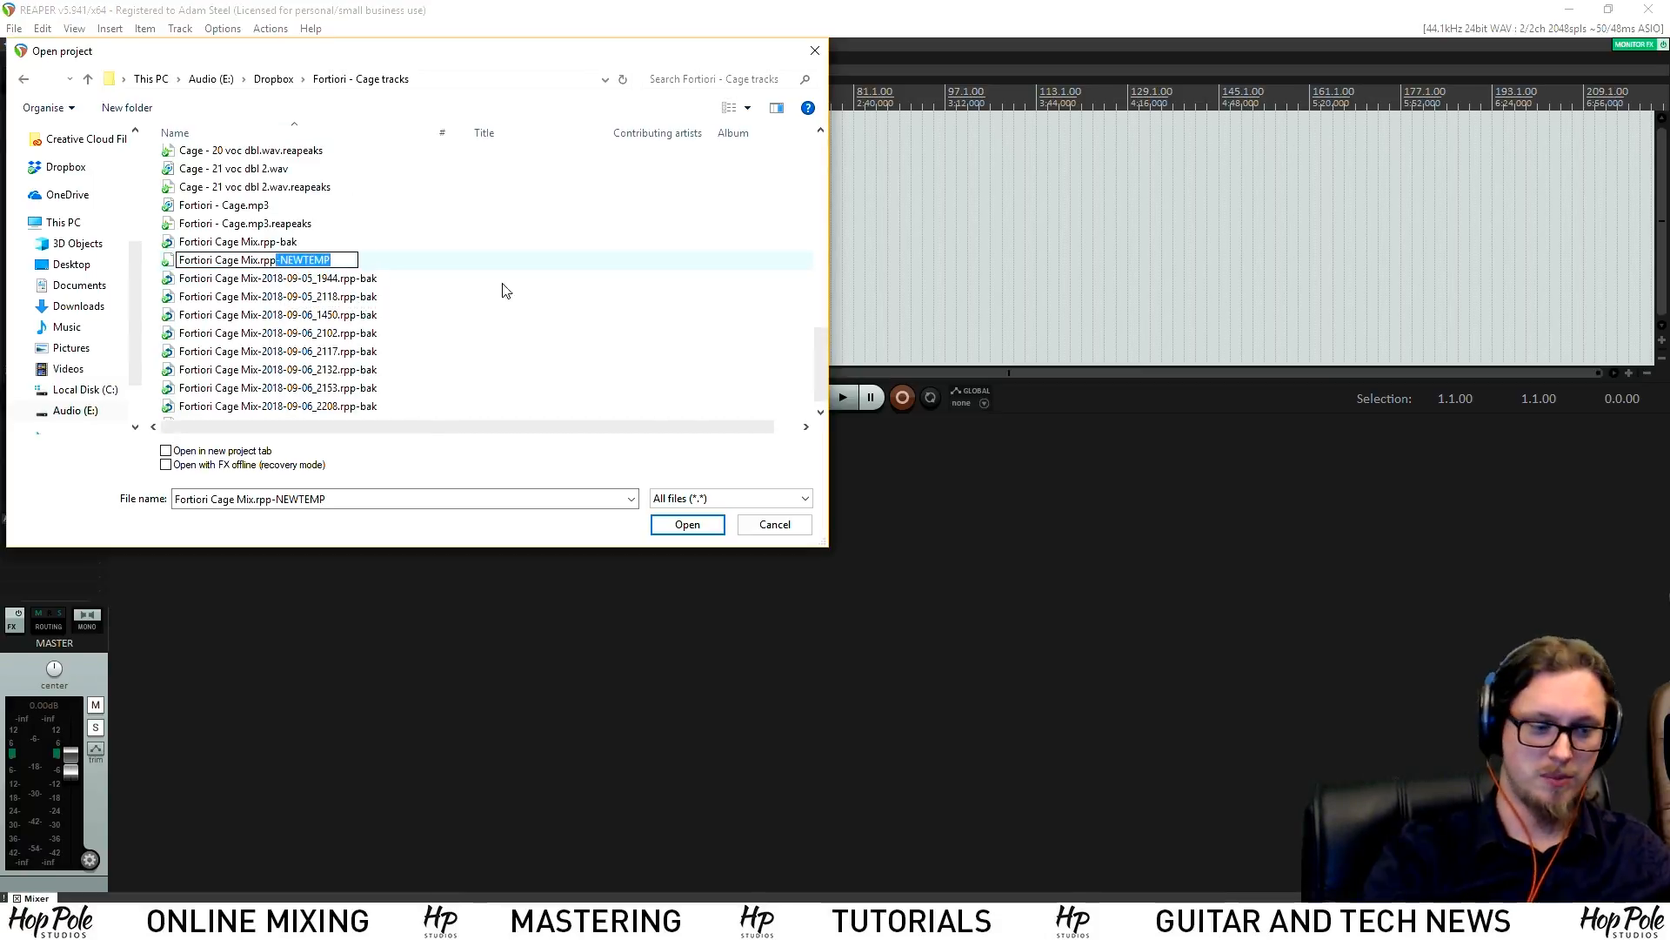
key("BackSpace")
key("Return")
key("Return")
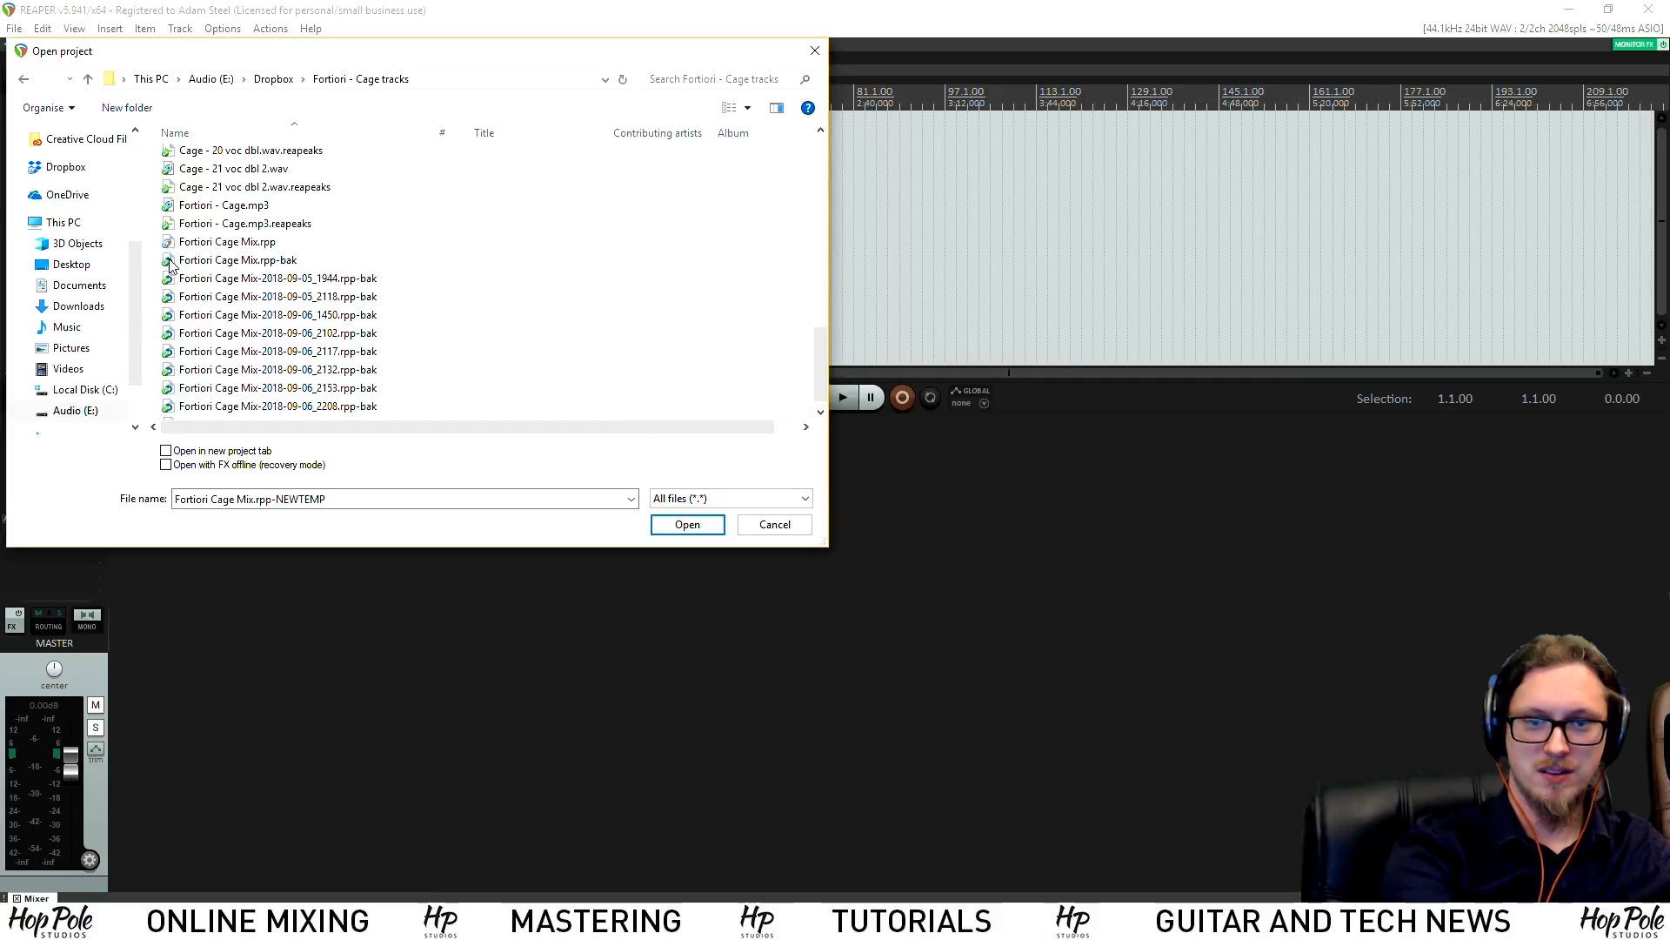
key("Return")
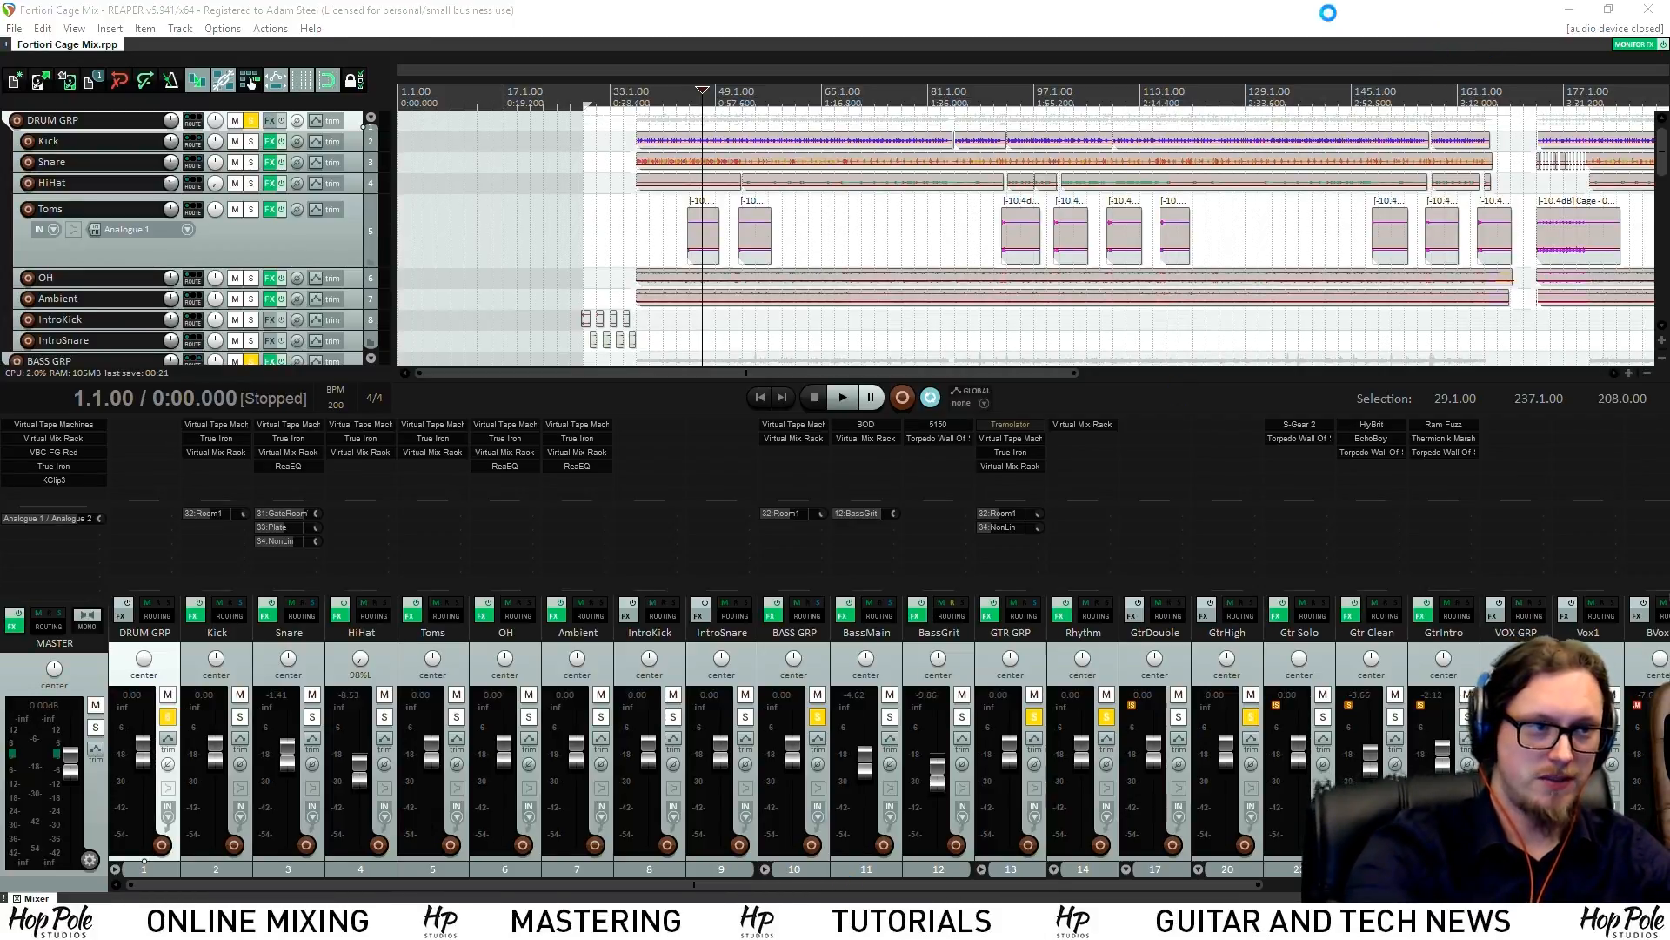
Dismiss the audio device error and play the mix briefly from bar 69
left_click(966, 530)
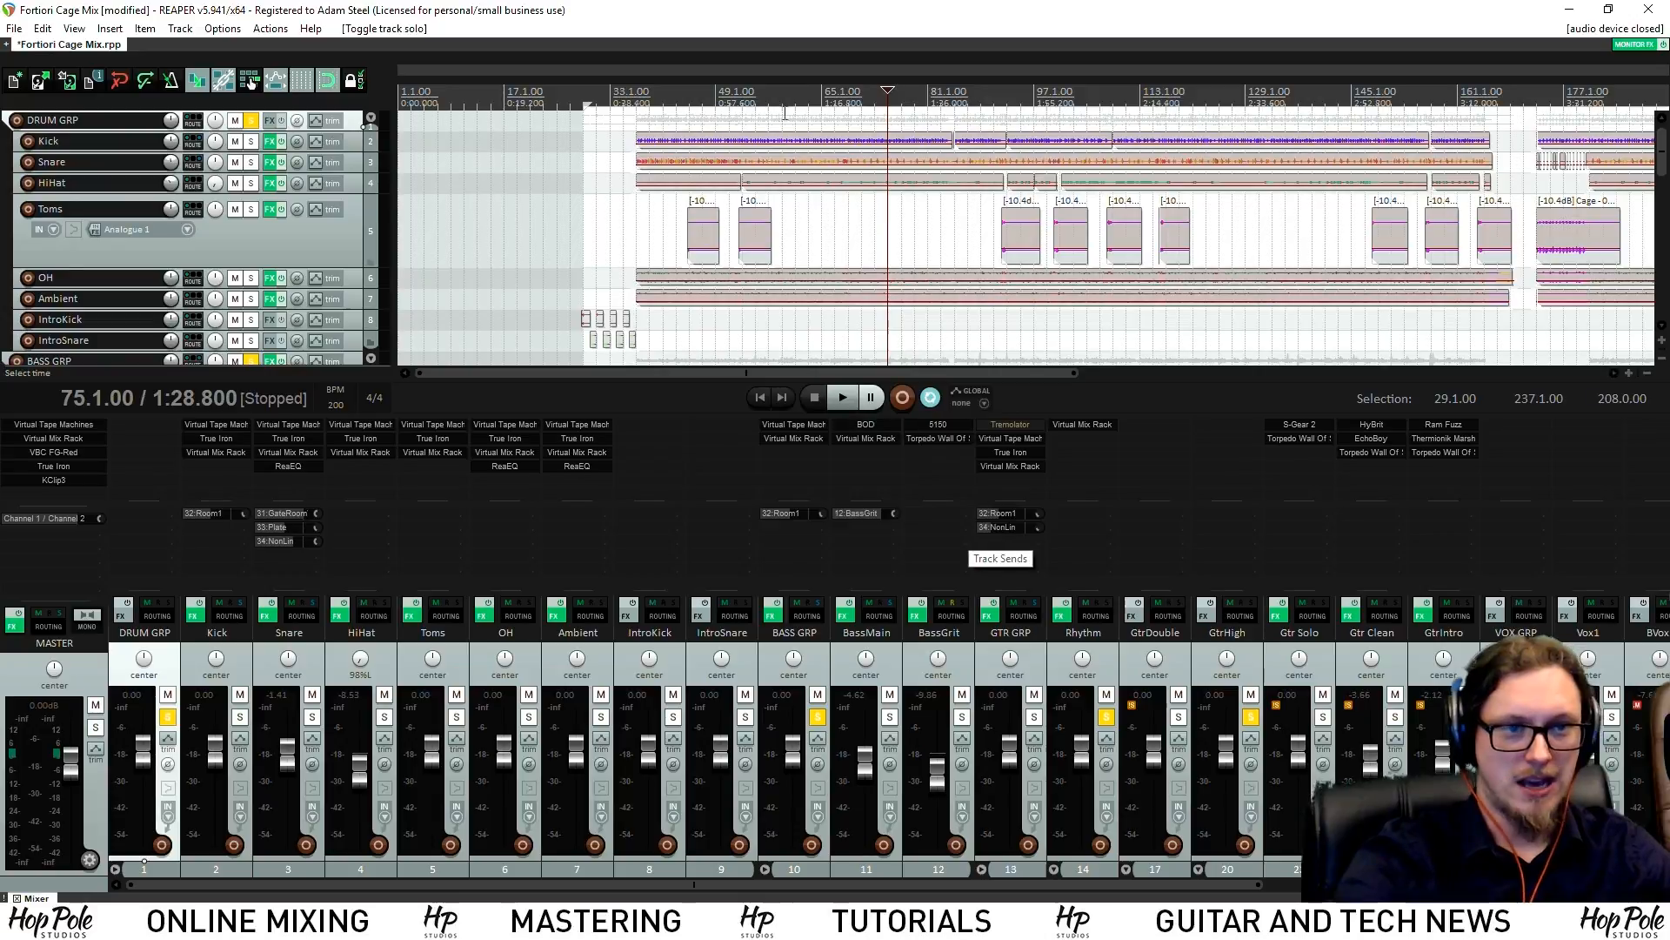
left_click(809, 110)
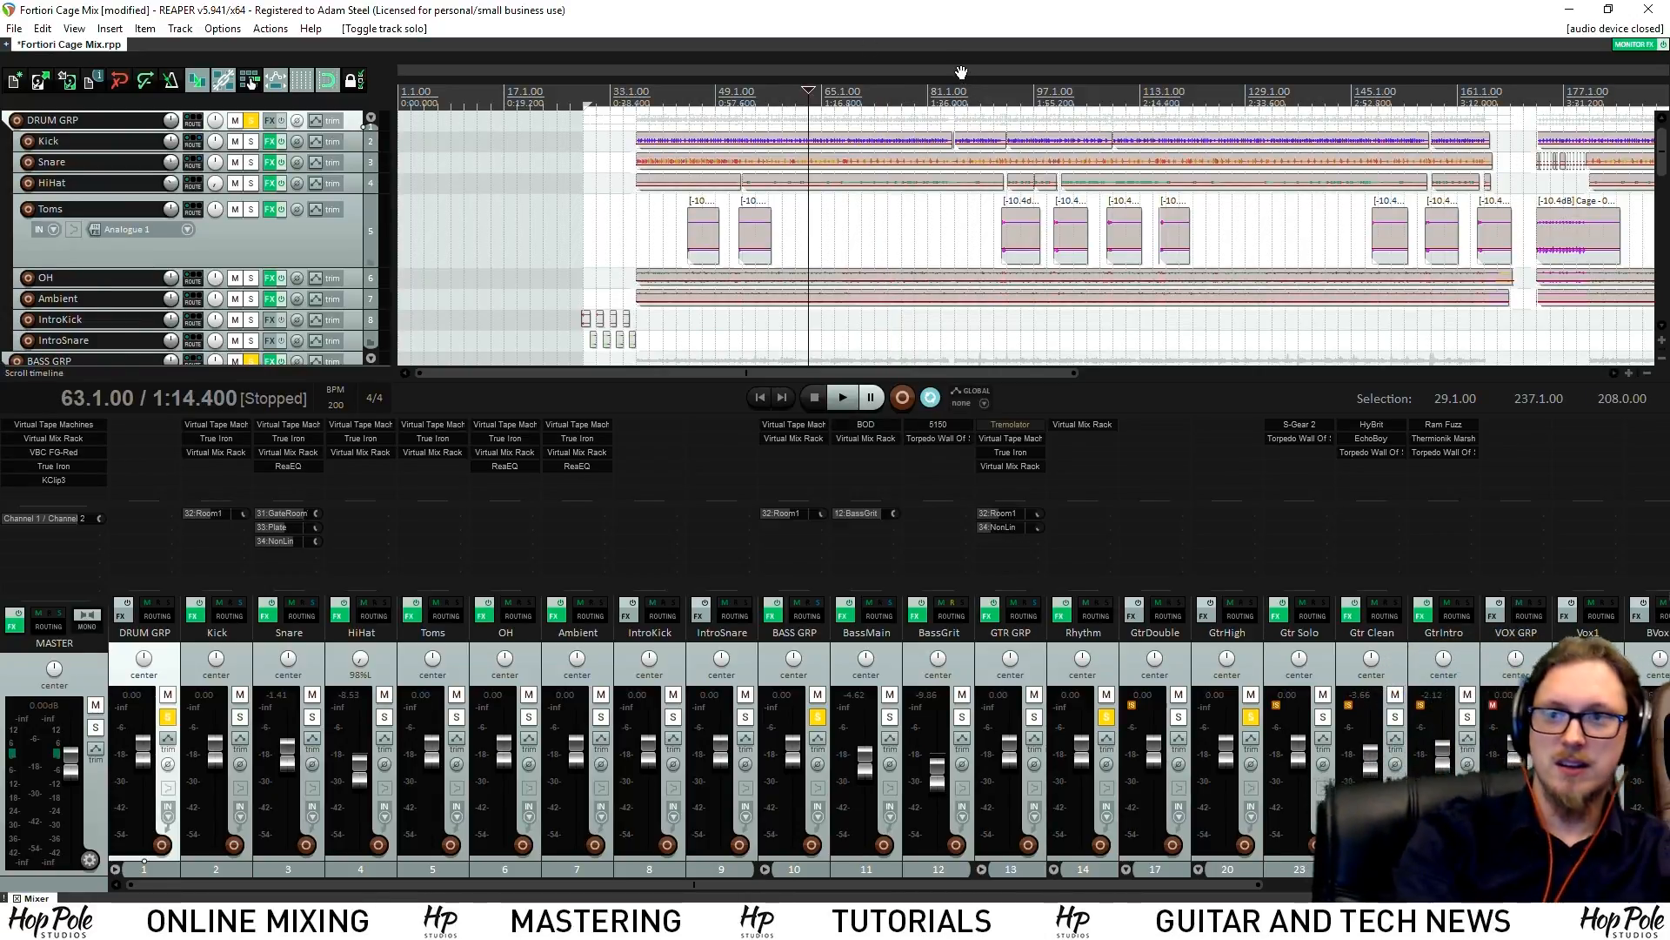
left_click(849, 96)
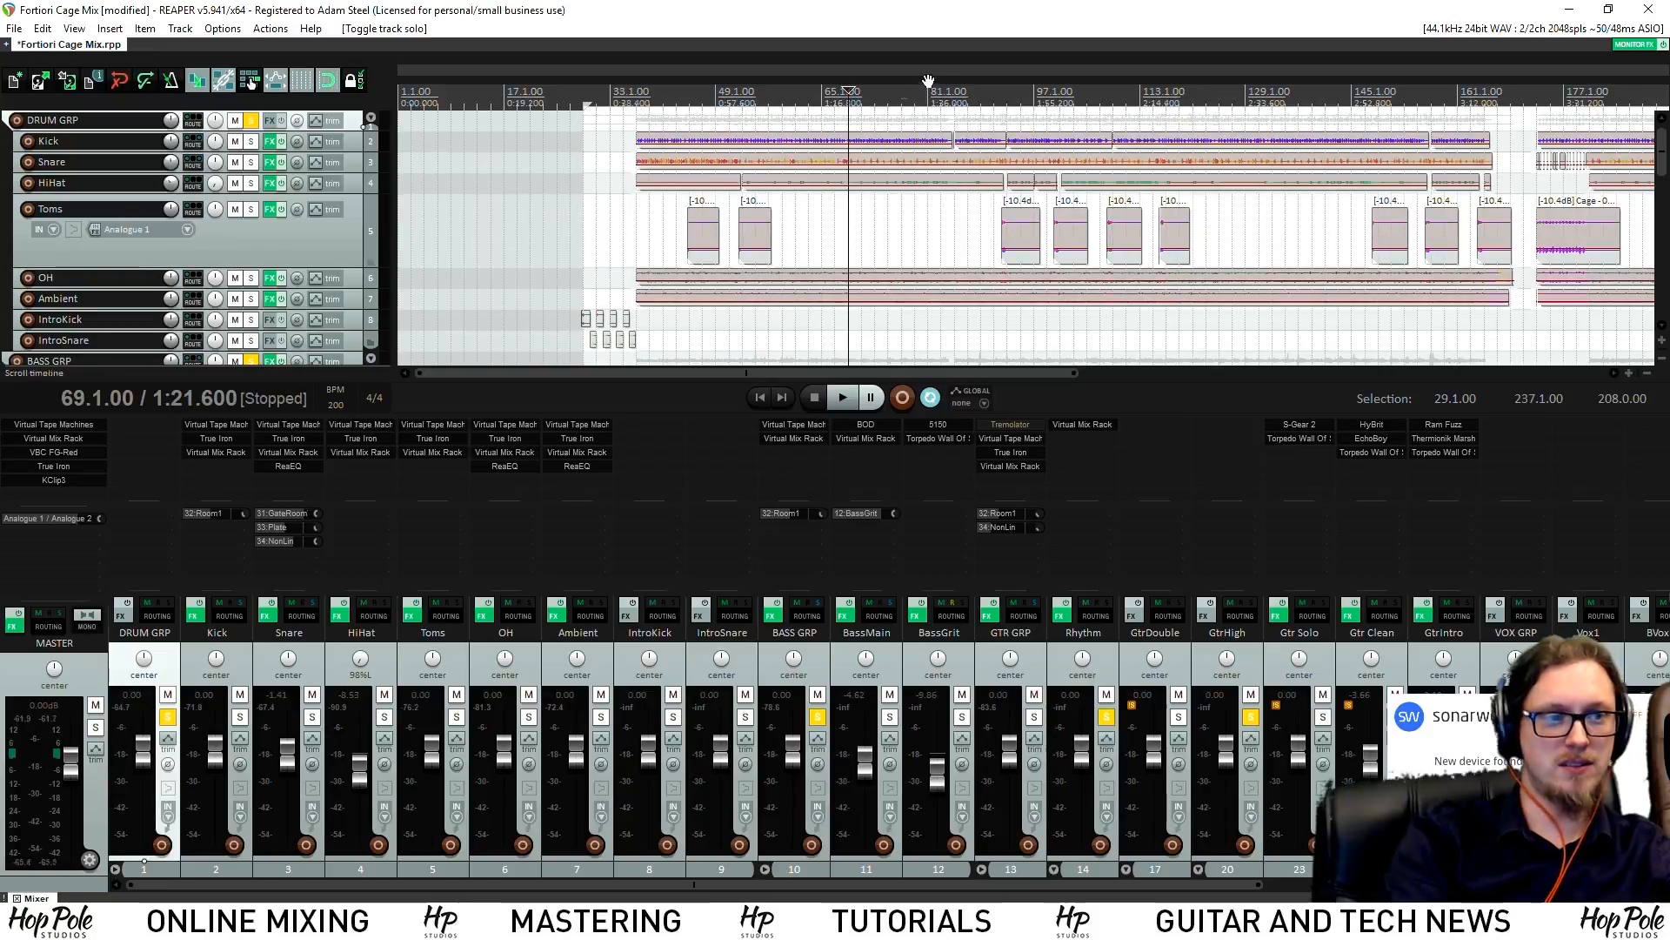
key("space")
left_click_drag(1011, 372, 1057, 373)
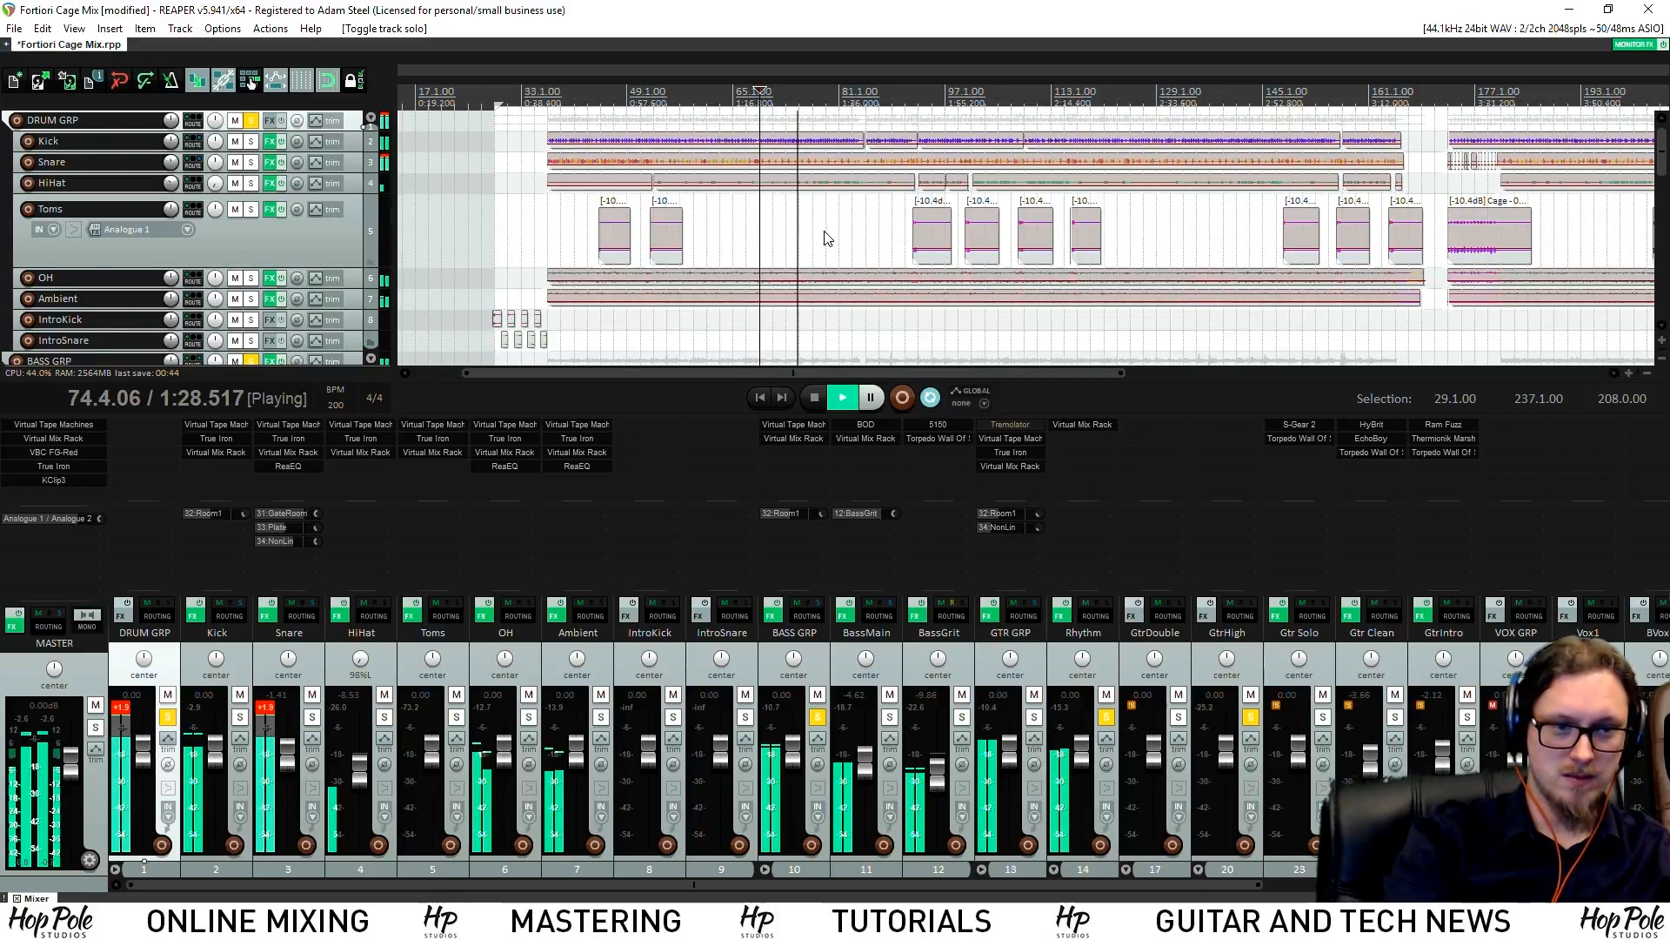
key("space")
Select the Kick through Ambient tracks plus BassMain and BassGrit
left_click(818, 673)
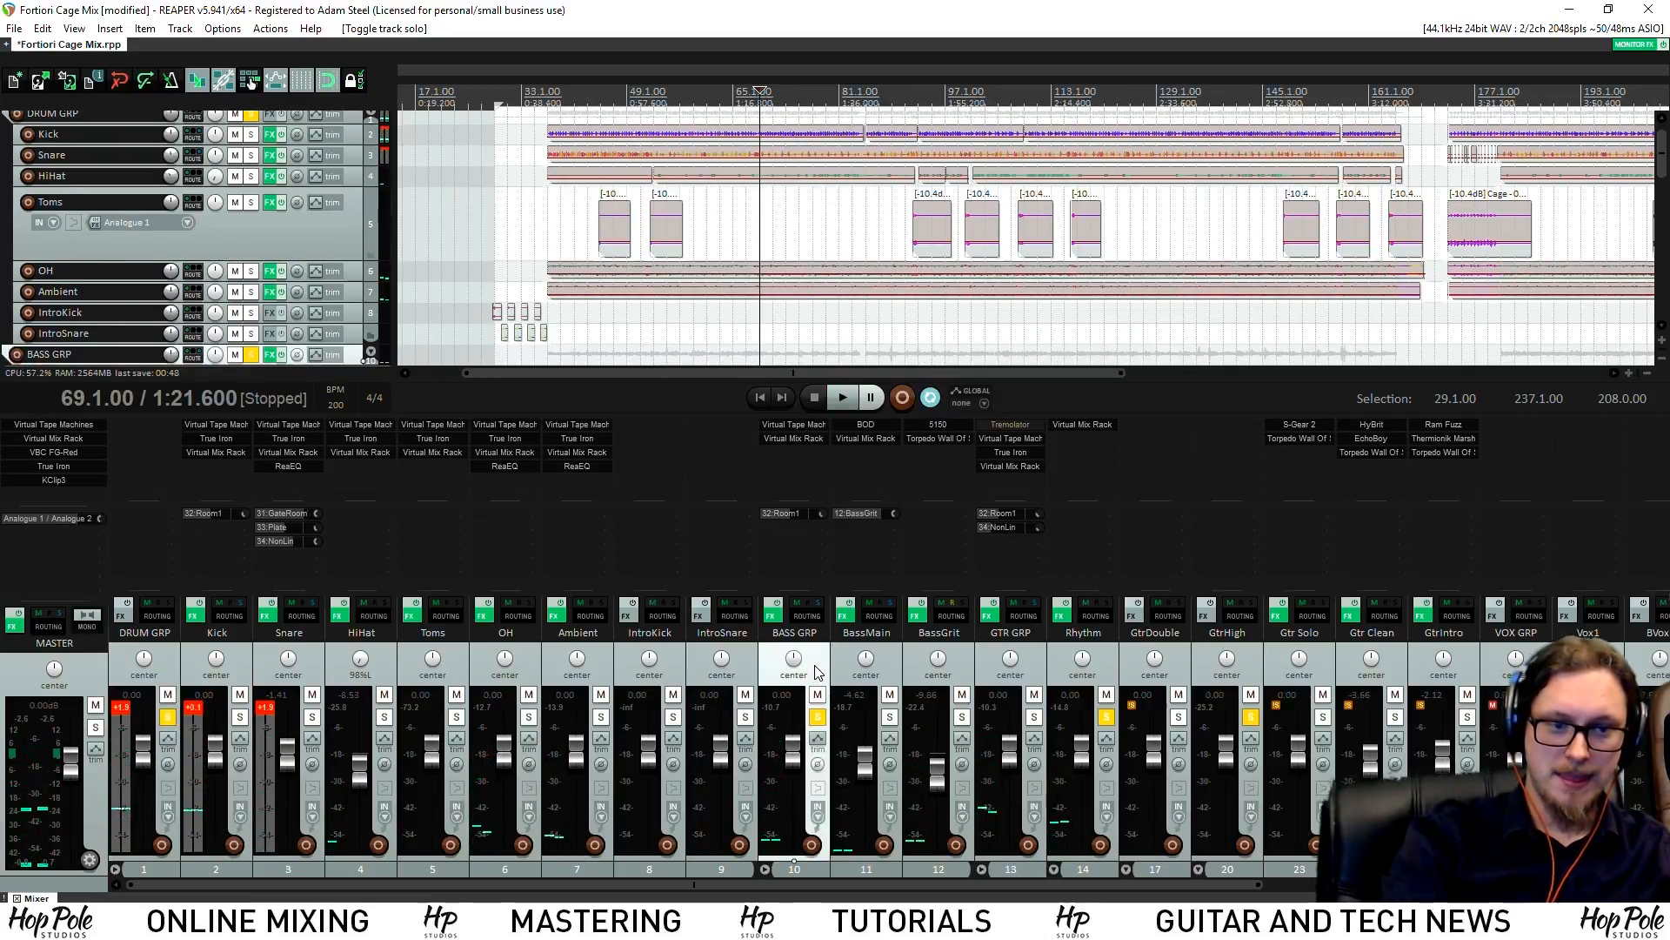
left_click(171, 668)
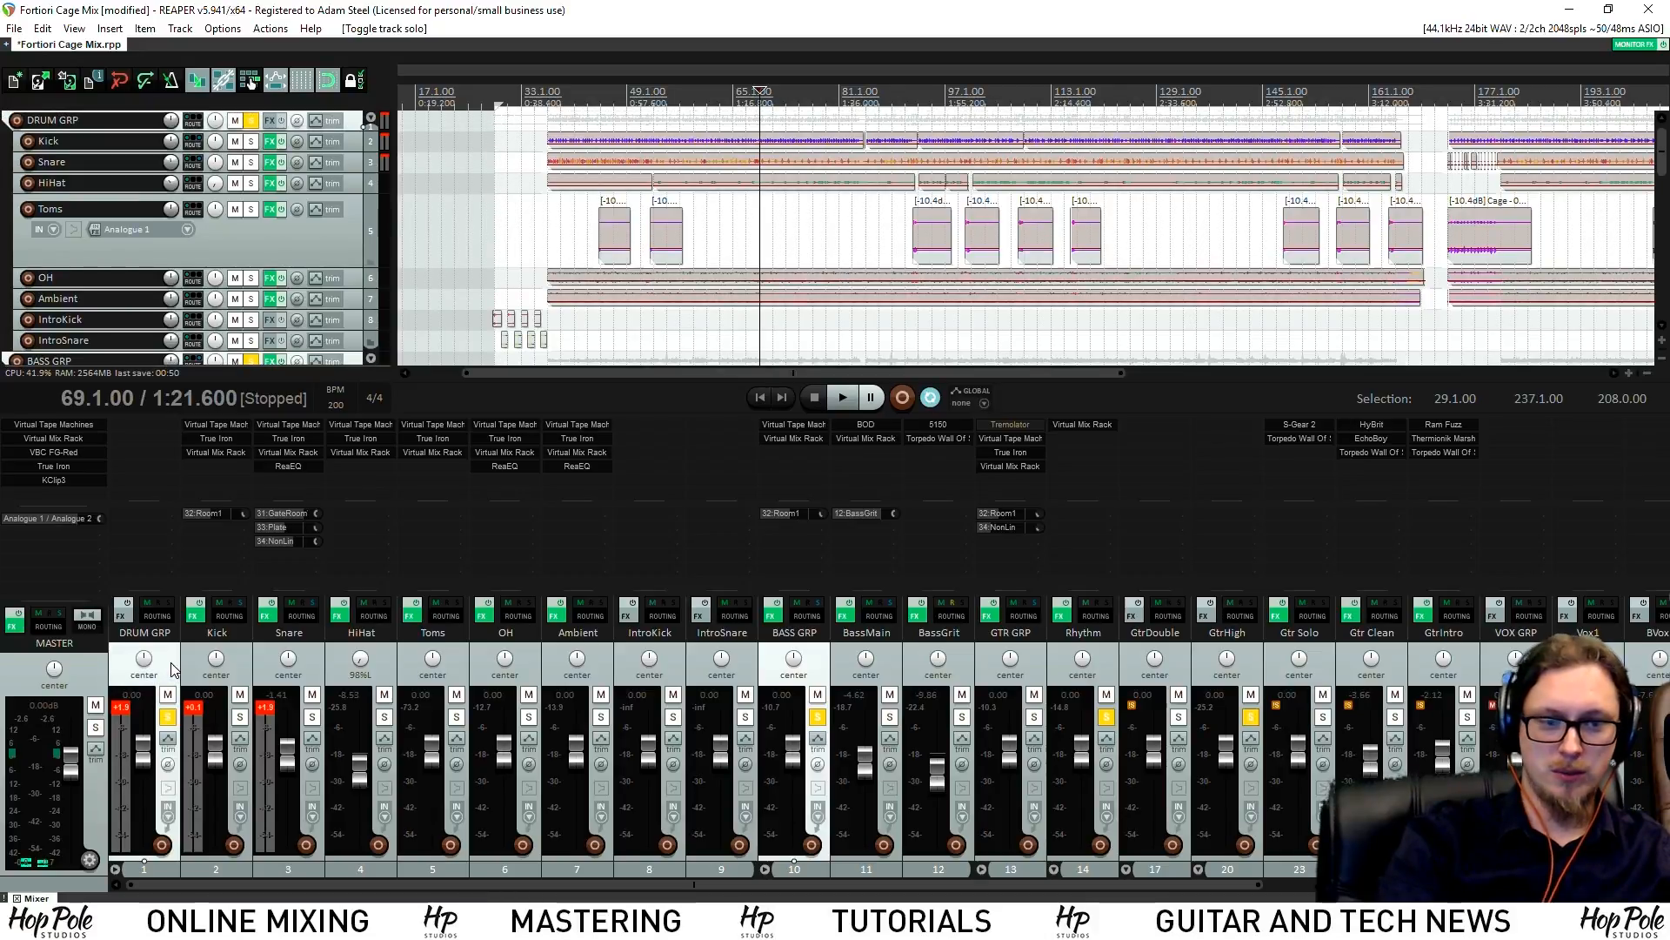
left_click(234, 671)
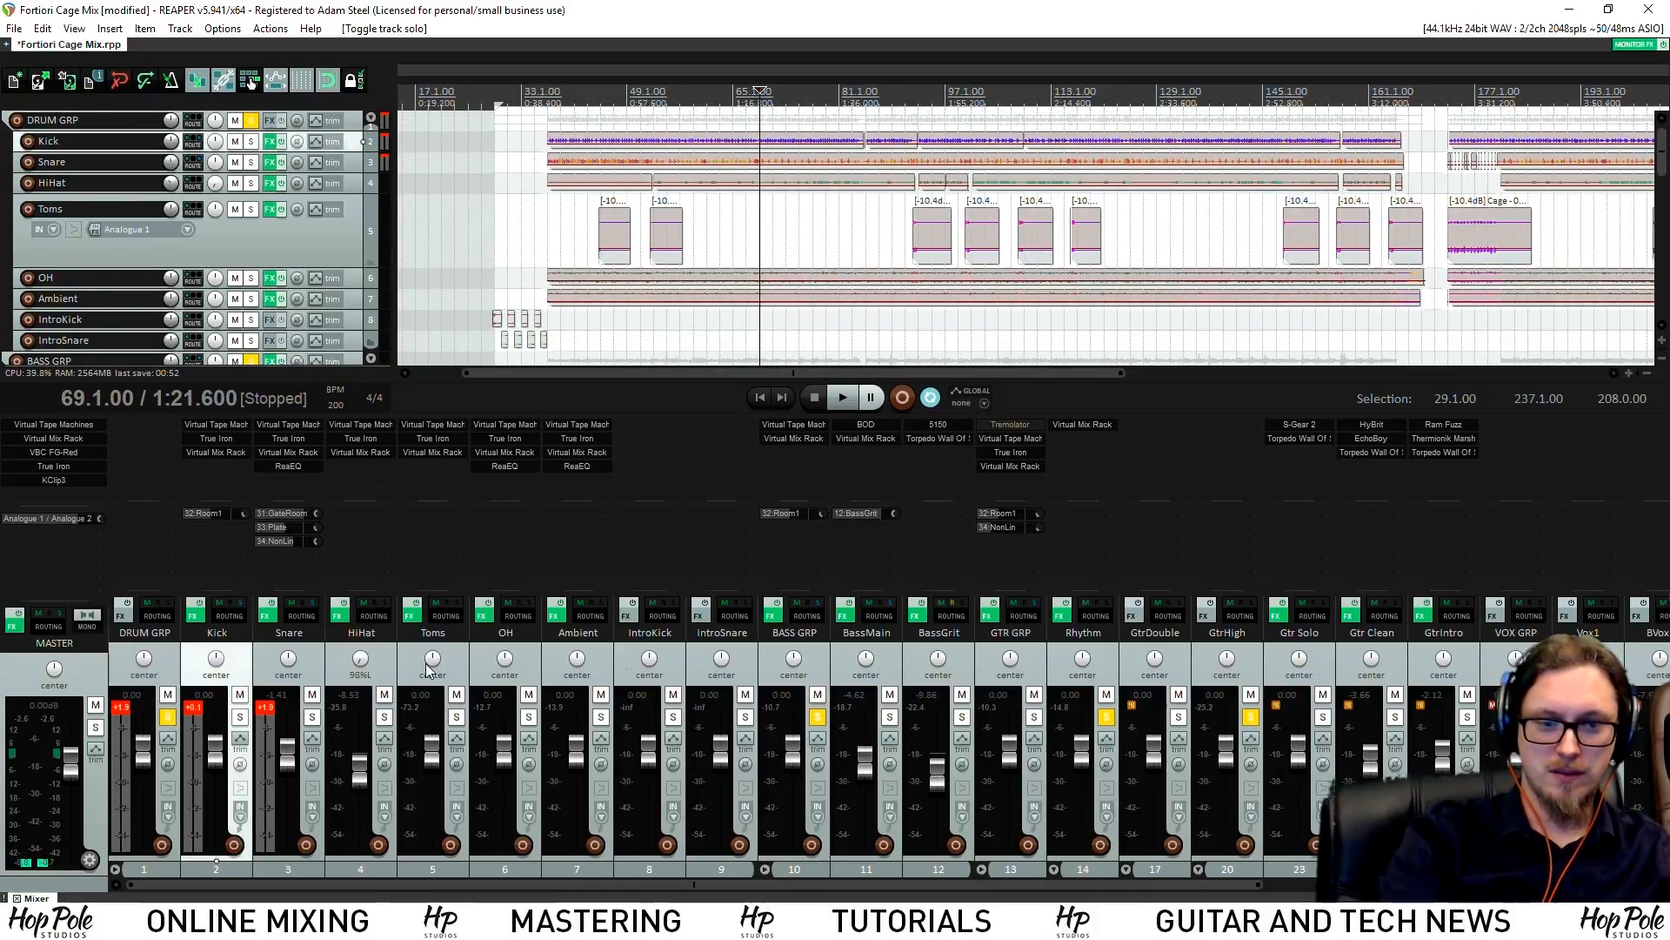
left_click(601, 670, "shift")
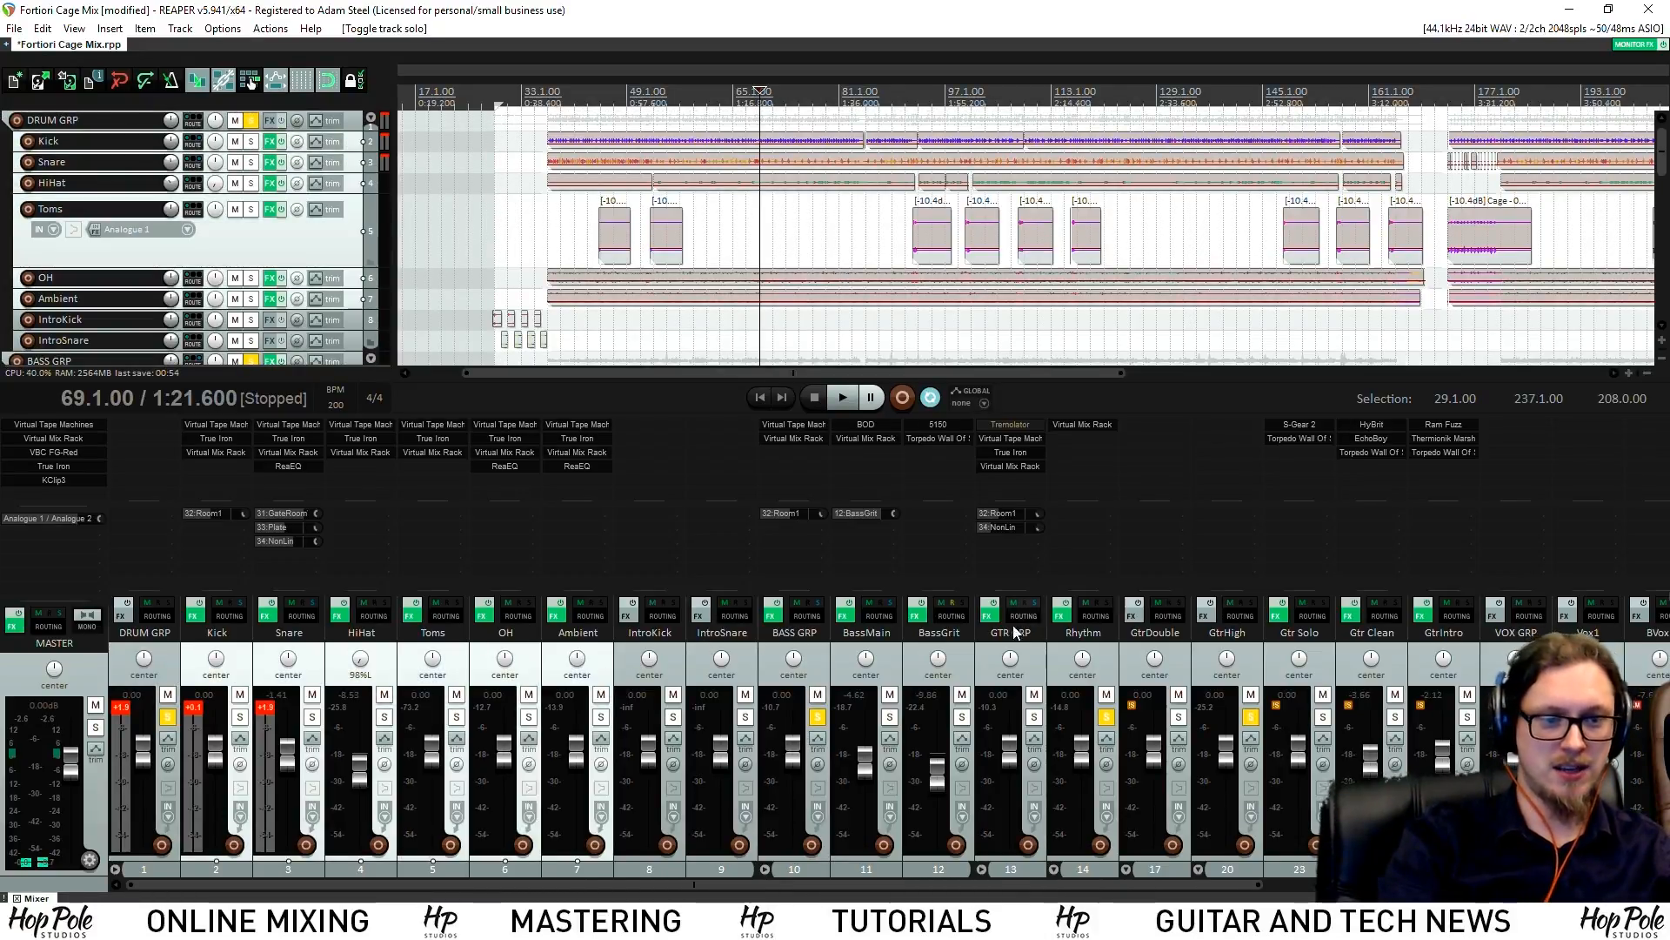
left_click(887, 670, "ctrl")
left_click(960, 660, "ctrl")
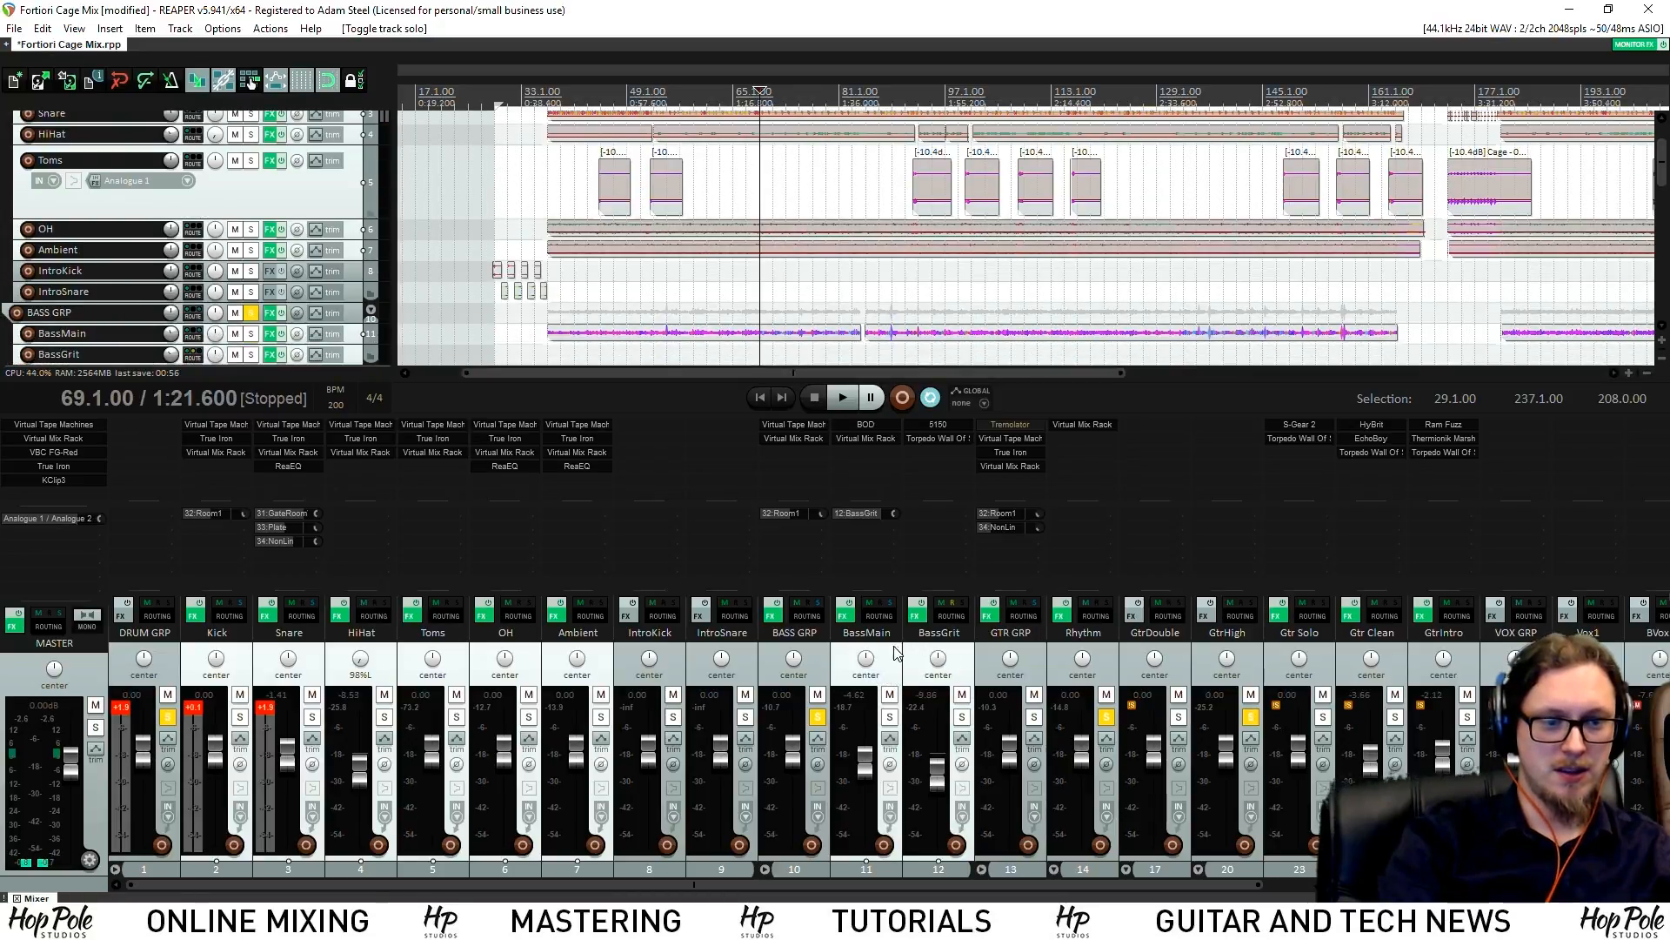
right_click(896, 653)
mouse_move(913, 308)
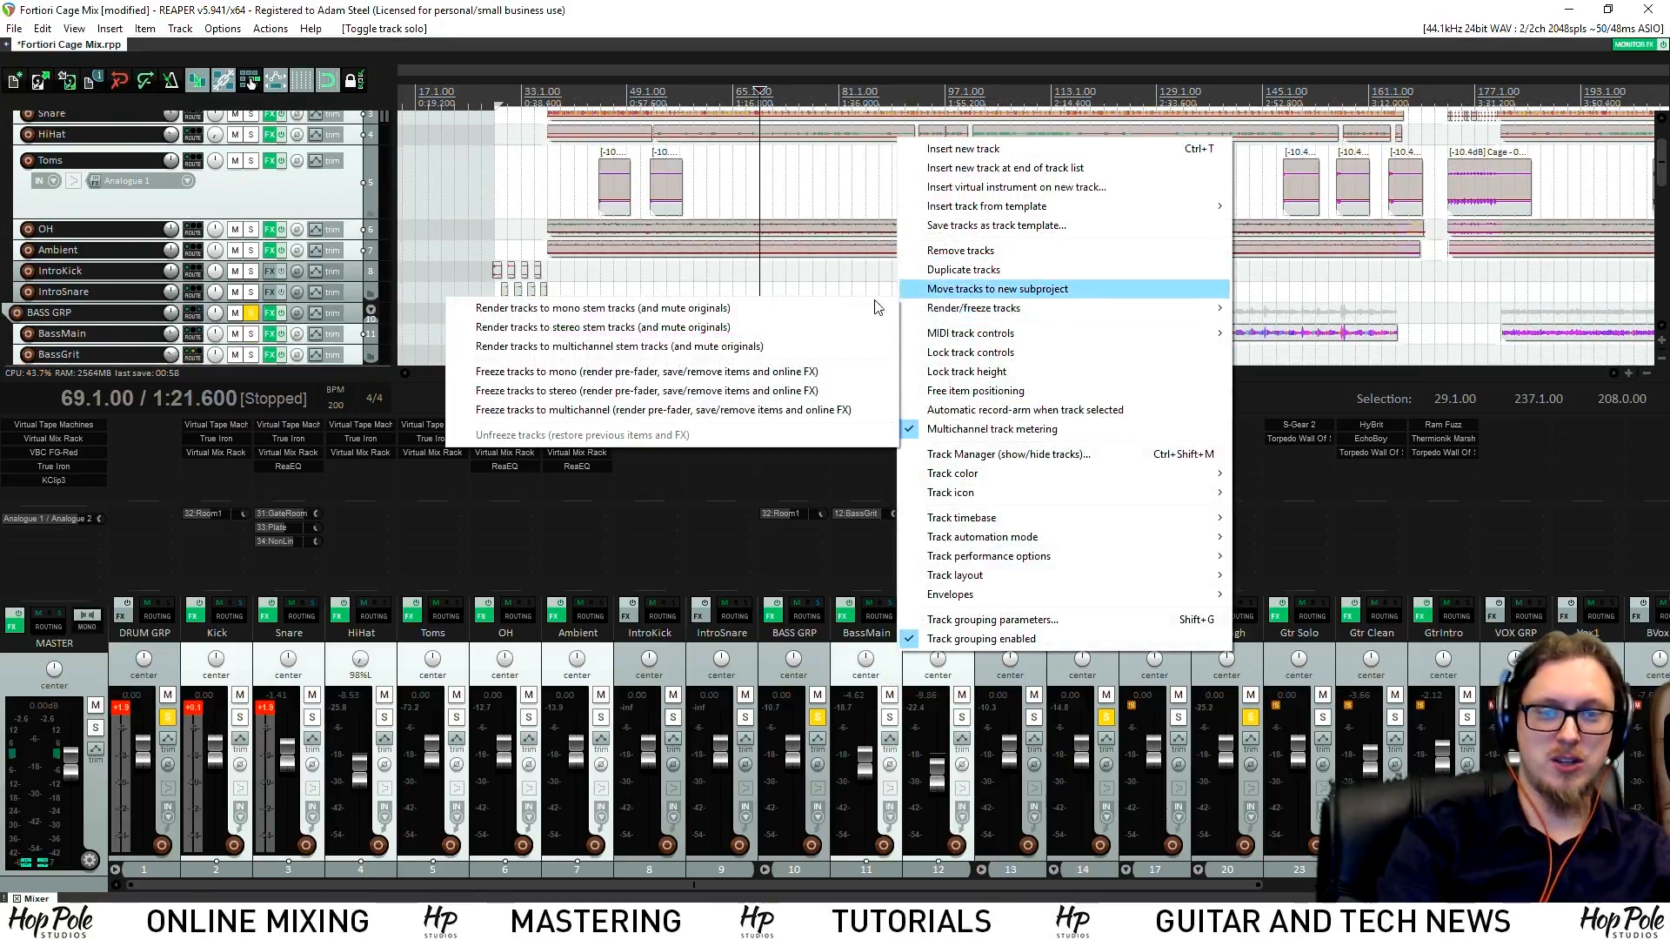
left_click(491, 393)
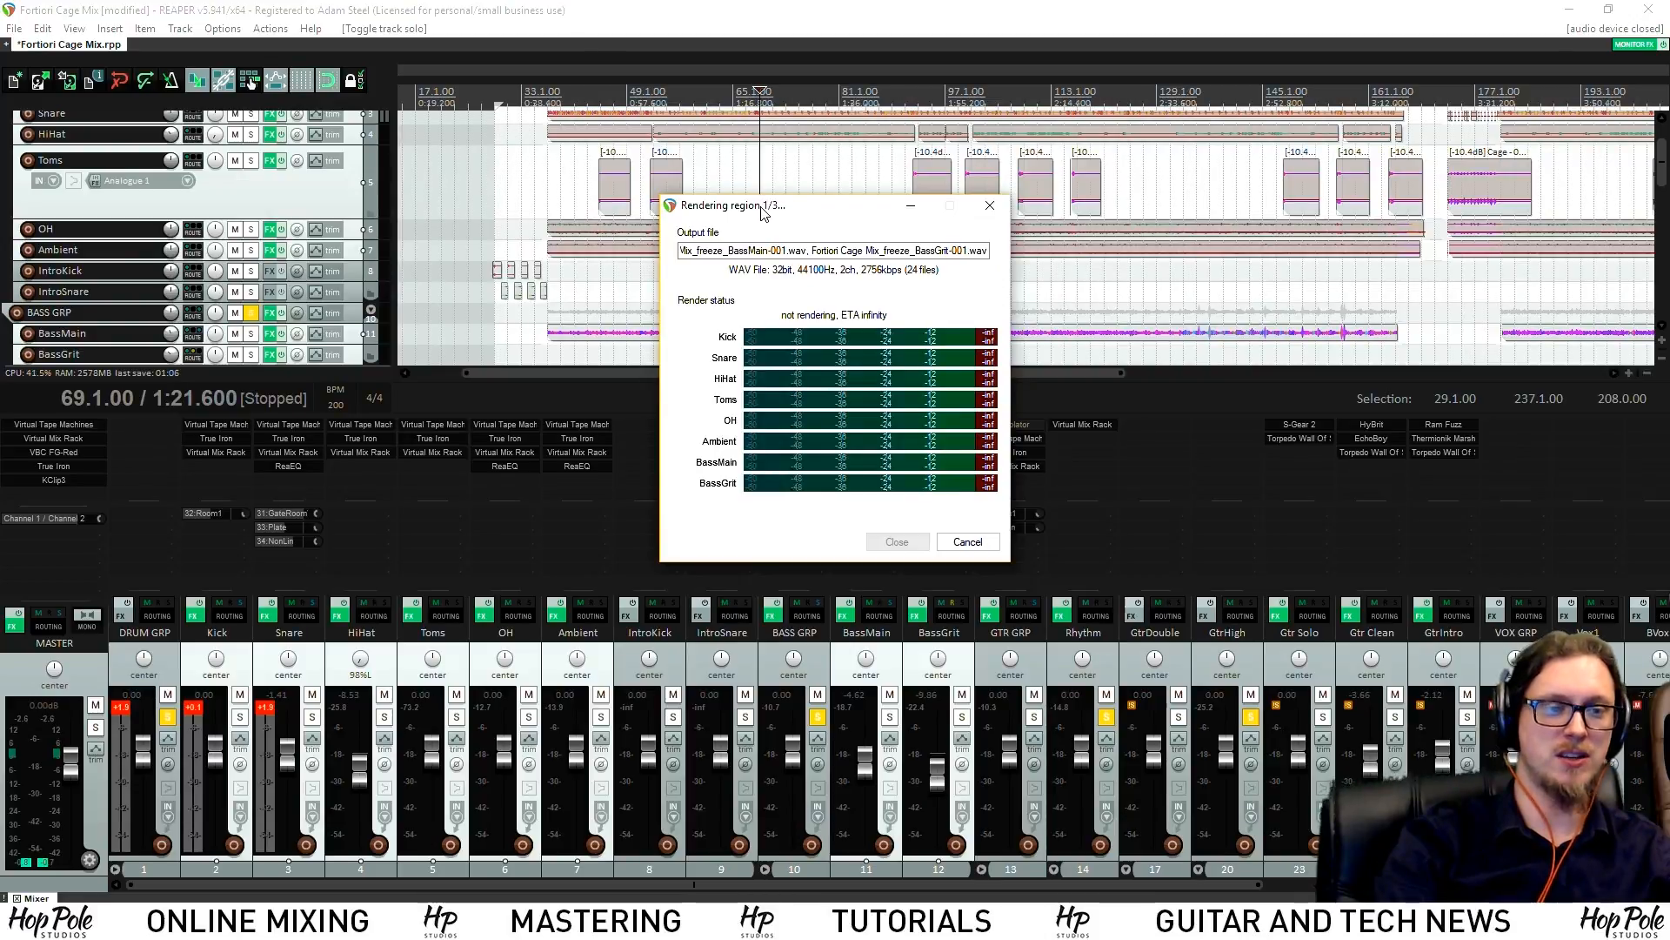
scroll(762, 182, "down", 6)
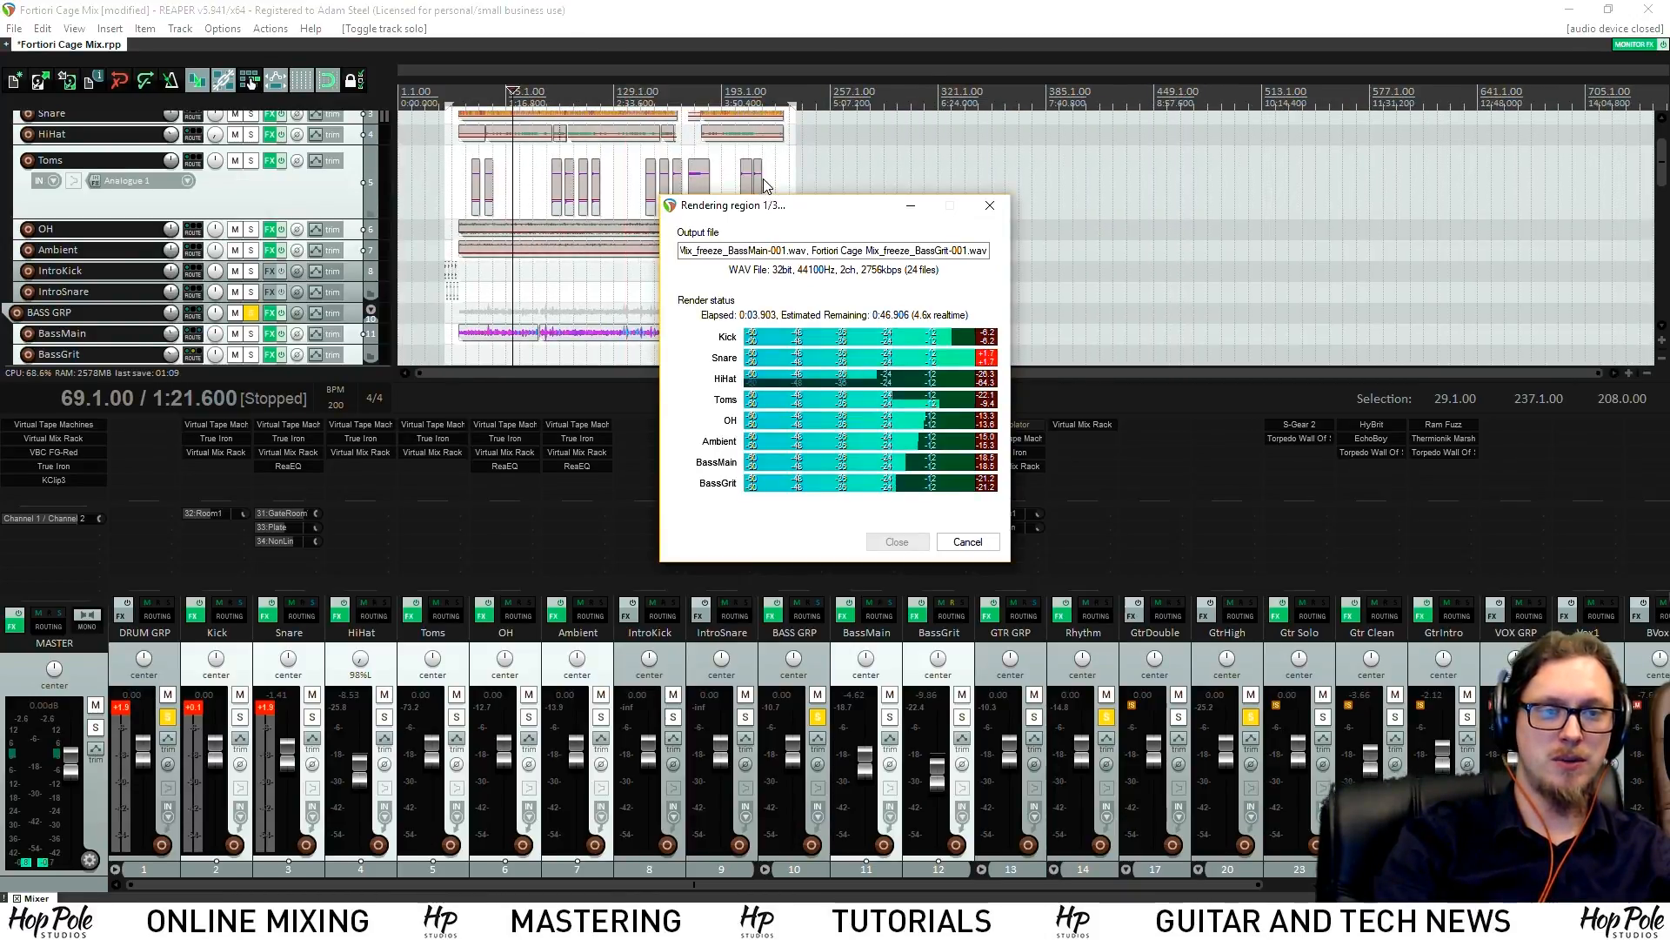
scroll(764, 180, "up", 3)
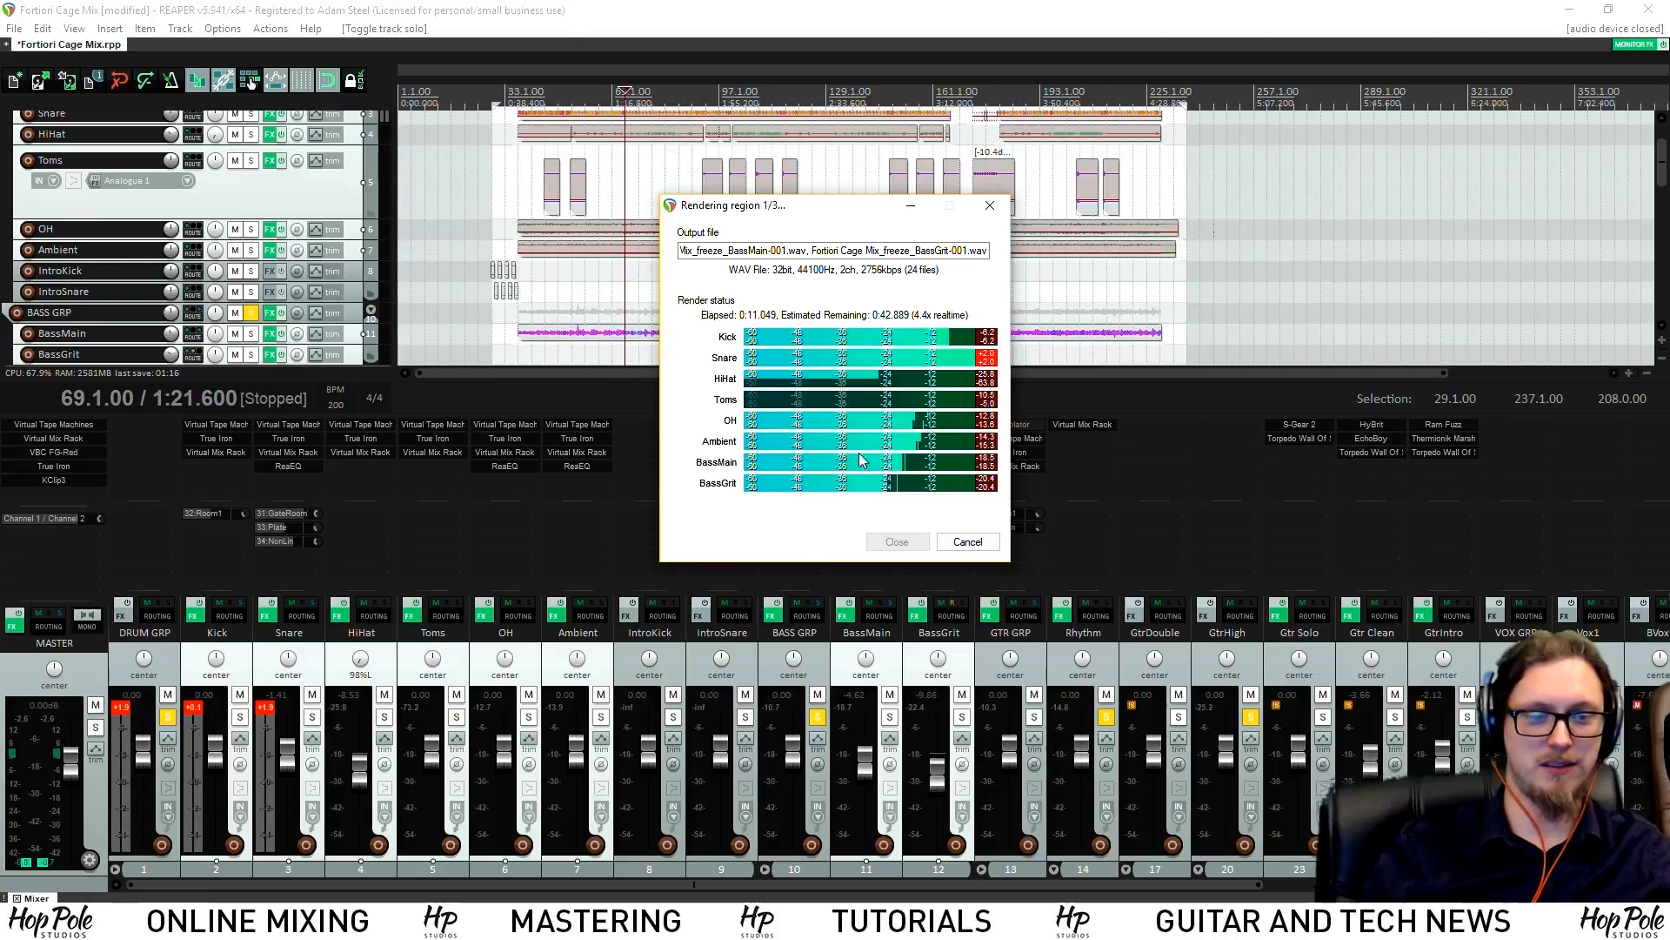
left_click(964, 546)
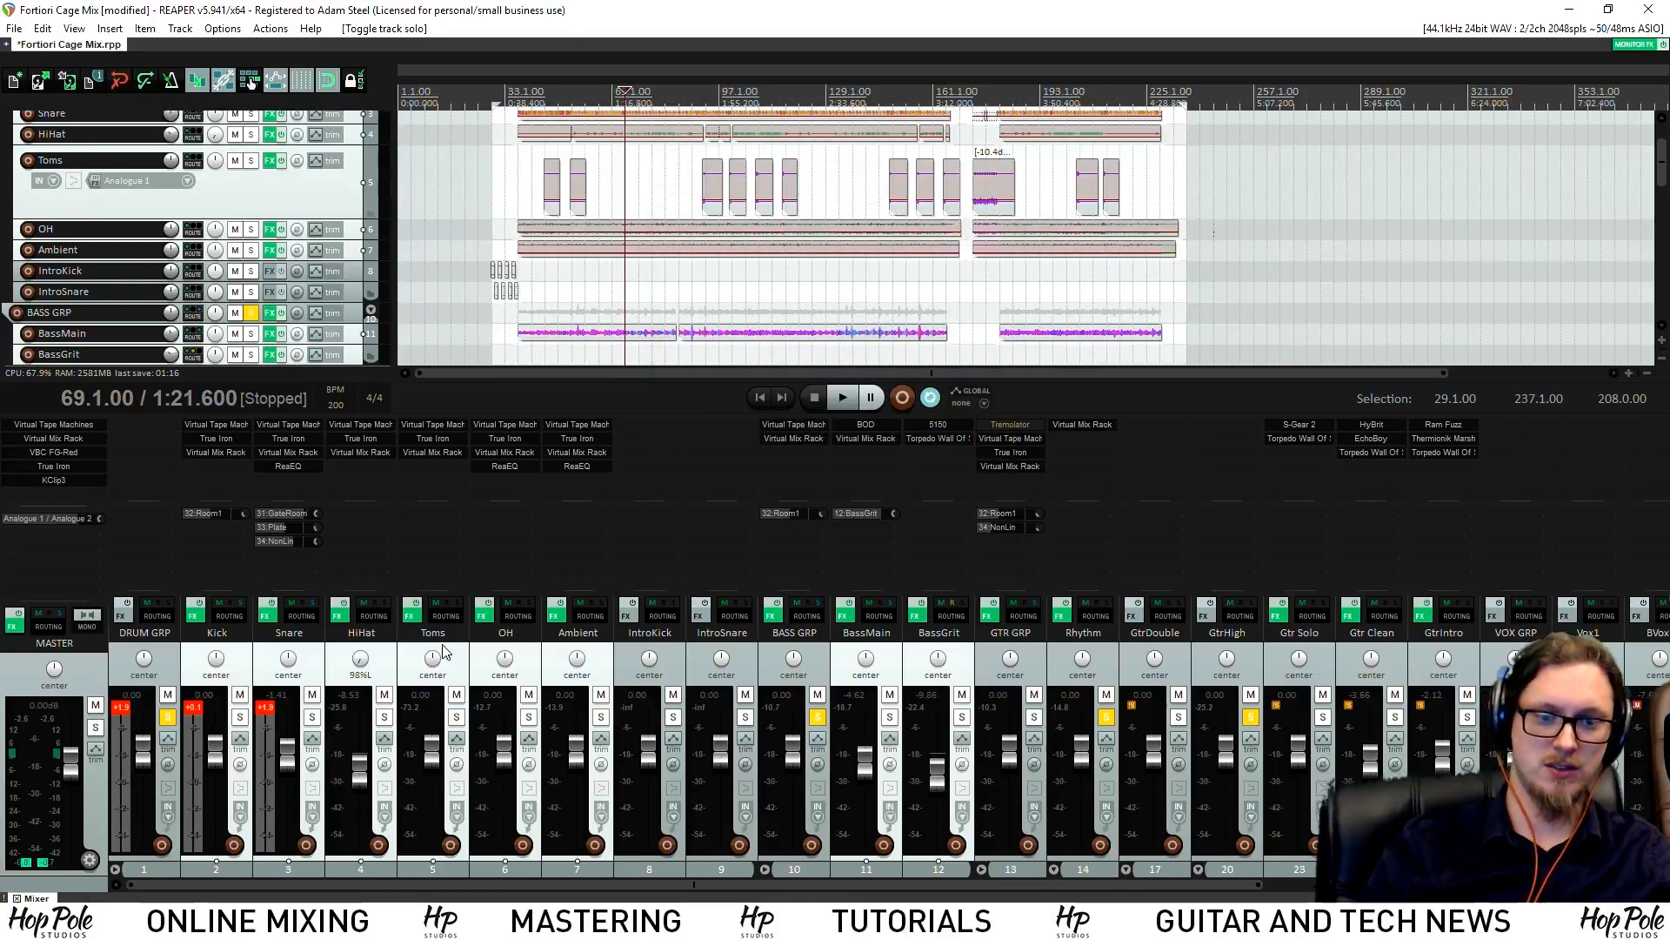
Select HiHat through Ambient plus BASS GRP, BassMain and BassGrit, and freeze them to stereo
left_click(600, 658, "shift")
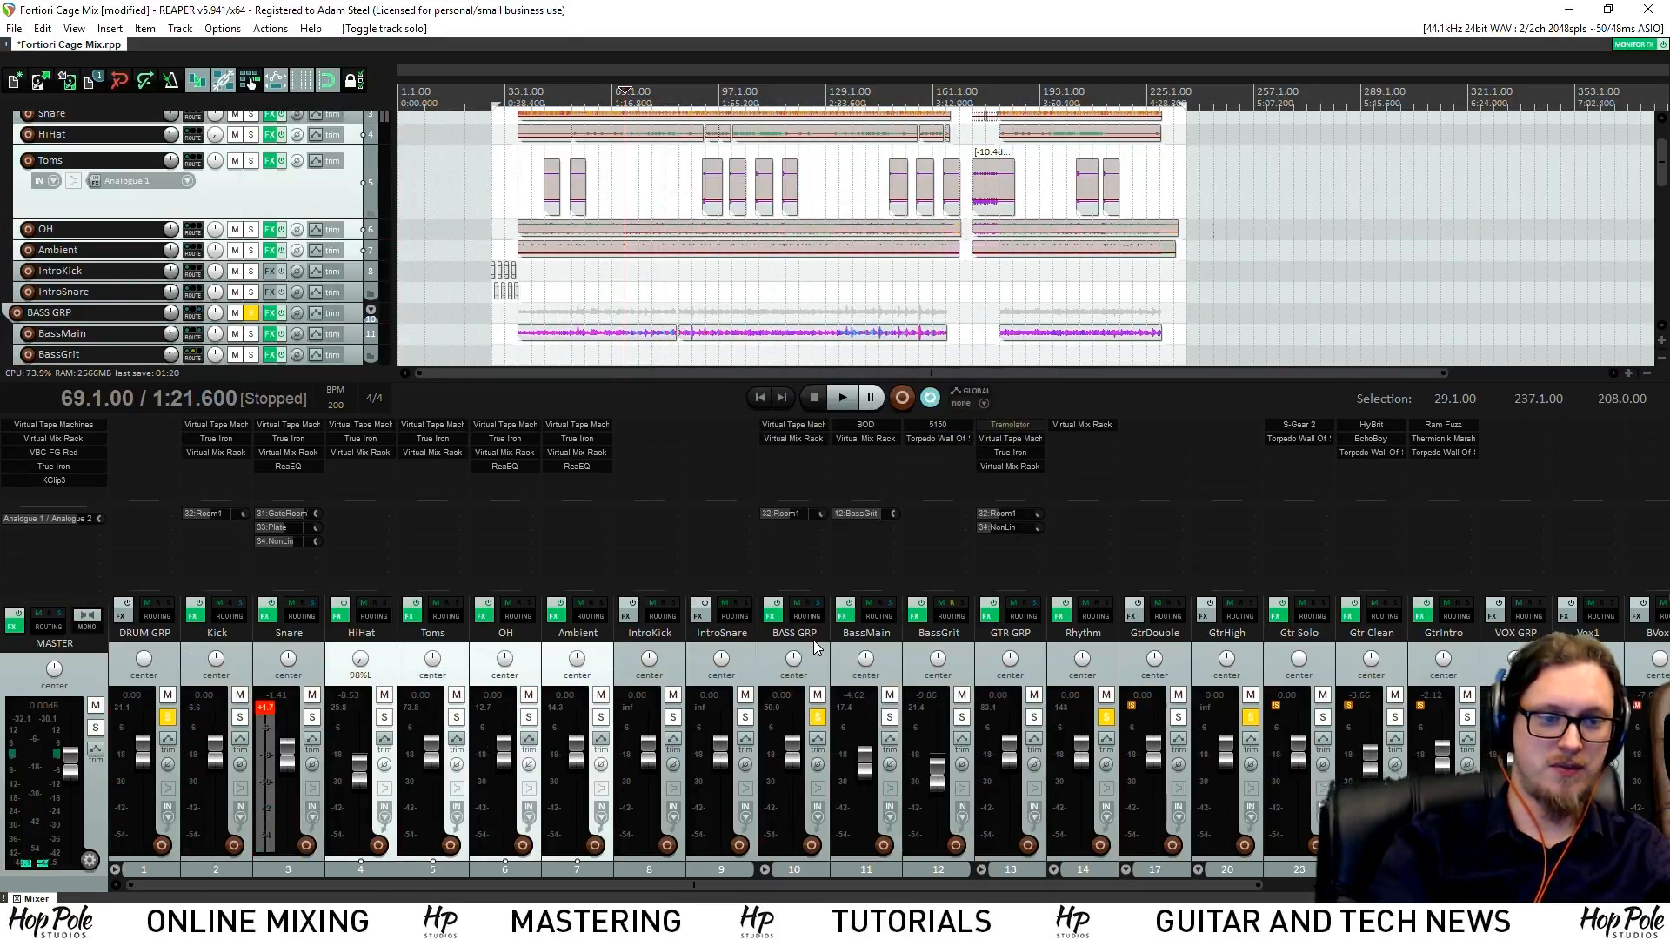
left_click(885, 658, "ctrl")
left_click(919, 658, "ctrl")
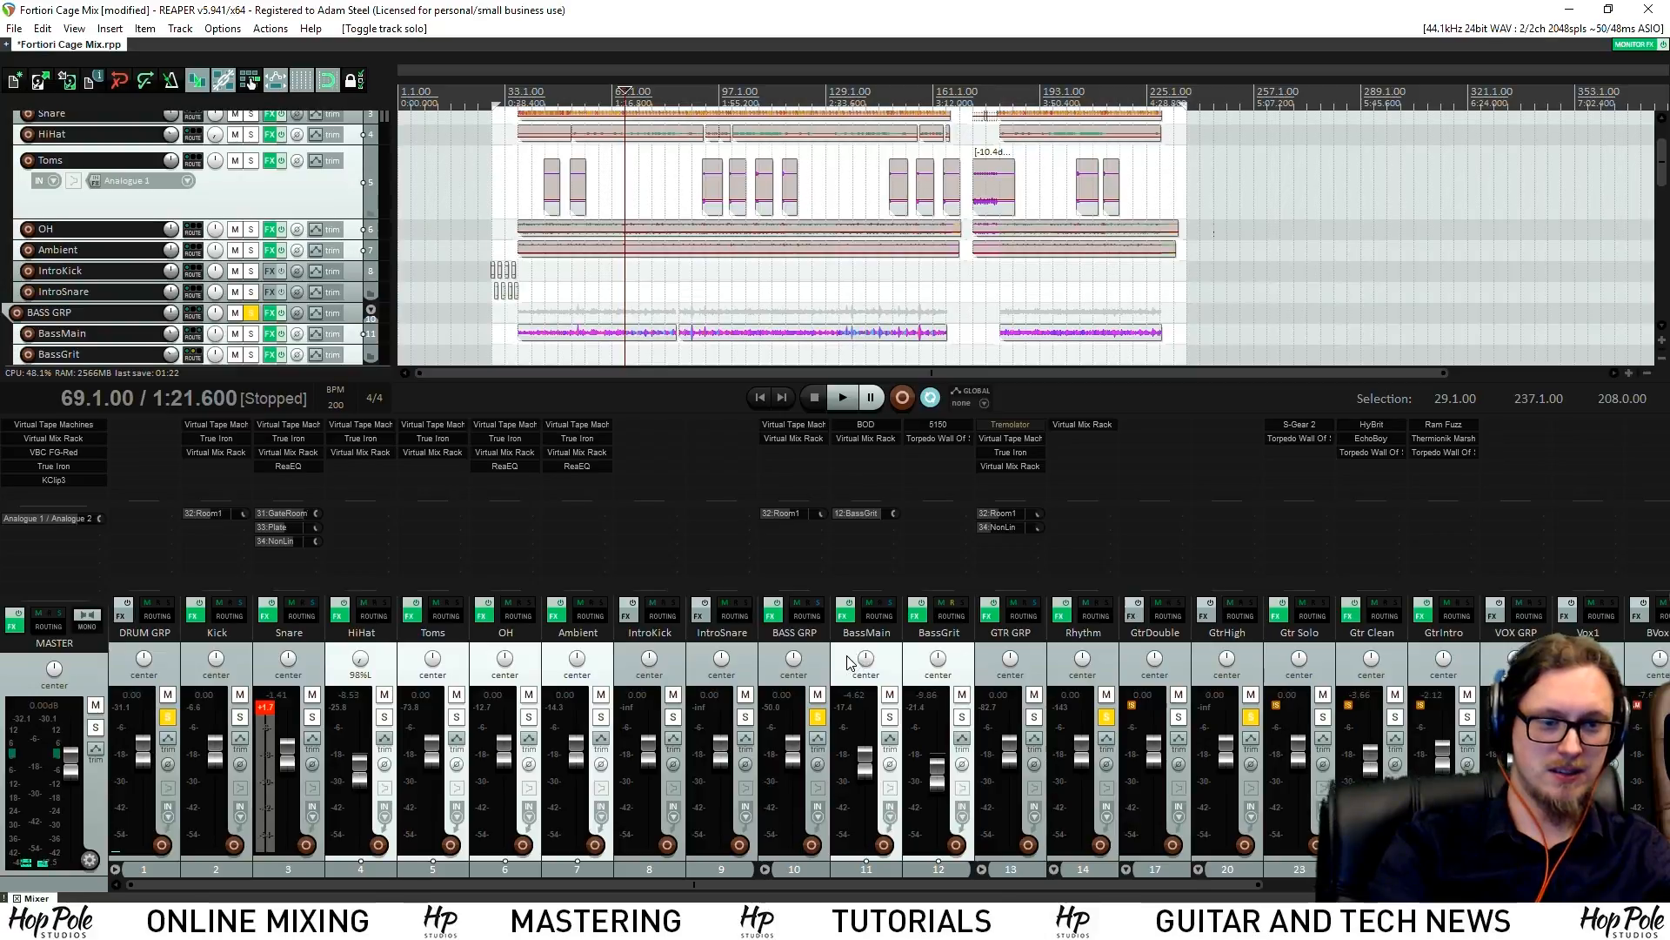
left_click(865, 659, "ctrl")
left_click(824, 661, "ctrl")
left_click(870, 659, "ctrl")
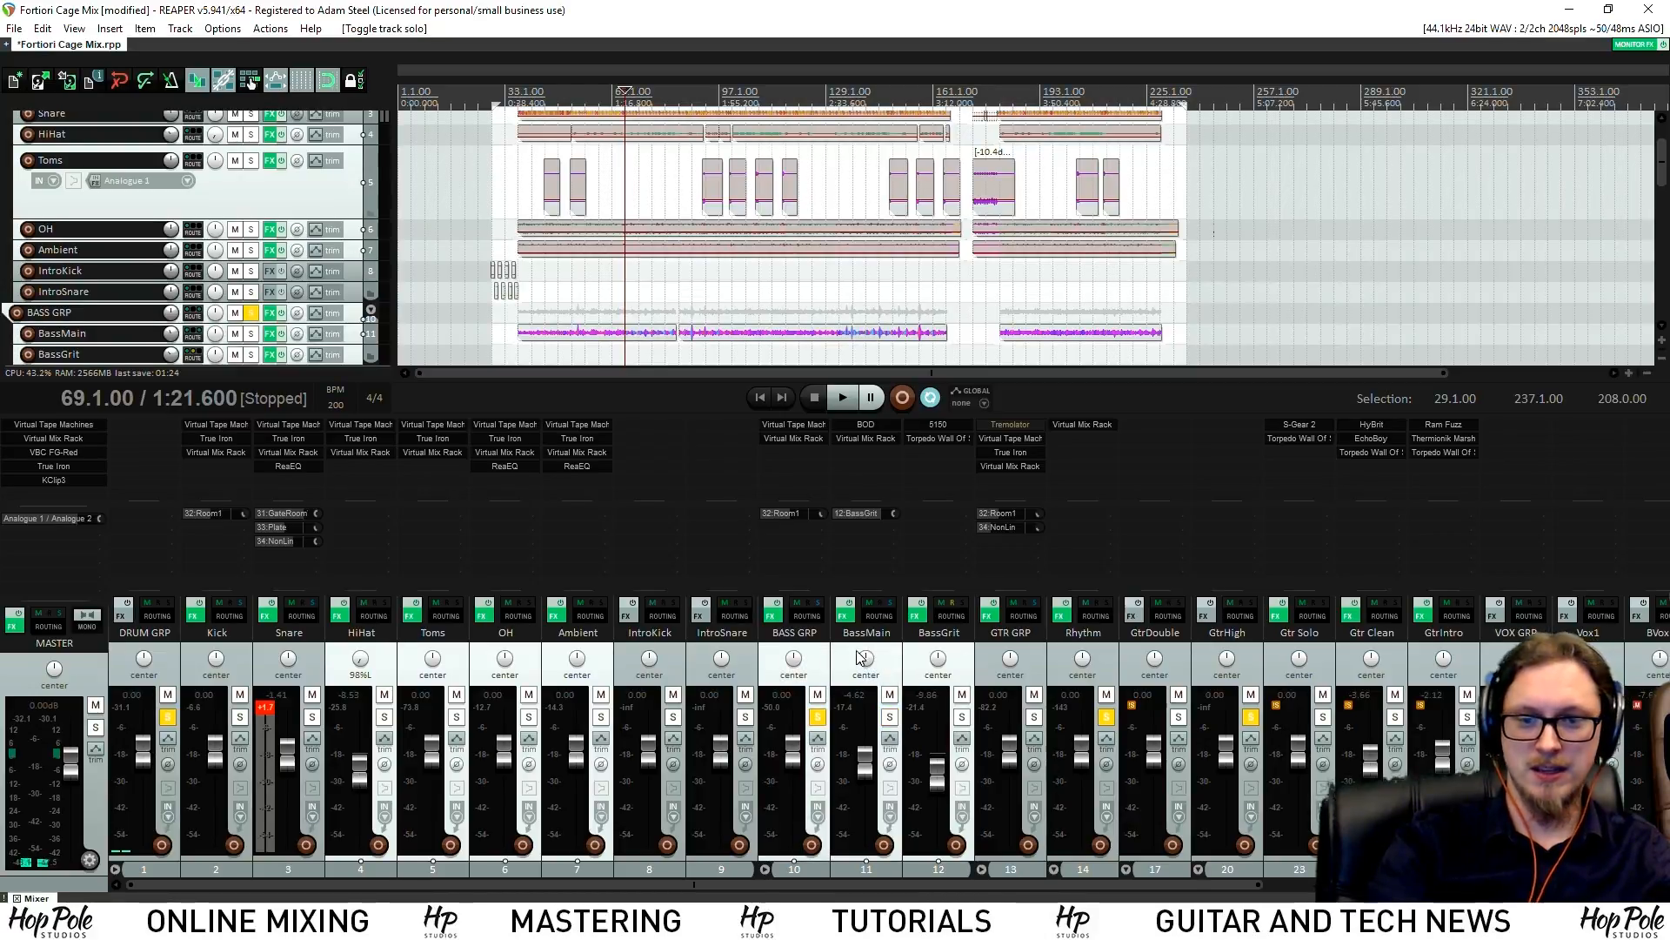
right_click(884, 663)
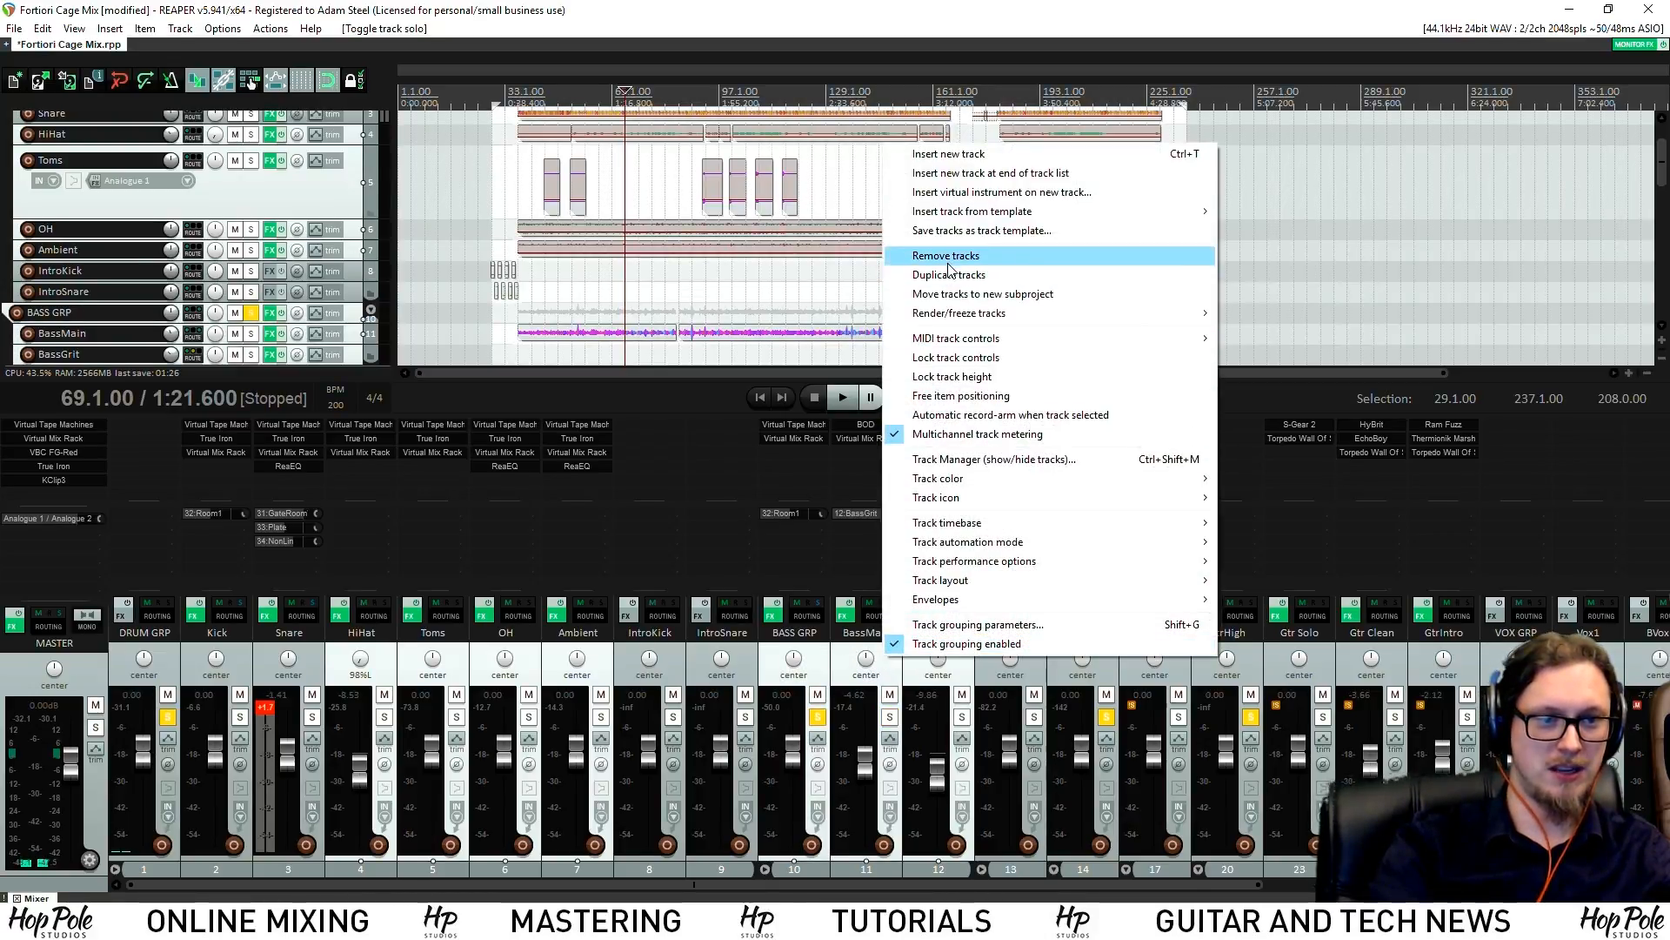
mouse_move(1045, 318)
left_click(1270, 397)
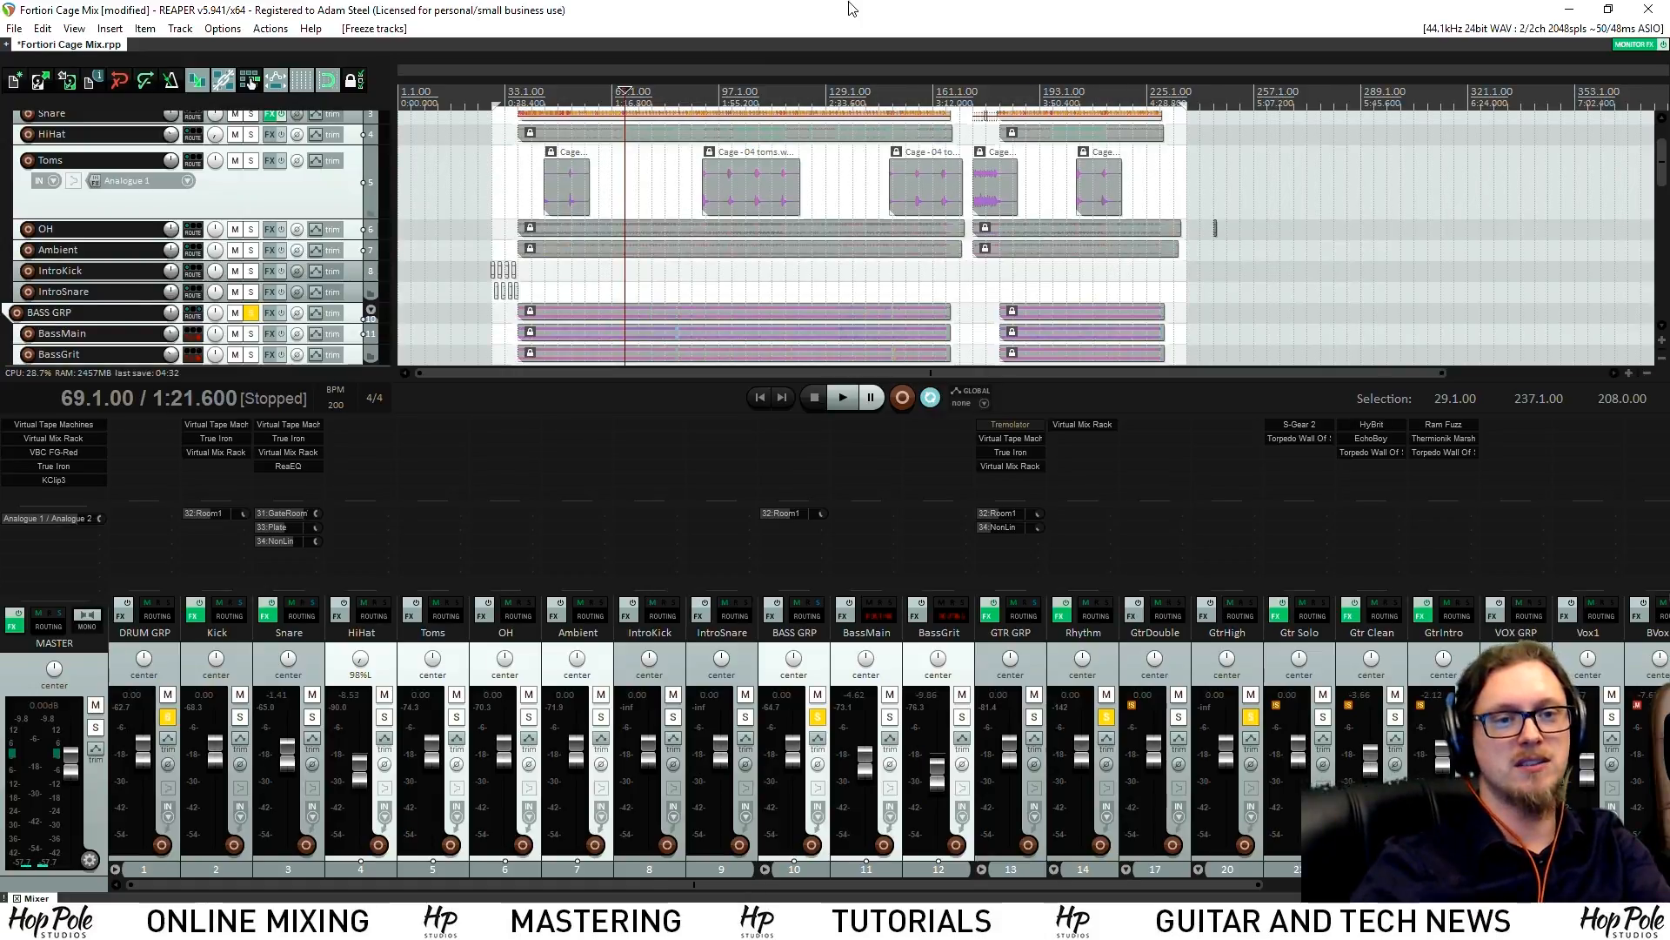
Move the play start to bar 73, save with Ctrl+S, and close the Recent Files popup
left_click(639, 93)
key("ctrl+s")
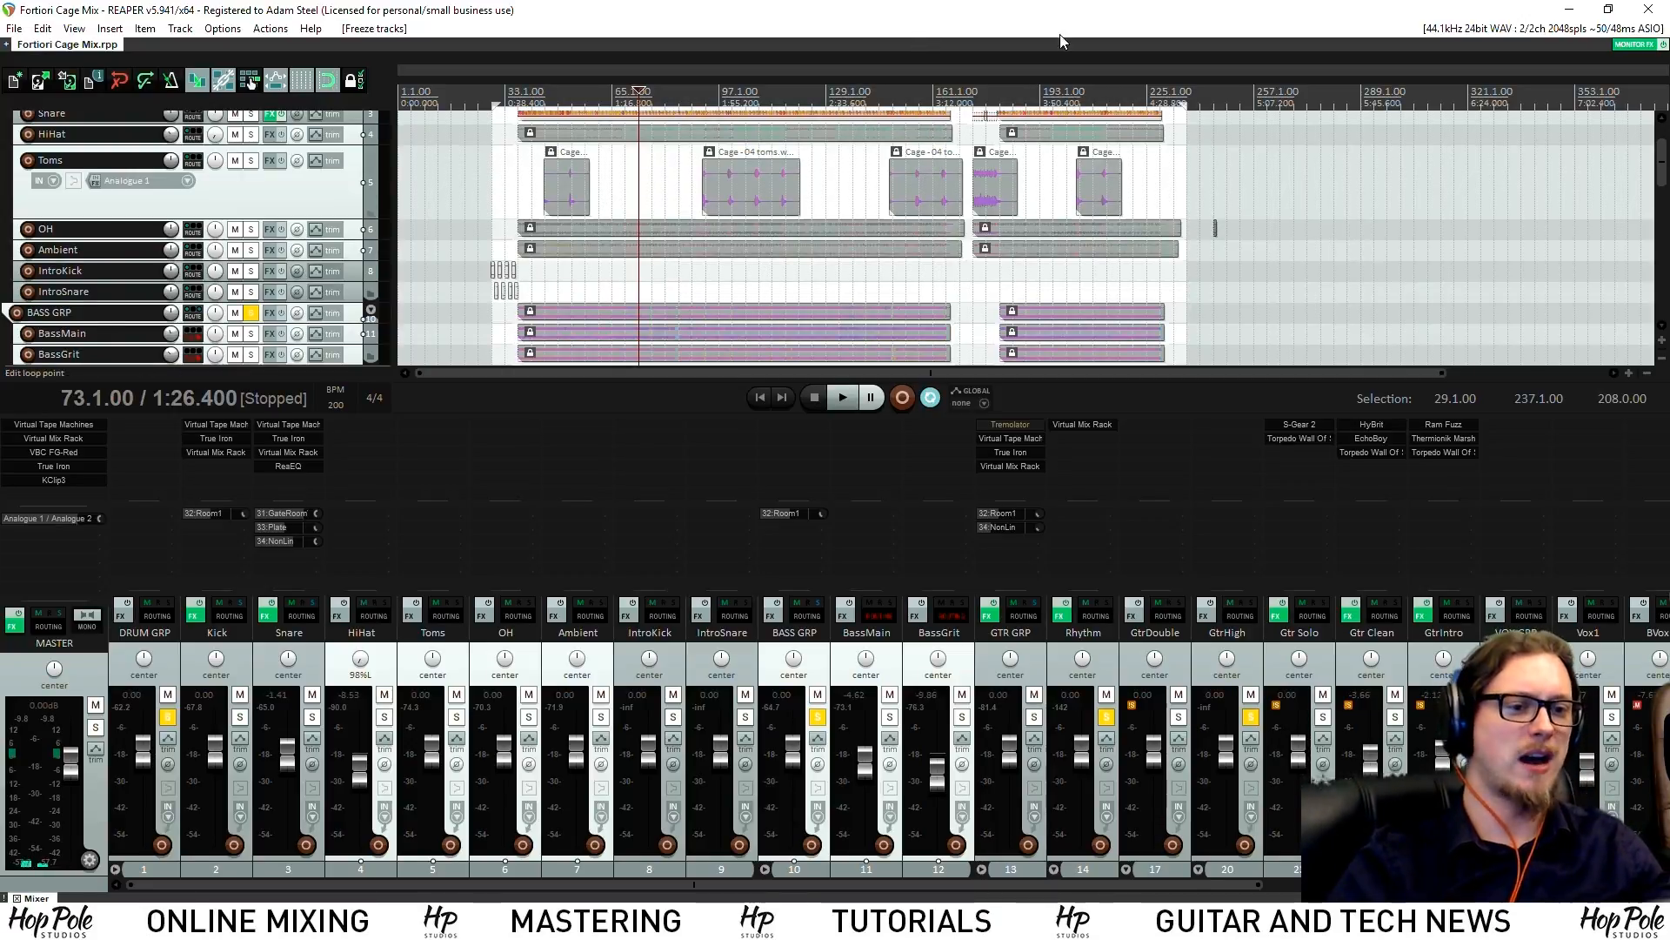
scroll(1182, 208, "up", 3)
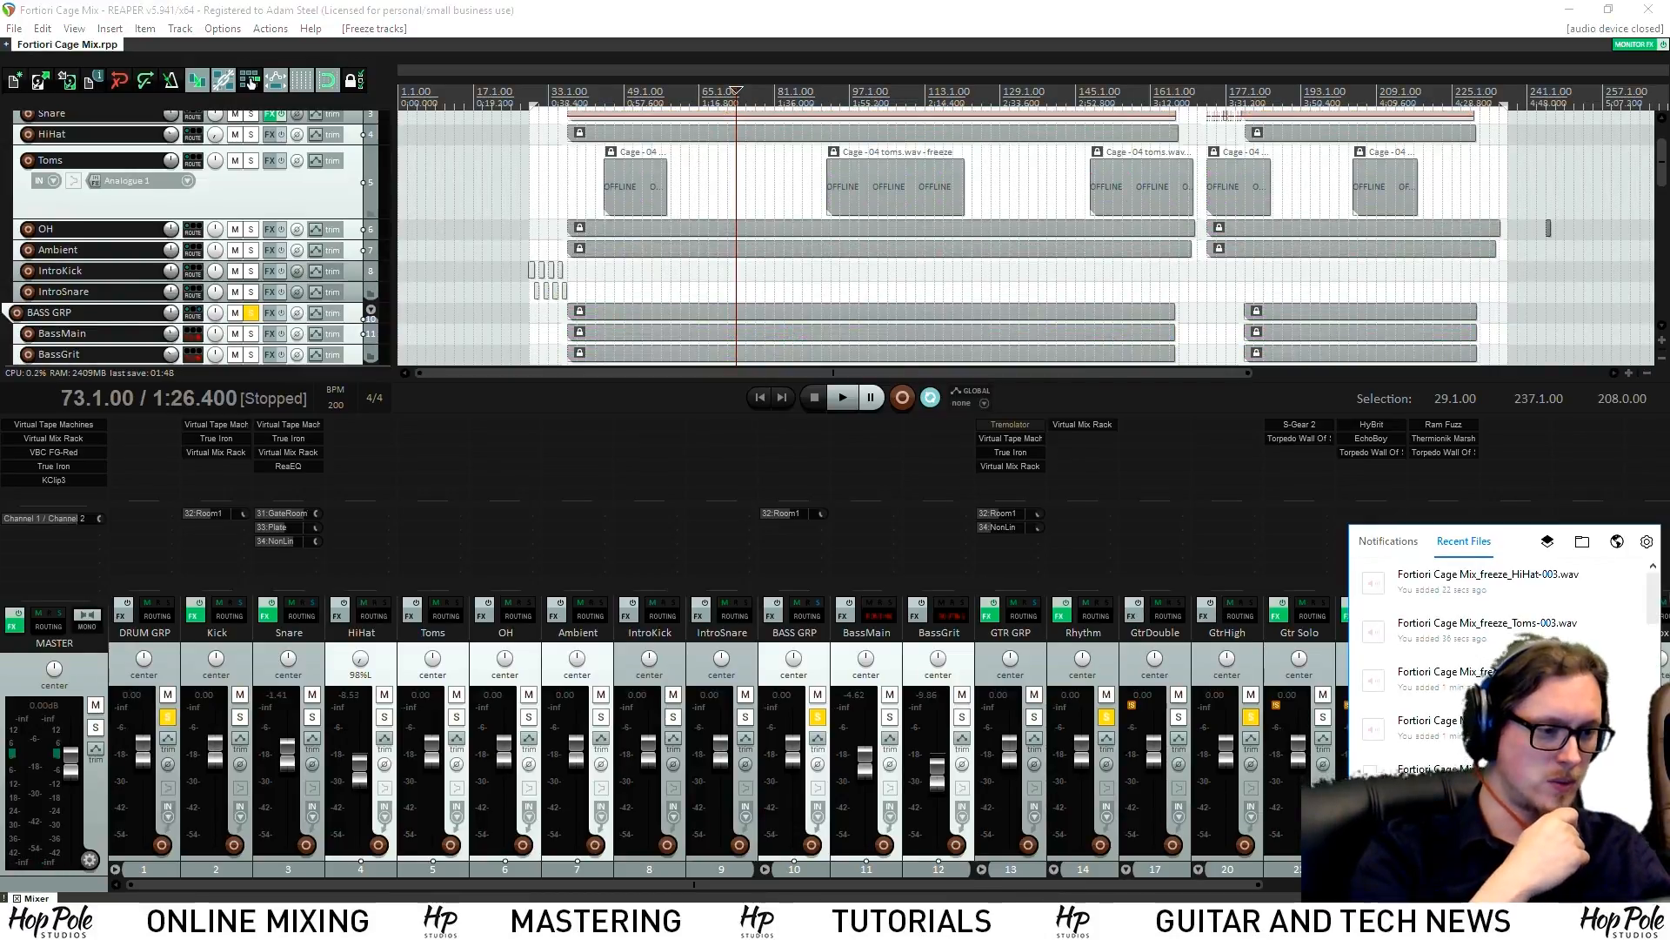
left_click(861, 16)
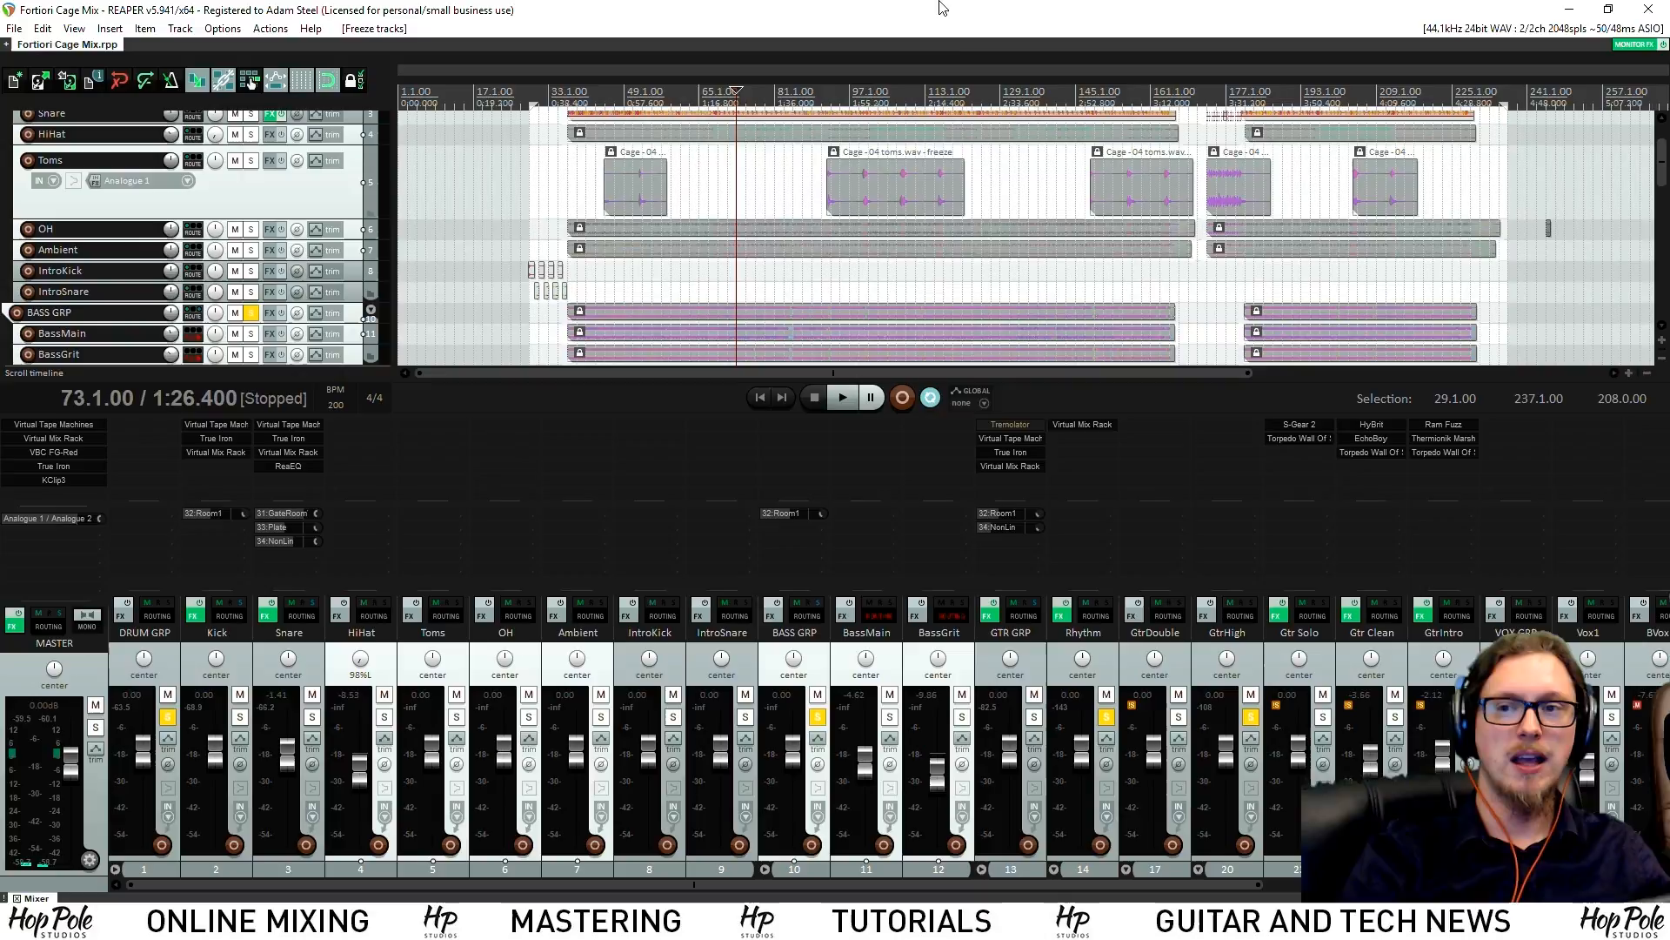
left_click(773, 92)
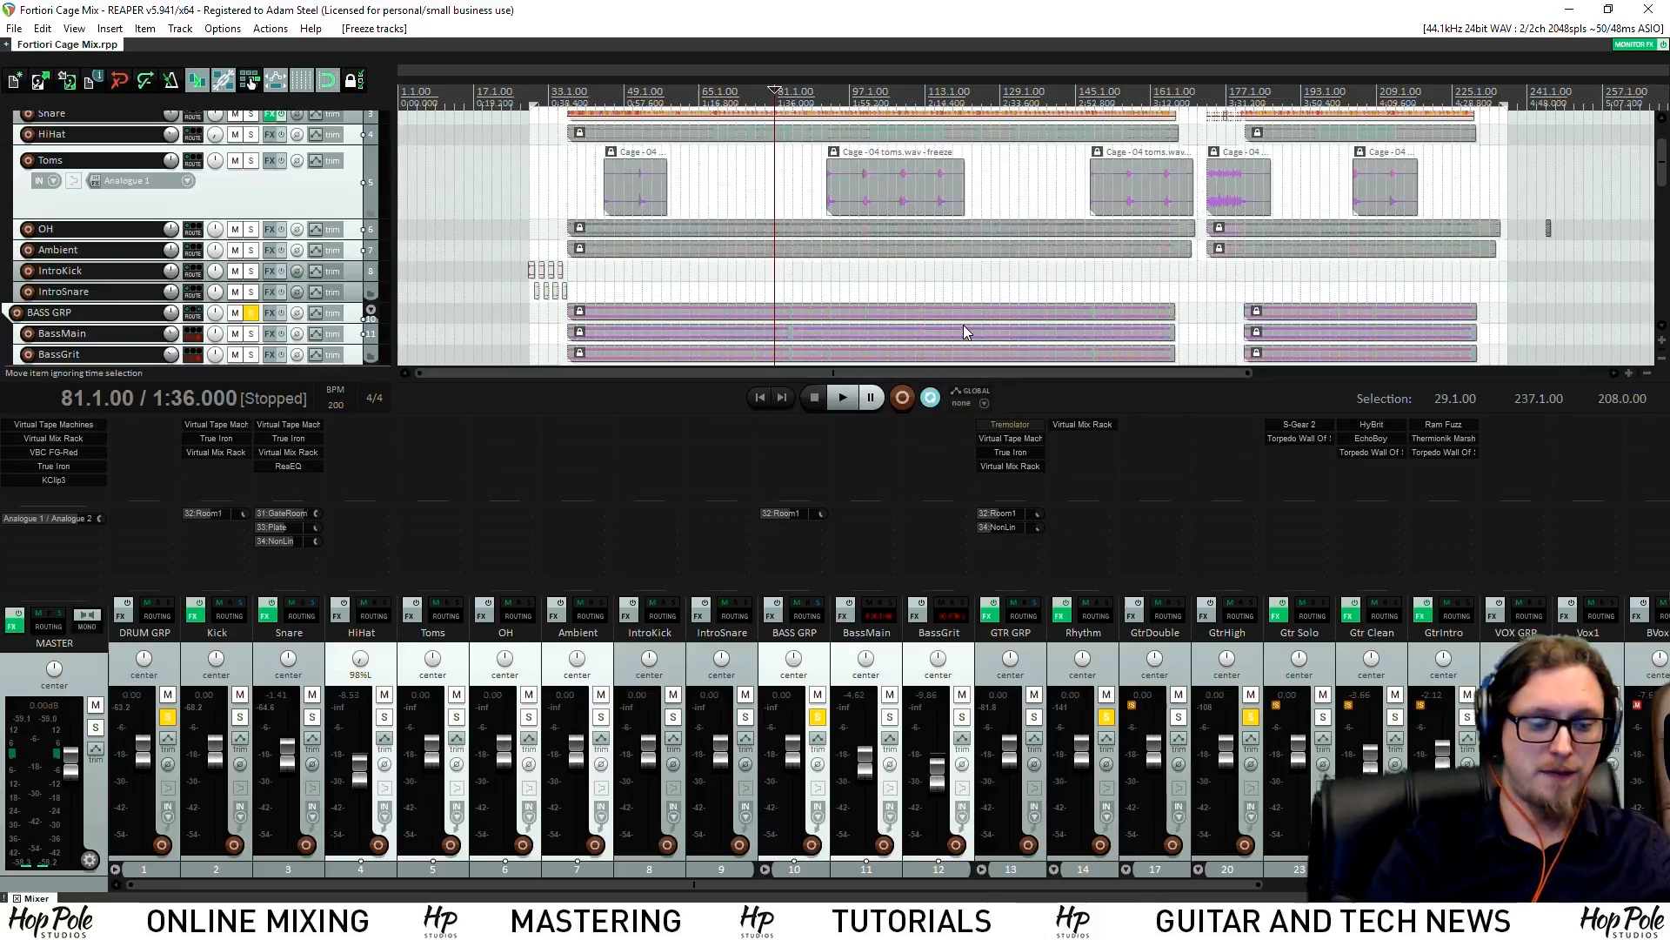
Check the performance meter, then move the solo from the BASS GRP tracks to the Rhythm guitar and play
key("ctrl+alt+p")
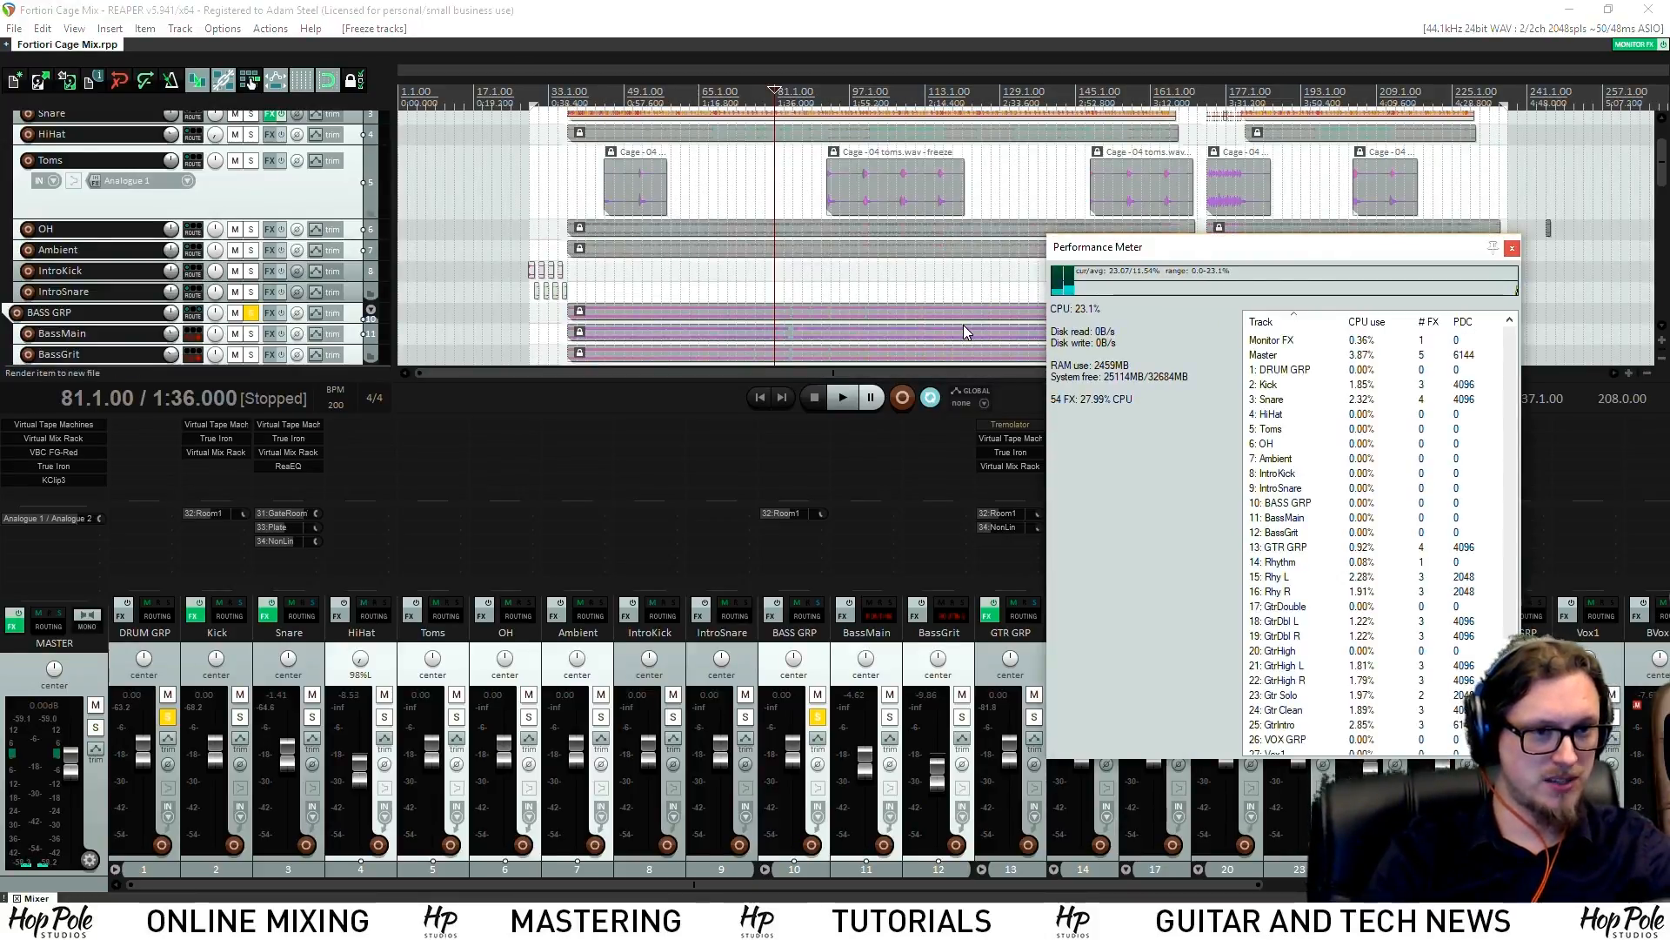
key("ctrl+alt+p")
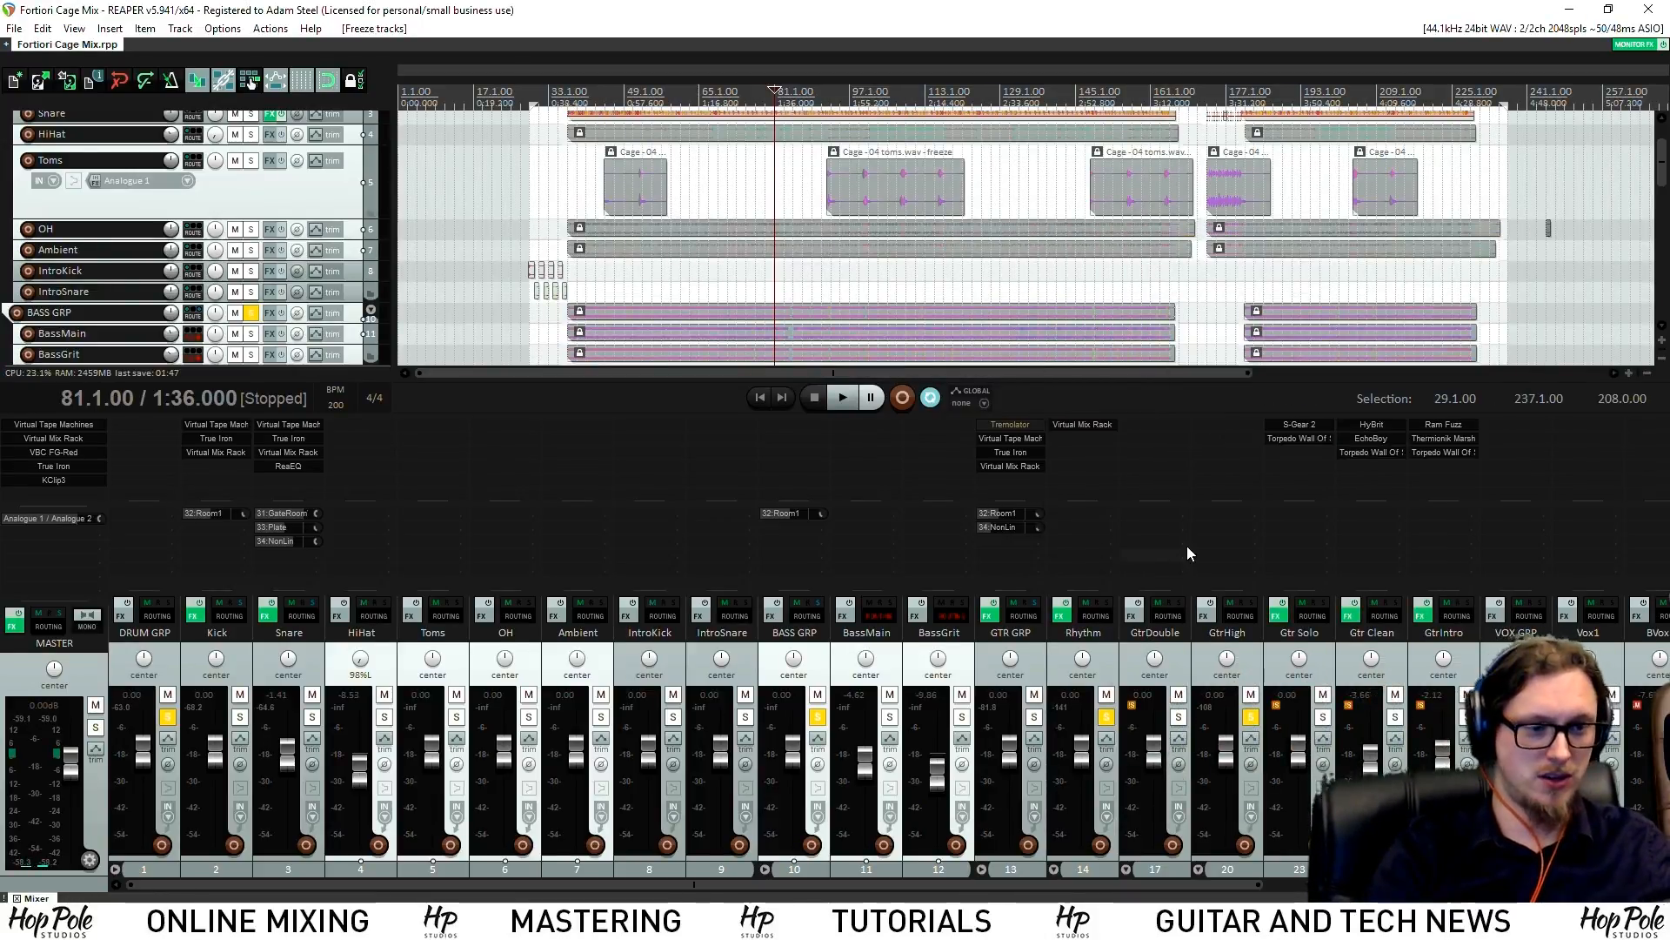
left_click(818, 717)
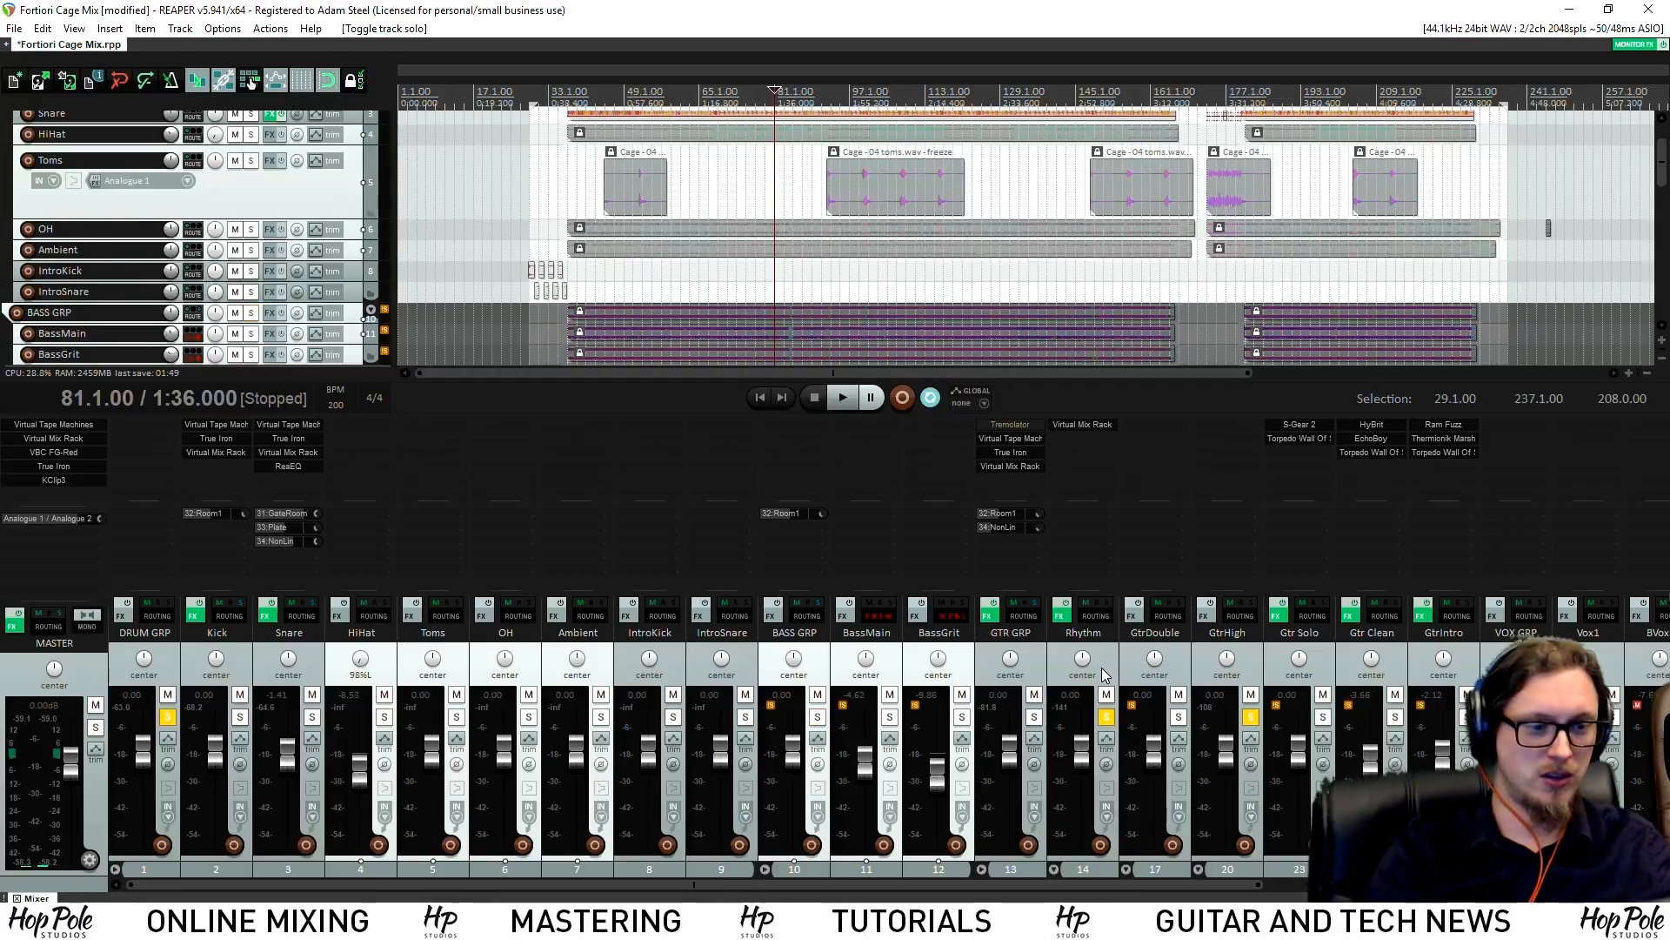
left_click(1100, 670)
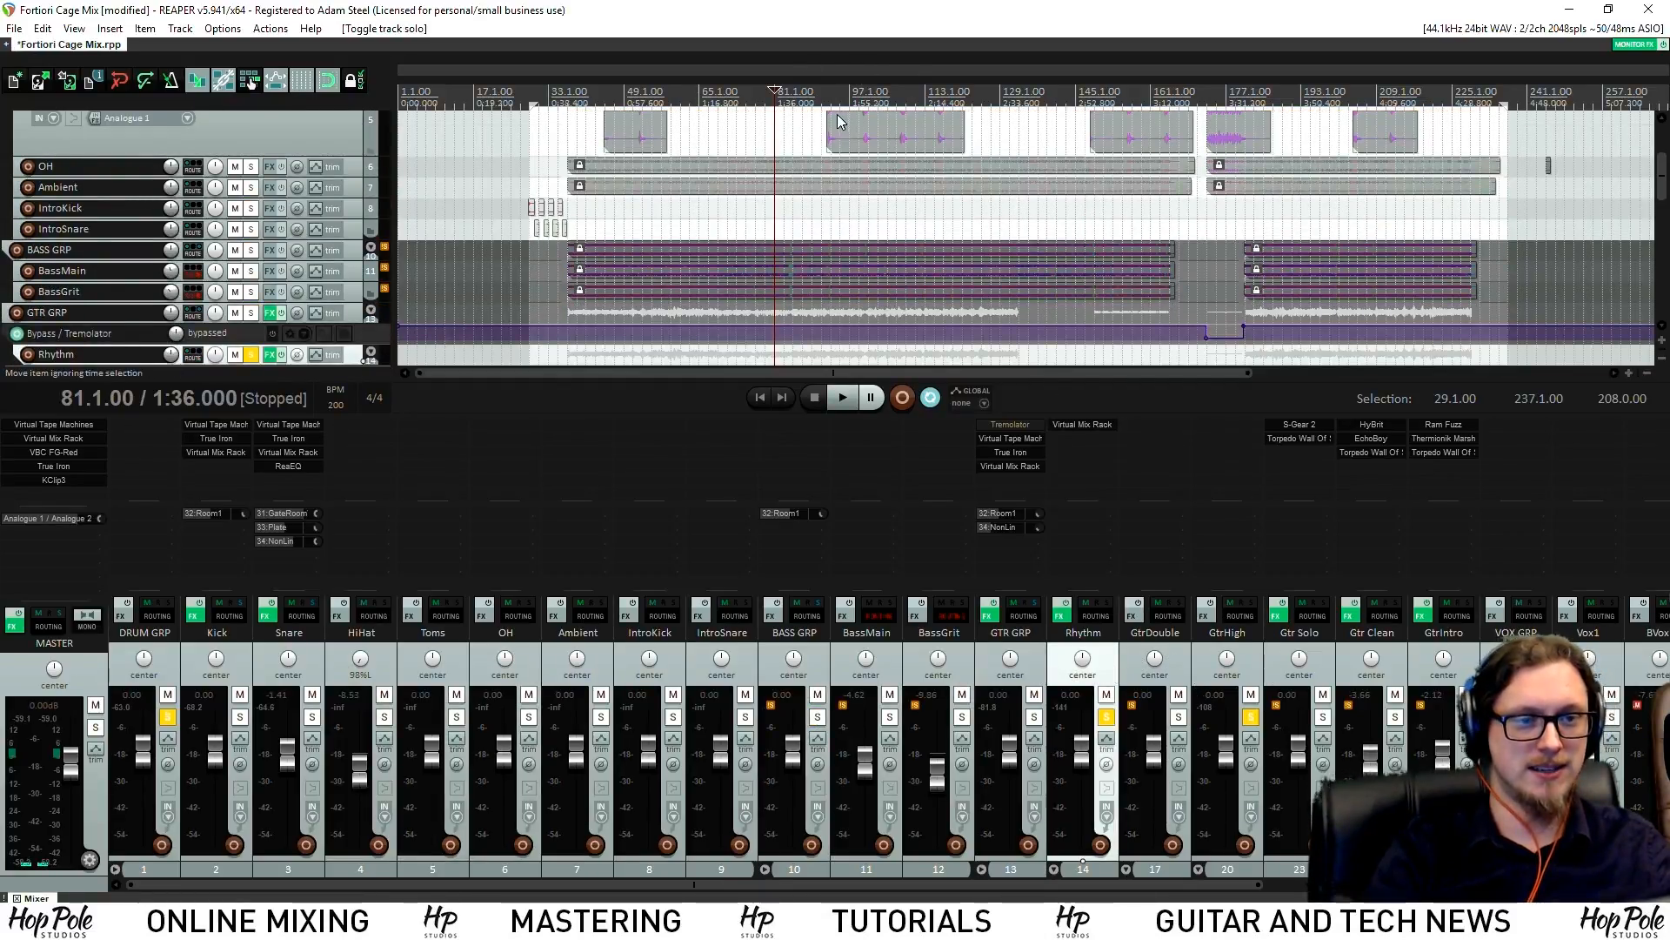
left_click_drag(1661, 191, 1663, 251)
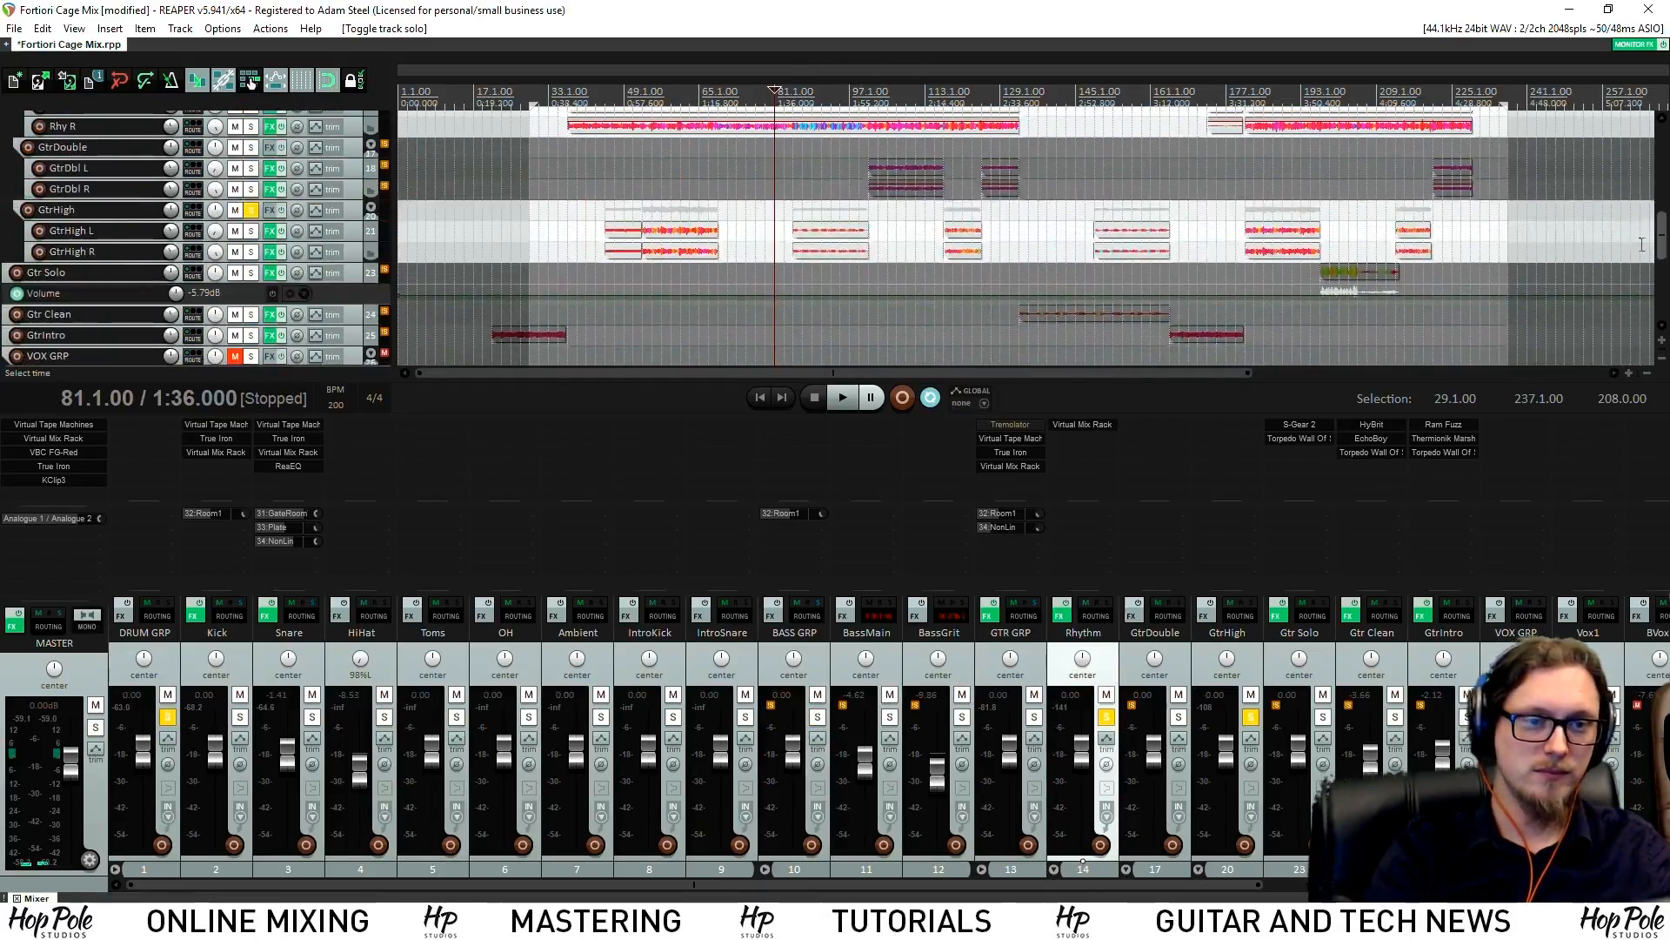
key("space")
Unsolo the Rhythm track and stop playback, returning to bar 84
scroll(1051, 90, "up", 2)
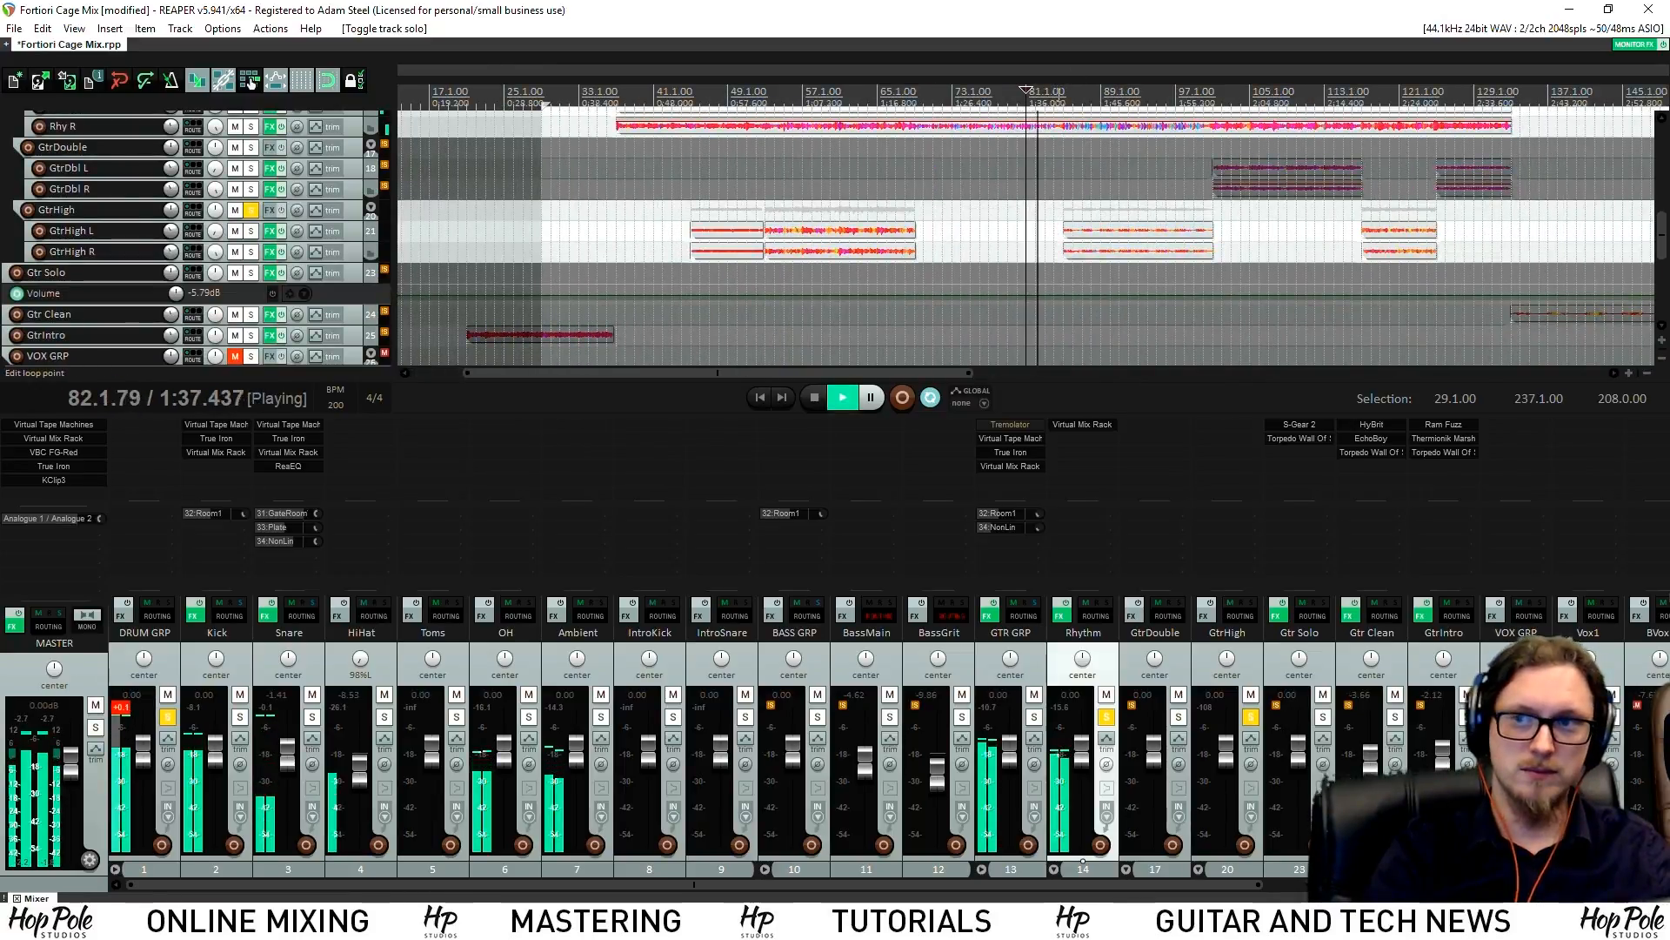
scroll(1051, 90, "up", 4)
scroll(1156, 294, "up", 4)
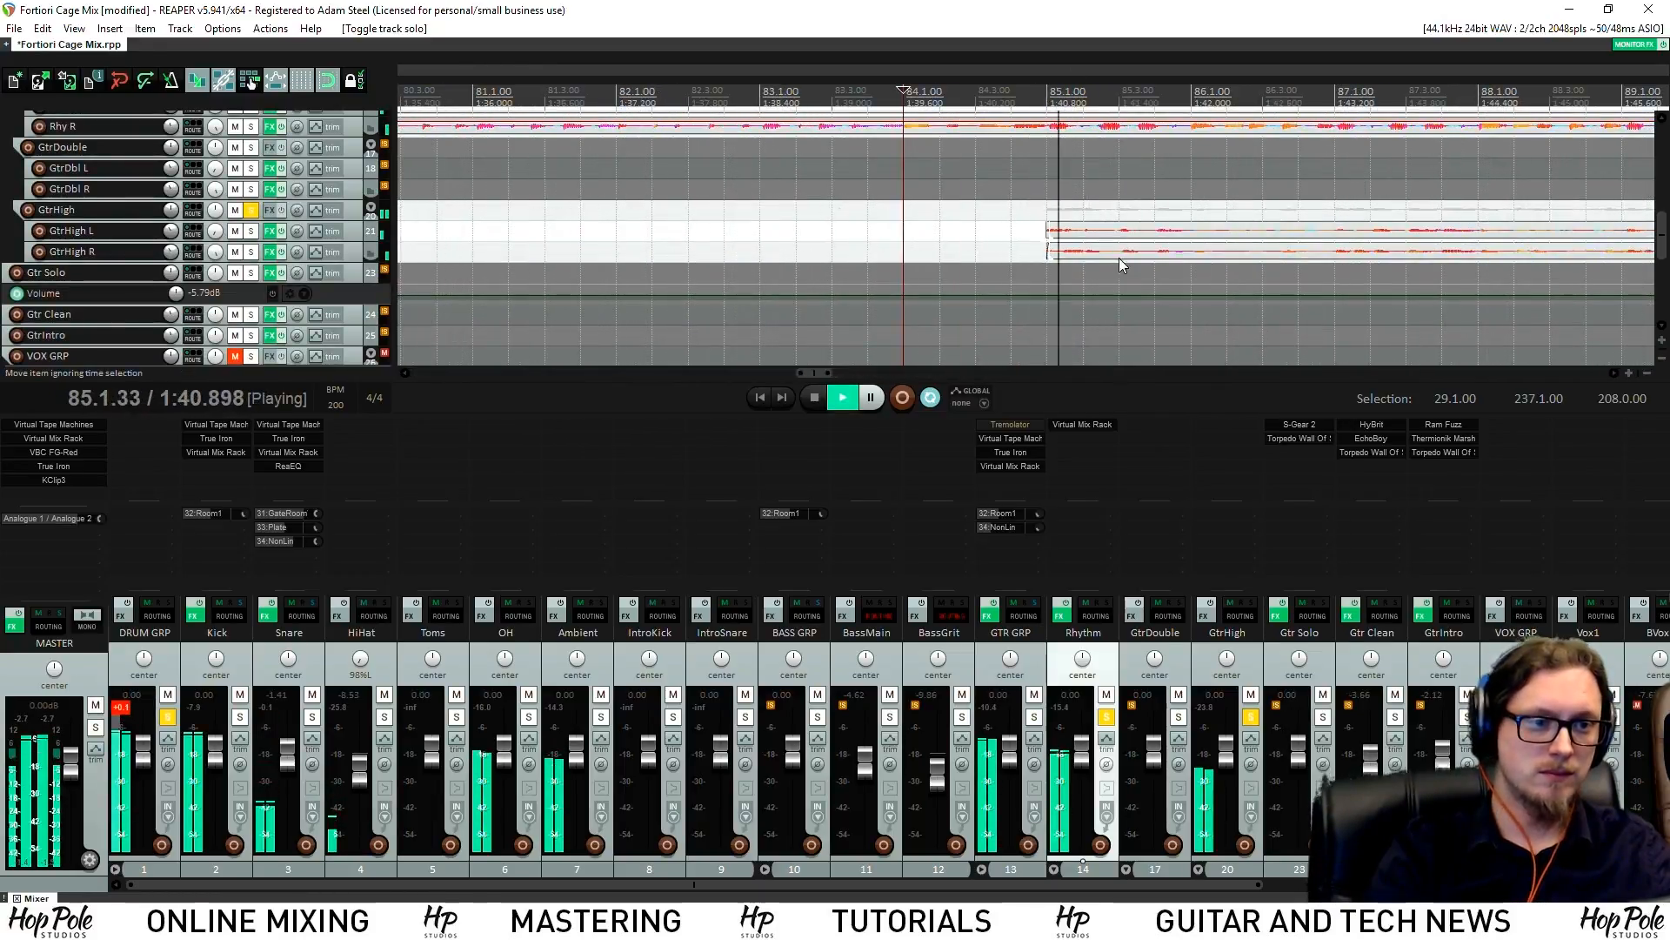
scroll(1122, 263, "down", 3)
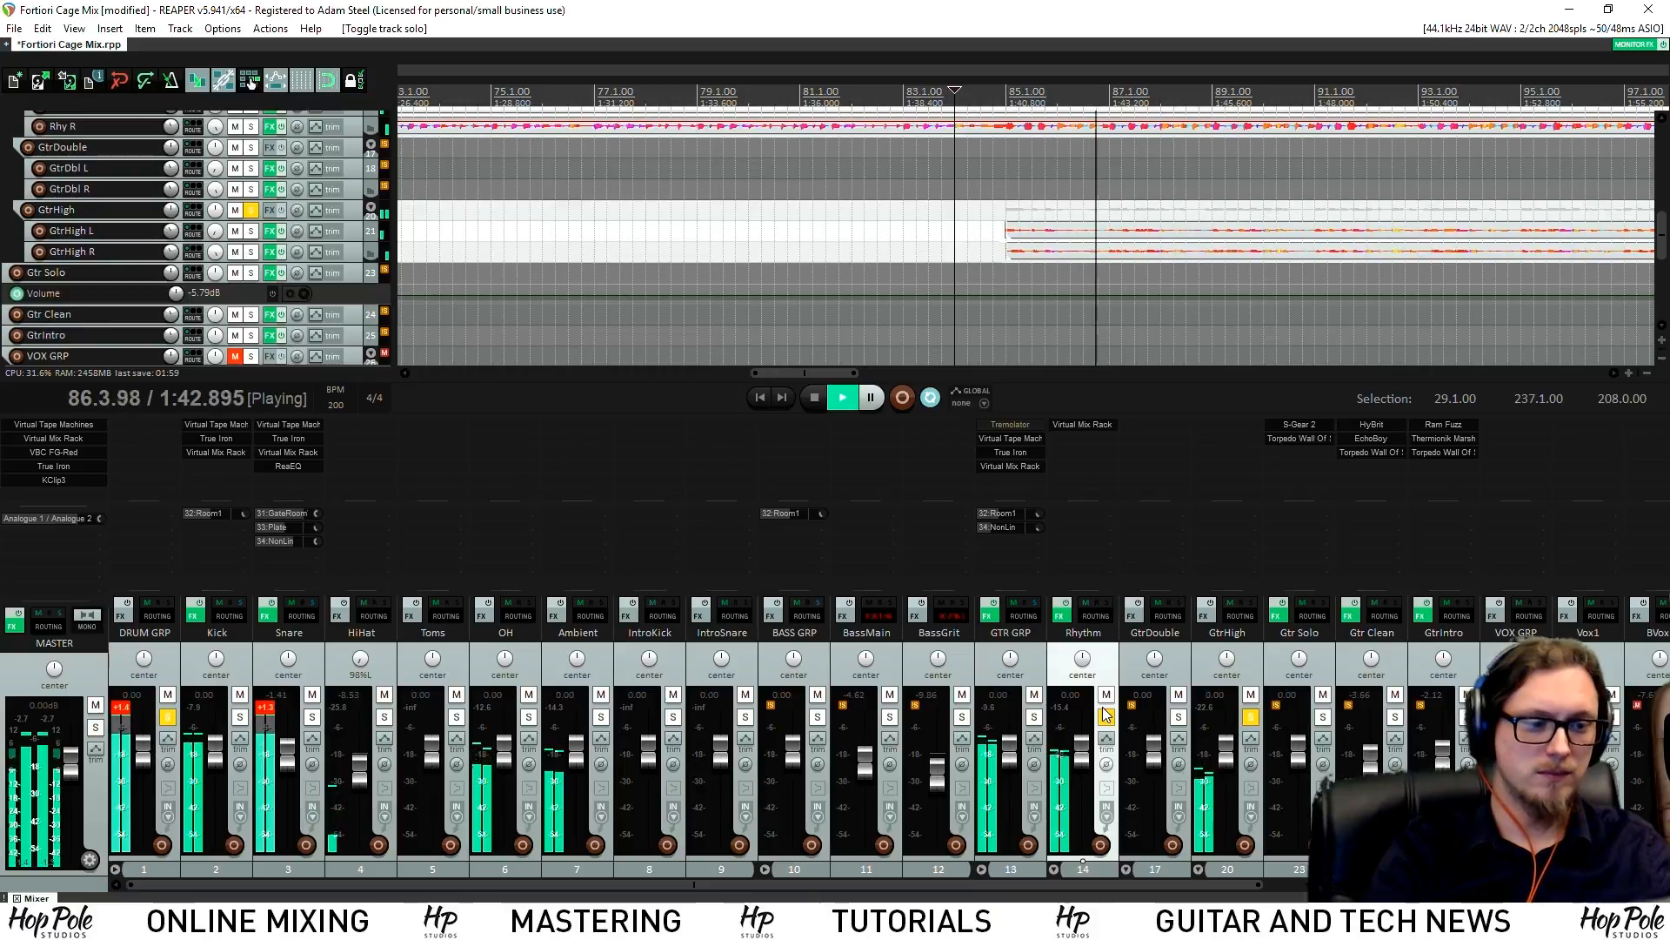
scroll(1116, 257, "down", 4)
scroll(1122, 261, "down", 2)
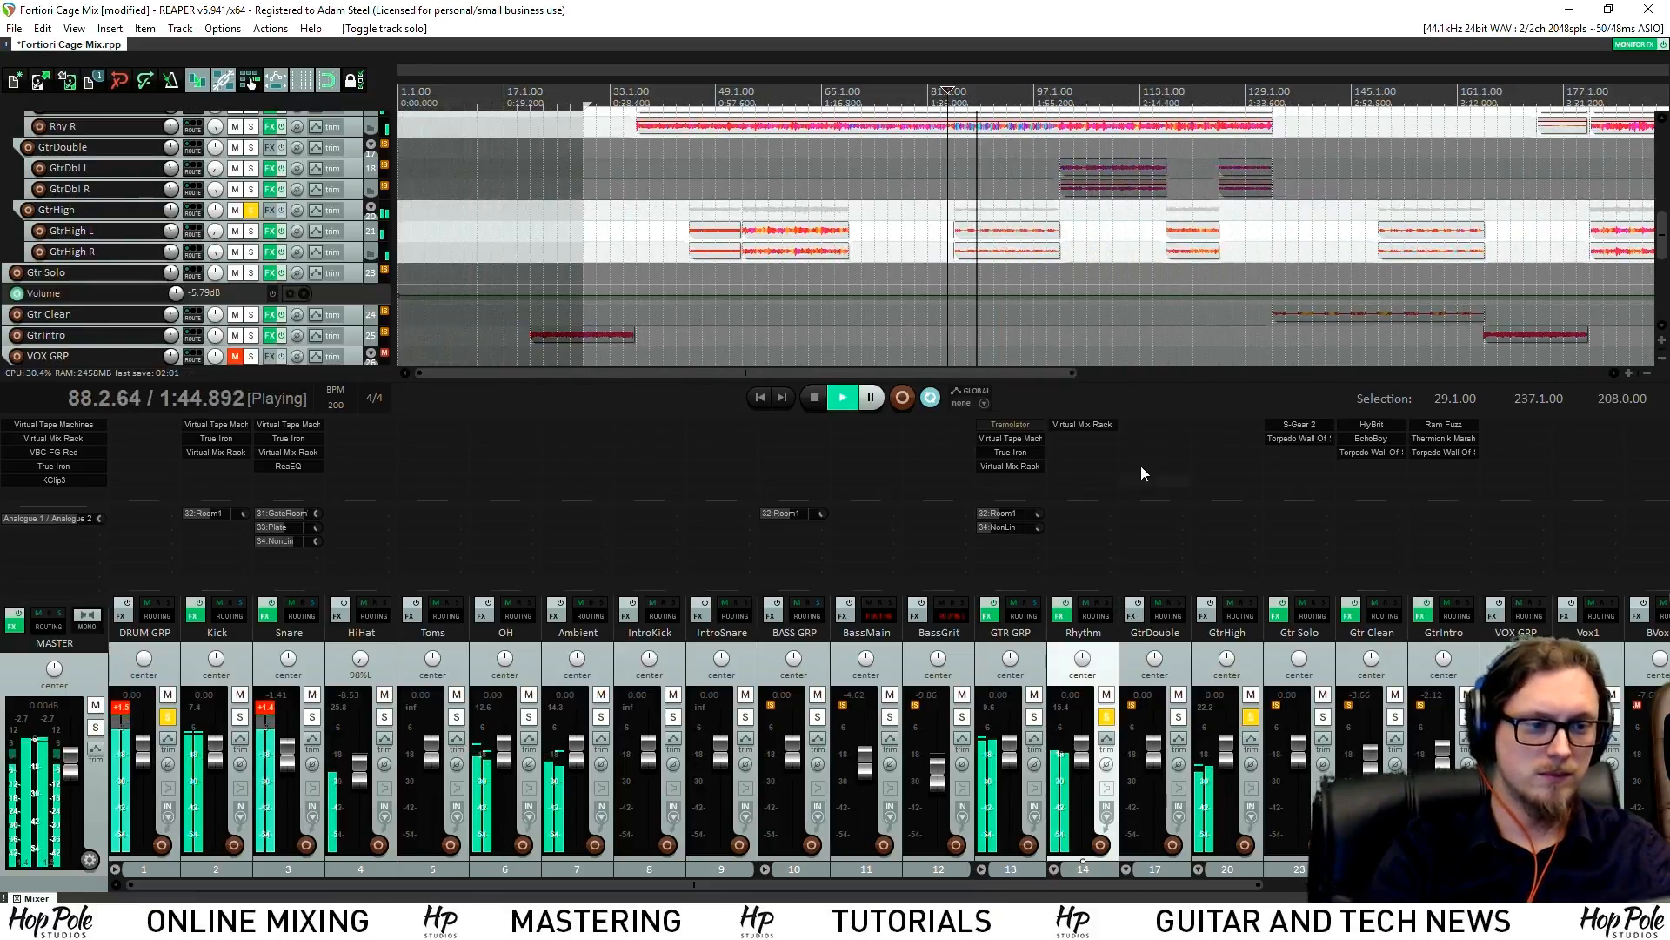
left_click(1105, 717)
scroll(1011, 235, "up", 2)
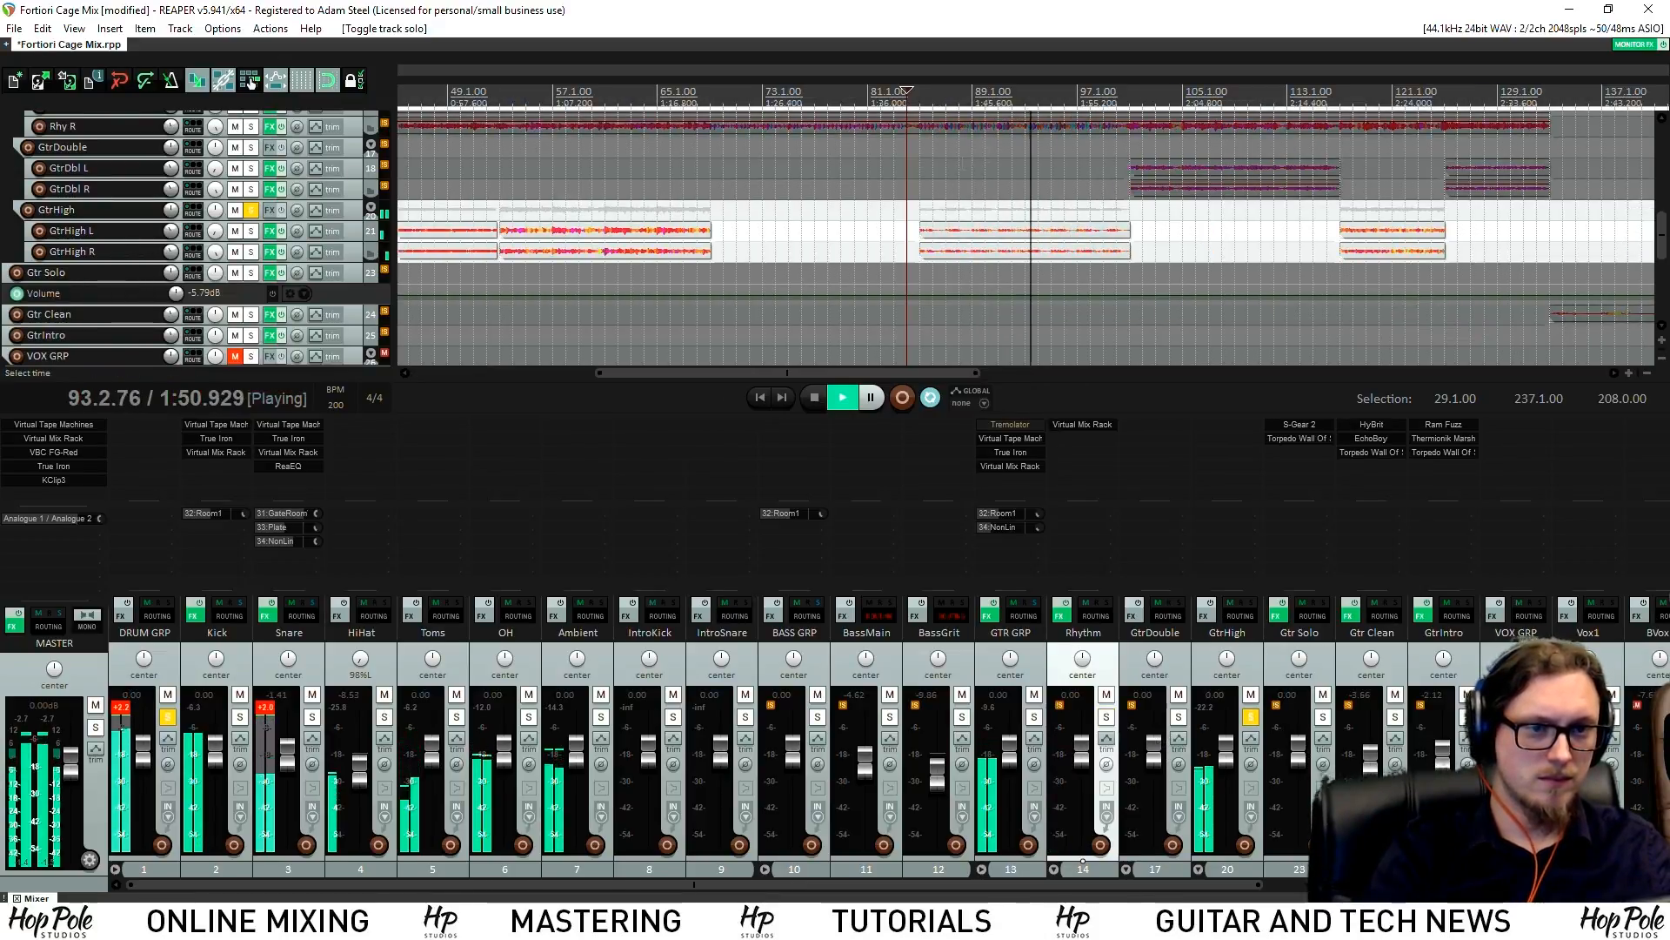
scroll(1031, 235, "down", 2)
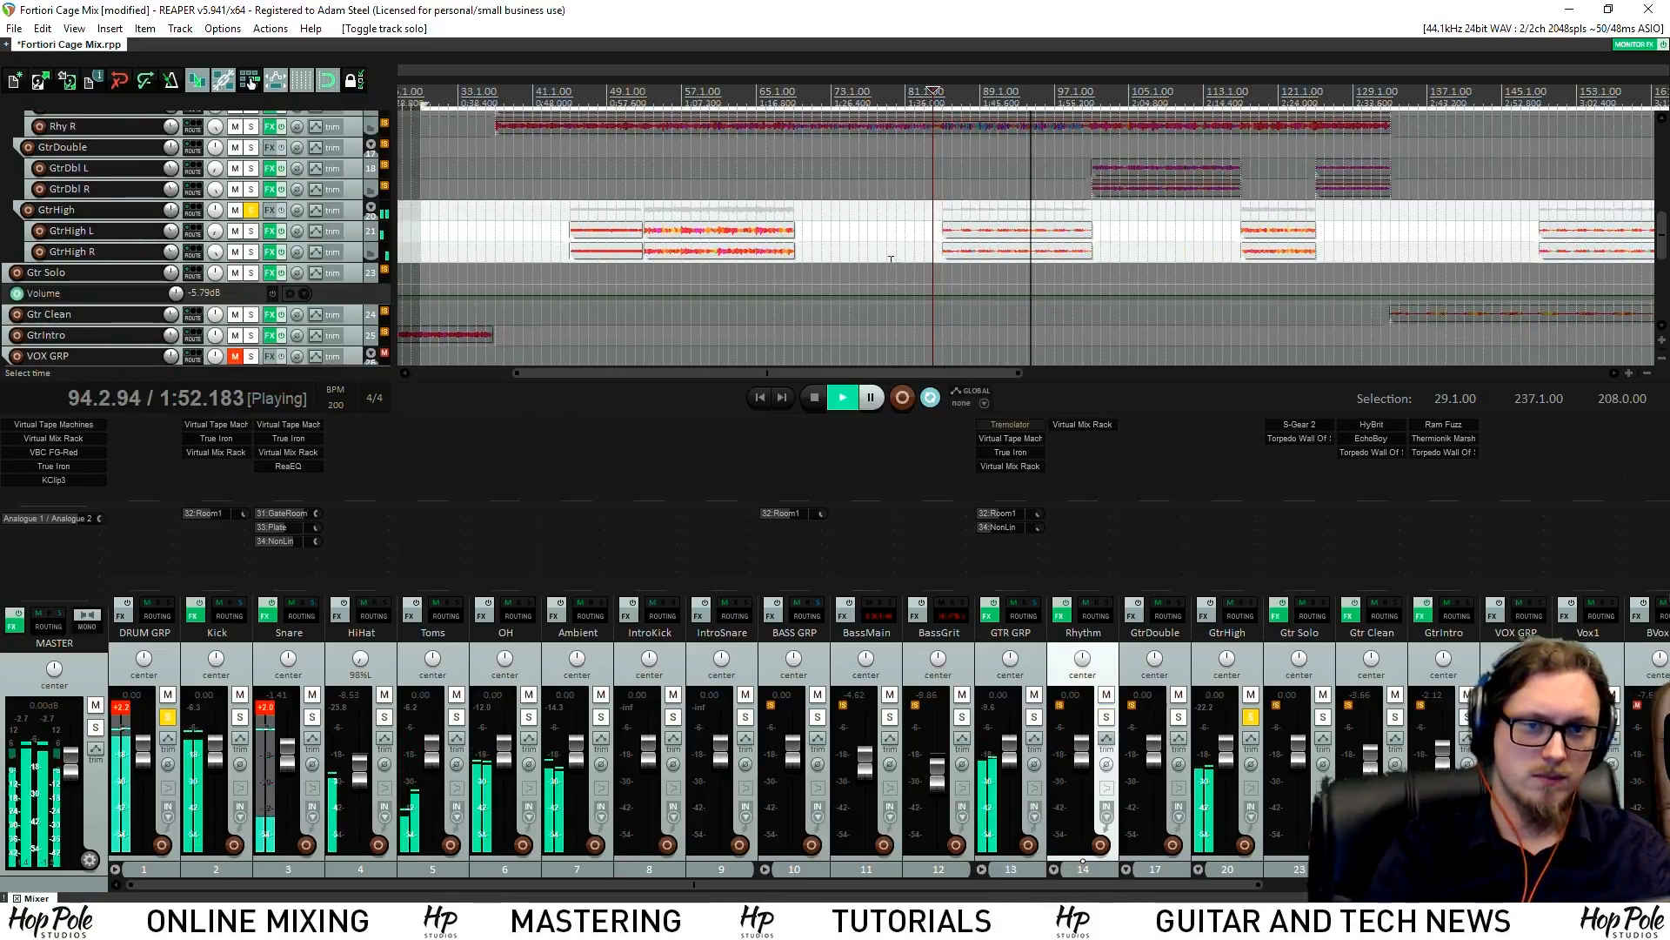
key("space")
Add True Iron to the GtrHigh bus, raise its Strength from 5.00 to 9.50, and close its window
double_click(1236, 455)
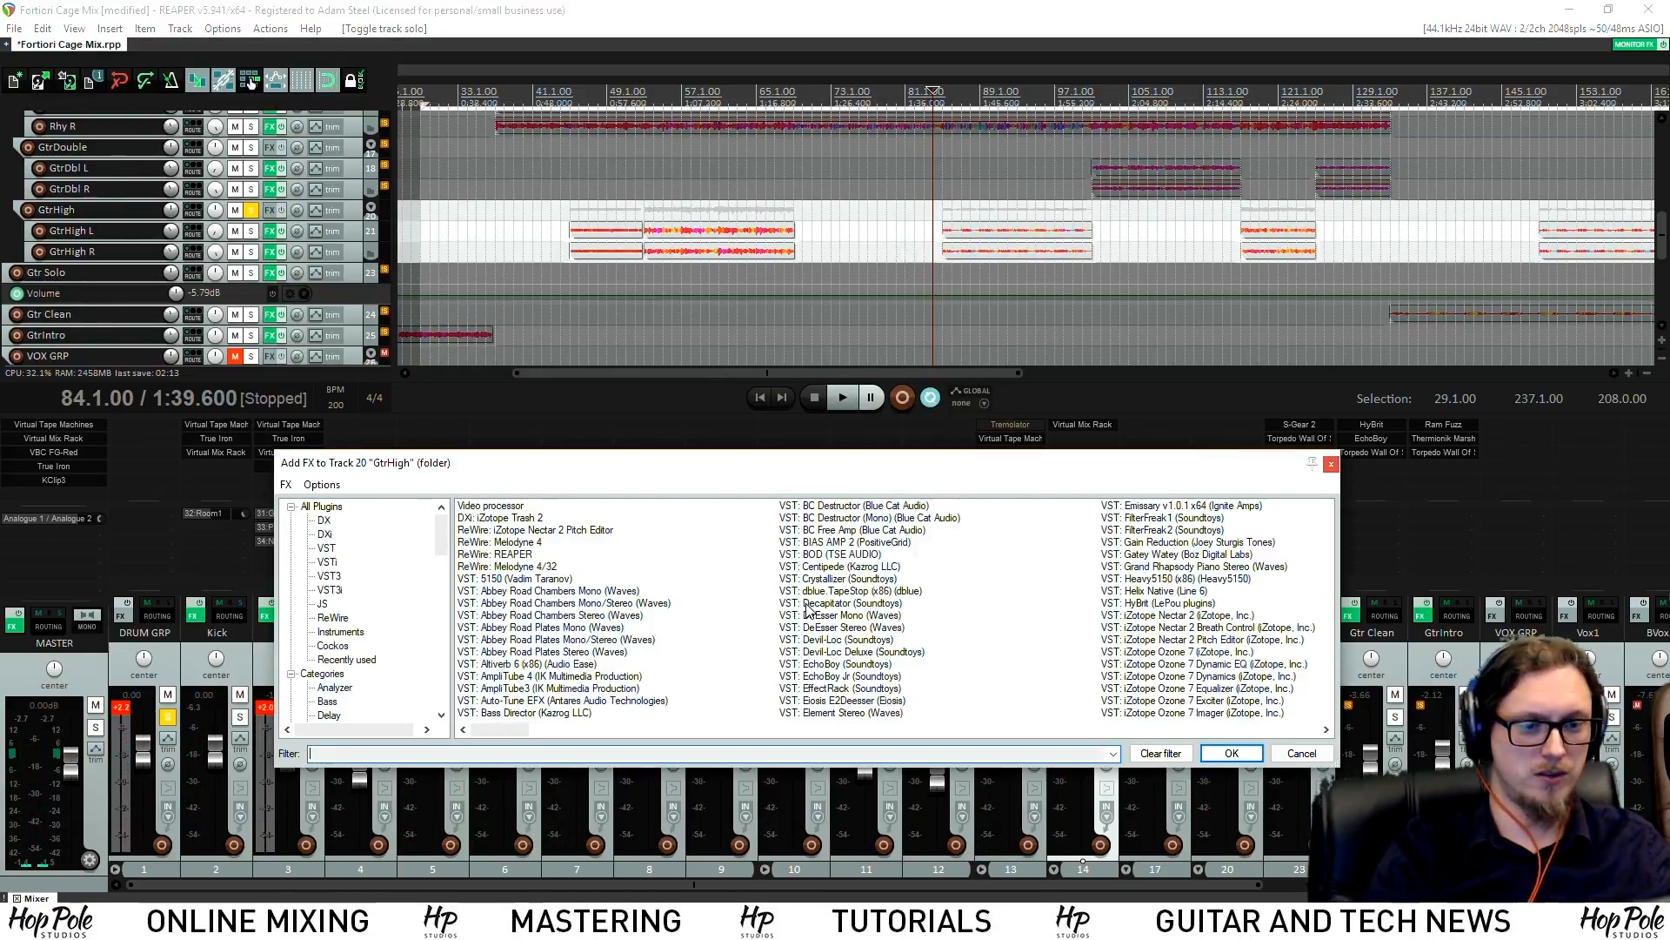
type("true")
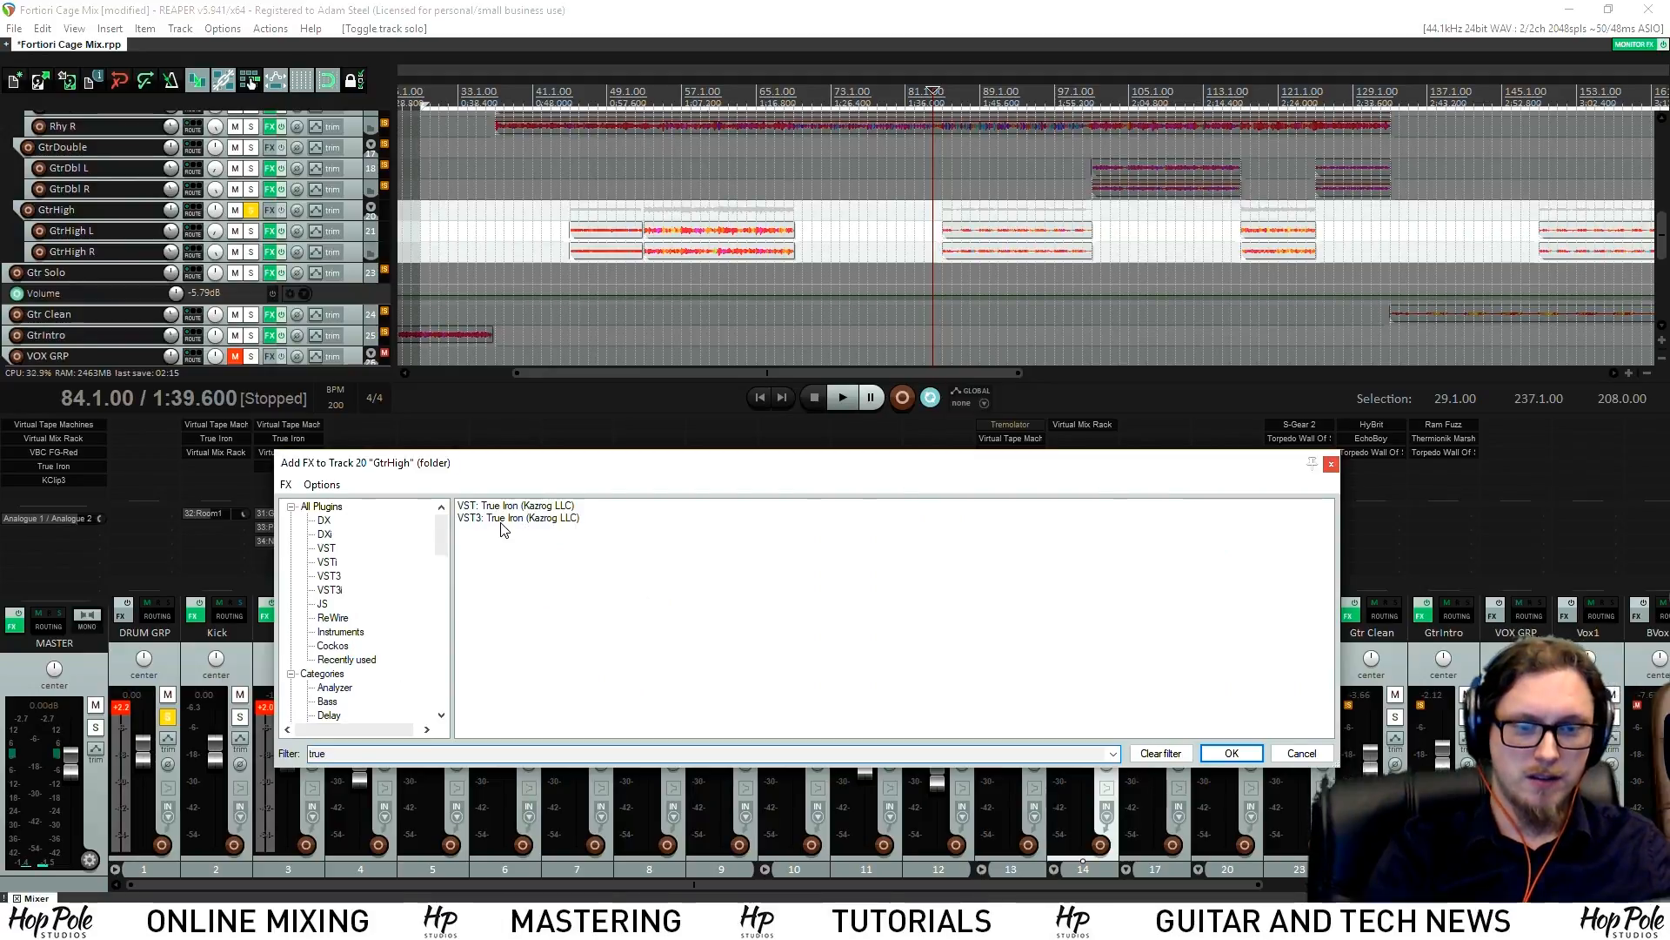
double_click(529, 507)
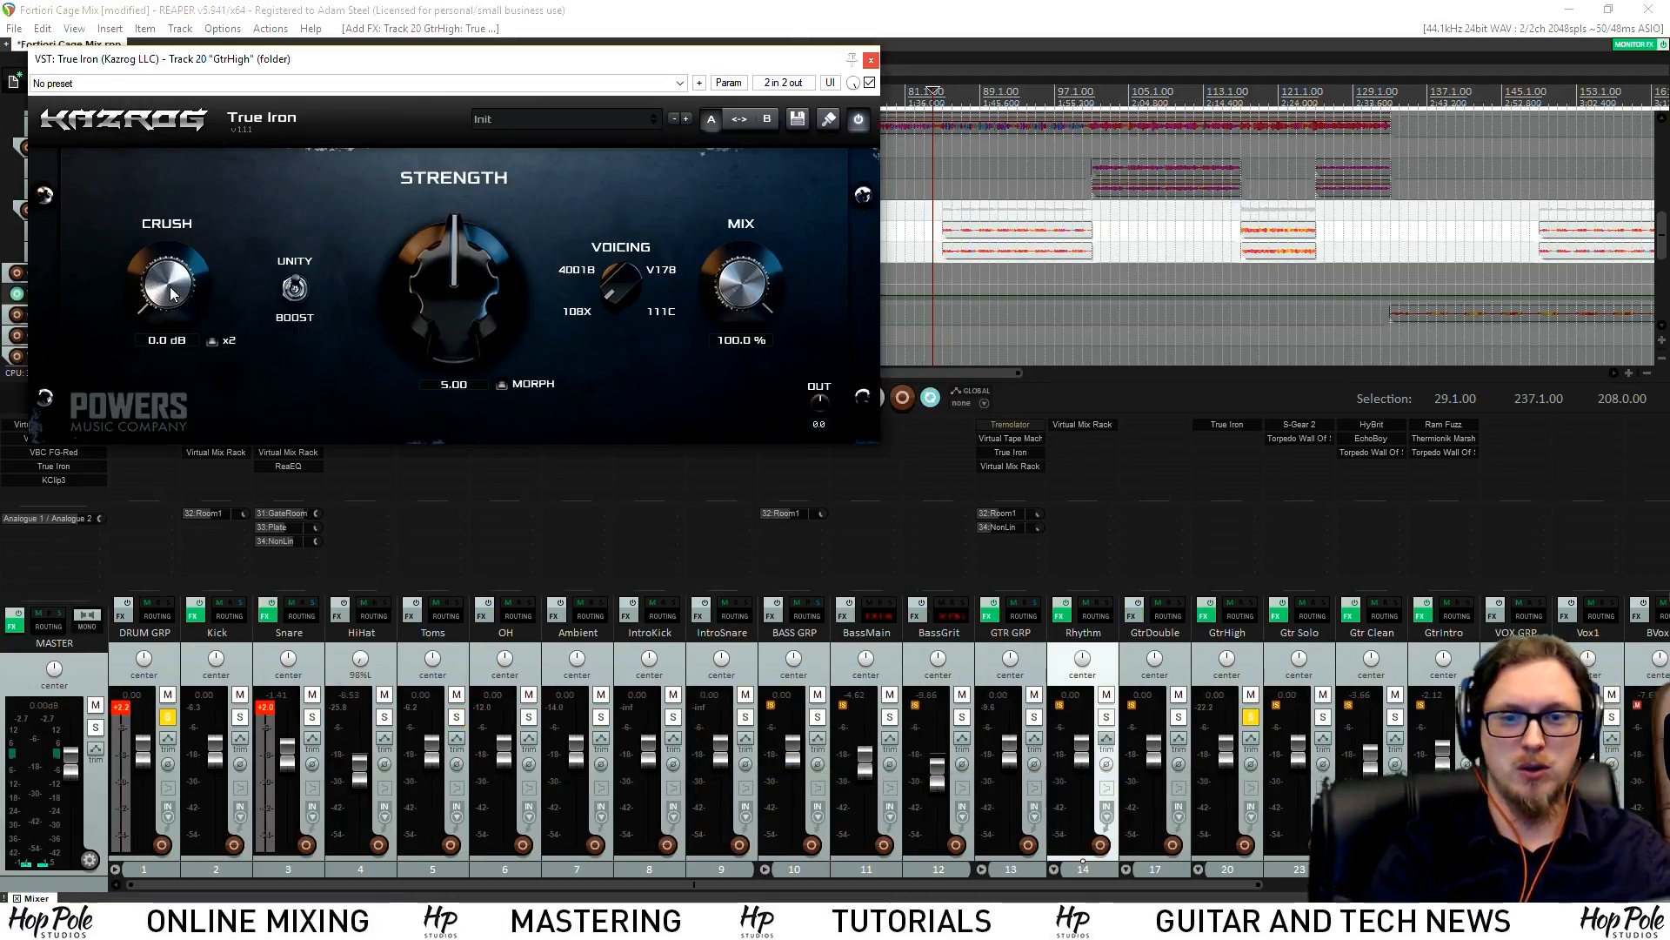
left_click_drag(468, 290, 620, 277)
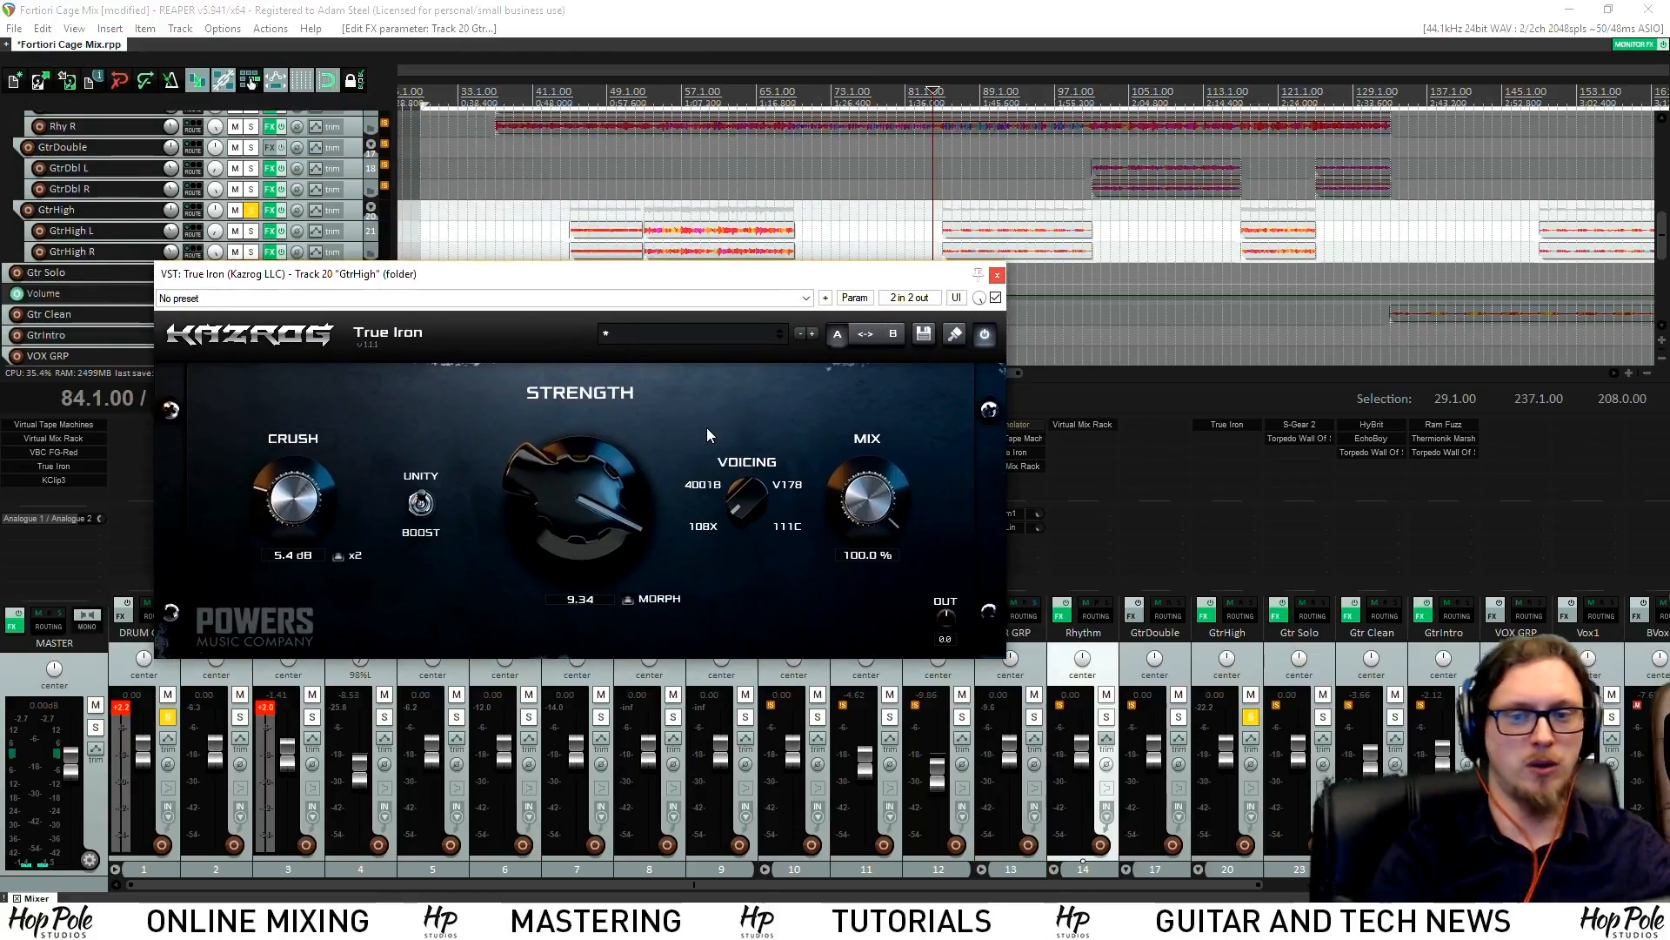
key("space")
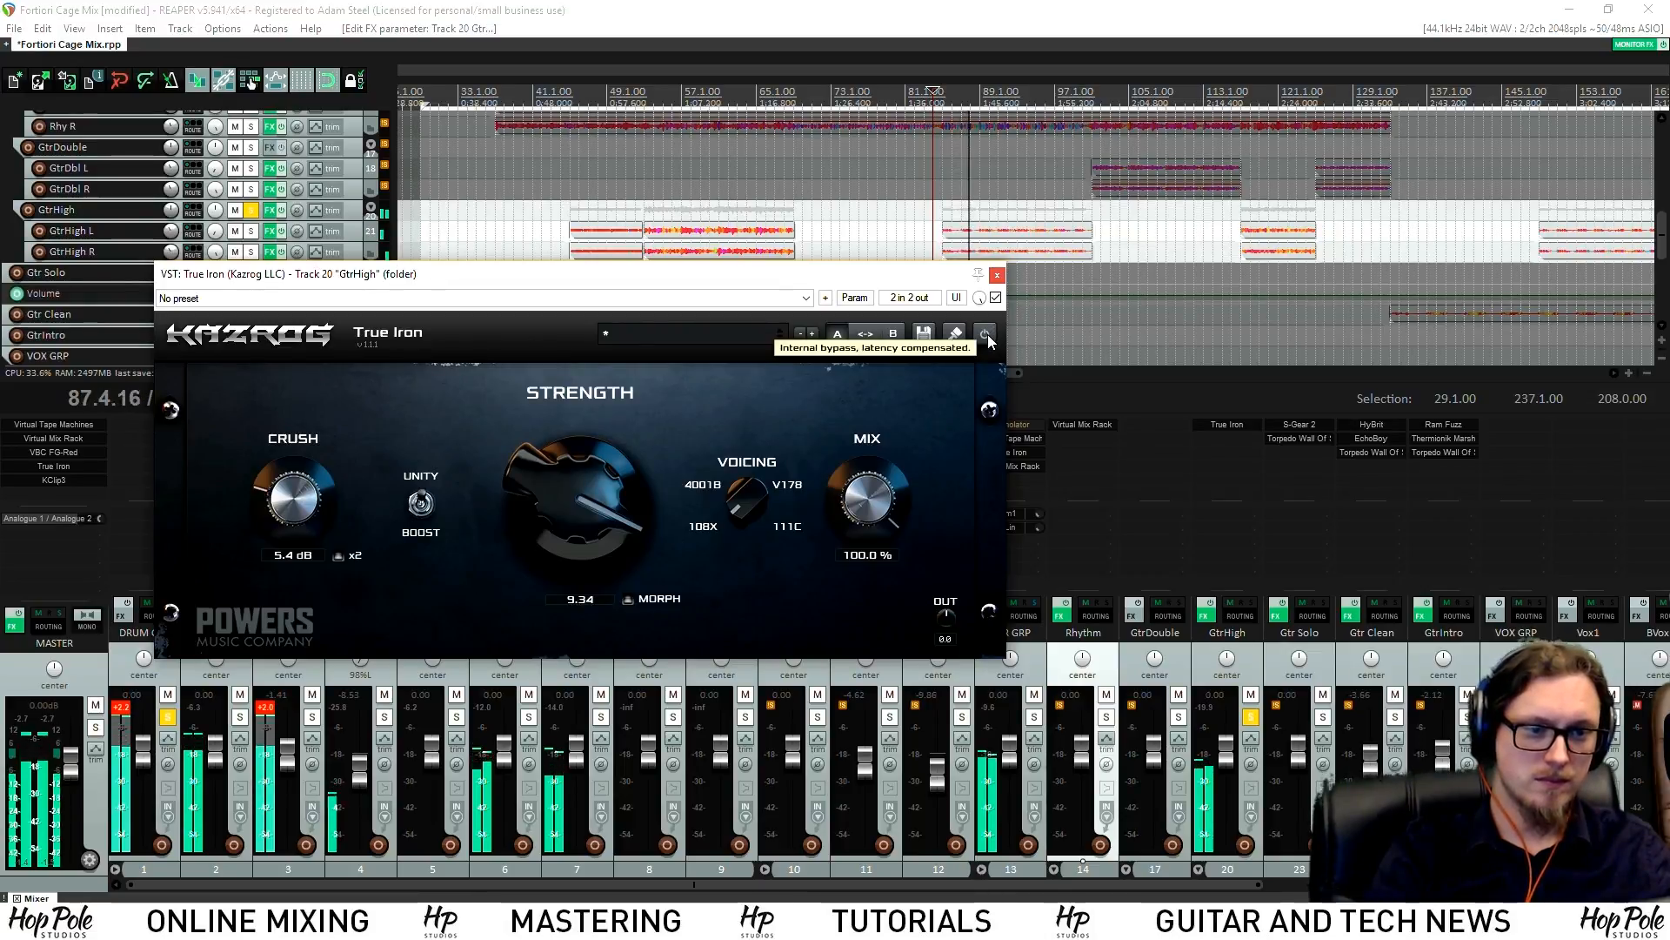
left_click_drag(575, 500, 578, 495)
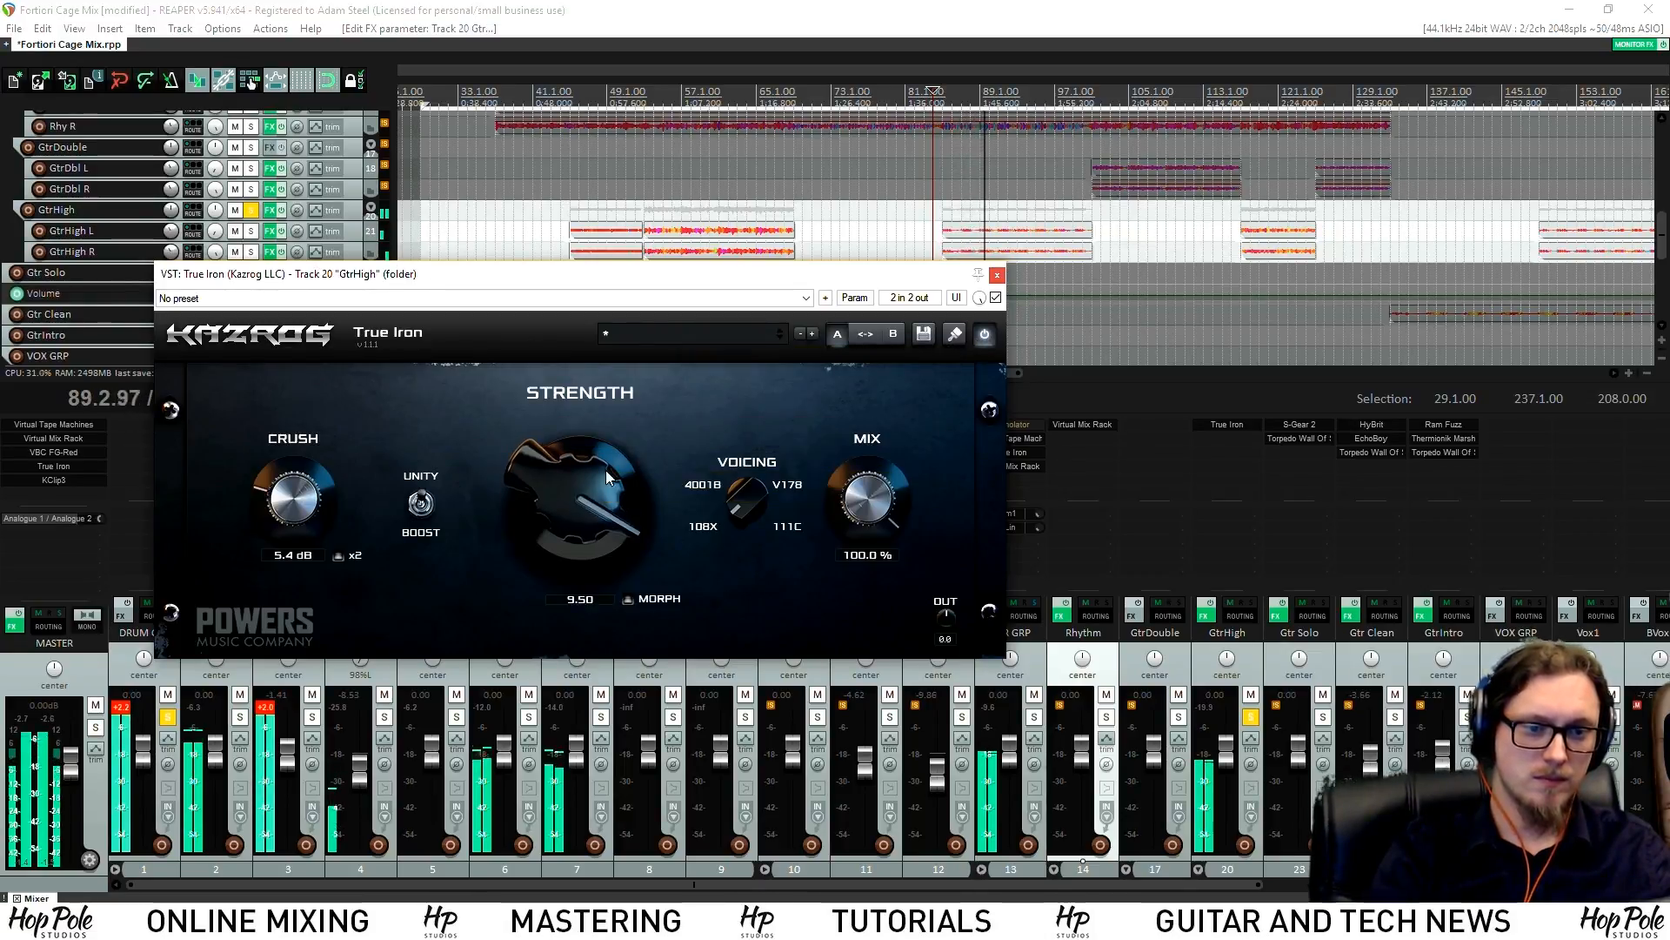
left_click(997, 275)
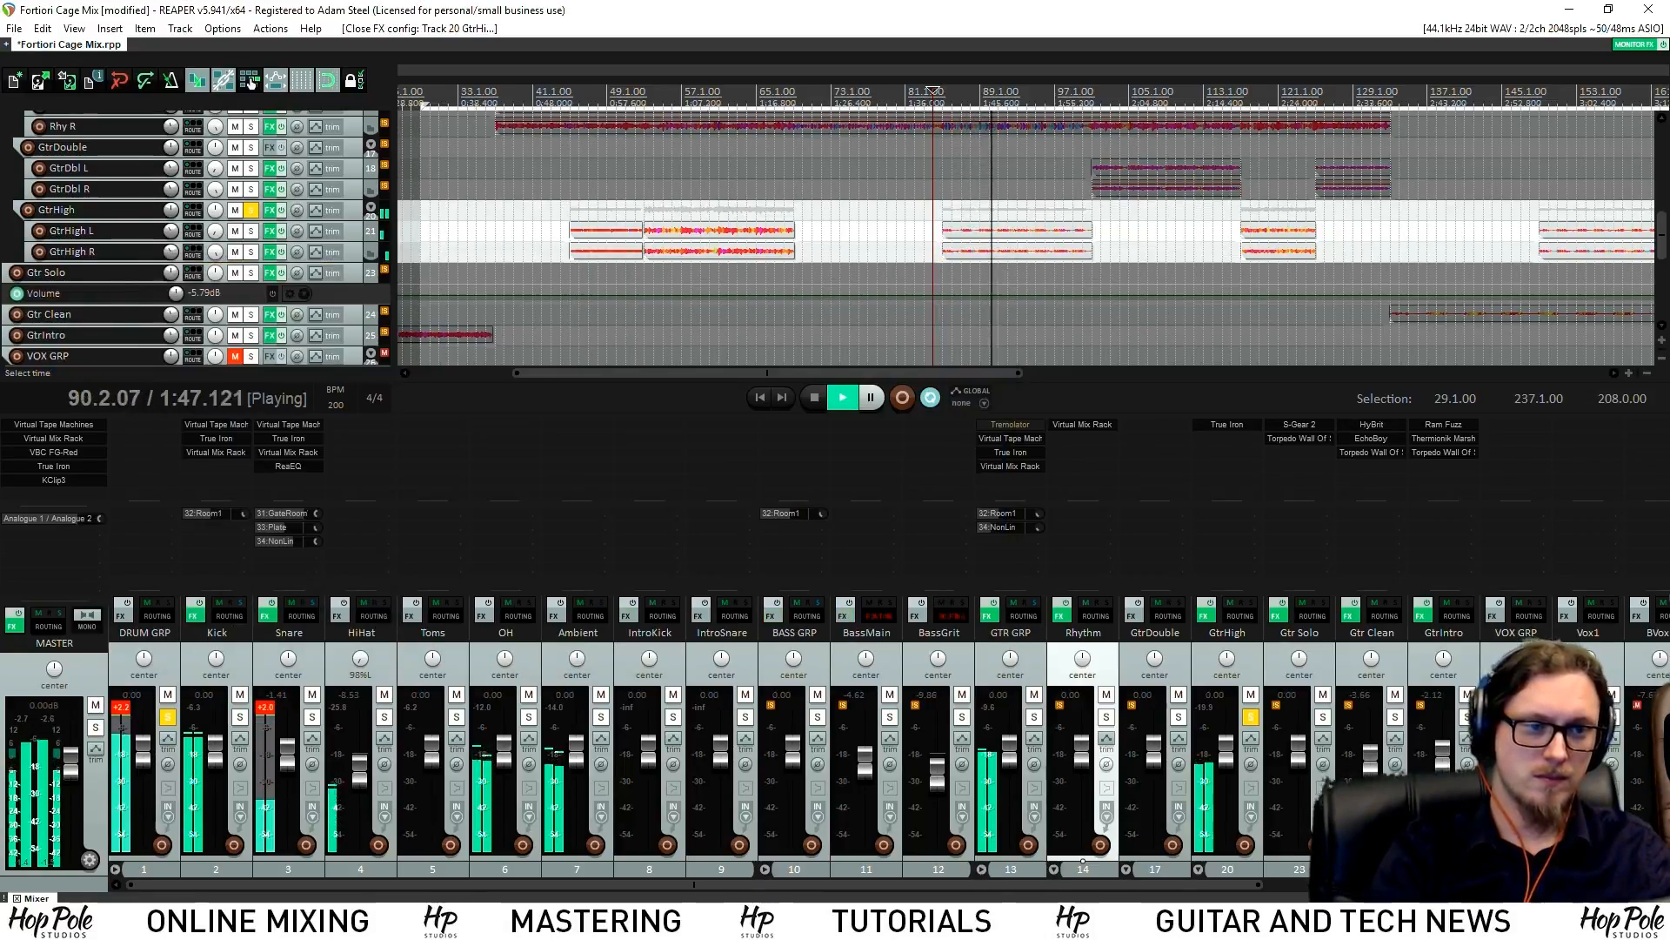
Add Virtual Mix Rack to the GtrHigh bus after True Iron
double_click(1224, 449)
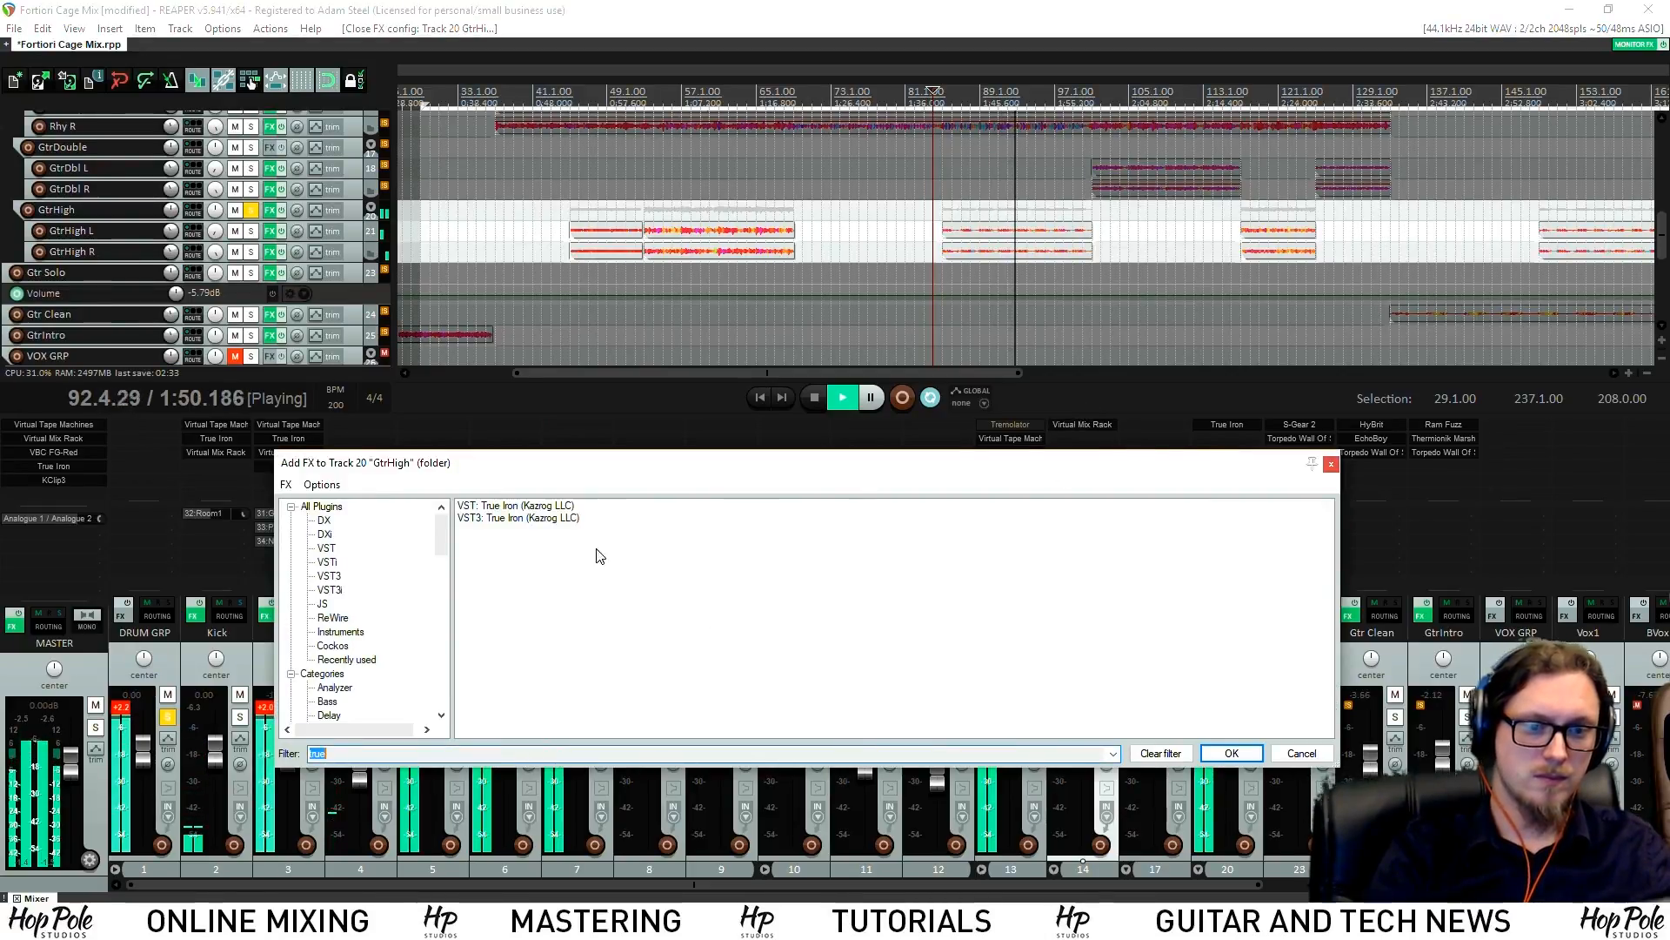
type("mix")
left_click(518, 506)
double_click(517, 506)
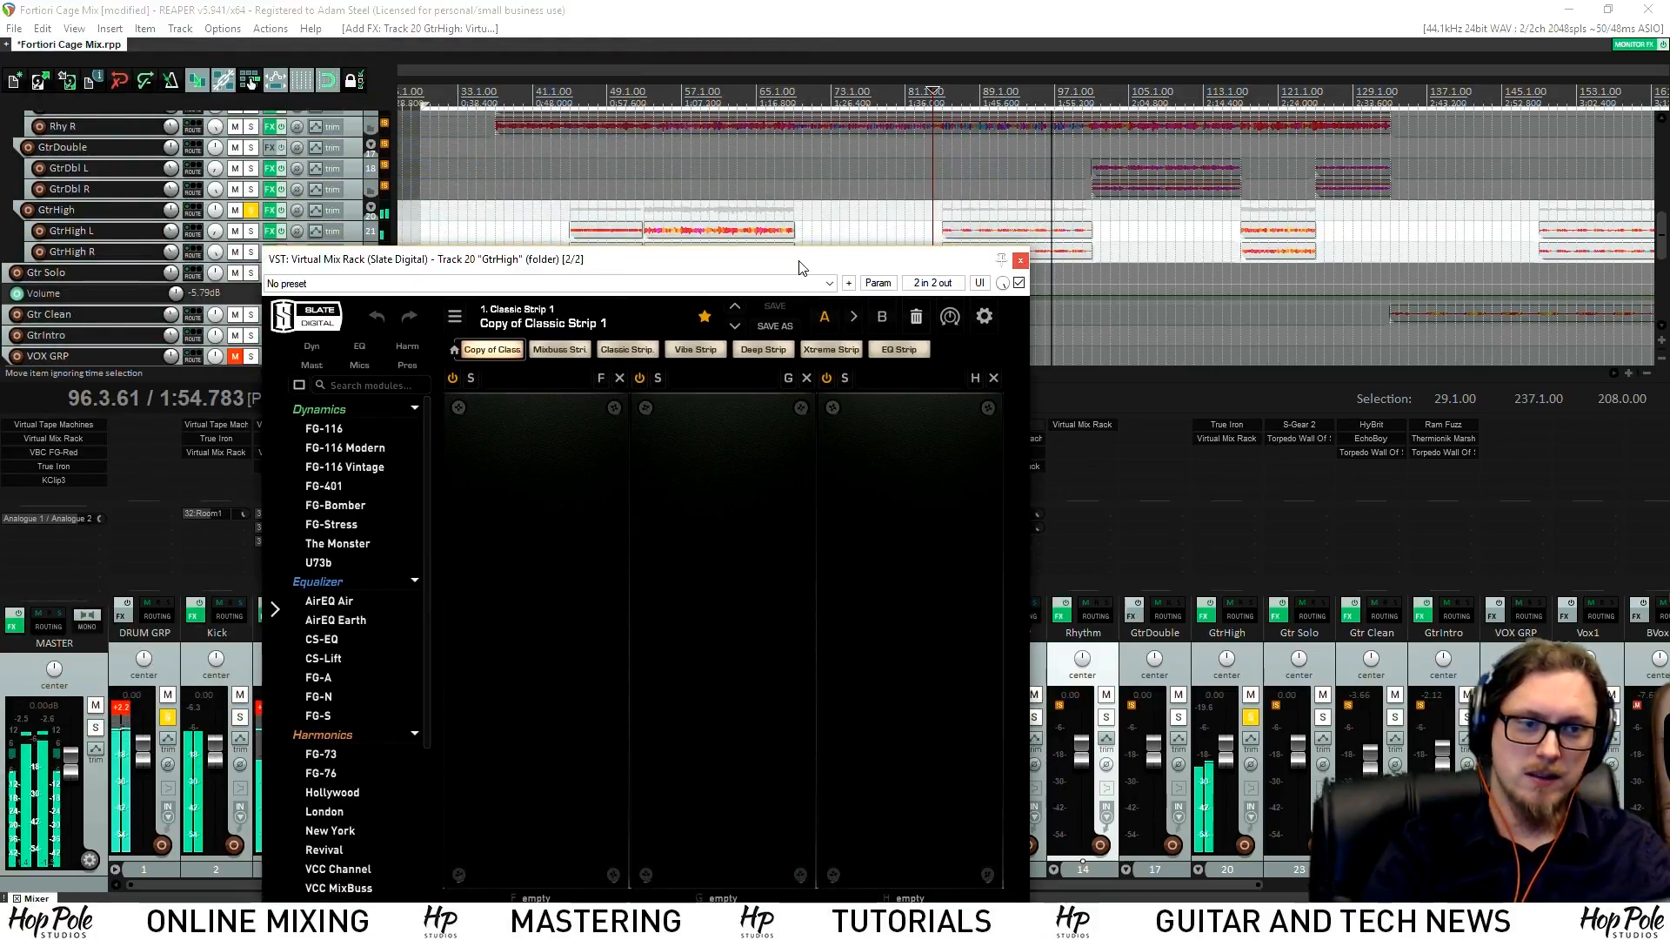
left_click_drag(801, 266, 749, 238)
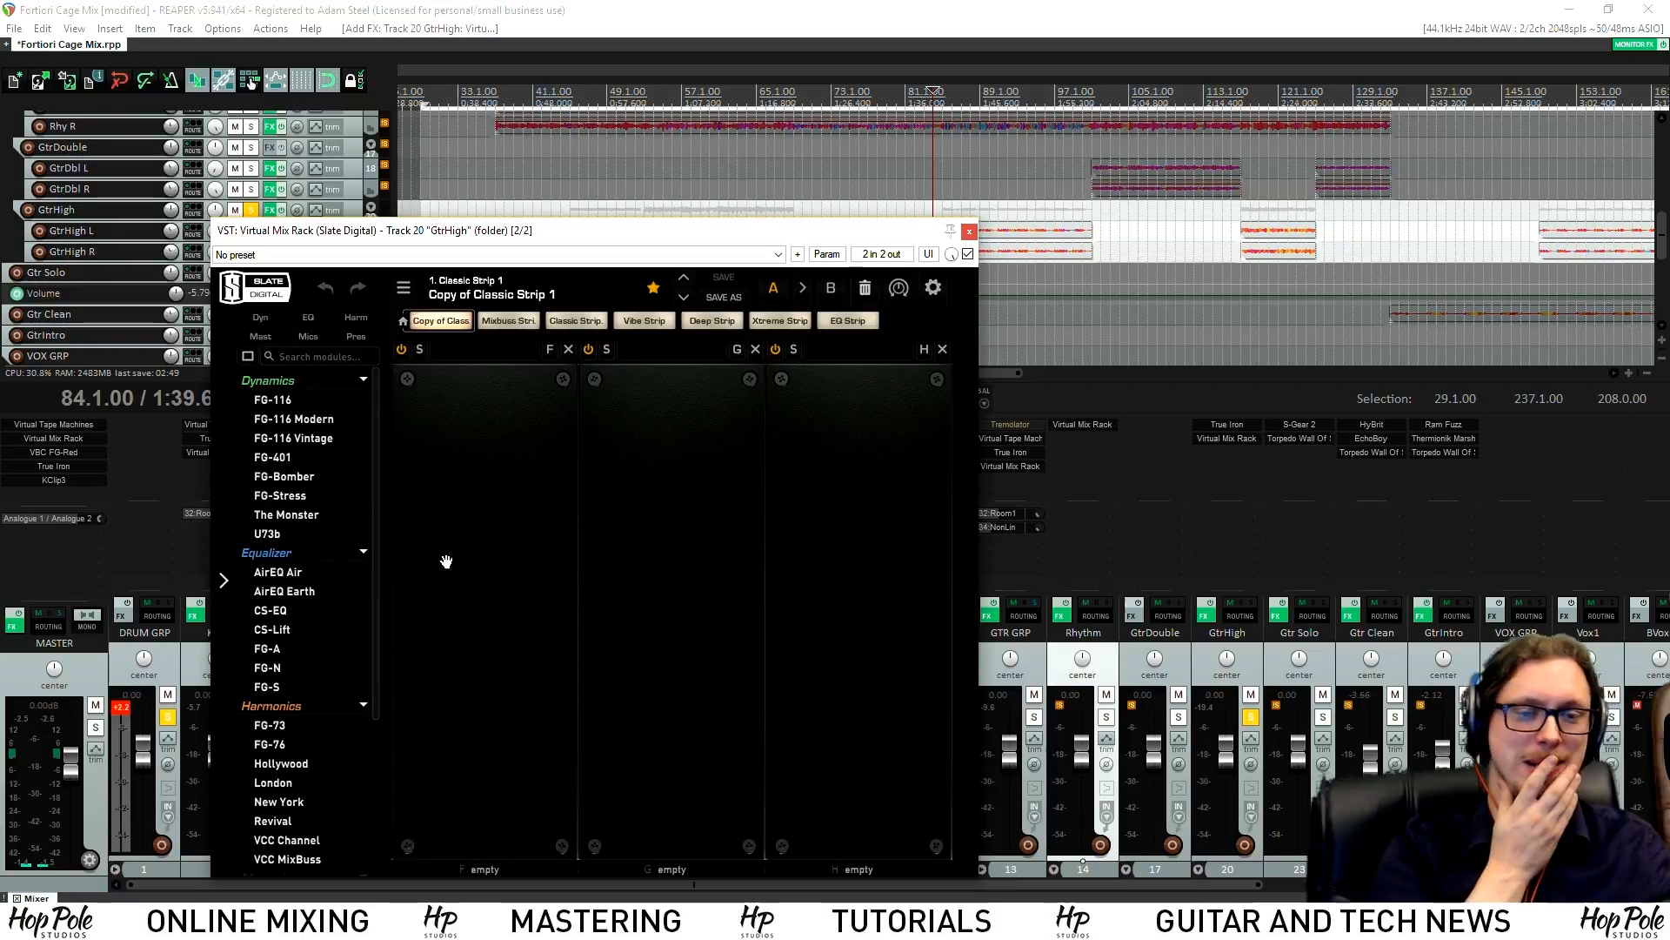
Copy GTR GRP's NonLin reverb send onto GtrHigh at about -11.4 dB and stop playback
left_click_drag(998, 529, 1256, 493)
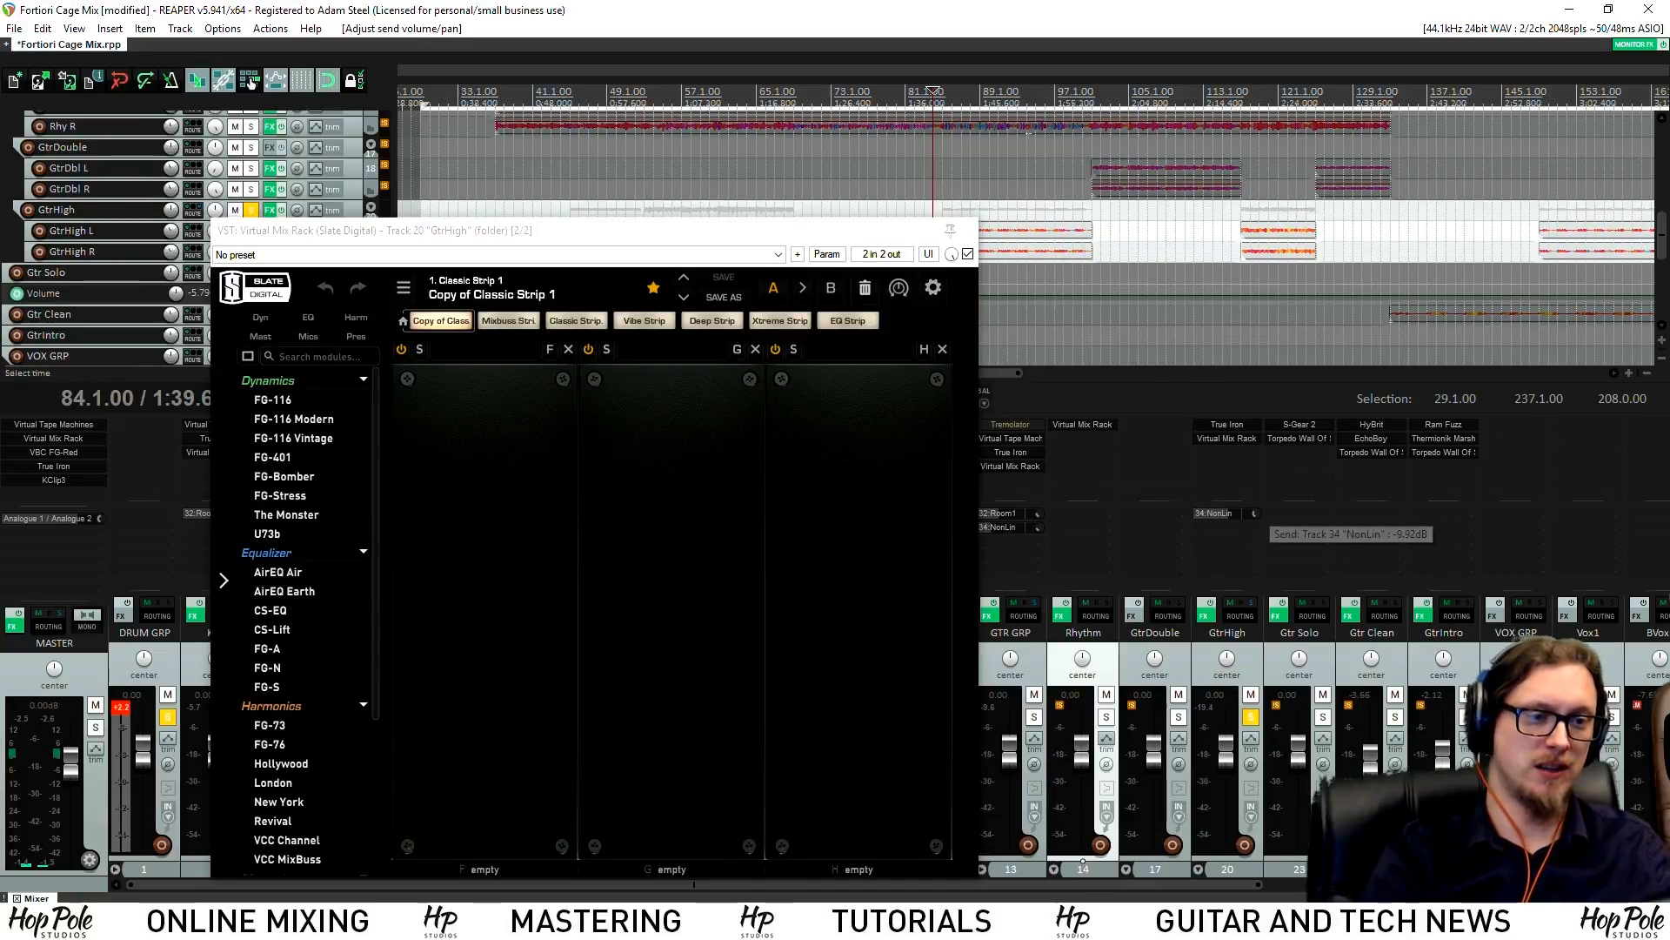
left_click_drag(845, 238, 788, 220)
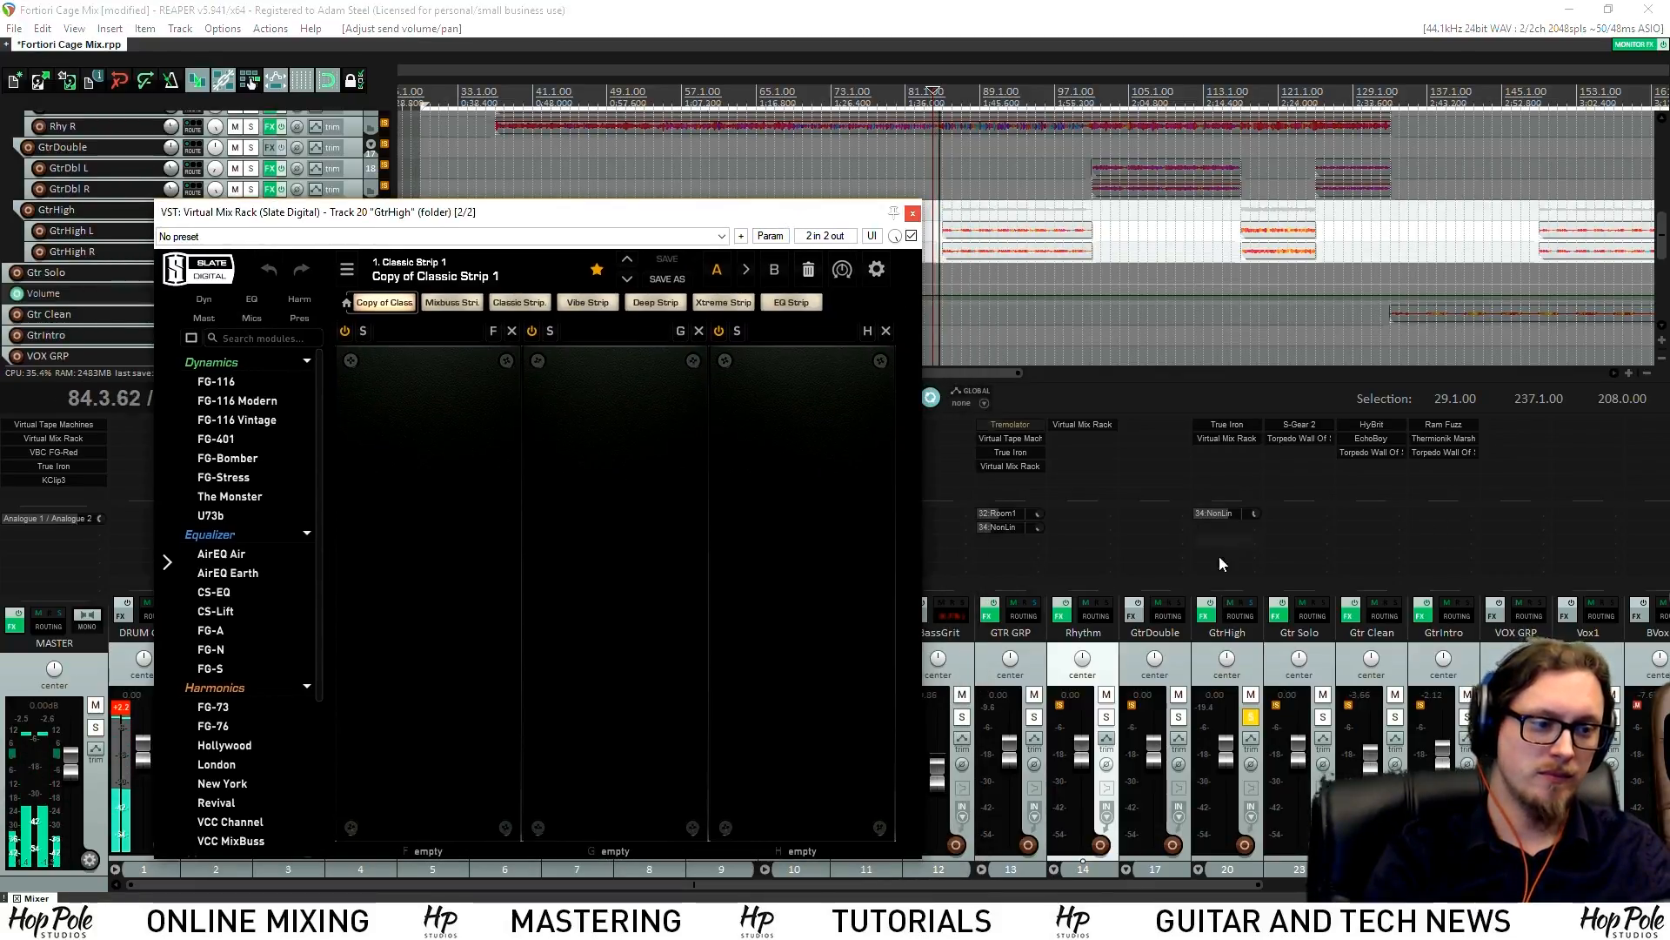
left_click_drag(1256, 513, 1259, 512)
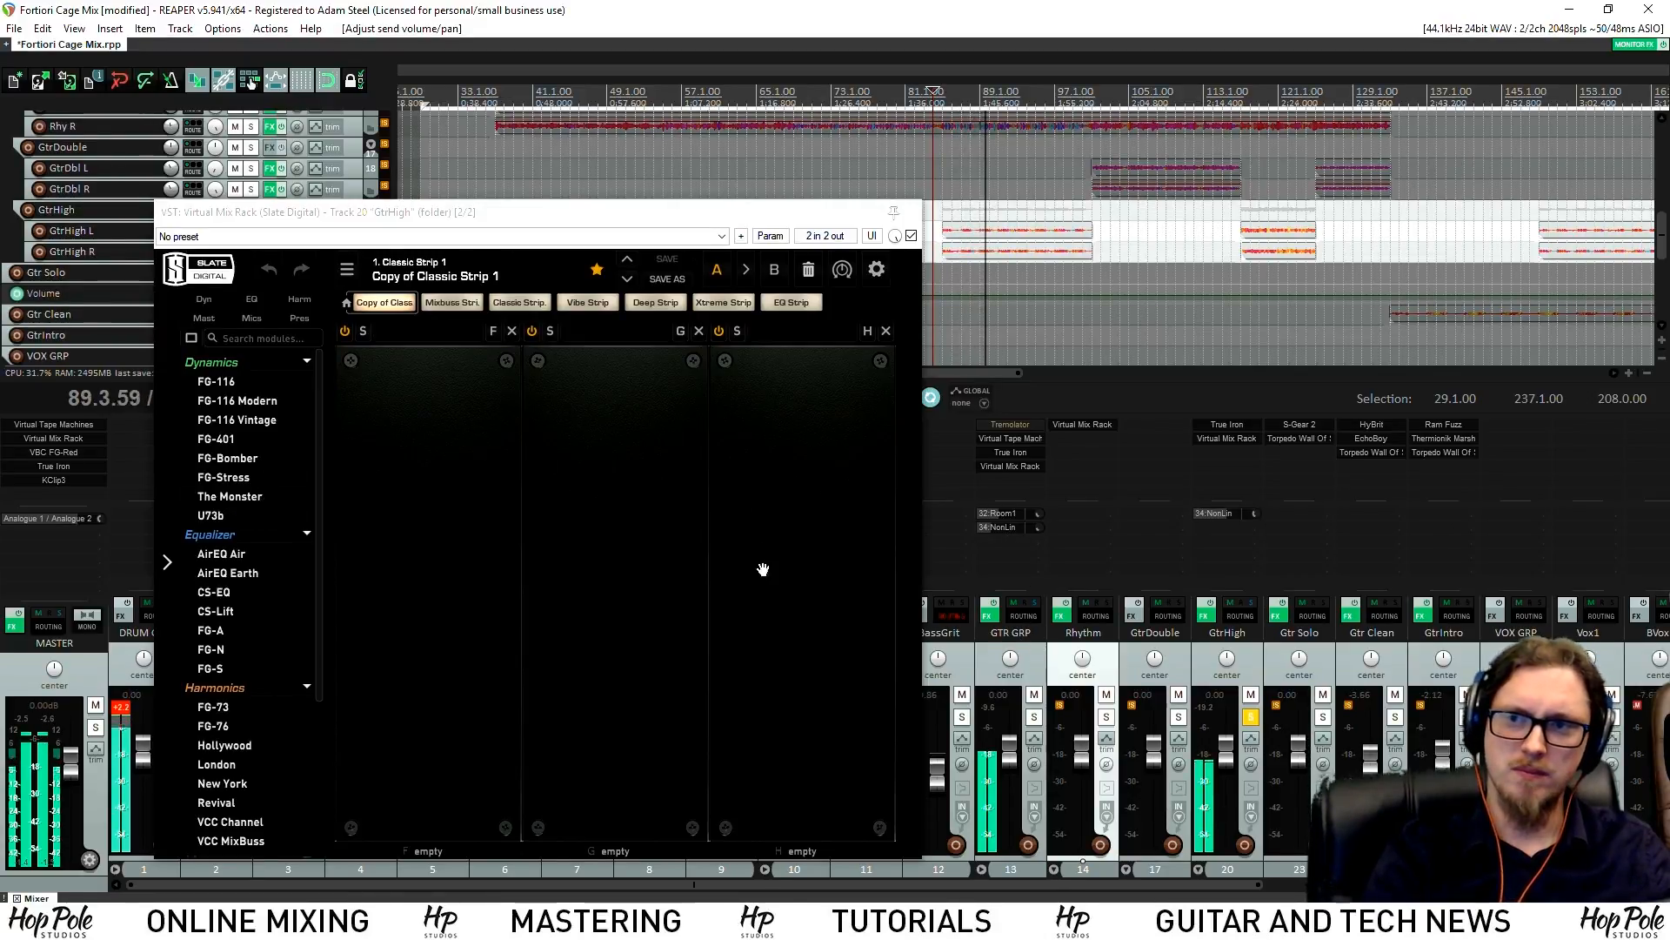
key("space")
left_click_drag(850, 213, 906, 659)
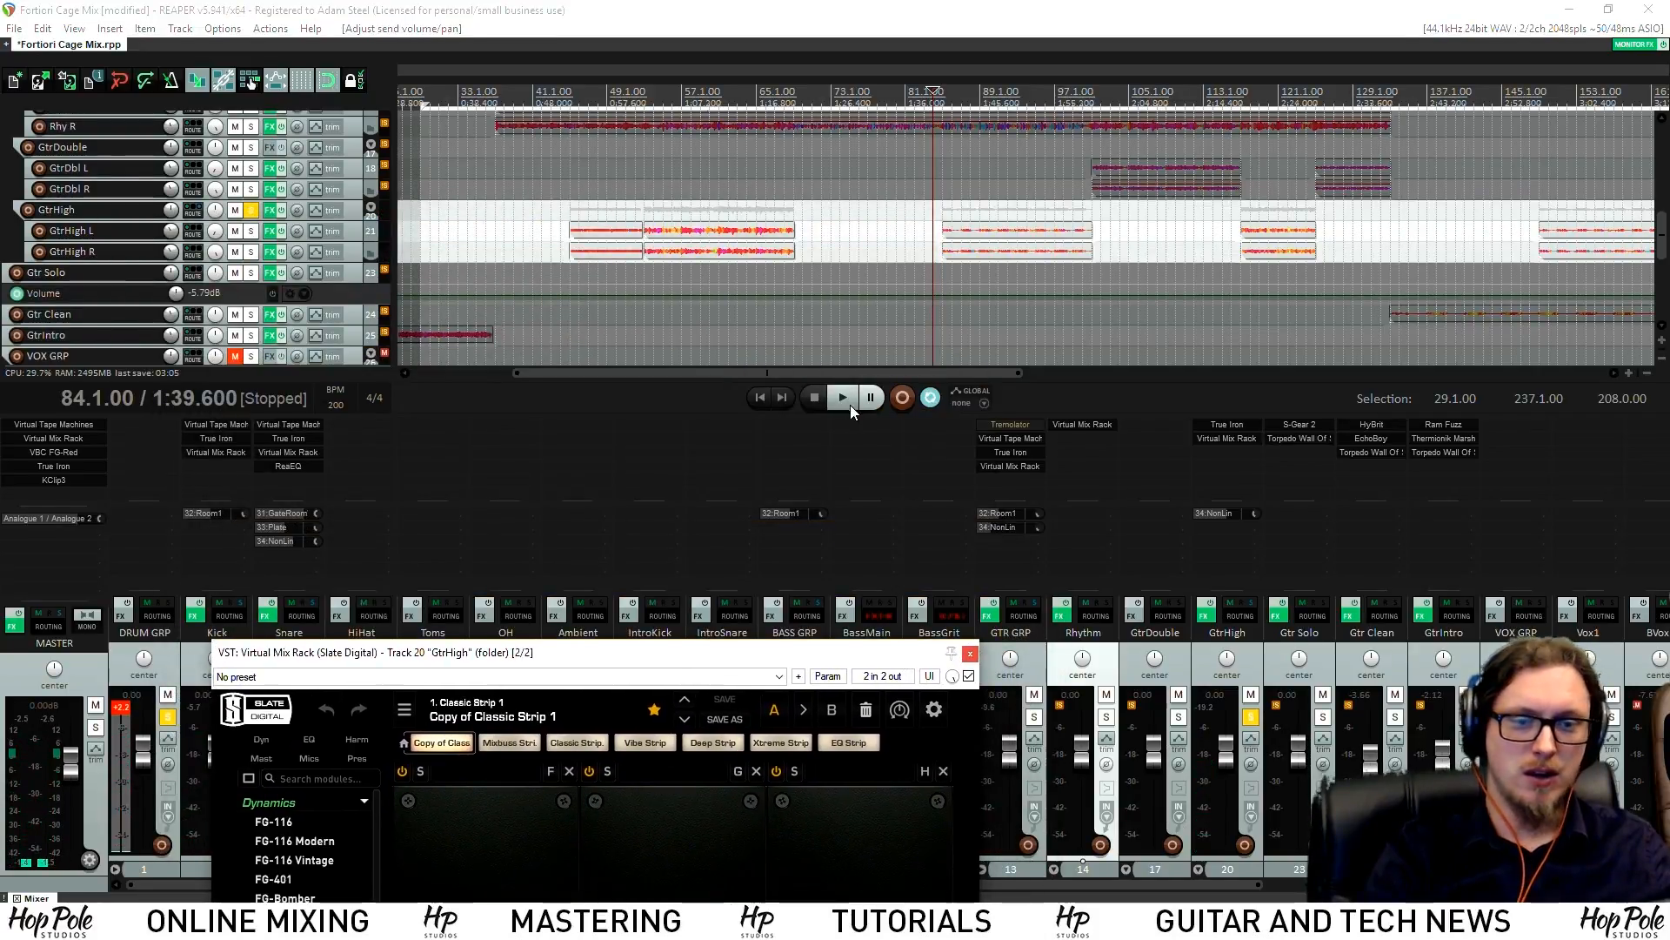
key("minus")
left_click_drag(476, 654, 932, 376)
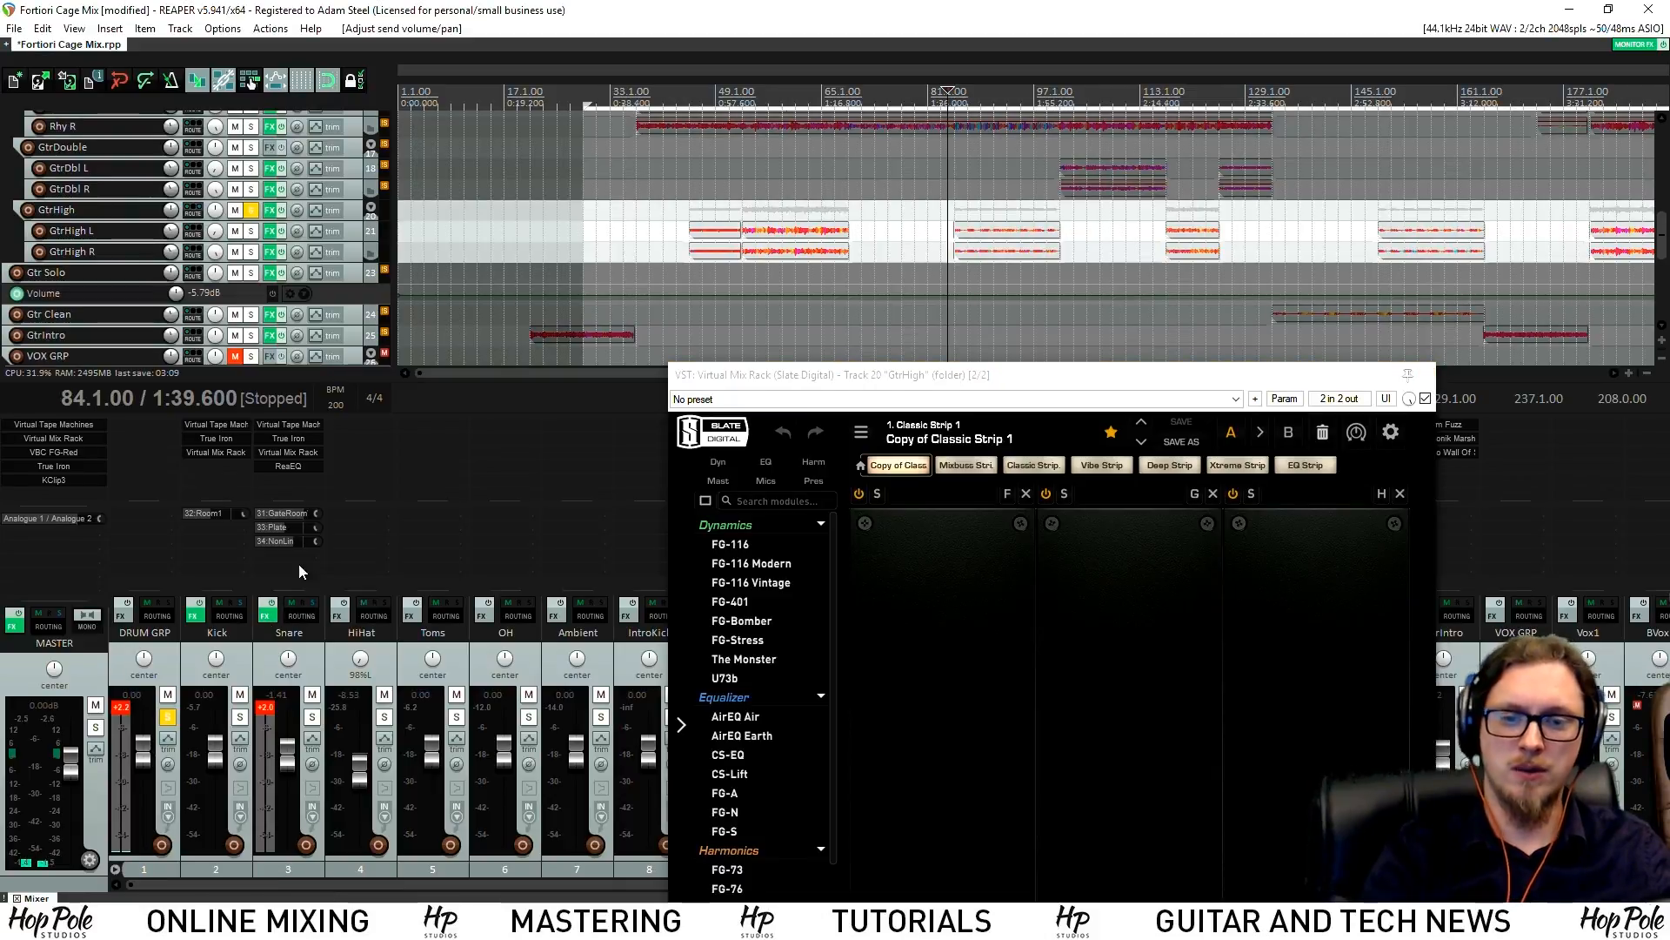
Inspect per-track CPU in the performance meter and bypass VBC FG-Red and Virtual Mix Rack on the Master
key("ctrl+alt+p")
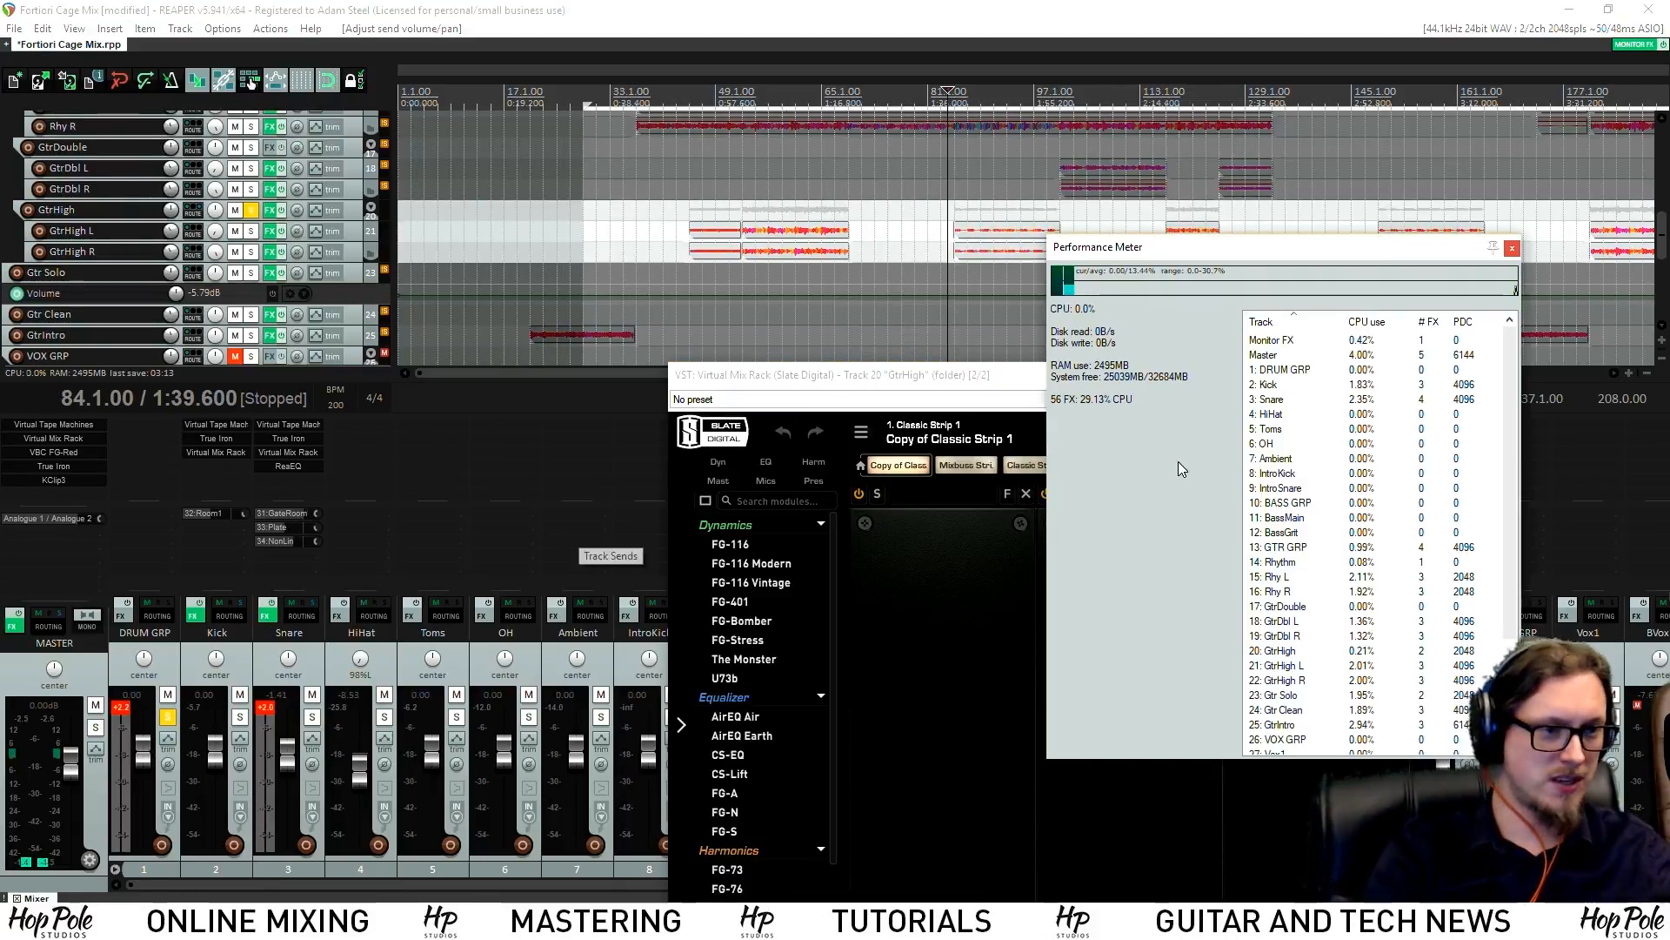
left_click(1279, 356)
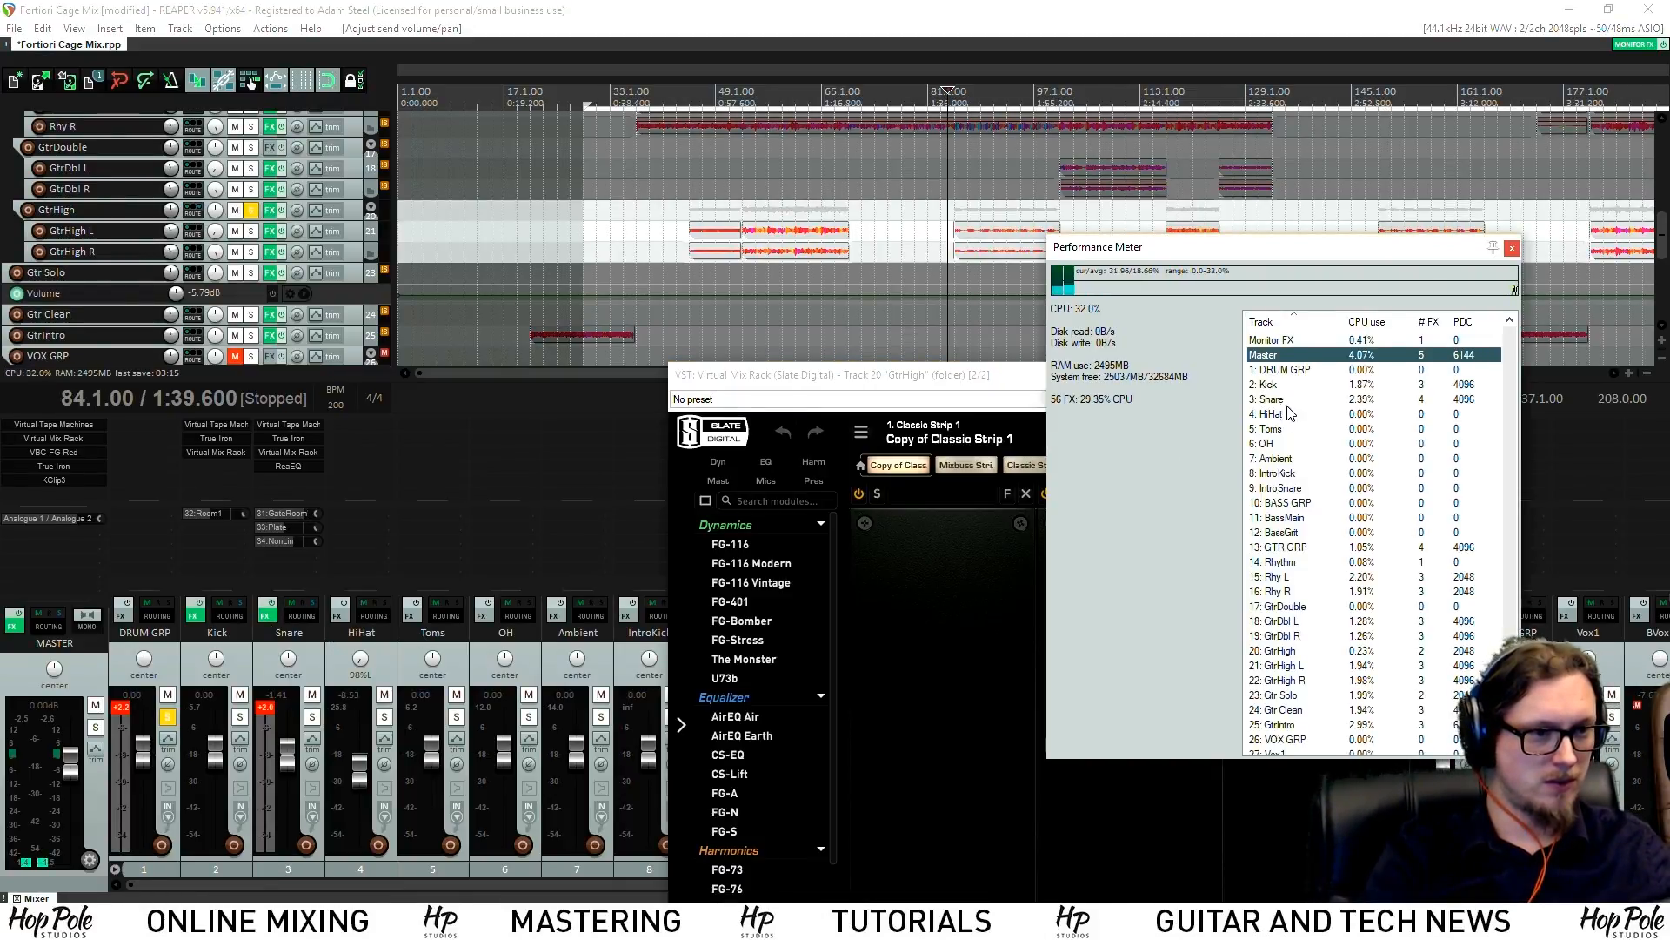
scroll(1288, 461, "down", 3)
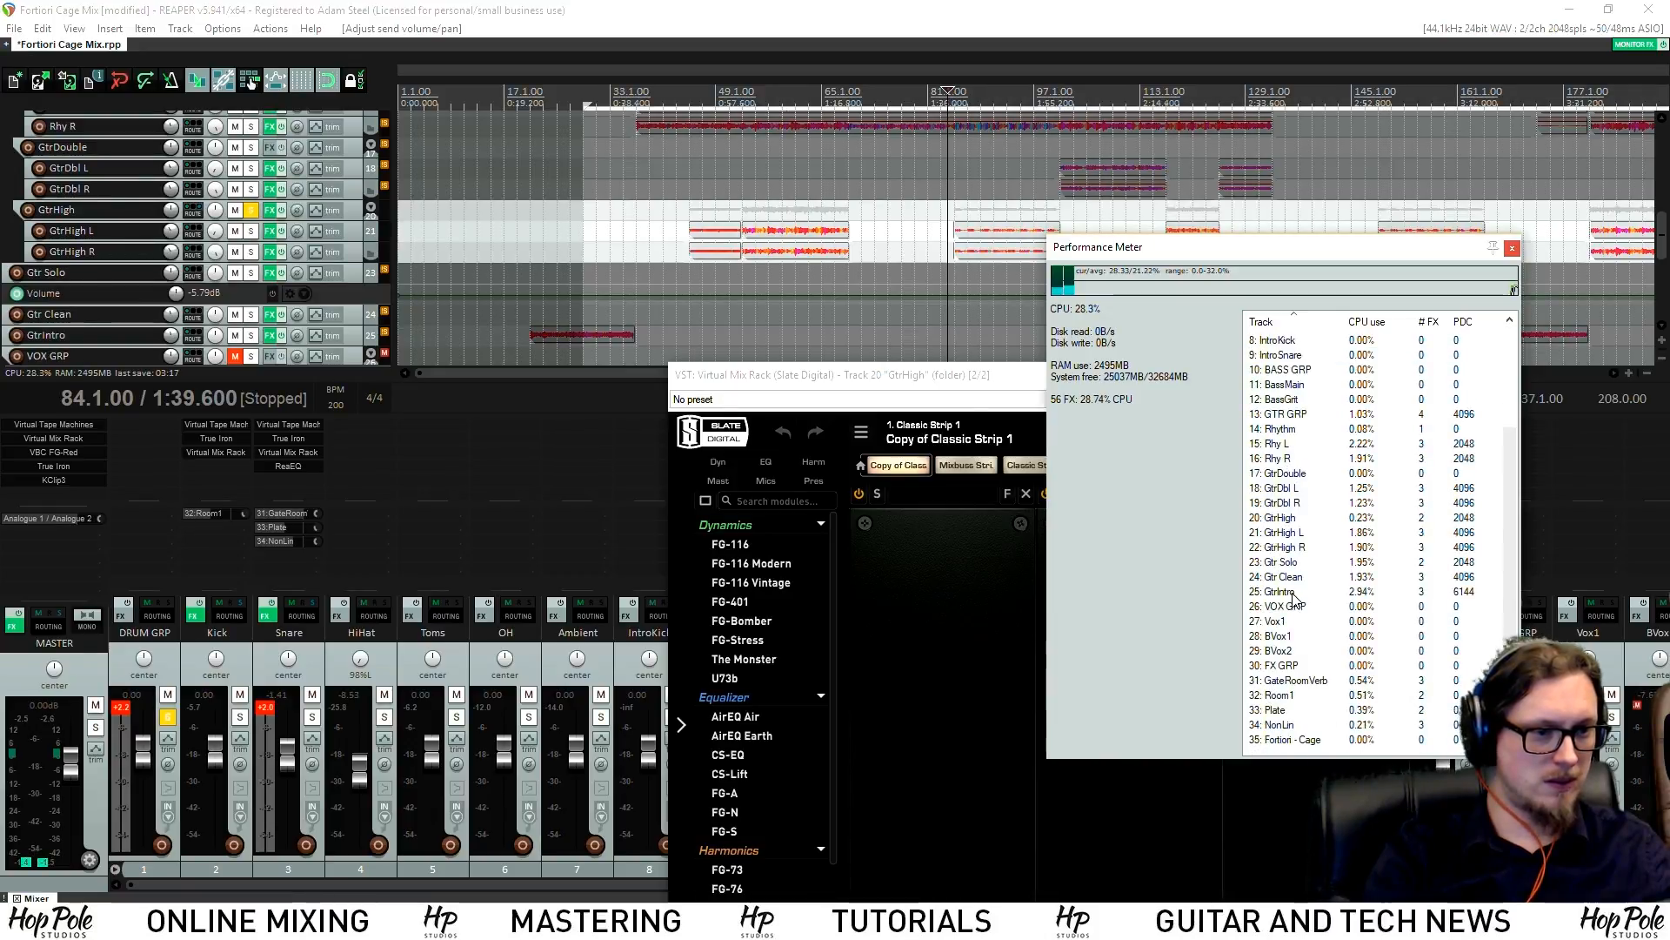
scroll(1294, 596, "up", 3)
left_click(1289, 579)
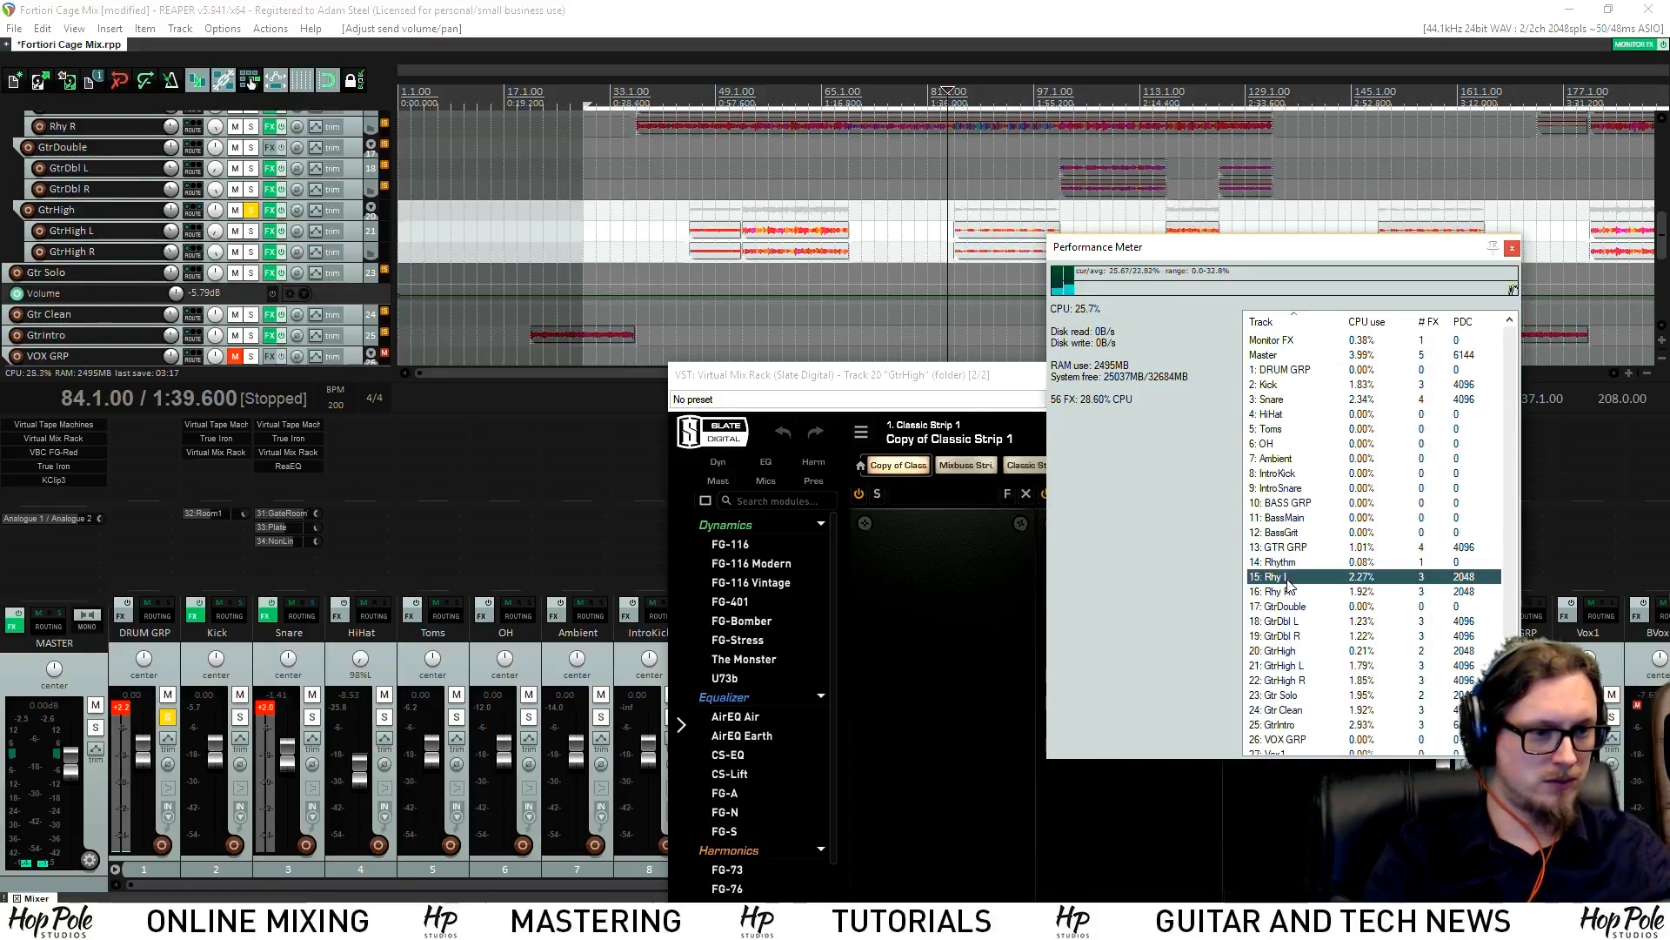
left_click(1294, 593)
left_click(1286, 357)
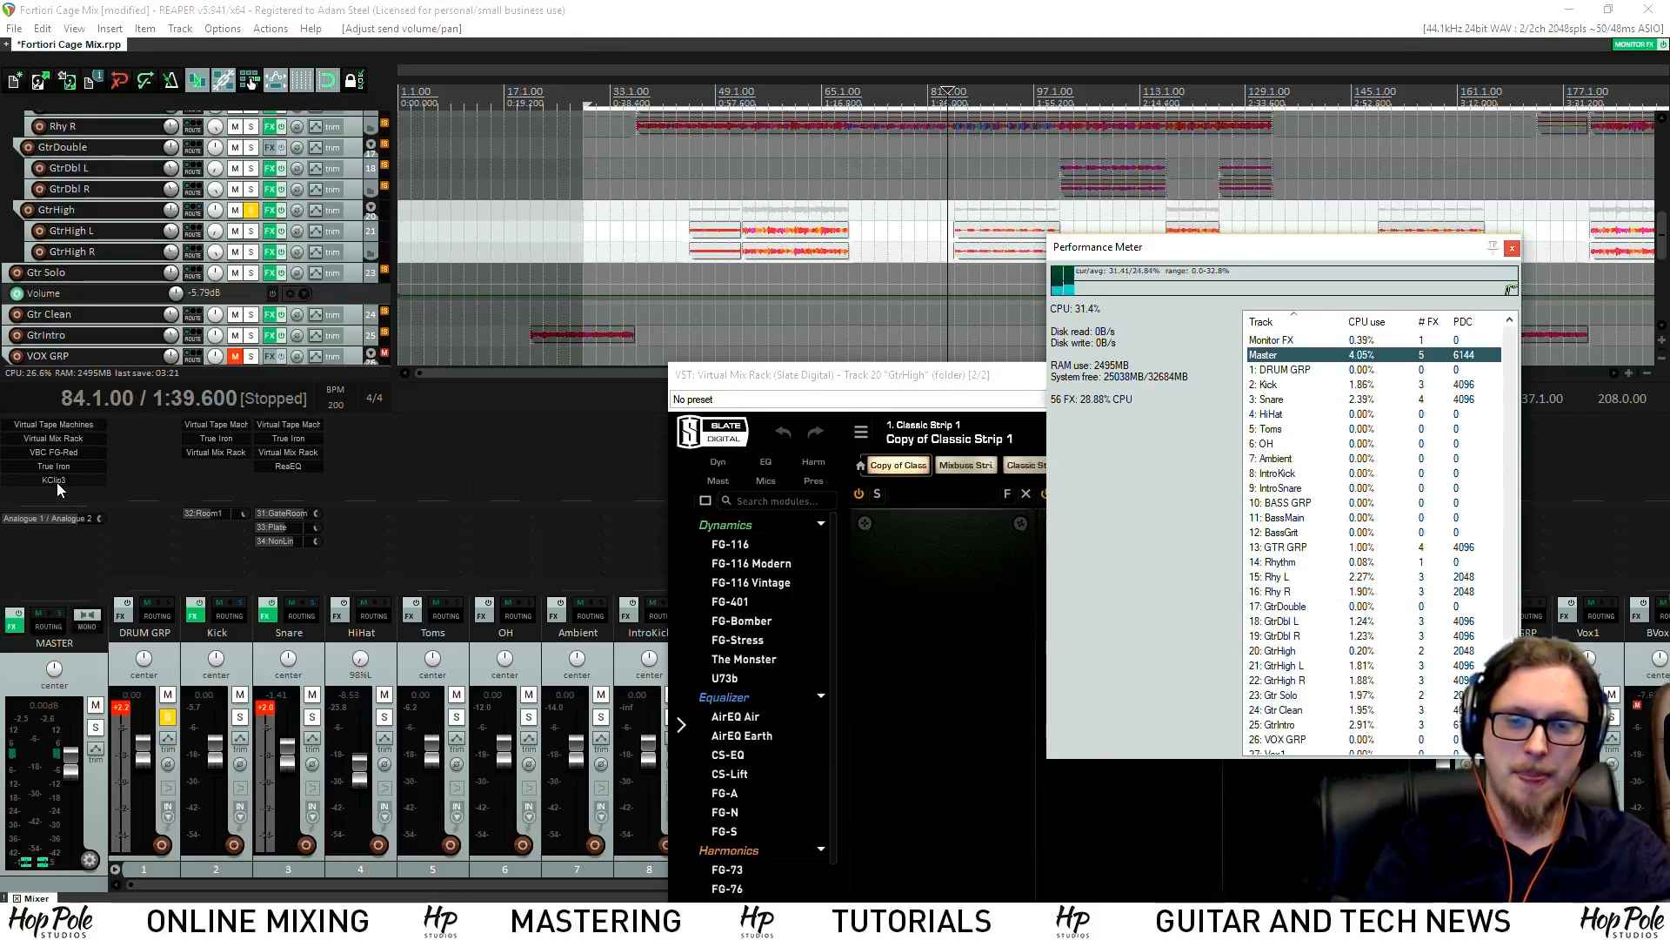
left_click(54, 451, "shift")
left_click(57, 437, "shift")
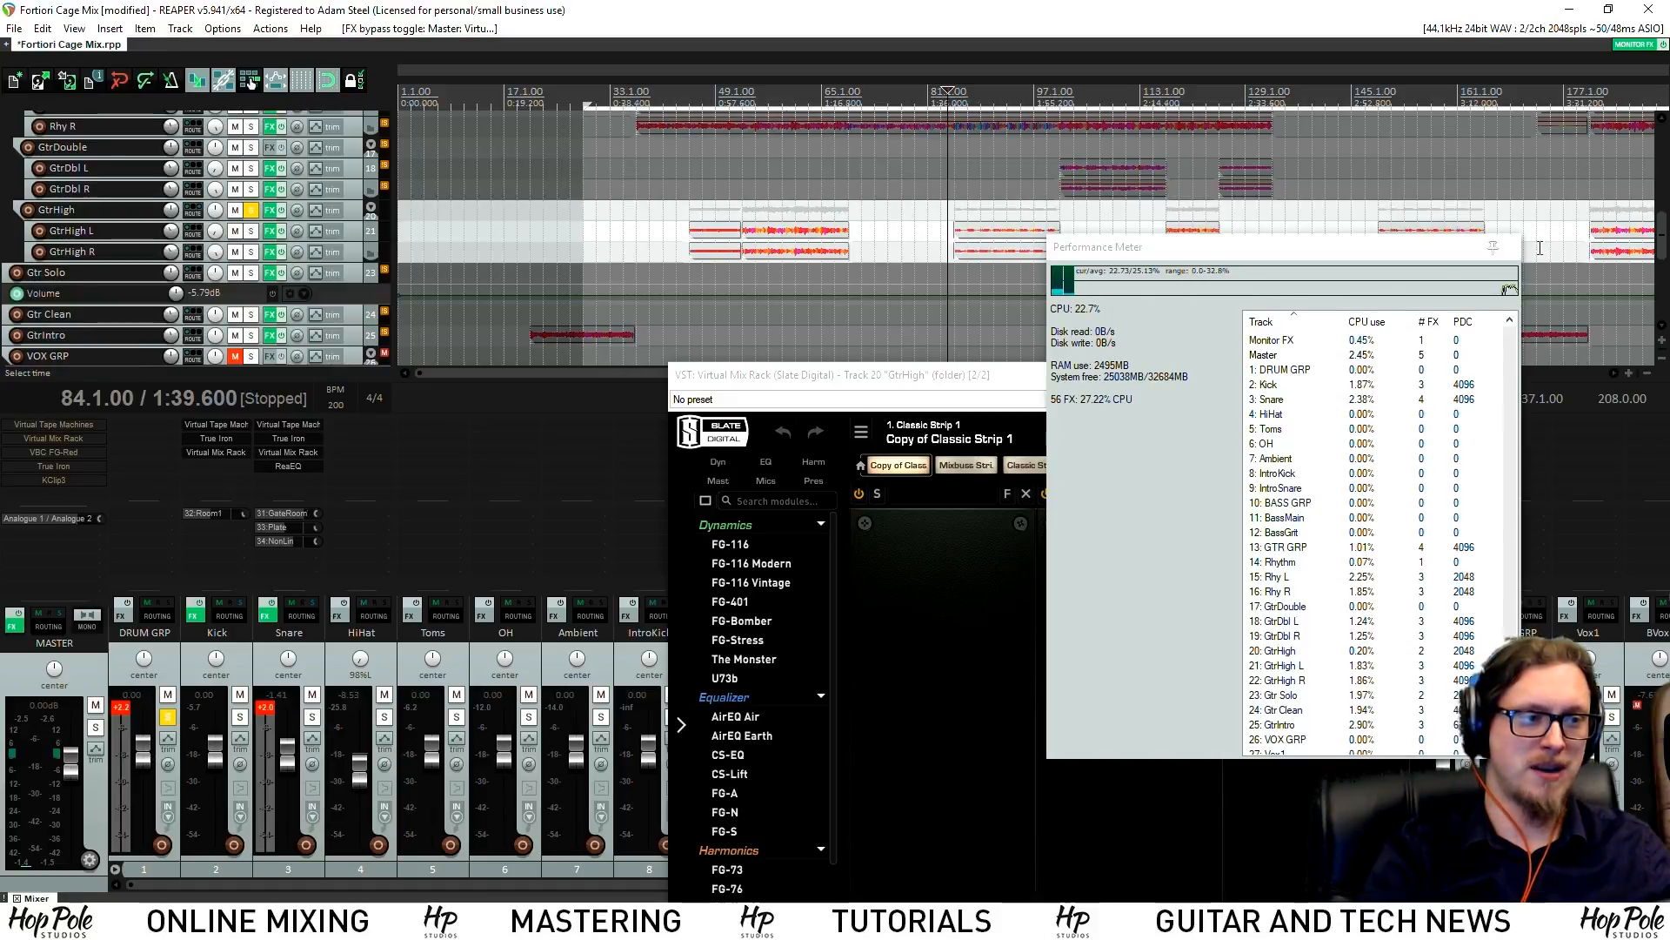
left_click(1514, 246)
Play the mix briefly with the Virtual Mix Rack window moved to the upper left
key("space")
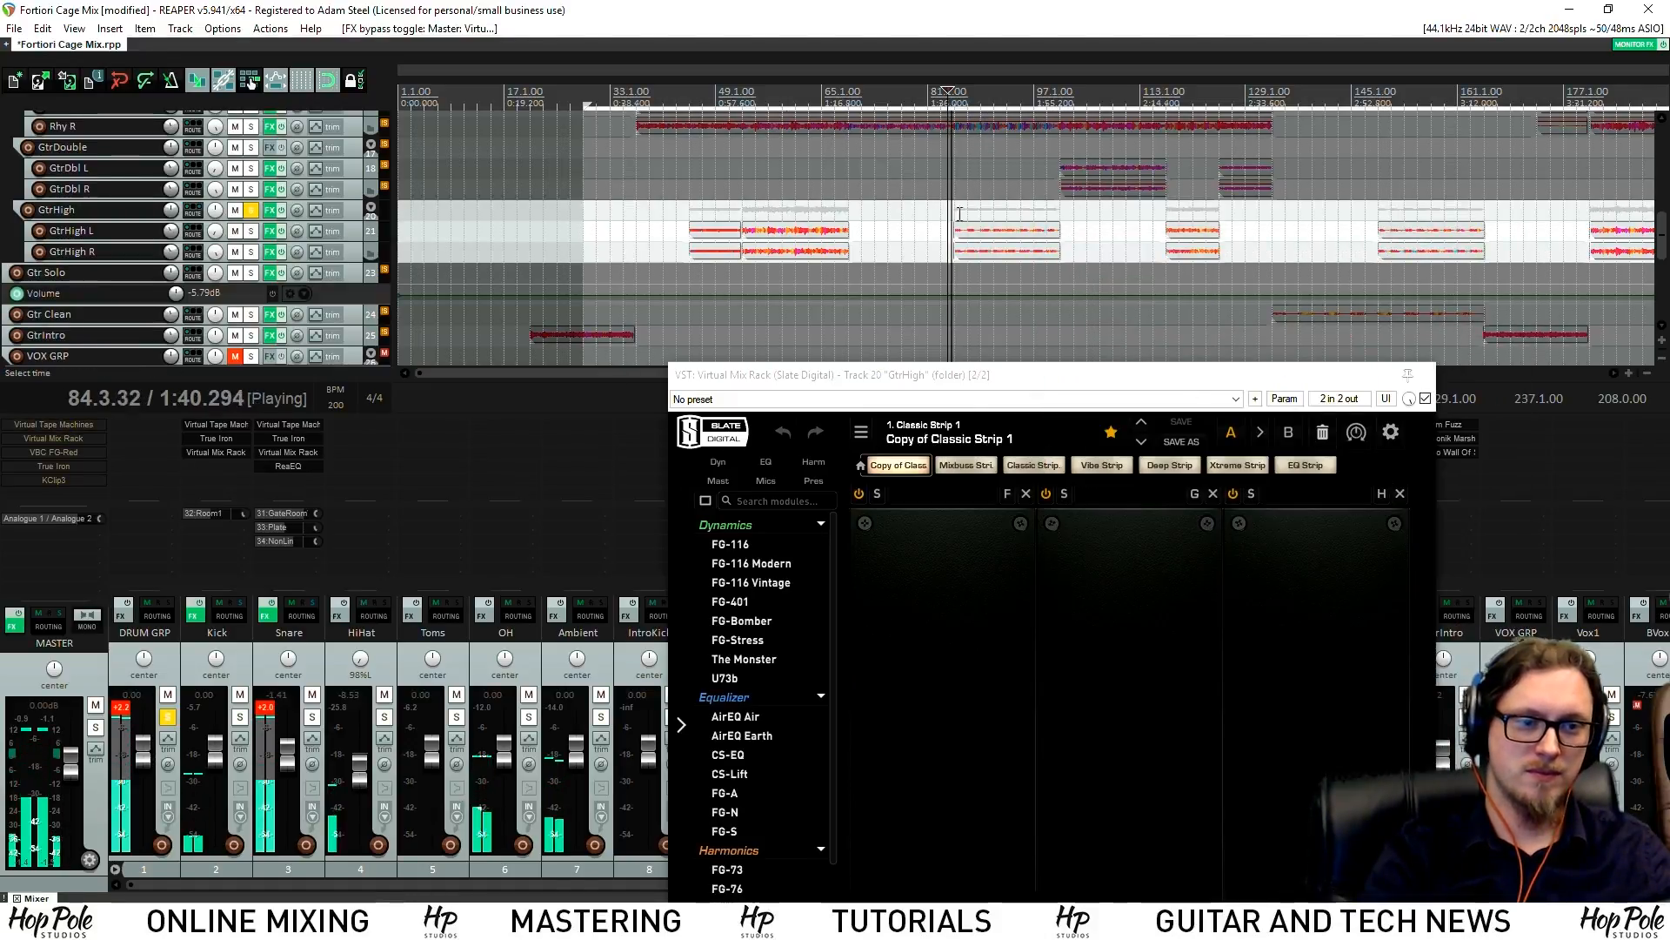
scroll(947, 287, "up", 4)
left_click_drag(962, 376, 659, 212)
left_click(1206, 9)
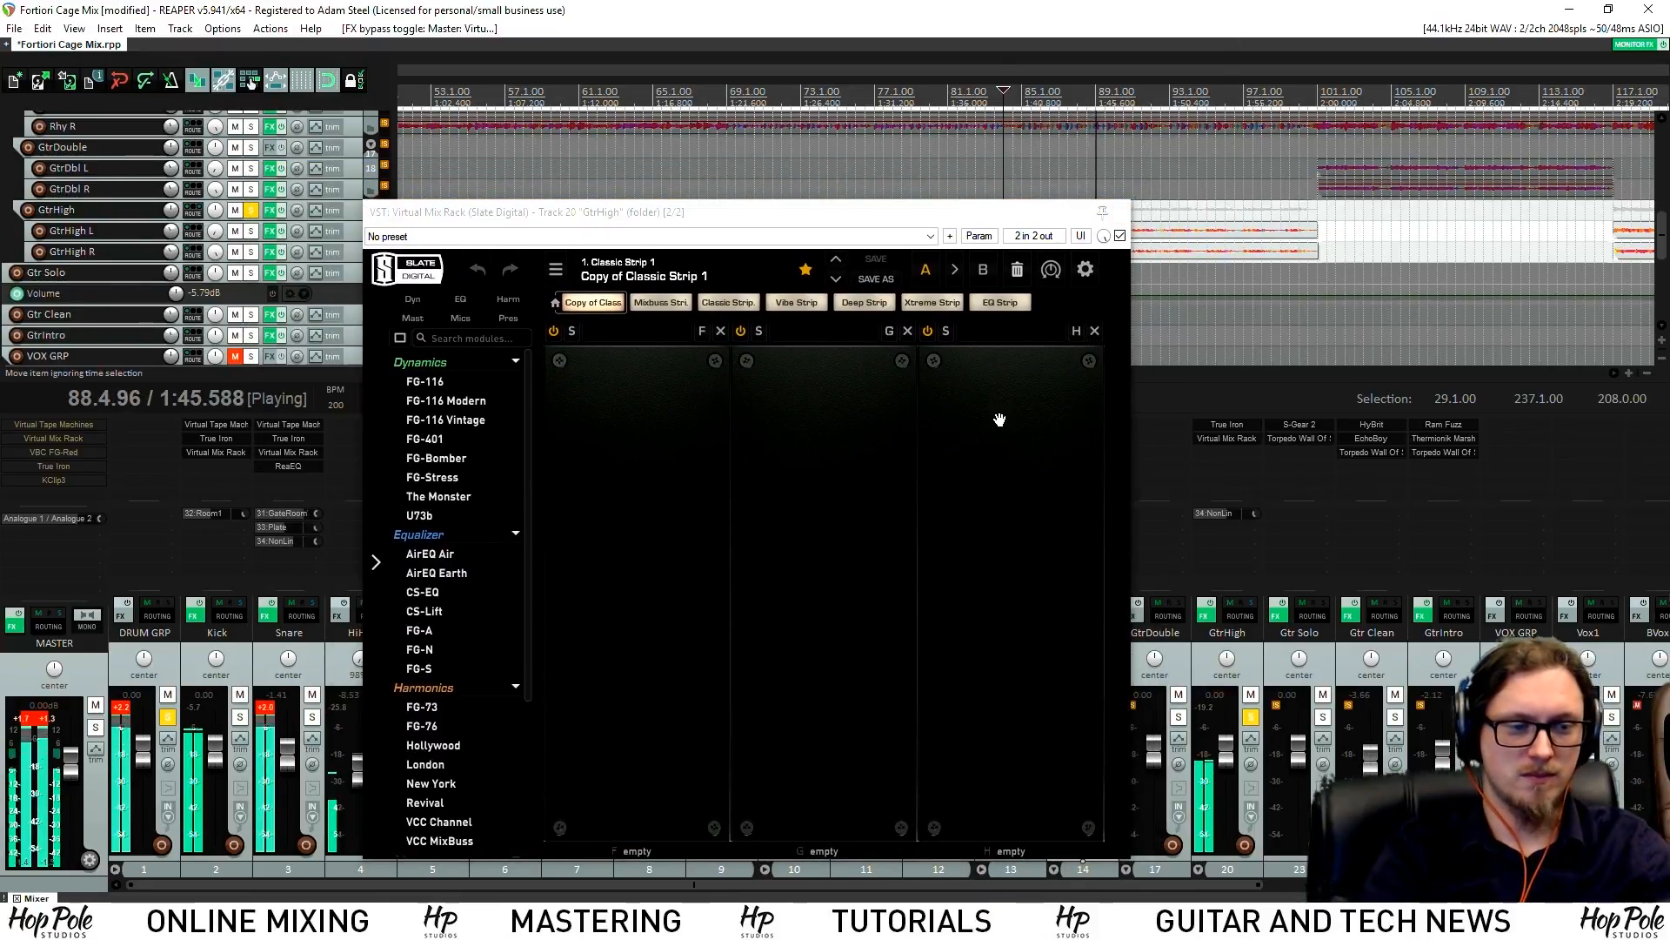
key("space")
Watch CPU load during playback and bypass effects on Gtr Solo, Gtr Clean and GtrIntro
key("ctrl+alt+p")
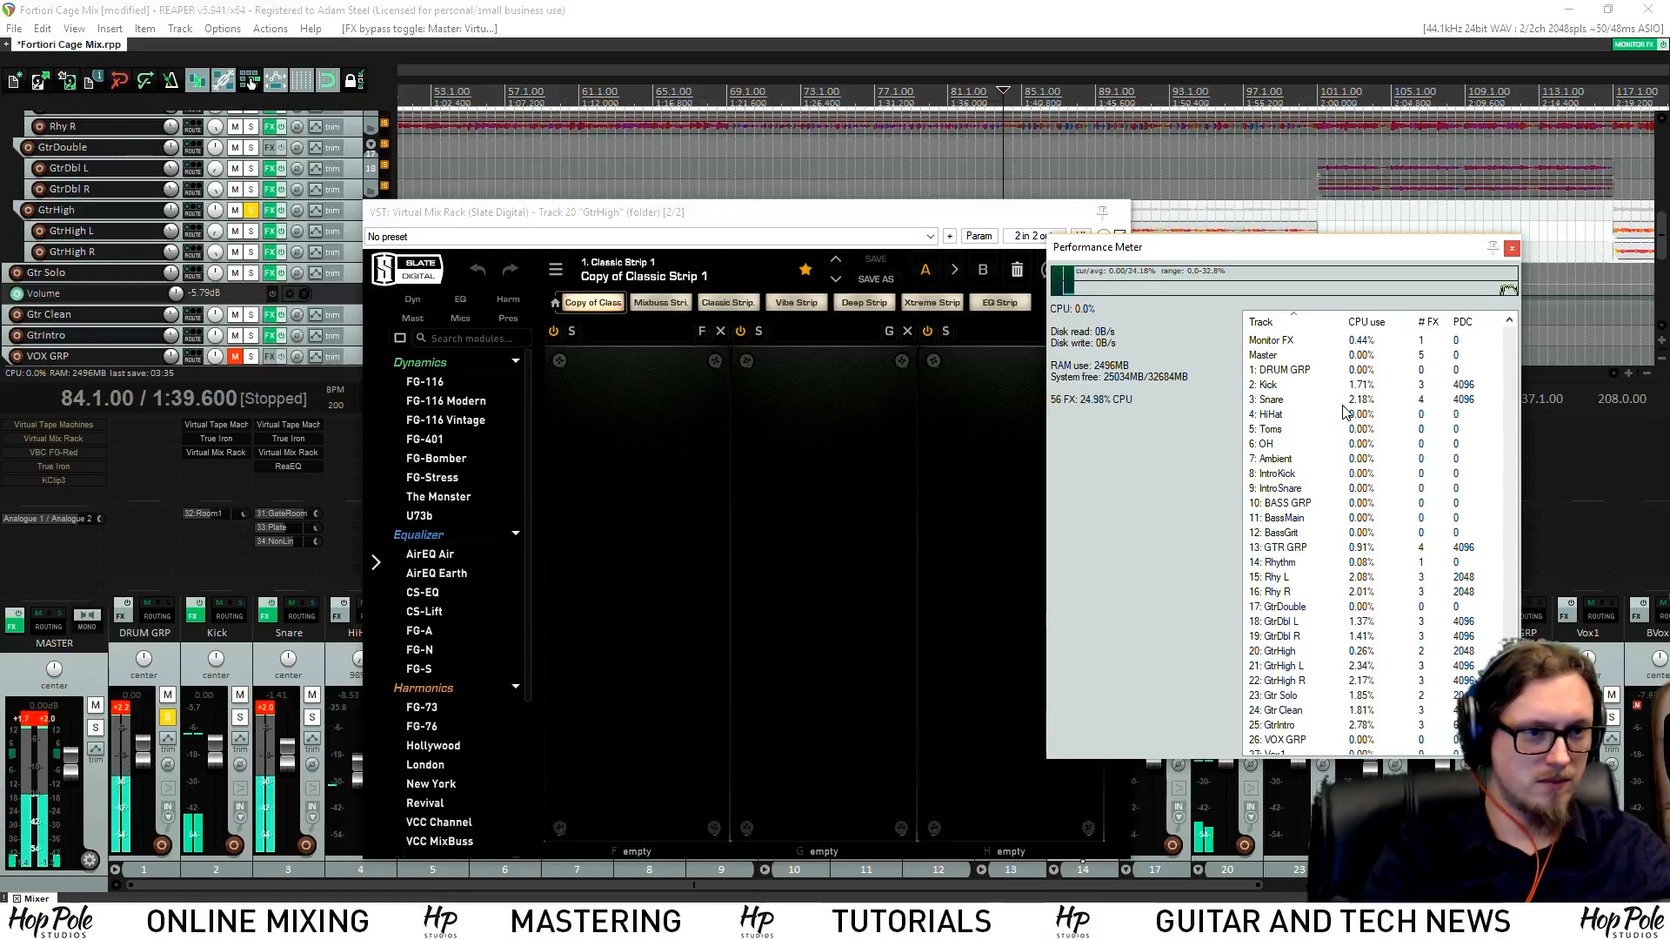
key("space")
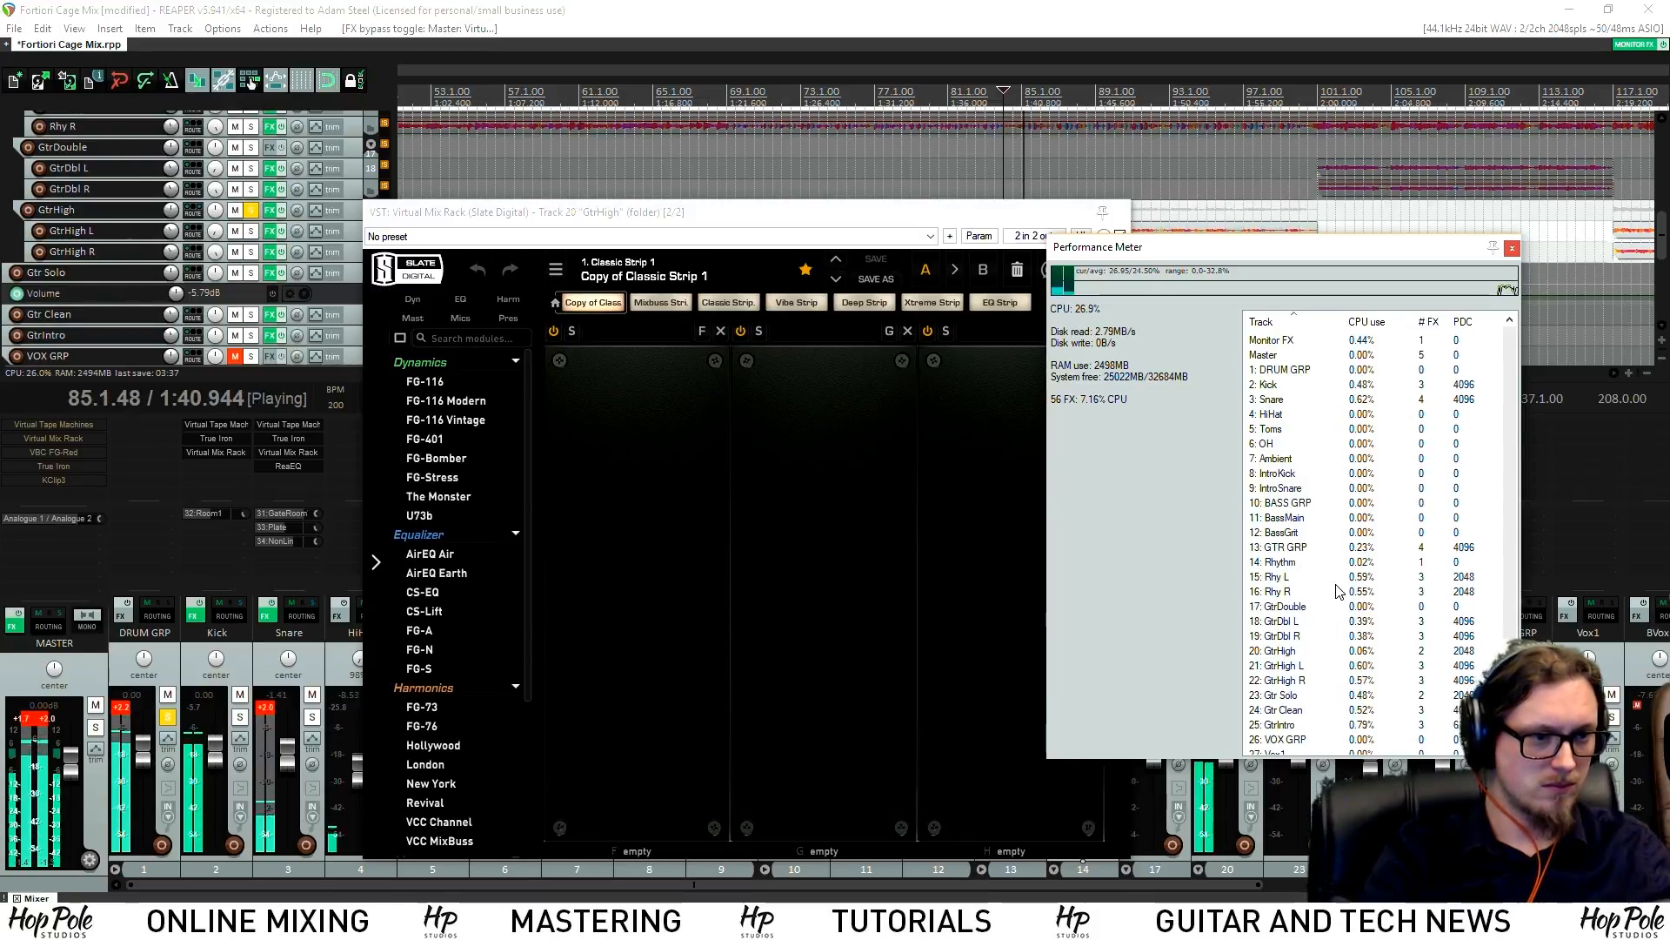
scroll(1344, 585, "down", 2)
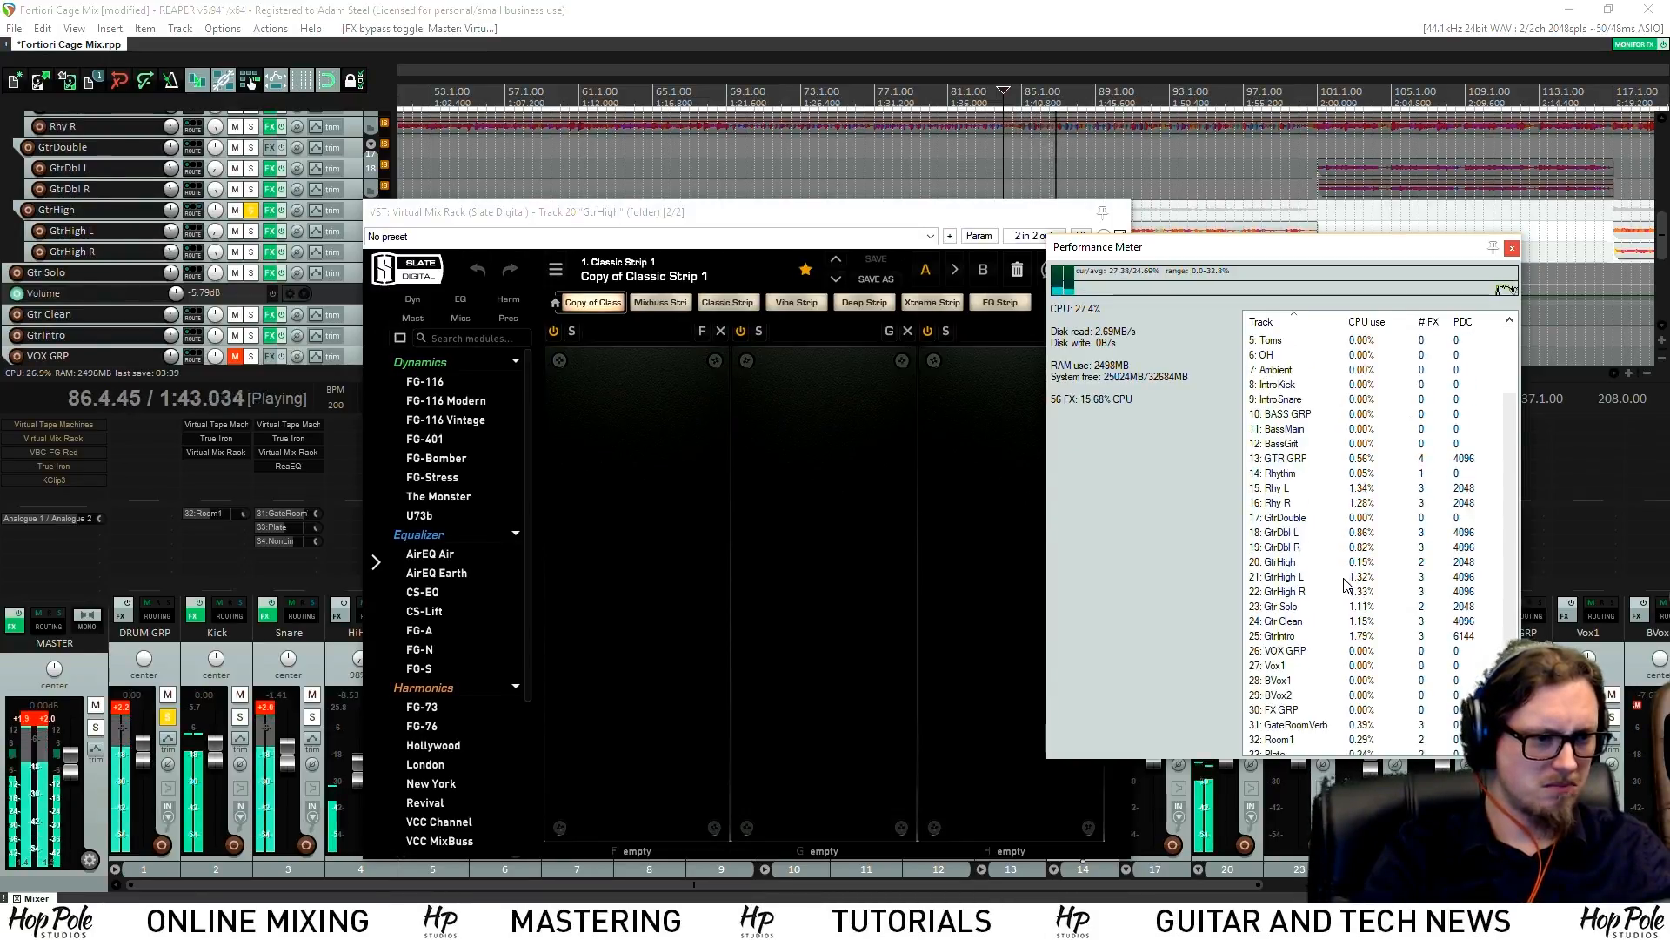
scroll(1324, 609, "down", 1)
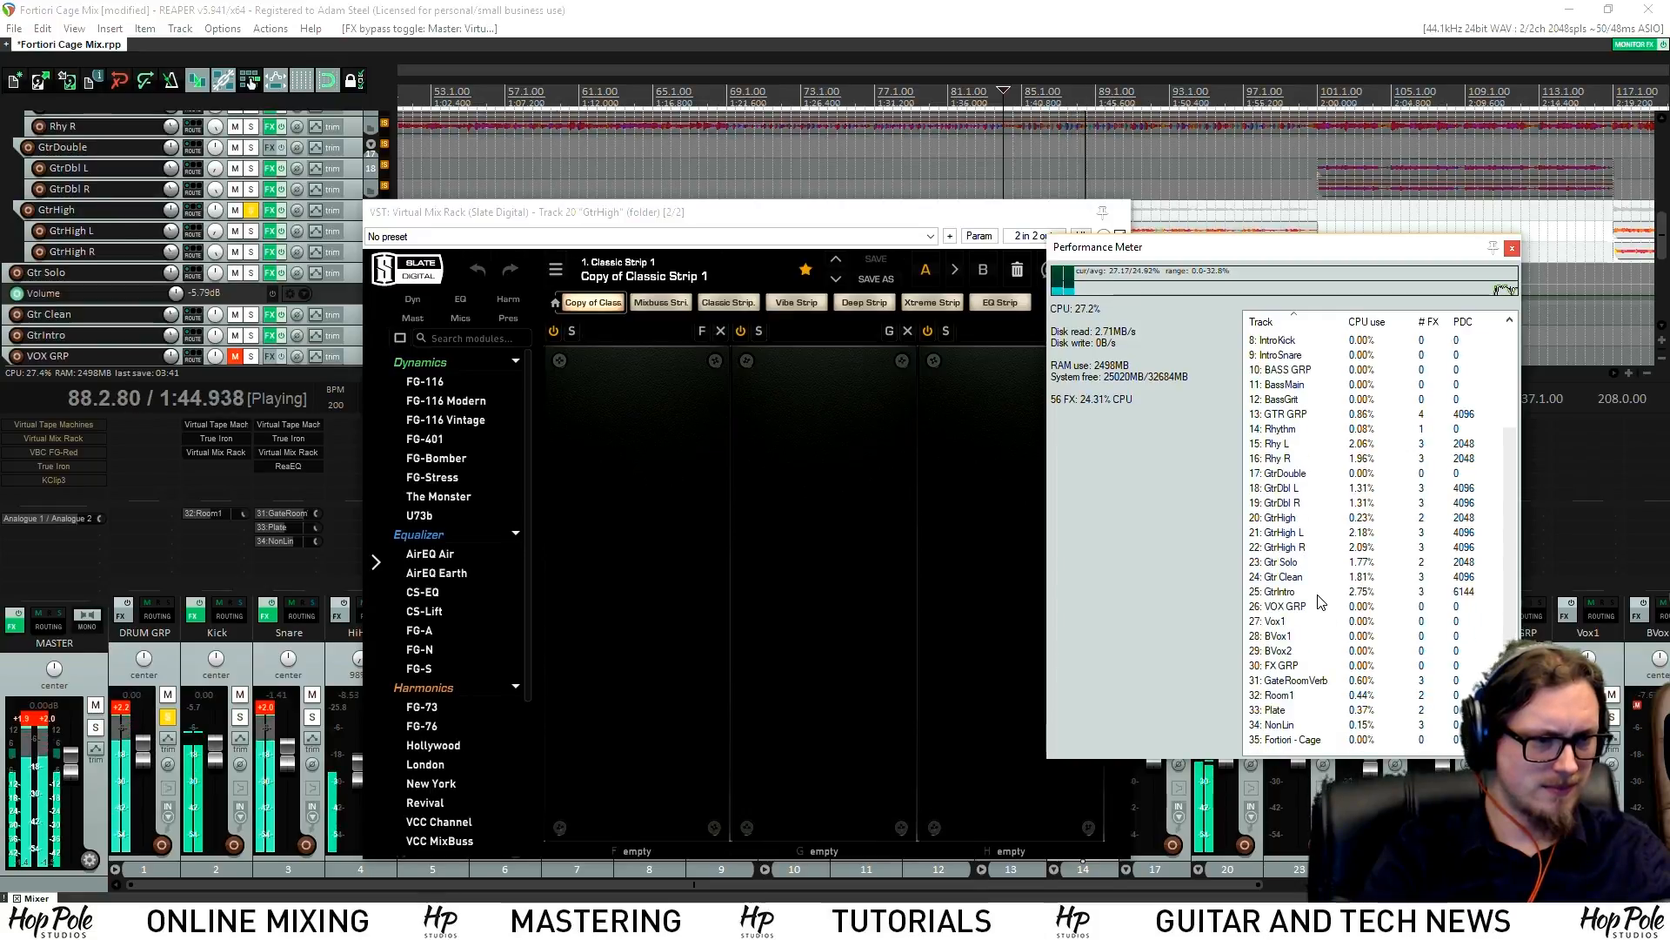
left_click(1318, 595)
left_click(1278, 613)
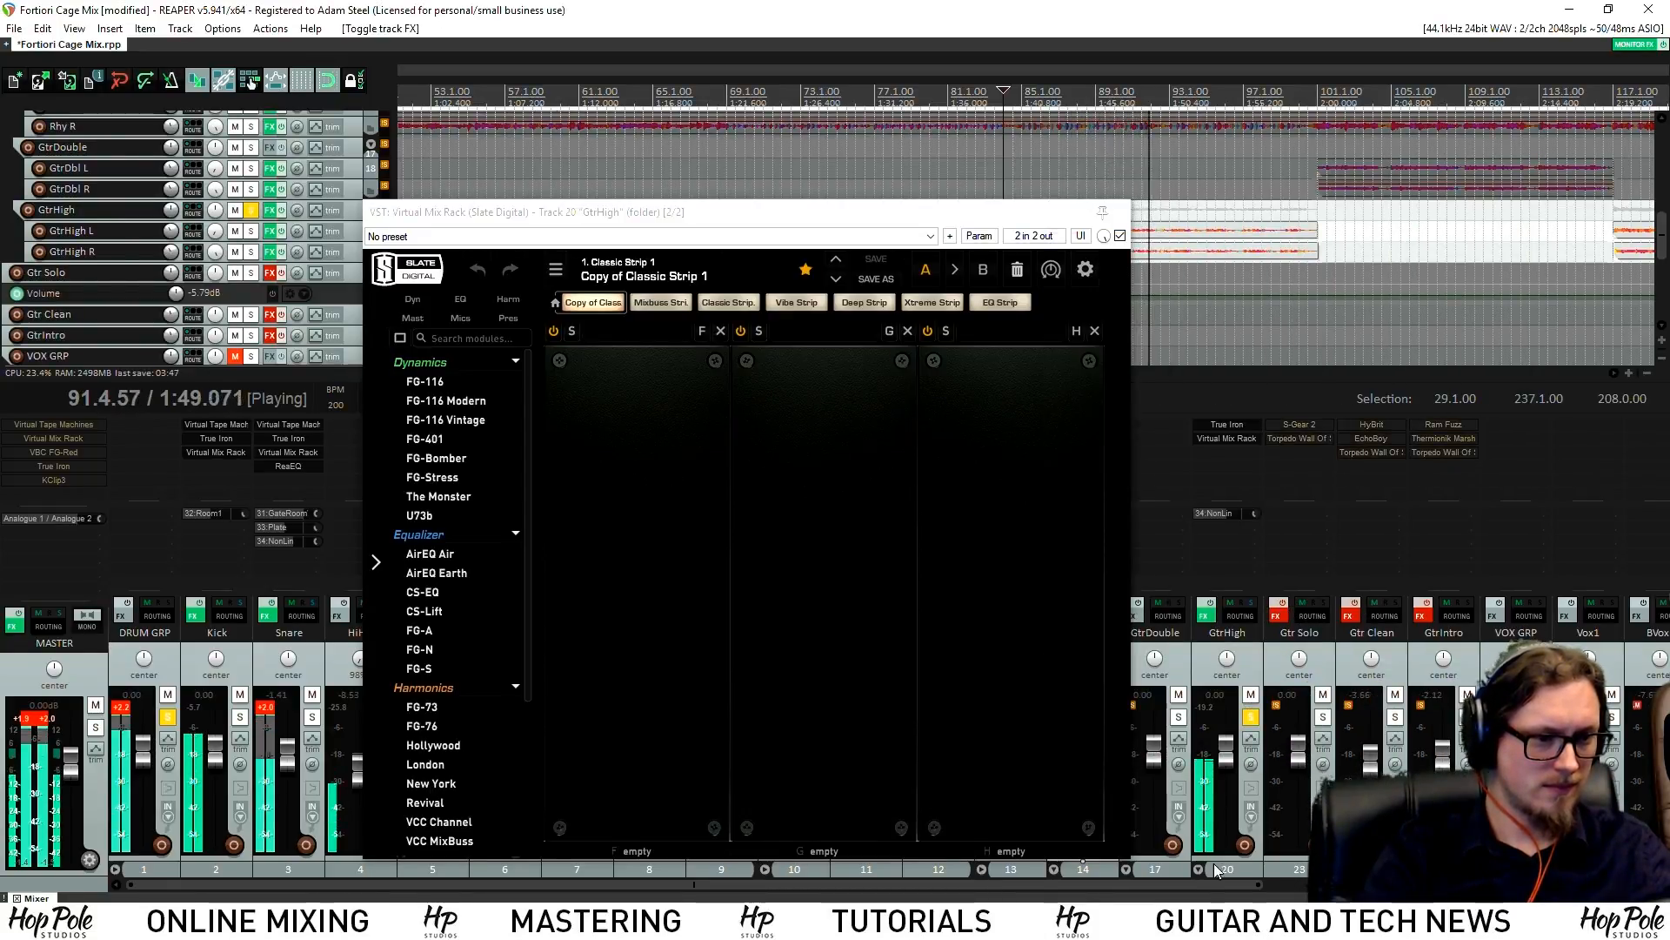
mouse_move(1201, 885)
left_mouse_down()
mouse_move(1592, 884)
mouse_move(1192, 885)
left_mouse_up()
Close the Virtual Mix Rack window, stop playback, and select the Snare and Kick tracks
left_click(1119, 212)
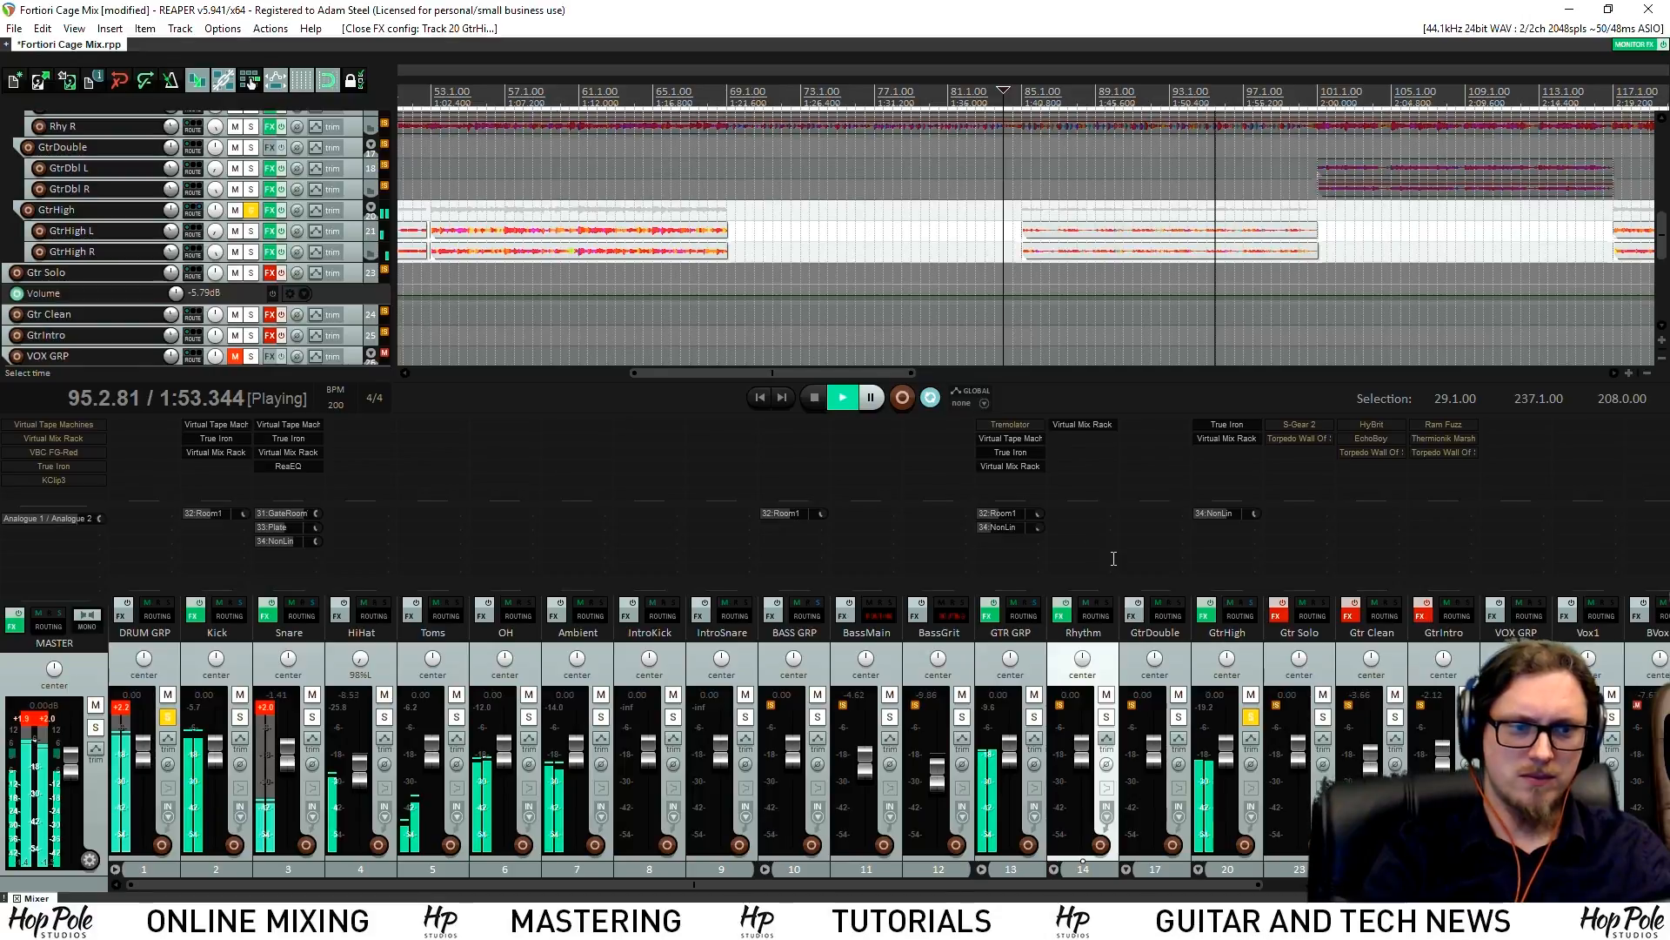
key("space")
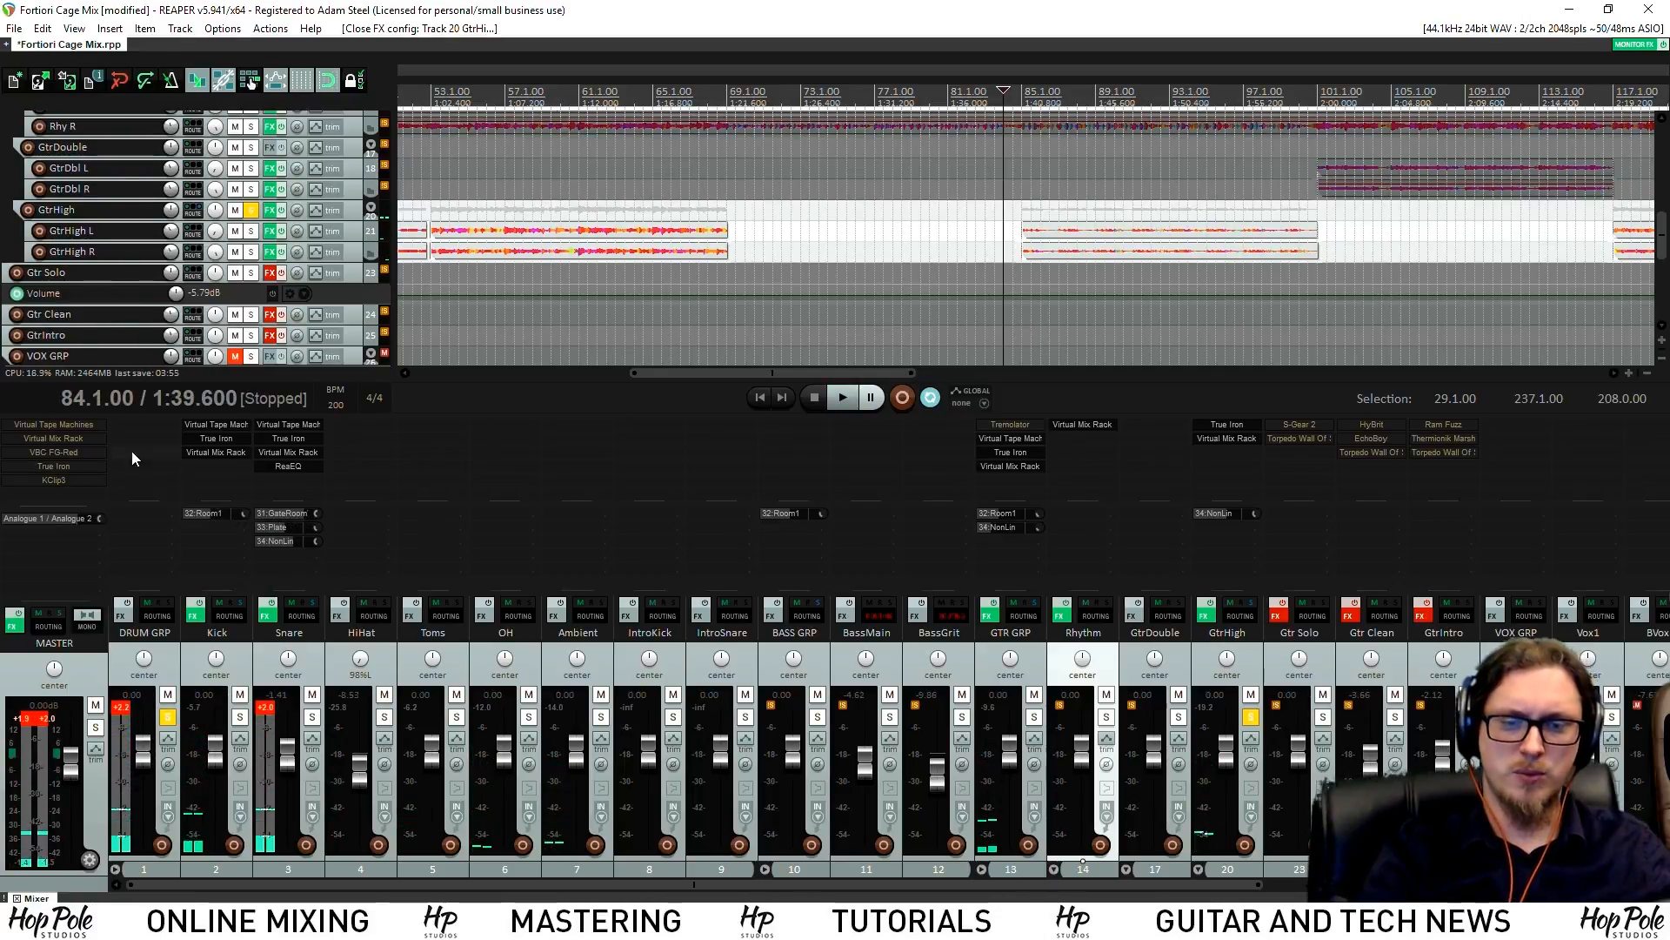
left_click(296, 643)
left_click(222, 633, "ctrl")
Freeze the selected Kick and Snare to stereo, setting the device buffer to 1024 samples during render
right_click(244, 643)
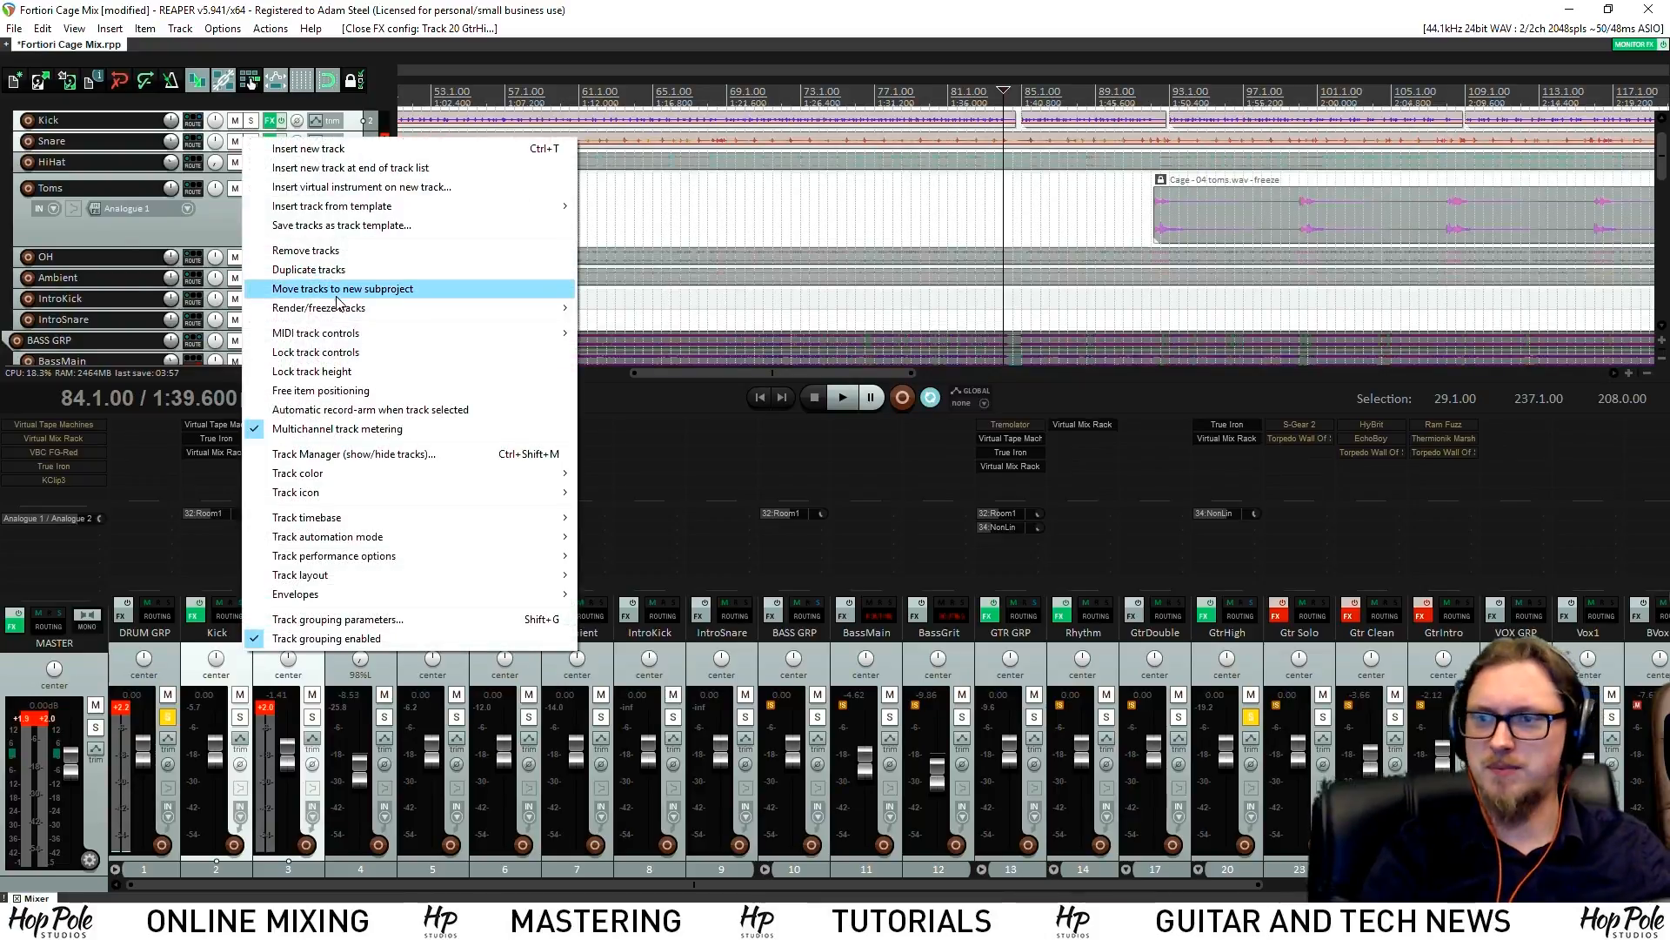
mouse_move(417, 308)
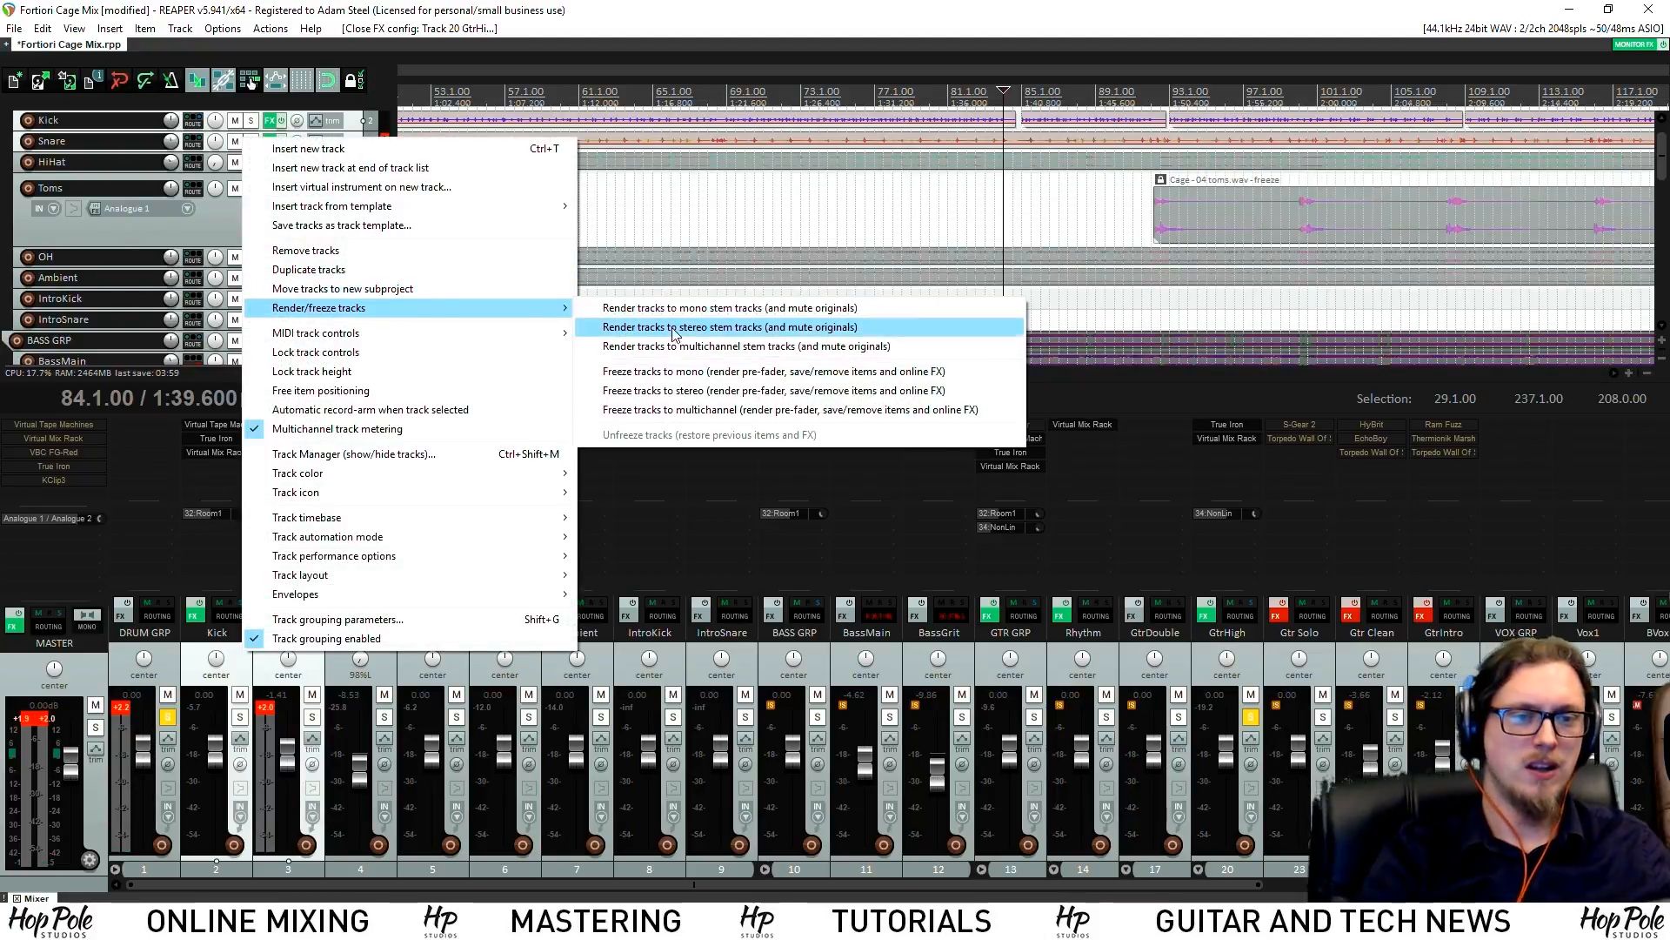
left_click(685, 398)
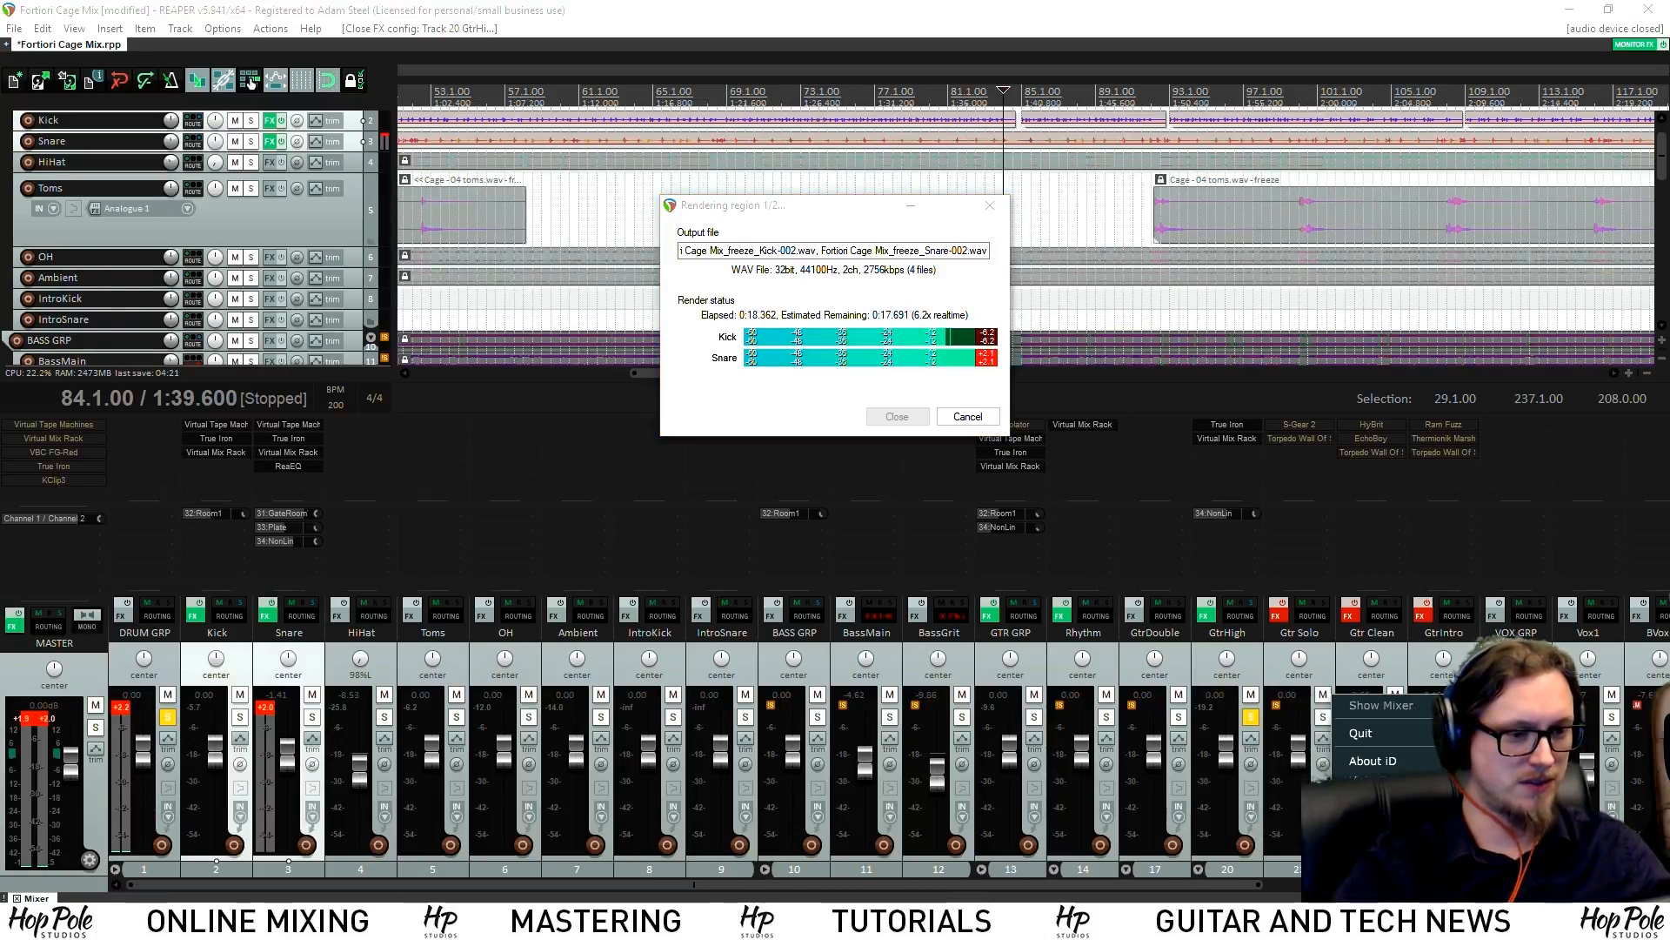
mouse_move(1371, 813)
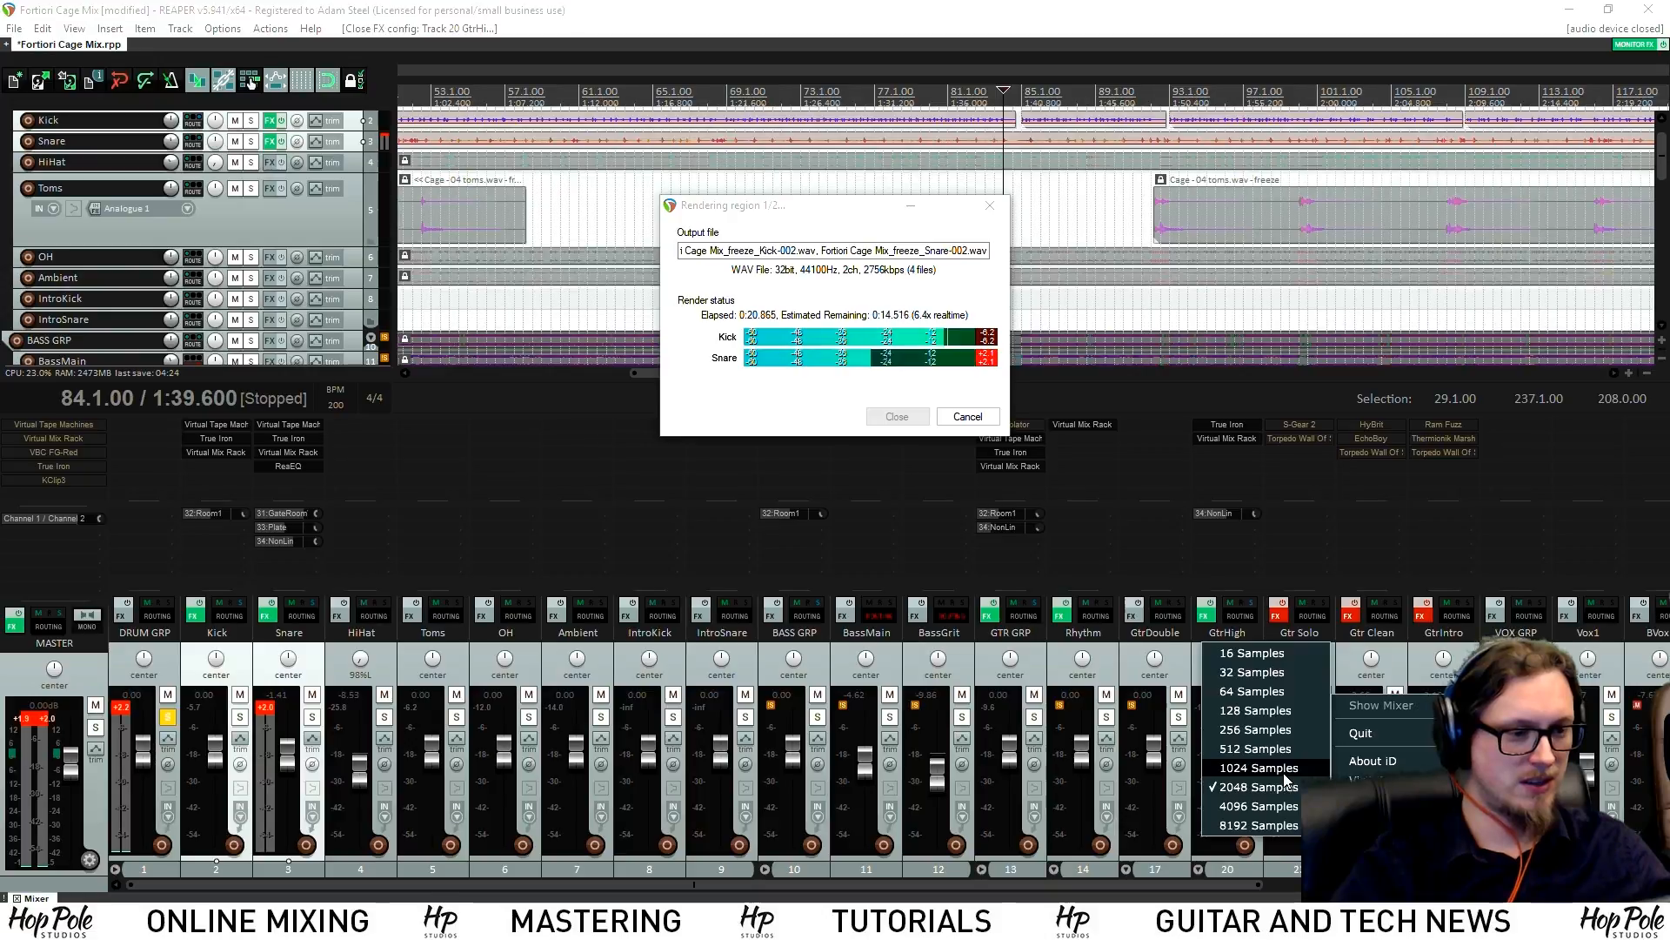
left_click(1289, 787)
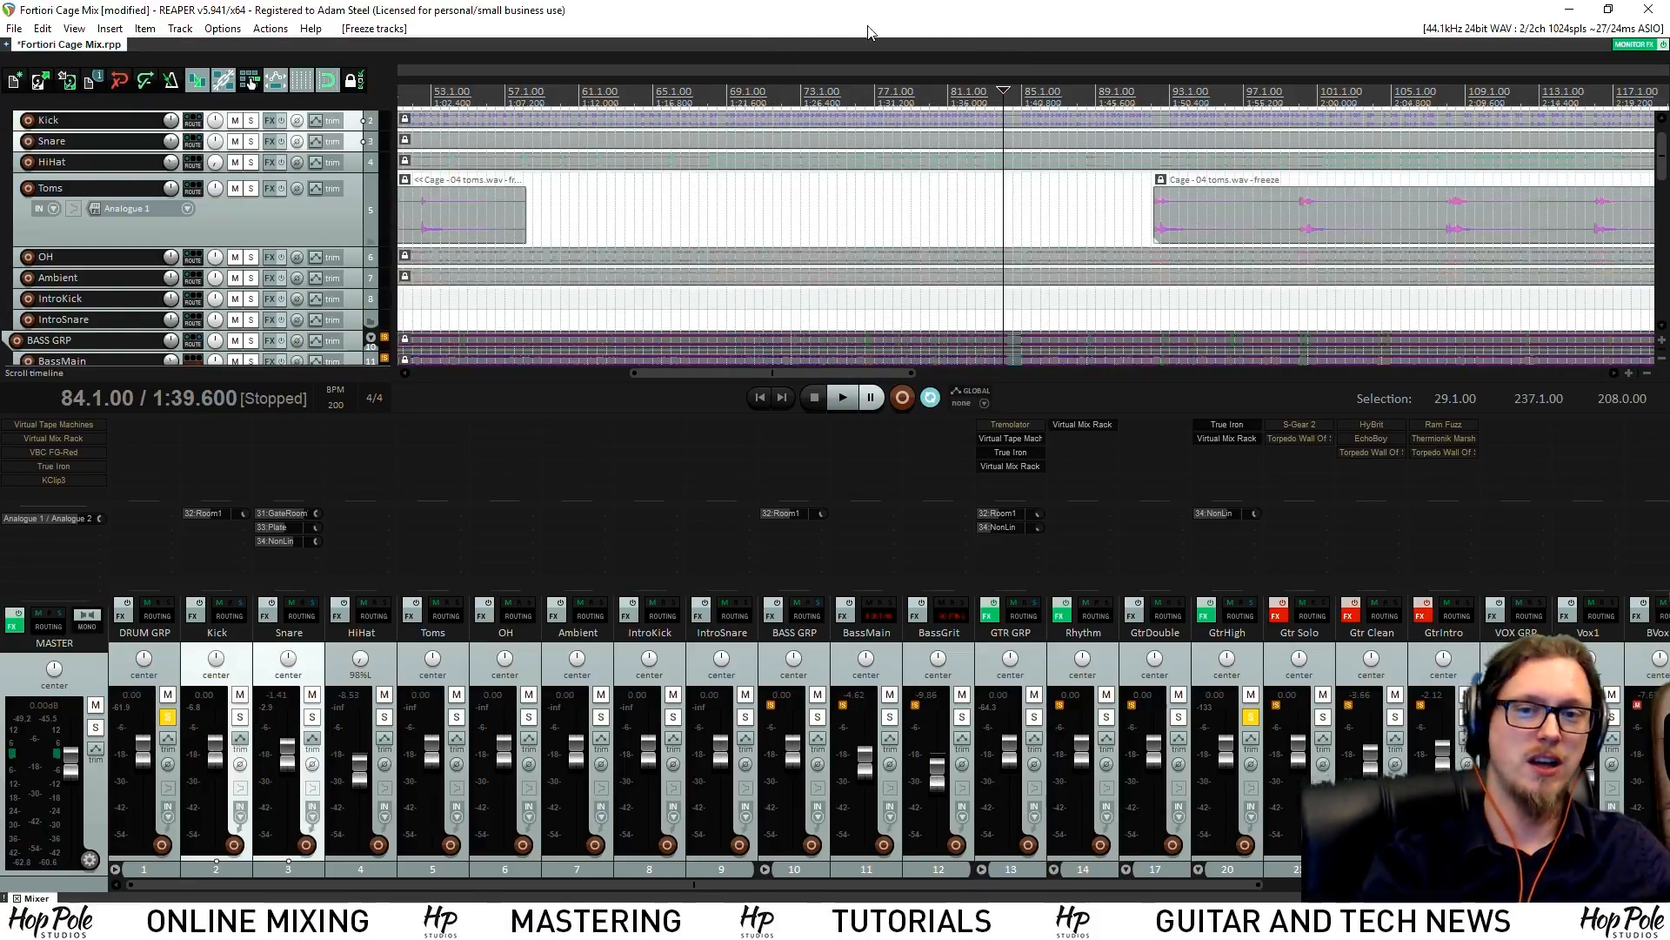
Load FG-A into GtrHigh's Virtual Mix Rack and cut its low band by 4 dB
key("space")
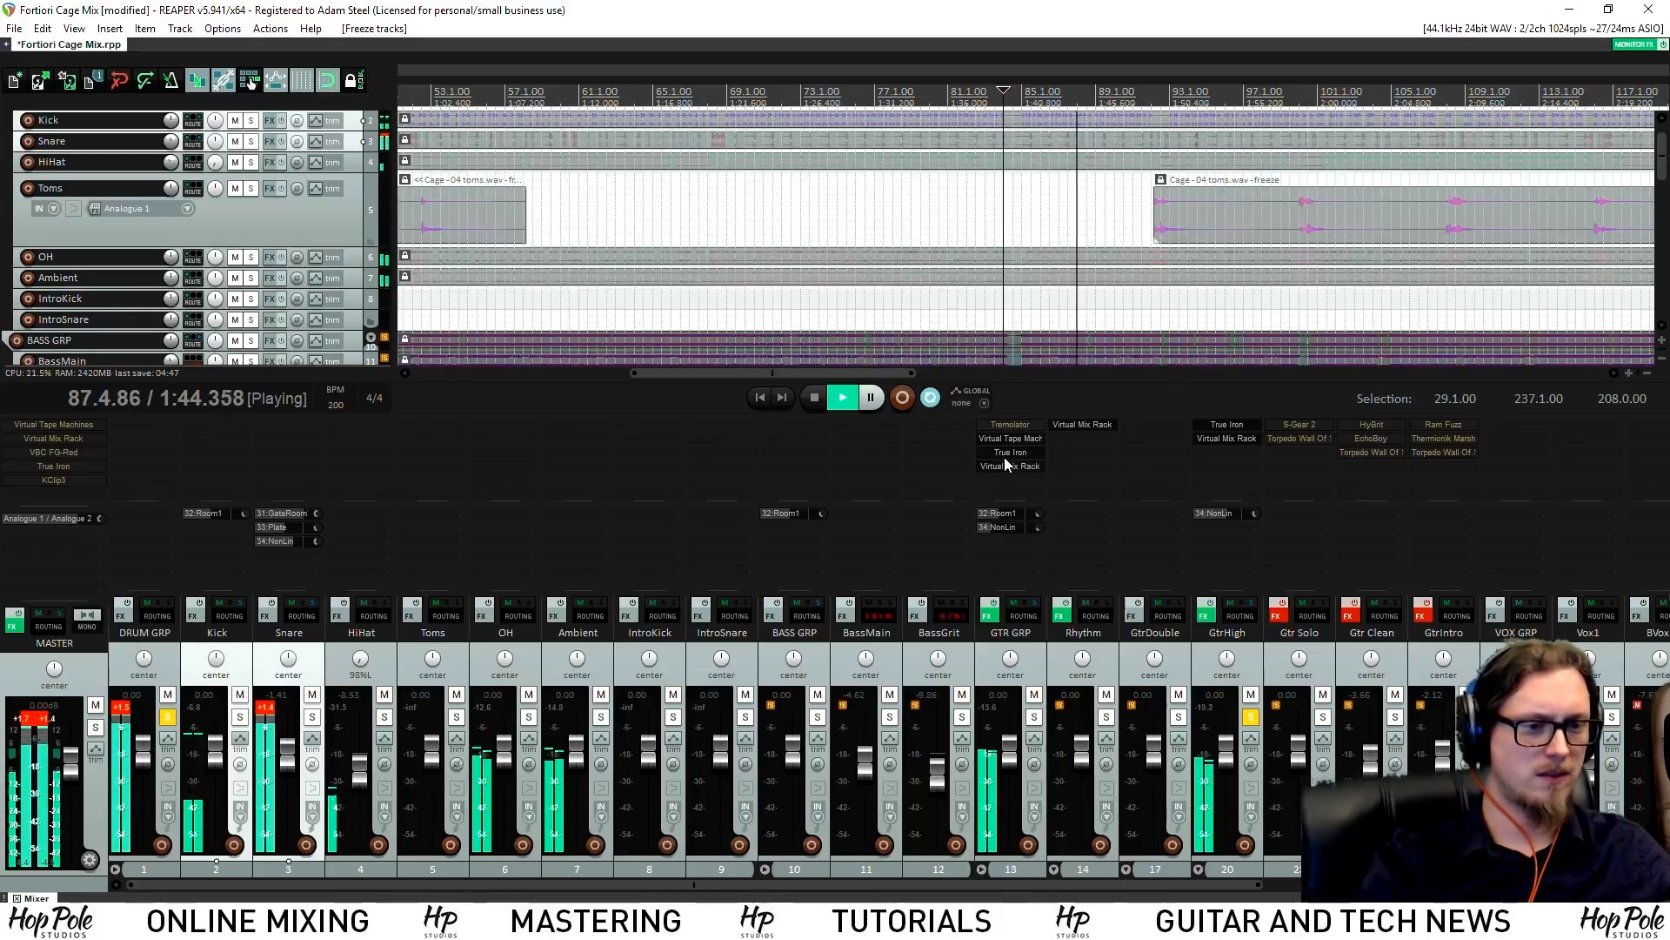
left_click_drag(665, 885, 1054, 885)
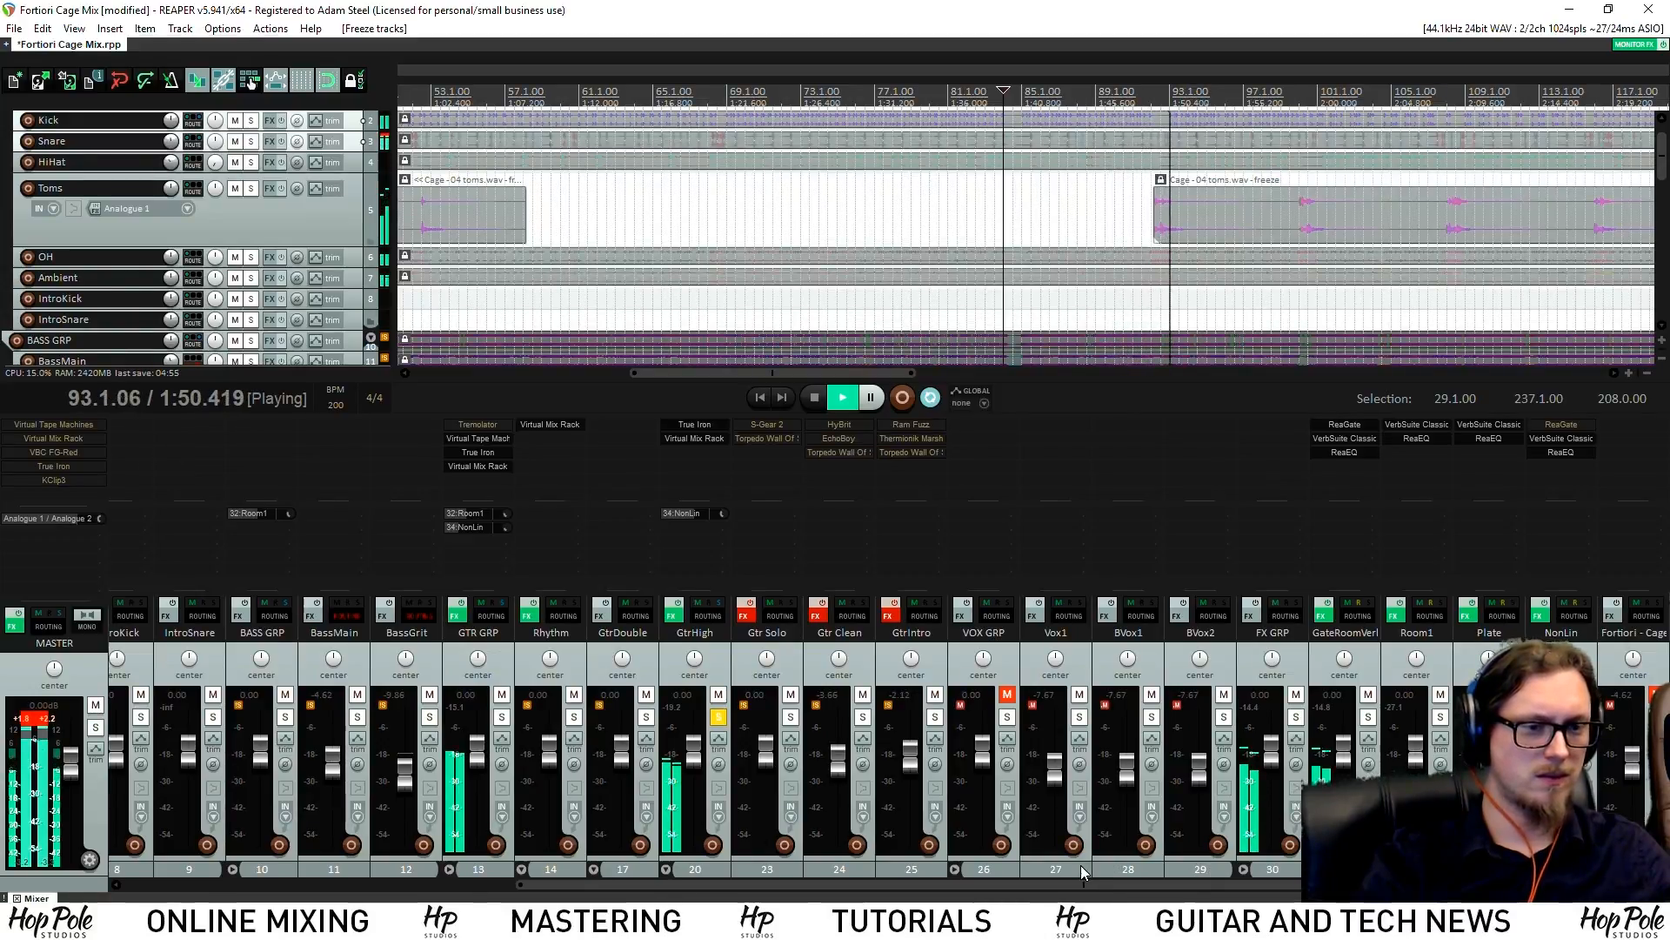
left_click(695, 437)
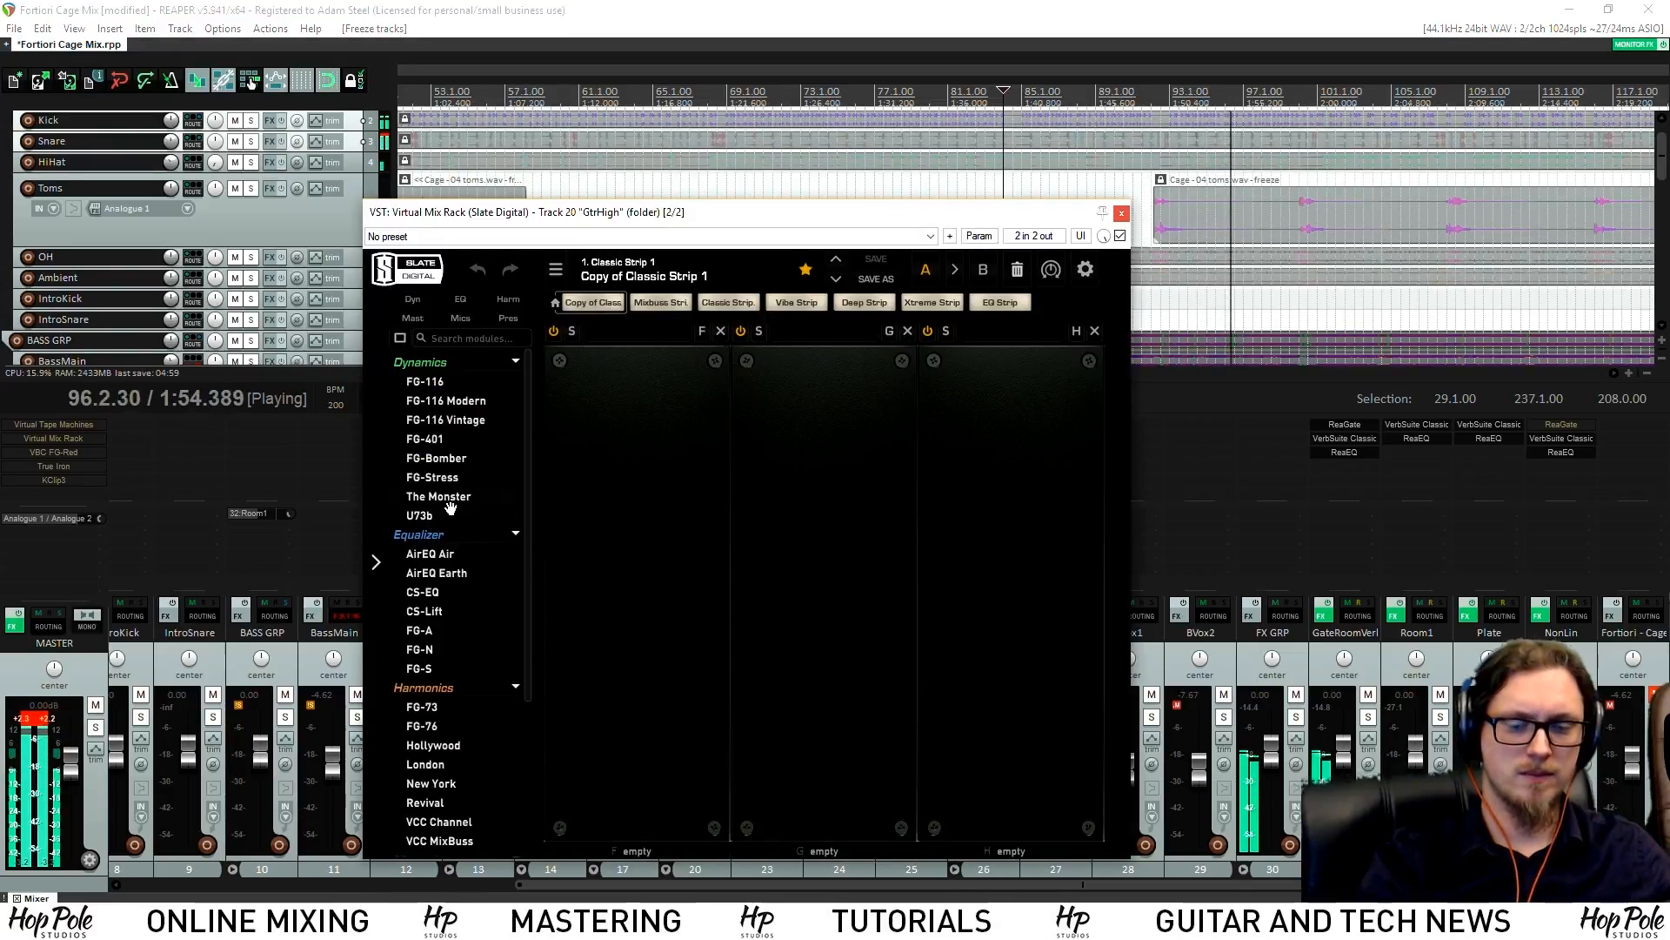
scroll(440, 548, "down", 1)
left_click_drag(438, 589, 835, 562)
left_click_drag(870, 663, 867, 704)
Engage the FG-A high-frequency band while listening, then close the rack window
key("space")
left_click_drag(765, 223, 563, 189)
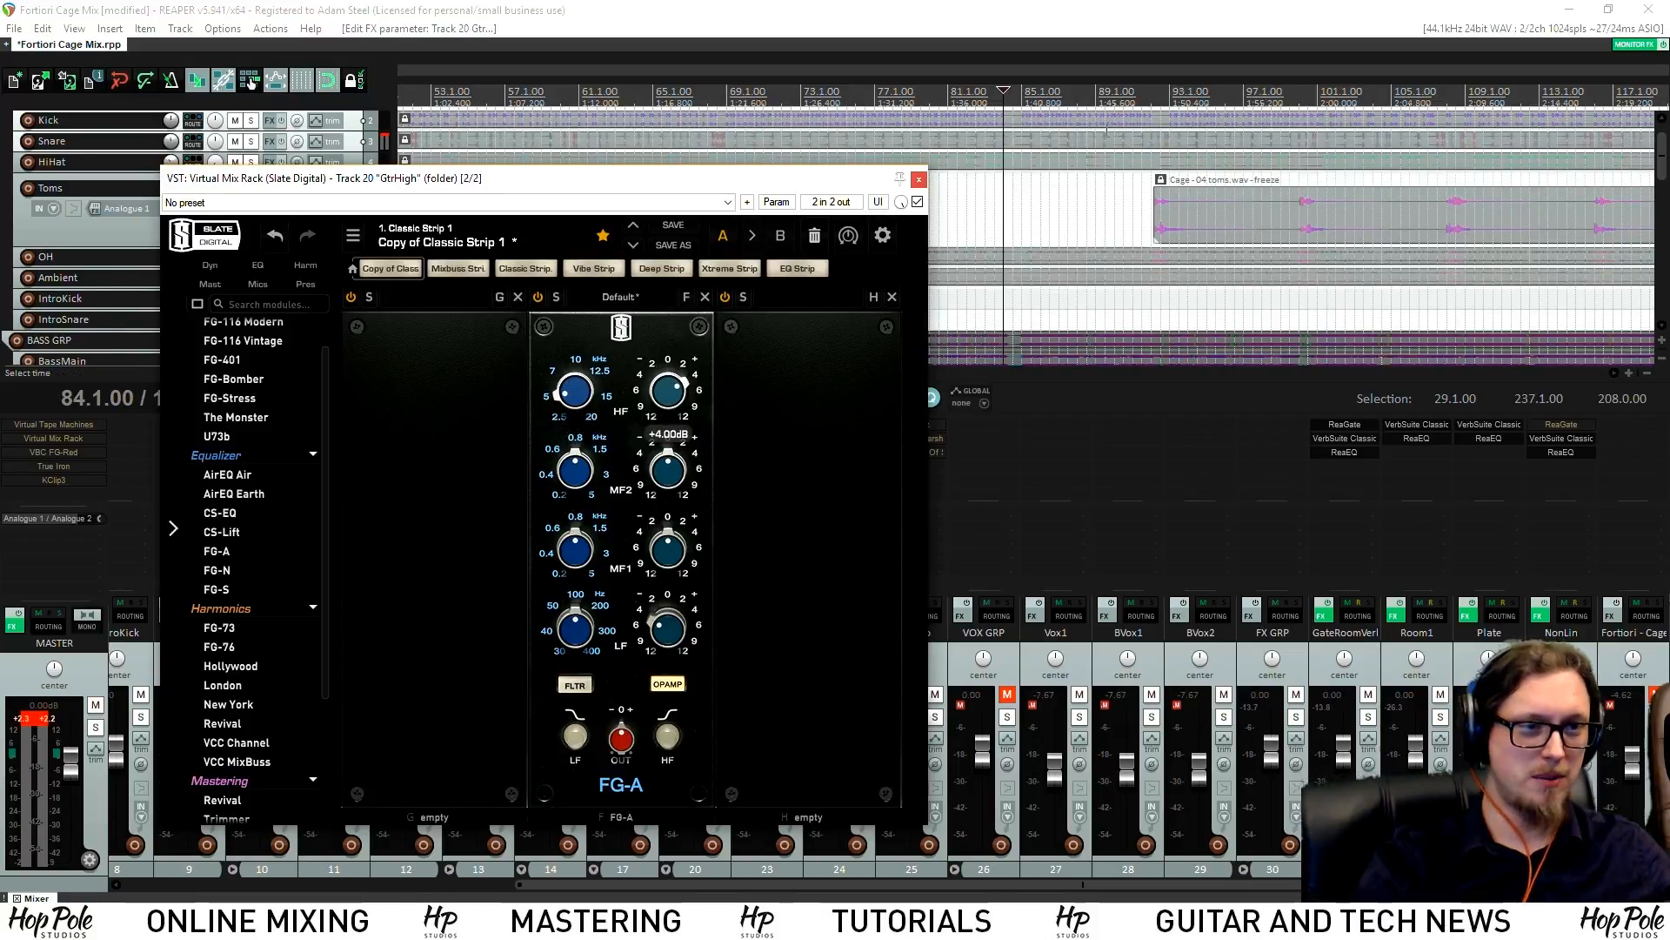
key("space")
left_click(667, 737)
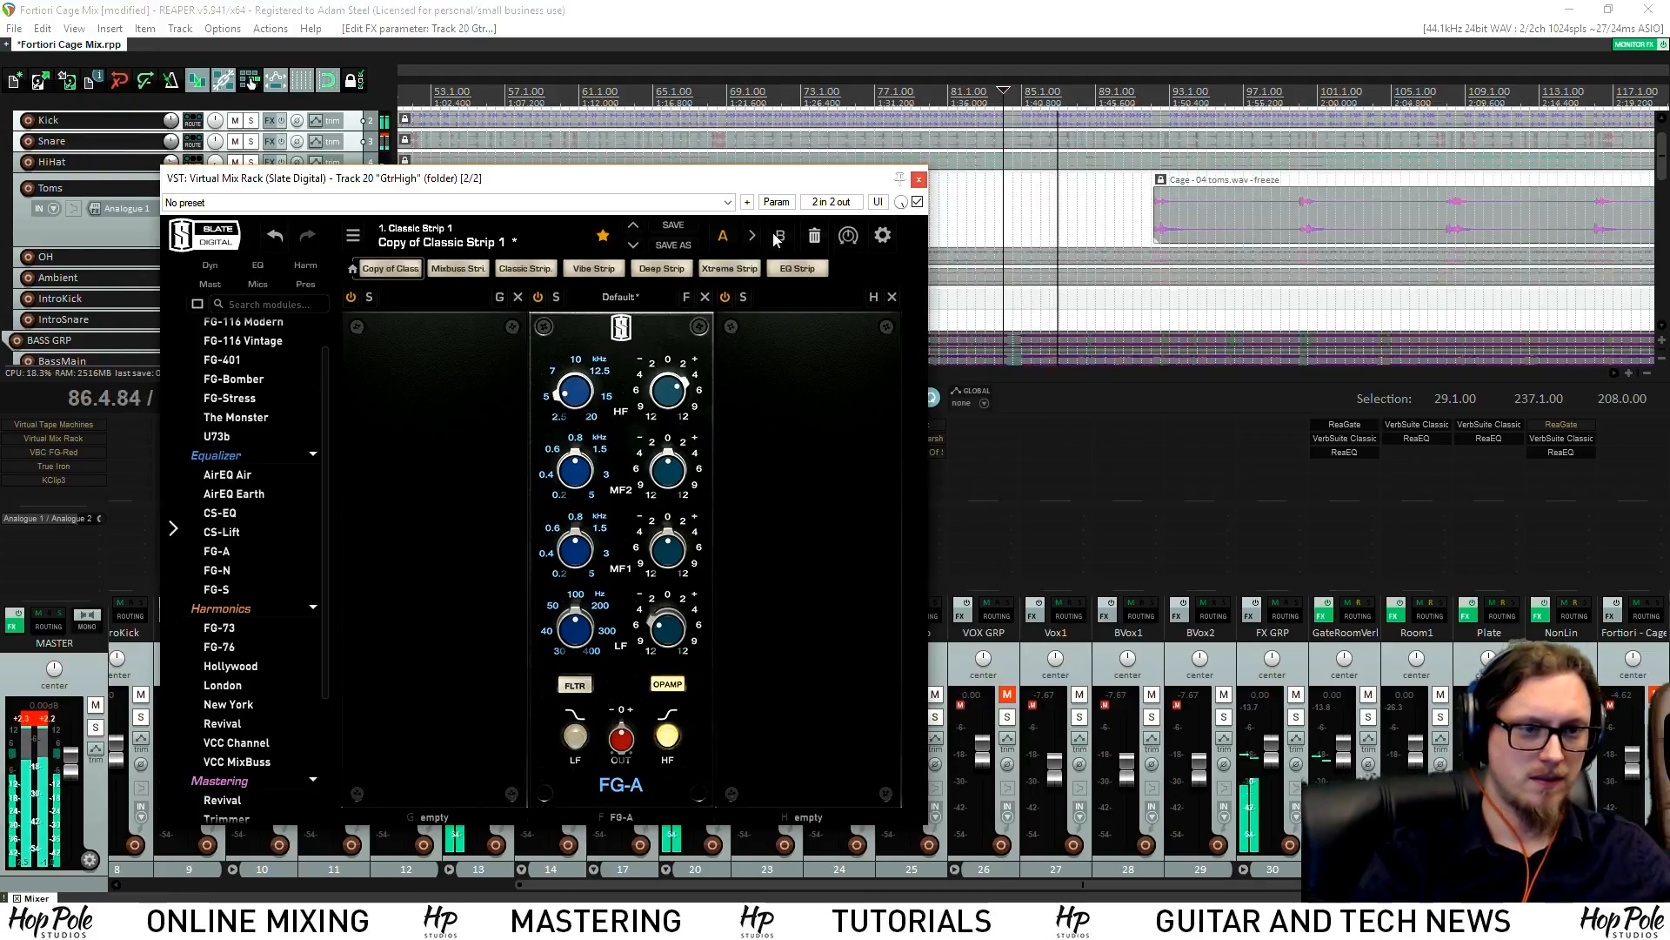
key("space")
left_click(918, 179)
scroll(991, 235, "down", 3)
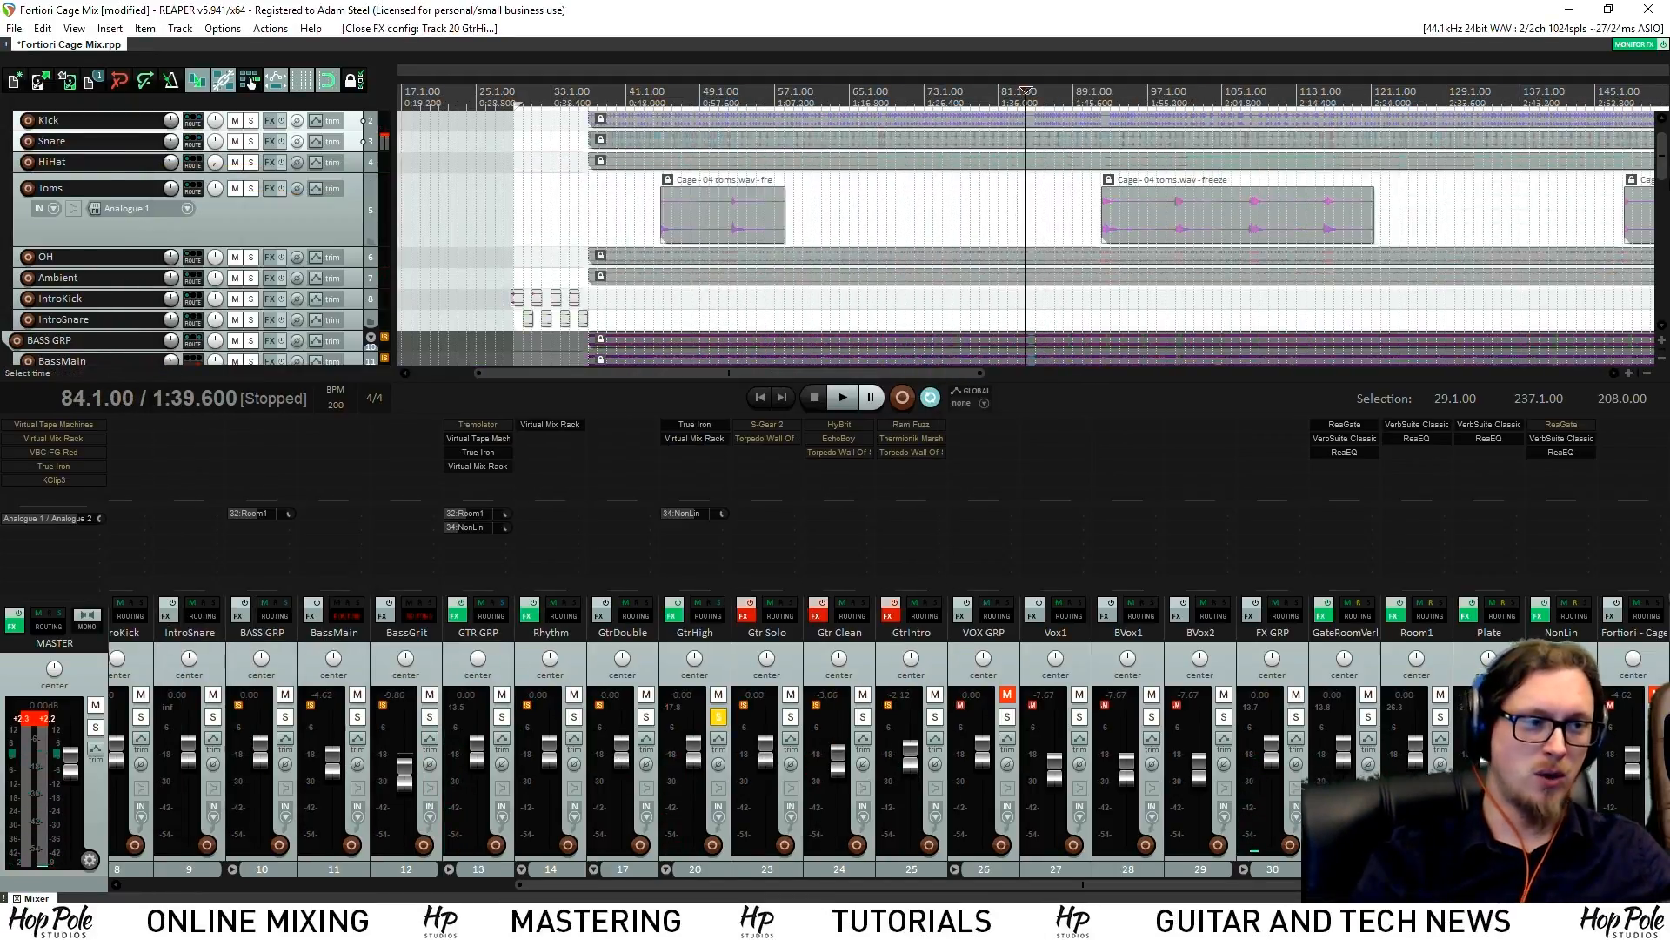
Adjust GtrHigh's NonLin send level and add SideWidener to the GtrHigh bus
scroll(1575, 319, "down", 8)
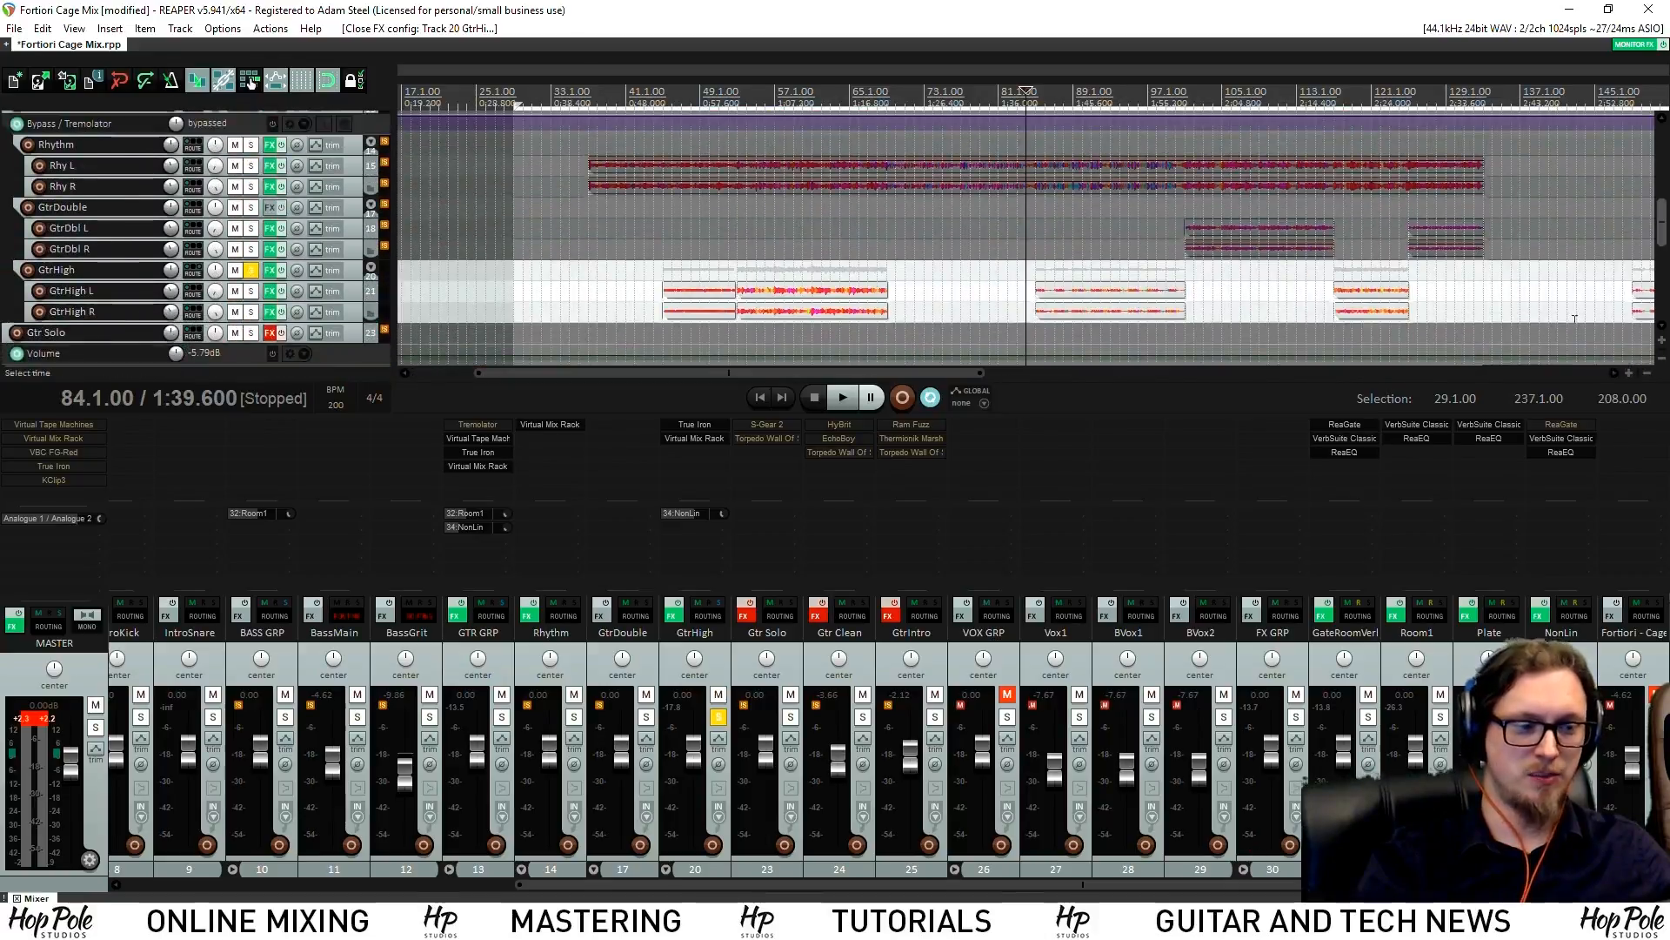
left_click_drag(723, 515, 723, 504)
left_click(696, 453)
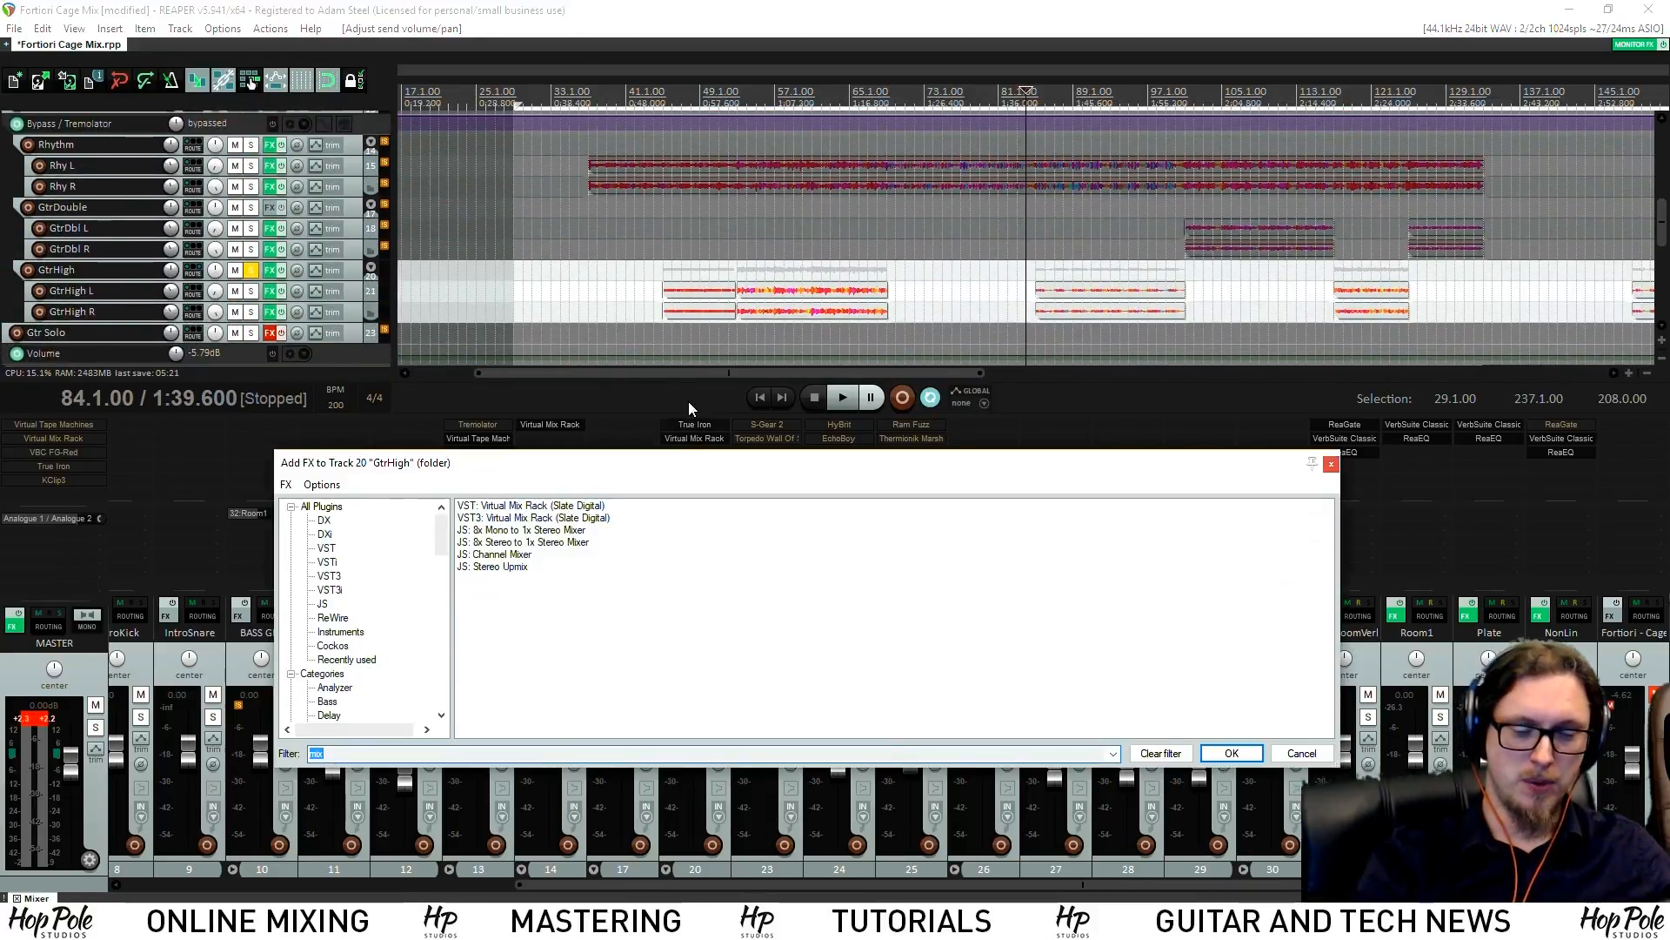
type("sid")
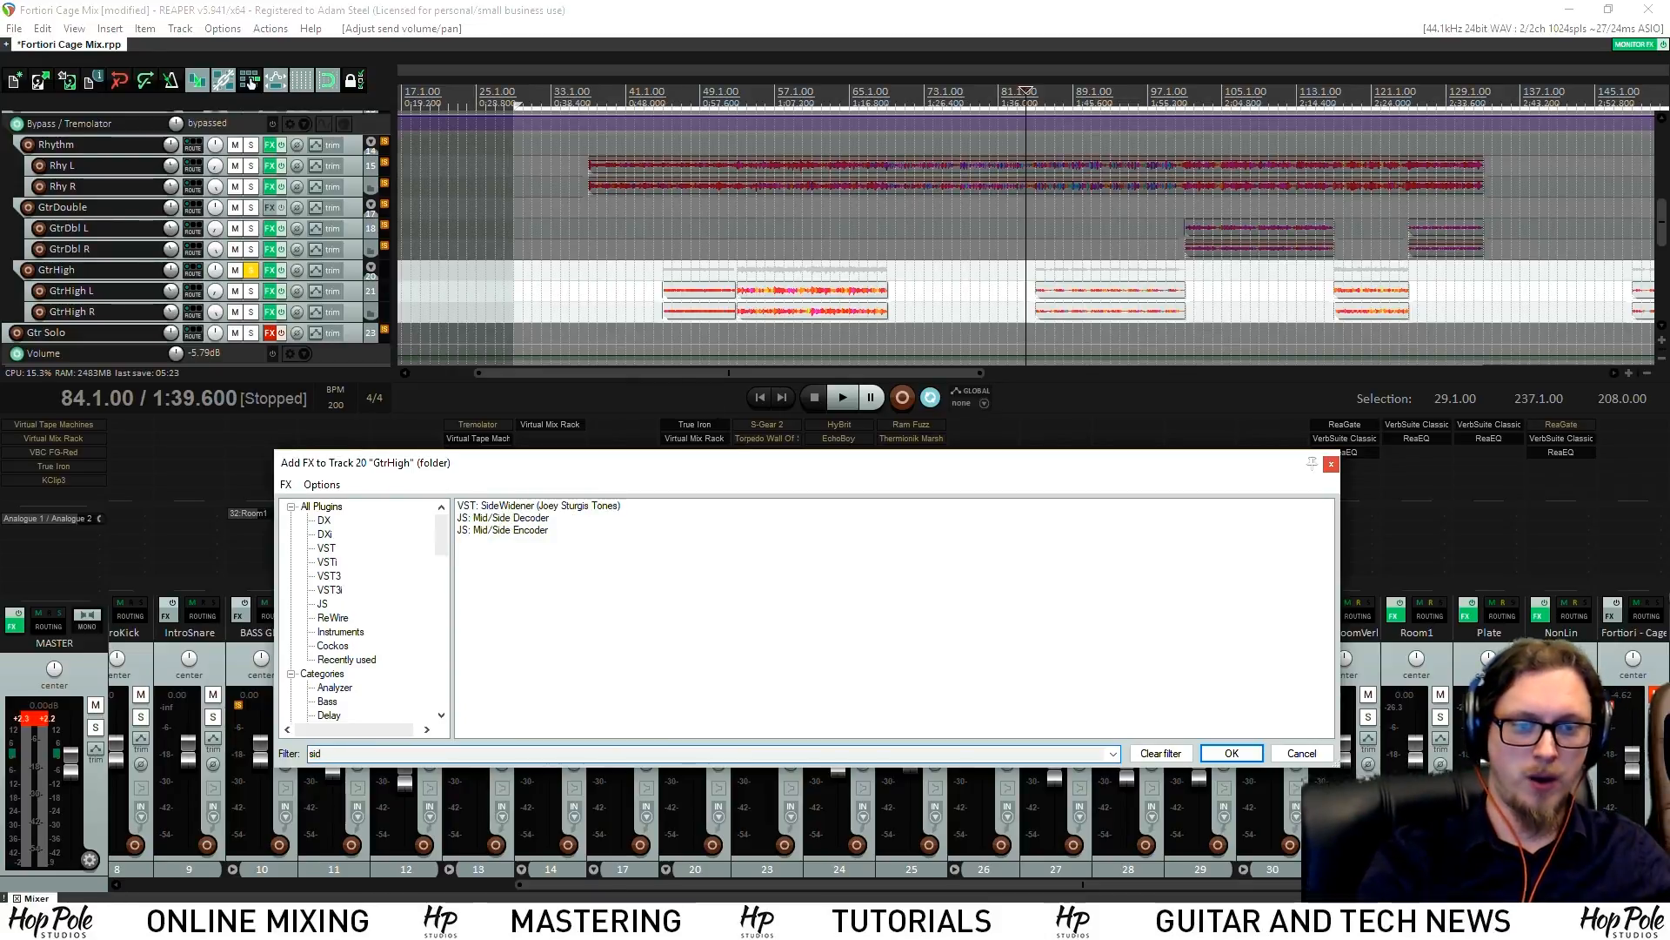
double_click(552, 507)
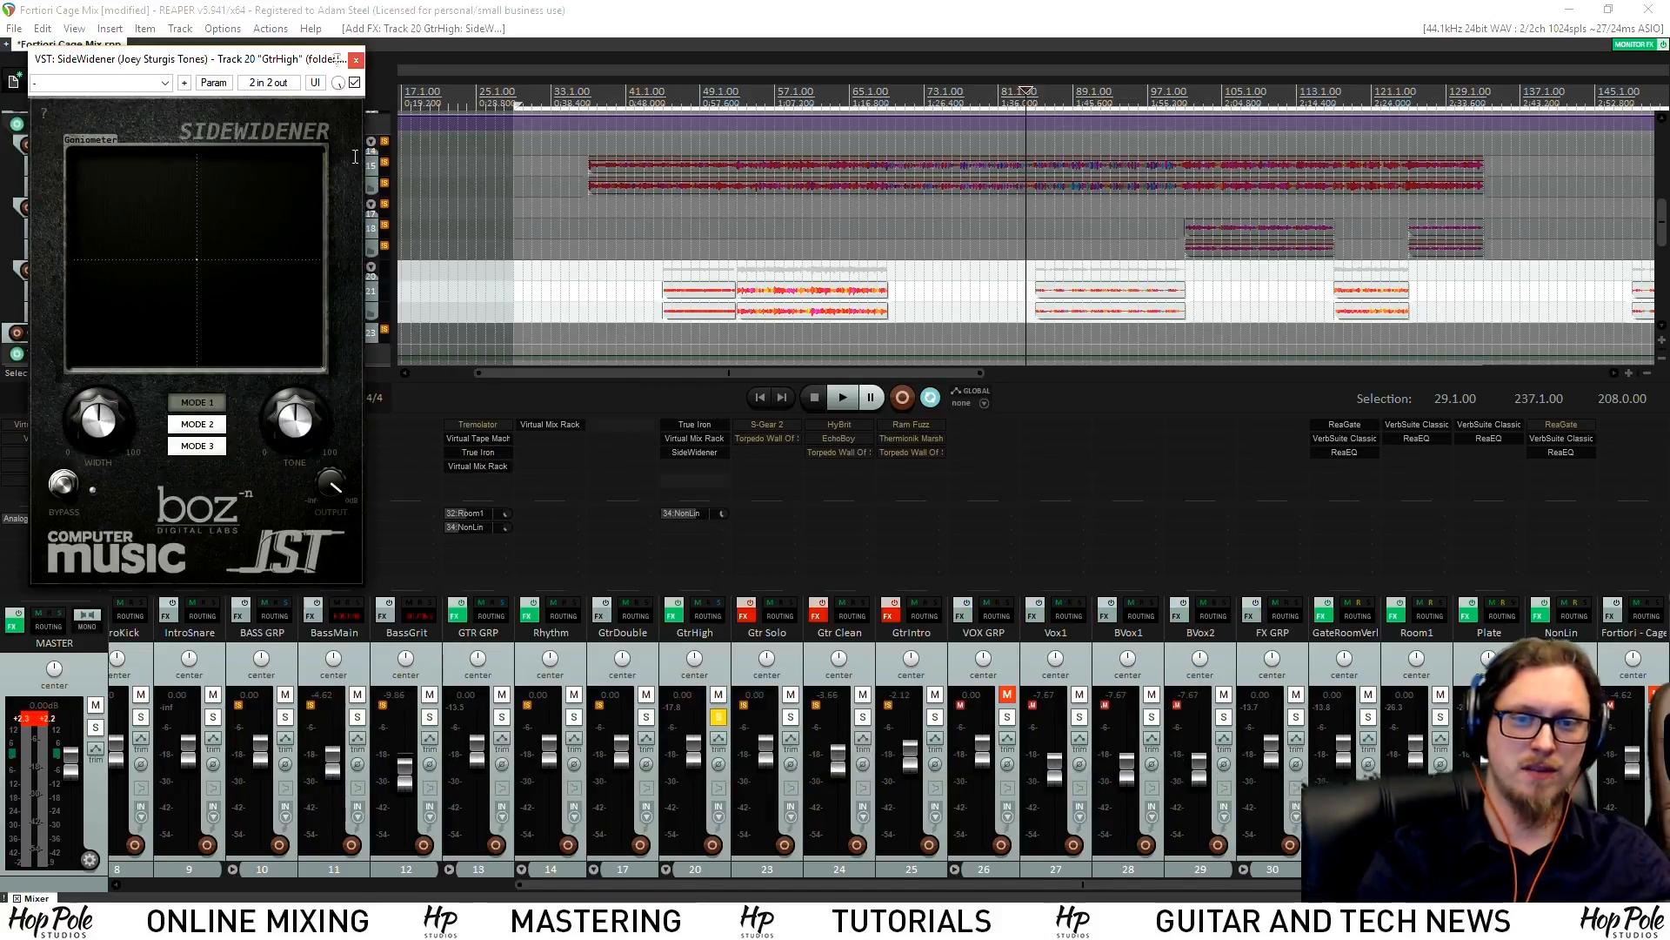
left_click_drag(236, 67, 651, 273)
key("space")
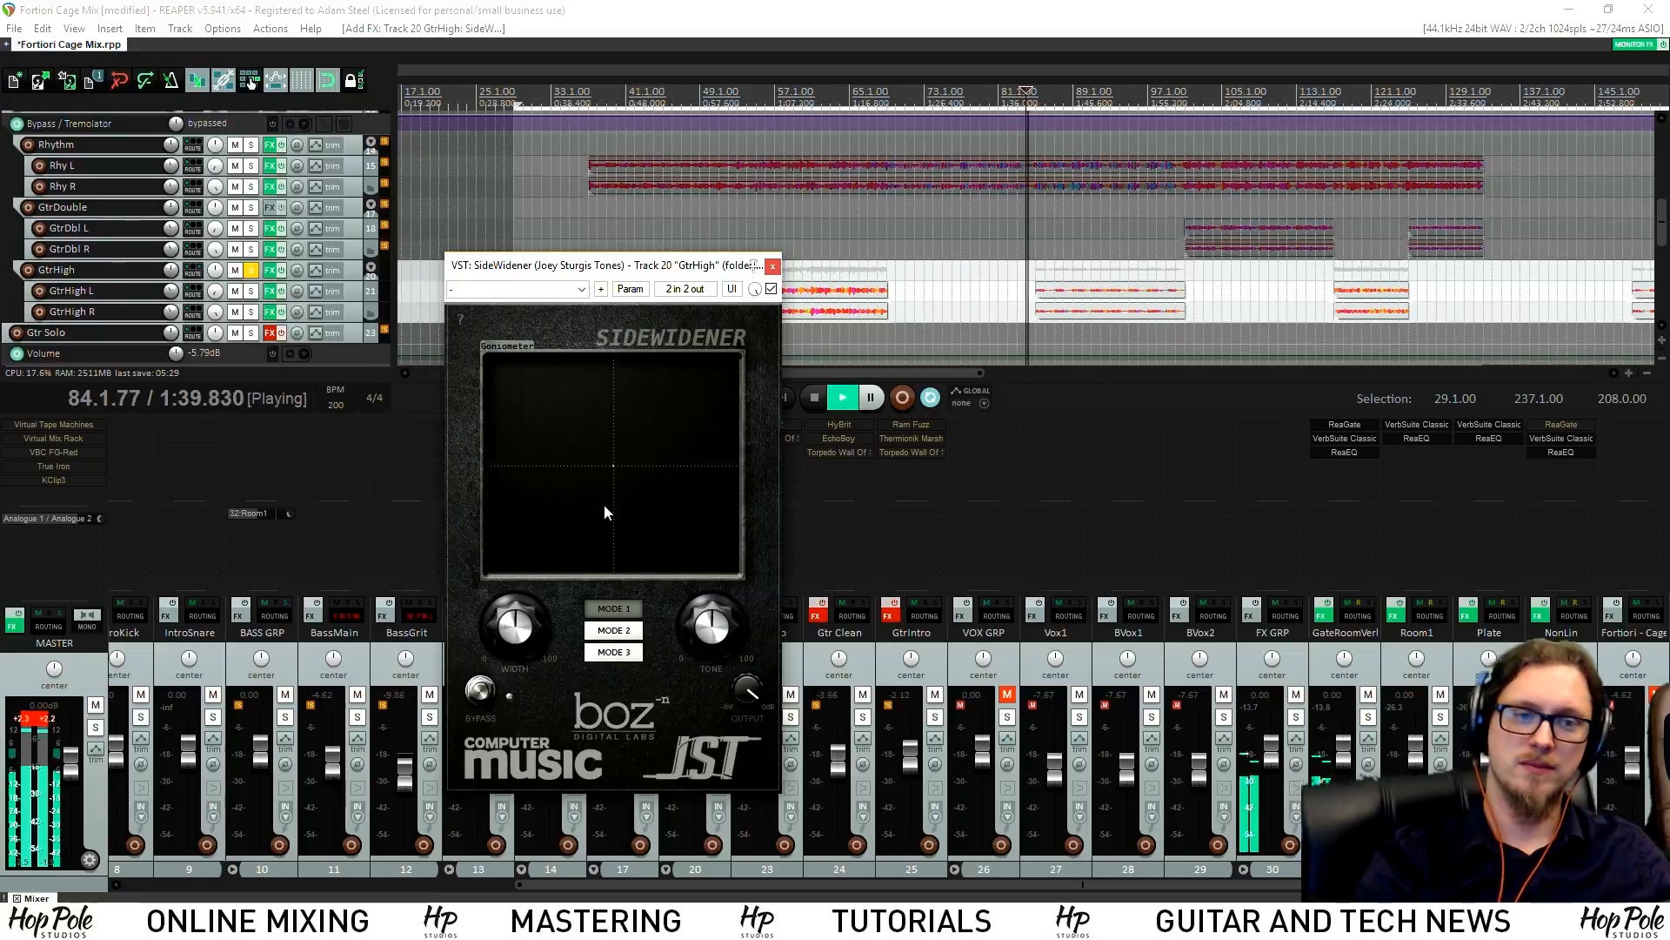
Raise SideWidener's Tone, A/B it with bypass, set Mode 2, and close its window
left_click_drag(715, 612, 729, 573)
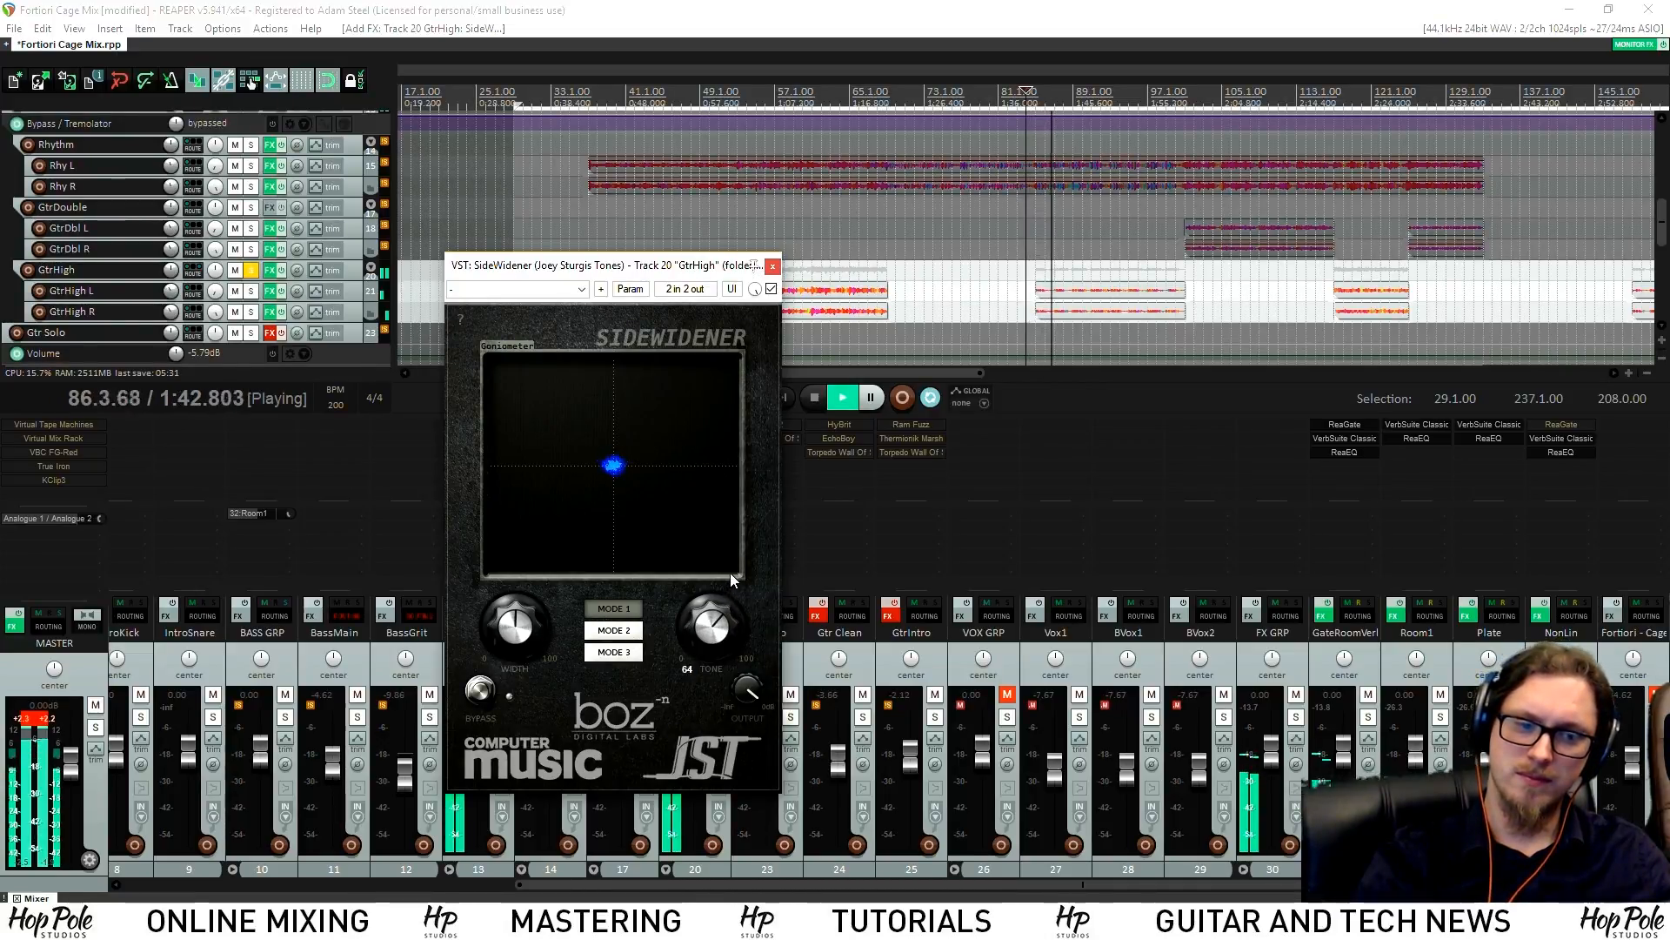
left_click(770, 289)
left_click(771, 289)
mouse_move(523, 635)
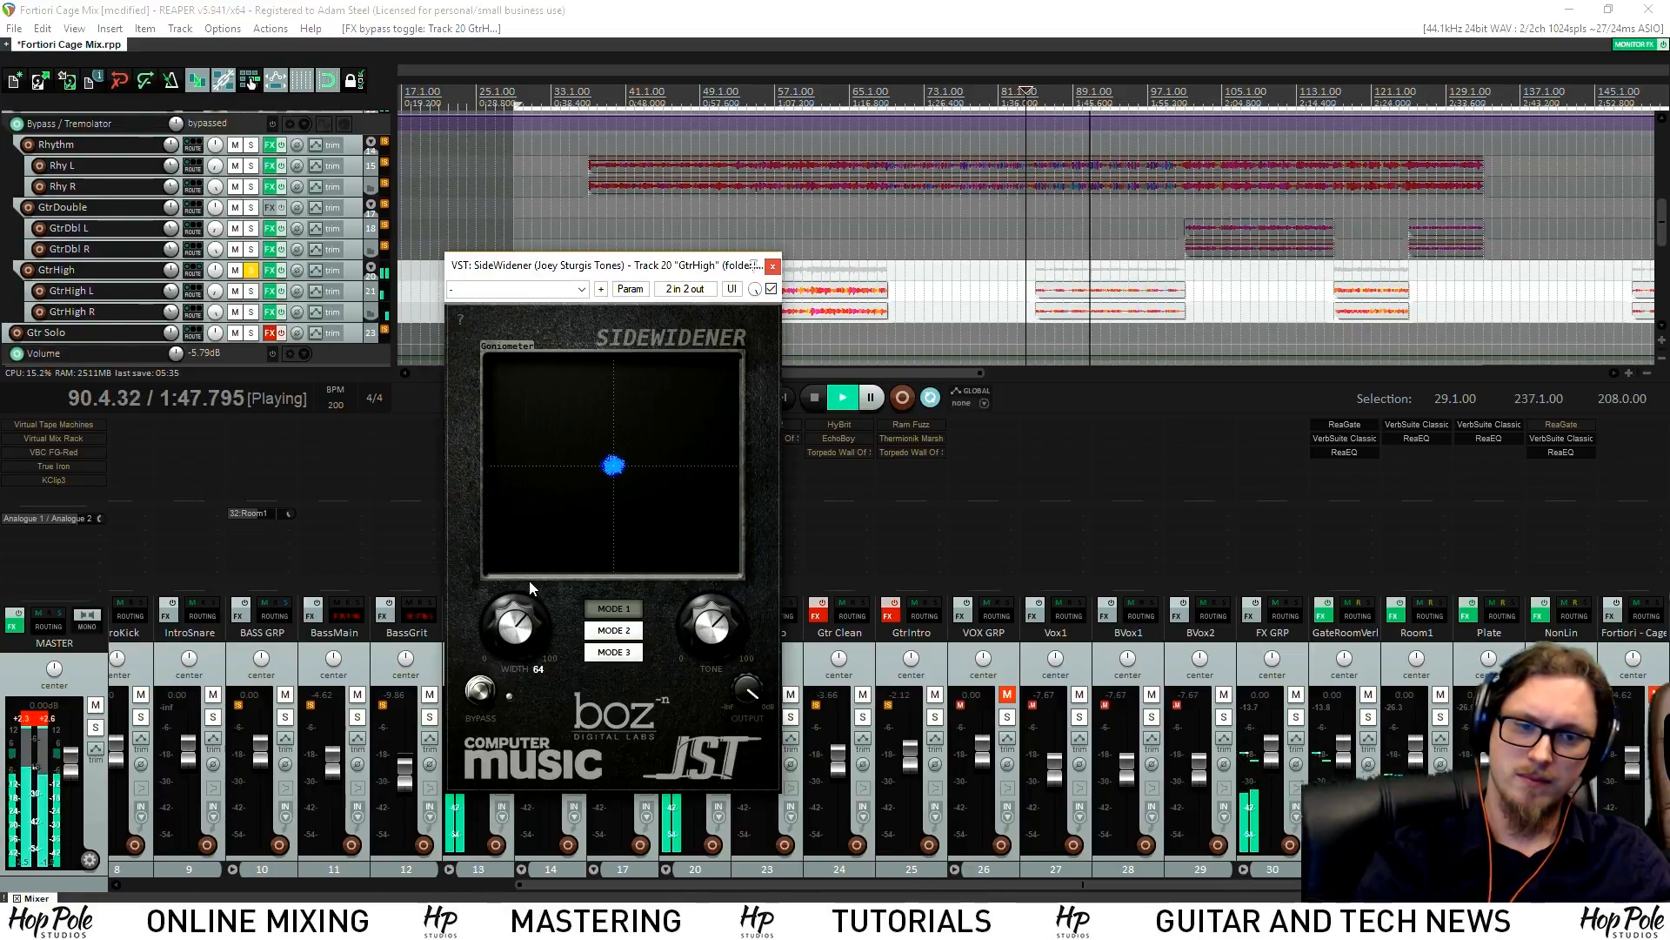
left_click(622, 636)
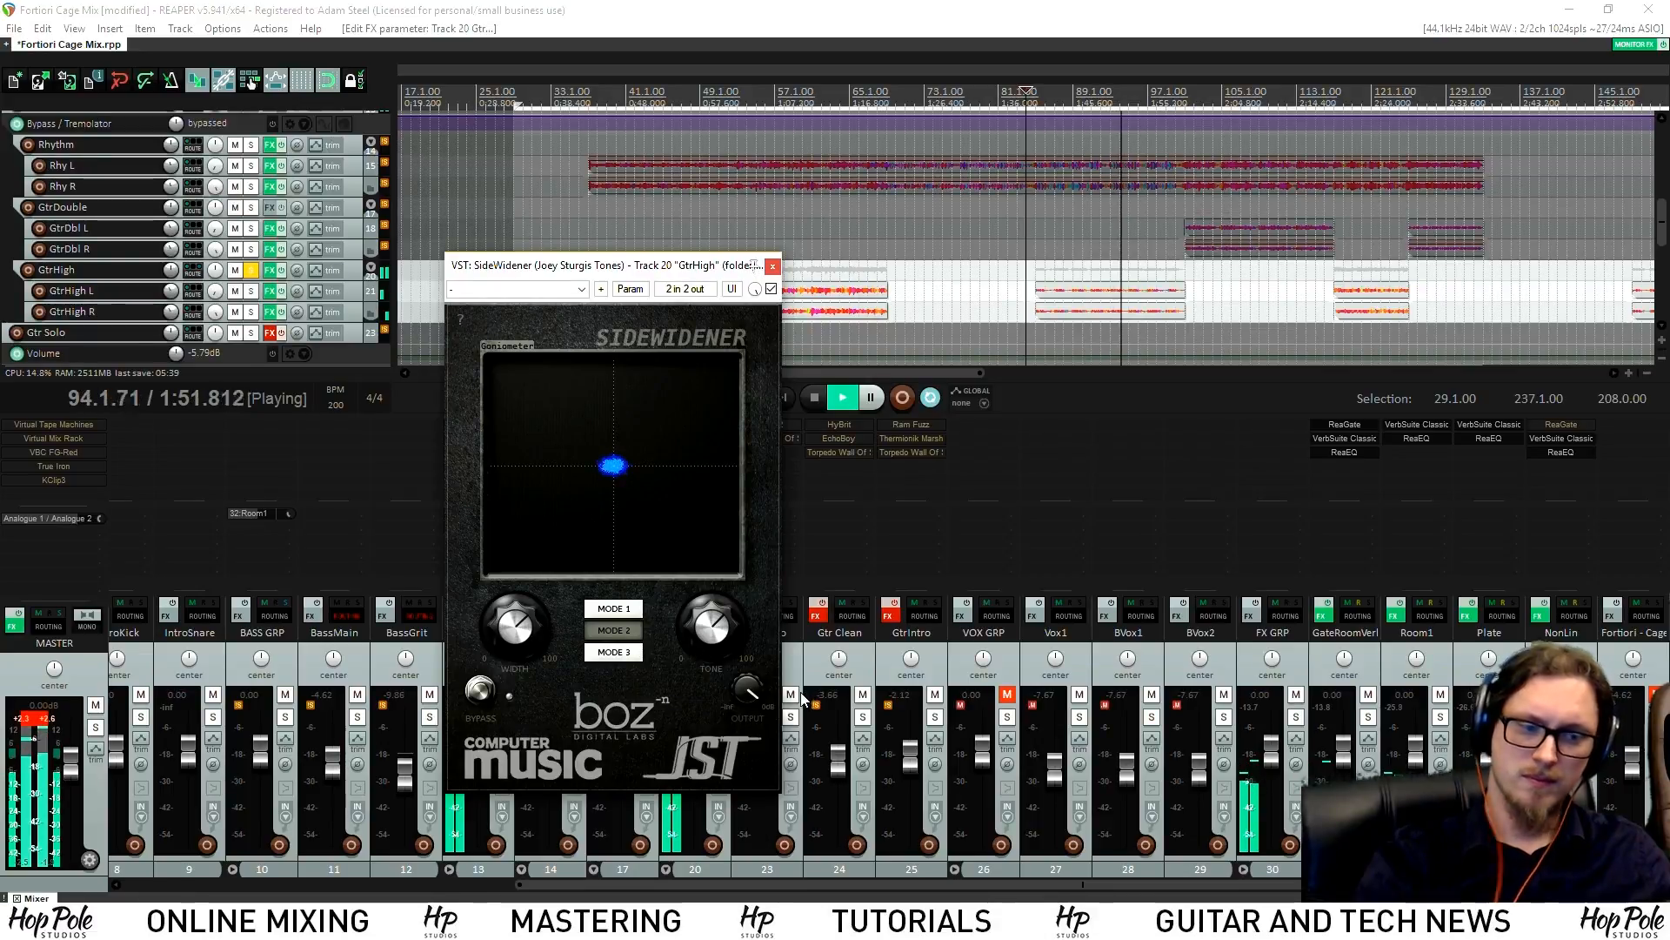
left_click_drag(609, 265, 505, 235)
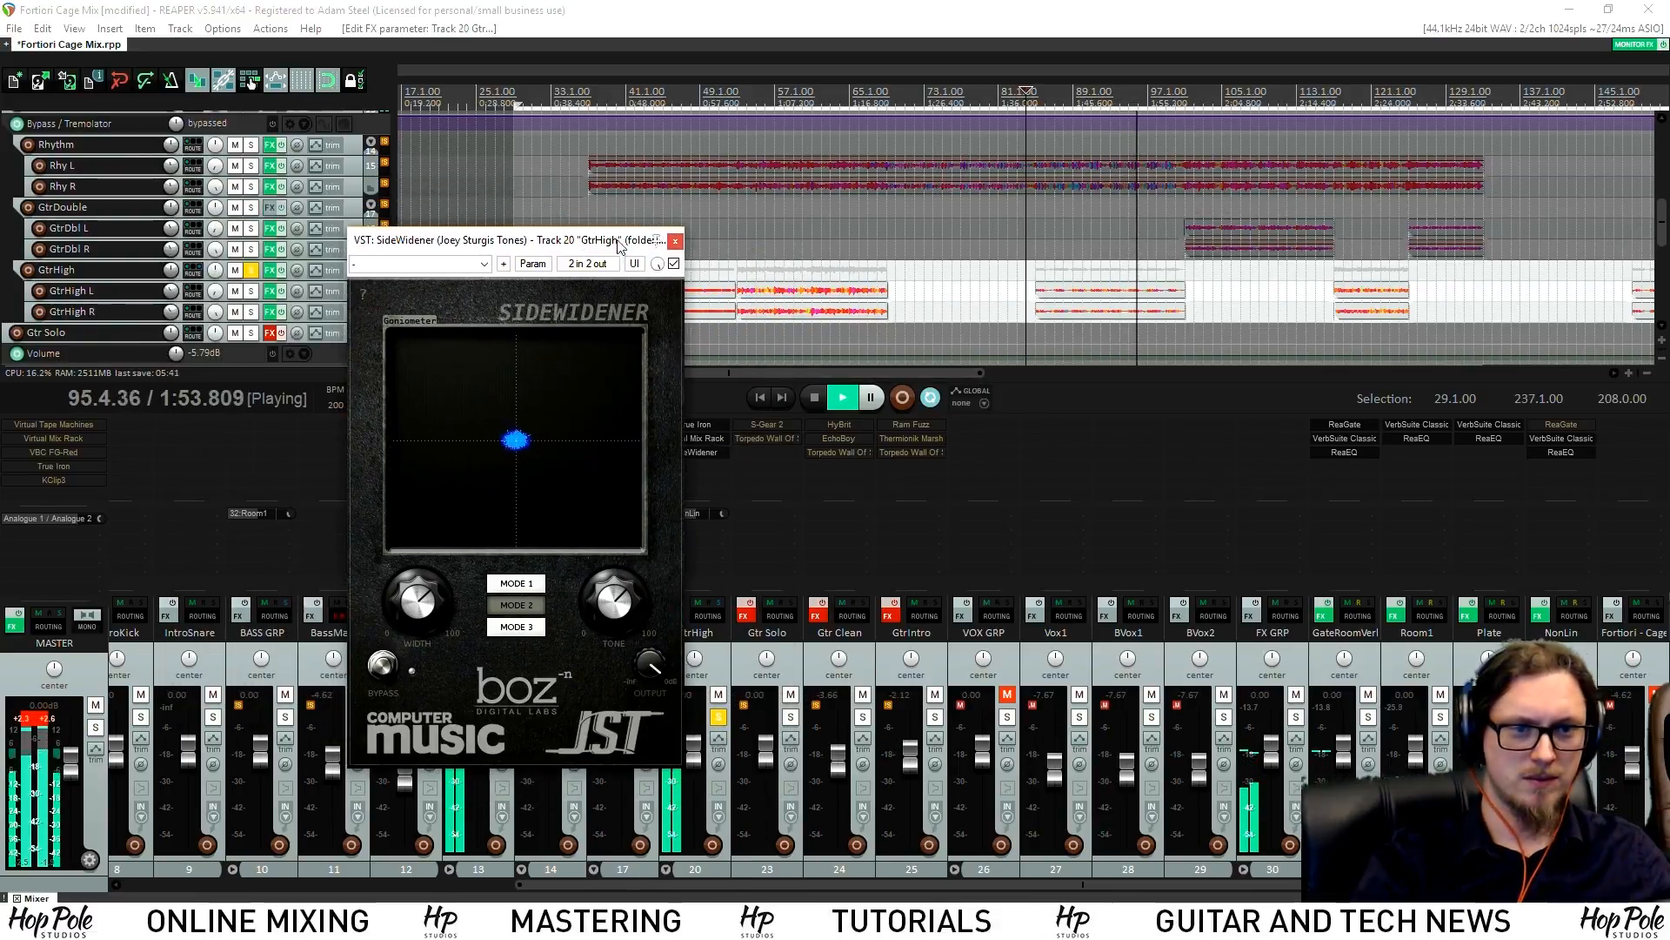
left_click(676, 239)
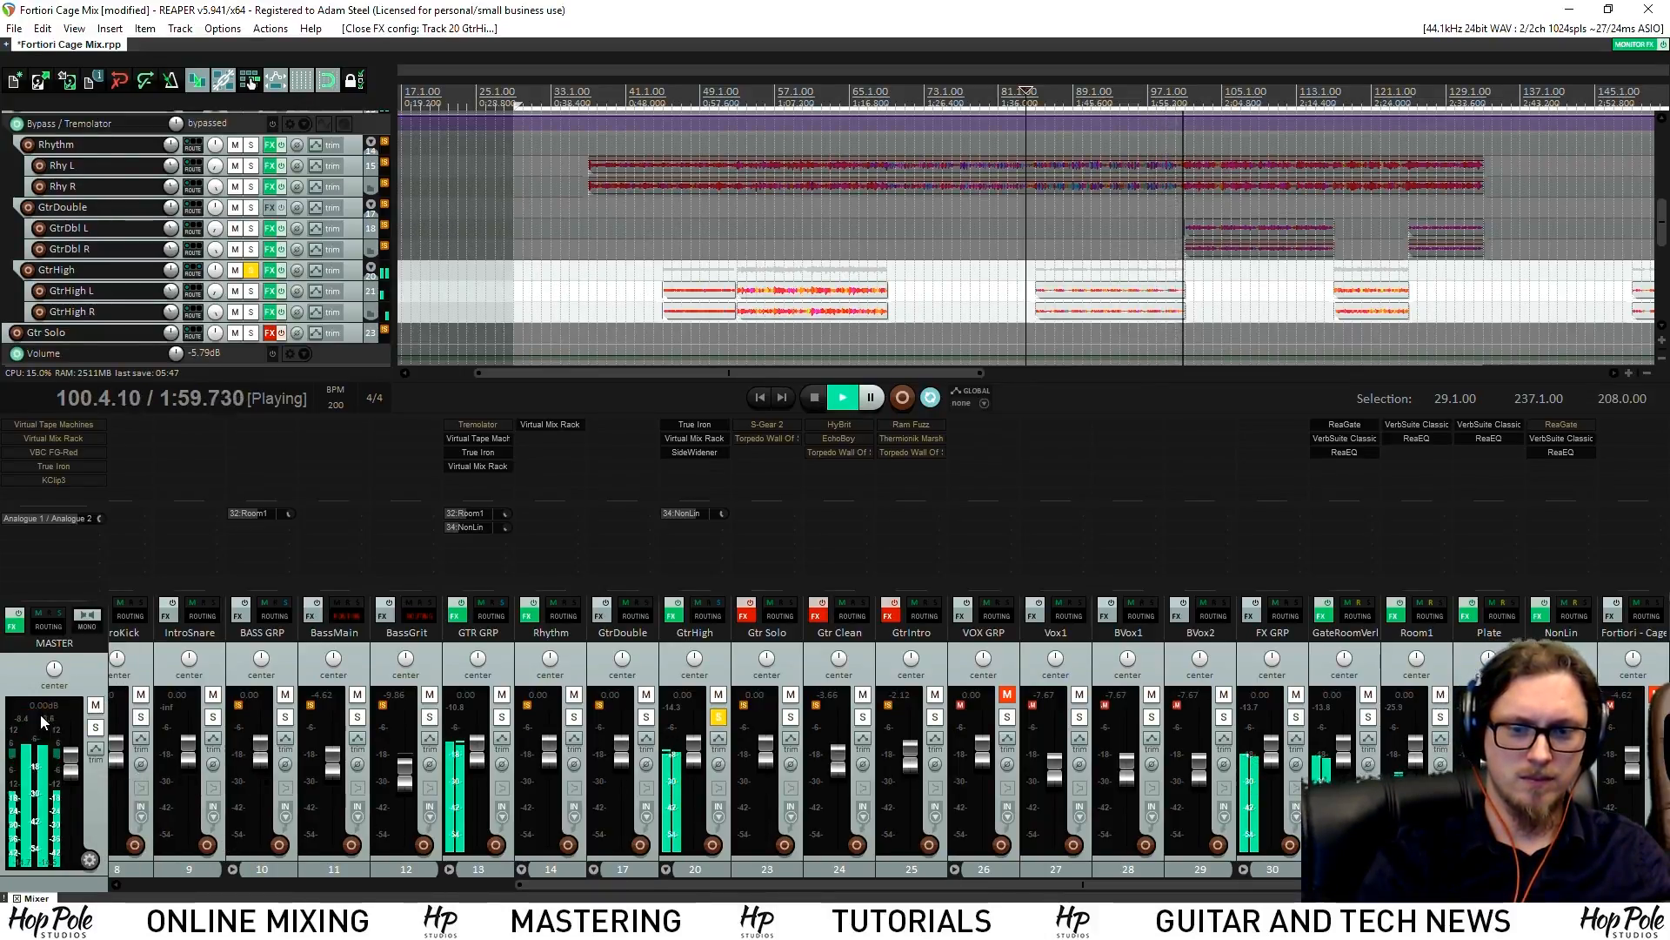
Bypass GtrHigh's SideWidener during playback to compare the sound
key("space")
key("space")
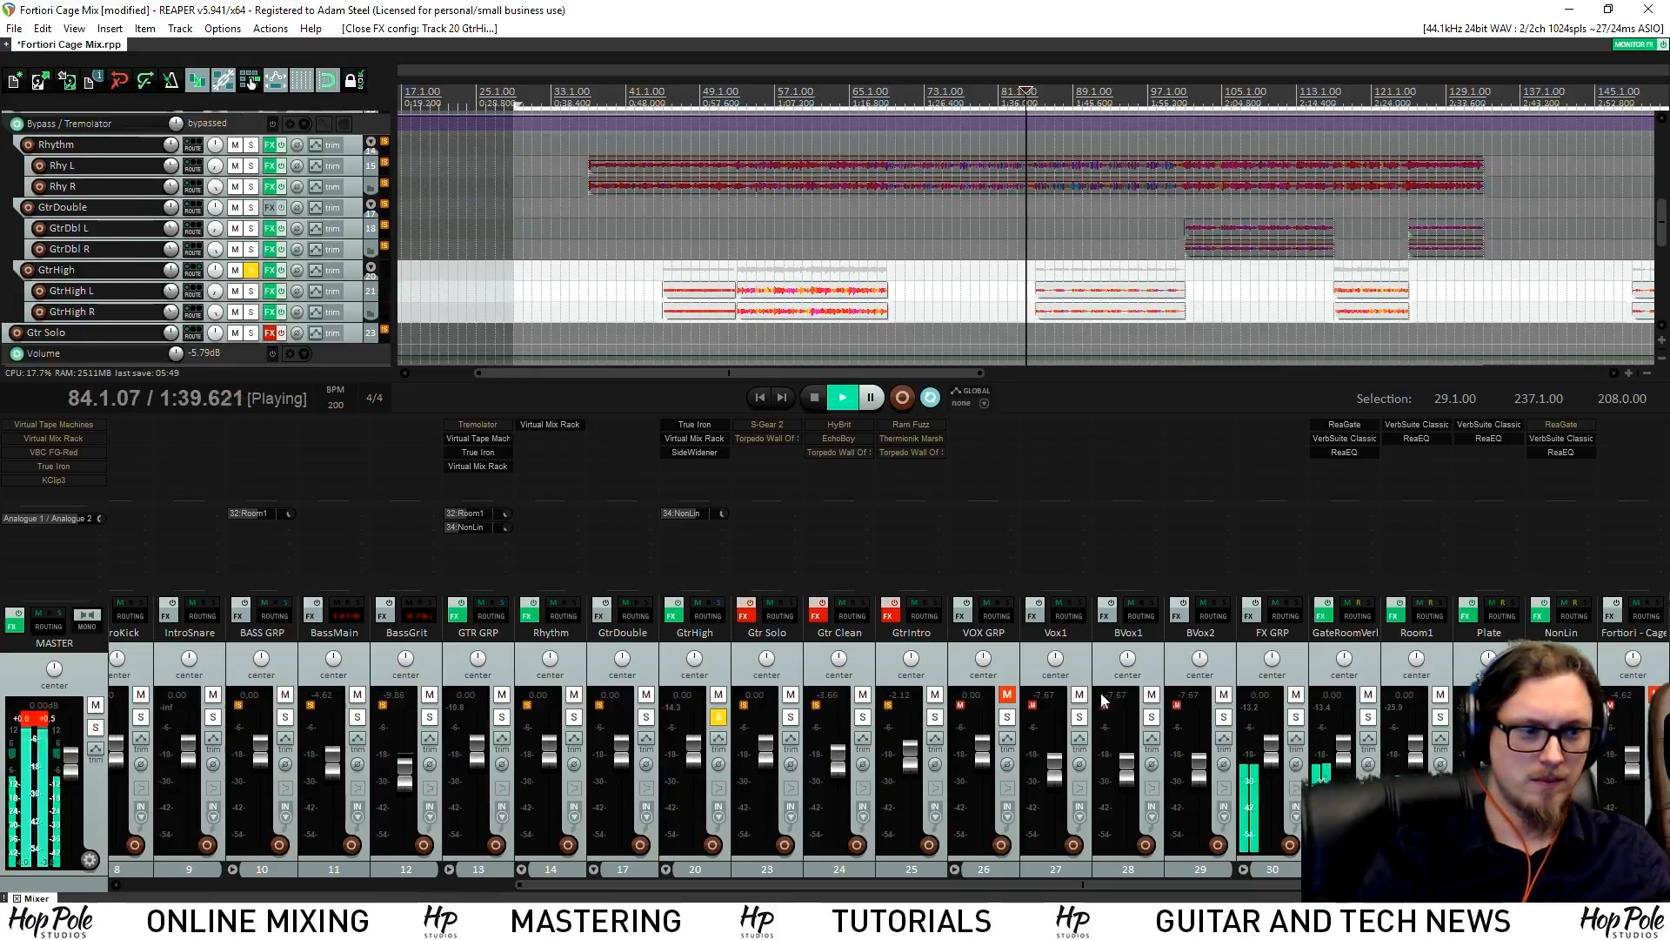
left_click_drag(844, 884, 628, 860)
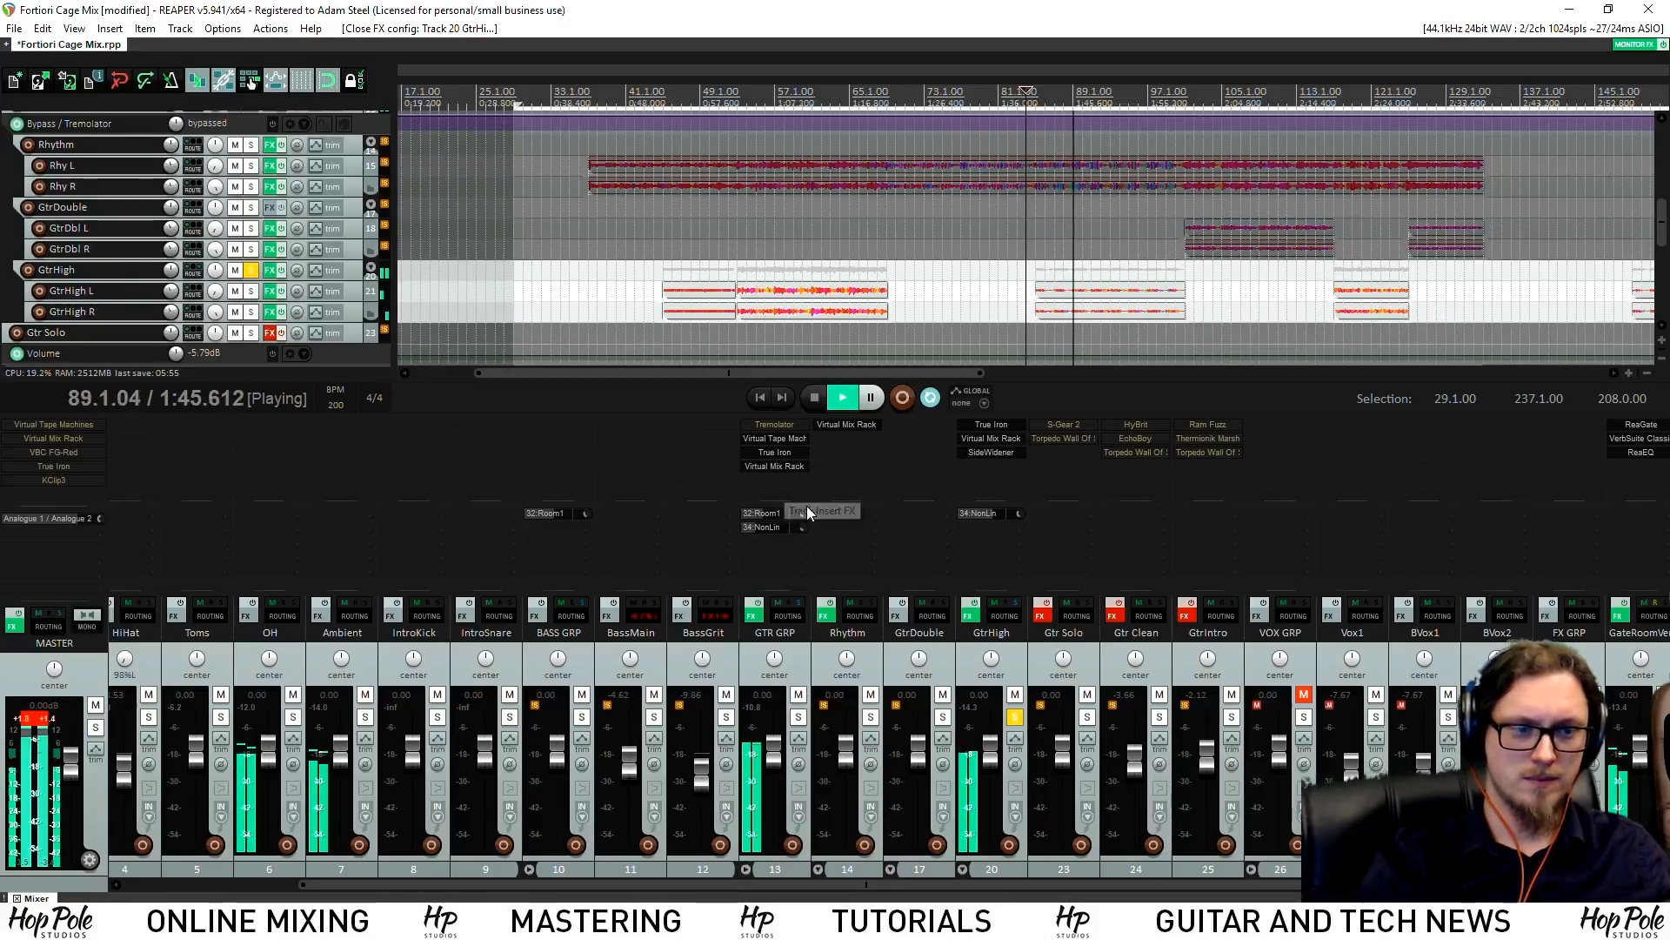
left_click(988, 453, "shift")
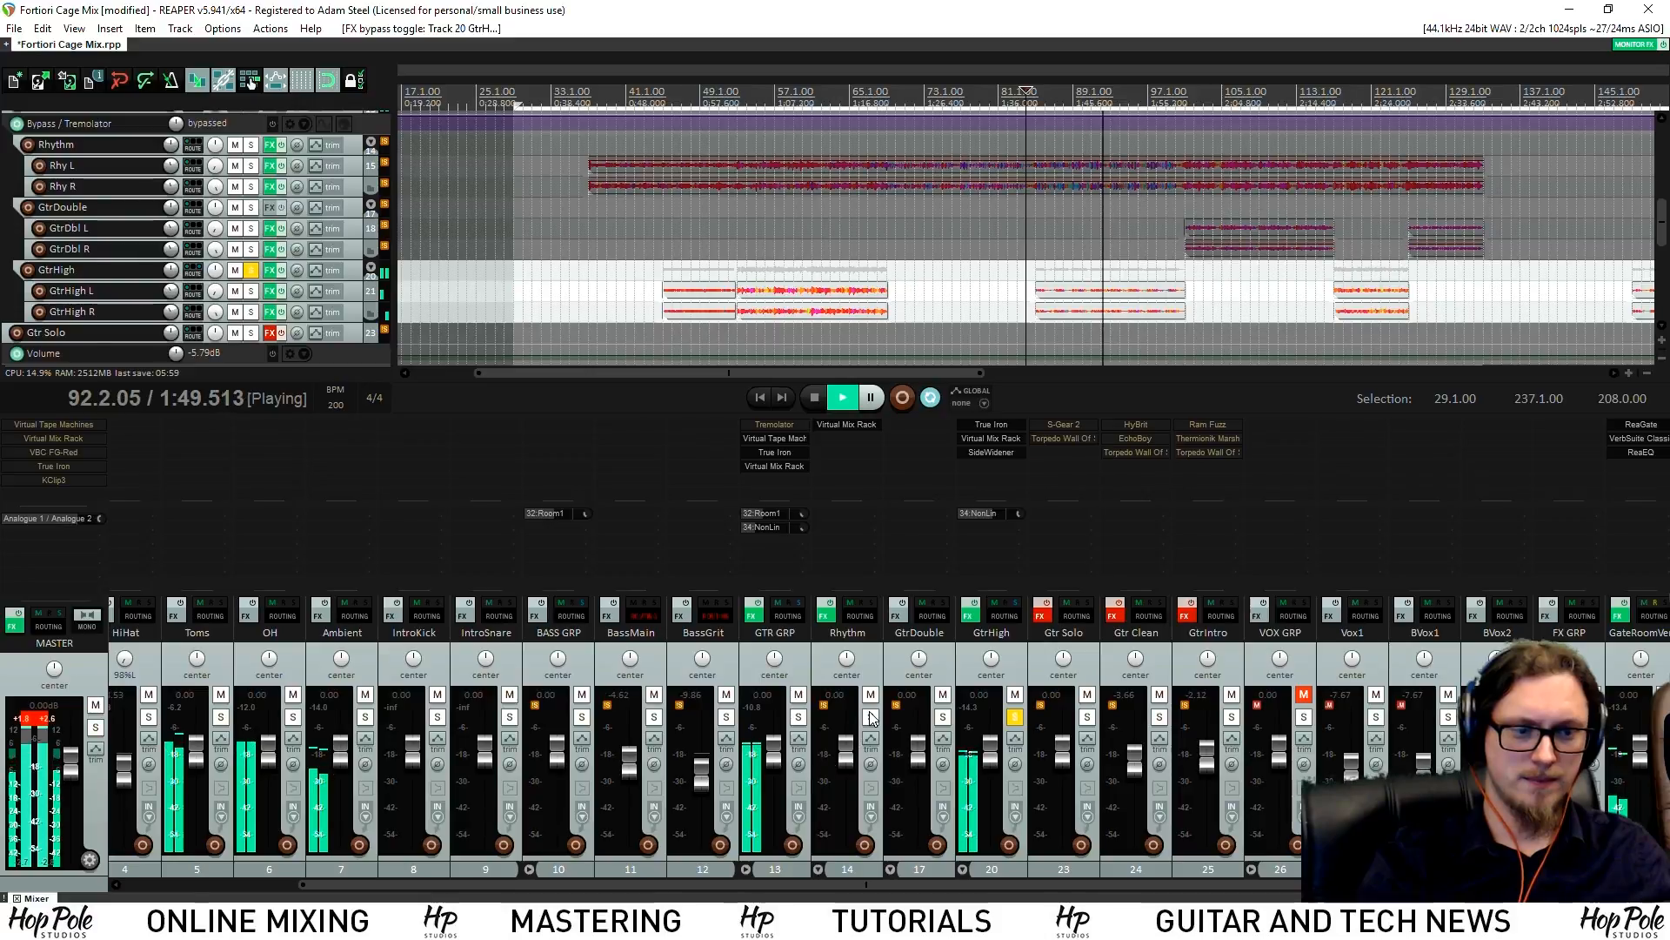
key("space")
left_click(996, 452)
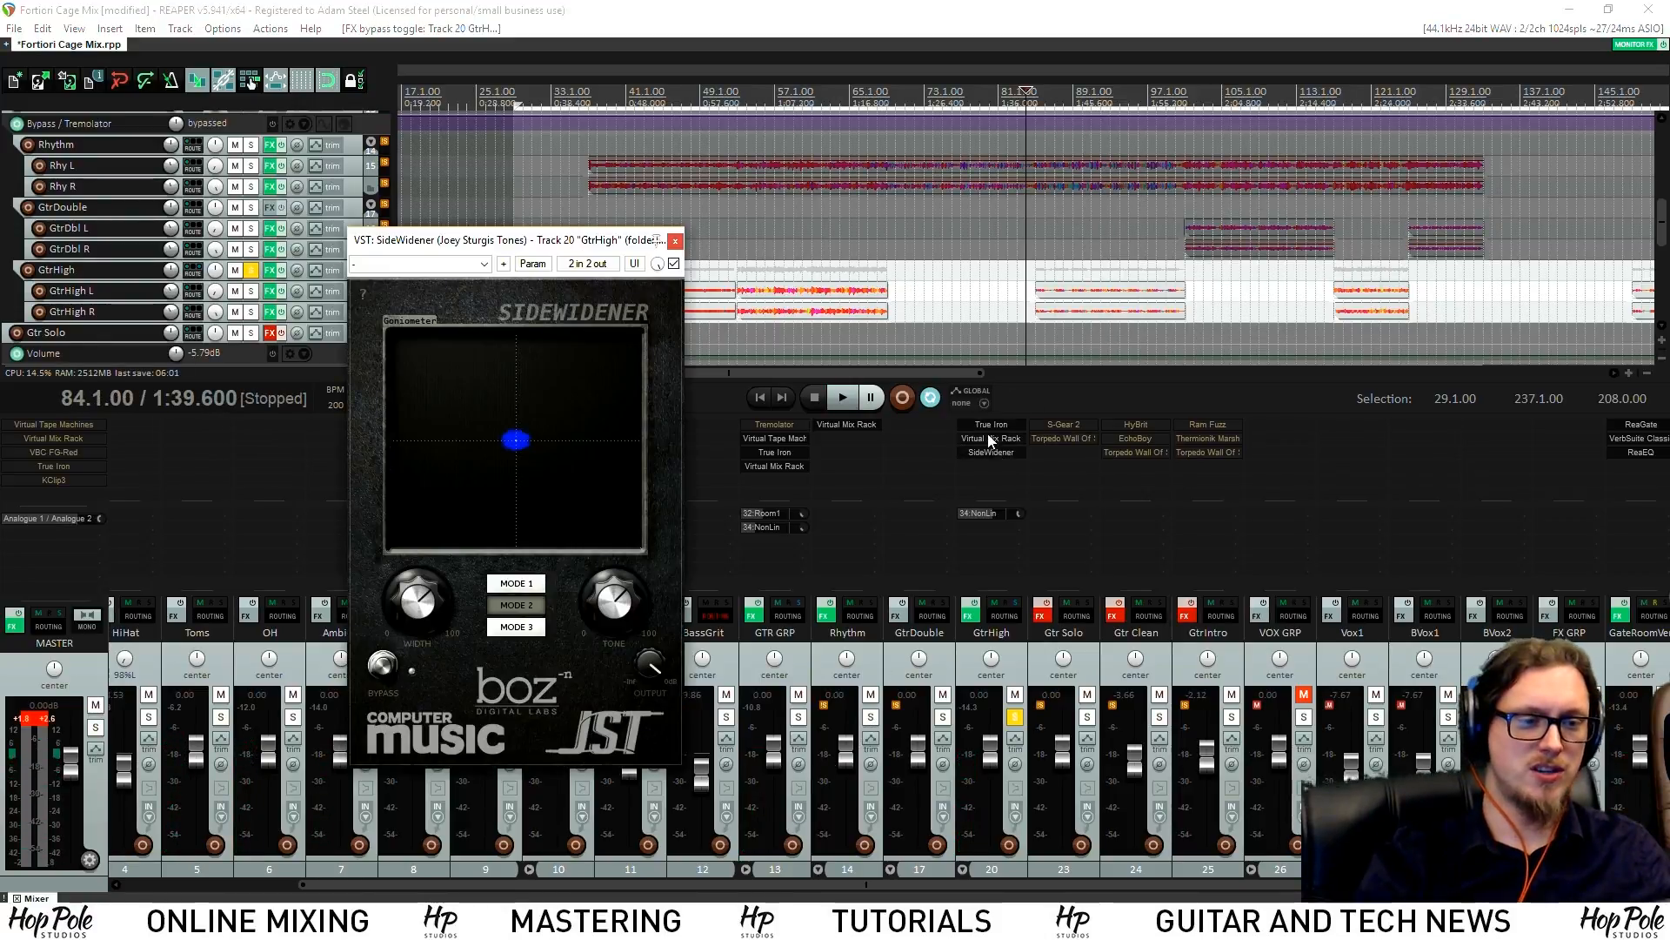
left_click(675, 240)
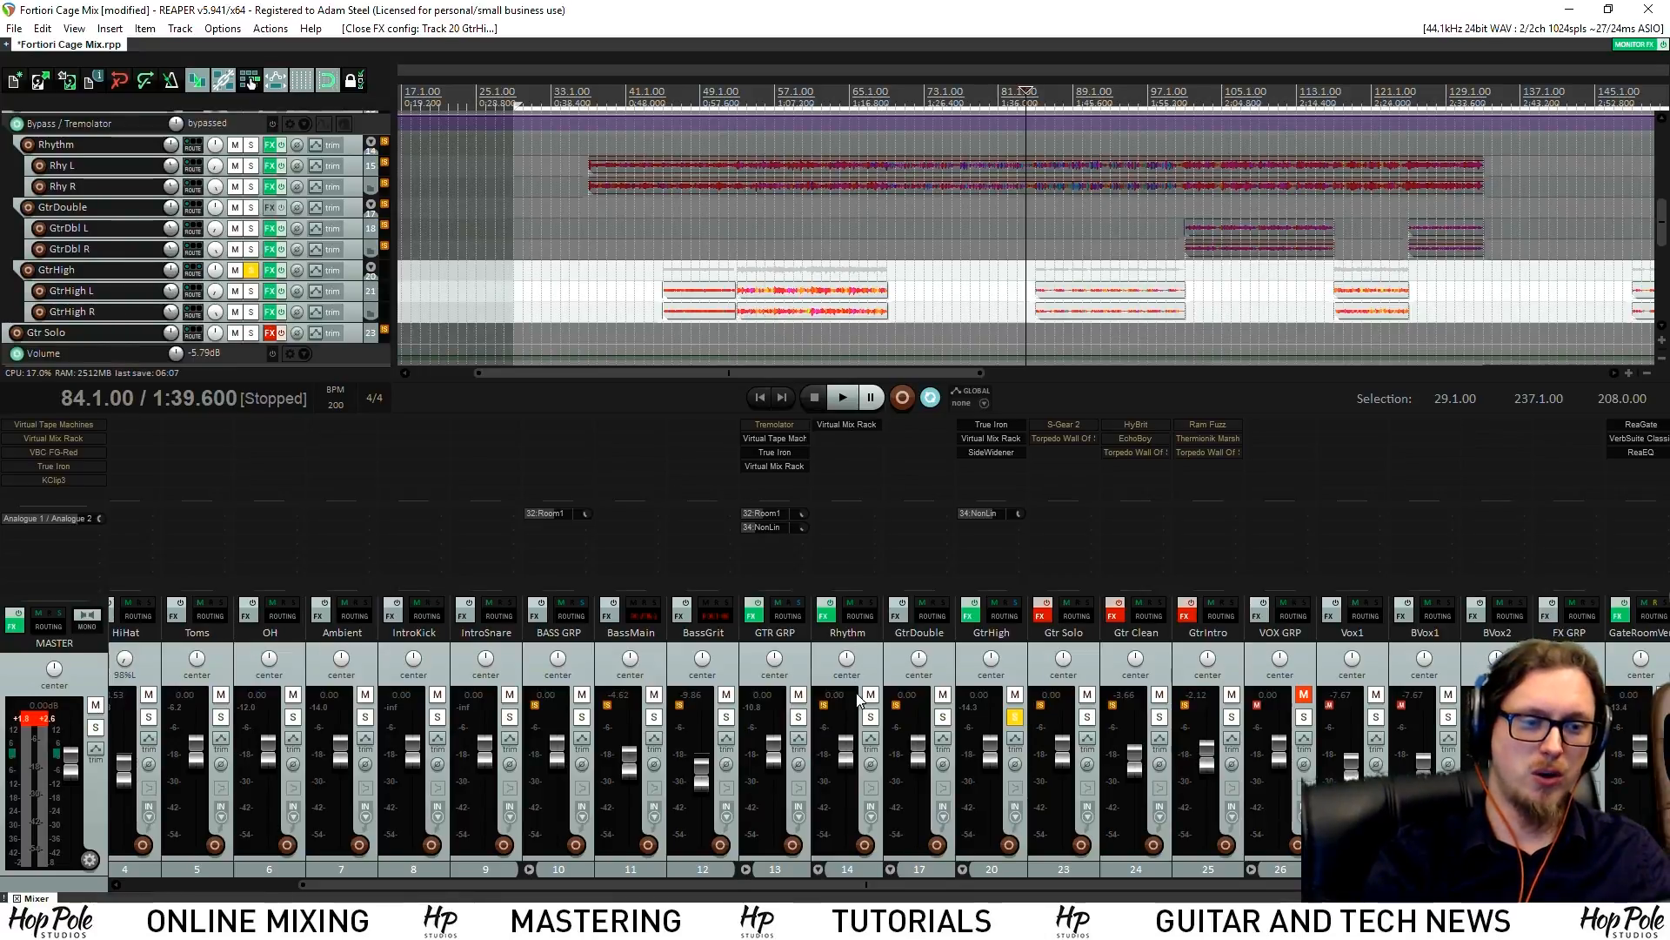
Solo-compare the Rhythm and GtrHigh buses during playback, then clear the solos
left_click(870, 717)
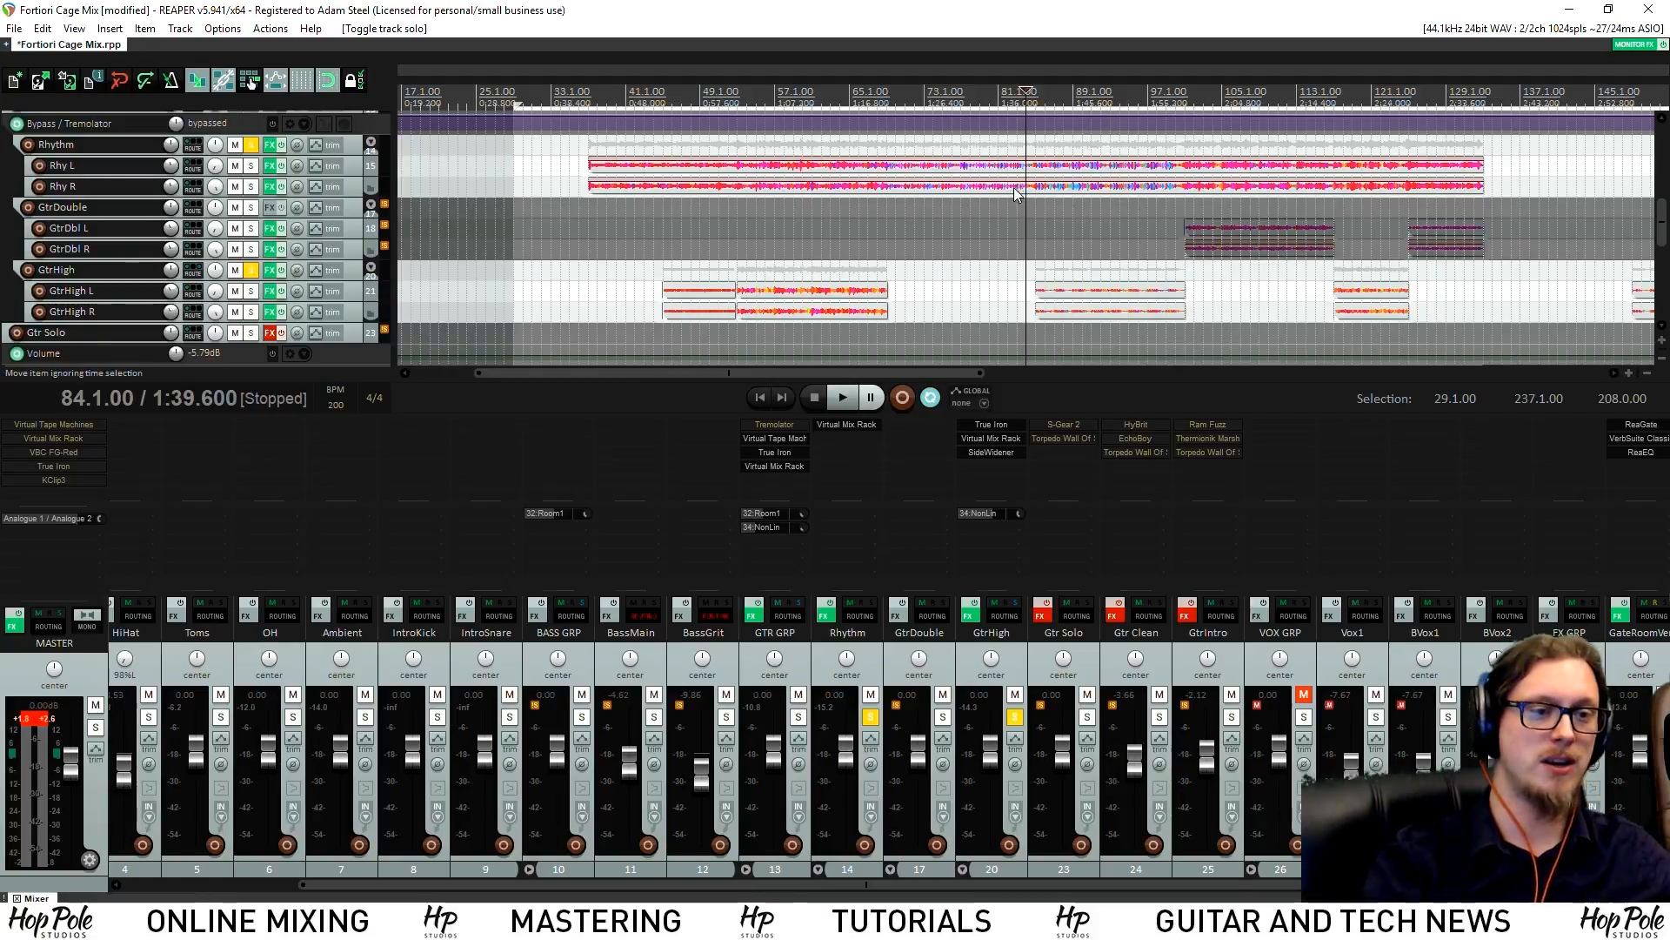
key("space")
scroll(1010, 218, "up", 3)
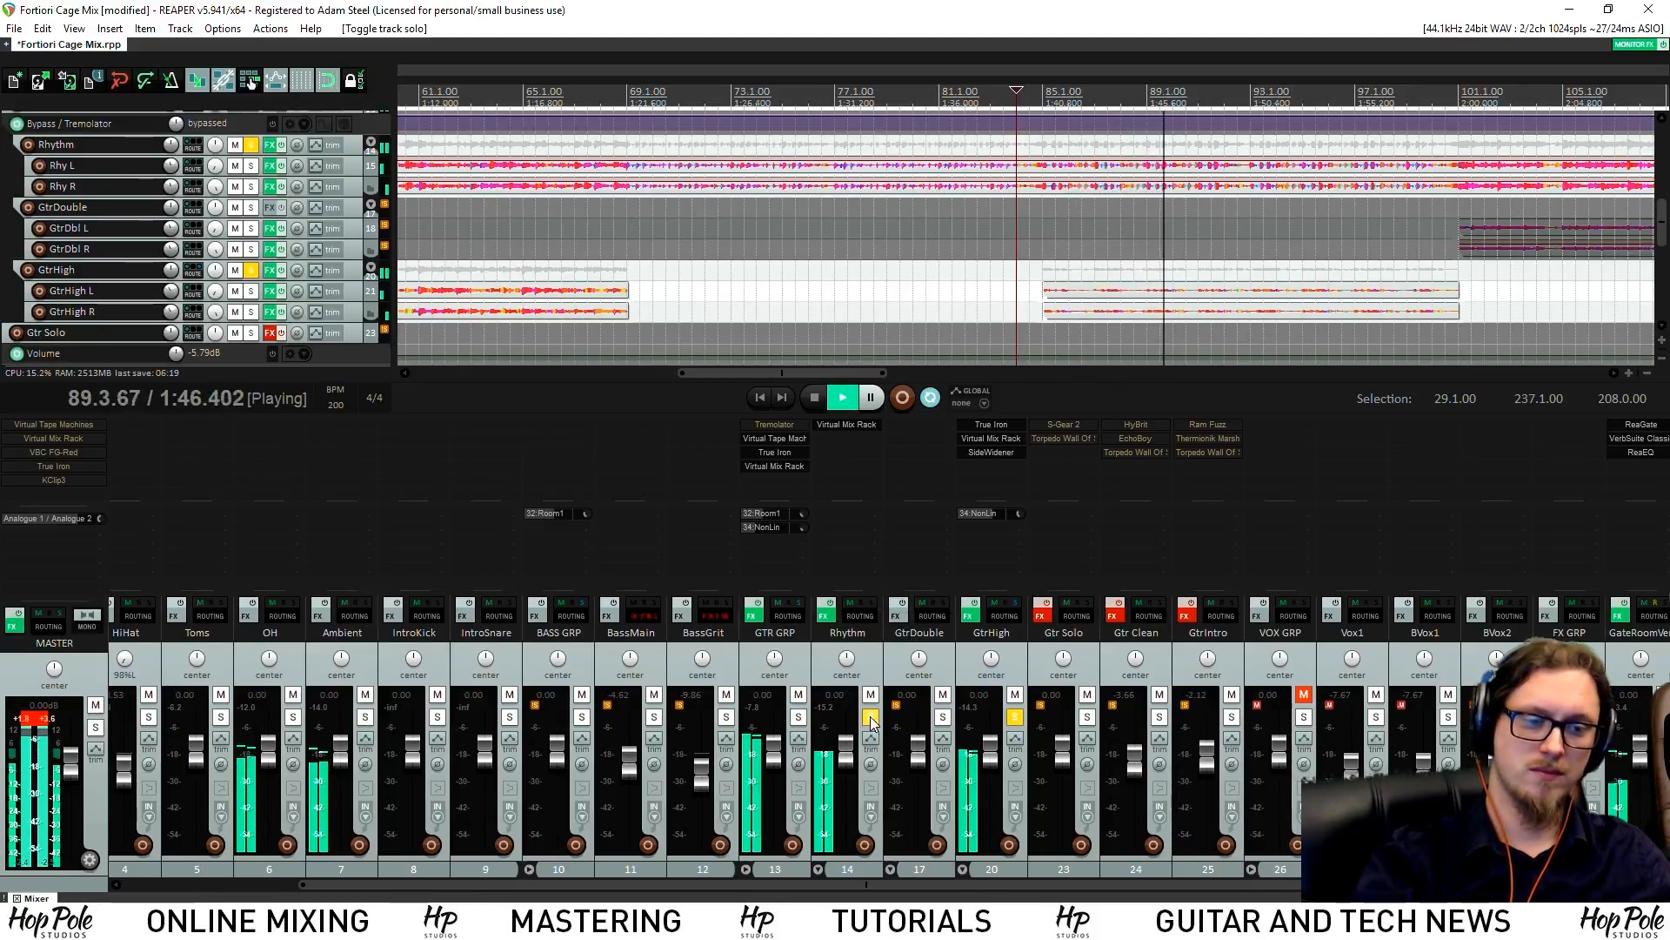
left_click(581, 717)
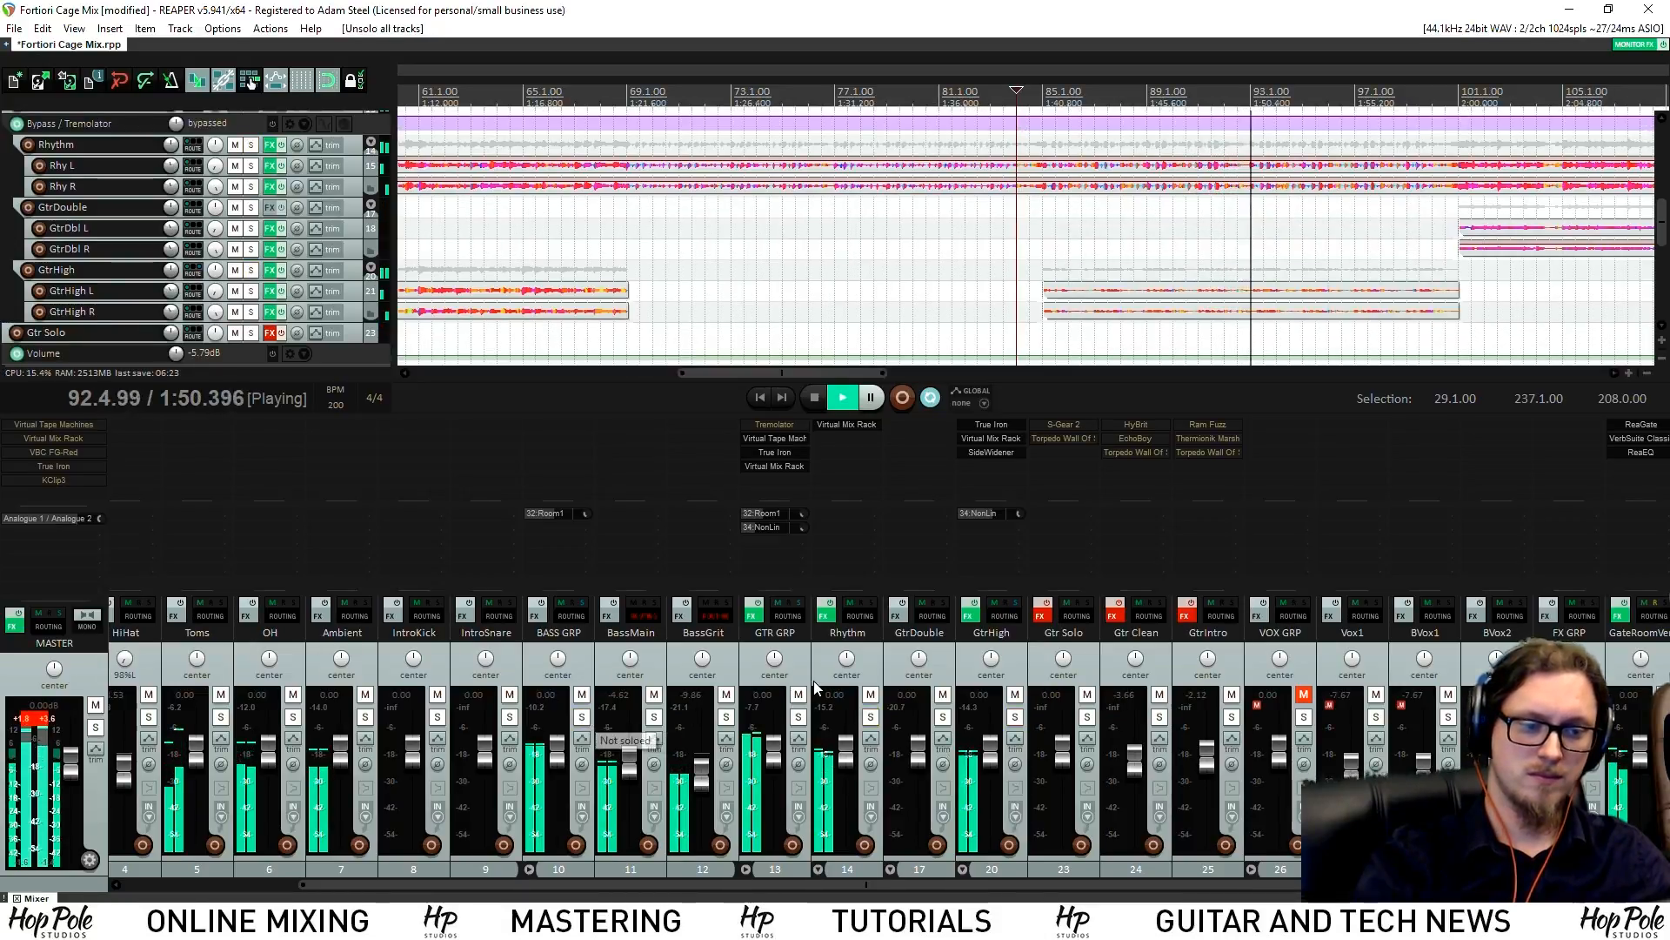
scroll(927, 302, "down", 3)
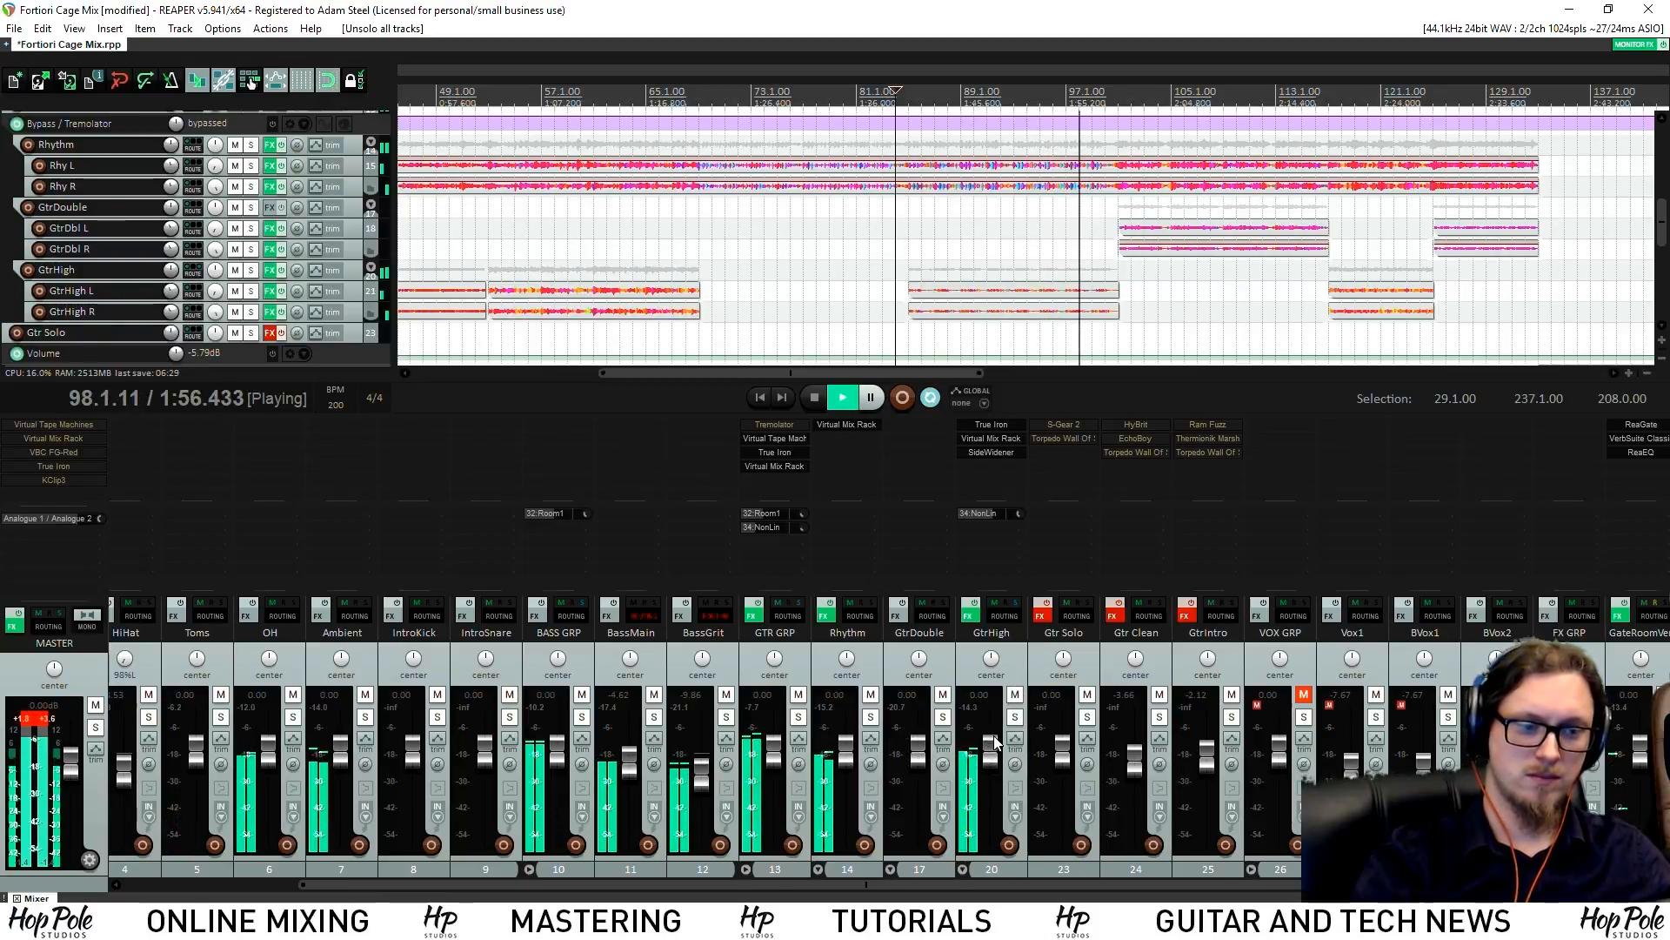
left_click(871, 718)
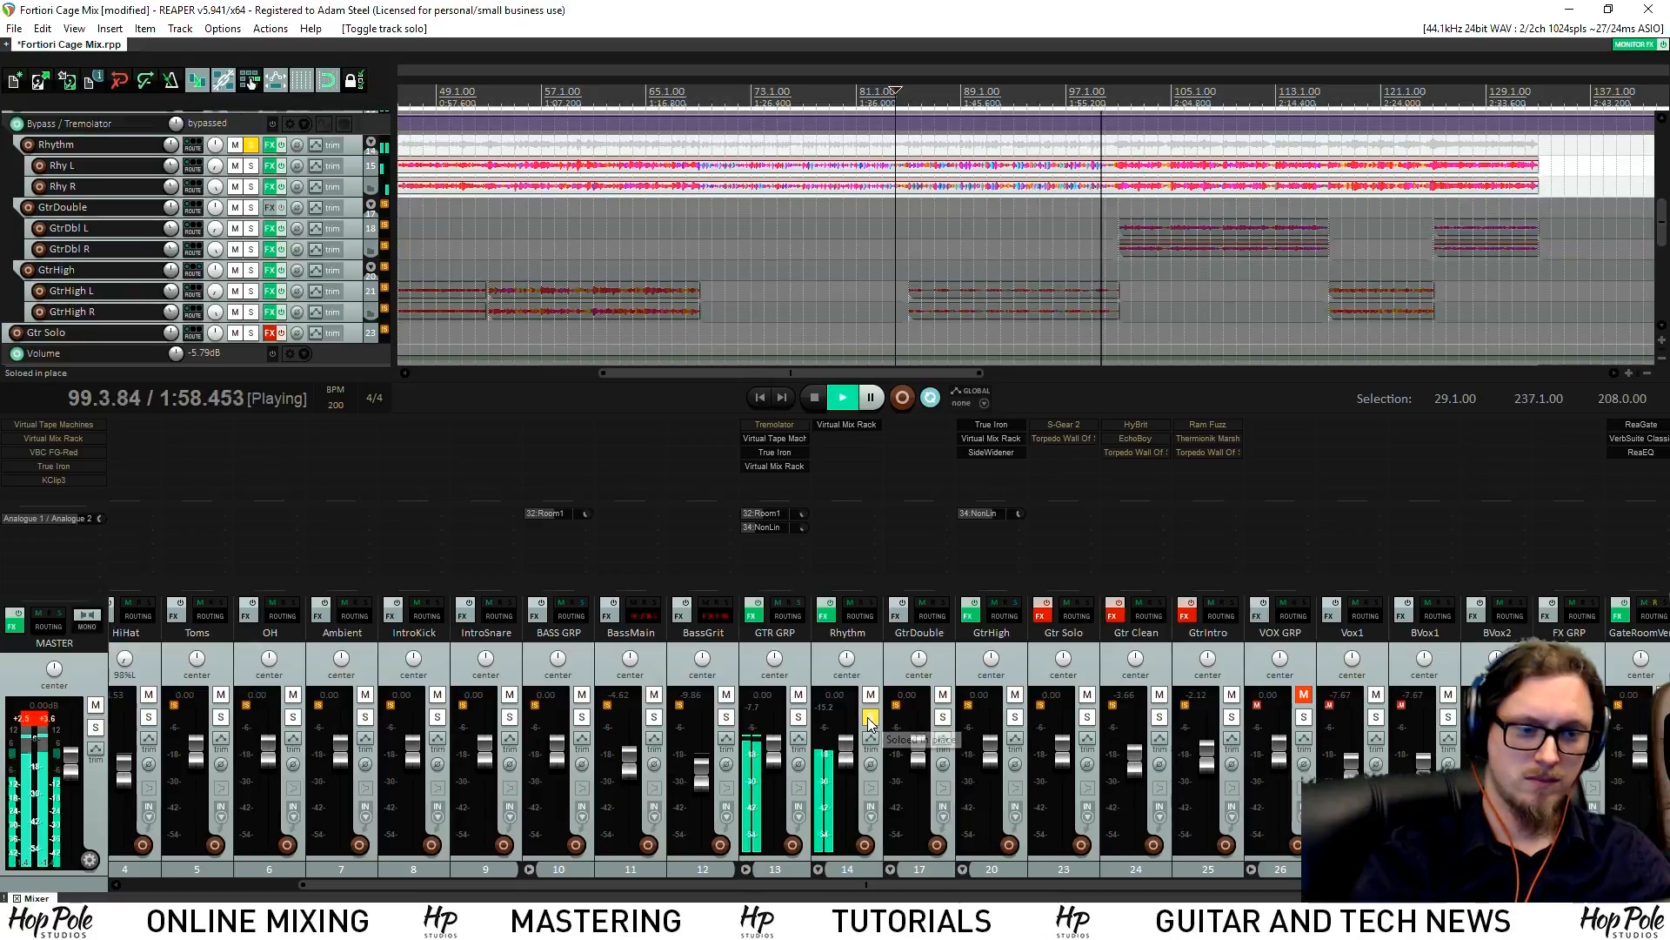
key("space")
key("space")
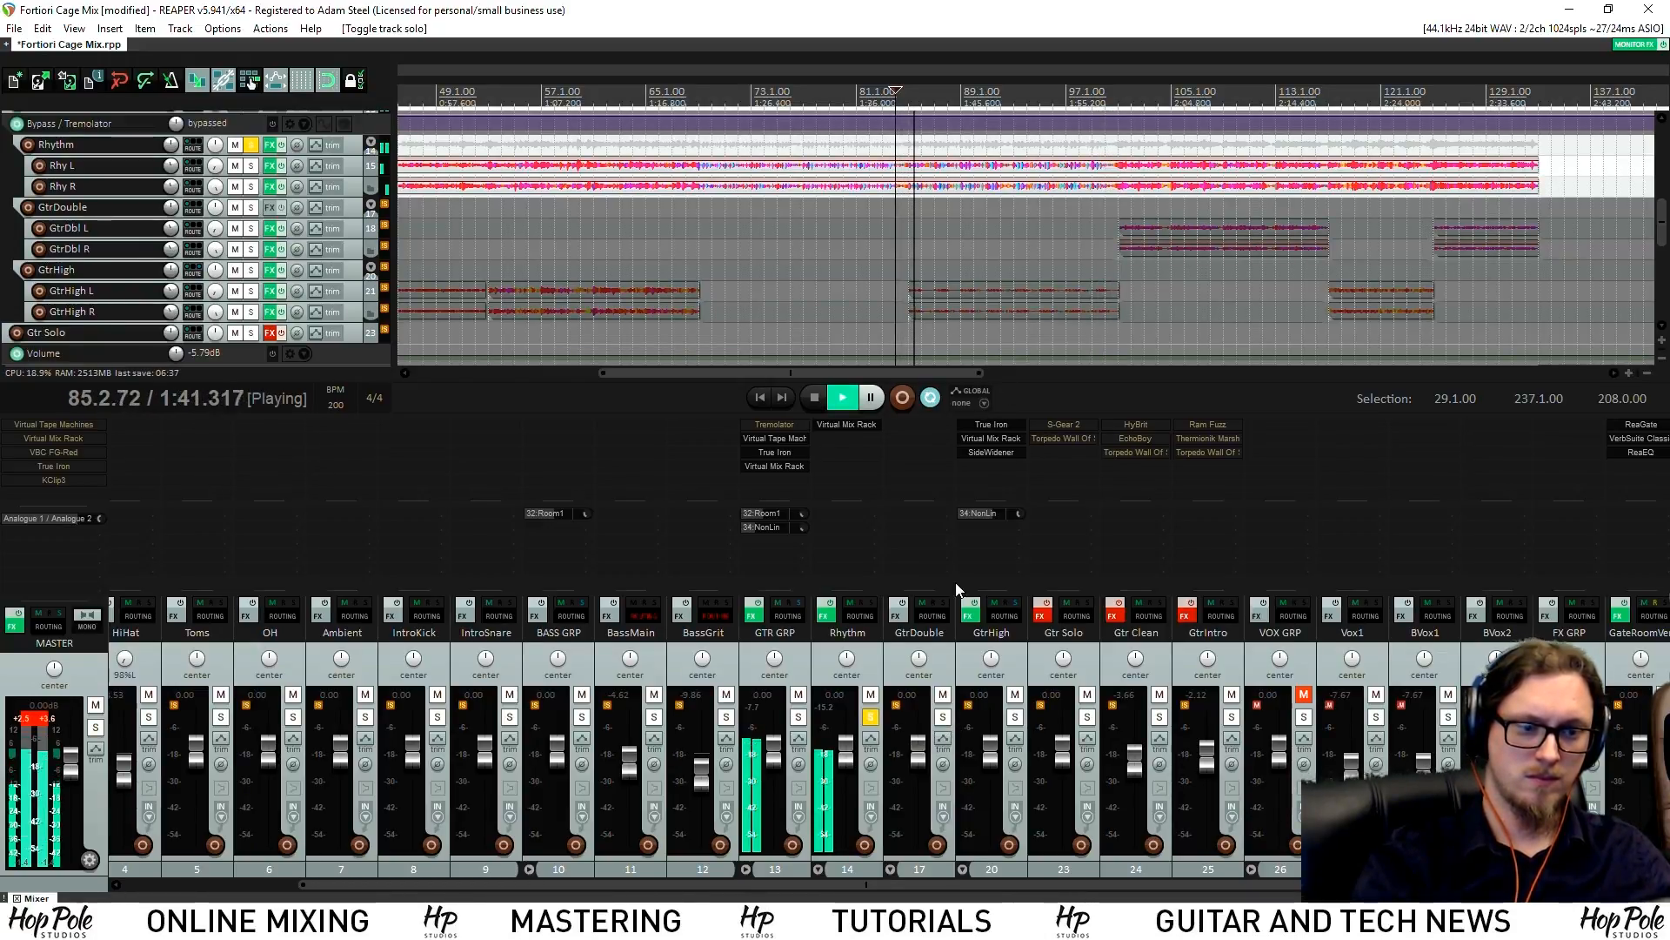
left_click(871, 718)
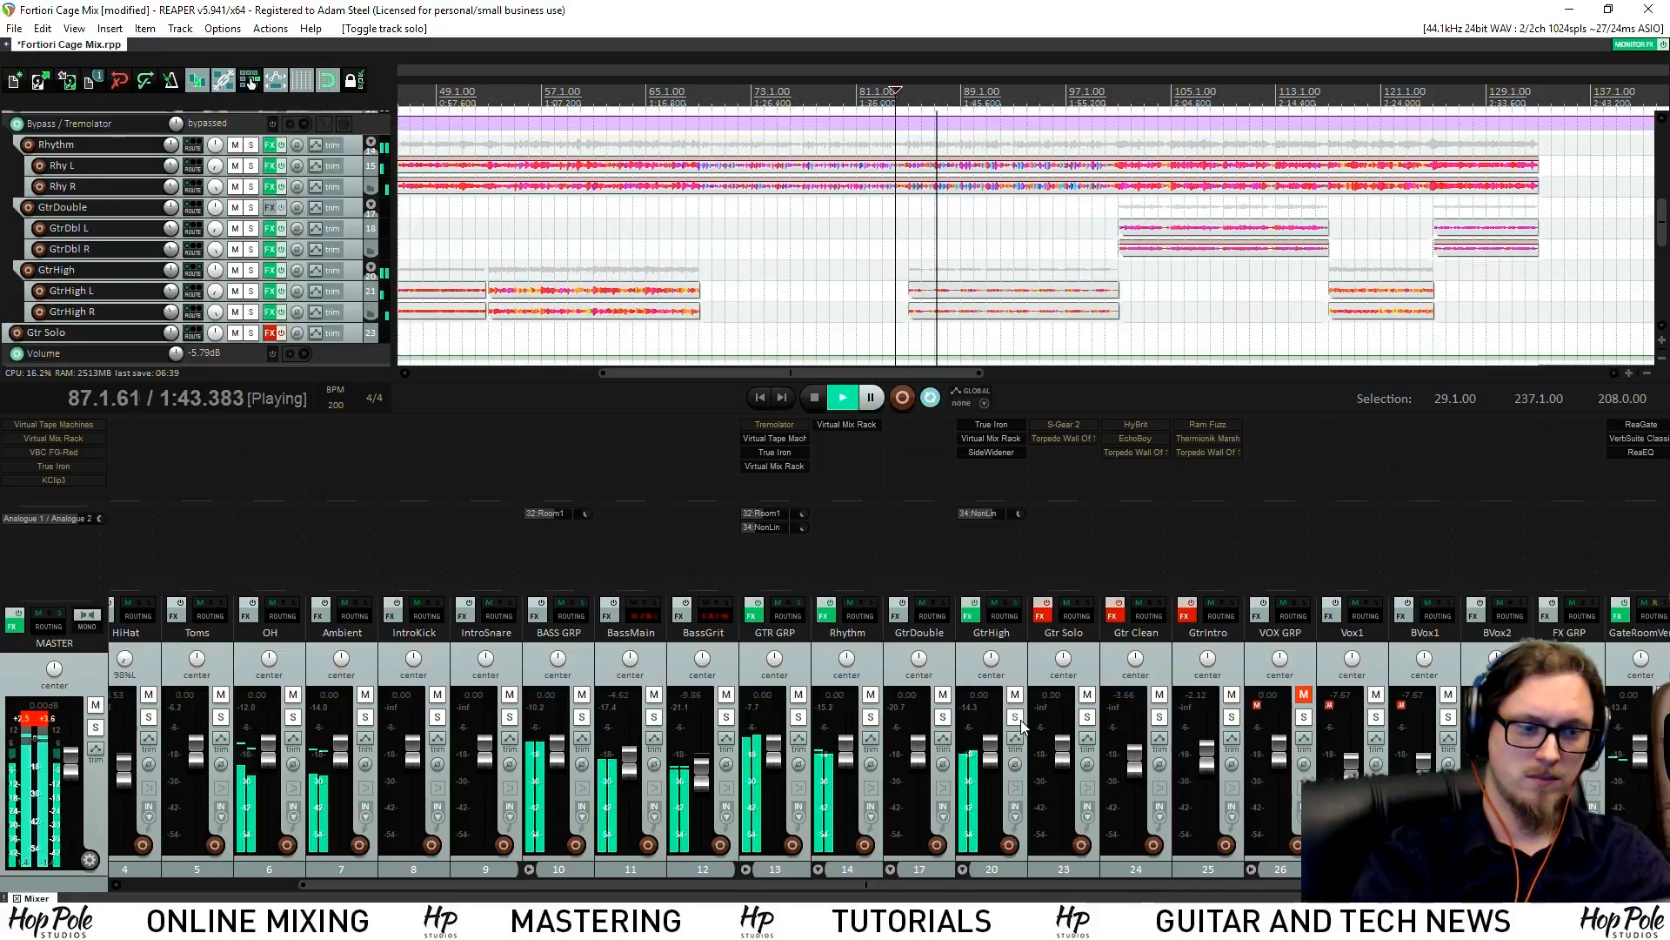
left_click(1014, 716)
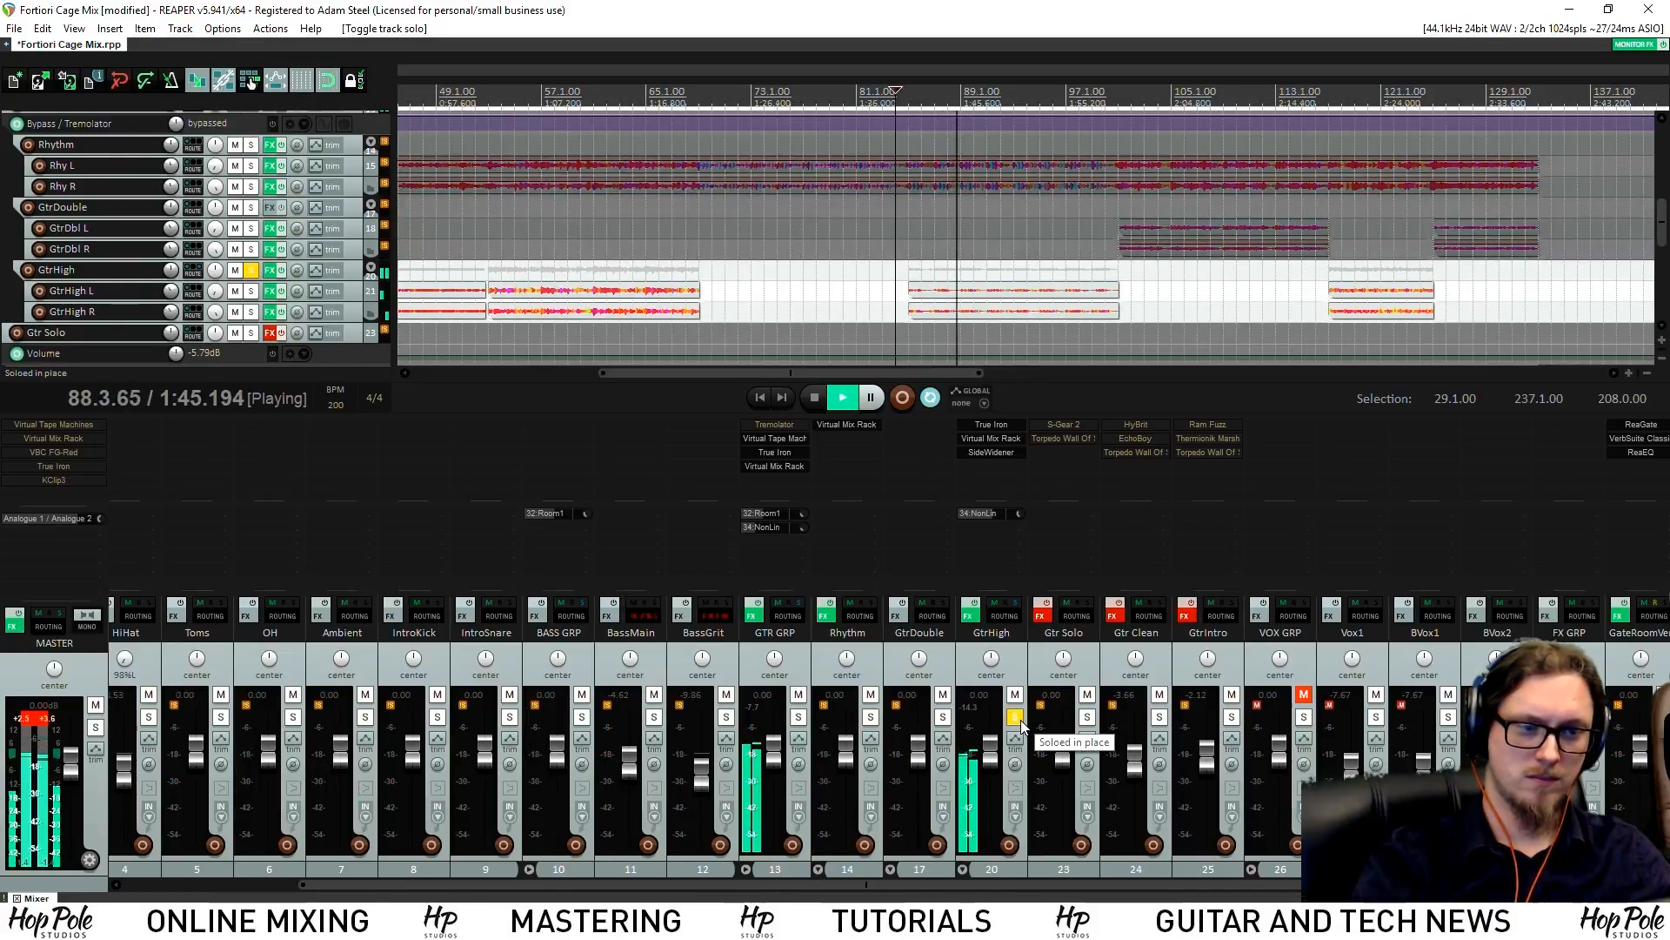
left_click(1015, 717)
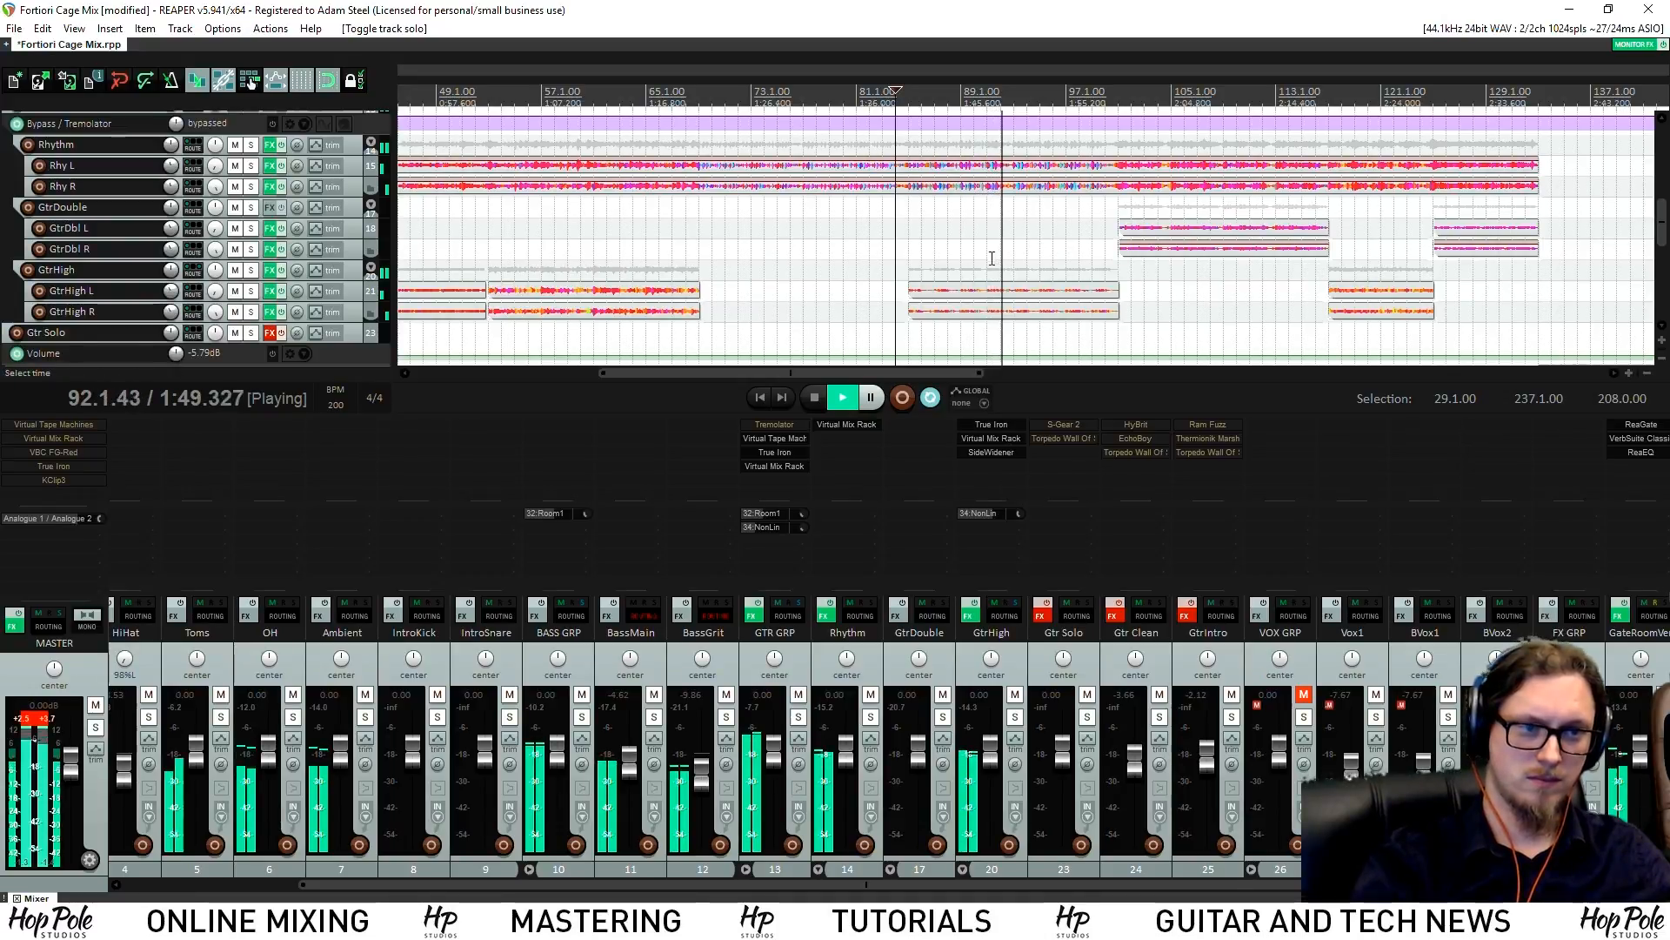
Lower GtrHigh's fader to -1.74 dB and open its Virtual Mix Rack
scroll(990, 255, "down", 2)
left_click_drag(987, 736, 996, 753)
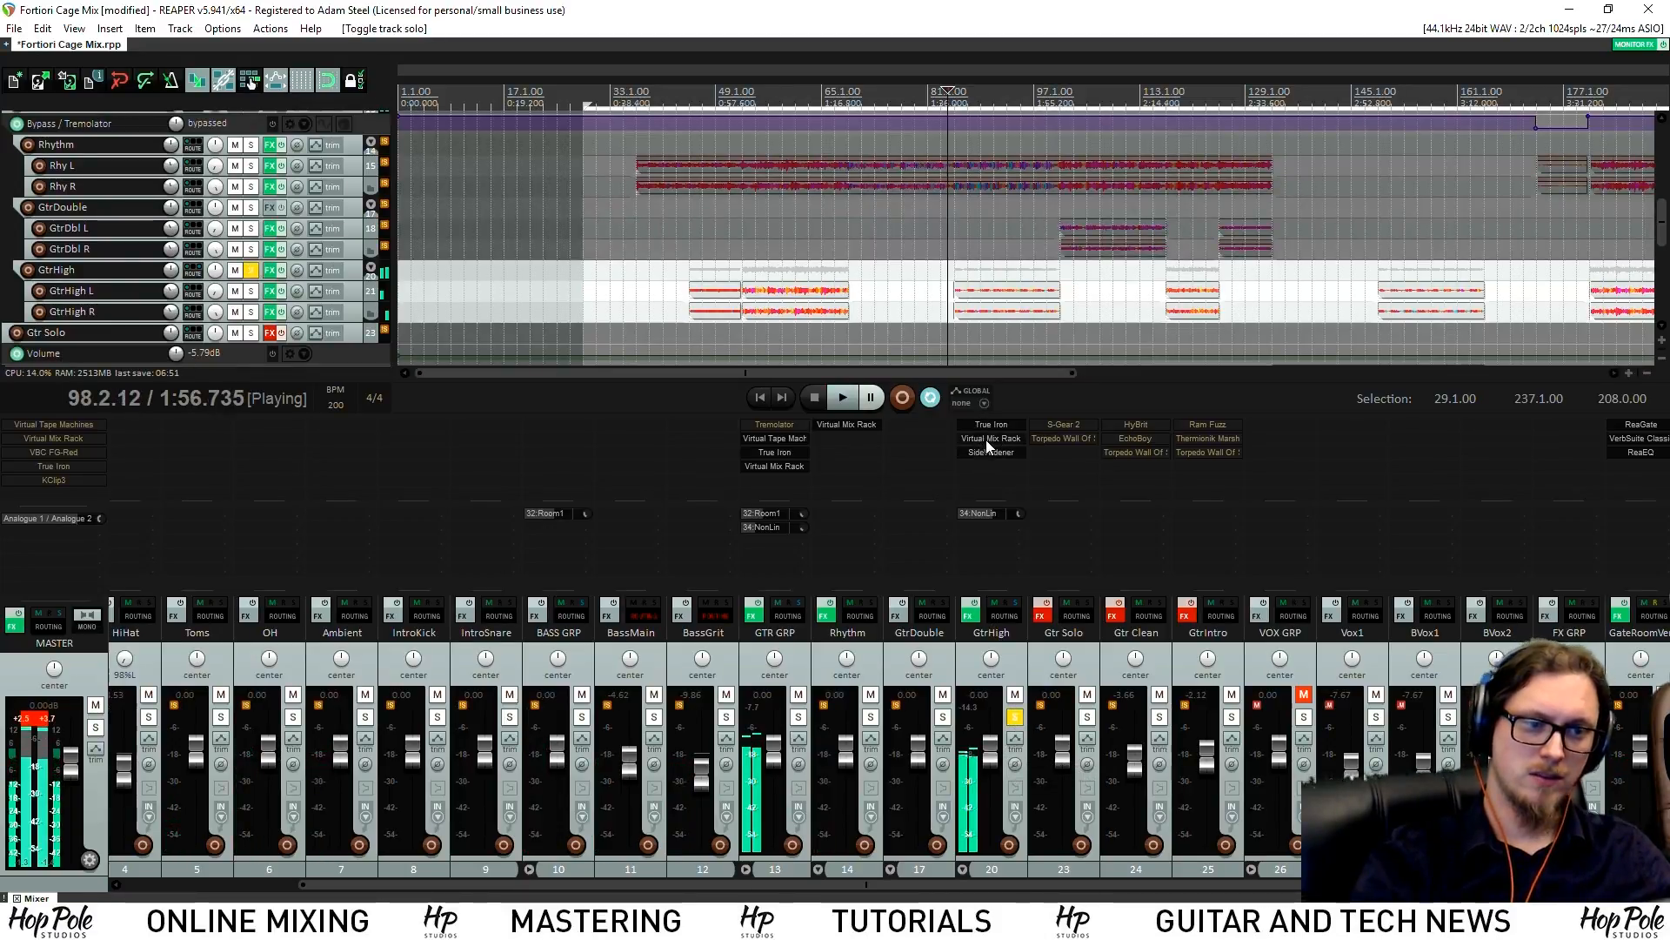
key("space")
left_click(980, 439)
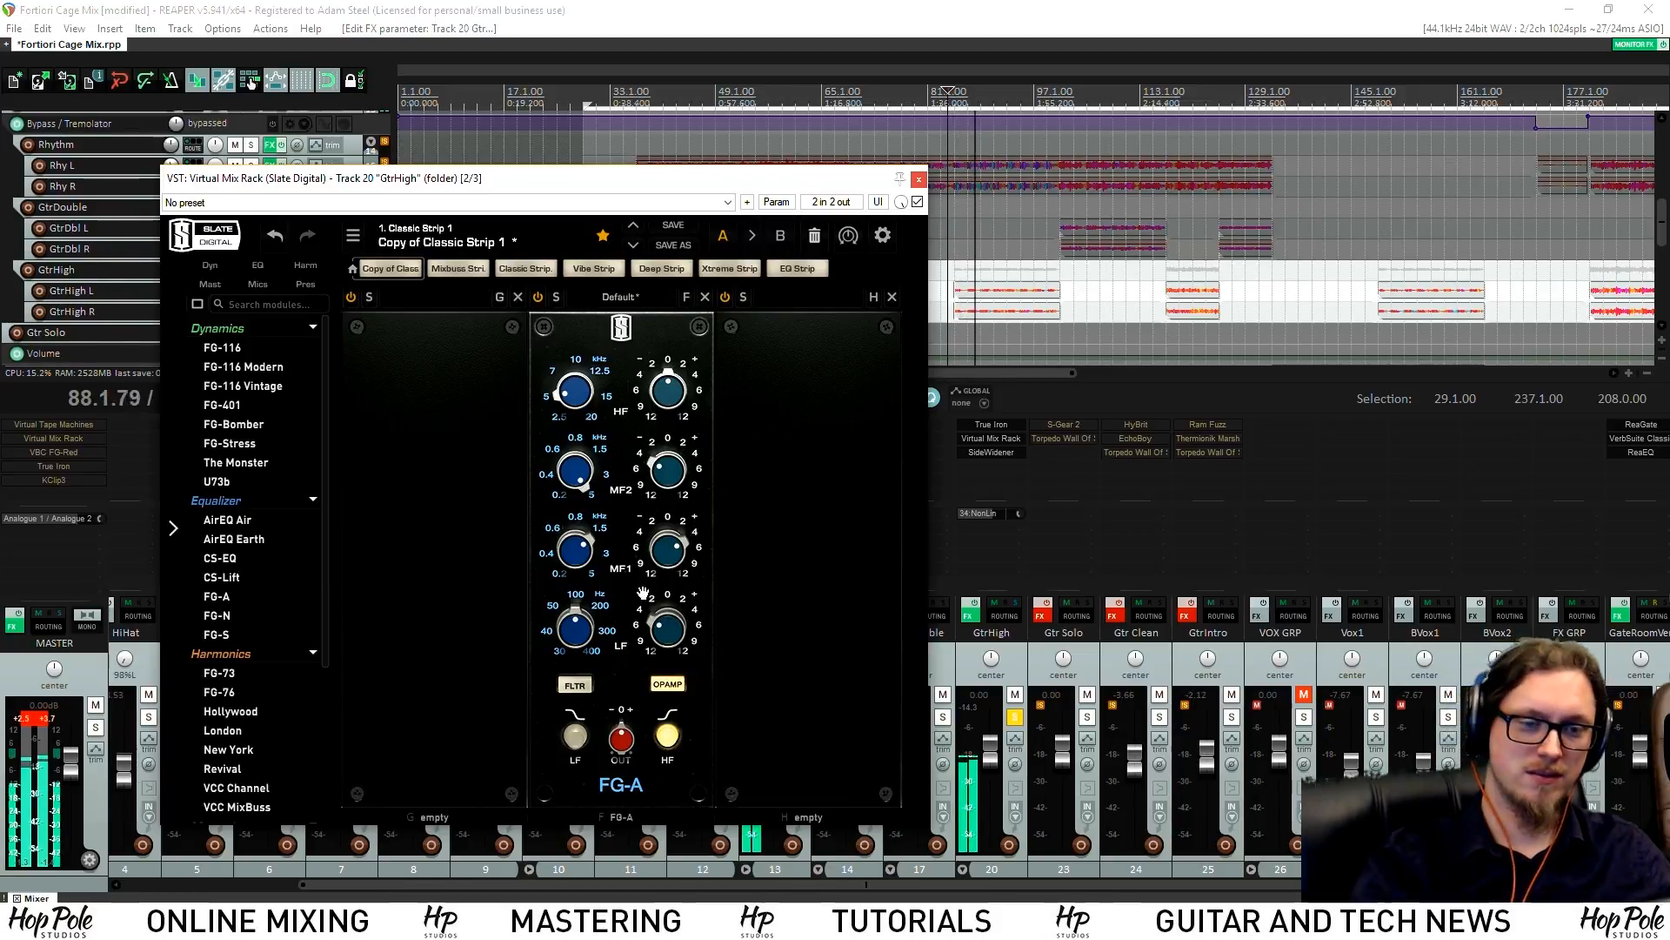
Boost the FG-A MF1 band to +6 dB, solo the Rhythm bus, and close the Virtual Mix Rack
left_click_drag(670, 554, 677, 530)
left_click_drag(757, 178, 540, 129)
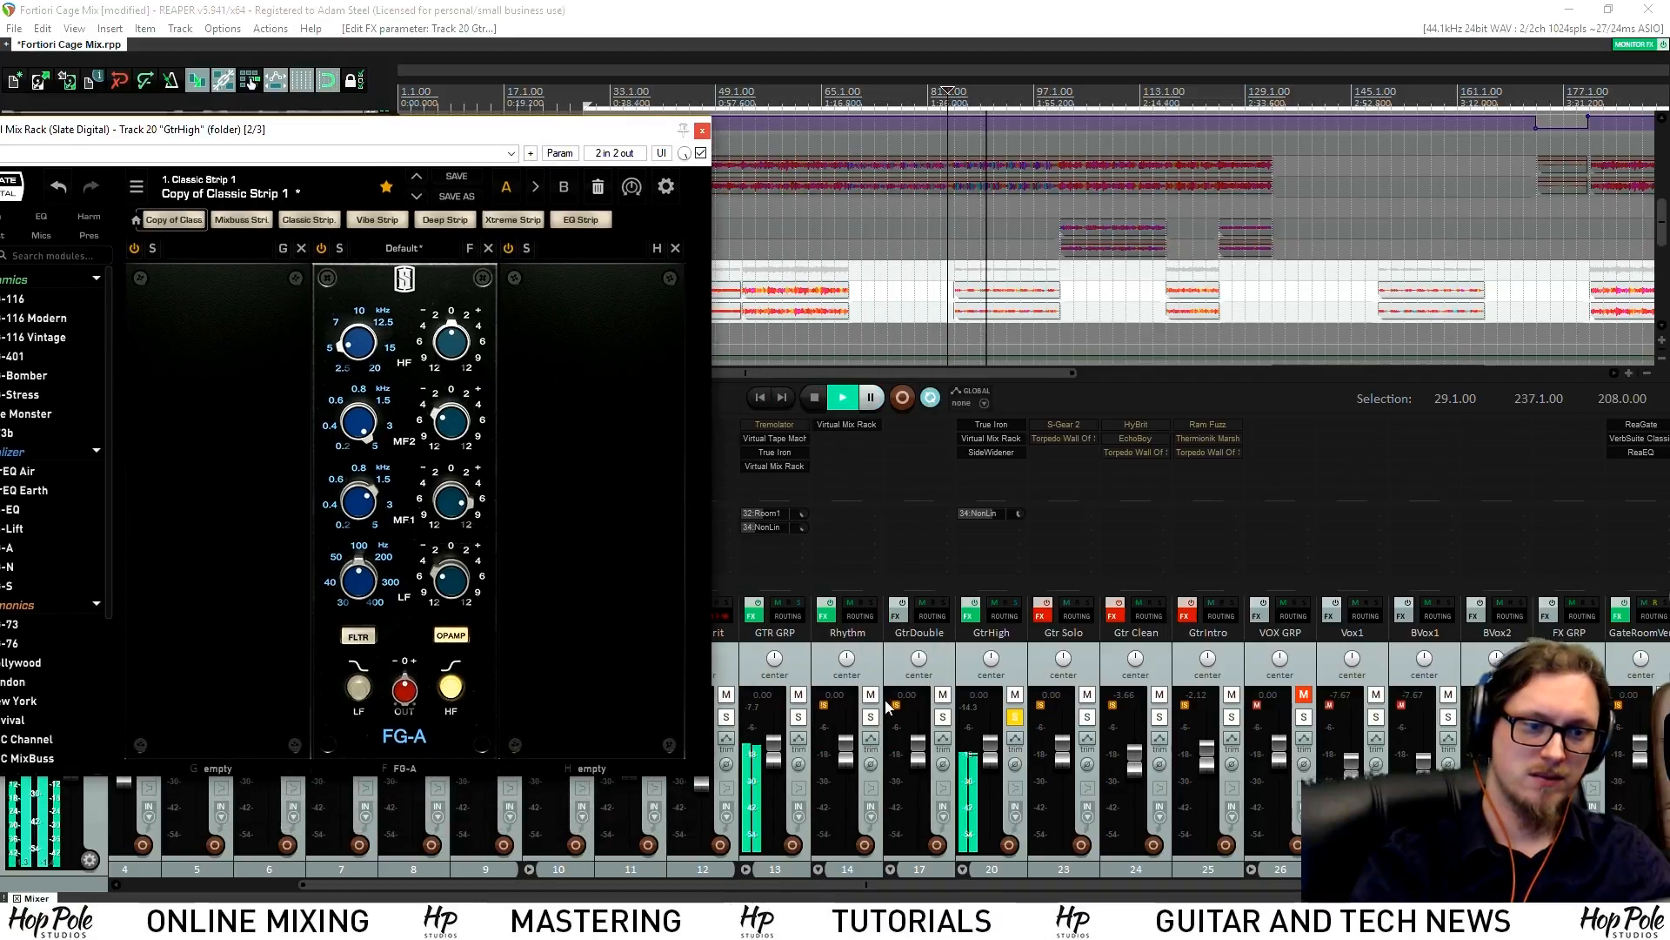
left_click(871, 718)
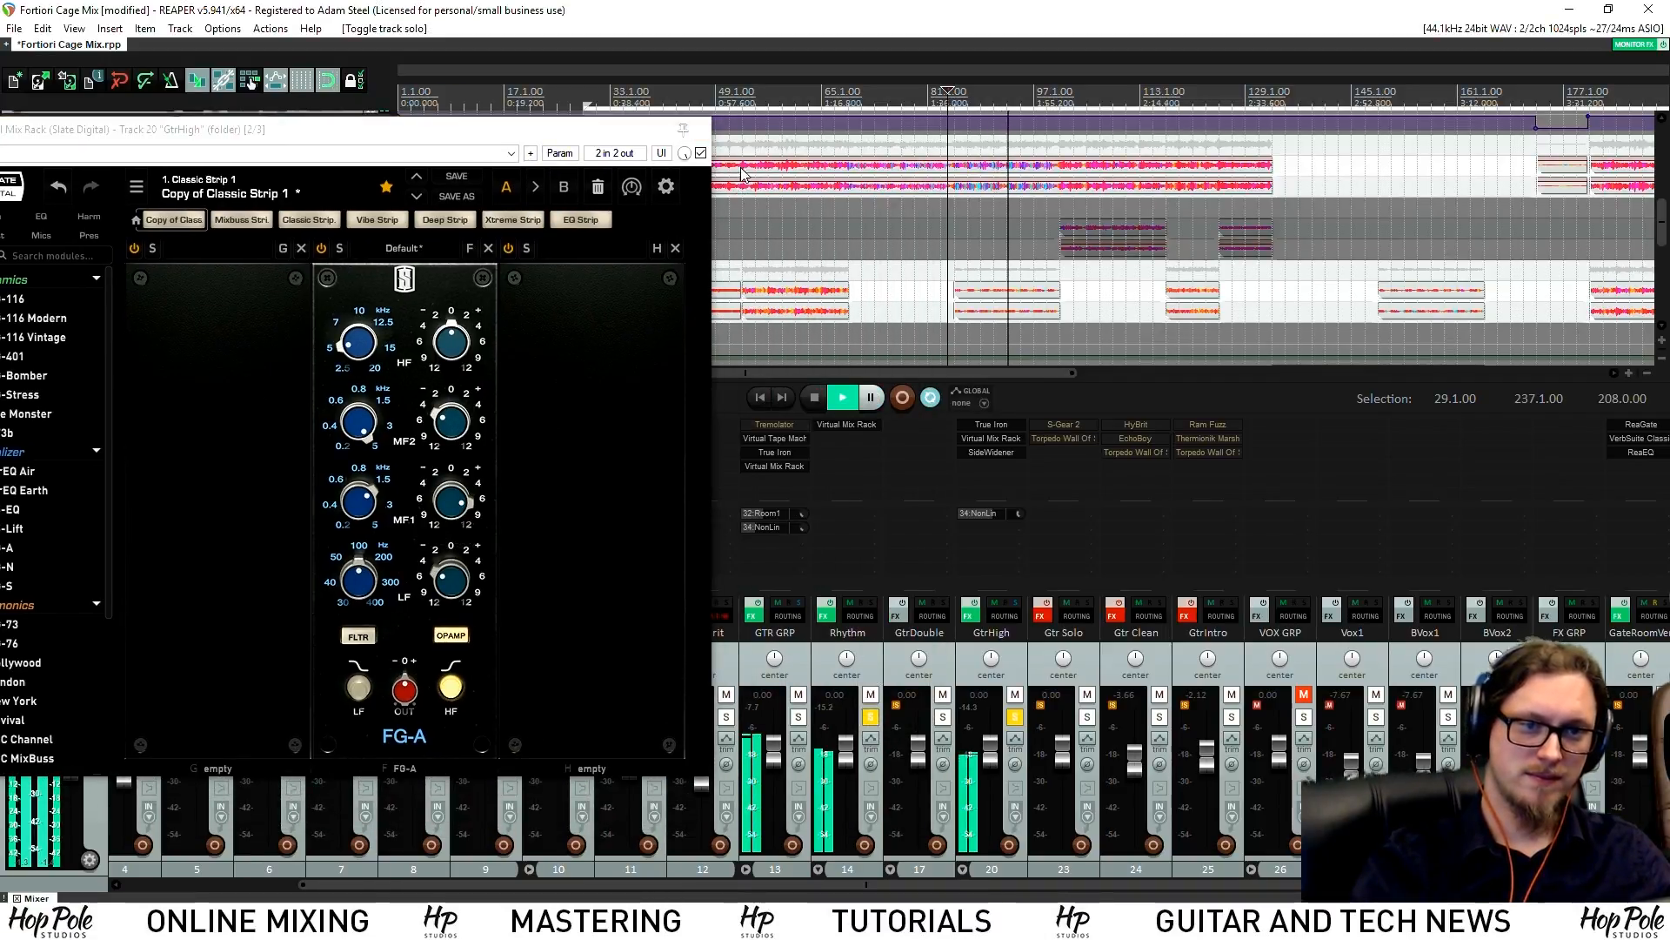
left_click(701, 130)
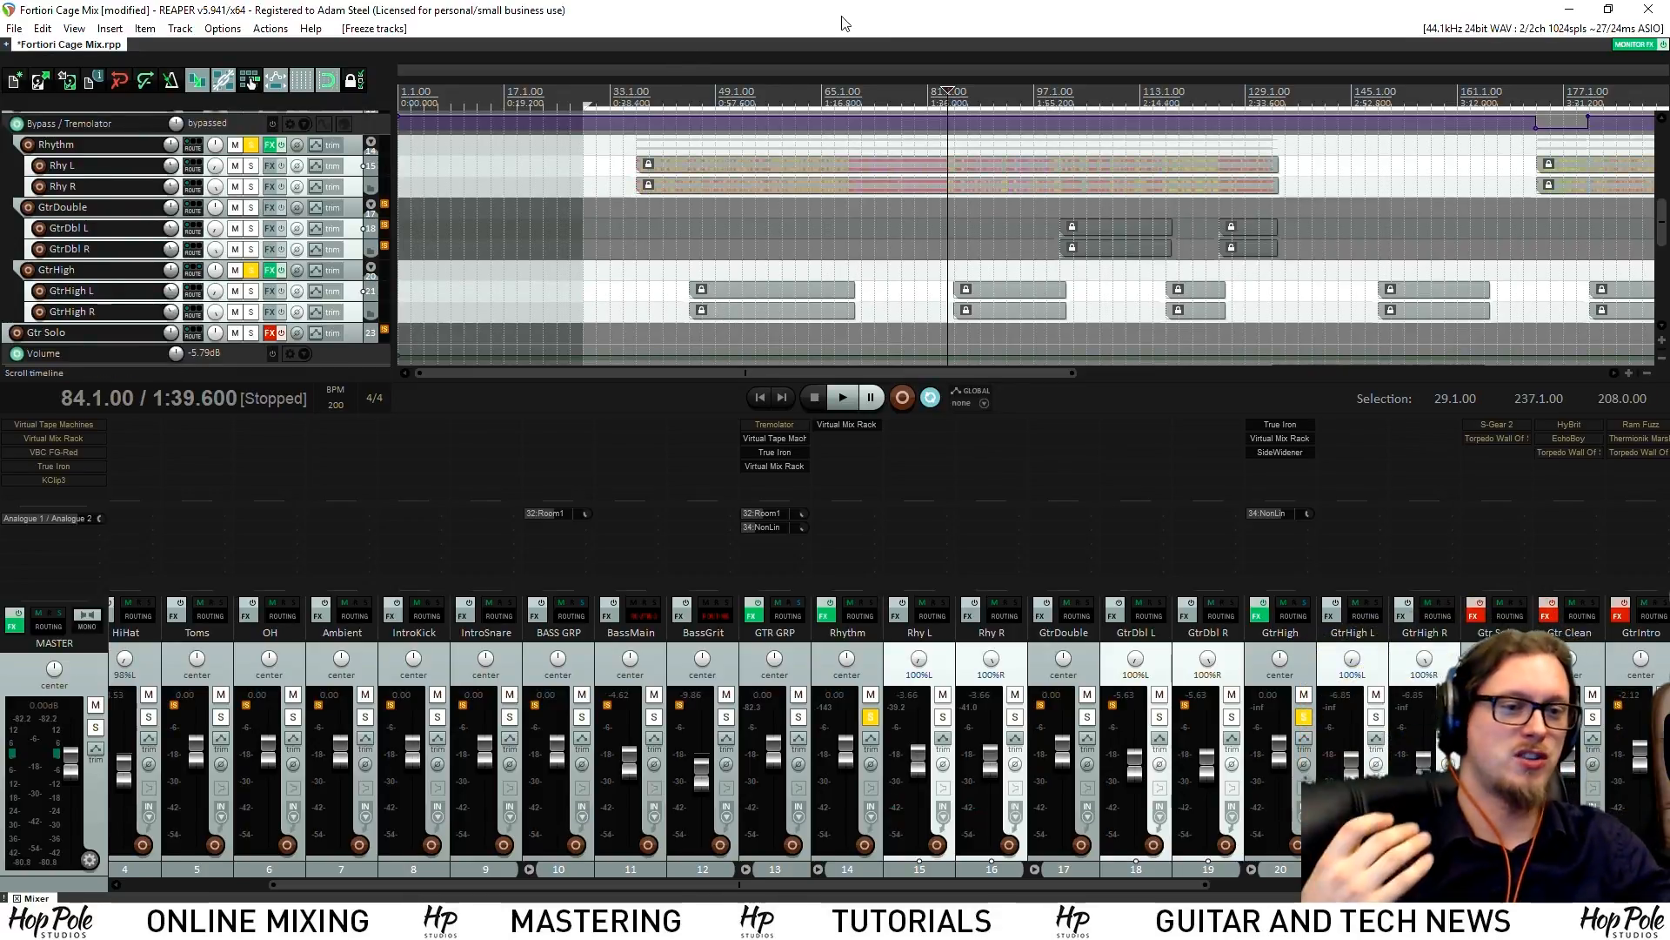
Save the project with Ctrl+S during playback
scroll(821, 270, "down", 4)
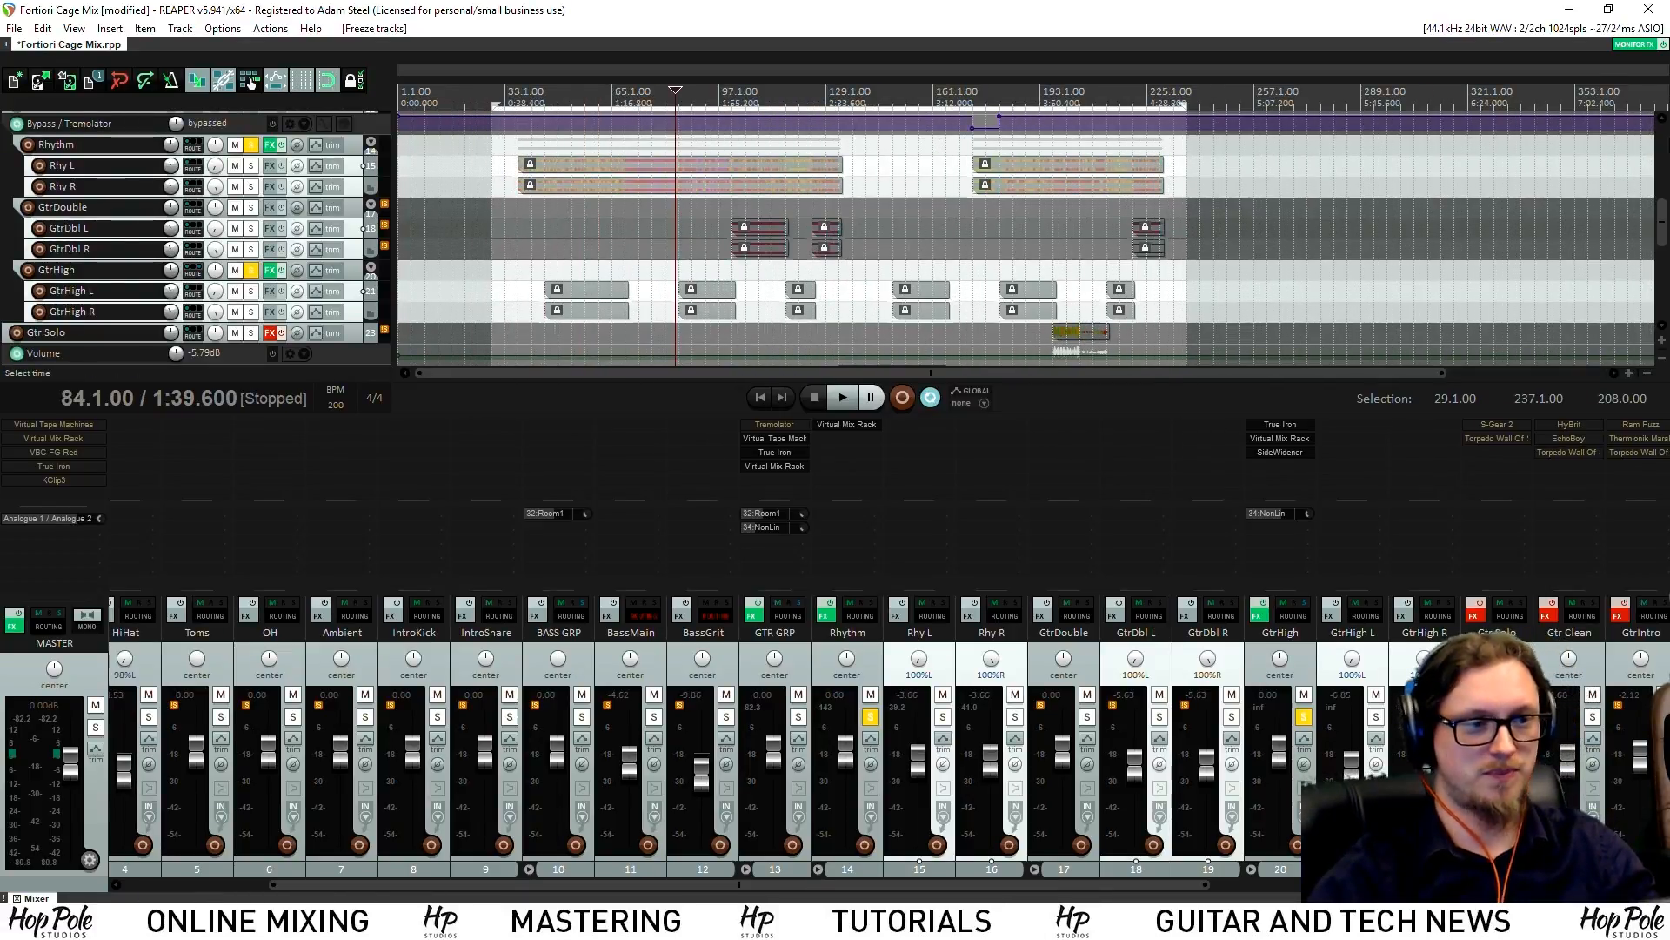
scroll(974, 267, "down", 1)
key("space")
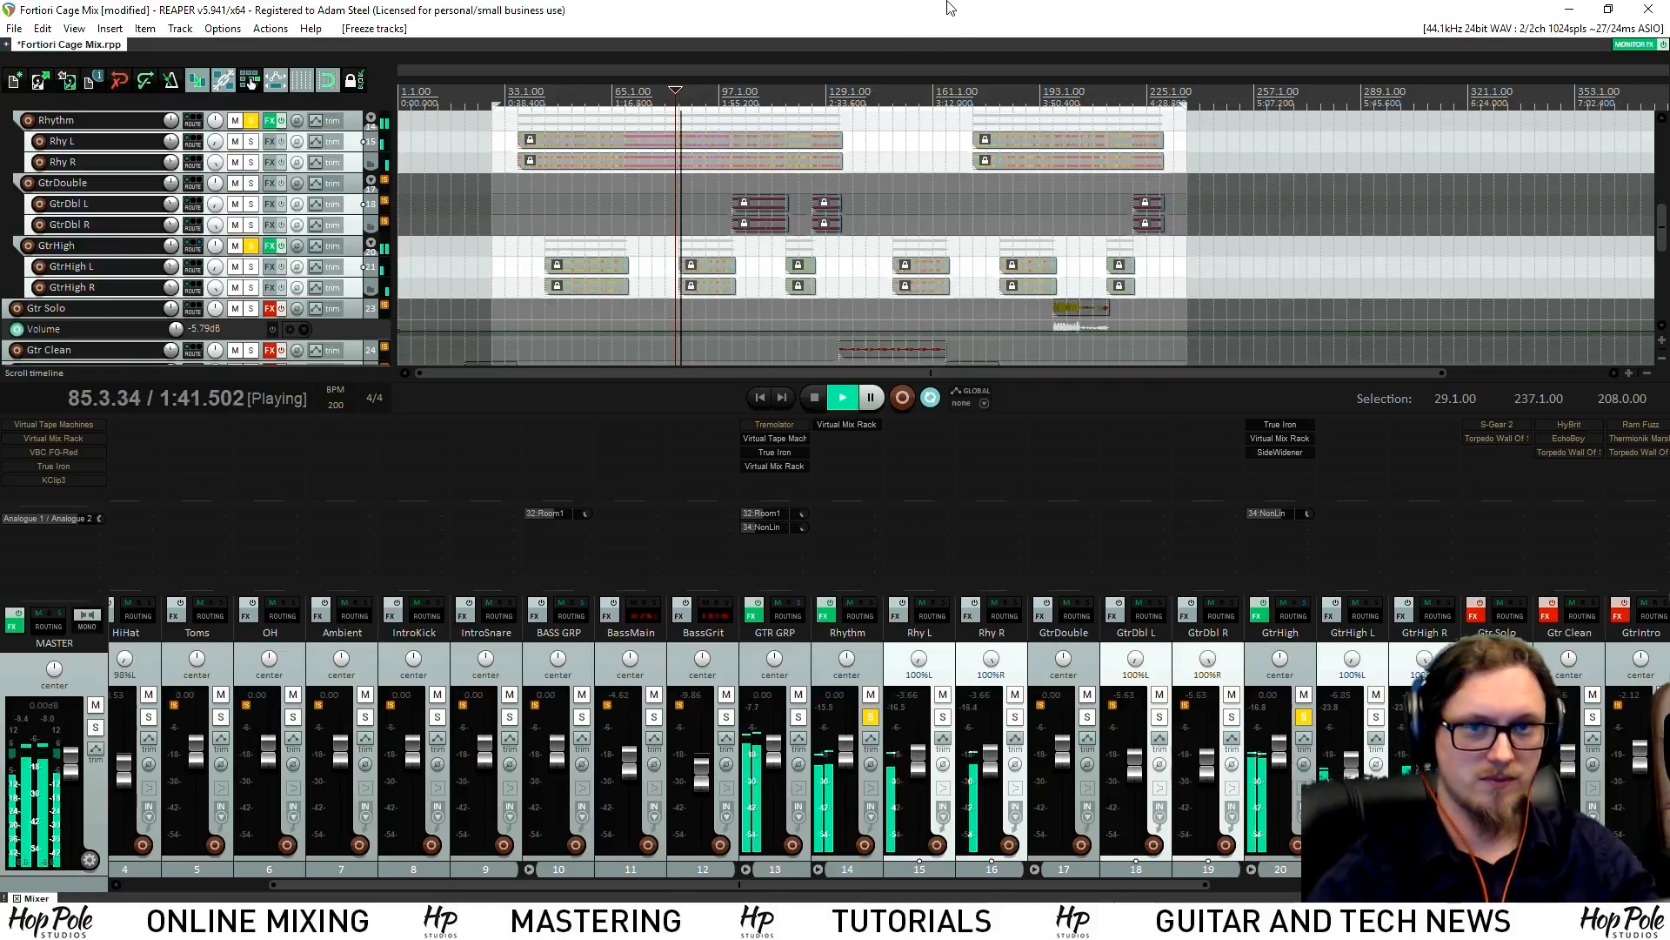
key("ctrl+s")
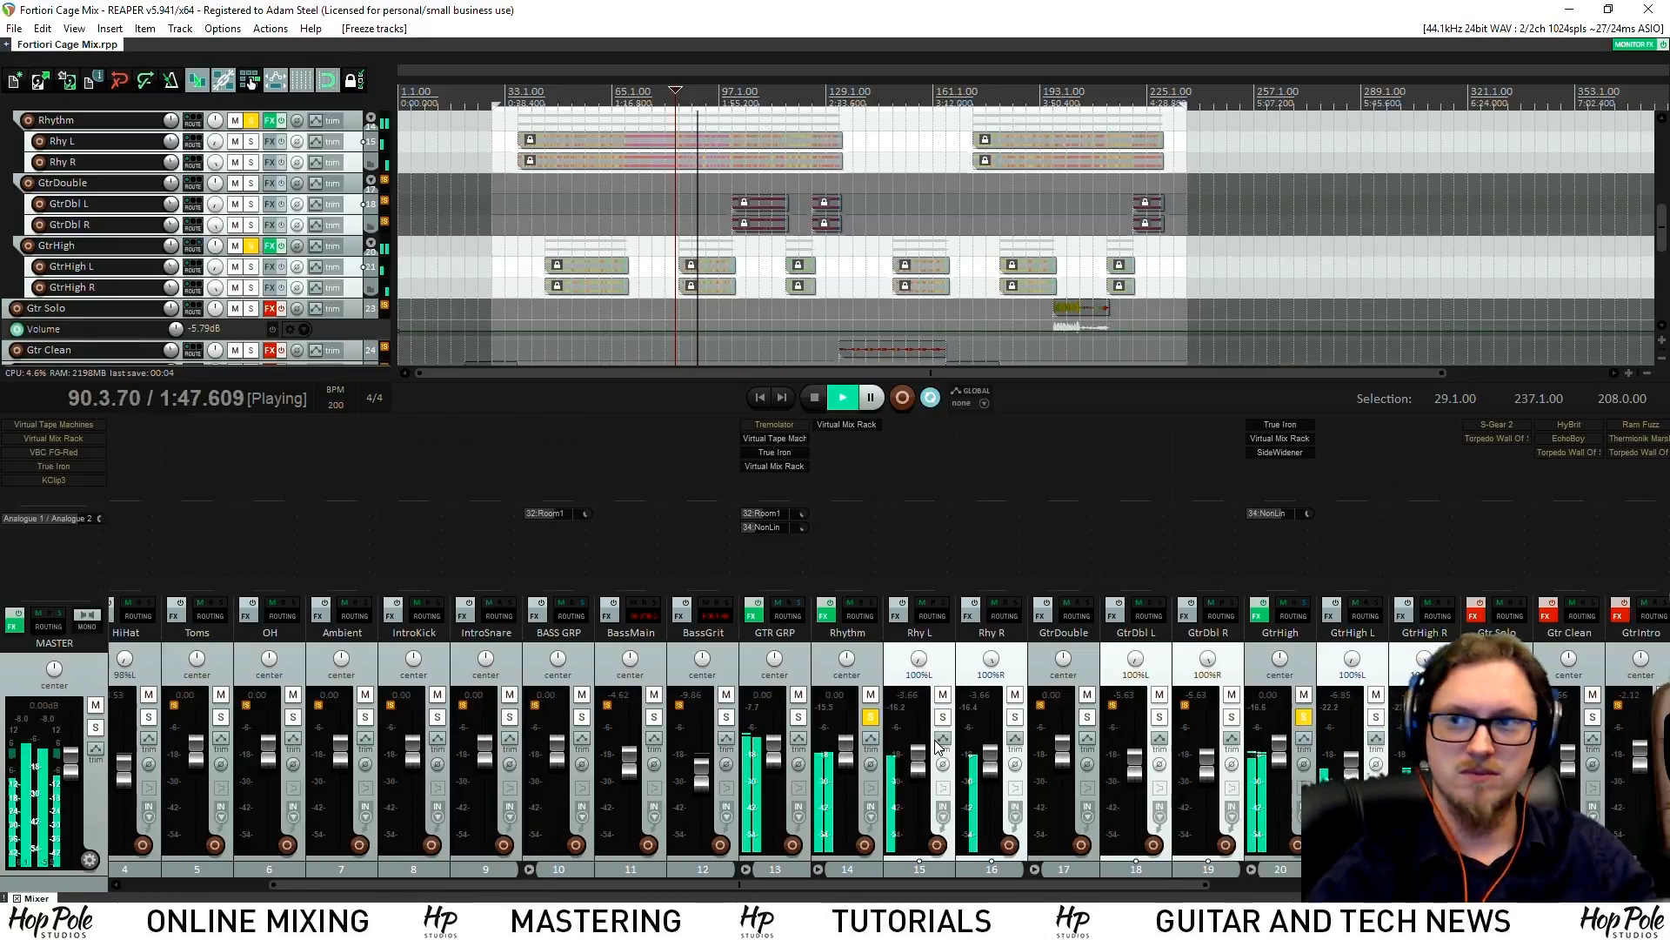
key("space")
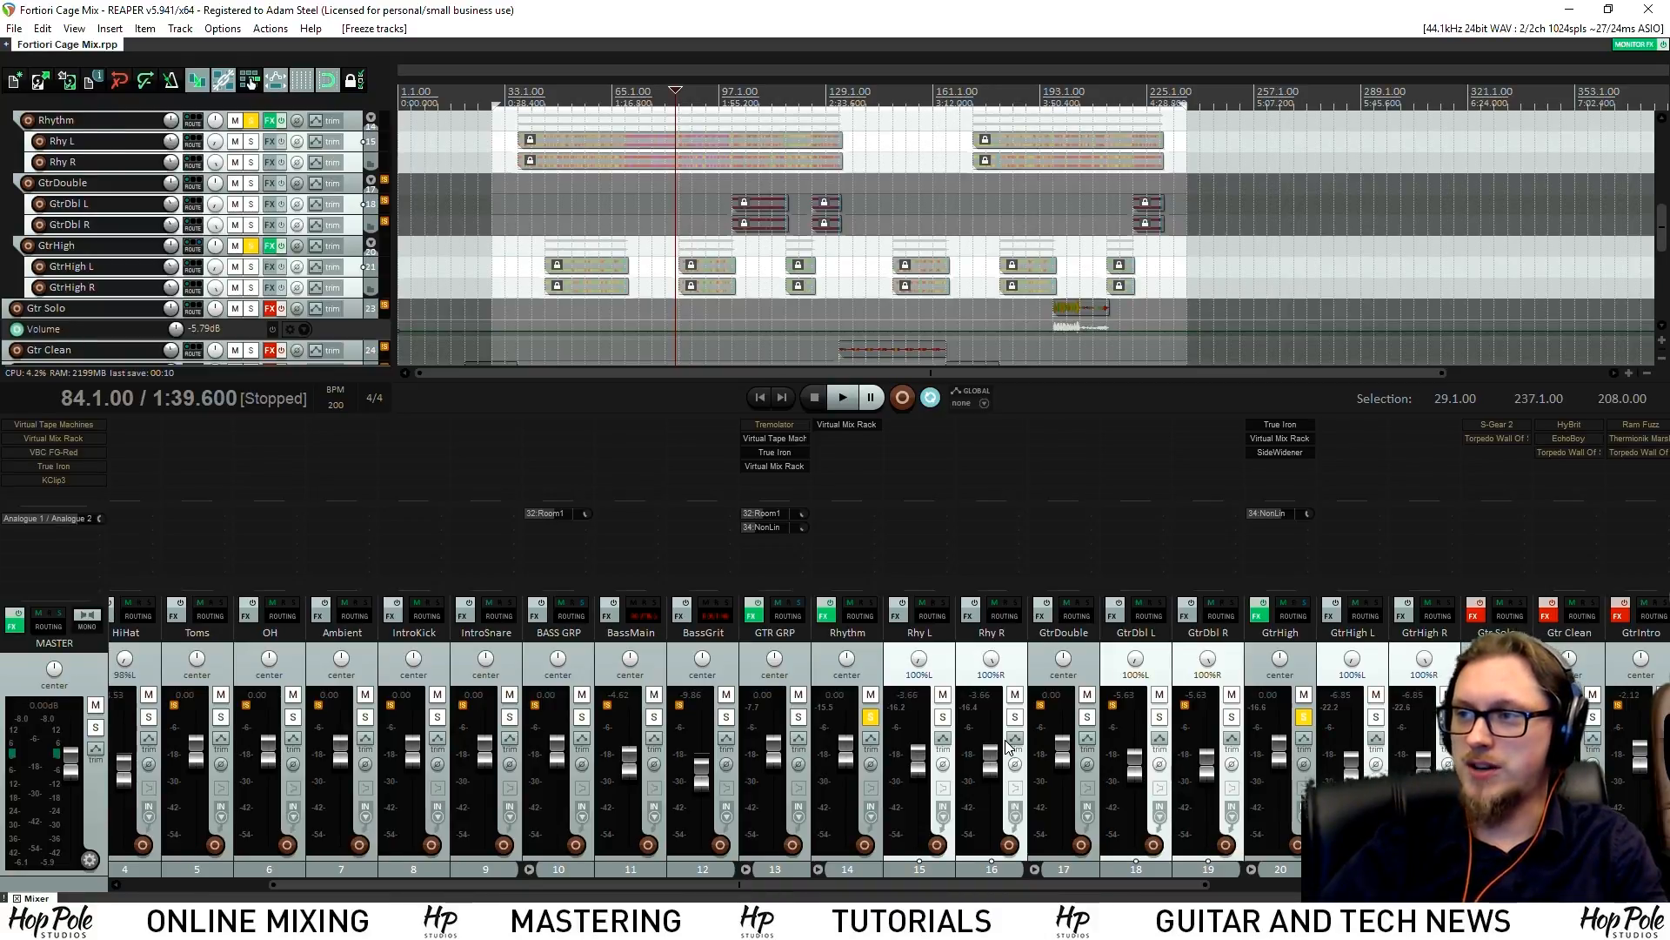
Check CPU load in the performance meter, then collapse the Rhythm folder's child strips in the mixer
key("space")
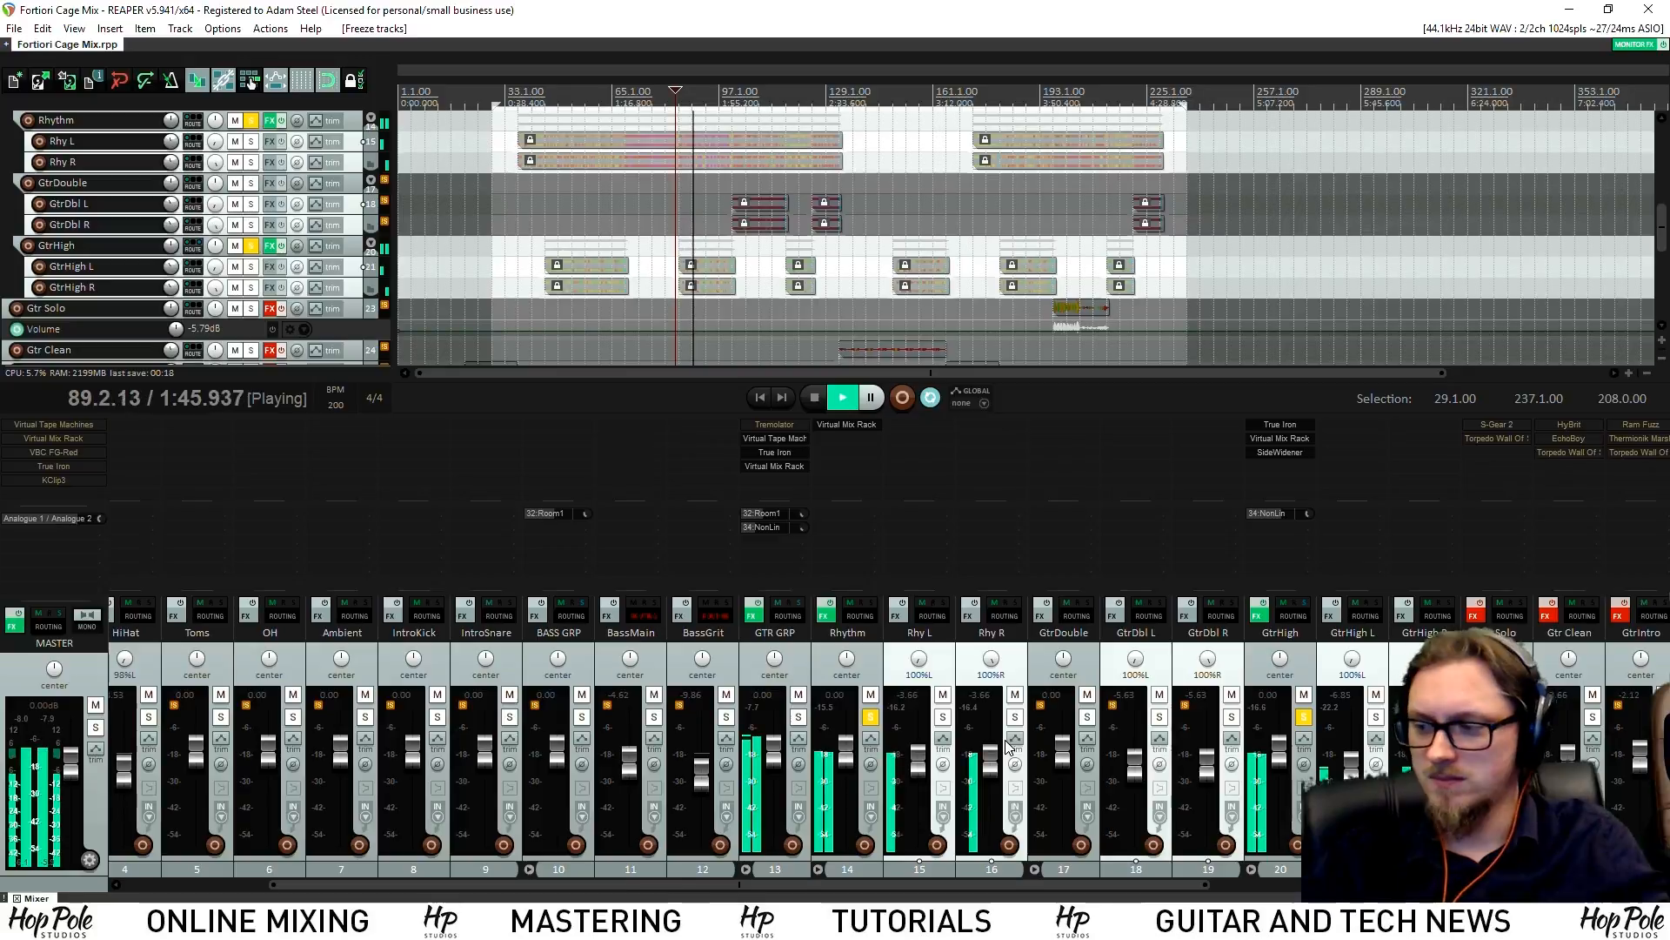
key("ctrl+alt+p")
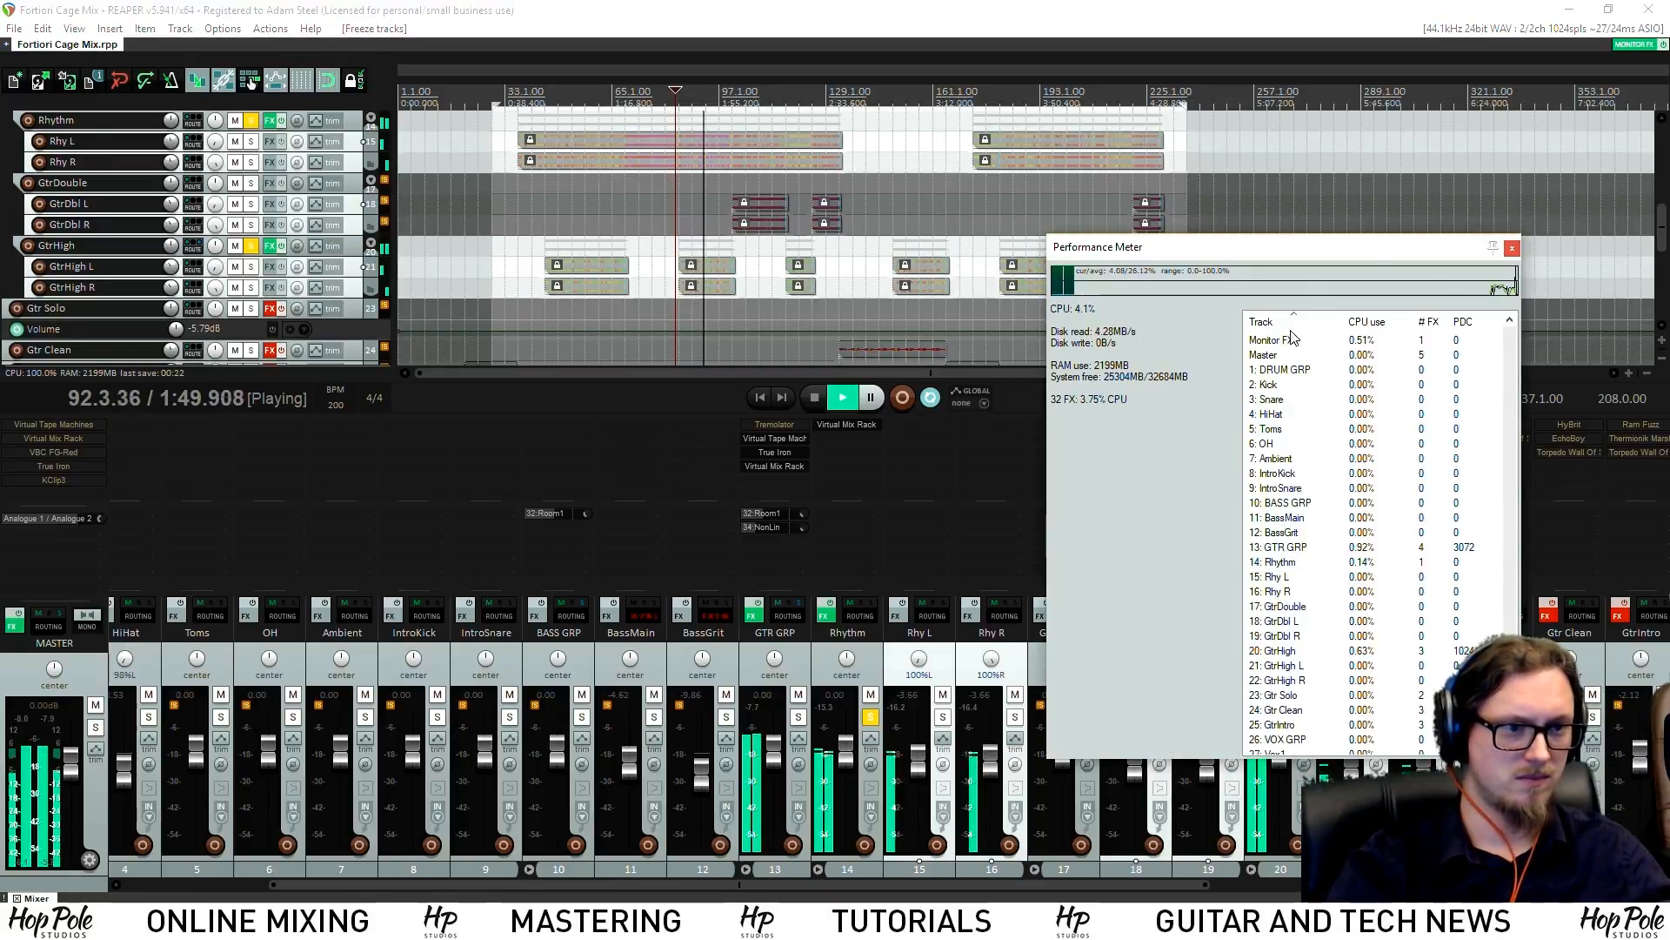
left_click(1512, 253)
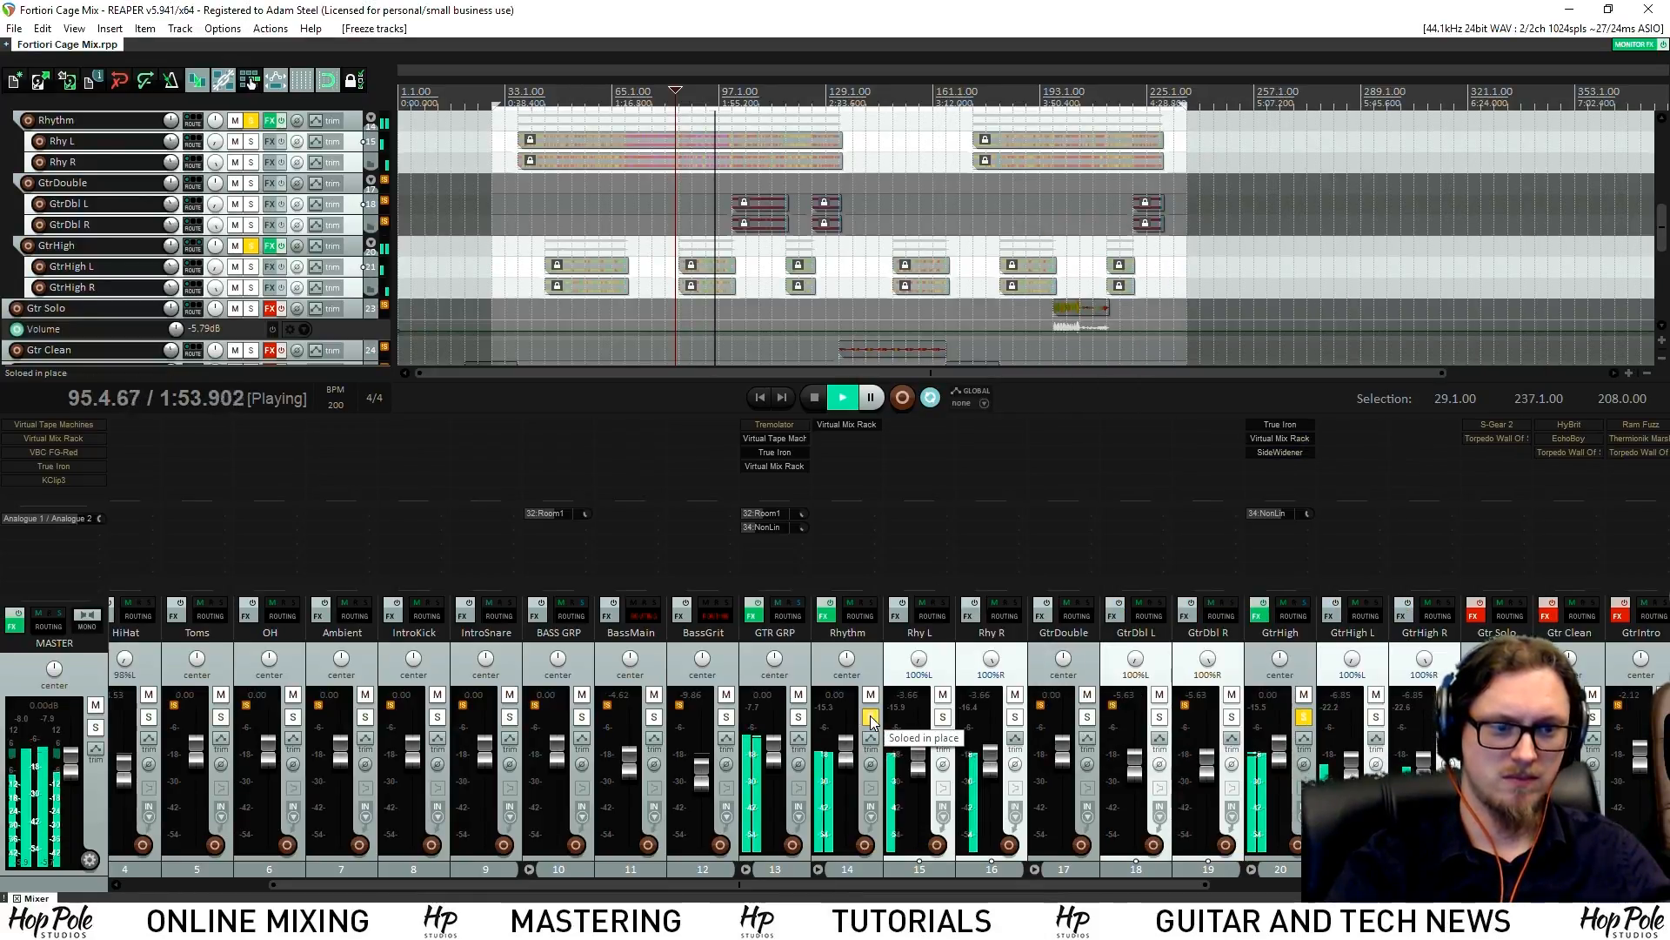
key("space")
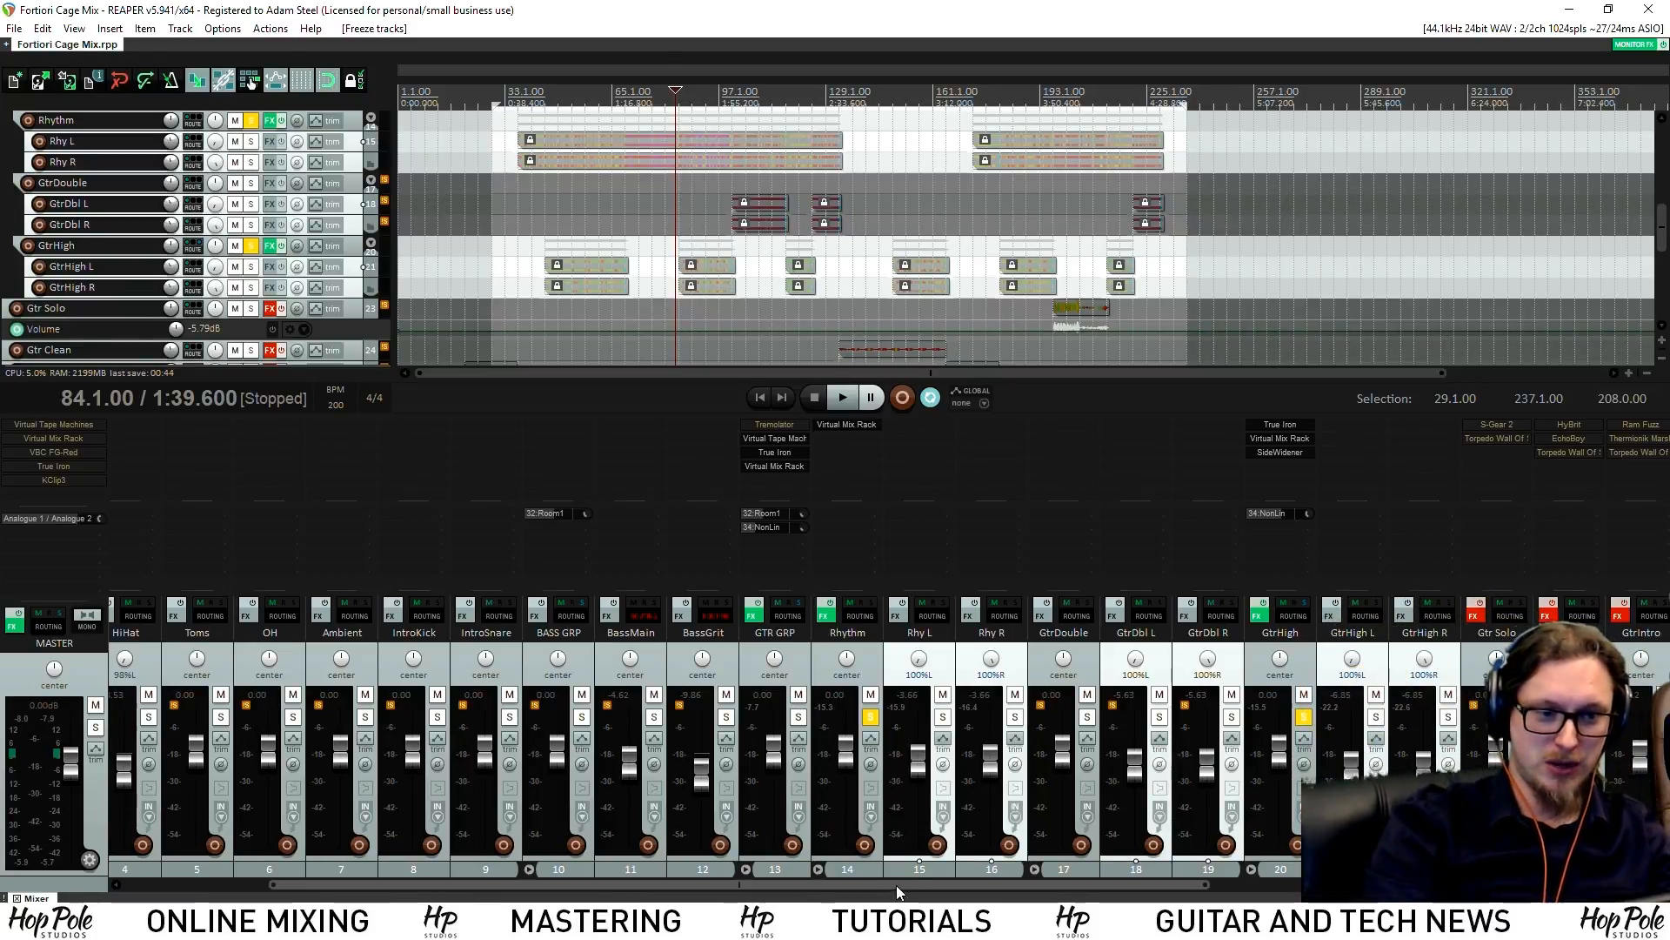
left_click(818, 870)
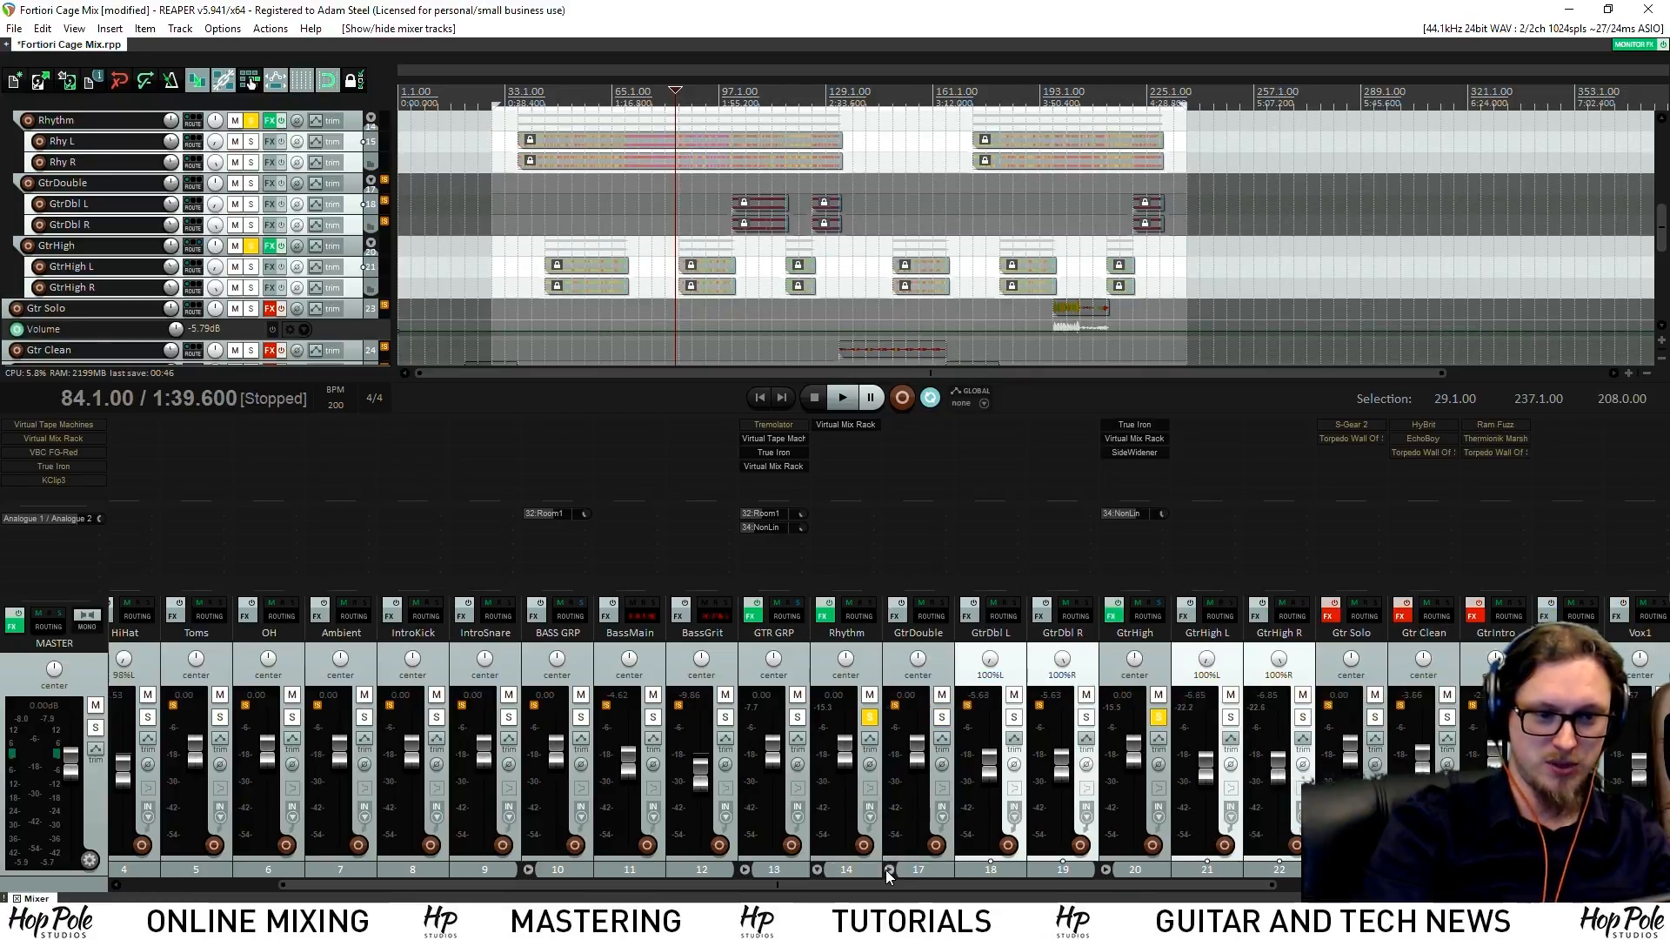
Collapse the GtrDouble and GtrHigh folders in the mixer, select Rhythm, and save the project
left_click(890, 870)
left_click(961, 870)
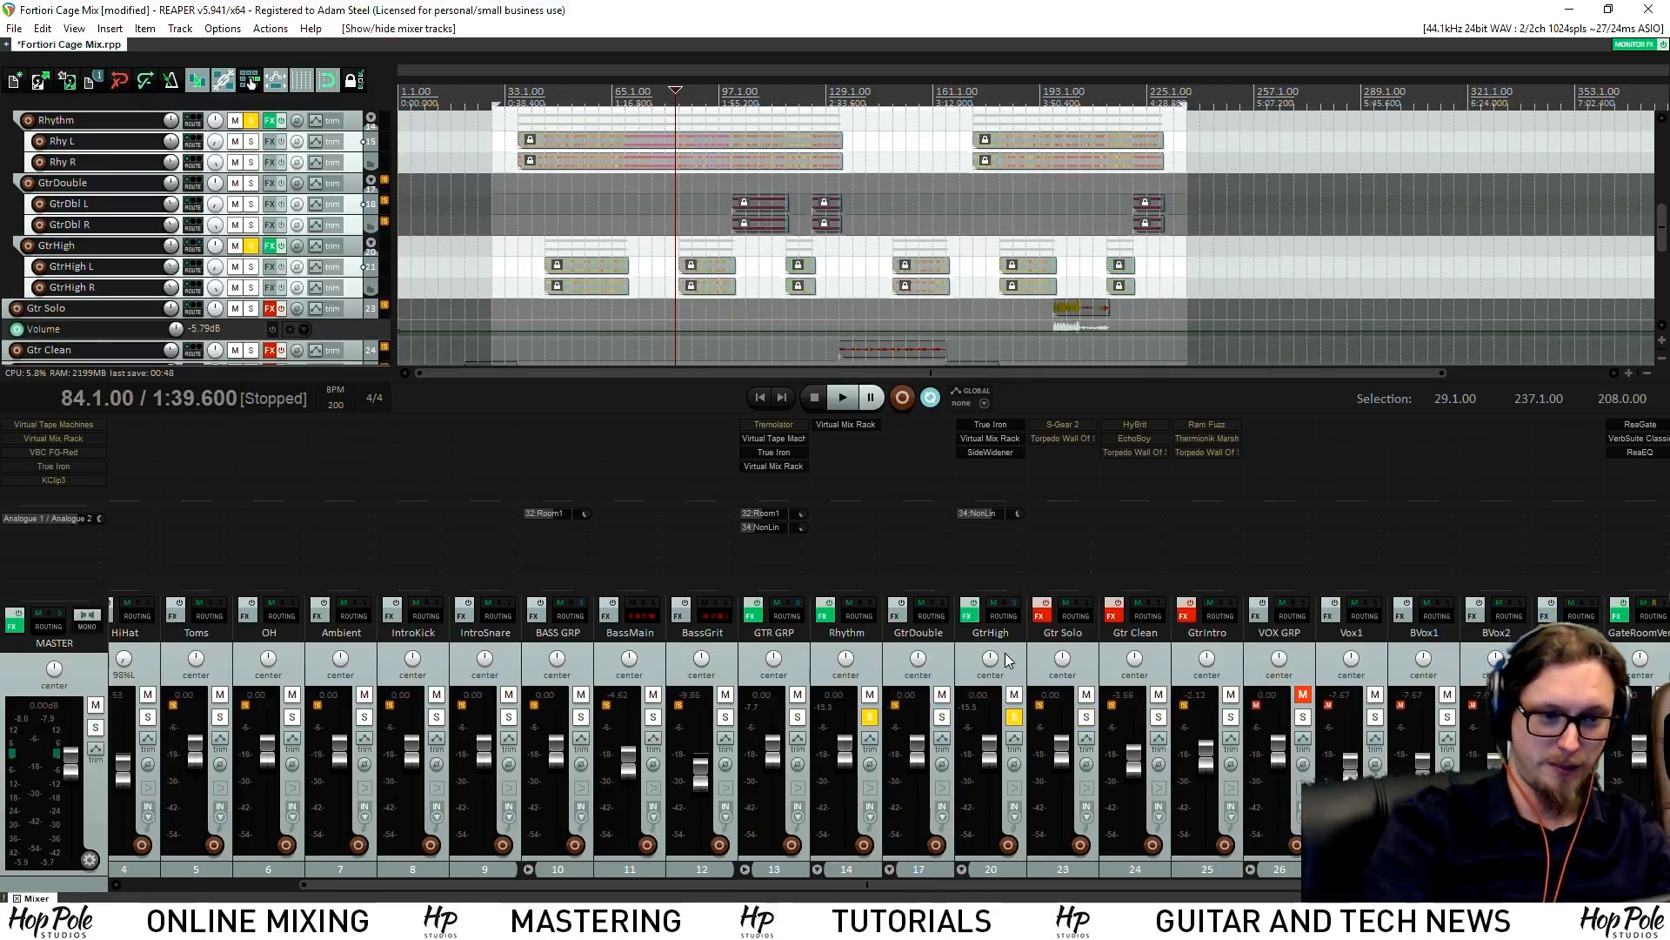
left_click(948, 654)
left_click(877, 650)
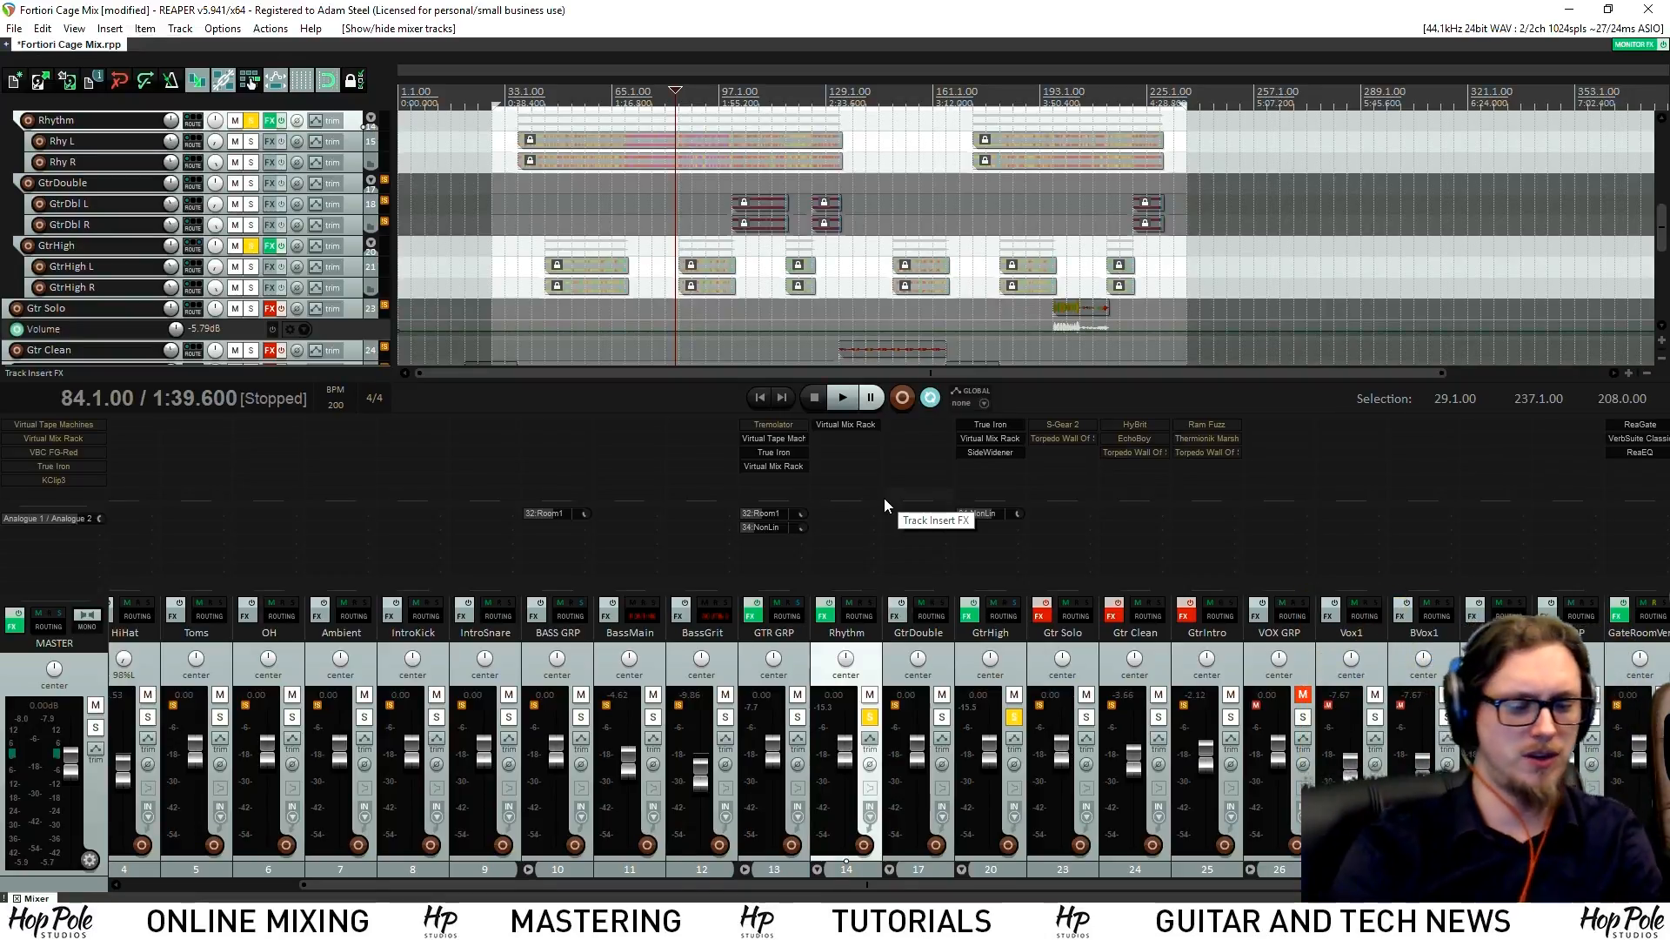
key("ctrl+s")
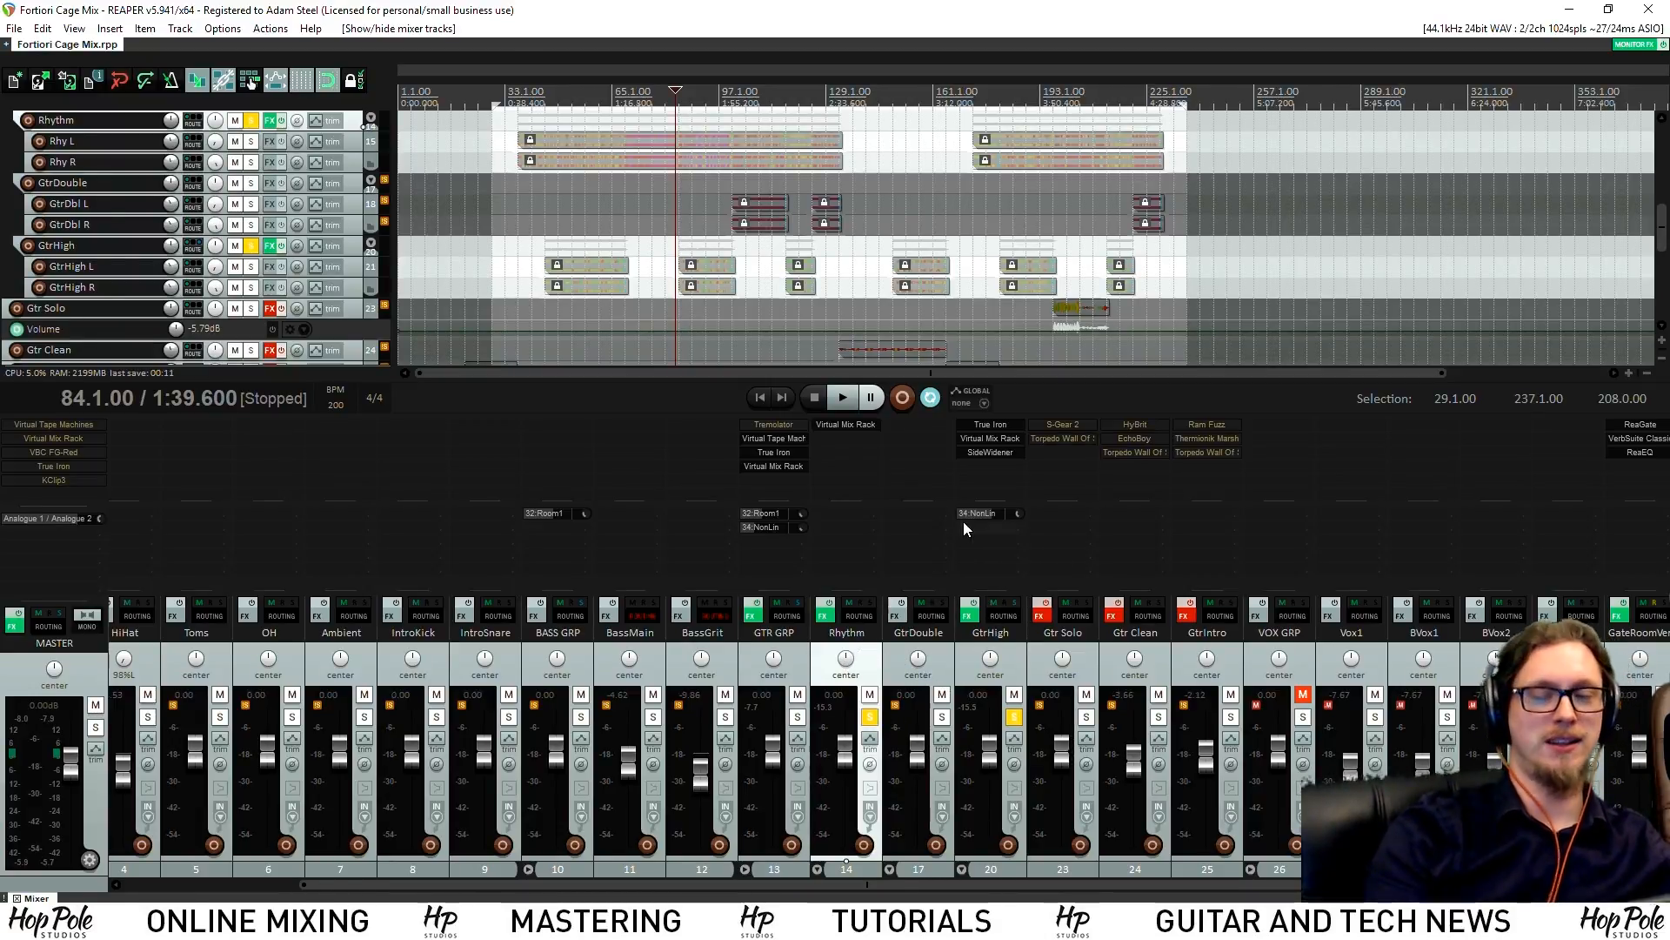
Play the mix and try soloing the GtrDouble and Rhythm buses, then clear the solos
key("space")
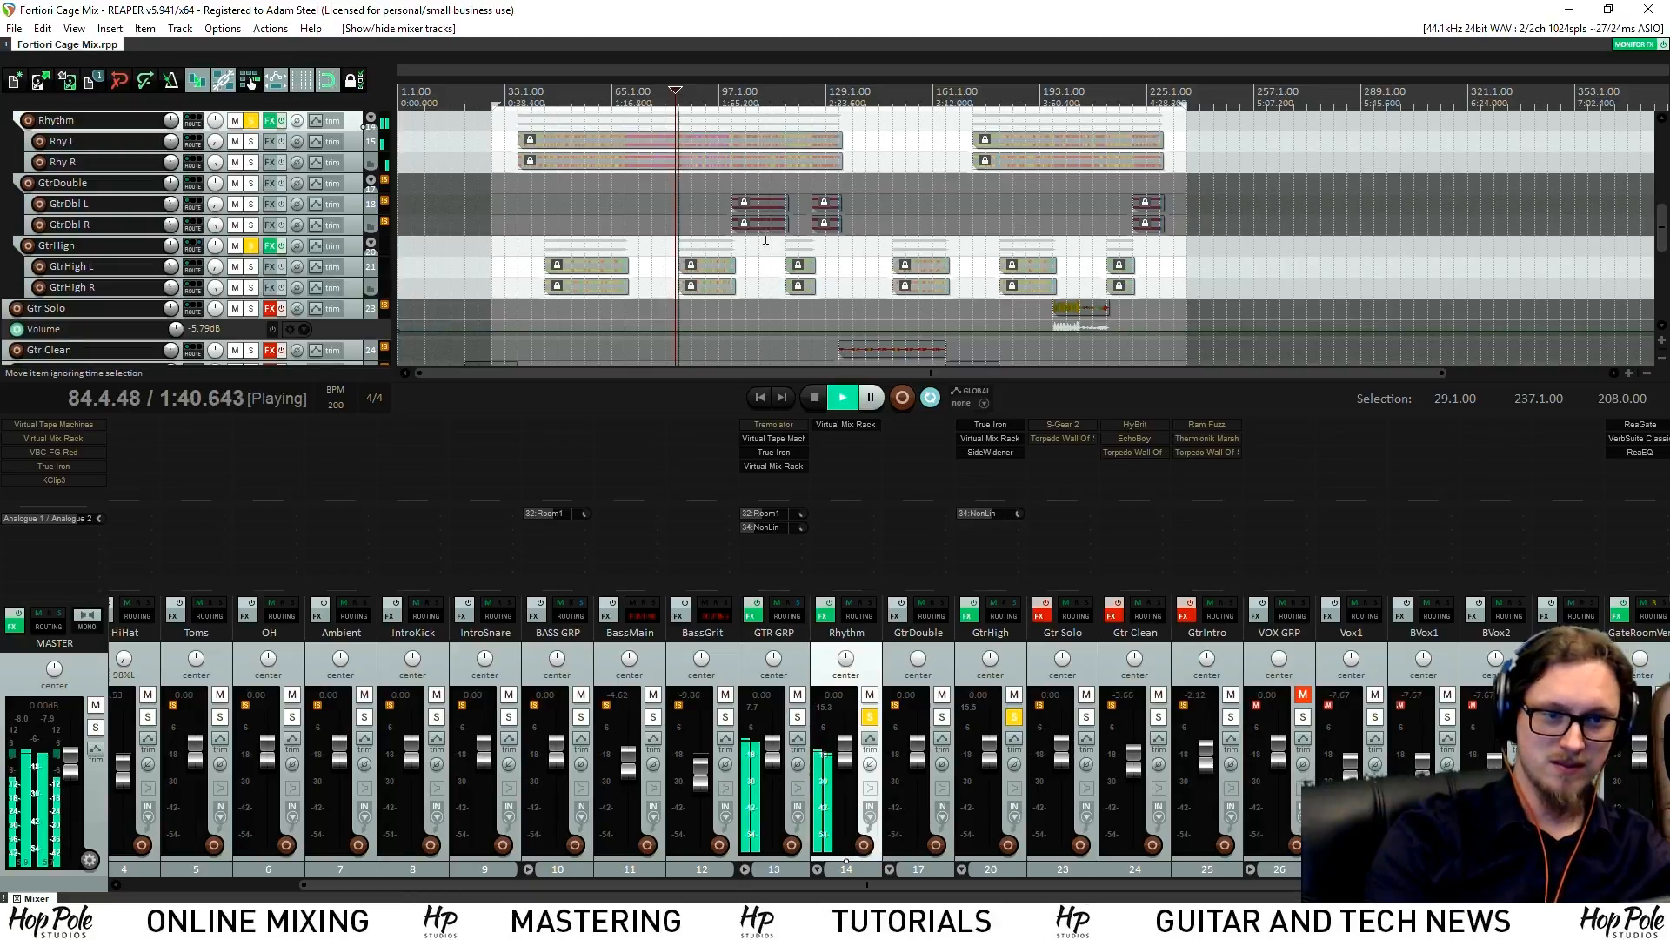
left_click(1017, 718, "ctrl")
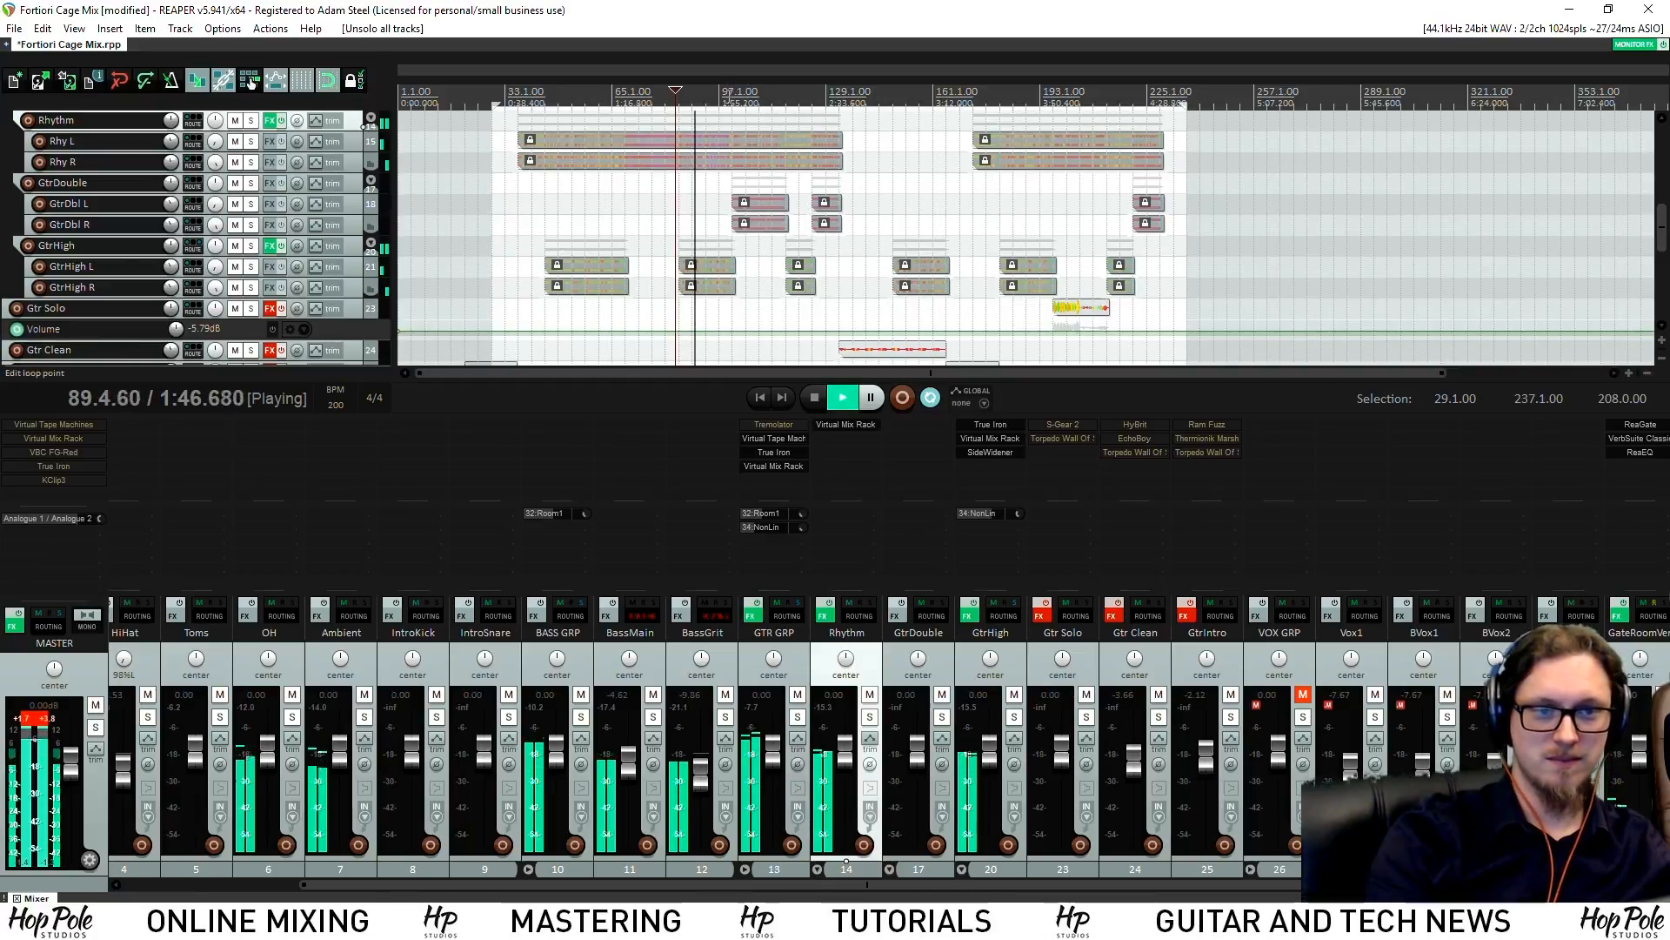
scroll(904, 199, "up", 5)
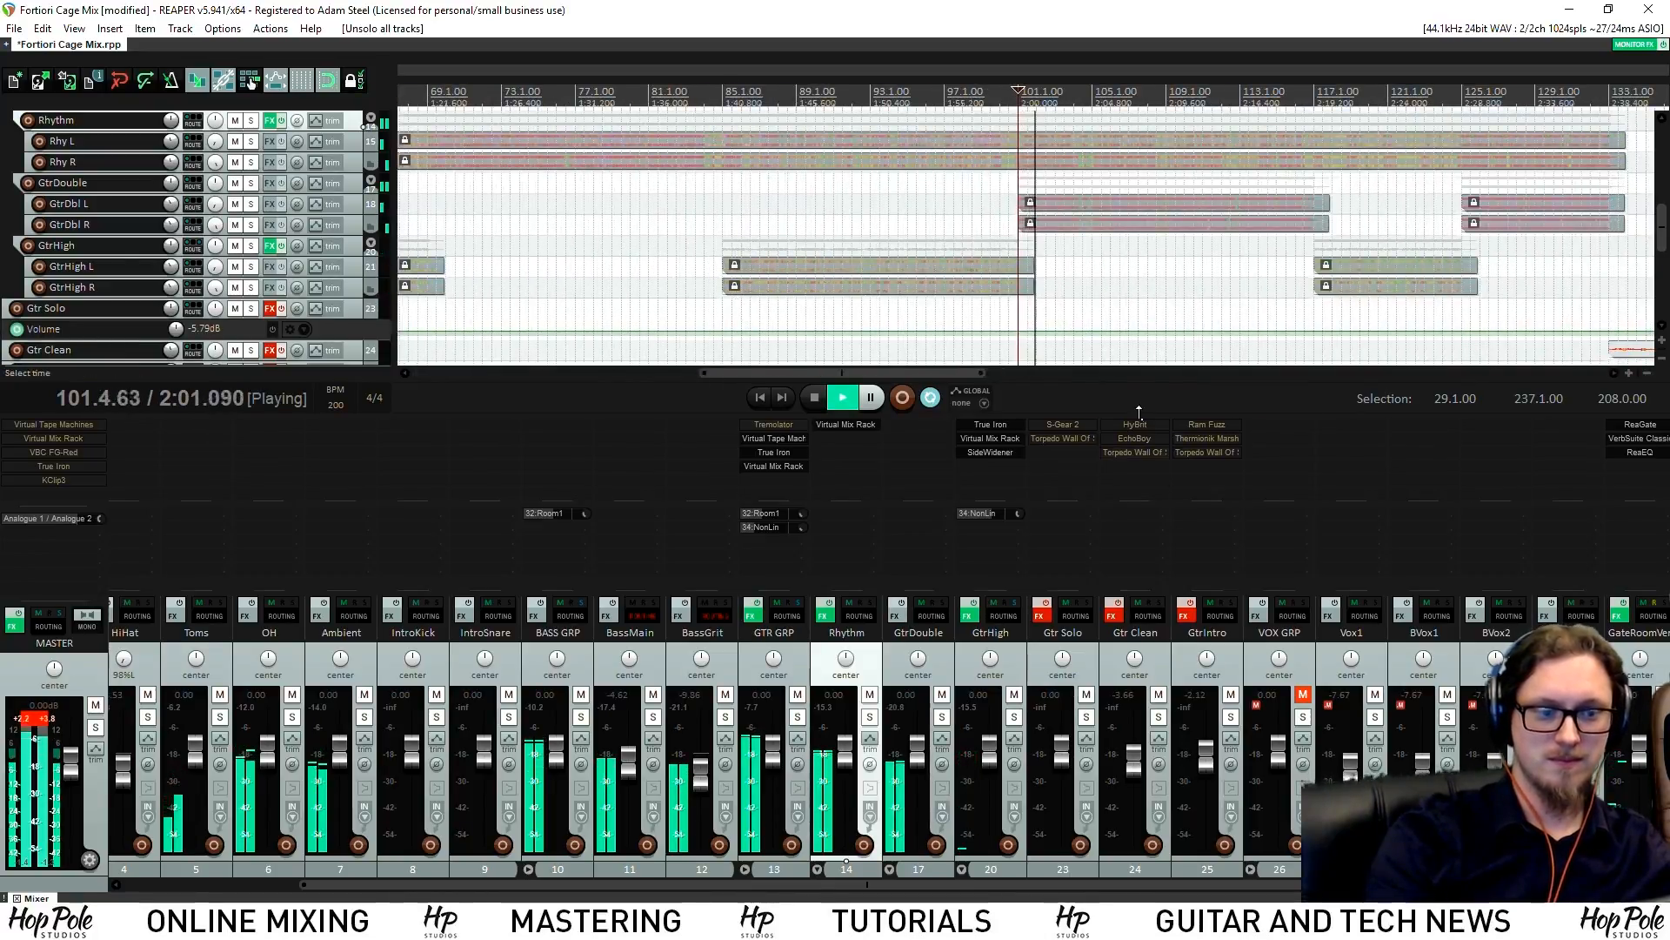
left_click(942, 717)
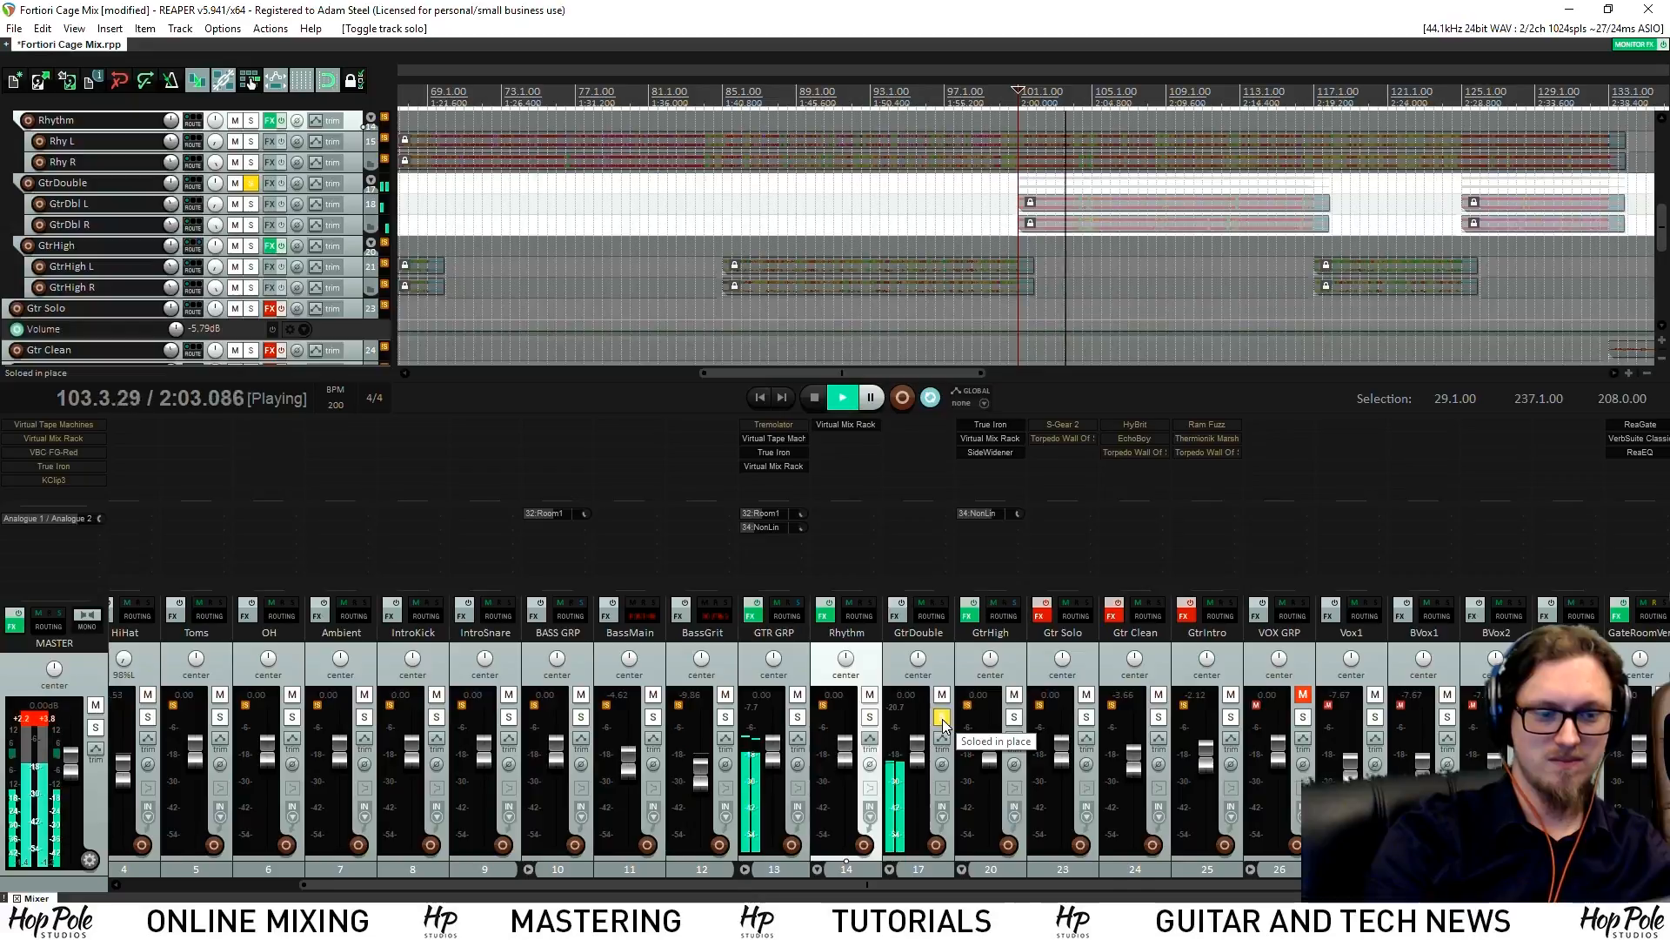
left_click(869, 716)
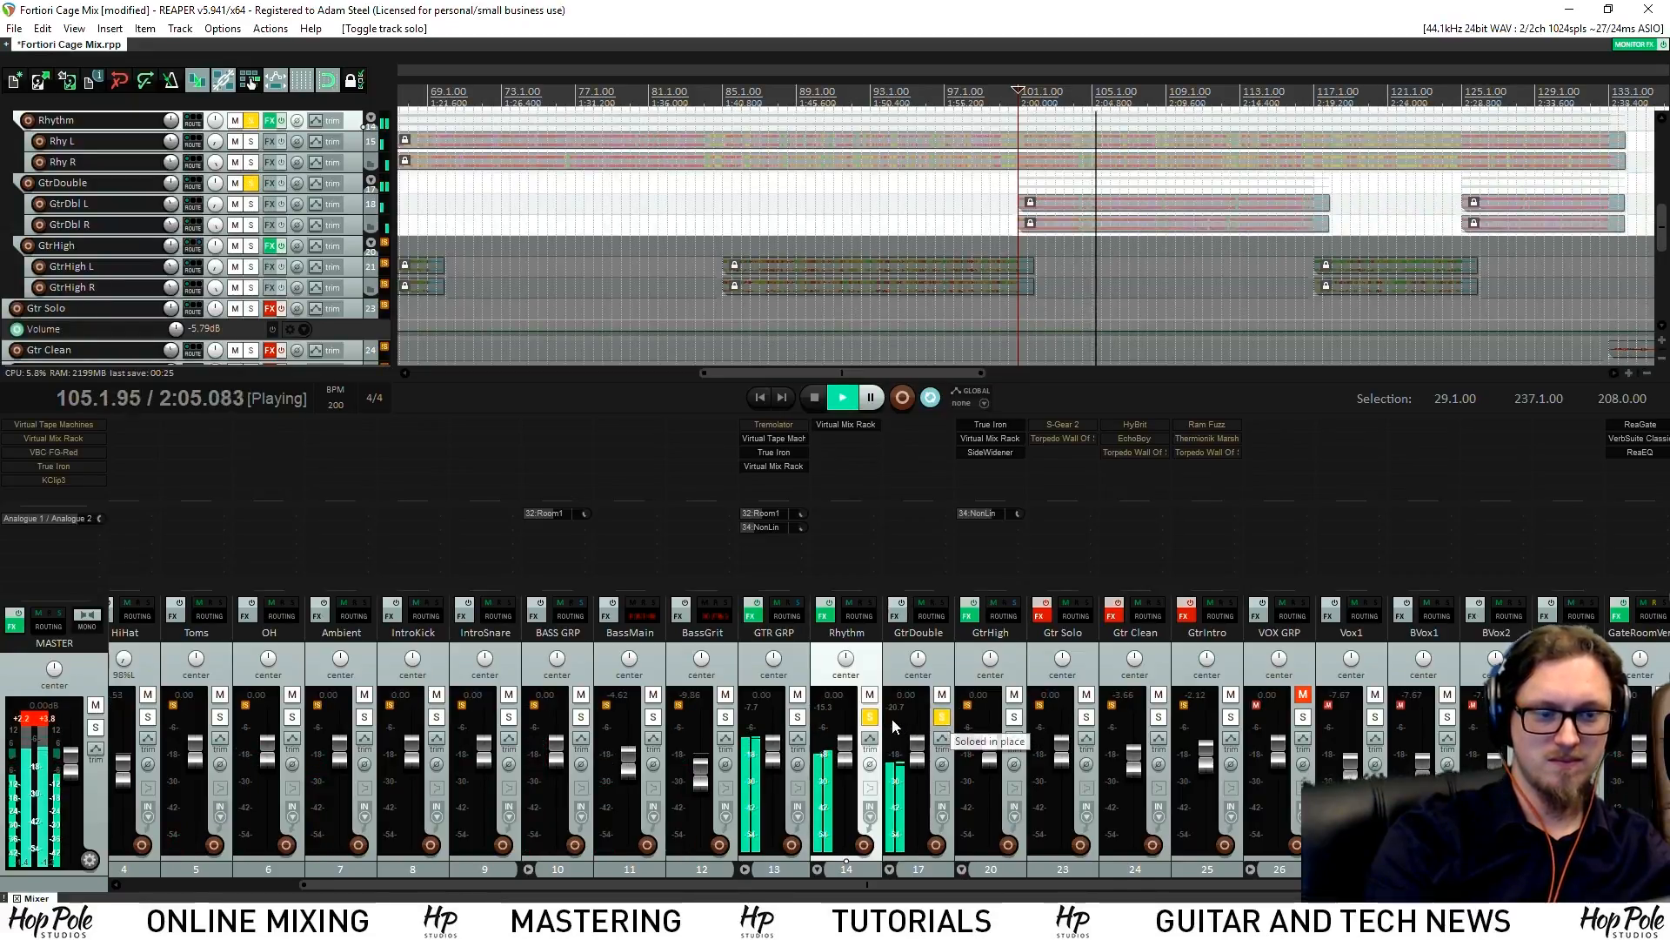
left_click(870, 717, "ctrl")
scroll(1065, 230, "down", 2)
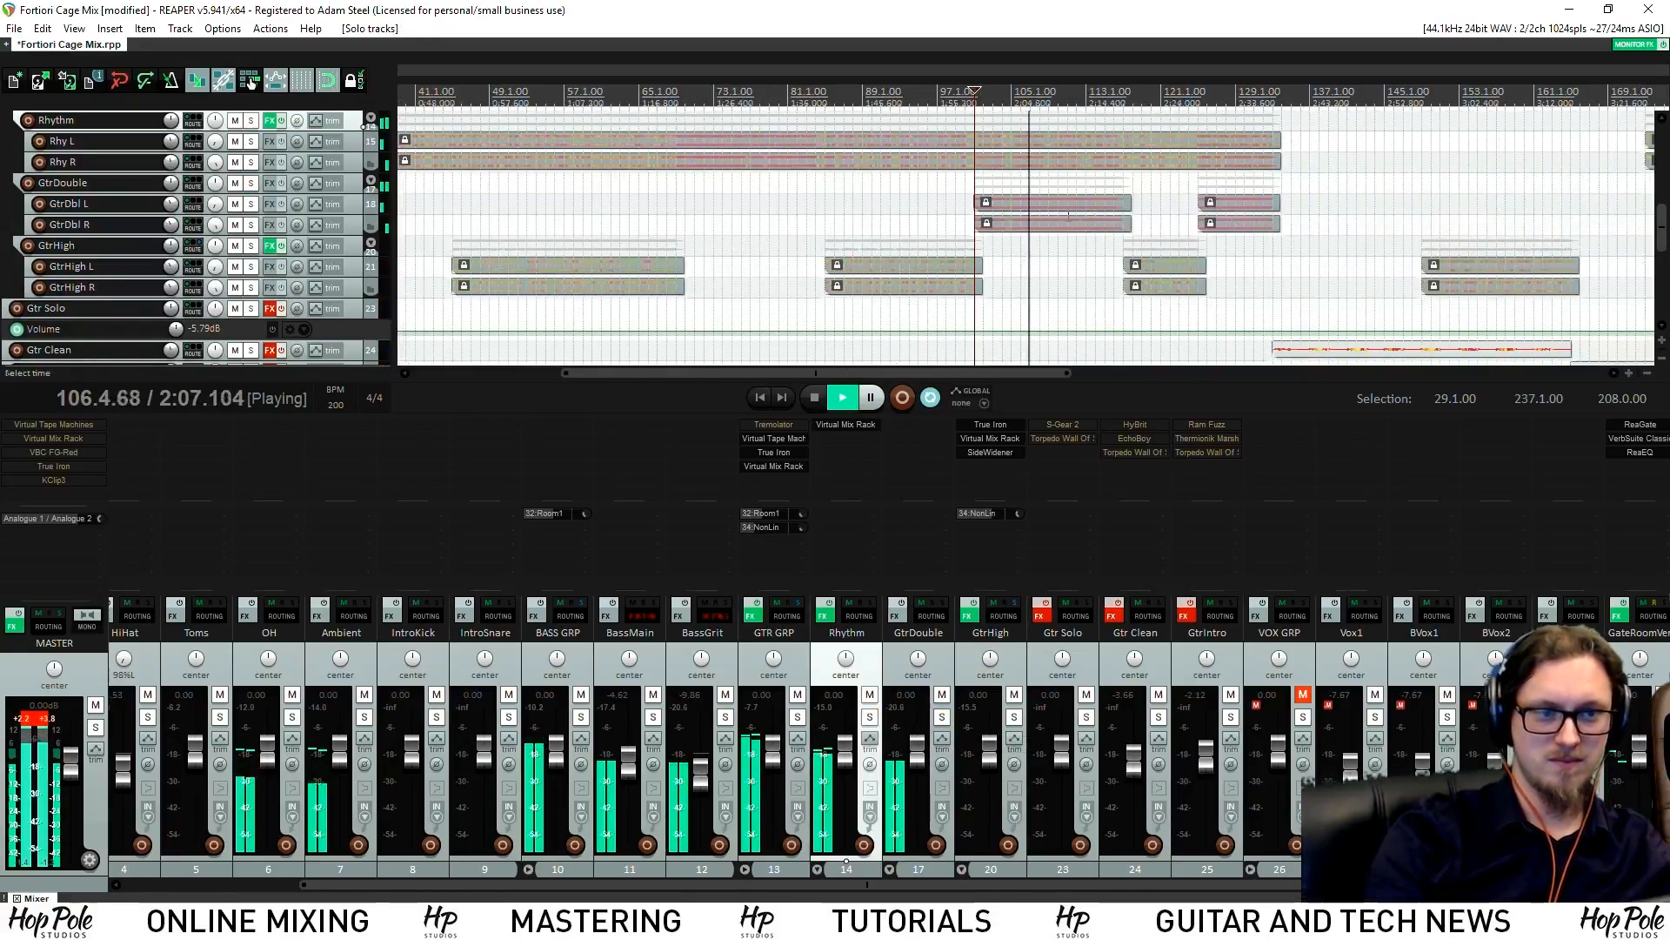
scroll(1035, 277, "up", 2)
scroll(1034, 278, "up", 2)
scroll(1033, 275, "down", 2)
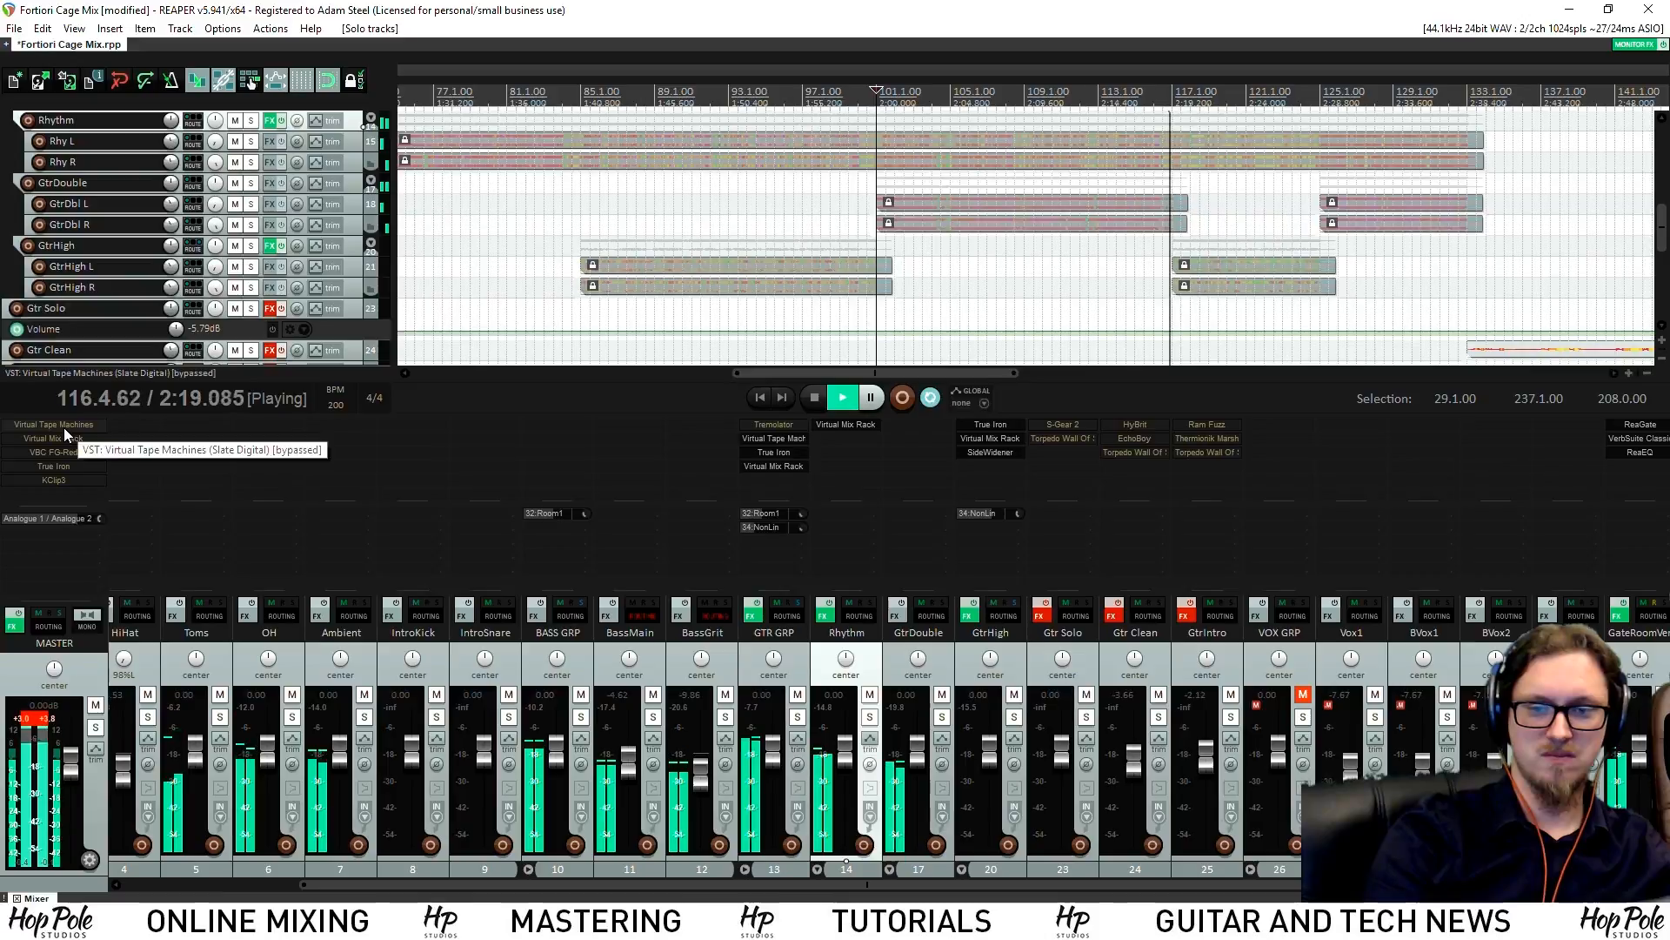
Toggle bypass on the master's KClip3 clipper, restart playback, and solo the GtrDouble bus
left_click(64, 478, "shift")
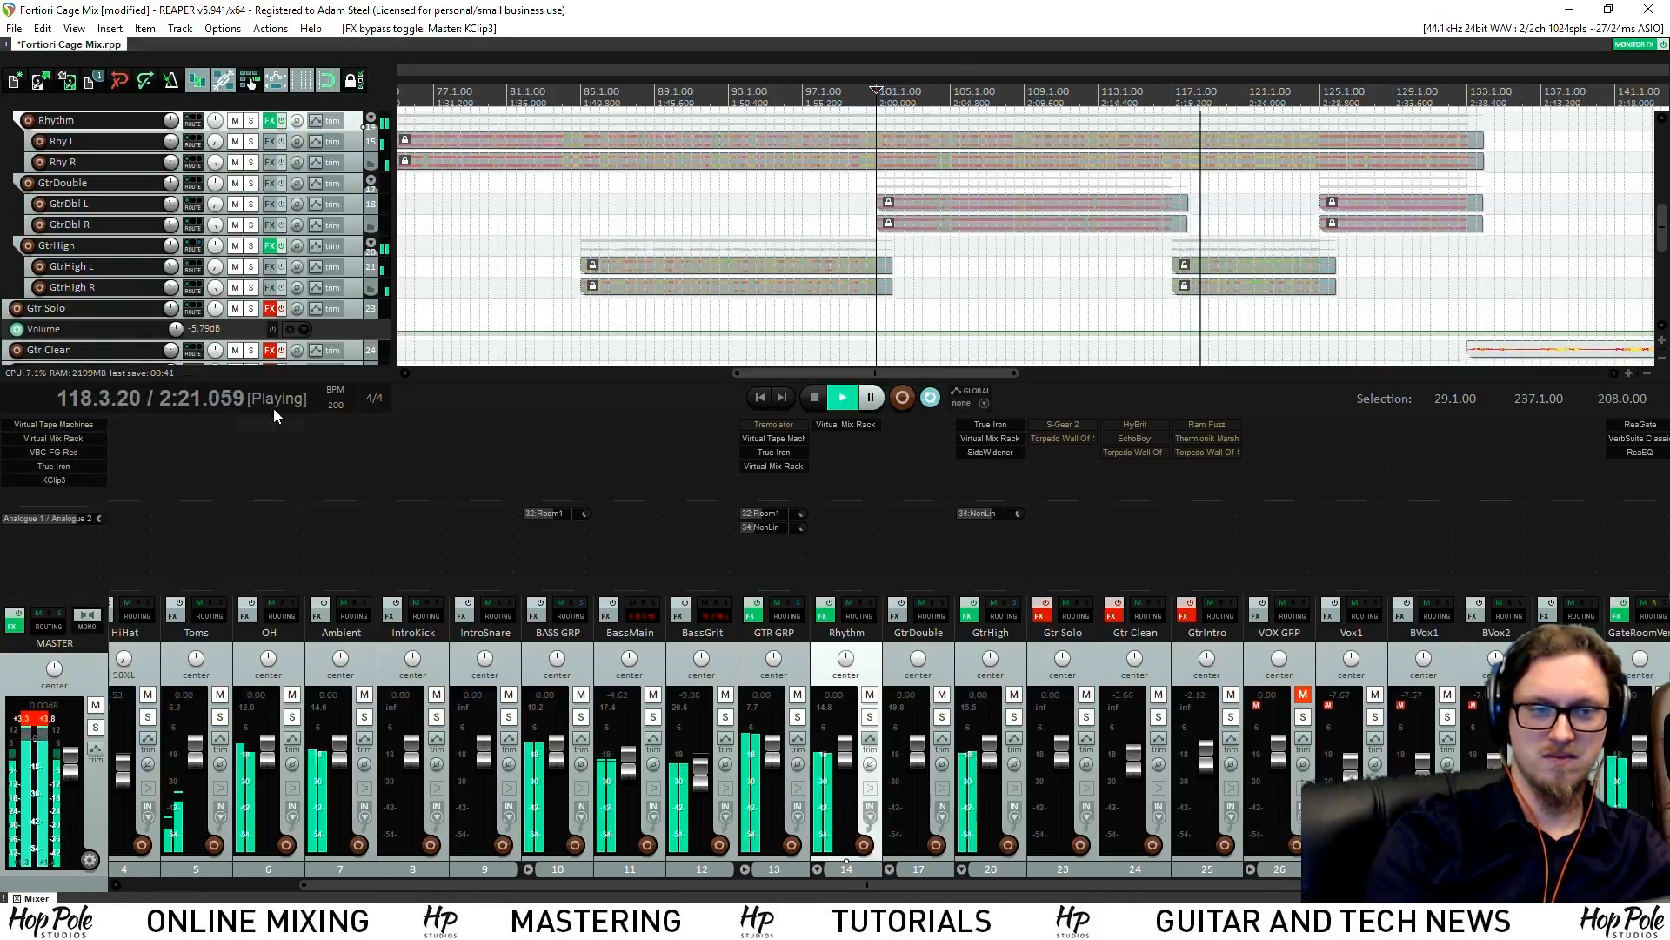
key("space")
key("space")
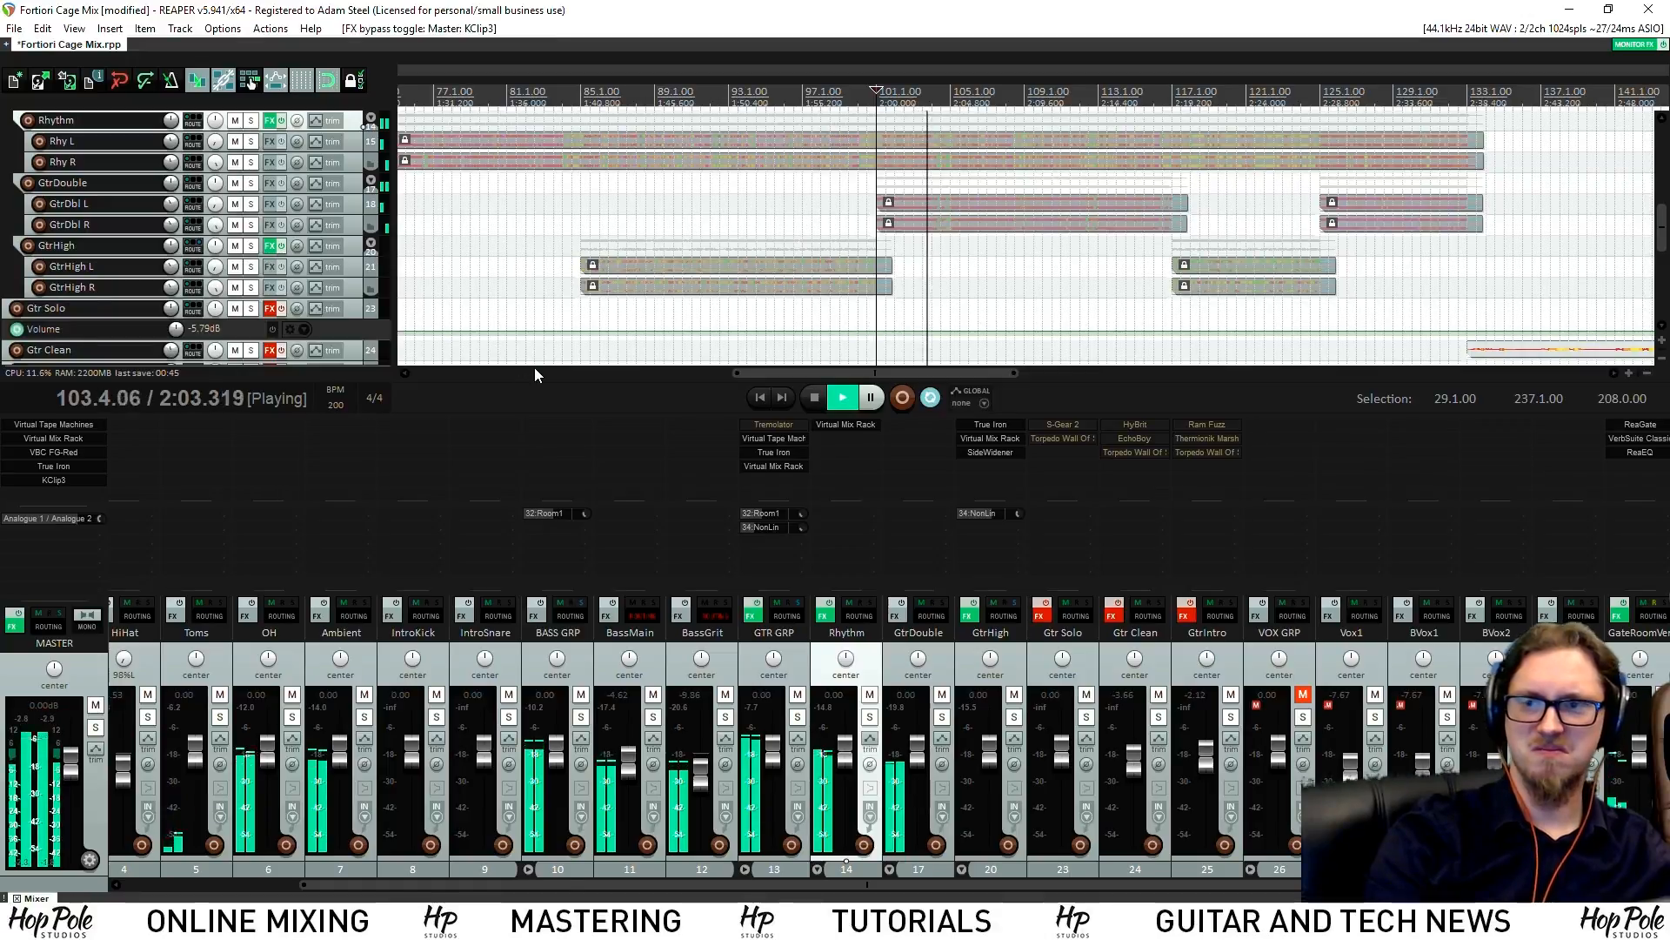
scroll(1019, 244, "down", 2)
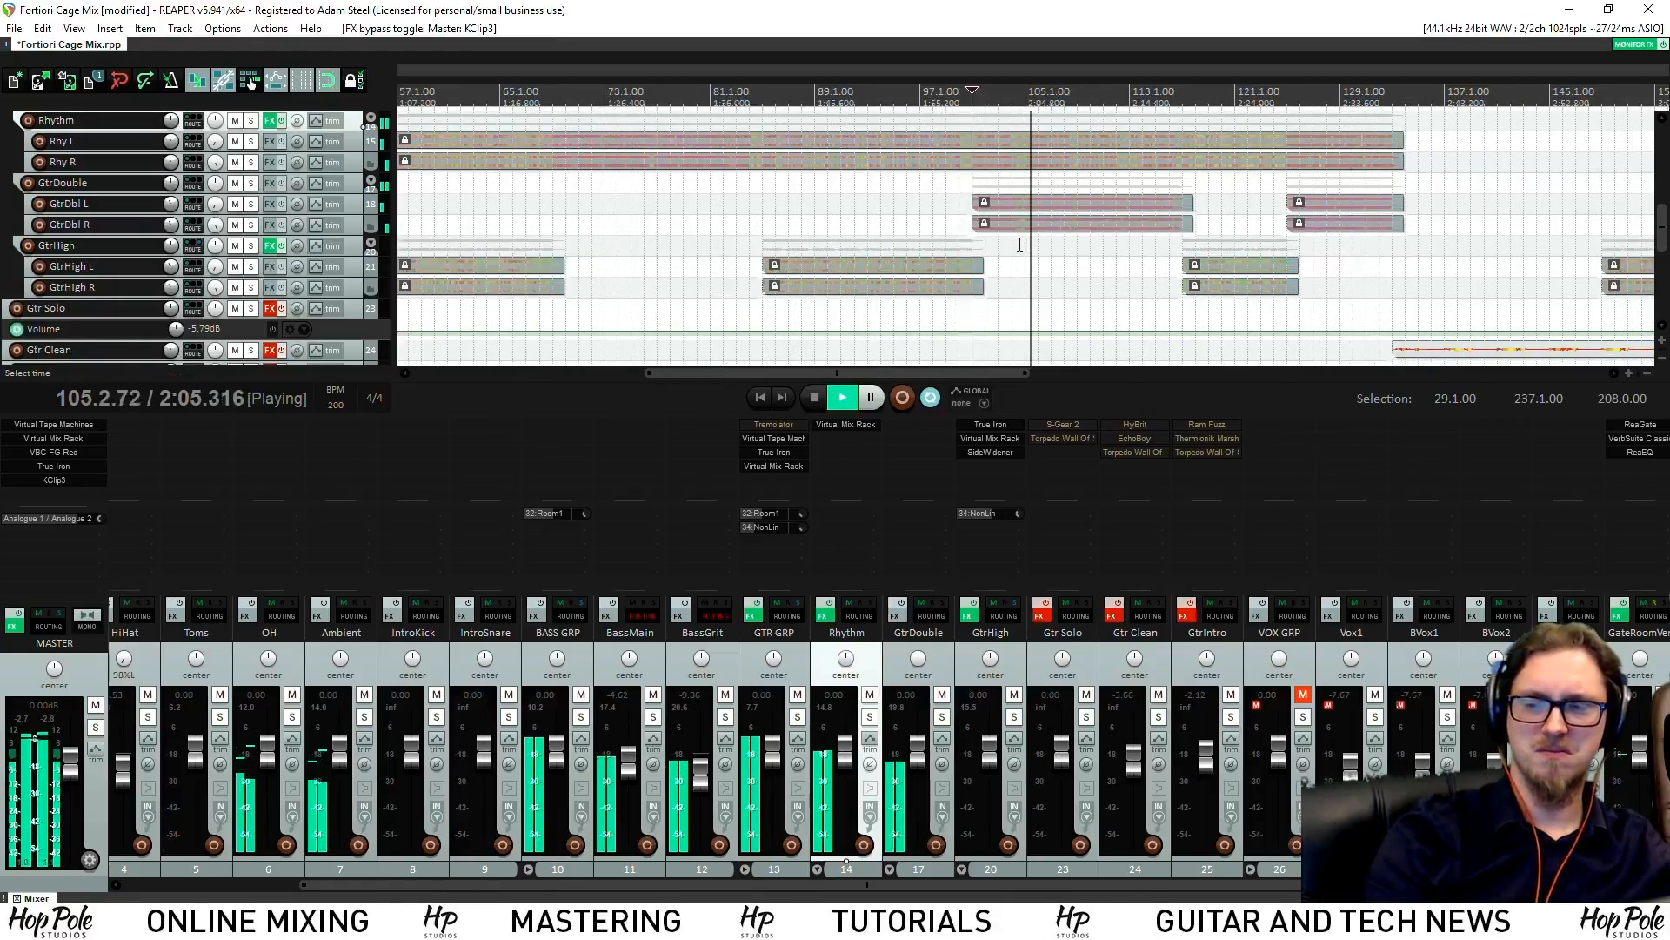
scroll(1122, 257, "down", 2)
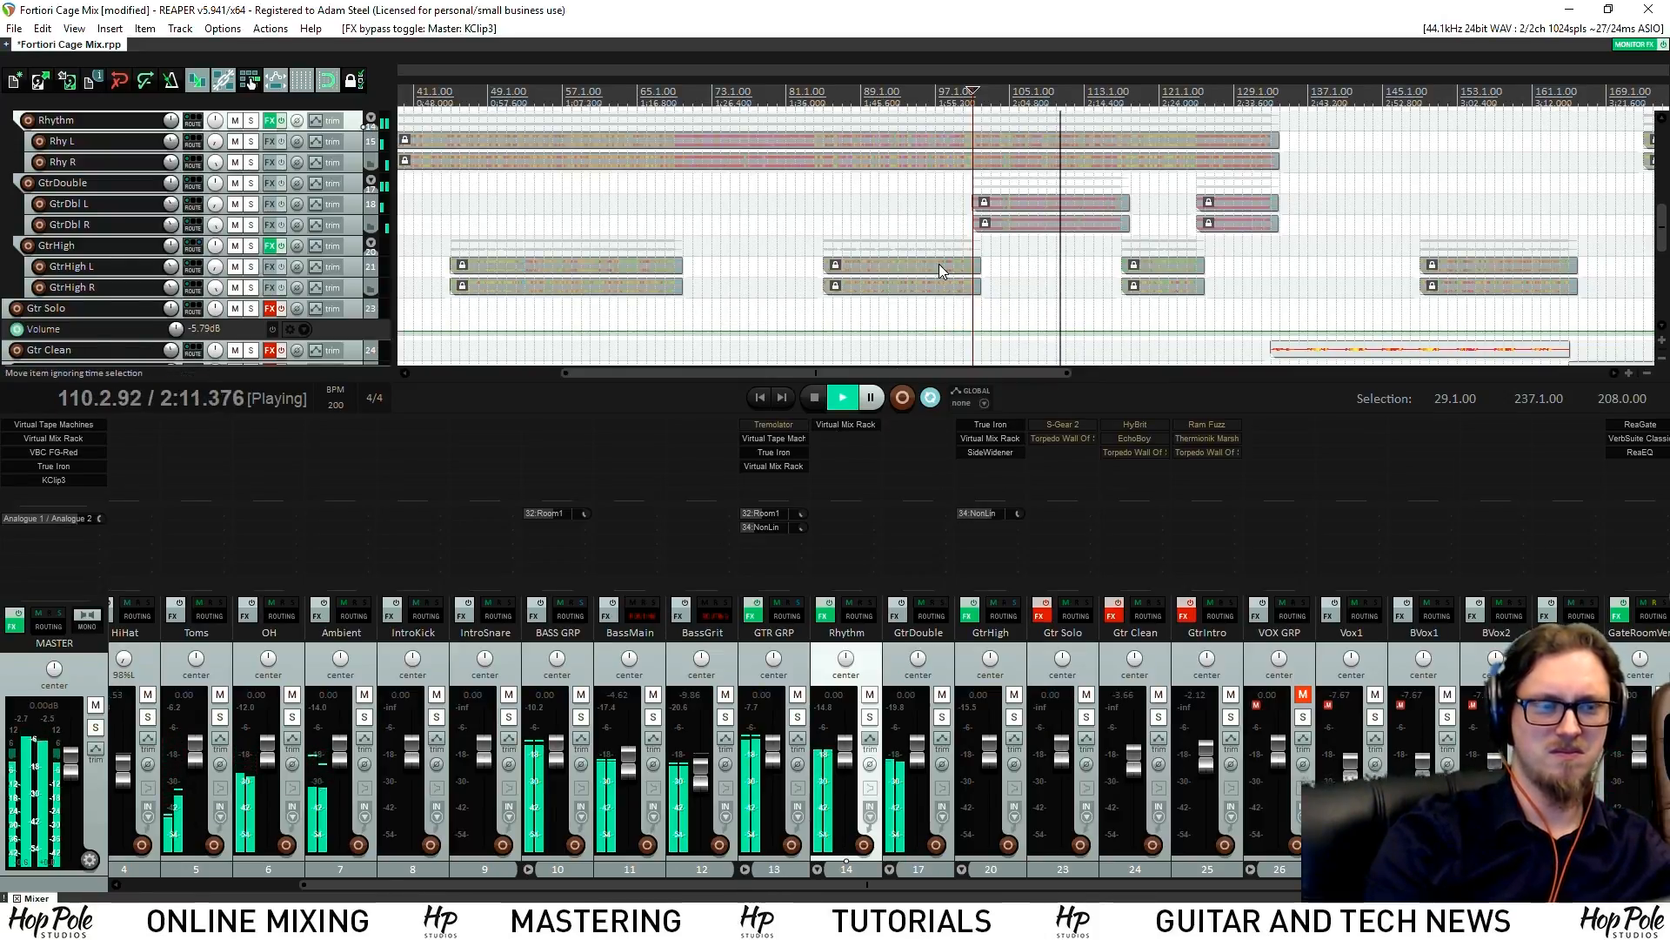
scroll(966, 268, "down", 2)
scroll(961, 261, "down", 2)
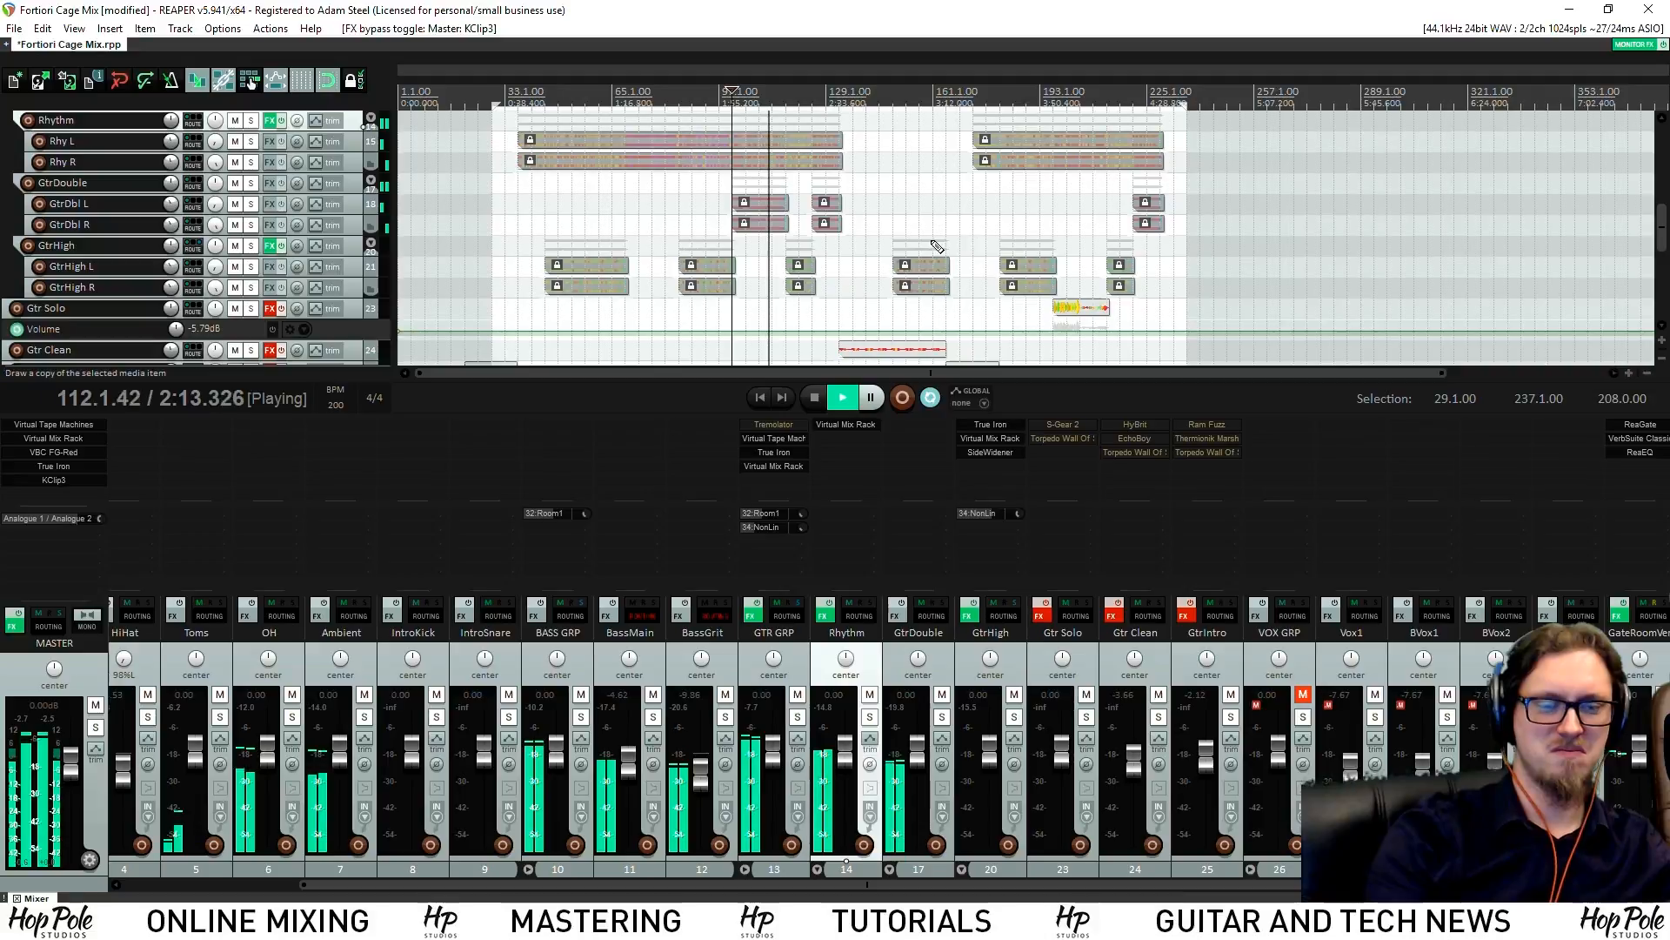
left_click(941, 716)
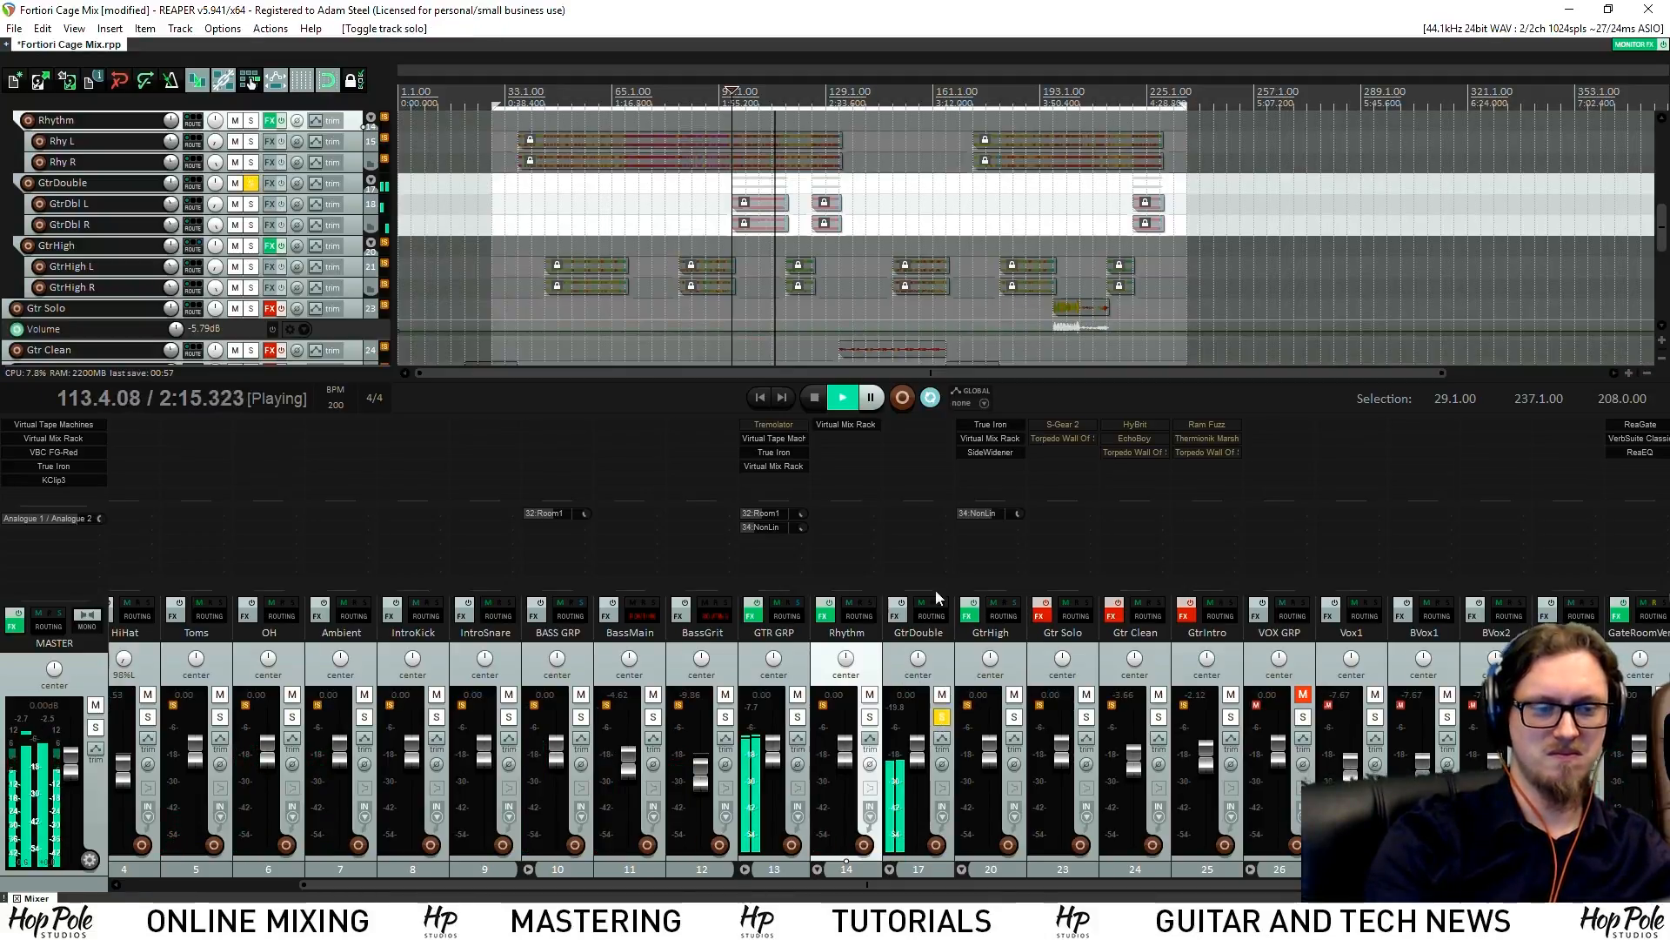
Add Virtual Mix Rack to the GtrDouble bus from the 'mix'-filtered FX browser
key("space")
double_click(916, 451)
type("mix")
double_click(545, 508)
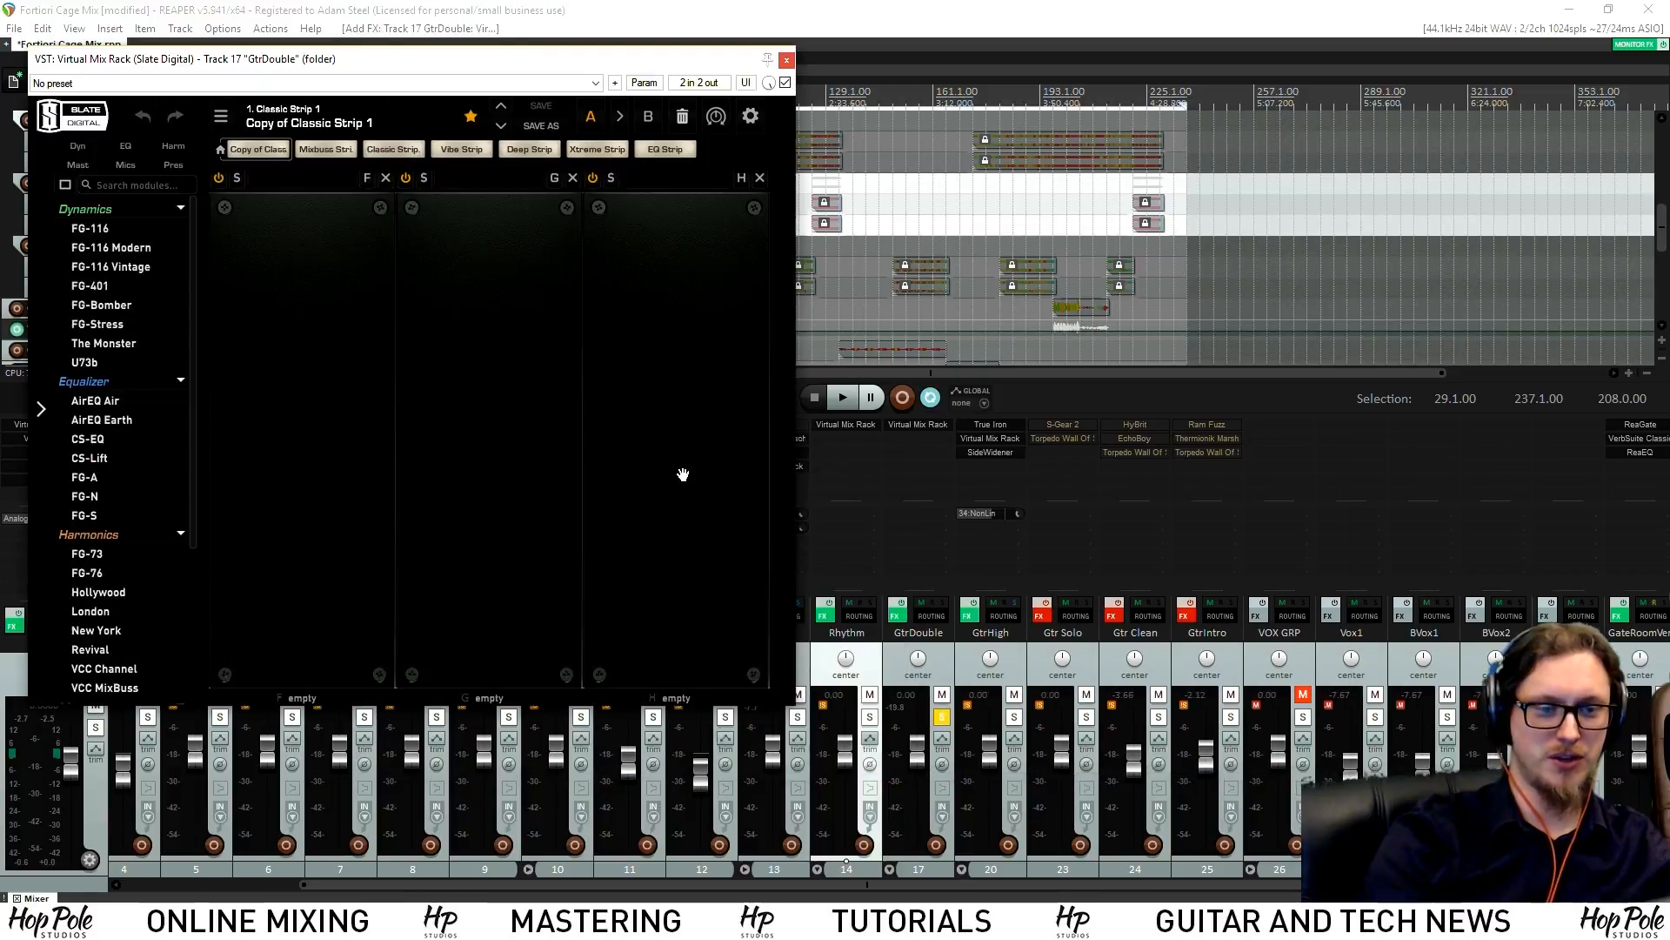
left_click_drag(588, 160, 590, 181)
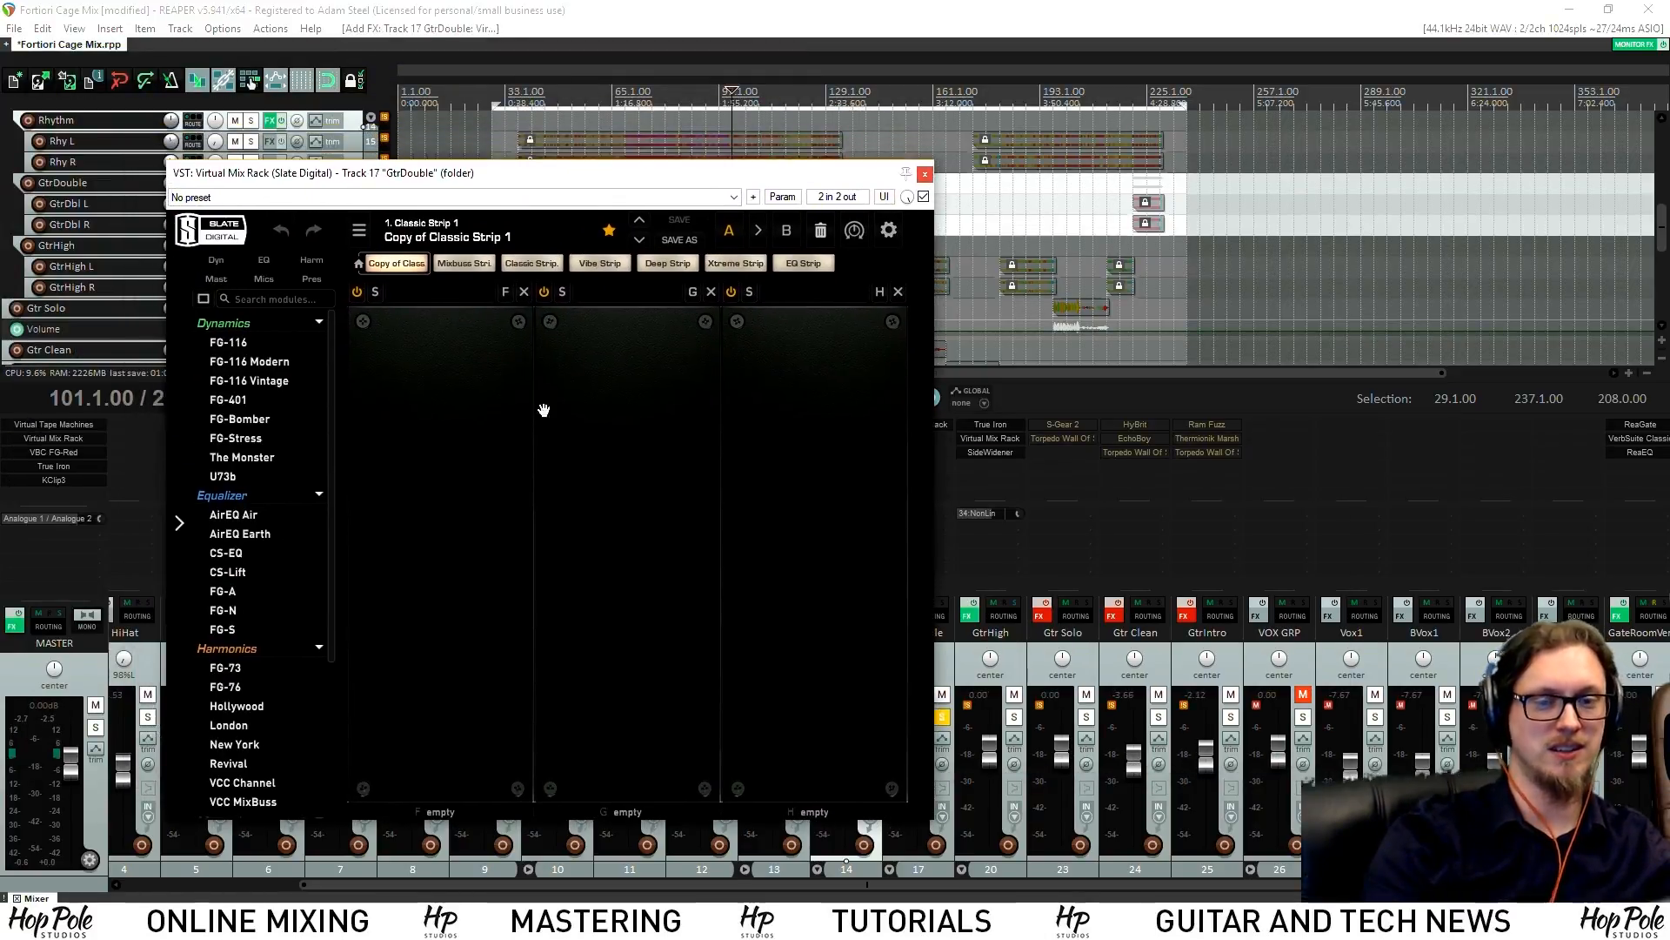
key("space")
scroll(224, 732, "down", 5)
Load a Hollywood module with raised saturation and a high-pass near 84.5 Hz, auditioning it
left_click_drag(242, 772, 458, 470)
left_click_drag(445, 554, 459, 456)
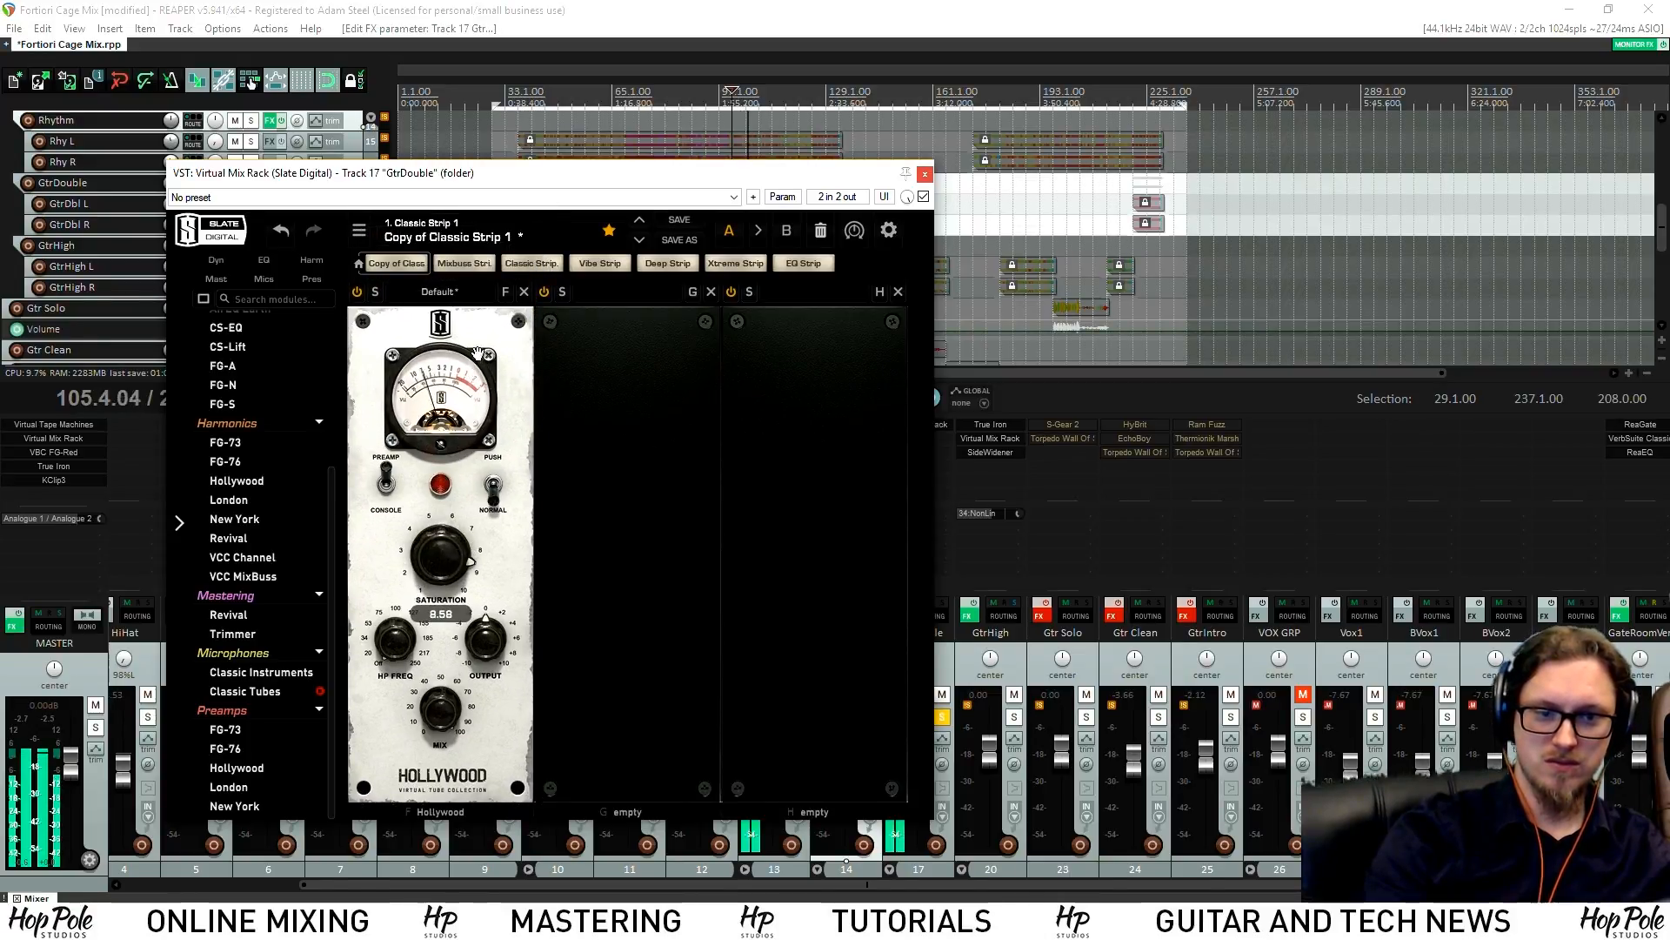
left_click_drag(393, 655, 416, 538)
key("space")
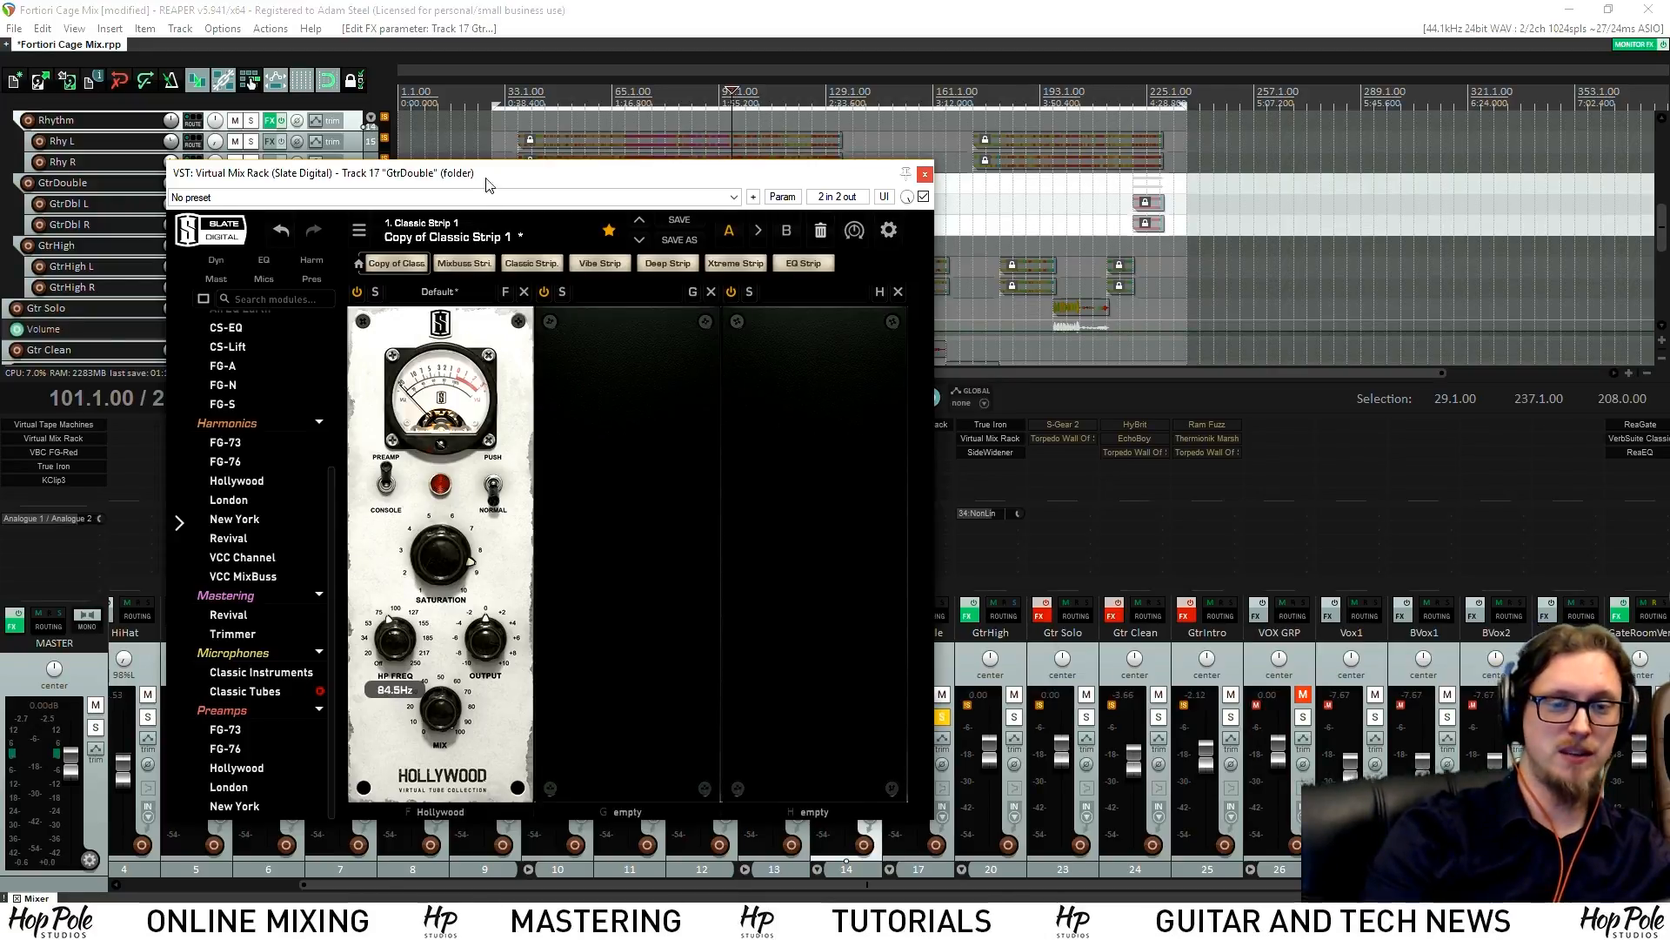
left_click_drag(475, 181, 603, 199)
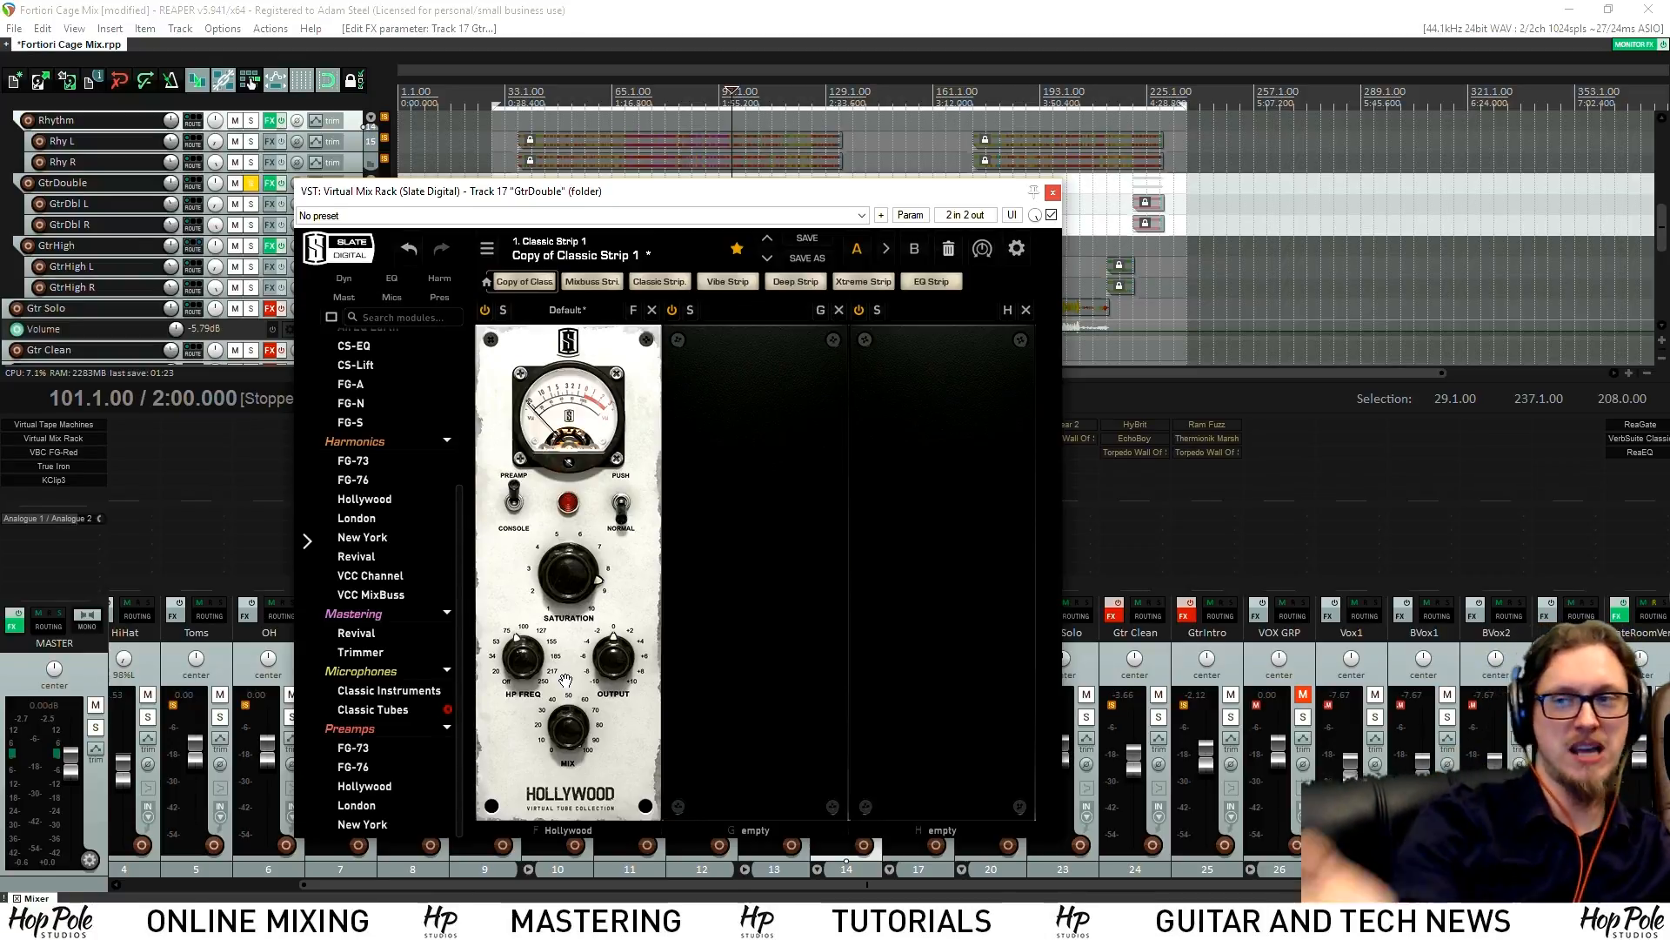
key("space")
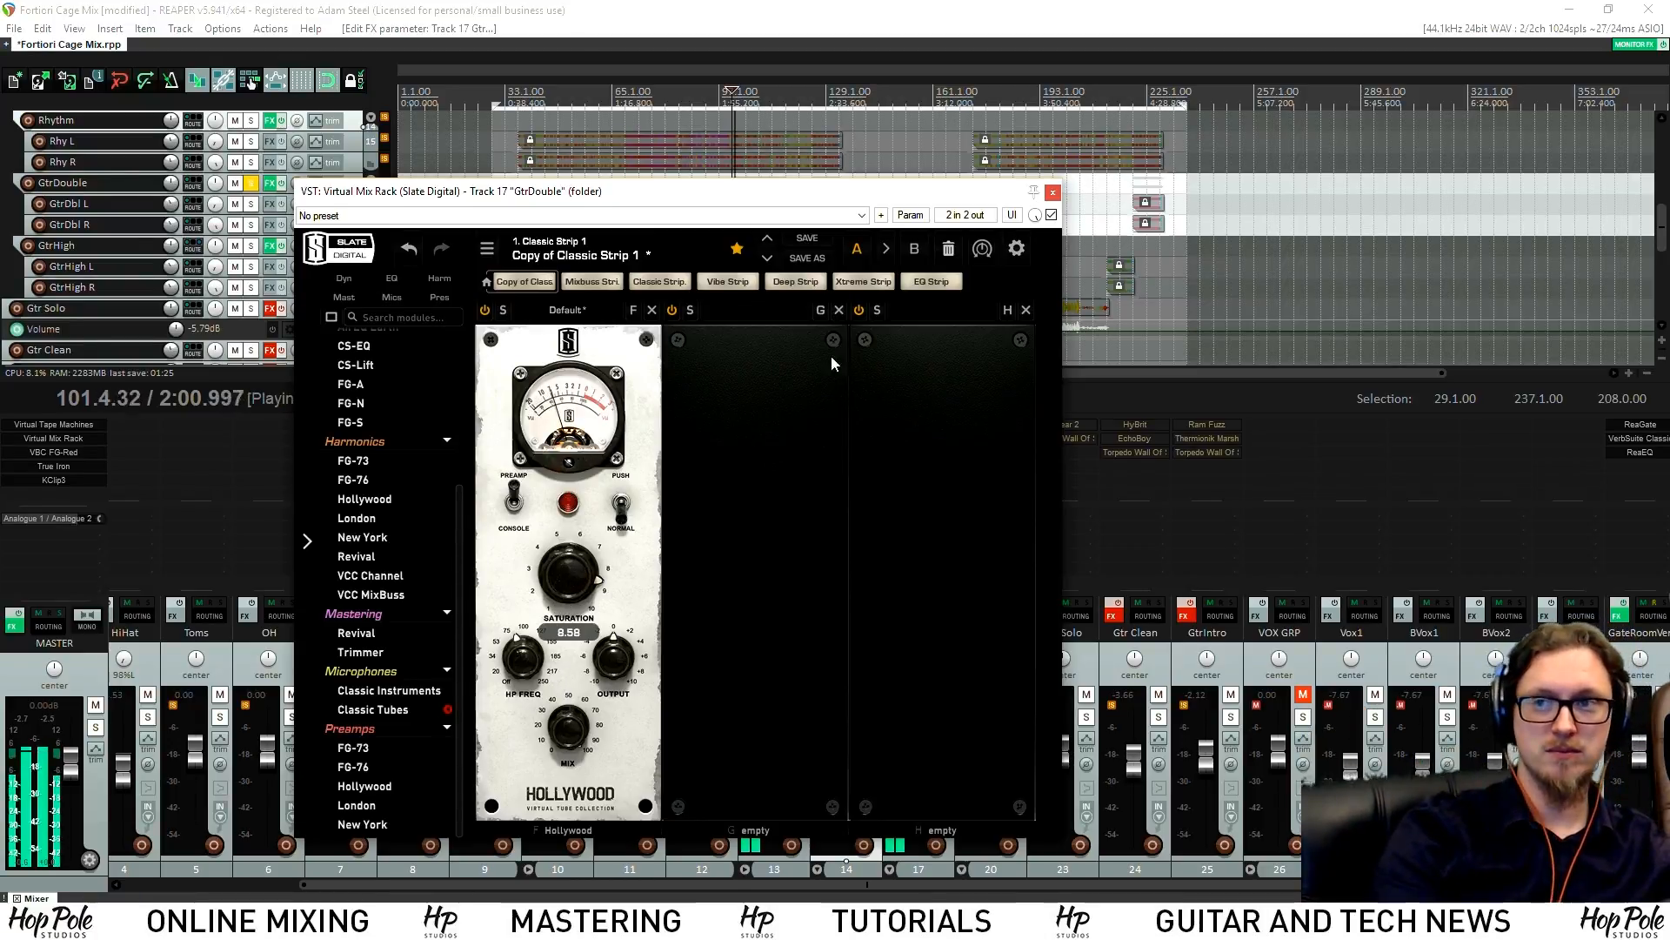
key("space")
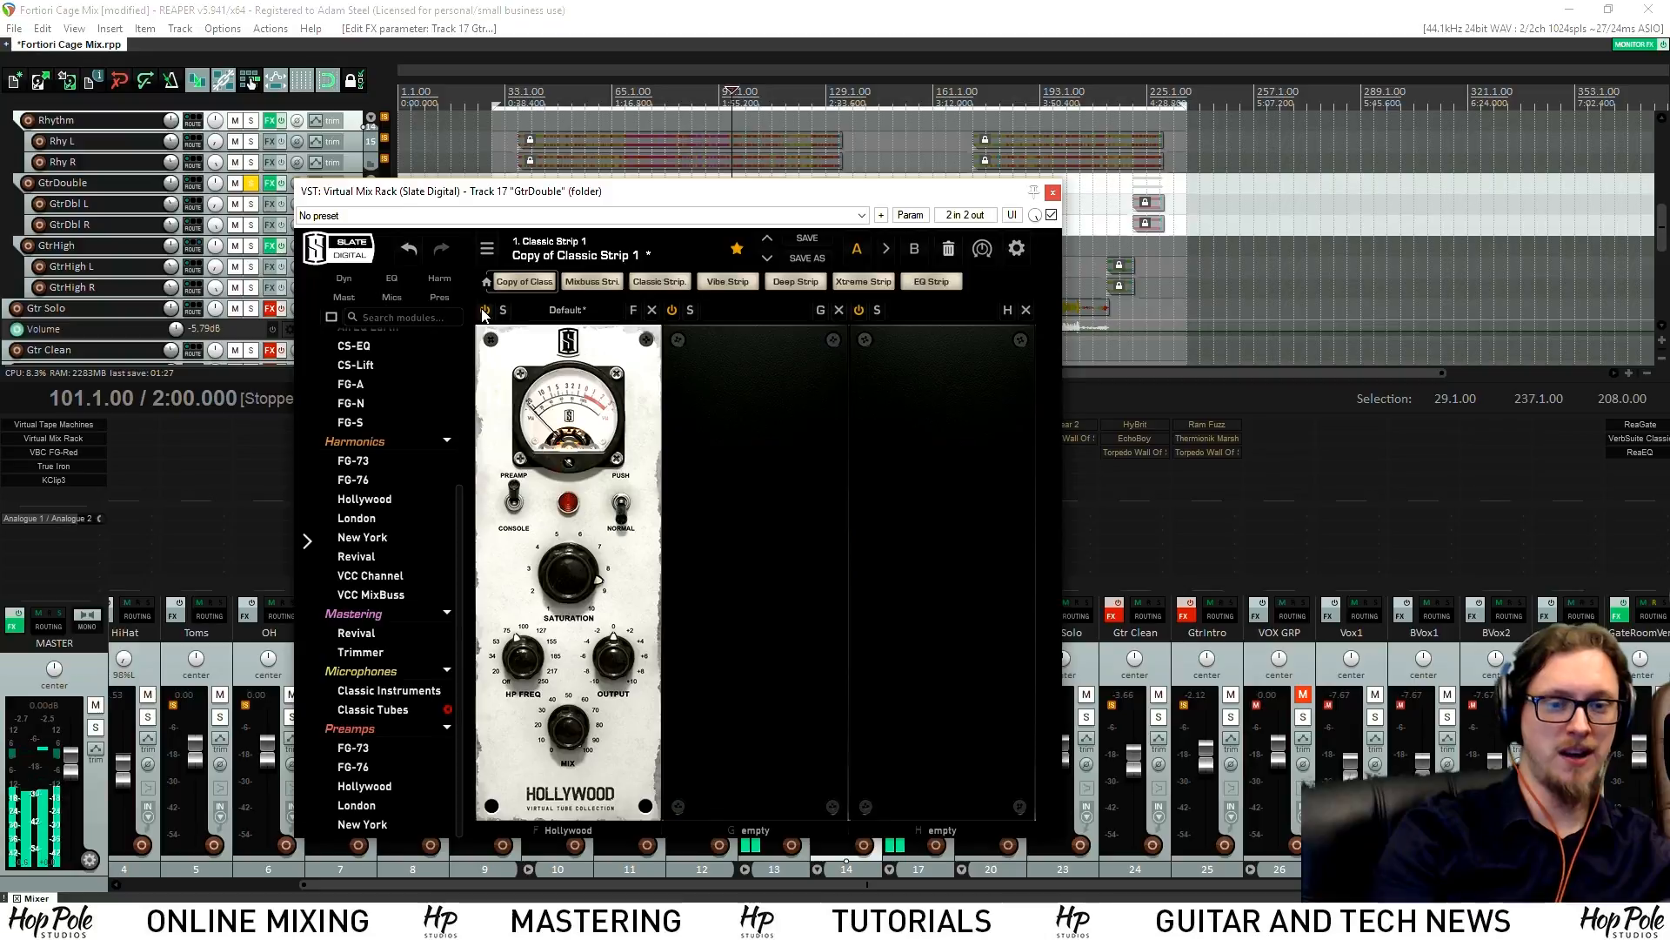
key("space")
key("space")
key("space")
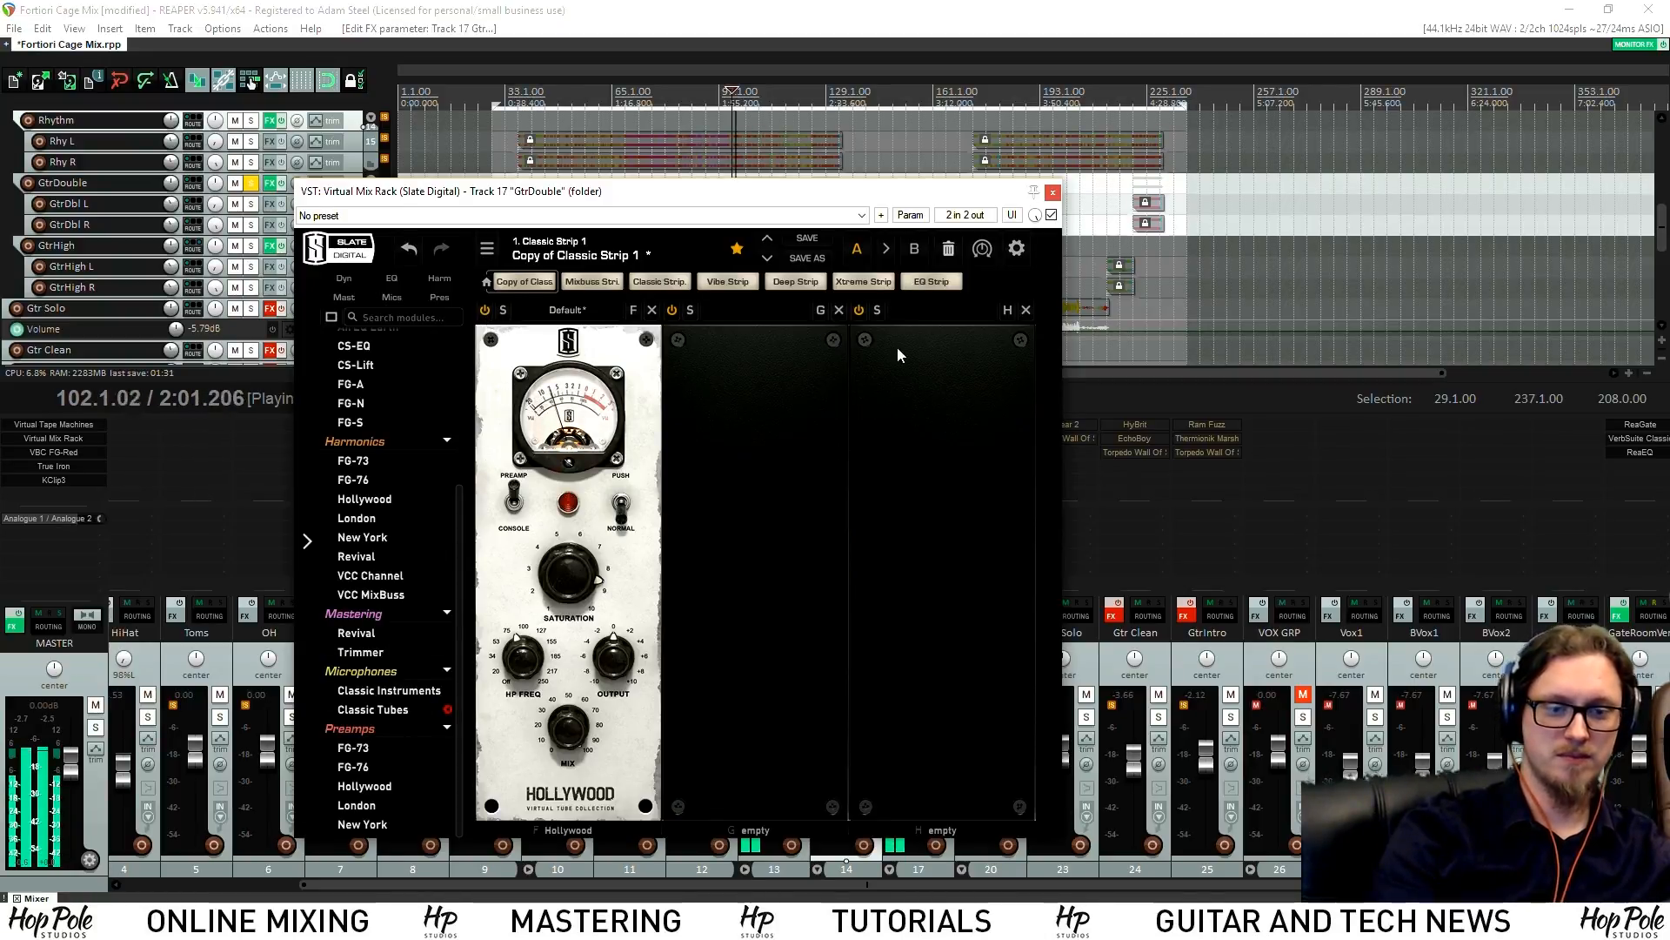
left_click(1053, 191)
key("space")
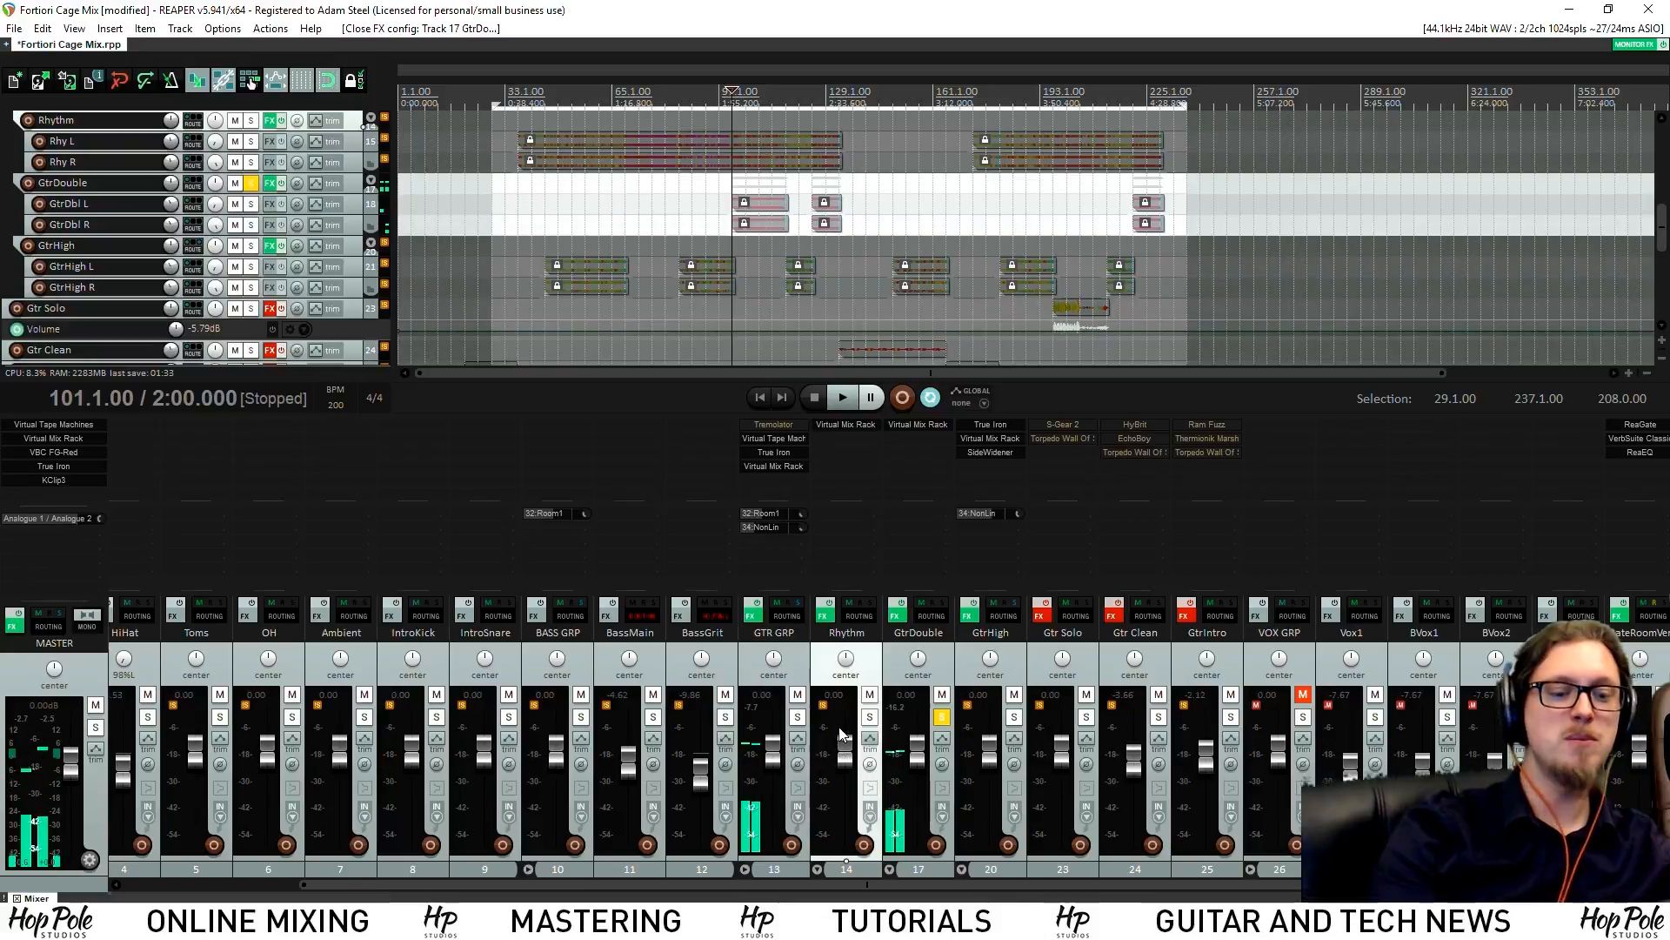
Cut GtrDouble 3.4 dB at 2992.9 Hz with a 0.36-octave ReaEQ band, Rhythm also soloed
left_click(869, 718)
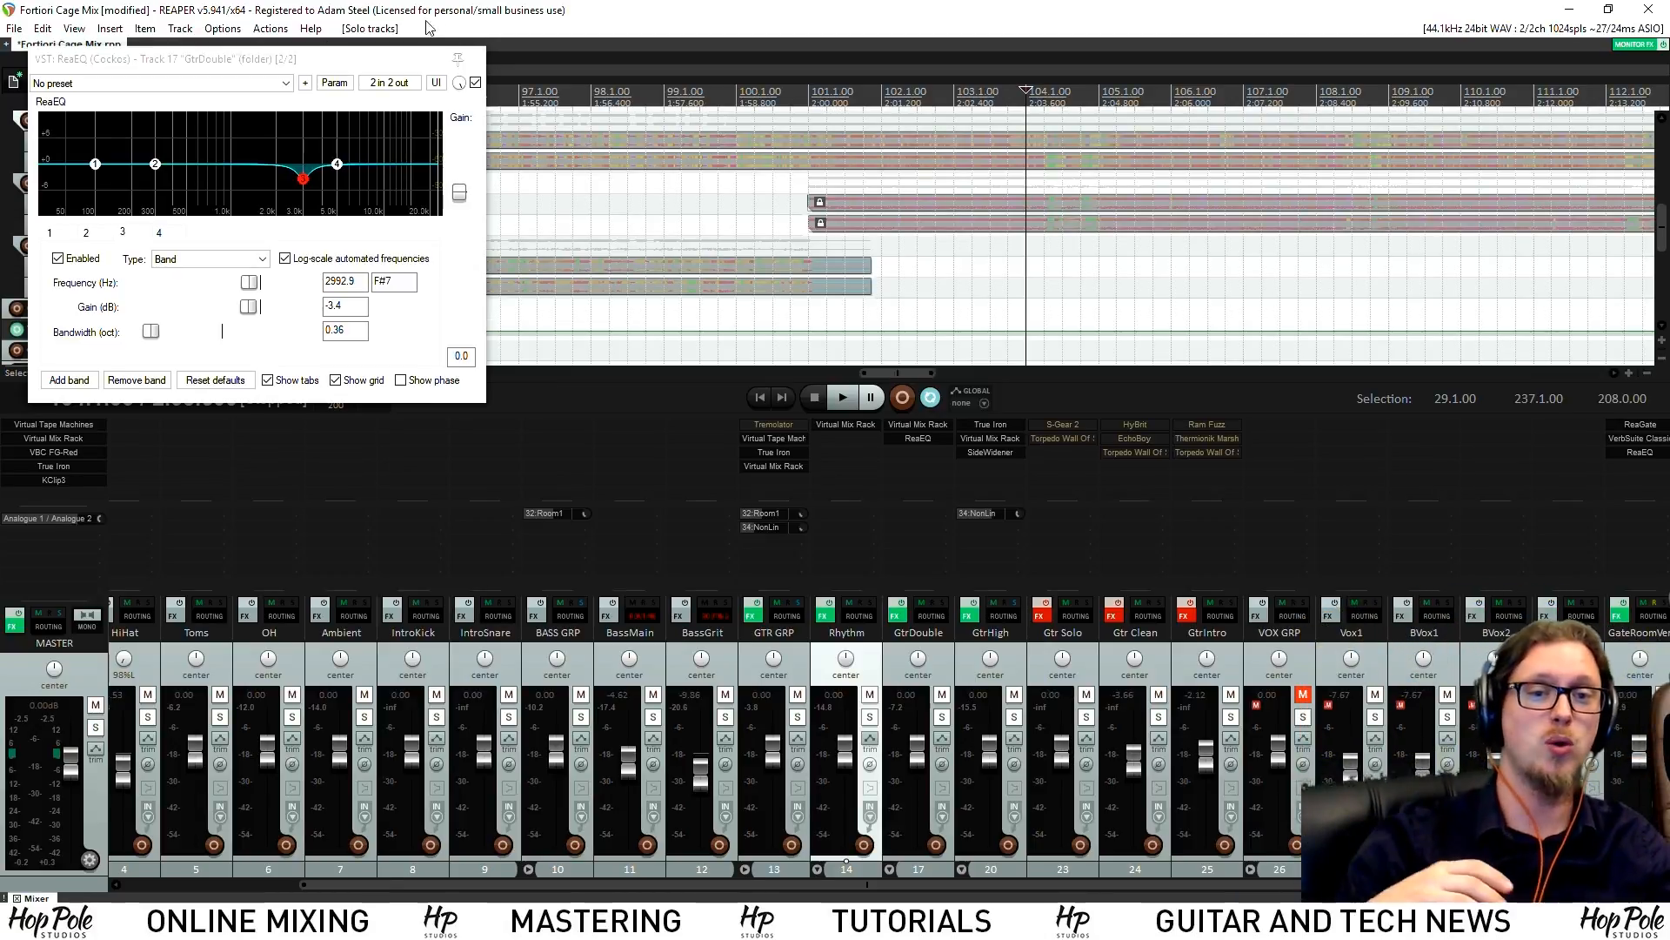
left_click(482, 50)
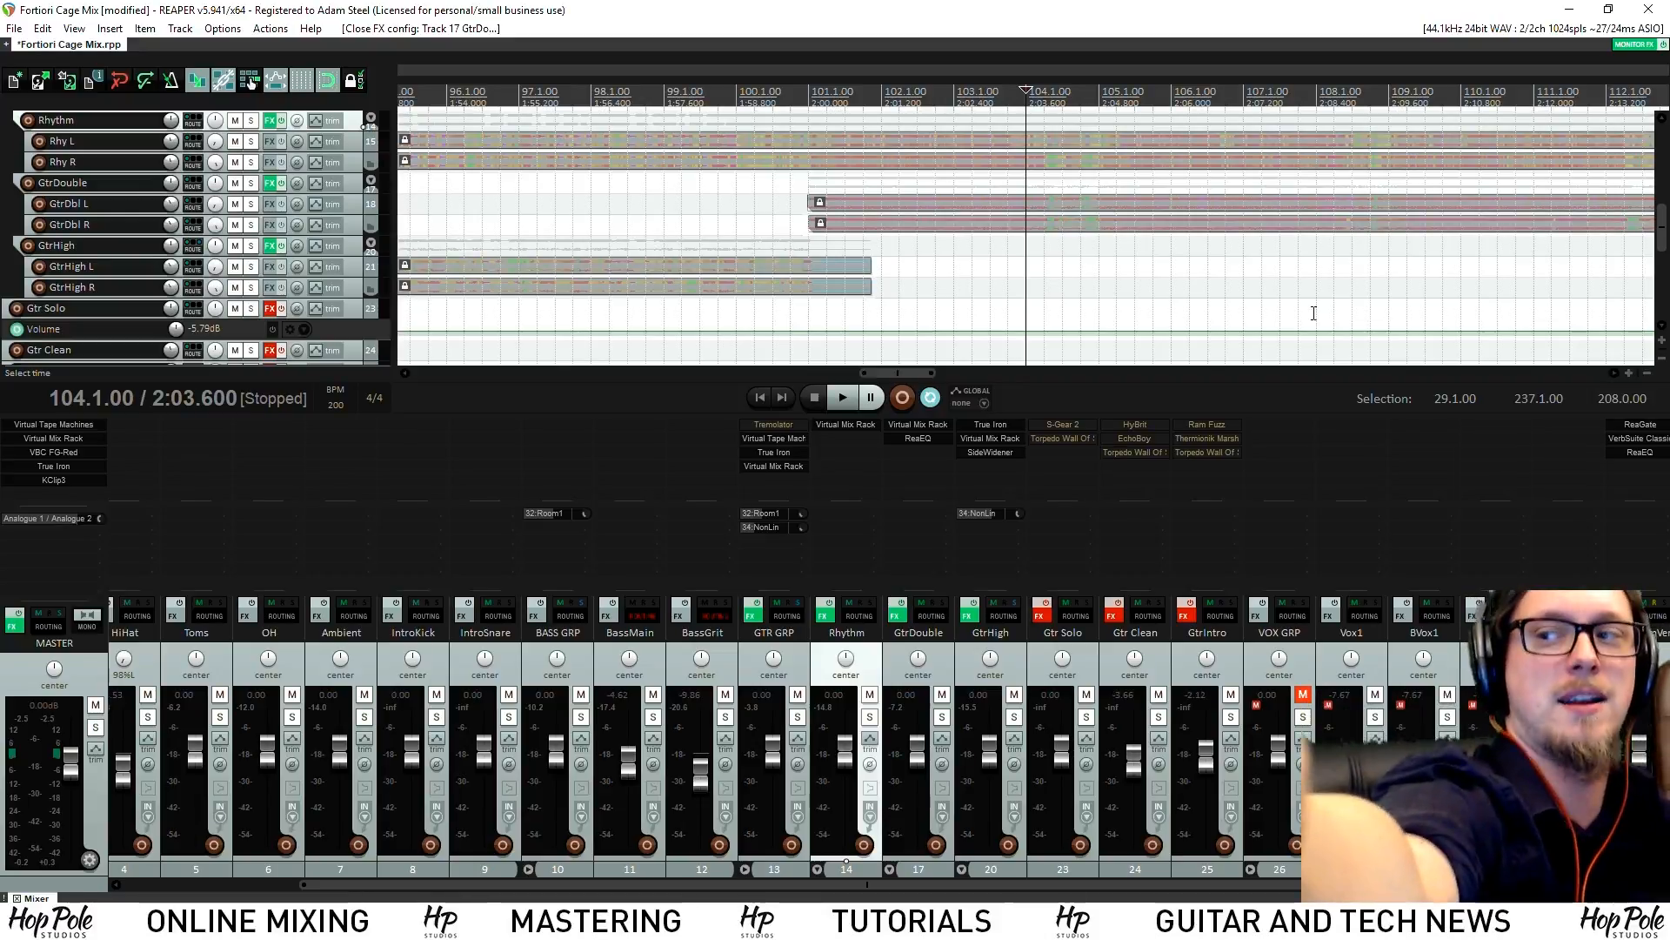
Play from bar 116 and pull the GtrHigh fader down to -1.08 dB, then stop
scroll(762, 298, "down", 2)
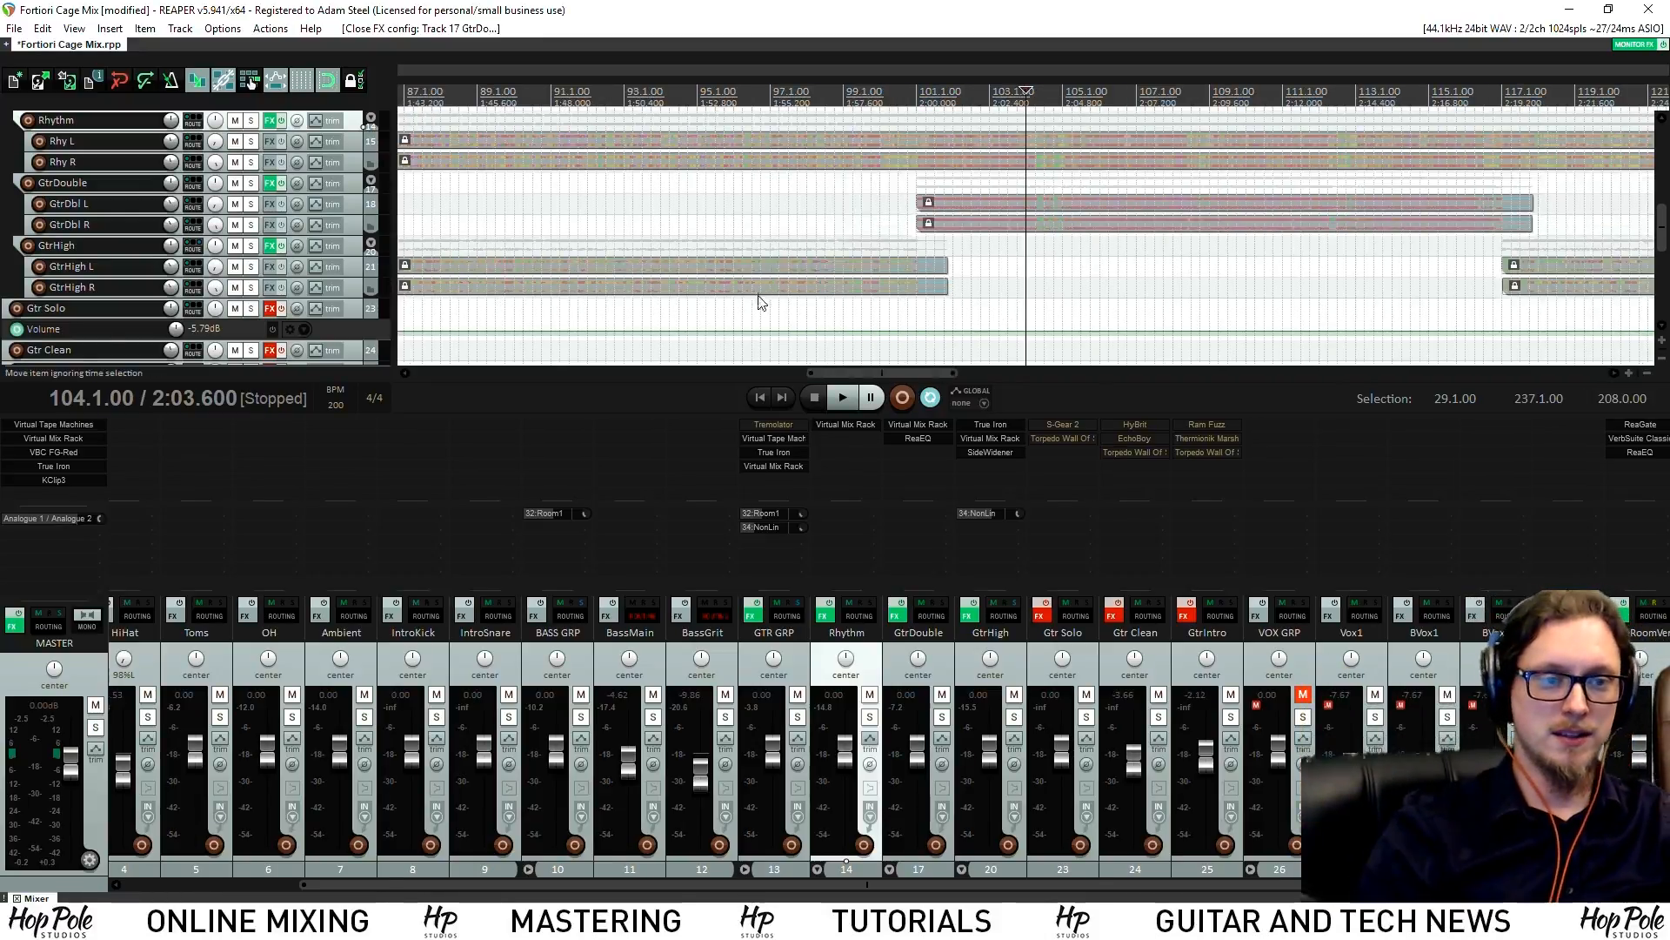
key("space")
scroll(1076, 305, "down", 2)
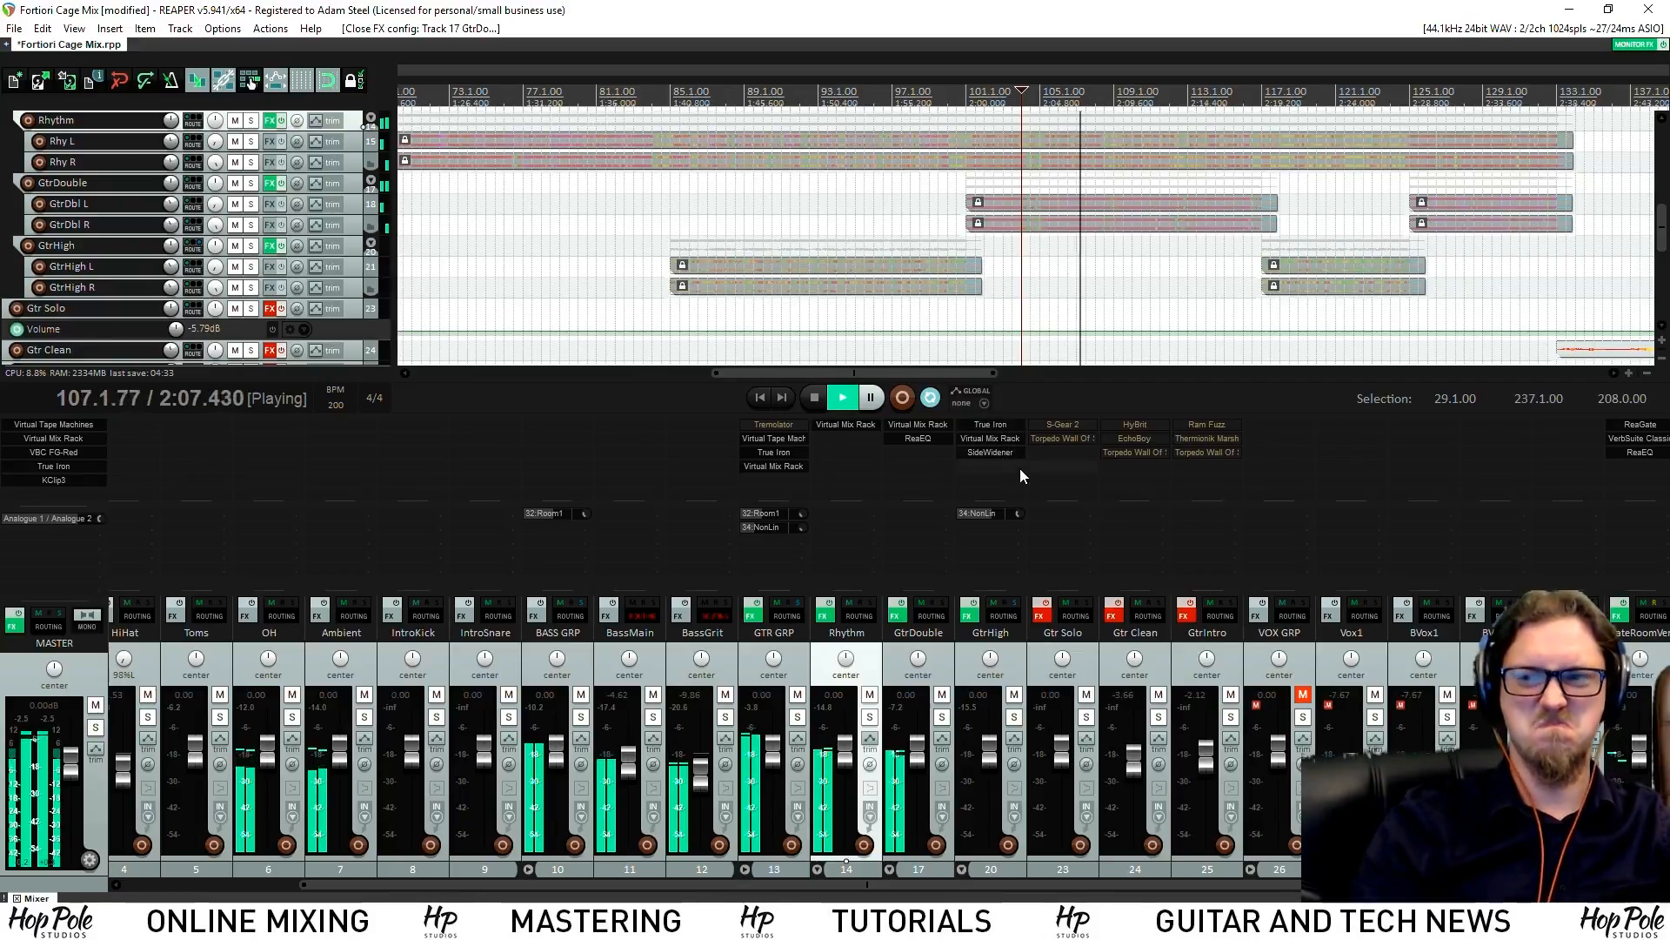
scroll(1073, 342, "up", 2)
left_click(1136, 136)
scroll(1135, 174, "up", 2)
scroll(1134, 227, "down", 3)
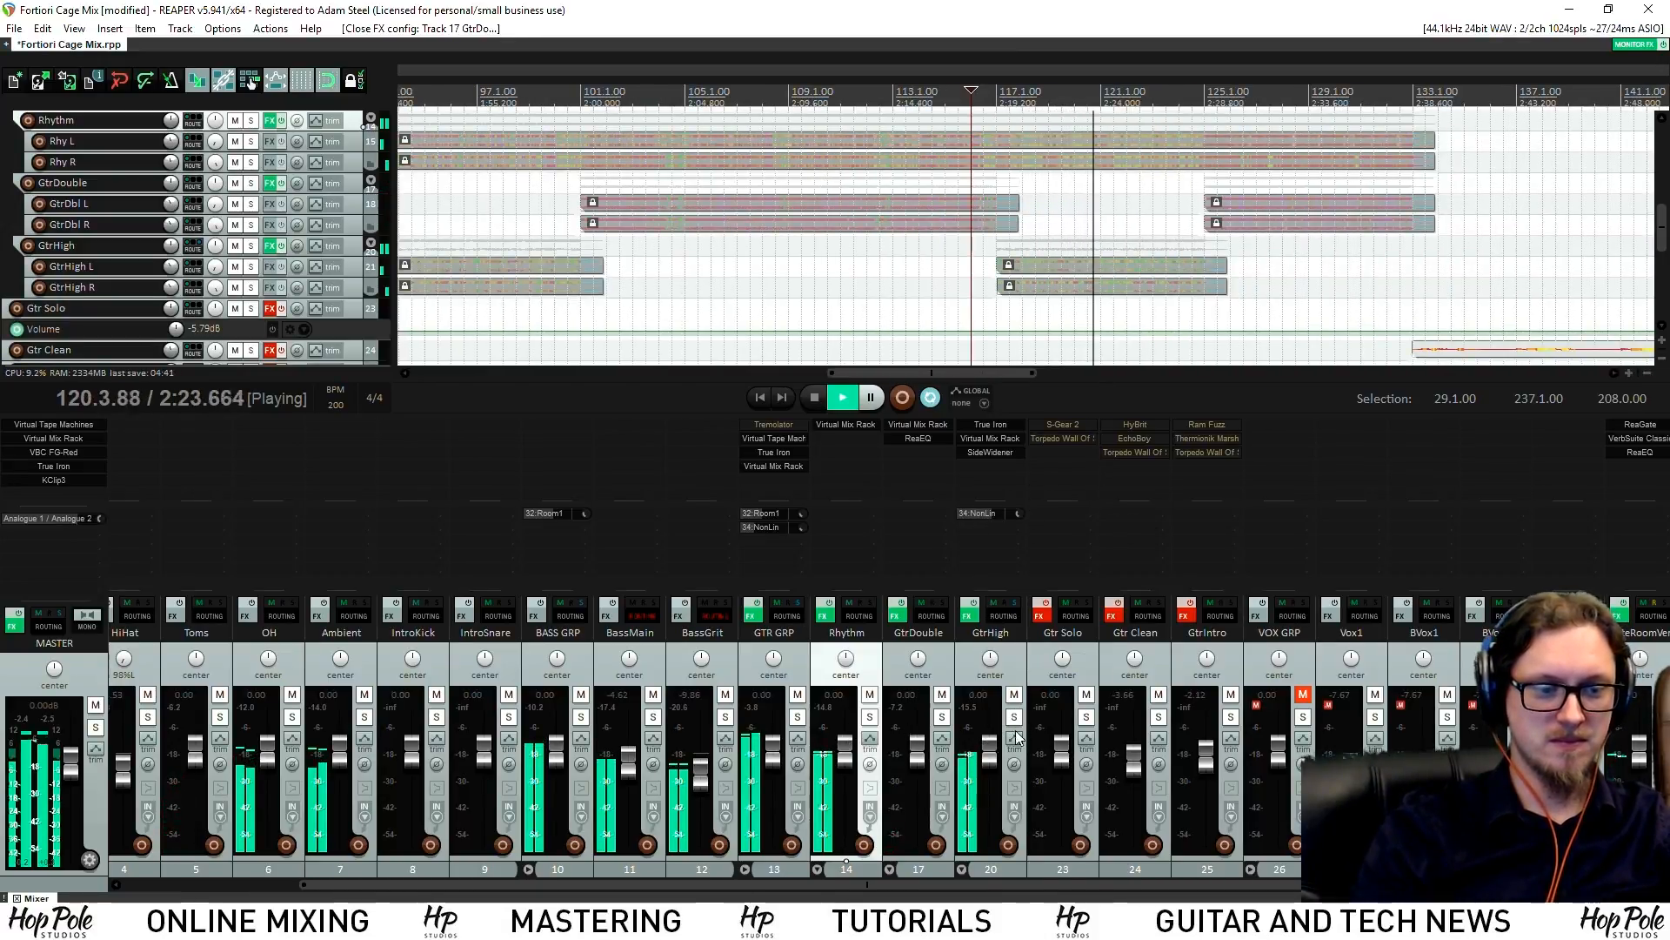
left_click_drag(997, 758, 996, 764)
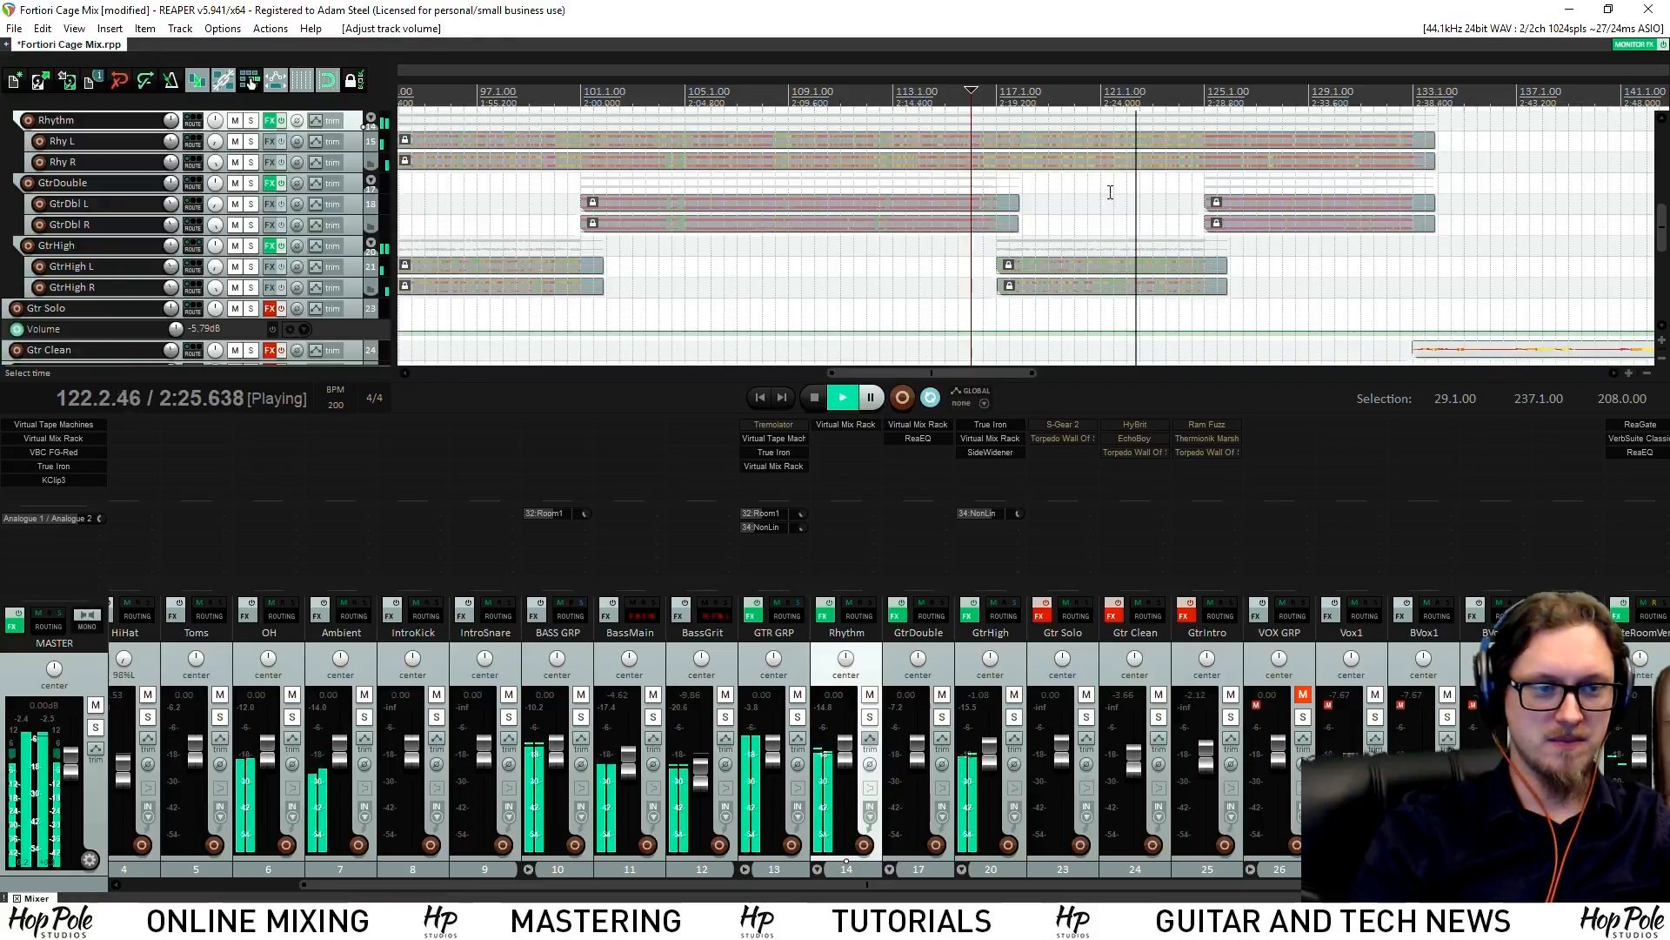
scroll(1175, 226, "down", 3)
left_click_drag(1662, 236, 1664, 260)
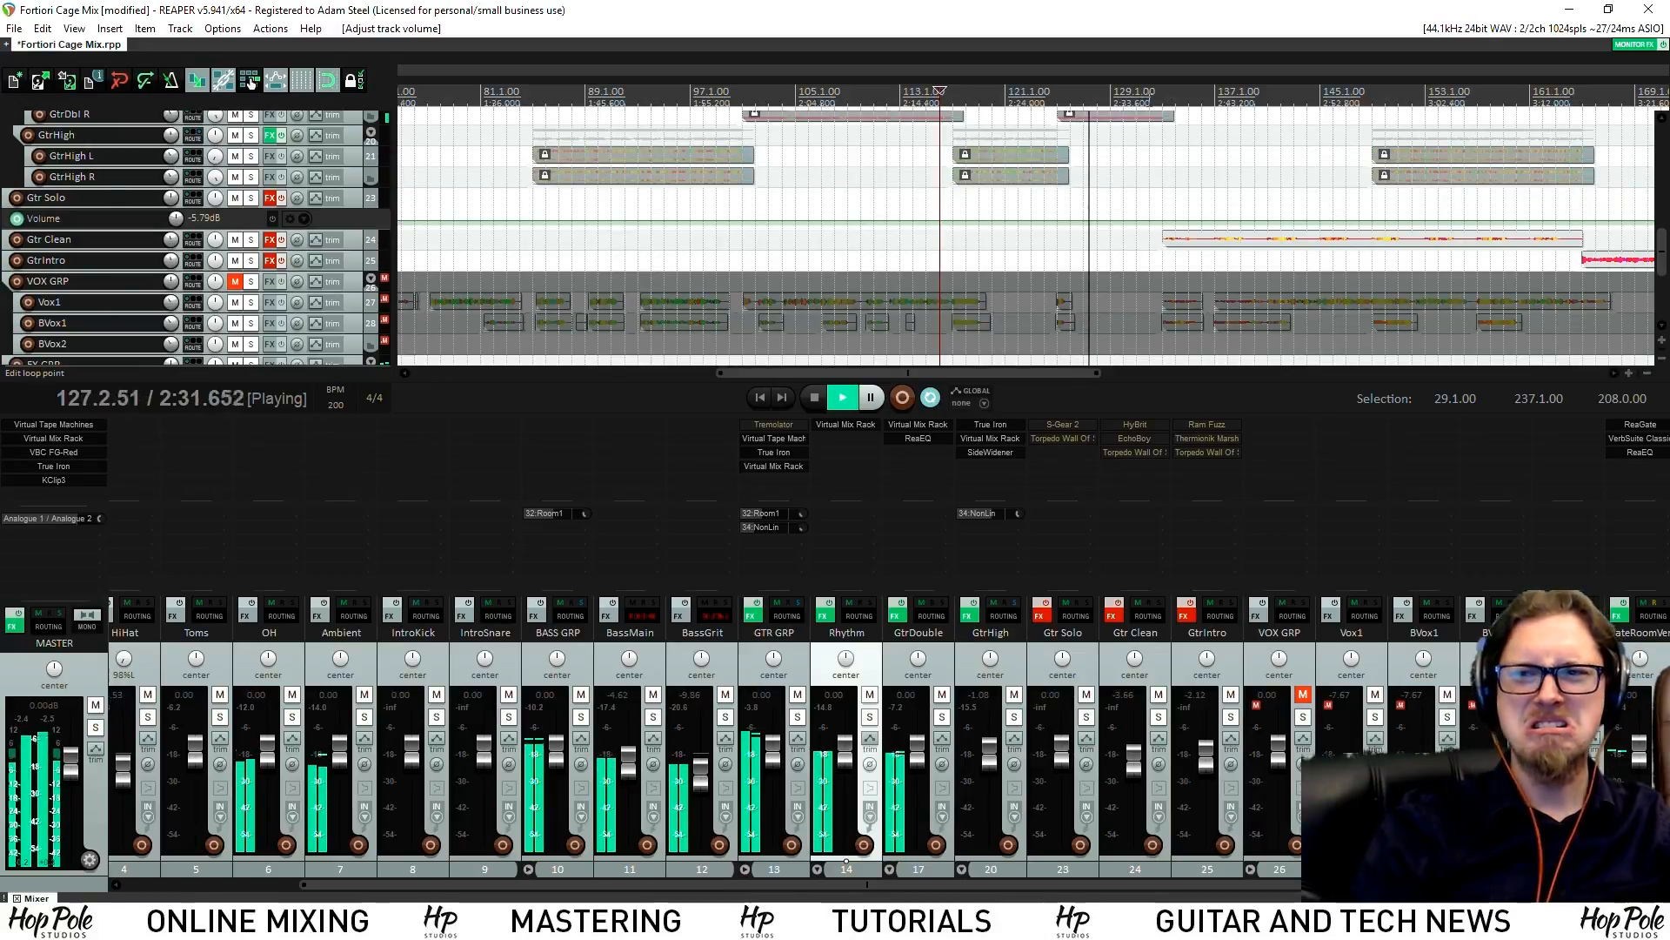
key("space")
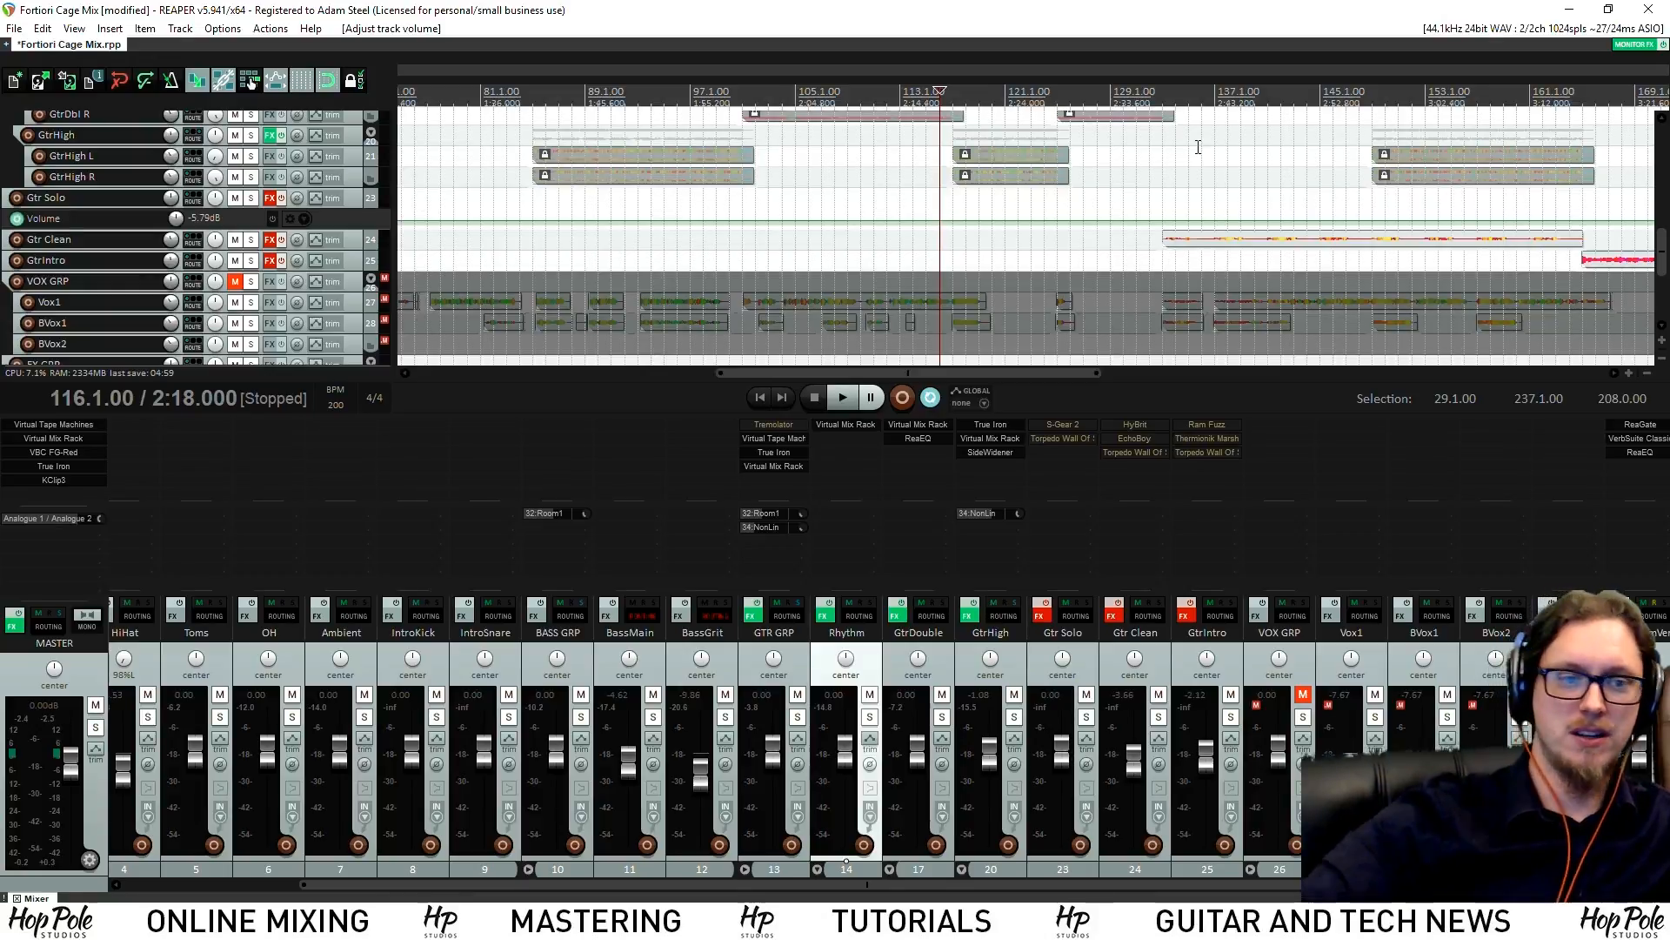
scroll(1300, 220, "down", 3)
scroll(1441, 186, "down", 3)
Move the playback and loop start to bar 21 and start playback
mouse_move(1663, 272)
left_mouse_down()
mouse_move(1663, 201)
mouse_move(1664, 274)
left_mouse_up()
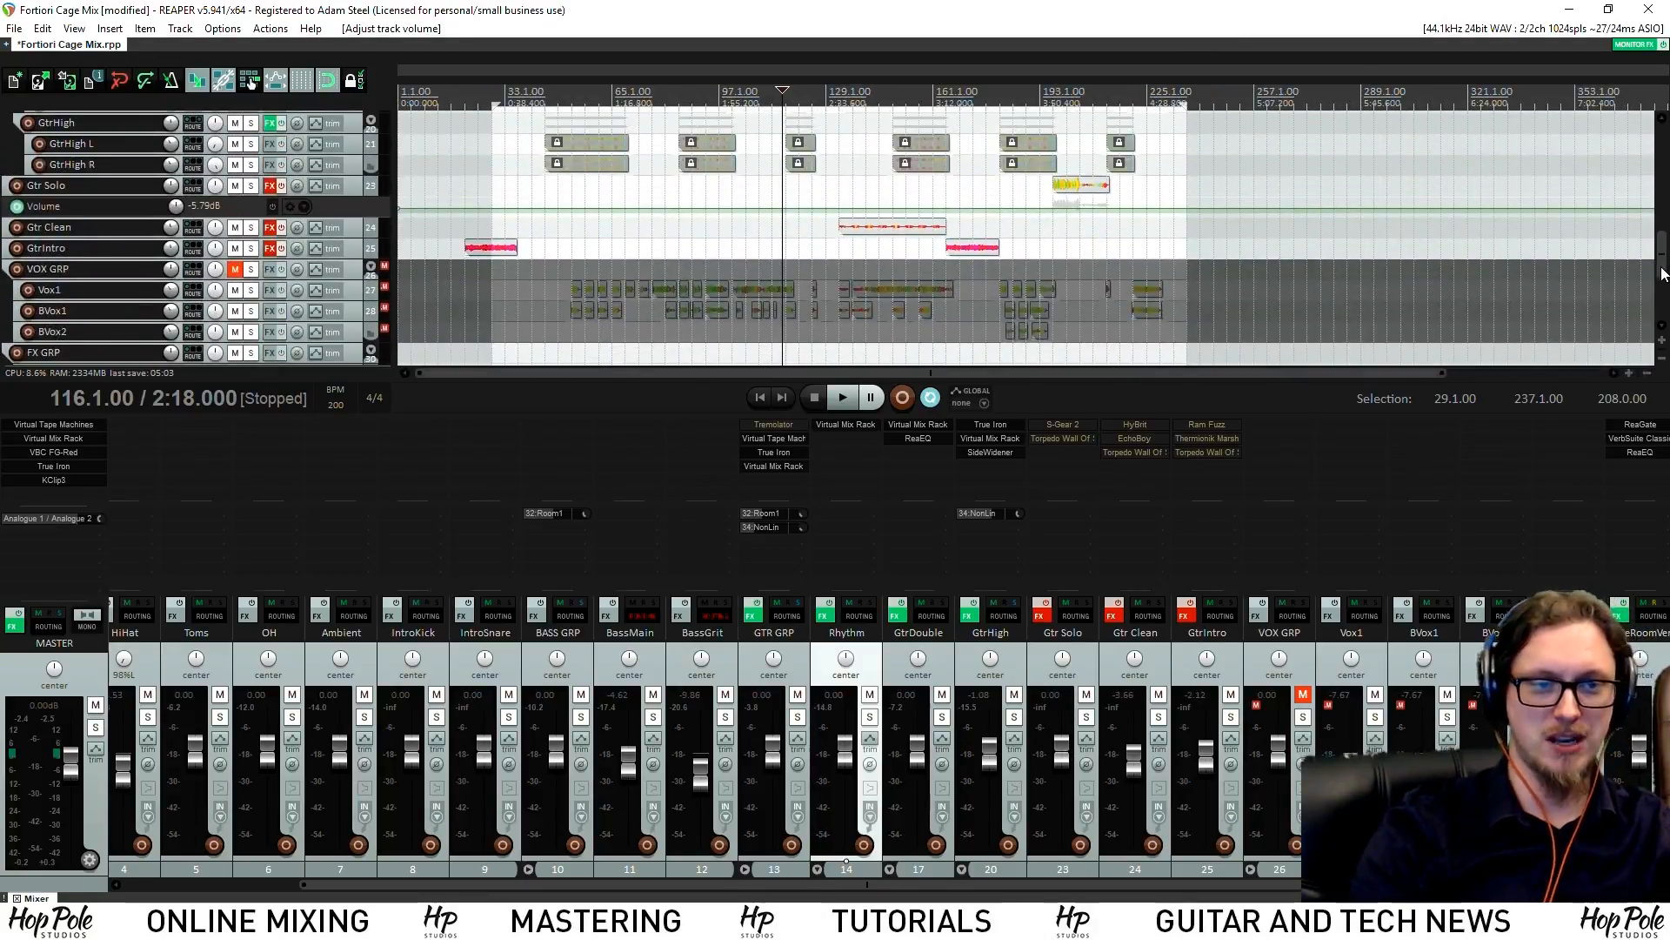
left_click(471, 108)
key("space")
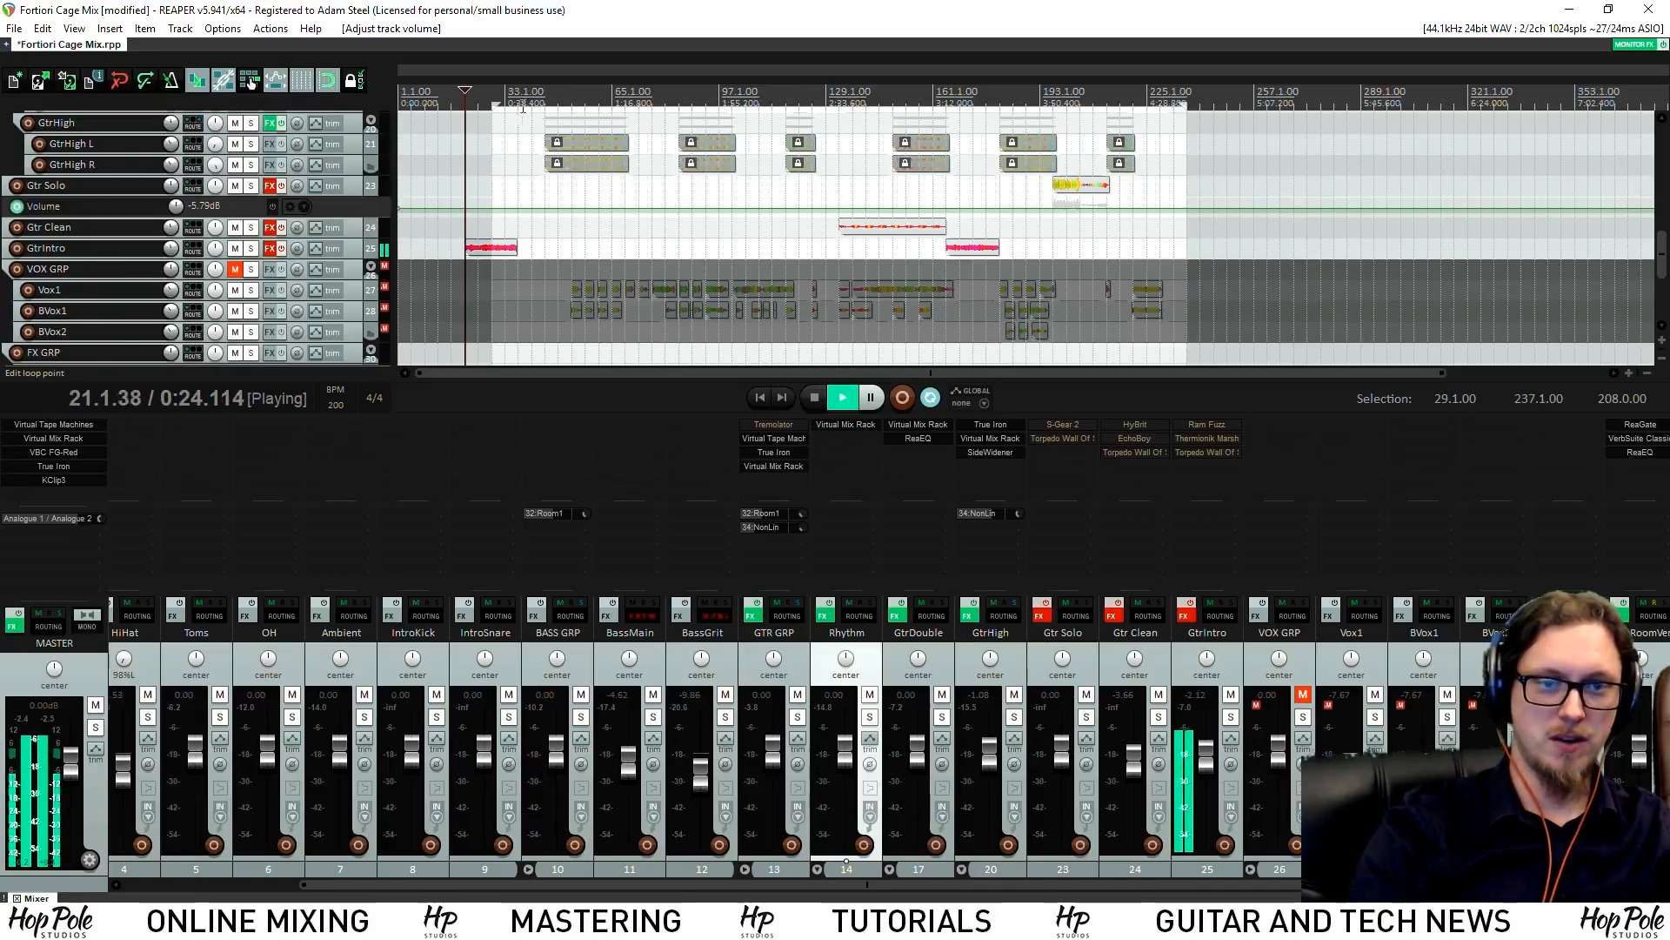
left_click_drag(494, 111, 466, 112)
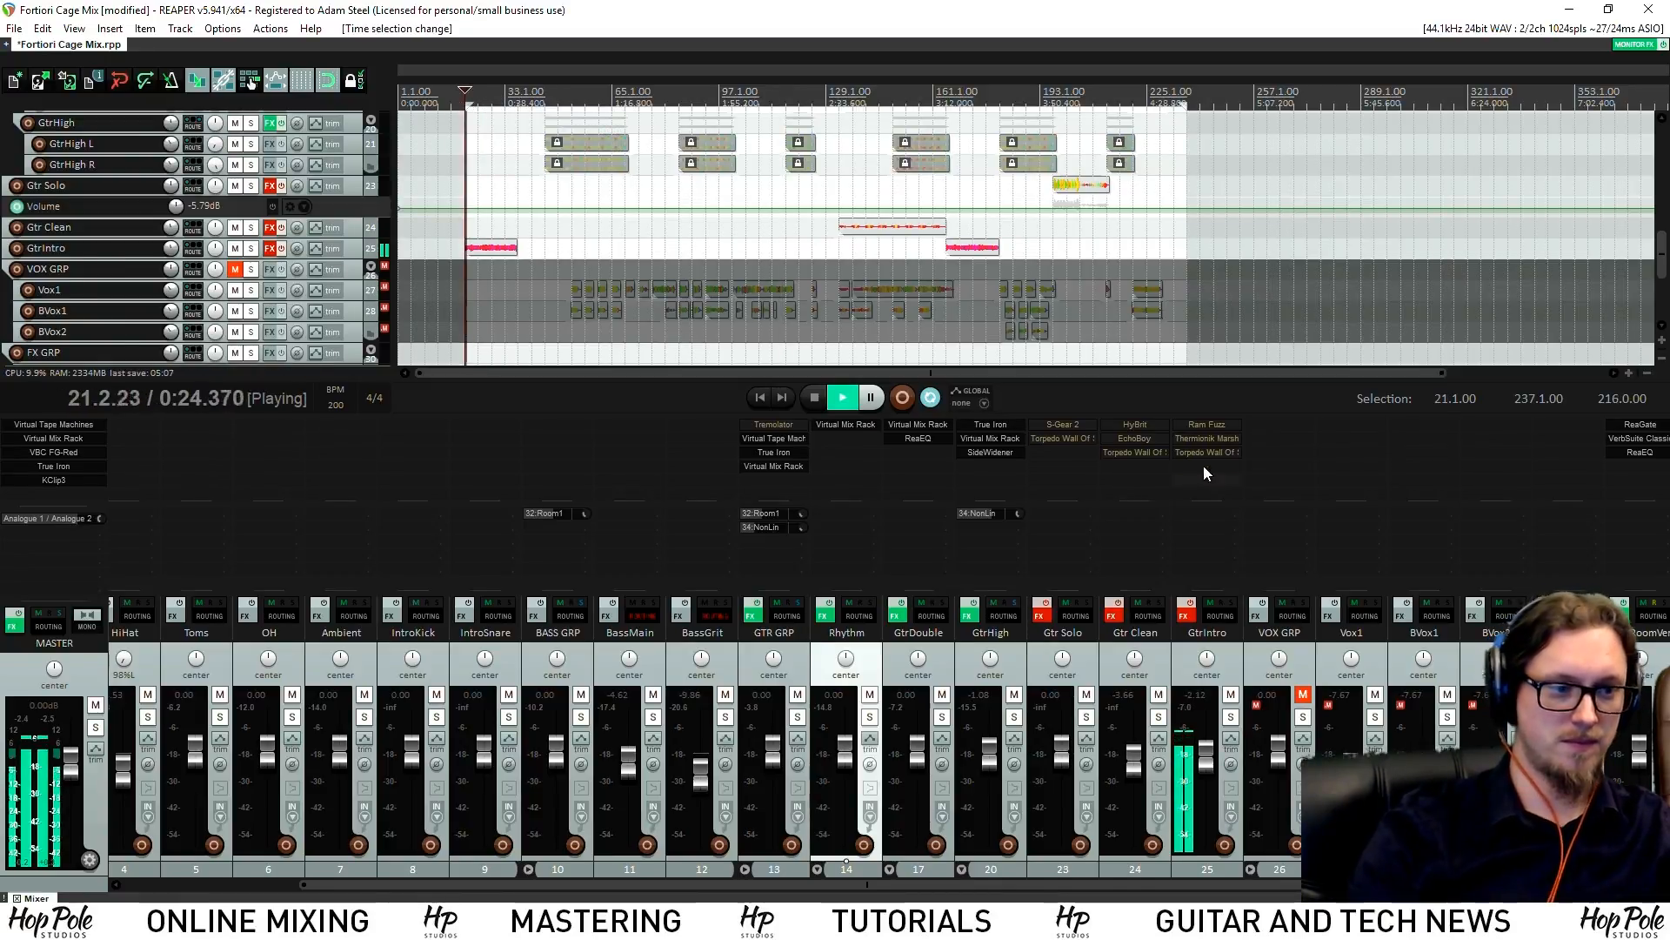
left_click(1193, 427)
Un-bypass the Ram Fuzz effect on GtrIntro and close its window
left_click(1201, 428, "shift")
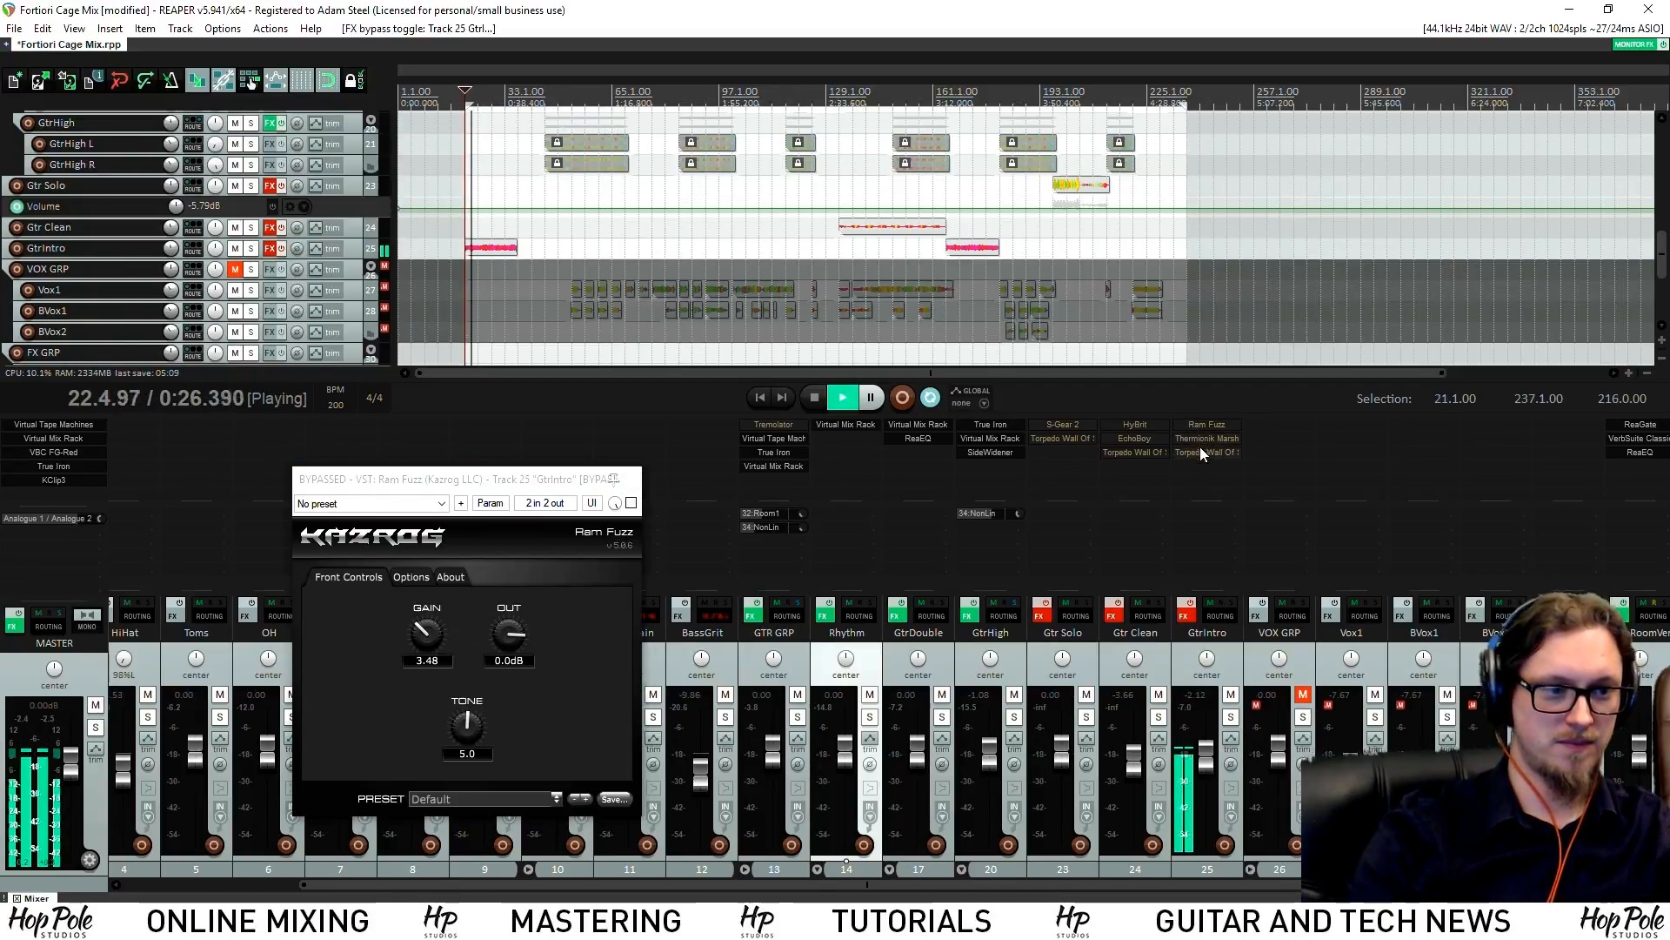
left_click(1192, 602)
left_click(1209, 453, "shift")
left_click(1209, 438, "shift")
left_click(1212, 425, "shift")
left_click(632, 482)
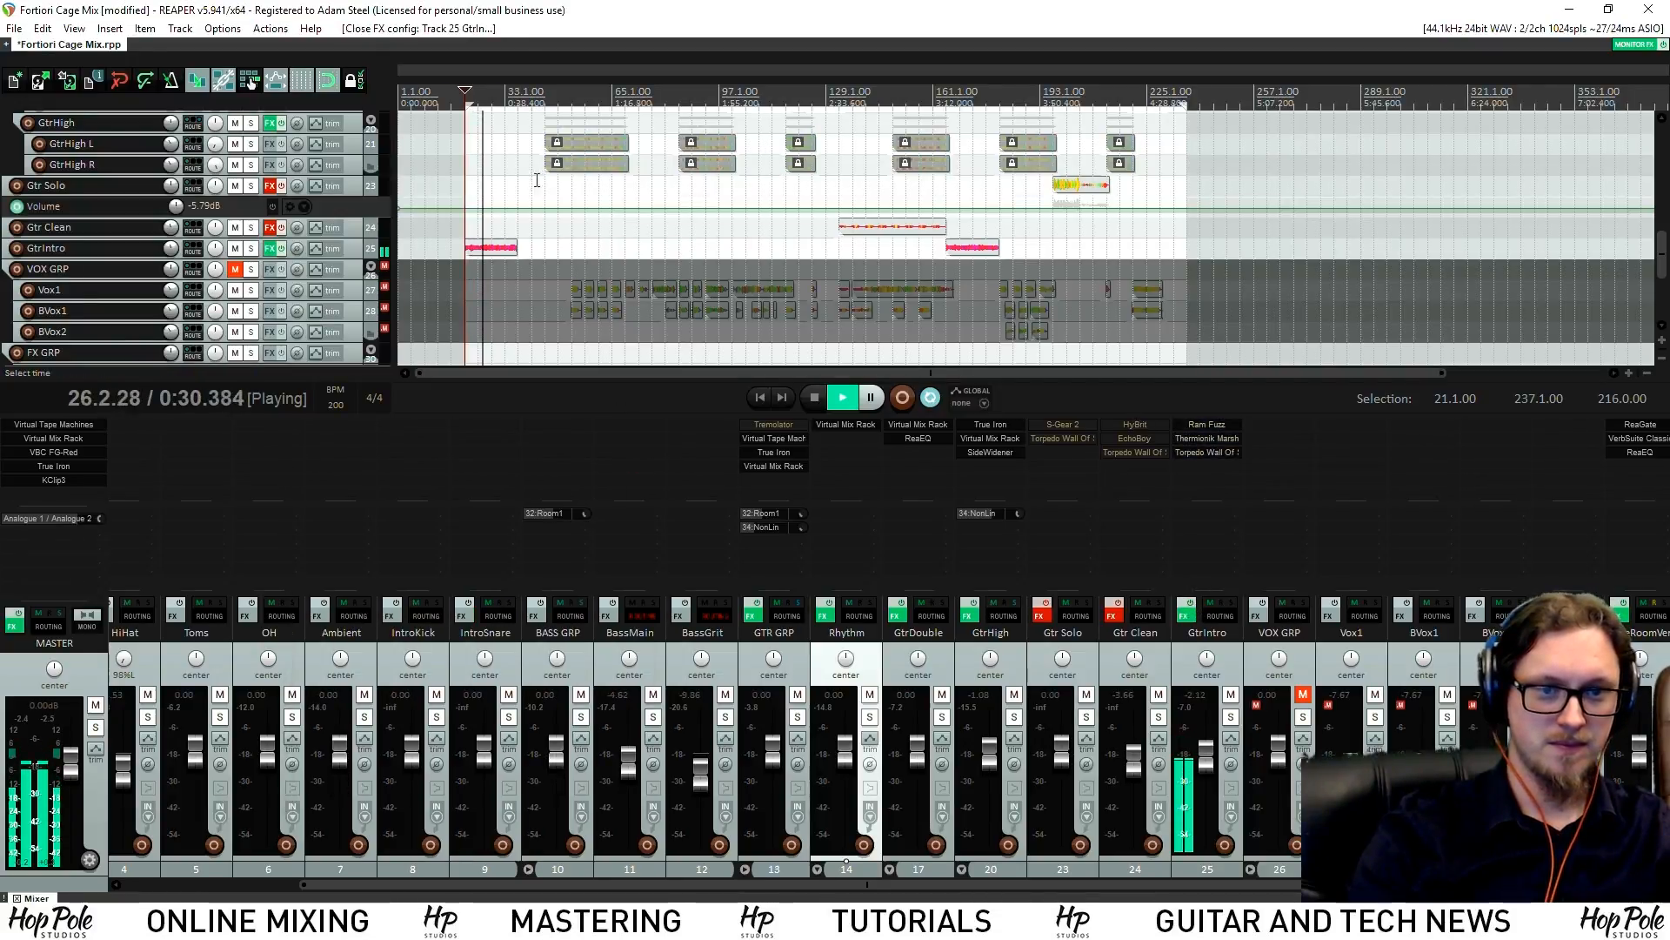
Re-enable the bypassed effects on Gtr Clean and Gtr Solo while playing from bar 133
left_click(336, 249)
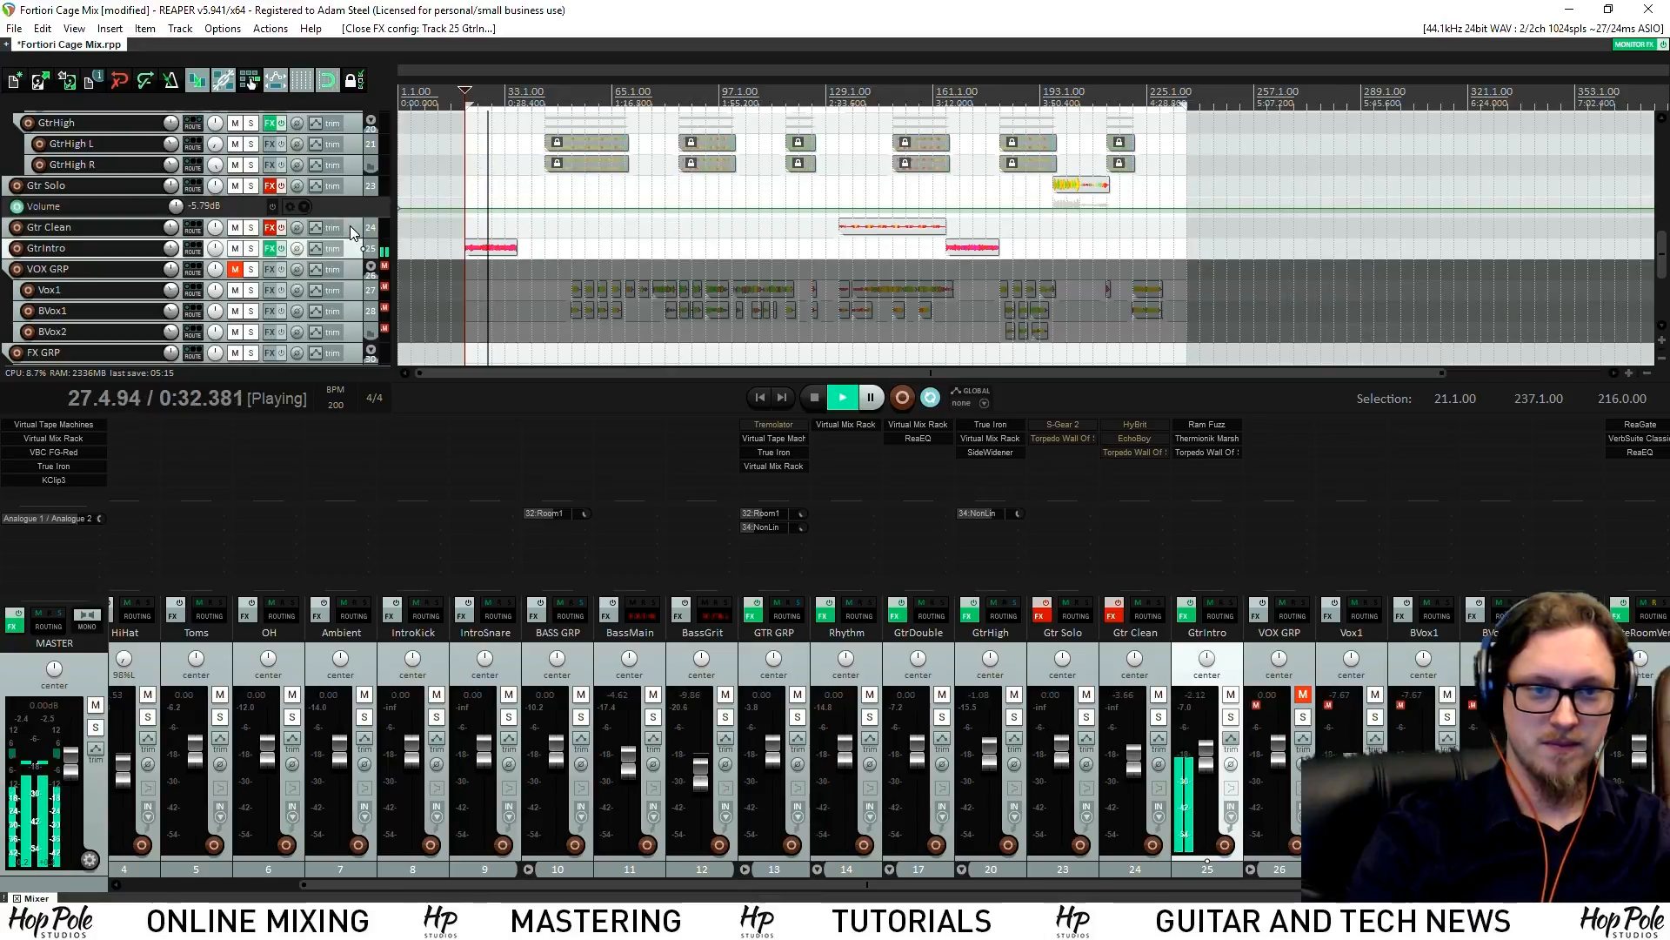
left_click(352, 227)
left_click(835, 100)
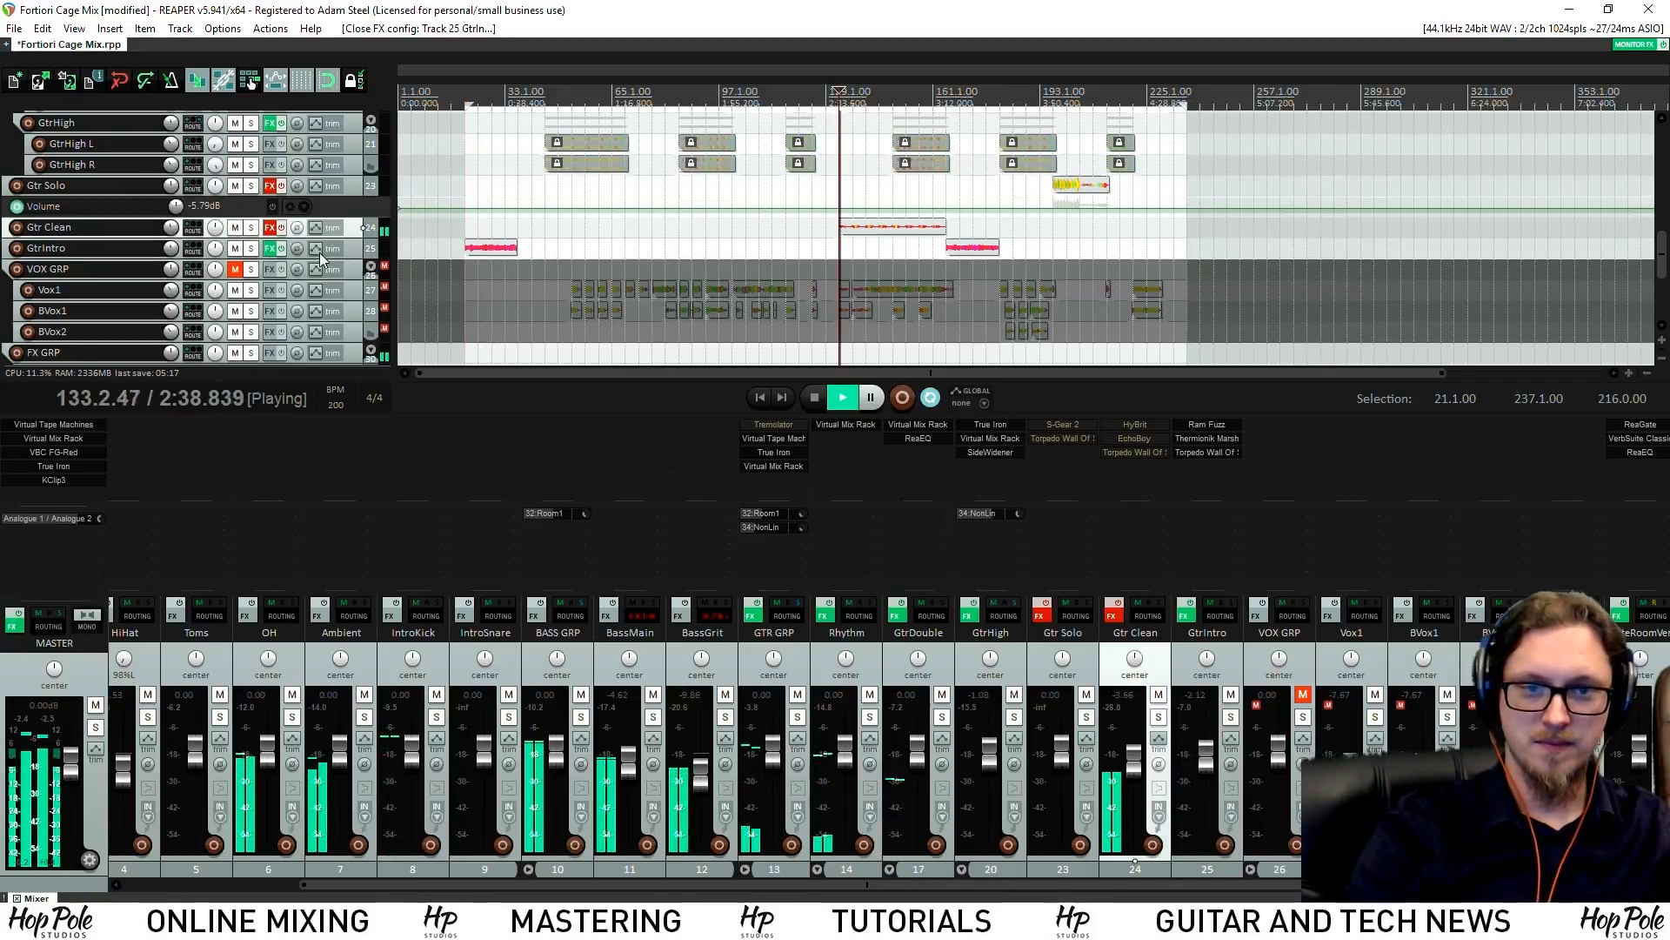
left_click(275, 231)
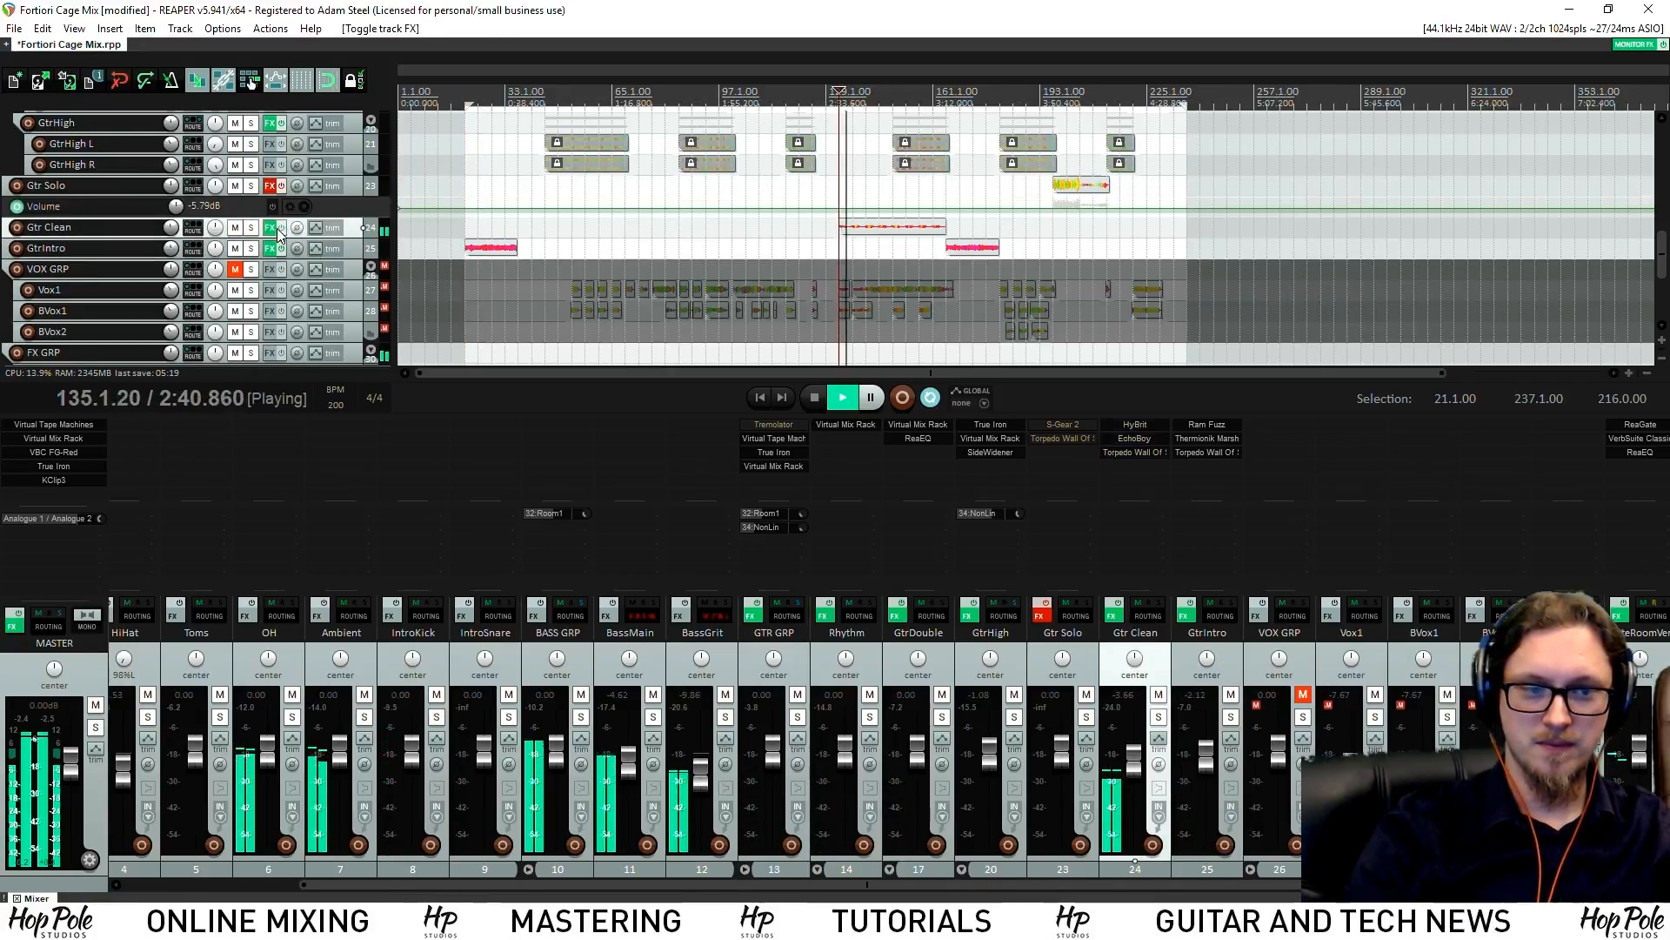
left_click(1040, 615)
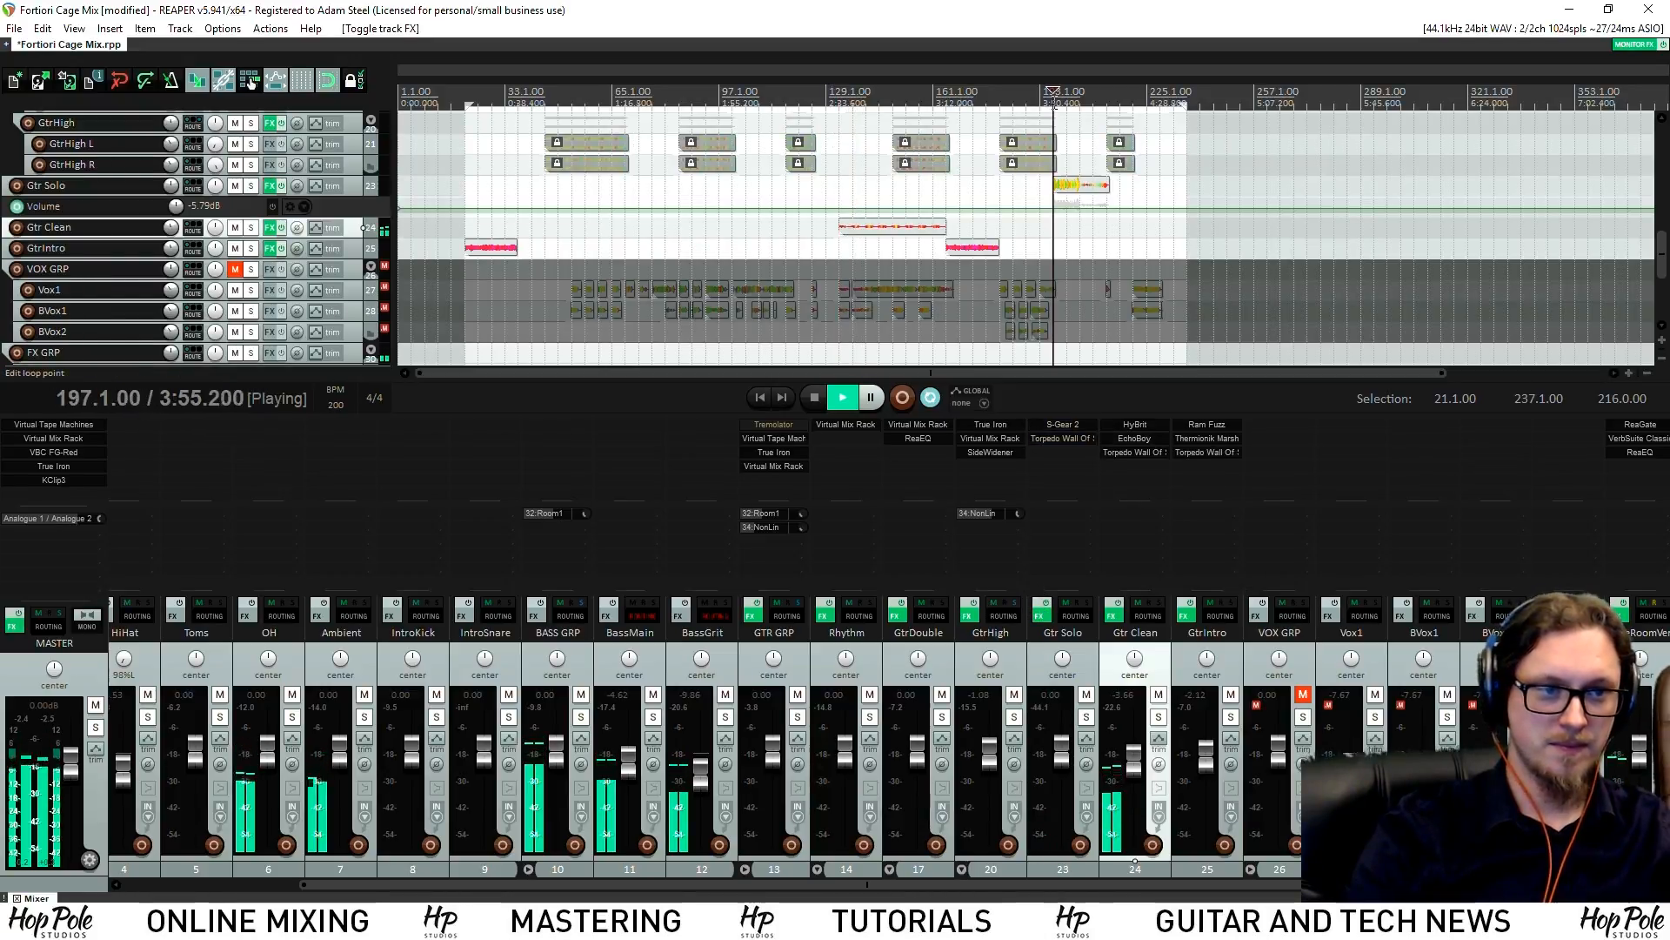
left_click(351, 186)
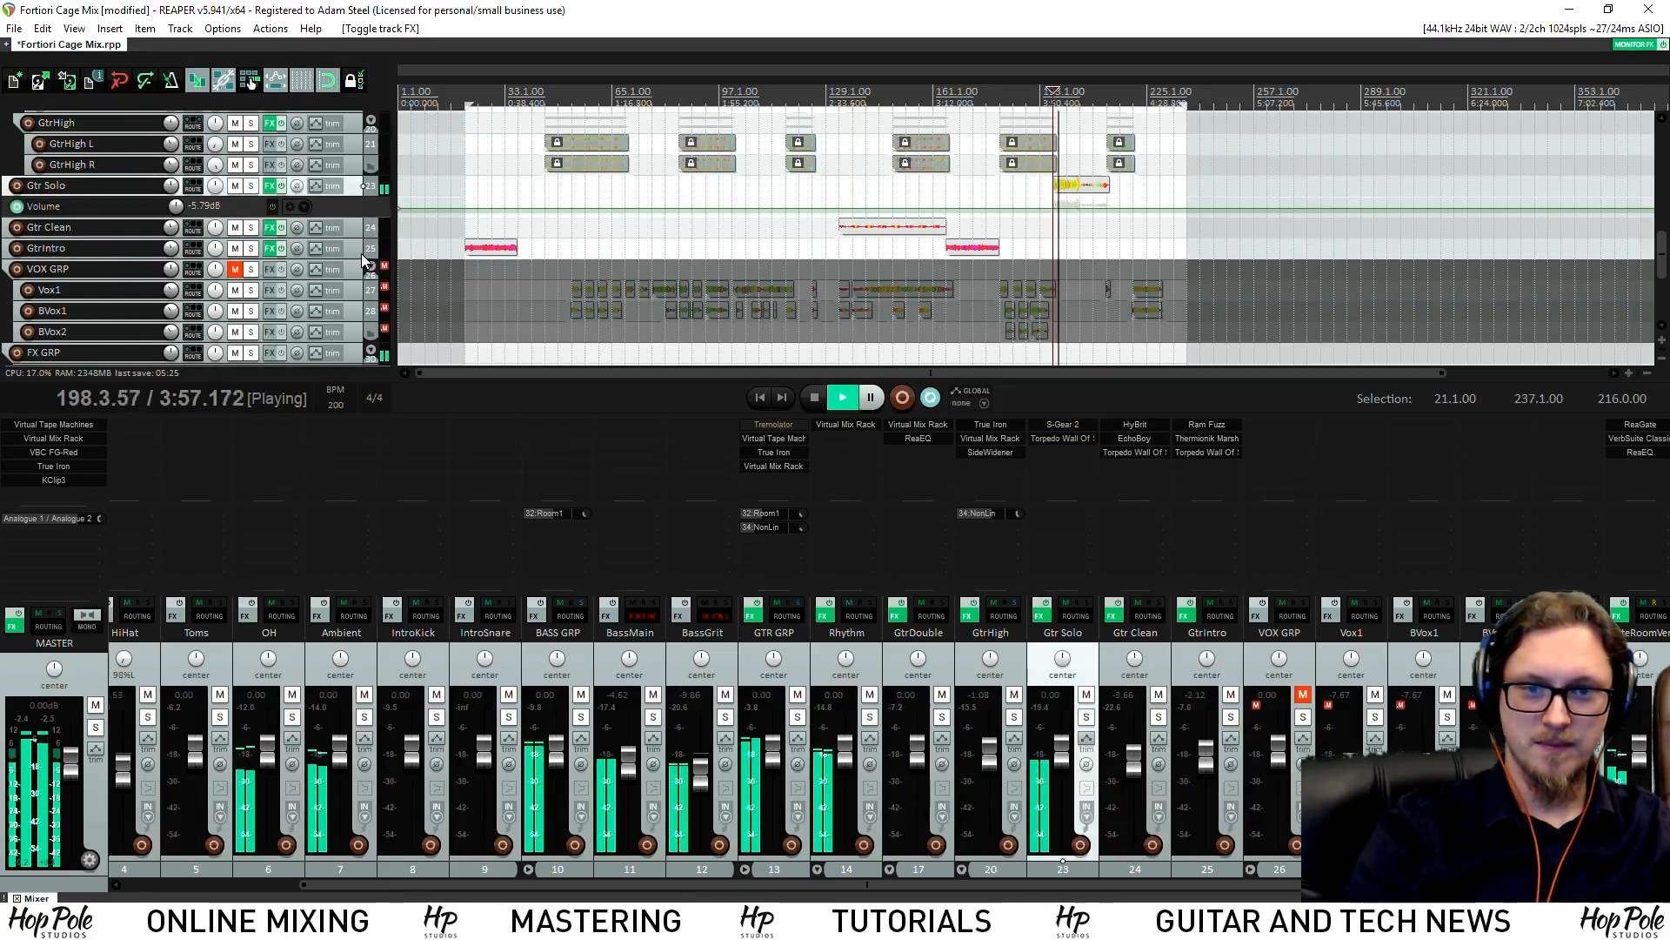
Select Gtr Solo, Gtr Clean and GtrIntro and freeze them to stereo
left_click(361, 252, "shift")
right_click(348, 247)
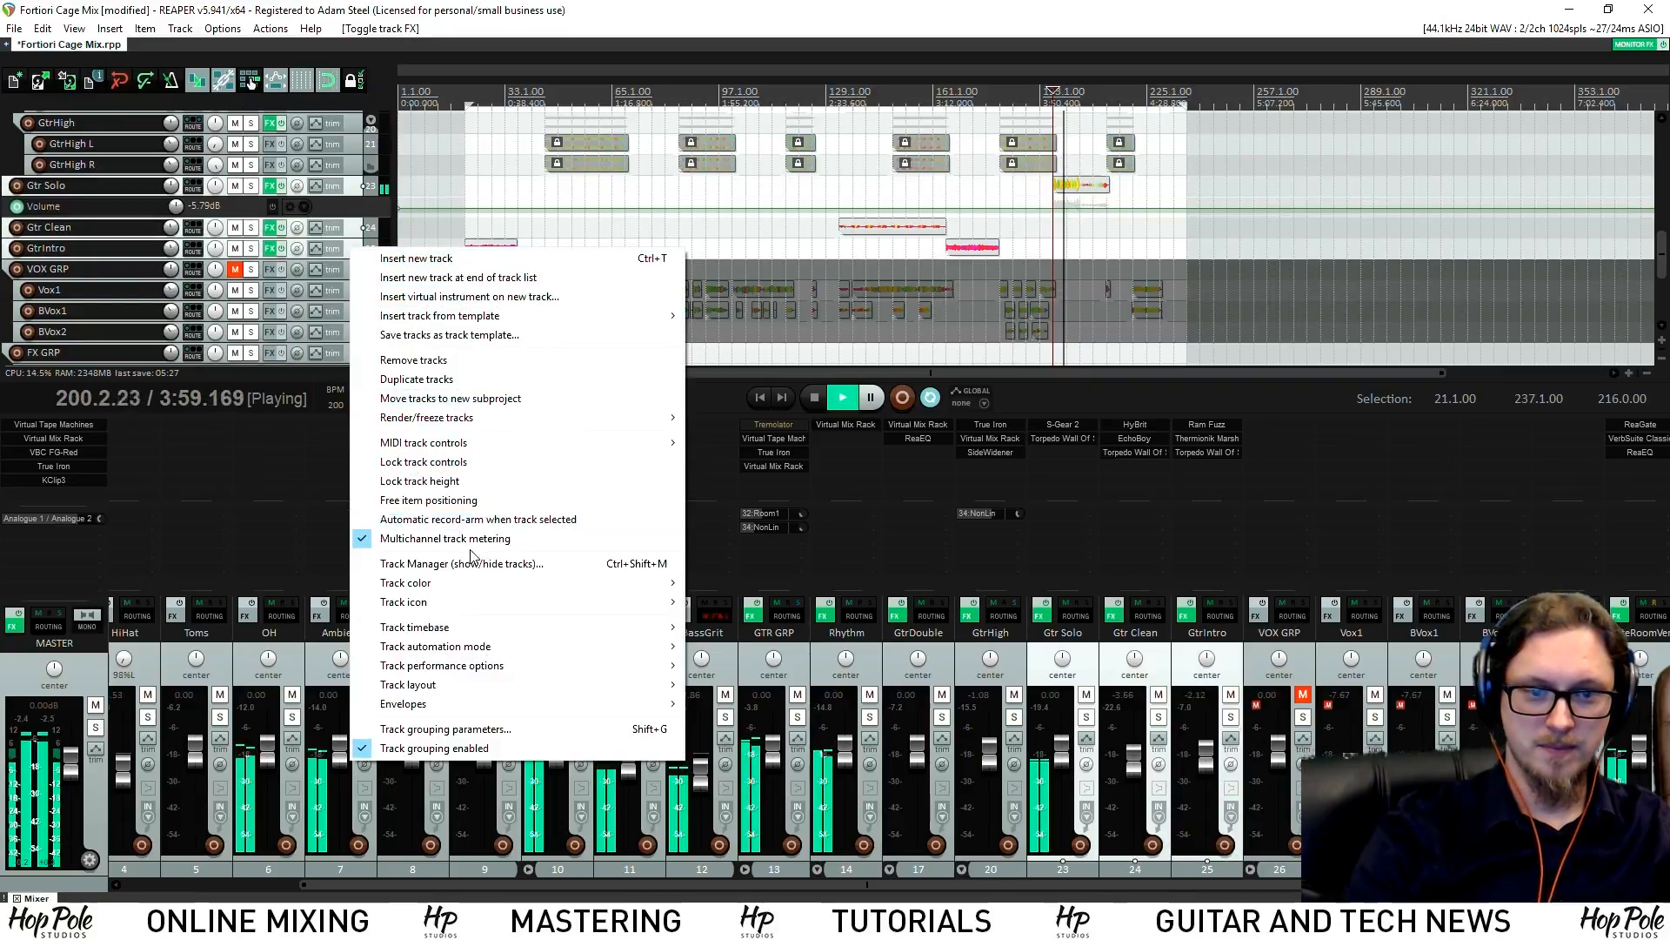
left_click(354, 236)
key("space")
right_click(354, 234)
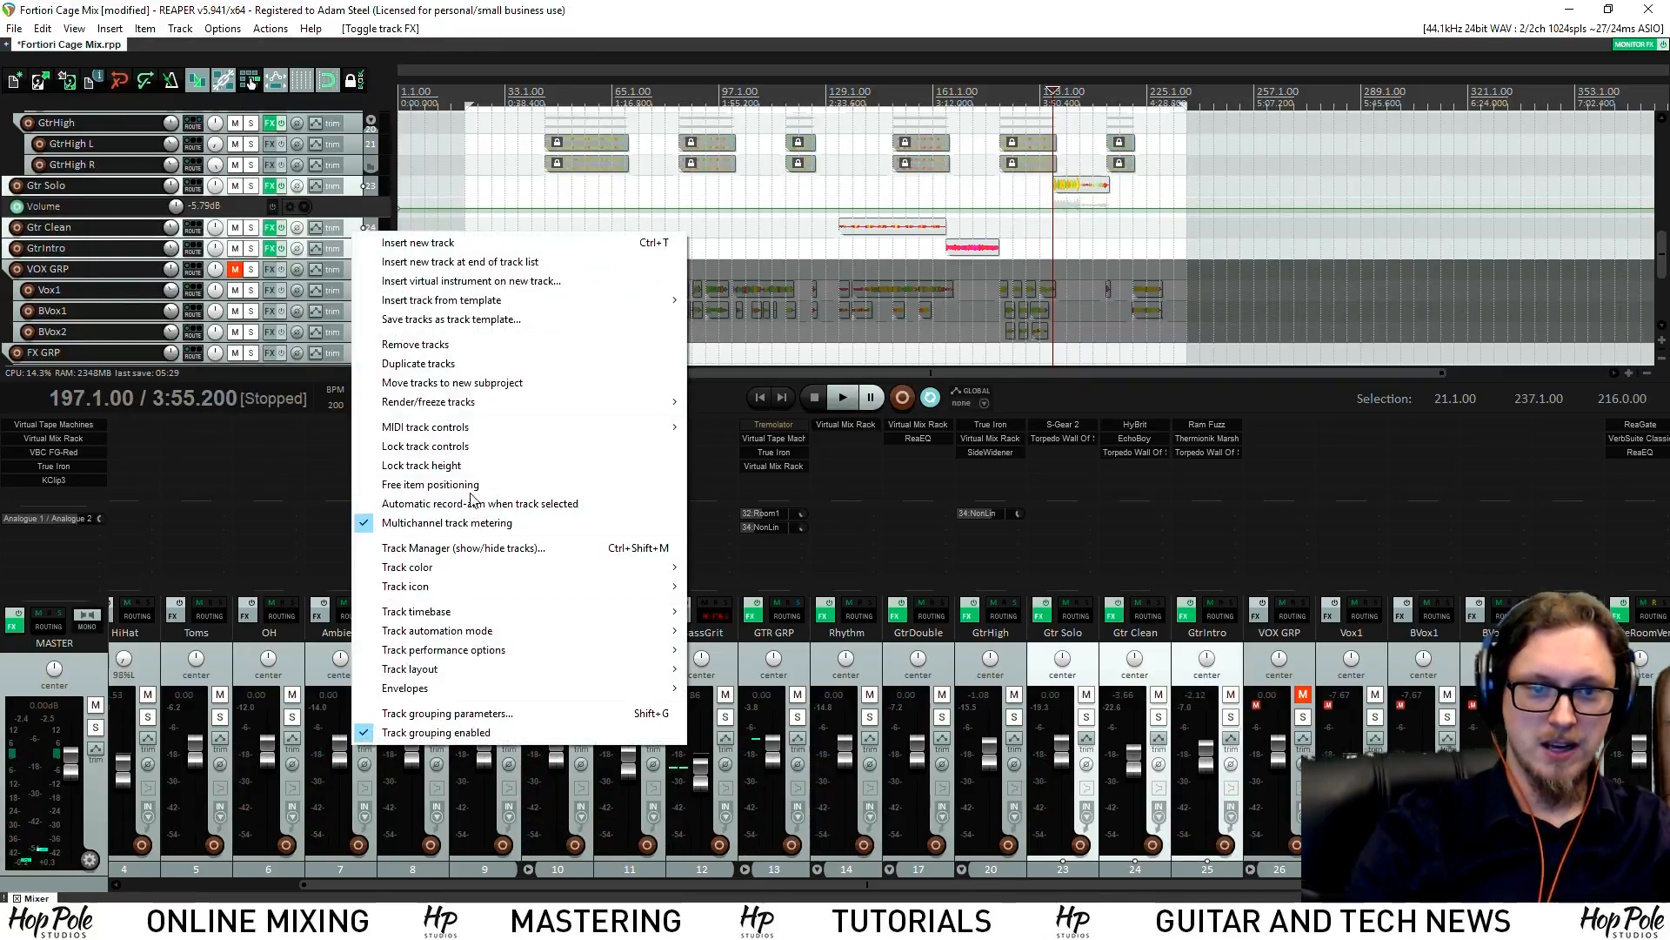
mouse_move(512, 401)
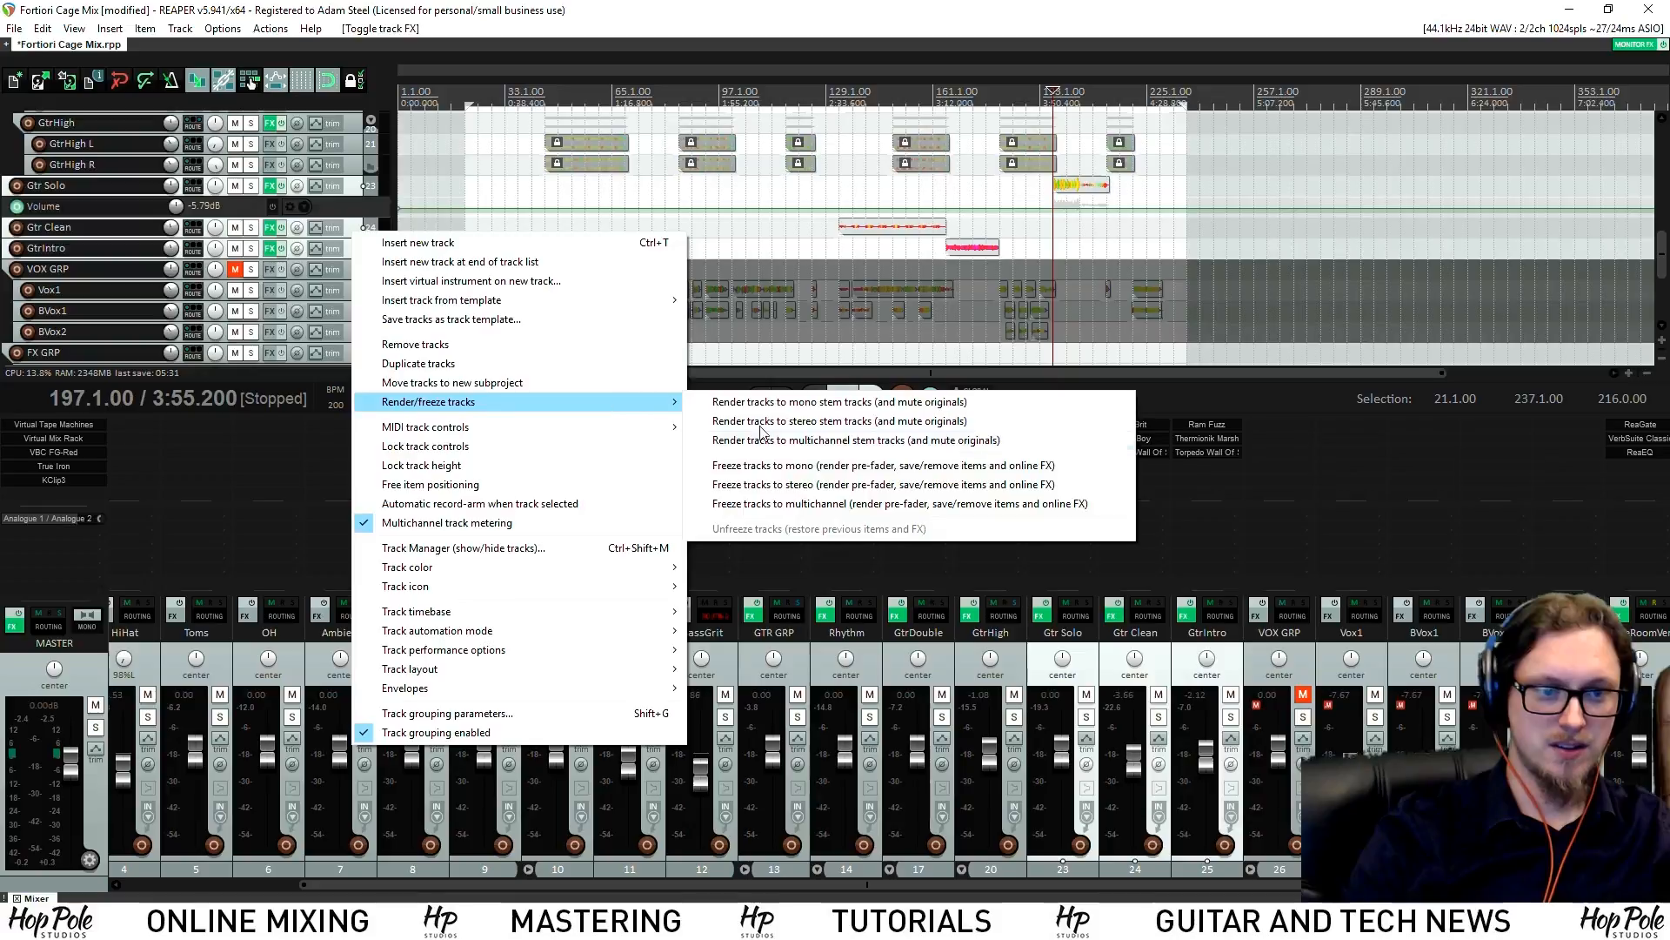
left_click(783, 483)
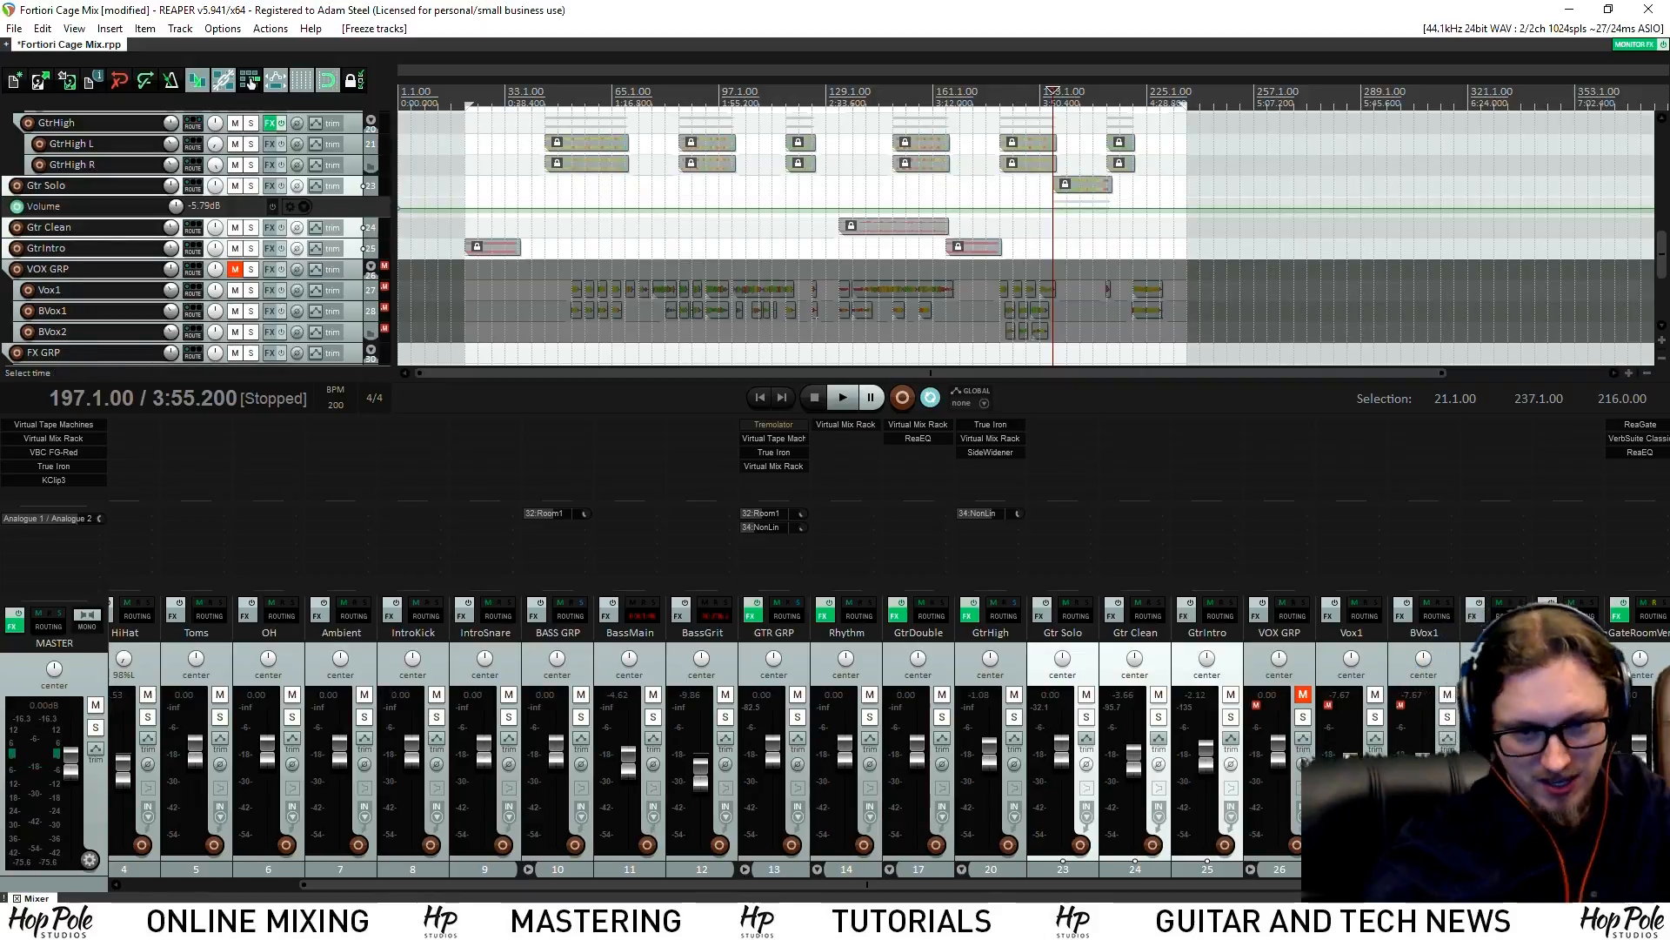
Play the frozen guitars soloed together, enlarge the Gtr Solo track, and select only it
left_click_drag(593, 885, 412, 864)
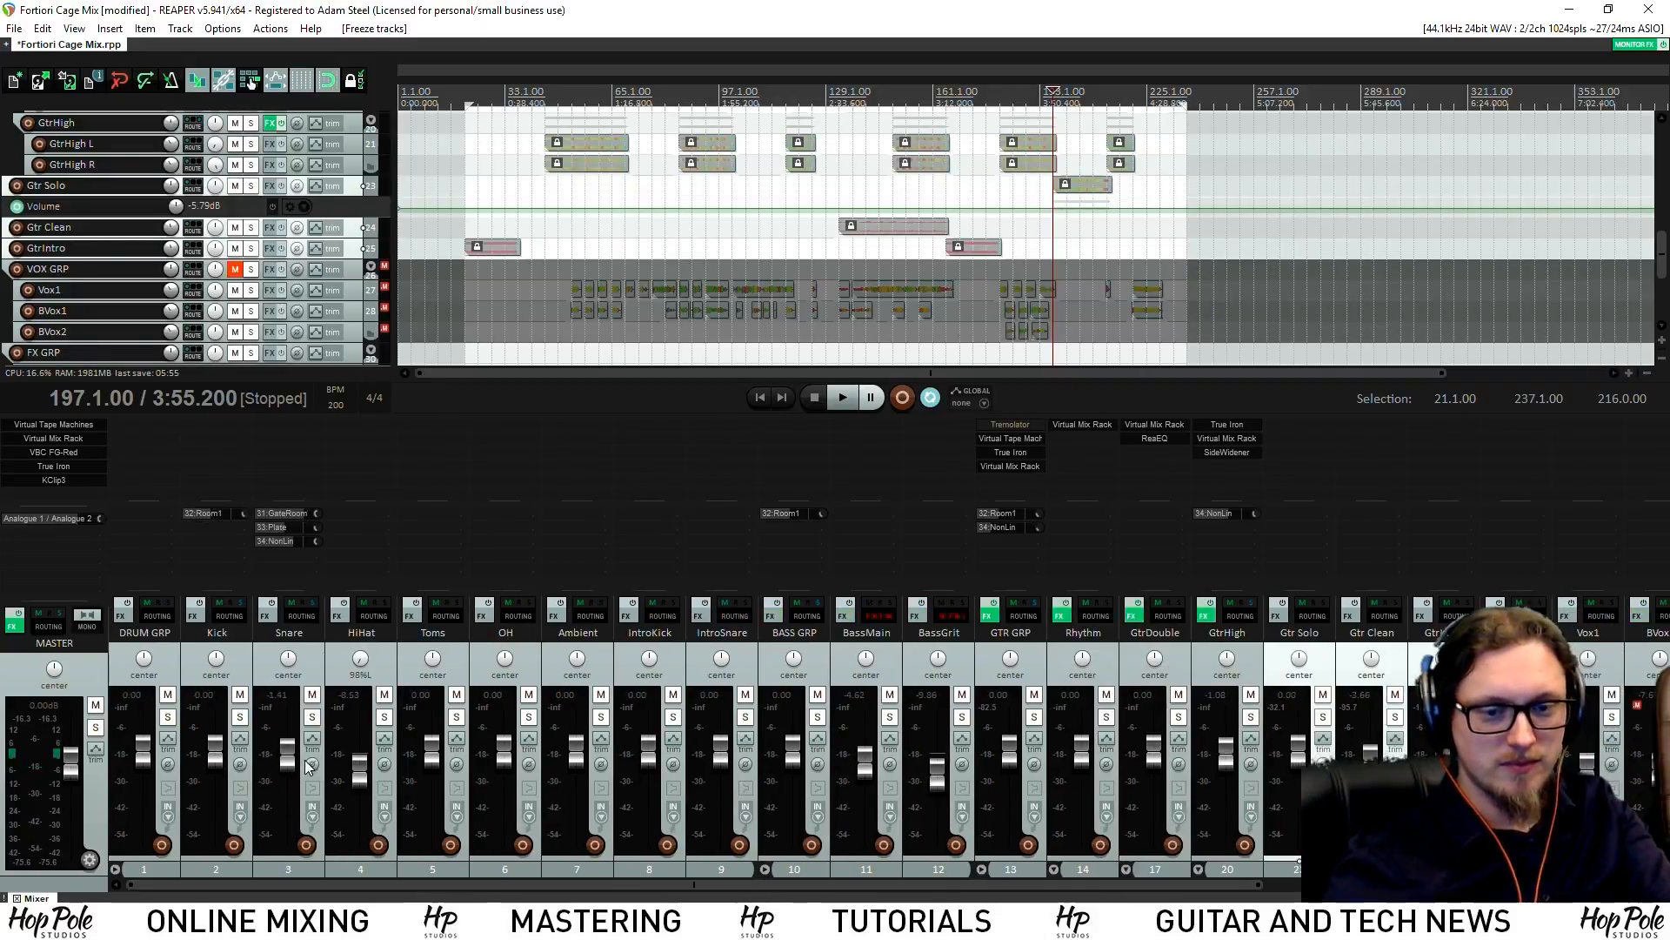
key("space")
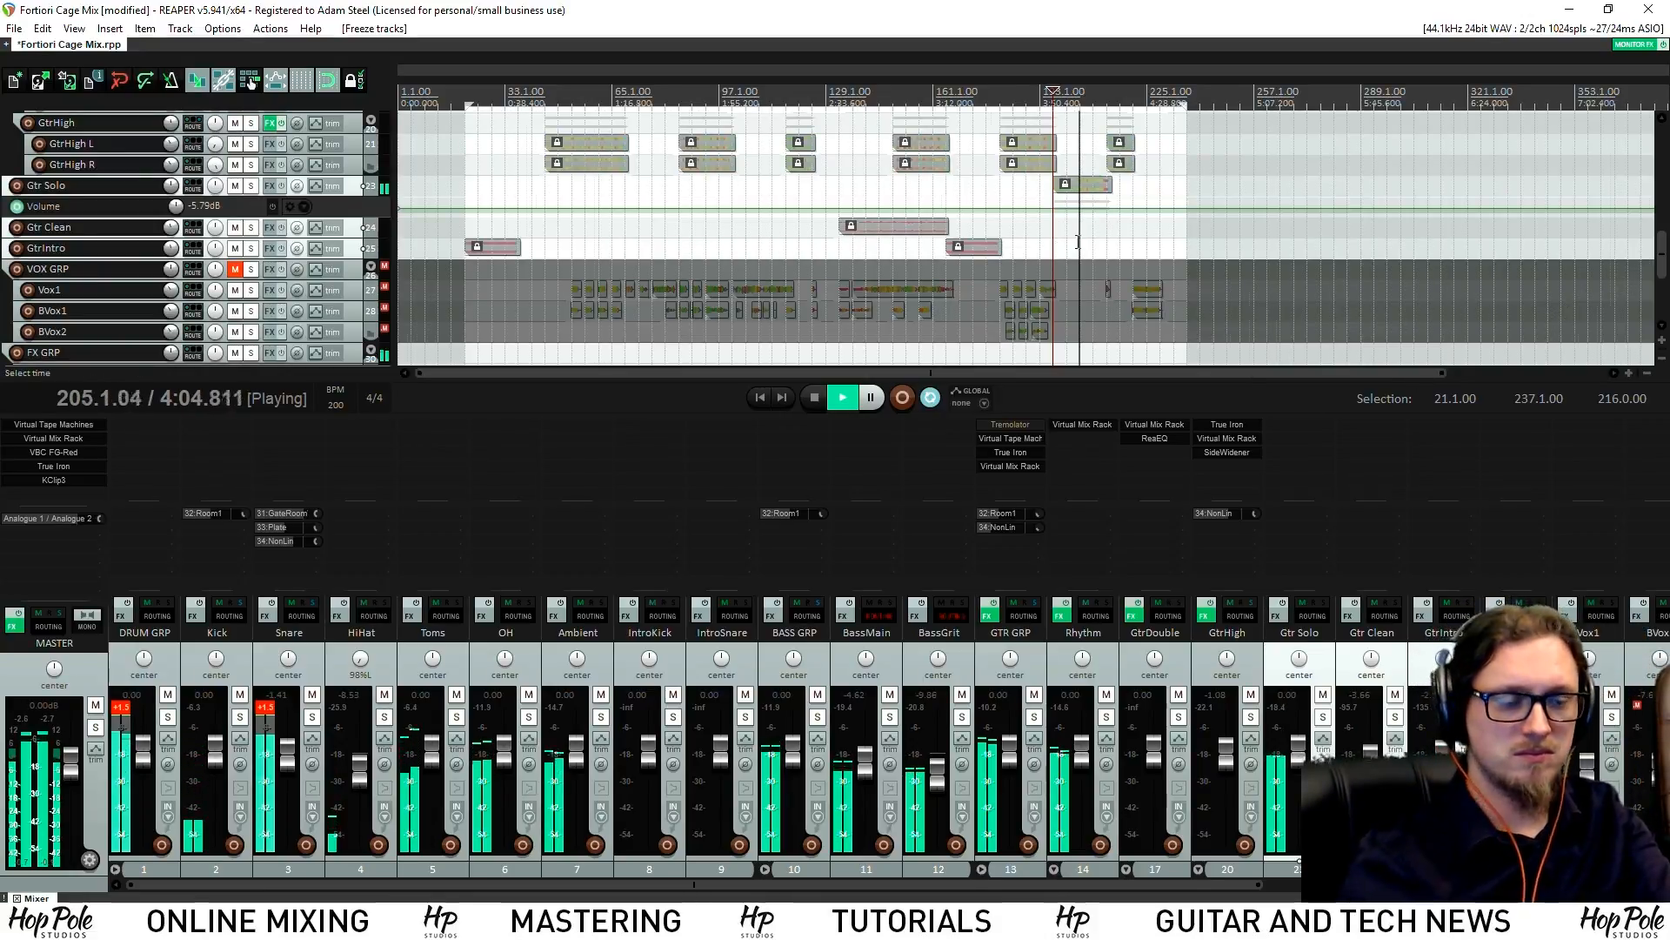
key("space")
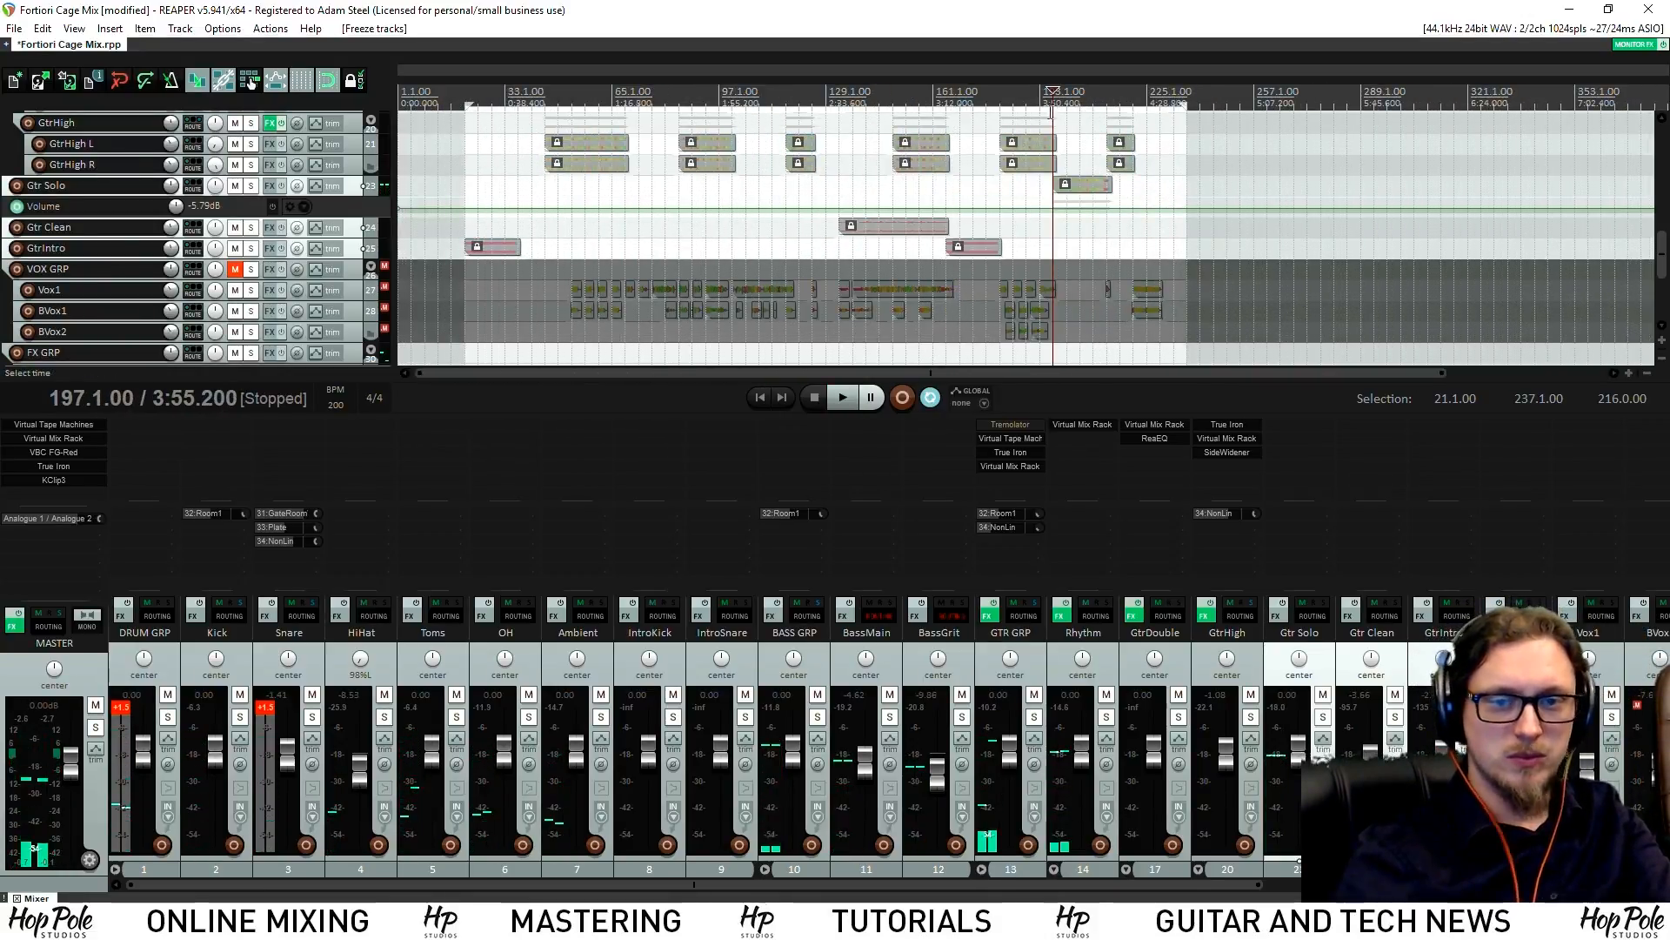
left_click(250, 186)
key("space")
scroll(907, 151, "up", 5)
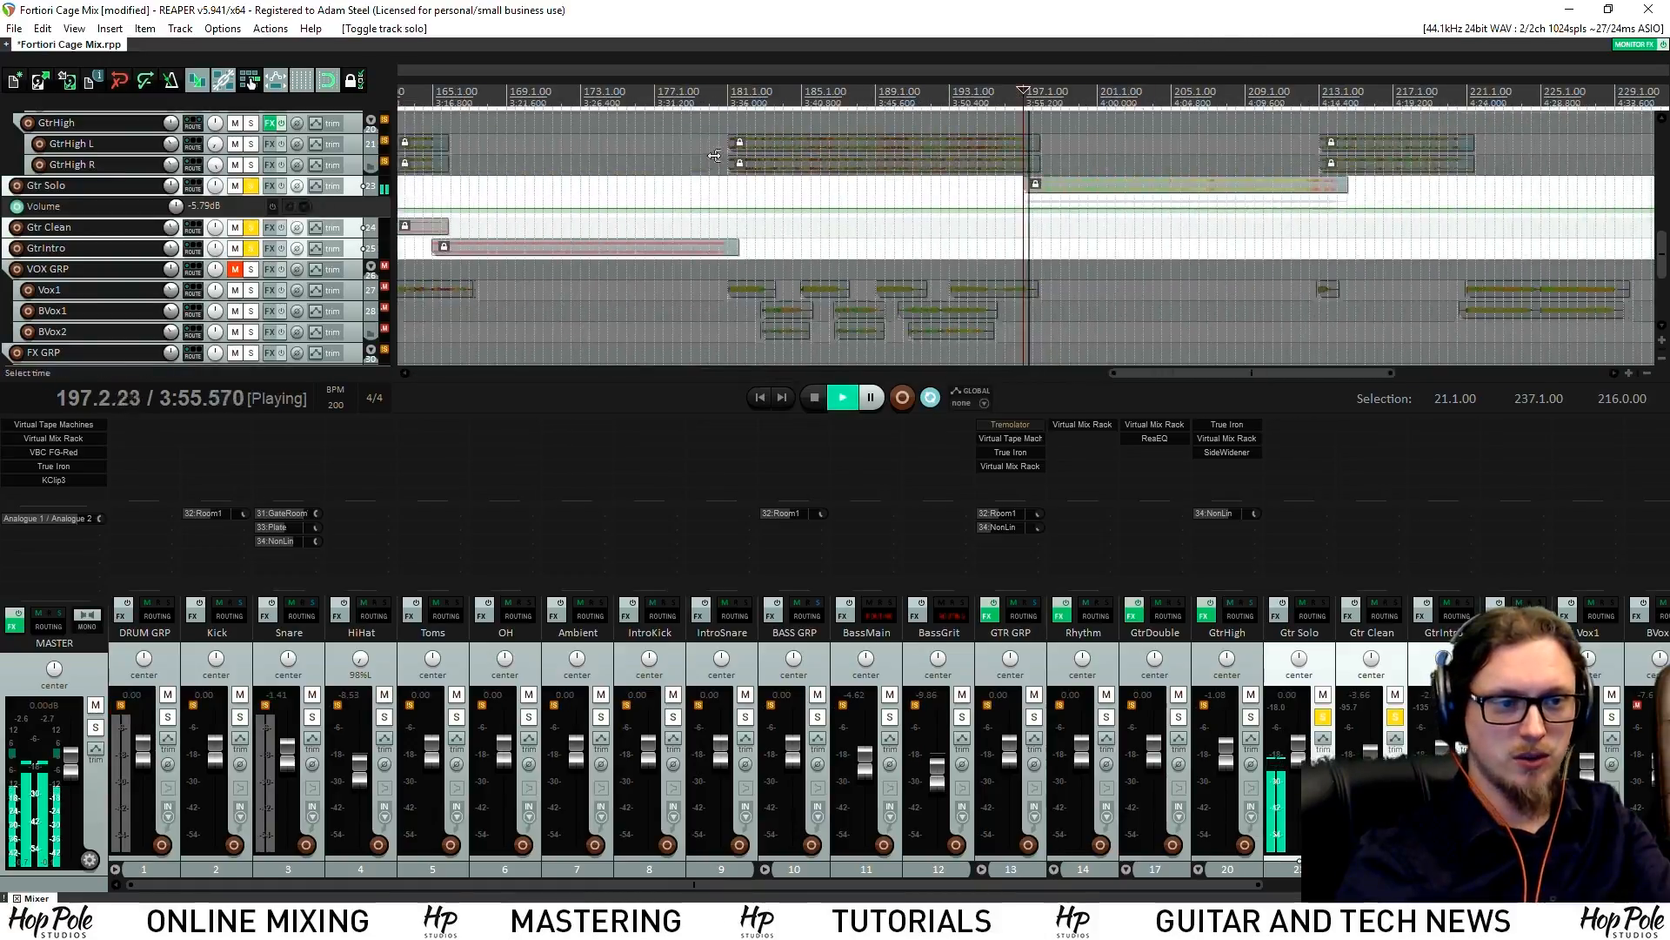
left_click_drag(353, 197, 349, 262)
left_click_drag(1181, 885, 1573, 889)
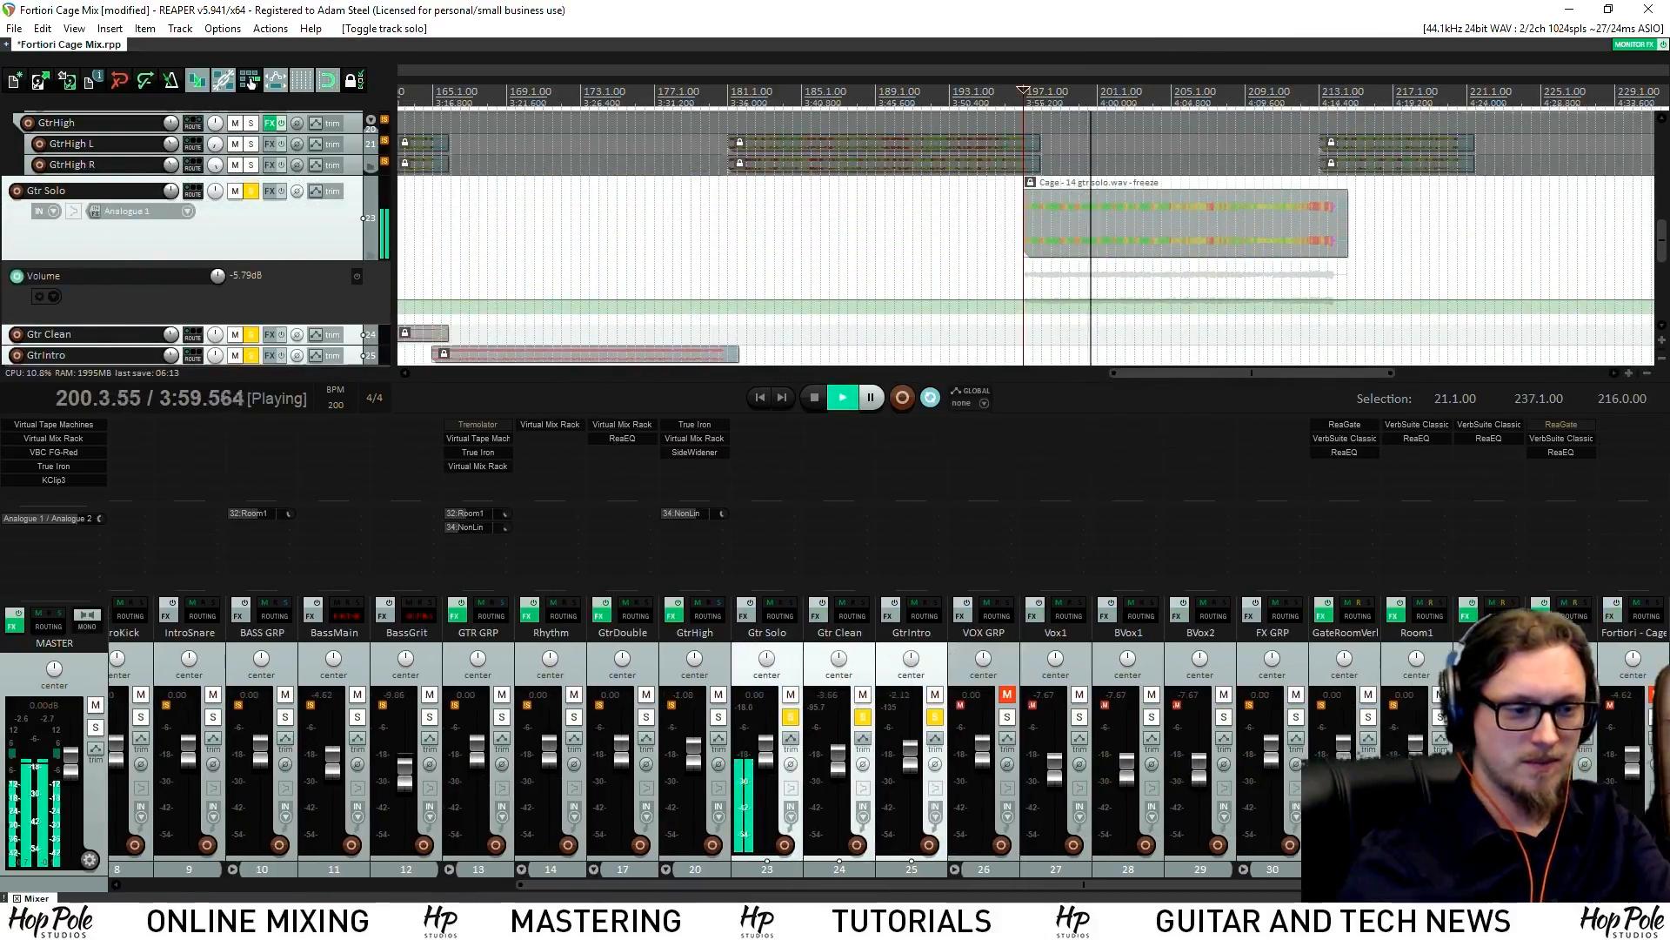
left_click(792, 671)
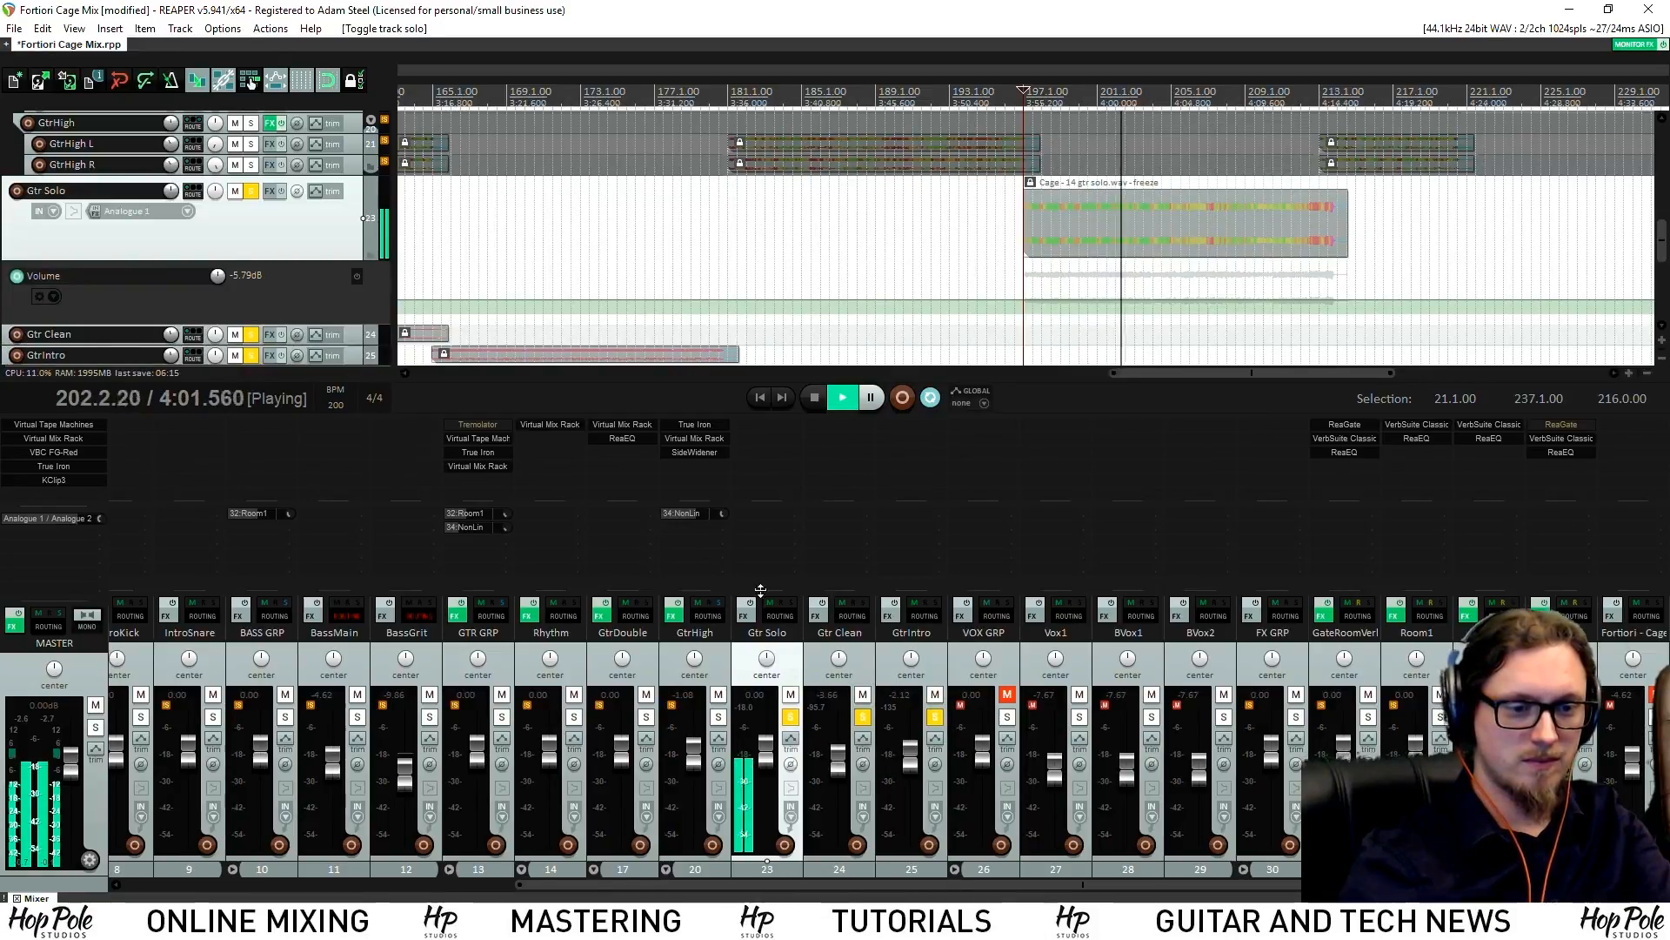
Send Gtr Solo to NonLin and Plate, with the Plate send at -12.3 dB
left_click_drag(774, 528, 1557, 543)
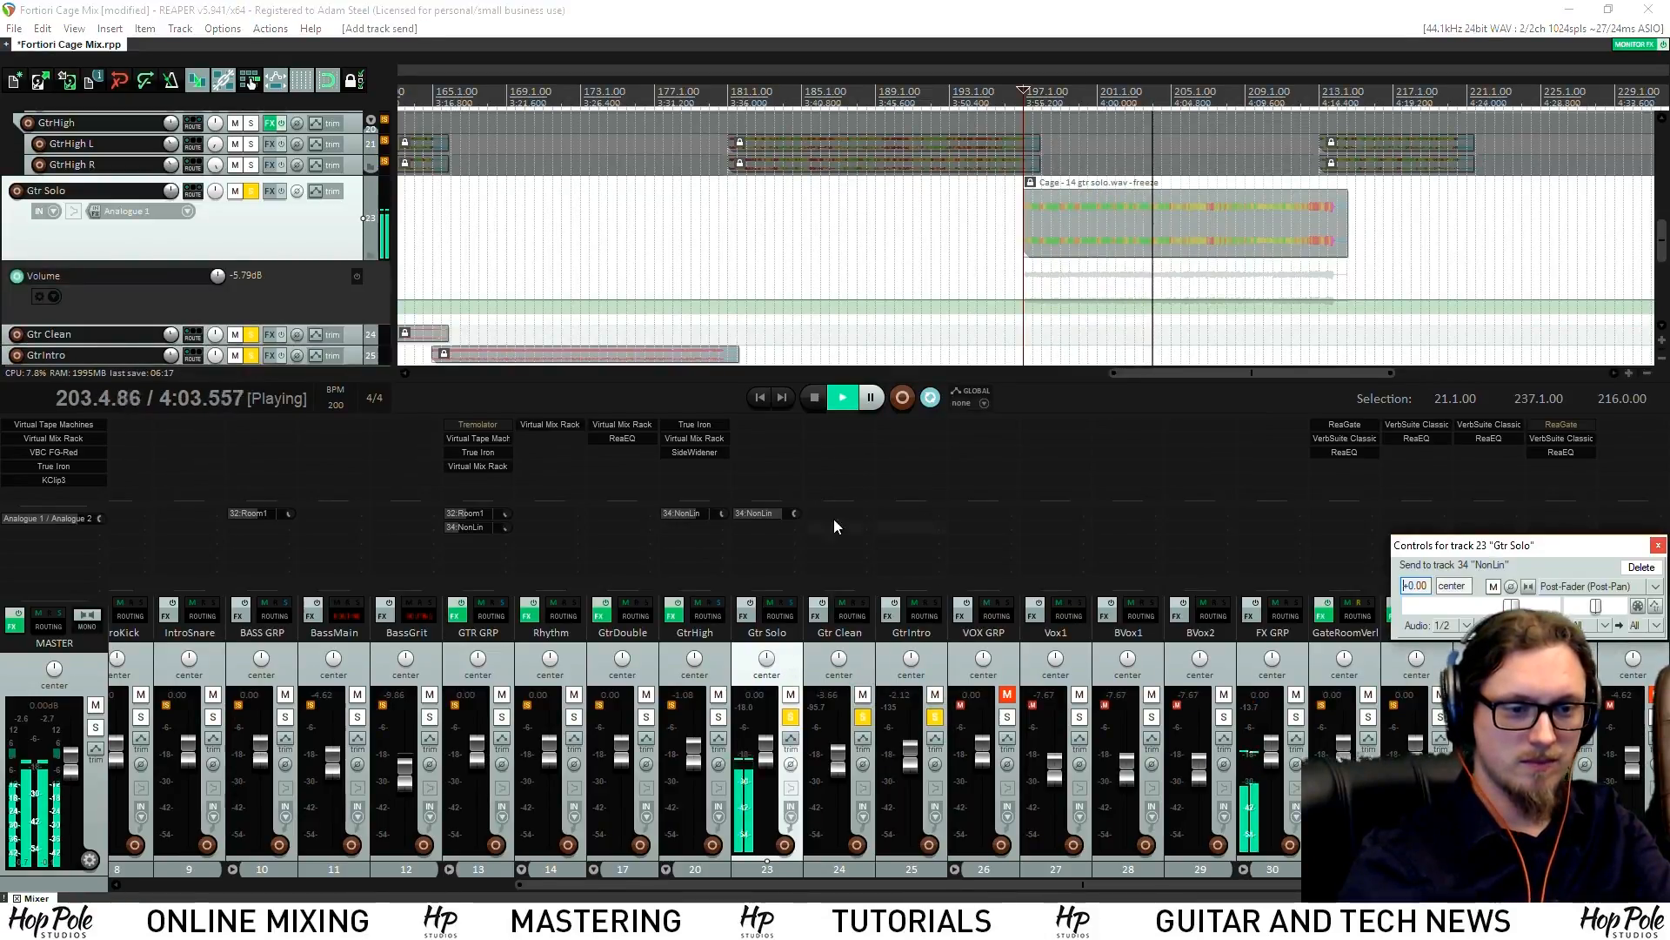
left_click_drag(781, 514, 772, 514)
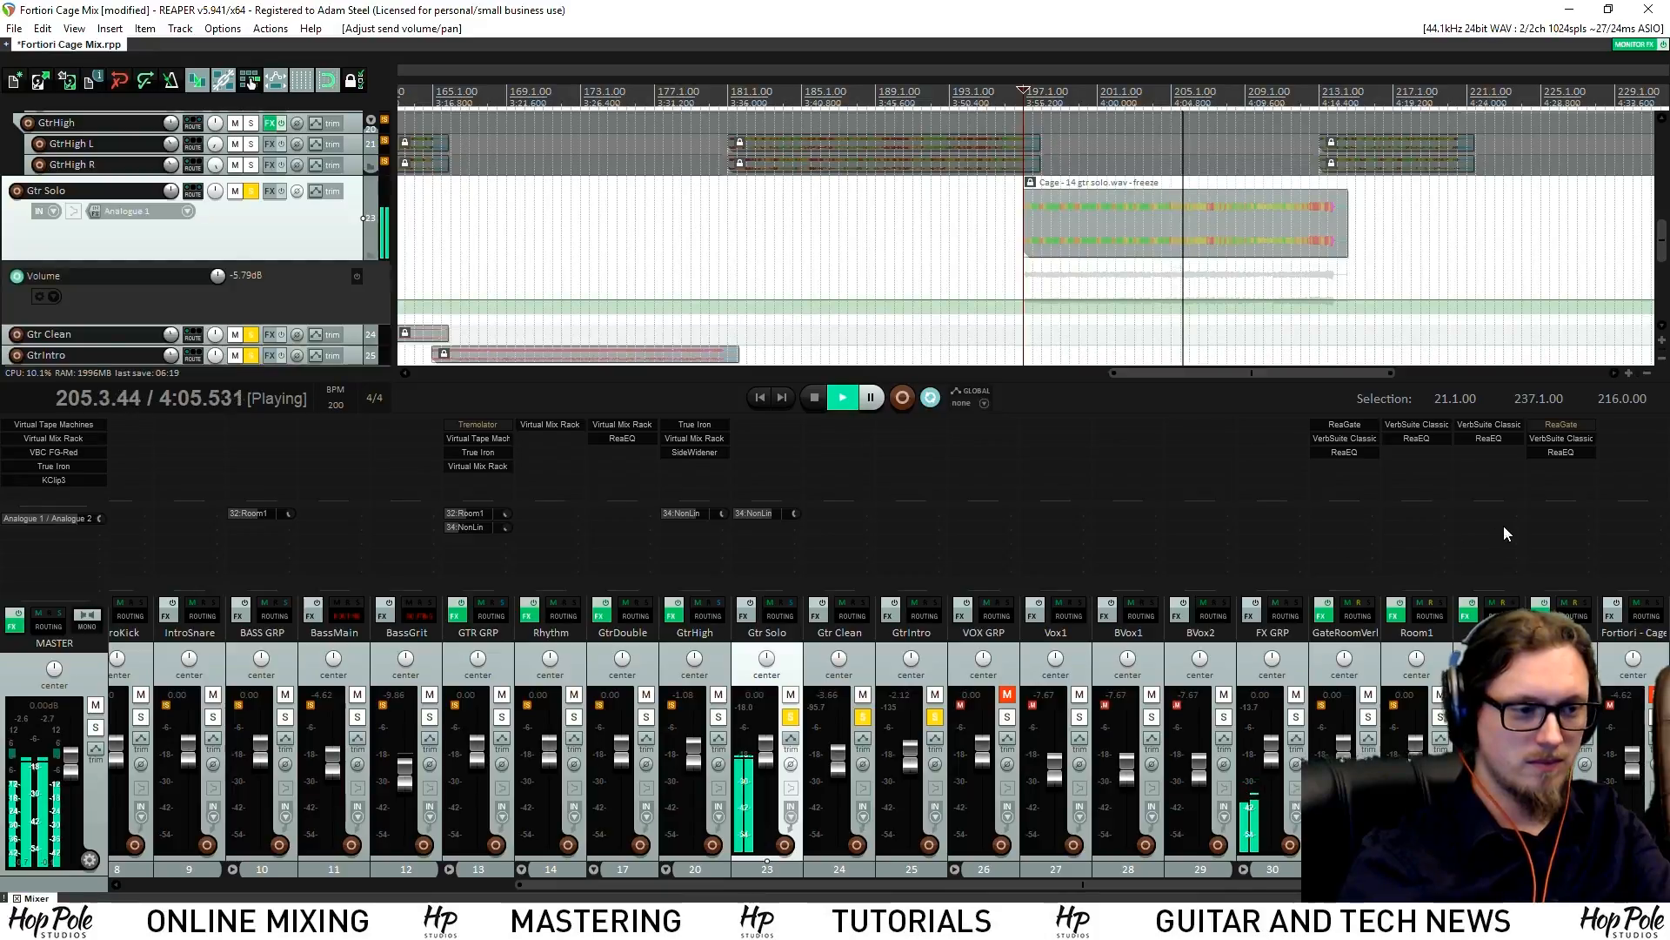
left_click_drag(1508, 535, 1506, 534)
left_click_drag(781, 514, 765, 514)
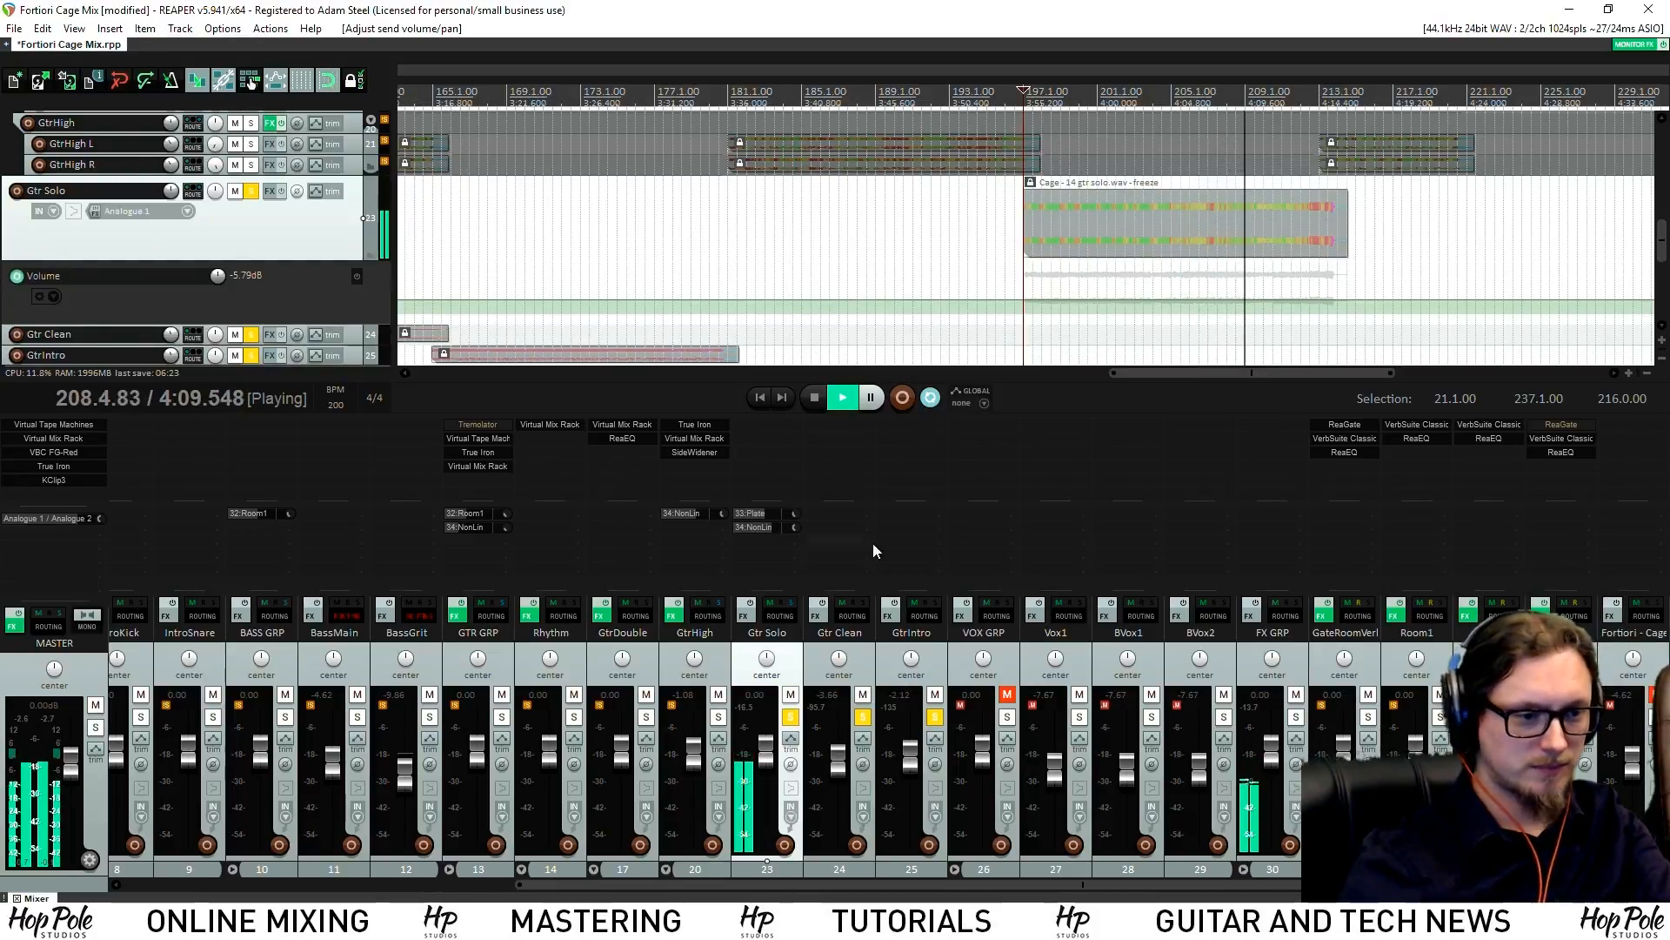
key("space")
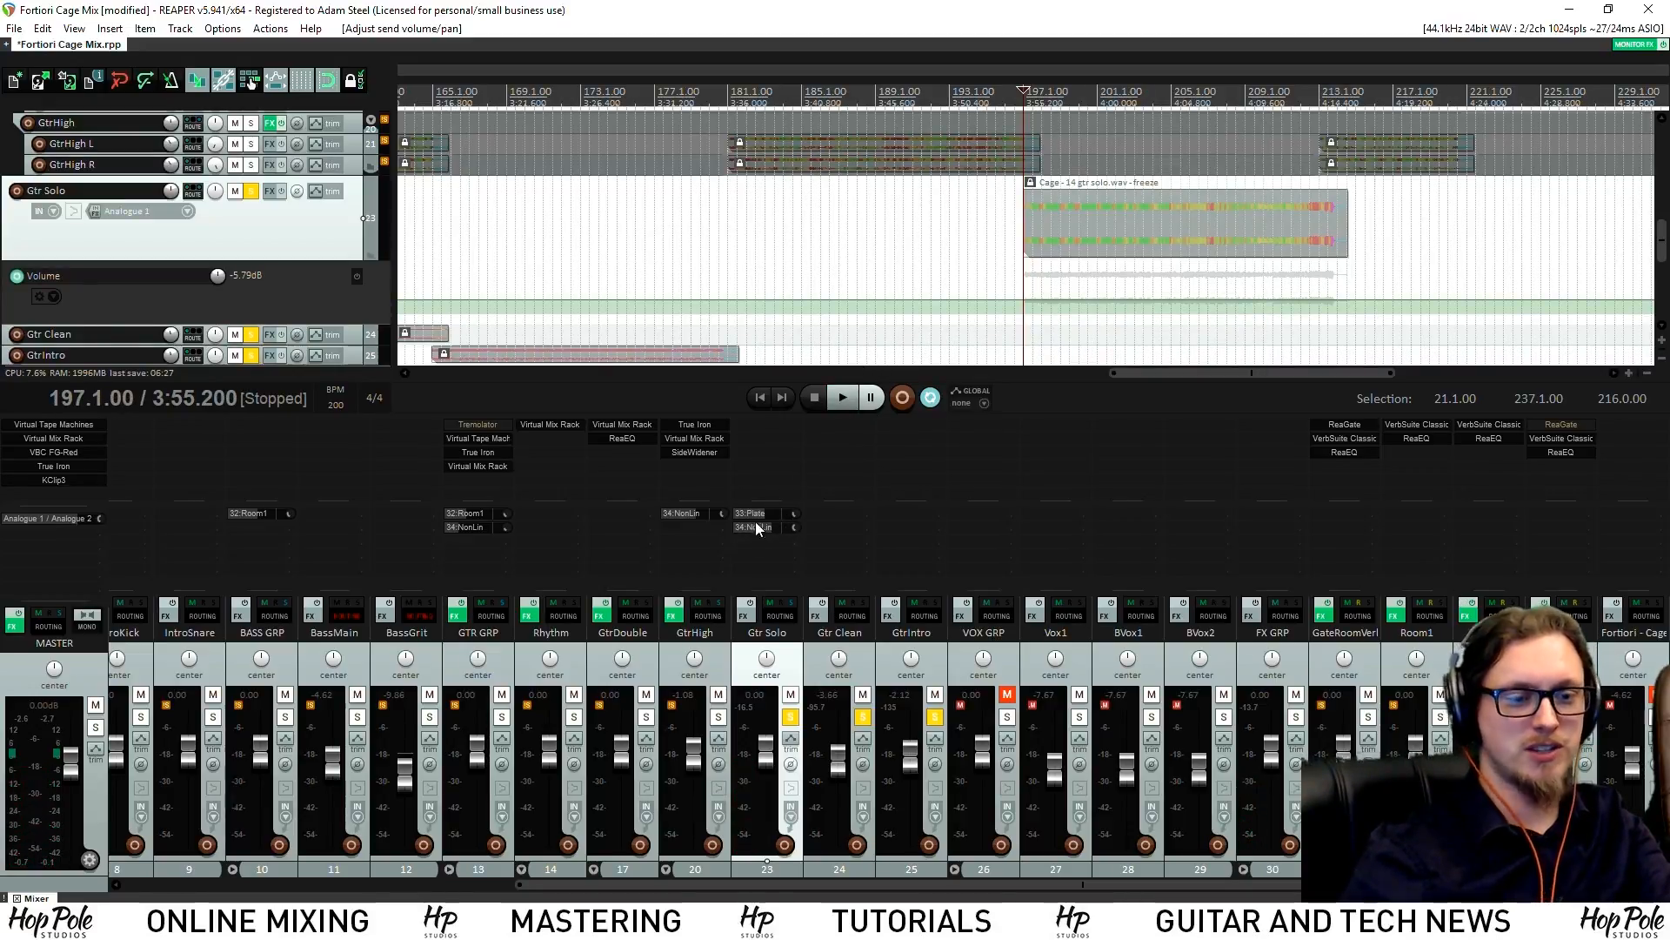
Unsolo all tracks and audition Gtr Solo by toggling its solo during playback
key("space")
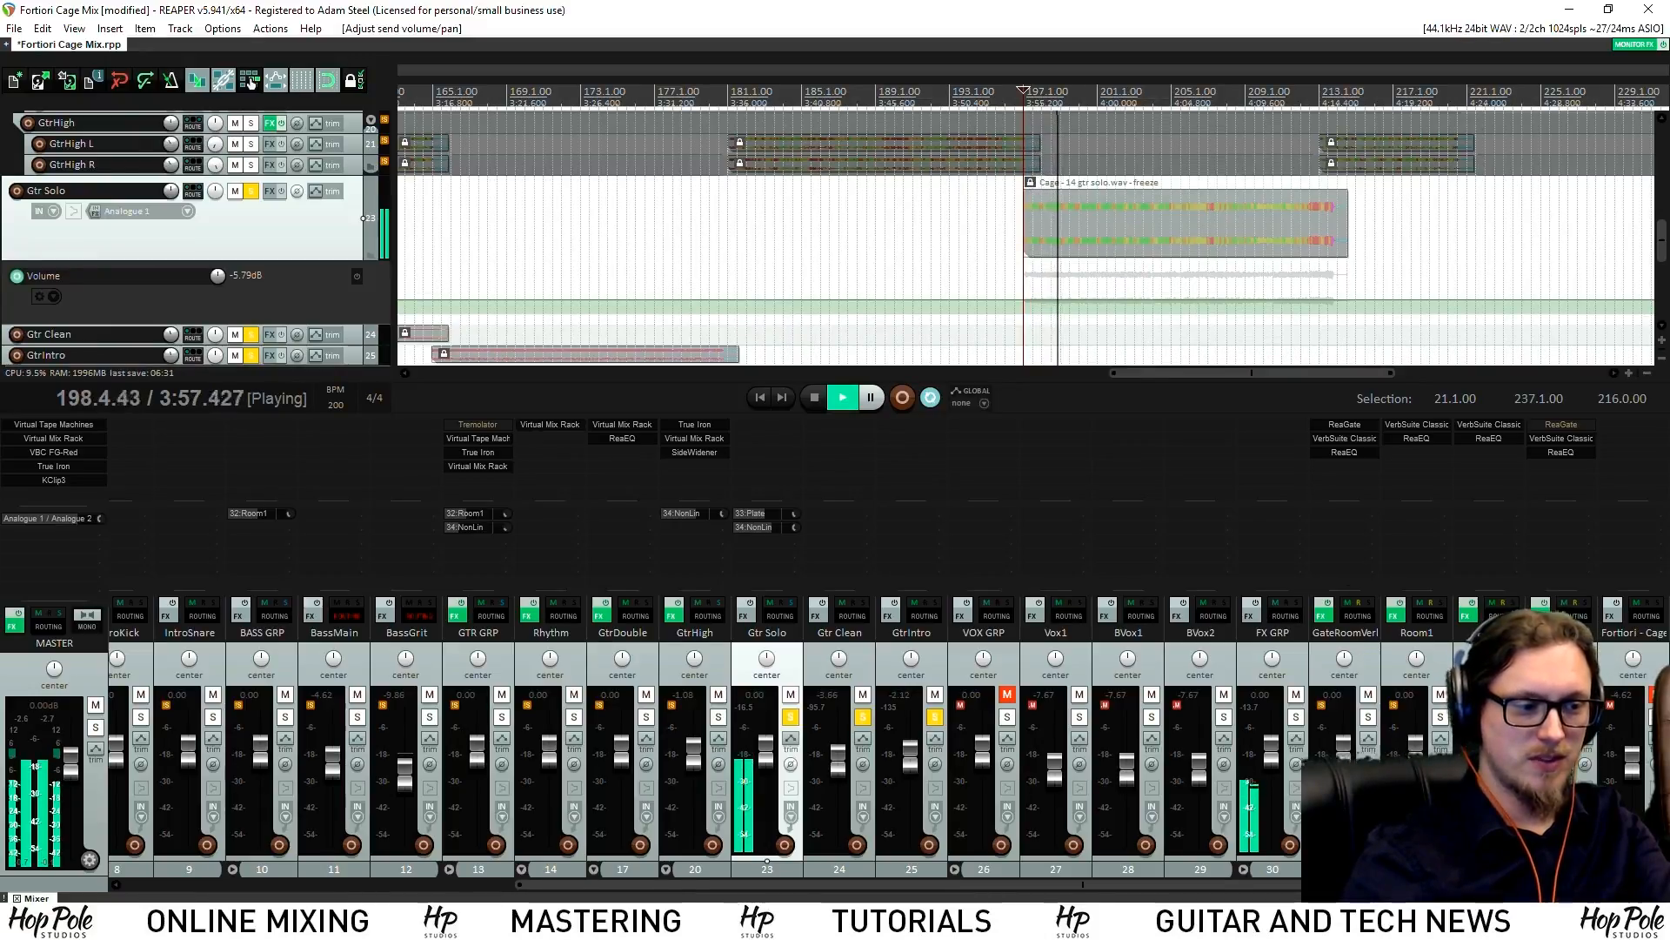
left_click(250, 81)
key("space")
key("s")
key("space")
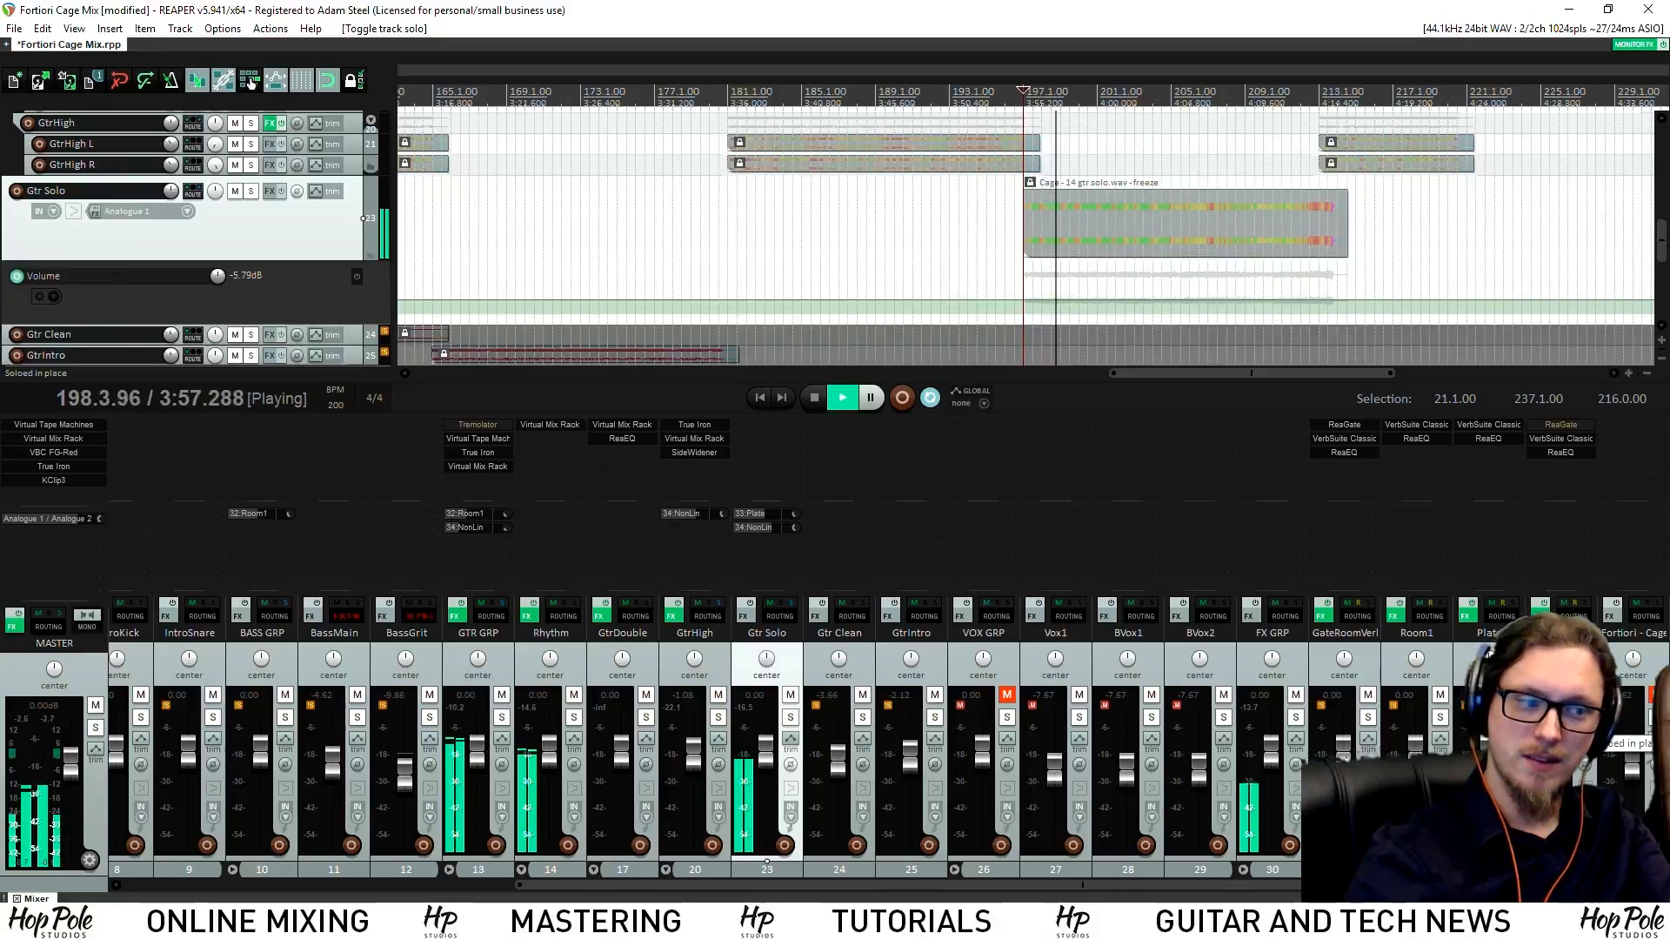
key("space")
key("s")
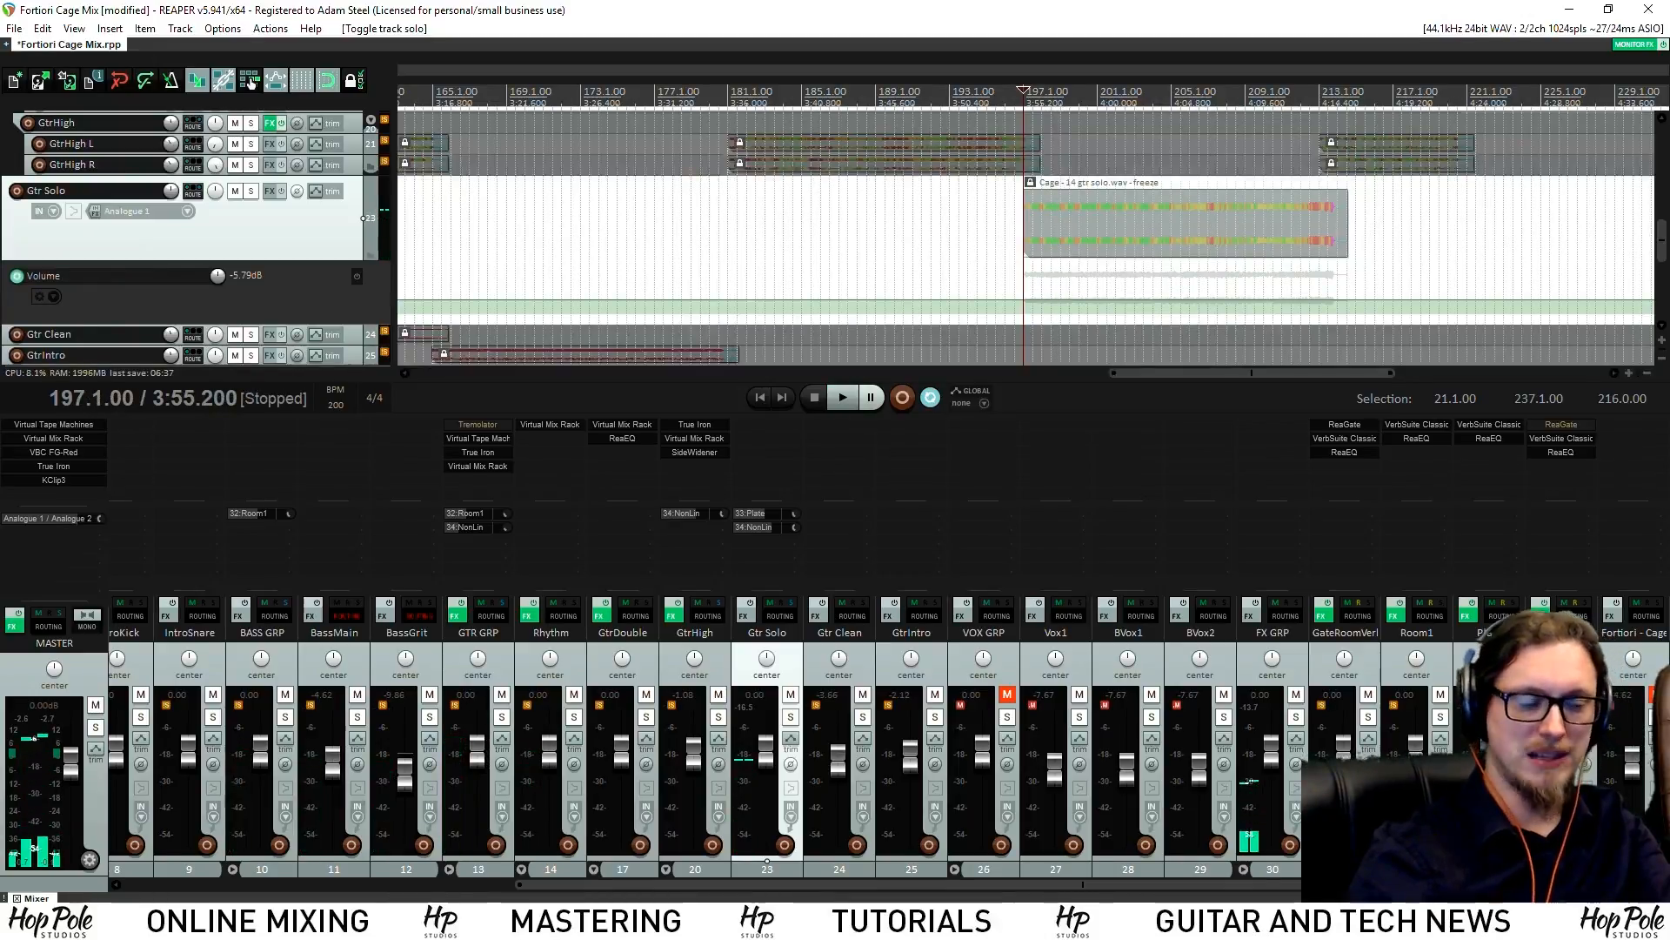
key("space")
key("space")
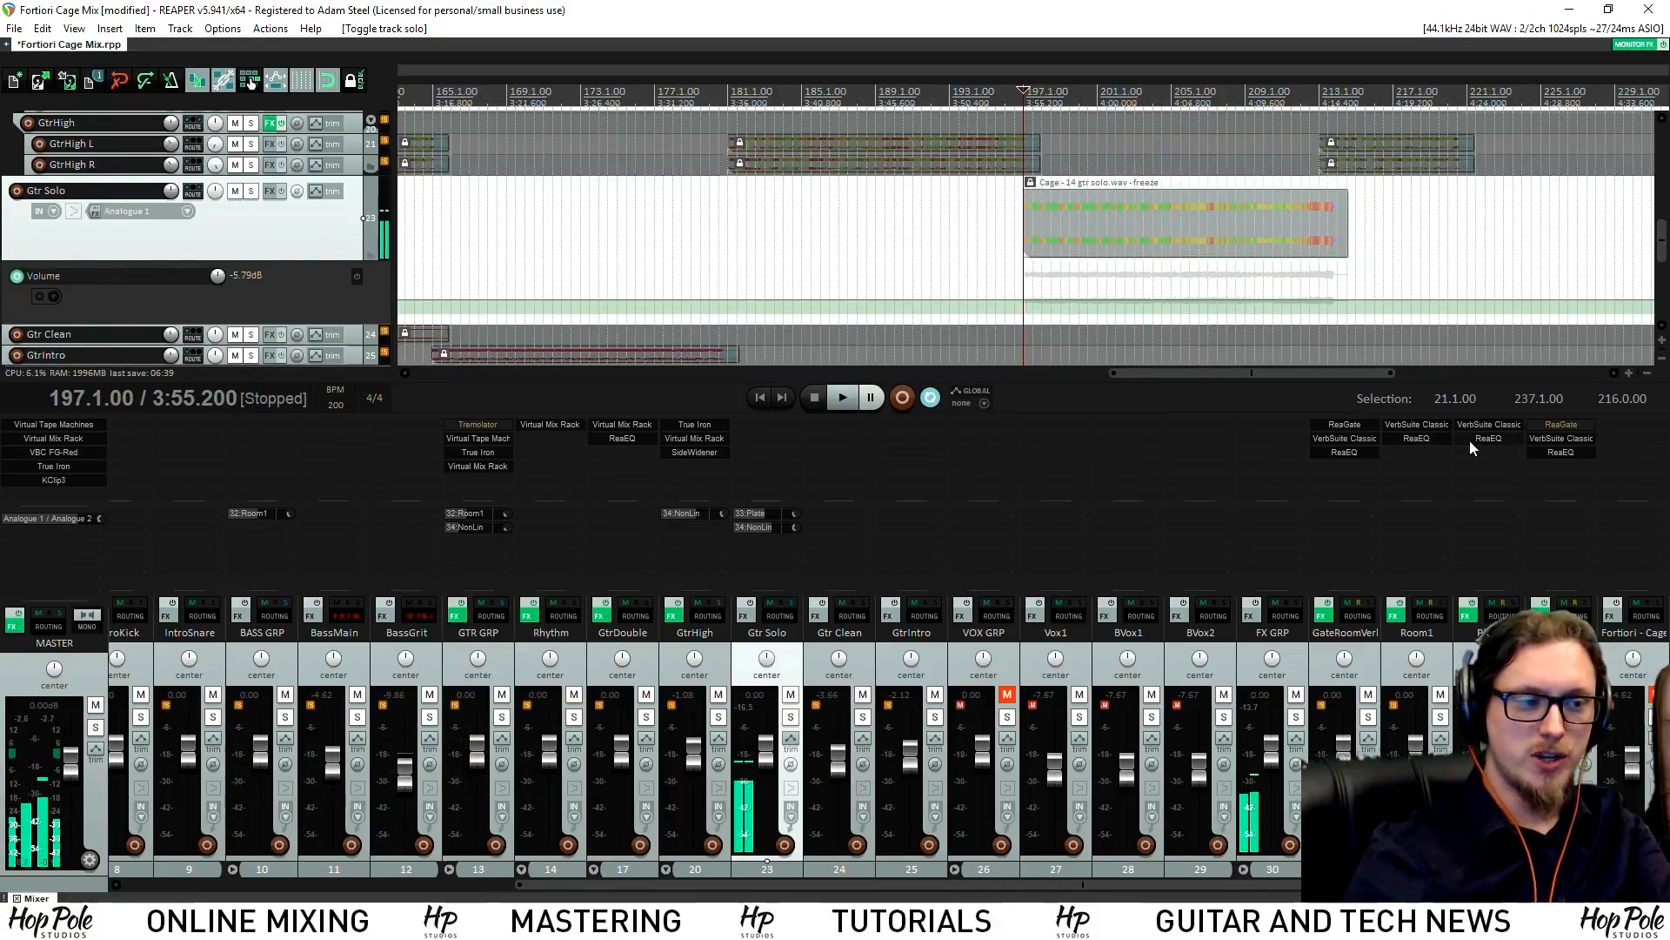
left_click(1485, 439)
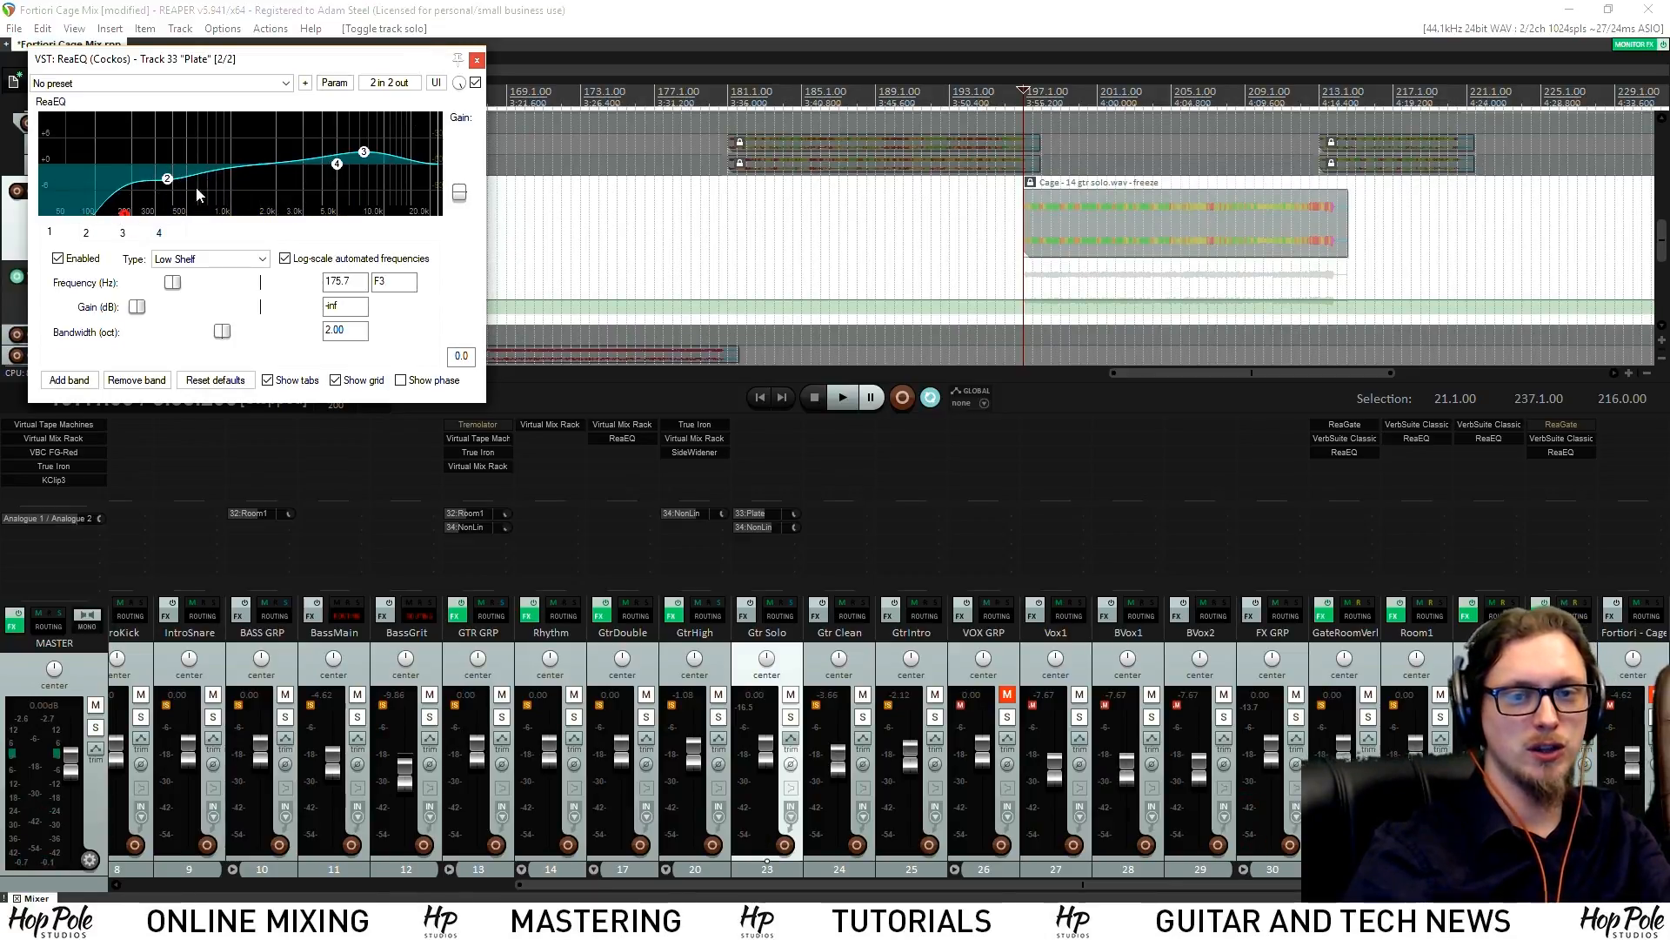
left_click(1558, 453)
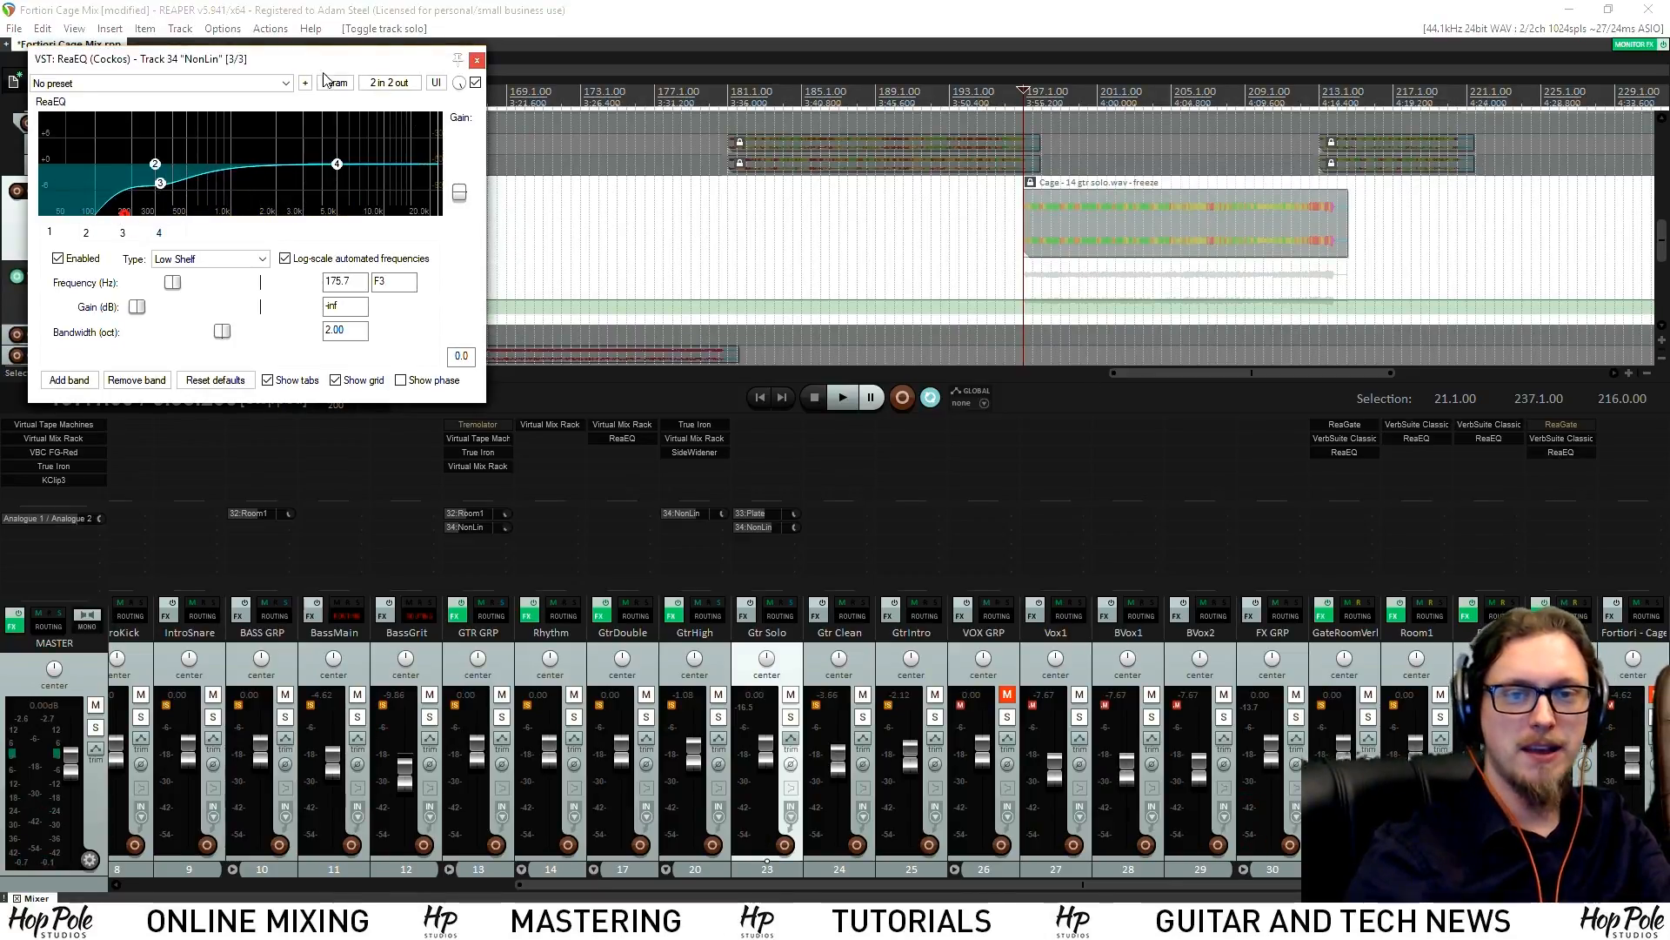
left_click(934, 158)
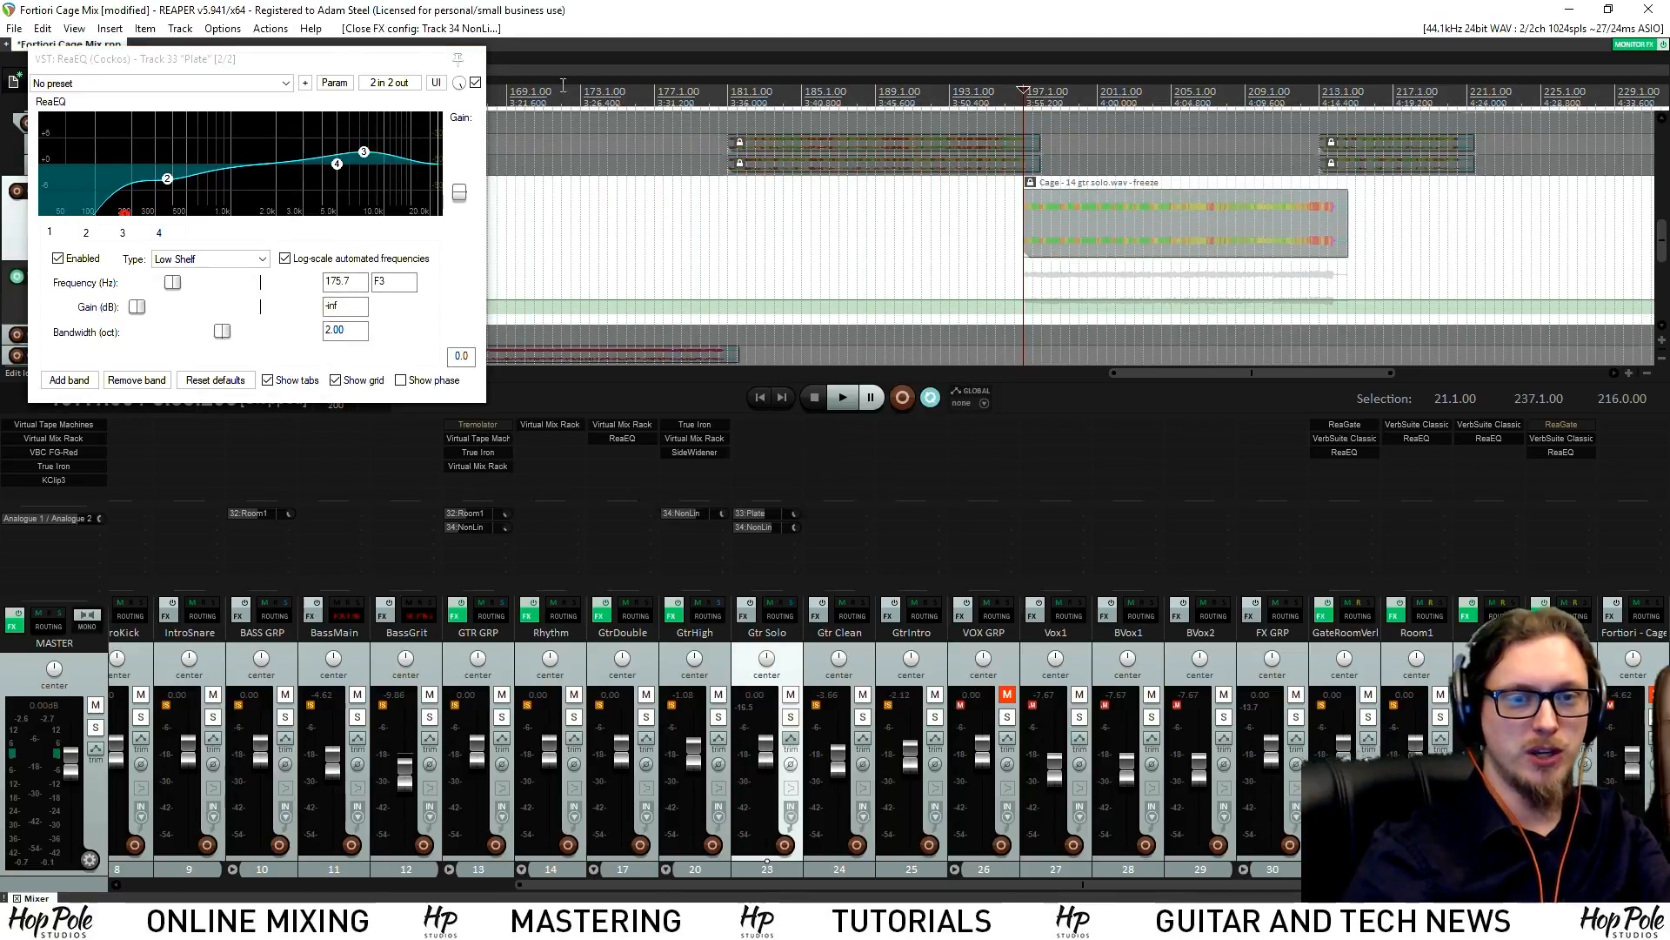
left_click(476, 58)
left_click(1418, 440)
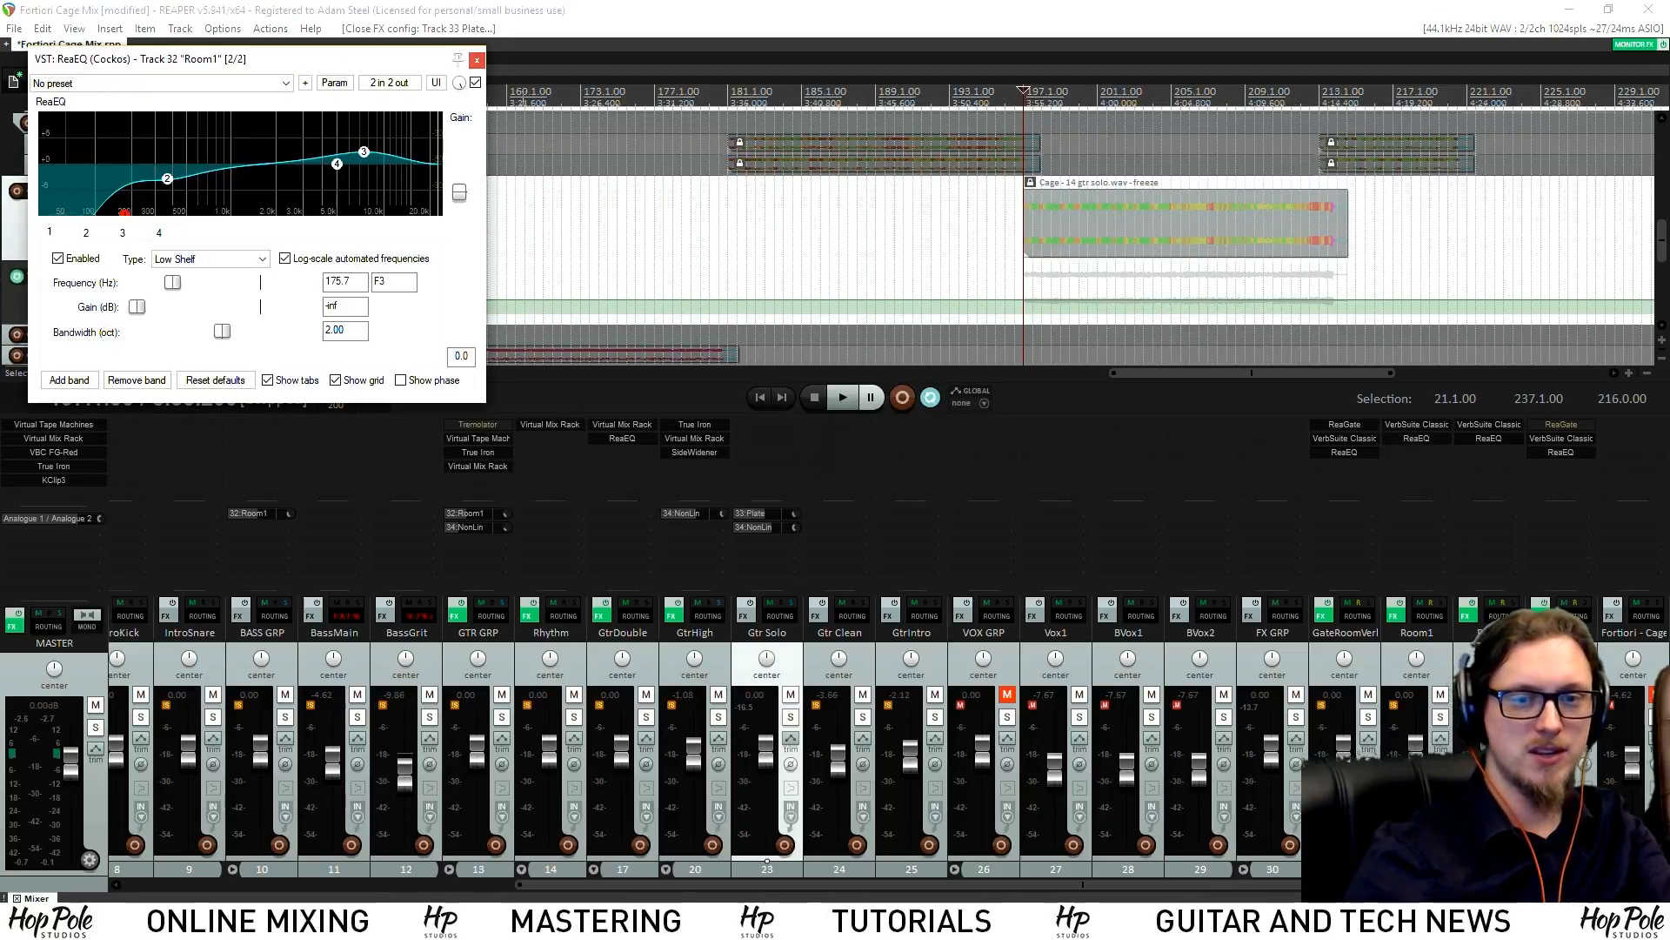
left_click(476, 60)
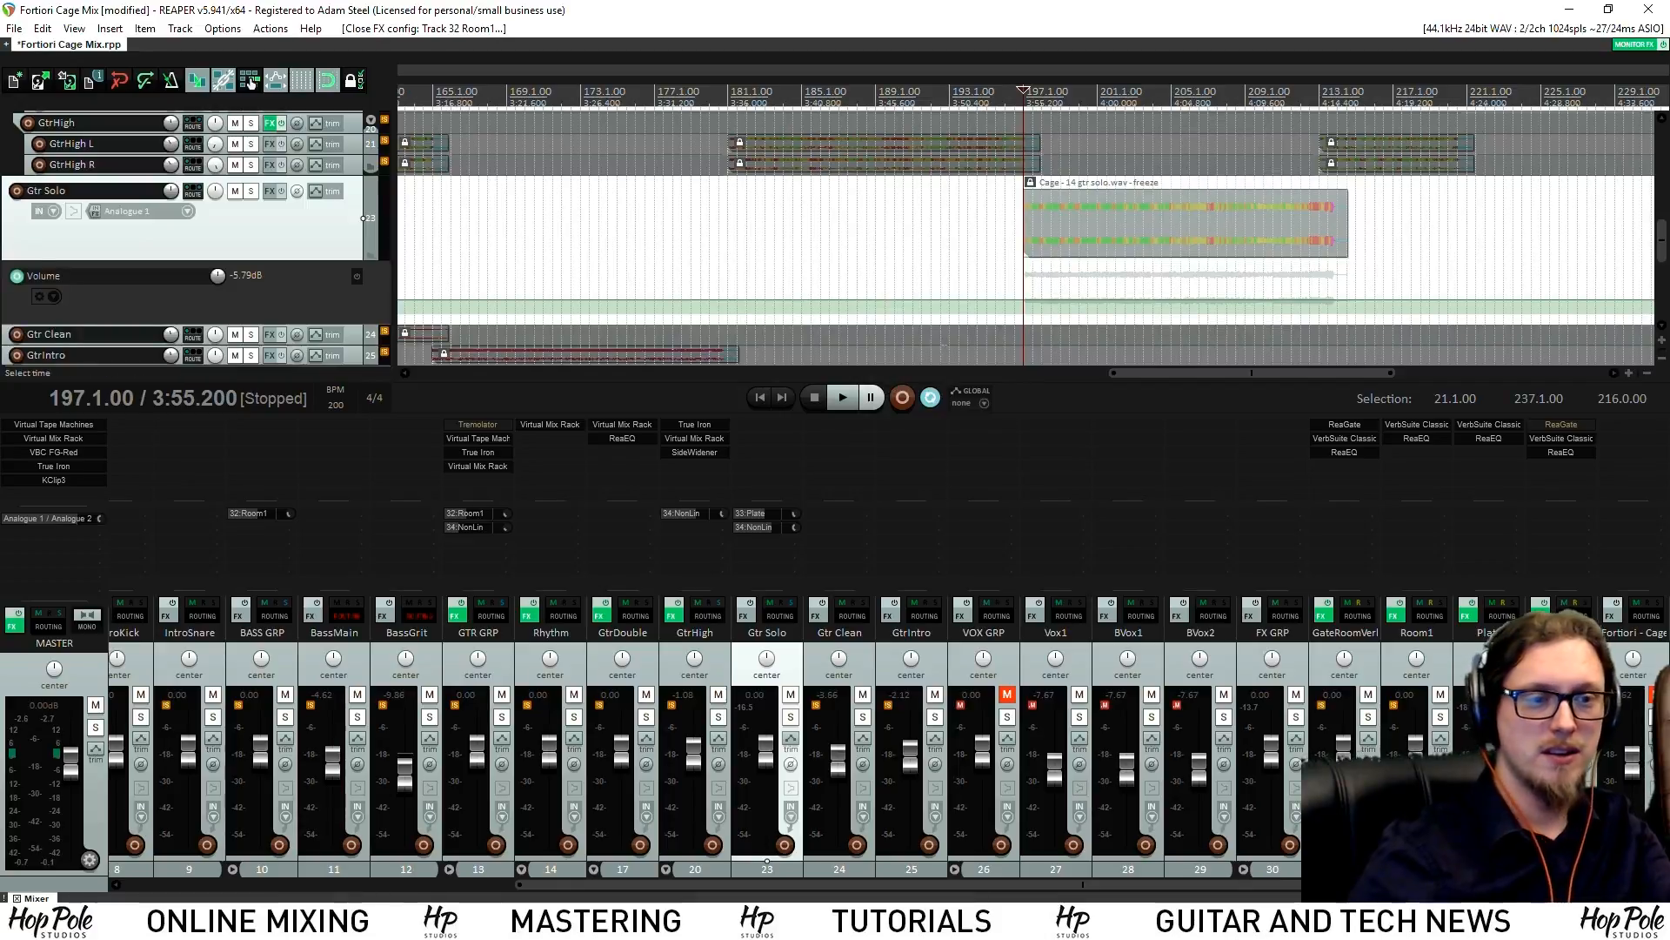
Add a Virtual Mix Rack to Gtr Solo with an FG-Stress compressor, input at 5.60
double_click(760, 452)
type("mix")
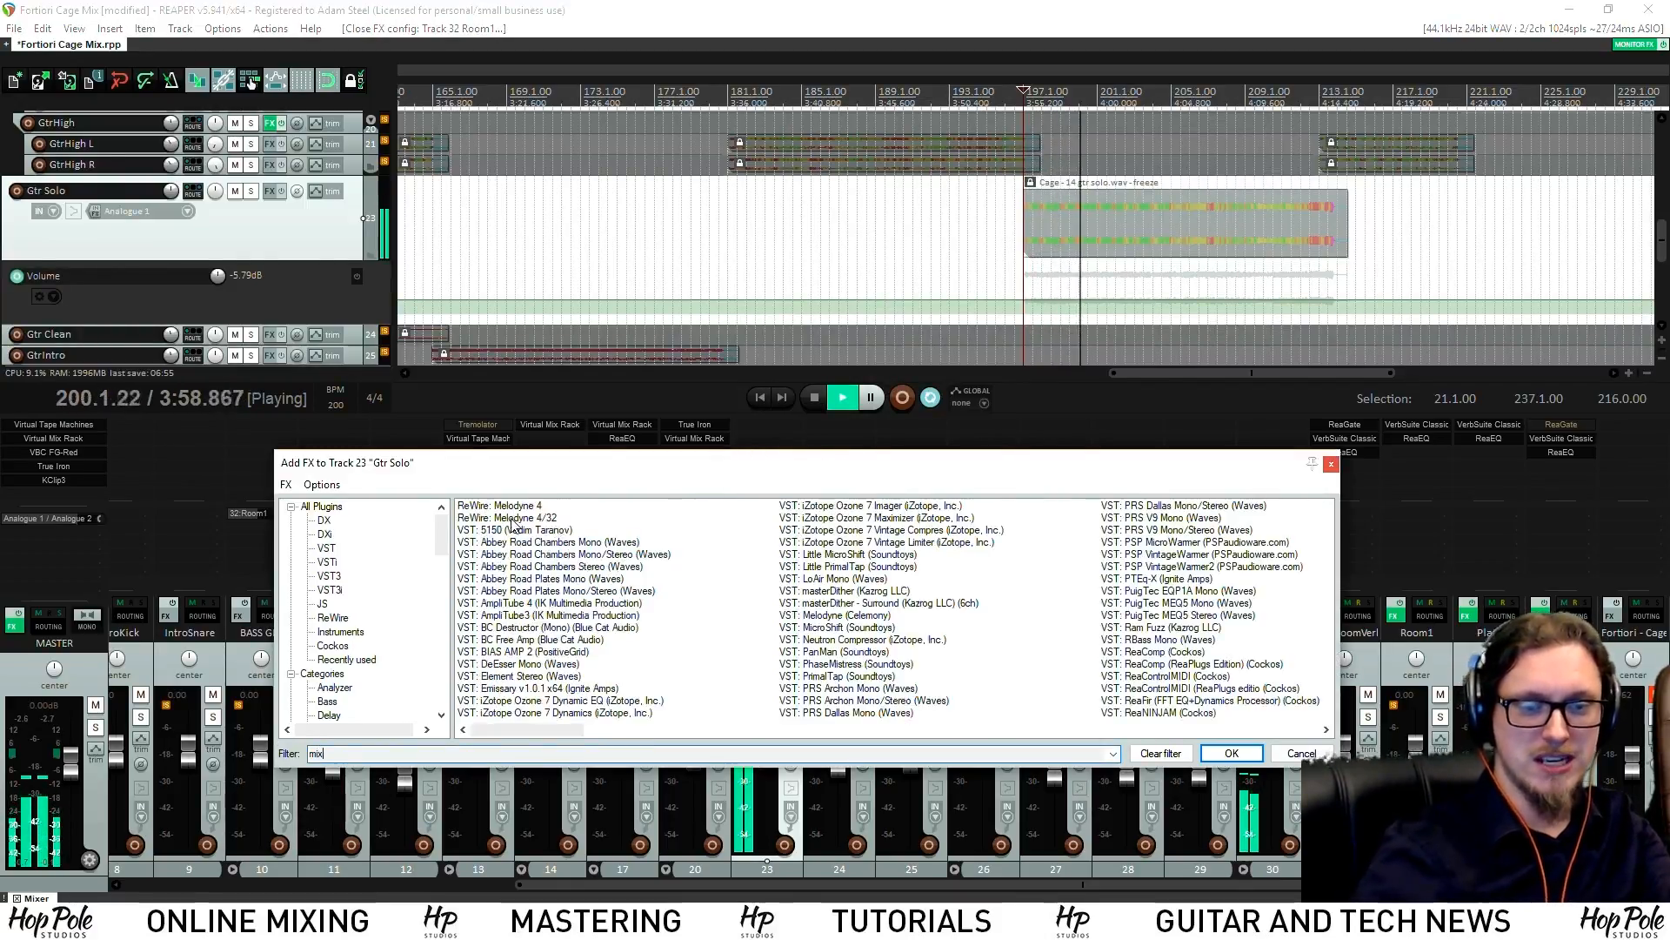
double_click(510, 507)
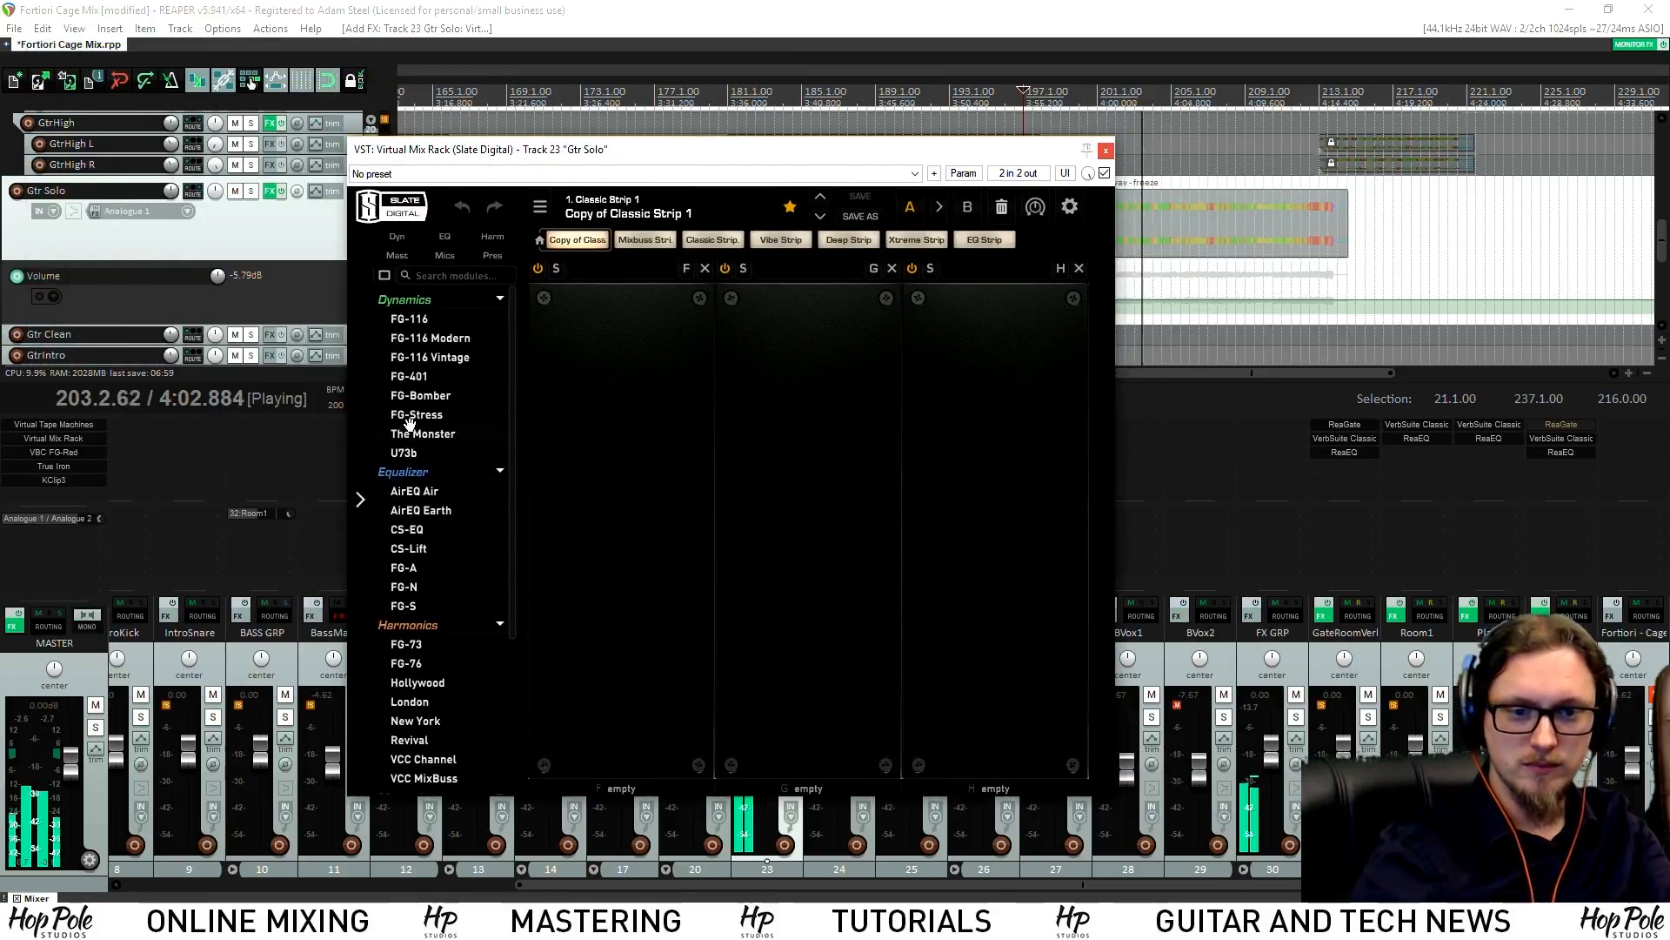
left_click_drag(414, 415, 805, 418)
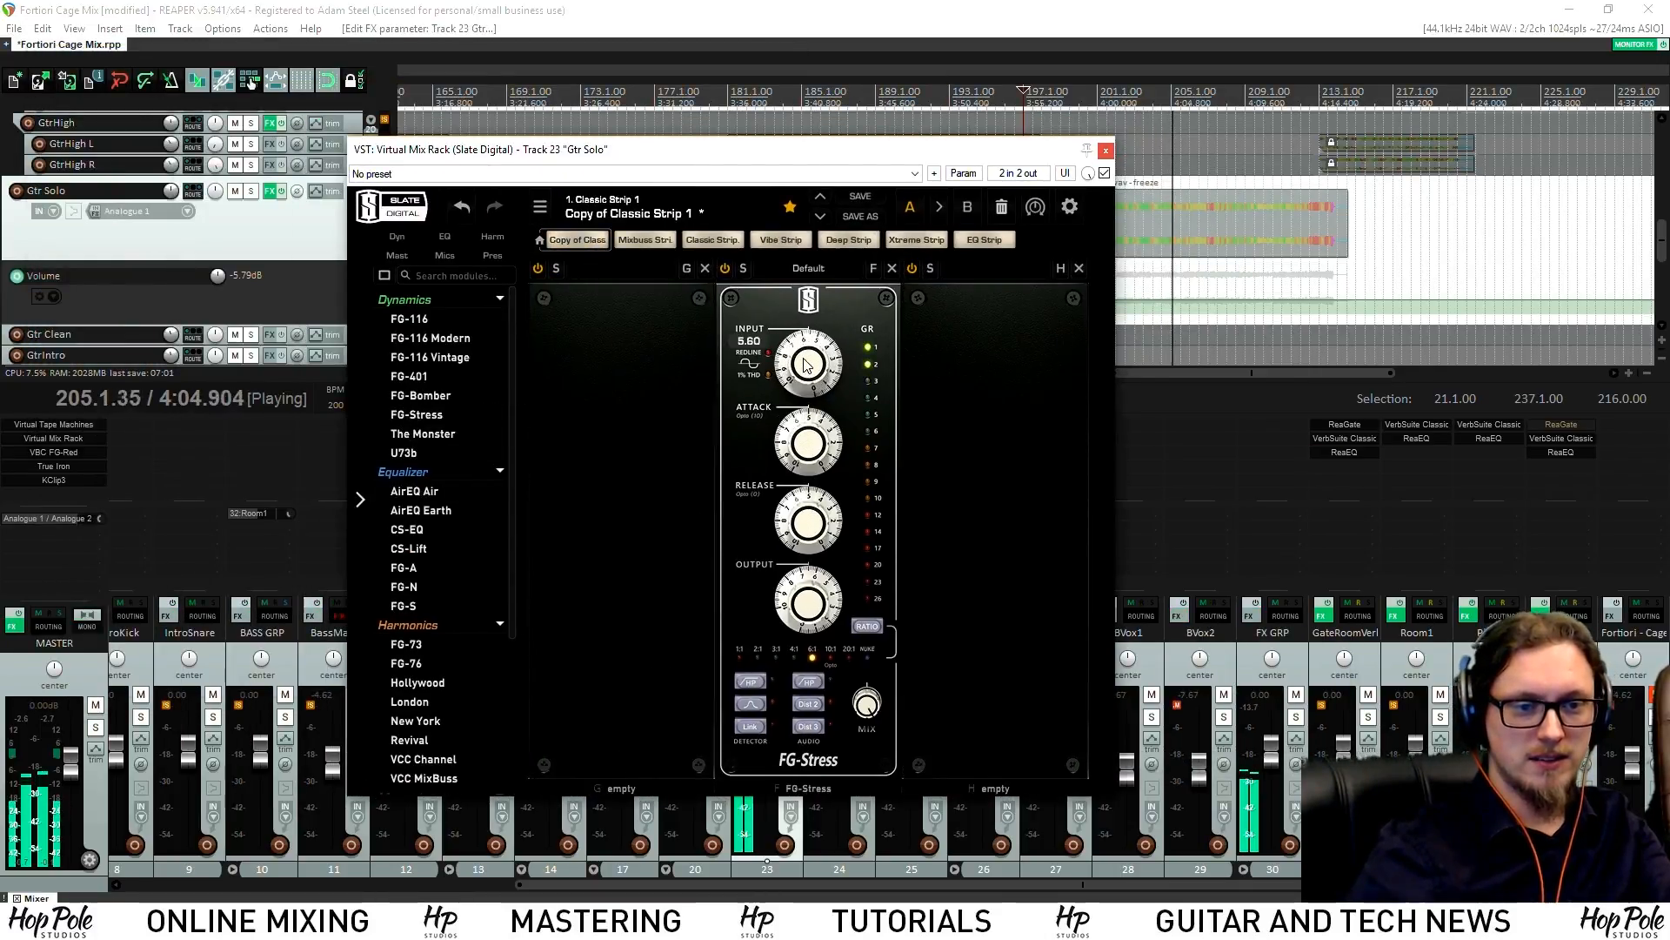
left_click_drag(810, 360, 809, 369)
key("space")
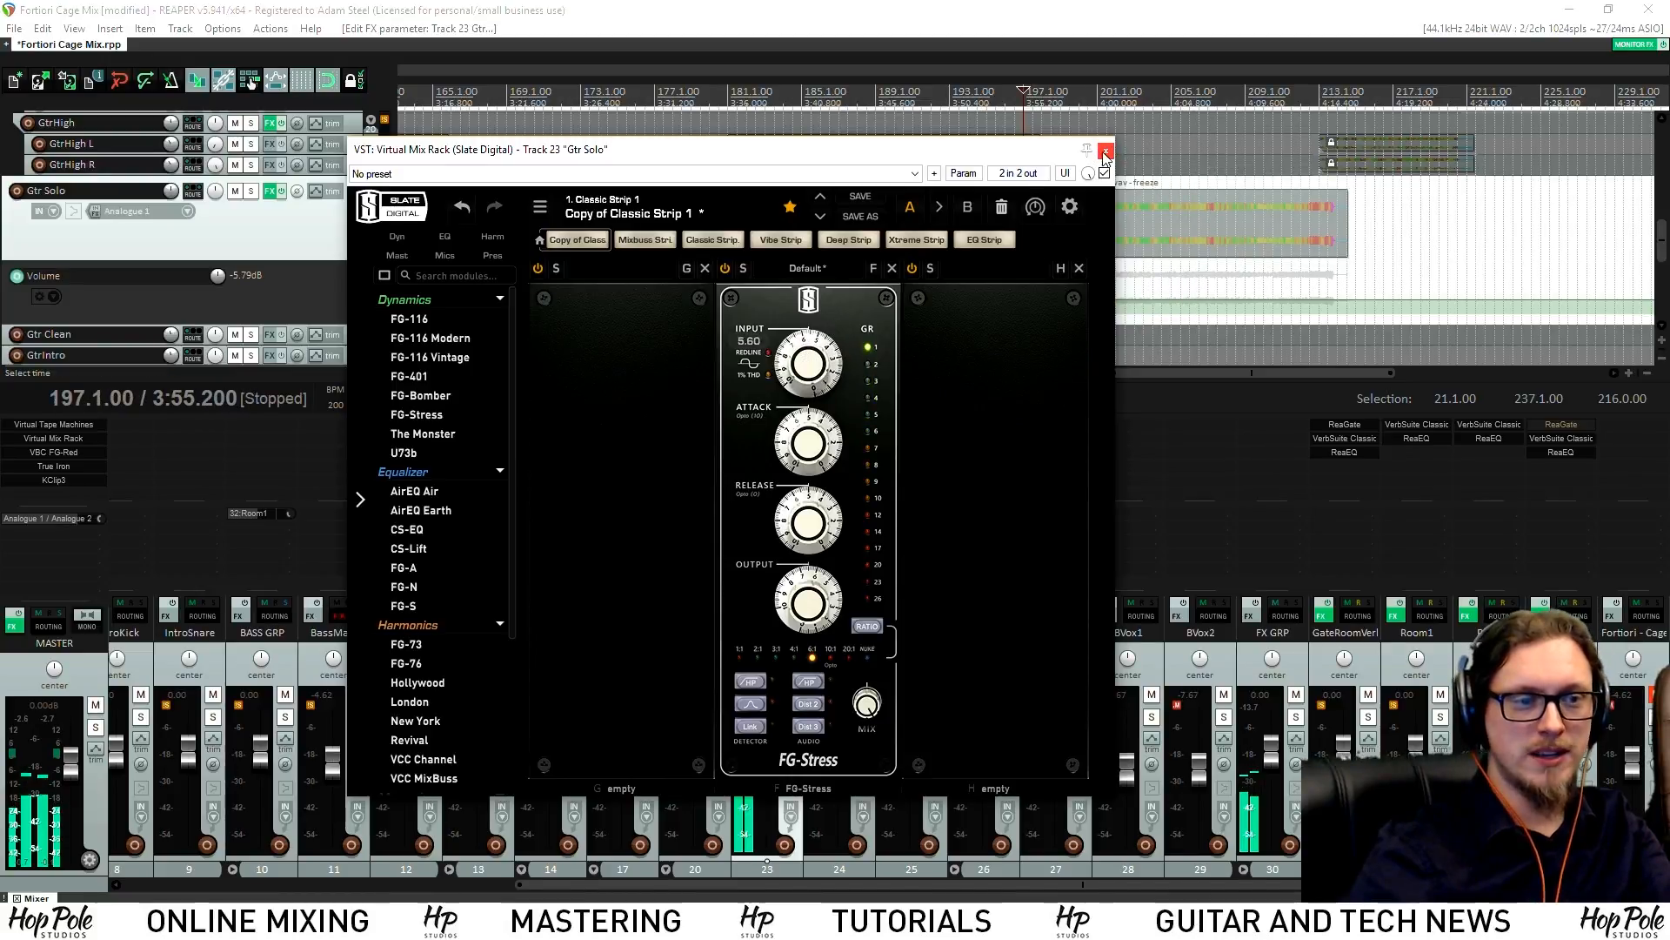
left_click(1105, 153)
Solo Gtr Solo, reopen its rack, and change the FG-Stress detector setting
left_click(789, 716)
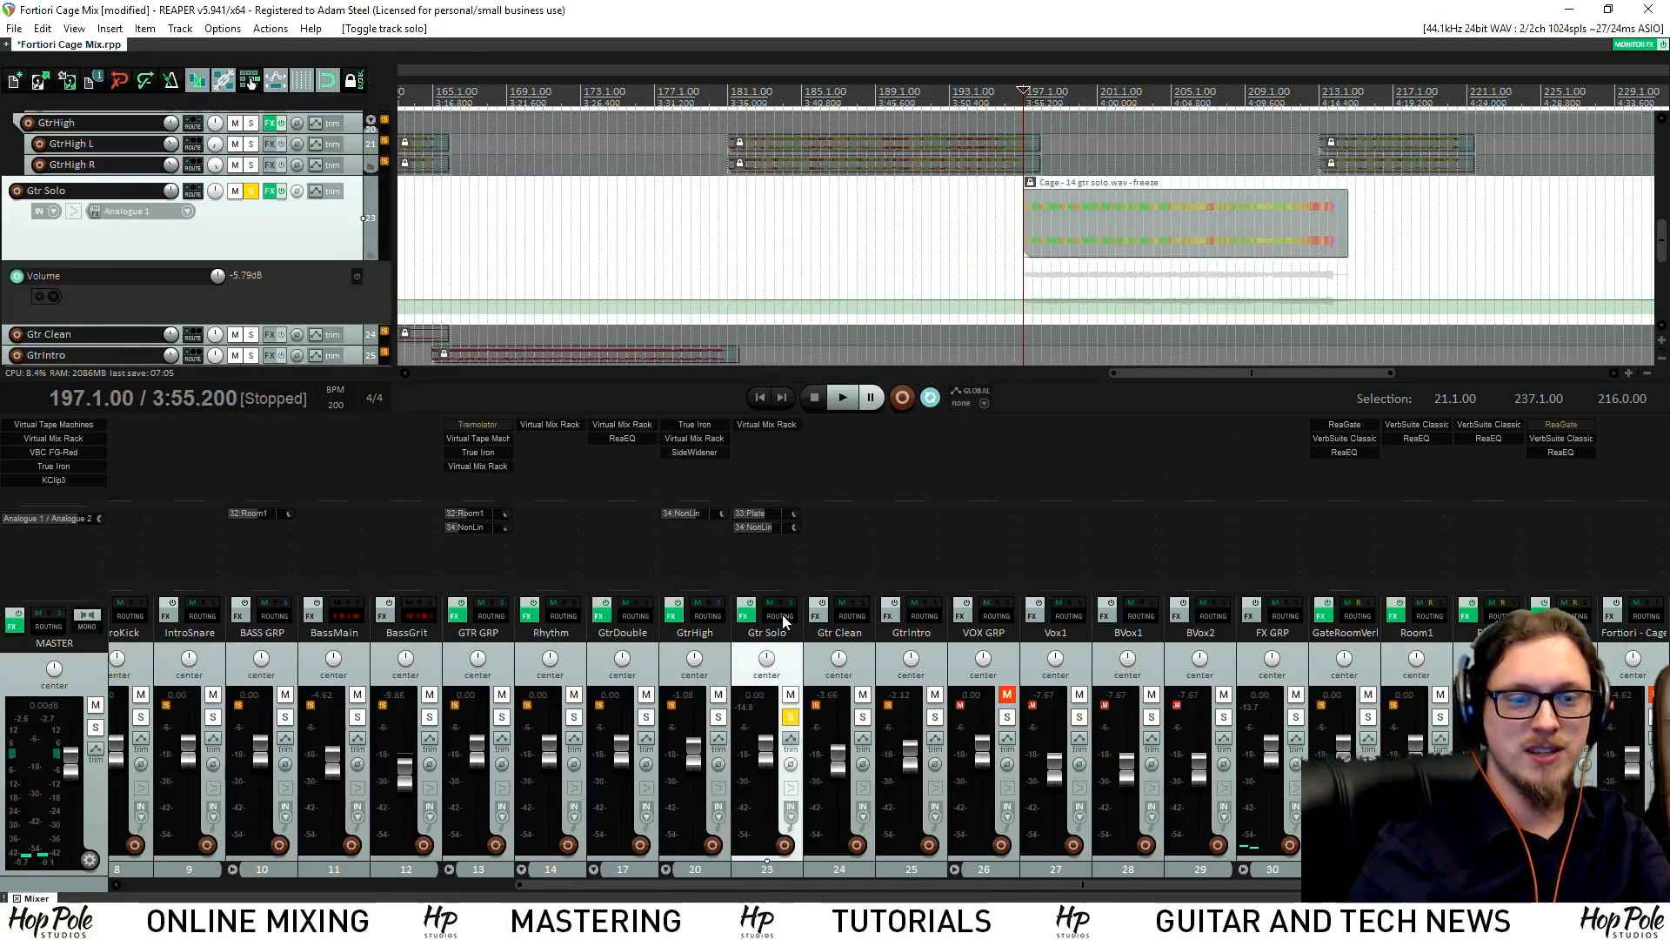
left_click(778, 423)
left_click_drag(567, 148, 355, 143)
mouse_move(598, 355)
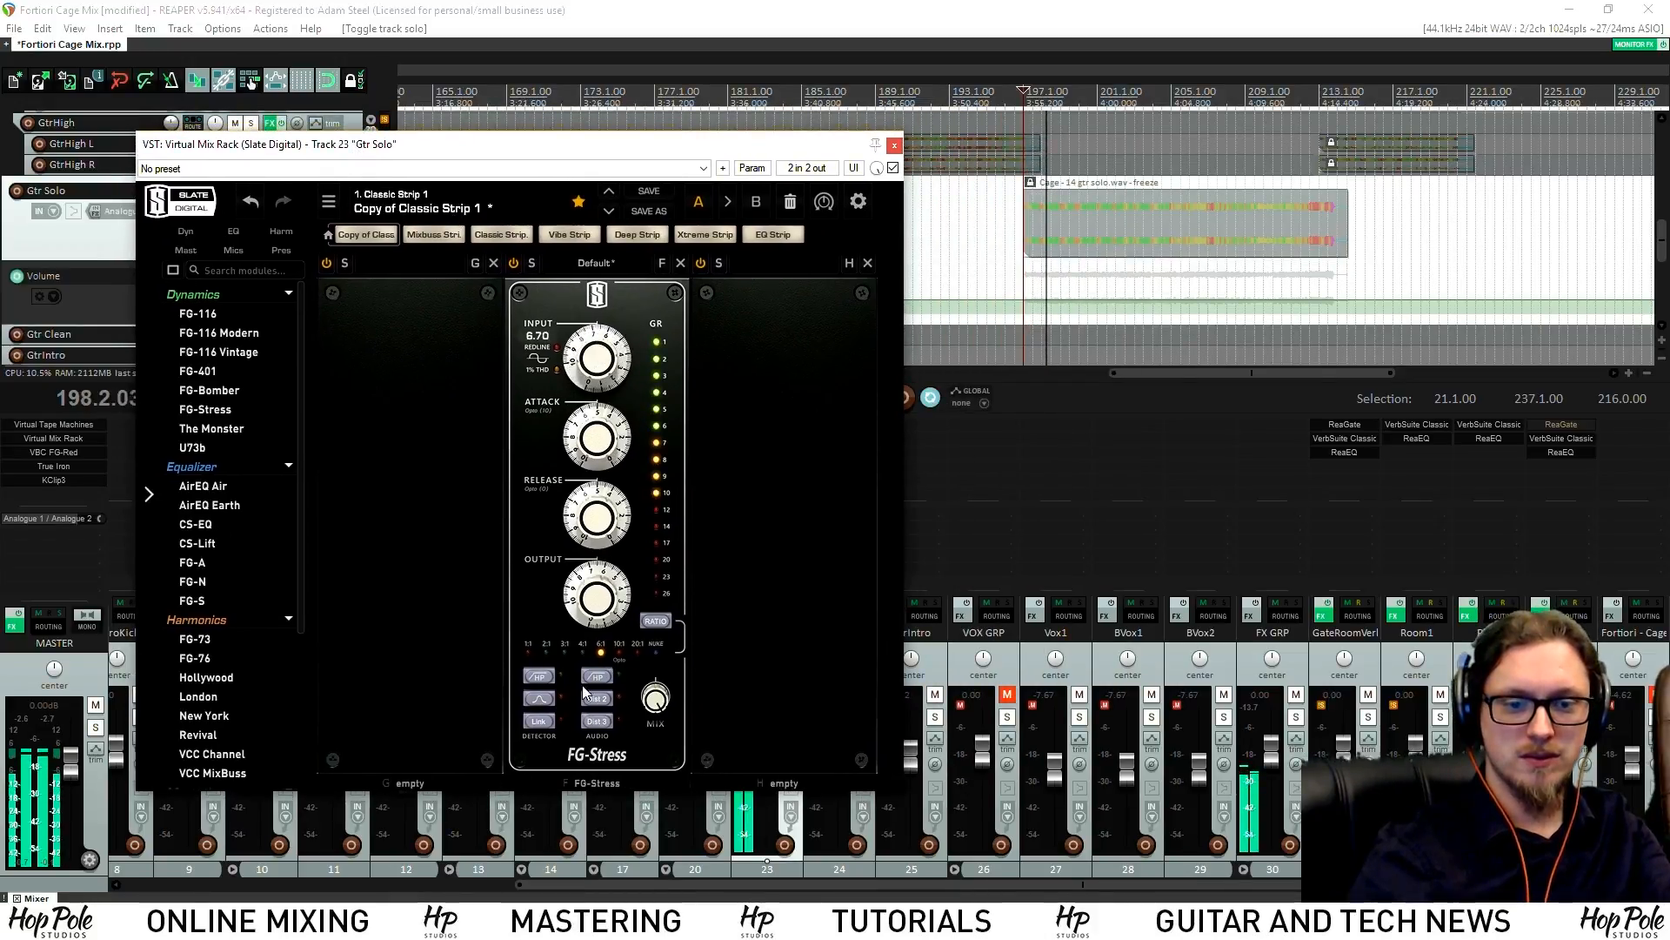
left_click(545, 700)
Tune FG-Stress to input 5.90, release 4.30, attack 6.10 and output 6.10
left_click_drag(586, 352, 587, 367)
left_click_drag(596, 588, 597, 601)
left_click_drag(595, 518, 594, 540)
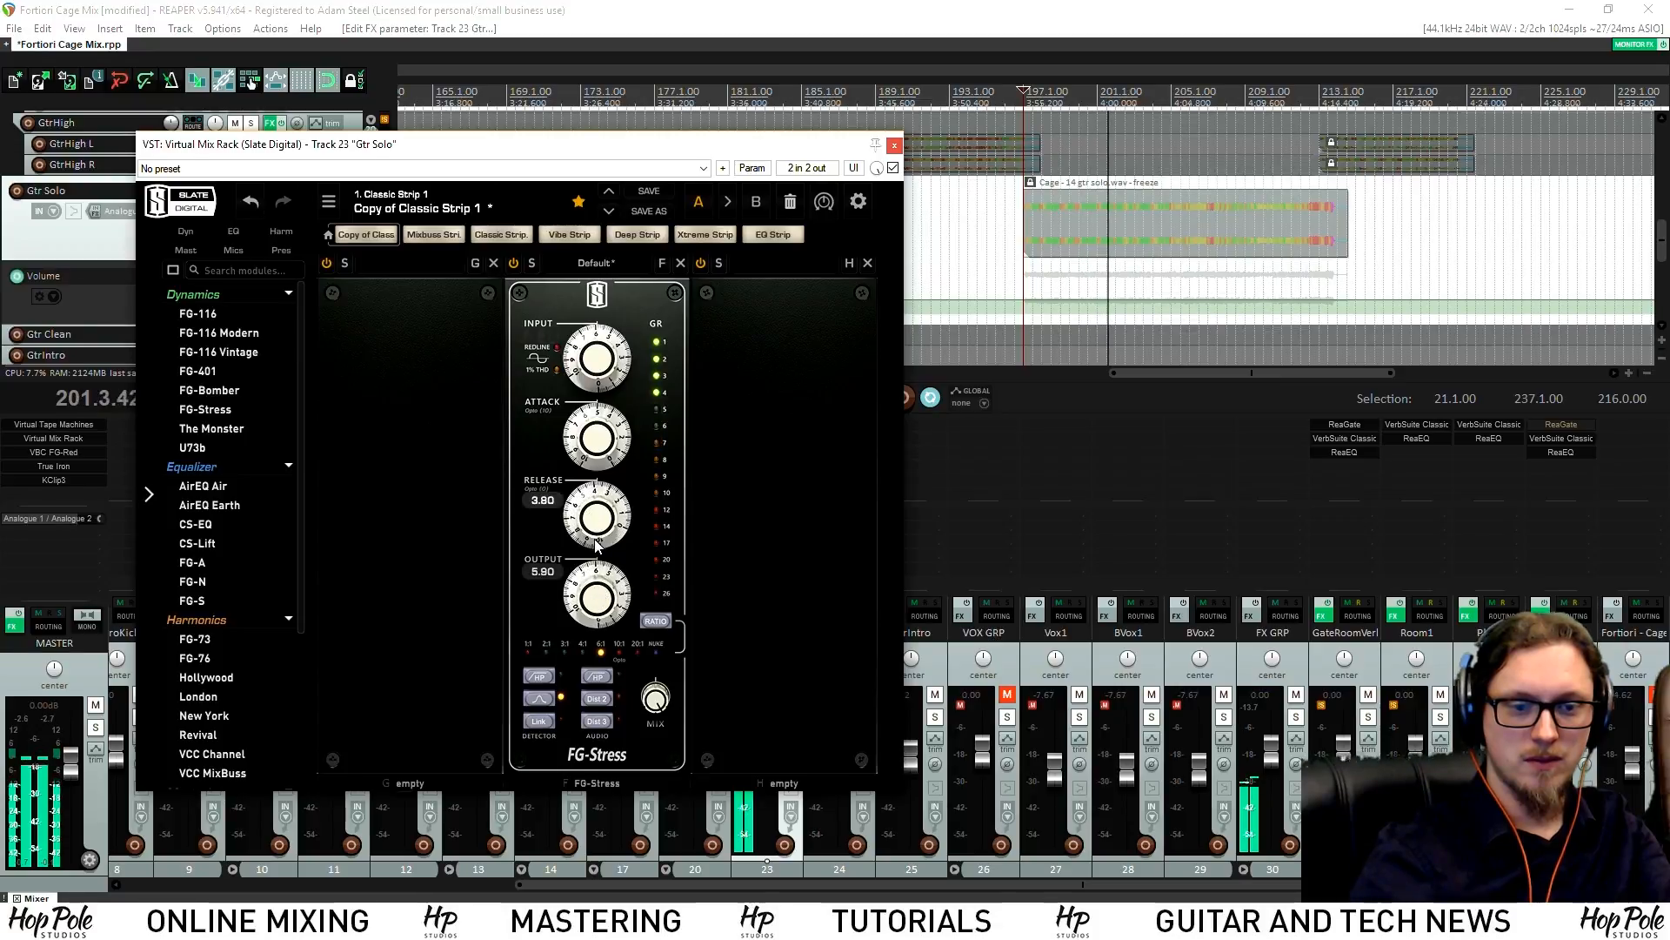
mouse_move(595, 434)
left_mouse_down()
mouse_move(595, 473)
mouse_move(594, 424)
left_mouse_up()
left_click_drag(595, 509, 595, 498)
left_click_drag(589, 418, 589, 413)
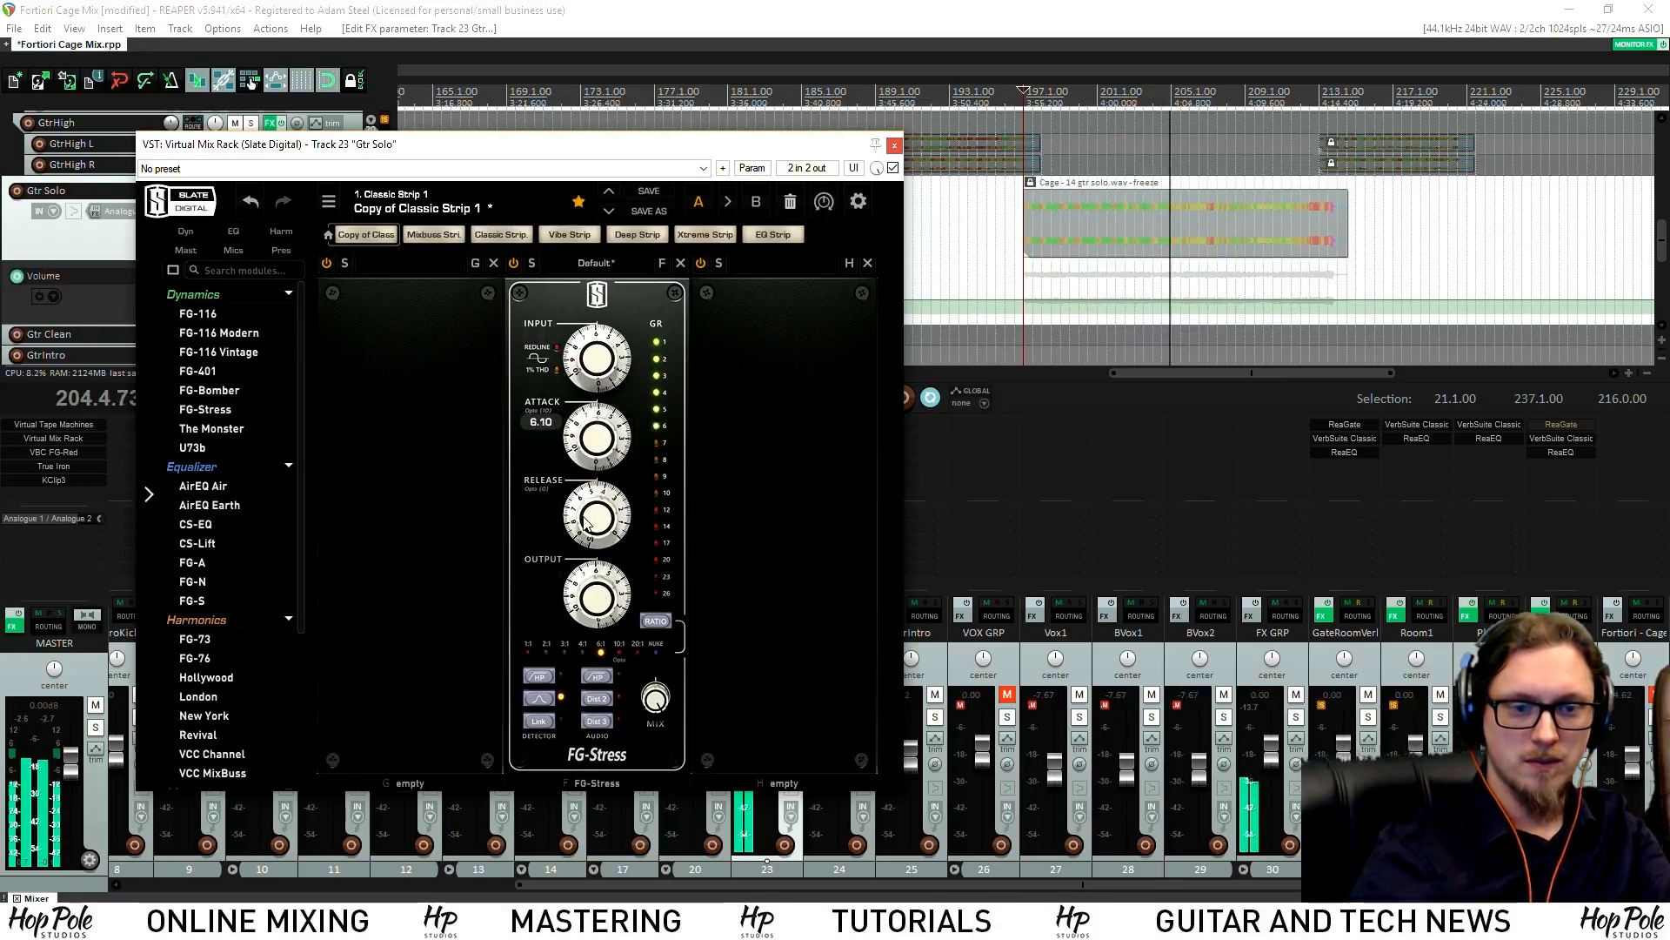
left_click_drag(584, 622, 584, 631)
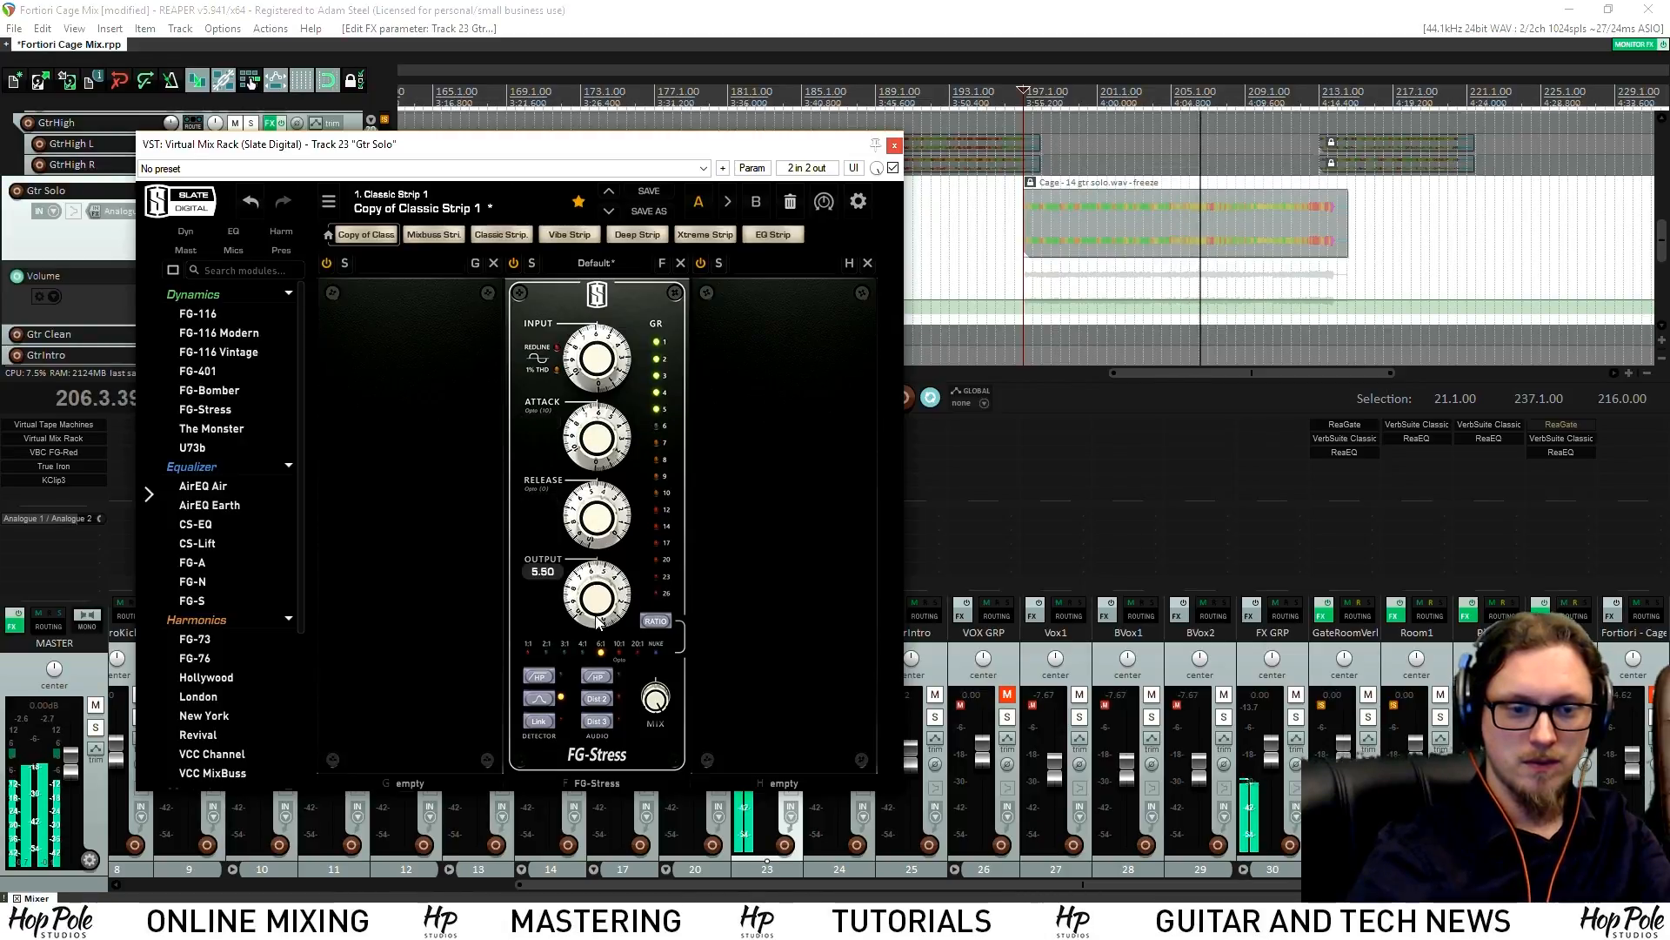
left_click_drag(598, 590, 600, 580)
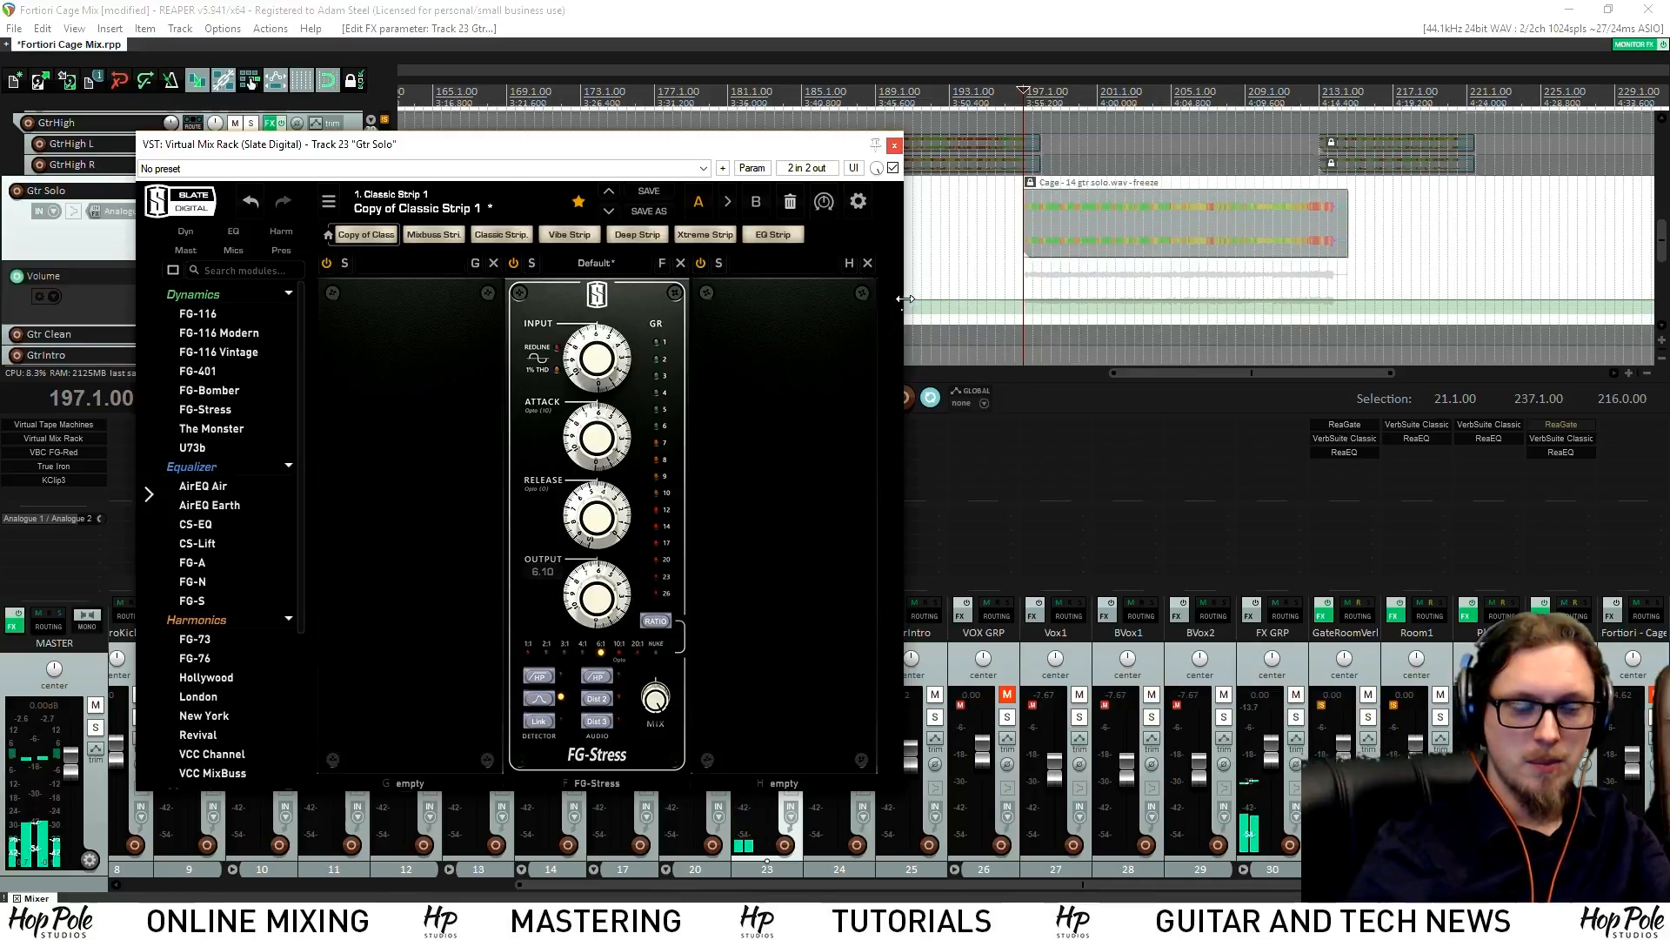
left_click_drag(788, 146, 835, 154)
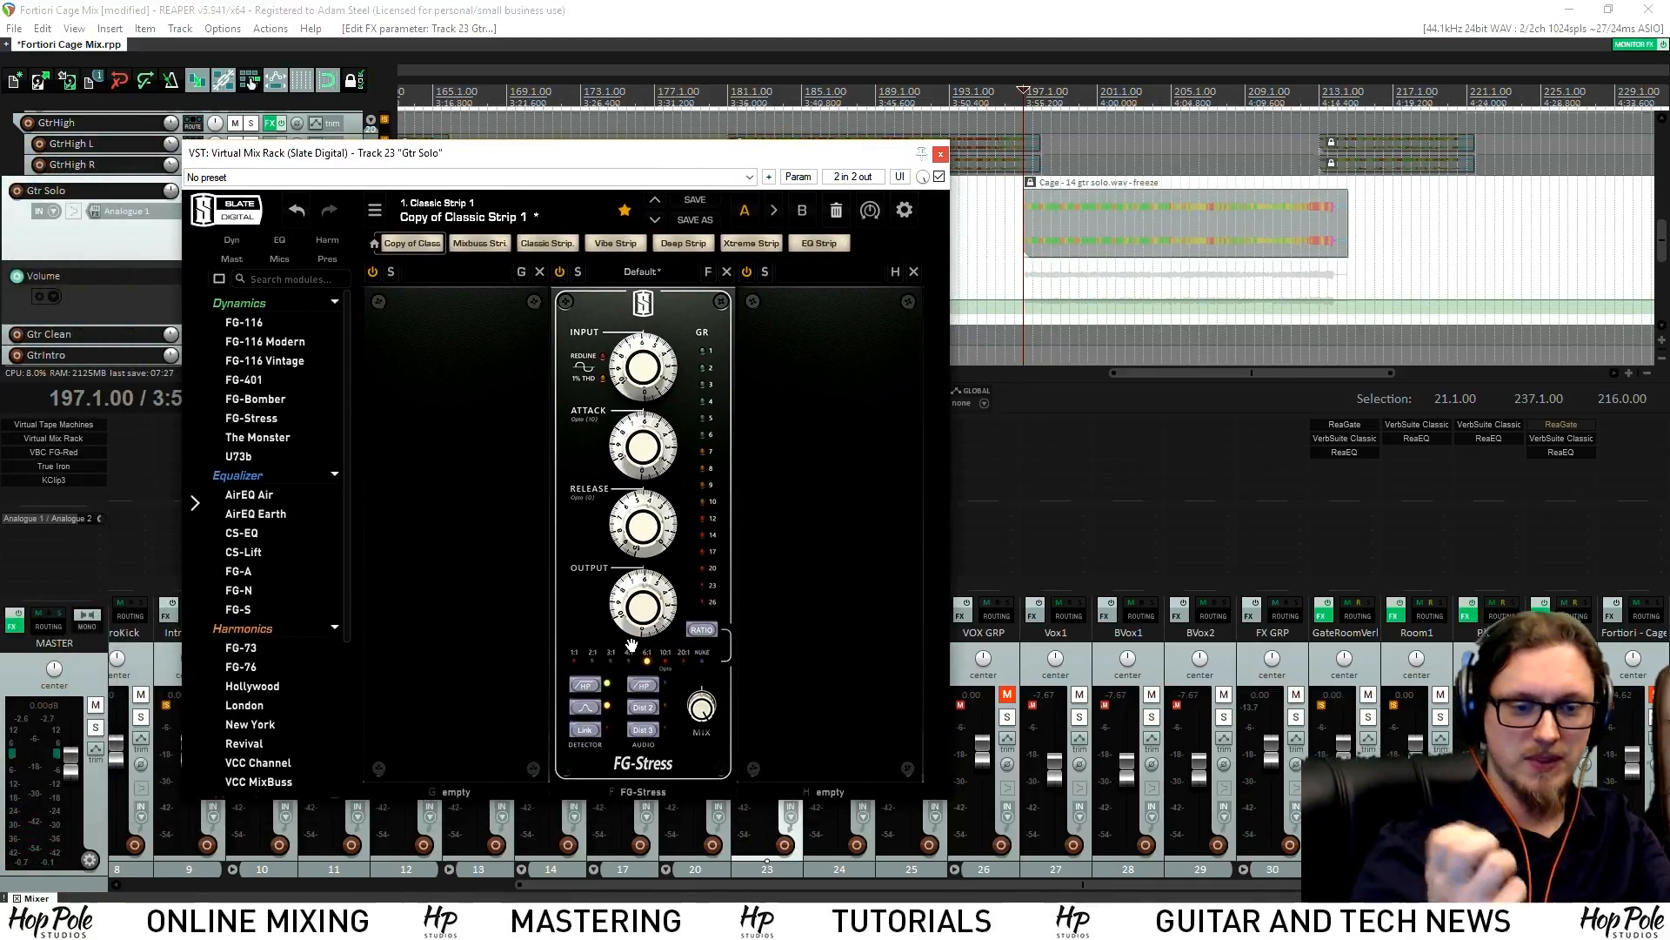
Play the solo section, nudge the FG-Stress input, and add a London saturation module in slot G
left_click(1020, 88)
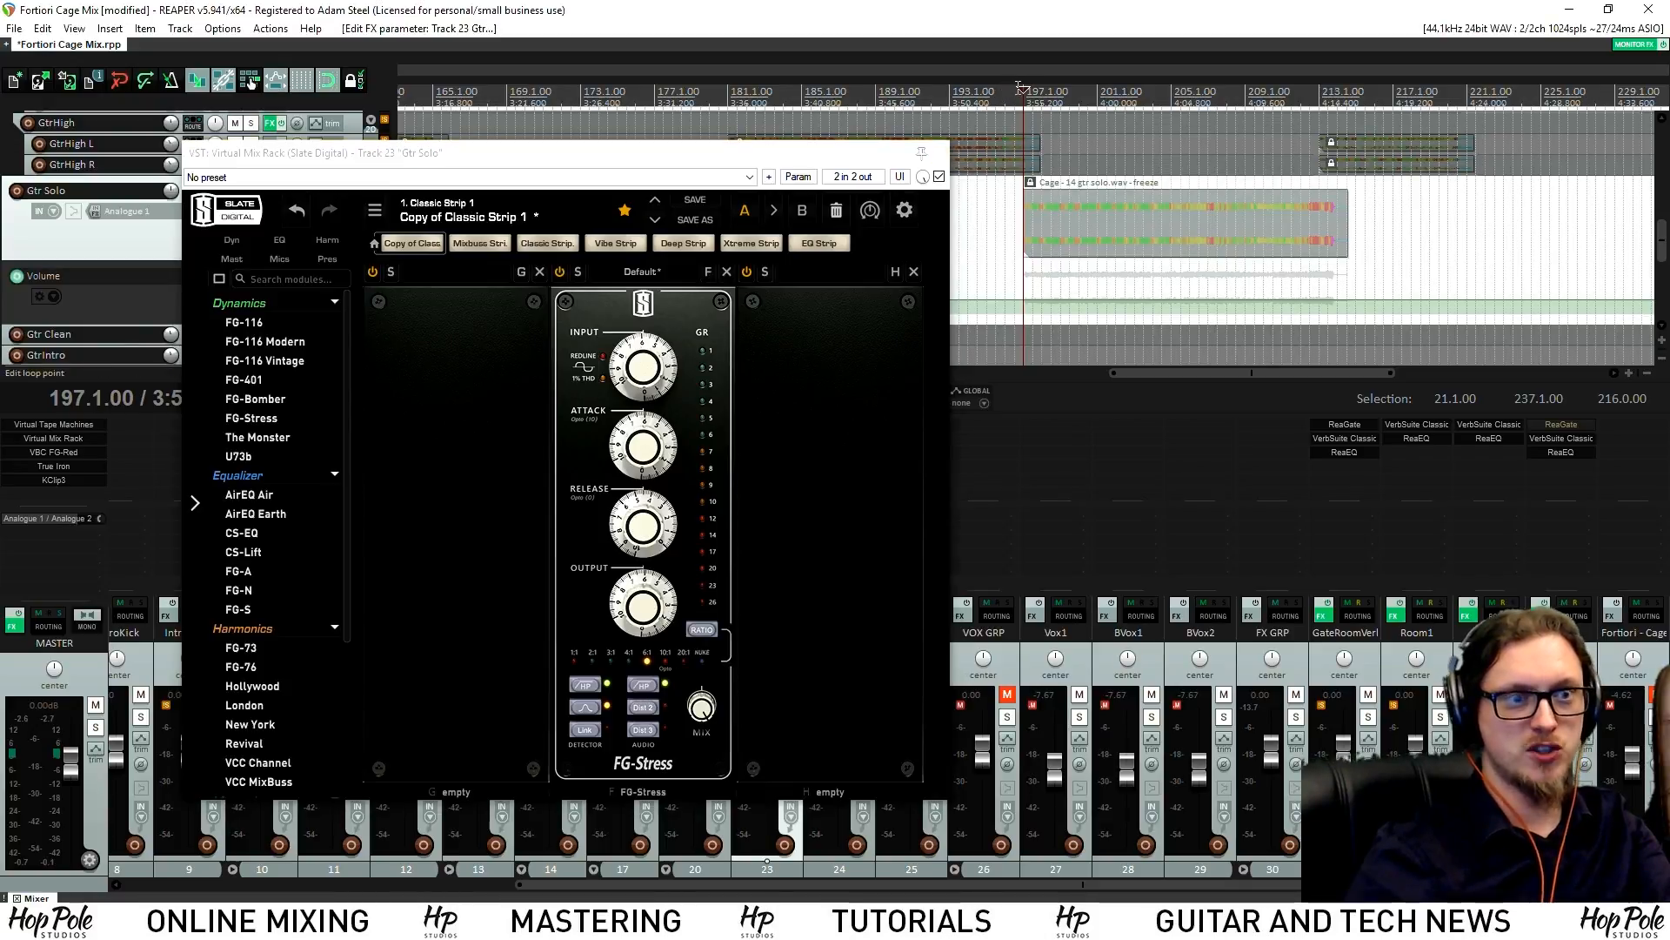
scroll(1060, 204, "up", 2)
scroll(1015, 215, "down", 2)
key("space")
scroll(1014, 224, "up", 2)
scroll(1008, 239, "down", 2)
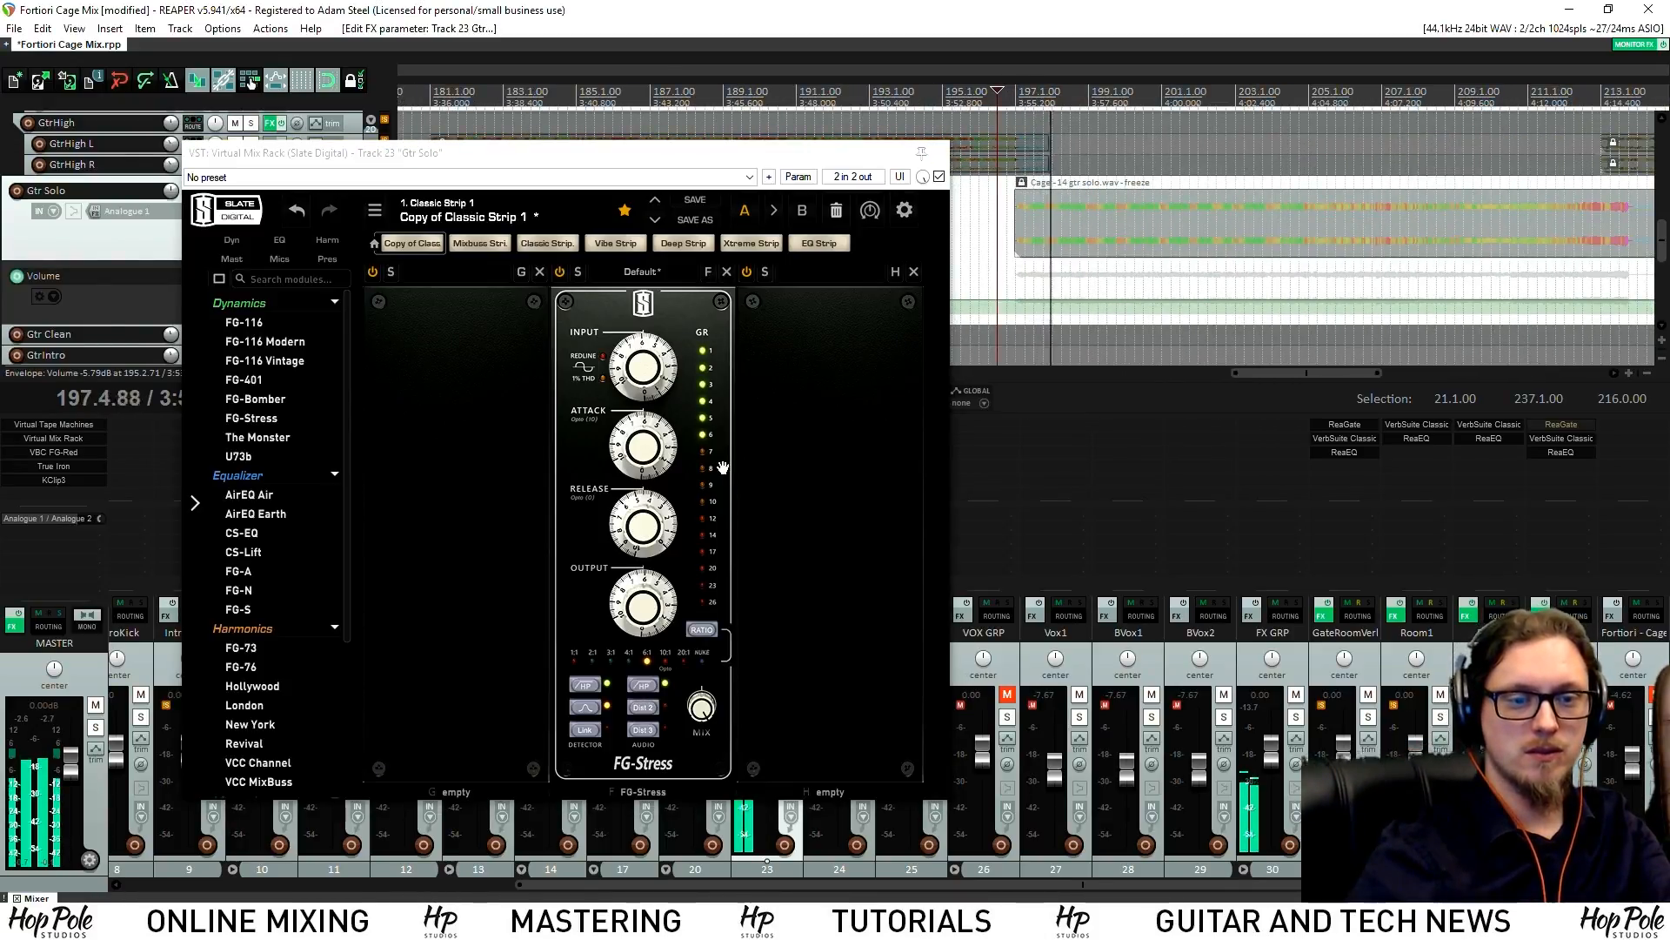
left_click_drag(670, 380, 670, 366)
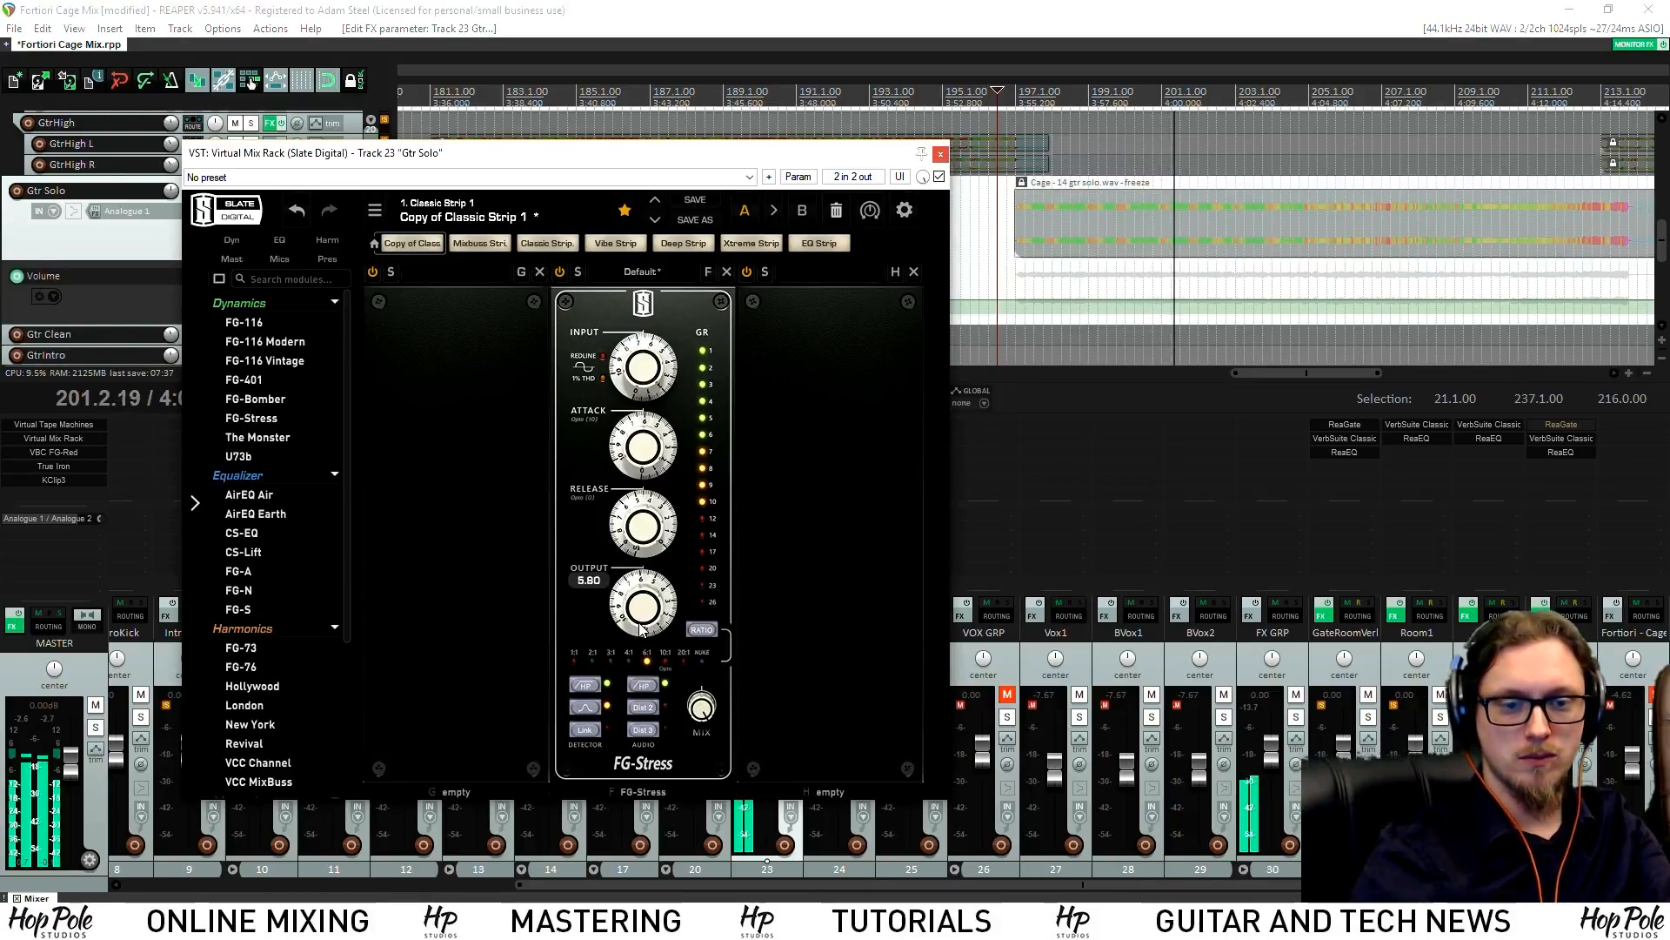
left_click_drag(816, 158, 715, 141)
left_click_drag(589, 298, 402, 297)
scroll(144, 648, "down", 3)
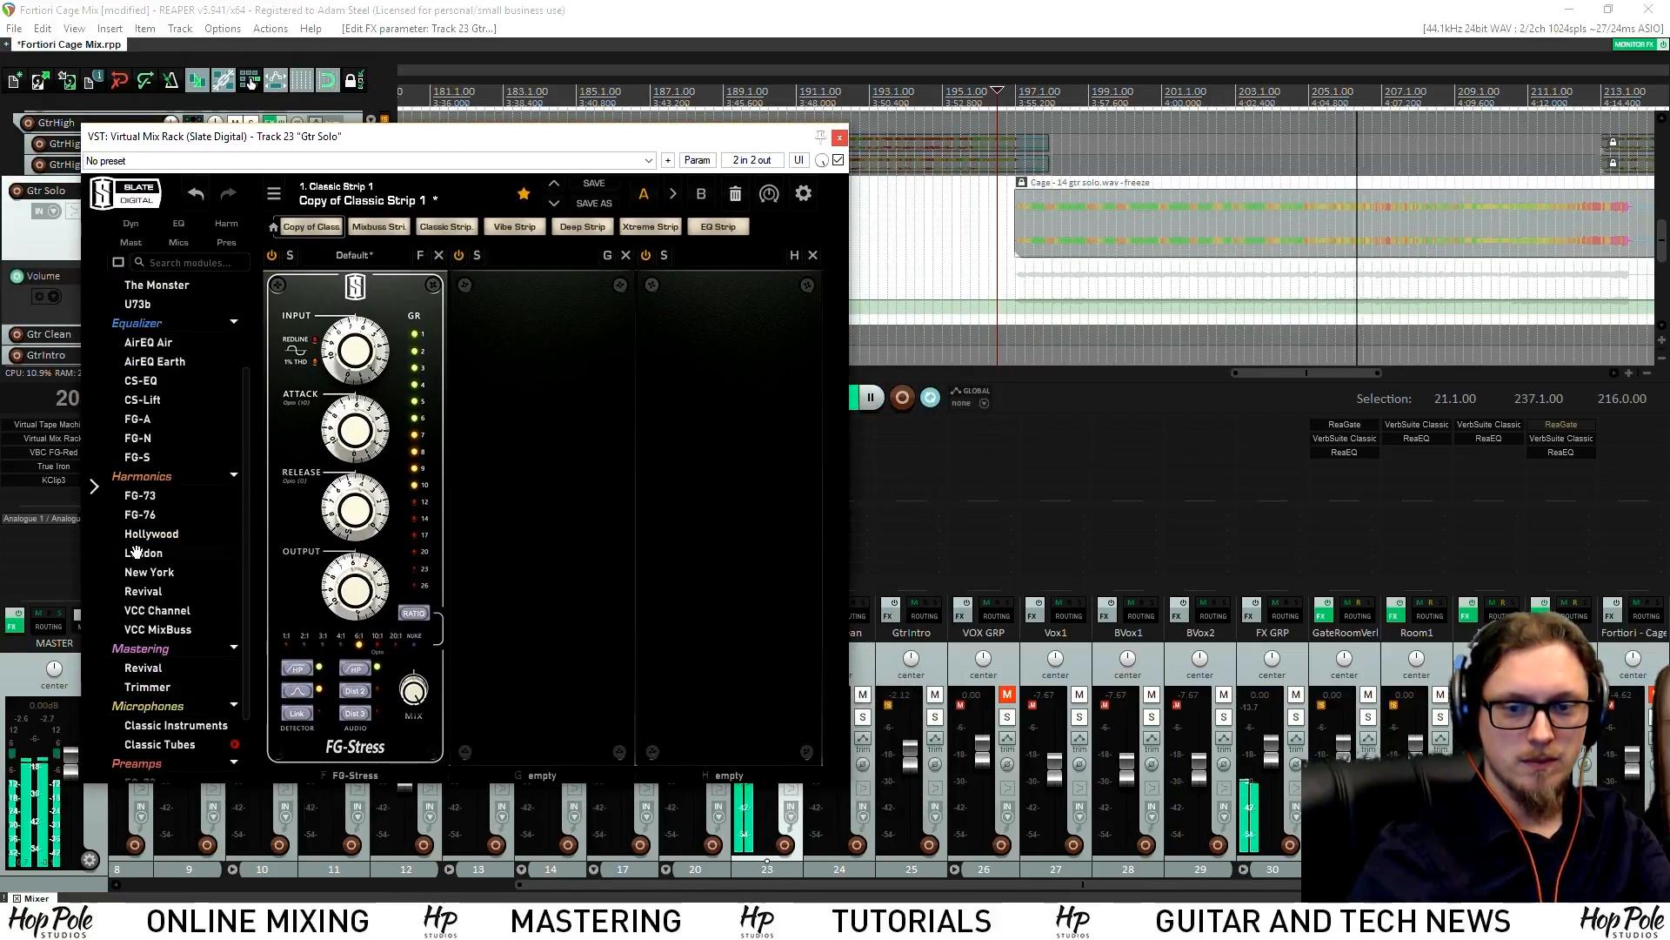
left_click_drag(472, 511, 576, 448)
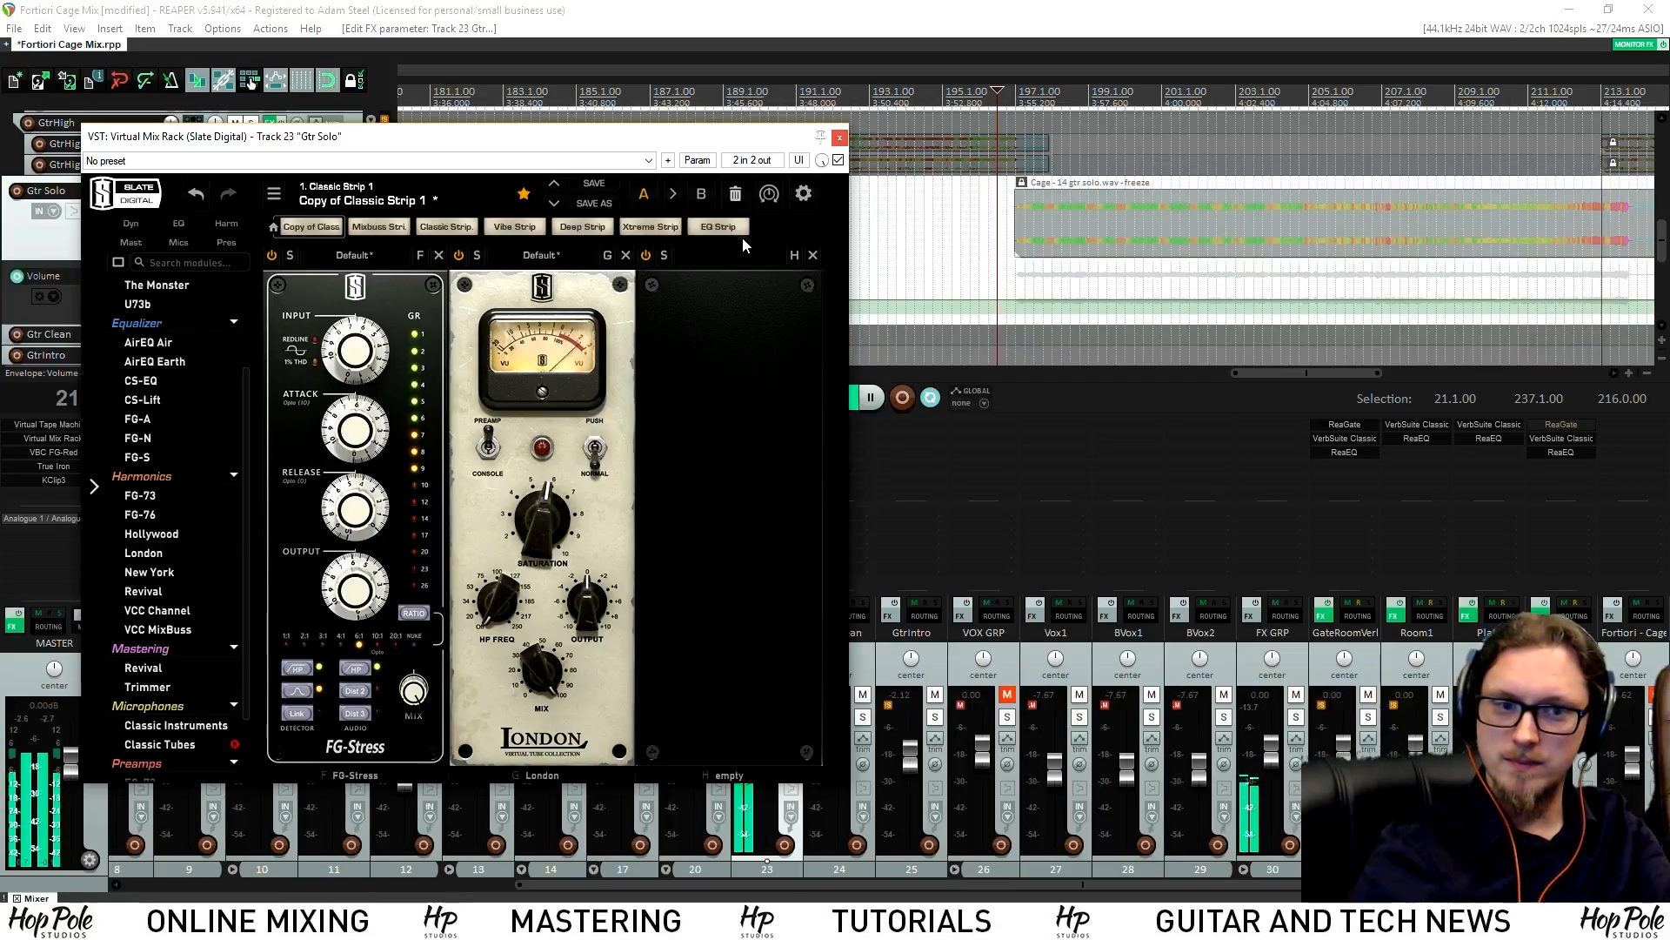
Compare the Gtr Solo rack bypassed and enabled while playing from bar 207
key("space")
left_click(1399, 90)
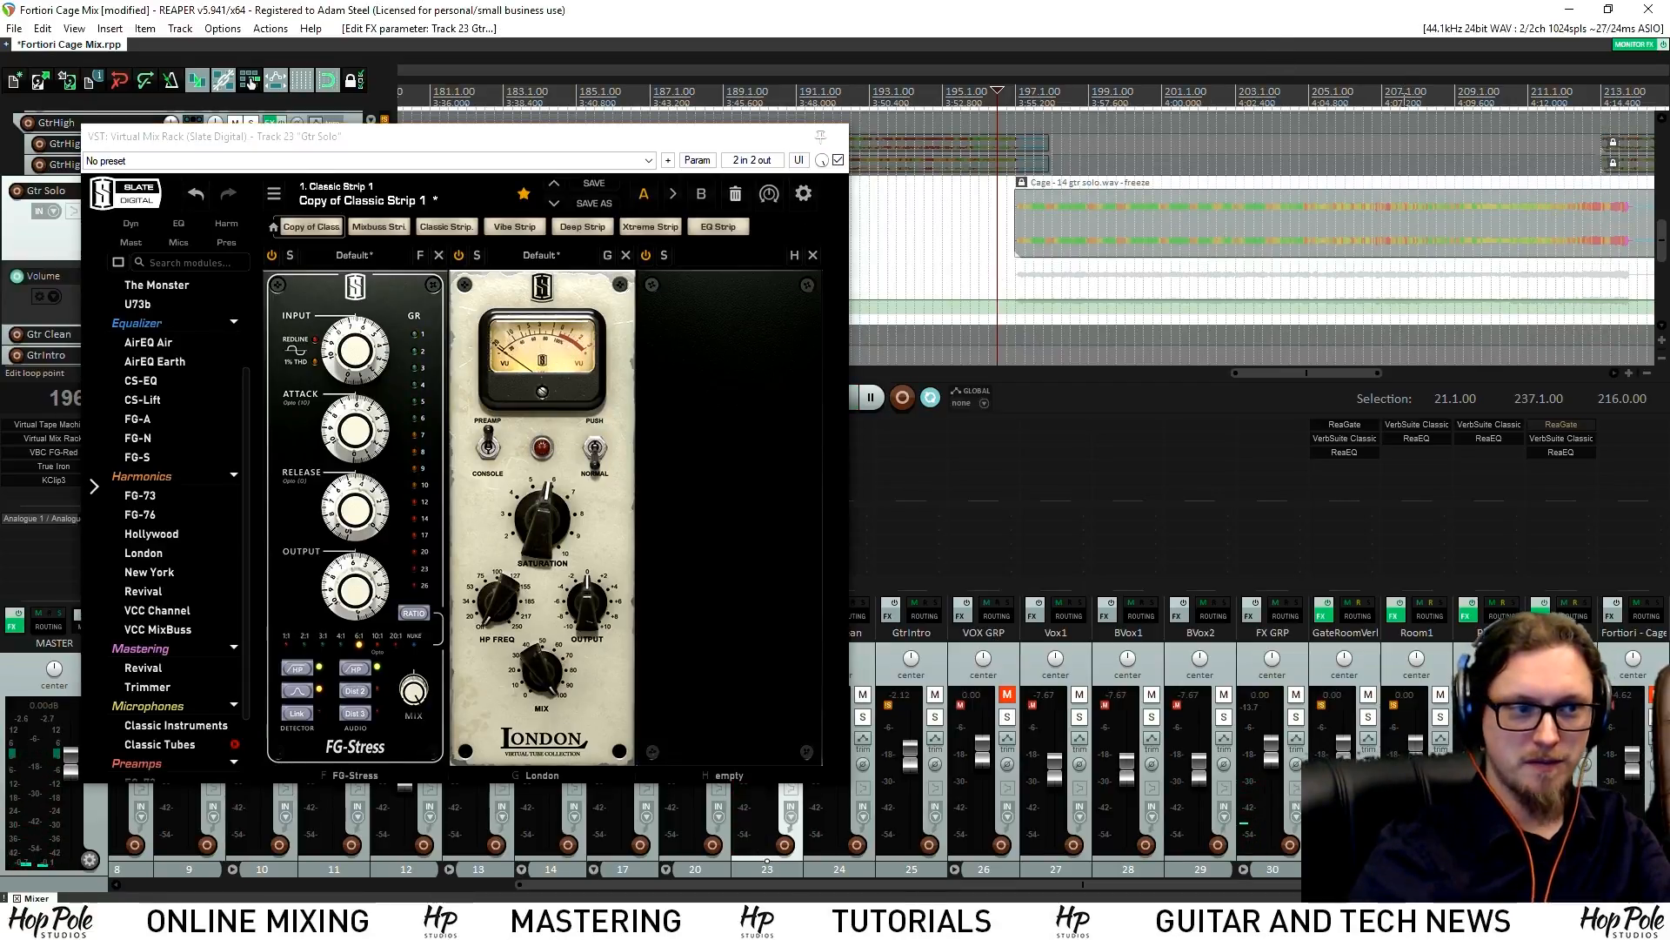
key("space")
left_click(839, 160)
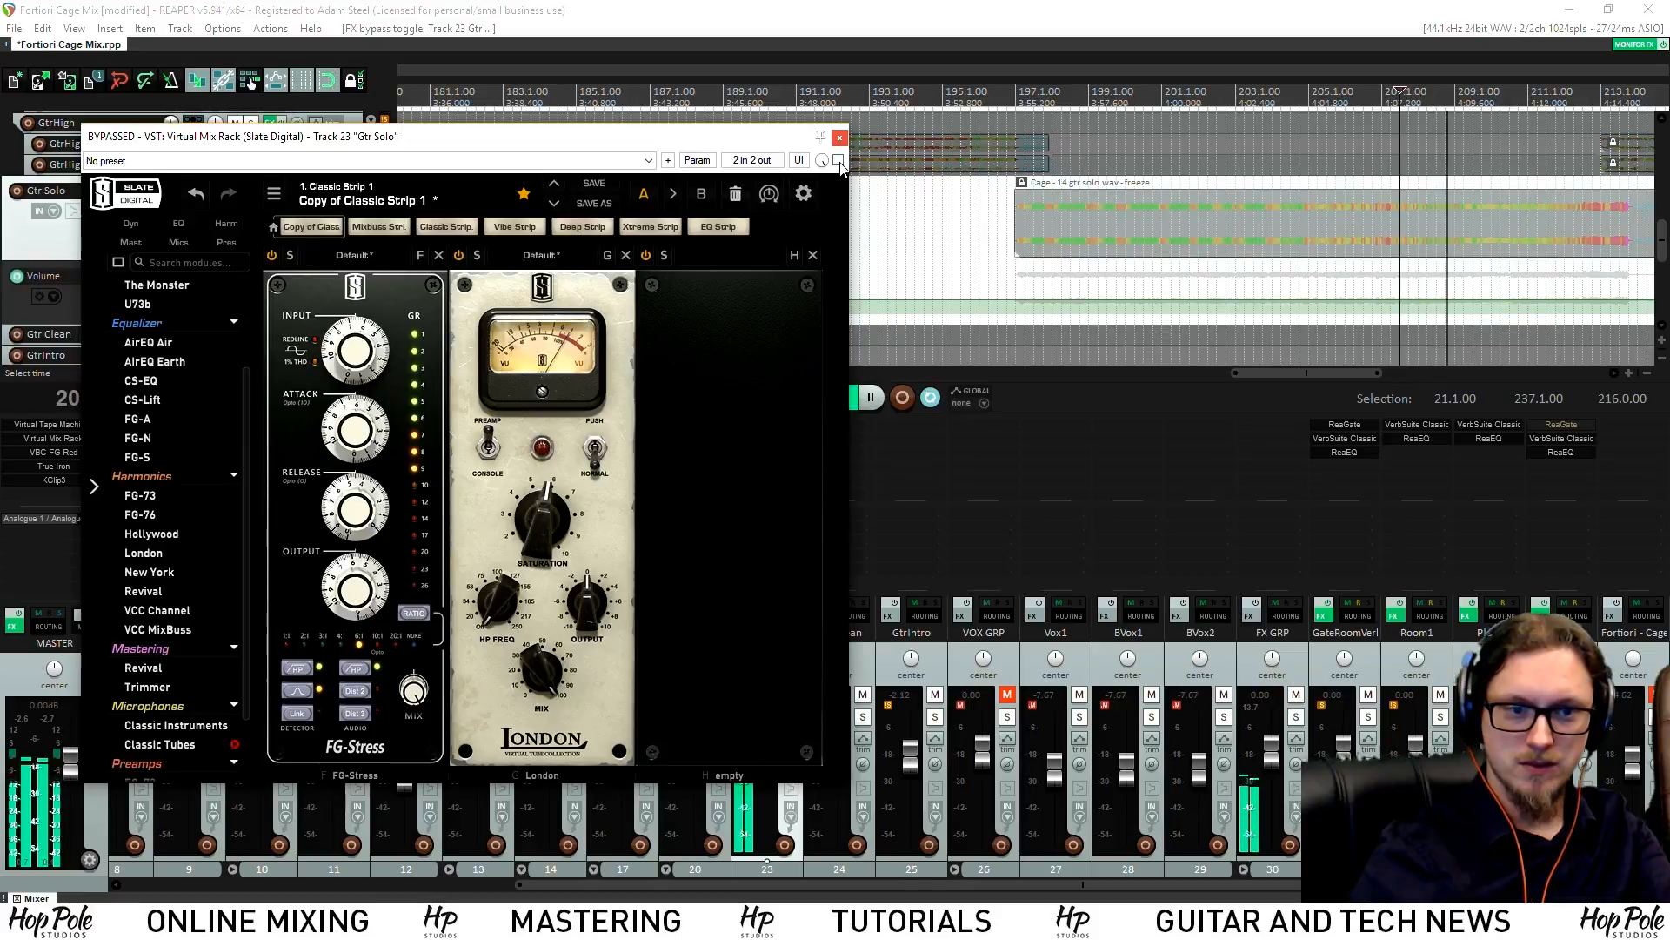
left_click(839, 160)
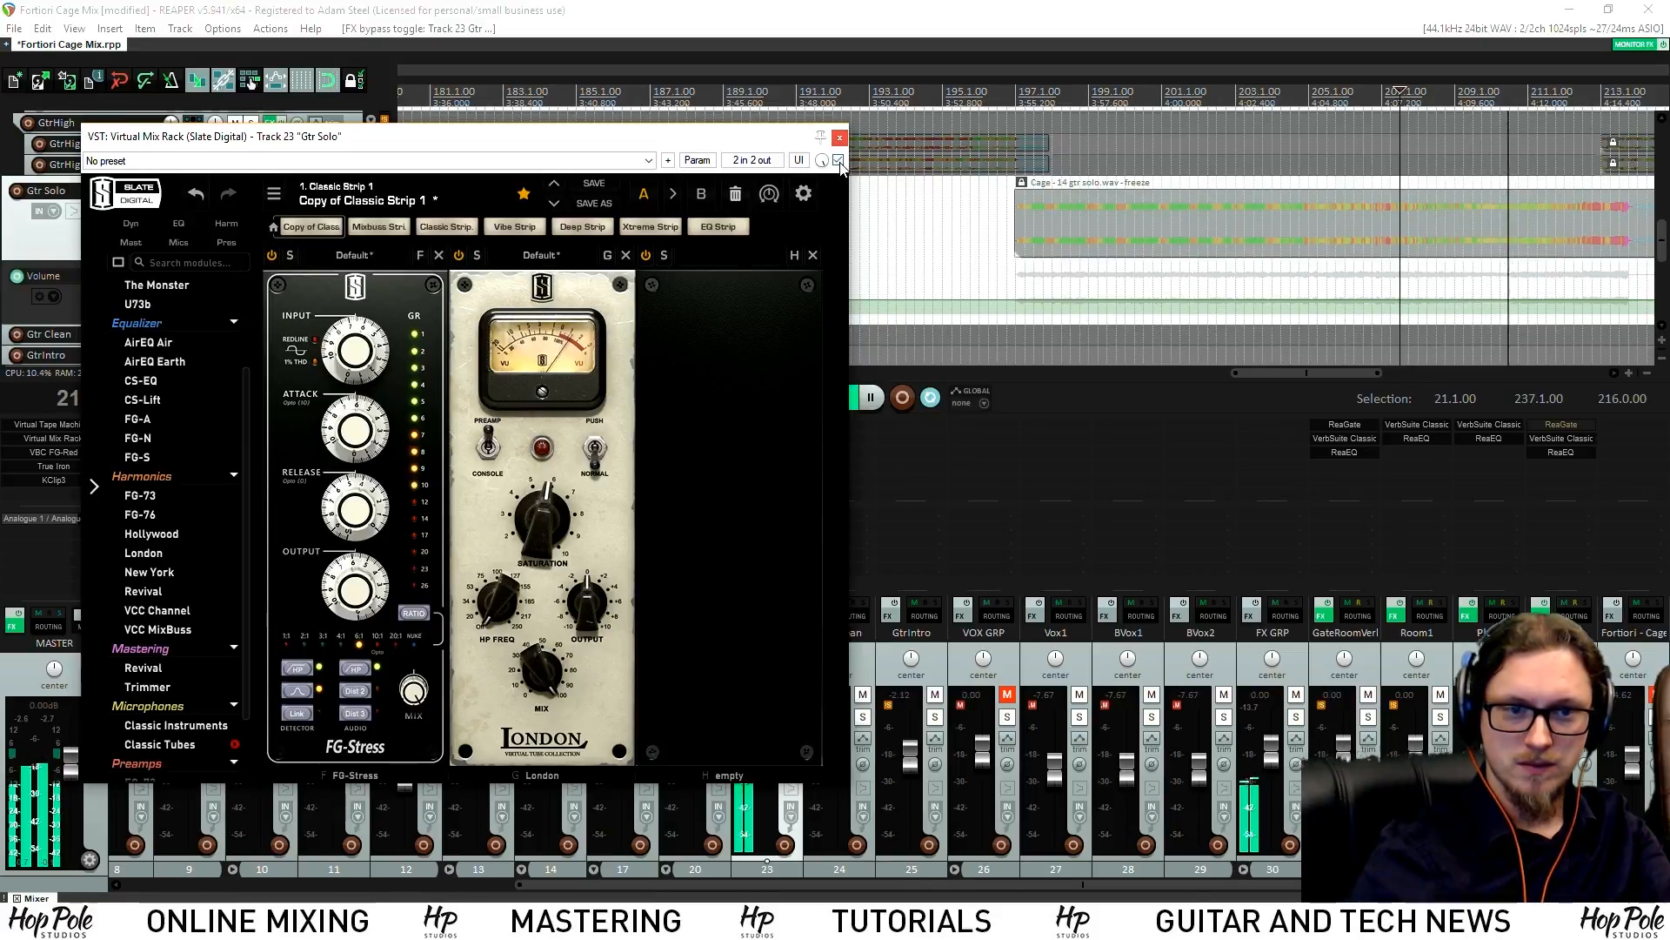
key("space")
Add an FG-N EQ to the third rack slot: high shelf +2.80 dB, mid band -0.47 dB
scroll(150, 491, "up", 1)
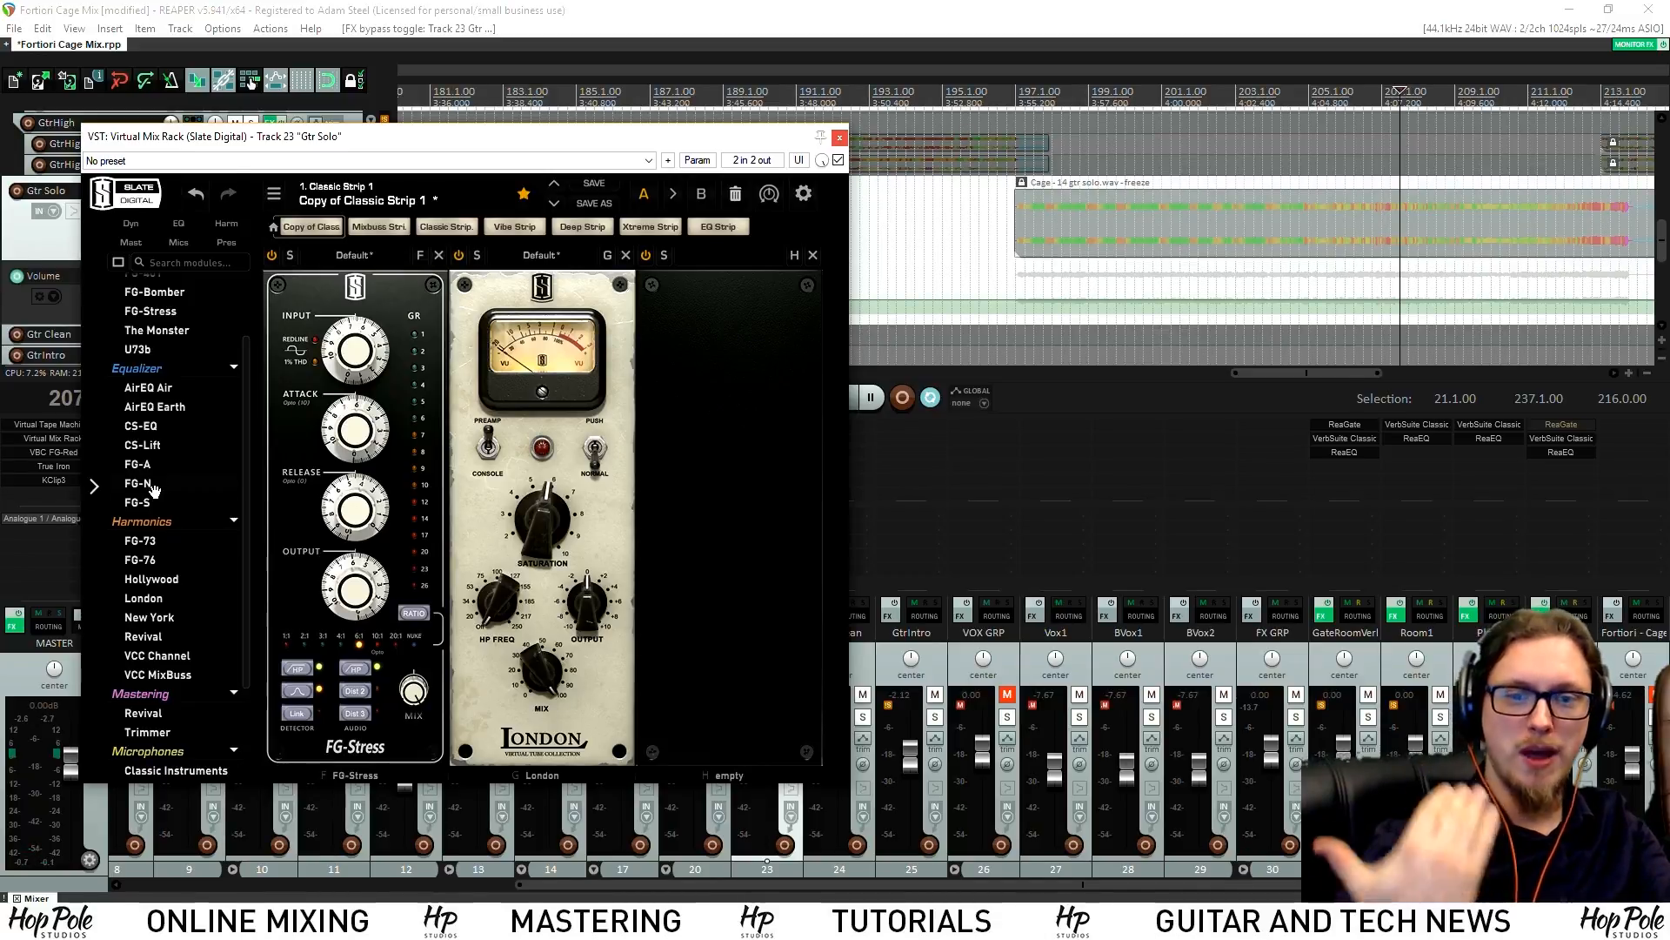
left_click_drag(144, 484, 634, 485)
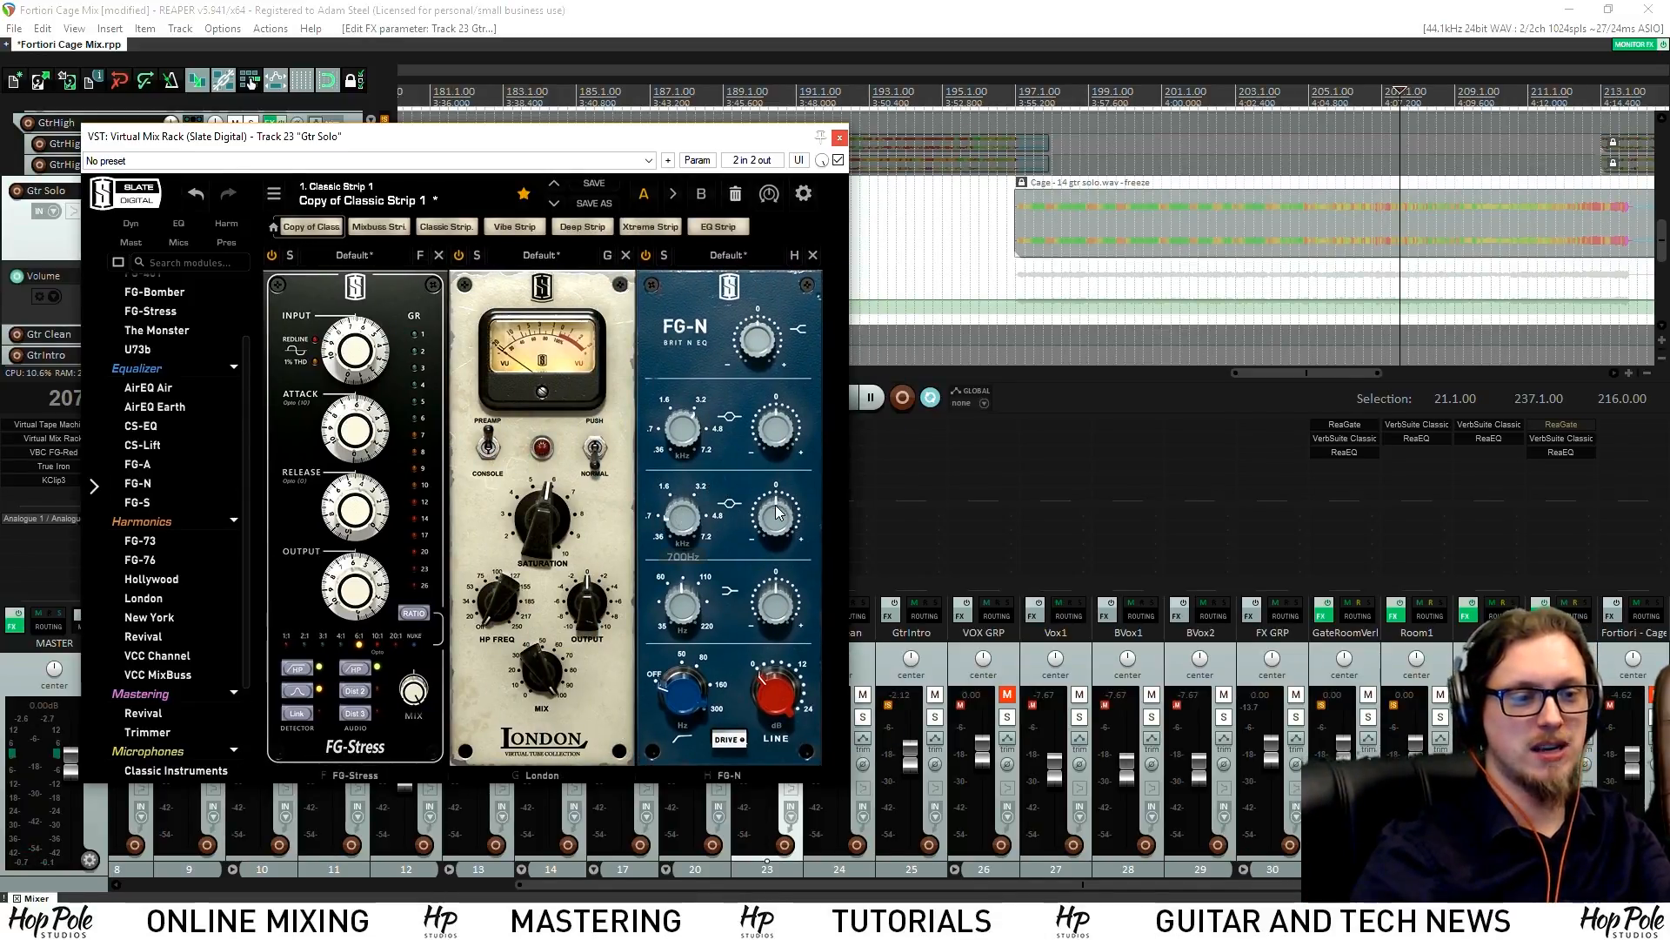
left_click(1304, 91)
key("space")
mouse_move(782, 511)
left_mouse_down()
mouse_move(790, 471)
mouse_move(777, 527)
left_mouse_up()
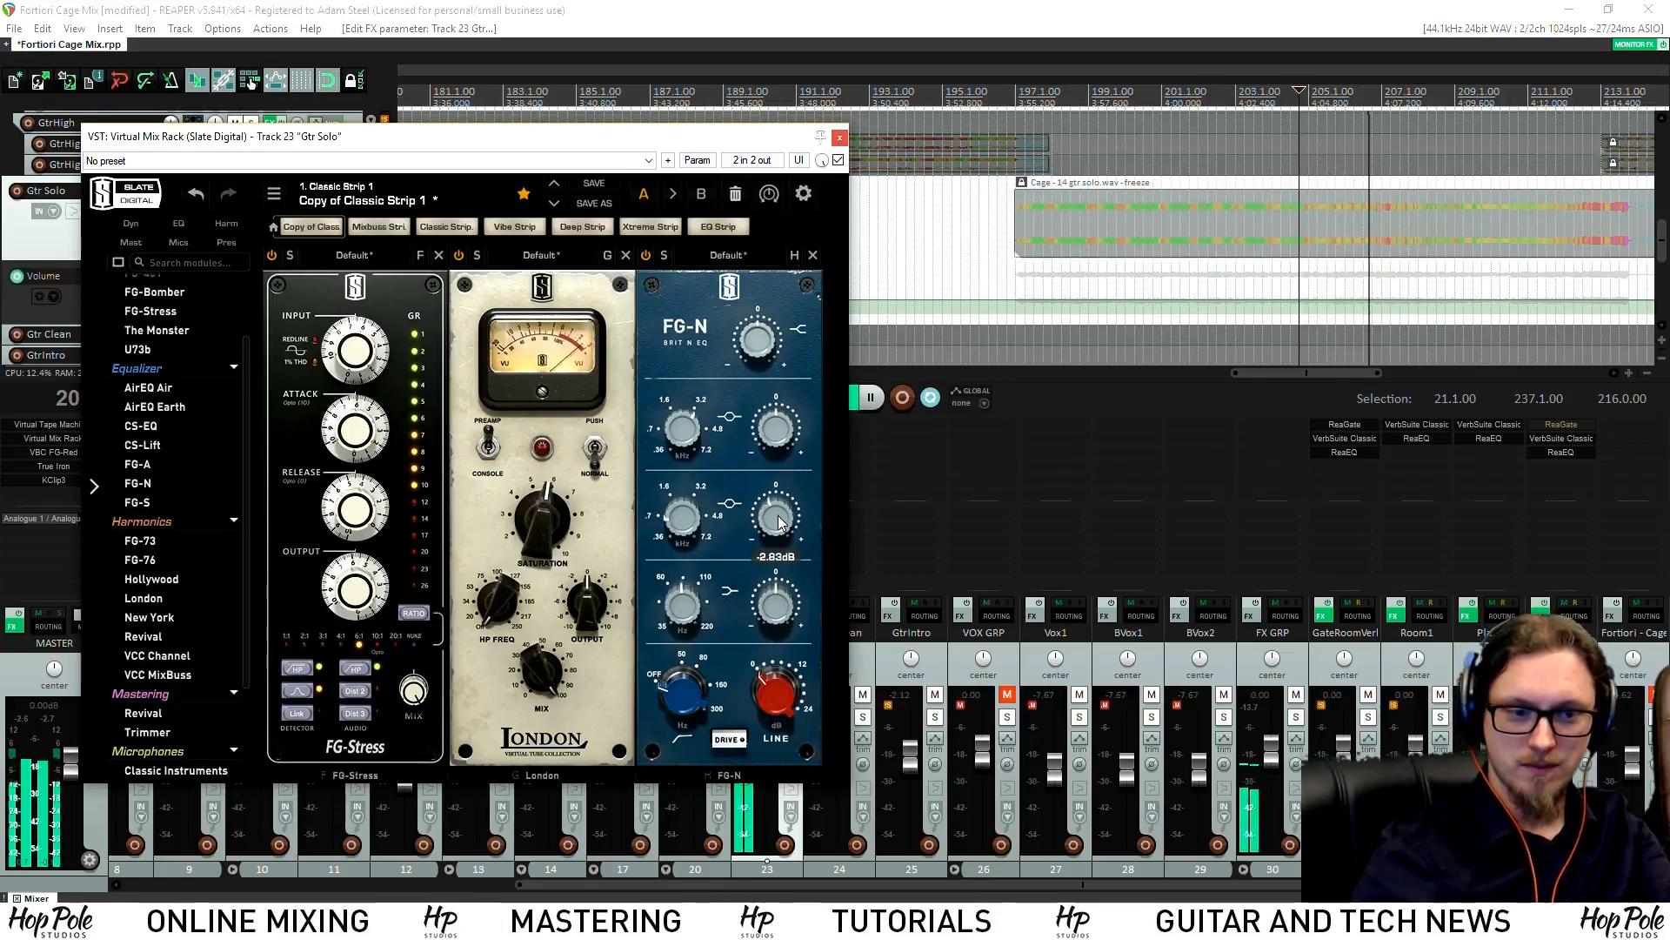
left_click_drag(759, 357, 757, 353)
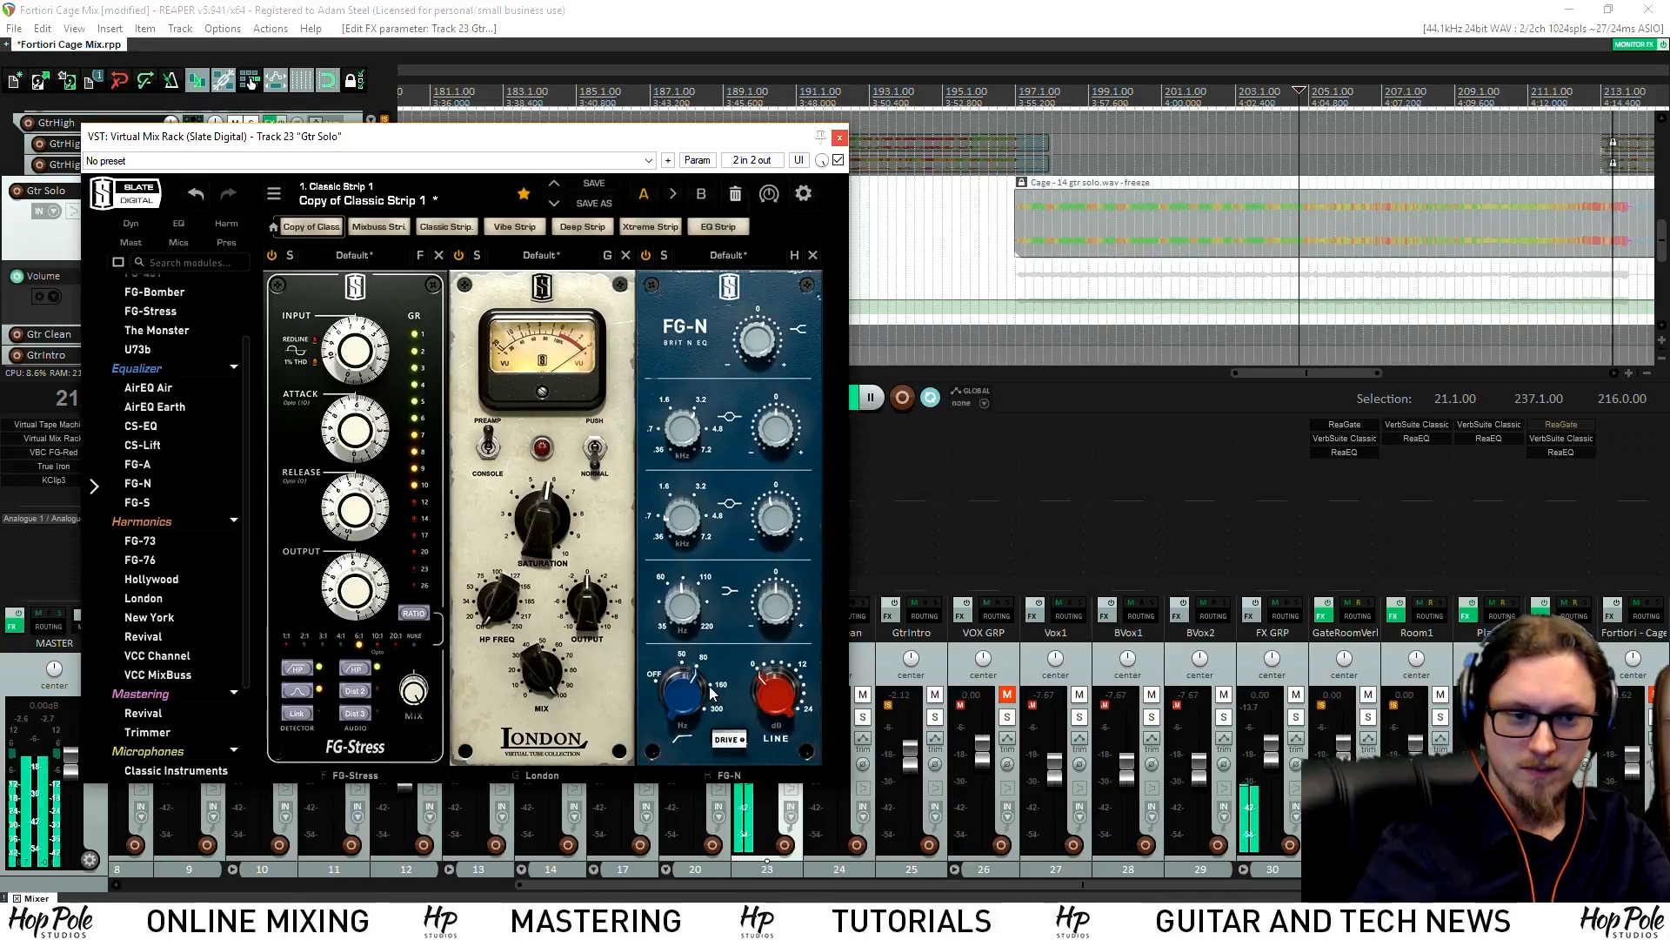
key("space")
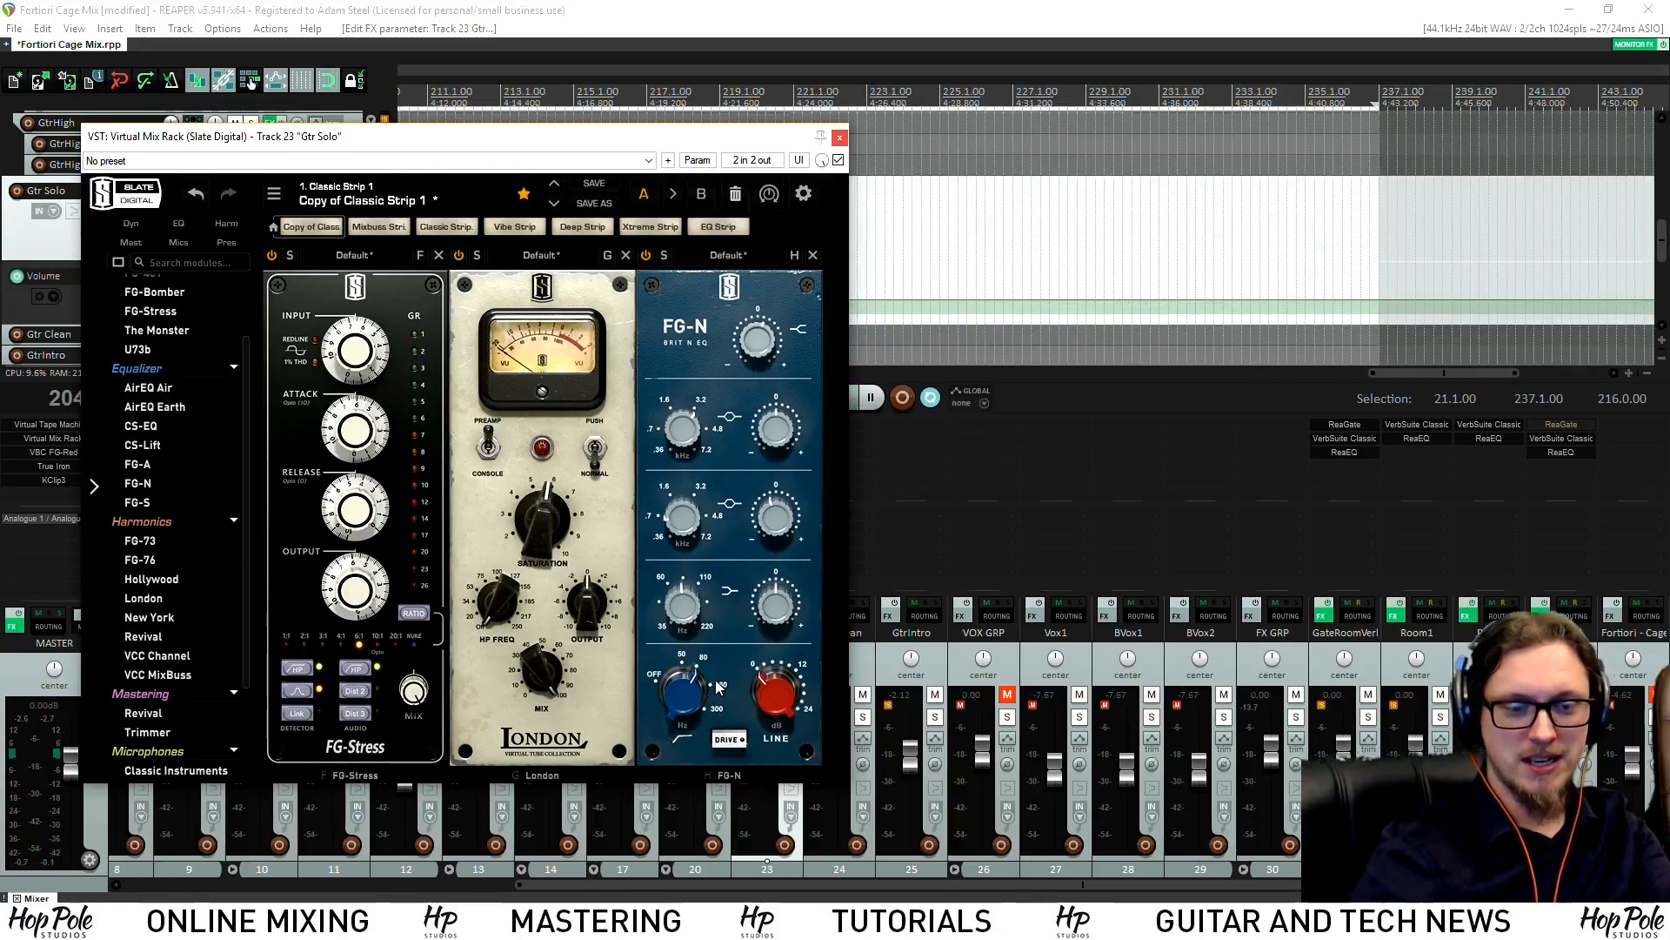
Unsolo all tracks and play the full mix from just before the solo item
scroll(1014, 261, "down", 3)
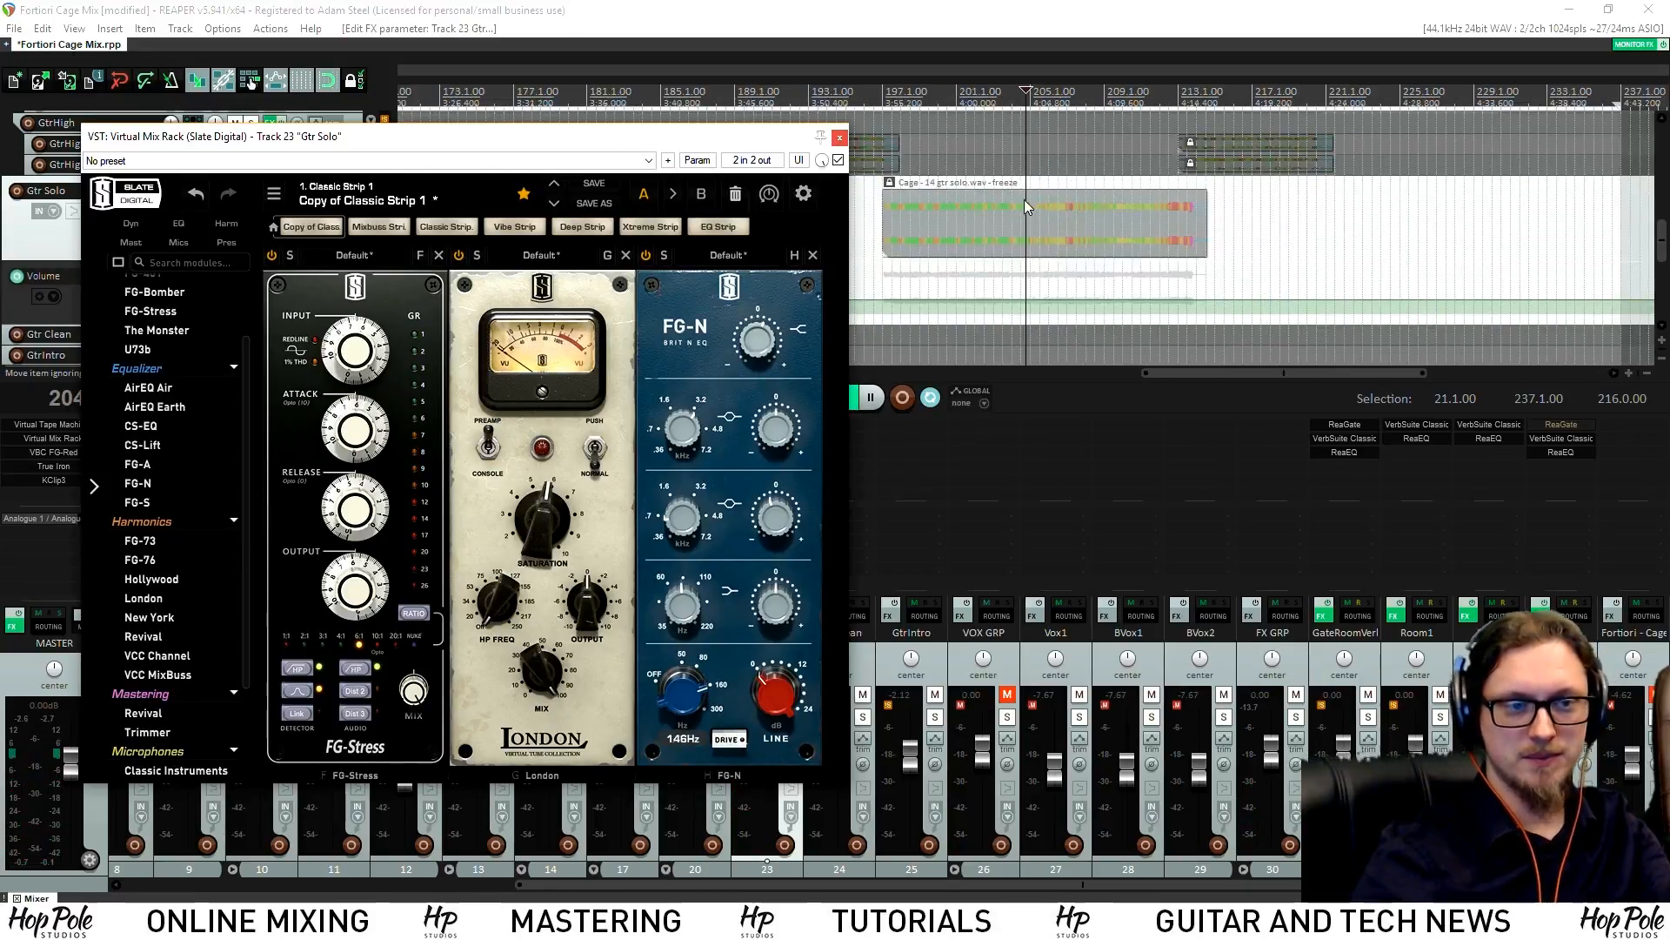
key("space")
left_click(874, 234)
left_click_drag(632, 136, 1470, 136)
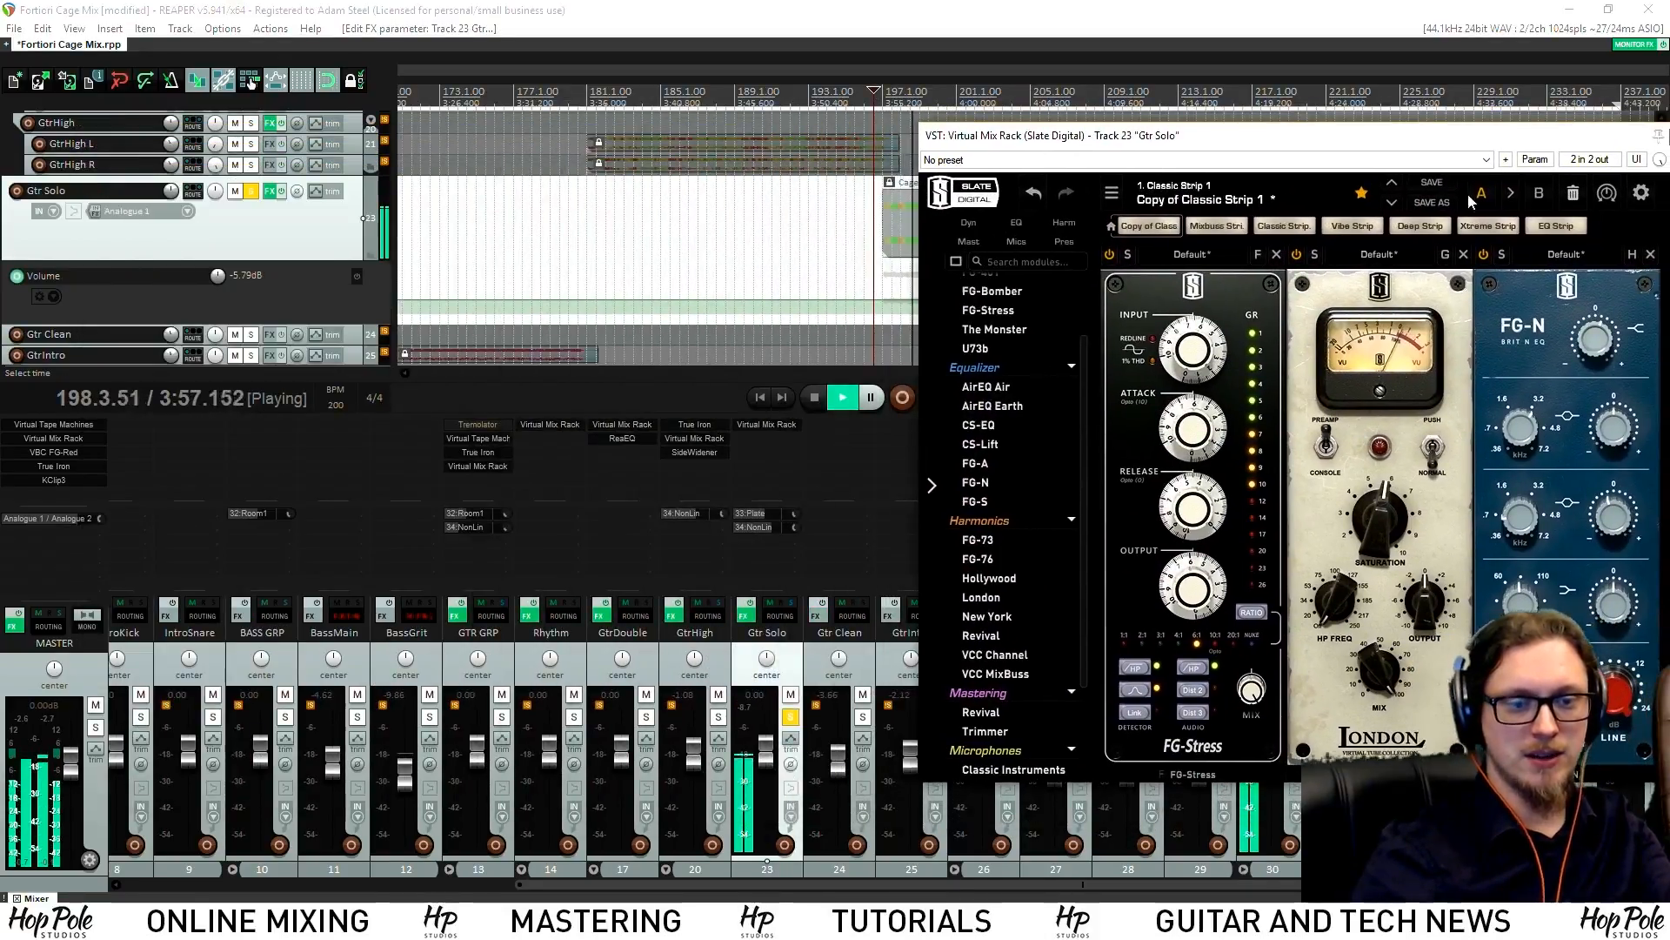
left_click(791, 717)
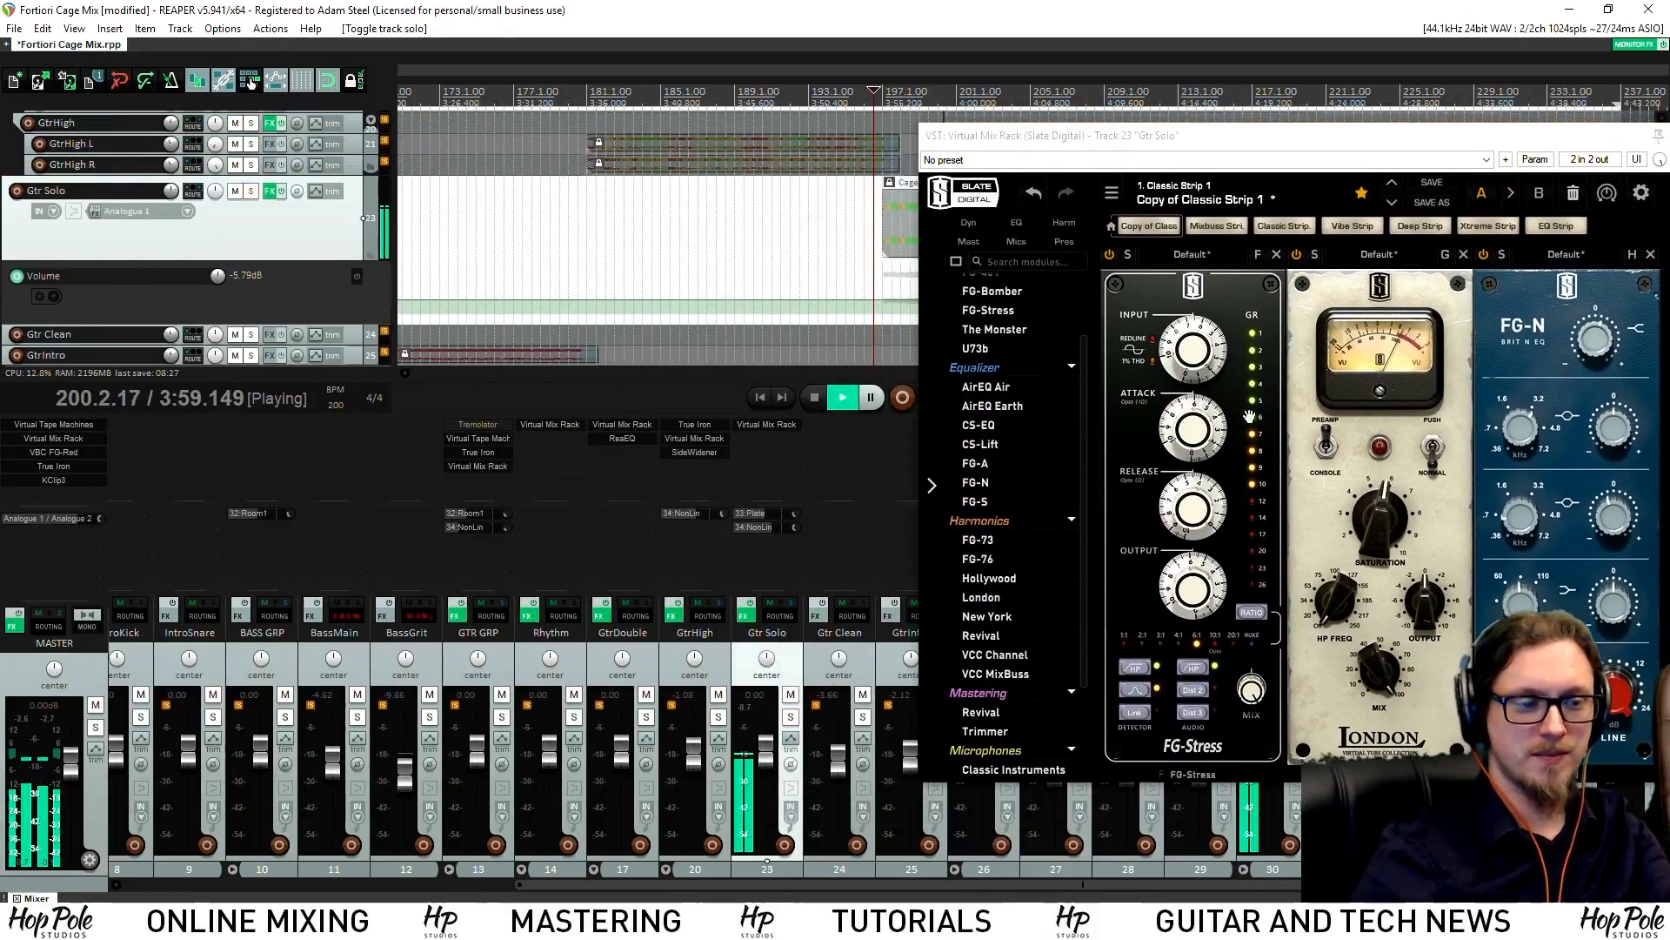
left_click(792, 718)
Raise the FG-Stress output to 6.80
left_click_drag(1252, 137, 924, 136)
left_click_drag(1113, 690, 1113, 671)
left_click_drag(887, 599, 861, 607)
key("space")
key("space")
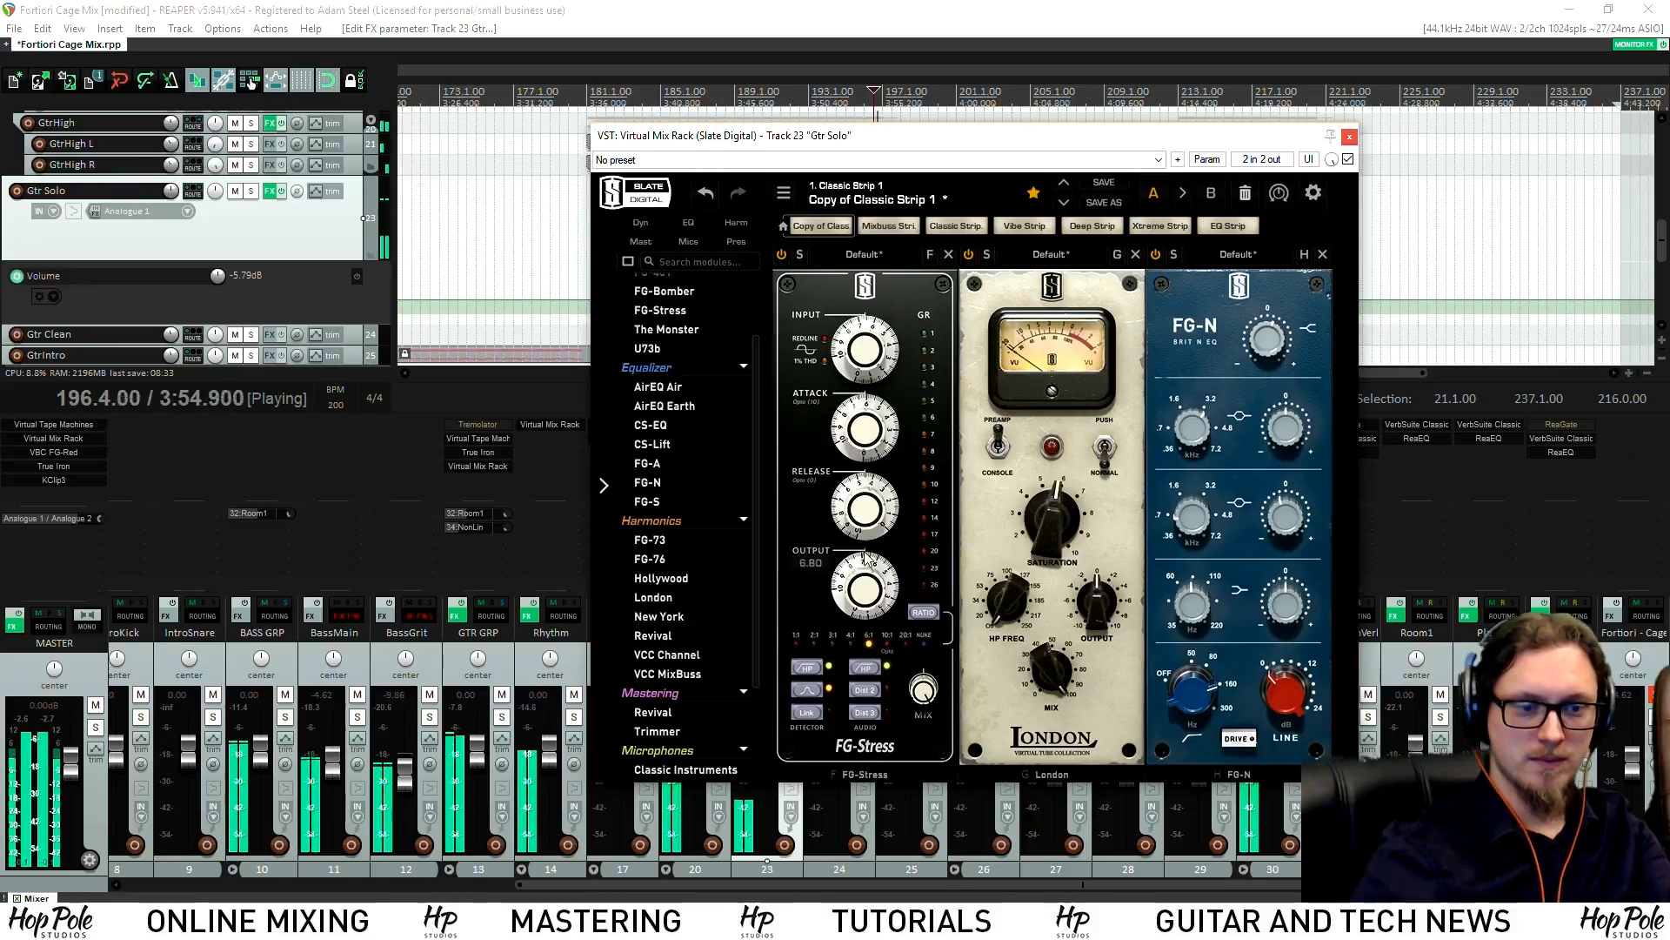
Settle the FG-N upper-mid gain at +2.20 dB and close the Virtual Mix Rack window
left_click_drag(883, 141, 535, 236)
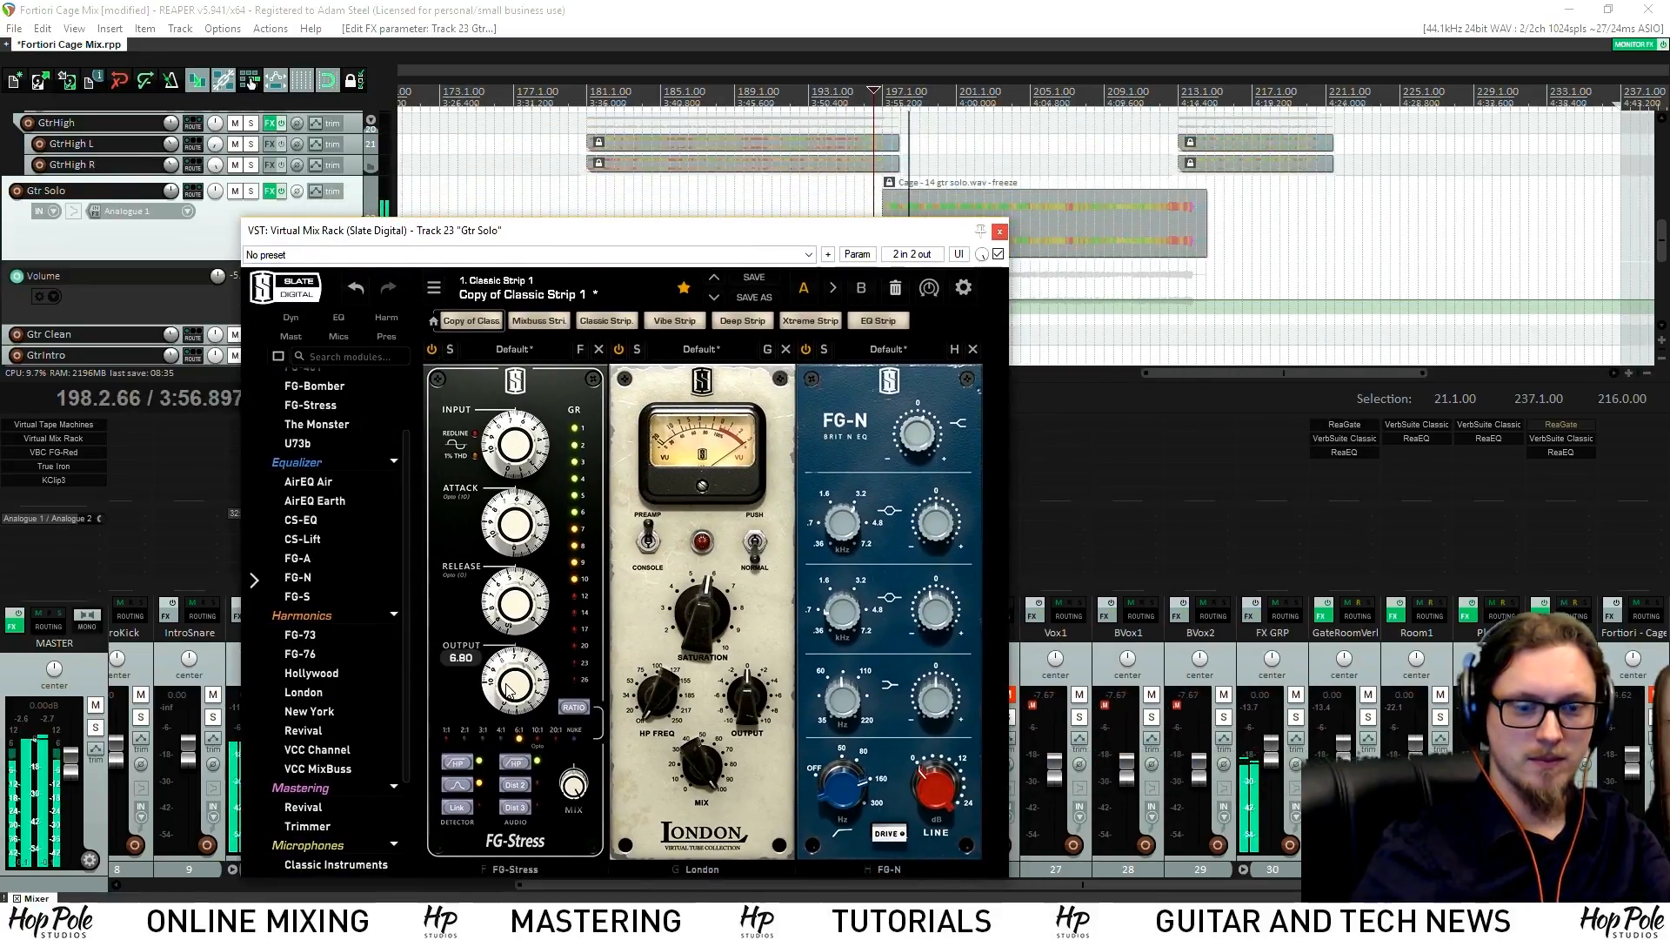
left_click_drag(949, 524, 947, 517)
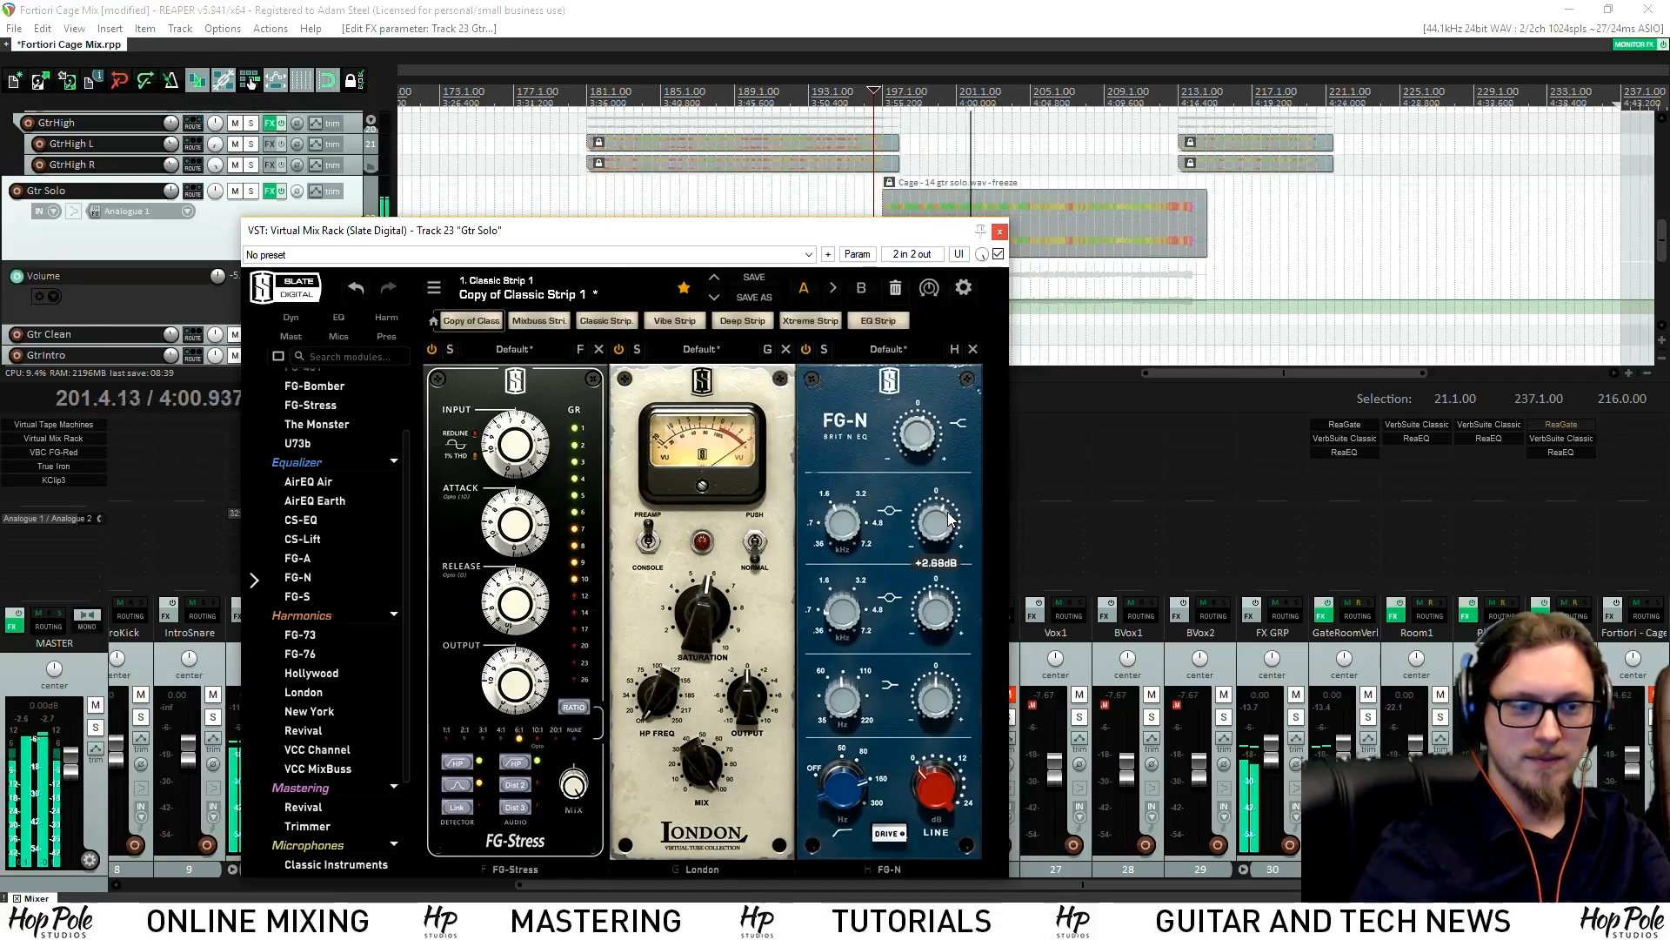
left_click_drag(951, 518, 934, 525)
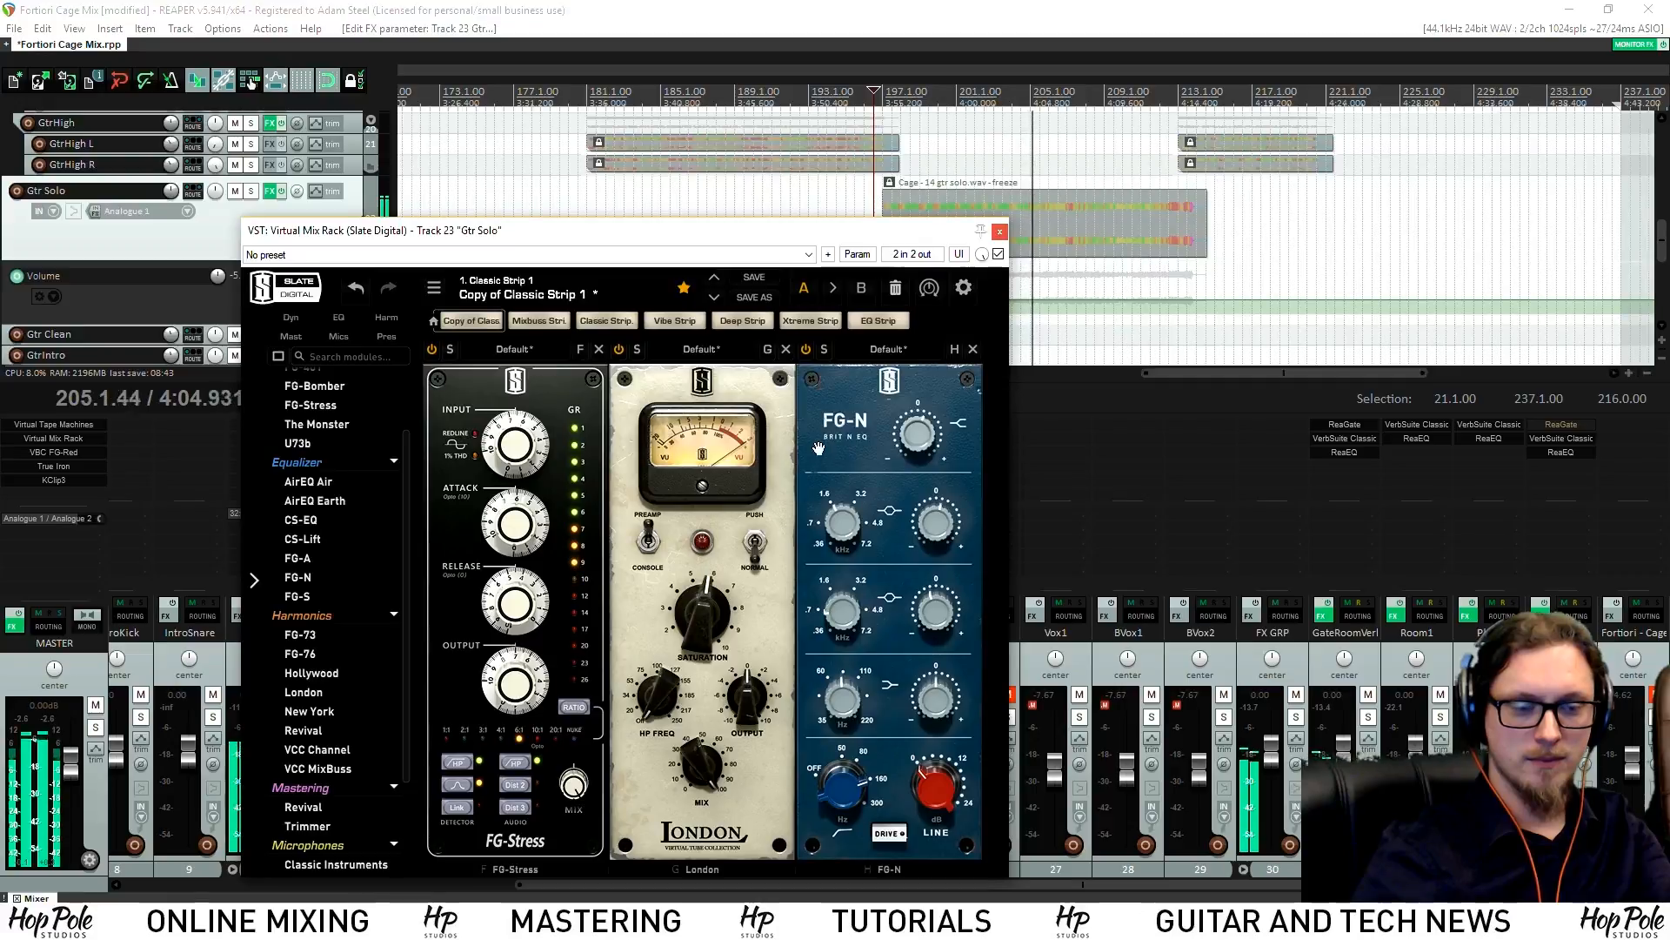
left_click_drag(940, 533, 939, 528)
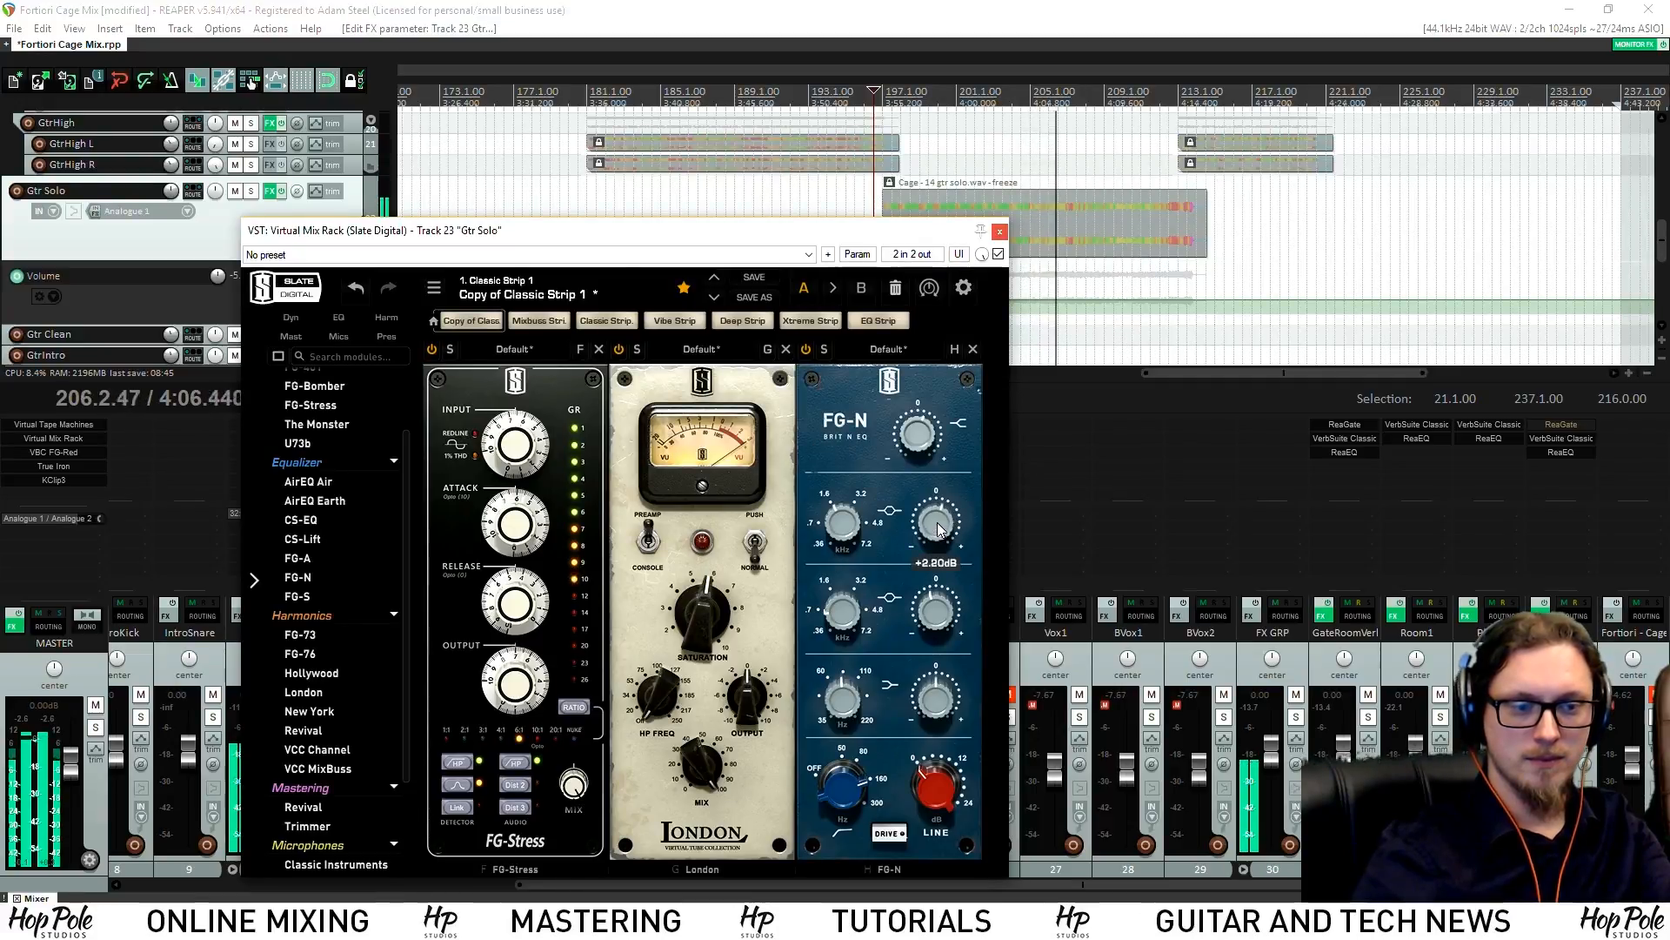
left_click(999, 232)
Save the project and raise Gtr Solo's NonLin send to -5.23 dB and its Plate send
key("ctrl+s")
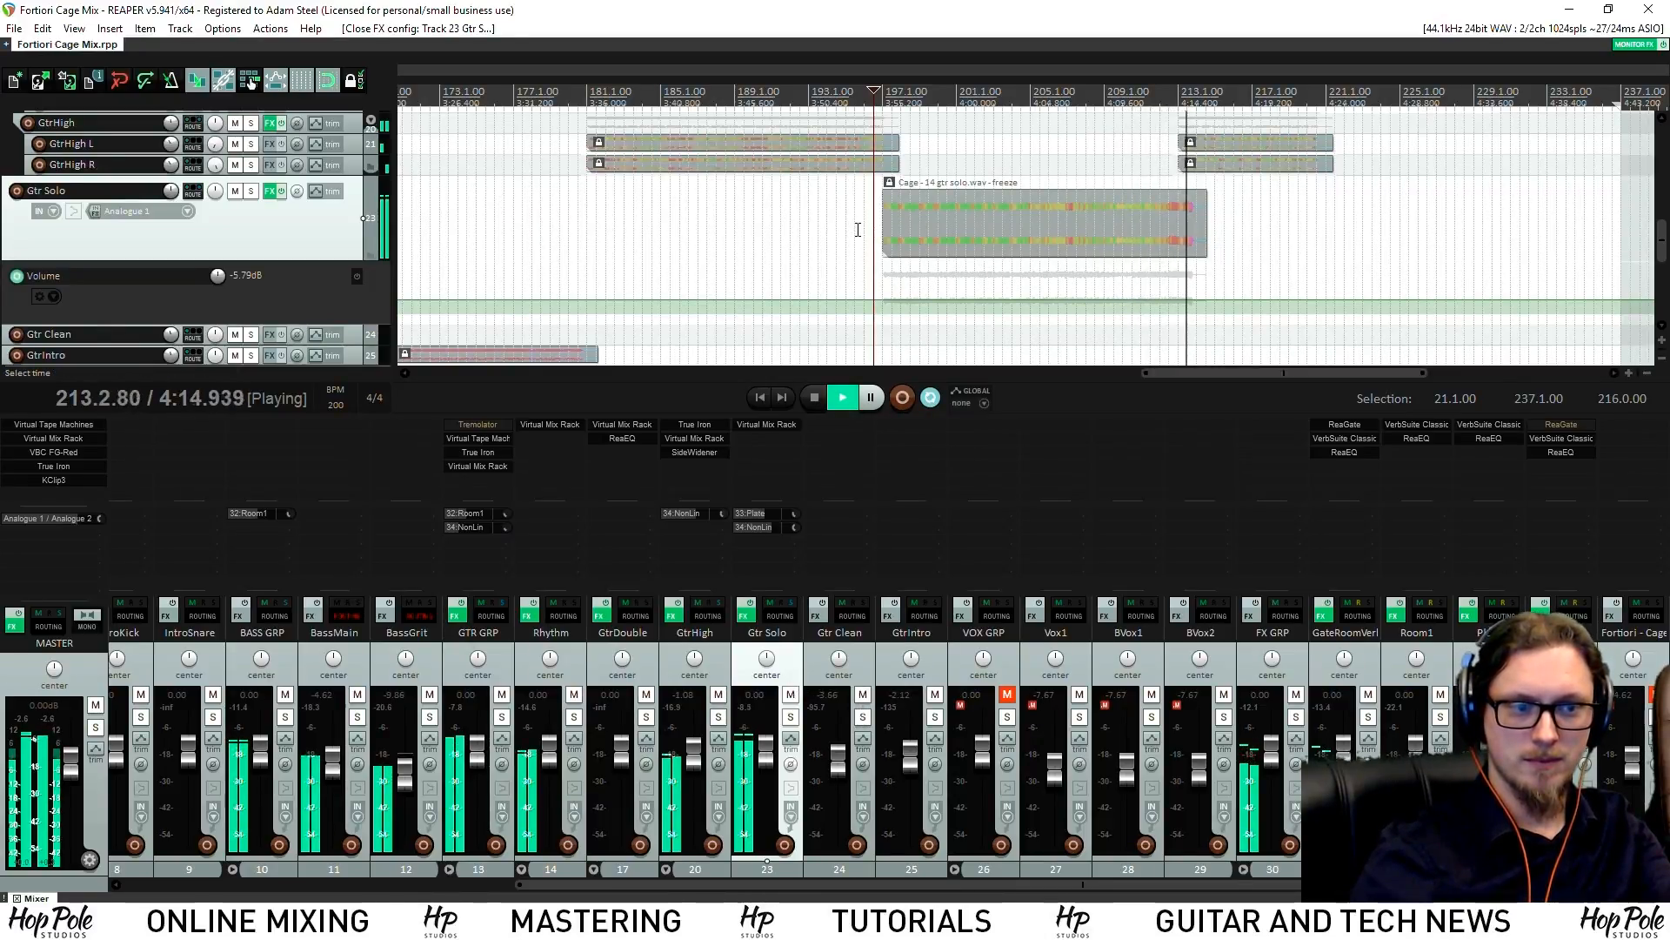
key("space")
key("space")
left_click_drag(796, 527, 795, 508)
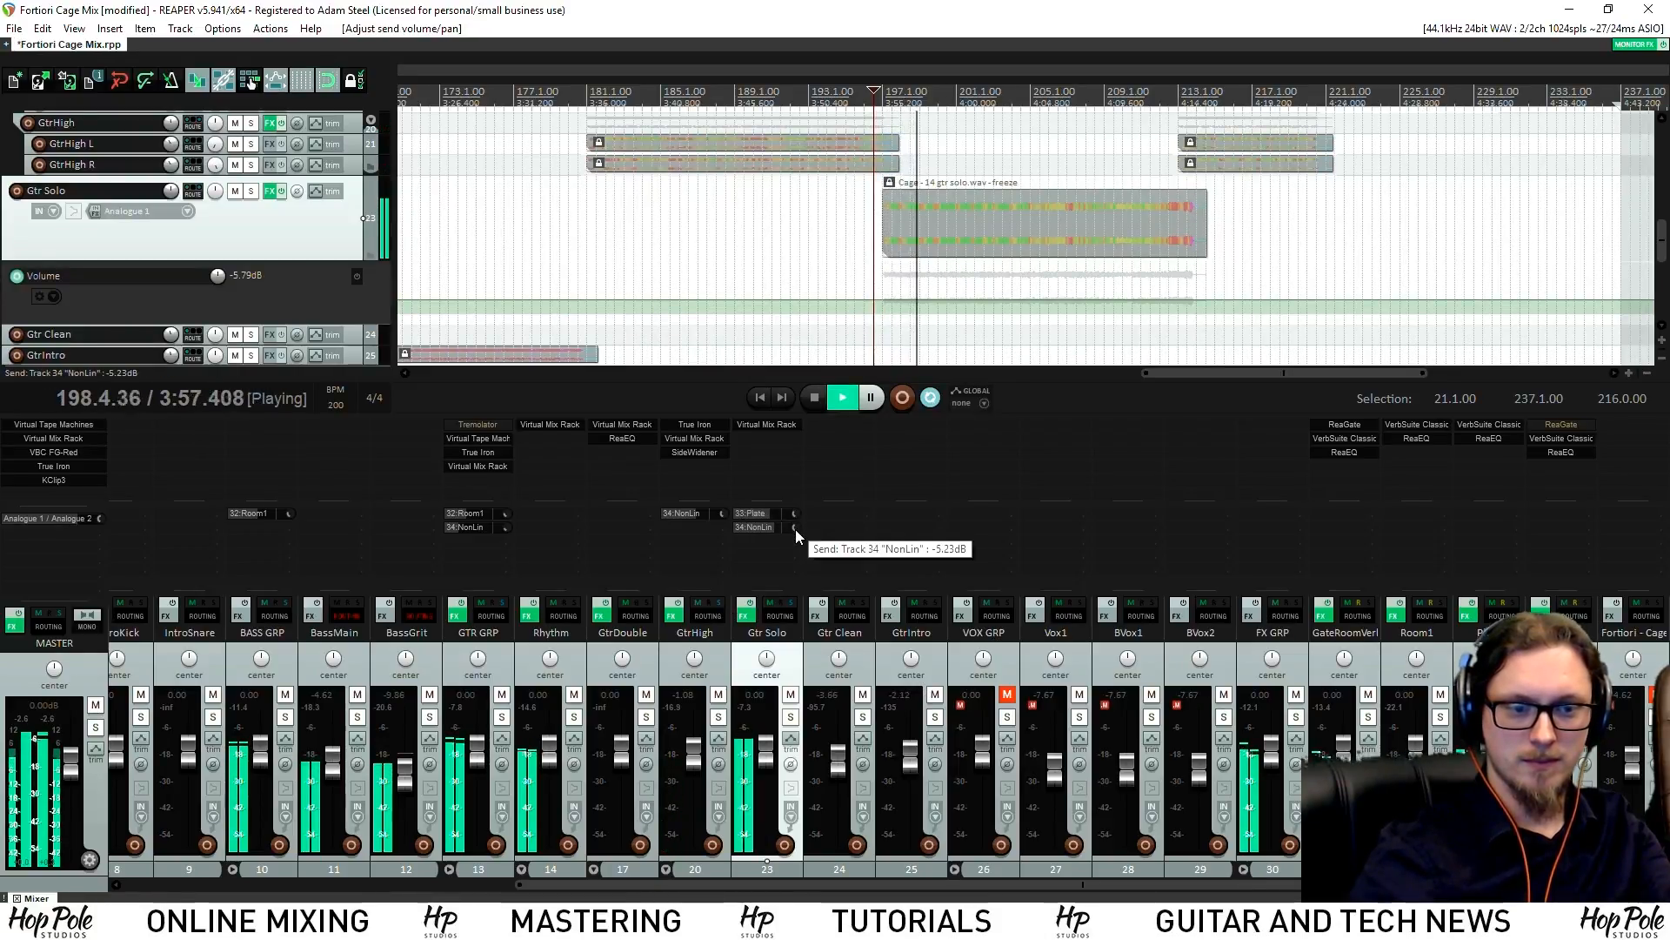
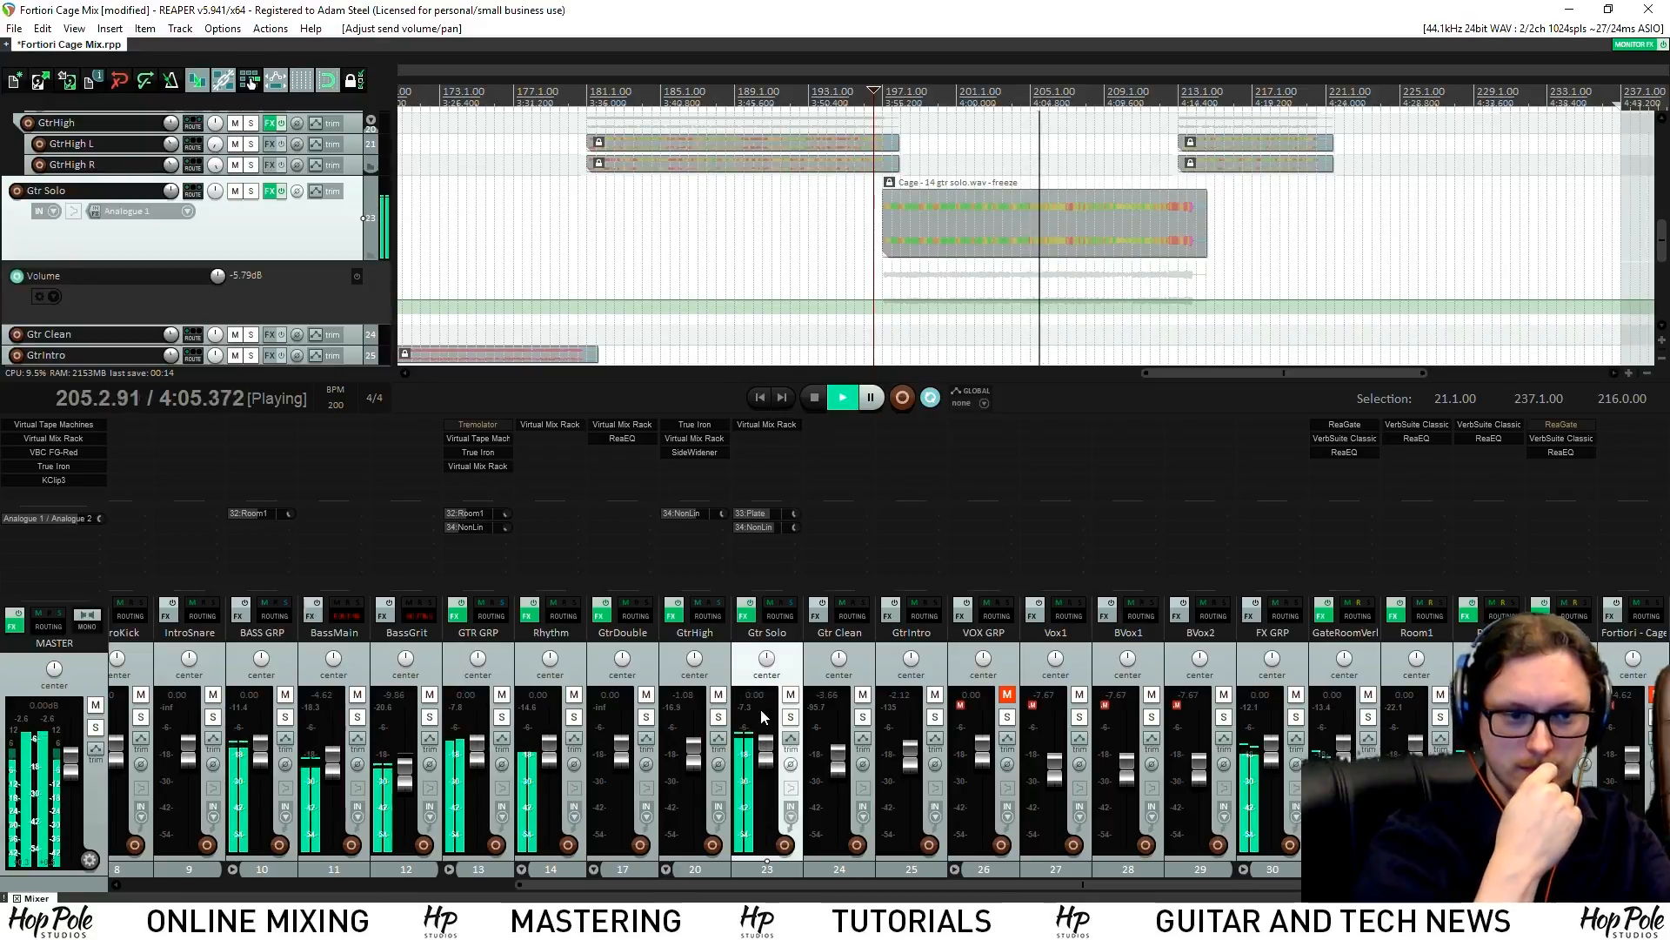
Lower Gtr Solo to about -0.36 dB, solo it, and stop playback
left_click_drag(768, 754, 767, 756)
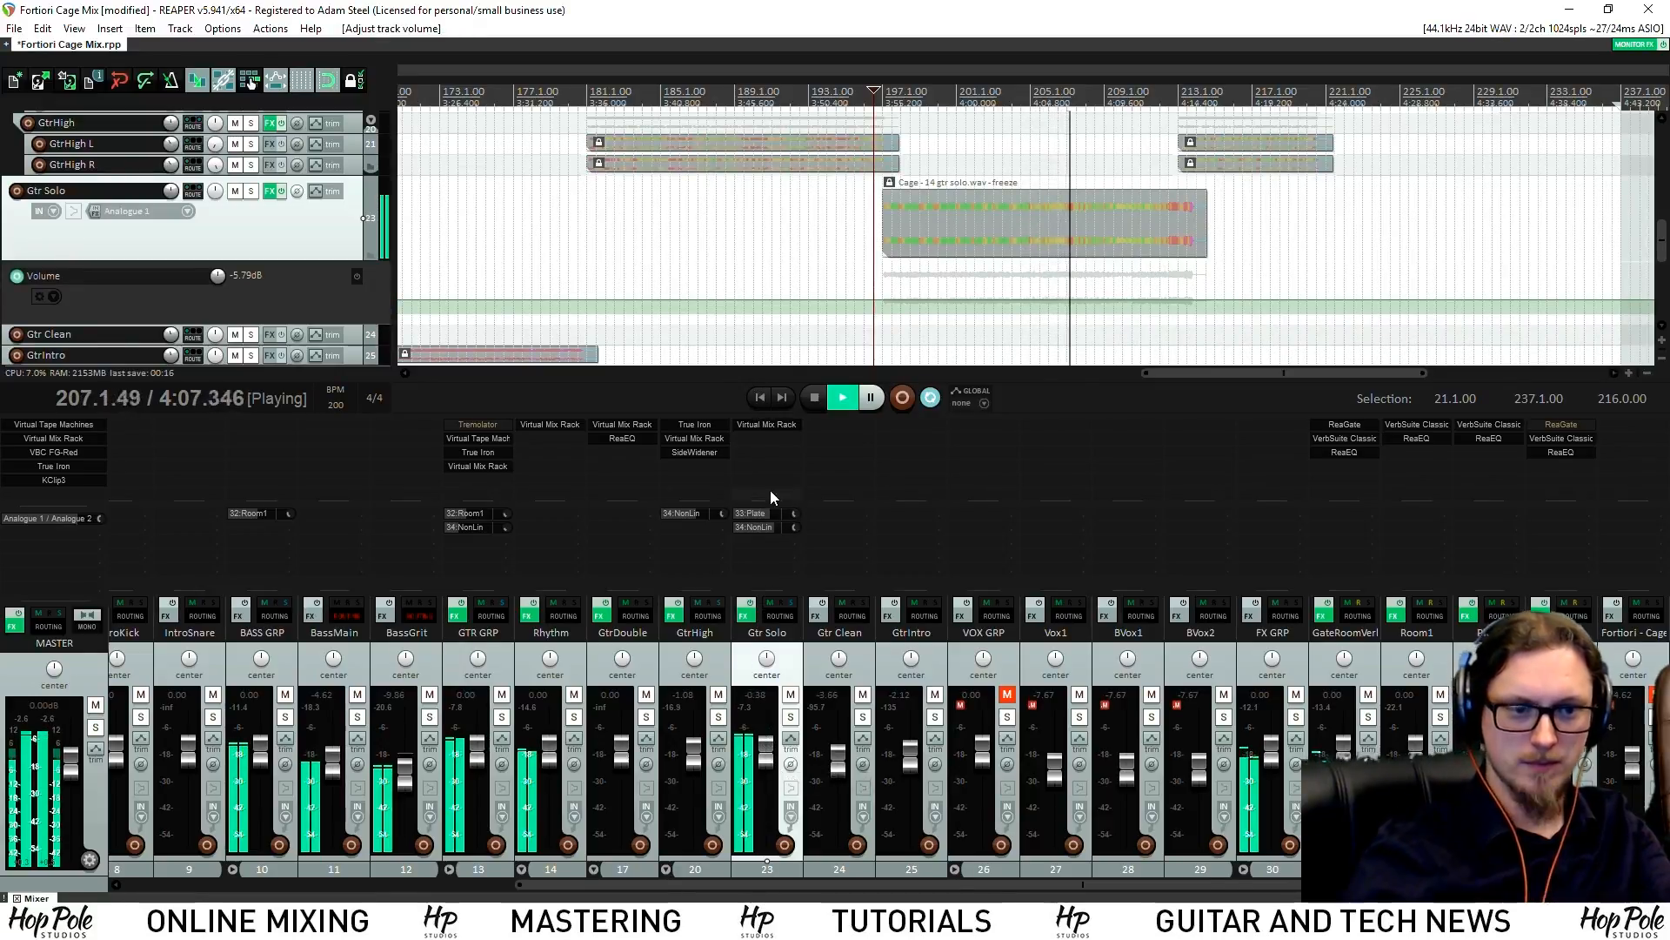
left_click(790, 717)
key("space")
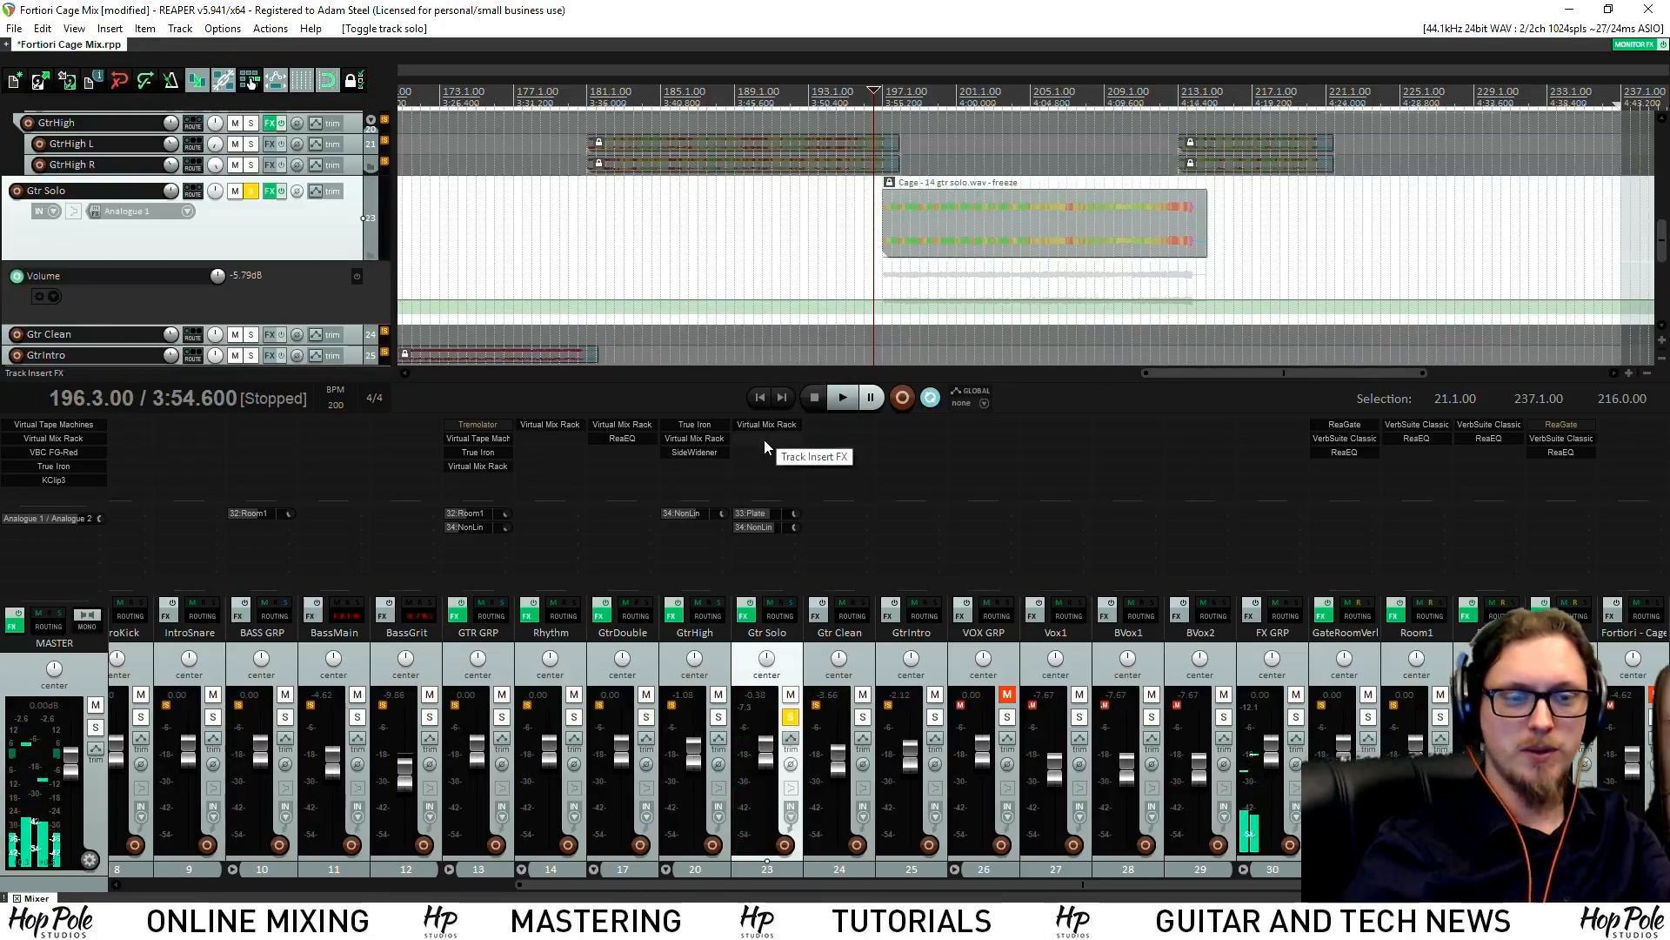
Add Soundtoys MicroShift to the Gtr Solo track's effects chain
double_click(766, 448)
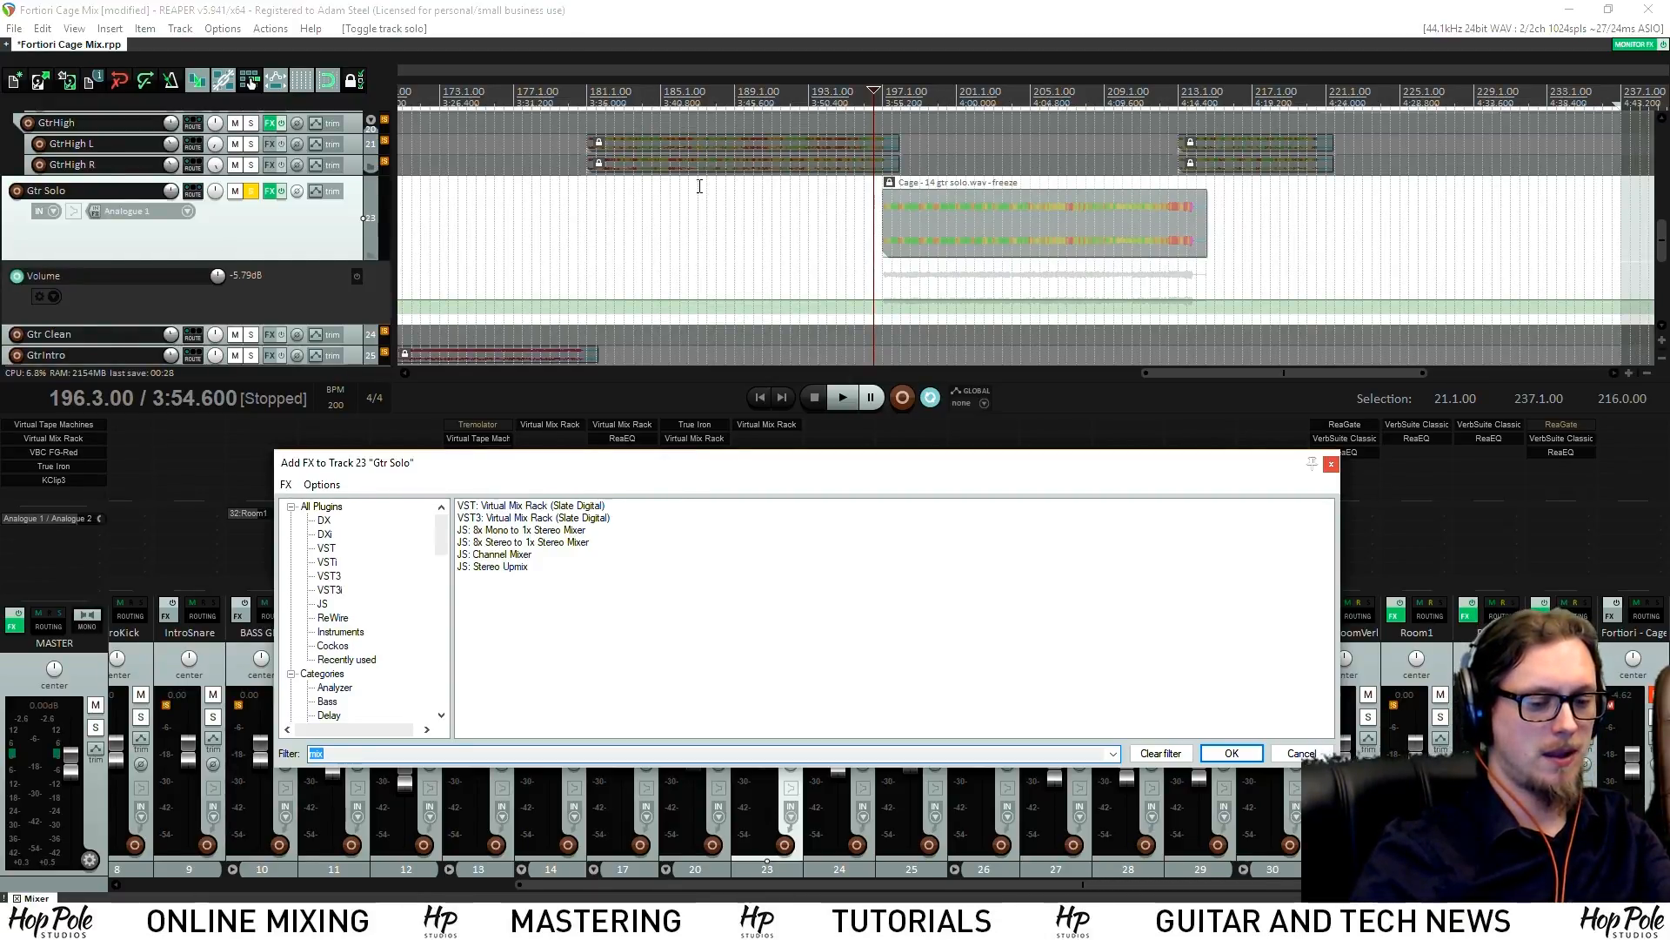
type("soundtoys")
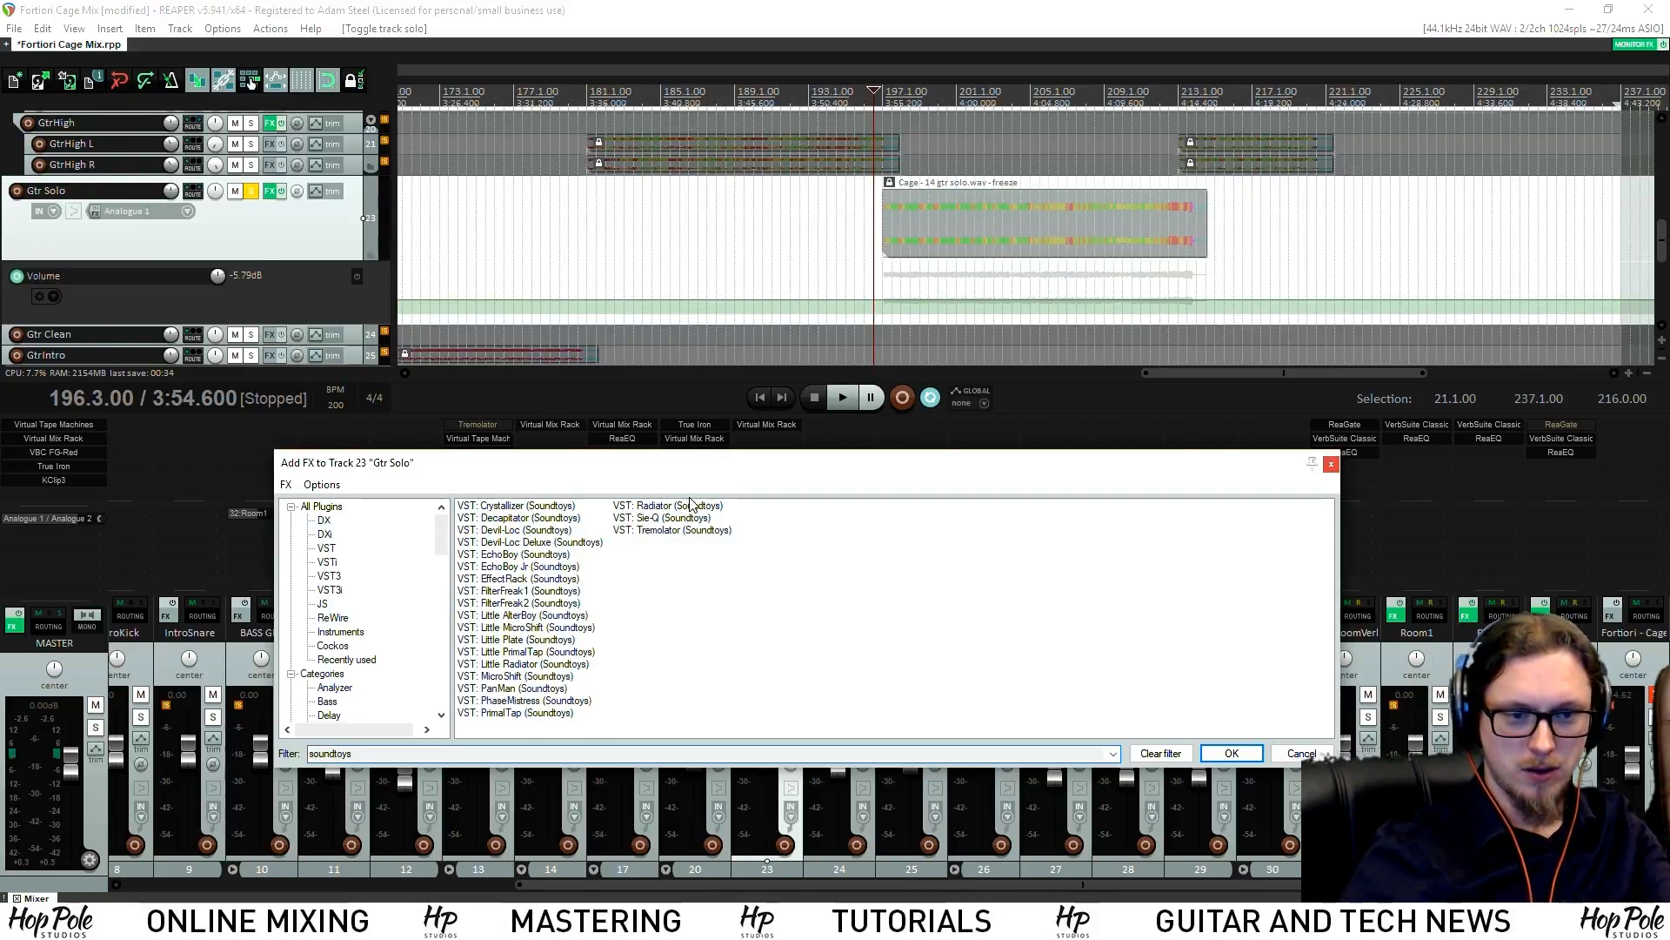
left_click(518, 616)
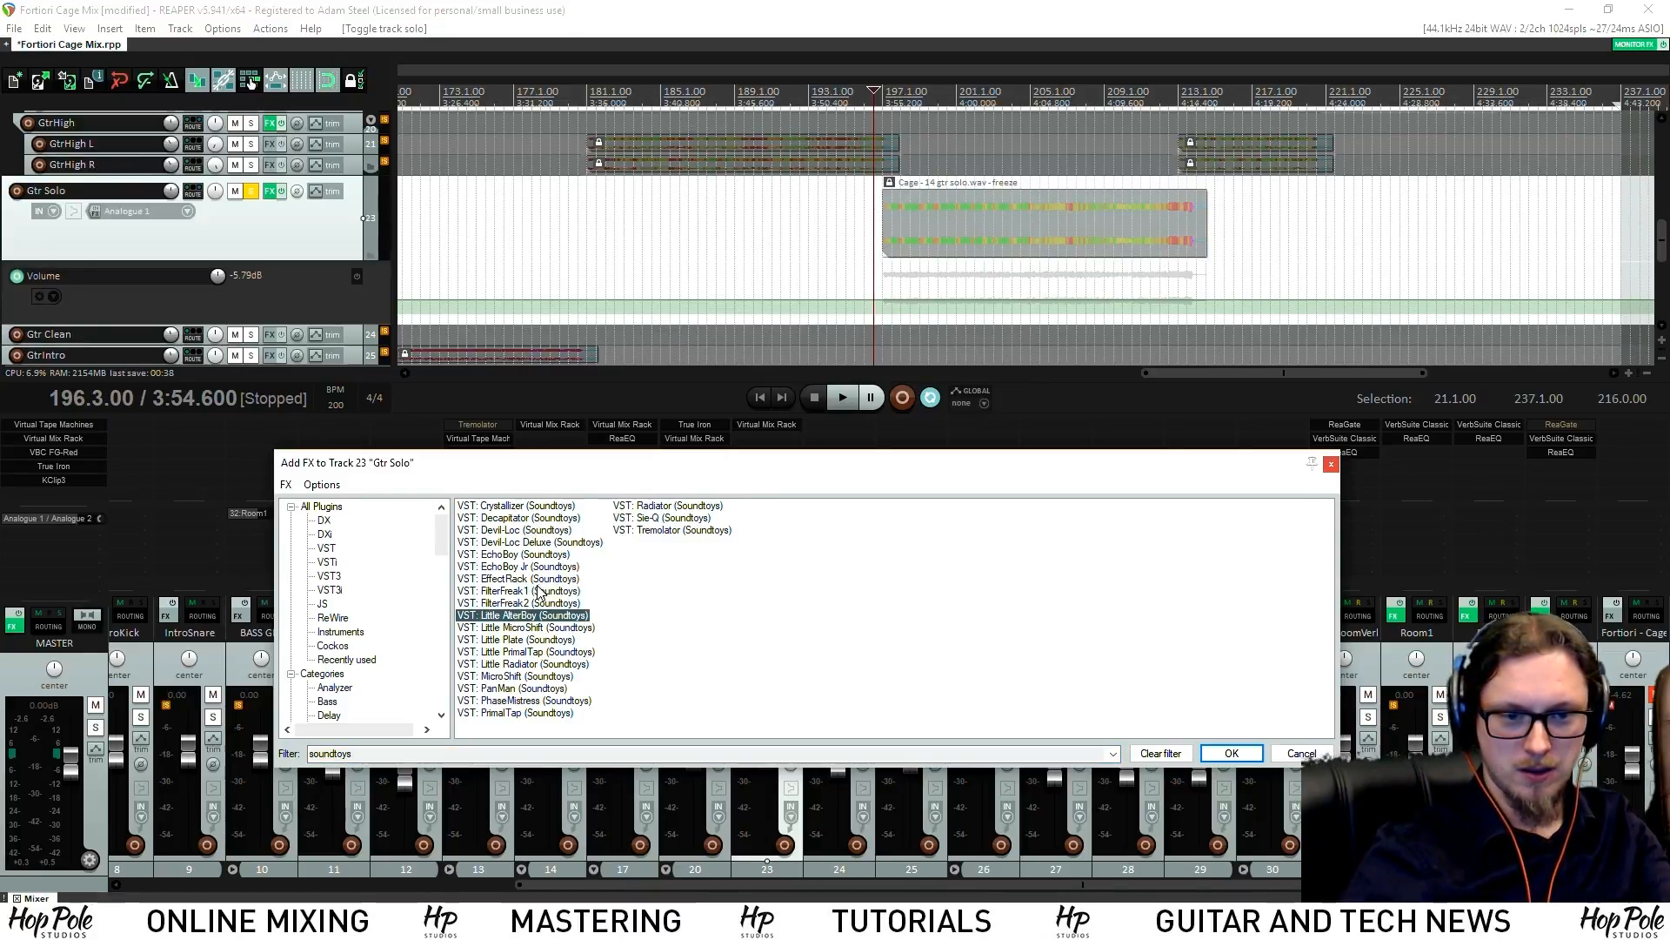
left_click(522, 677)
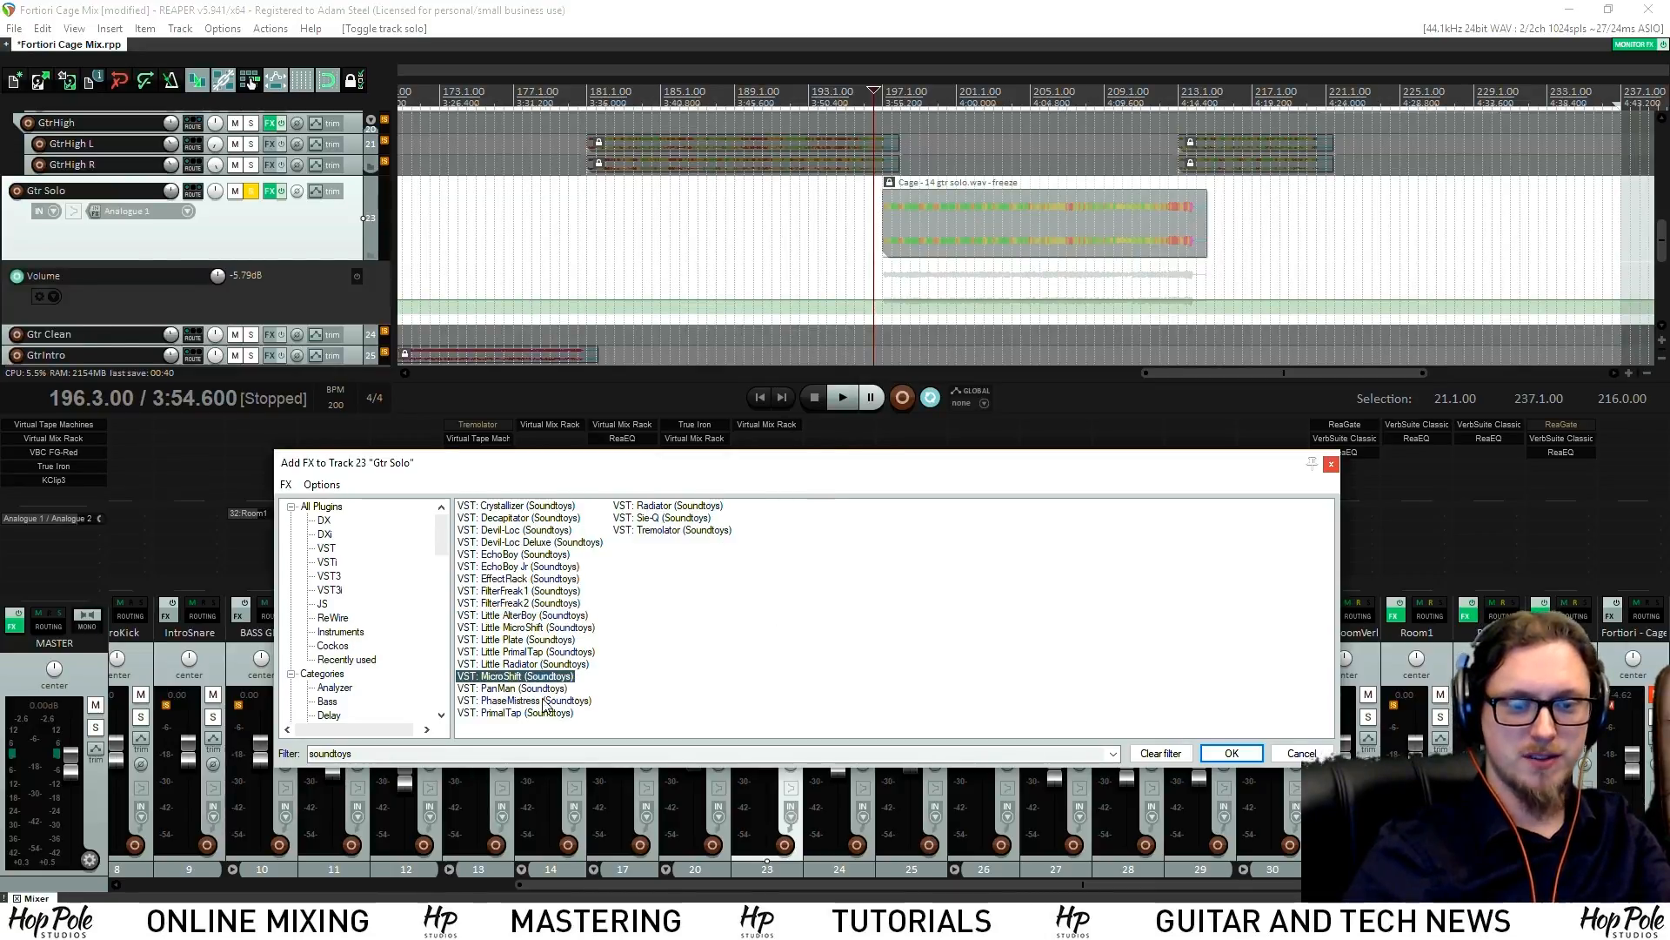
key("Return")
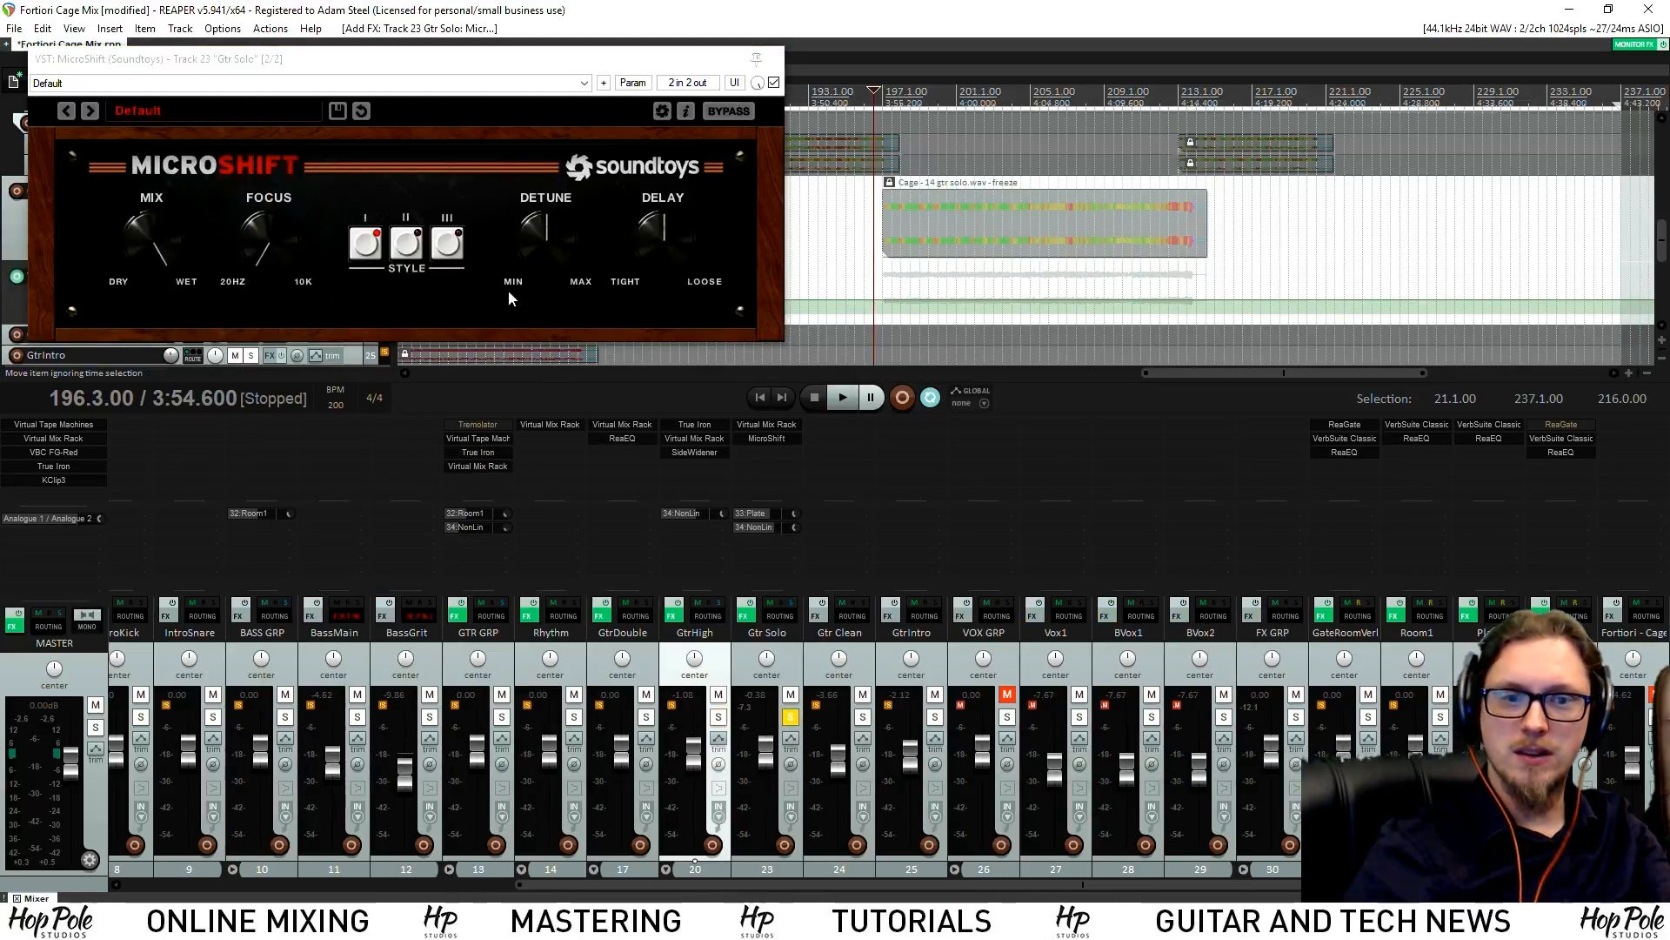
Turn MicroShift's mix to about halfway while listening, then close it and unsolo Gtr Solo
left_click_drag(616, 60, 936, 226)
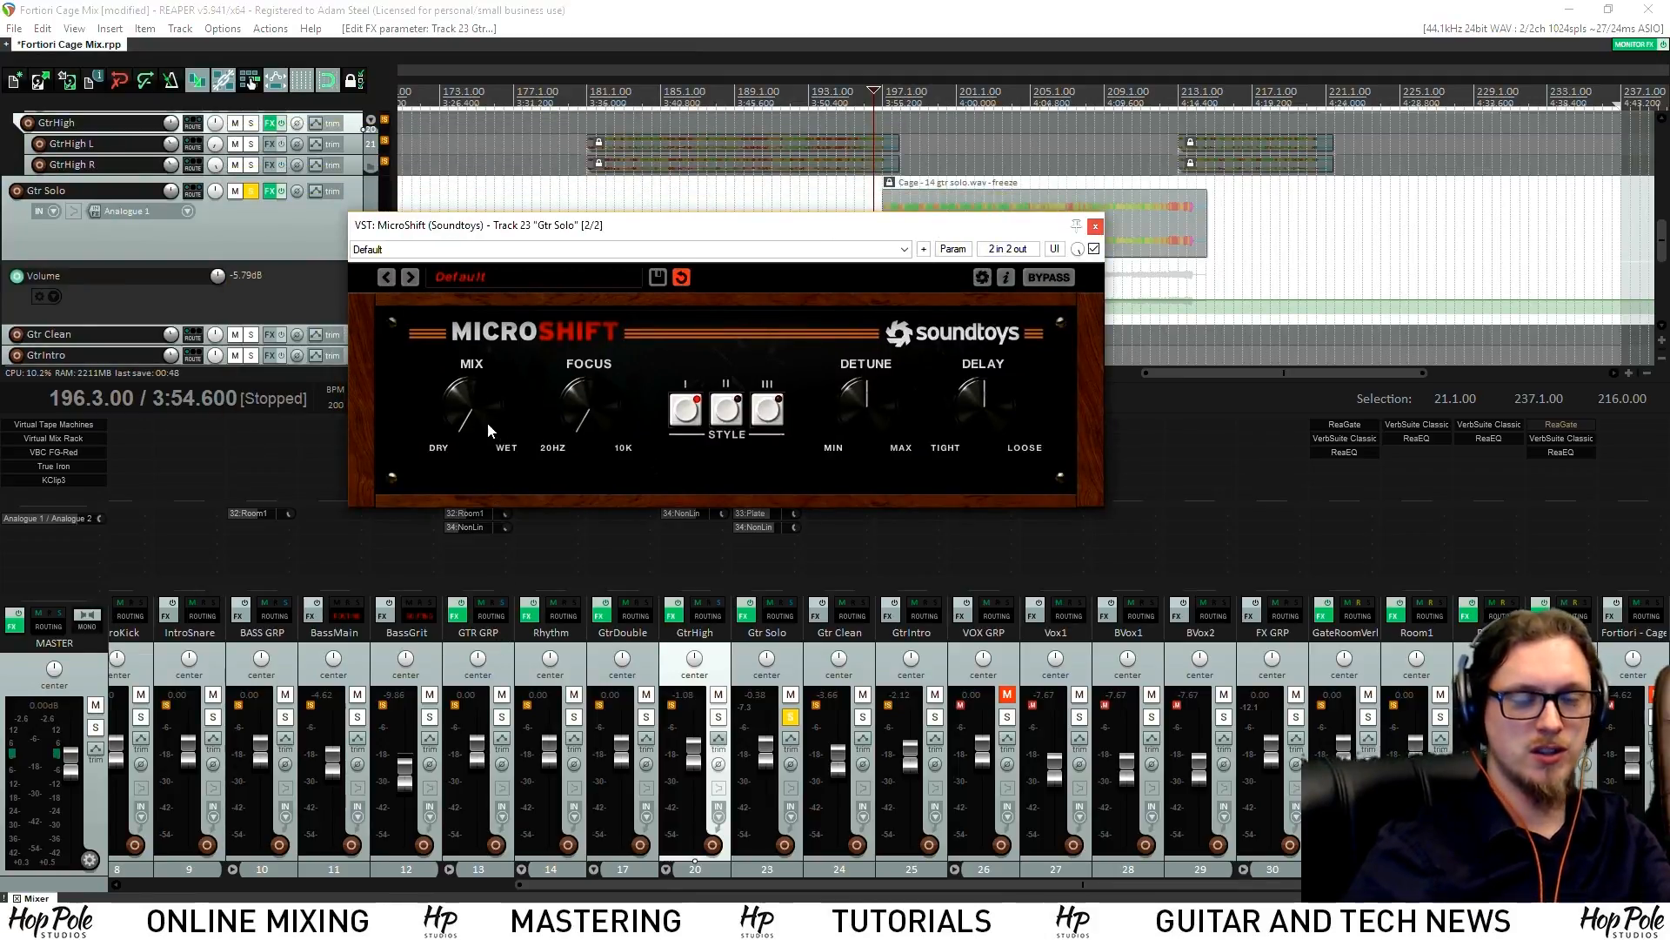
key("space")
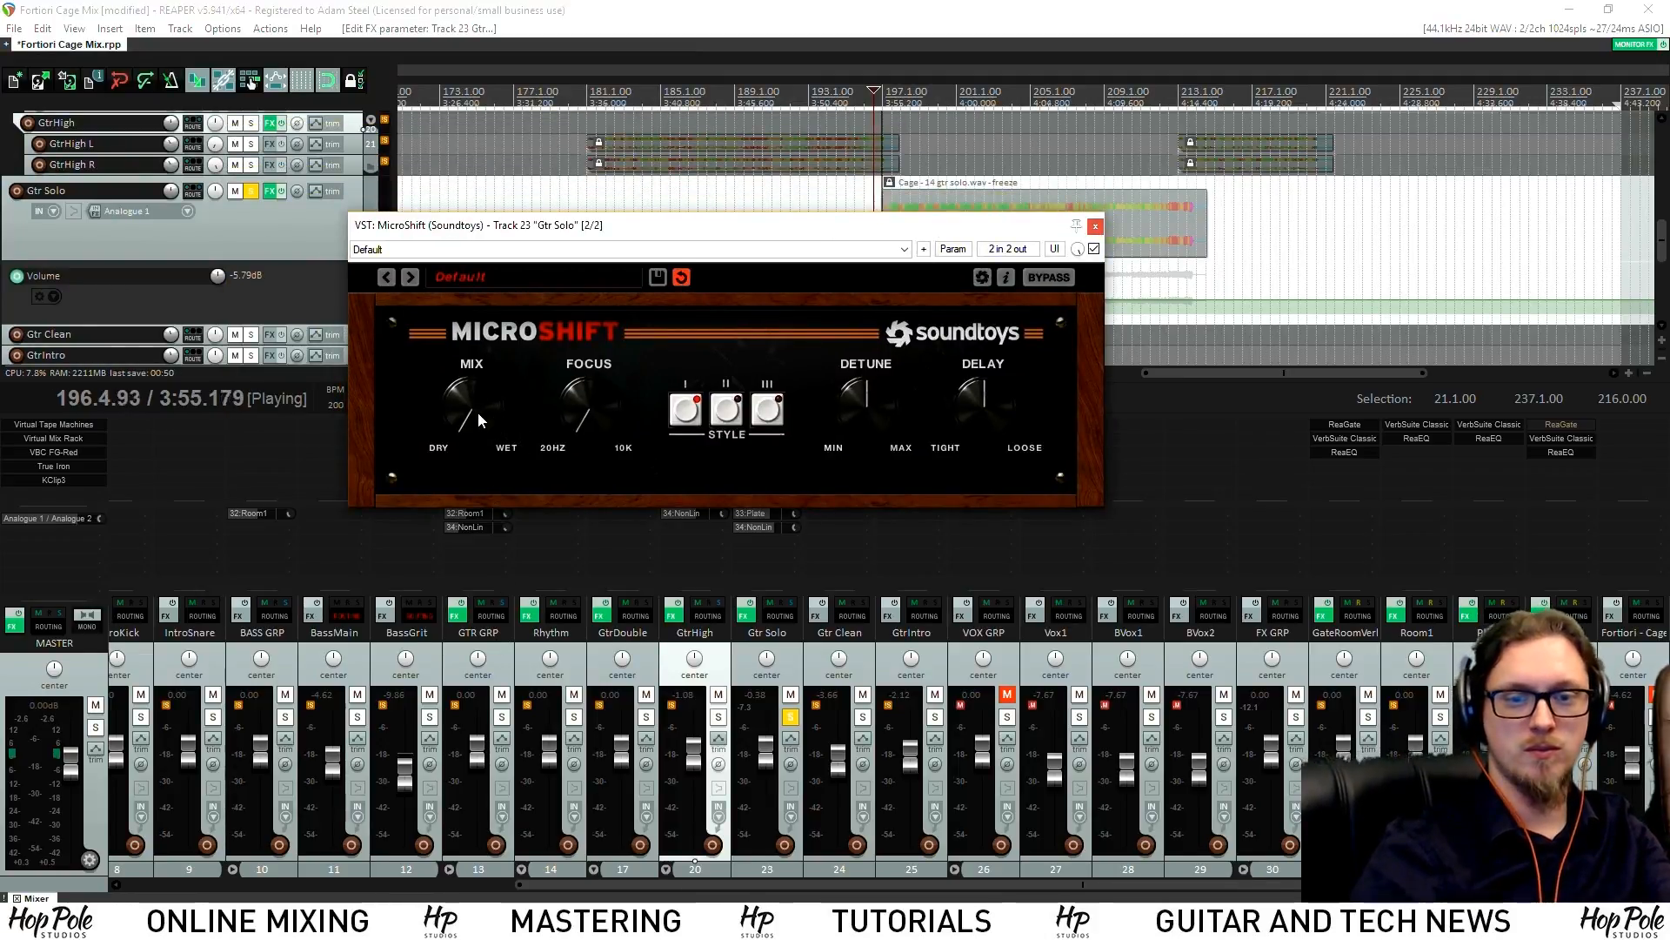
left_click_drag(478, 410, 461, 329)
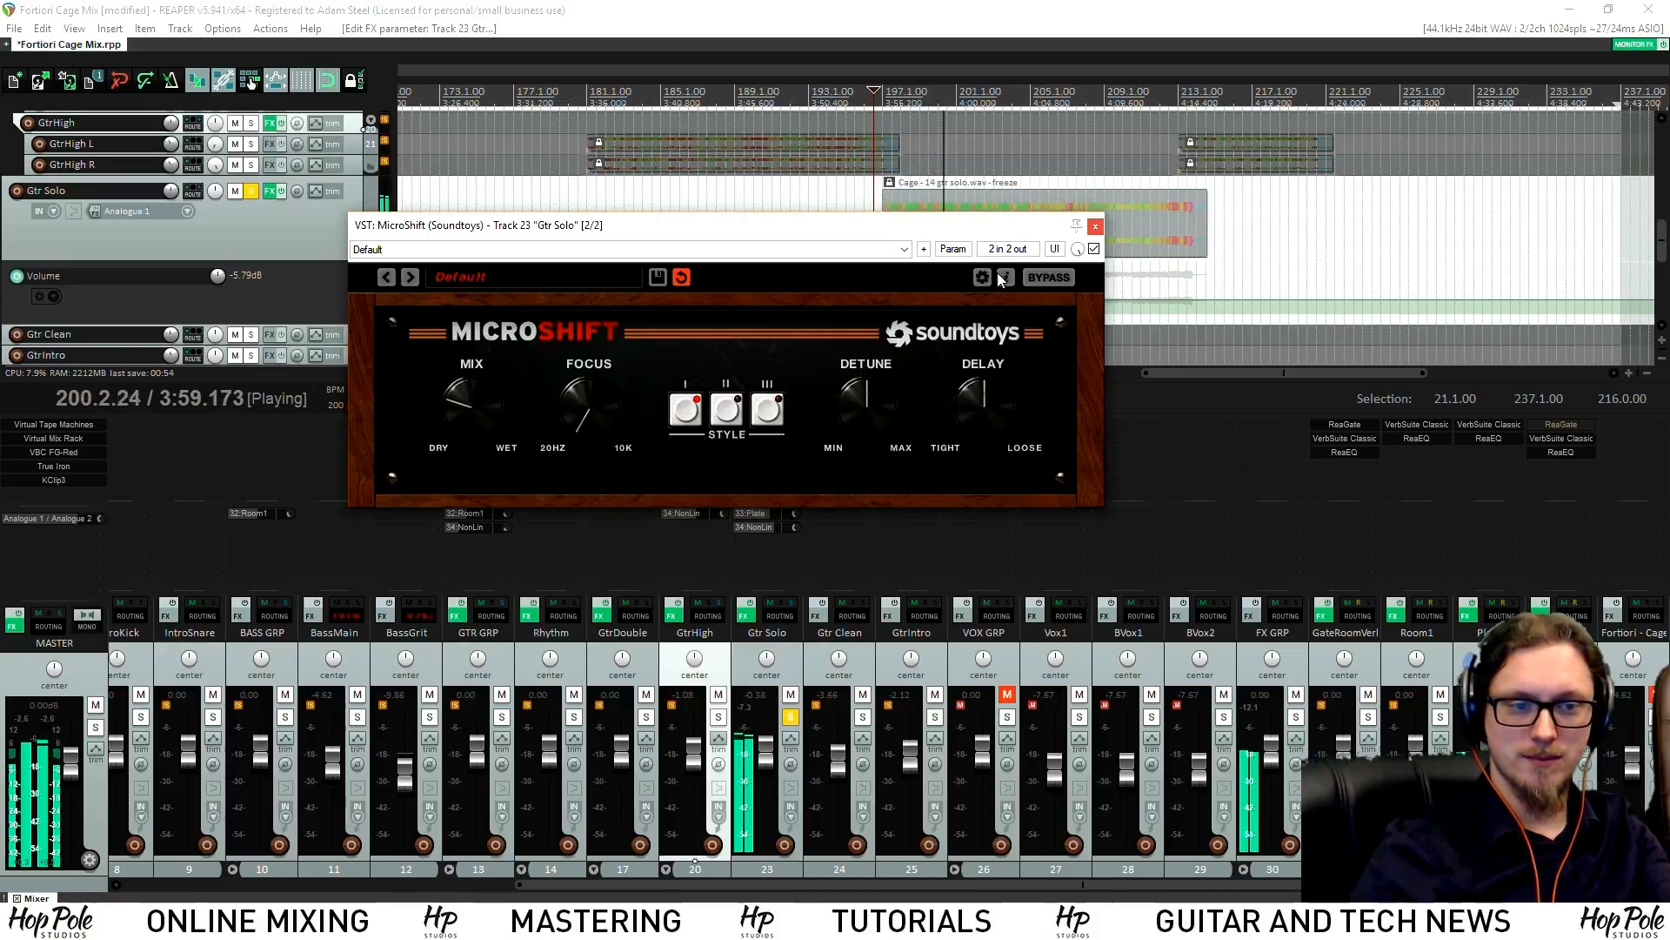
left_click(1095, 227)
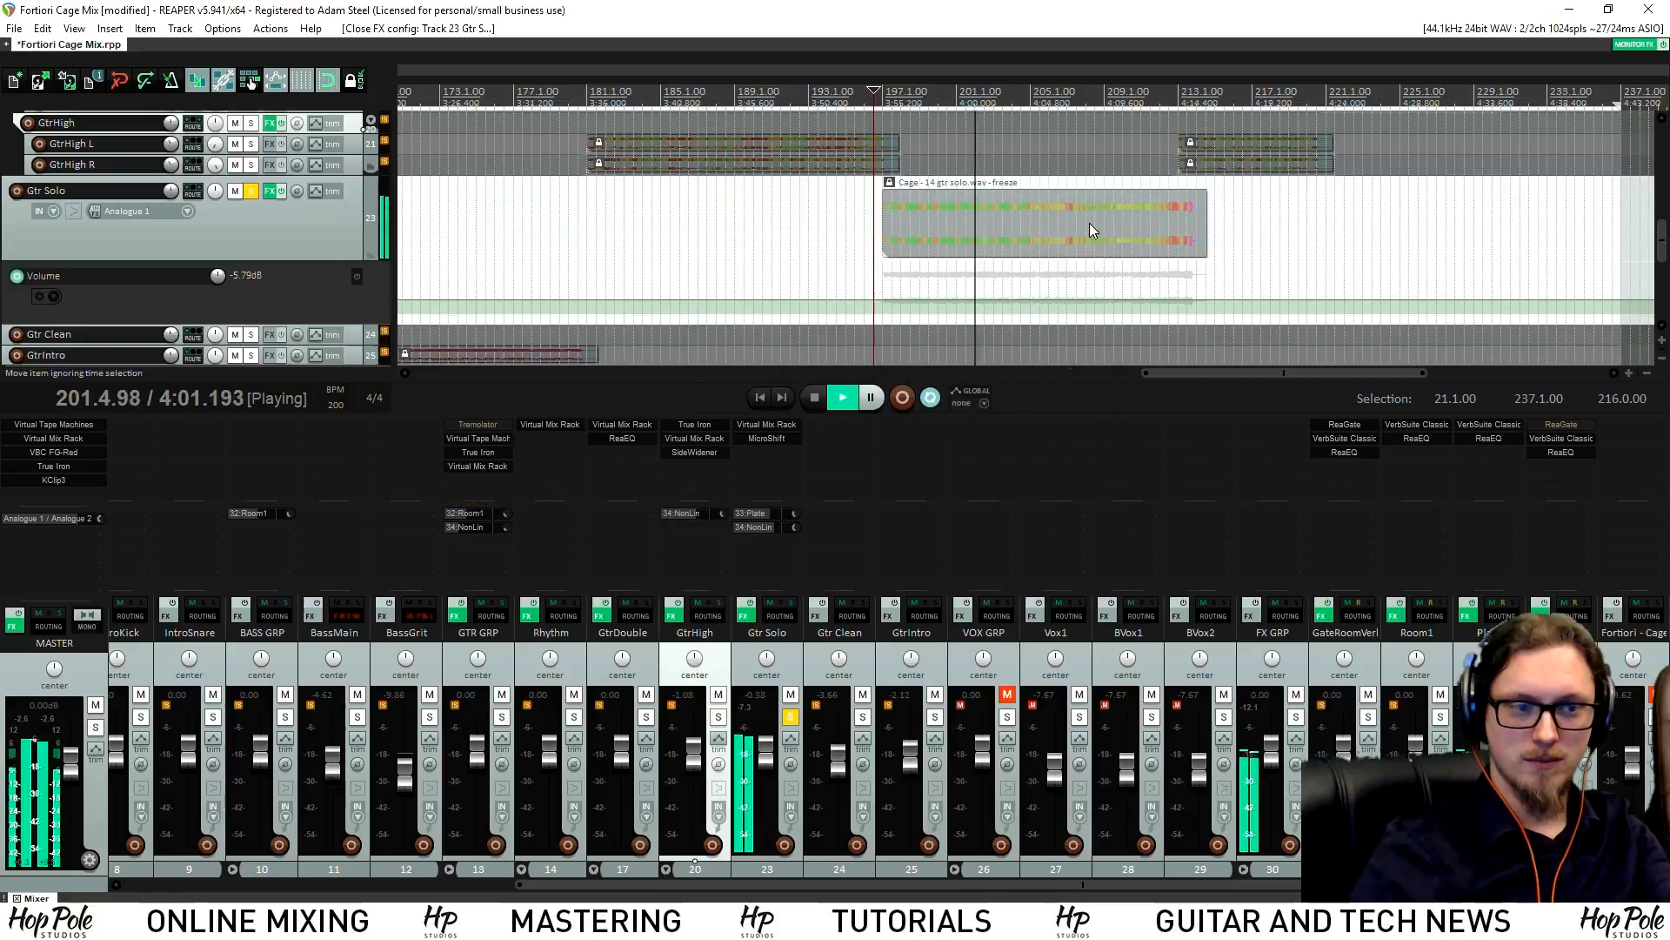
left_click(790, 718)
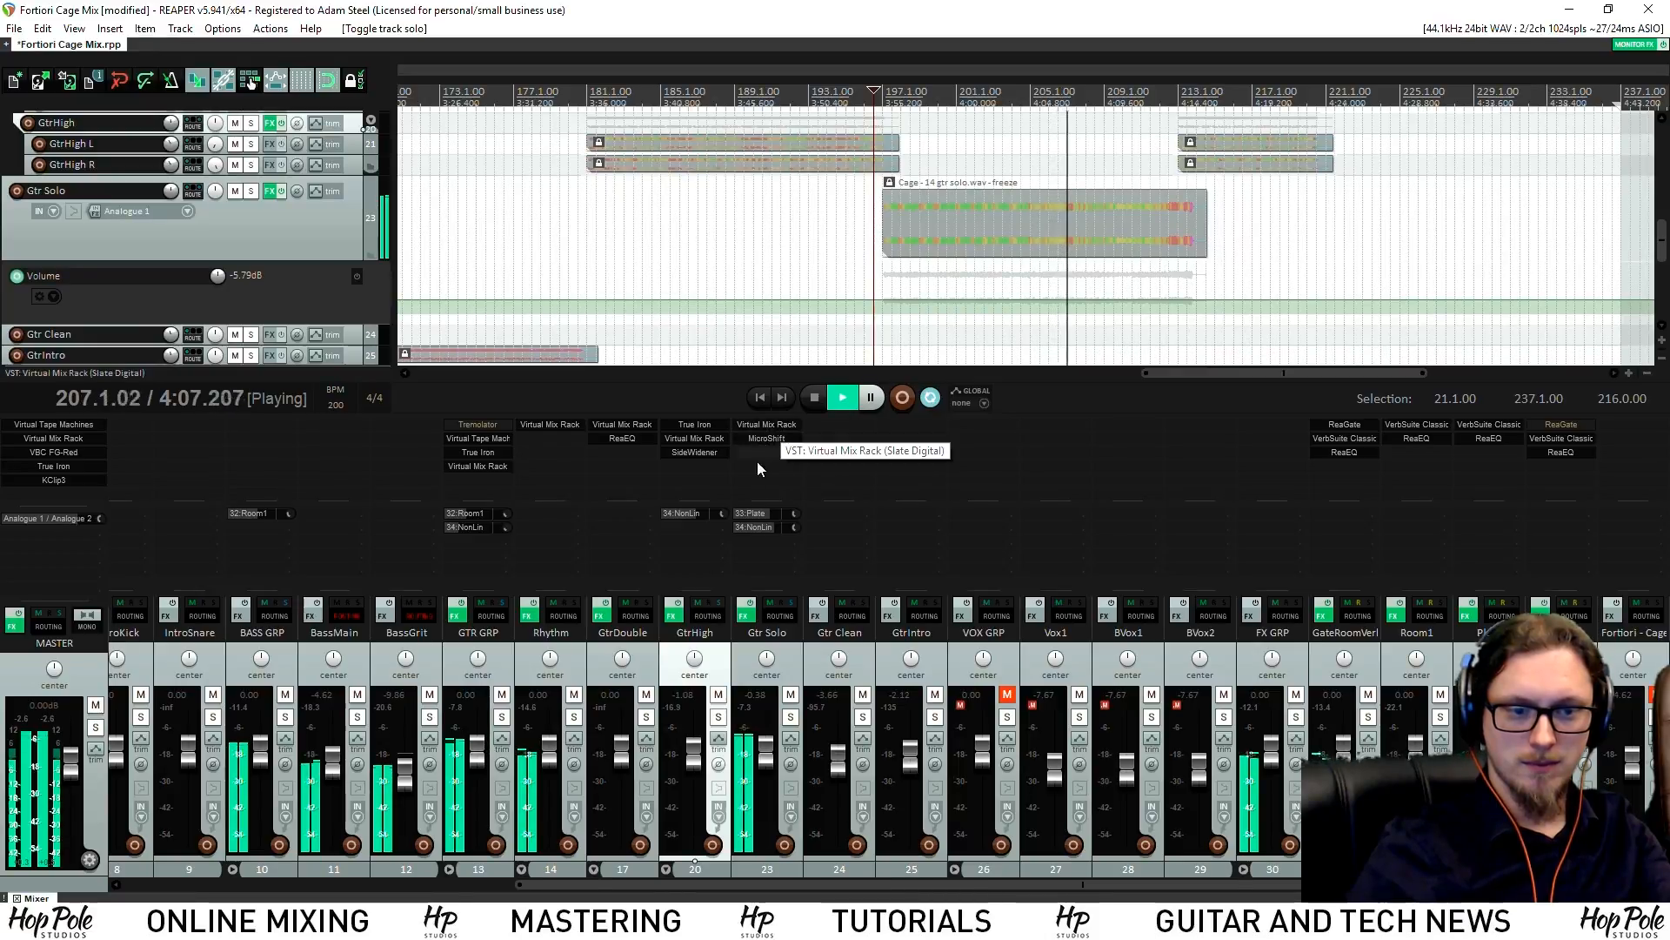
Move MicroShift ahead of Virtual Mix Rack in Gtr Solo's chain
left_click_drag(764, 435, 767, 427)
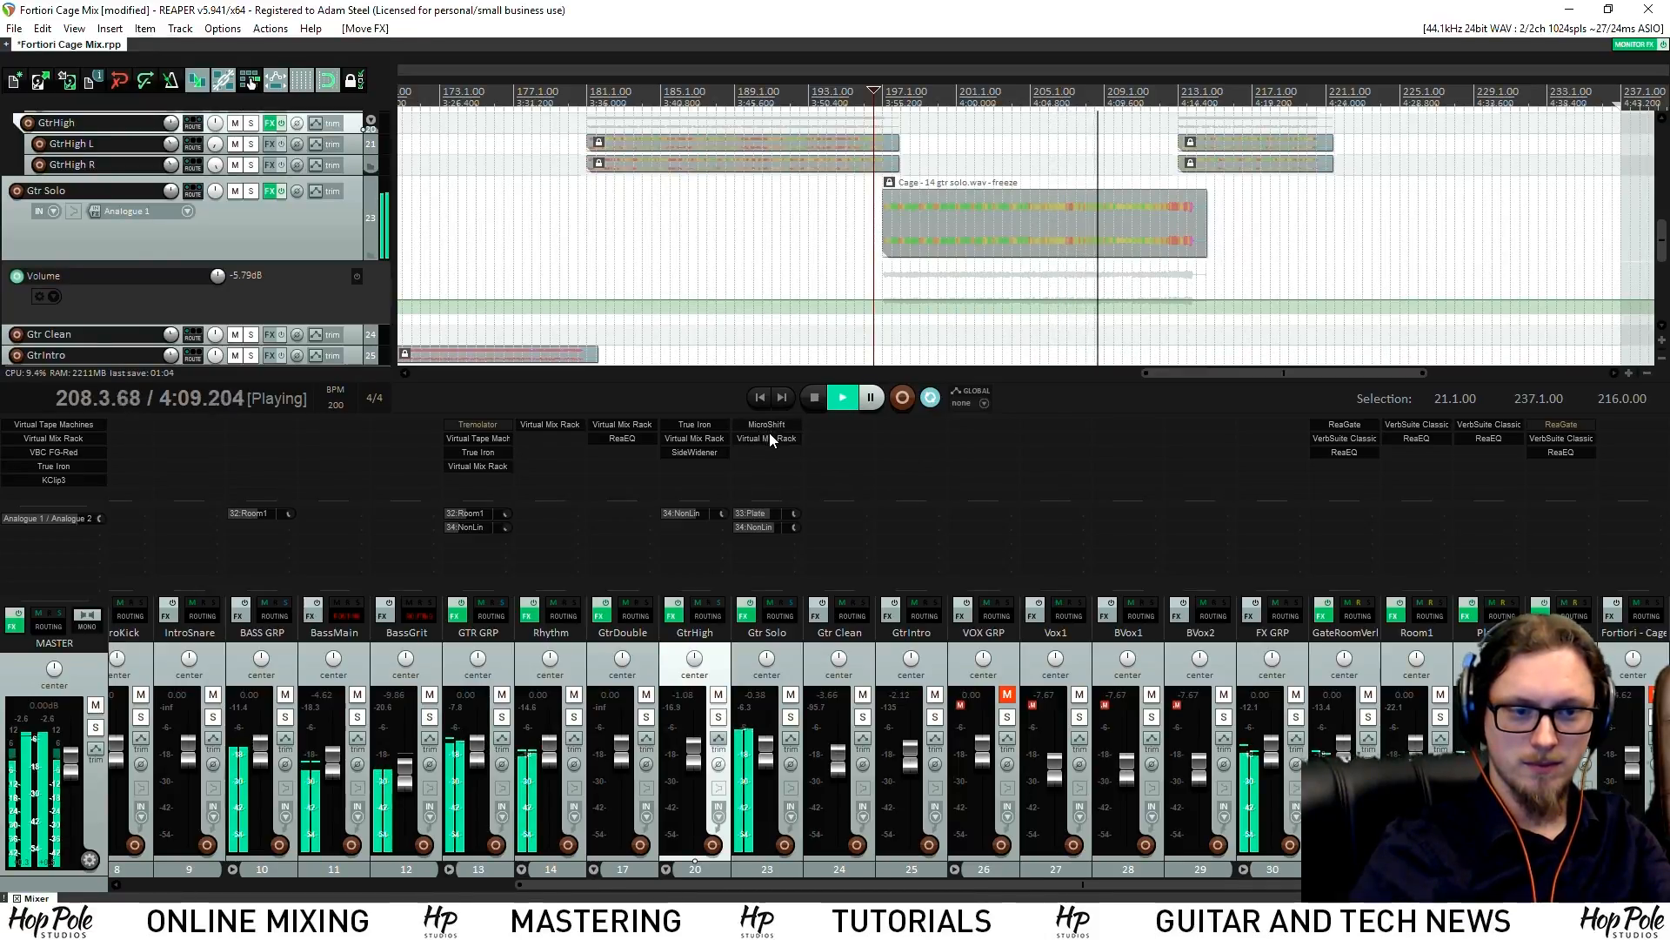
left_click(765, 427)
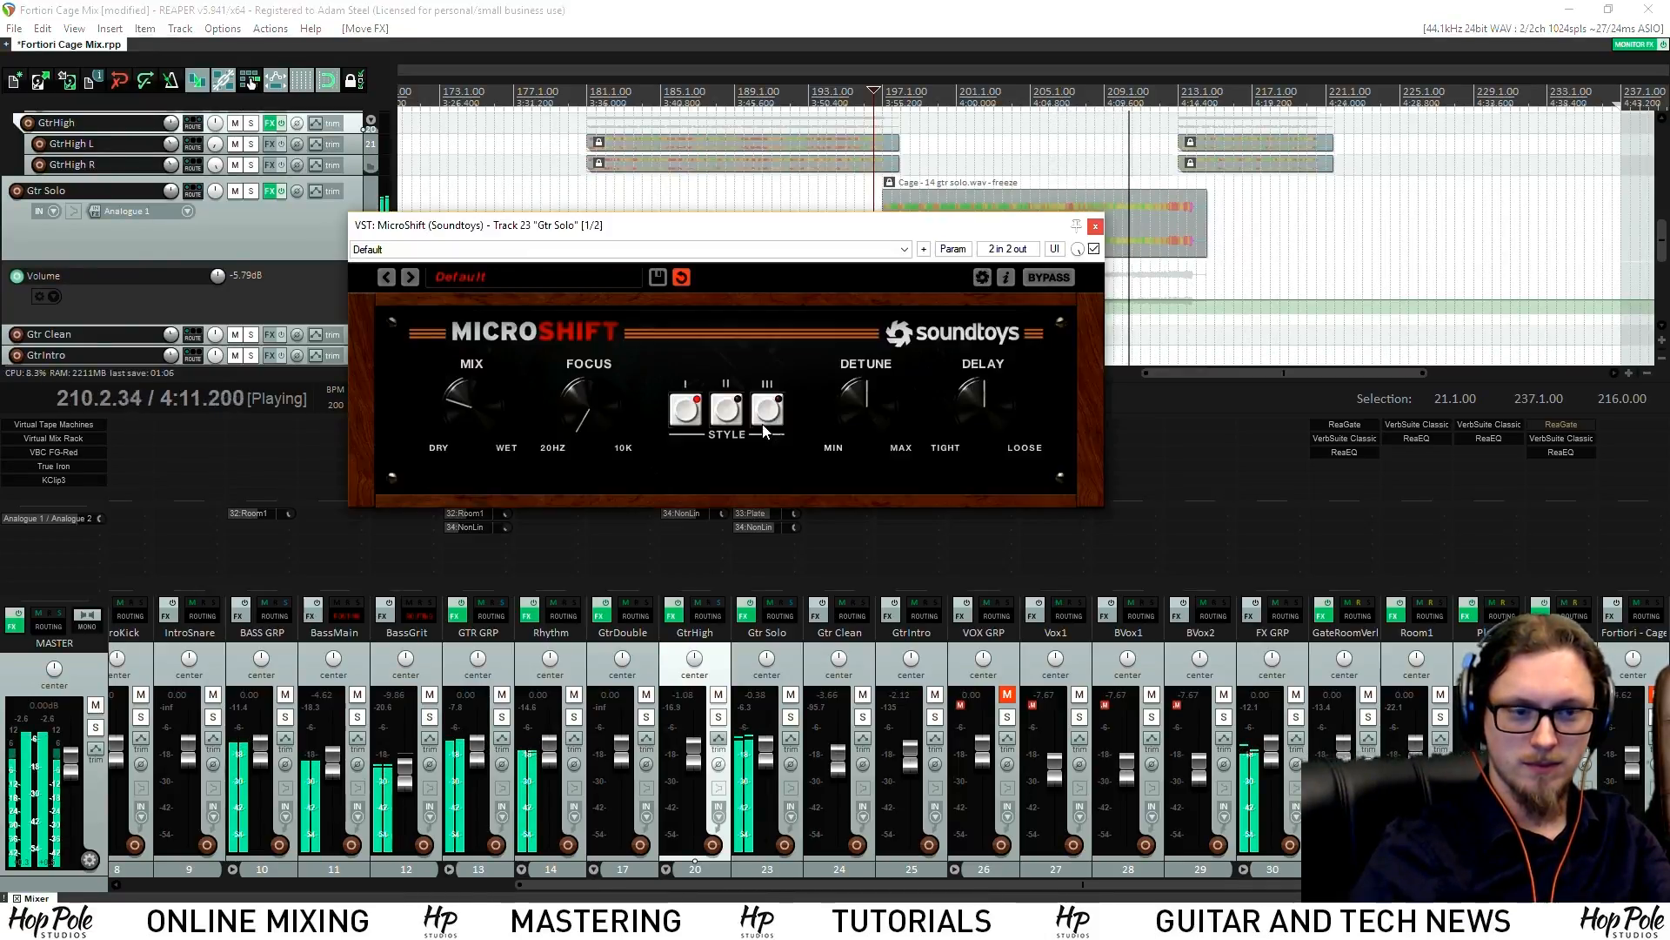
left_click(1095, 227)
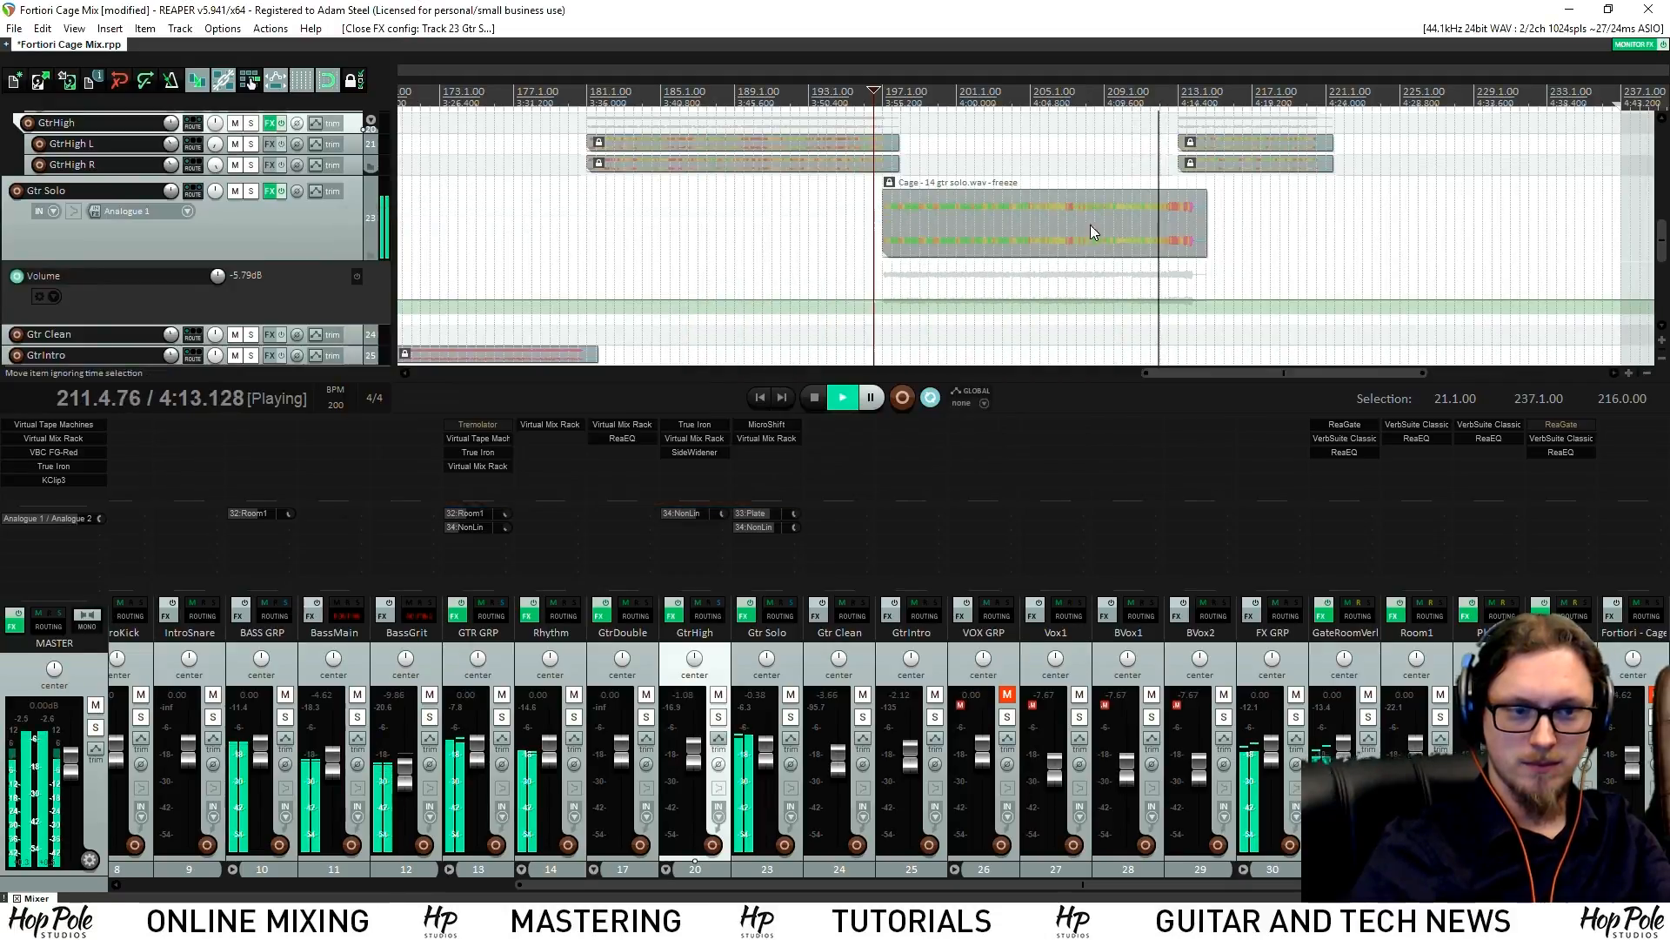
key("space")
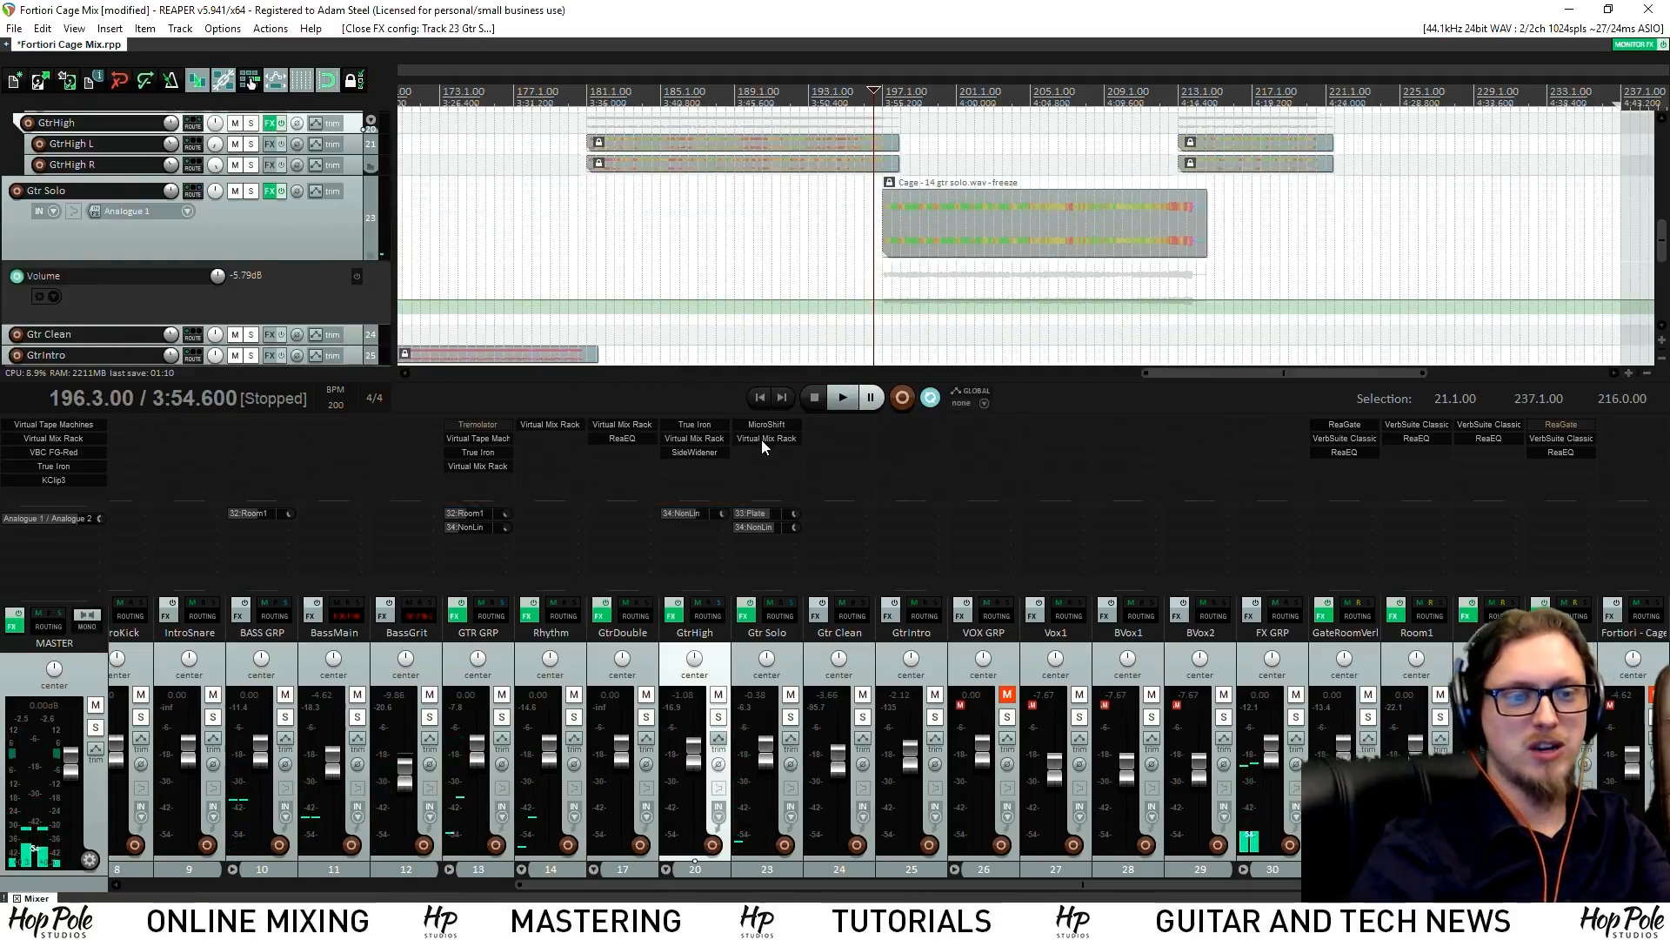
Reshape the rack's FG-N EQ: mid -3.78 dB, low +1.54 dB, top +3.64 dB, high-mid +4.41 dB
left_click(764, 437)
left_click_drag(760, 238, 599, 167)
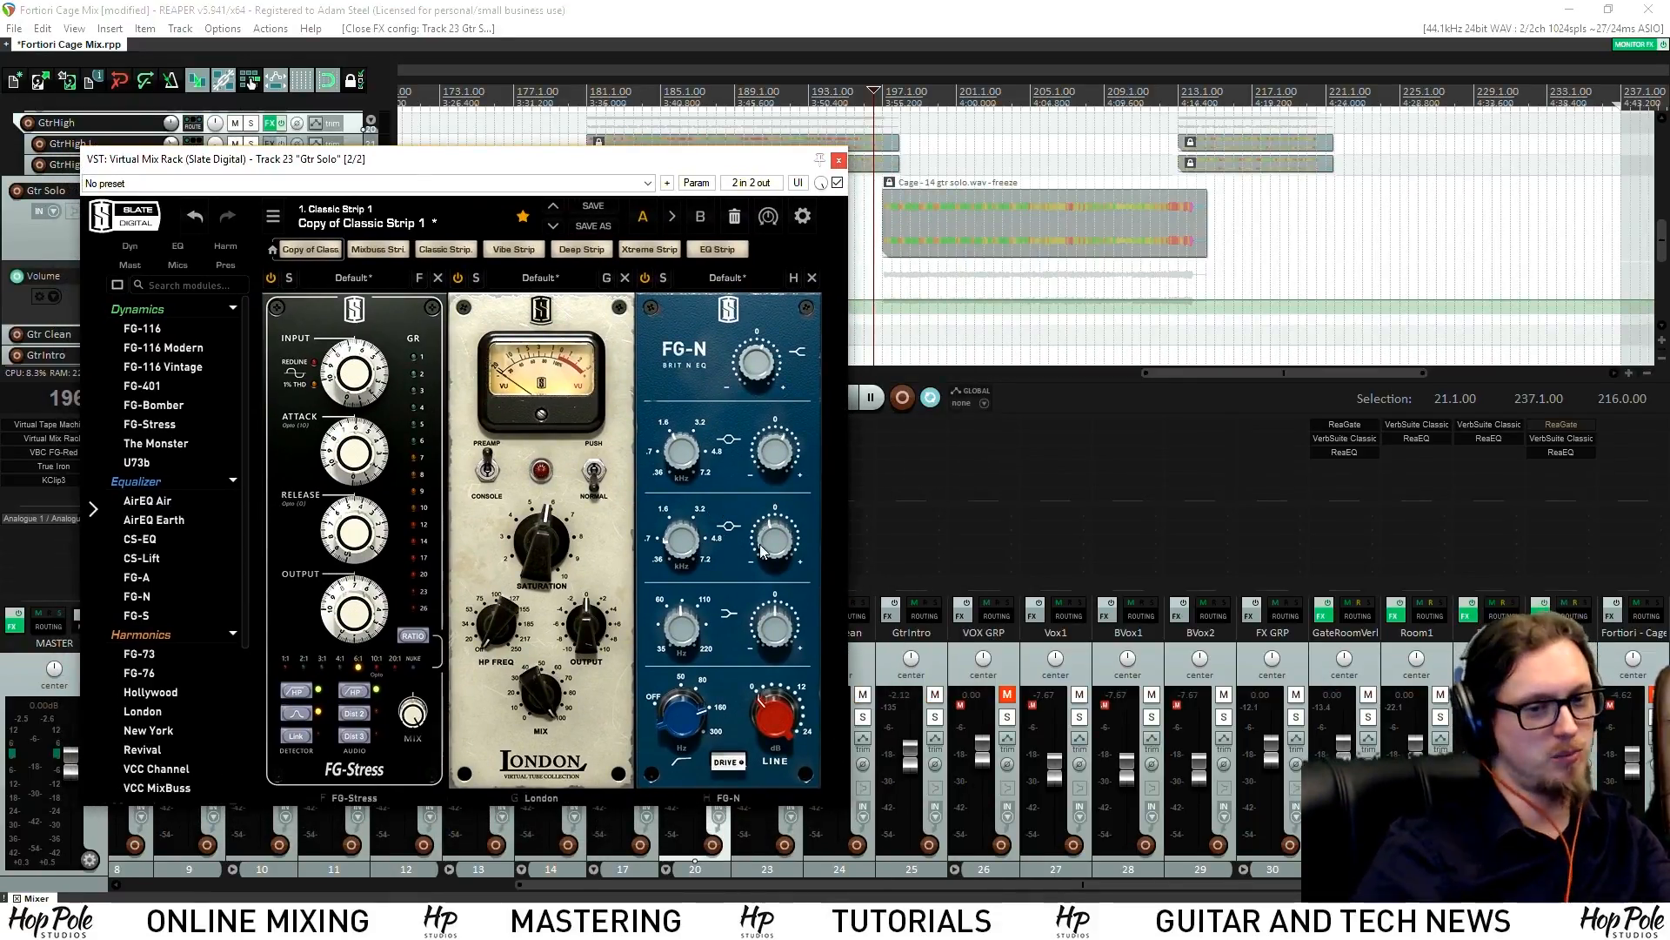
key("space")
left_click_drag(775, 541, 775, 557)
left_click_drag(774, 633, 774, 623)
mouse_move(756, 363)
left_mouse_down()
mouse_move(765, 352)
mouse_move(749, 364)
left_mouse_up()
left_click_drag(779, 465, 778, 460)
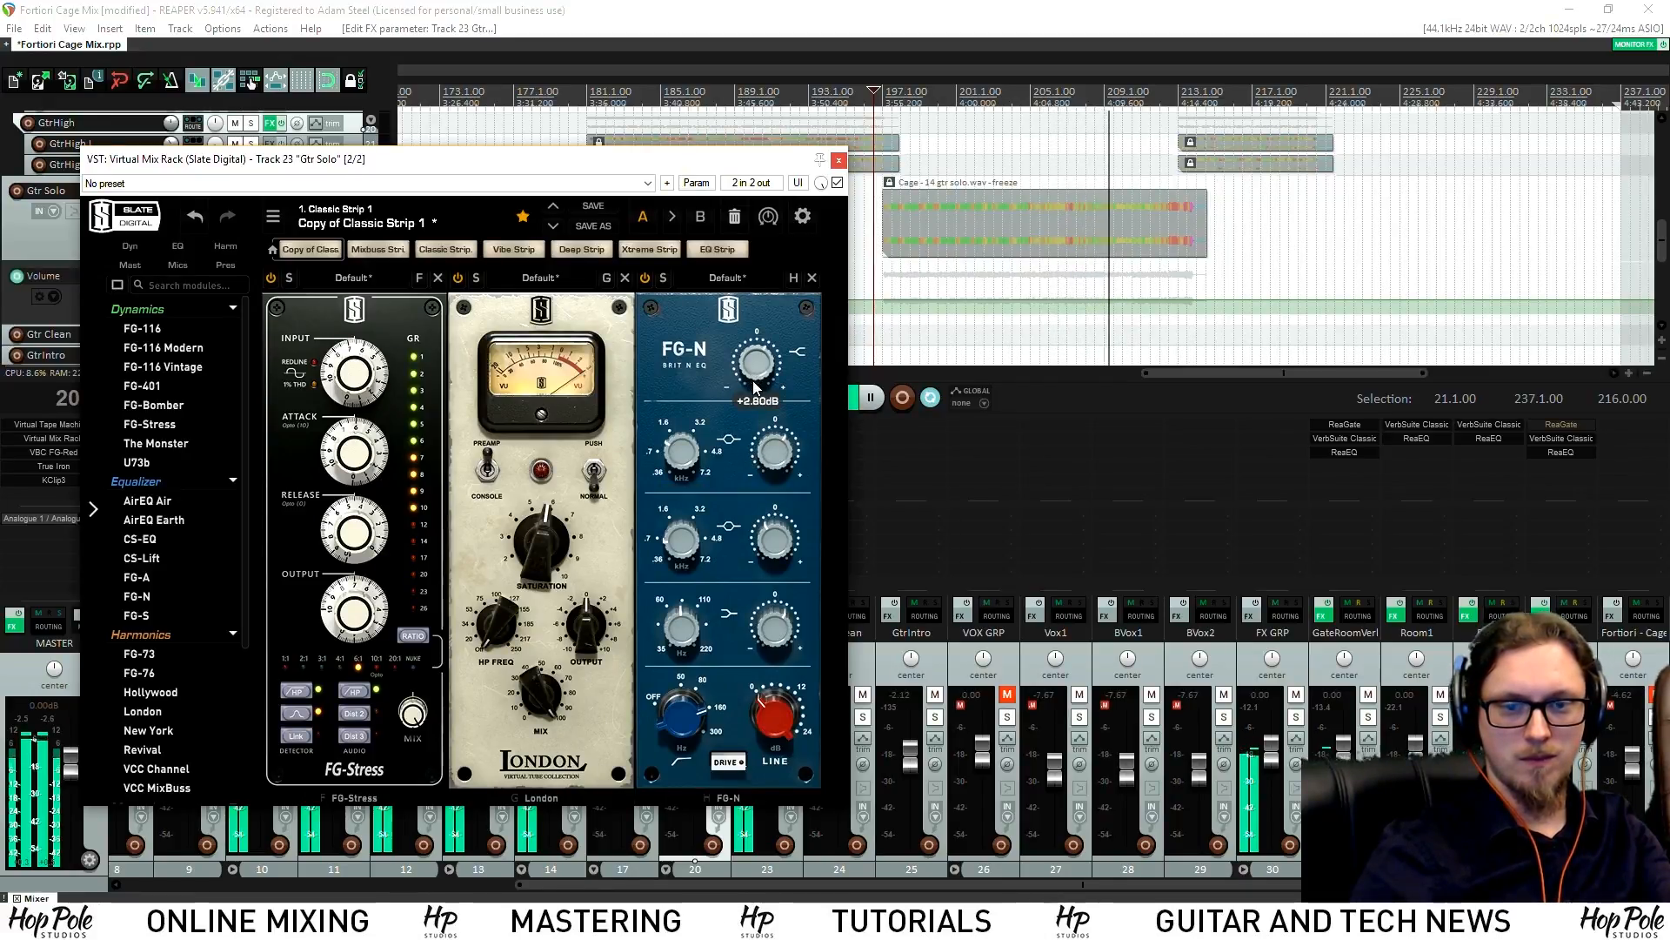
Add an FG-S EQ module with a +3.28 dB high-mid boost and close the rack
double_click(157, 614)
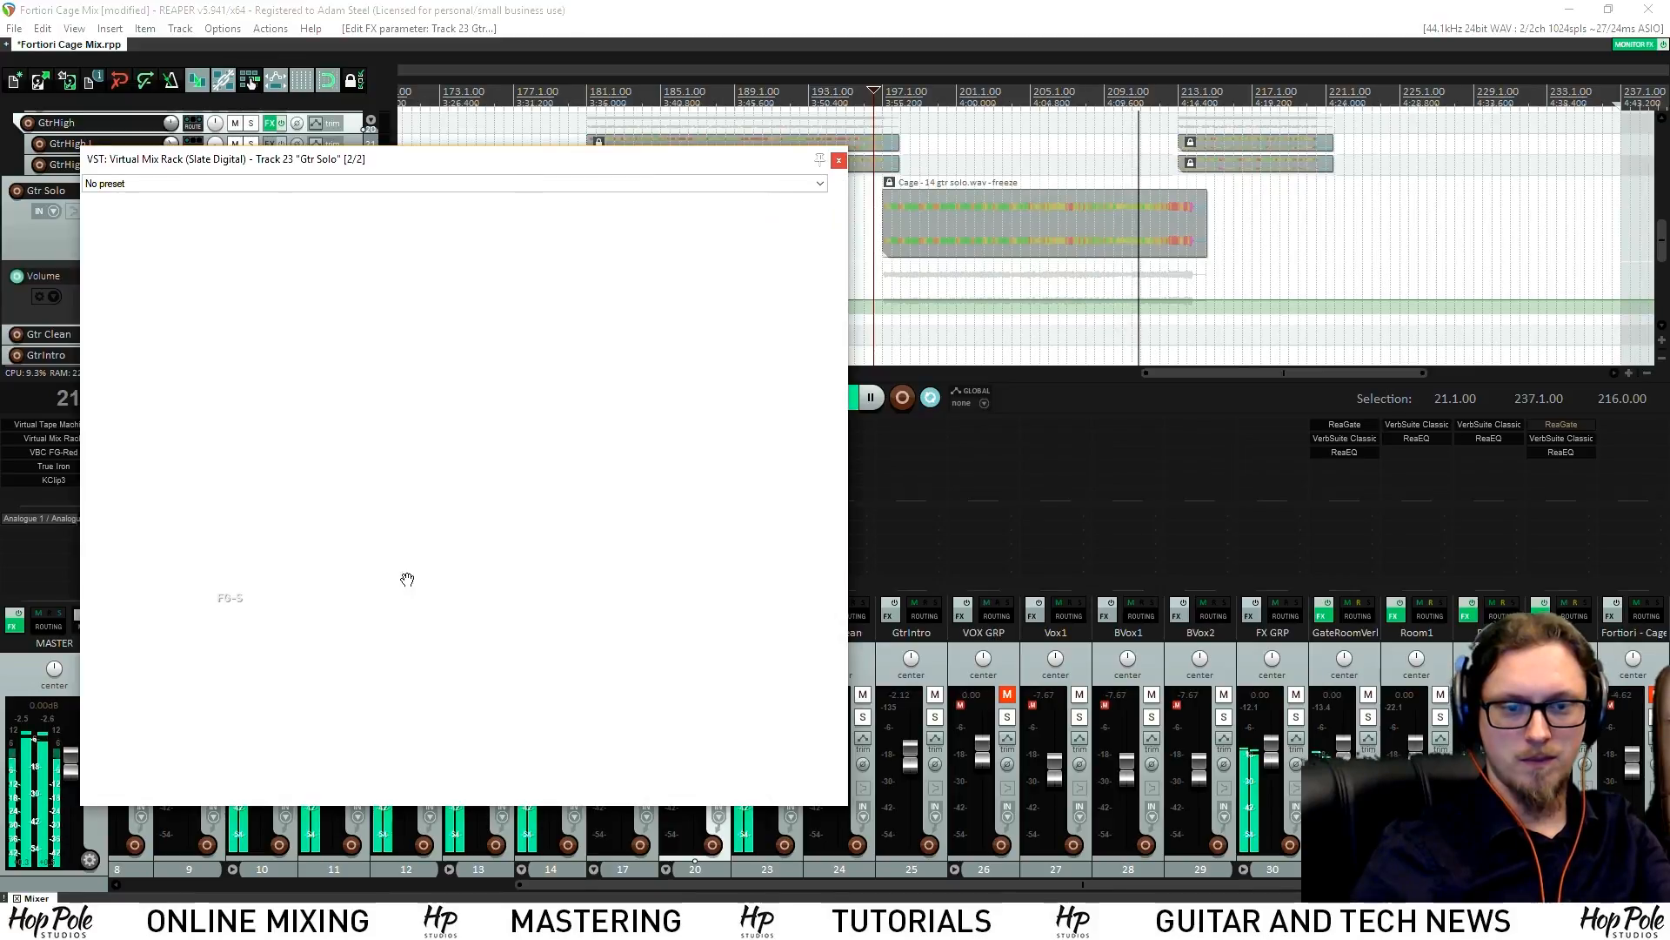
mouse_move(979, 416)
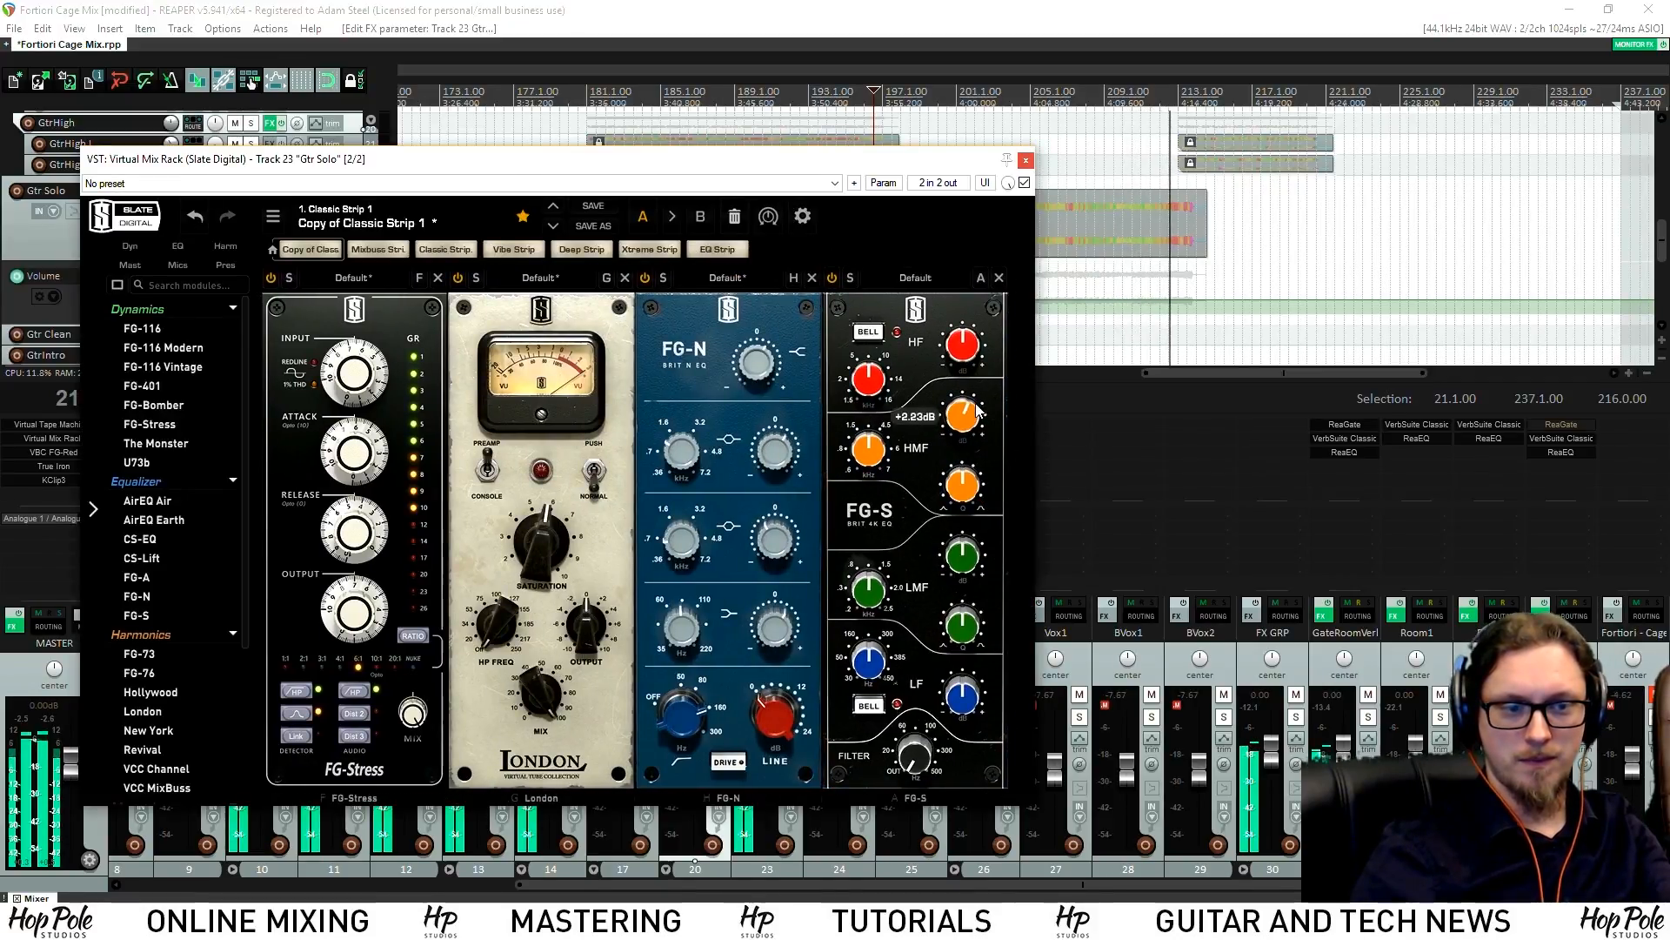
left_click_drag(978, 409, 964, 401)
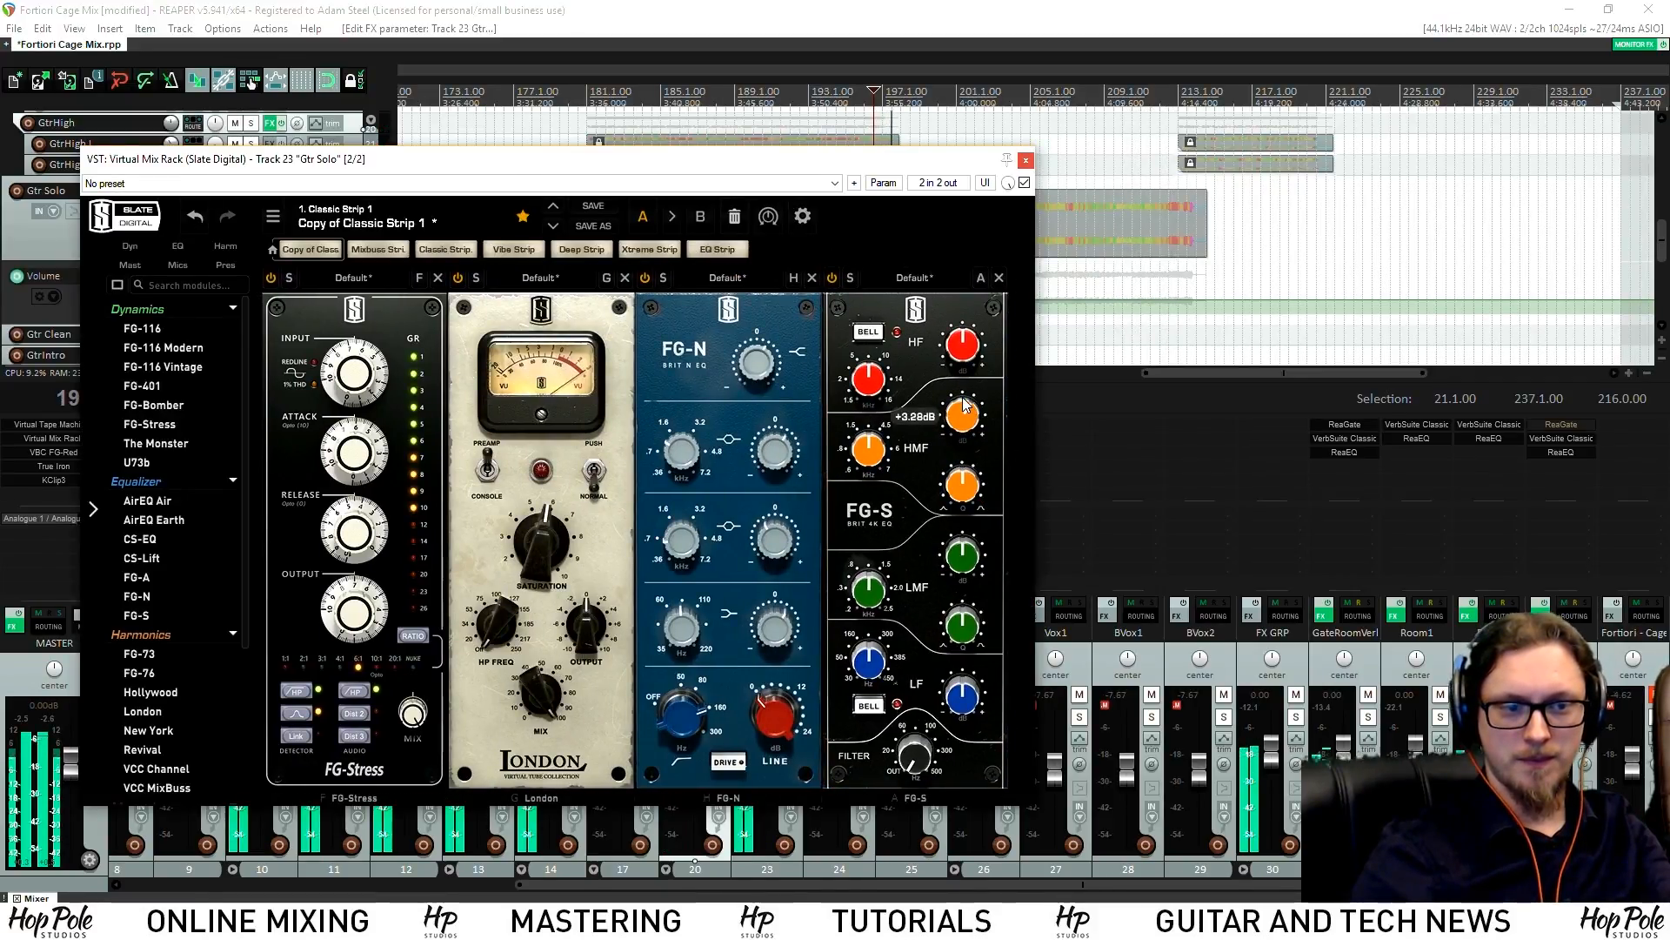
left_click(1028, 162)
scroll(316, 354, "down", 3)
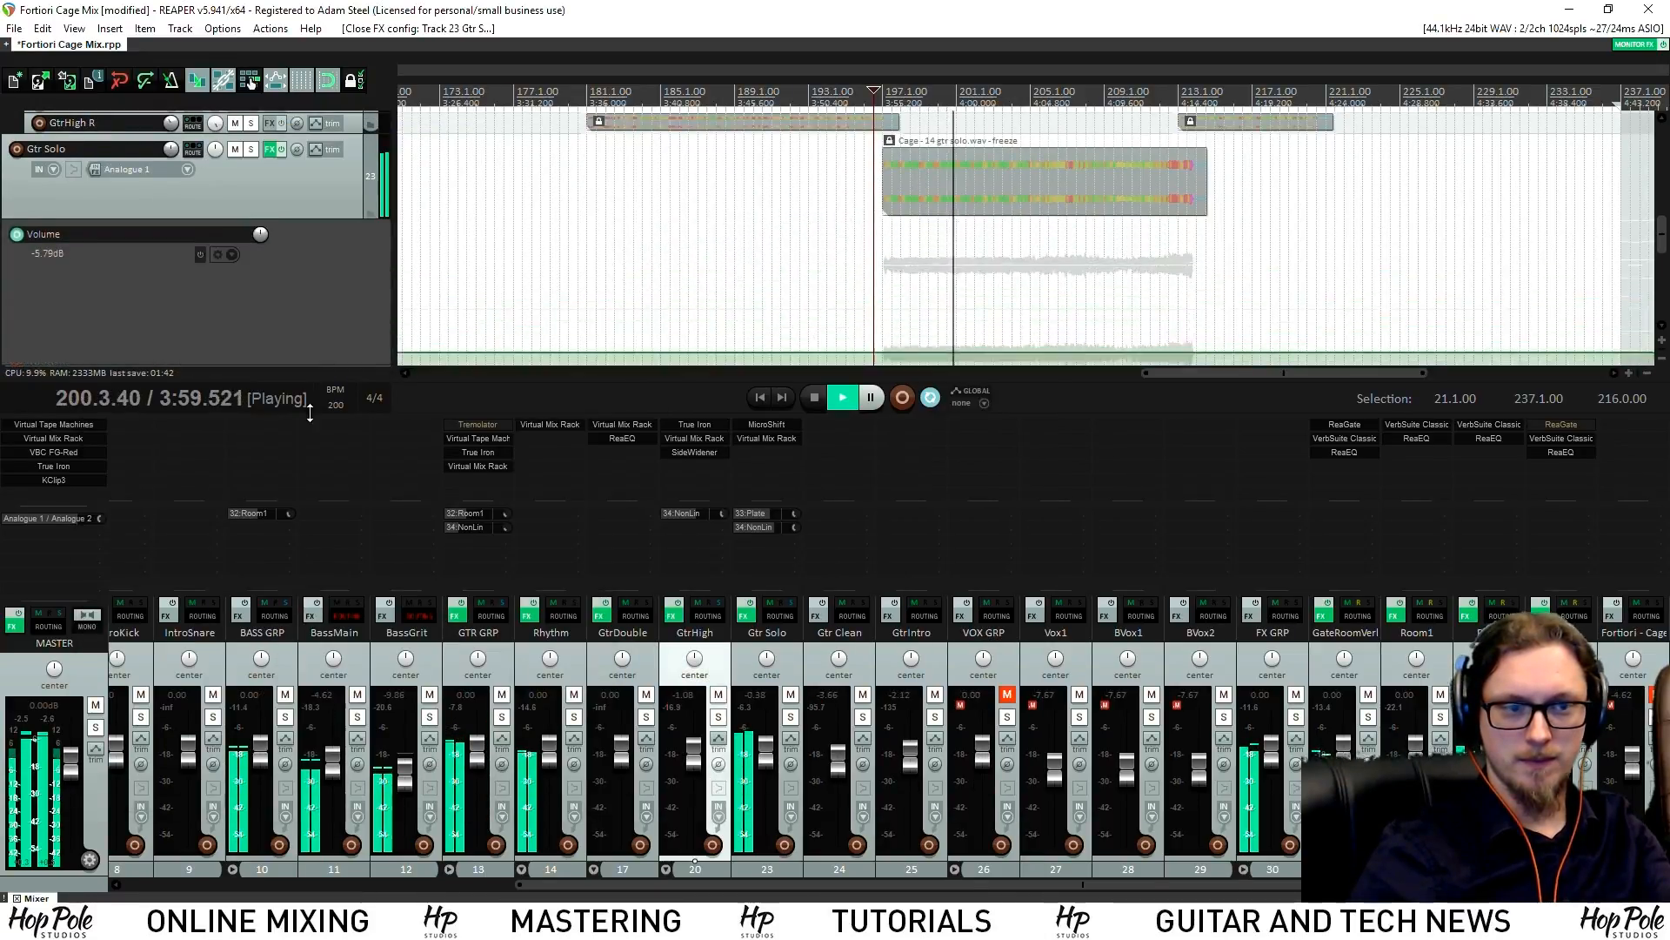
Save the project and place the edit cursor at bar 204.4.54
key("ctrl+s")
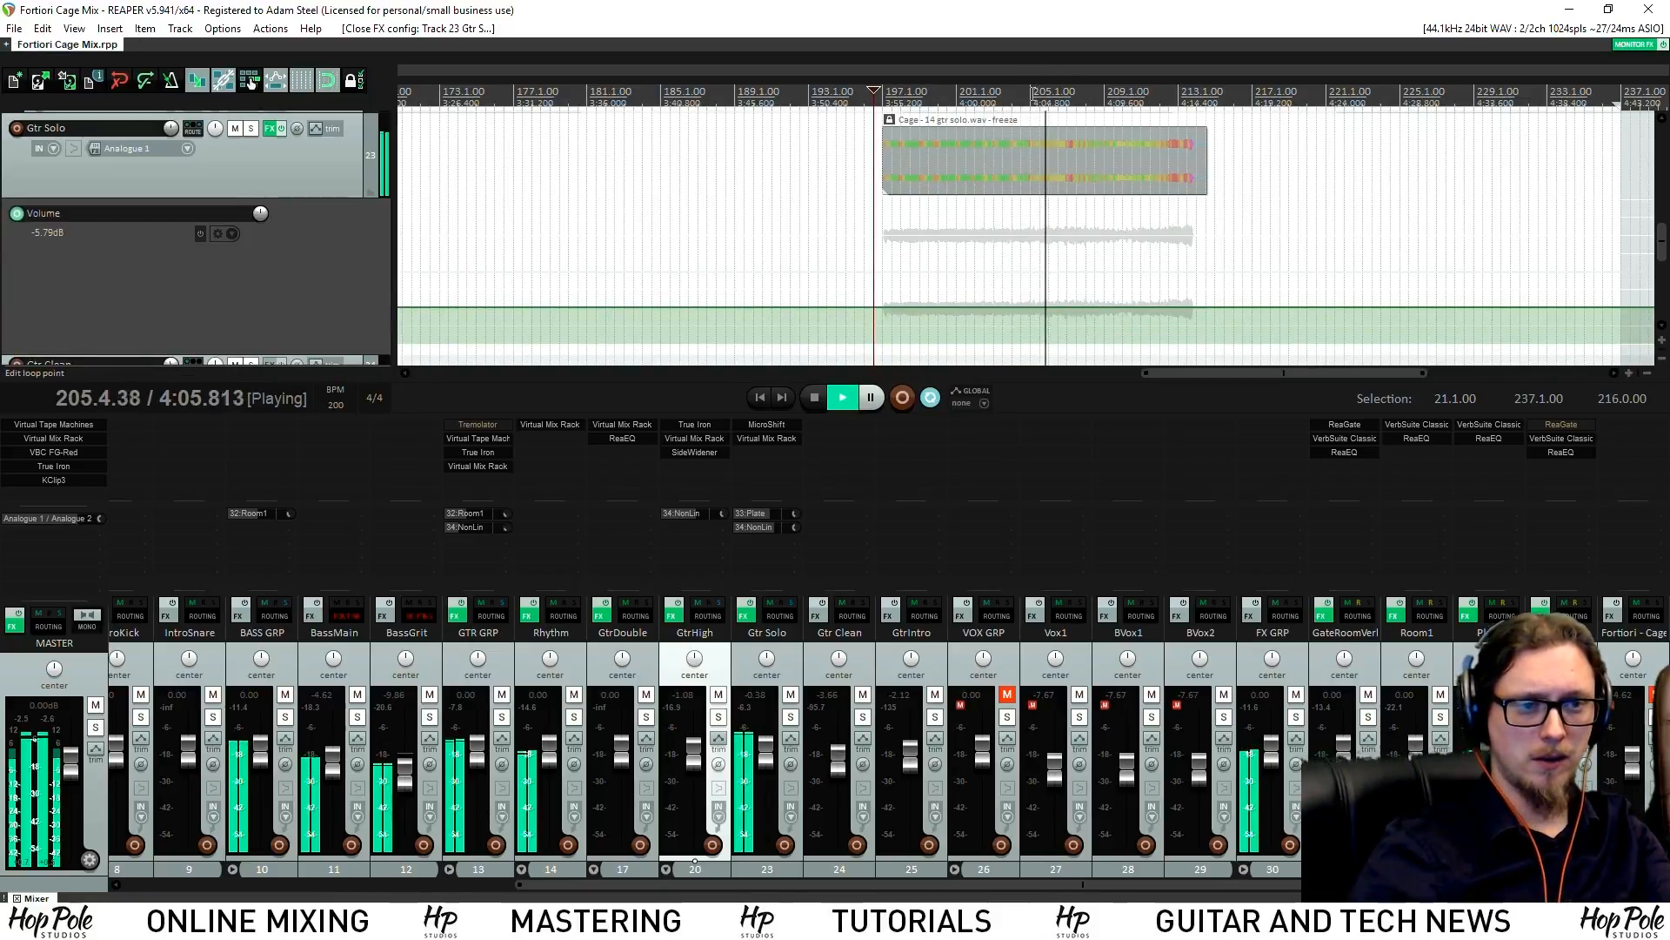
left_click(1033, 94)
scroll(1033, 93, "up", 5)
key("space")
left_click(979, 95)
key("space")
scroll(978, 98, "up", 4)
key("space")
left_click(1057, 94)
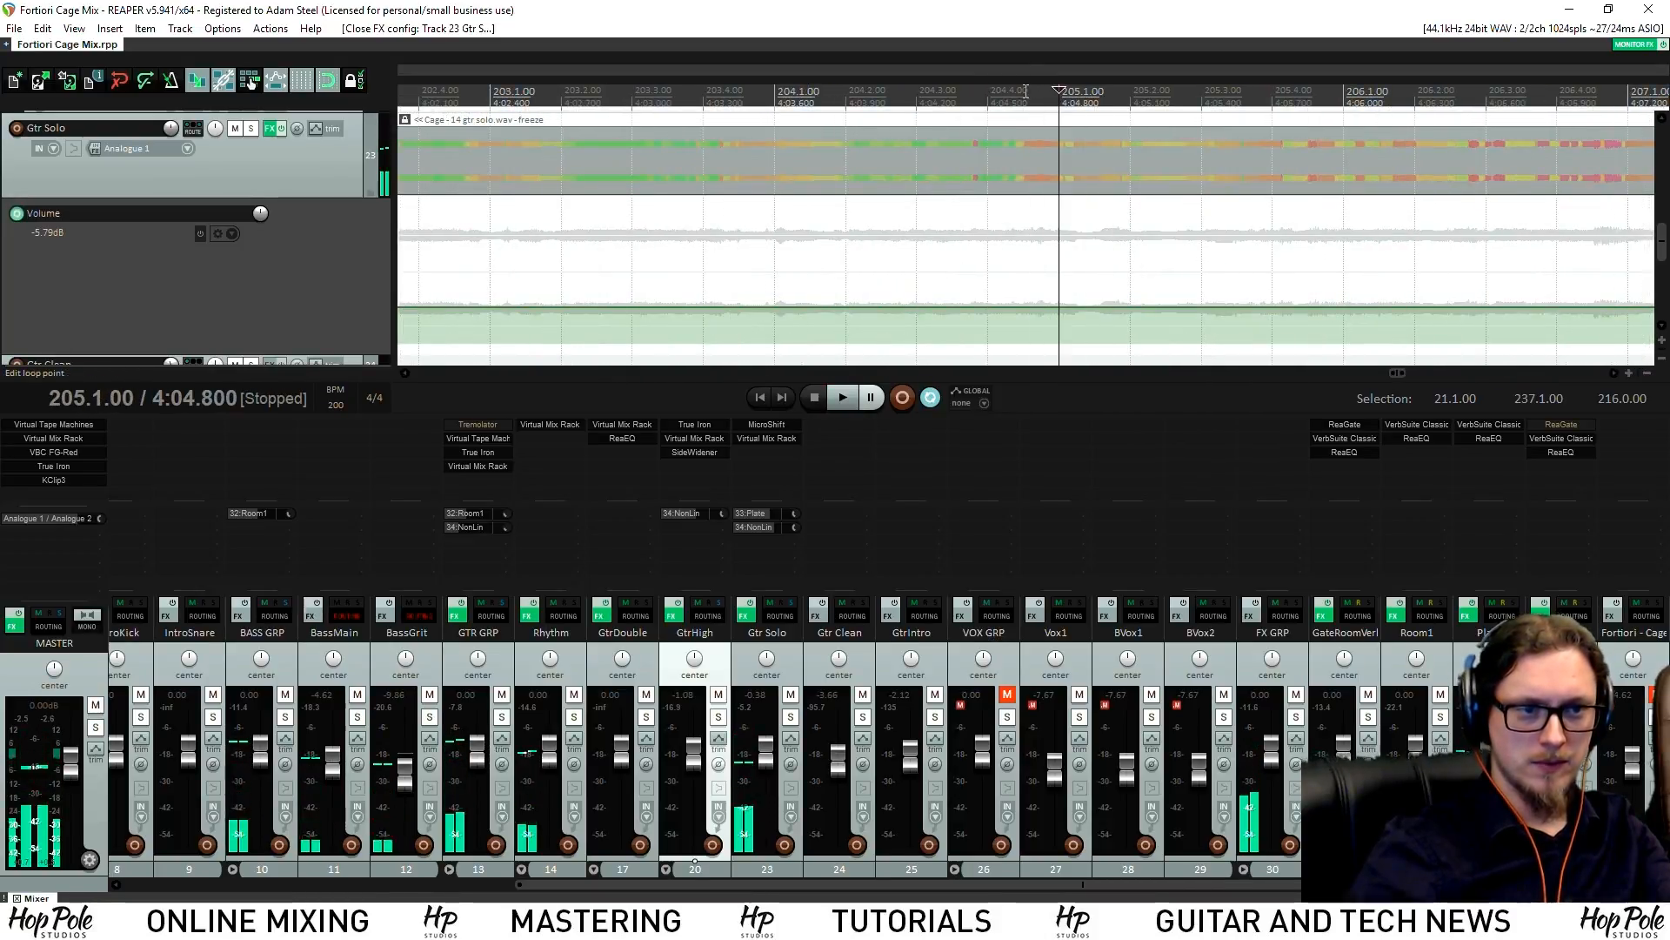
left_click(1030, 97, "shift")
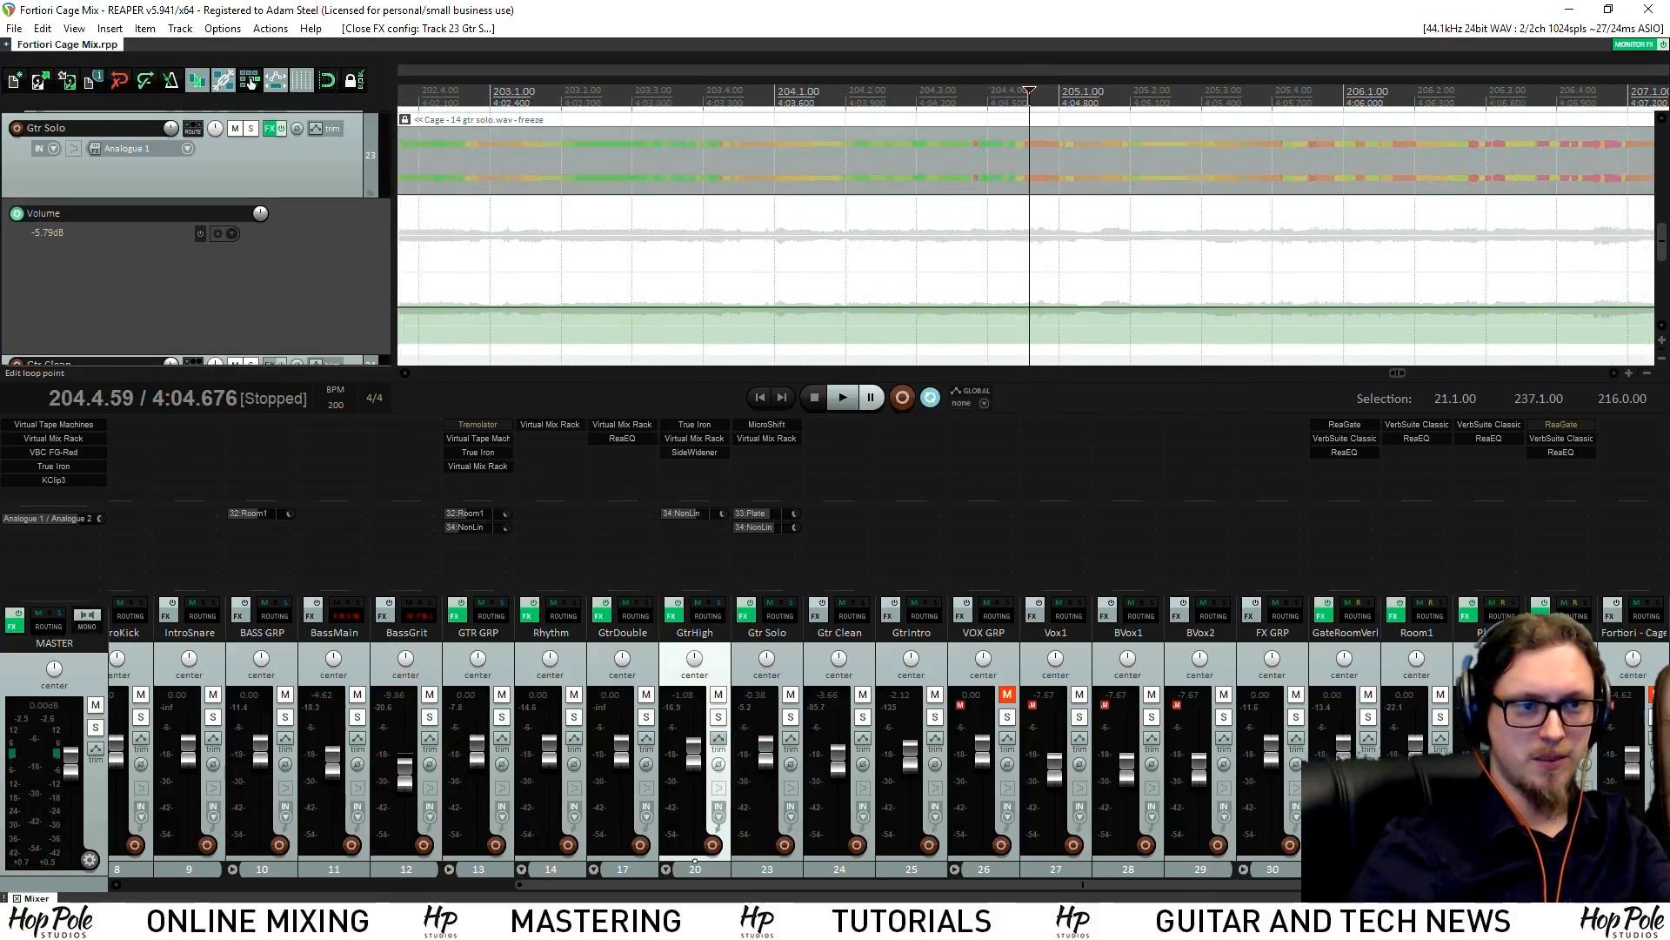
left_click(1026, 97, "shift")
Add a volume envelope point there, -4.24 dB after and -9.53 dB before, then save
left_click(1032, 306, "shift")
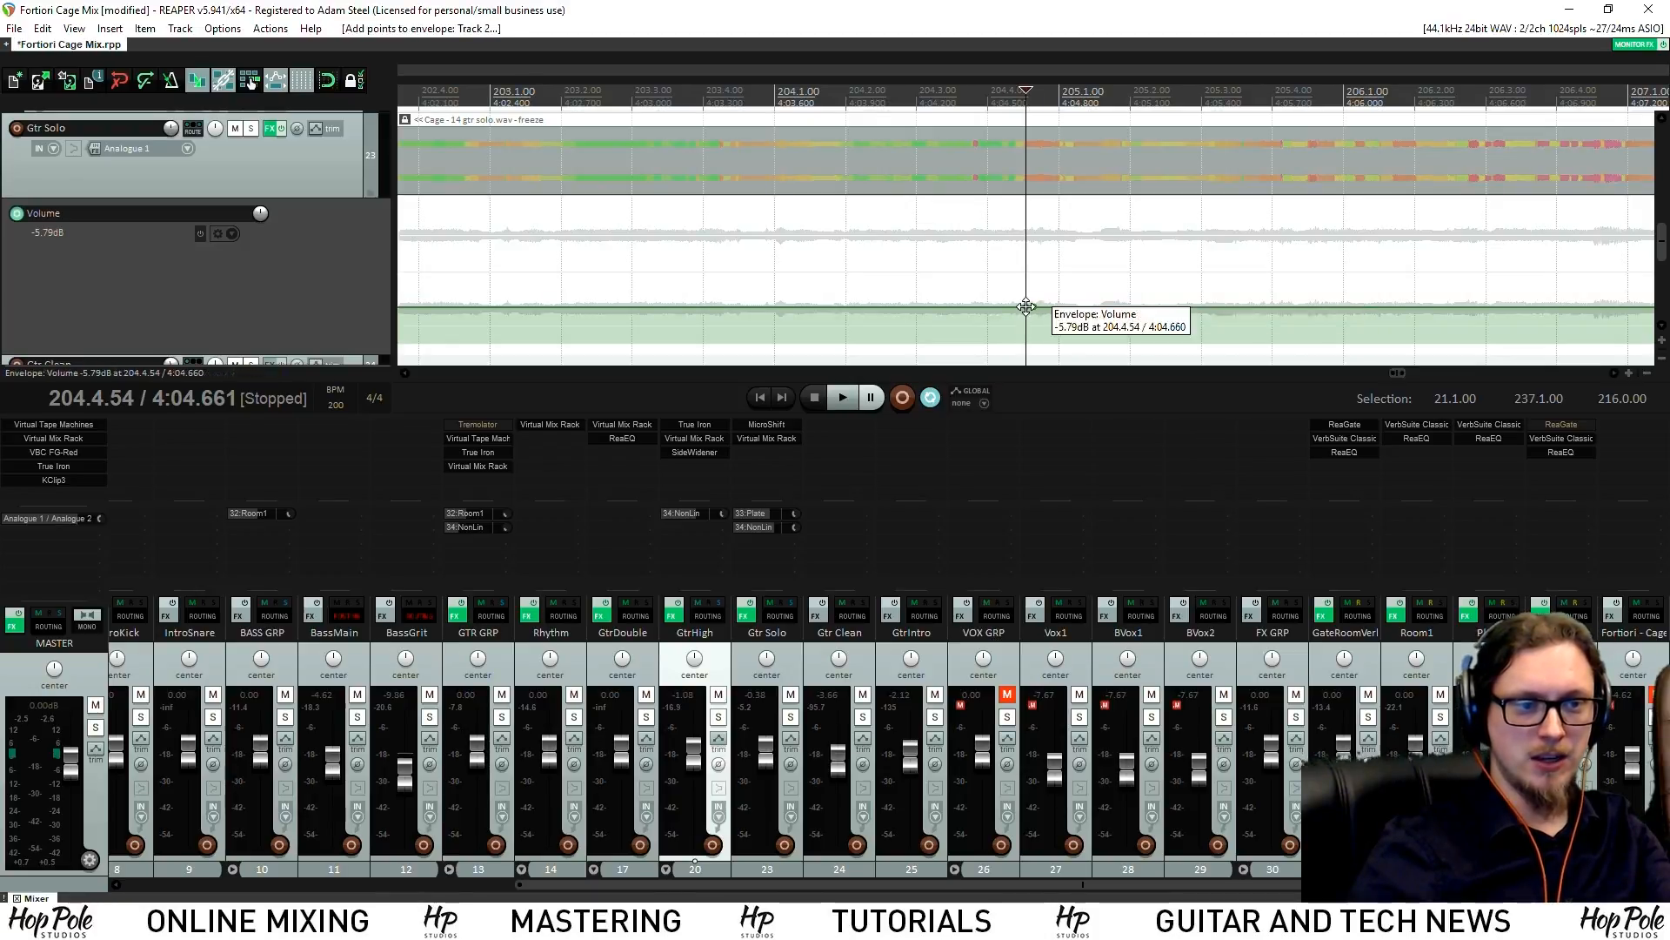
left_click_drag(1032, 311, 1057, 296)
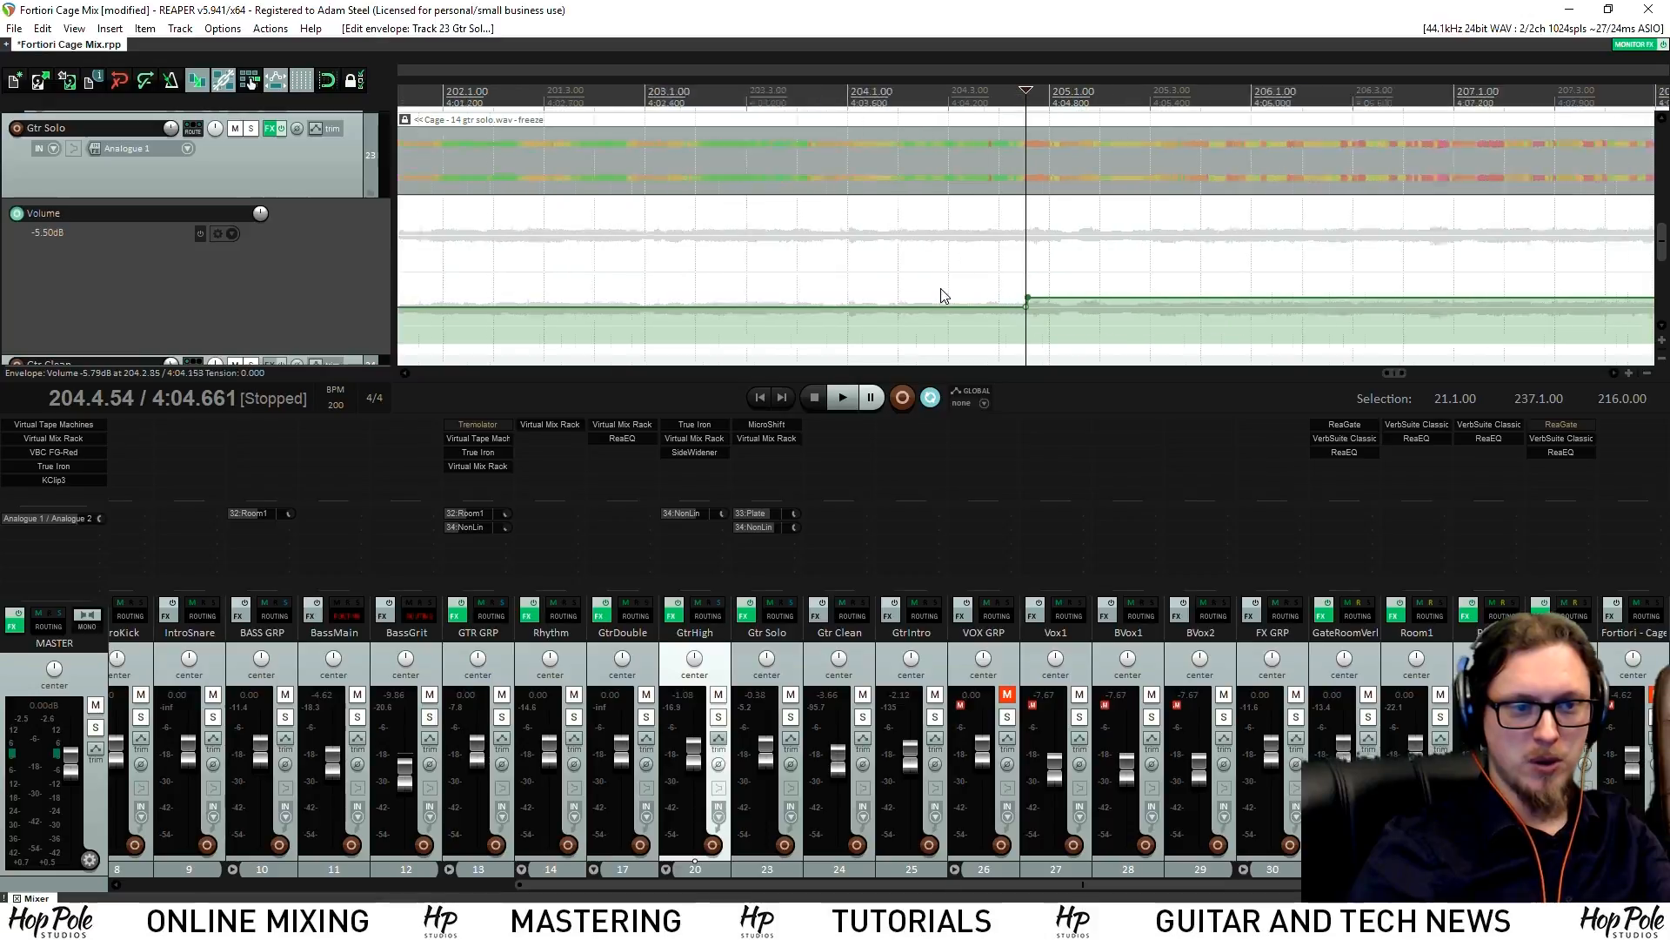
scroll(943, 295, "down", 3)
left_click_drag(929, 304, 930, 322)
scroll(915, 292, "down", 3)
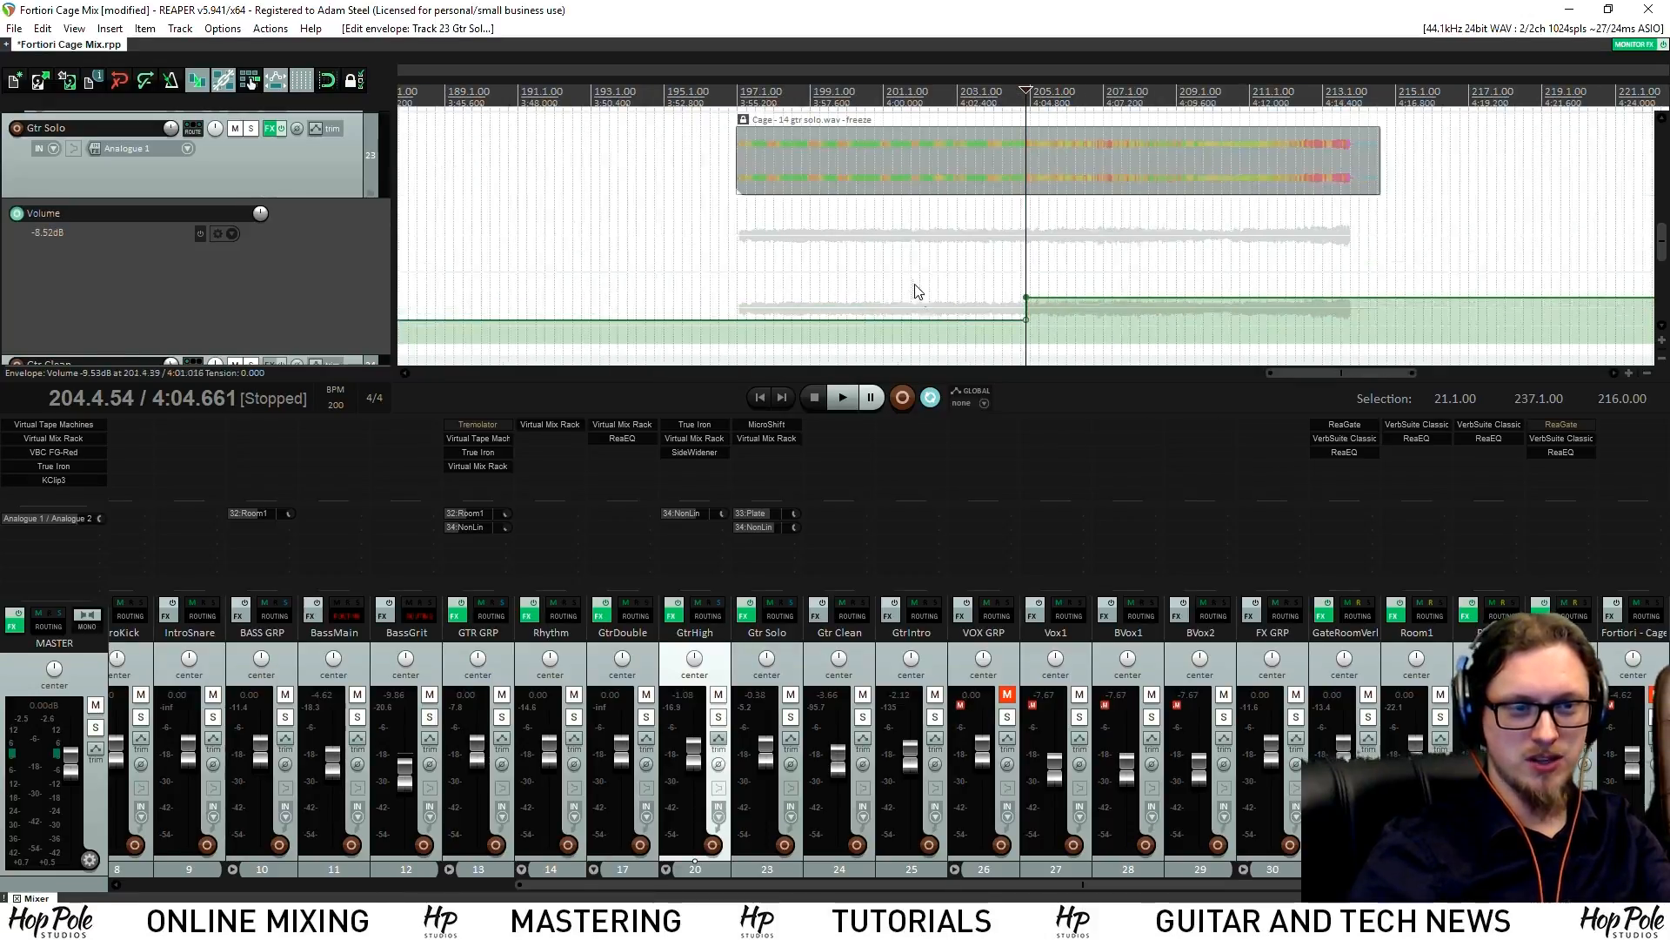
left_click(728, 96)
key("ctrl+s")
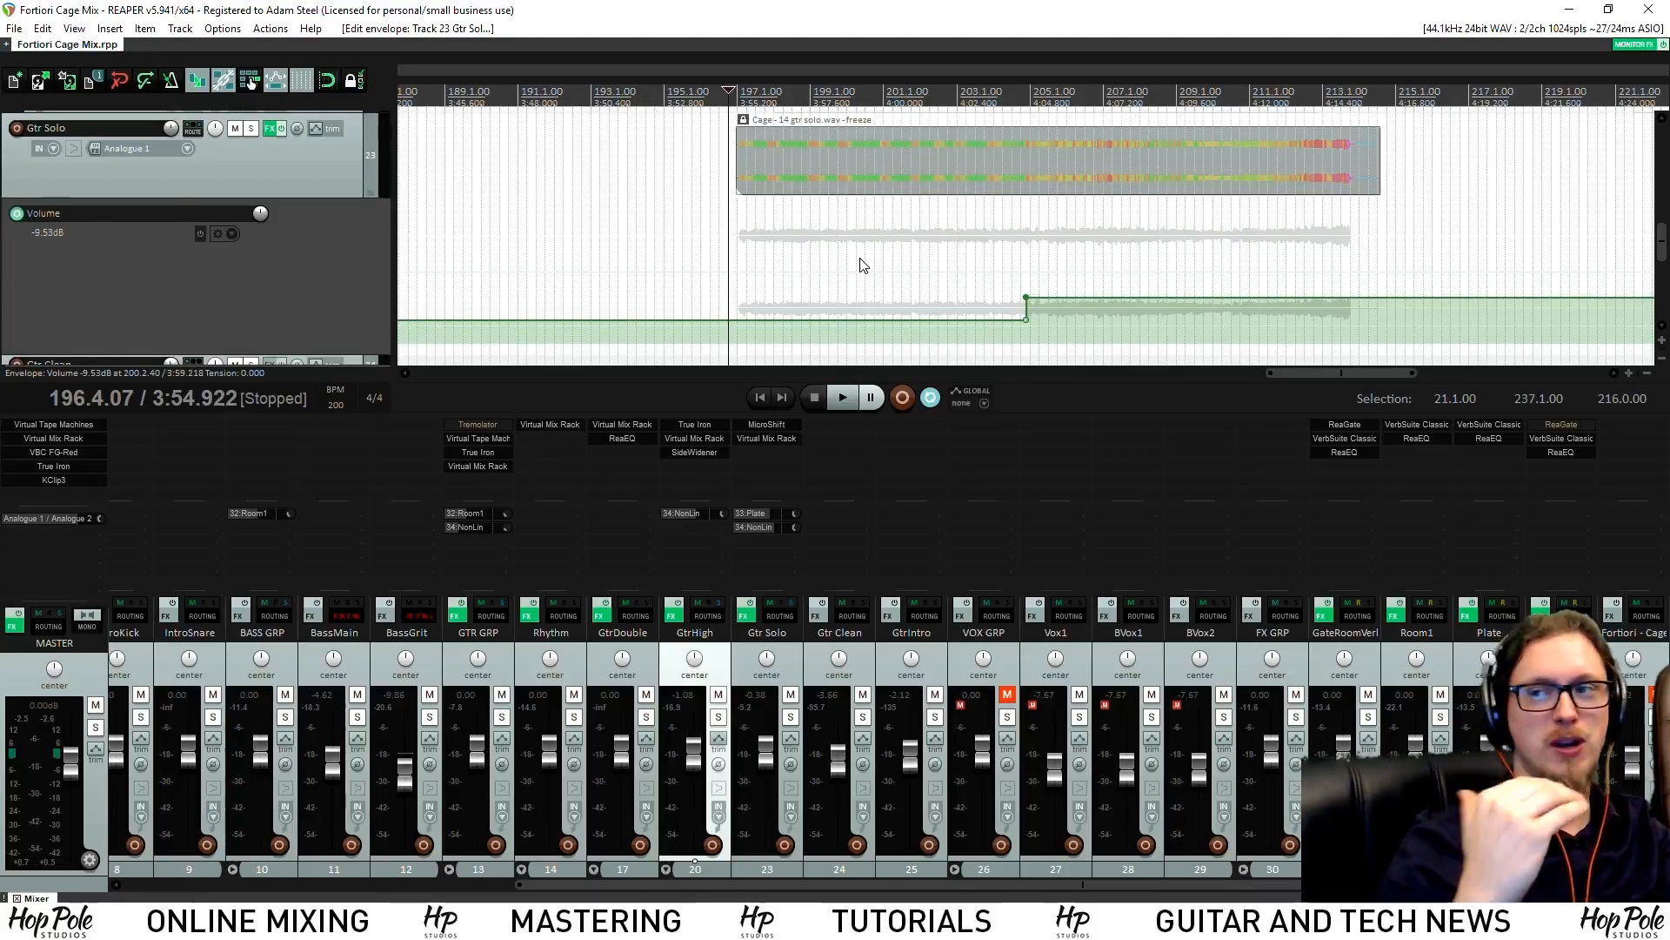
Raise the early envelope section to about -8.55 dB and lower the NonLin send to -7.83 dB
left_click_drag(946, 320, 898, 317)
key("space")
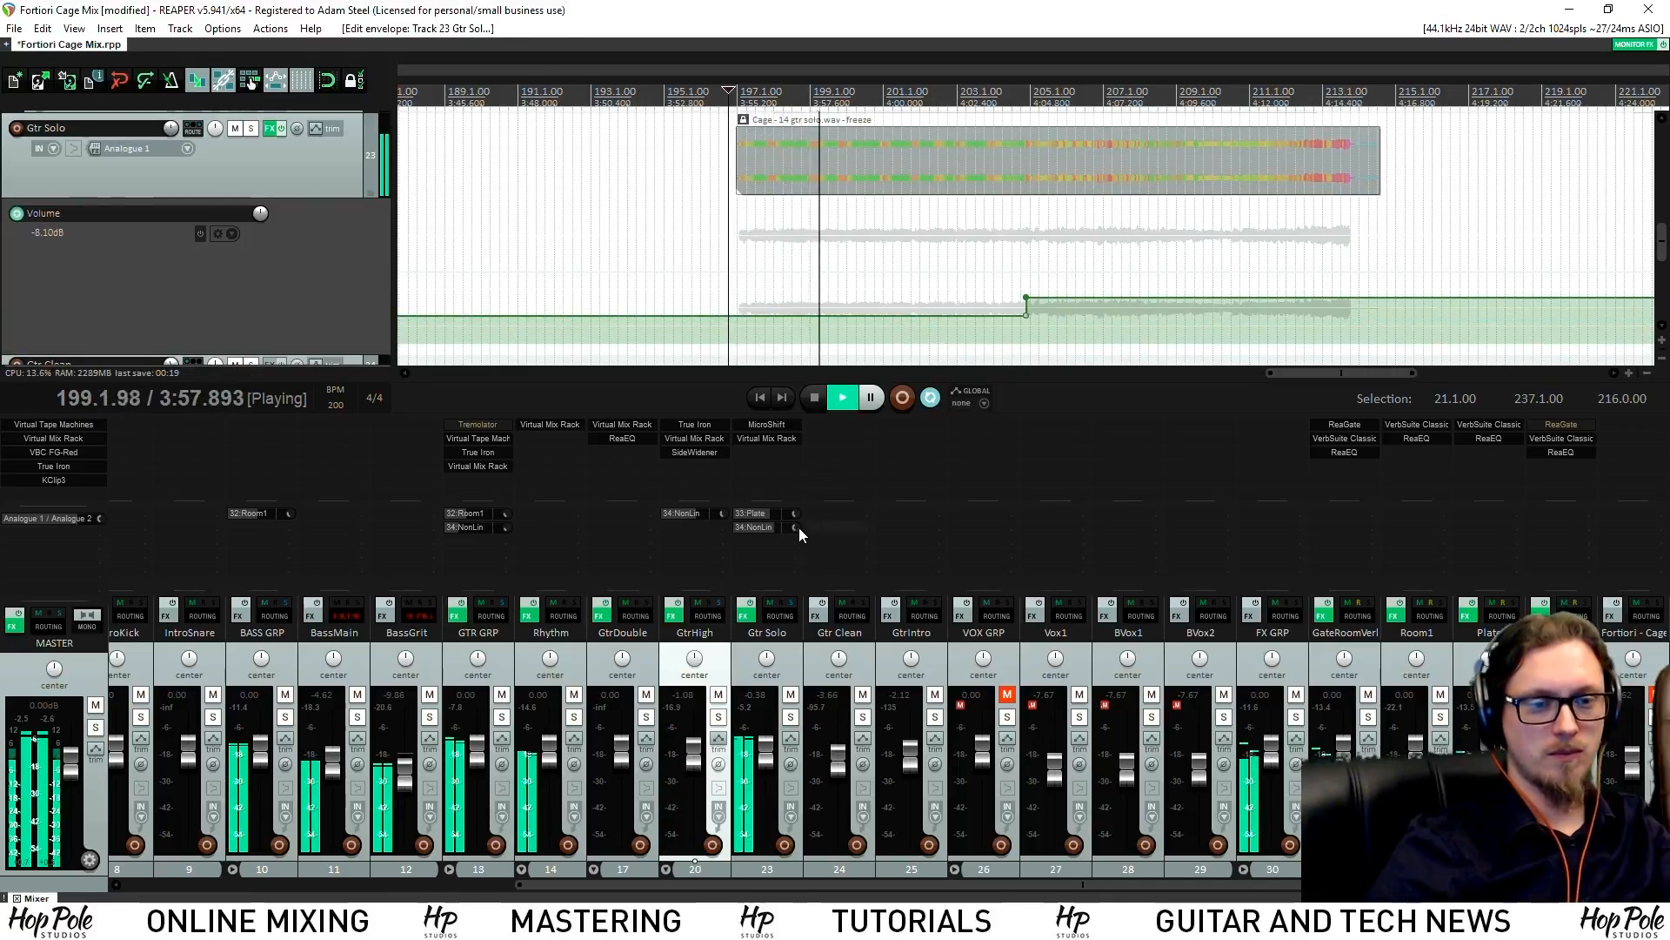
left_click_drag(795, 514, 794, 532)
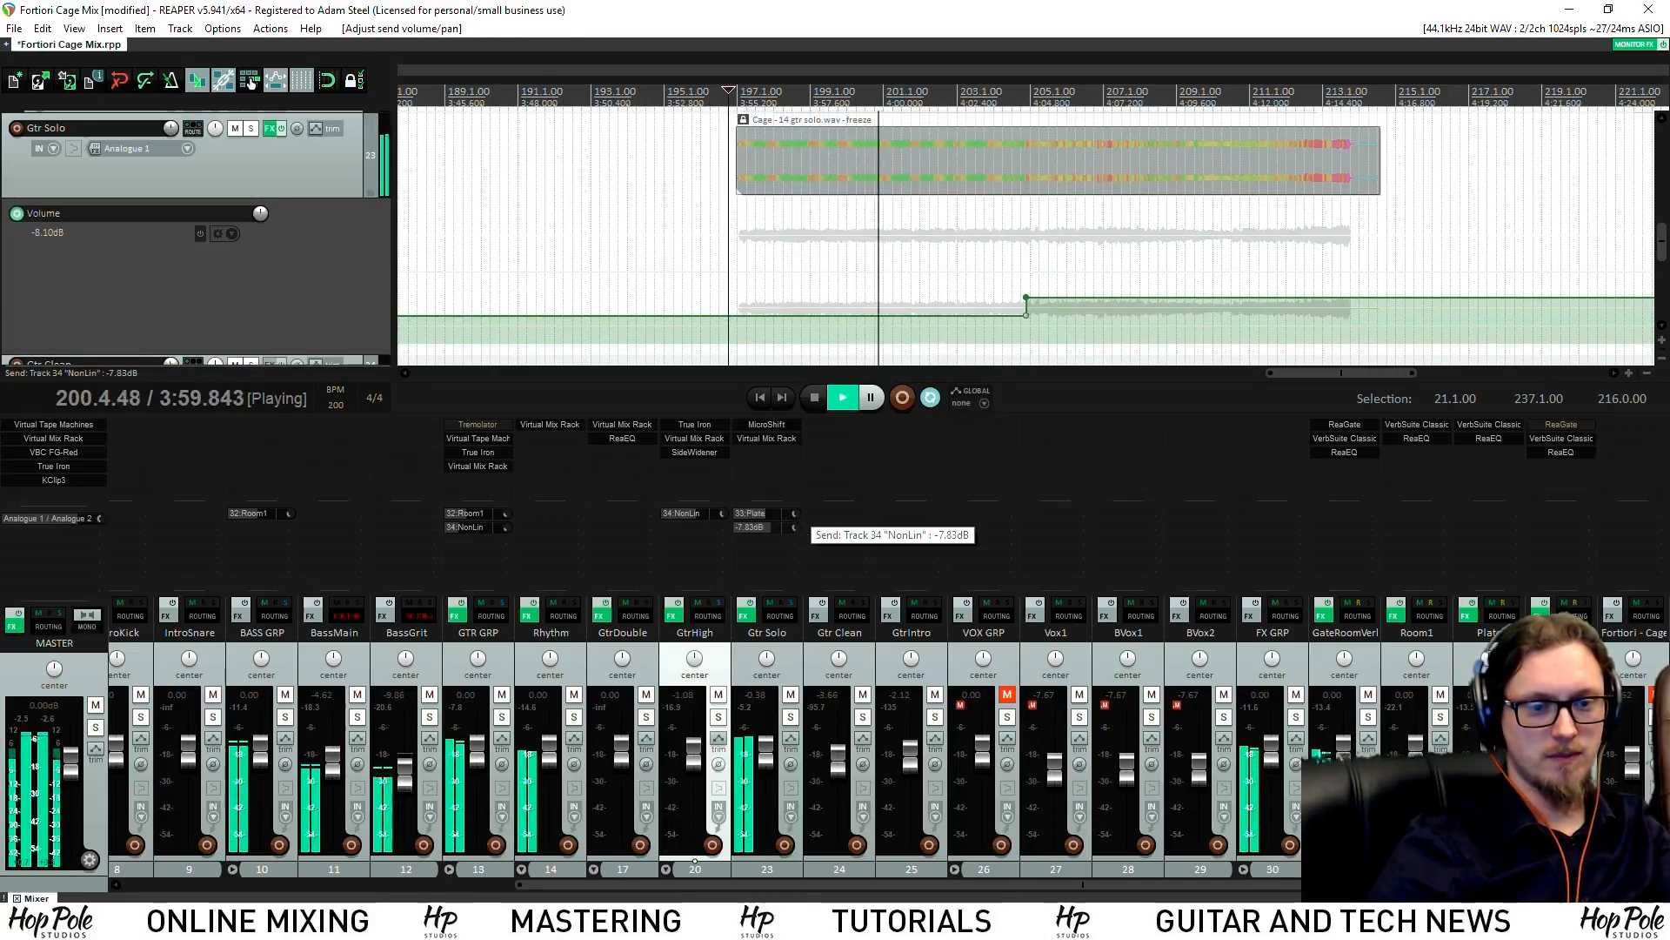
Tweak an FG-N EQ setting in Gtr Solo's Virtual Mix Rack
left_click(768, 438)
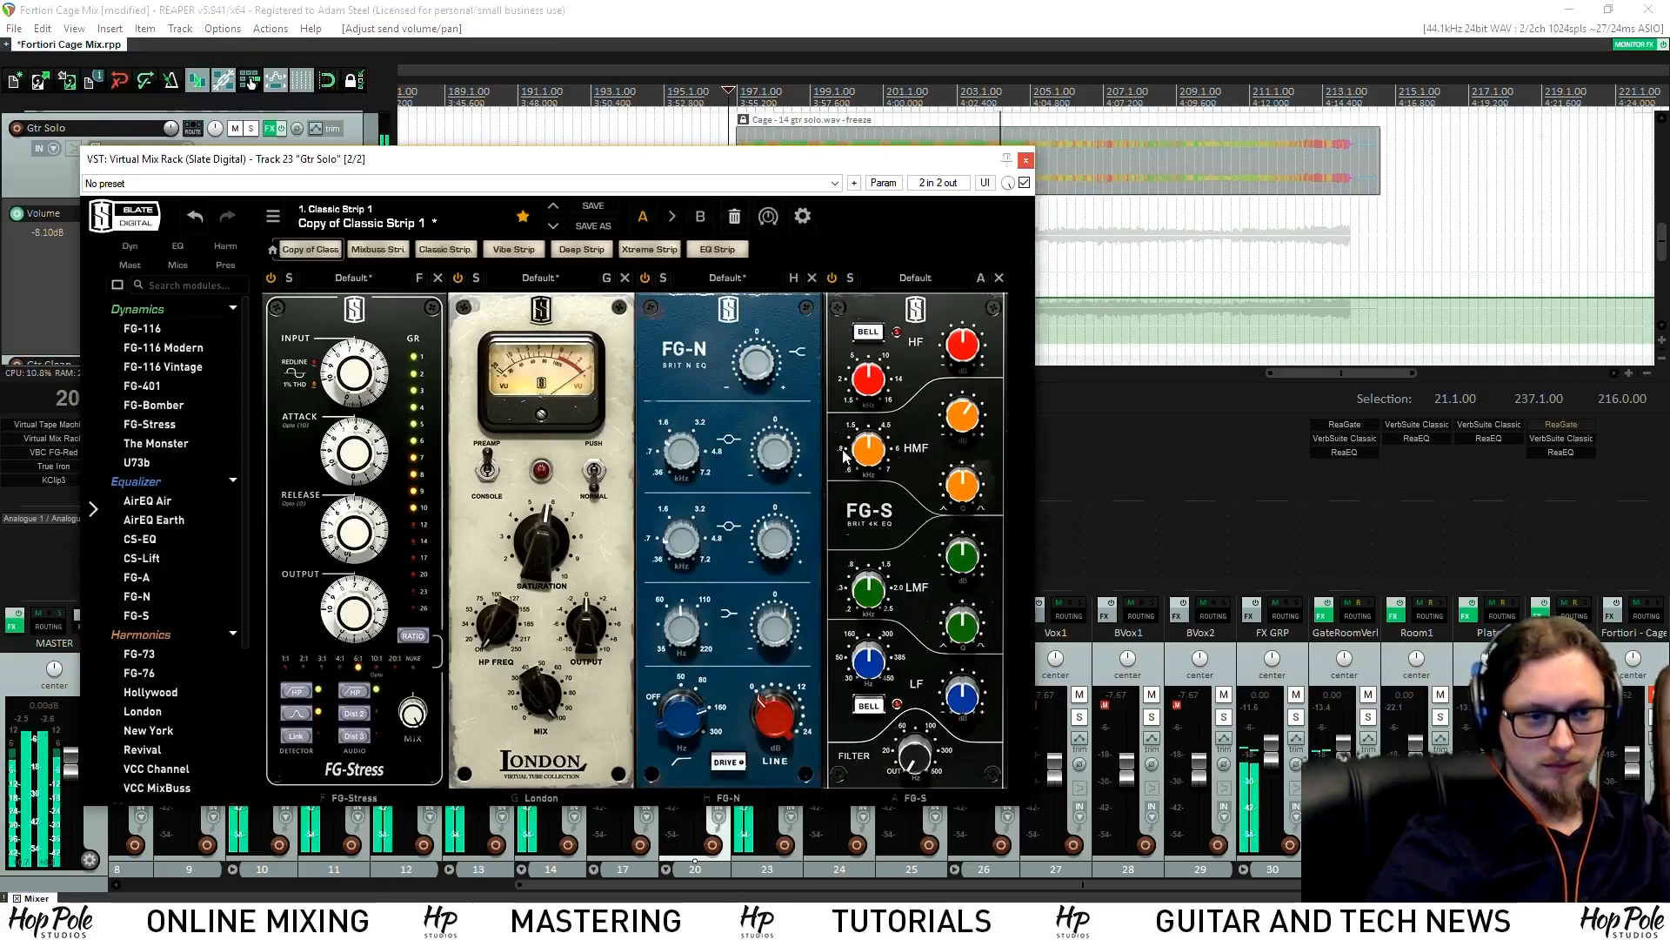
left_click_drag(781, 549, 779, 537)
left_click(729, 130)
left_click_drag(771, 152, 780, 401)
Raise Gtr Solo's volume envelope to about -7.88 dB and add a gentle downward ramp near the solo's end
left_click_drag(881, 317, 881, 316)
left_click_drag(1055, 298, 1058, 308)
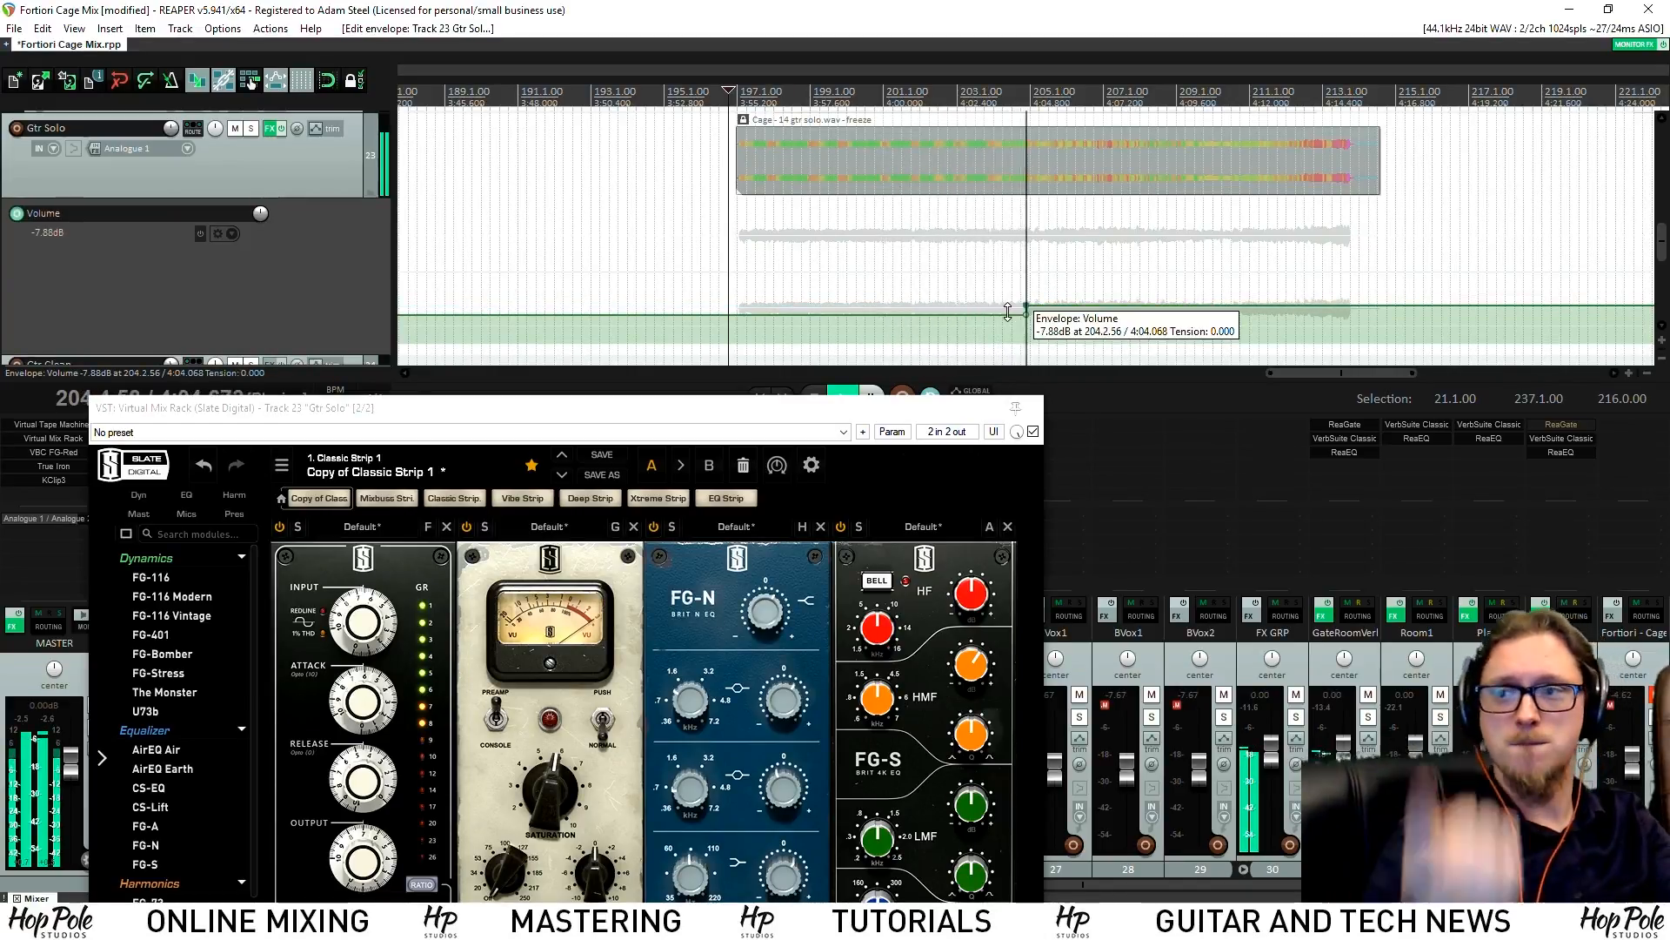
left_click_drag(1107, 303, 1107, 307)
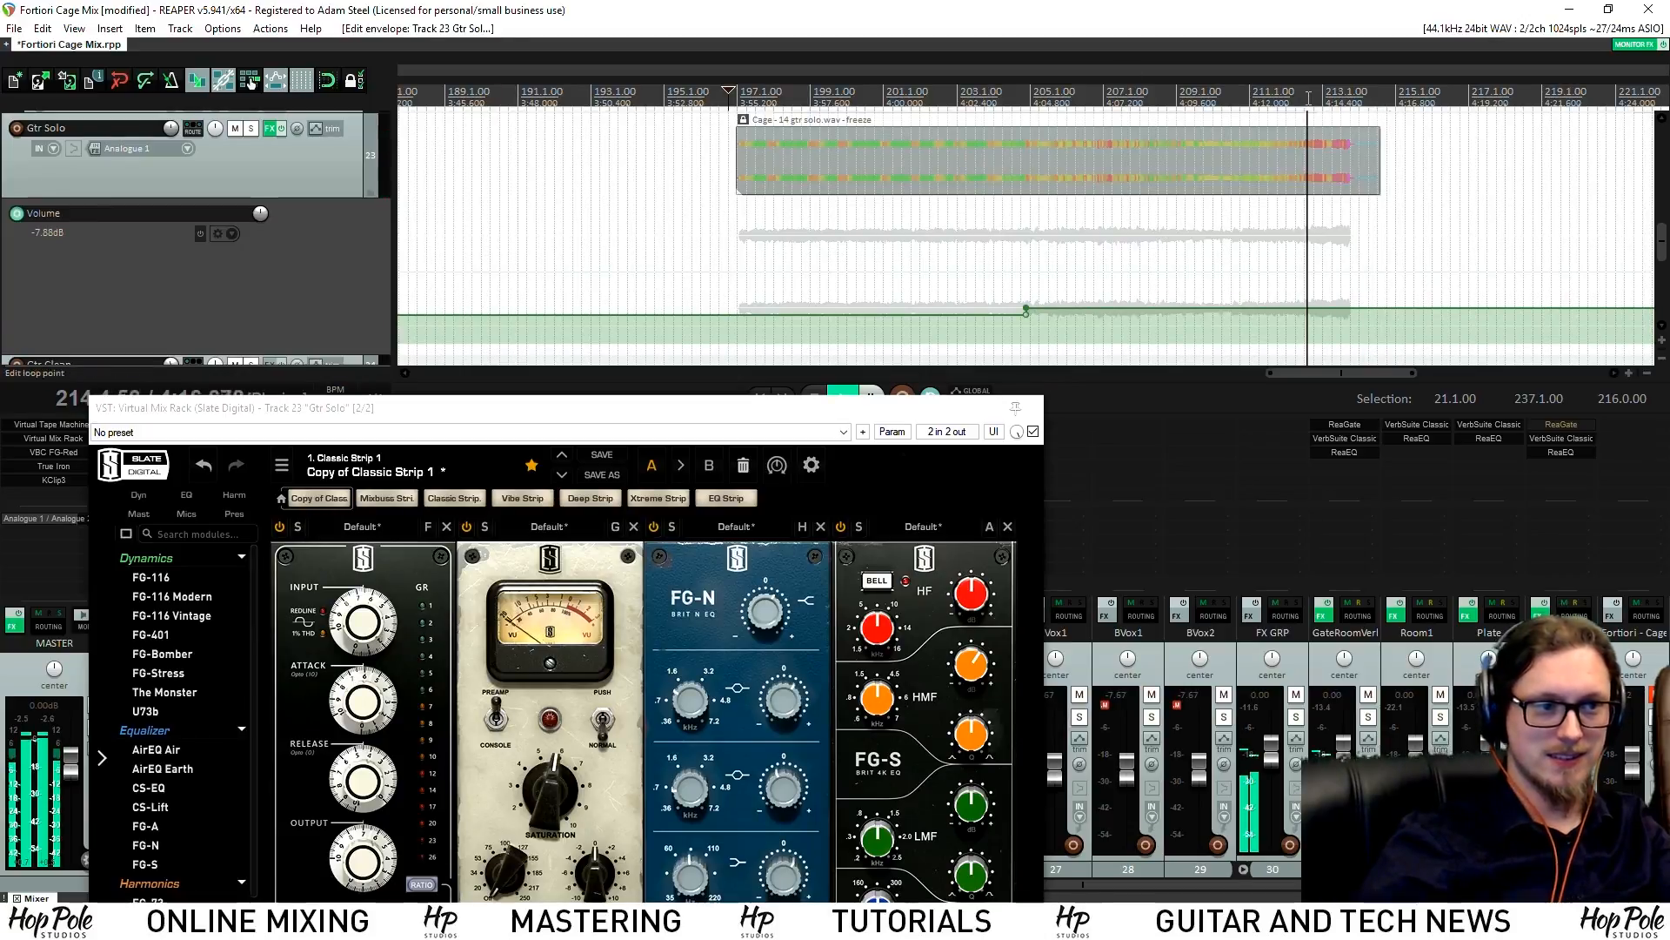
scroll(1220, 243, "up", 4)
left_click(1102, 308, "shift")
left_click(1190, 308, "shift")
left_click_drag(1190, 308, 1190, 324)
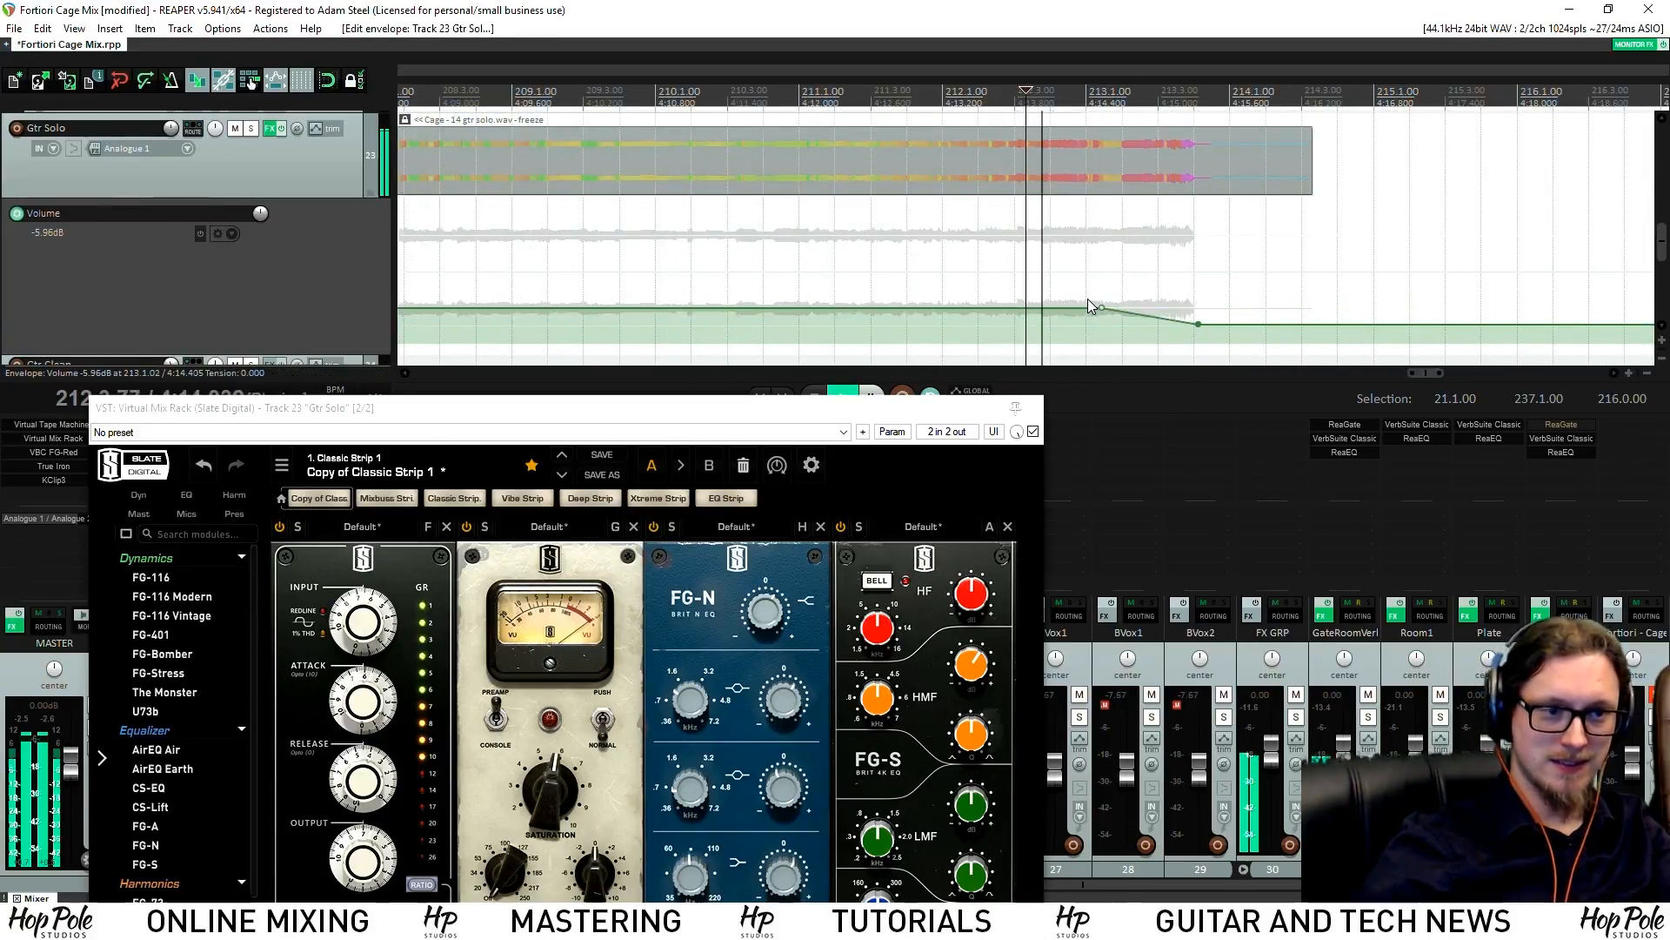
left_click_drag(1098, 307, 1045, 309)
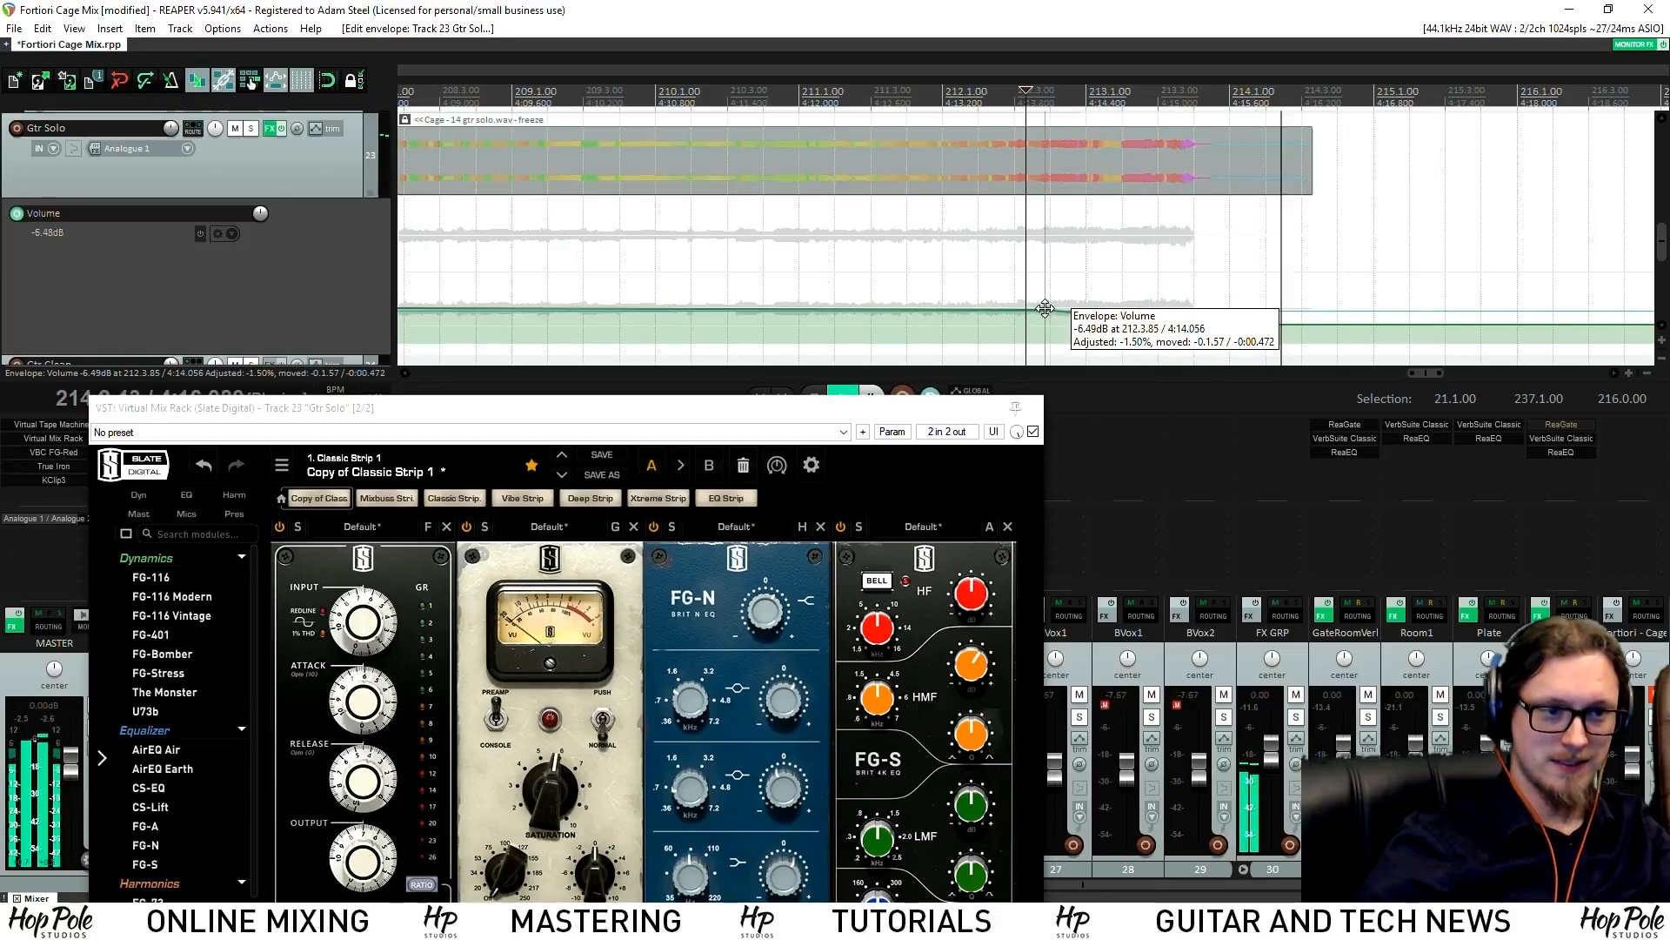
scroll(970, 217, "down", 3)
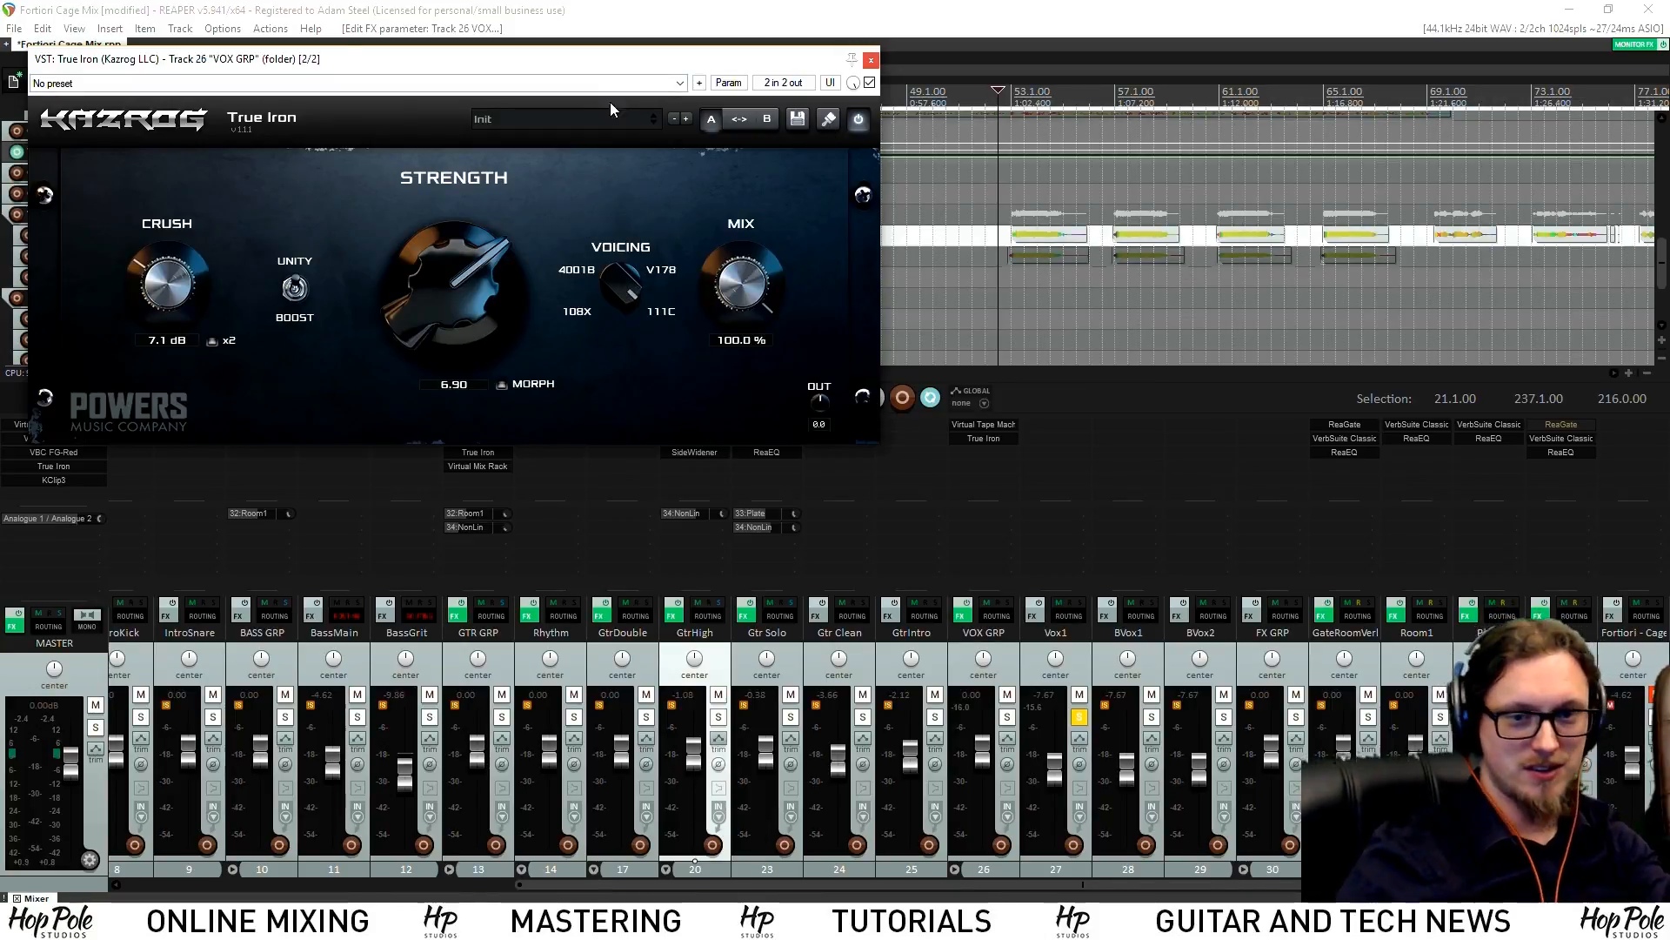
Lower VOX GRP's True Iron strength to 5.31 and add a Virtual Mix Rack
left_click_drag(537, 298, 515, 369)
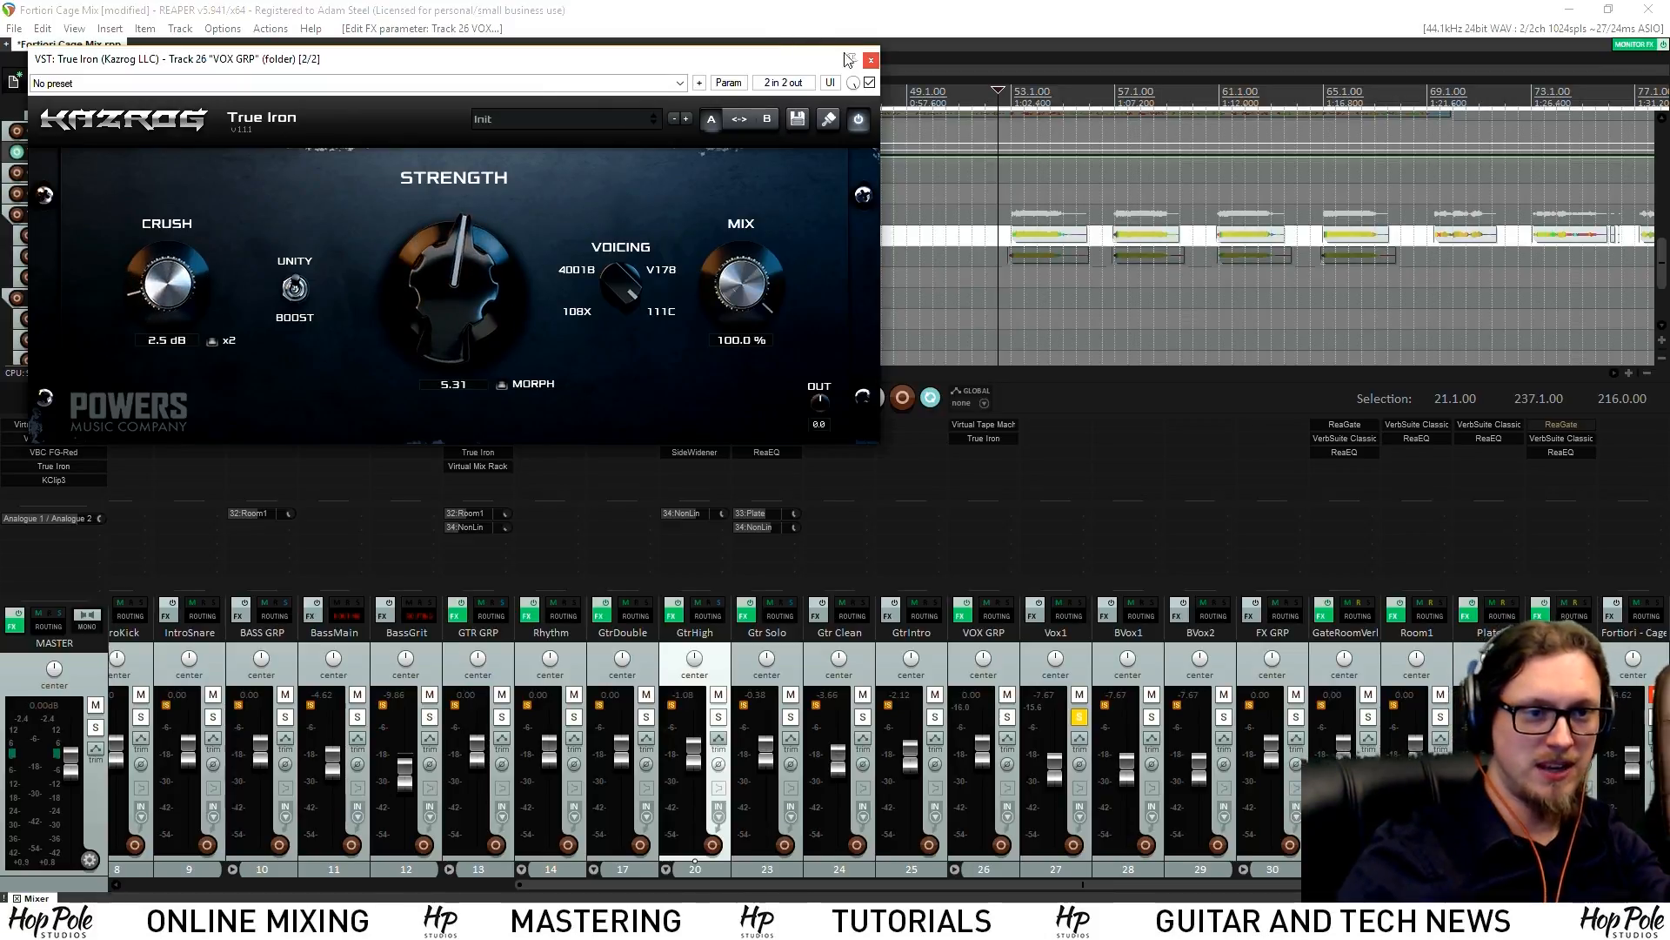
left_click(871, 60)
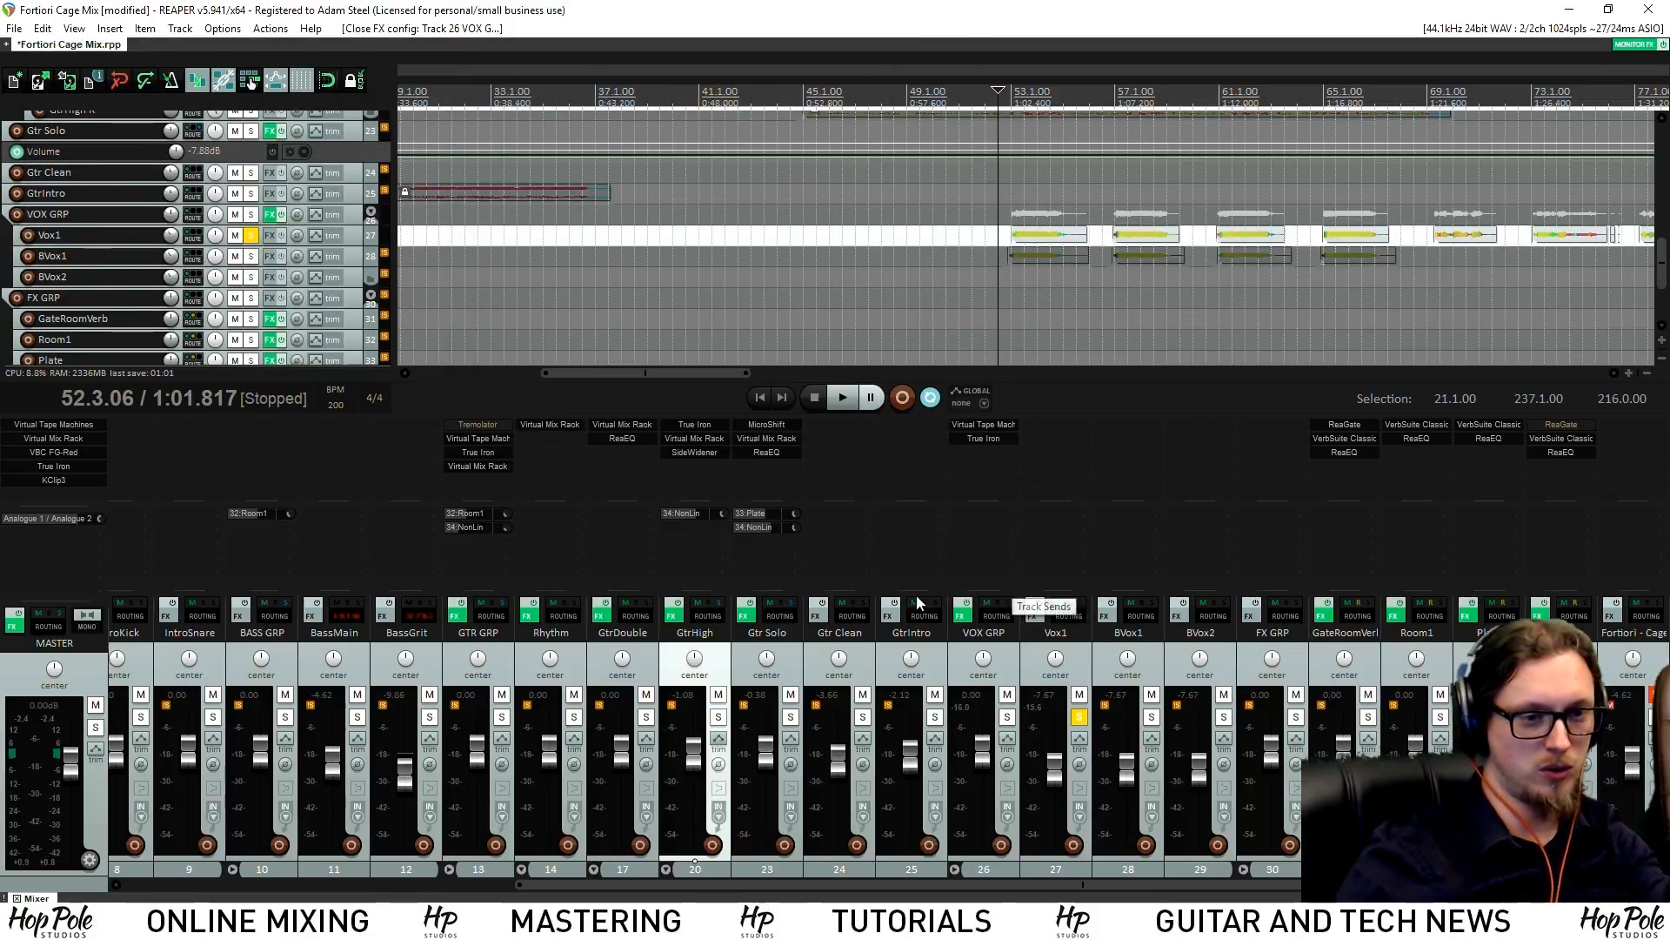
double_click(983, 452)
type("m")
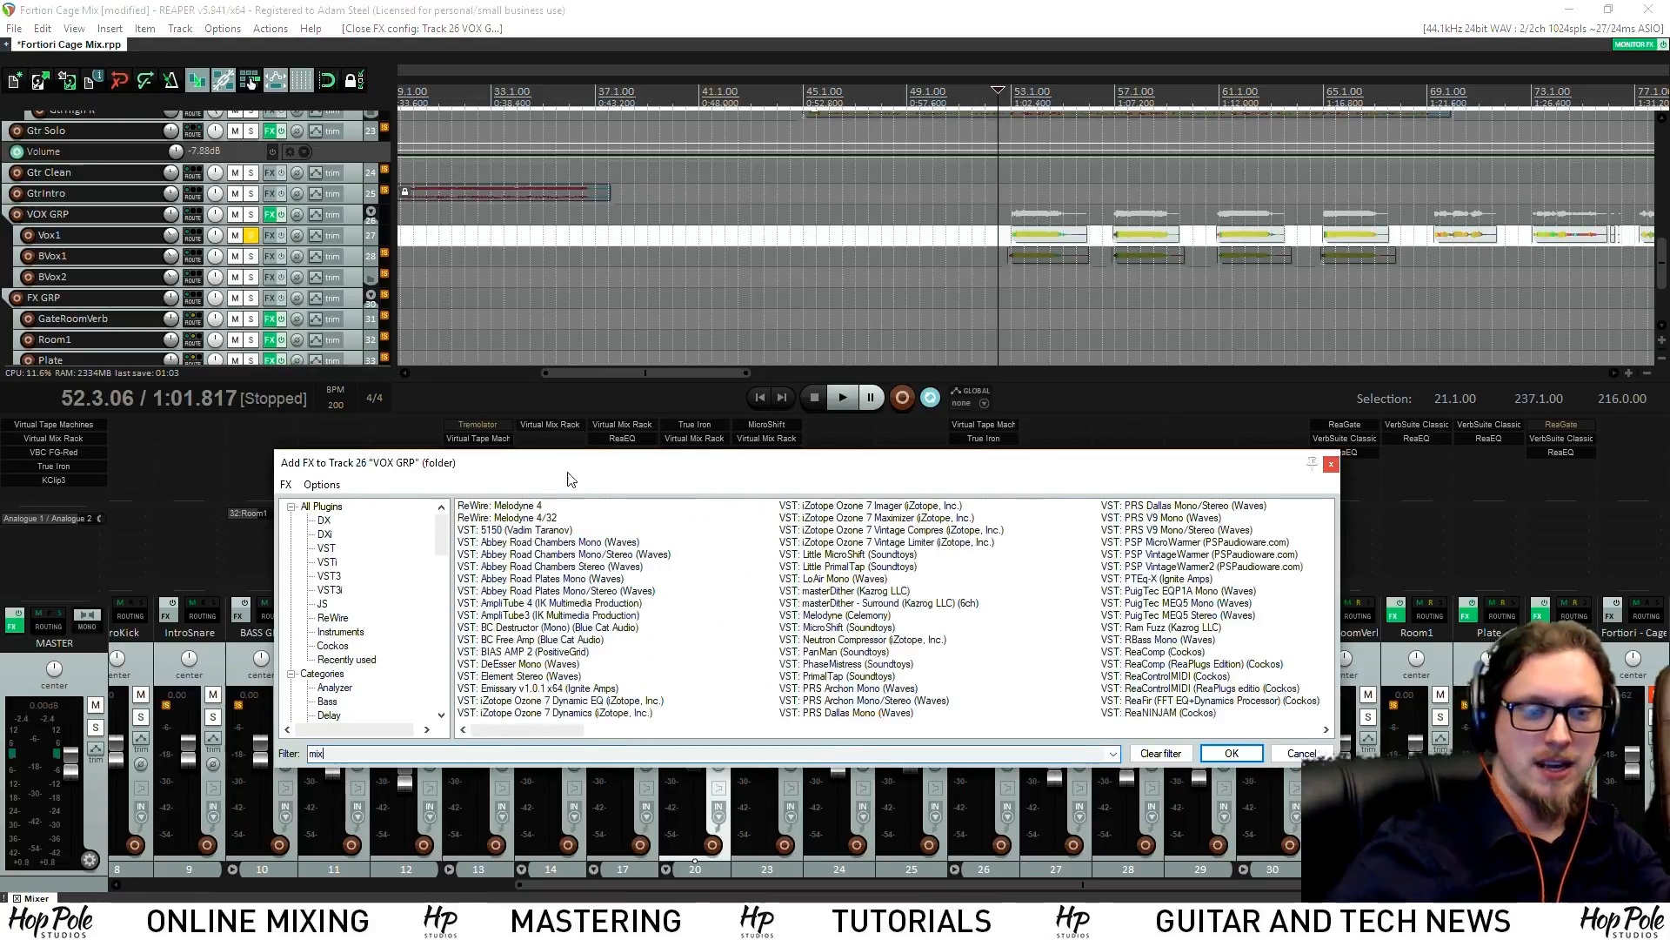
type("ix")
double_click(513, 504)
Load VCC MixBuss into the rack's third slot, solo VOX GRP, and copy Virtual Tape Machines to Vox1
scroll(120, 426, "down", 3)
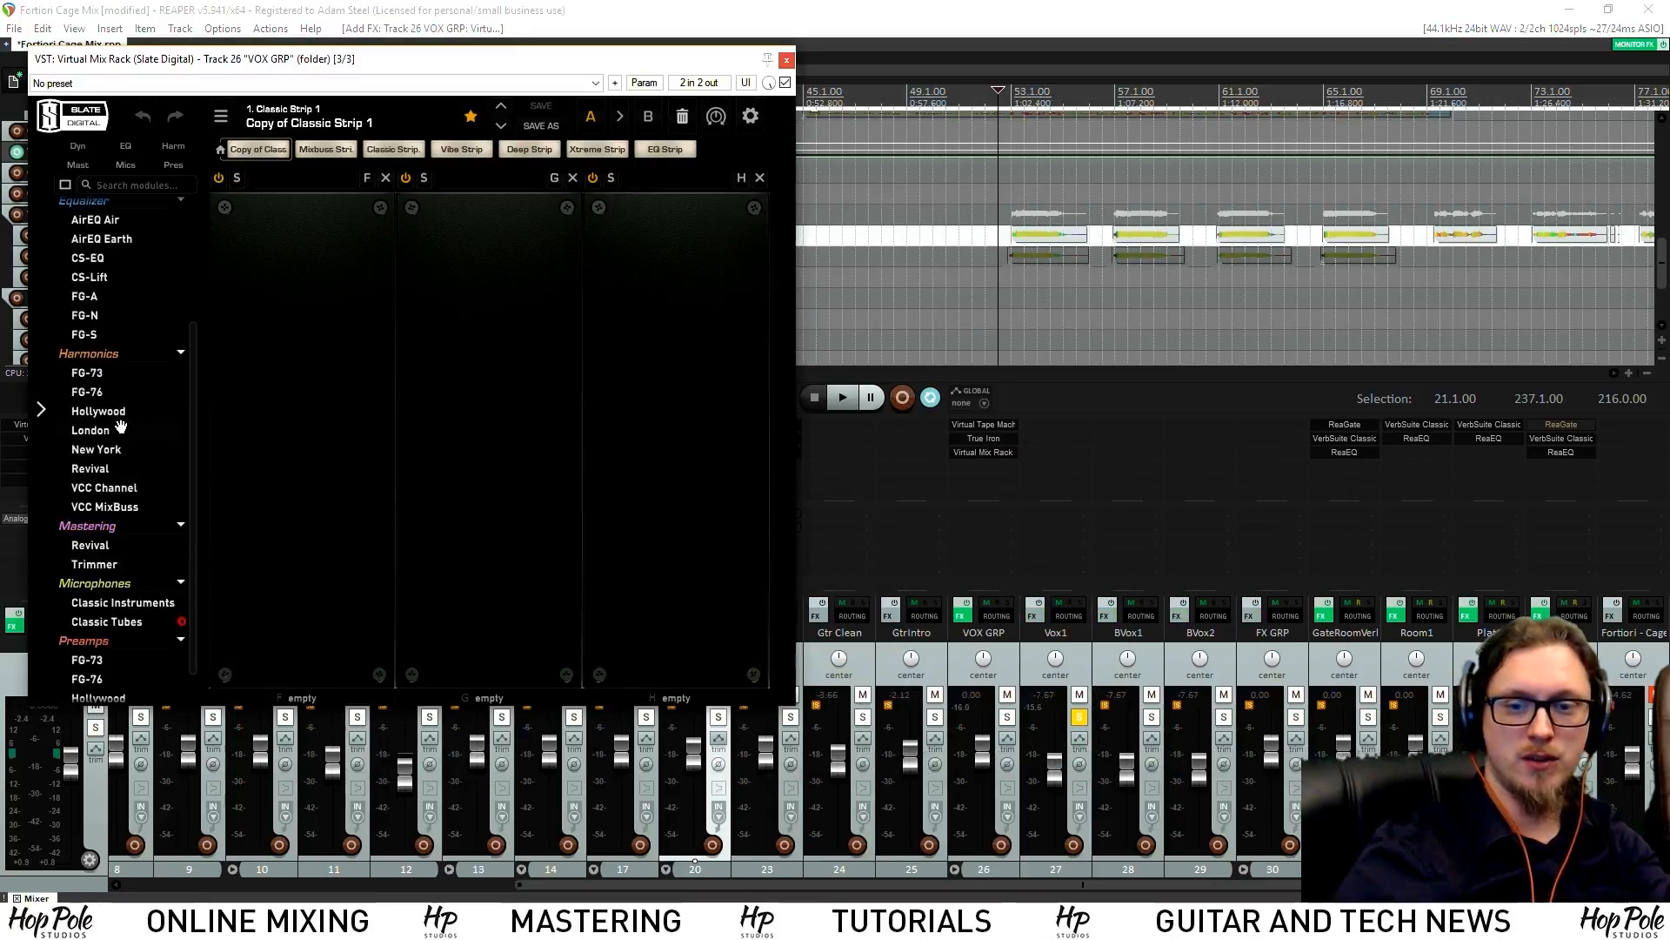
left_click_drag(143, 502, 730, 437)
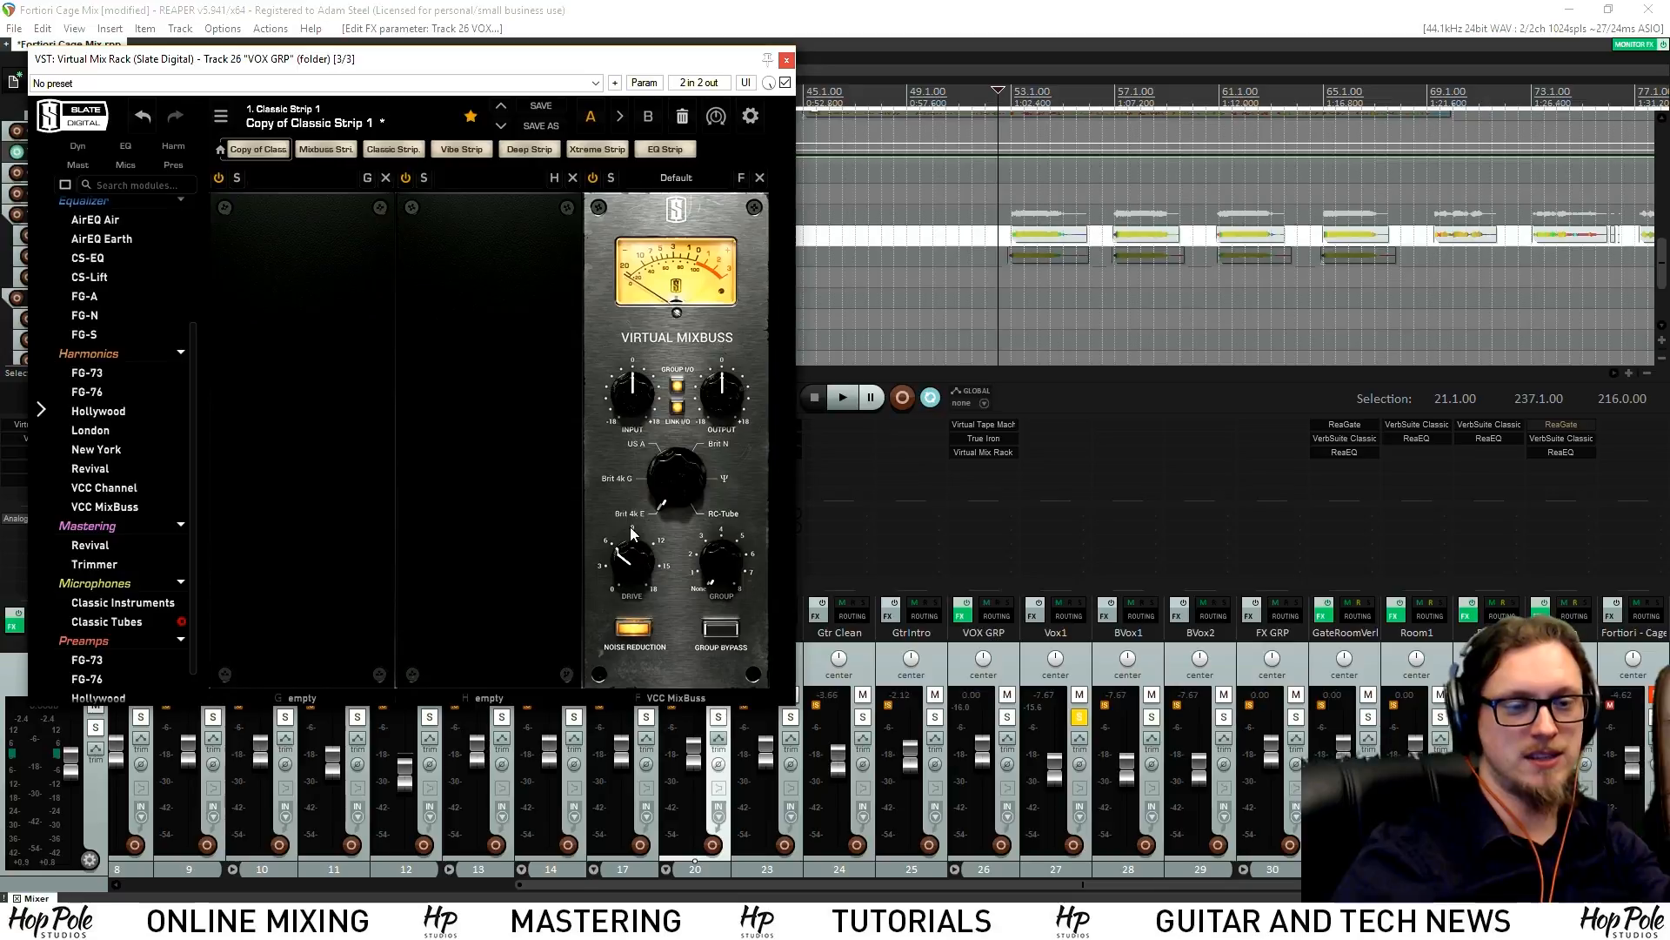
left_click(786, 59)
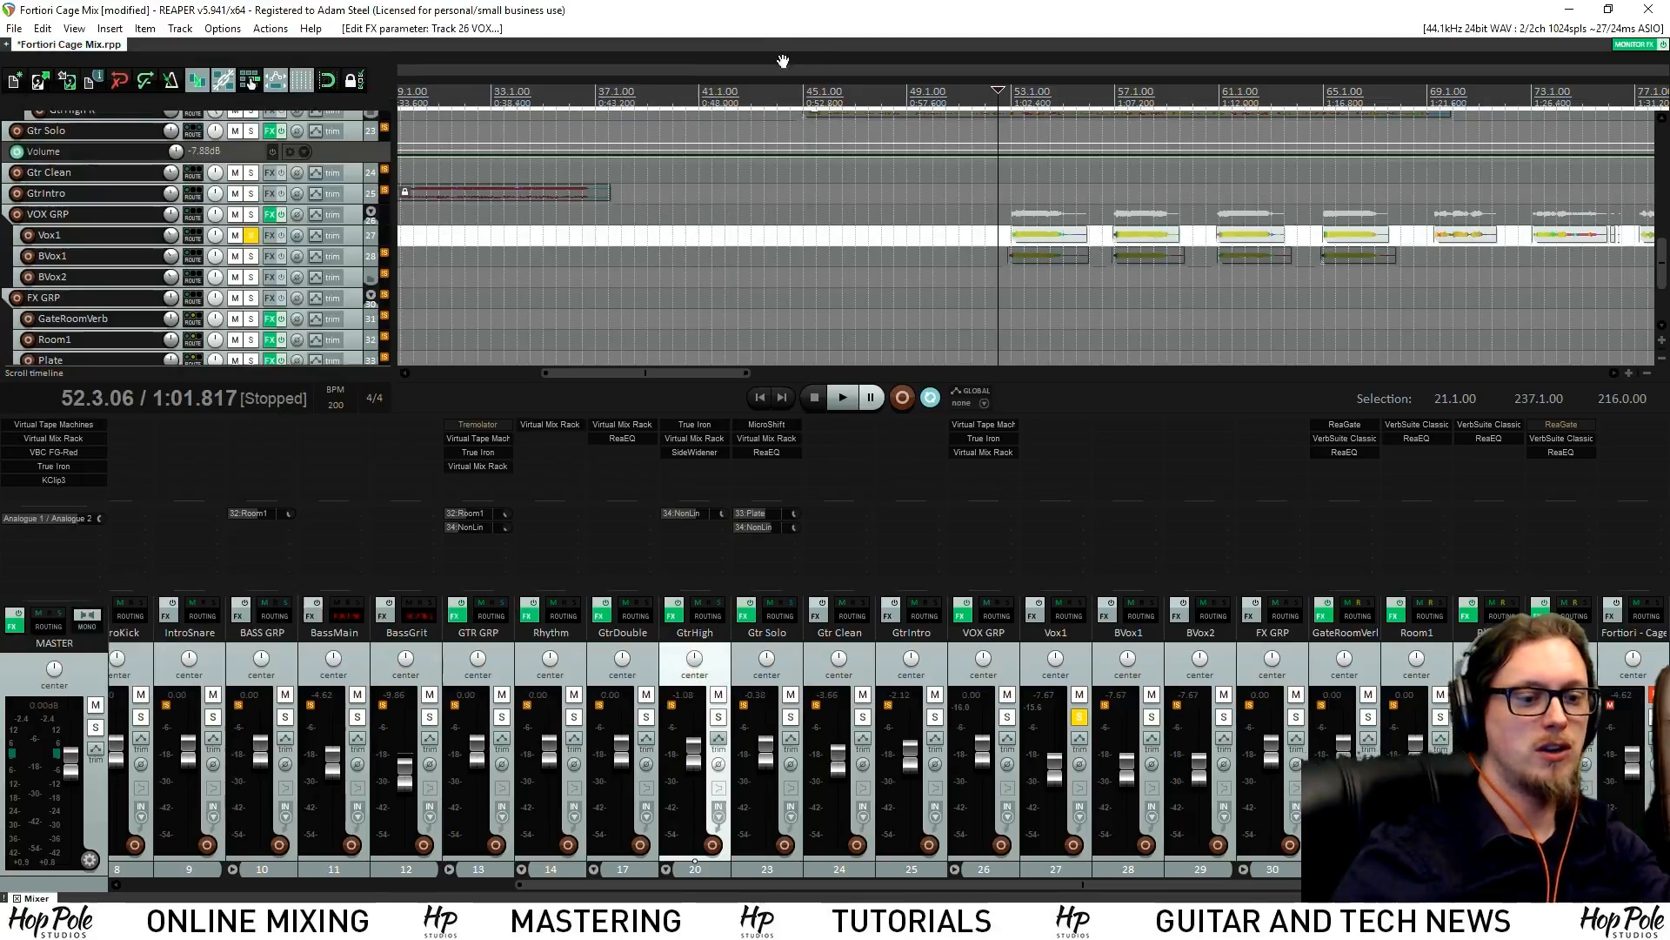
left_click(1007, 716)
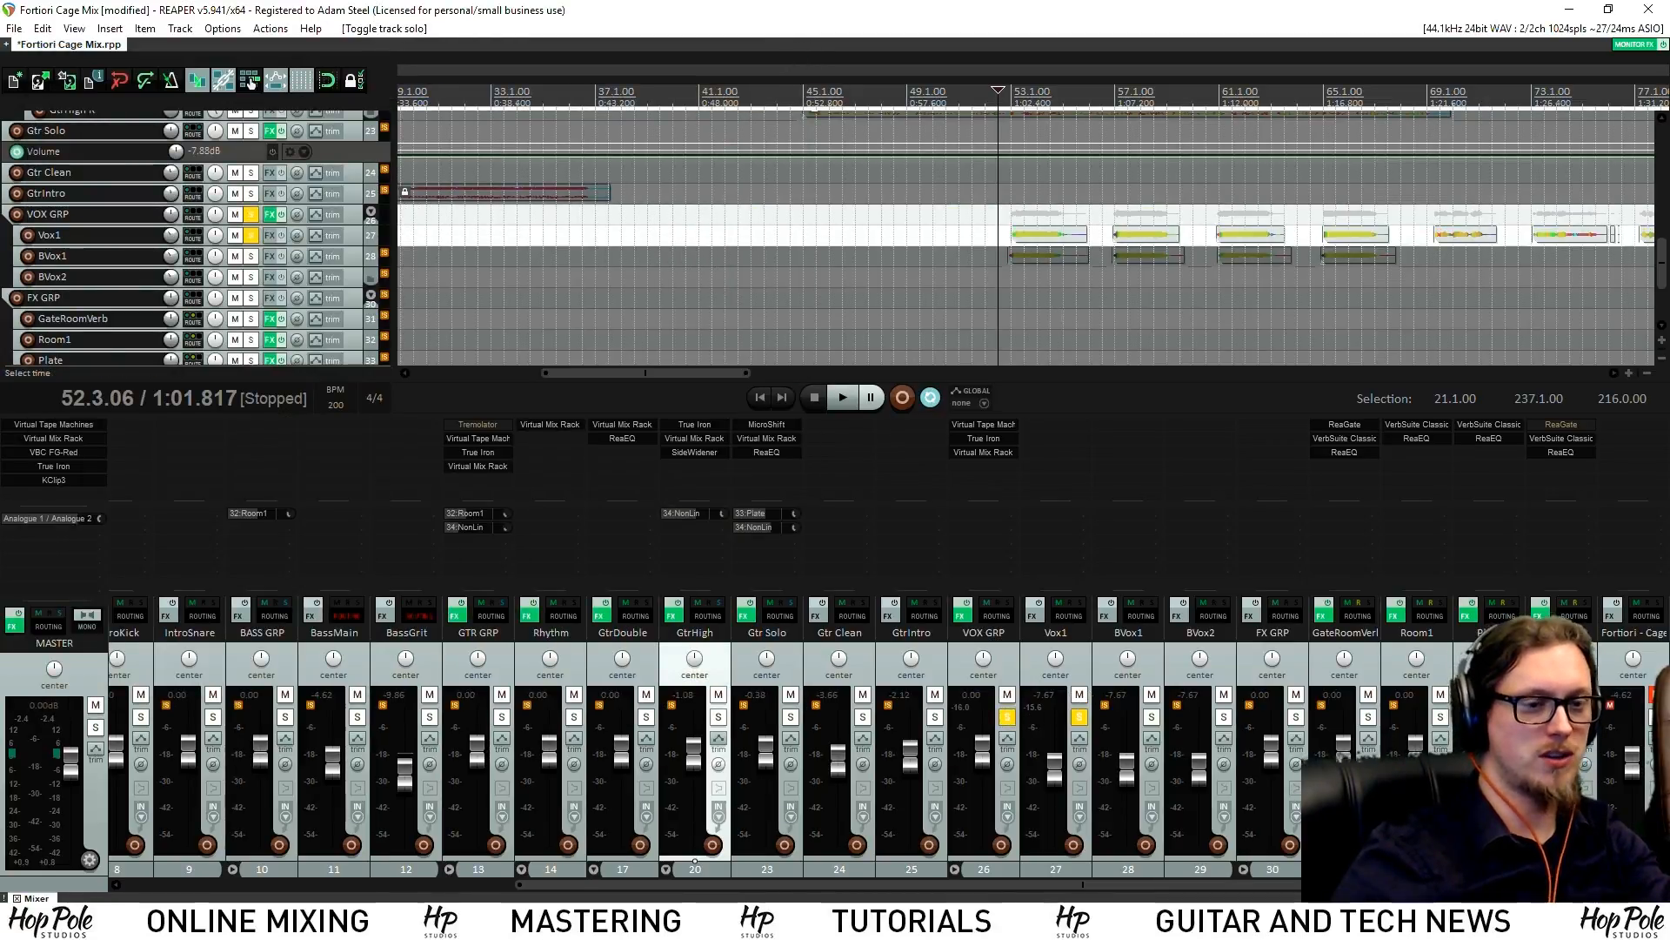
left_click_drag(995, 429, 1052, 427)
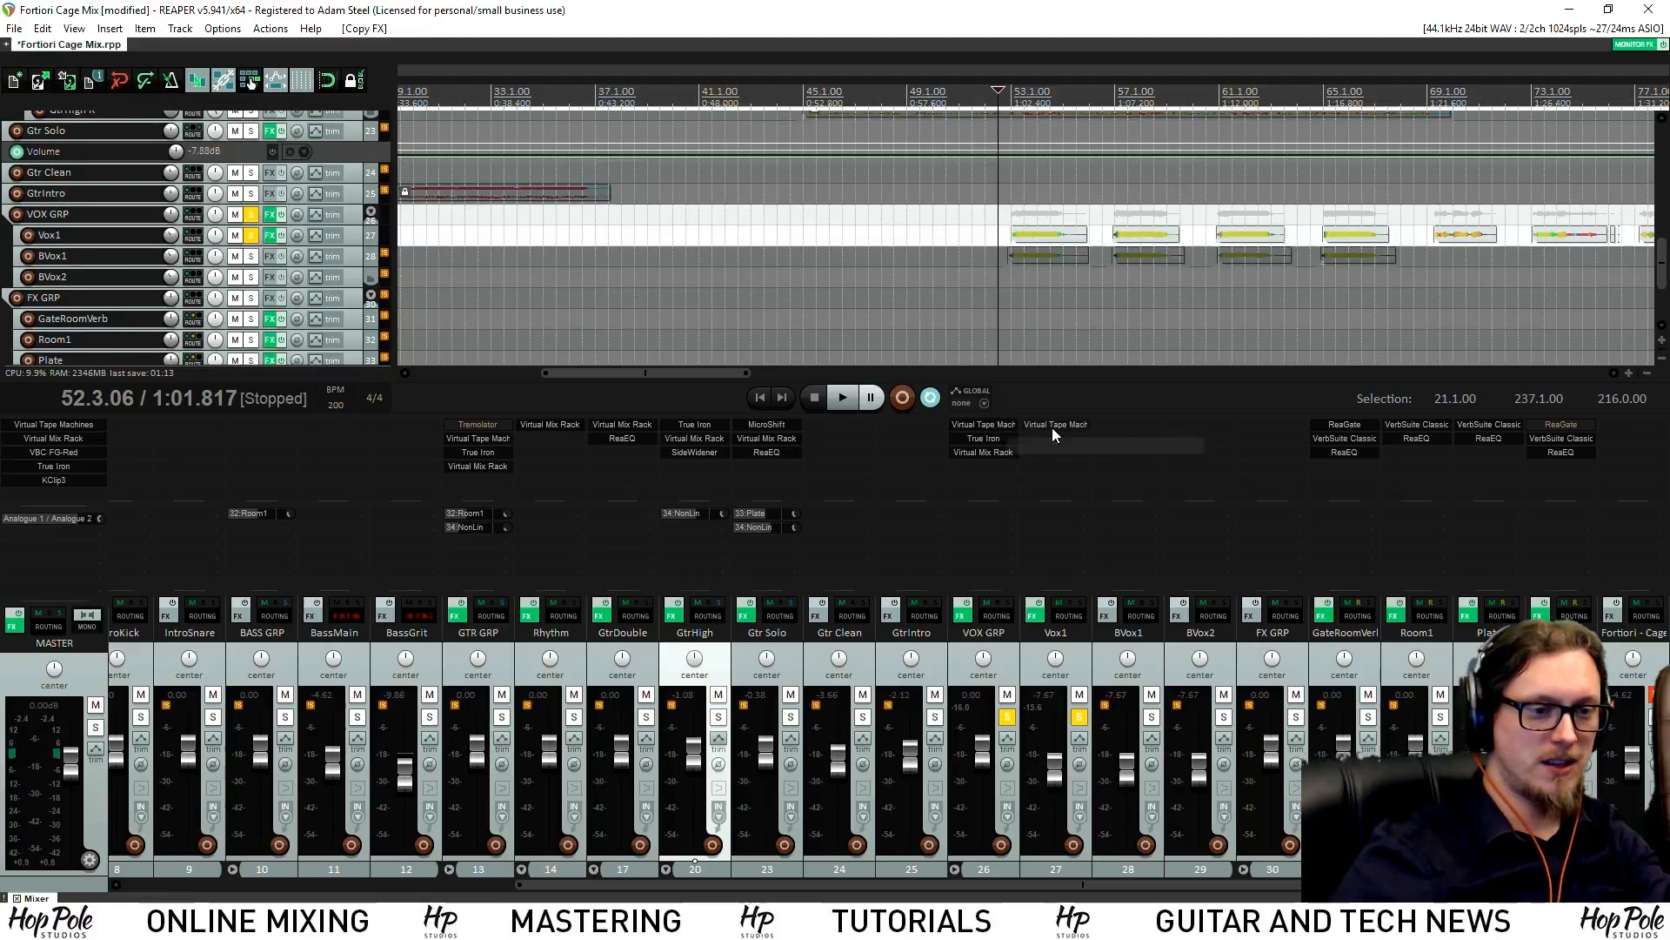
Close the tape machine window and bring up Vox1's True Iron
left_click(931, 60)
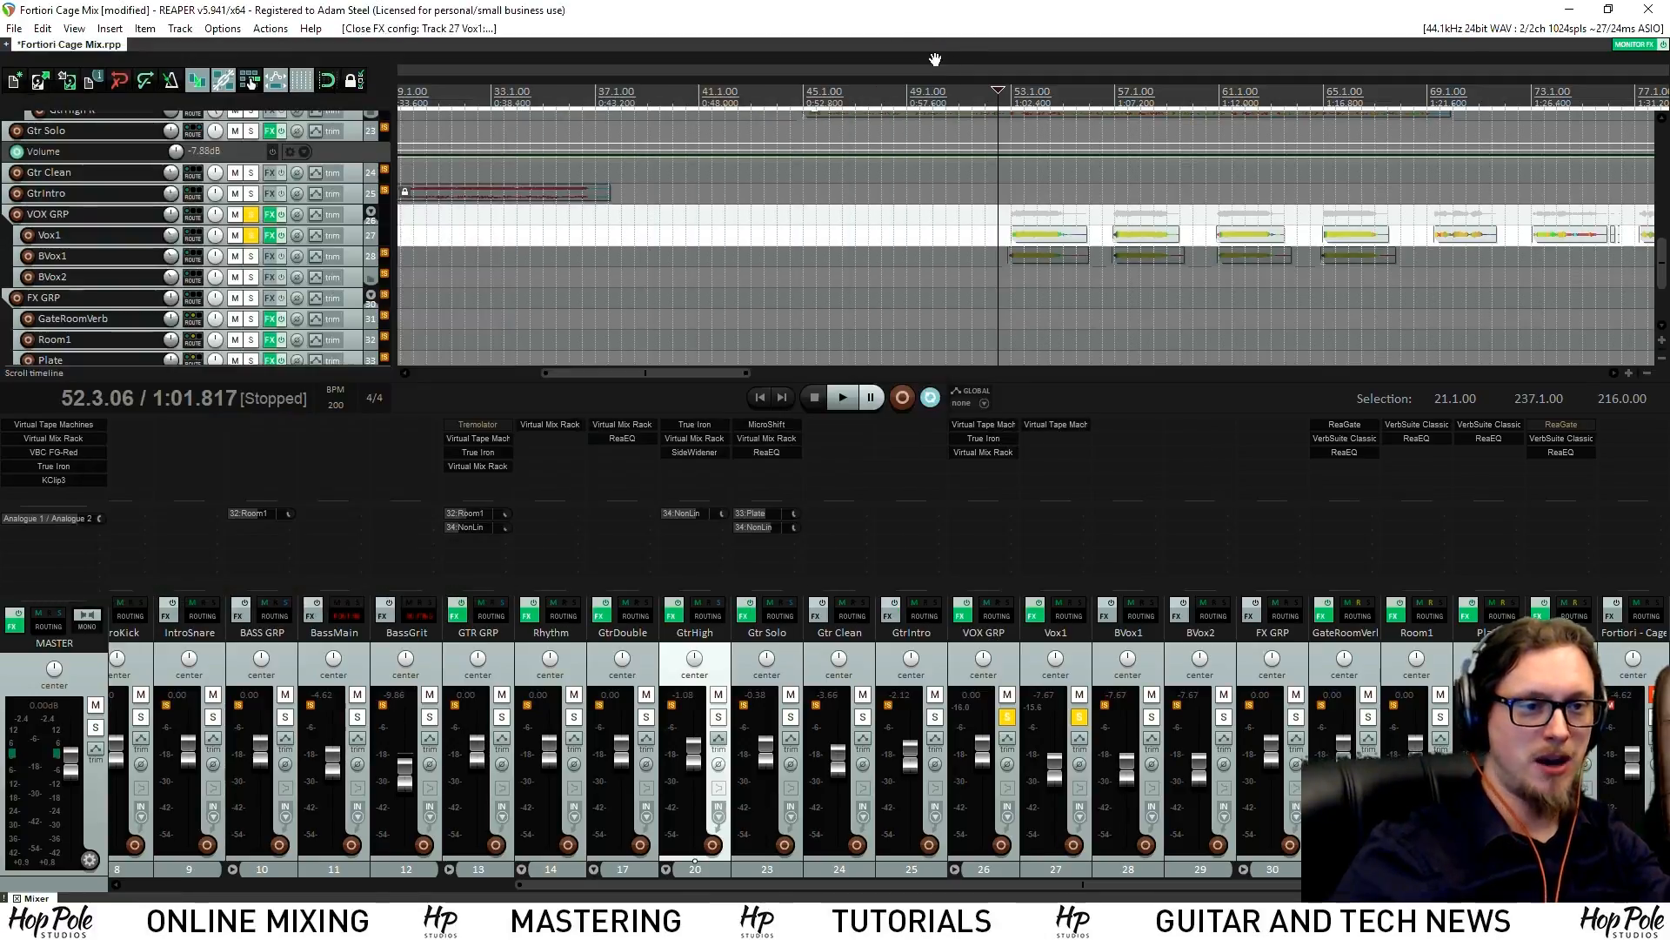
double_click(1042, 452)
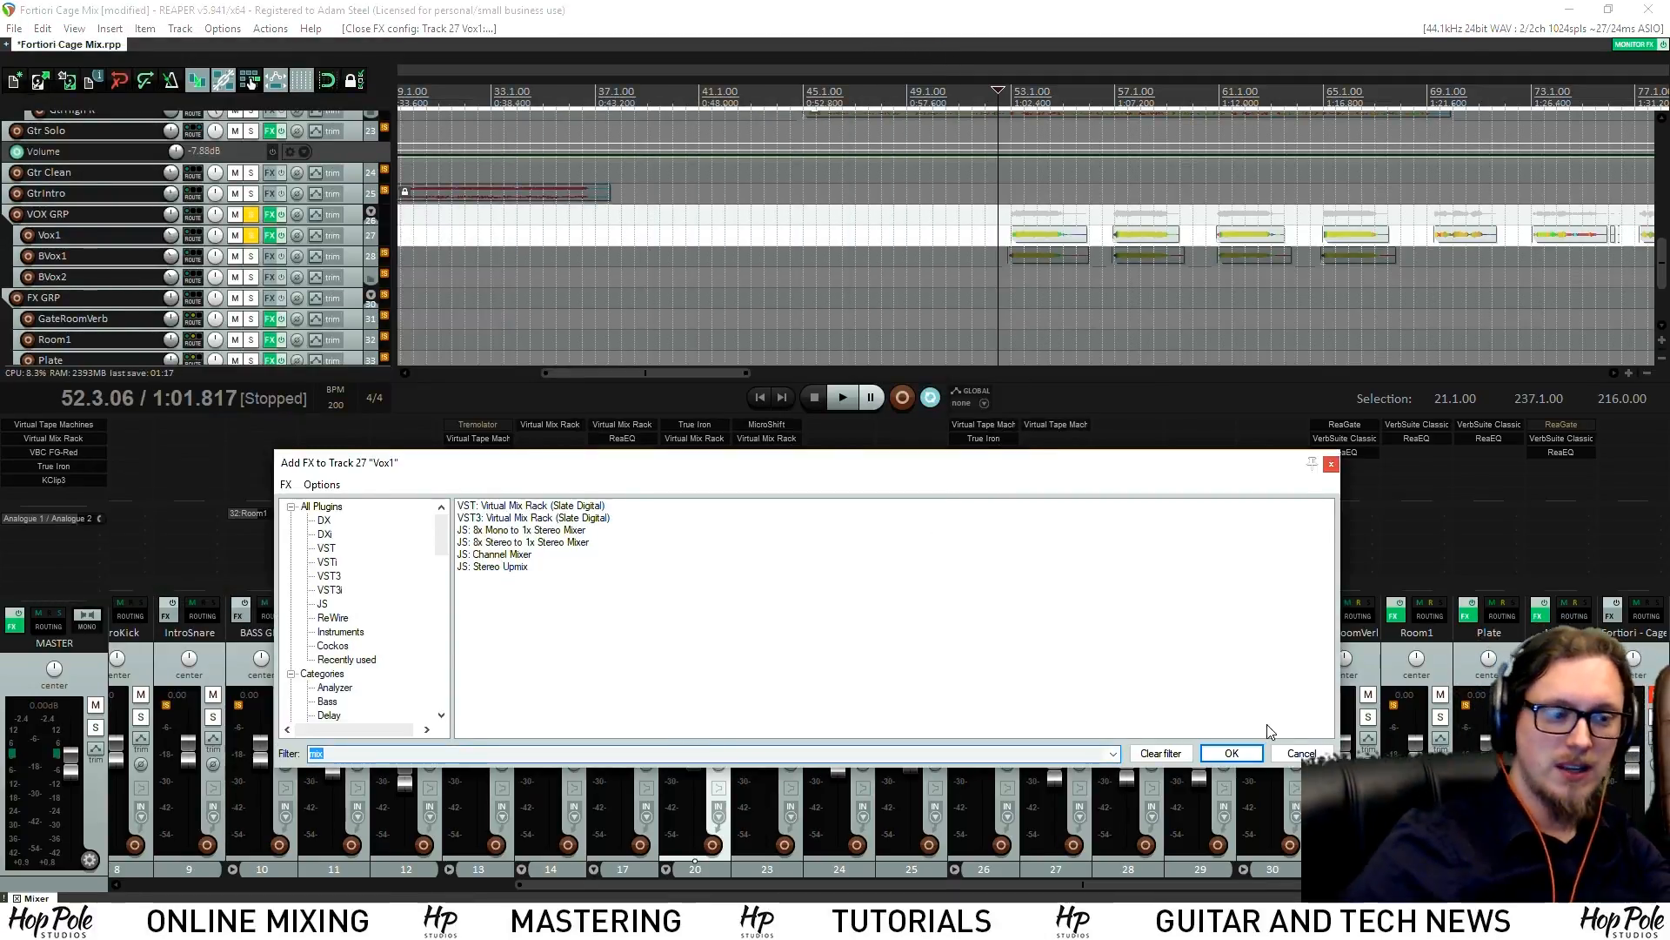
left_click(1302, 754)
left_click(1055, 440)
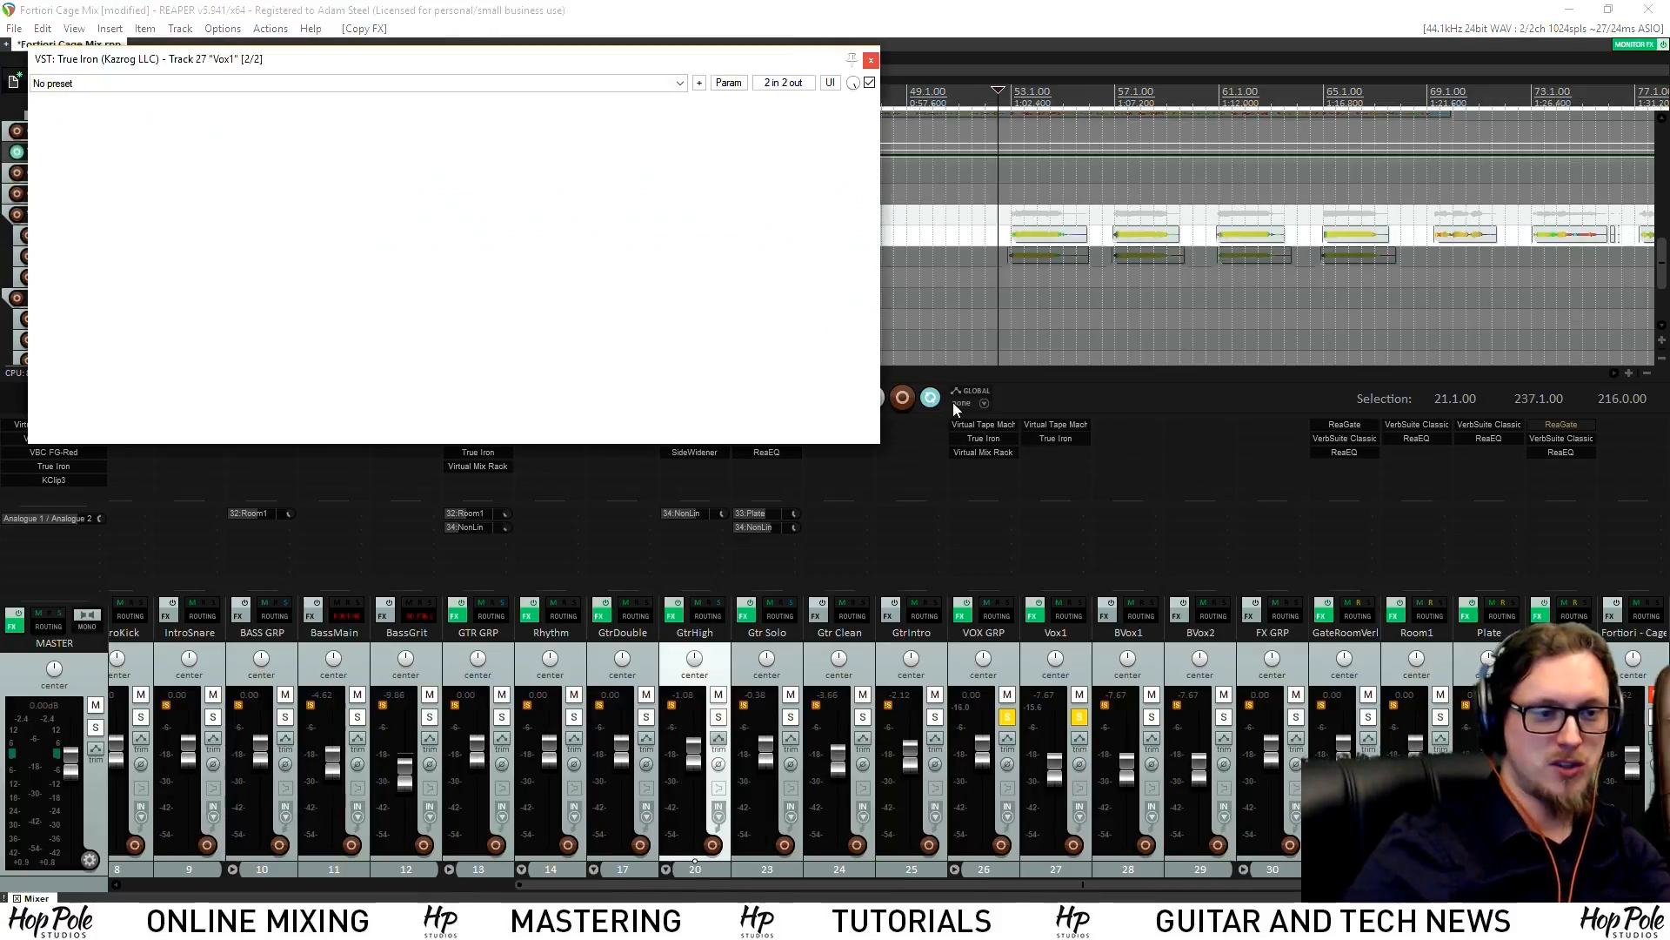
Set True Iron crush to 9.8 dB and strength to 9.86, comparing with bypass
left_click_drag(167, 280, 200, 161)
left_click_drag(447, 317, 491, 291)
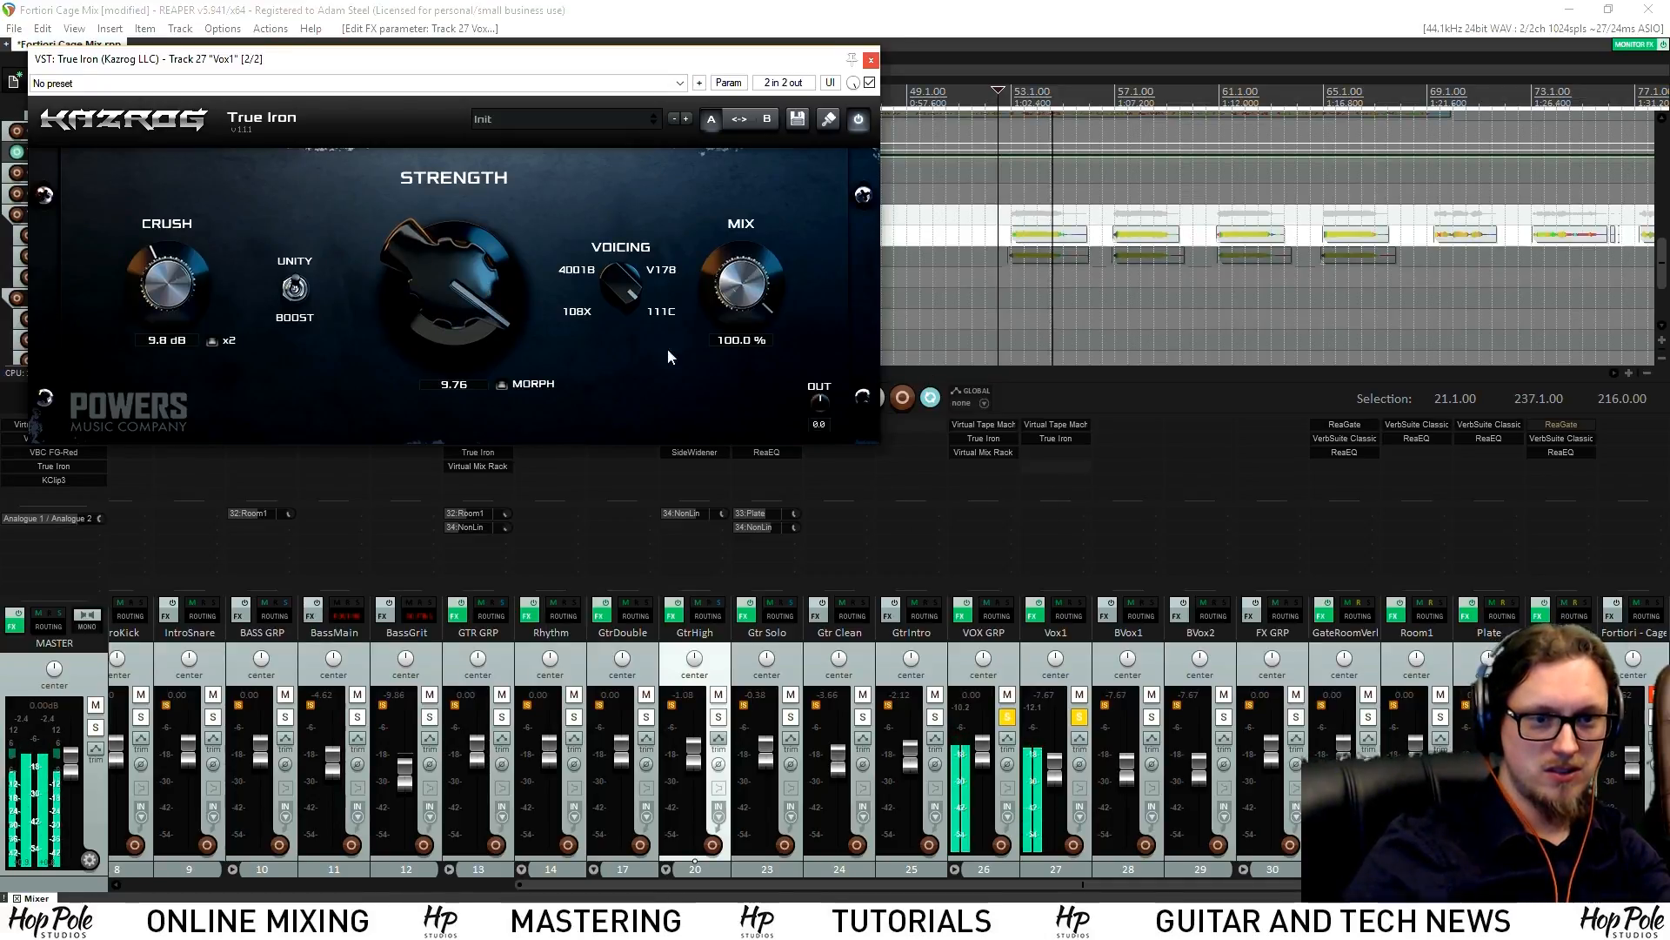
left_click_drag(446, 291, 456, 285)
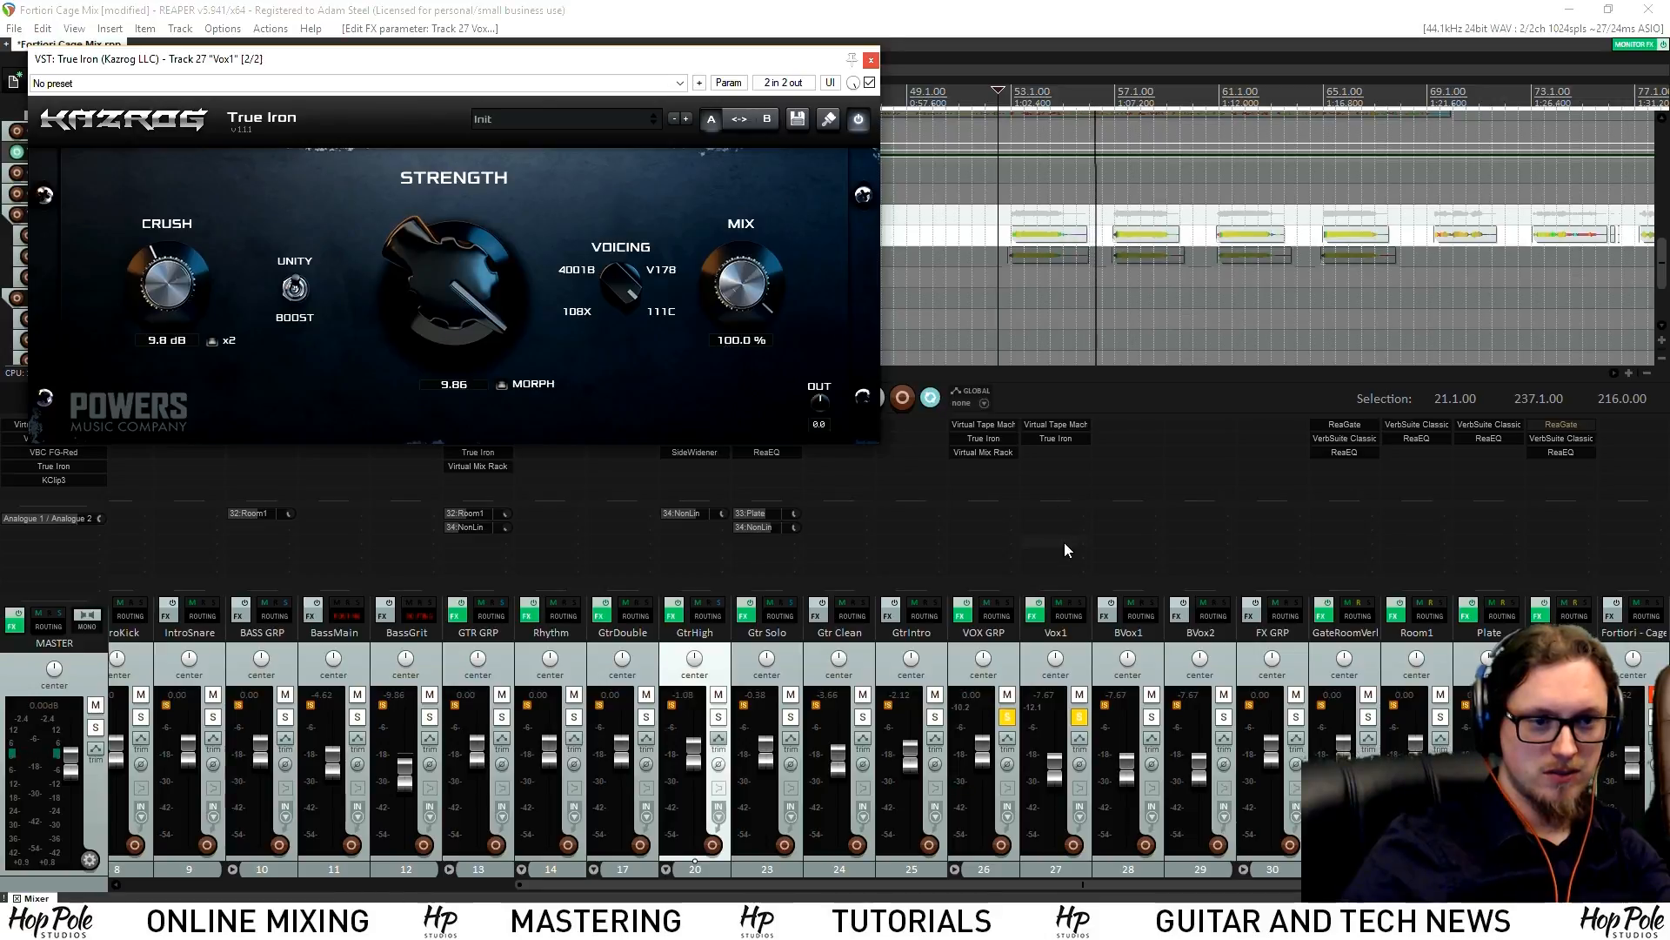
left_click(869, 82)
left_click(1022, 92)
key("space")
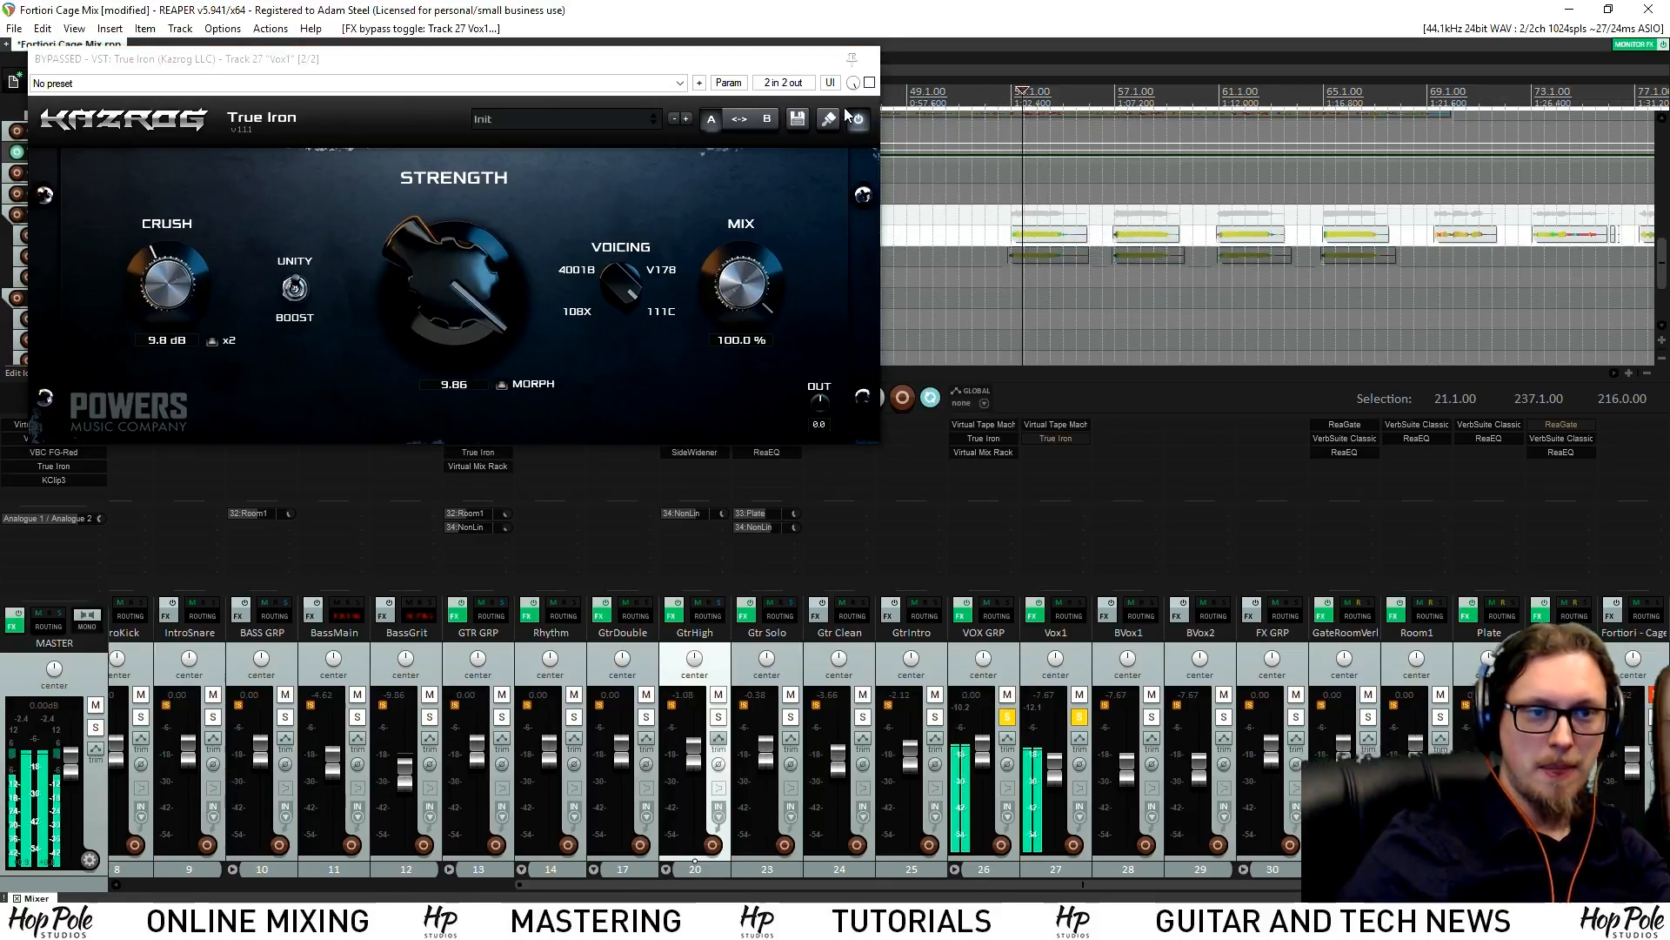
left_click(869, 83)
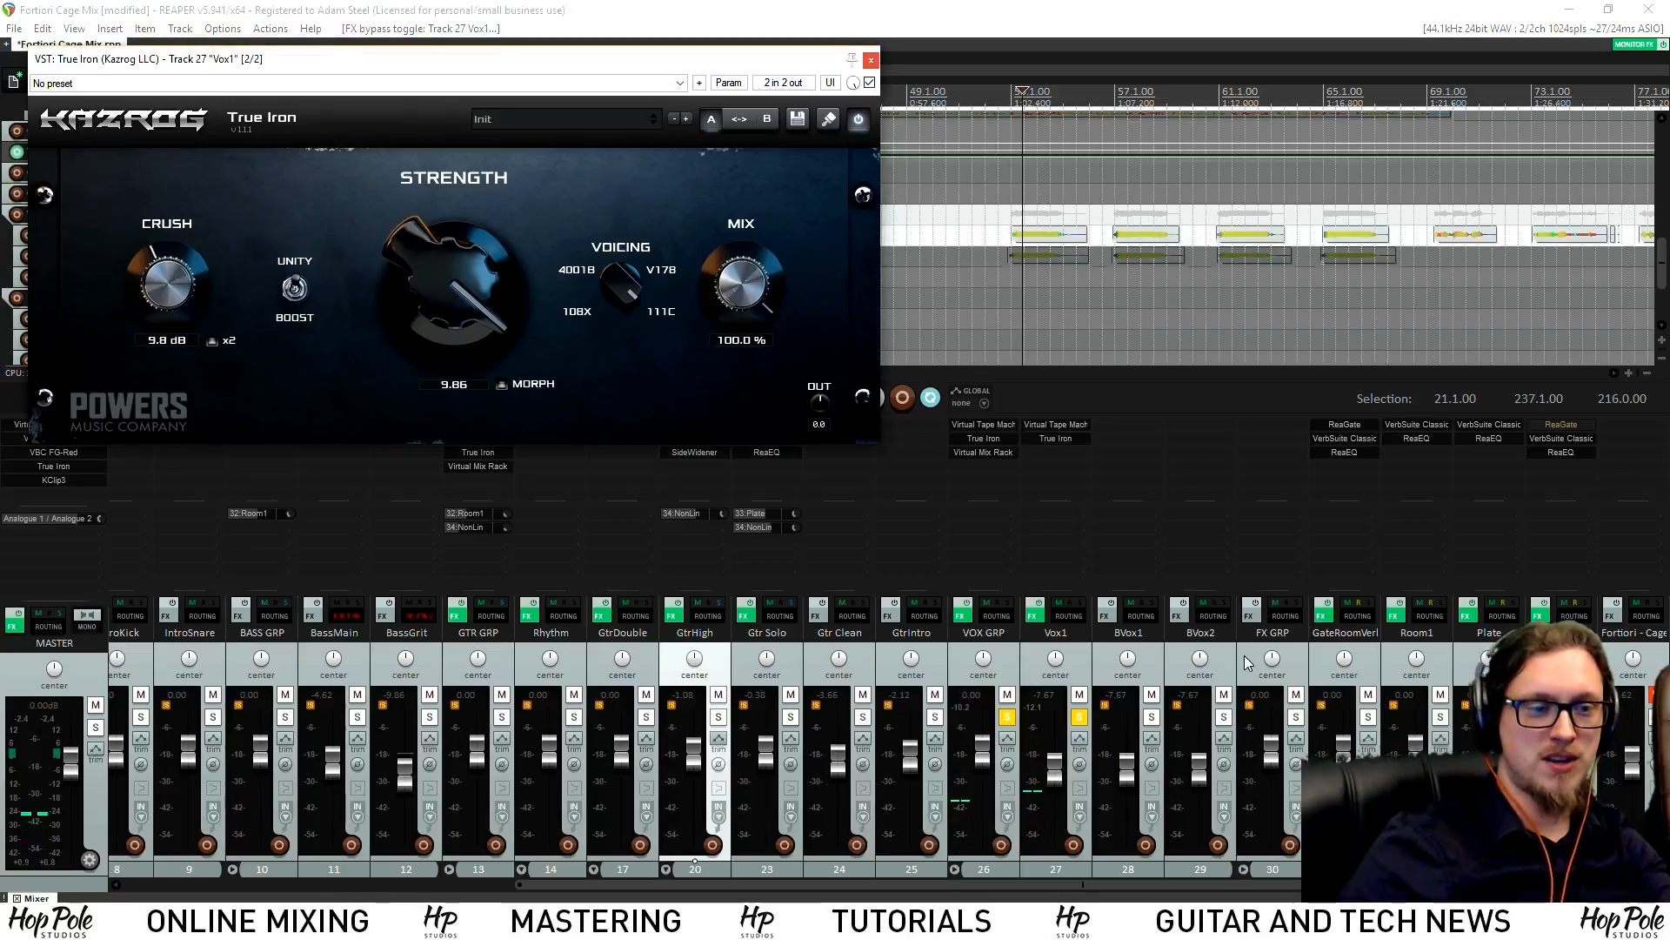
Add a Virtual Mix Rack and a Waves DeEsser Mono to Vox1
double_click(1033, 467)
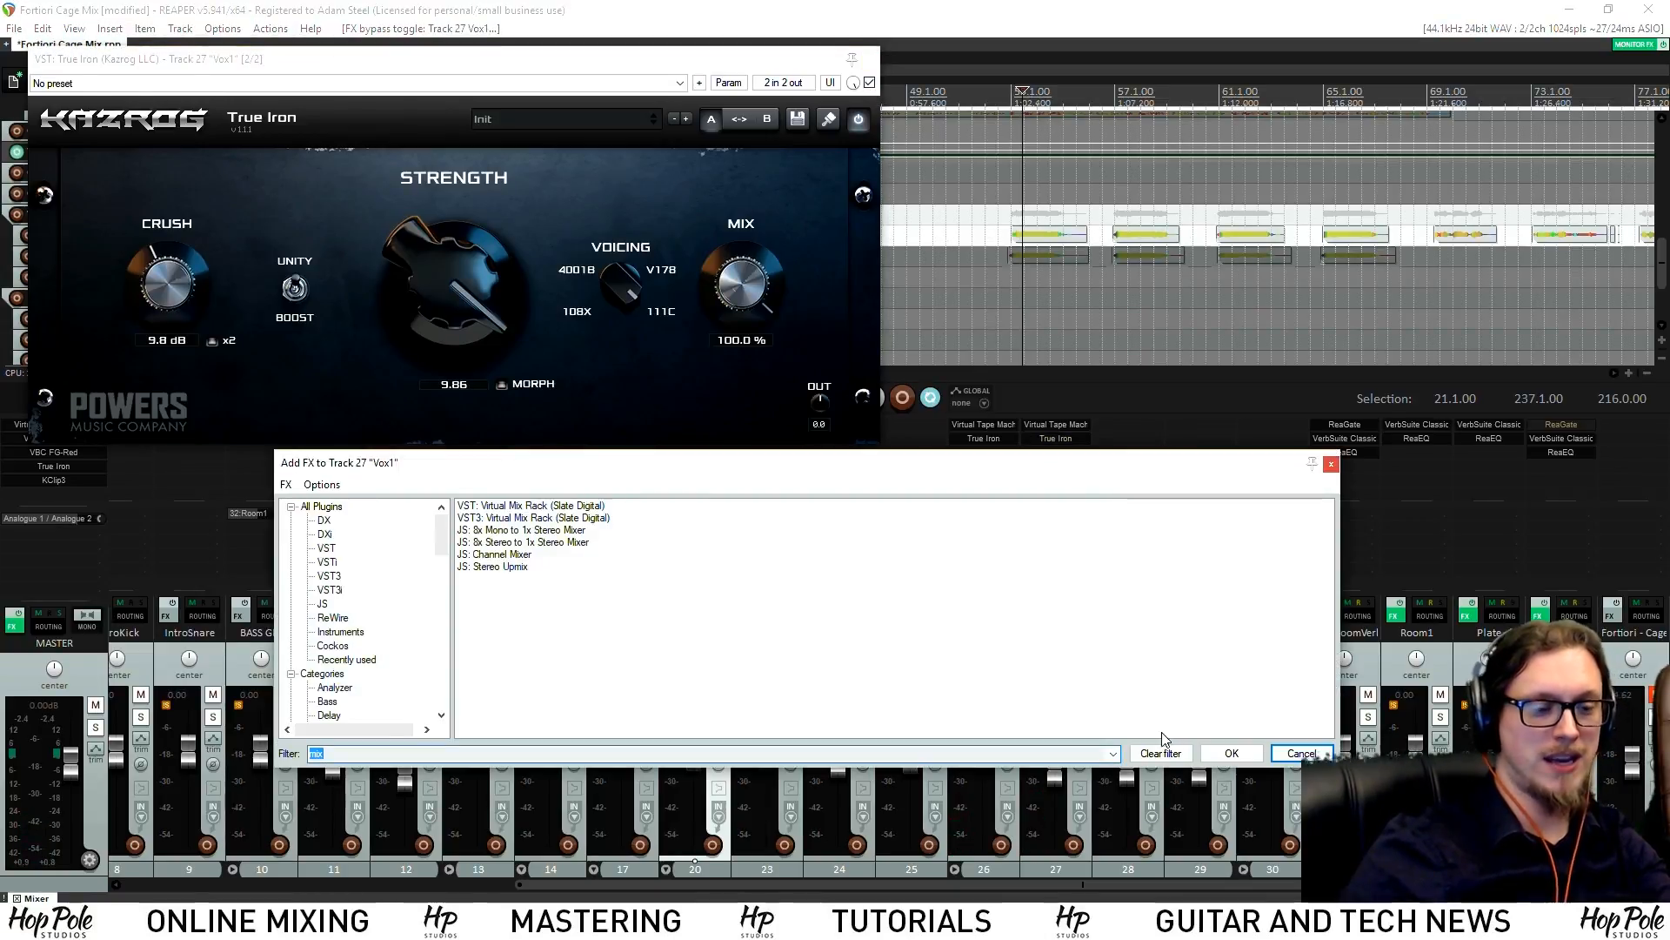
type("mix")
double_click(532, 507)
double_click(1046, 471)
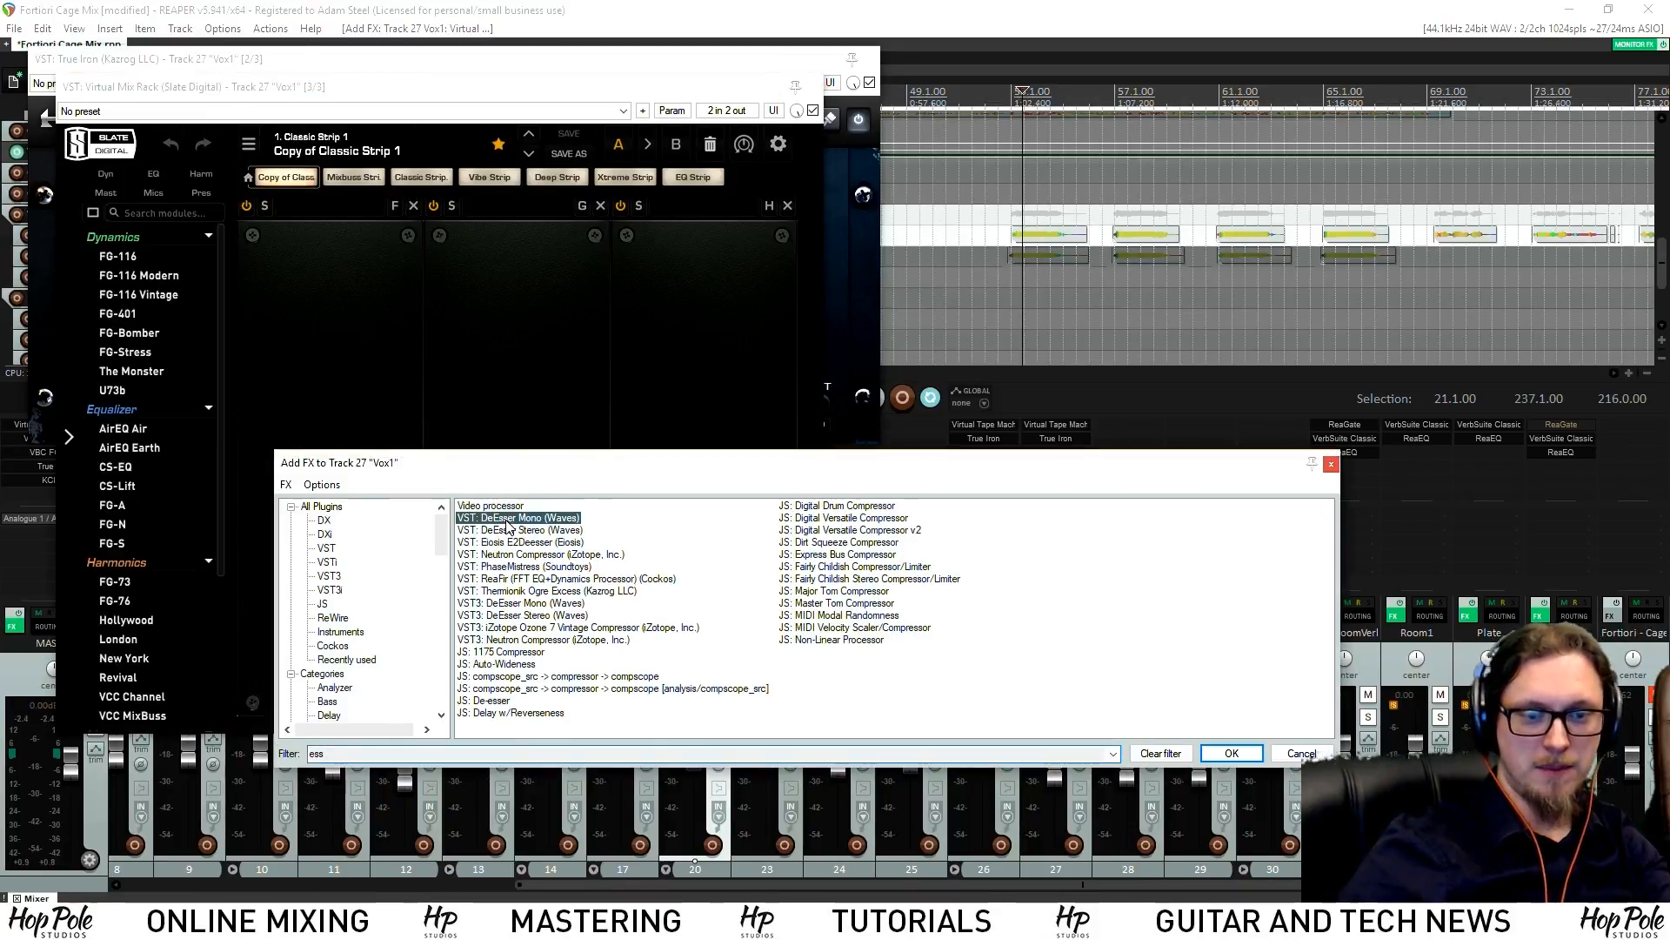
double_click(509, 520)
left_click_drag(172, 107, 887, 184)
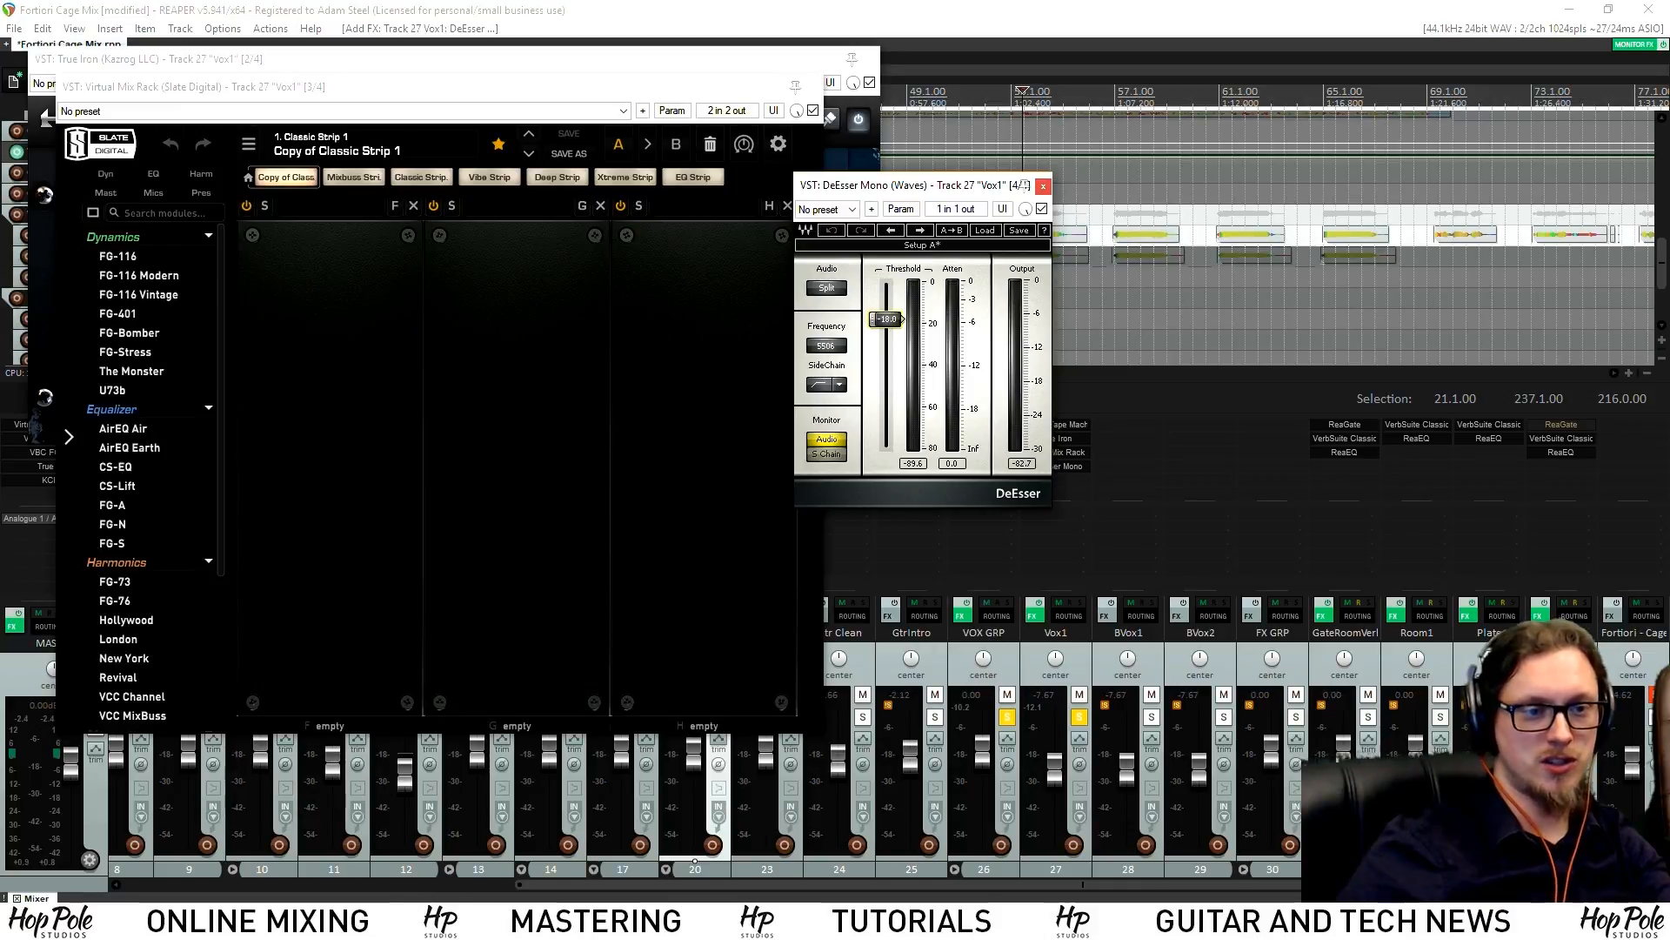
Load FG-Stress into the rack's middle slot with release 1.50, attack 5.80, output 5.90
left_click_drag(126, 357, 517, 462)
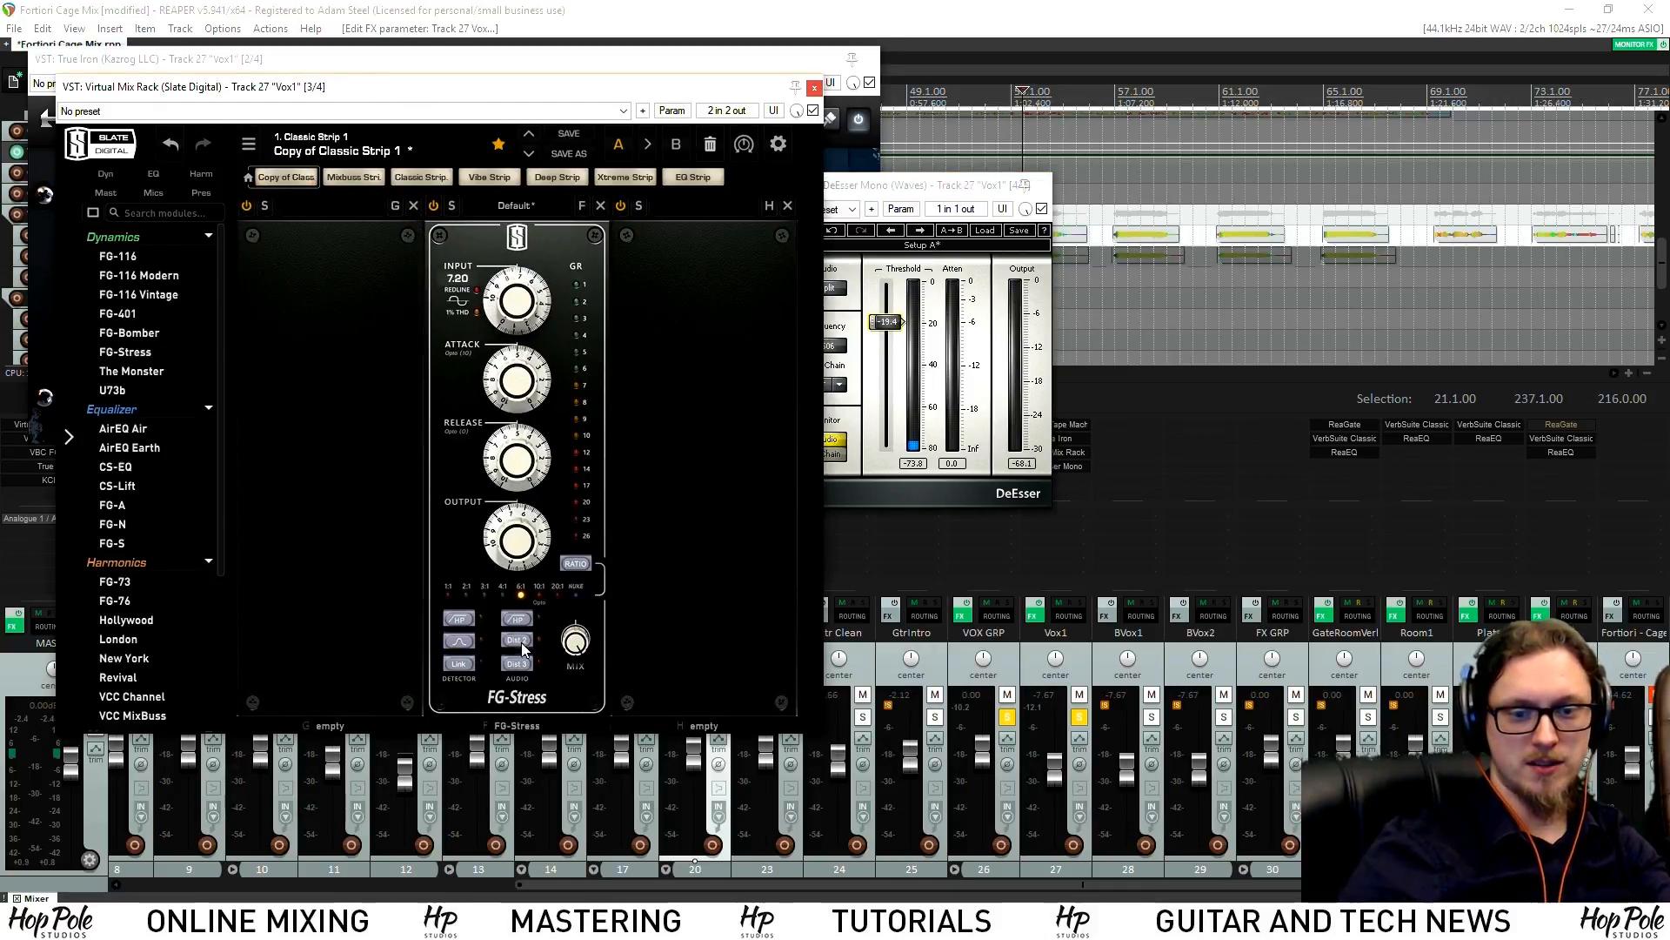
key("space")
left_click_drag(512, 436, 513, 514)
left_click_drag(516, 388, 518, 374)
left_click_drag(517, 300, 517, 313)
left_click_drag(515, 541, 516, 557)
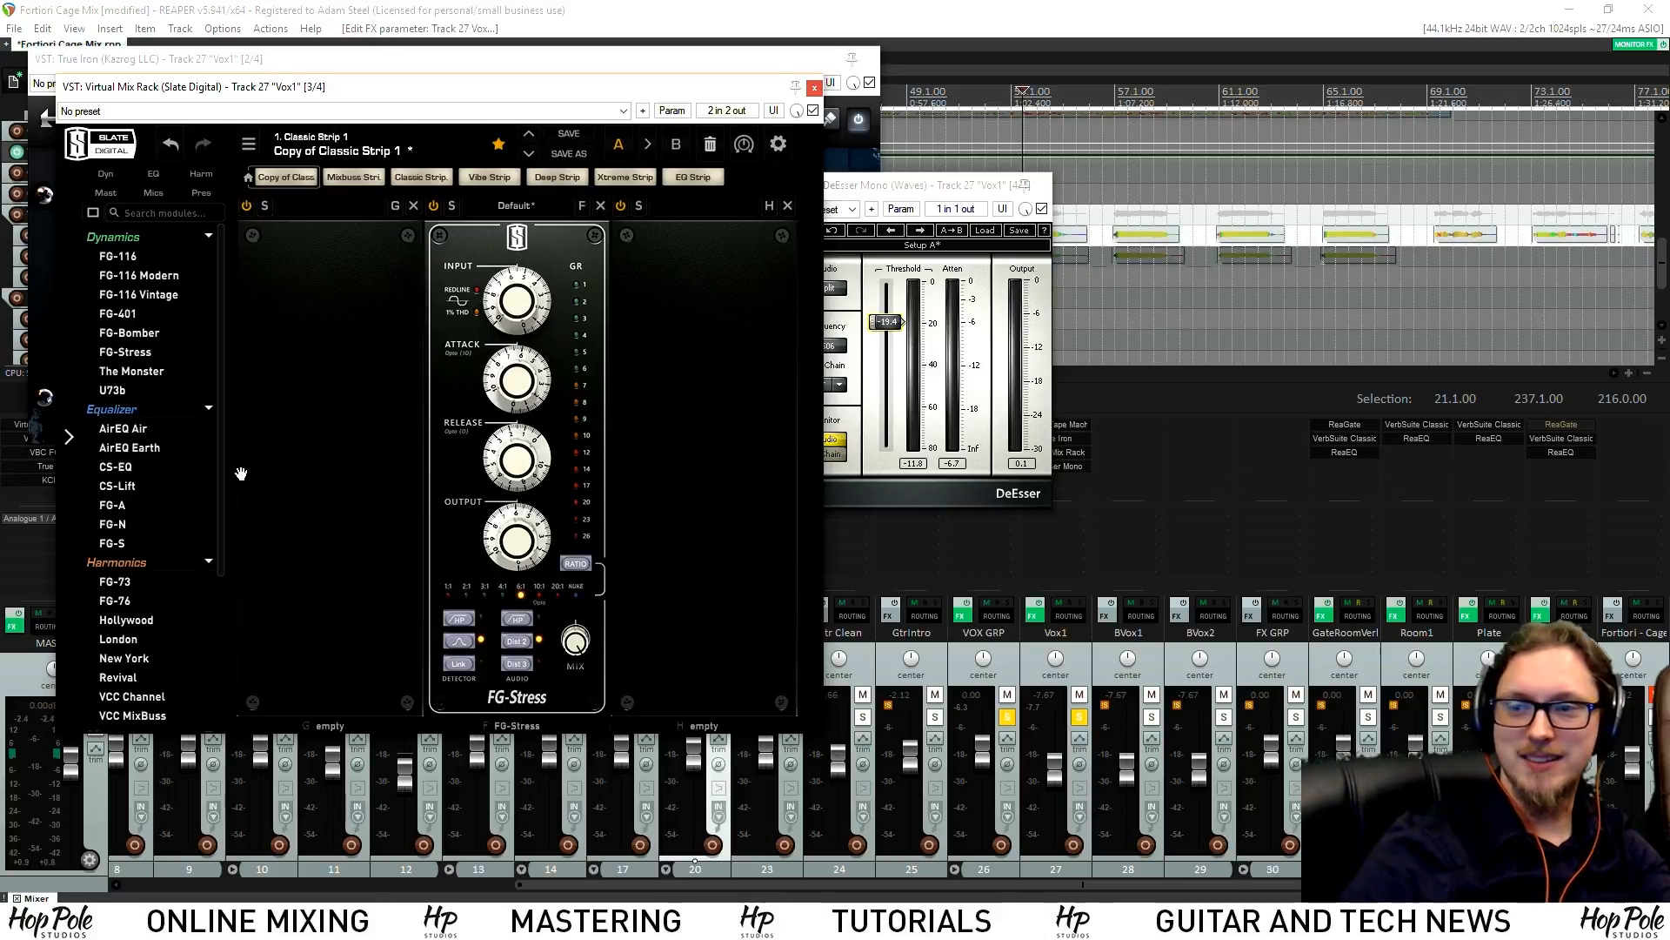
scroll(149, 476, "down", 3)
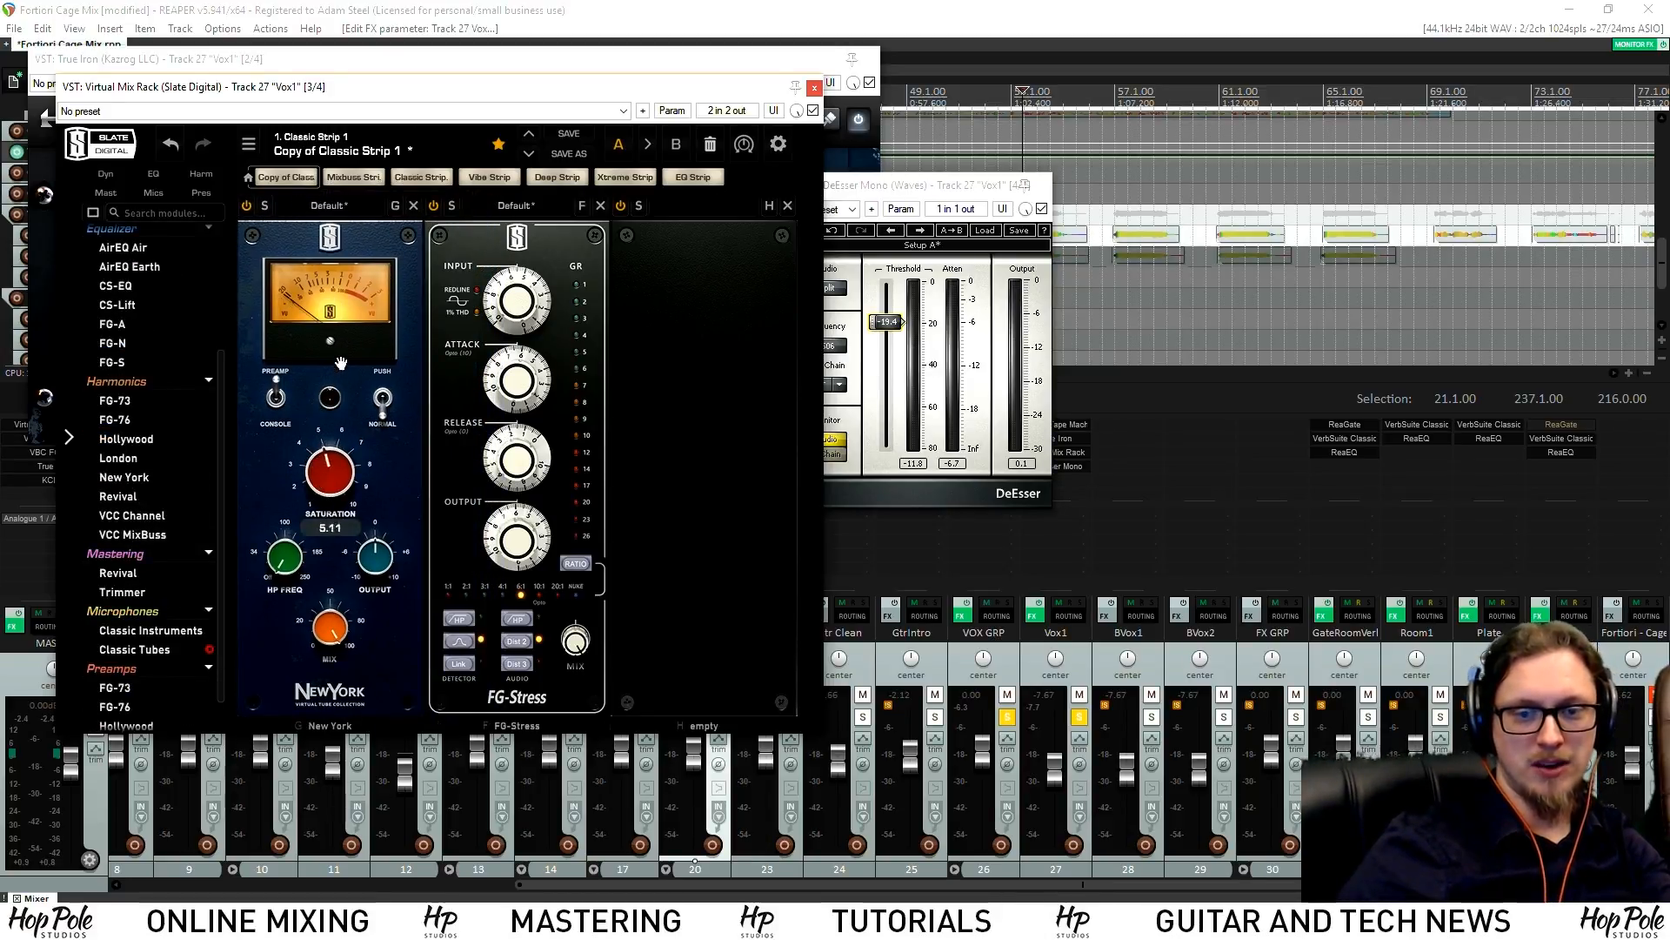
Replace the New York module with London in the first slot, saturation about 4
left_click_drag(320, 458, 327, 509)
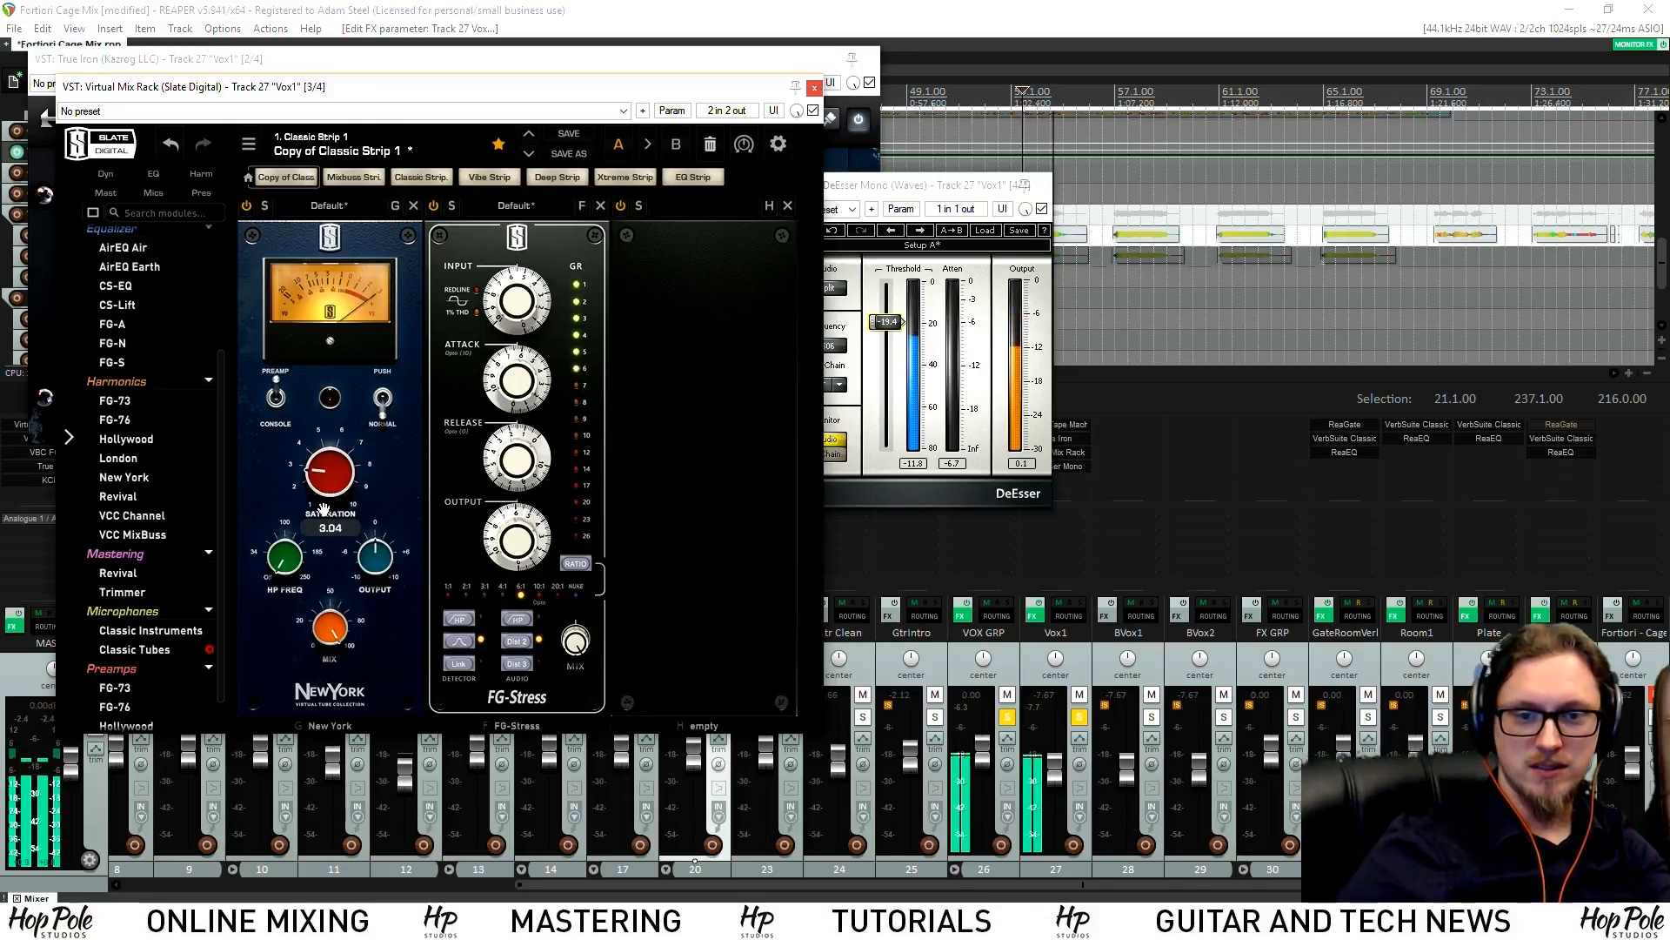
left_click(414, 206)
key("space")
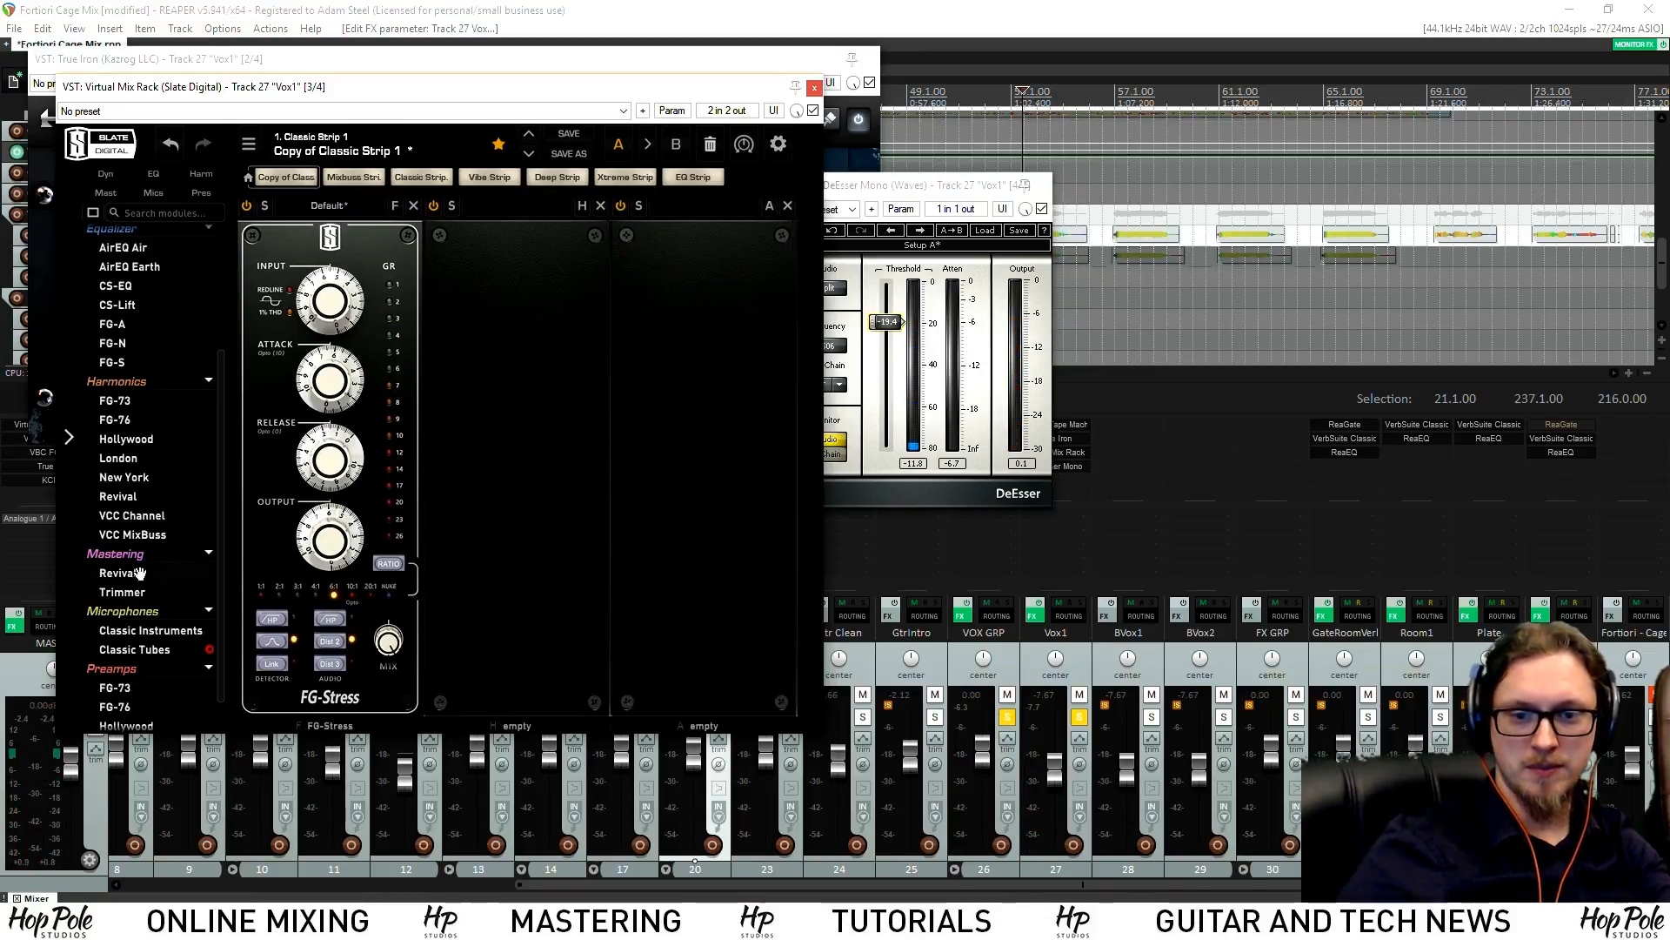
left_click_drag(128, 454, 339, 366)
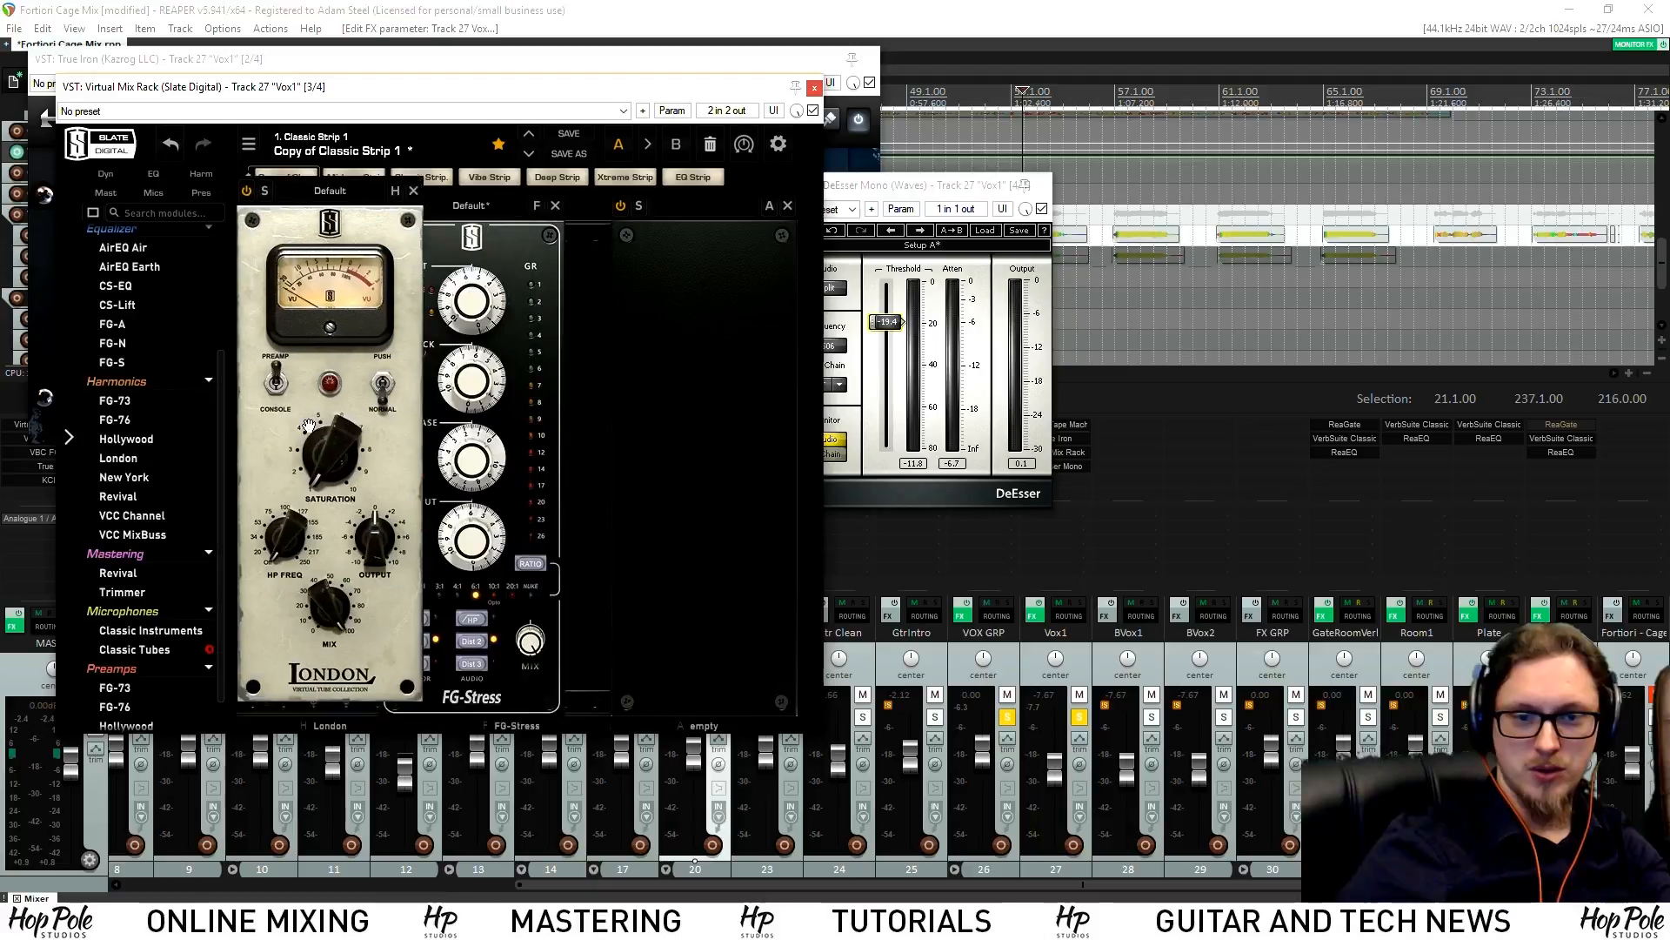
key("space")
left_click_drag(331, 463, 329, 489)
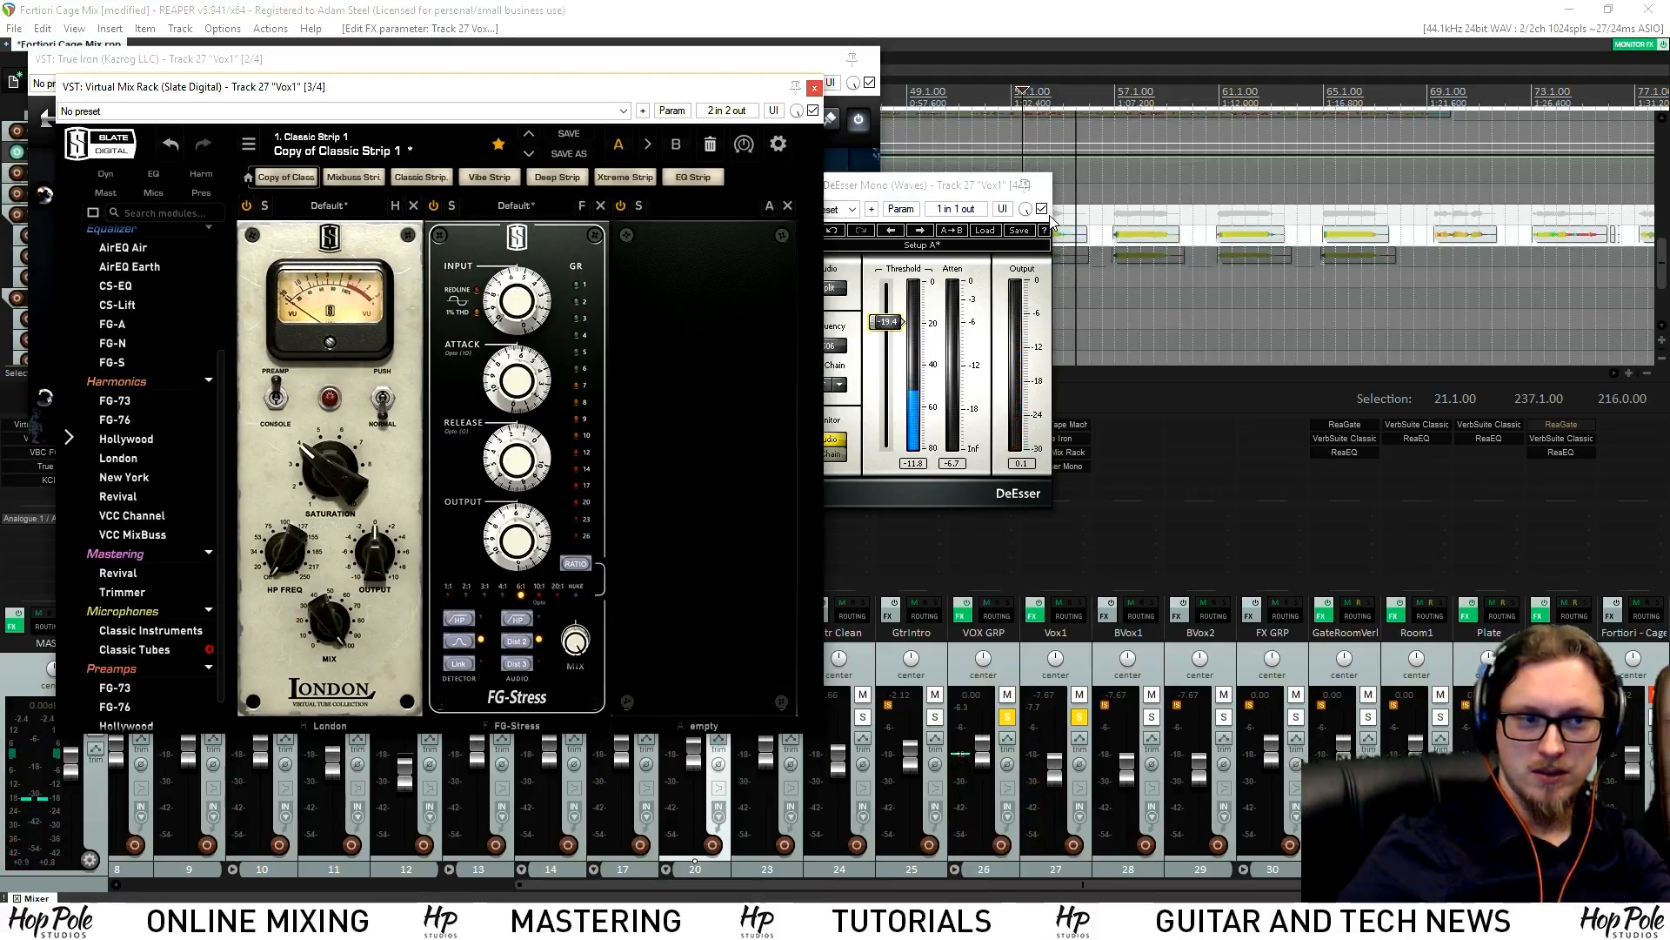
left_click(1043, 186)
Engage London's high-pass around 70 Hz while playing from bar 69
scroll(1310, 152, "down", 2)
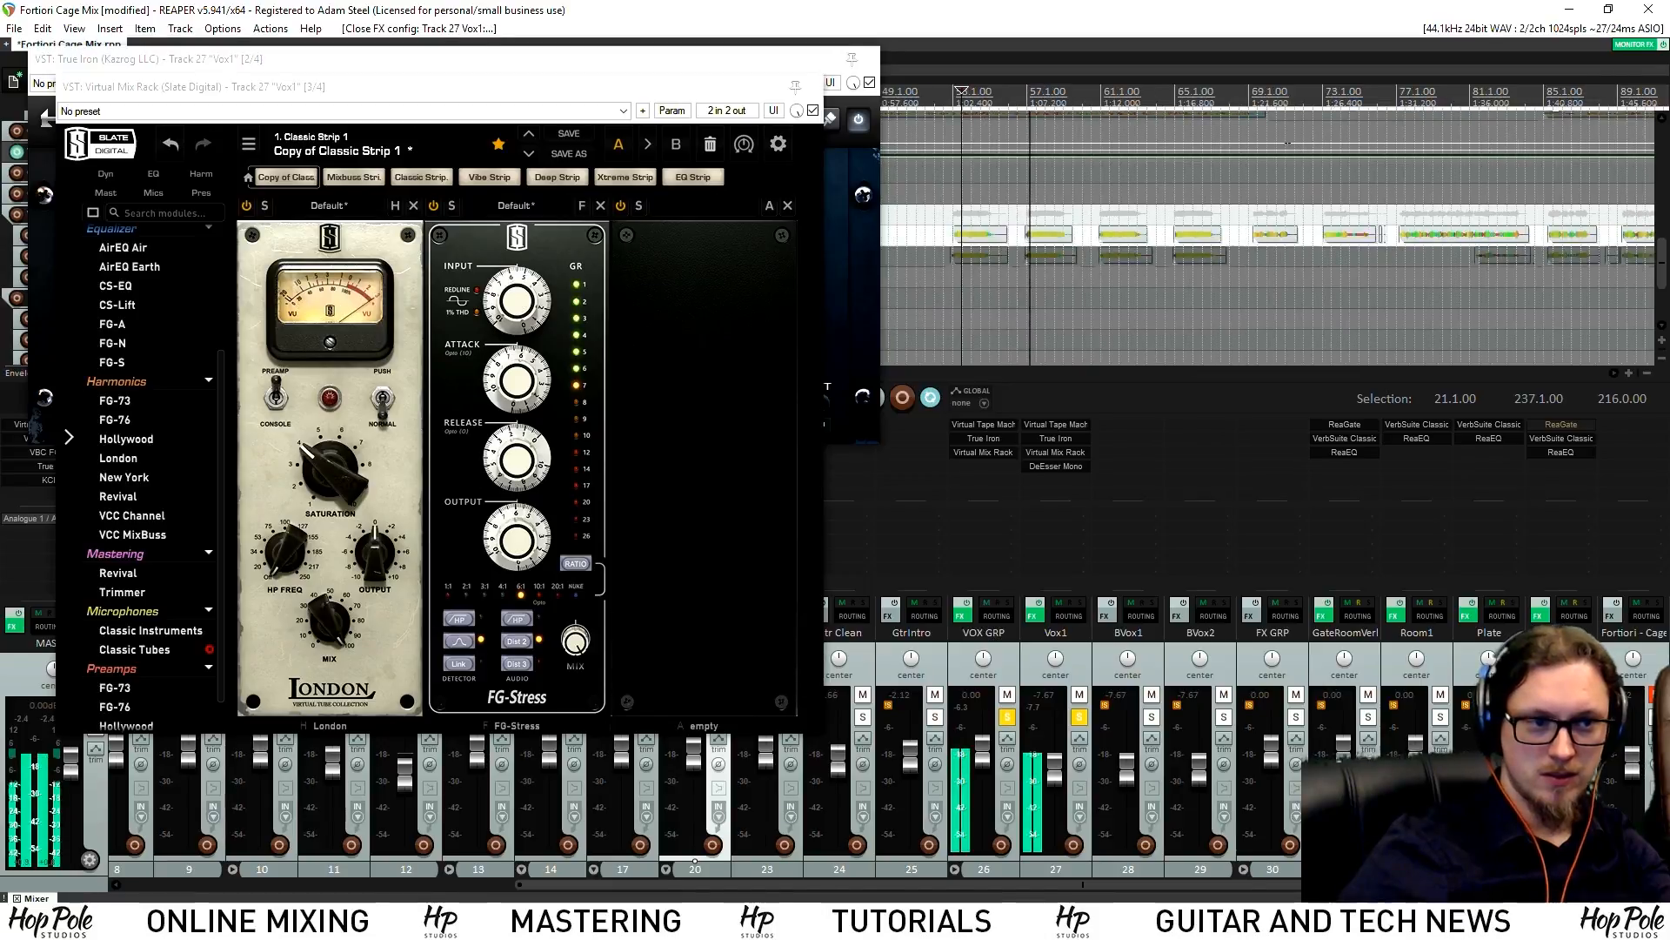
left_click(1258, 91)
left_click_drag(291, 556, 306, 431)
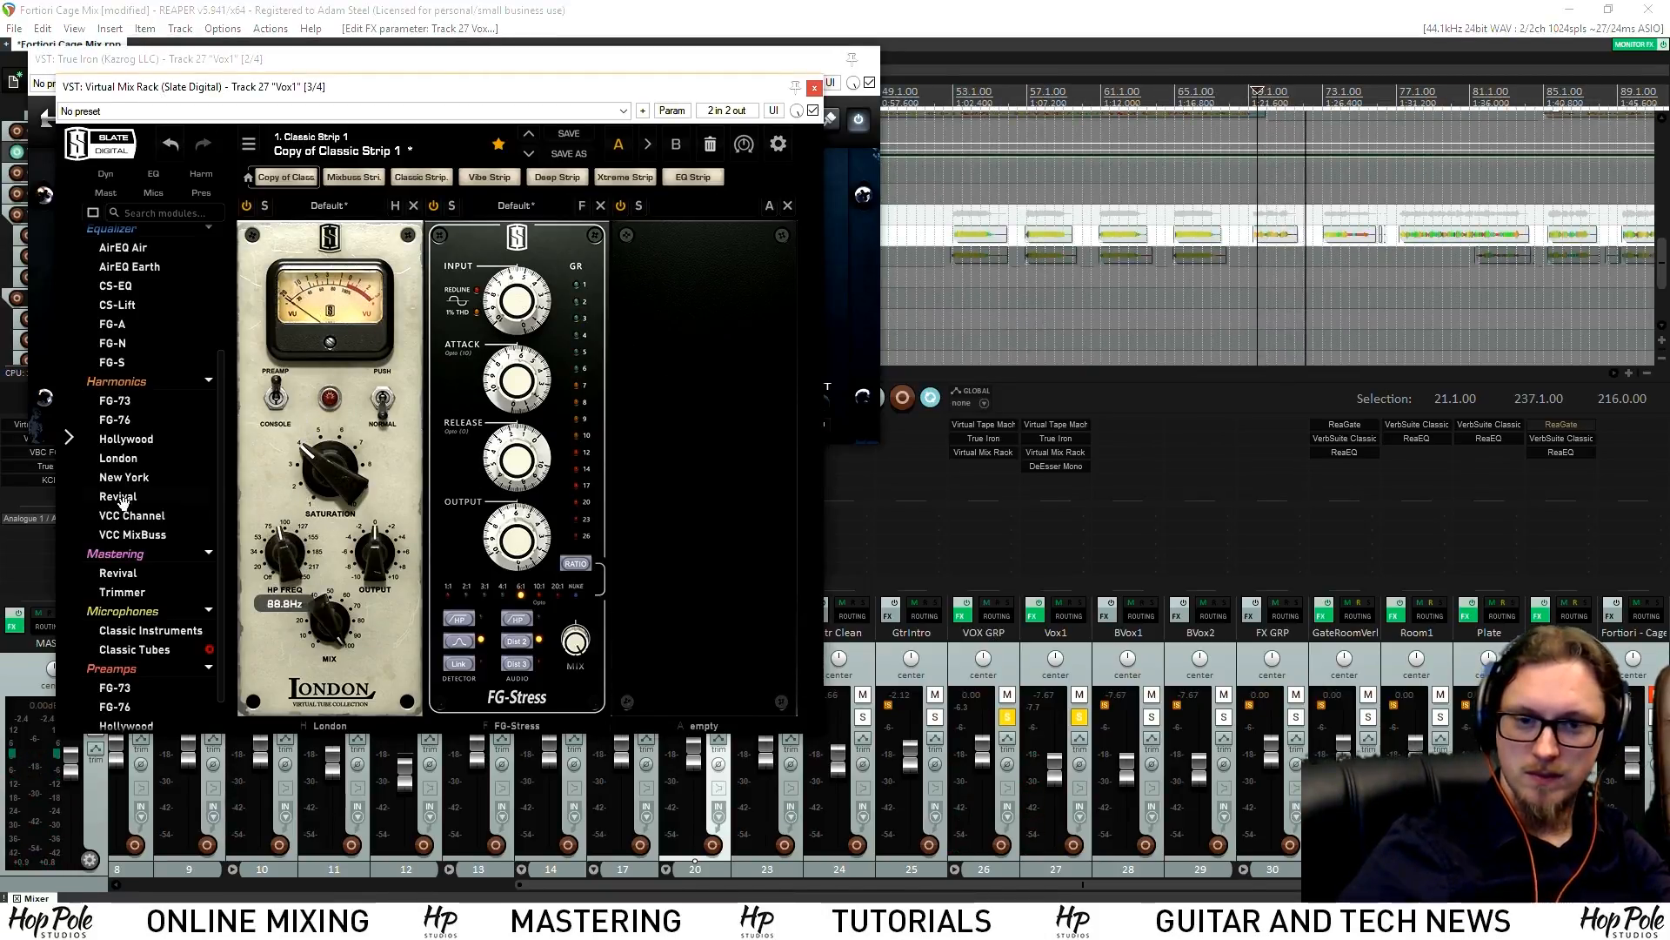
scroll(139, 487, "up", 3)
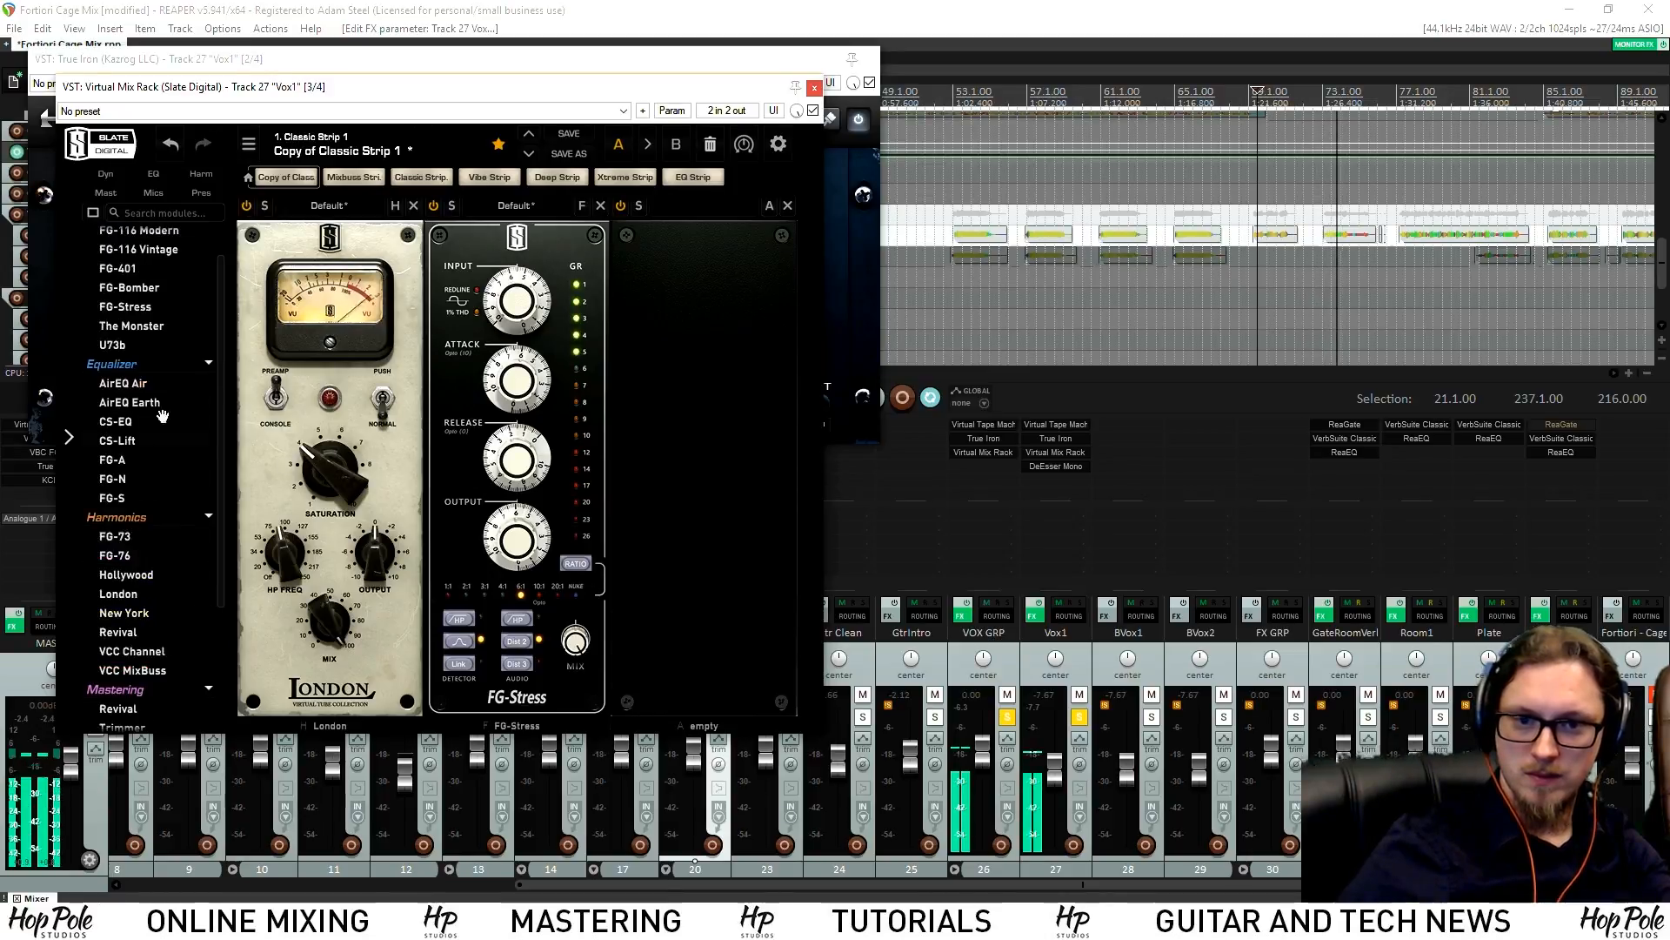
Add AirEQ Air to the vocal rack with an FG-A EQ ahead of it
left_click_drag(131, 384, 702, 389)
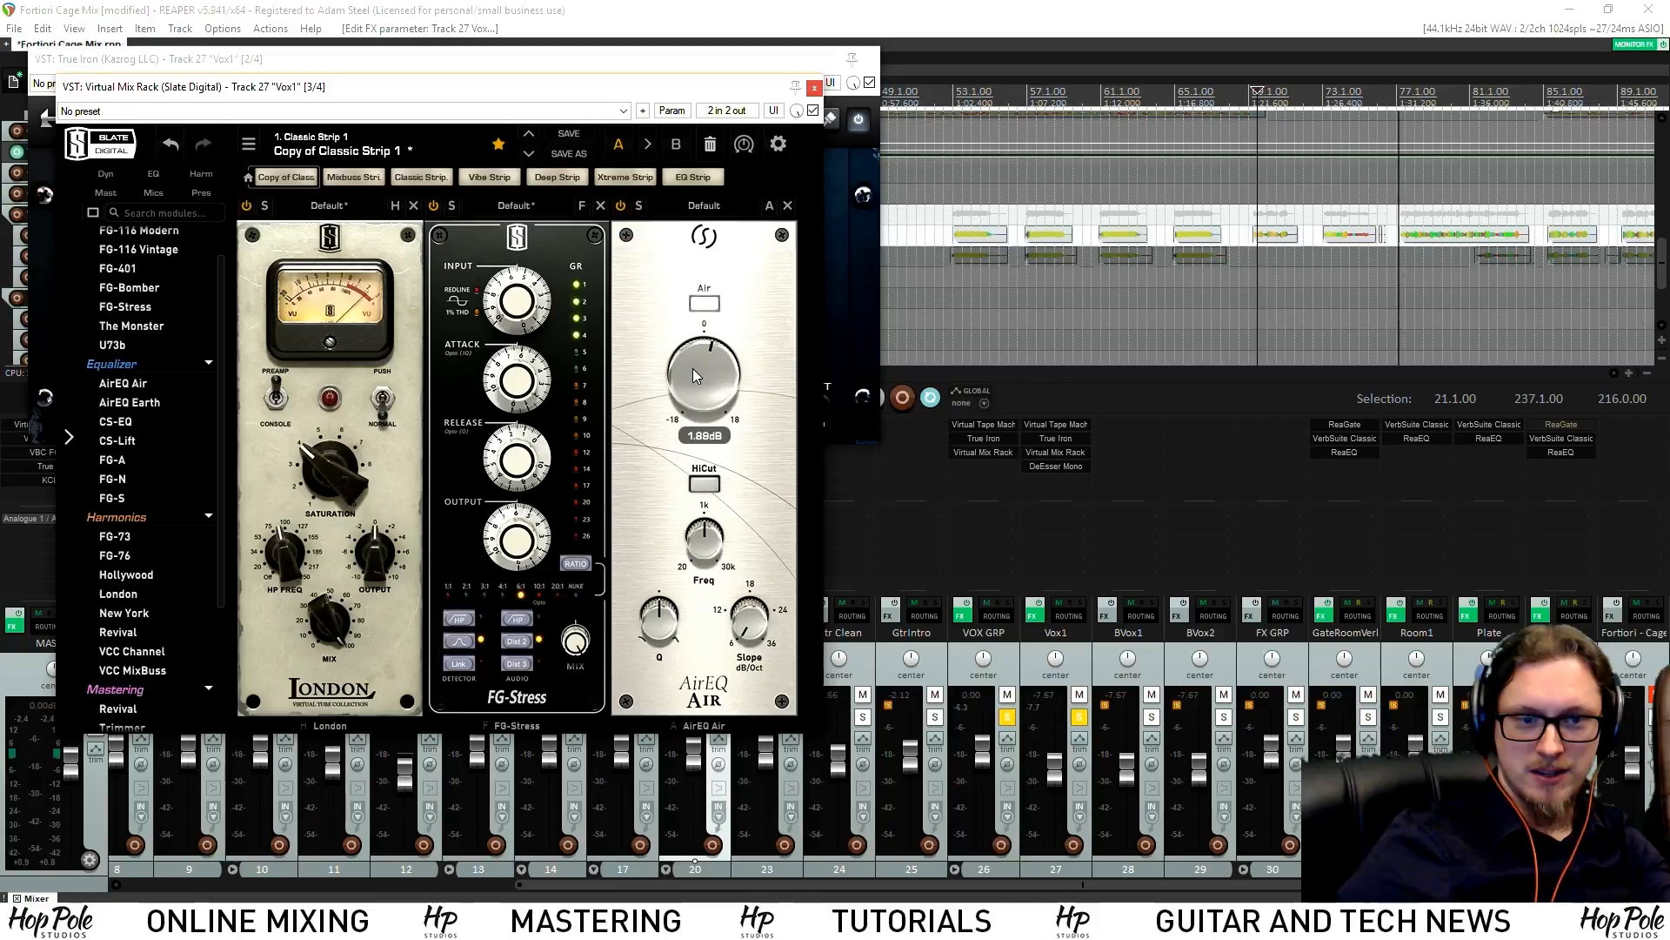
scroll(693, 373, "down", 3)
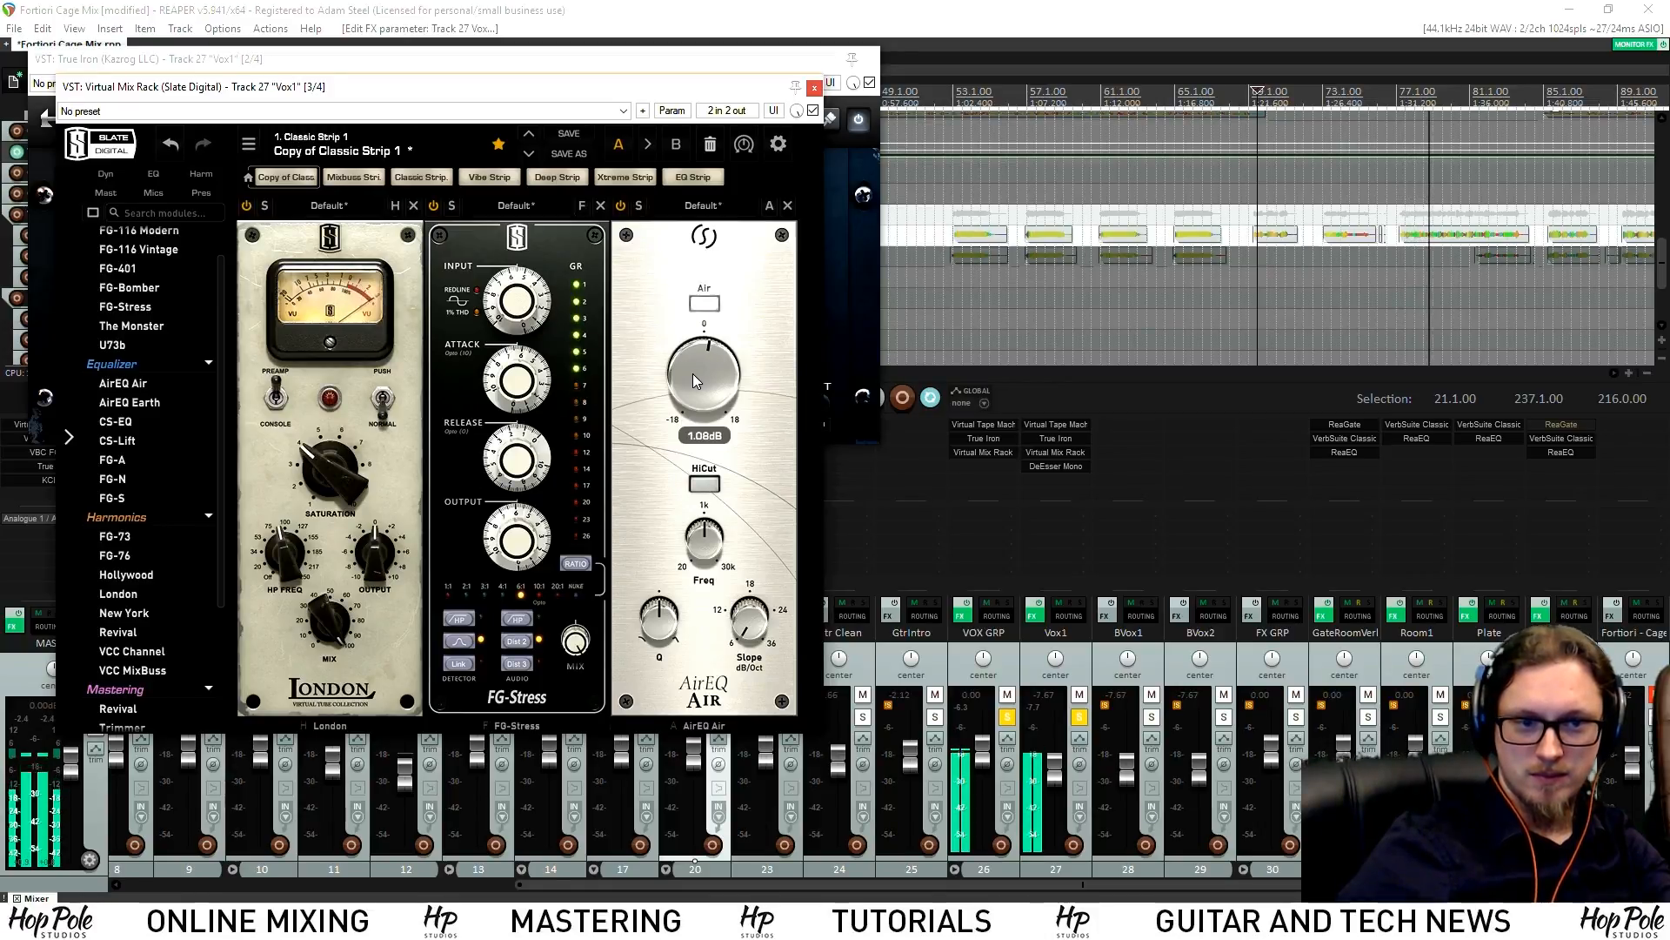
scroll(126, 487, "up", 2)
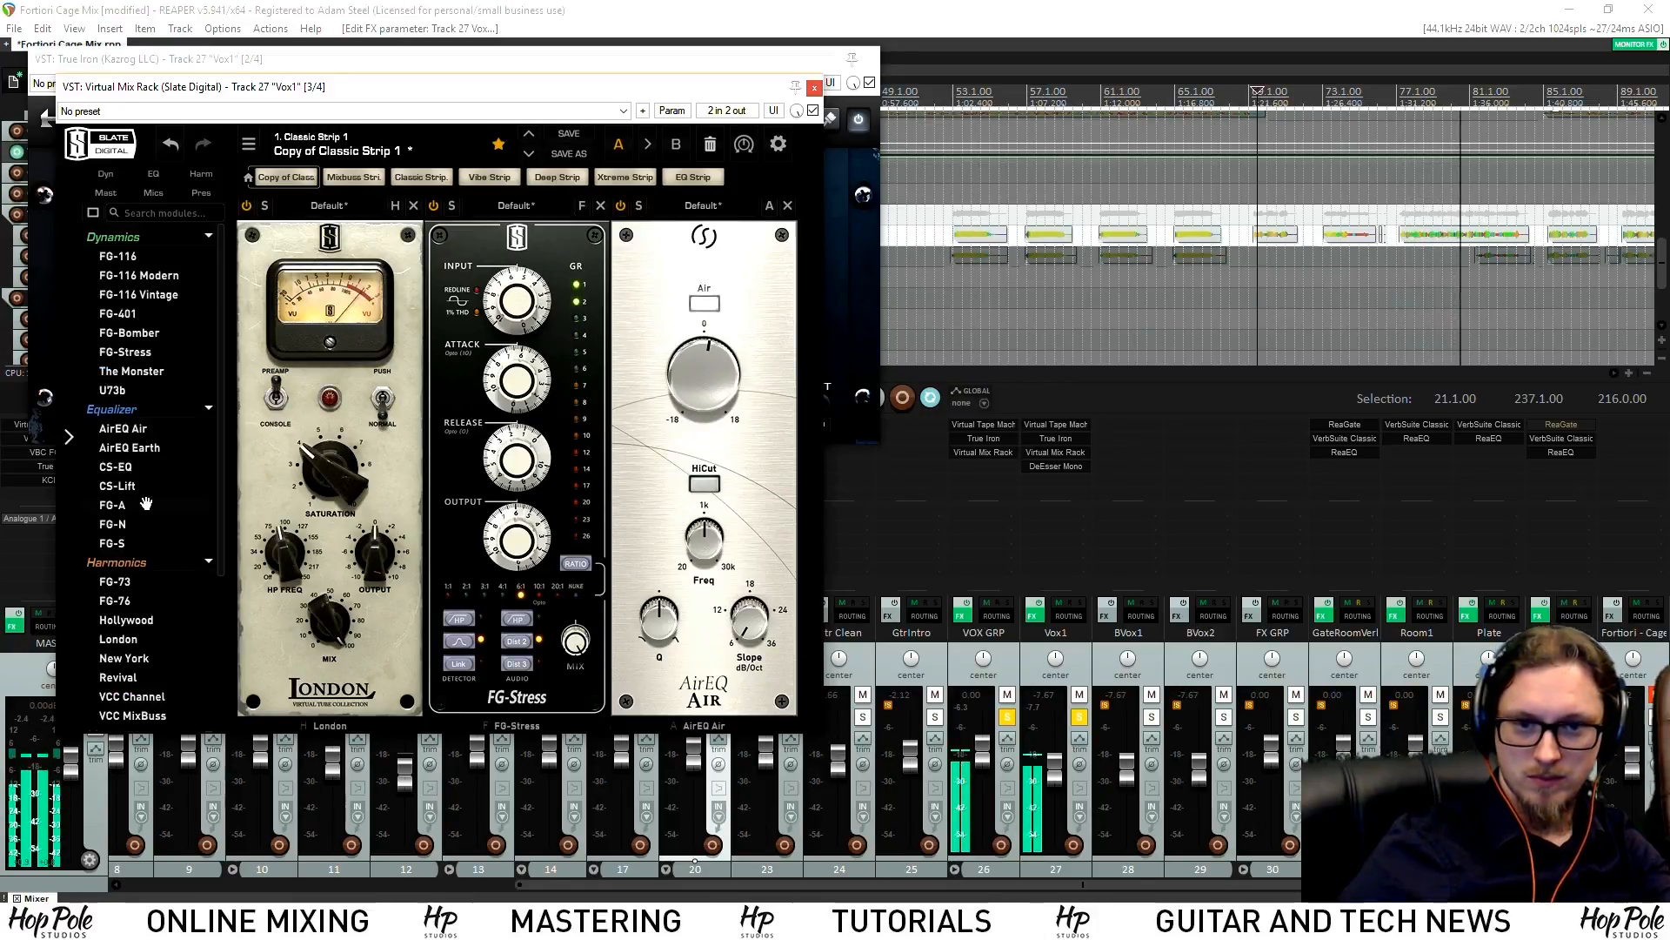
left_click_drag(126, 505, 677, 462)
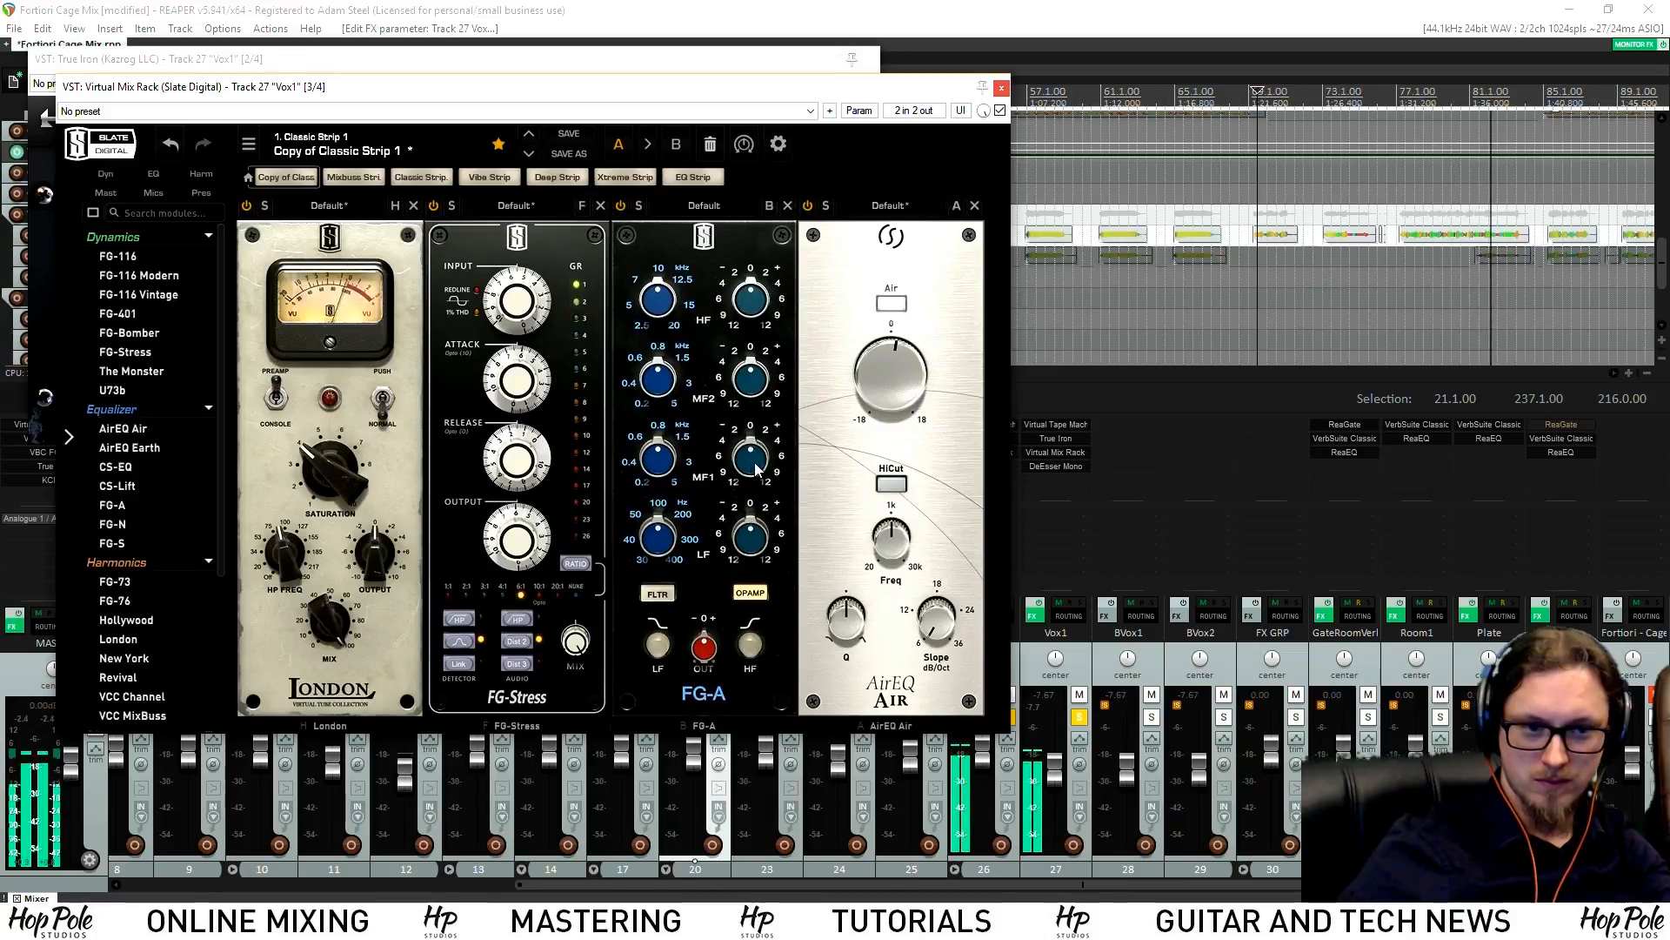
scroll(675, 461, "down", 2)
scroll(755, 467, "up", 4)
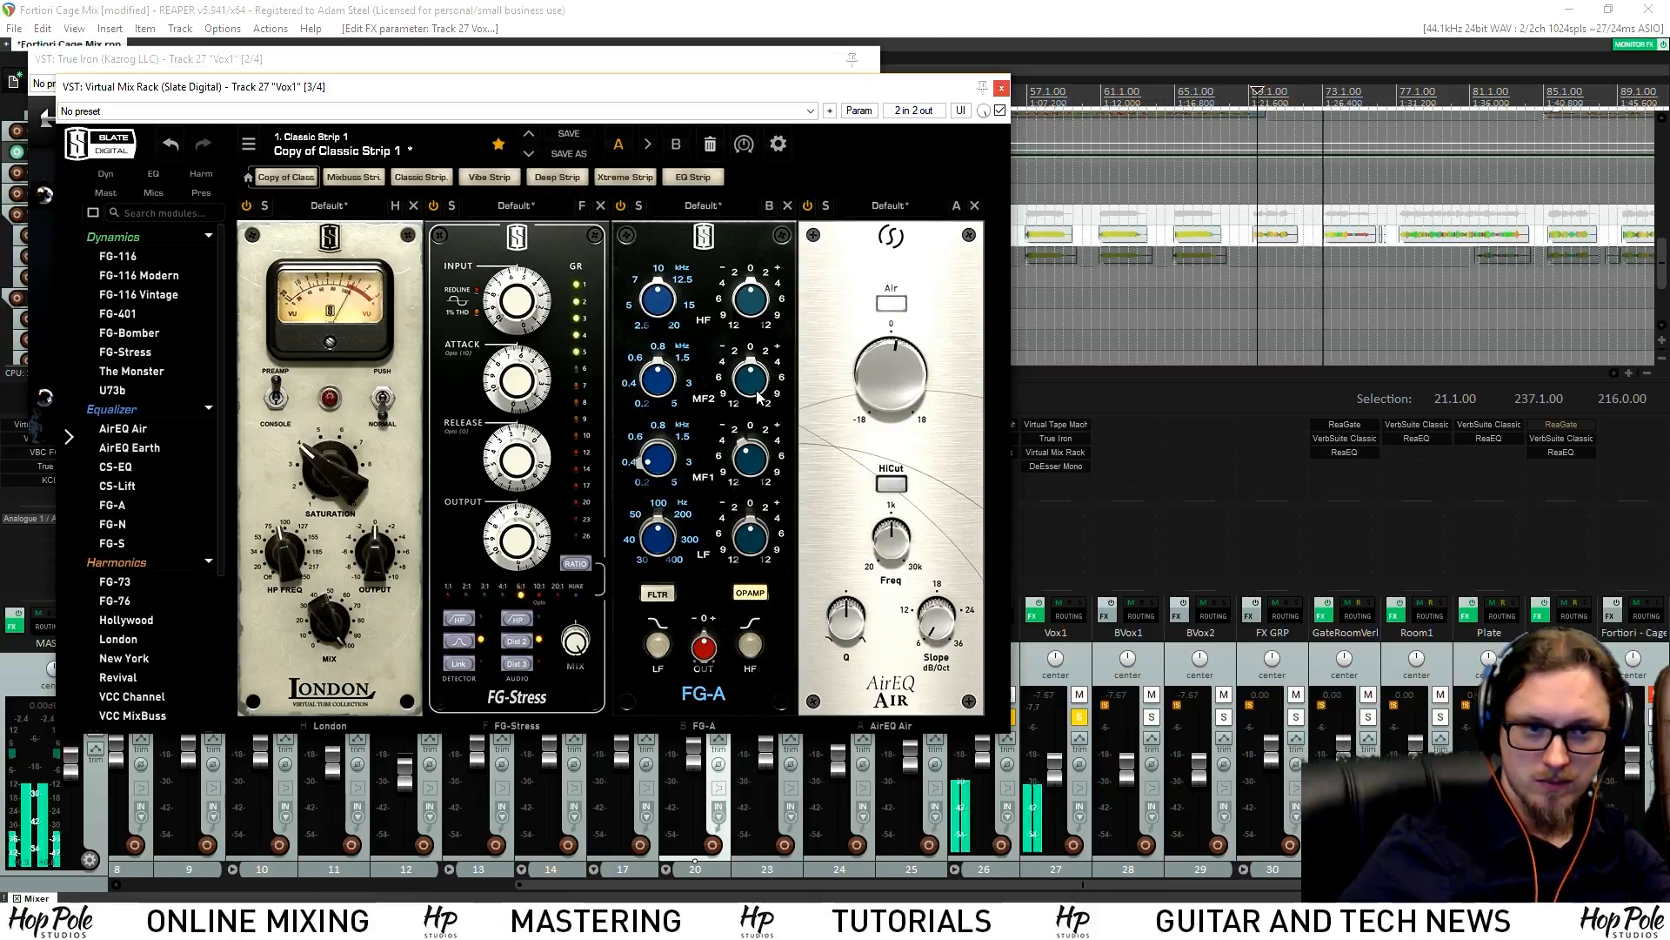
scroll(745, 556, "up", 1)
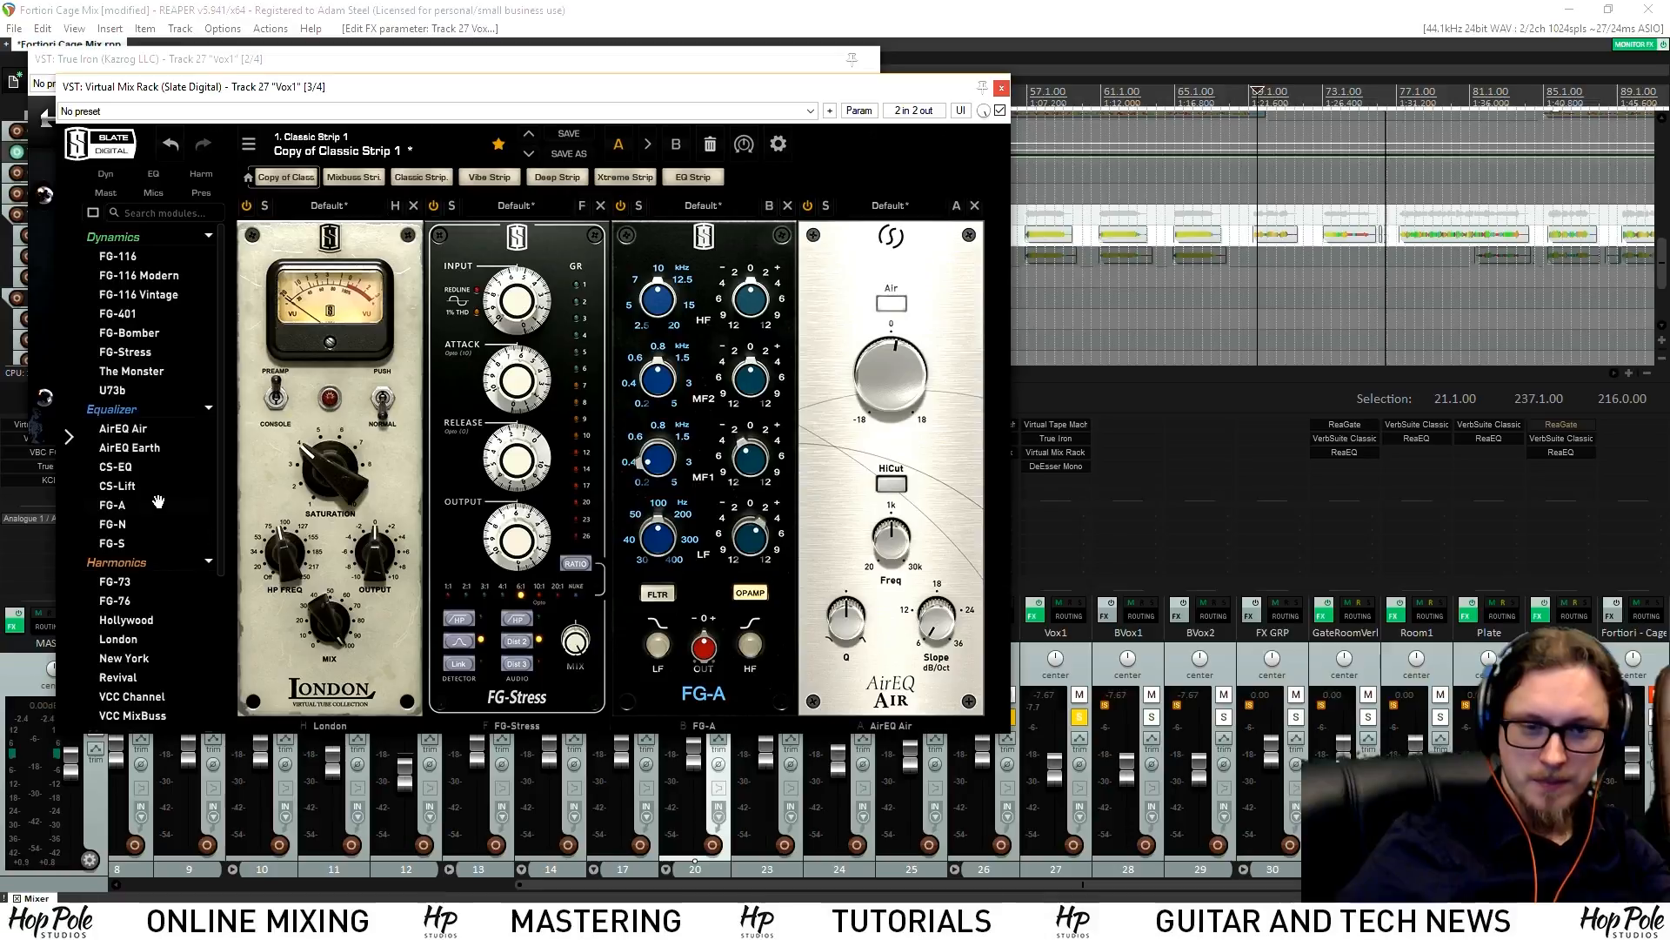
Raise the London high-pass to 110 Hz, unsolo Vox1, and close True Iron
left_click_drag(272, 557, 295, 538)
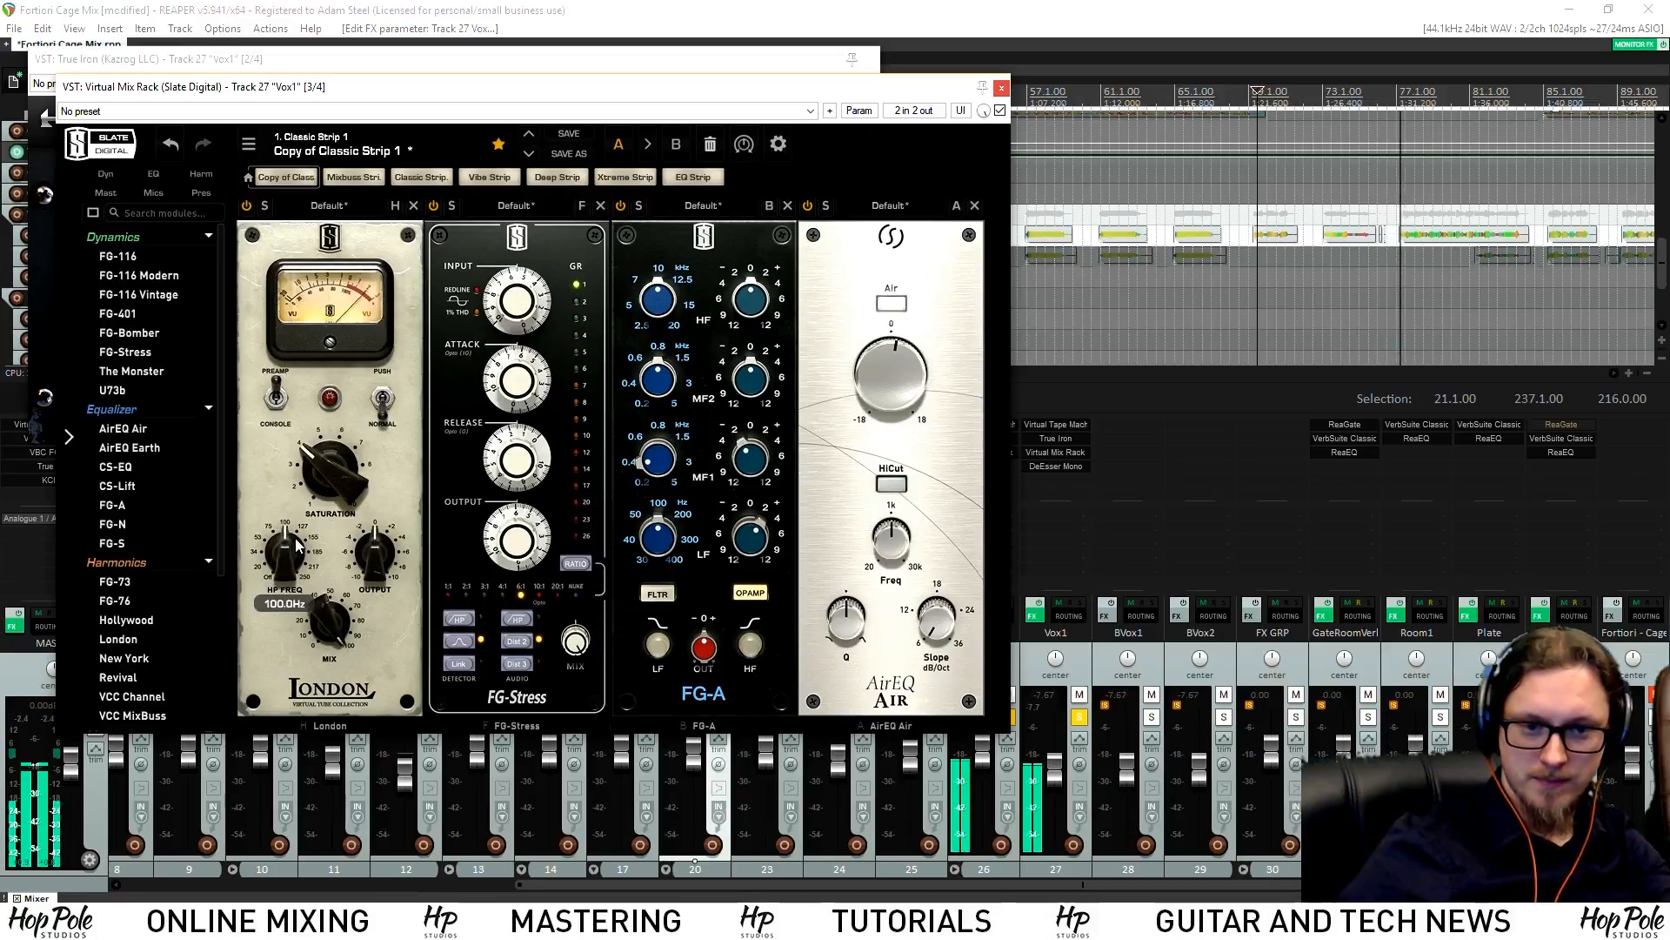
left_click(1078, 721)
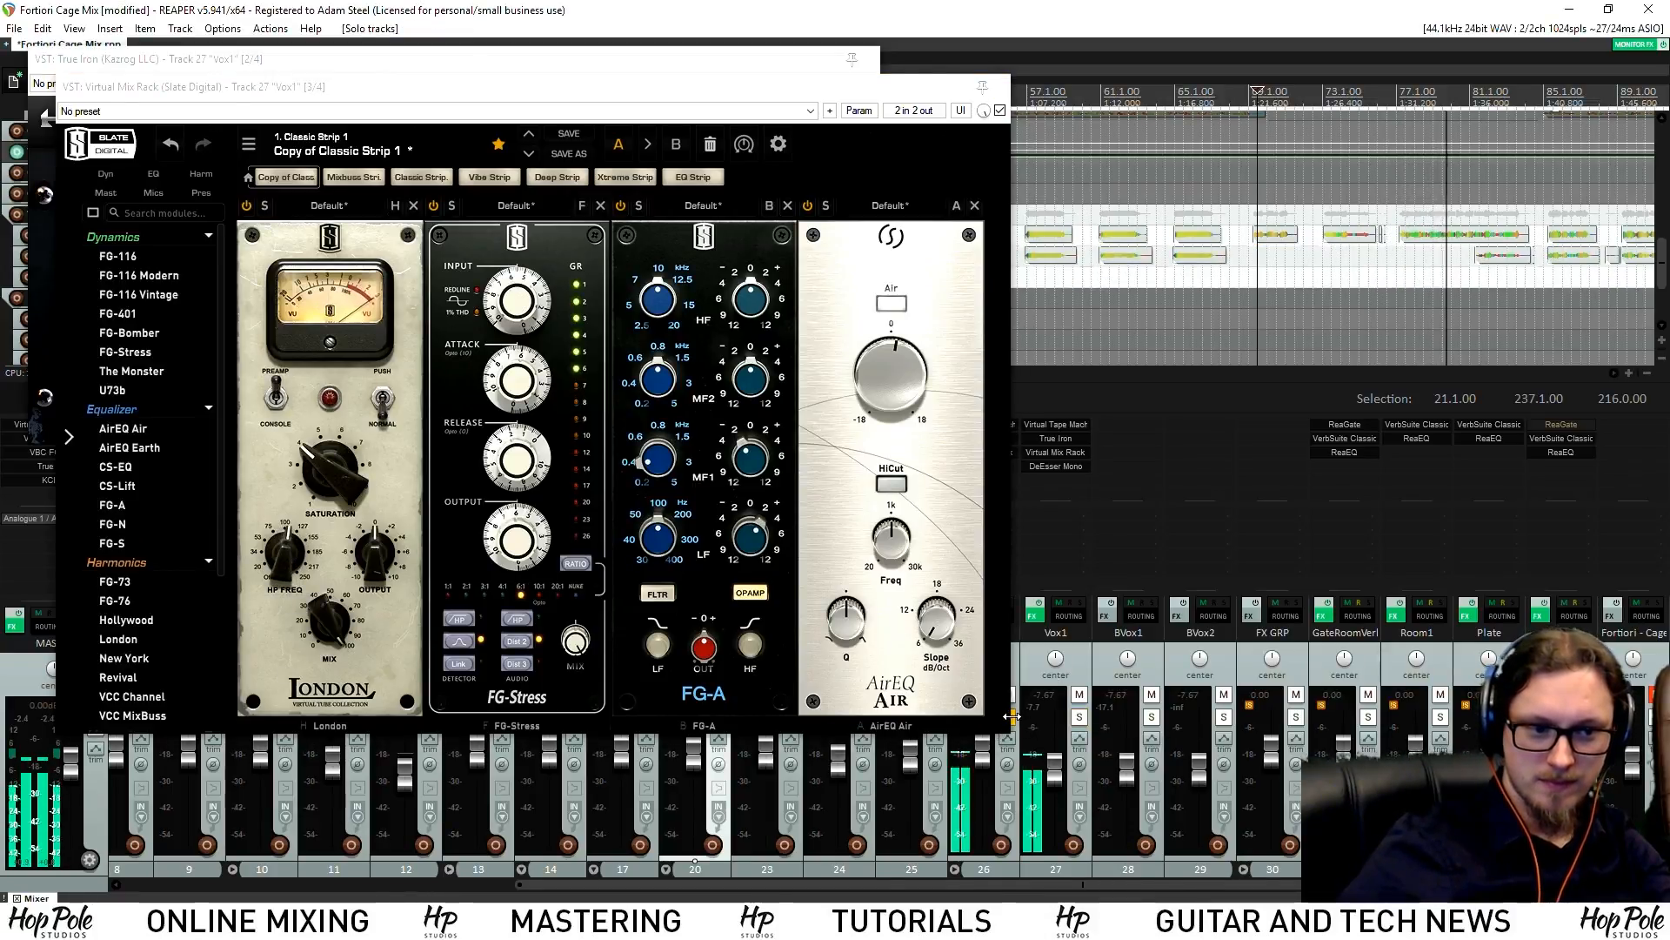
left_click_drag(826, 93, 746, 118)
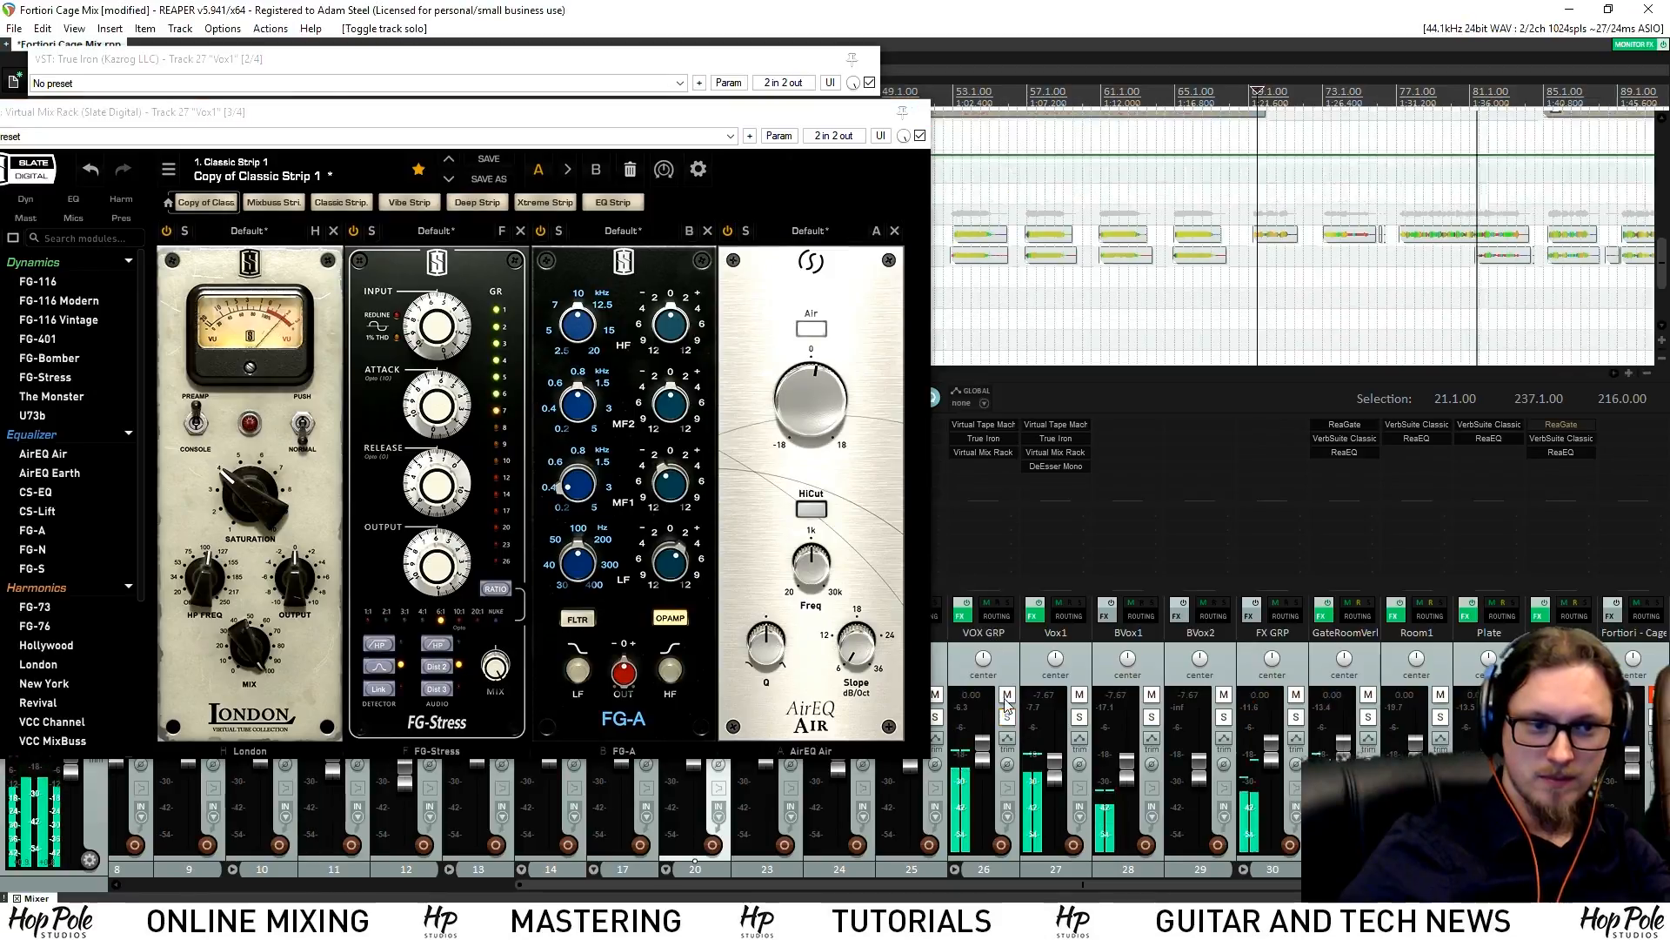
left_click(868, 59)
Close the rack window, mute BVox1, and copy the 33:Plate send onto VOX GRP
left_click(919, 112)
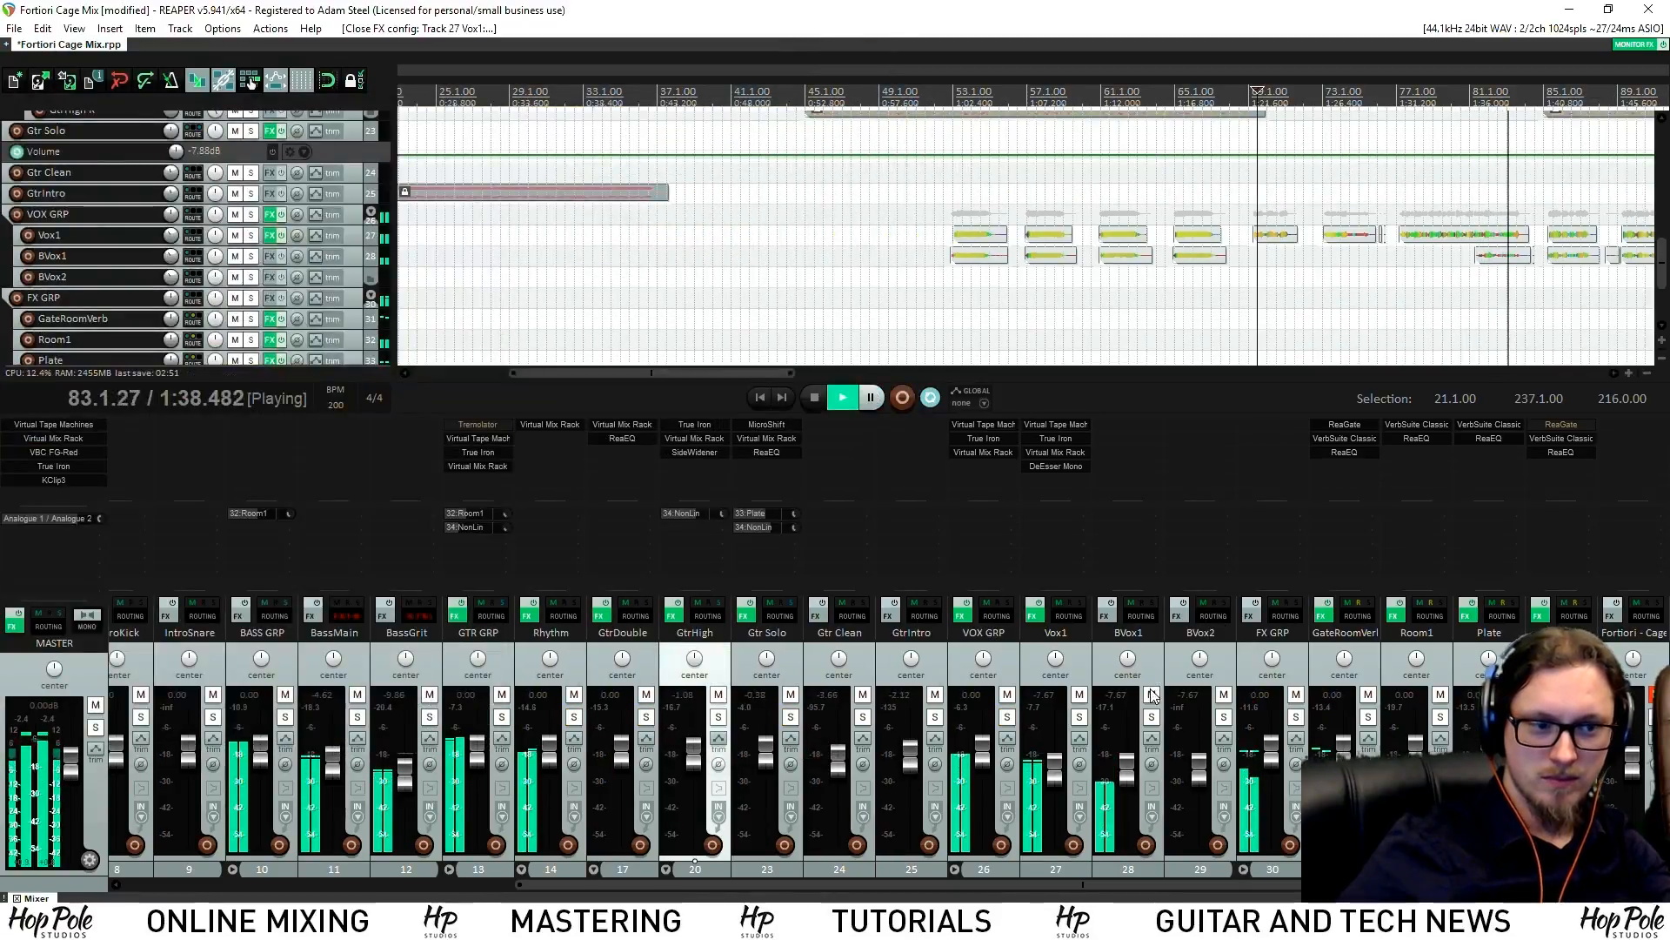
left_click(1151, 696)
scroll(1055, 779, "up", 4)
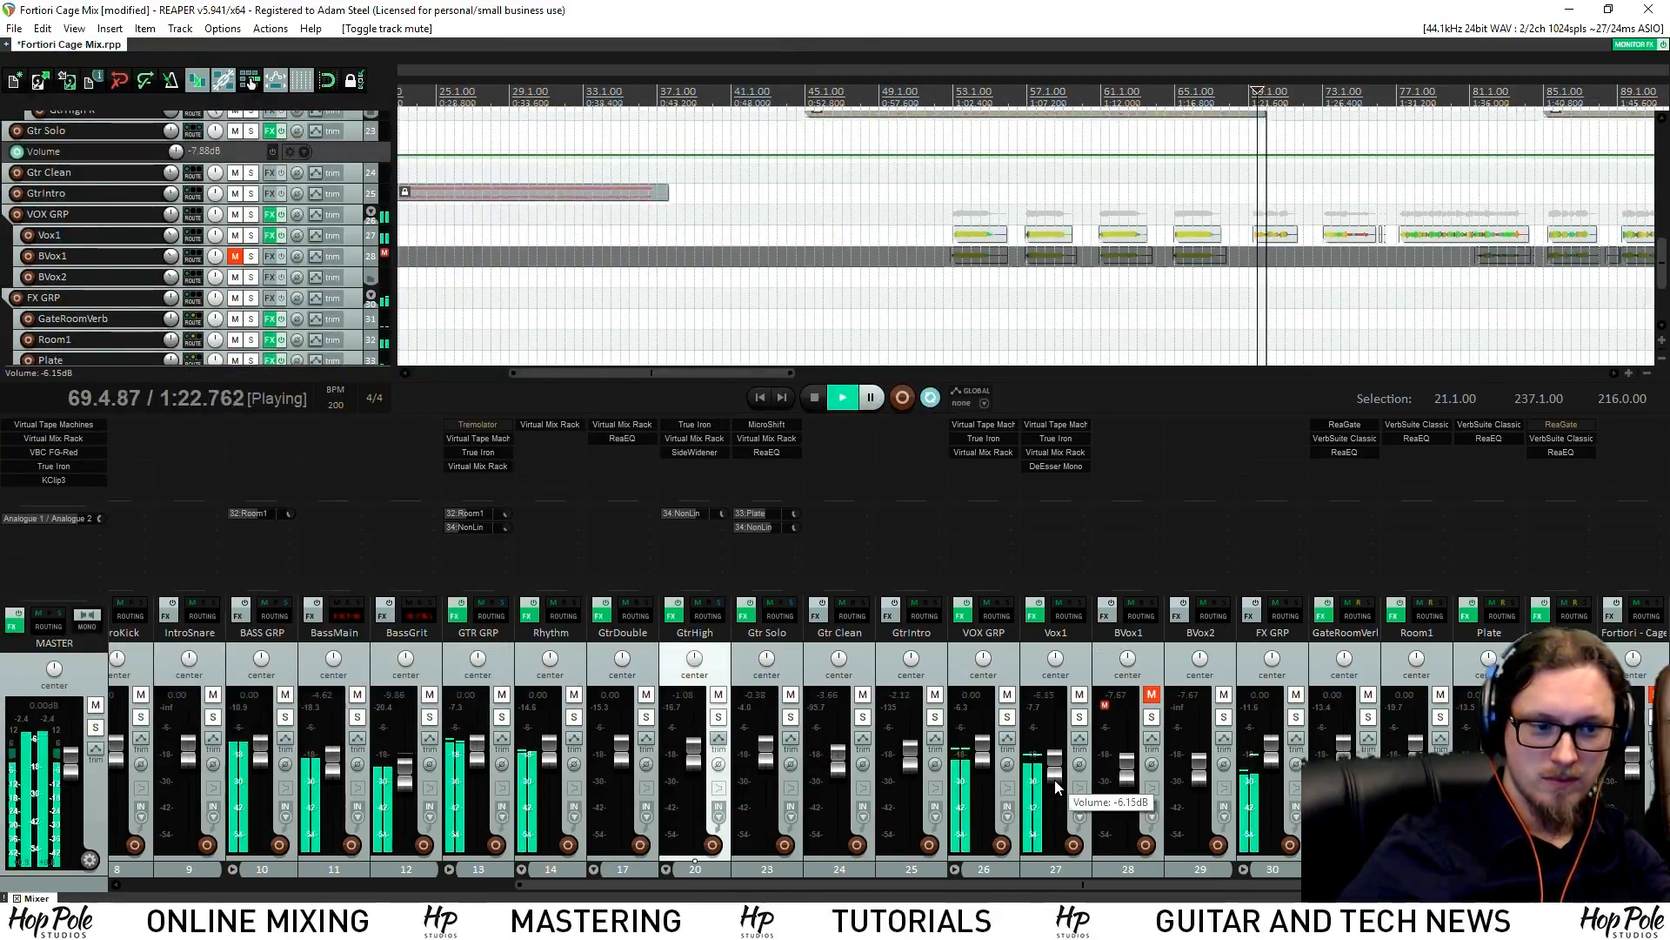
scroll(1062, 780, "down", 1)
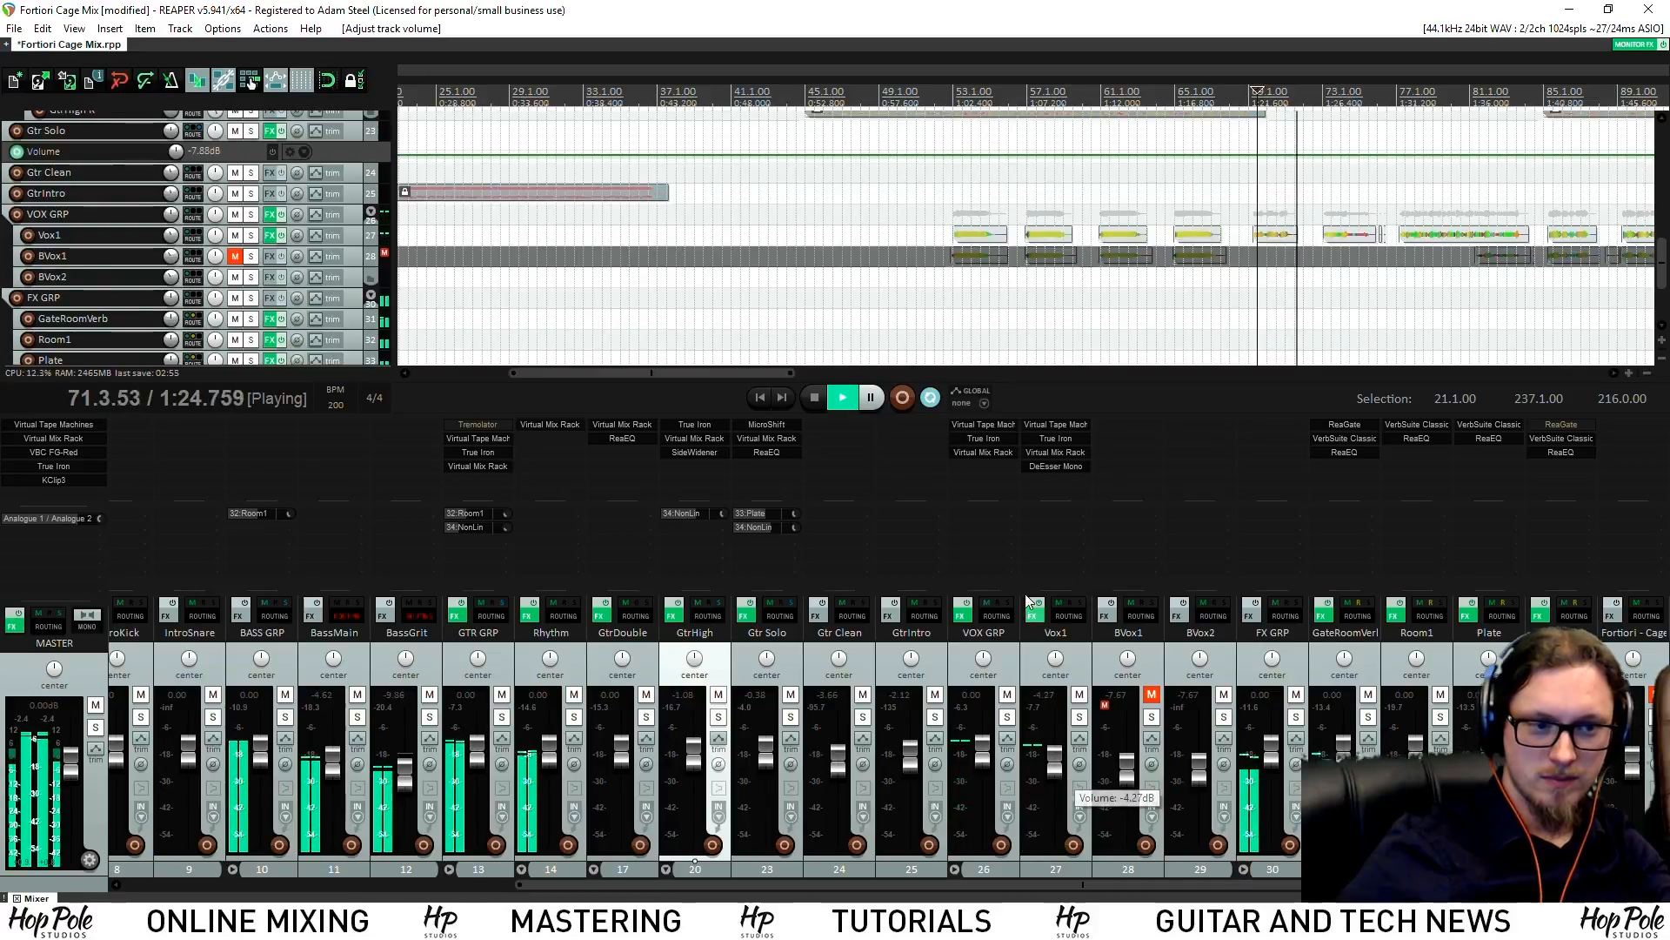
left_click_drag(750, 513, 978, 524)
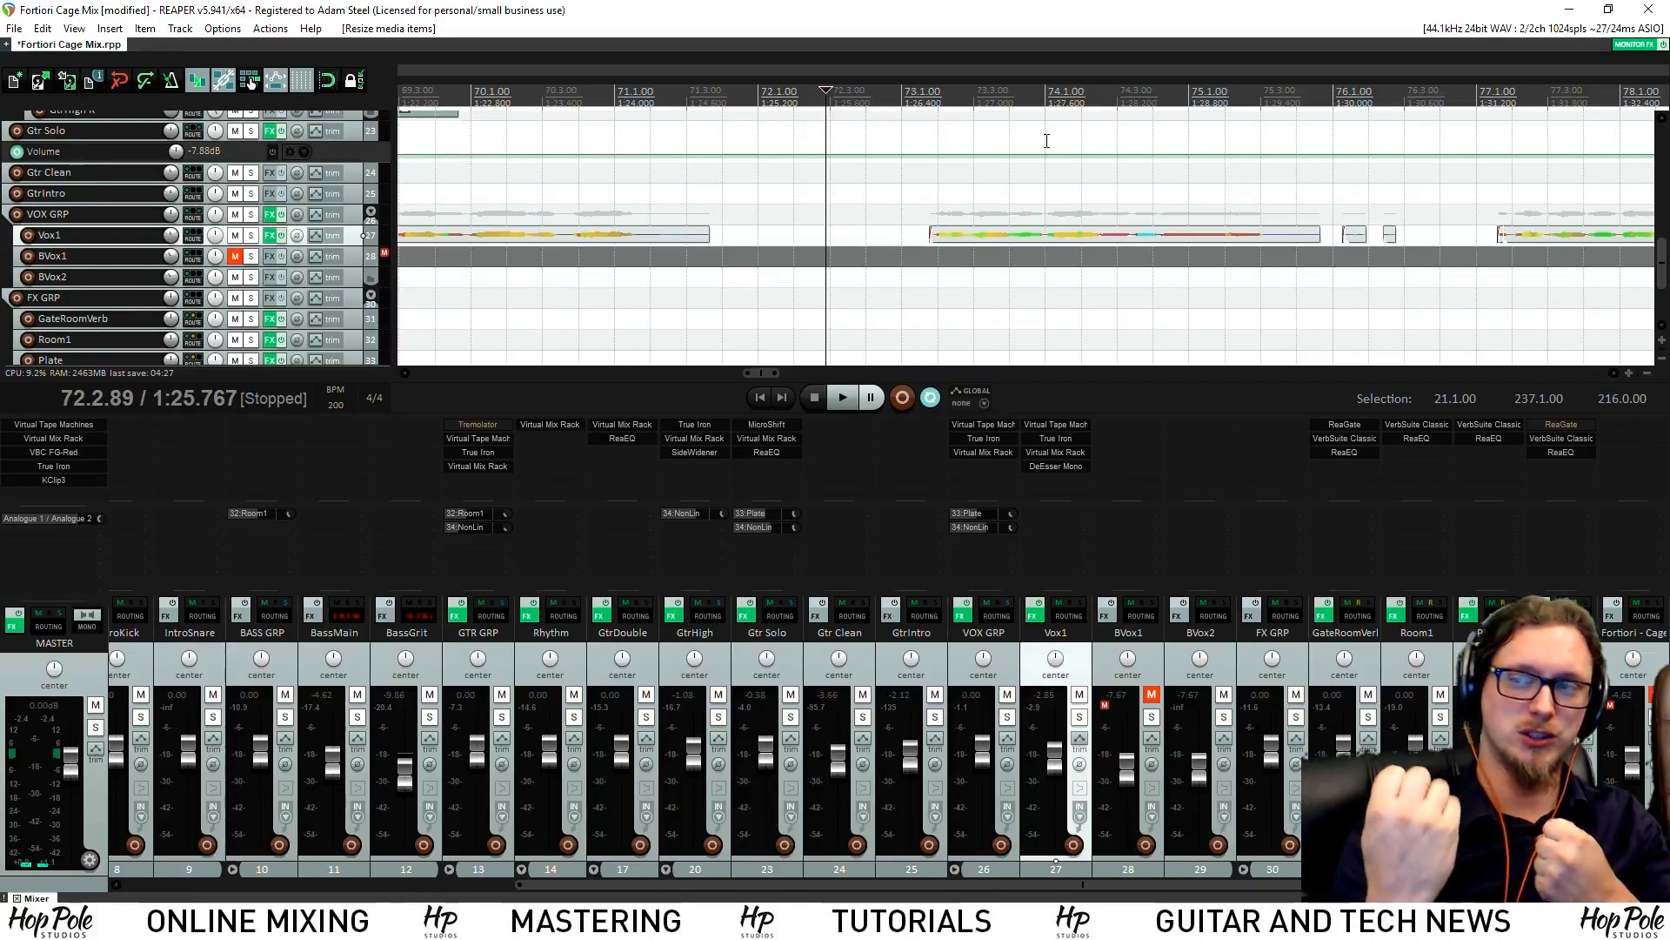
Delete the small stray Vox1 item fragment
scroll(1012, 133, "down", 5)
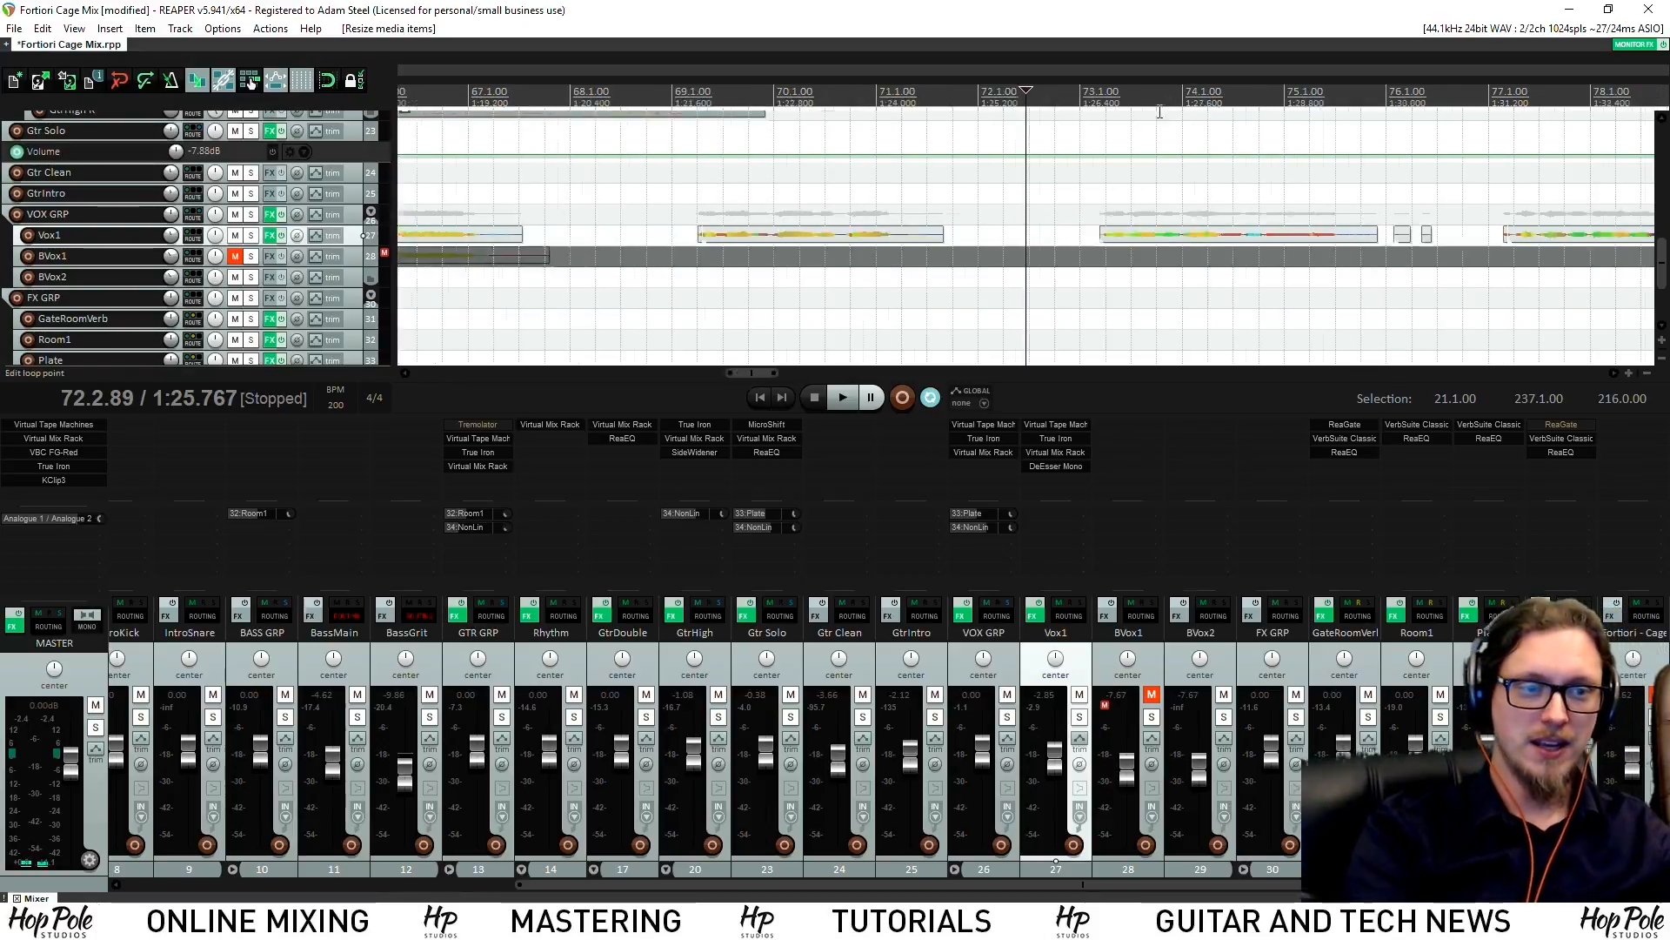
scroll(1172, 191, "up", 2)
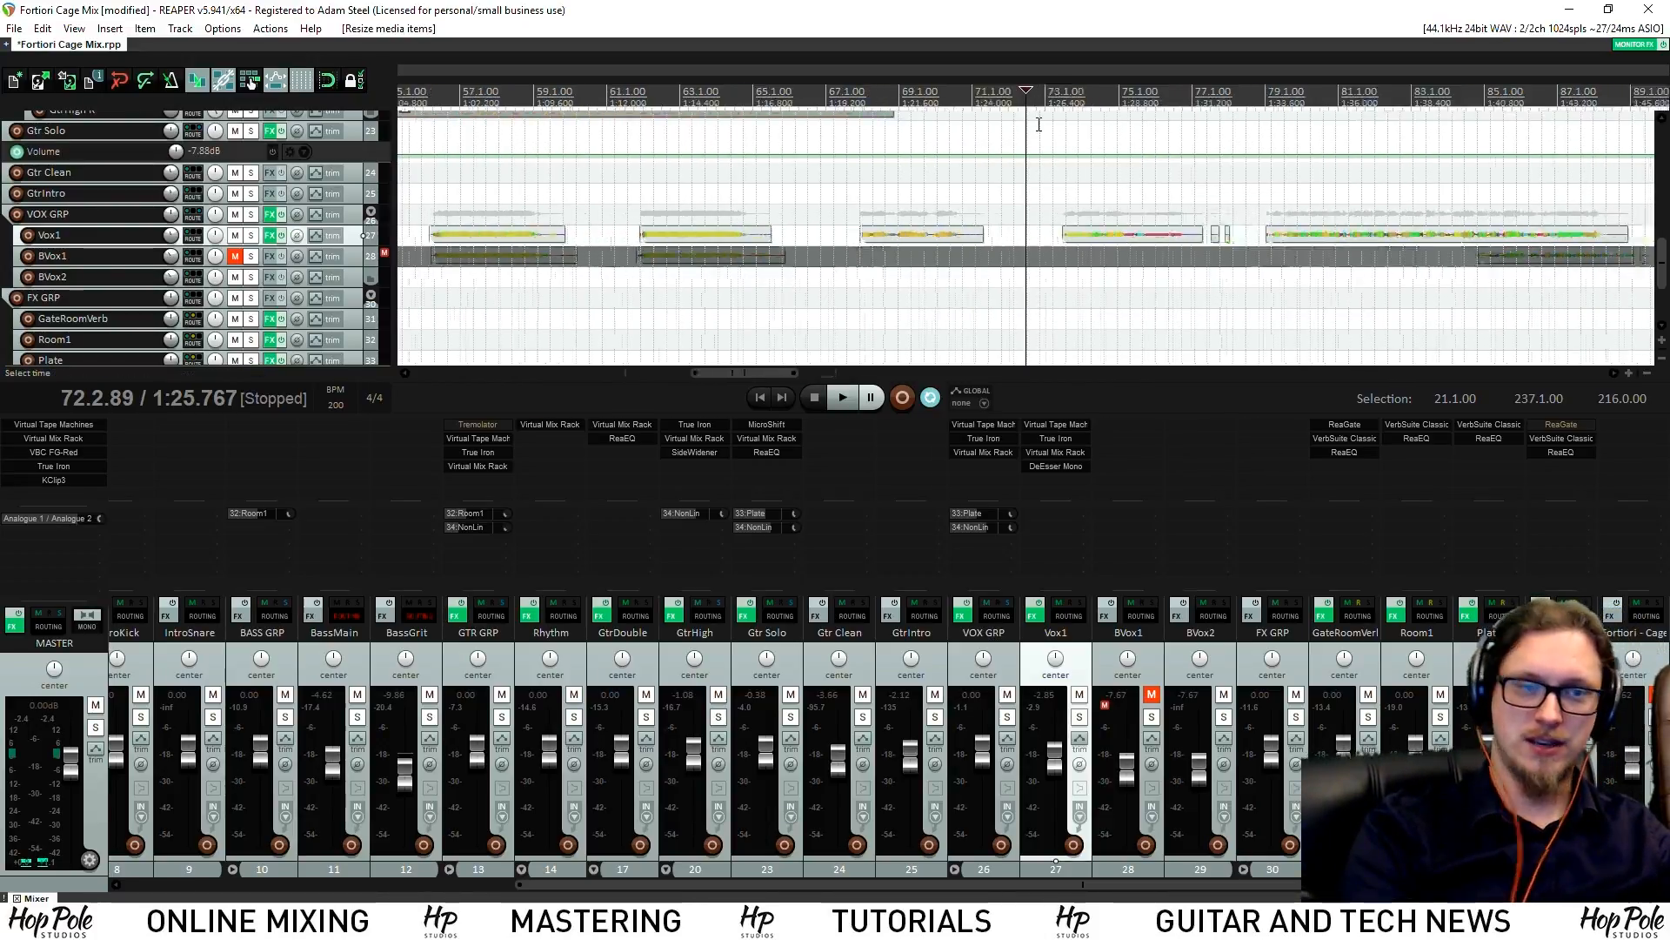
key("space")
scroll(1174, 196, "up", 3)
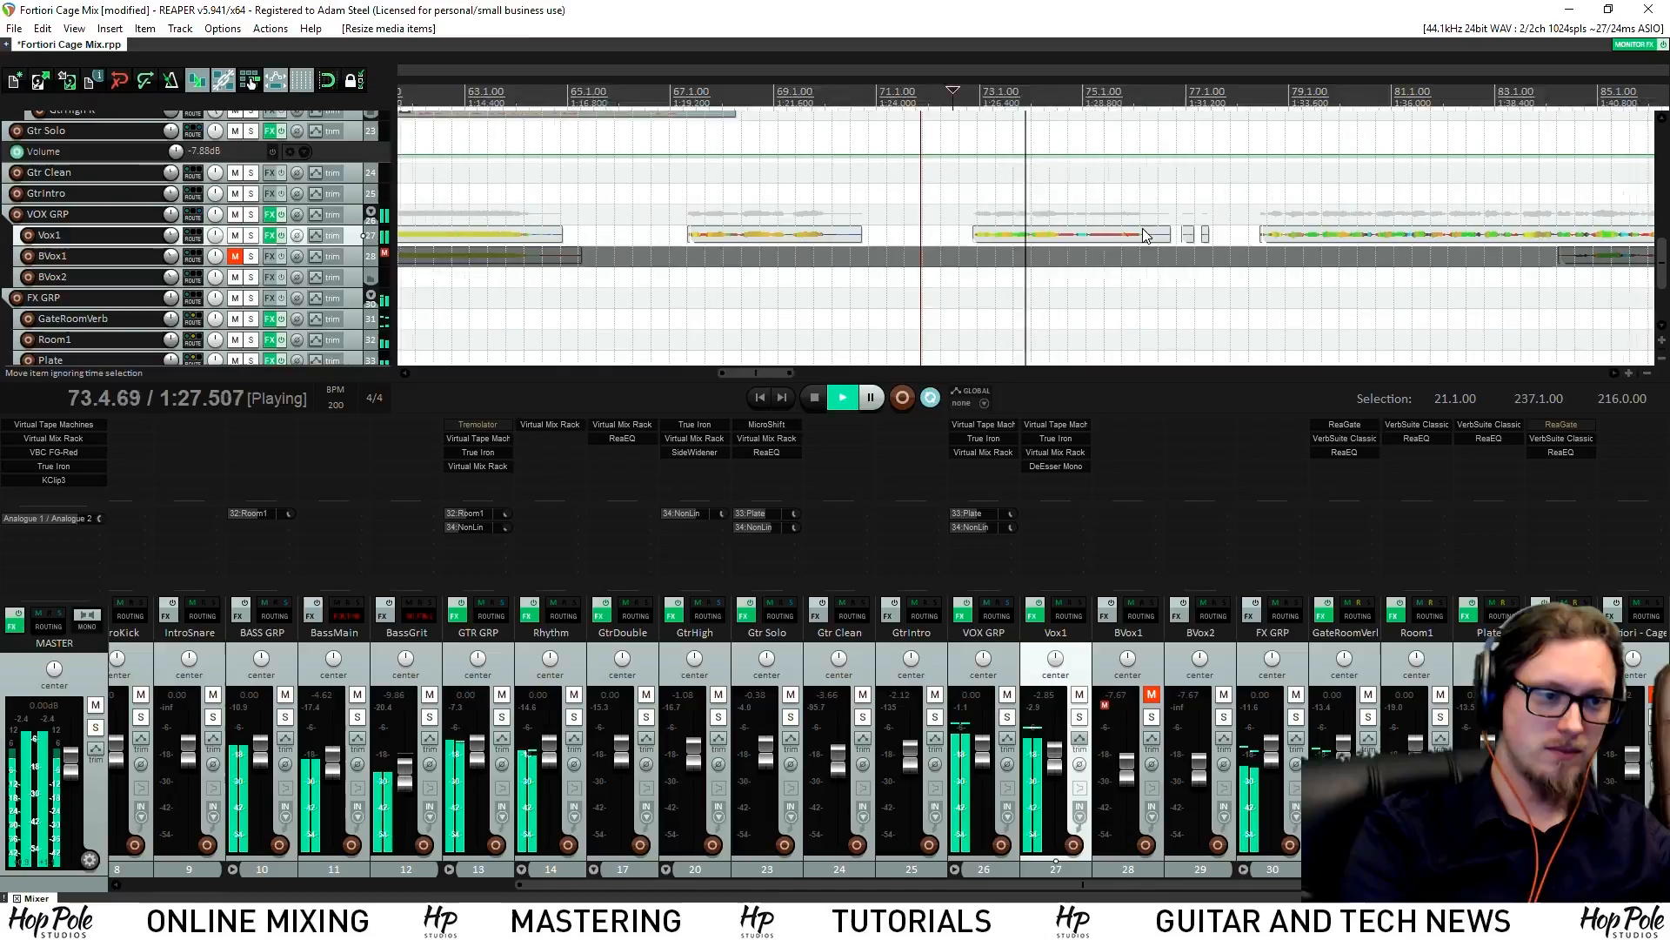
key("Delete")
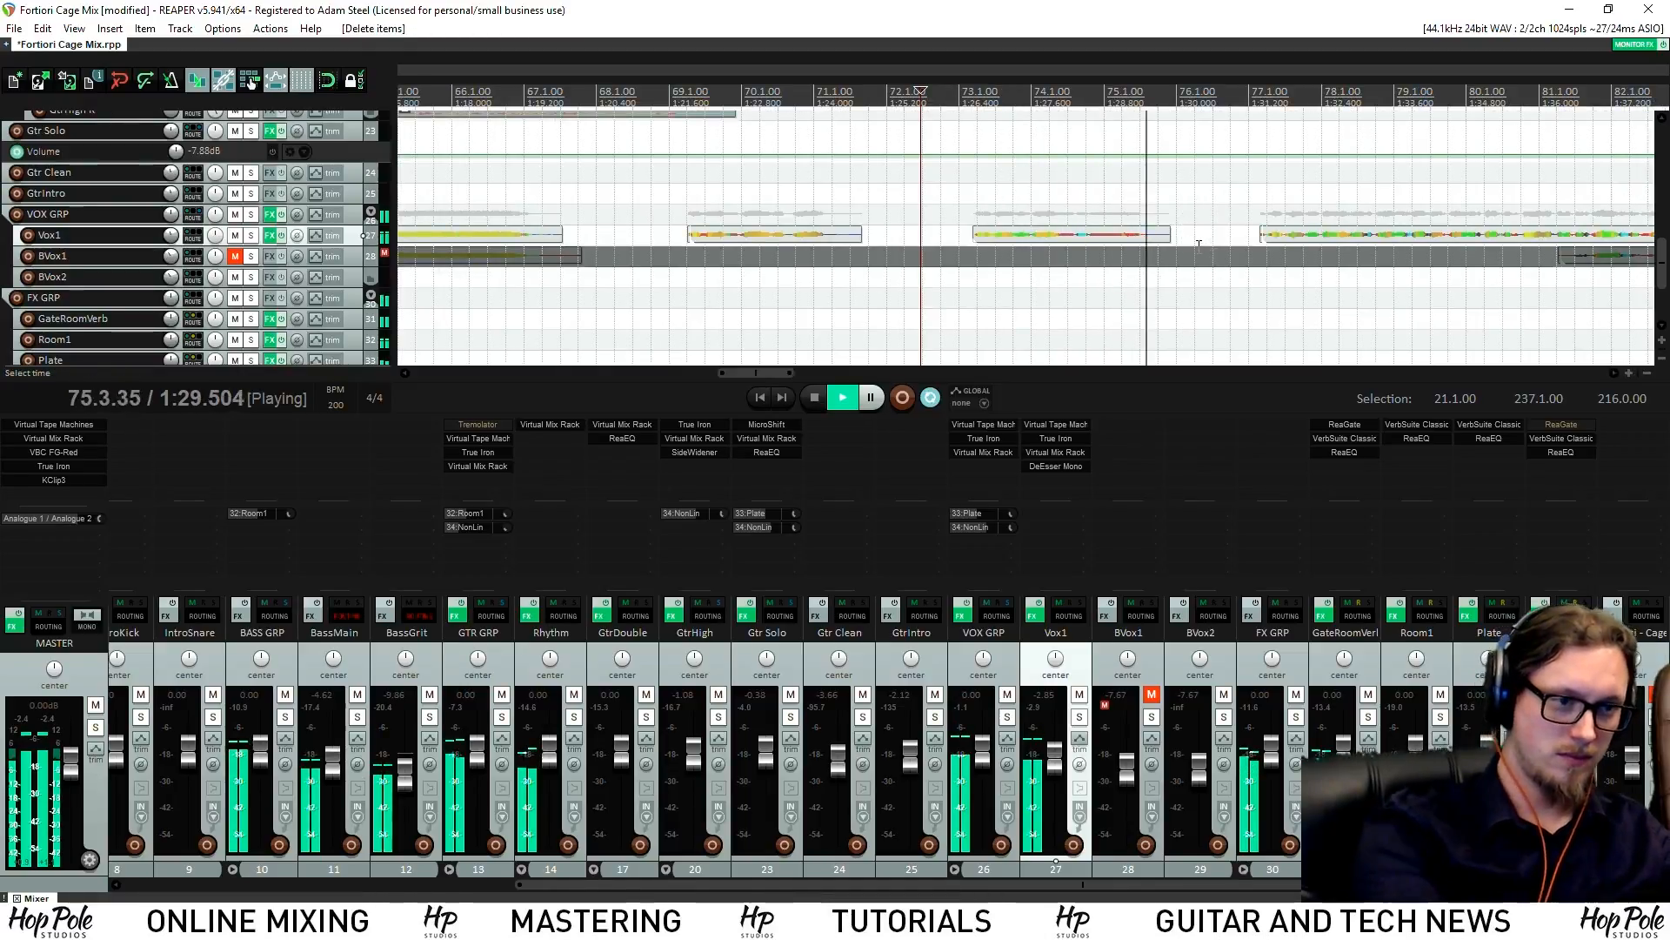
Lower Vox1 to about -4.3 dB and trim its item's start slightly later
left_click_drag(1055, 757, 1055, 761)
scroll(1244, 218, "up", 4)
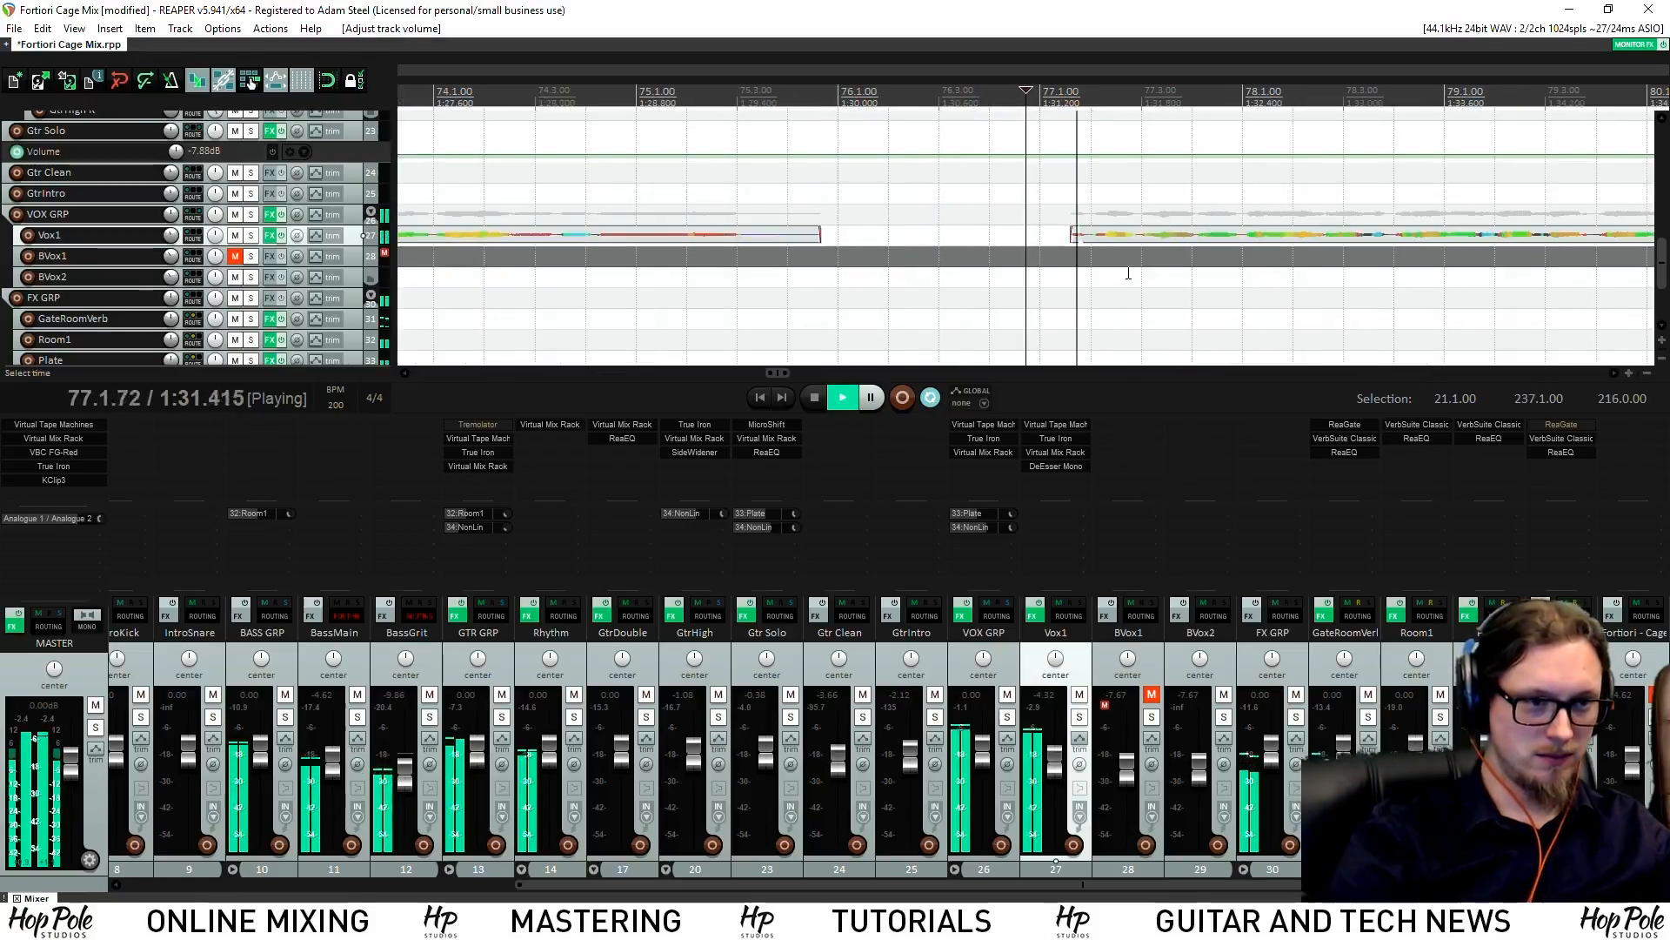
key("space")
left_click_drag(1073, 253, 1093, 254)
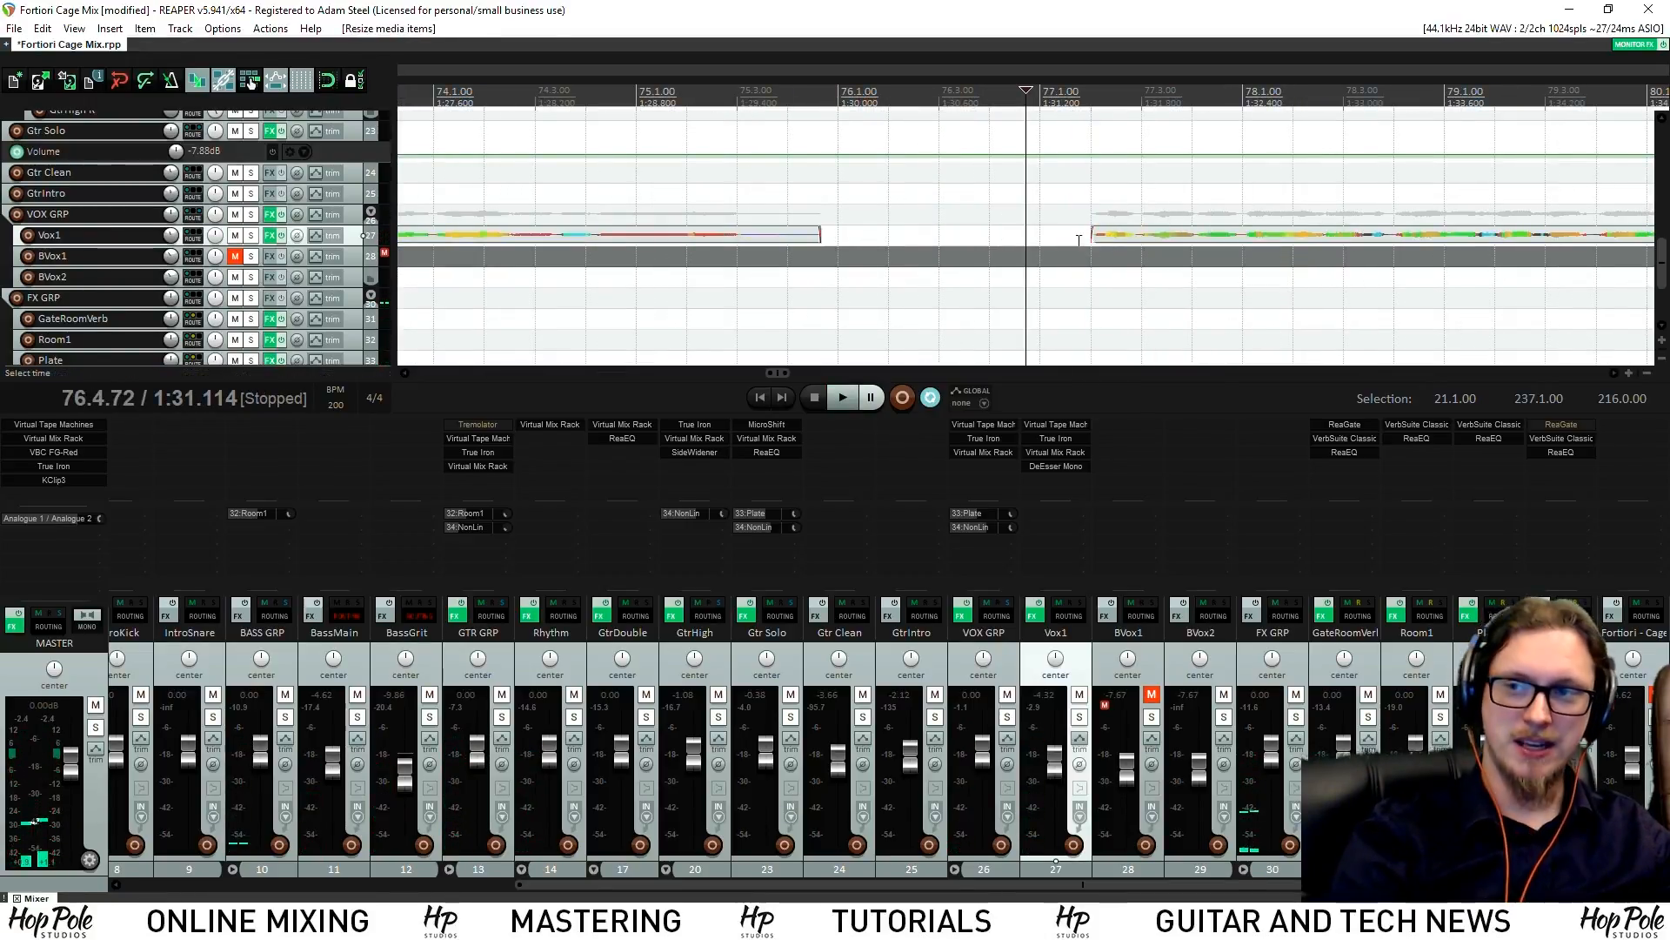
key("space")
scroll(1105, 280, "down", 4)
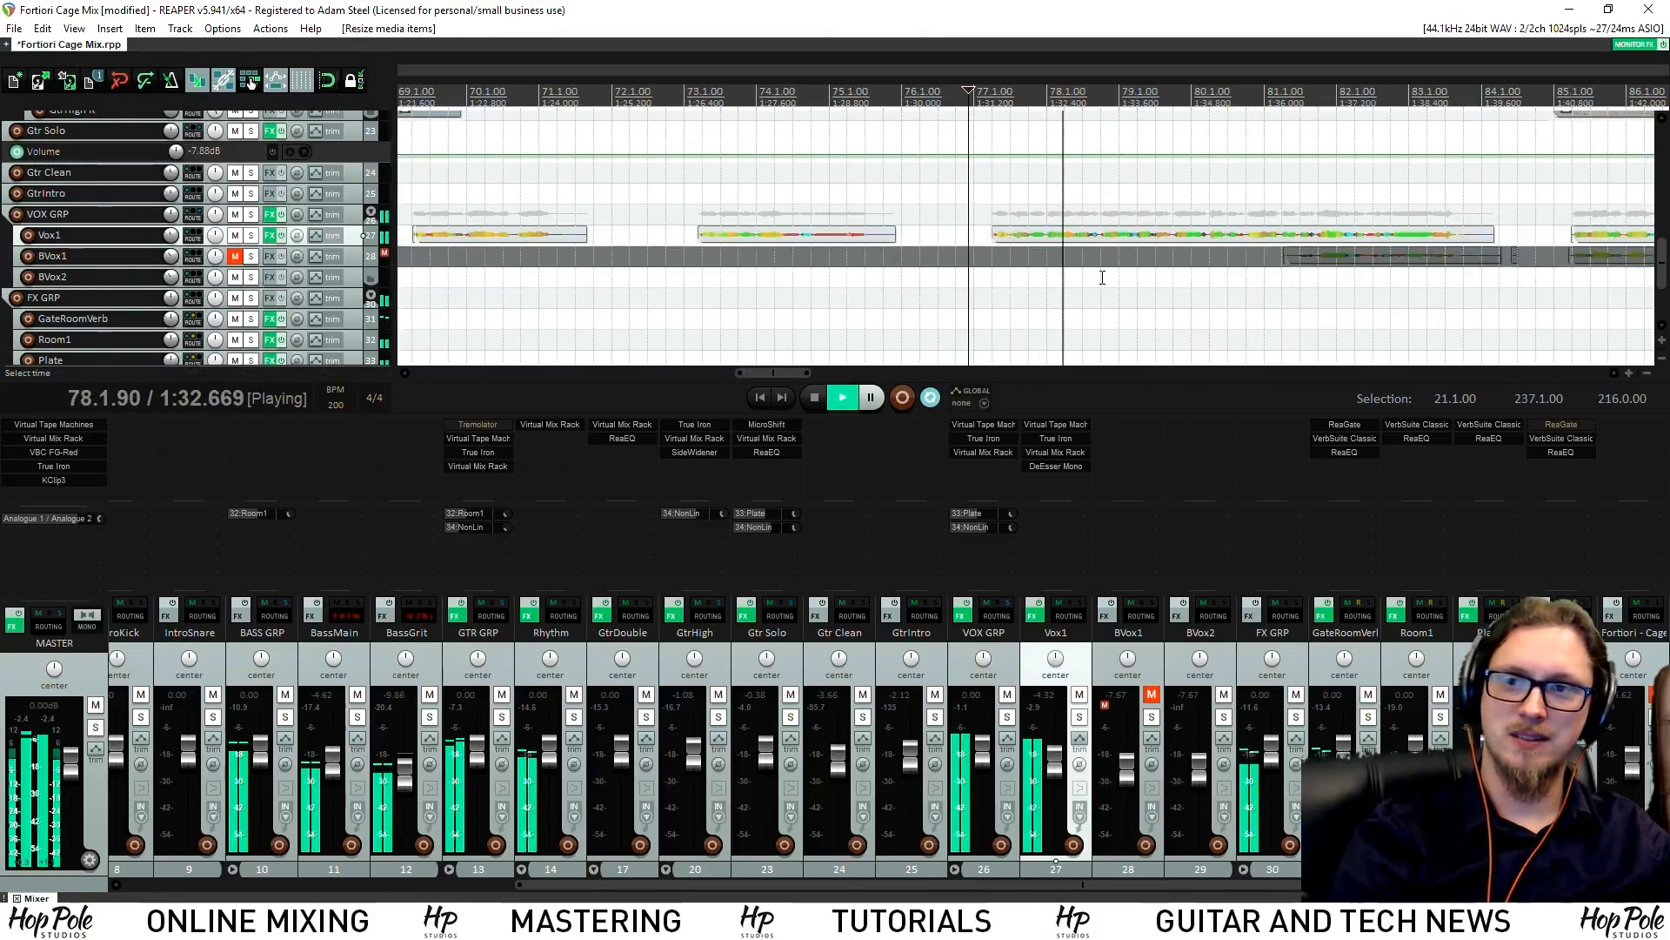
scroll(1105, 279, "down", 3)
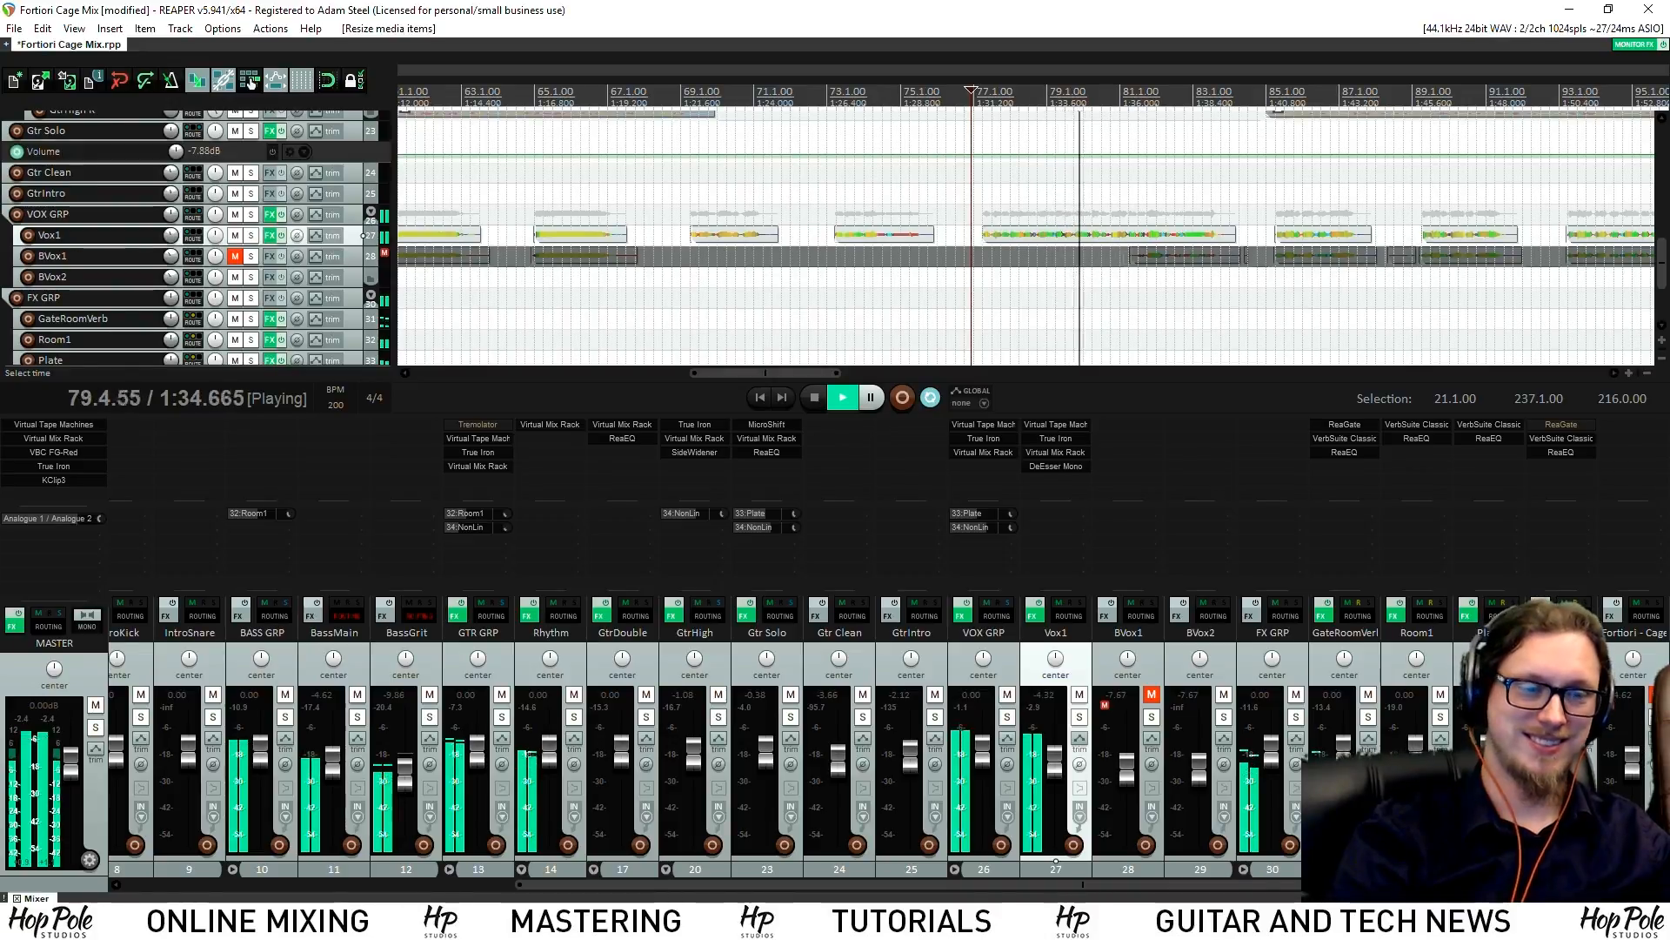
key("space")
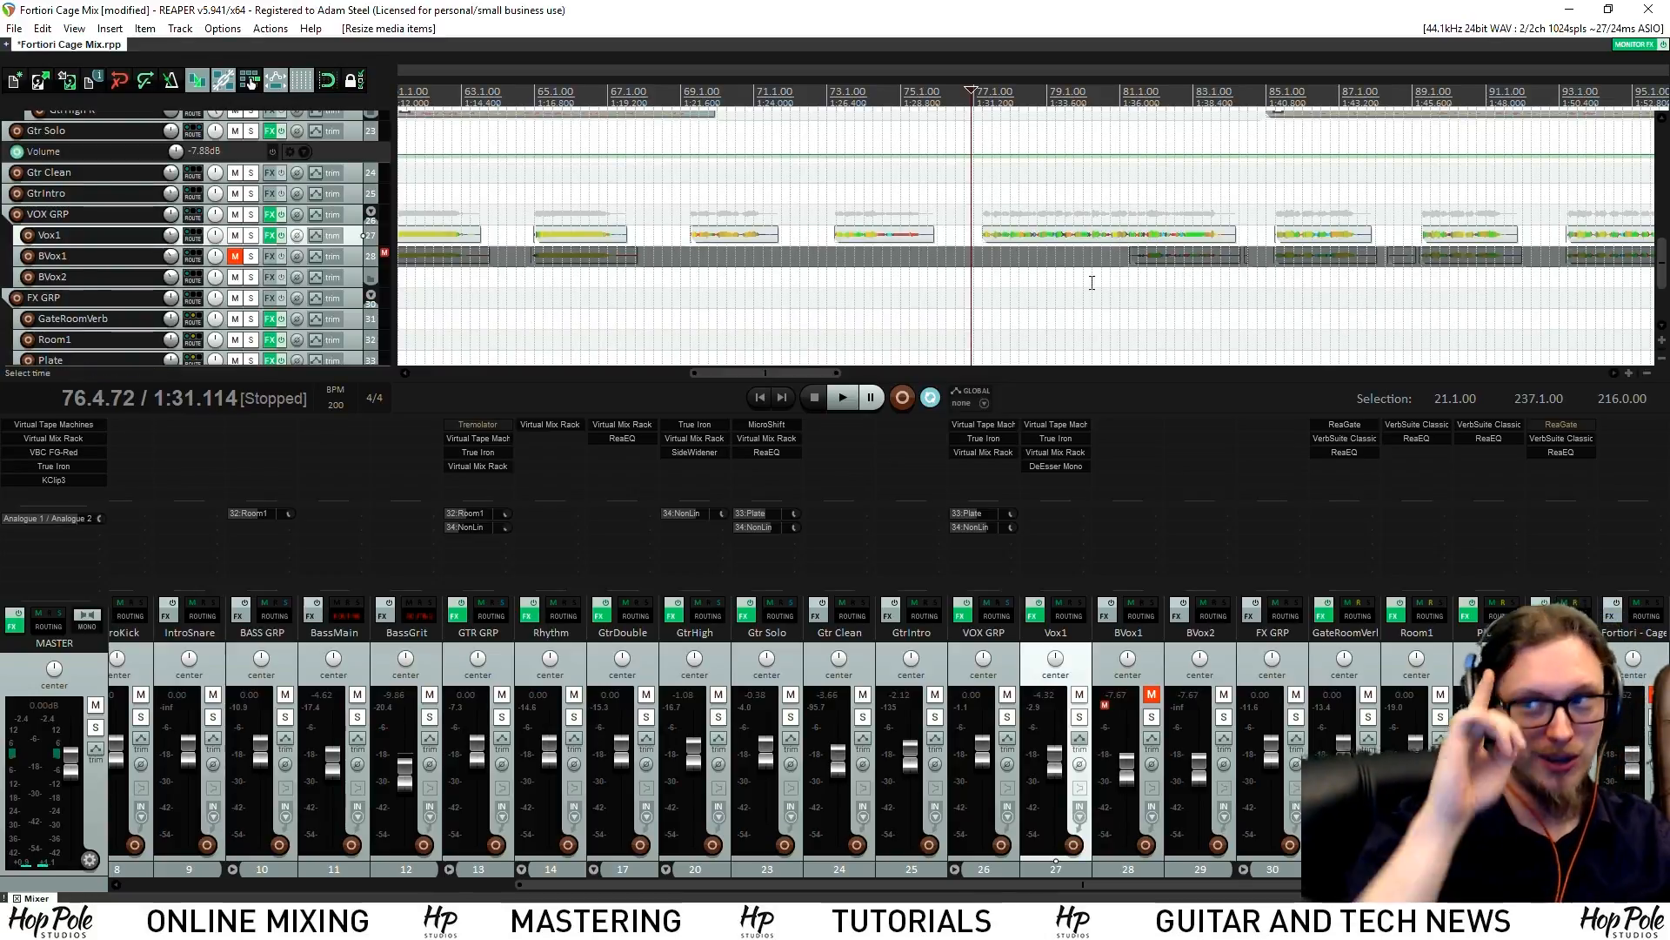
Lower Vox1 to -5.07 dB during playback, then solo Vox1
key("space")
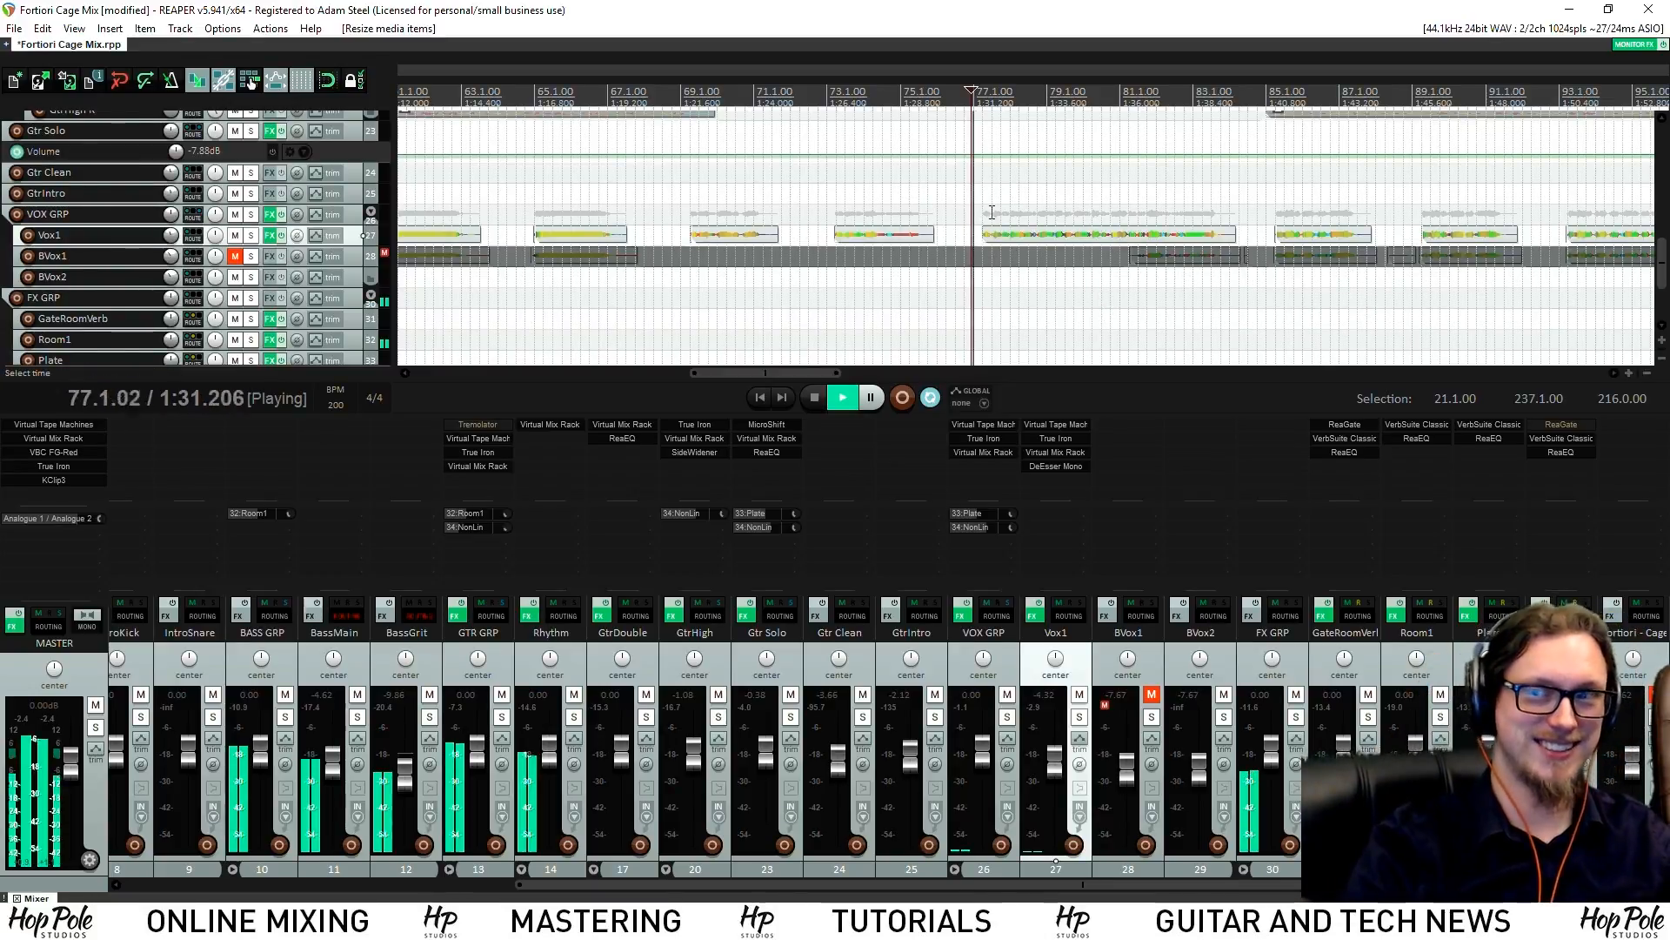
scroll(1065, 279, "down", 5)
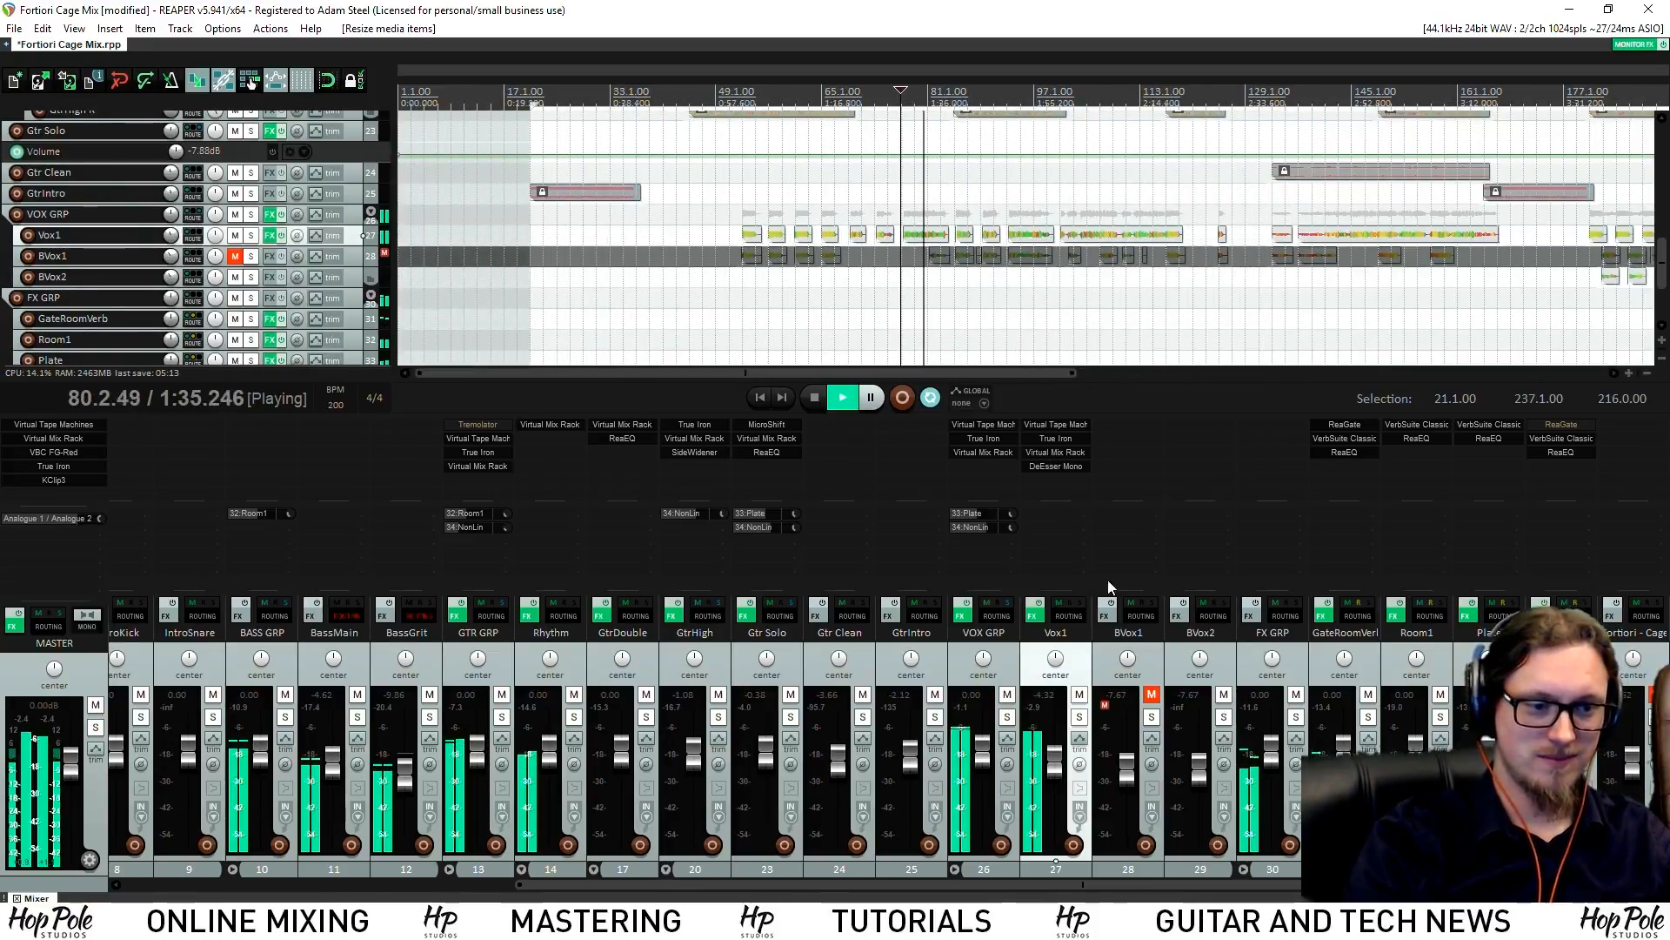
left_click_drag(1062, 769, 1062, 776)
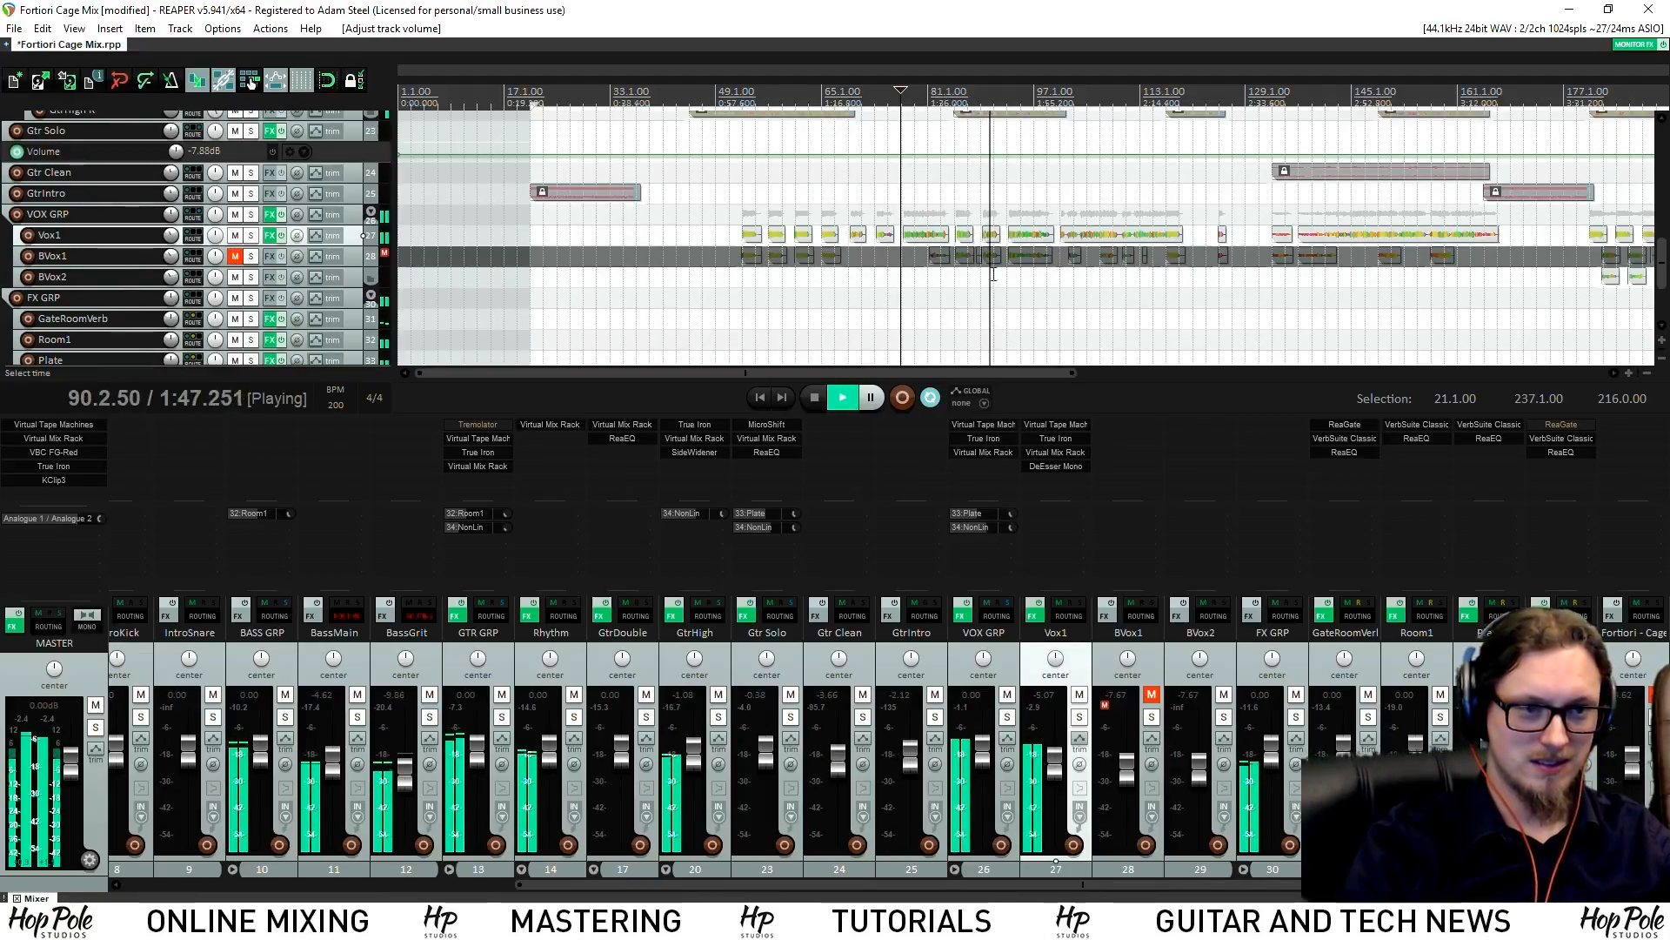
scroll(983, 266, "up", 2)
key("space")
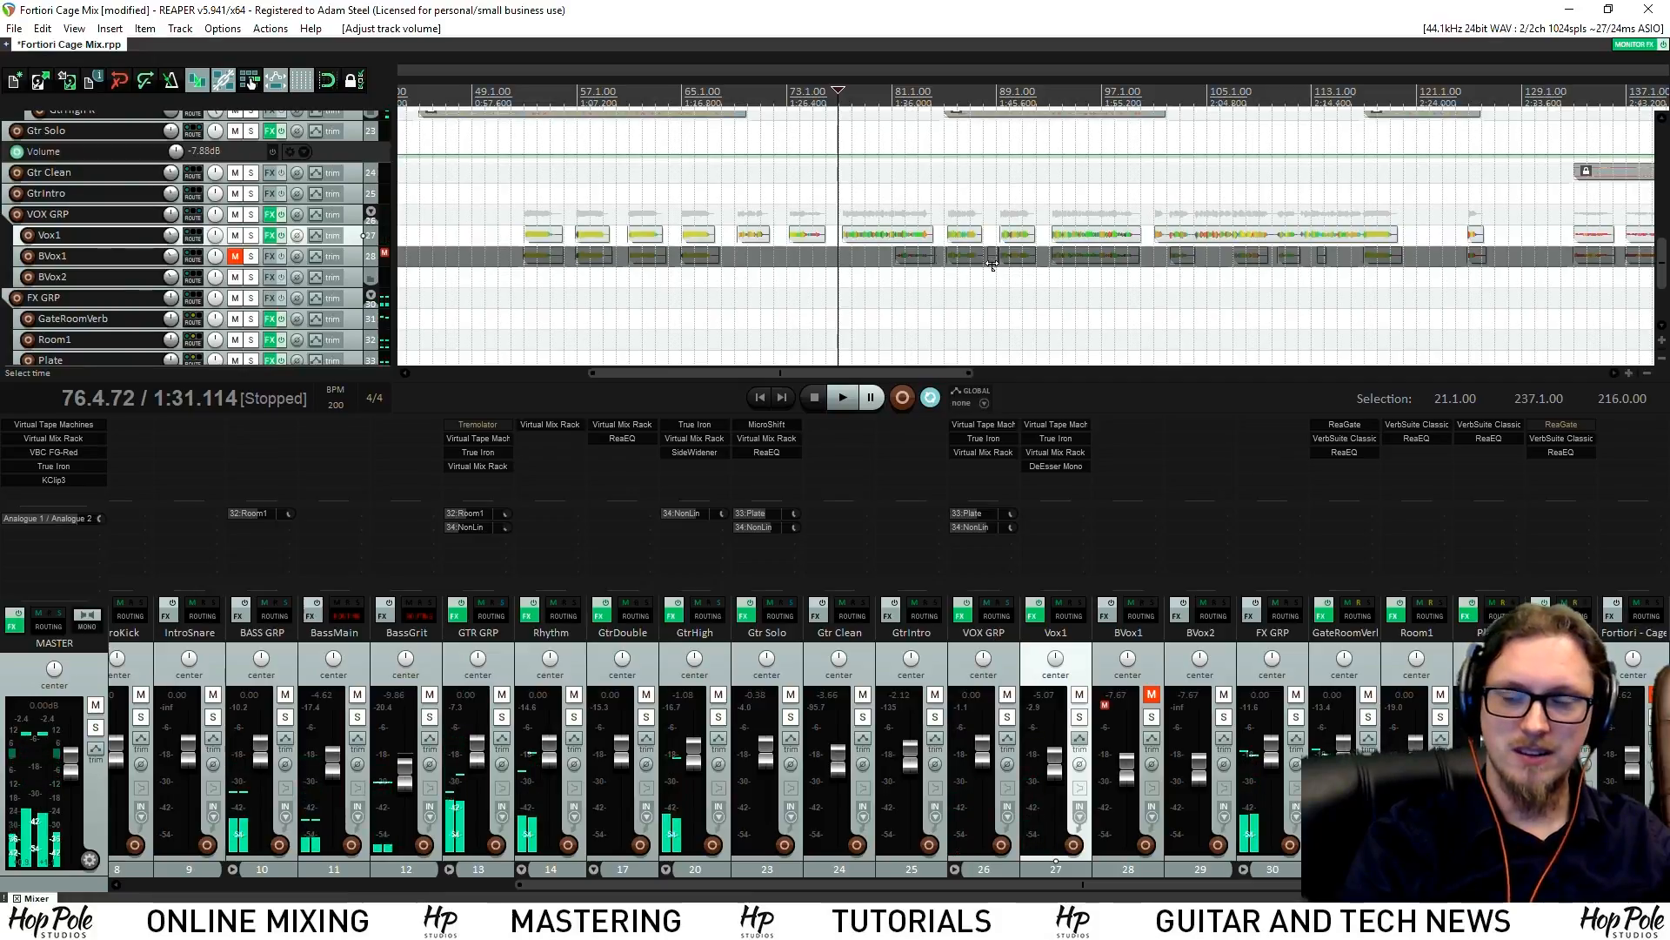
left_click(1080, 717)
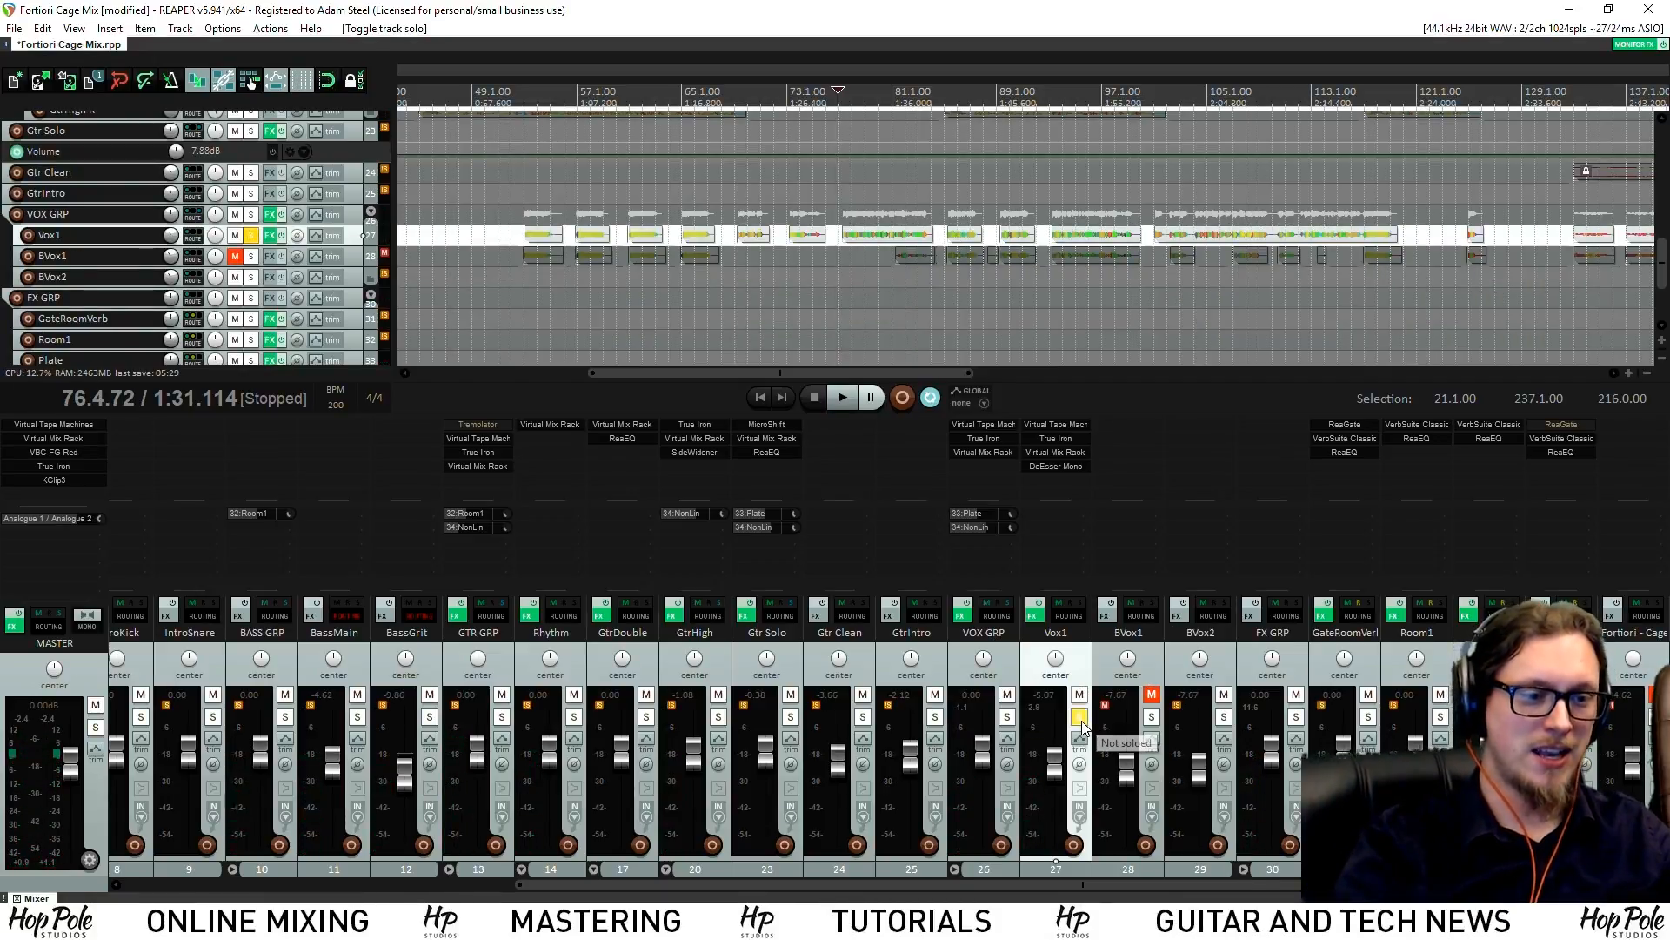
Raise Vox1's Virtual Tape Machines input to +5.13 dB
left_click(1049, 426)
left_click_drag(361, 256, 347, 234)
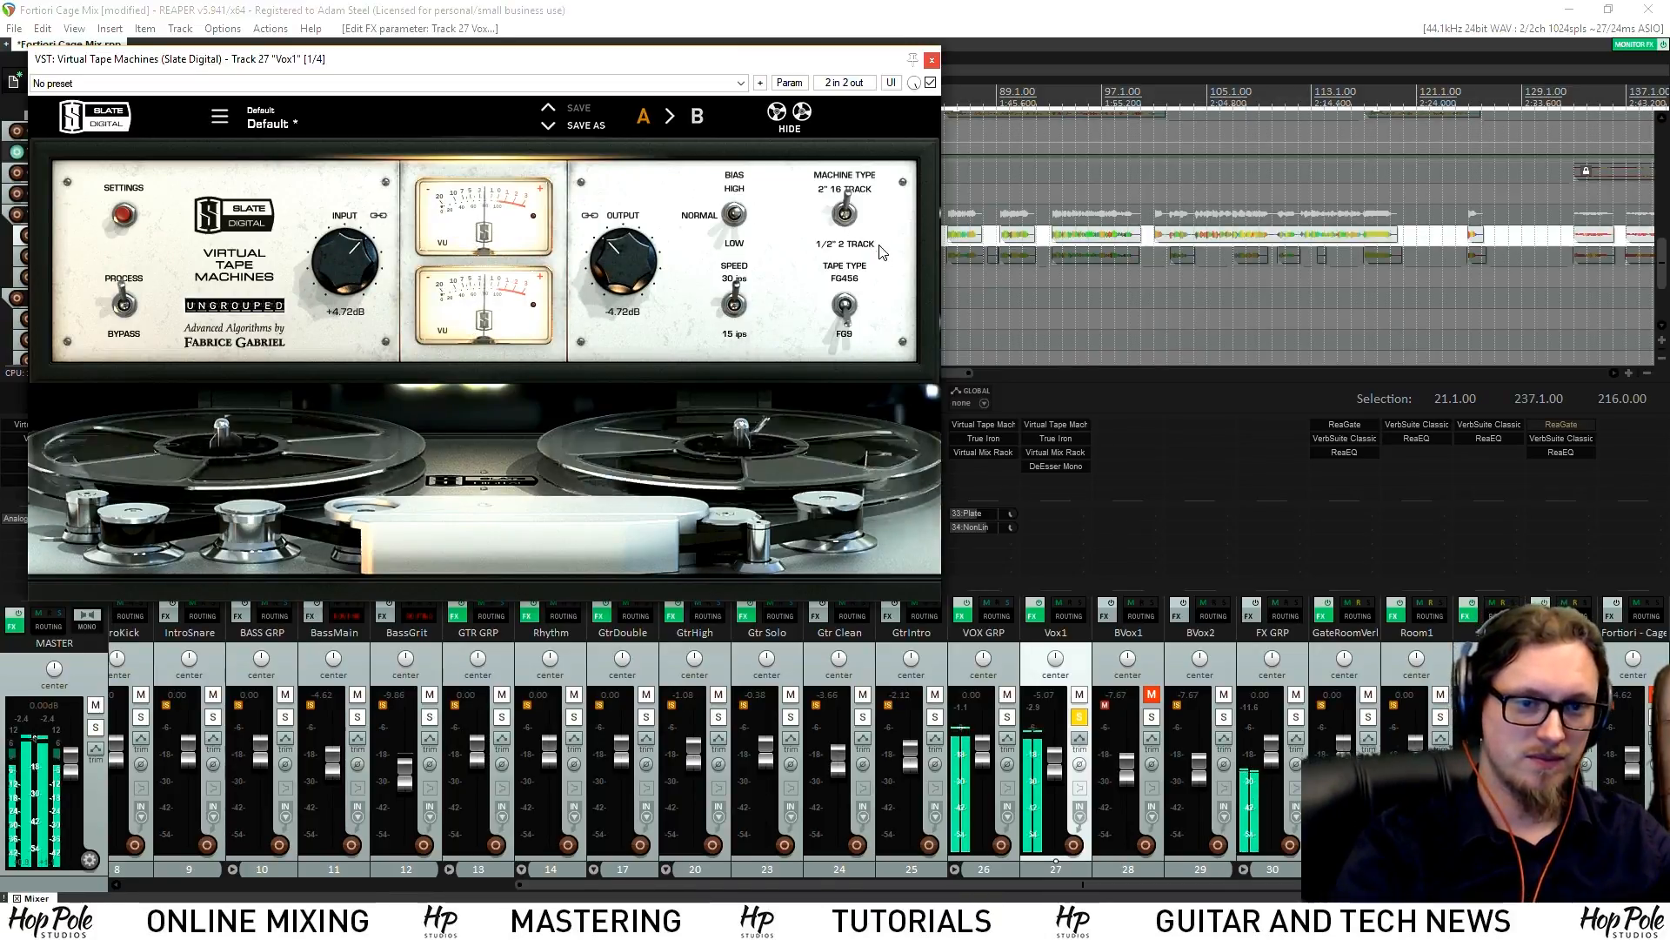
left_click_drag(340, 259, 340, 254)
Review Vox1's True Iron and Virtual Mix Rack settings, then close all plugin windows
left_click(1055, 437)
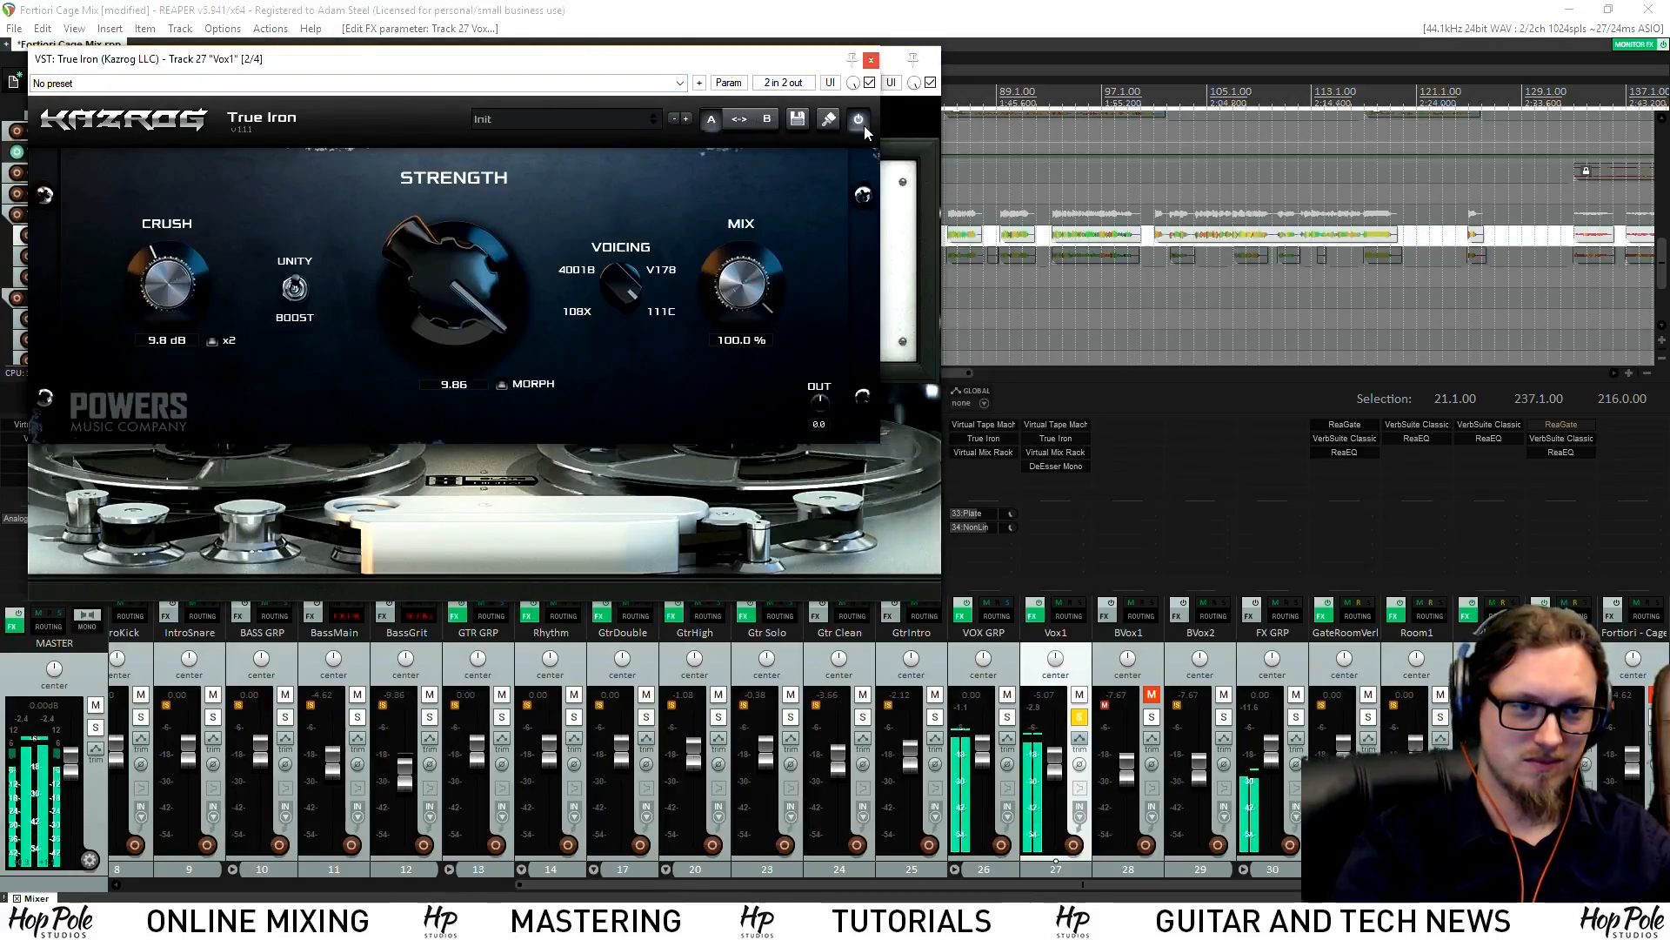
left_click(871, 59)
left_click(932, 61)
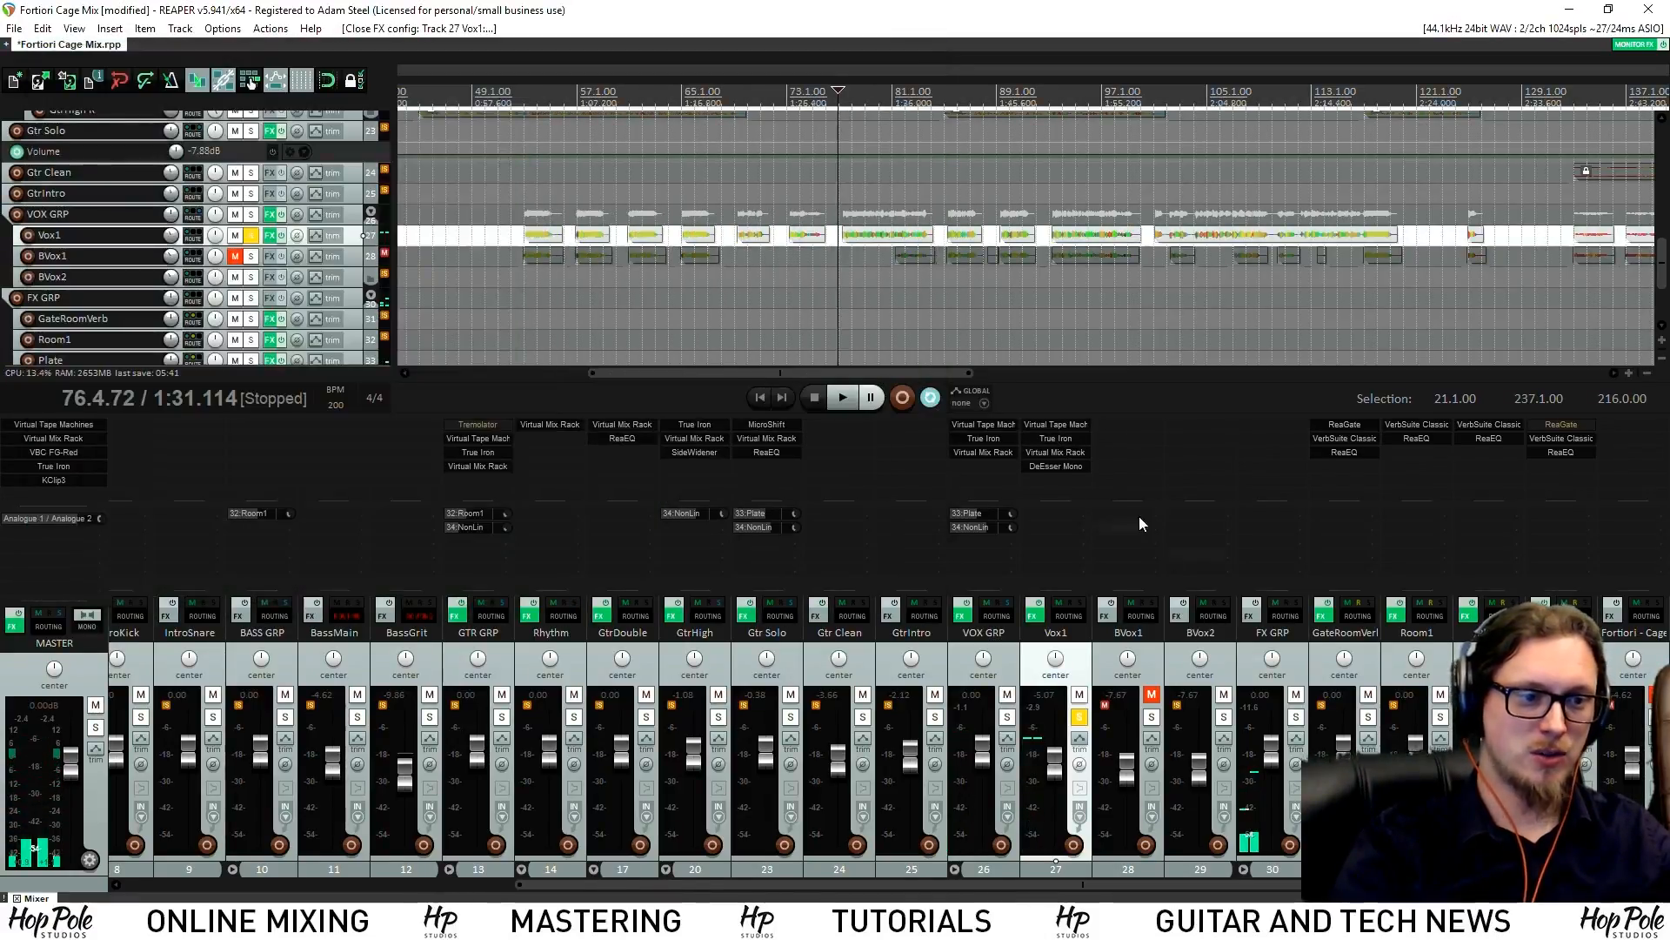
left_click(1072, 453)
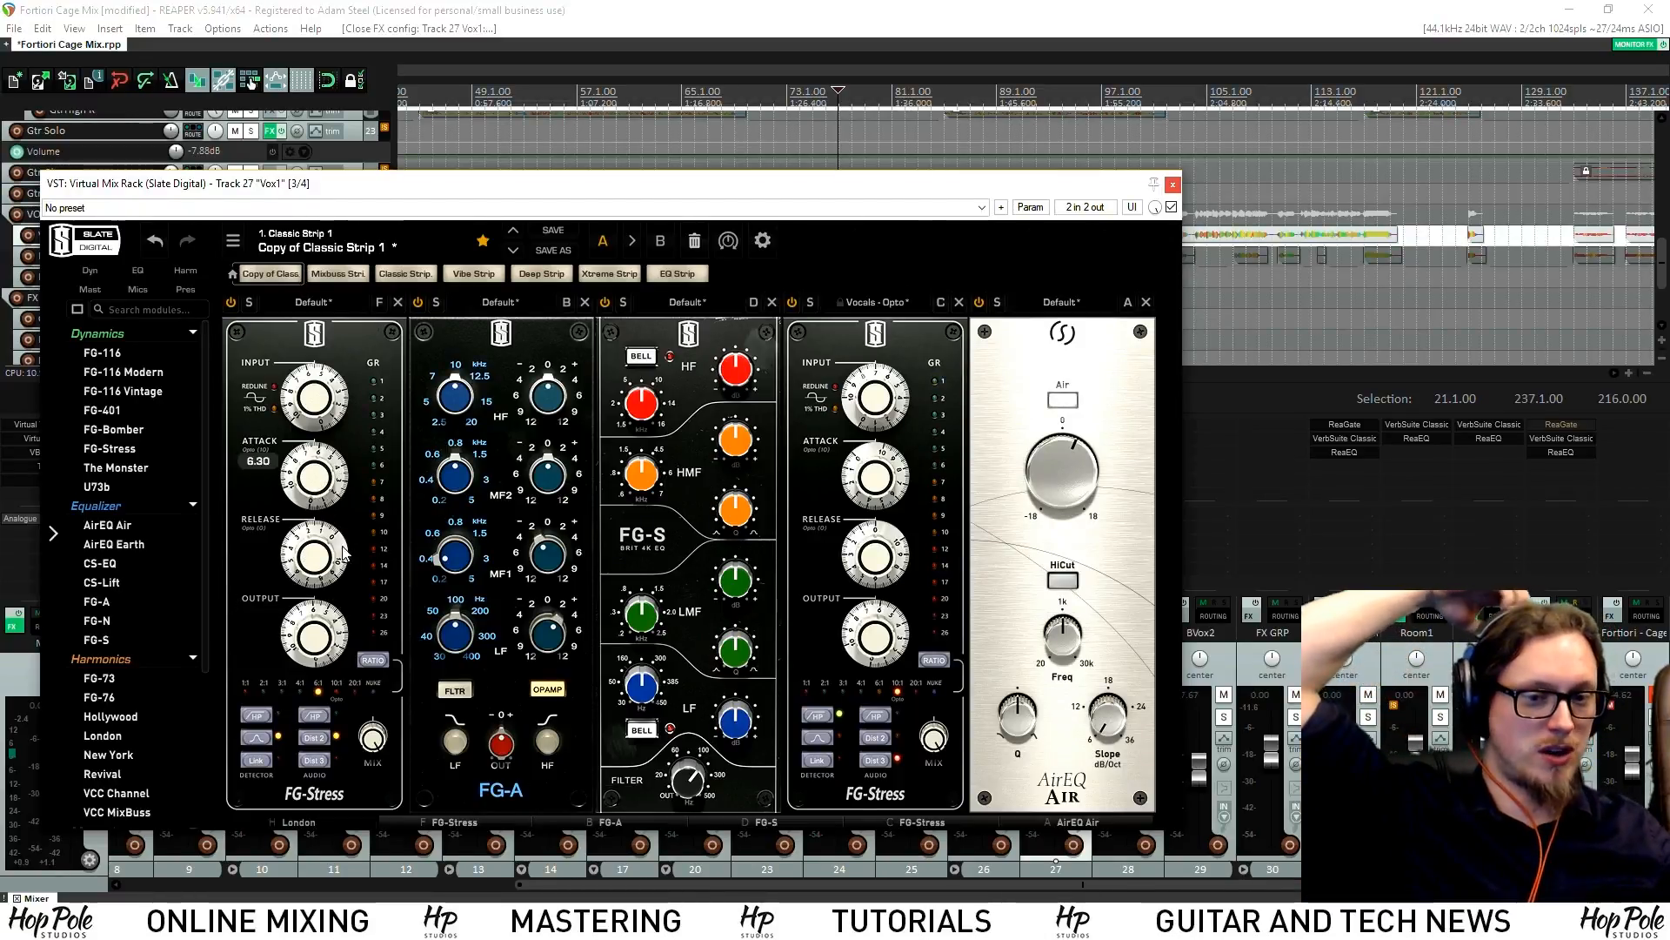
mouse_move(310, 560)
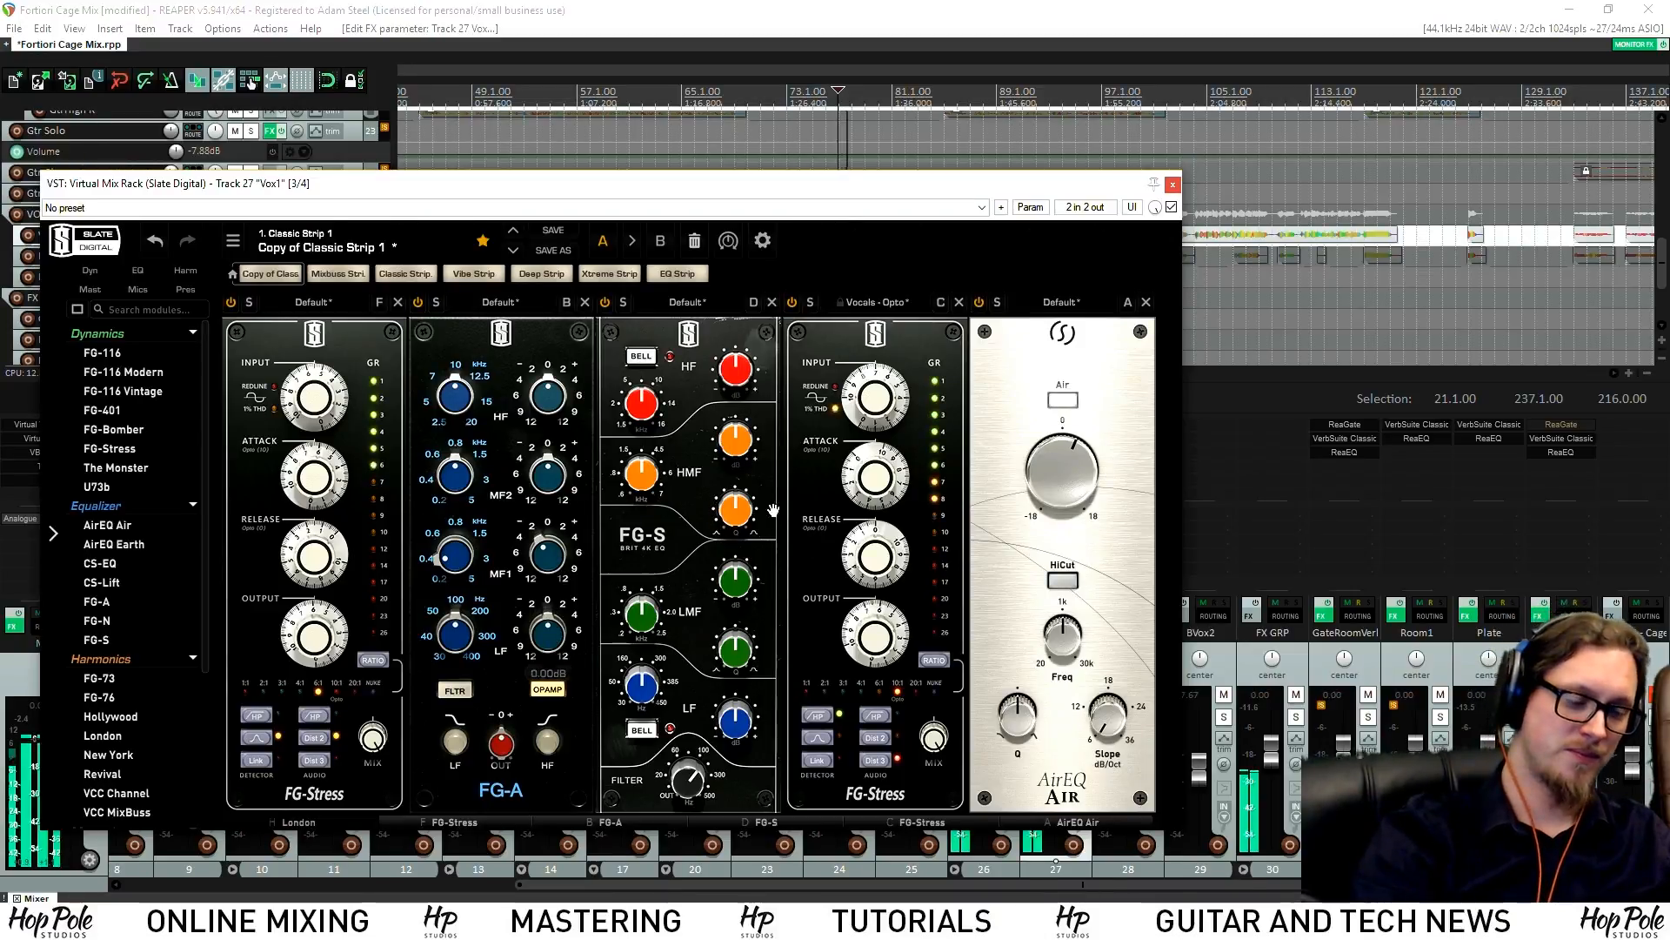
left_click(1173, 184)
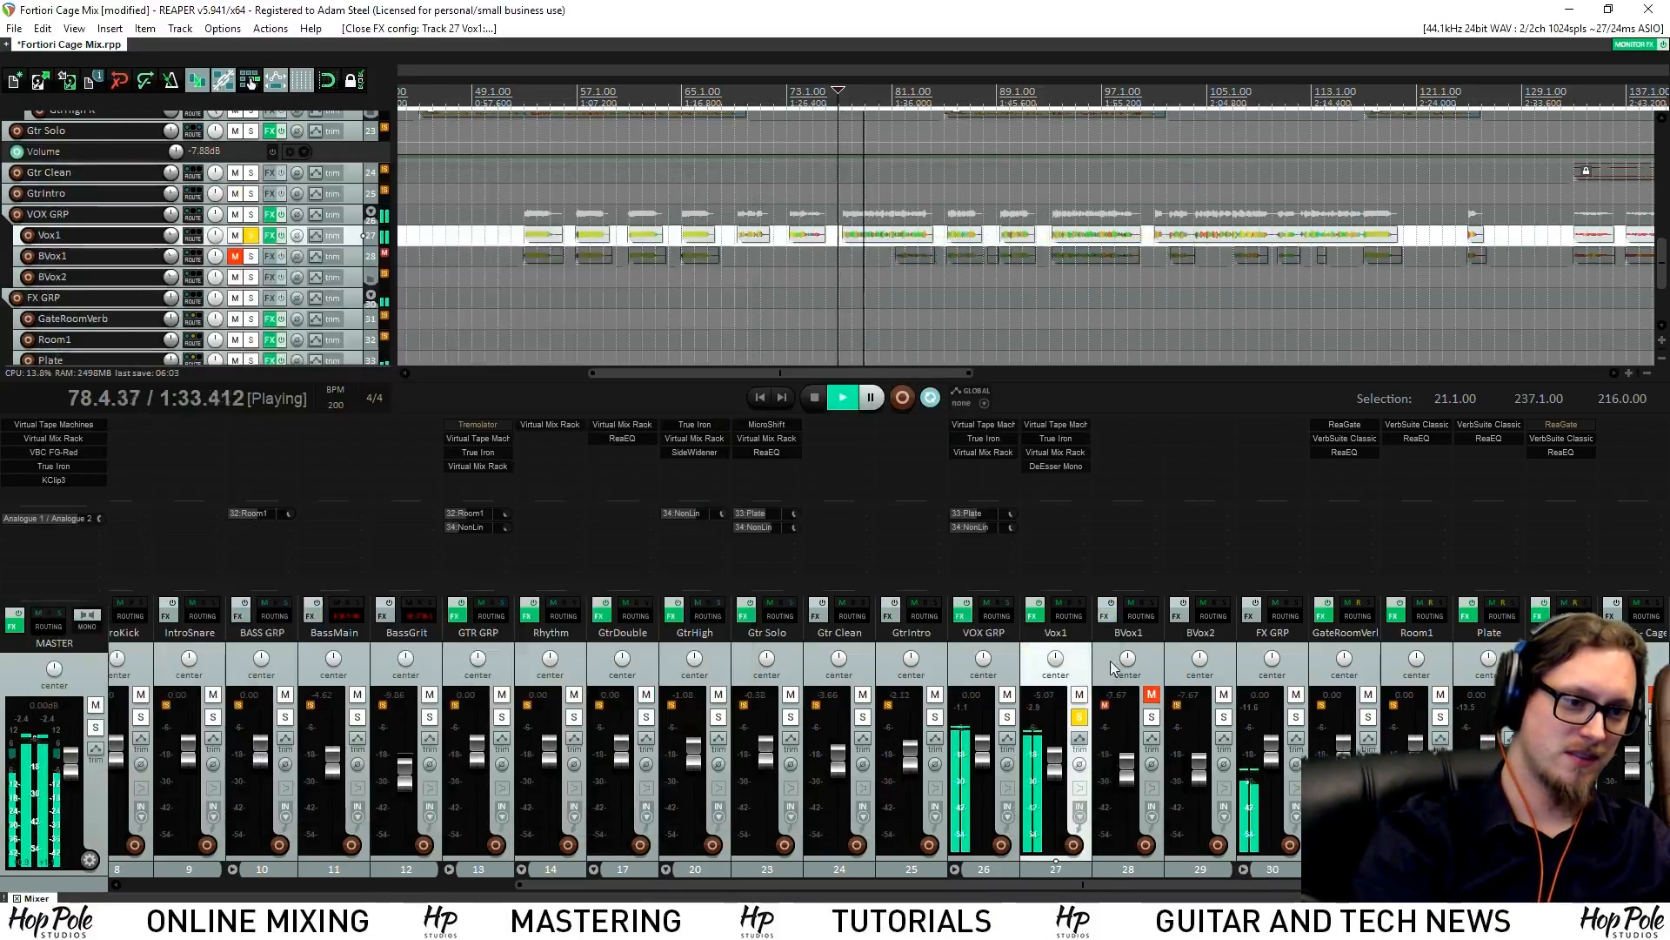
Unsolo Vox1 and copy its Virtual Mix Rack and True Iron onto BVox1, removing the duplicate tape machine
left_click(1079, 716)
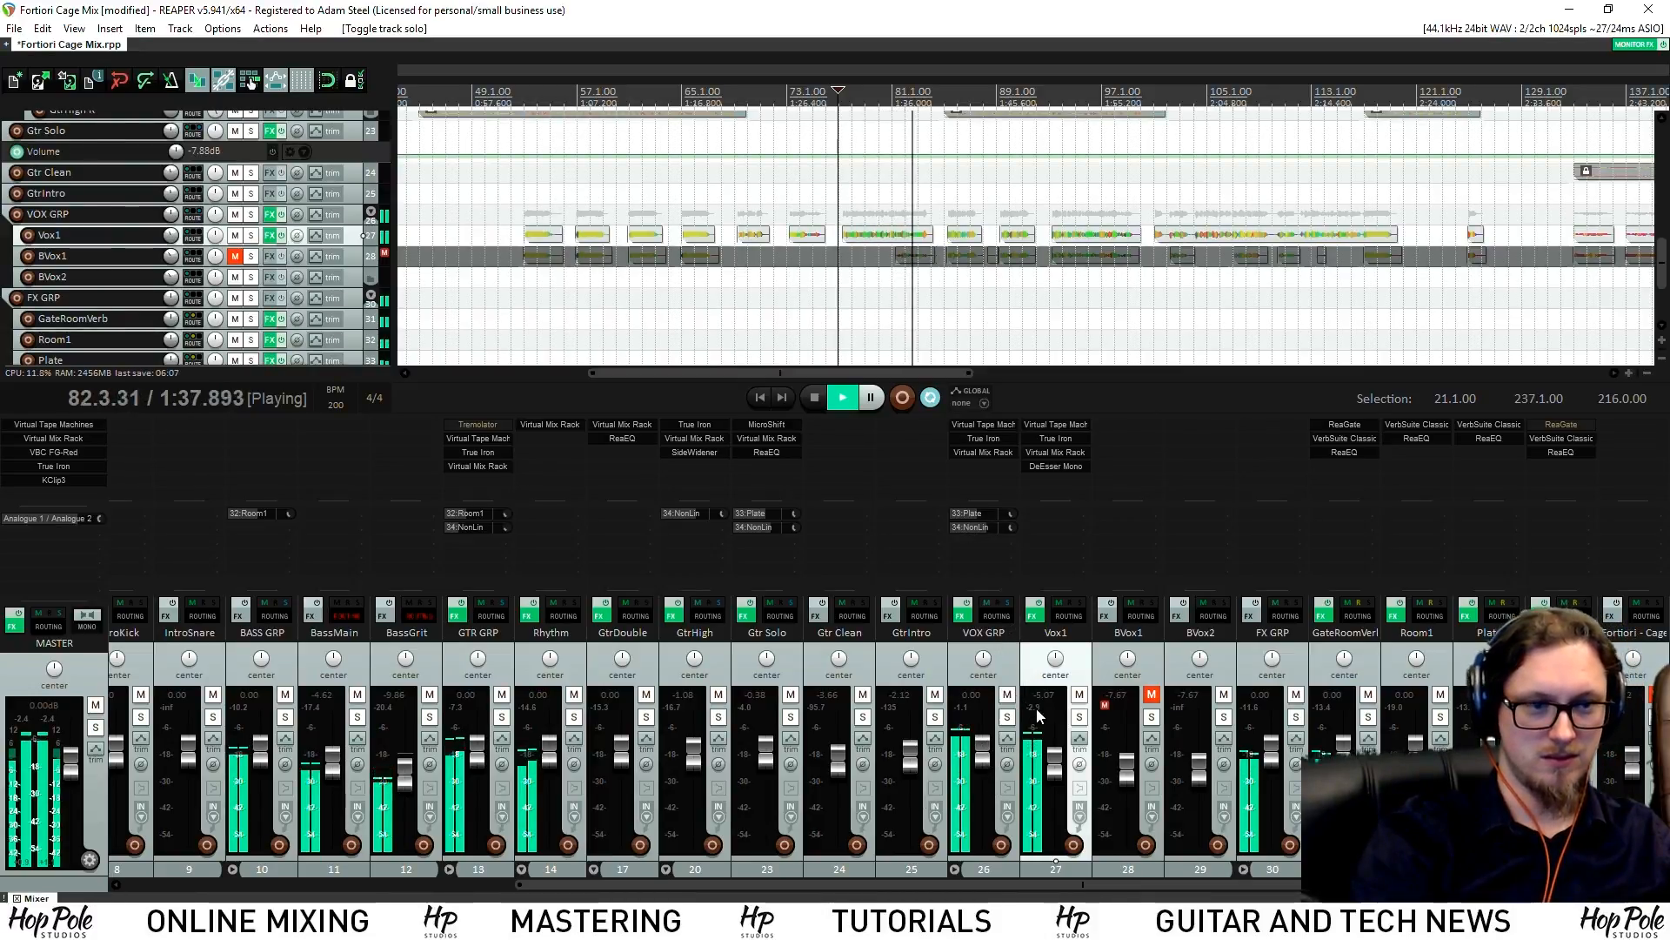
scroll(958, 258, "up", 4)
scroll(958, 258, "down", 3)
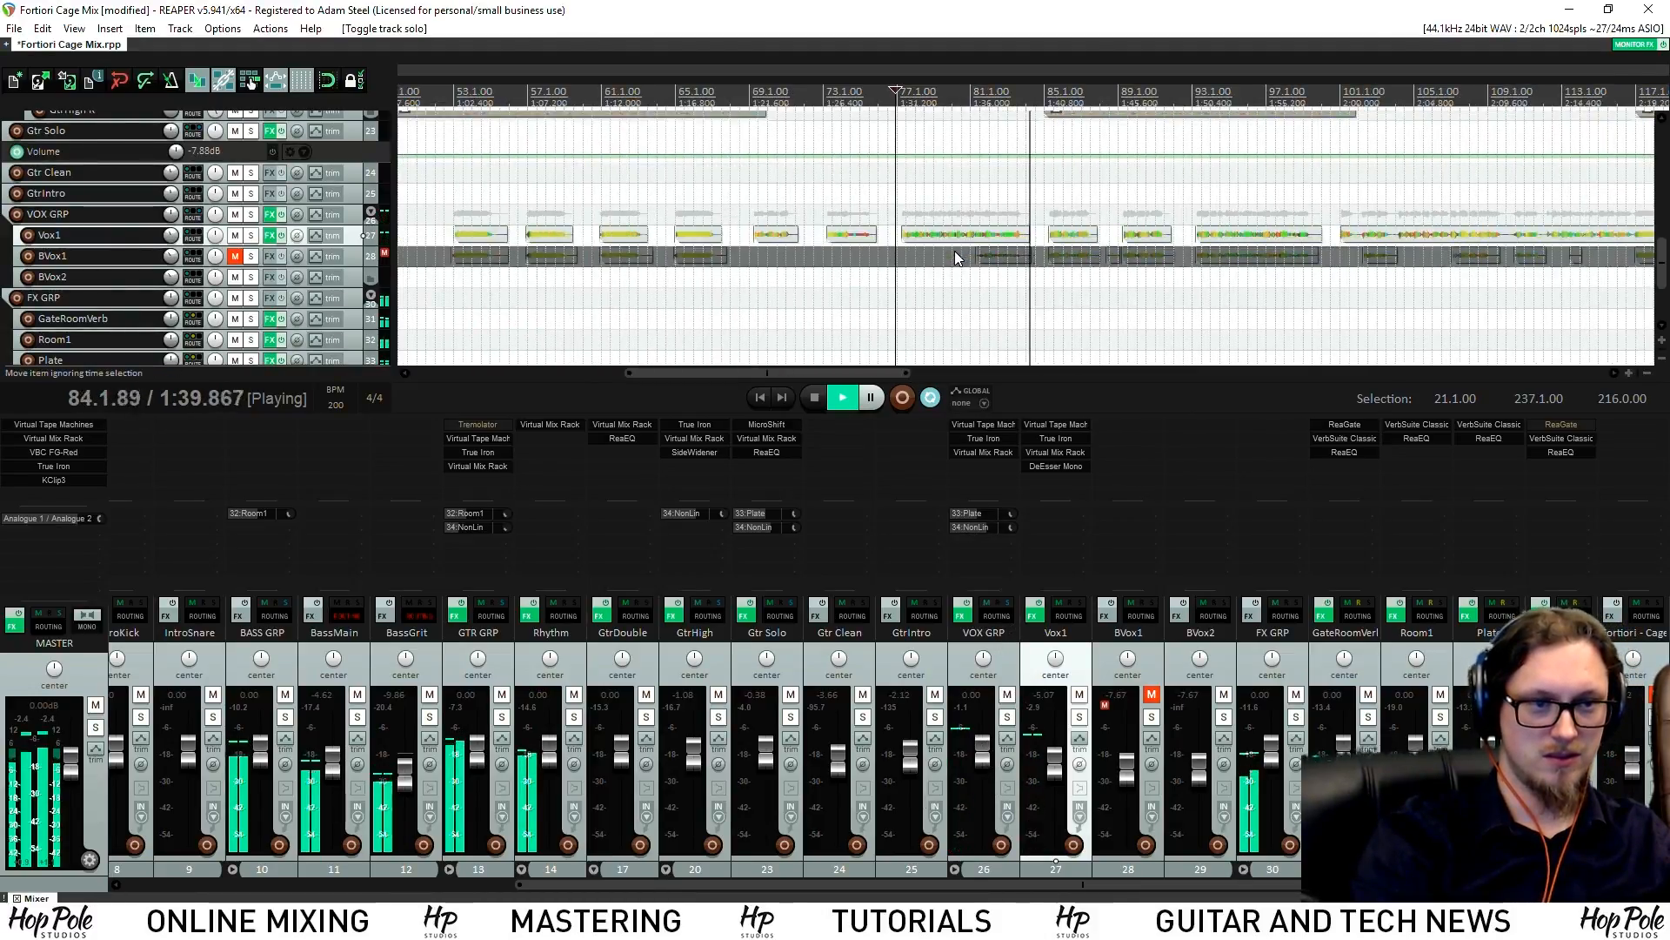
left_click_drag(1057, 452, 1103, 430)
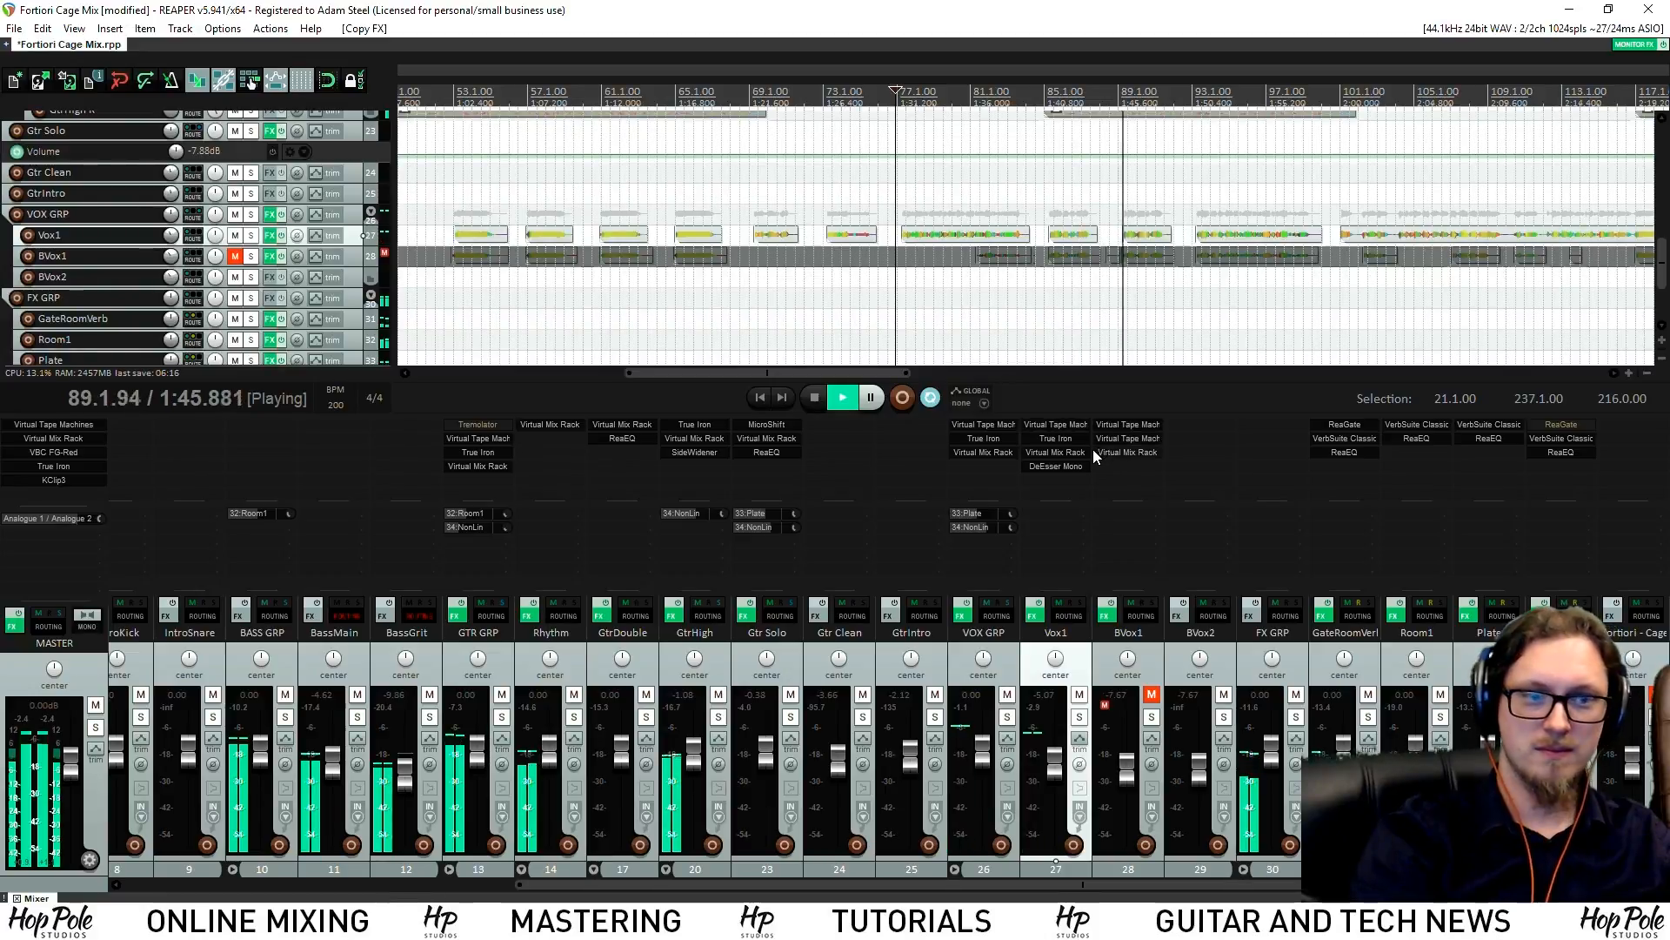
left_click(1115, 438, "alt")
left_click_drag(1061, 439, 1105, 489)
key("space")
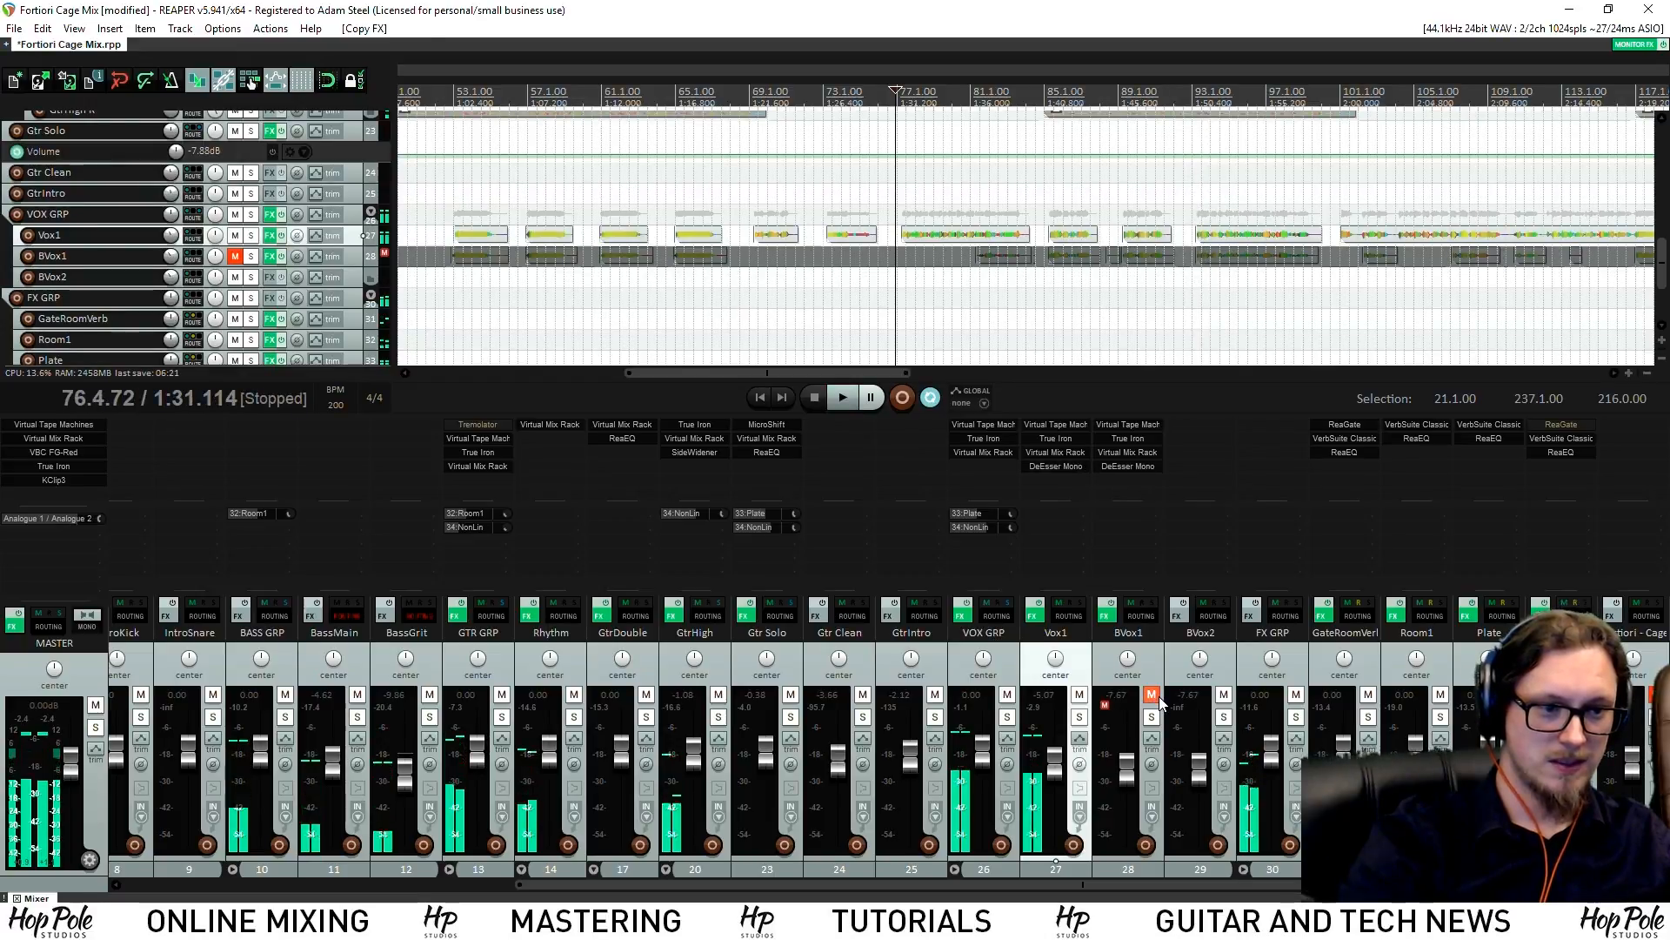
Unmute BVox1 and filter its add-effect list by 'mda'
left_click(1152, 696)
left_click(978, 103)
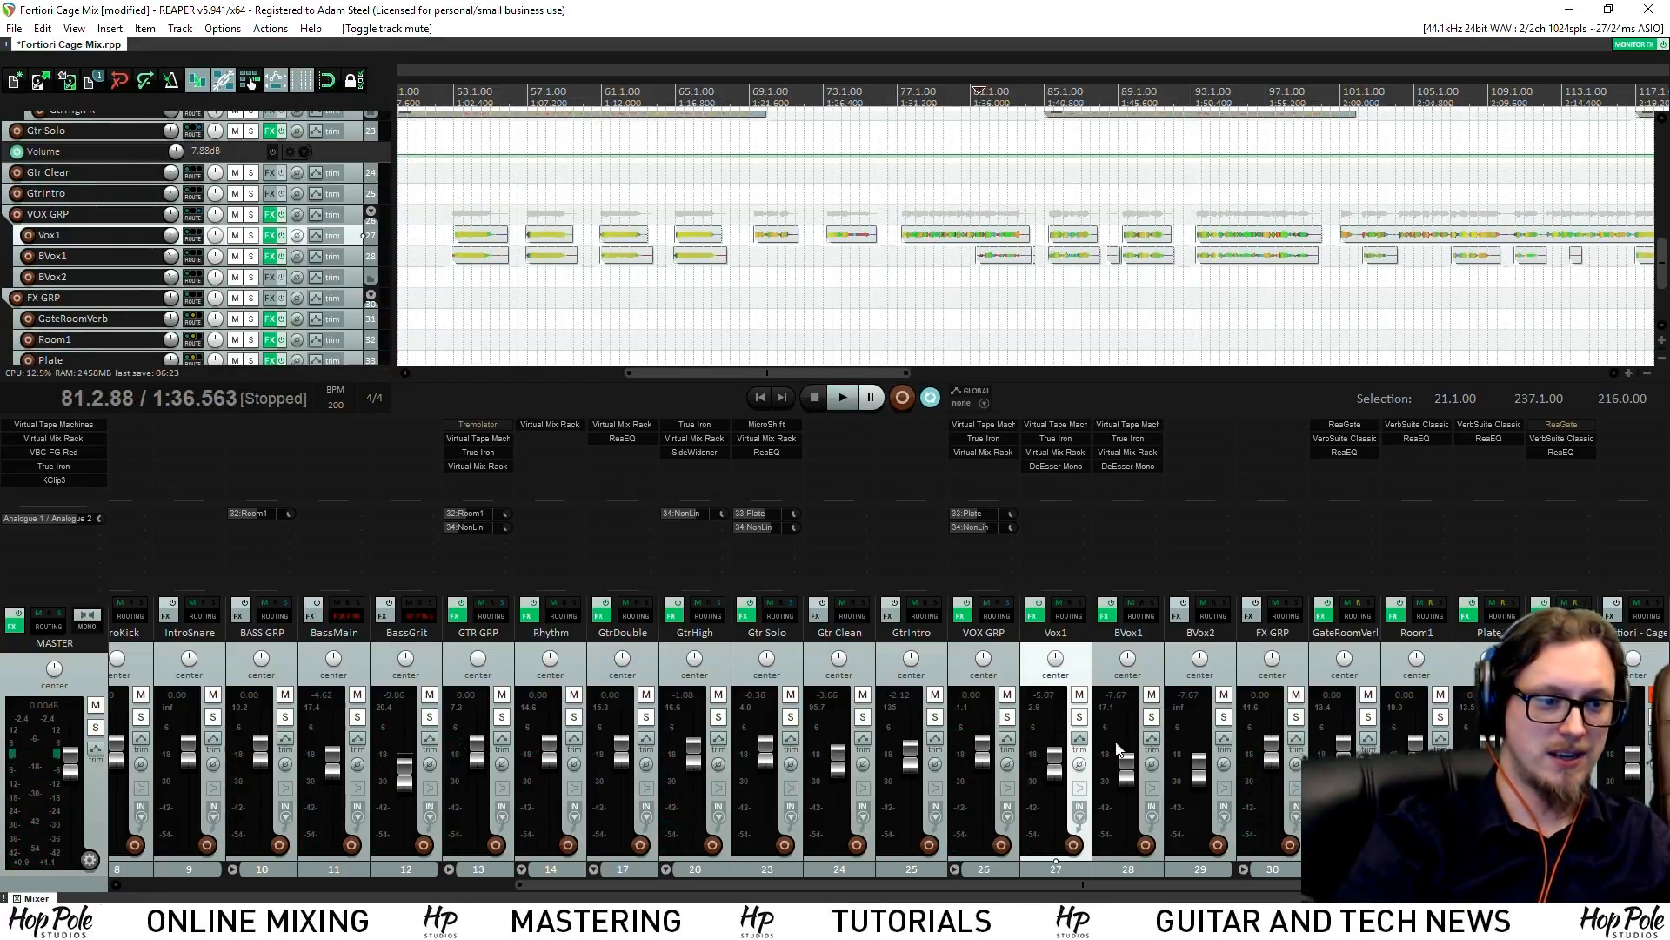
scroll(1059, 230, "down", 2)
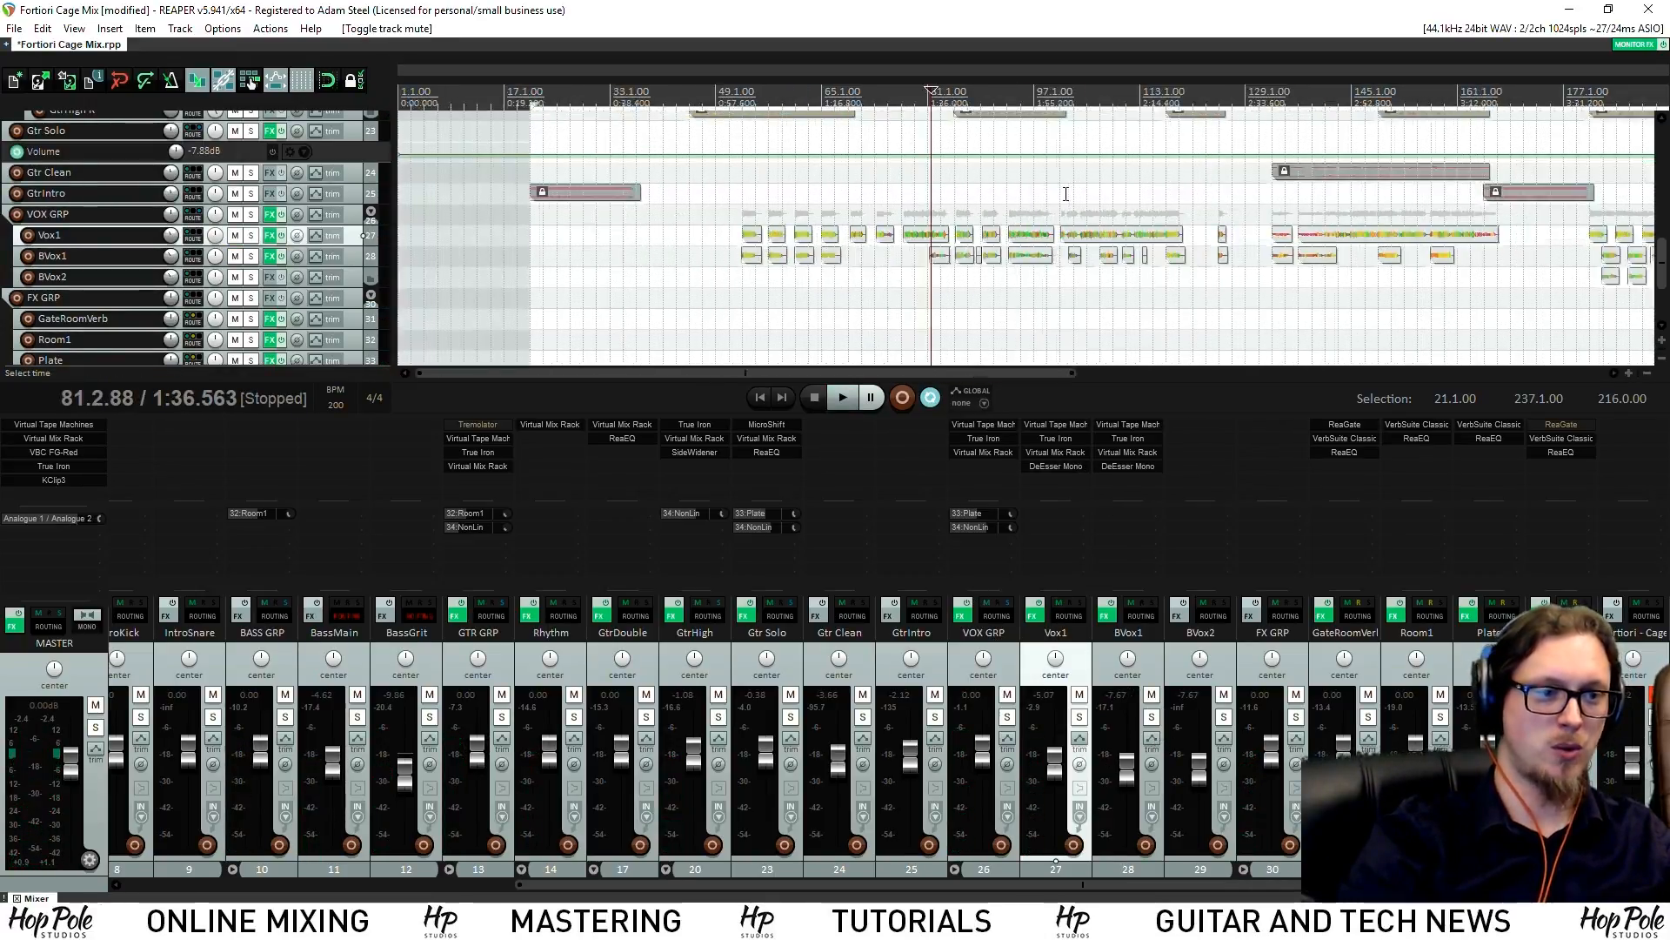
double_click(1129, 493)
type("mda")
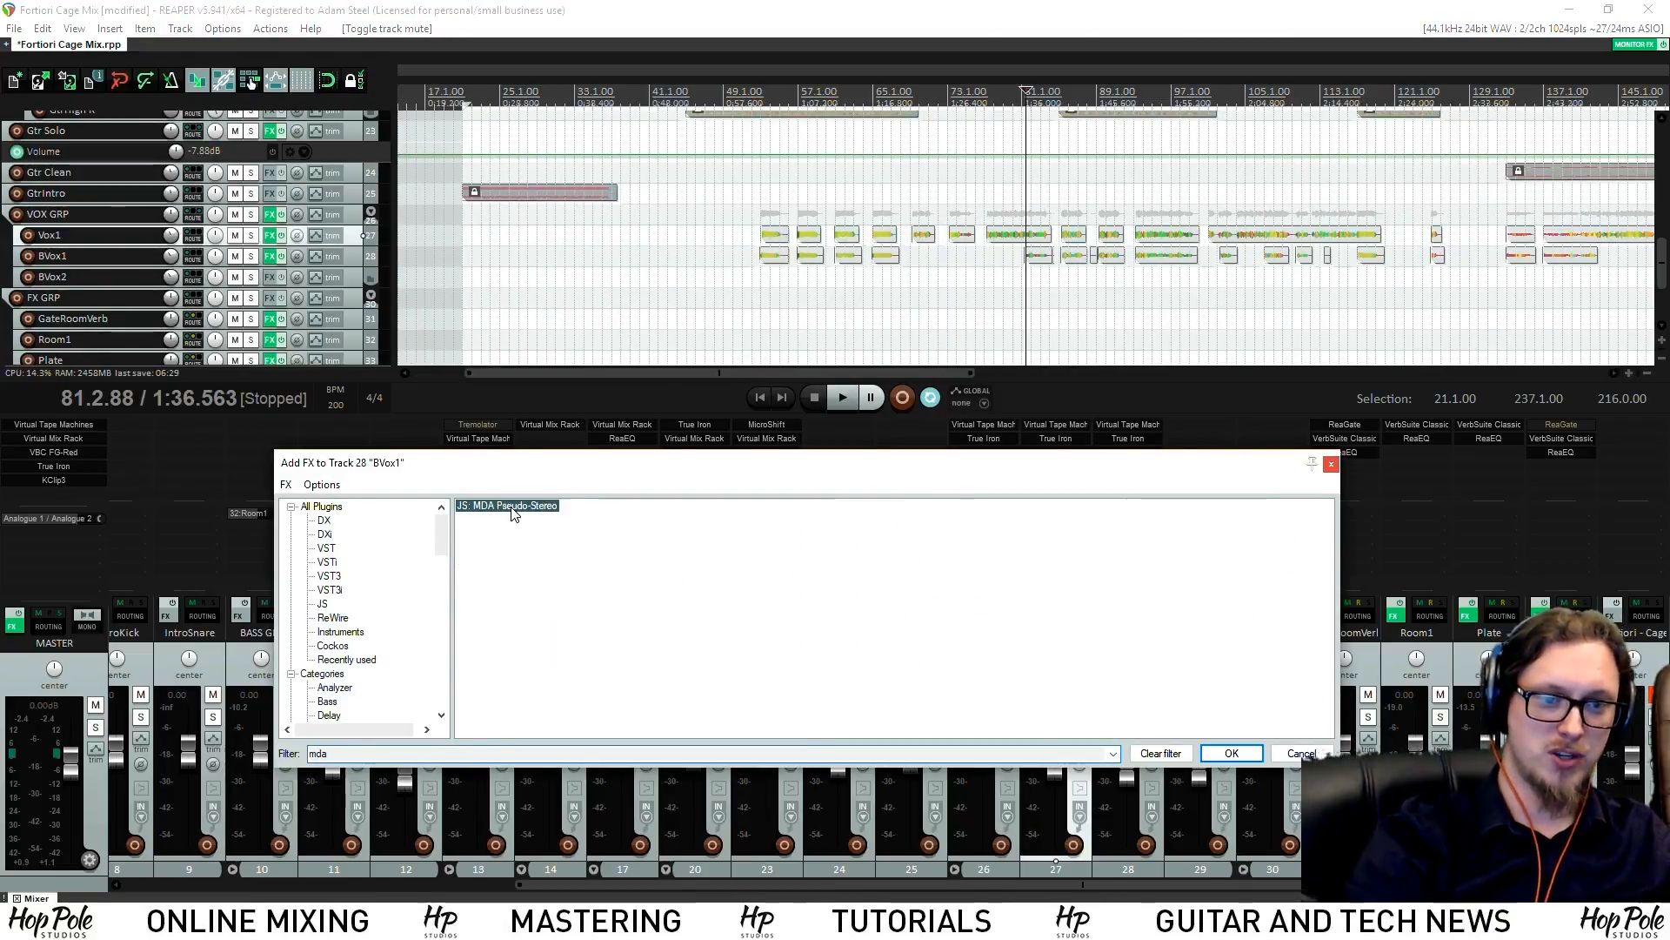
Add MDA Pseudo-Stereo to BVox1 at 100 amount, solo BVox1 and play from bar 81
double_click(512, 507)
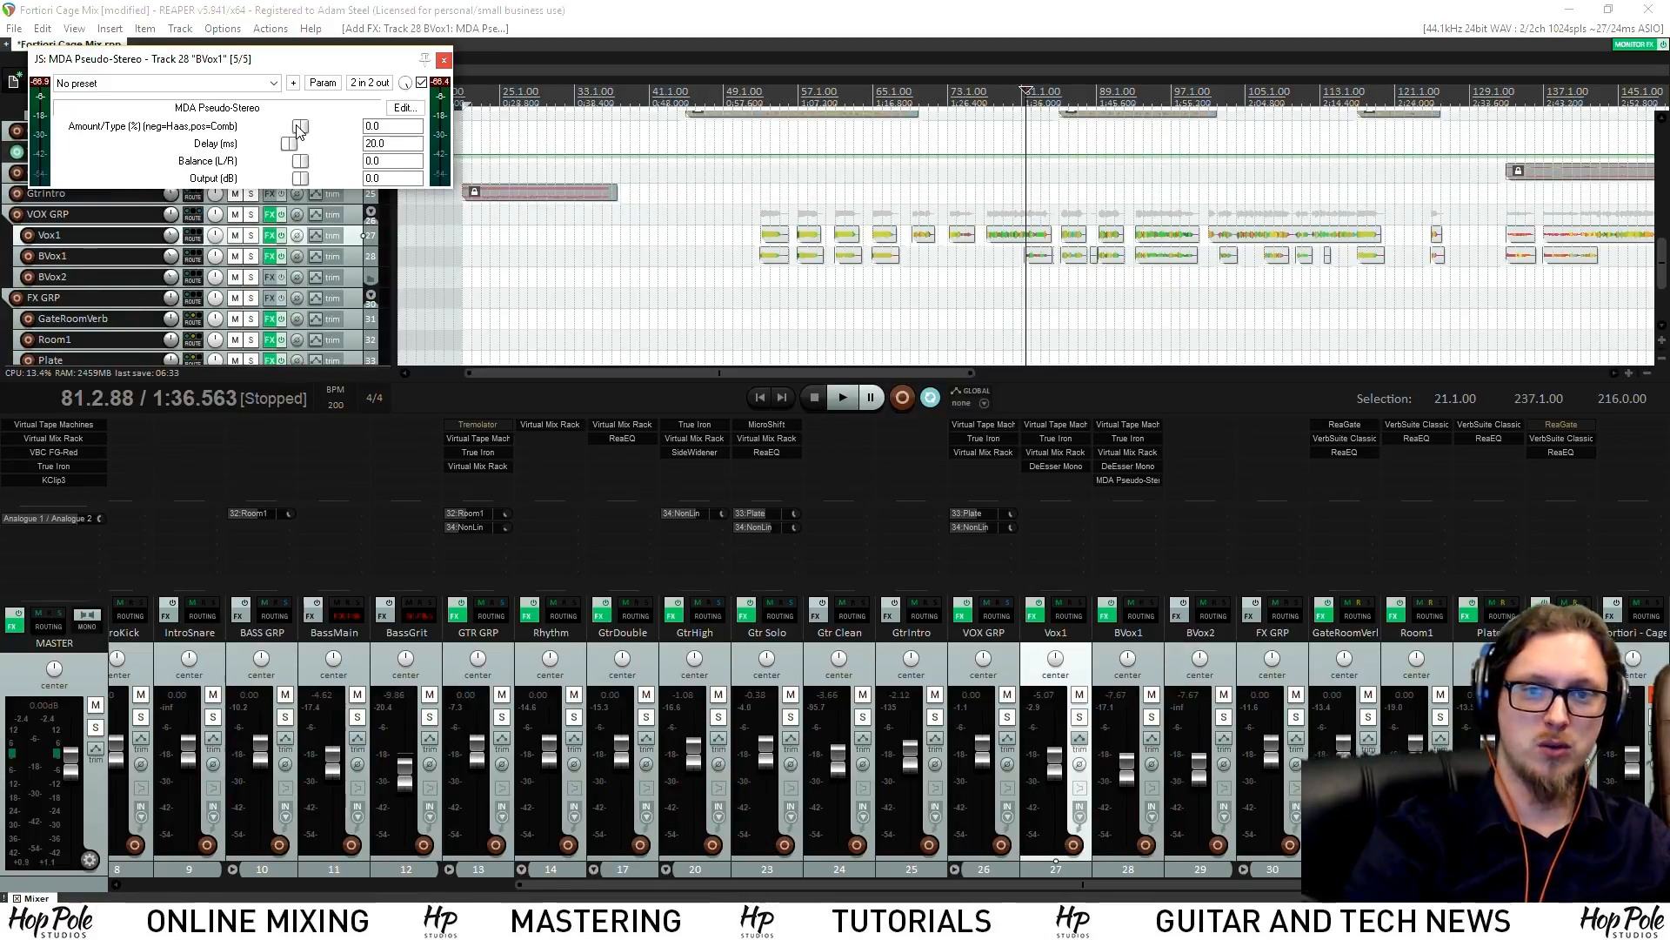
left_click(1024, 254)
scroll(1025, 254, "up", 5)
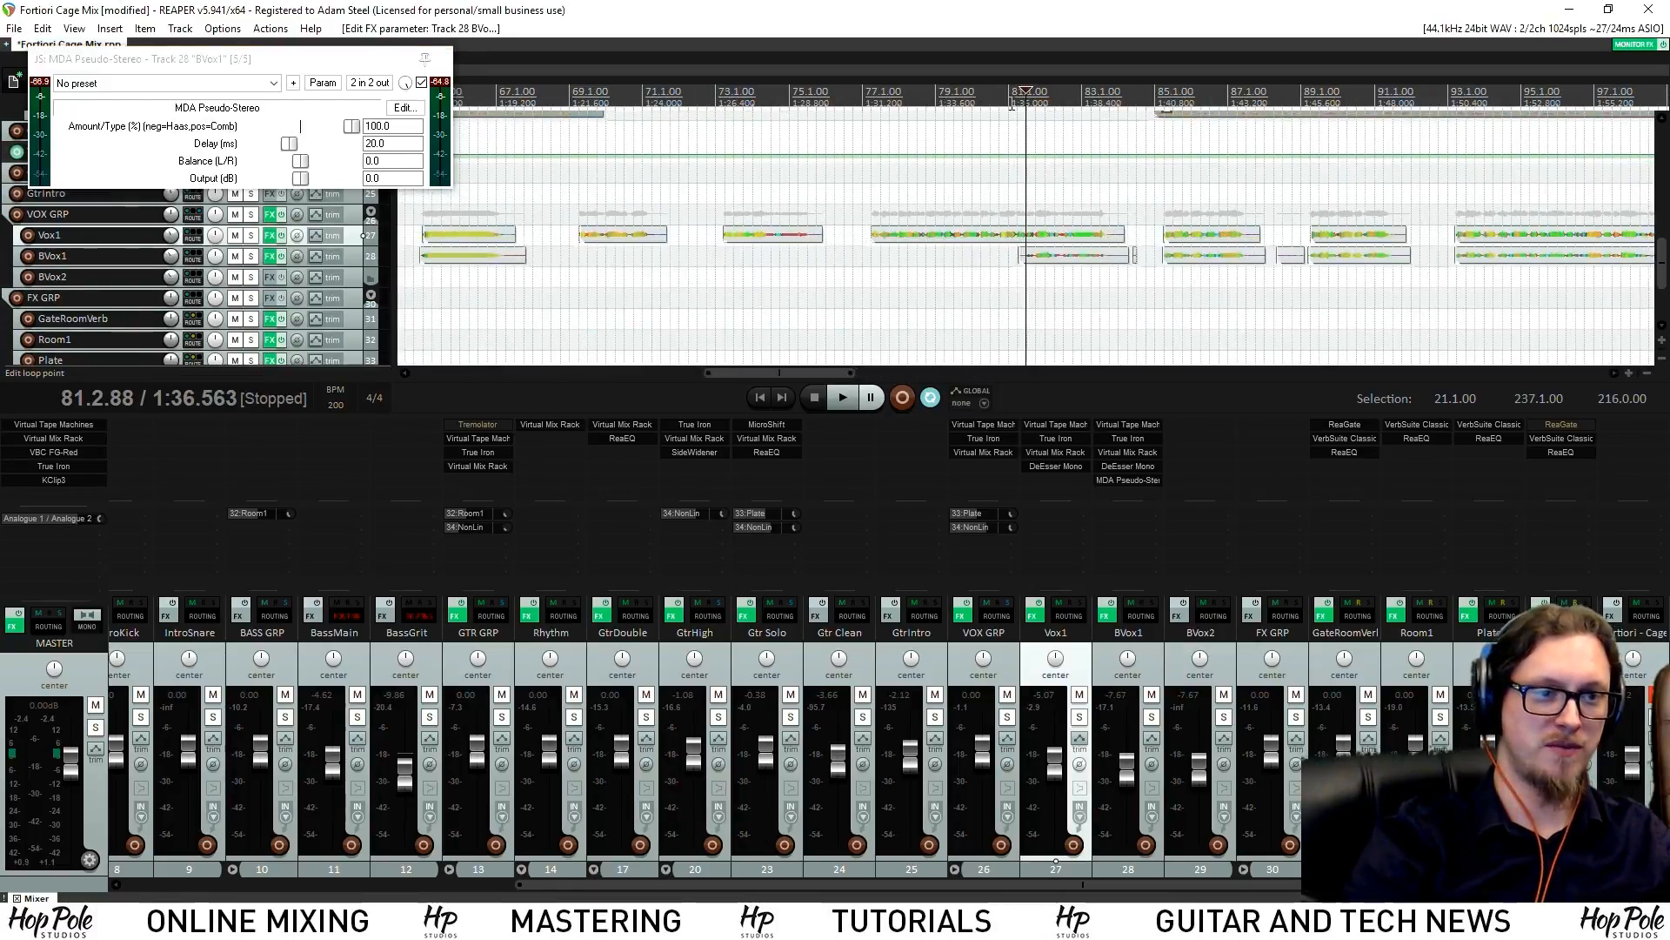
left_click(1150, 717)
key("space")
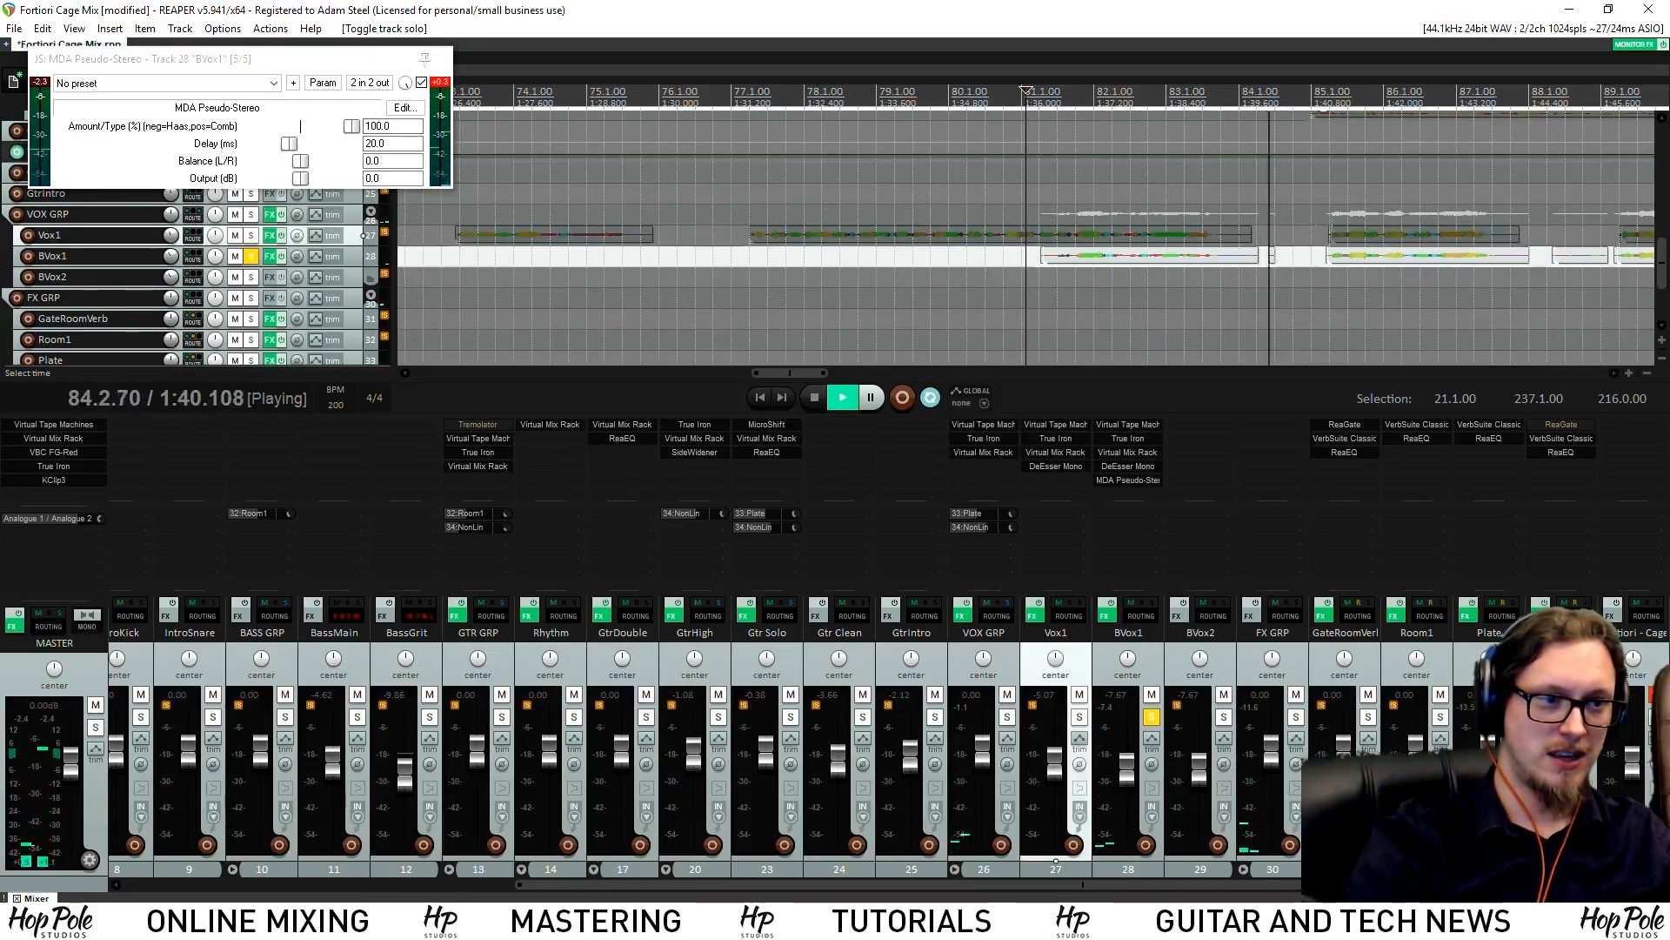
Compare BVox1 with pseudo-stereo bypassed and active, close it, and solo Vox1 alongside
left_click(422, 82)
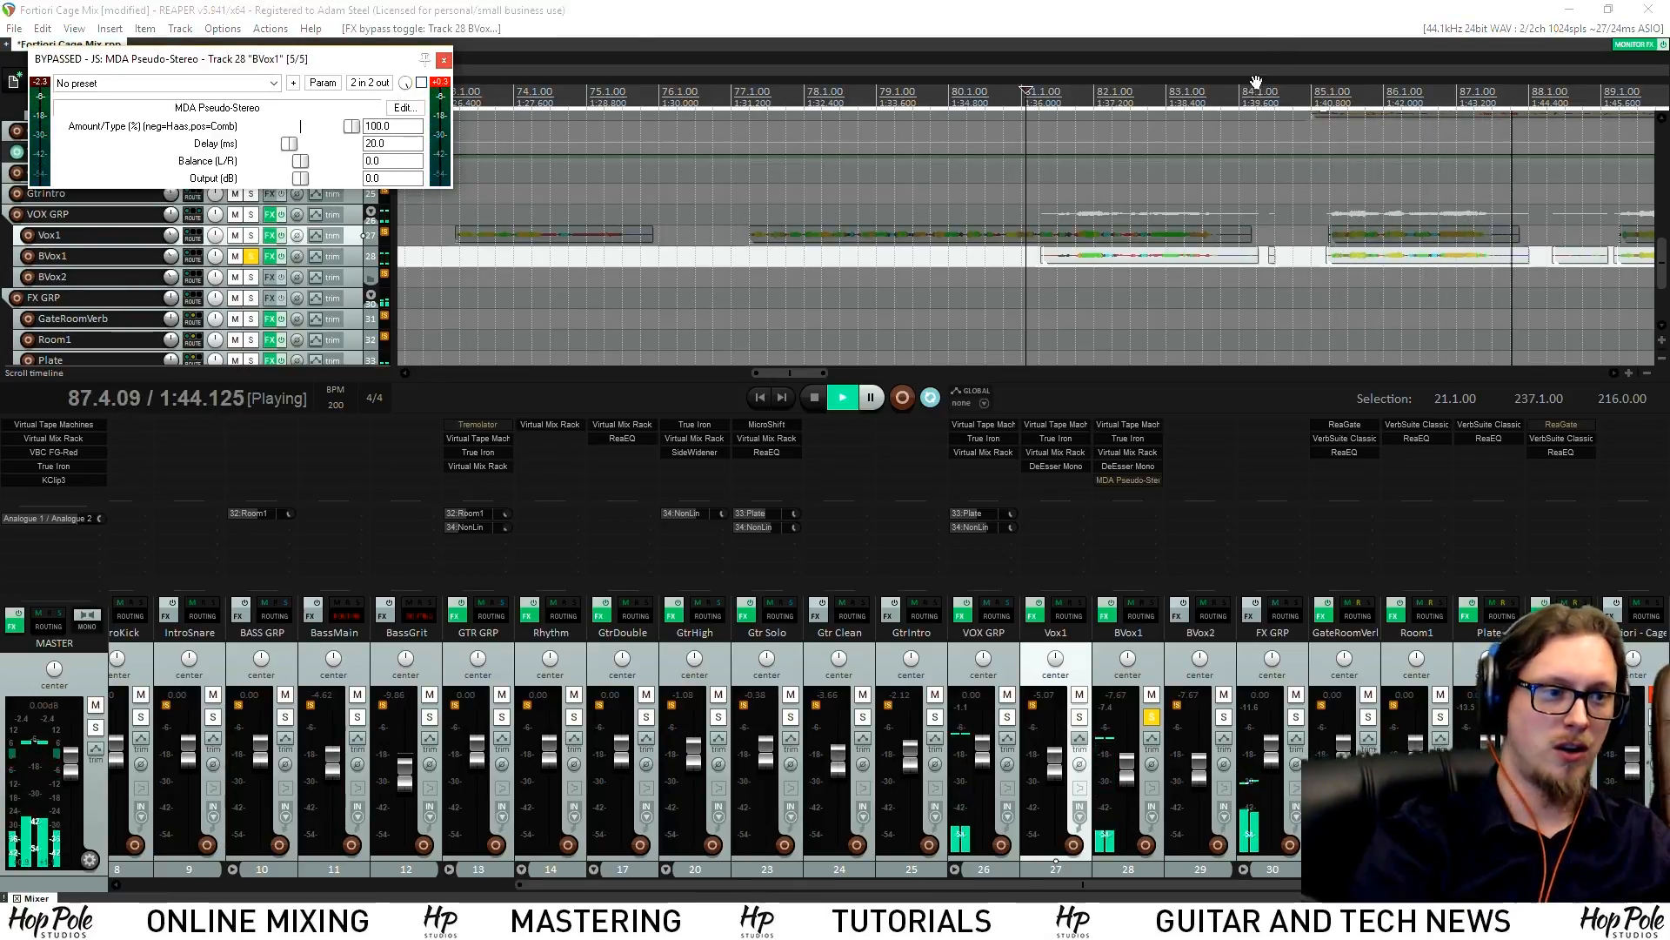
key("space")
left_click(1347, 92)
key("space")
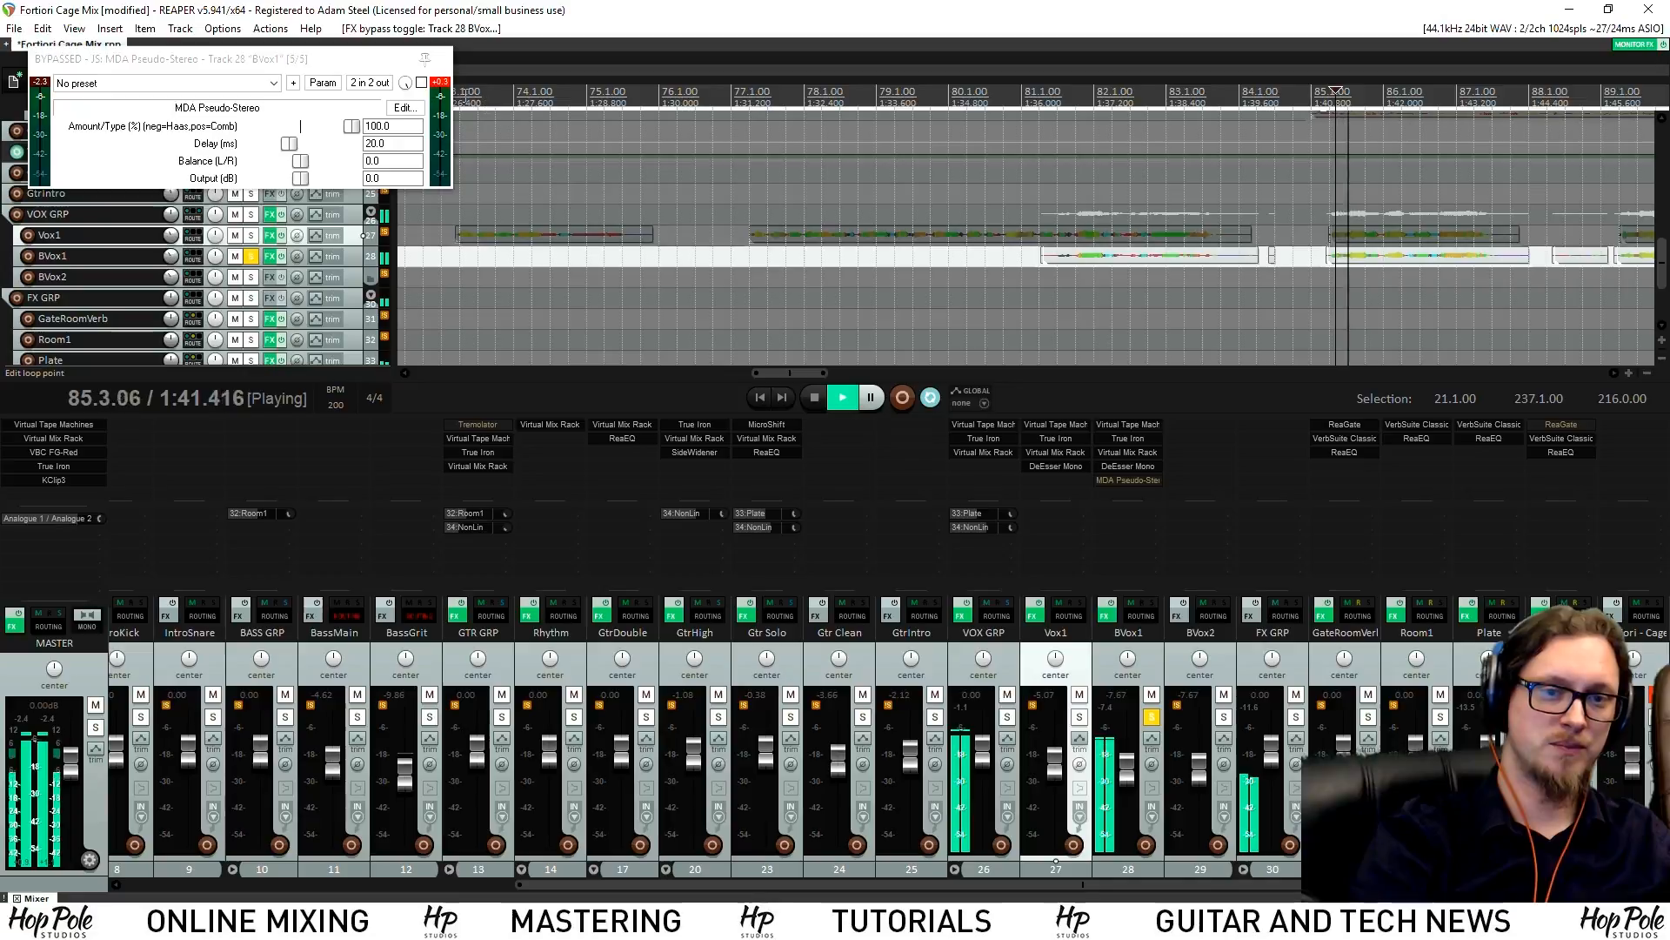
key("space")
left_click(422, 83)
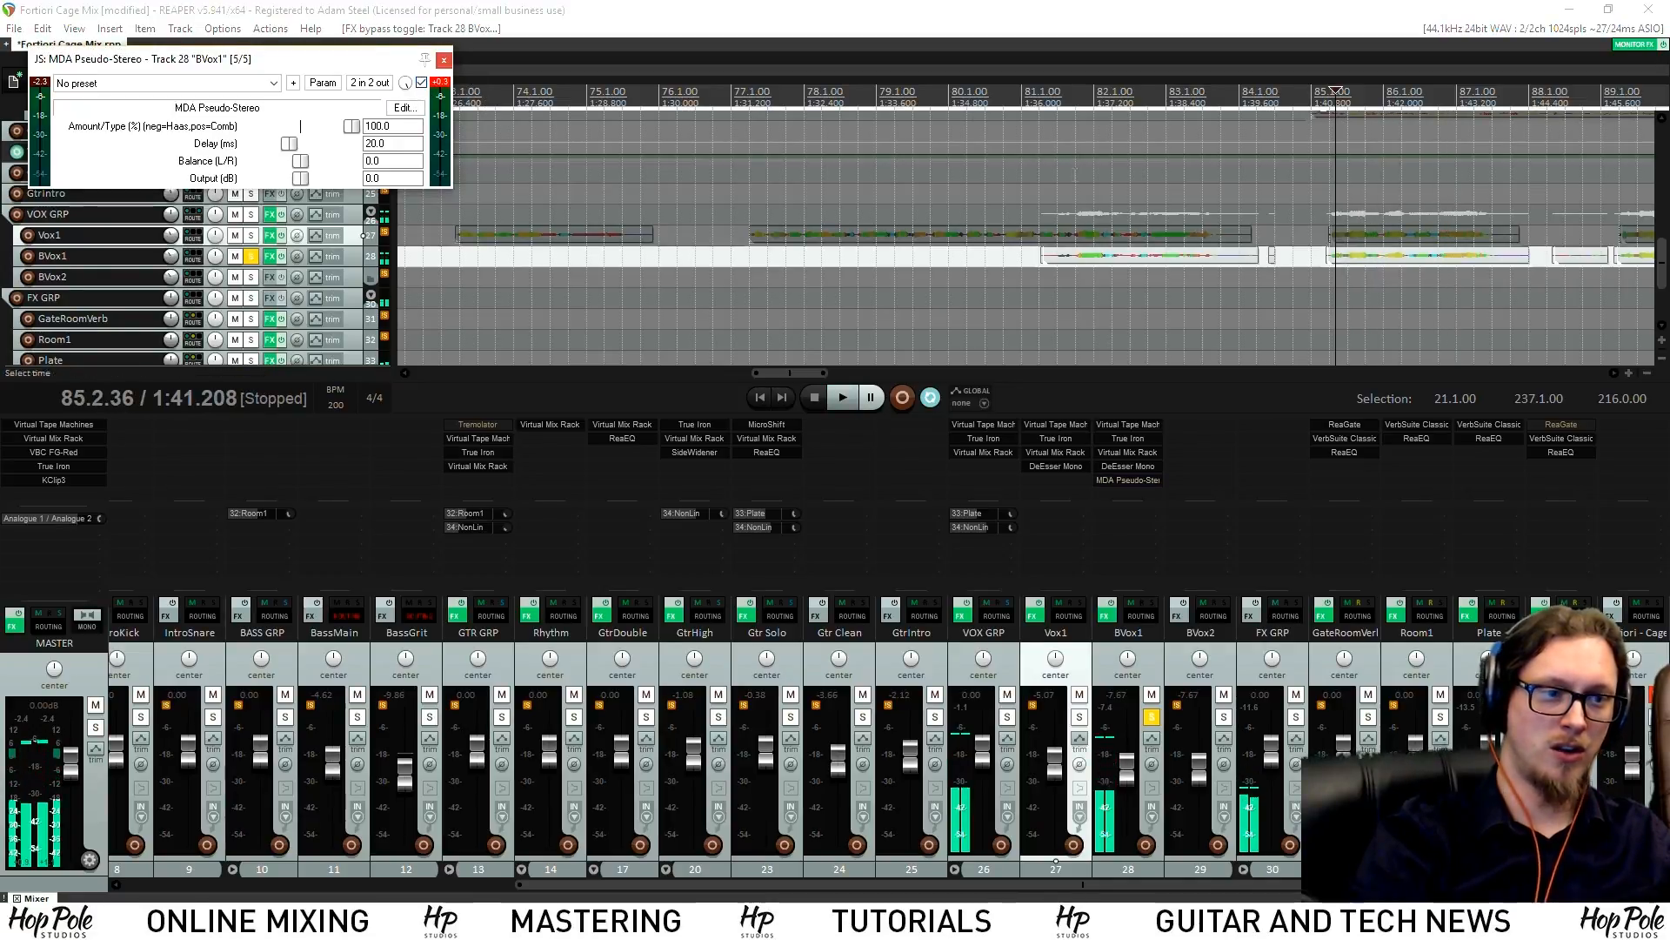
key("space")
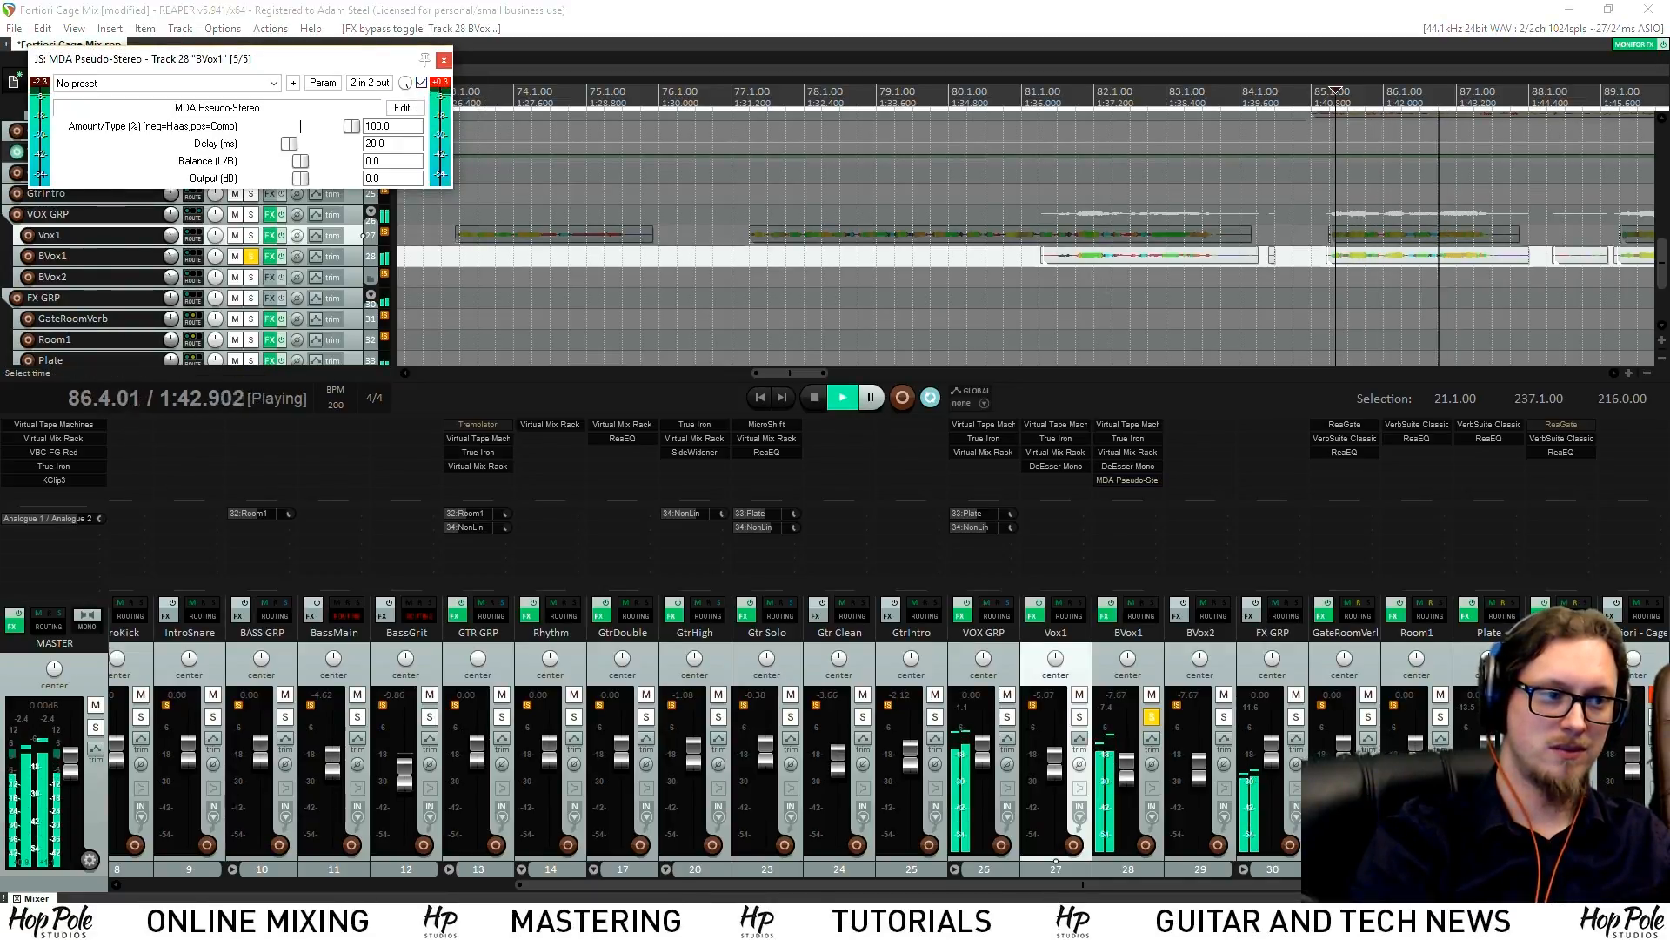
key("space")
left_click(445, 60)
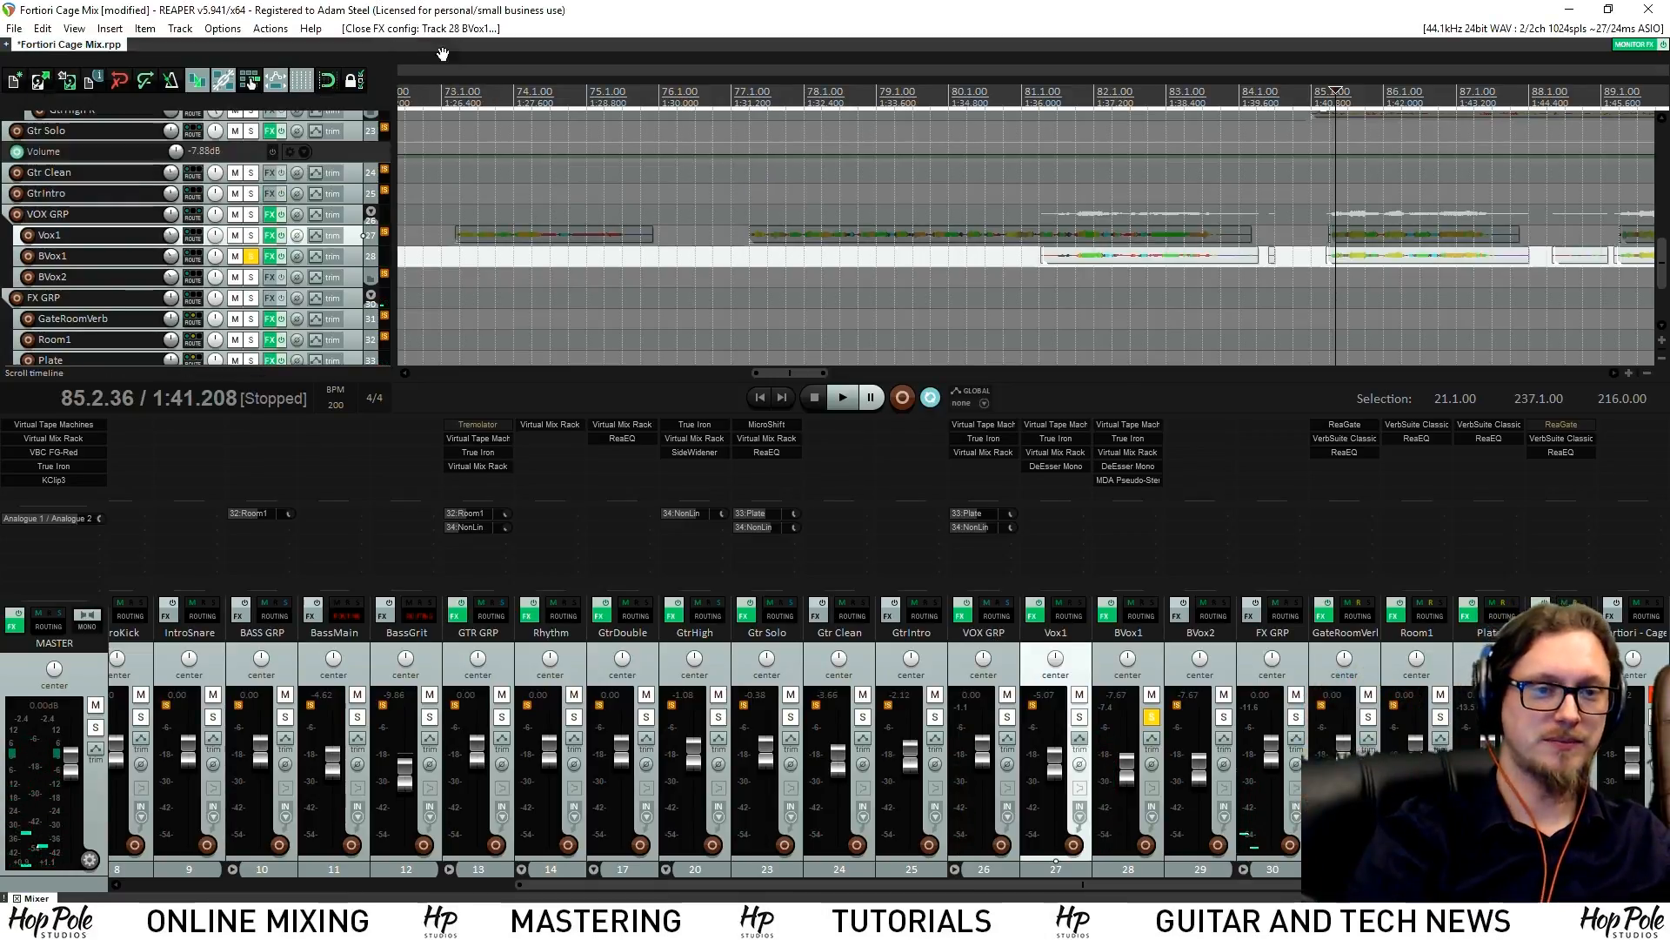
left_click(1079, 716)
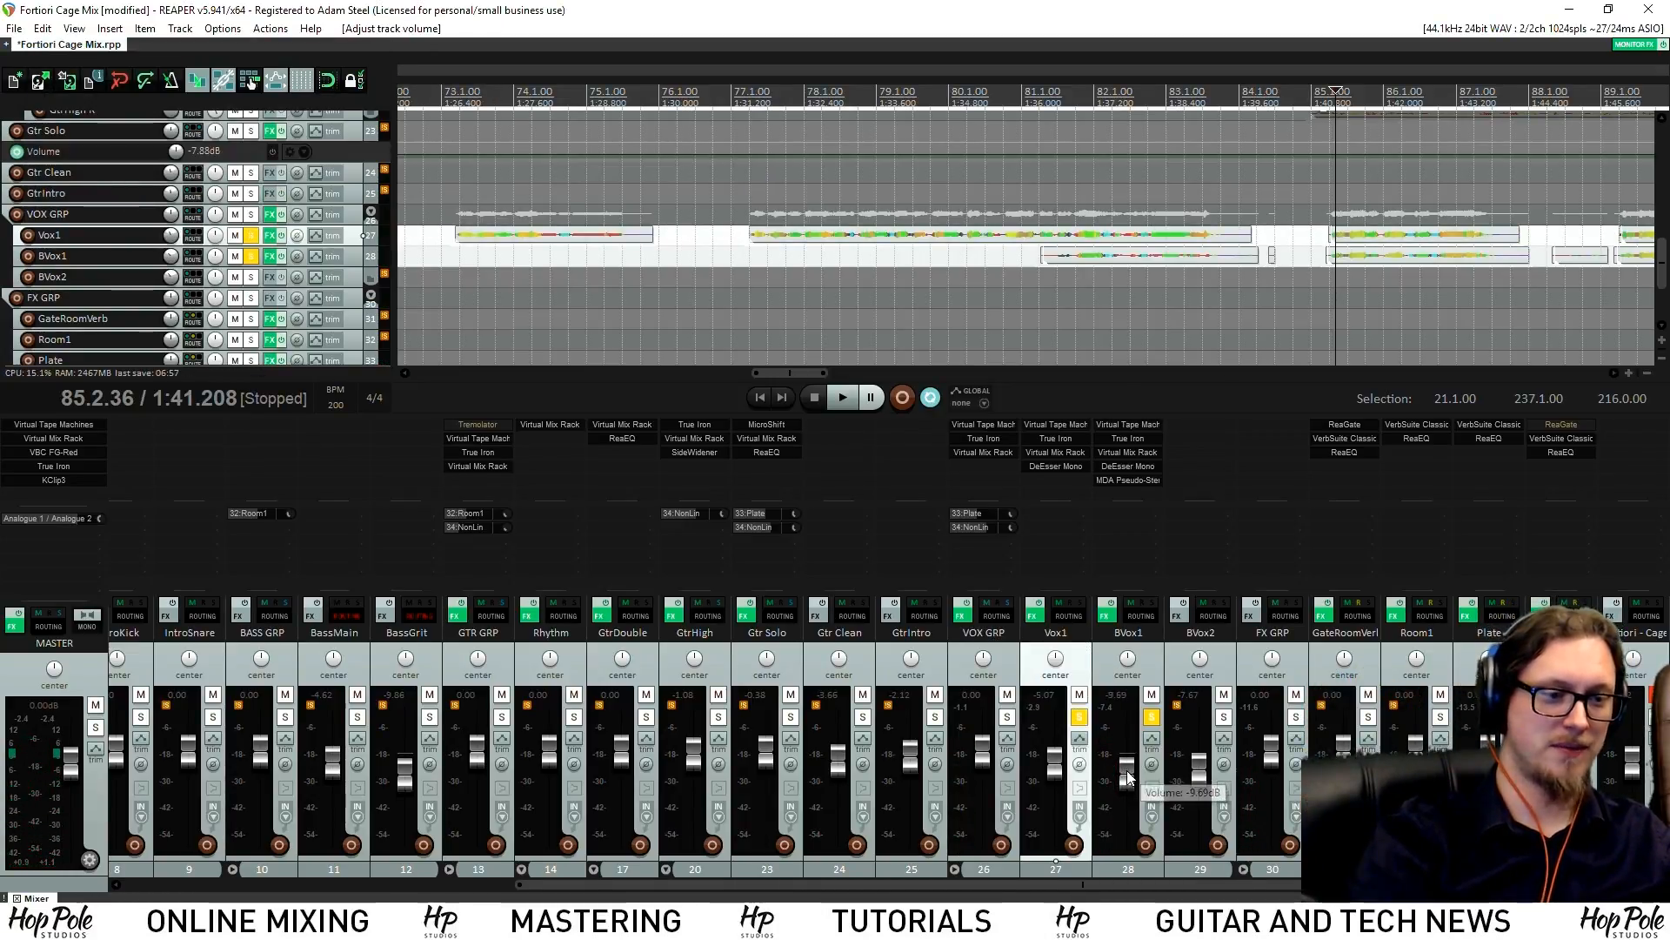
Lower BVox1's volume to -11.0 dB and take Vox1 out of solo
key("space")
left_click_drag(1127, 777, 1132, 783)
key("space")
left_click(1079, 717)
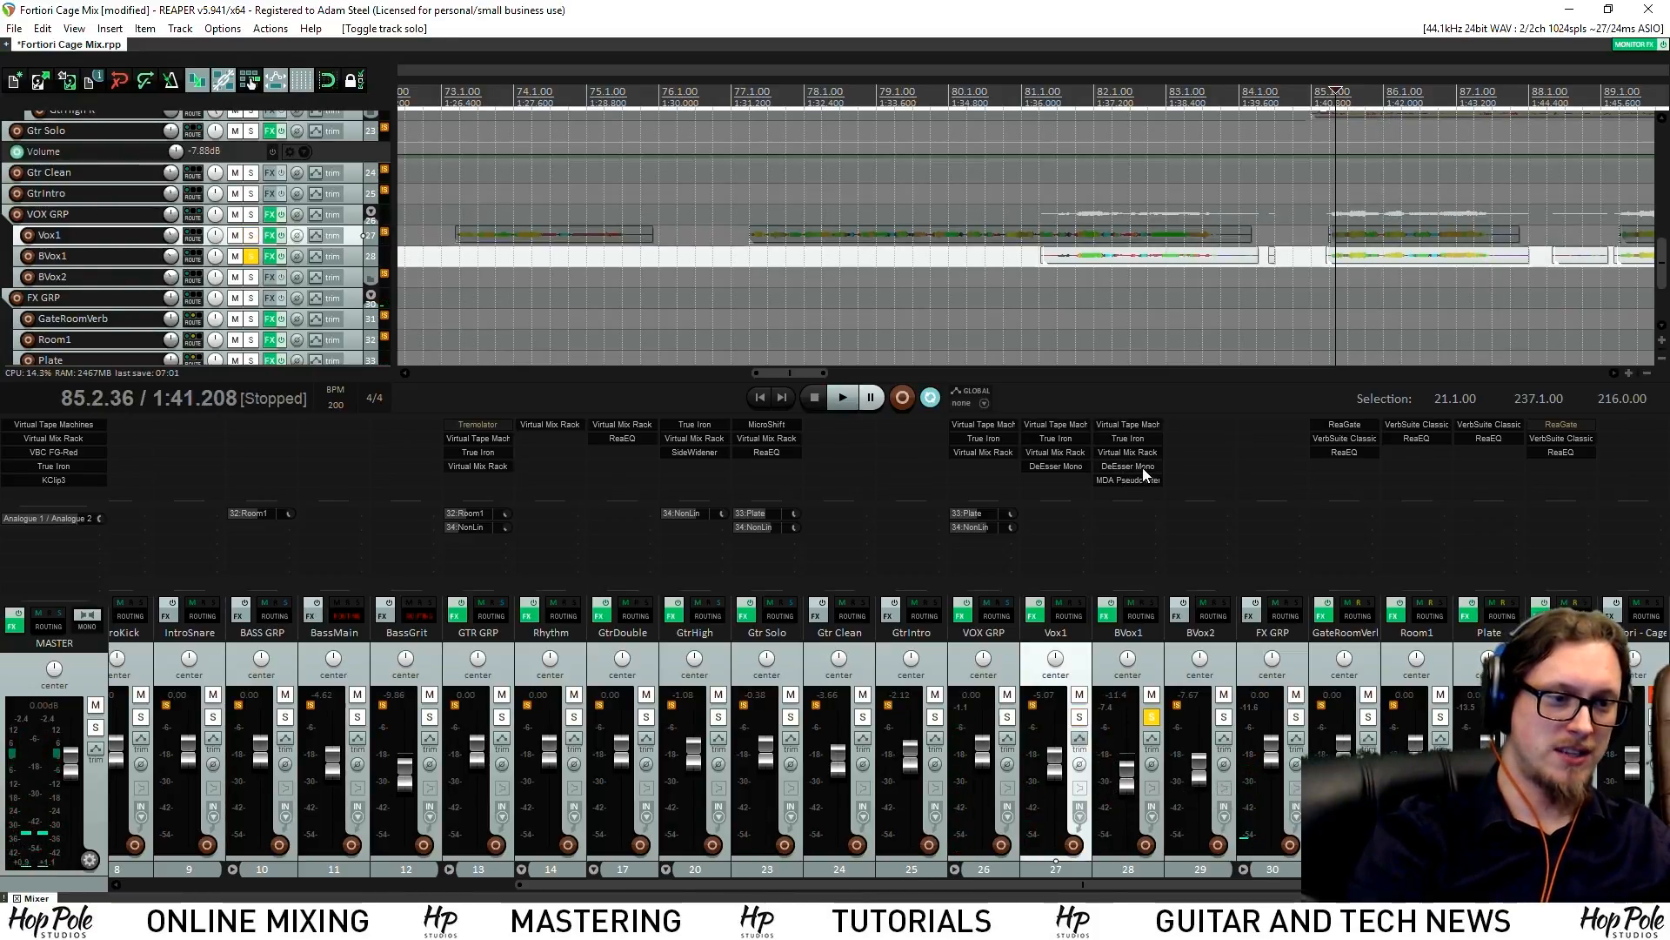
Lower BVox1's tape input to -4.32 dB and its True Iron strength to about 6.5
left_click(1136, 441)
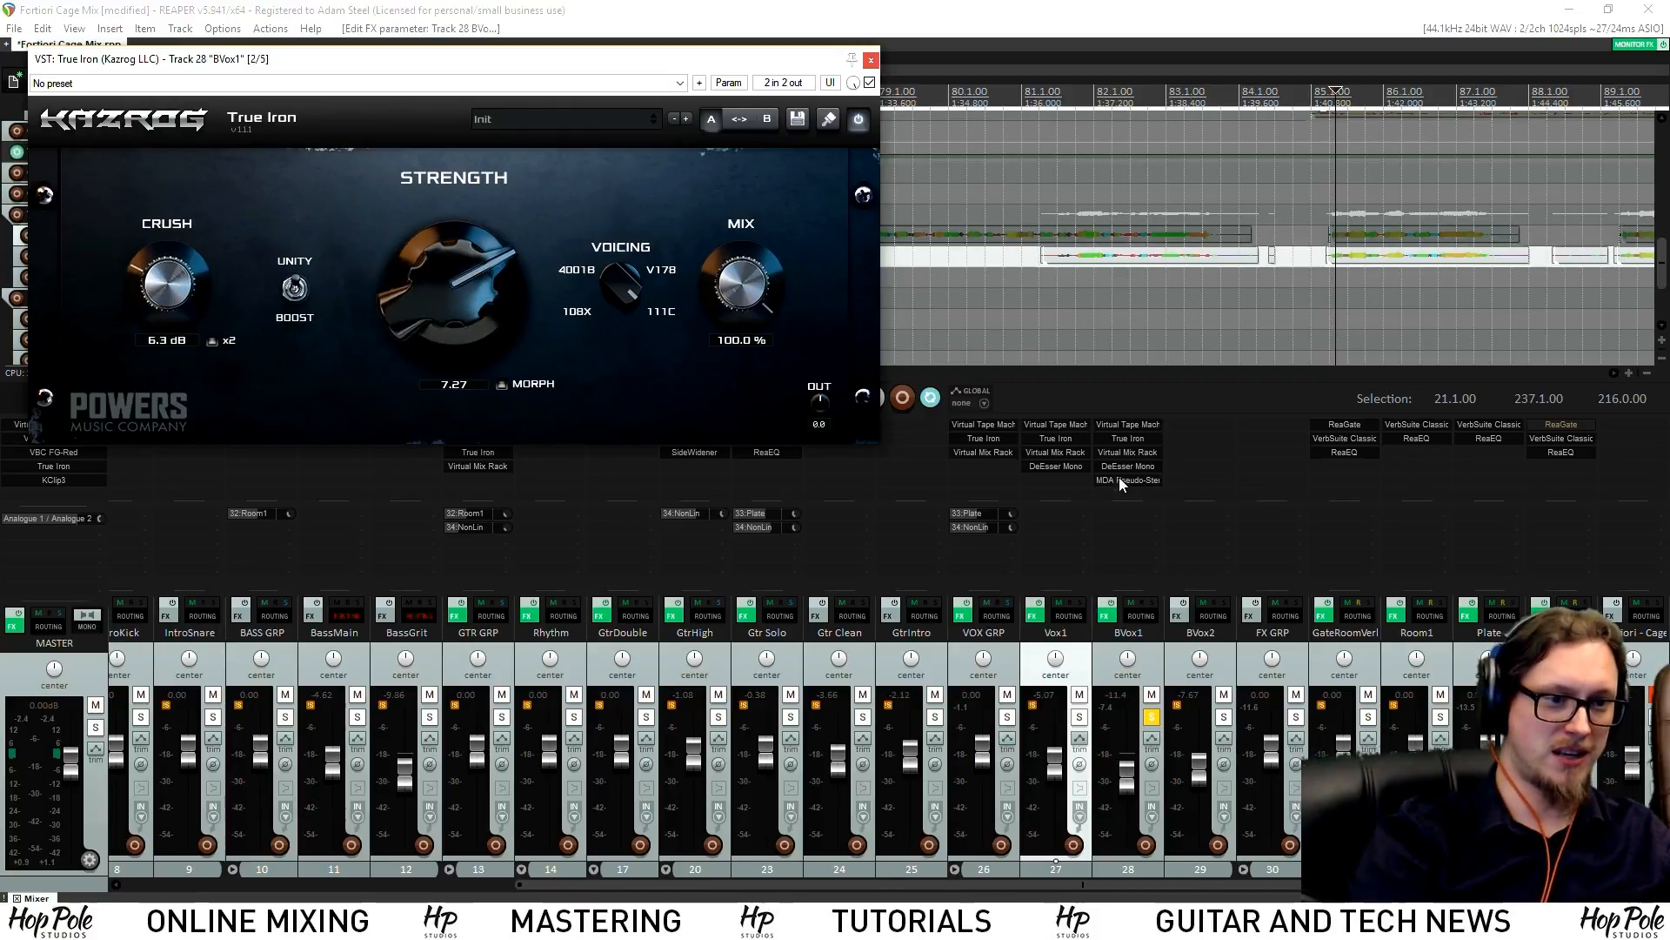
left_click(1137, 453)
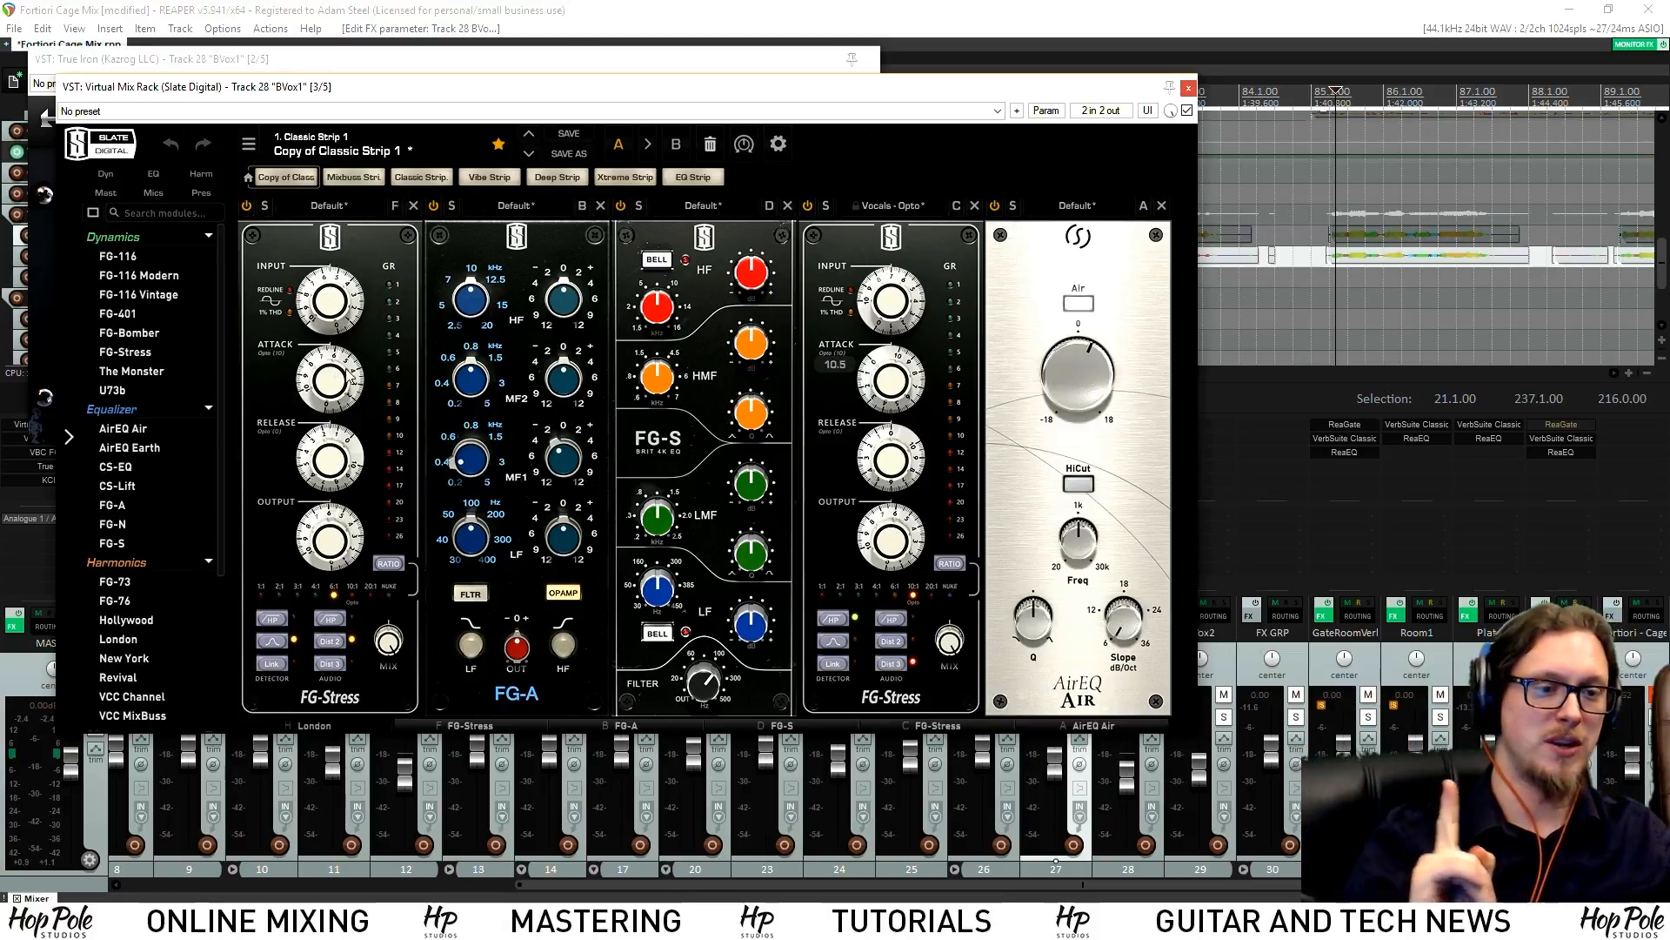
left_click(1189, 89)
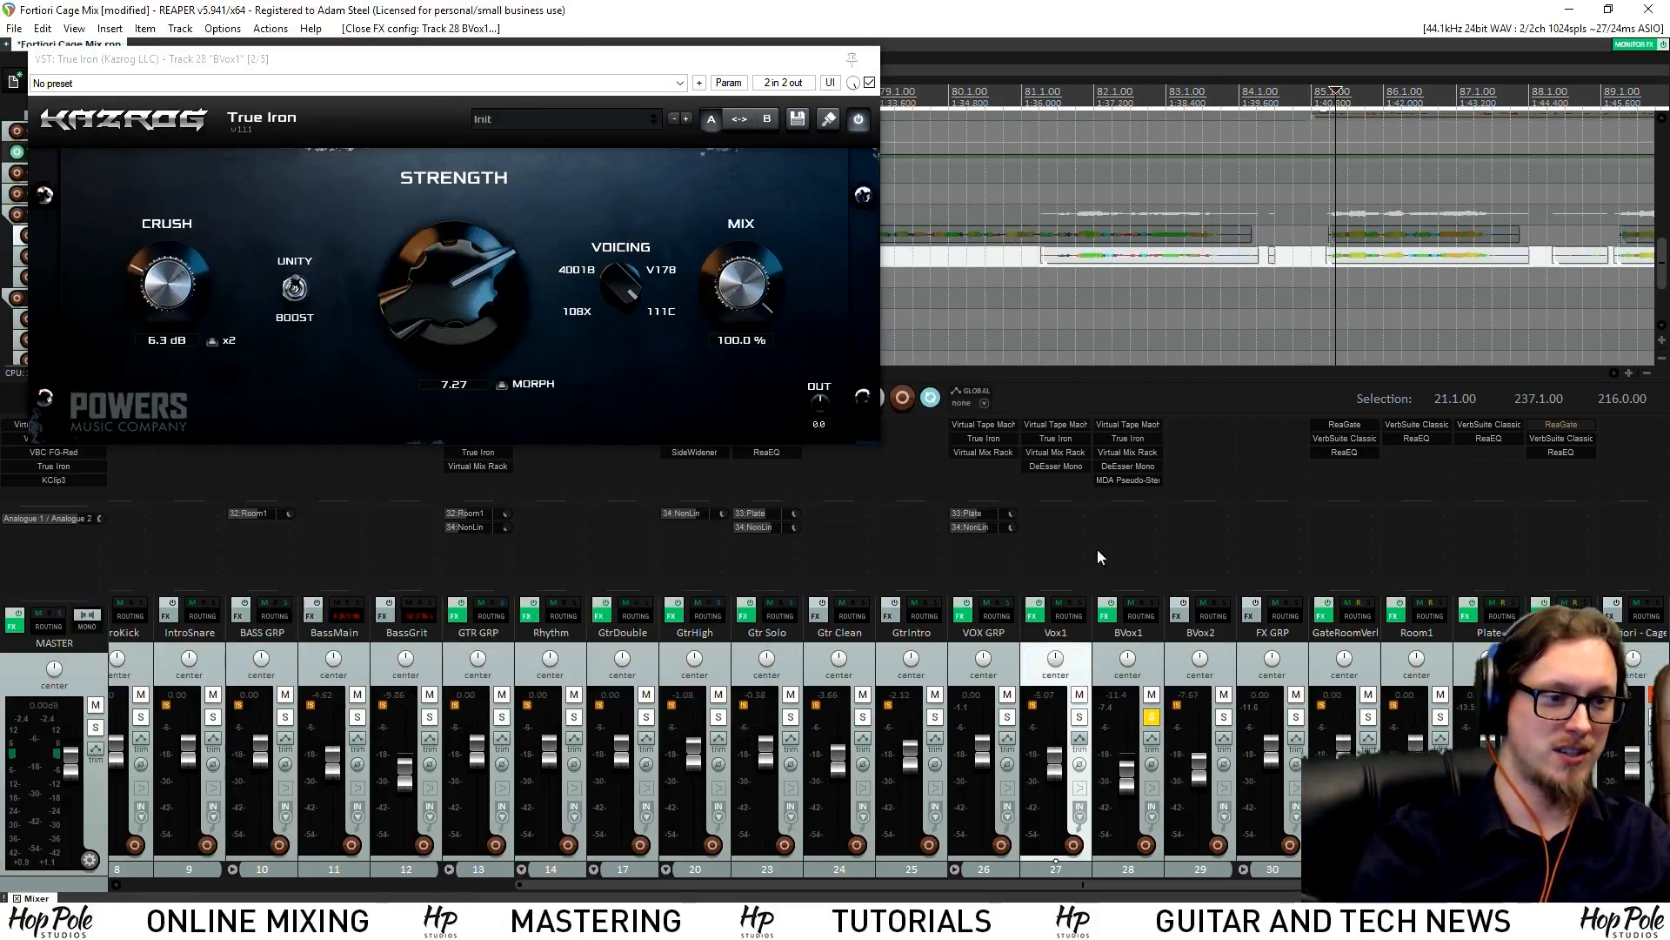
left_click(1138, 425)
left_click_drag(383, 291, 388, 360)
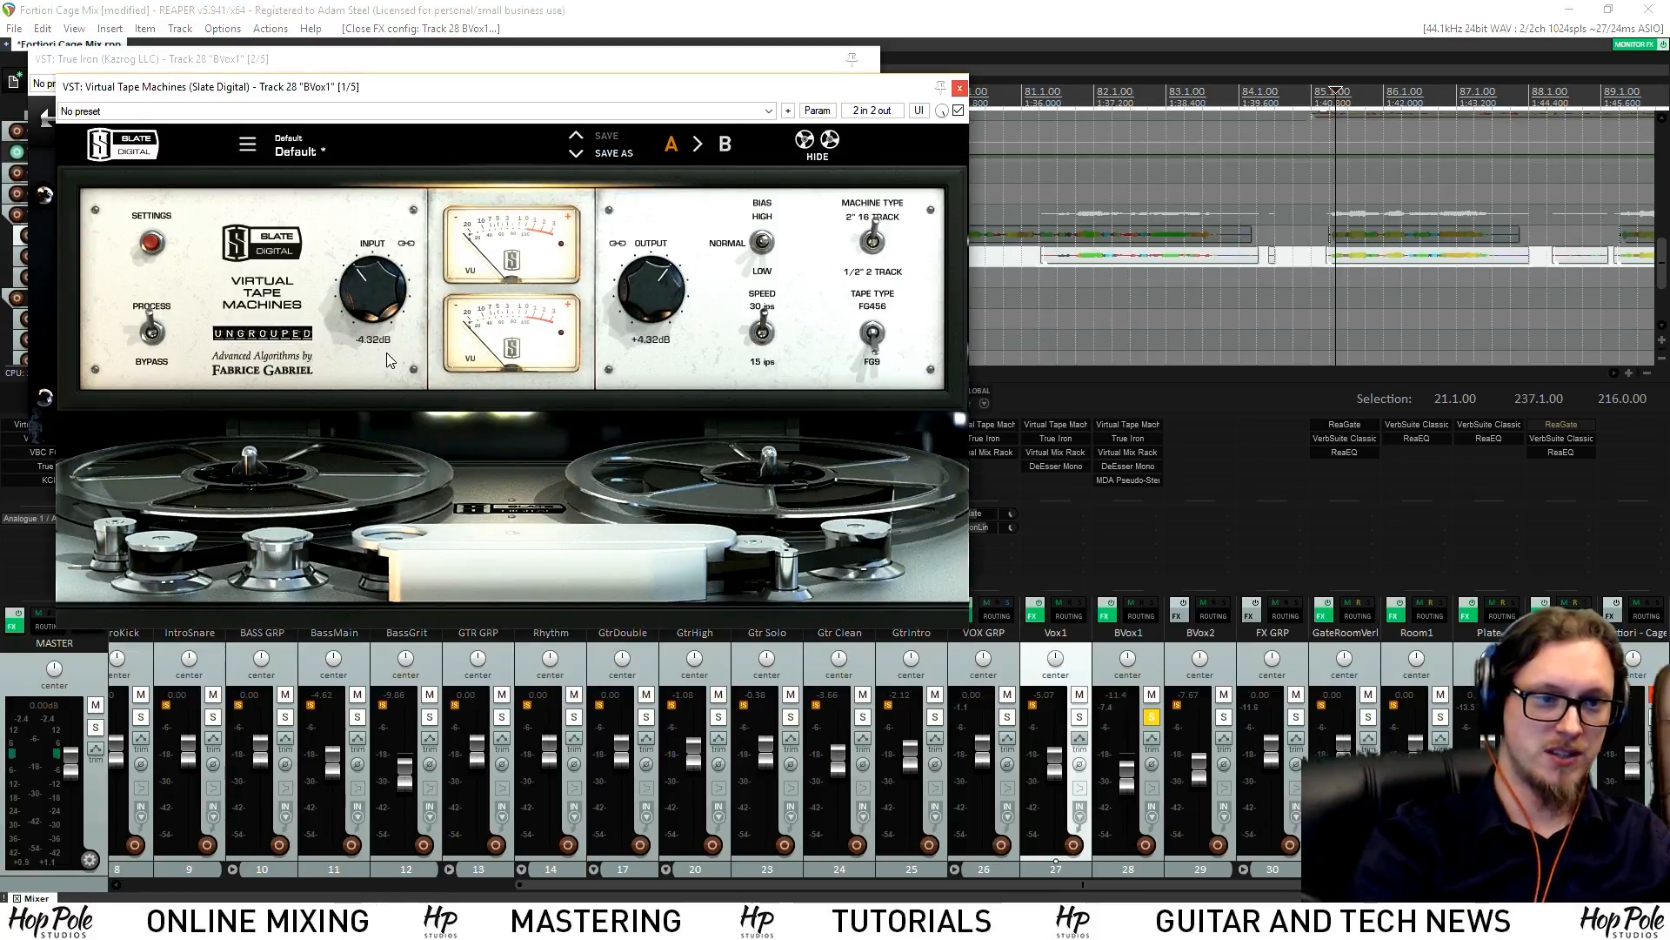
left_click(1128, 438)
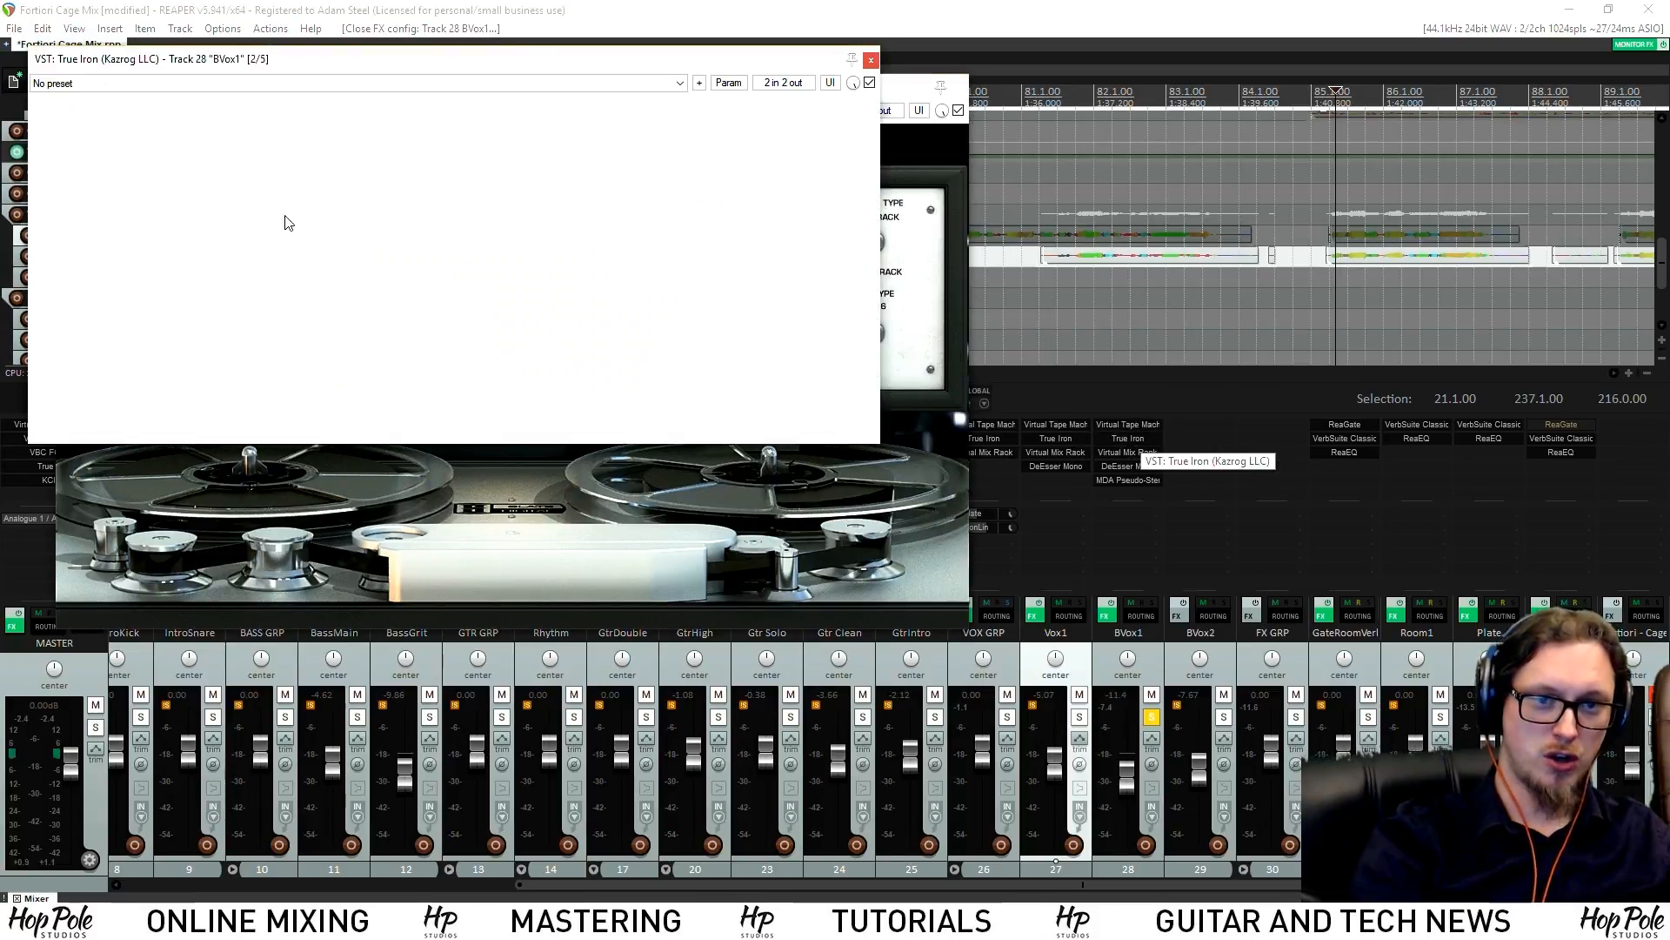
left_click_drag(483, 277, 484, 327)
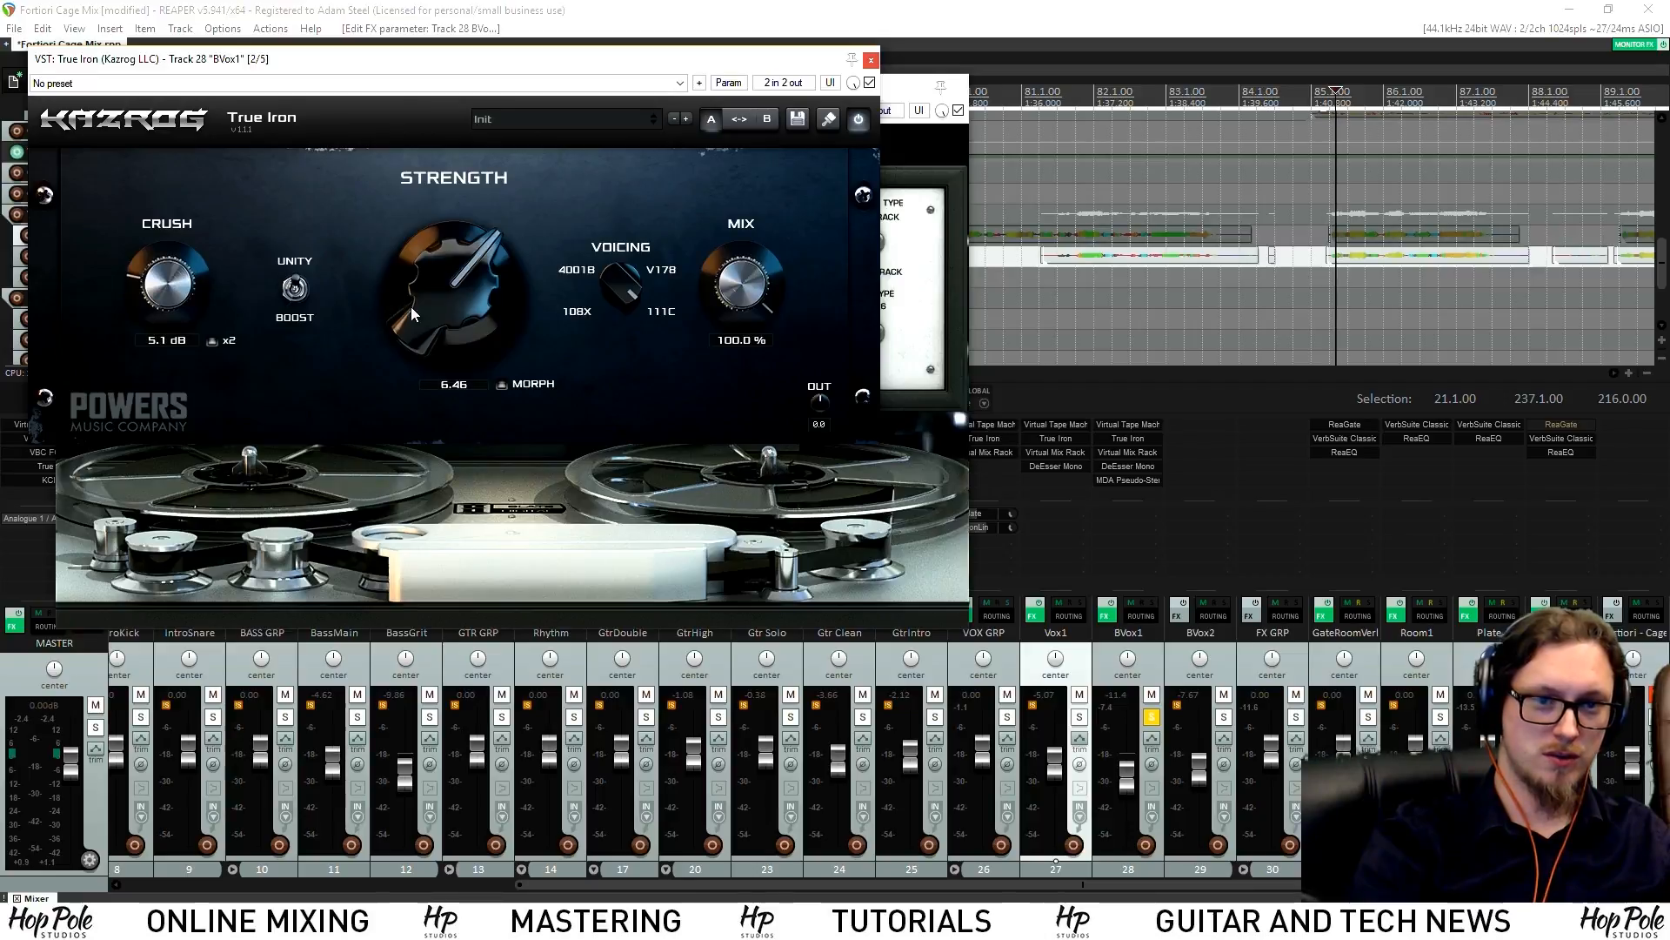
Remove AirEQ from BVox1's rack, set London saturation to 2.89, and close the plugin windows
key("space")
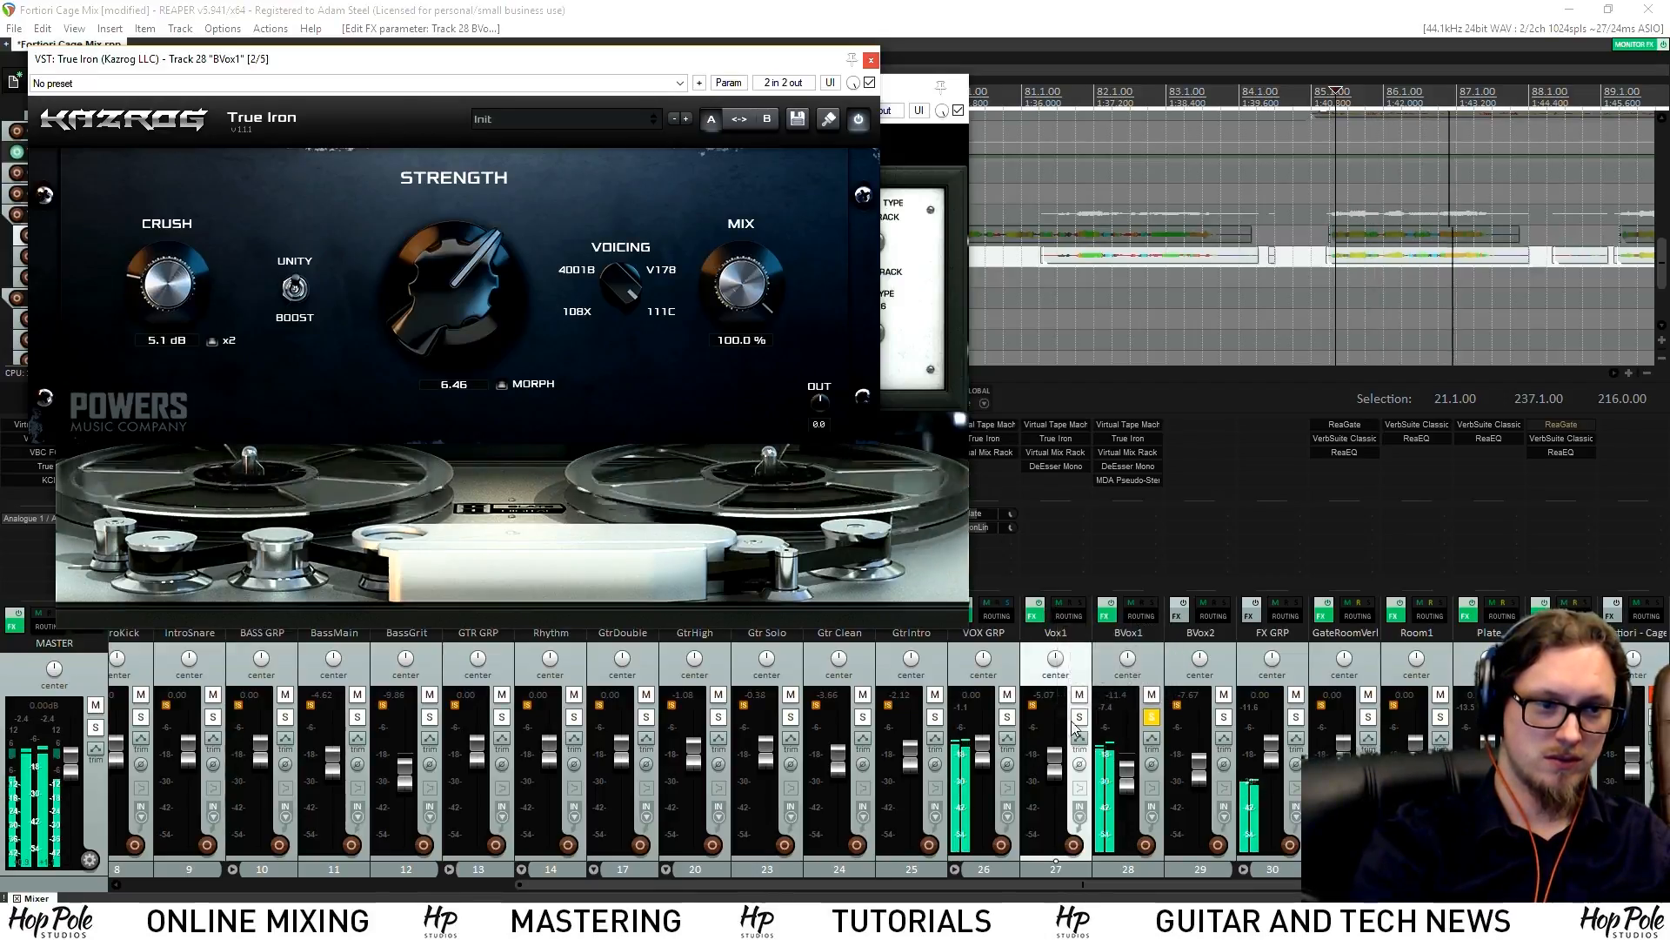
left_click(1151, 456)
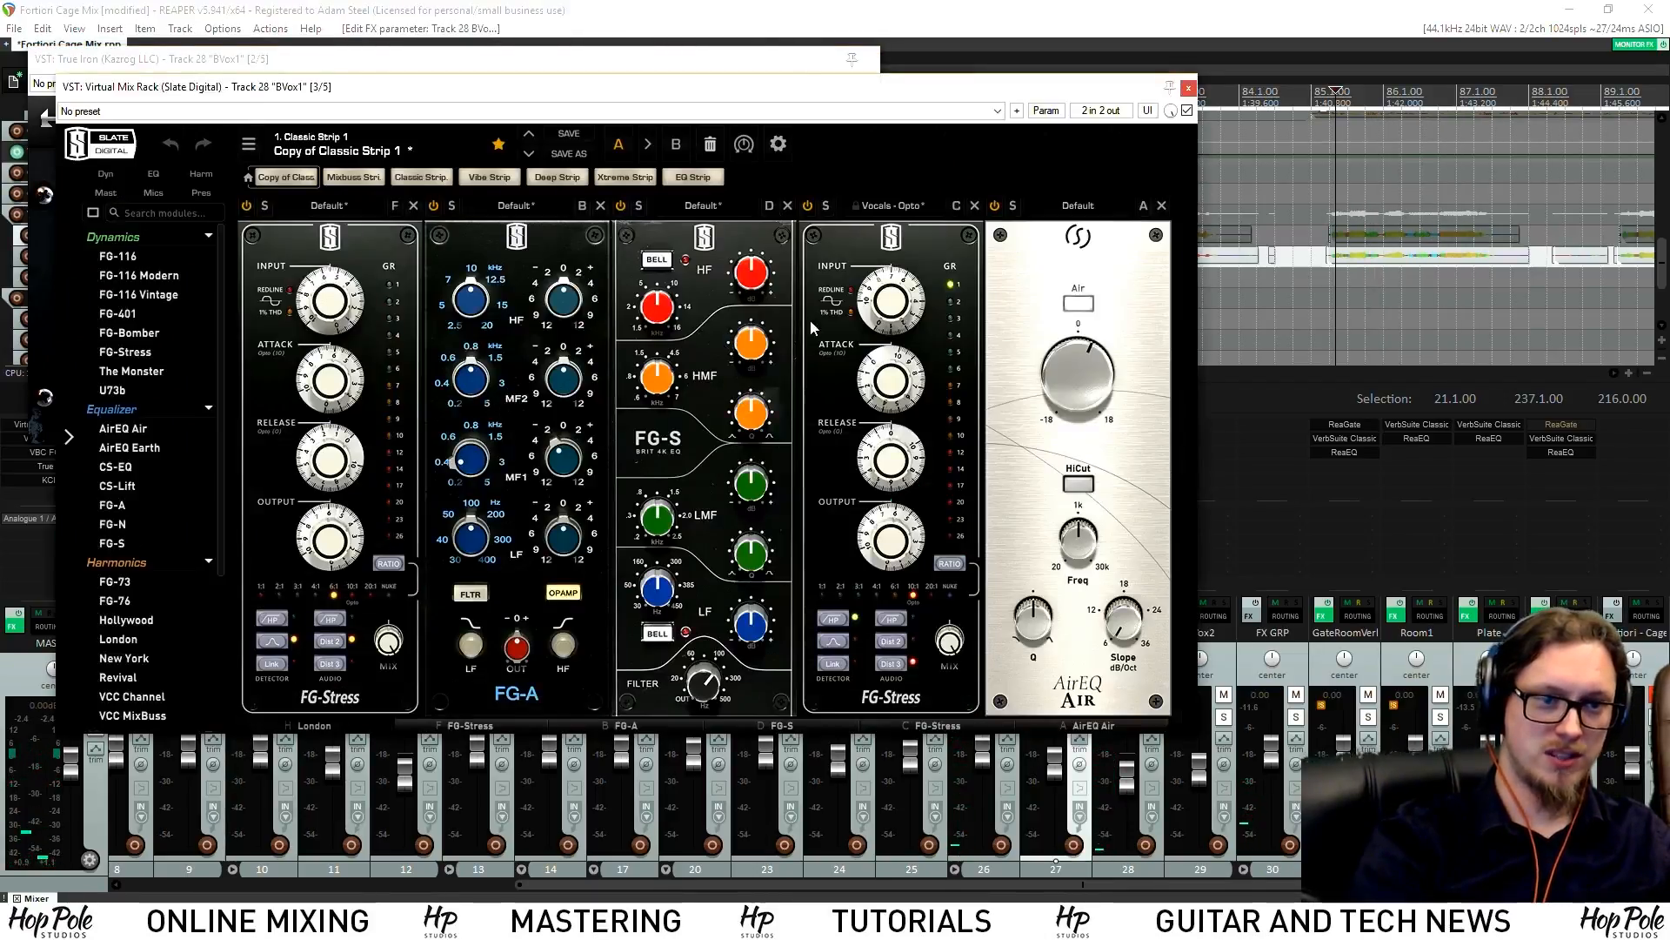
mouse_move(705, 690)
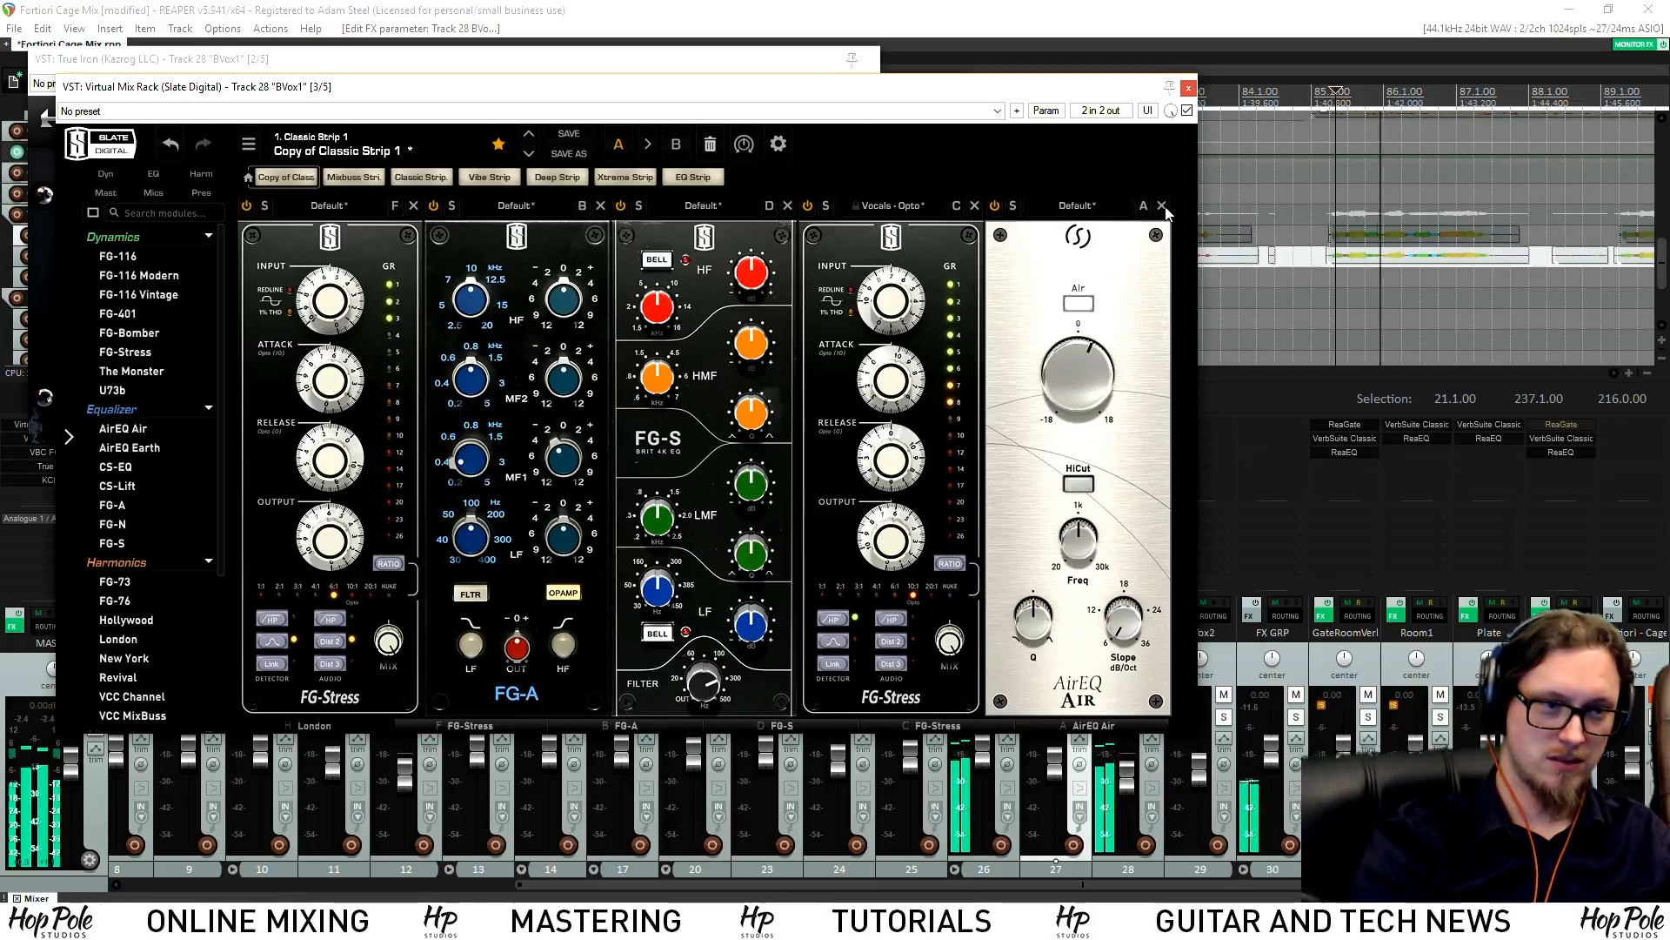
left_click(1161, 206)
left_click_drag(352, 496, 329, 496)
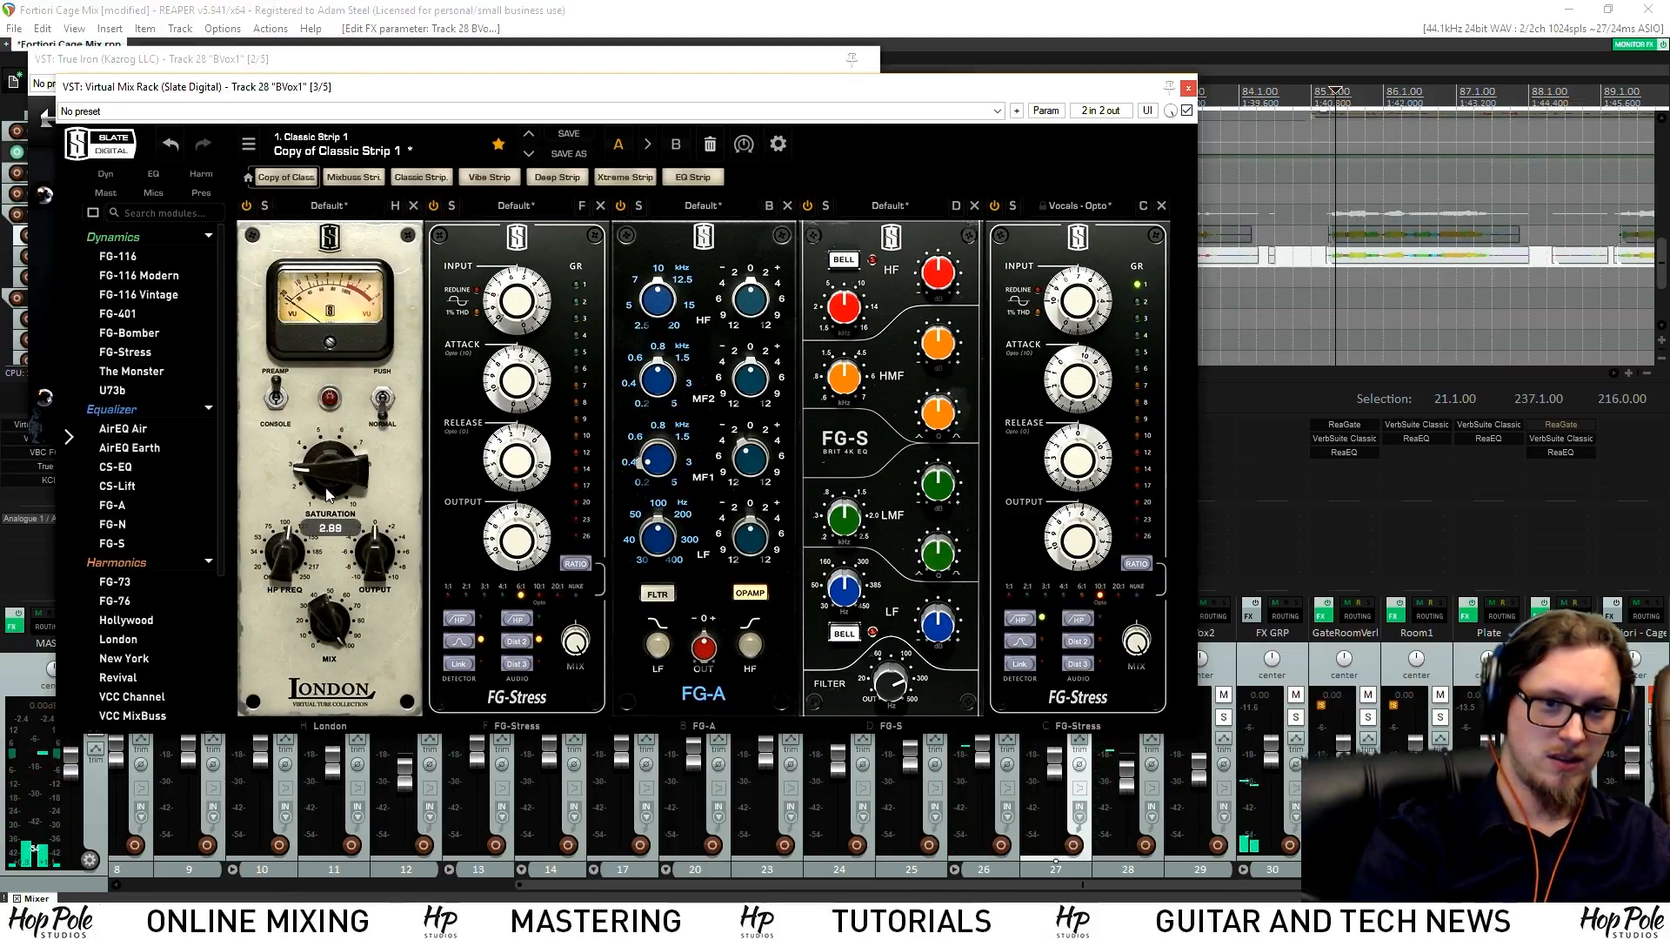
left_click(1191, 88)
left_click(1079, 716)
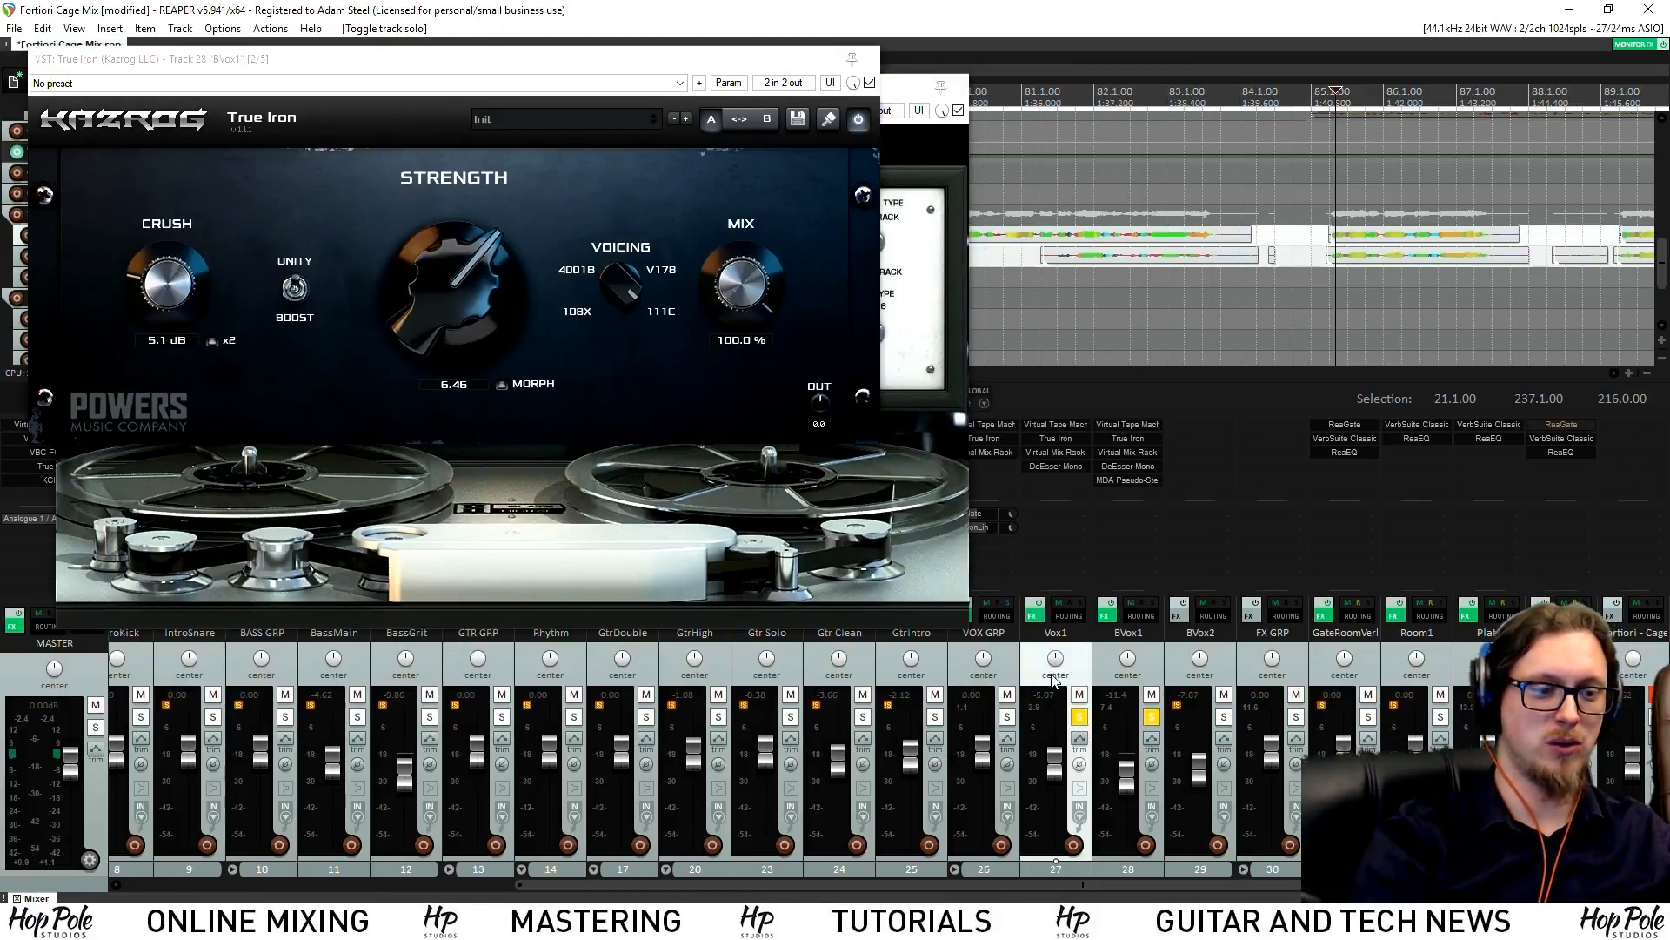
left_click(959, 89)
left_click(872, 58)
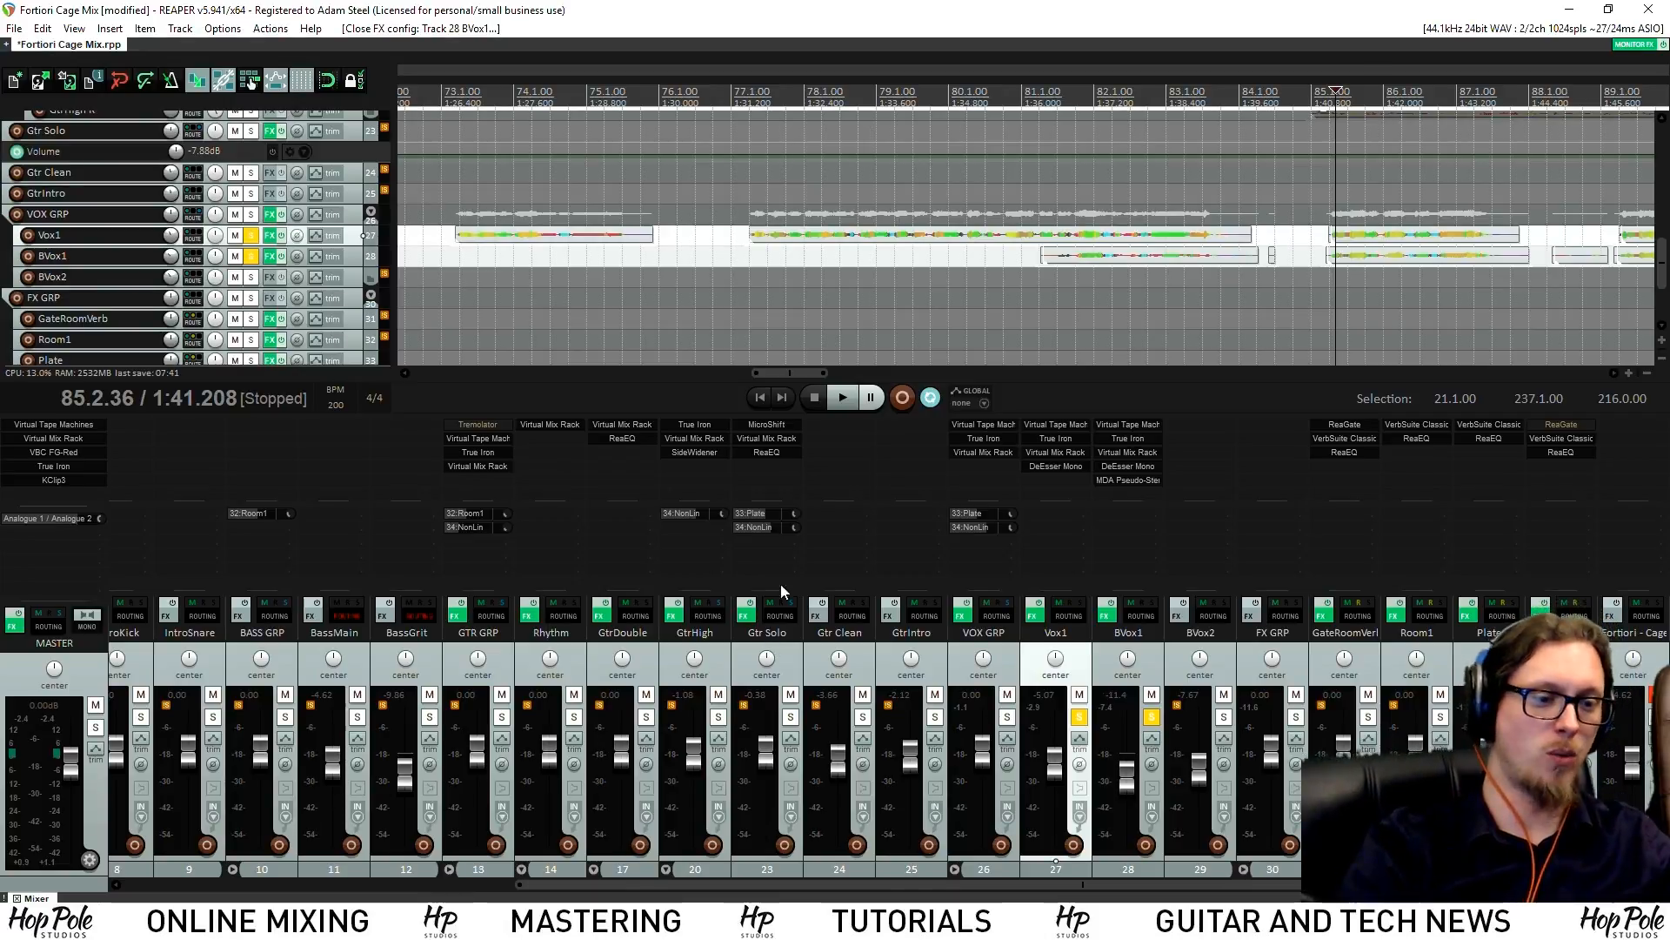
Unsolo the vocal tracks and raise BVox1's volume to -9.75 dB
left_click(1151, 722)
key("space")
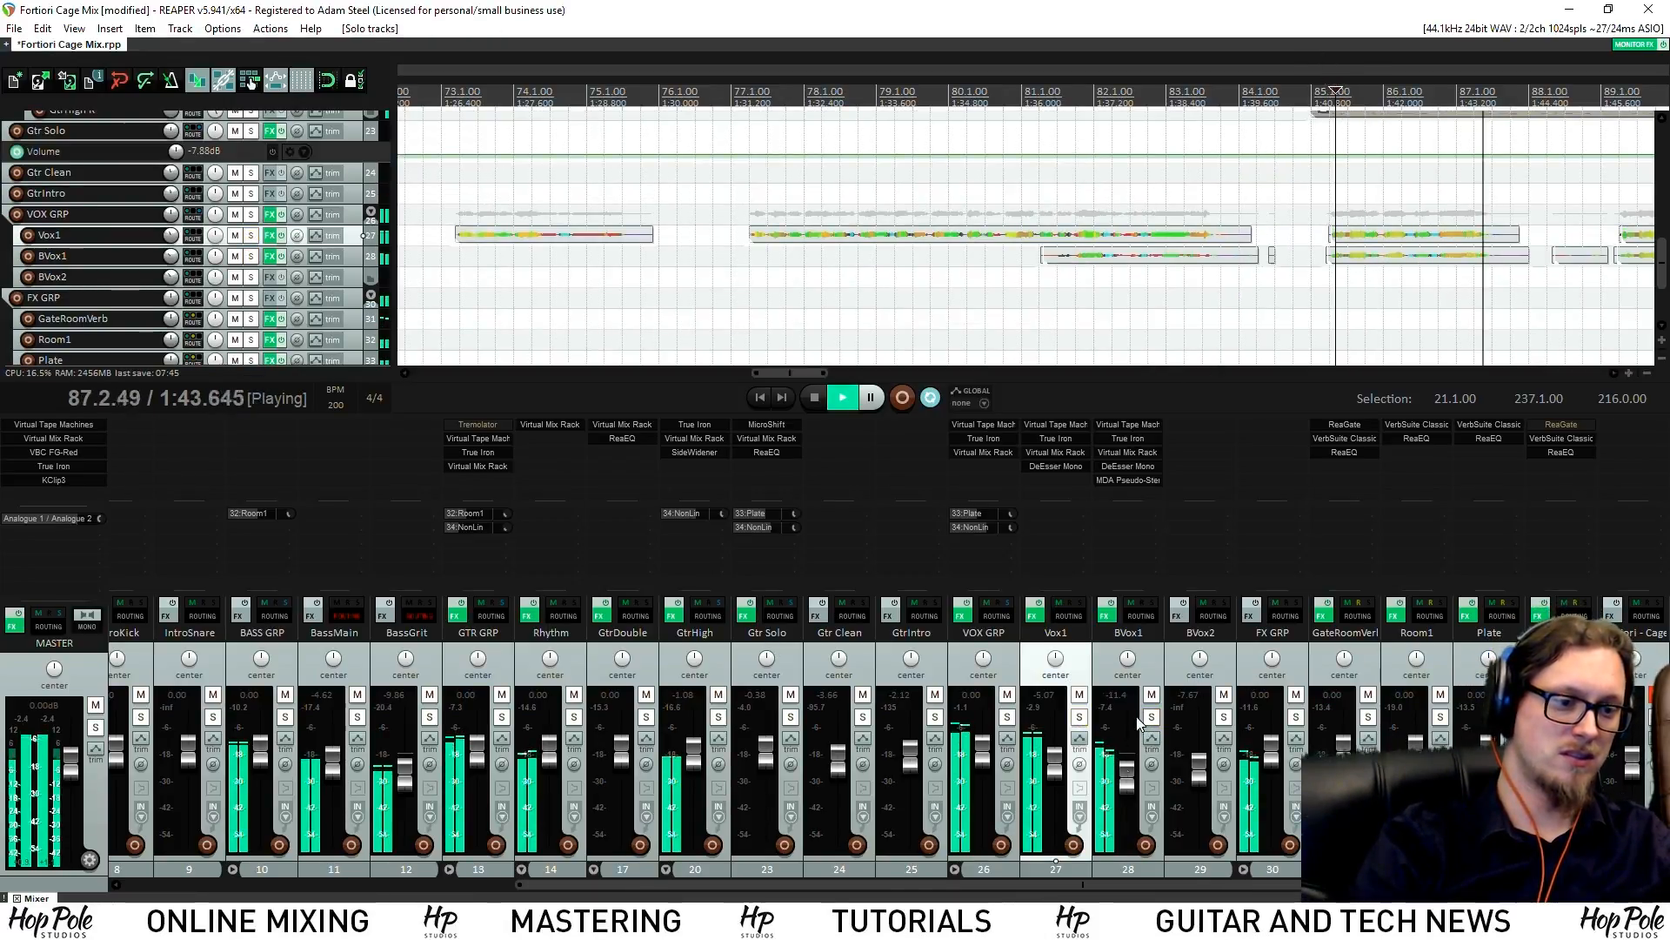
key("space")
left_click_drag(1124, 792, 1127, 790)
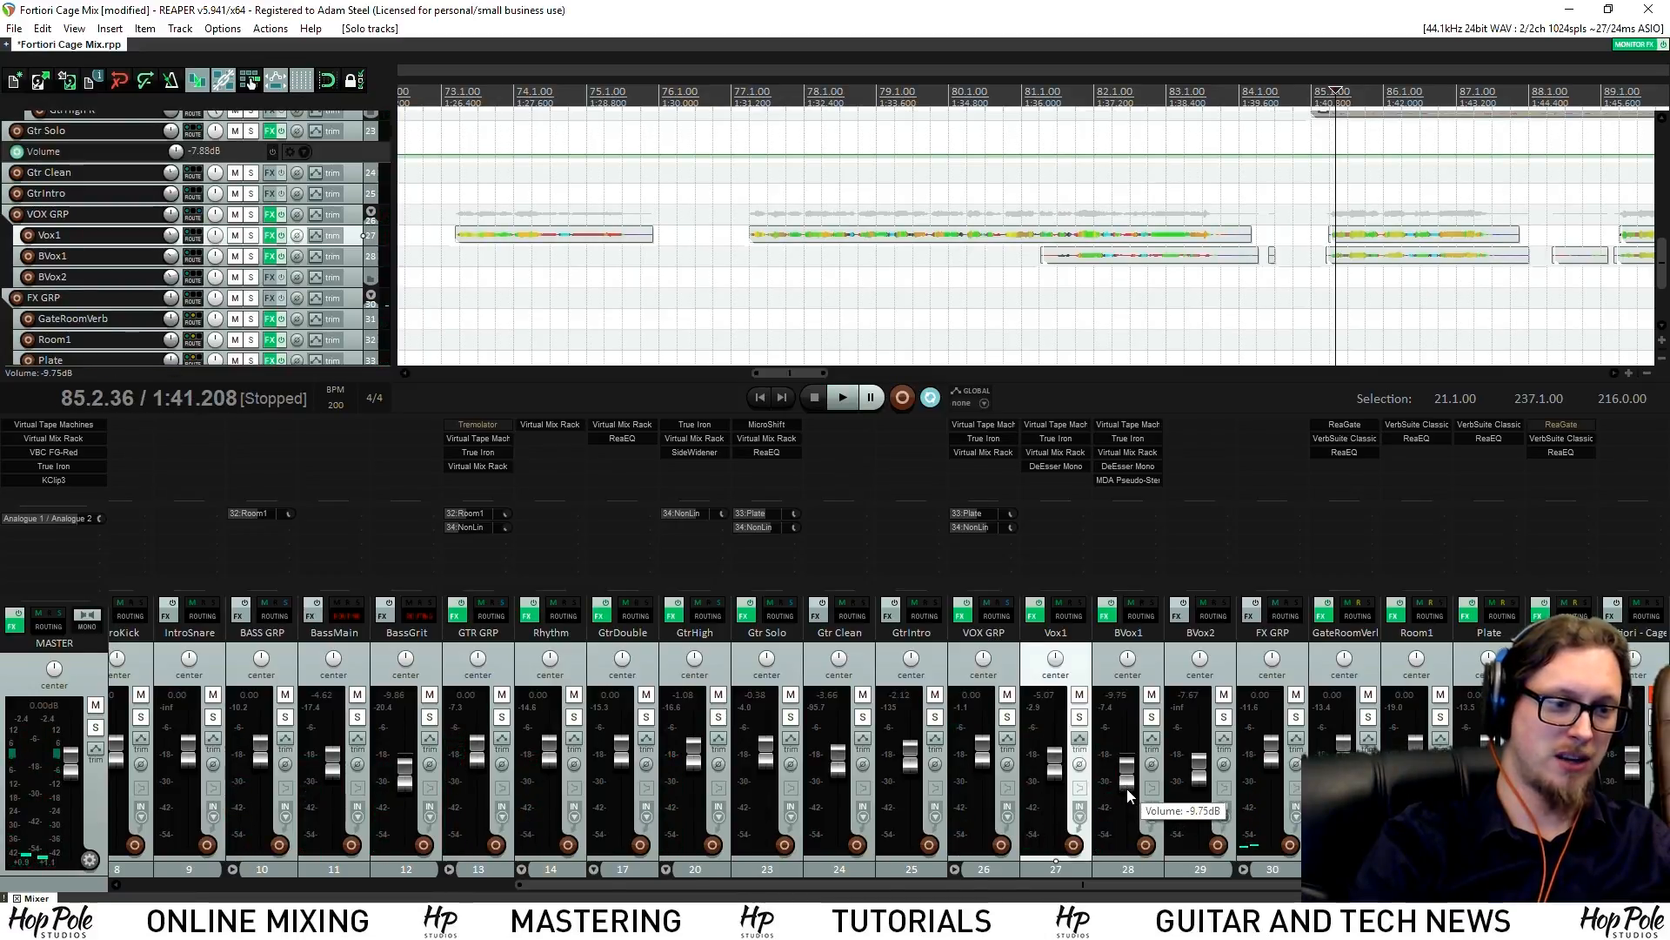
key("space")
Delete the stray BVox1 items near bars 88 and 84, then solo Vox1
left_click_drag(1554, 244, 1555, 279)
key("Delete")
left_click_drag(1286, 242, 1267, 268)
key("Delete")
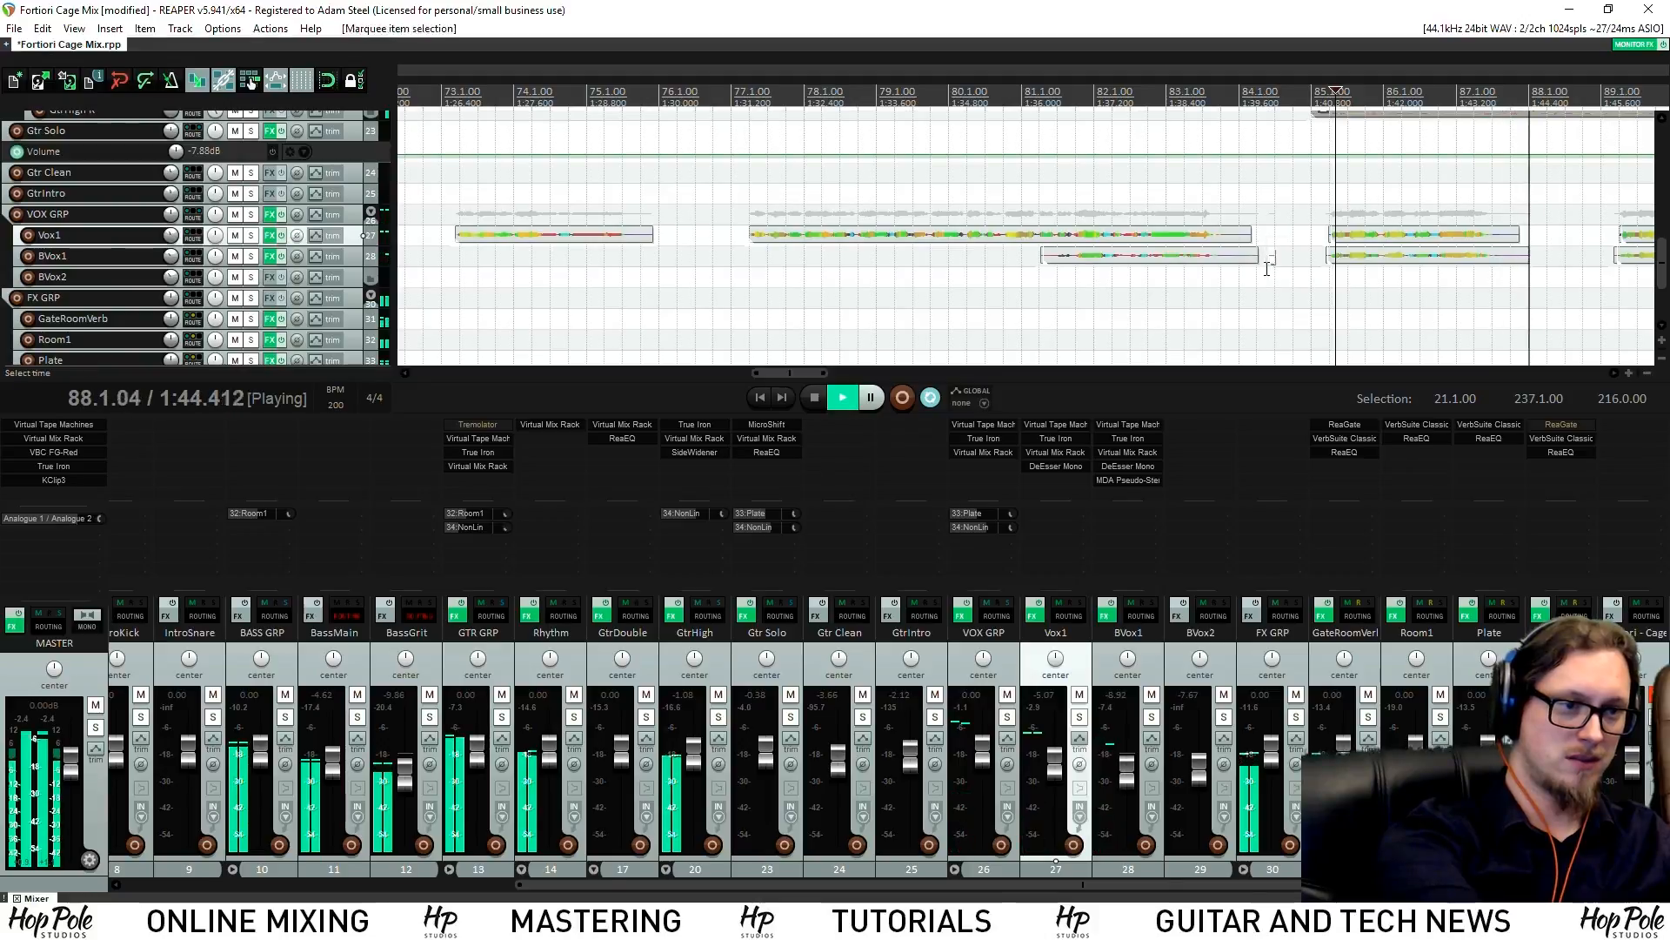
scroll(1271, 271, "down", 5)
scroll(1154, 291, "up", 5)
scroll(1155, 290, "down", 3)
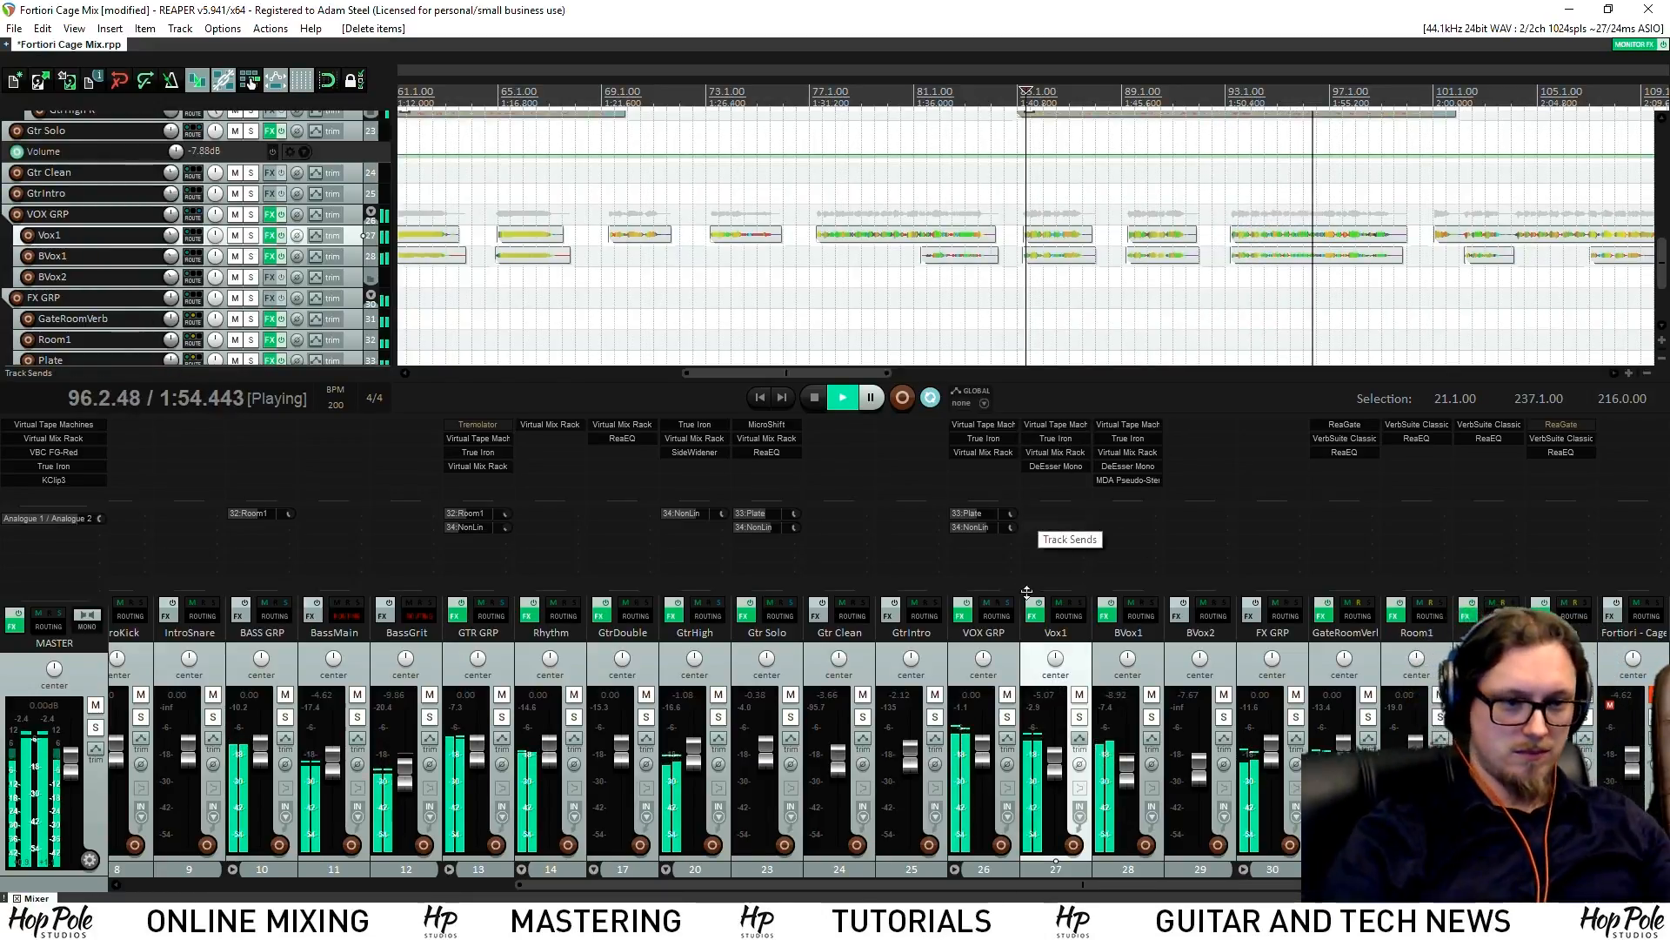
left_click(1078, 716)
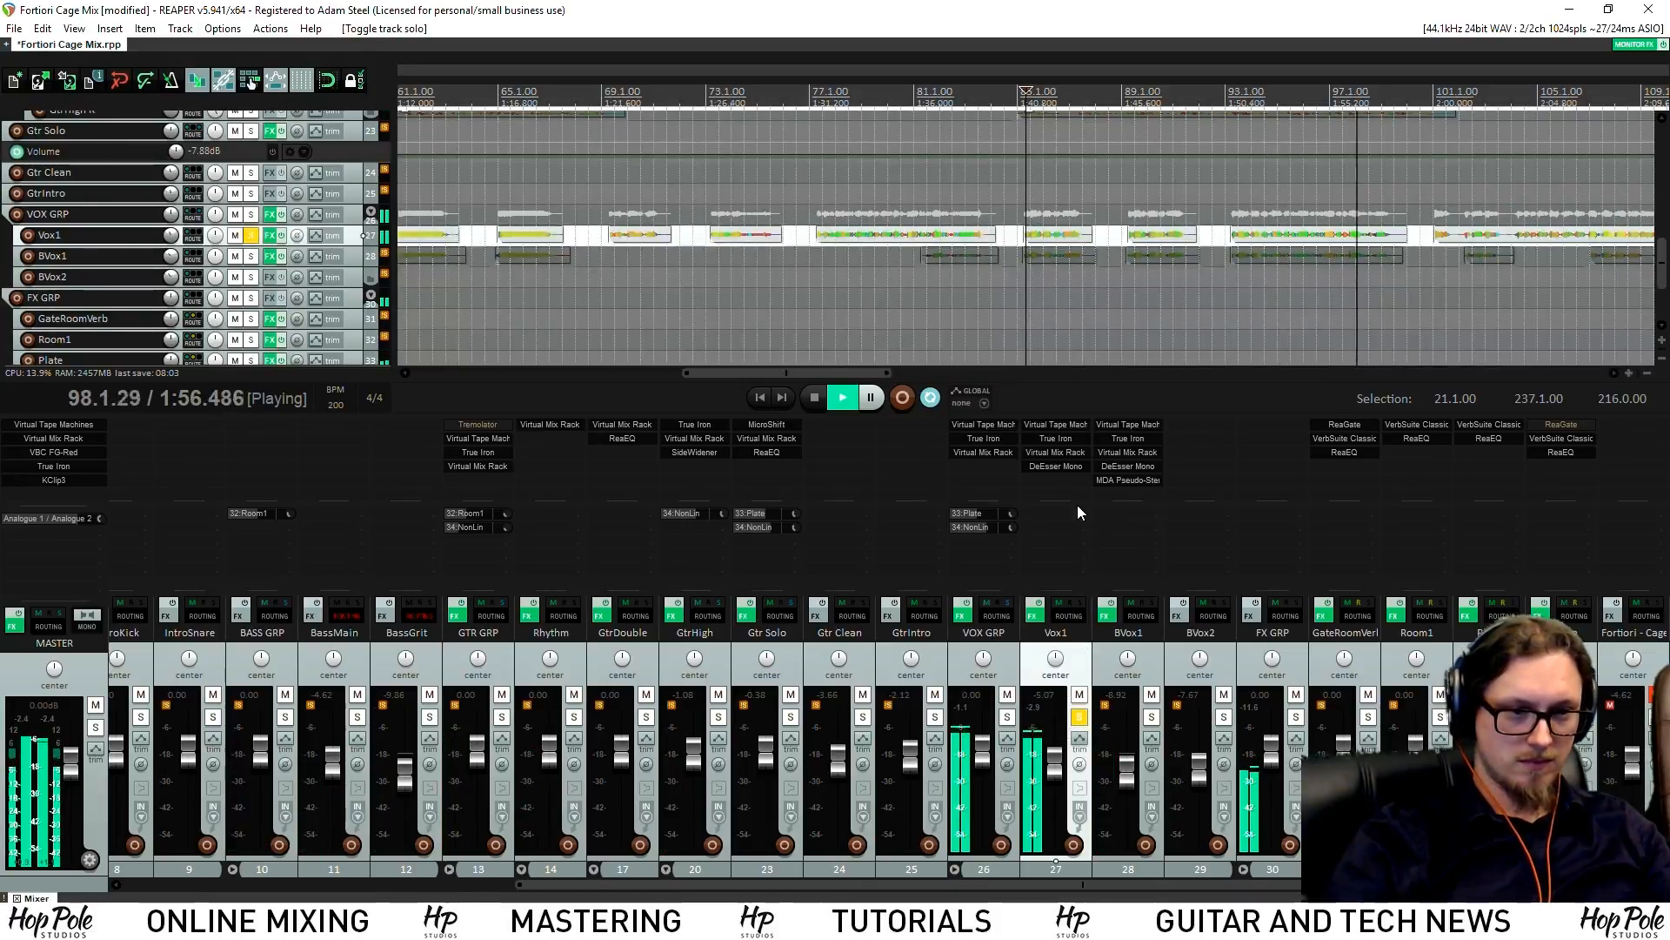
Add ReaEQ to Vox1 from the effect browser filtered by 'eq'
key("space")
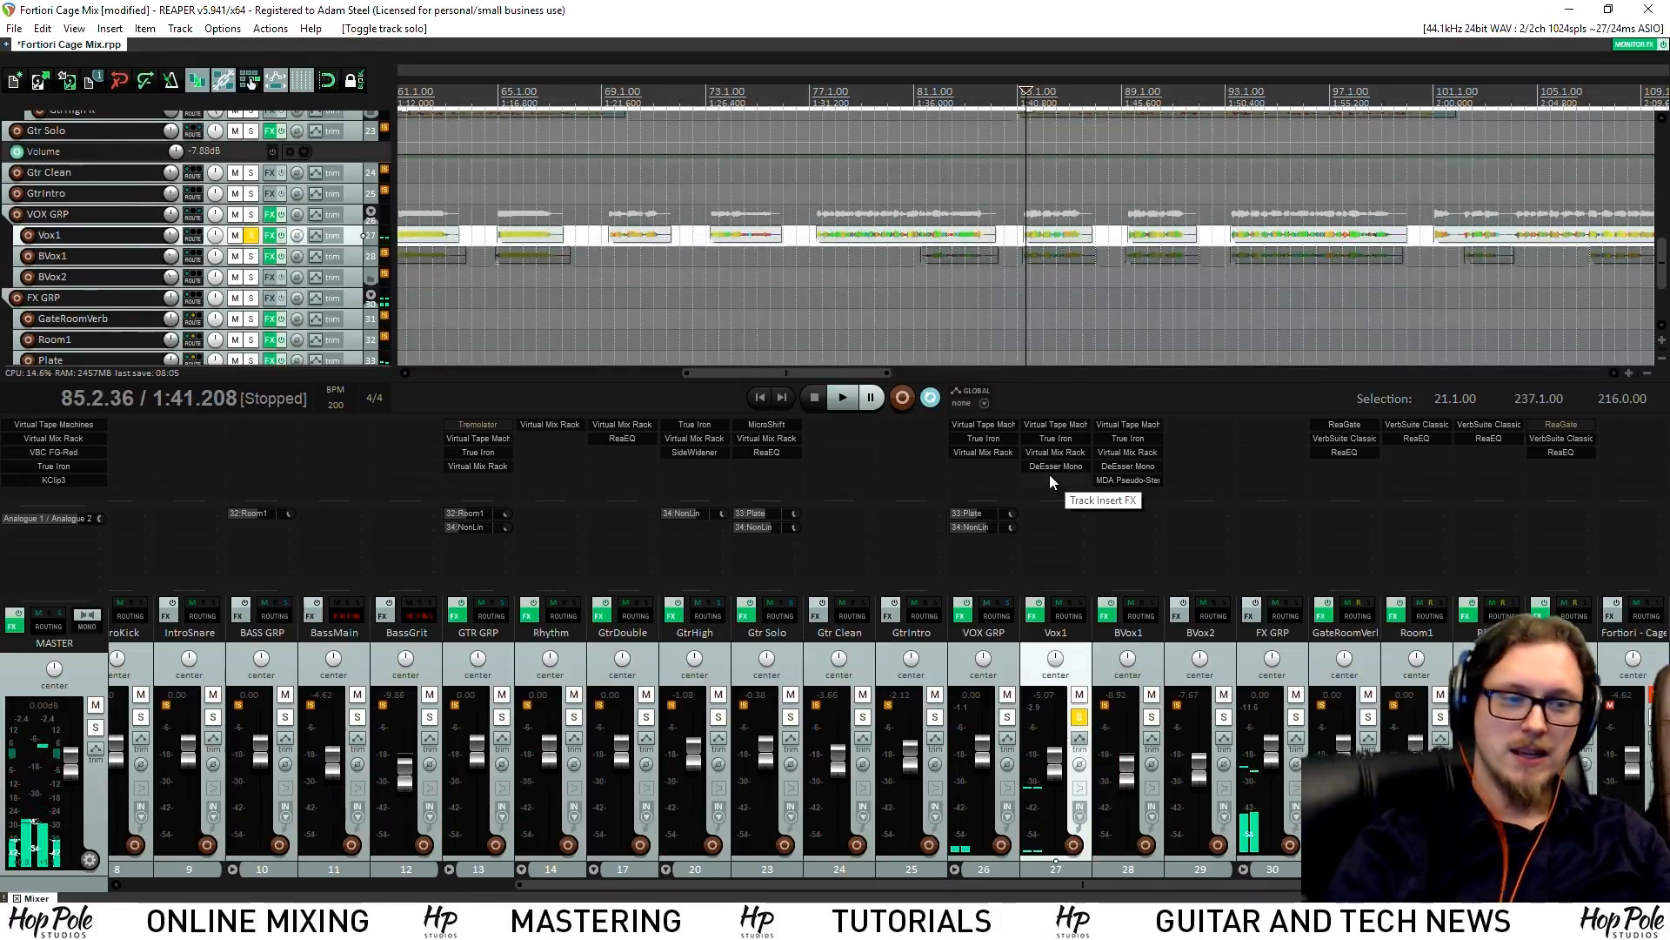
double_click(1055, 476)
type("eq")
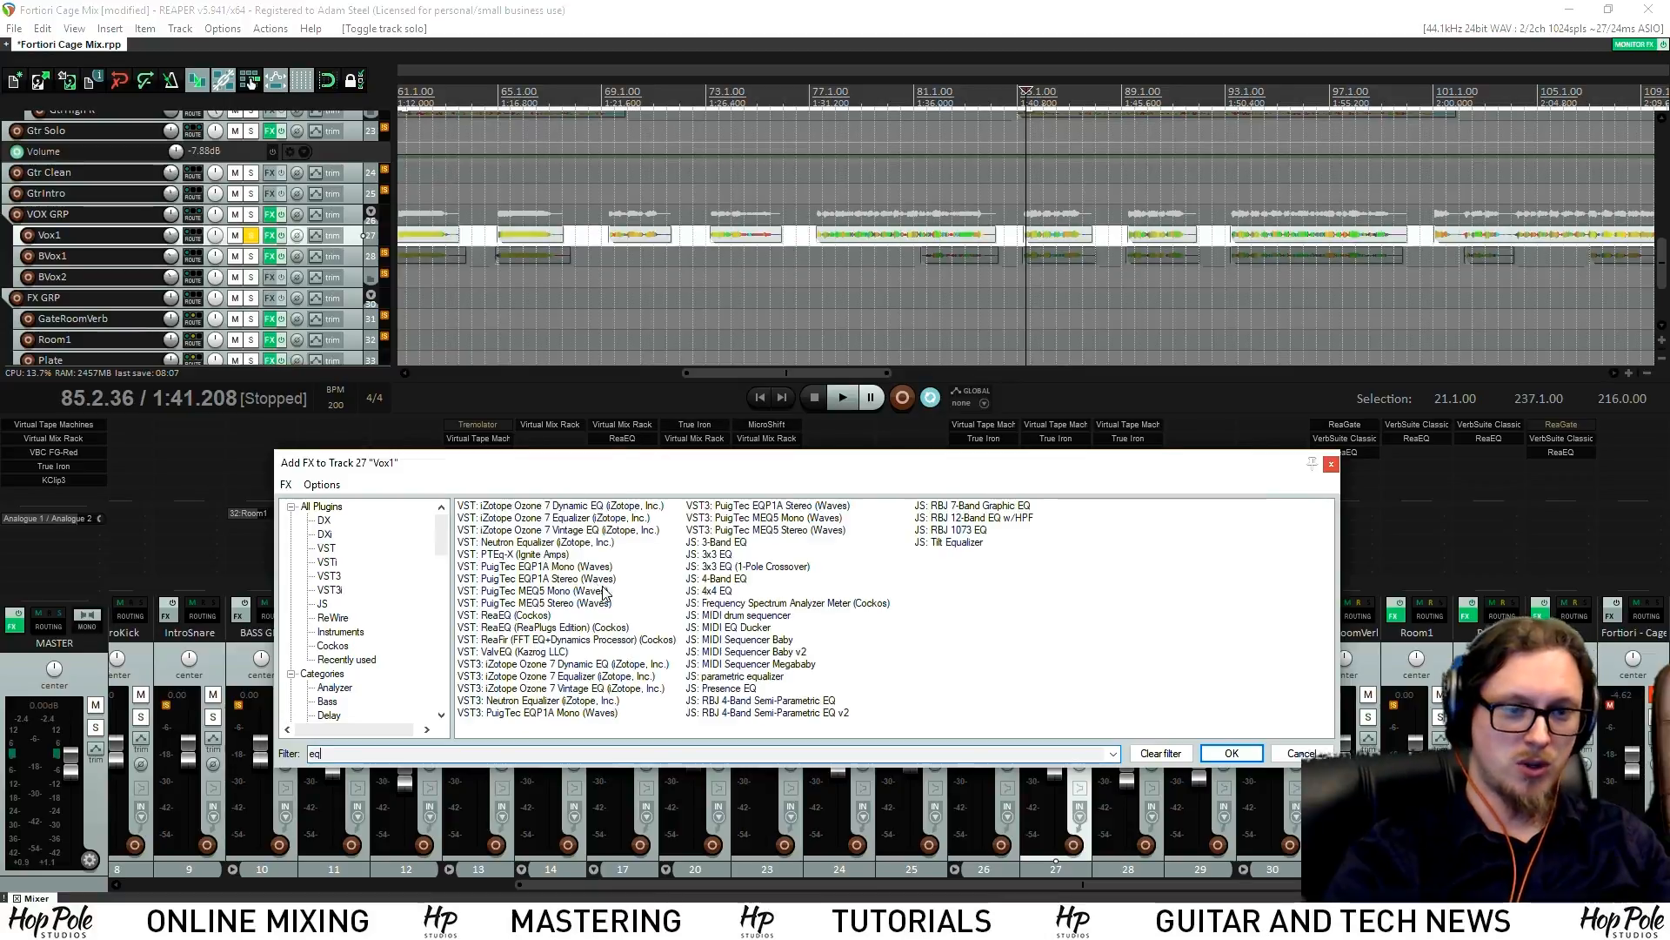
double_click(509, 616)
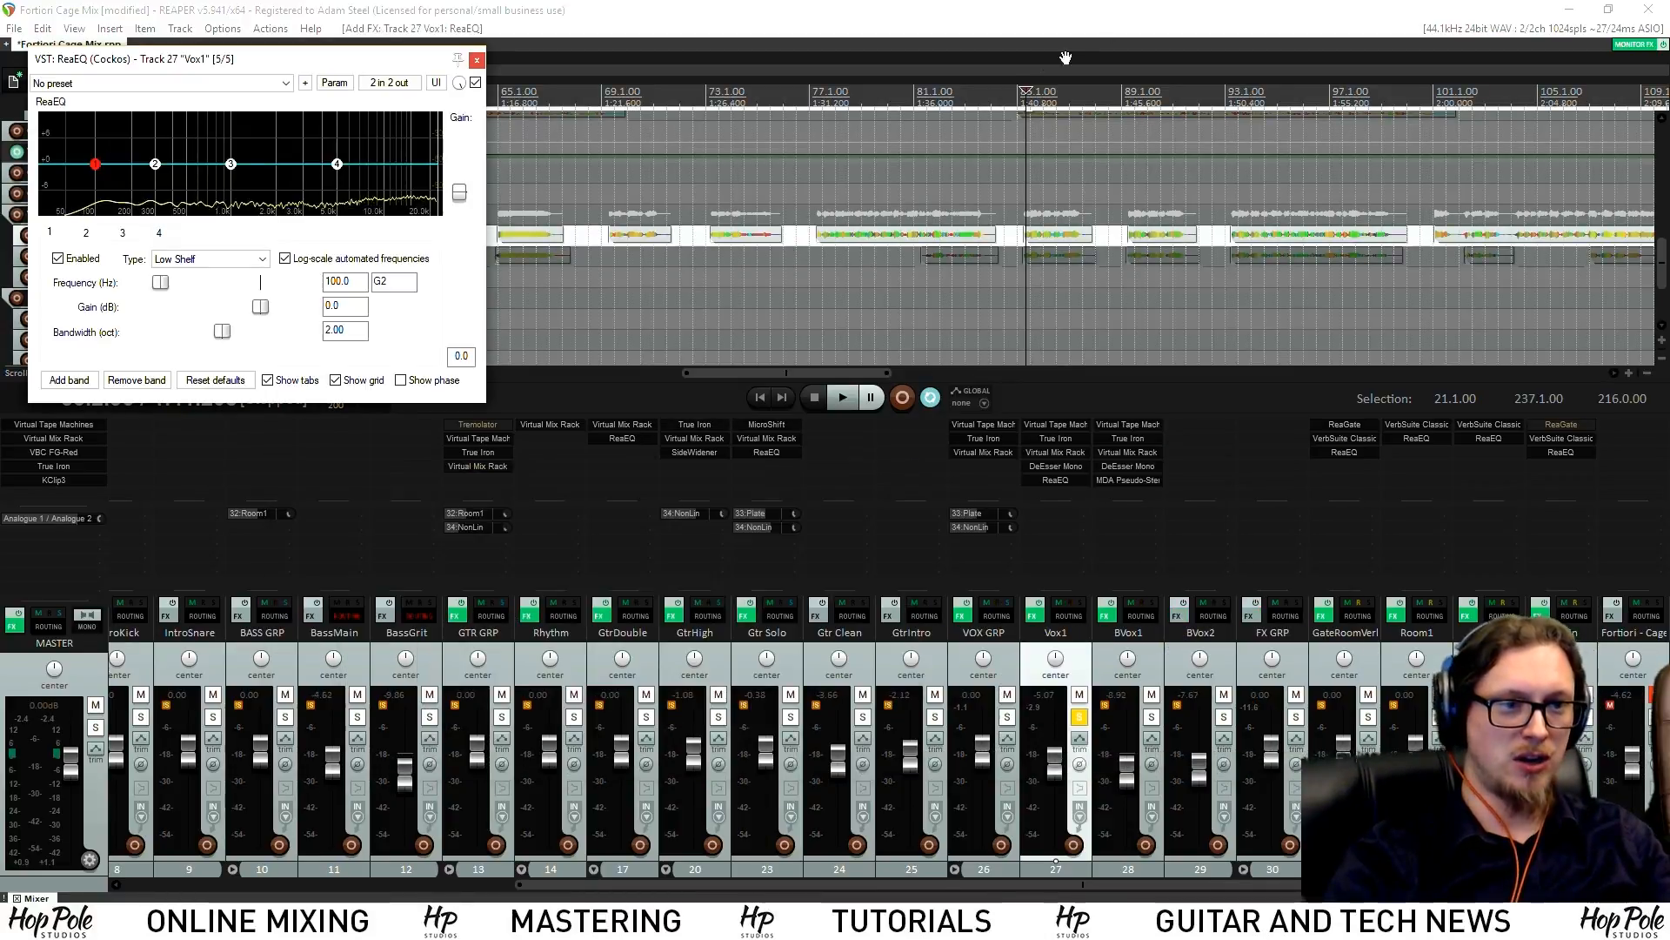
left_click(232, 163)
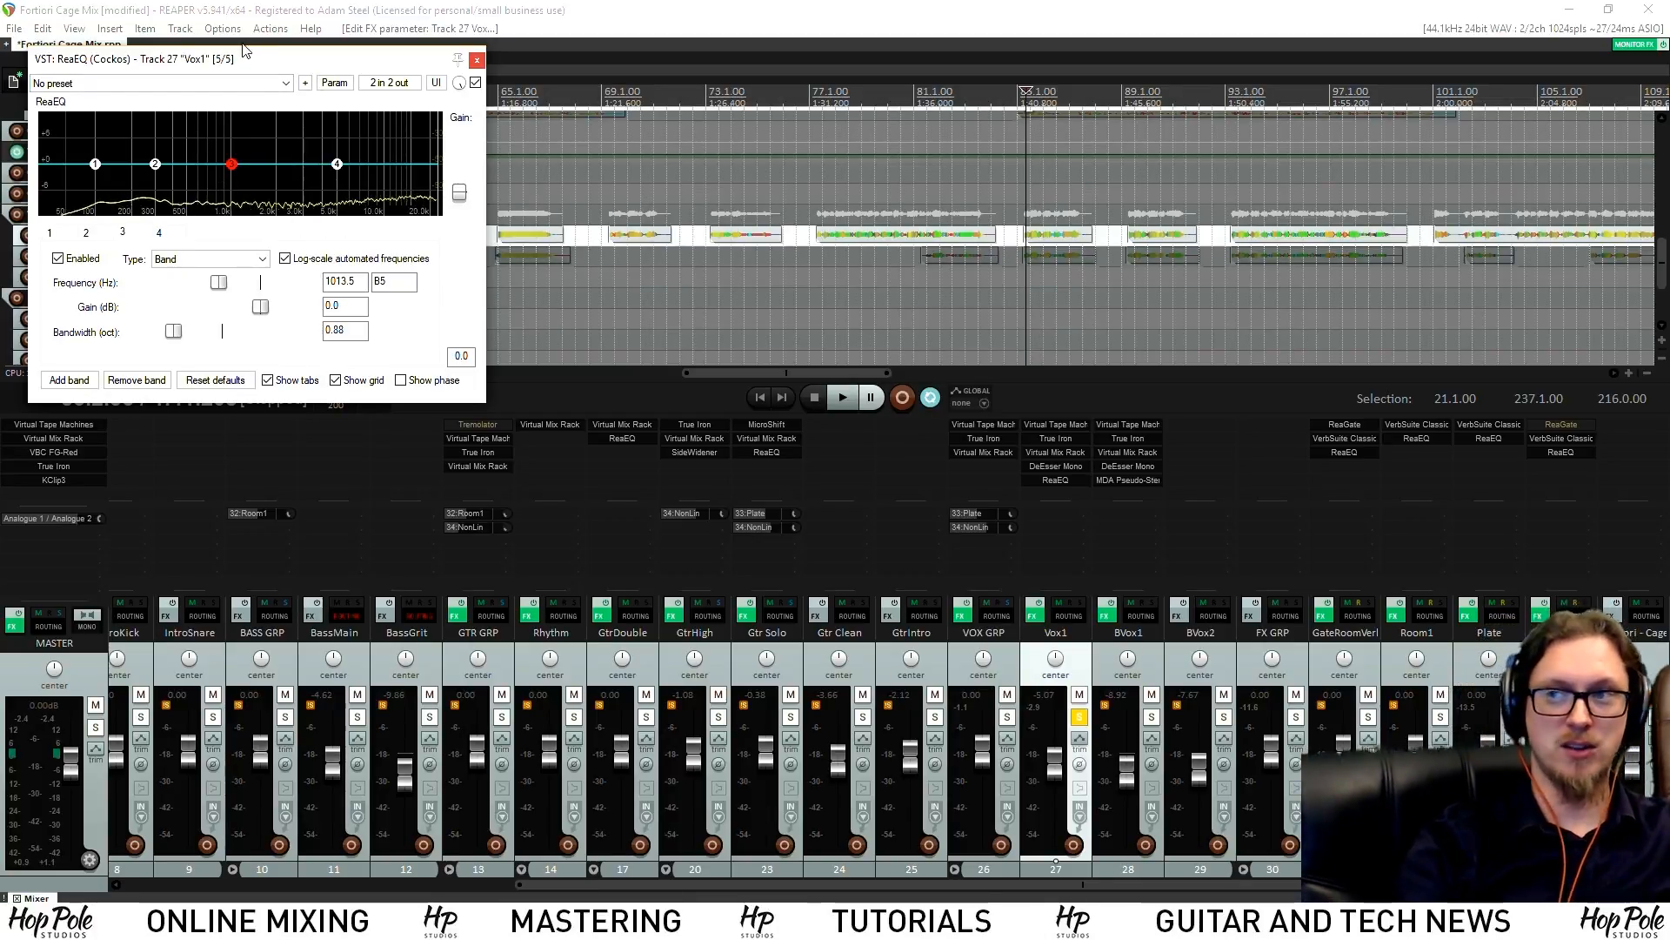
key("space")
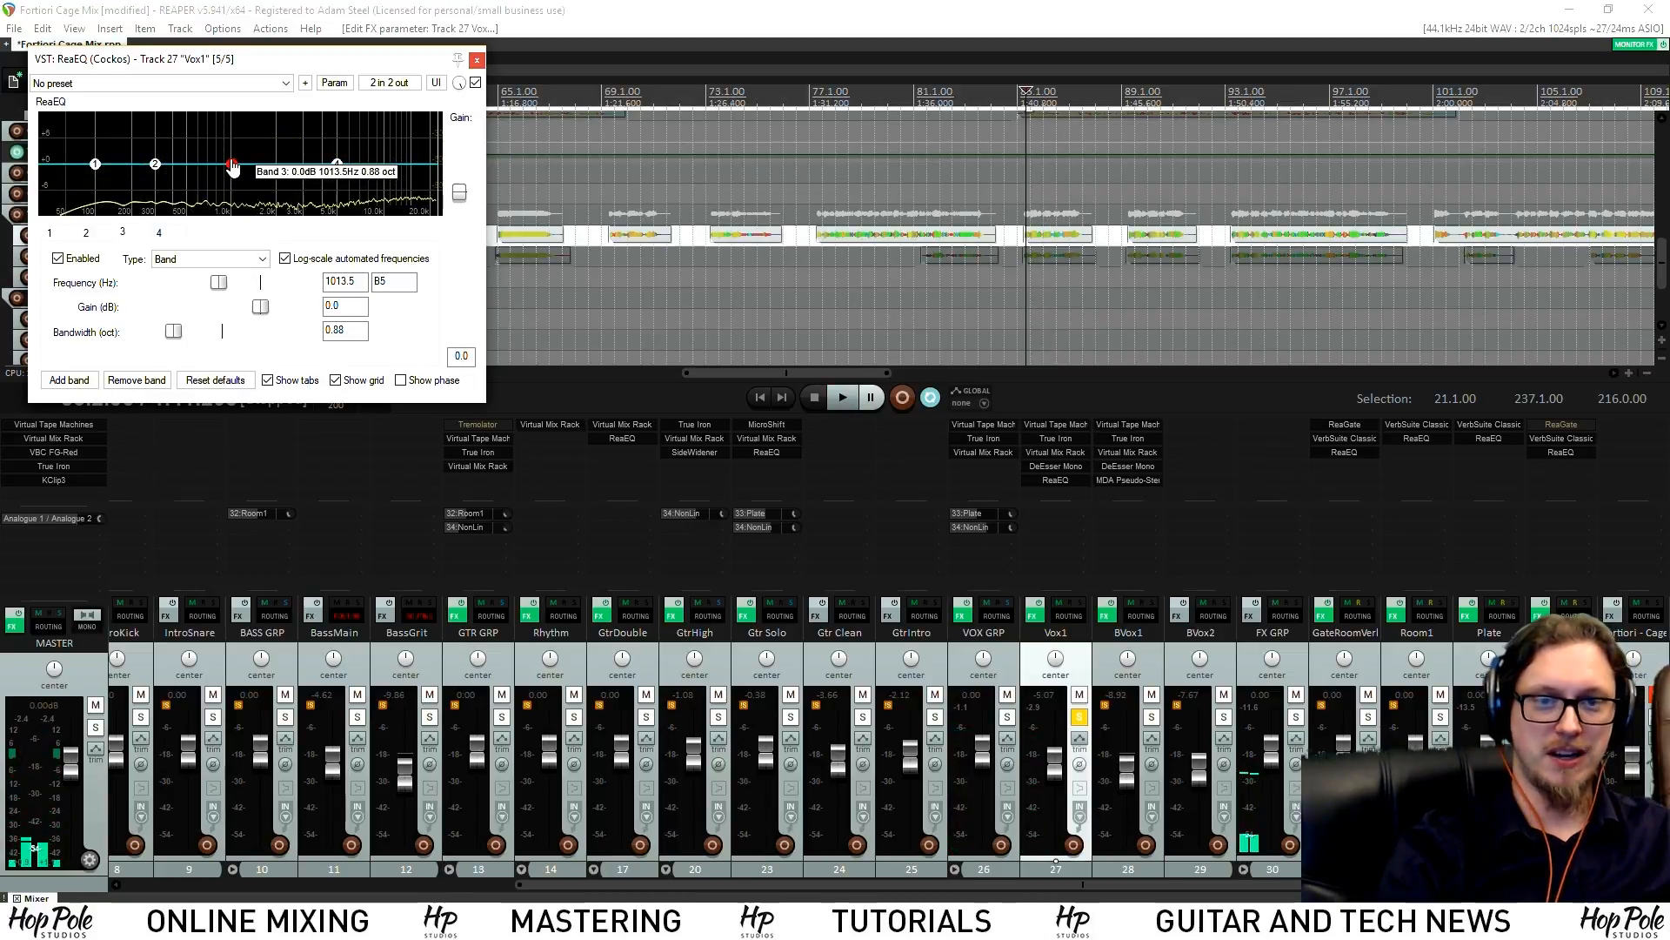
Shape ReaEQ: cut near 2.66 kHz, dip around 170 Hz, band 5 near 627 Hz, 6.4 kHz shelf lift
left_click_drag(231, 166, 296, 177)
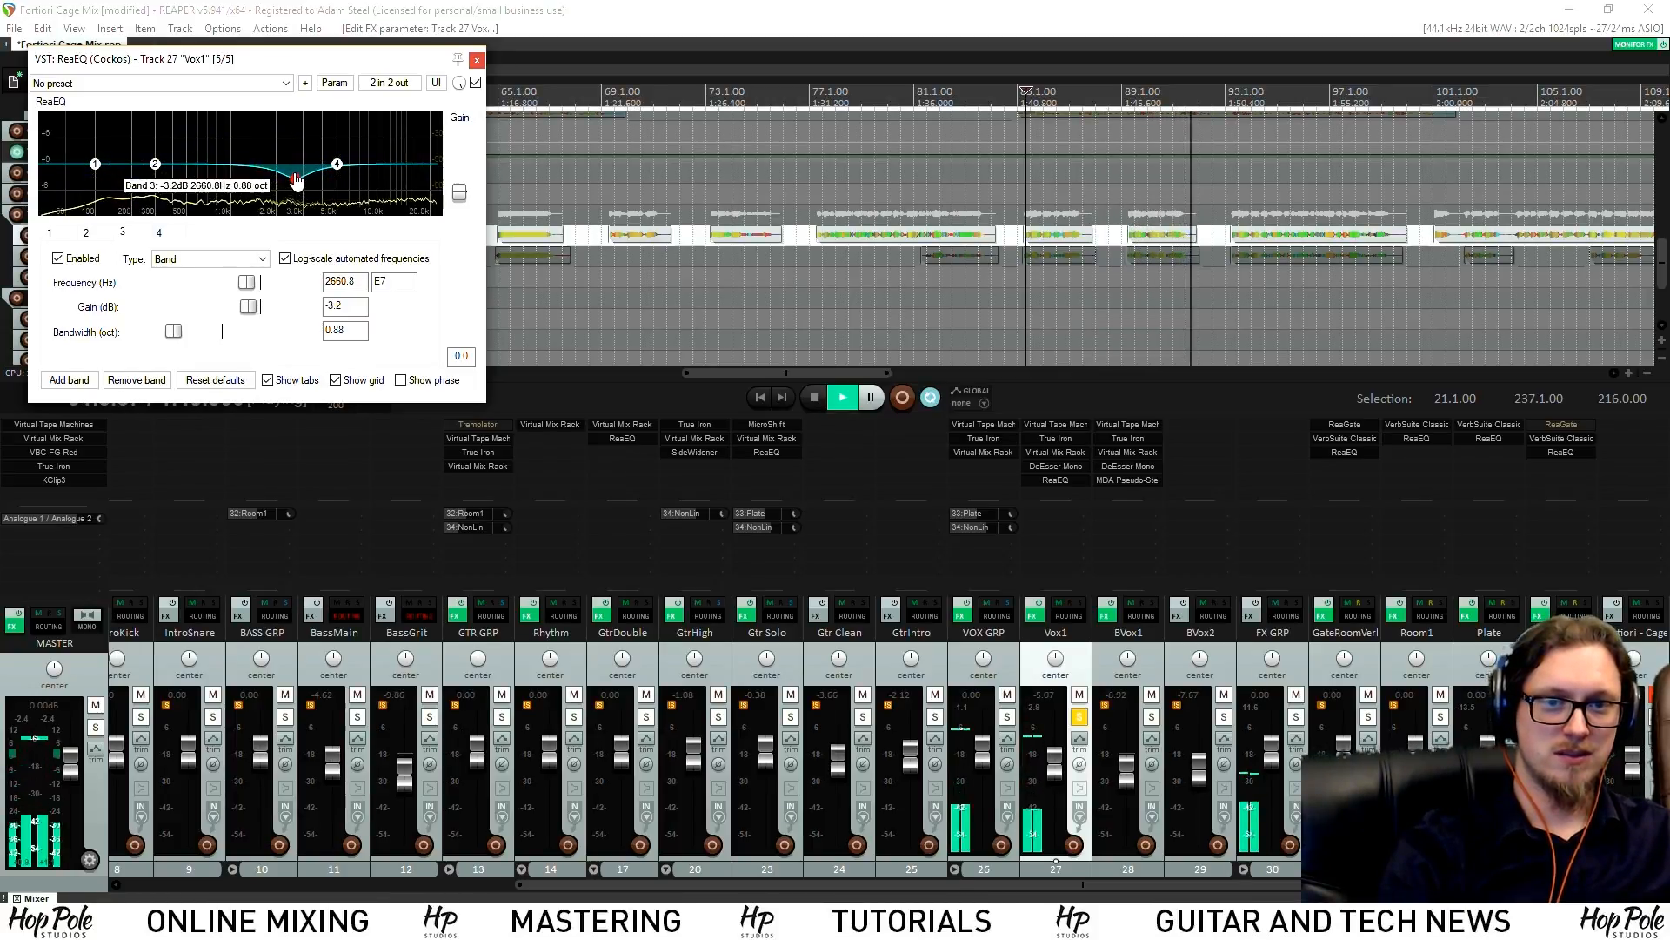
left_click_drag(162, 168, 125, 178)
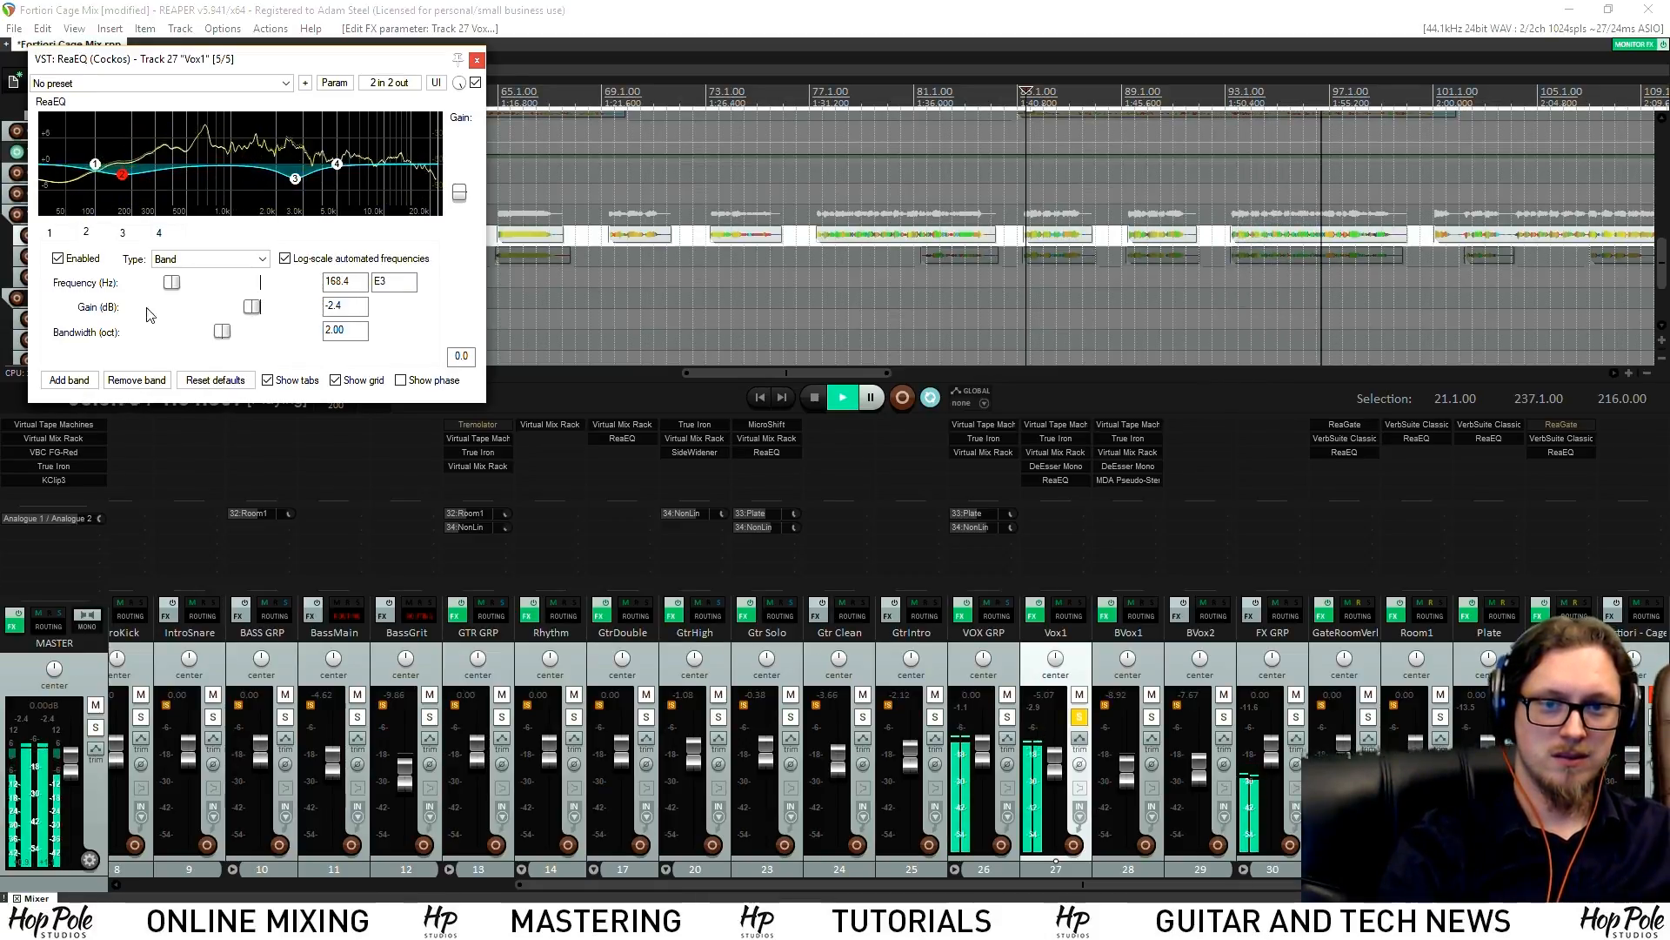
left_click(85, 380)
left_click_drag(207, 165, 235, 159)
left_click_drag(341, 164, 360, 160)
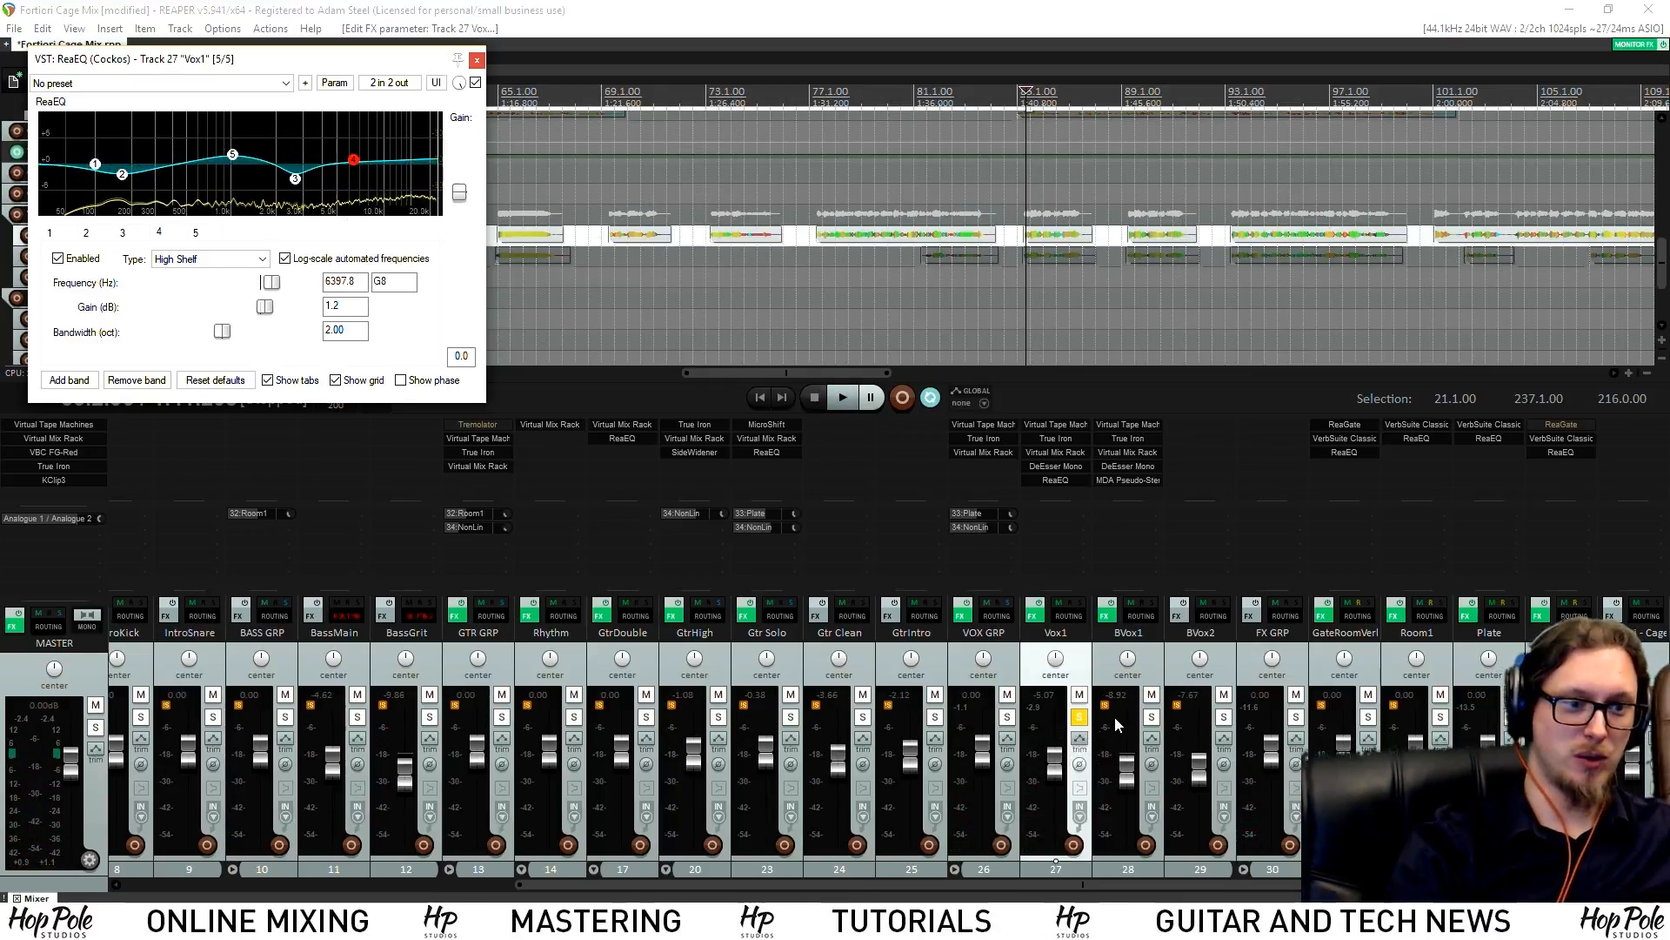
Unsolo Vox1, set its NonLin send to -11.0 dB, and close the ReaEQ window
left_click(713, 94)
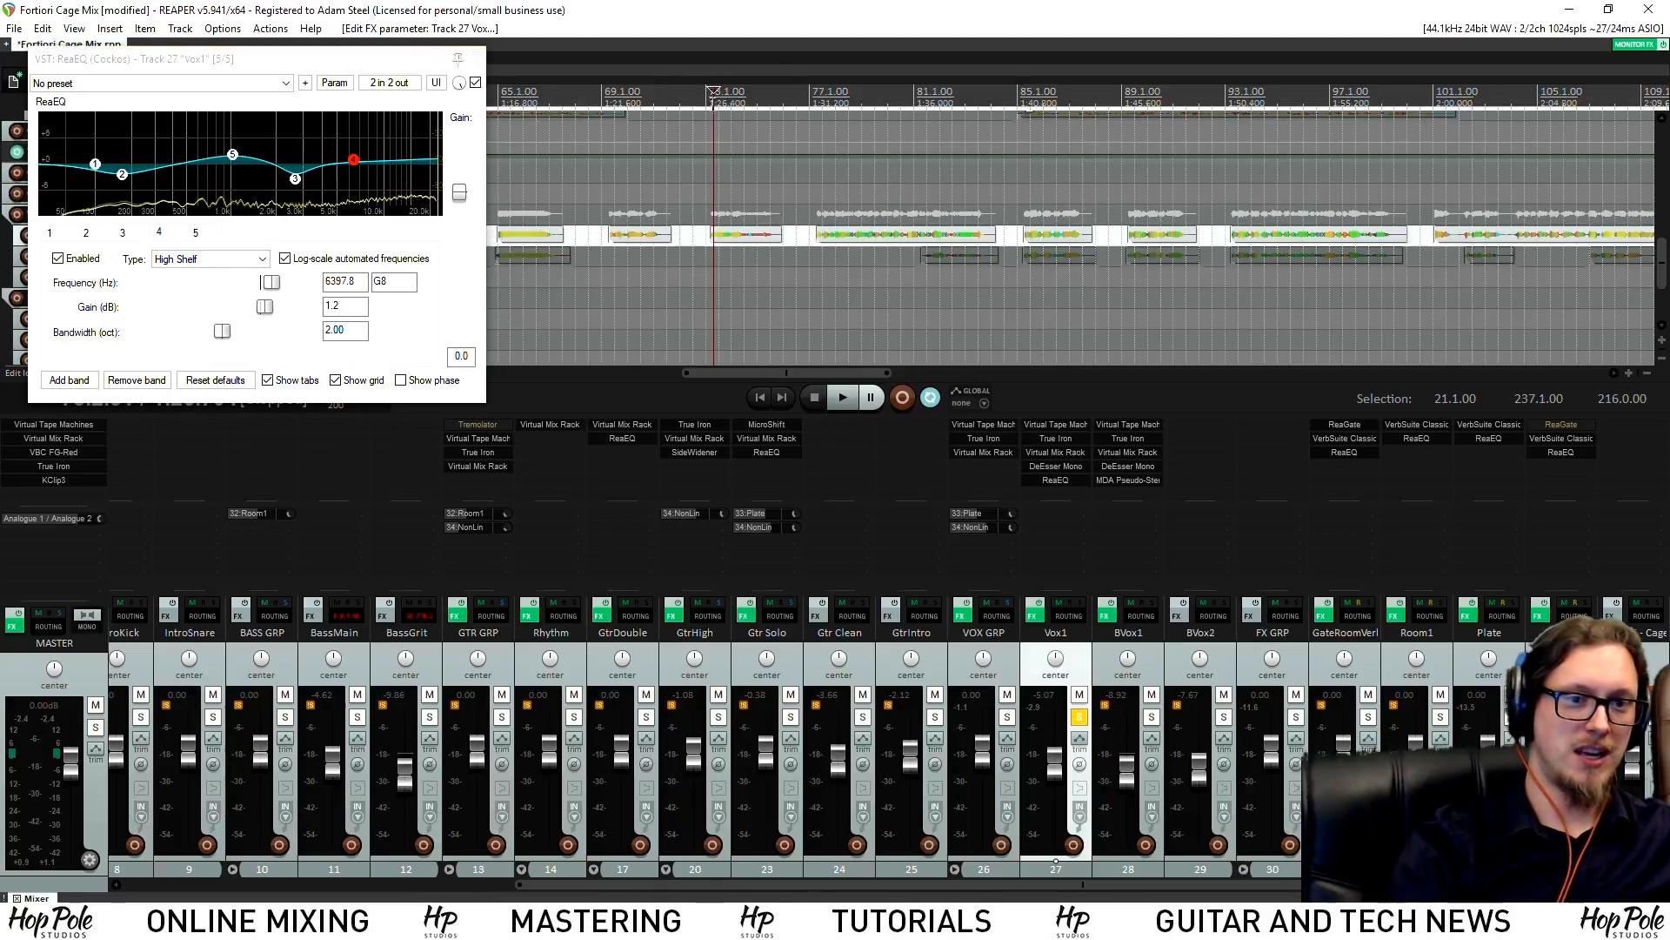
left_click(1079, 717)
key("space")
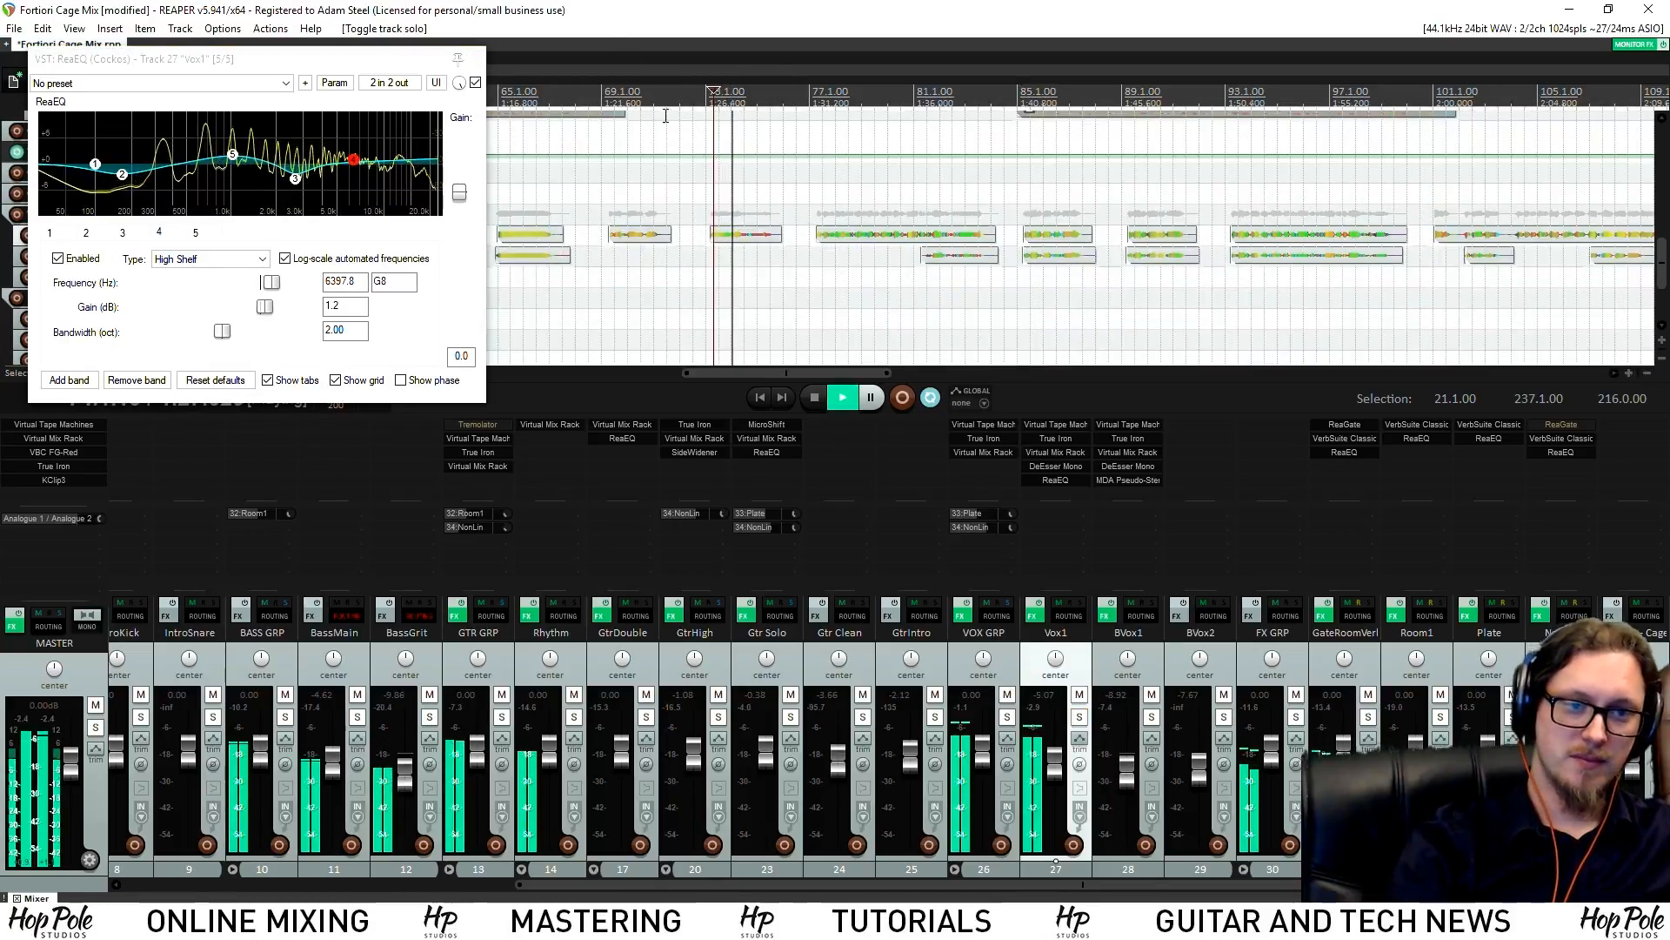
scroll(722, 143, "down", 3)
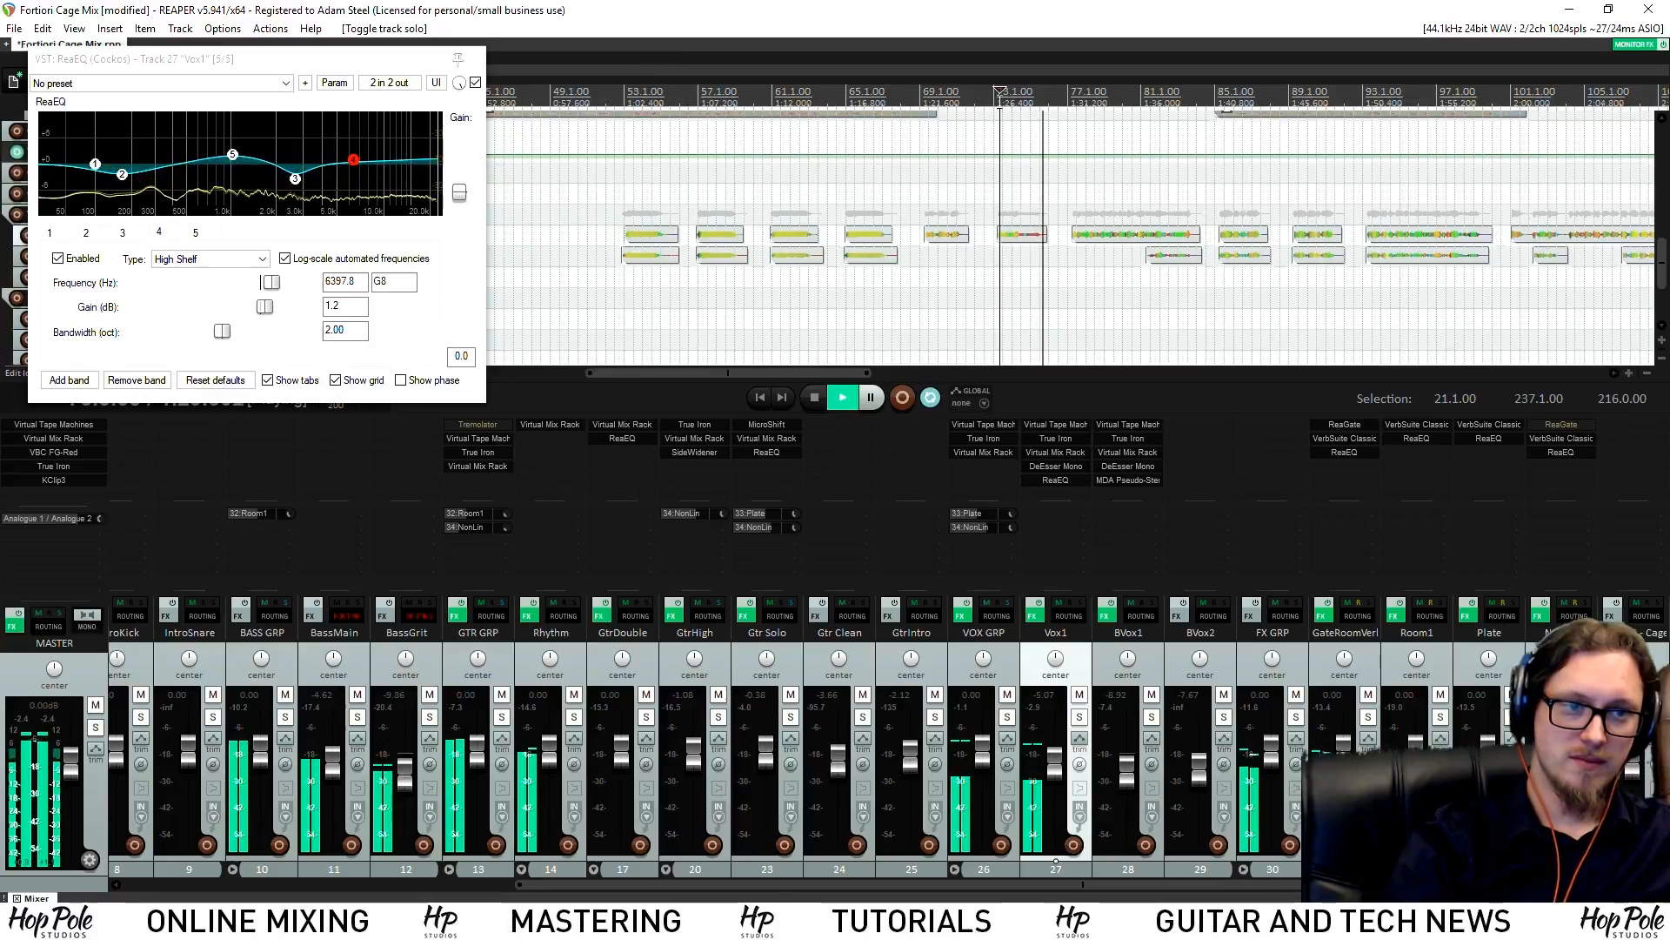
scroll(957, 261, "up", 3)
scroll(953, 270, "up", 2)
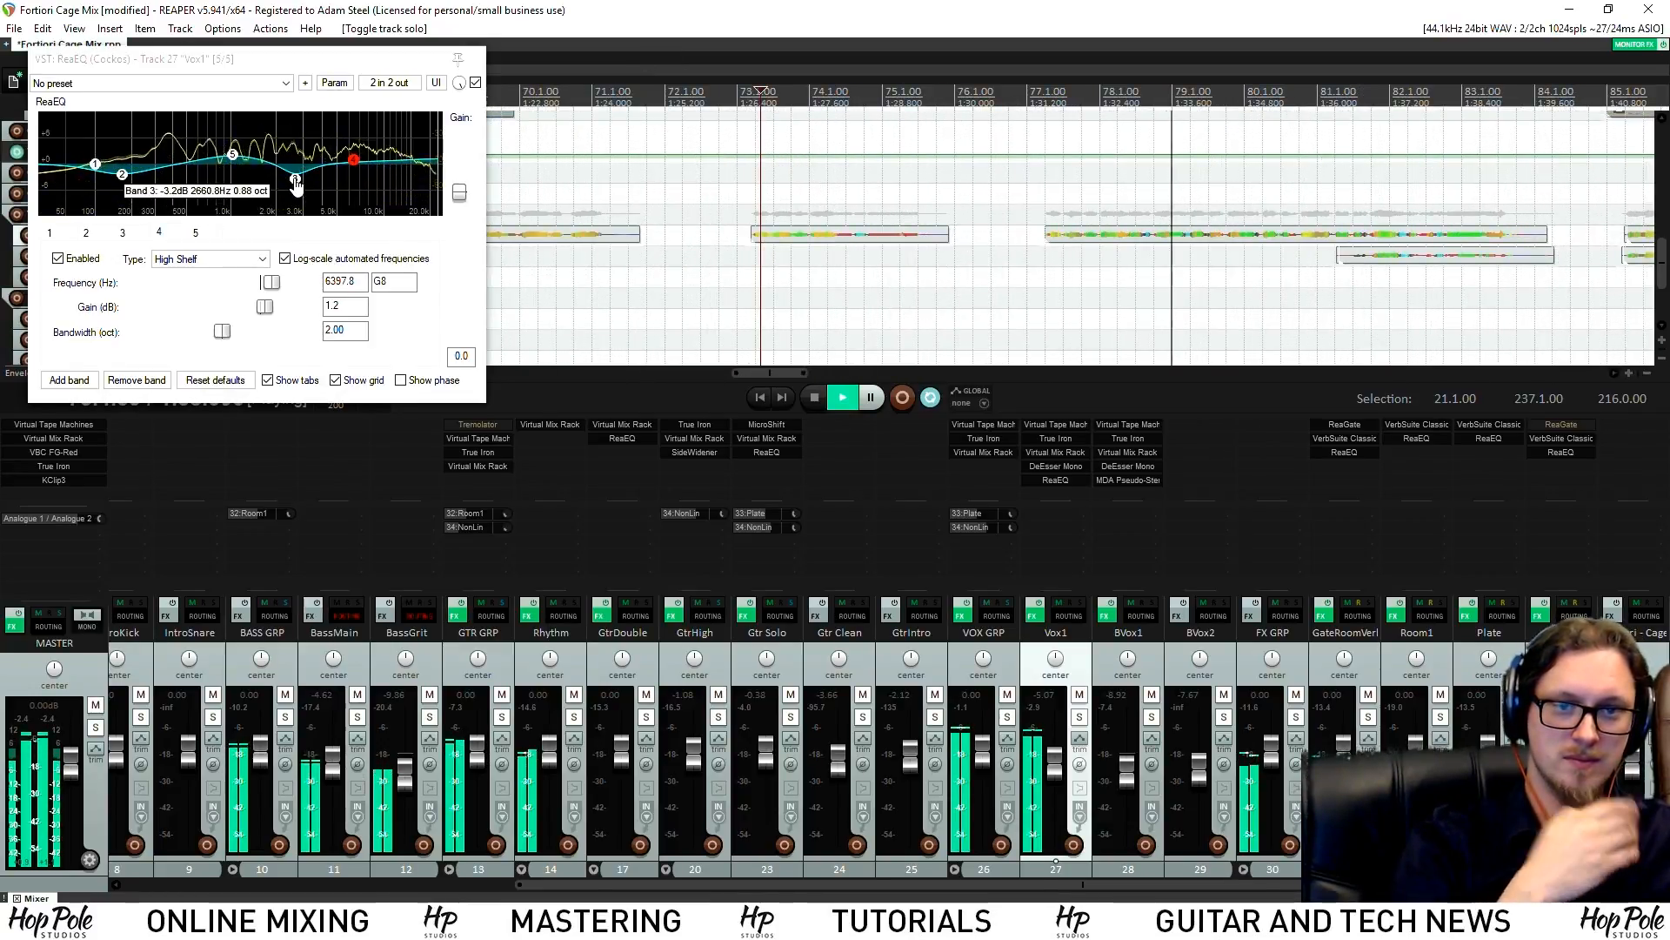
left_click_drag(1012, 514, 1012, 524)
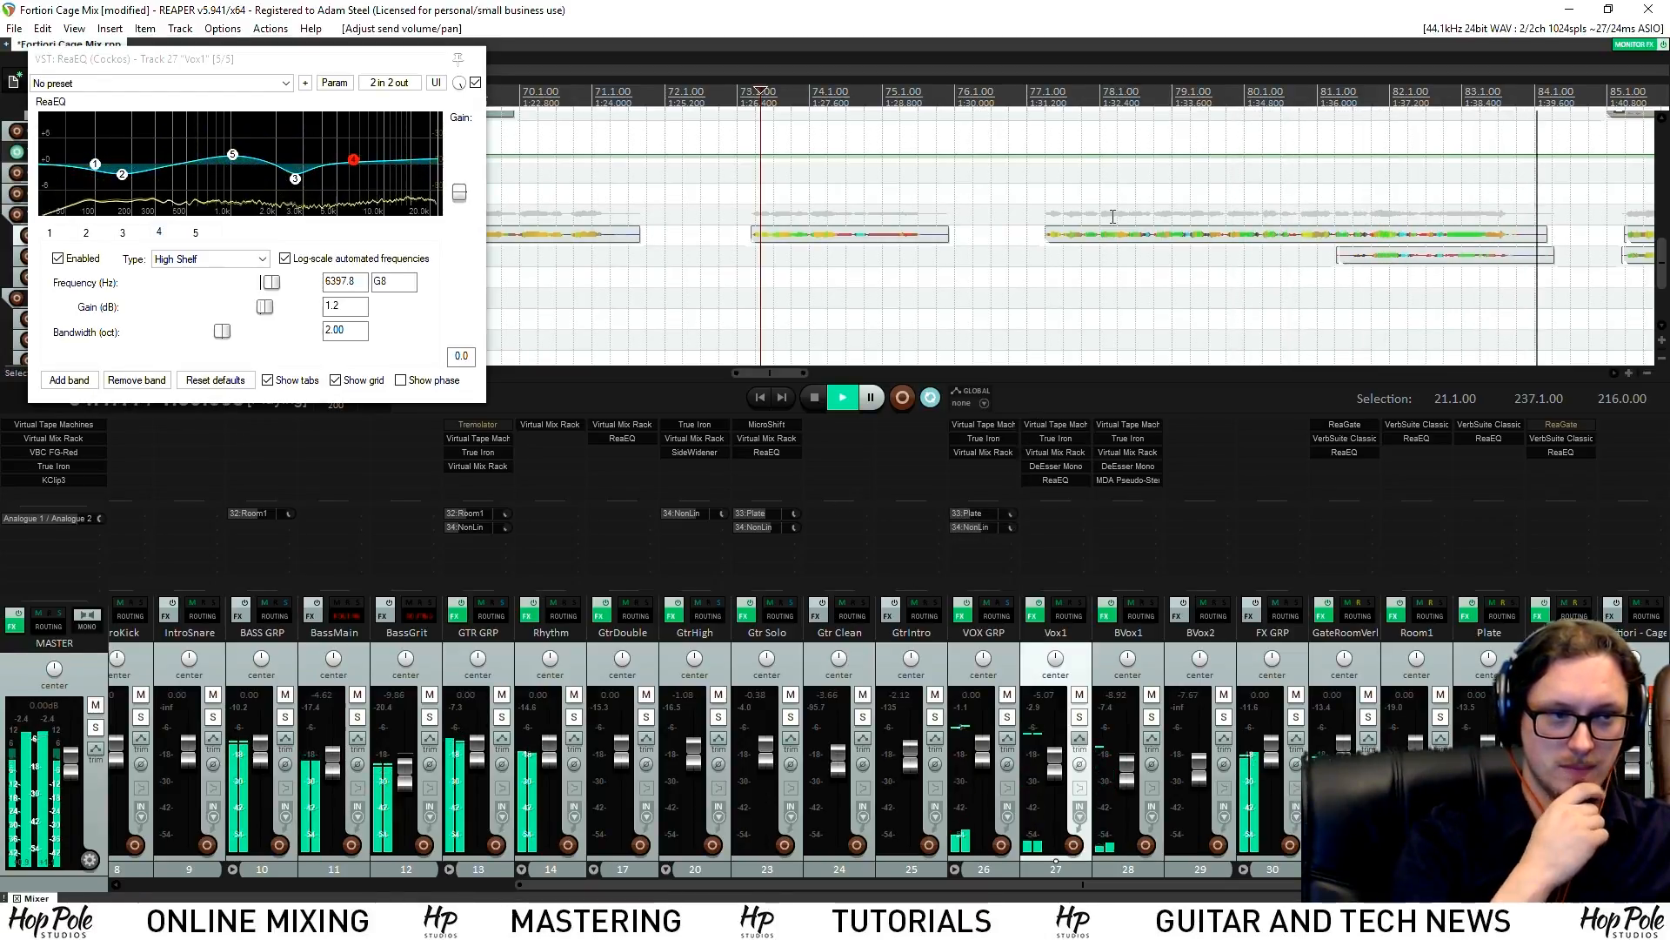
scroll(1103, 249, "down", 2)
scroll(1079, 270, "up", 3)
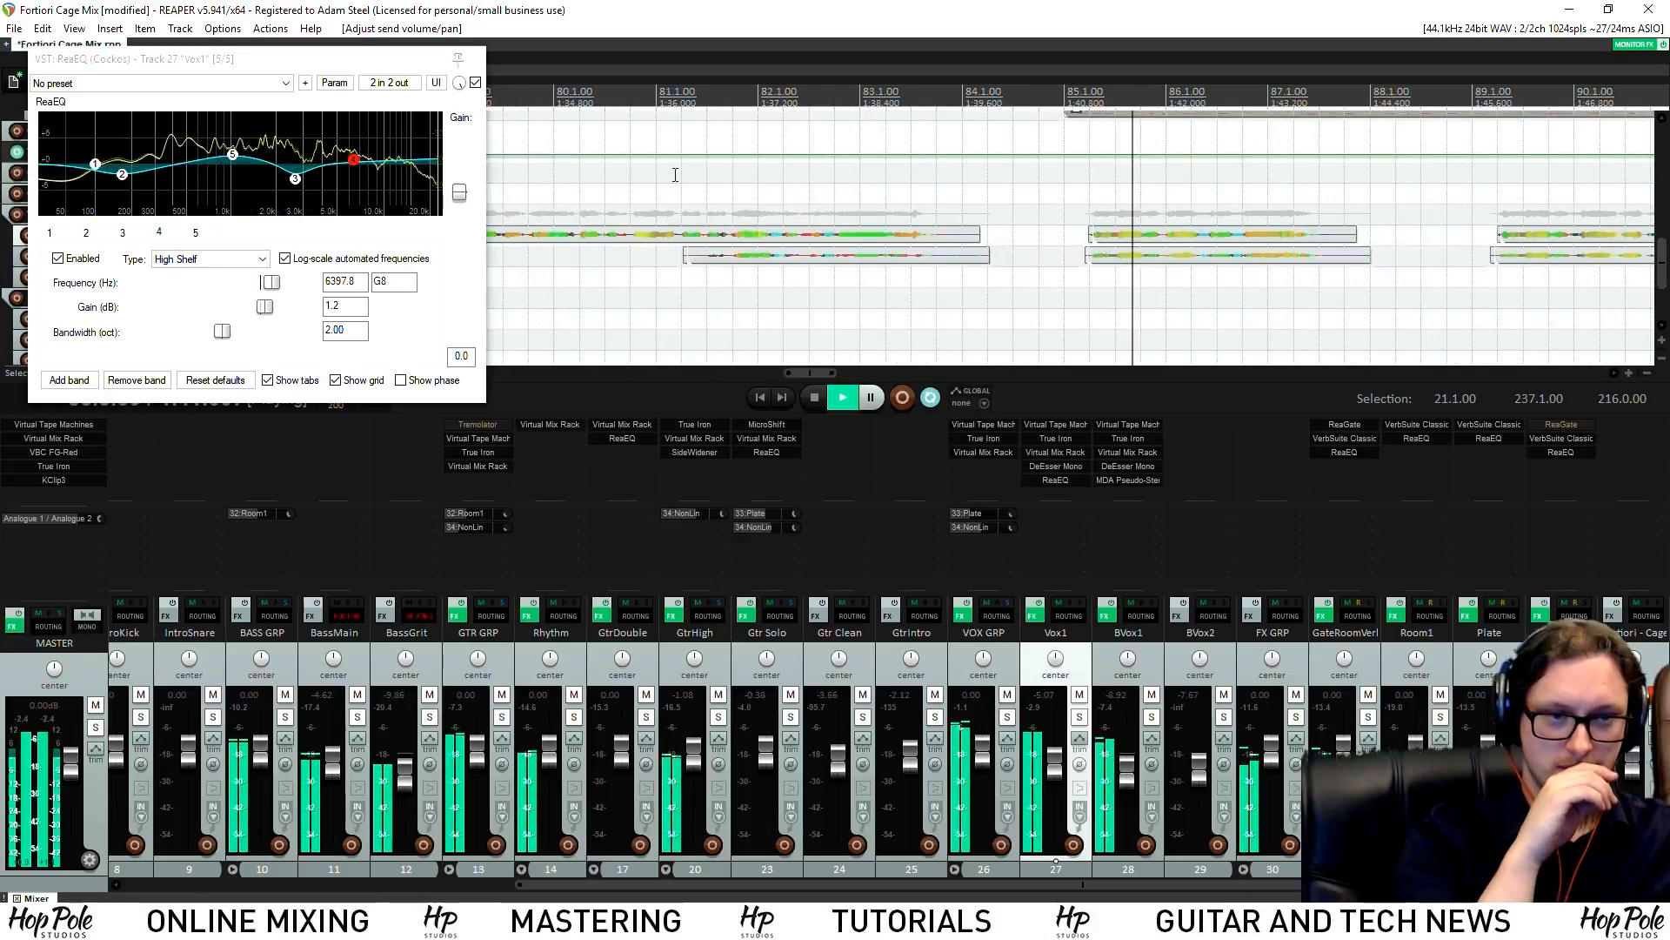
left_click(669, 96)
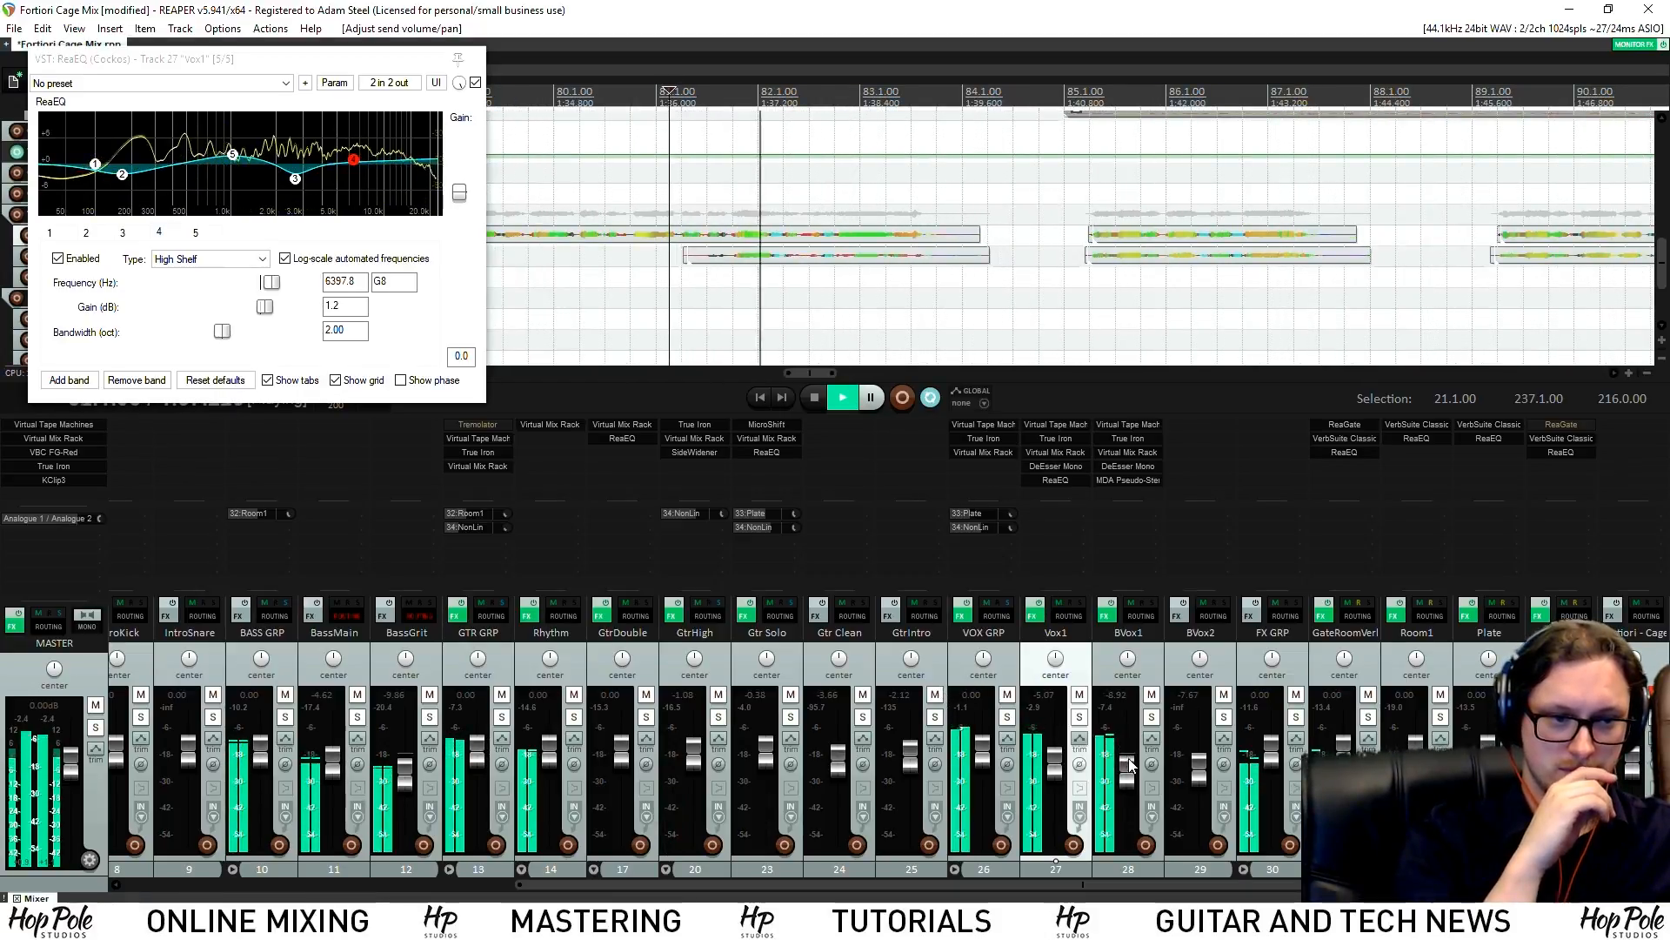
left_click(478, 60)
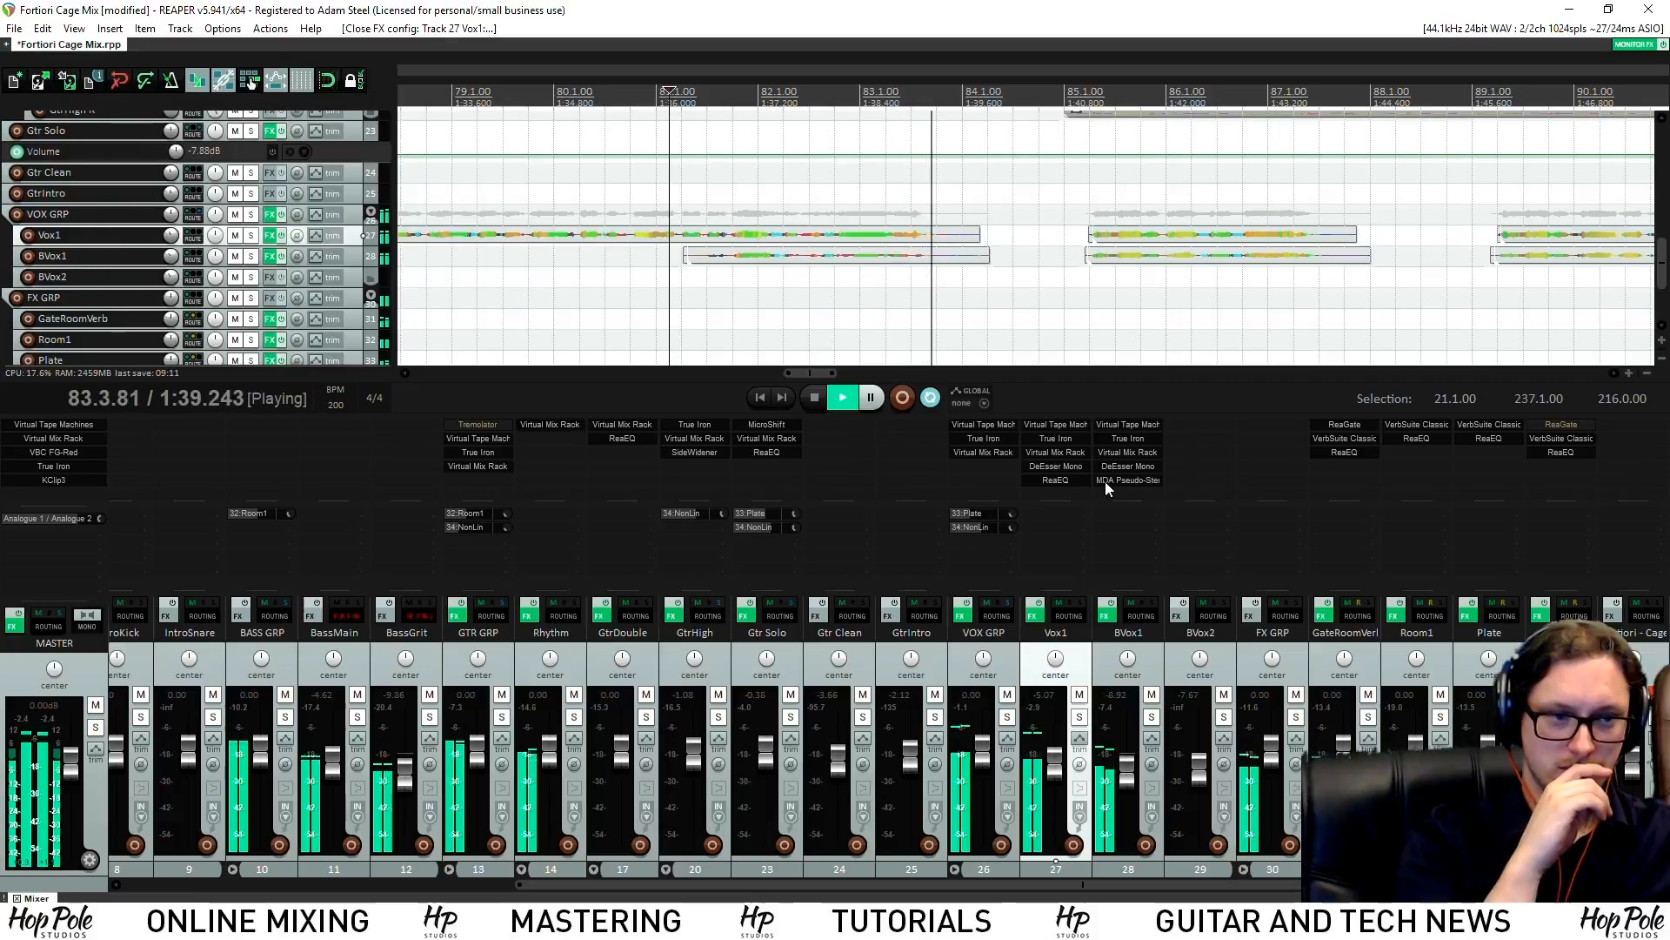
Set FG-S in BVox1's Virtual Mix Rack to HMF gain -2.23 dB and LMF gain -3.15 dB
left_click(1122, 452)
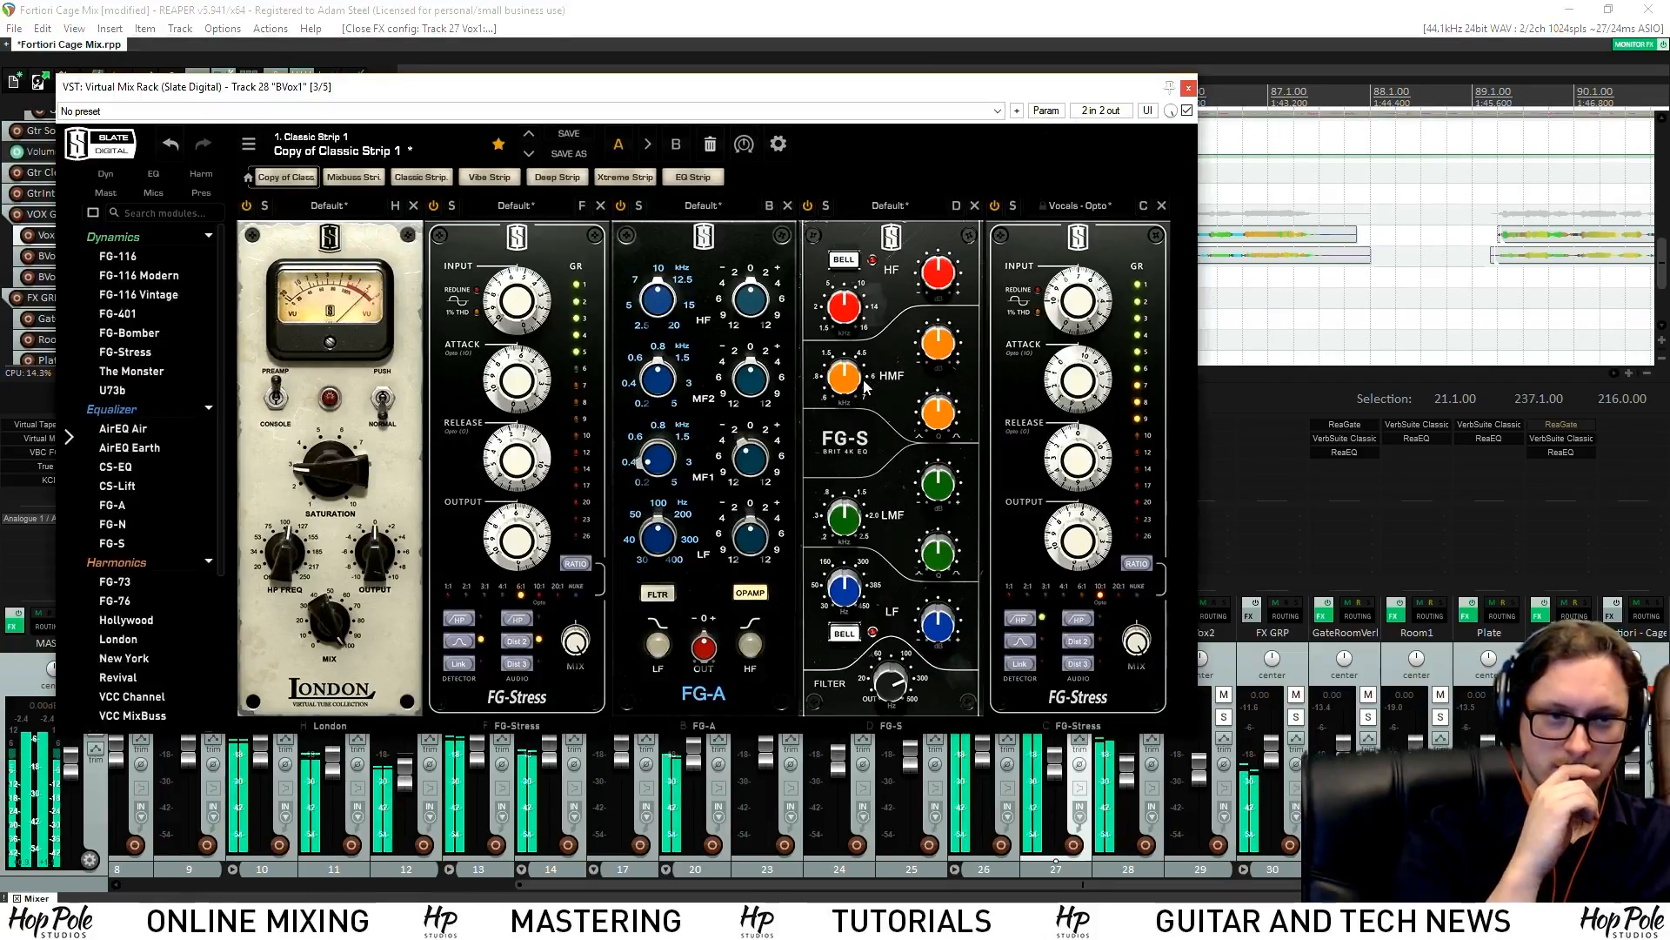
left_click_drag(934, 355, 941, 366)
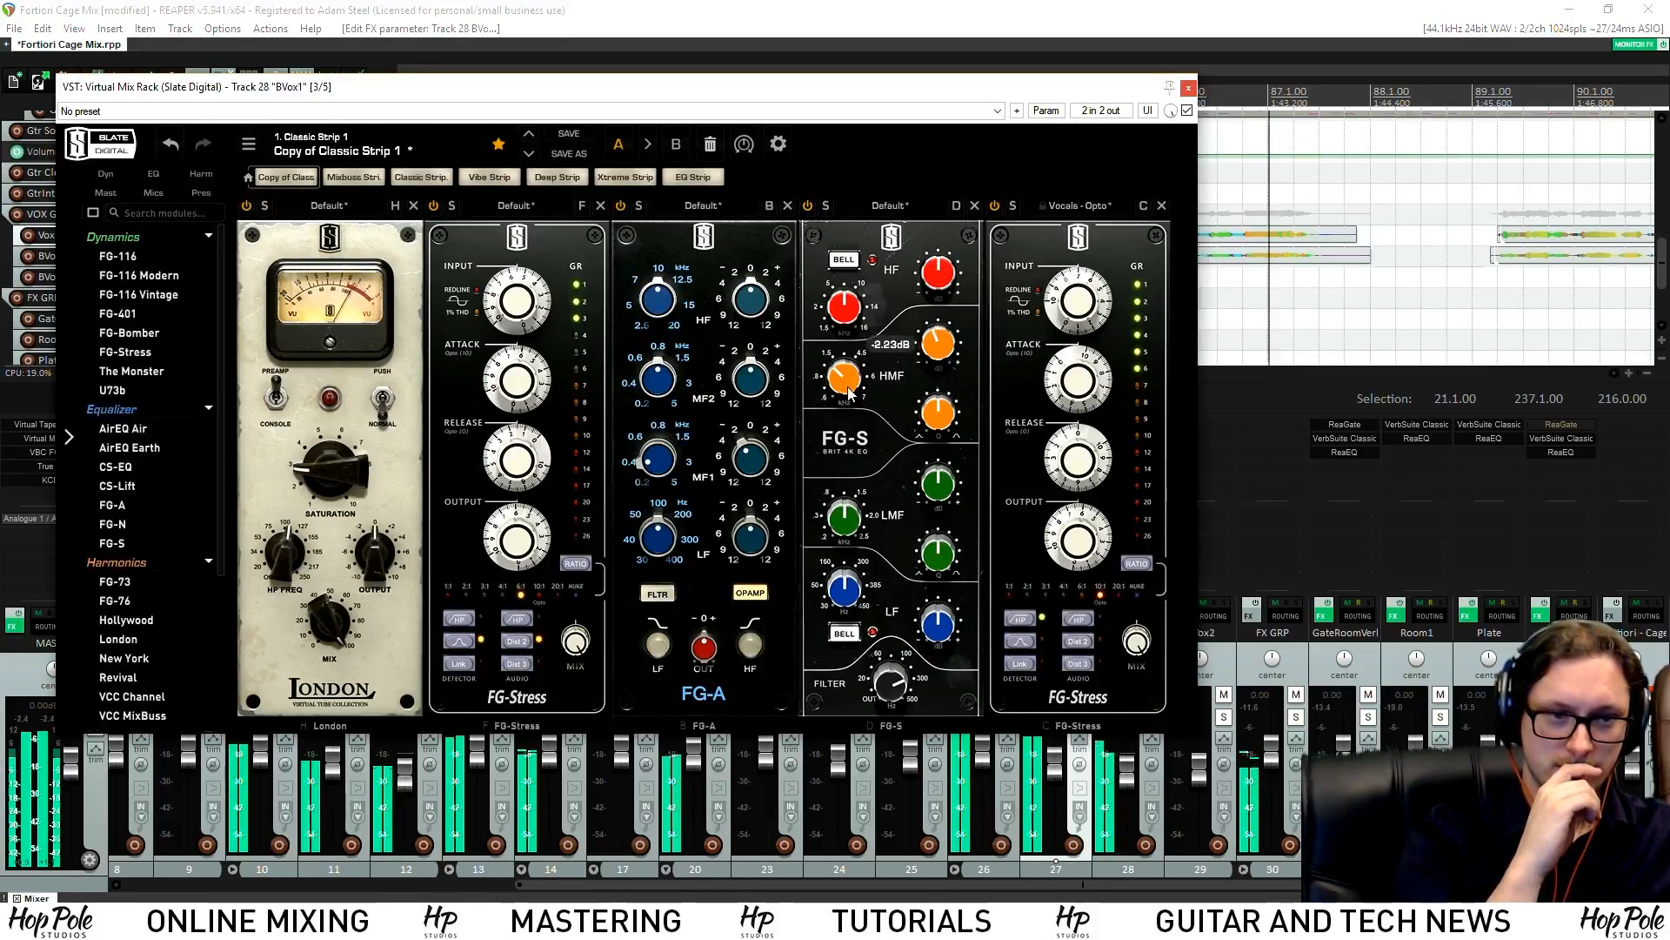
left_click_drag(849, 524, 947, 505)
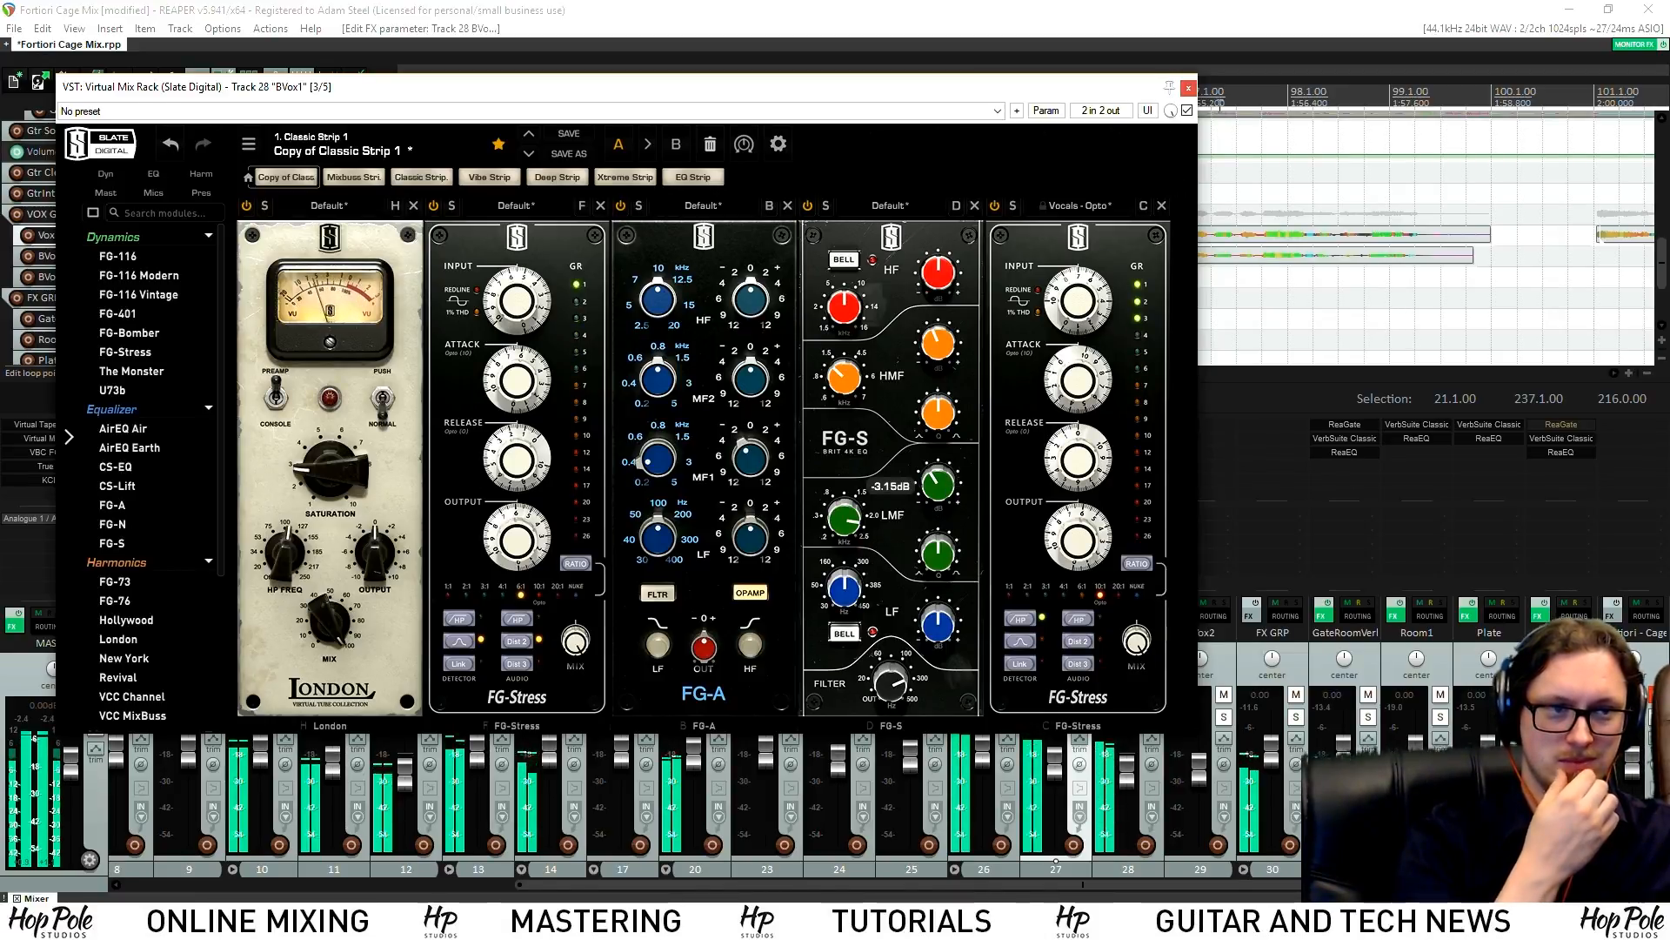
left_click(1189, 88)
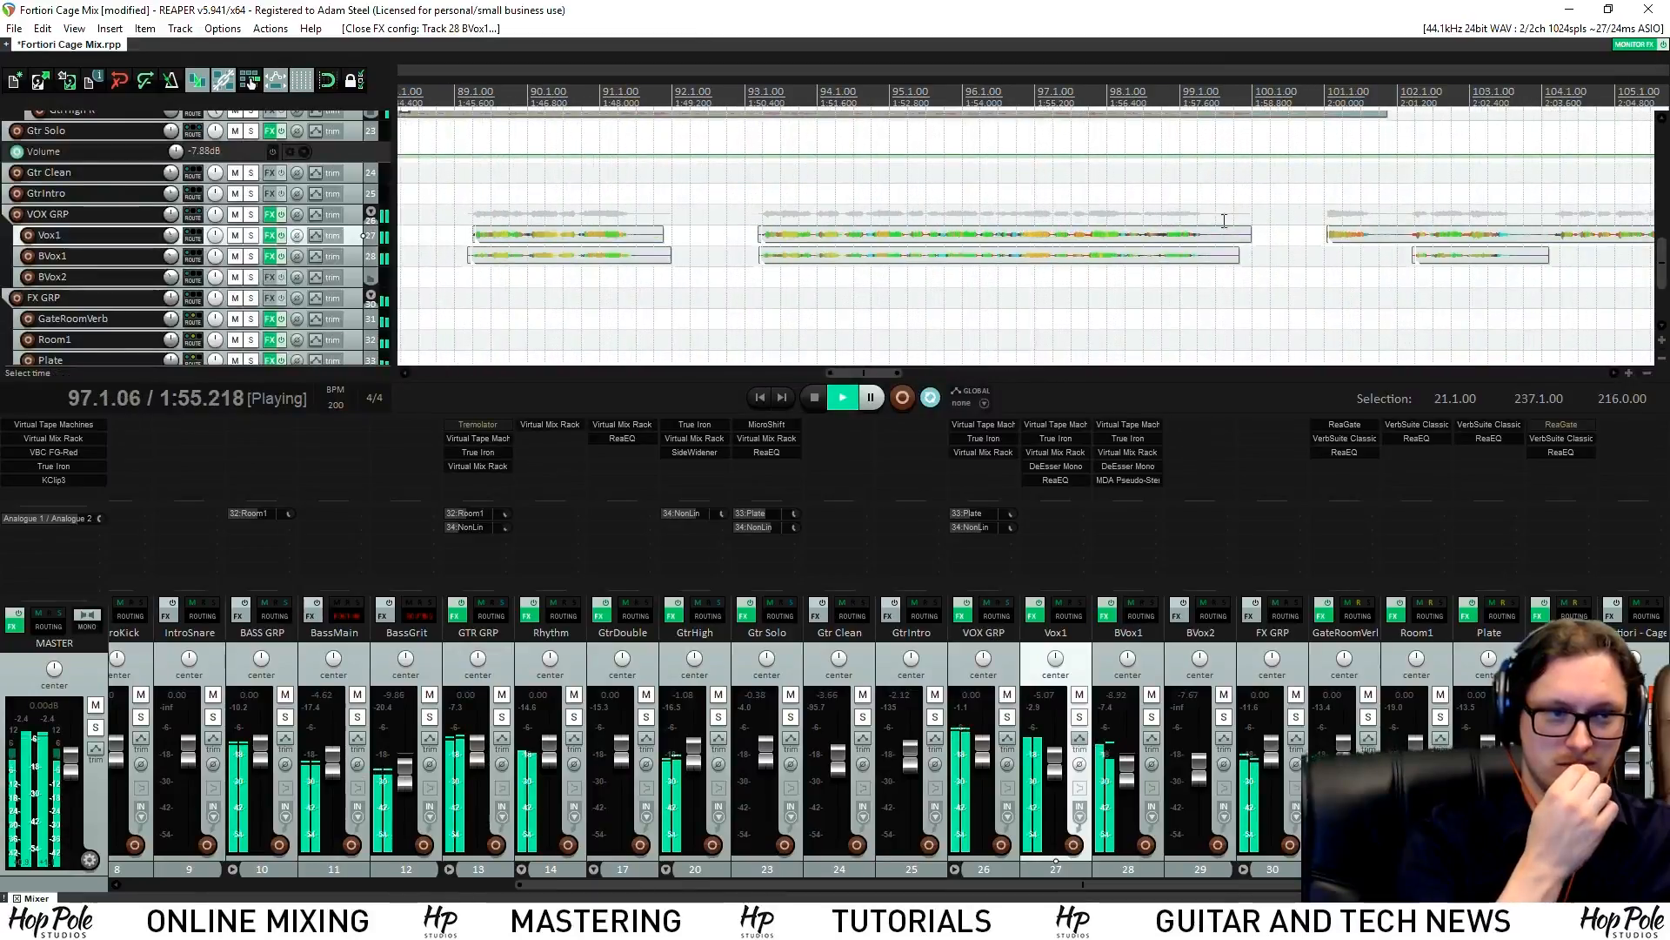
Trim the ends of the Vox1 and BVox1 items and select items around the vocal tracks
mouse_move(1231, 267)
left_mouse_down()
mouse_move(1208, 261)
mouse_move(1255, 269)
left_mouse_up()
scroll(1264, 263, "down", 5)
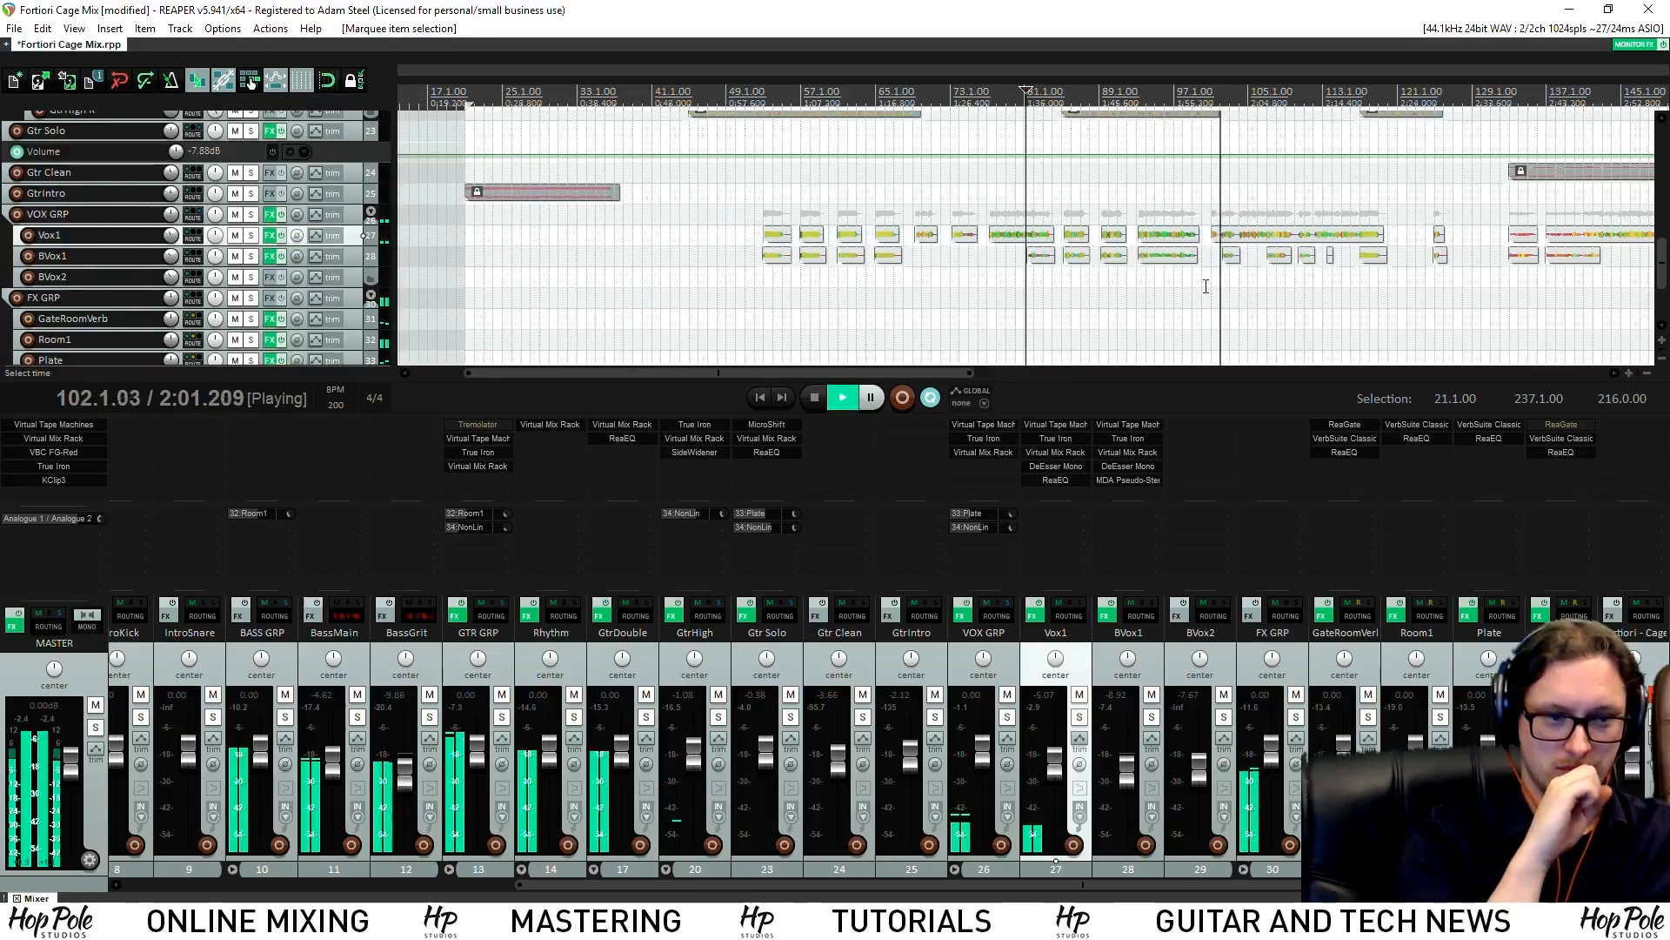
scroll(1201, 294, "up", 3)
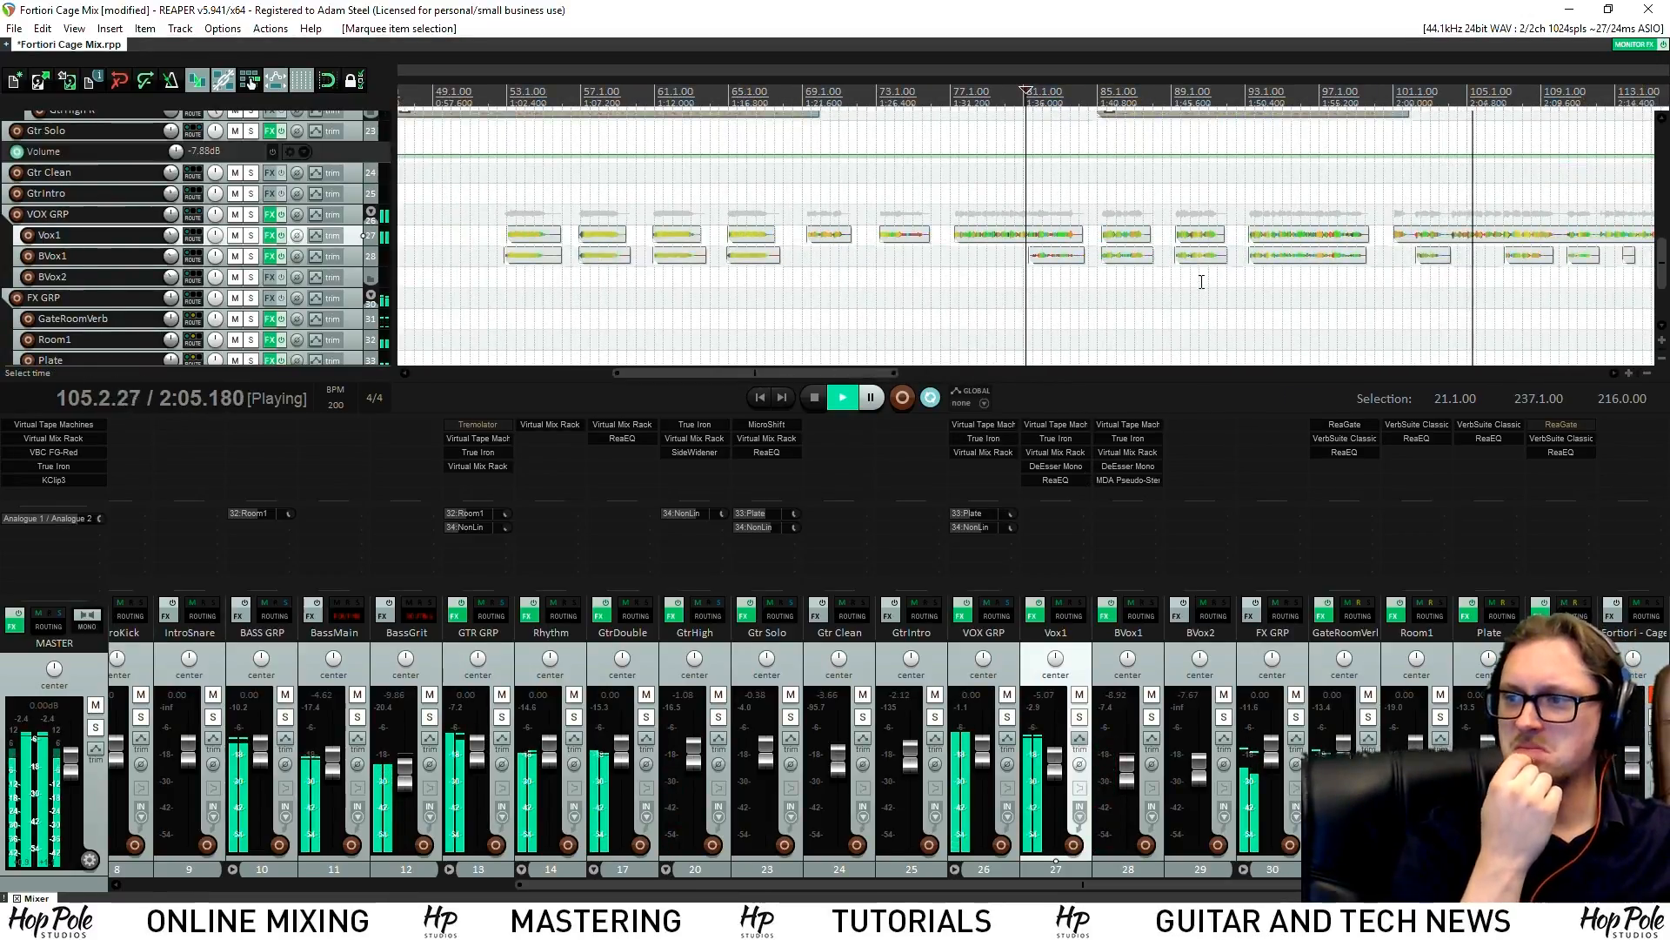
scroll(1245, 209, "down", 5)
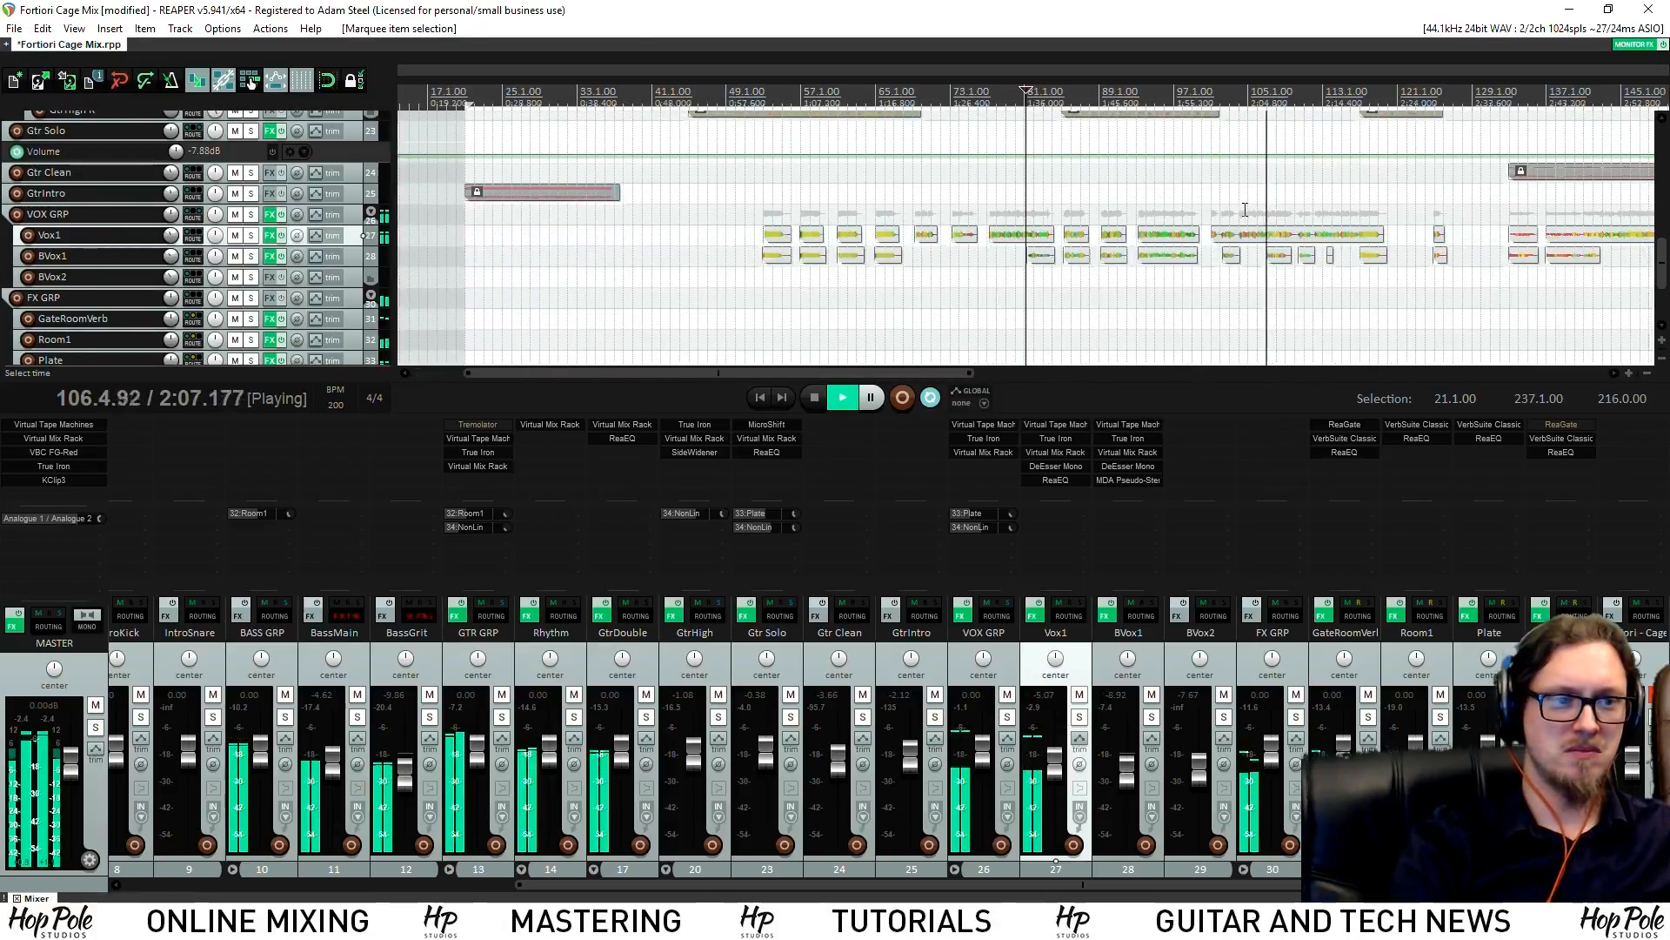
scroll(1319, 186, "up", 3)
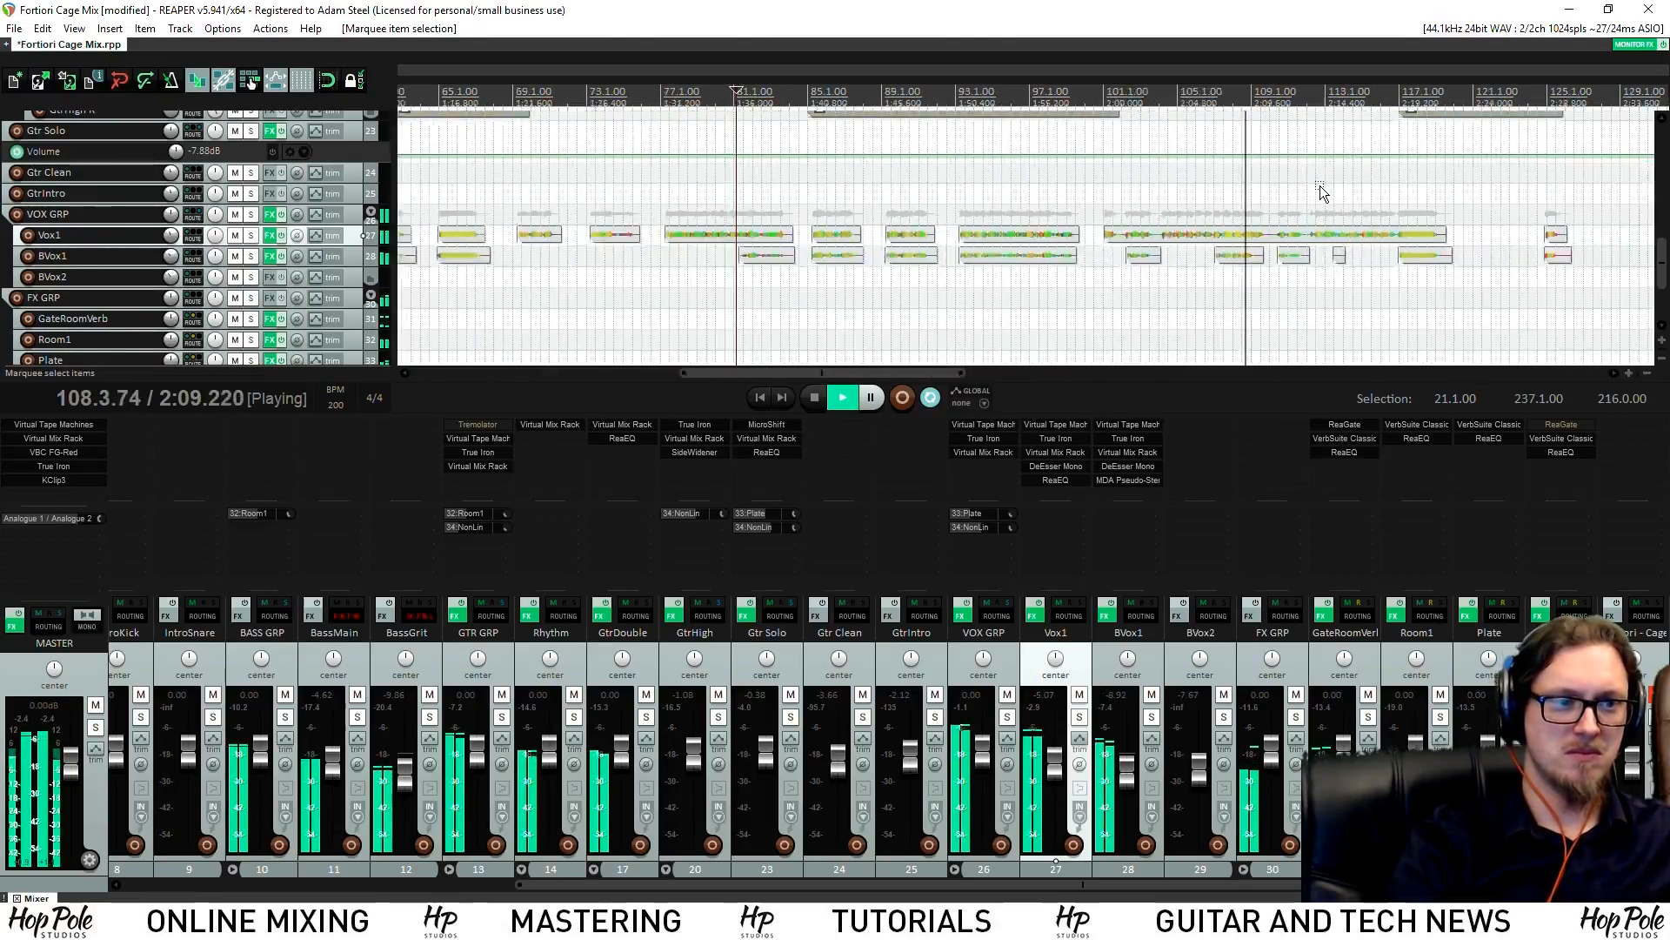
scroll(1331, 197, "down", 2)
left_click_drag(1326, 194, 1539, 183)
scroll(1271, 186, "up", 5)
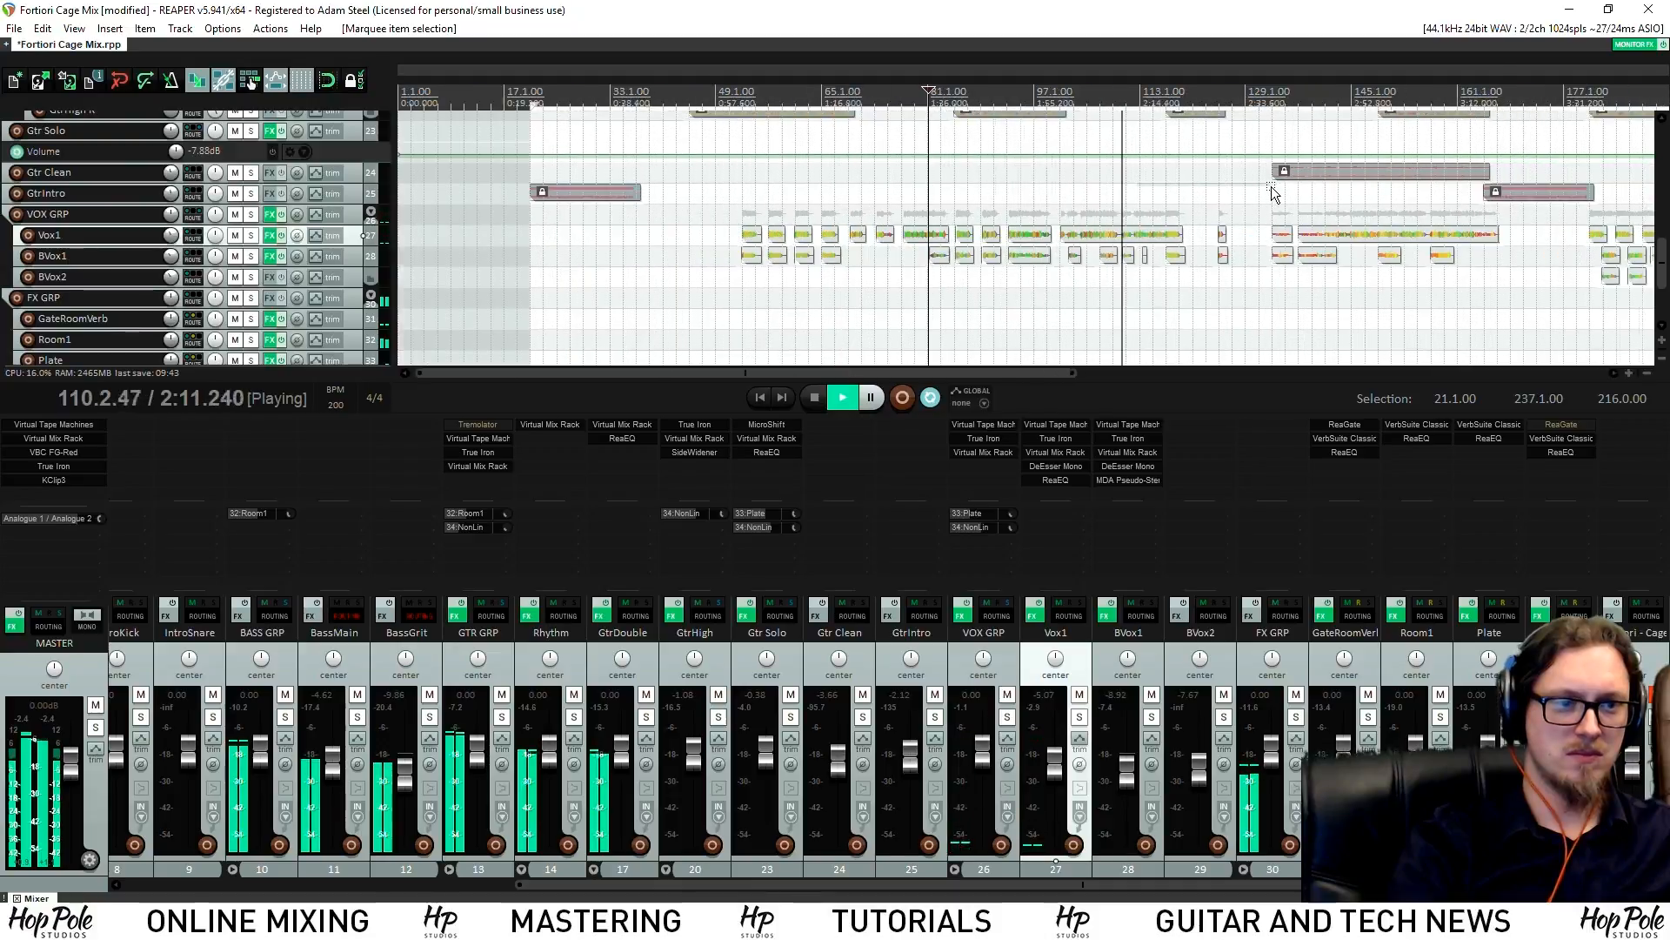
left_click_drag(835, 248, 797, 295)
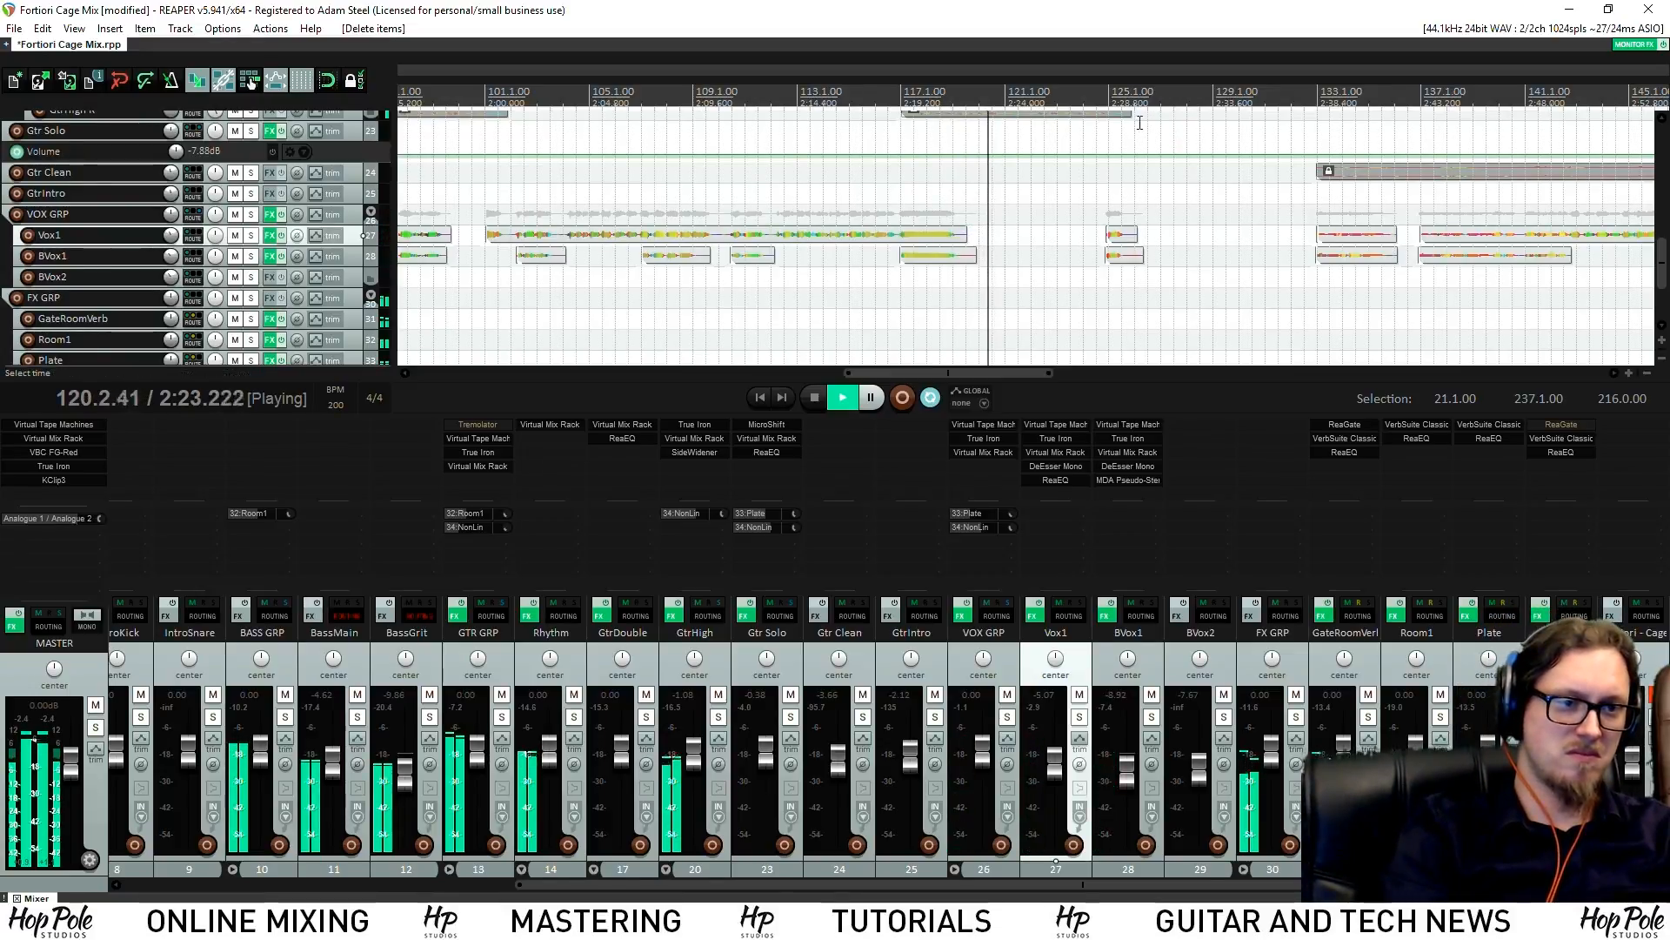
scroll(1149, 96, "down", 3)
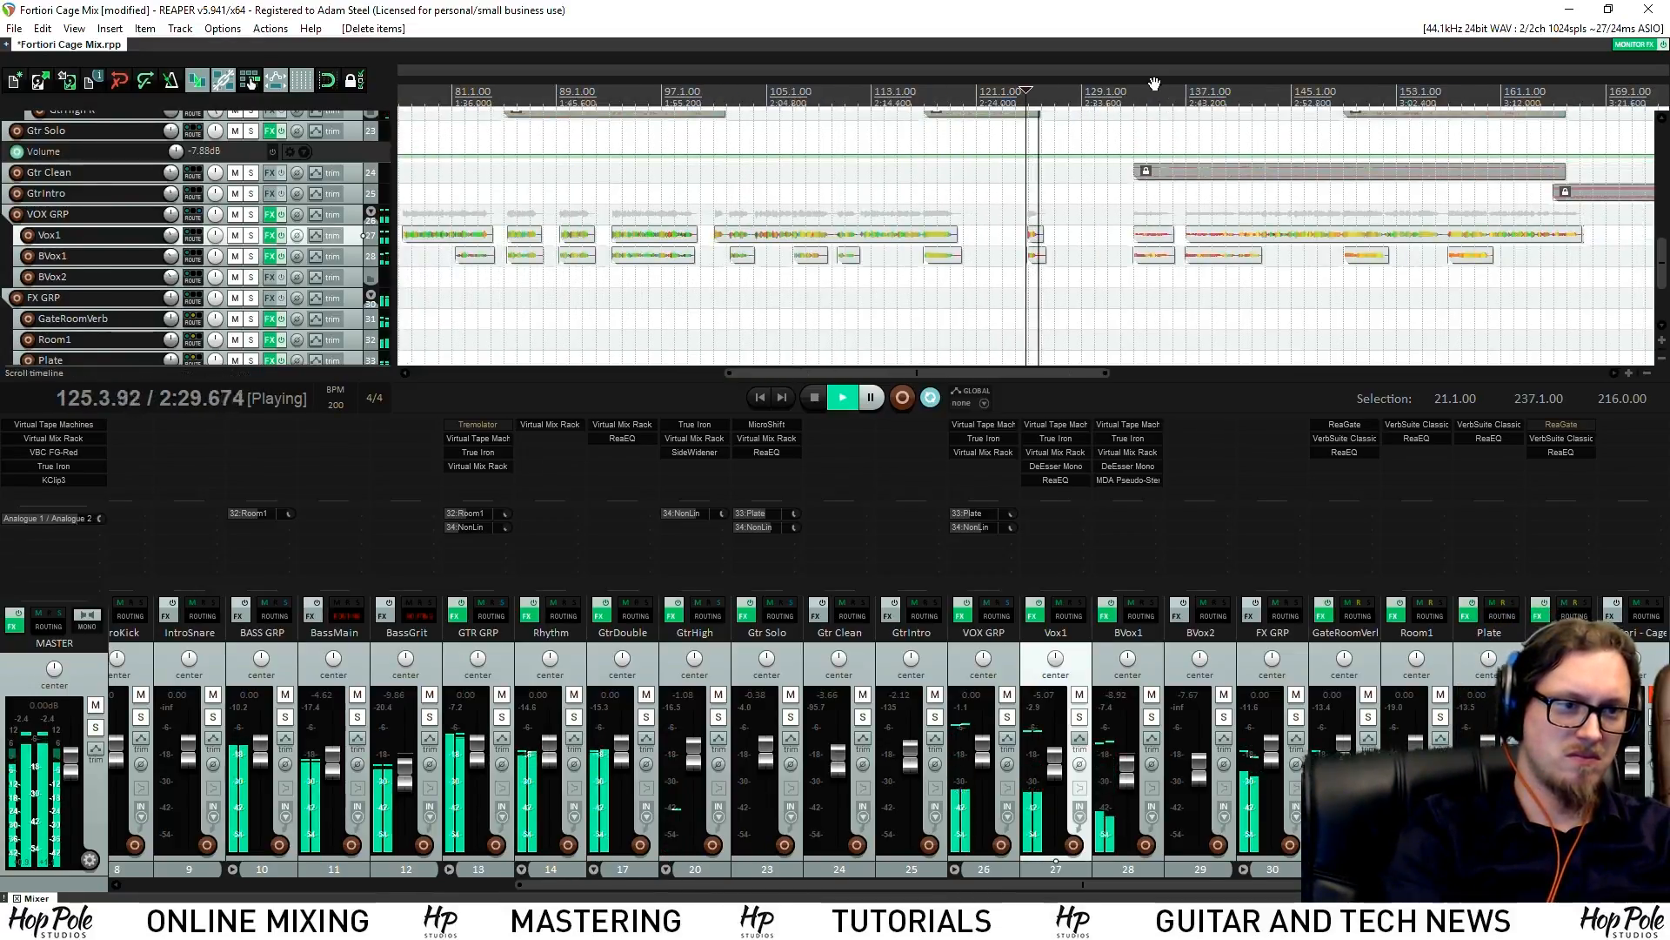
scroll(1131, 174, "up", 3)
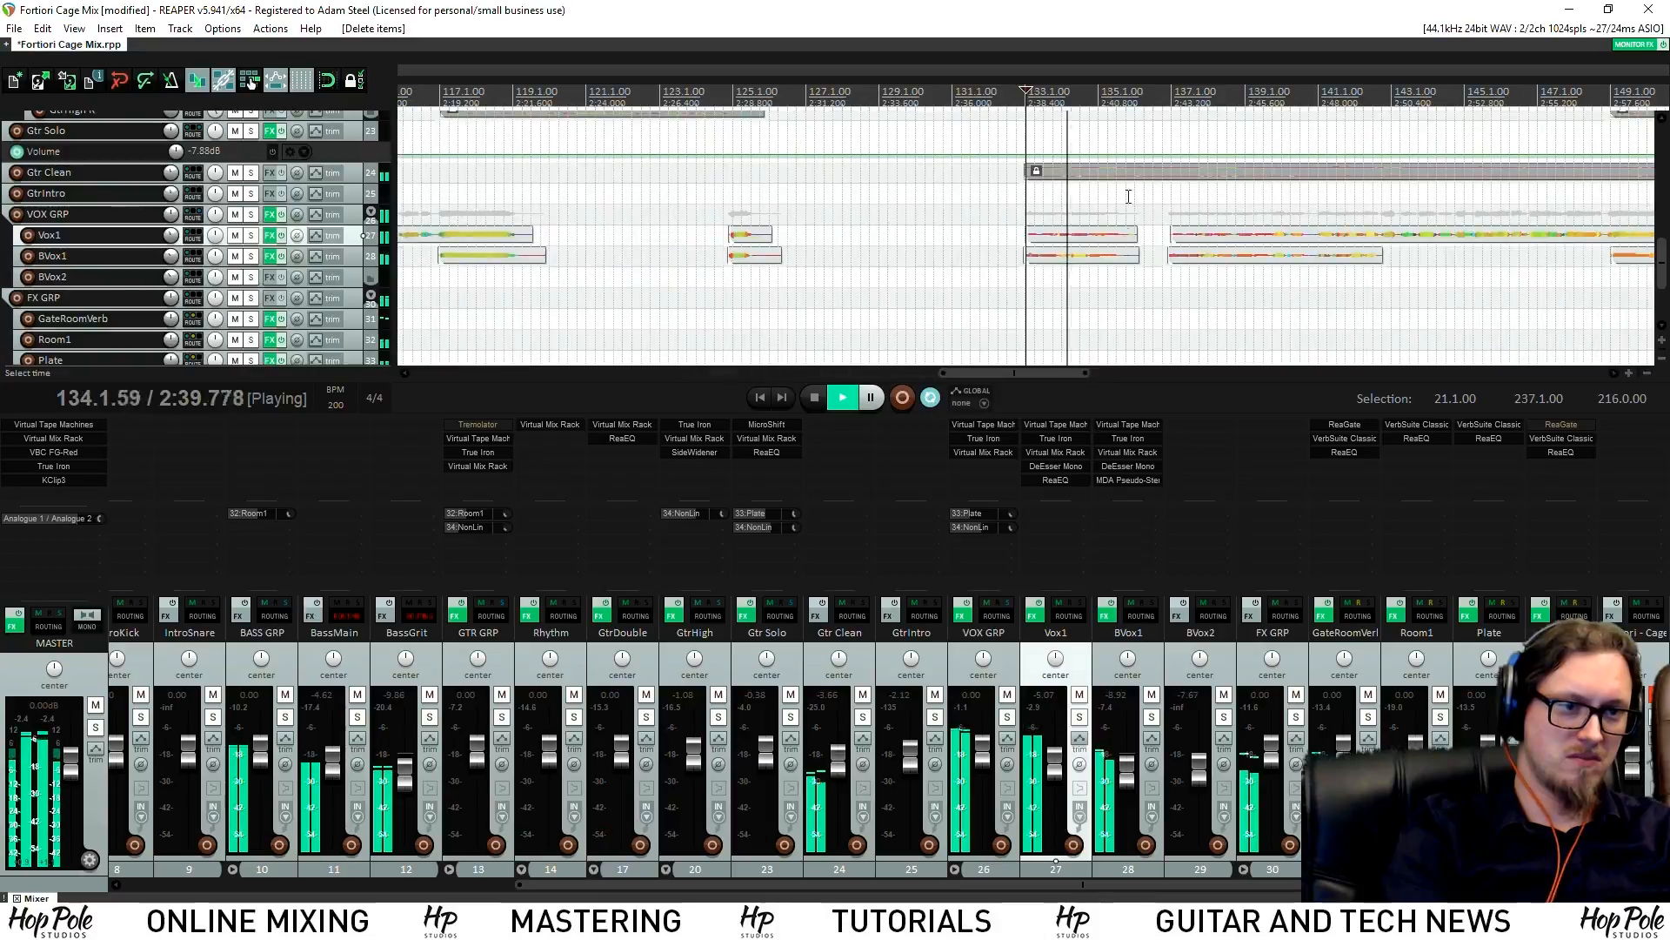
scroll(1166, 234, "up", 2)
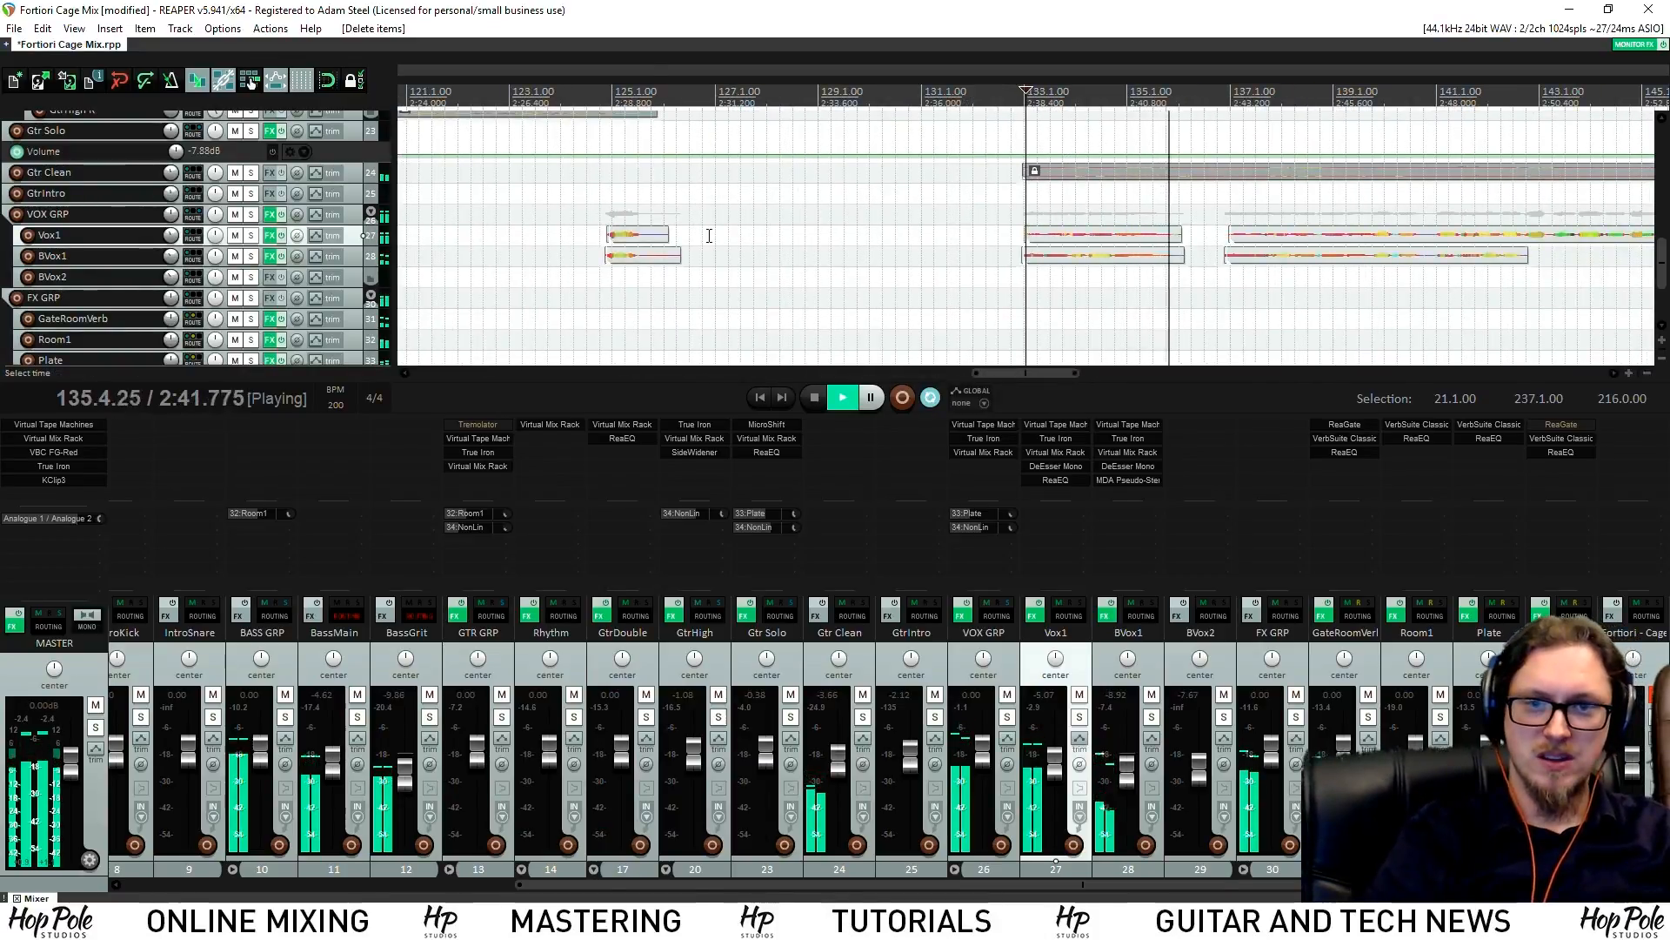
Solo Gtr Clean and play it from just before bar 133
key("space")
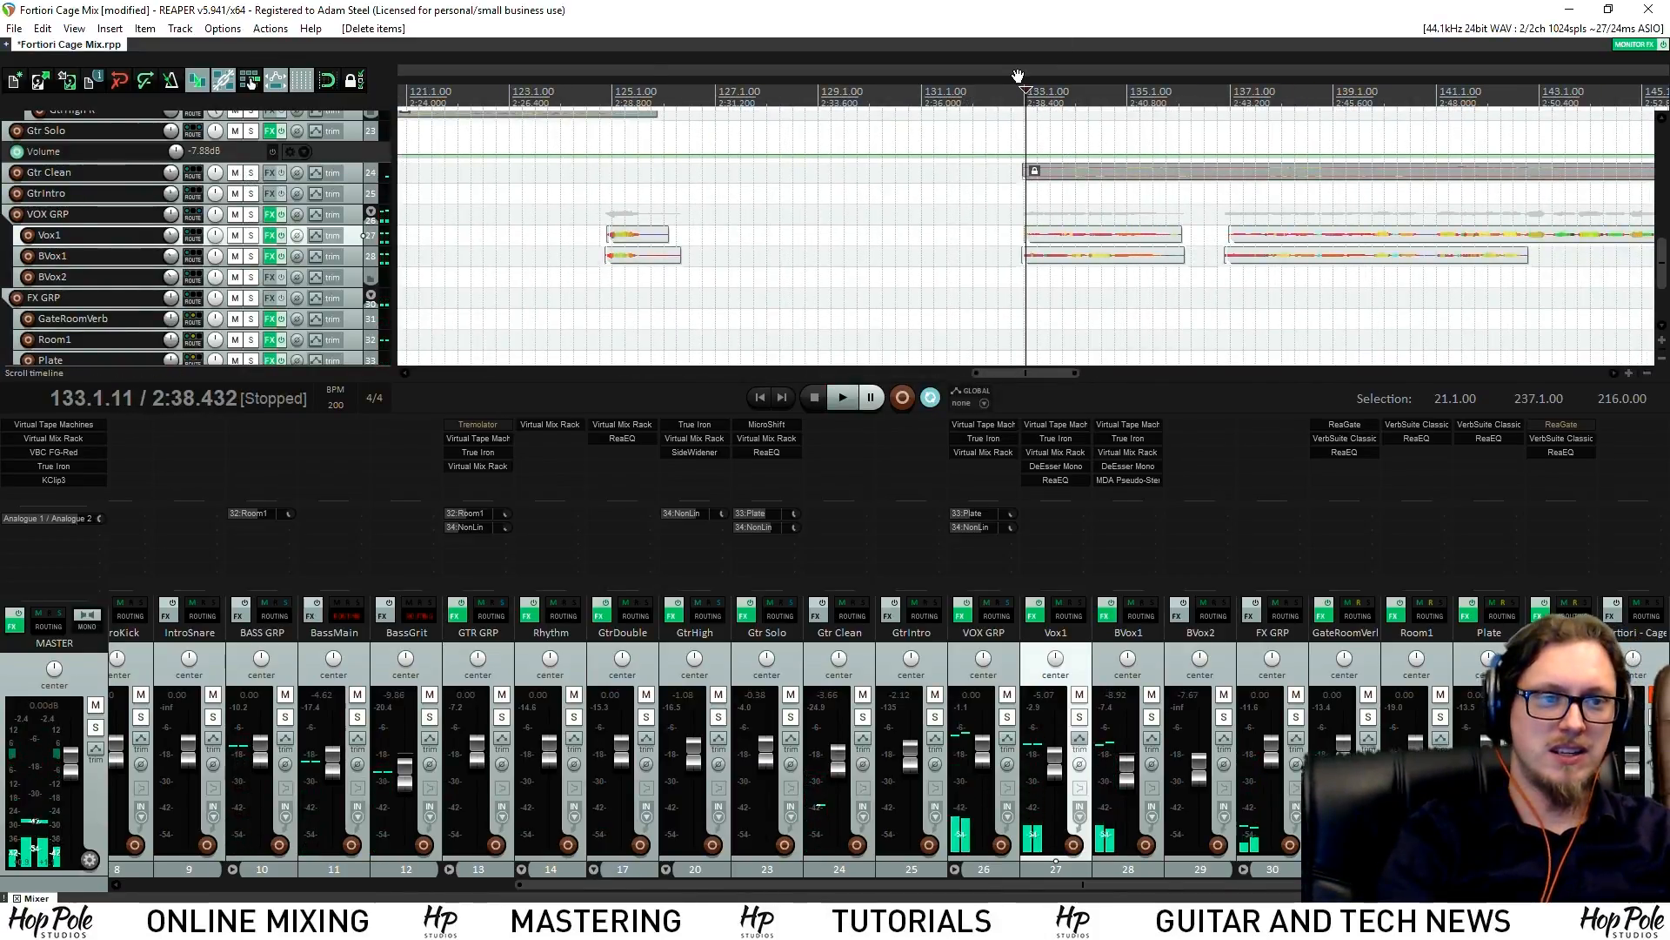
left_click(1018, 77)
left_click(250, 173)
key("space")
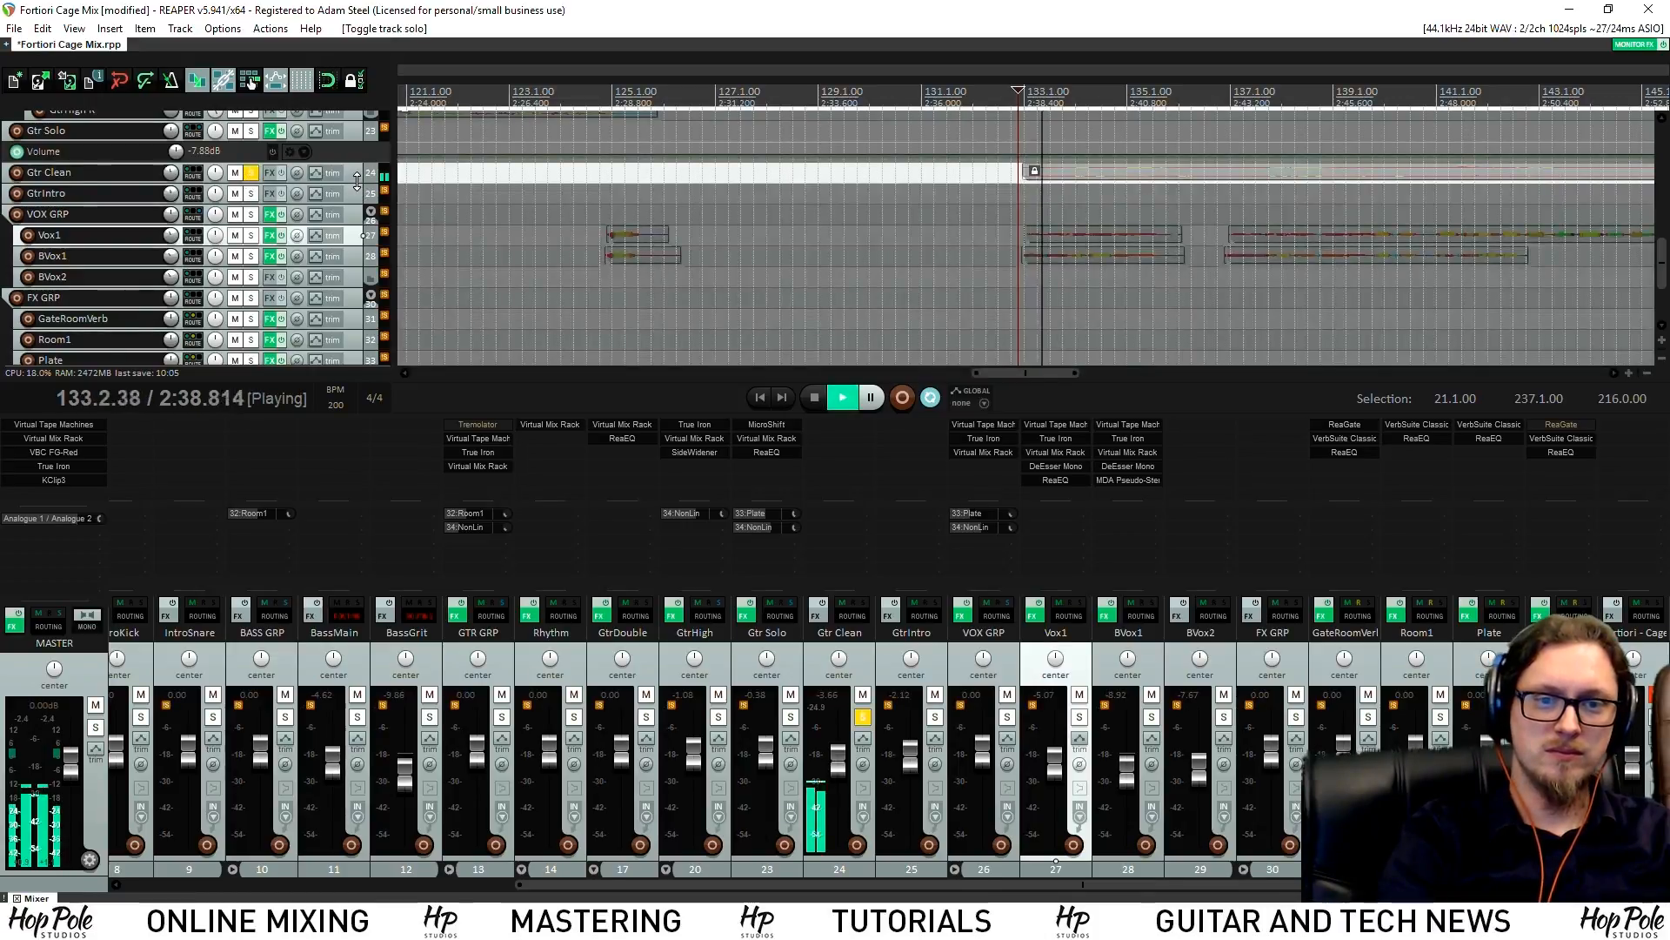
Reset Gtr Clean's volume to 0 dB and copy Gtr Solo's Plate and NonLin sends onto it
left_click(252, 178)
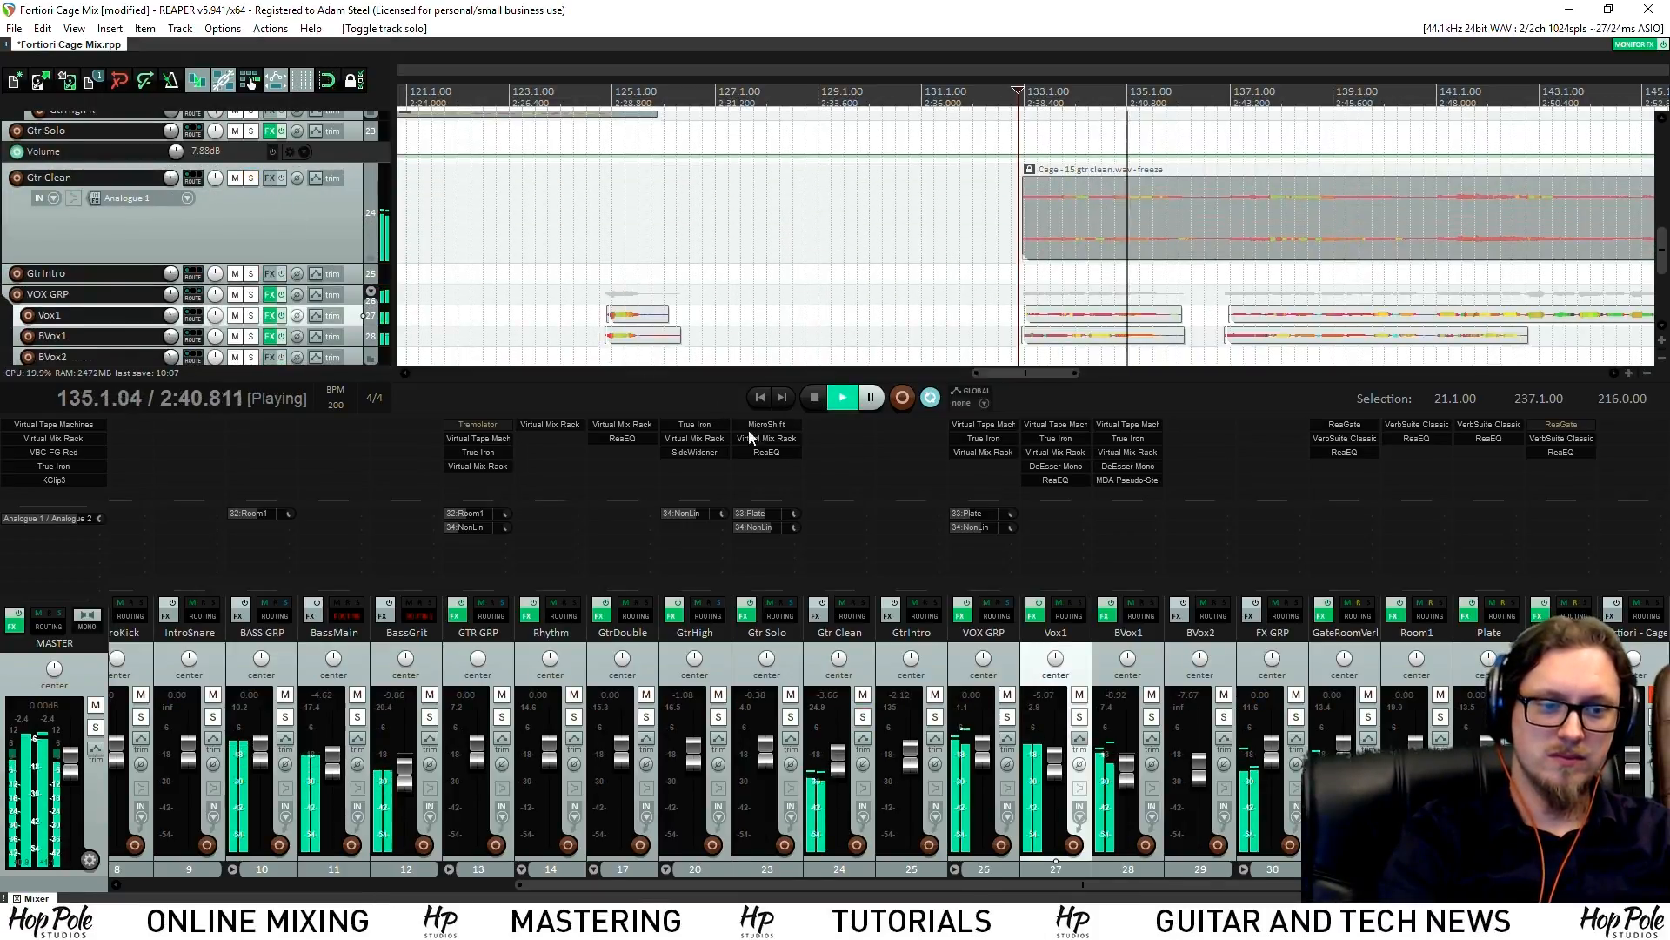
double_click(837, 761)
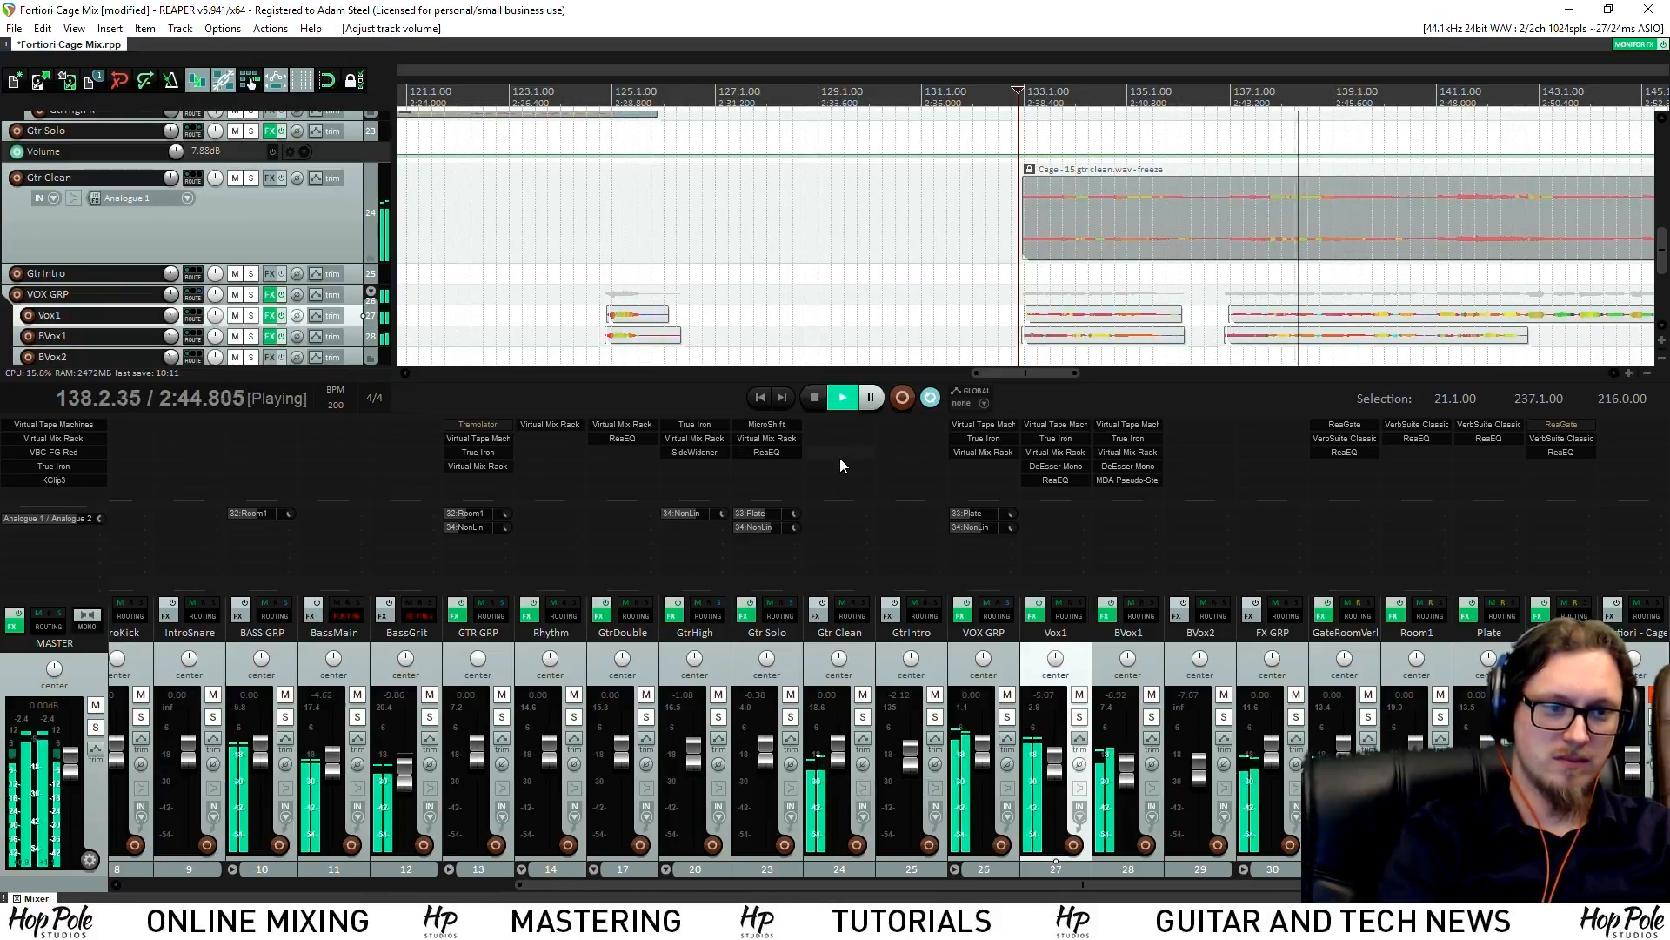
left_click_drag(760, 510, 865, 513)
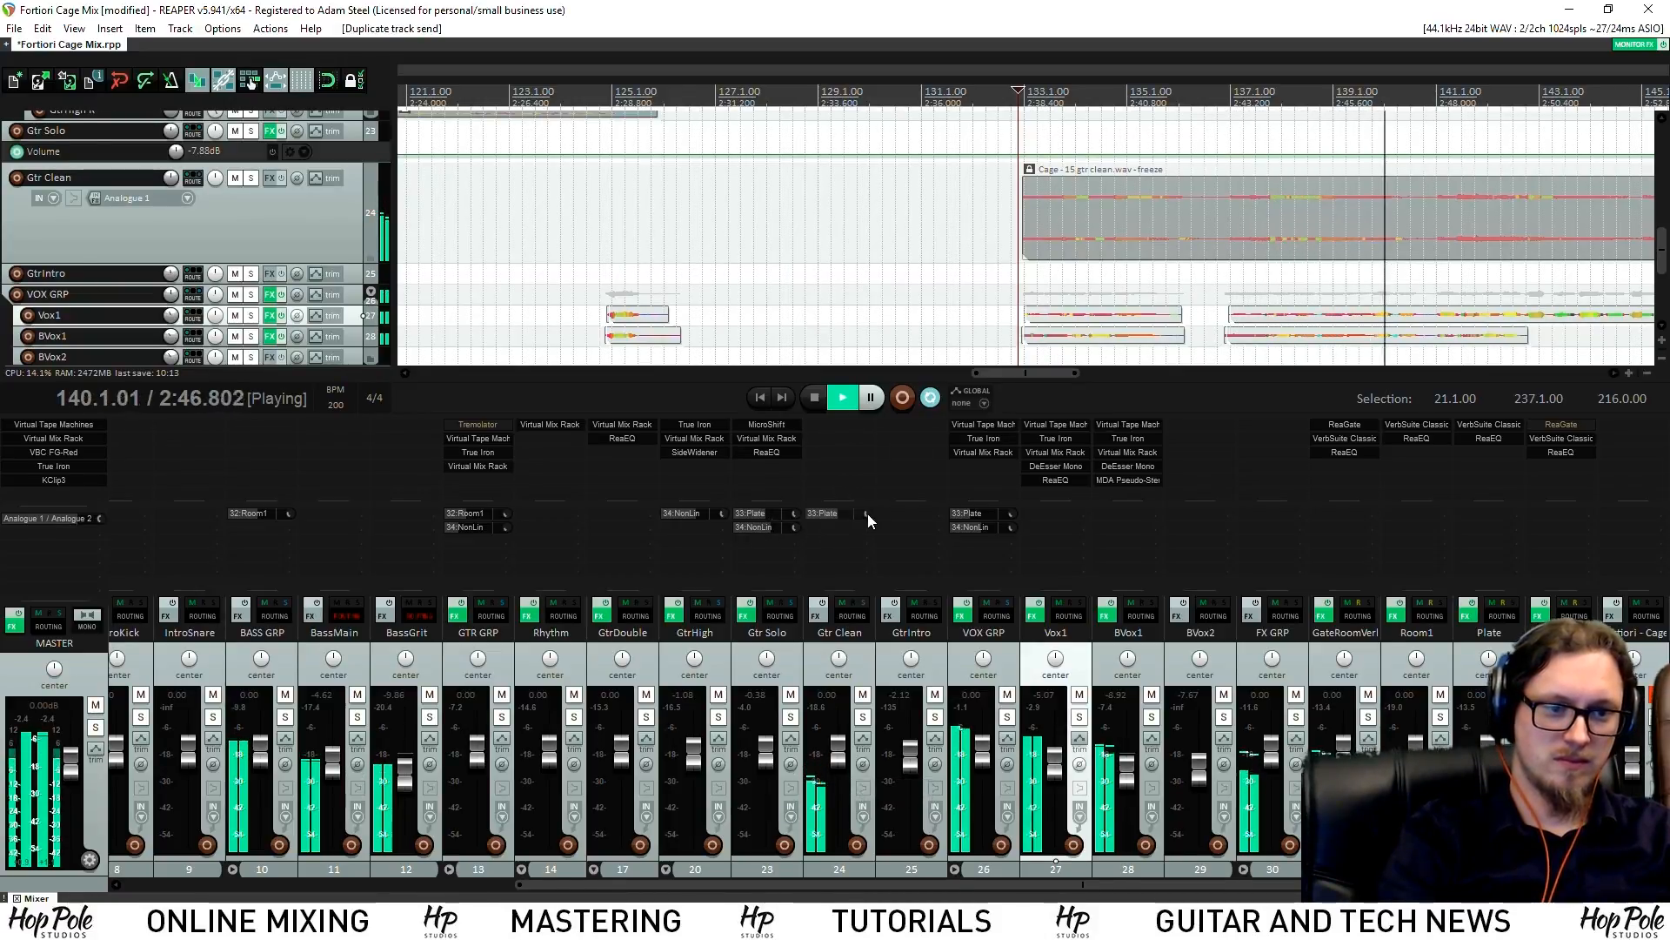
left_click_drag(754, 530, 869, 507)
key("space")
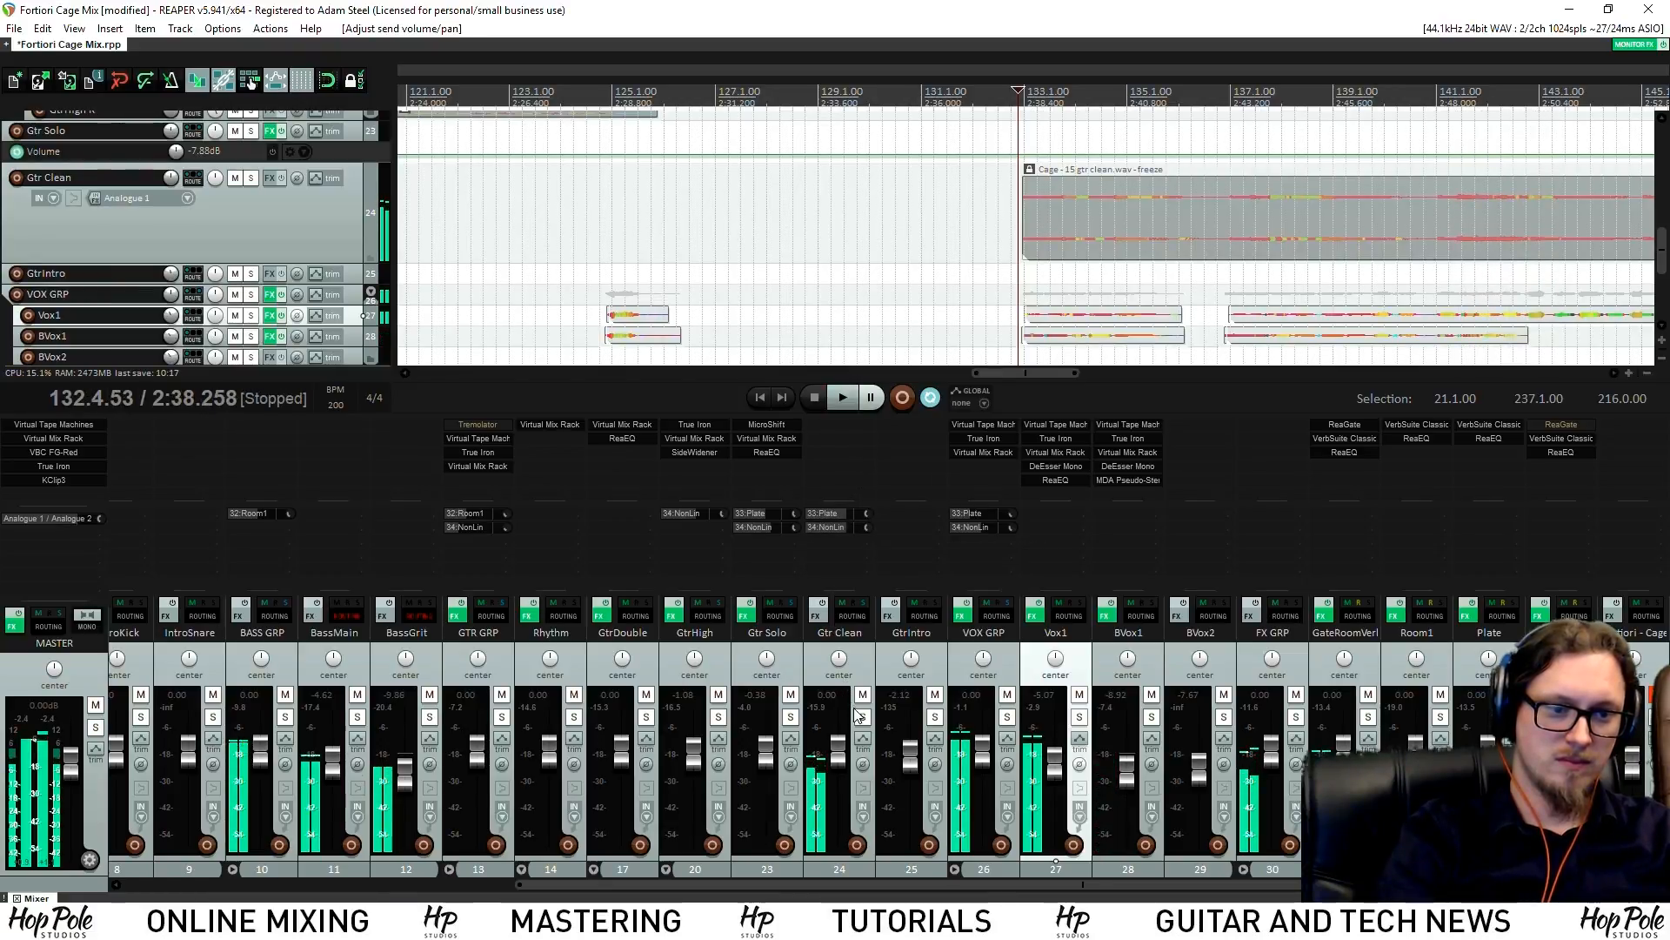
Solo Gtr Clean and add Virtual Mix Rack to it using the 'mix' filter
left_click(862, 717)
key("space")
double_click(814, 431)
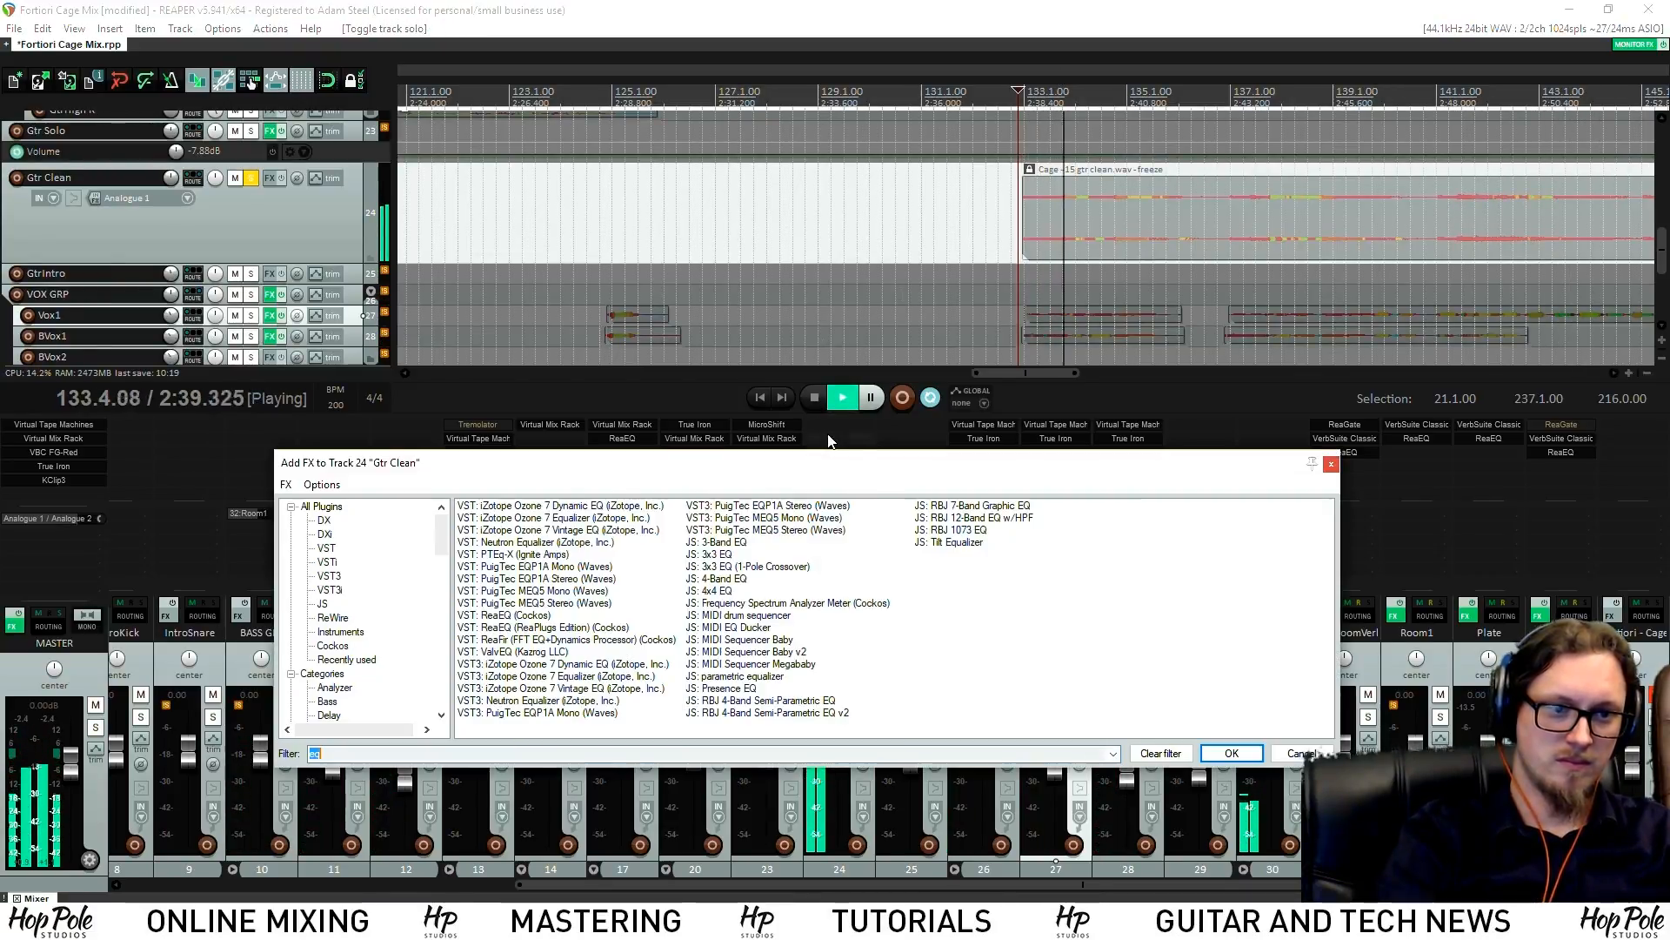
type("mix")
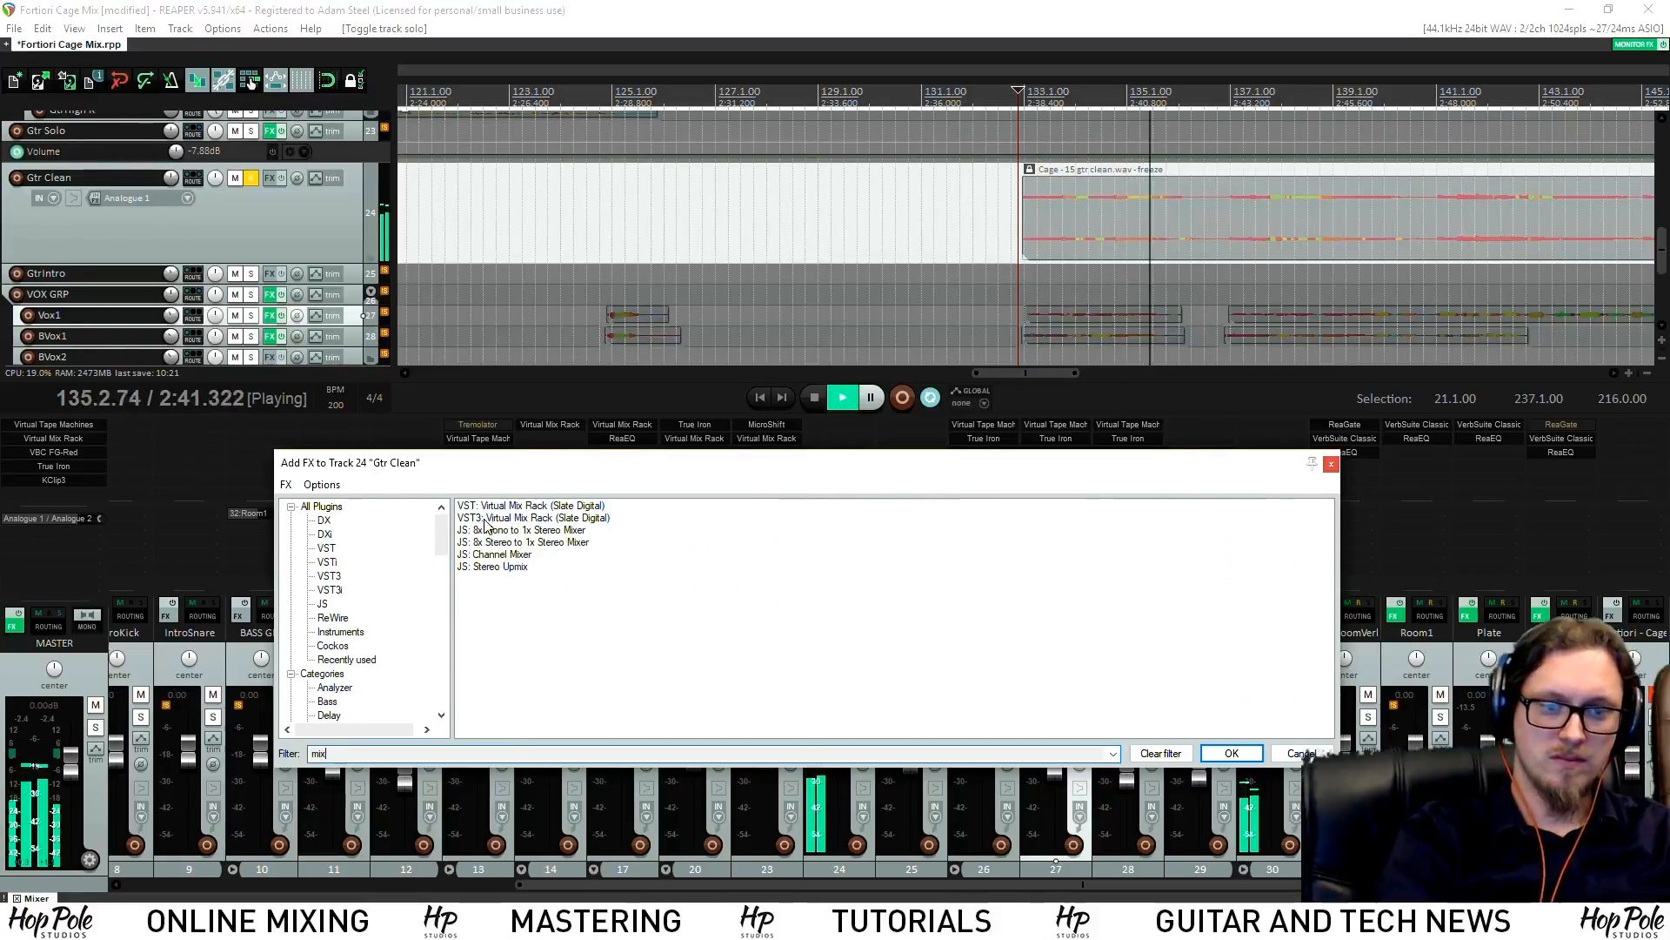
double_click(513, 506)
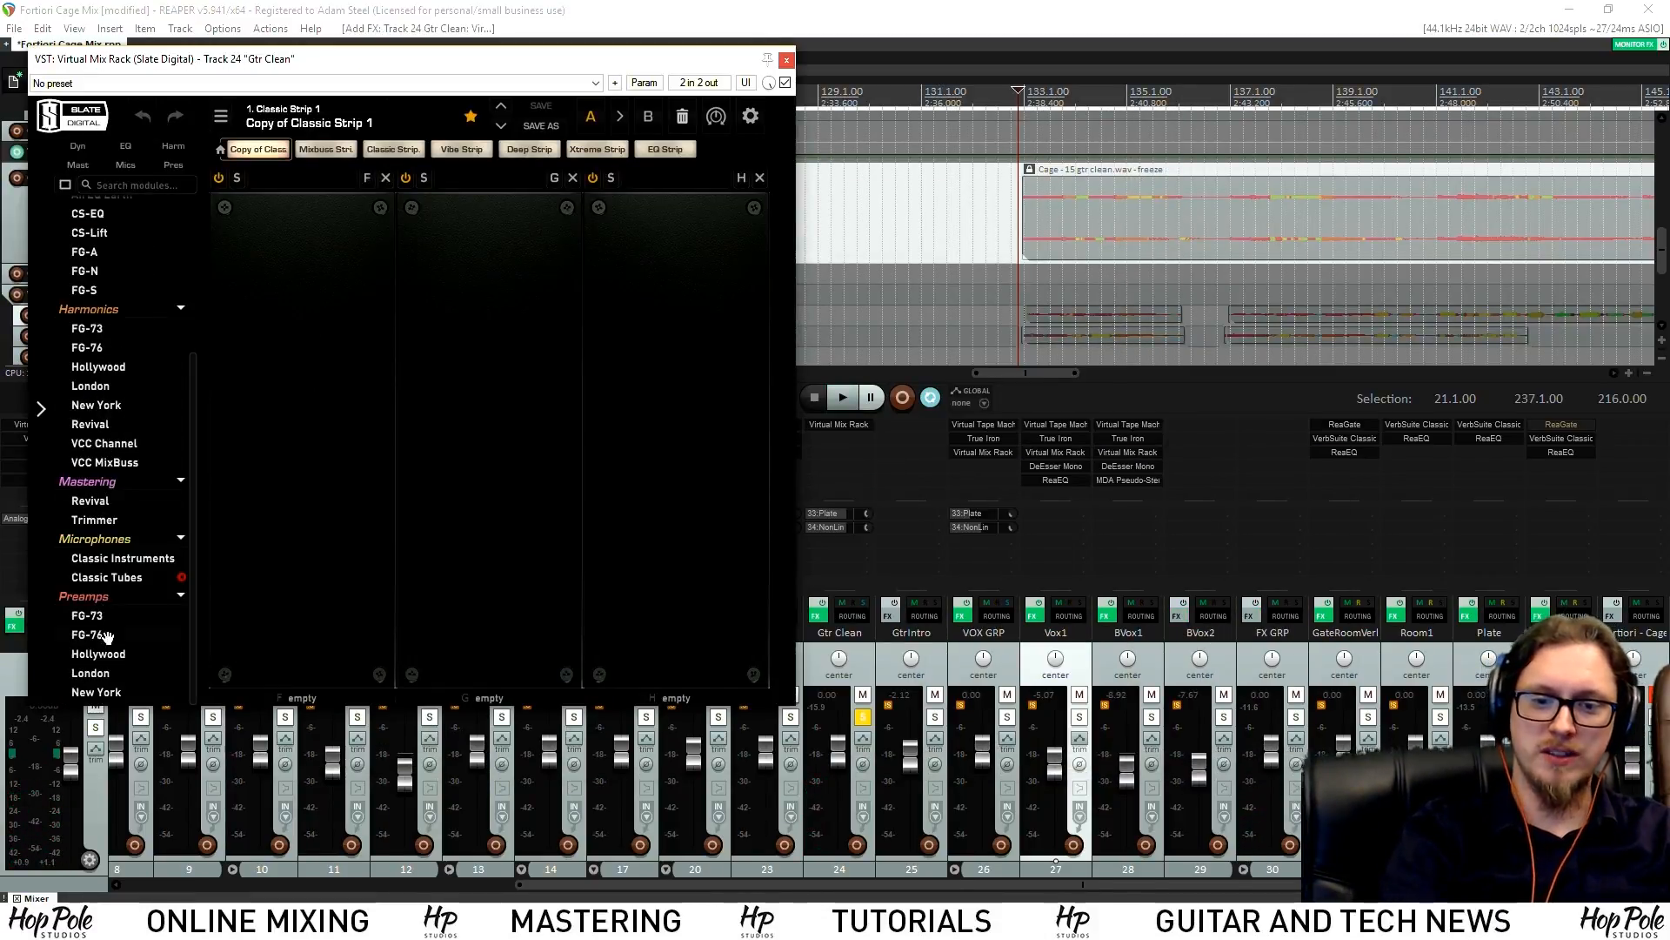
Load the London preamp into slot F and turn up its Saturation
left_click_drag(90, 678, 310, 422)
left_click_drag(308, 435, 329, 278)
key("space")
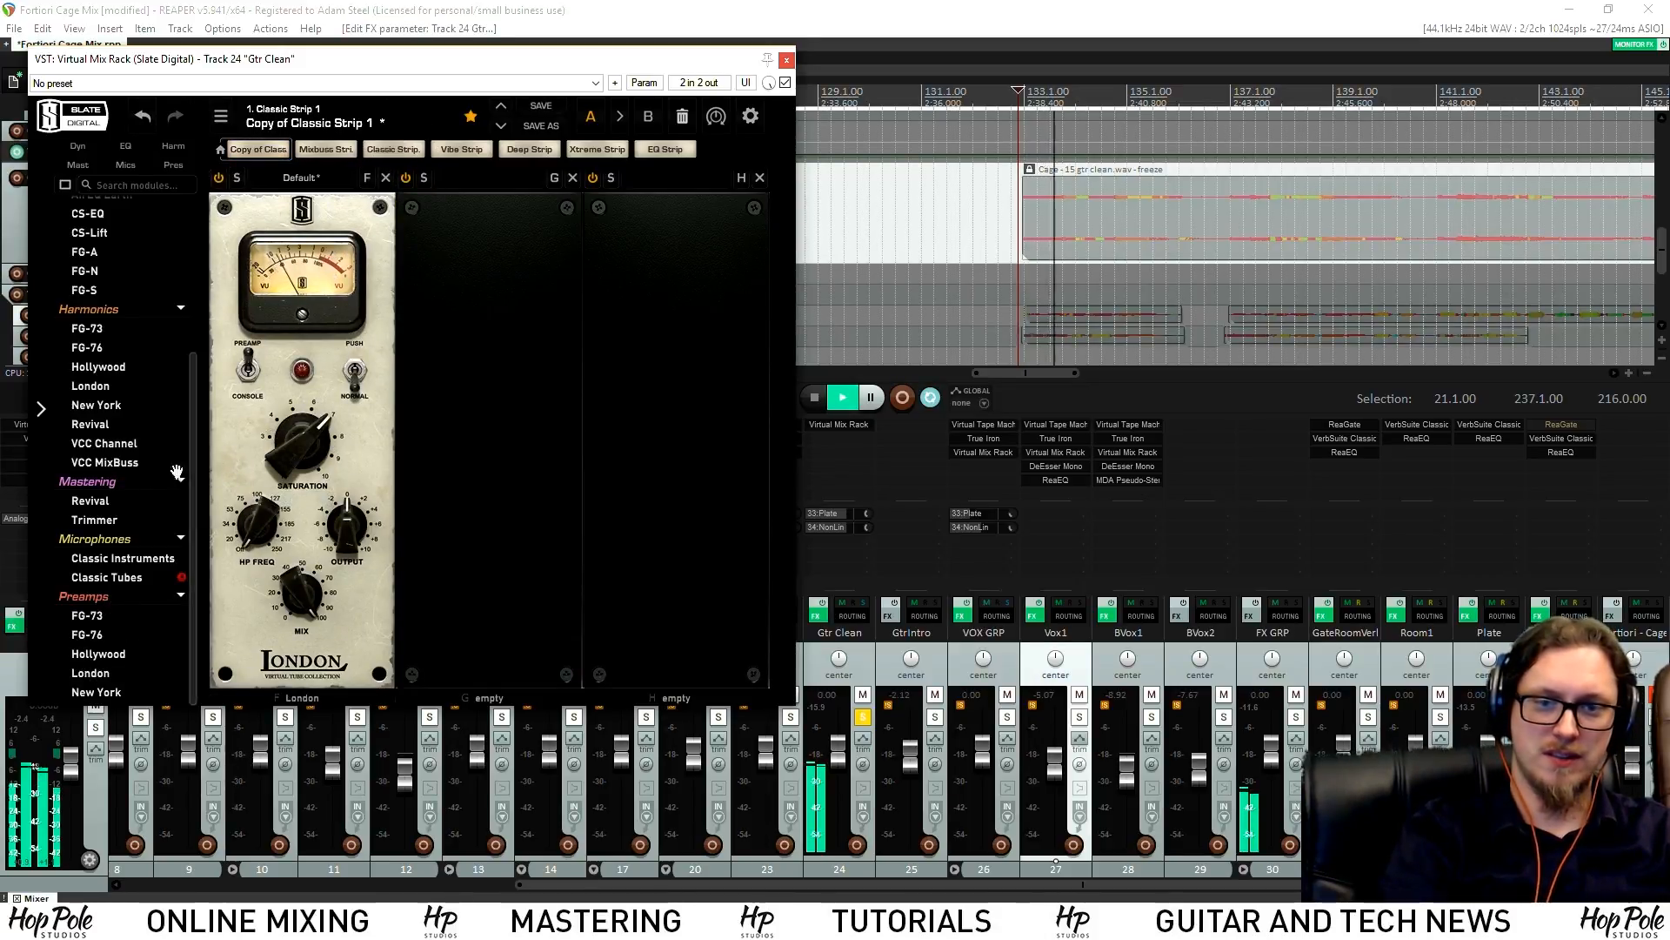
scroll(116, 411, "up", 2)
scroll(114, 400, "up", 3)
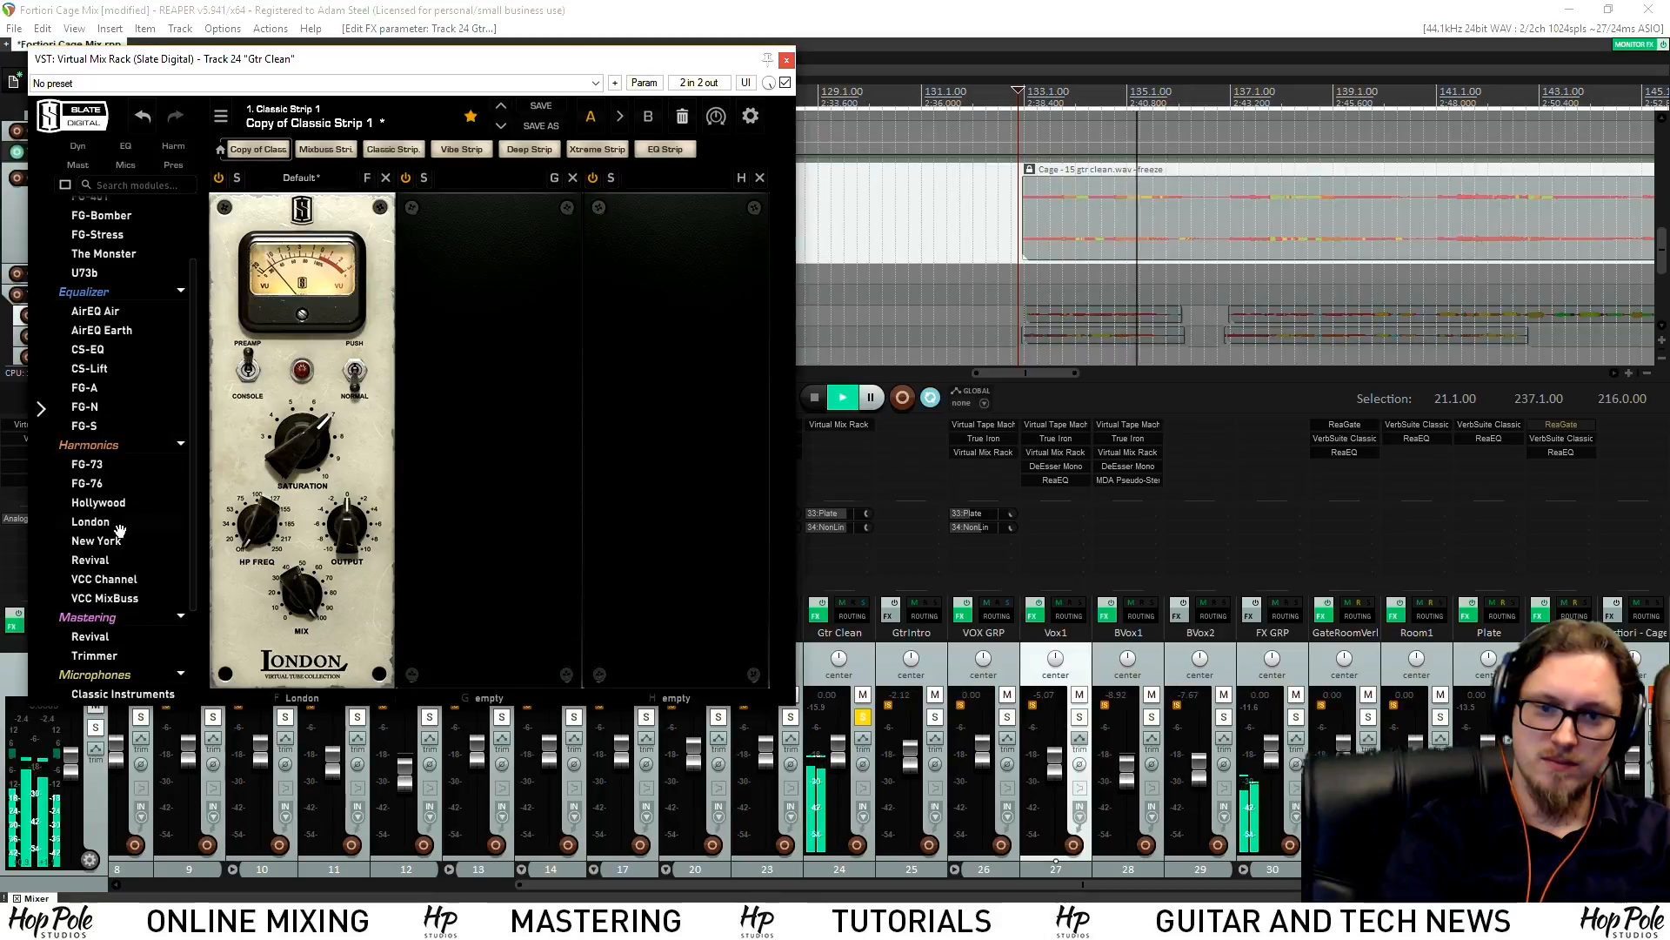
Add the FG-401 compressor to slot G, lowering Threshold and raising Makeup gain
left_click_drag(99, 289, 470, 487)
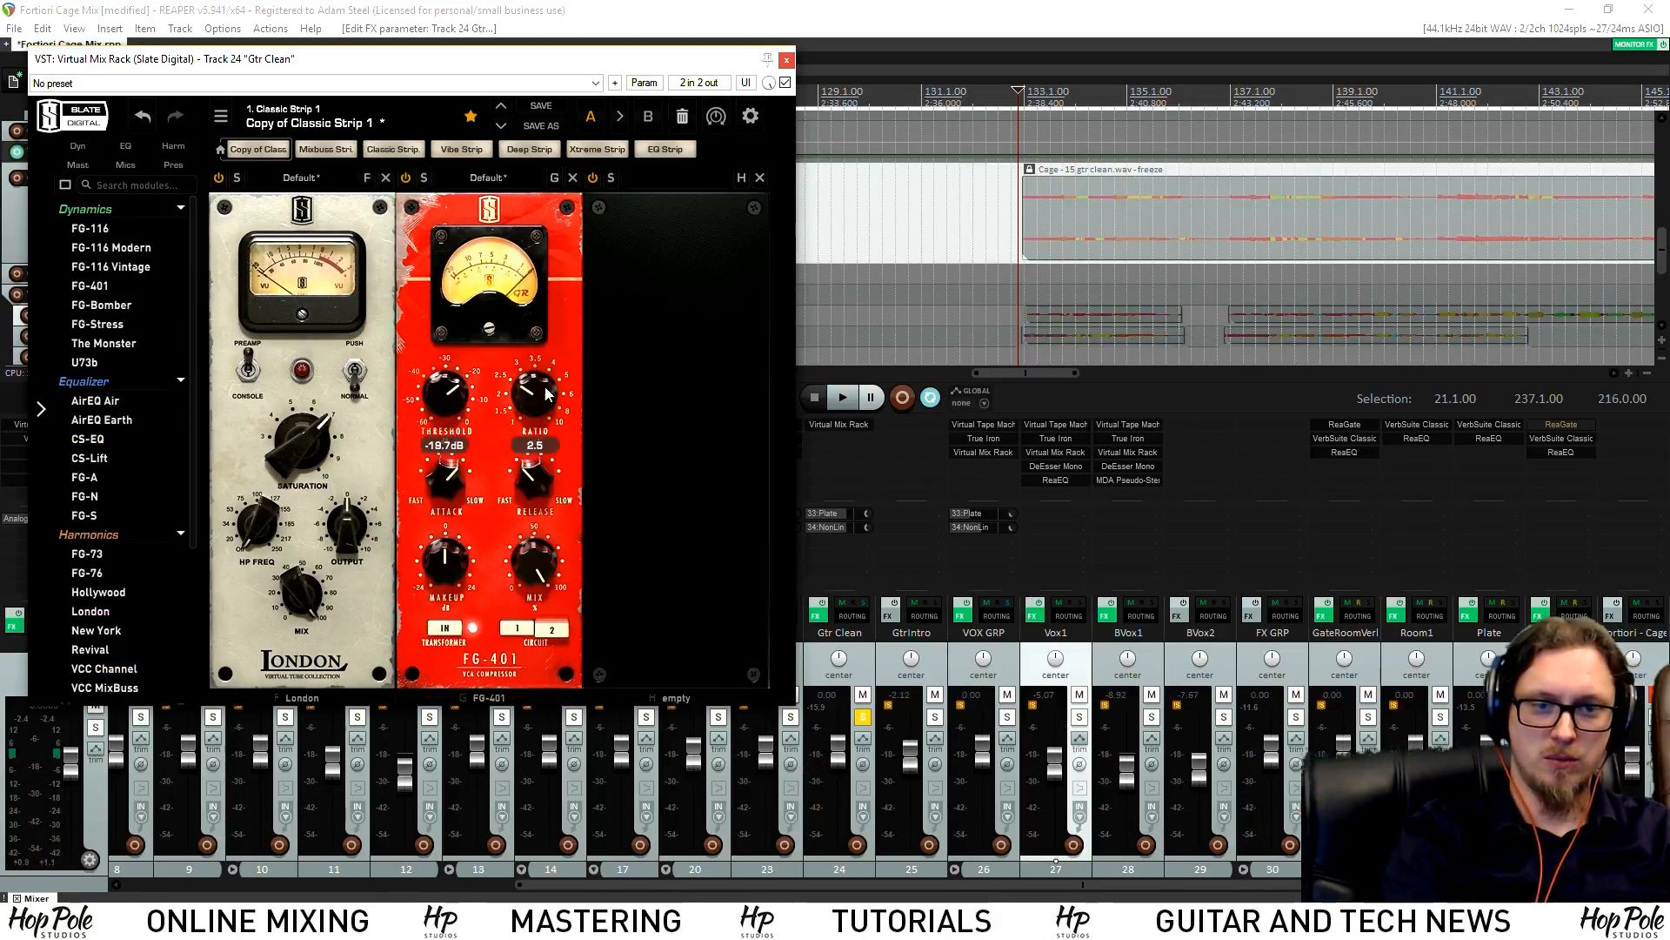
key("space")
left_click_drag(446, 570, 447, 554)
left_click_drag(451, 392, 452, 415)
left_click_drag(449, 566, 450, 557)
key("space")
key("space")
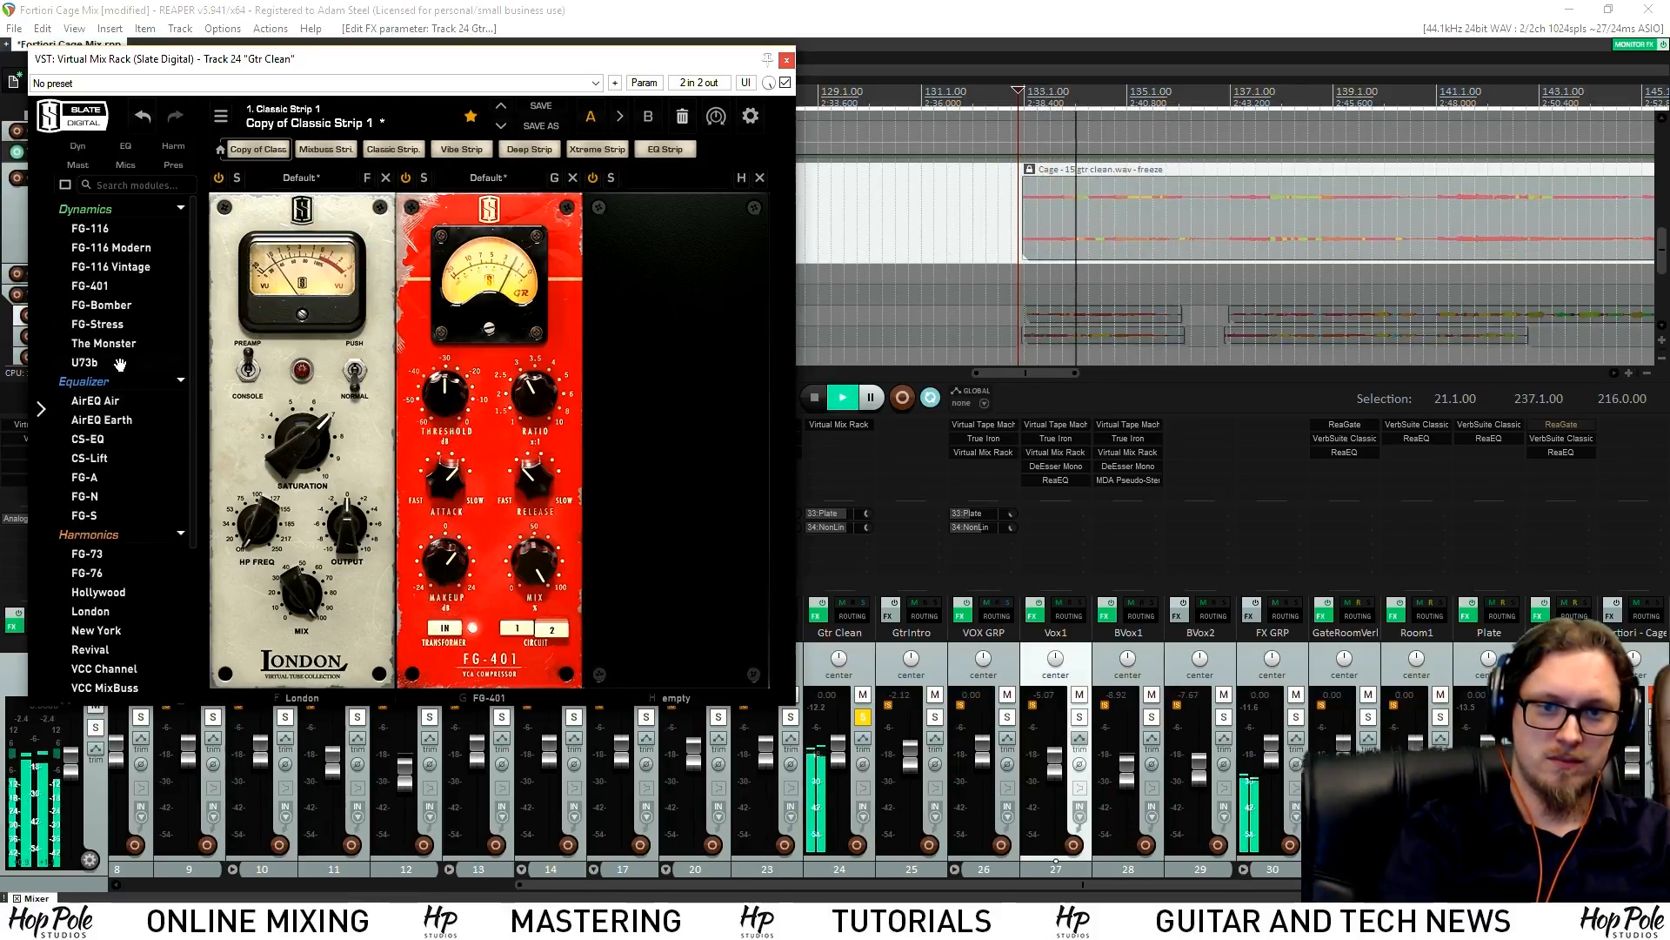
Add the FG-N EQ to slot H, raise LINE output, and cut a mid band to -3.46 dB
left_click_drag(90, 495, 609, 549)
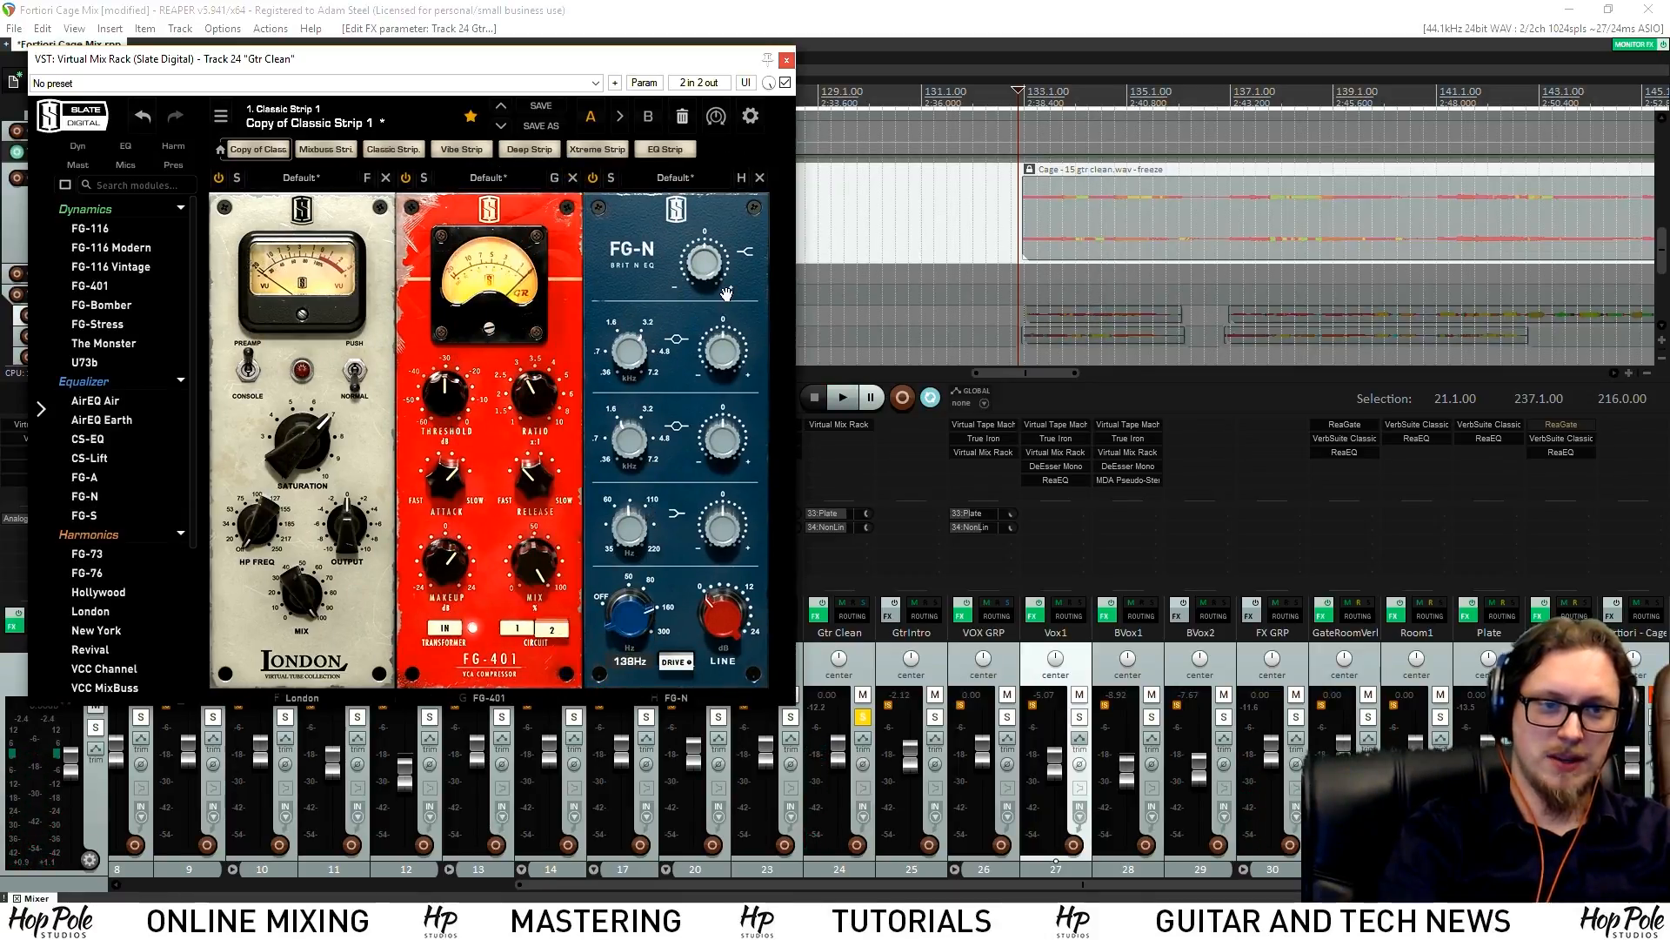
key("space")
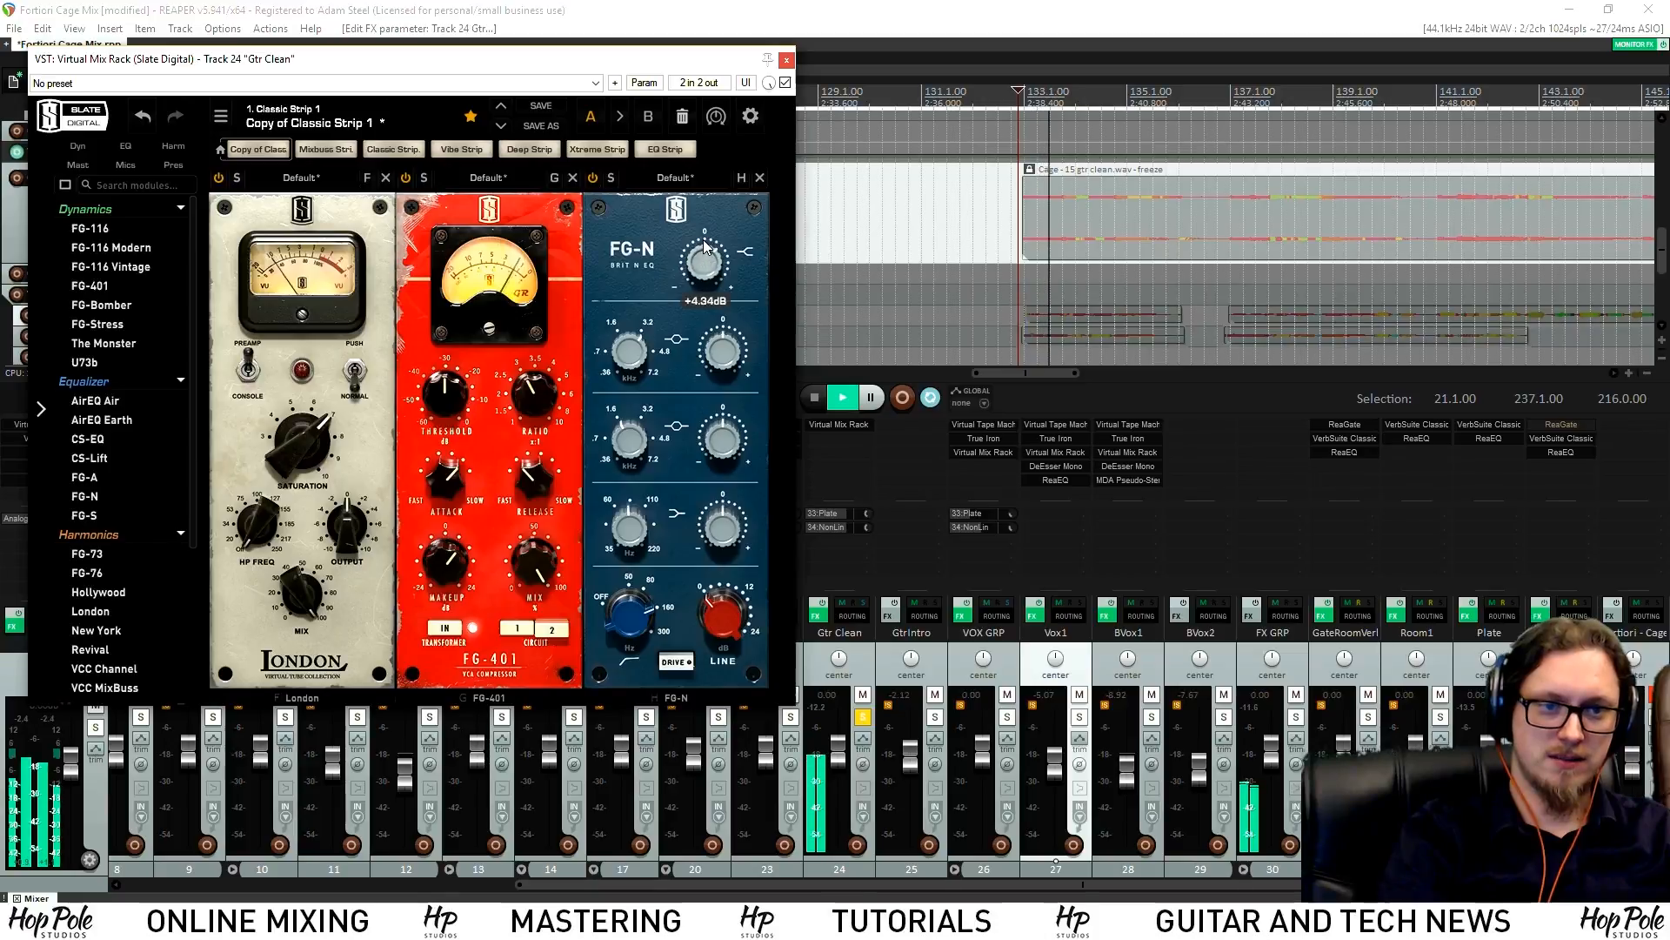
left_click(862, 716)
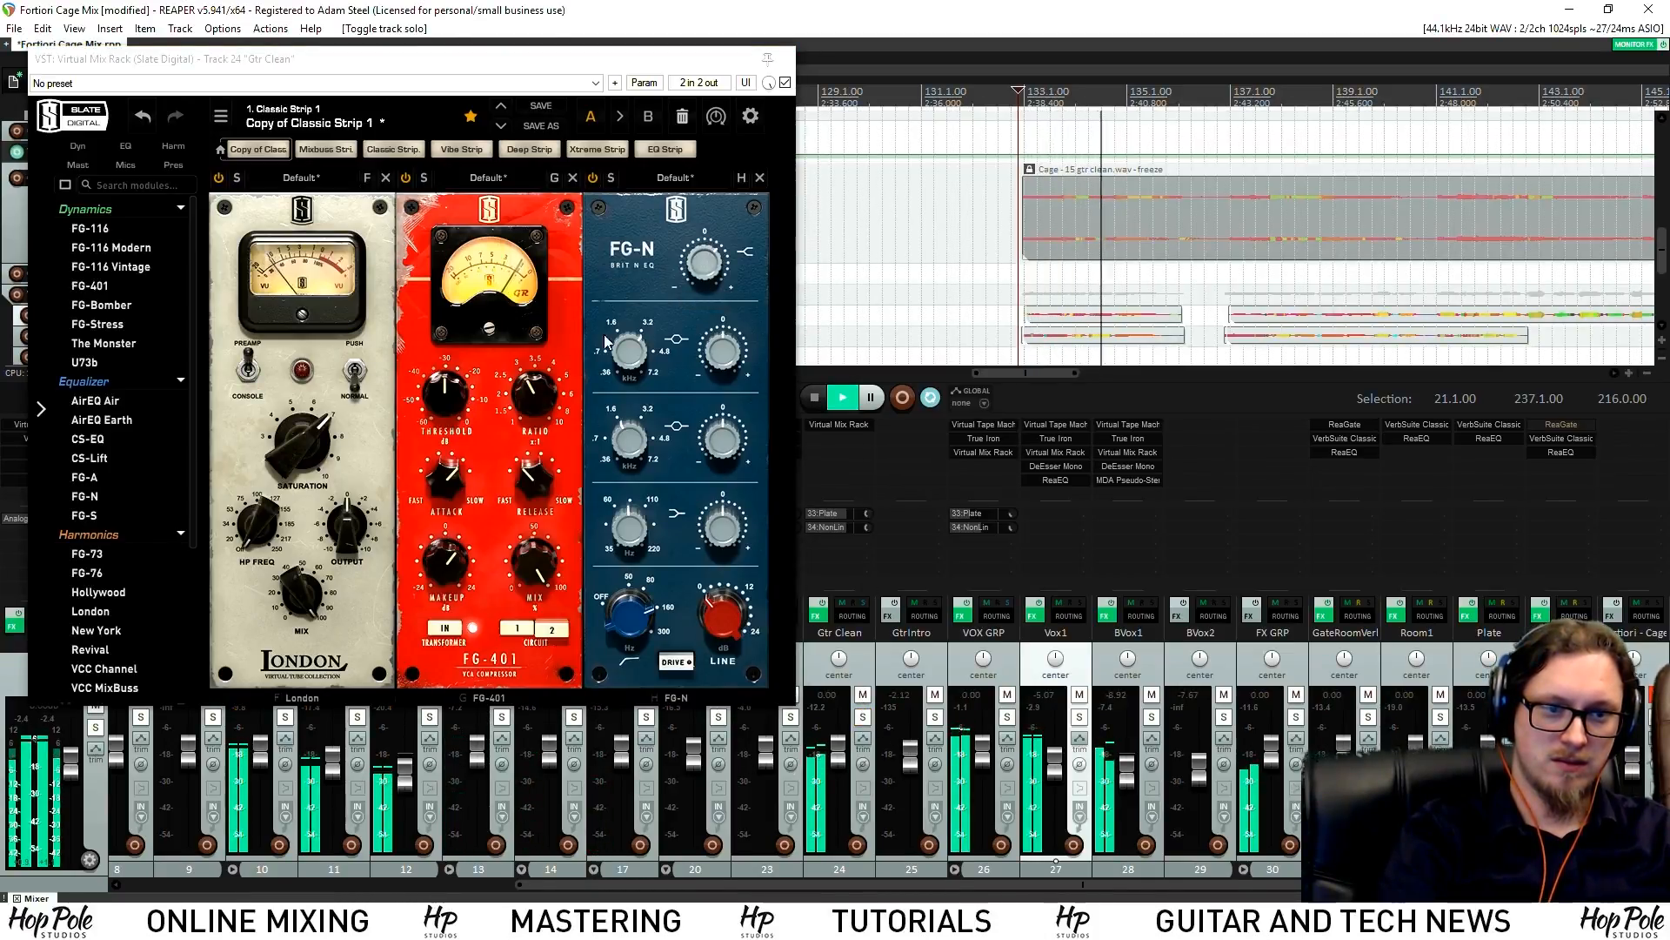
left_click_drag(724, 619, 735, 600)
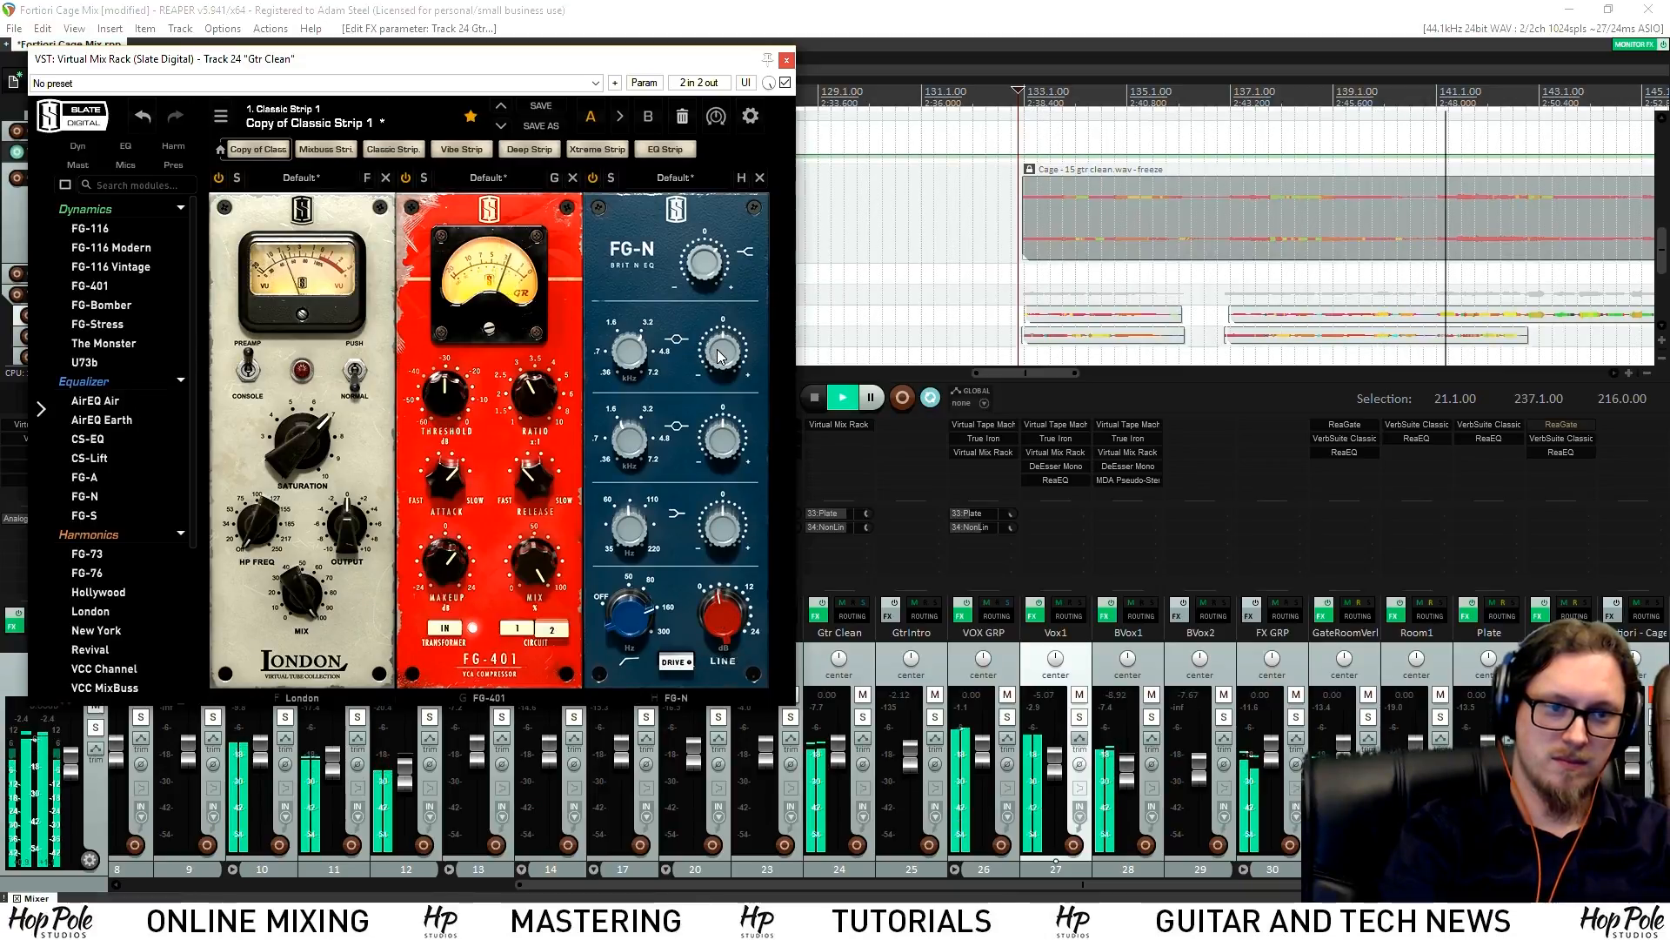
mouse_move(727, 354)
left_mouse_down()
mouse_move(727, 322)
mouse_move(720, 383)
left_mouse_up()
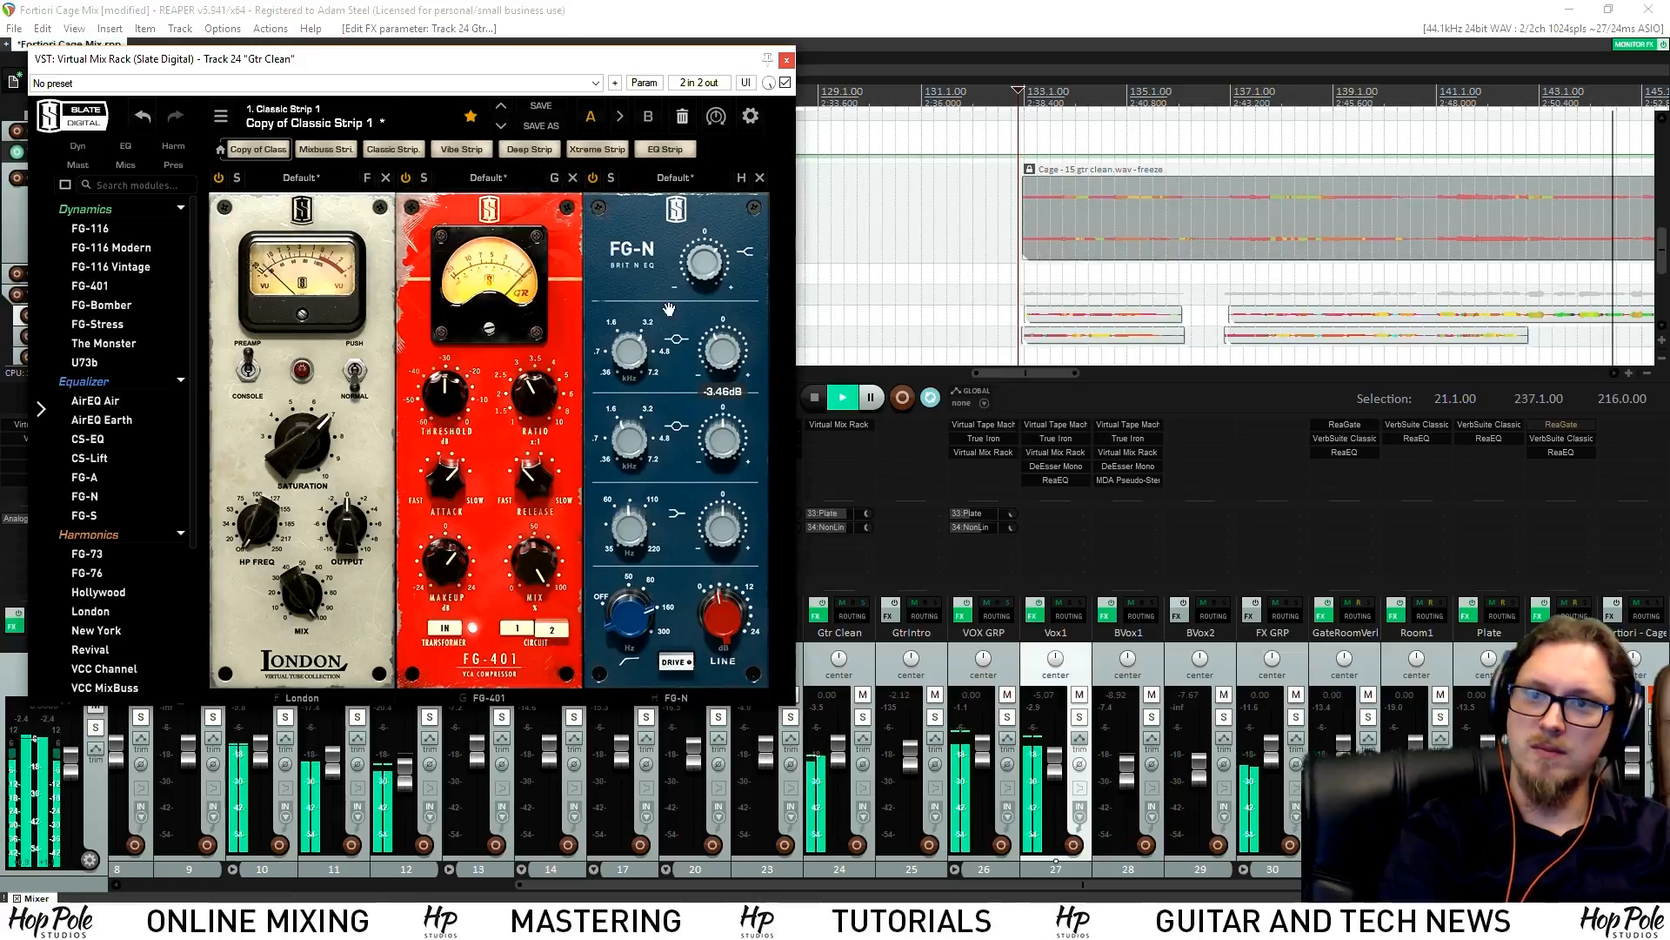
left_click(786, 60)
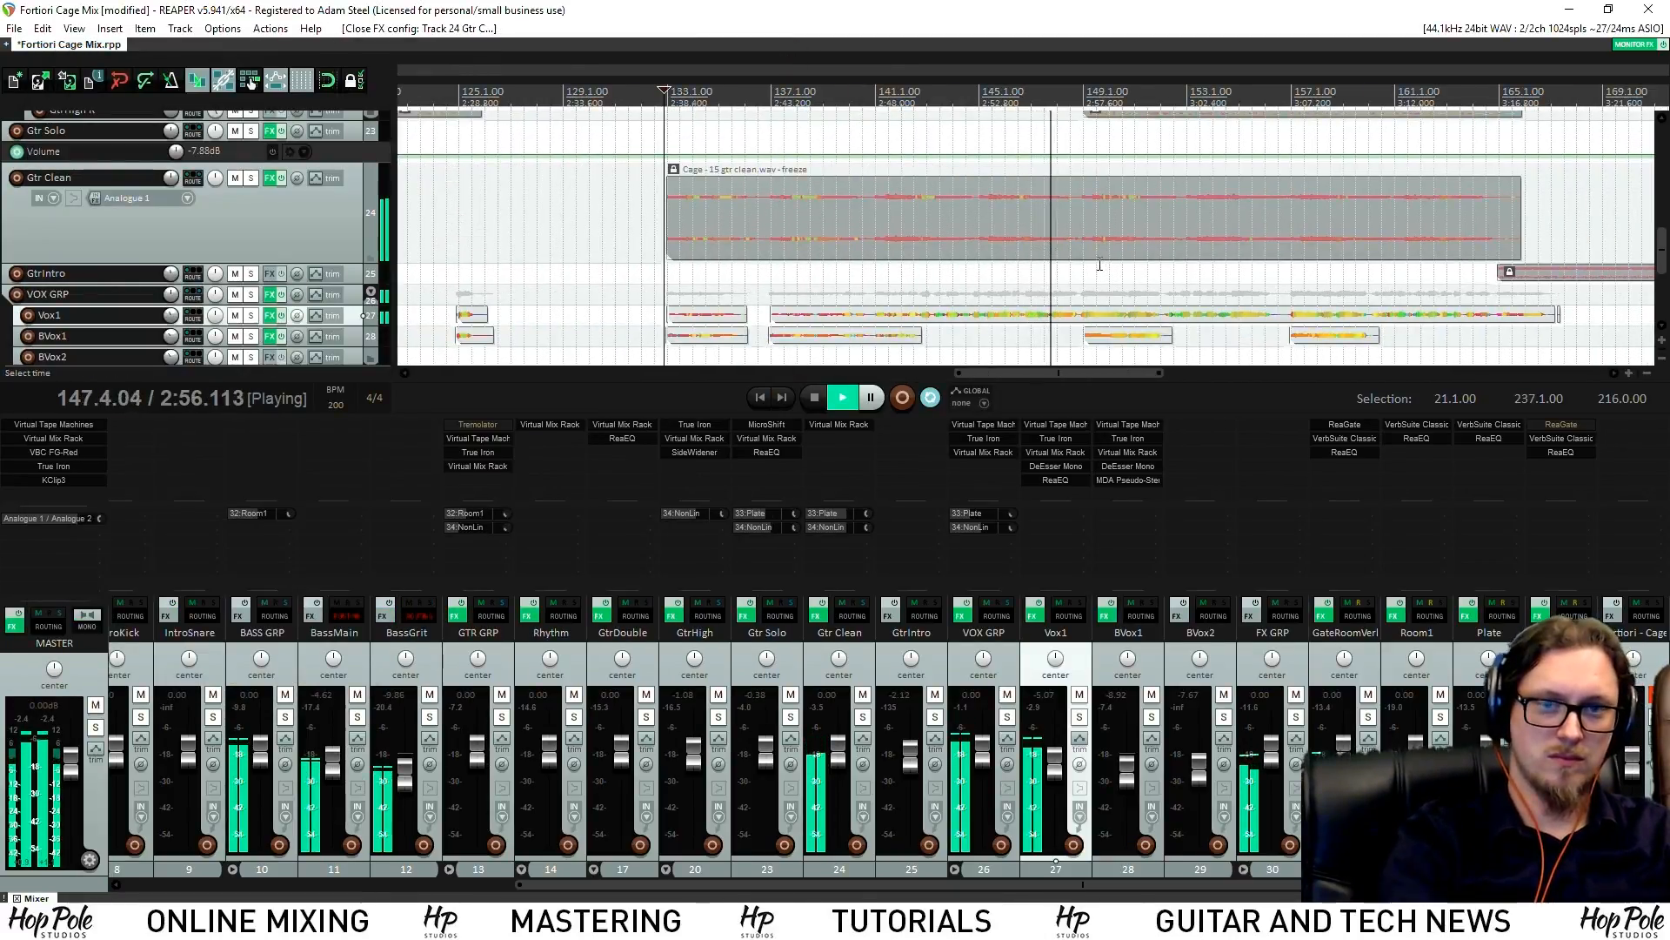
Save the project, then solo BASS GRP and toggle BassGrit's mute
key("ctrl+s")
left_click_drag(1665, 238, 1665, 126)
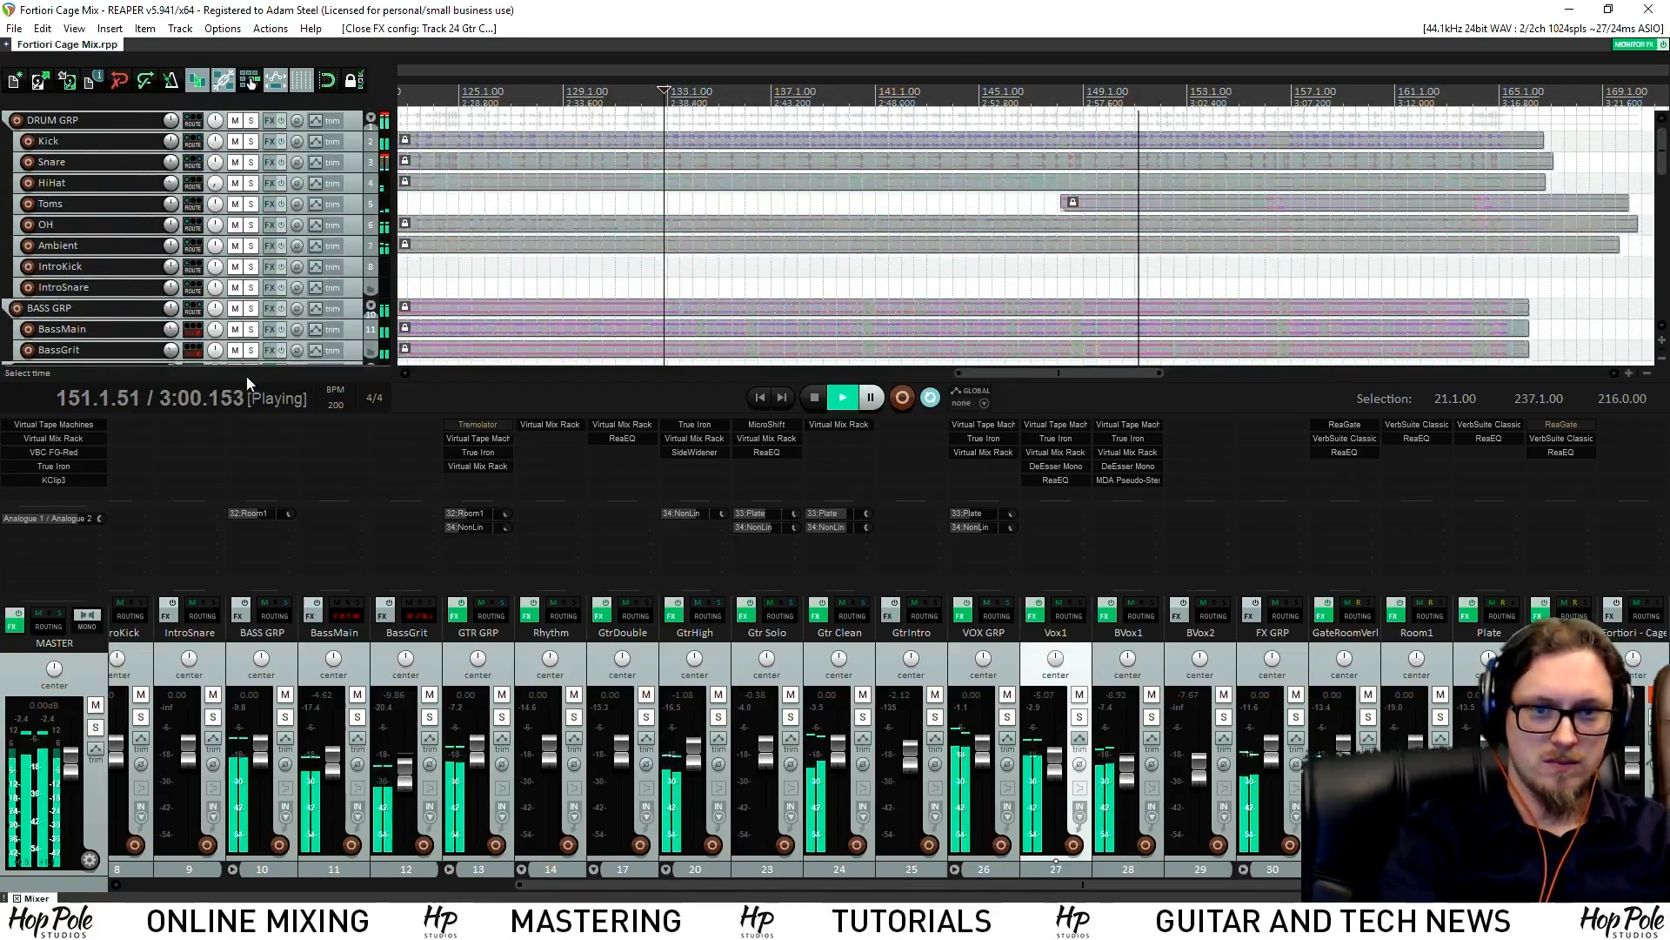
left_click(348, 352)
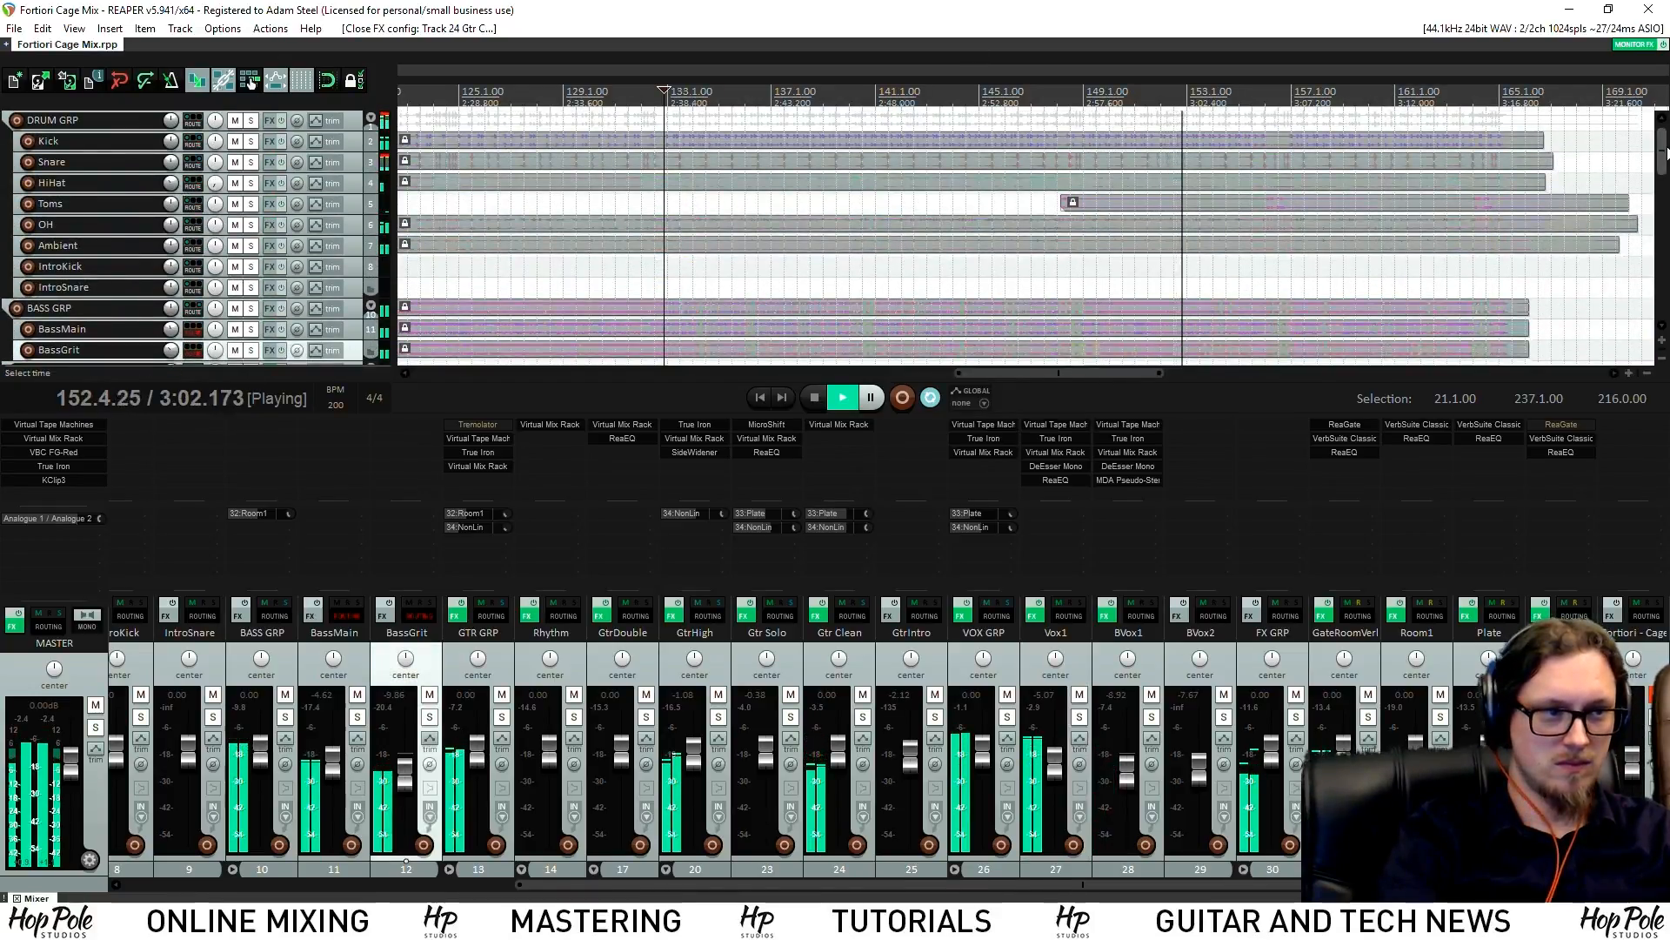
scroll(70, 180, "down", 3)
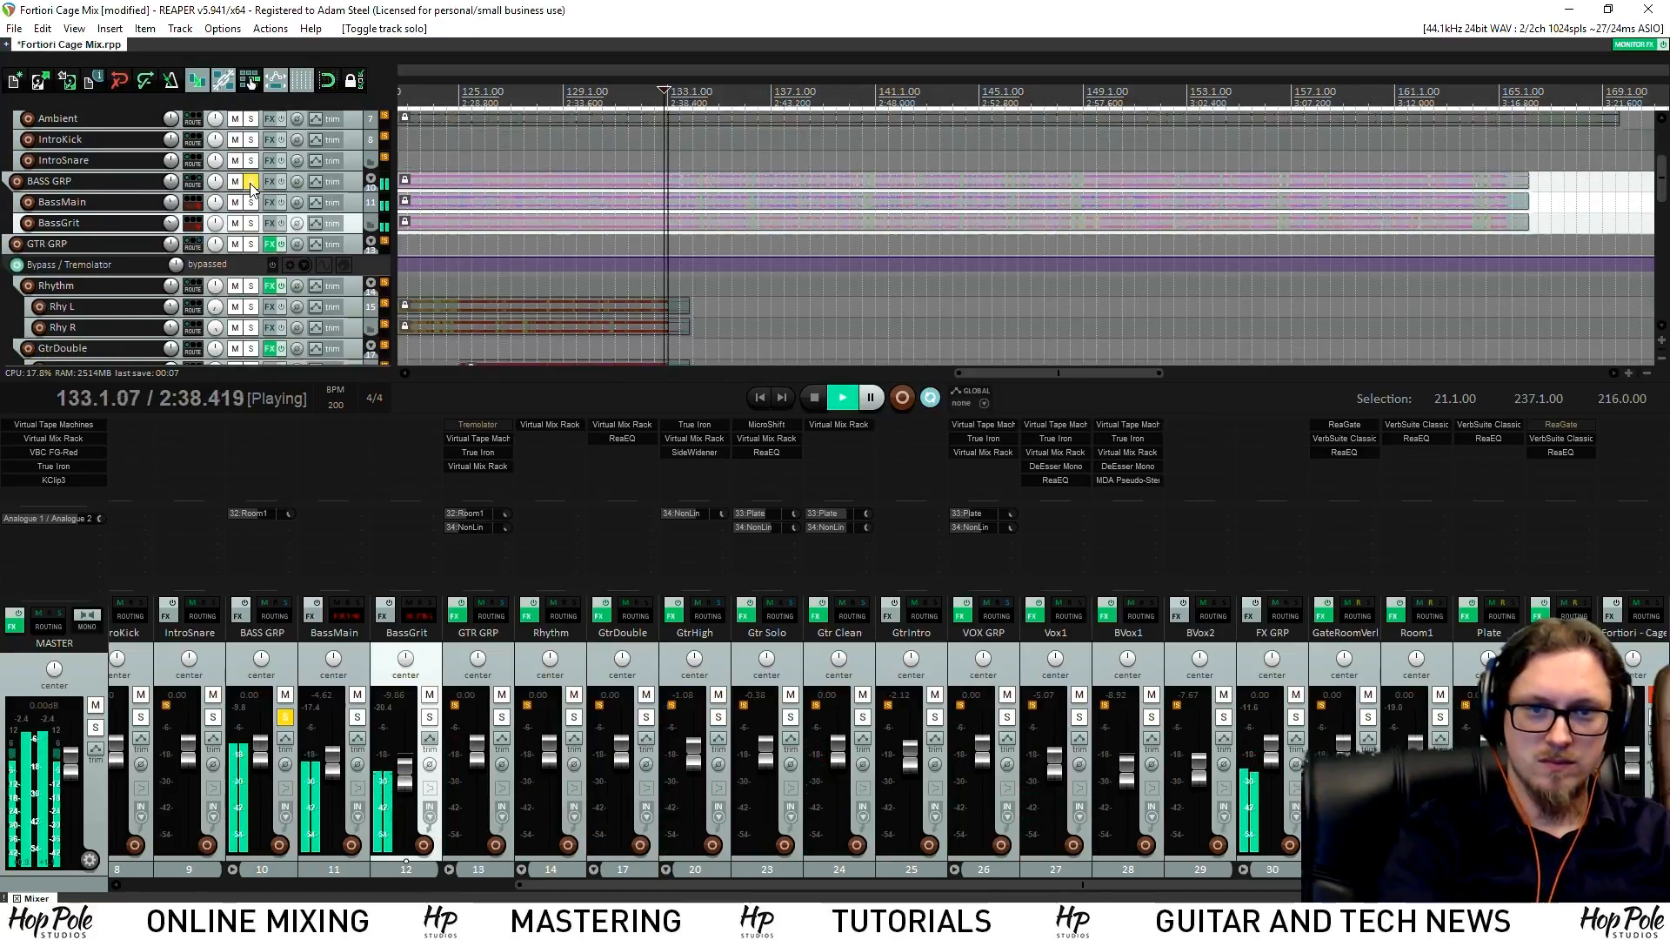
left_click(252, 183)
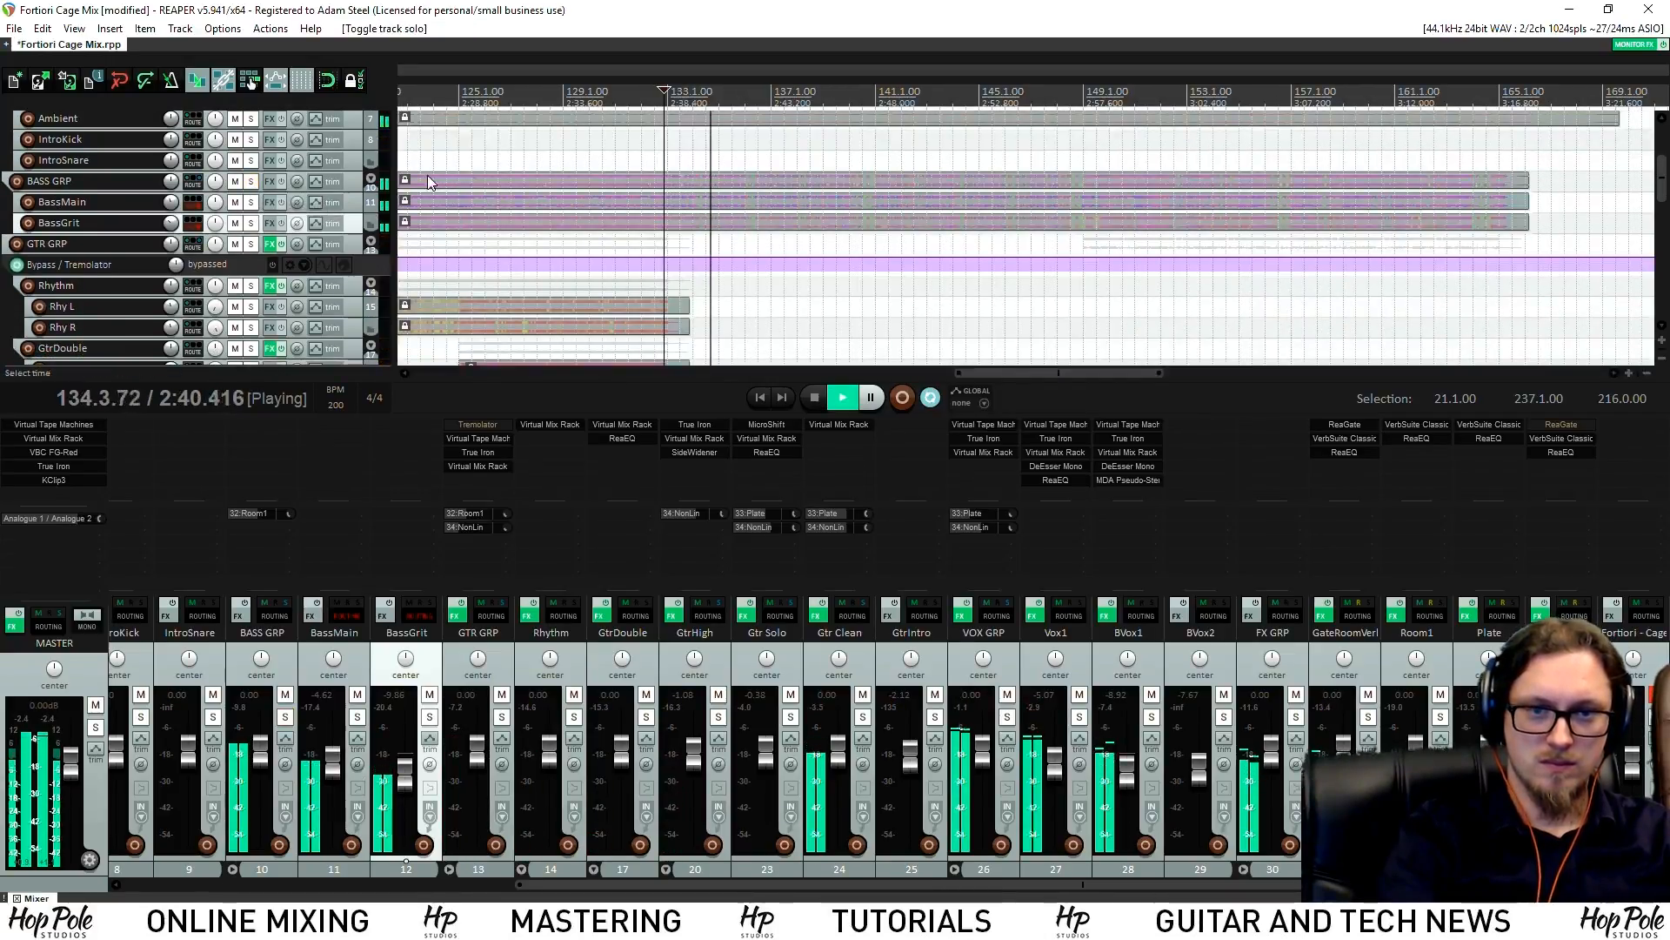
left_click(235, 223)
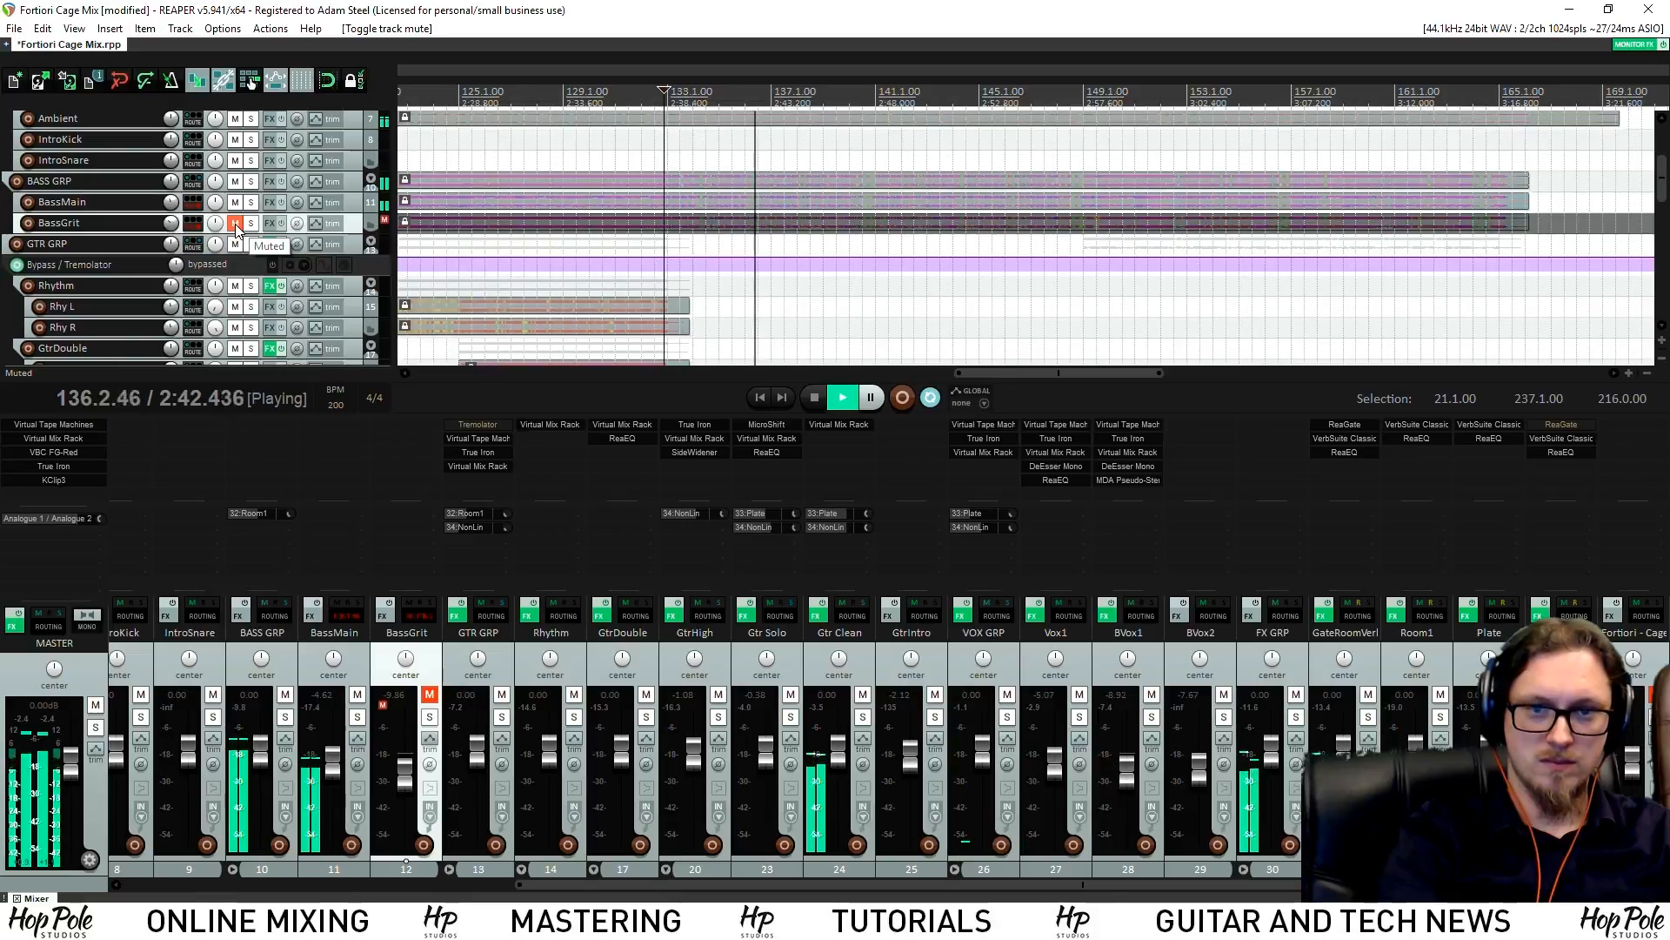
left_click(235, 225)
Solo BASS GRP with BassMain while BassGrit stays muted, then stop playback
left_click(251, 203)
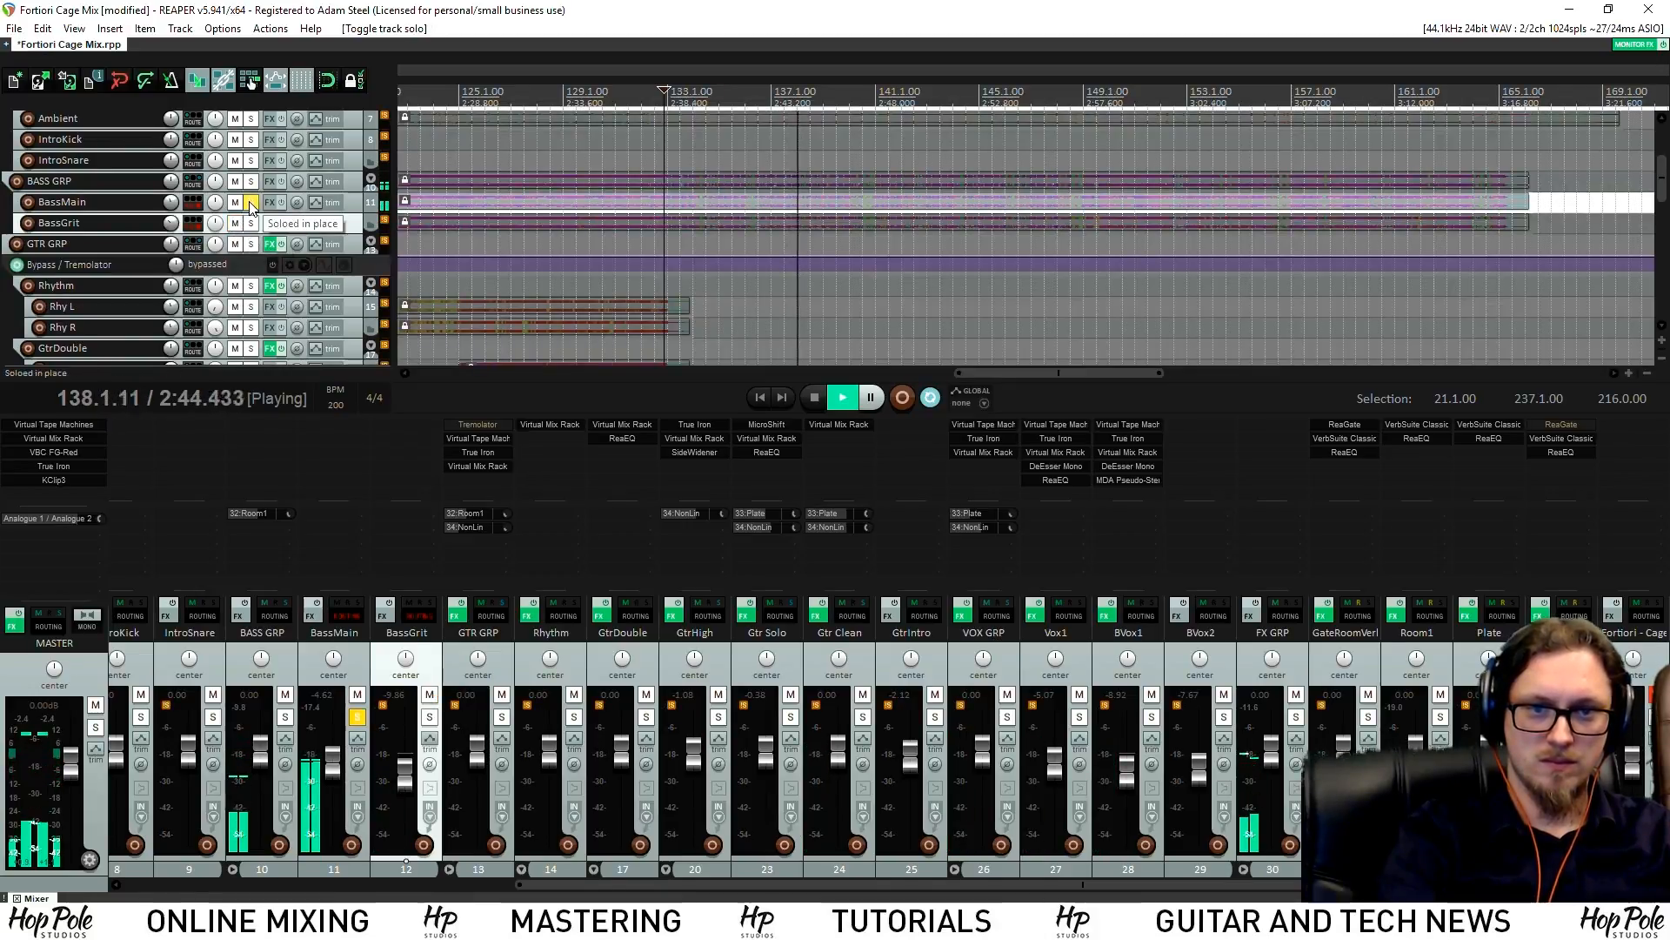
left_click(251, 203)
left_click(250, 181)
left_click(251, 202)
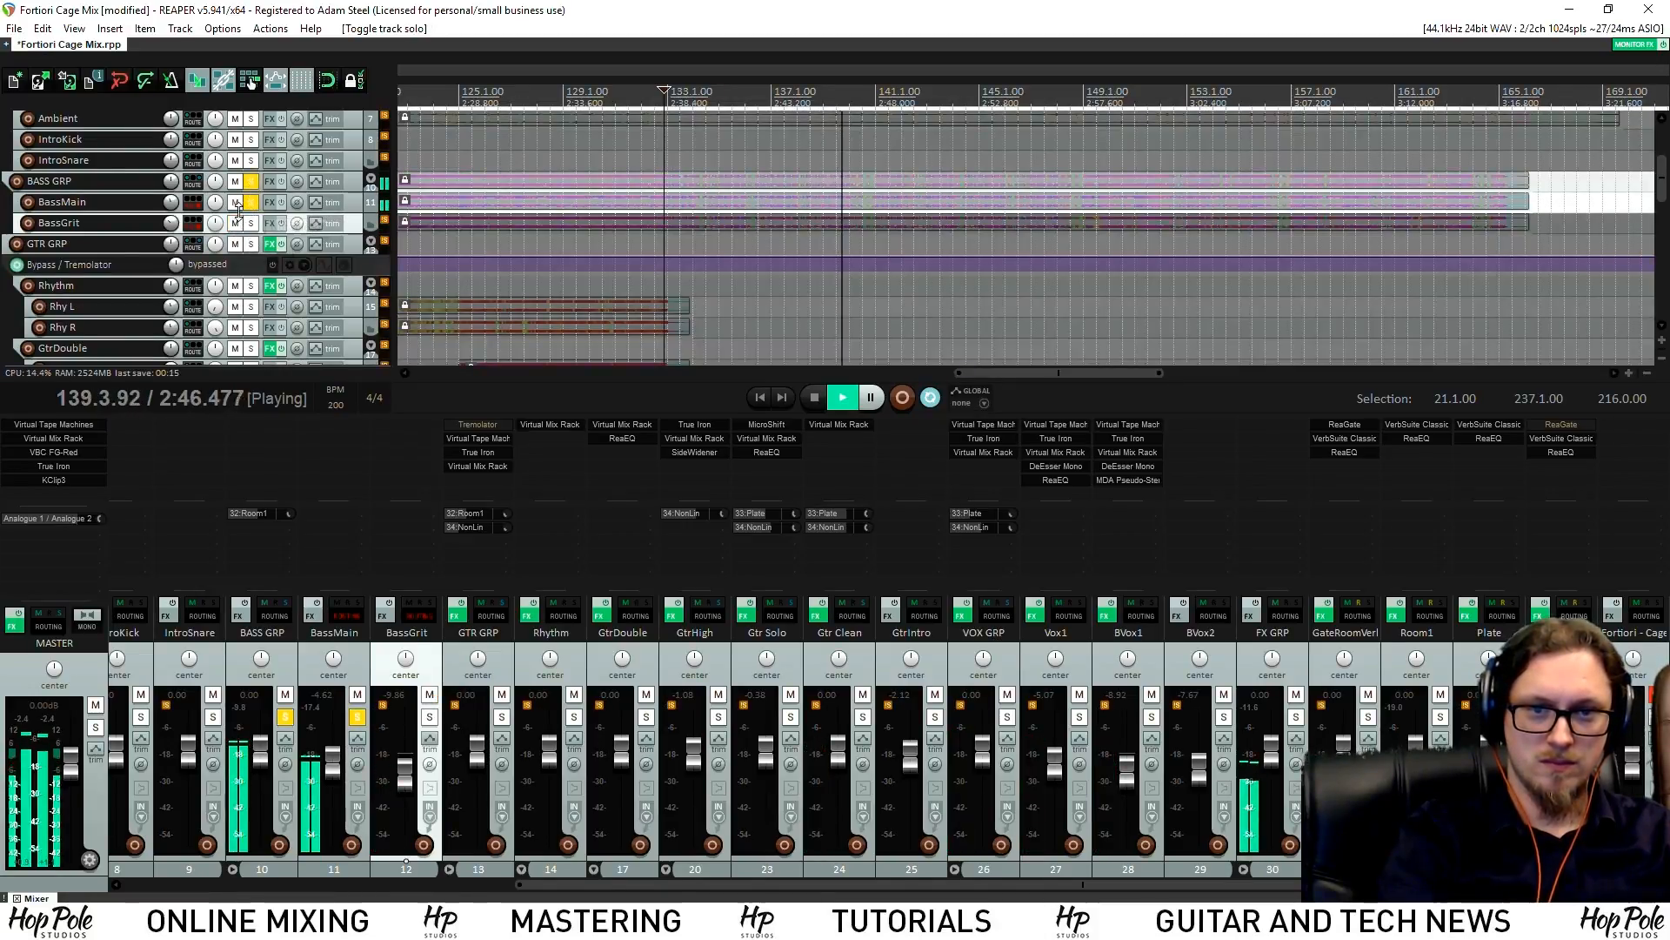
left_click(235, 222)
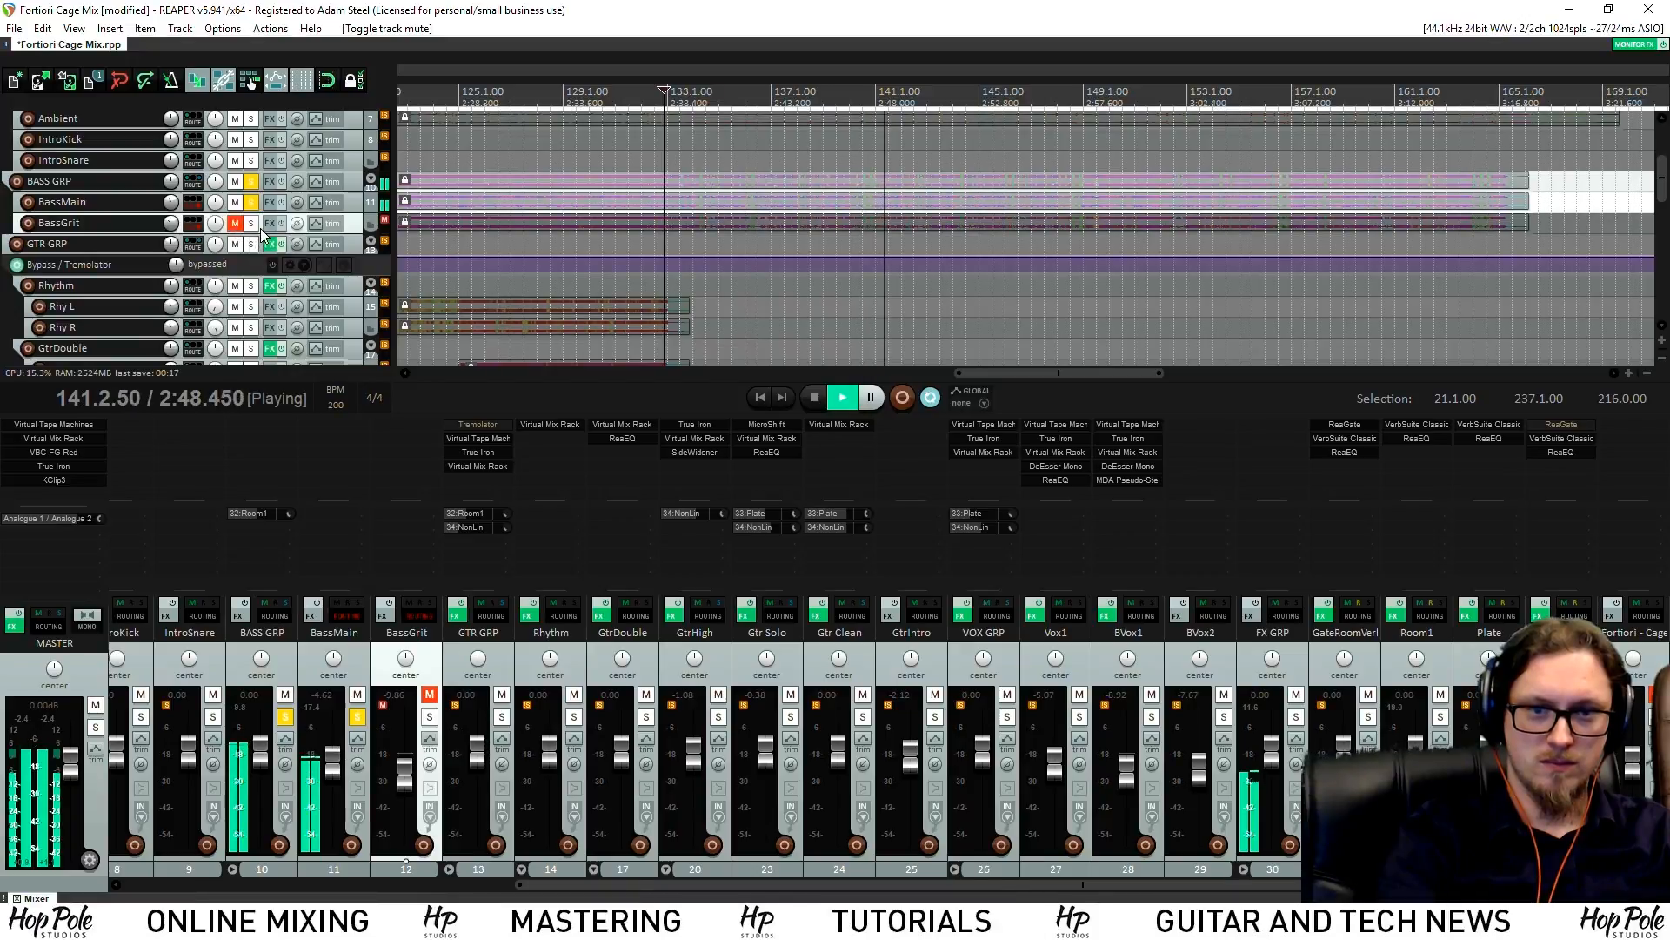
left_click_drag(365, 233, 365, 272)
scroll(365, 244, "down", 2)
scroll(578, 128, "down", 5)
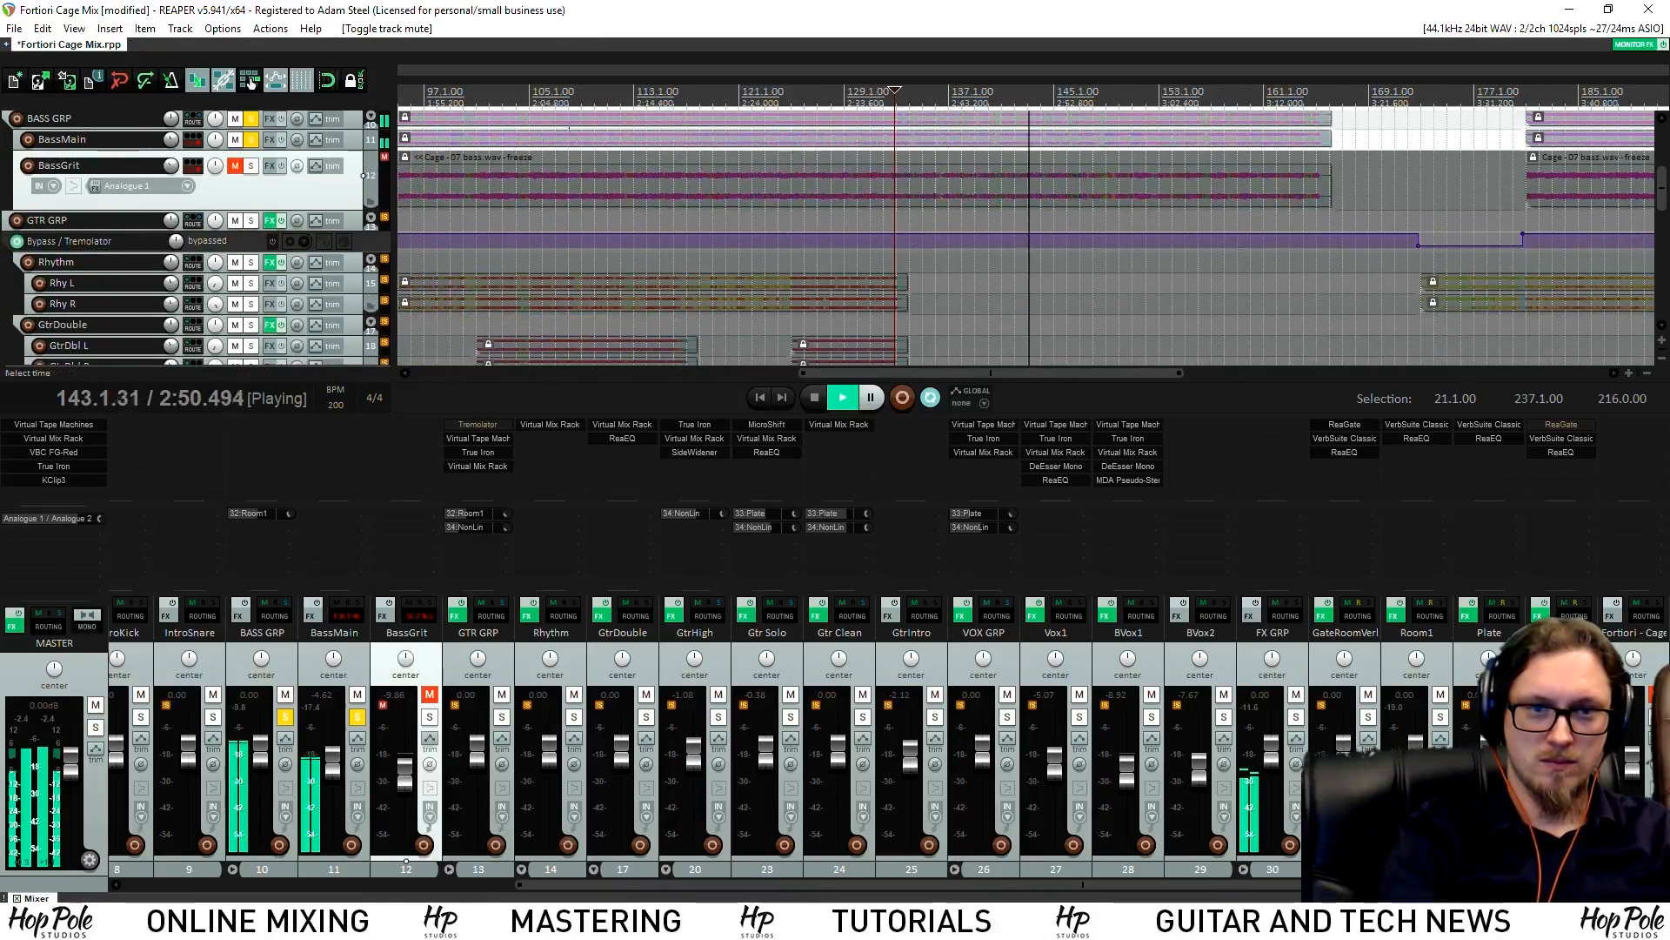
key("space")
Unfreeze the BASS GRP tracks via Render/freeze tracks
left_click_drag(1206, 122, 538, 271)
right_click(348, 283)
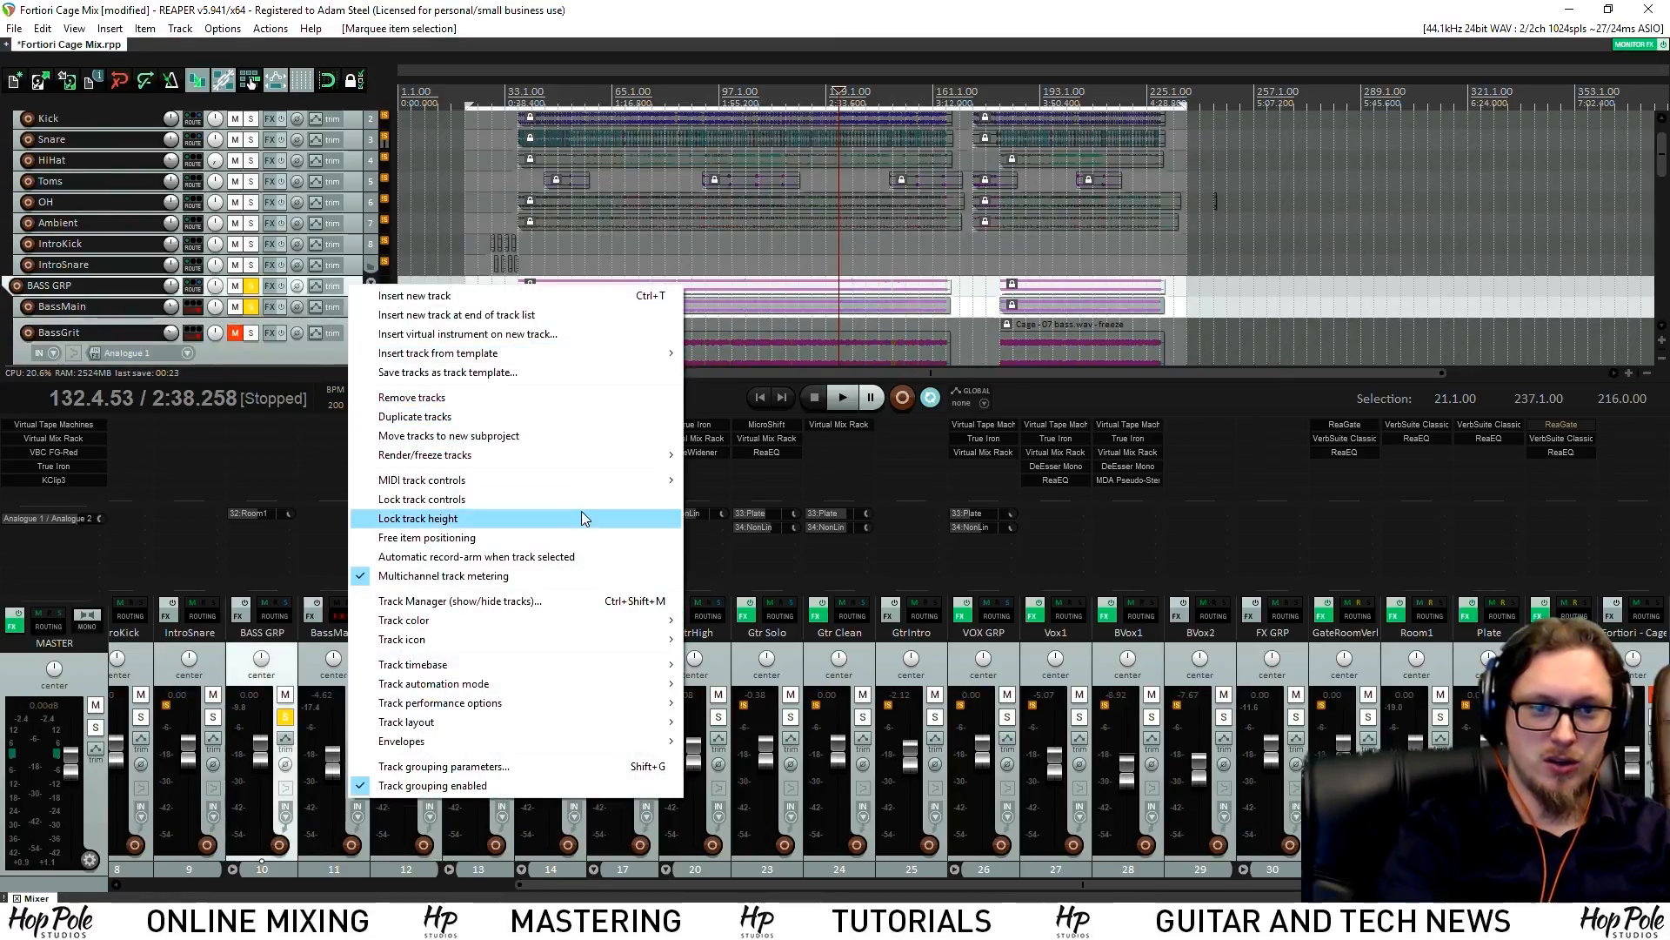
mouse_move(578, 455)
left_click(763, 582)
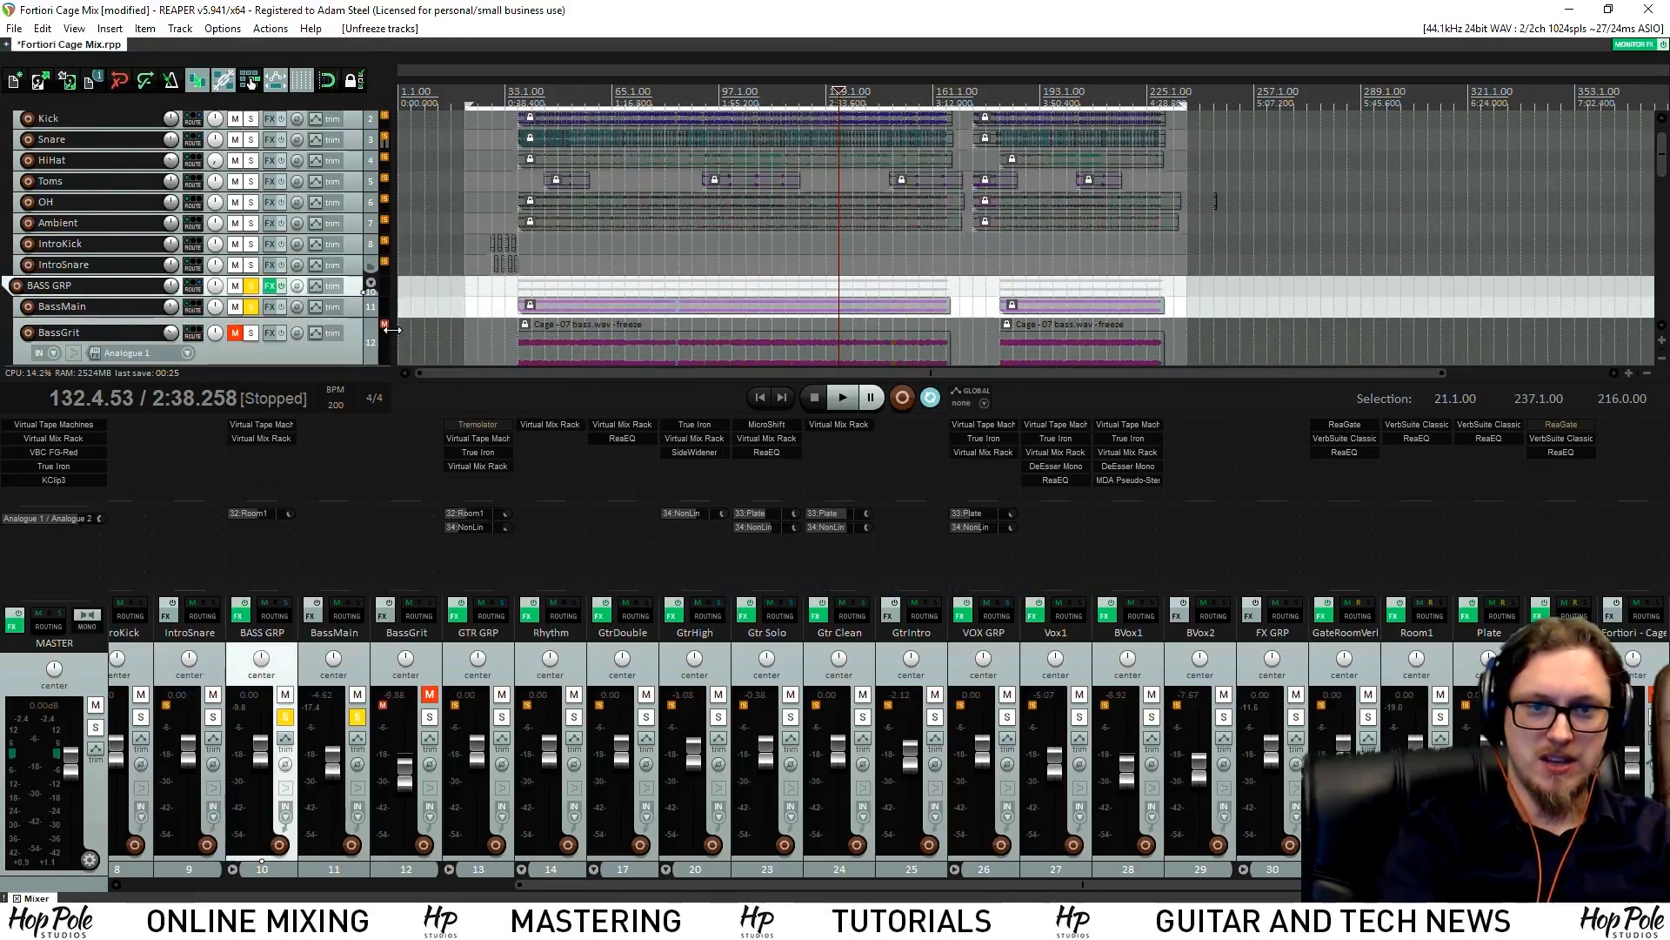
Unmute BassGrit and clear the BassMain and BASS GRP solos during playback
key("space")
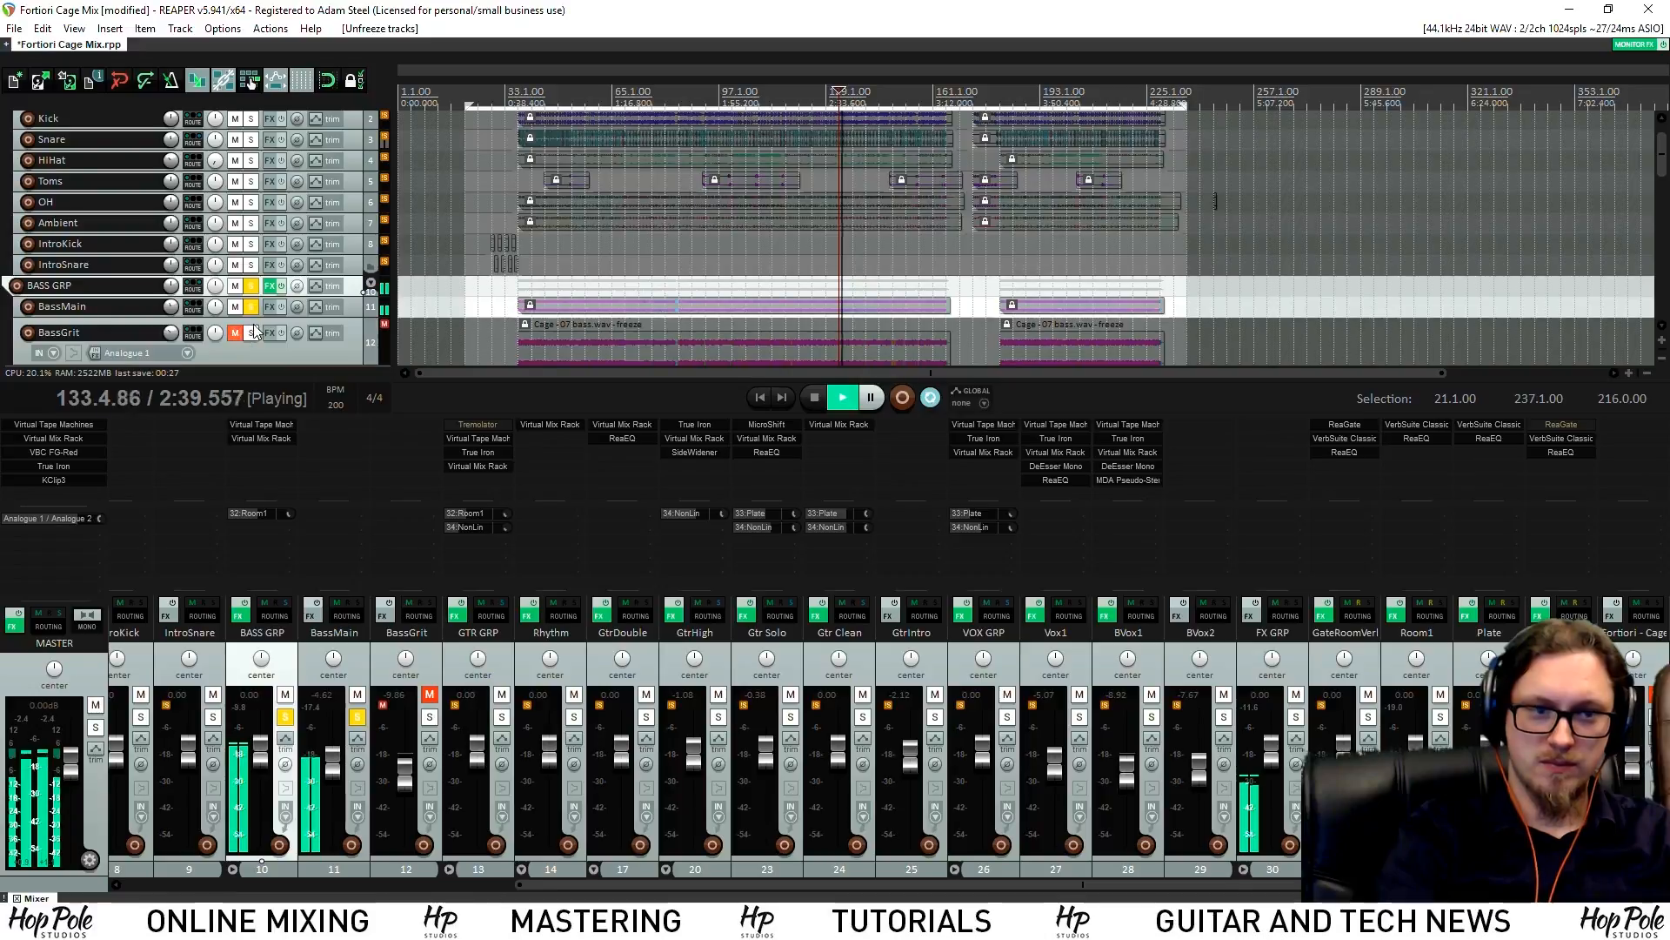
scroll(254, 331, "down", 3)
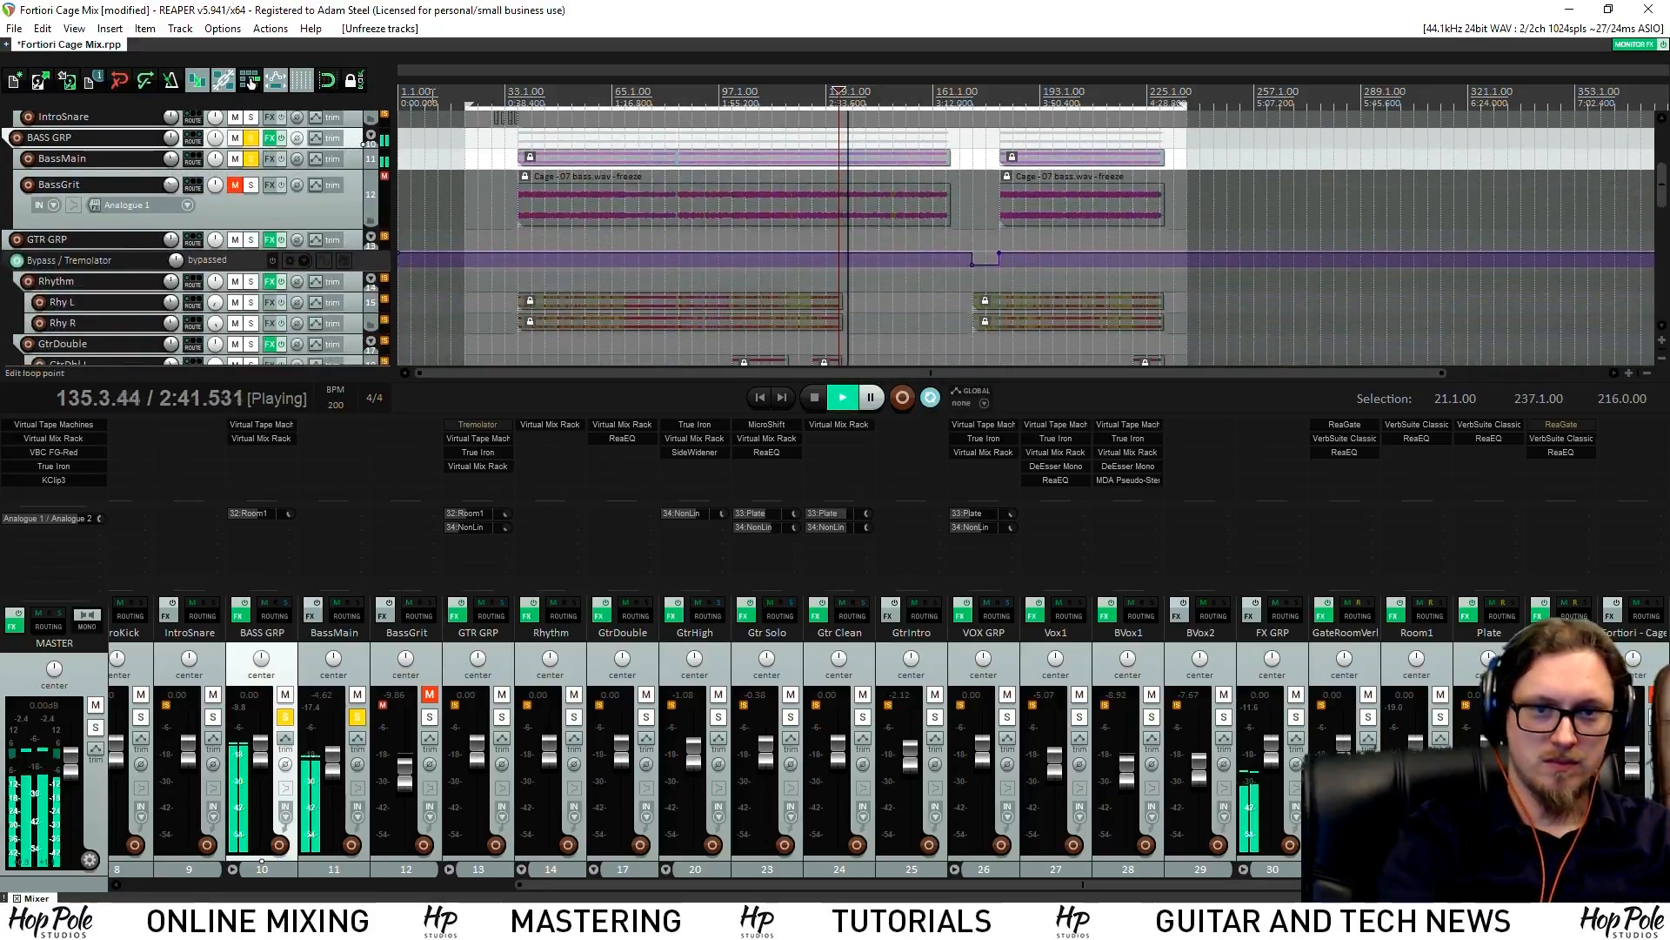
left_click(234, 185)
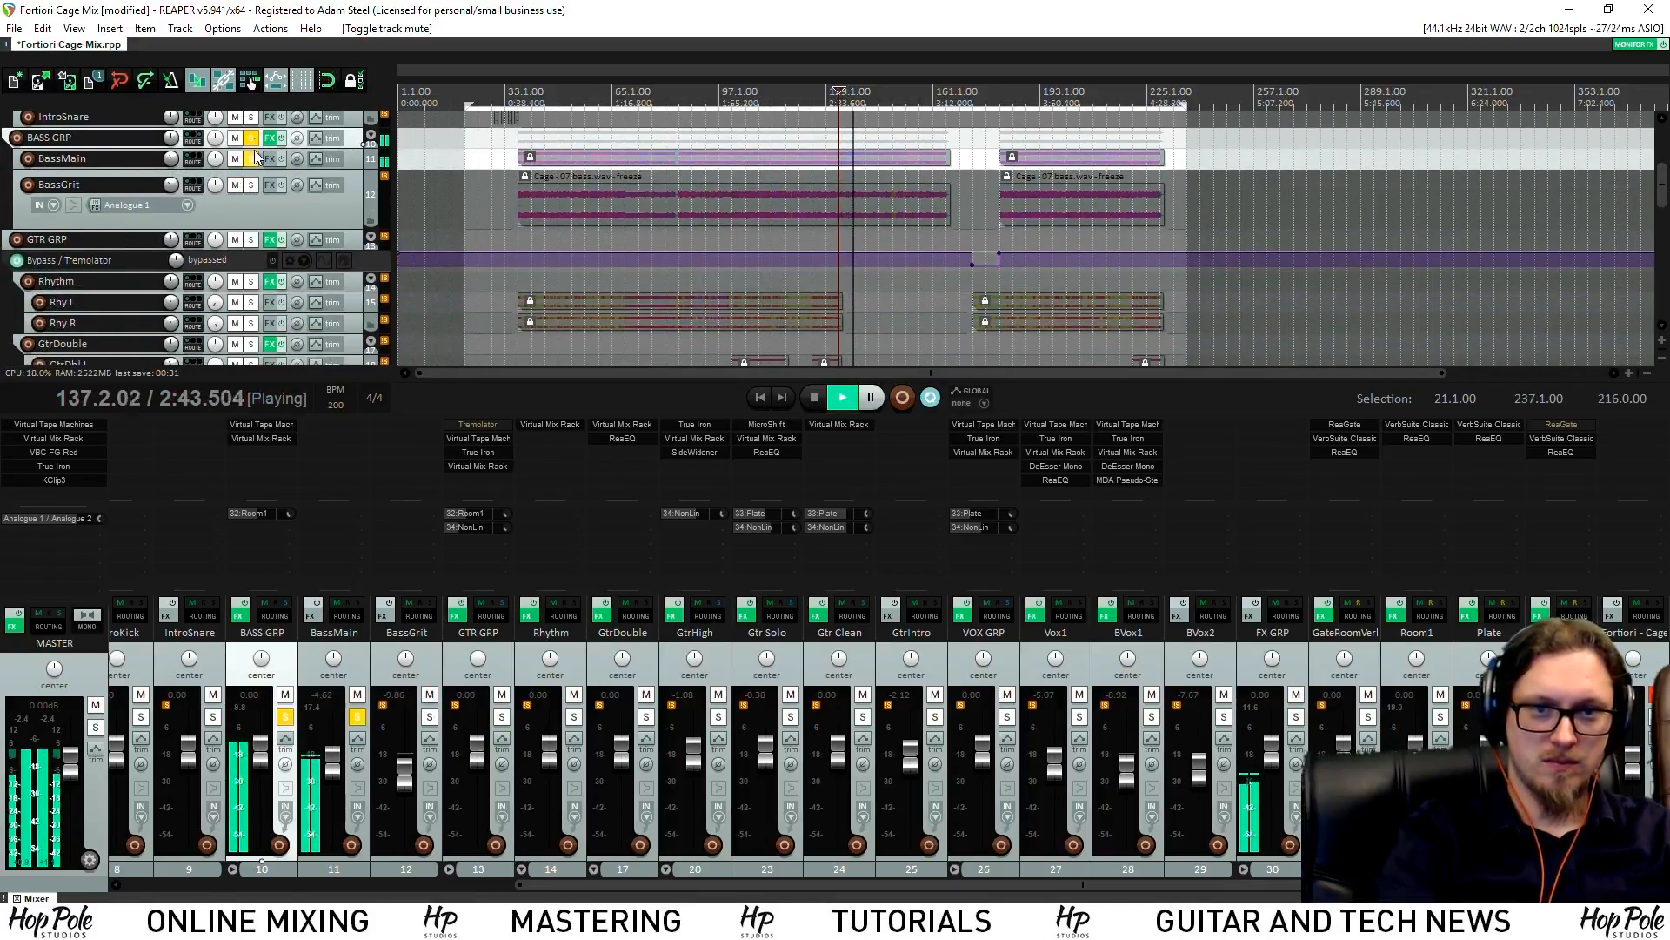
left_click(251, 157)
left_click(251, 139)
scroll(800, 90, "up", 6)
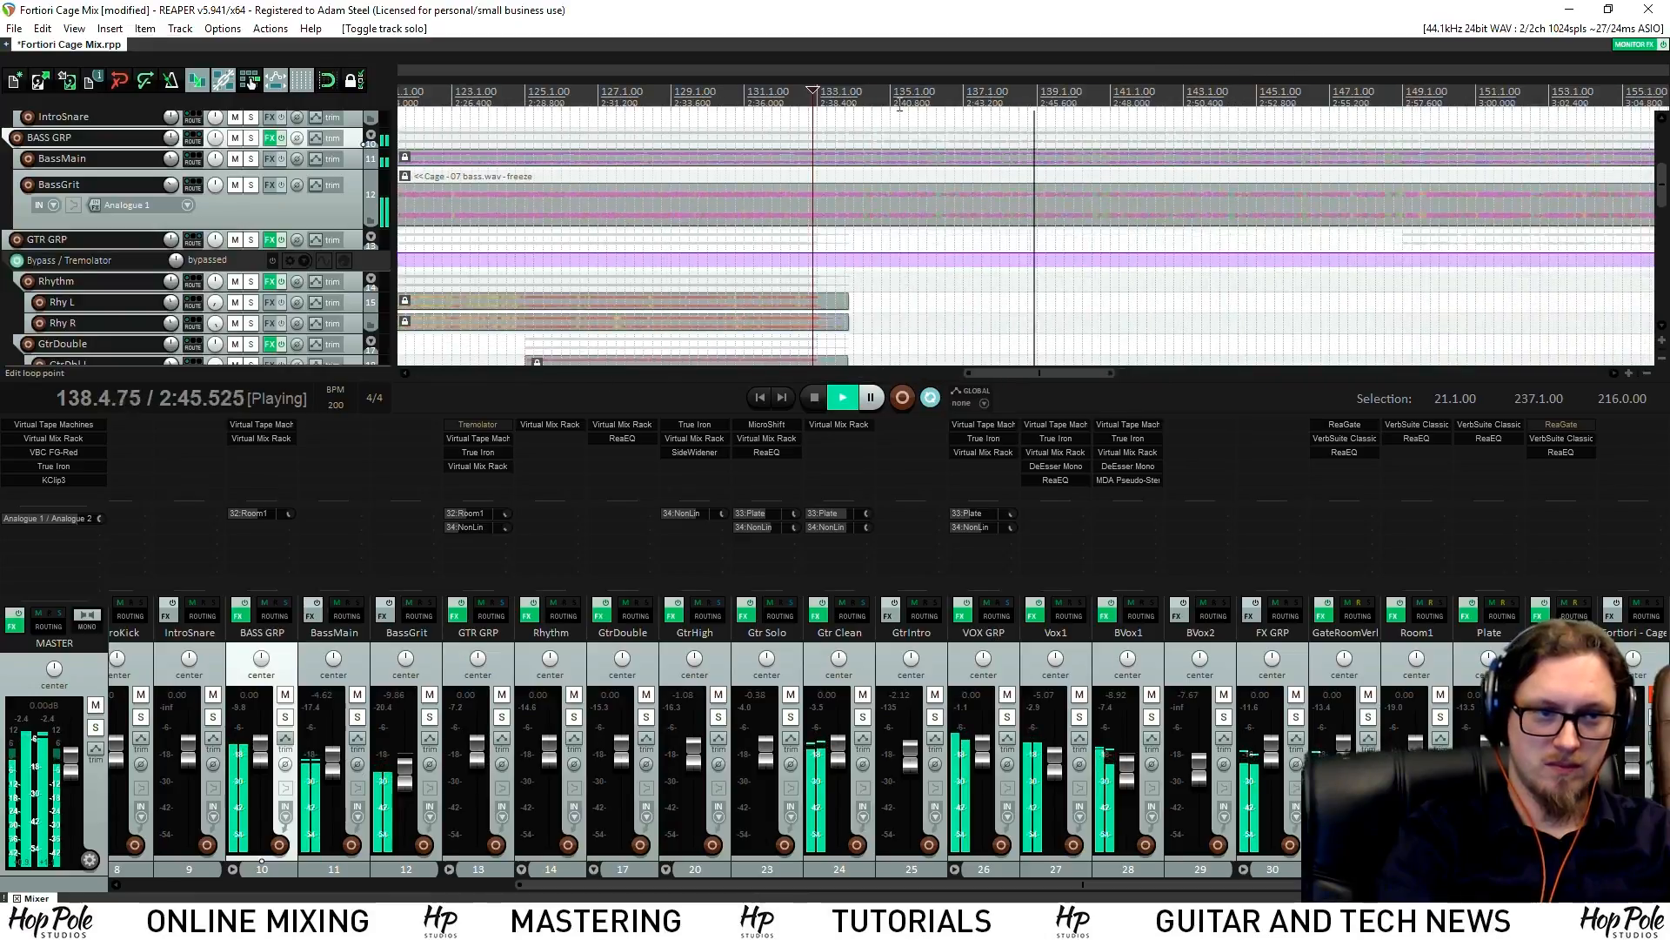
Replay from bar 131 and show BassGrit's Volume envelope lane with V
left_click(813, 108)
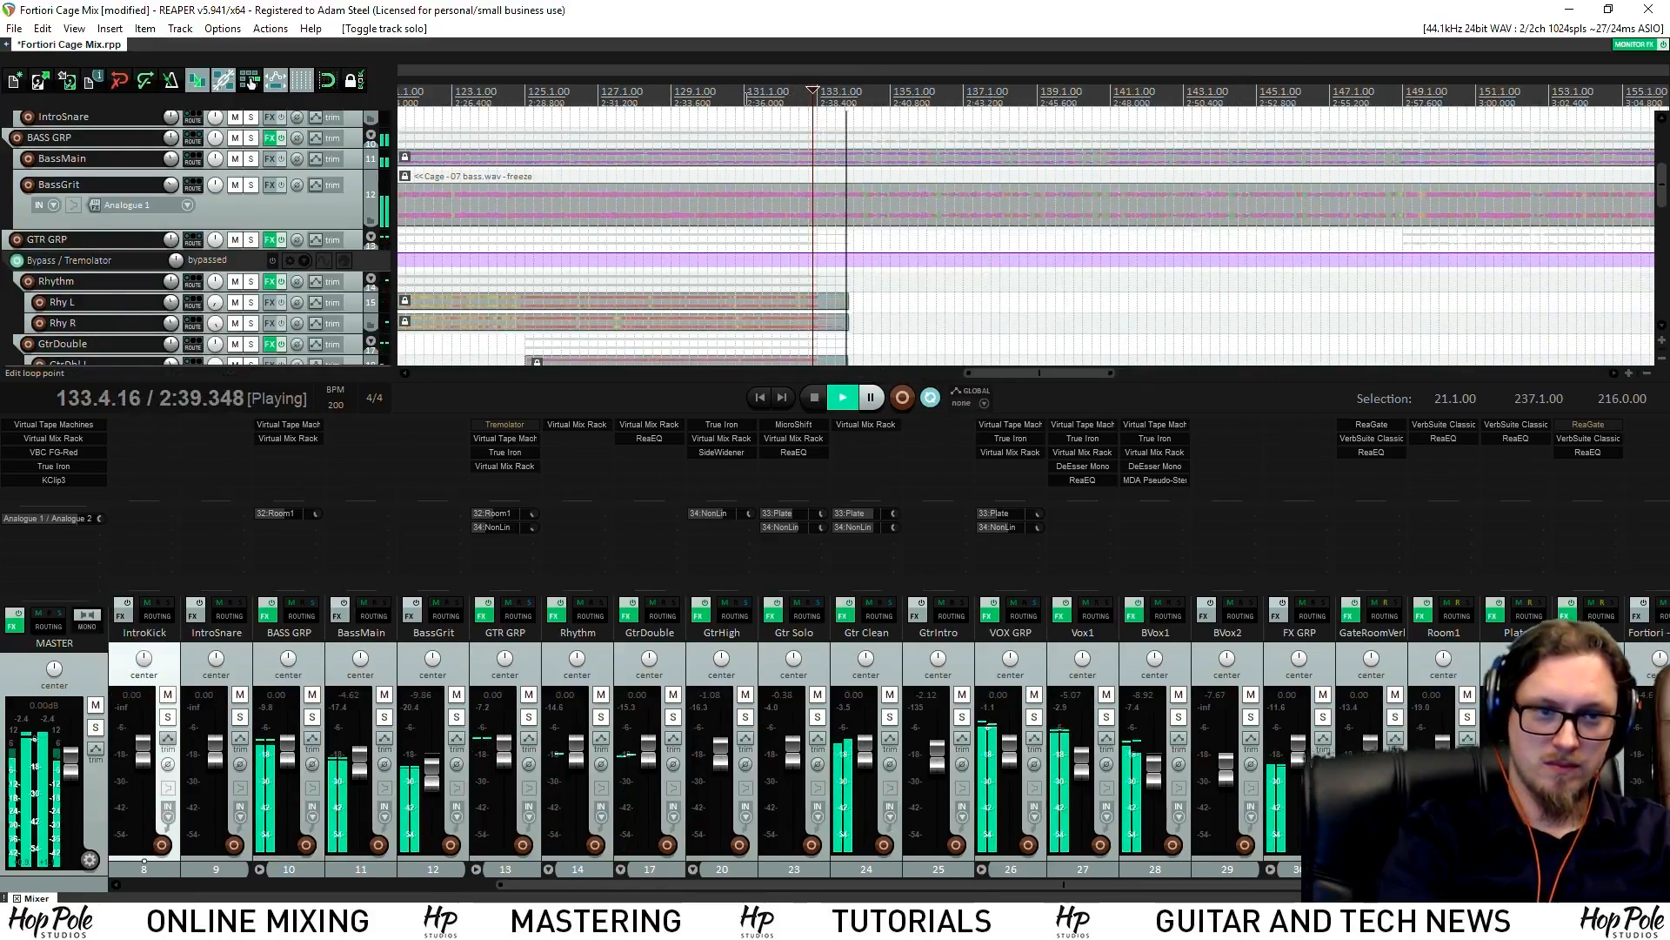
left_click(745, 94)
left_click(278, 216)
key("v")
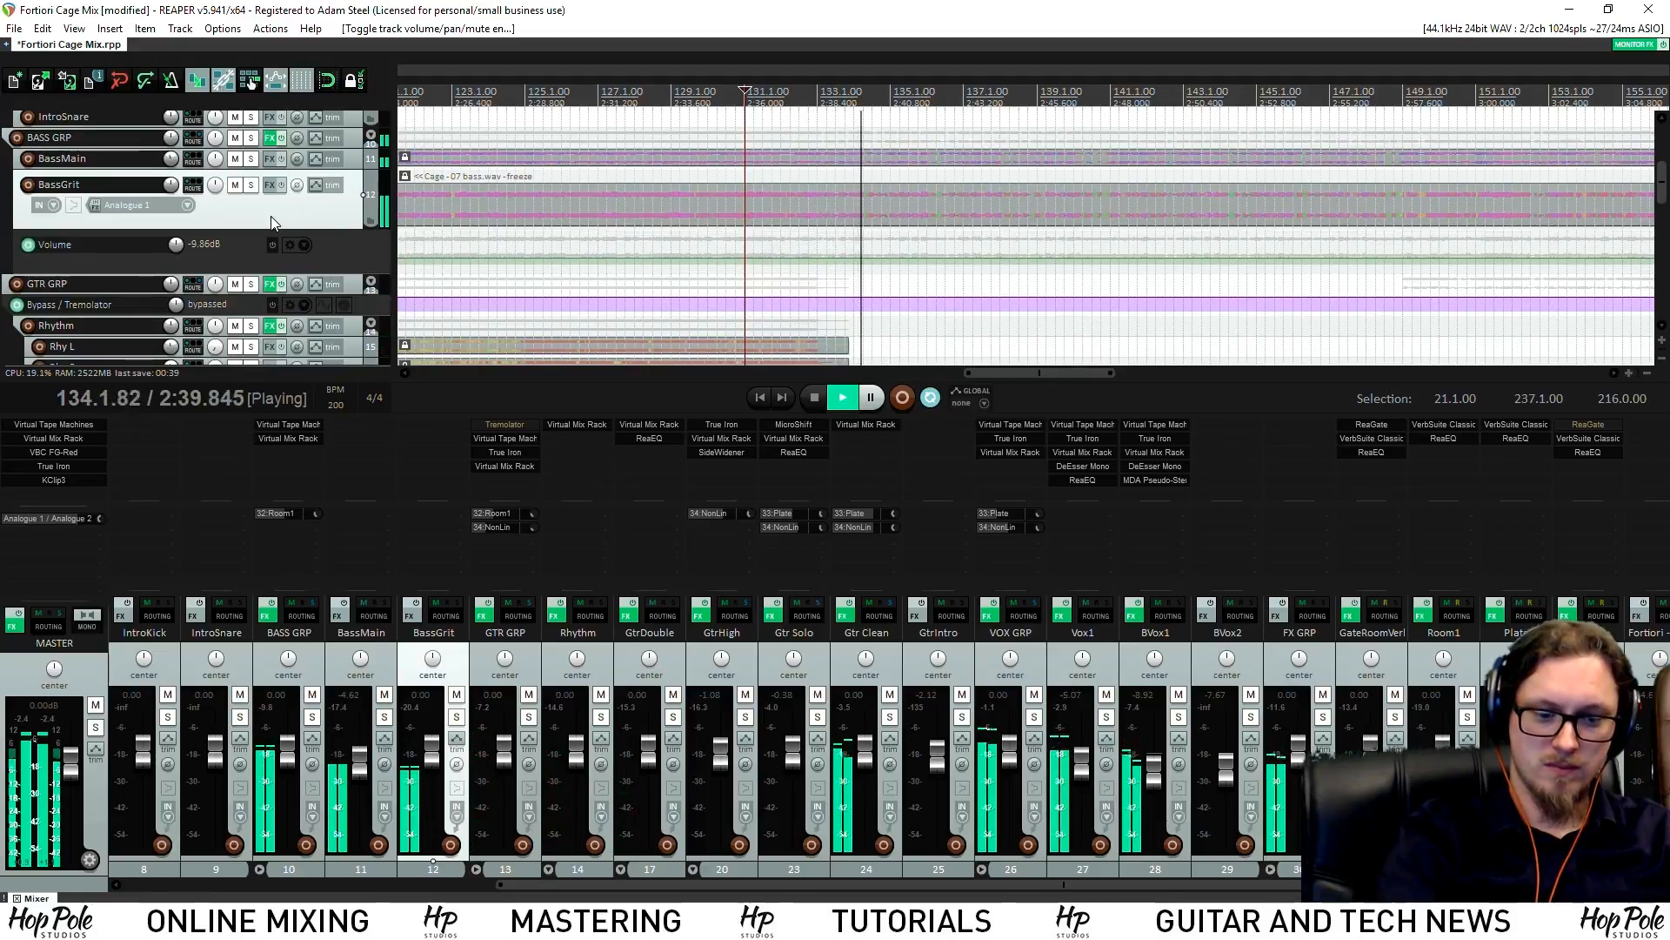
Briefly solo BassGrit, stop playback, and save with Ctrl+S
left_click(252, 185)
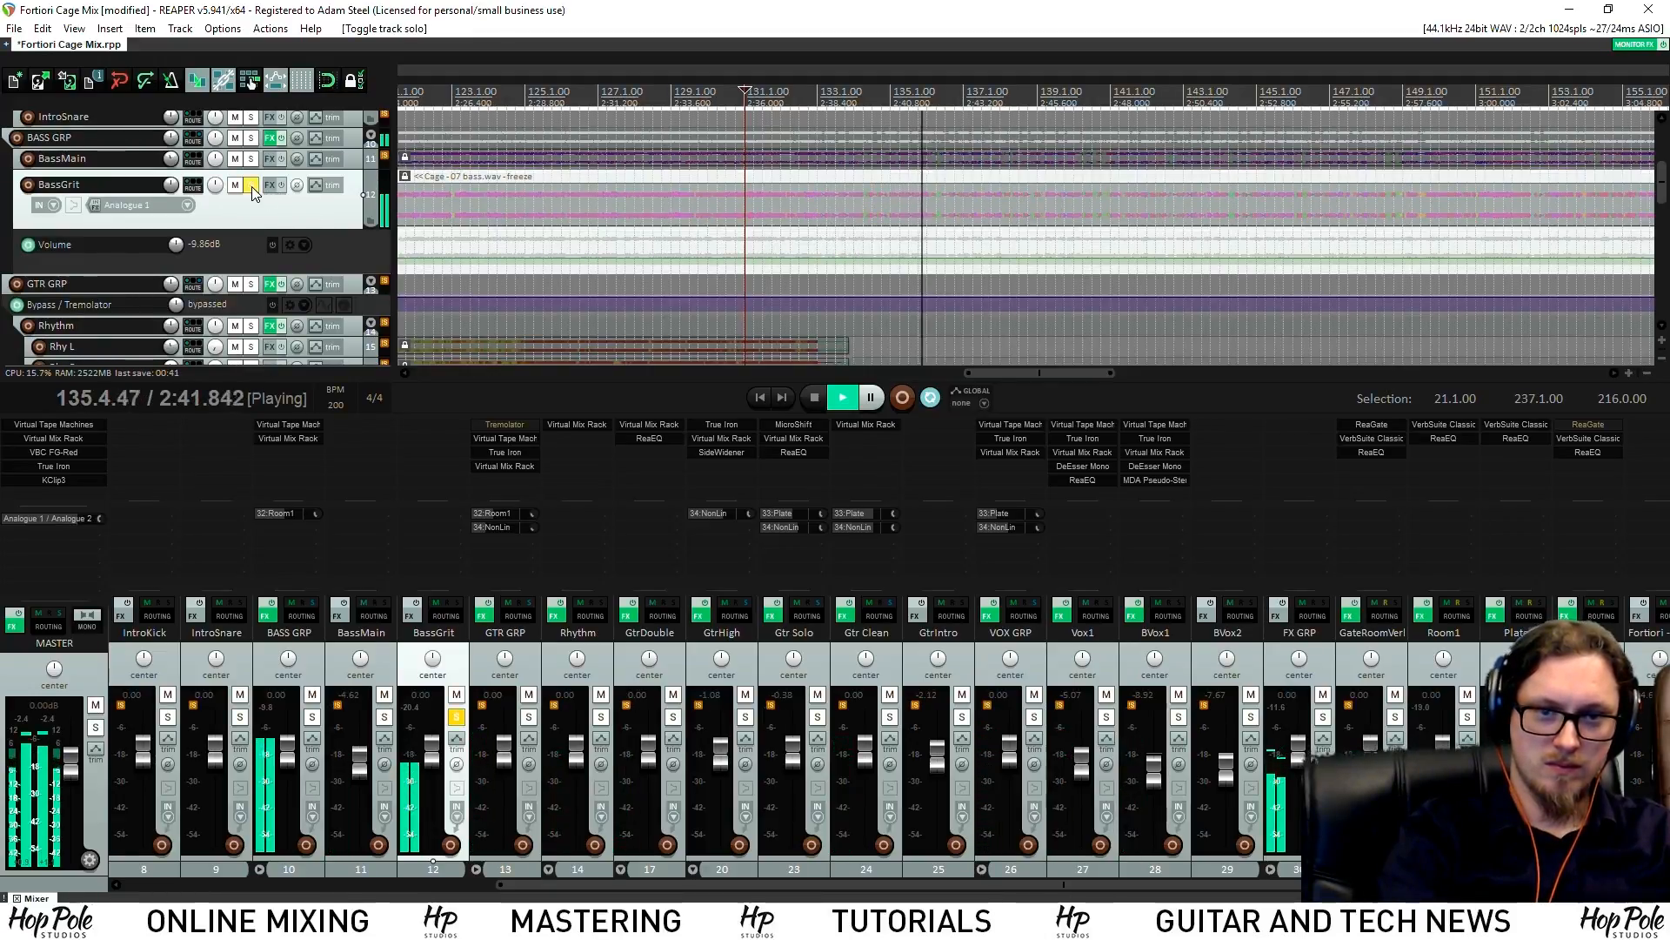
left_click(251, 185)
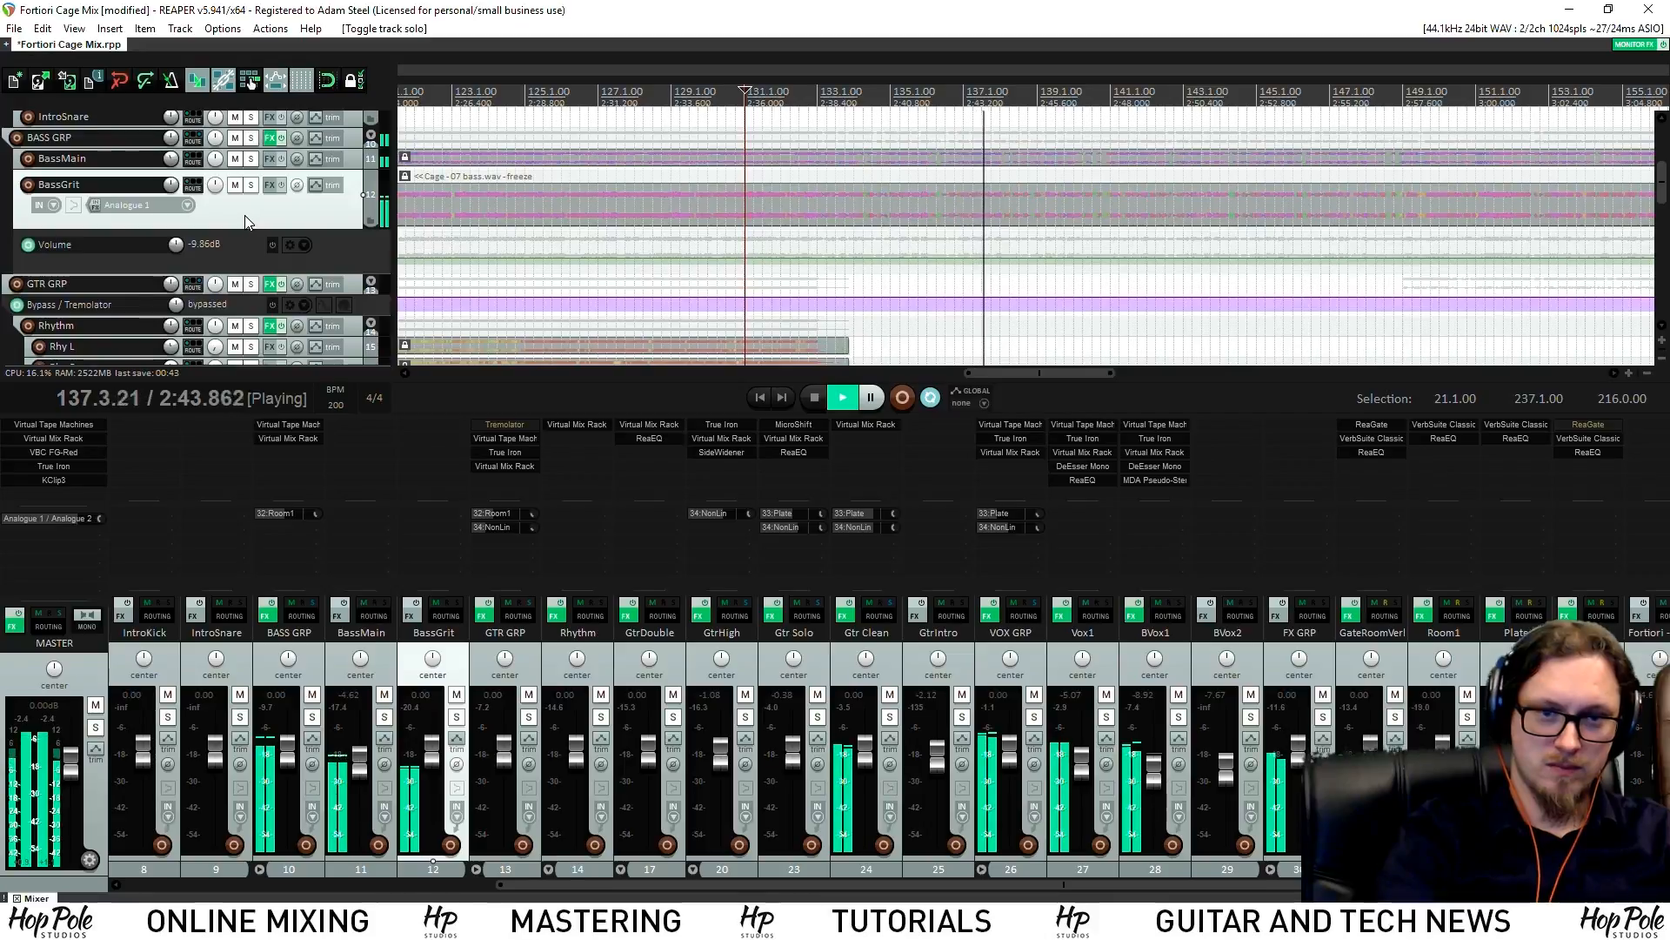
key("space")
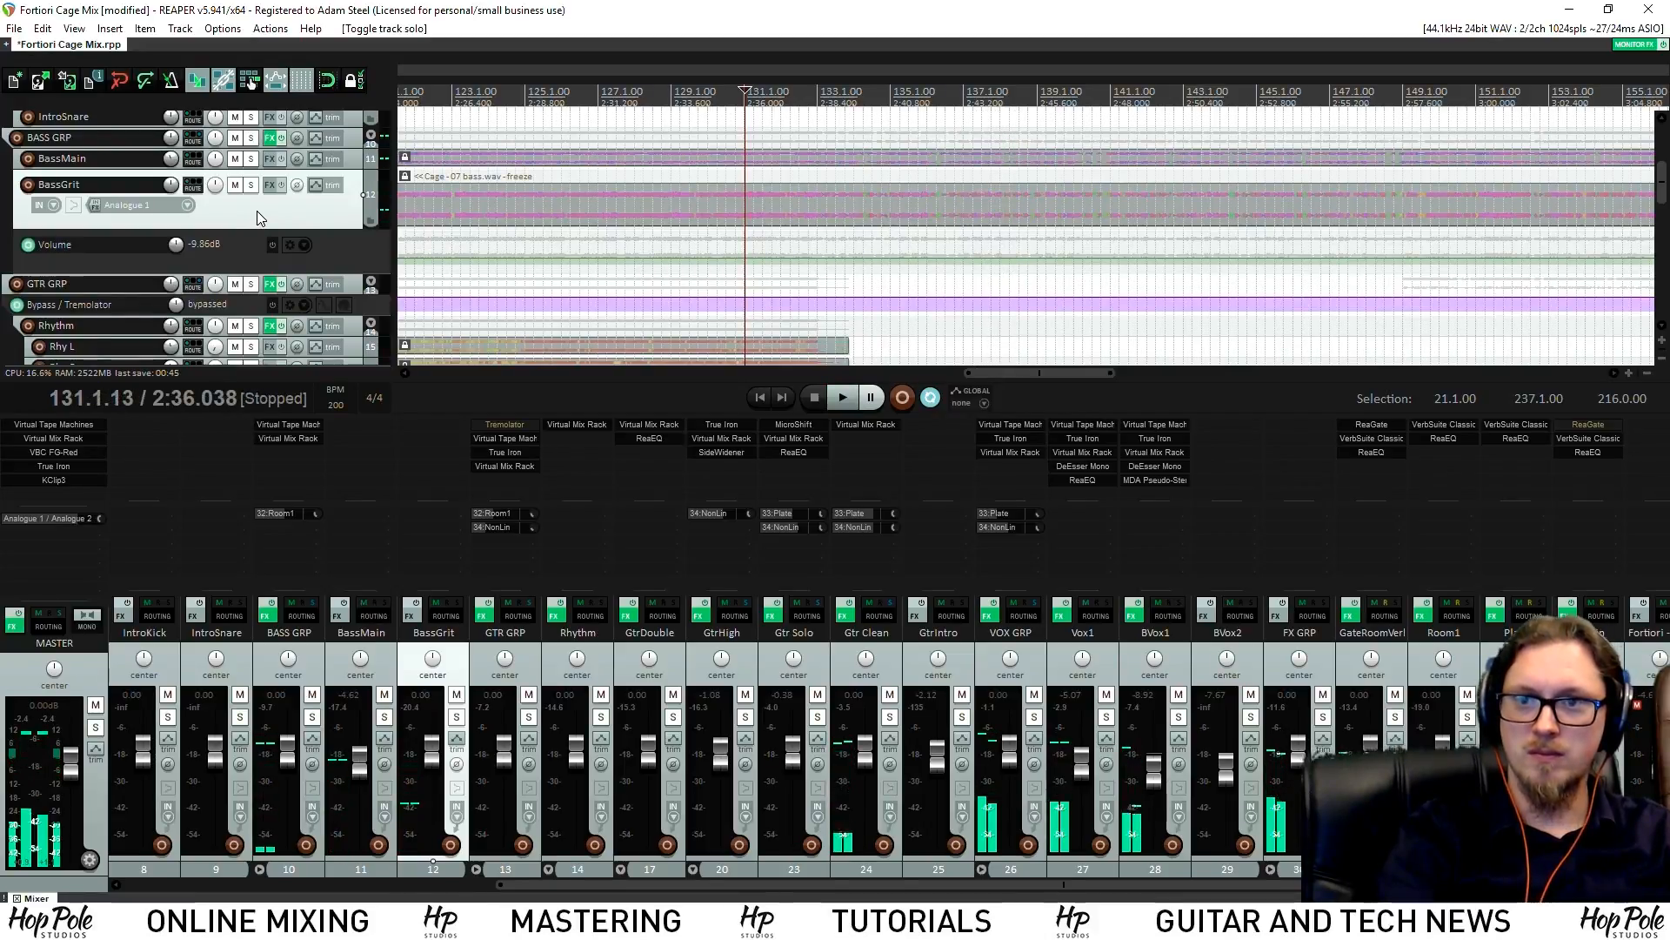
key("ctrl+s")
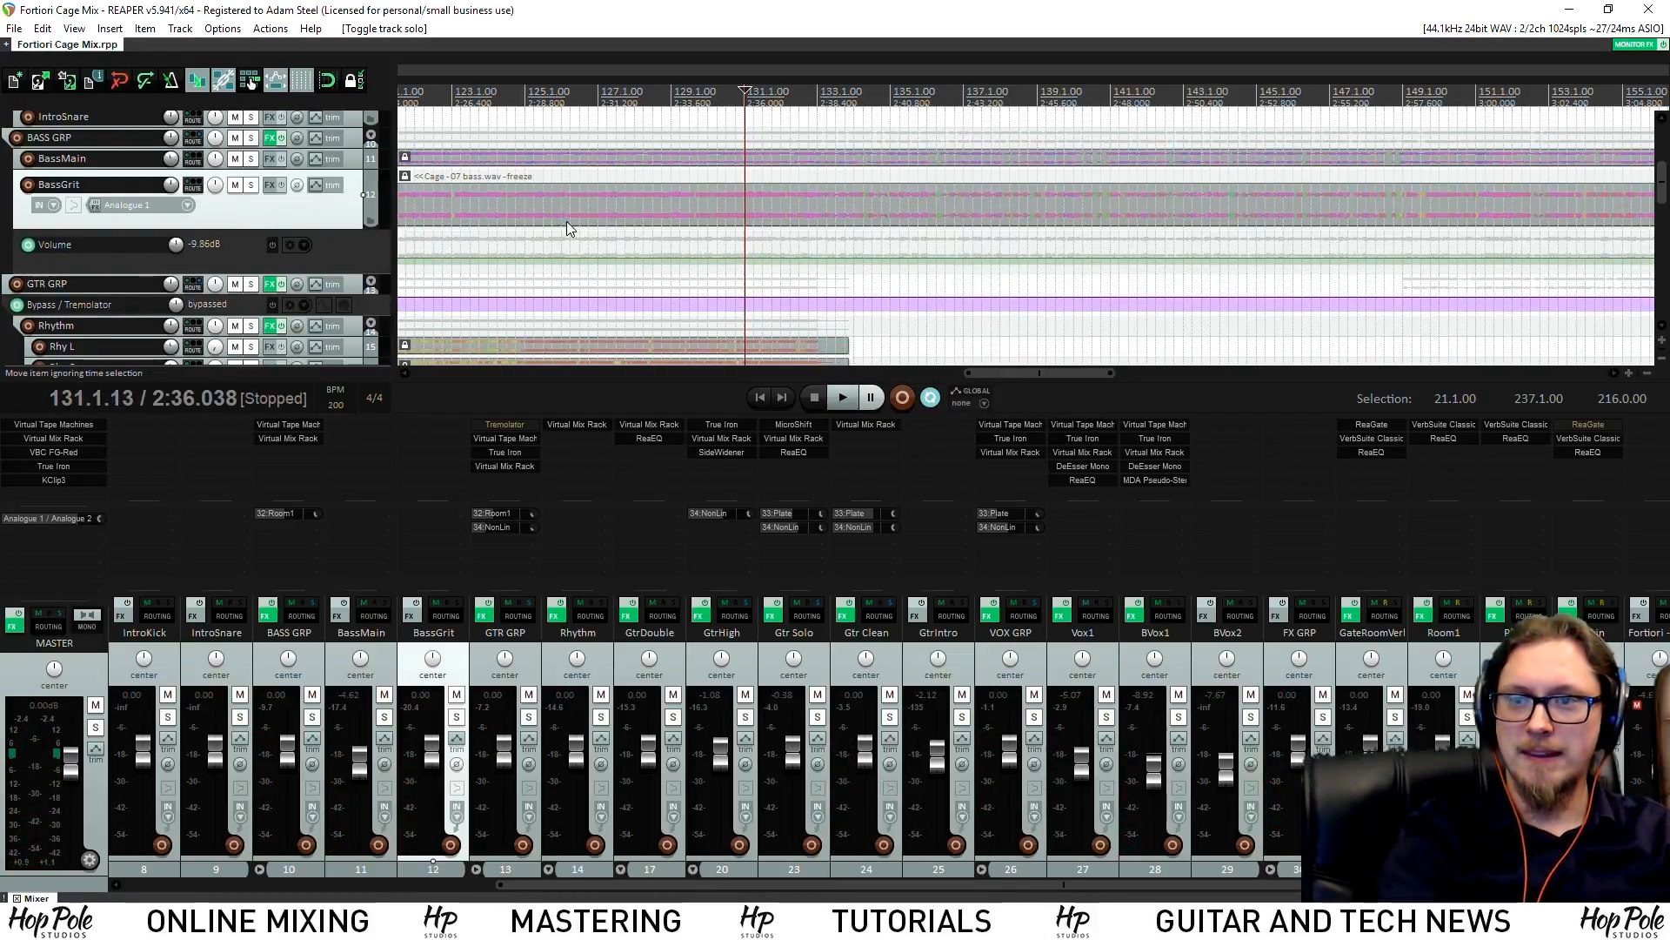
scroll(765, 201, "down", 4)
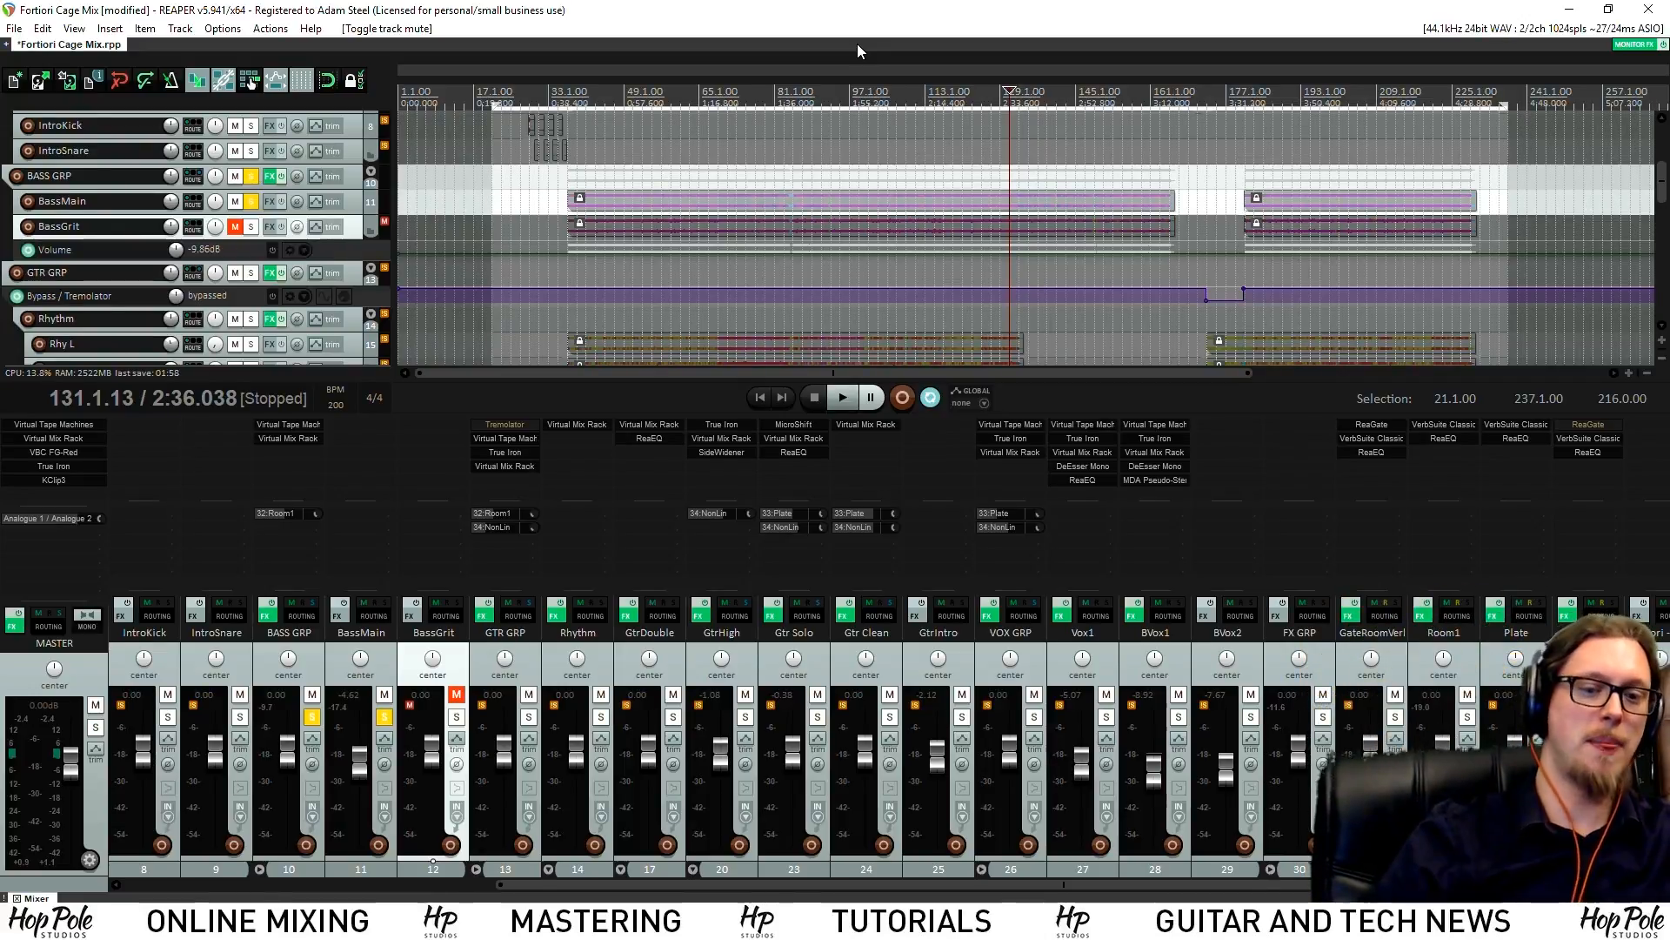
Compare BassGrit and BassMain solo combinations while replaying from 2:36.038
left_click(456, 717)
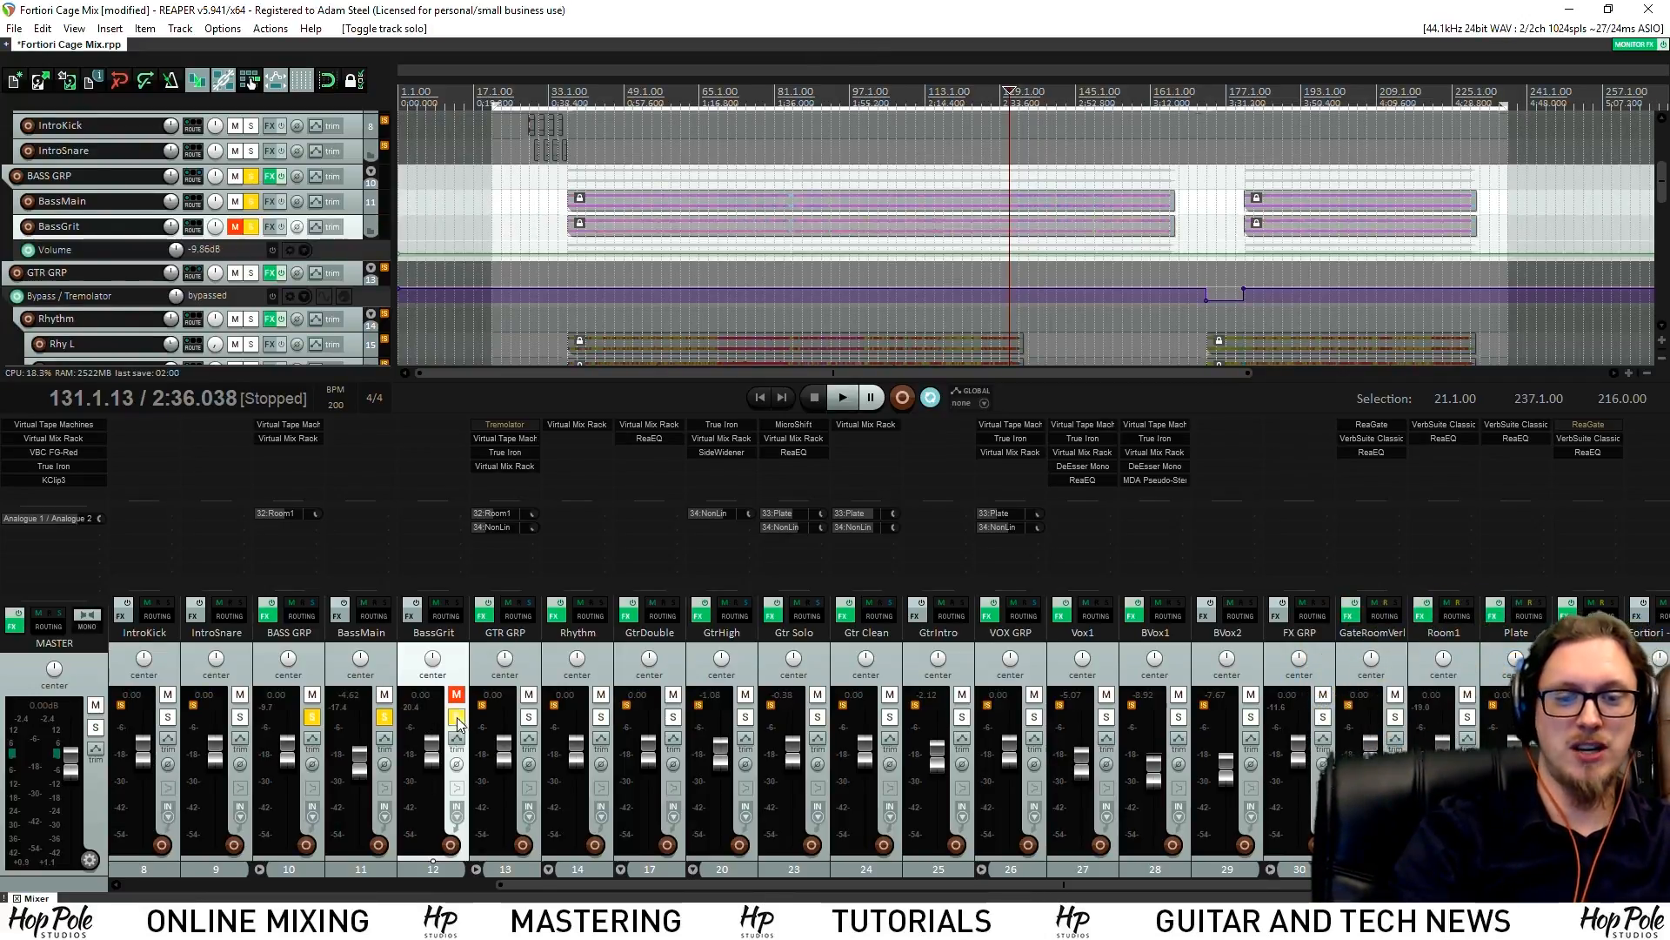
left_click(385, 717)
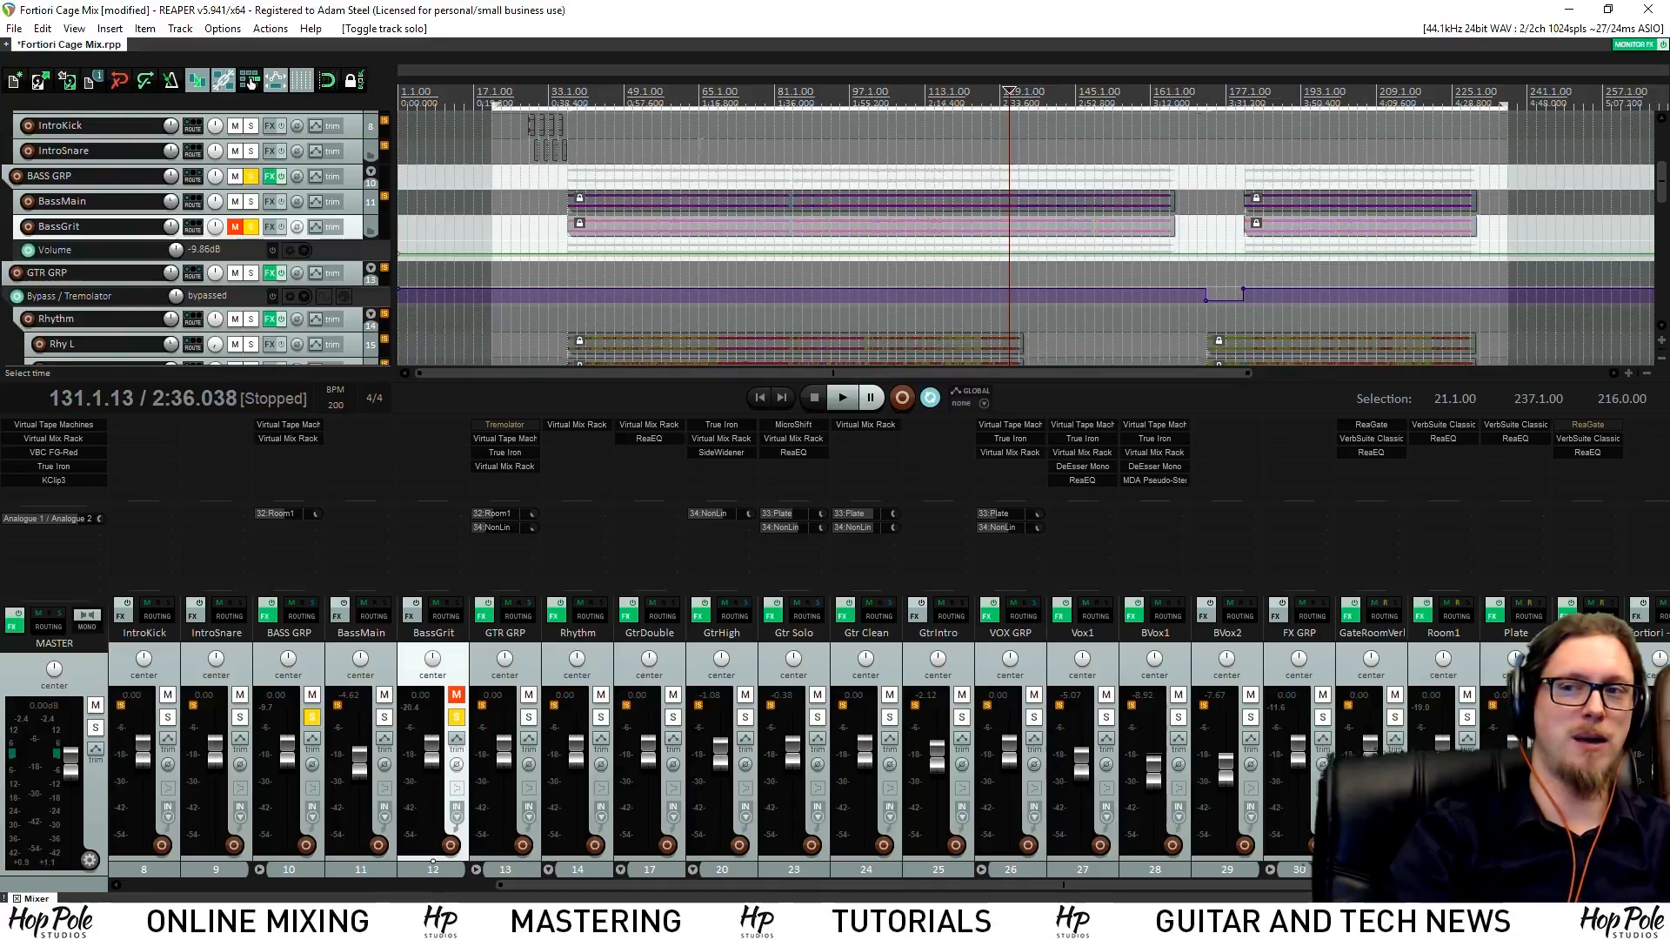
key("space")
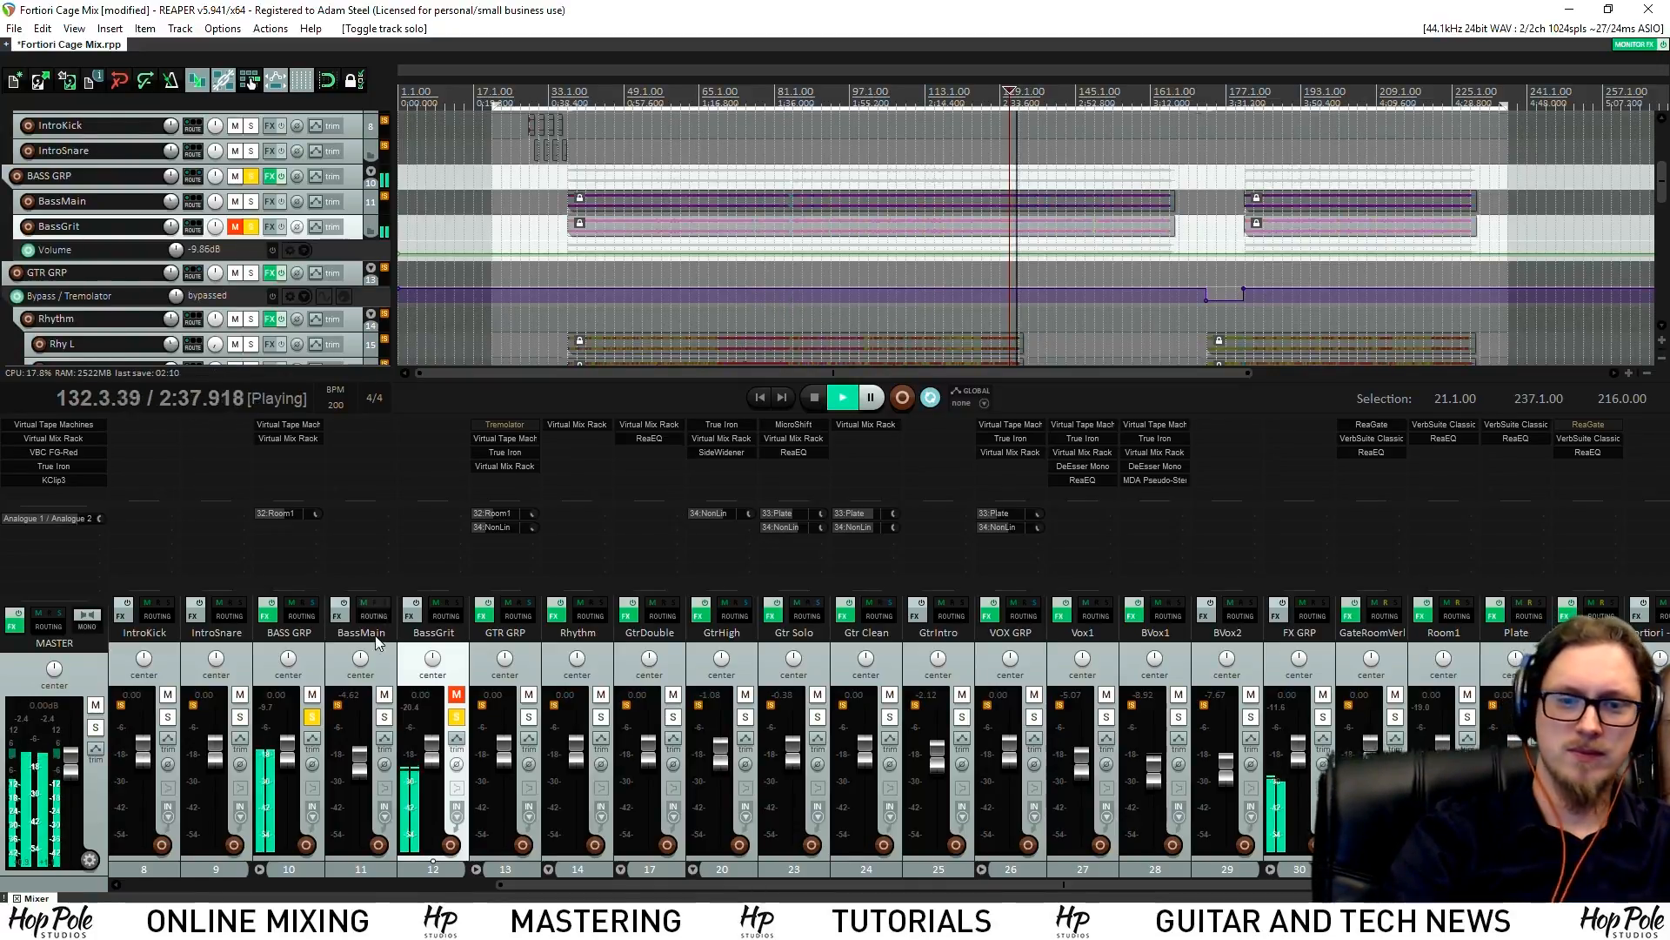
left_click(383, 716)
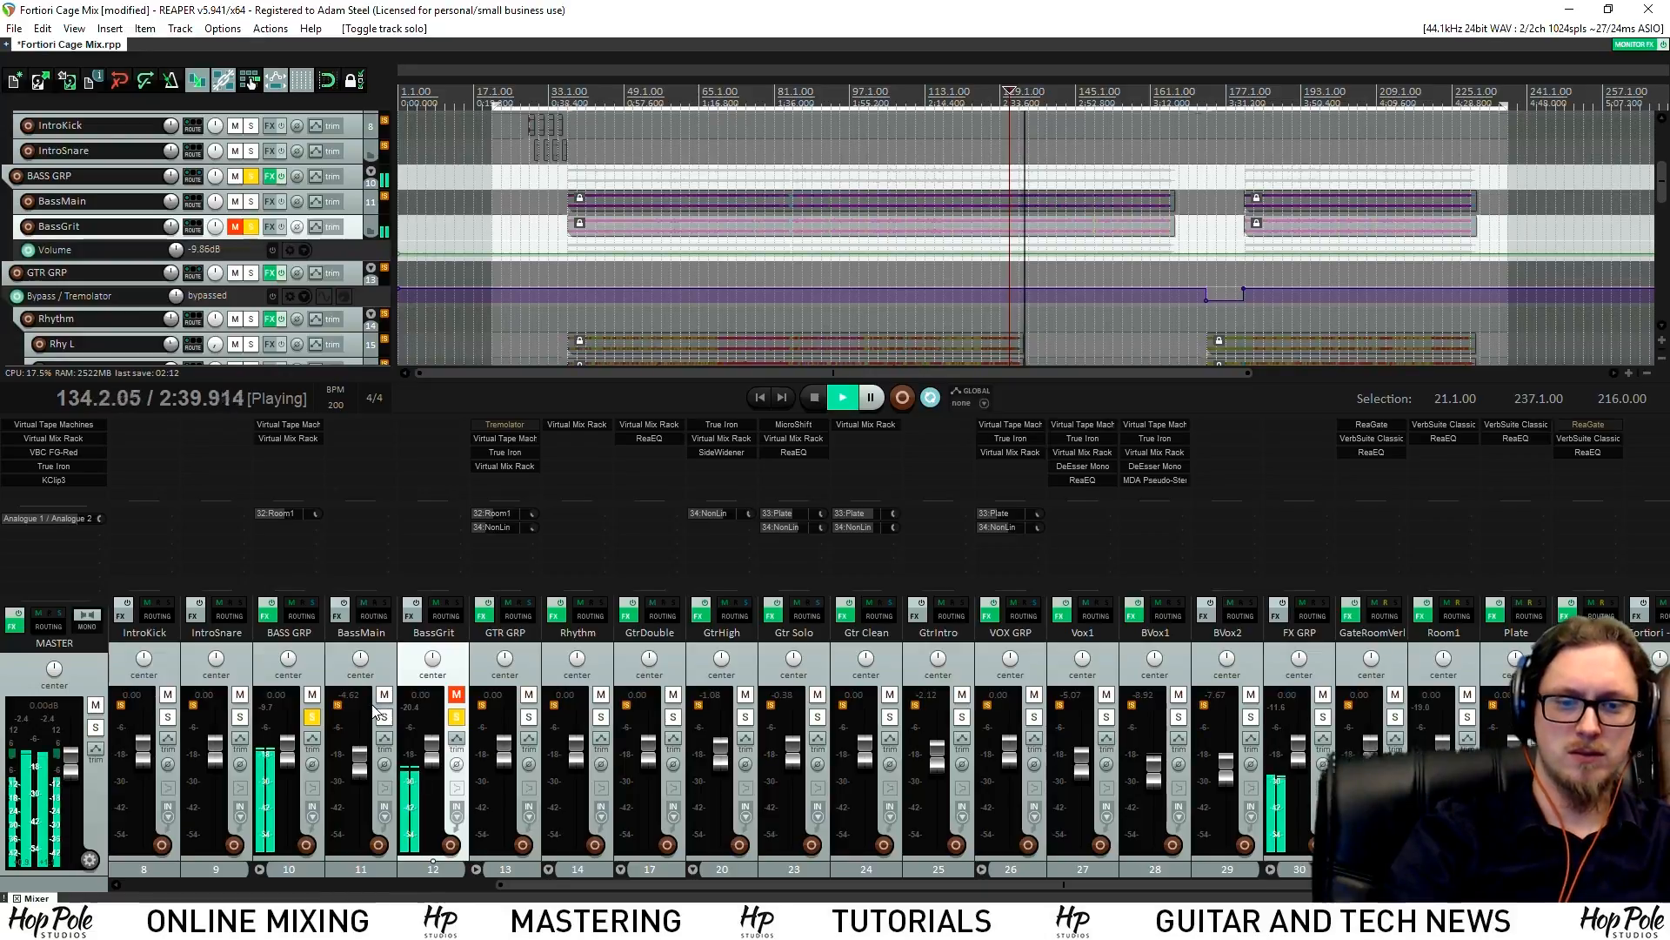
key("space")
left_click(454, 718)
key("space")
key("space")
left_click(456, 716)
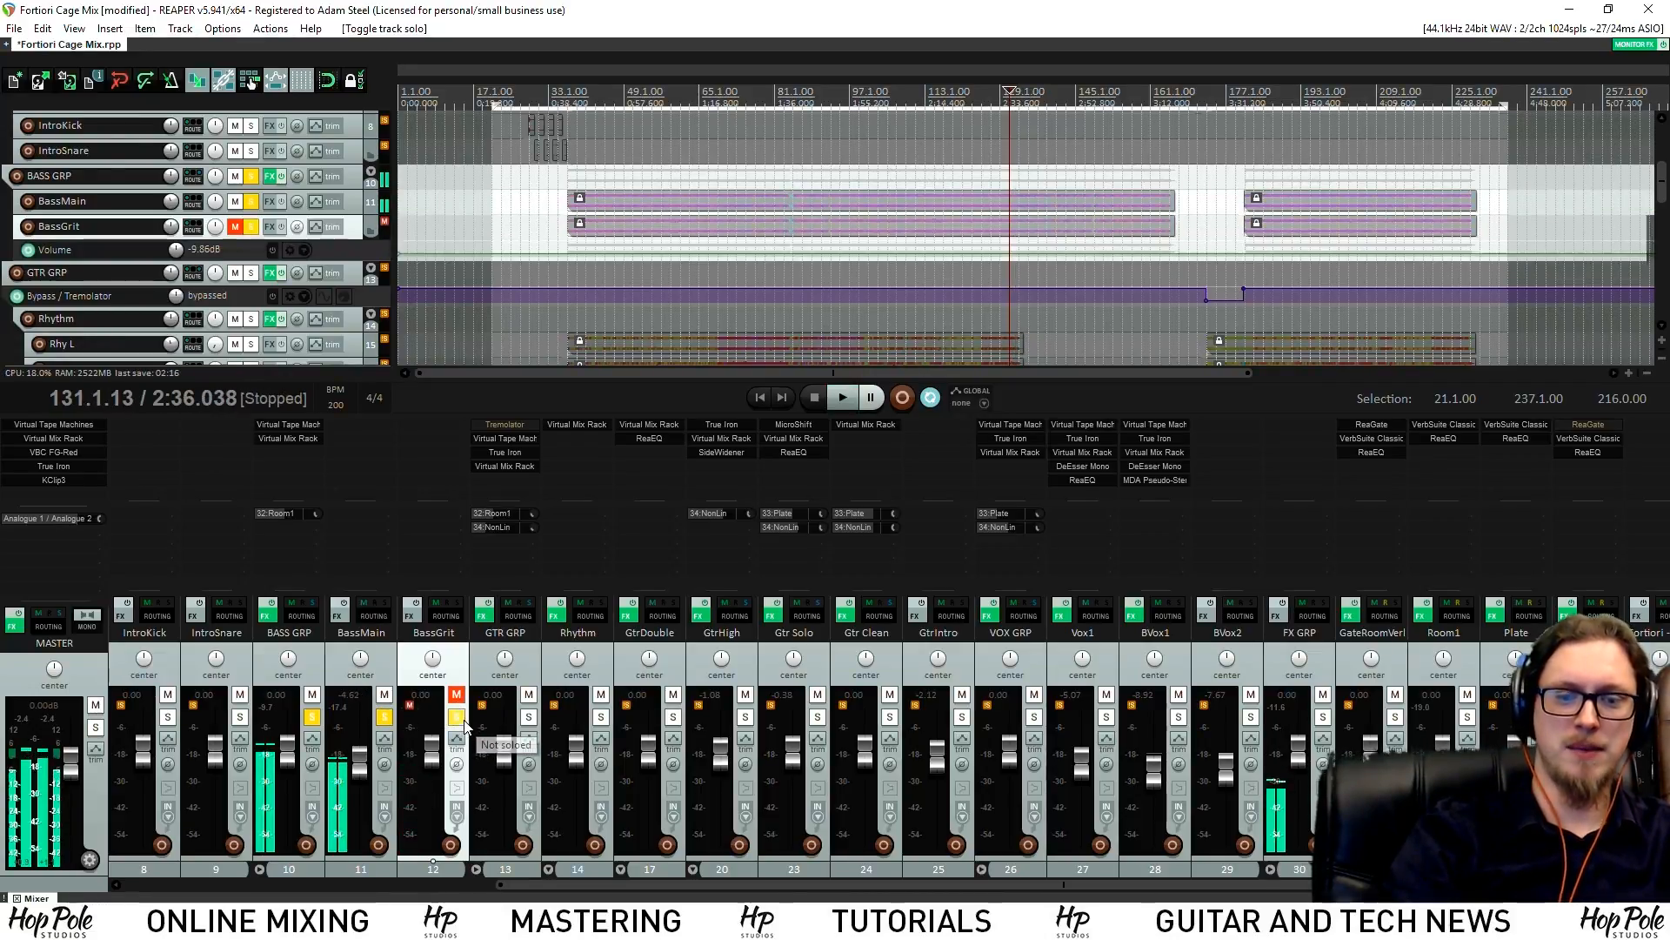
key("space")
scroll(1098, 223, "up", 3)
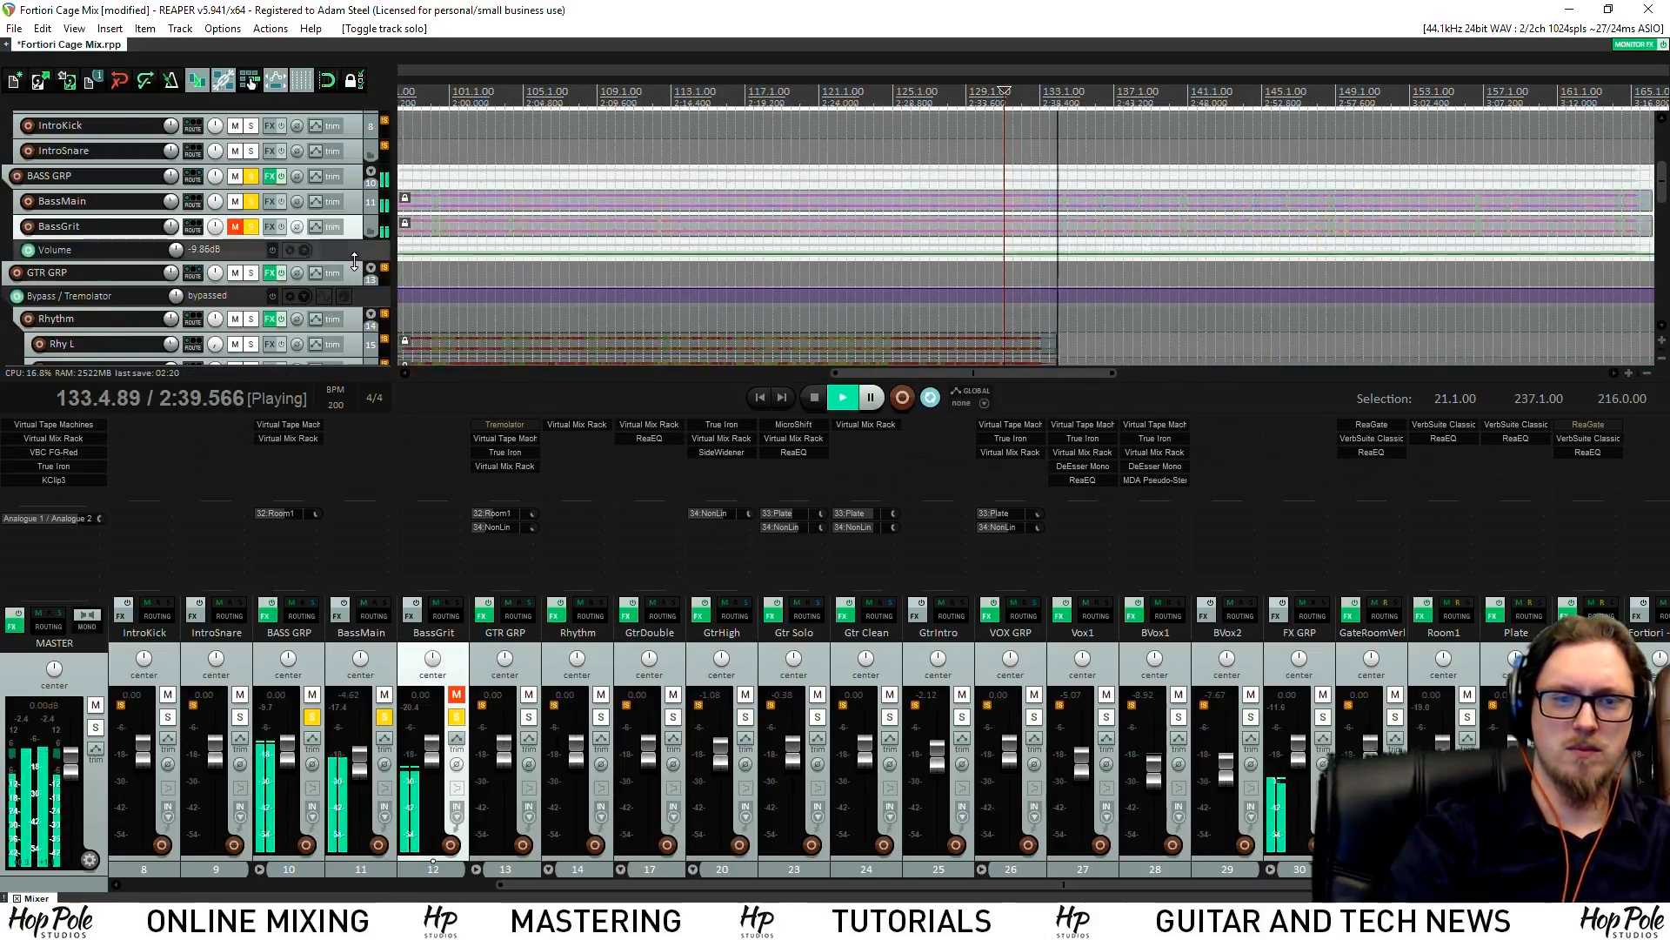
Enlarge BassGrit's envelope lane and replay from around bar 132
left_click_drag(353, 263, 353, 331)
key("space")
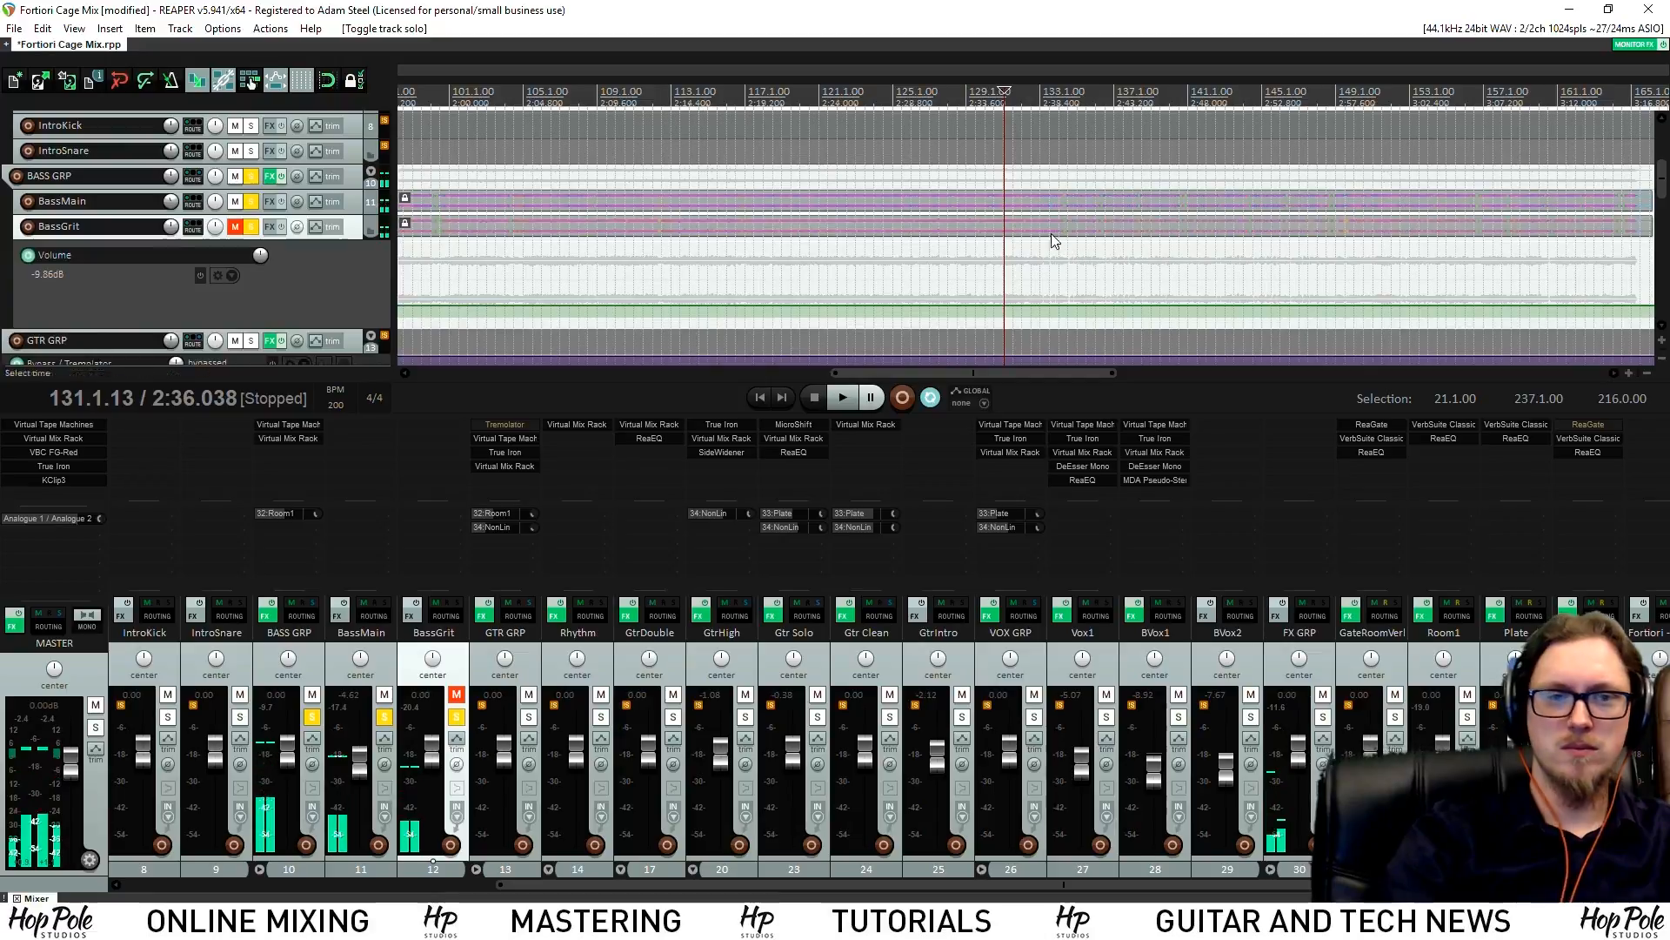
left_click(1046, 83)
key("space")
scroll(1128, 251, "up", 4)
left_click(890, 90)
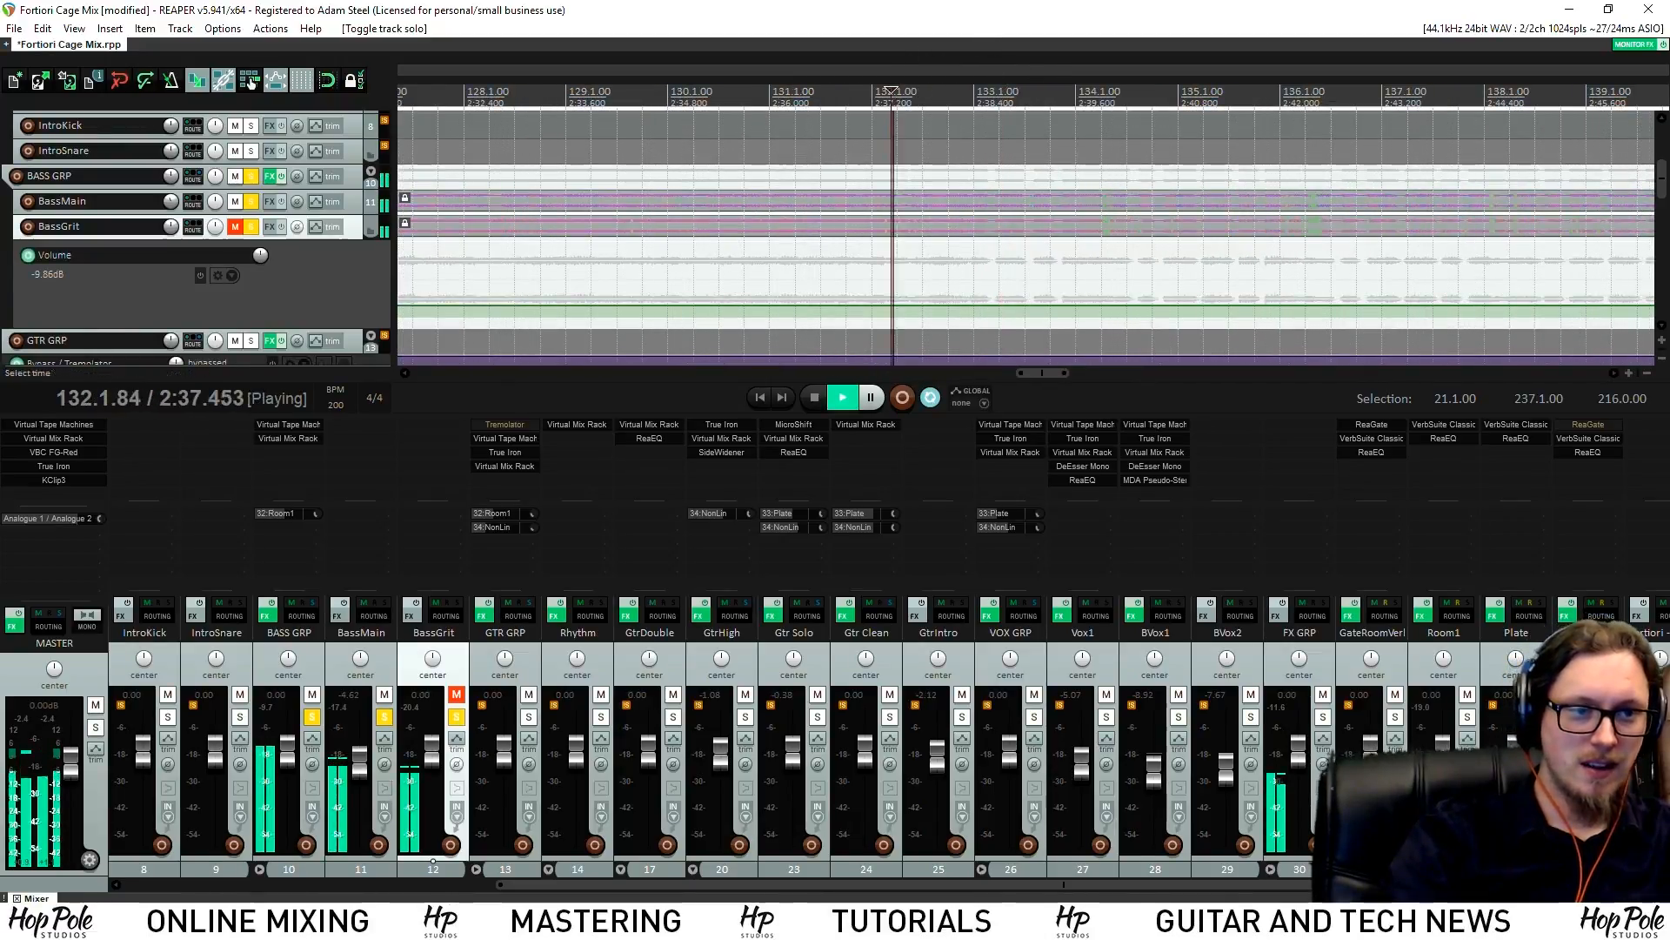
scroll(964, 322, "up", 3)
key("space")
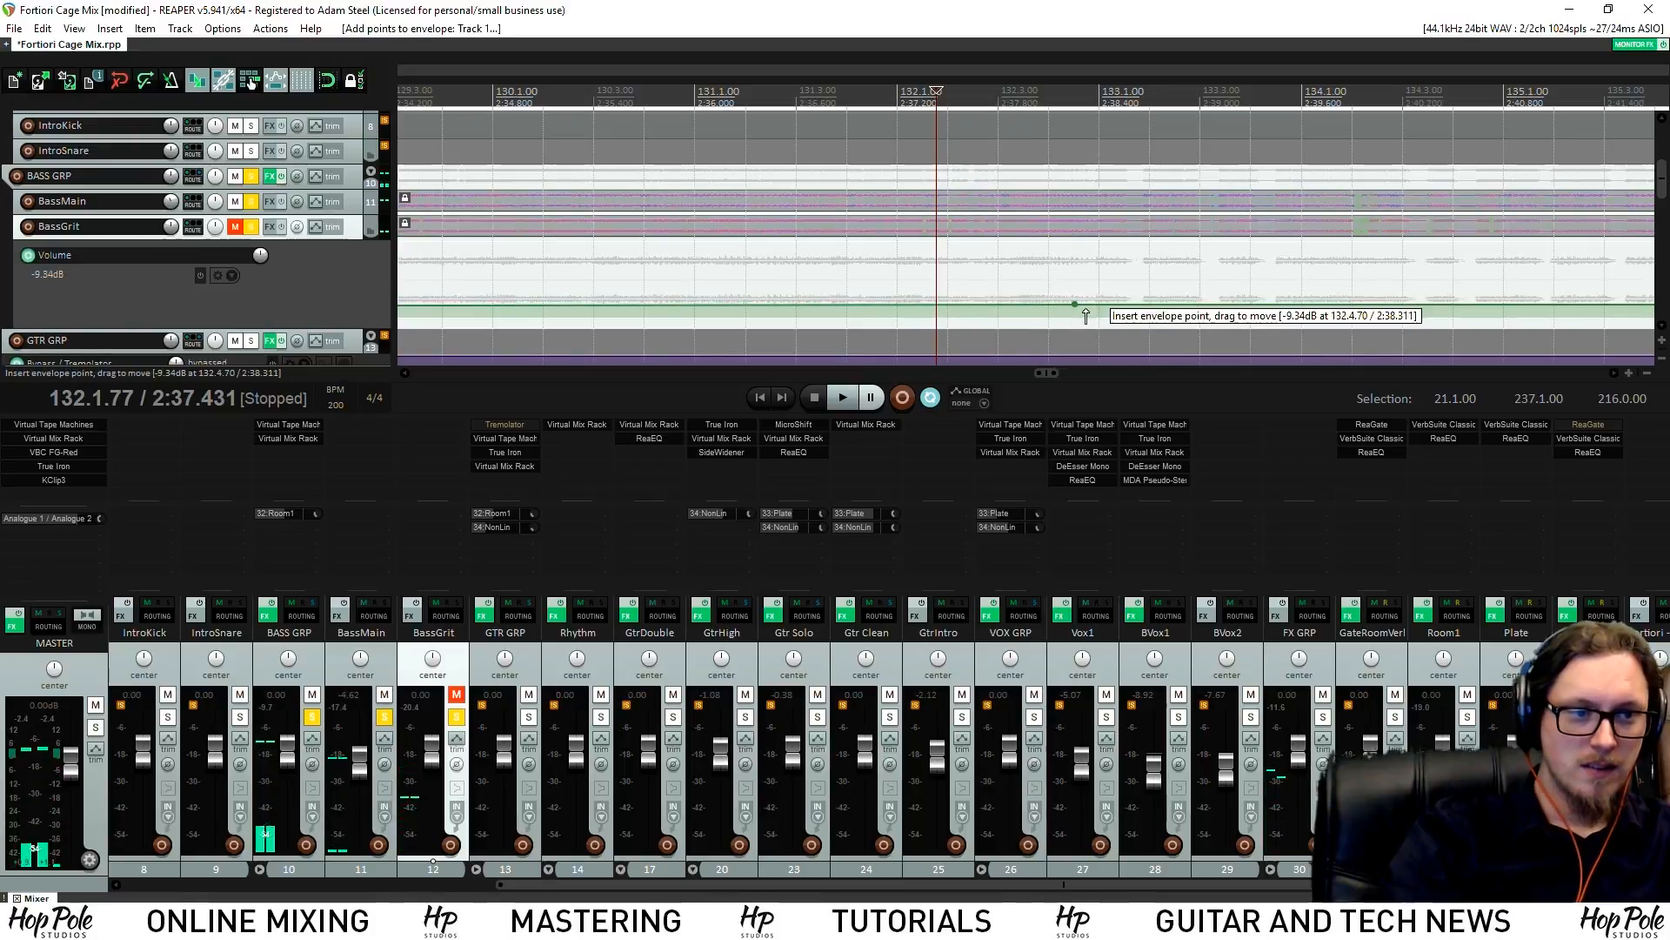
Add BassGrit volume points near bars 133 and 169 and clear the bass solos
left_click(1092, 306)
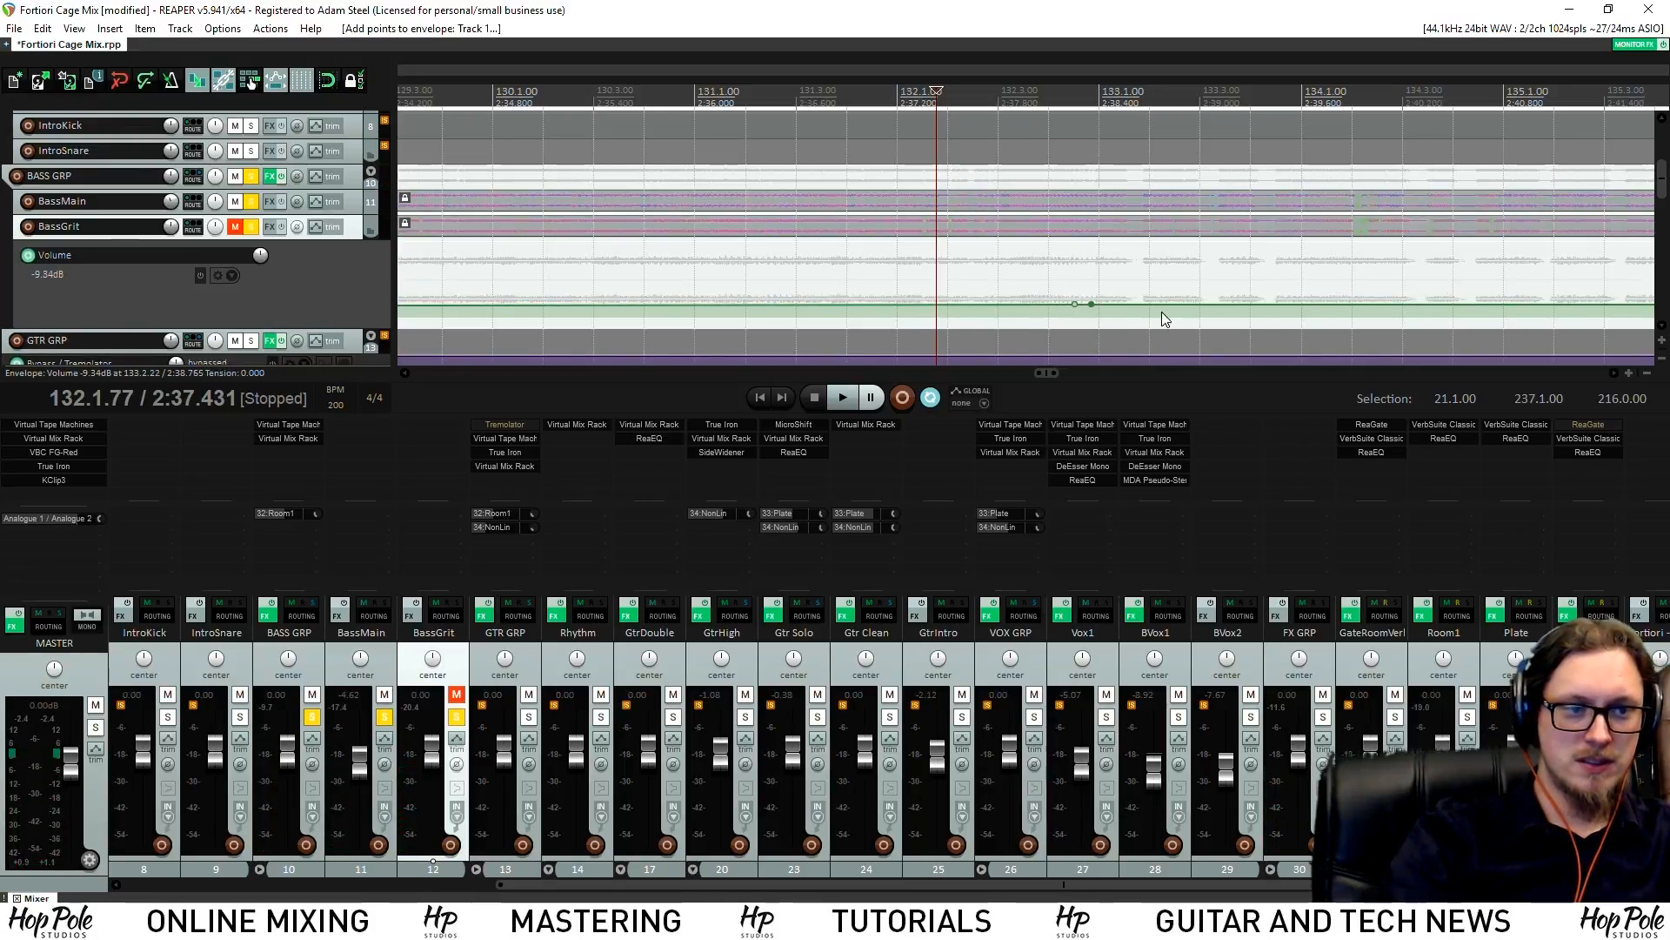
scroll(1201, 268, "down", 9)
left_click(1369, 92)
left_click(1305, 93)
key("space")
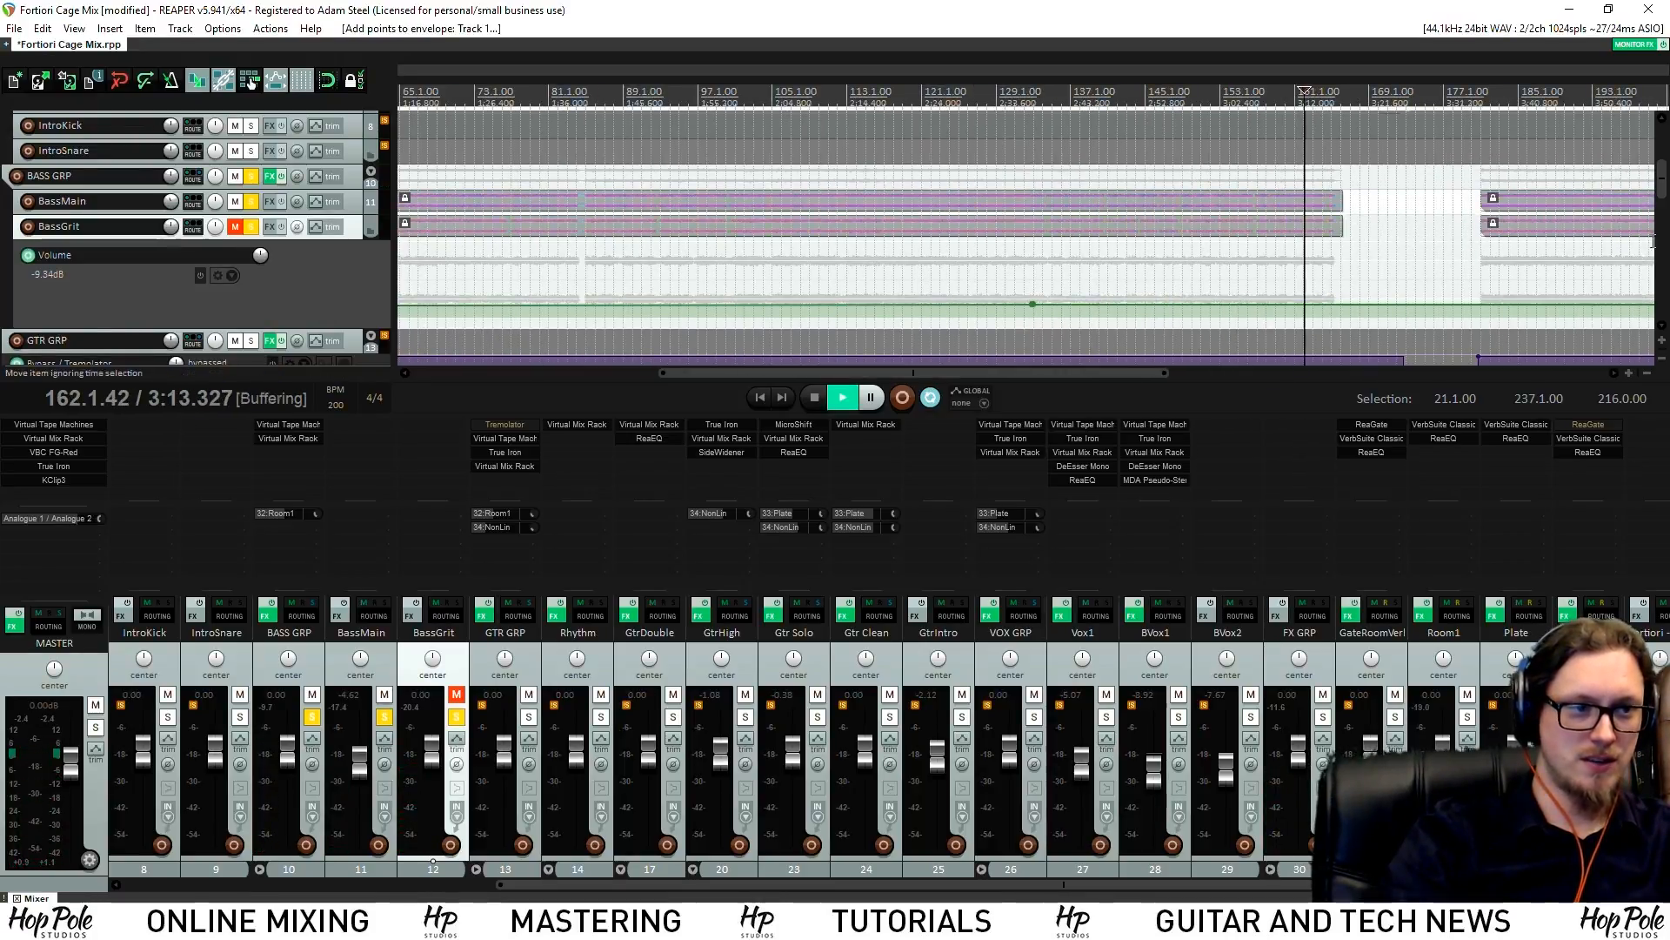
mouse_move(1661, 181)
left_mouse_down()
mouse_move(1661, 229)
mouse_move(1662, 204)
left_mouse_up()
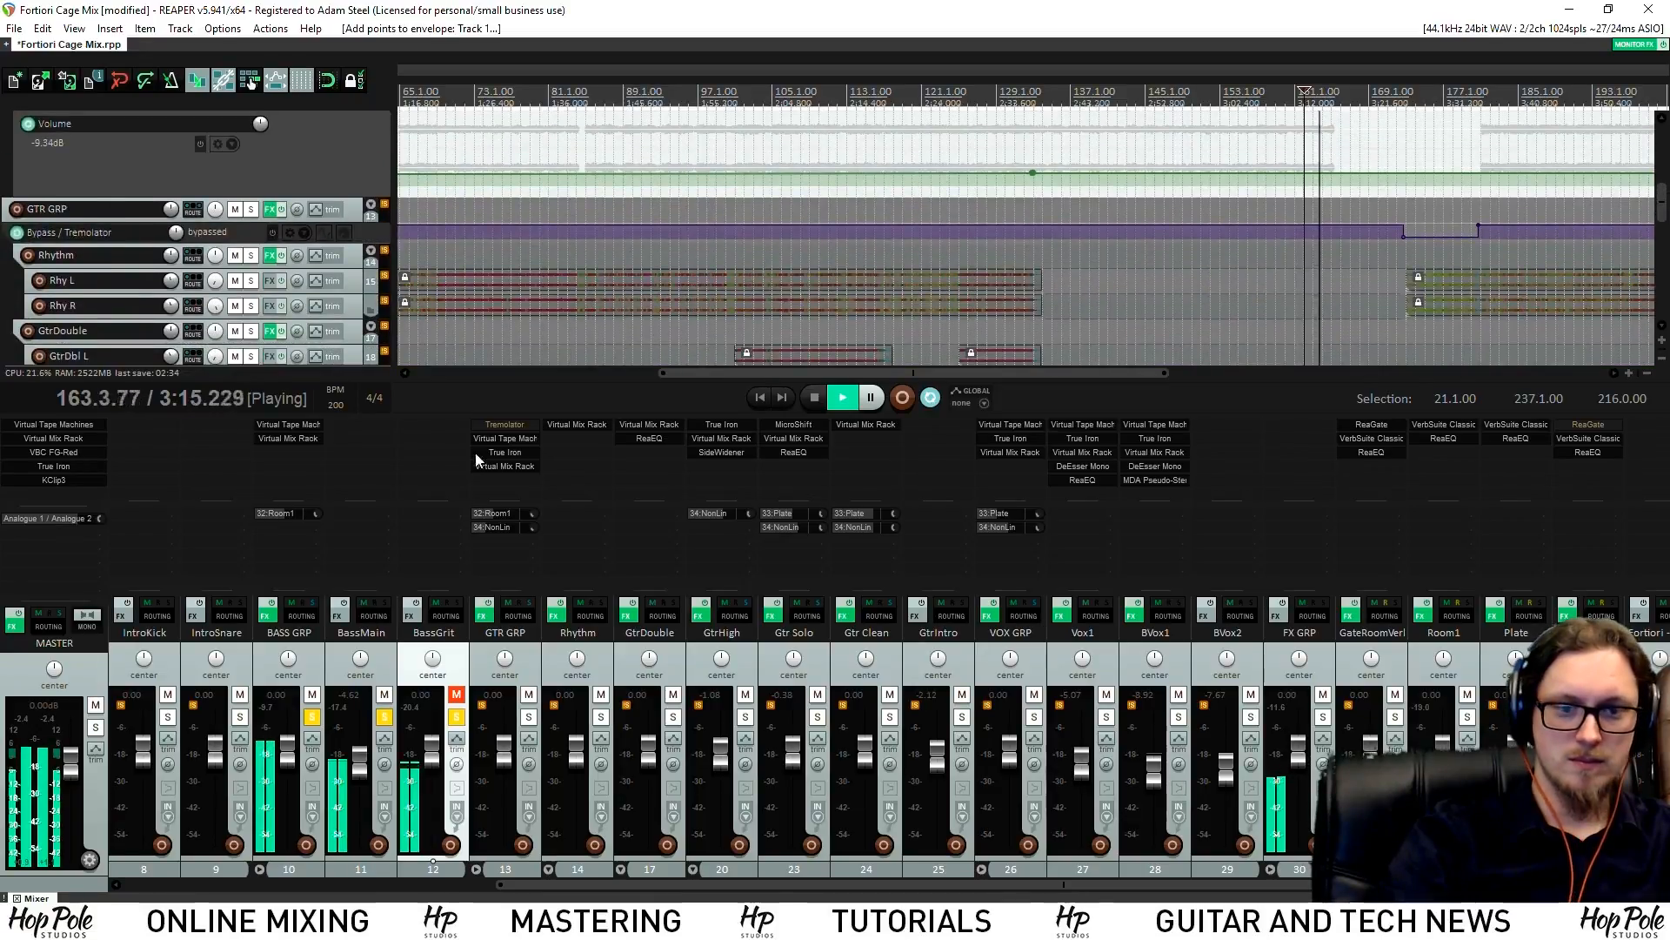
left_click(457, 718)
left_click(384, 717)
left_click(313, 717)
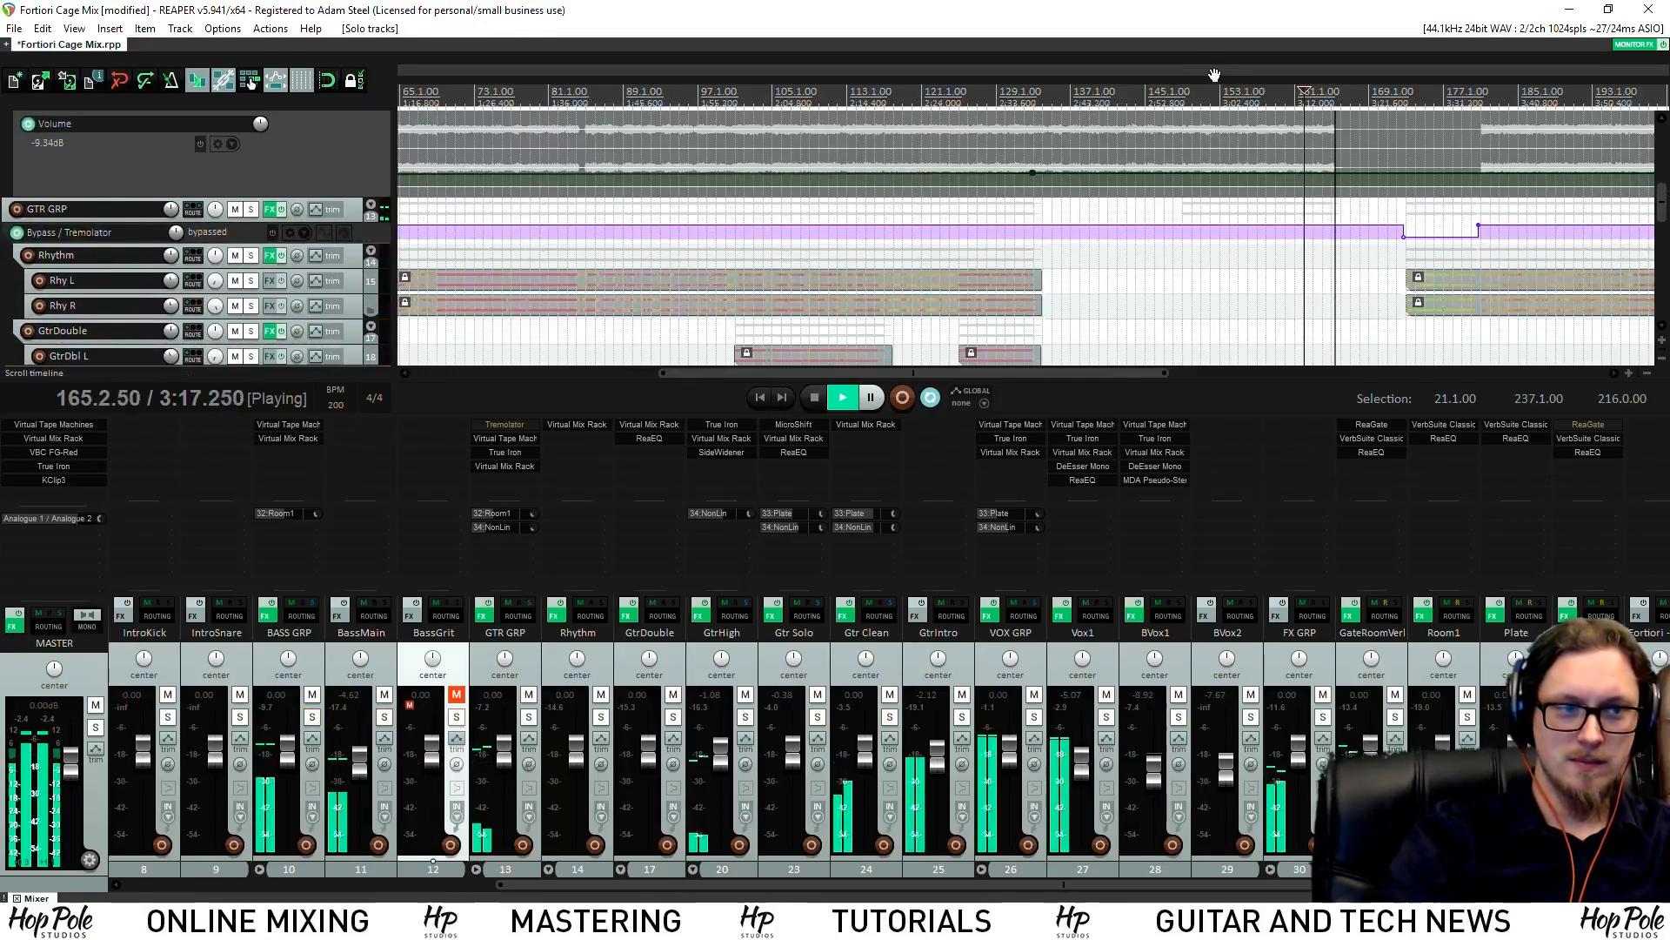
left_click(1392, 174)
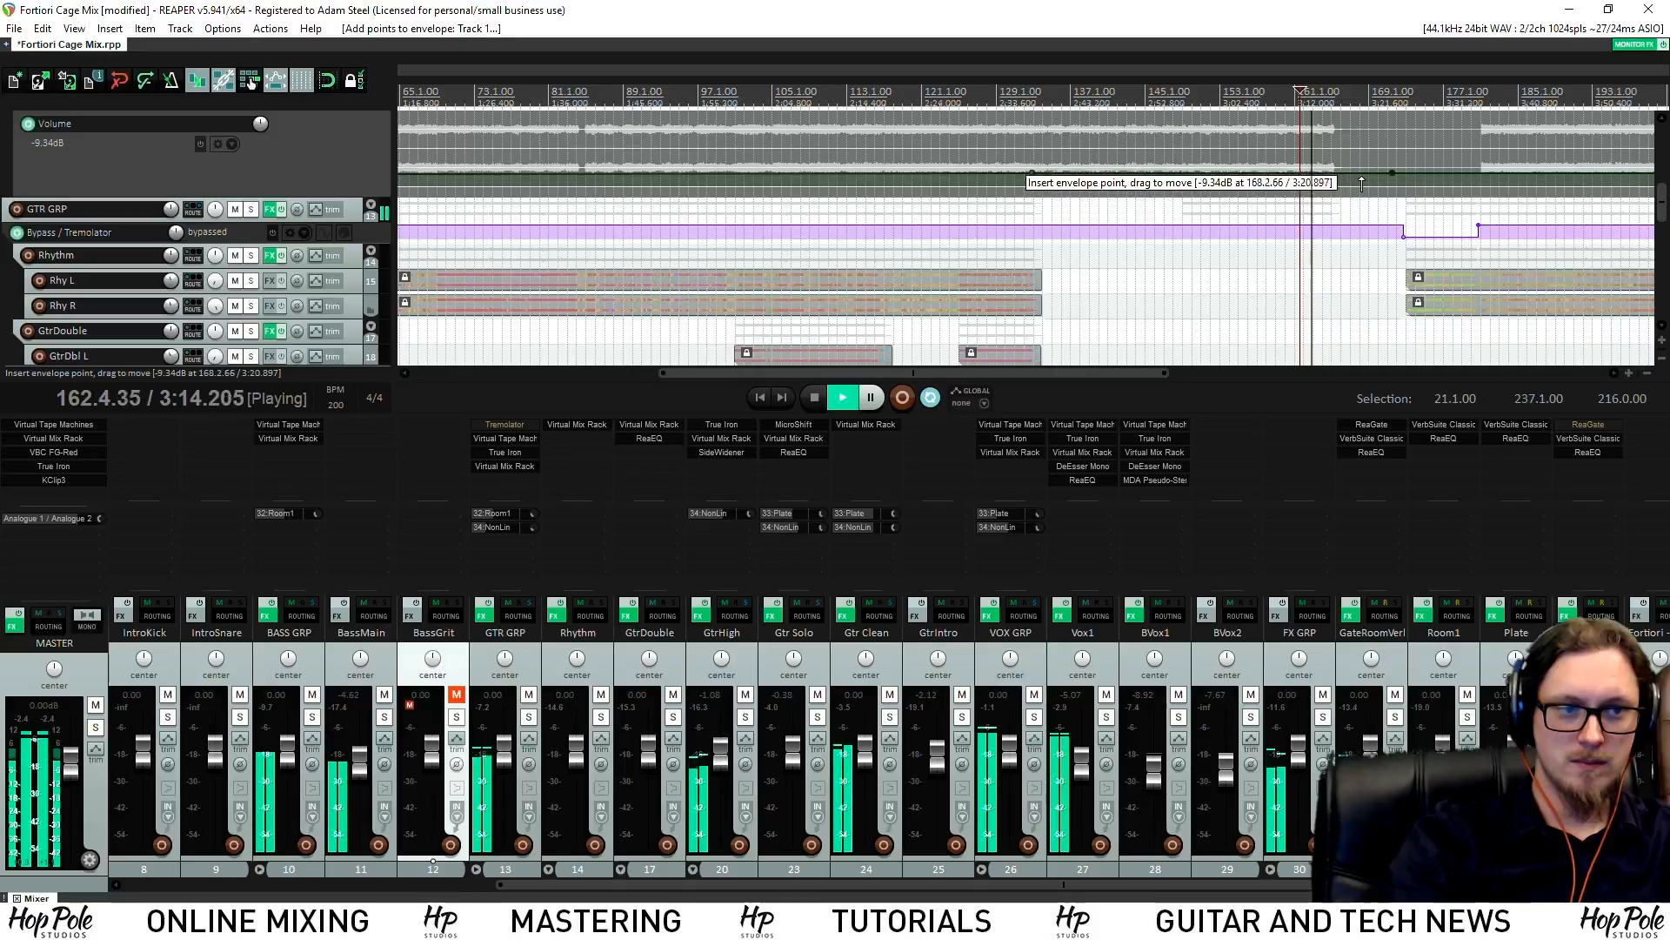
left_click_drag(1662, 205, 1663, 181)
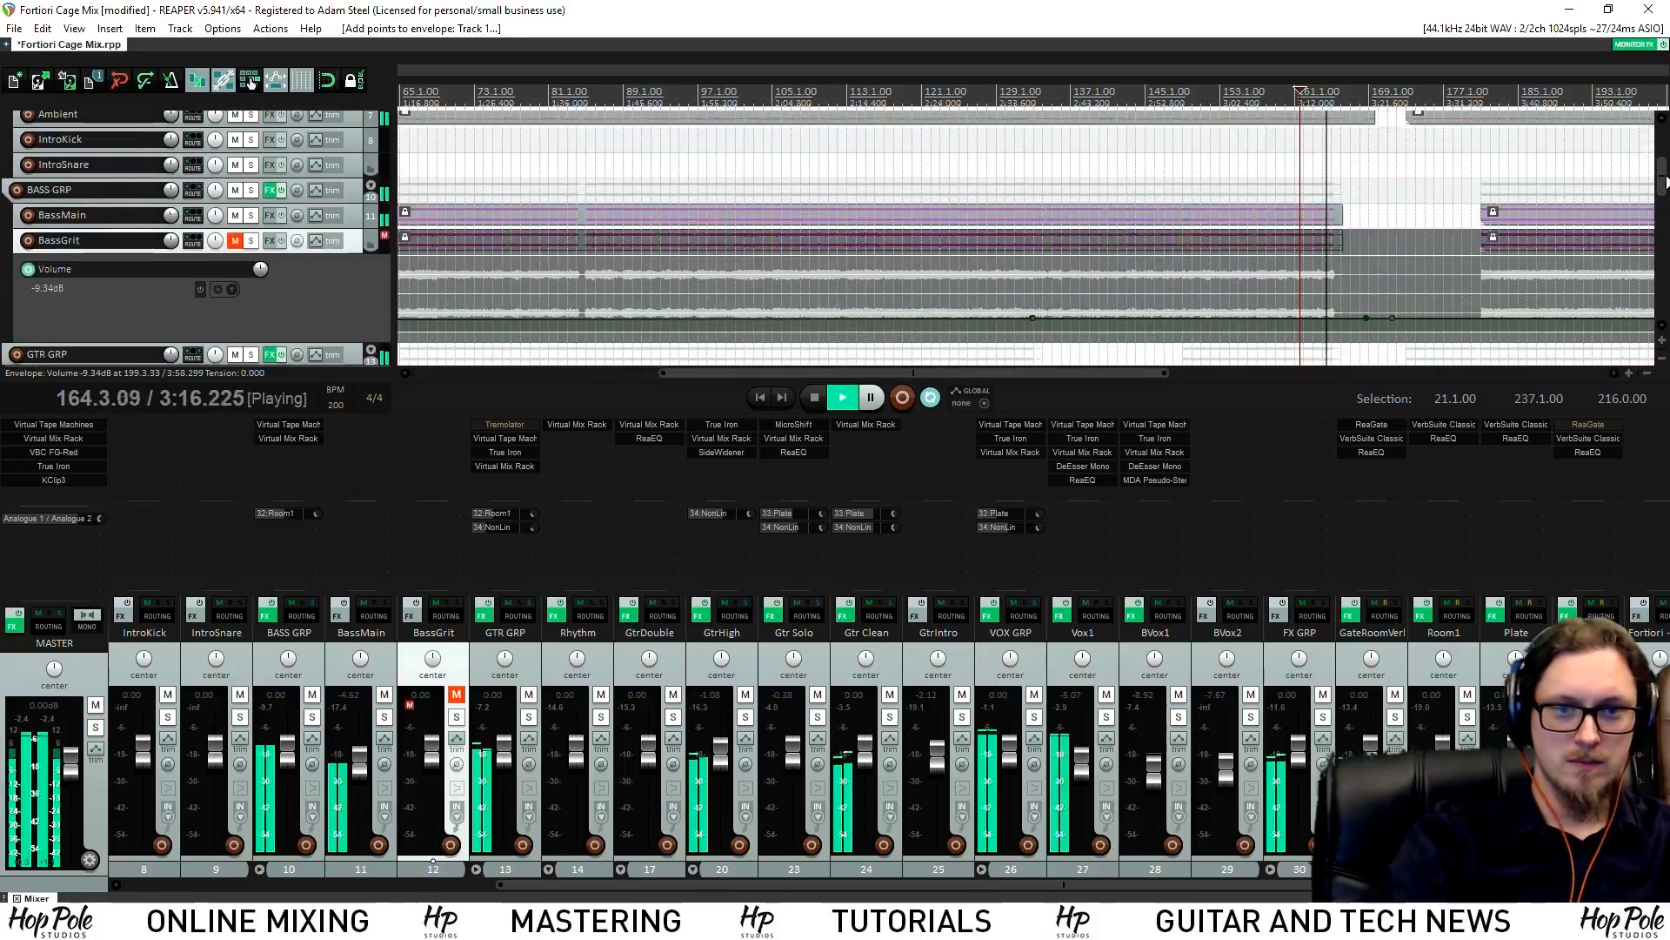
Unmute BassGrit and pull the envelope section between the points to about -18 dB
left_click(235, 241)
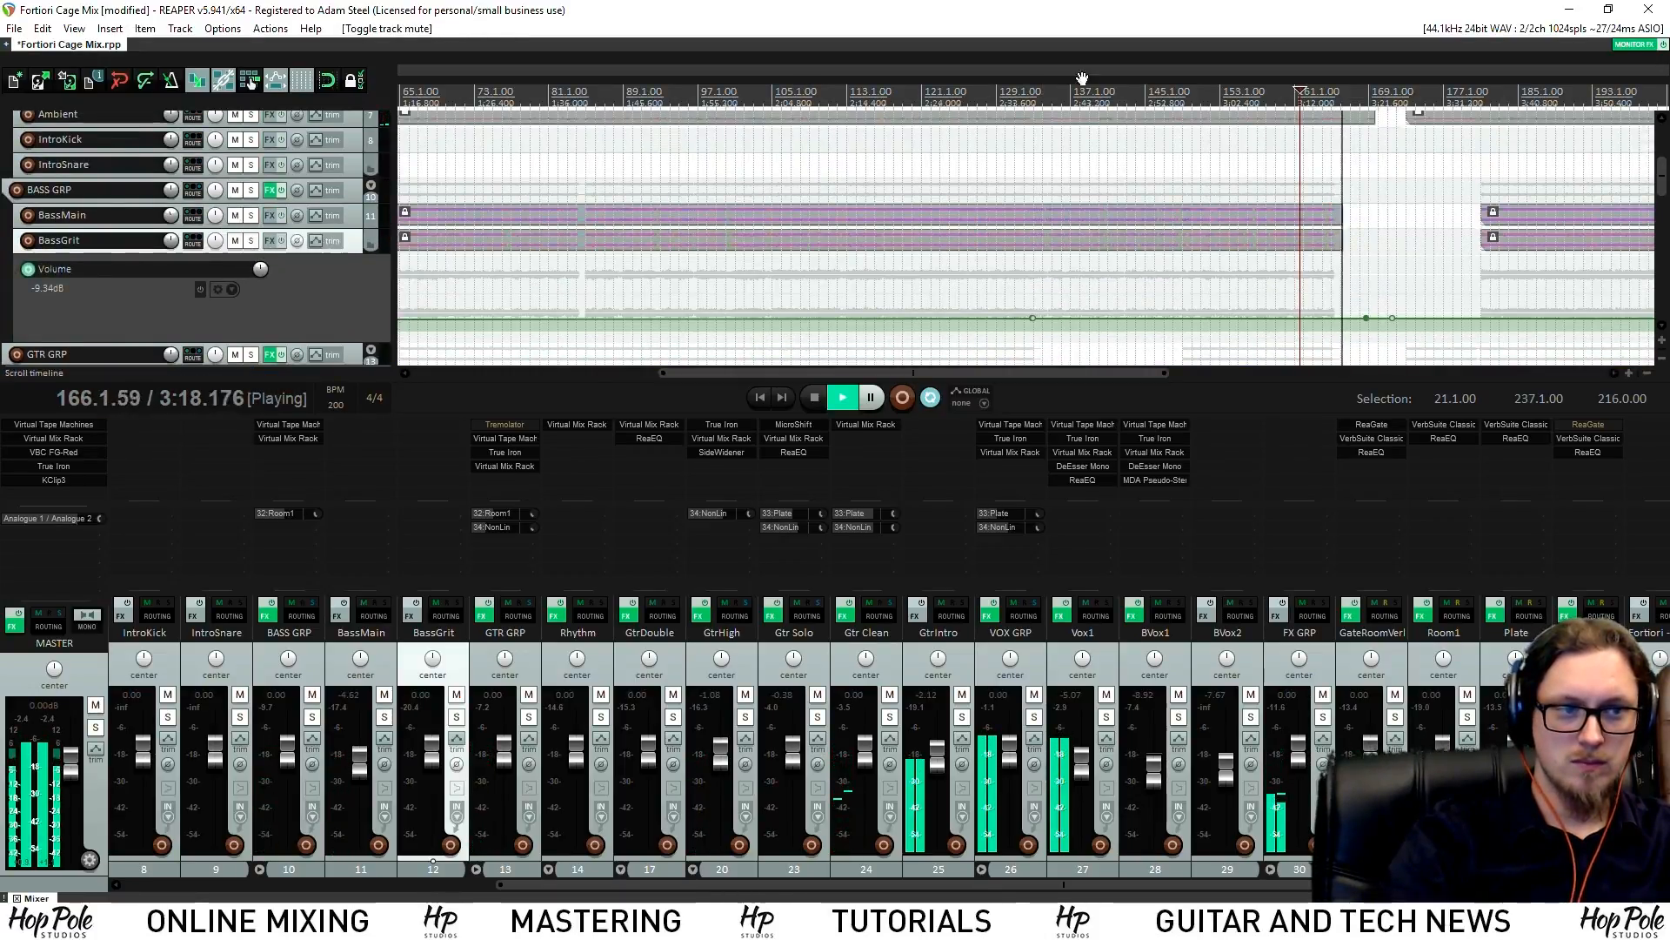
left_click_drag(1214, 319, 1204, 337)
left_click(1139, 93)
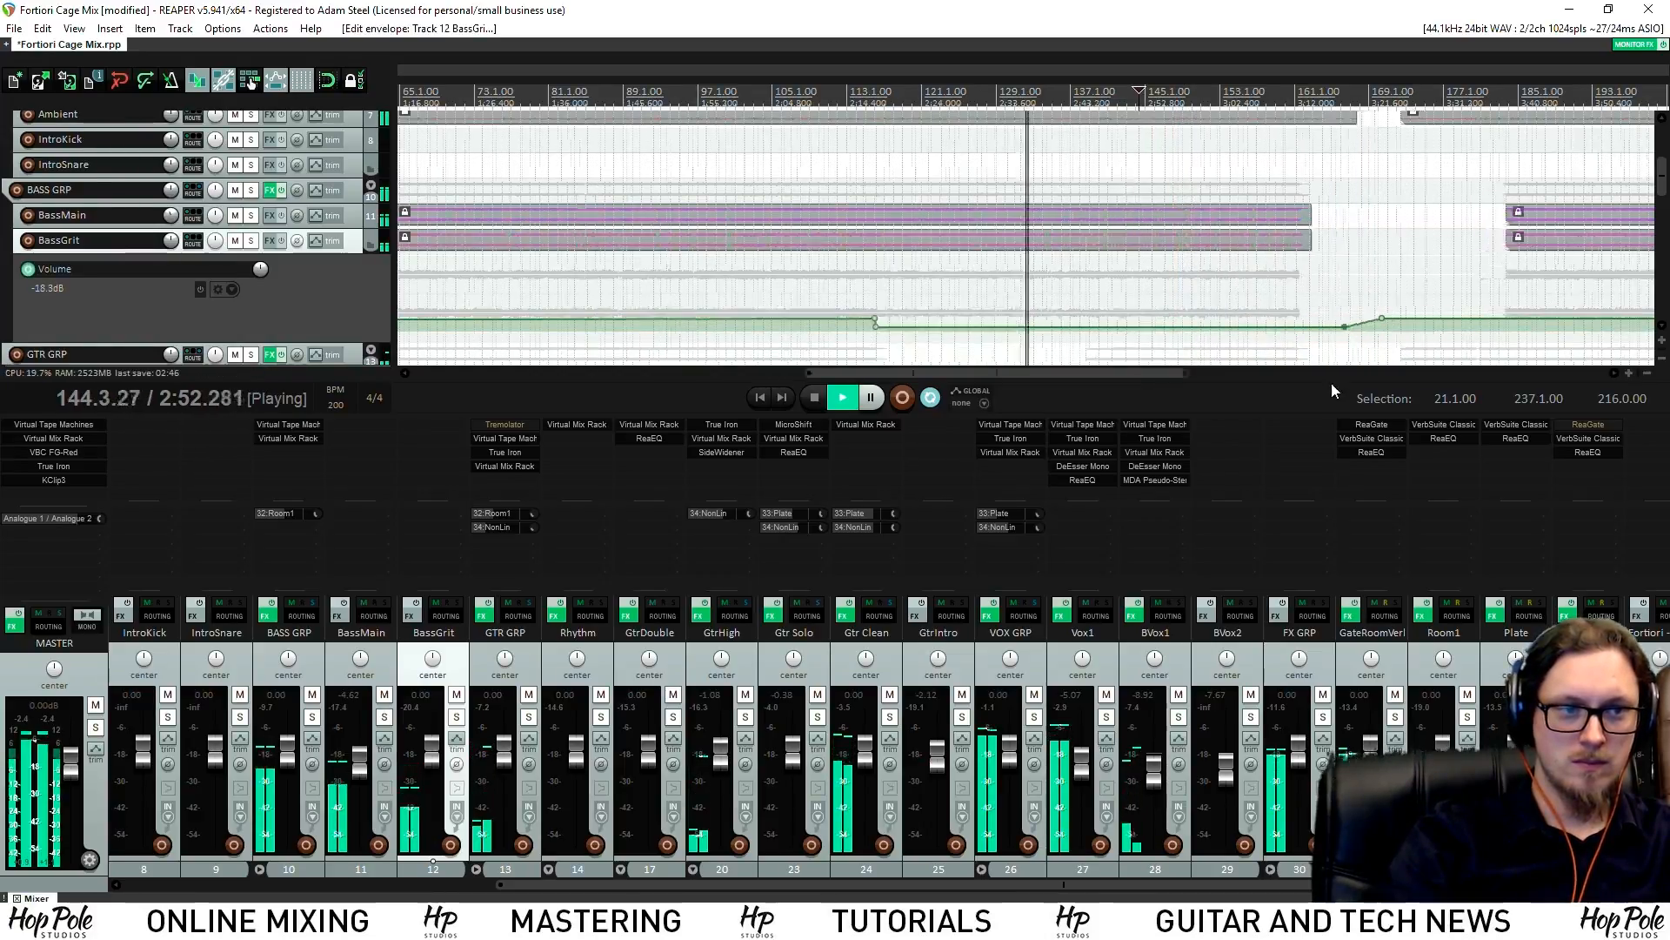
scroll(1193, 273, "up", 5)
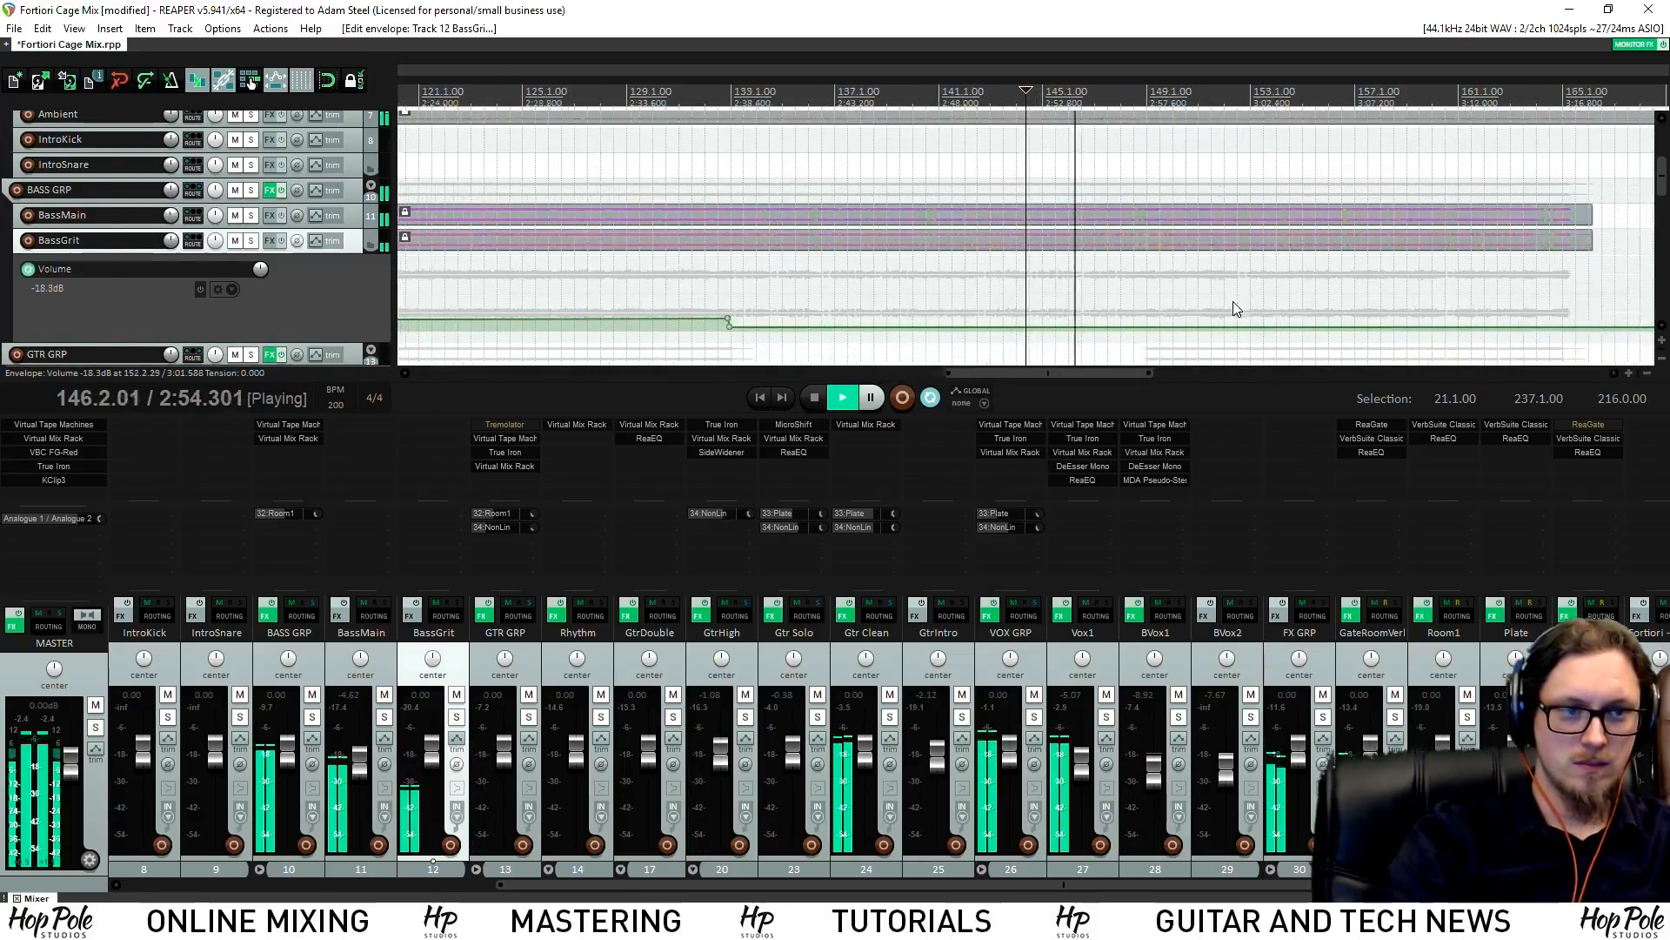
scroll(1235, 304, "up", 4)
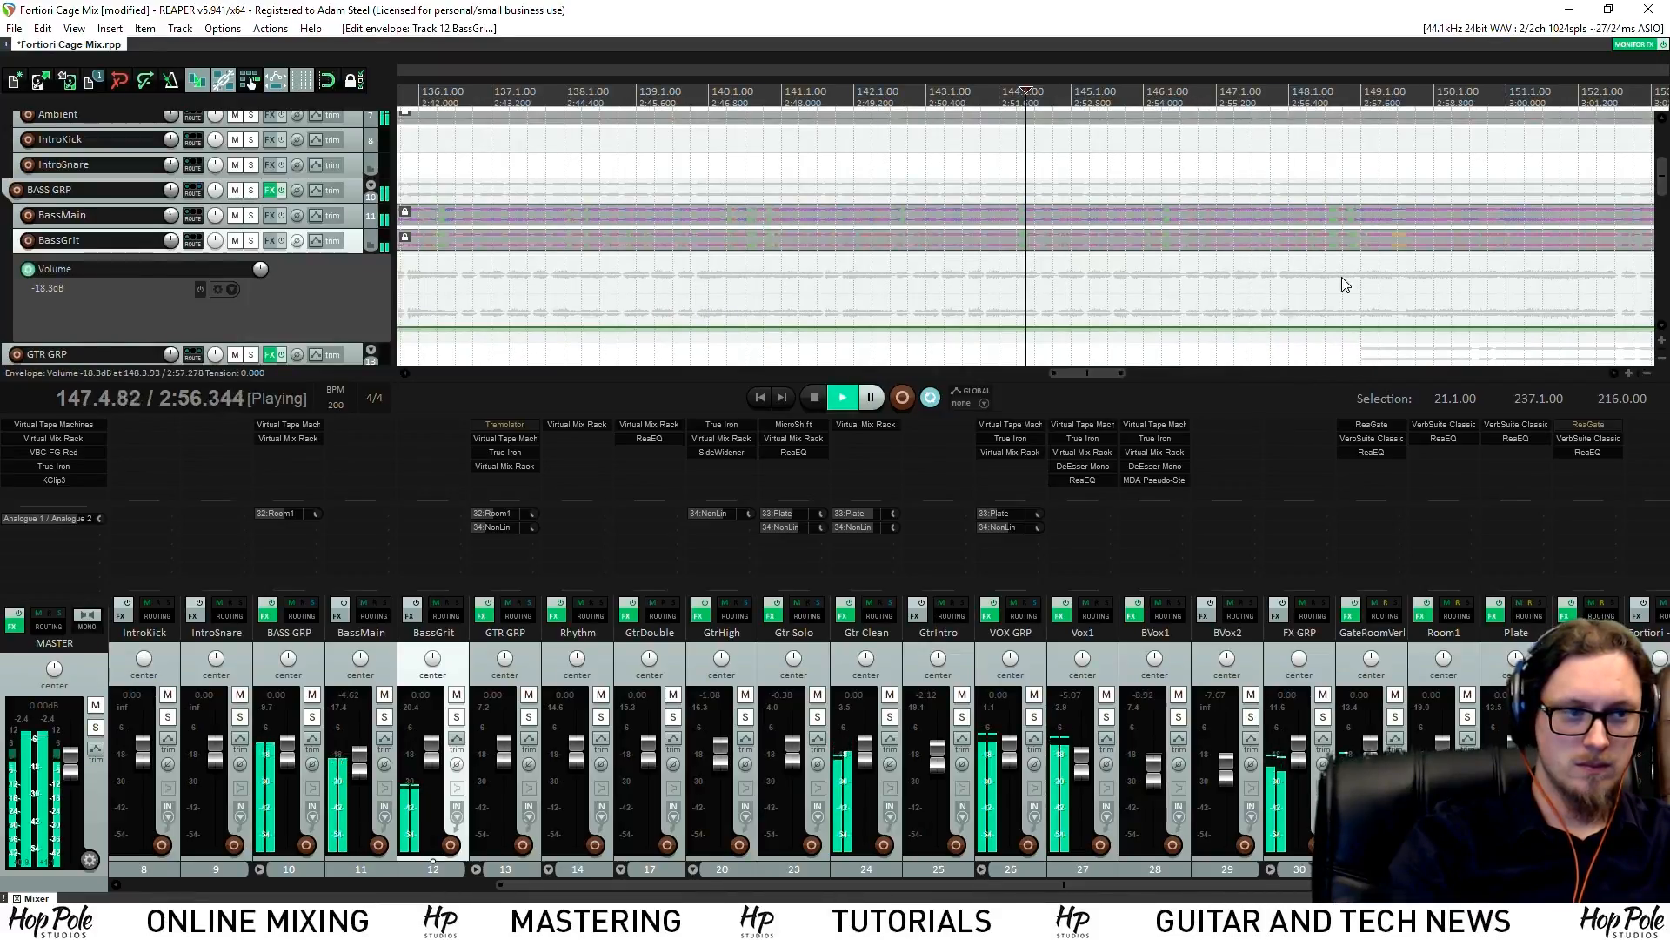
left_click(1355, 95)
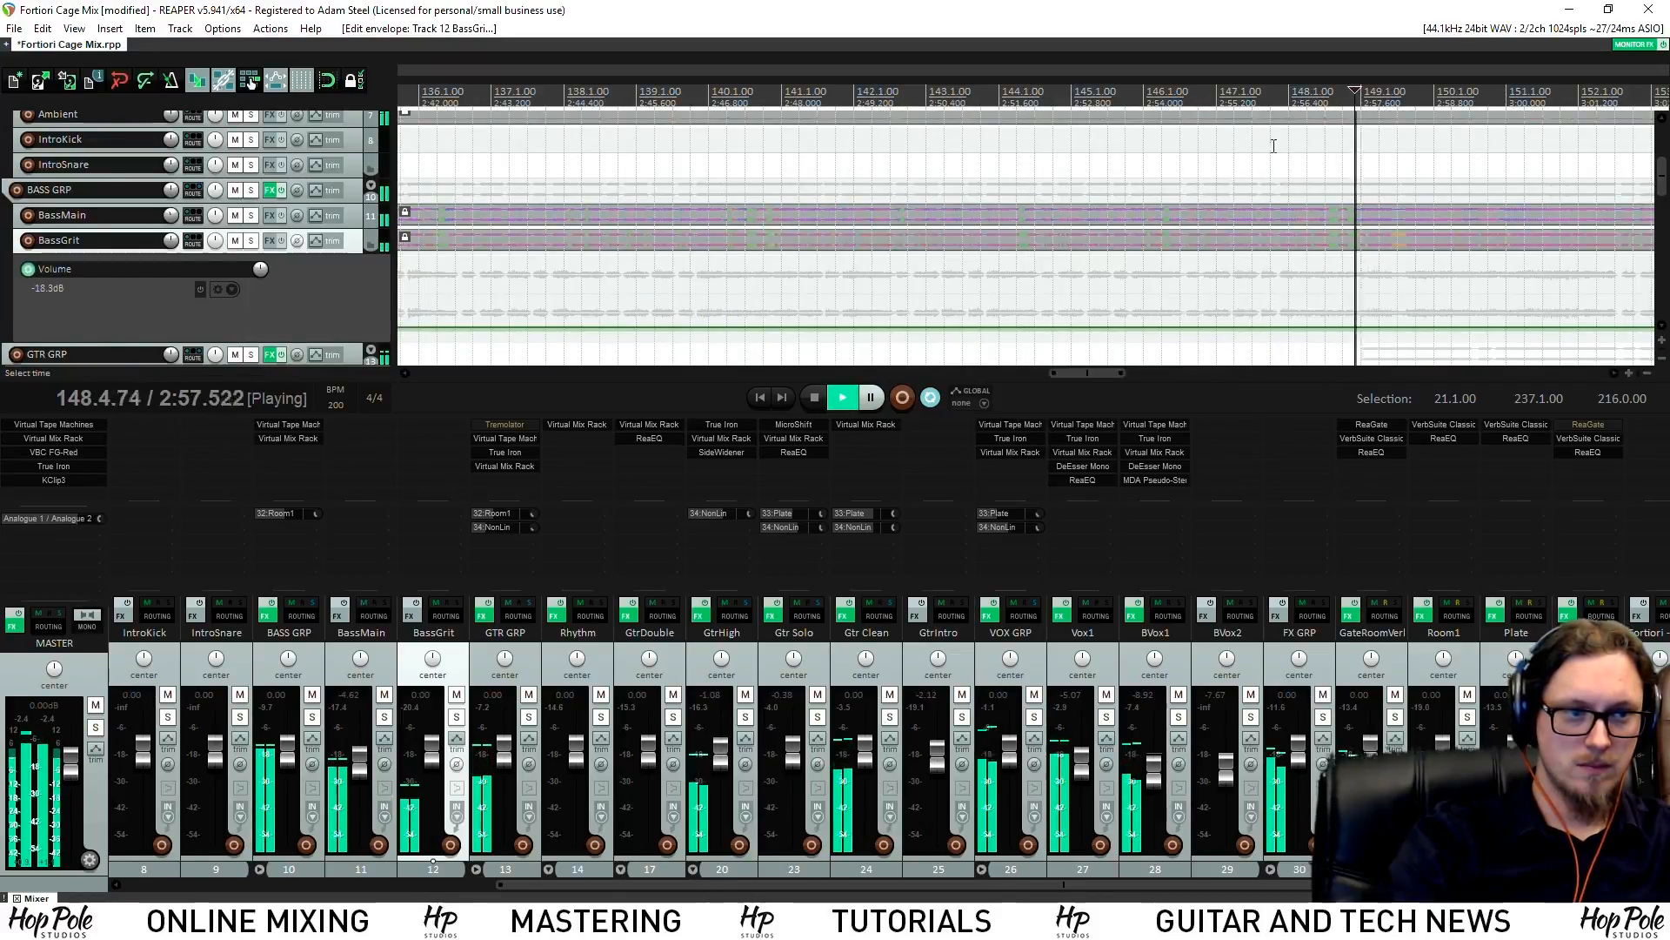
scroll(1310, 136, "up", 5)
key("space")
Add two envelope points near bar 148 and raise the later section to about -9.6 dB
left_click(1018, 327, "shift")
left_click(1031, 328, "shift")
left_click_drag(1066, 327, 1094, 310)
key("space")
scroll(1086, 310, "down", 10)
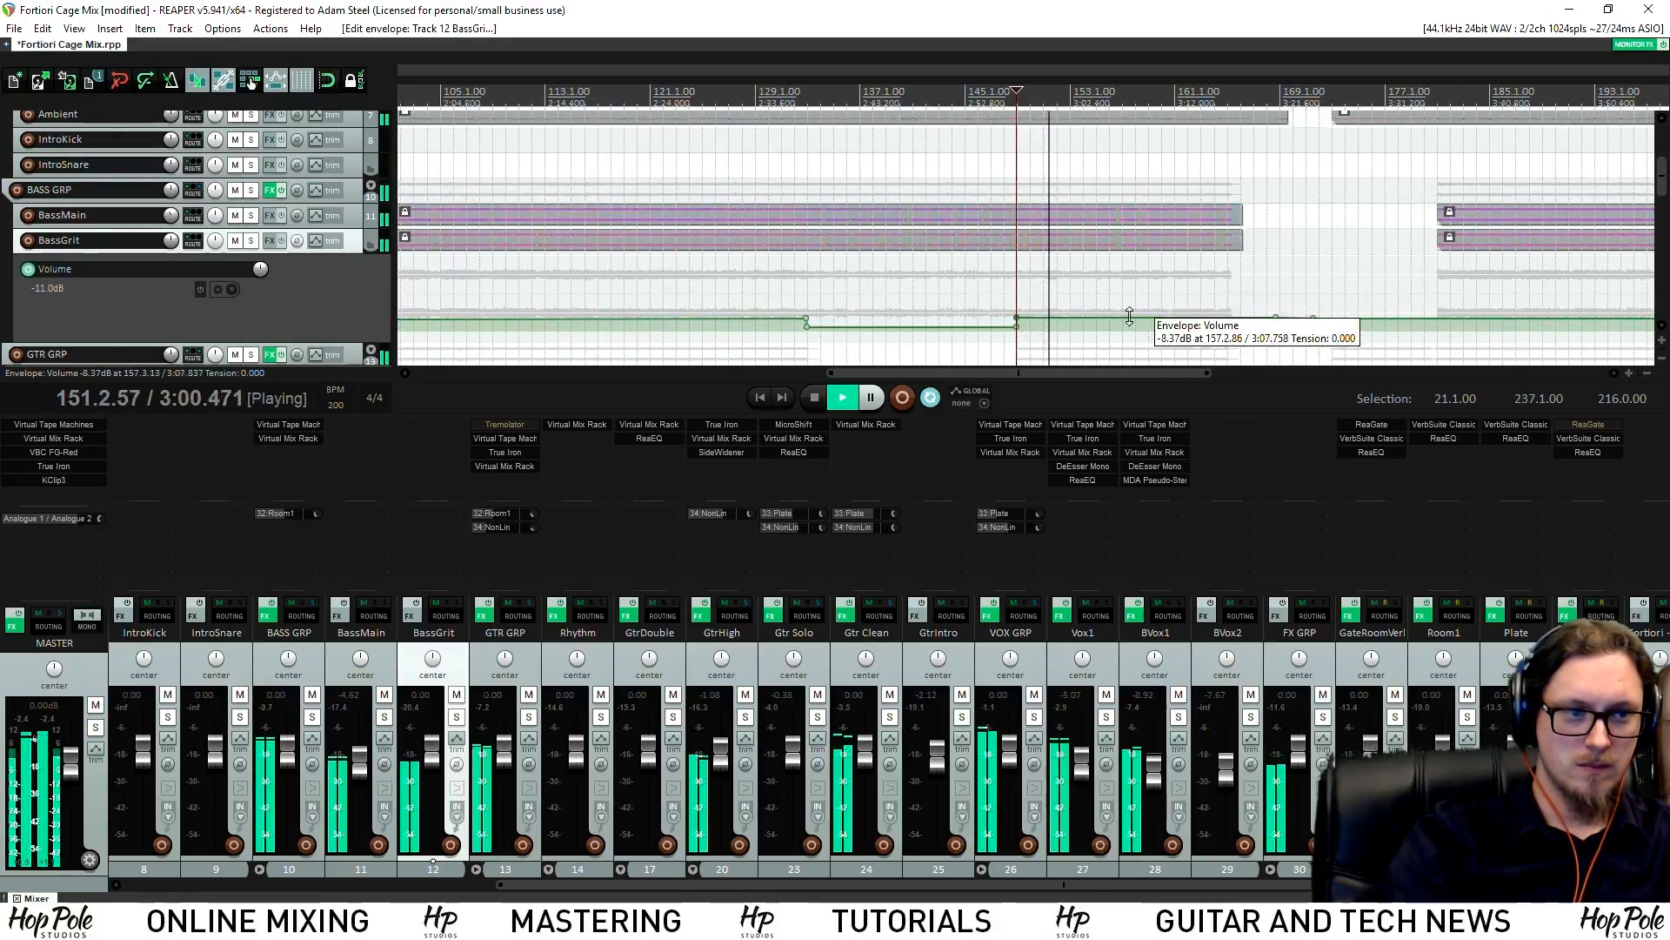
left_click_drag(1128, 321, 1138, 319)
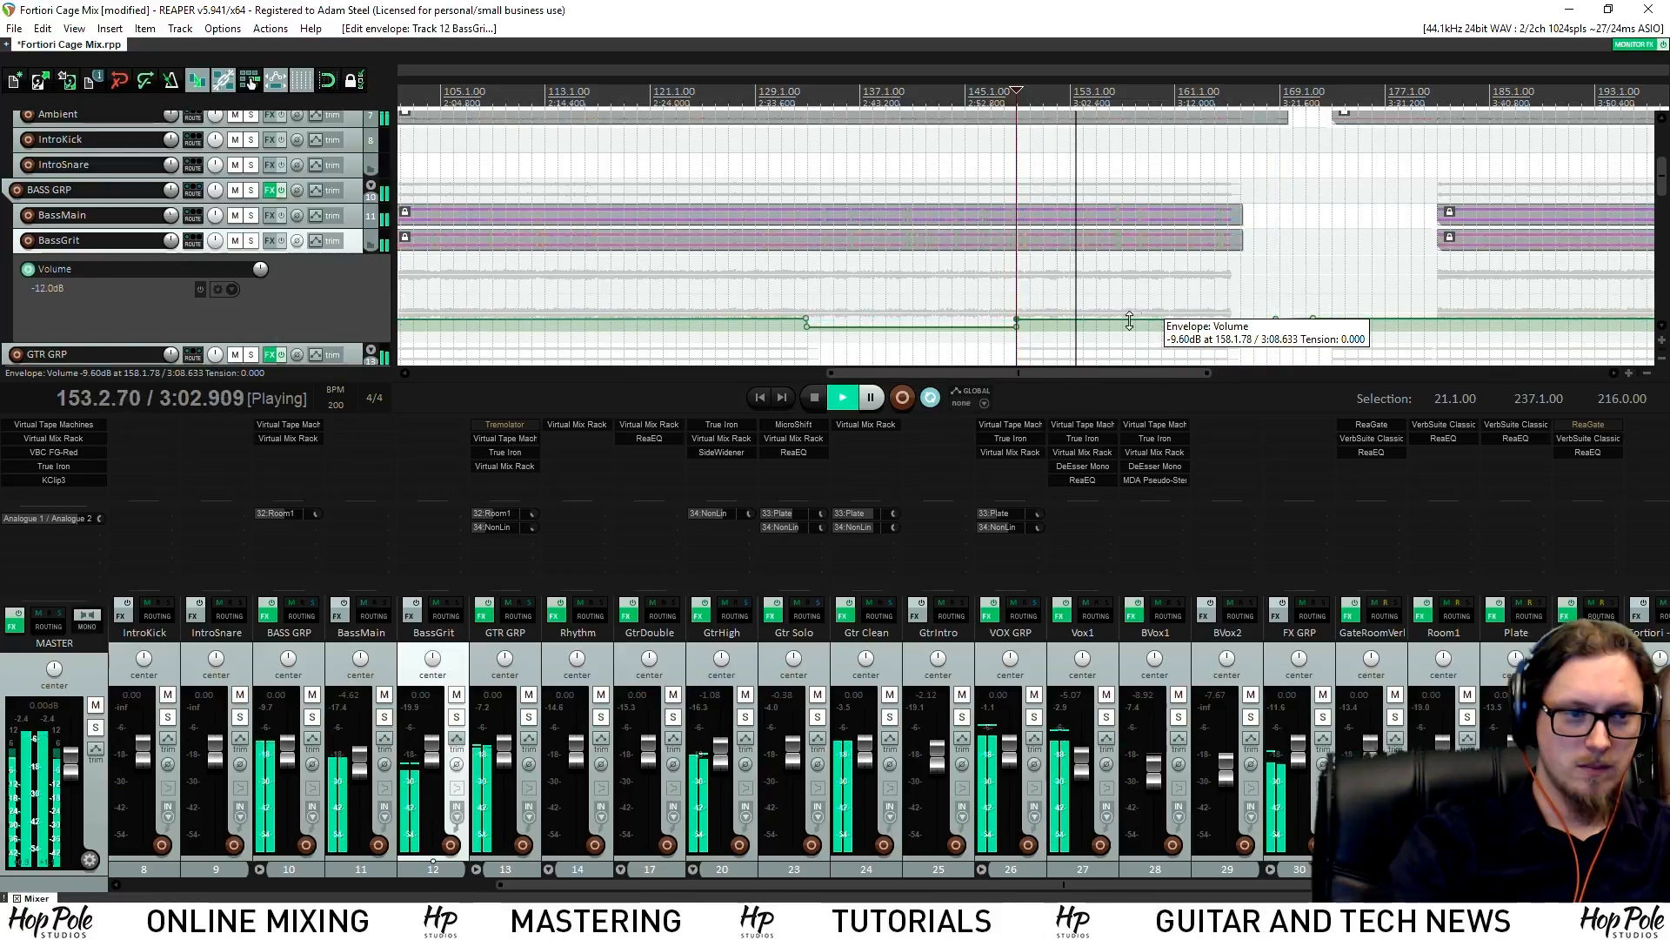
Solo BassGrit and BassMain
left_click(454, 719)
left_click(656, 111)
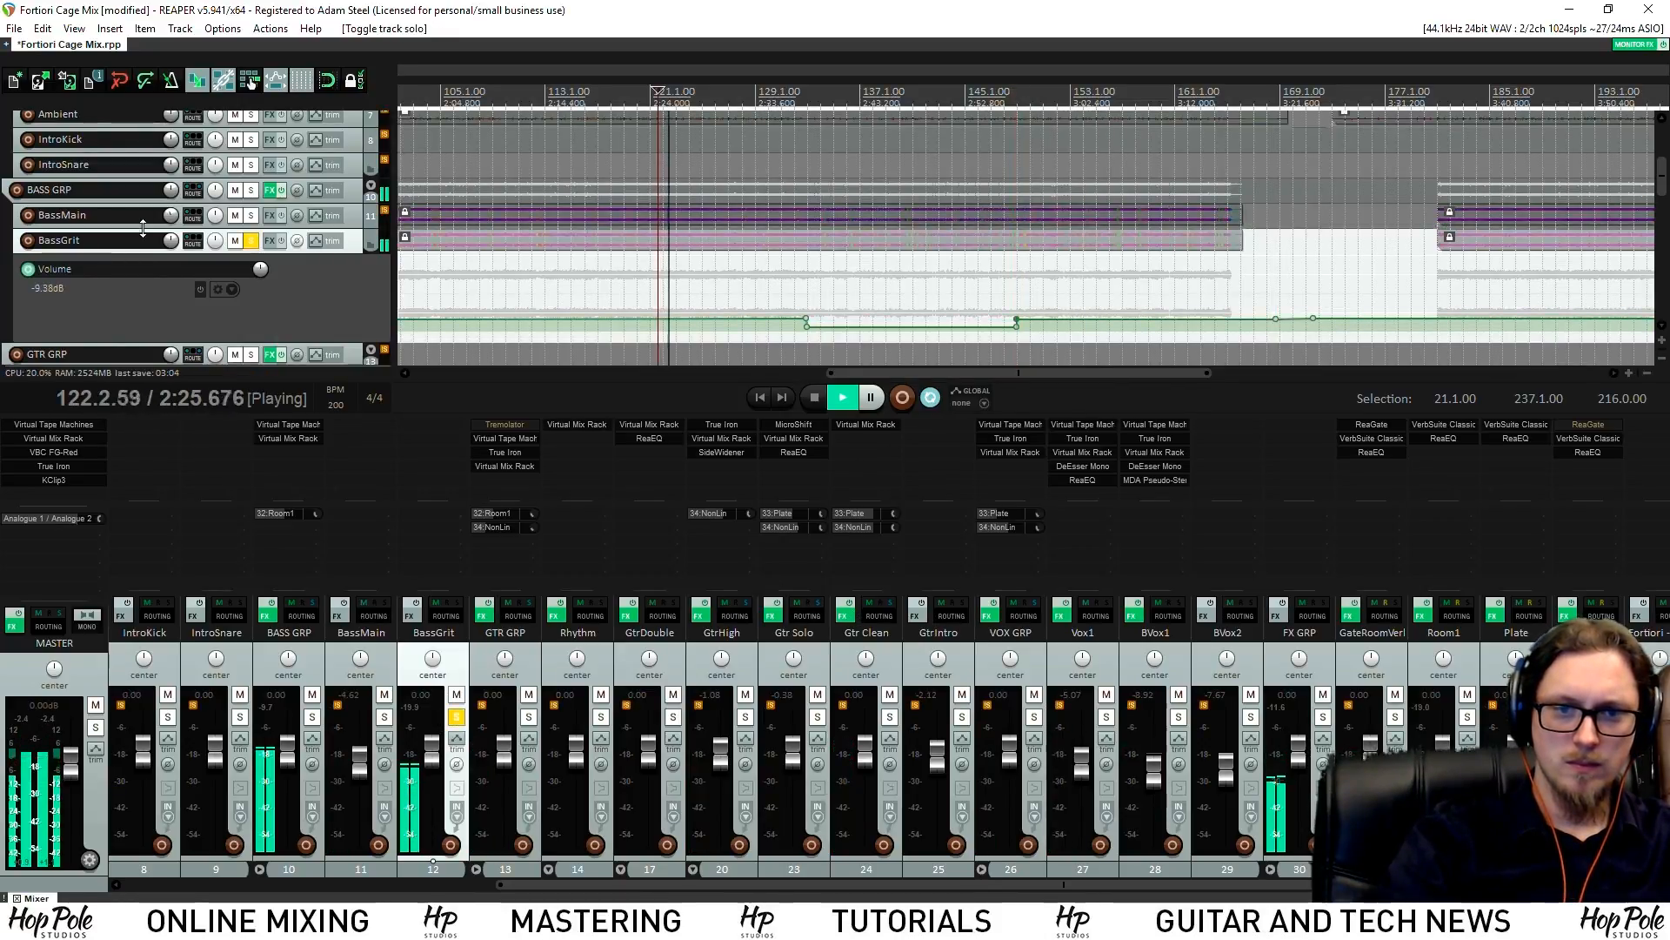
left_click(252, 215)
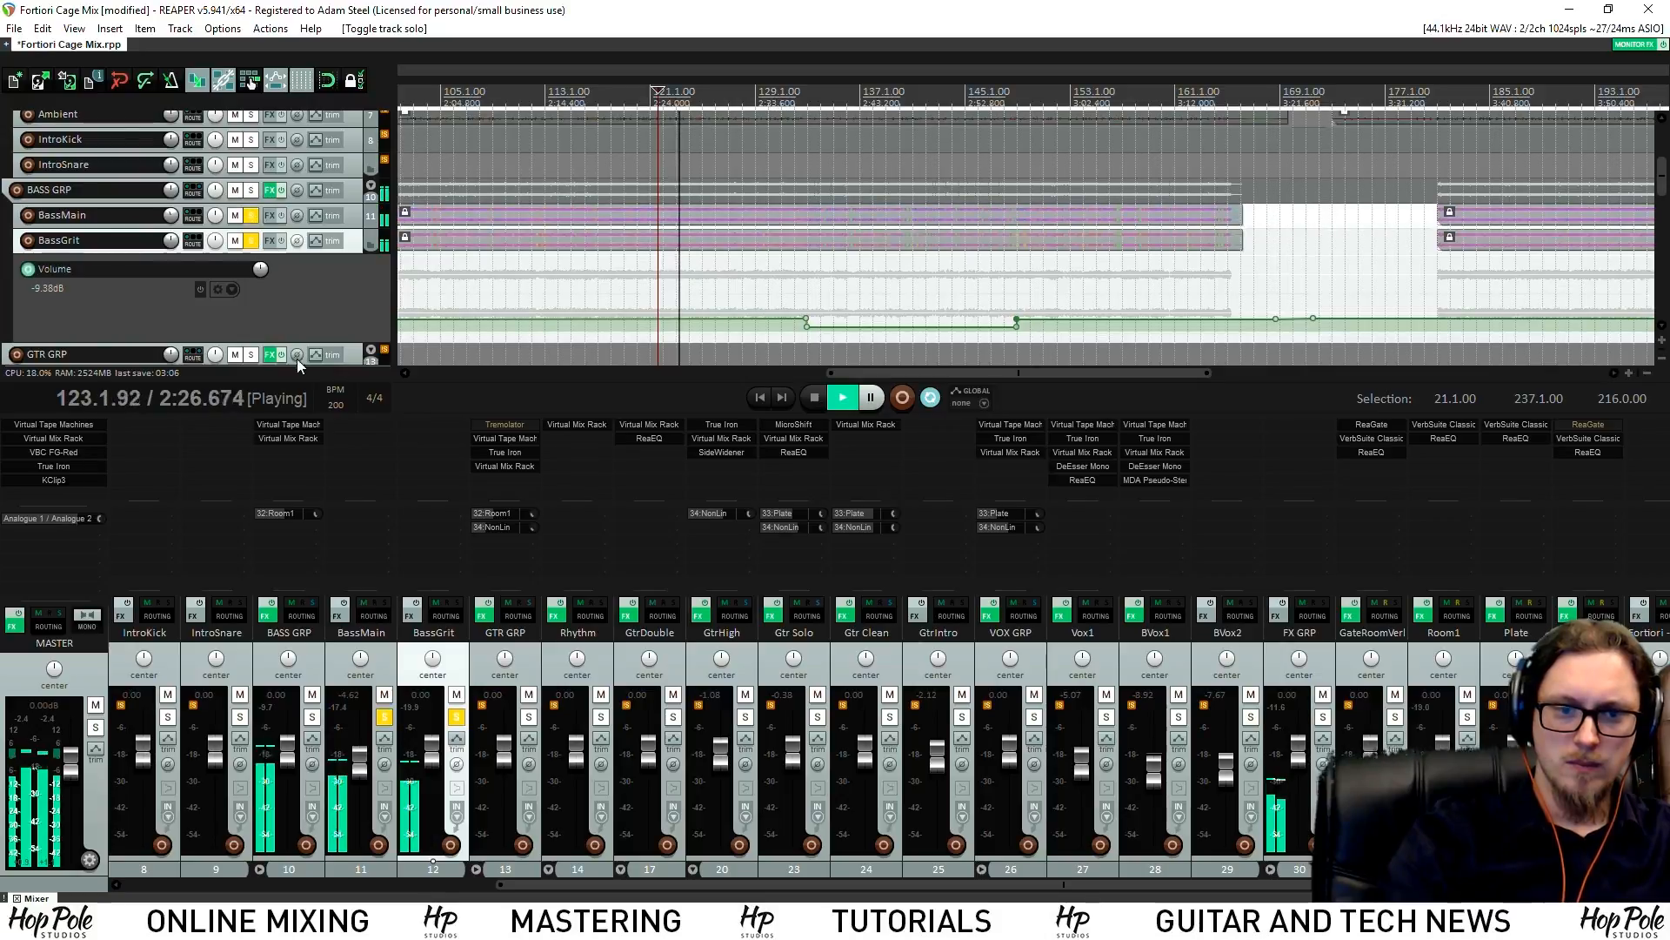
In BASS GRP's Virtual Mix Rack, turn the FG-S HMF gain down to about +1.44 dB
double_click(299, 456)
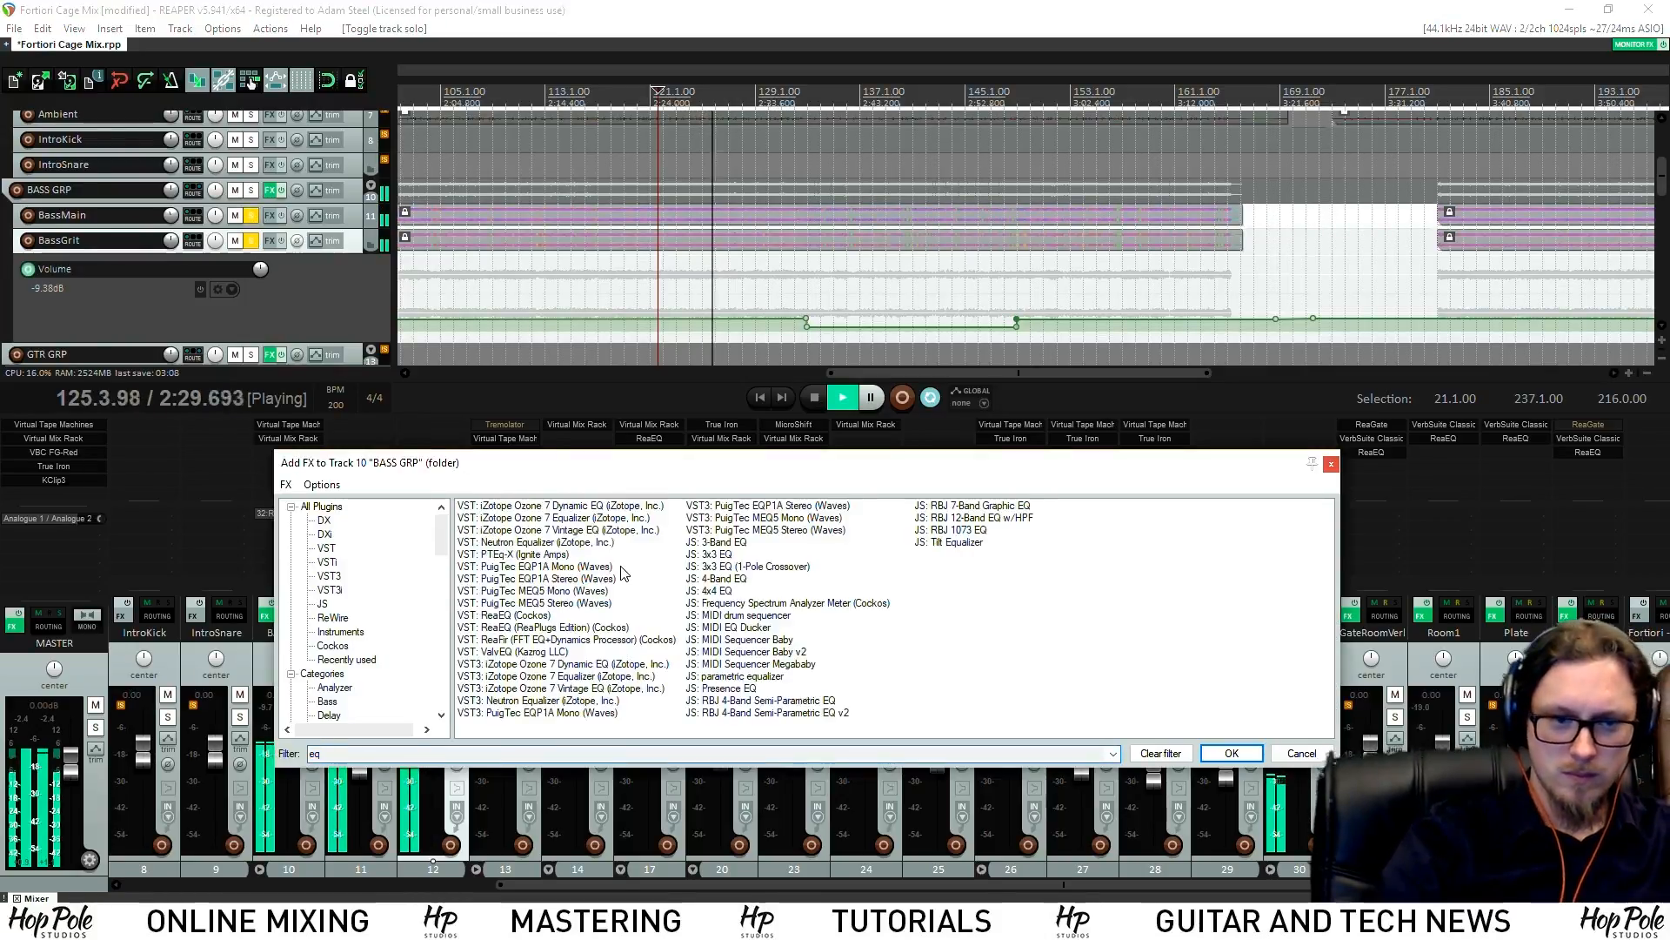
key("Escape")
key("space")
left_click(293, 437)
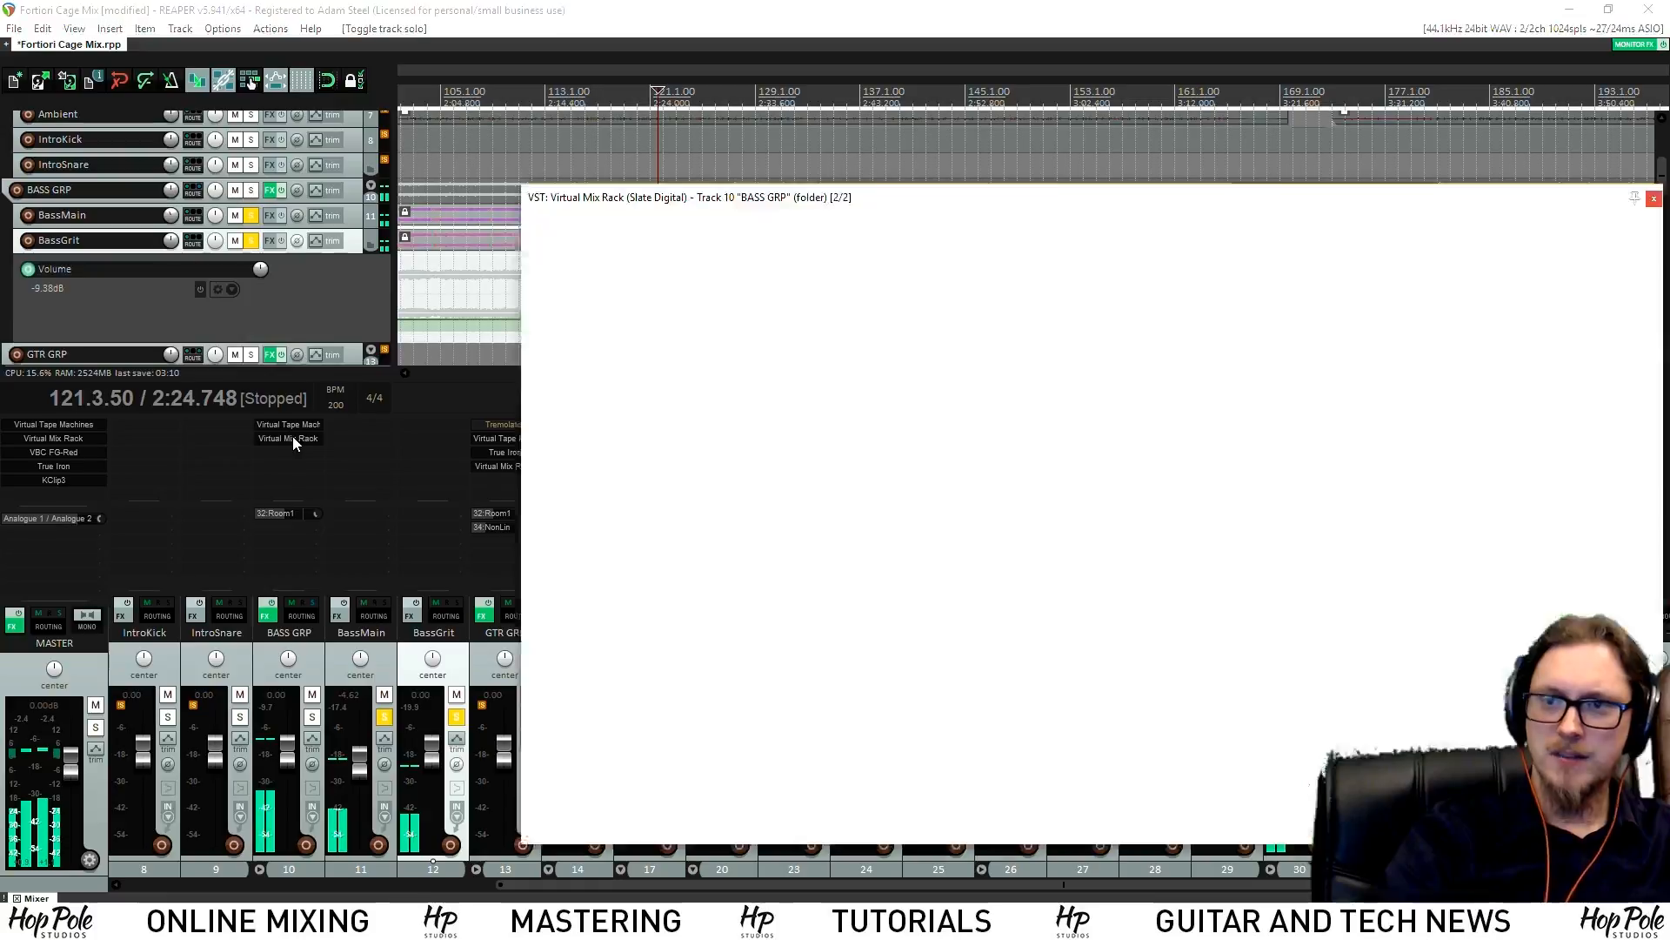
left_click_drag(873, 196, 470, 141)
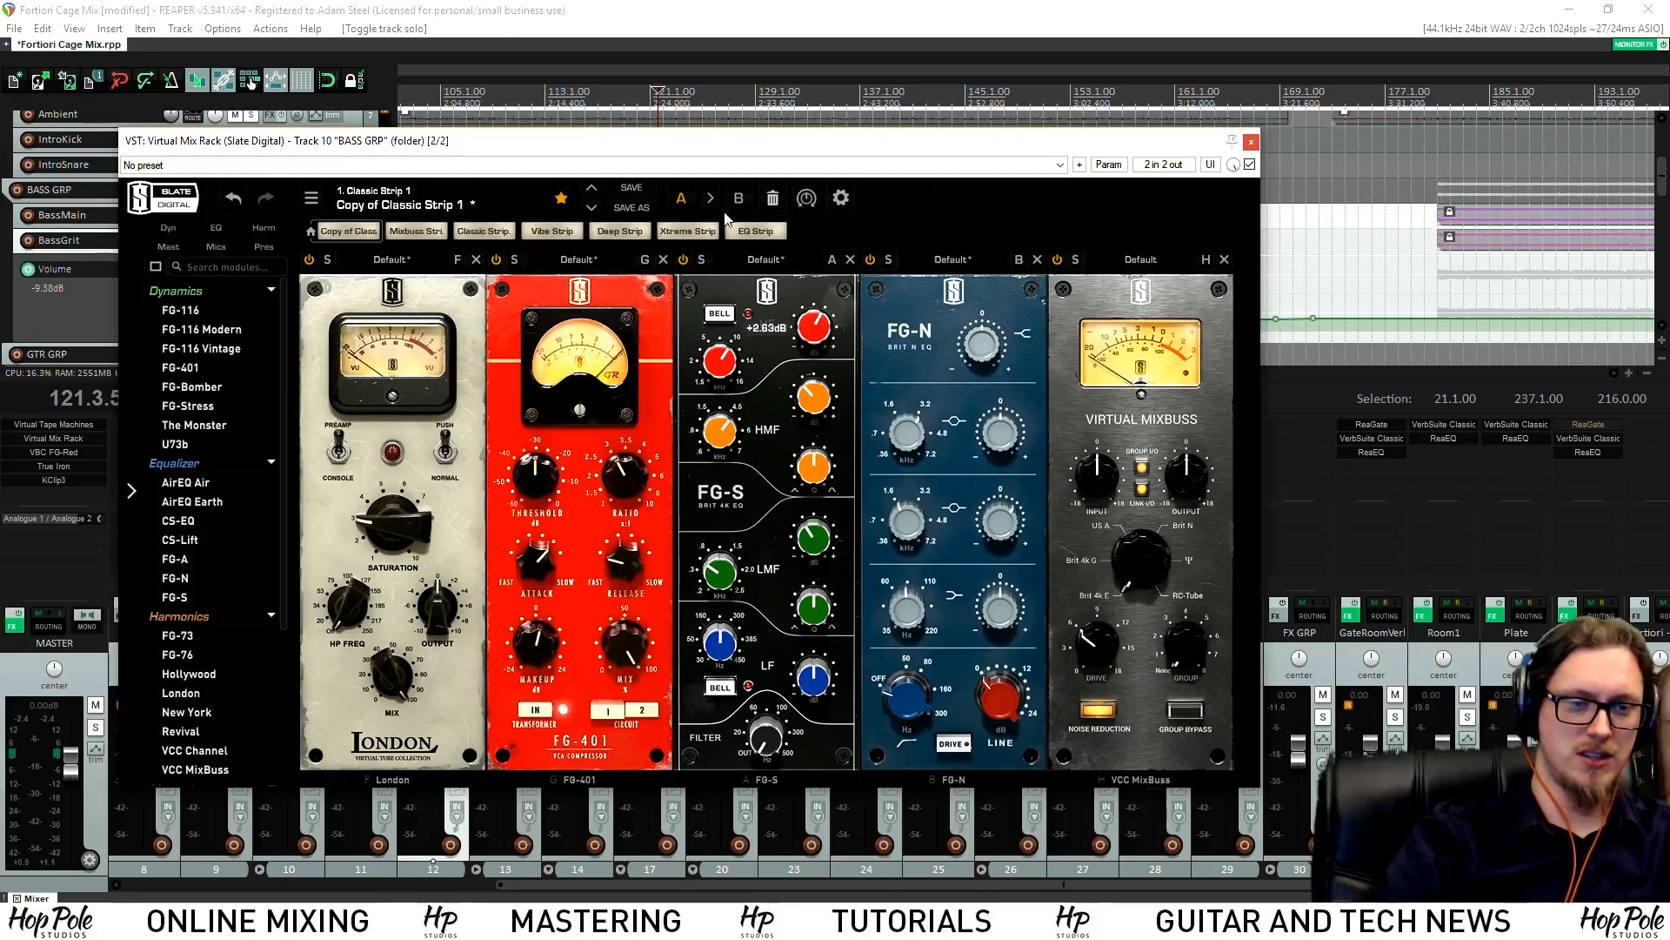
key("space")
left_click_drag(814, 329, 816, 348)
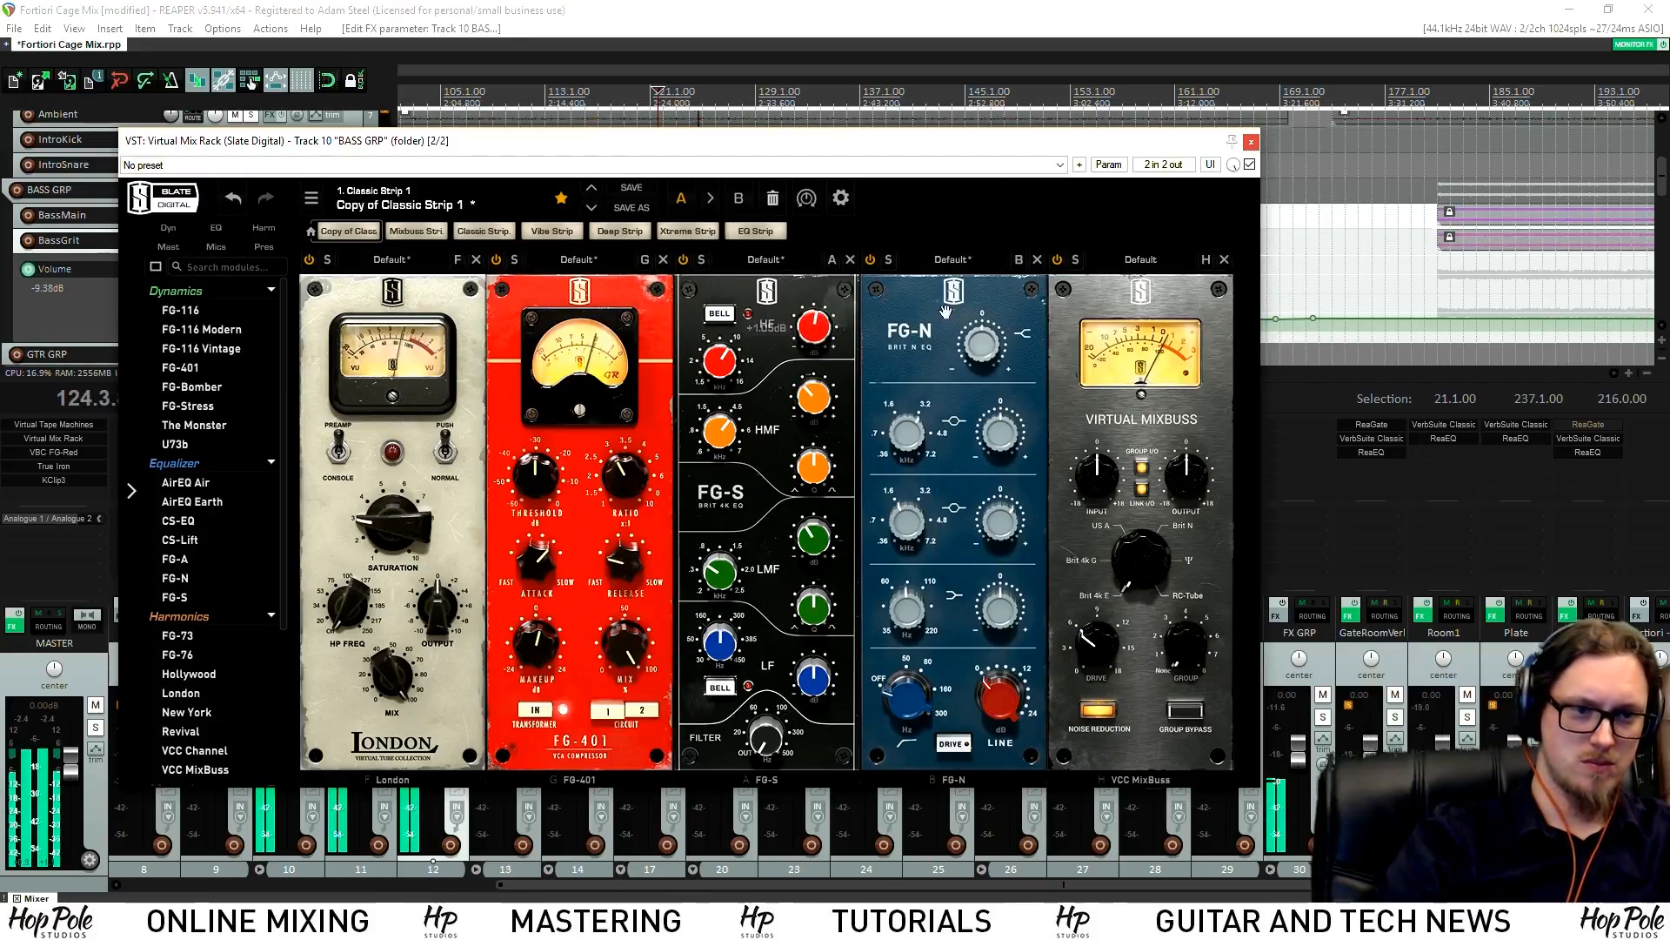
key("space")
left_click(1251, 141)
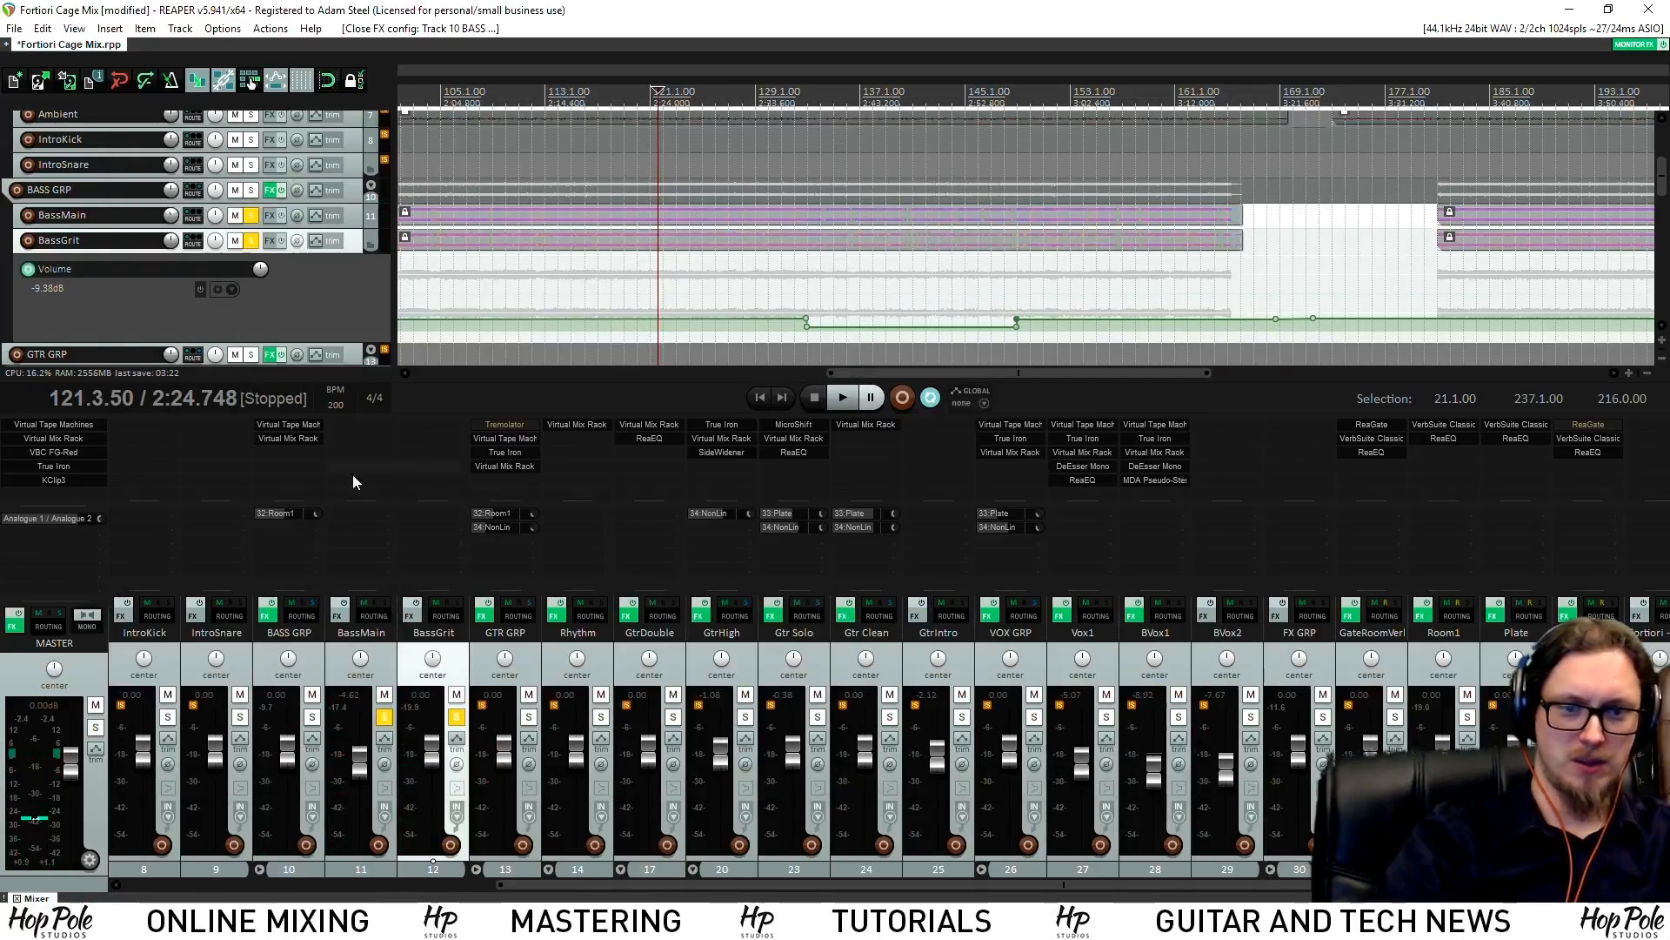
Insert PuigTec MEQ5 on BASS GRP, remove it, and reopen Add FX filtered to 'eq'
double_click(279, 463)
double_click(534, 603)
left_click(286, 453, "alt")
left_click(287, 453)
Add ReaEQ to BASS GRP and set band 3 to about 6.8 kHz, +3.4 dB
double_click(514, 615)
key("space")
left_click_drag(232, 163, 359, 135)
scroll(359, 134, "down", 5)
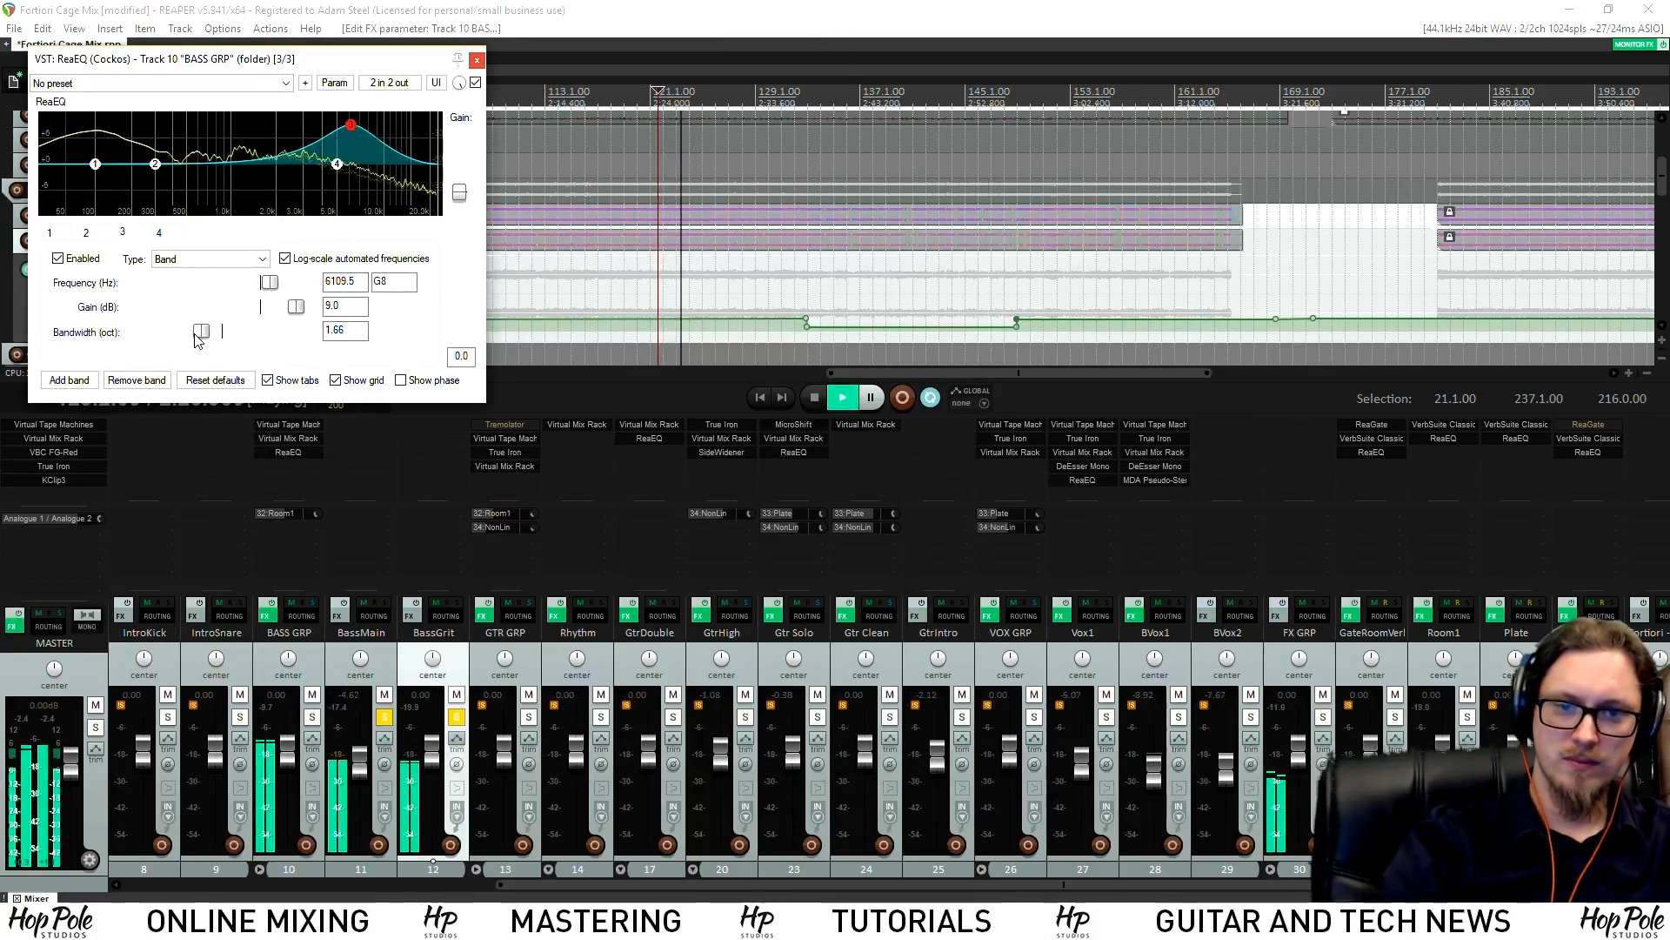
left_click_drag(359, 135, 358, 149)
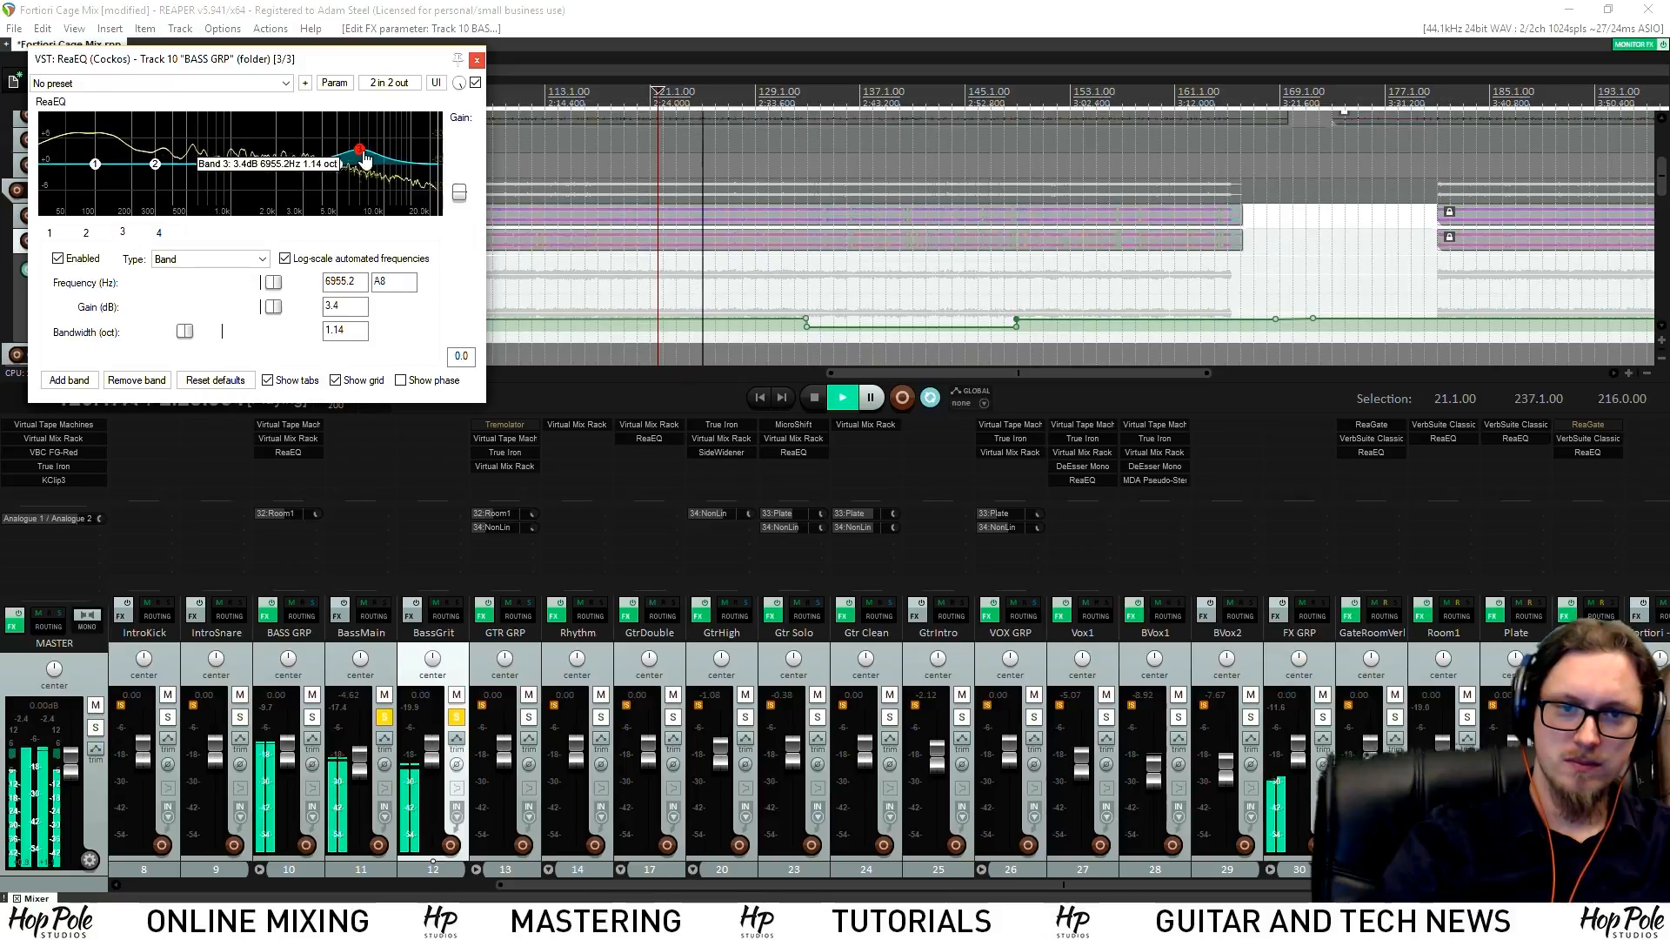
Add band 5 as a narrow -5.6 dB cut at 2970 Hz, 0.35 octaves, then solo GTR GRP
left_click(69, 380)
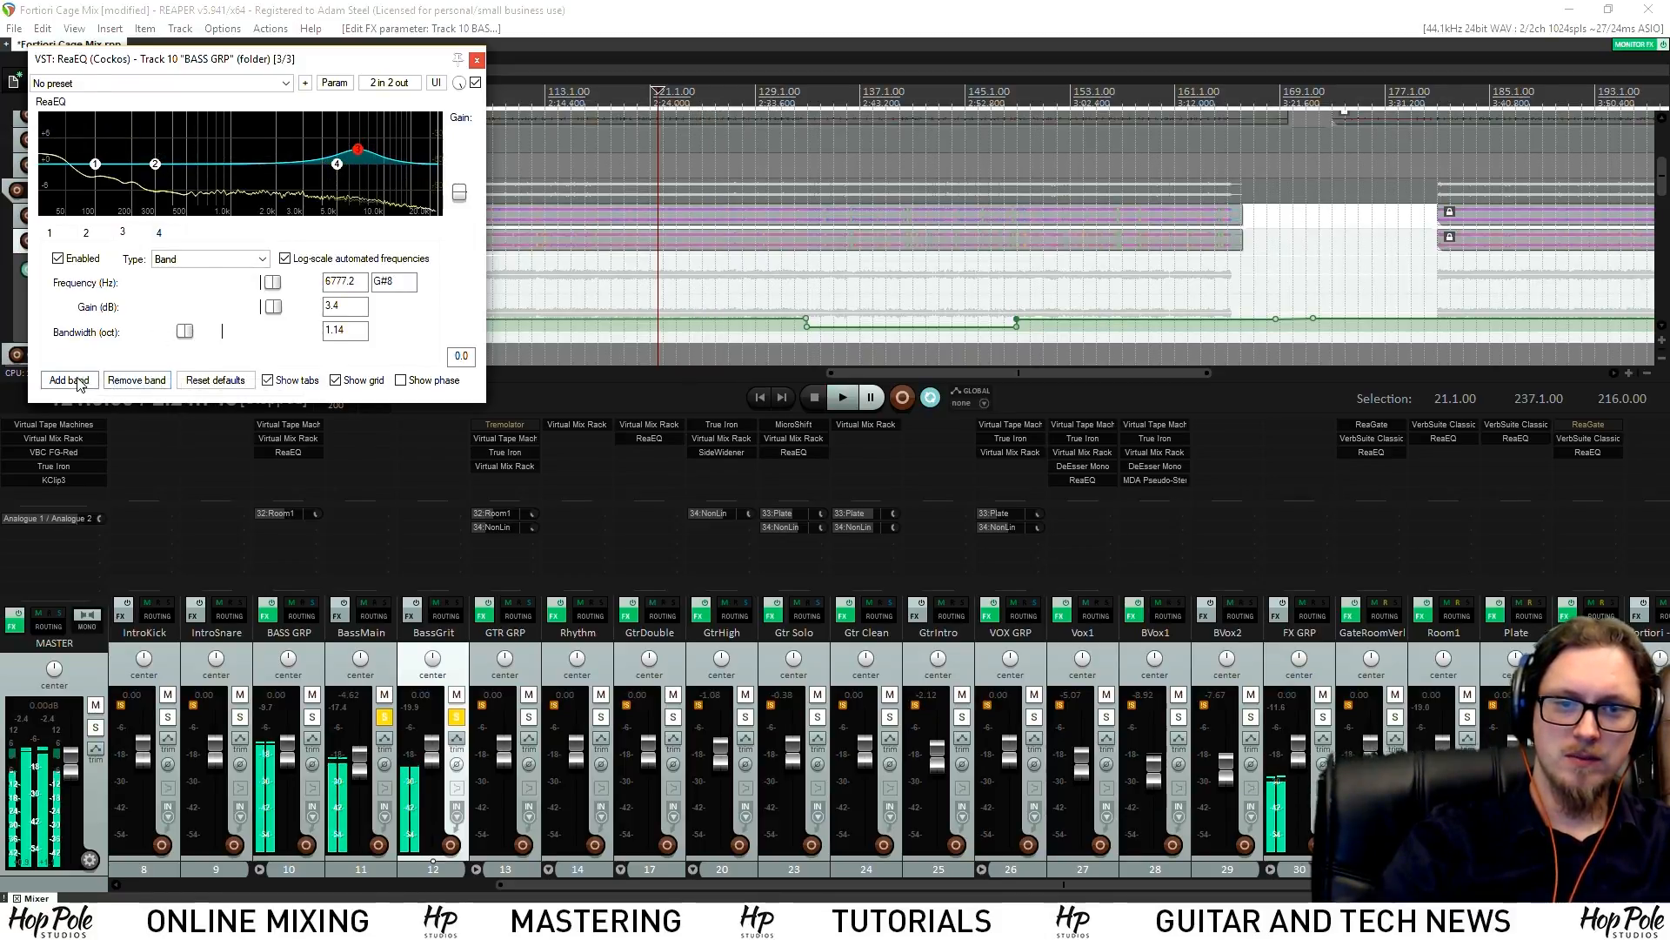
left_click_drag(171, 331, 144, 333)
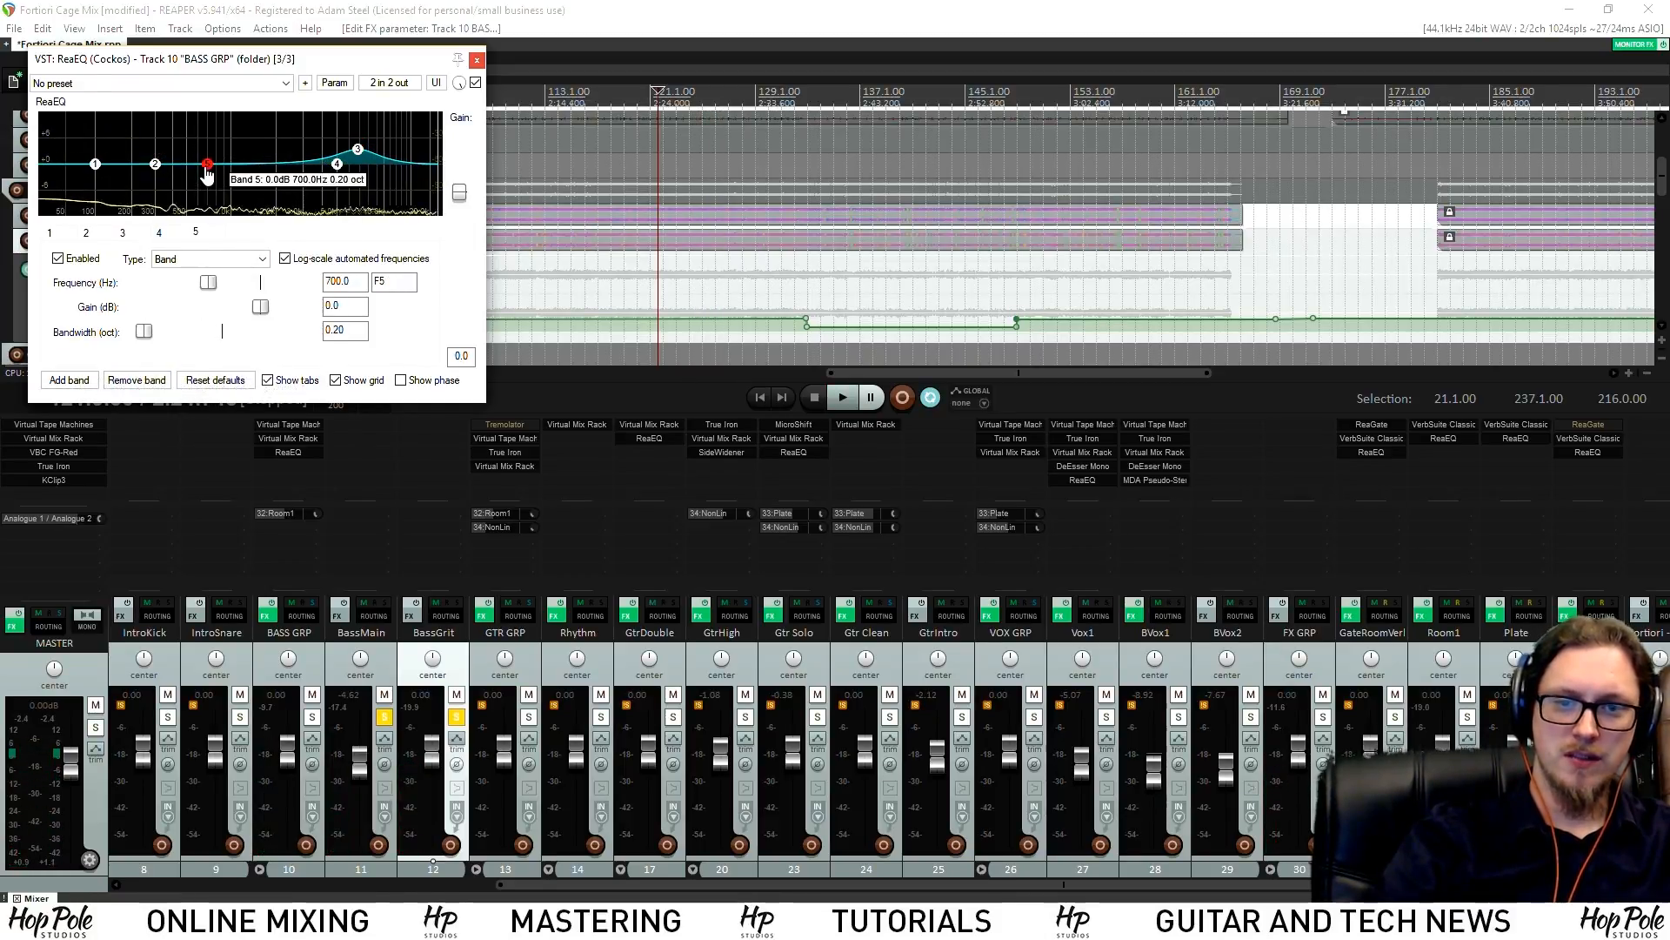
key("space")
left_click_drag(208, 164, 289, 117)
left_click_drag(144, 331, 152, 334)
left_click_drag(290, 118, 302, 189)
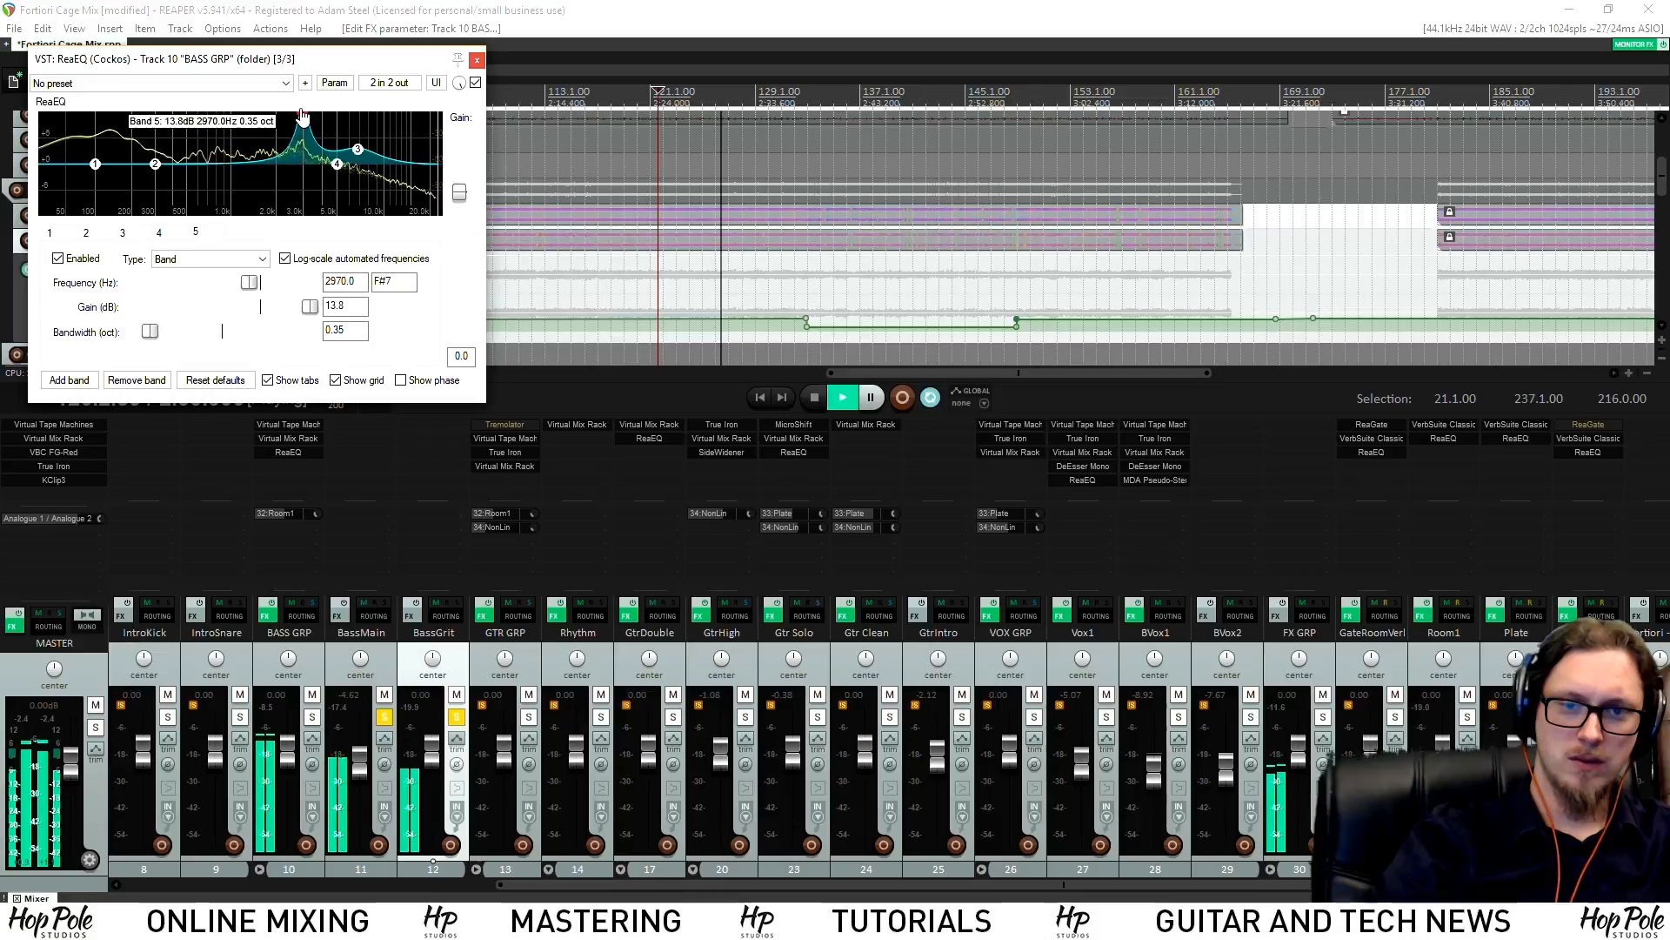
key("space")
key("space")
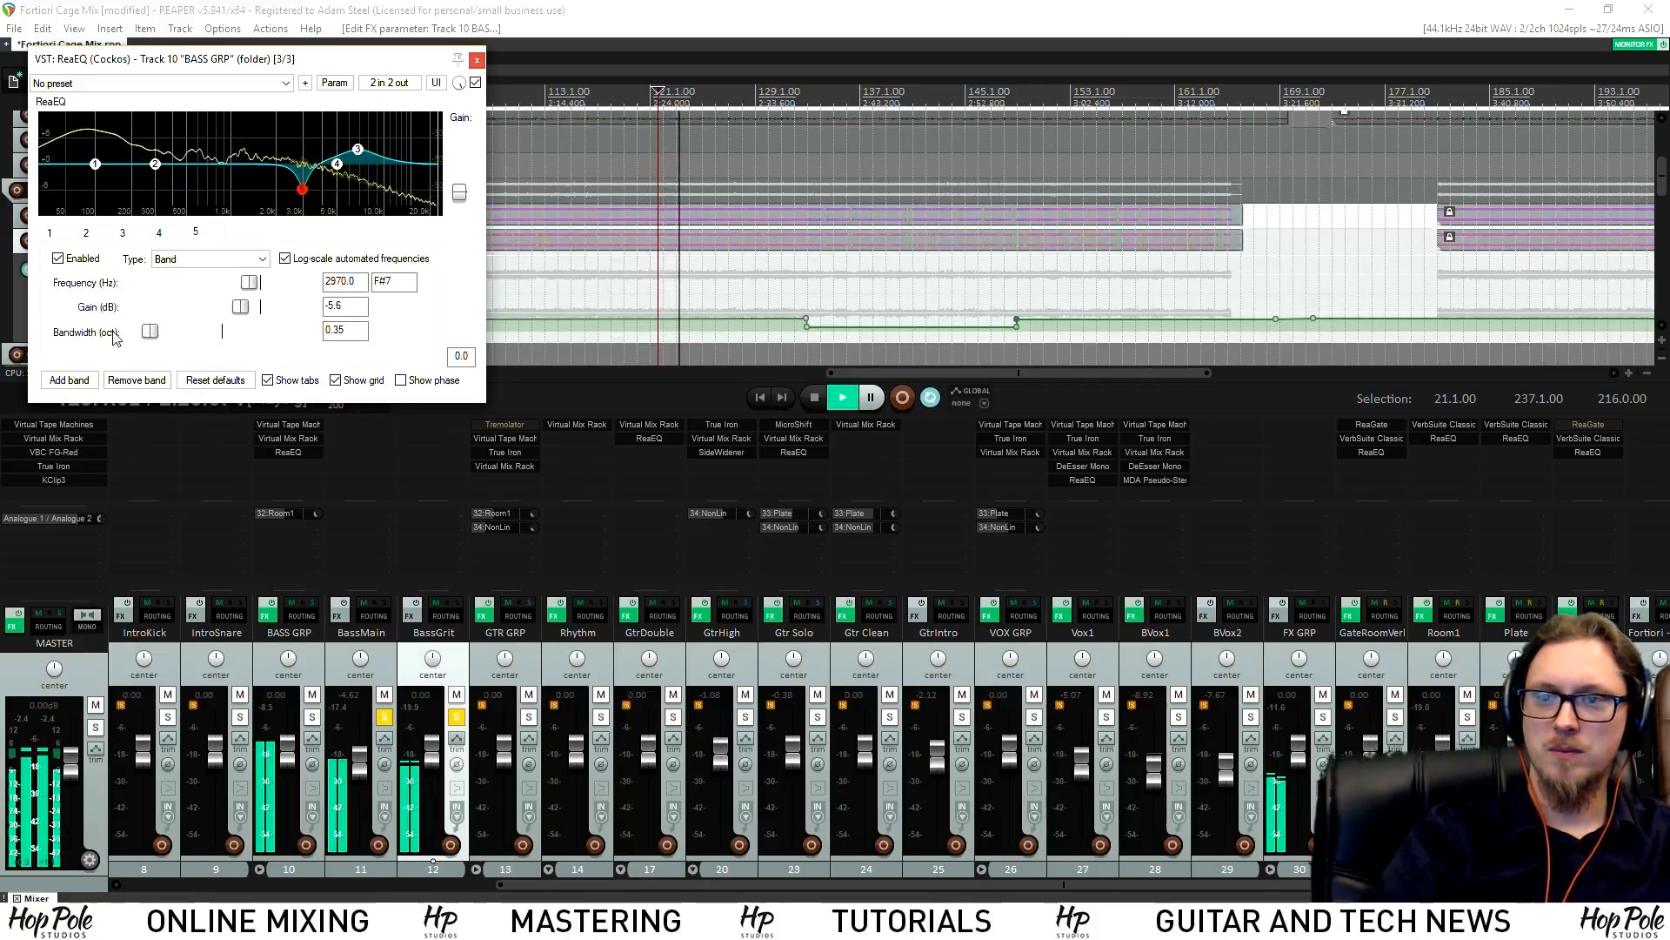
key("space")
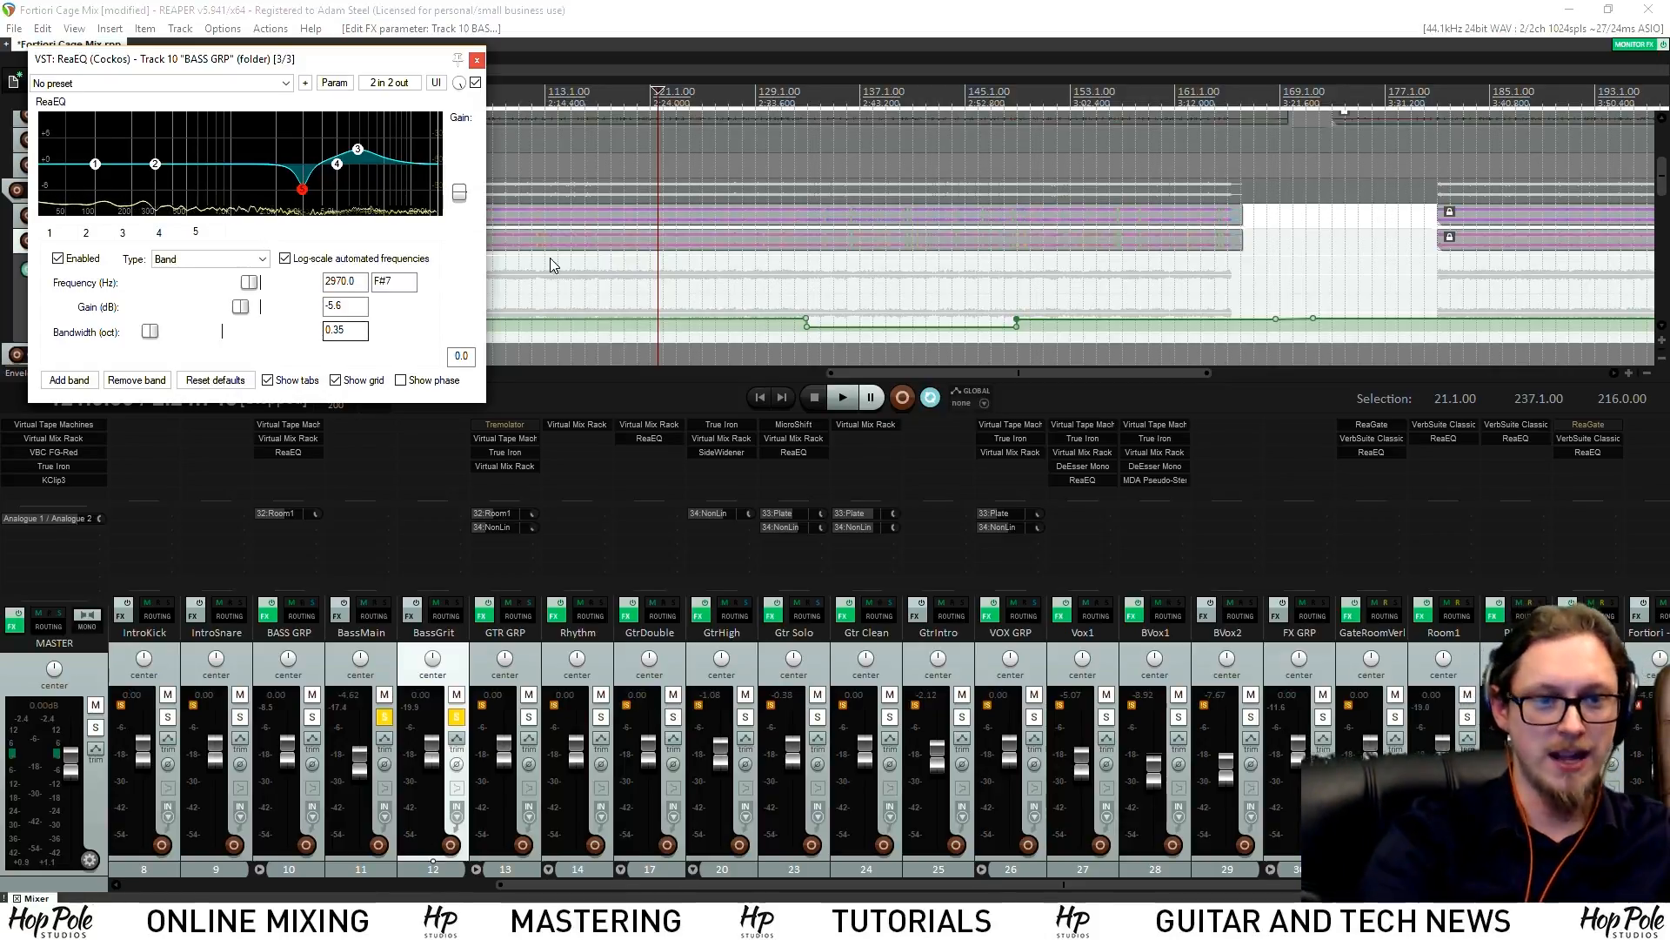
left_click(528, 718)
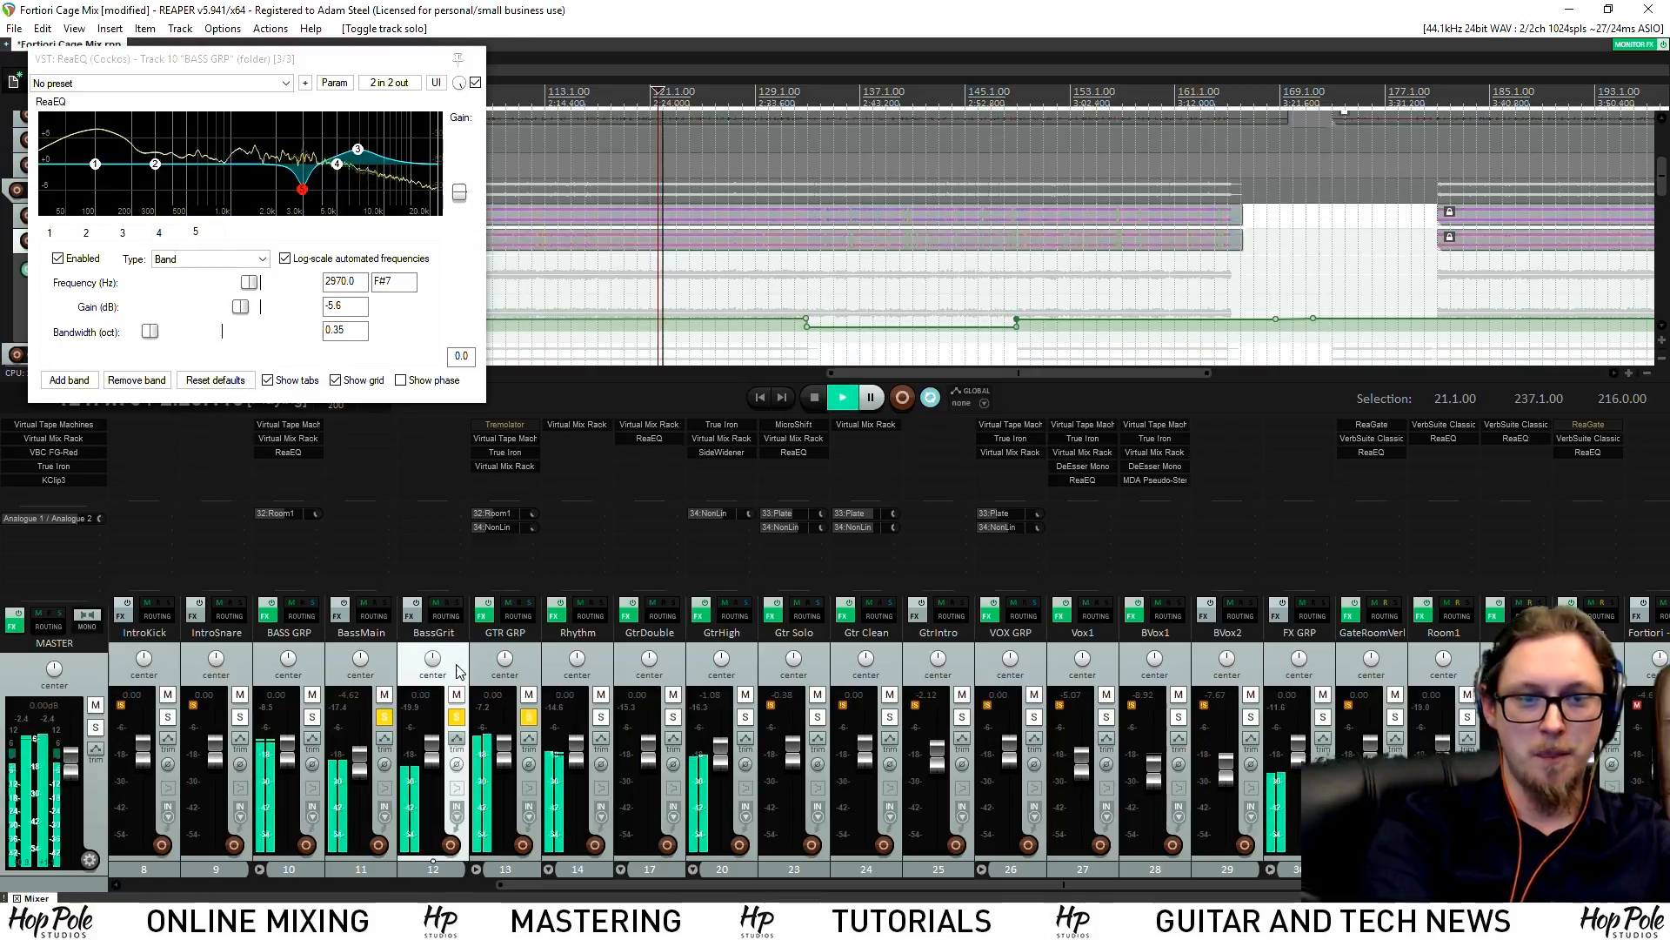
Close the ReaEQ and clear all track solos, resuming playback
left_click(475, 59)
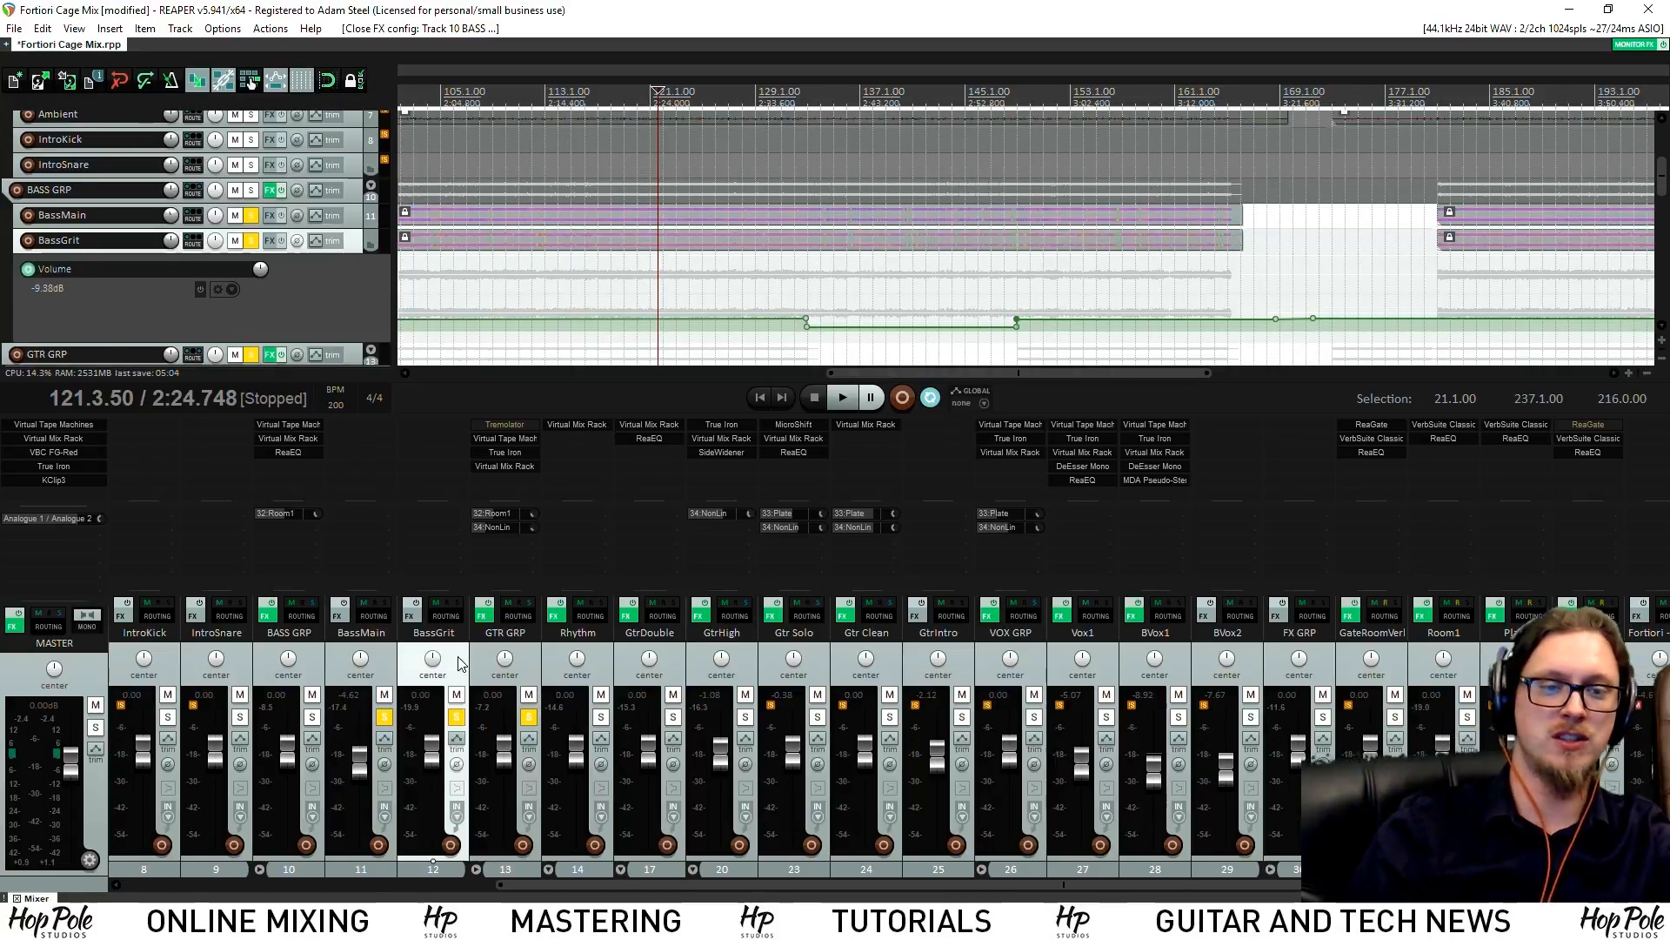
left_click(528, 718)
left_click(384, 719)
key("space")
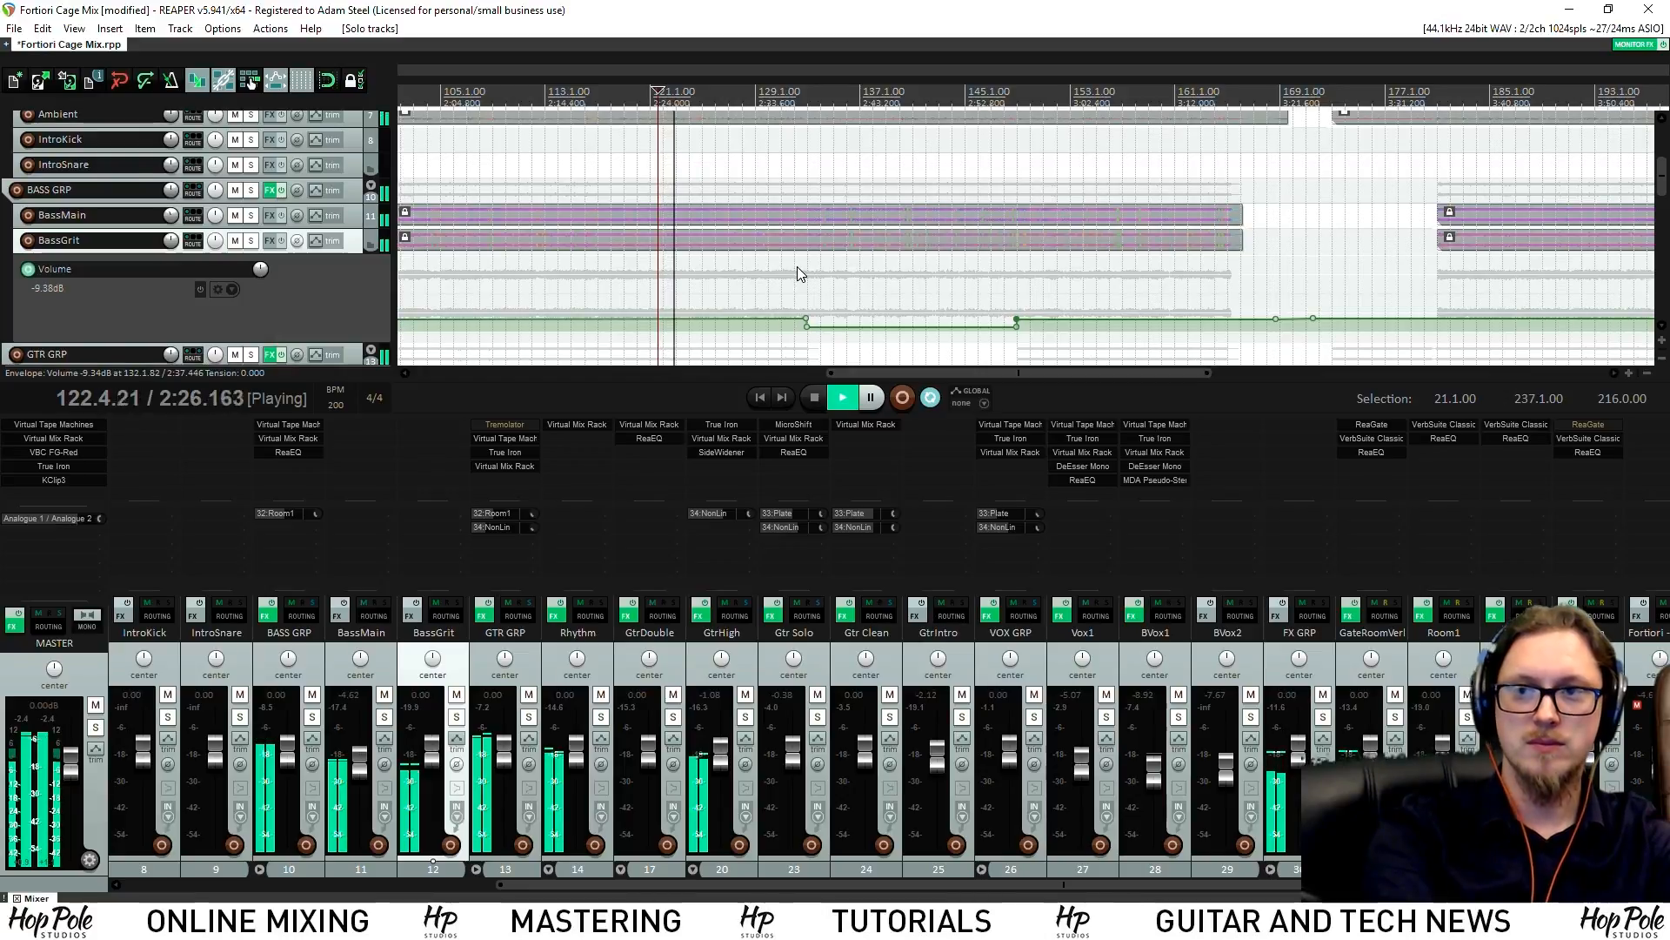
scroll(800, 287, "down", 2)
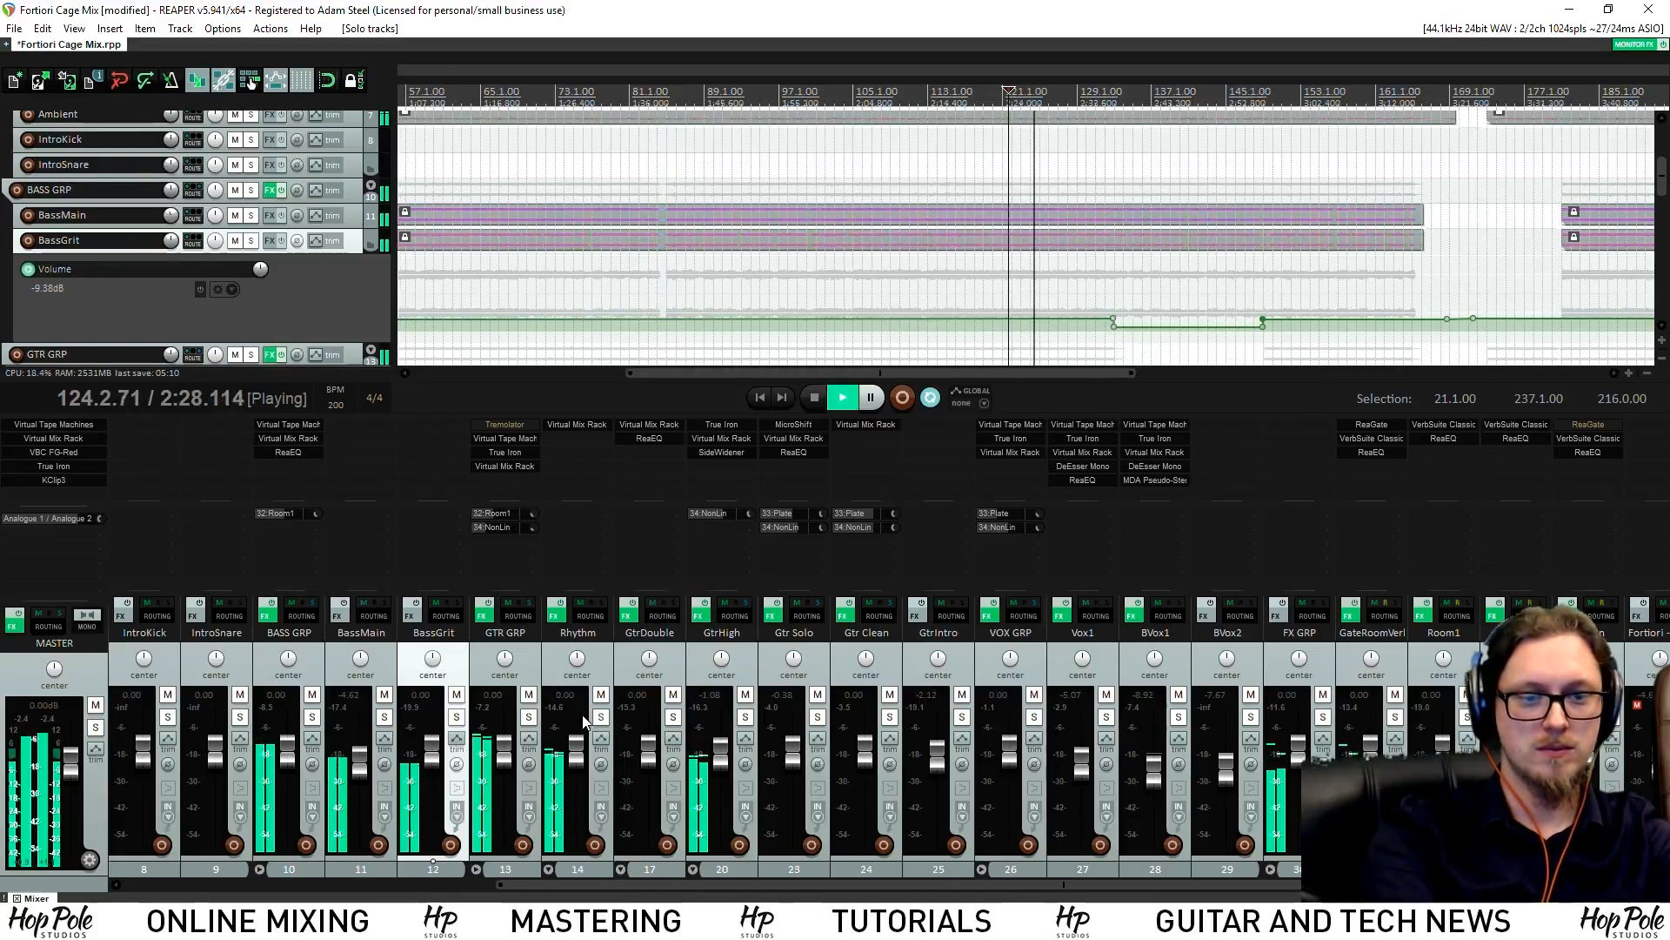
left_click(528, 721)
left_click(528, 721)
Lower GTR GRP to about -1.4 dB and raise BassGrit's envelope dip to -15.3 dB
left_click_drag(505, 747, 506, 757)
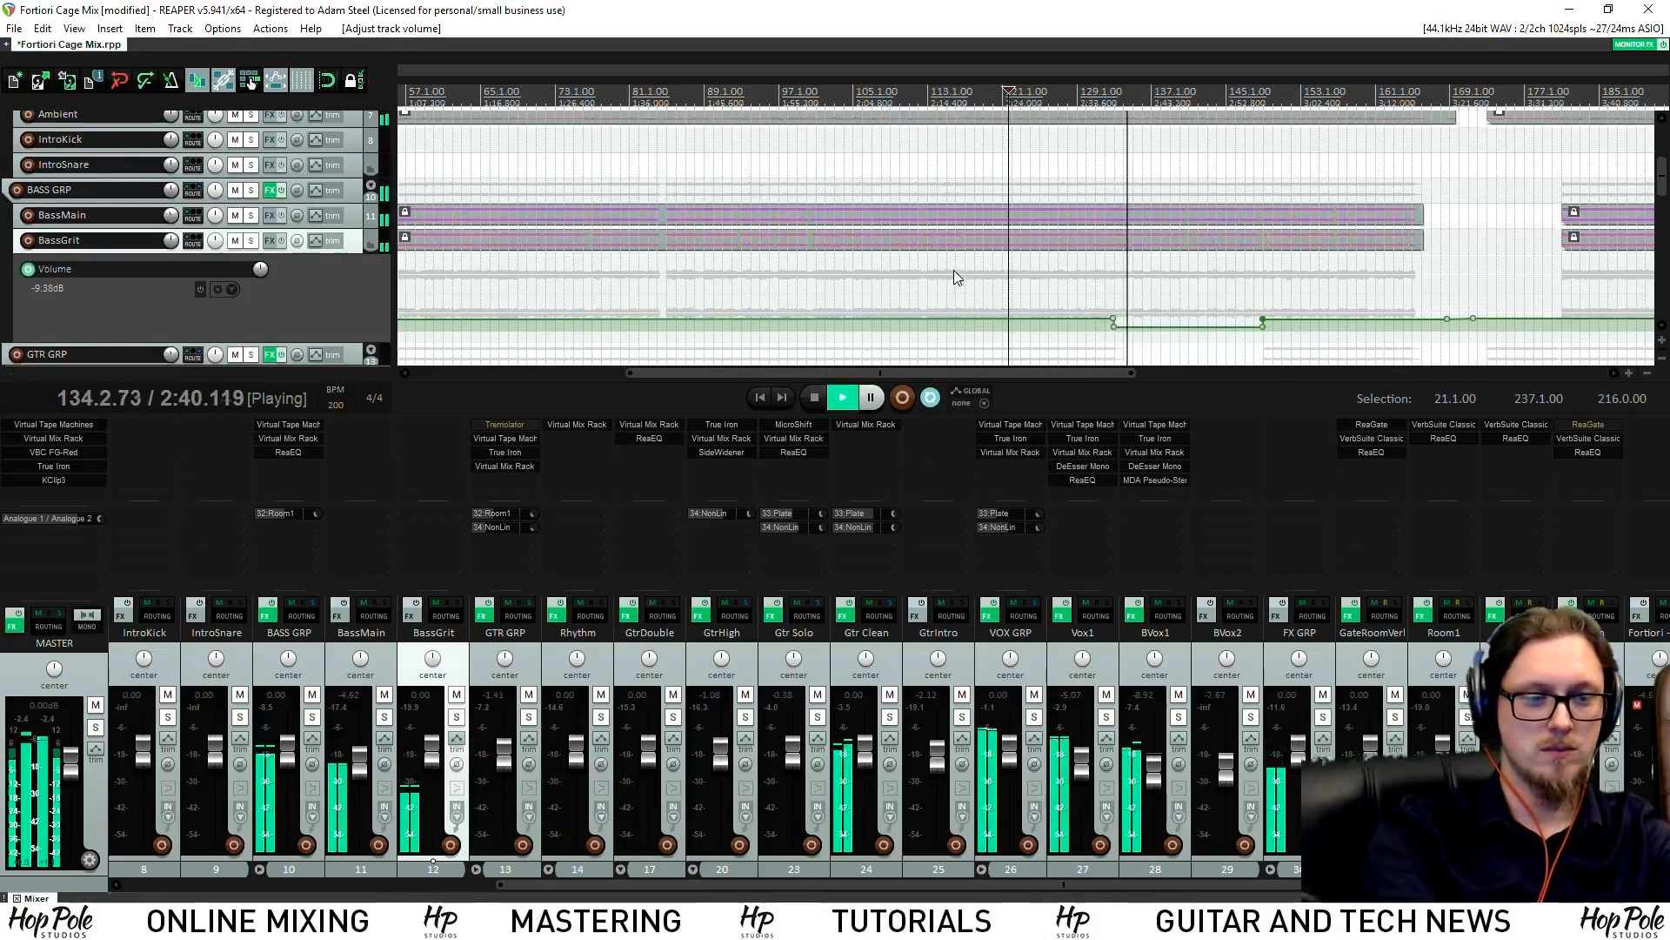
scroll(954, 269, "down", 3)
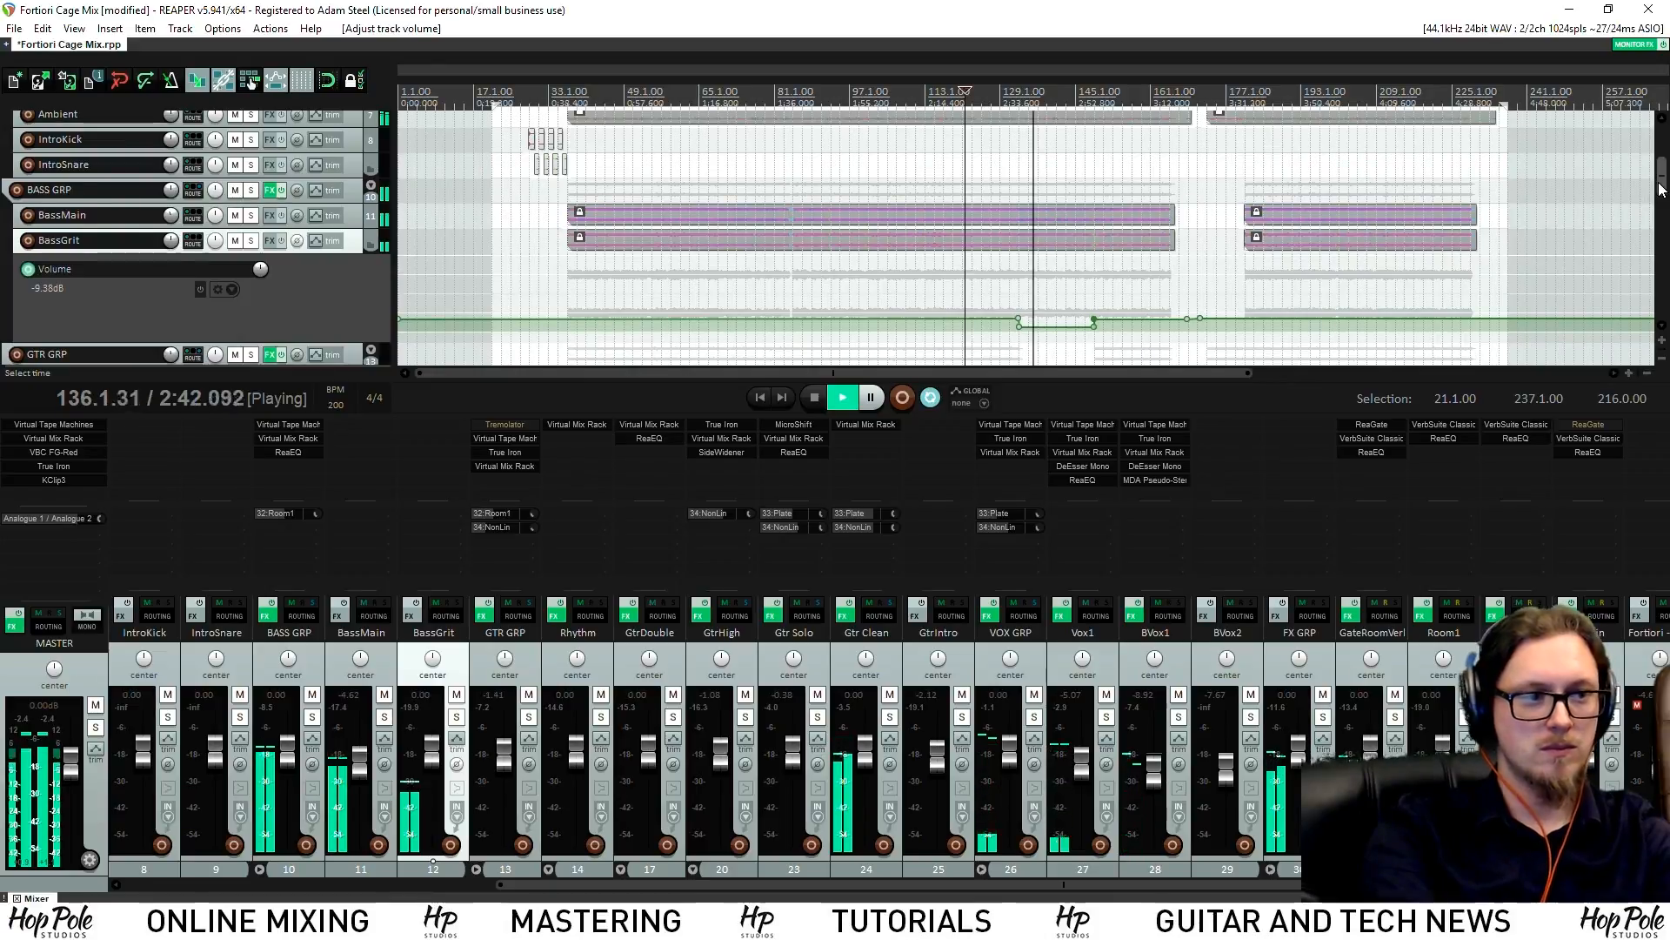
scroll(1338, 239, "down", 2)
scroll(1338, 235, "up", 5)
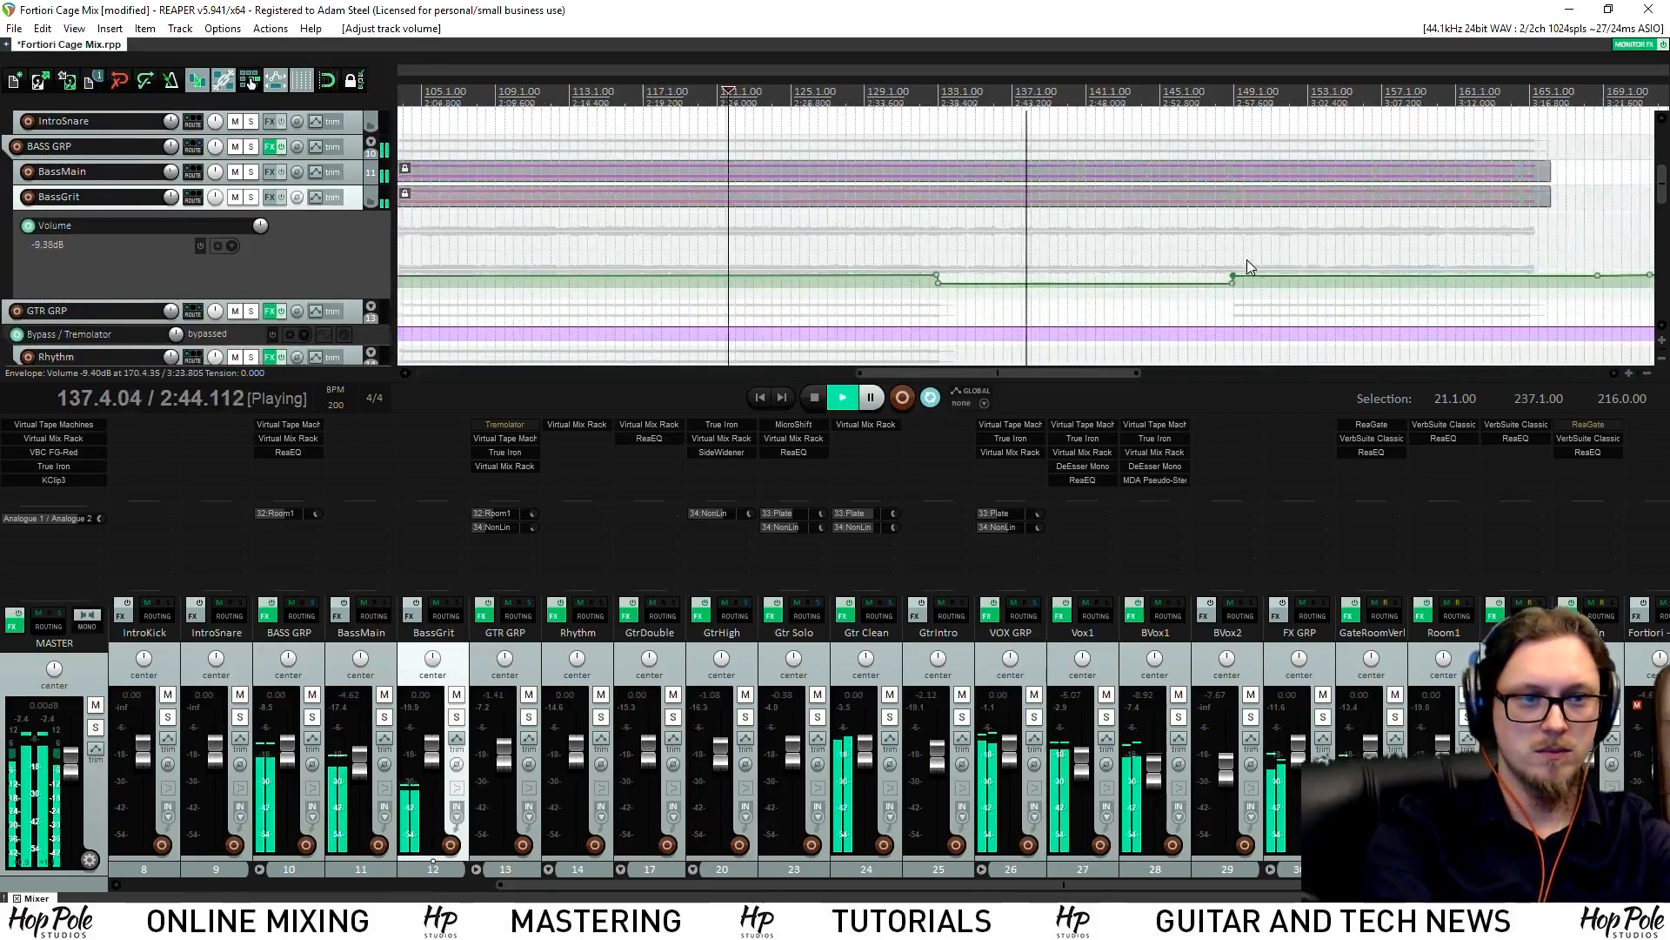
left_click_drag(1118, 282, 1123, 280)
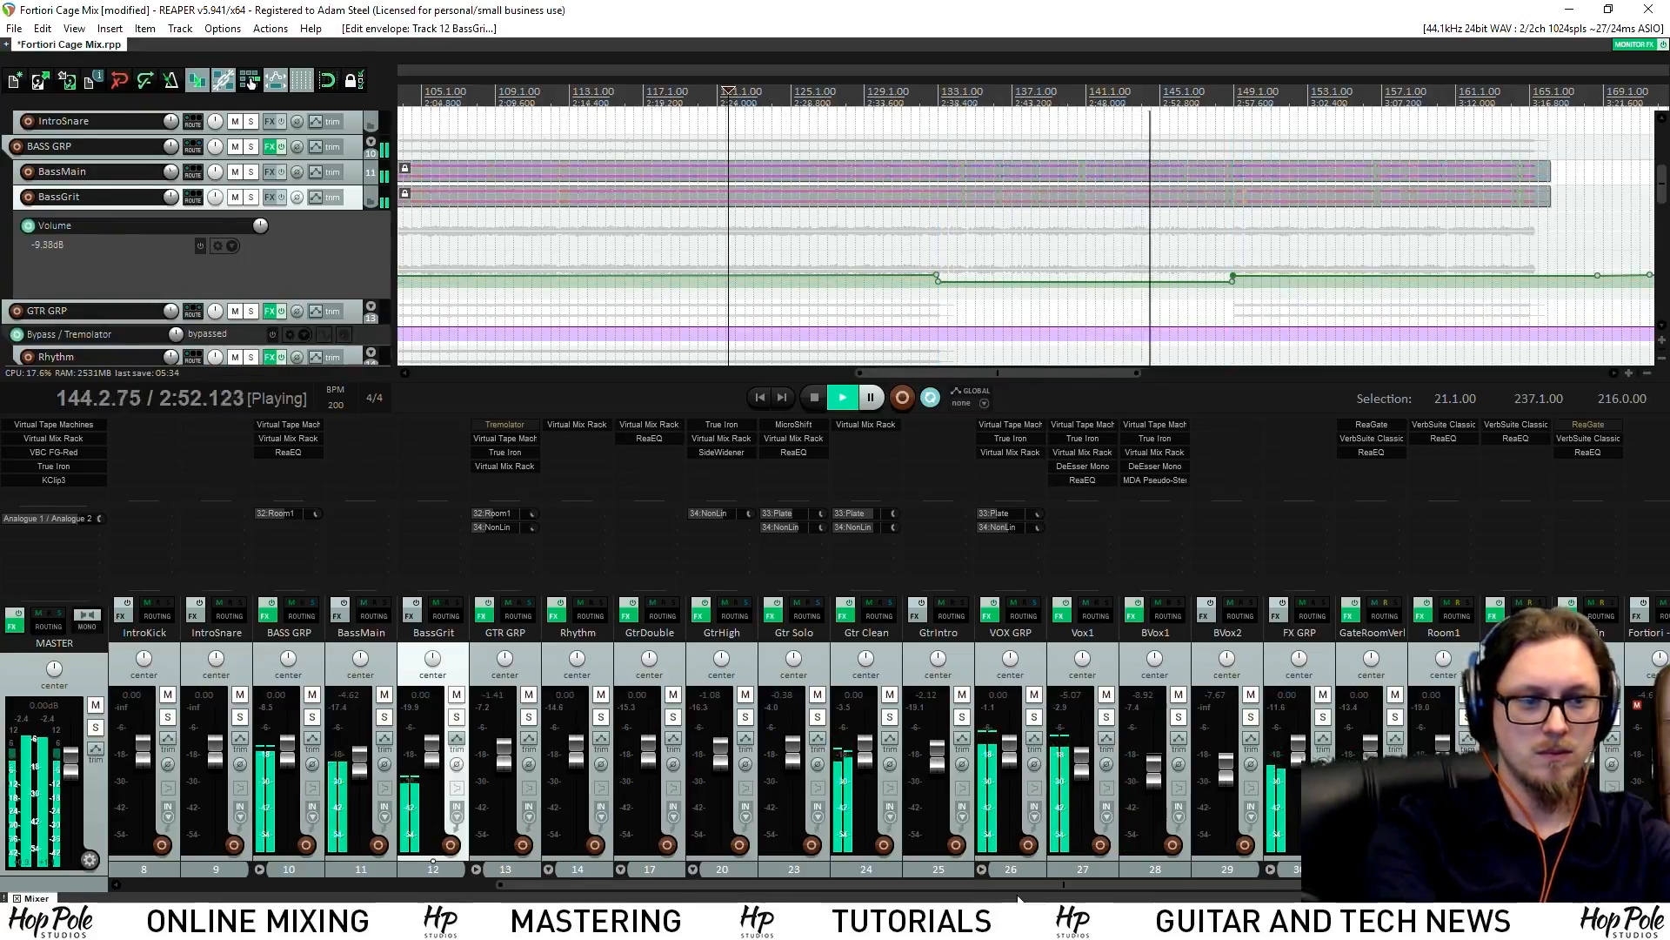
scroll(1115, 880, "right", 1)
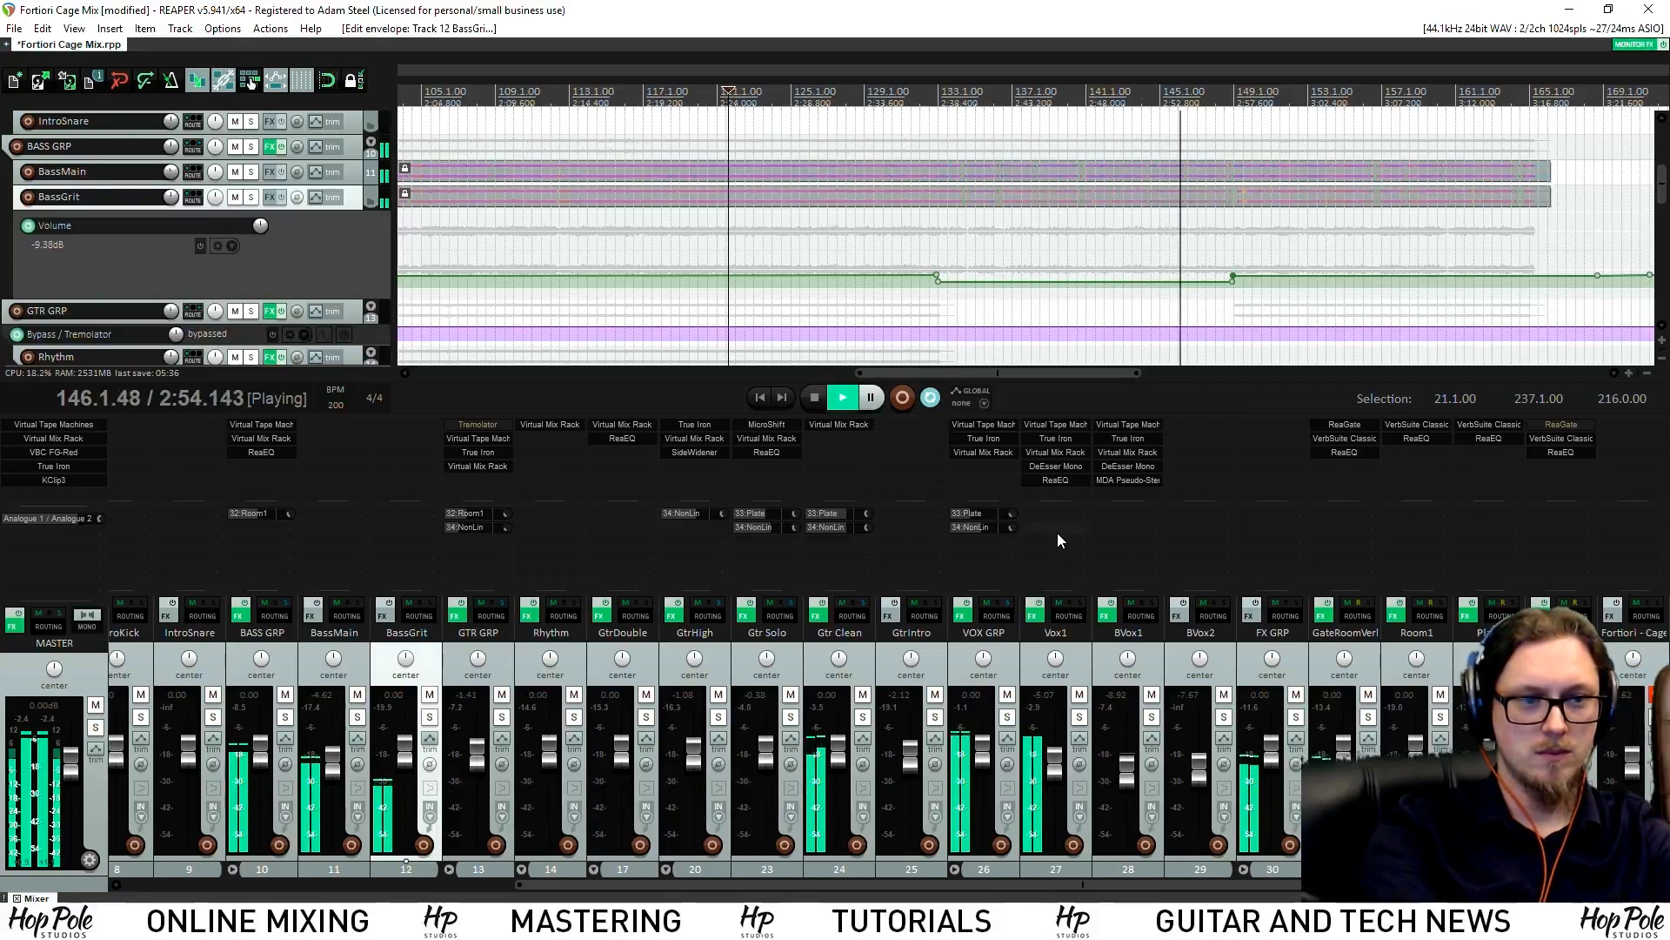
left_click_drag(1664, 182, 1663, 263)
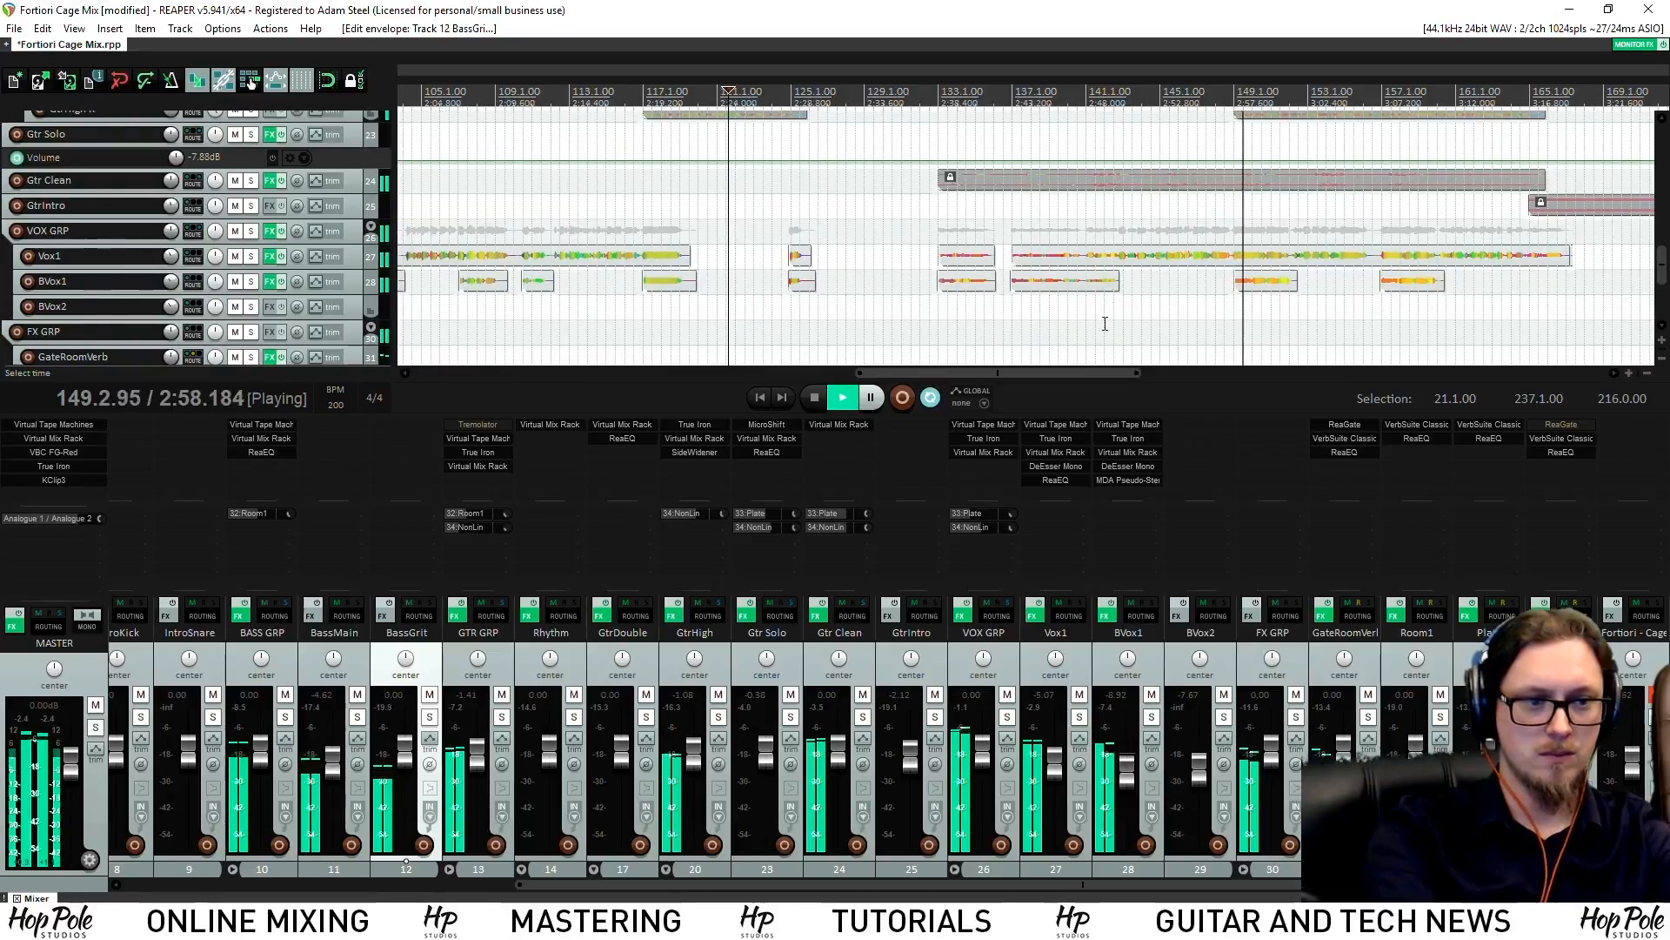
Stop playback at bar 149 and nudge the FG-S filter on BVox1's Virtual Mix Rack
left_click(1234, 97)
key("space")
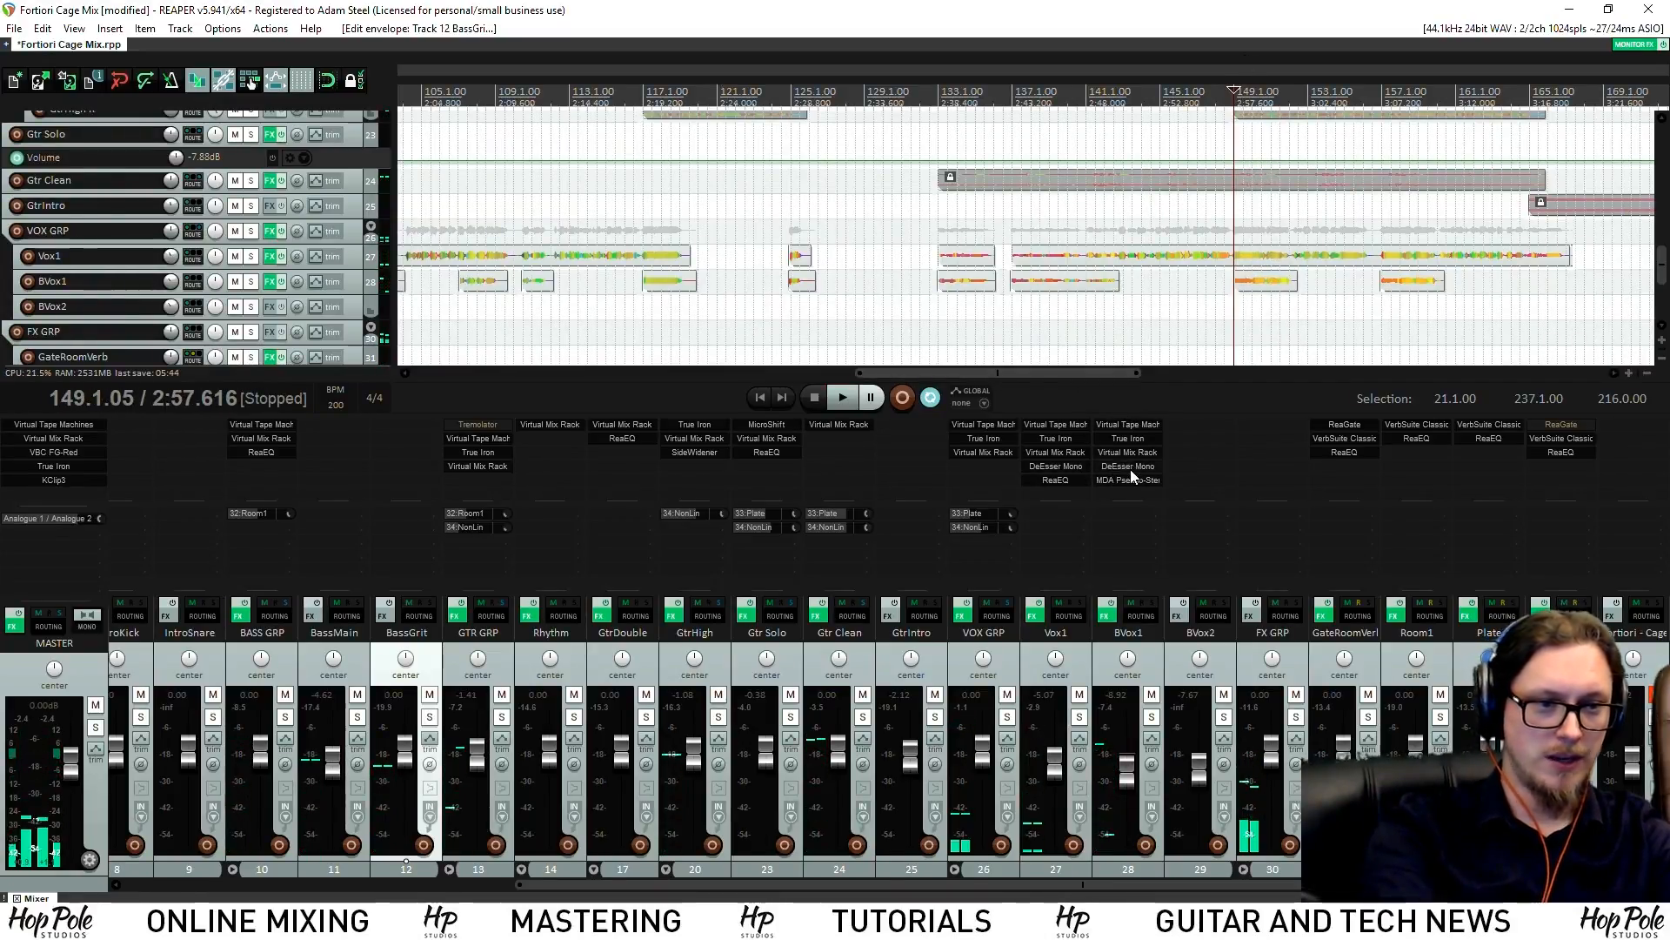
left_click(1115, 453)
left_click_drag(878, 687, 889, 690)
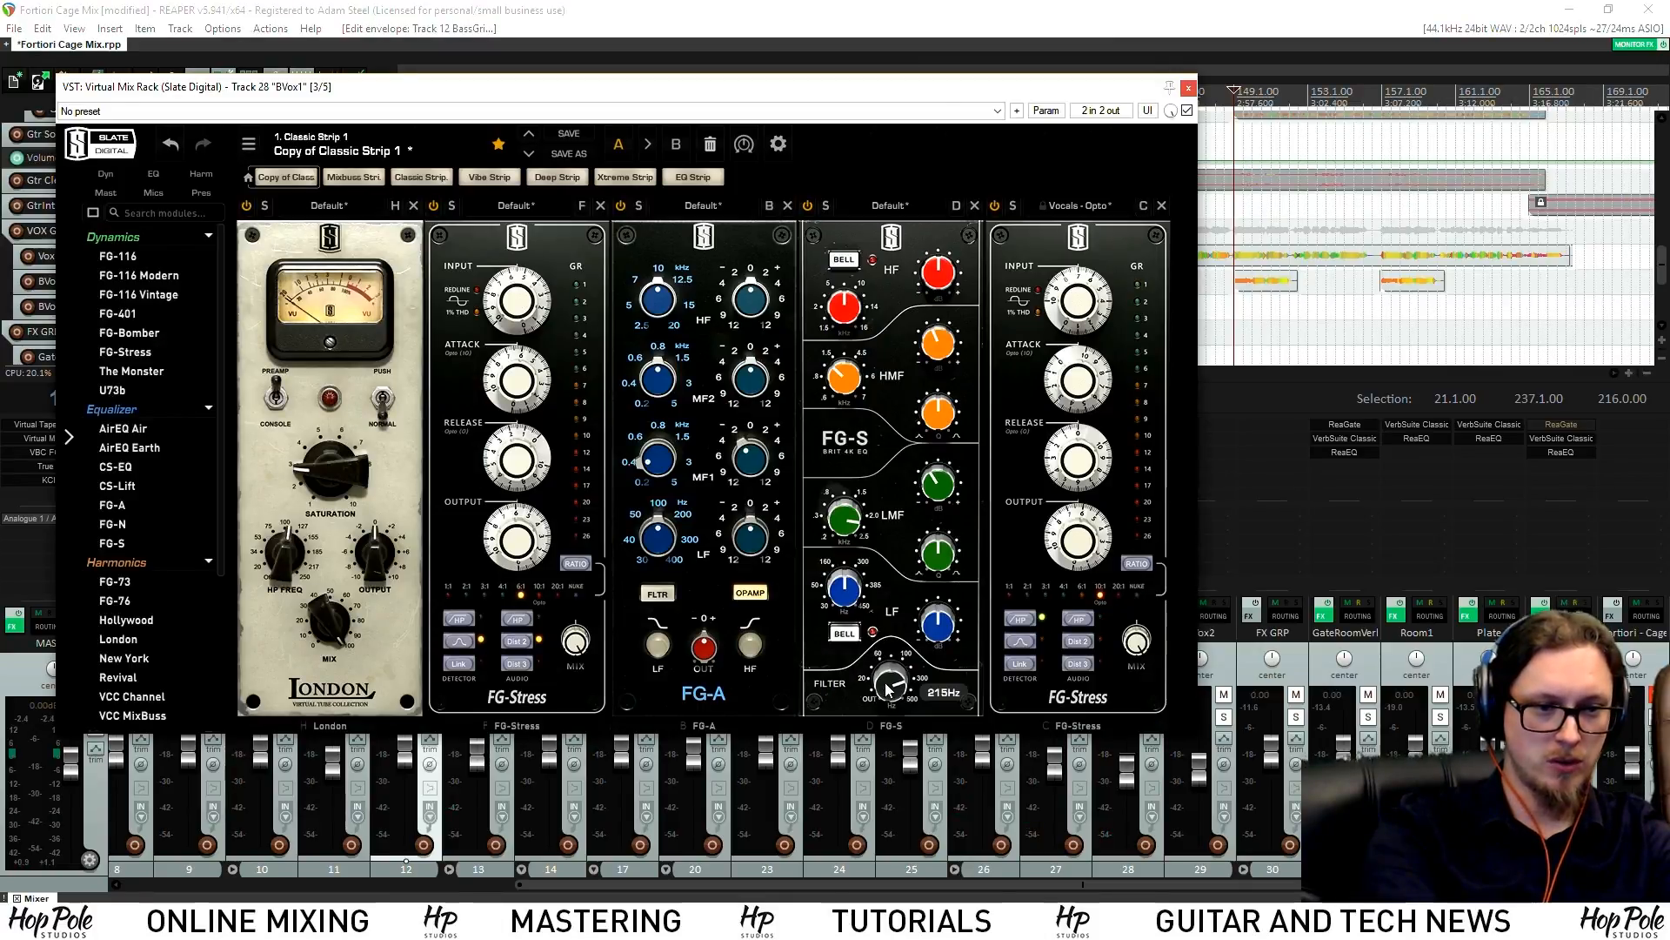
left_click(1189, 88)
Check the settings in Vox1's Virtual Mix Rack
left_click(1058, 452)
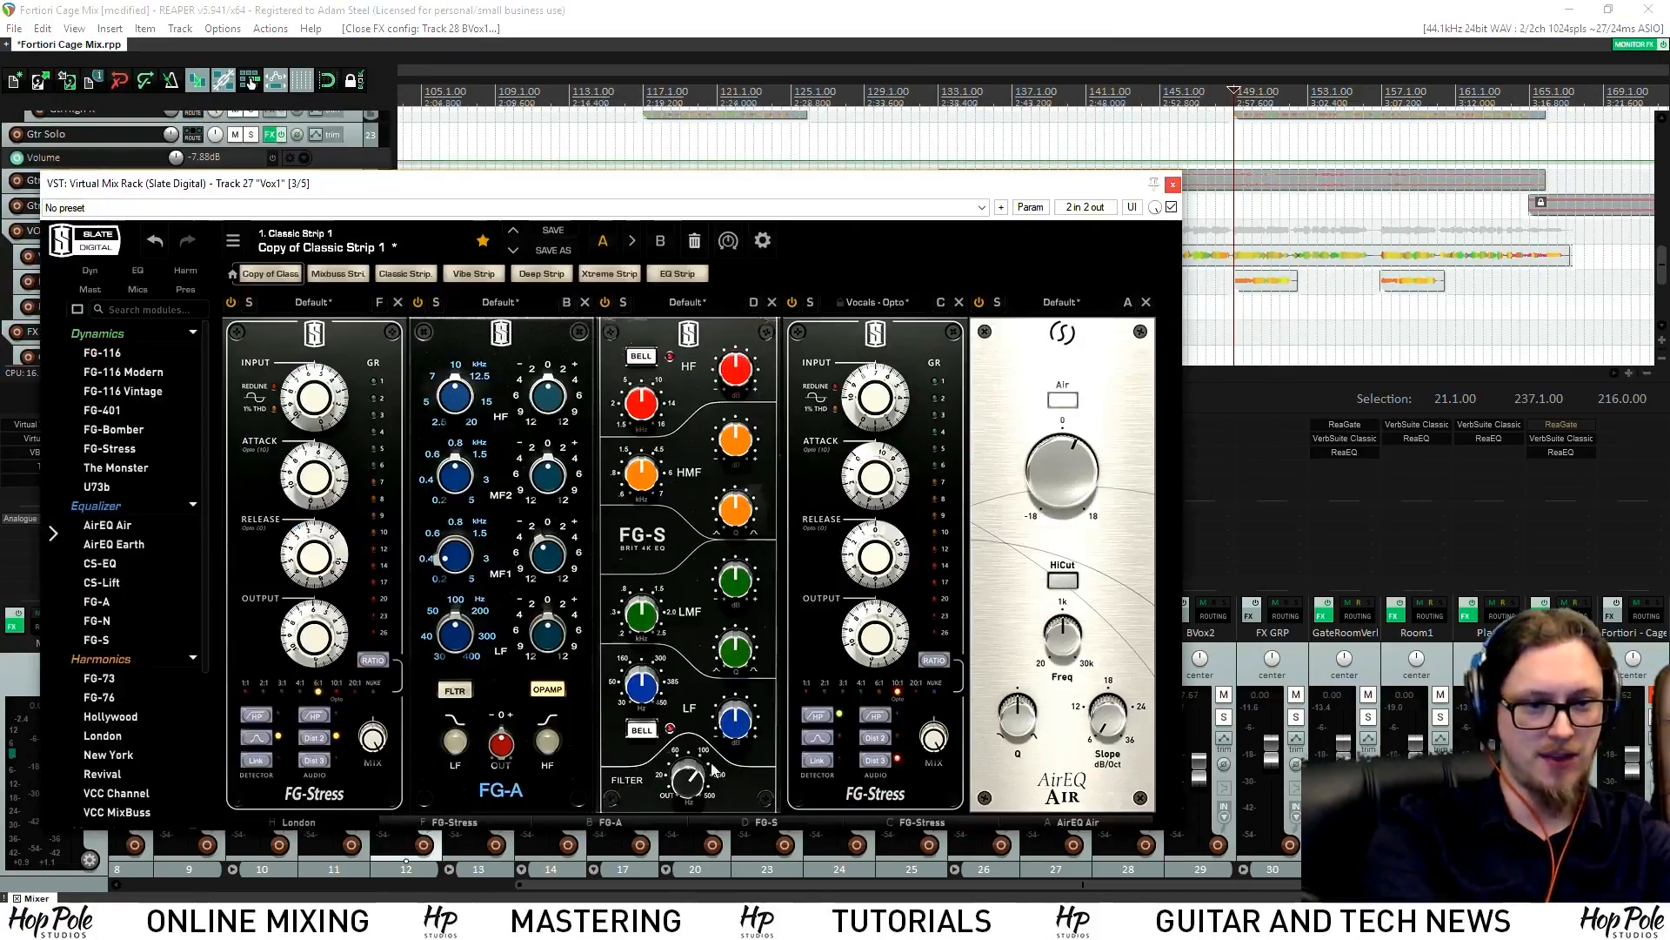
mouse_move(688, 774)
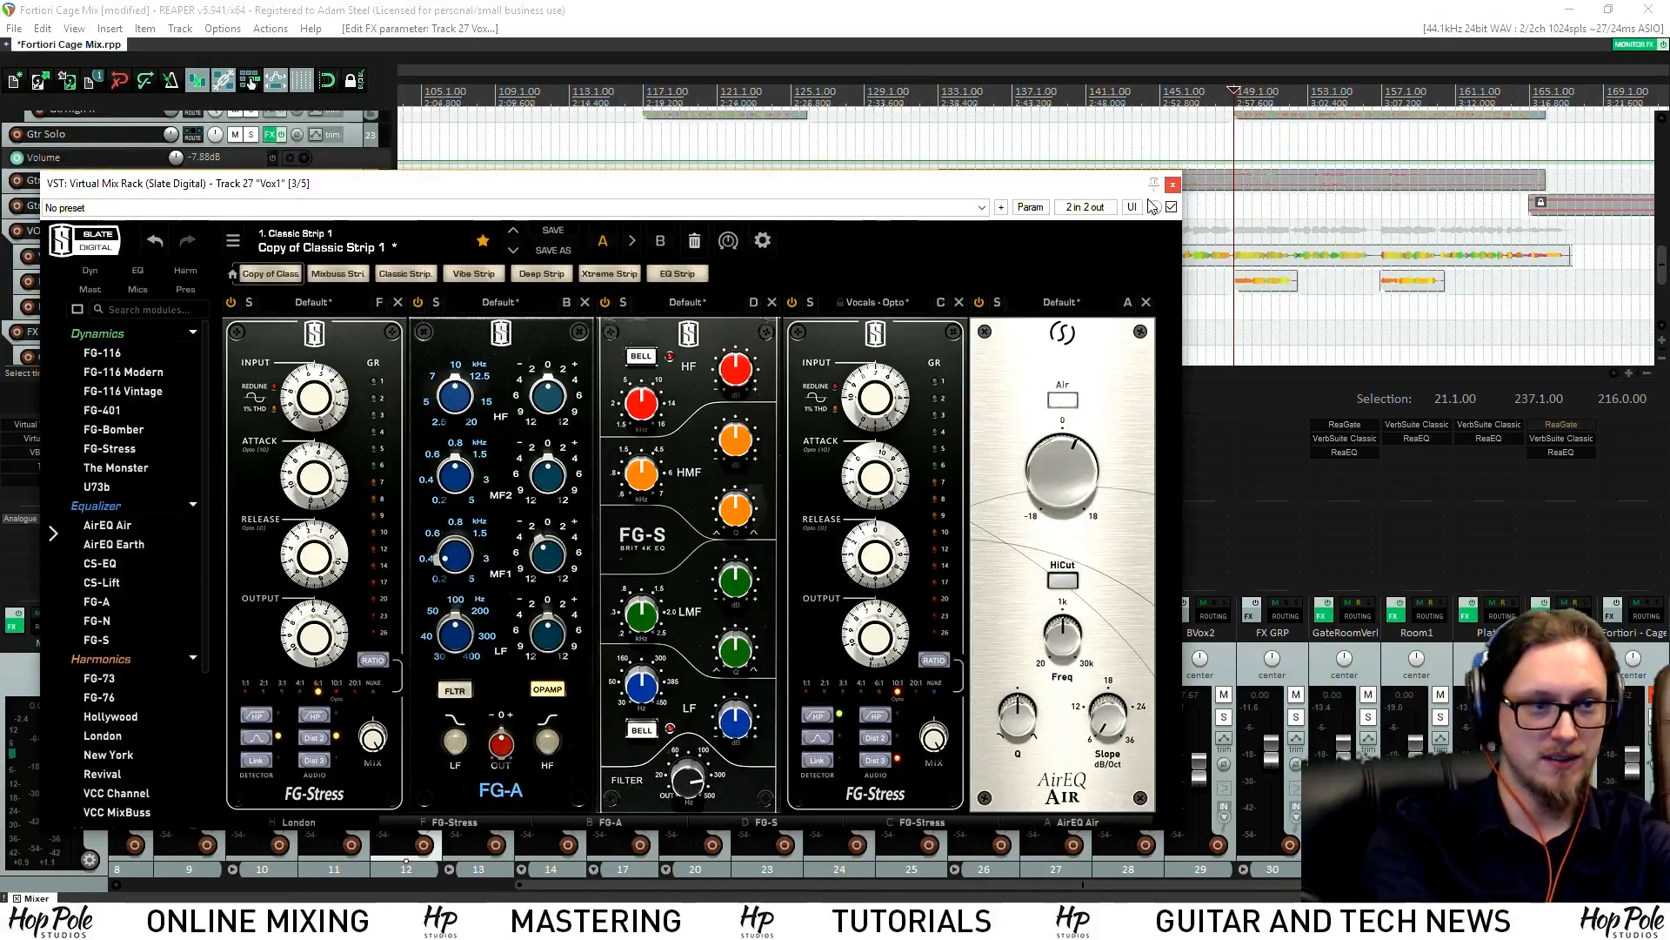
left_click(1173, 184)
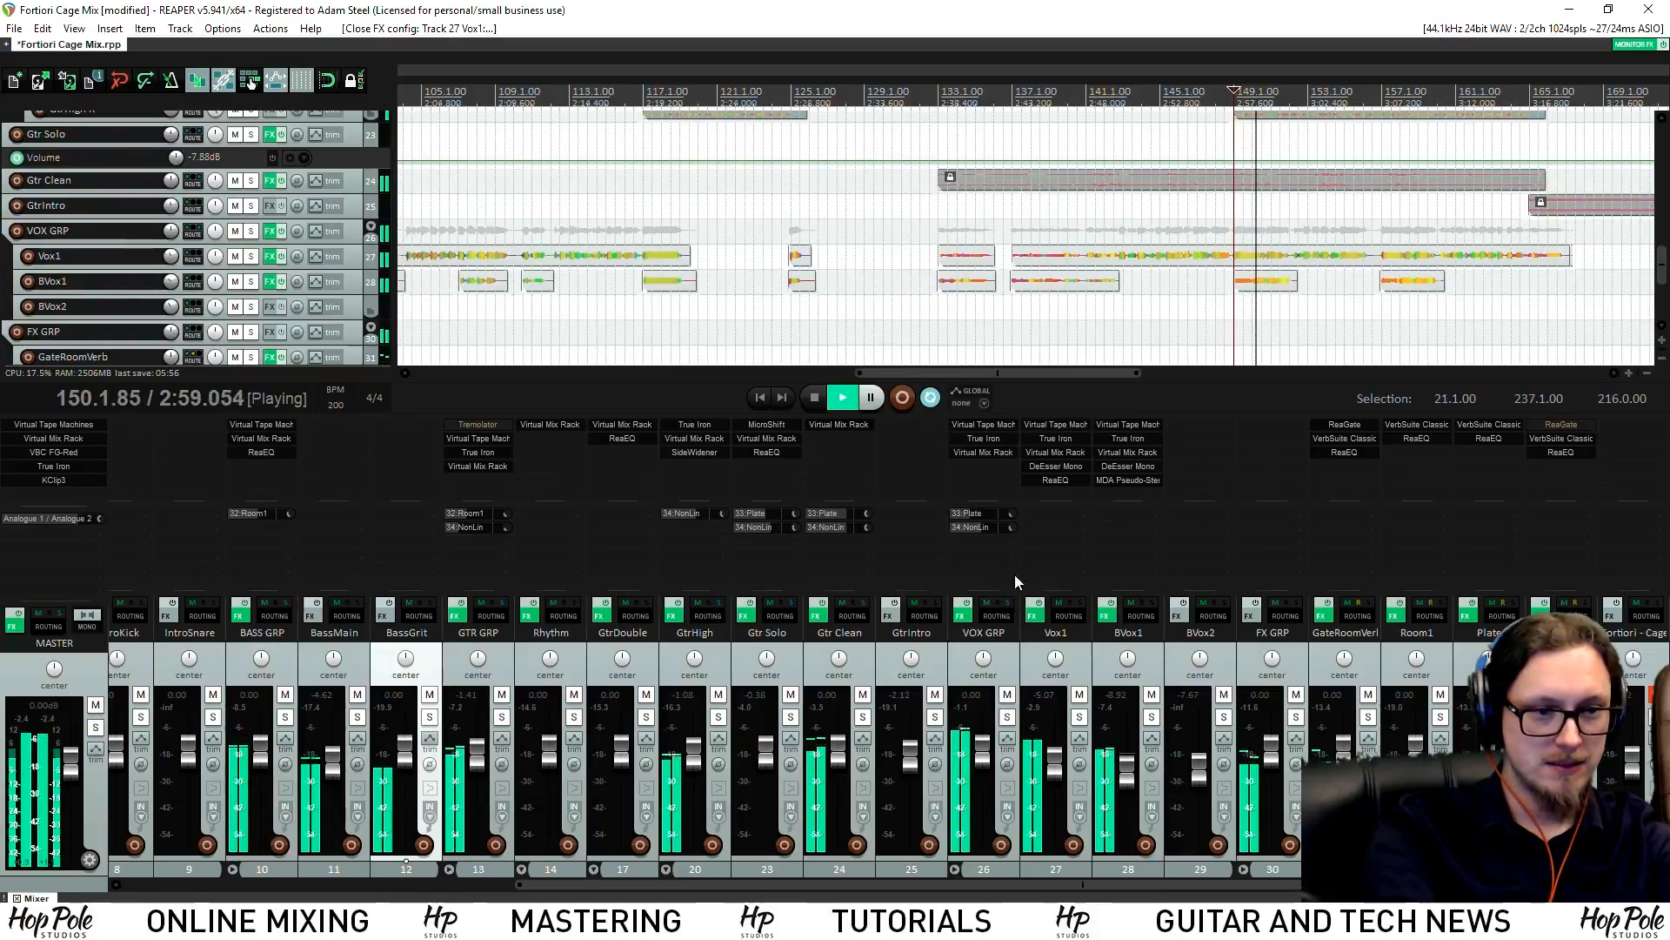
Raise BVox1's FG-S filter toward 500Hz and cut the LF band gain
left_click(1129, 466)
left_click(1129, 452)
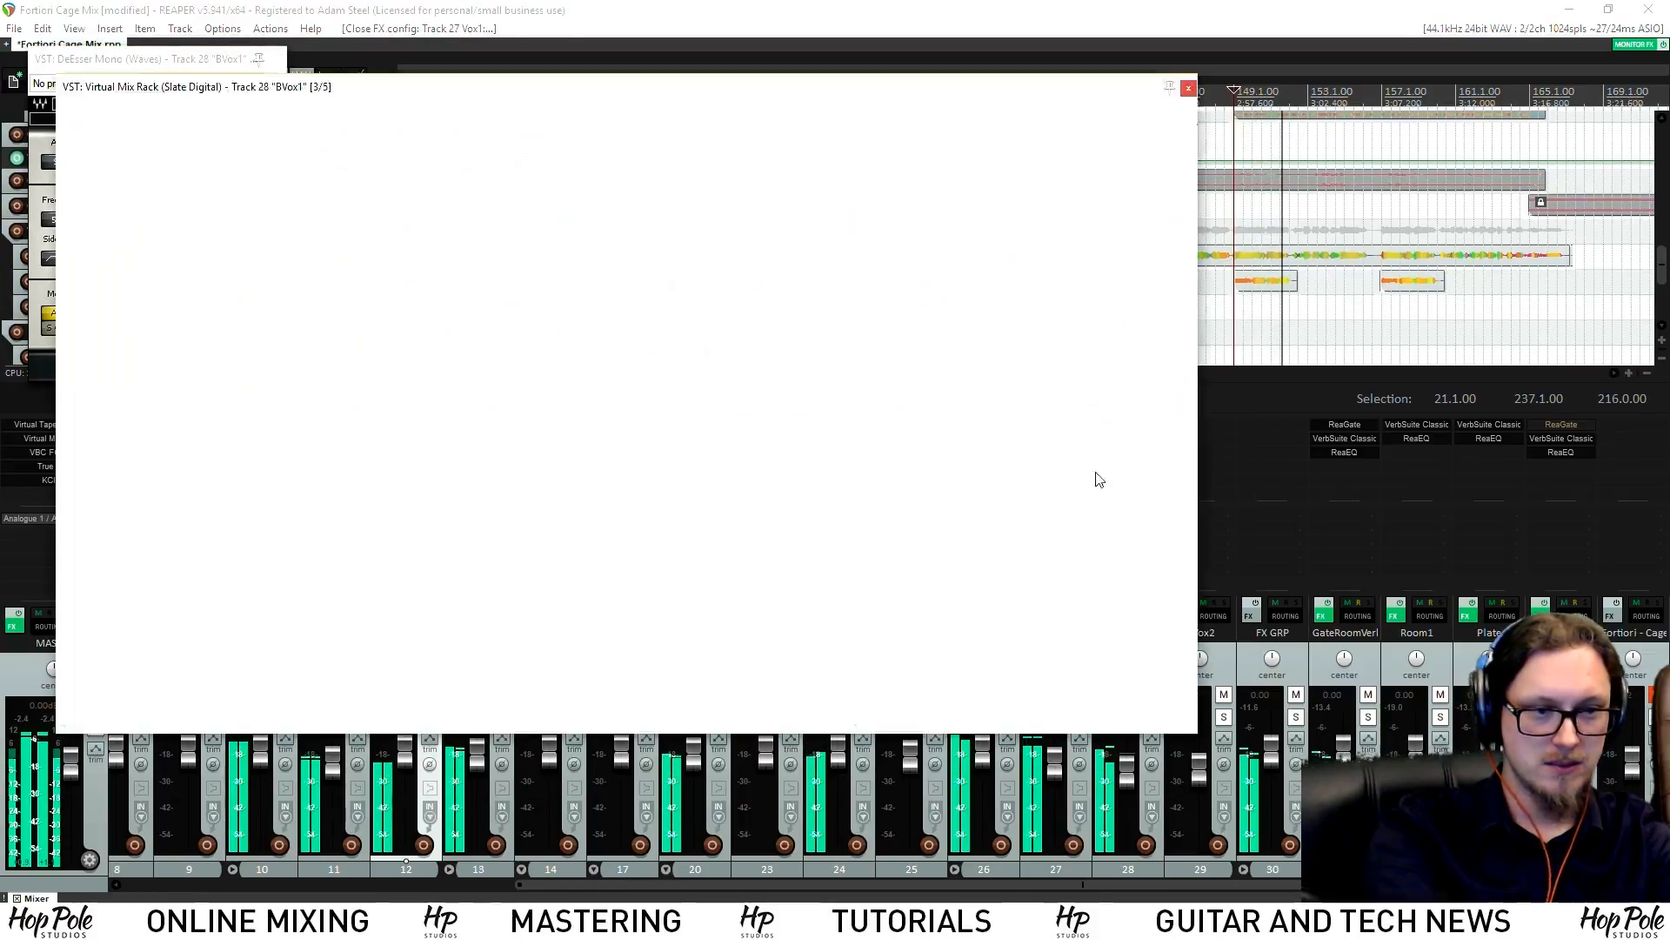
left_click_drag(886, 663, 899, 679)
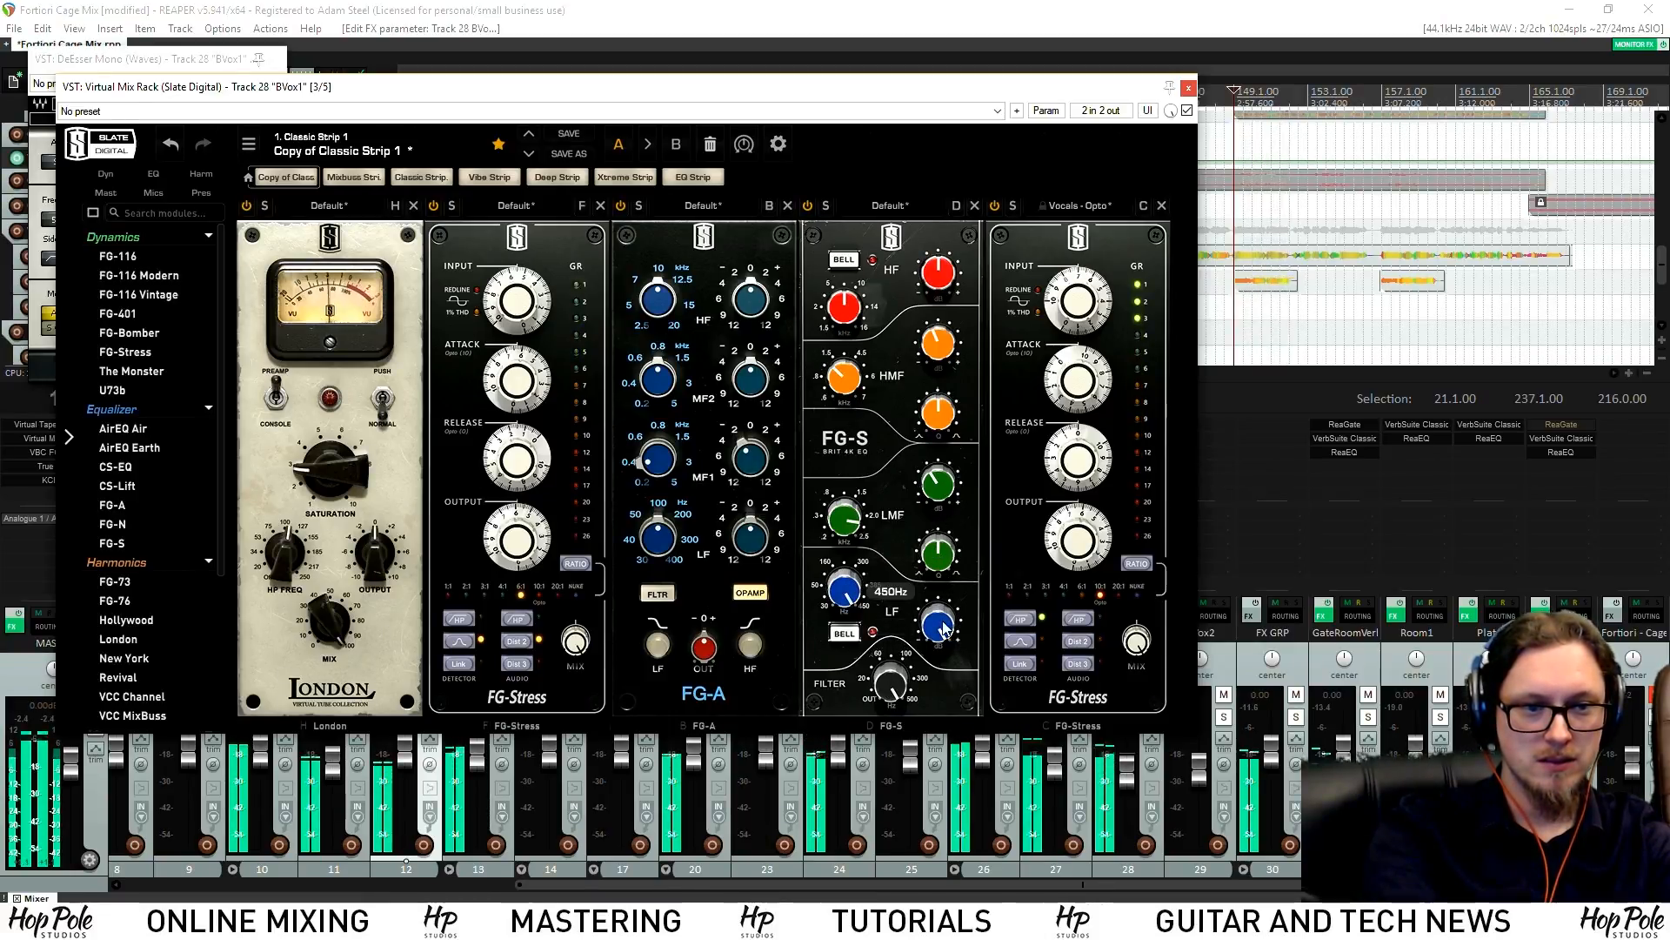
left_click_drag(940, 624, 1192, 758)
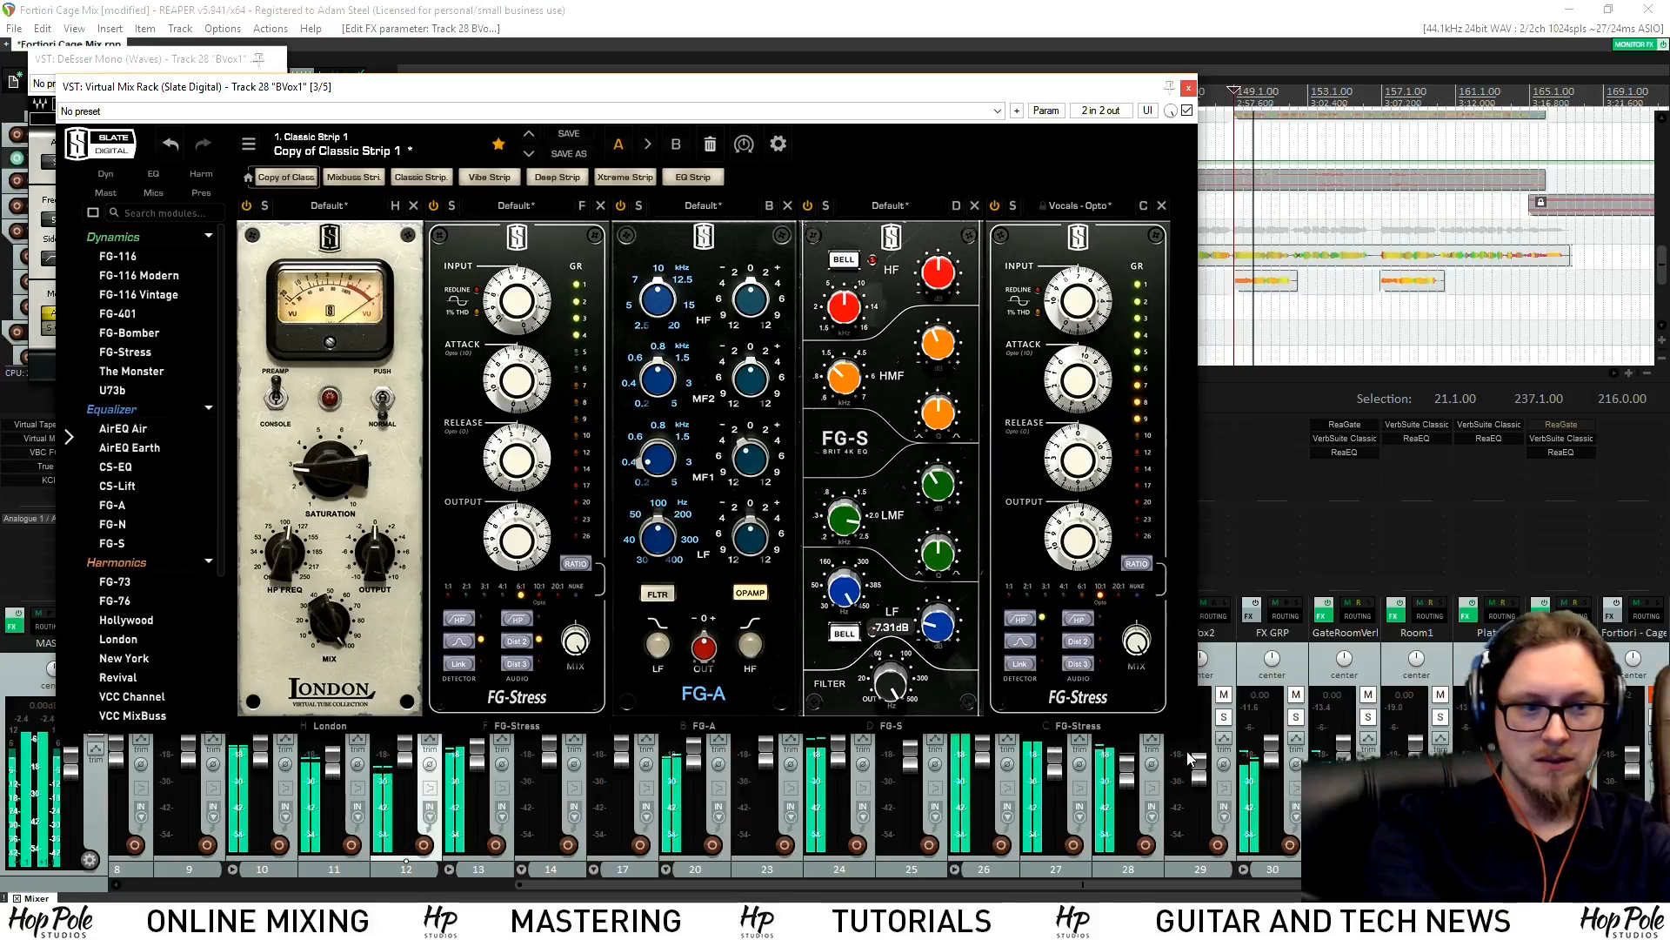
left_click(1188, 88)
Solo BVox1 and restart playback from bar 149
key("space")
left_click(1151, 720)
key("space")
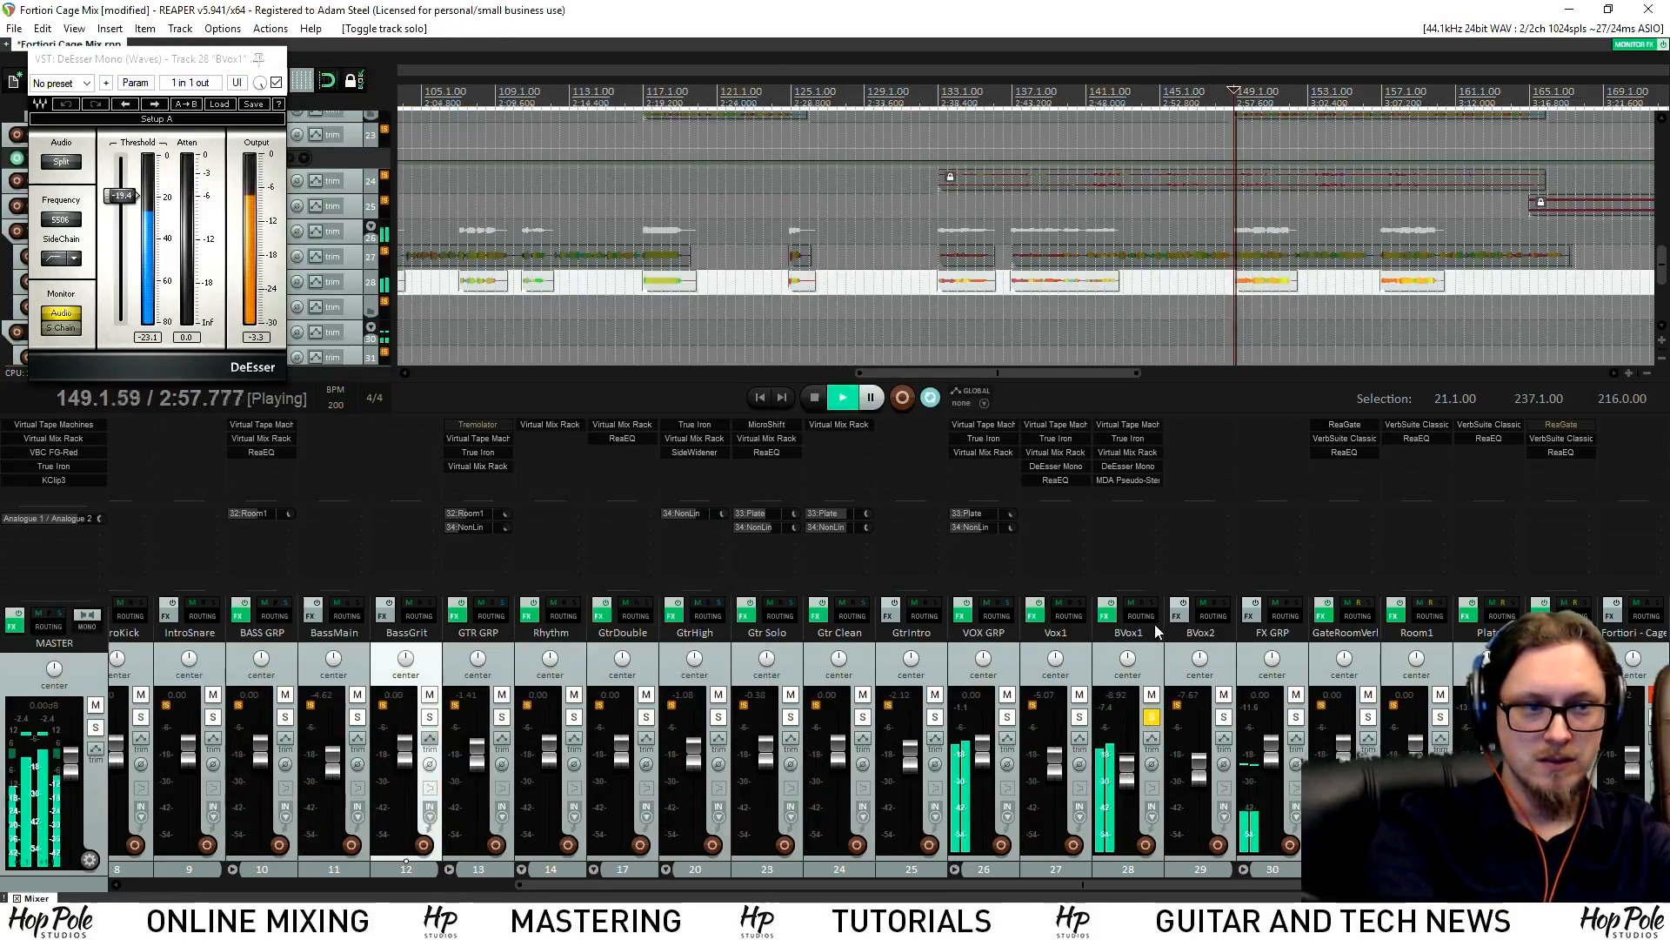
Settle BVox1's FG-S filter at about 443Hz and save the project
left_click(1128, 452)
left_click_drag(905, 681, 925, 517)
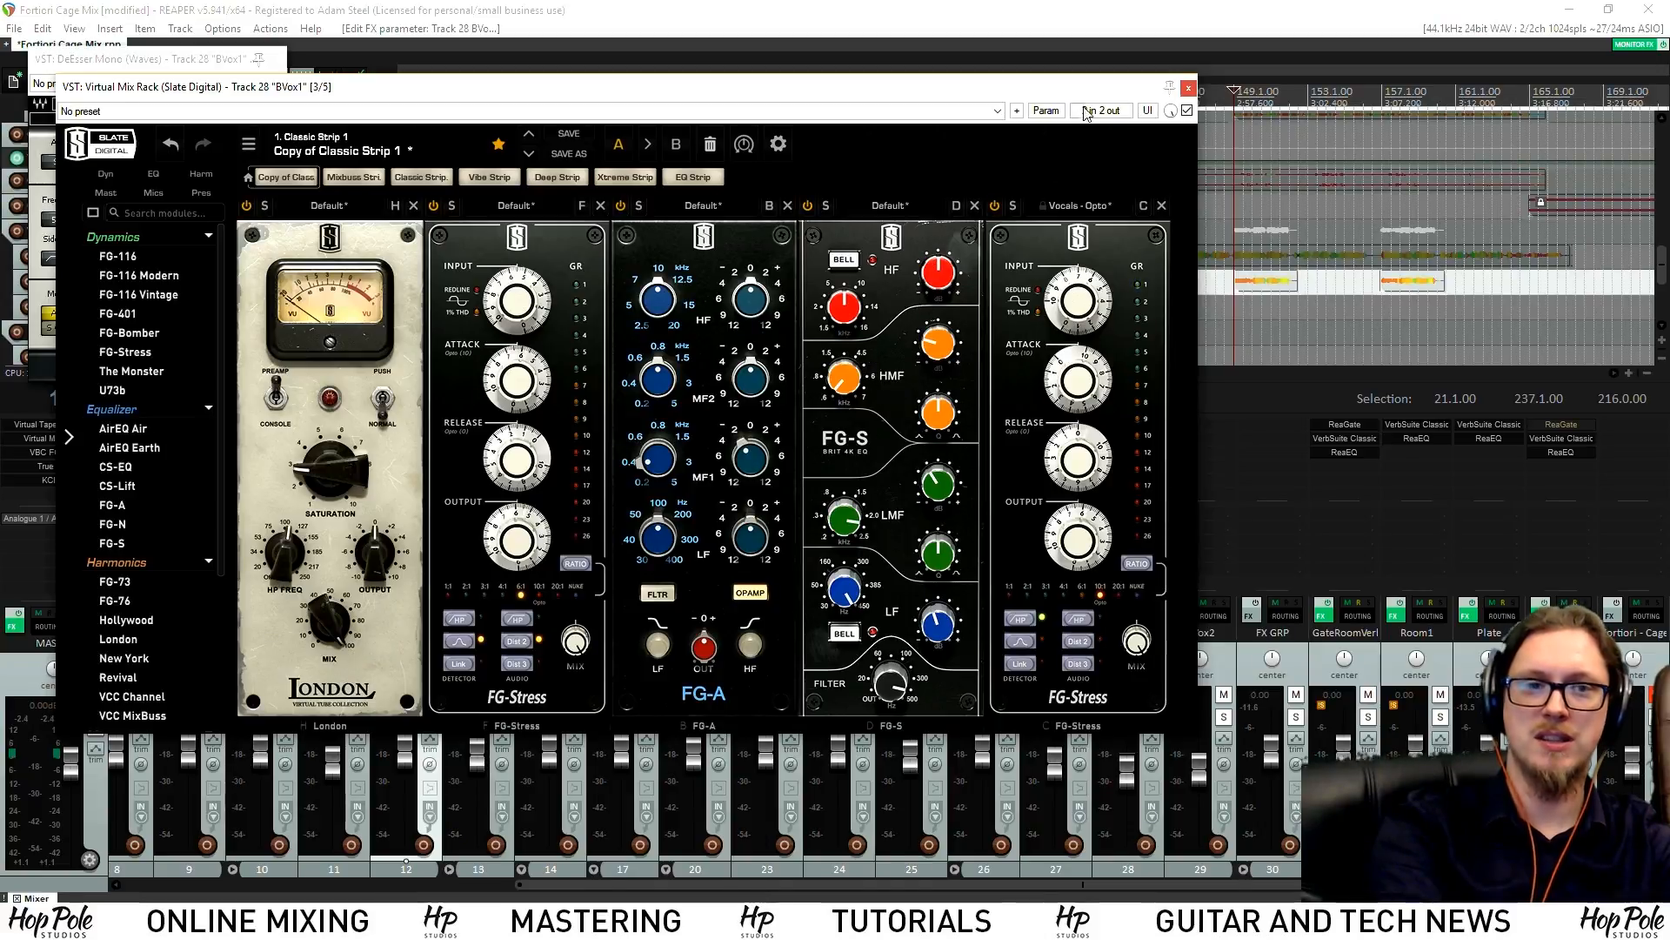
left_click(1188, 87)
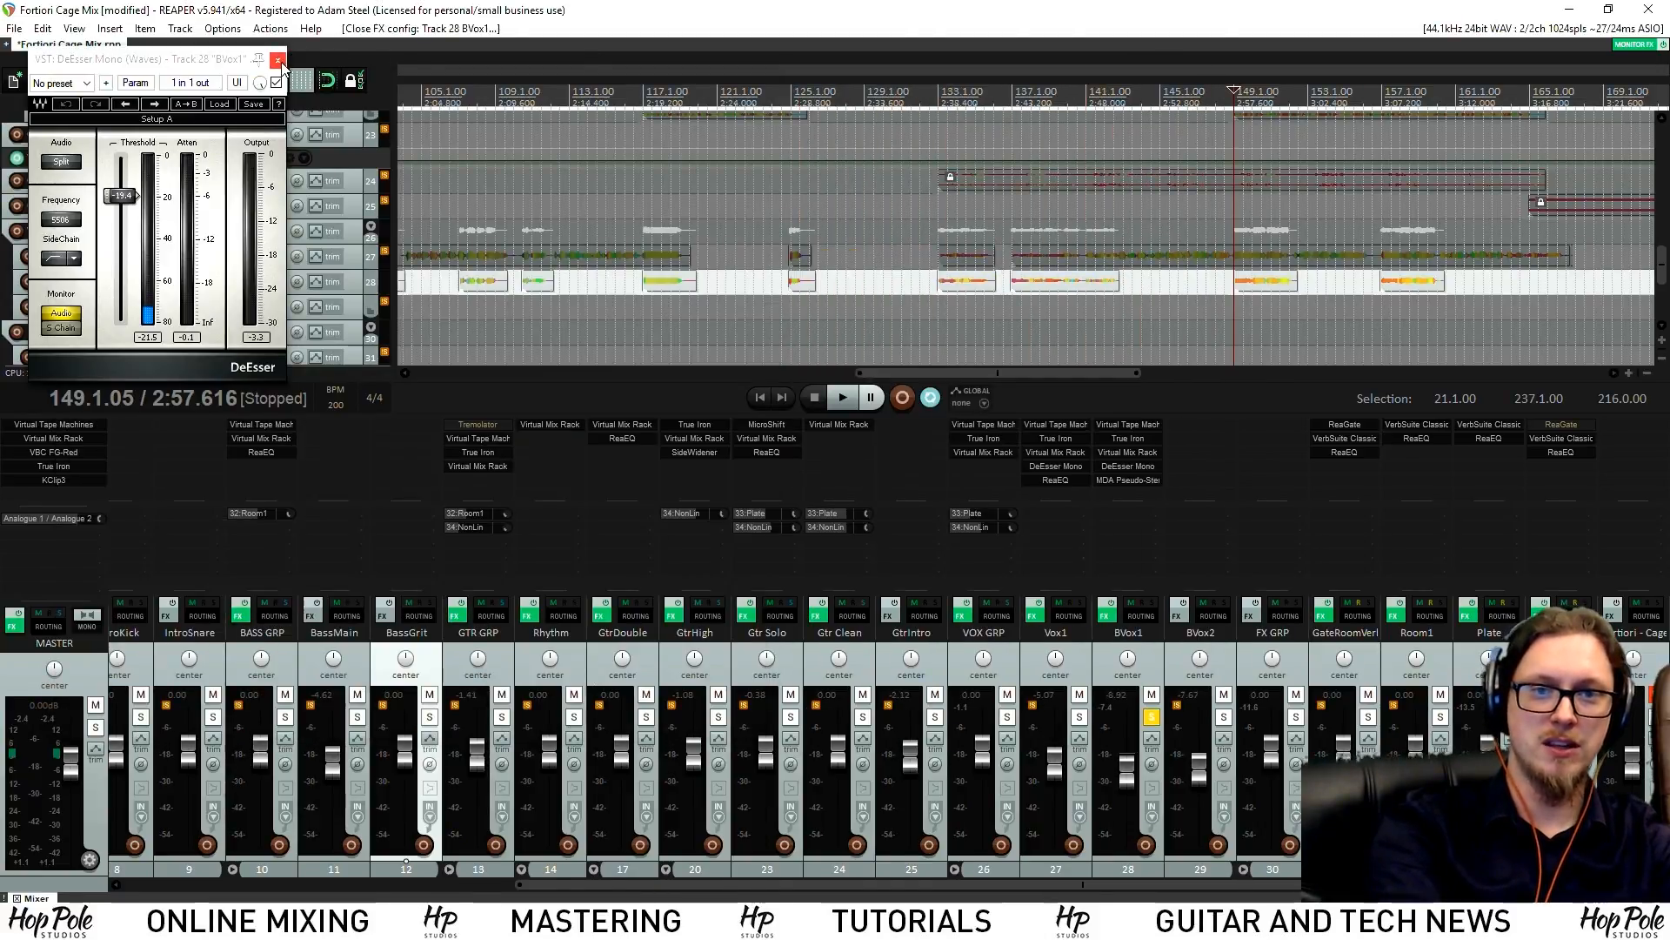
key("ctrl+s")
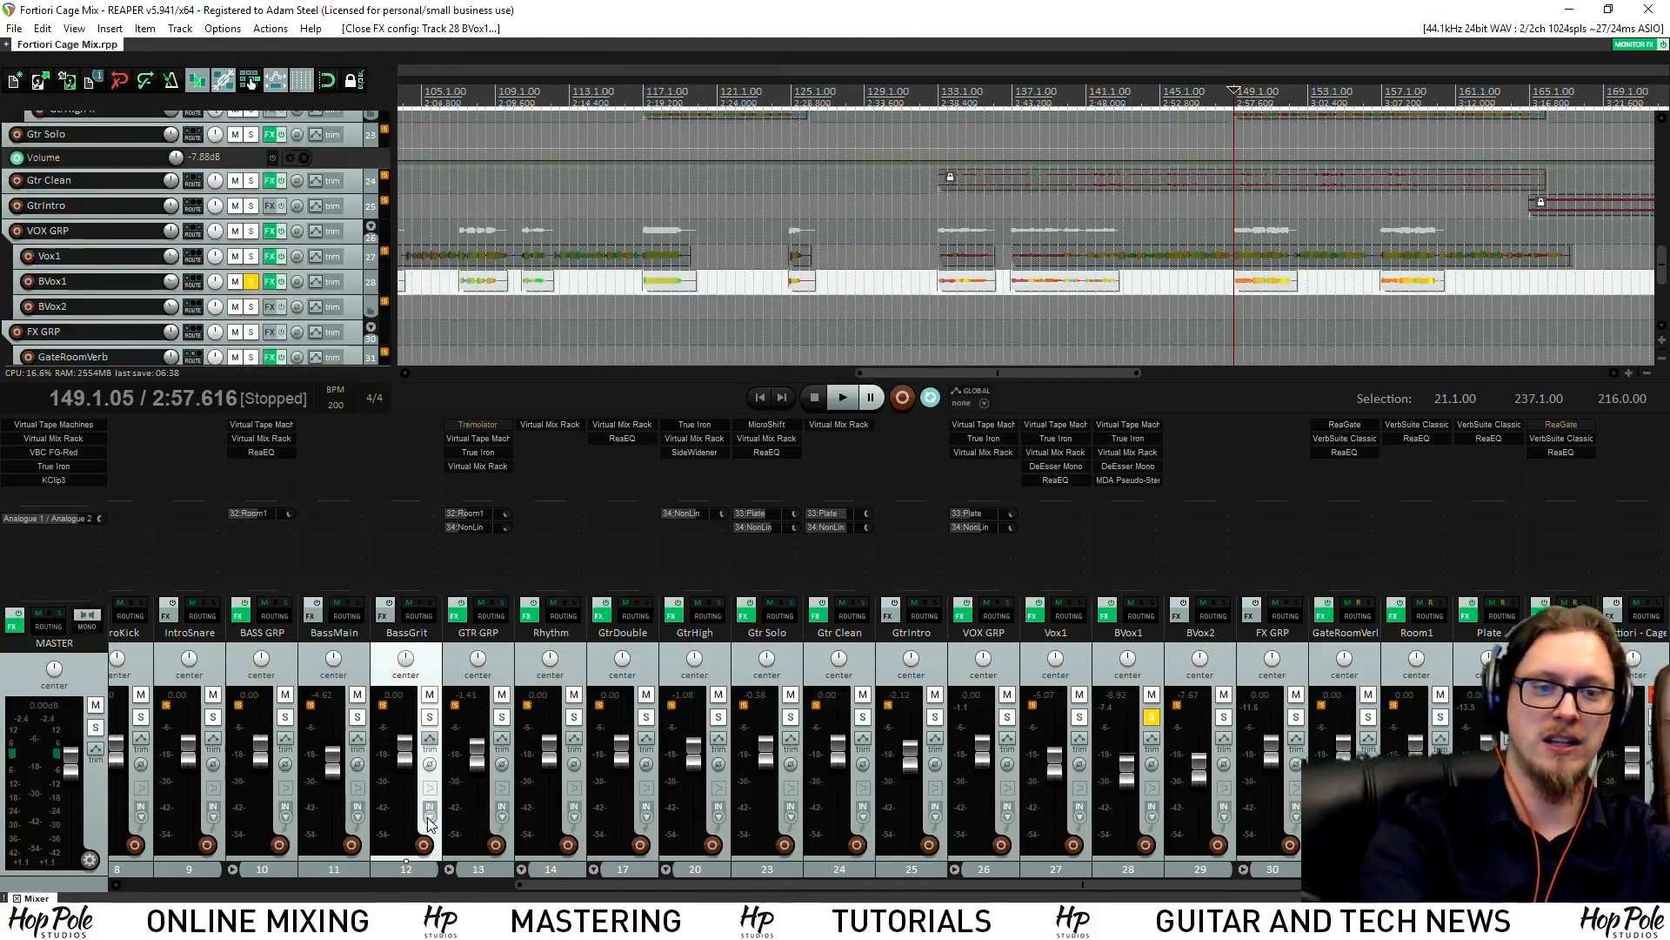
left_click(430, 716)
left_click(357, 716)
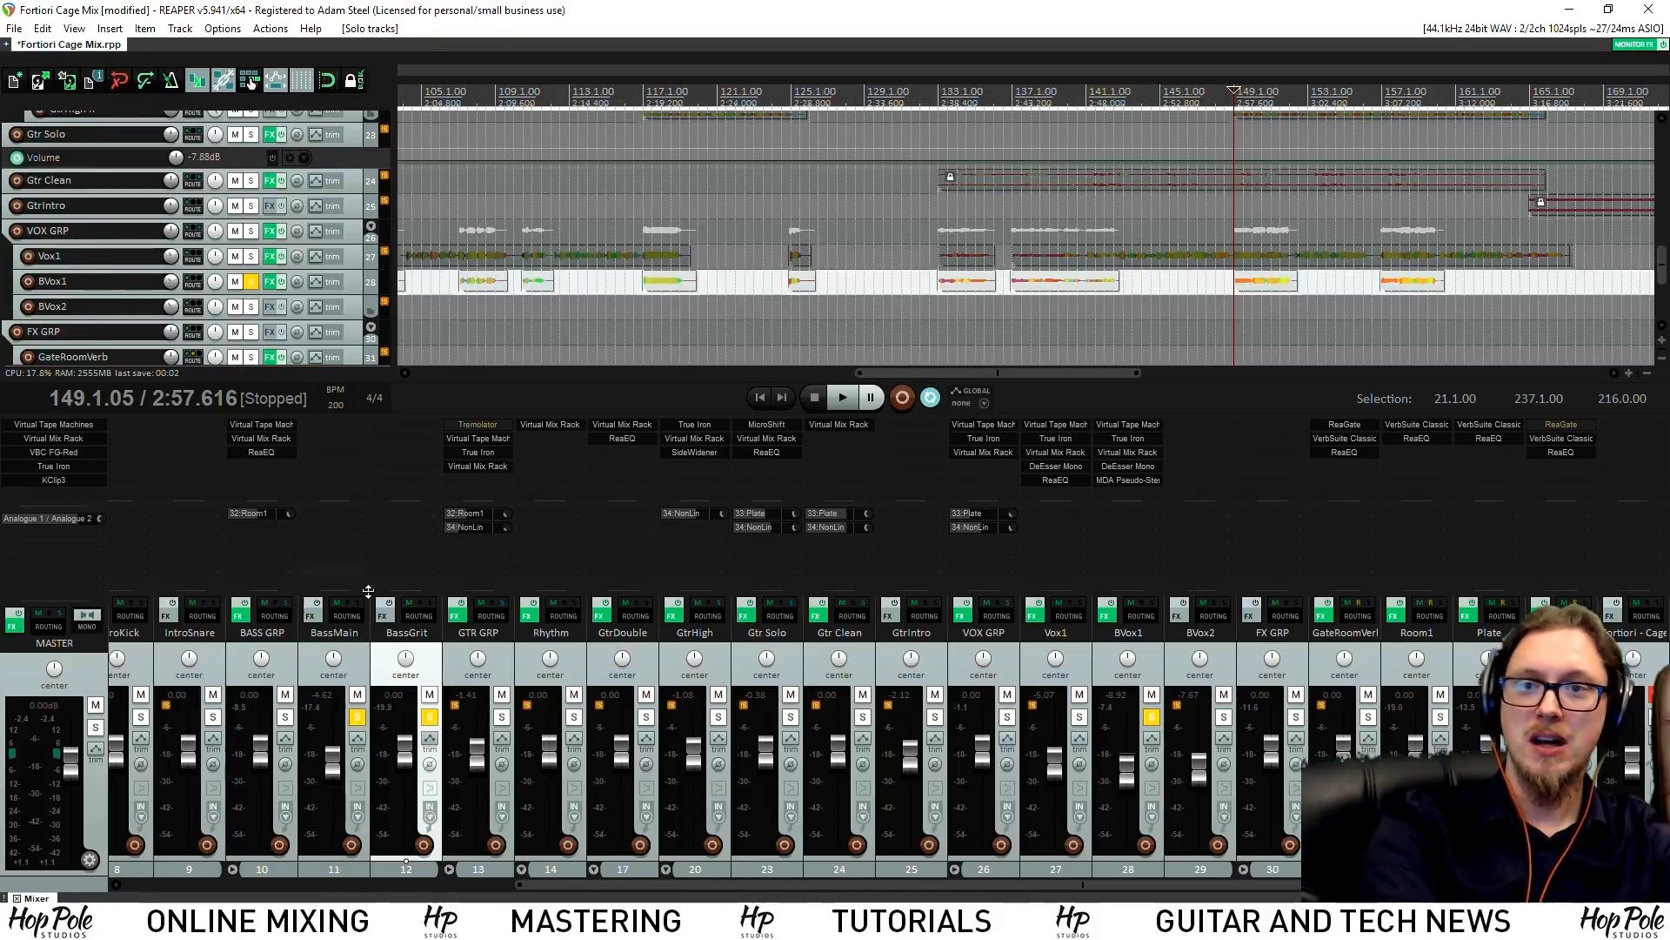
left_click(430, 716)
left_click(357, 716)
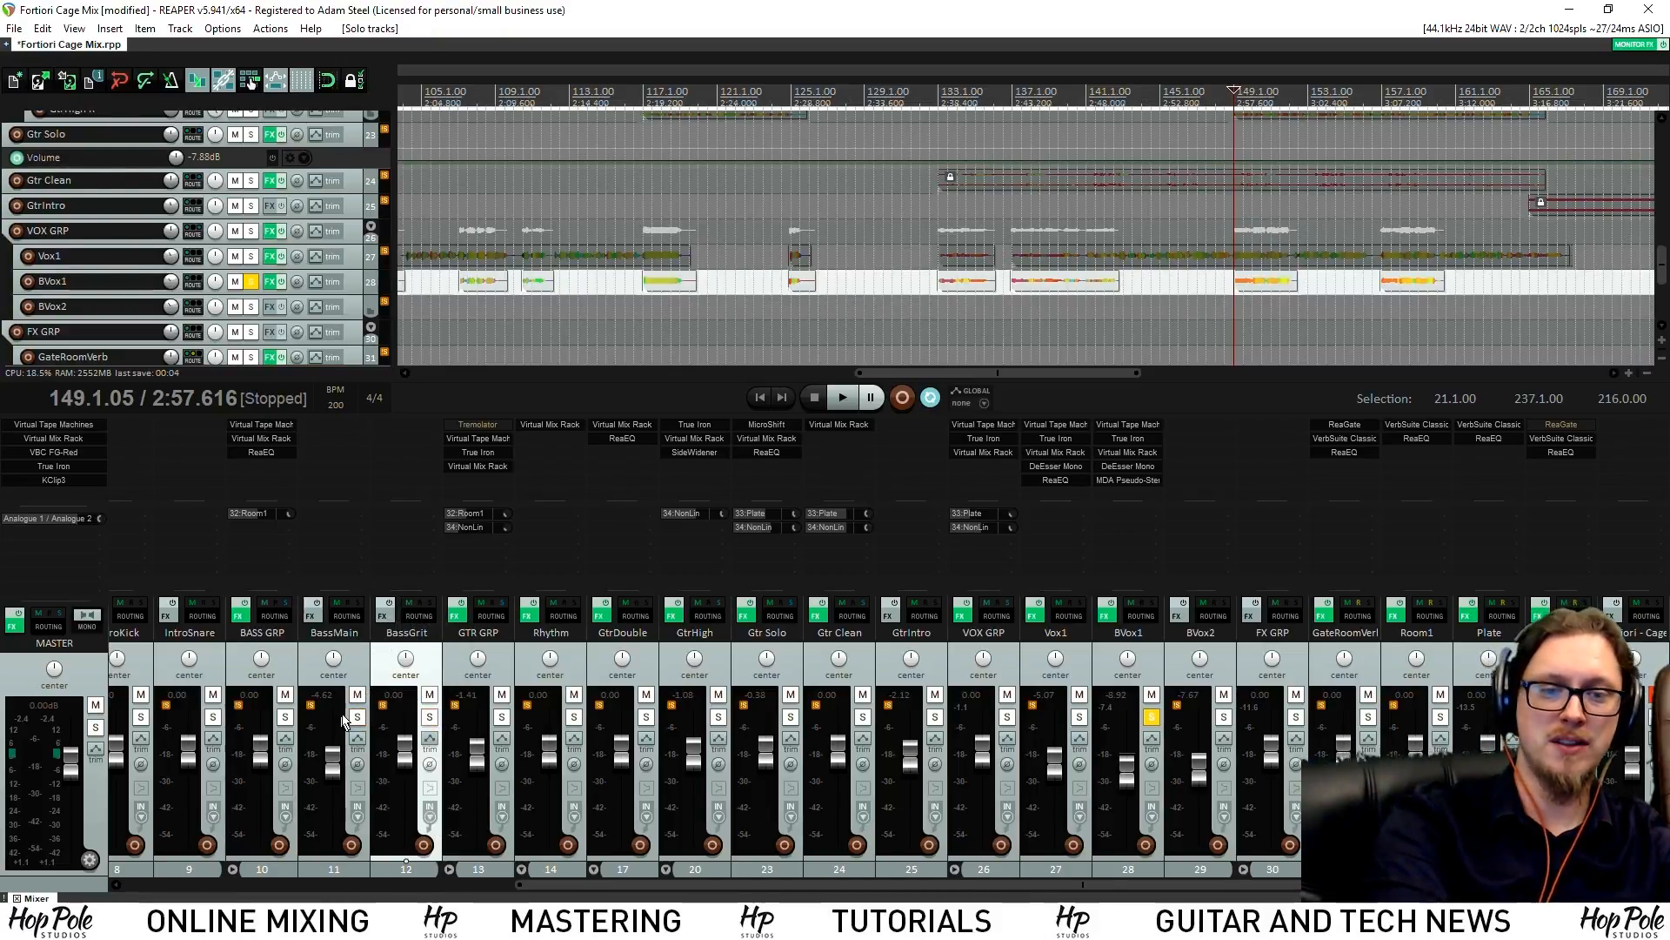
scroll(859, 290, "up", 3)
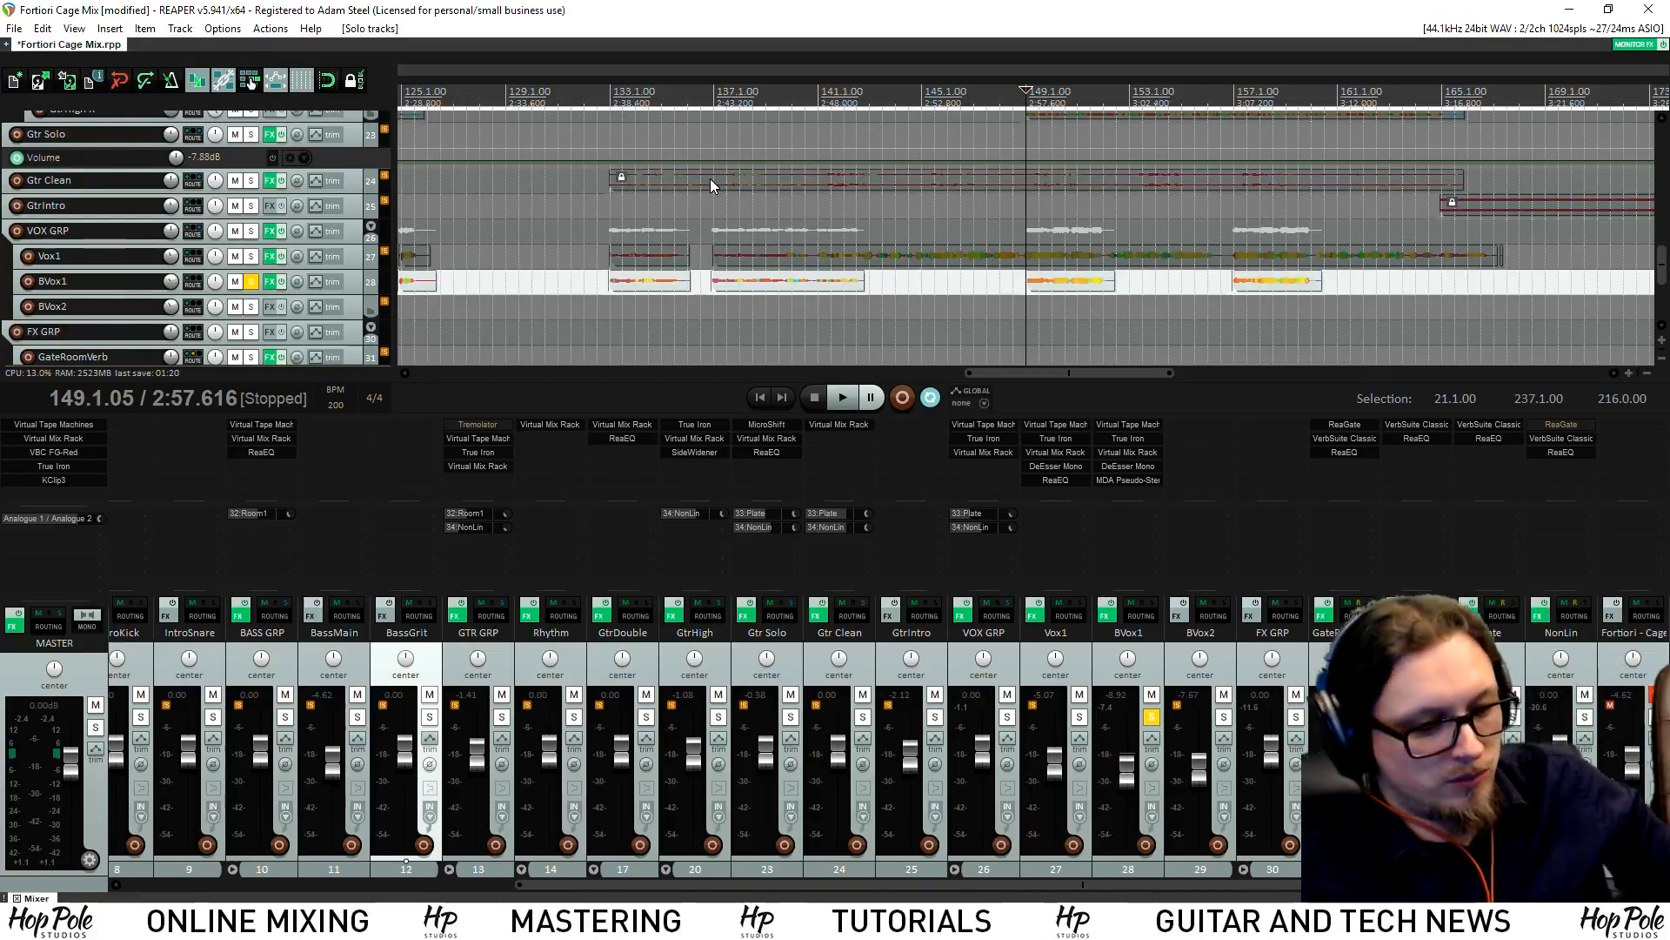
left_click(619, 180)
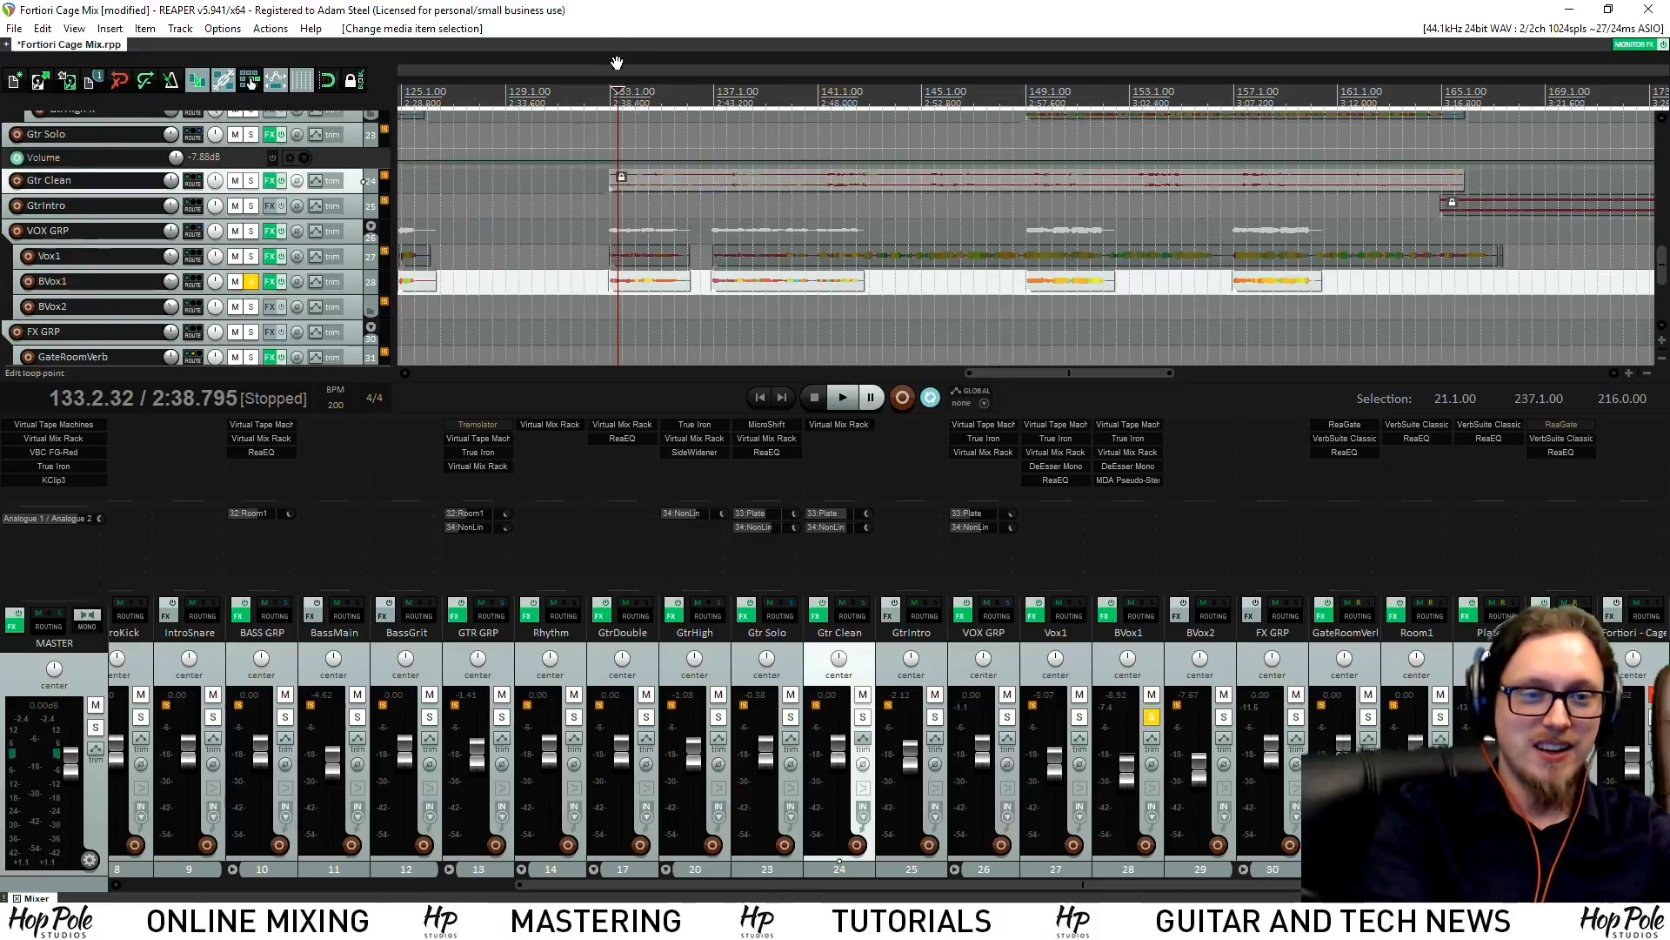
Solo Vox1 and start playback from 2:43.051
left_click(711, 96)
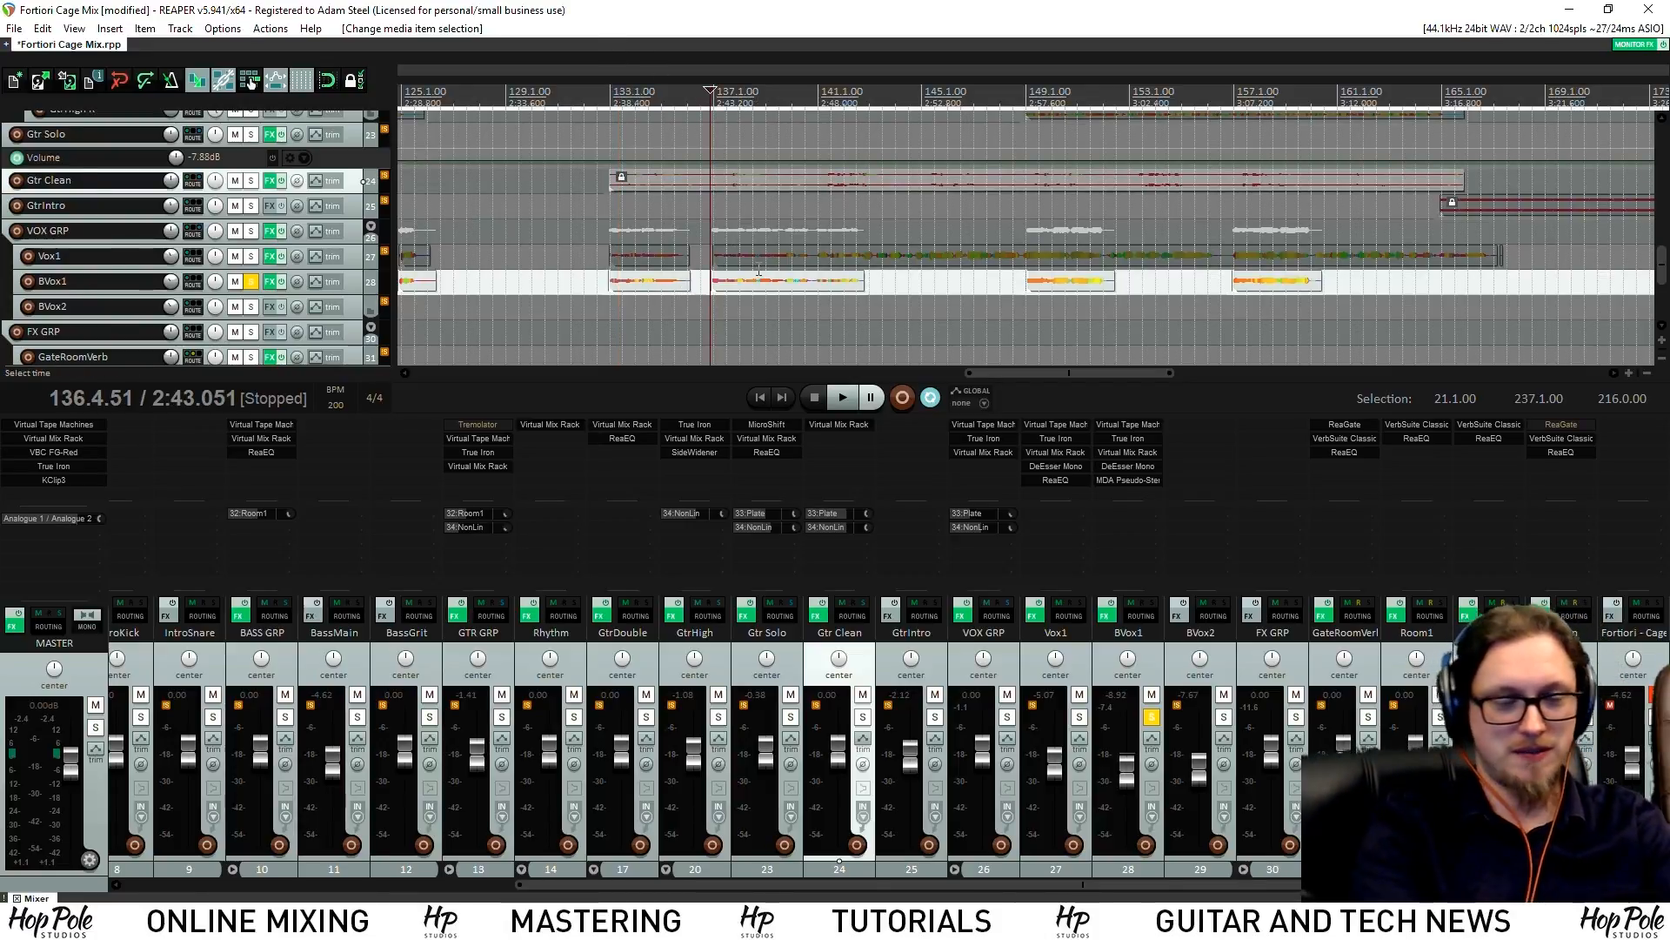
scroll(766, 288, "down", 2)
left_click(1078, 715)
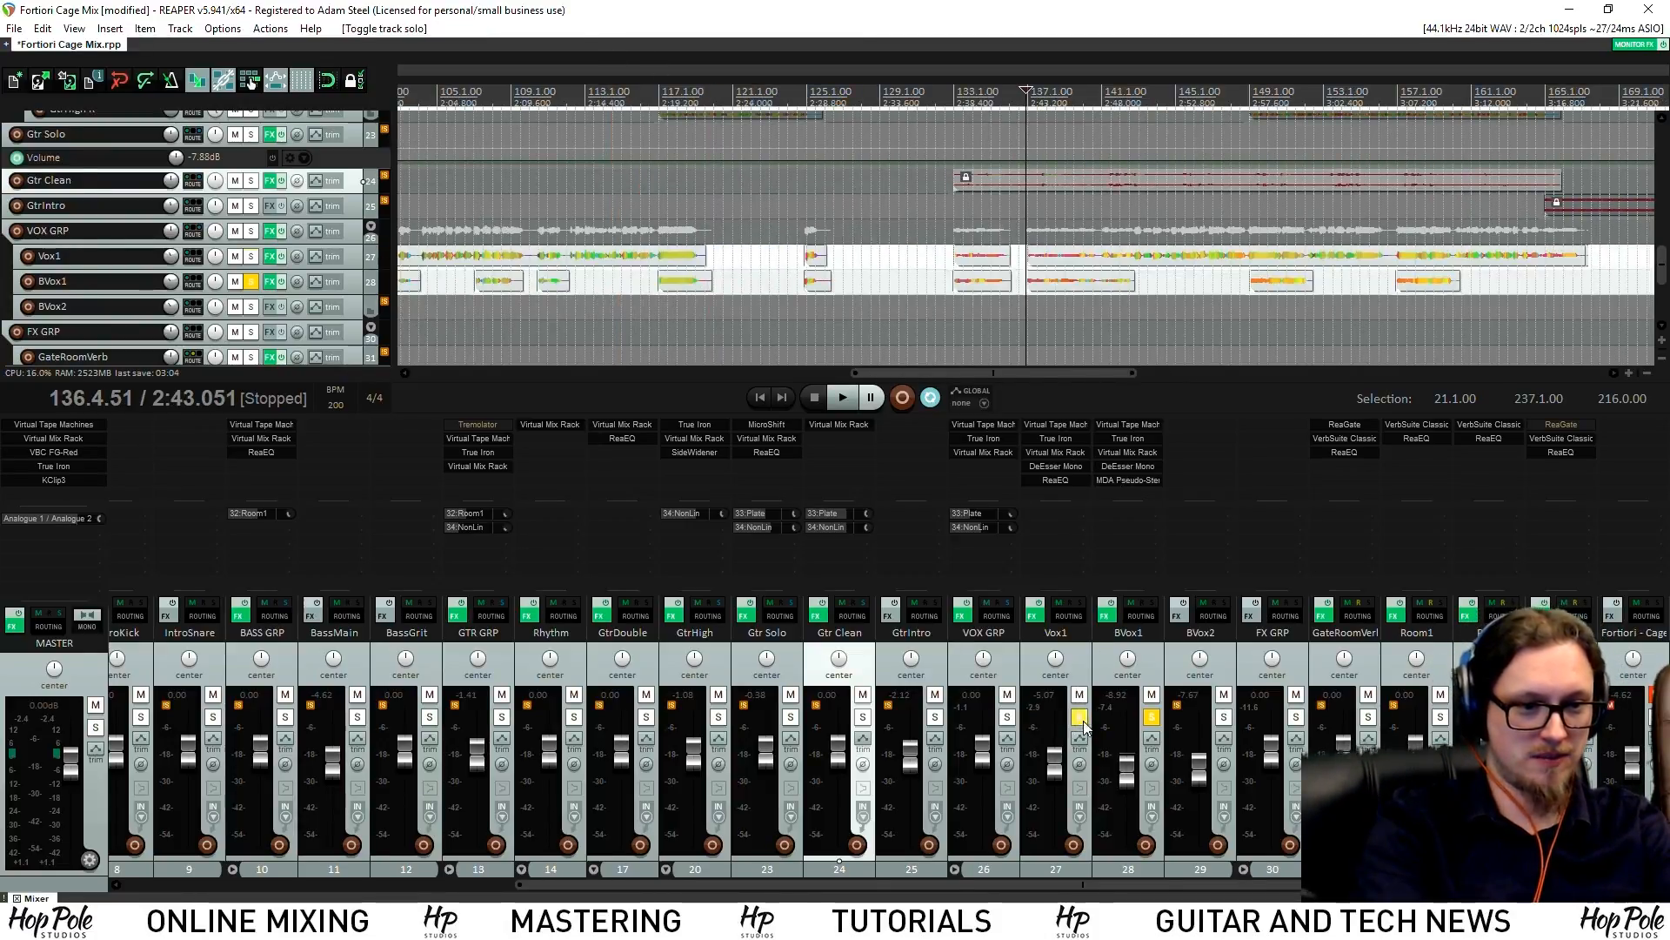
key("space")
left_click(1150, 728)
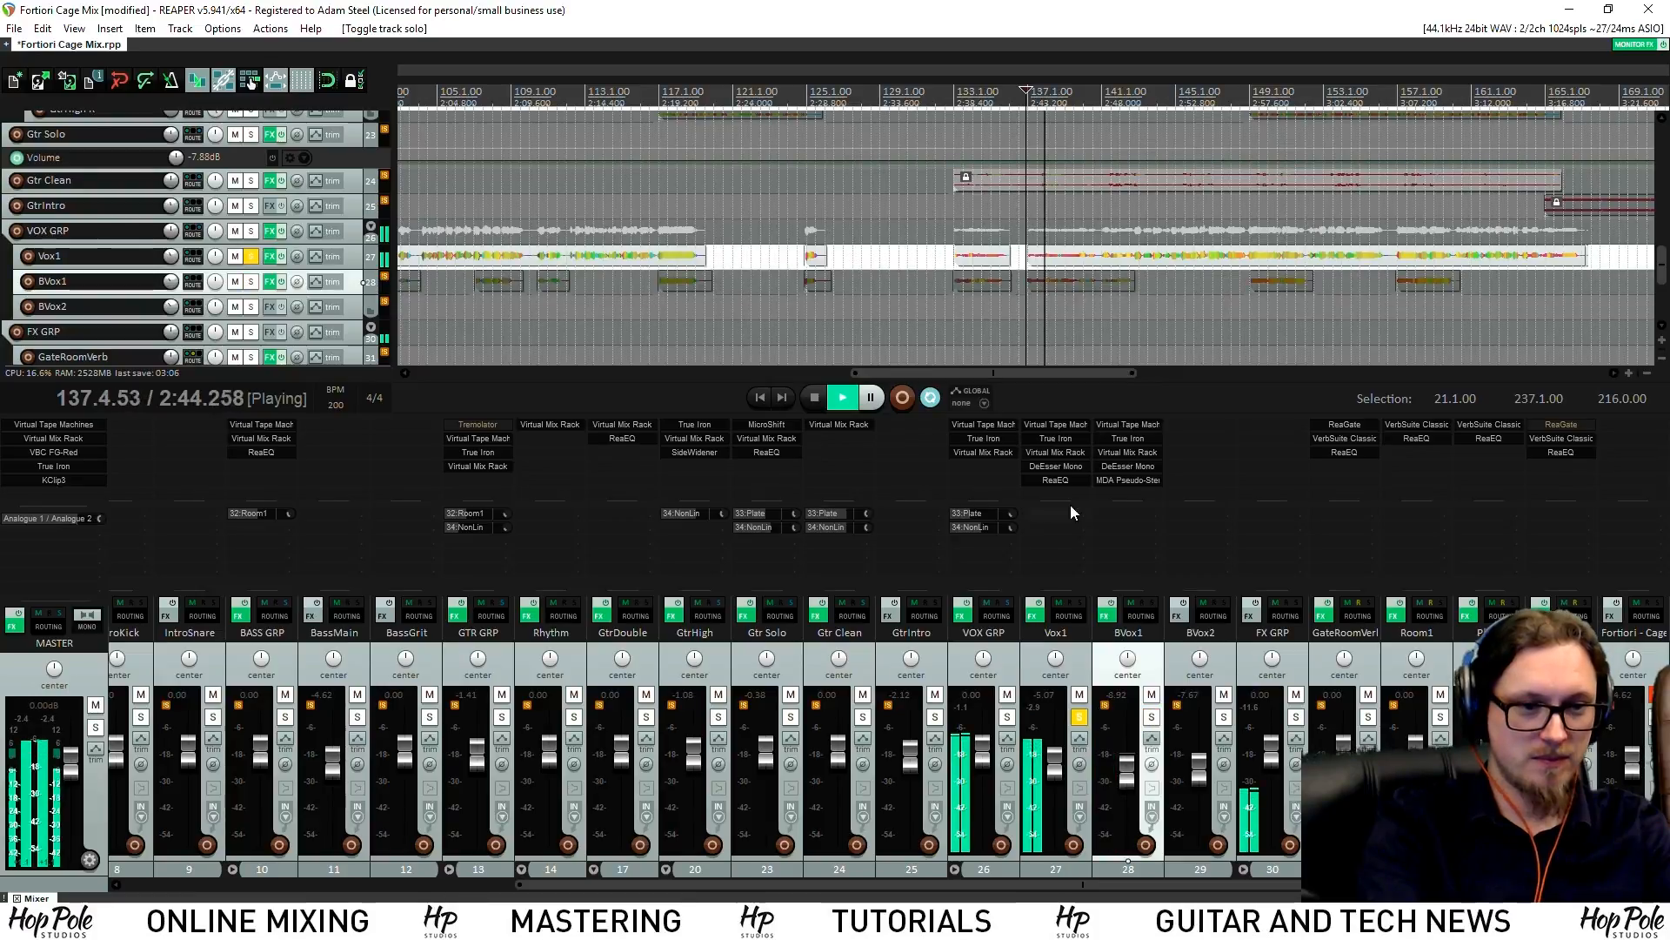
On Vox1's FG-S, lower the filter to 164Hz and boost LMF +4.89dB at 665Hz
left_click(1056, 452)
left_click_drag(681, 793, 682, 801)
left_click_drag(651, 619, 654, 637)
mouse_move(740, 578)
left_mouse_down()
mouse_move(742, 551)
mouse_move(739, 598)
left_mouse_up()
Move FG-S after the second FG-Stress, set its filter near 236Hz, and unsolo Vox1
left_click_drag(729, 473, 916, 476)
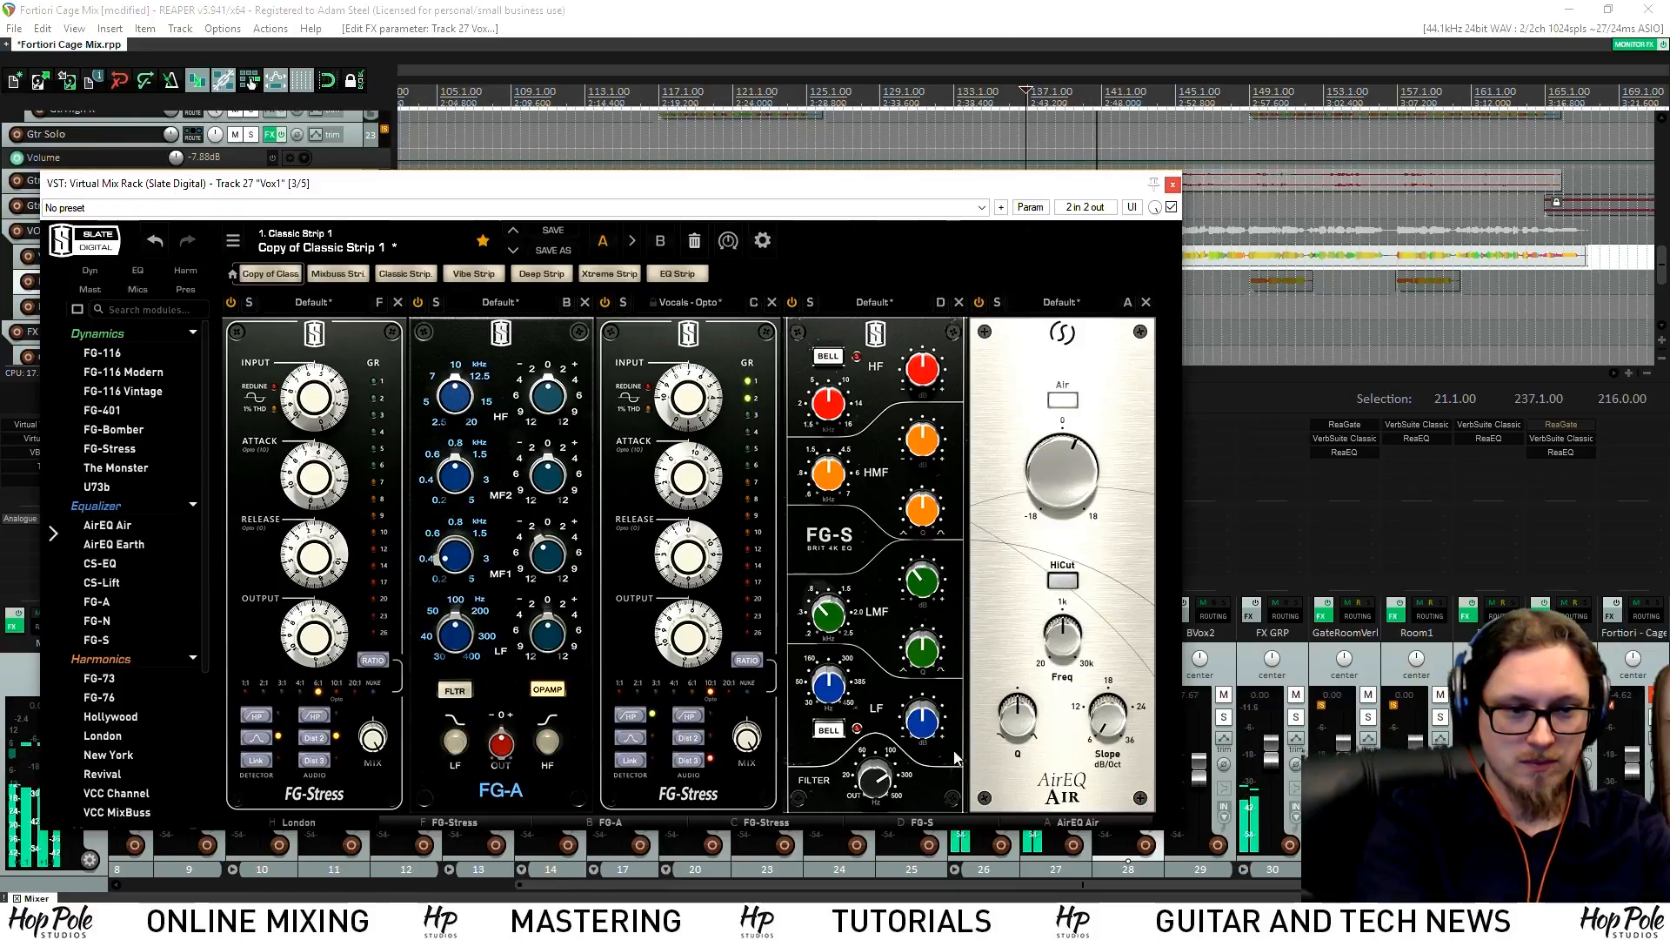
left_click_drag(870, 774, 870, 761)
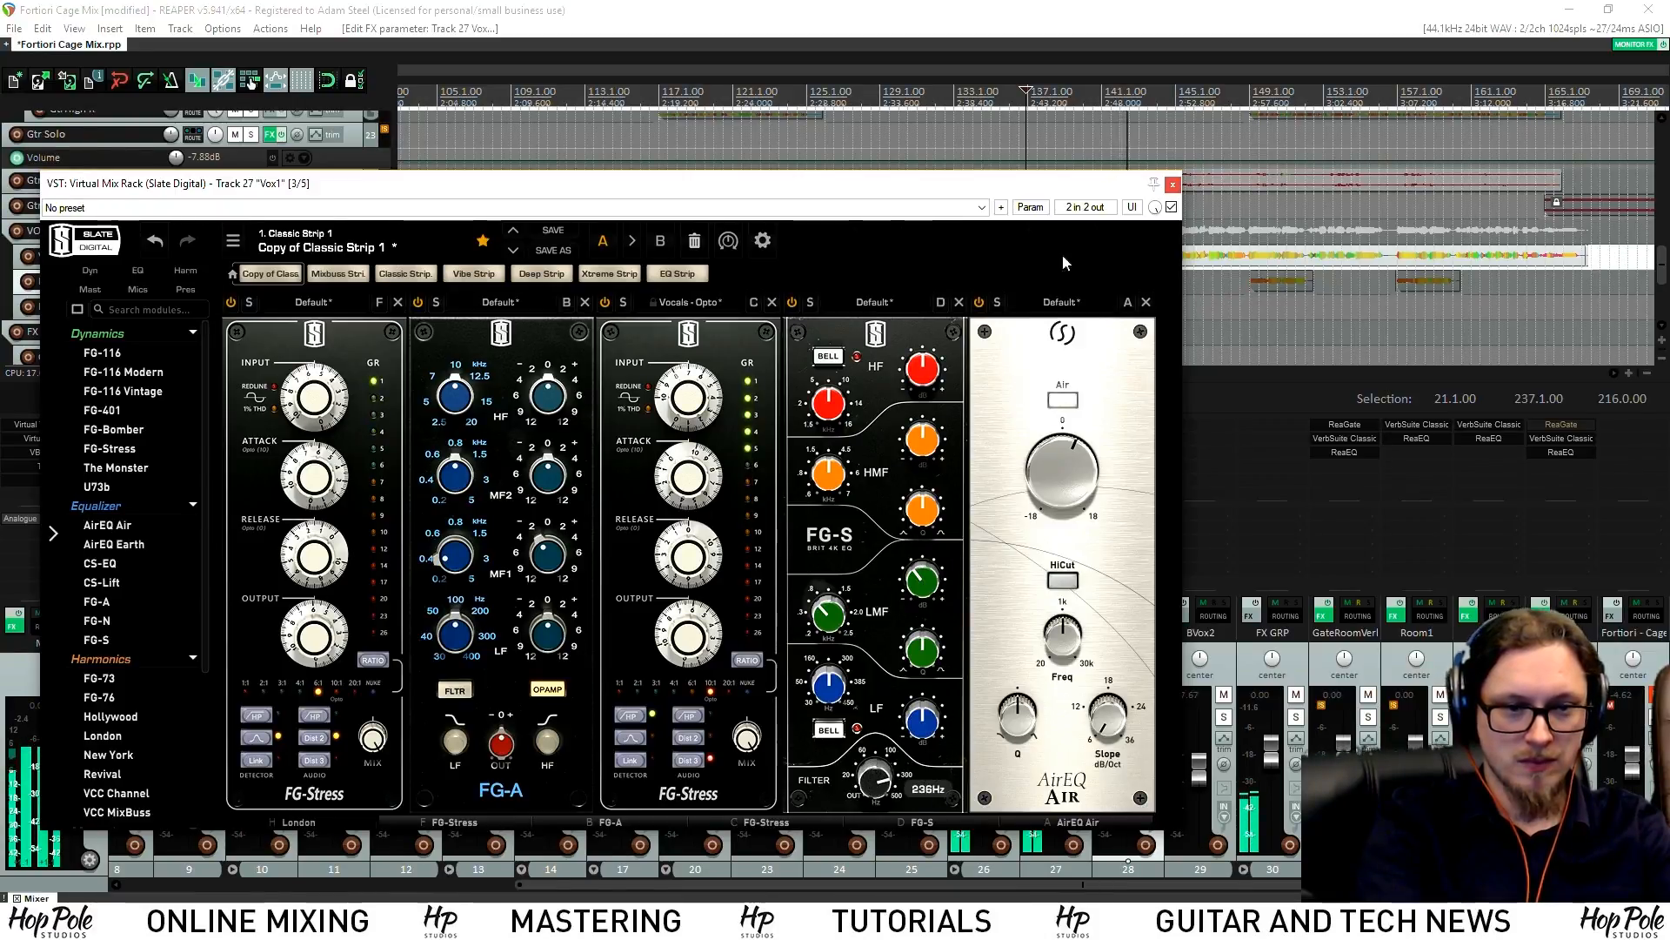
left_click(1173, 183)
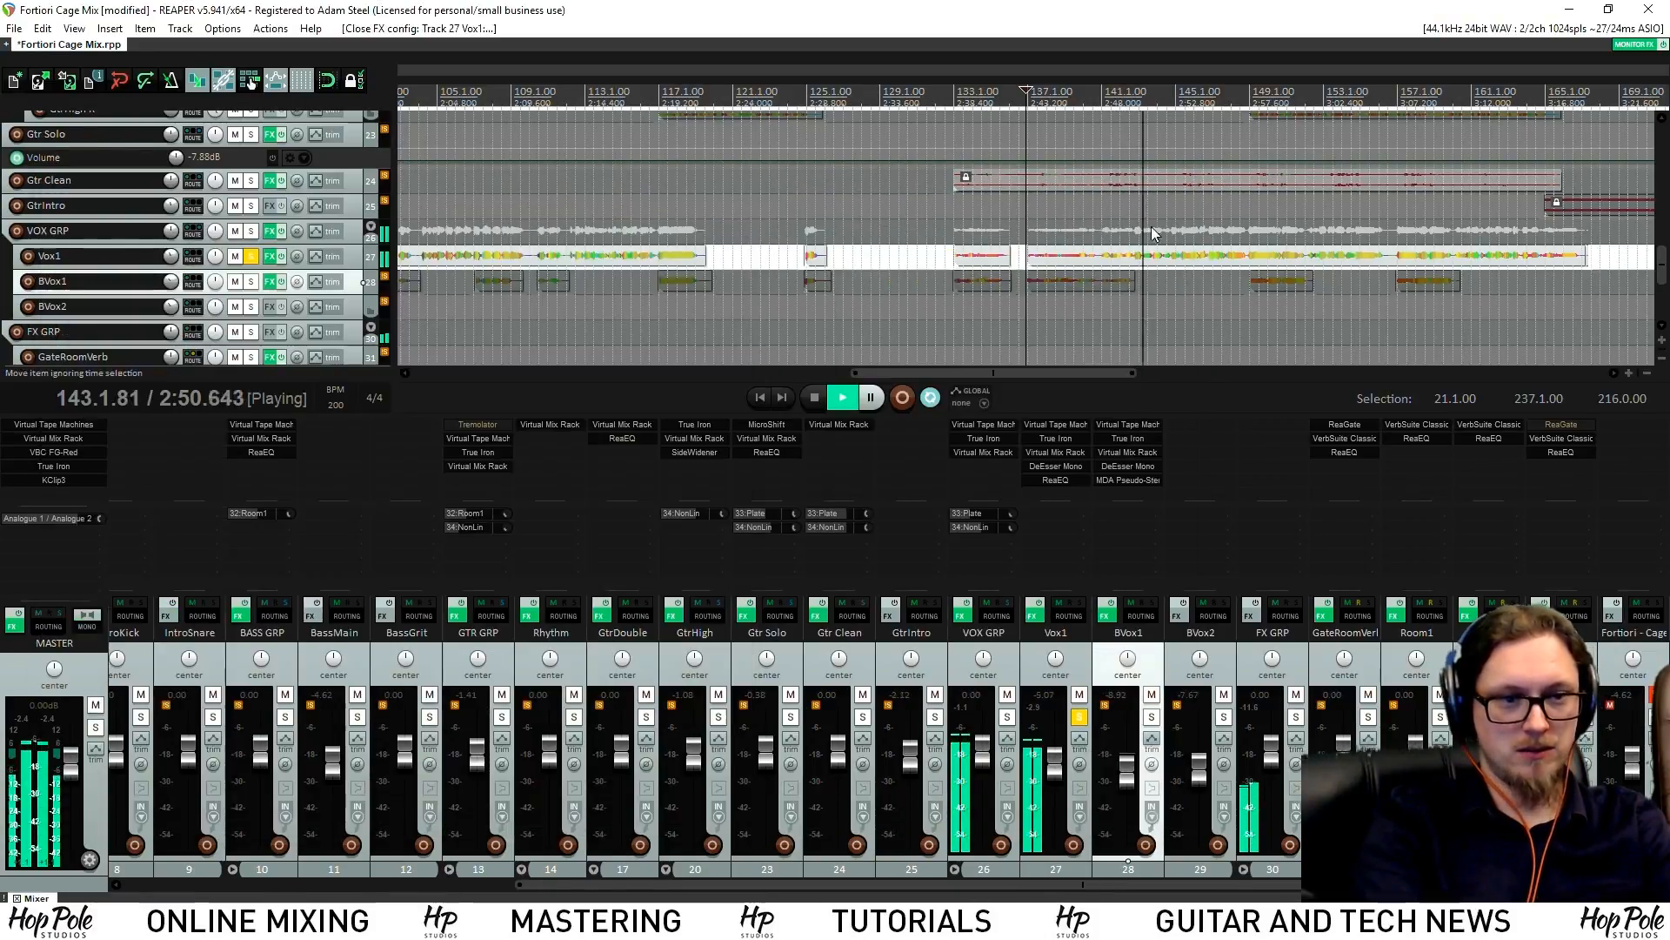
left_click(1077, 716)
Nudge Vox1's Virtual Tape Machines input to about +1.89dB and stop playback
left_click(1065, 426)
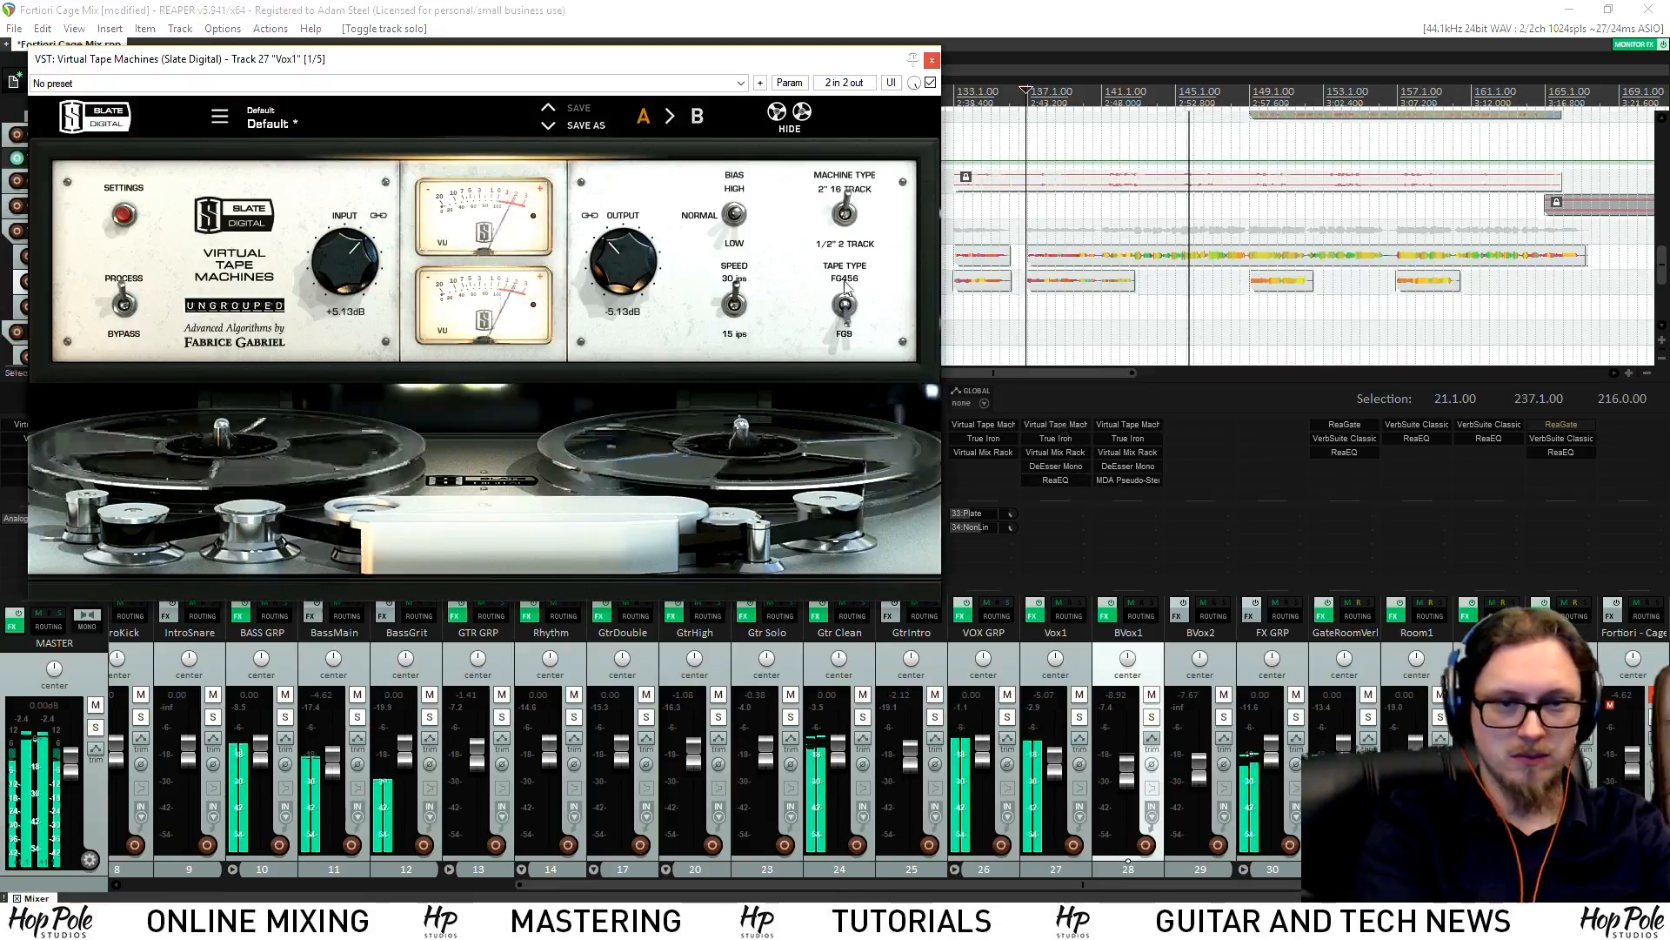
left_click_drag(374, 285, 374, 281)
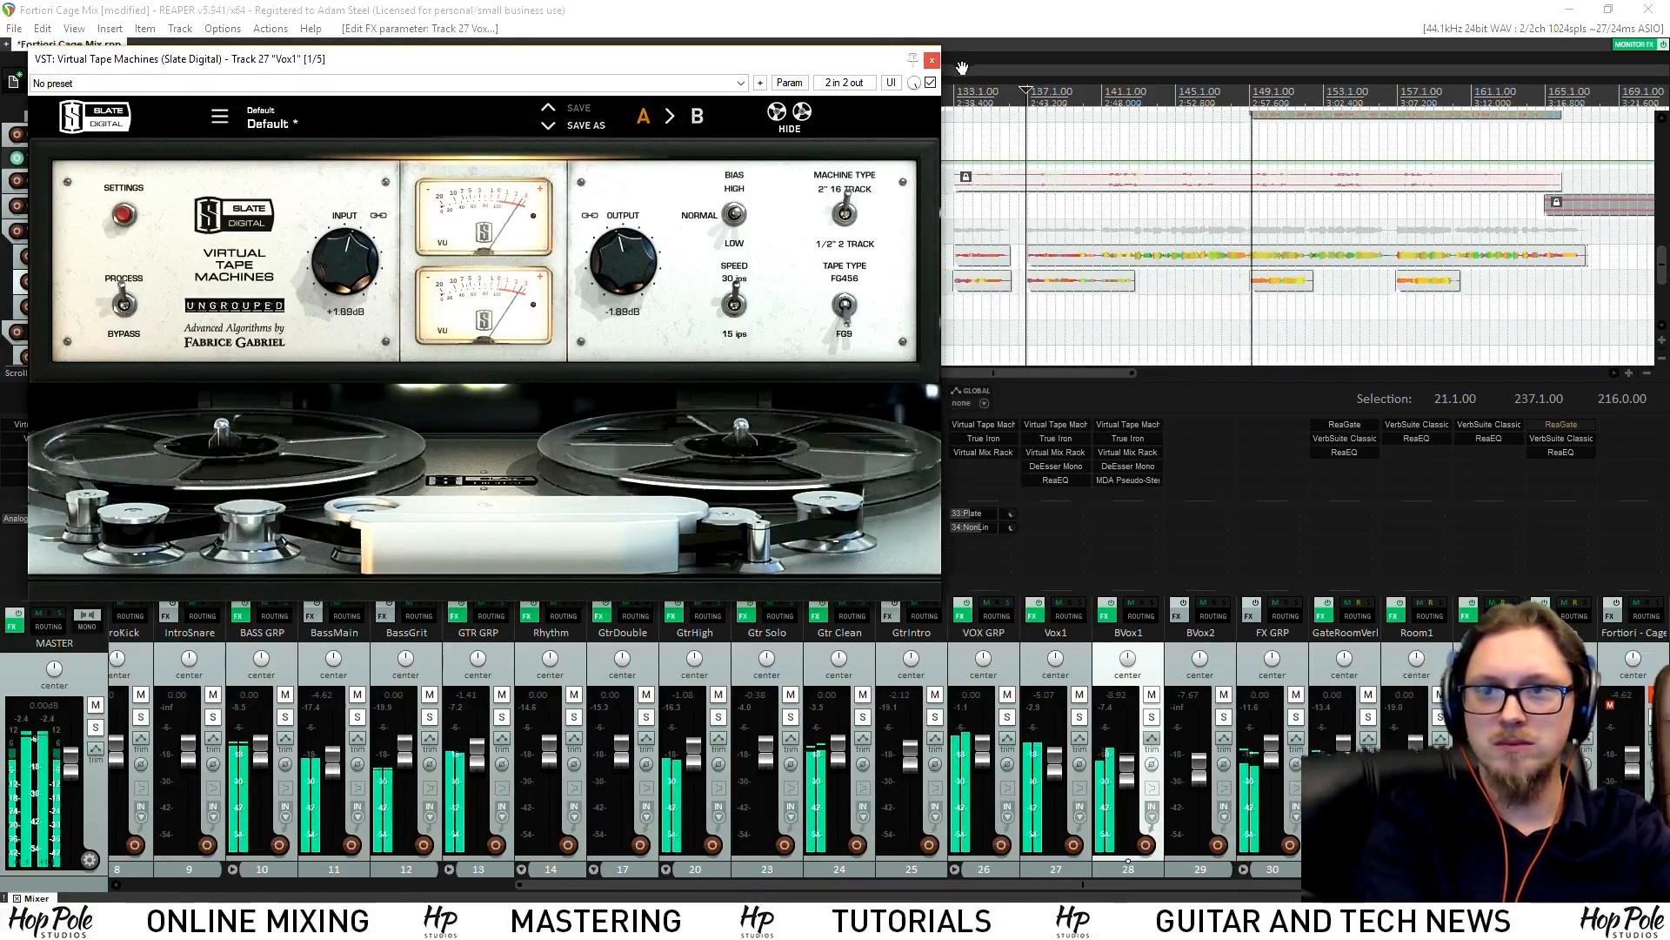
left_click(932, 59)
key("space")
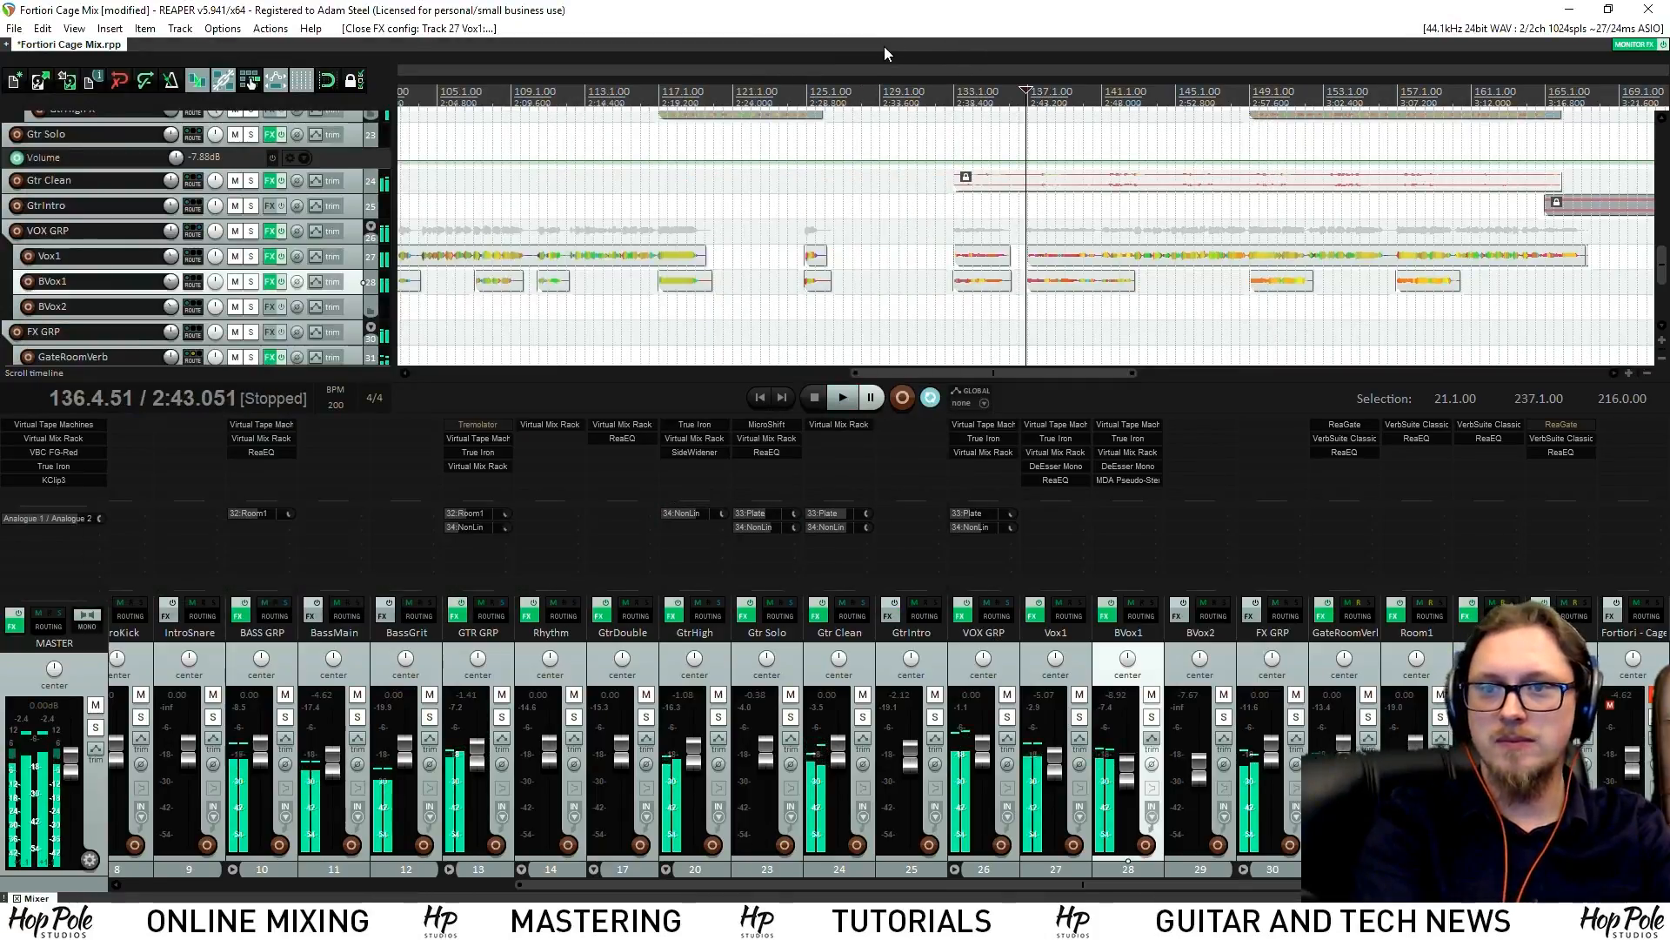
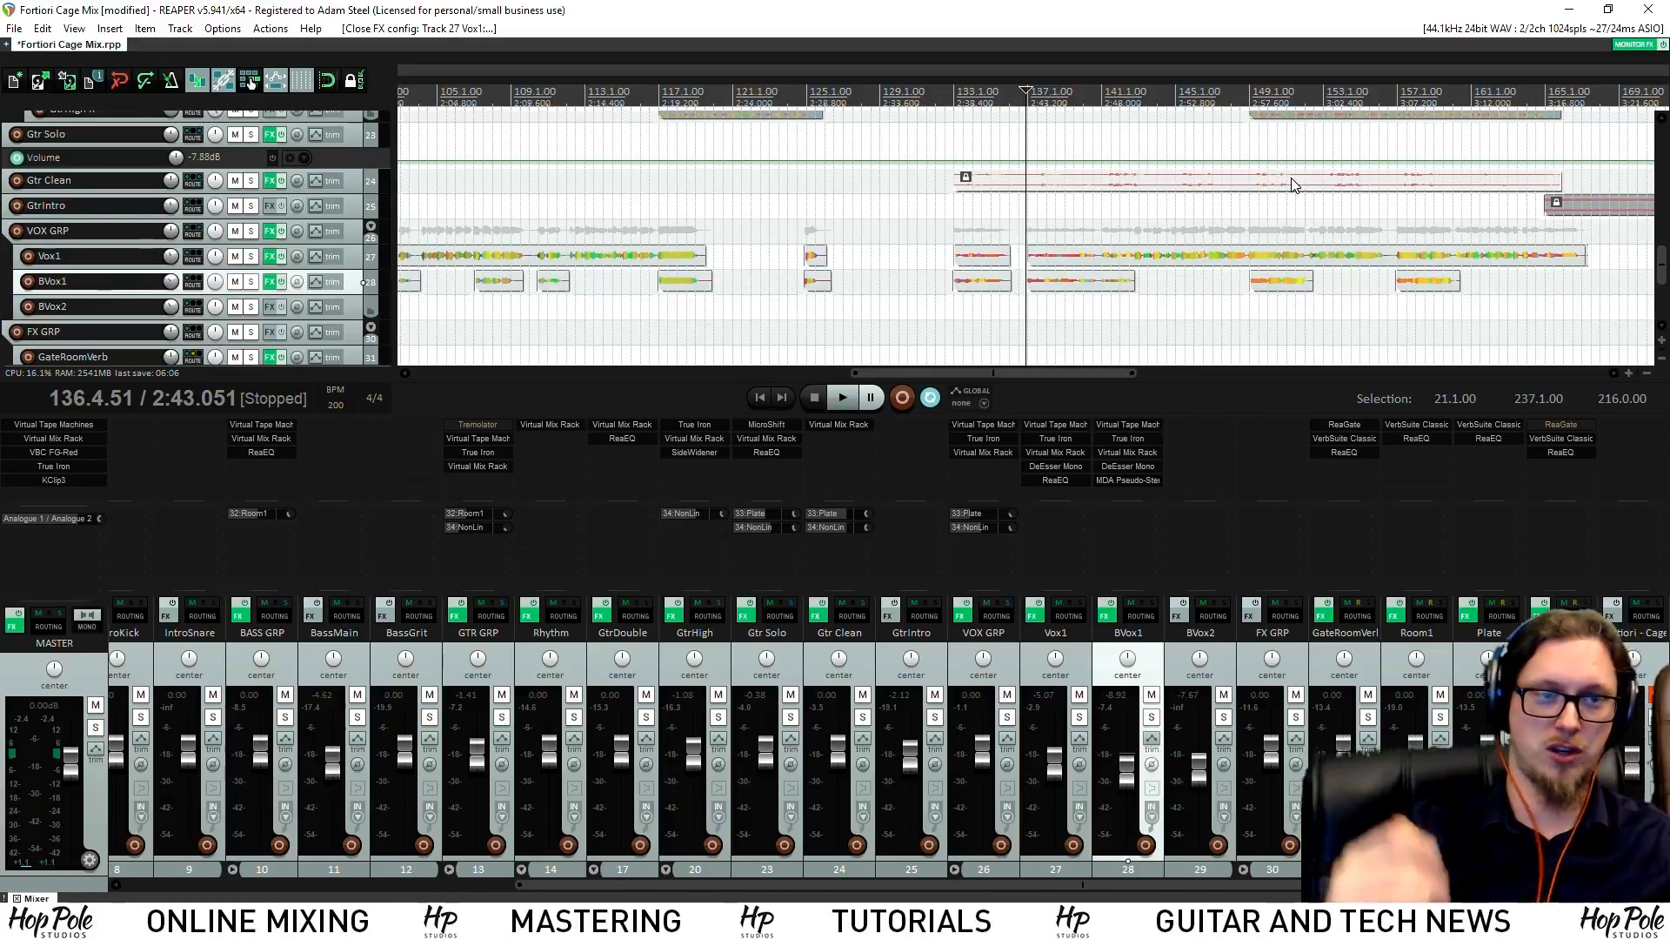
While the mix plays, turn BVox1 down in two moves to -11.9 dB
key("space")
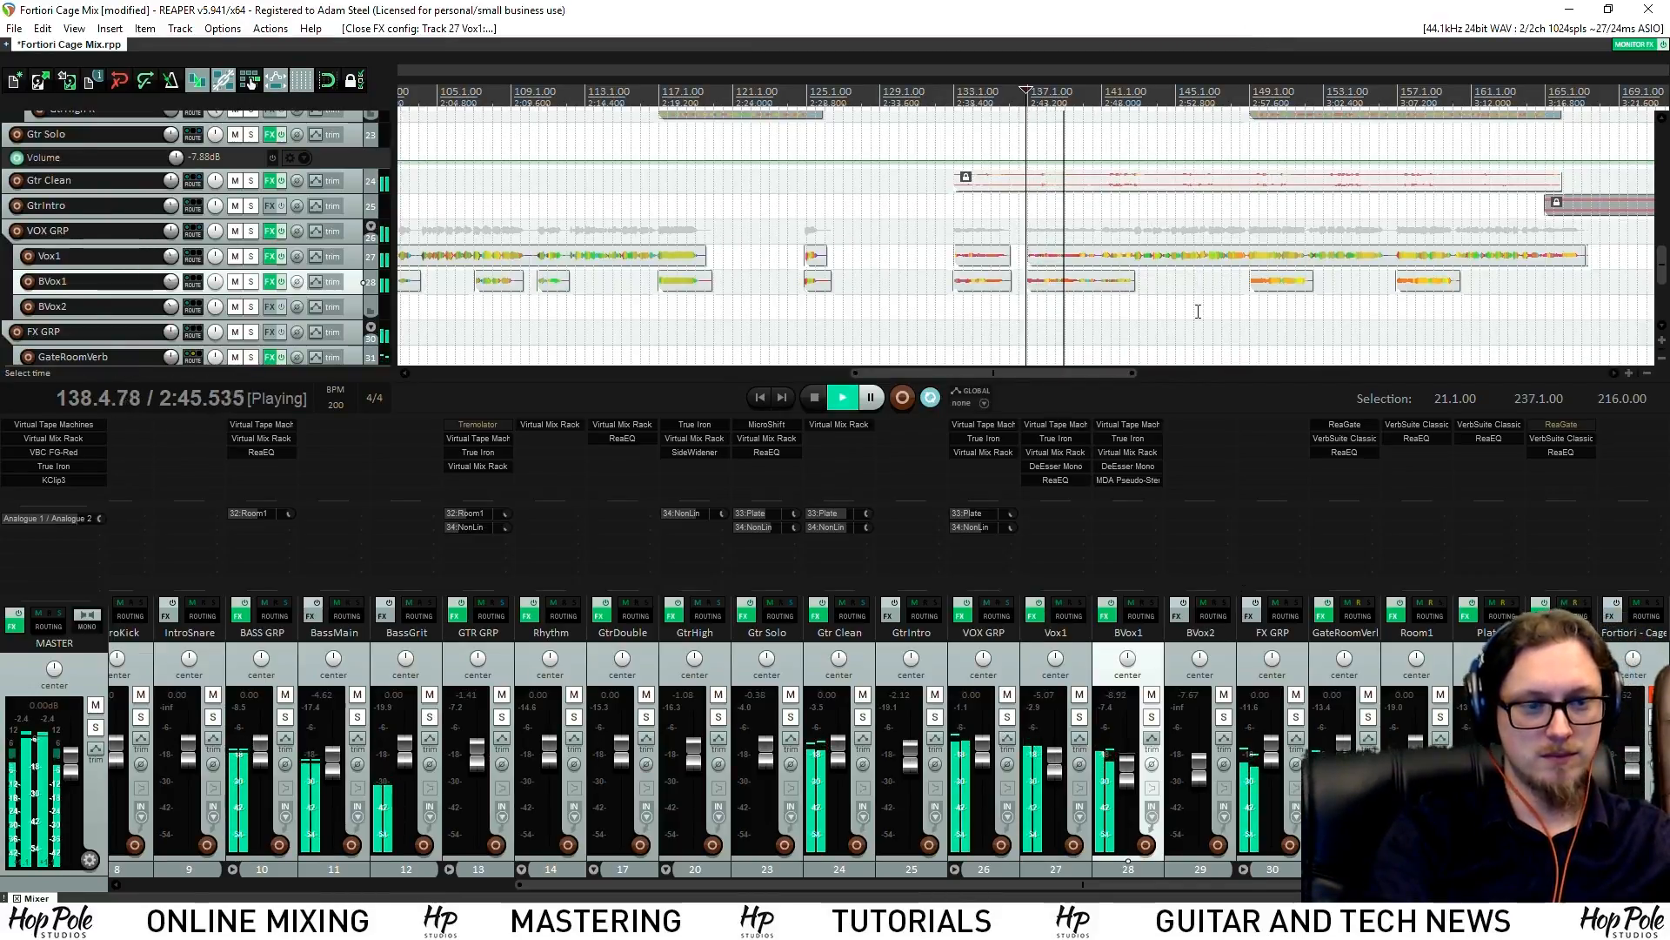
left_click(1172, 373)
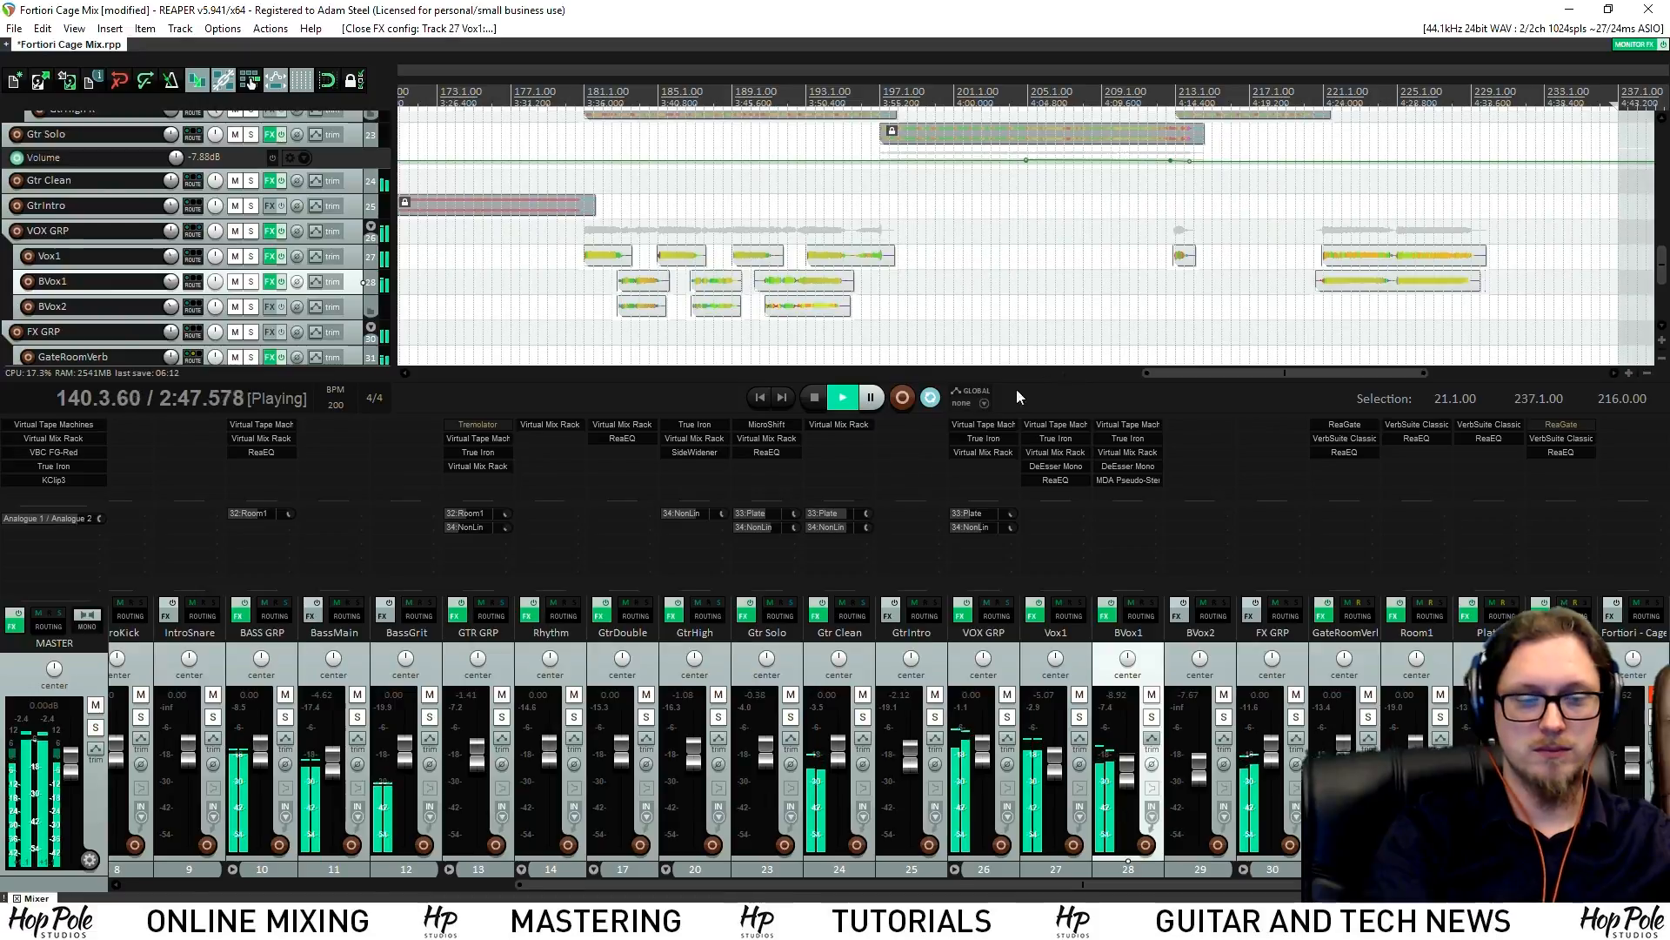
left_click_drag(1127, 776, 1130, 783)
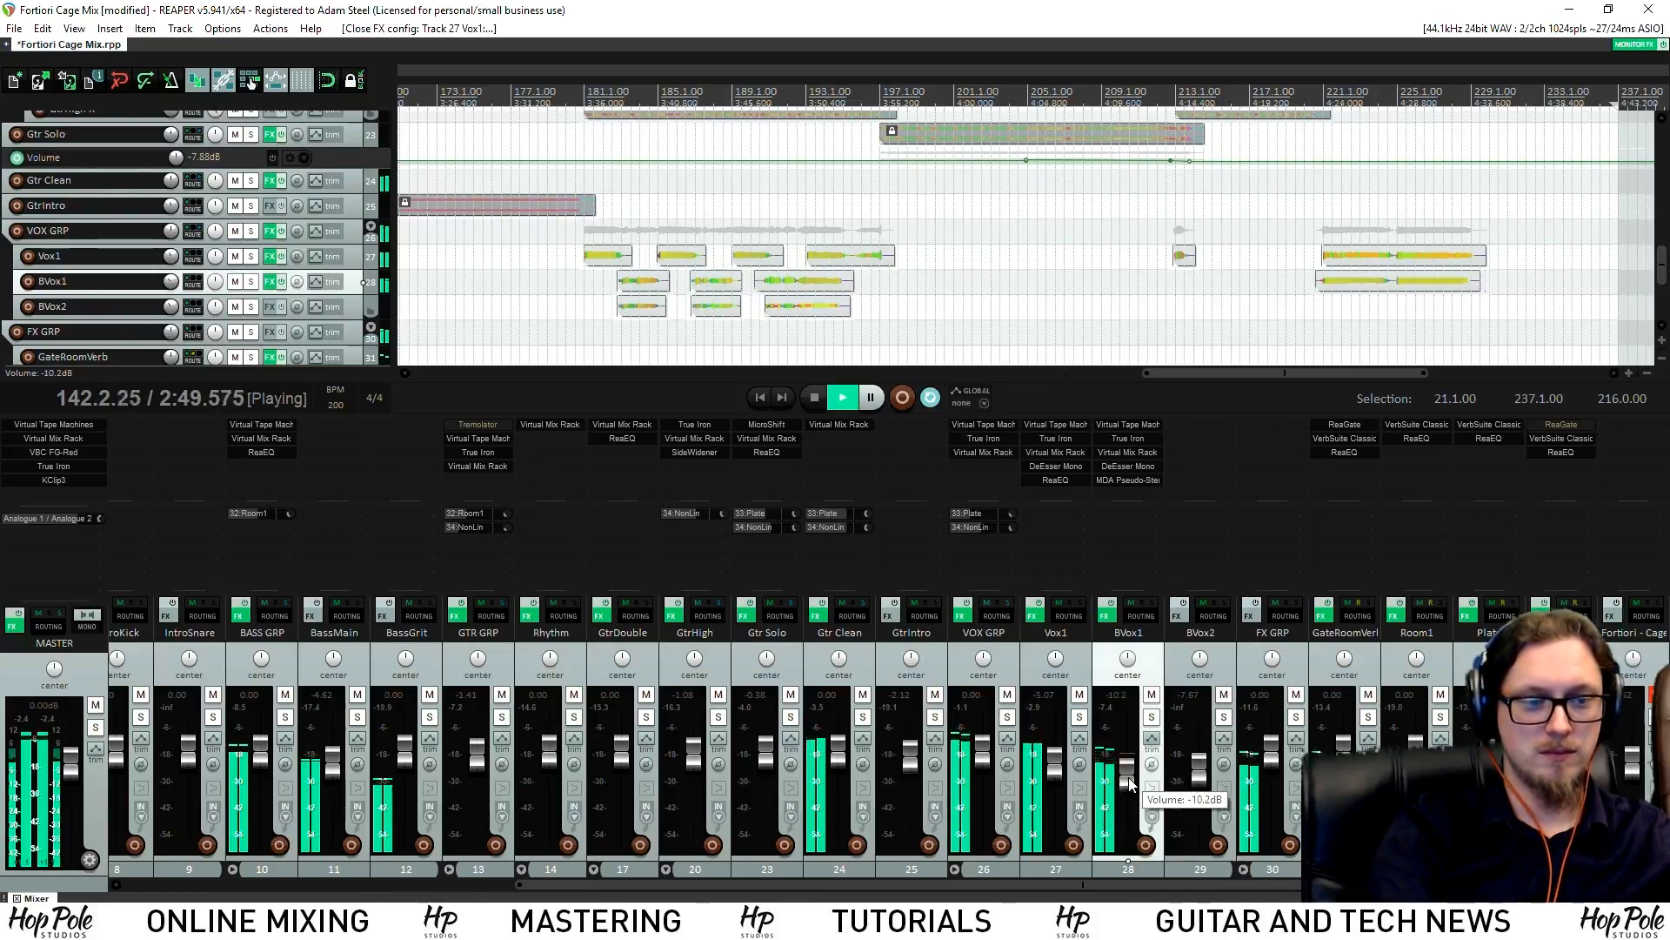
scroll(1097, 304, "down", 1)
scroll(1083, 305, "down", 2)
scroll(1021, 161, "up", 4)
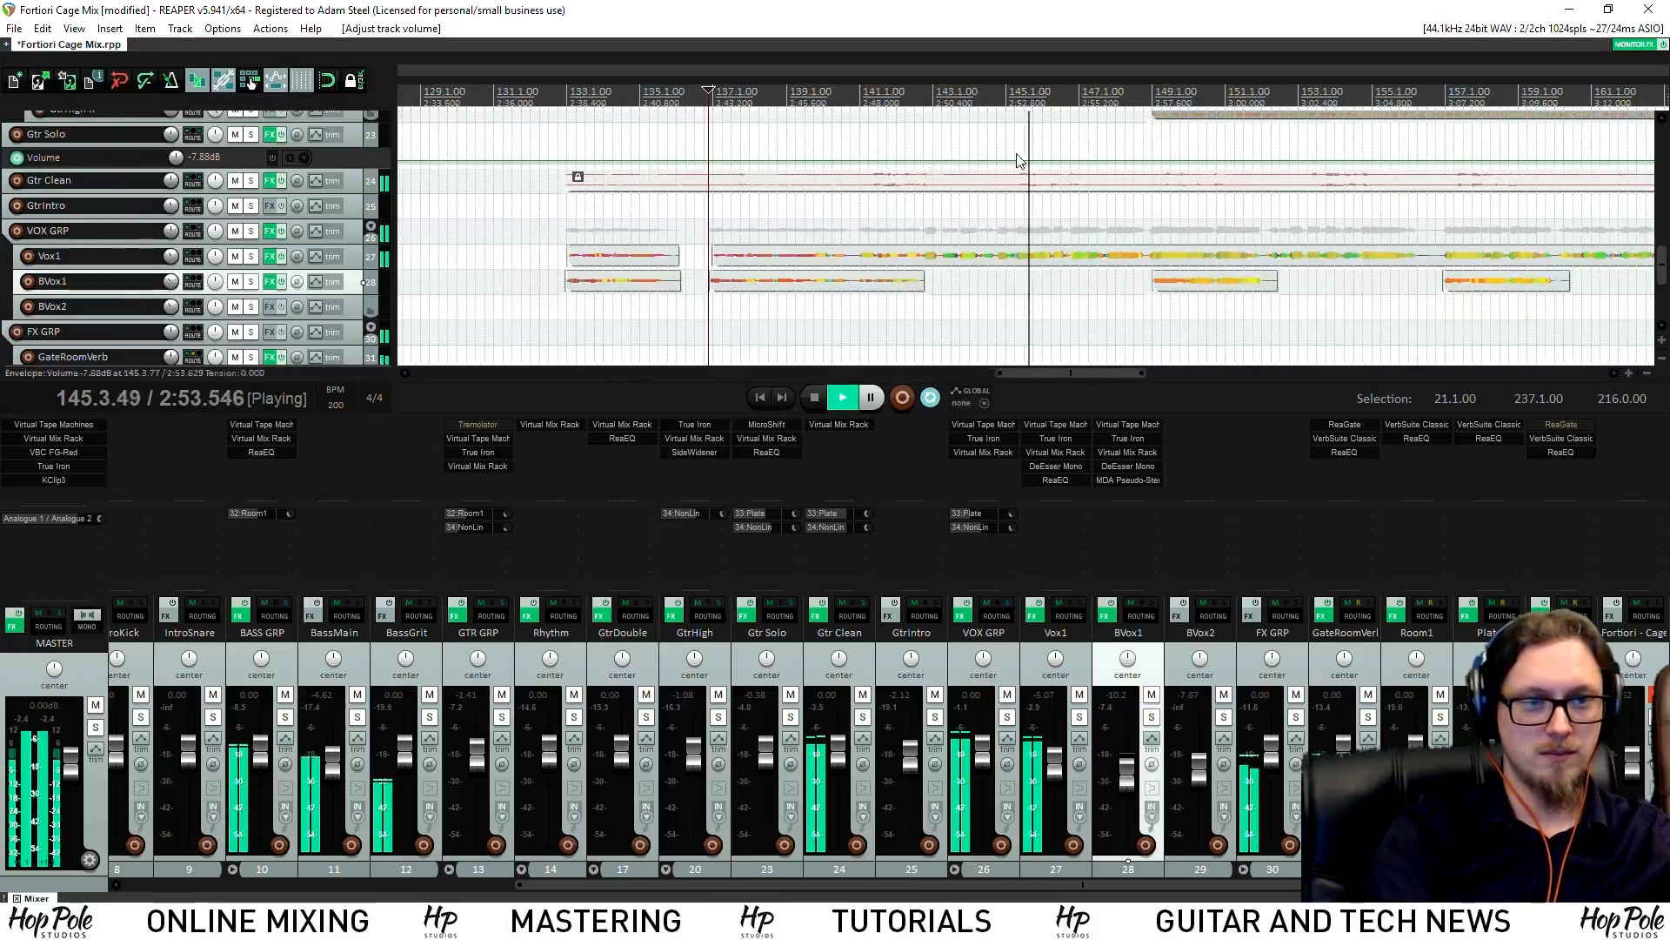
key("space")
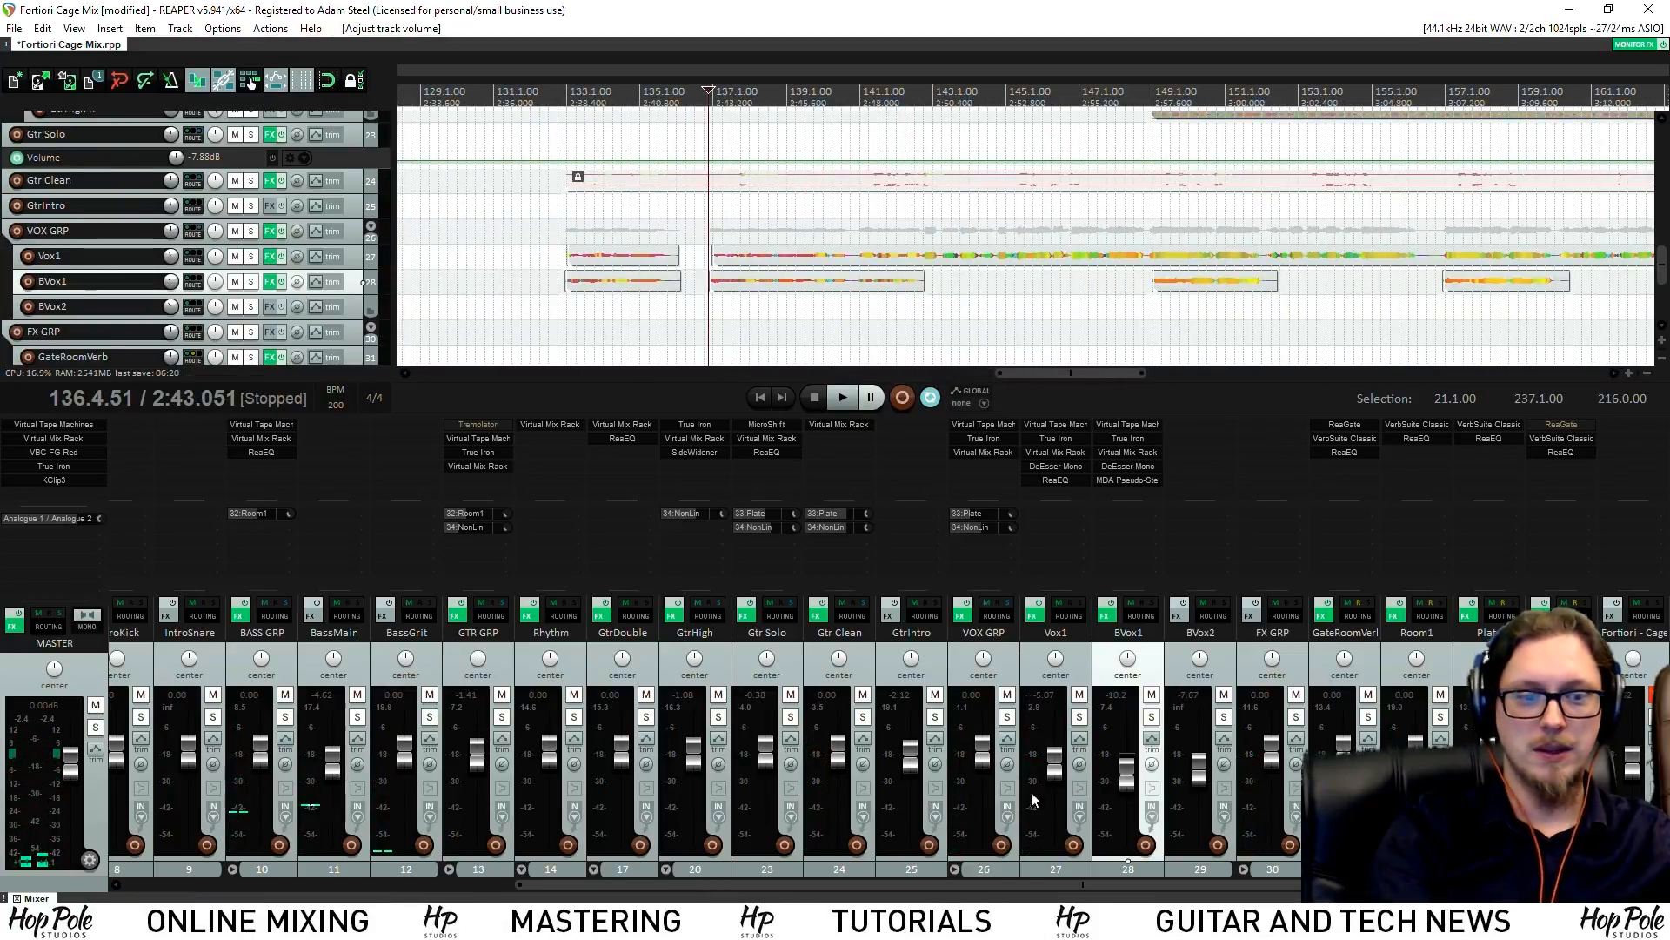
left_click_drag(1128, 773, 1131, 787)
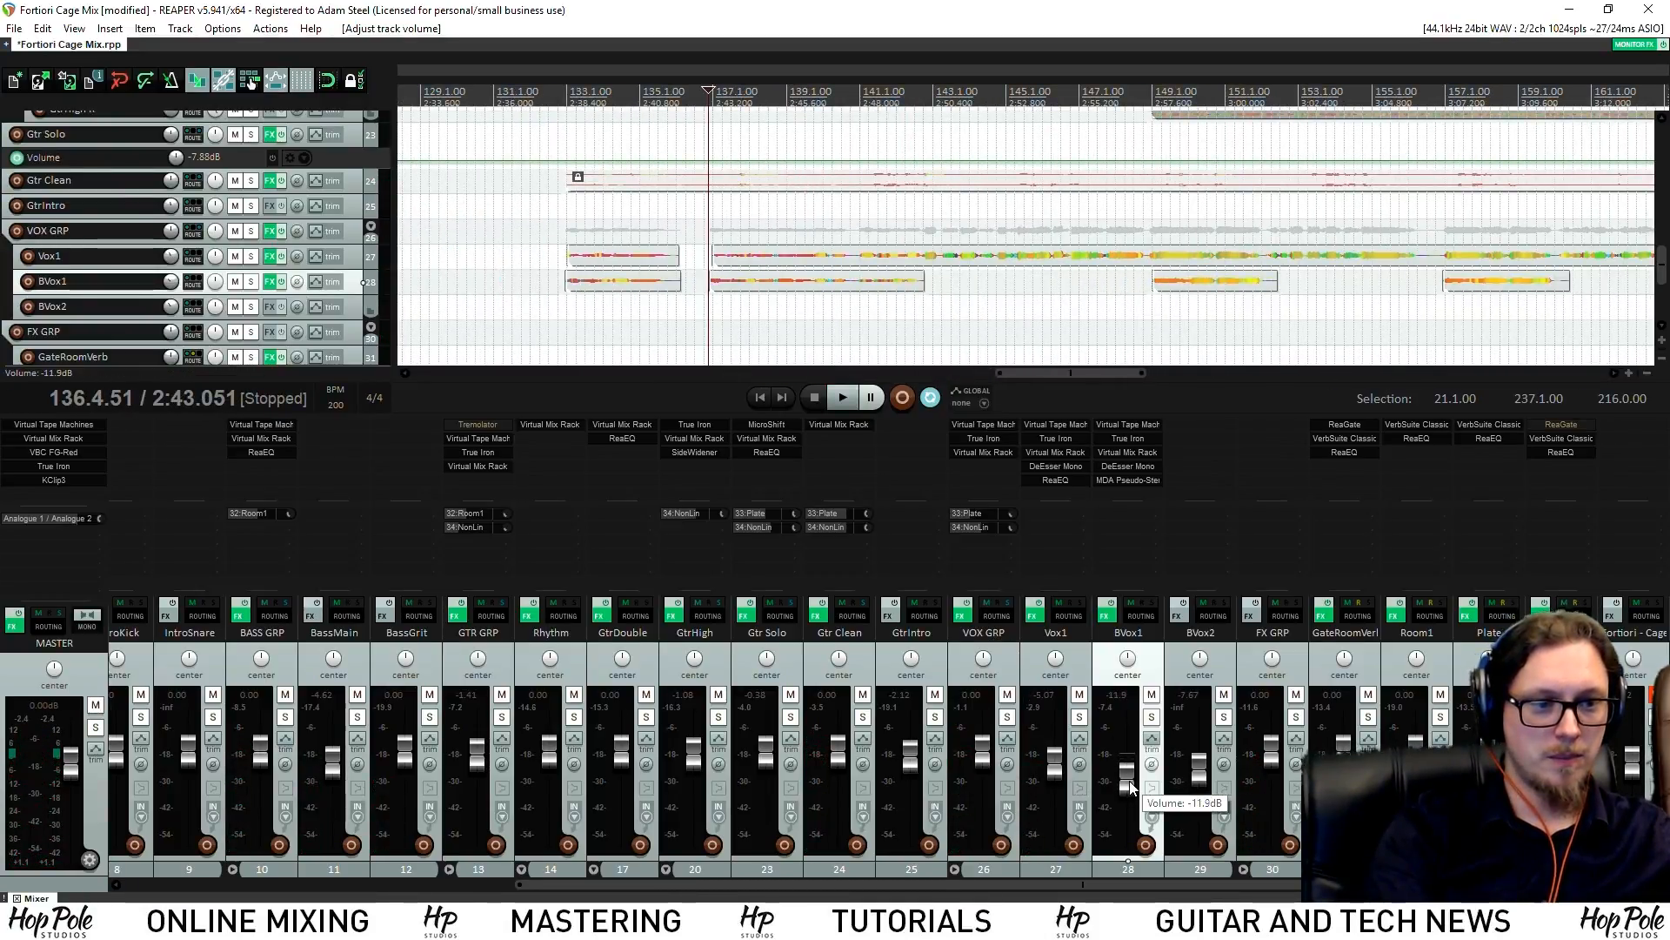
scroll(1000, 179, "down", 5)
Copy Vox1's Virtual Tape Machines, DeEsser Mono and ReaEQ onto BVox2
left_click(1324, 90)
key("space")
scroll(1184, 298, "up", 3)
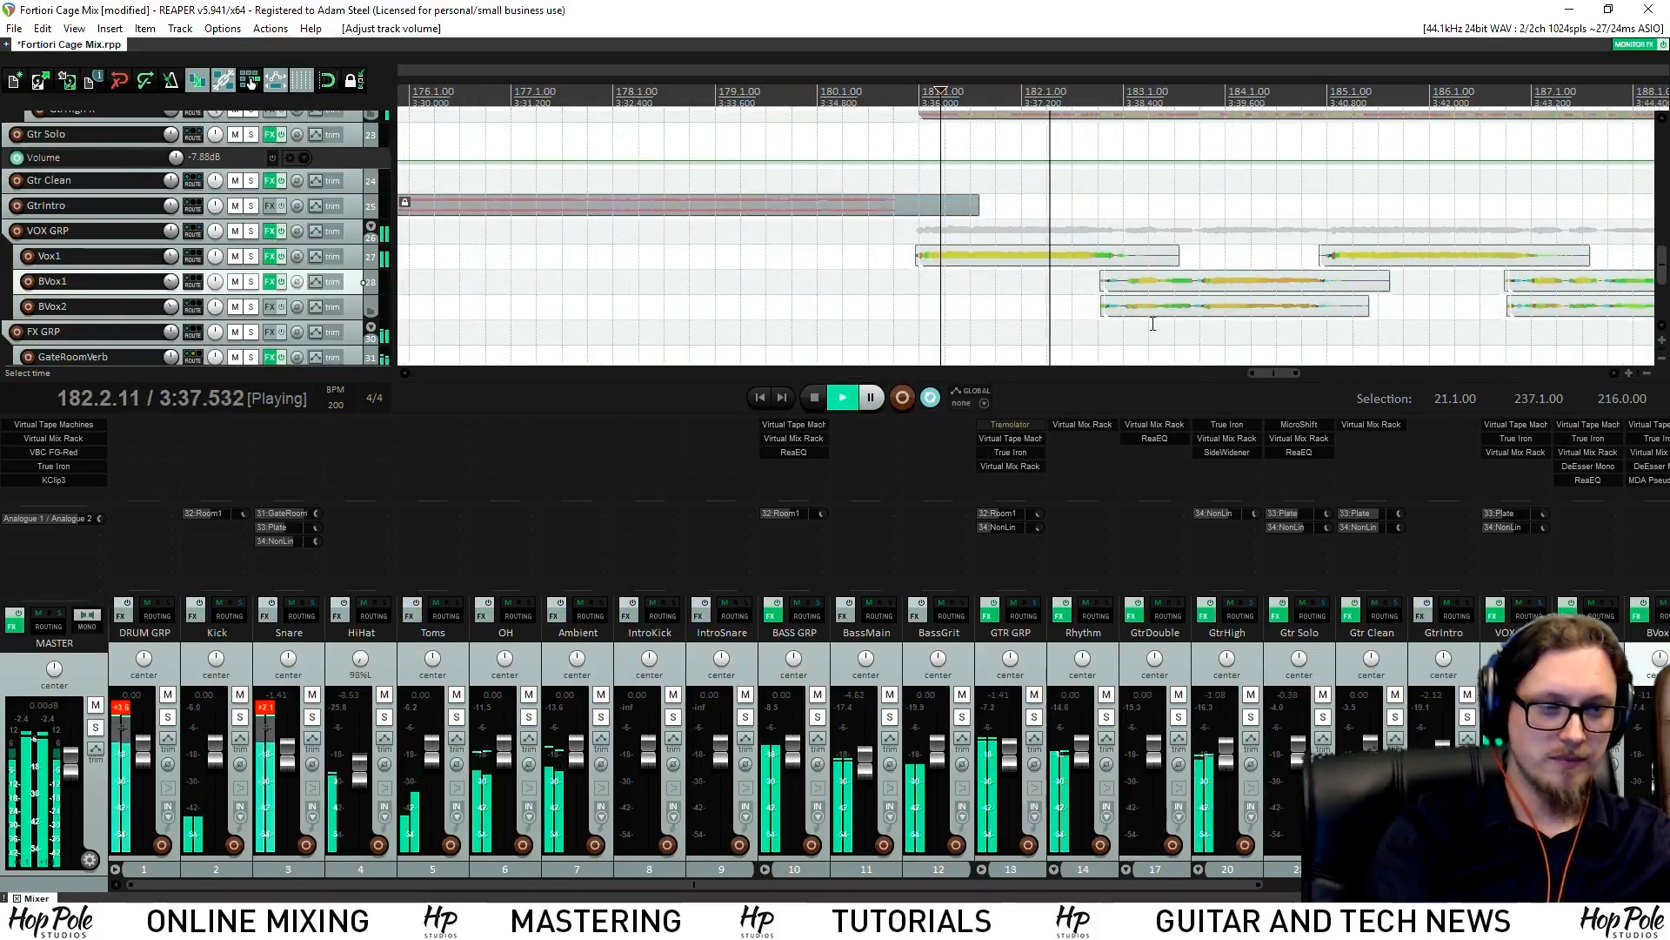
left_click_drag(1009, 884, 1398, 884)
scroll(1348, 349, "down", 5)
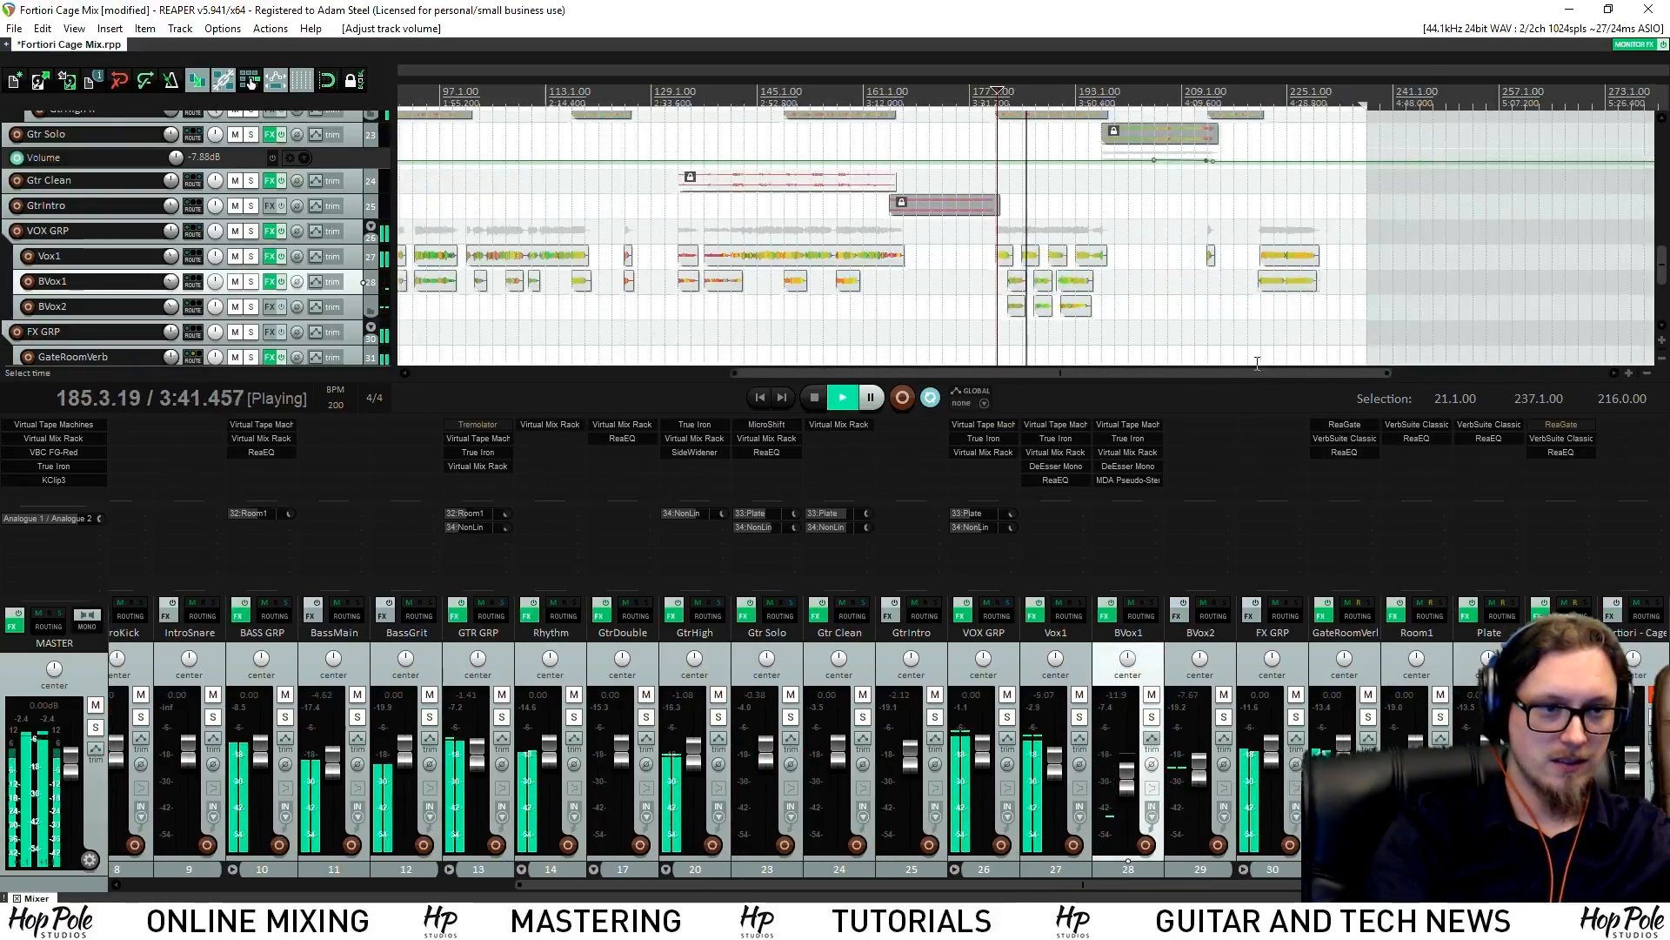
scroll(1252, 352, "up", 3)
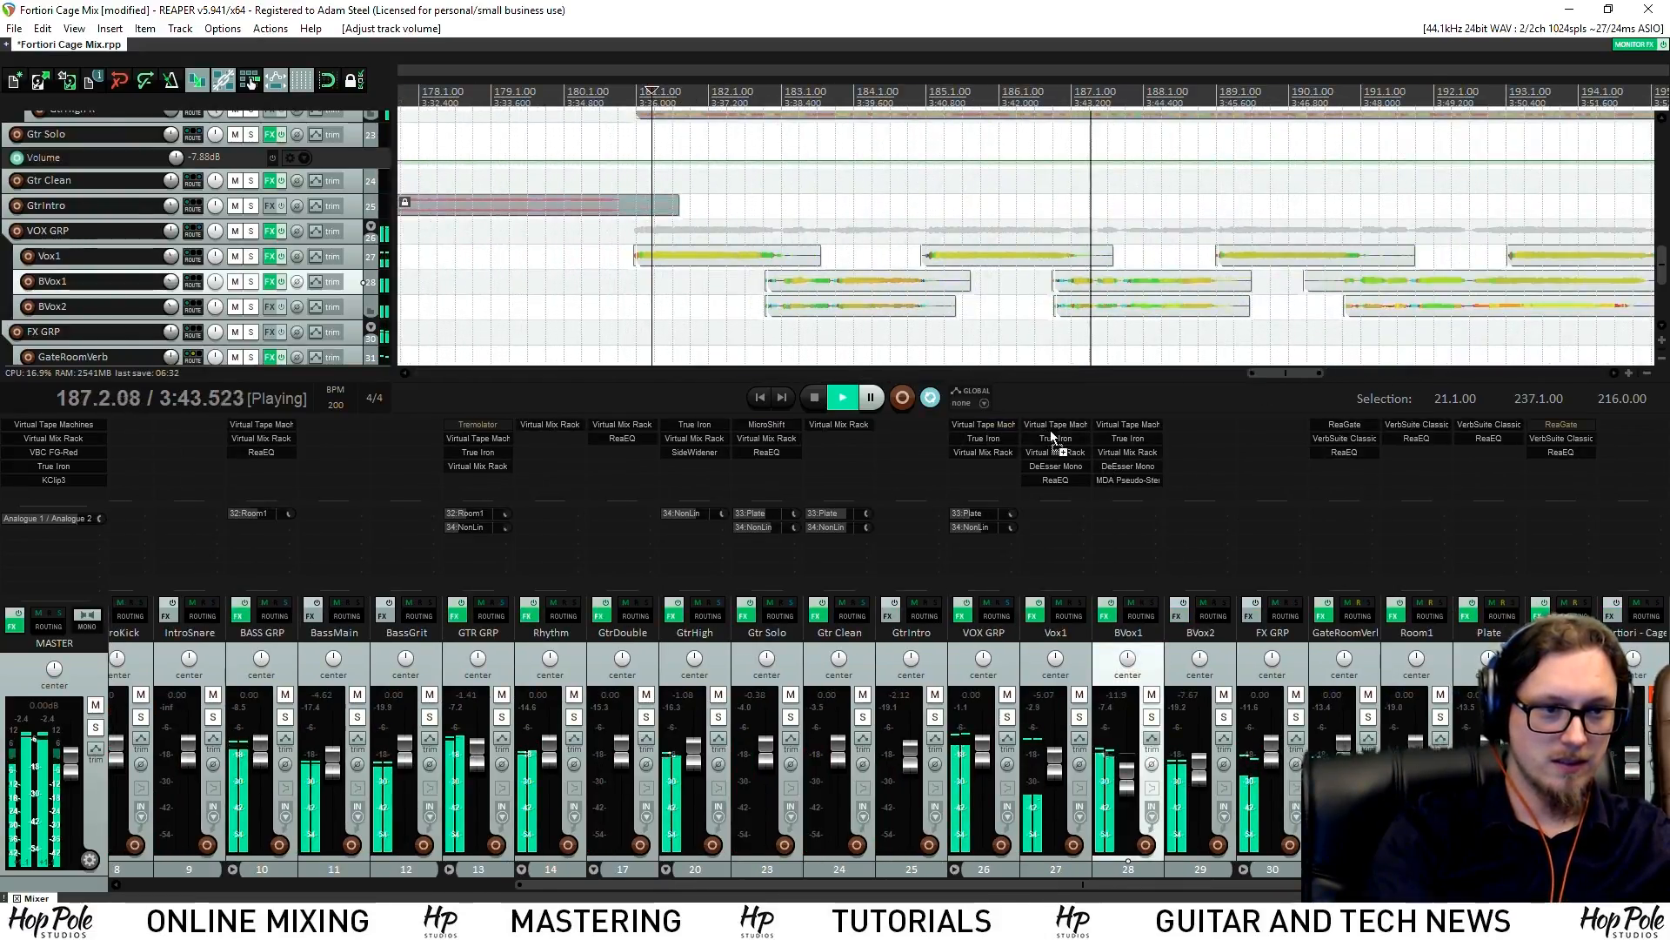
left_click_drag(1052, 427, 1195, 470)
left_click_drag(1051, 482, 1205, 482)
Replay from about bar 183 and raise BVox2's Plate reverb send
scroll(1201, 777, "up", 4)
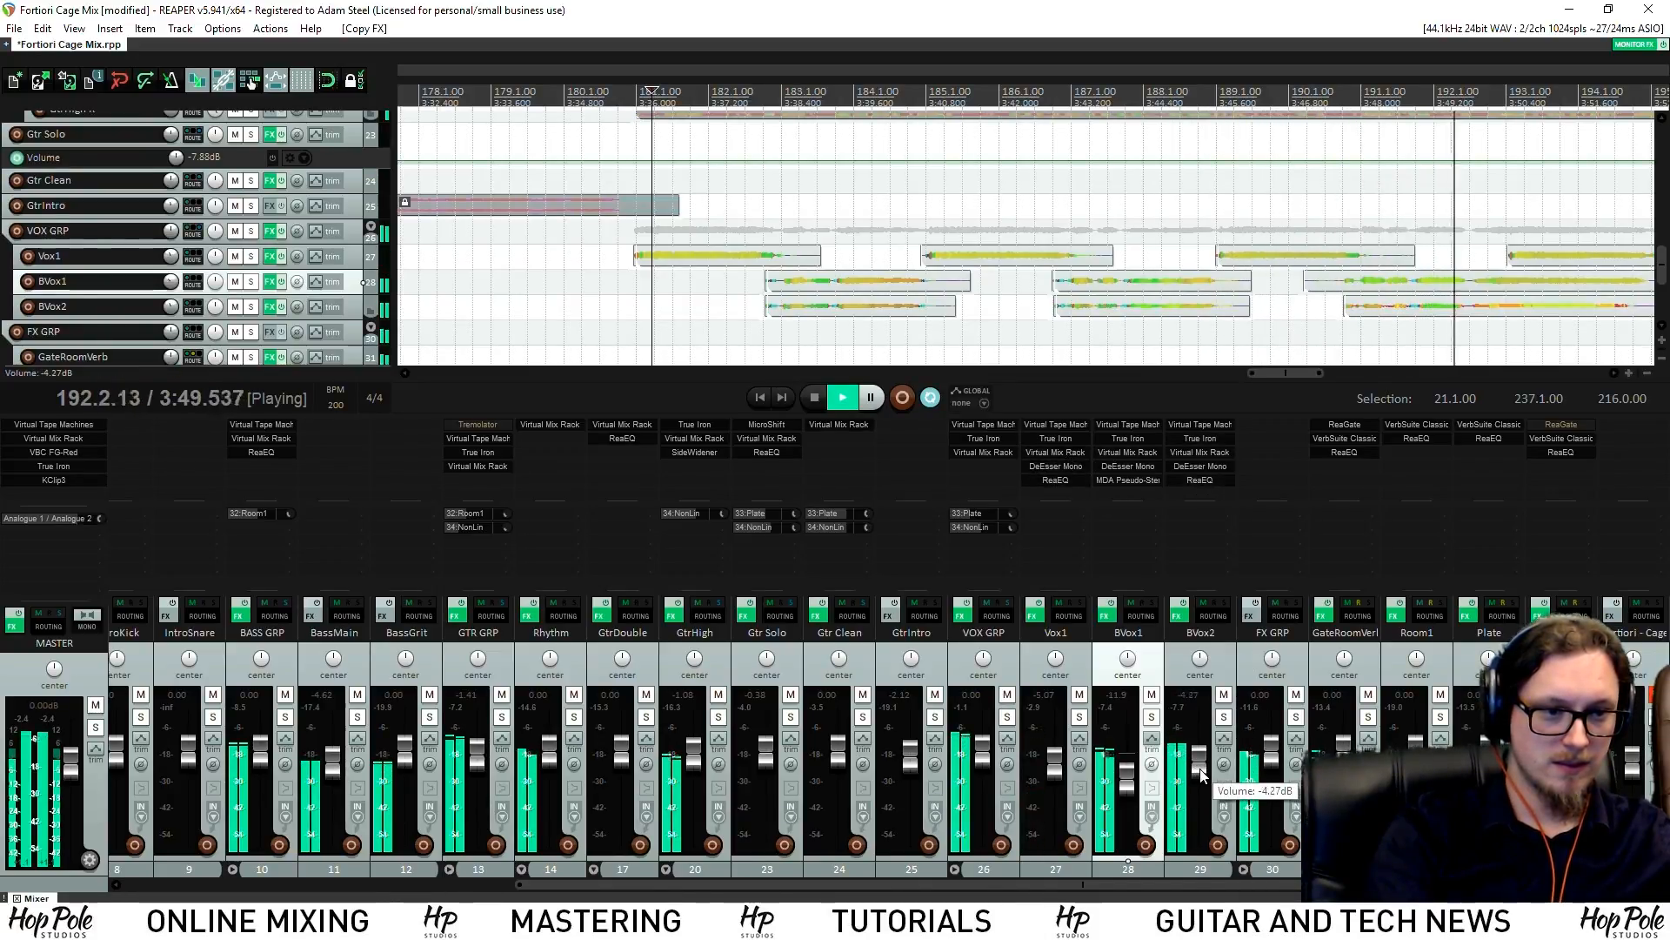
scroll(1198, 306, "down", 3)
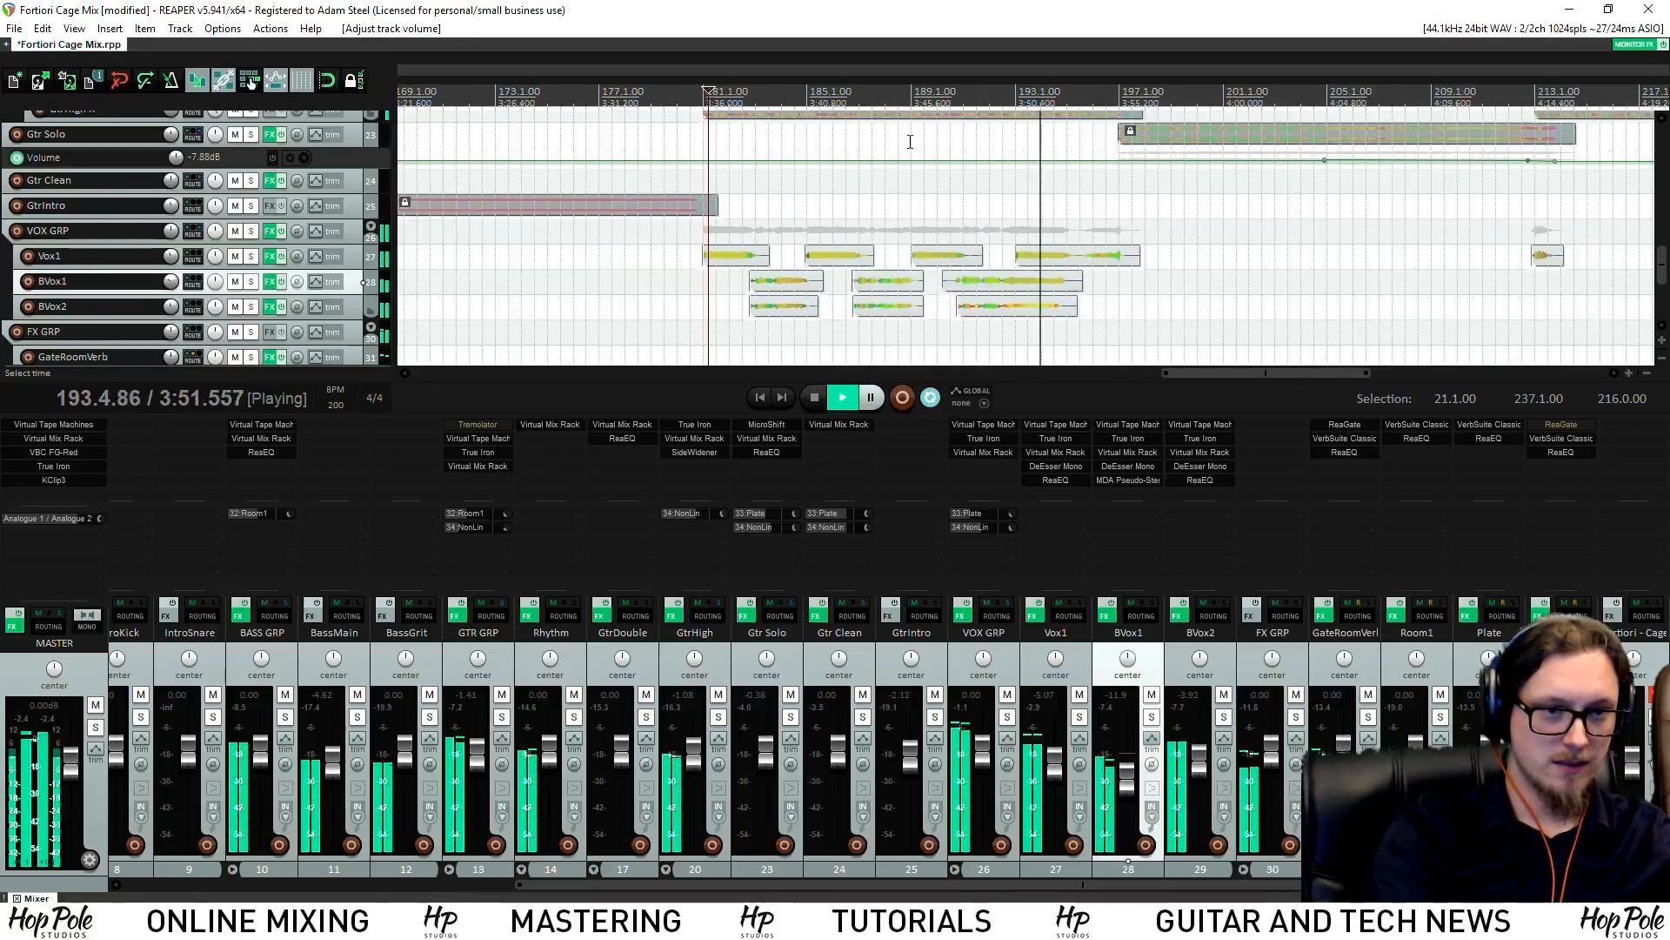
left_click(753, 96)
scroll(1199, 766, "down", 2)
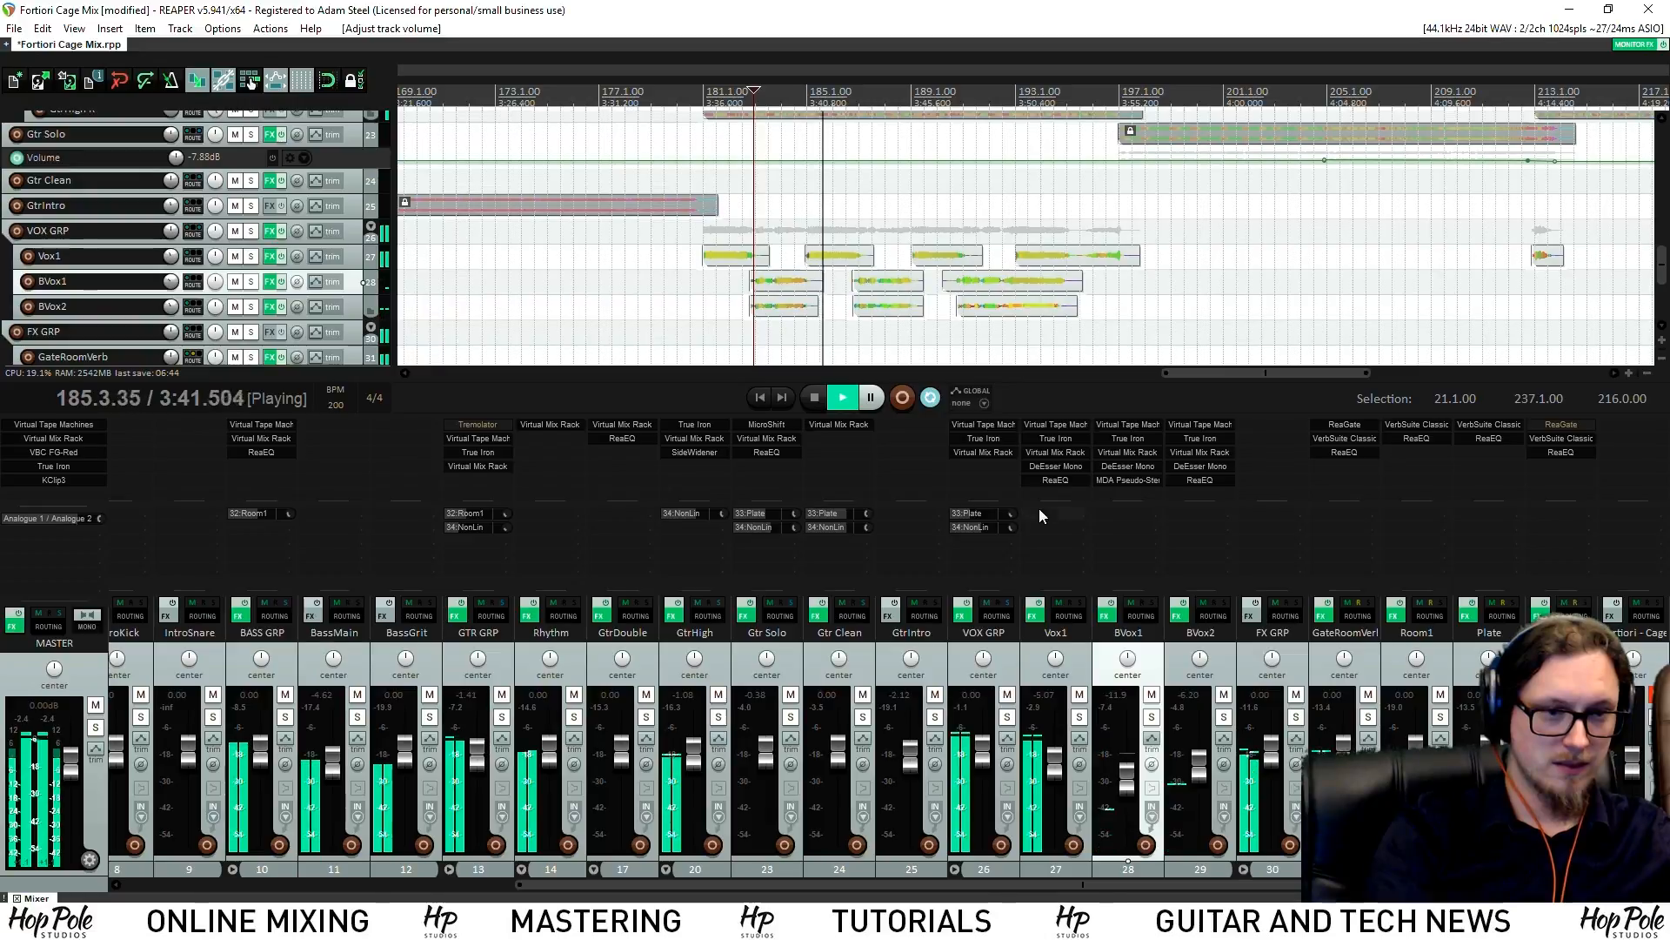
left_click_drag(1226, 515, 1226, 493)
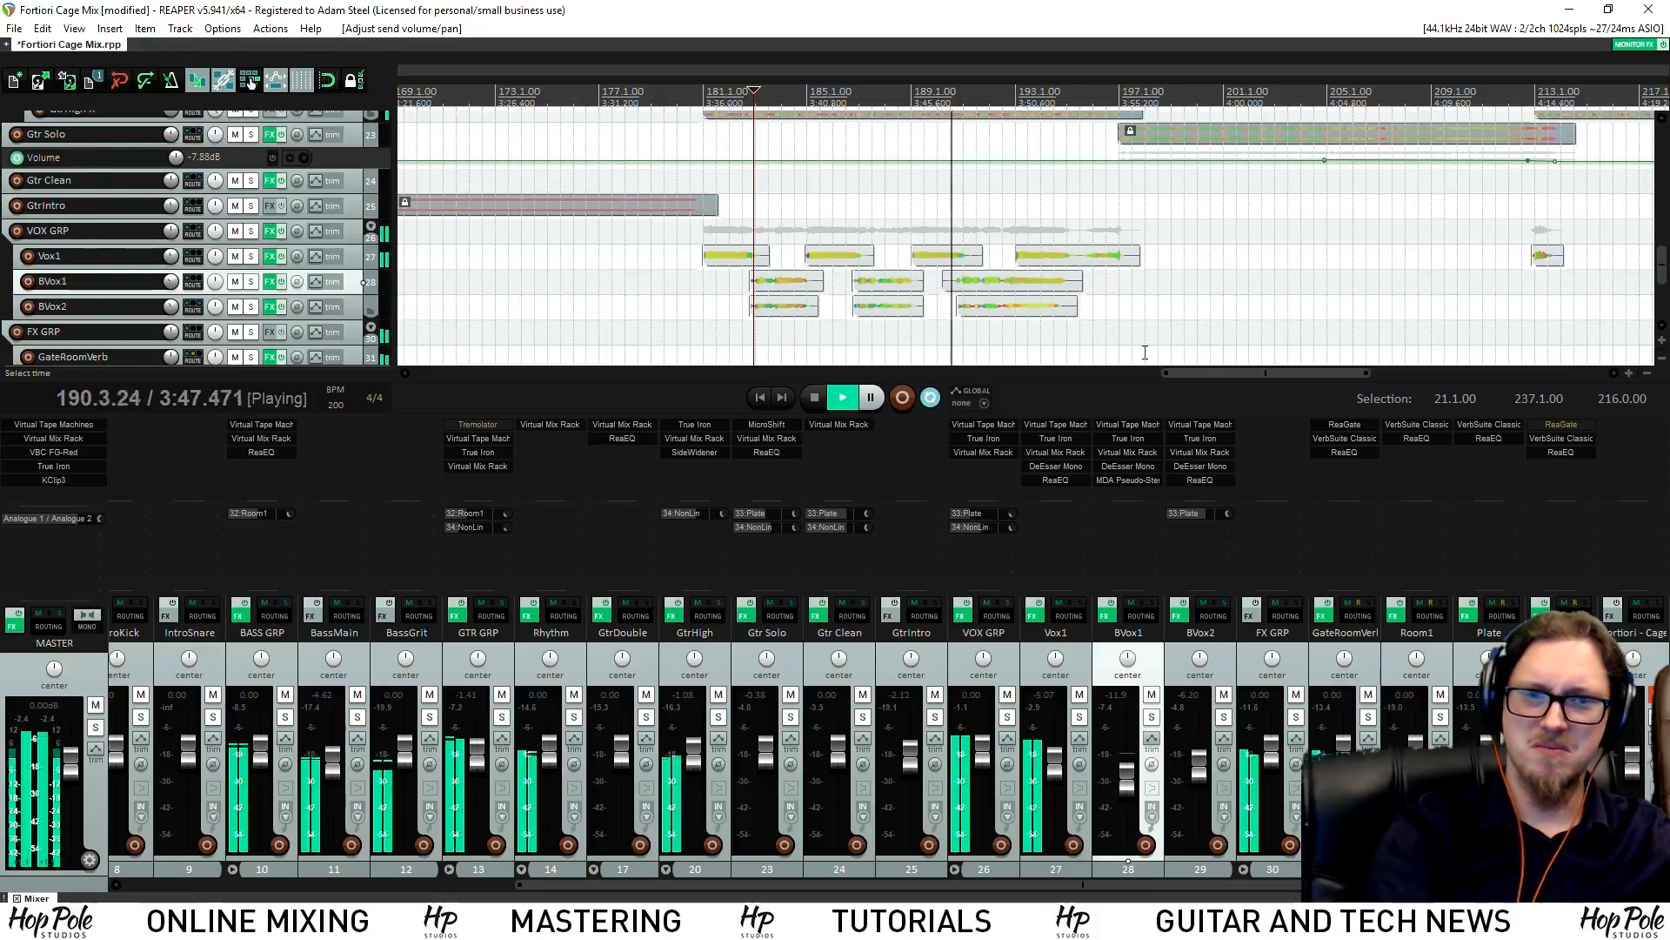
Set the Snare to about -1.84 dB and save the project
left_click(186, 884)
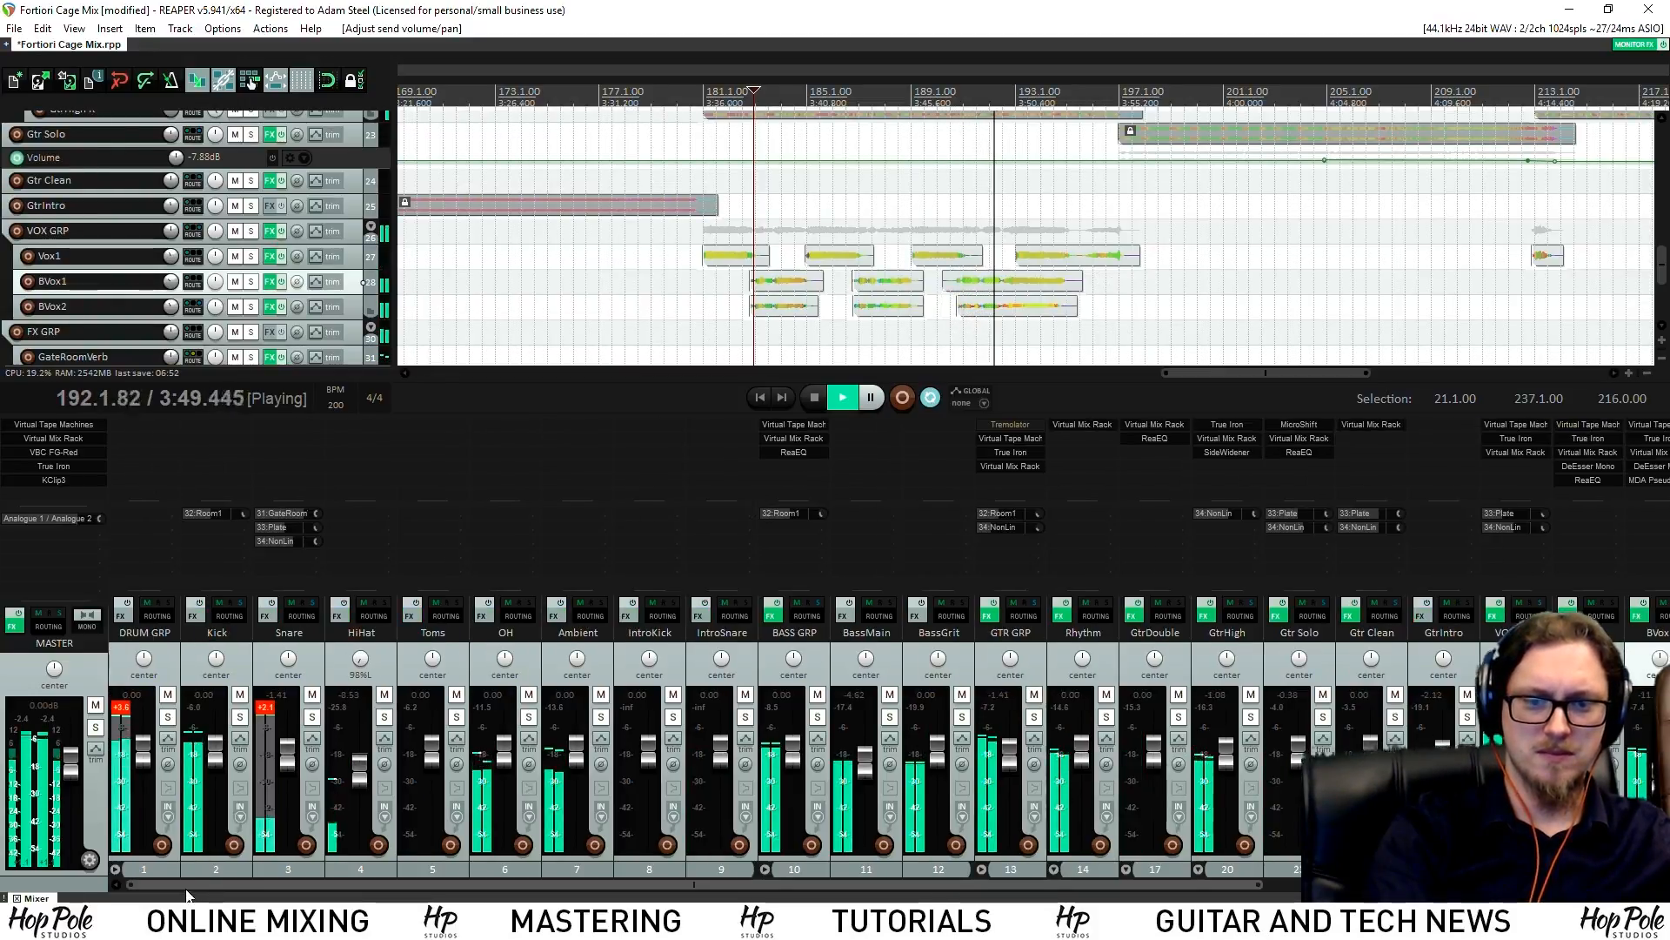
left_click_drag(288, 754, 292, 756)
left_click(266, 711)
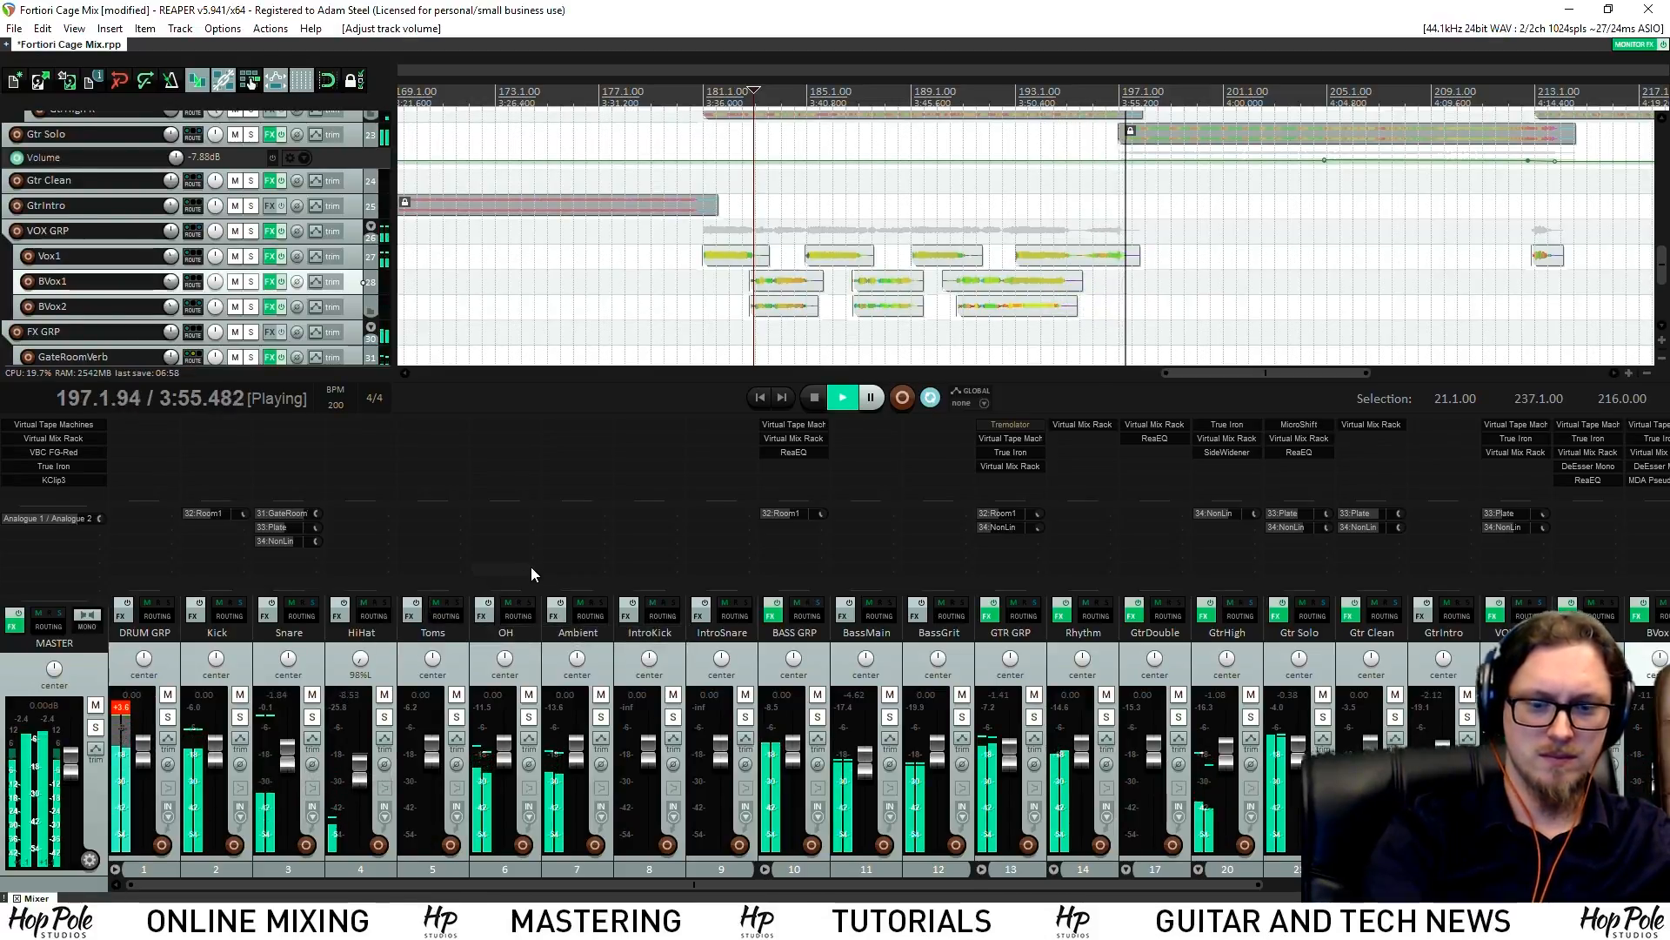
key("ctrl+s")
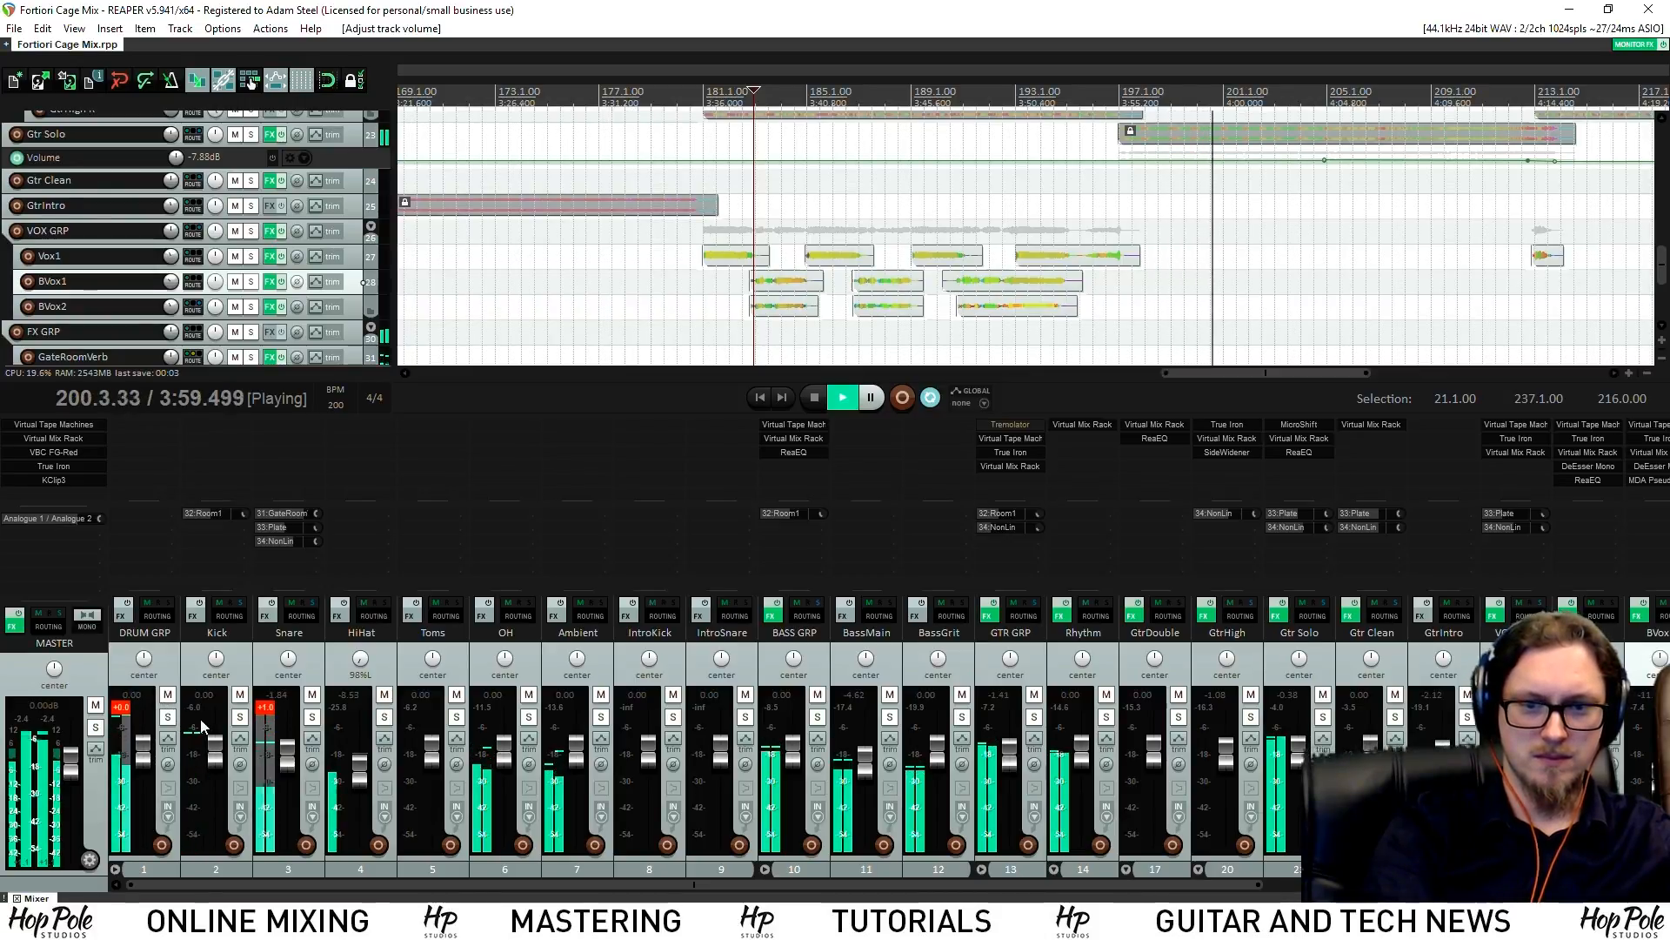
Unfreeze the Kick and Snare tracks via Render/freeze tracks
left_click(313, 668)
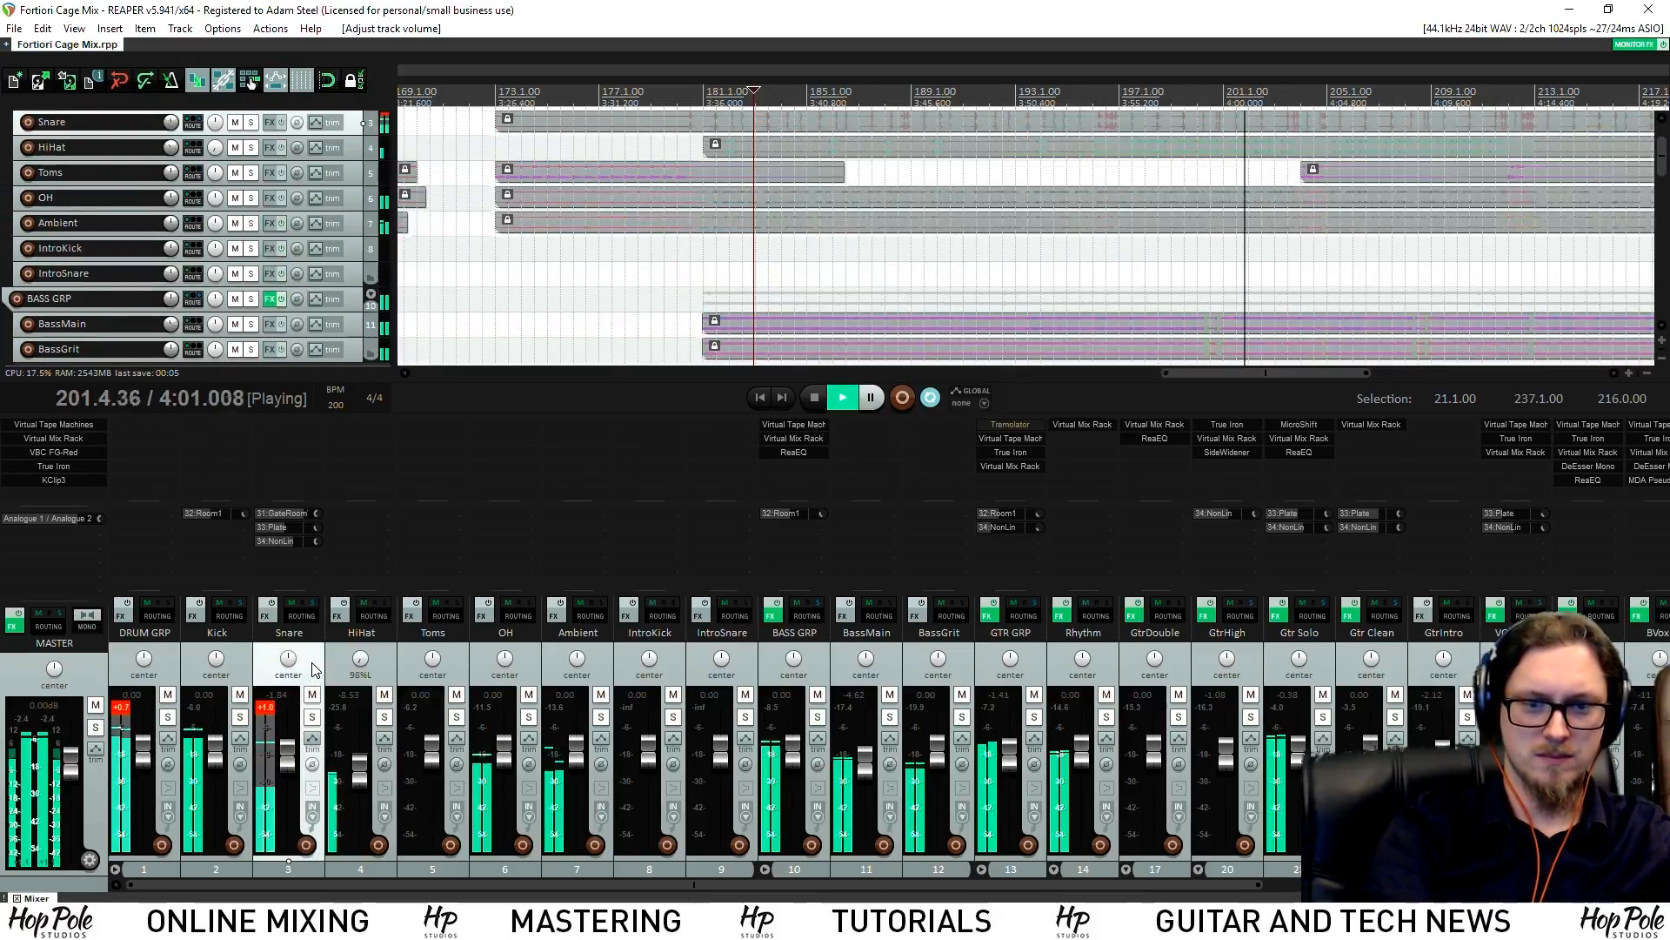
right_click(230, 668)
mouse_move(536, 322)
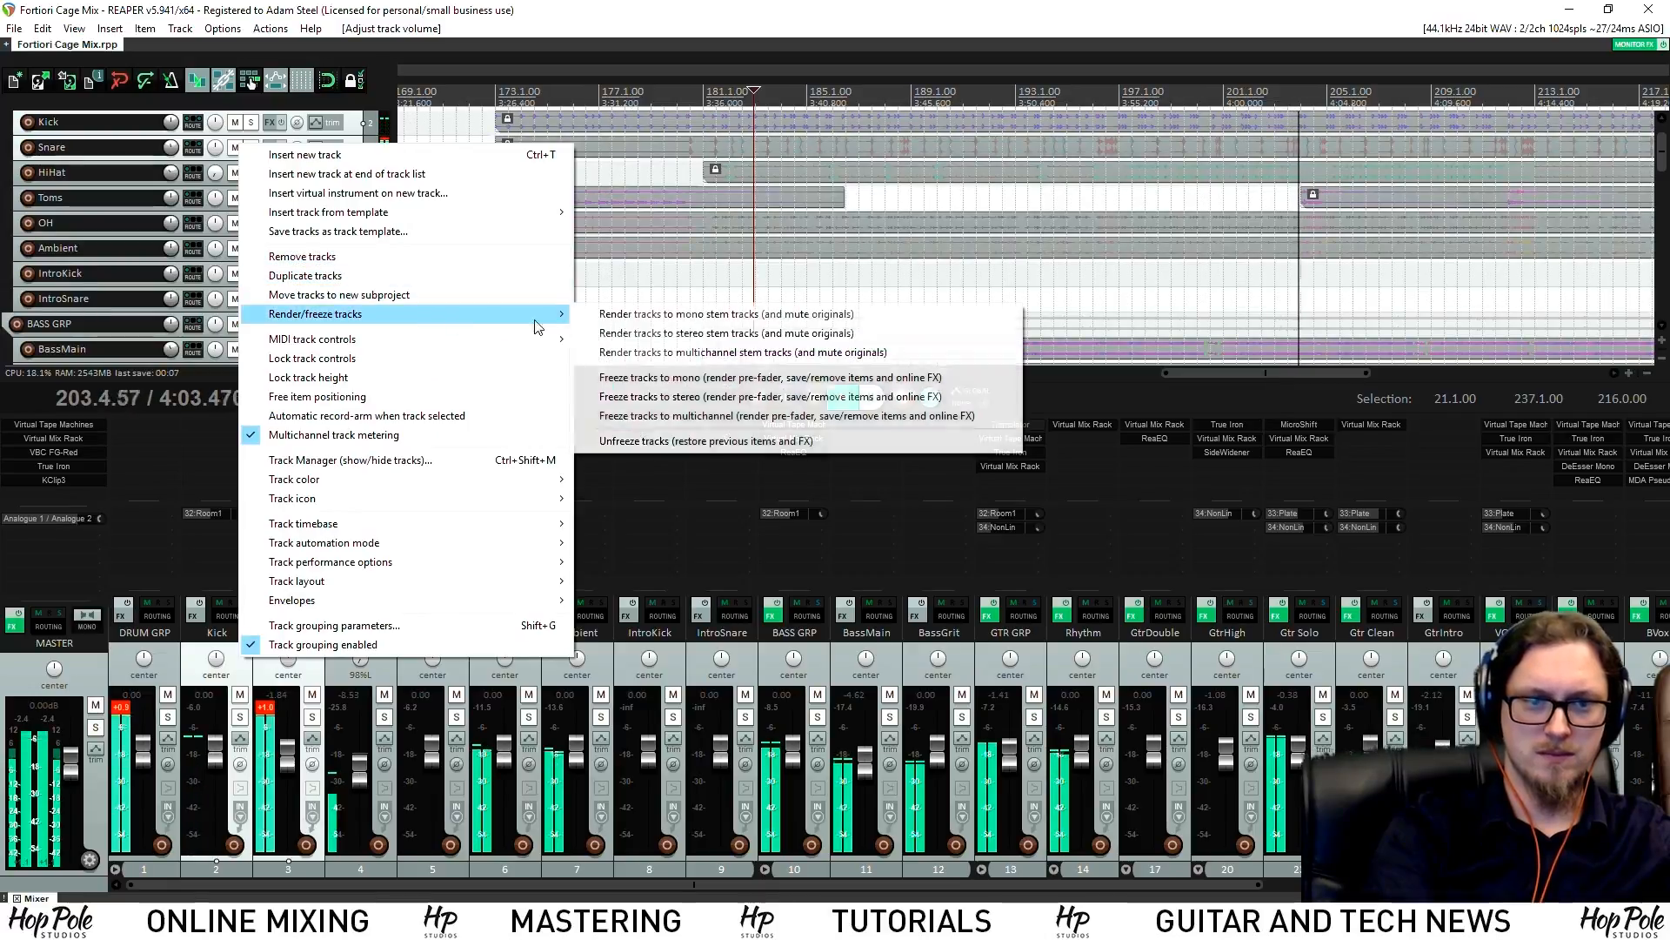
left_click(664, 440)
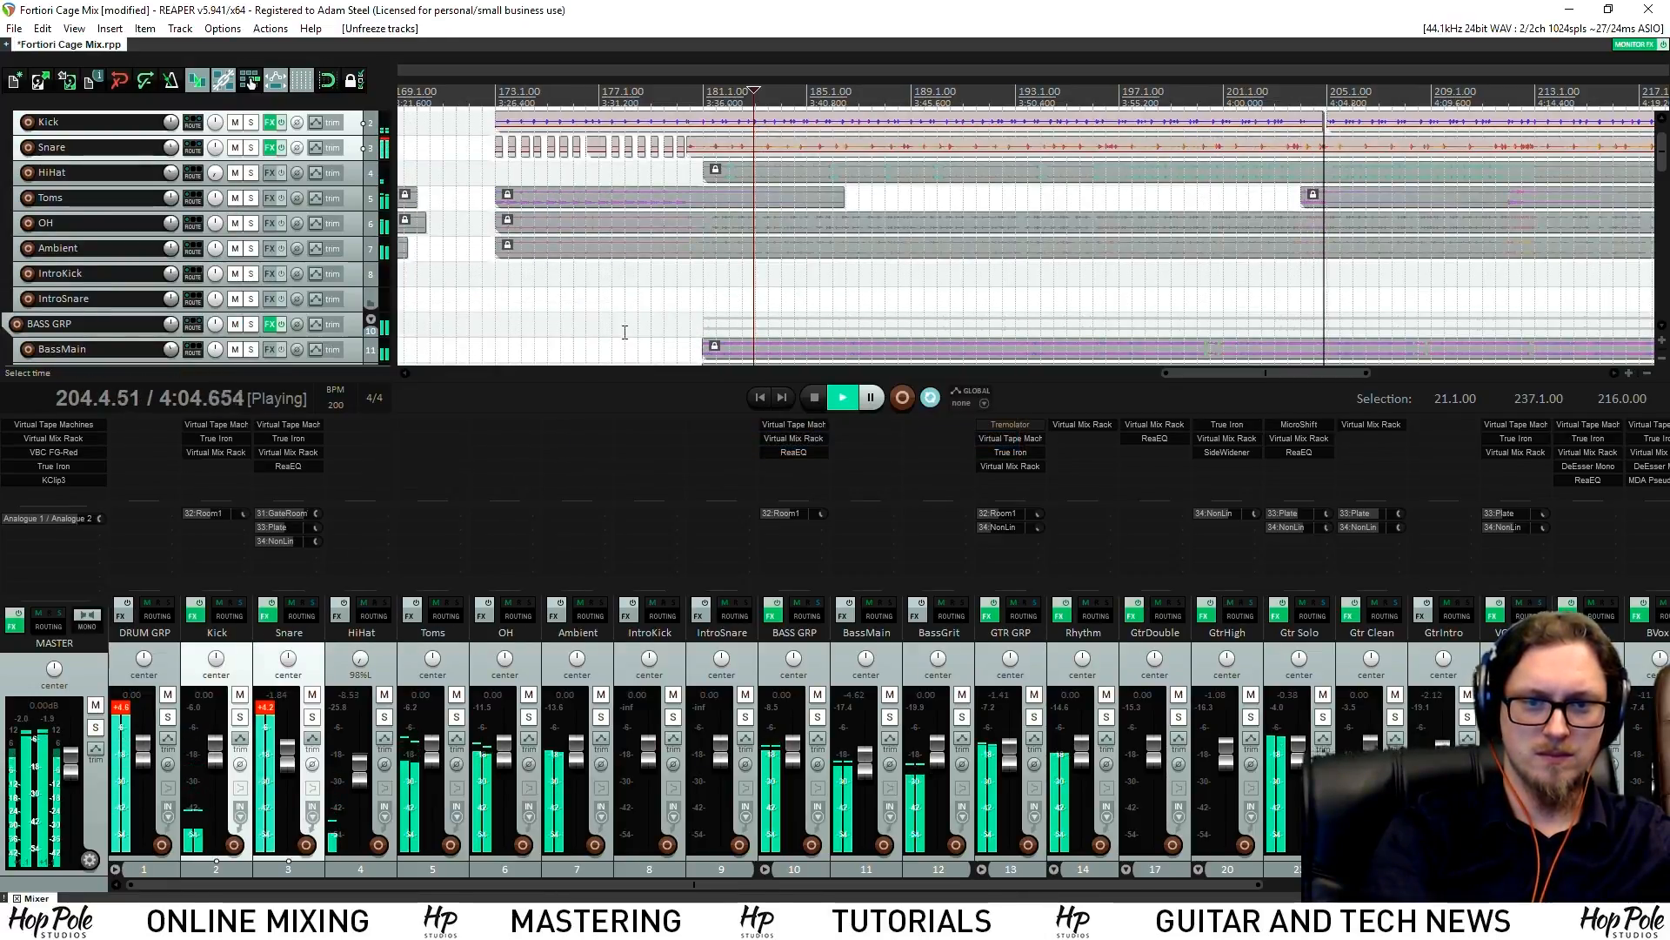
scroll(798, 236, "down", 3)
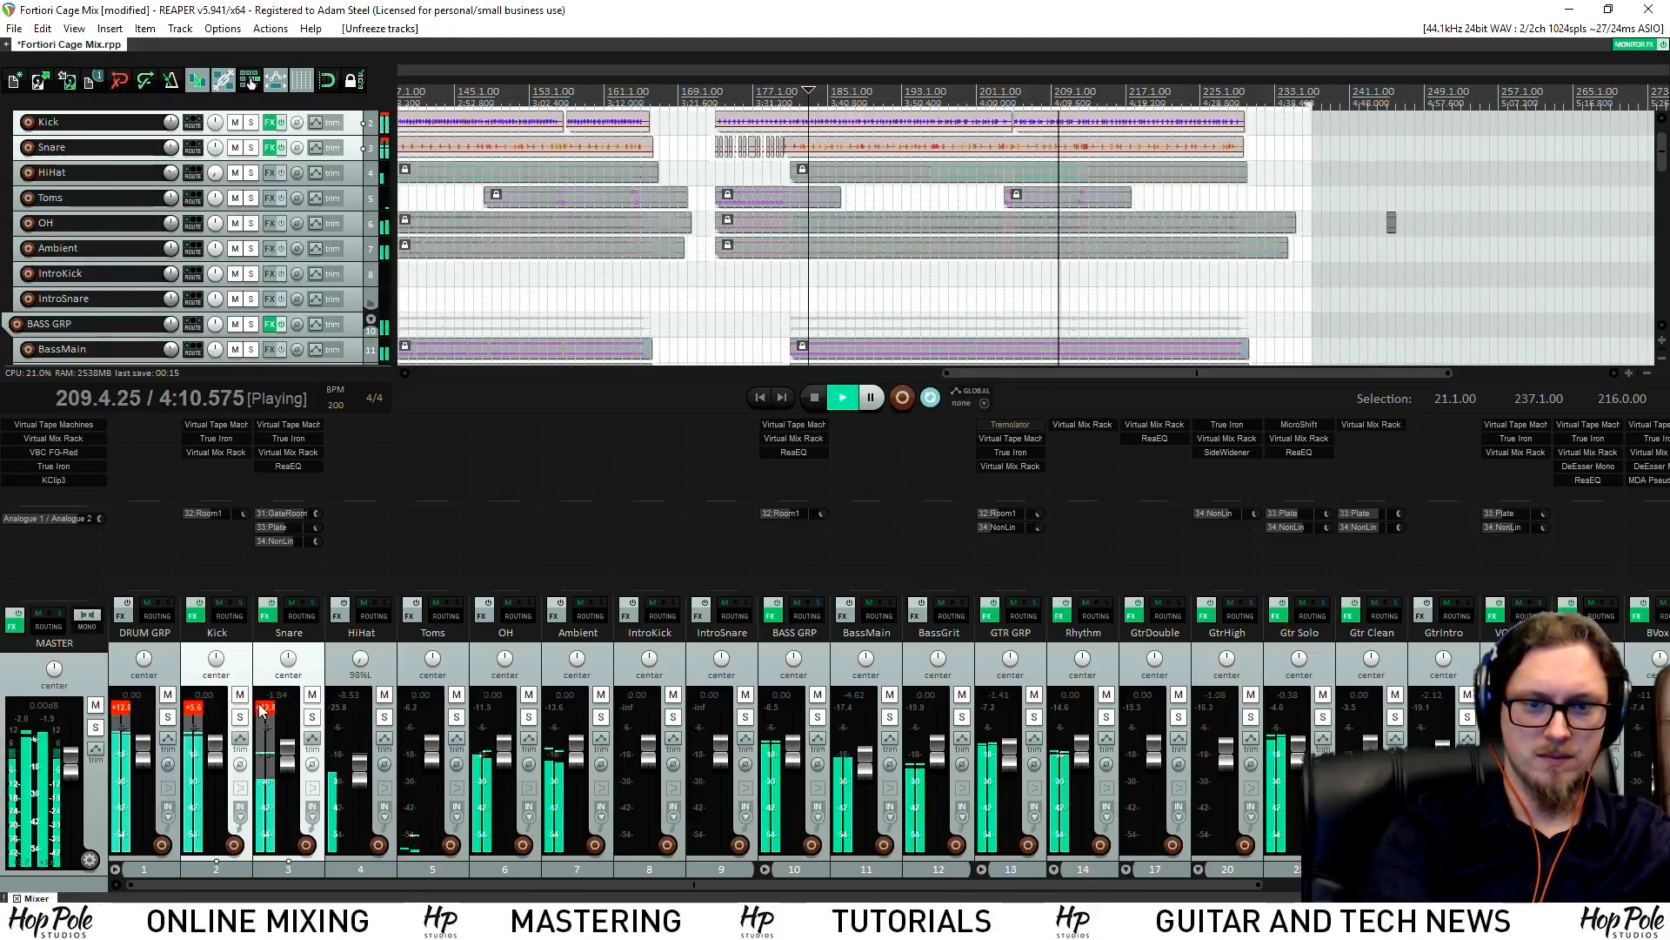
Reset the Snare and Kick volumes to 0.00 dB and clear their peak readings
left_click(290, 693)
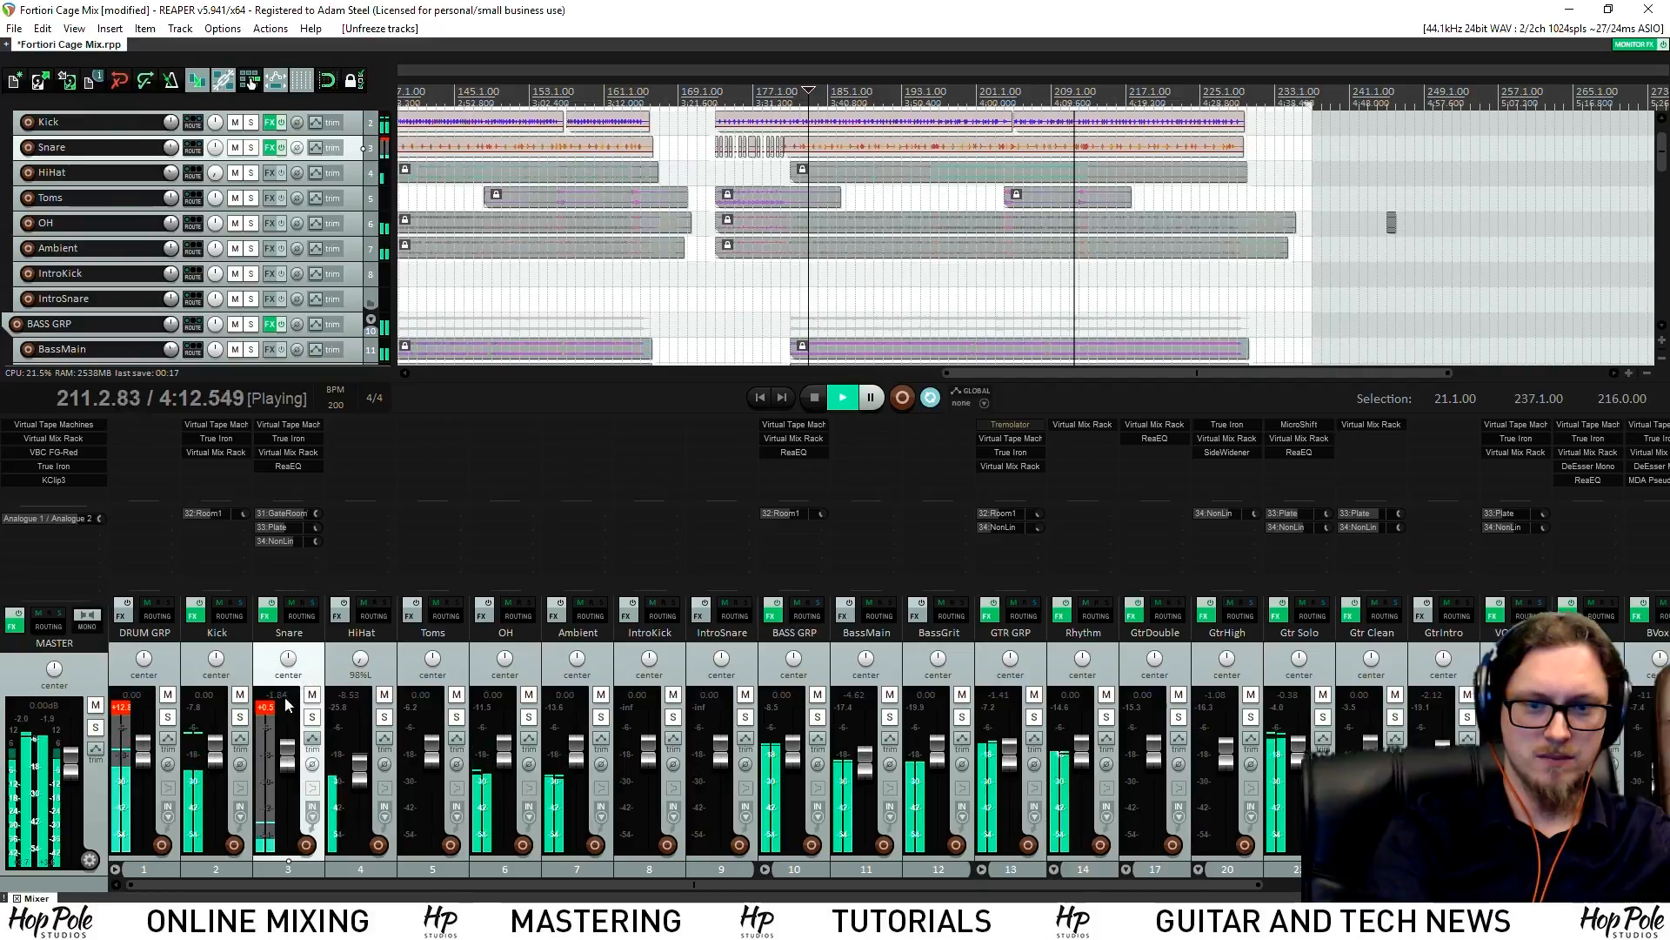
left_click(122, 706)
left_click_drag(292, 763, 219, 749)
left_click(267, 708)
left_click(272, 719)
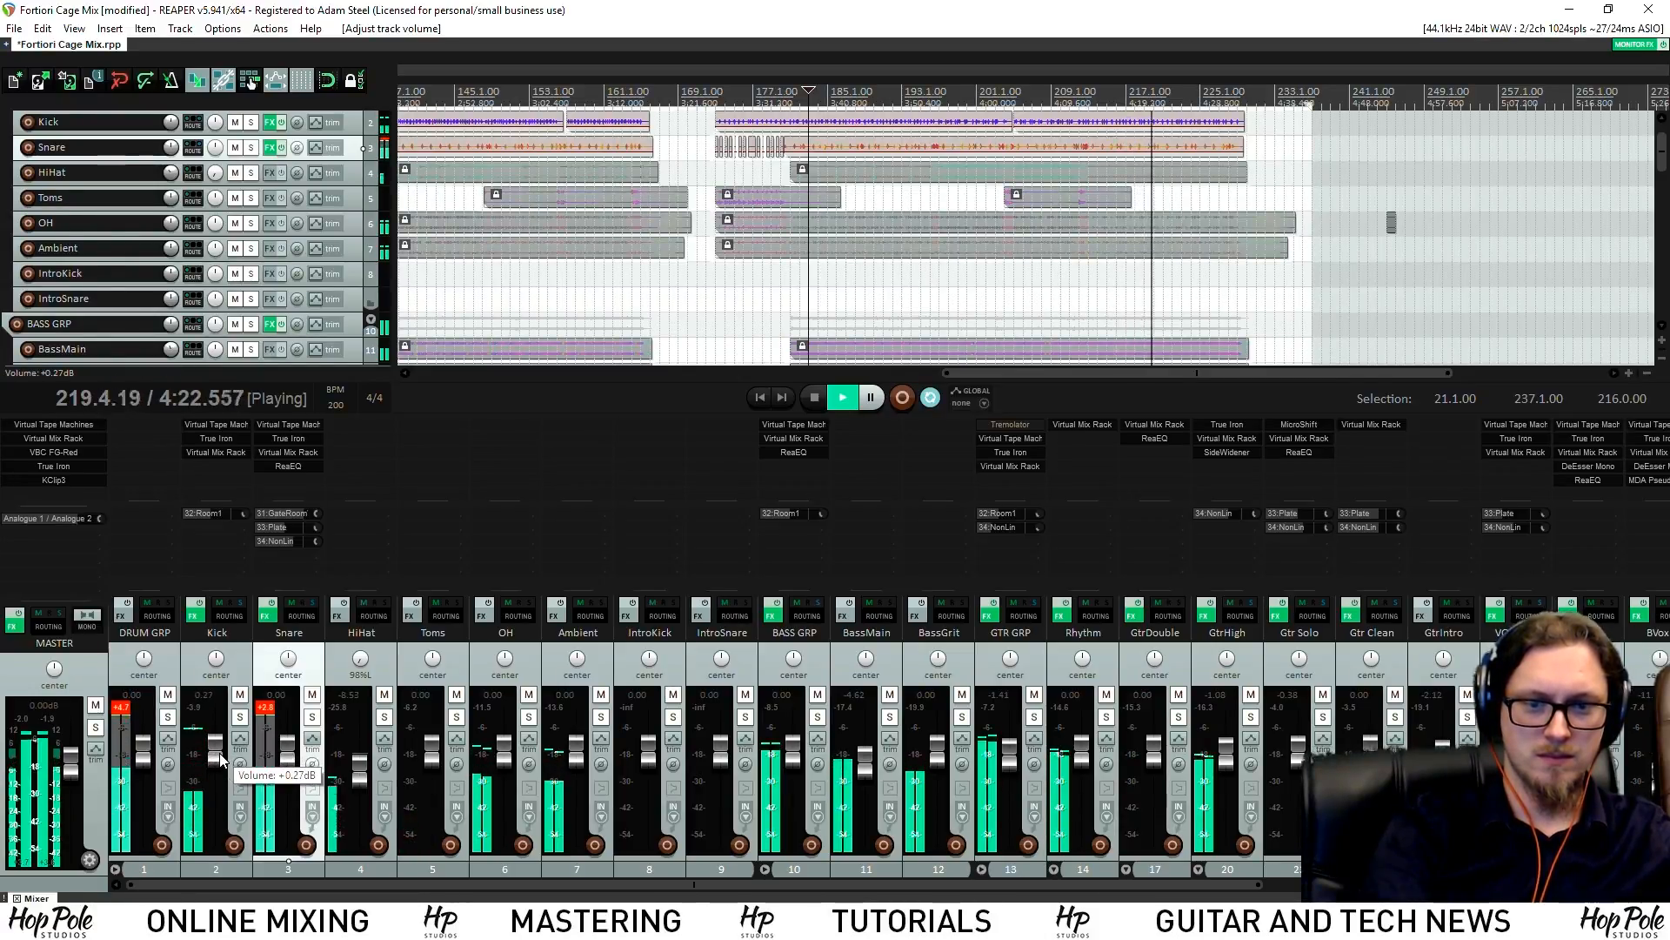
double_click(218, 751)
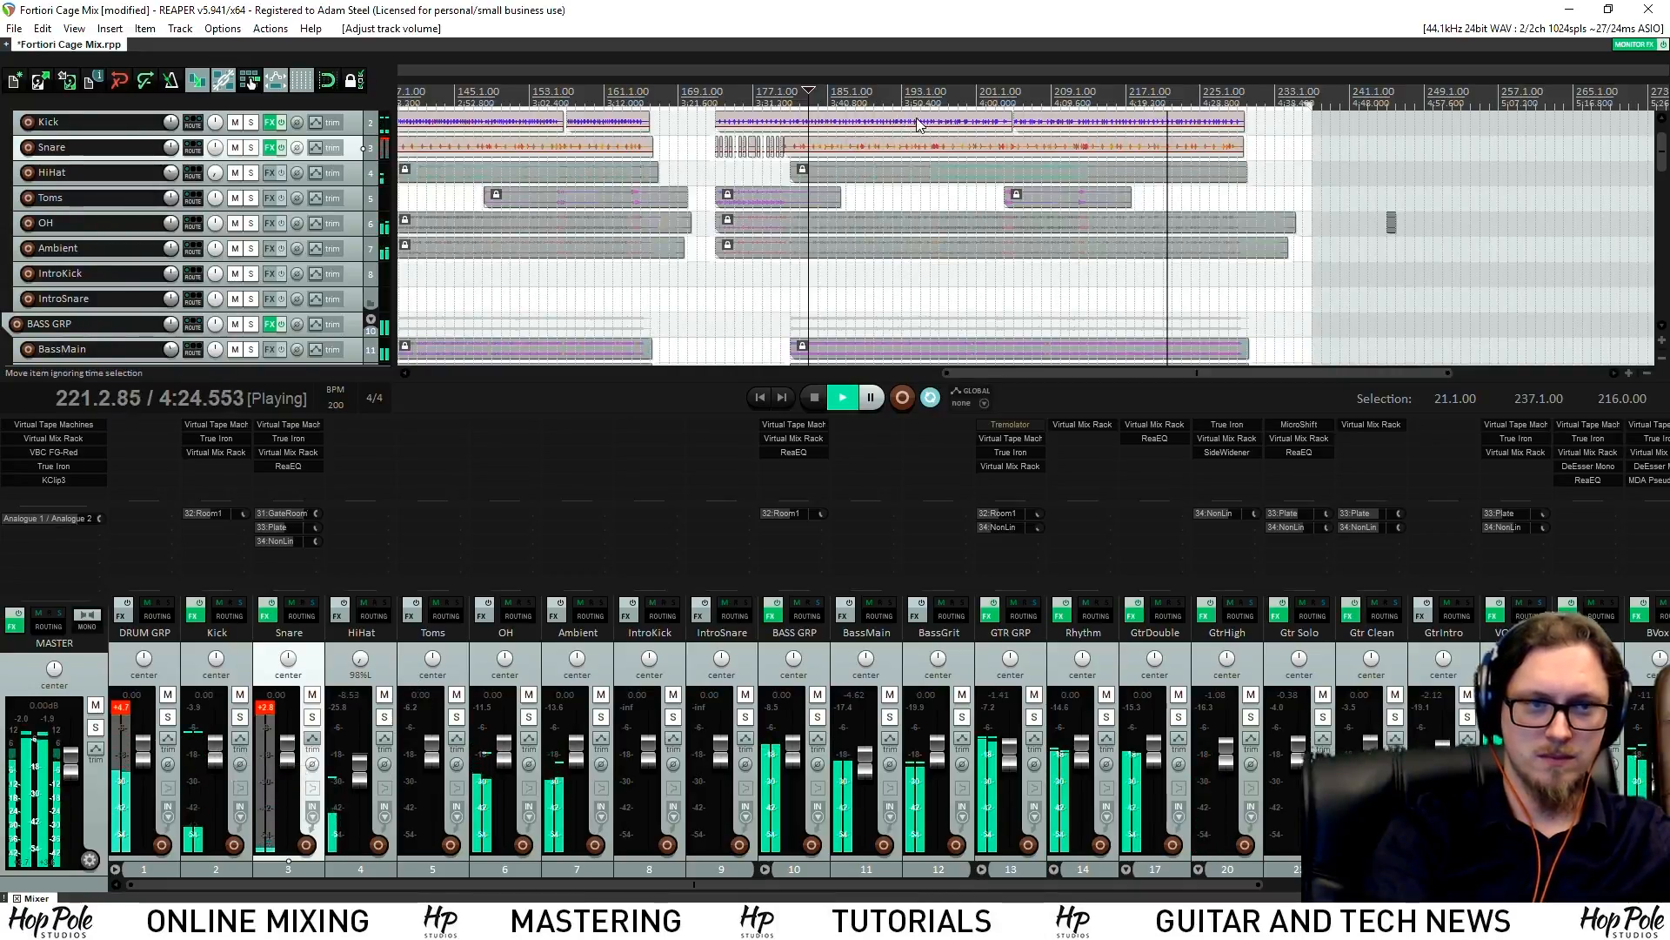
left_click_drag(1660, 154, 1618, 269)
scroll(1131, 300, "up", 1)
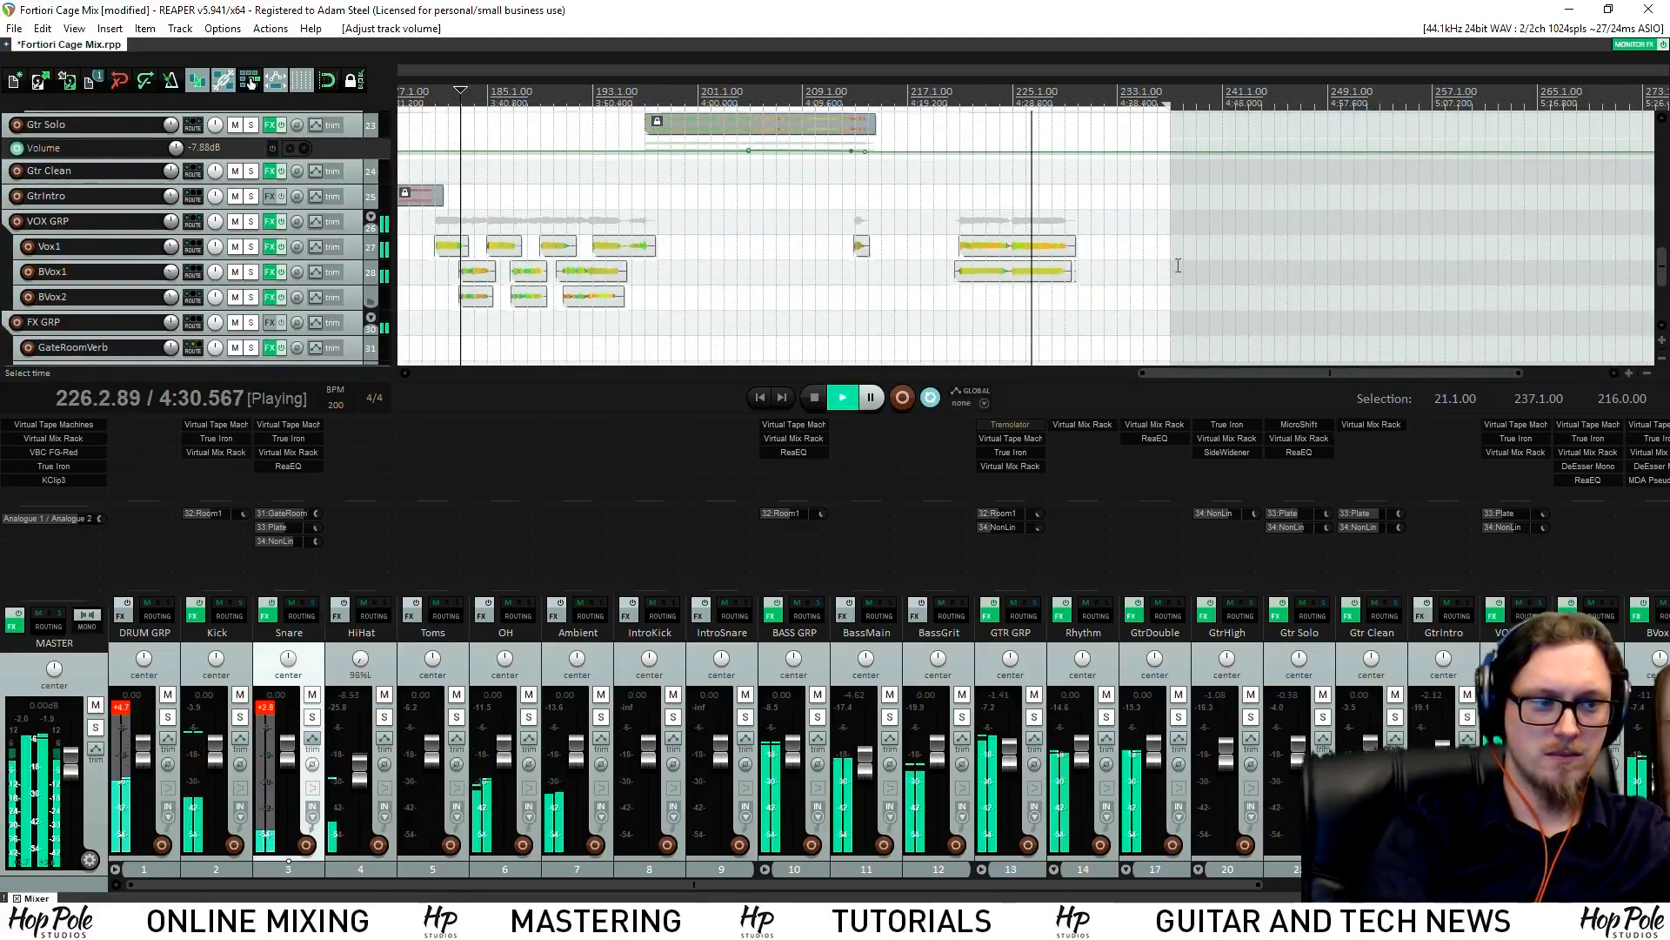
Save, briefly solo BVox1, and move the loop start earlier to 20.4.79
key("ctrl+s")
left_click(964, 91)
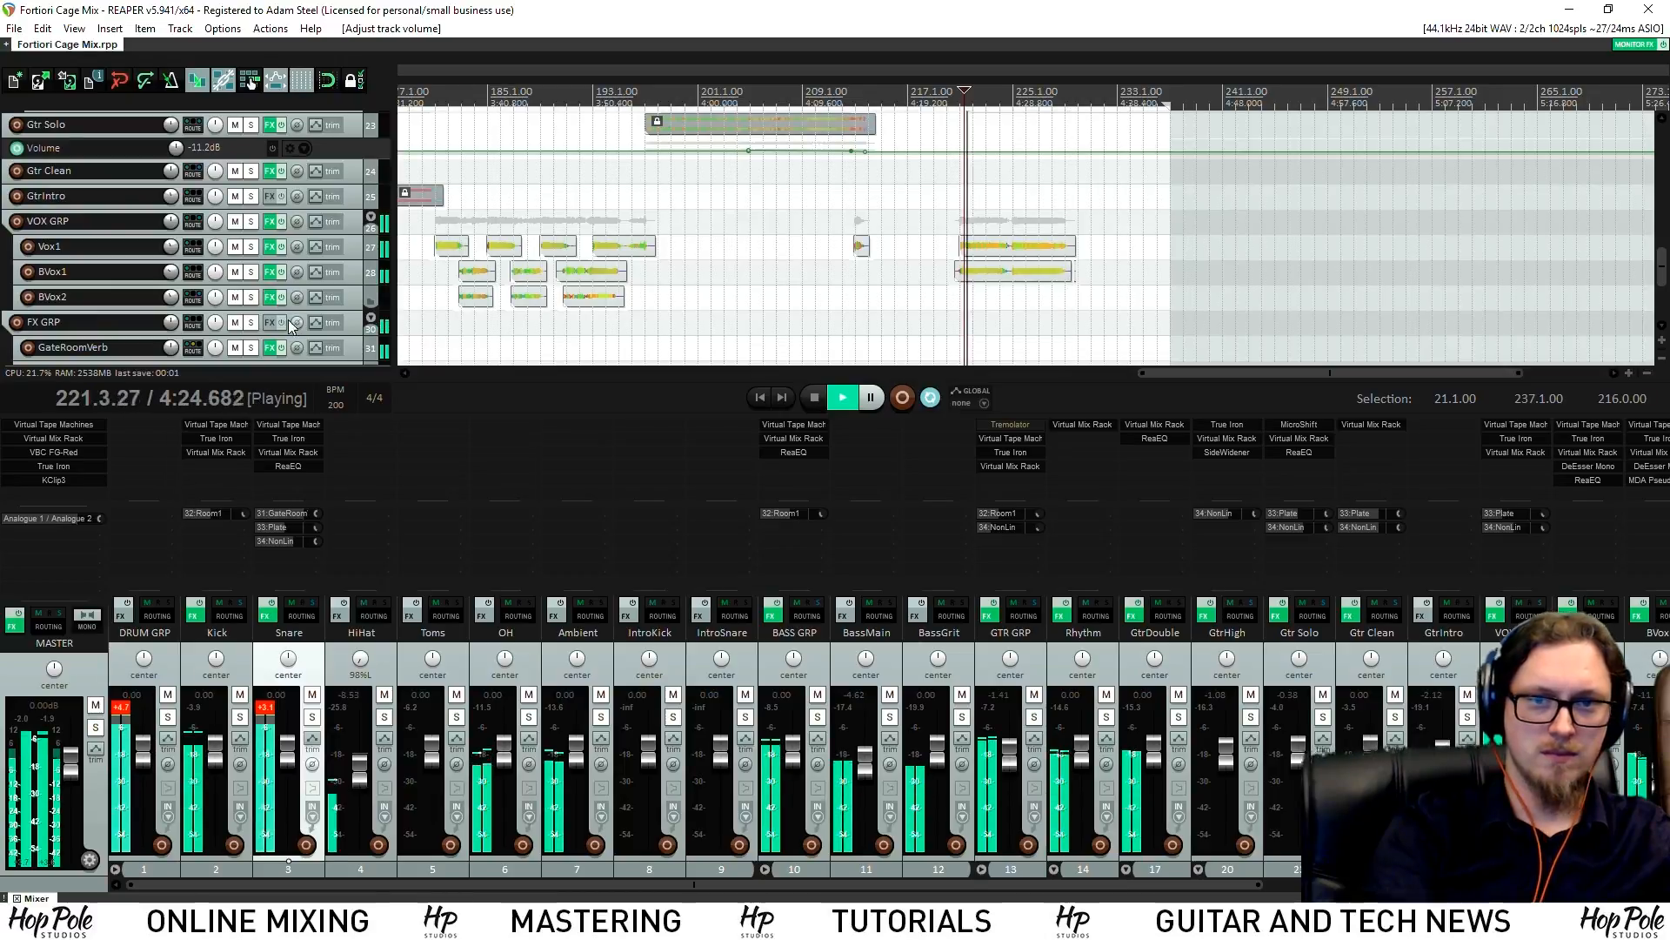
left_click(250, 269)
left_click(250, 269)
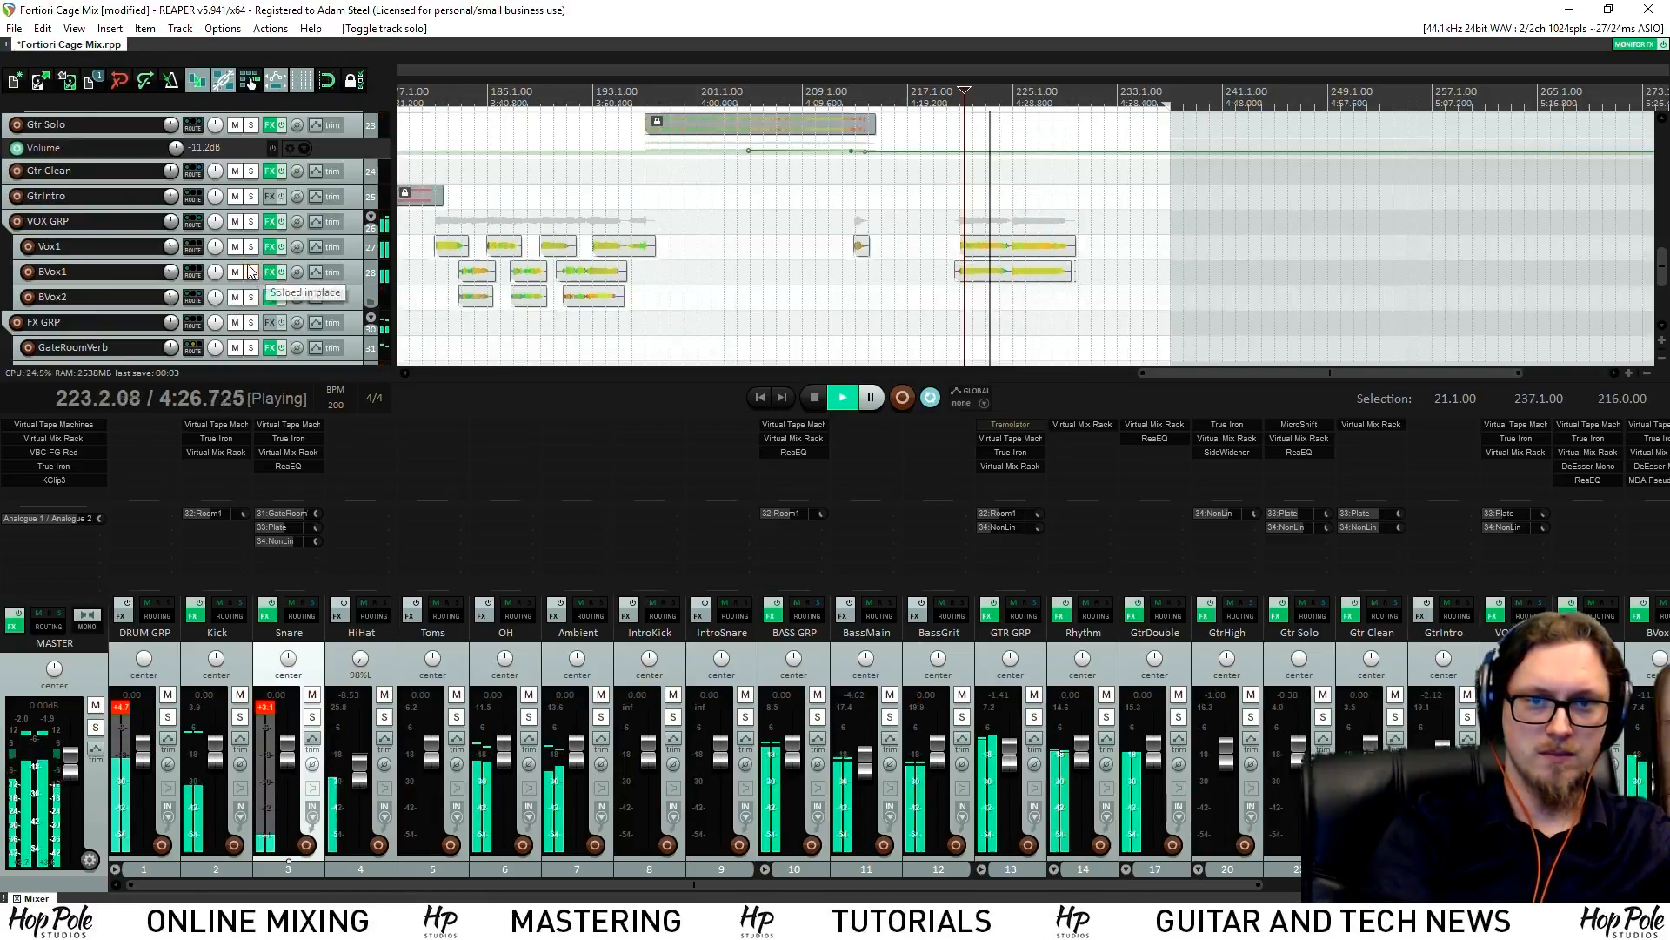
scroll(864, 246, "down", 5)
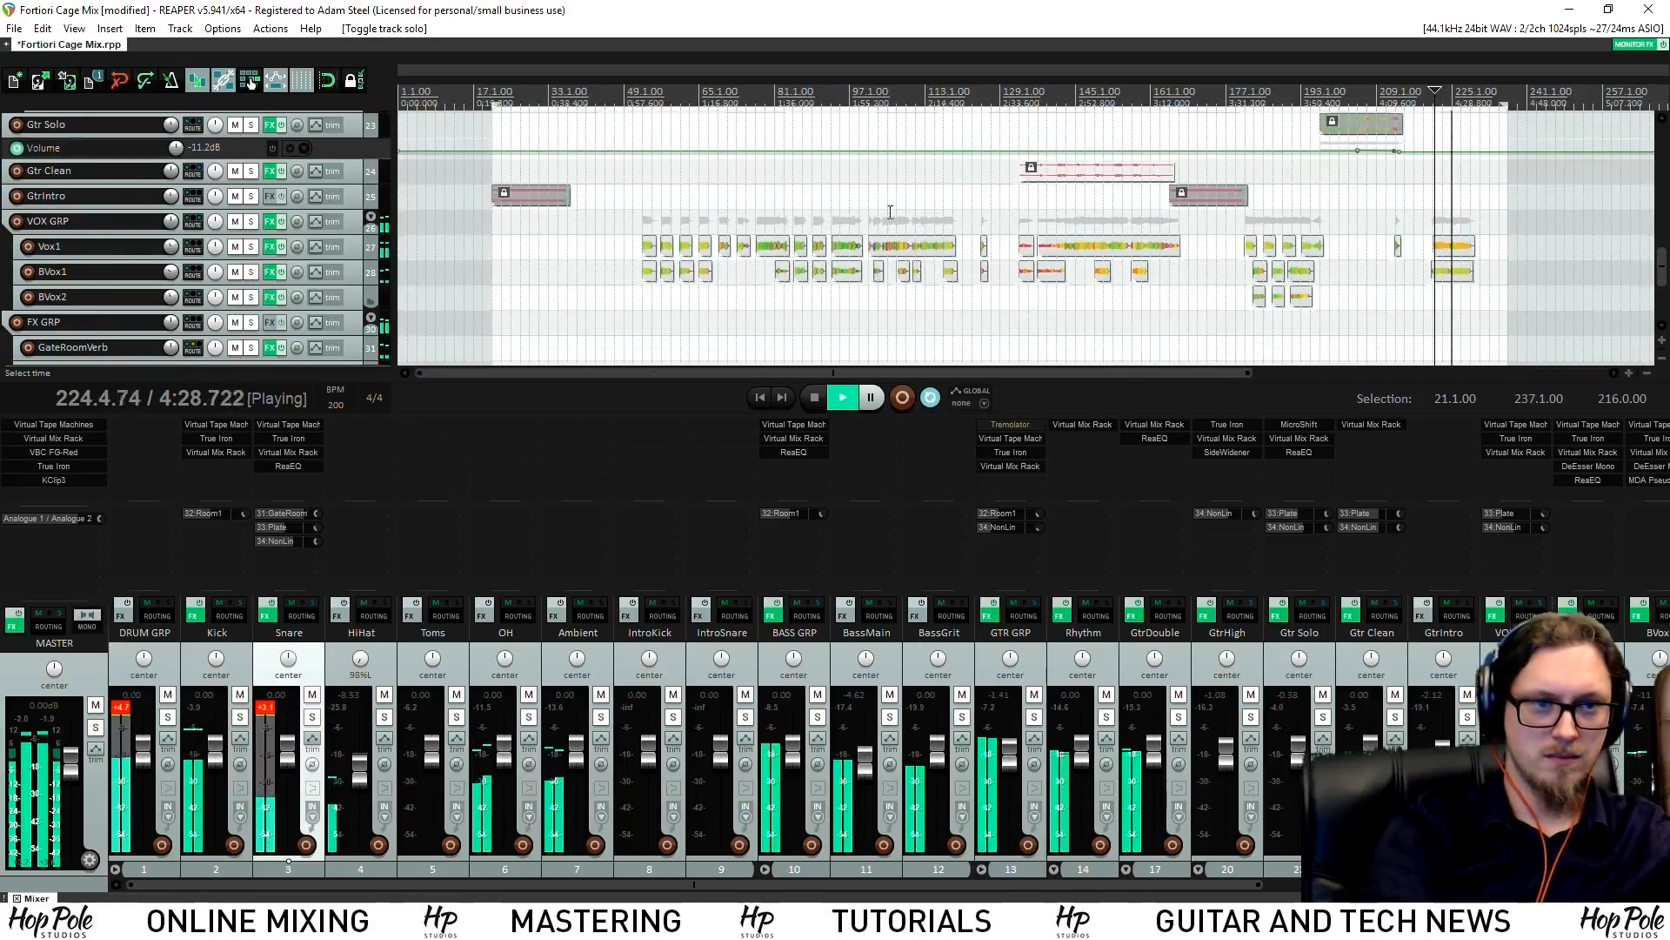
scroll(850, 183, "down", 1)
left_click_drag(493, 106, 495, 105)
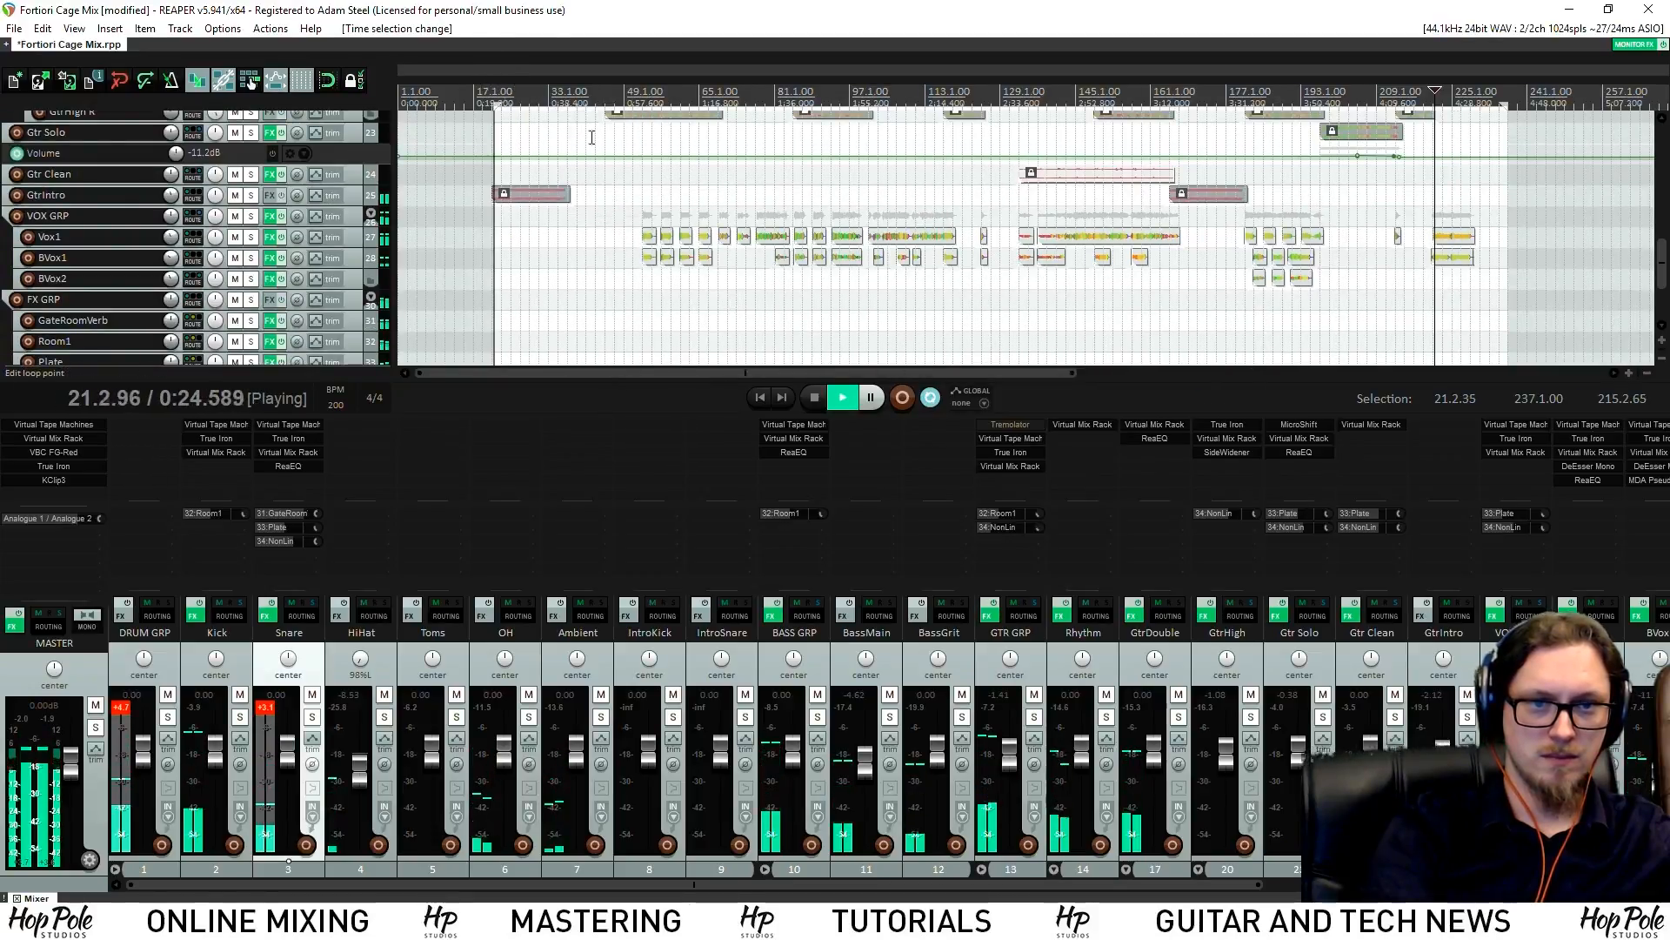
scroll(896, 205, "up", 5)
left_click_drag(1015, 103, 1002, 103)
Duplicate the Plate send onto GtrIntro and check the NonLin VerbSuite Classics reverb
left_click_drag(836, 885, 1295, 848)
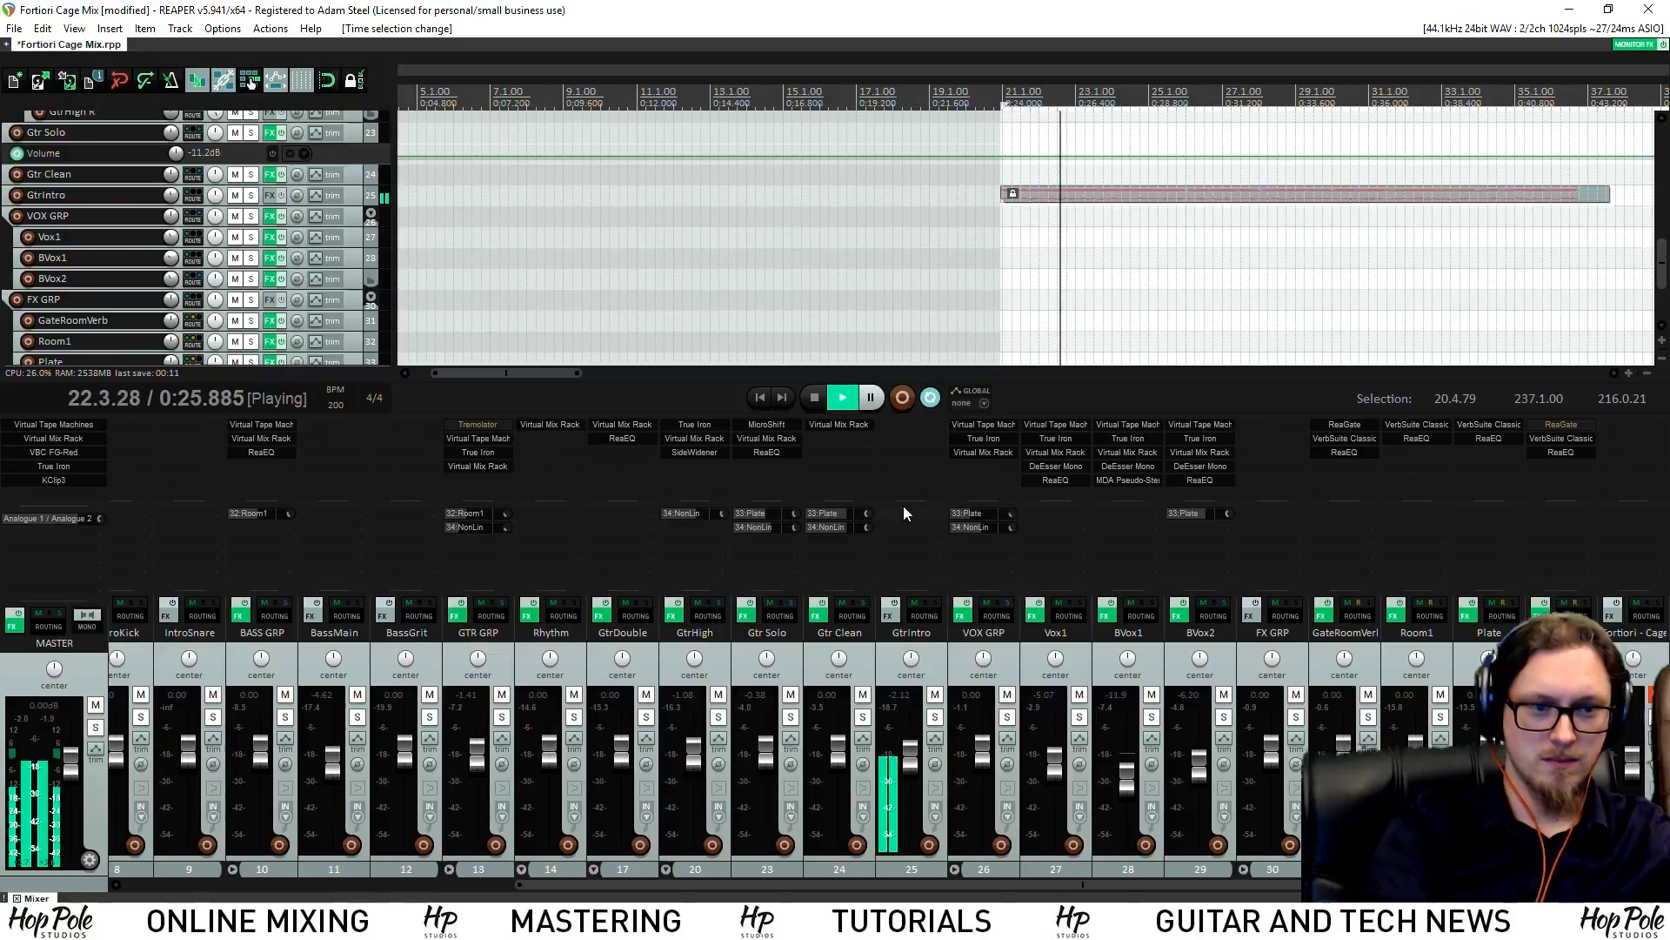
left_click_drag(830, 512, 943, 541)
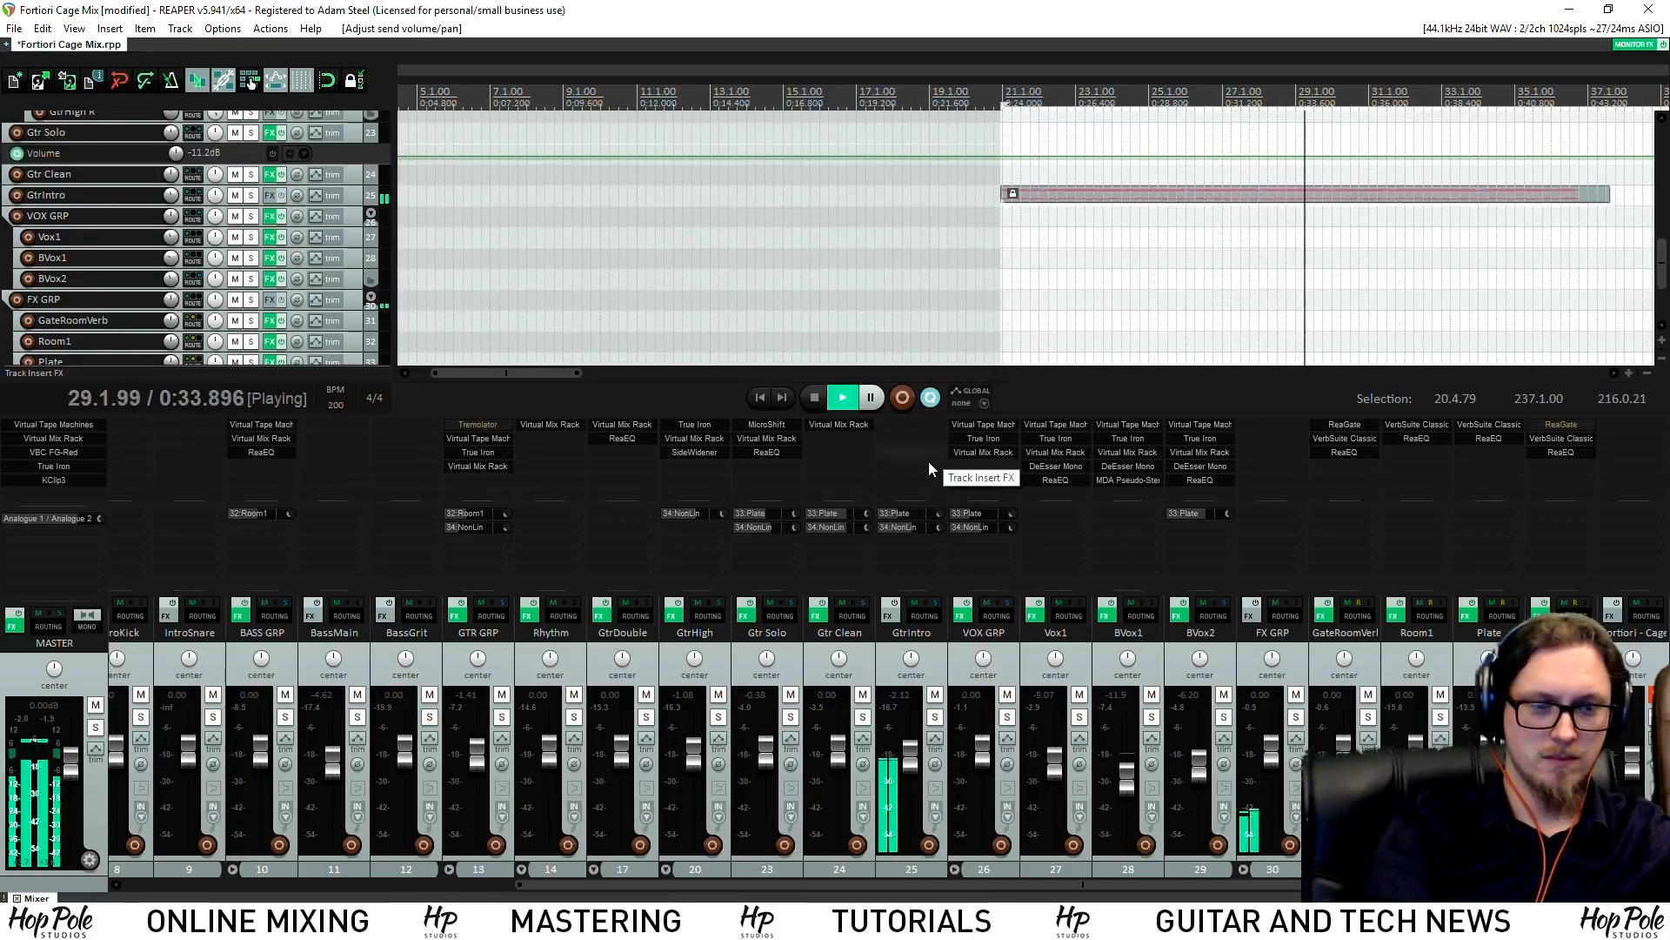
scroll(1052, 130, "down", 3)
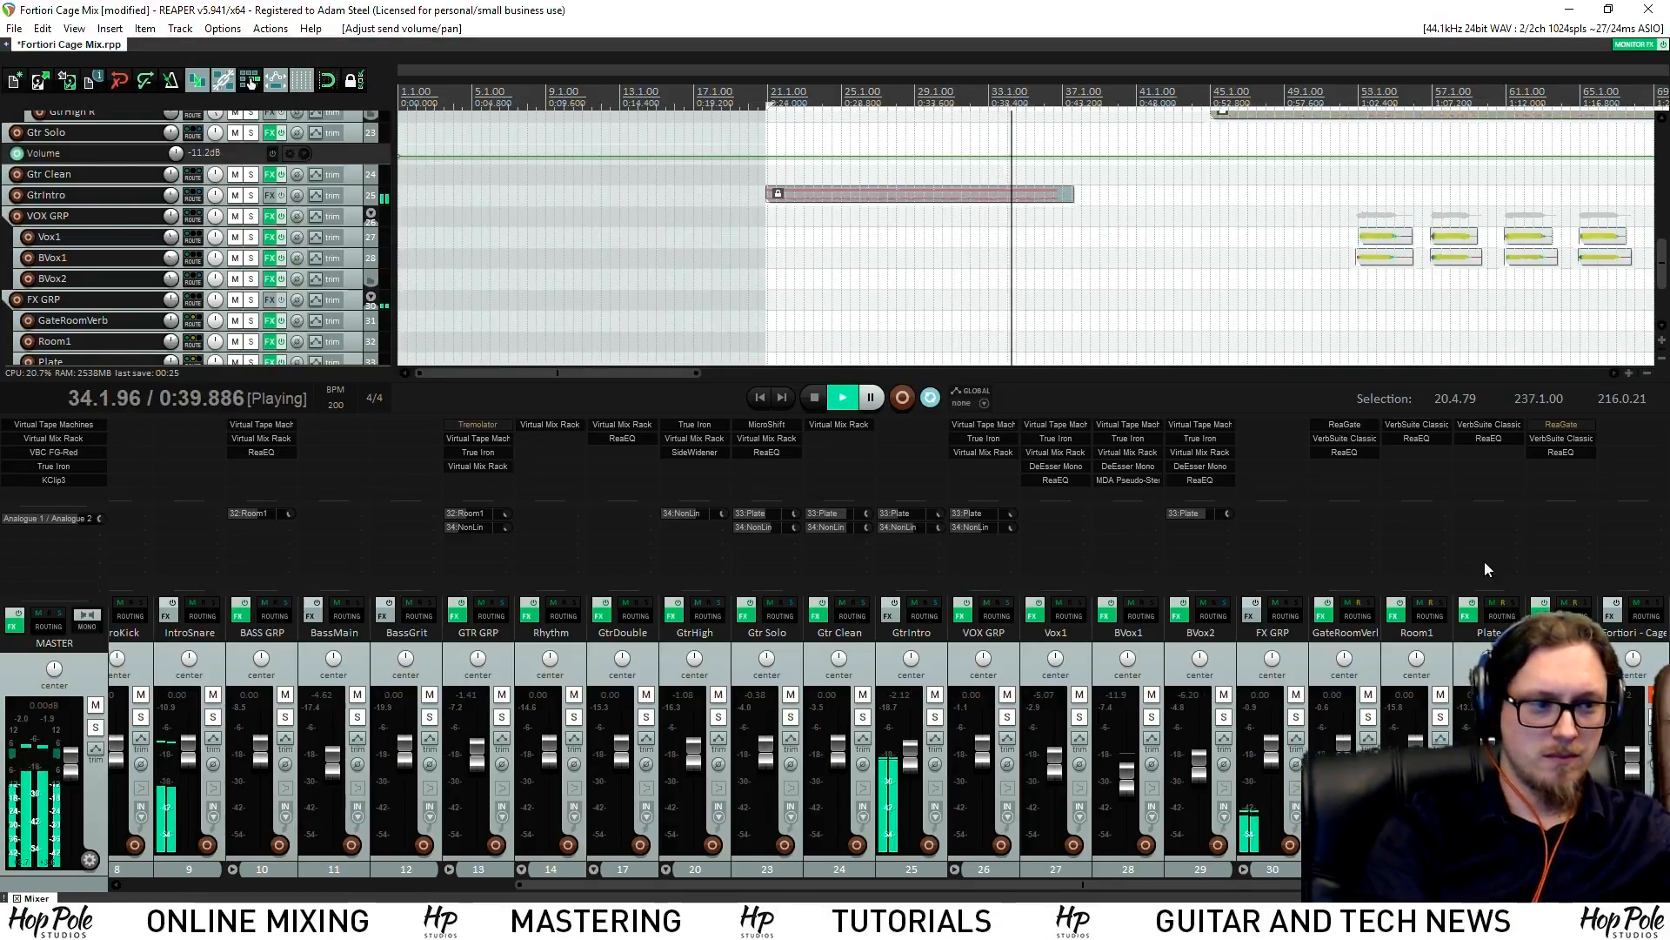
left_click(1559, 439)
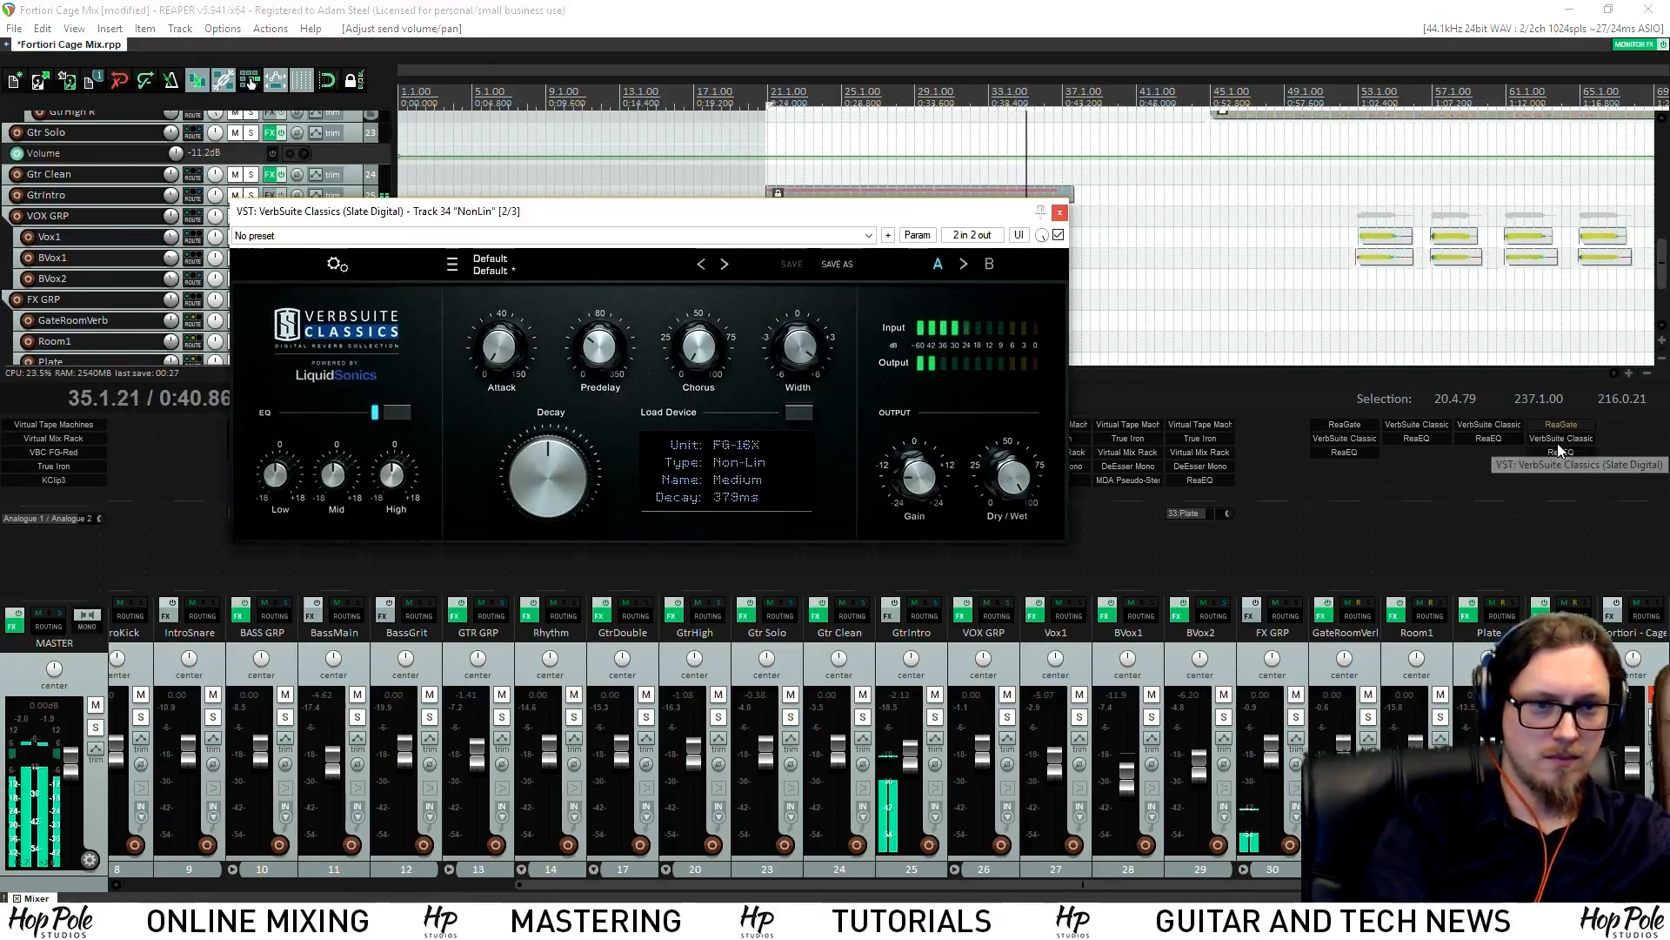
left_click(1059, 212)
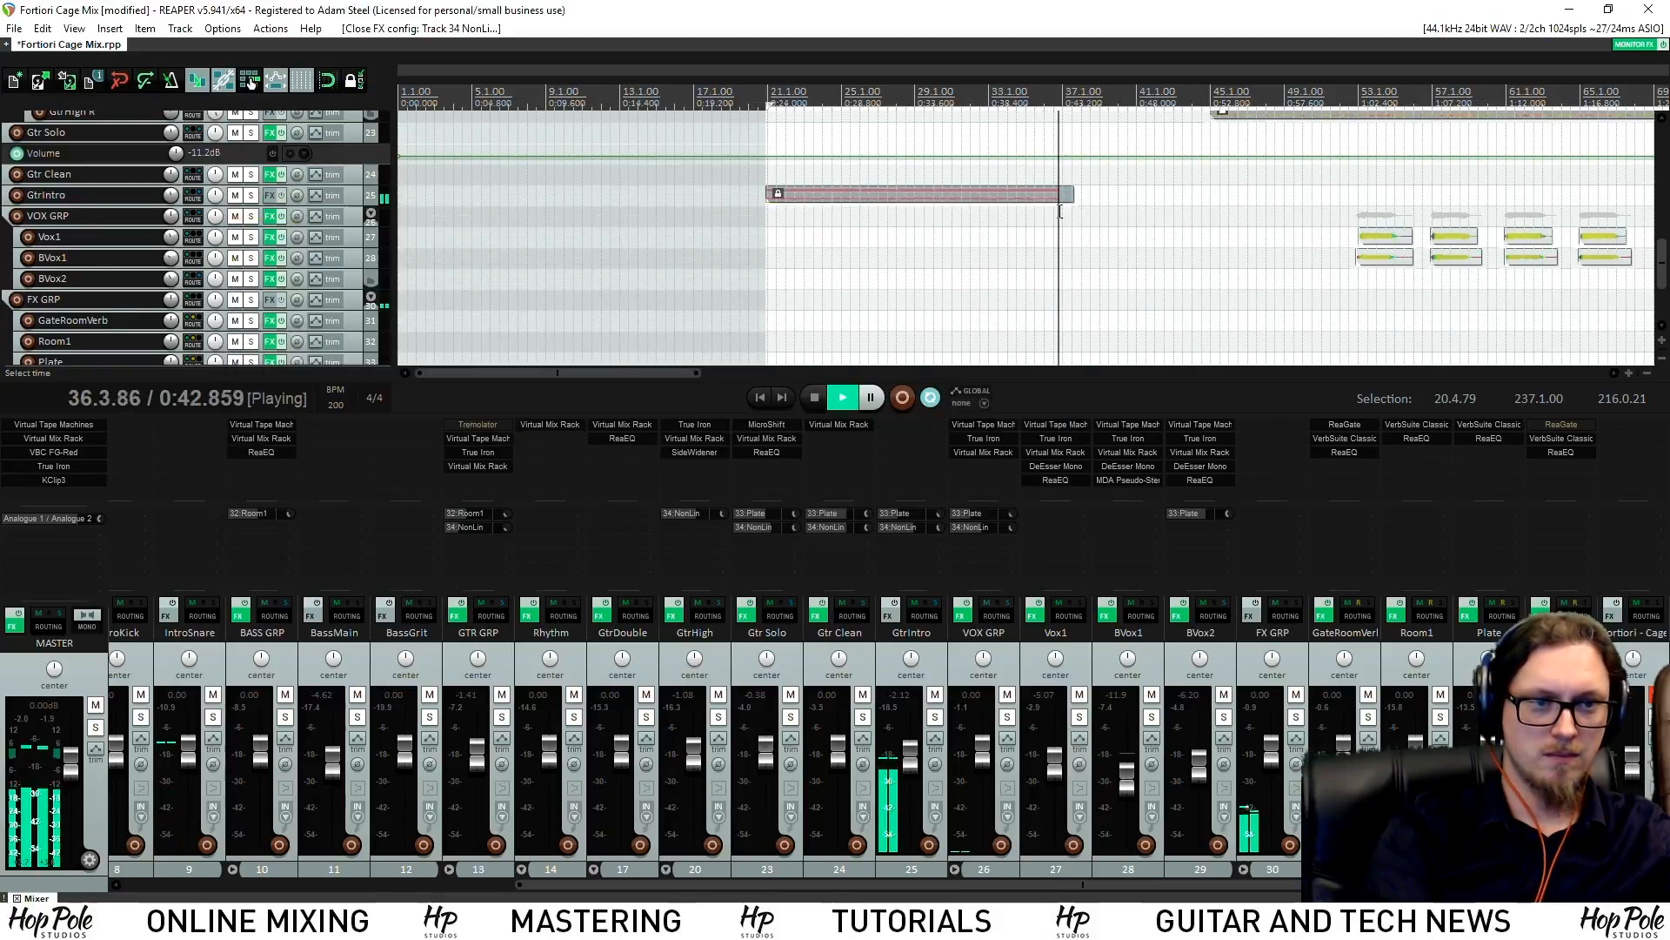
left_click(1052, 114)
scroll(1061, 117, "up", 5)
left_click_drag(1664, 254, 1663, 179)
Make the Rhy R and Rhy L tracks taller while auditioning from 36.2
key("space")
key("space")
scroll(1384, 247, "up", 5)
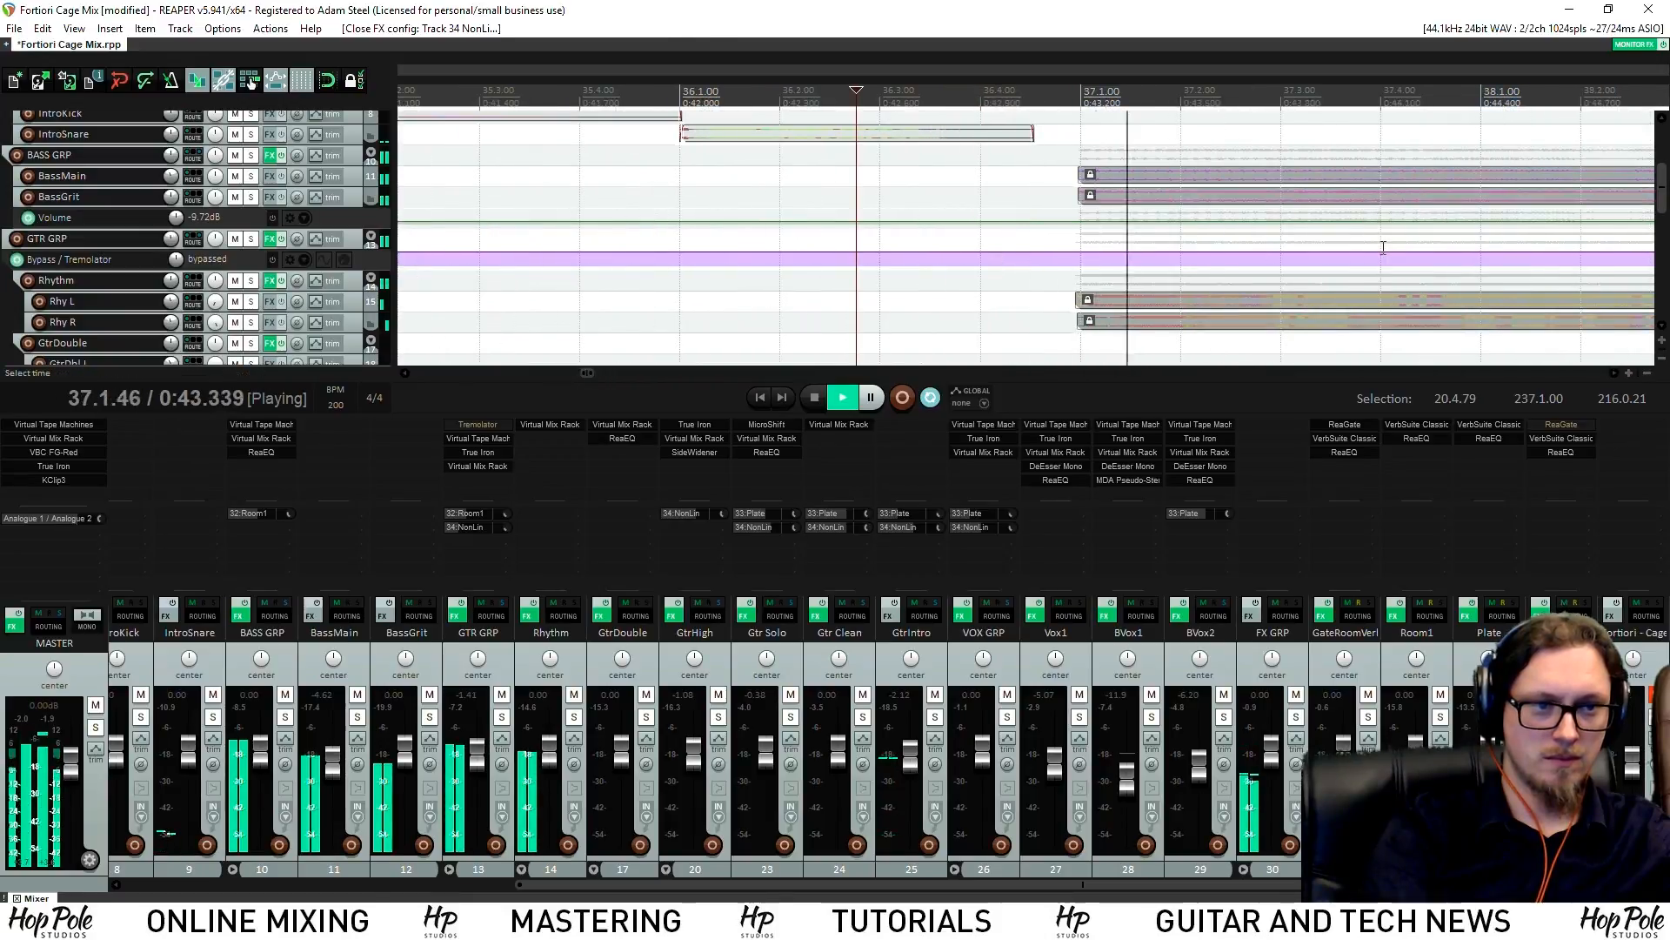
key("space")
left_click_drag(351, 333, 350, 456)
key("space")
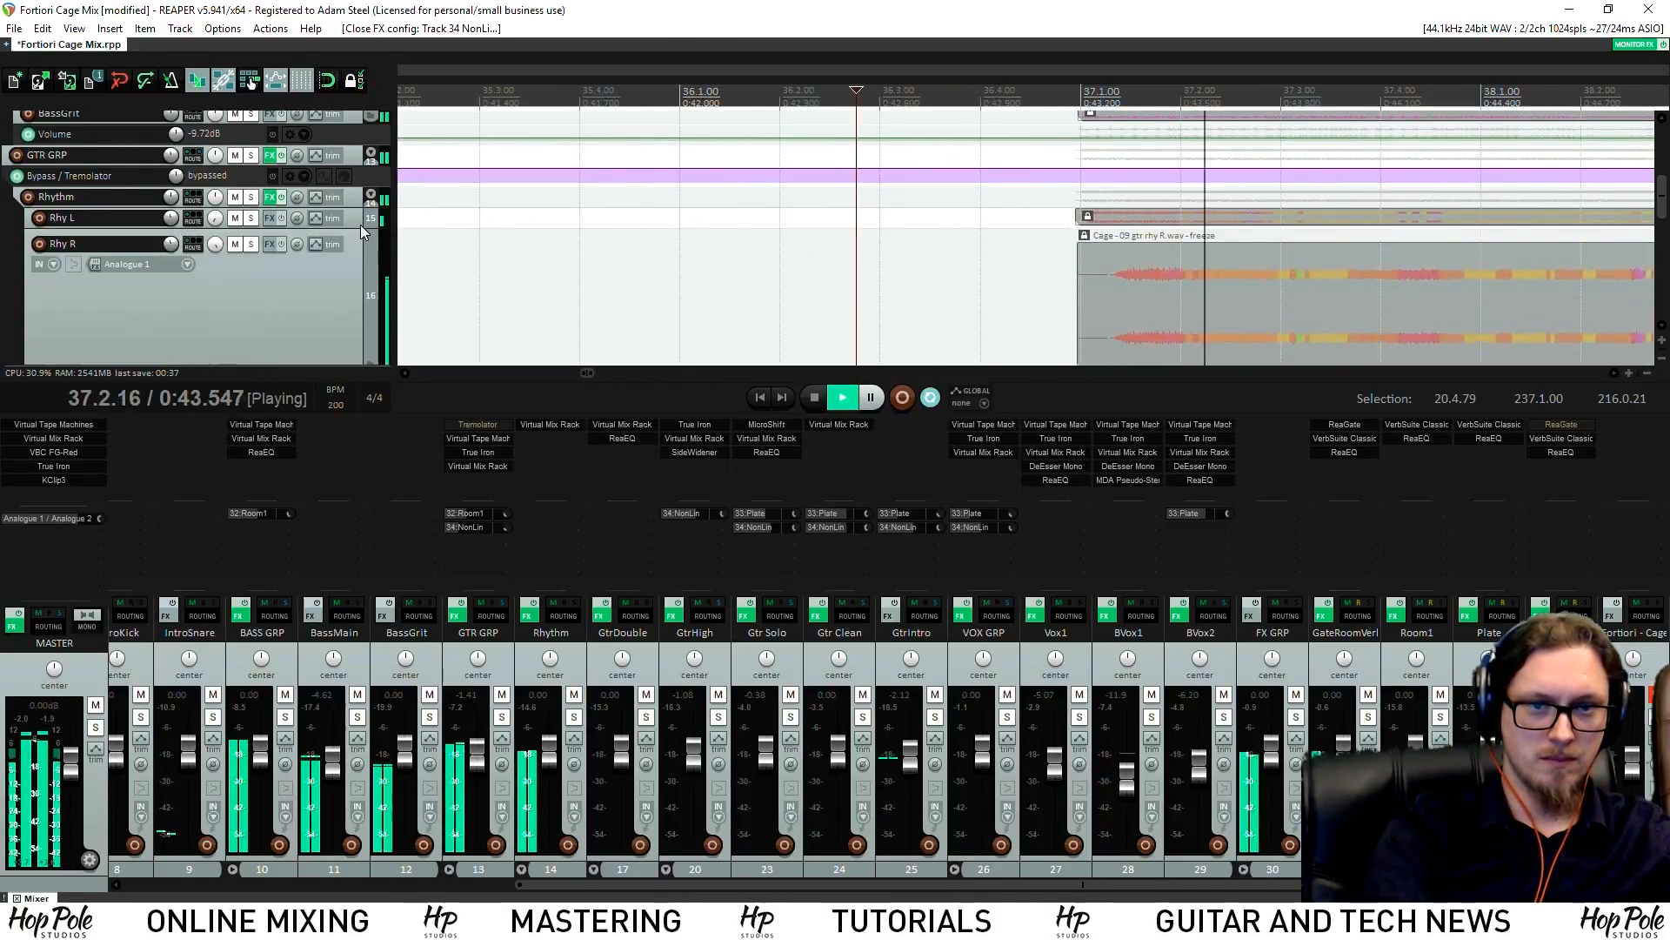
key("space")
left_click_drag(360, 225, 360, 309)
key("space")
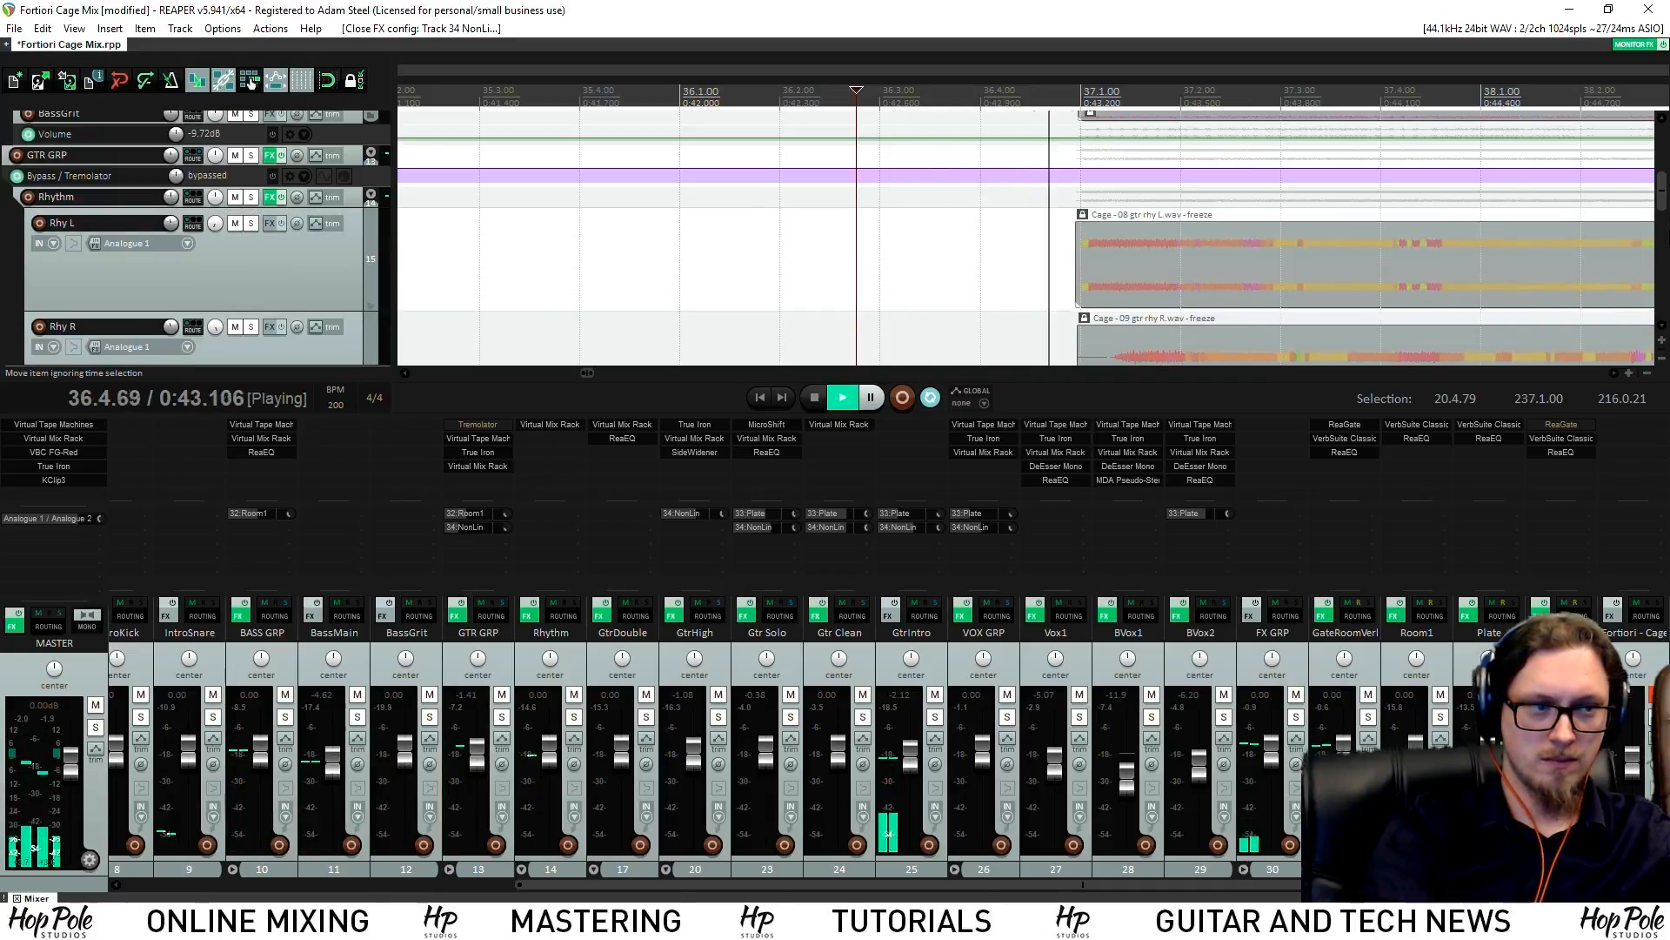
scroll(1098, 270, "down", 4)
key("space")
key("space")
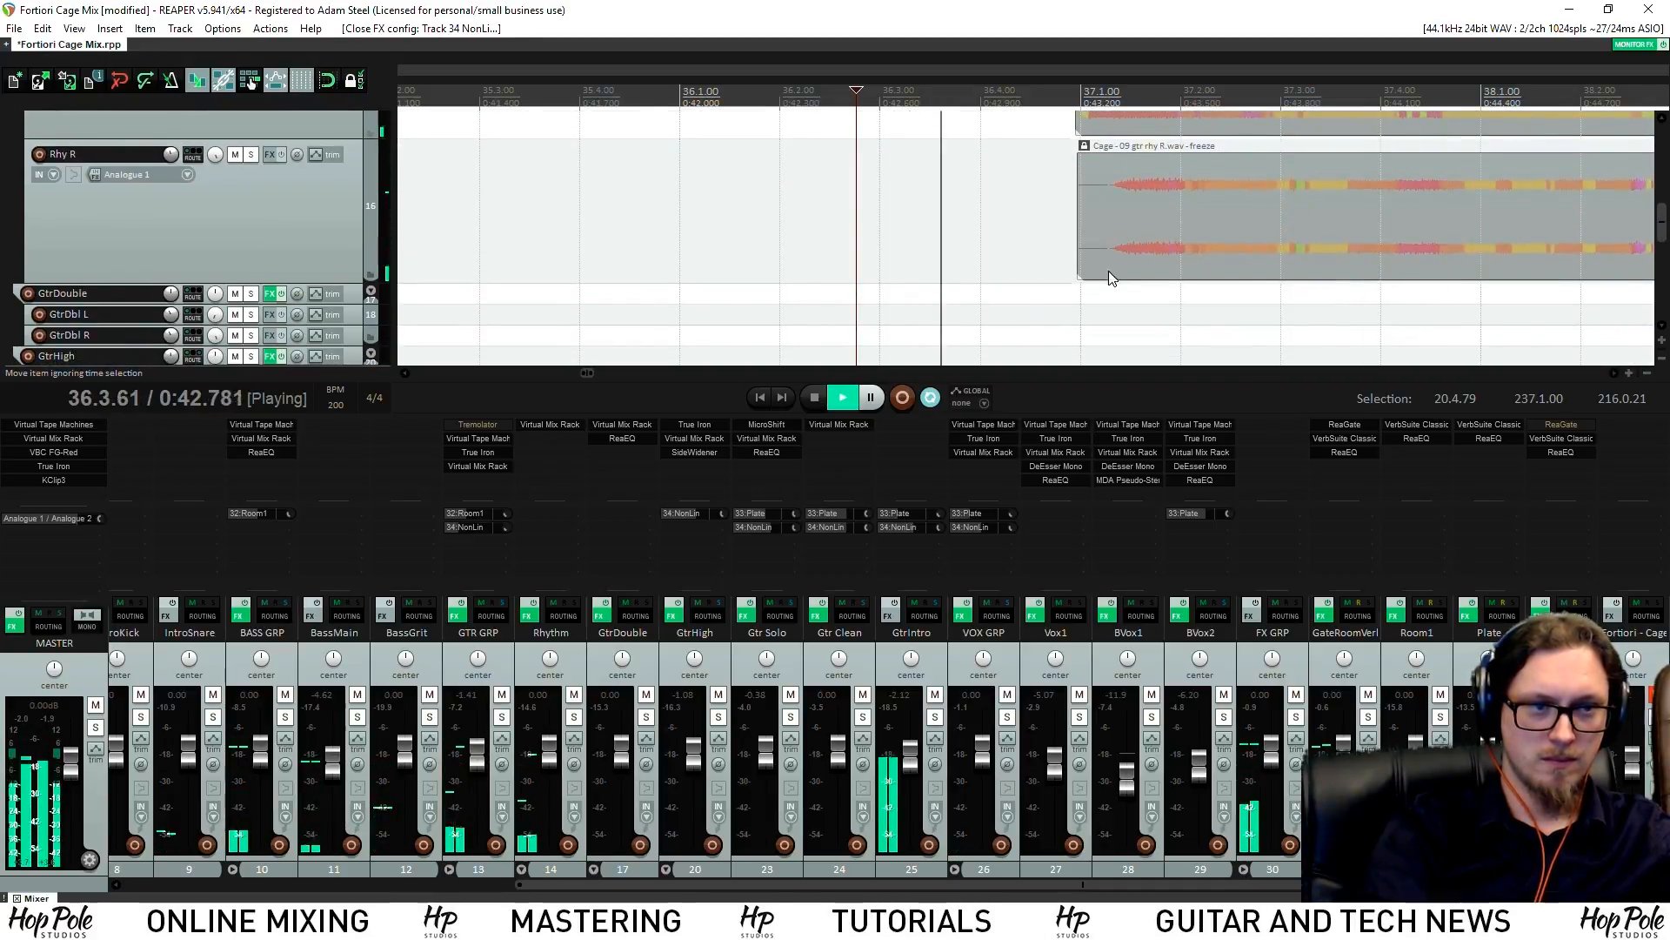
scroll(1098, 268, "up", 2)
key("space")
Try trimming the Rhy R clip start, then unfreeze the Rhy R track
left_click_drag(1223, 218, 1089, 232)
key("space")
scroll(1084, 271, "down", 2)
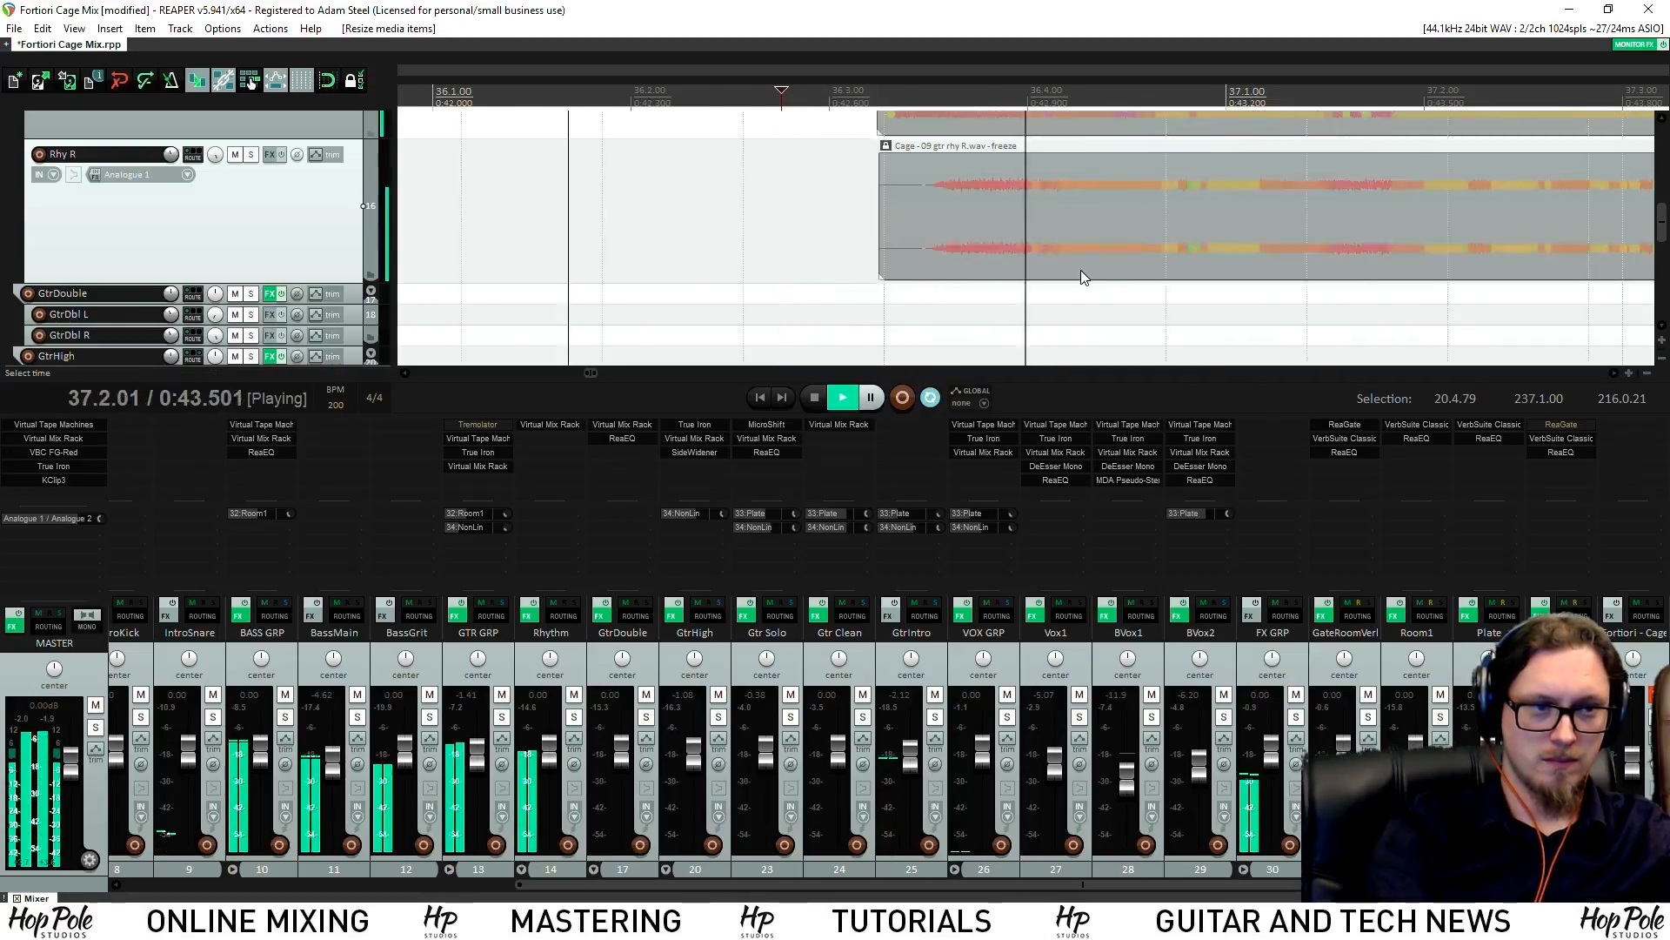
key("space")
right_click(242, 235)
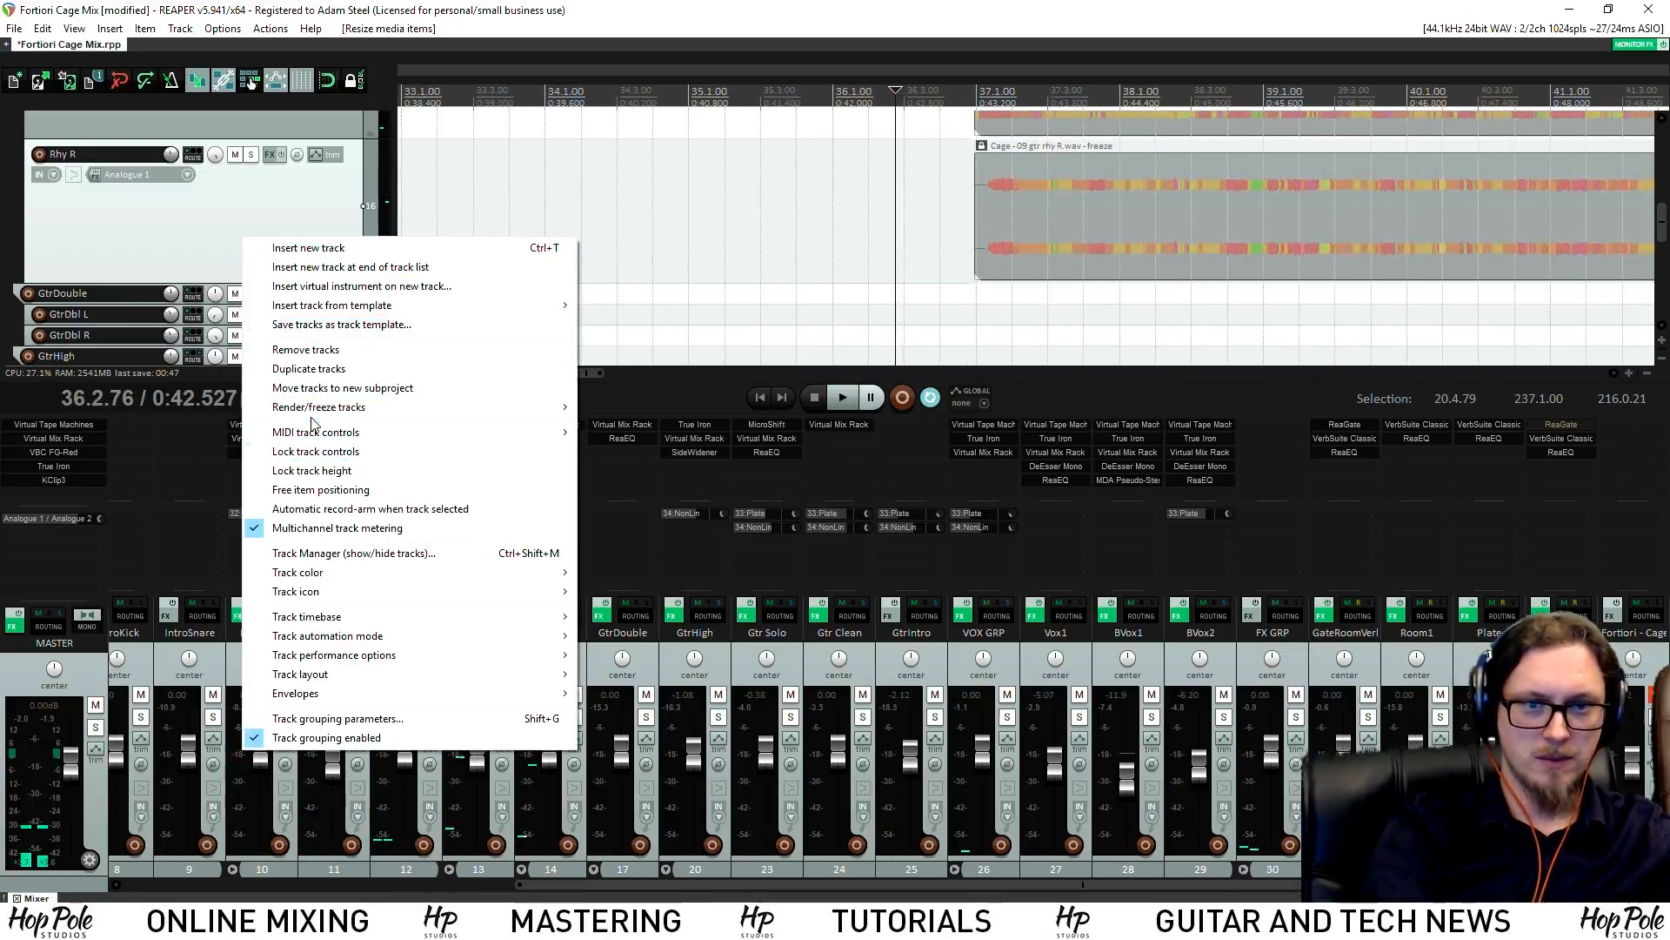
mouse_move(320, 407)
left_click(714, 533)
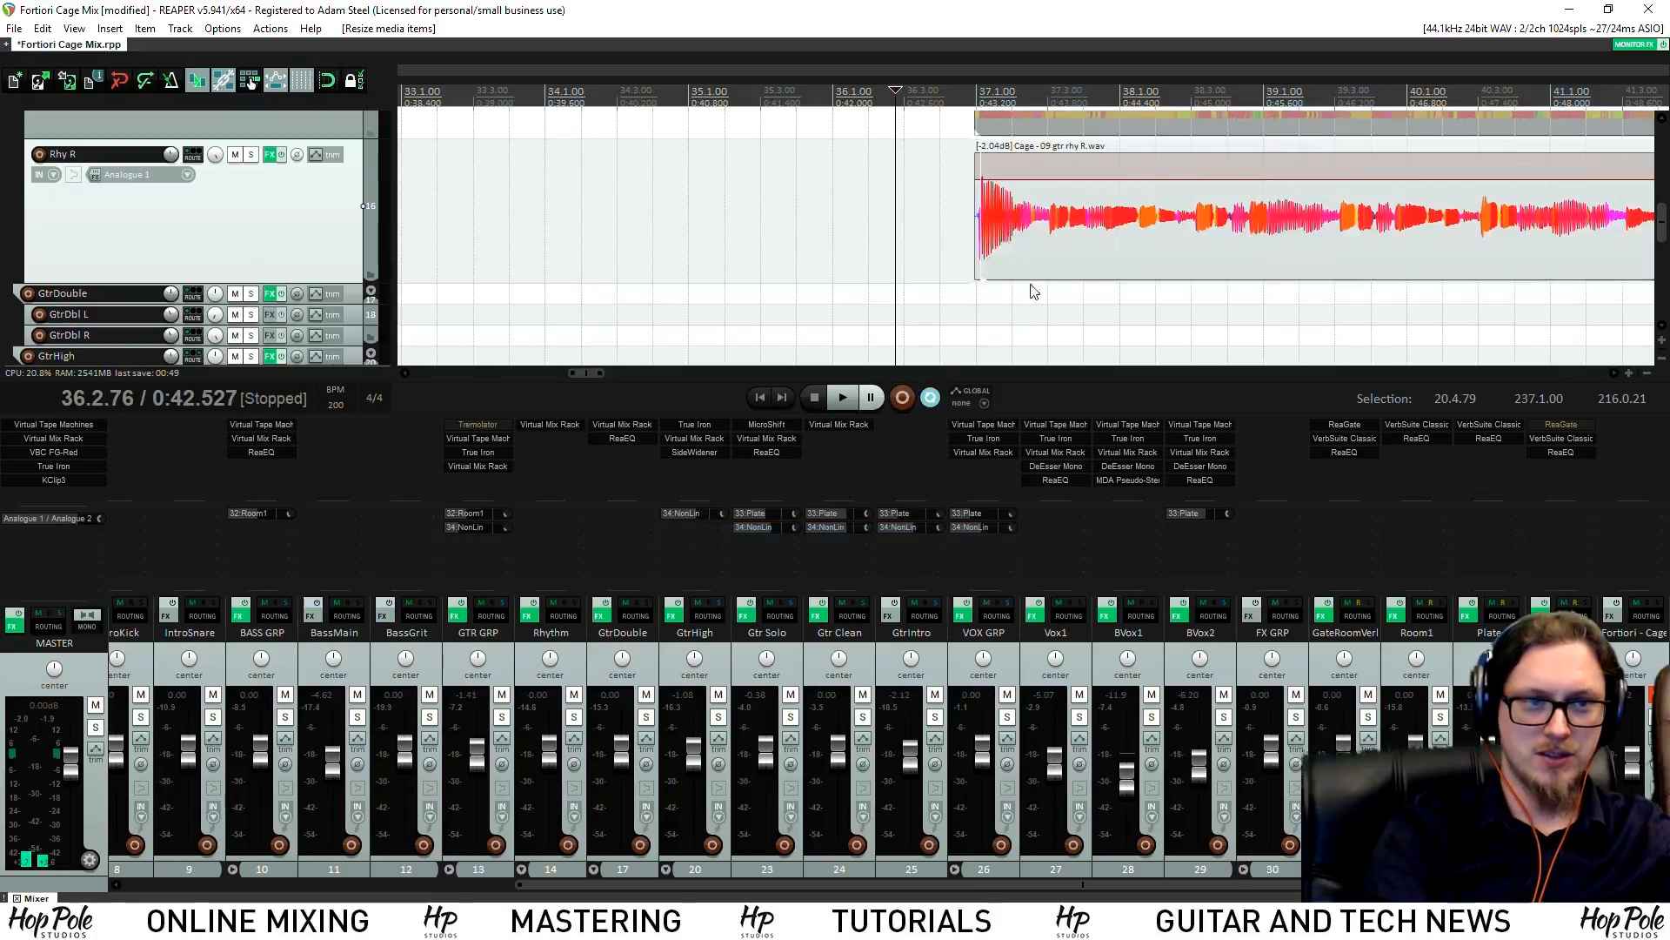
scroll(943, 247, "up", 3)
Extend the unfrozen Rhy R clip to start earlier, just before bar 37
key("space")
key("space")
left_click_drag(1238, 217, 1136, 249)
key("space")
scroll(882, 265, "down", 3)
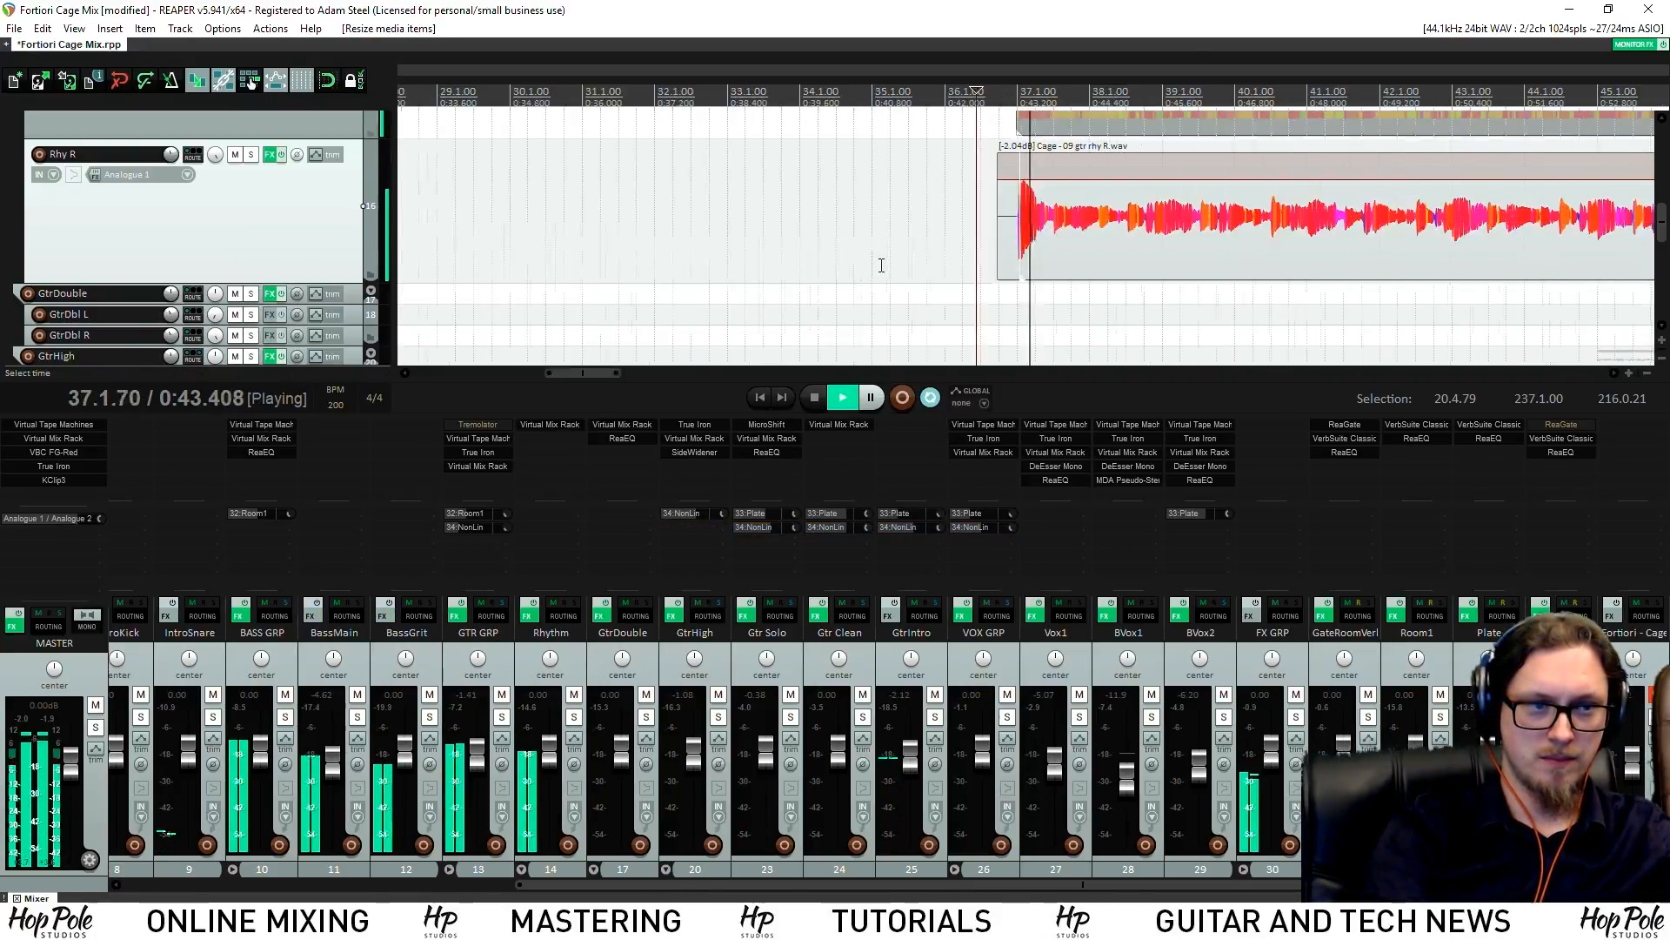
scroll(882, 264, "down", 3)
key("space")
Freeze the Rhy R track to stereo with the longer clip
right_click(326, 209)
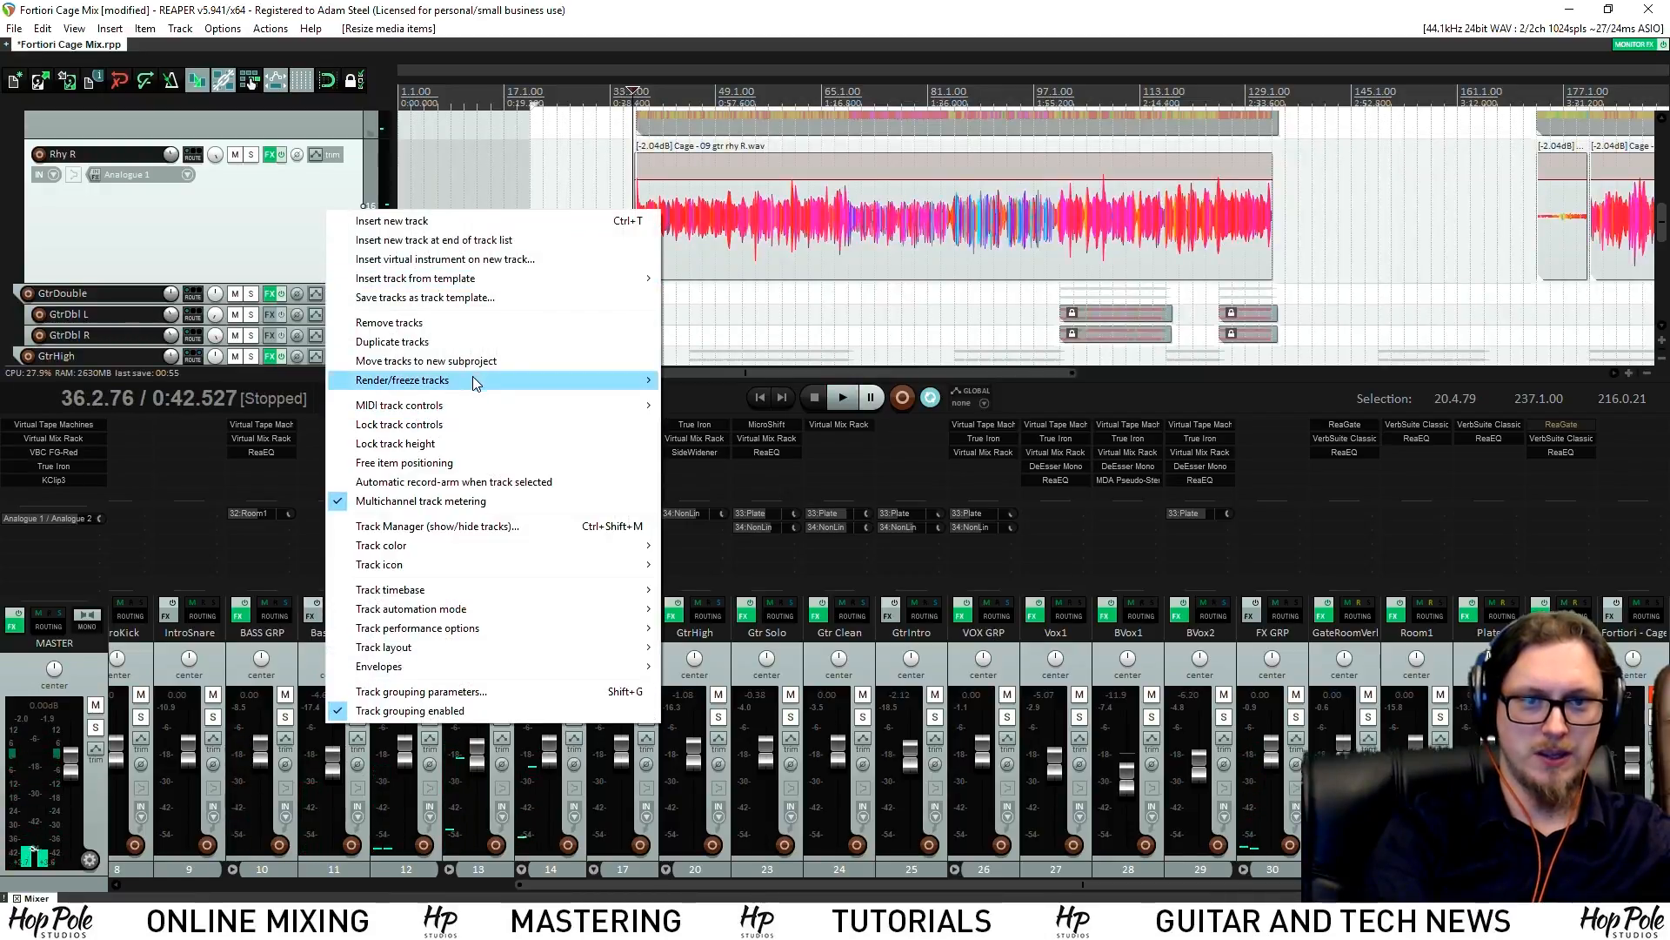
mouse_move(508, 388)
left_click(742, 464)
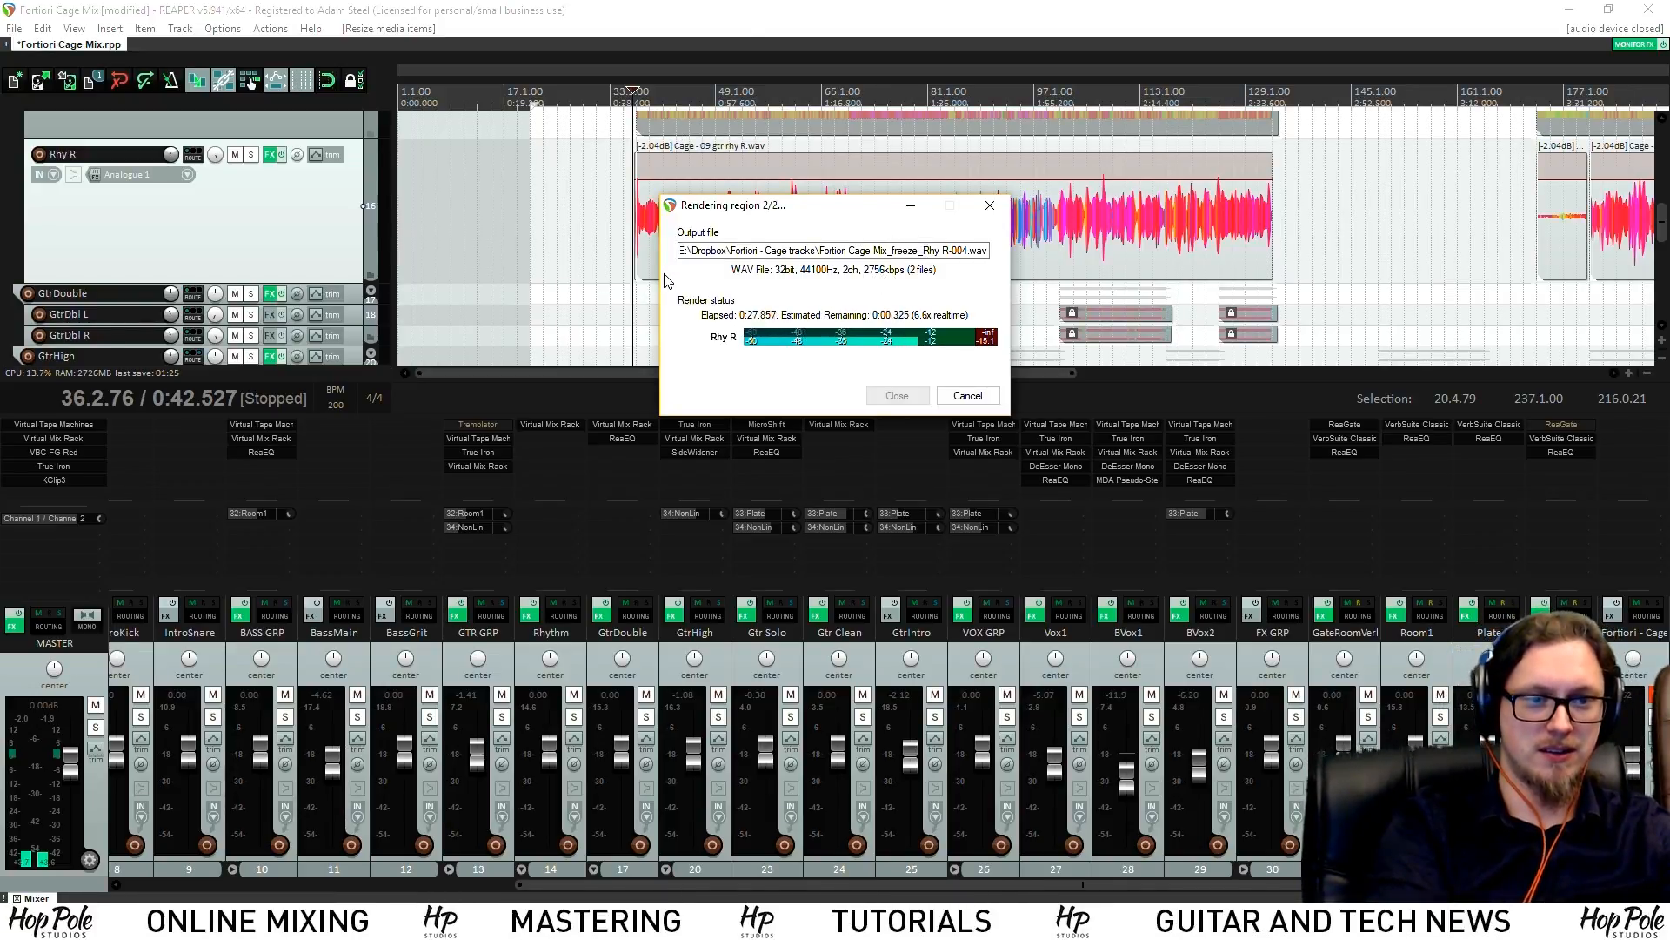
scroll(1136, 219, "up", 8)
Nudge the frozen clip's start to about 36.3.90 and play it back to check
left_click_drag(1137, 219, 1139, 220)
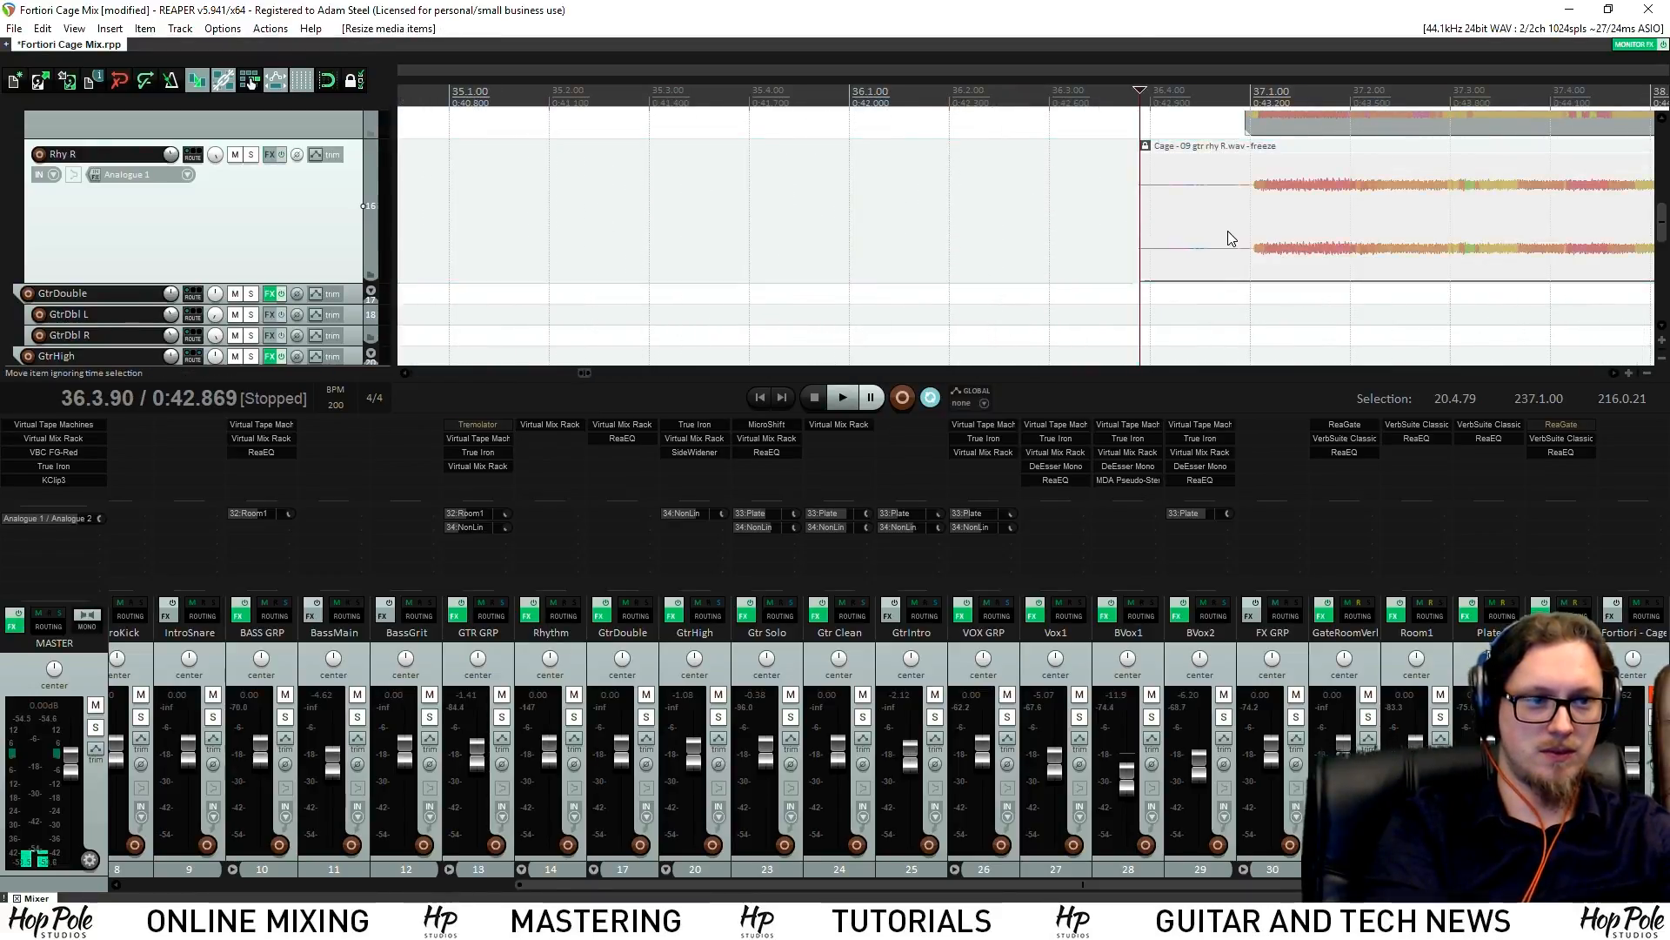
key("space")
scroll(1210, 261, "down", 4)
key("space")
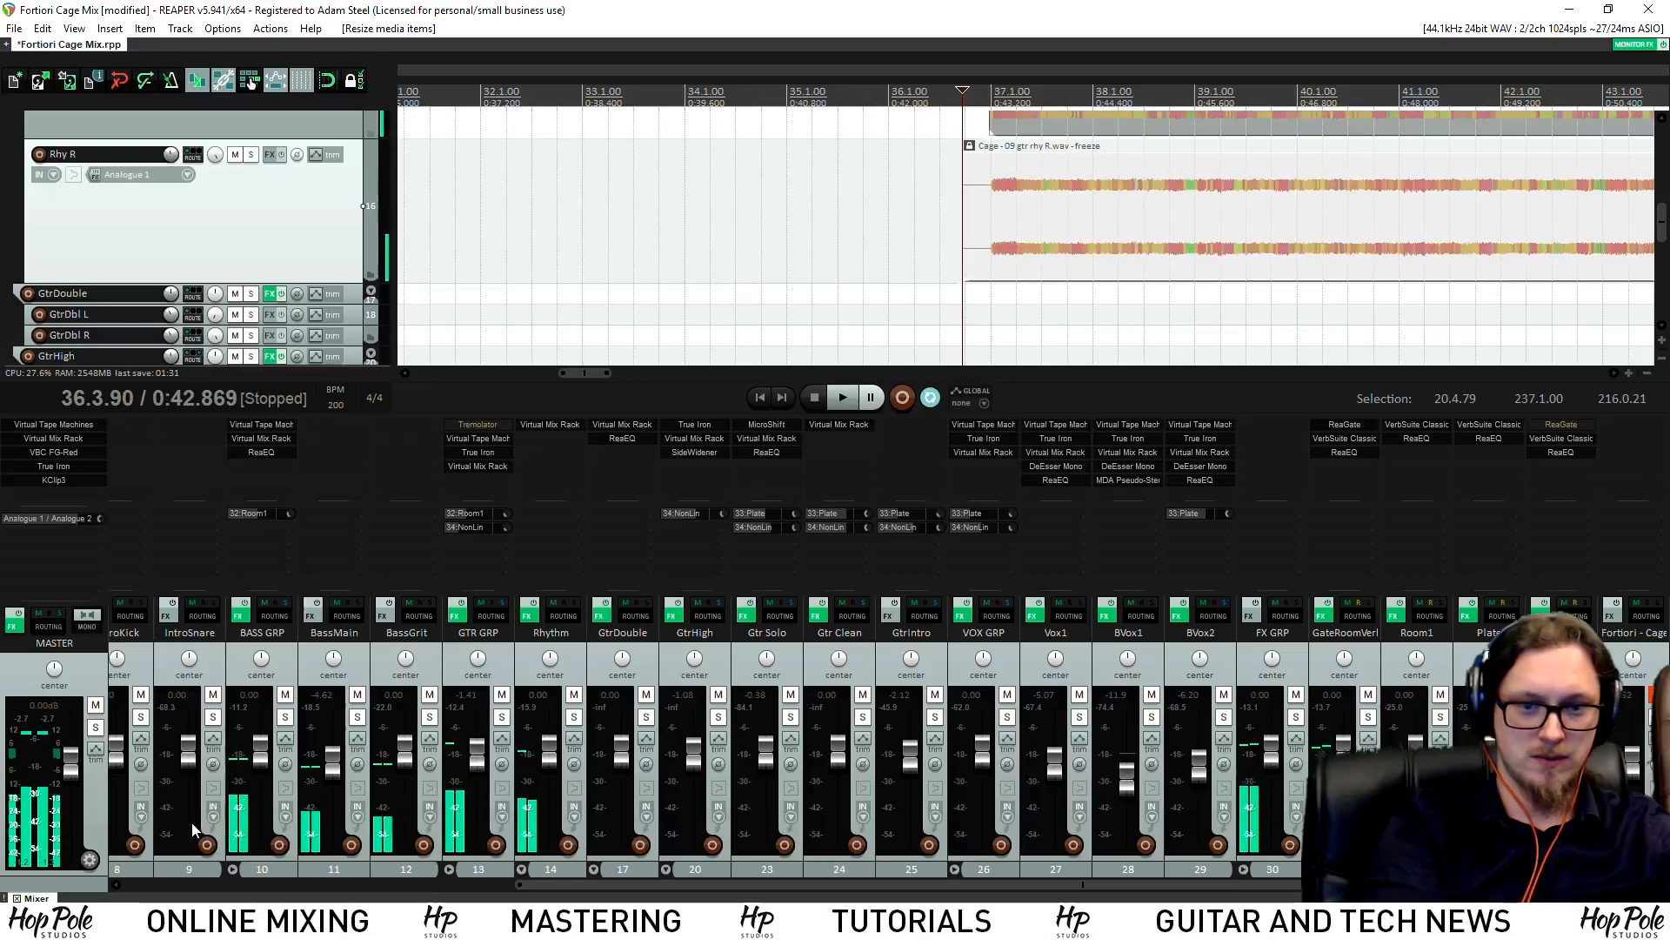
left_click_drag(613, 881, 122, 807)
On the master, toggle VBC FG-Red bypass and enable the True Iron effect
left_click(35, 711)
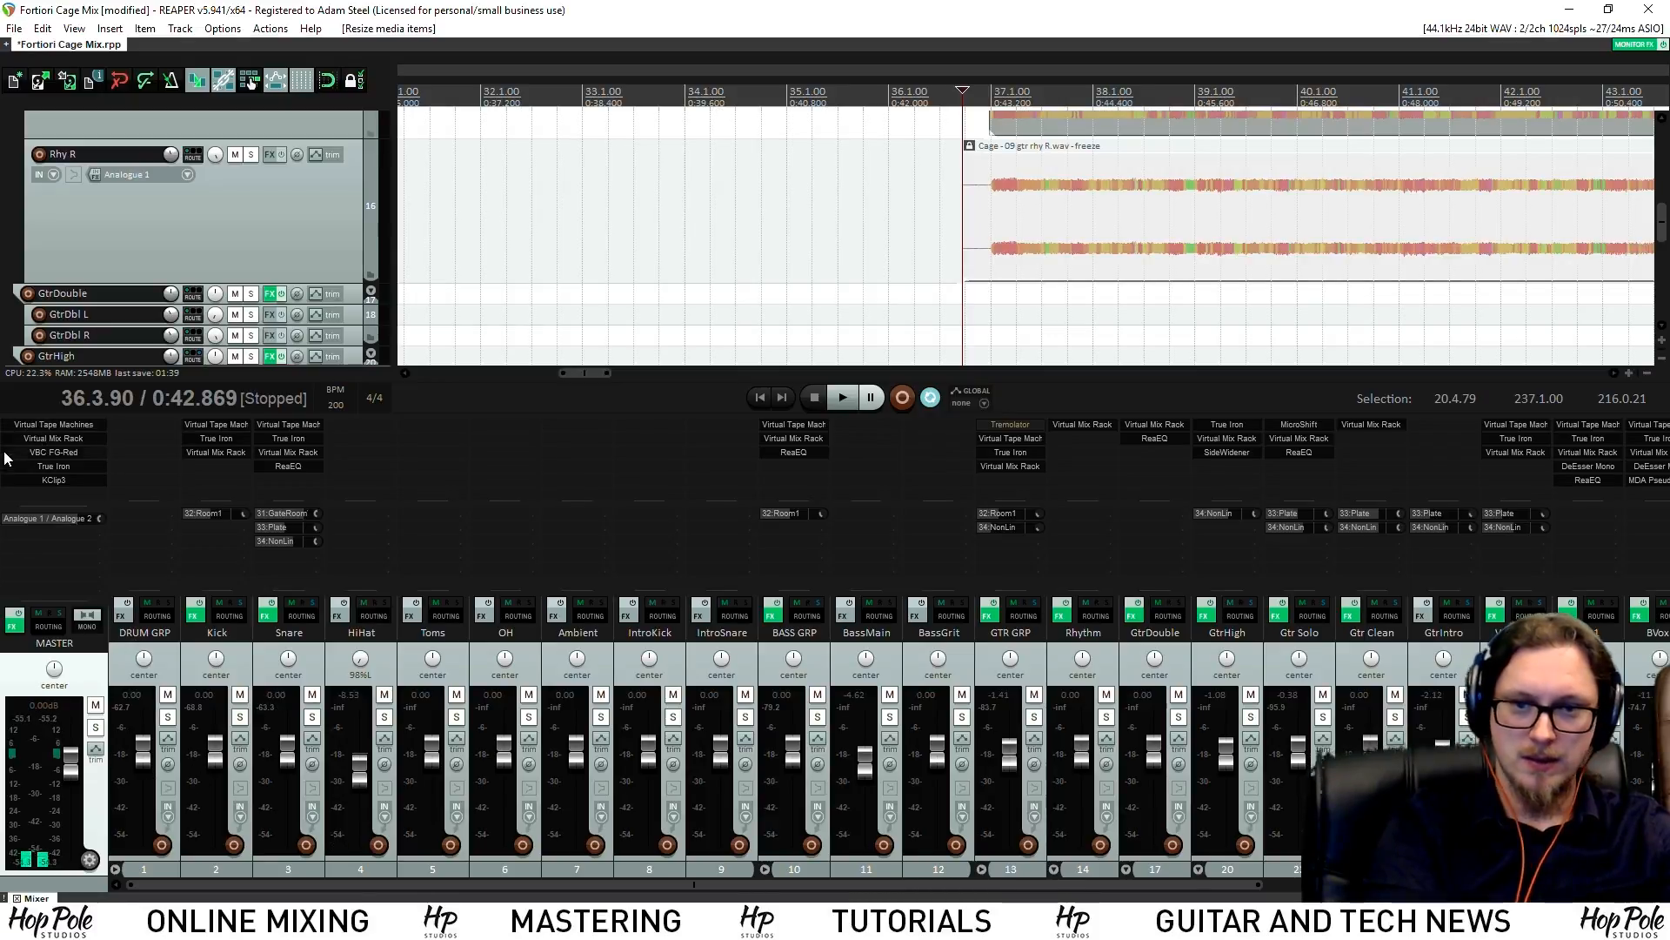
left_click(68, 452)
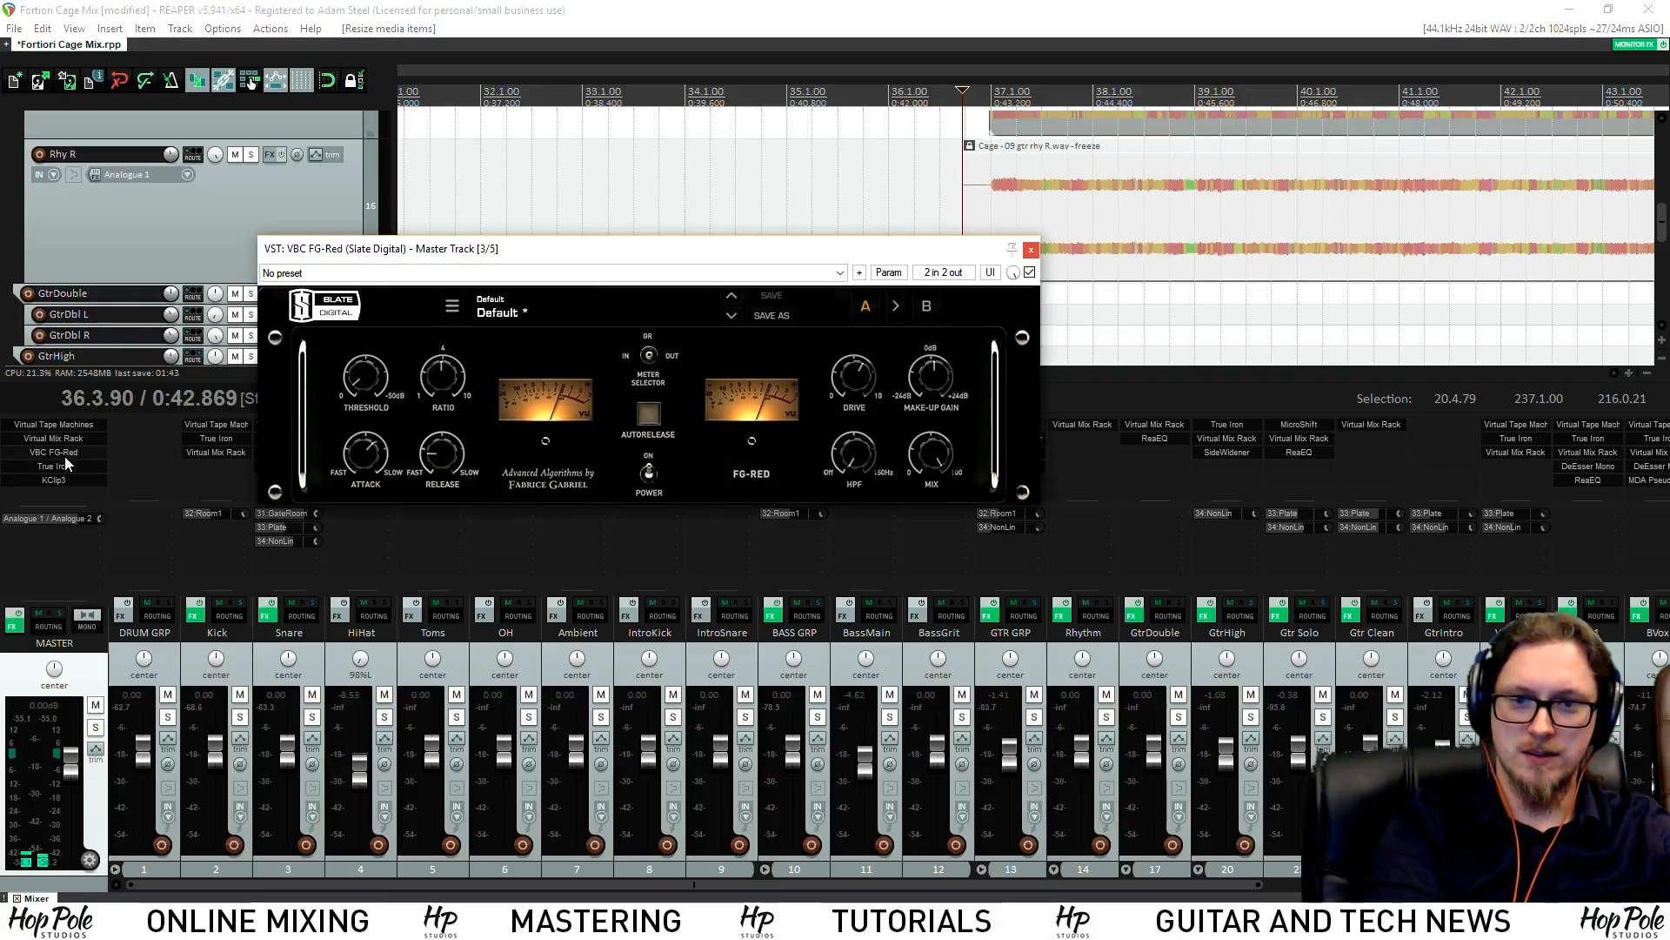
left_click(65, 454, "shift")
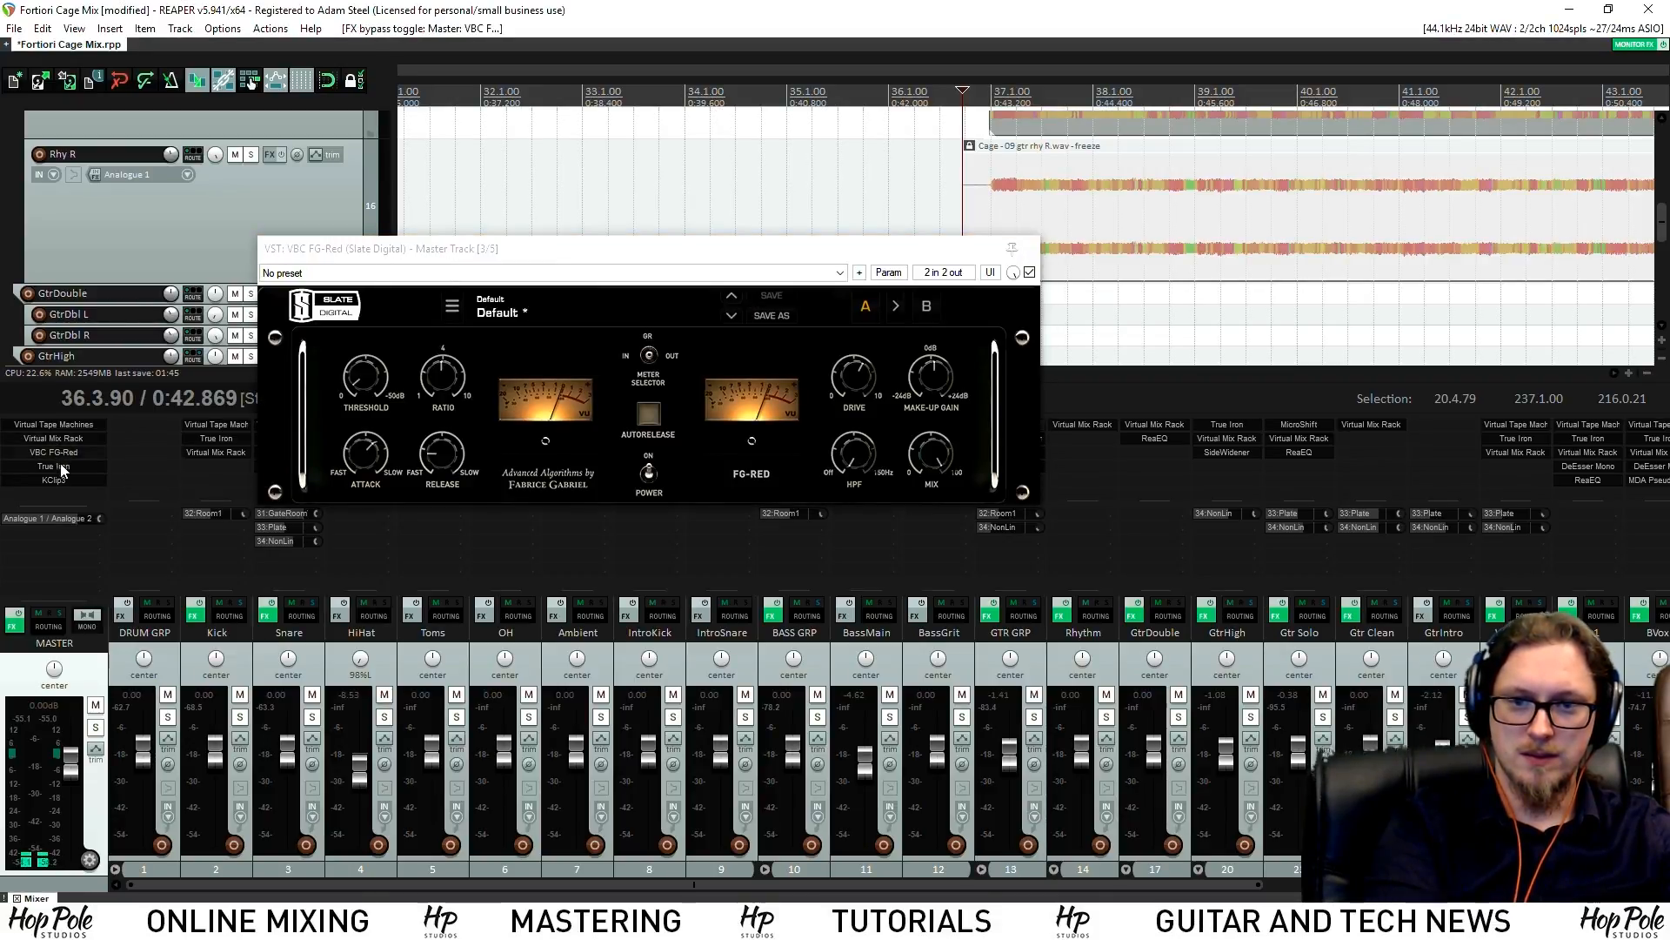
left_click(65, 466, "shift")
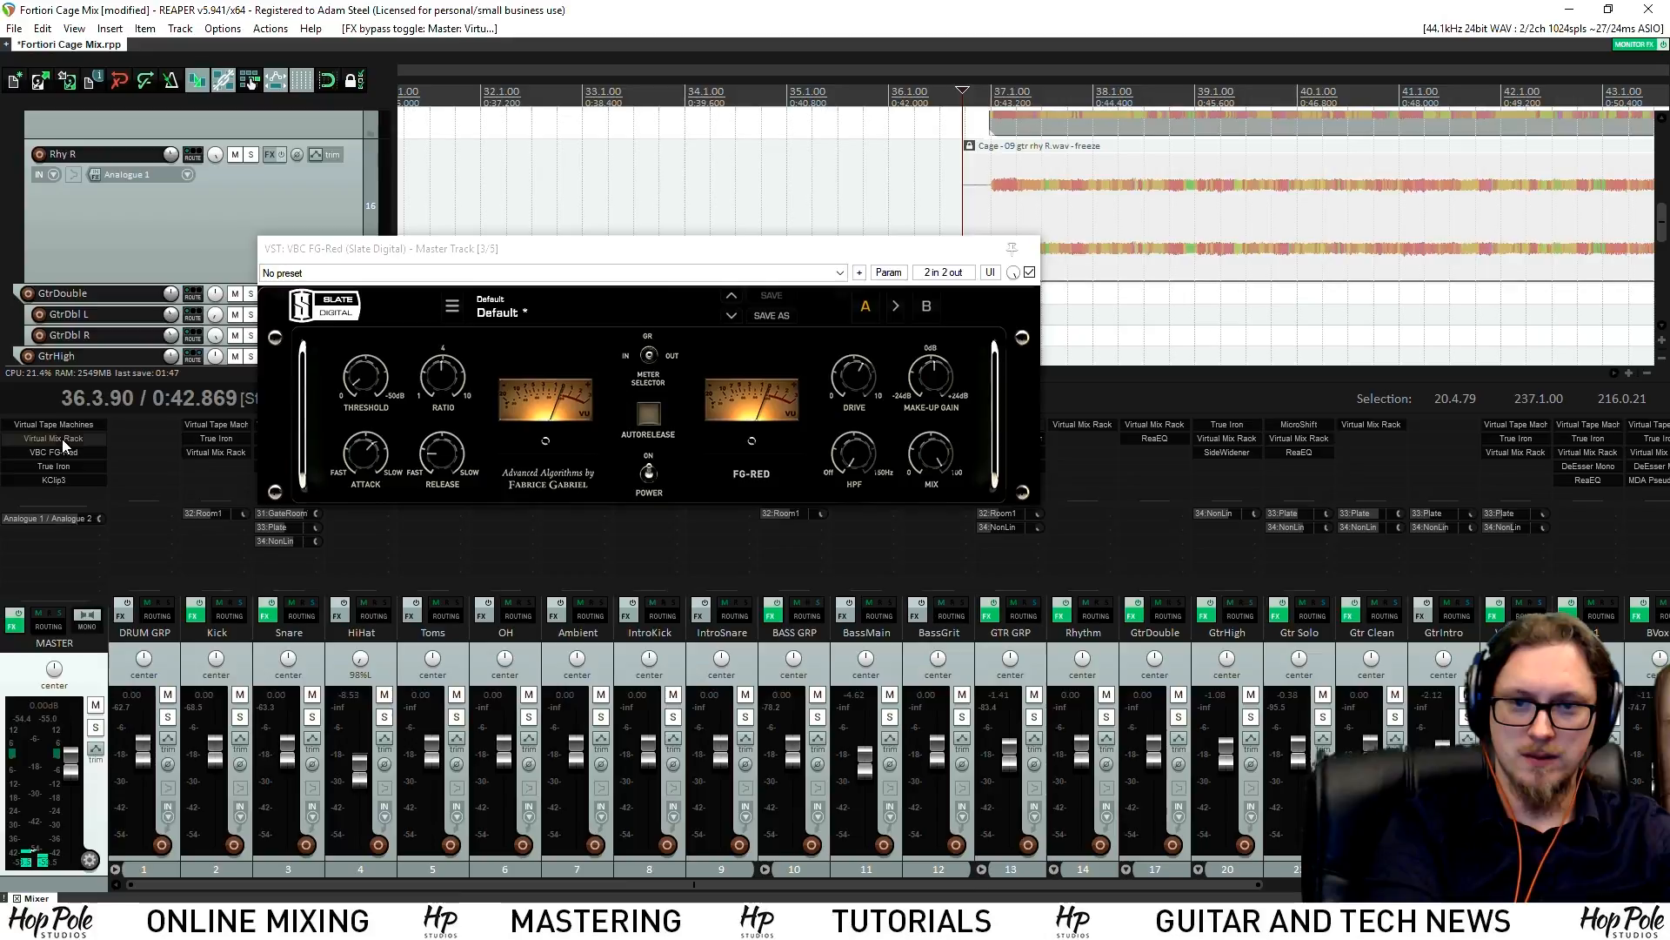
left_click(62, 440)
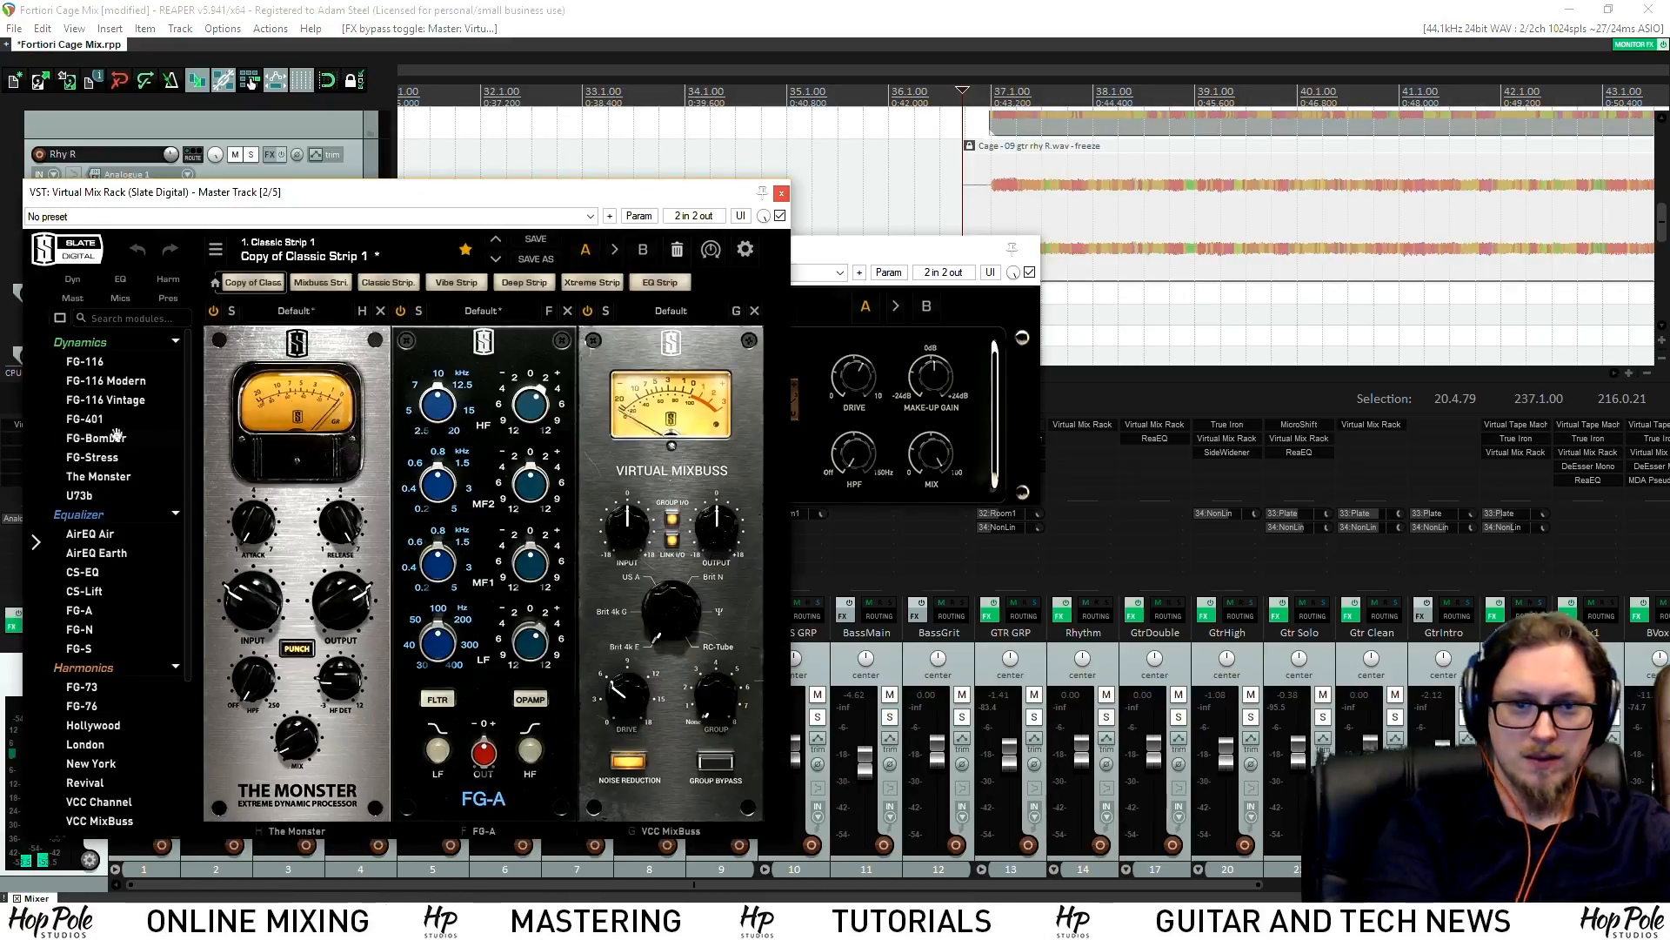
Turn on oversampling in the master Virtual Mix Rack settings
left_click(295, 311)
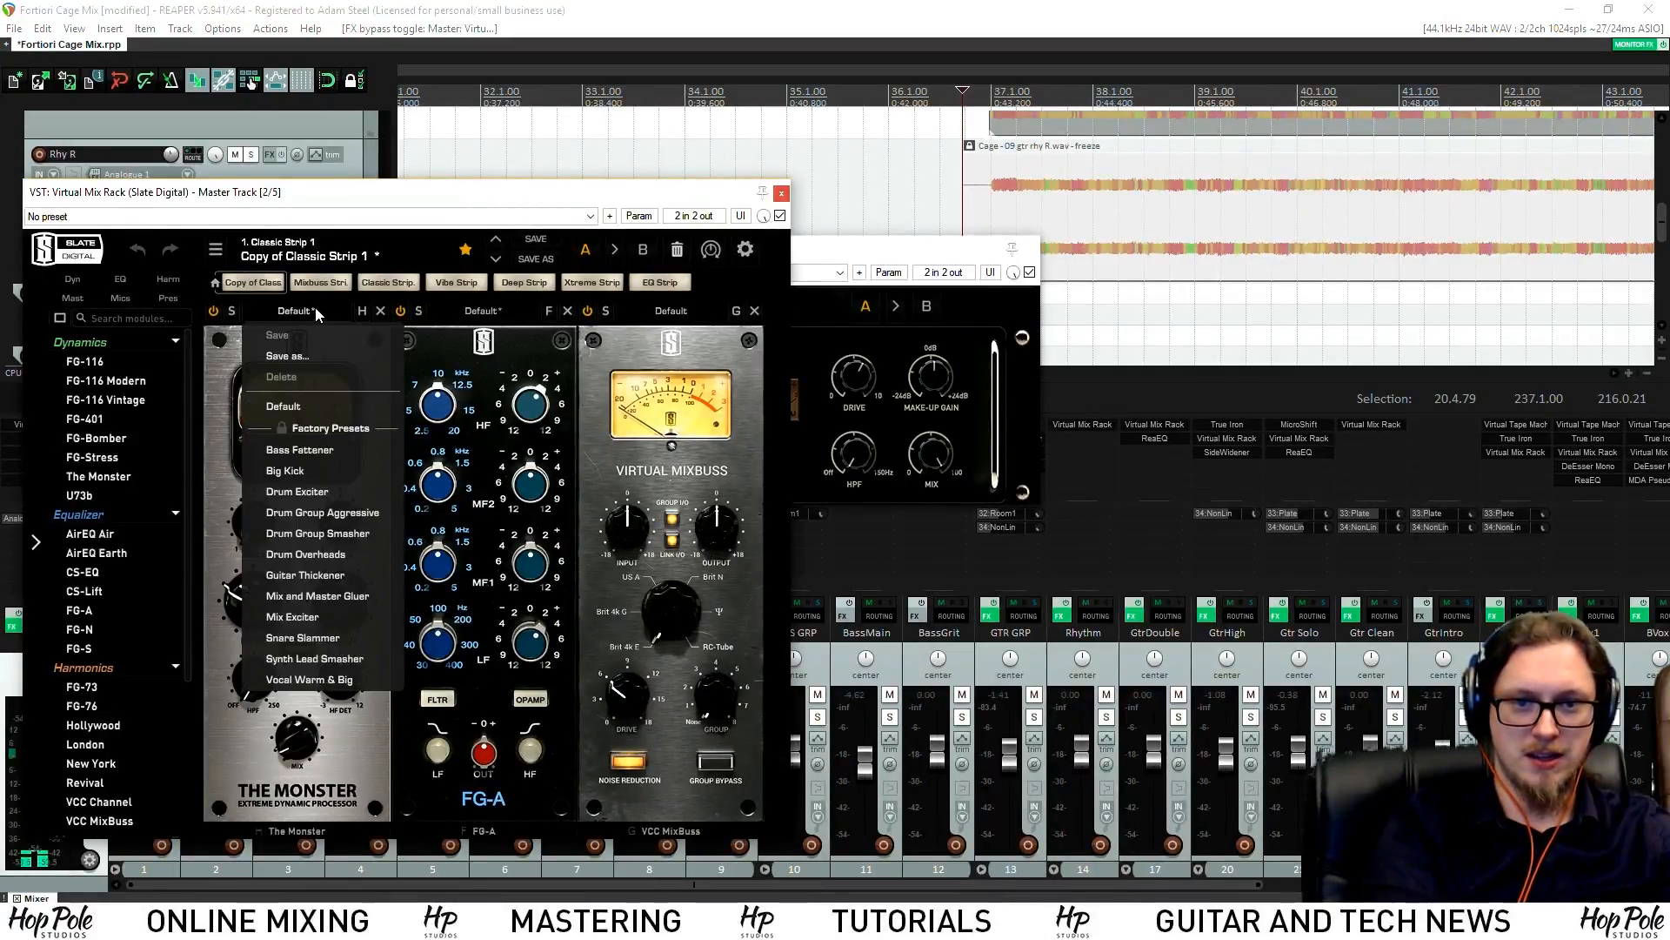
left_click(746, 250)
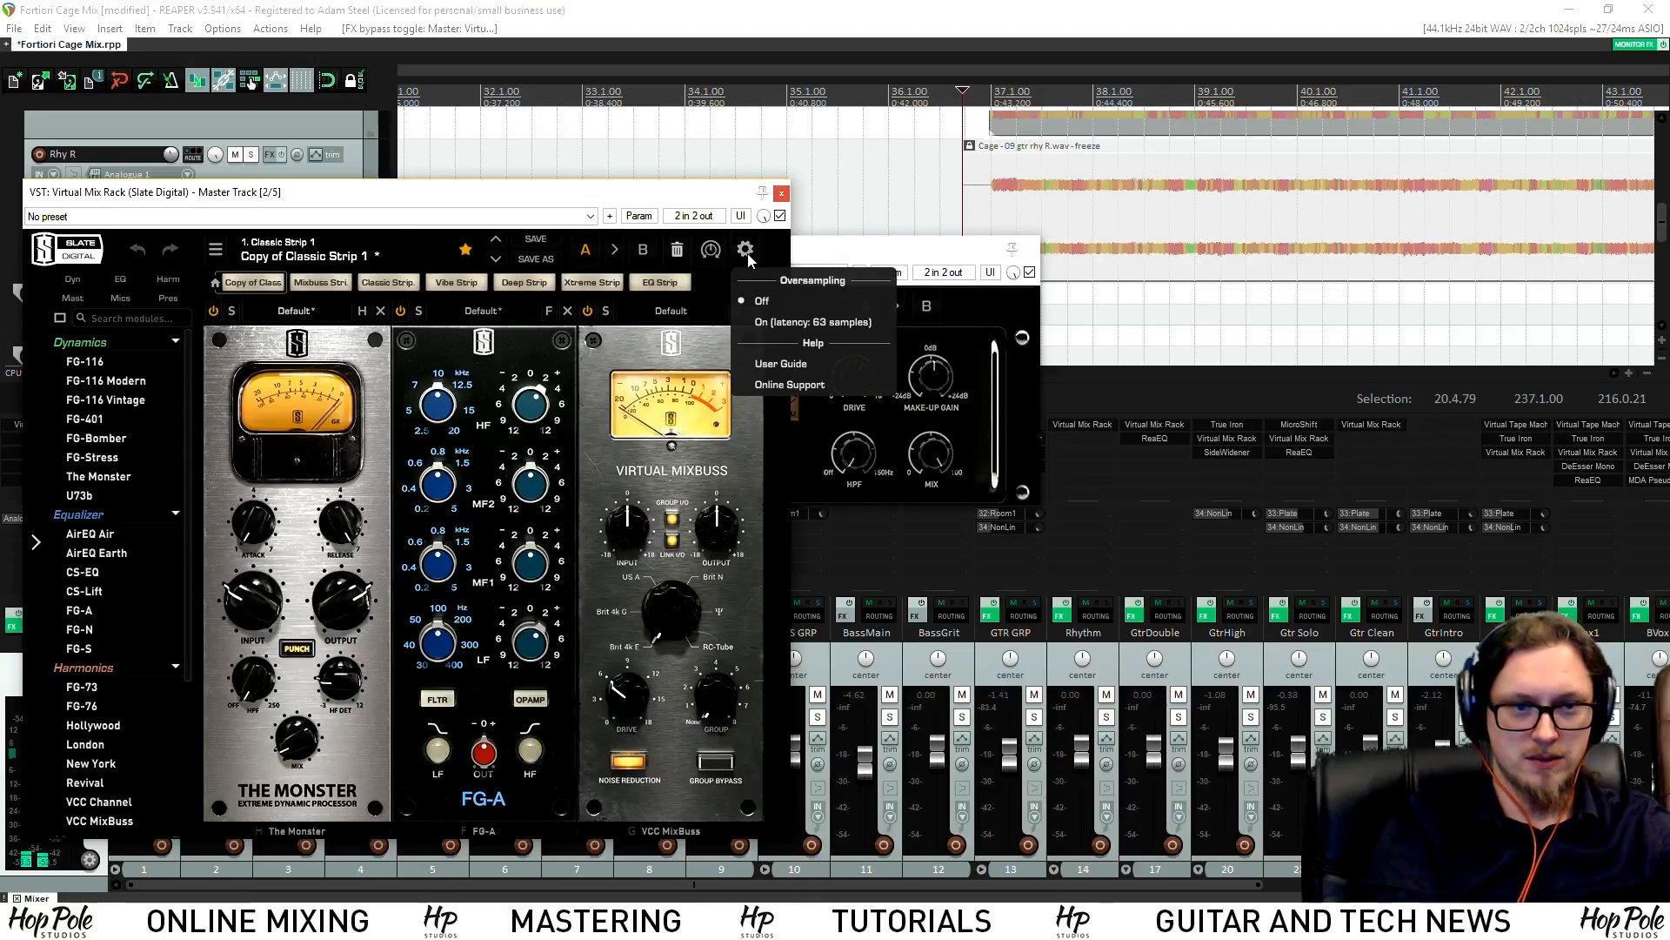
left_click(765, 323)
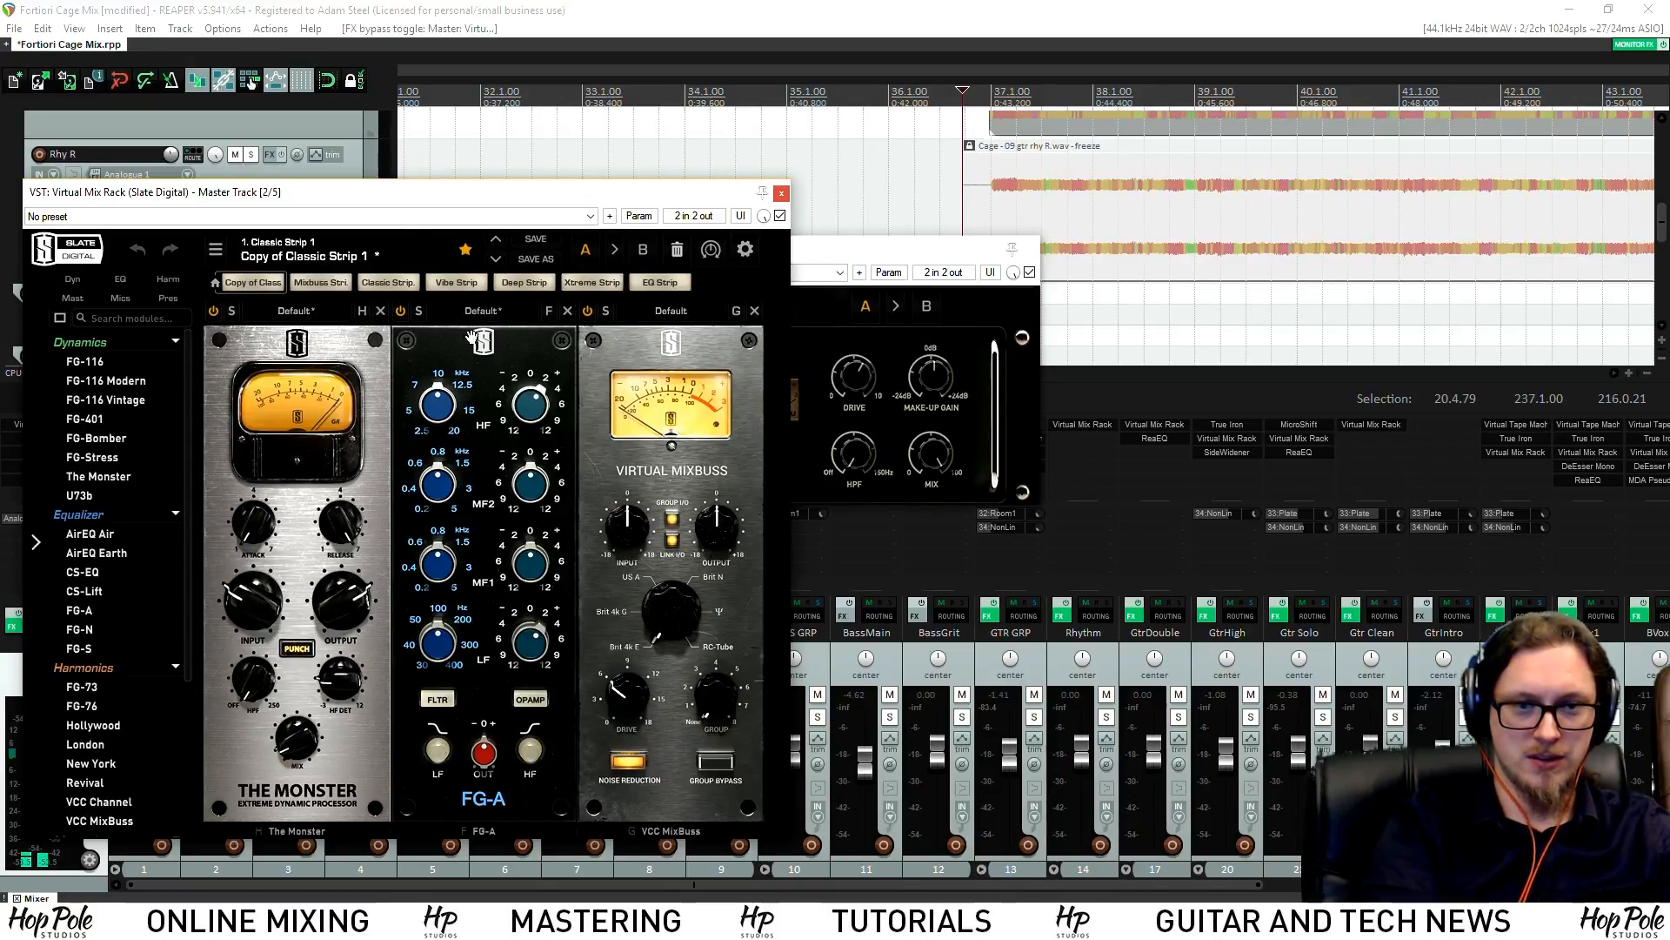
left_click(752, 251)
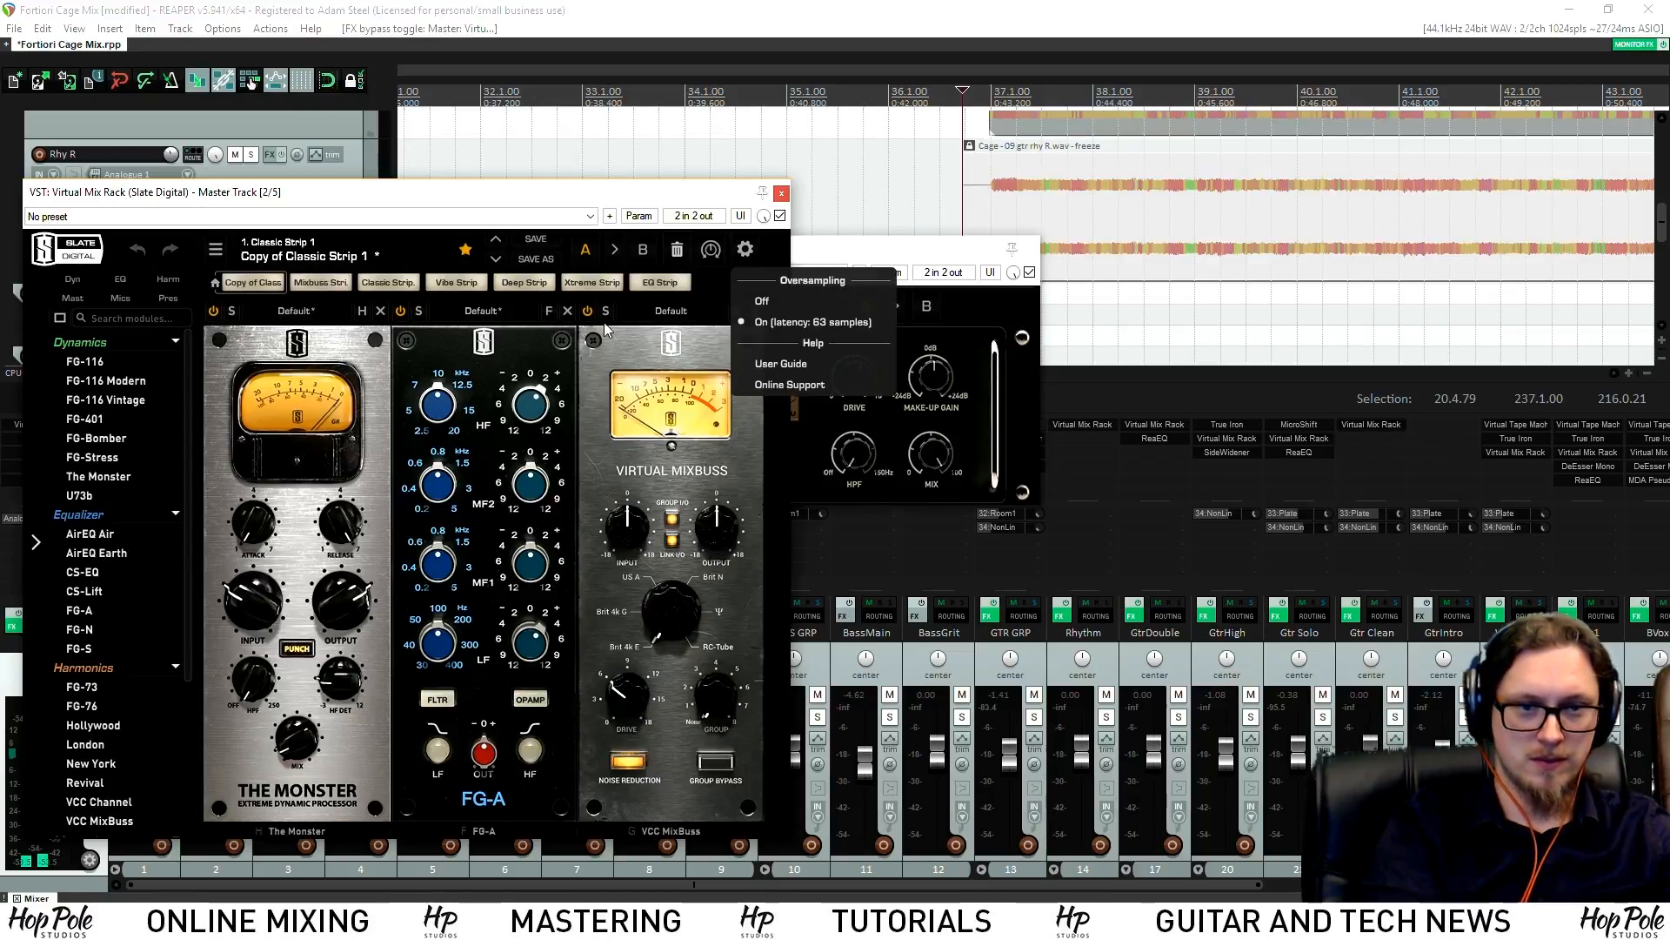
left_click(546, 316)
left_click(548, 312)
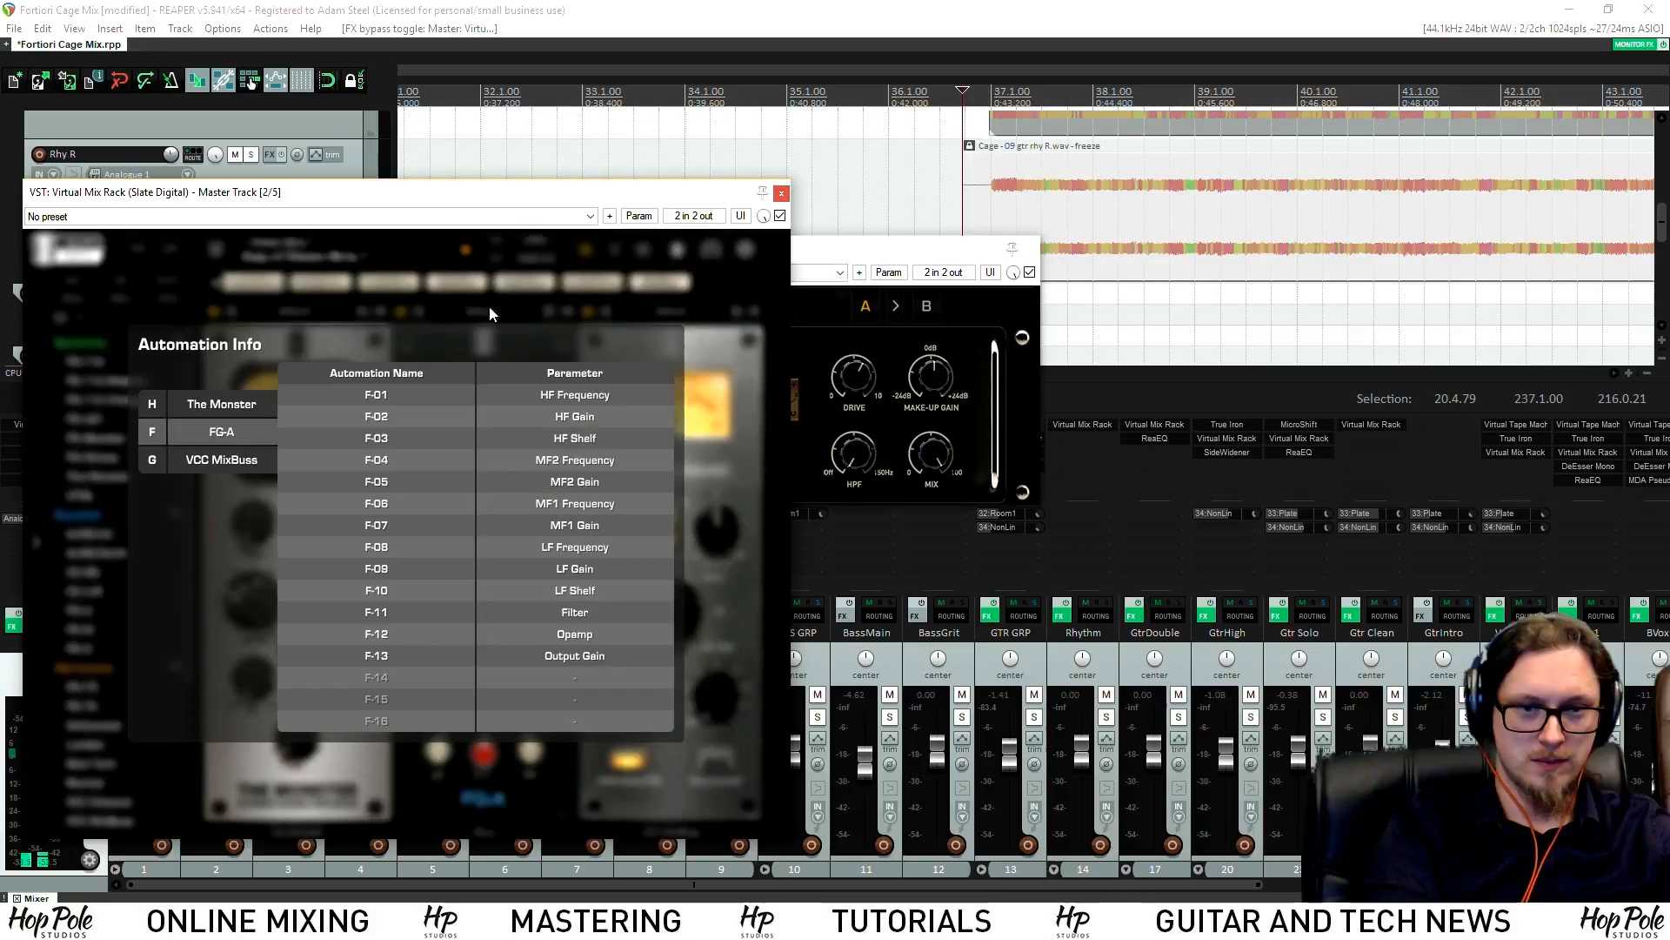
left_click(344, 359)
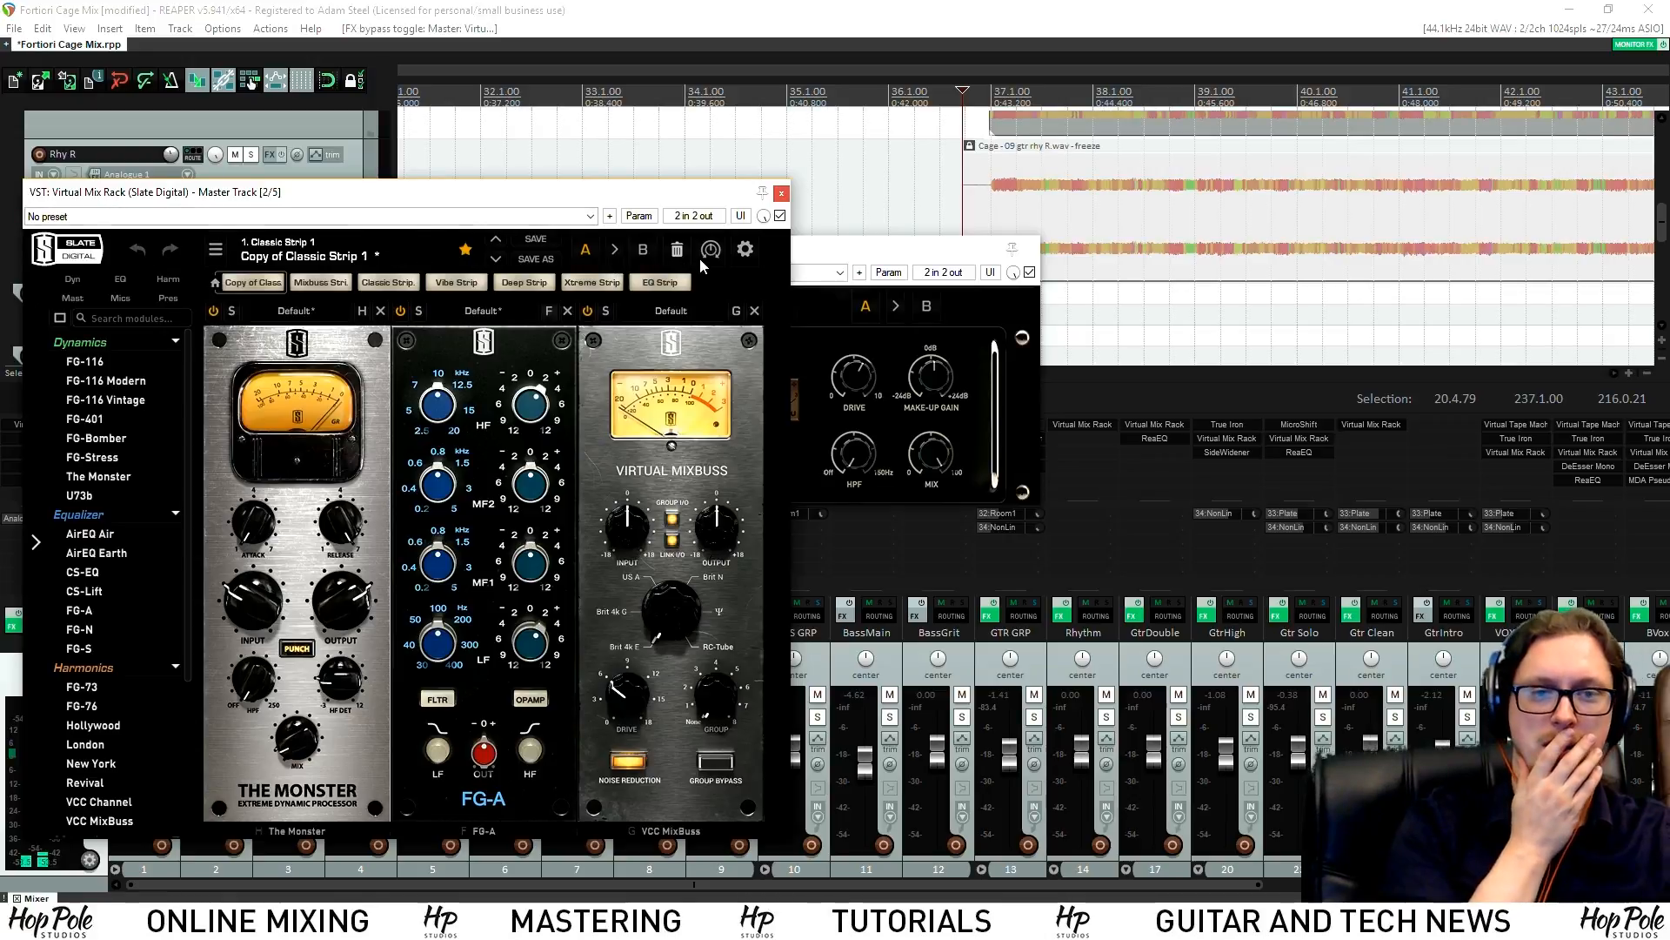
A/B VCC MixBuss and The Monster, close the master plugins, and open GTR GRP's Virtual Tape Machines
left_click(588, 314)
left_click(588, 314)
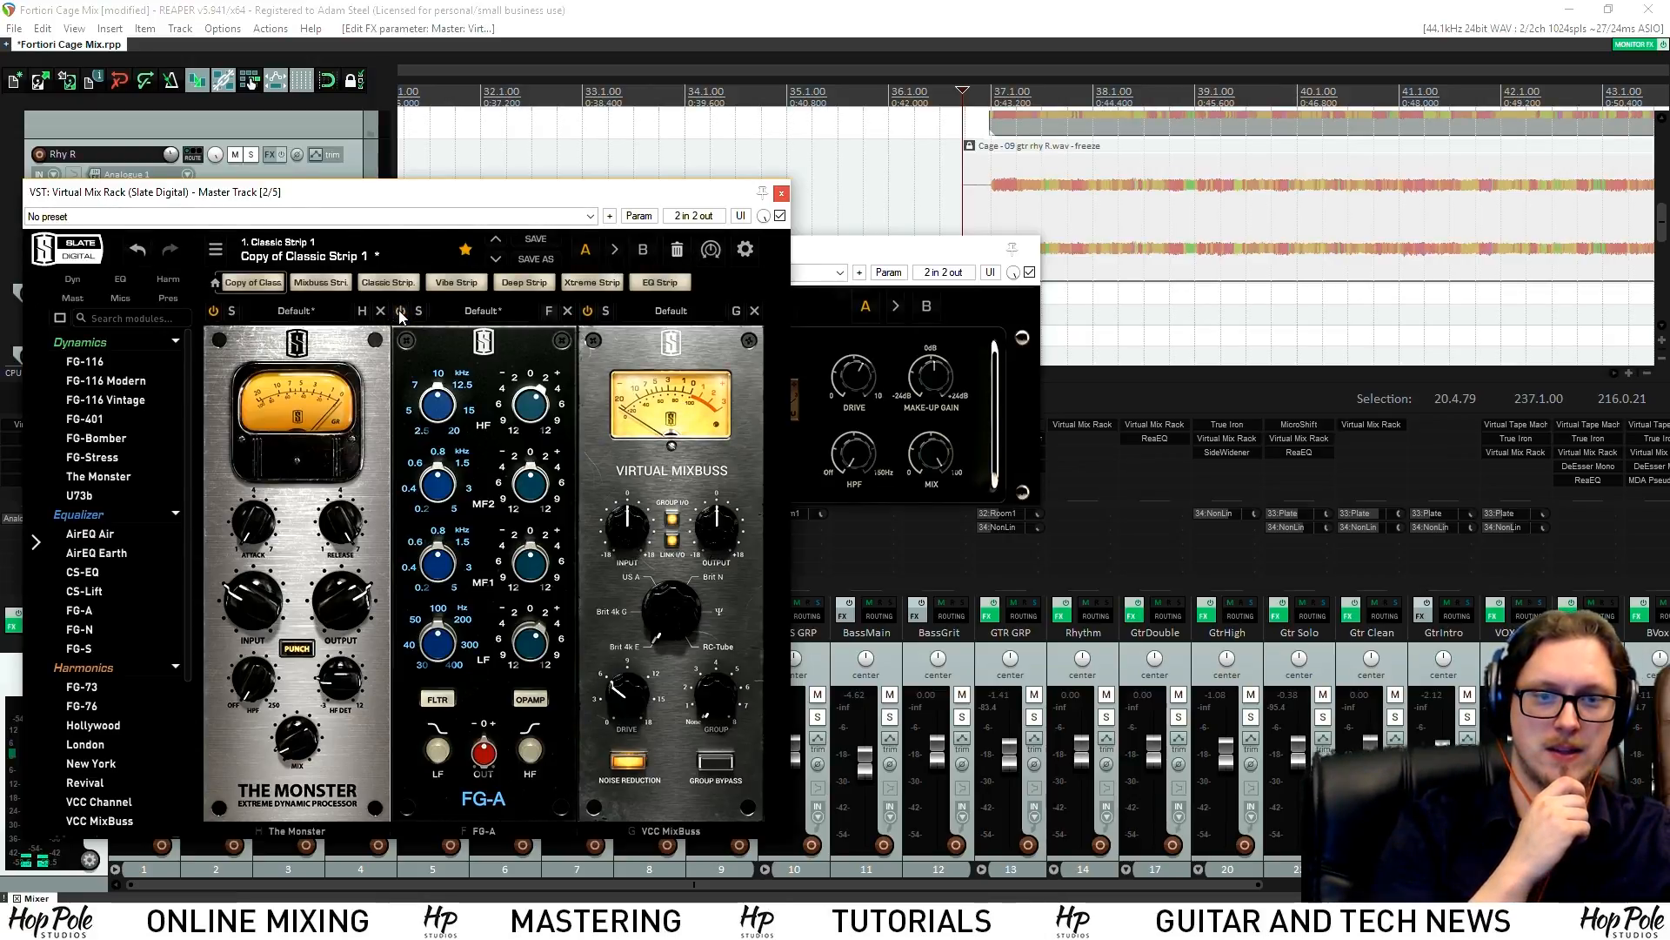
left_click(212, 312)
left_click(214, 312)
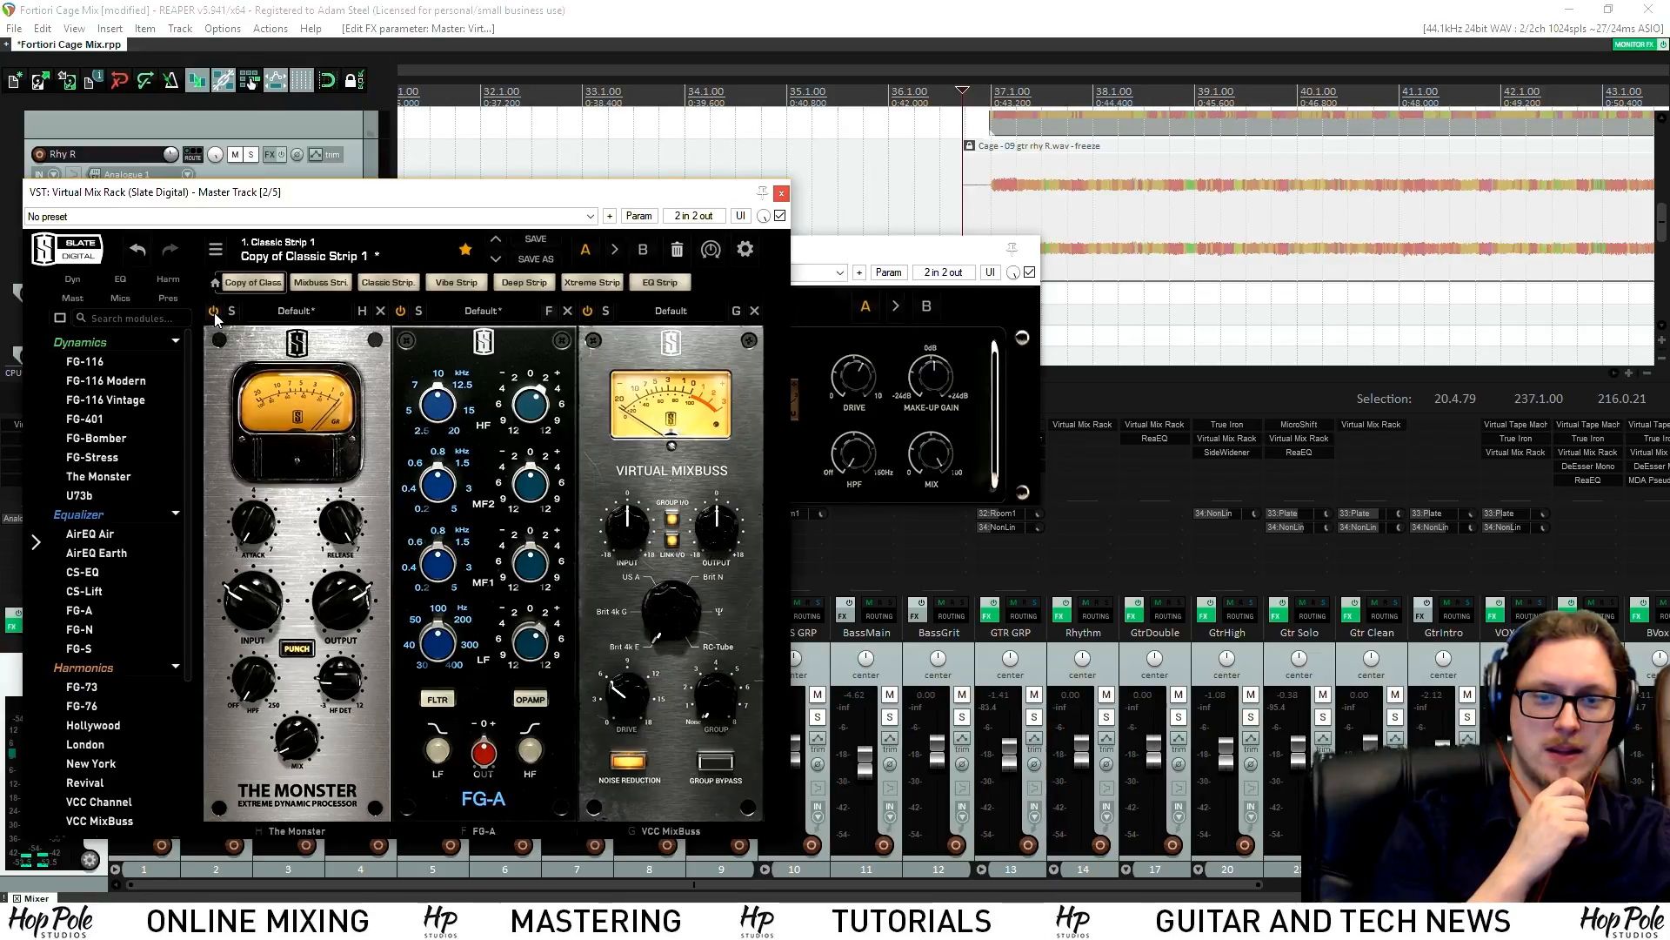
left_click(781, 198)
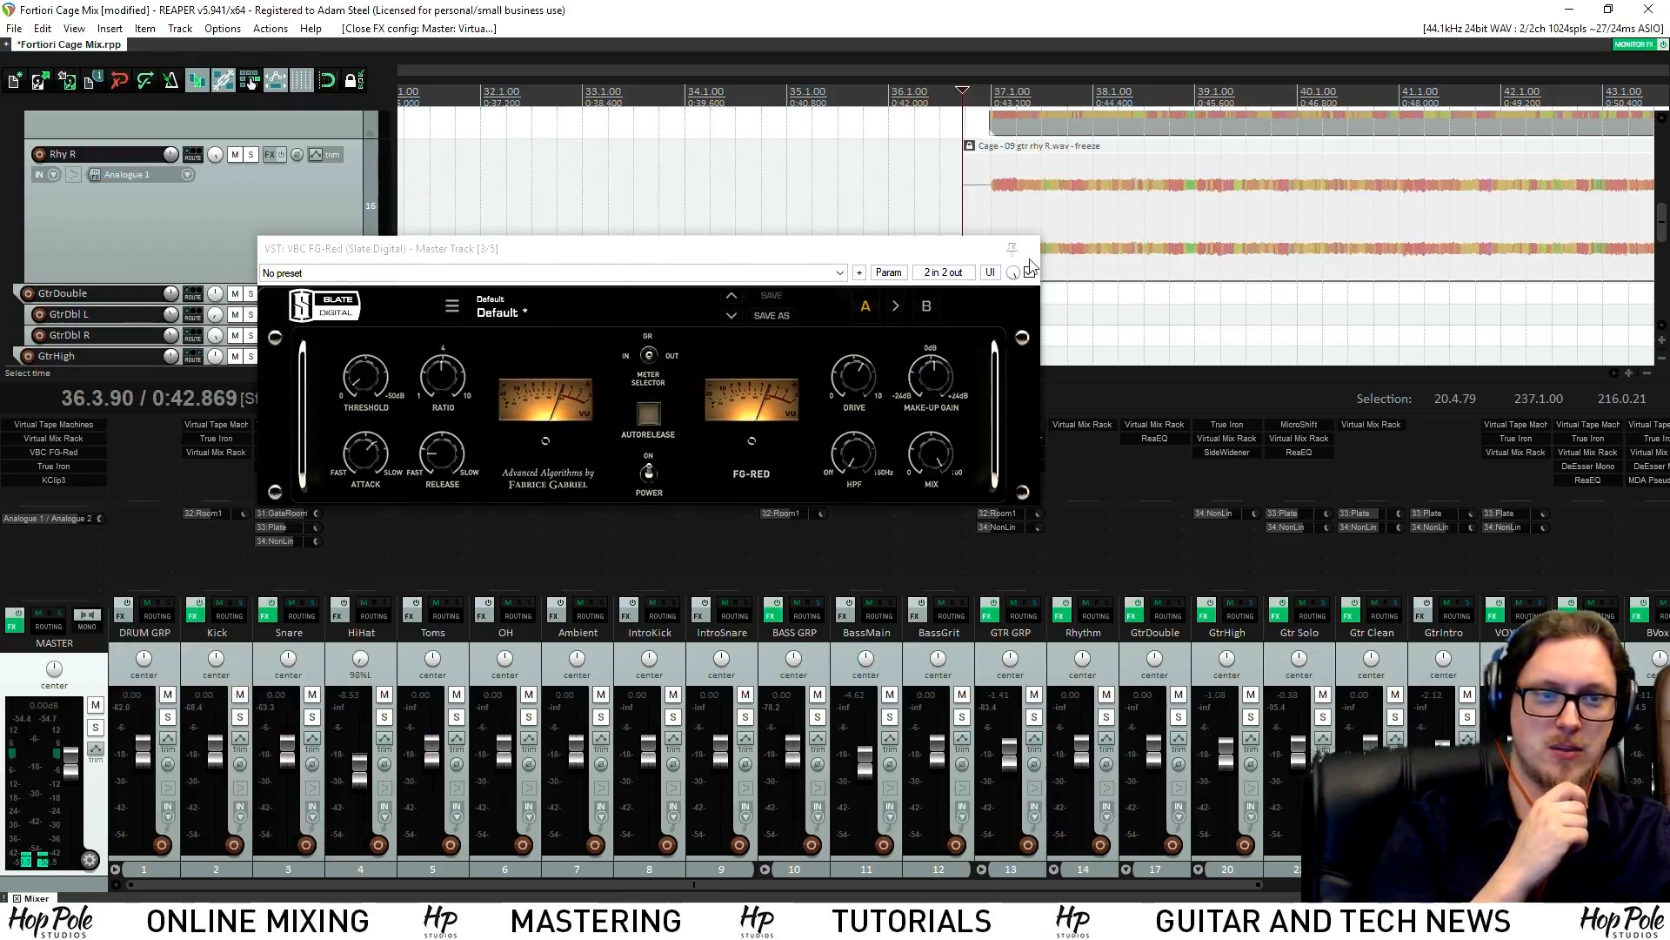
left_click(1033, 247)
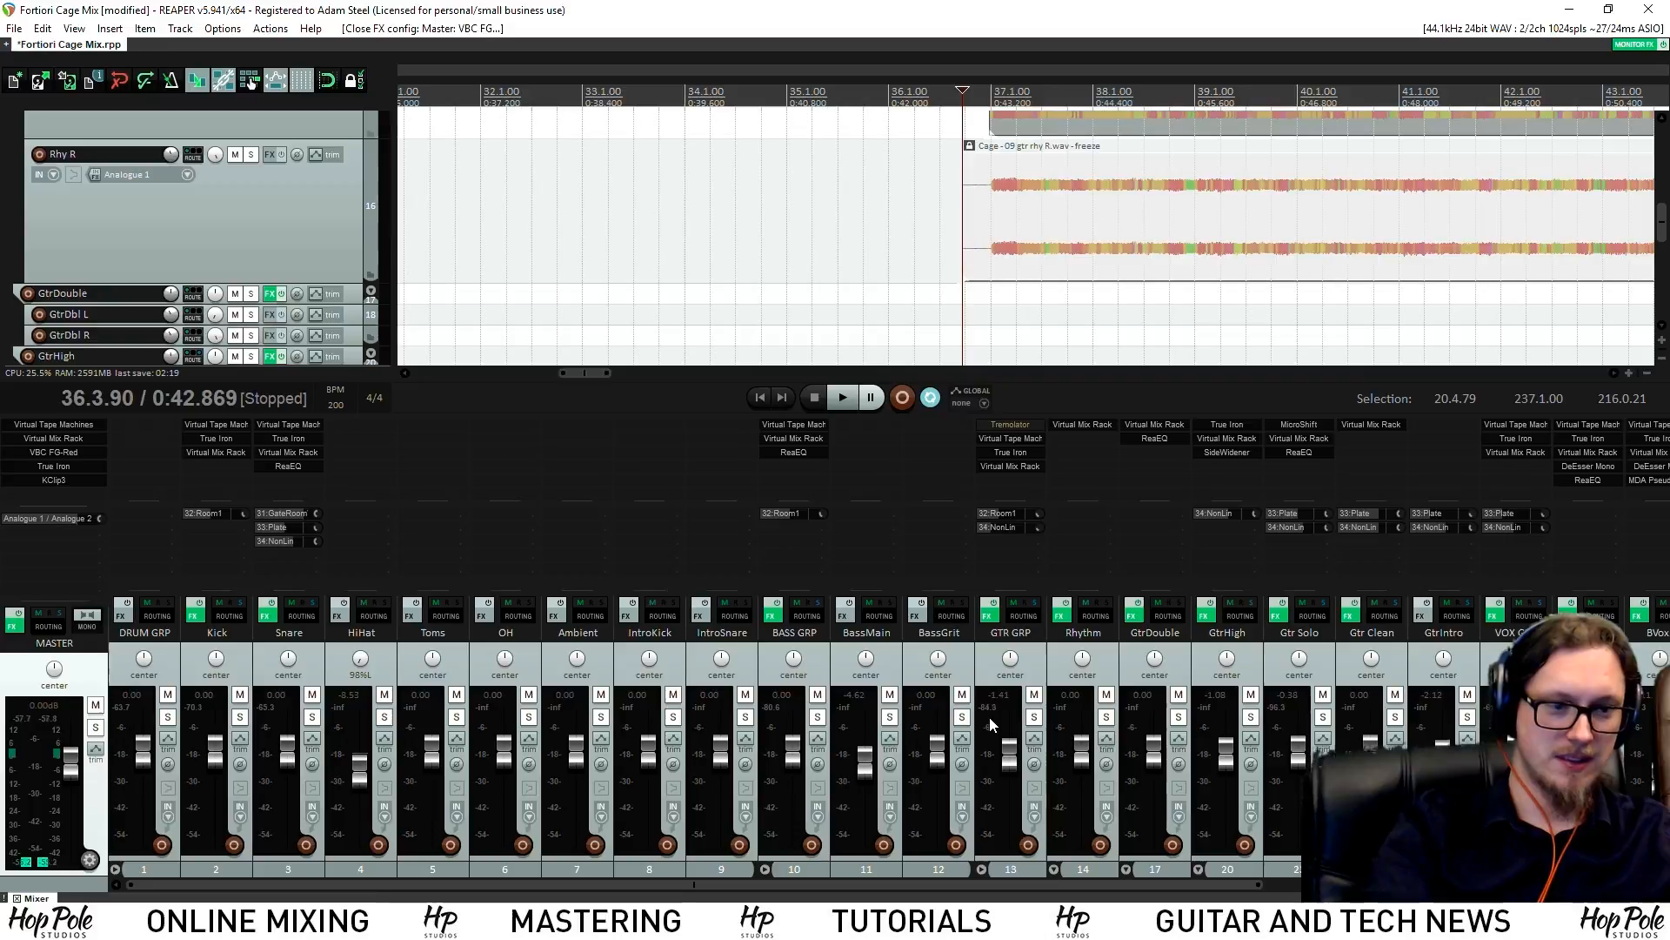
left_click(1031, 447)
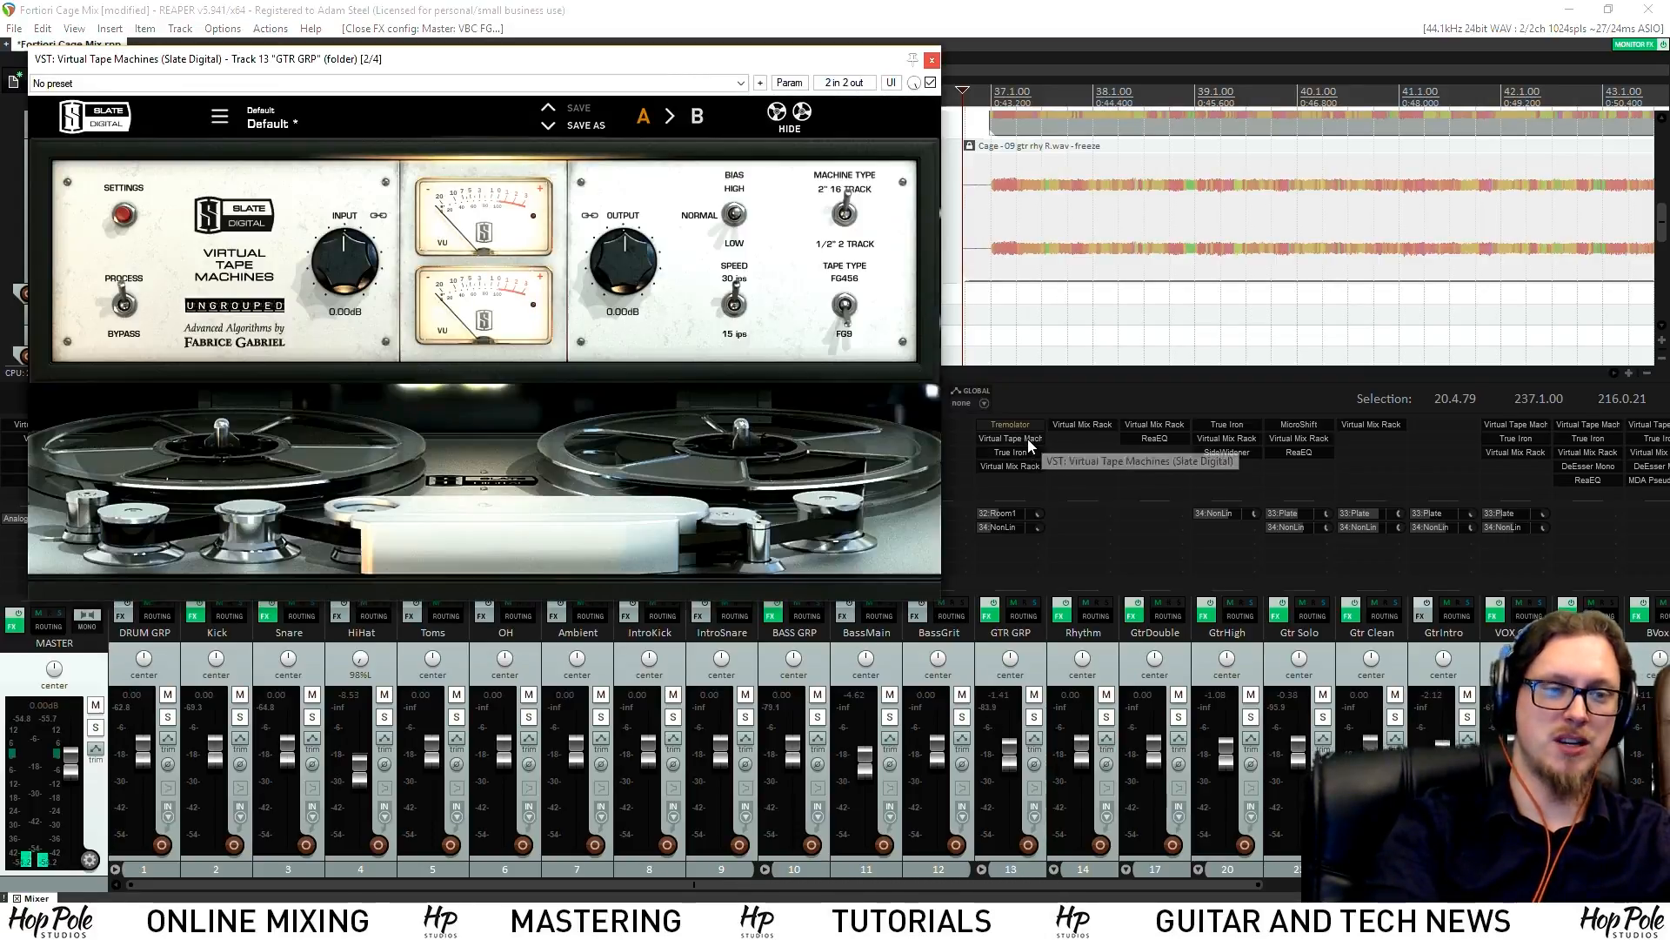
Close Virtual Tape Machines and, during playback, lower the Snare to -1.08 dB
left_click(931, 60)
key("space")
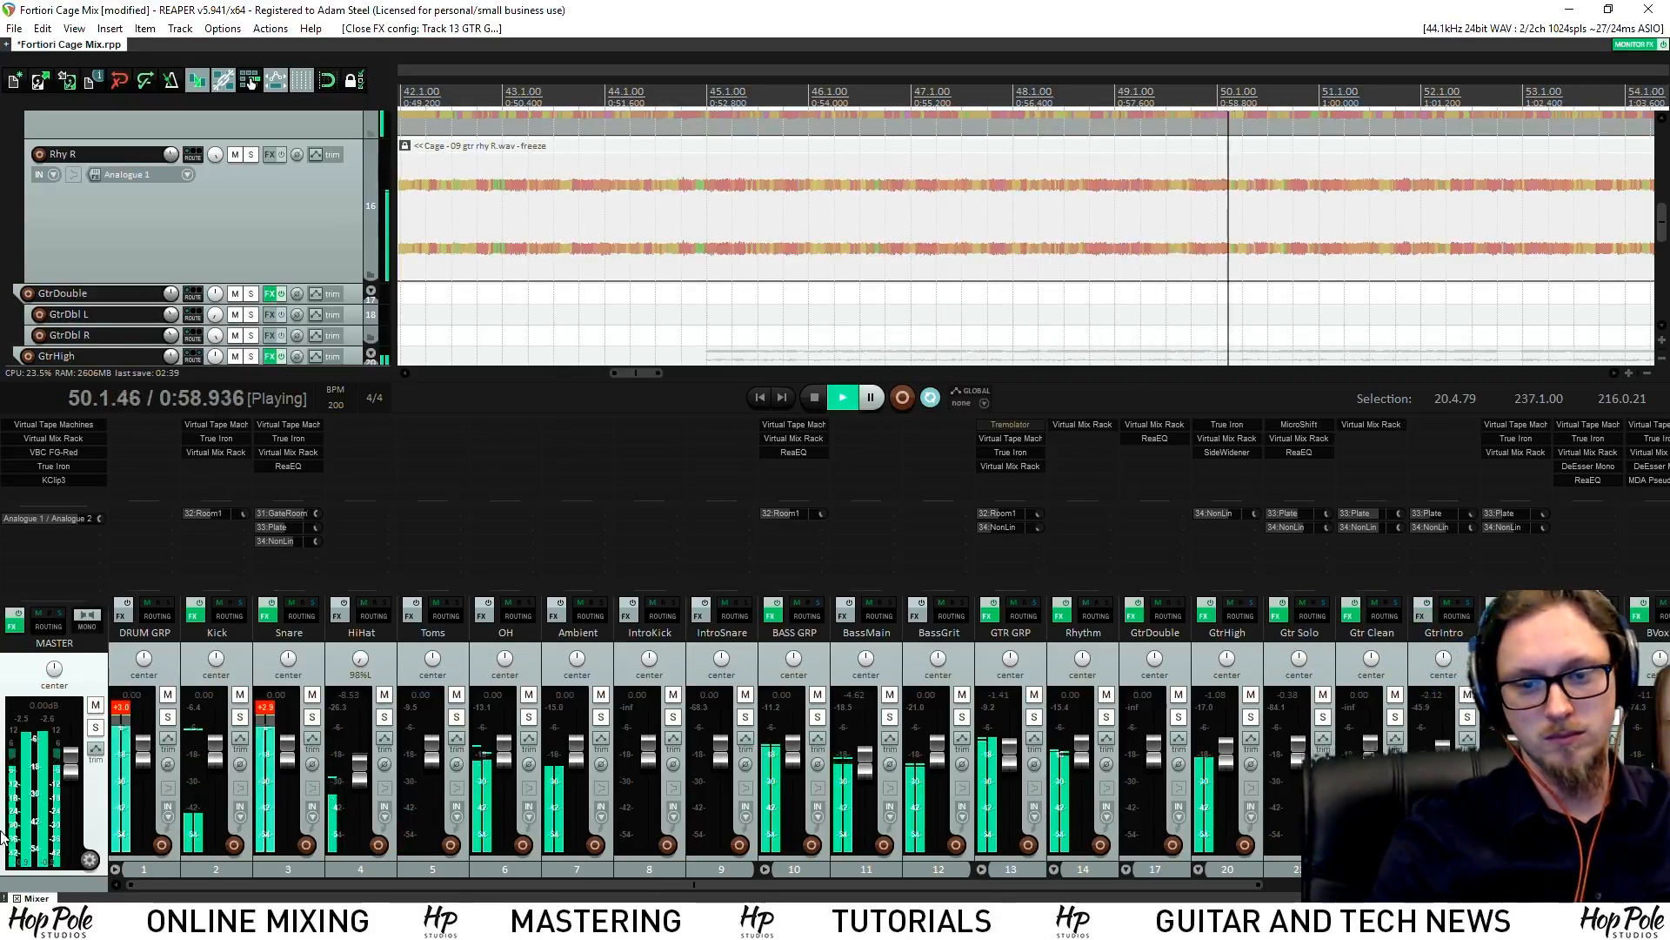
left_click_drag(288, 750, 289, 757)
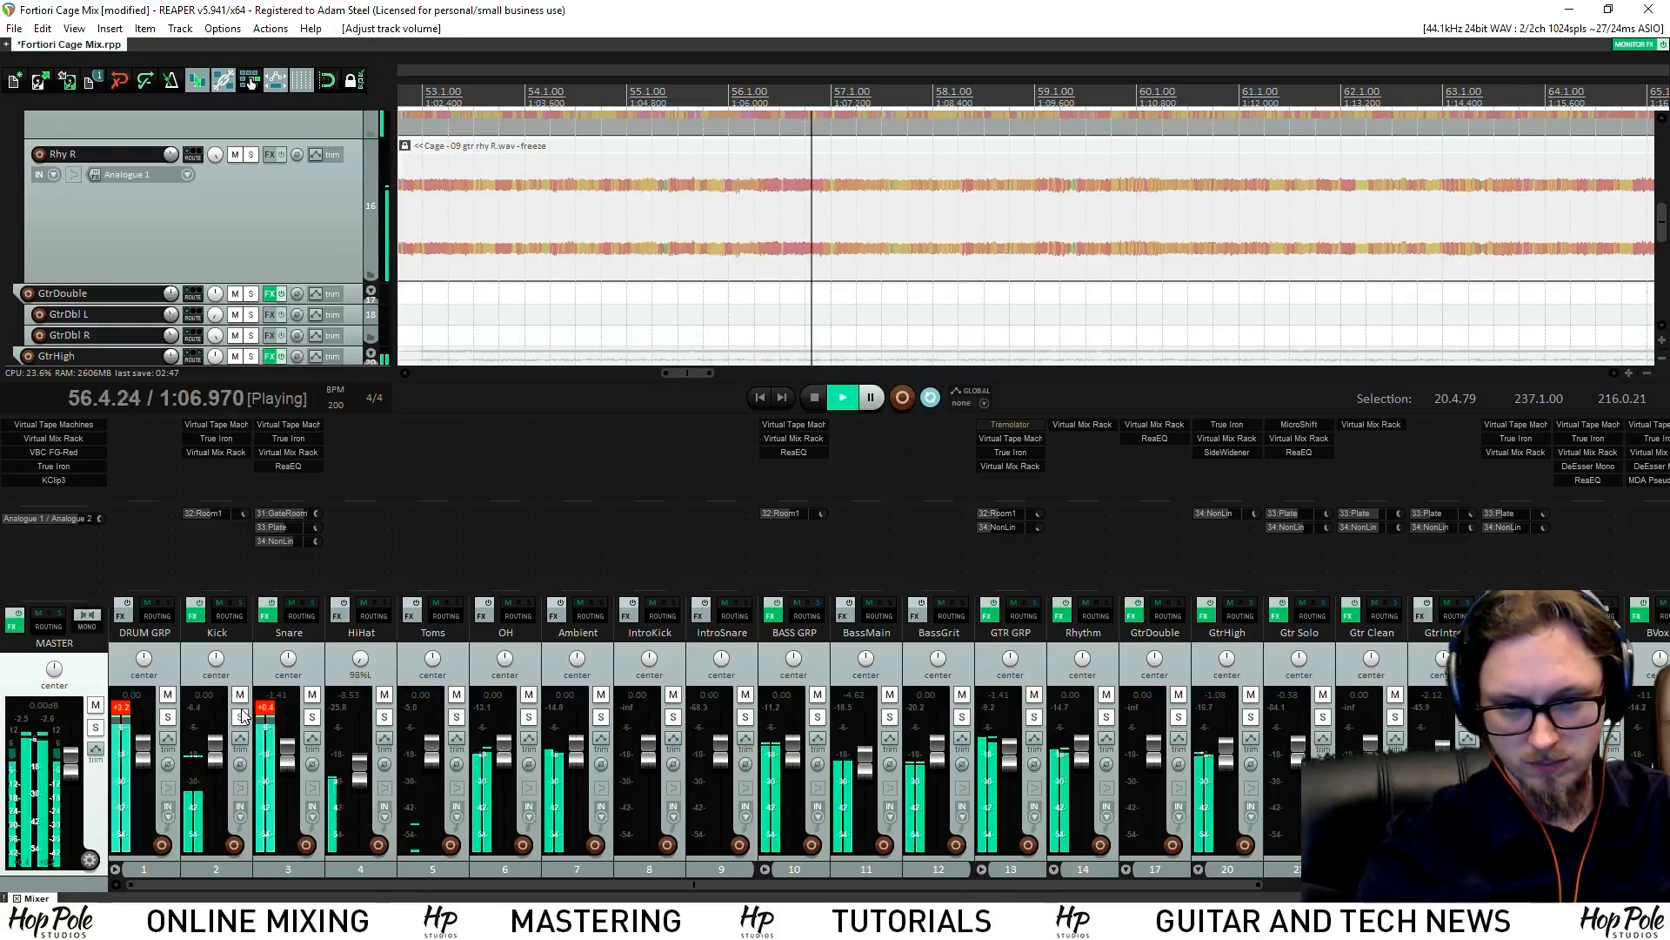
scroll(831, 280, "down", 5)
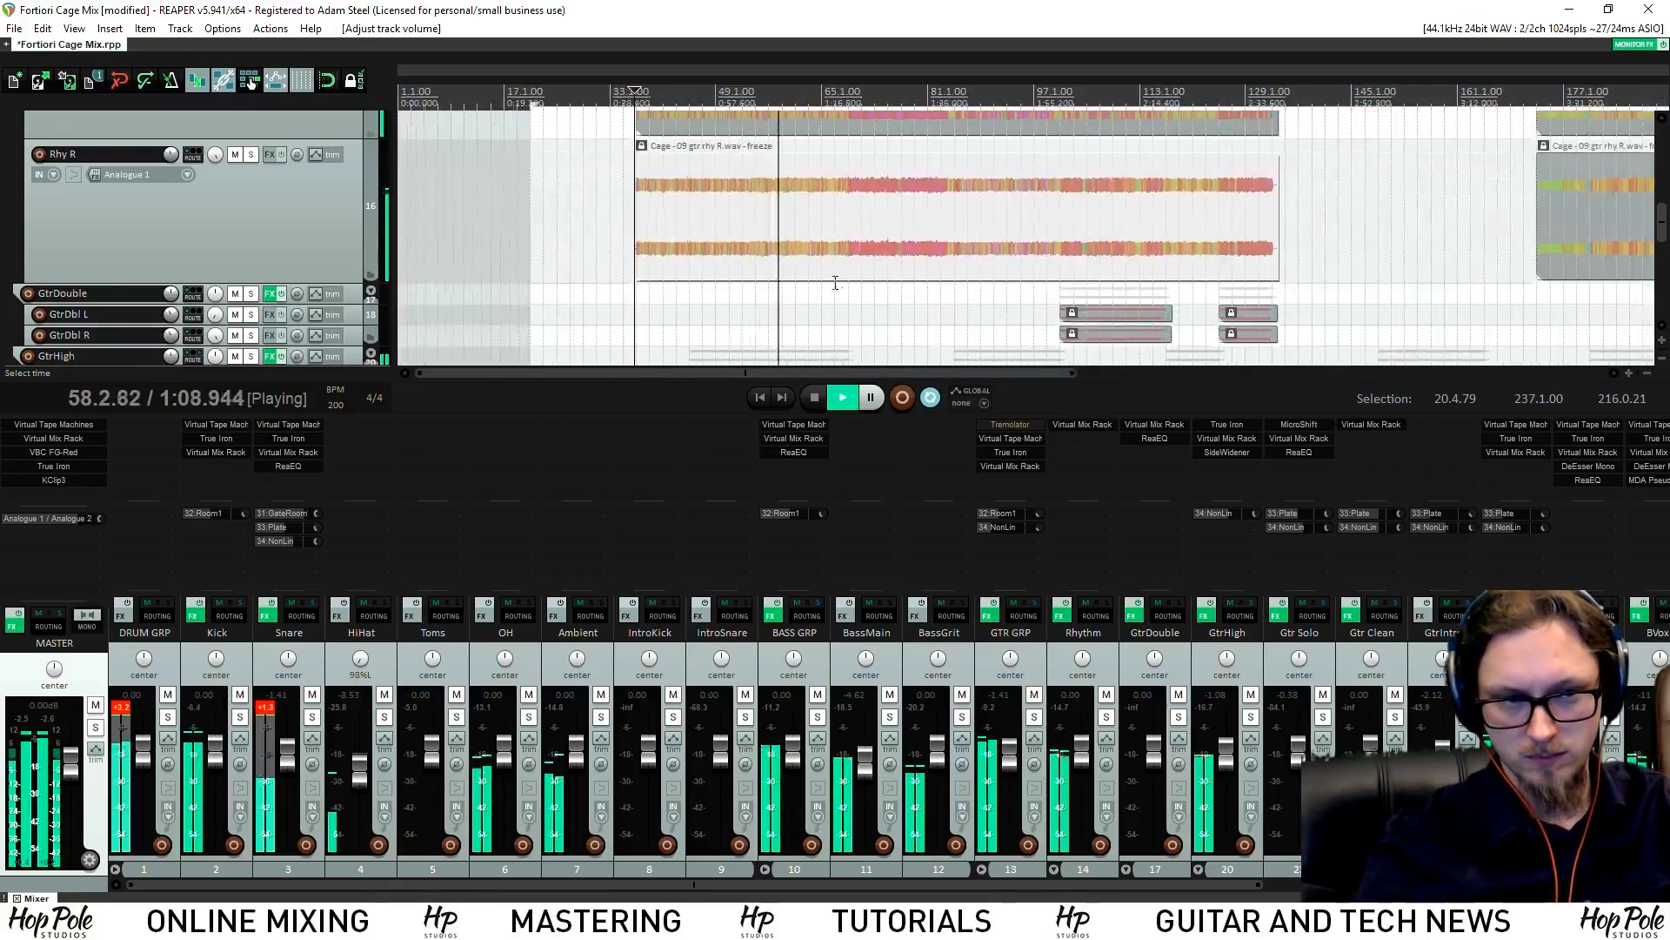
scroll(835, 282, "up", 5)
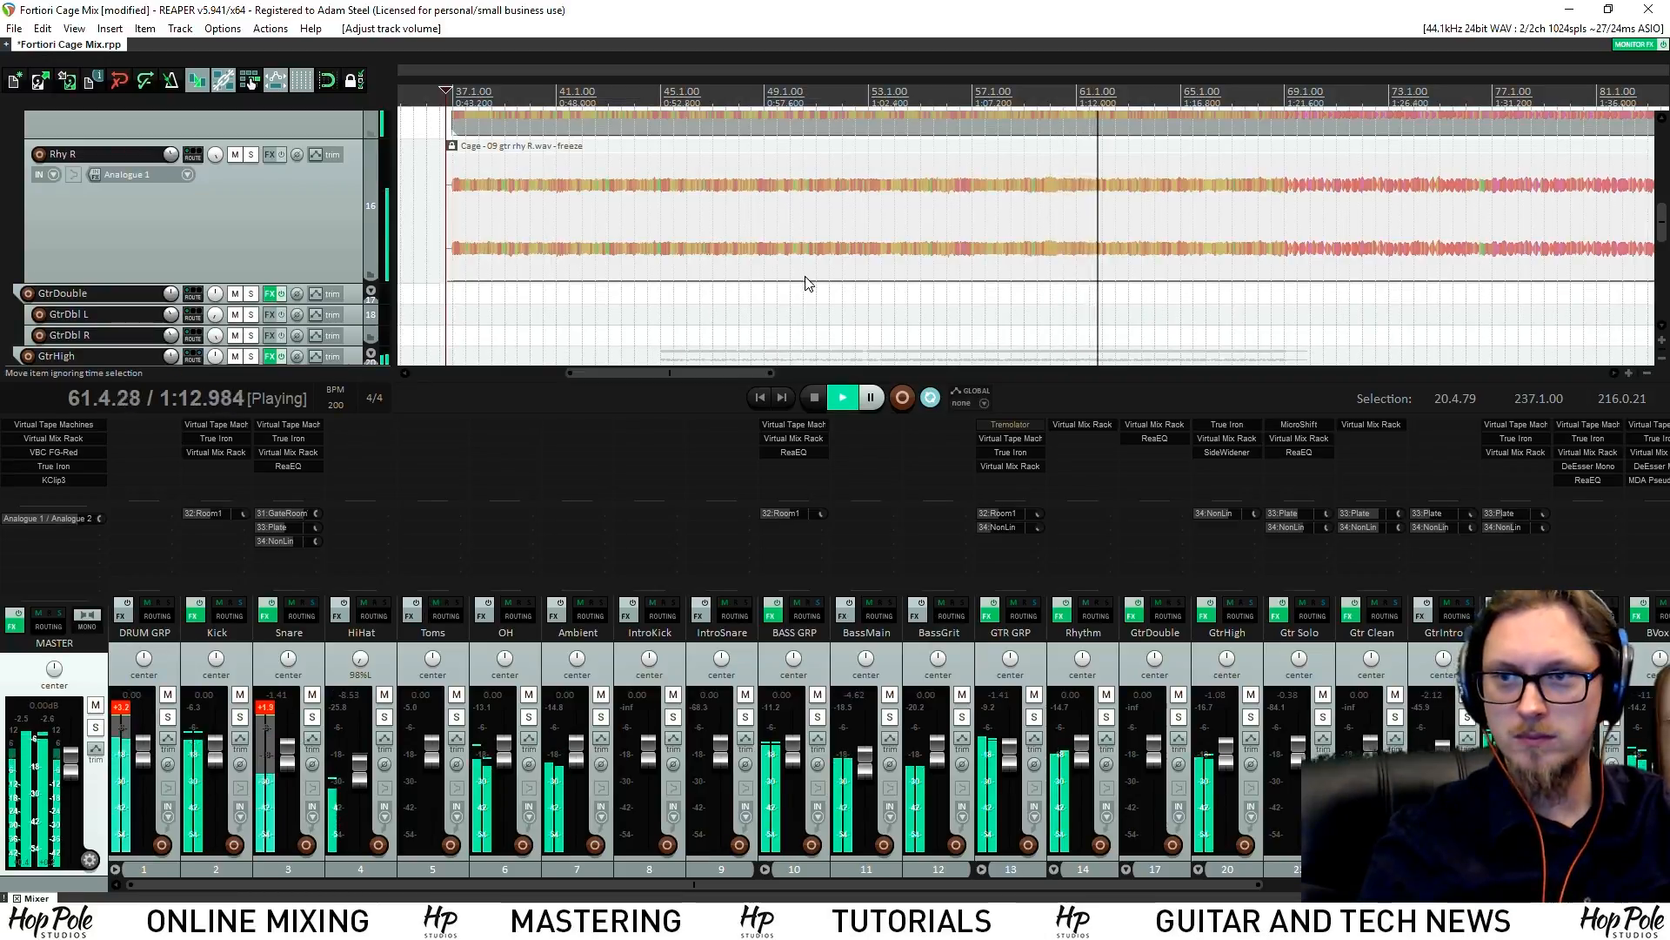
key("space")
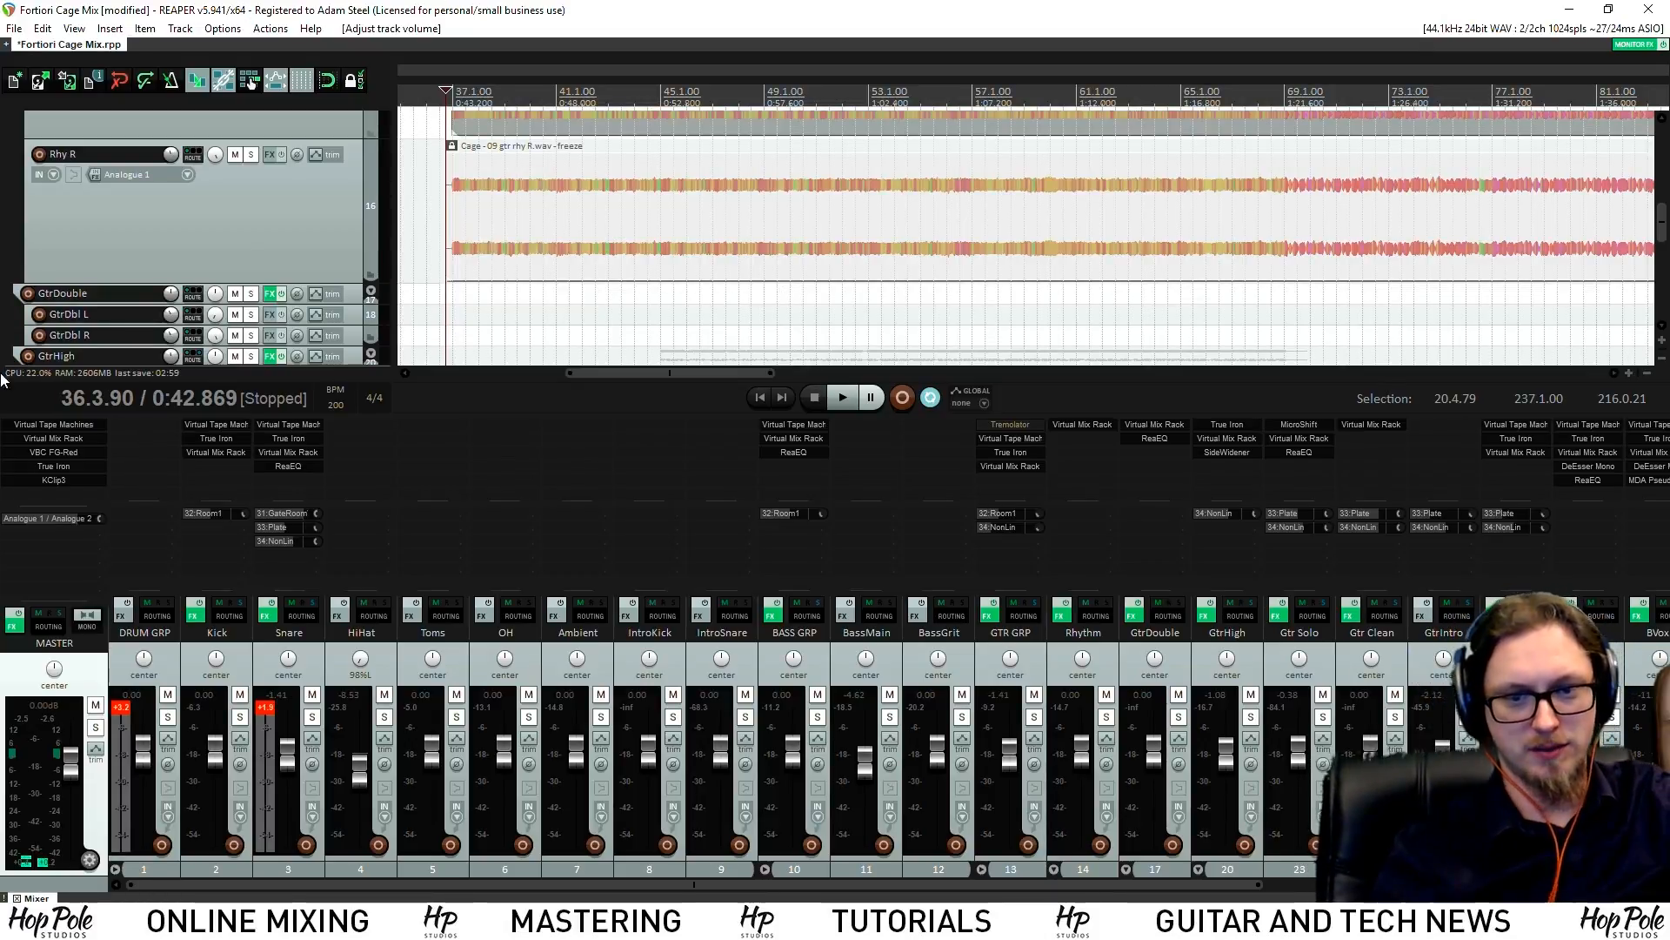
Solo the Snare, replay it from the edit point, and enlarge its track
left_click(313, 722)
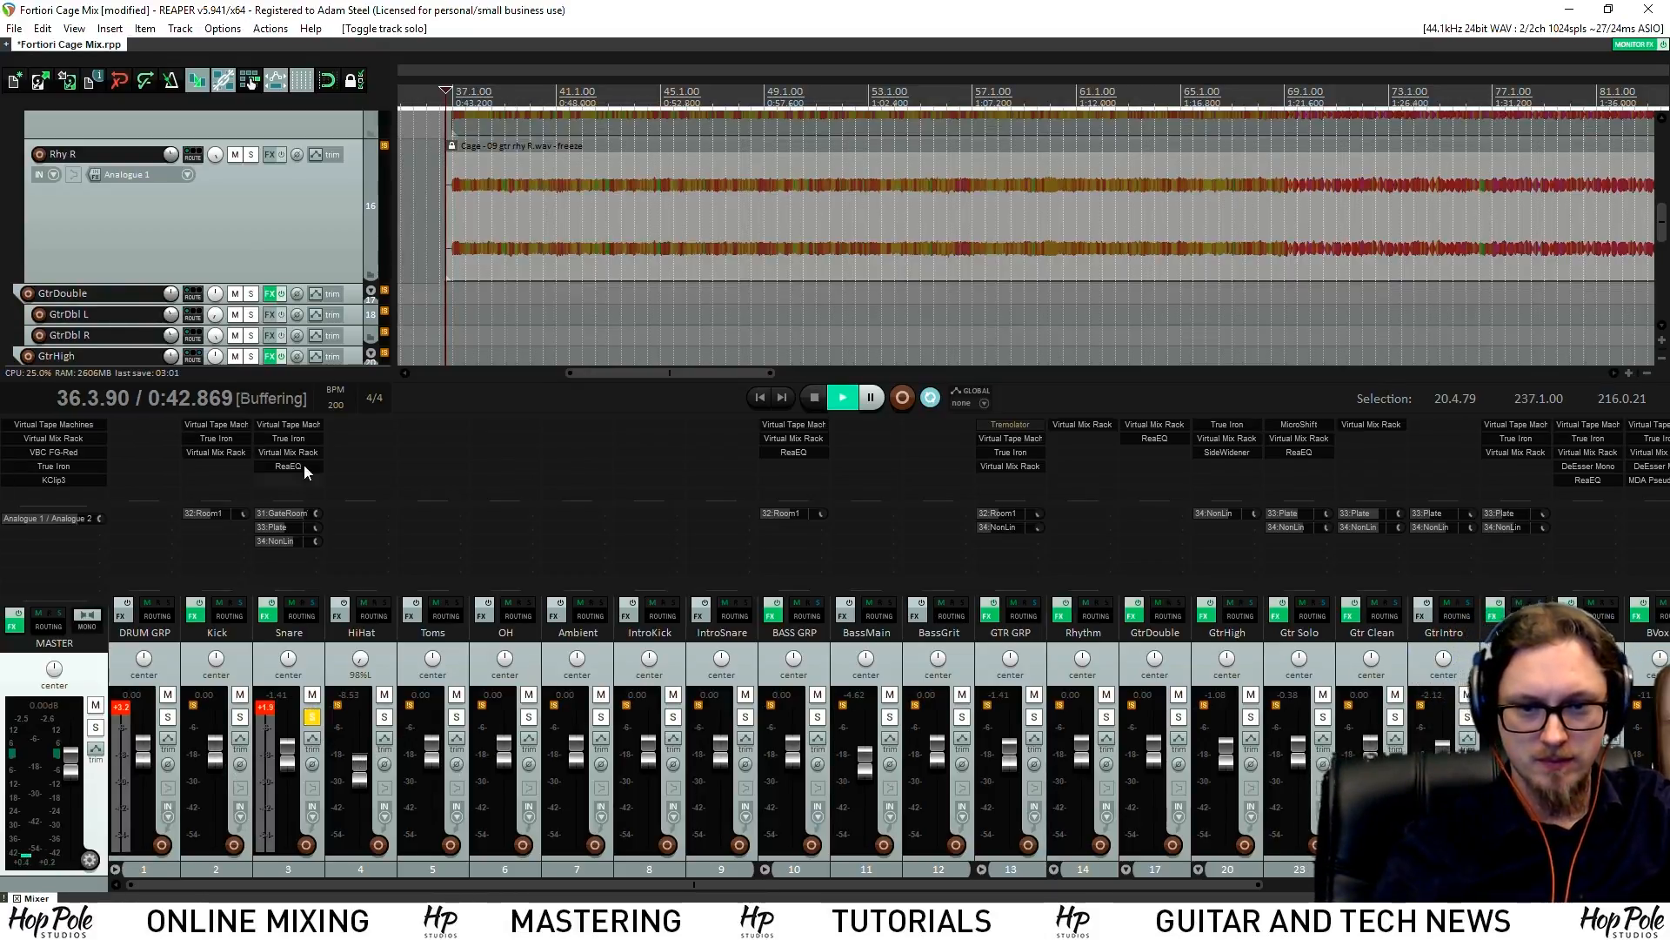
key("space")
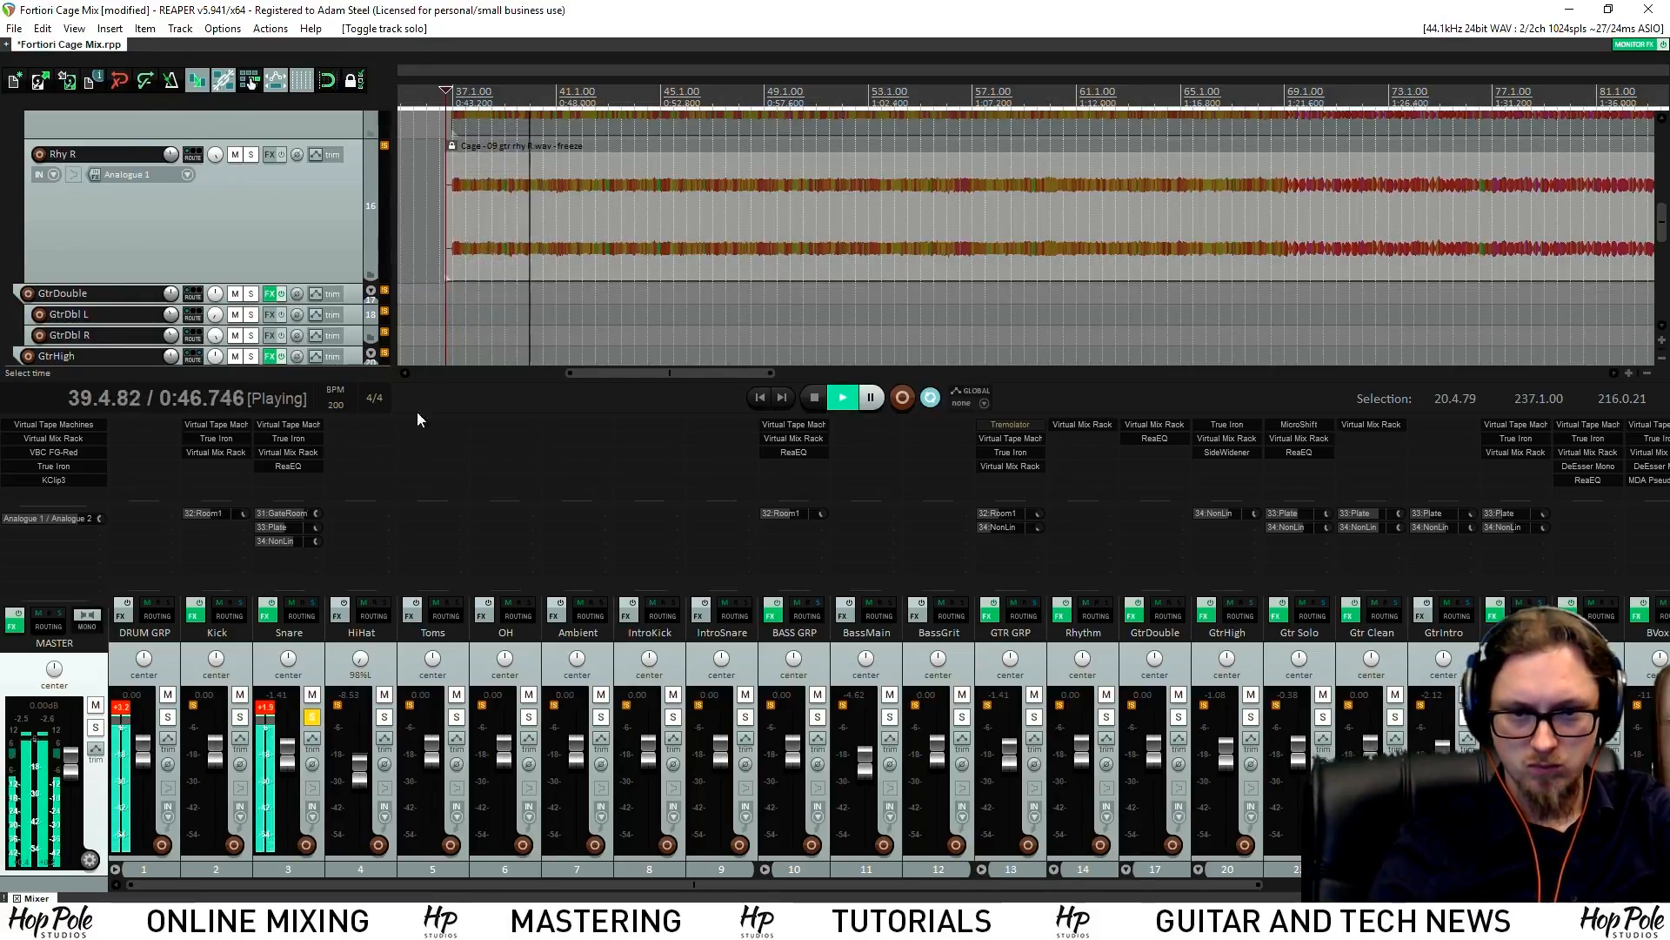
key("space")
key("space")
scroll(484, 228, "up", 6)
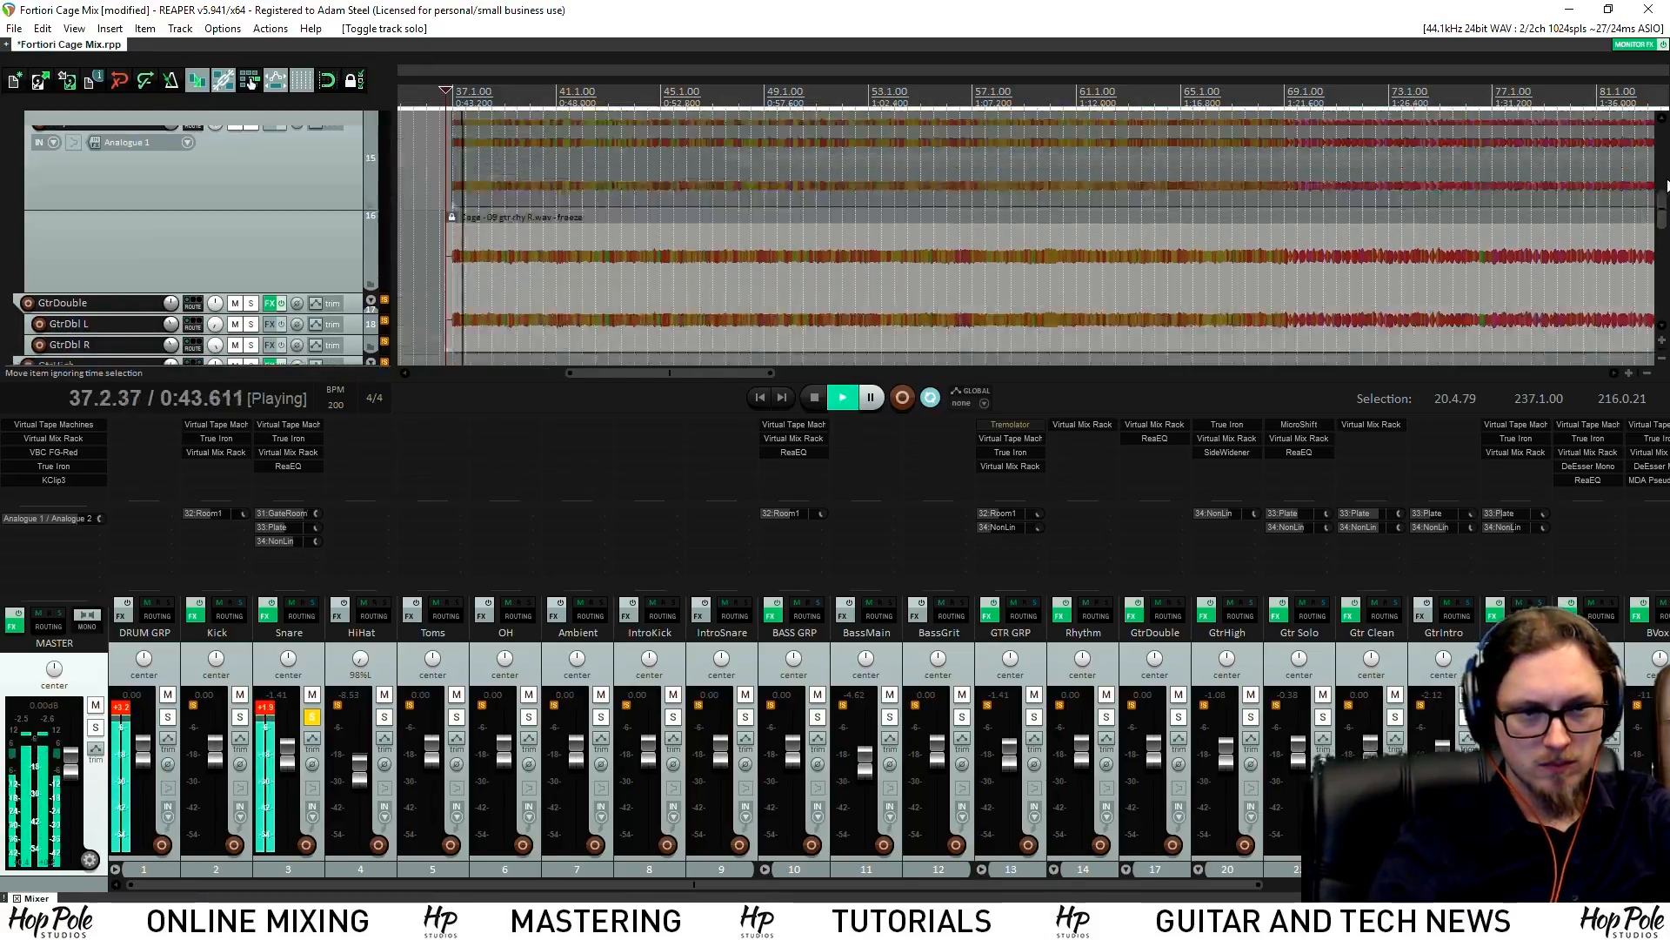
key("space")
key("space")
scroll(747, 159, "up", 3)
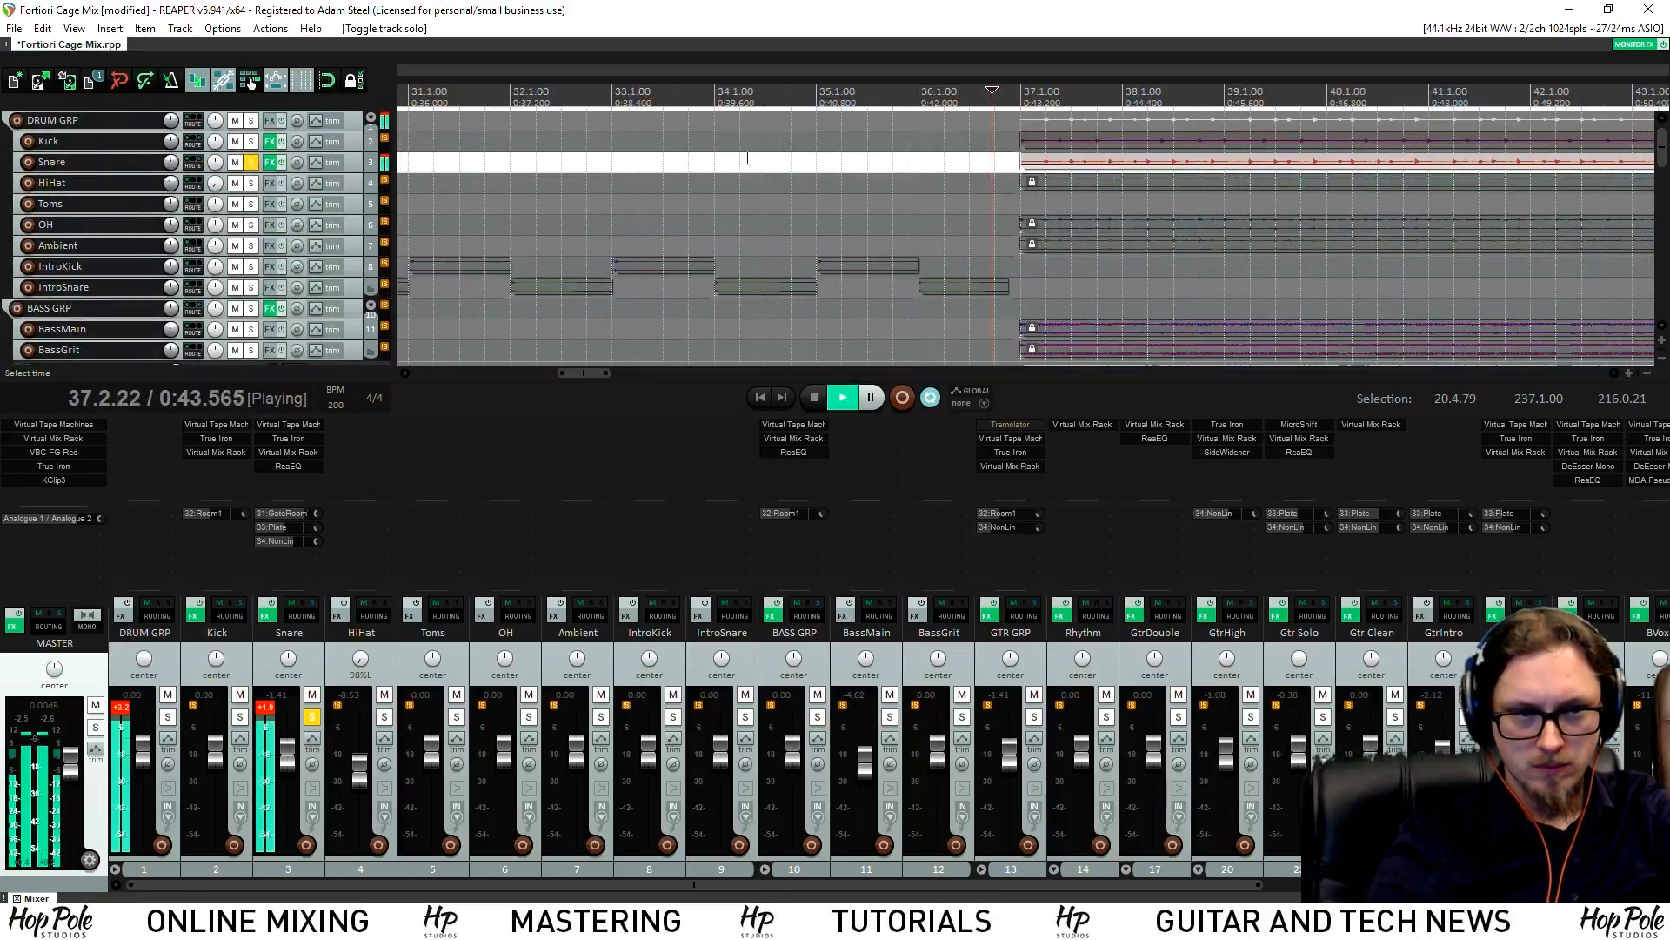
key("space")
left_click_drag(353, 171, 522, 235)
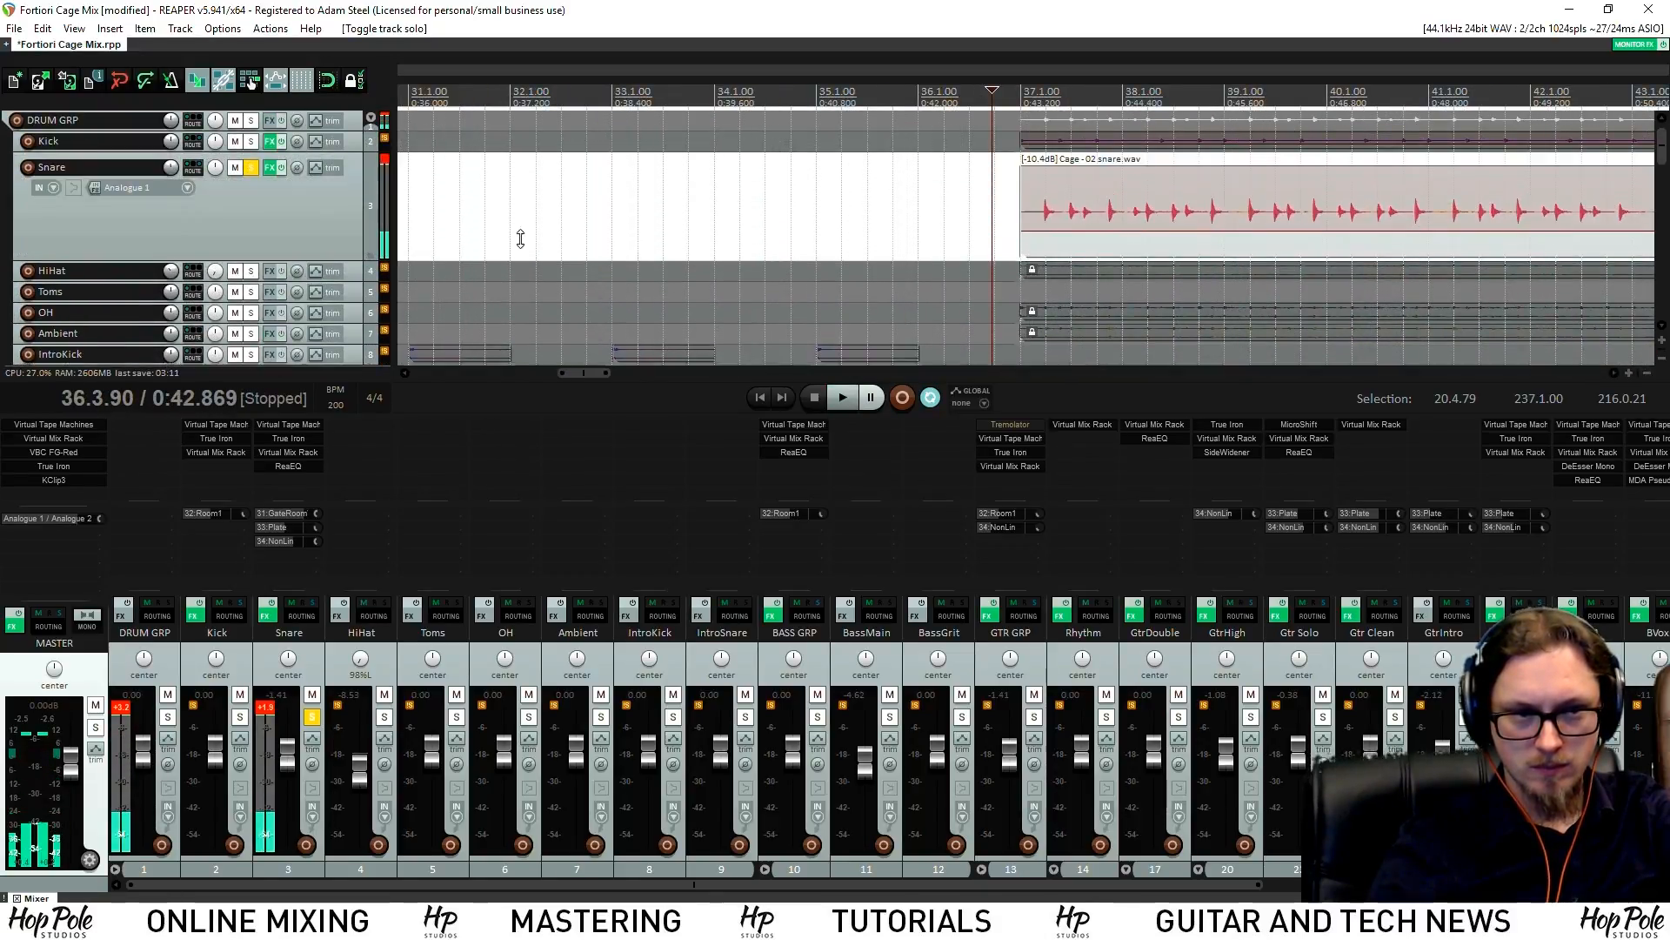
key("space")
scroll(1053, 209, "up", 2)
scroll(1035, 213, "down", 6)
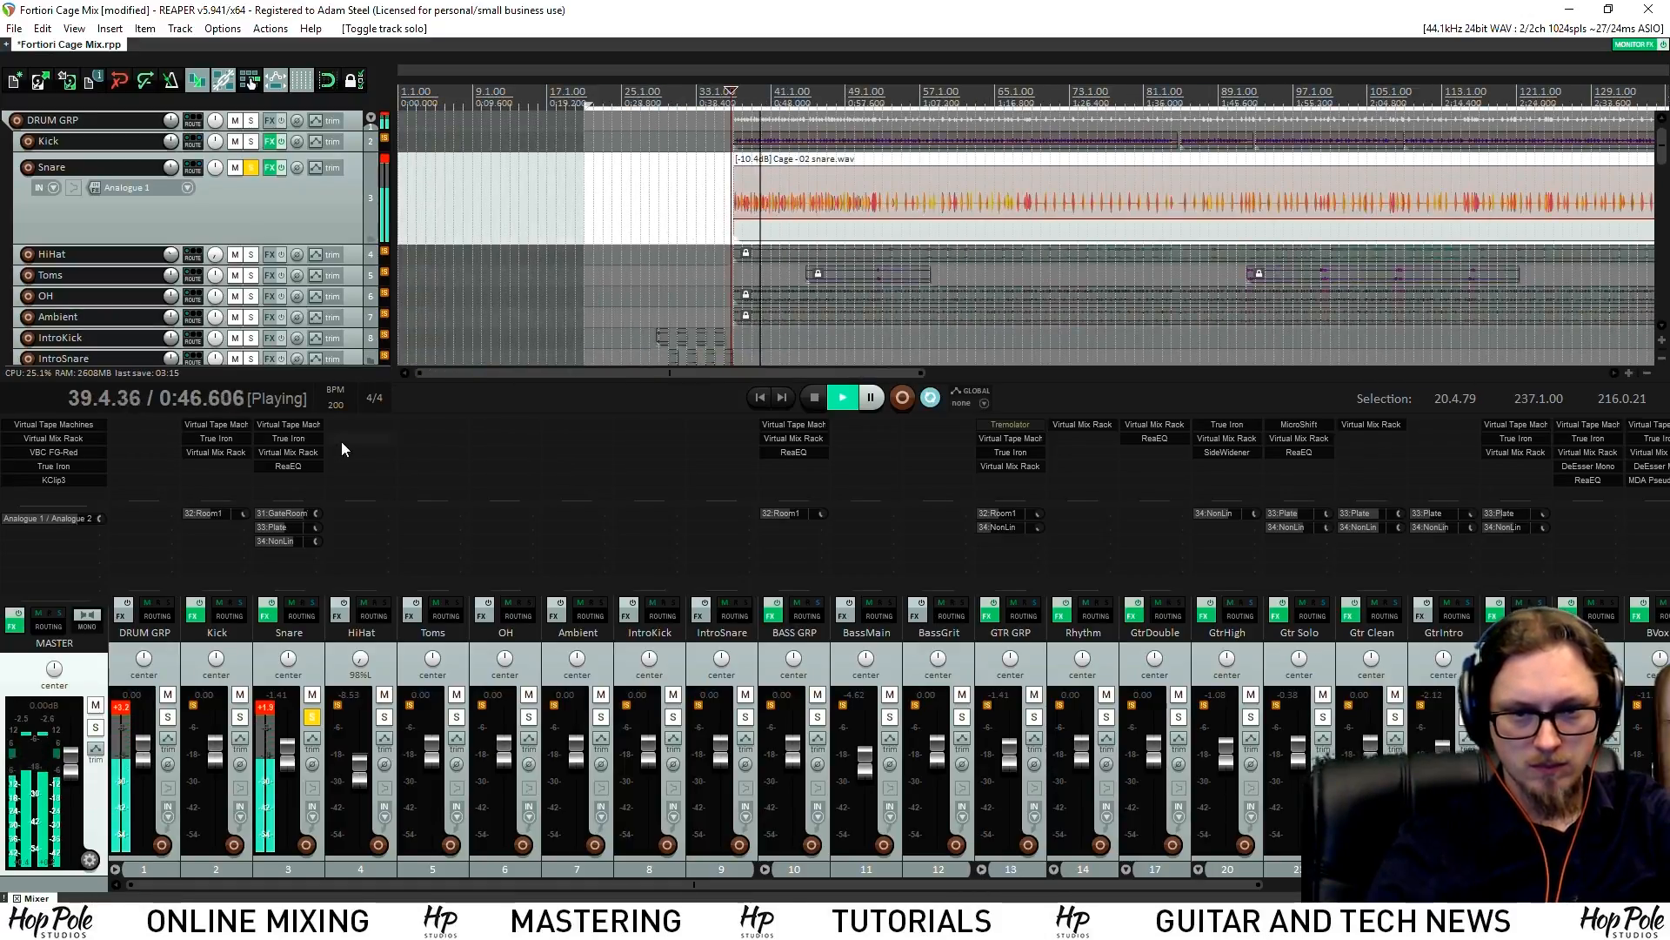
In Snare's Virtual Mix Rack, cut FG-N top gain to +1.96dB and retune the low band
left_click(288, 453)
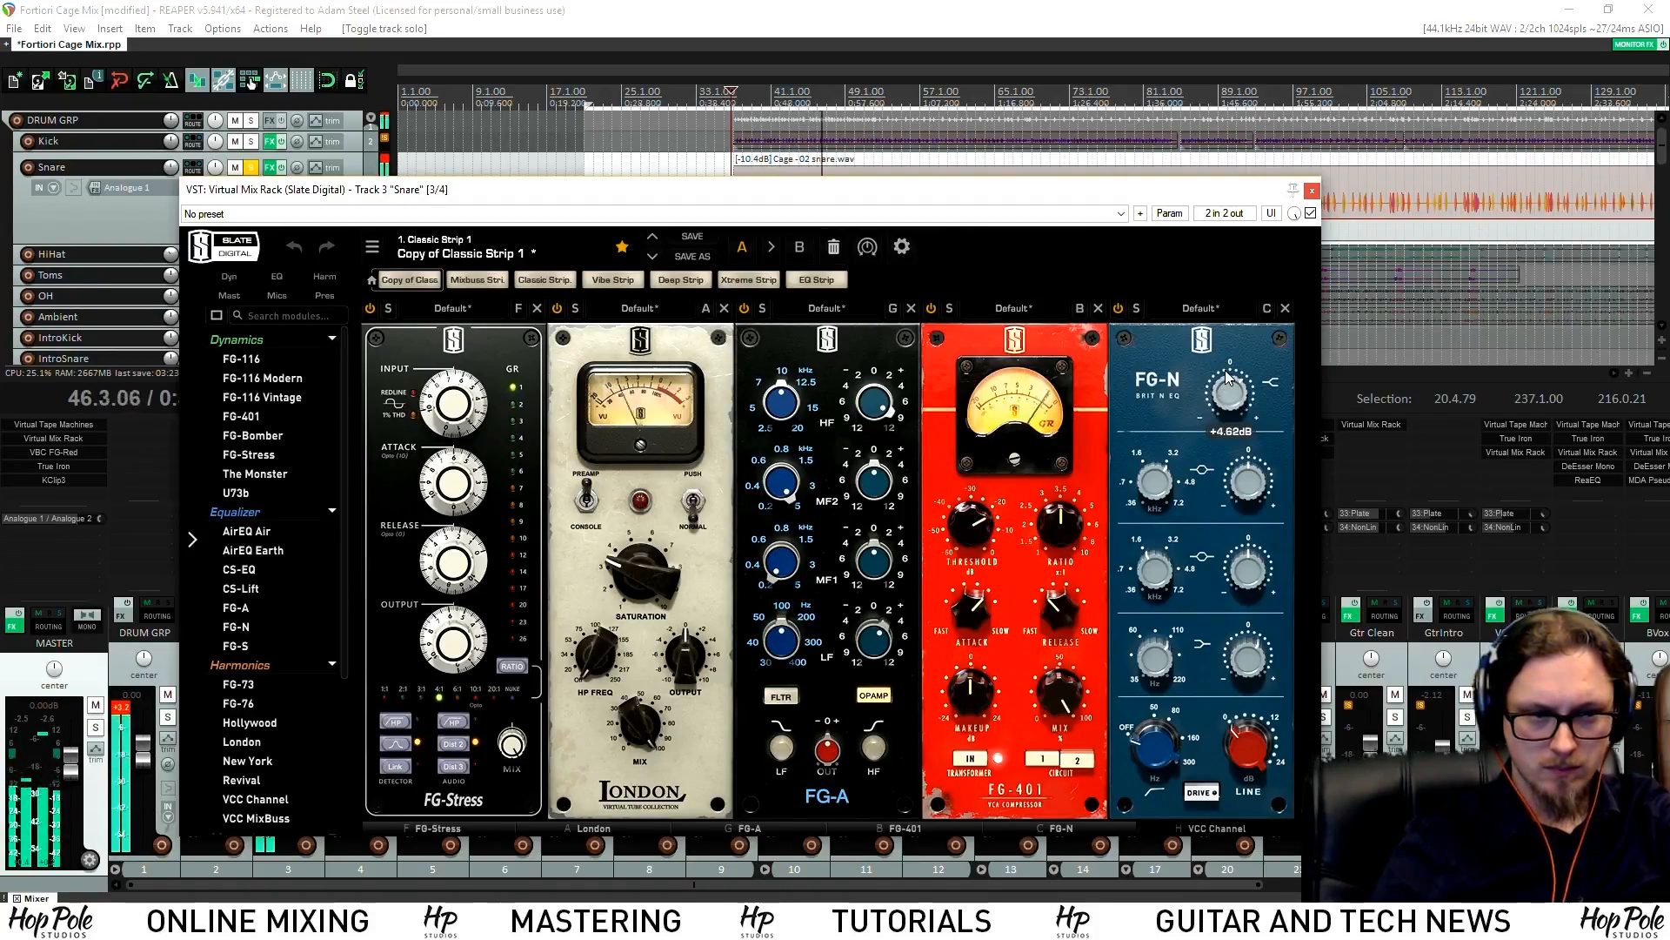
left_click_drag(1228, 376, 1222, 387)
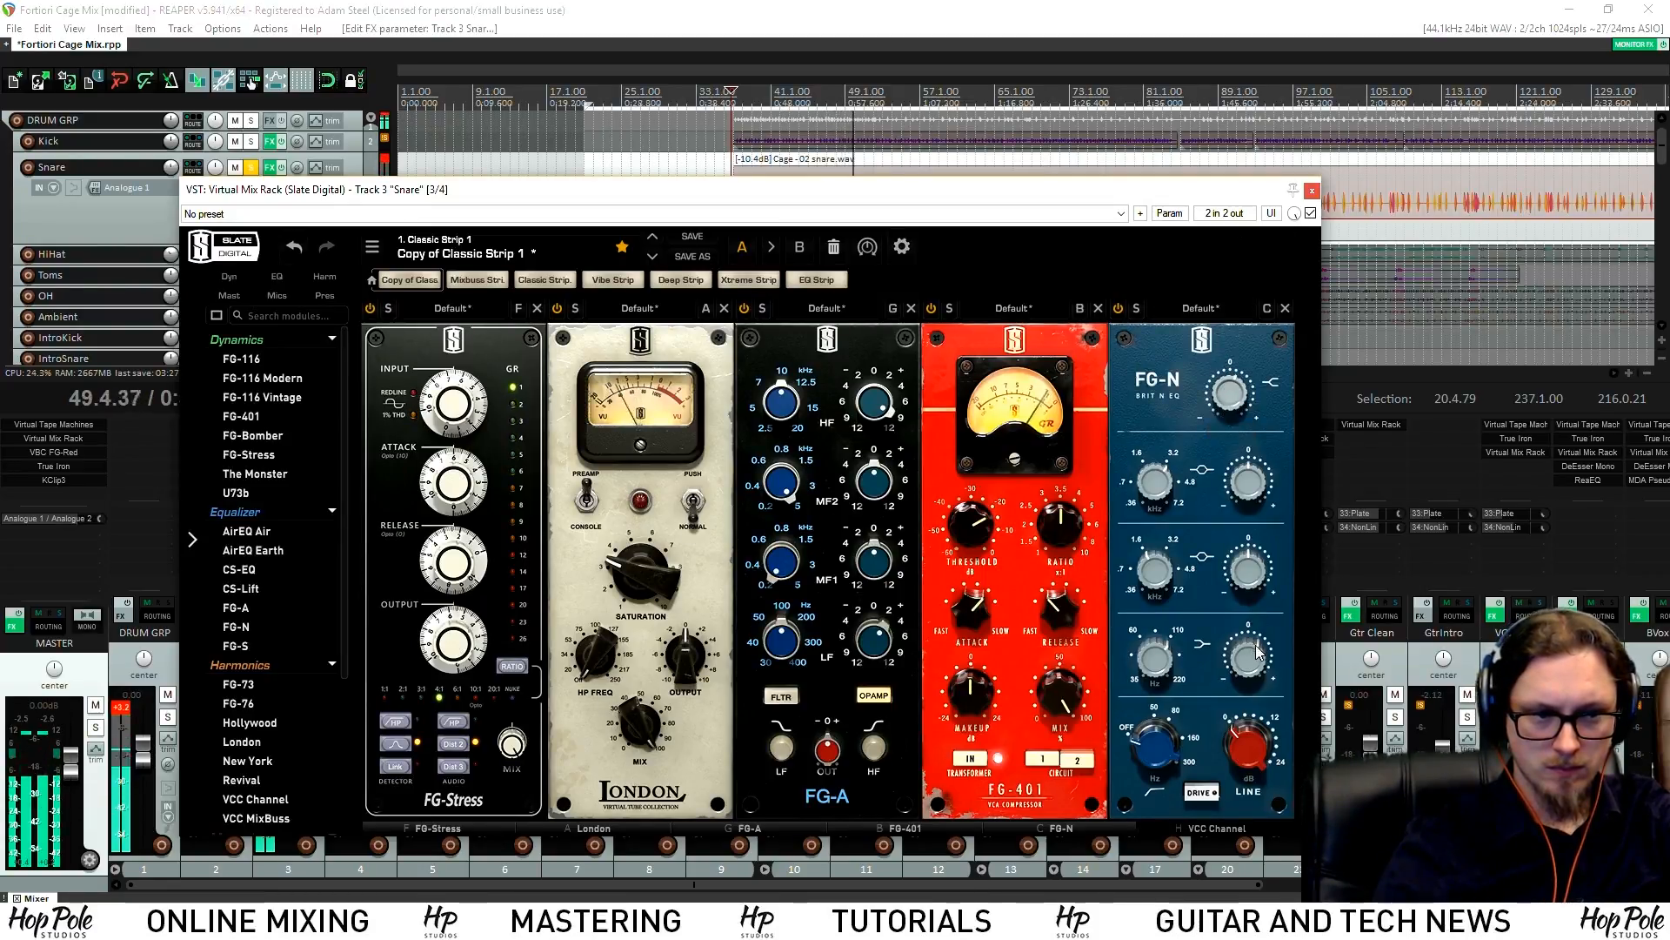
left_click_drag(1241, 648, 1242, 647)
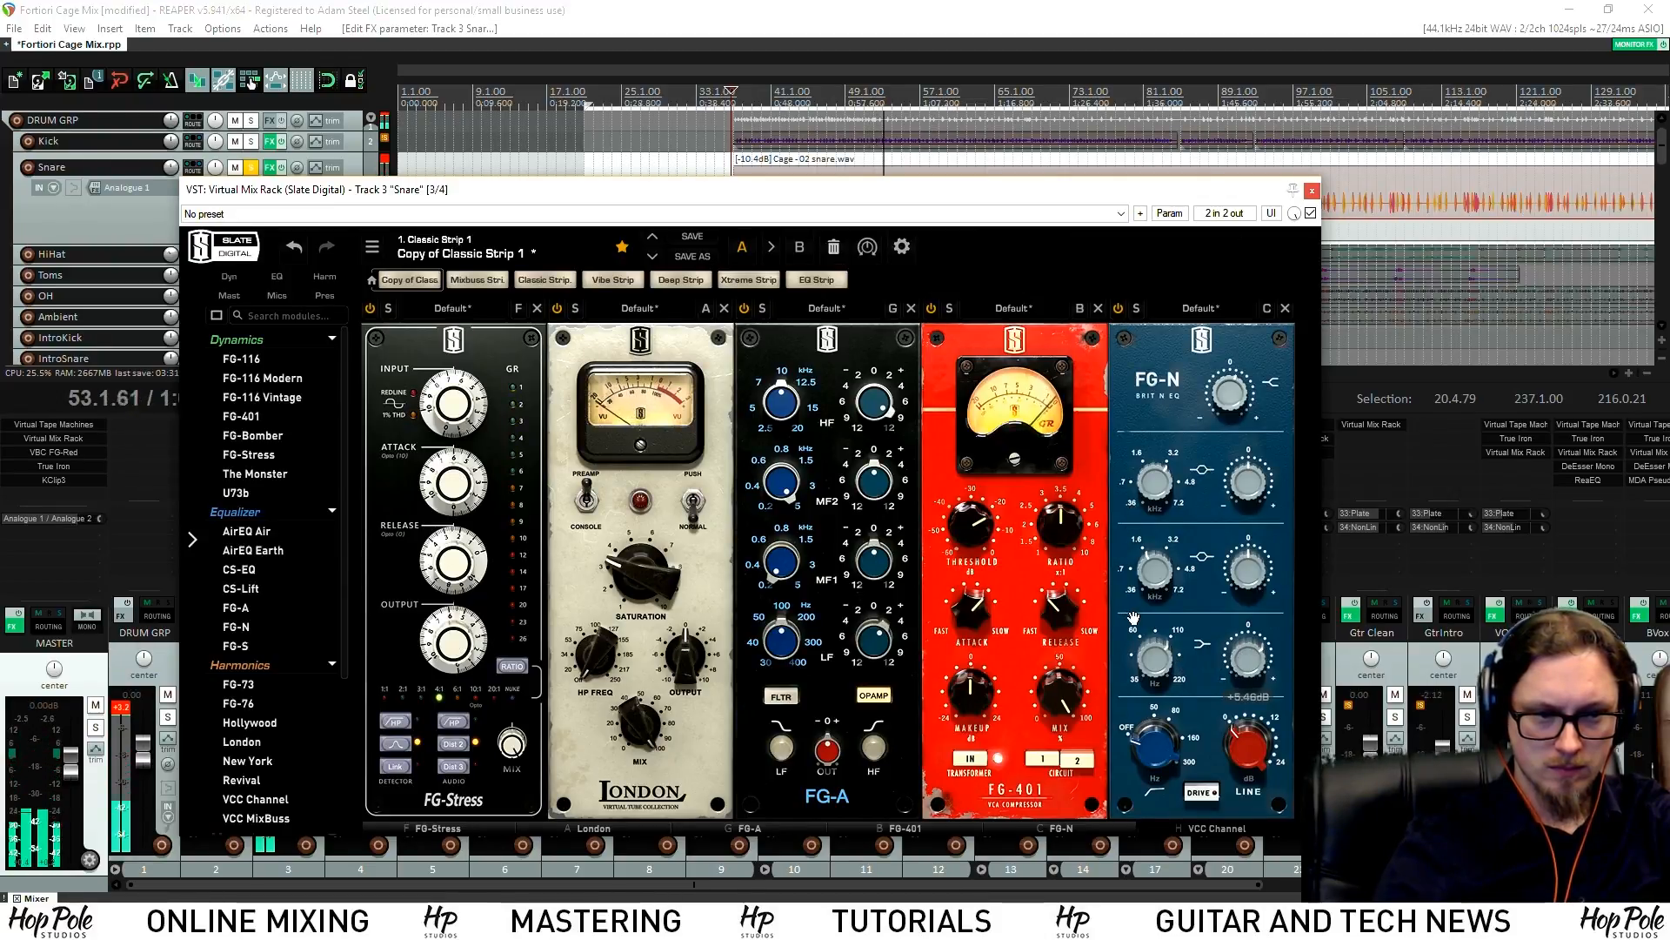
left_click_drag(1156, 652, 1156, 668)
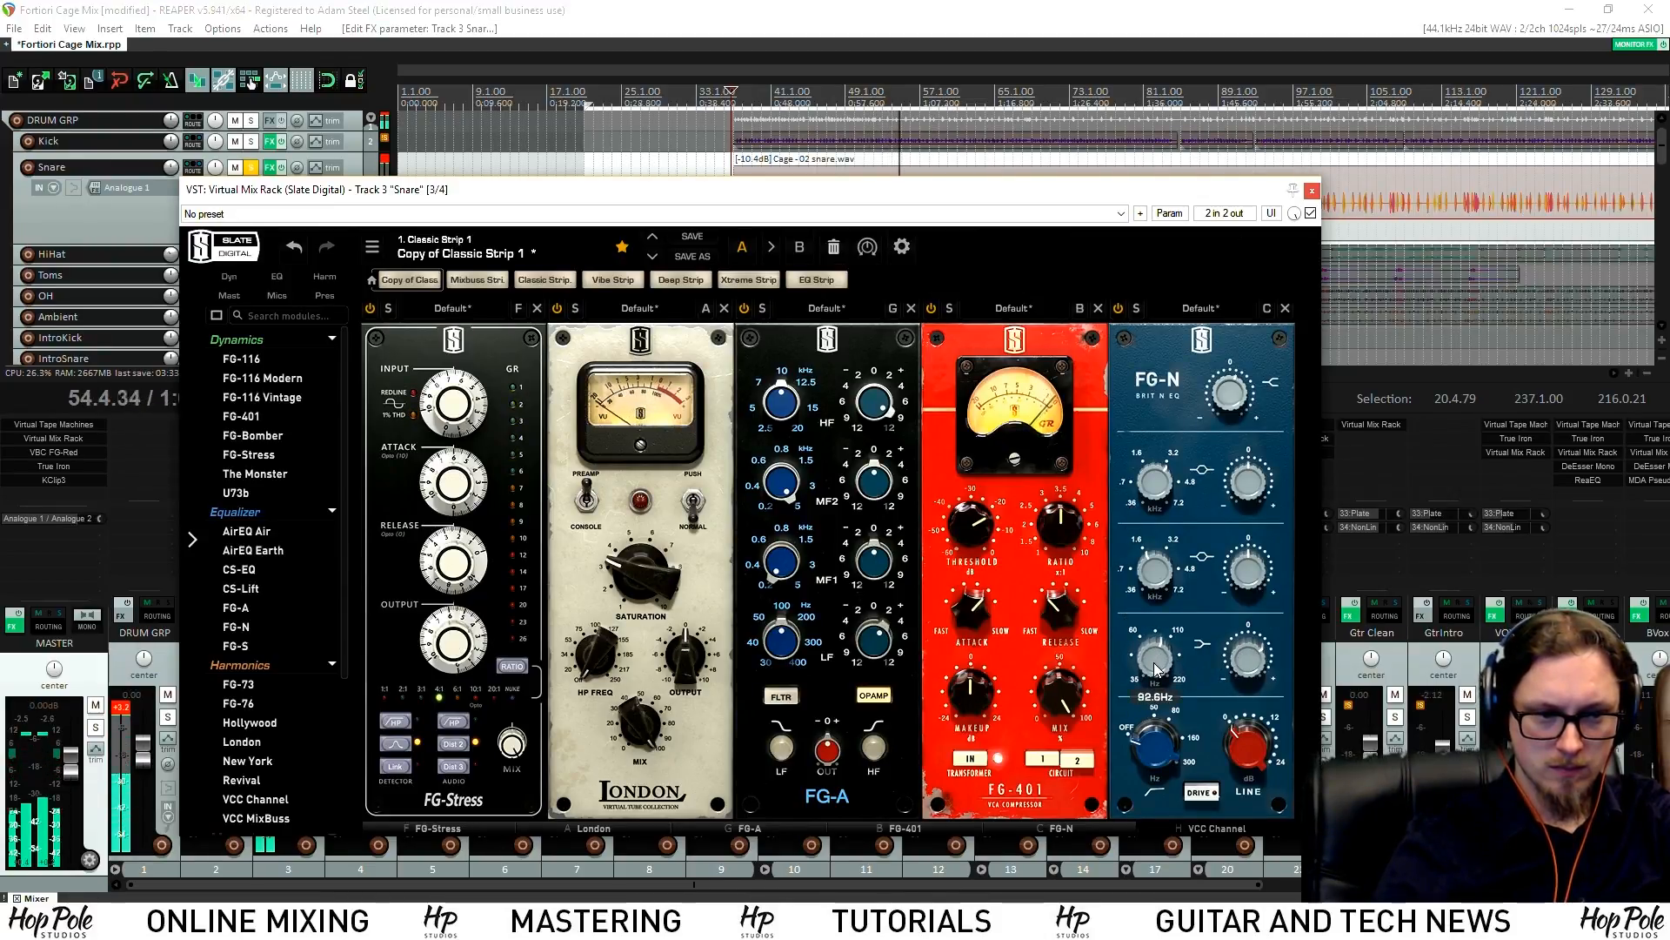
left_click(1312, 190)
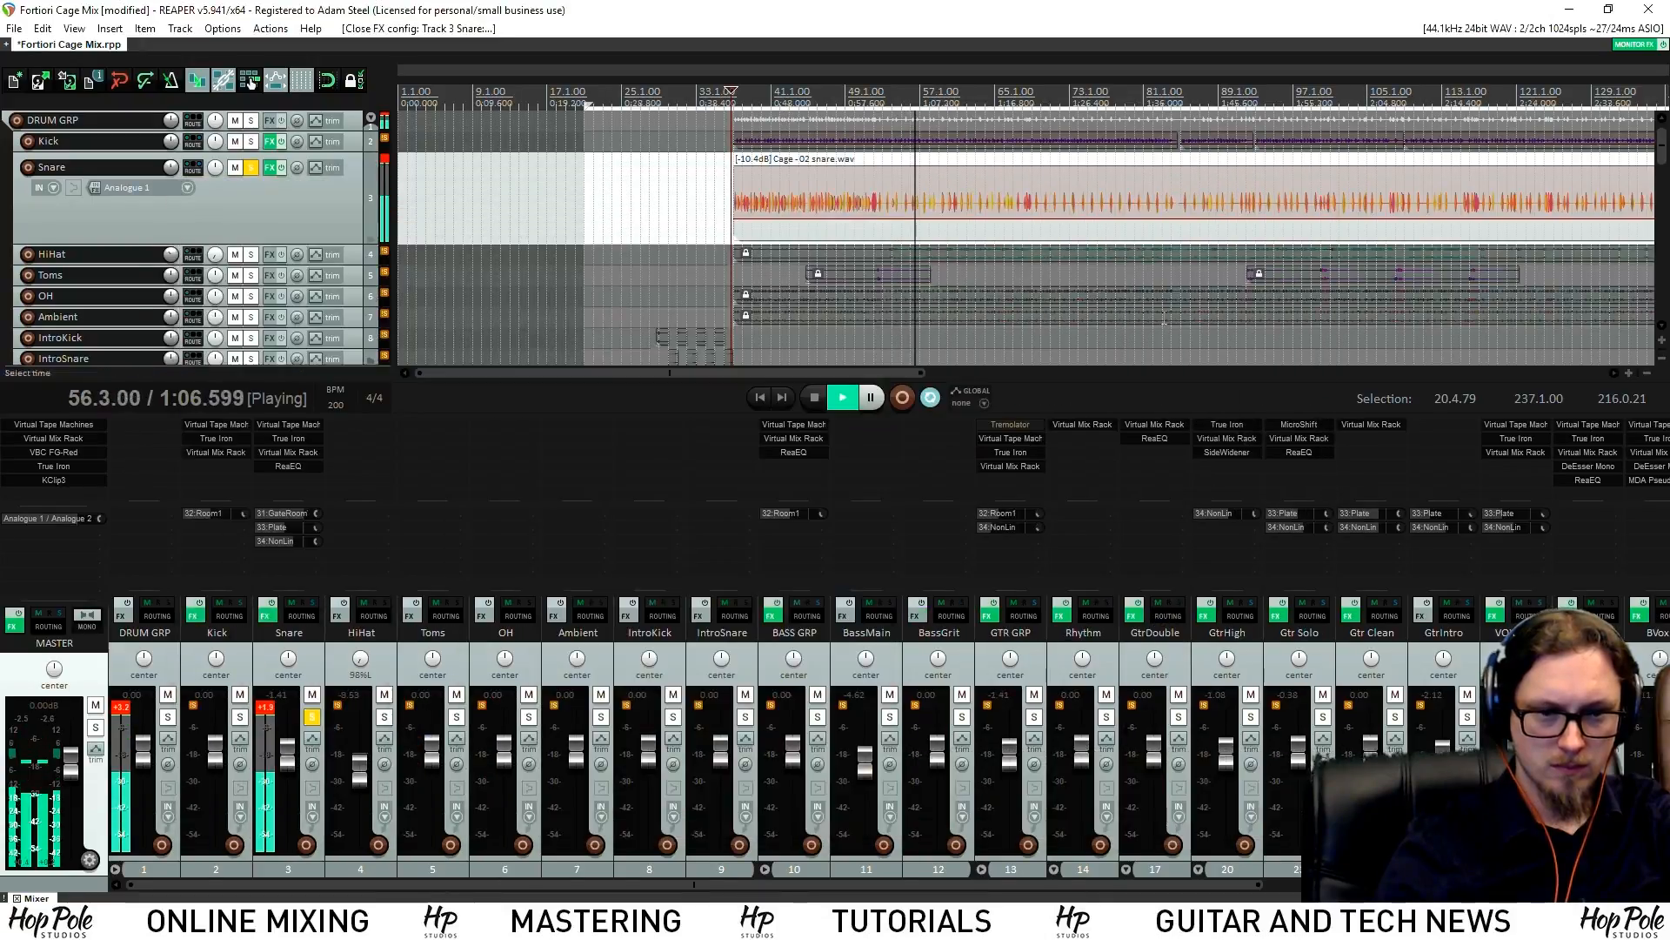
Unsolo the Snare, solo the DRUM GRP bus, select Snare and stop playback
left_click(311, 717)
left_click(167, 717)
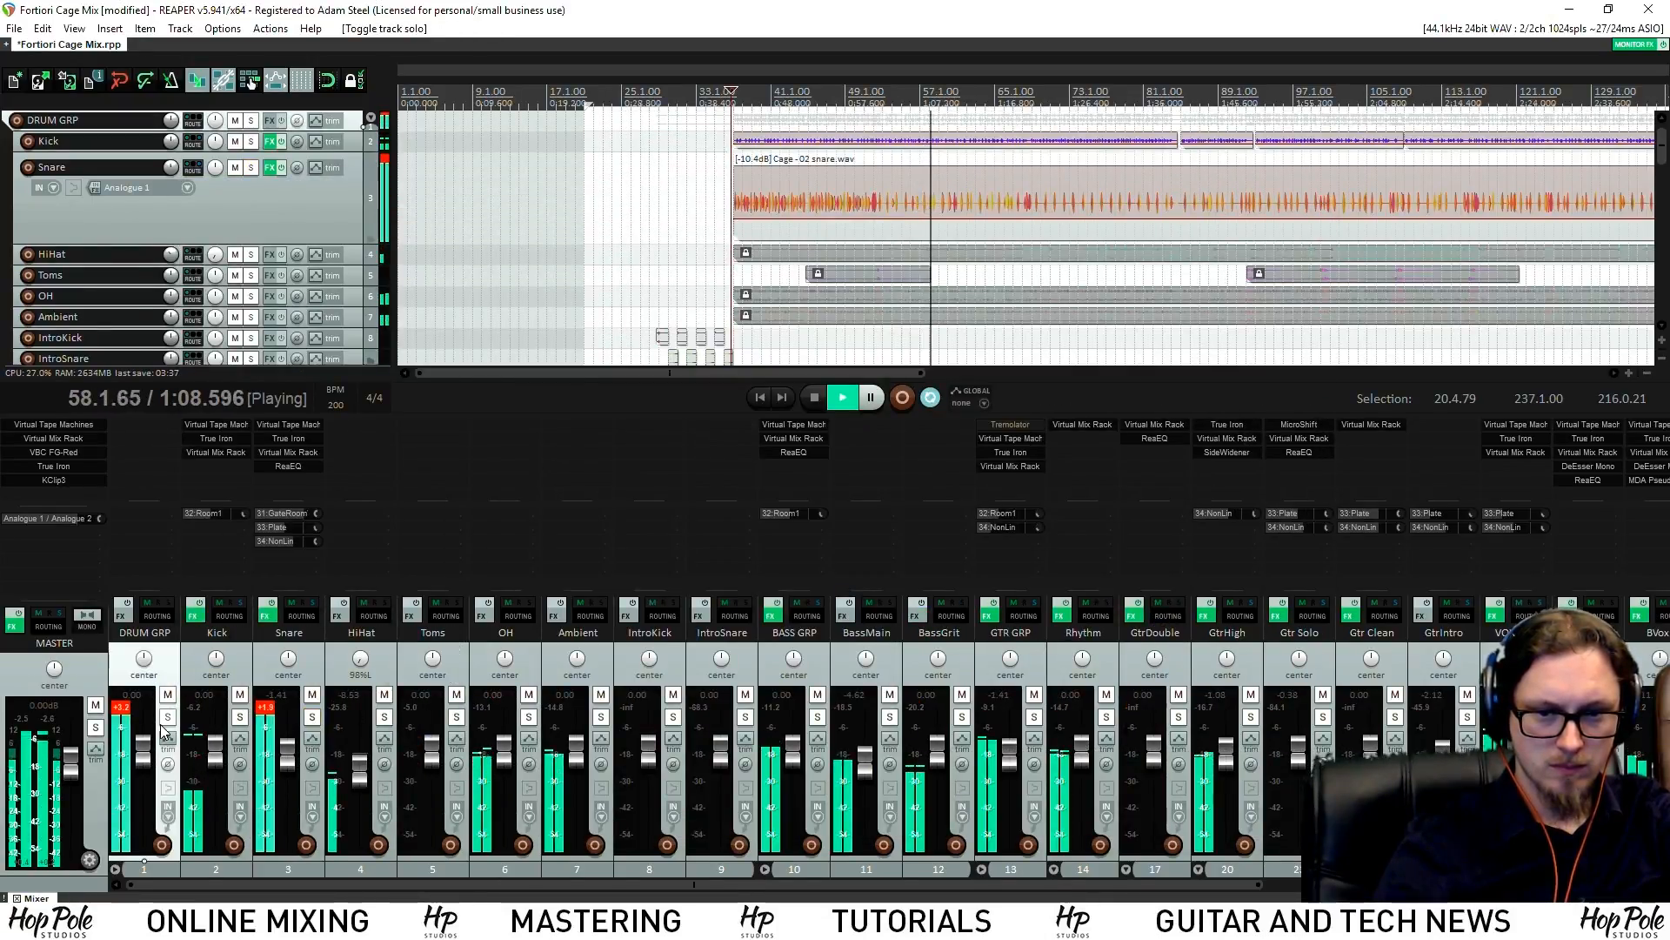
left_click(273, 713)
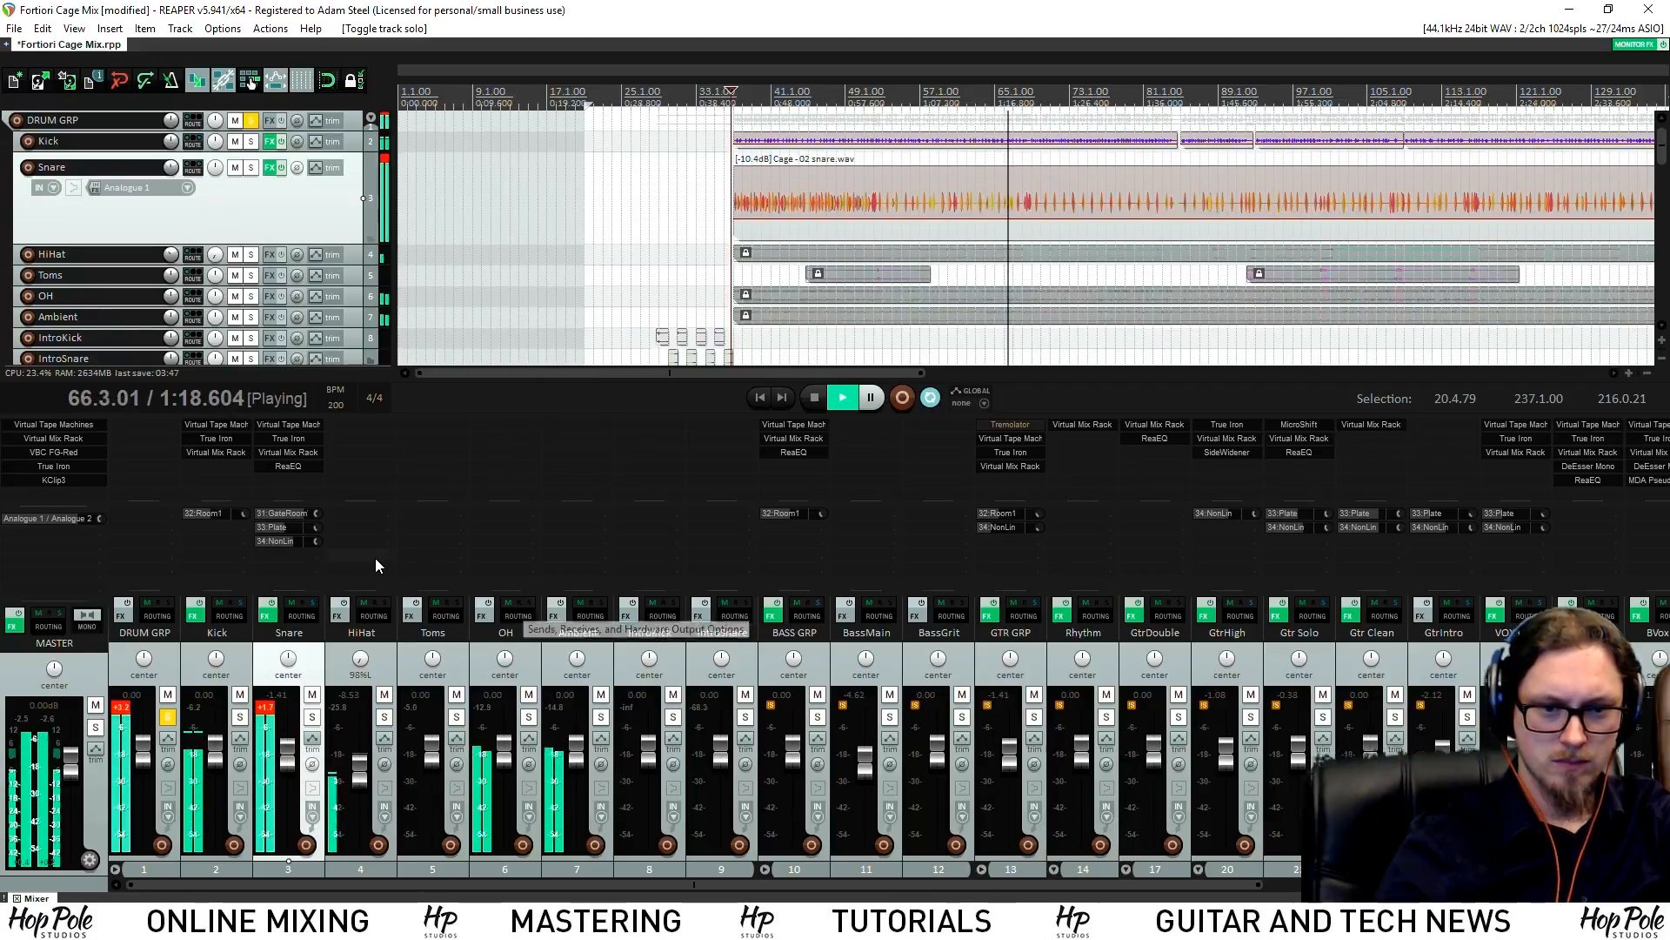
key("space")
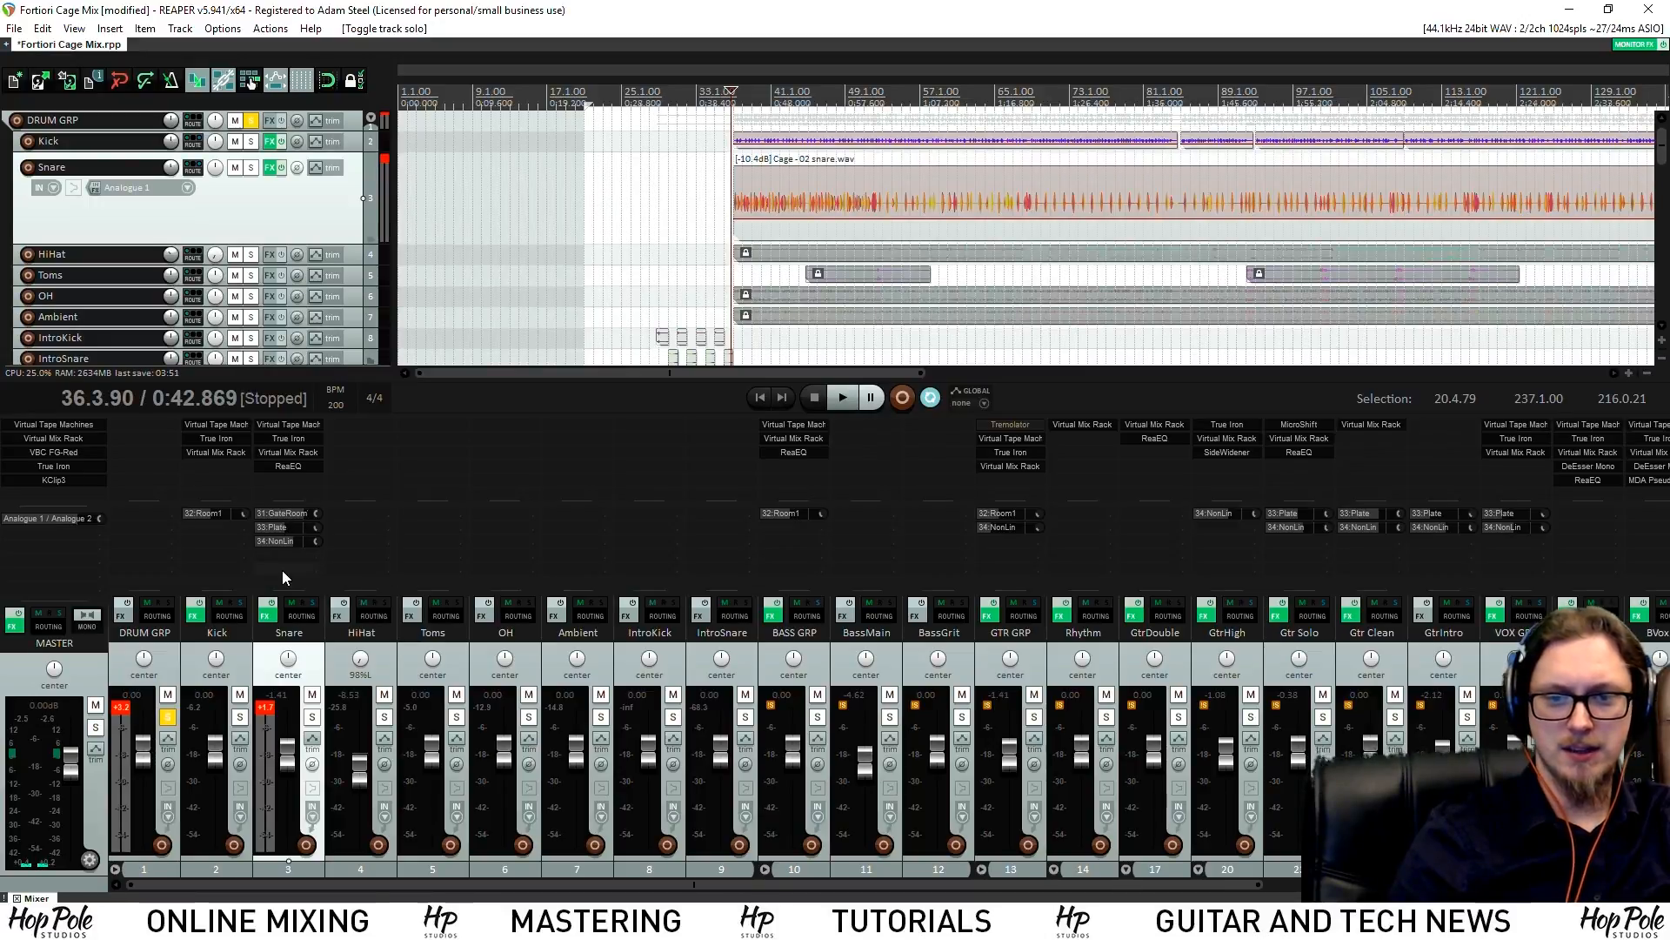
Send the Snare to the Ambient track on channels 3/4, then add ReaGate to Ambient
left_click_drag(577, 481, 825, 421)
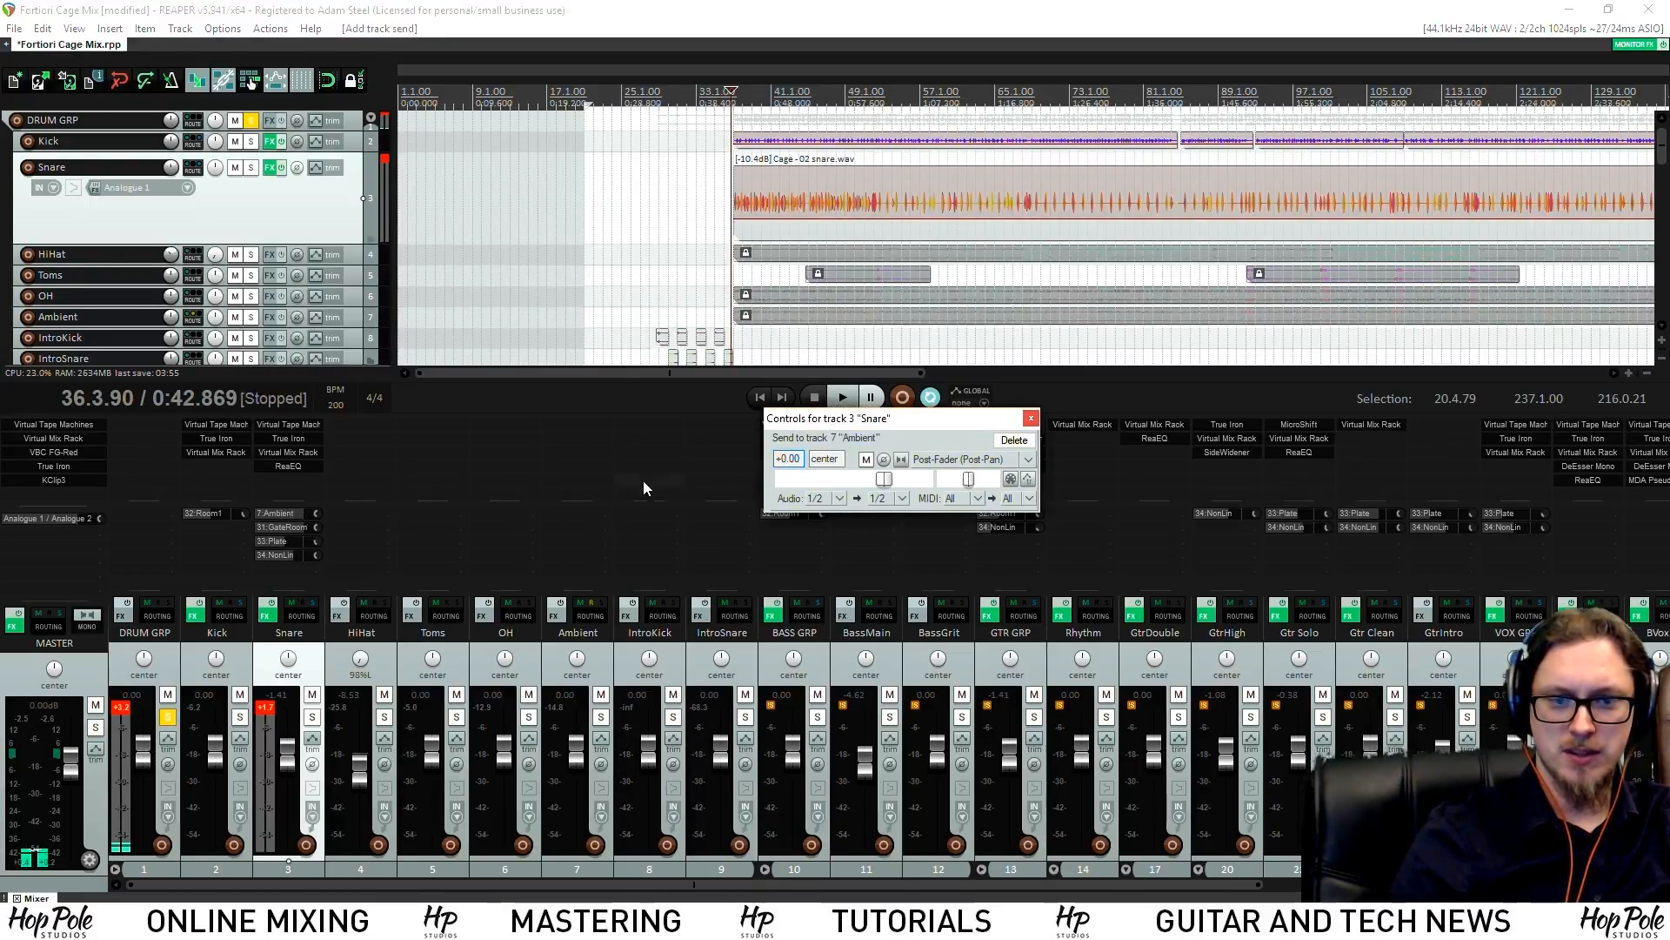
double_click(581, 427)
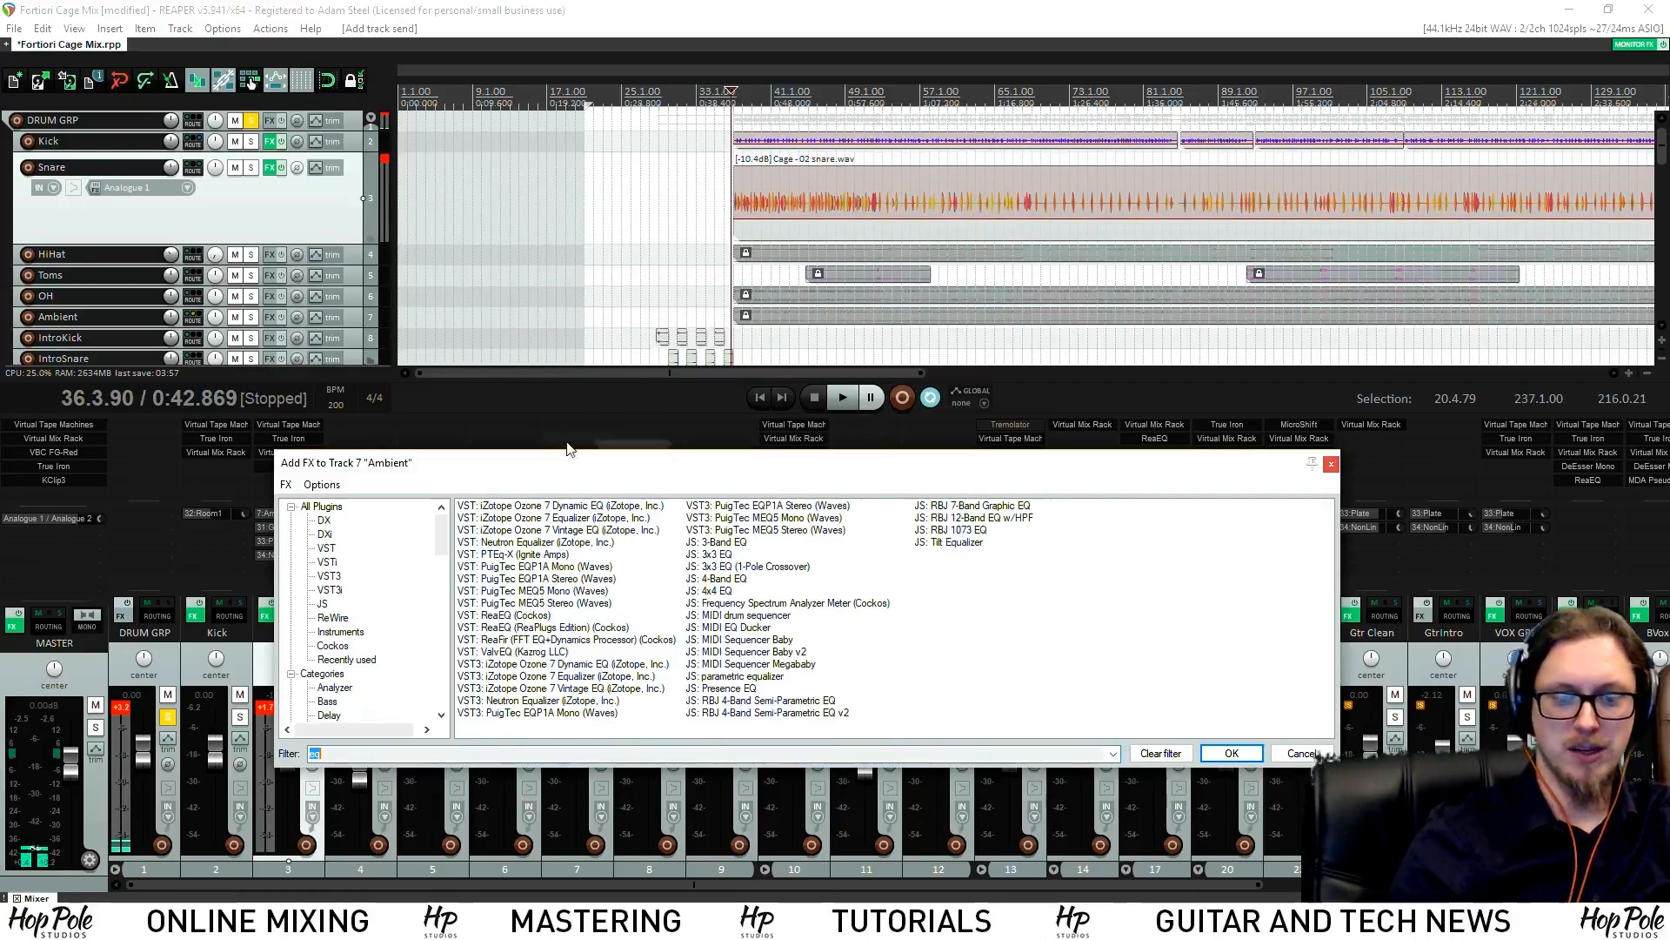
left_click(267, 552)
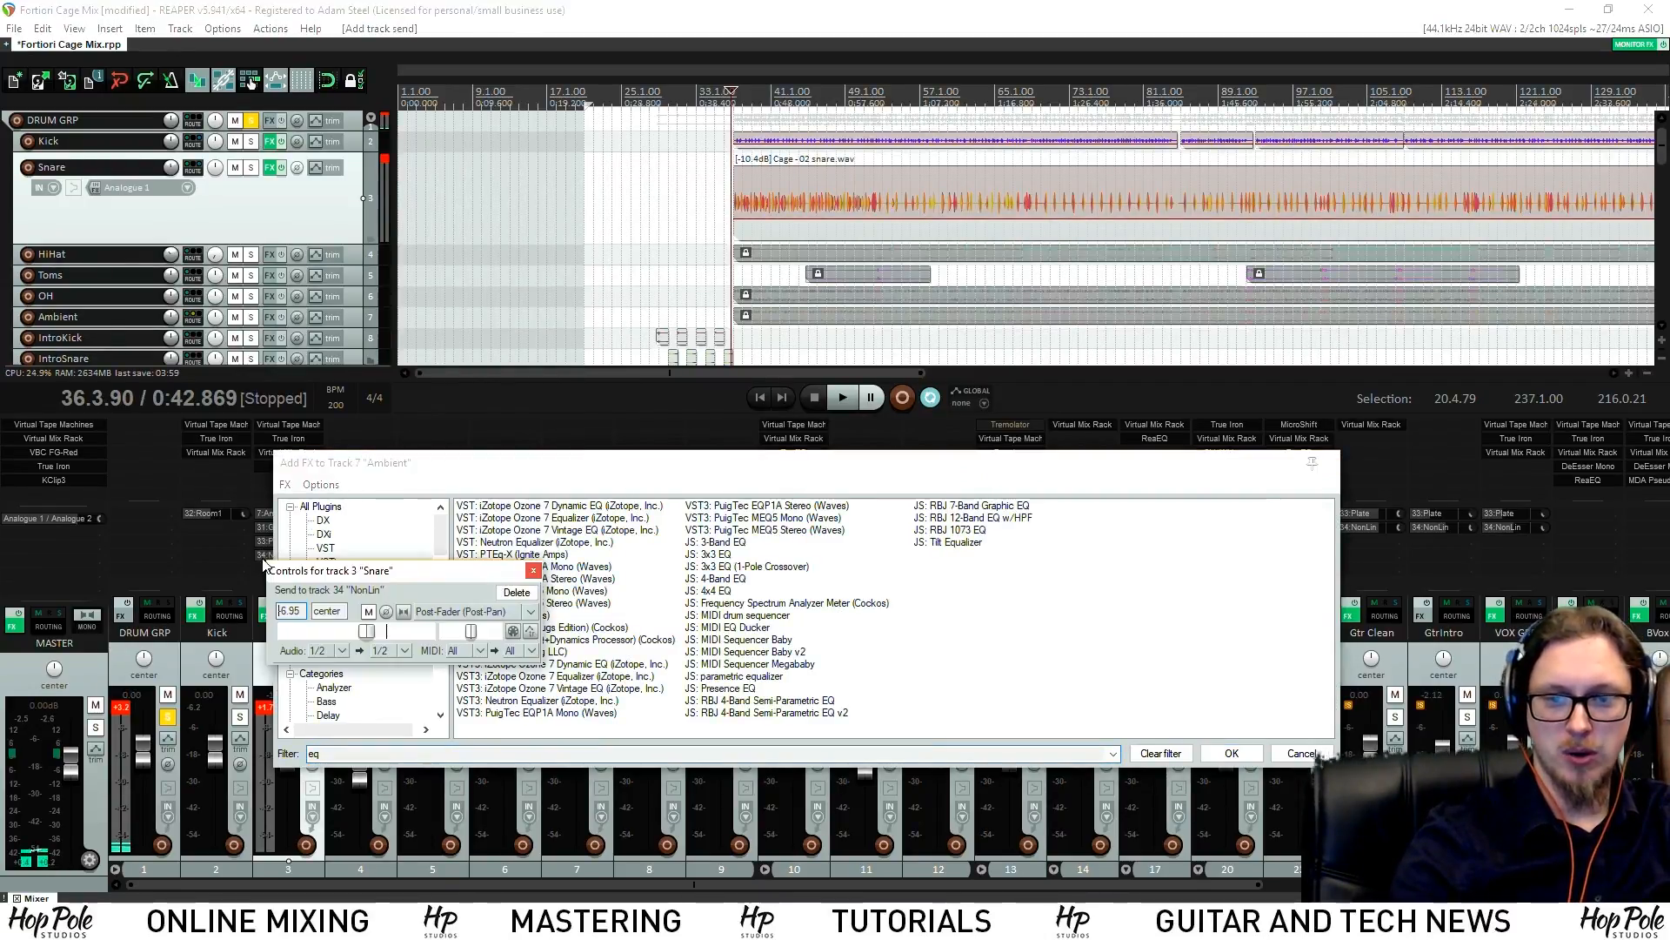
left_click(546, 568)
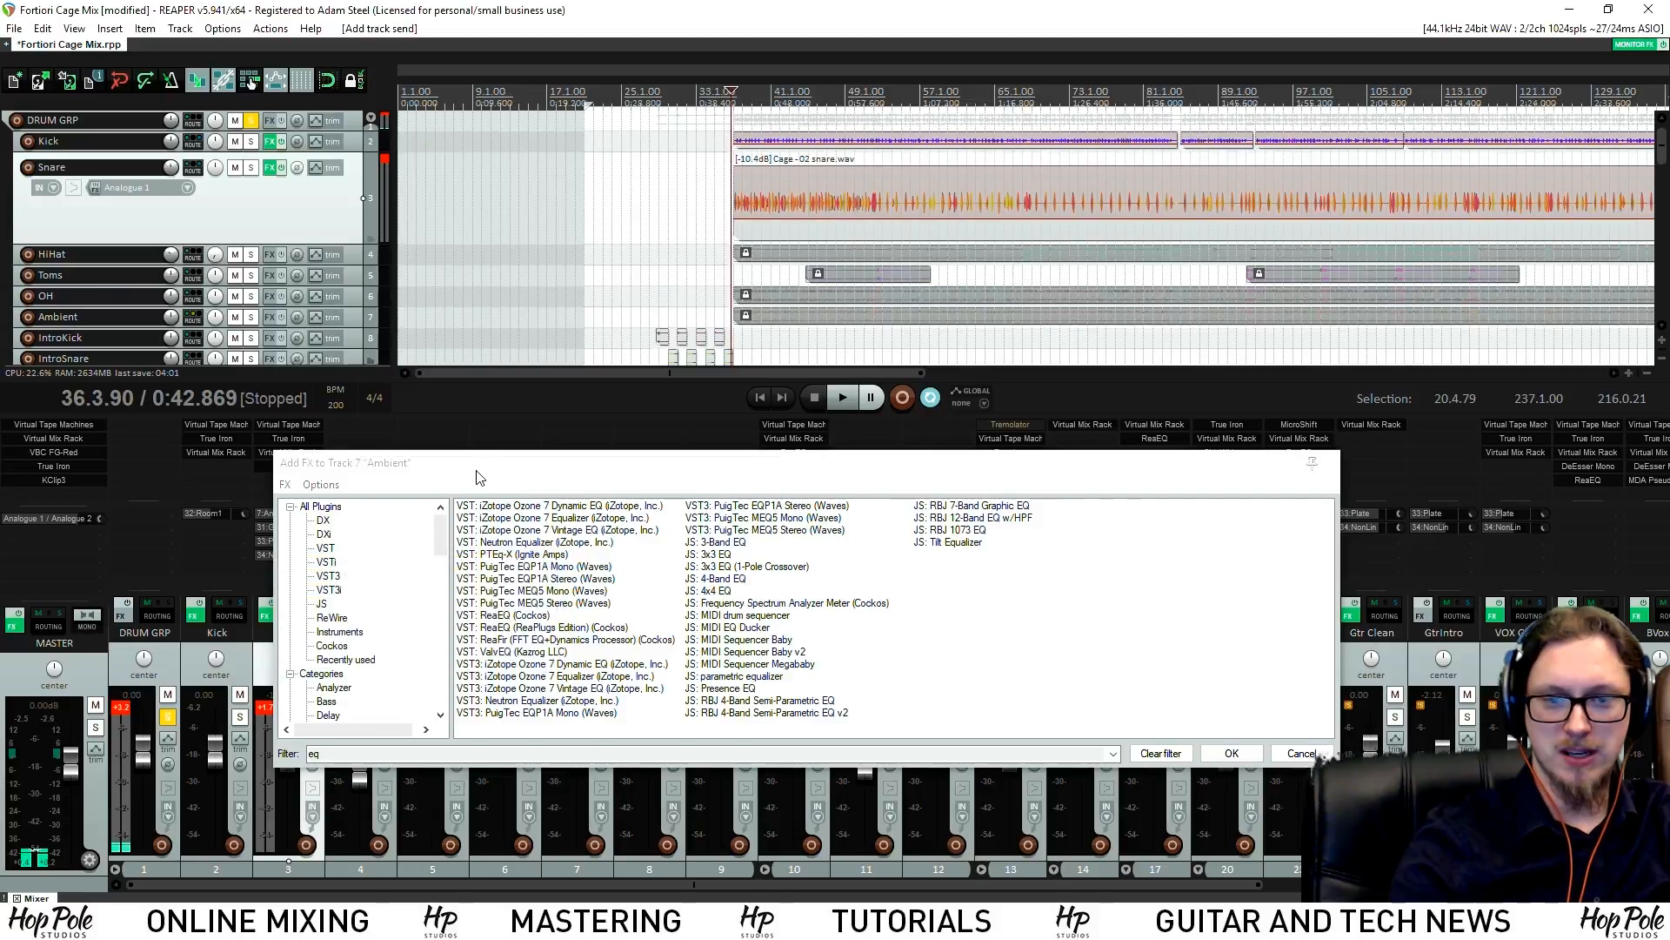
left_click(286, 516)
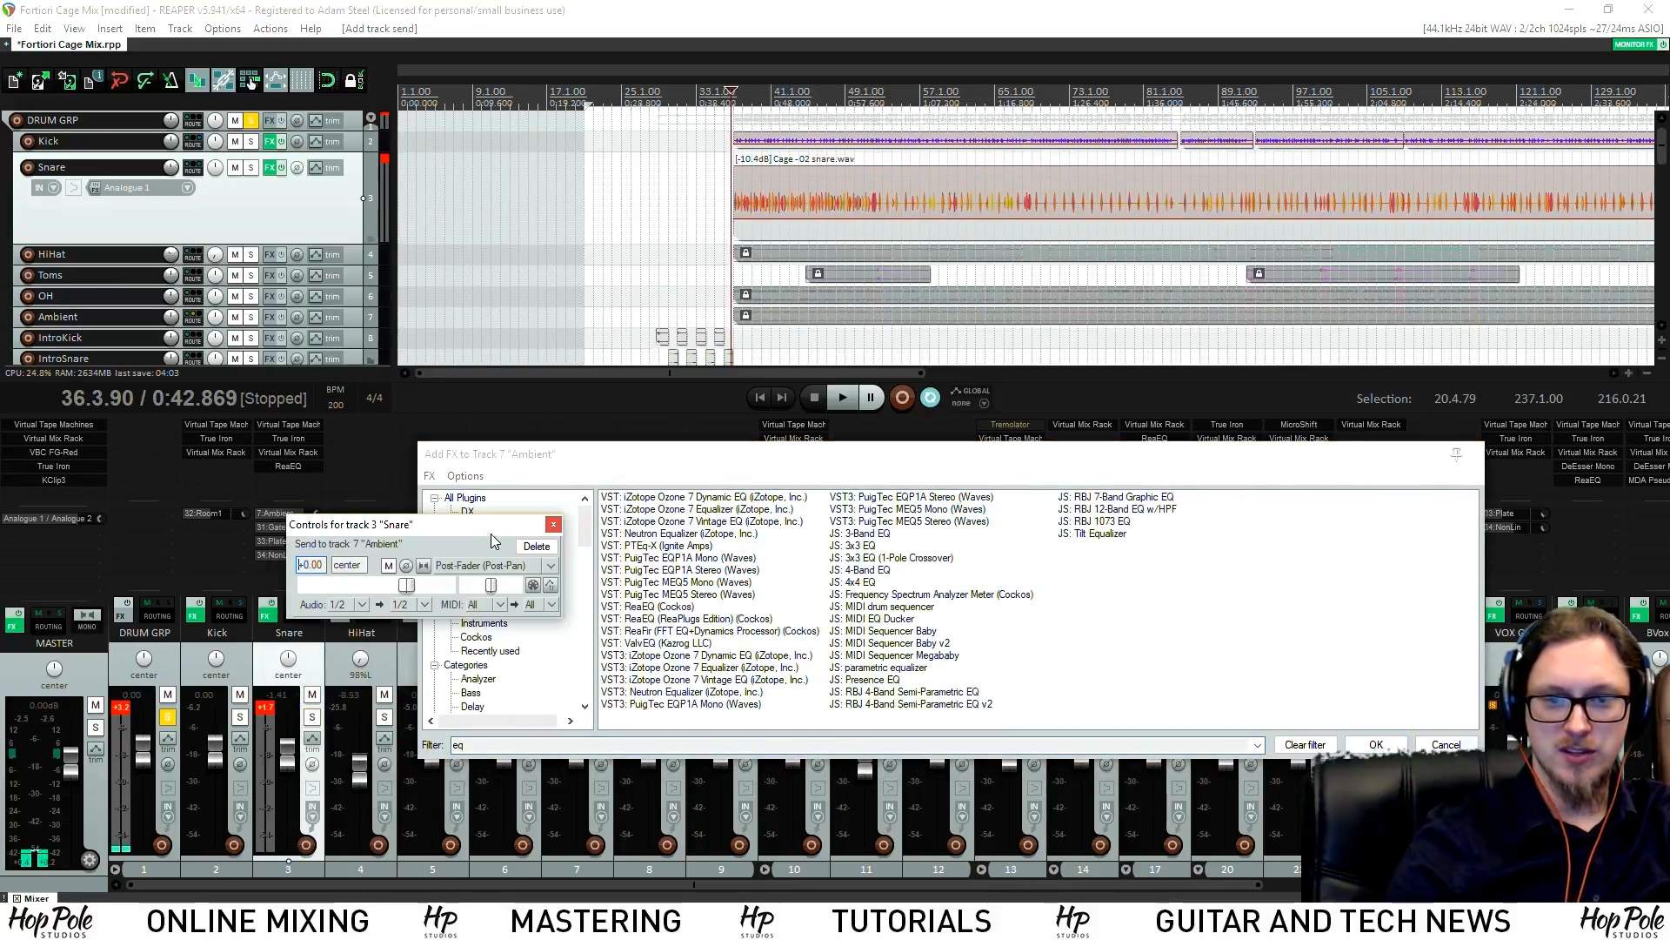
left_click(423, 603)
mouse_move(566, 677)
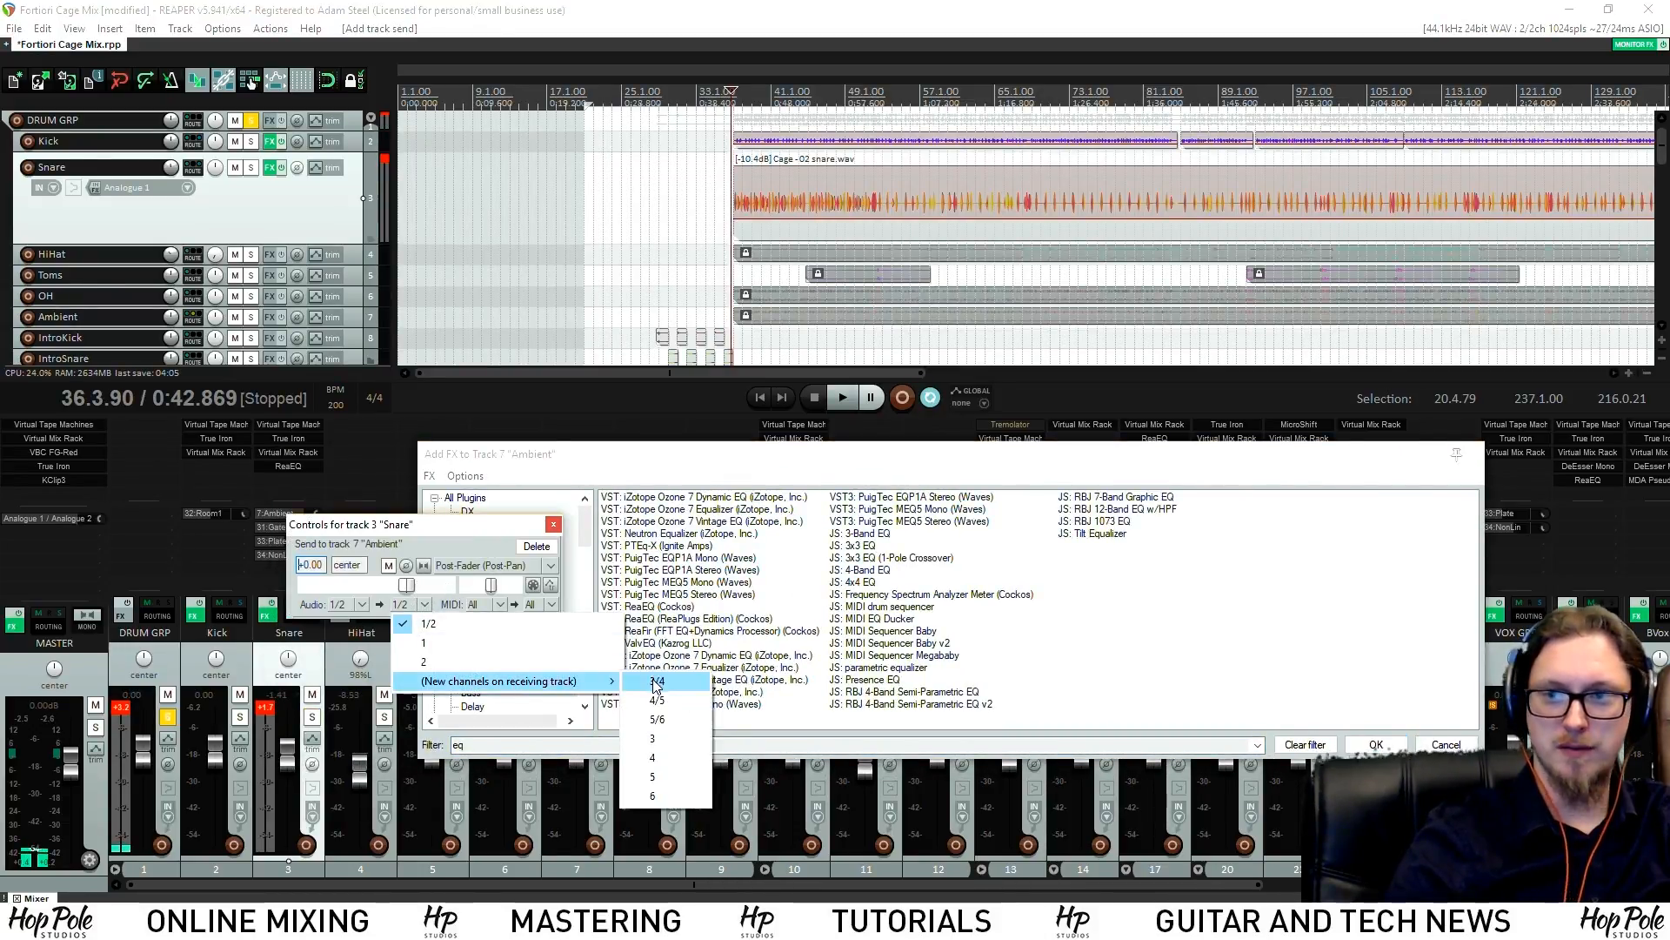
left_click(644, 683)
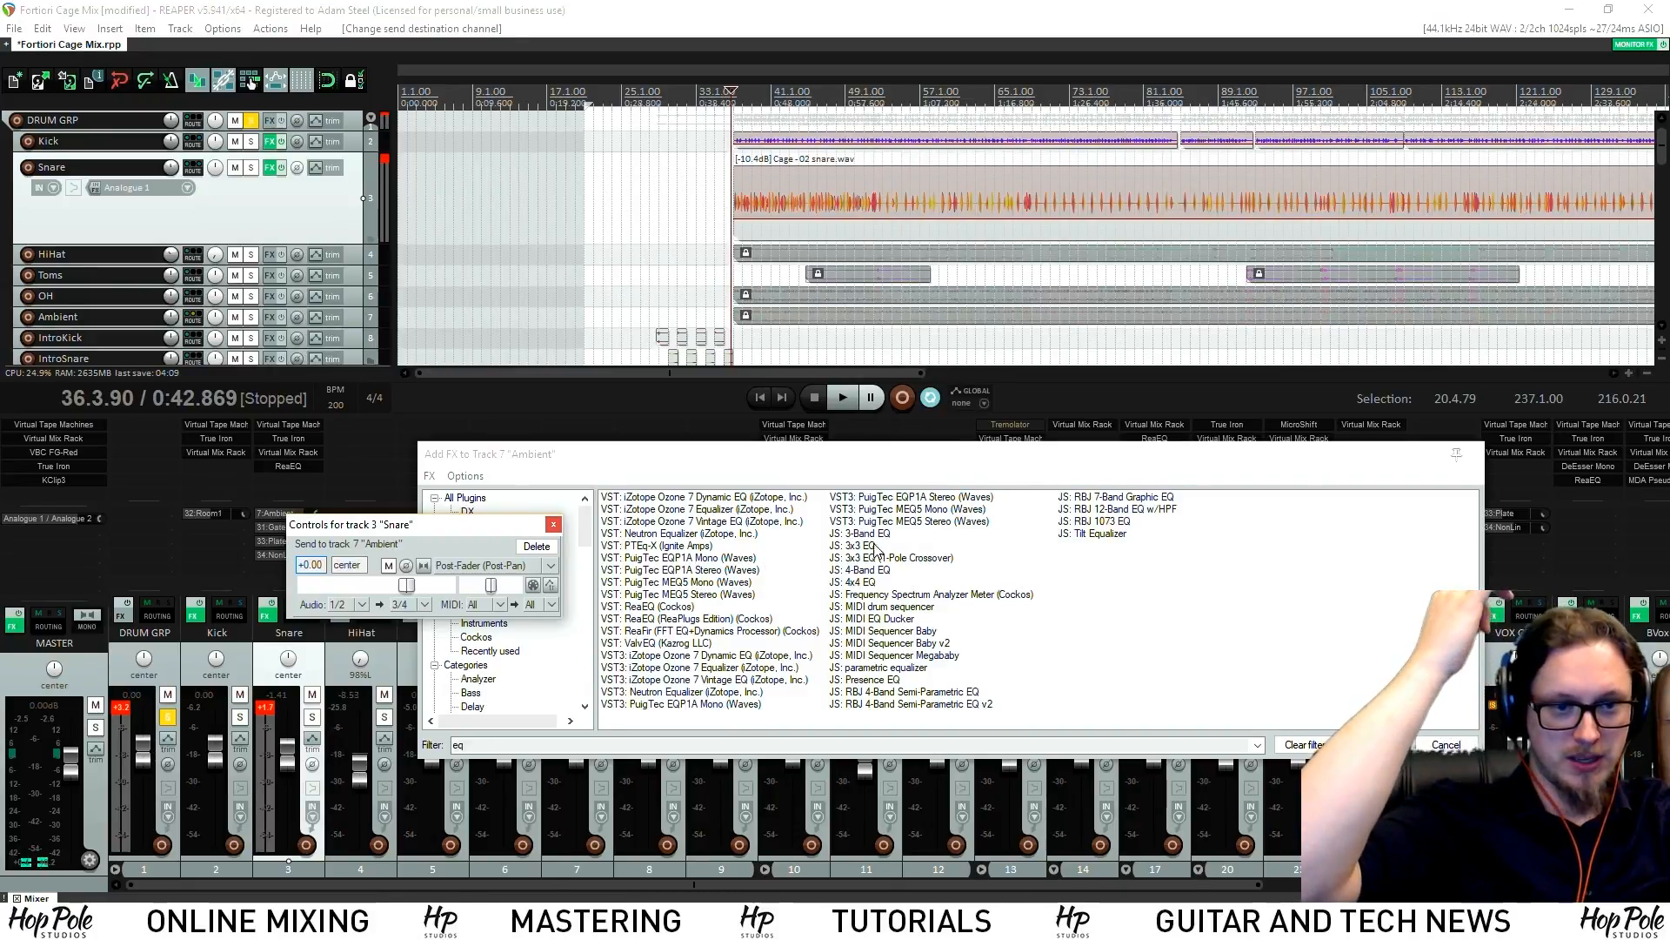
left_click(614, 744)
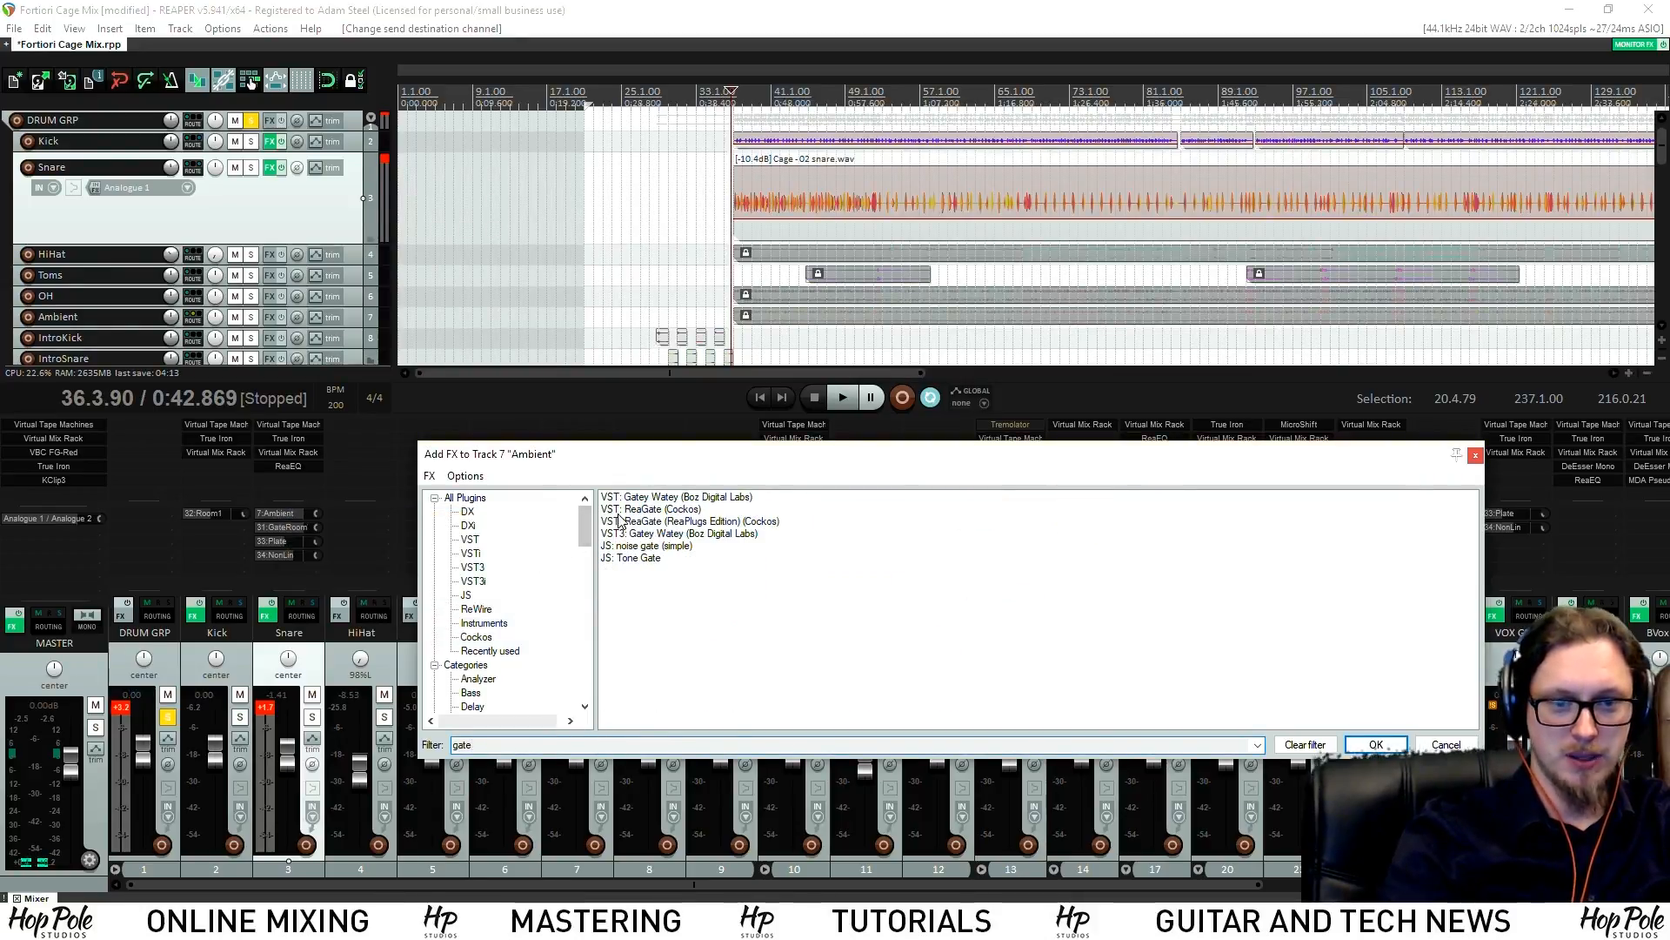
double_click(644, 510)
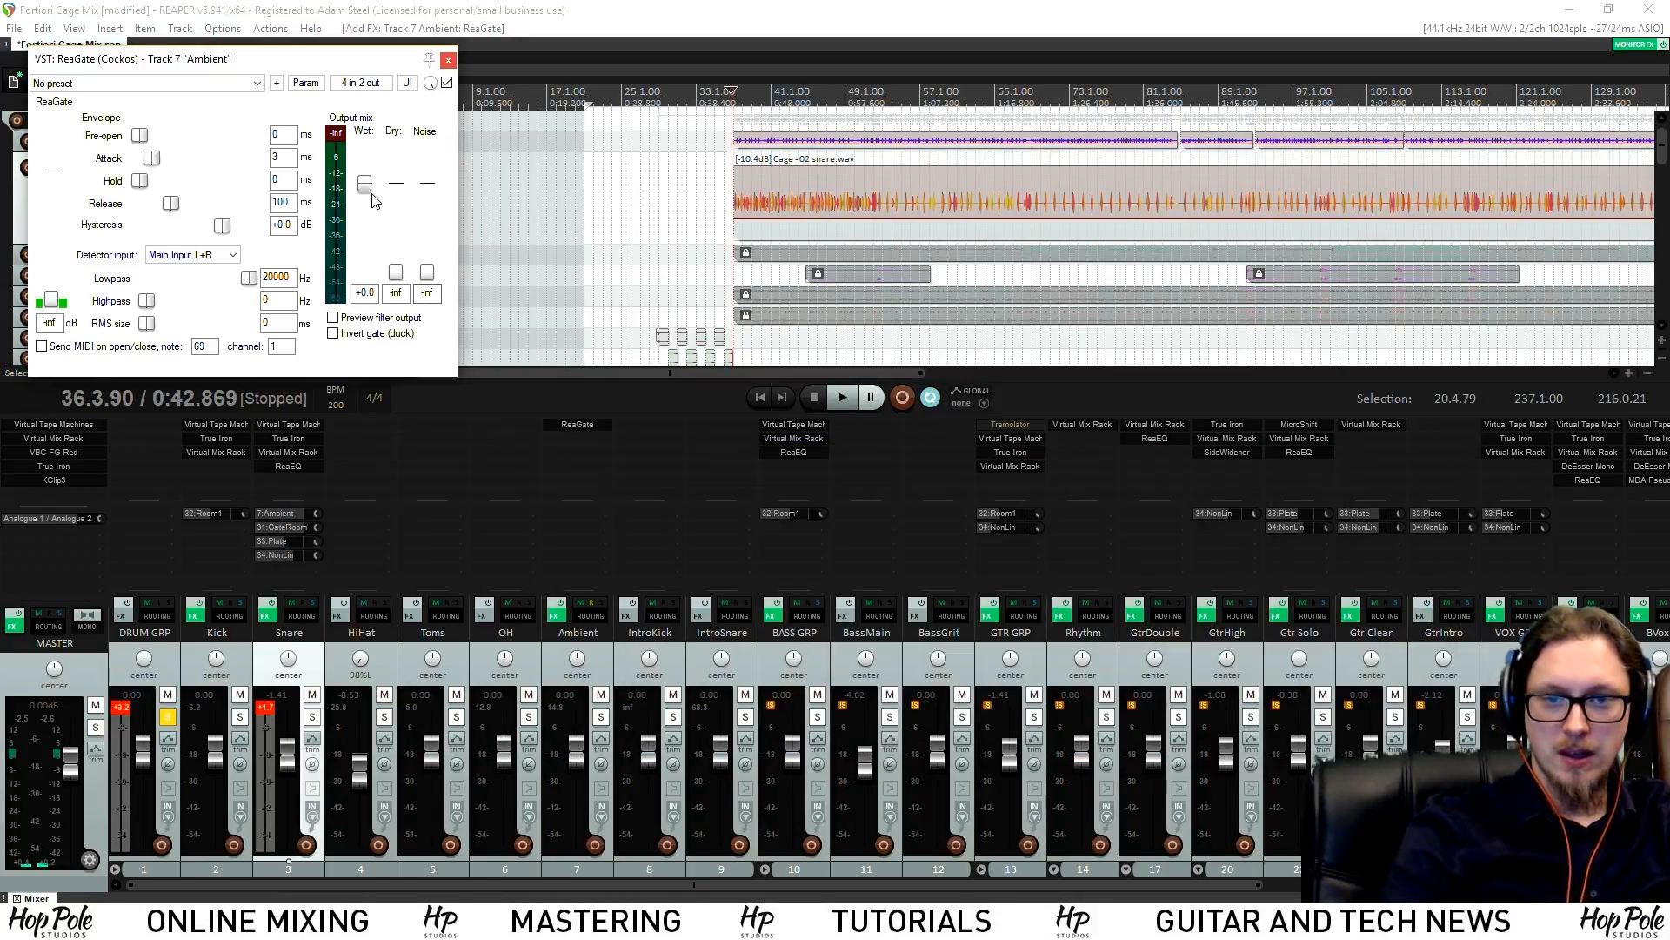
Set ReaGate's detector input to Auxiliary Input L+R
left_click_drag(230, 65, 509, 229)
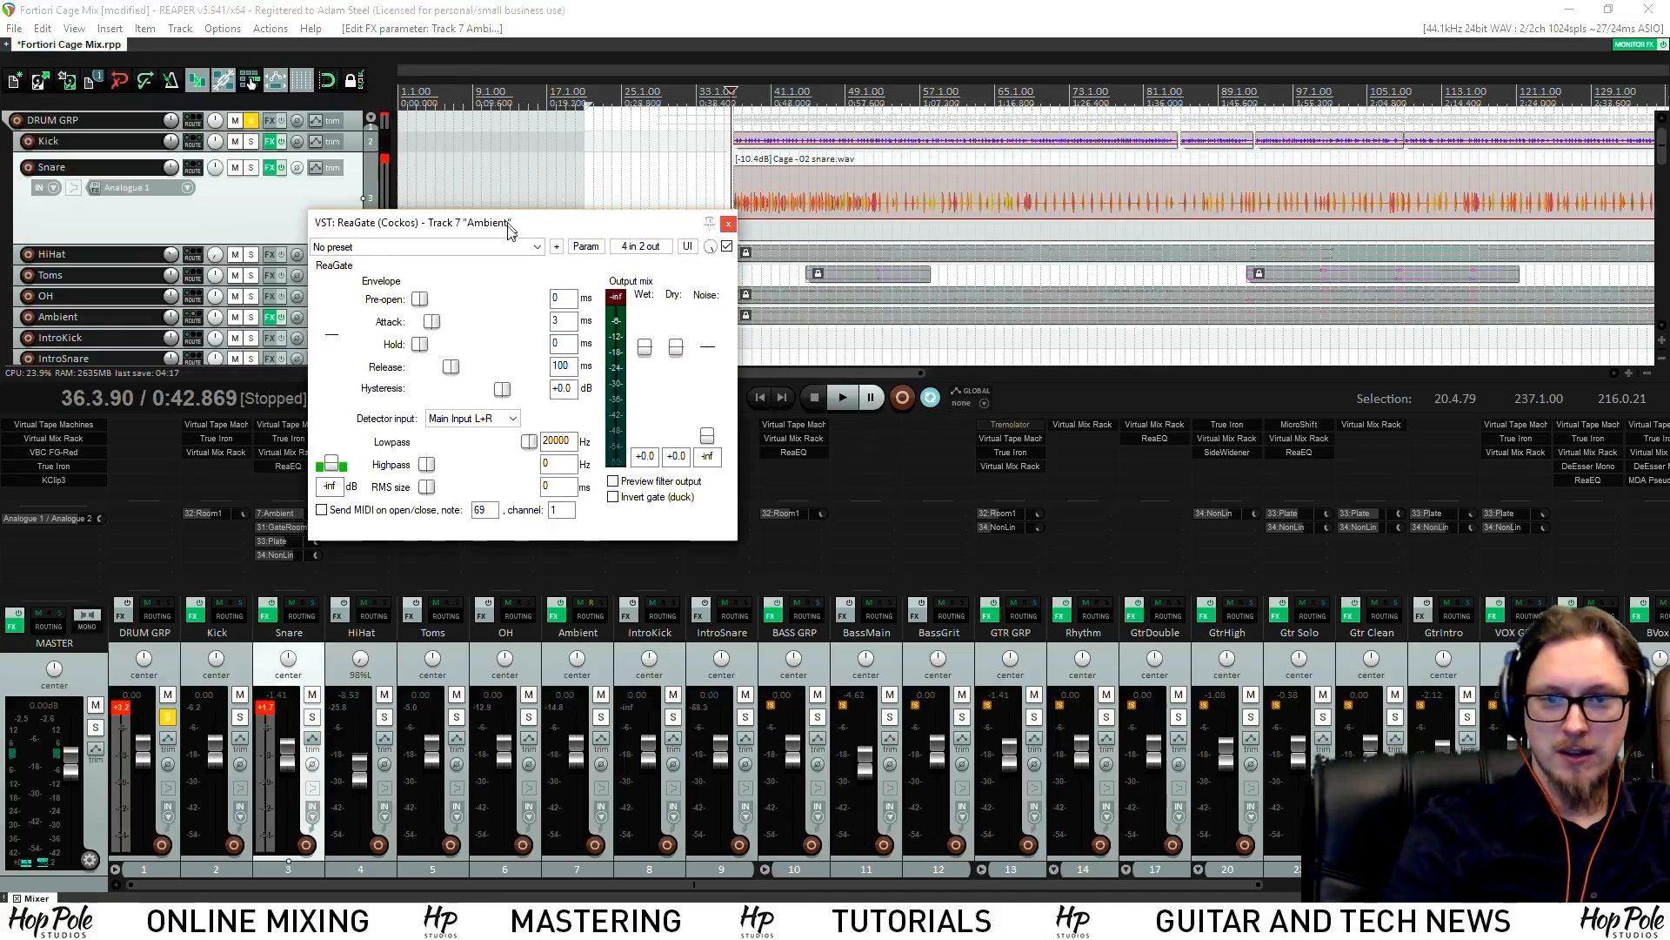
left_click(477, 421)
left_click(462, 457)
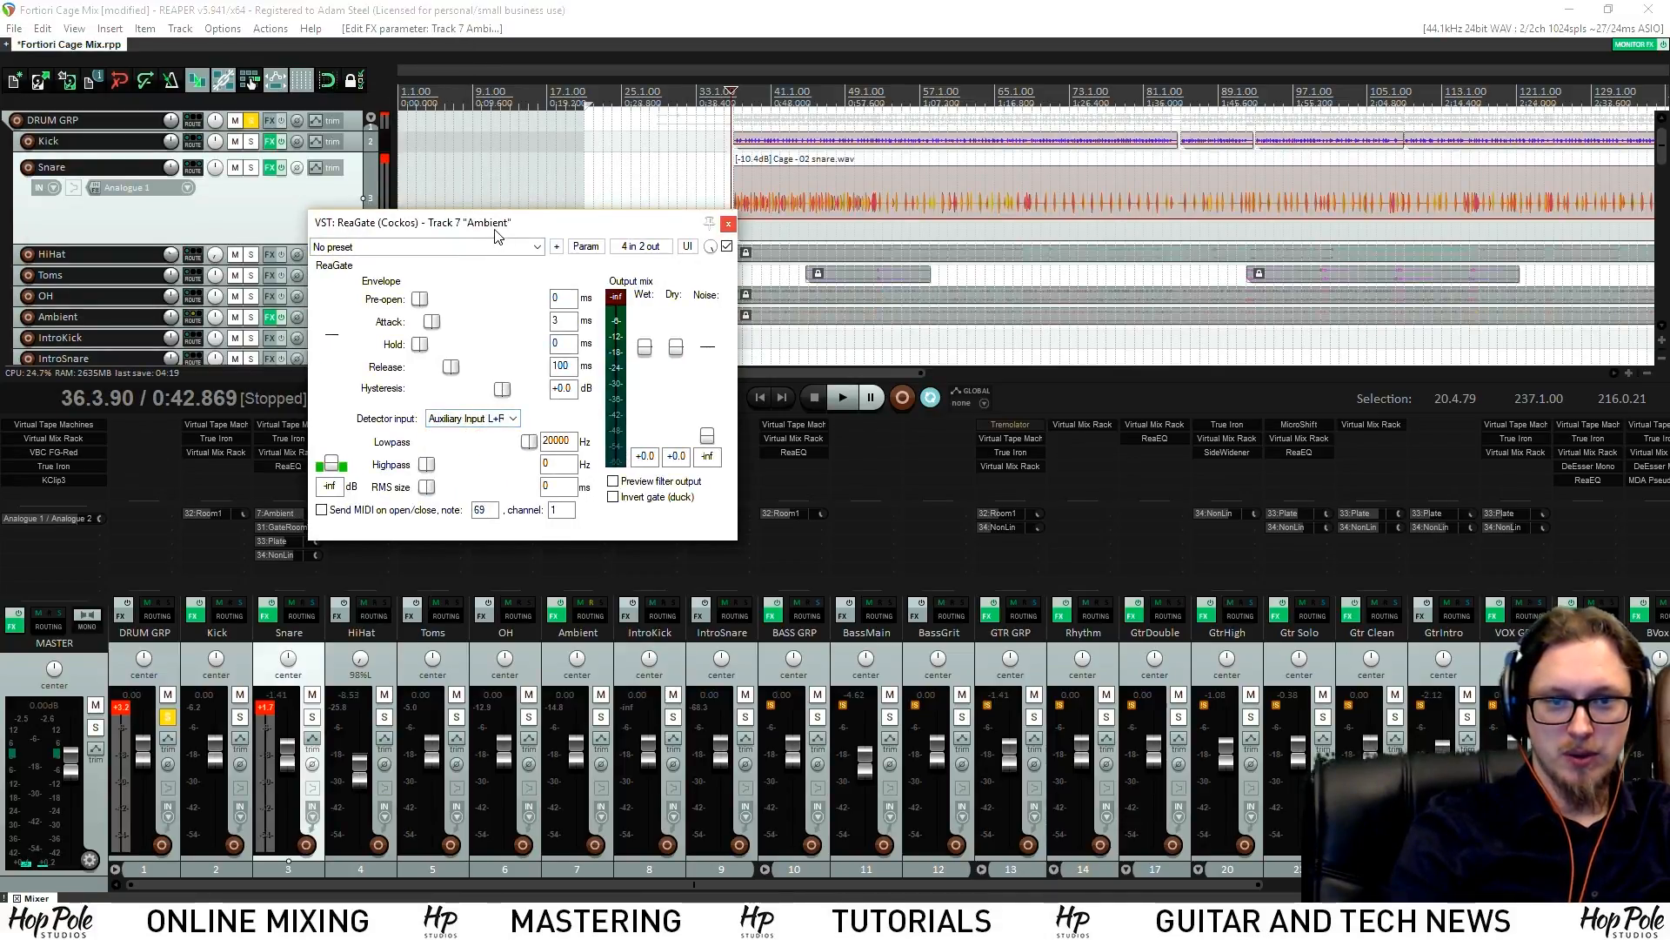
left_click_drag(495, 233, 699, 231)
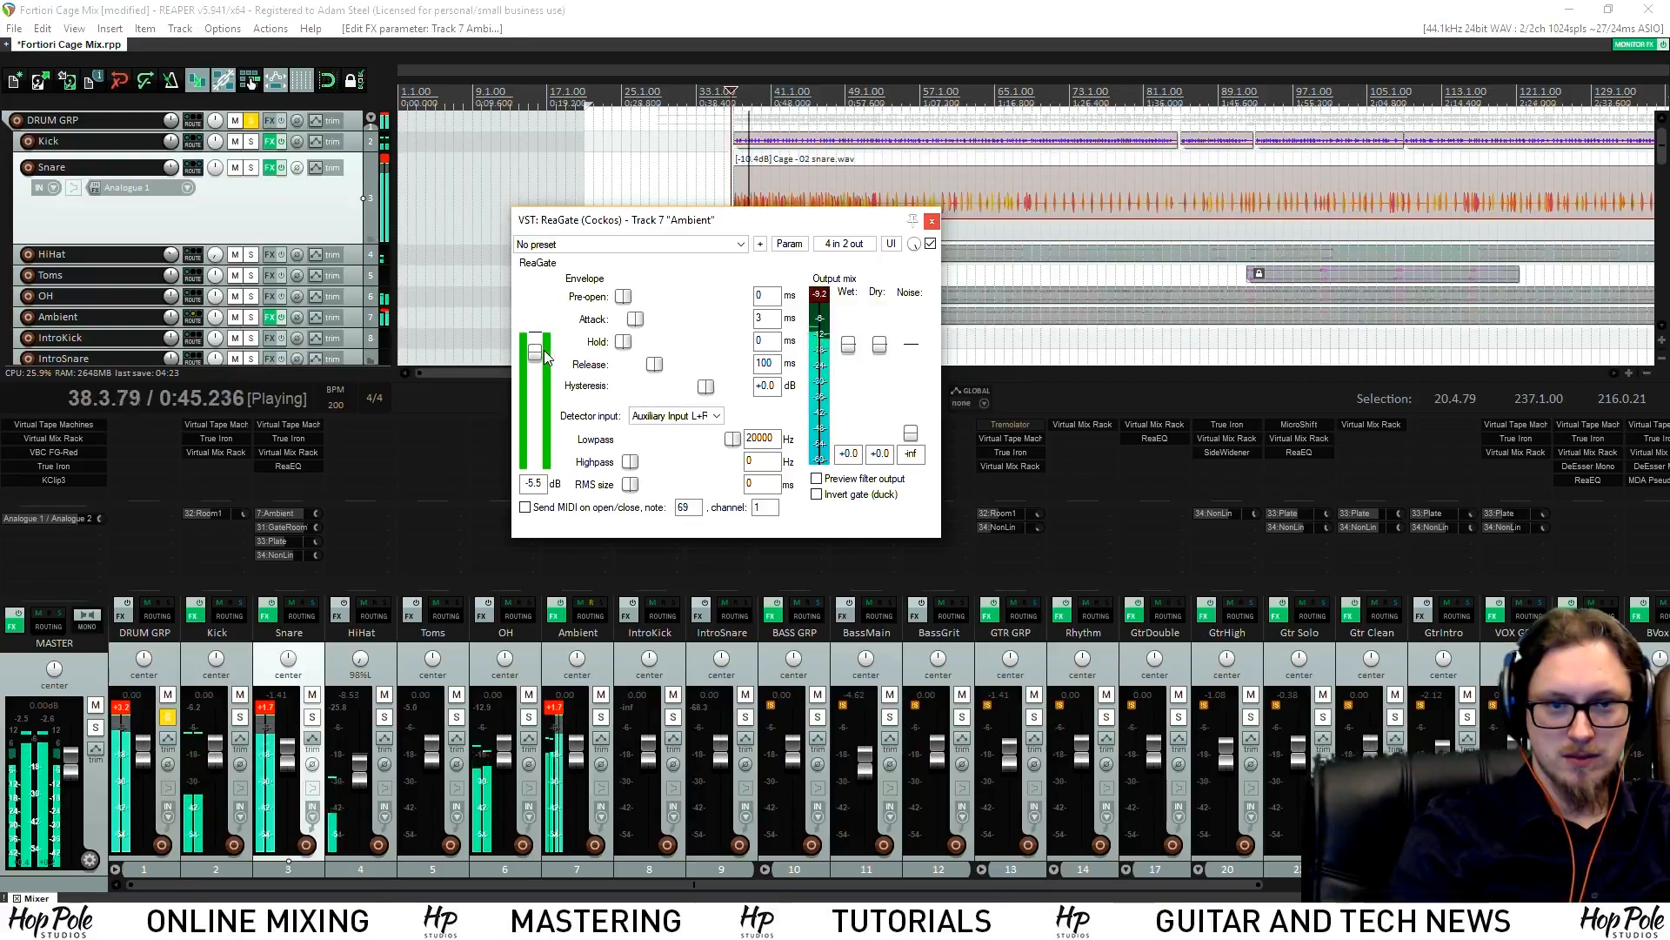
left_click_drag(596, 219, 737, 205)
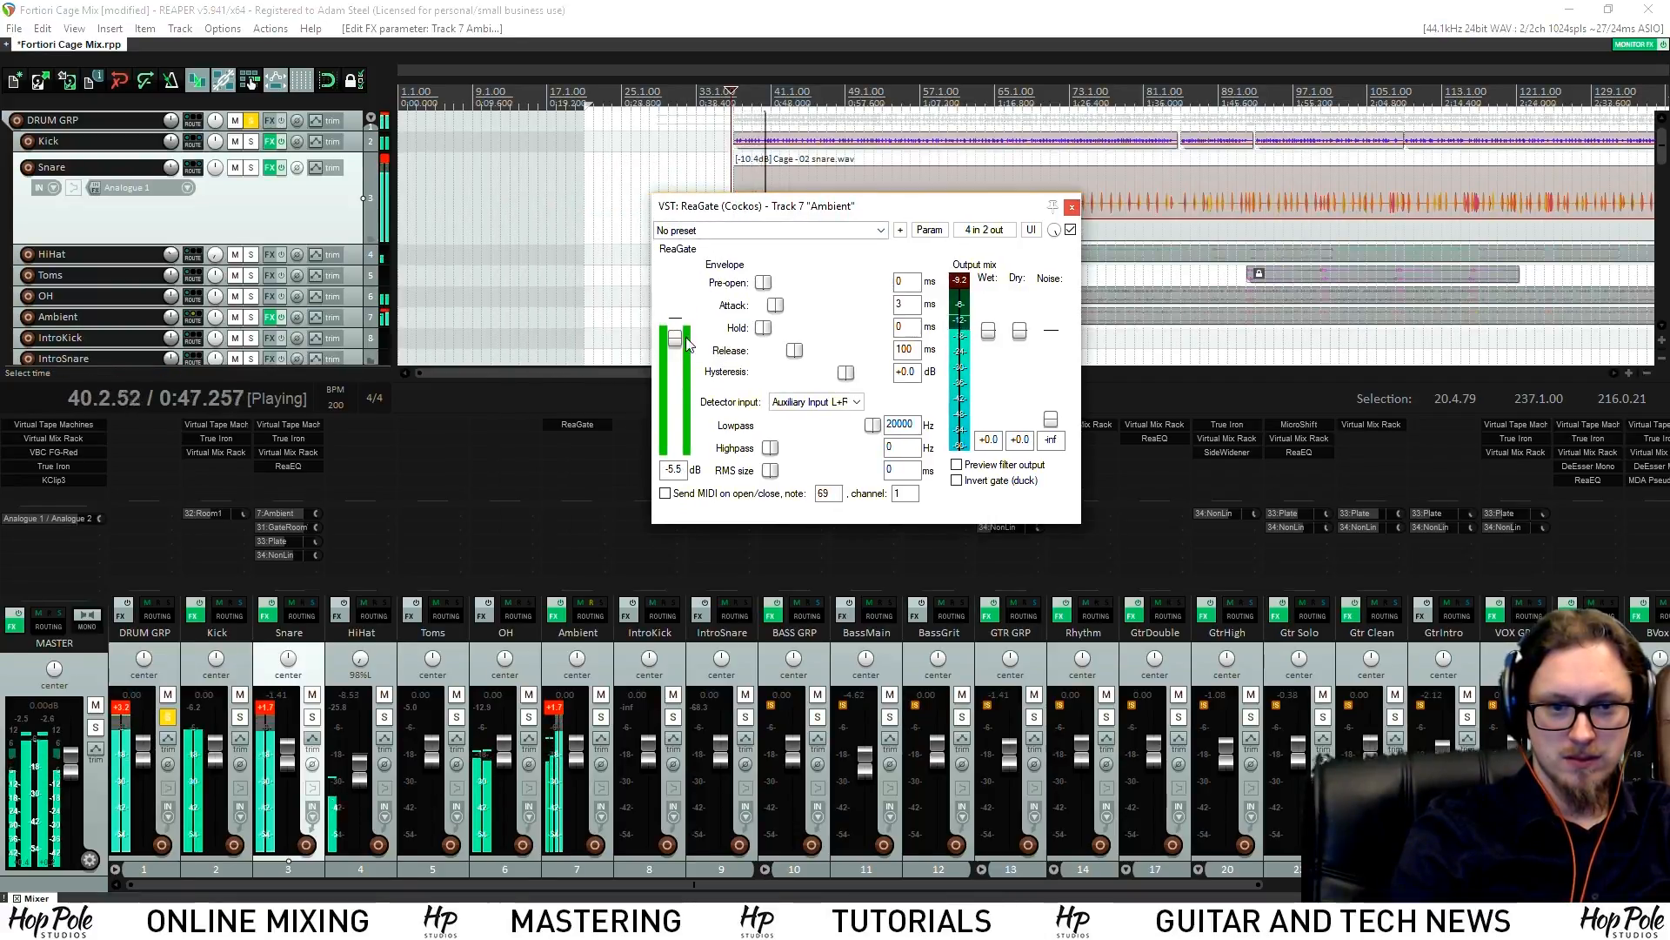
Raise the gate threshold, set release to 205 ms, solo Ambient, compare bypassed, and close ReaGate
left_click_drag(676, 342, 676, 337)
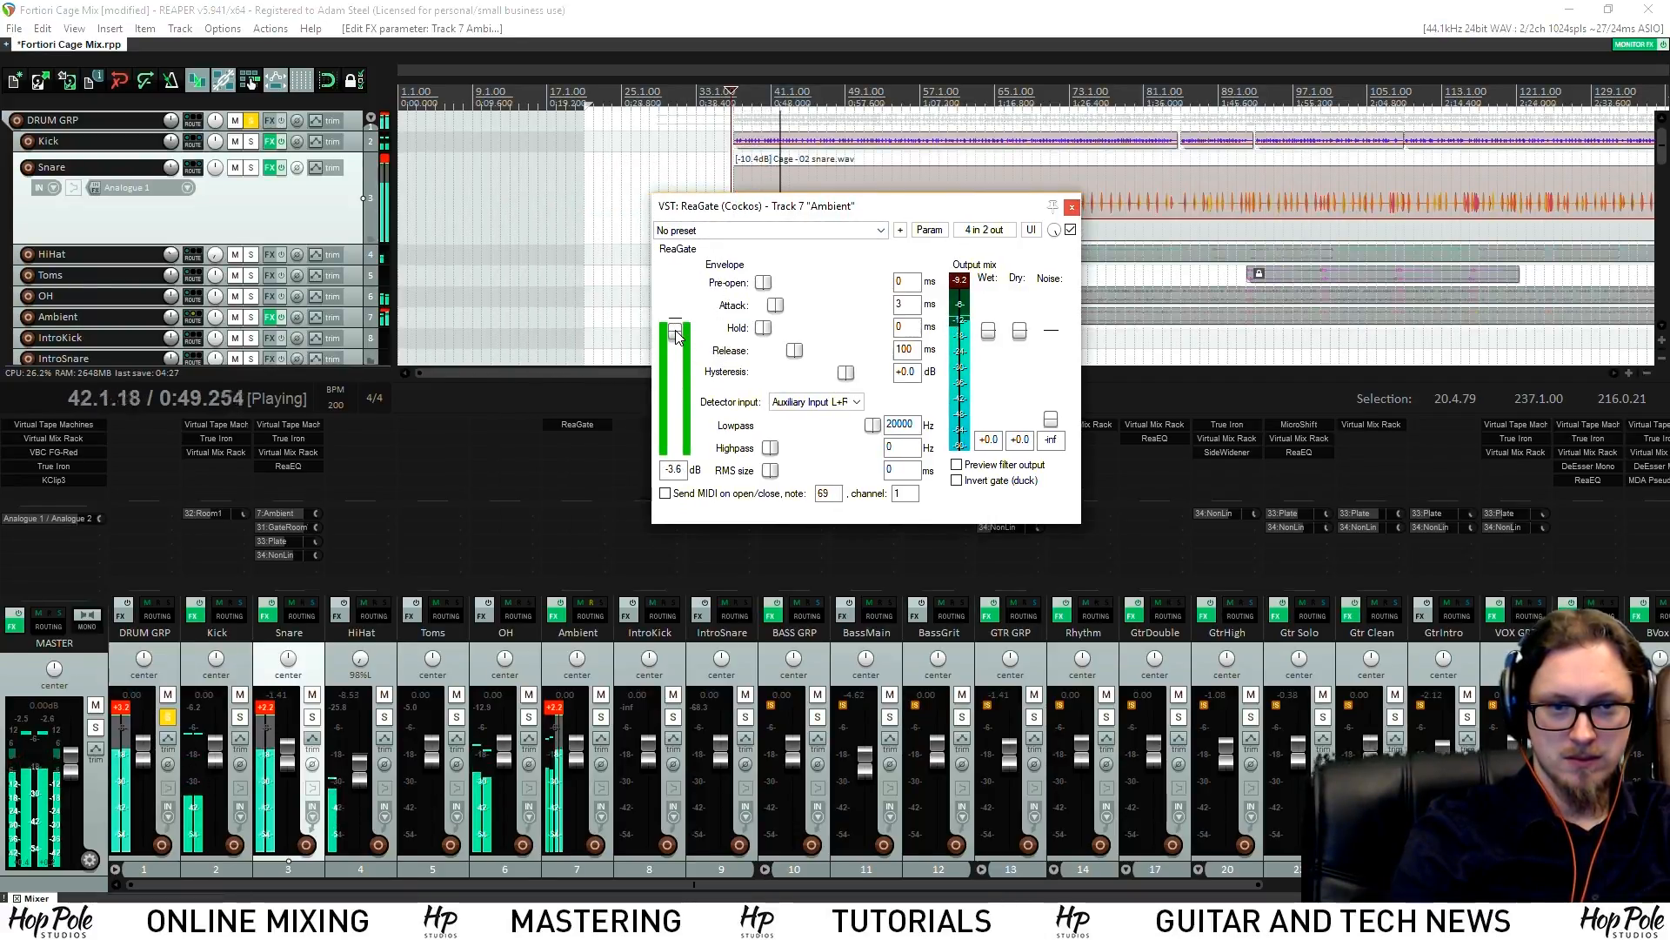
left_click(600, 717)
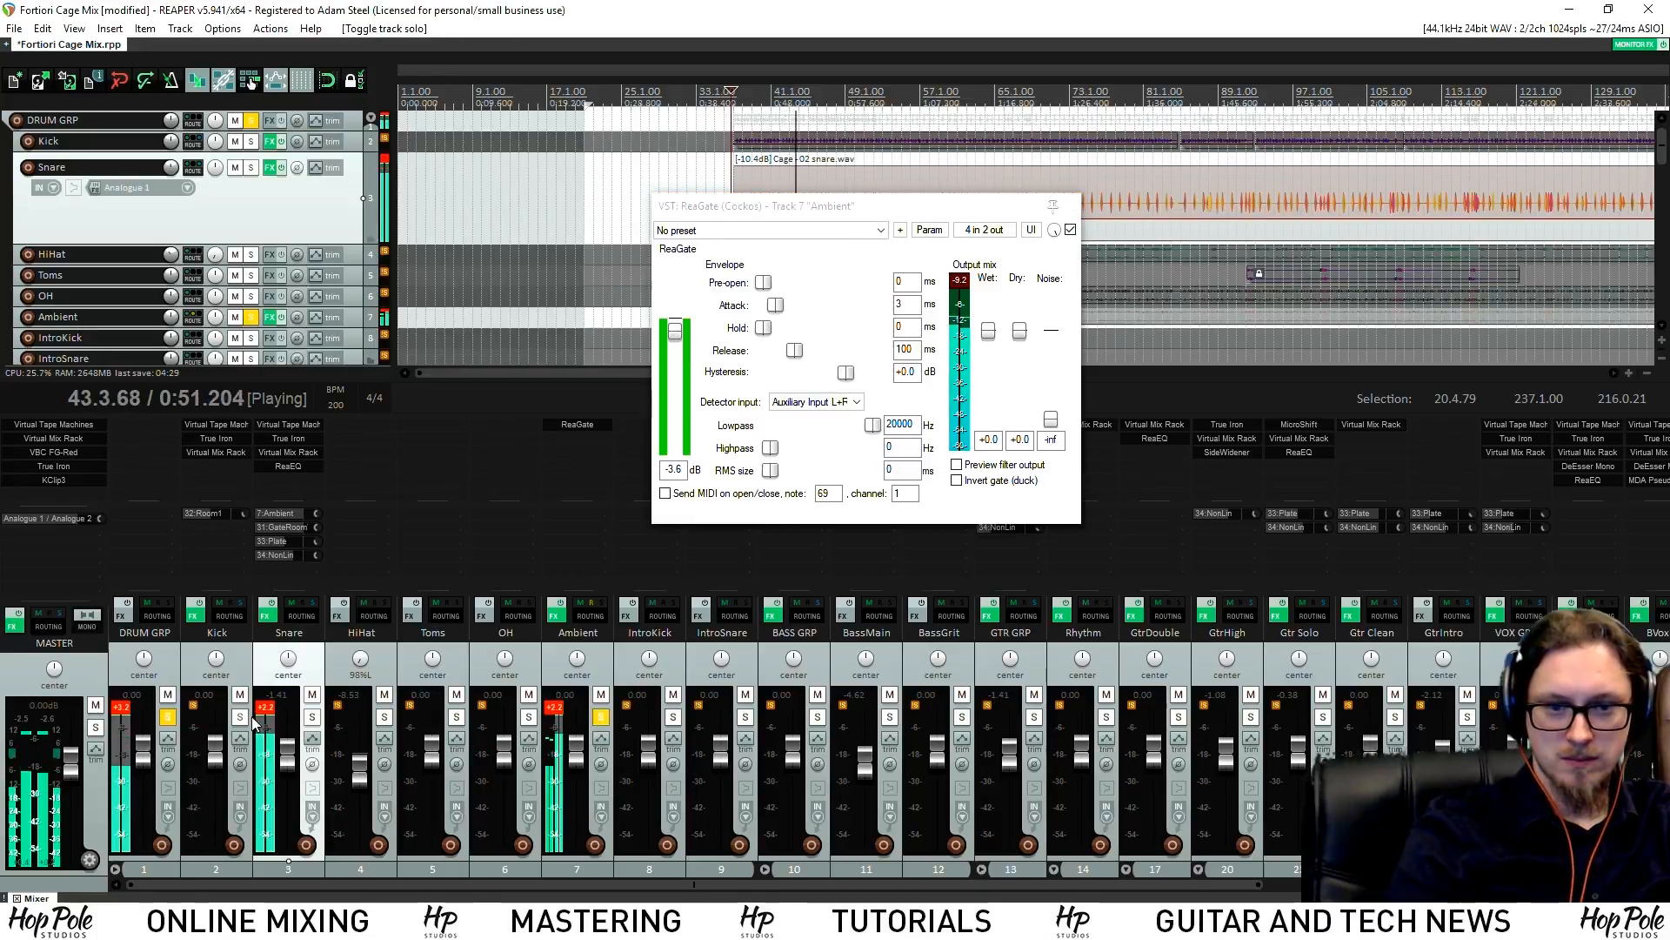
left_click_drag(818, 217, 783, 260)
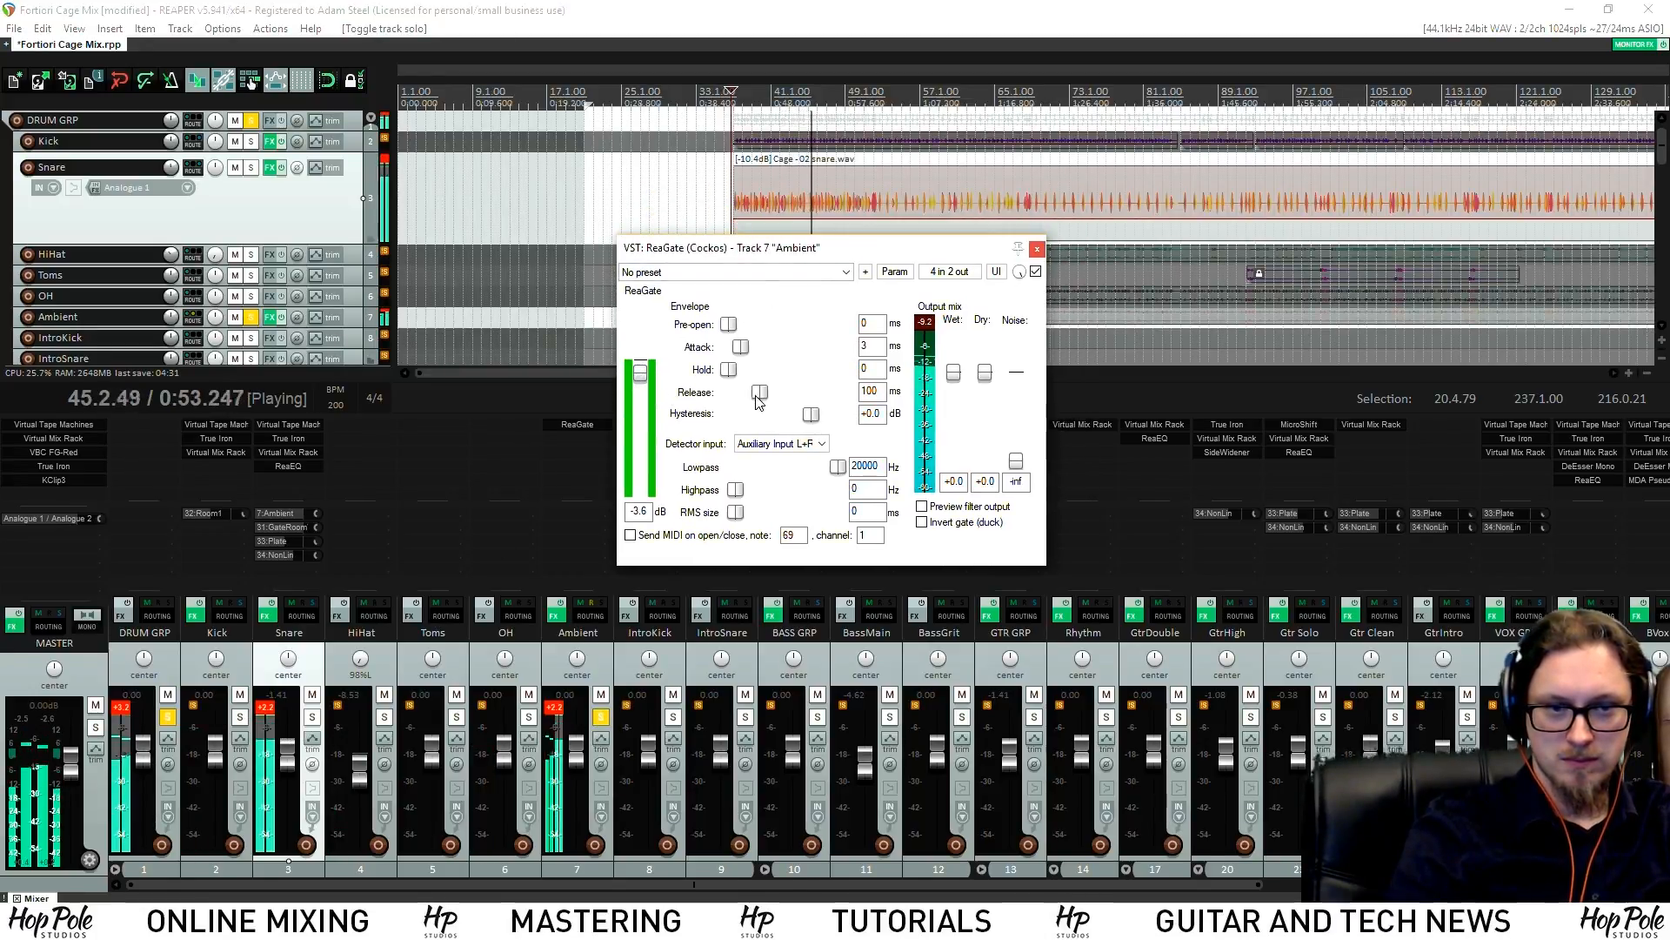
left_click(767, 393)
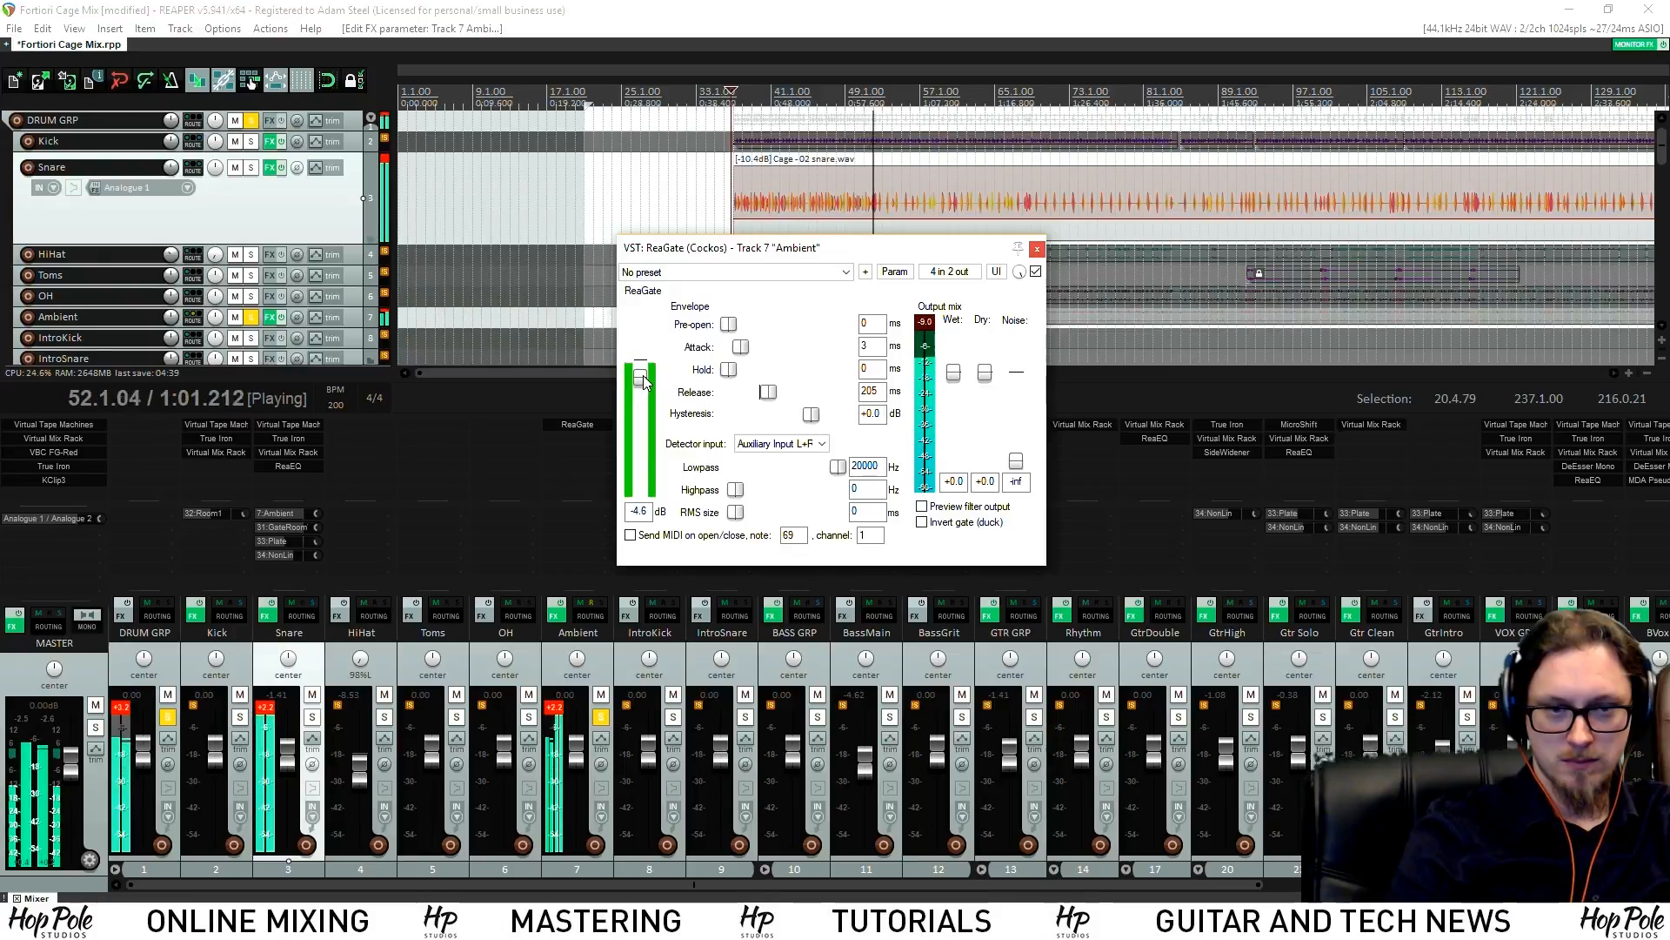
left_click_drag(710, 256, 409, 296)
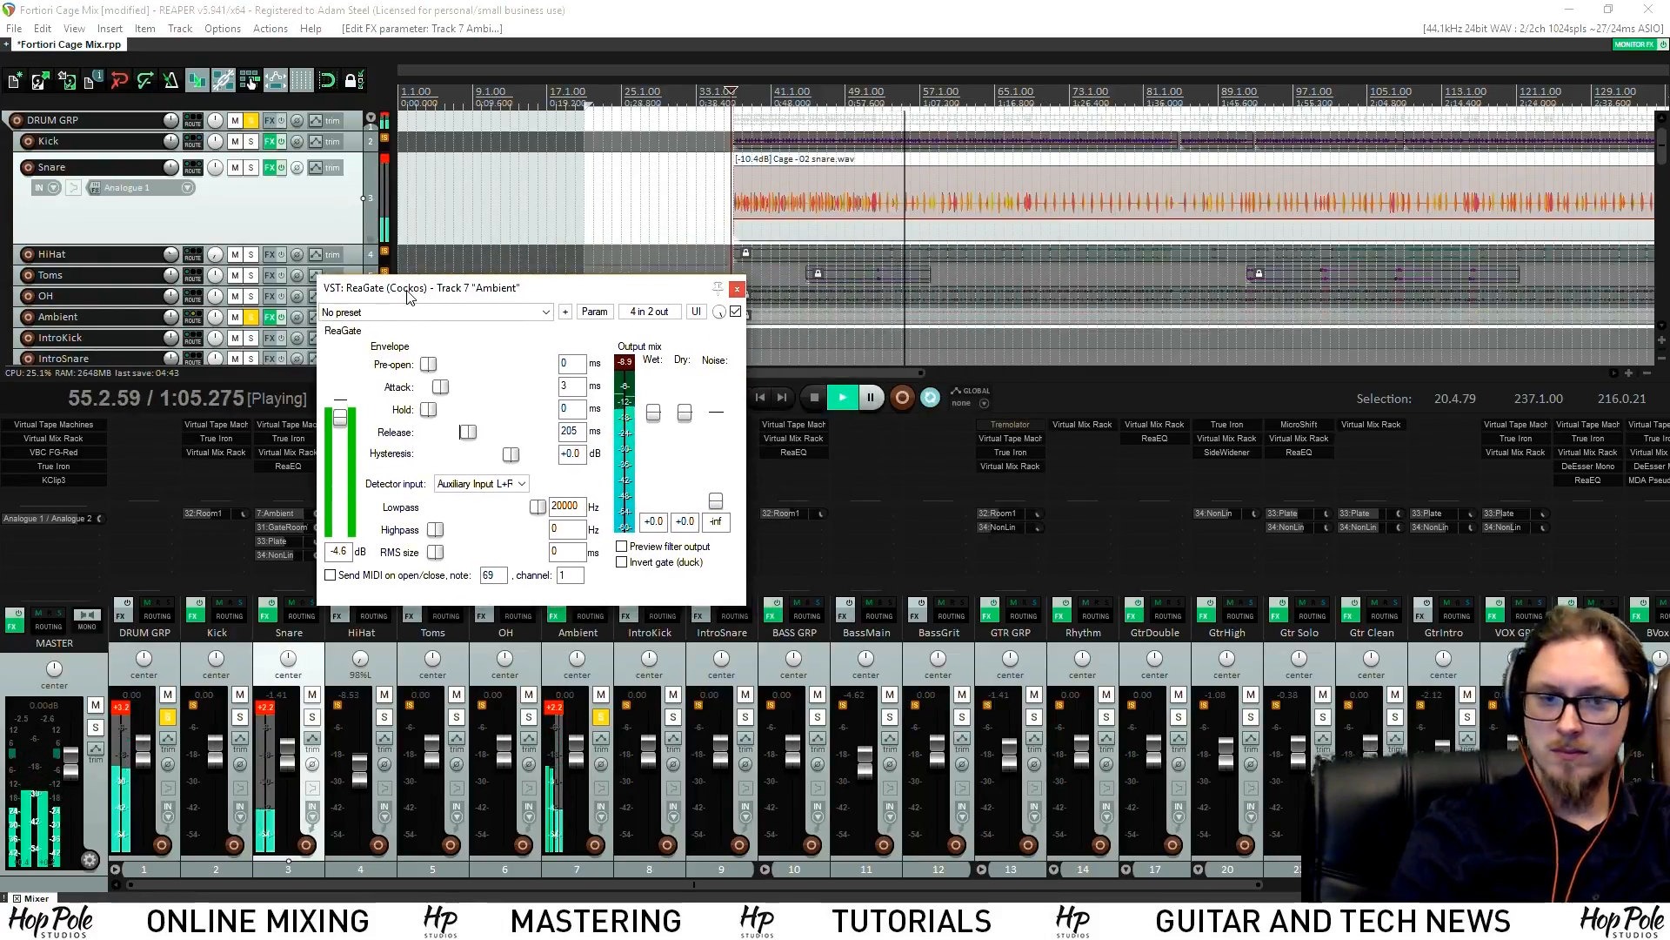
left_click(735, 311)
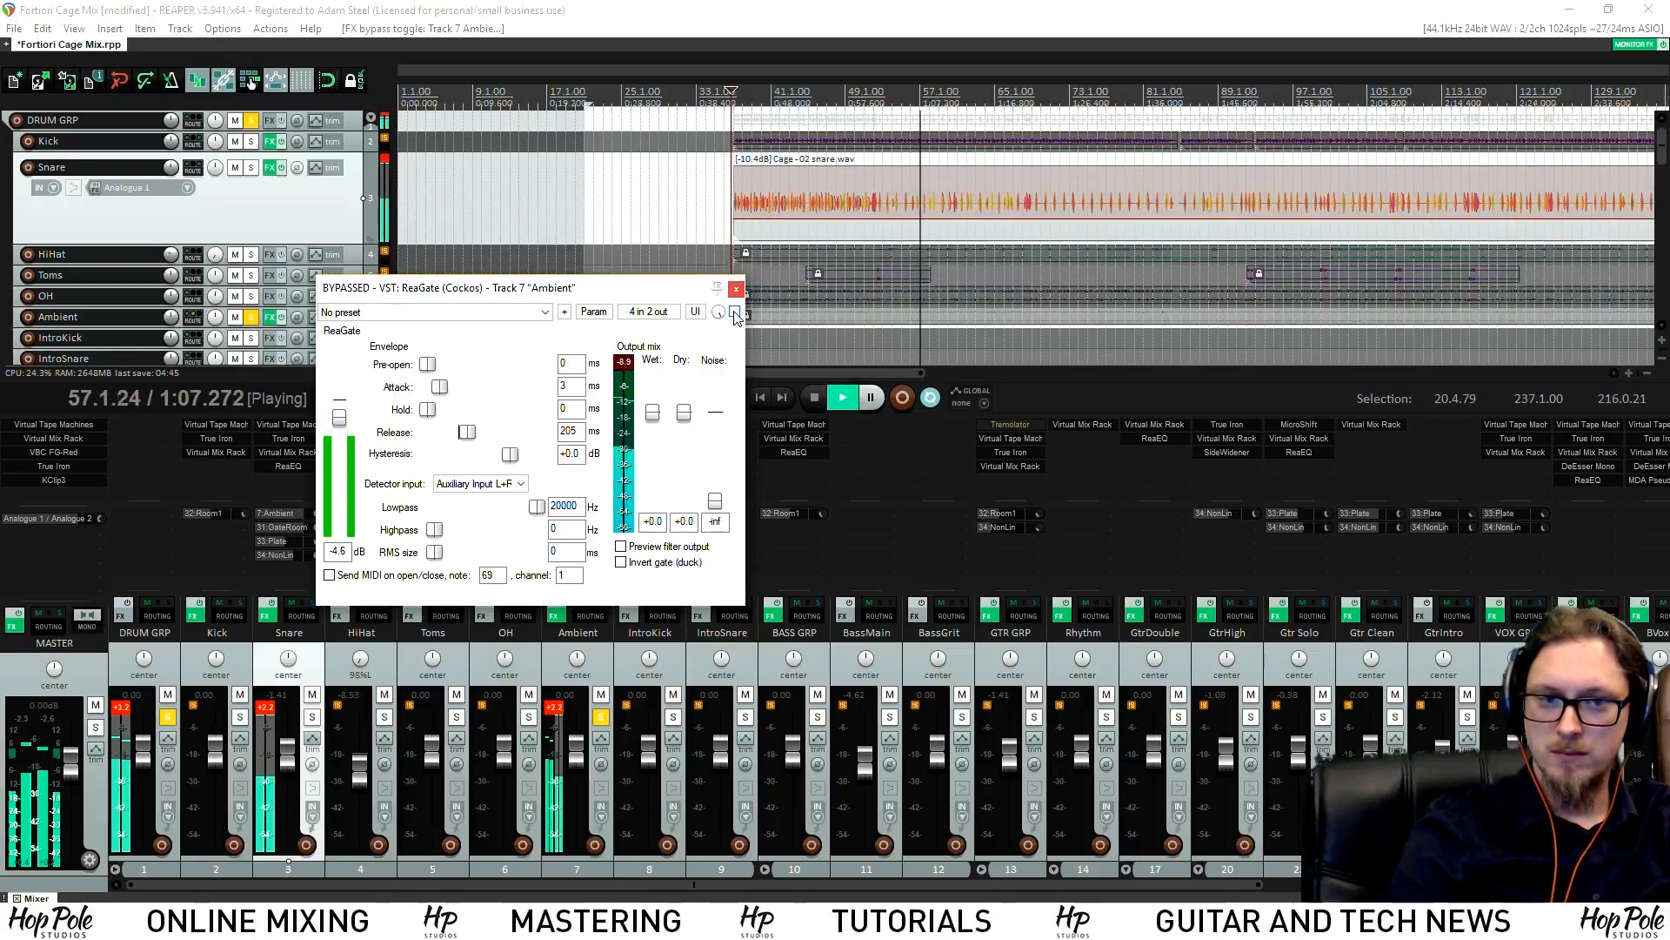
left_click(736, 288)
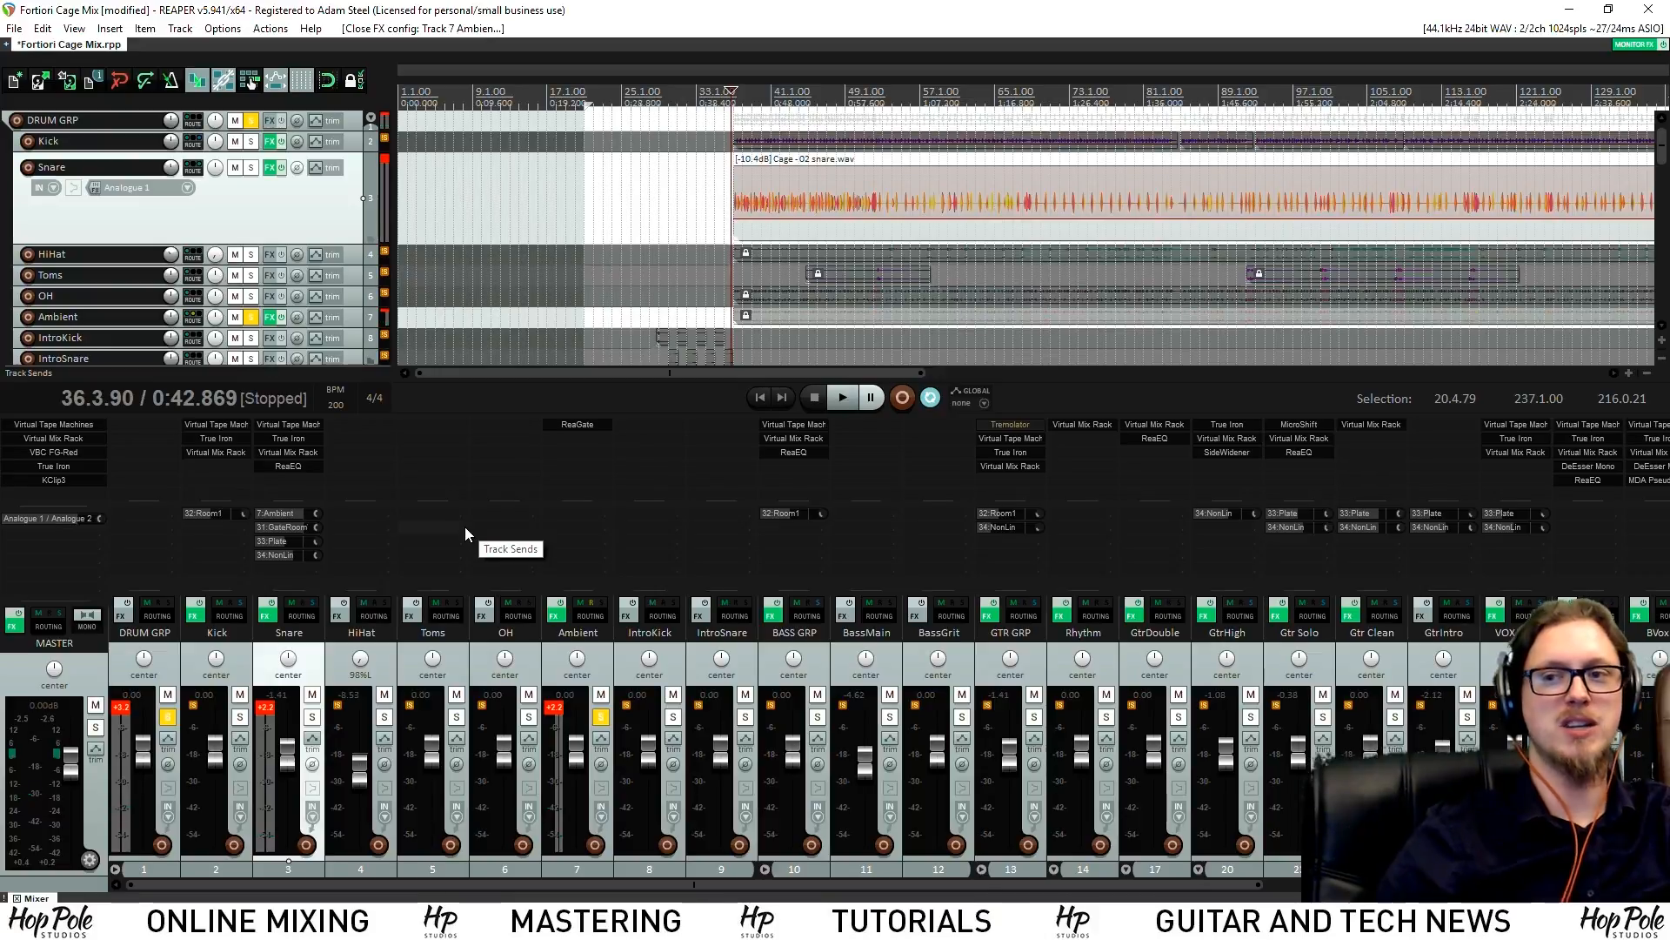
Unsolo the Ambient and Kick tracks with the mix playing
left_click(599, 717)
key("space")
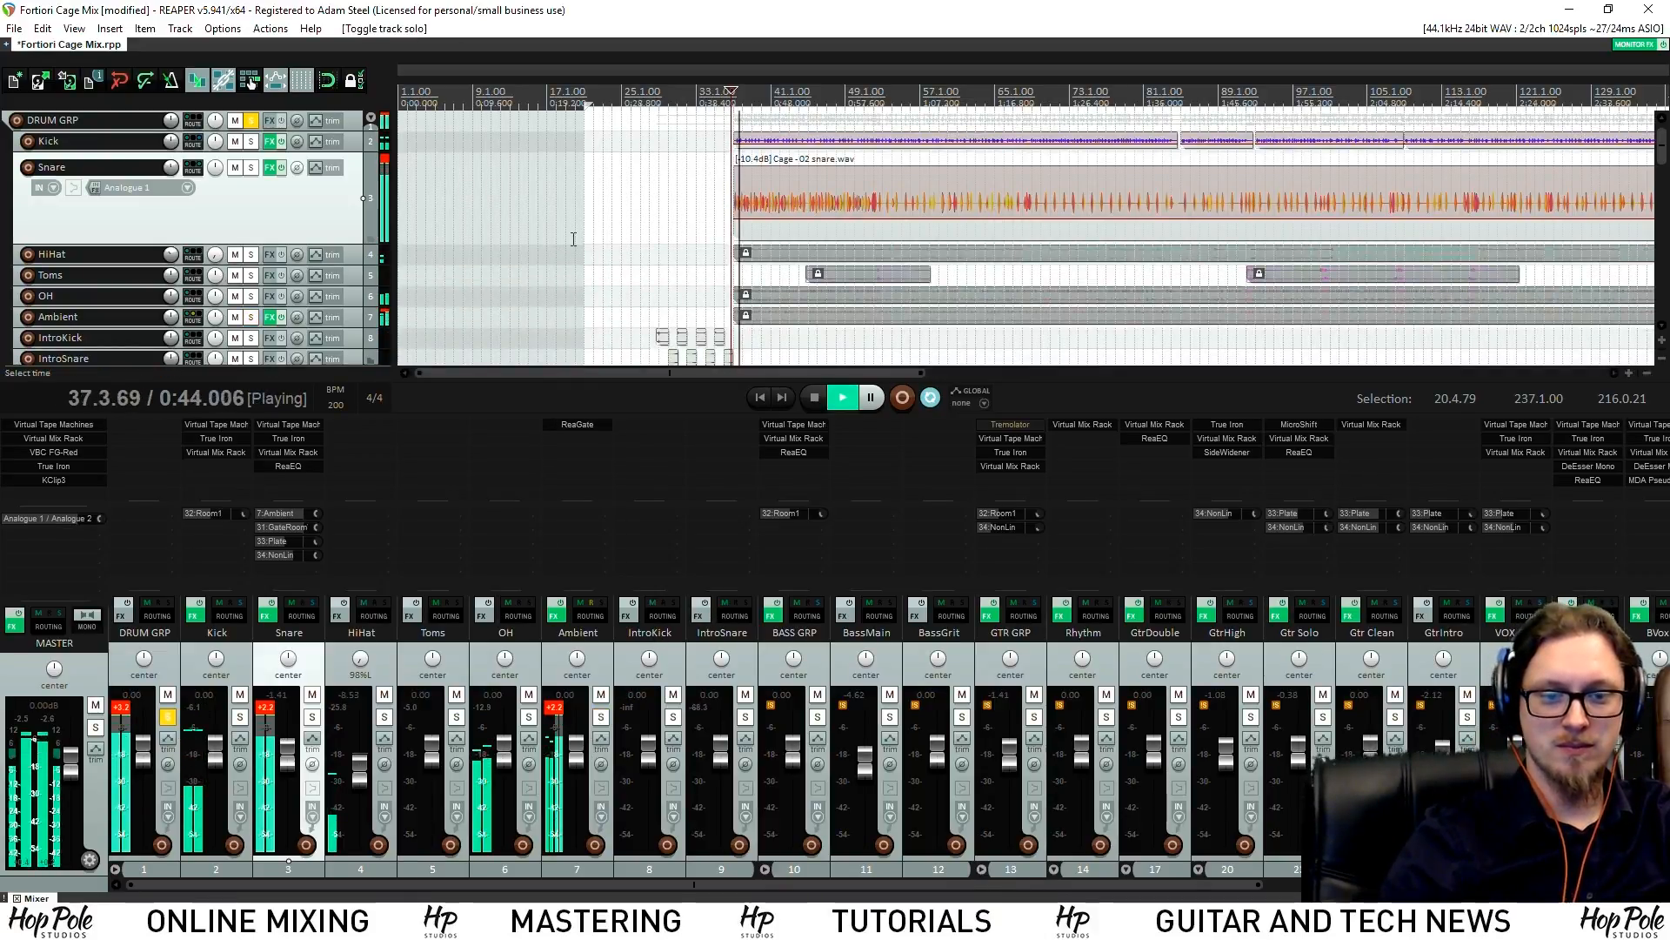
left_click(167, 717)
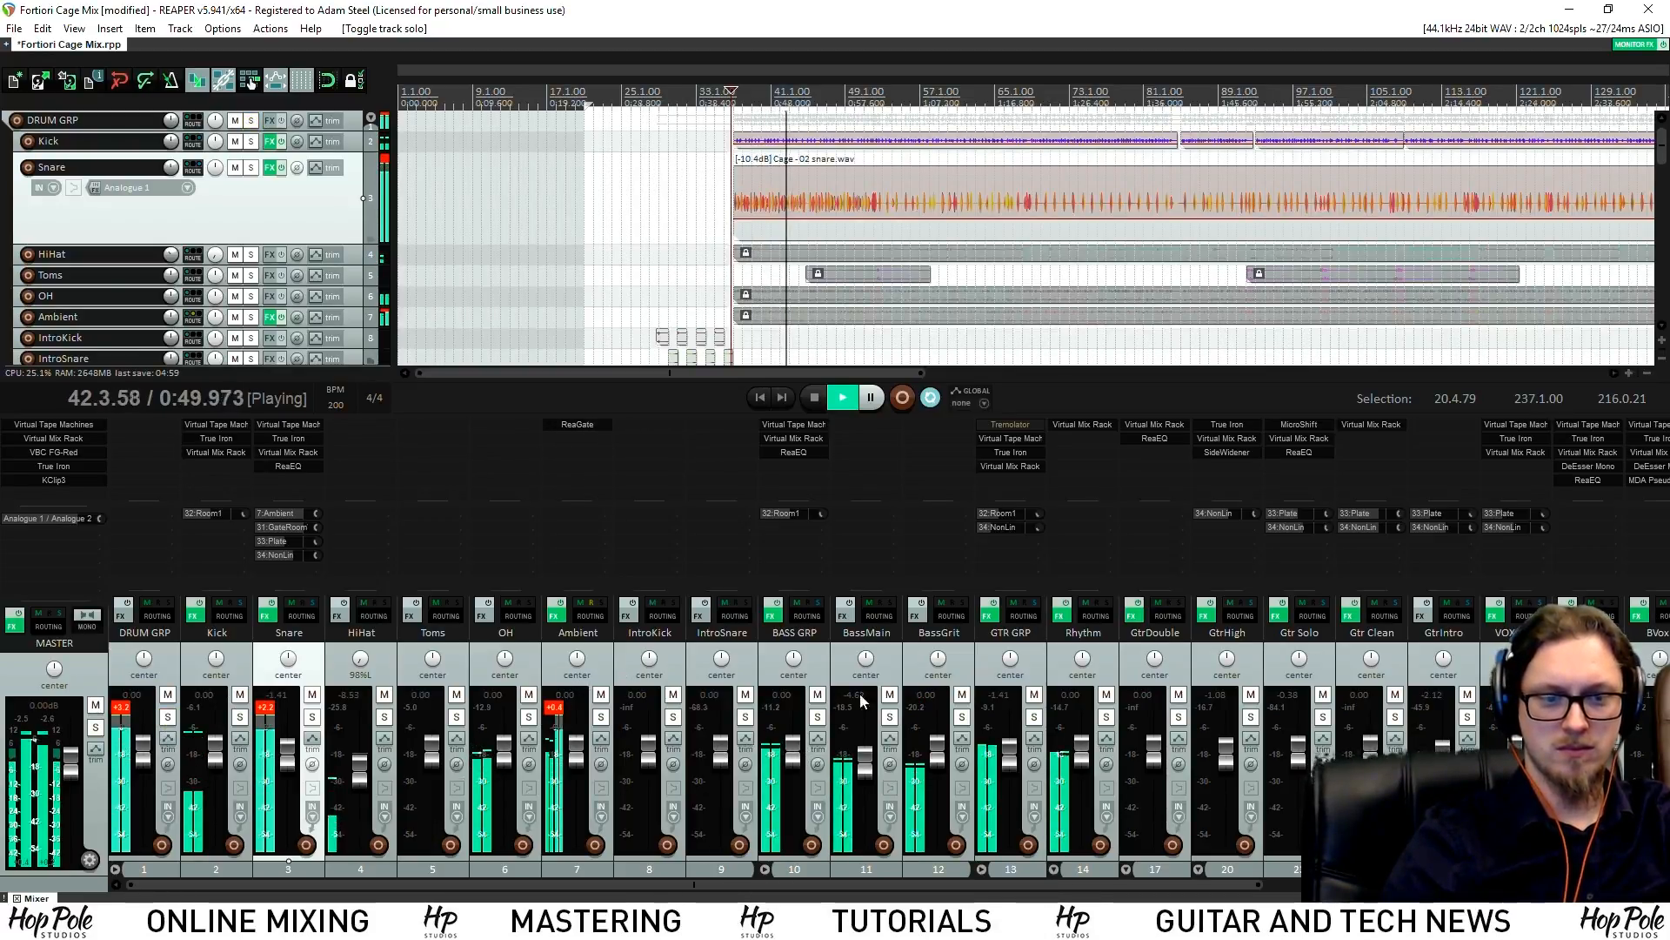
Set Rhythm to -1.74 dB, GtrHigh to -0.43 dB and Snare to -2.12 dB
left_click_drag(1082, 742, 1082, 751)
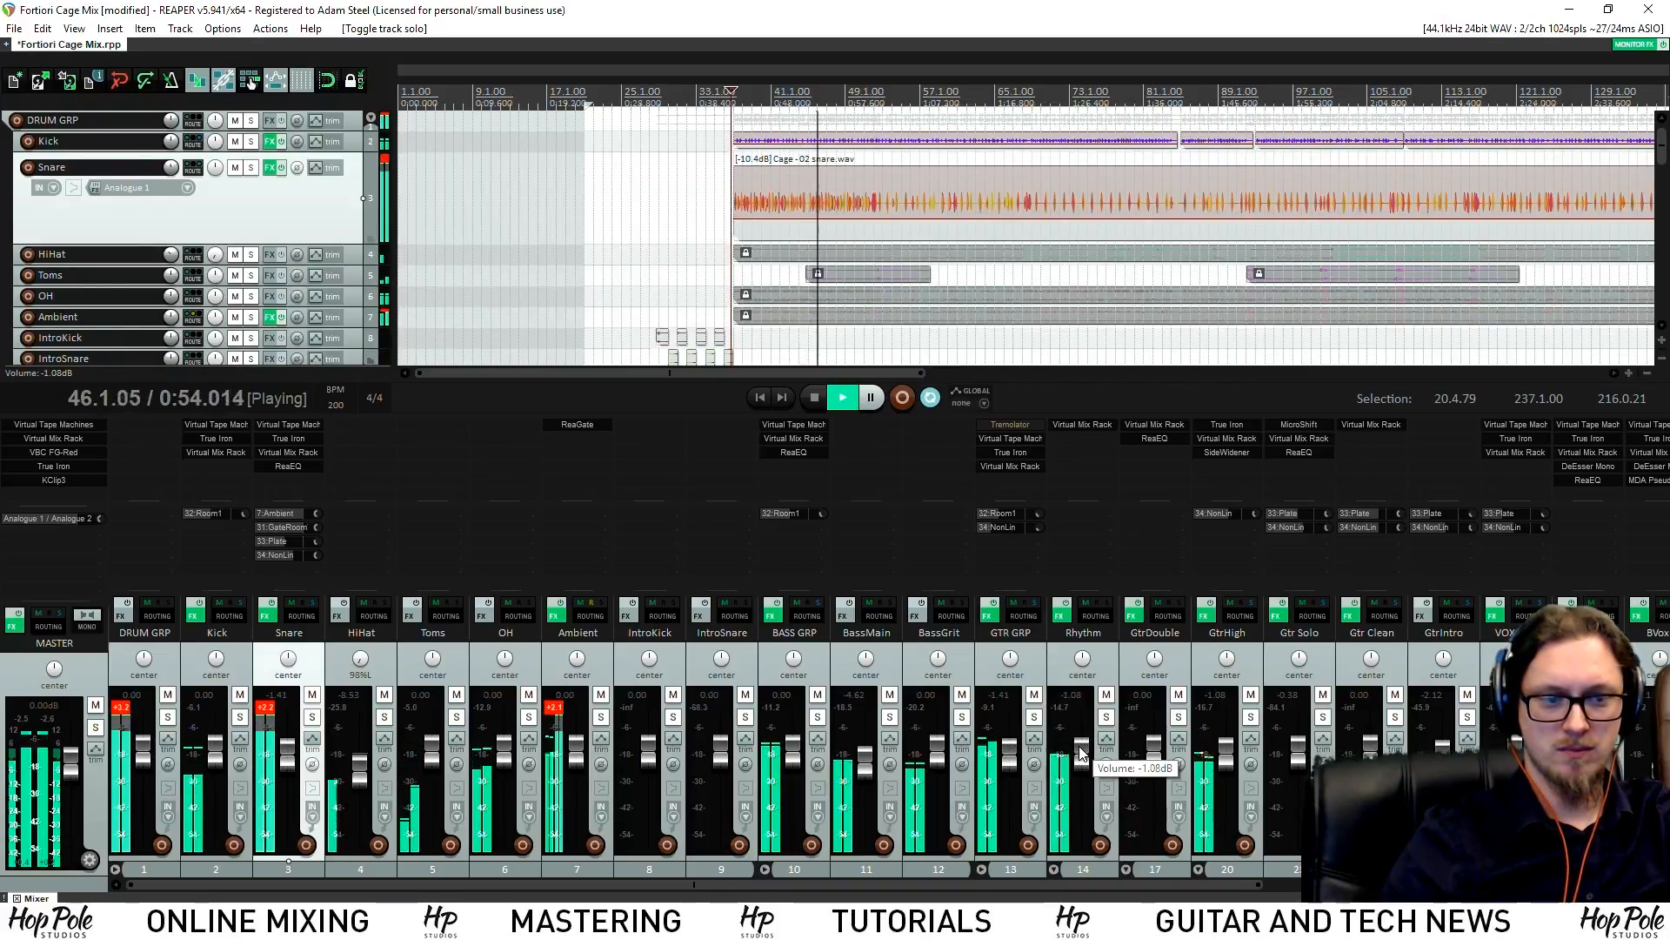
scroll(891, 799, "right", 5)
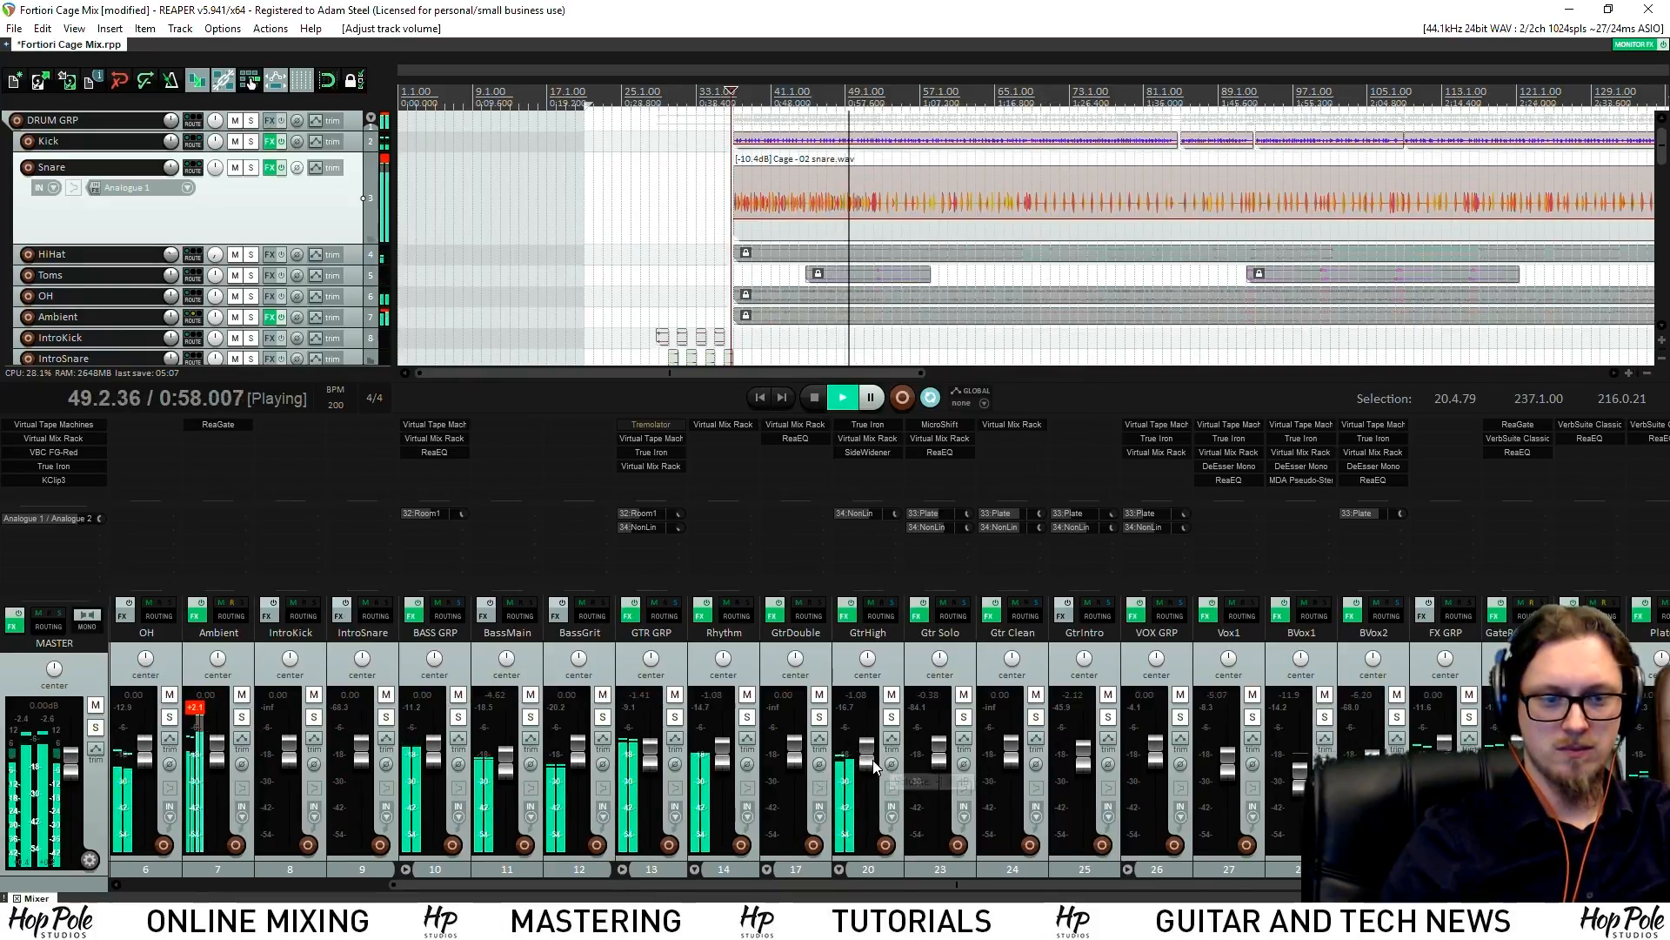
left_click_drag(867, 748, 867, 744)
mouse_move(1661, 157)
left_mouse_down()
mouse_move(1661, 186)
mouse_move(1661, 155)
left_mouse_up()
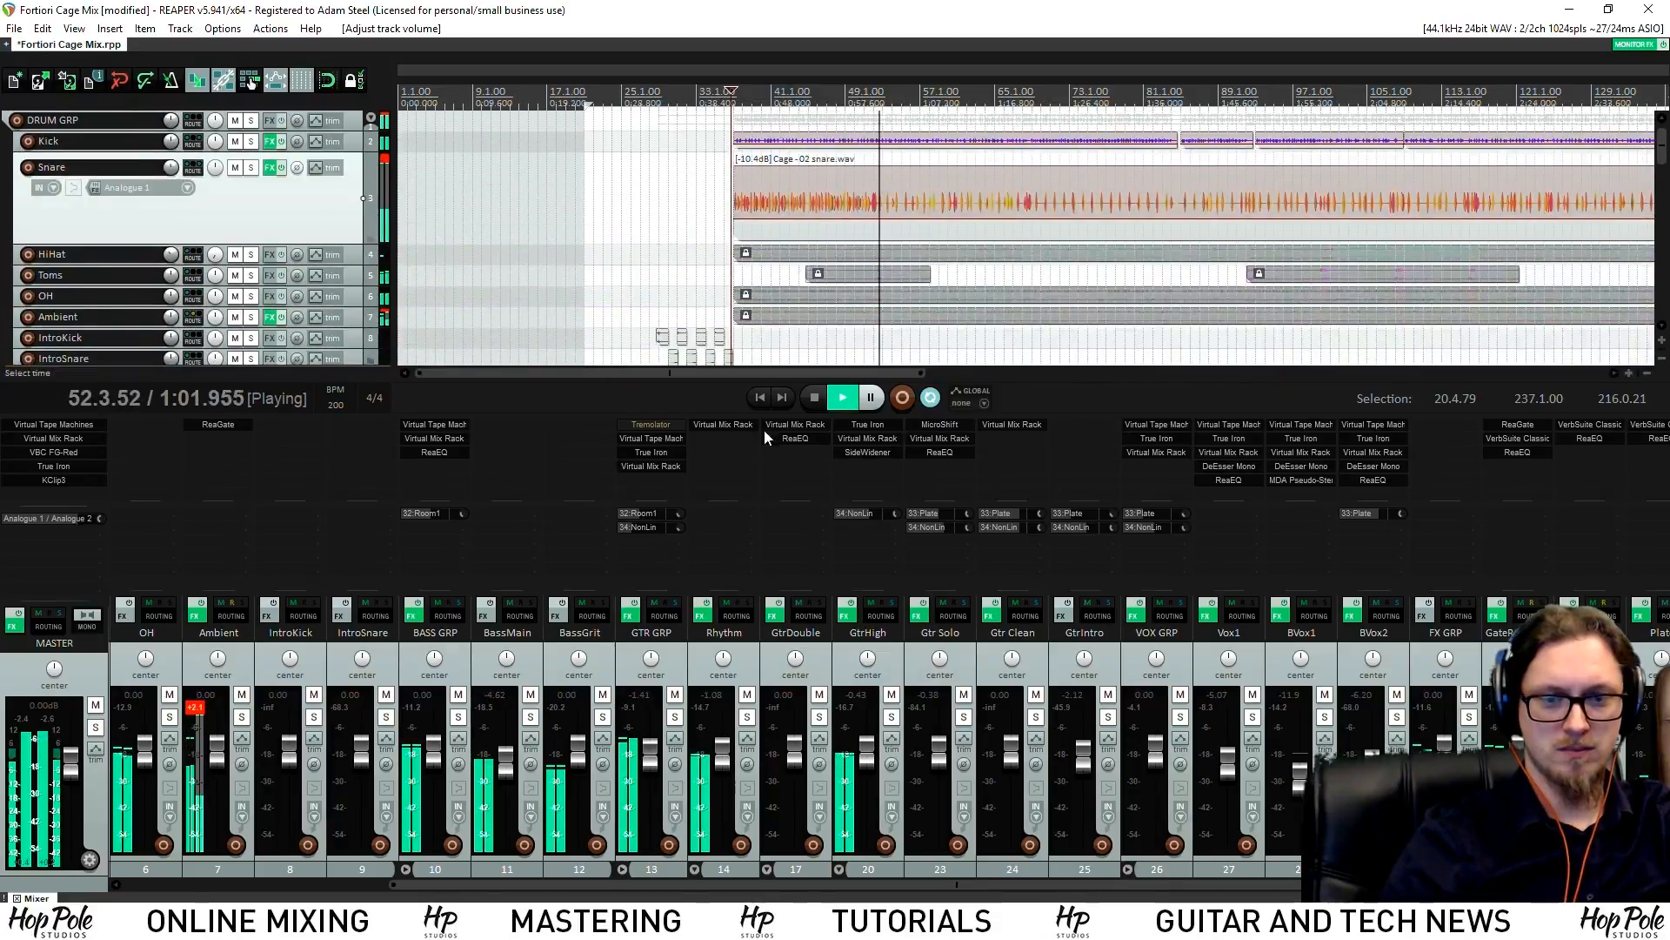
scroll(298, 768, "left", 5)
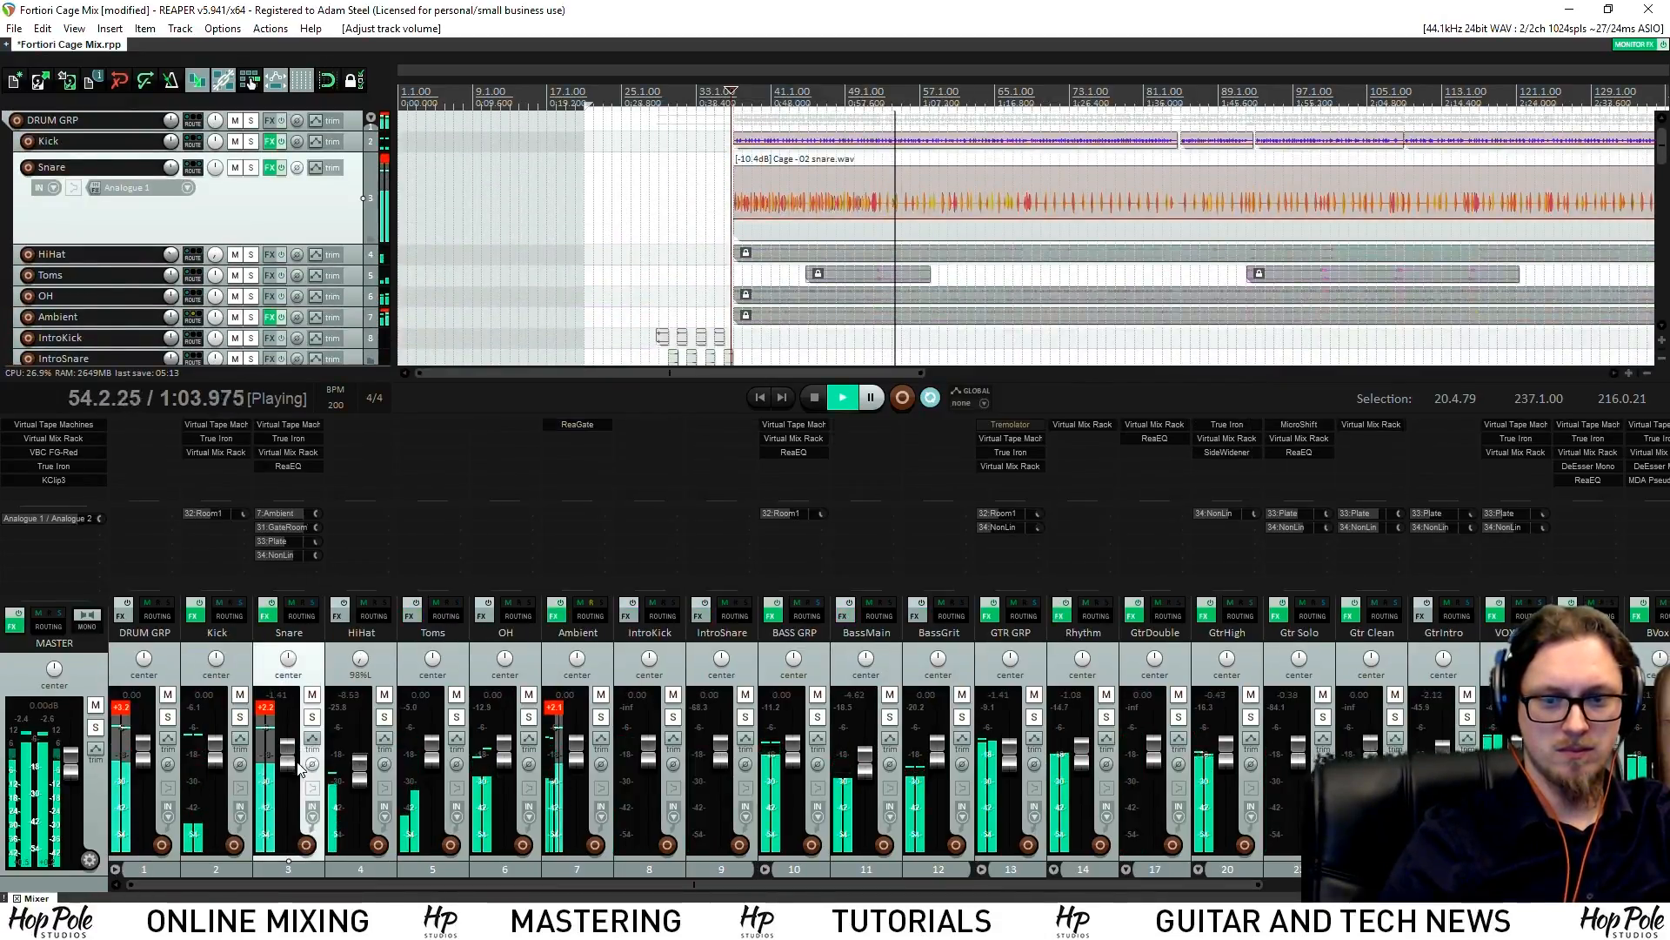
left_click_drag(296, 764, 297, 766)
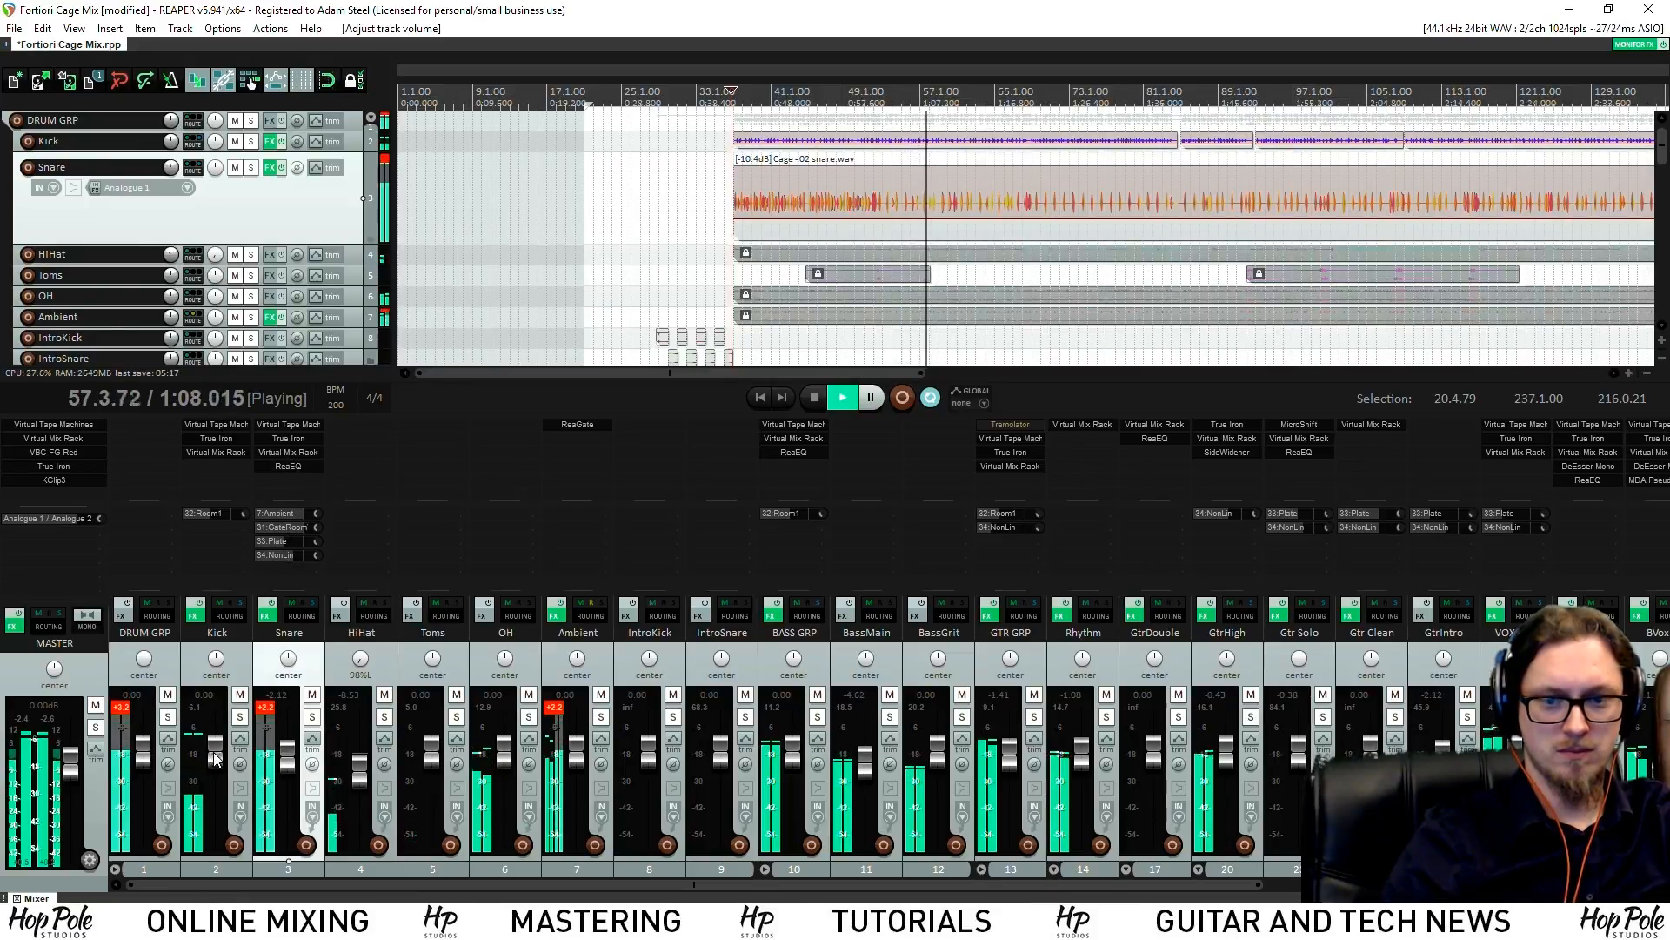
Set the Kick's True Iron strength to 10.00 and crush to 15.2 dB
left_click(216, 438)
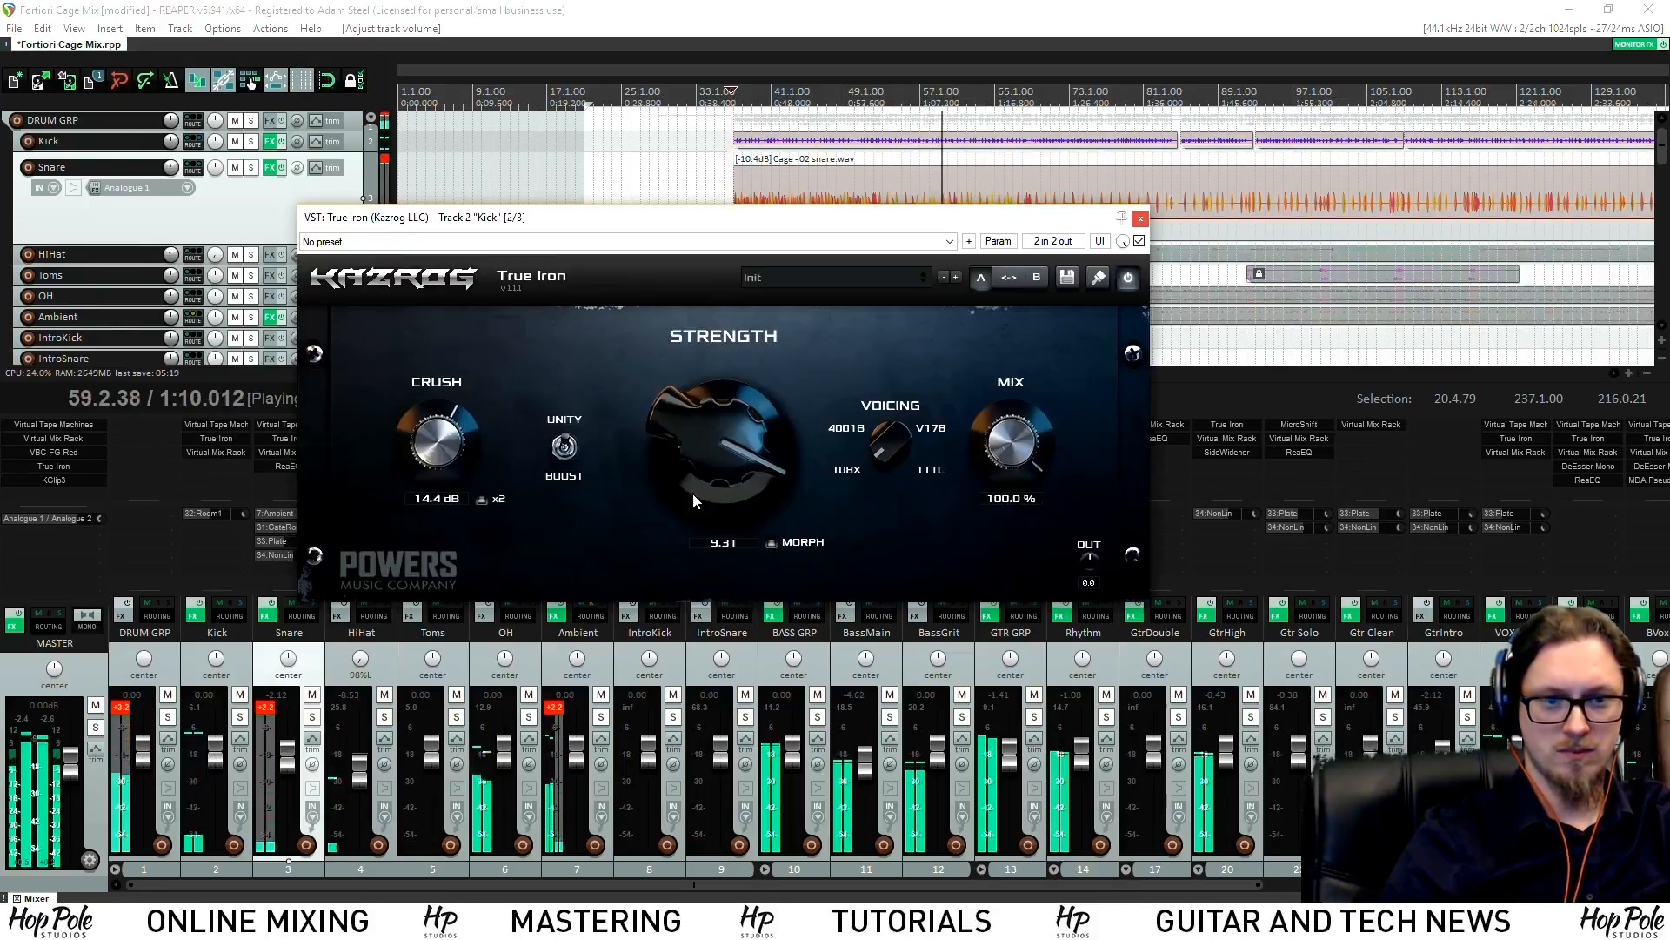
left_click_drag(733, 423, 742, 362)
left_click_drag(433, 425, 433, 433)
left_click(1141, 219)
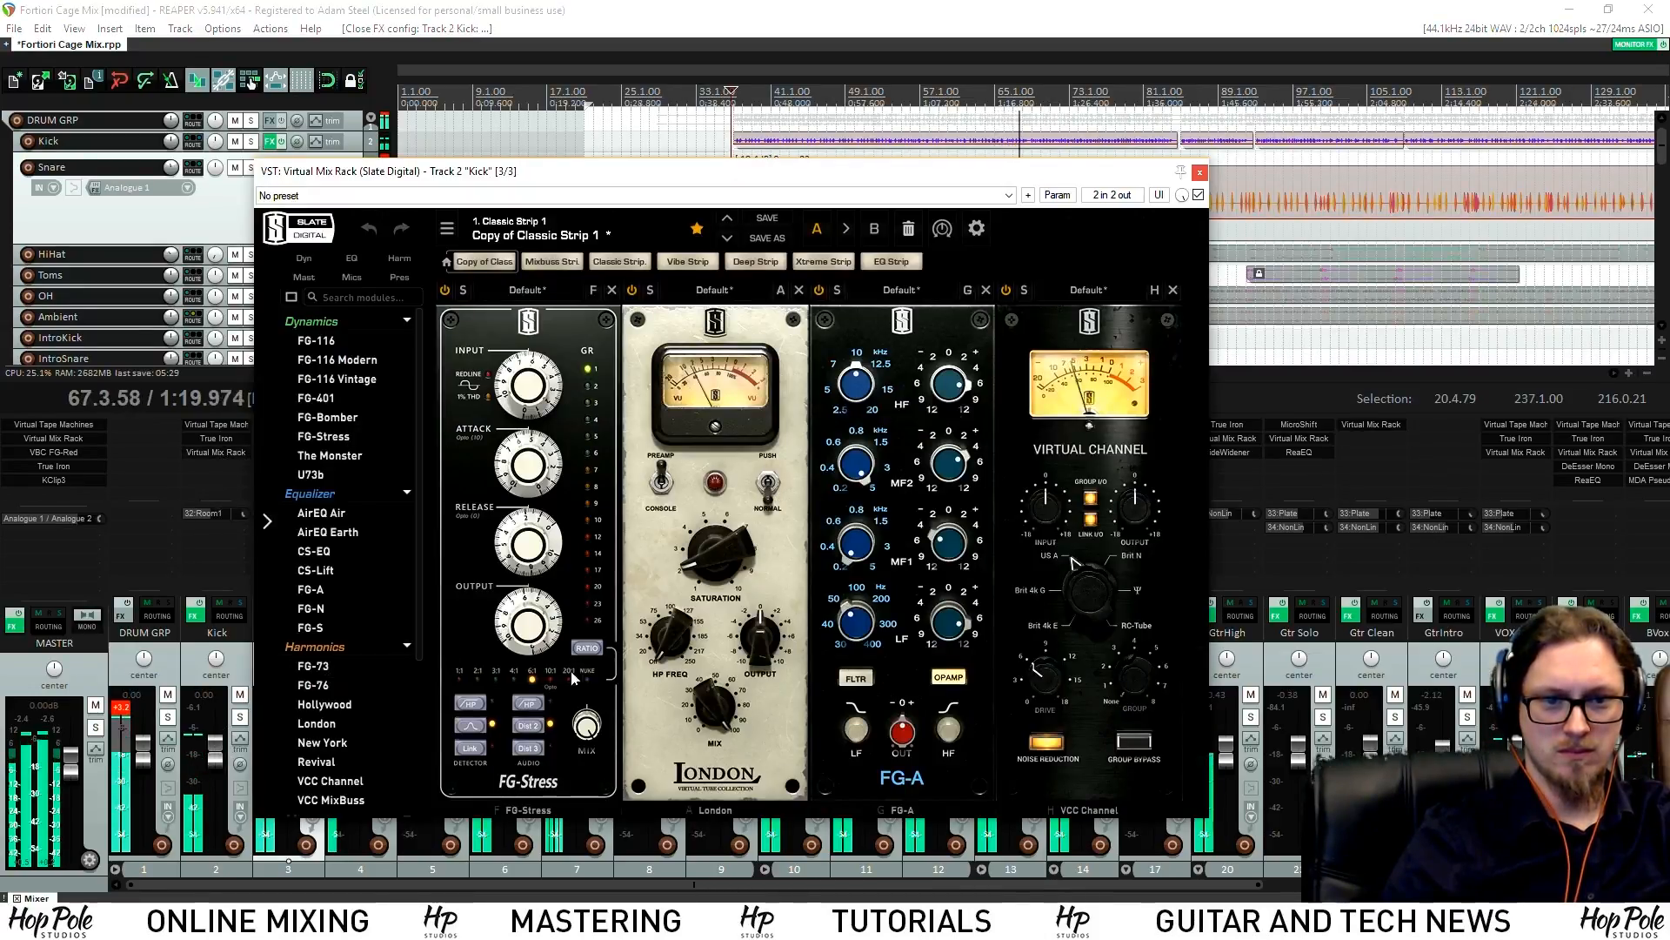
Raise the Kick's FG-Stress output to 6.00 in Virtual Mix Rack
mouse_move(533, 633)
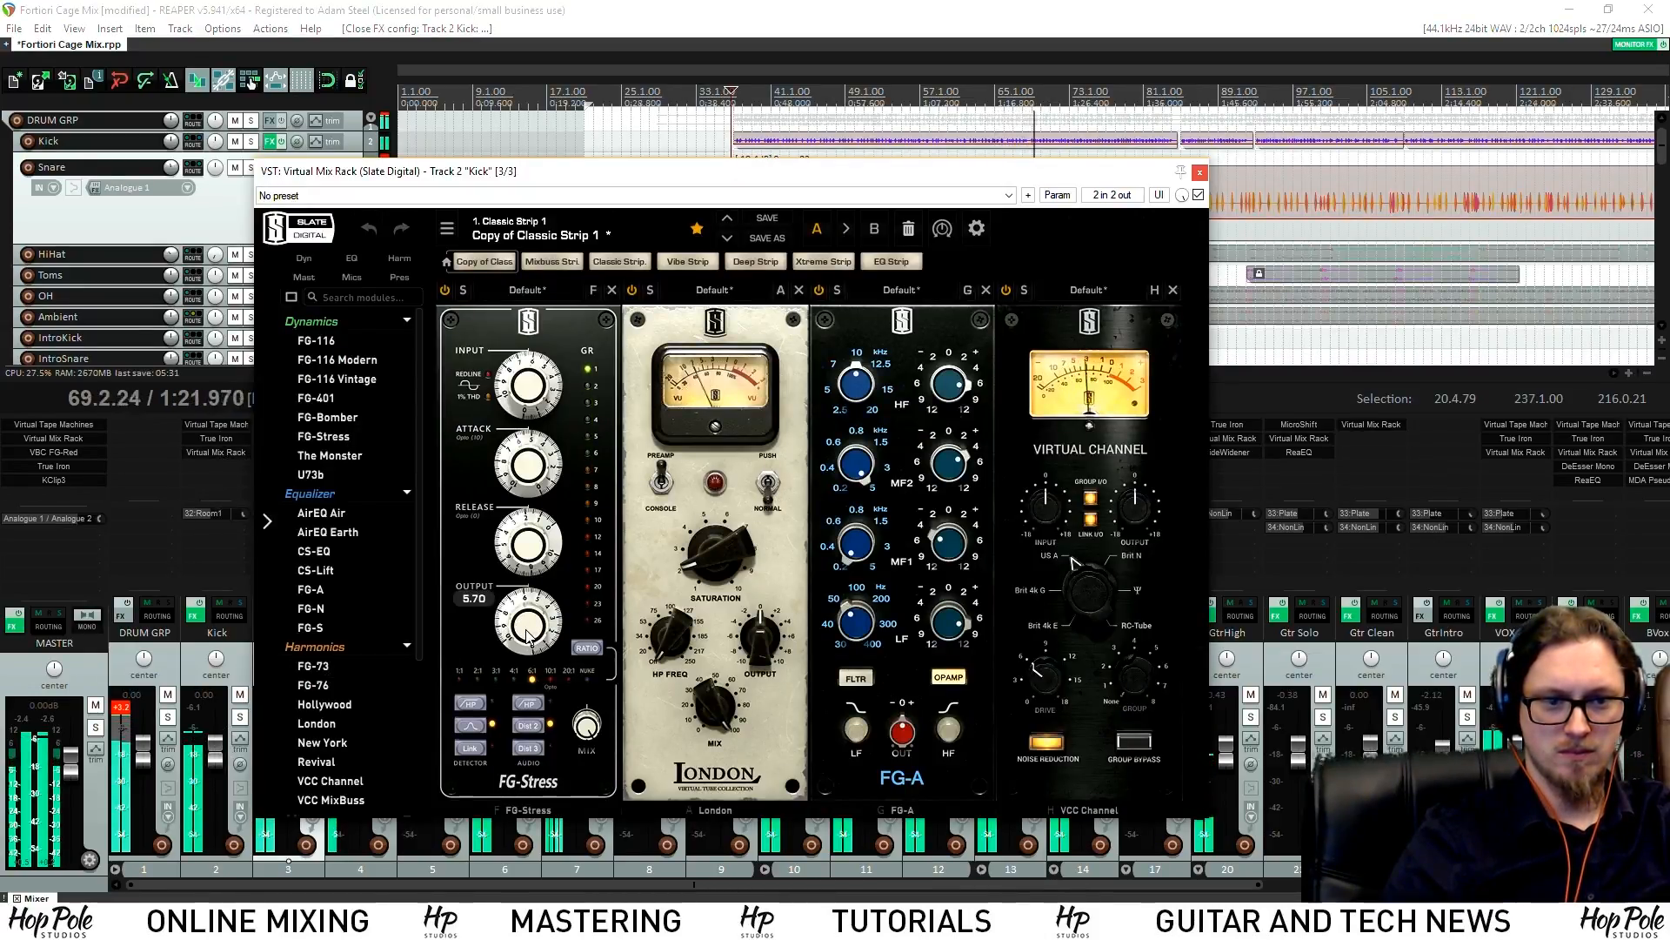
left_click_drag(526, 636, 524, 631)
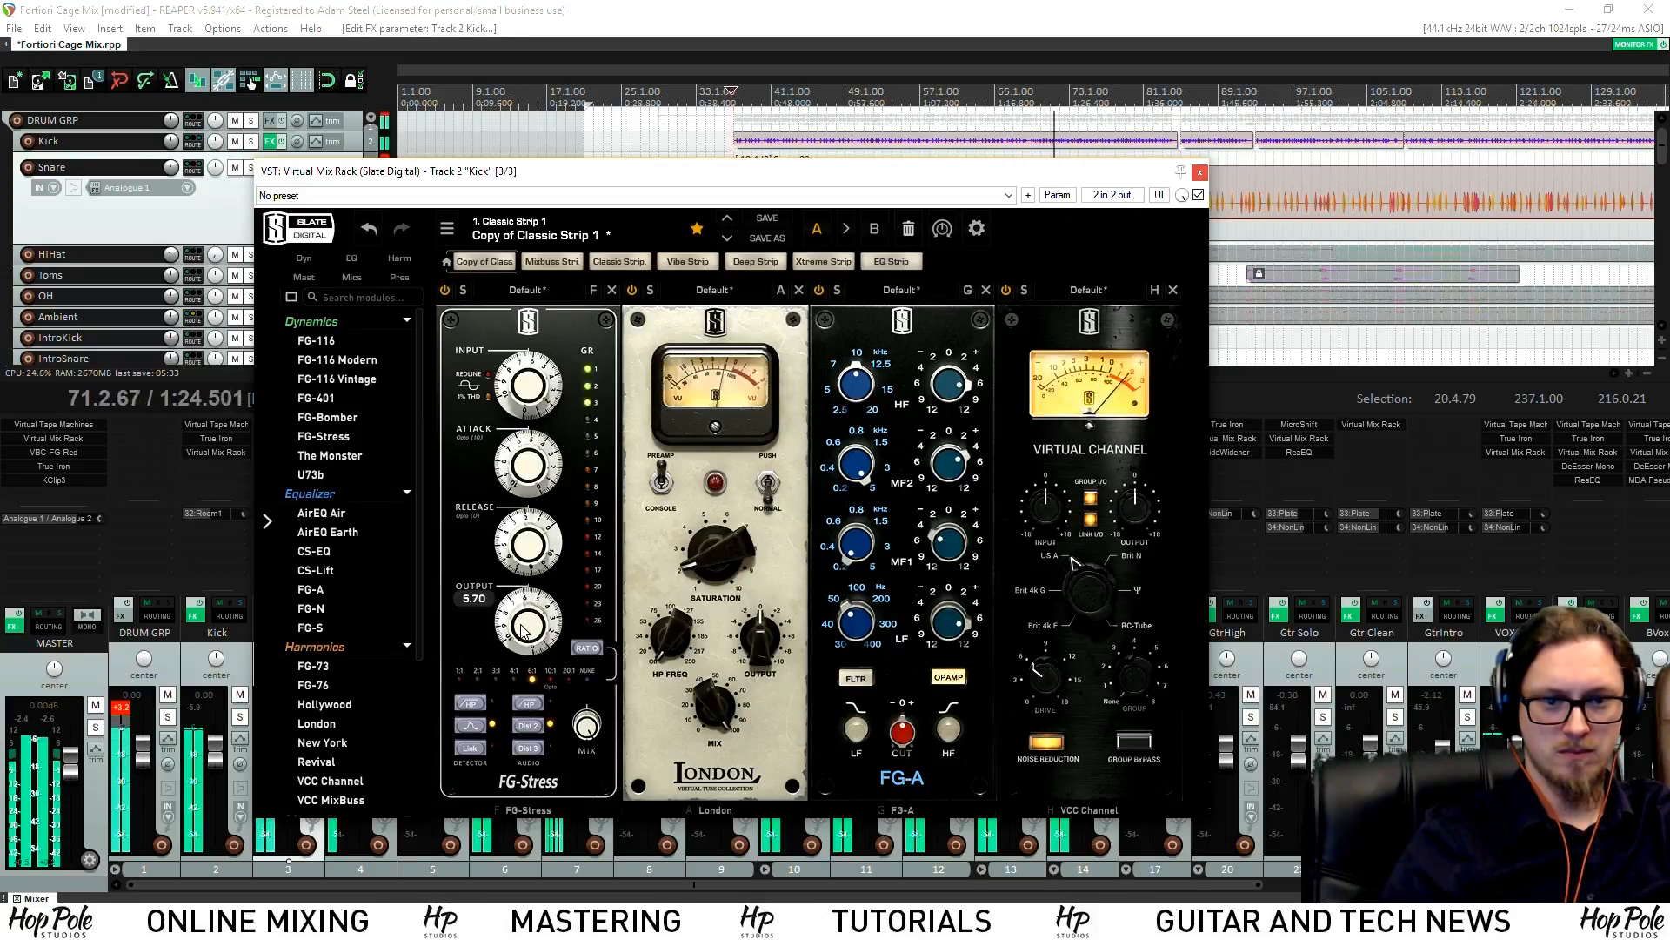
left_click(1199, 175)
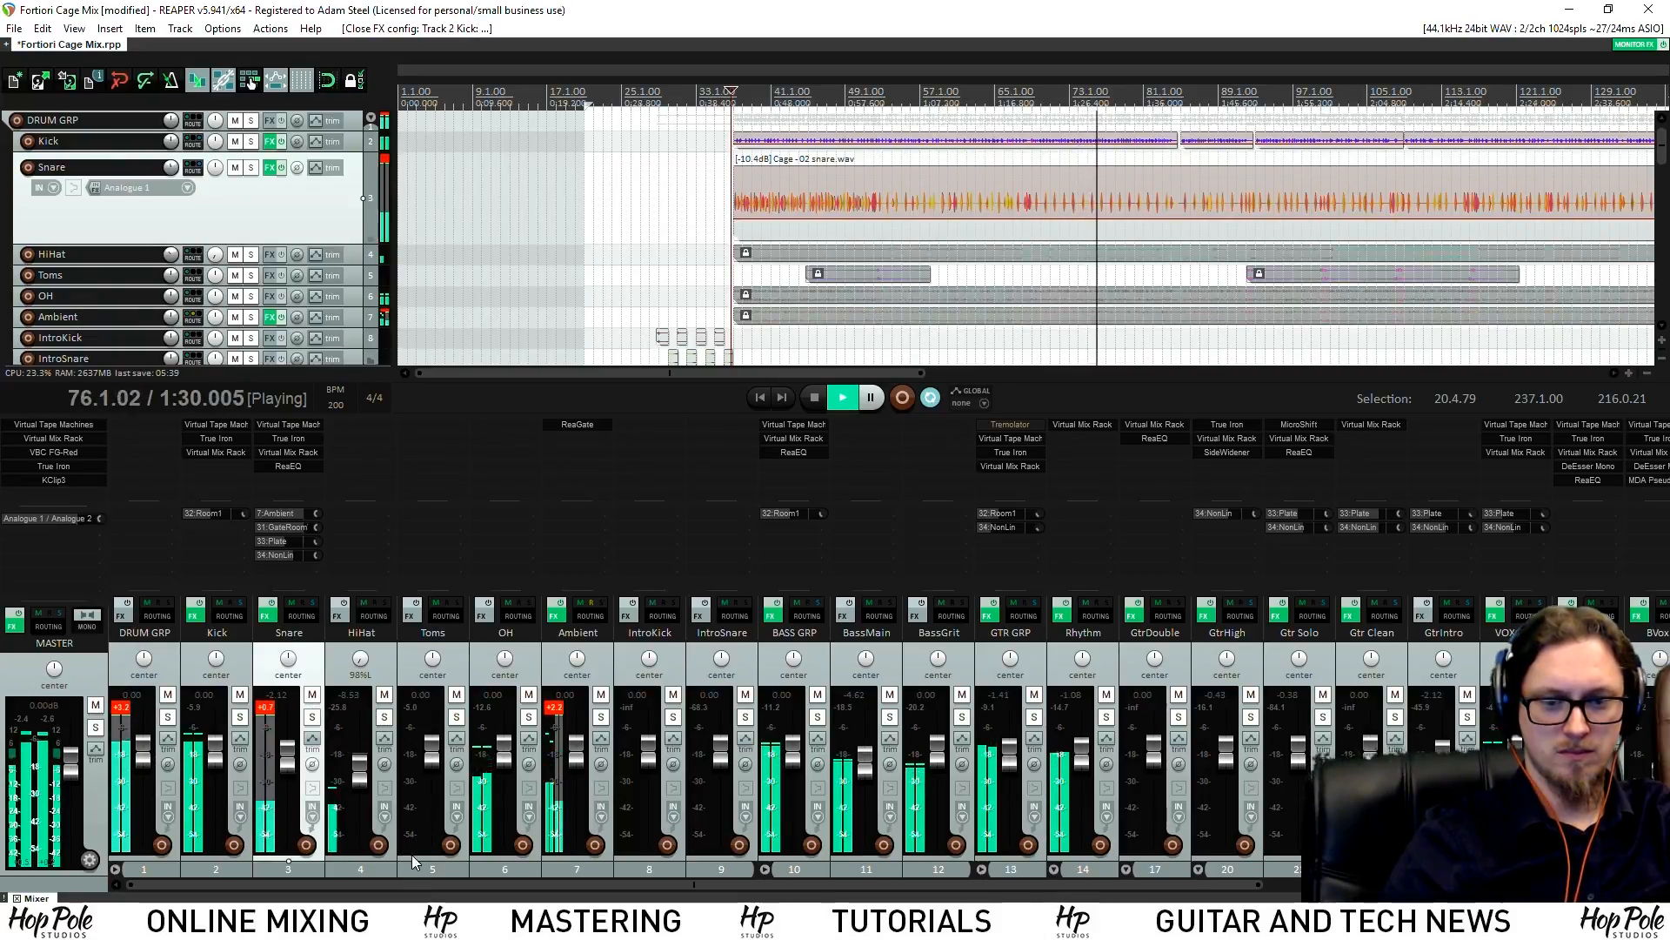
Solo the Plate and Room1 tracks and check the NonLin track's VerbSuite Classics reverb
left_click_drag(431, 885, 853, 884)
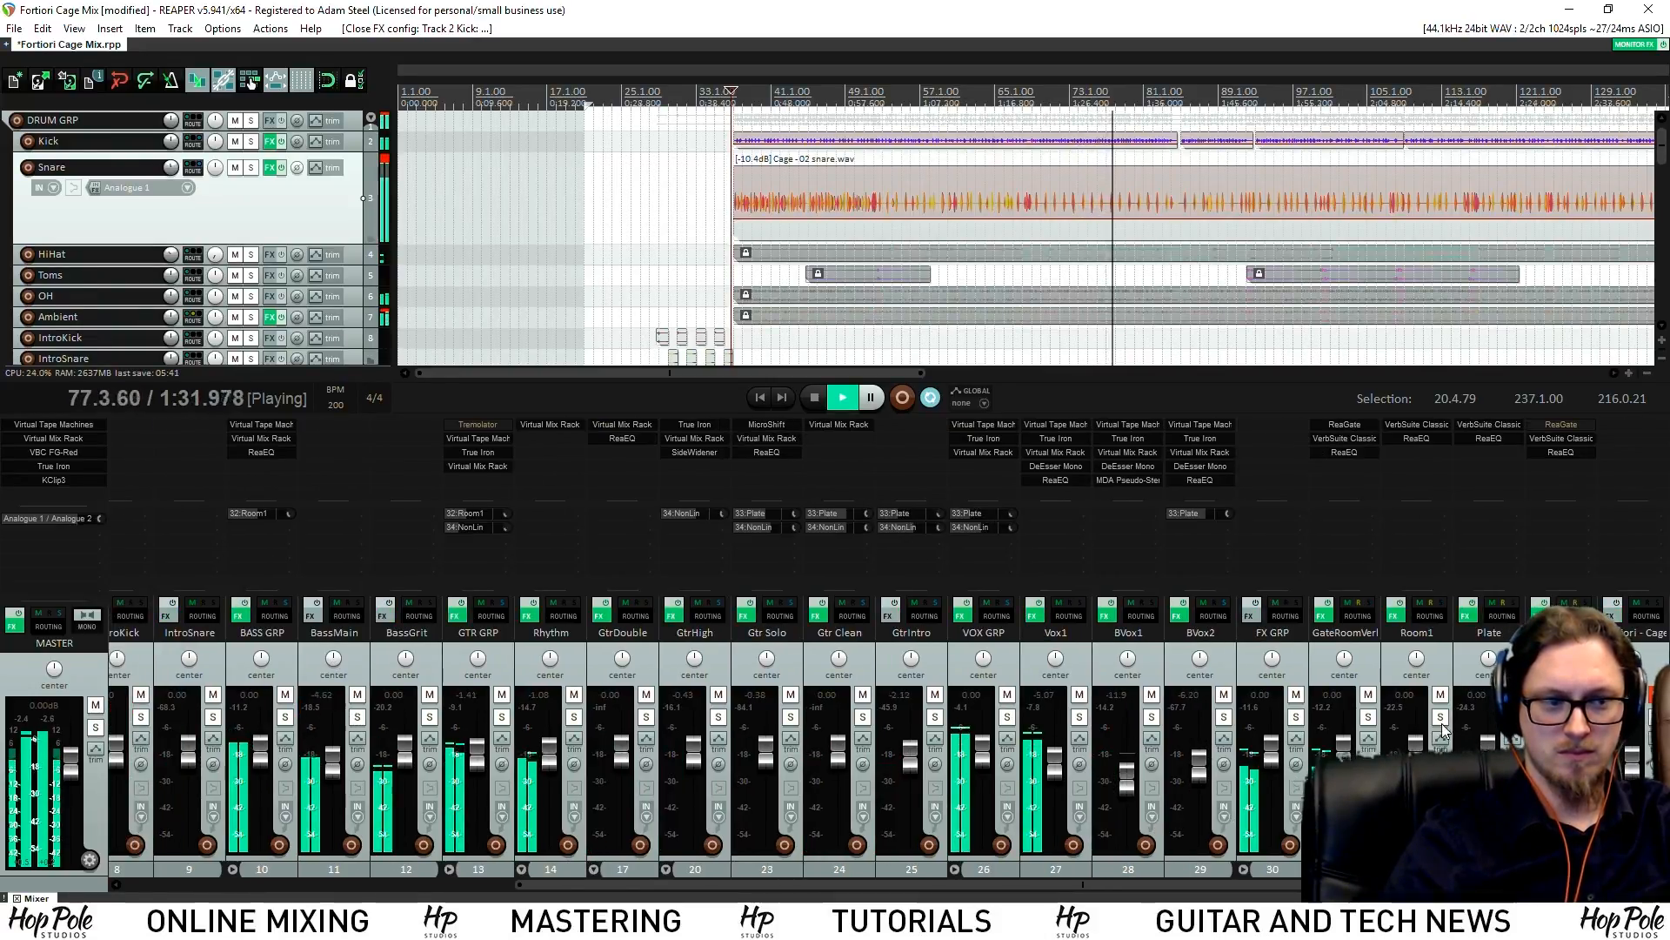
left_click(1512, 717)
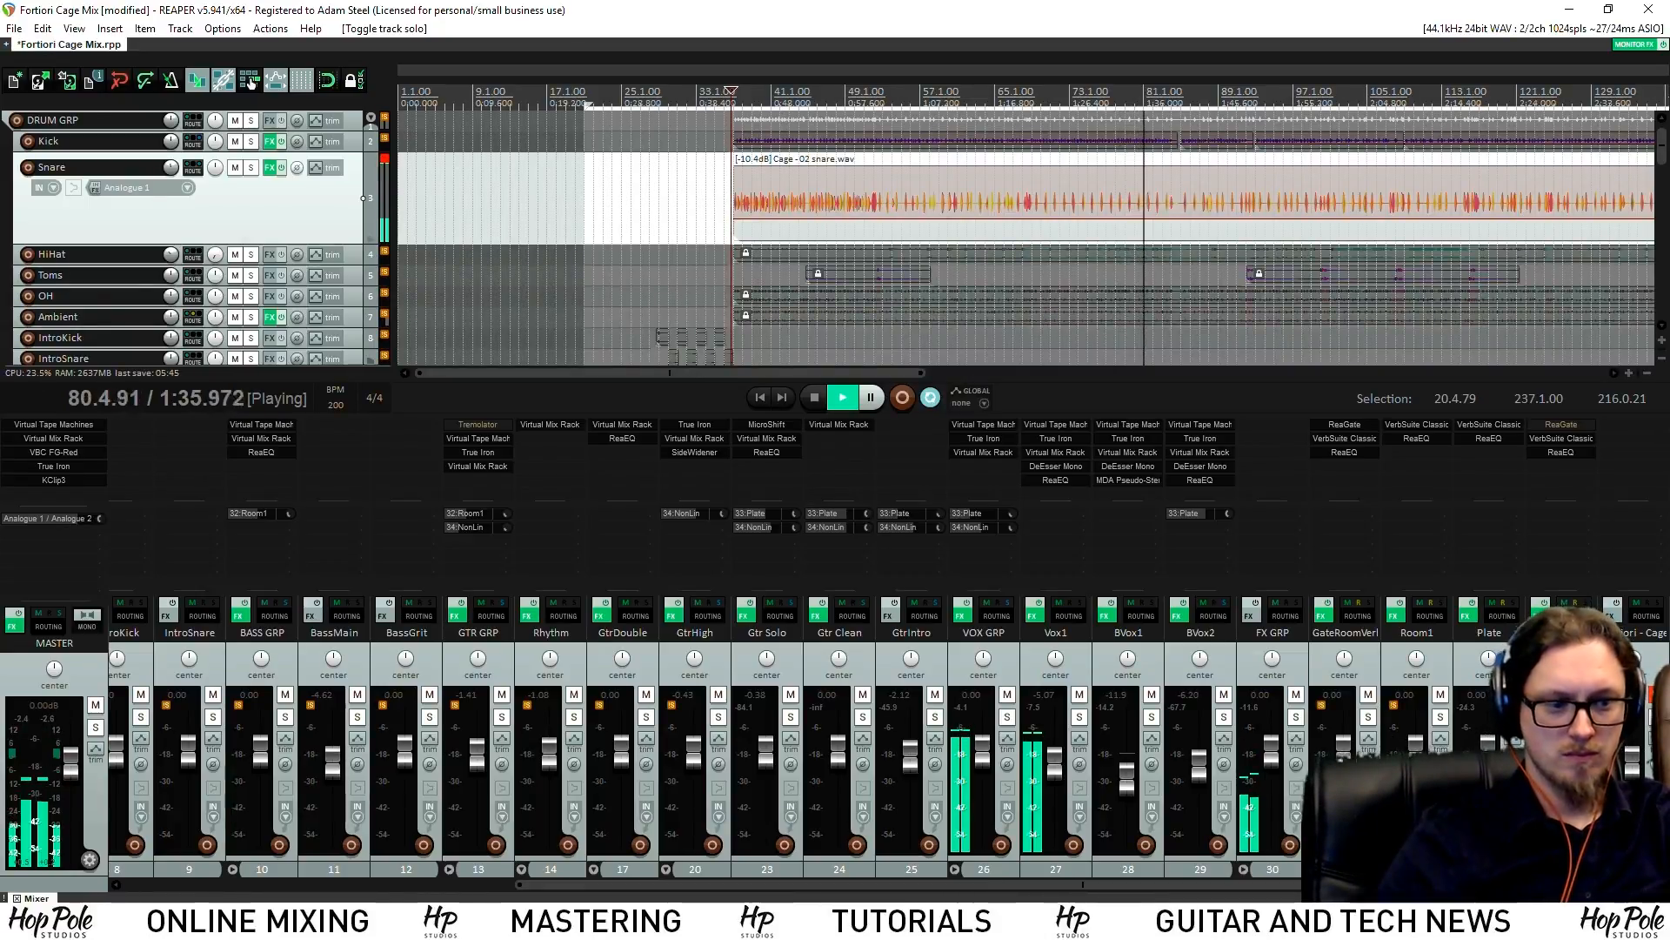
left_click(1440, 717)
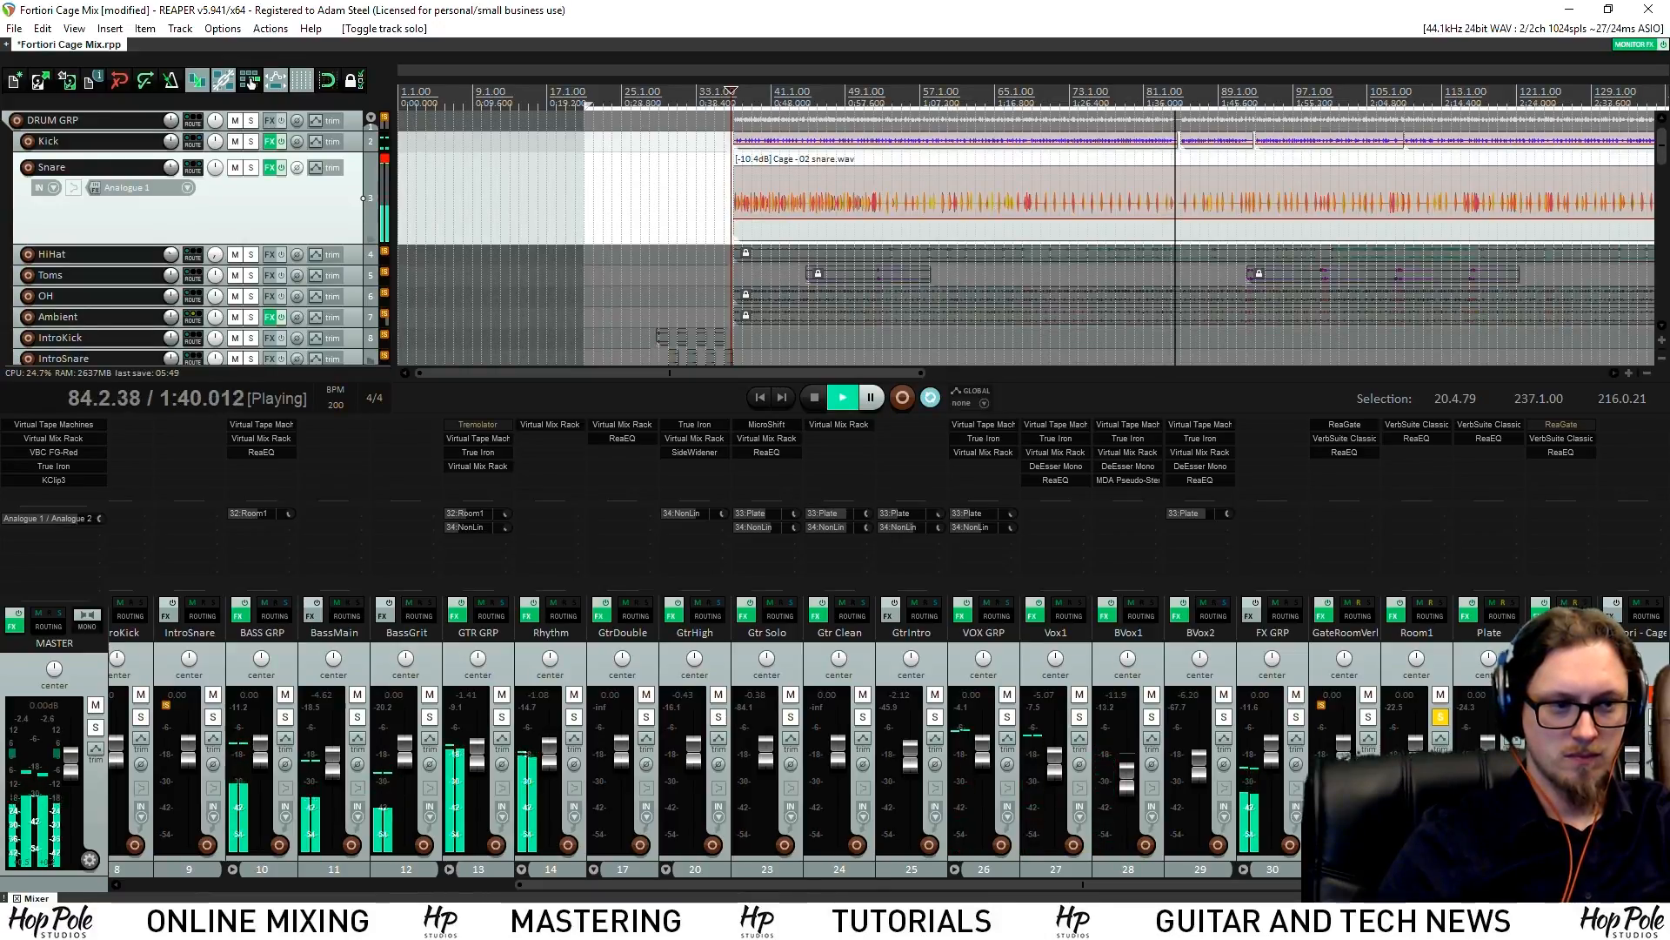
left_click(1561, 438)
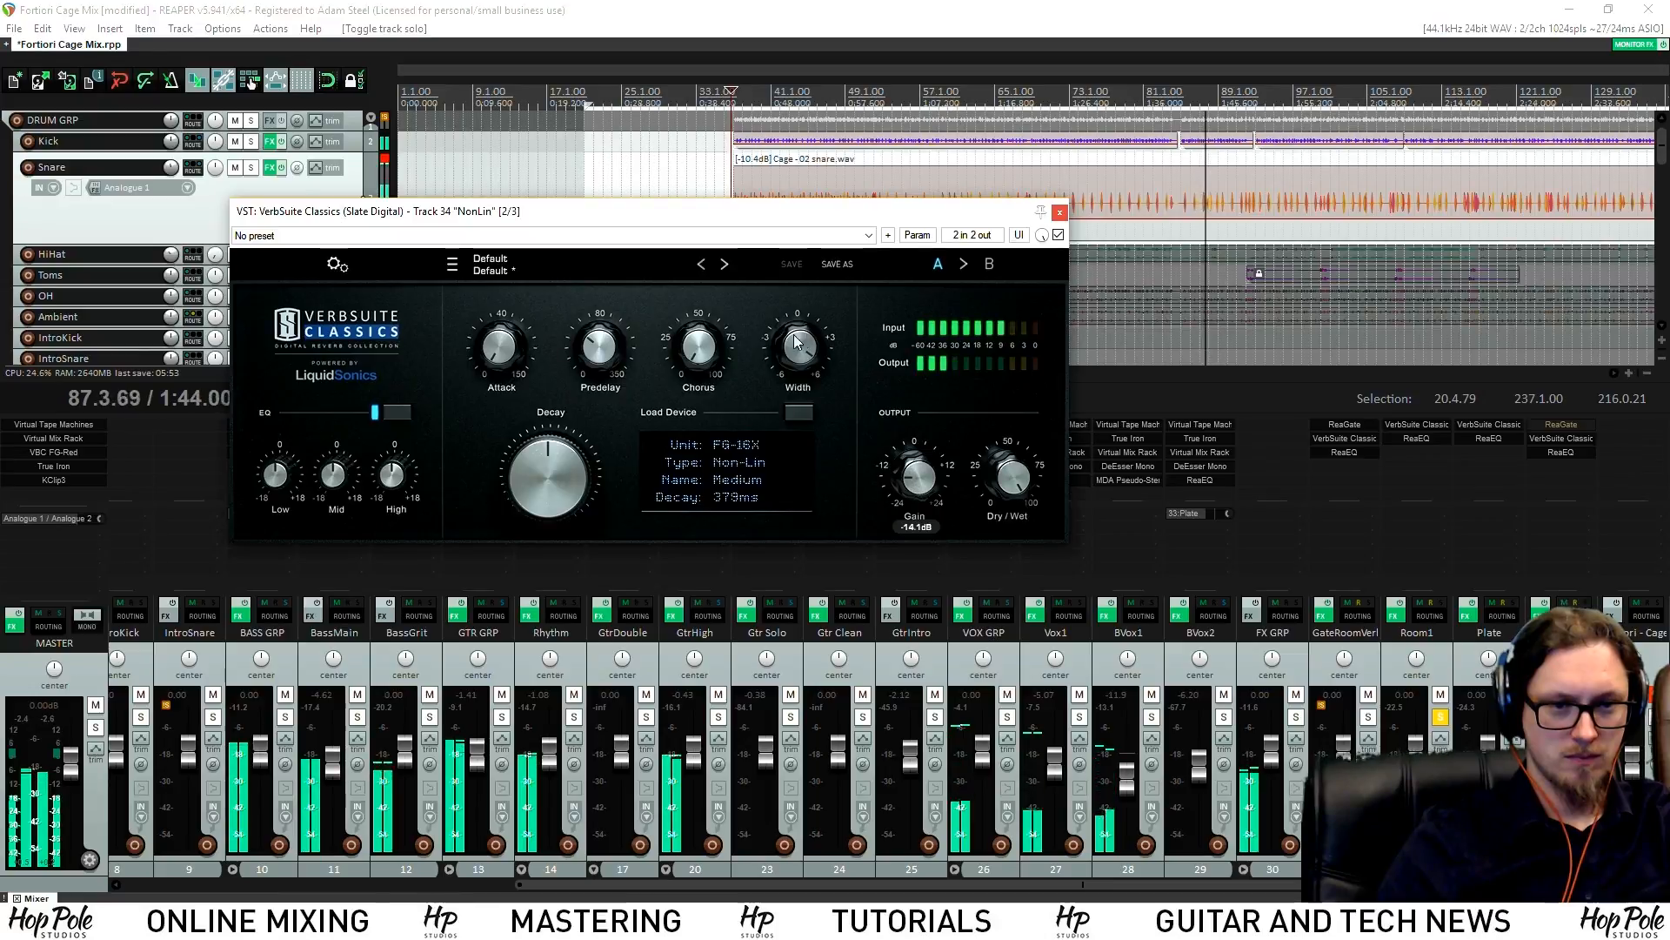
left_click(1060, 213)
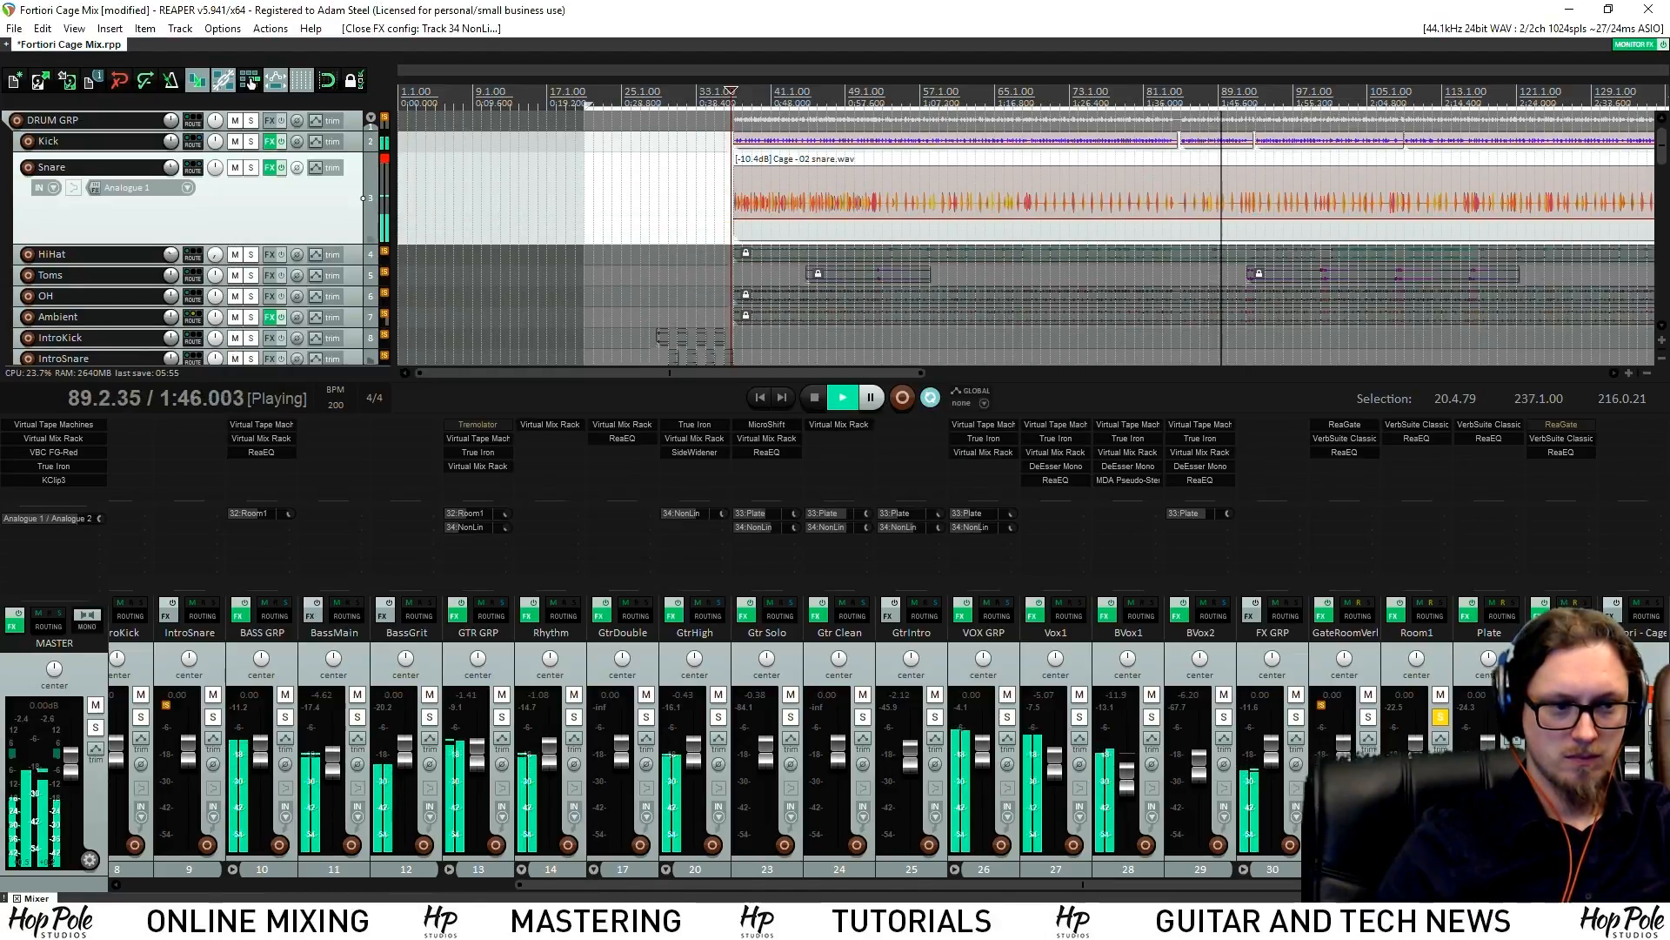
Solo GateRoomVerb, lengthen its predelay slightly, unsolo it, and scroll down to the guitar tracks
left_click(1367, 717)
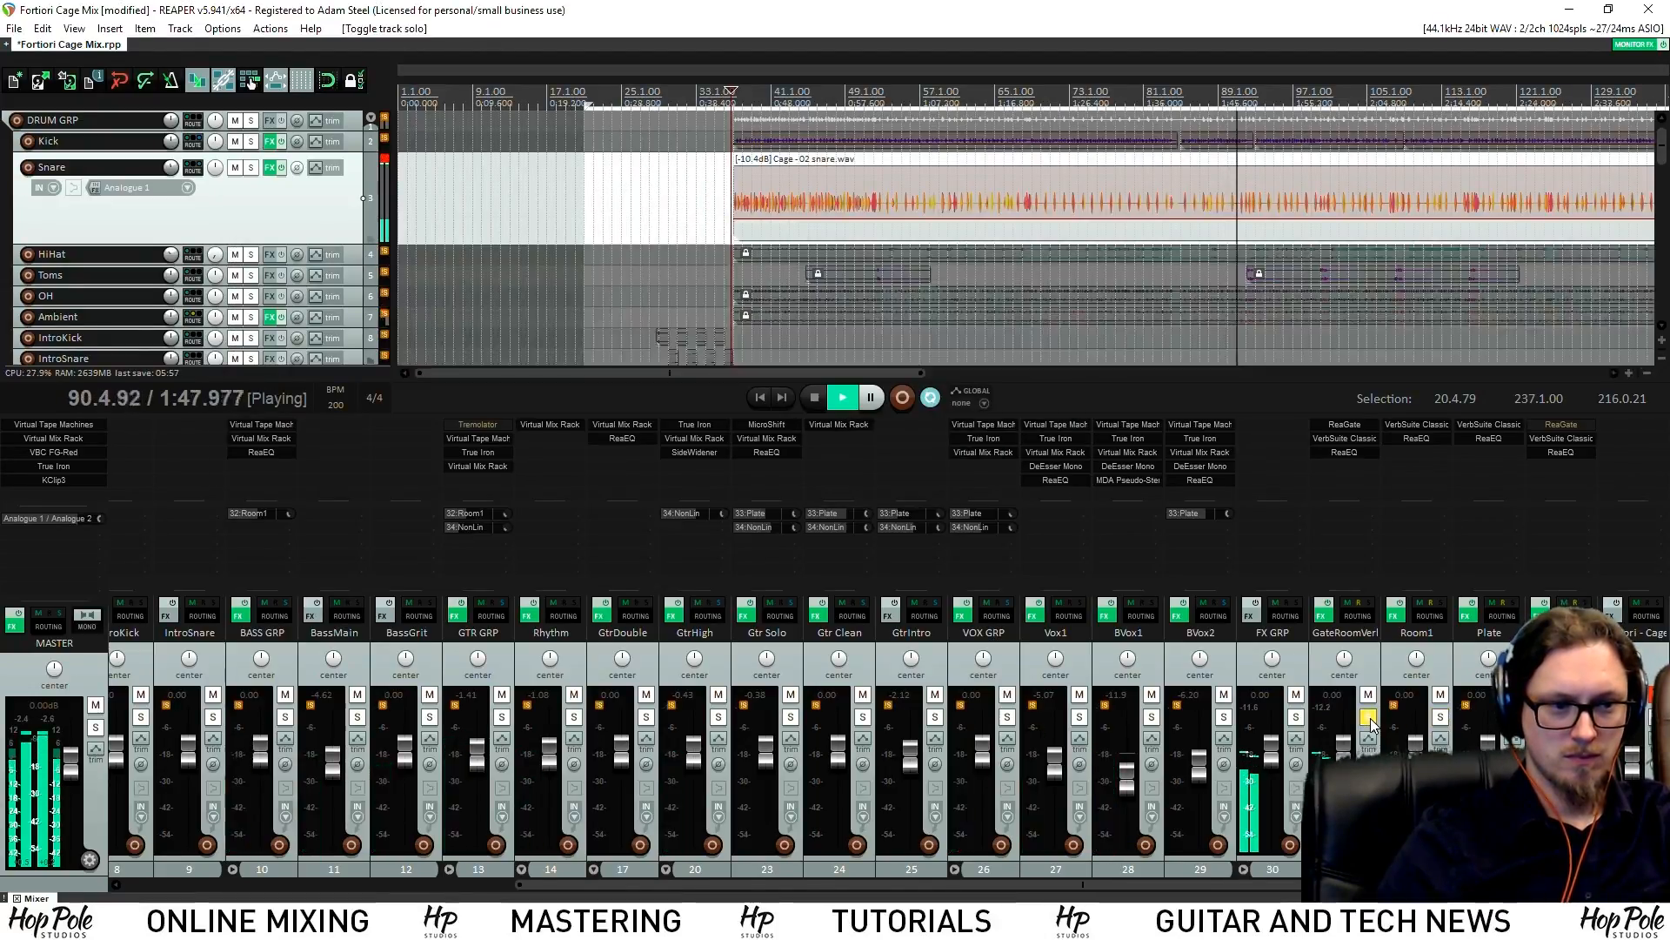
left_click(1344, 438)
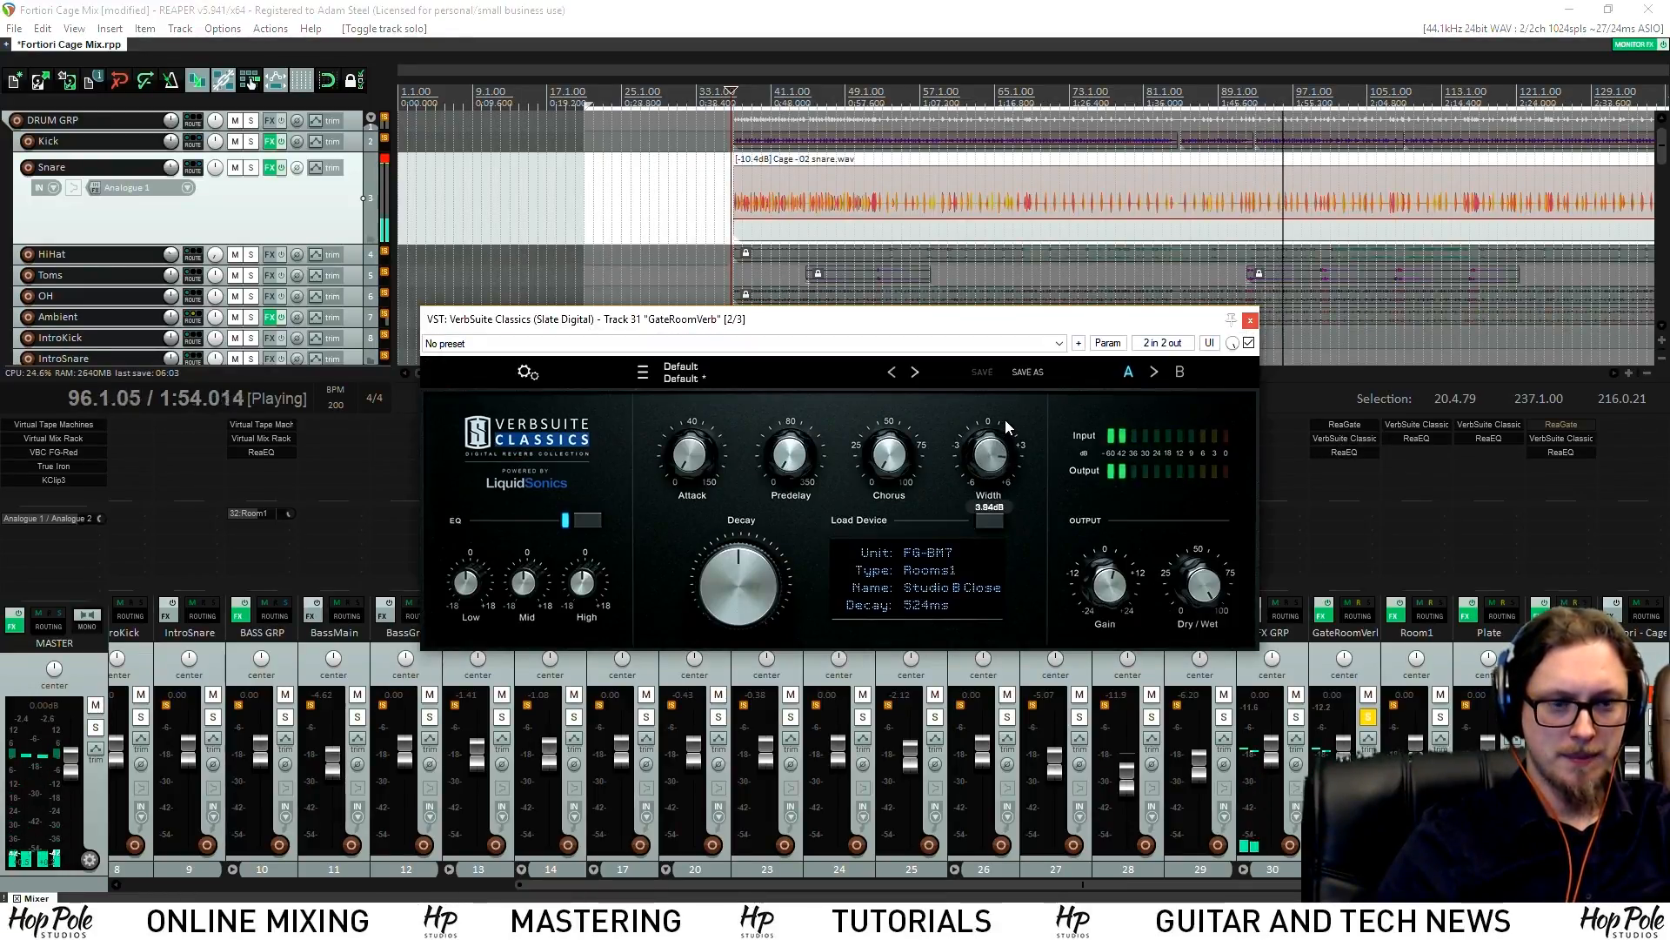
left_click_drag(792, 451, 788, 412)
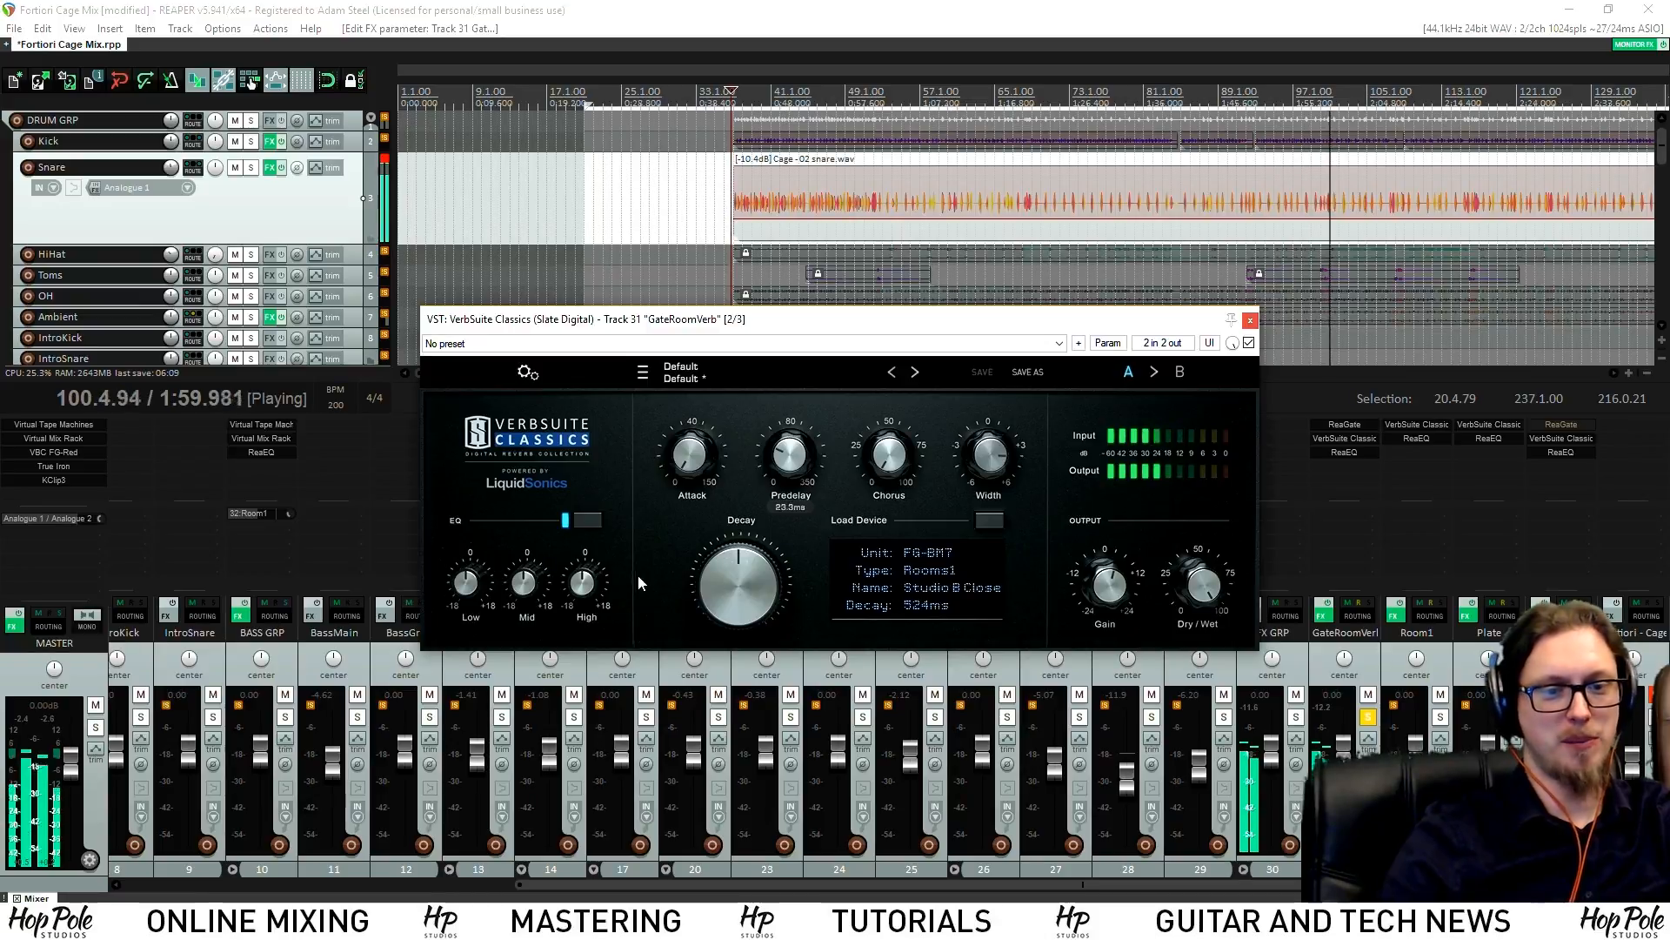
mouse_move(1110, 592)
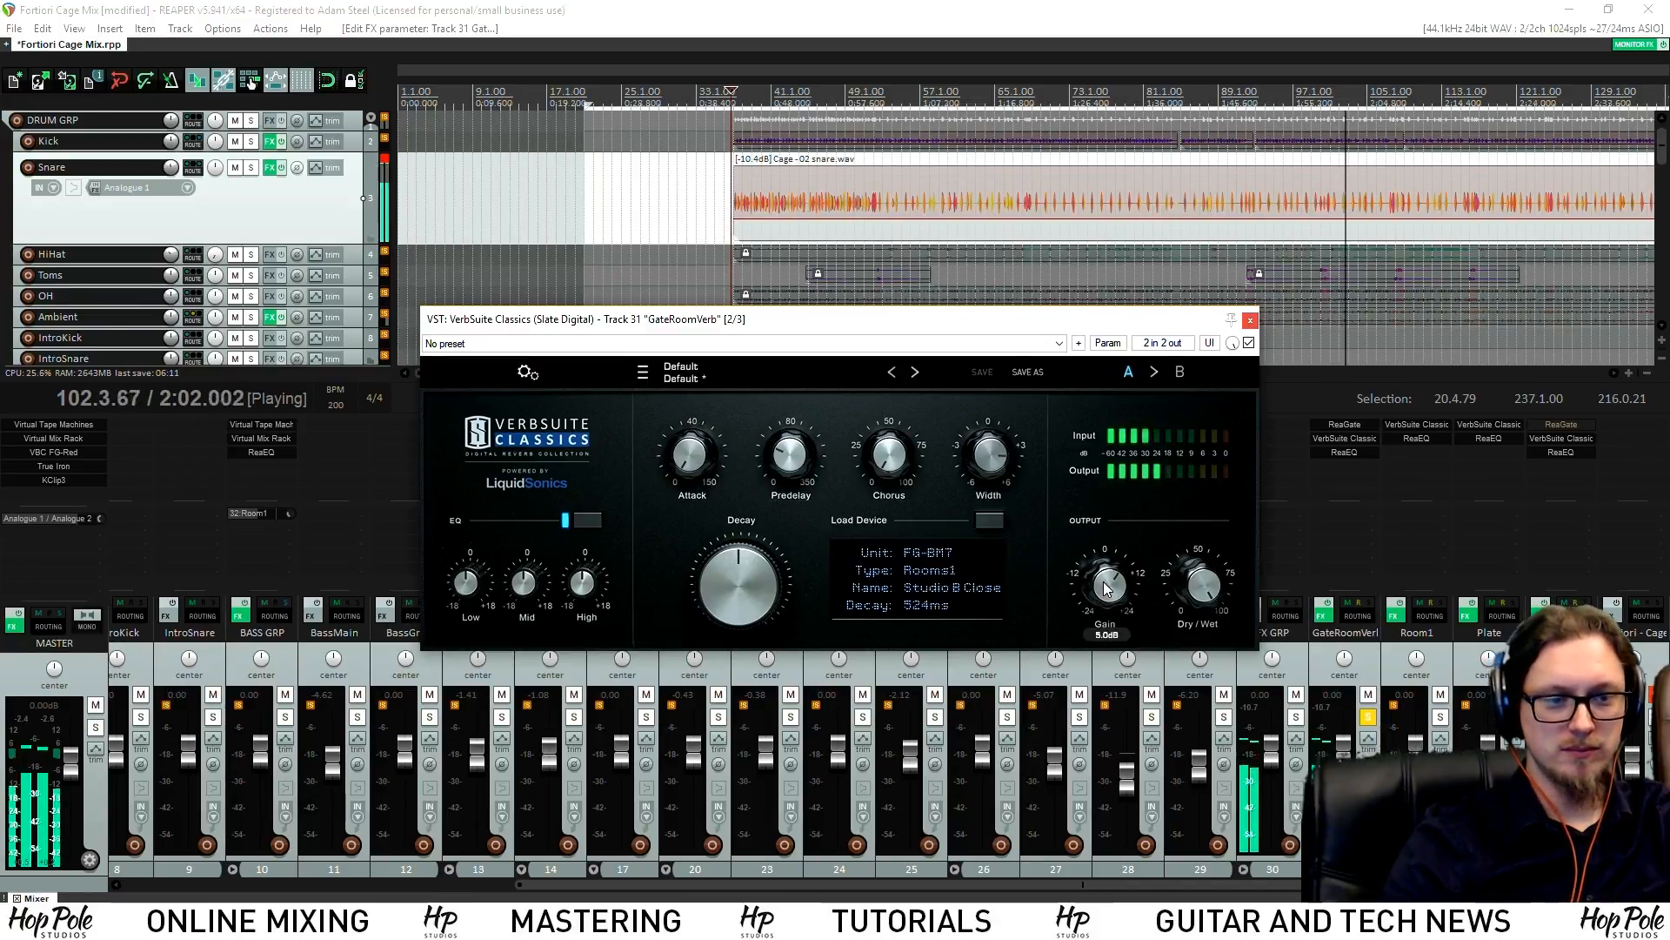
left_click(1368, 717)
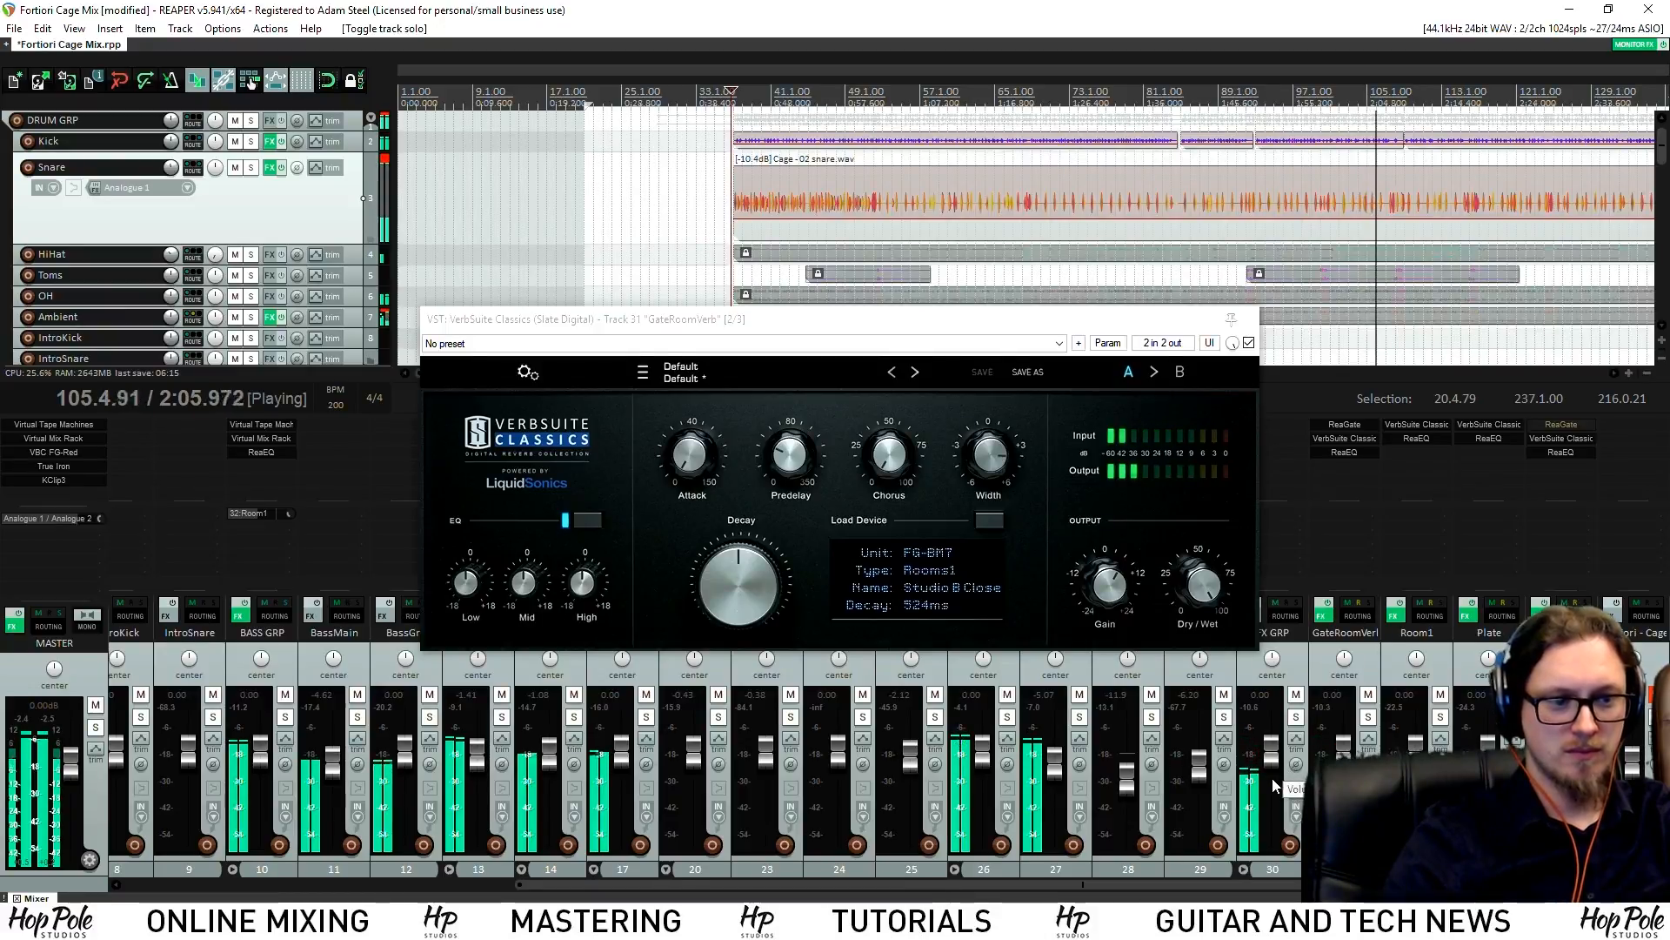
left_click(1251, 318)
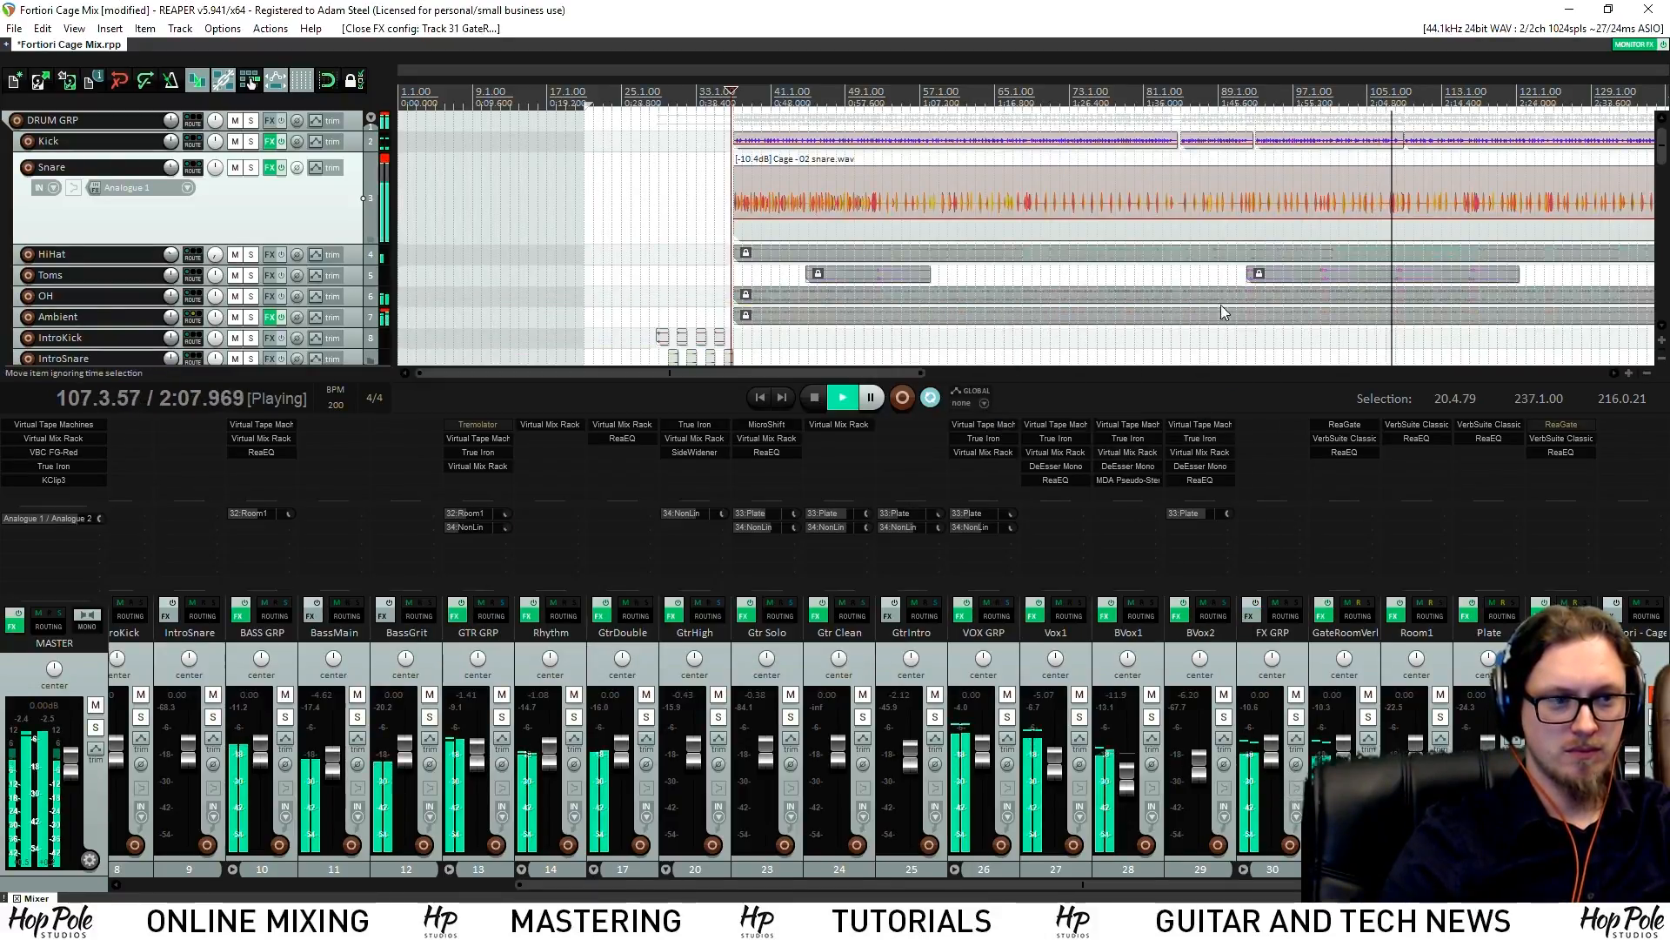
scroll(1651, 193, "down", 10)
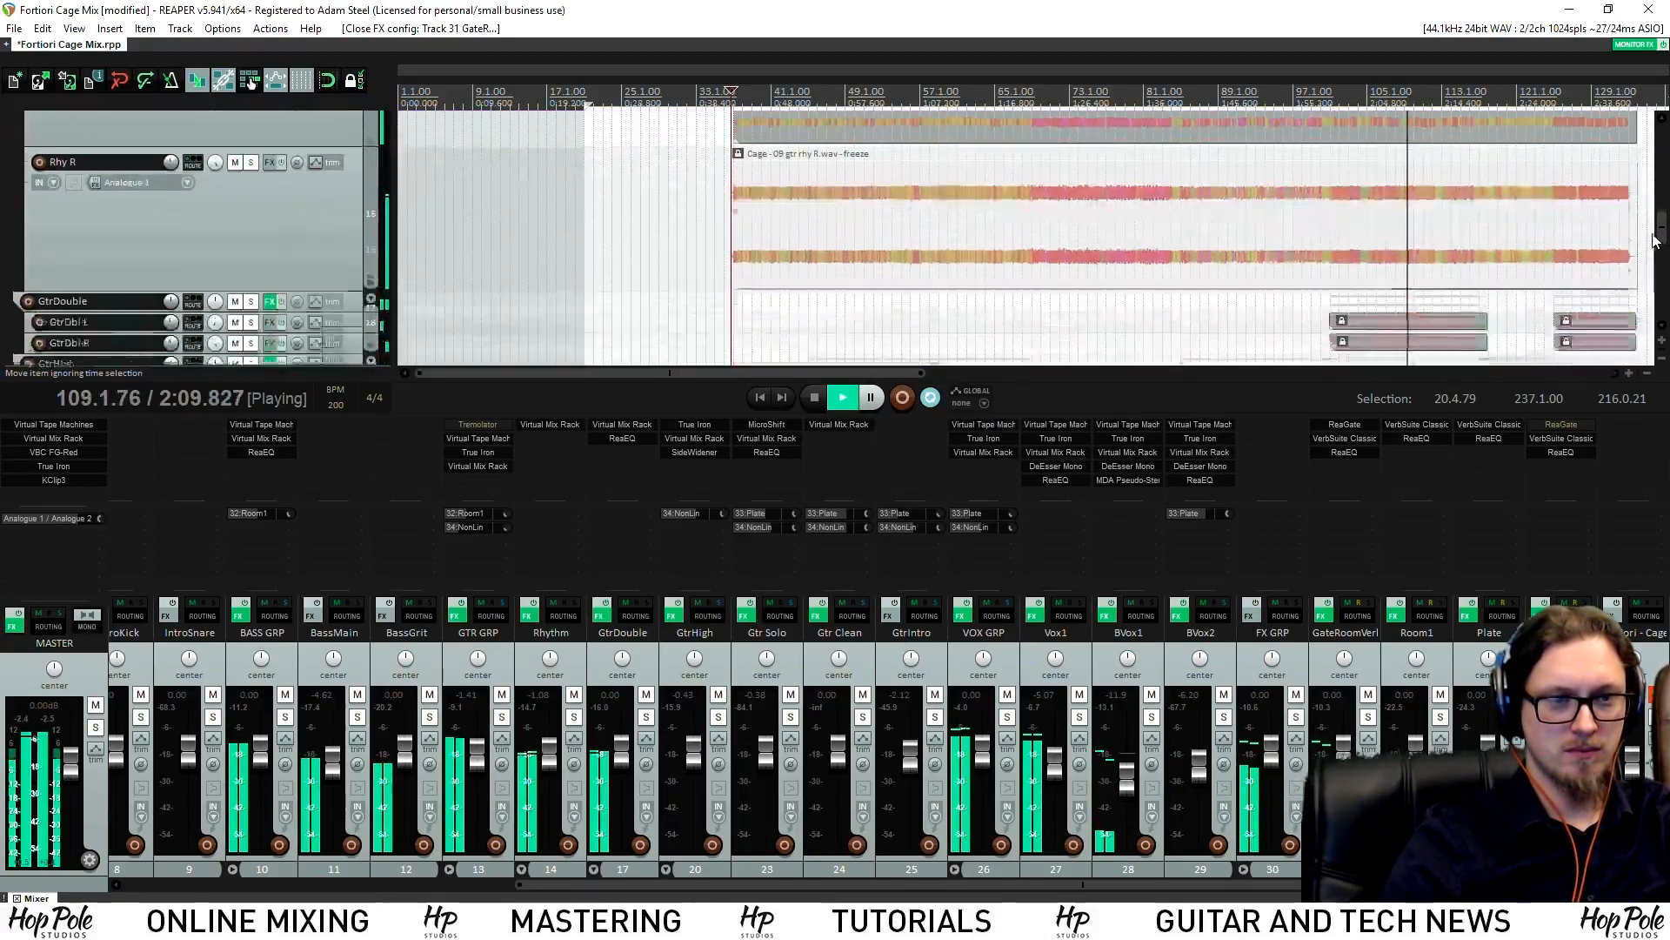
scroll(1641, 284, "down", 1)
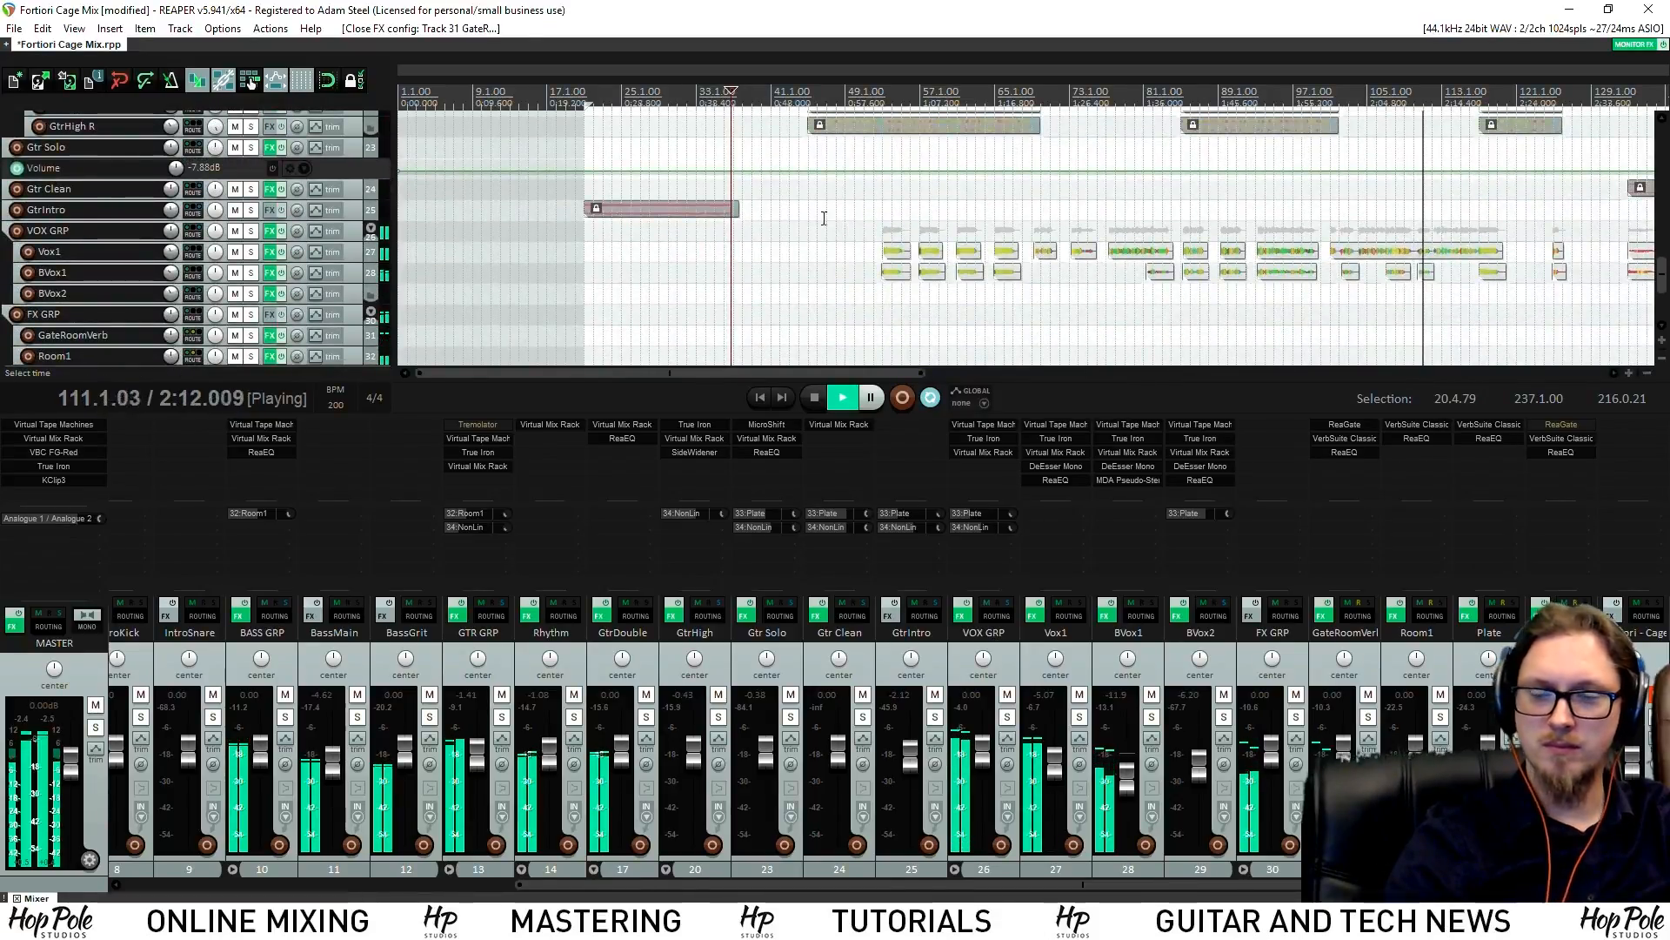
scroll(870, 170, "down", 3)
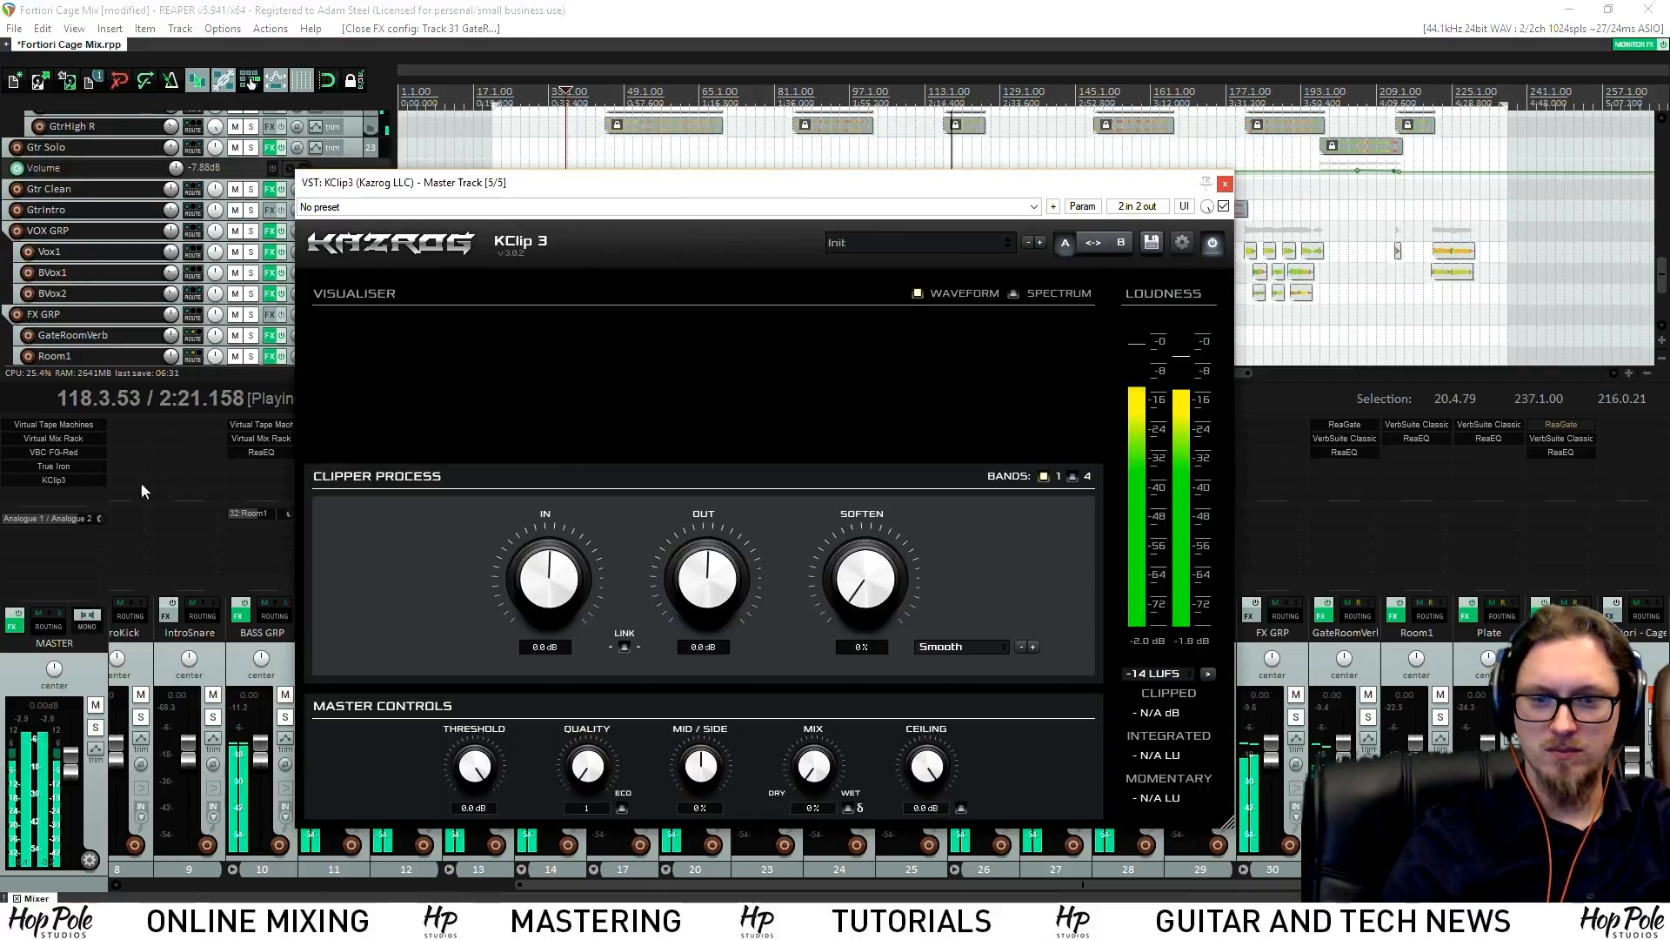
Reopen the master KClip3 clipper and restart playback from the intro
left_click(75, 479)
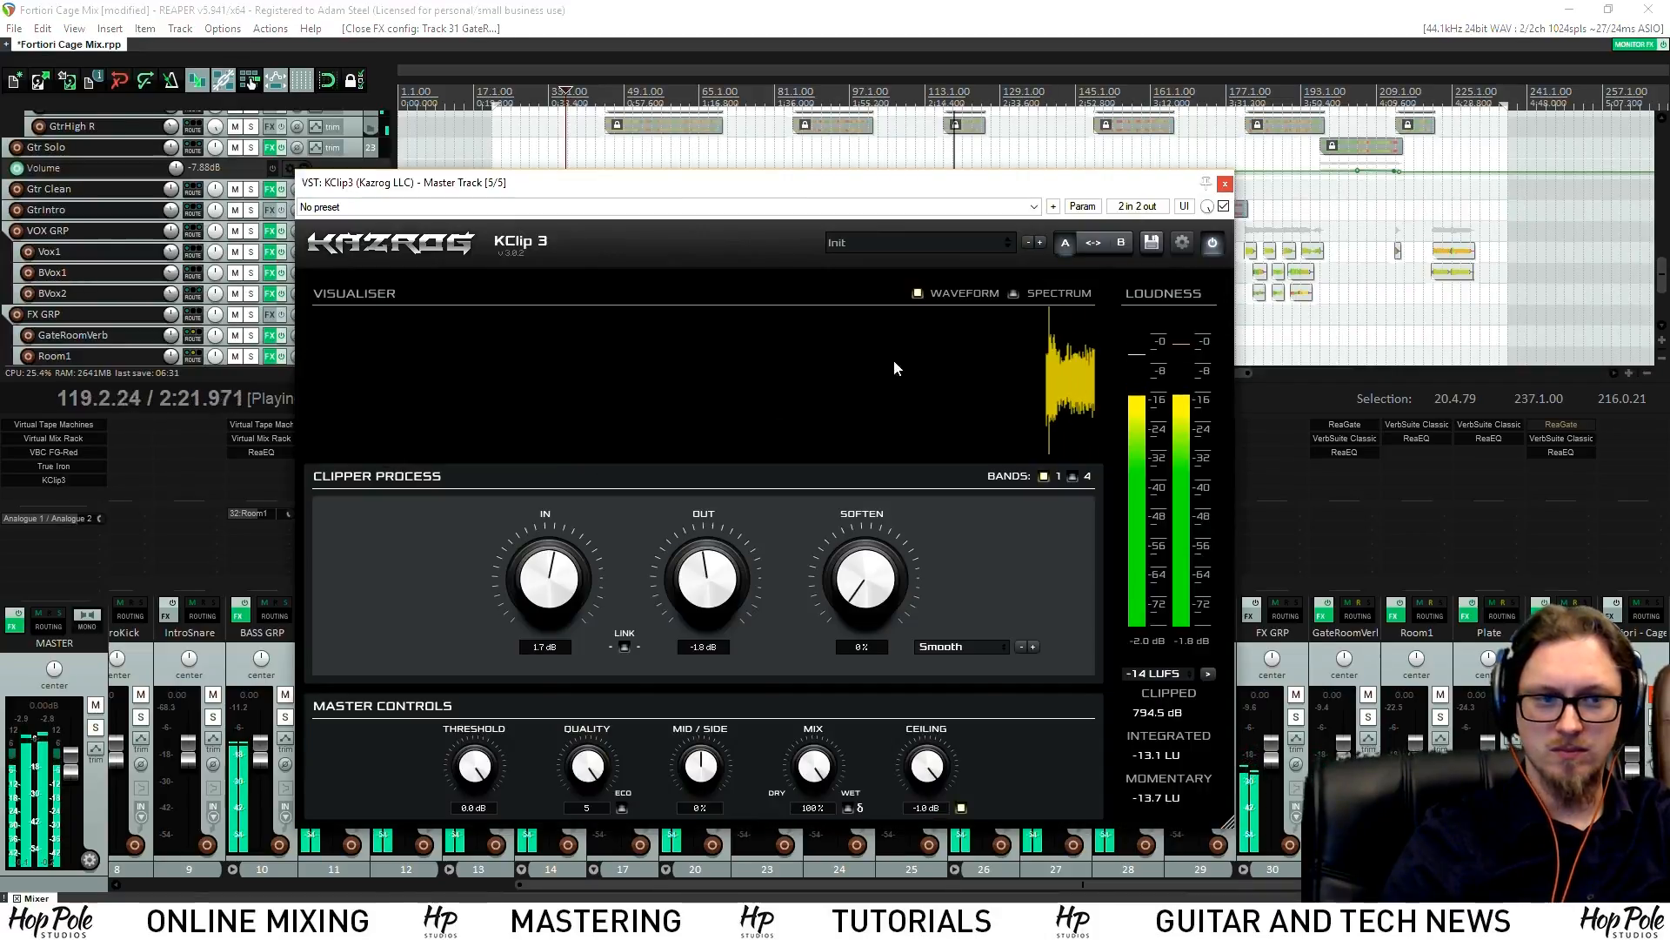
left_click(1225, 183)
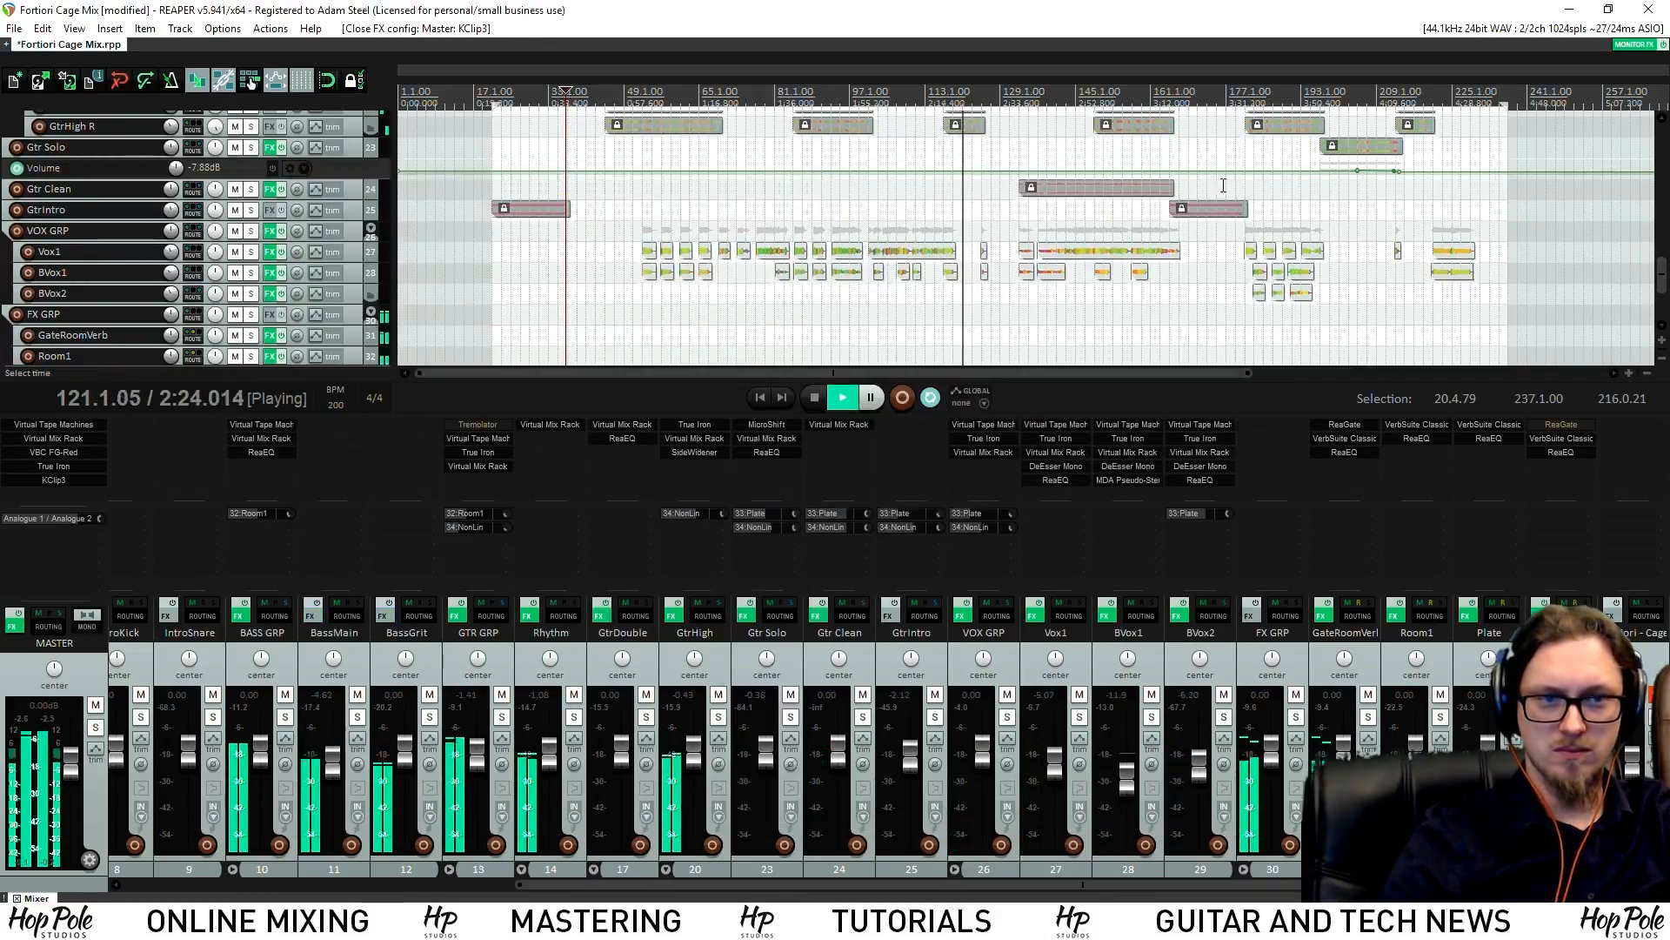
key("space")
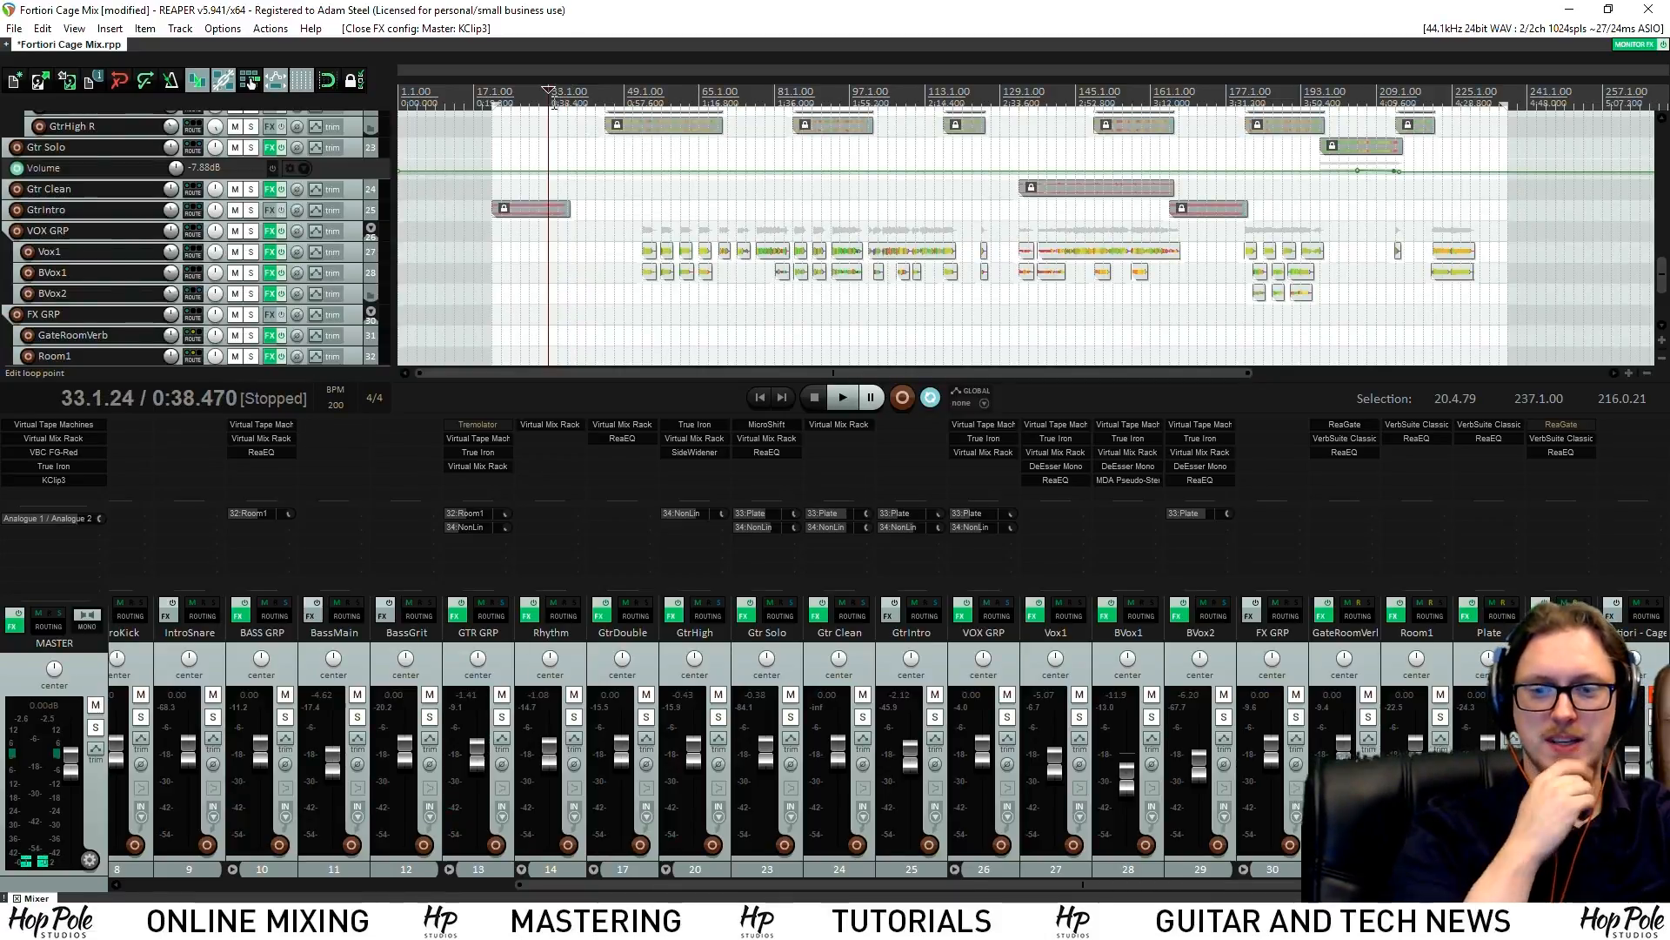
left_click(93, 482)
left_click_drag(616, 192, 548, 182)
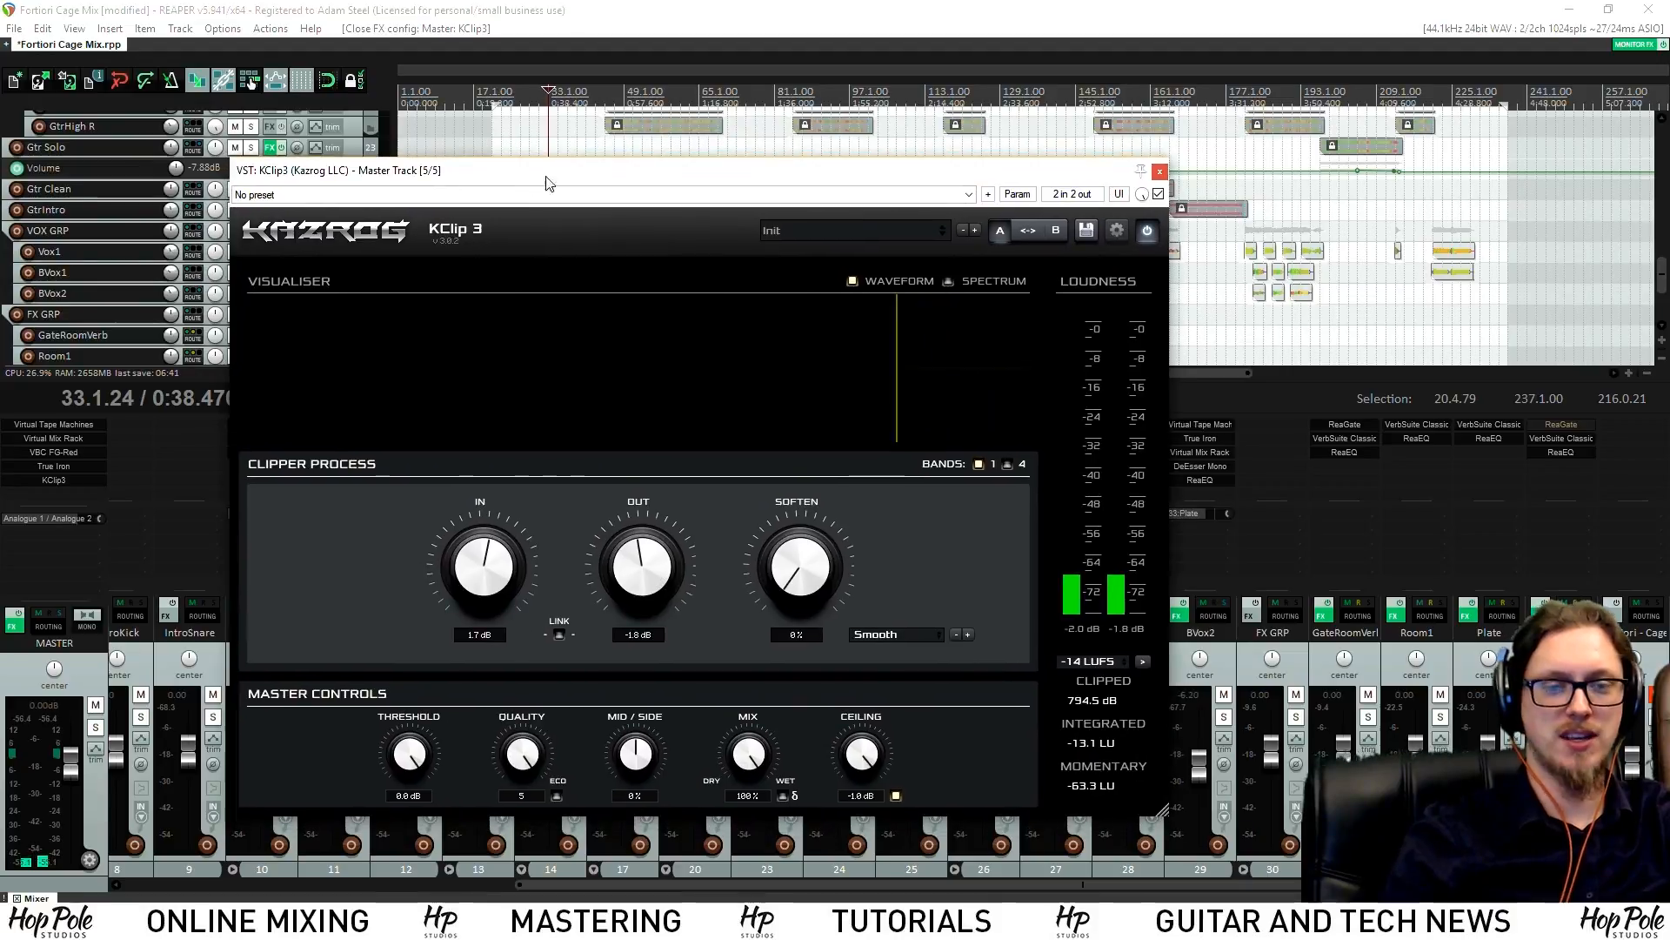
key("space")
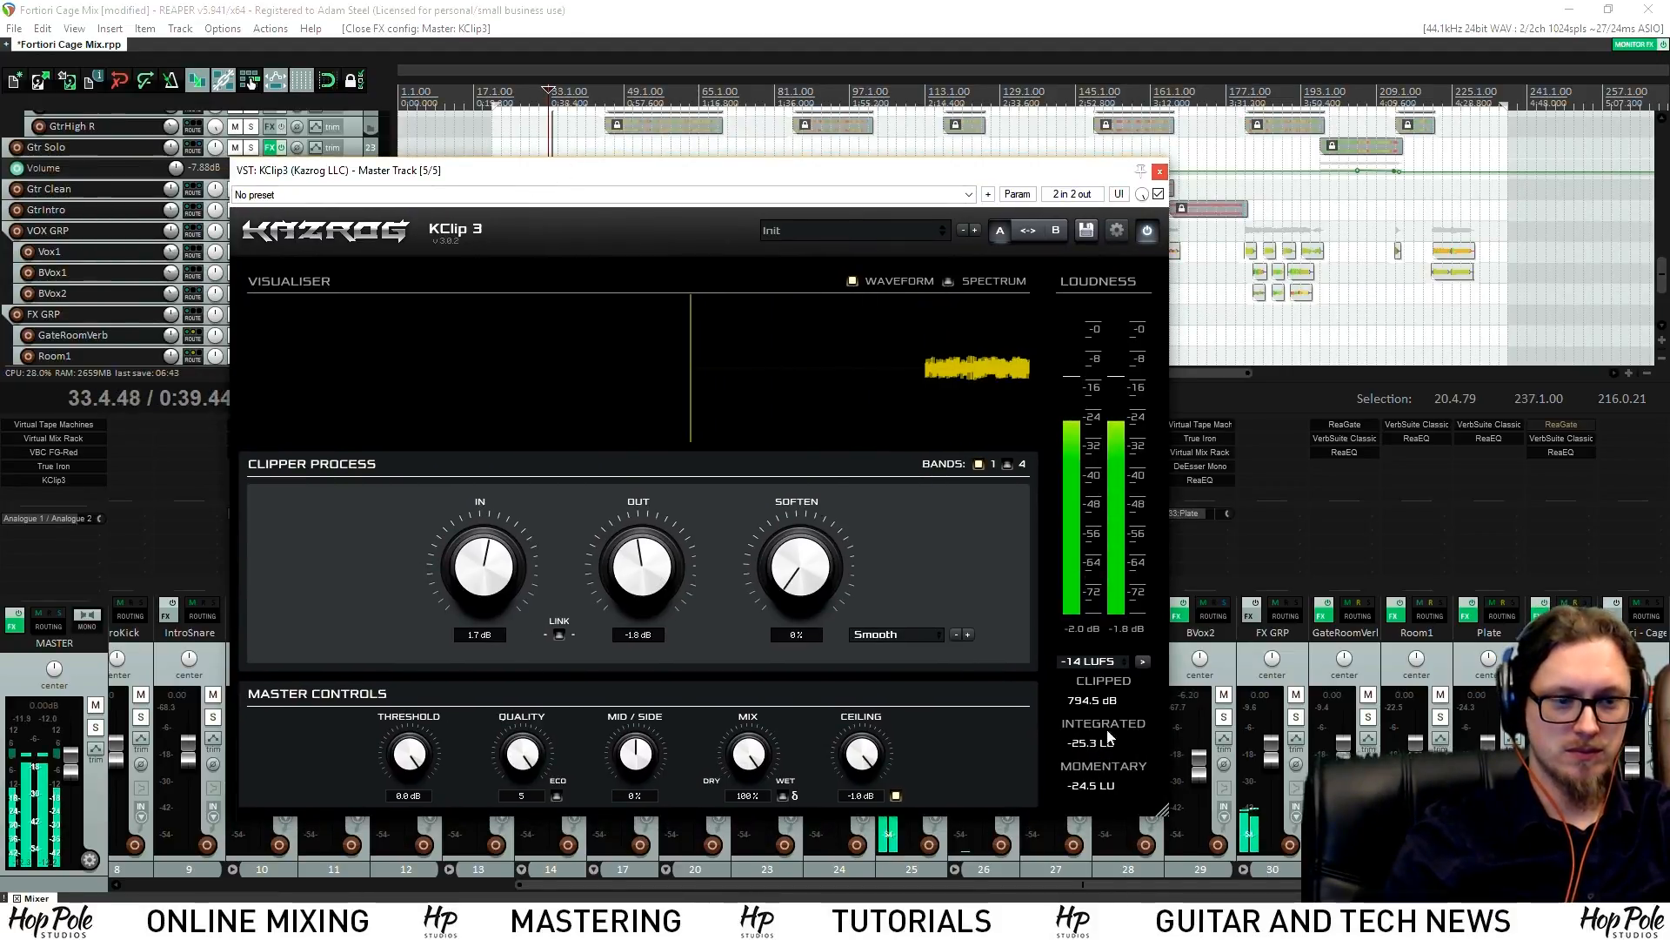
Reset KClip3's input and output gains to 0.0 dB and clear its meters
left_click(1109, 697)
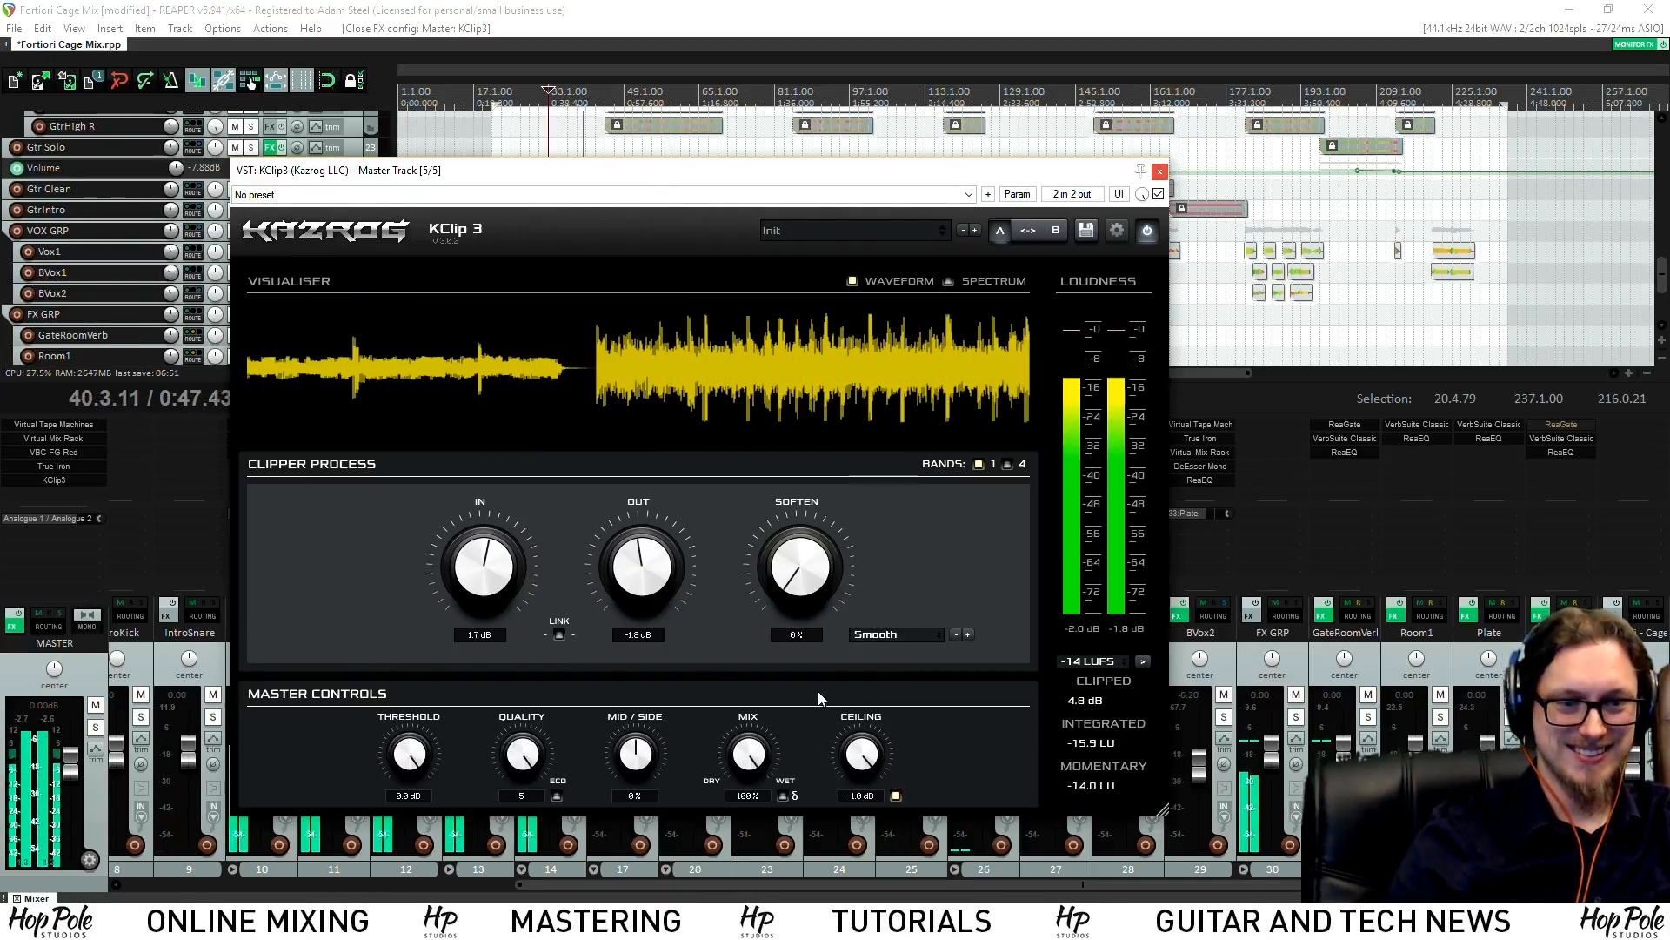
double_click(503, 578)
double_click(663, 582)
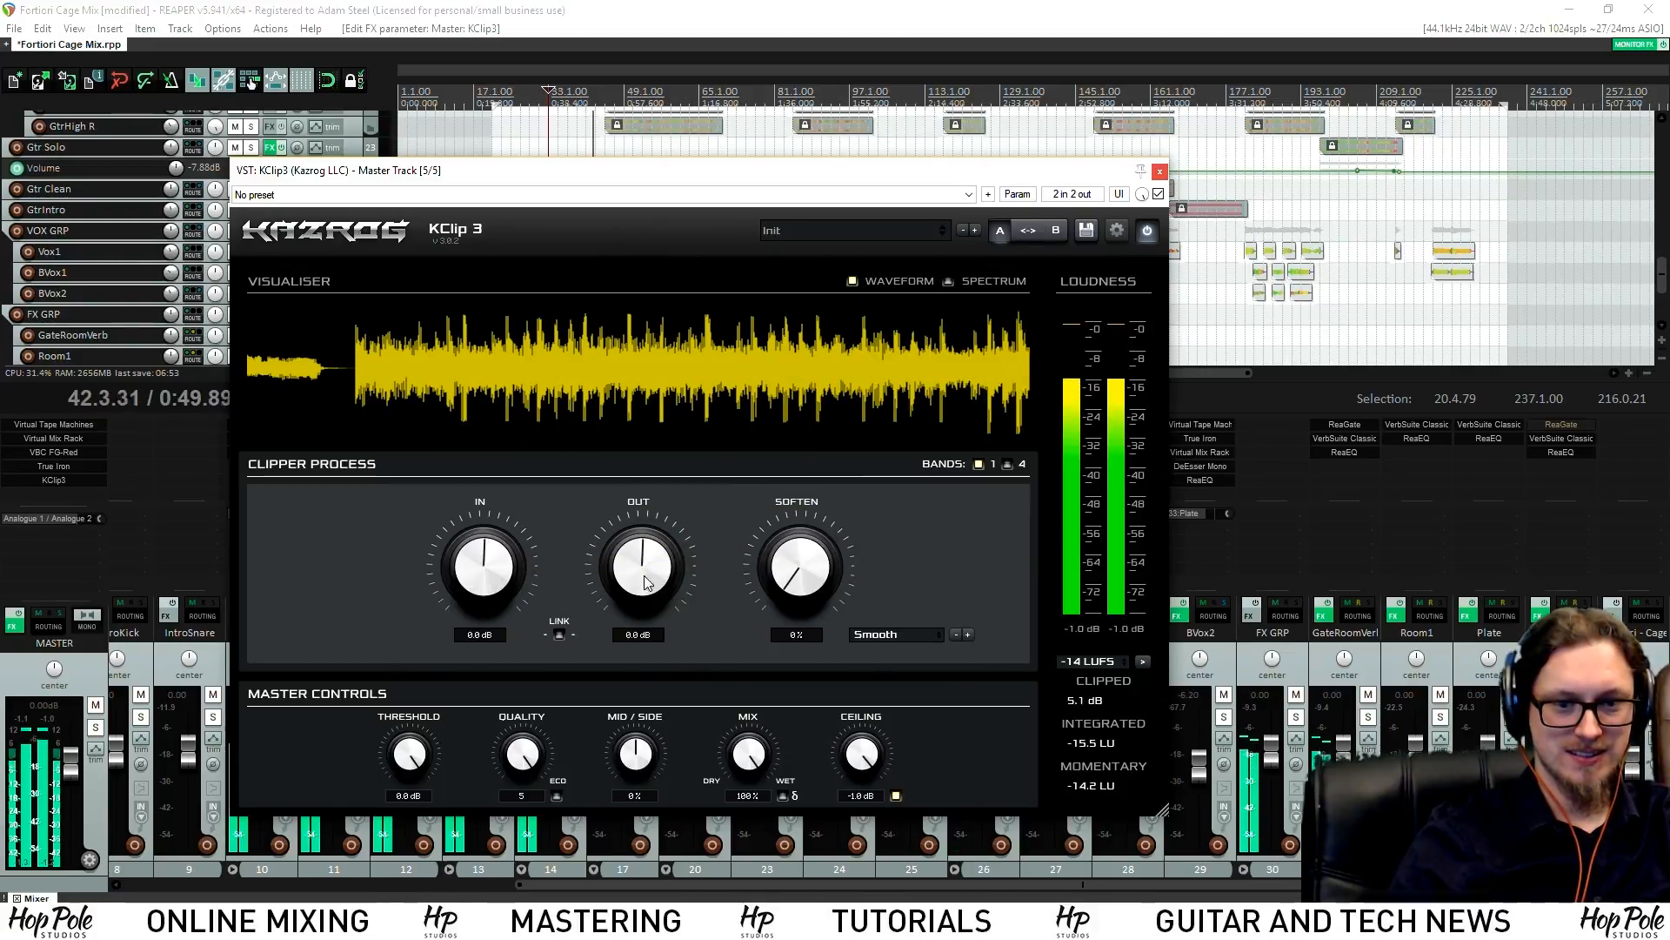
left_click(1105, 701)
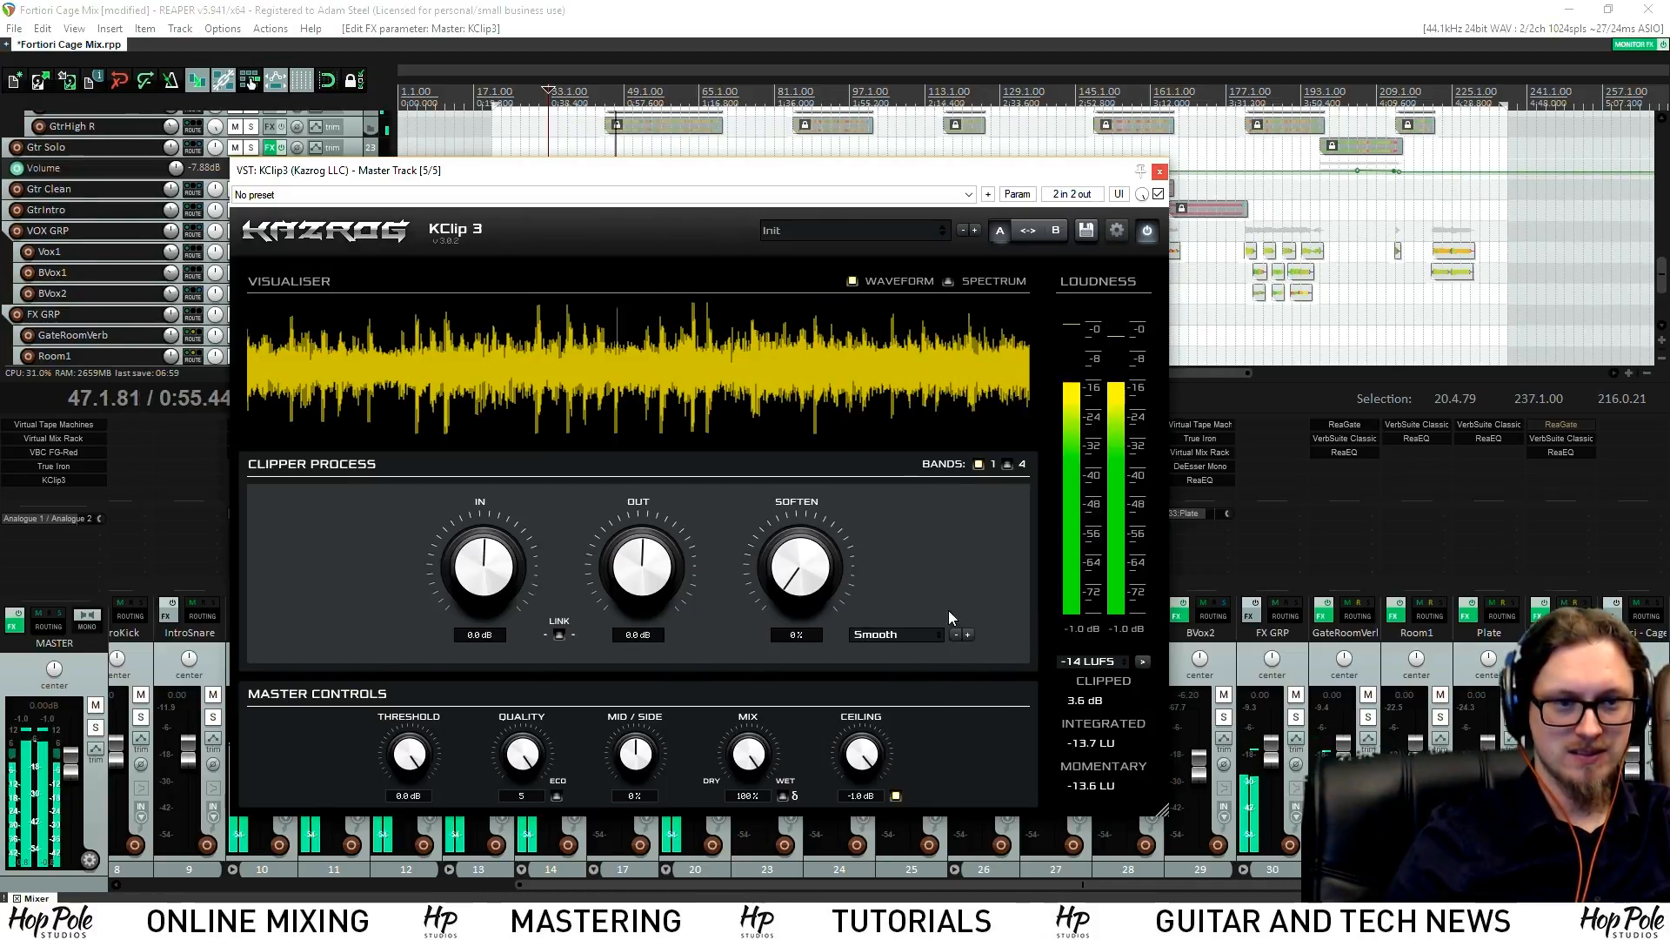
left_click(1159, 172)
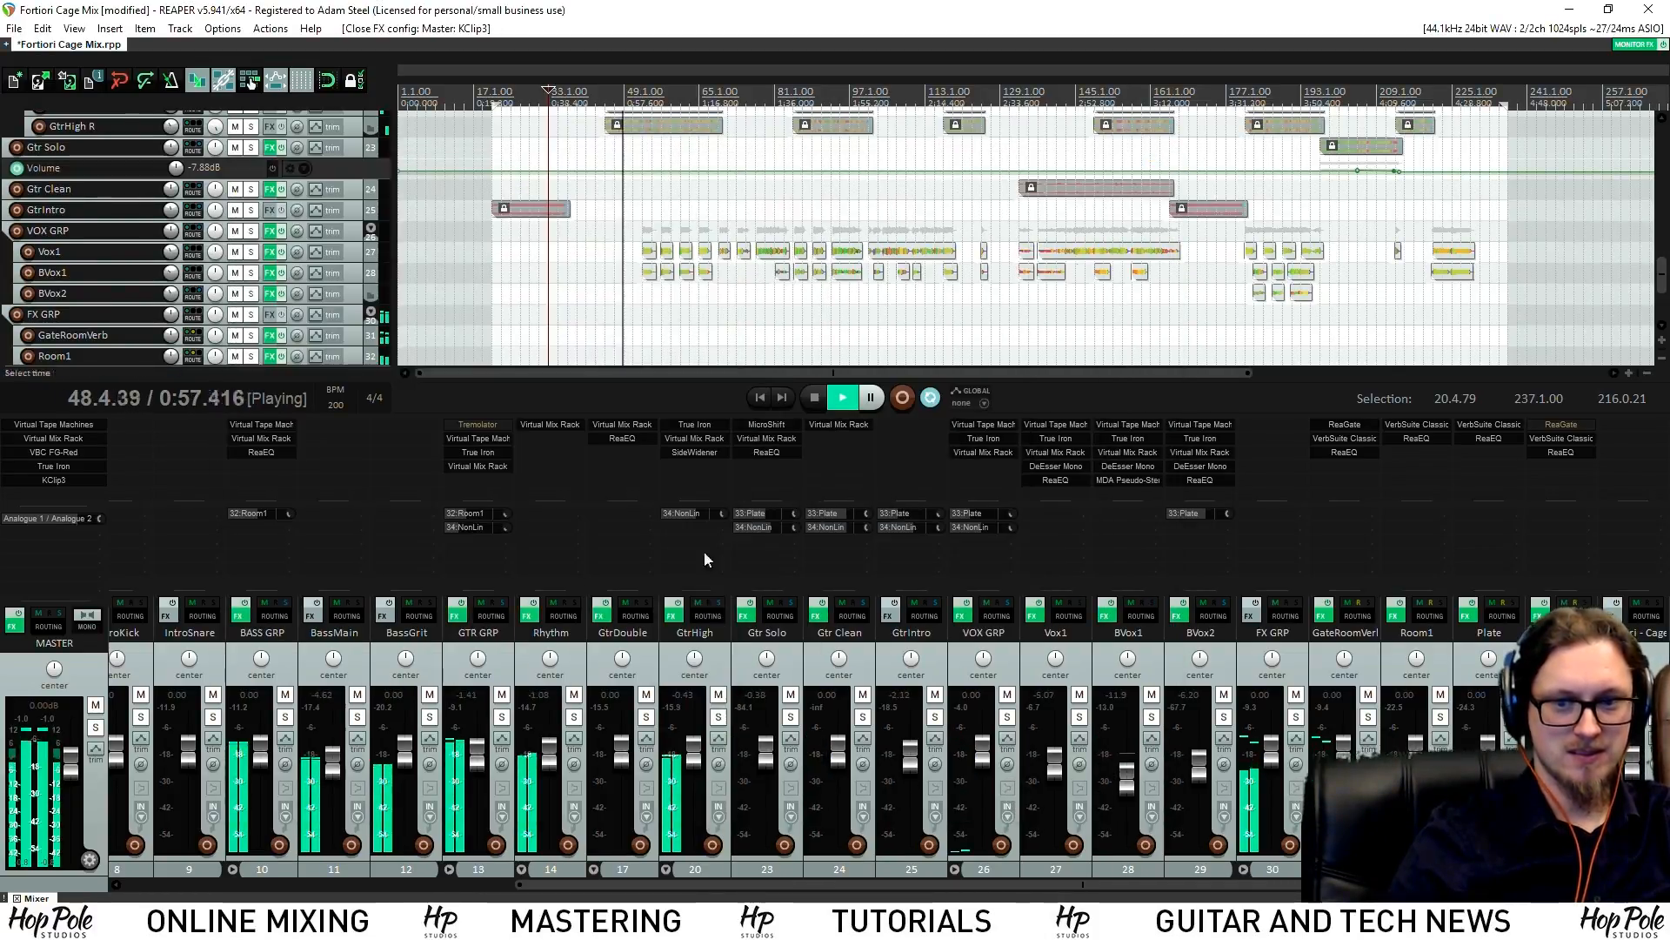
Drop the Snare to -4.32 dB and nudge its FG-N EQ high band up, then stop playback
left_click(148, 875)
scroll(275, 718, "down", 4)
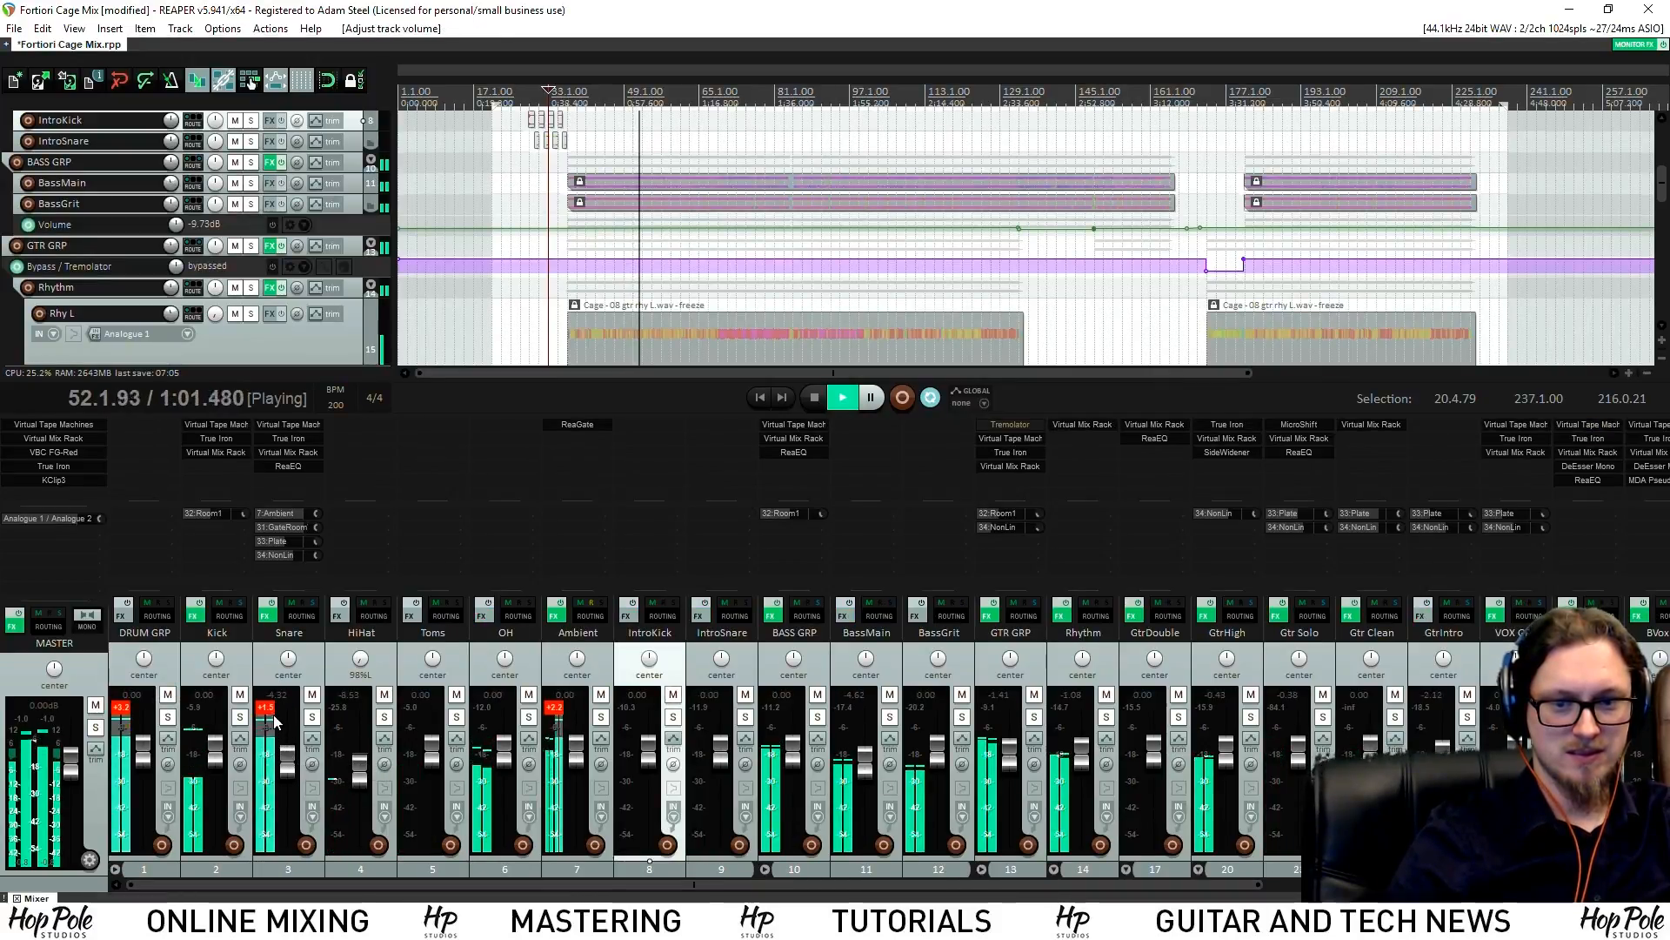
left_click(270, 707)
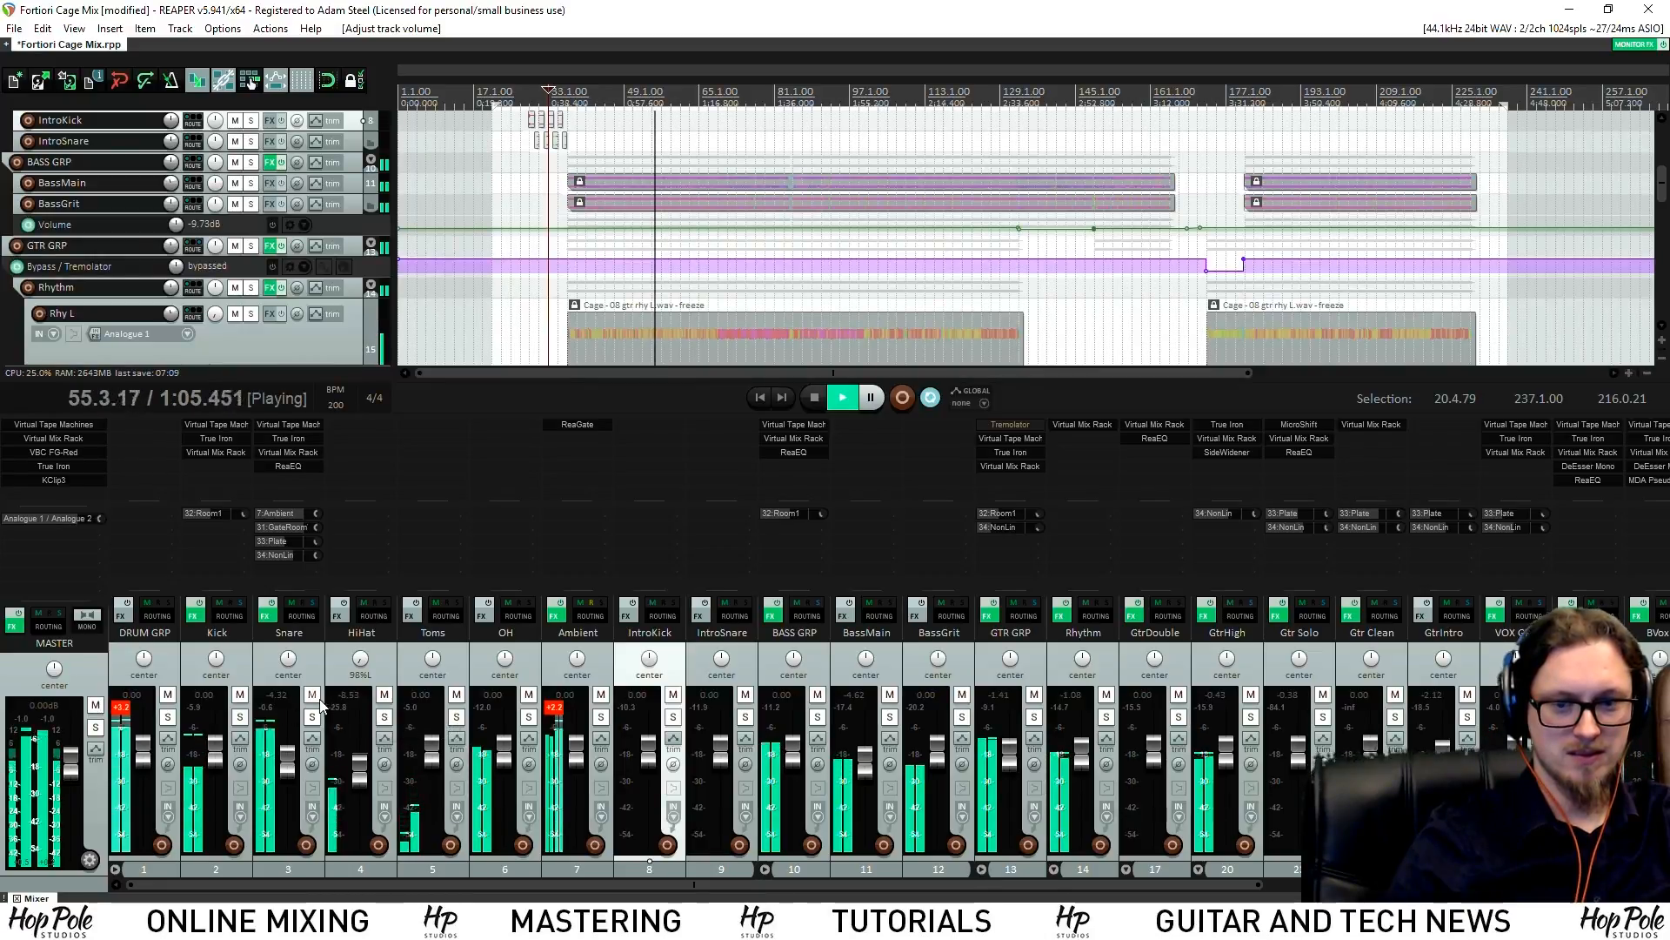
left_click(268, 707)
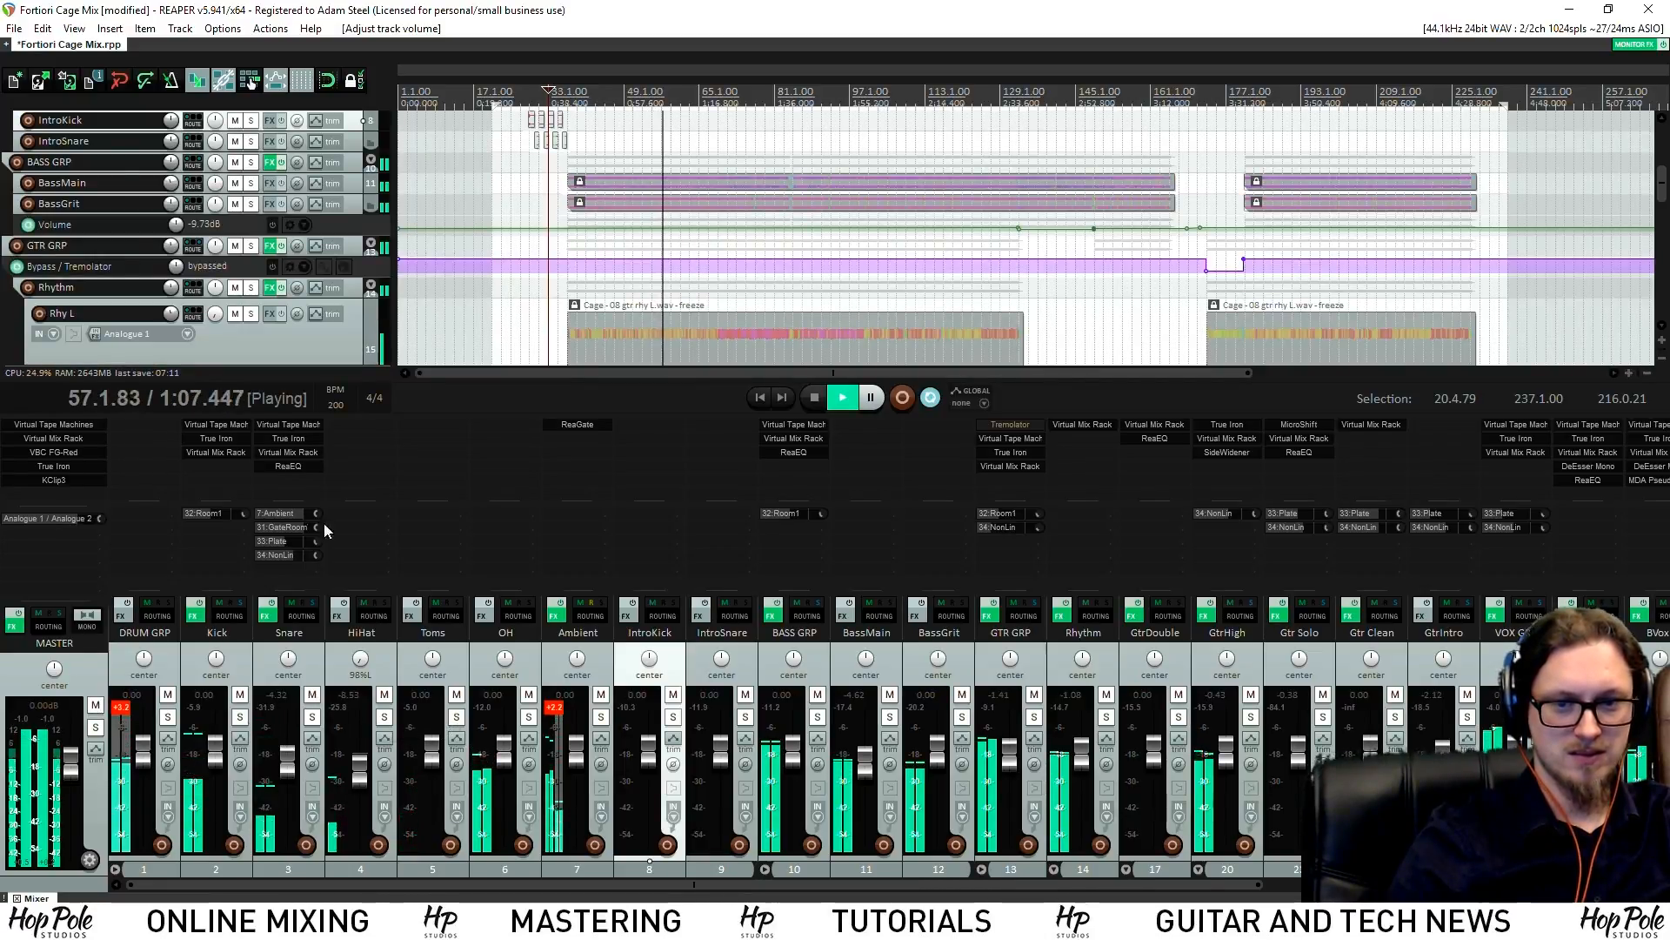
left_click(288, 451)
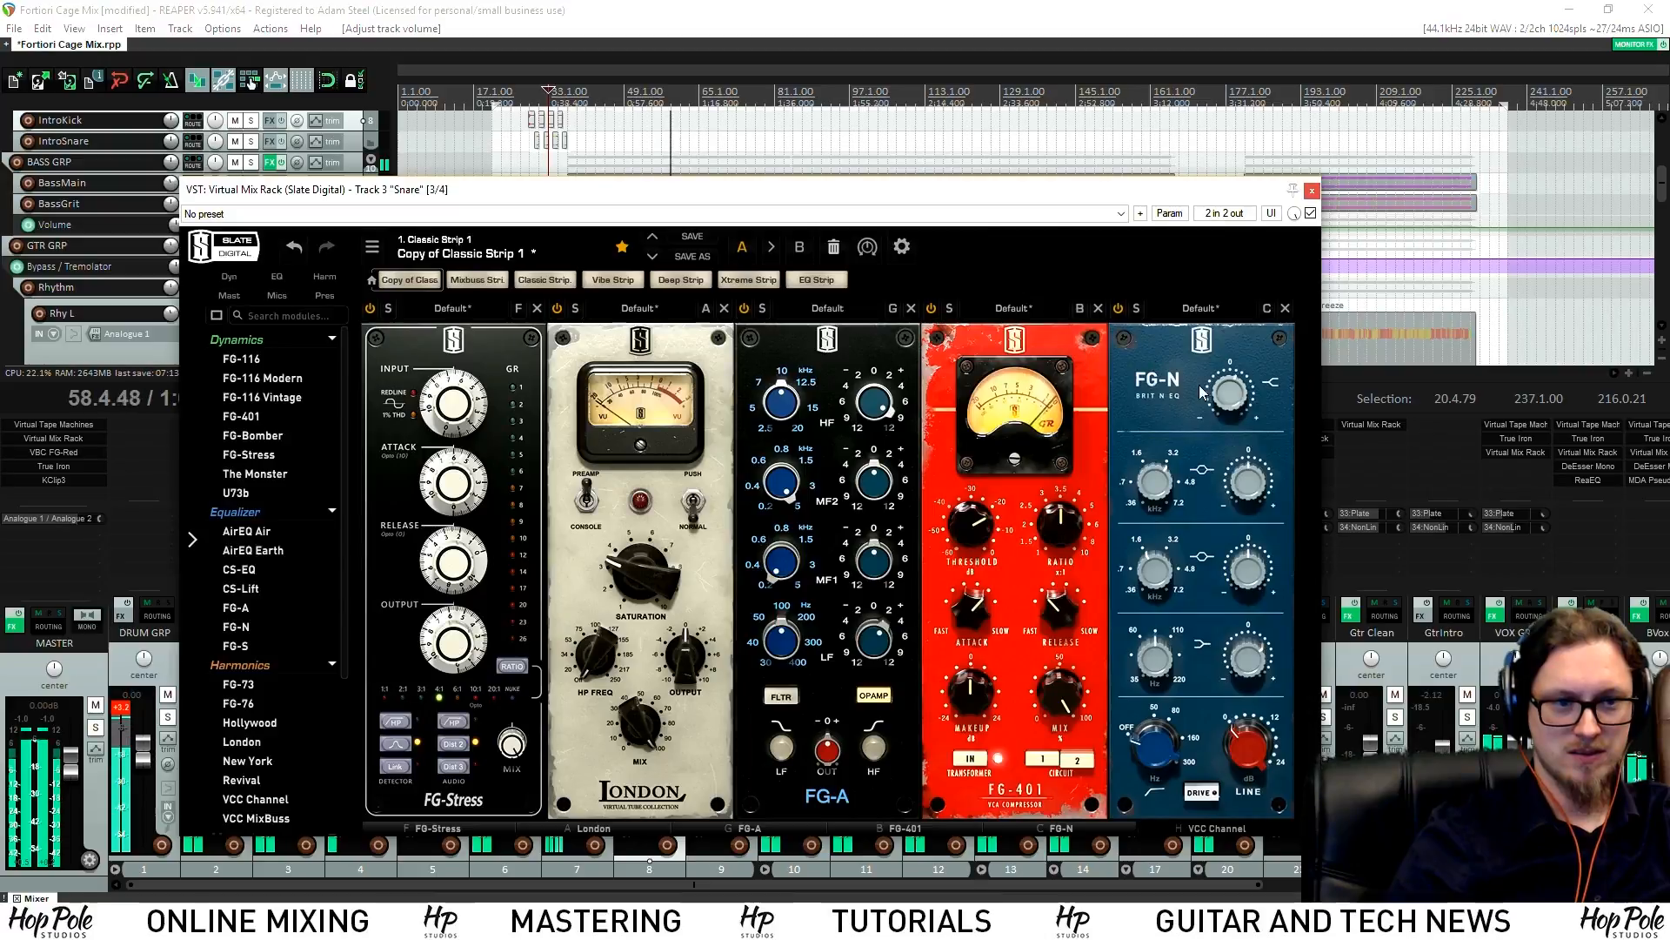
scroll(1218, 387, "up", 1)
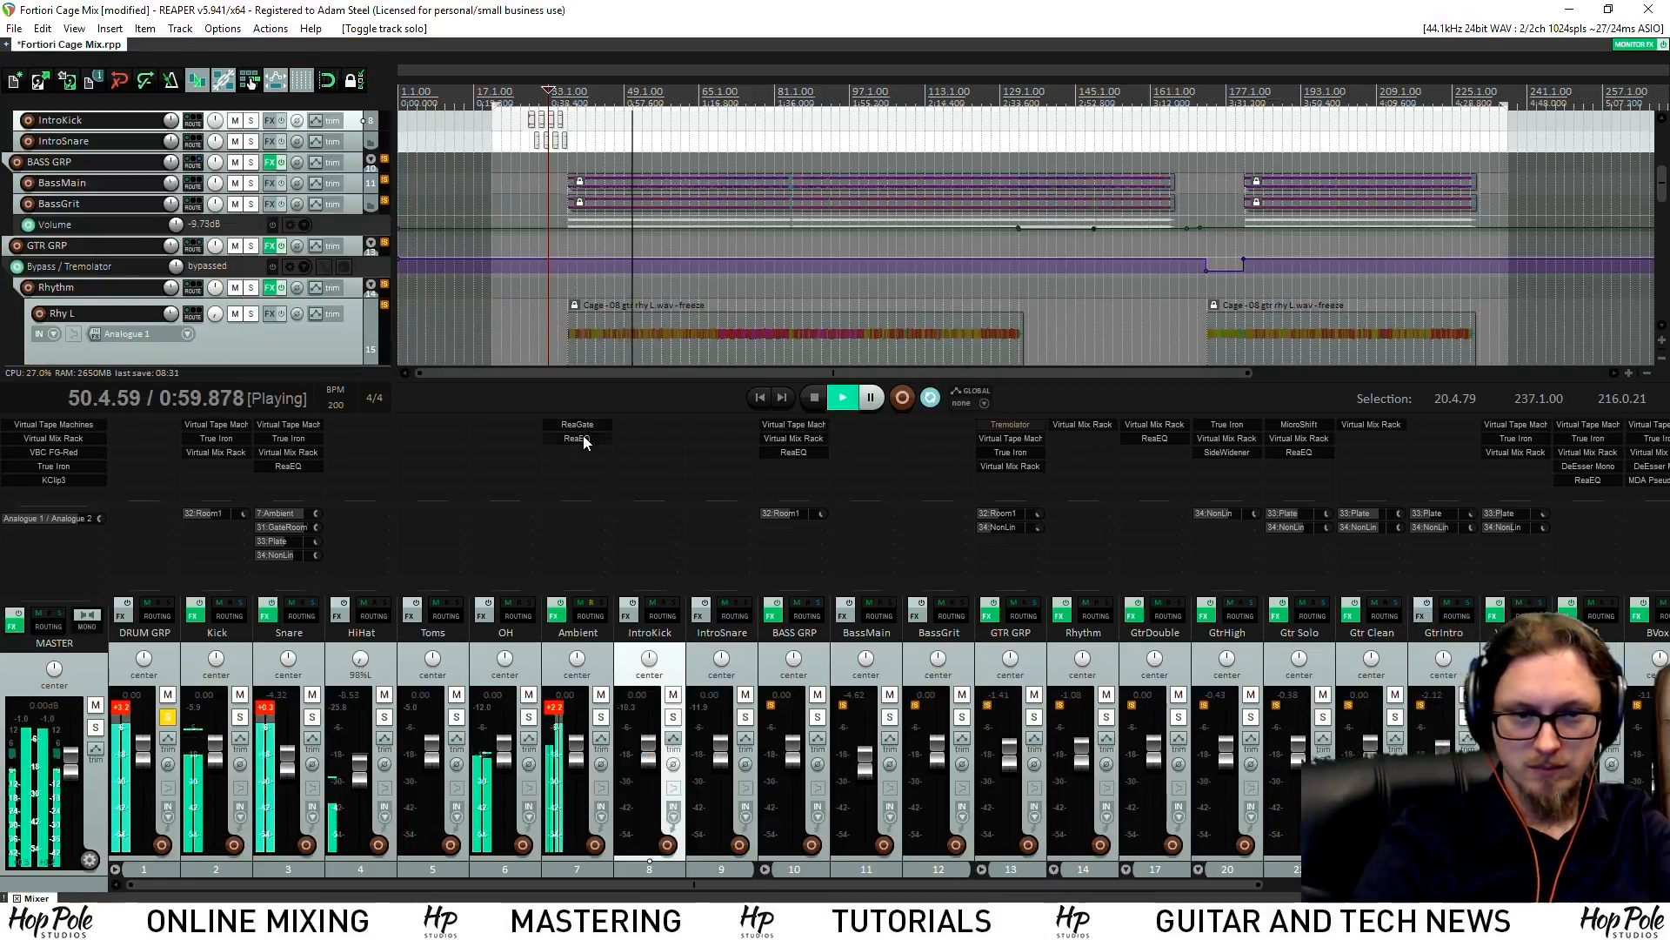
key("space")
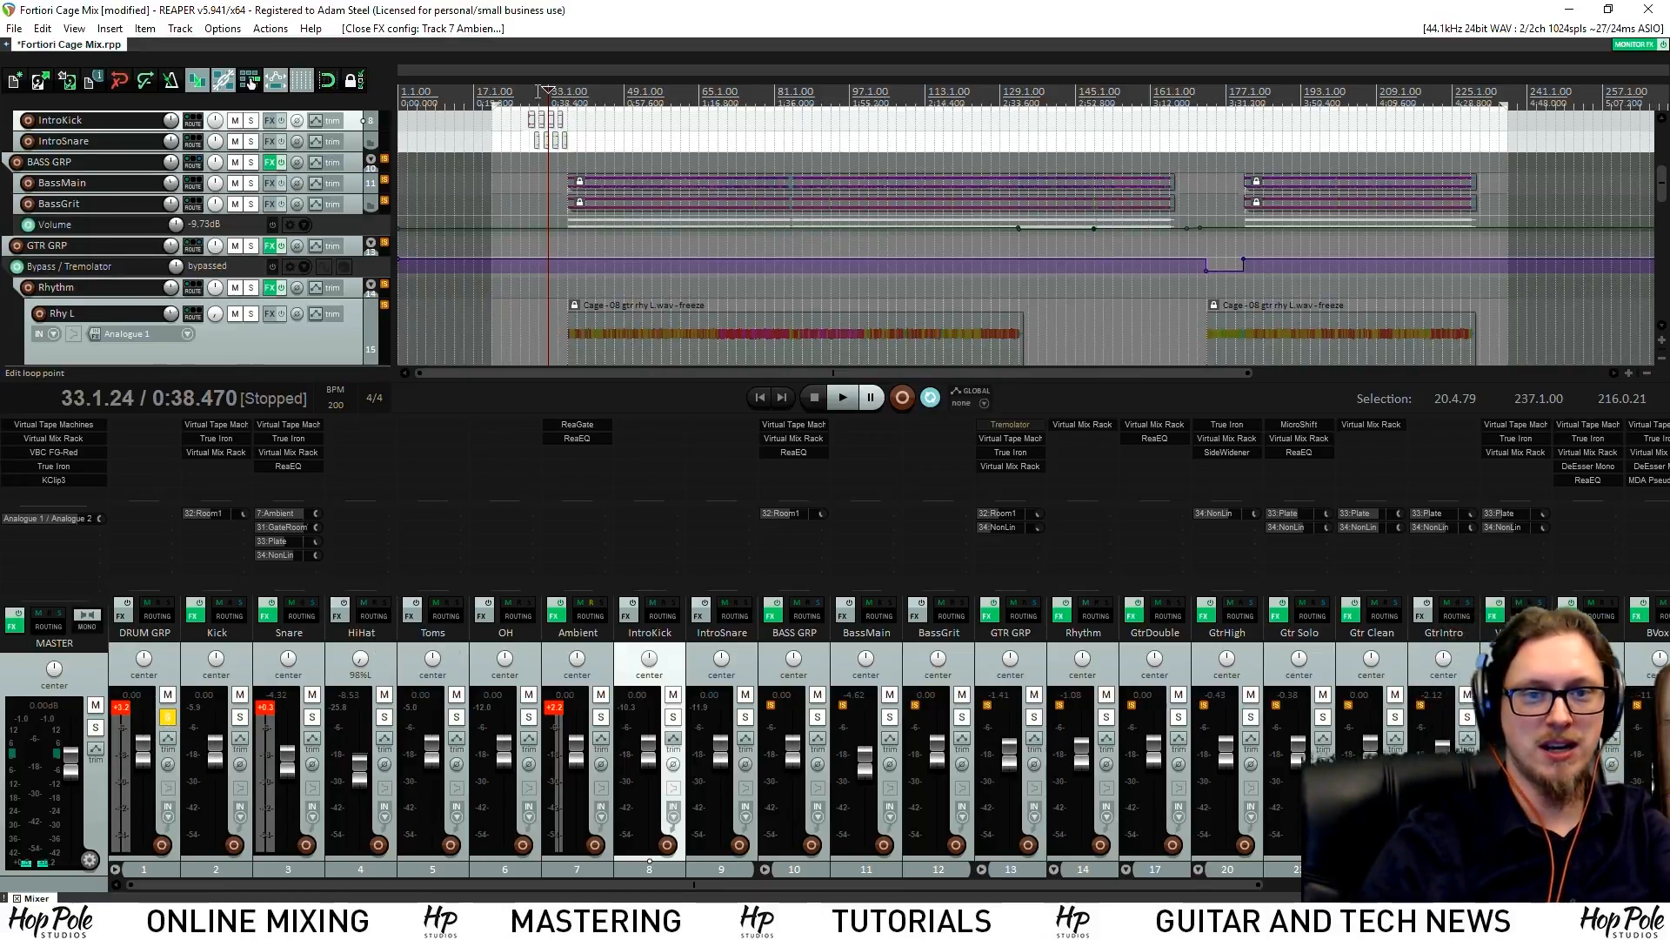
Move the edit position to bar 44 and open the Ambient track's ReaEQ
left_click(601, 87)
scroll(1088, 266, "up", 1)
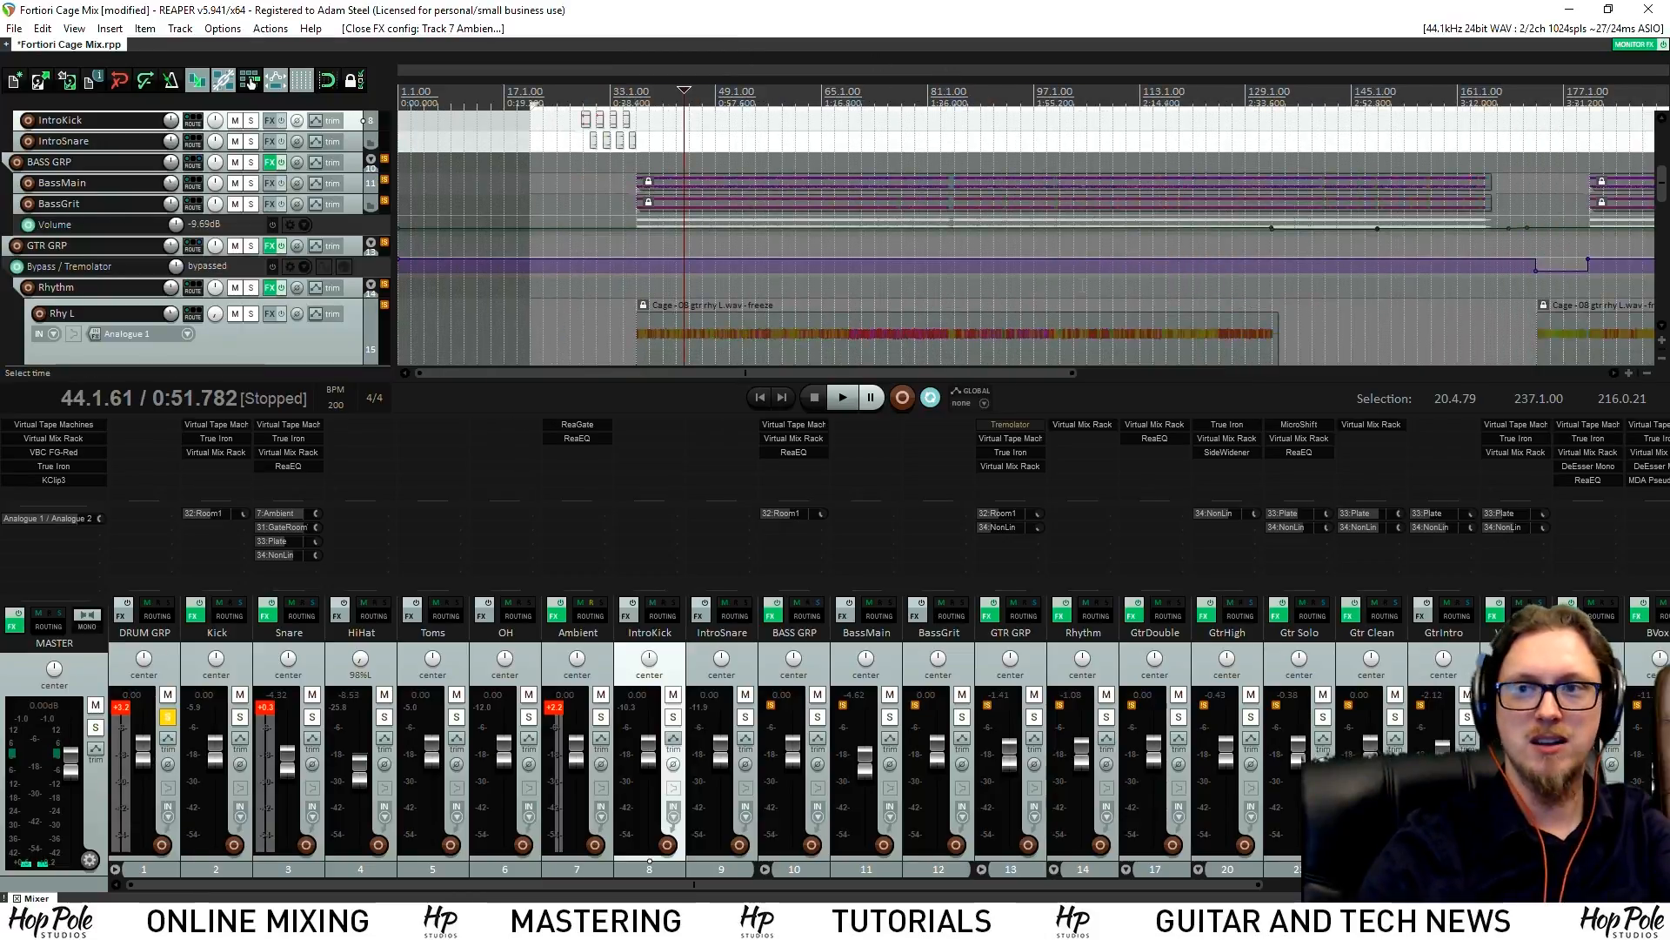
scroll(1088, 265, "down", 1)
scroll(1665, 168, "up", 3)
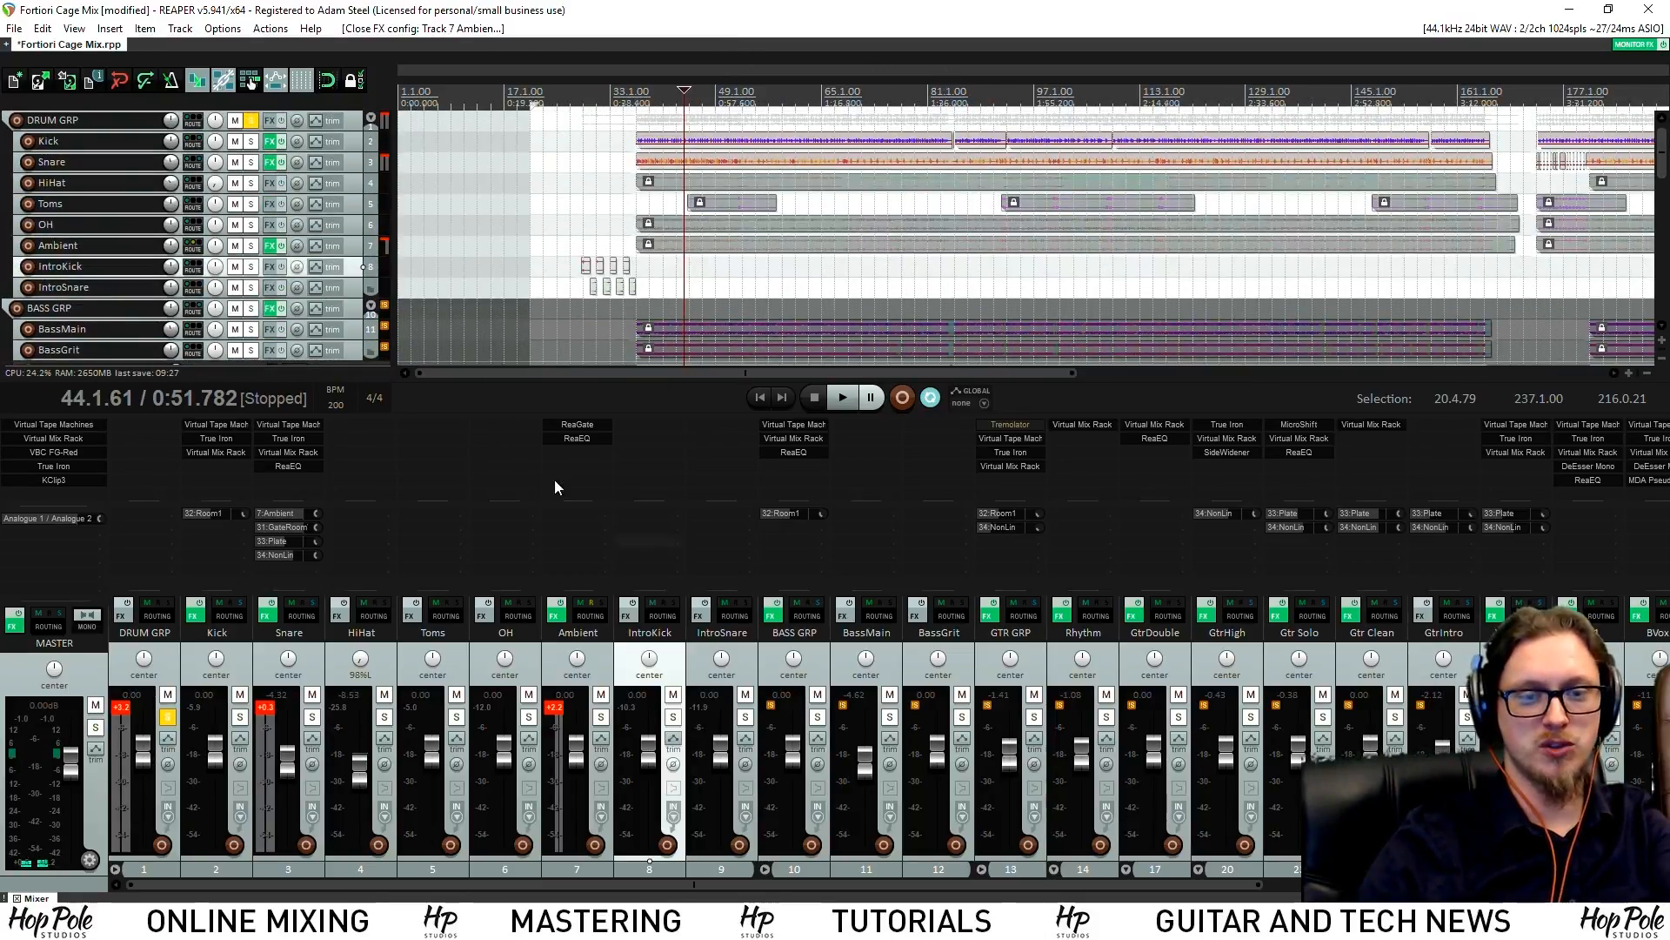
left_click(576, 437)
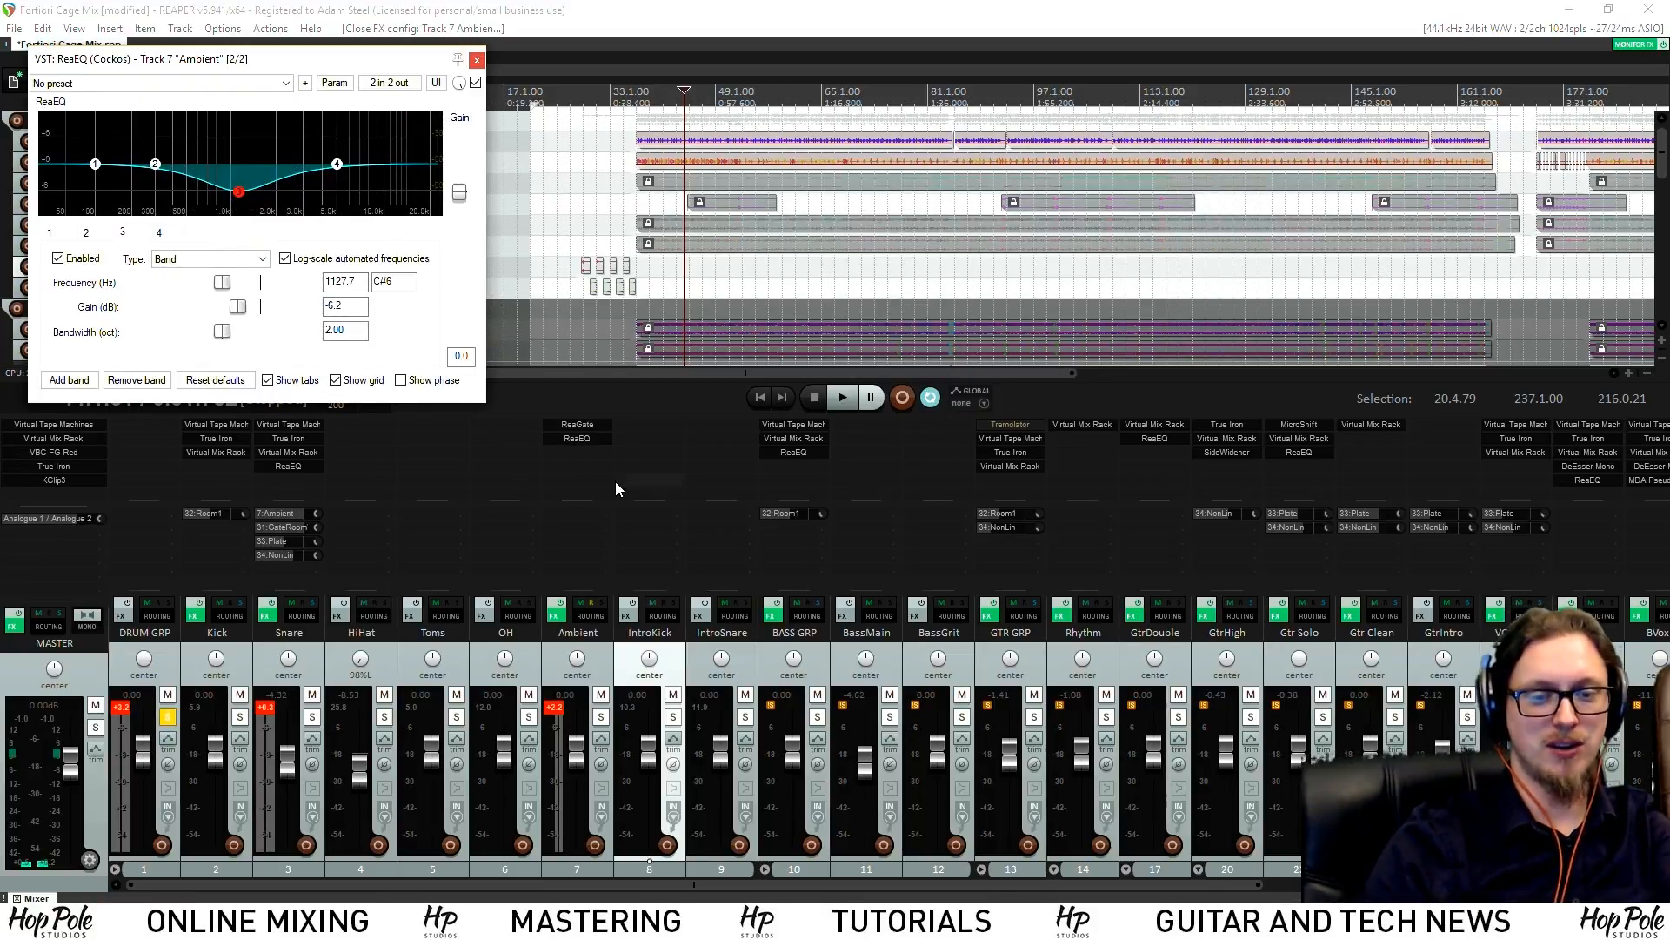
Raise the Snare fader, unsolo DRUM GRP, and open the Snare's Virtual Mix Rack
left_click(269, 729)
left_click_drag(293, 774, 293, 768)
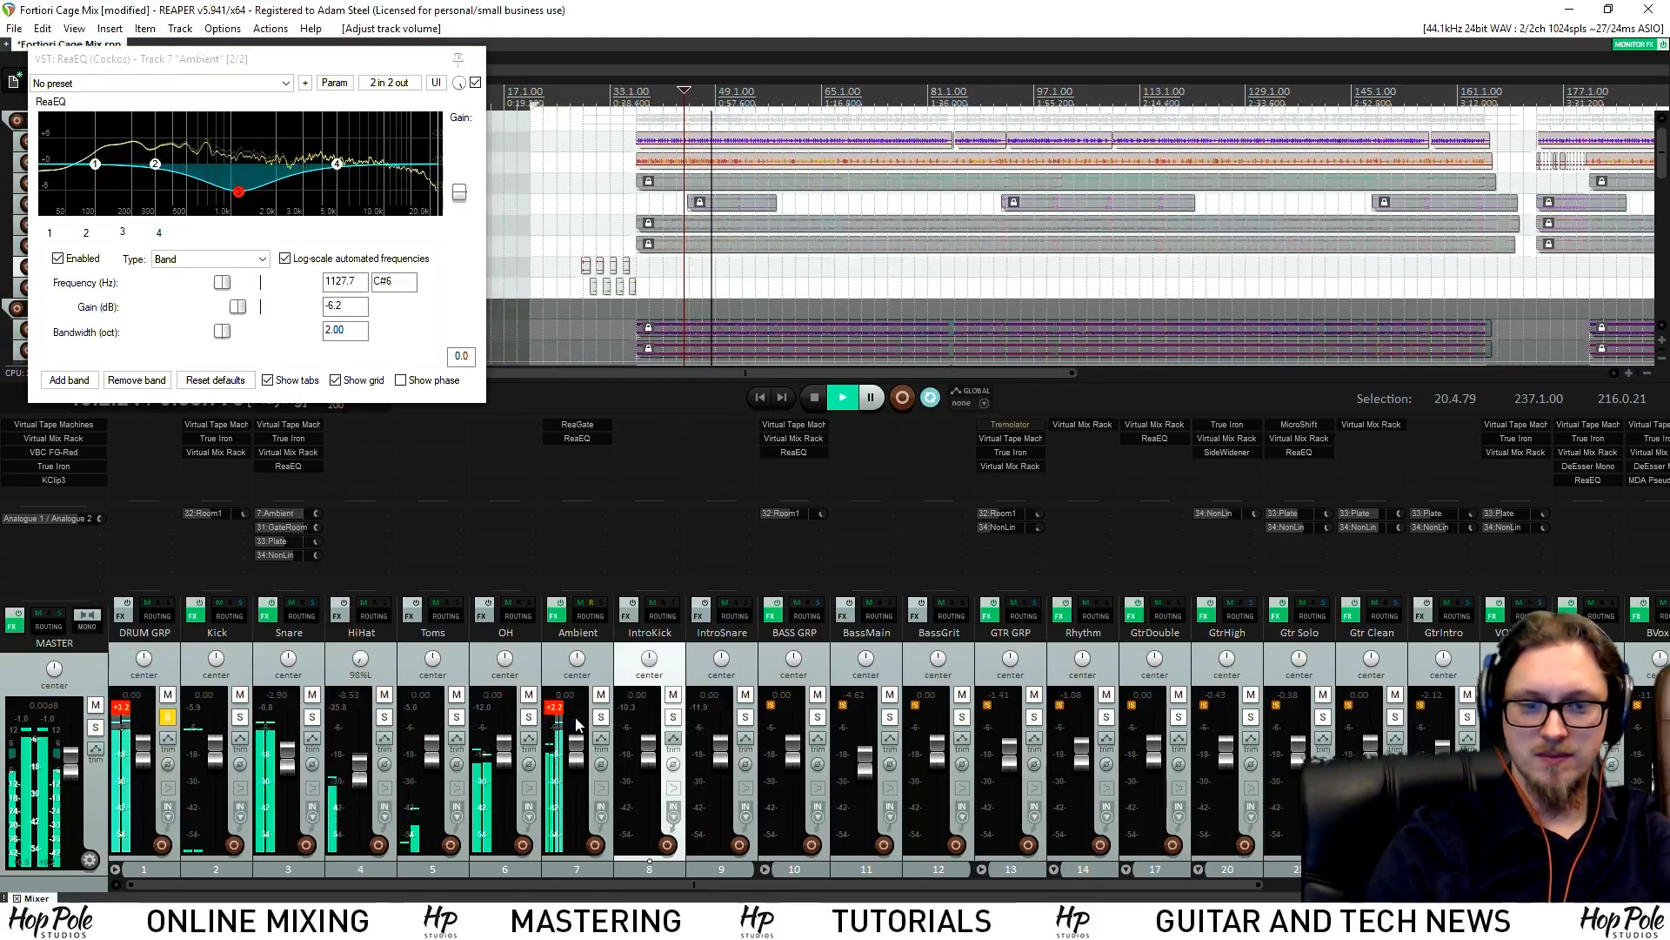
left_click(168, 716)
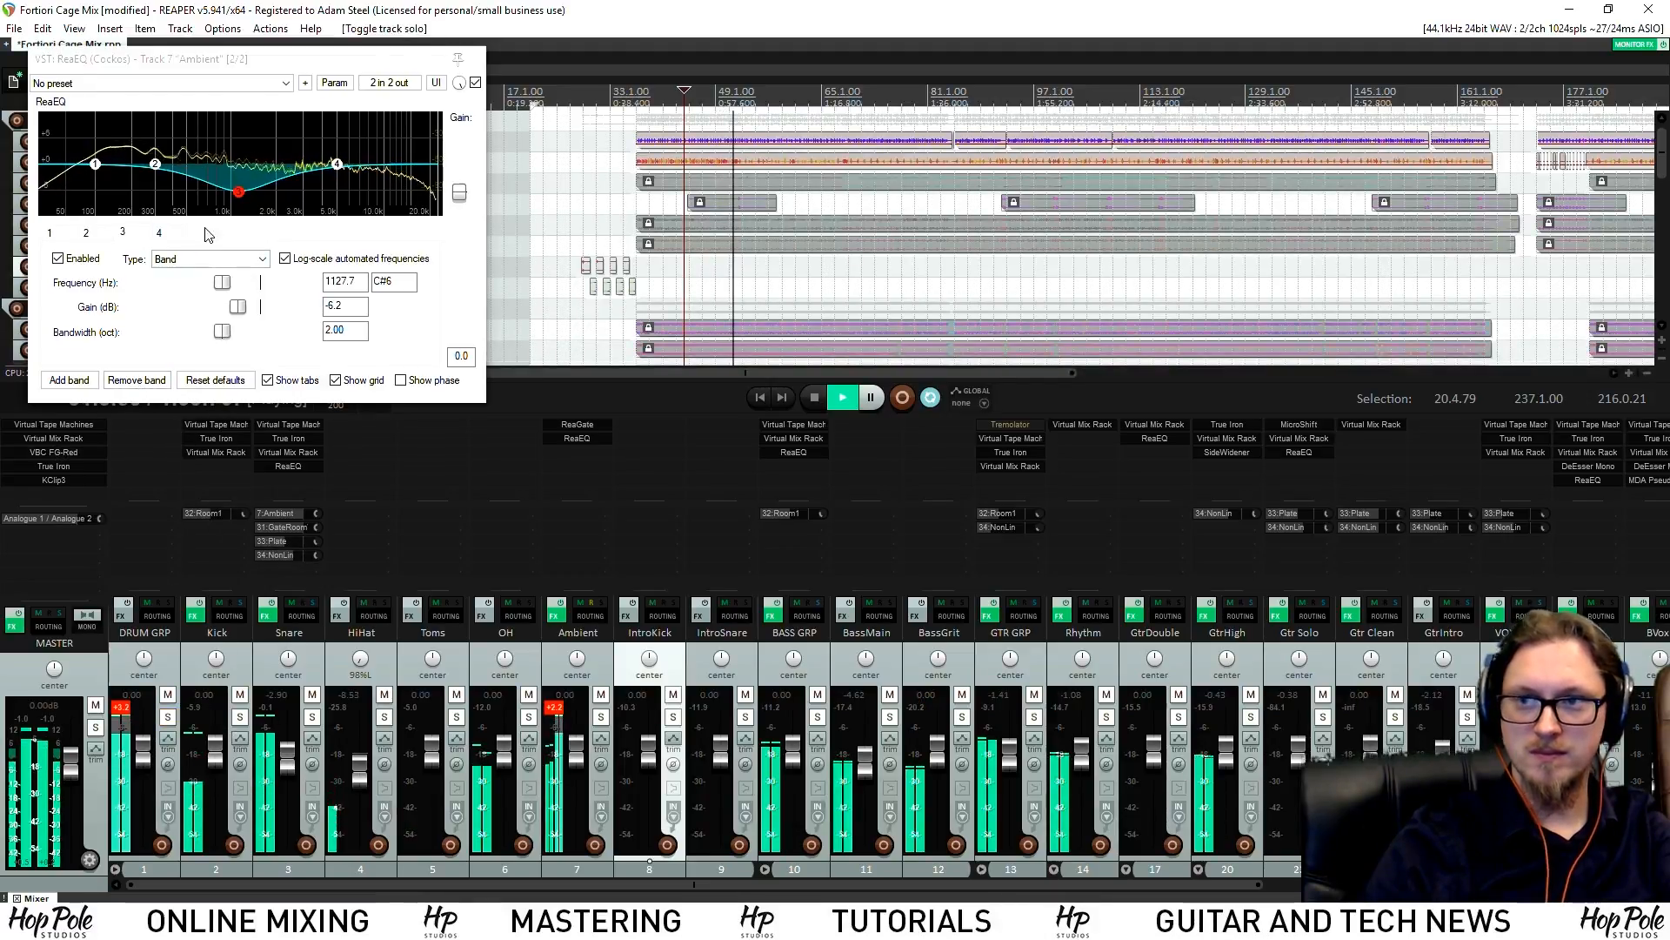
left_click(288, 452)
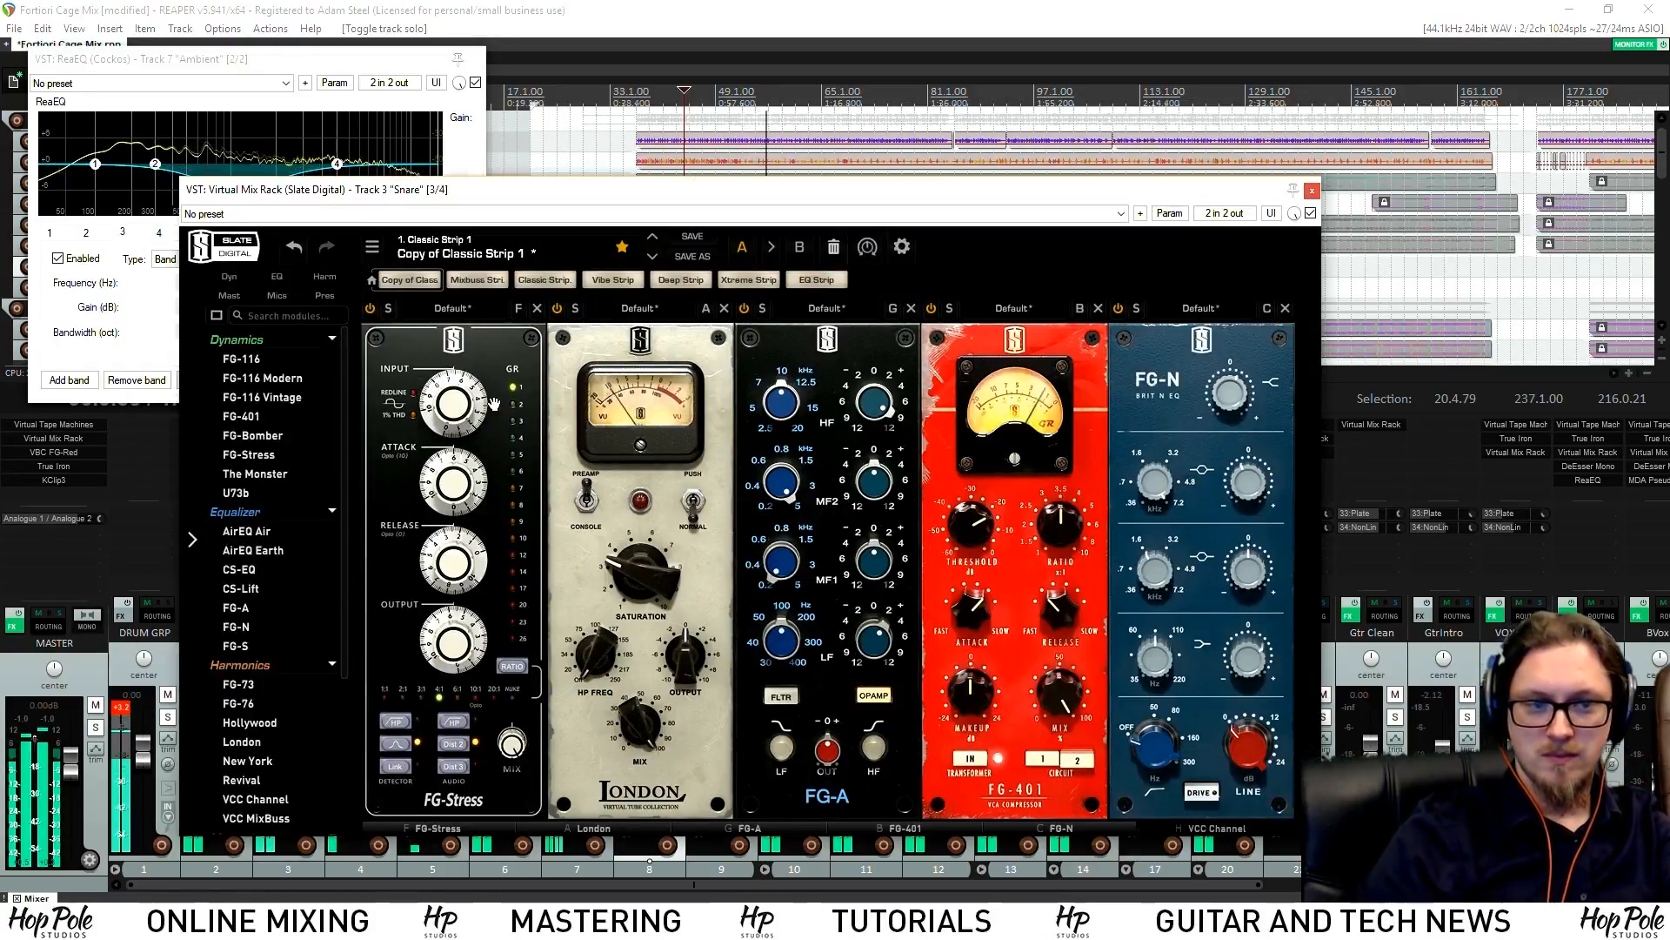
Drive the snare's FG-Stress input to 8.40 and set its output to 5.60
left_click_drag(461, 425, 459, 380)
left_click_drag(443, 641, 442, 655)
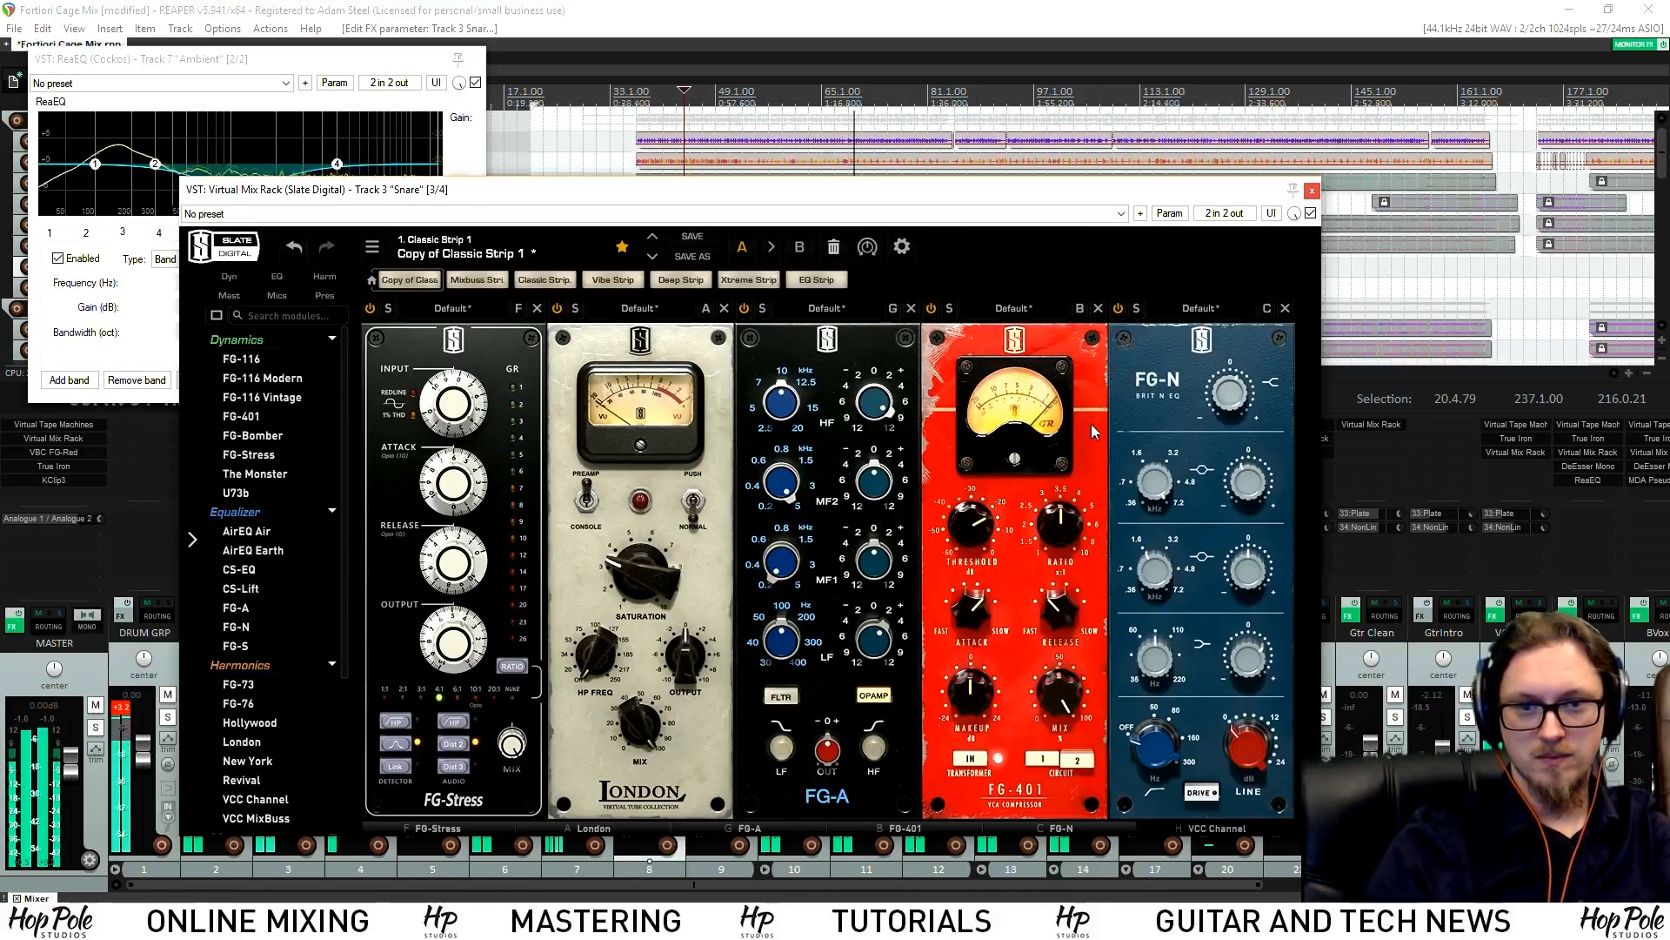
left_click_drag(465, 641, 459, 623)
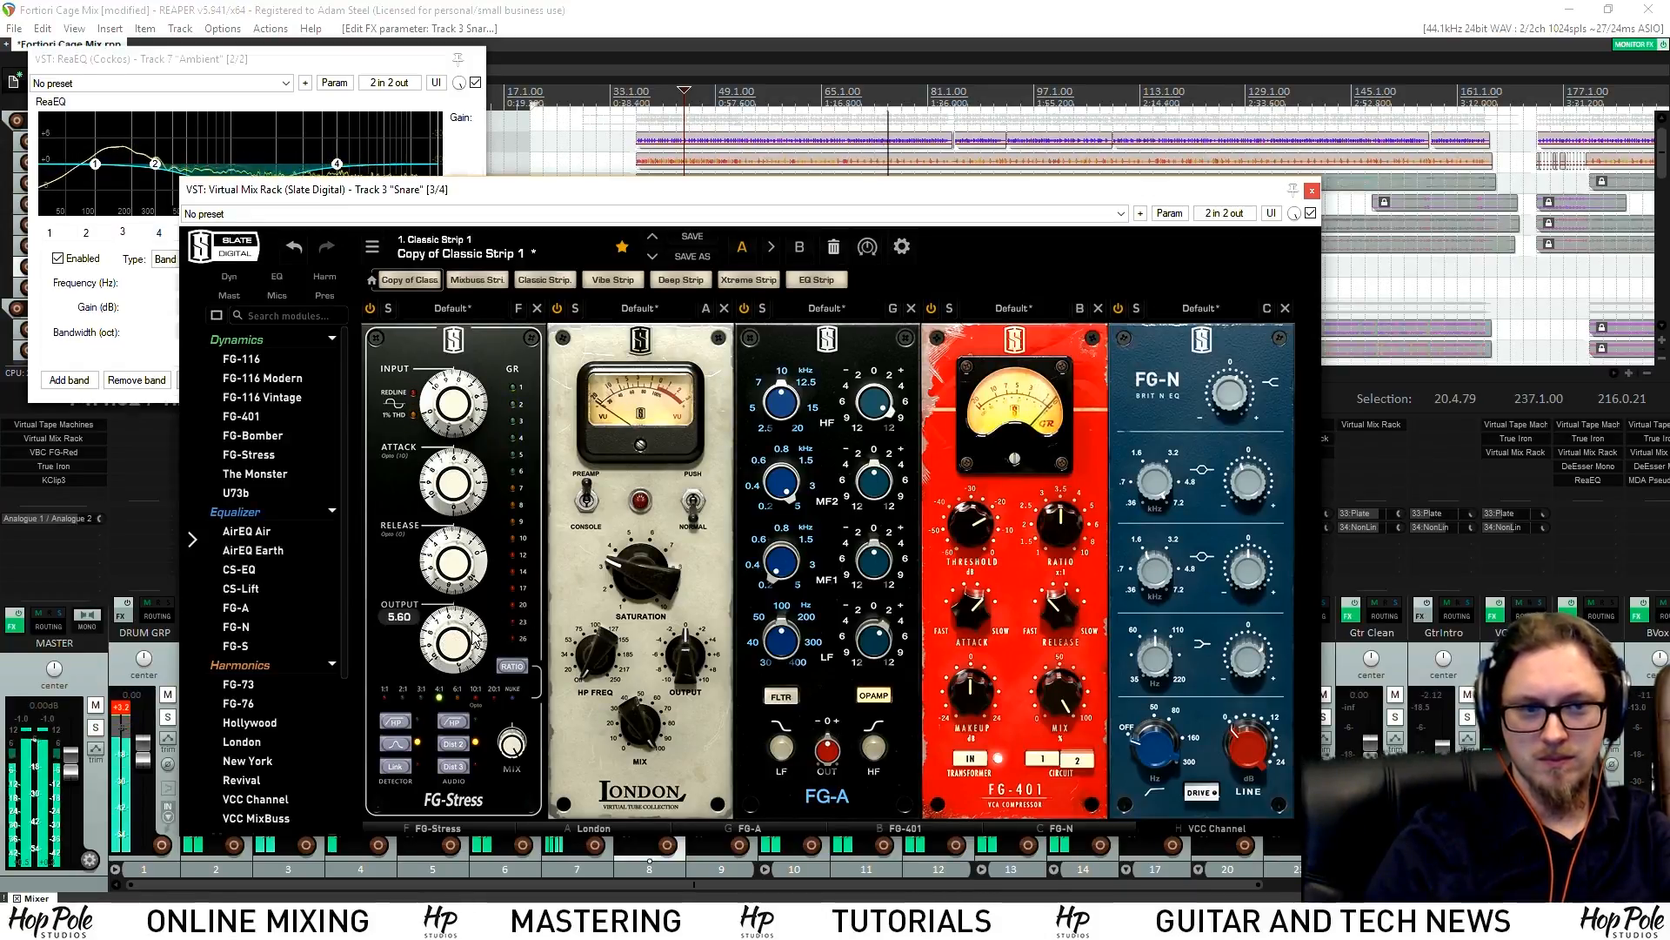
Switch the FG-401 to circuit 1, replay the snare, and close the rack
left_click_drag(981, 525, 981, 528)
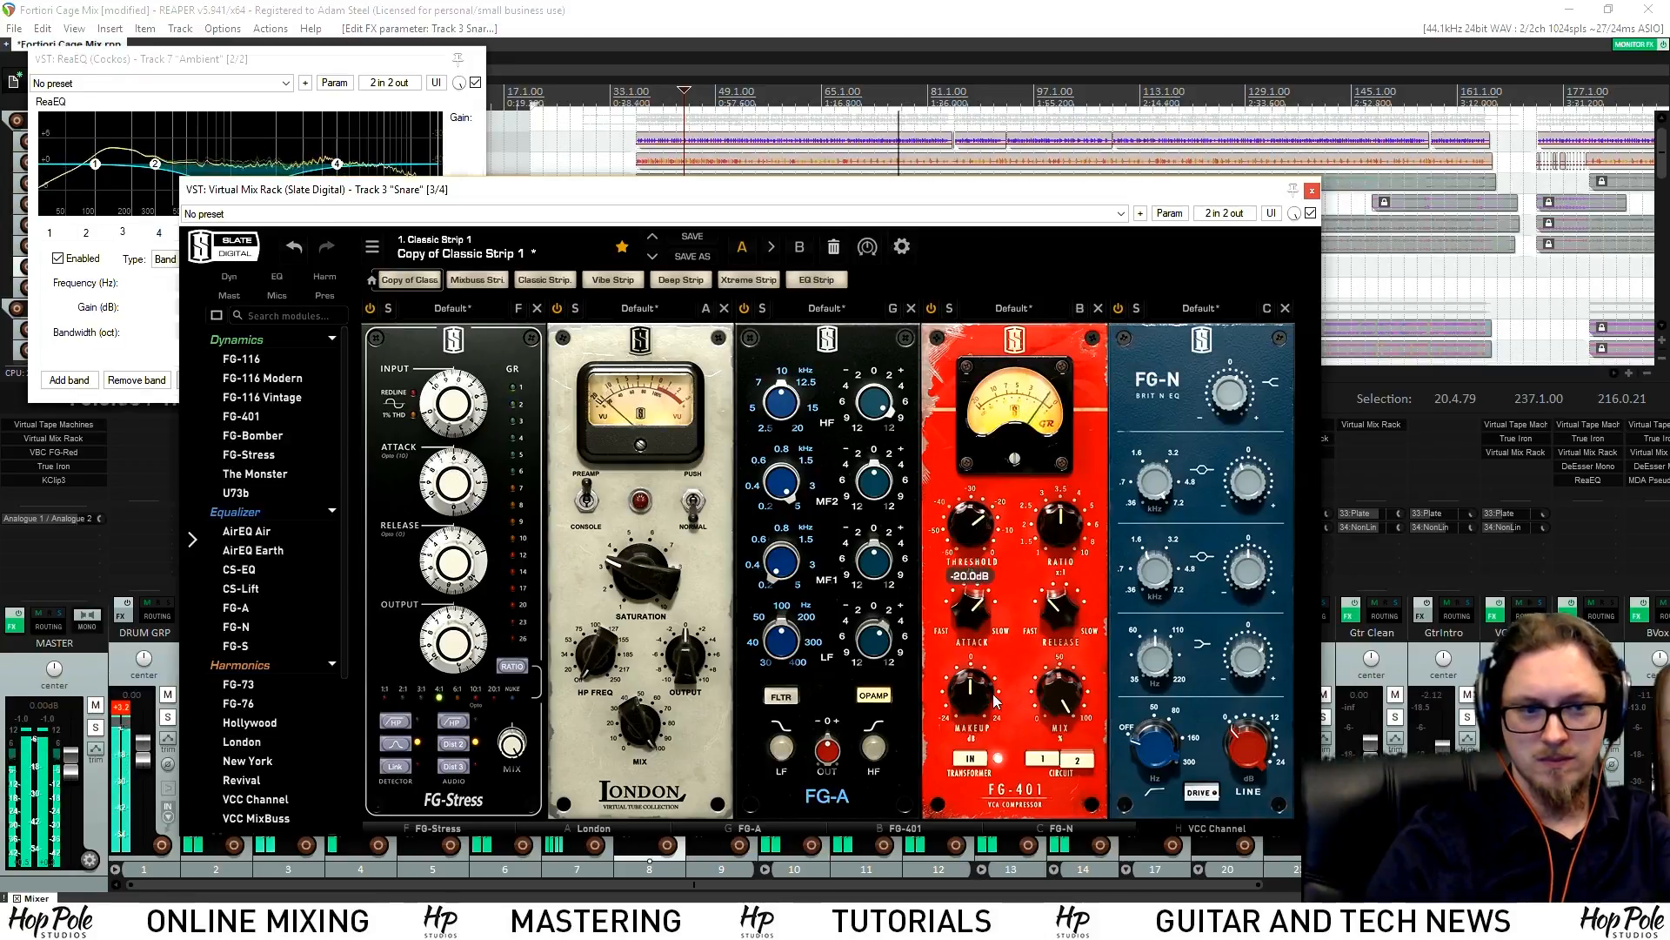
left_click(1050, 760)
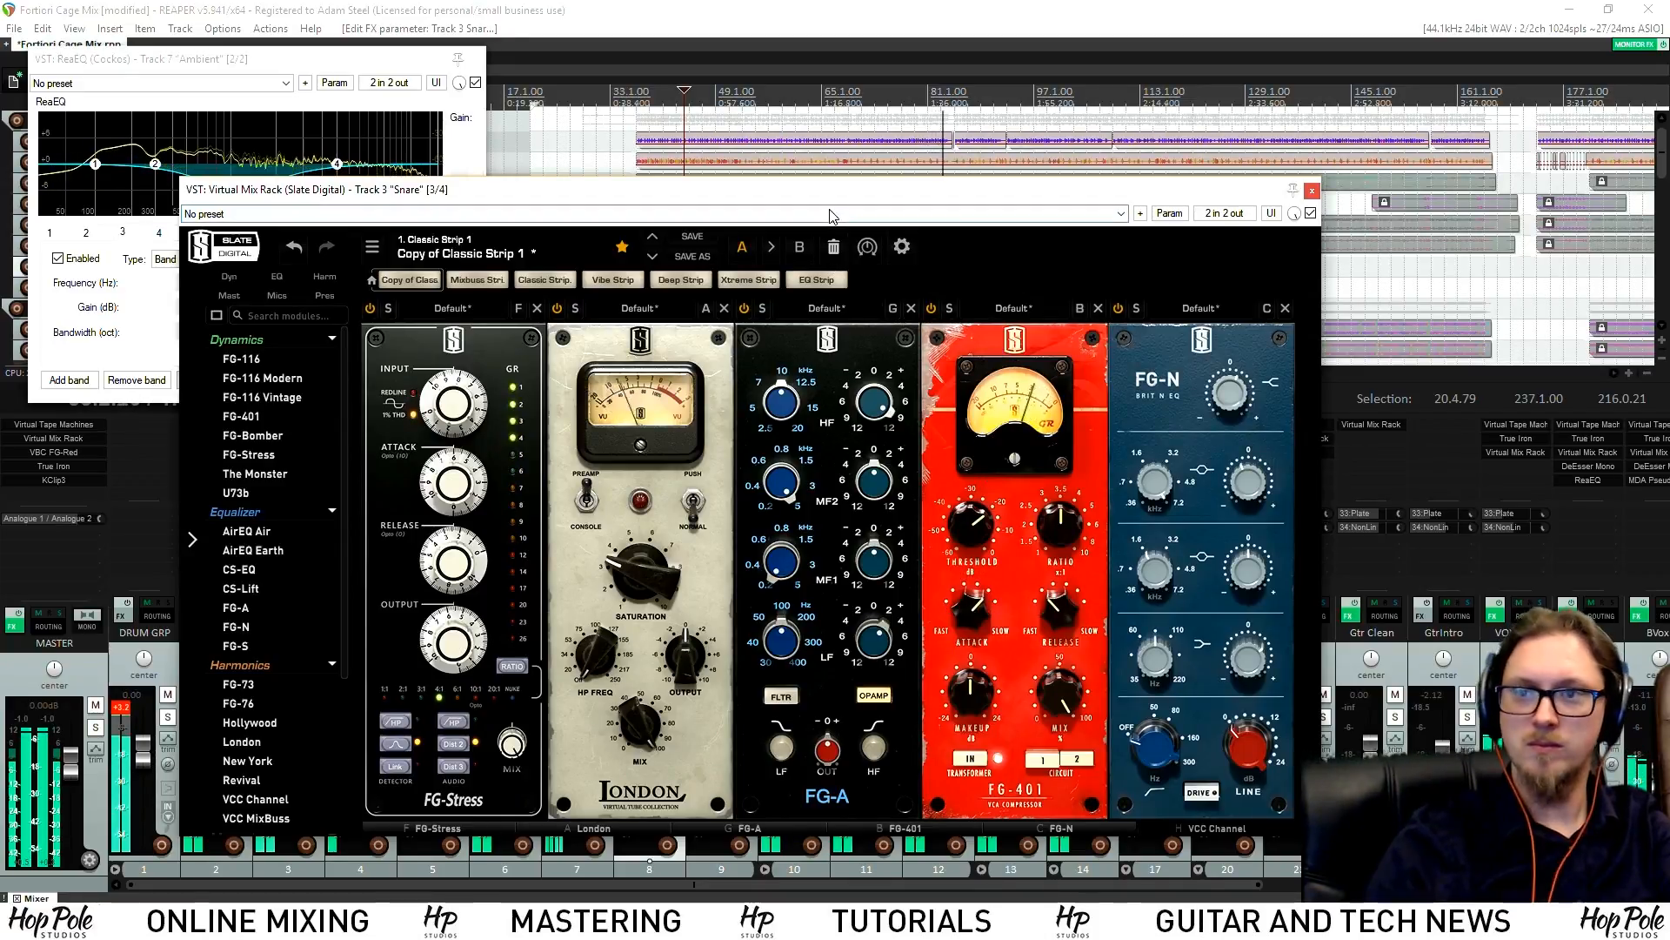
key("space")
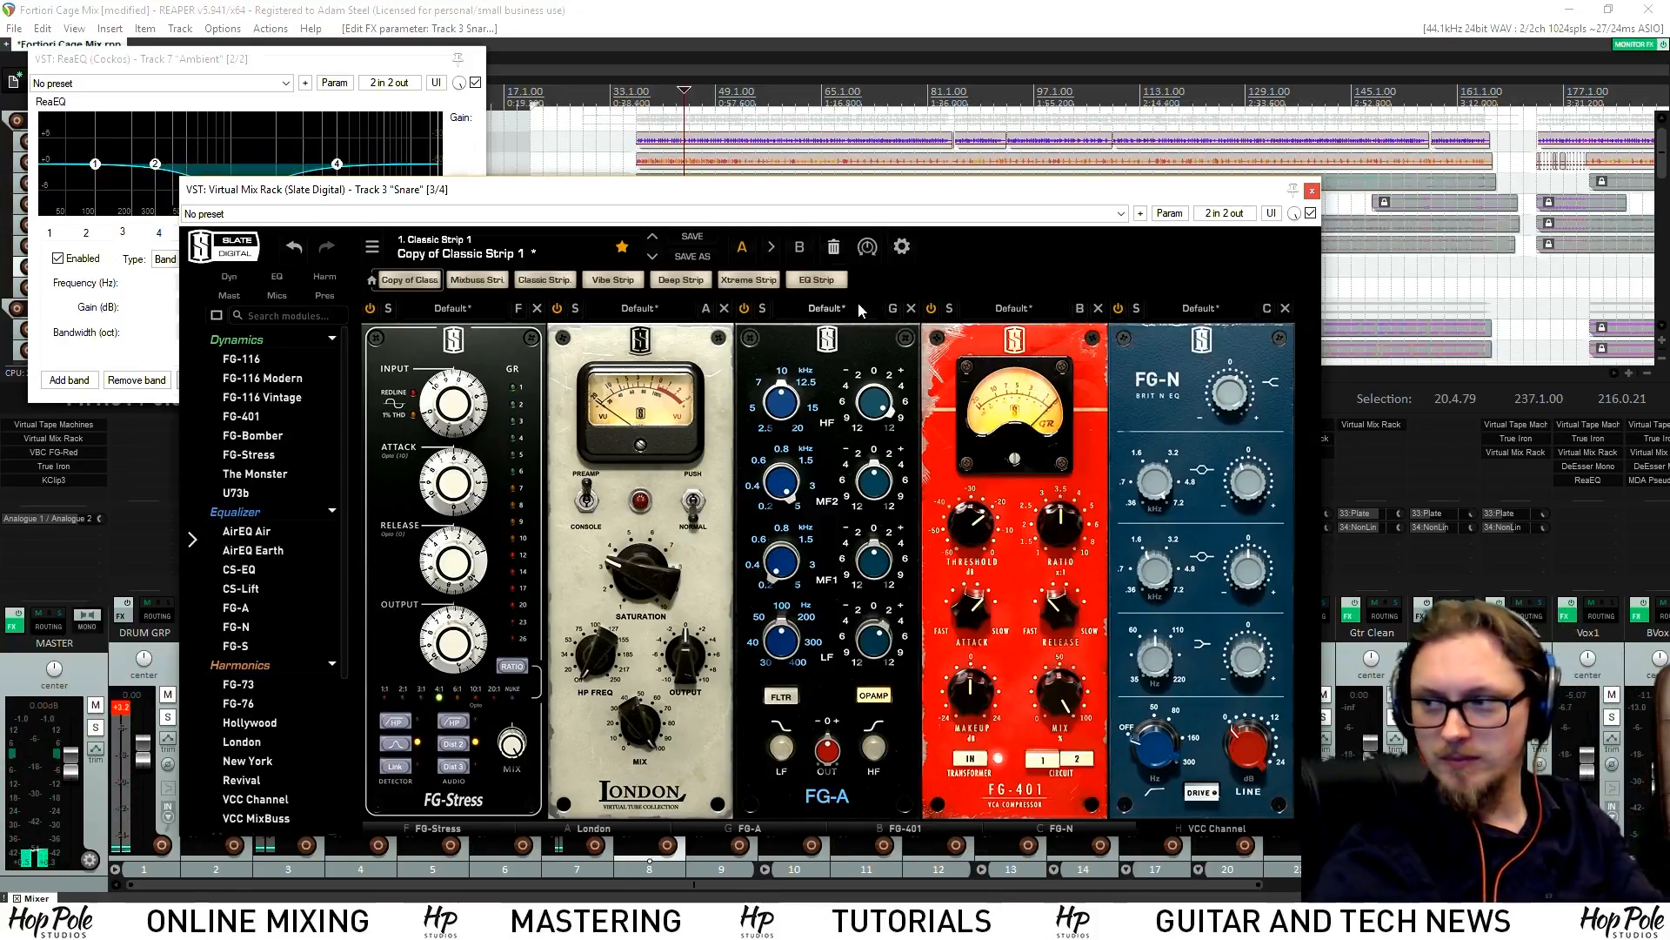
key("space")
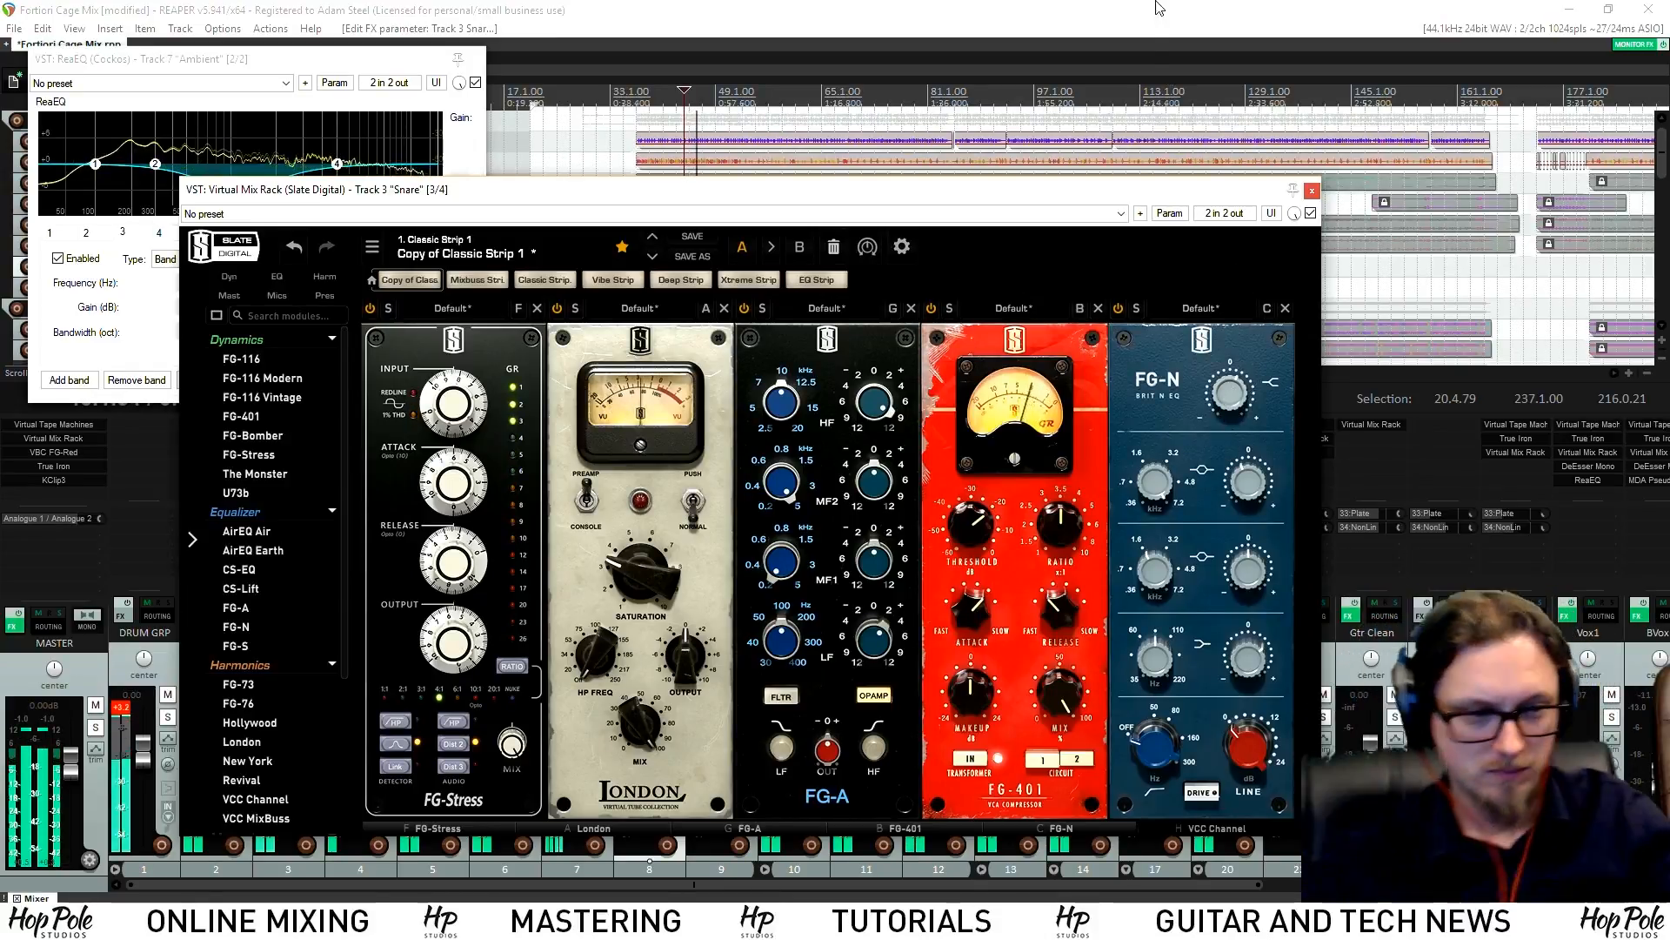
left_click(1312, 191)
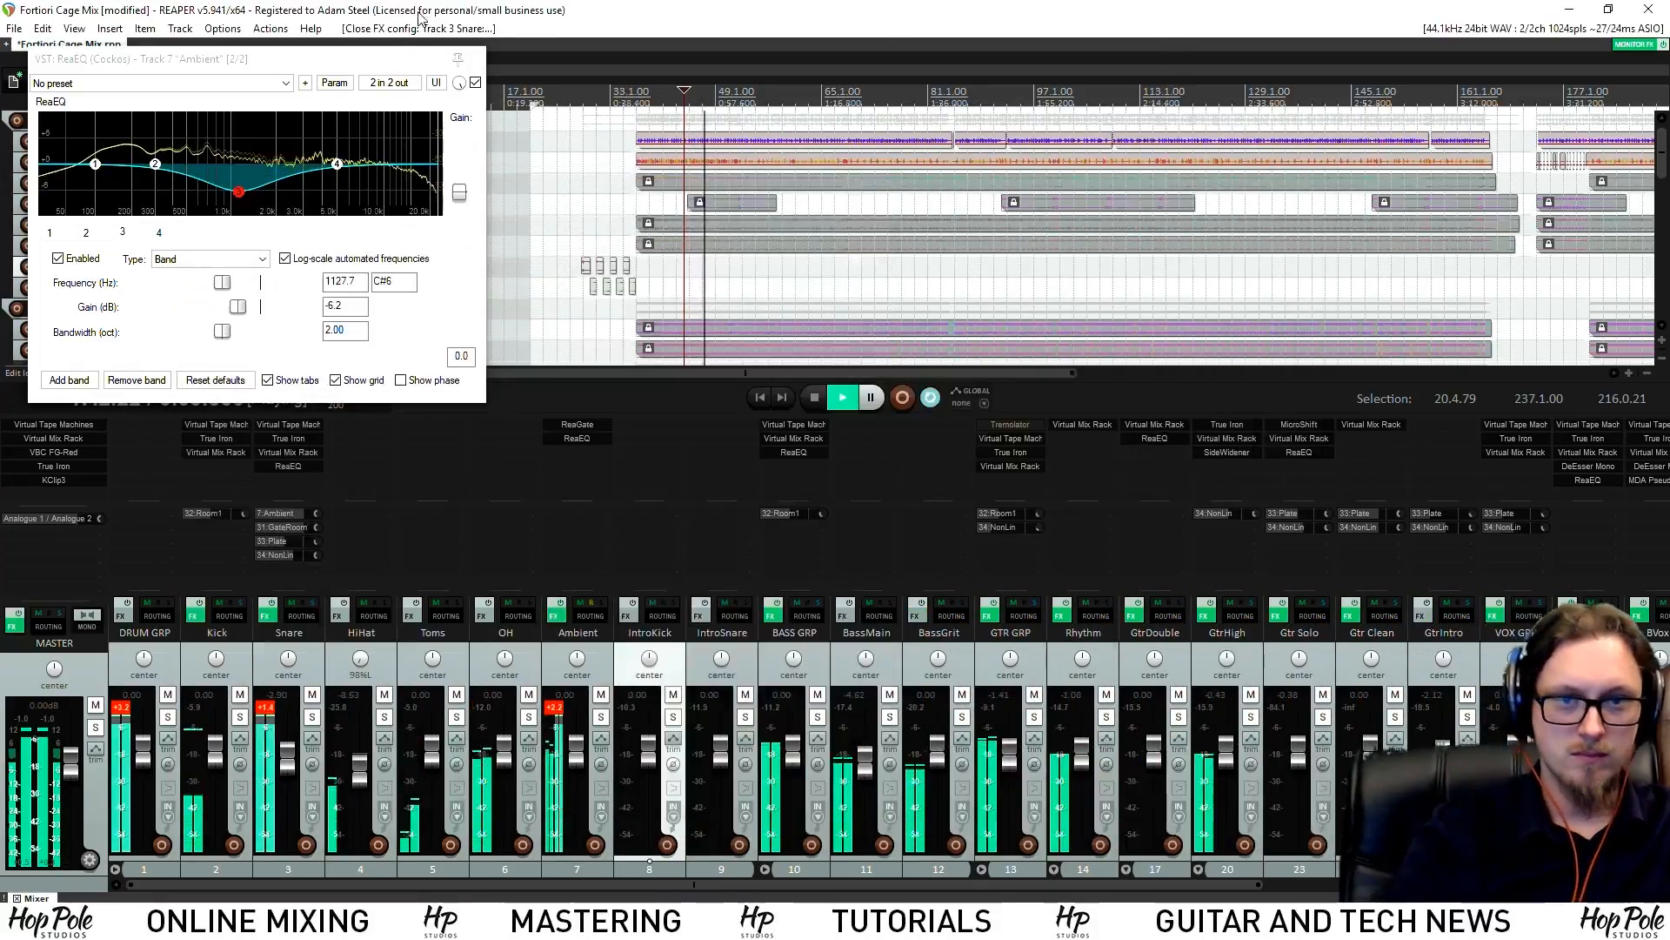
Close Ambient's ReaEQ, solo the Fortiori - Cage reference track, and adjust its volume
left_click(477, 60)
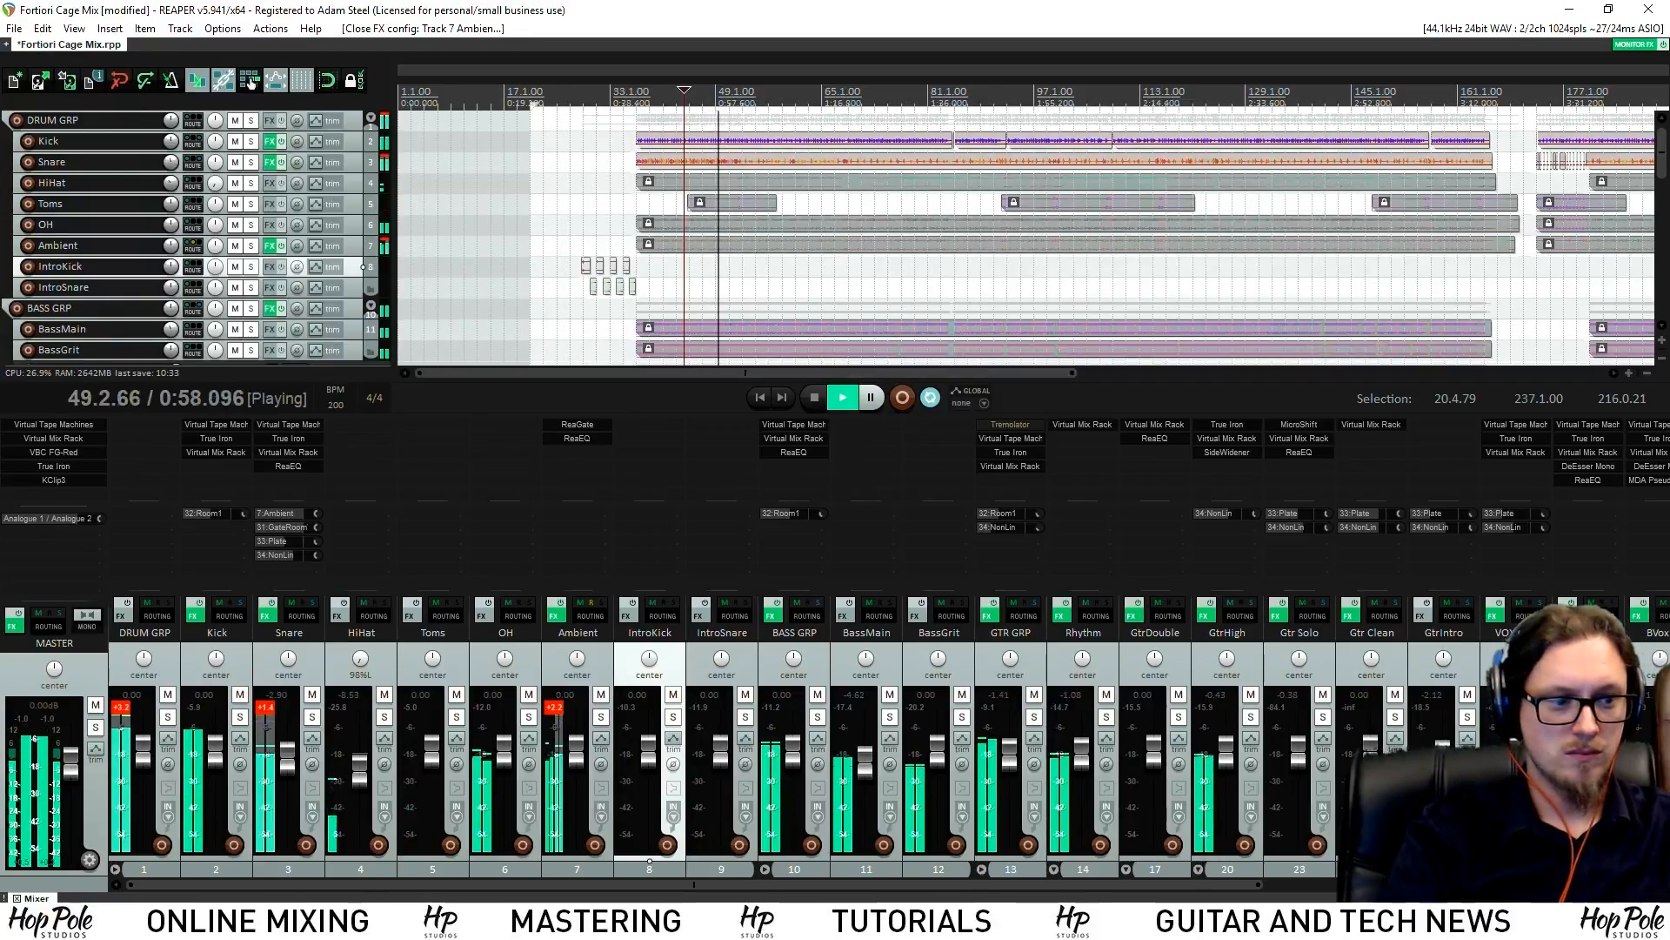
left_click_drag(1044, 884, 1433, 884)
key("space")
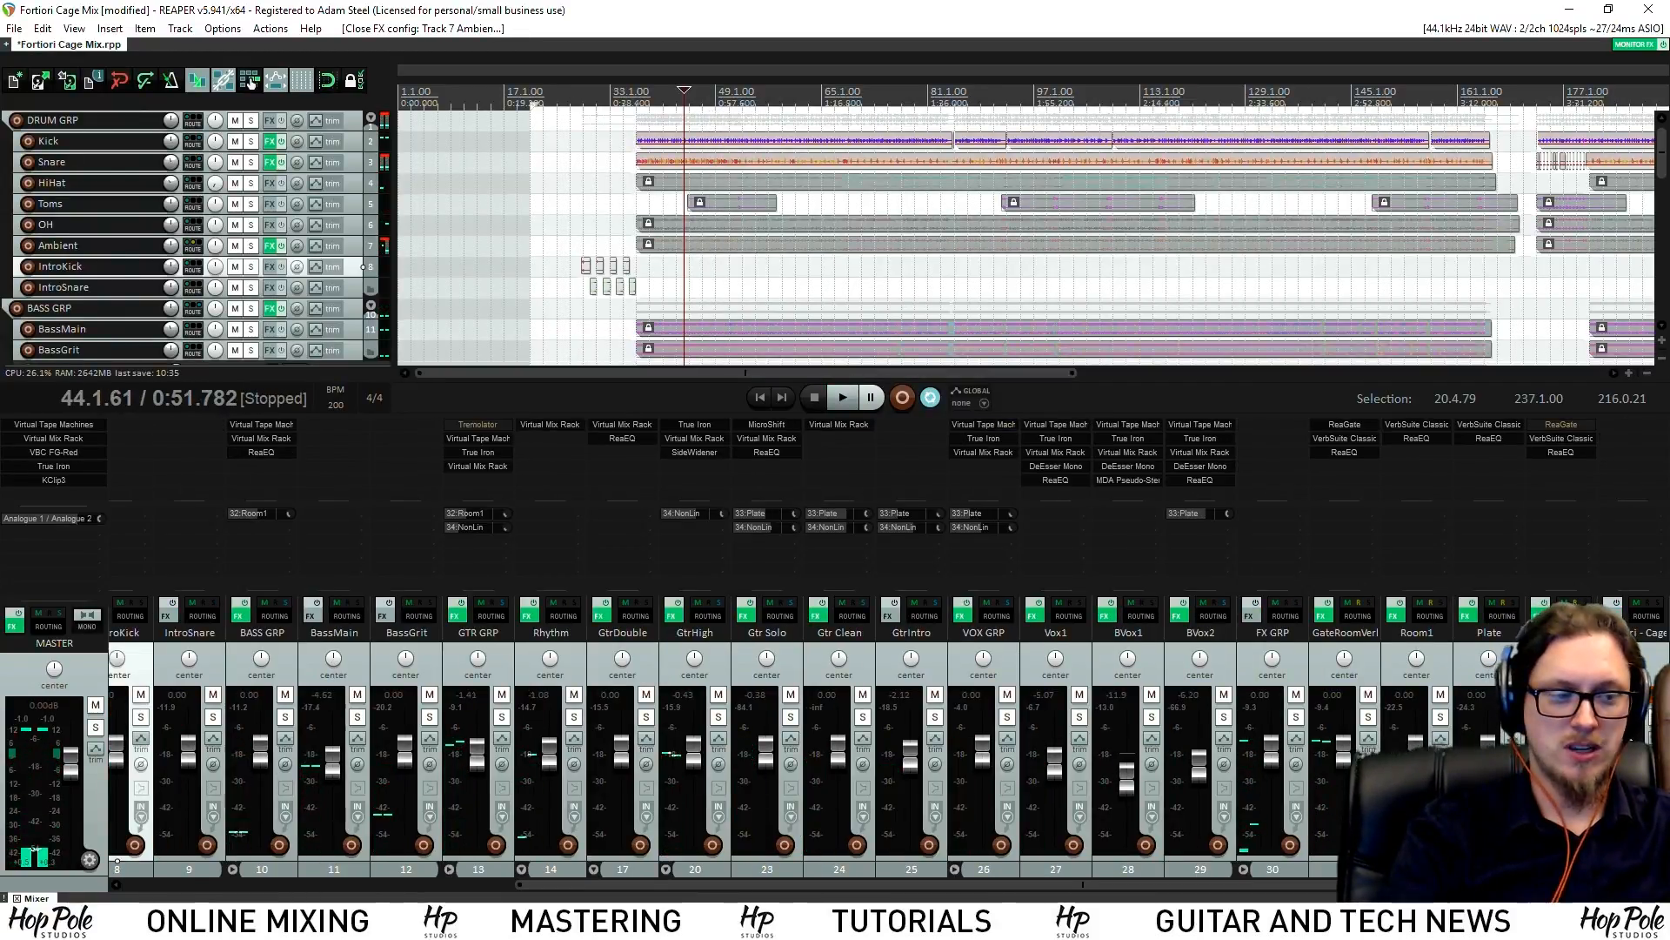
left_click(1657, 717)
key("space")
left_click_drag(1662, 153, 1662, 294)
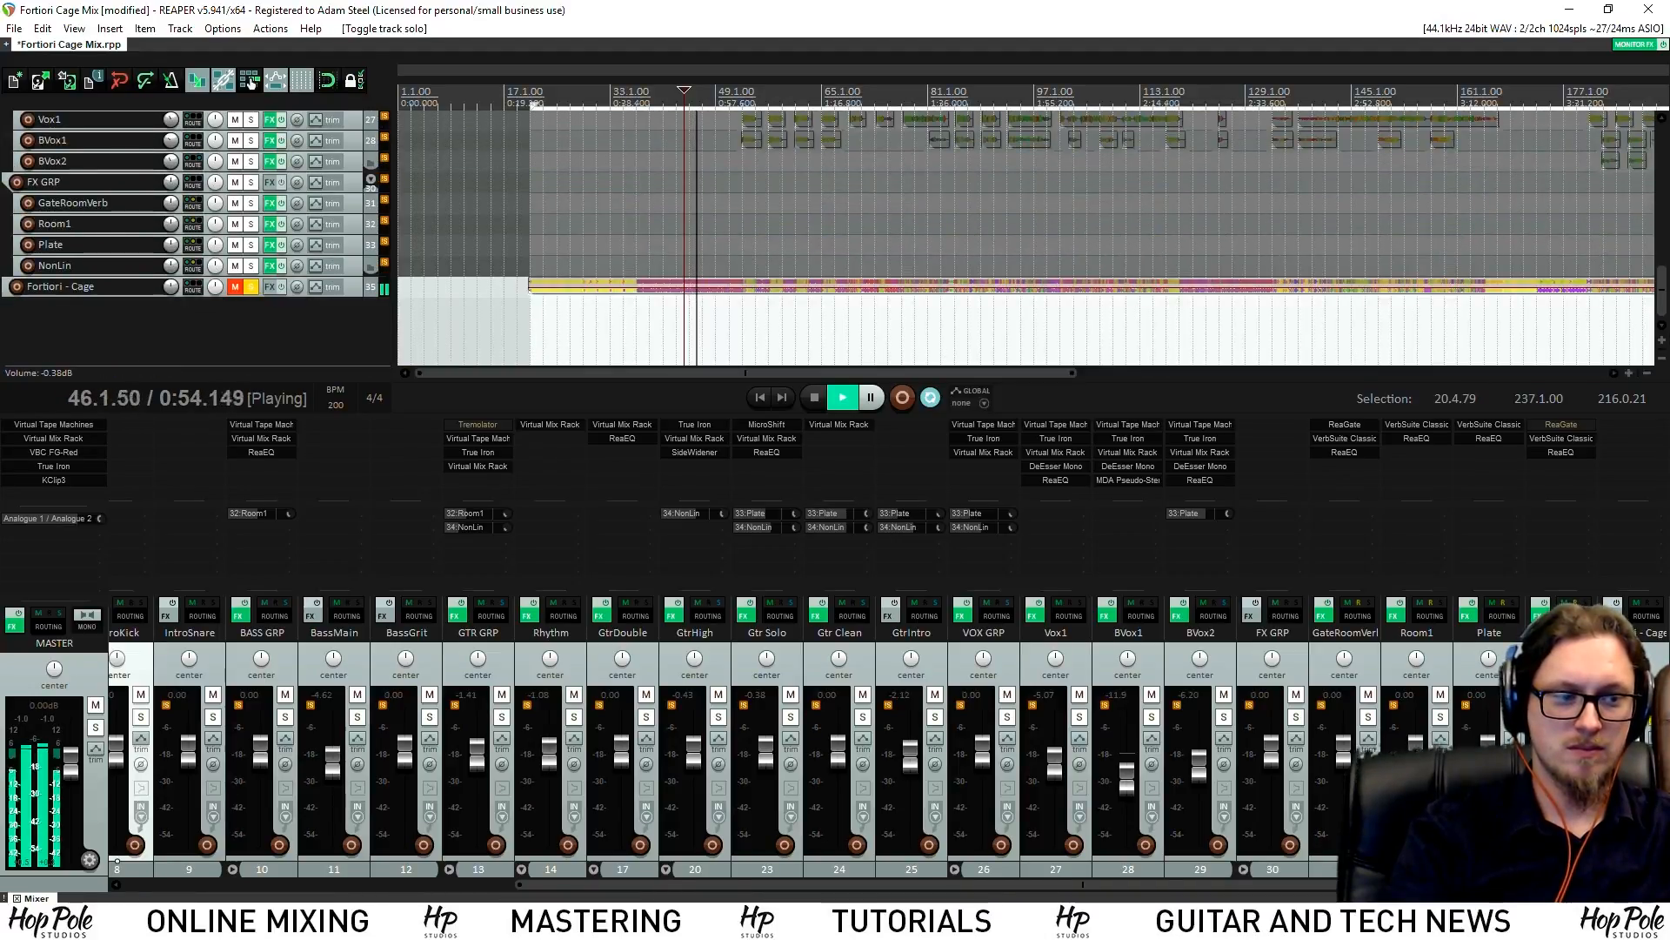
left_click_drag(1632, 750, 1632, 754)
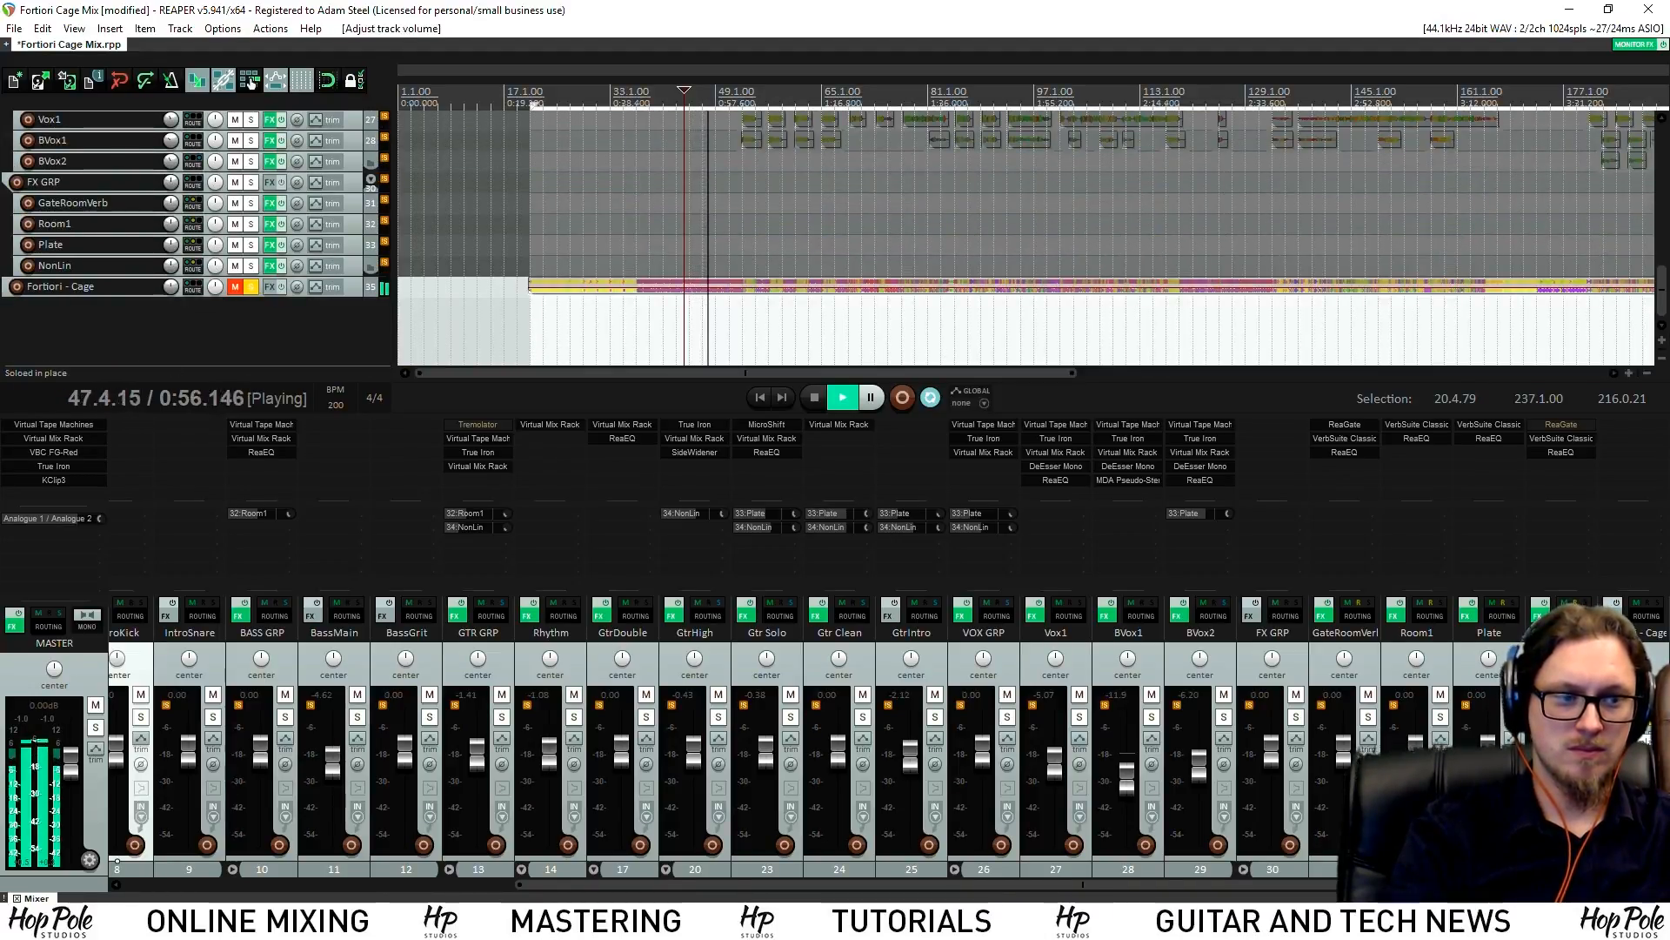
Toggle the reference track's solo repeatedly to compare it against the mix
left_click(1657, 717)
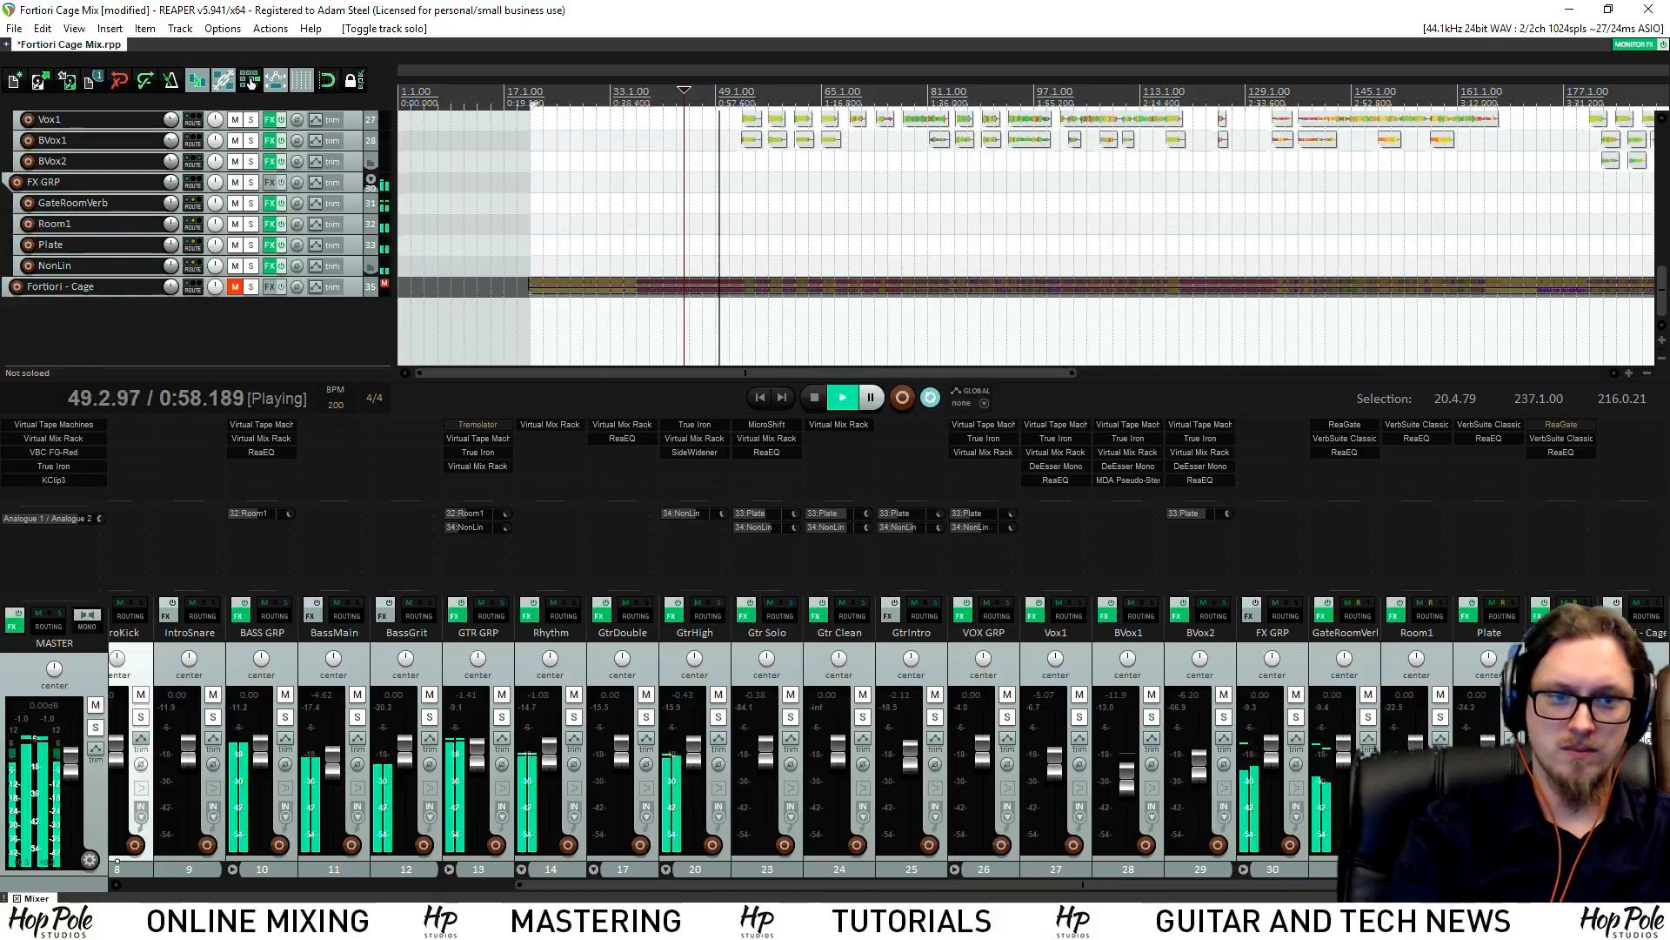
left_click(1658, 717)
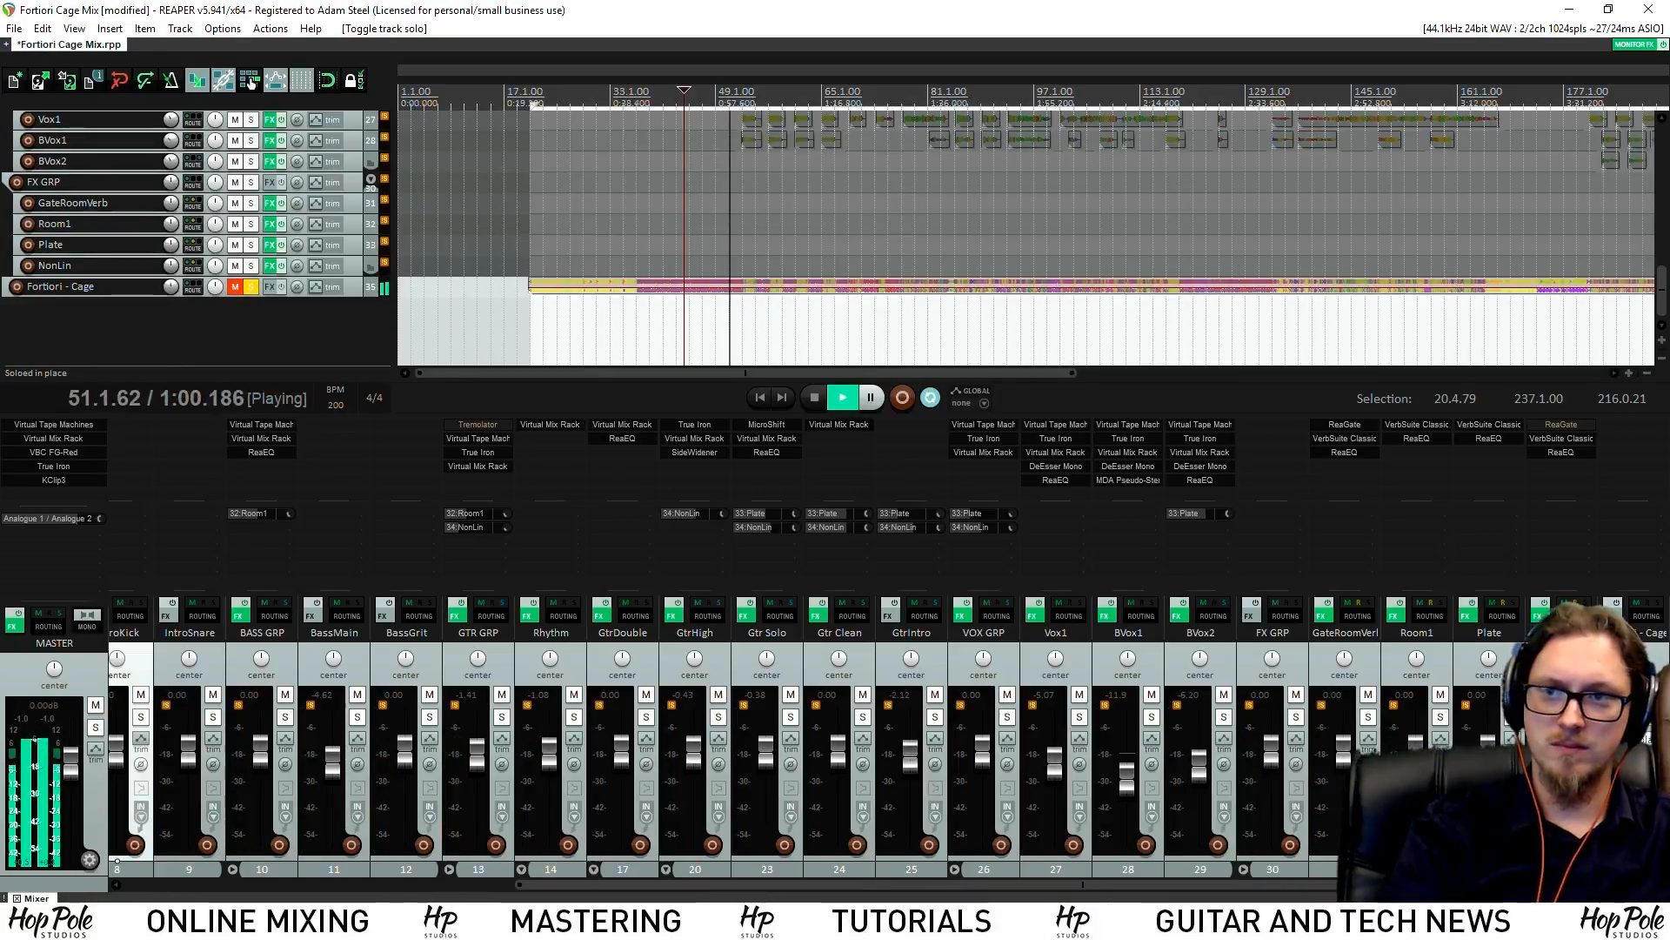
left_click(1657, 717)
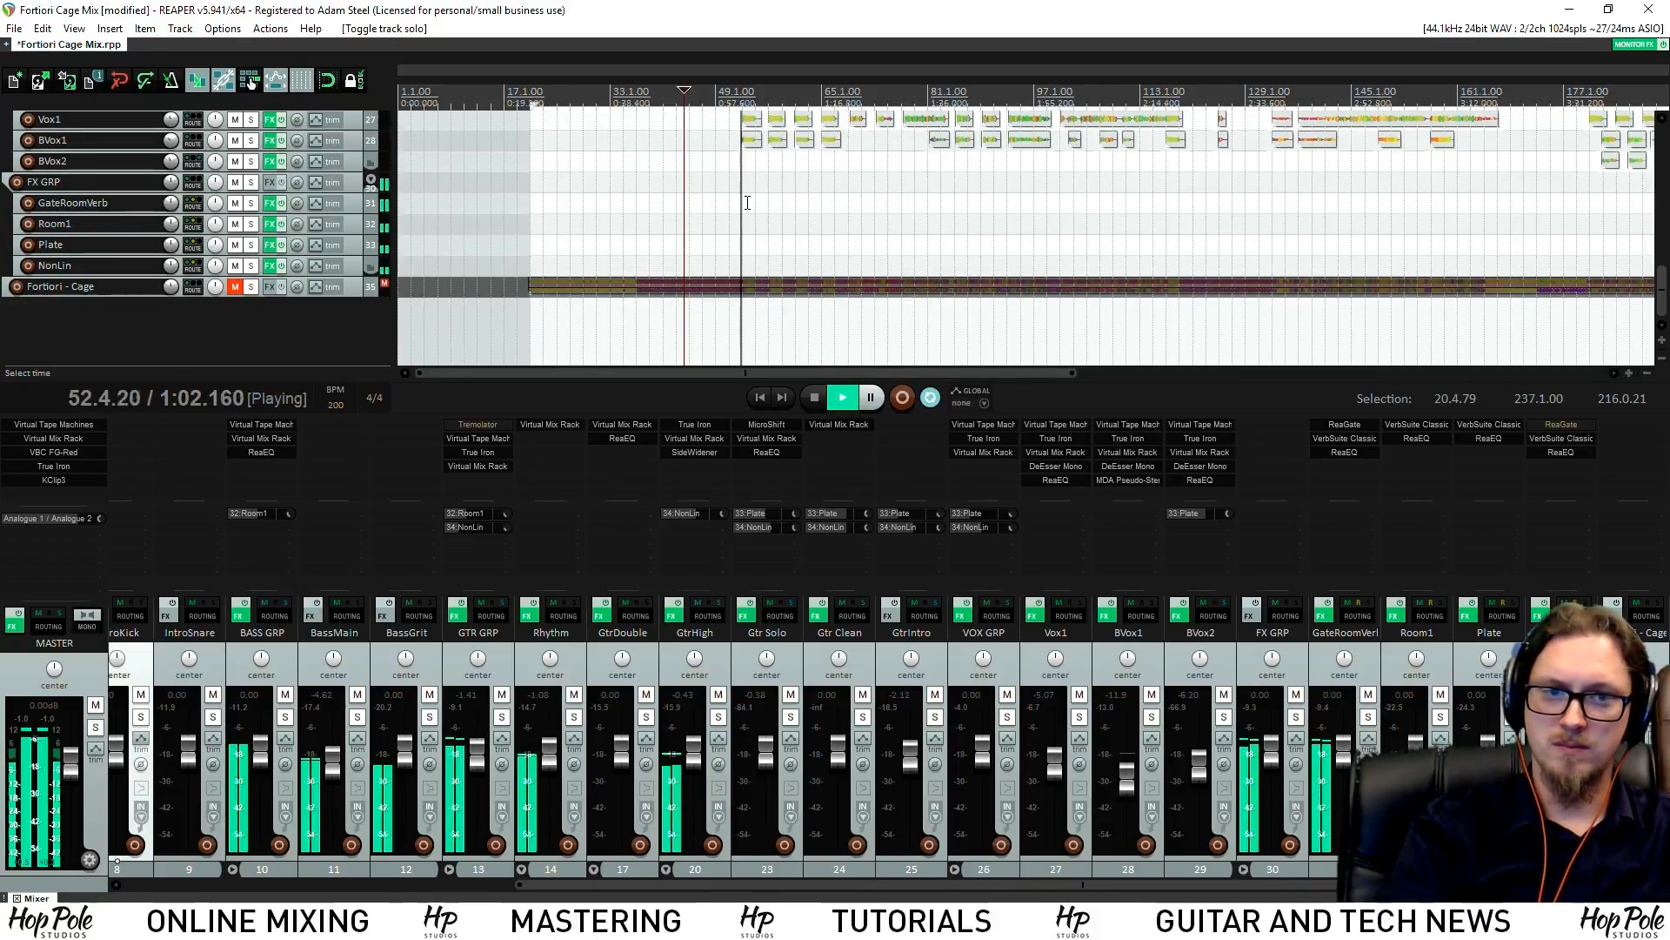
left_click(1657, 717)
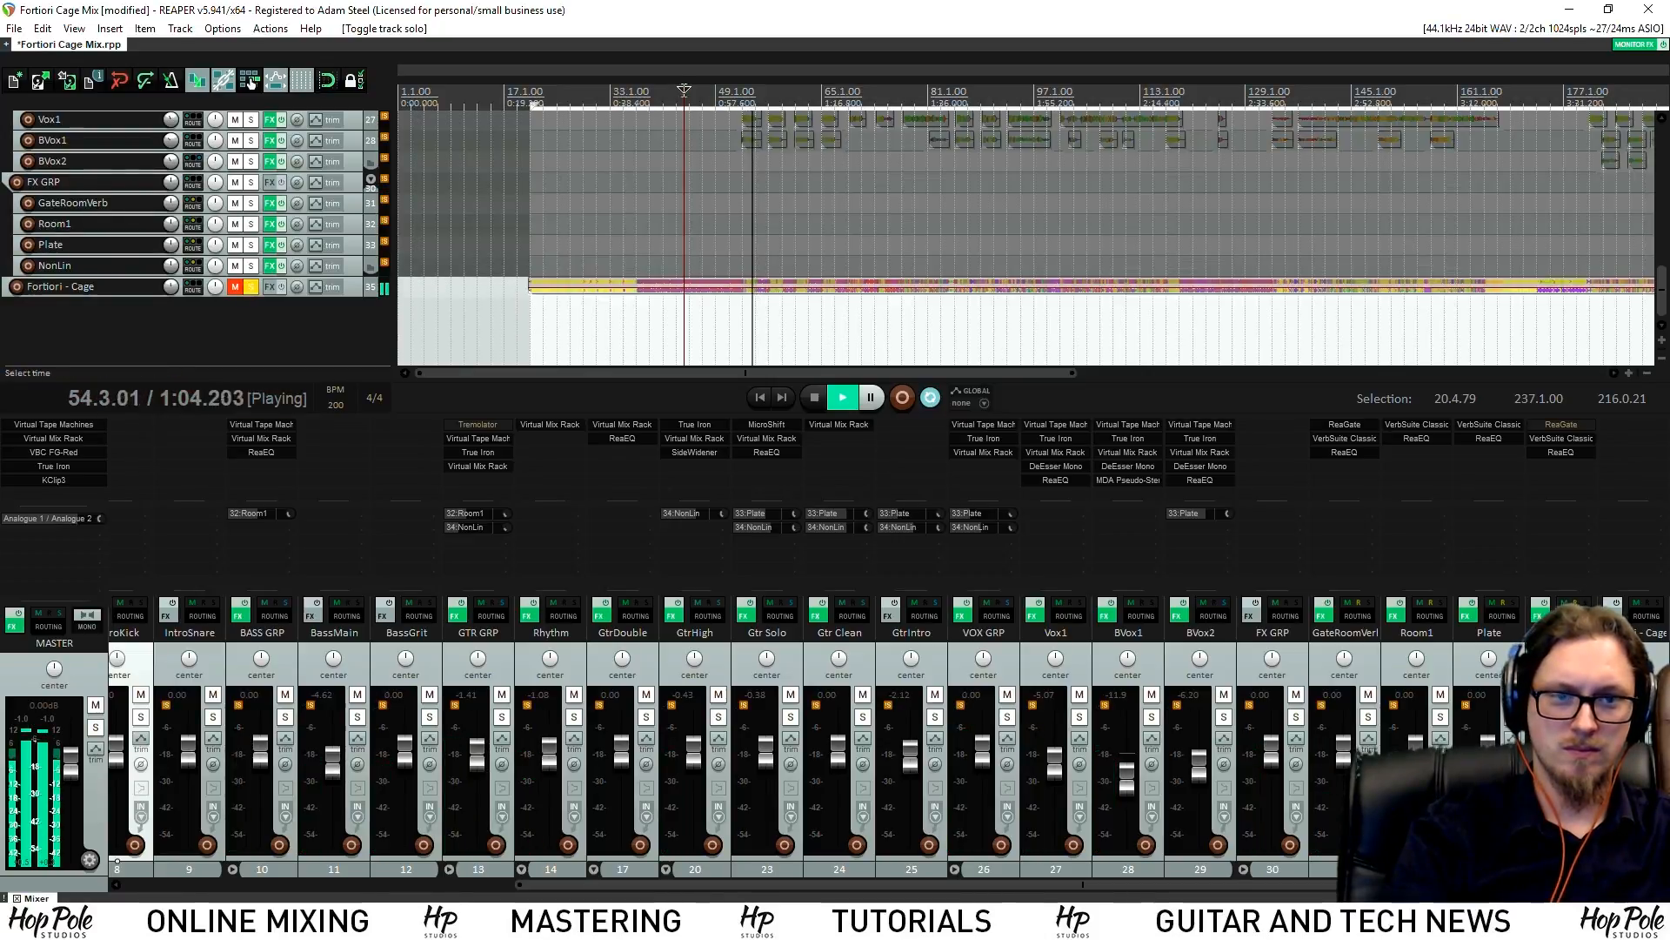
left_click(749, 100)
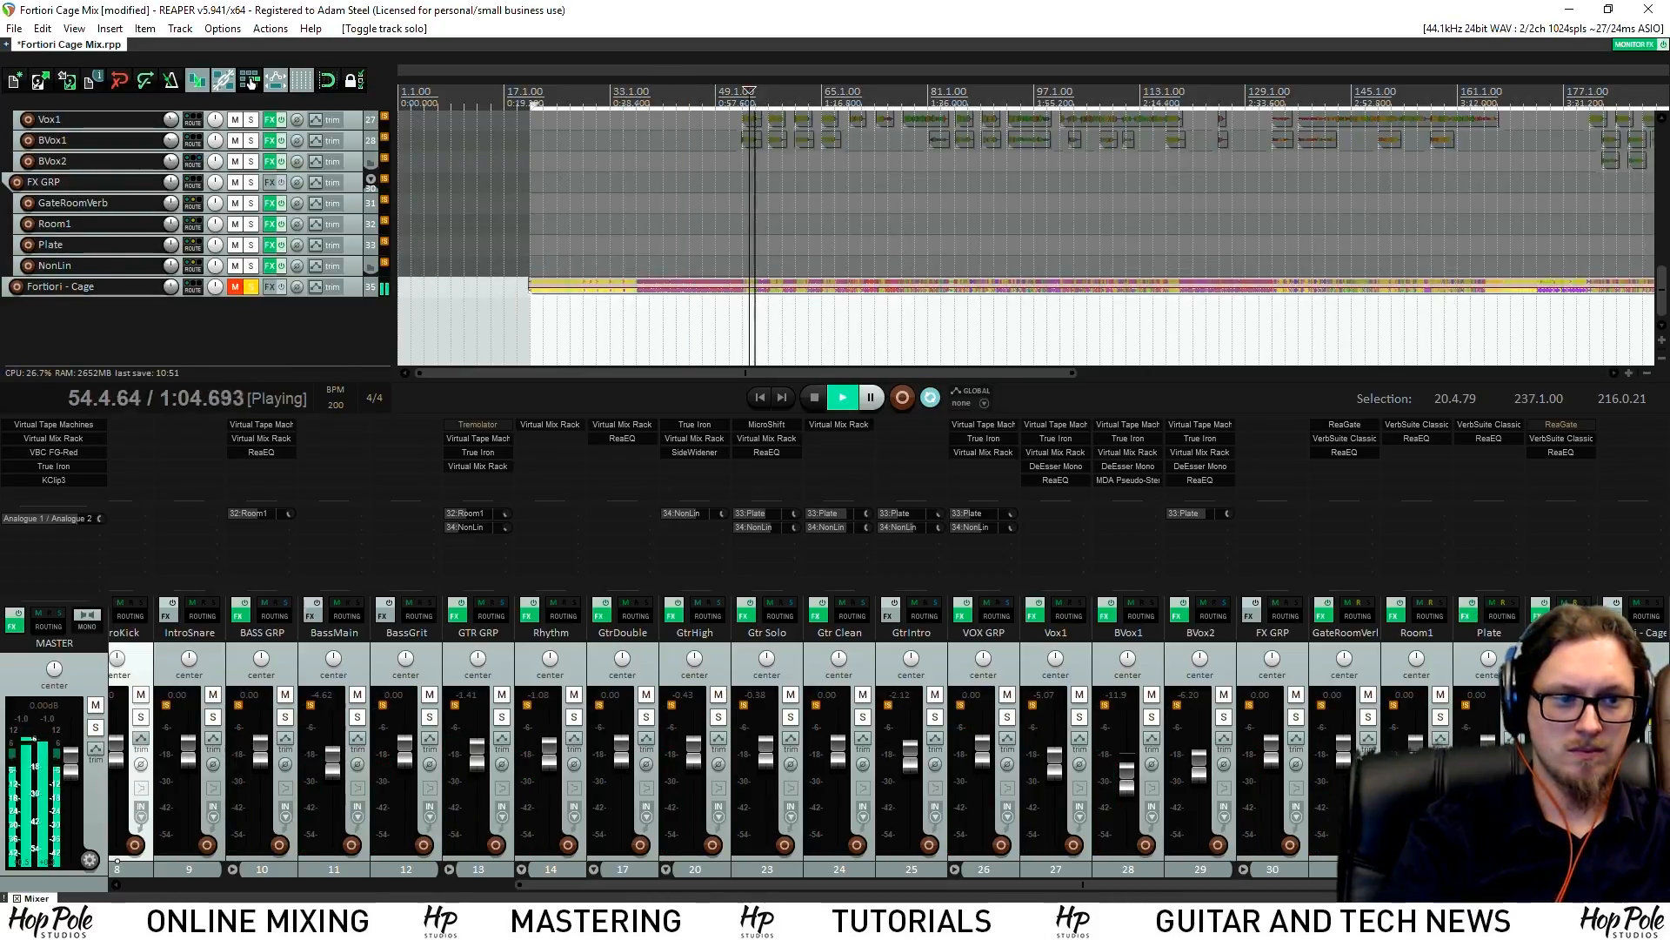
left_click(1657, 717)
key("space")
Lower VOX GRP to -3.53 dB and replay the mix from around bar 26
left_click_drag(989, 764, 984, 764)
key("space")
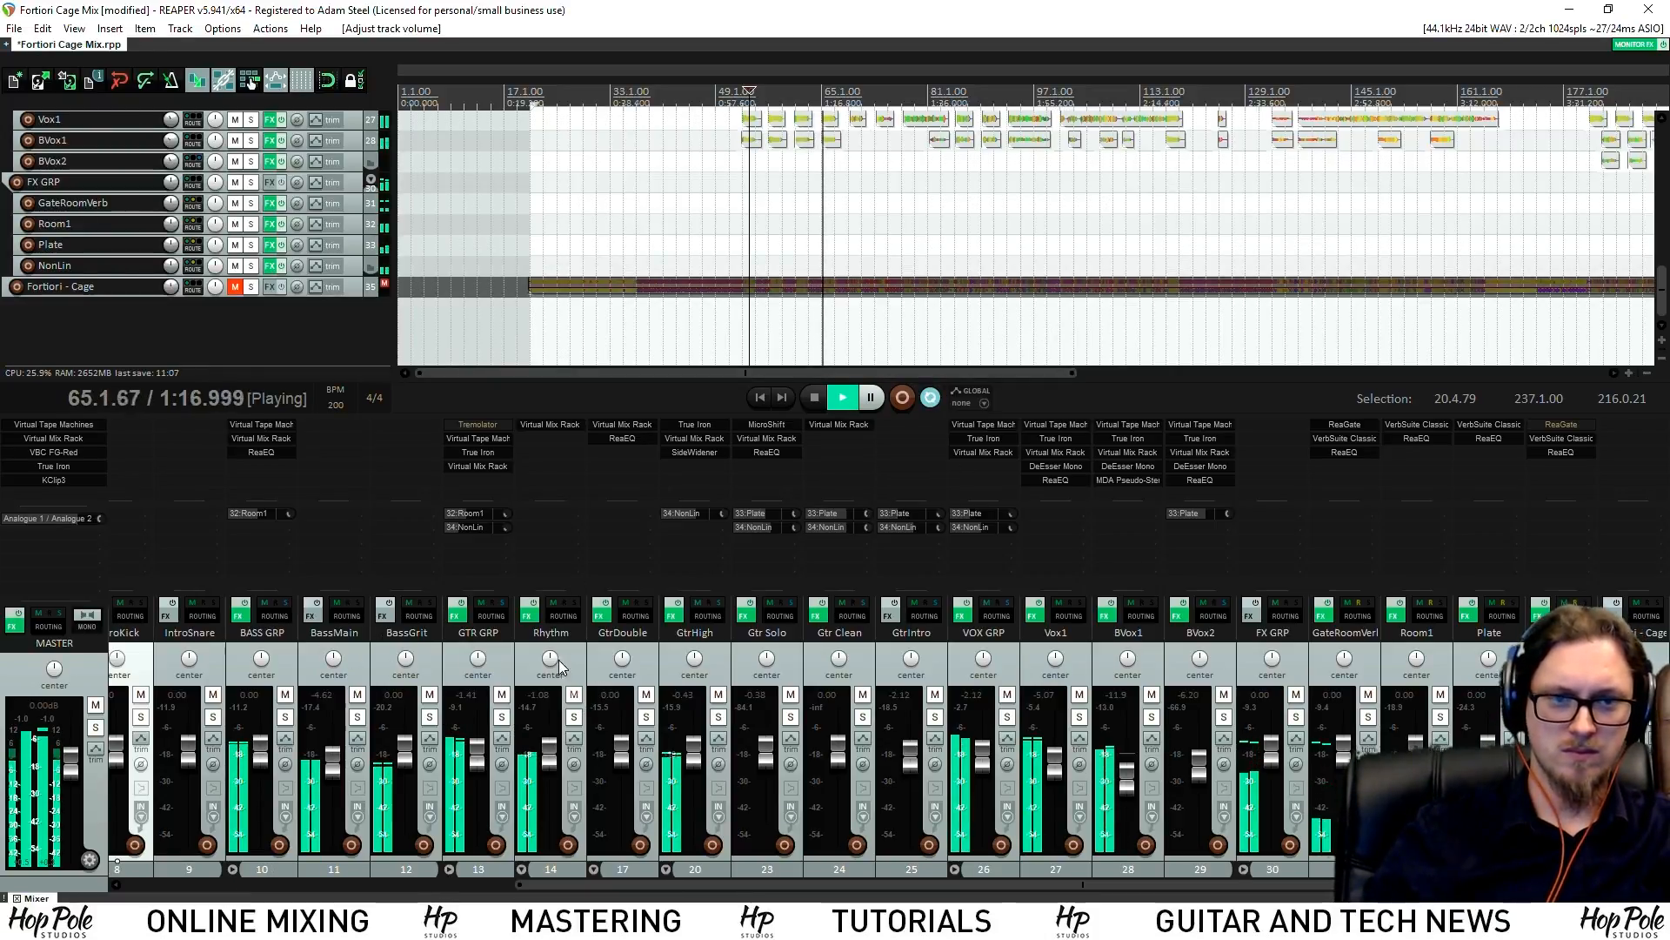
left_click(607, 97)
left_click_drag(1662, 291, 1661, 178)
left_click(568, 97)
scroll(510, 835, "up", 5)
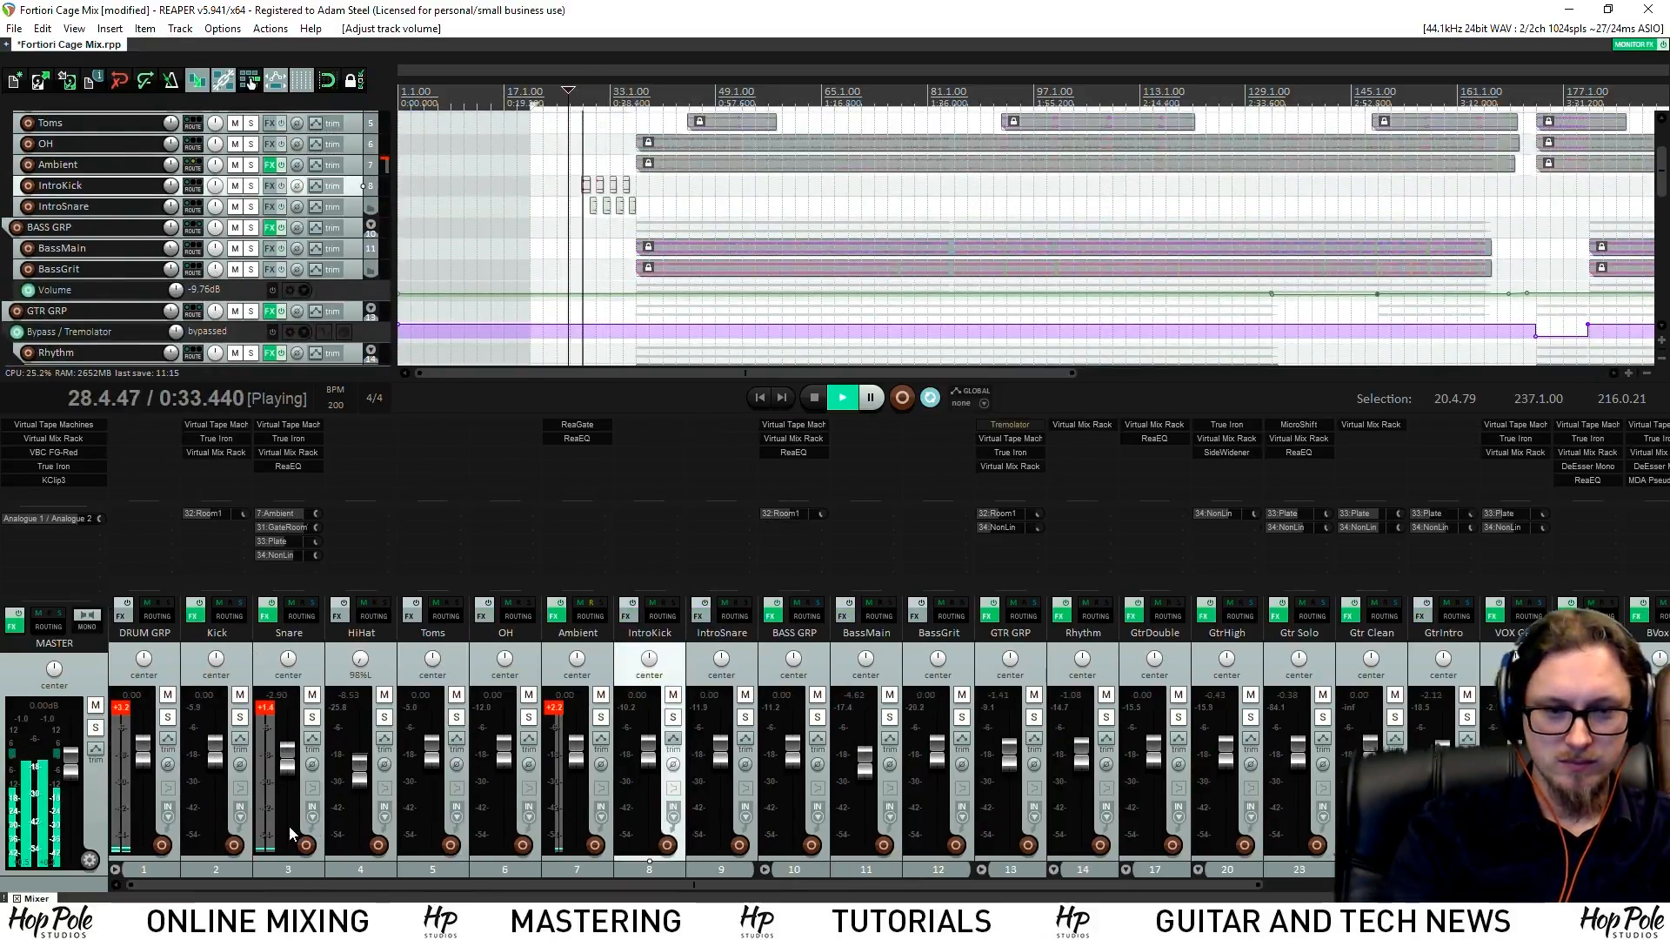
key("space")
Solo the IntroKick track and place the edit cursor at bar 28
left_click(673, 716)
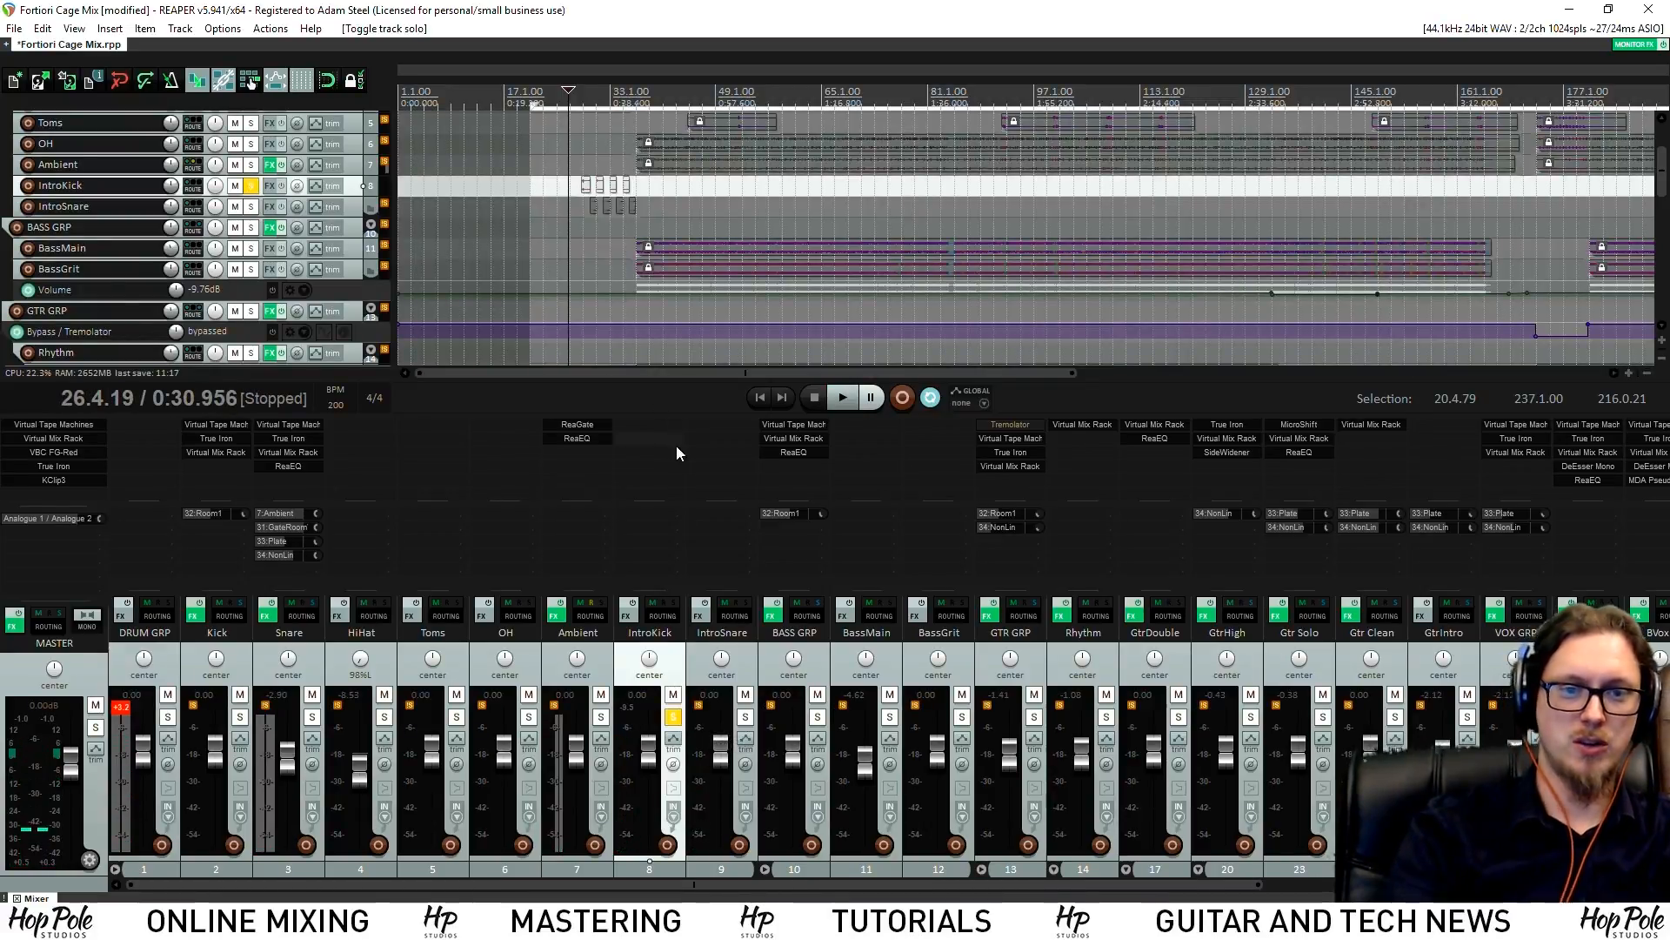
scroll(733, 89, "up", 3)
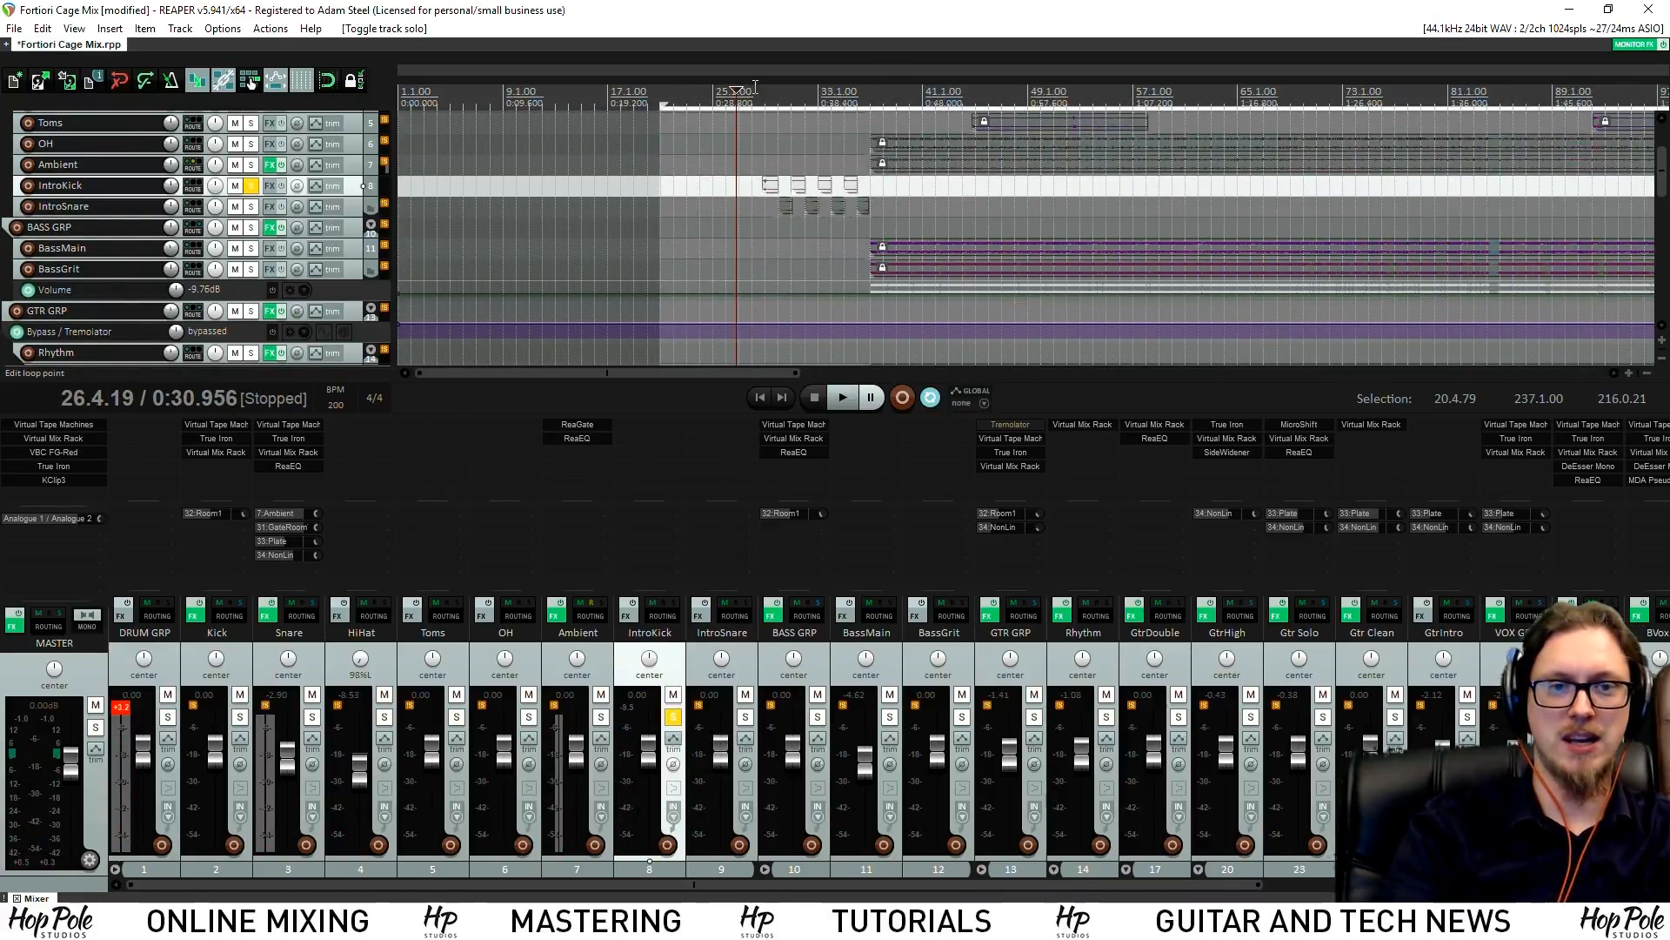
left_click(754, 88)
scroll(753, 88, "up", 3)
Save the project and insert ReaEQ on IntroKick
key("ctrl+s")
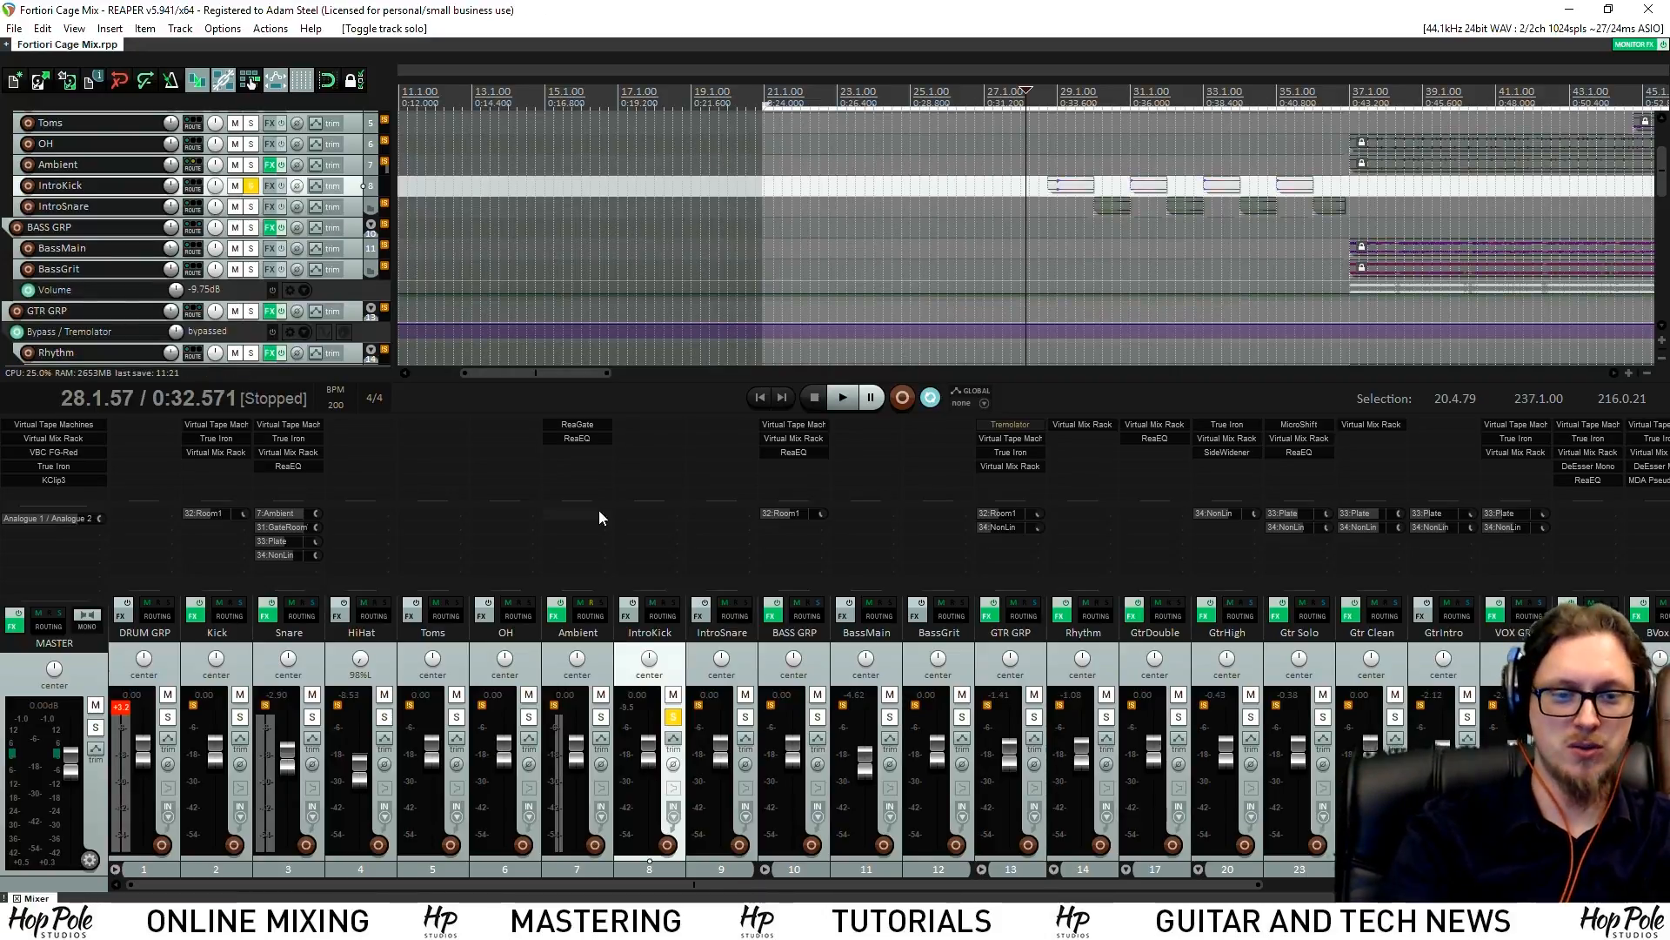
double_click(654, 439)
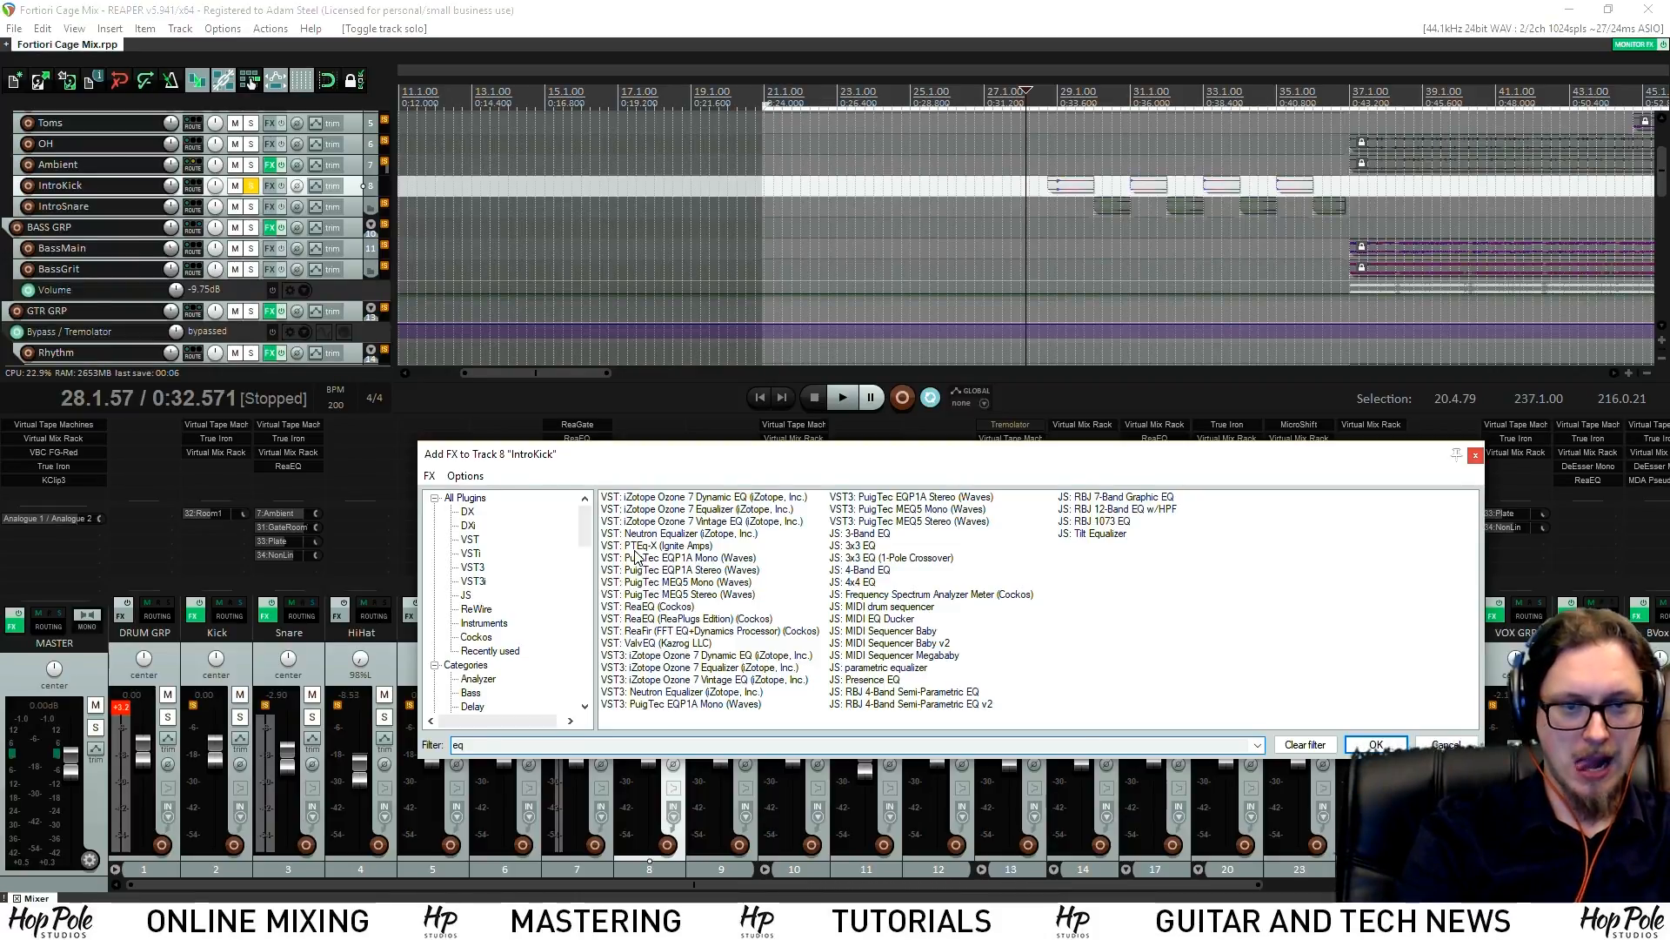
double_click(648, 608)
Turn ReaEQ band 4 into a -inf high shelf at 151.4 Hz and stop playback
left_click_drag(339, 166, 125, 241)
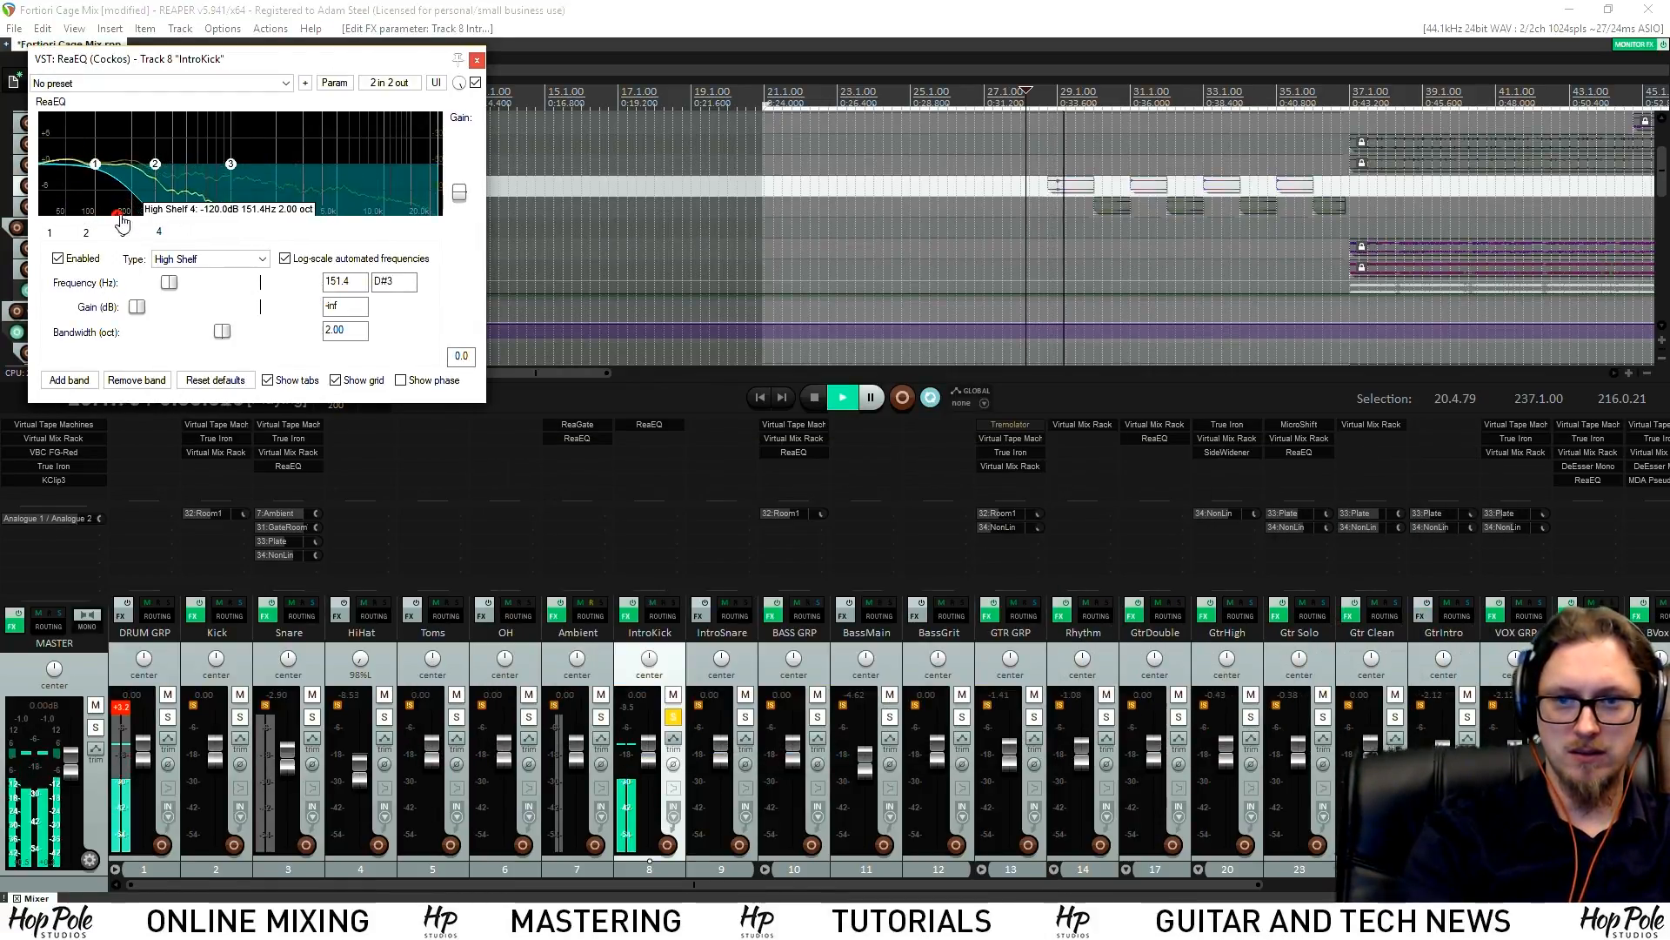
key("space")
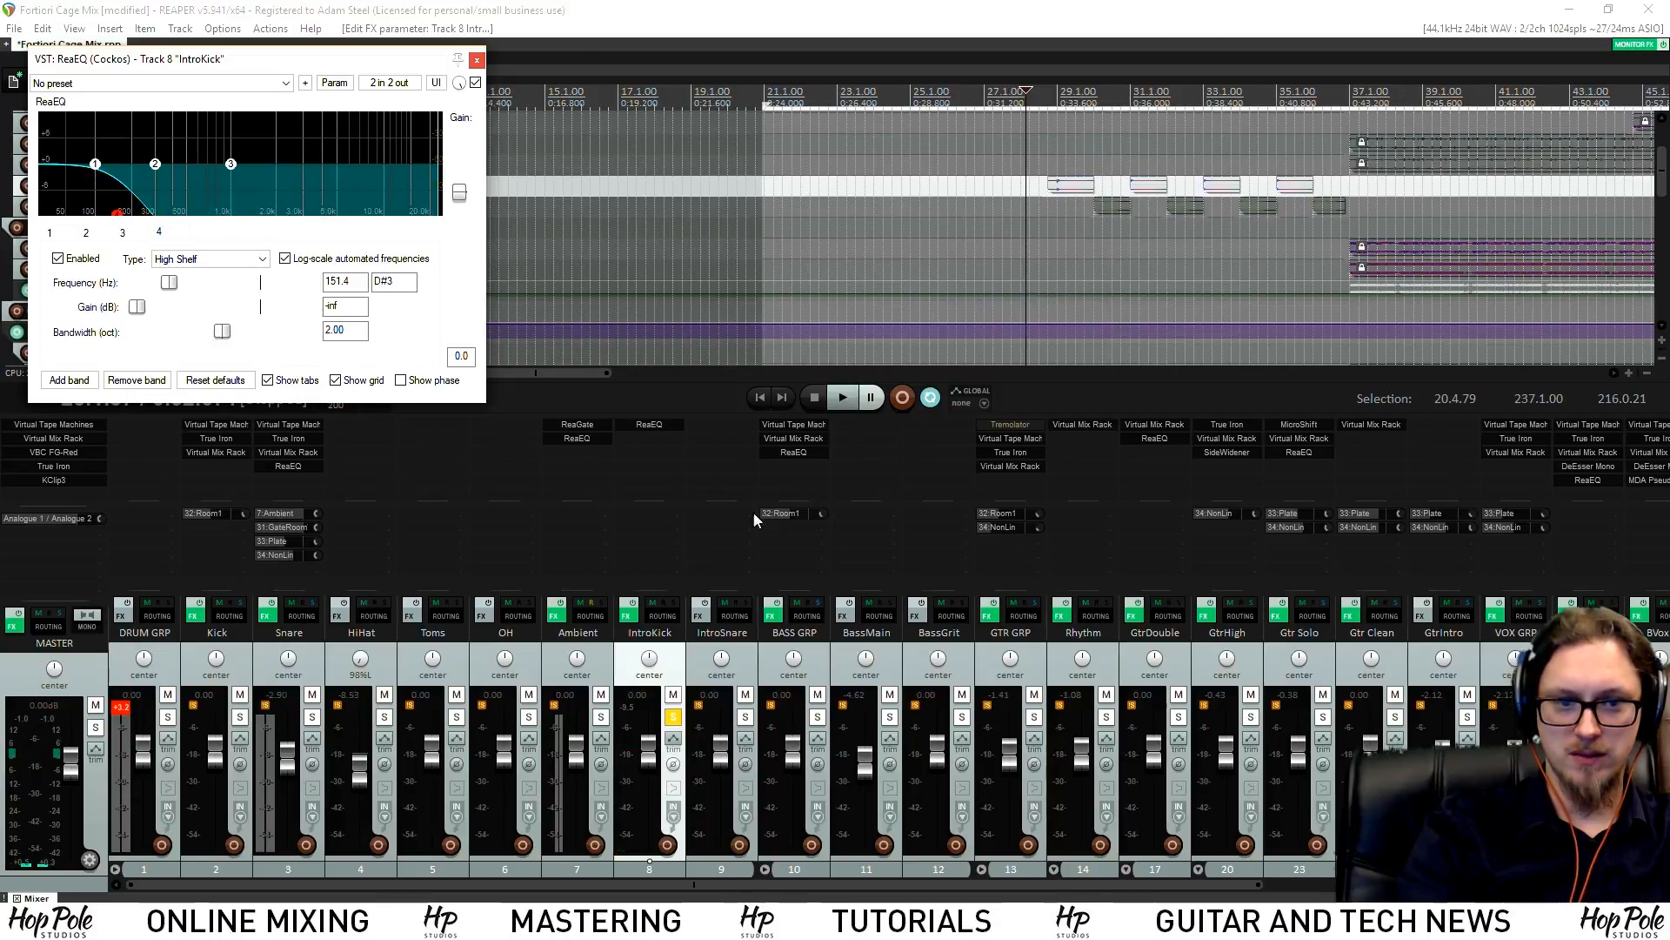
double_click(647, 452)
Add VerbSuite Classics to IntroKick ahead of ReaEQ and audition it
type("ve")
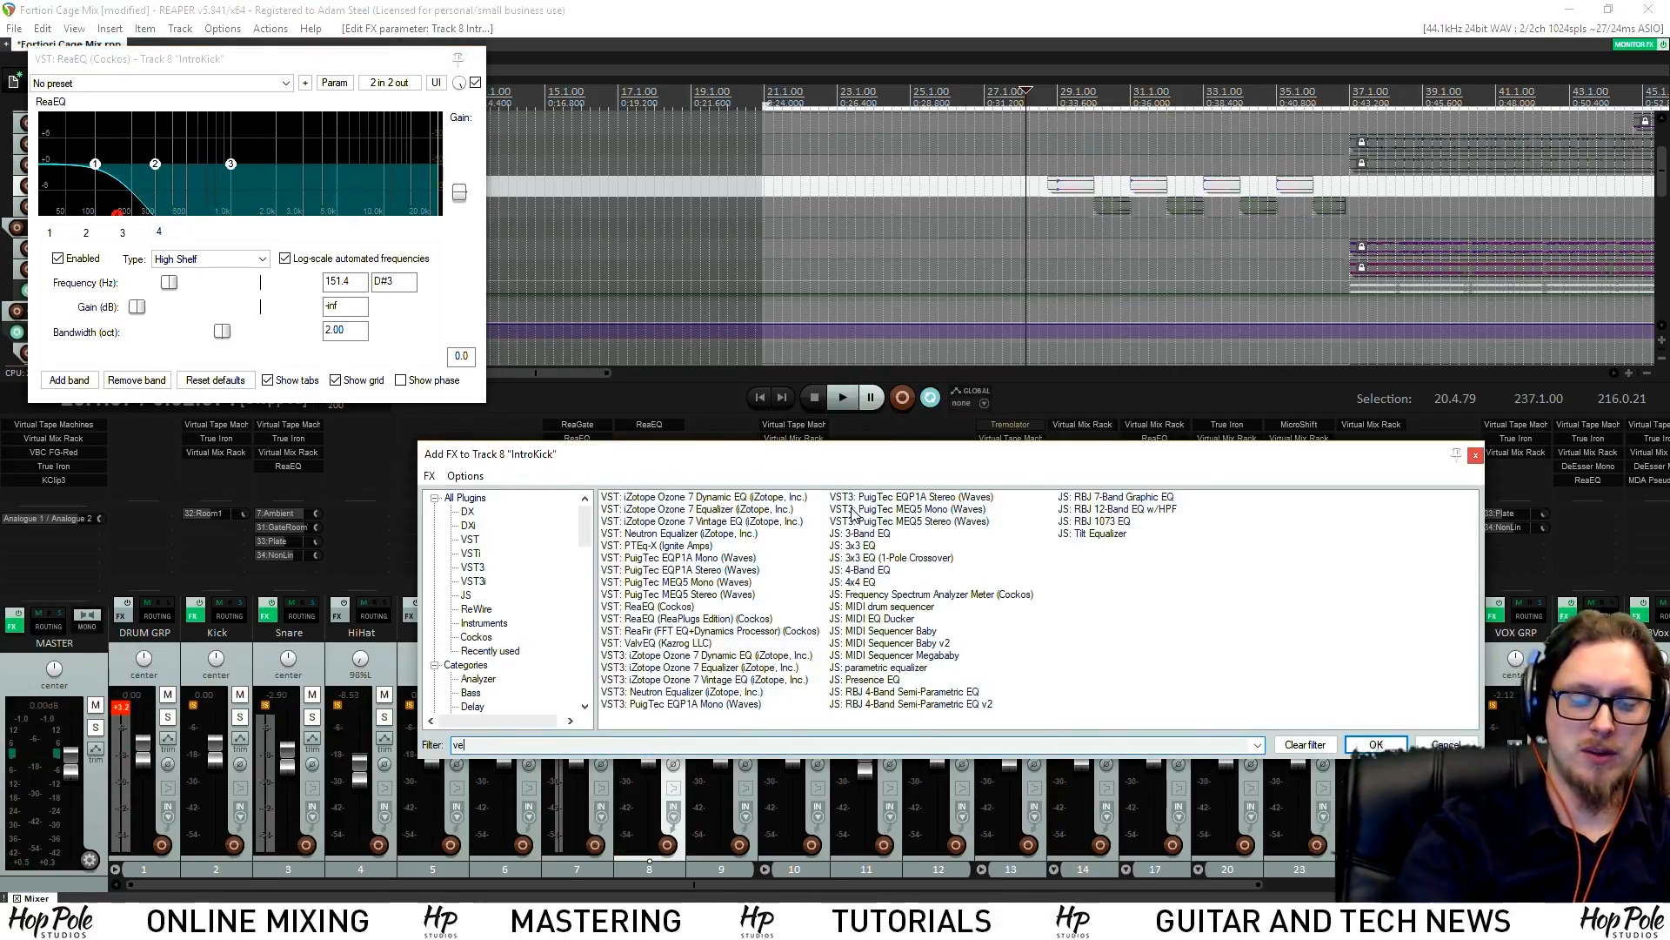
type("rb")
double_click(654, 546)
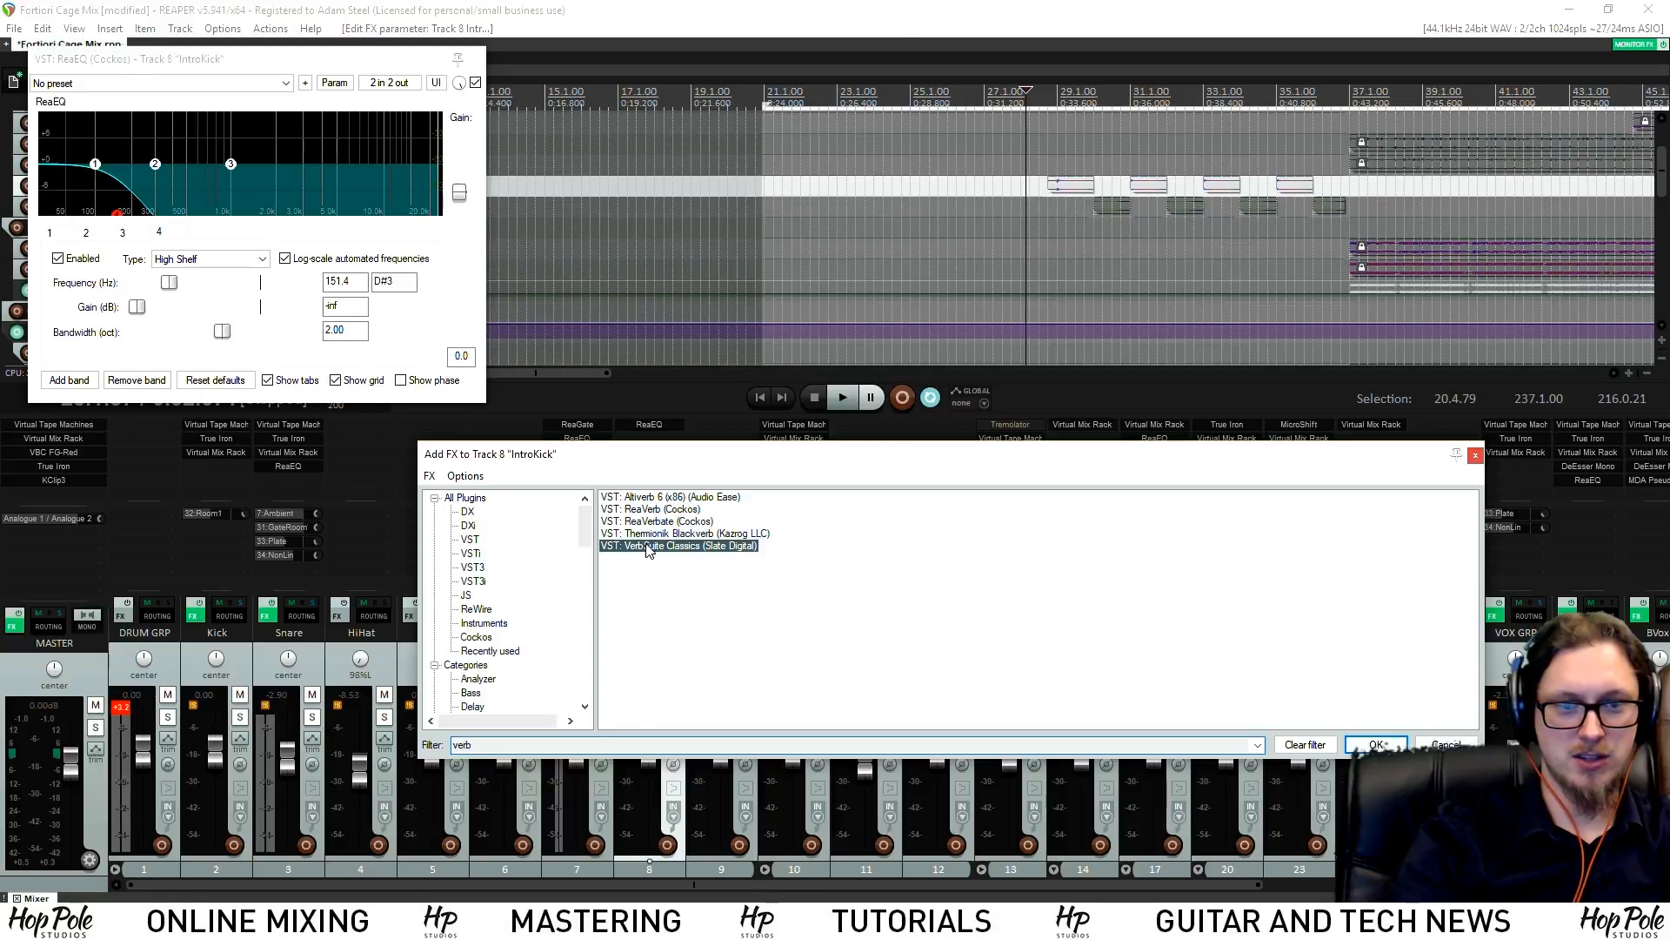
left_click_drag(635, 441, 640, 426)
key("space")
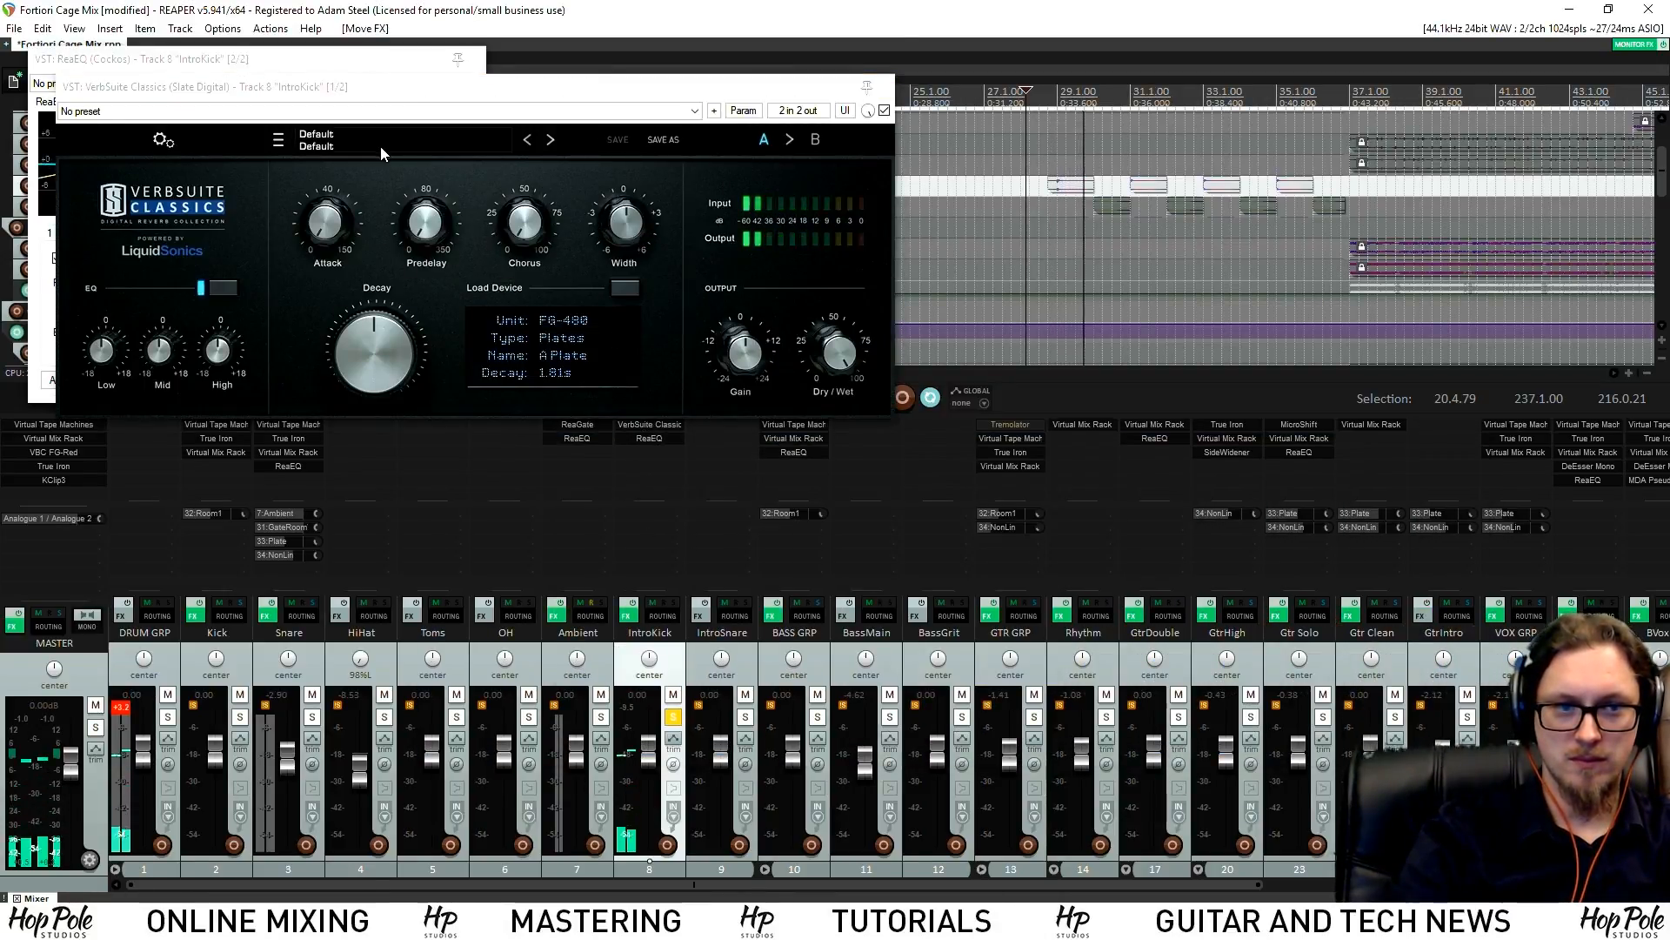
key("space")
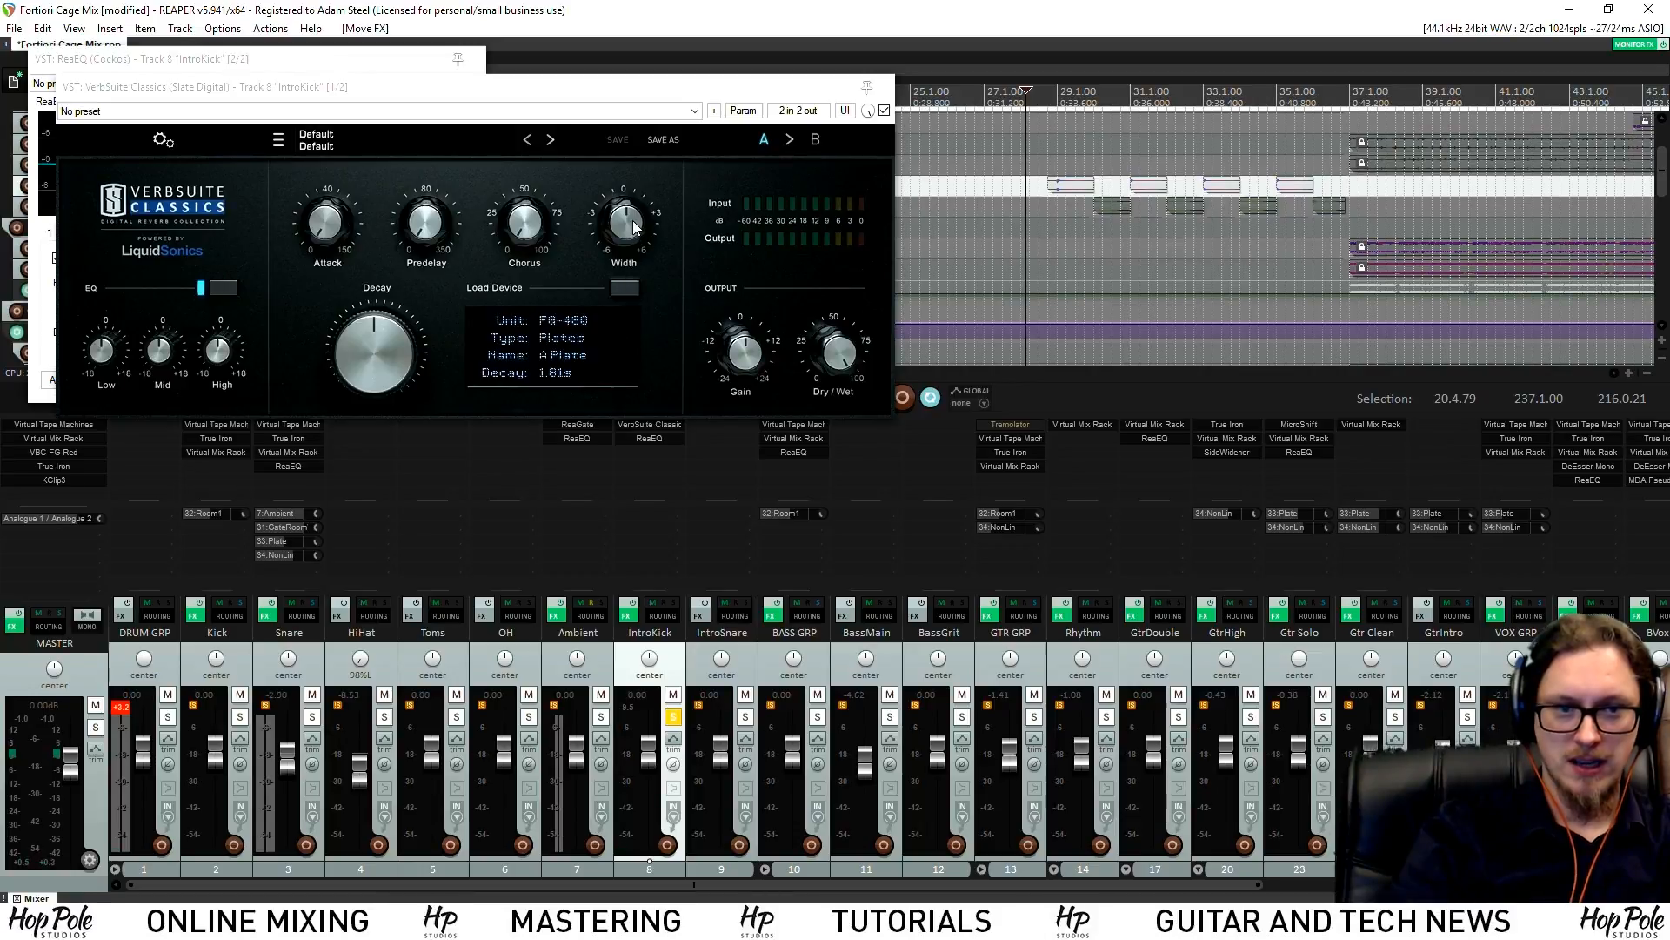
Lower the IntroKick reverb dry/wet to about 44% and unsolo IntroKick
left_click_drag(855, 357, 854, 468)
left_click_drag(850, 374, 850, 372)
key("space")
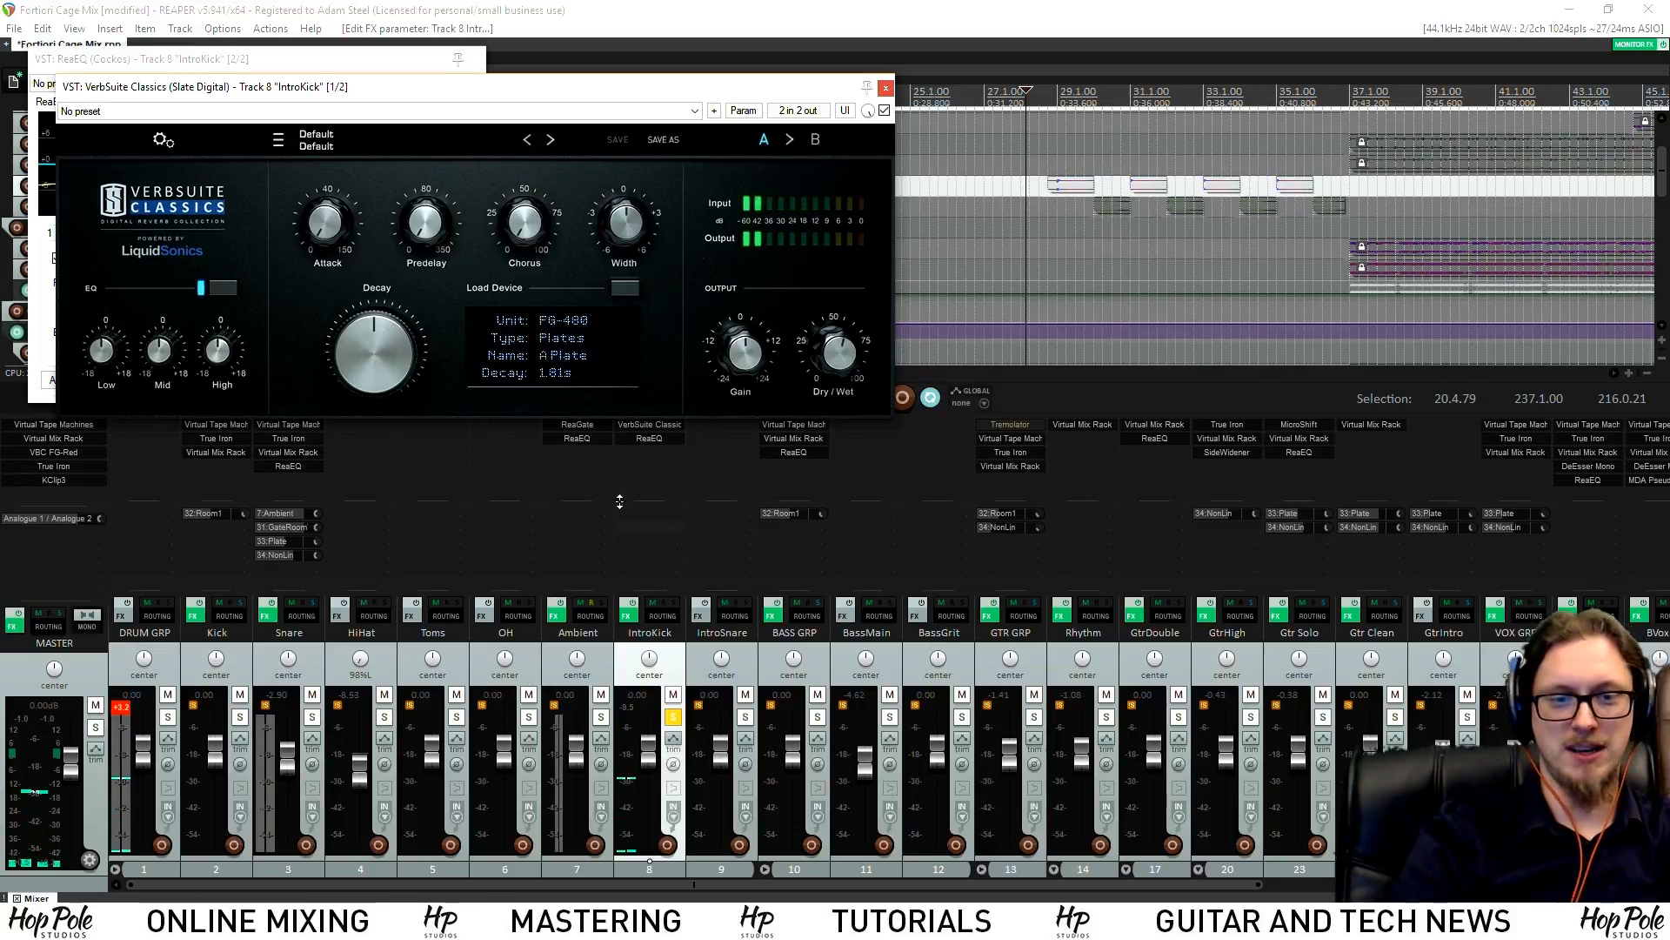
left_click(672, 716)
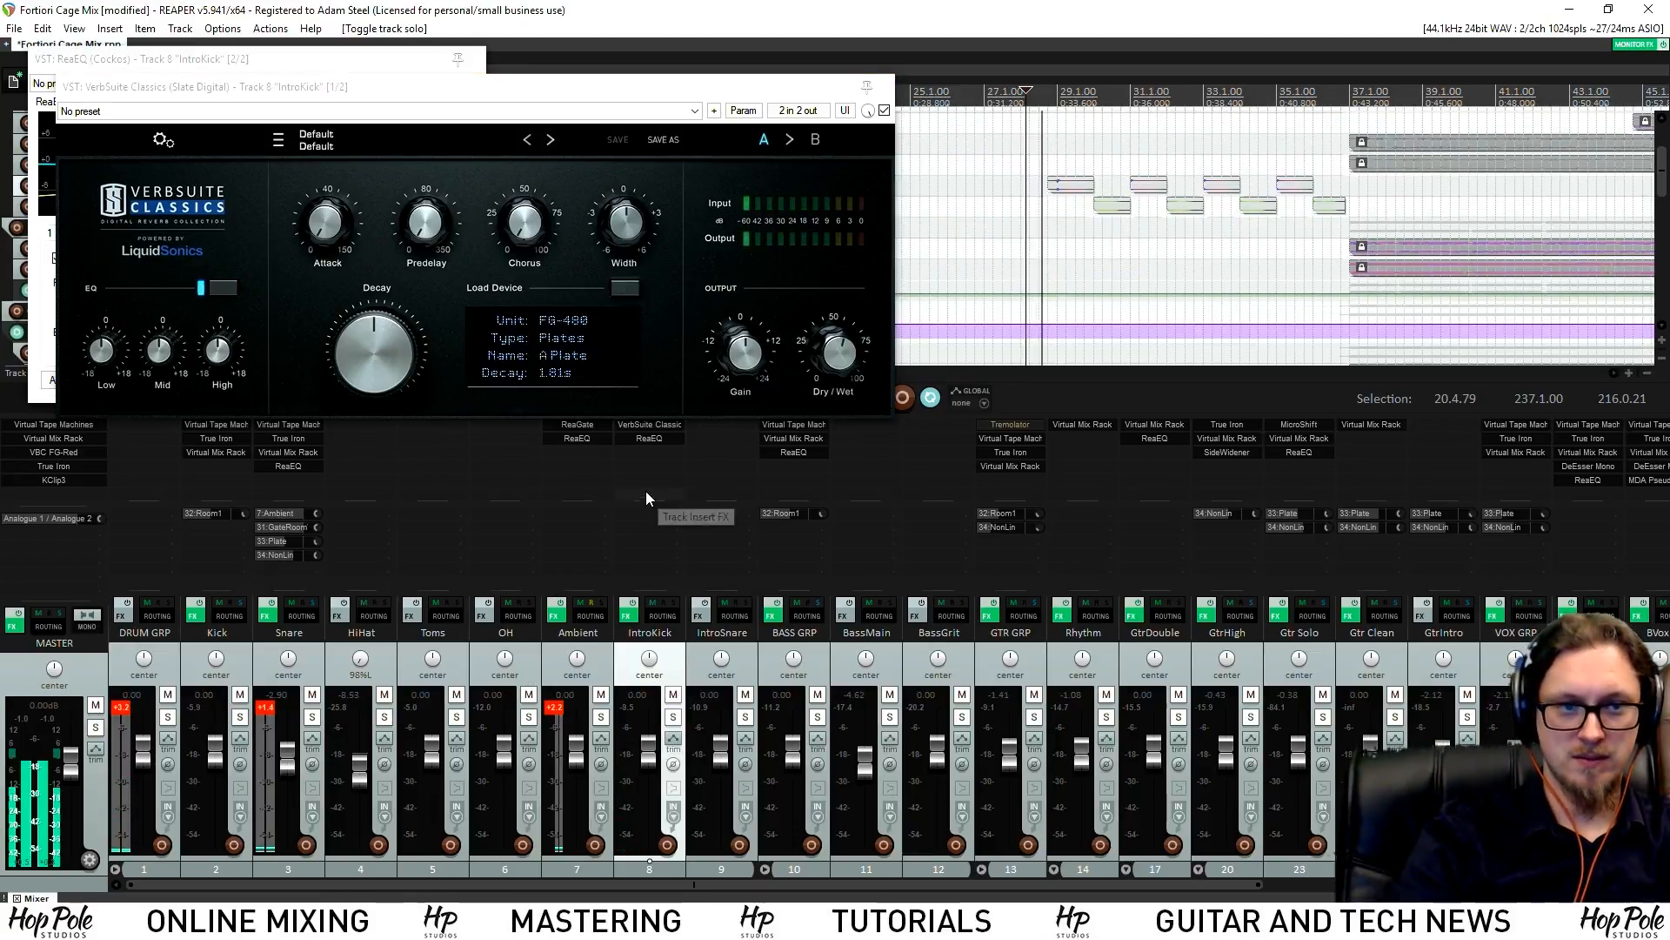
double_click(646, 465)
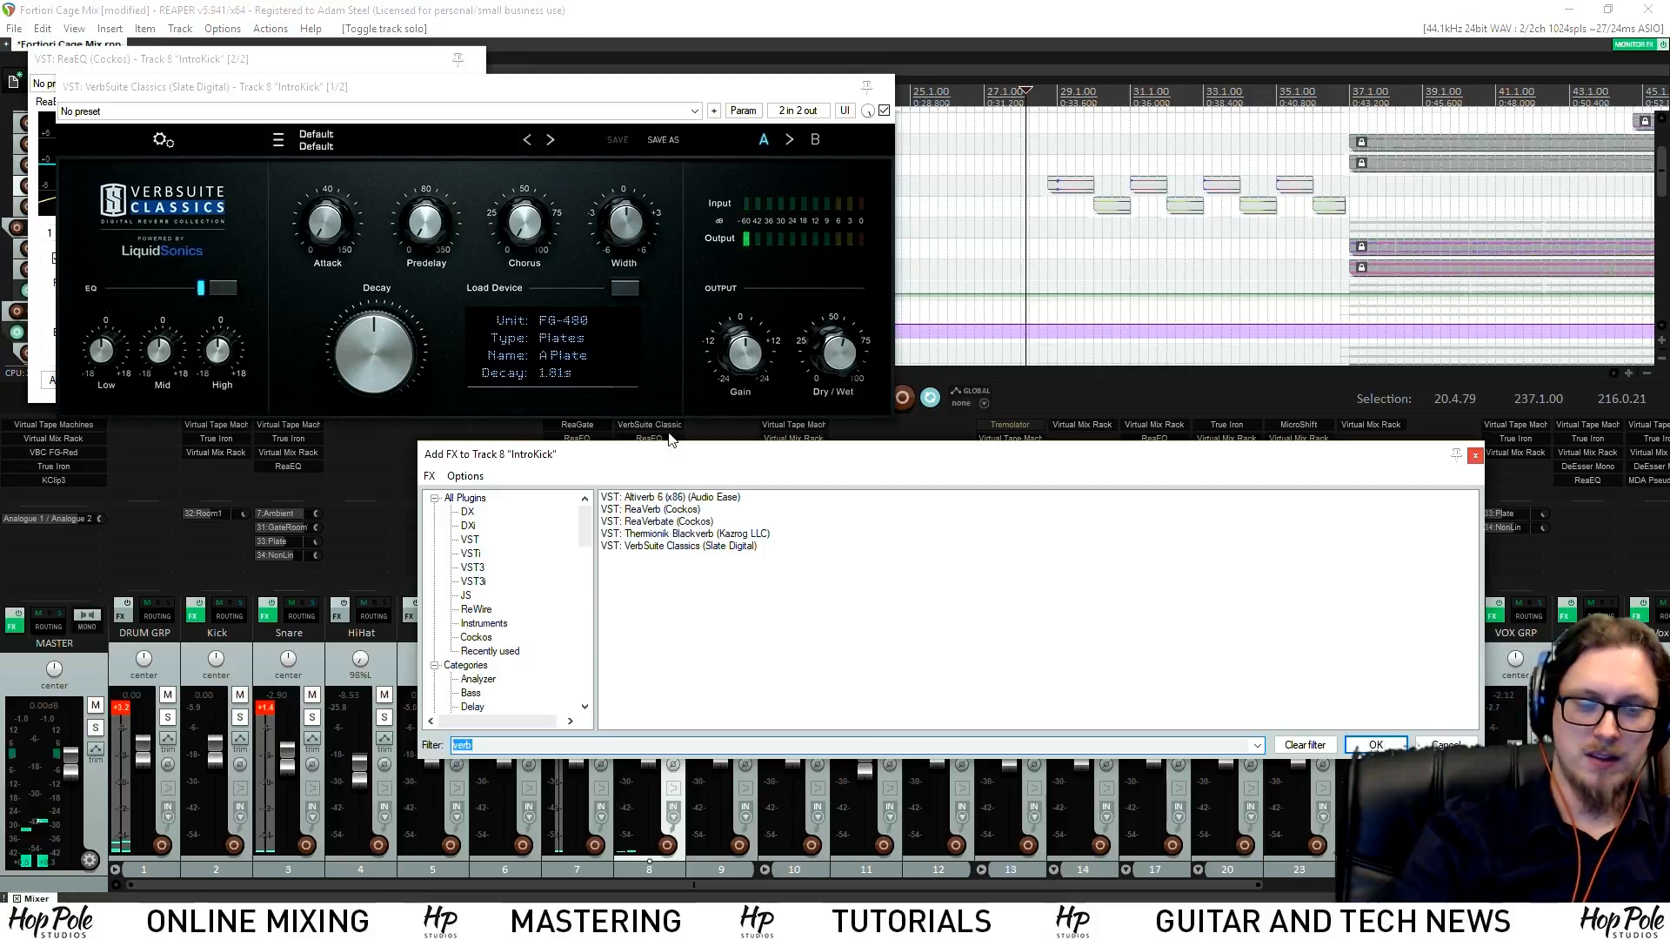
left_click_drag(840, 356, 849, 384)
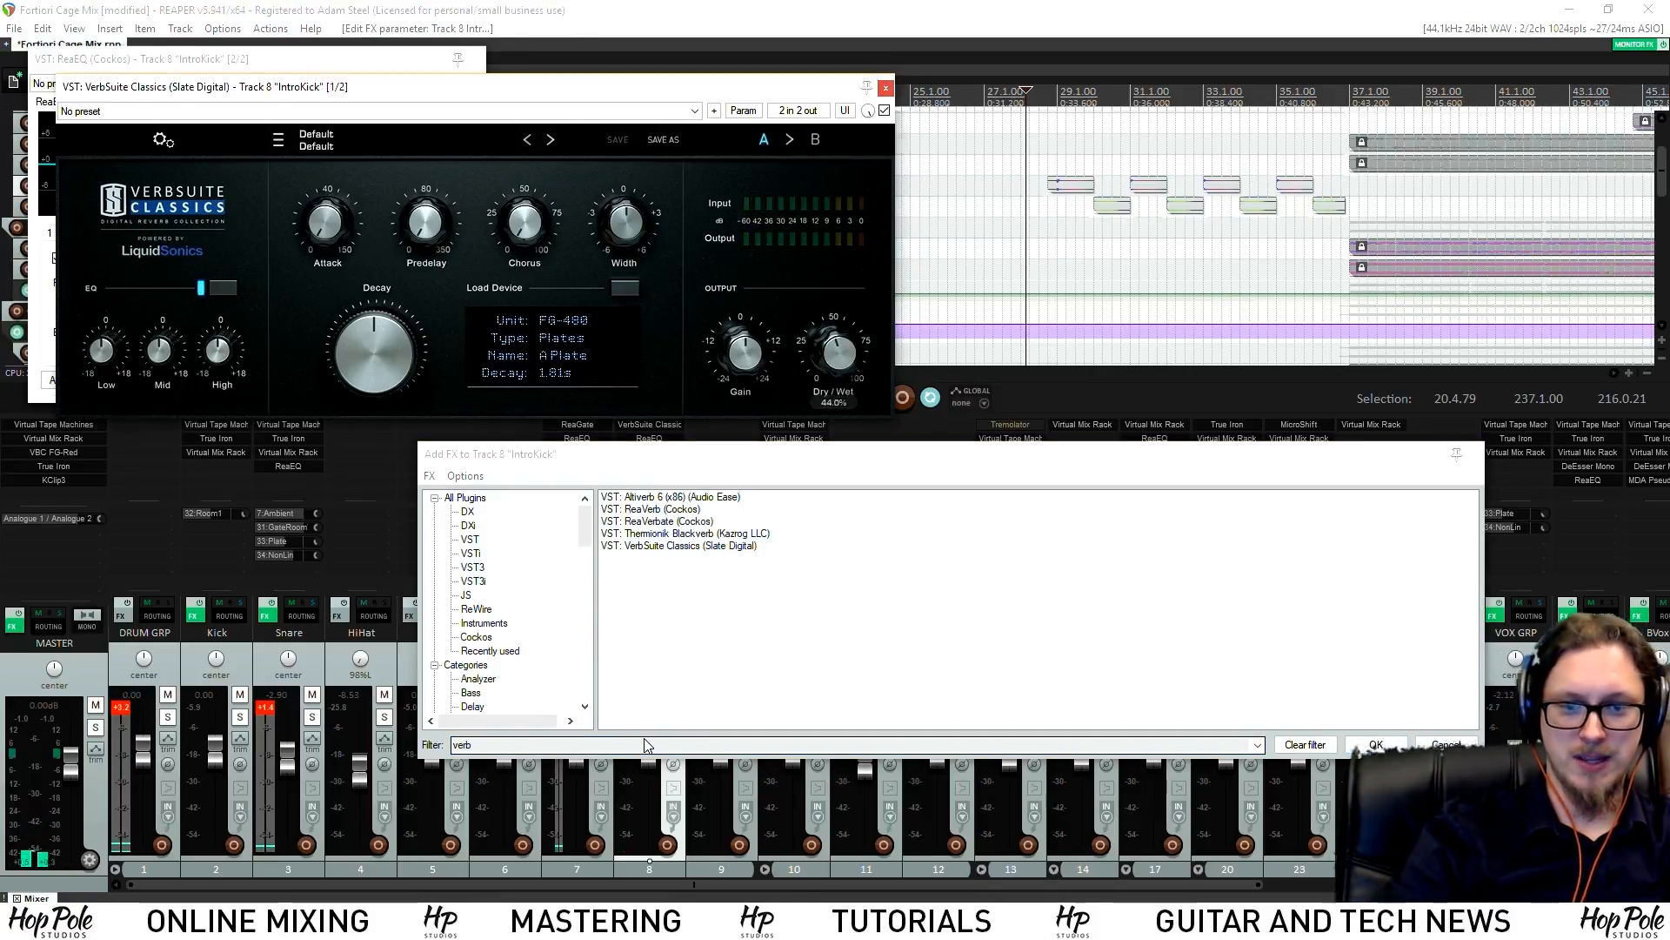
Add Virtual Mix Rack with FG-401 at -21.8 dB threshold, +7.77 dB makeup, then close windows
type("mix")
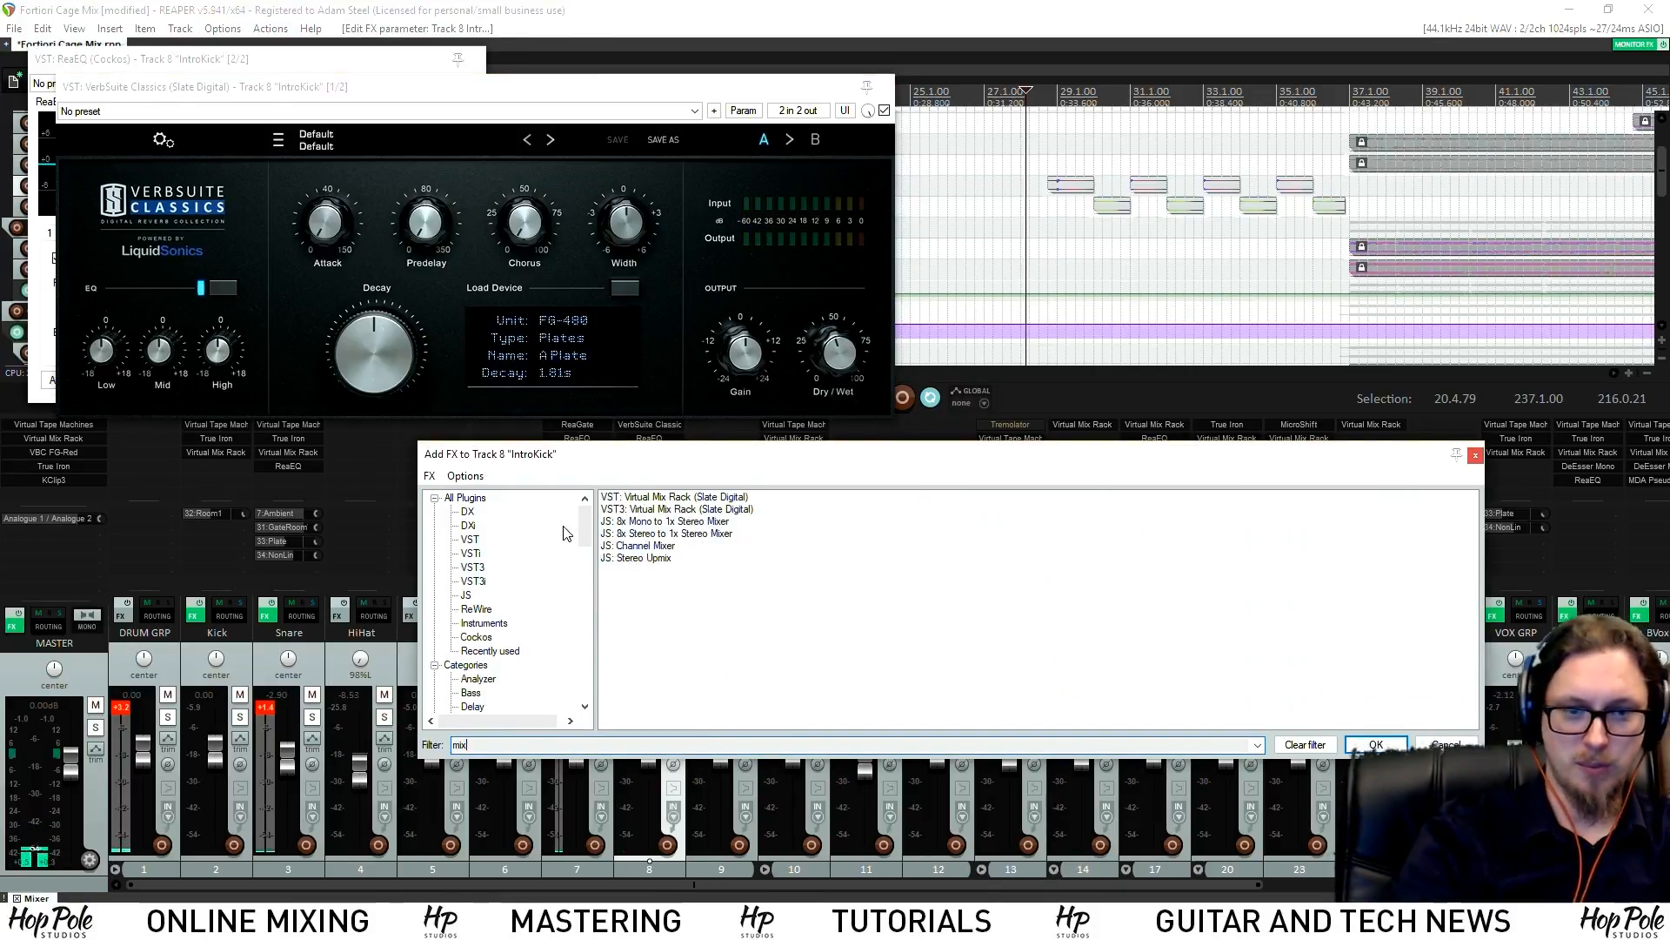
double_click(667, 497)
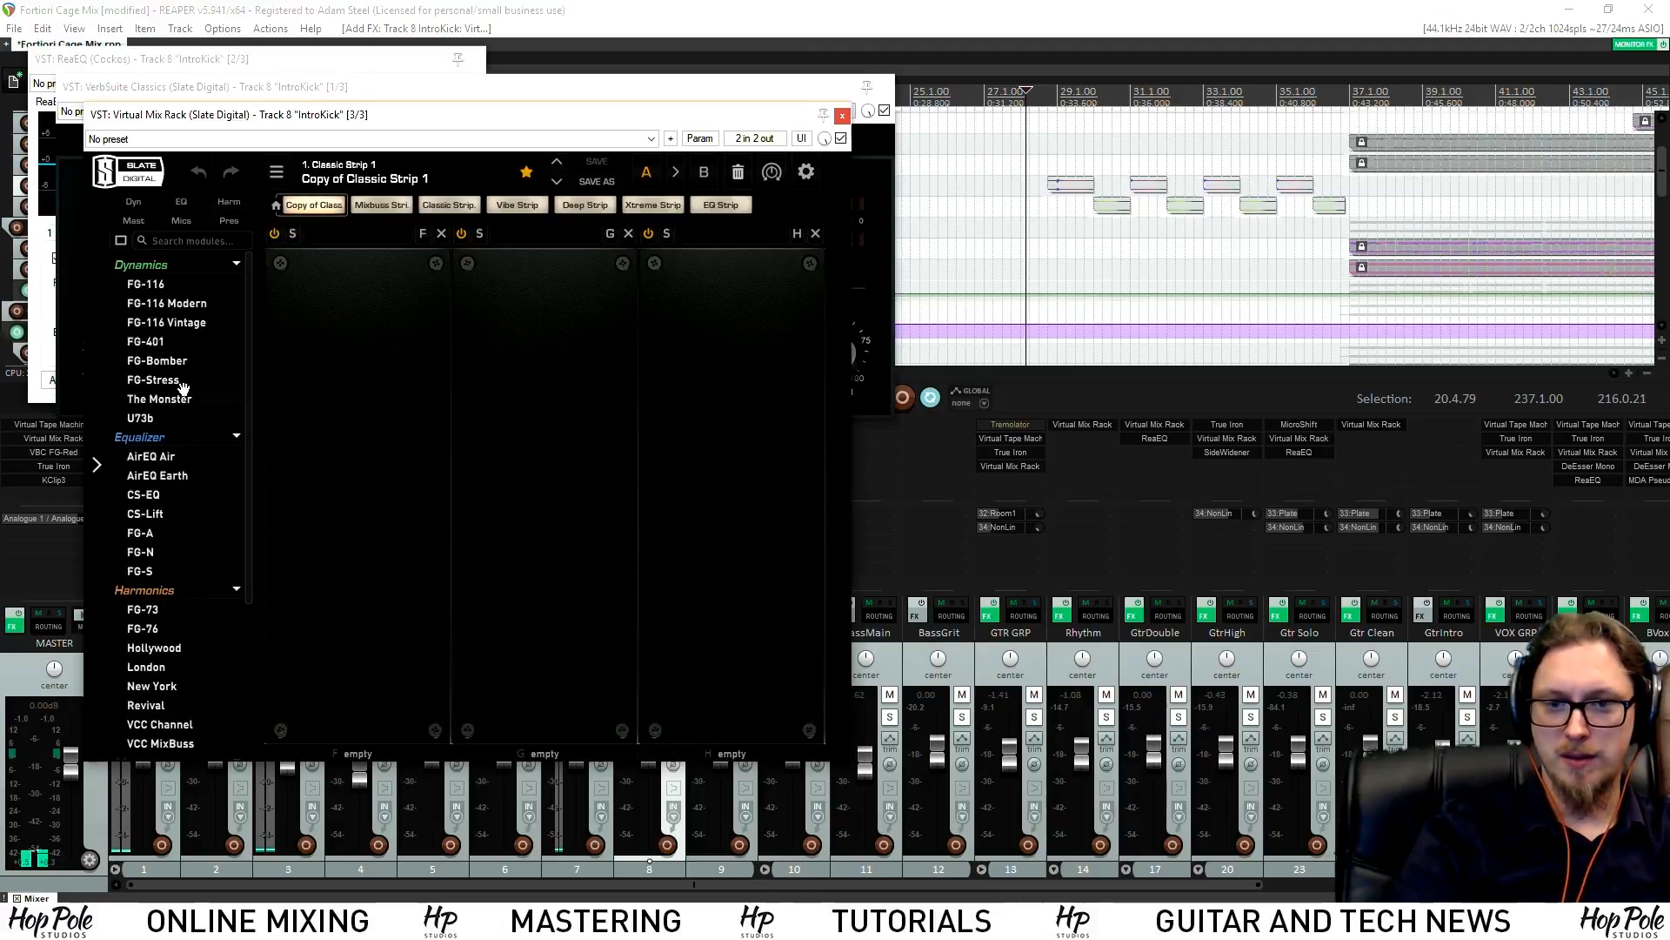
left_click_drag(146, 341, 540, 386)
left_click_drag(497, 446, 493, 460)
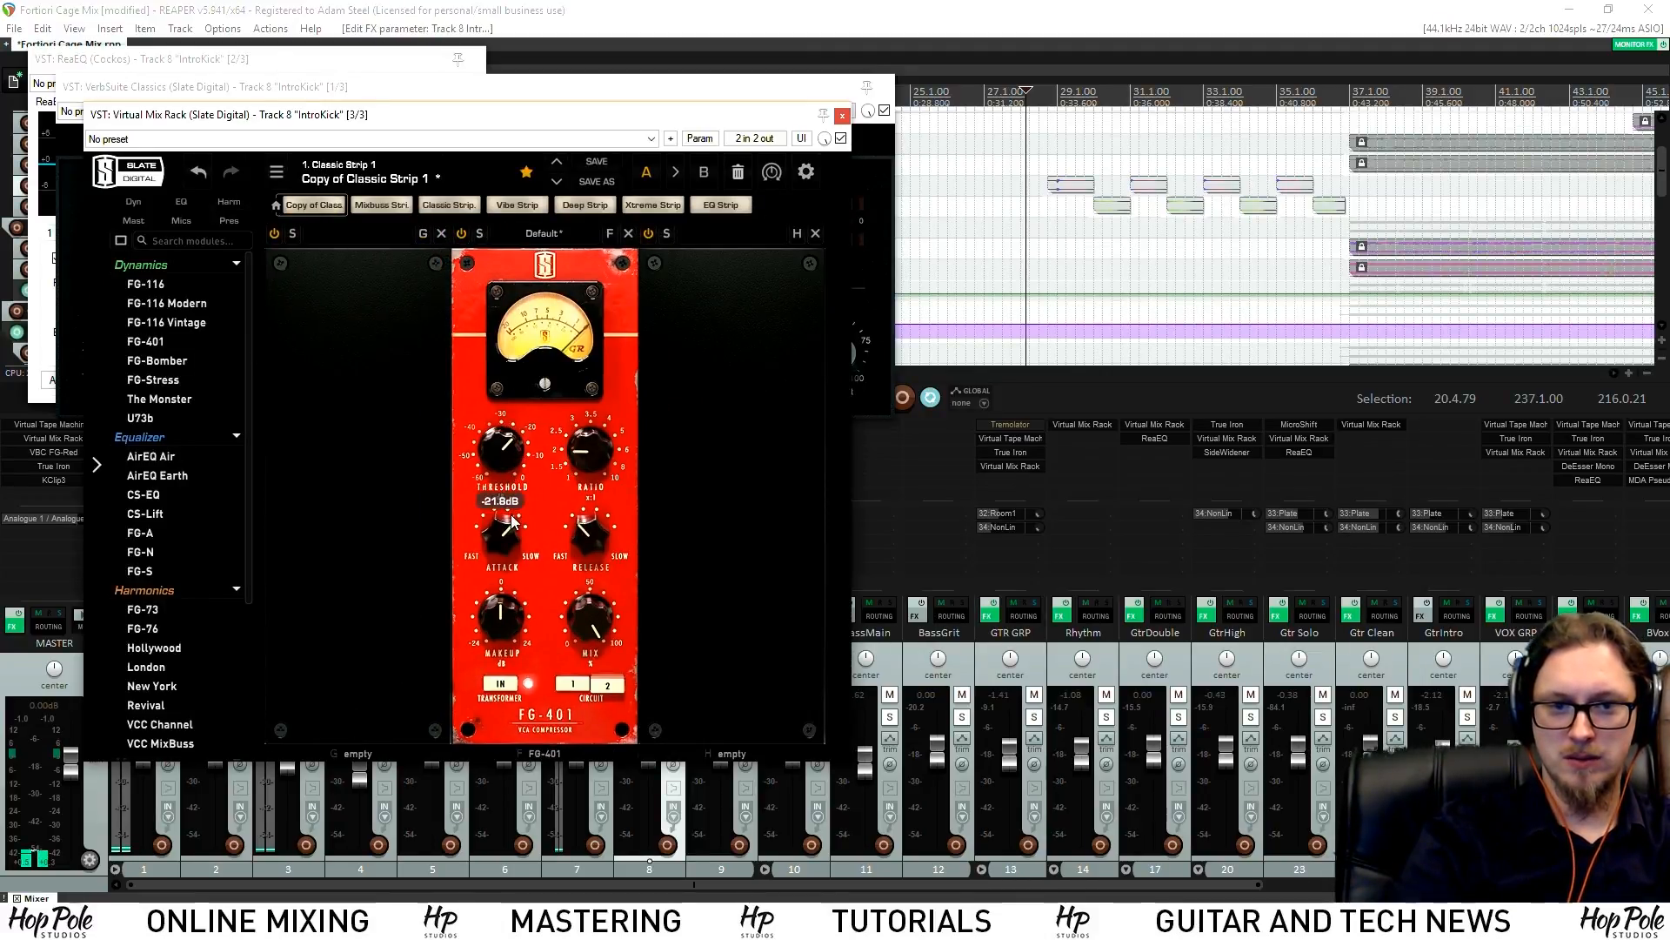
left_click_drag(501, 615, 596, 666)
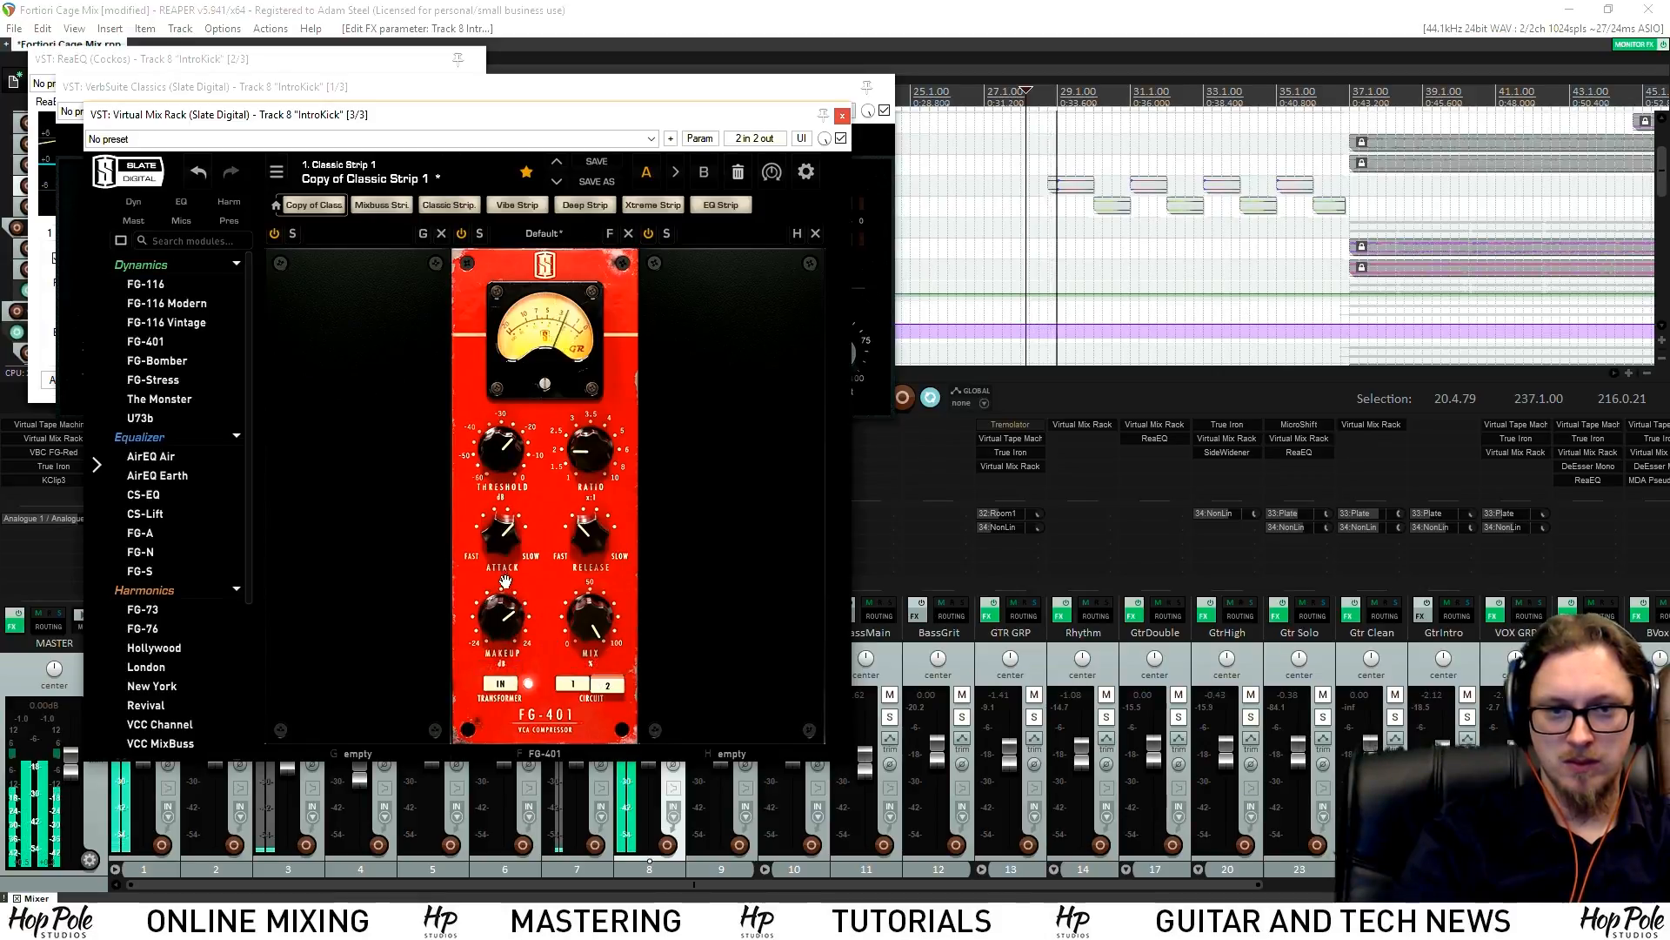
left_click(842, 116)
left_click(885, 87)
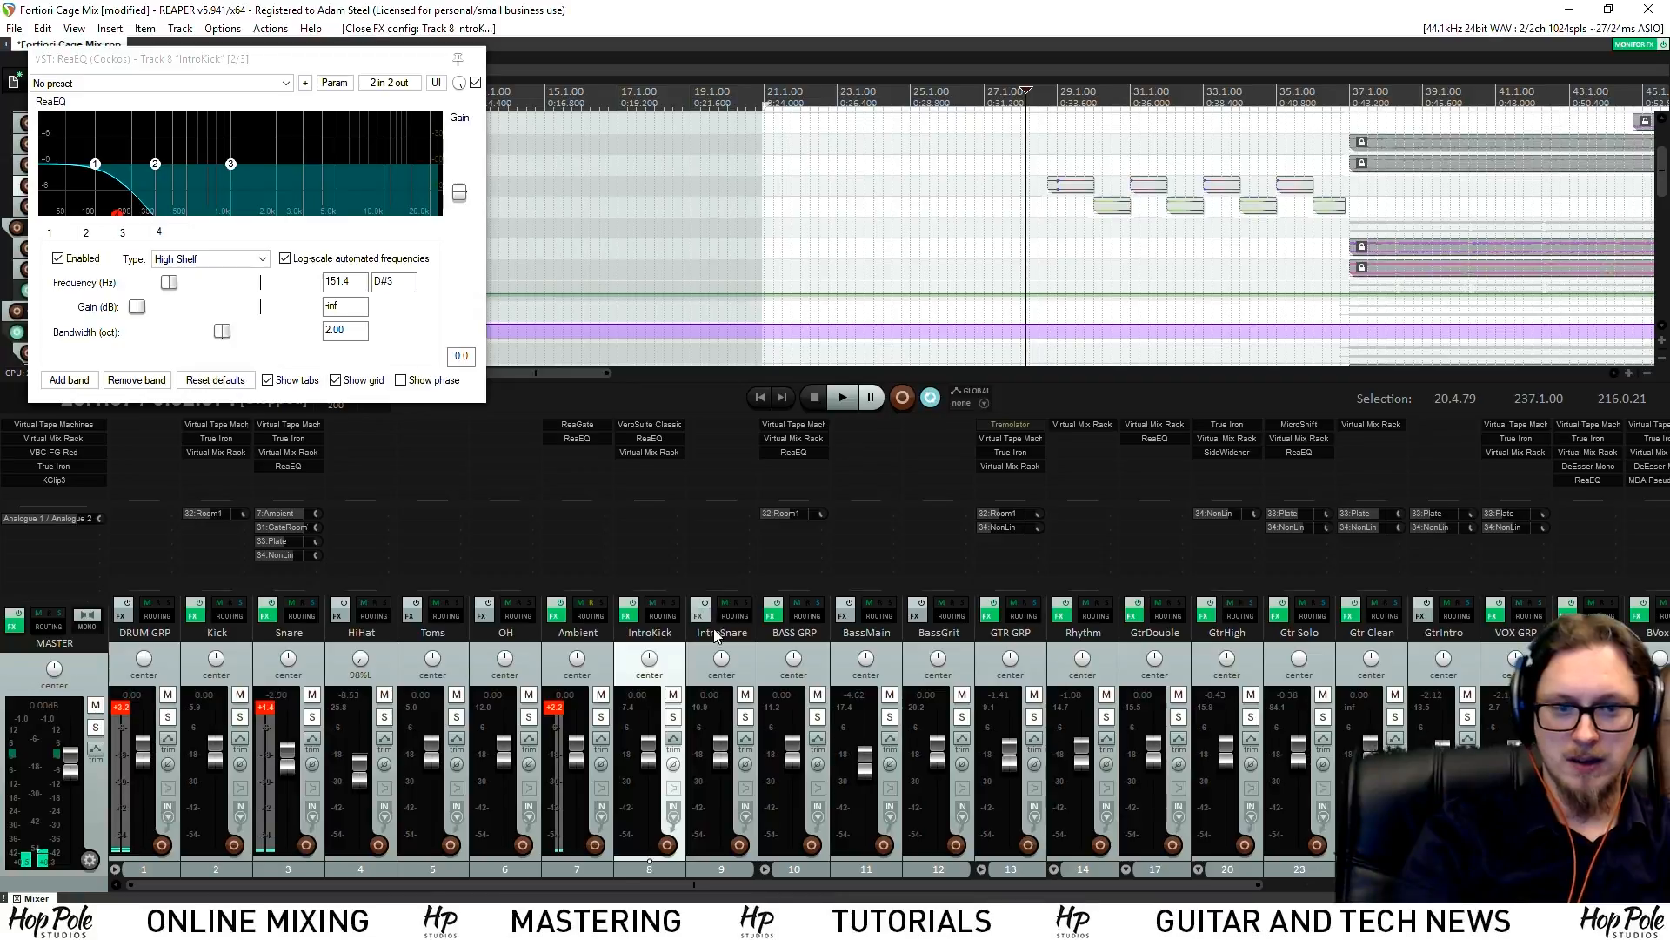
Reset all track meter peak and clip indicators from a track's peak readout
left_click(40, 721)
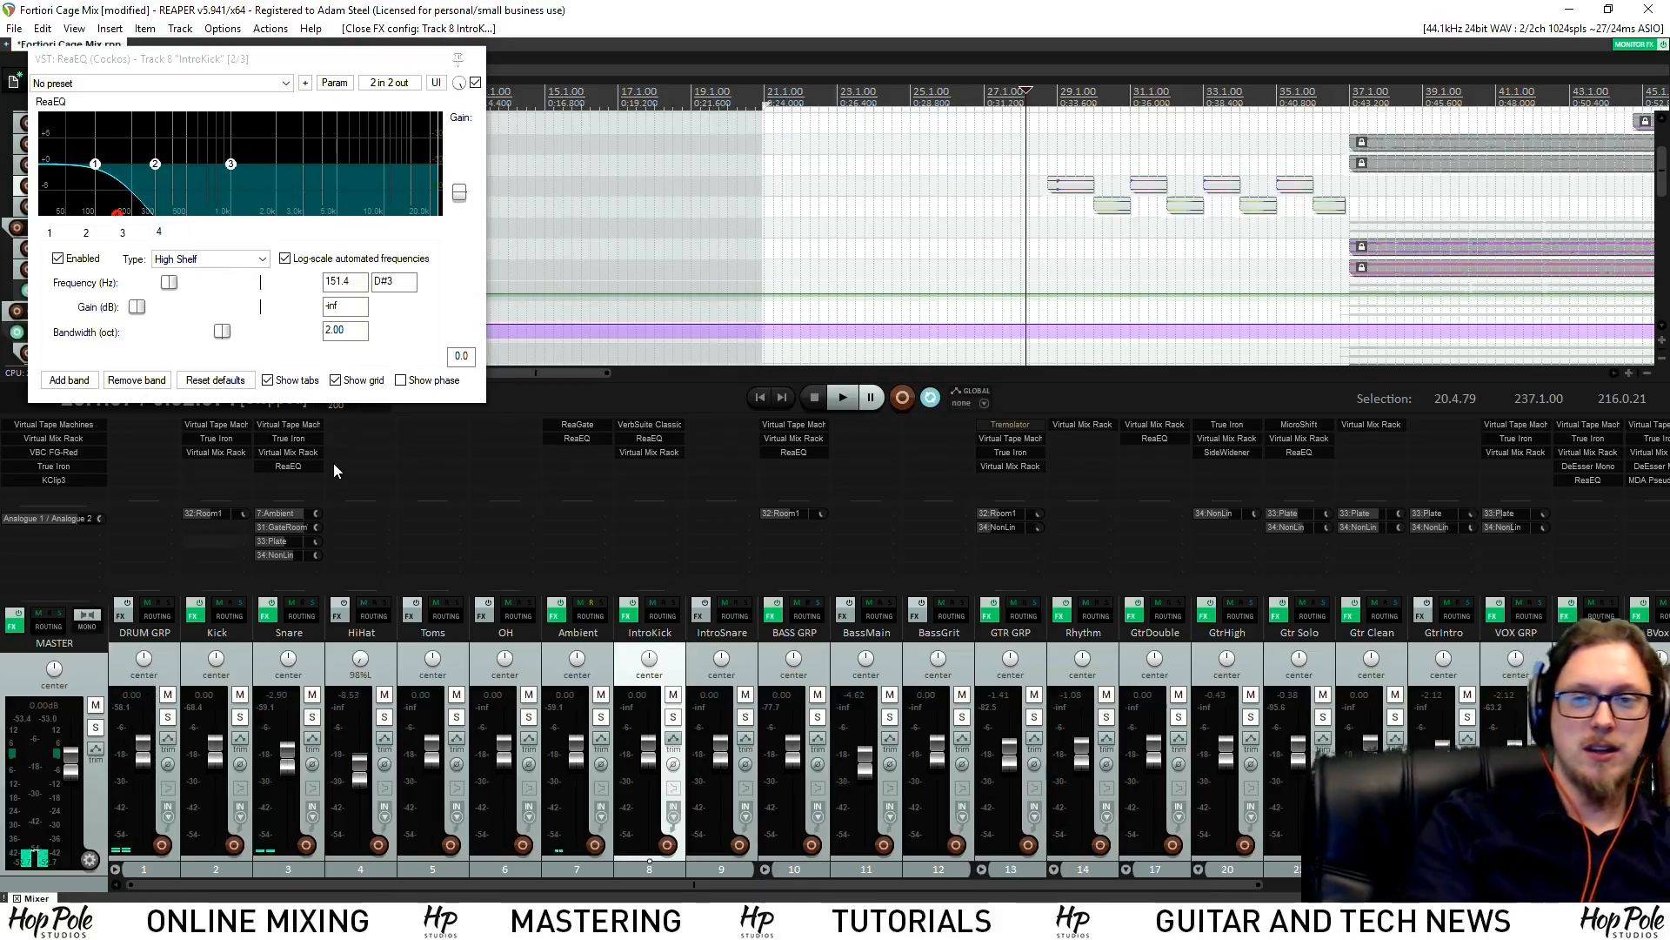
Audition the intro, try ReaVerb on IntroSnare, then remove it
key("space")
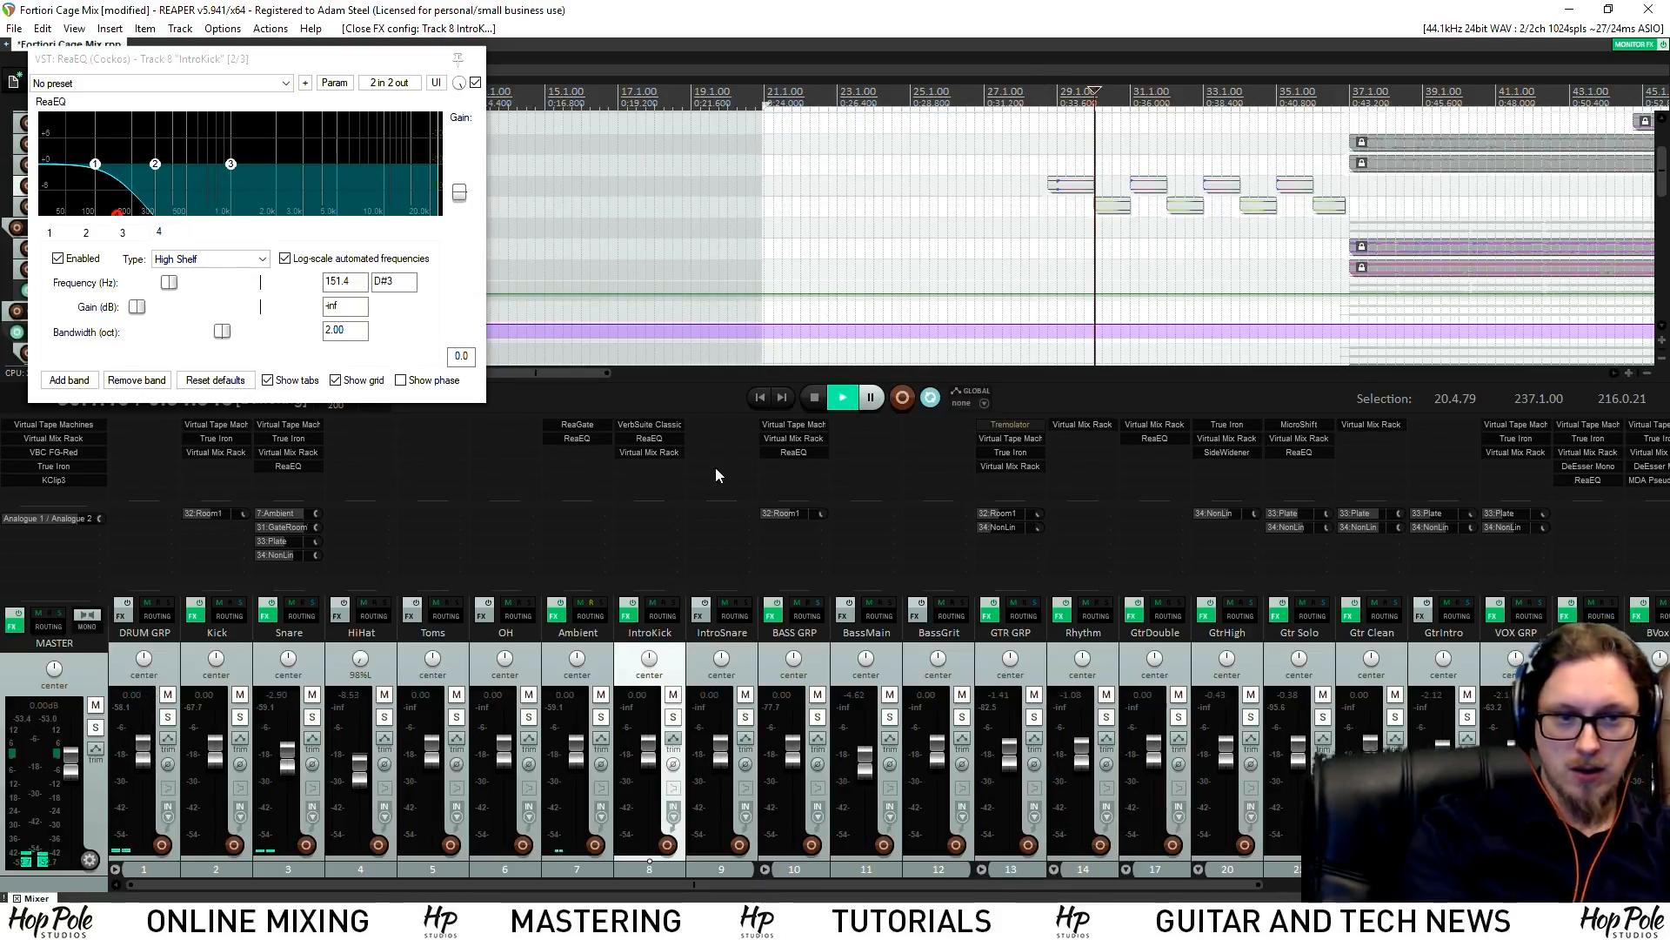
left_click(1076, 96)
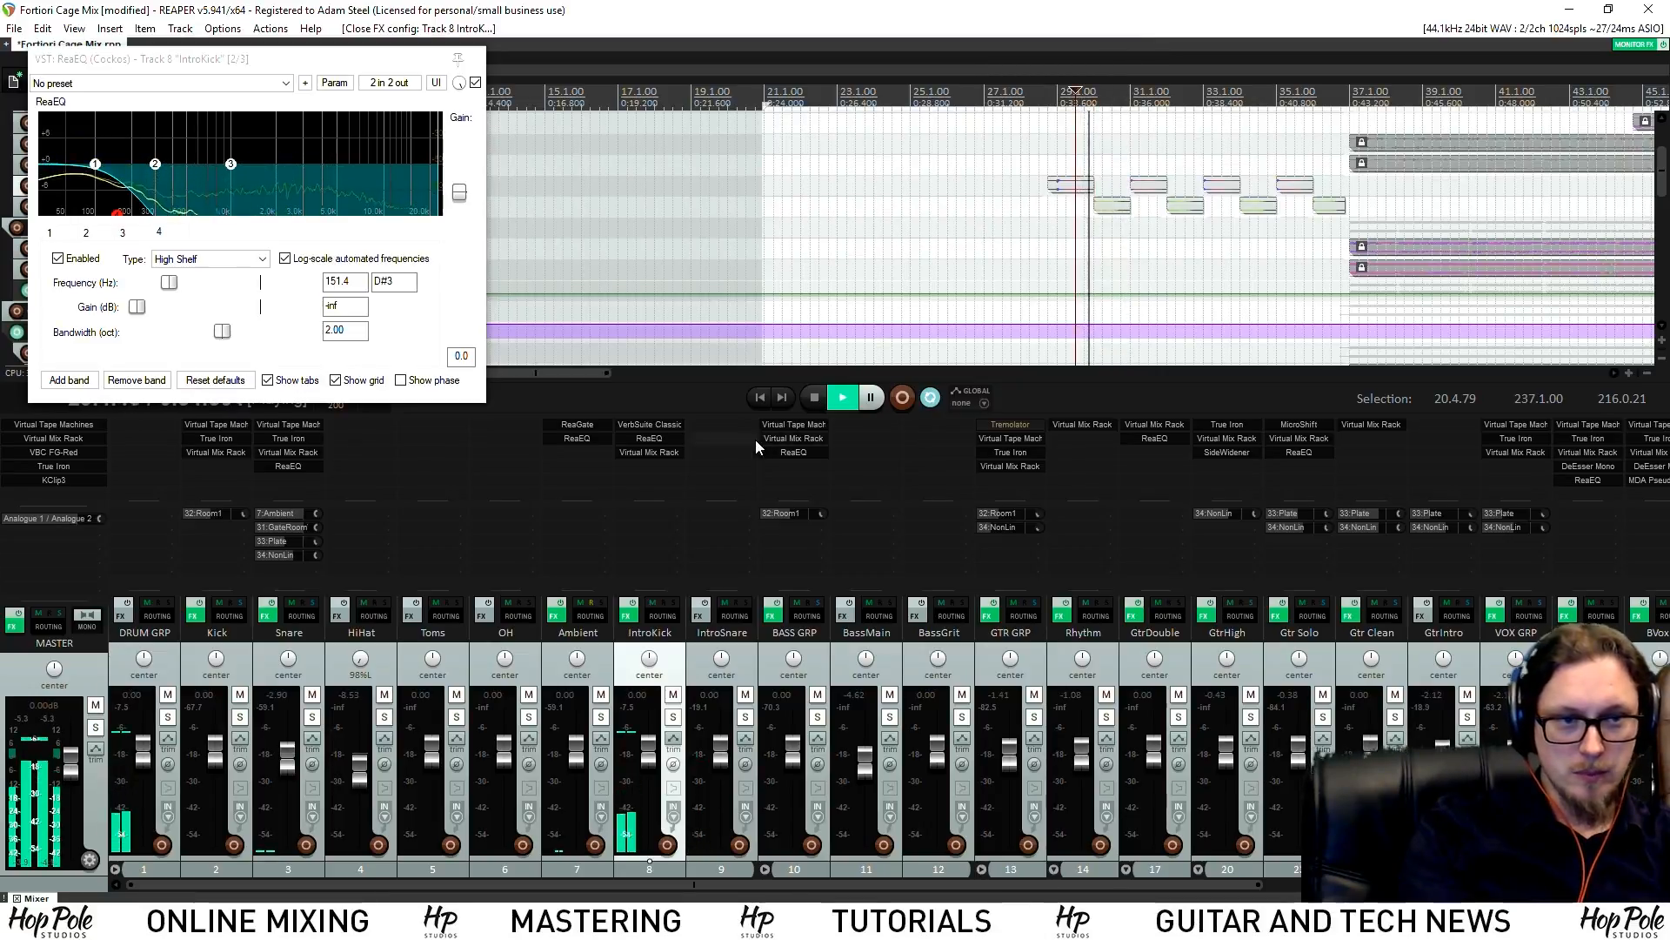
key("space")
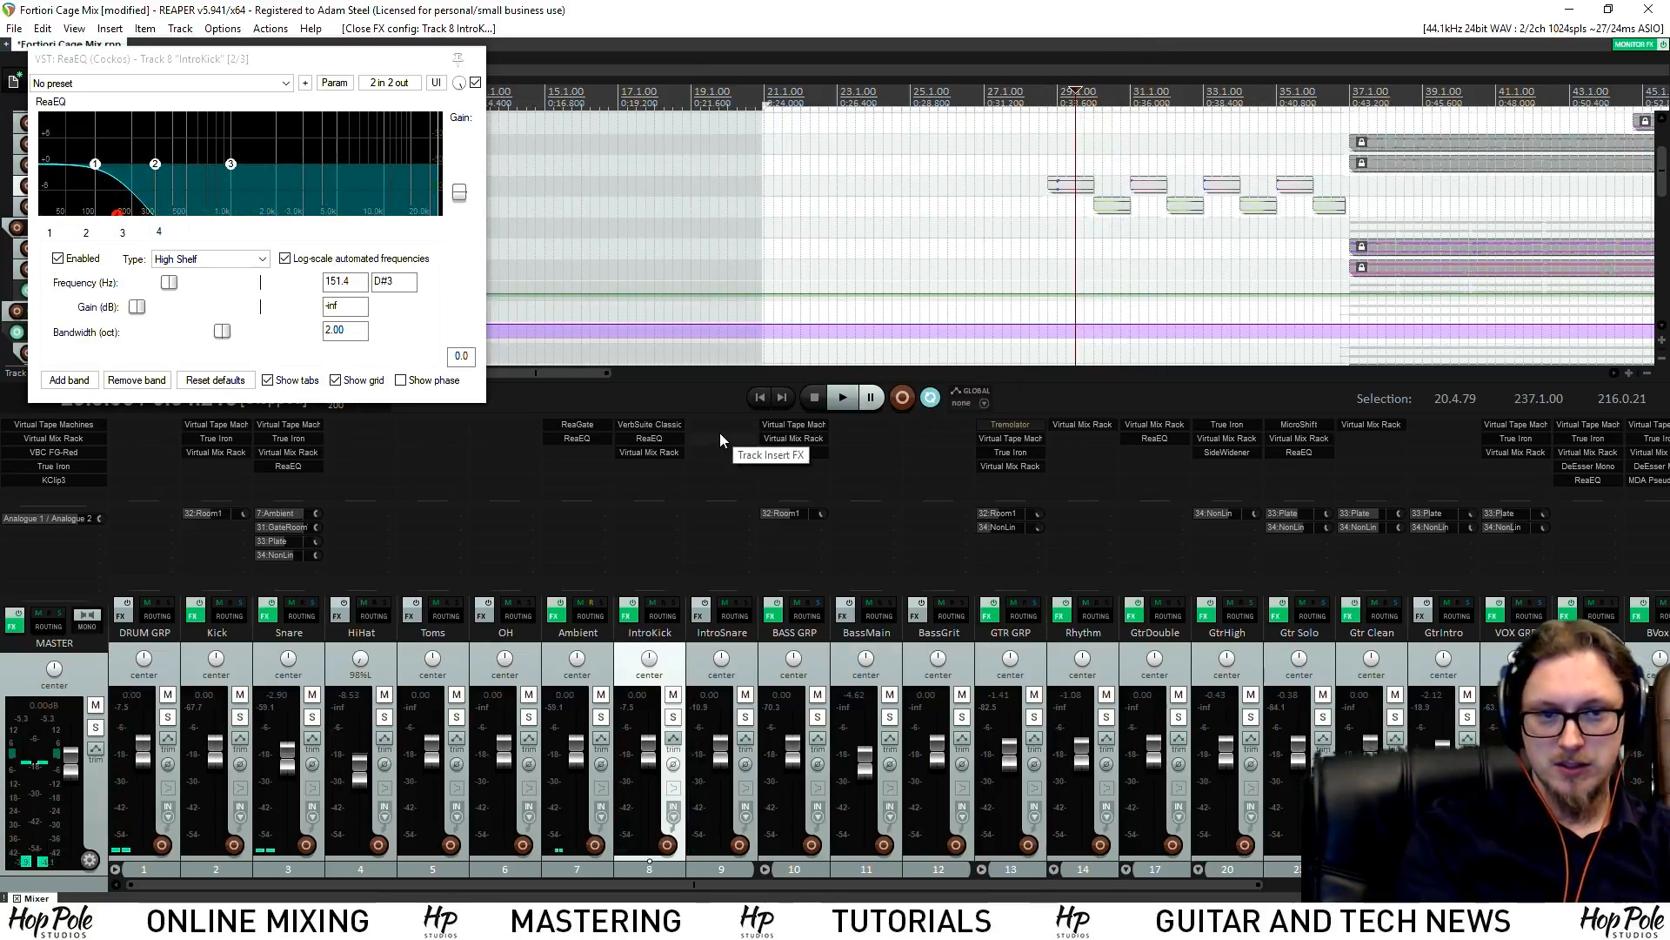
double_click(720, 440)
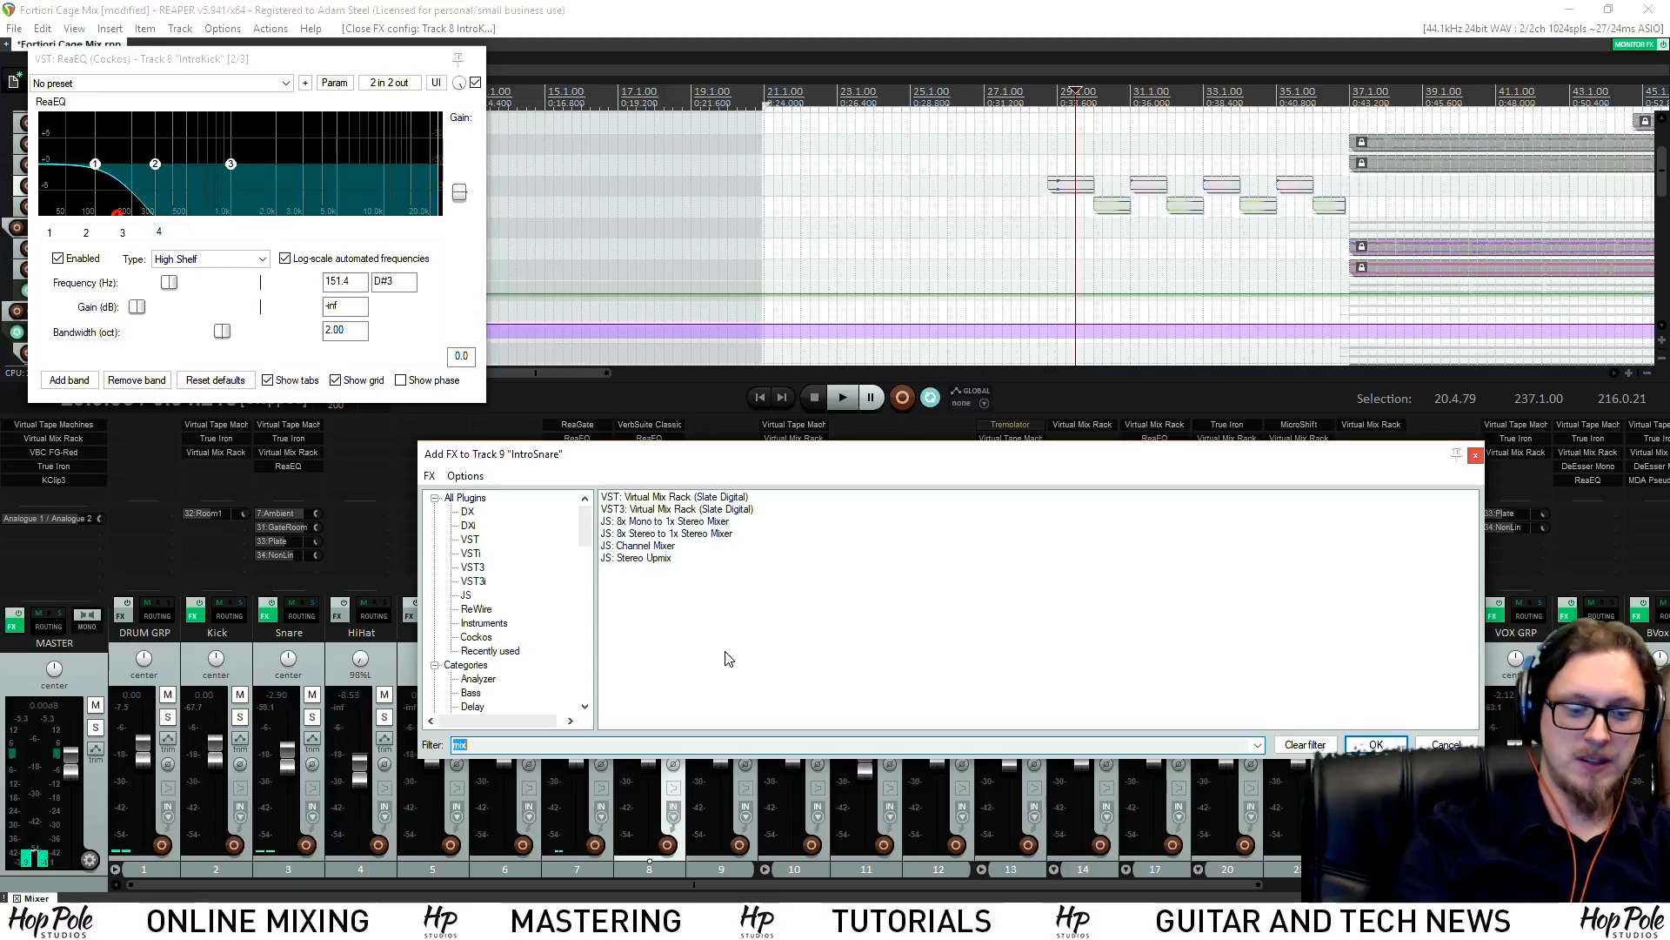
type("verb")
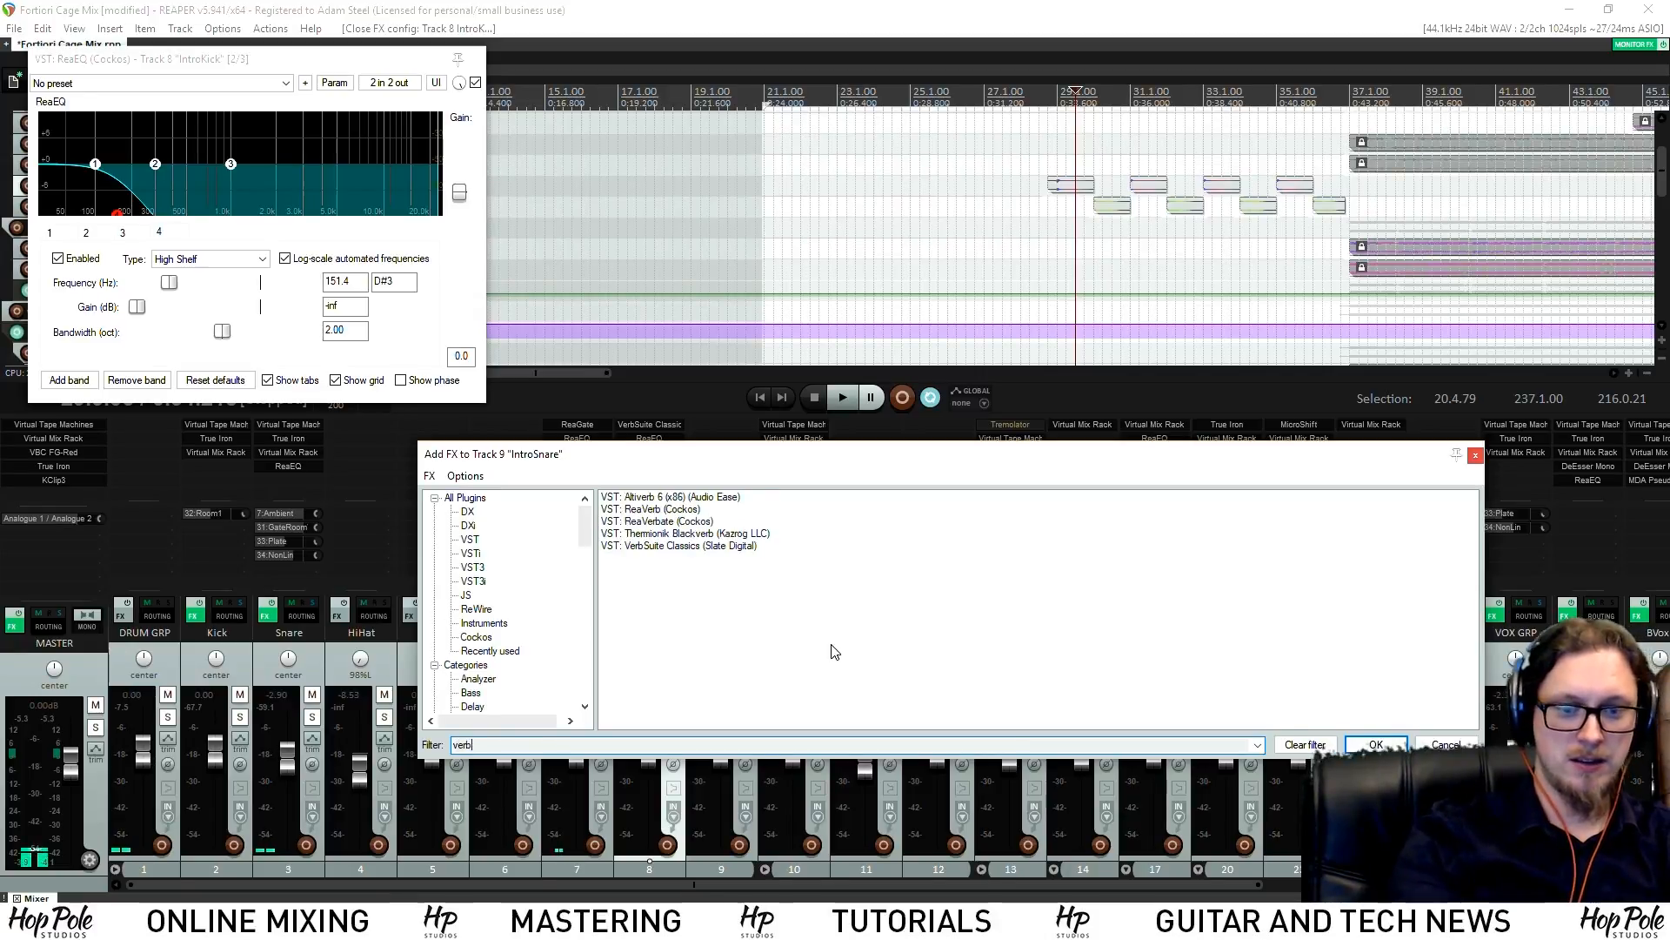
double_click(639, 510)
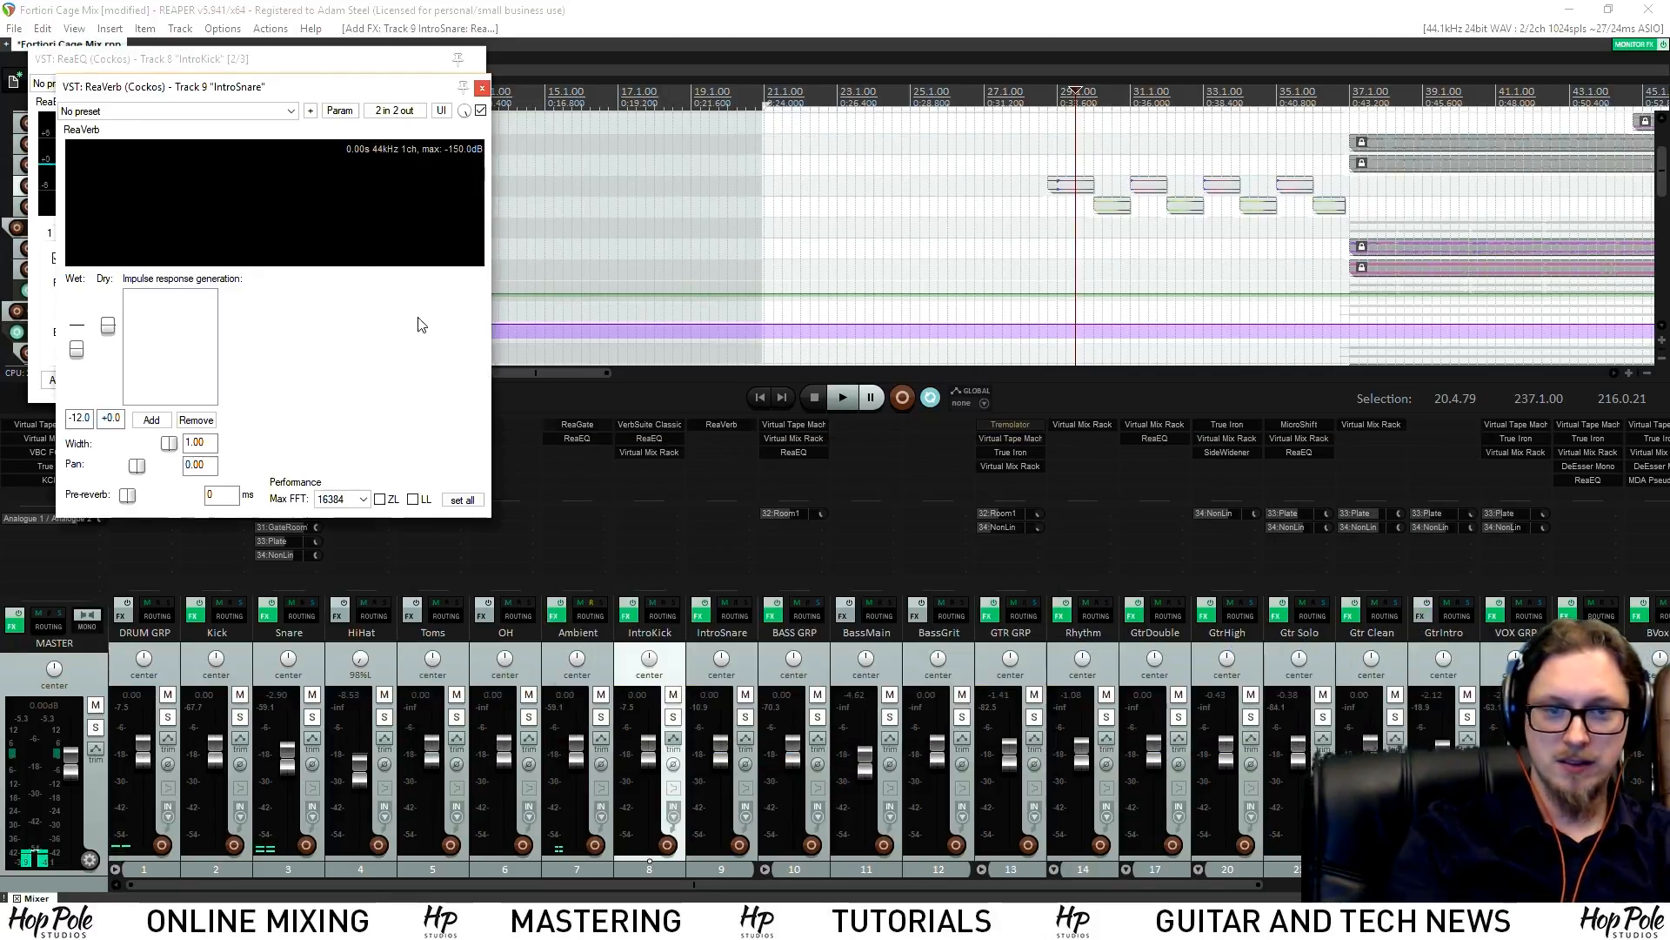
left_click(481, 89)
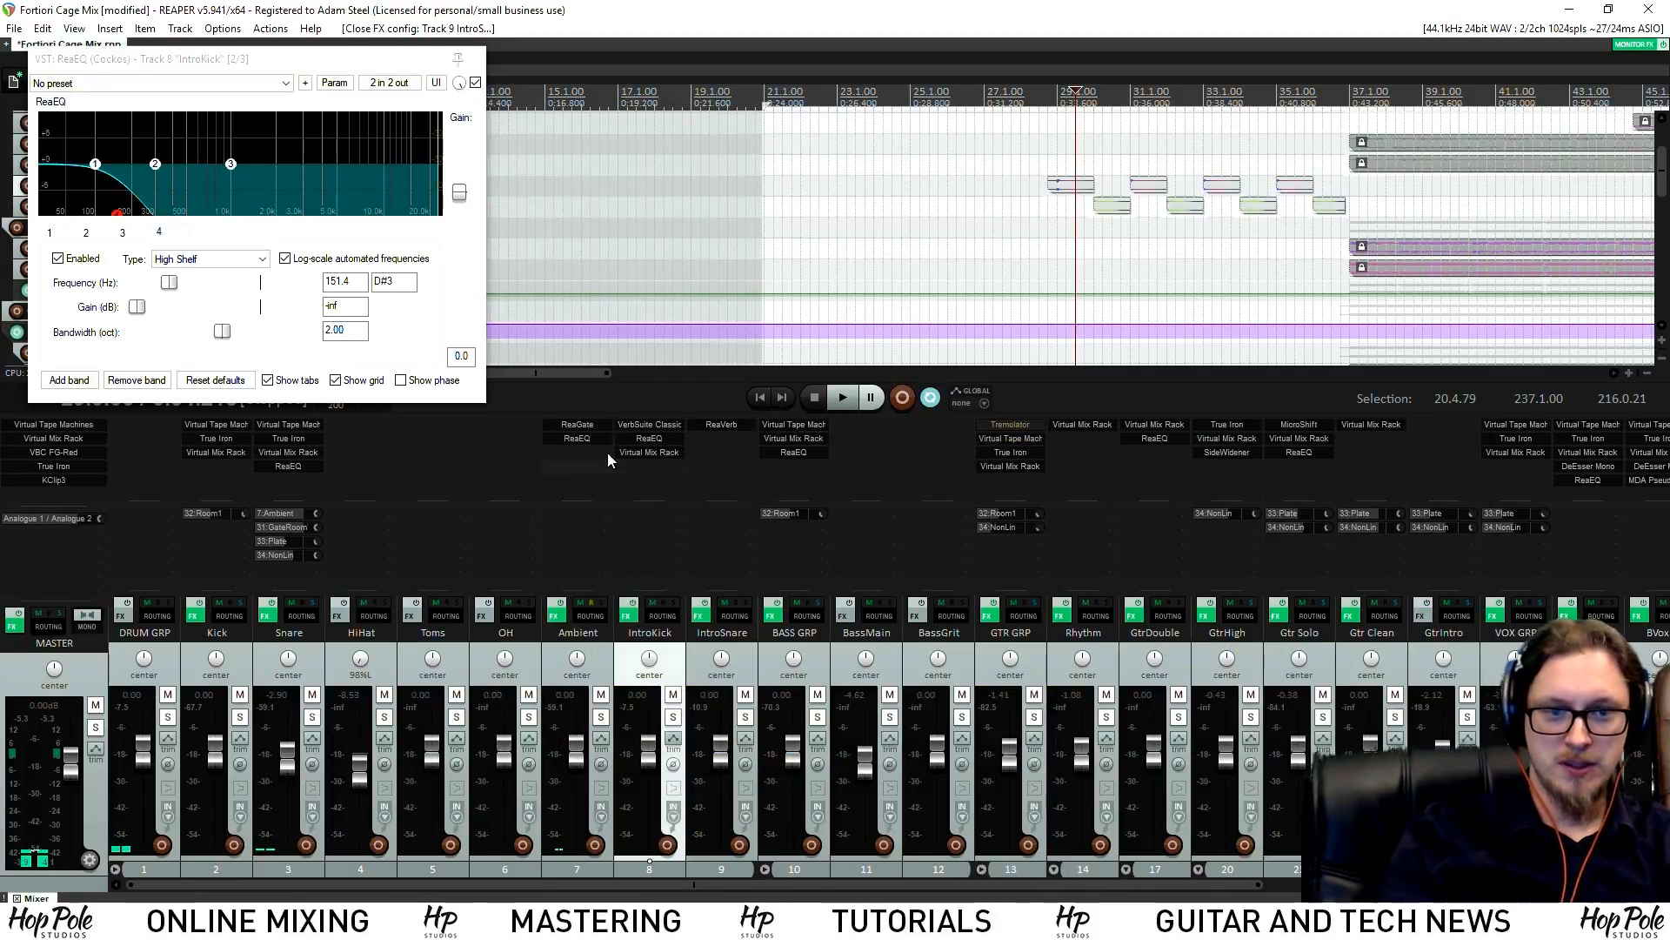
left_click(738, 424, "alt")
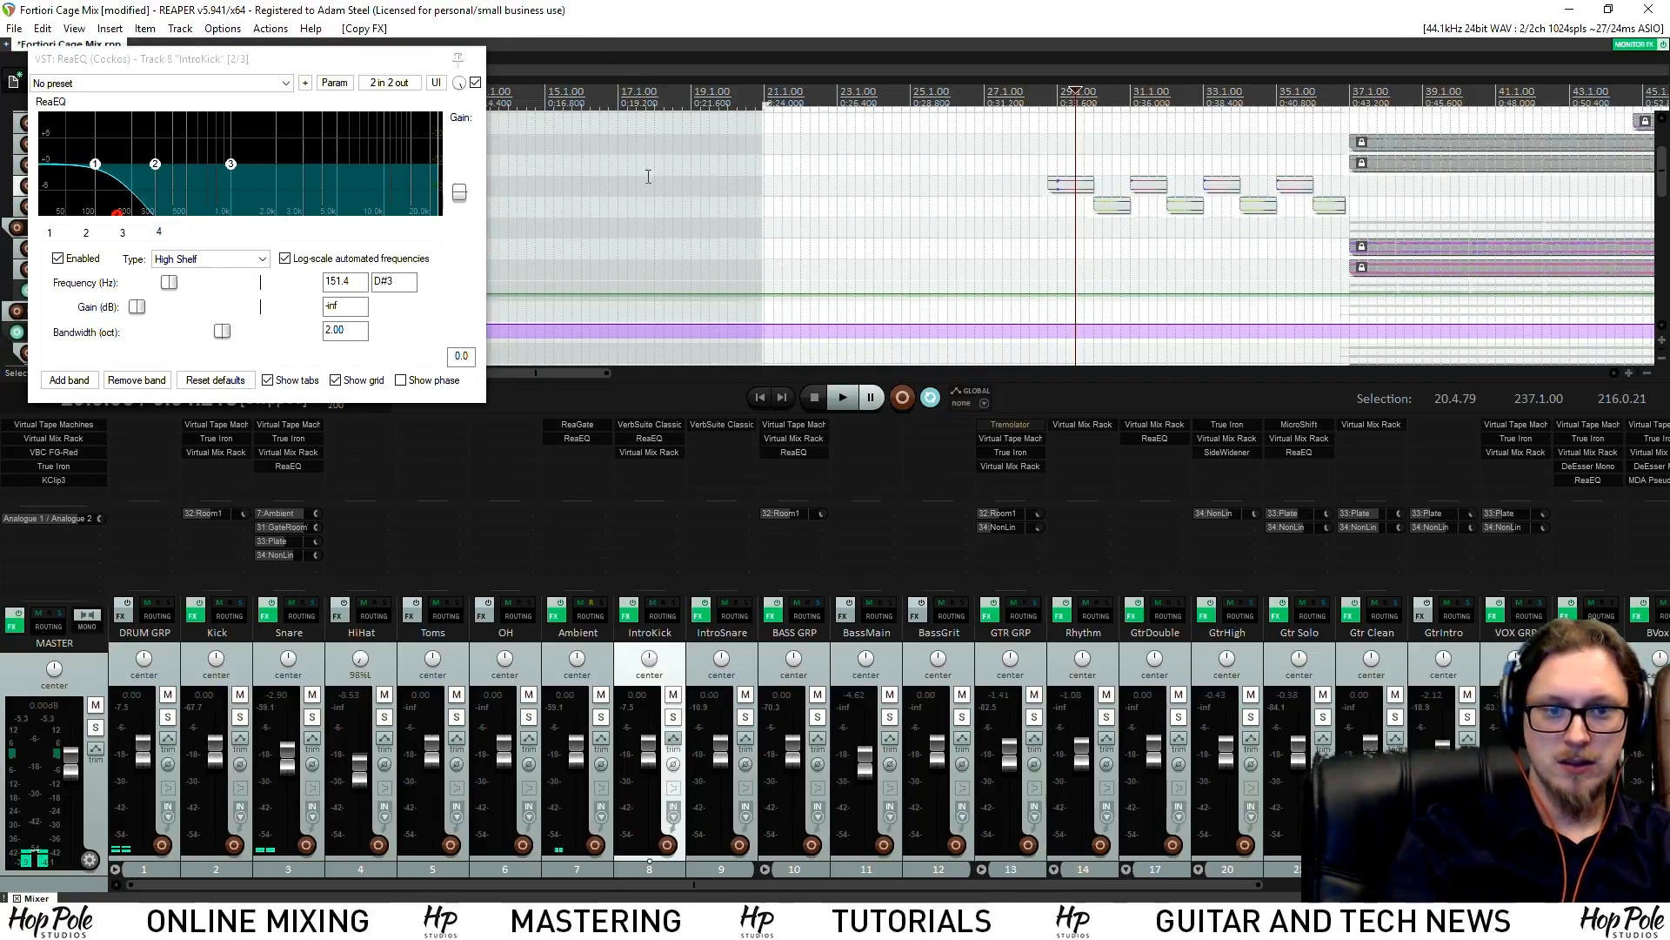
Save the project and bring up IntroSnare's VerbSuite Classics reverb window lower on screen
key("ctrl+s")
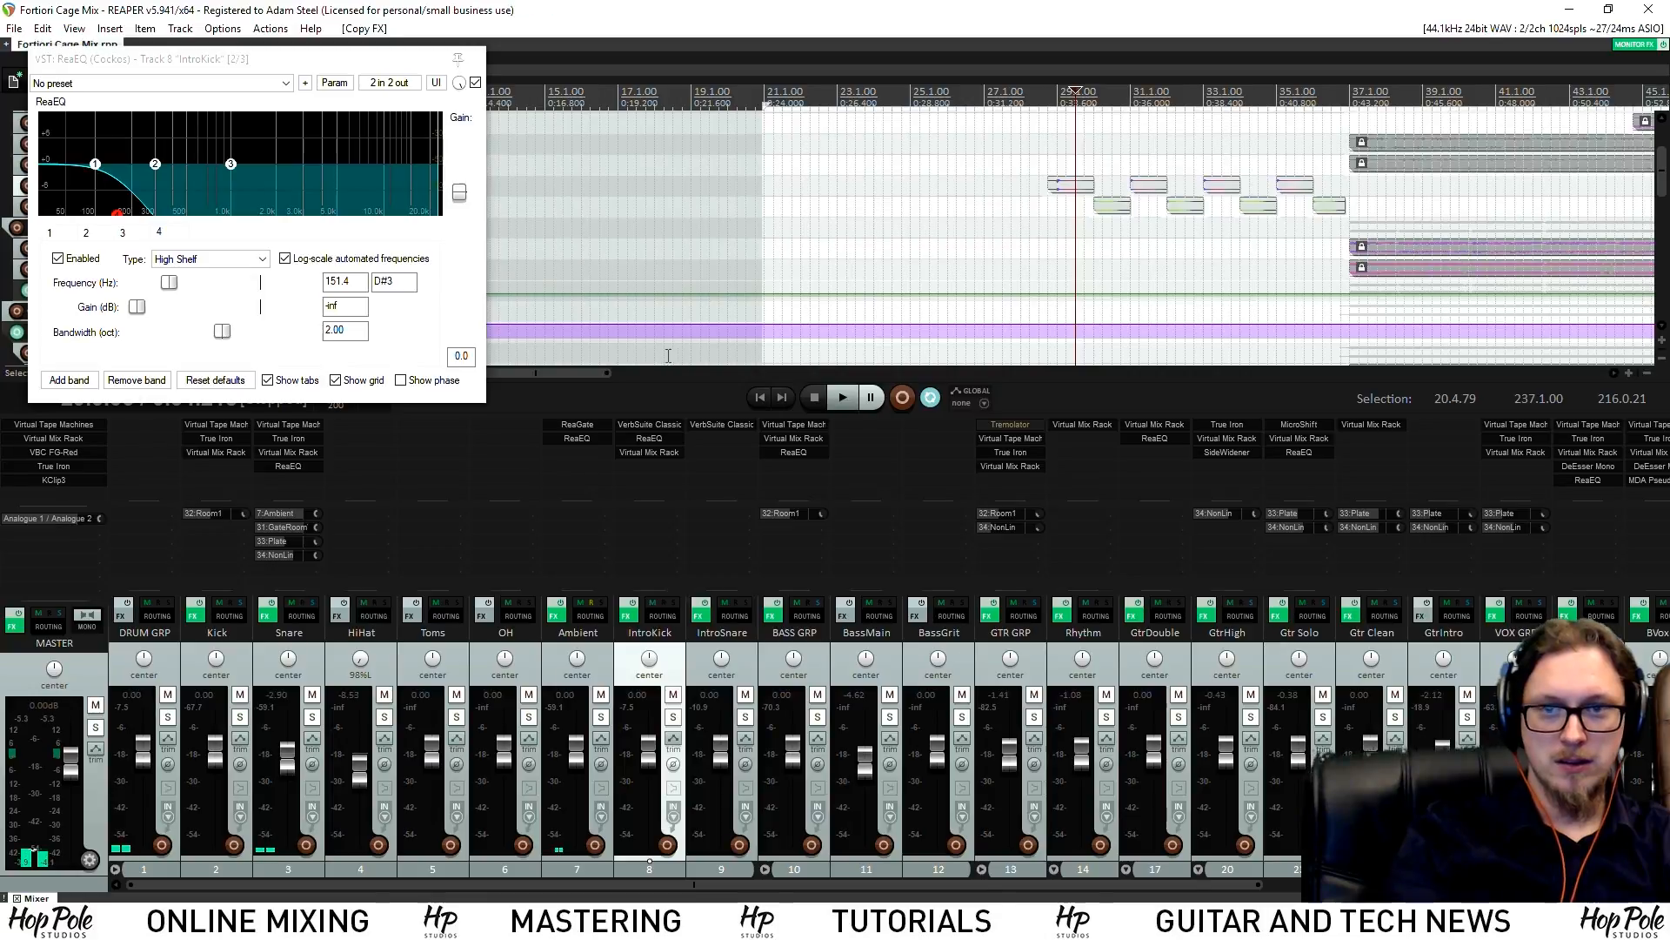
left_click(709, 425)
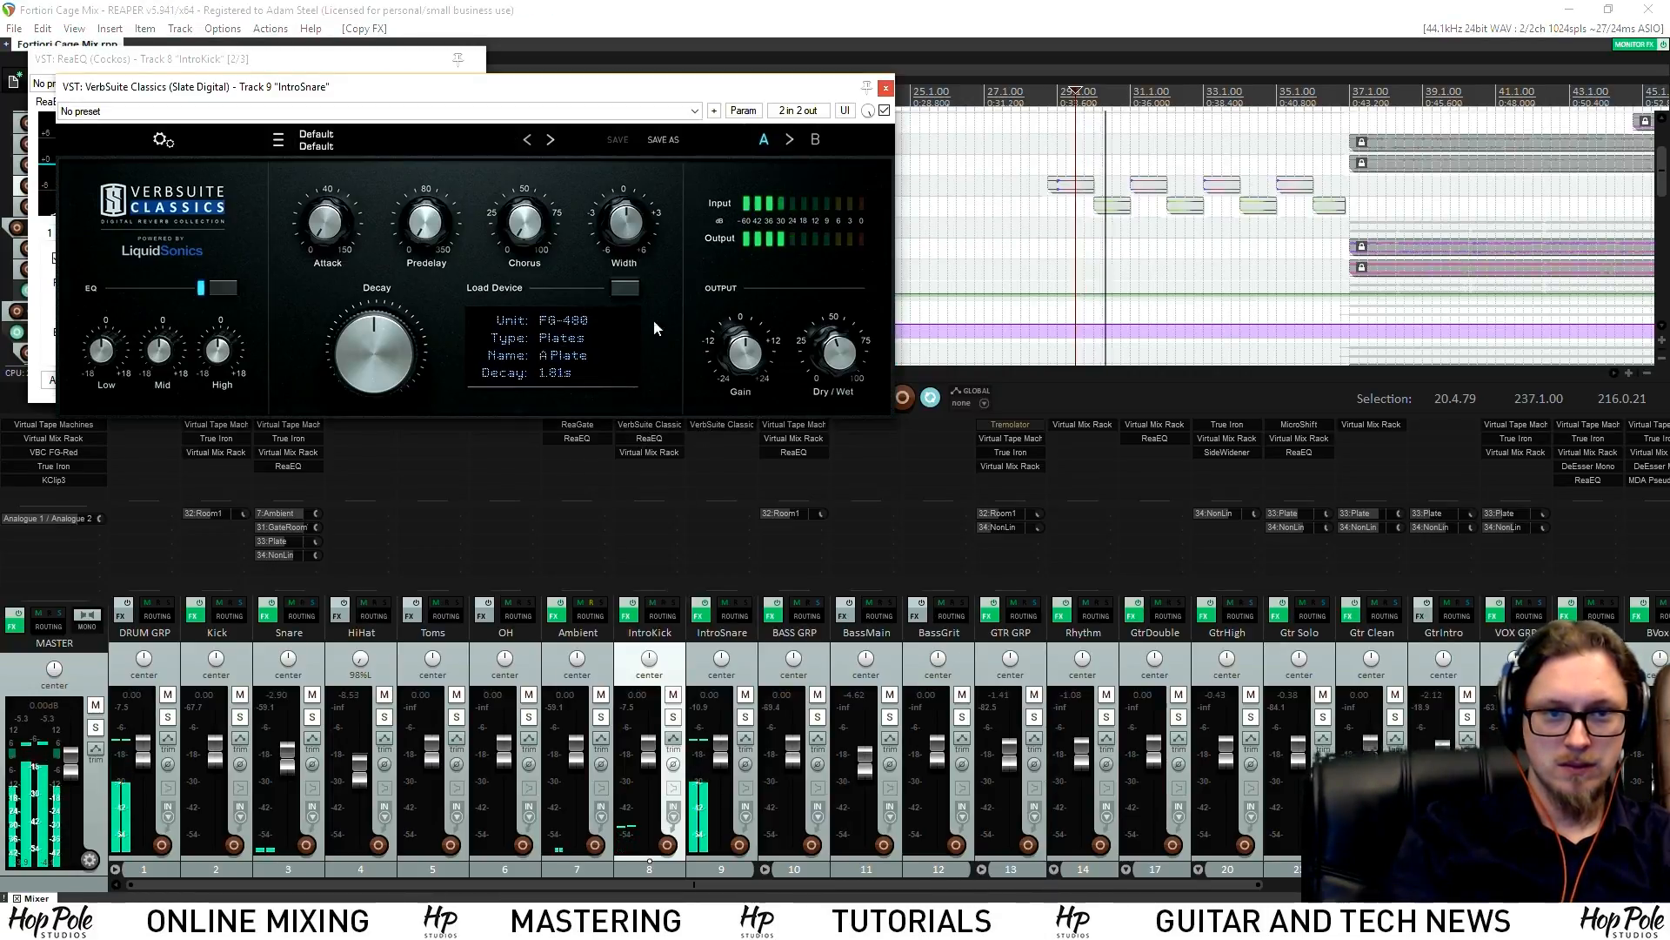
left_click_drag(639, 95, 831, 576)
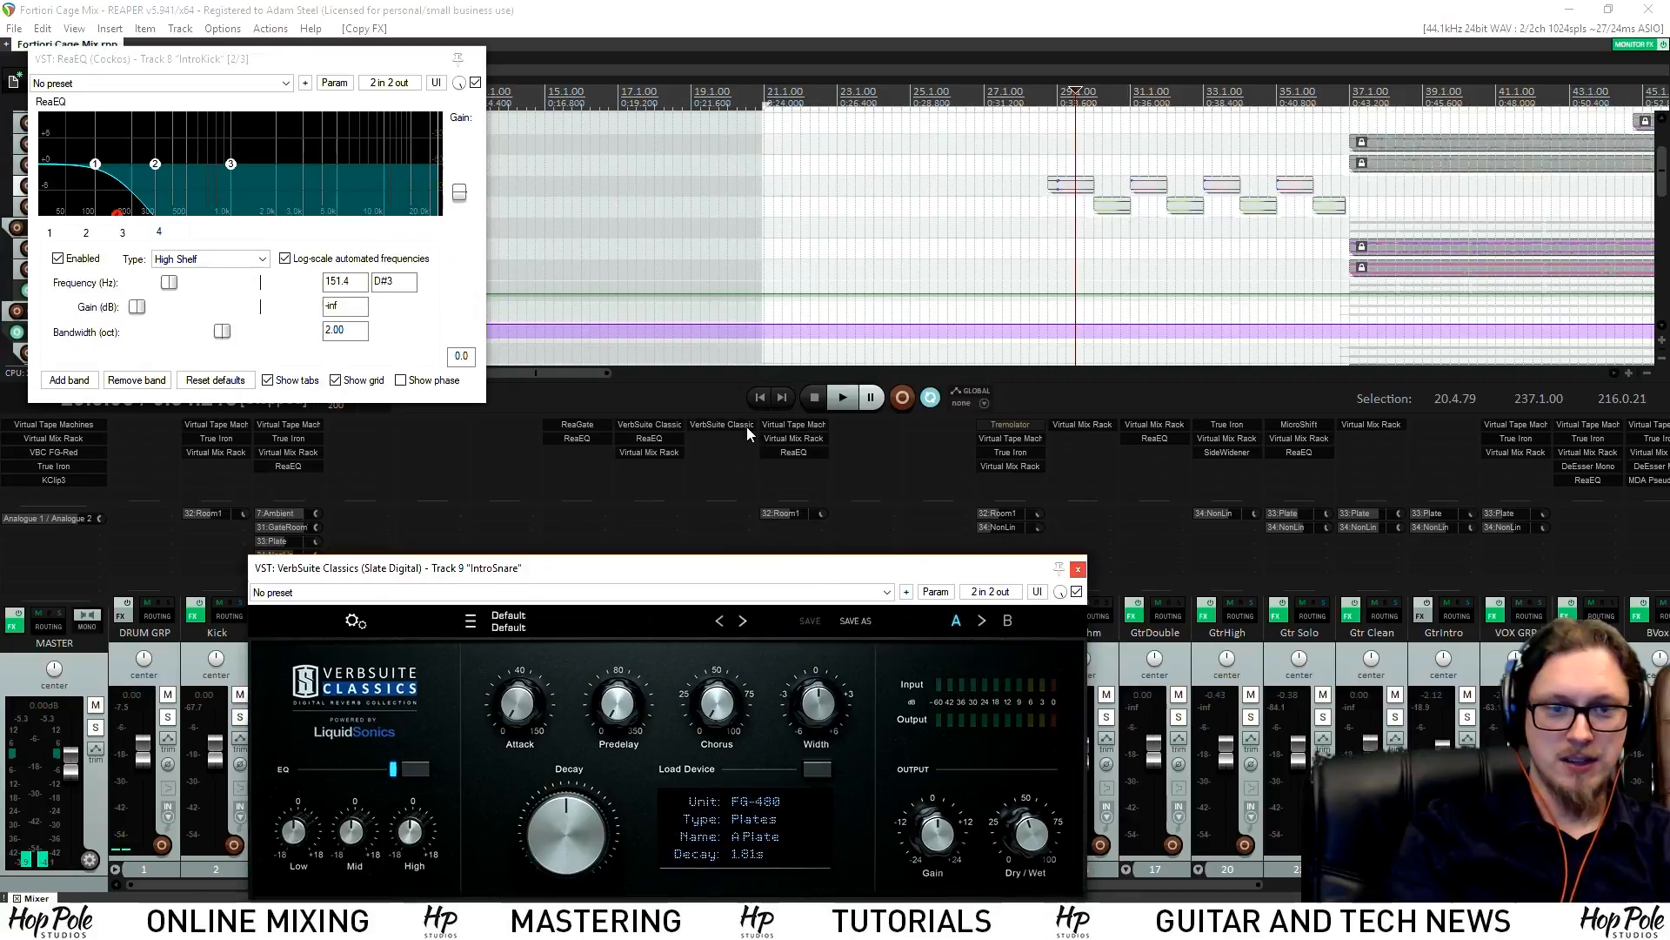
Add ReaEQ to IntroSnare with -inf shelves below 223.1 Hz and above 4166.7 Hz
double_click(719, 458)
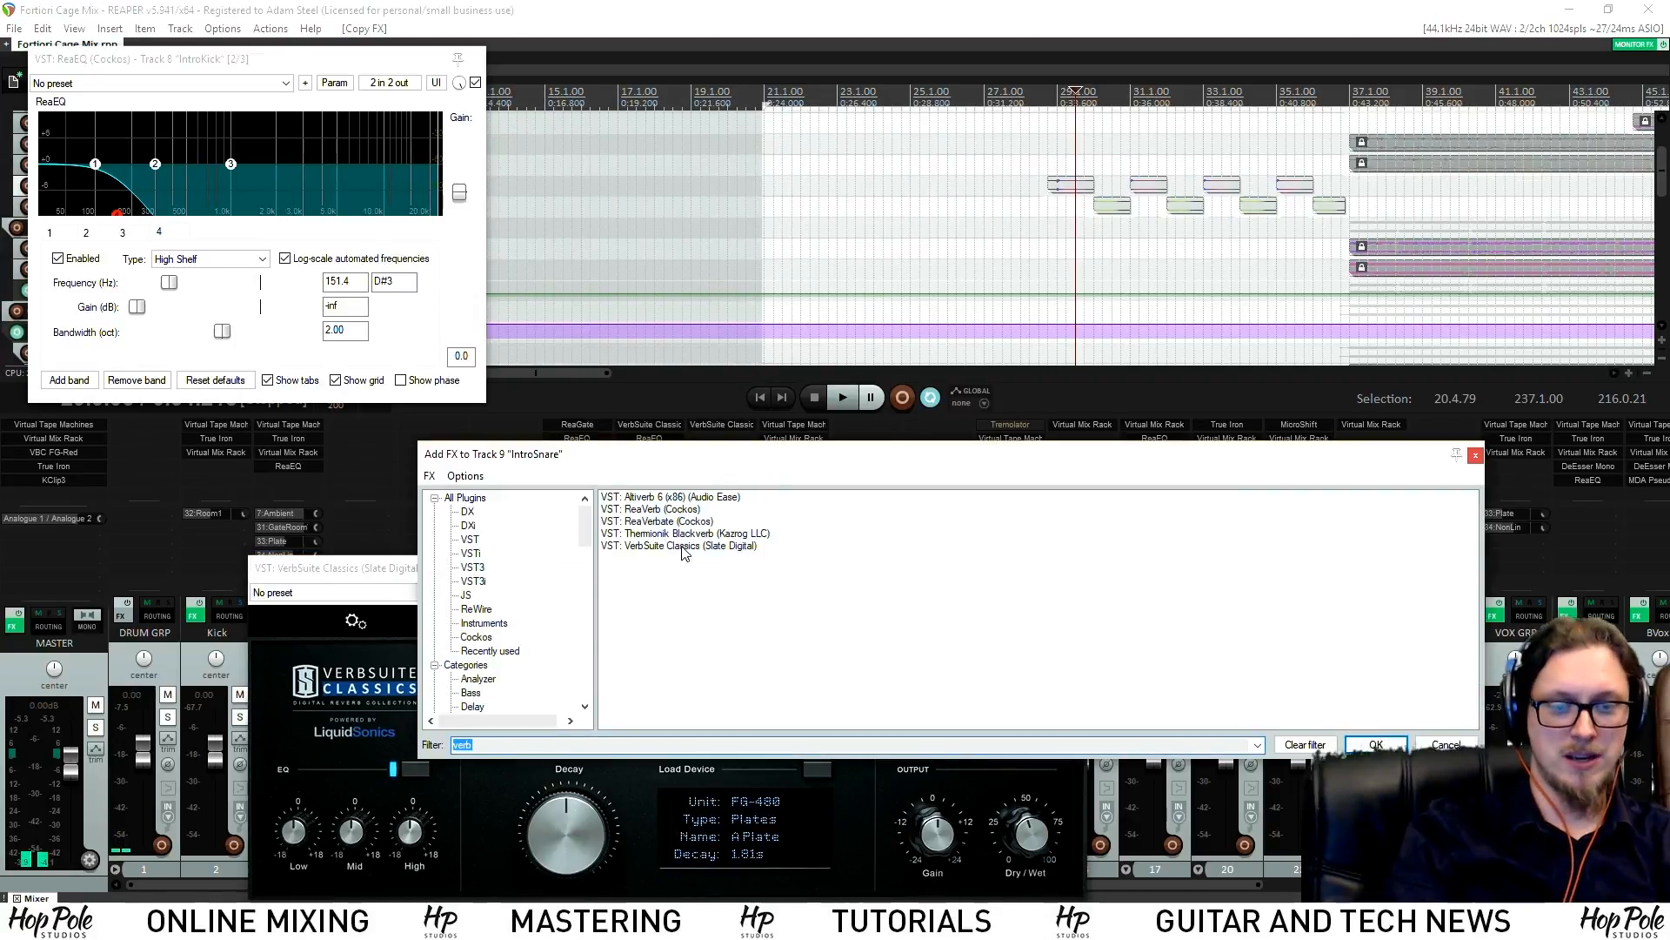
type("eq")
double_click(646, 614)
left_click_drag(122, 191, 123, 246)
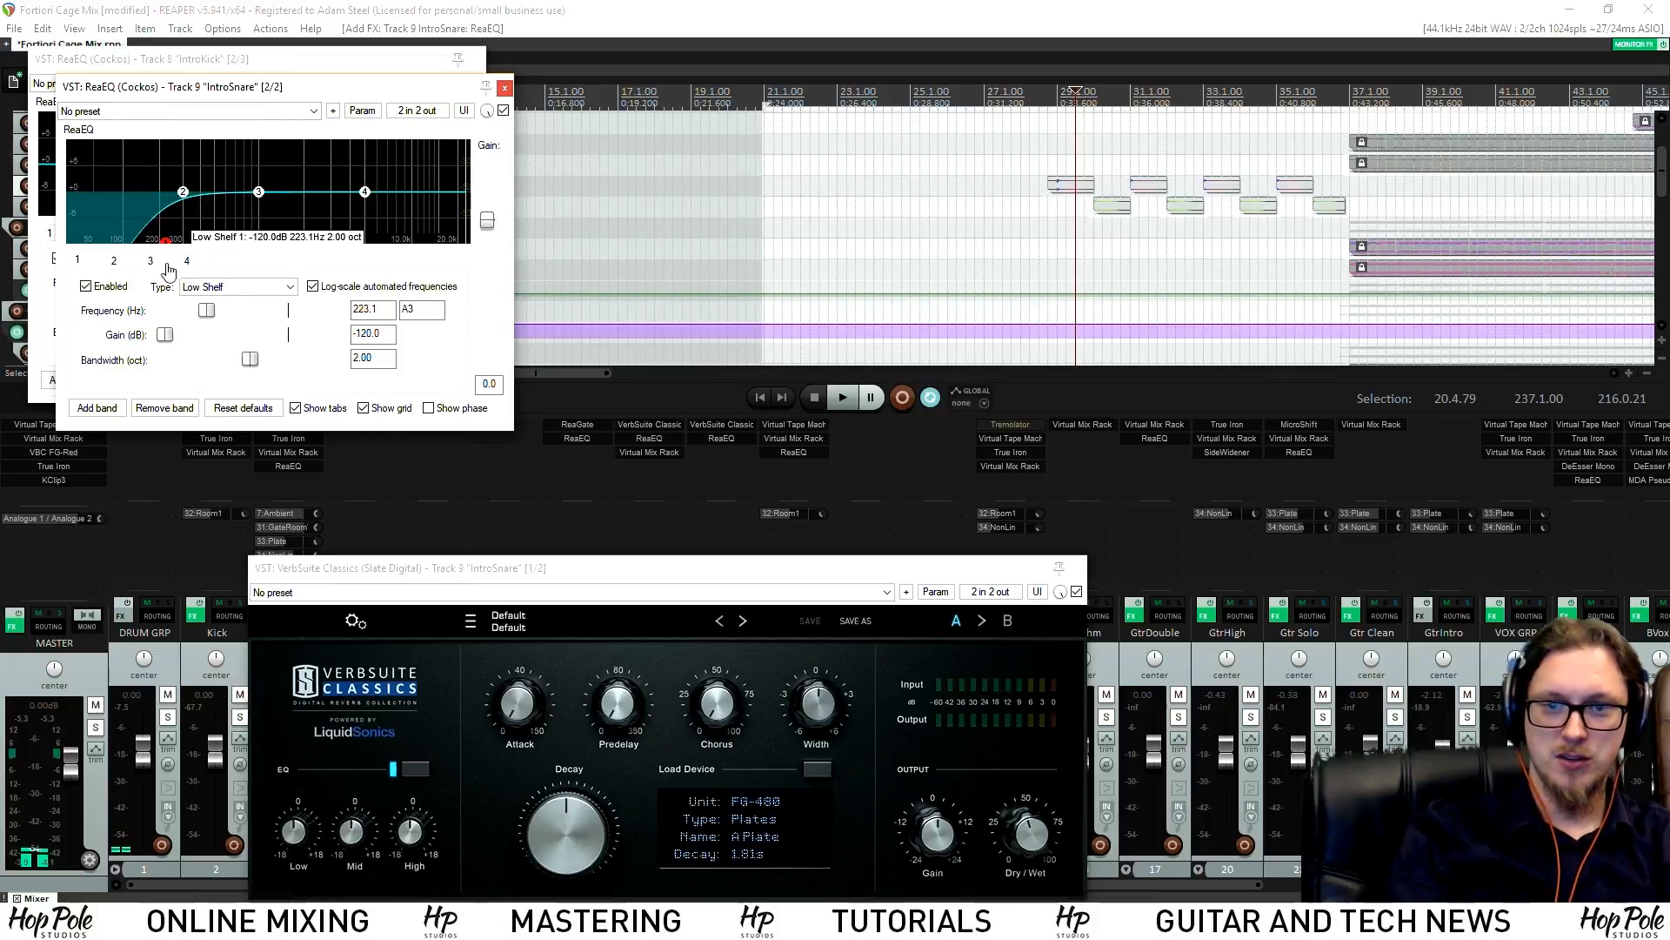
left_click_drag(364, 192, 334, 261)
key("space")
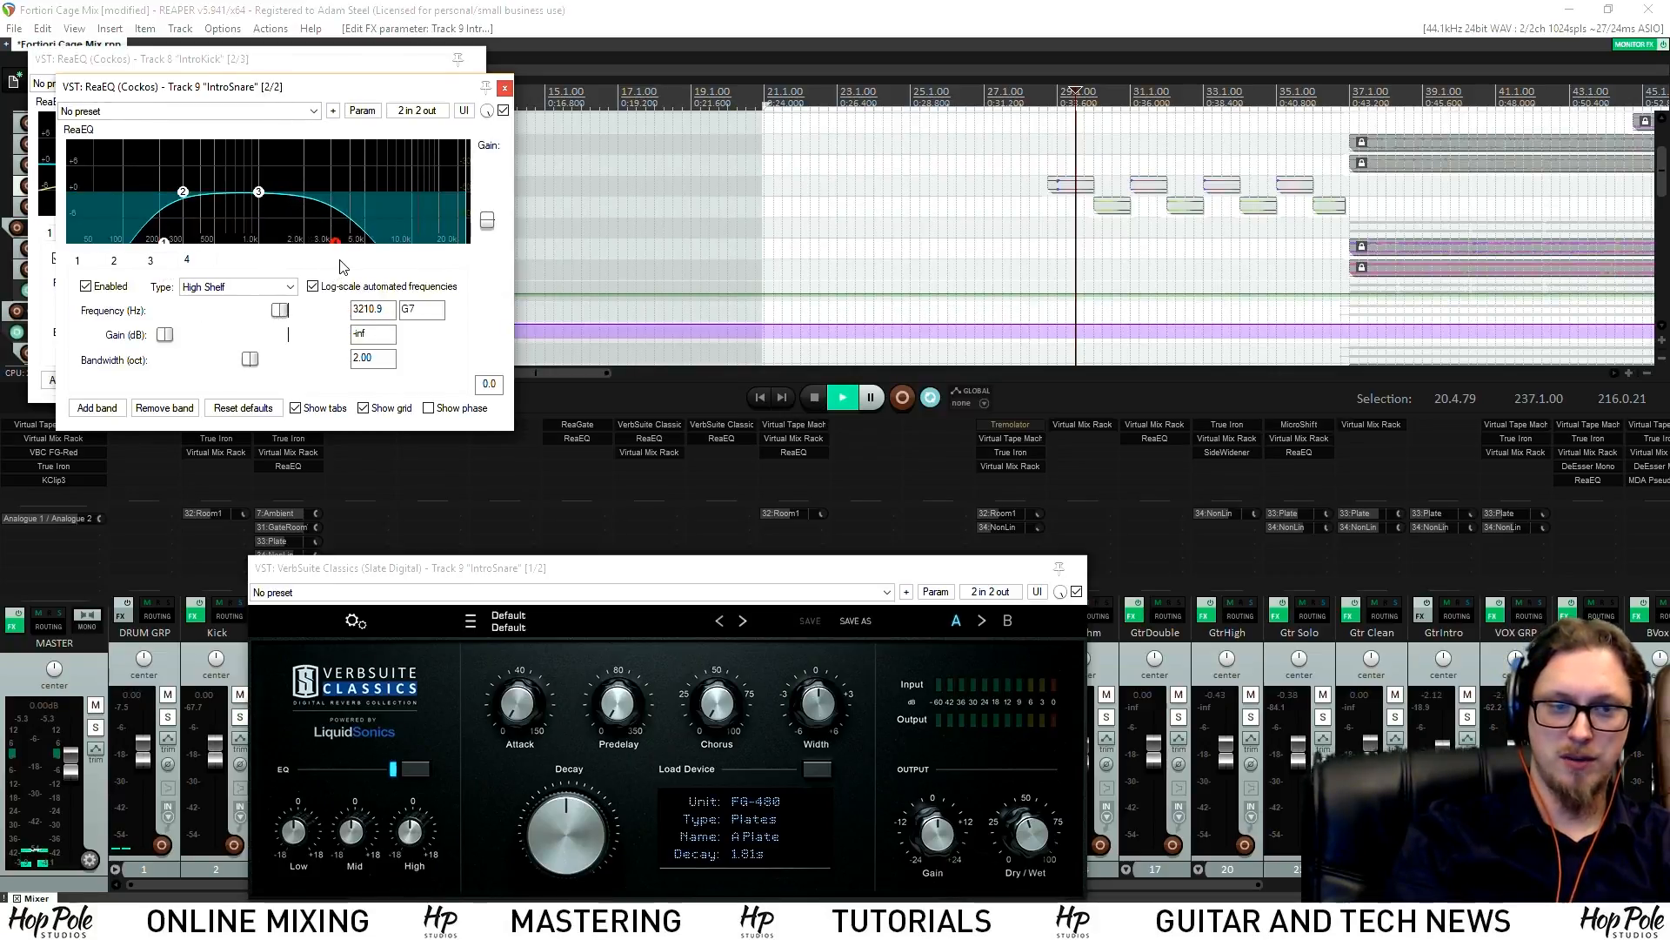
left_click_drag(351, 252, 369, 251)
left_click_drag(821, 570, 790, 763)
key("space")
left_click(733, 458)
double_click(734, 458)
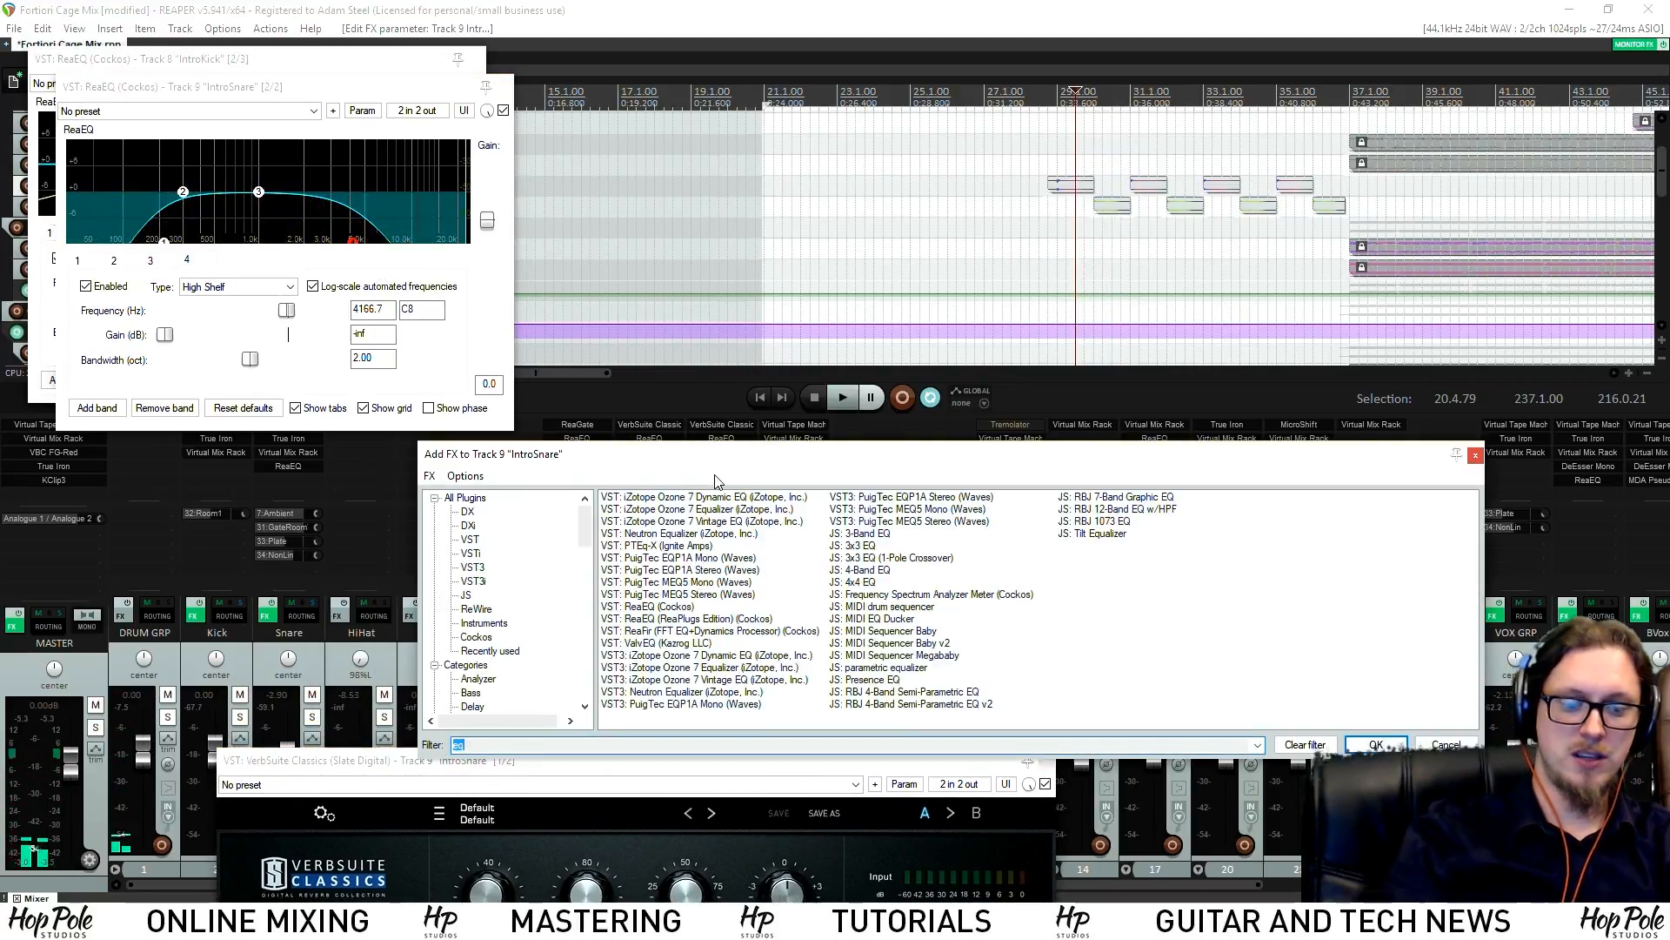
Add EchoBoy to IntroSnare and set its echo time to a 1/2 triplet
type("echo")
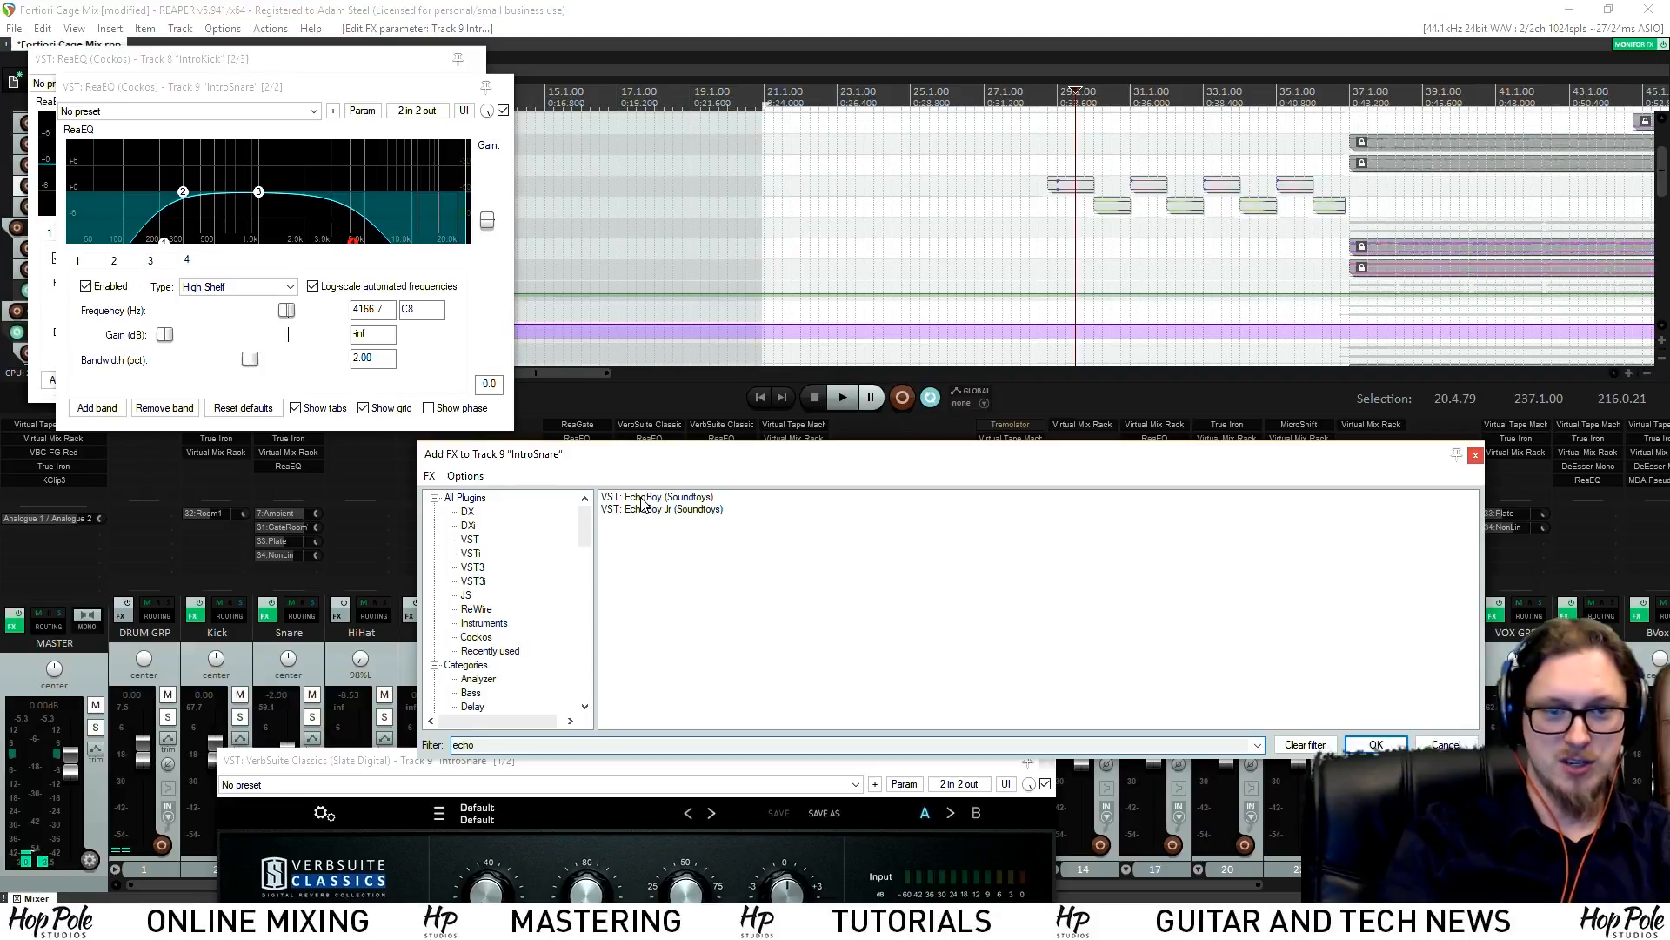
key("Return")
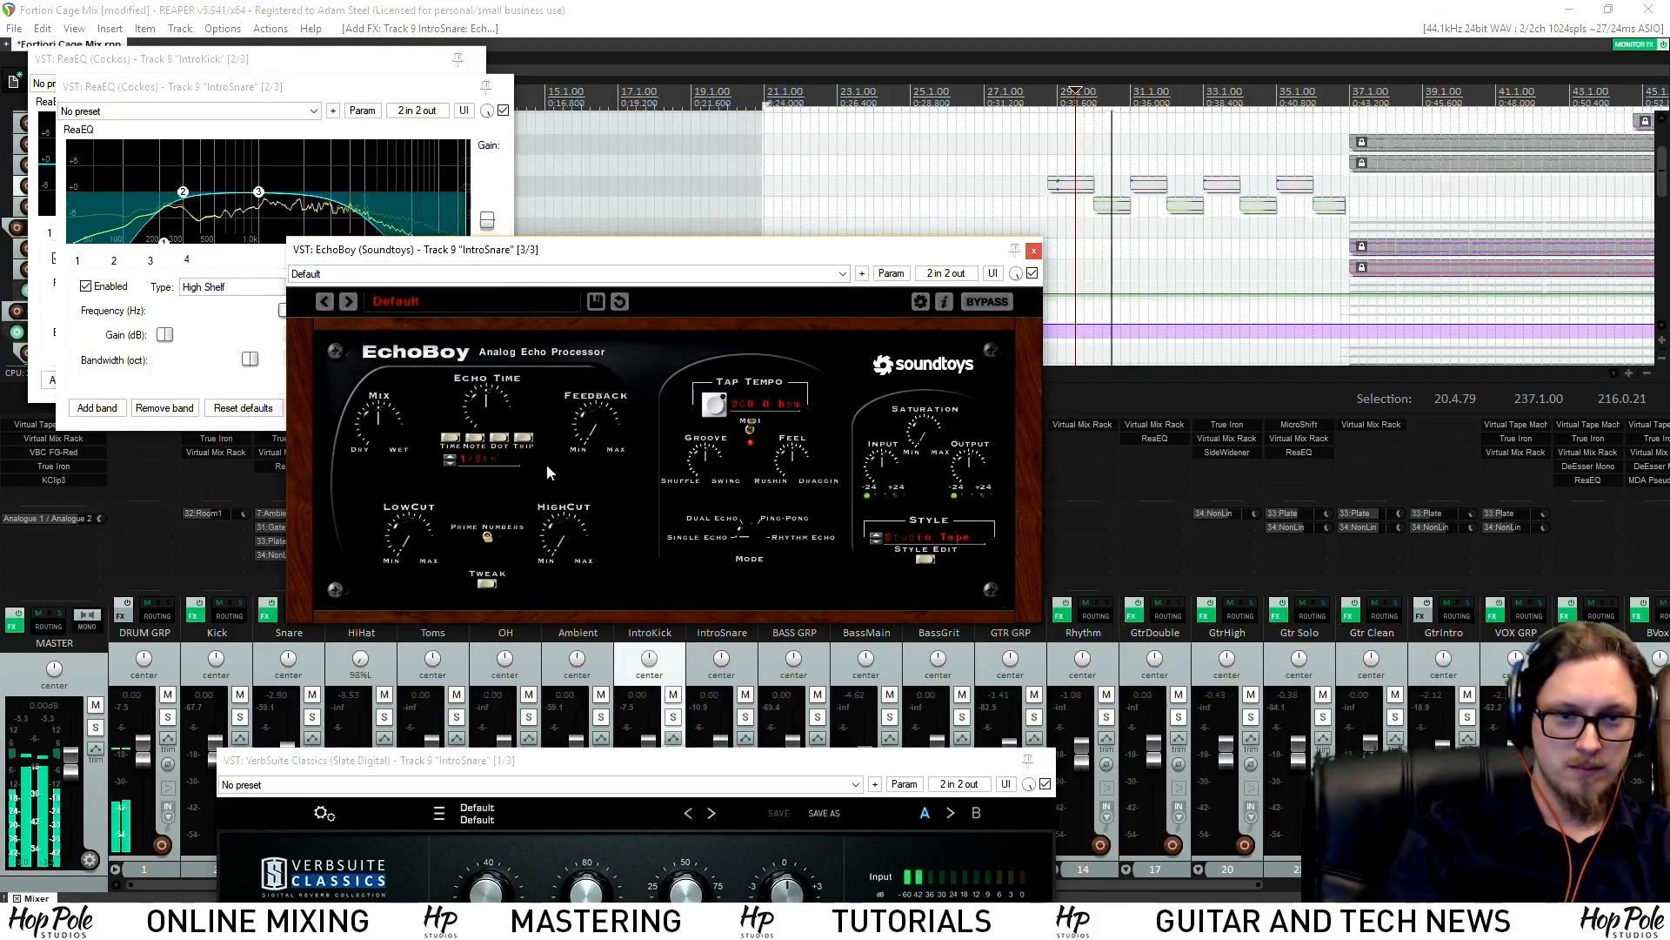
left_click(451, 461)
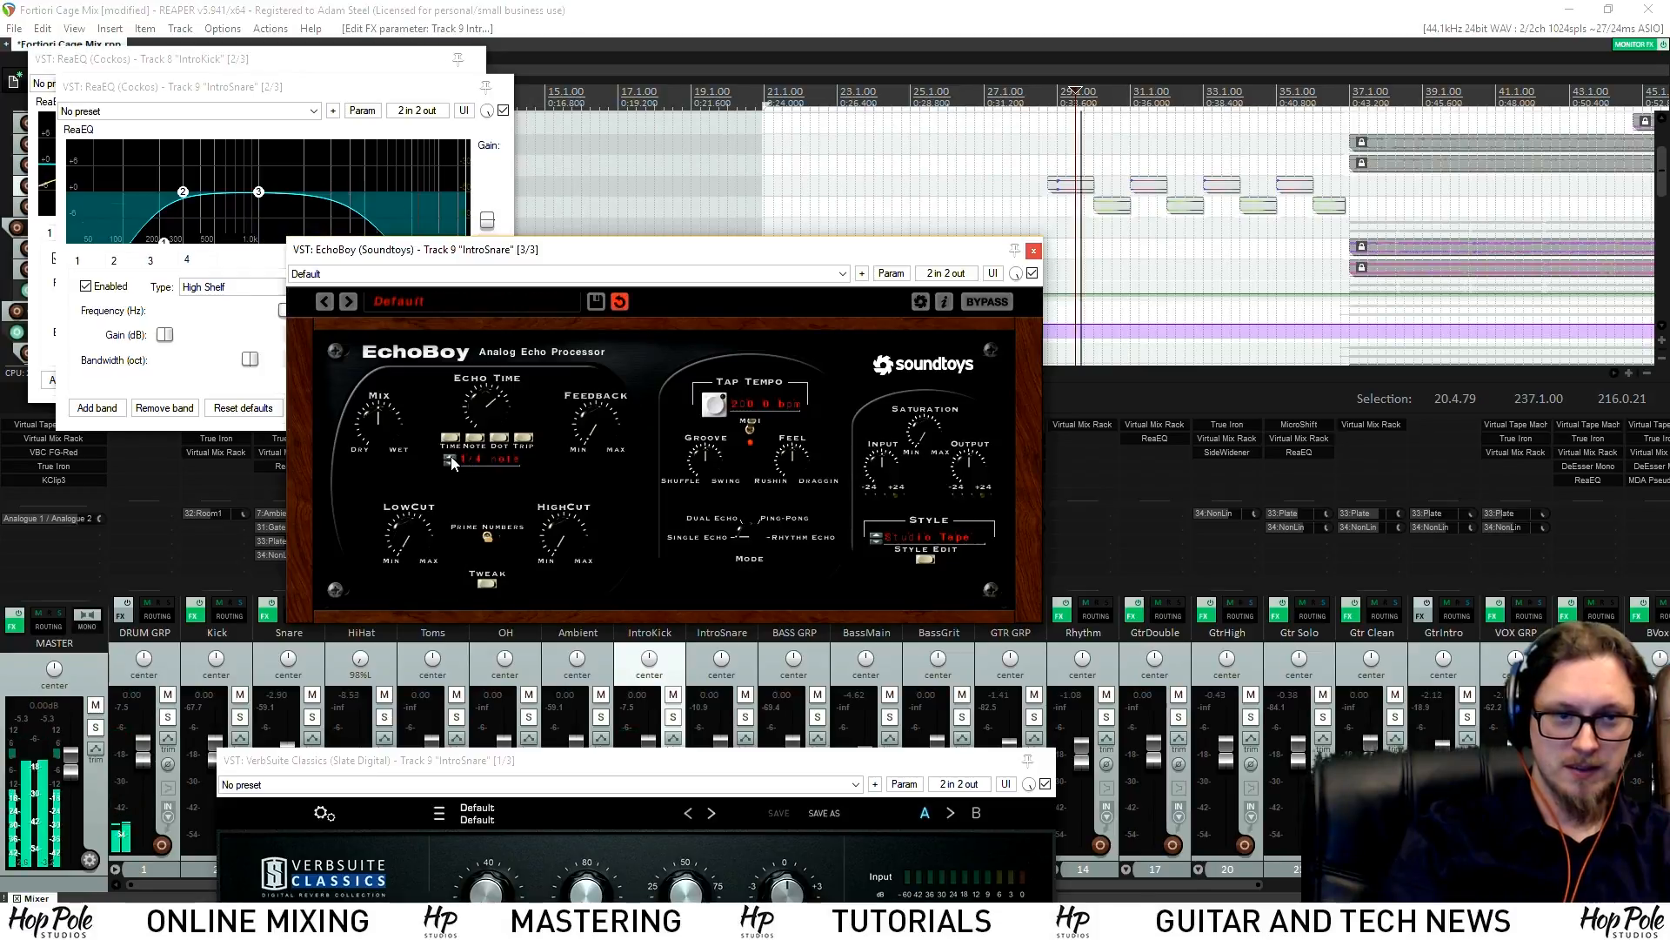
left_click(449, 457)
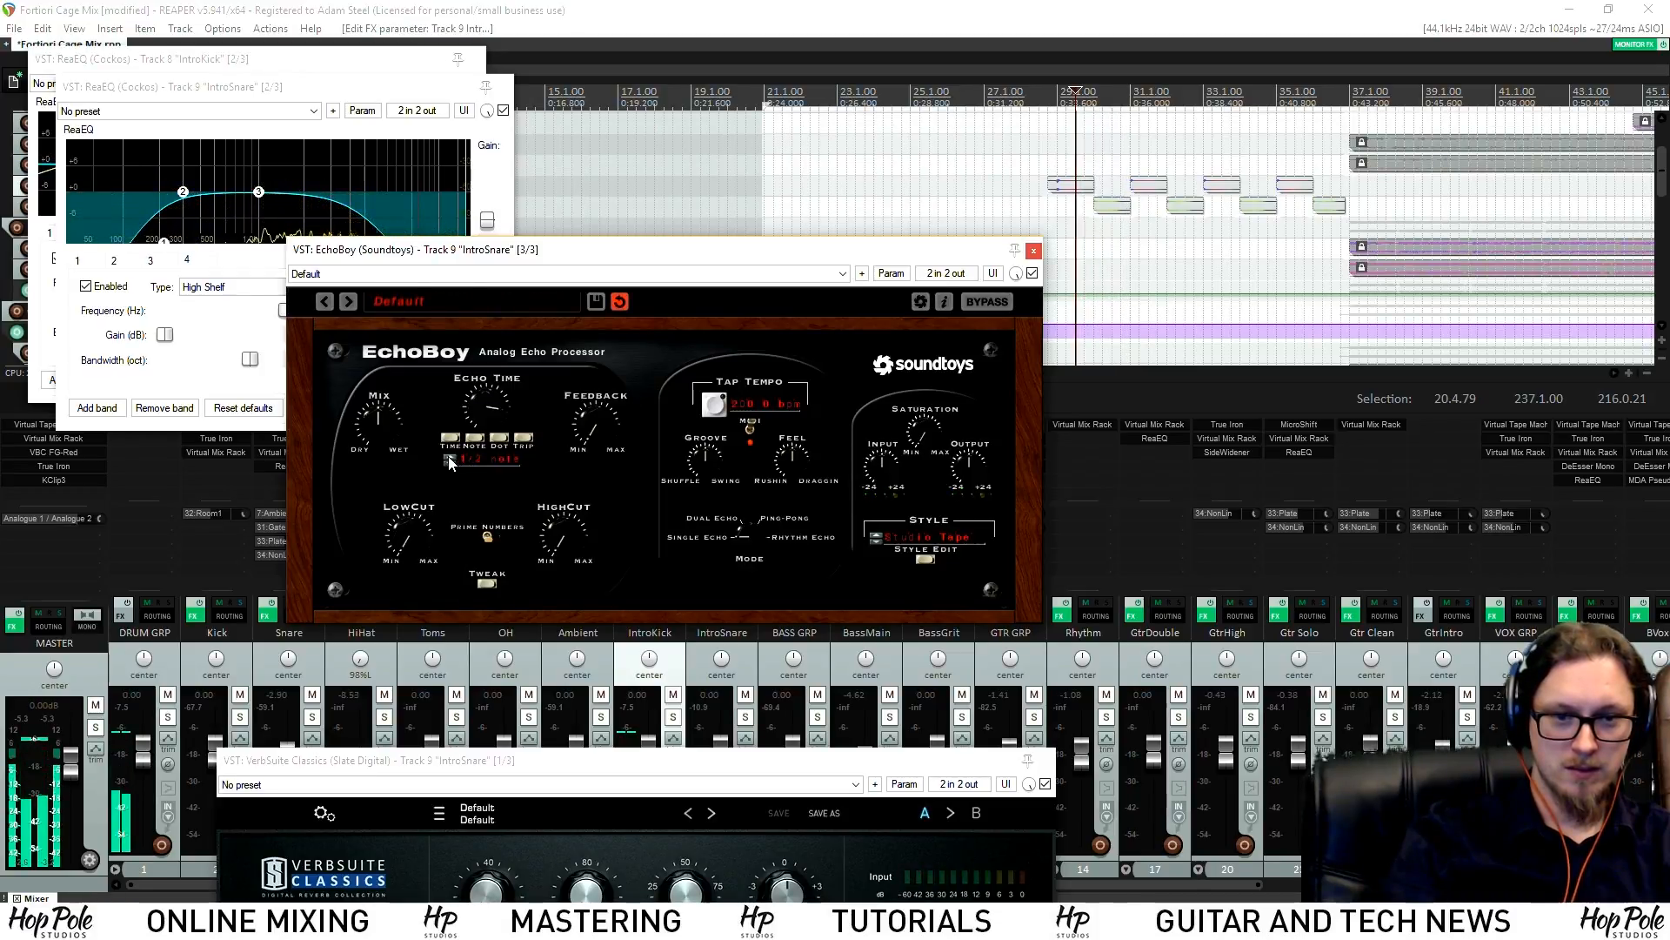
left_click(500, 439)
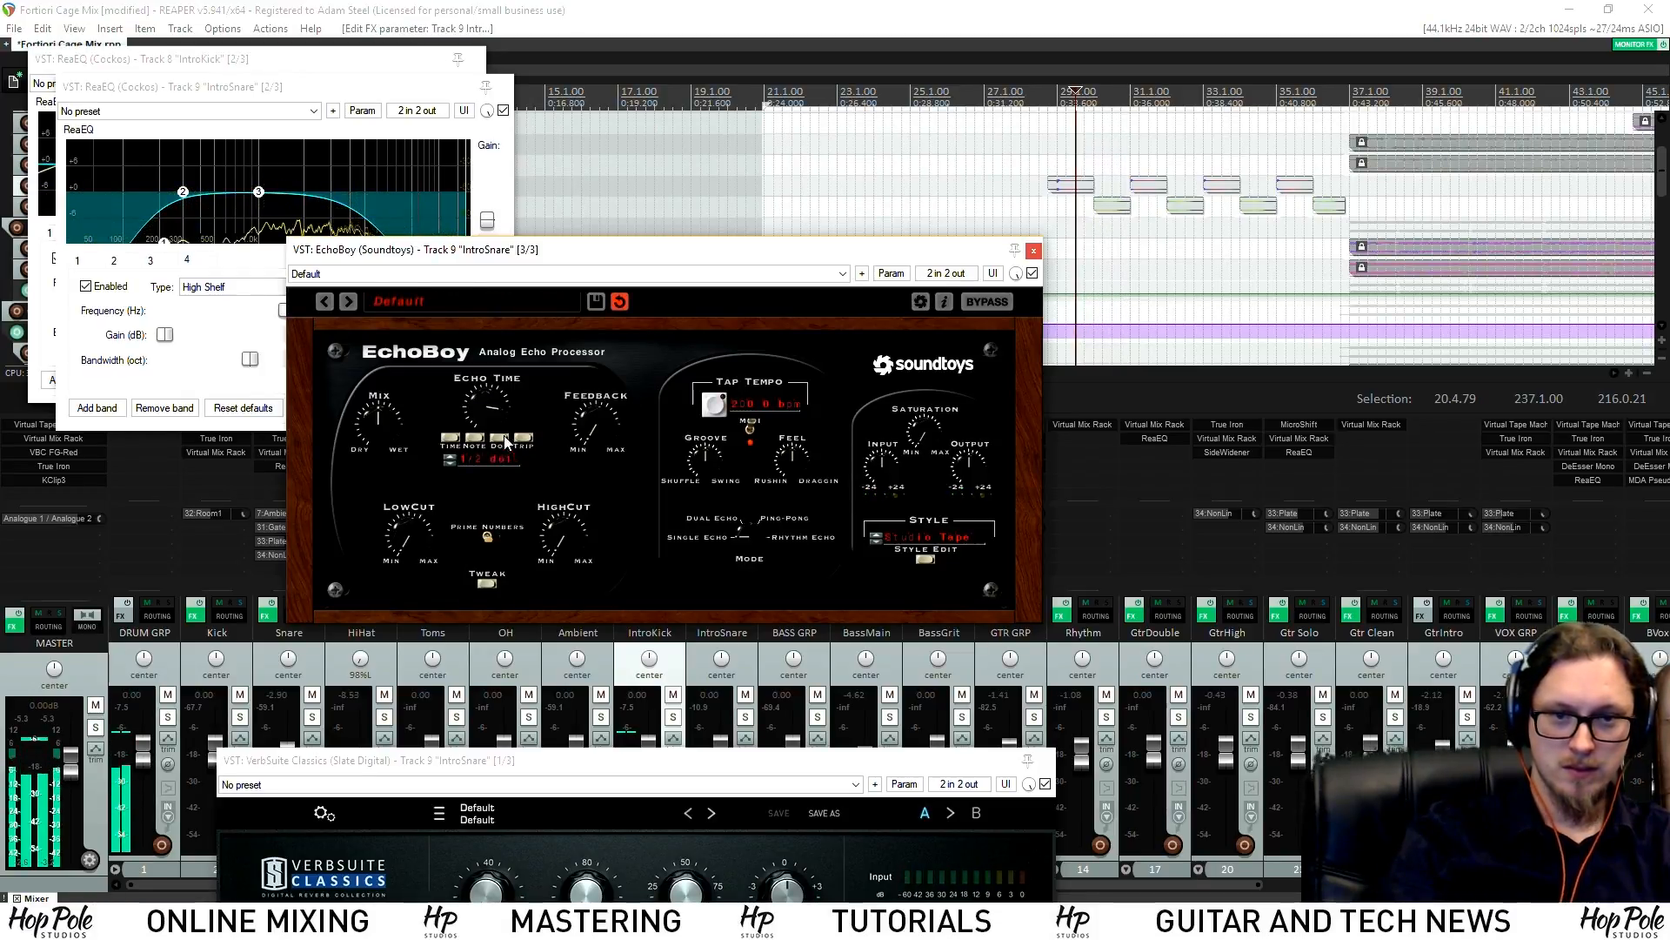
left_click(522, 440)
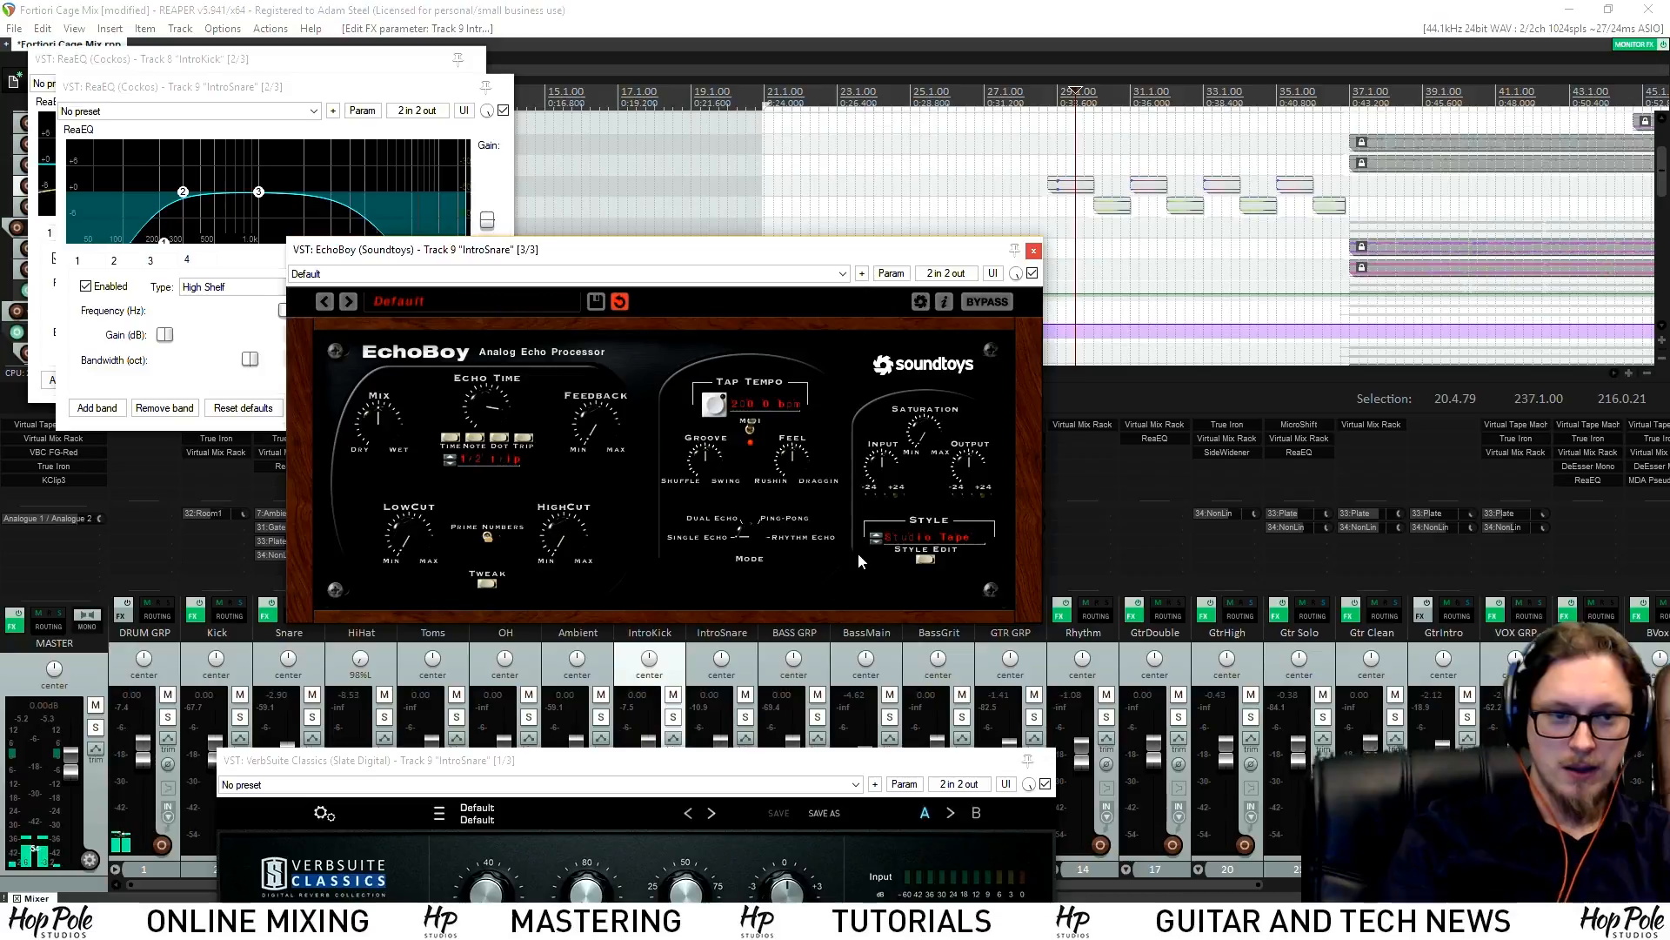
Switch EchoBoy to Dual Echo with the second echo at a 1/2 triplet
left_click(745, 541)
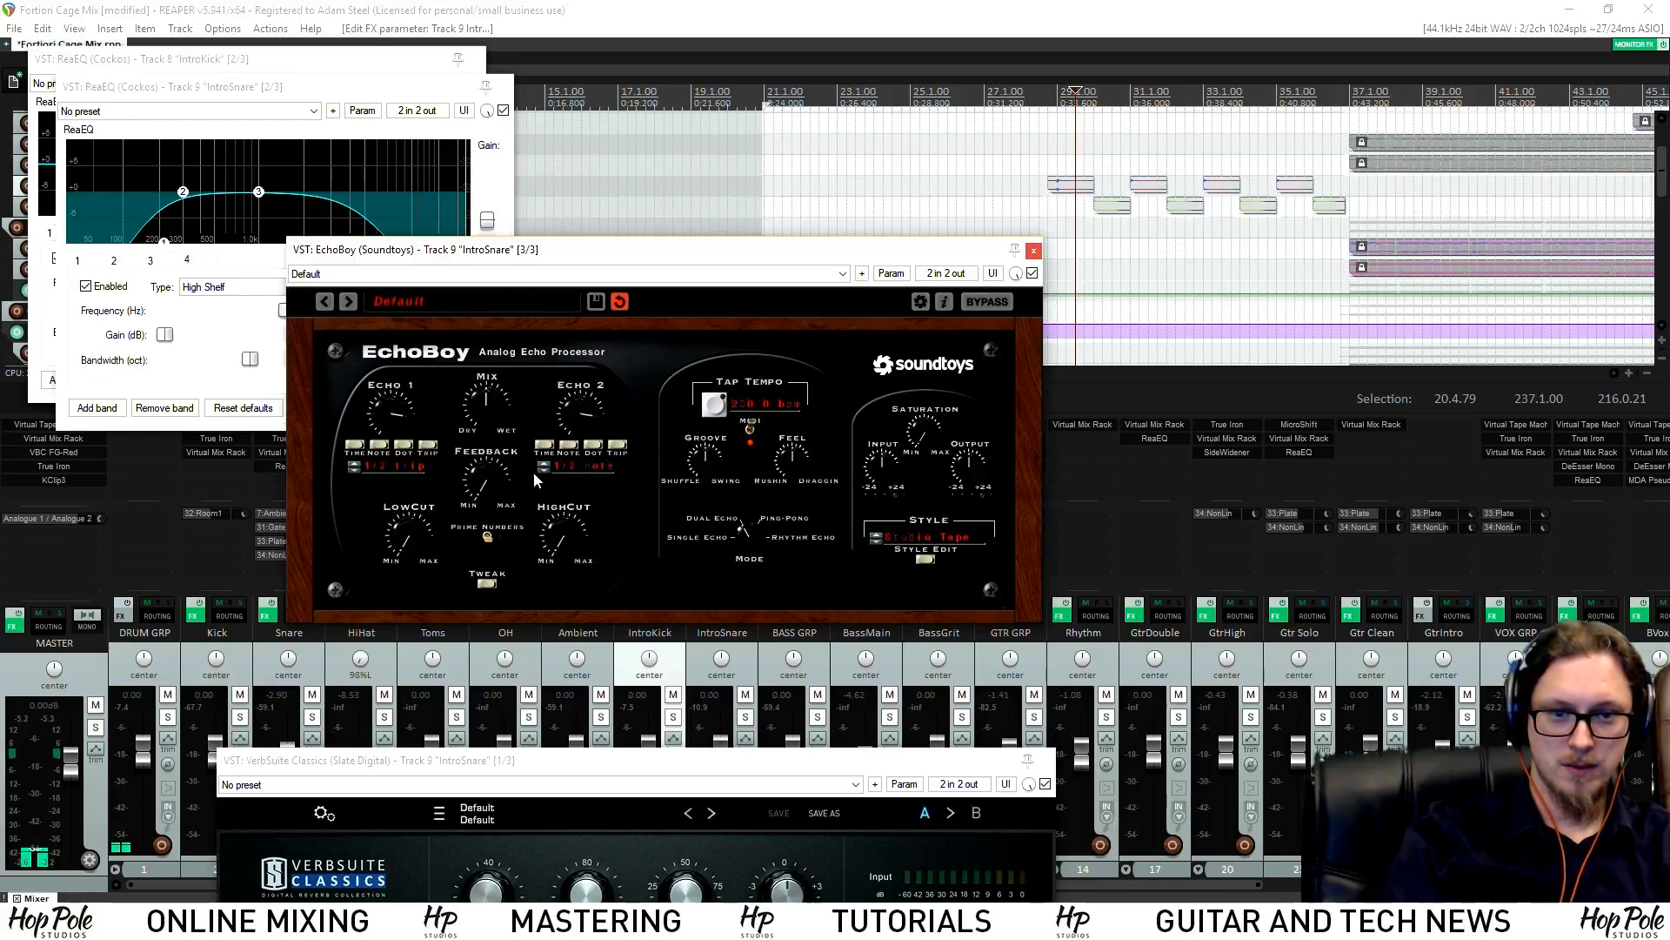
key("space")
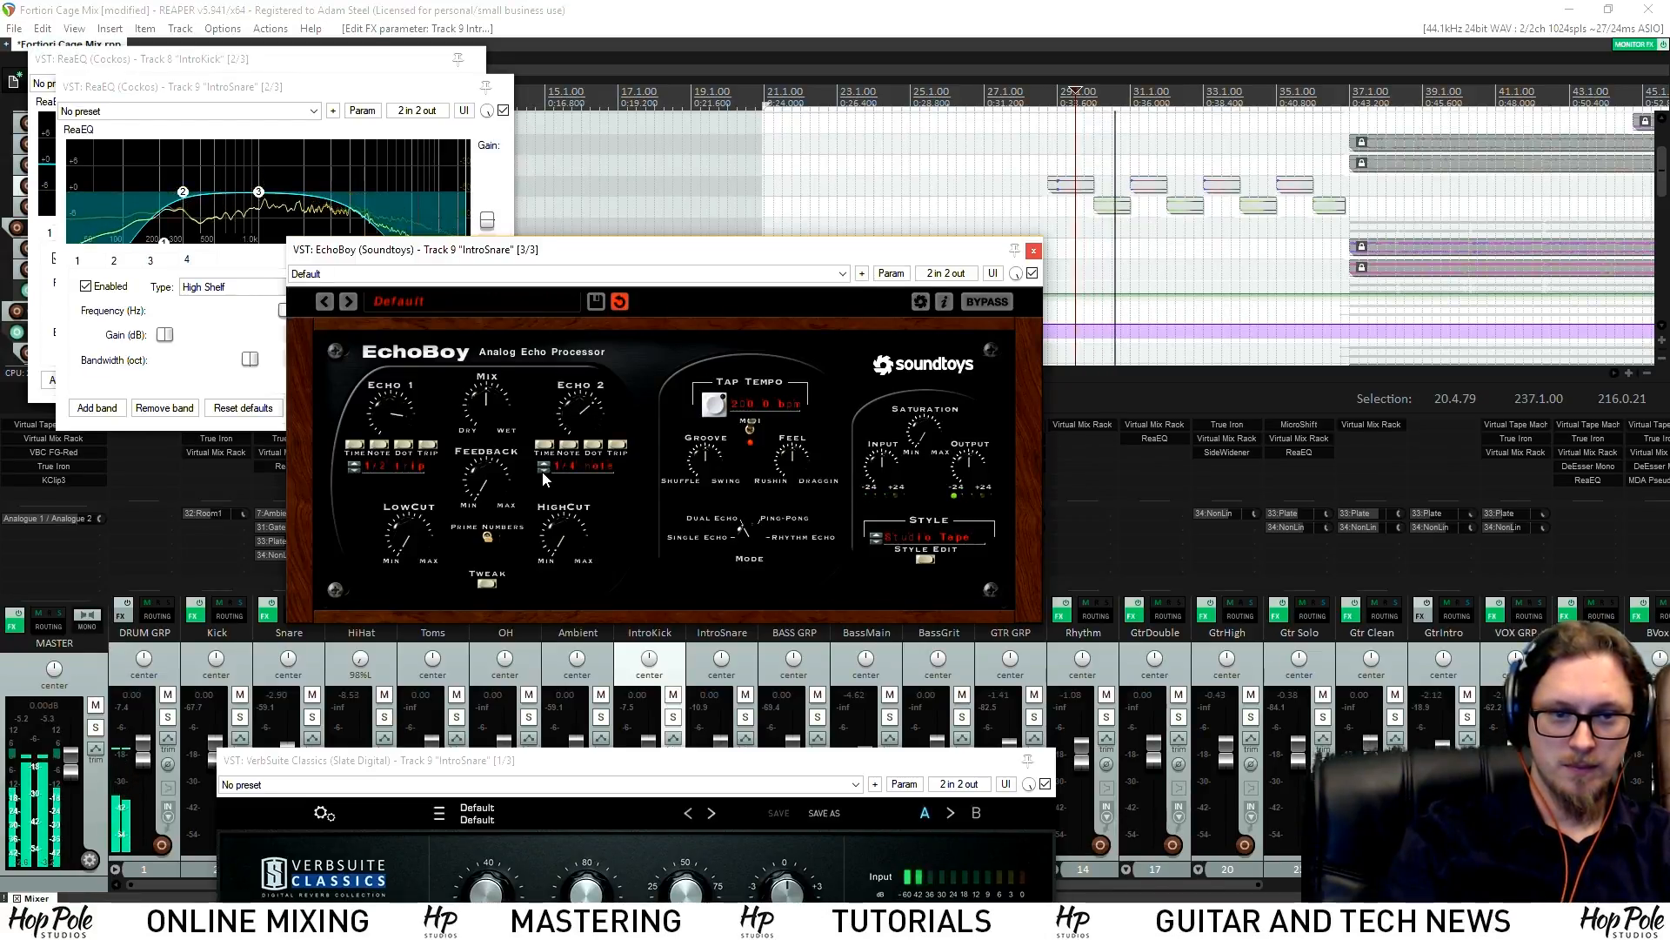
left_click(593, 449)
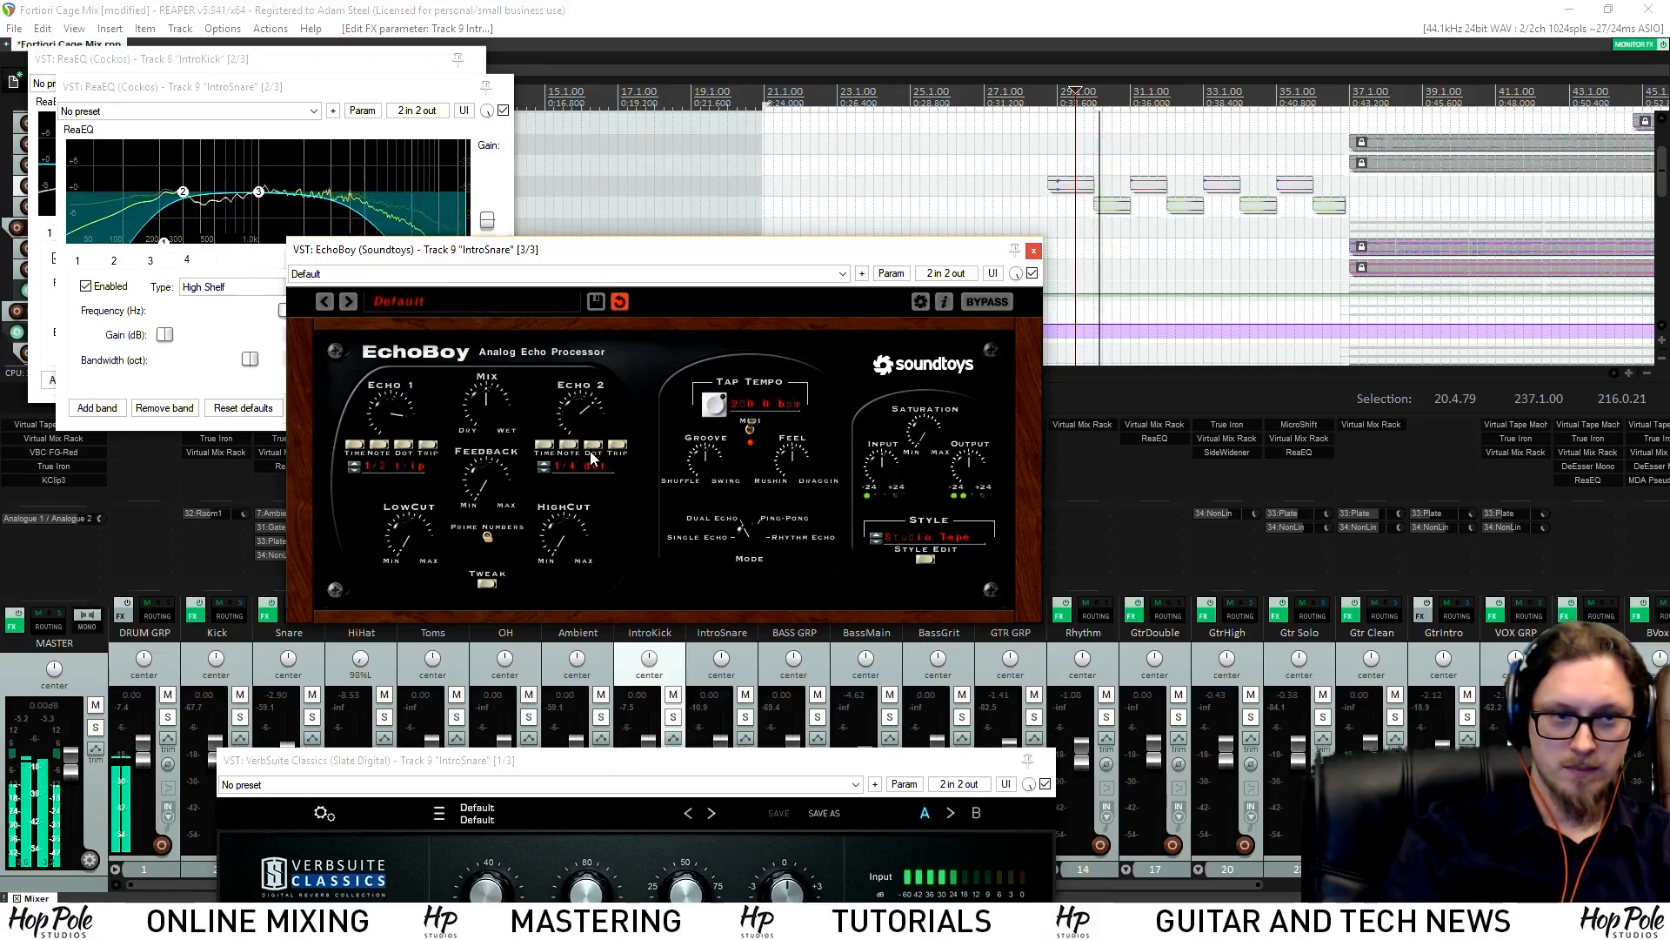
left_click(618, 449)
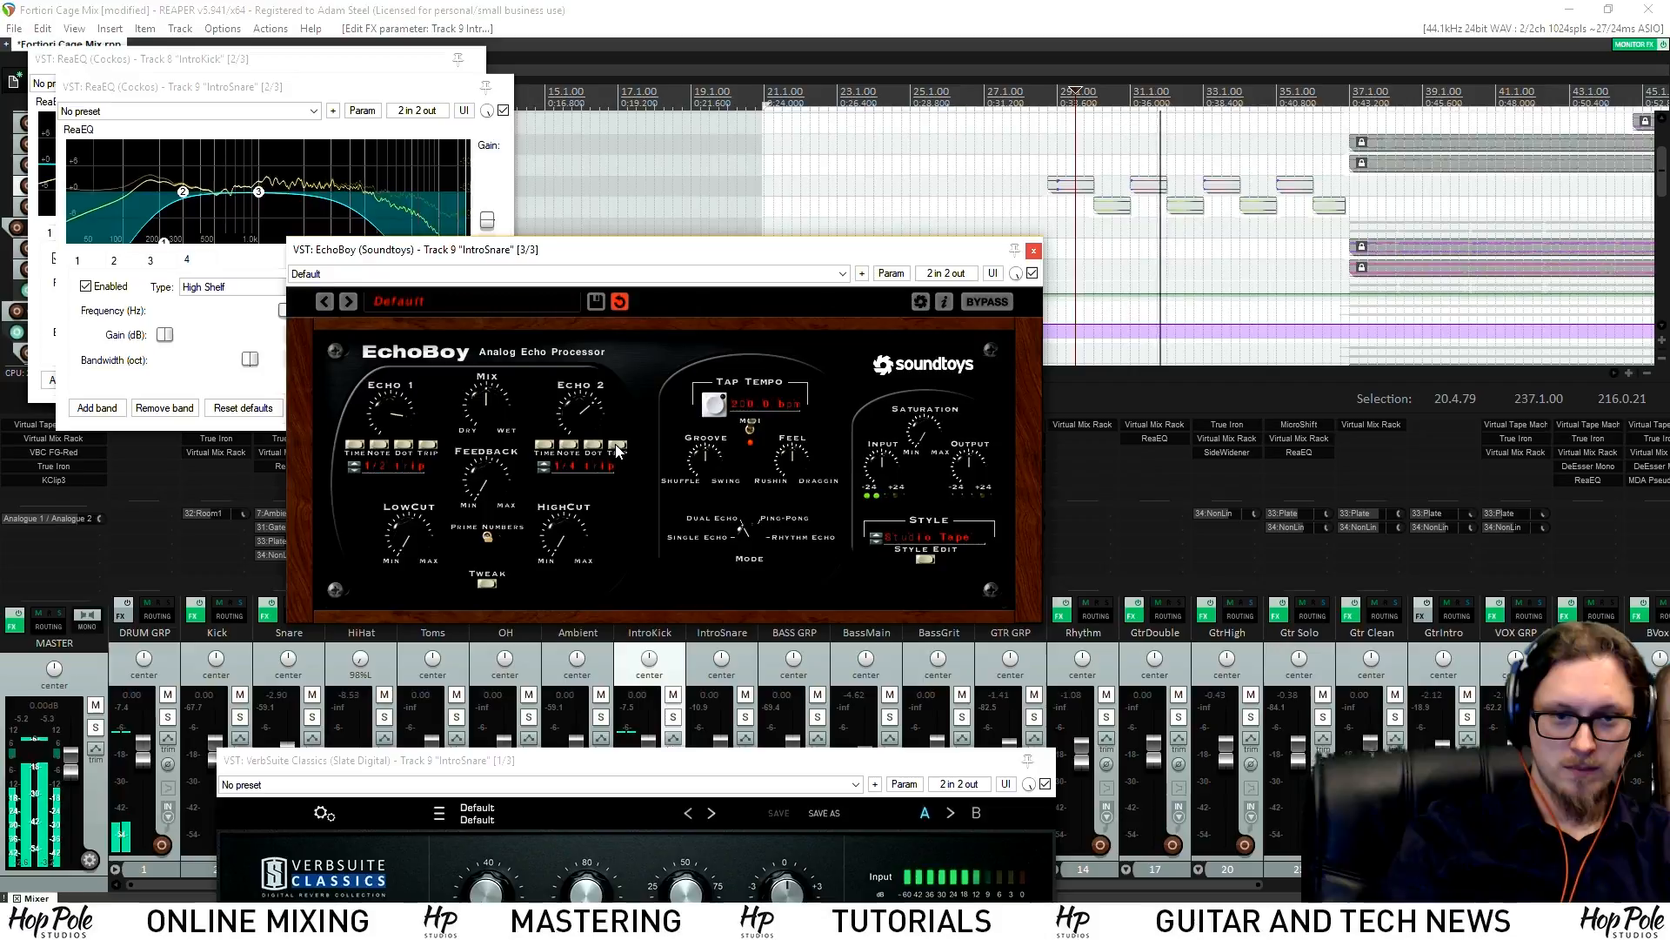
left_click(548, 463)
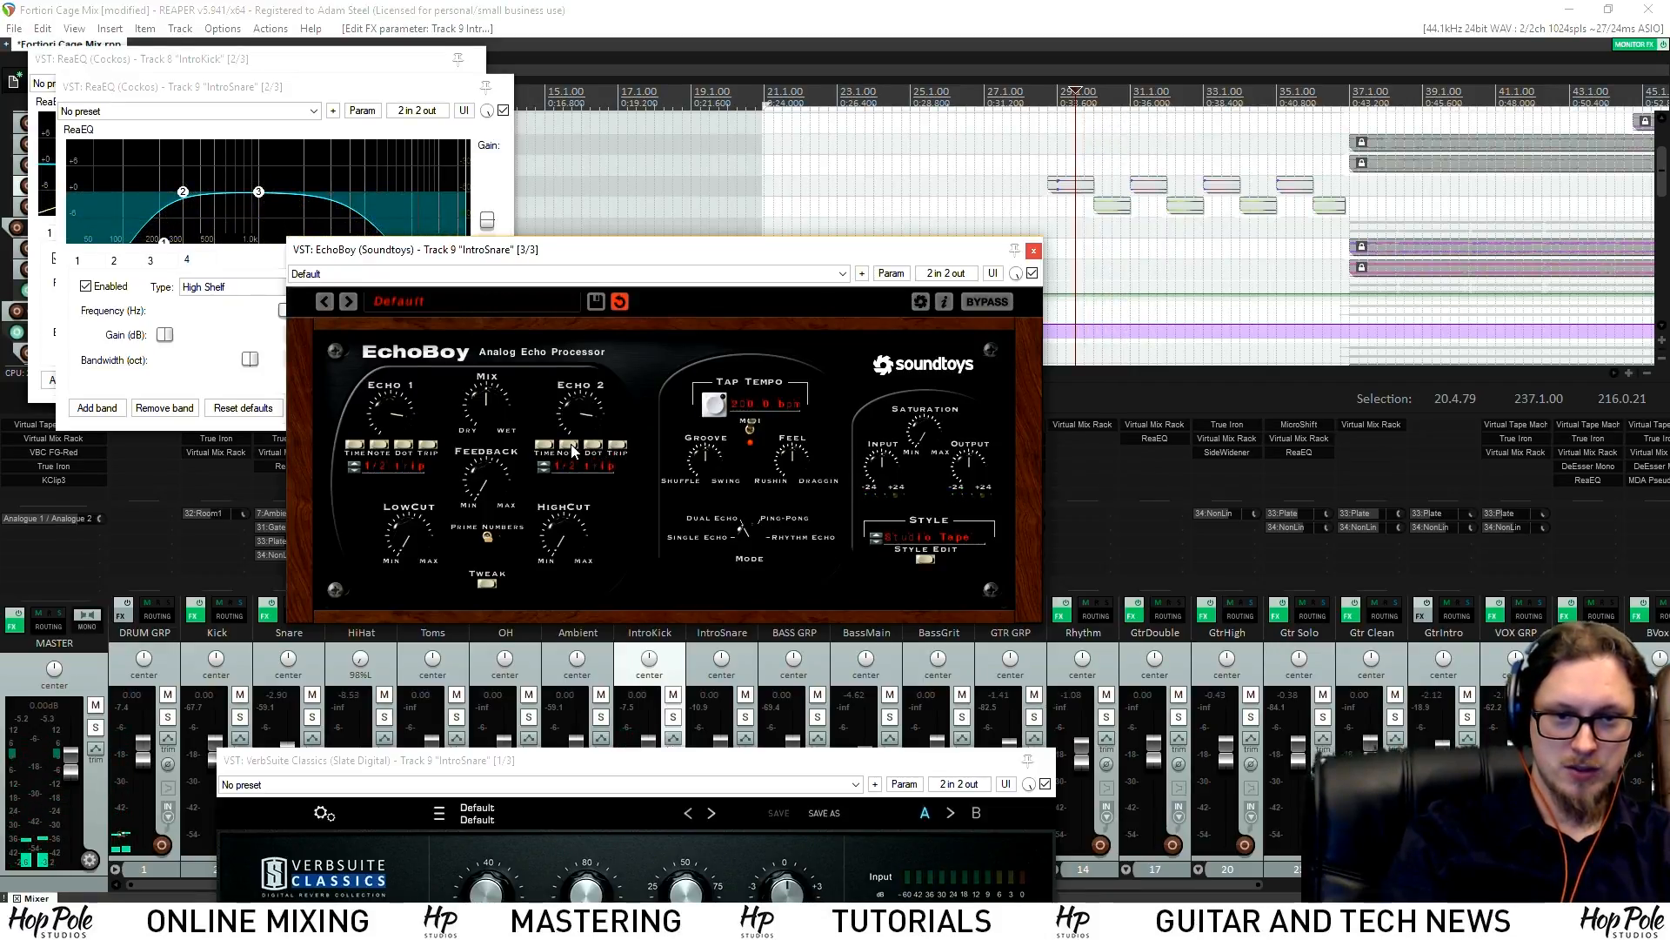
key("space")
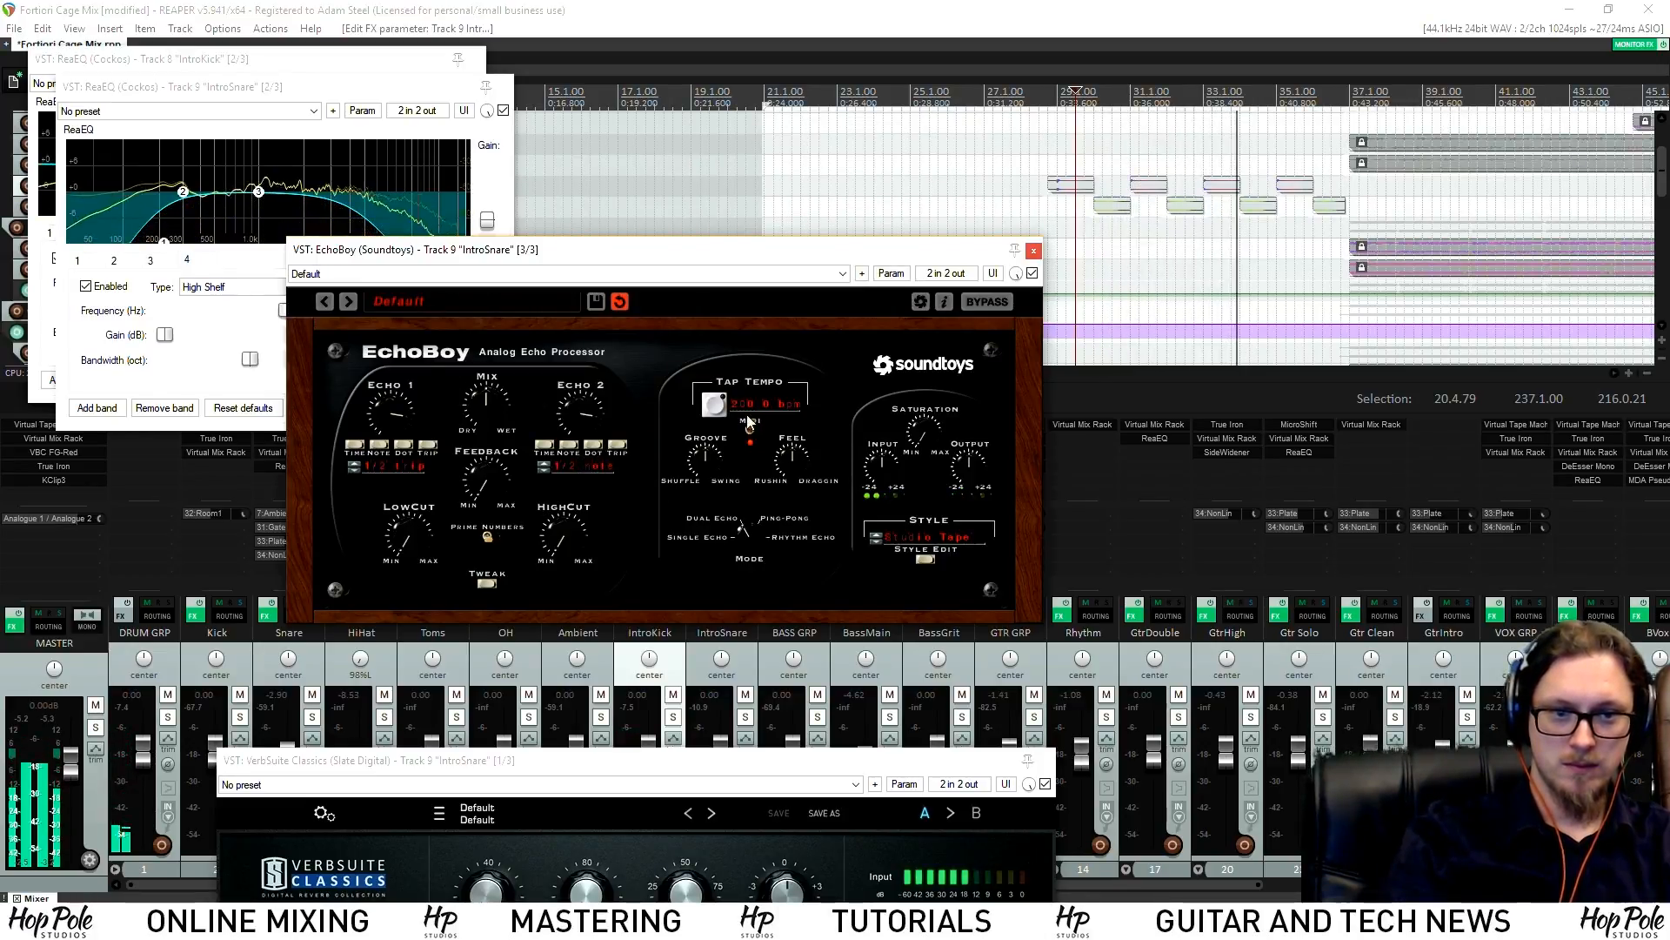
Choose the EchoPlex style and close the EchoBoy, rack, EQ and reverb windows
left_click(914, 539)
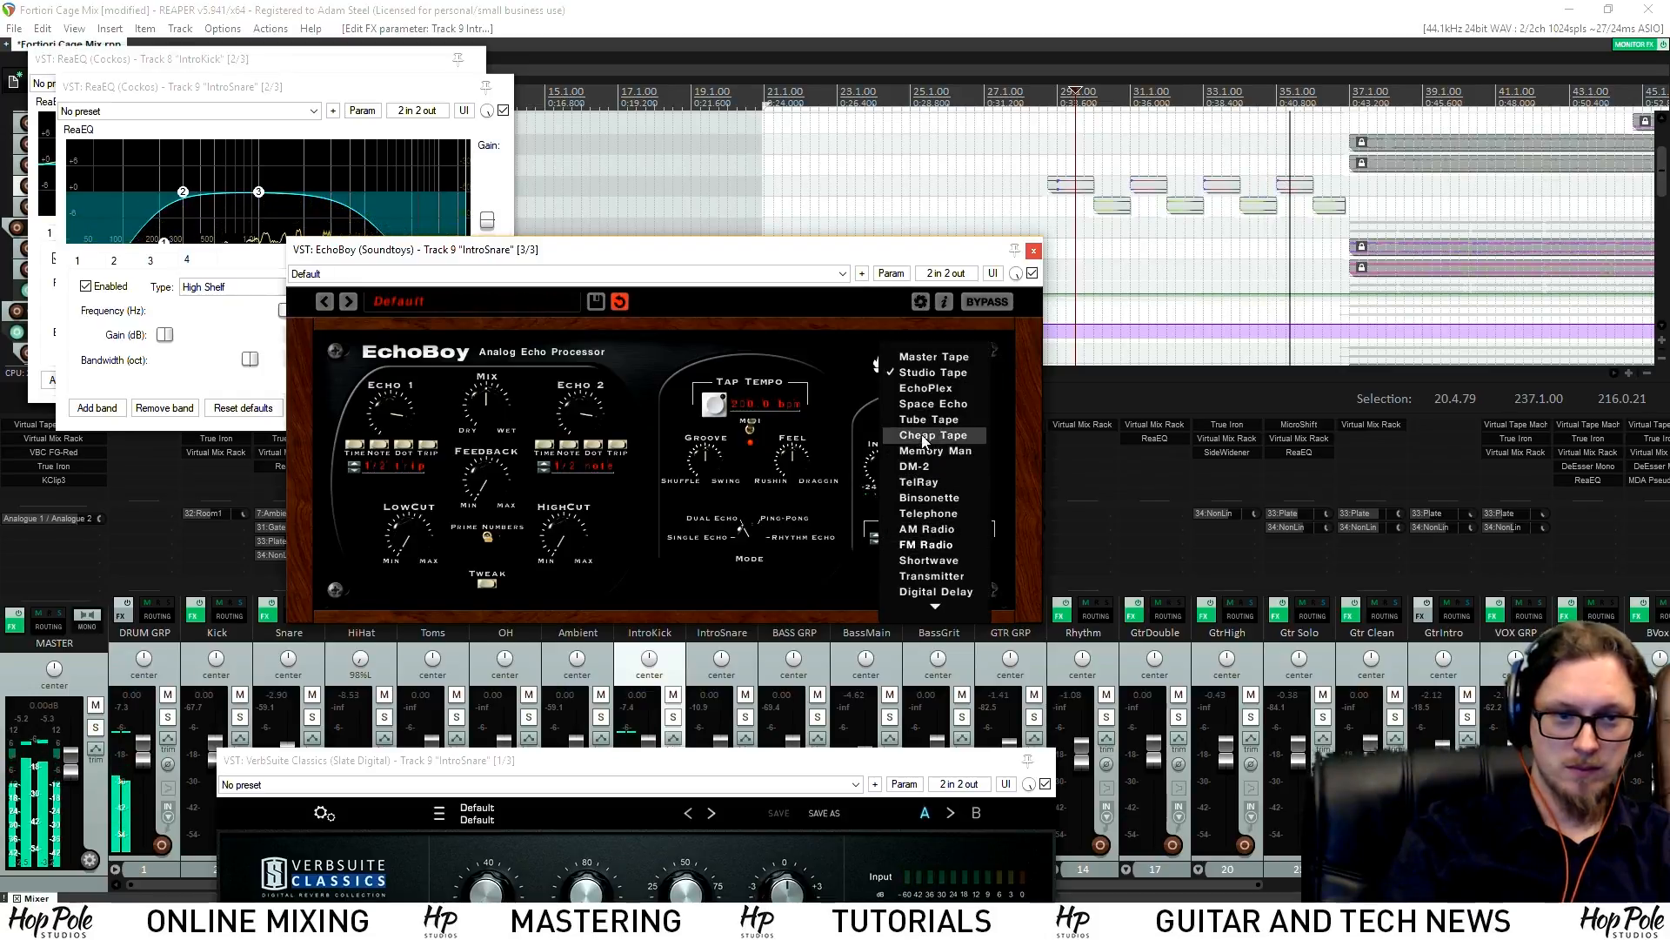
left_click(926, 392)
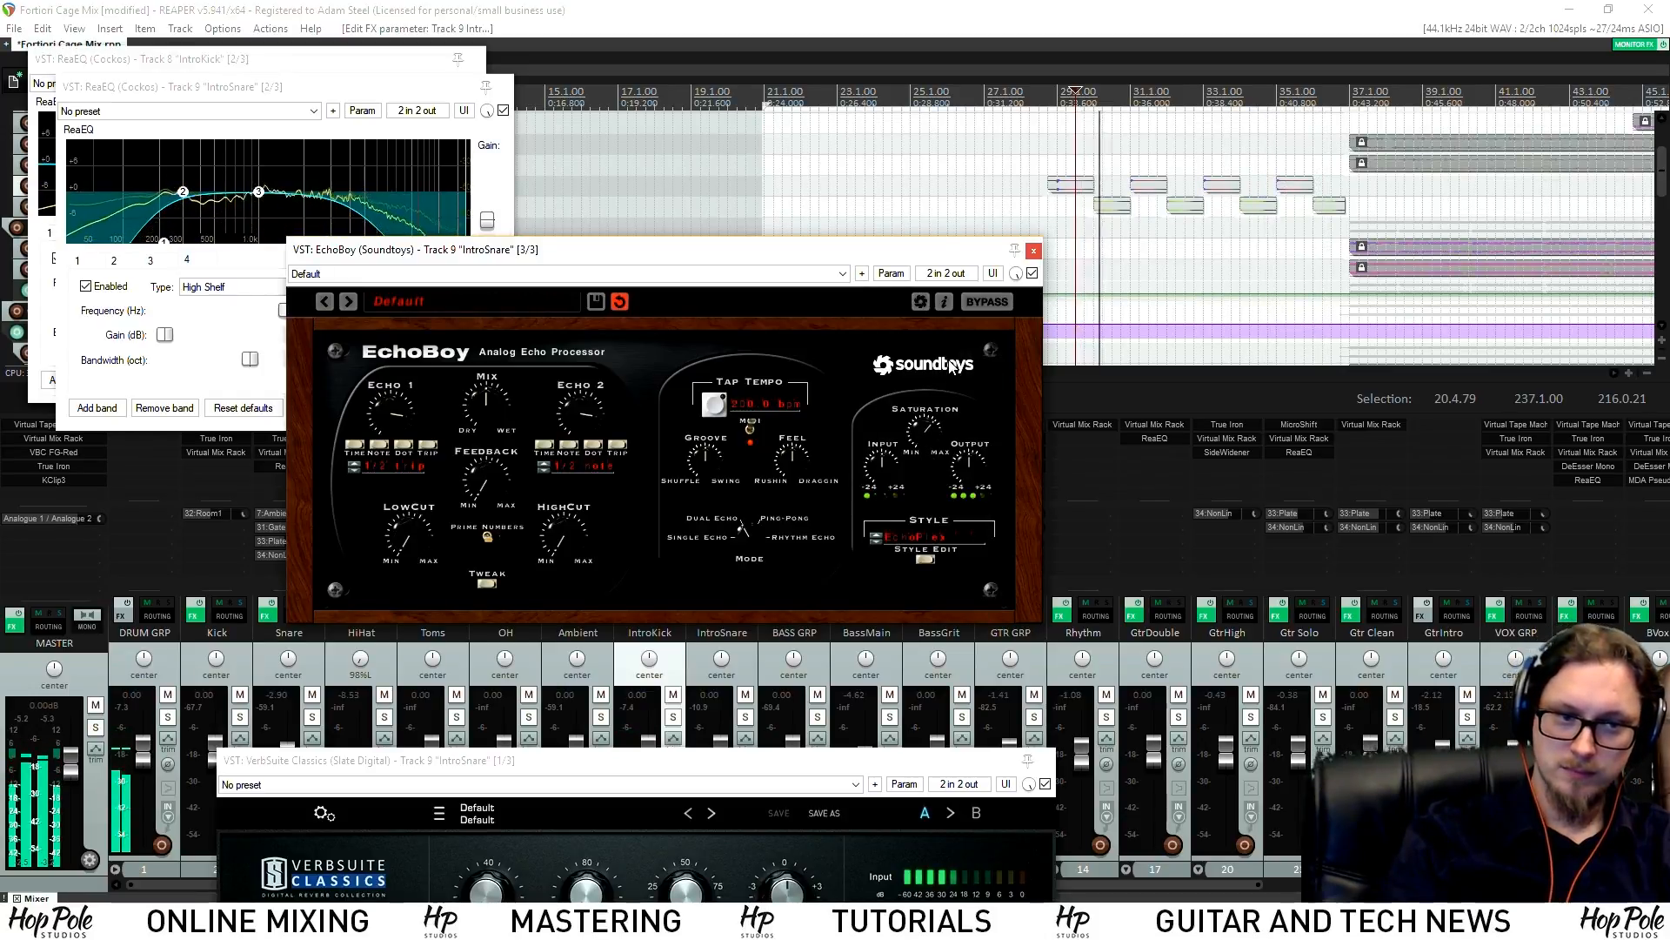
left_click(1034, 252)
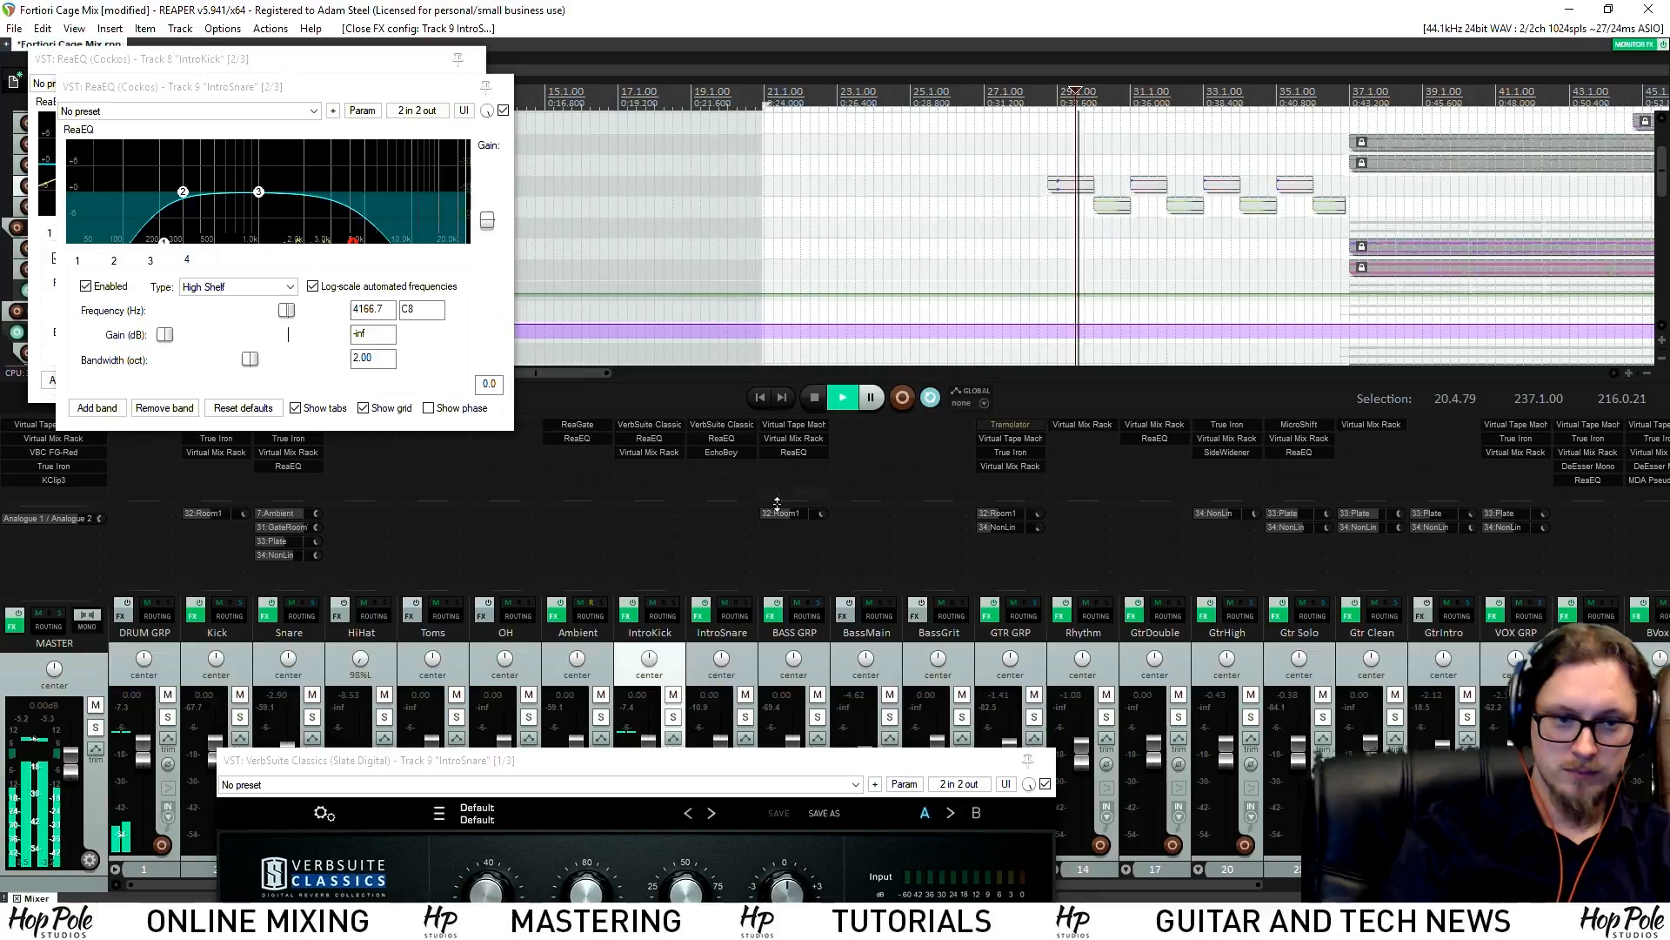
left_click(646, 451)
left_click(648, 451)
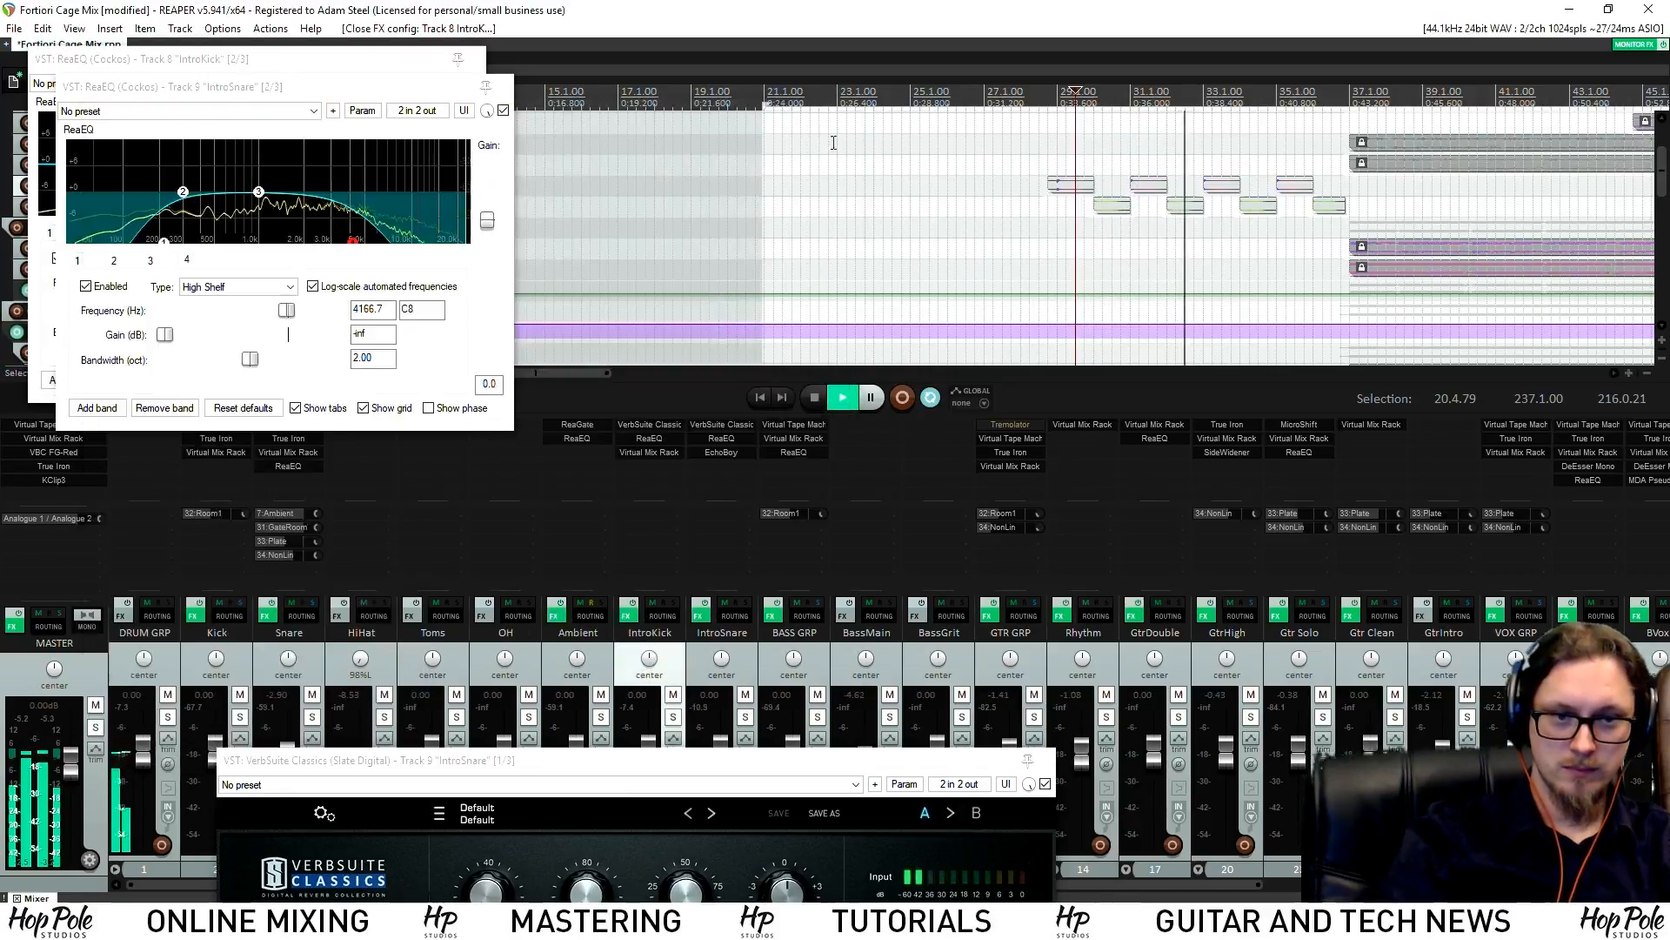
left_click(663, 448)
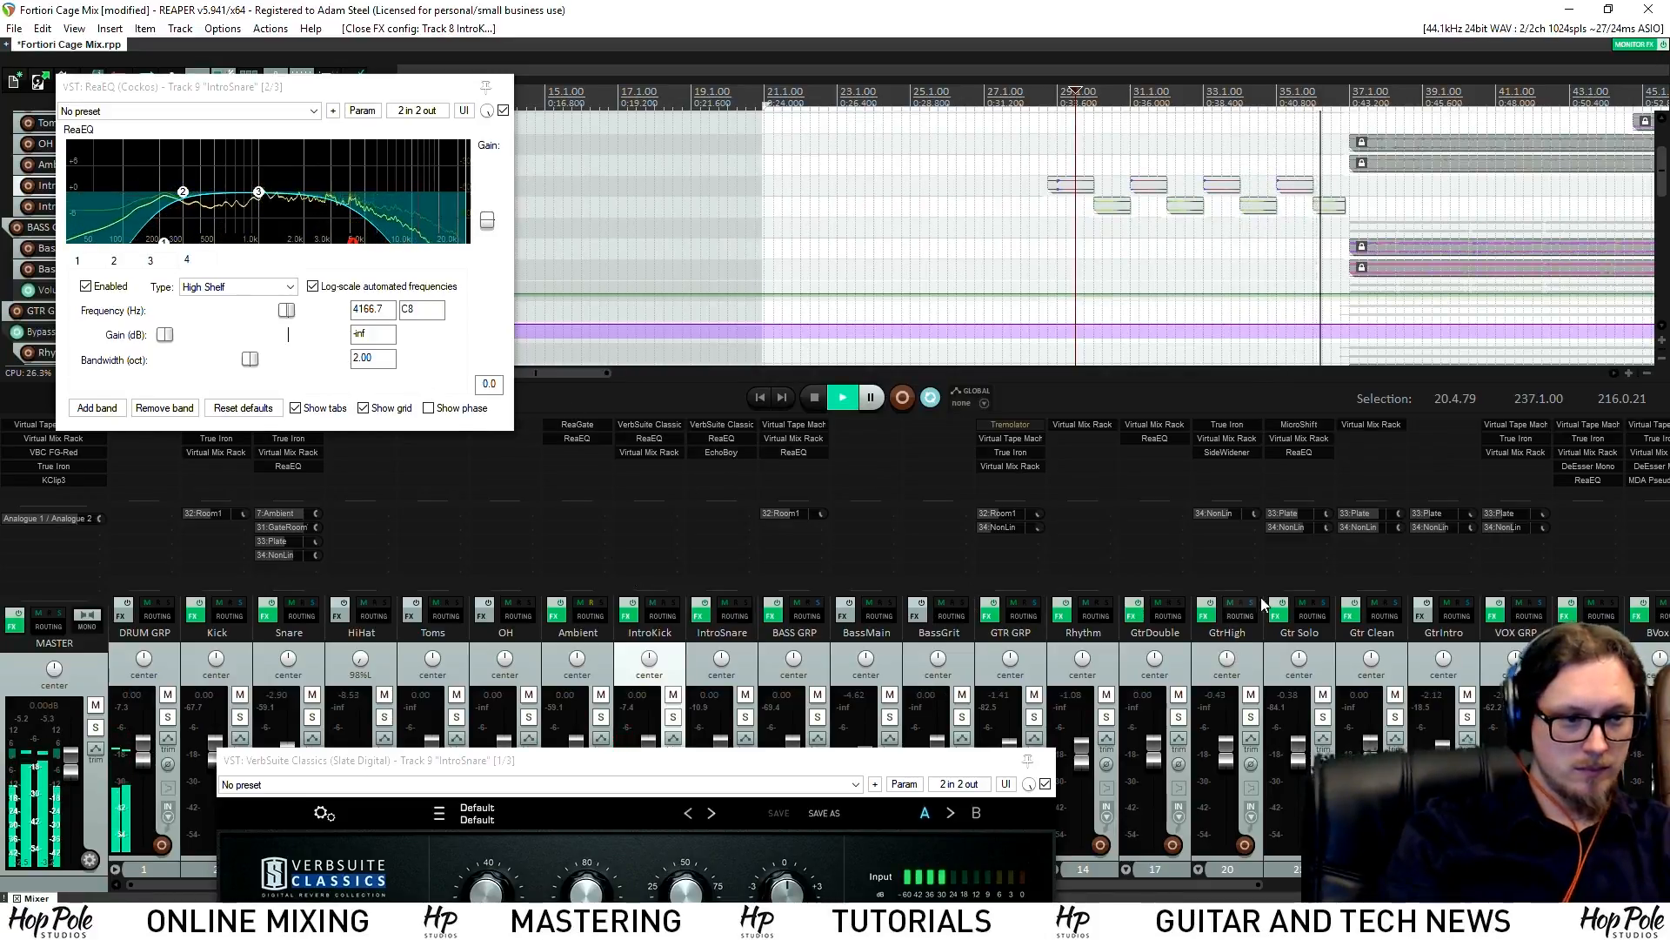
left_click(1047, 760)
key("space")
key("space")
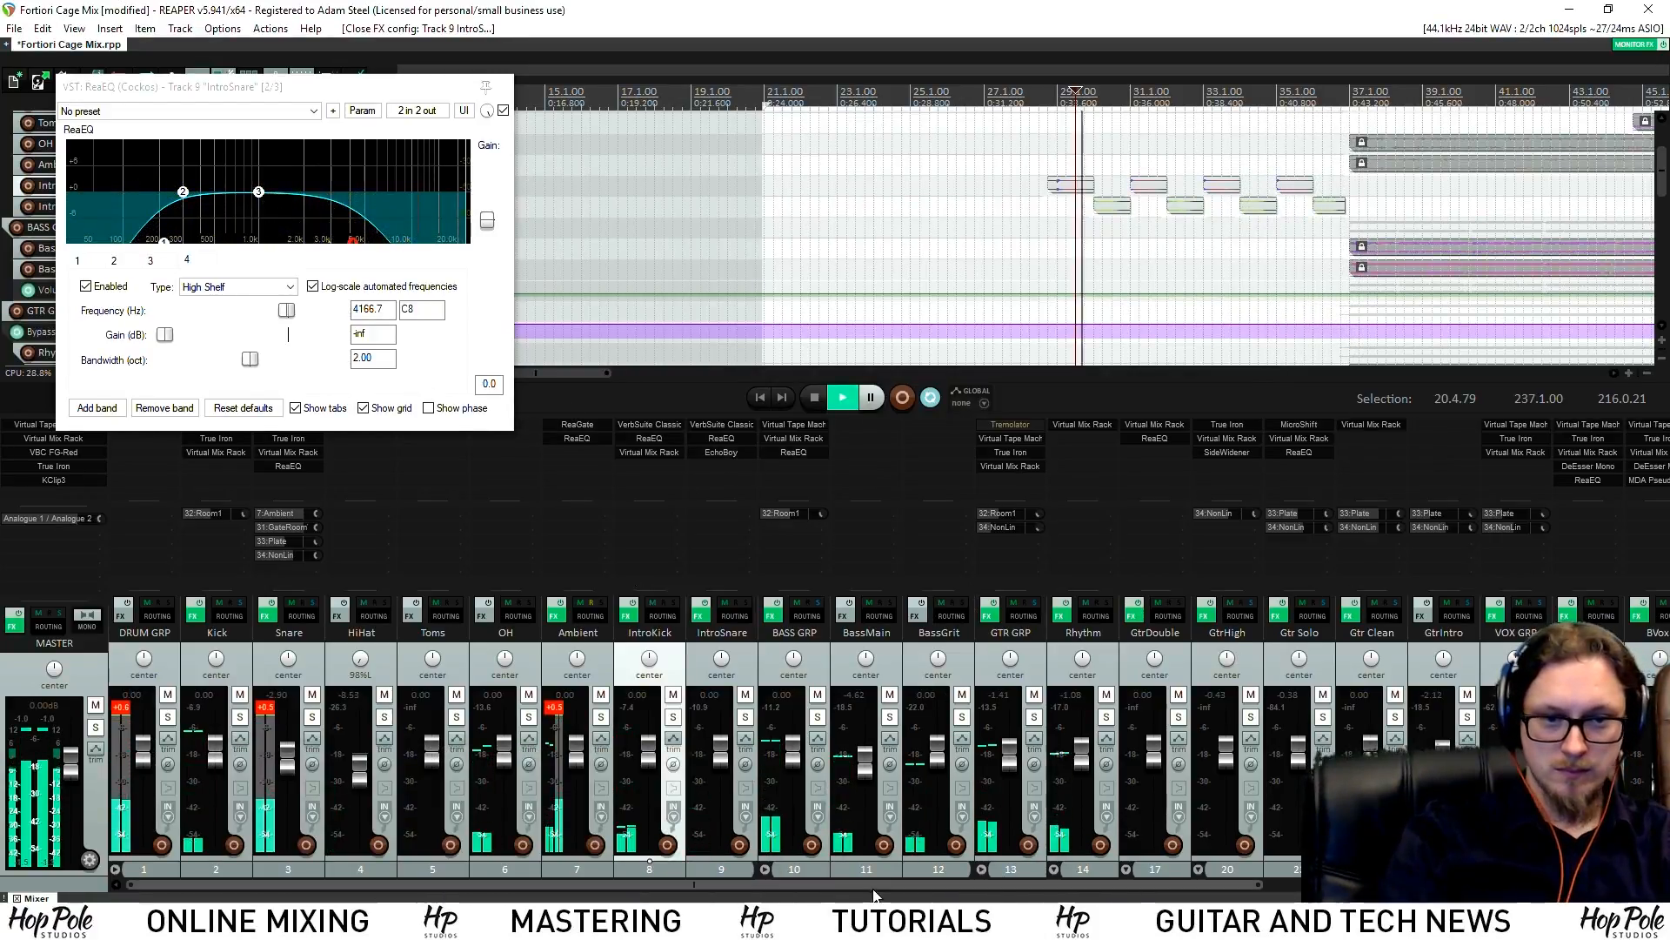
left_click(717, 453)
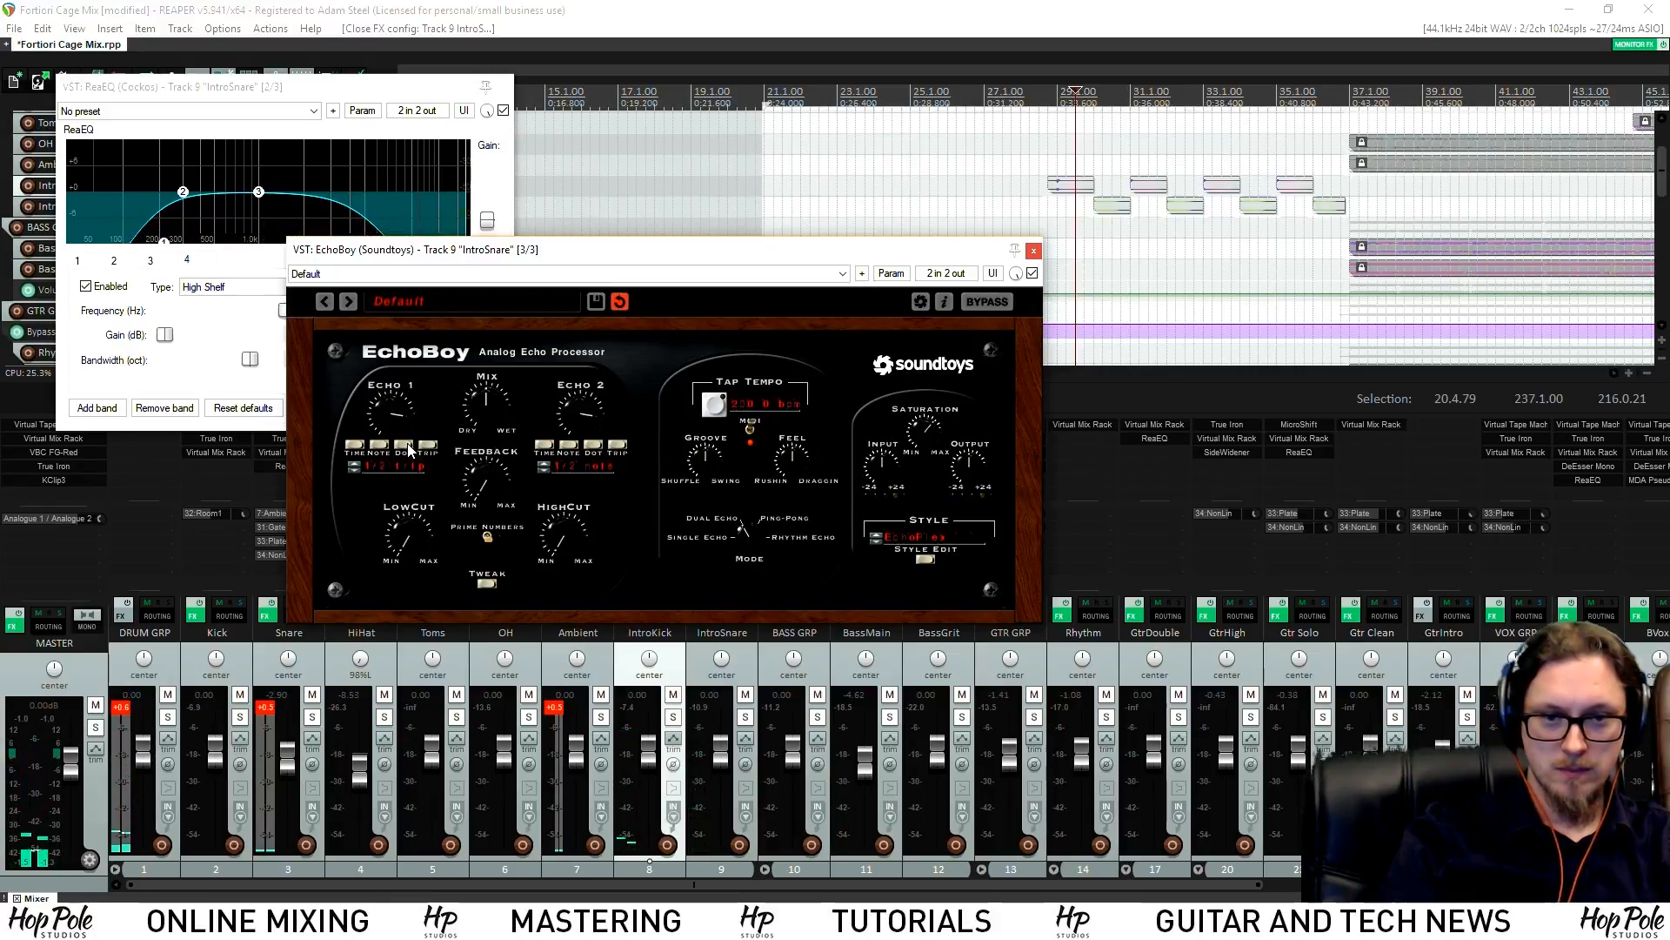
Set EchoBoy's pong time to a dotted eighth and push its feel toward Rushin
key("space")
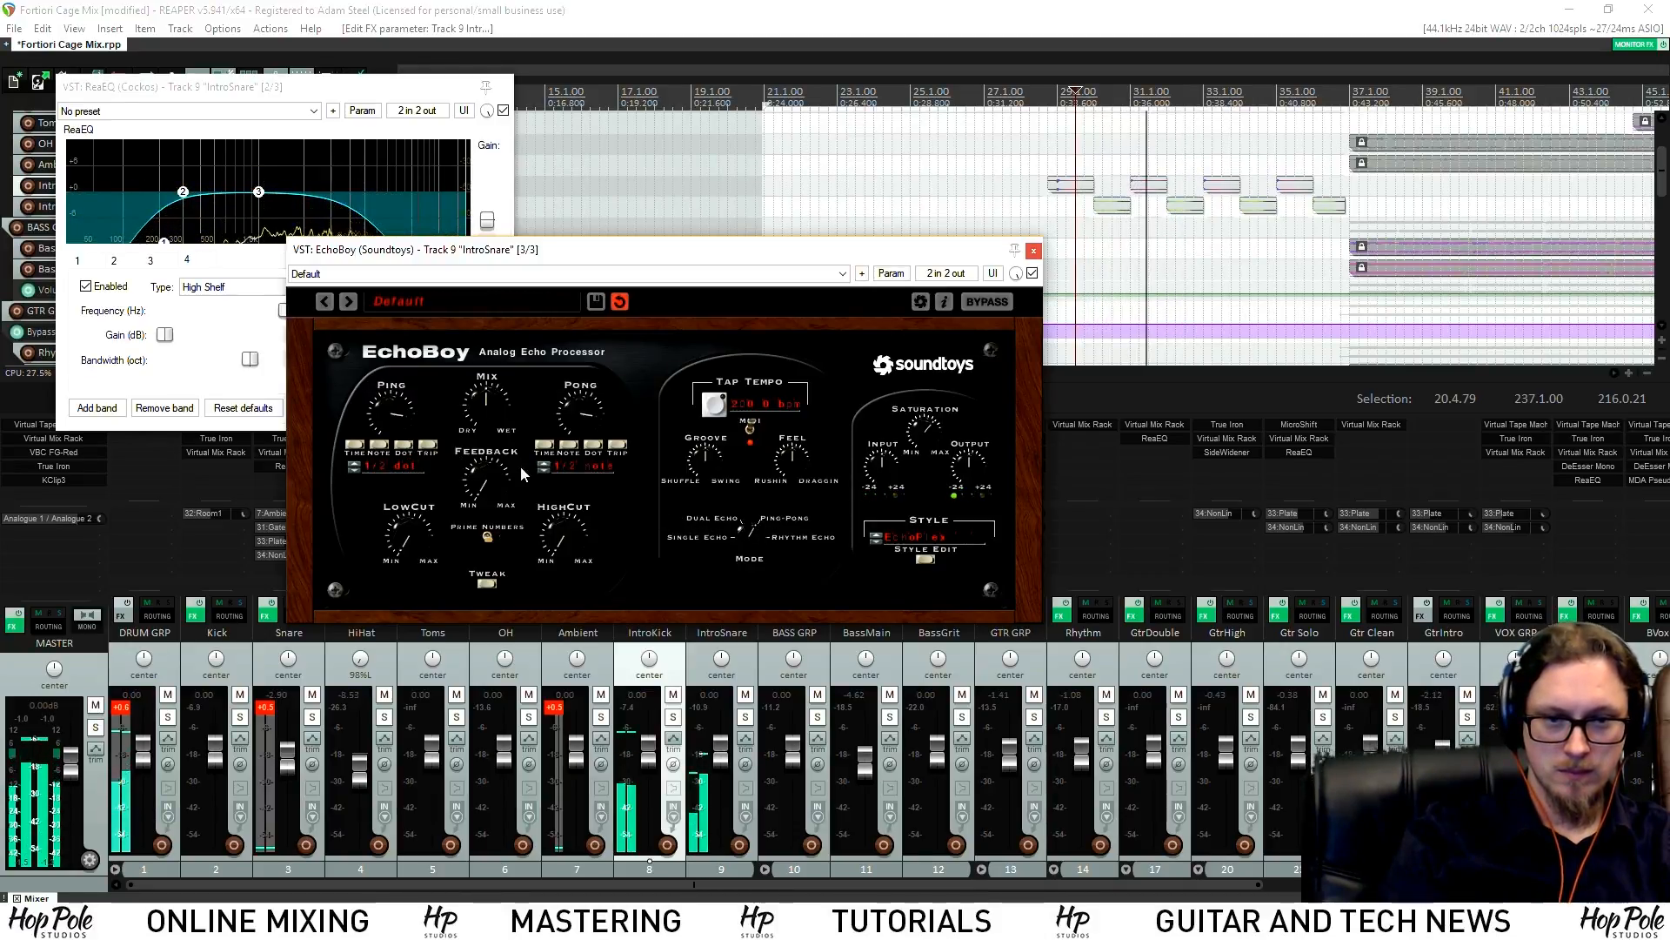
scroll(400, 412, "down", 5)
key("space")
left_click_drag(607, 450, 595, 447)
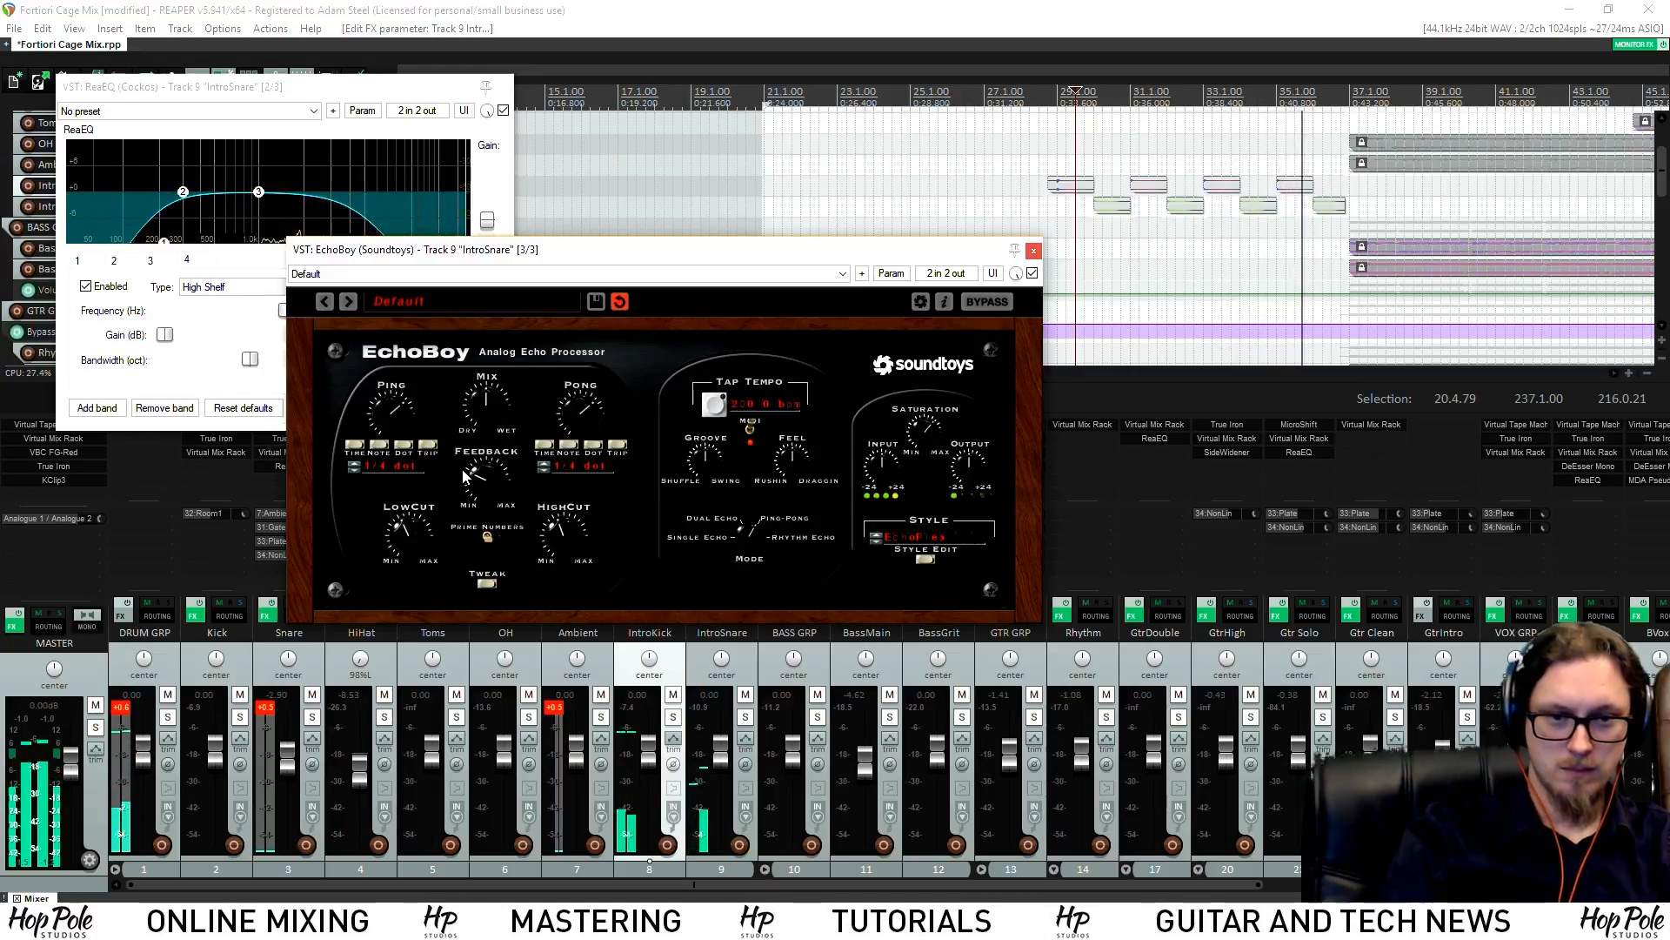
left_click(544, 470)
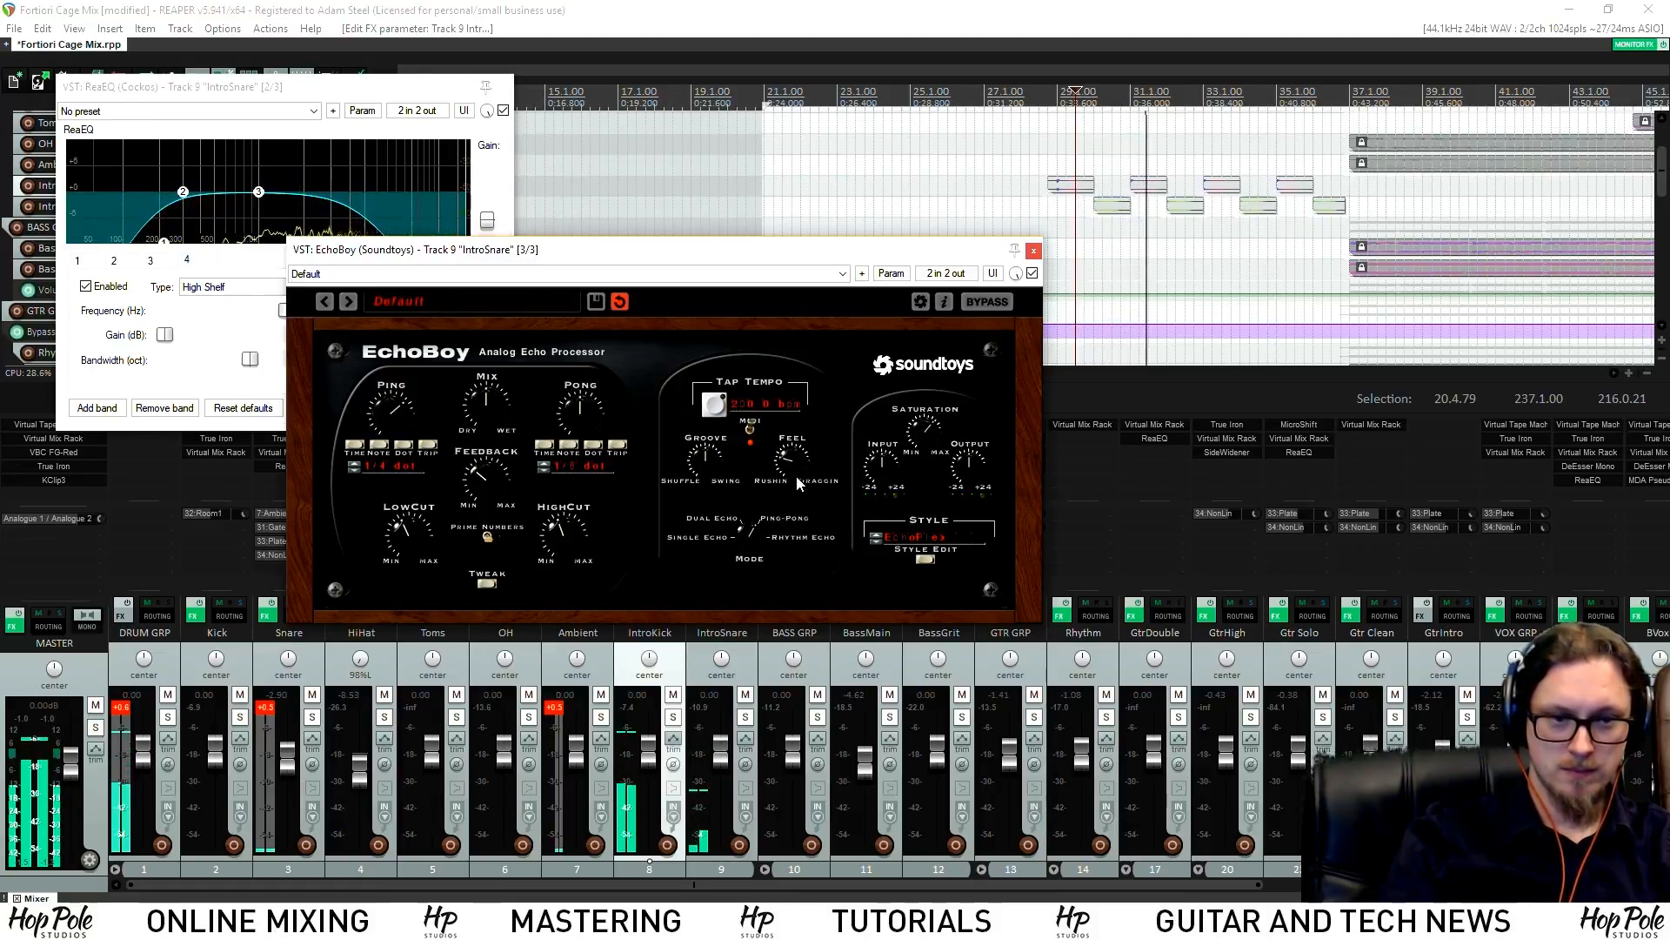
left_click_drag(787, 463, 793, 482)
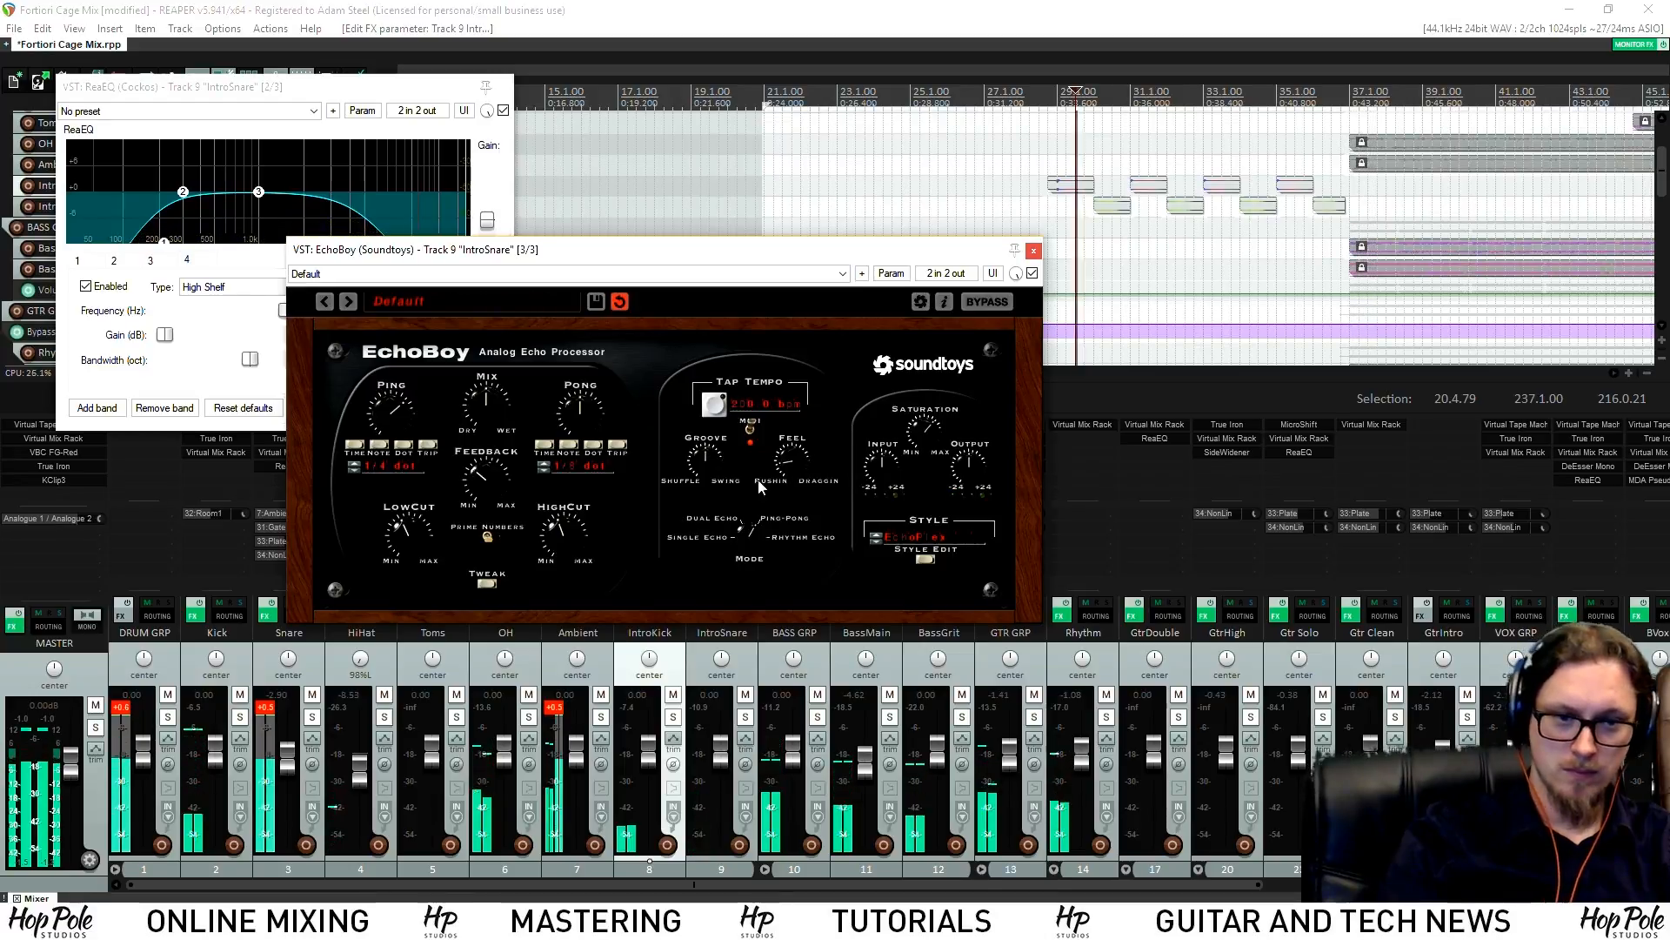
left_click(1034, 252)
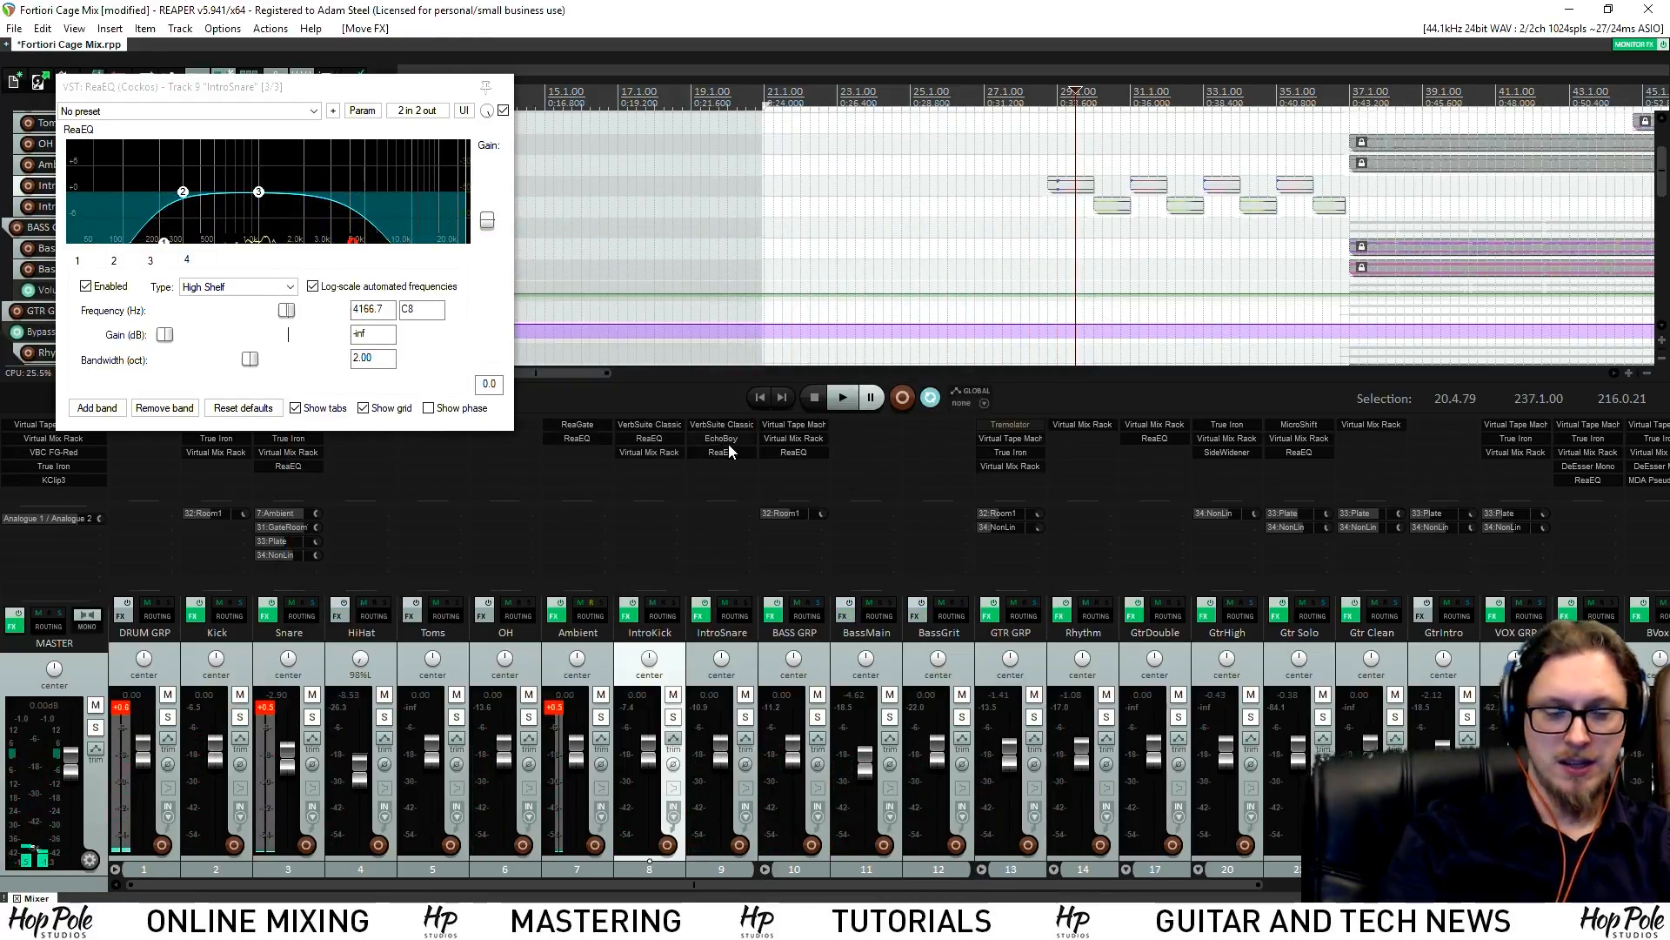
Bring IntroSnare's EQ window forward and check its EchoBoy window
key("space")
left_click(713, 452)
left_click(713, 452)
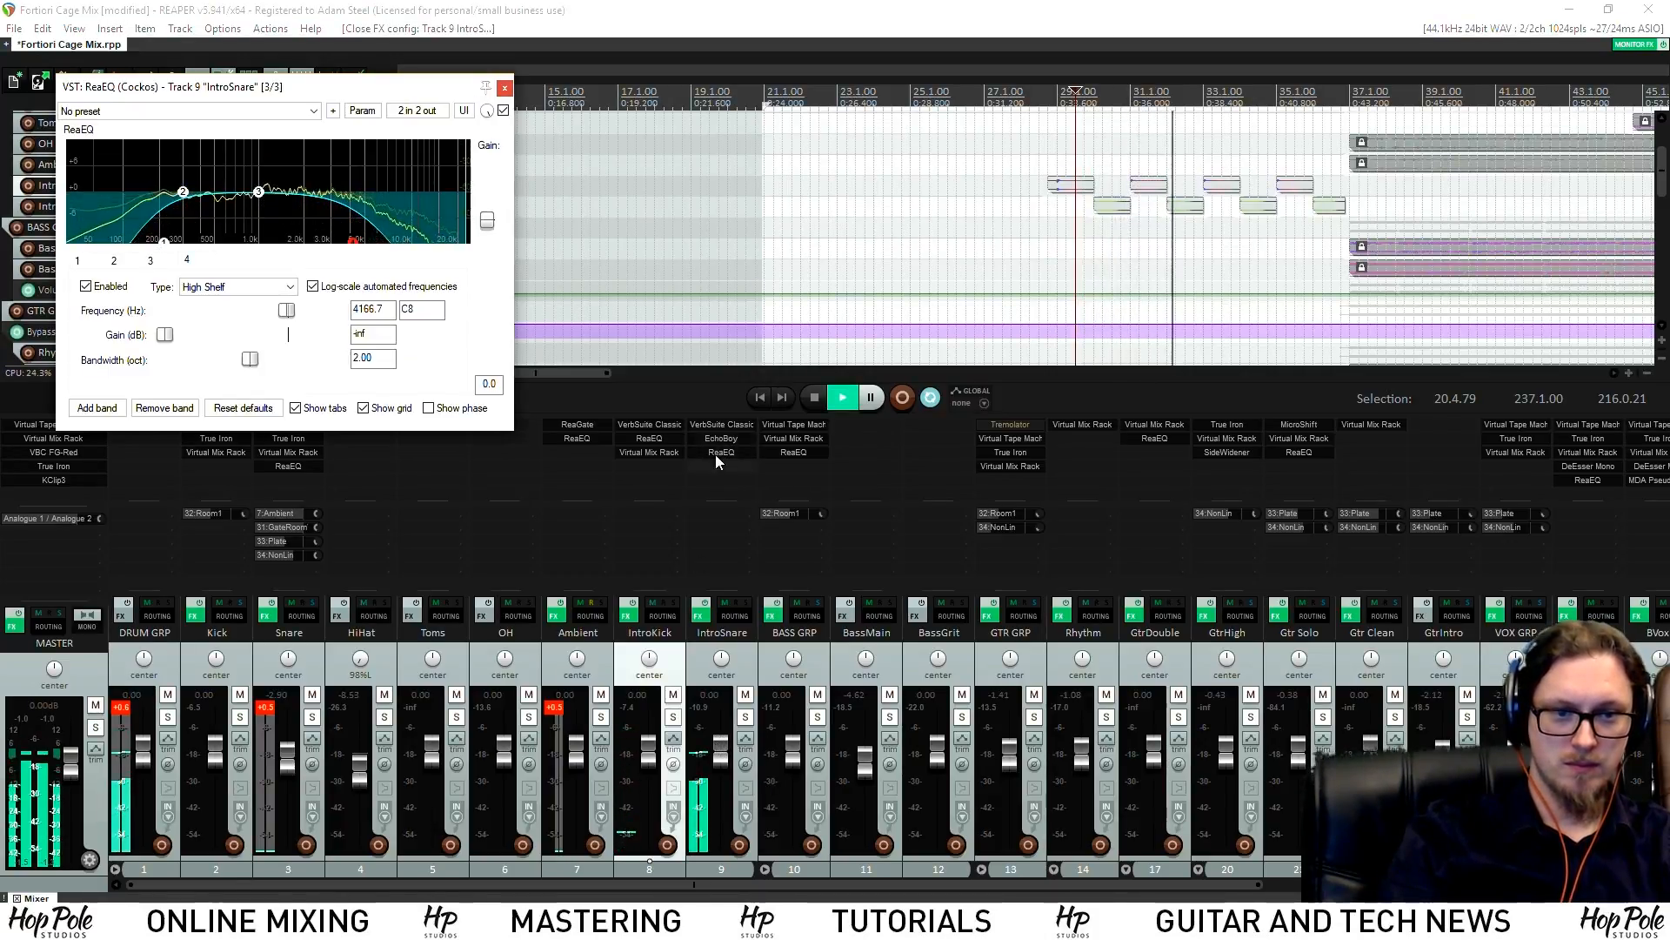
left_click(722, 439)
left_click(1034, 250)
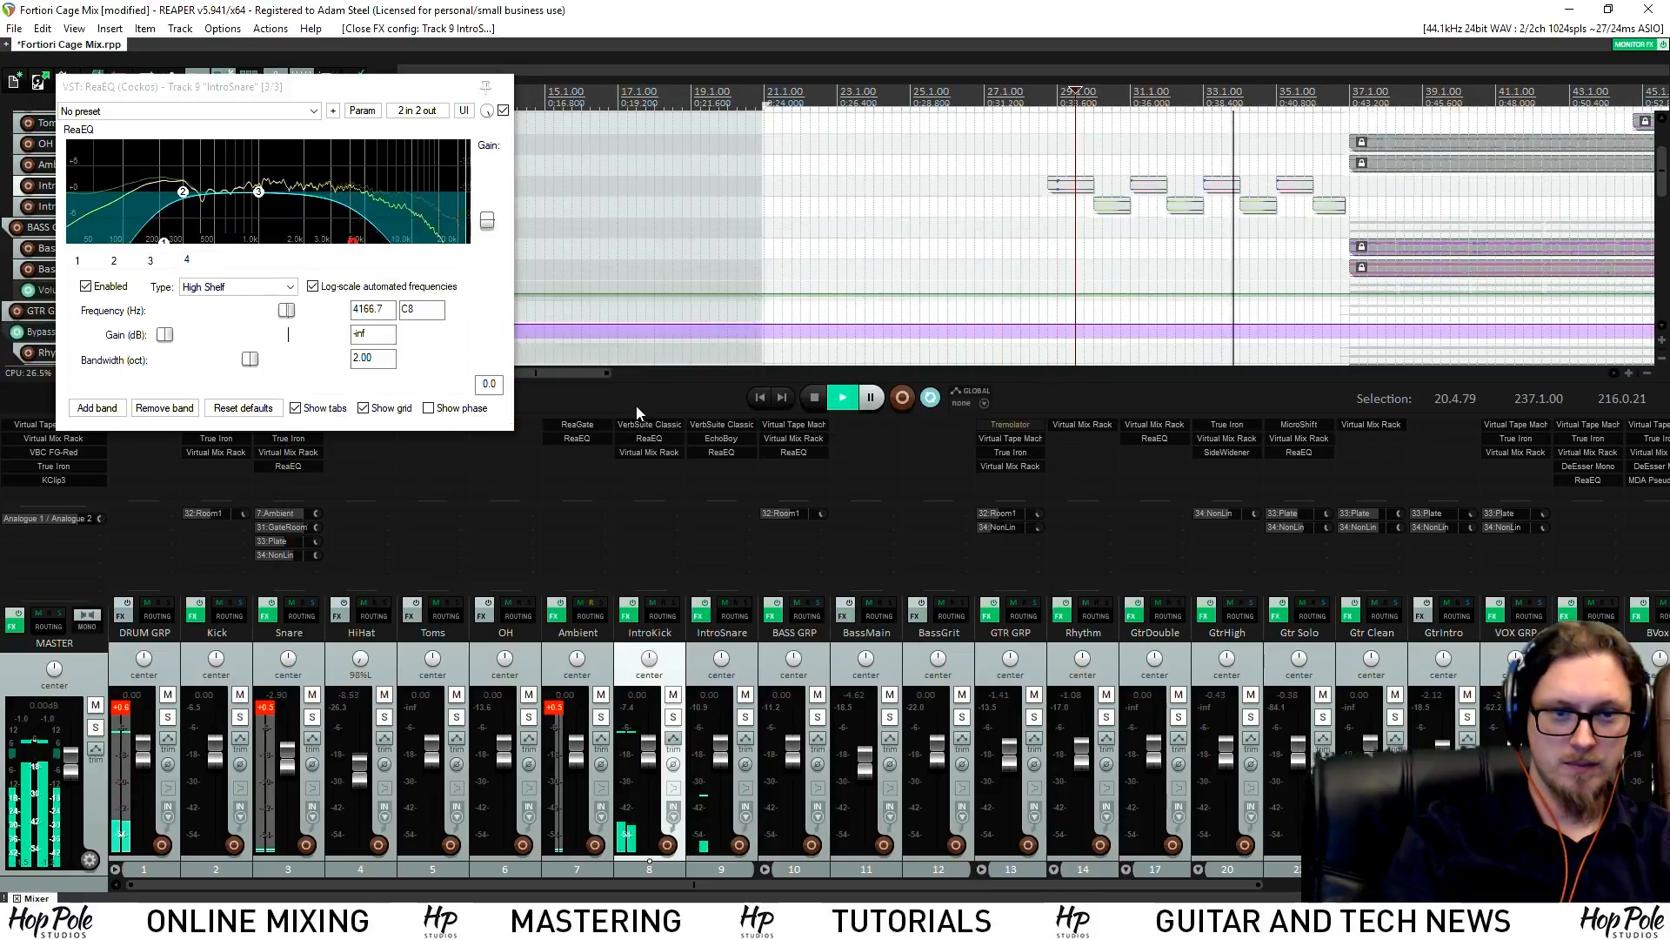
Set IntroSnare reverb decay to 2.03 s, lower its wet mix, and adjust the intro drum fader
left_click(713, 425)
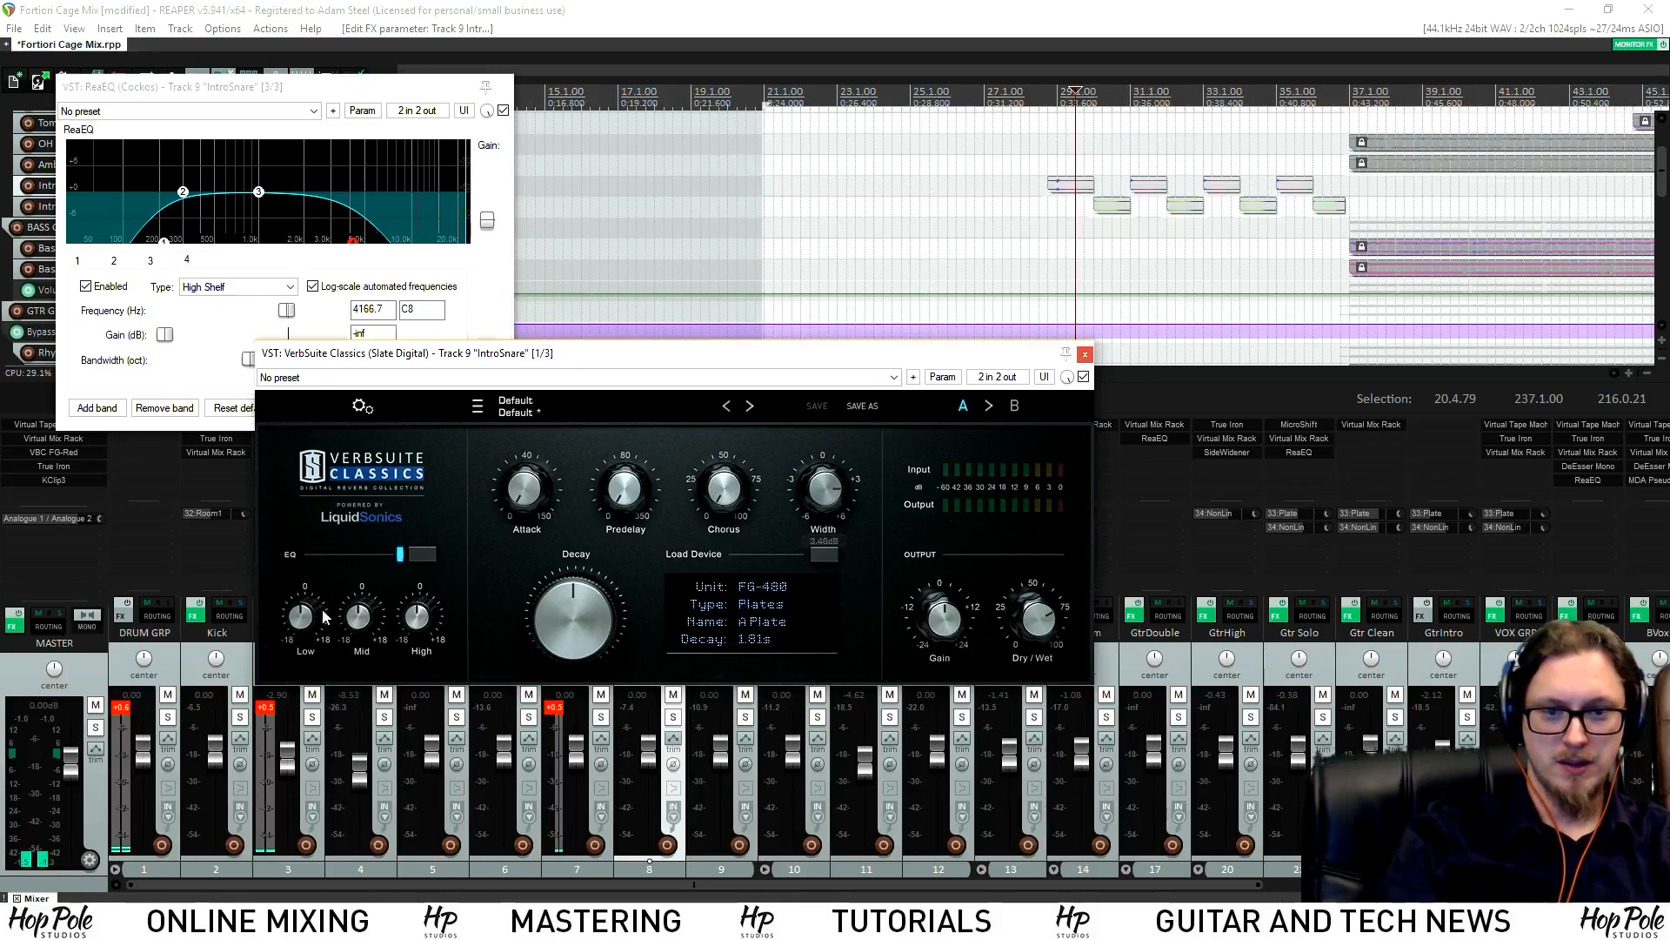
mouse_move(547, 634)
left_mouse_down()
mouse_move(573, 583)
mouse_move(567, 630)
left_mouse_up()
mouse_move(1033, 617)
left_mouse_down()
mouse_move(1027, 645)
mouse_move(1049, 621)
left_mouse_up()
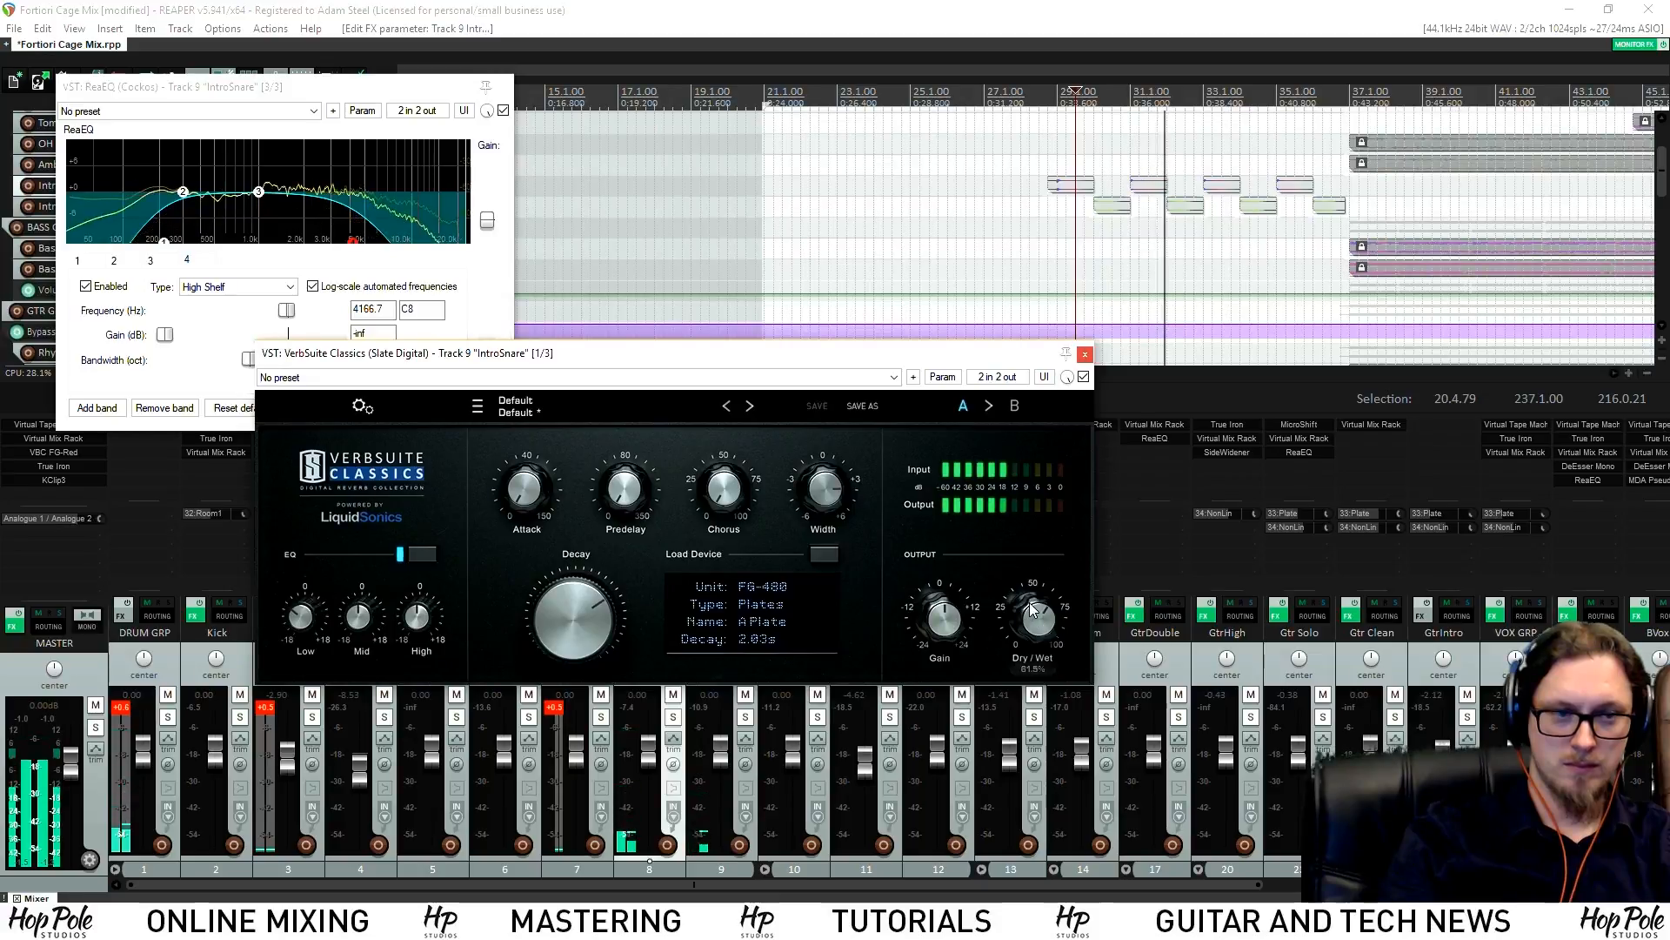
left_click(1087, 354)
left_click_drag(724, 739, 654, 761)
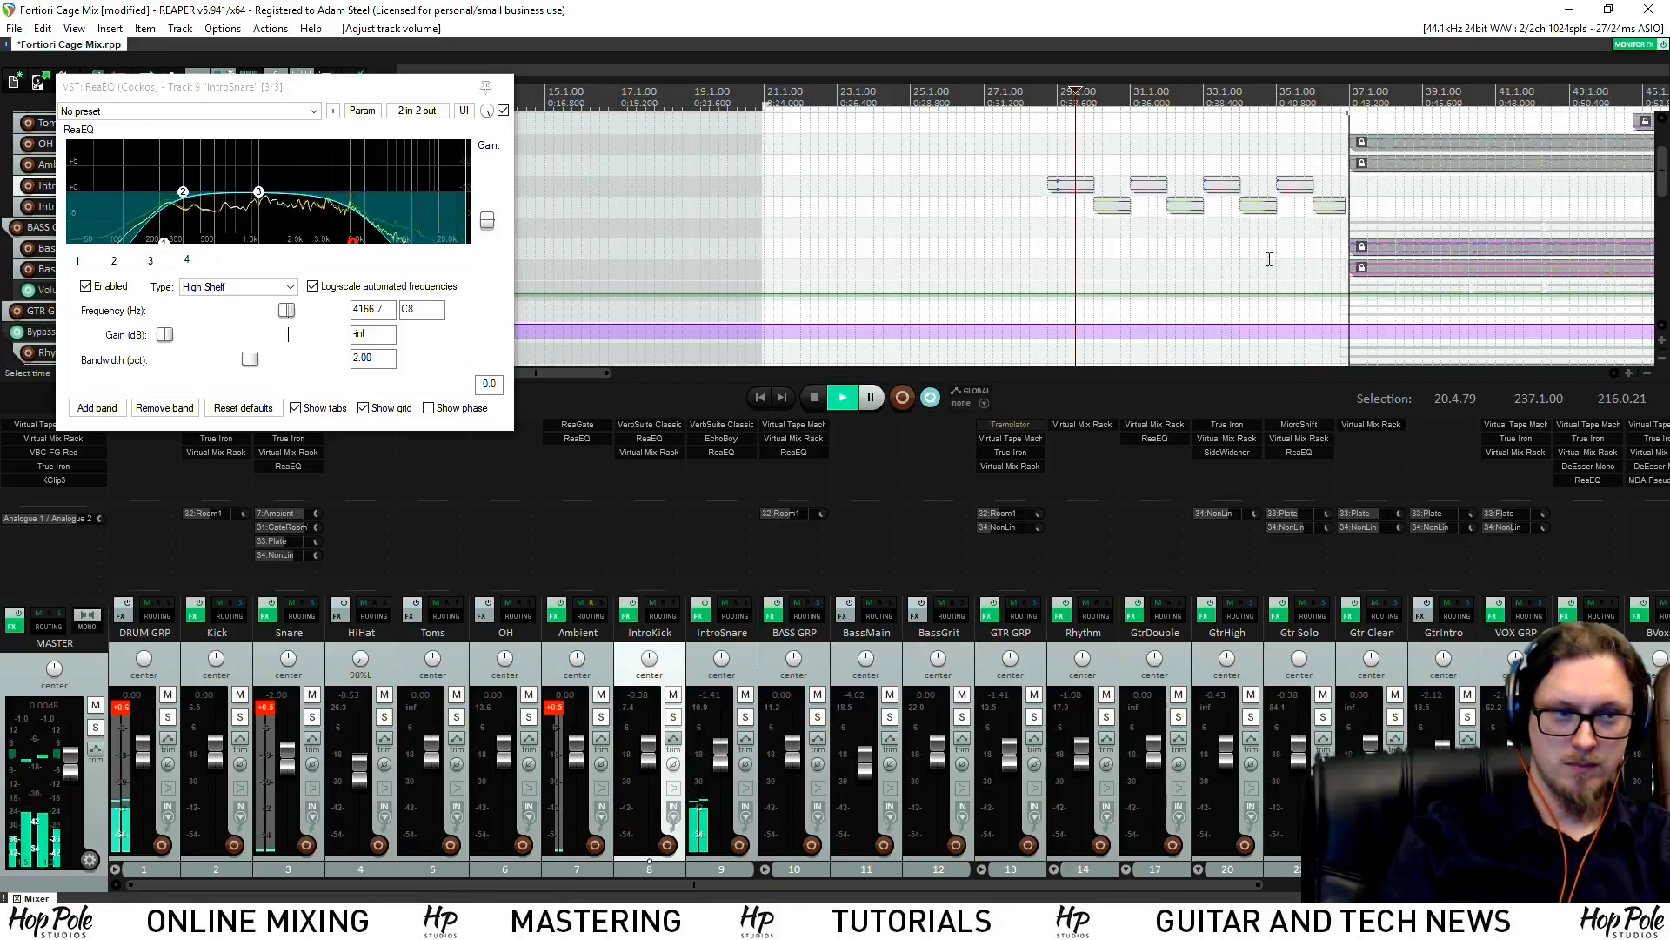
Move the playback start to just before bar 37 and audition from there
scroll(1341, 90, "up", 5)
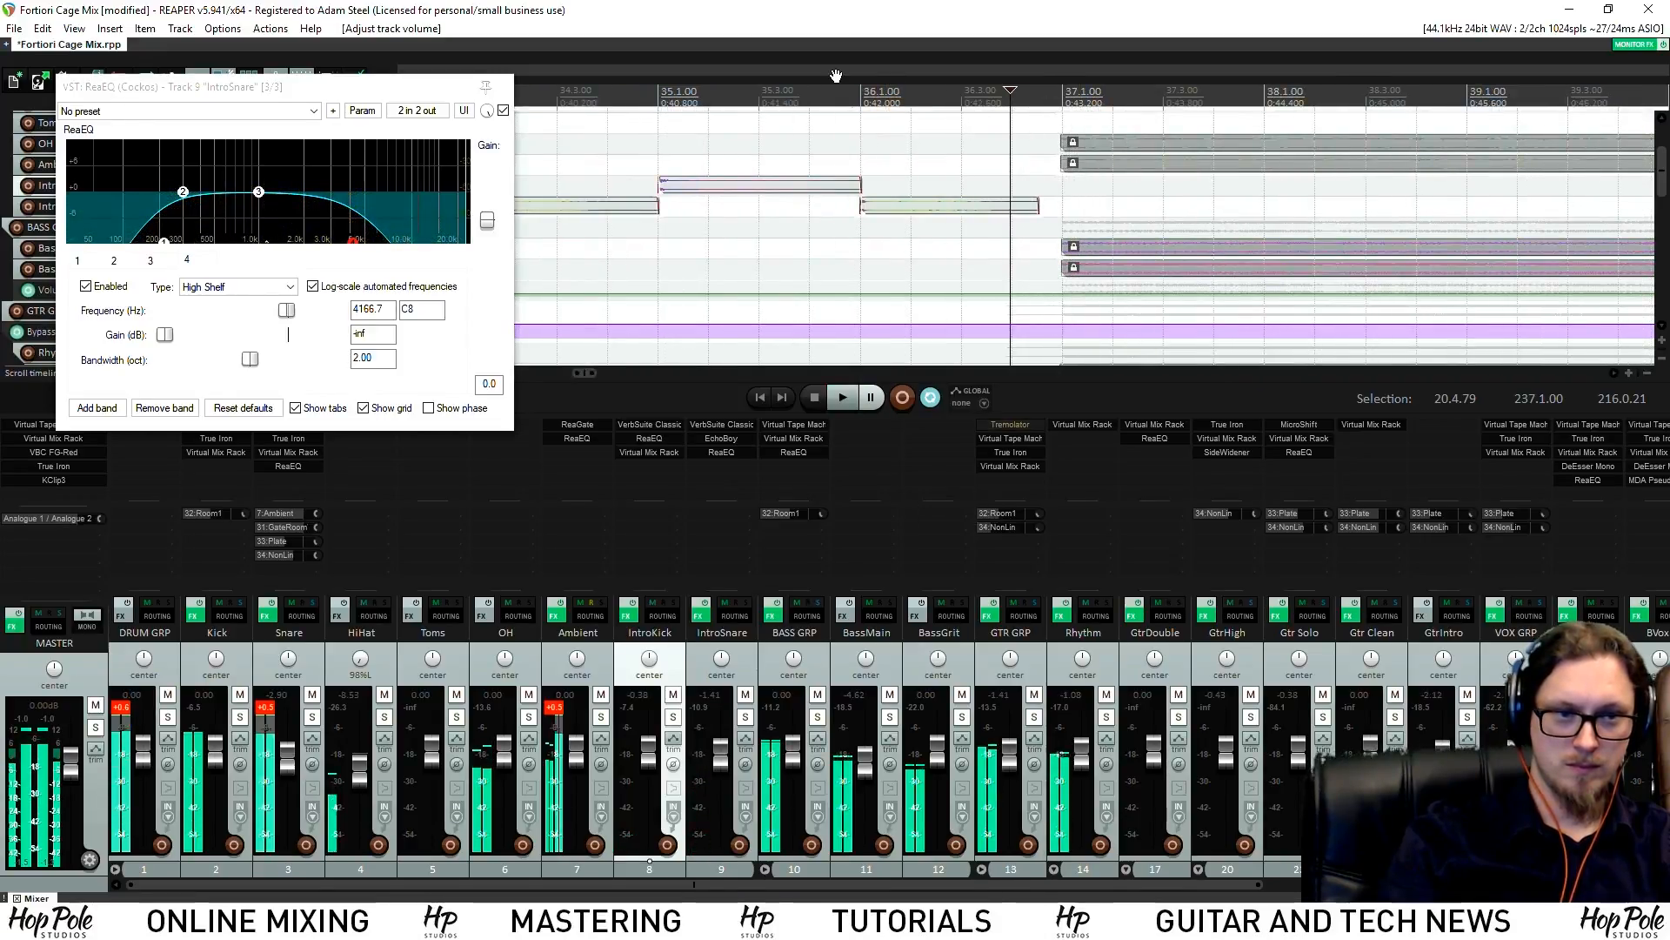
left_click(977, 100)
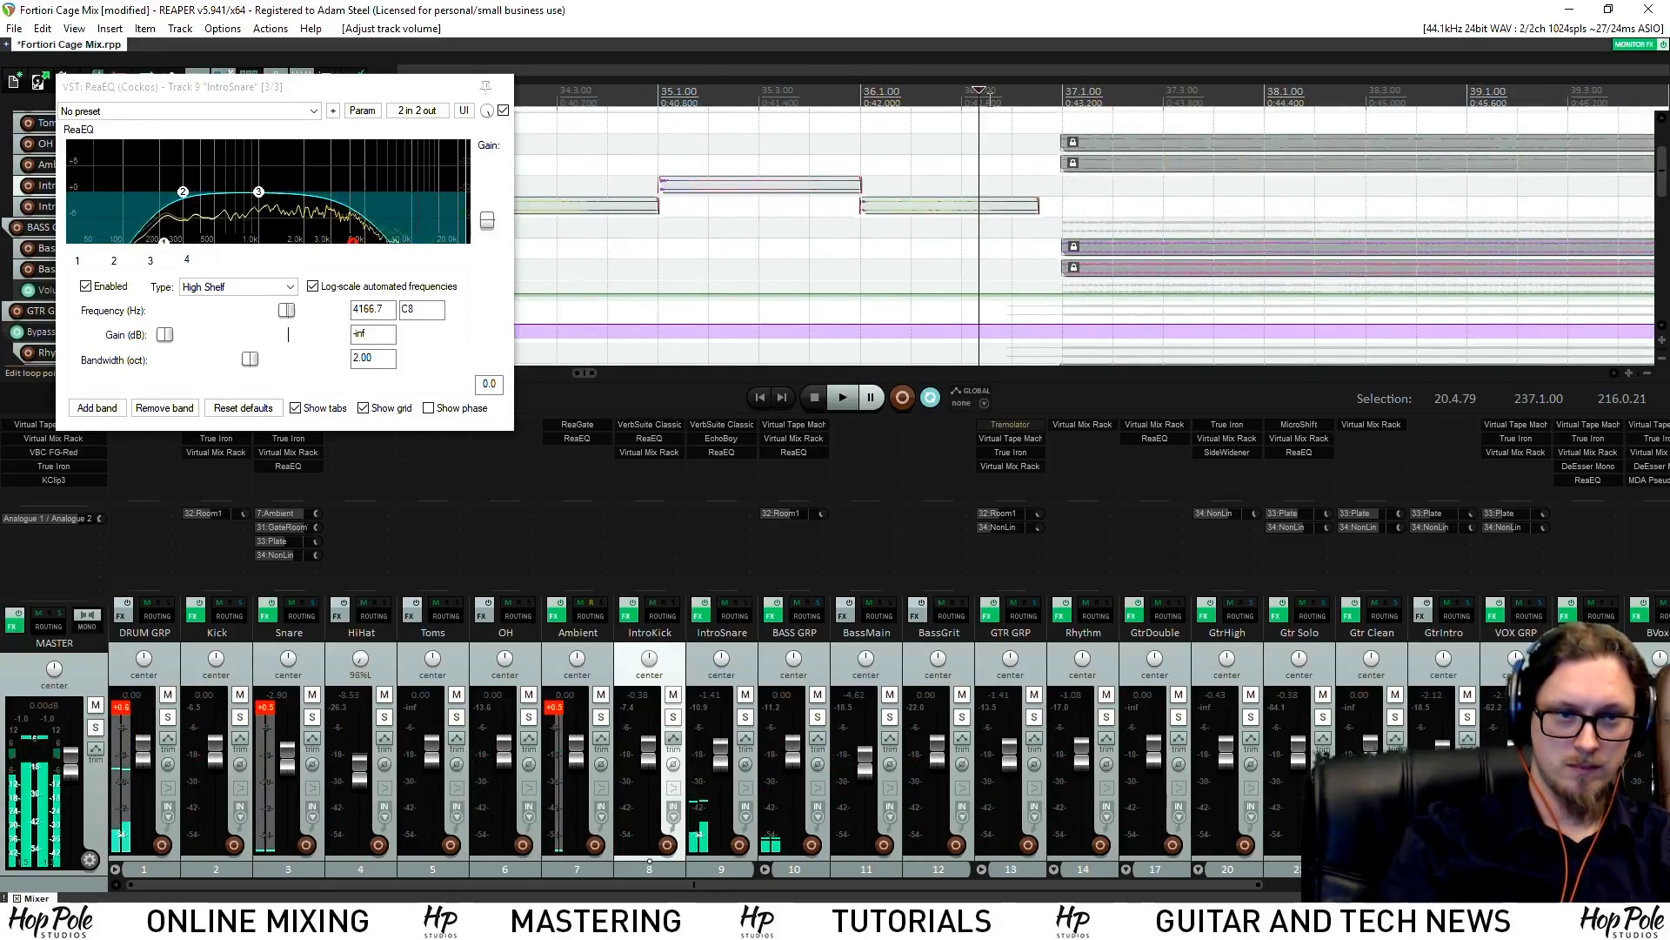
left_click(983, 99)
left_click(983, 99)
key("space")
scroll(1251, 113, "up", 3)
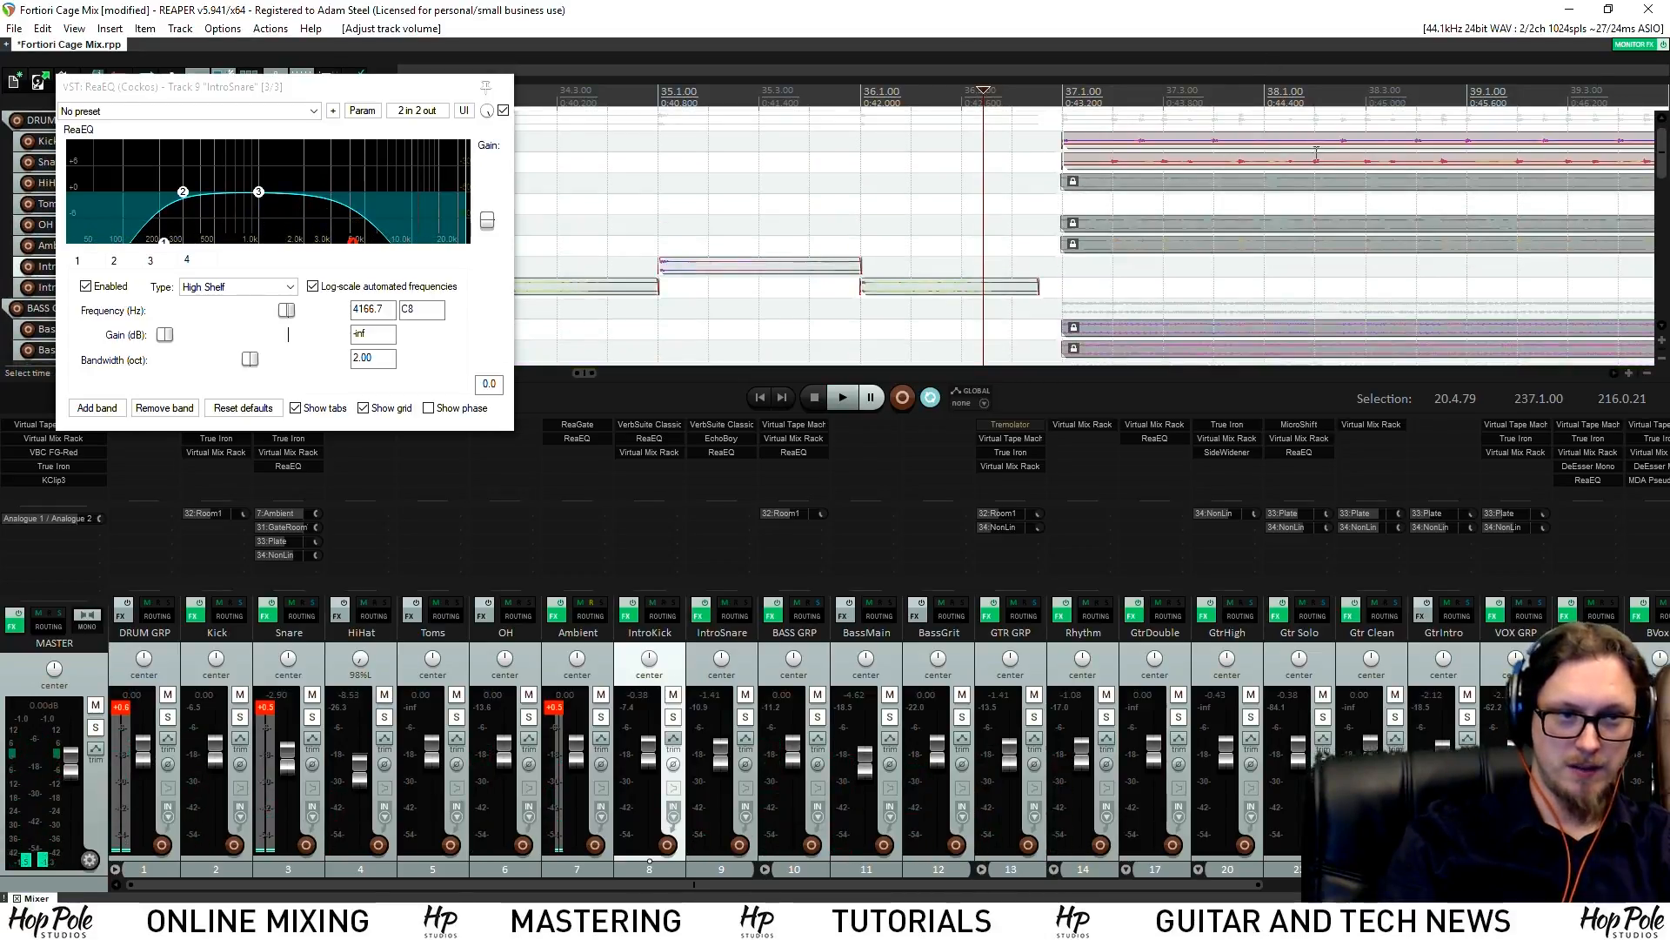
scroll(1661, 135, "down", 8)
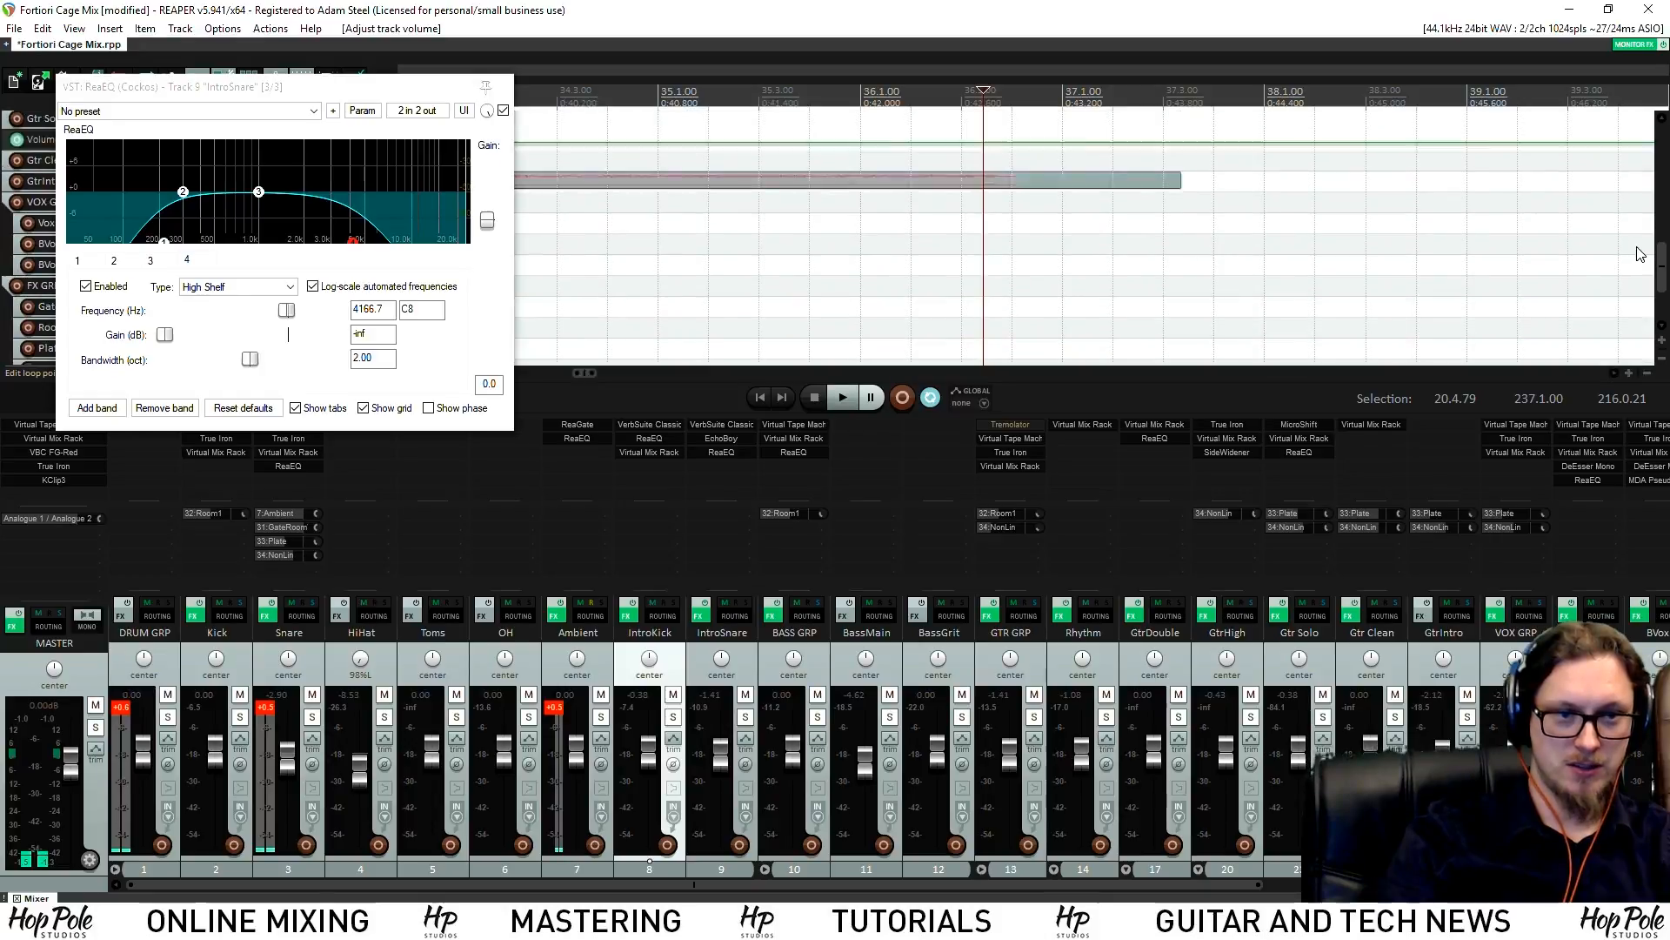
scroll(1077, 116, "up", 4)
left_click(1088, 90)
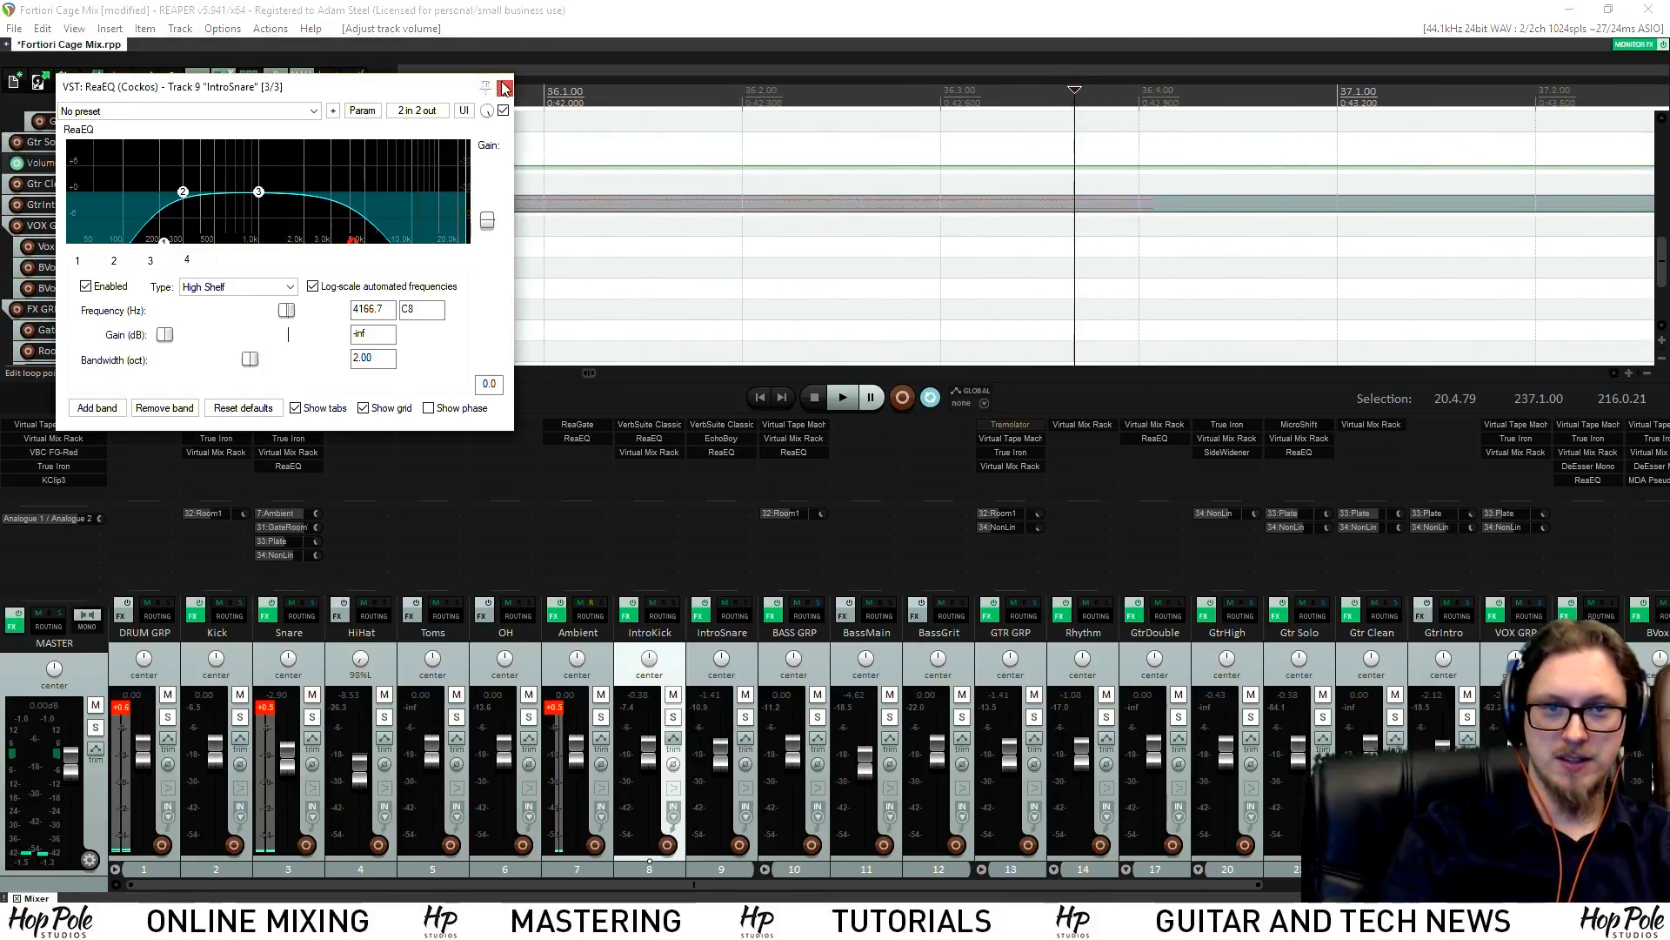
Close the IntroSnare EQ window, show the master track, and select it at the top
left_click(504, 86)
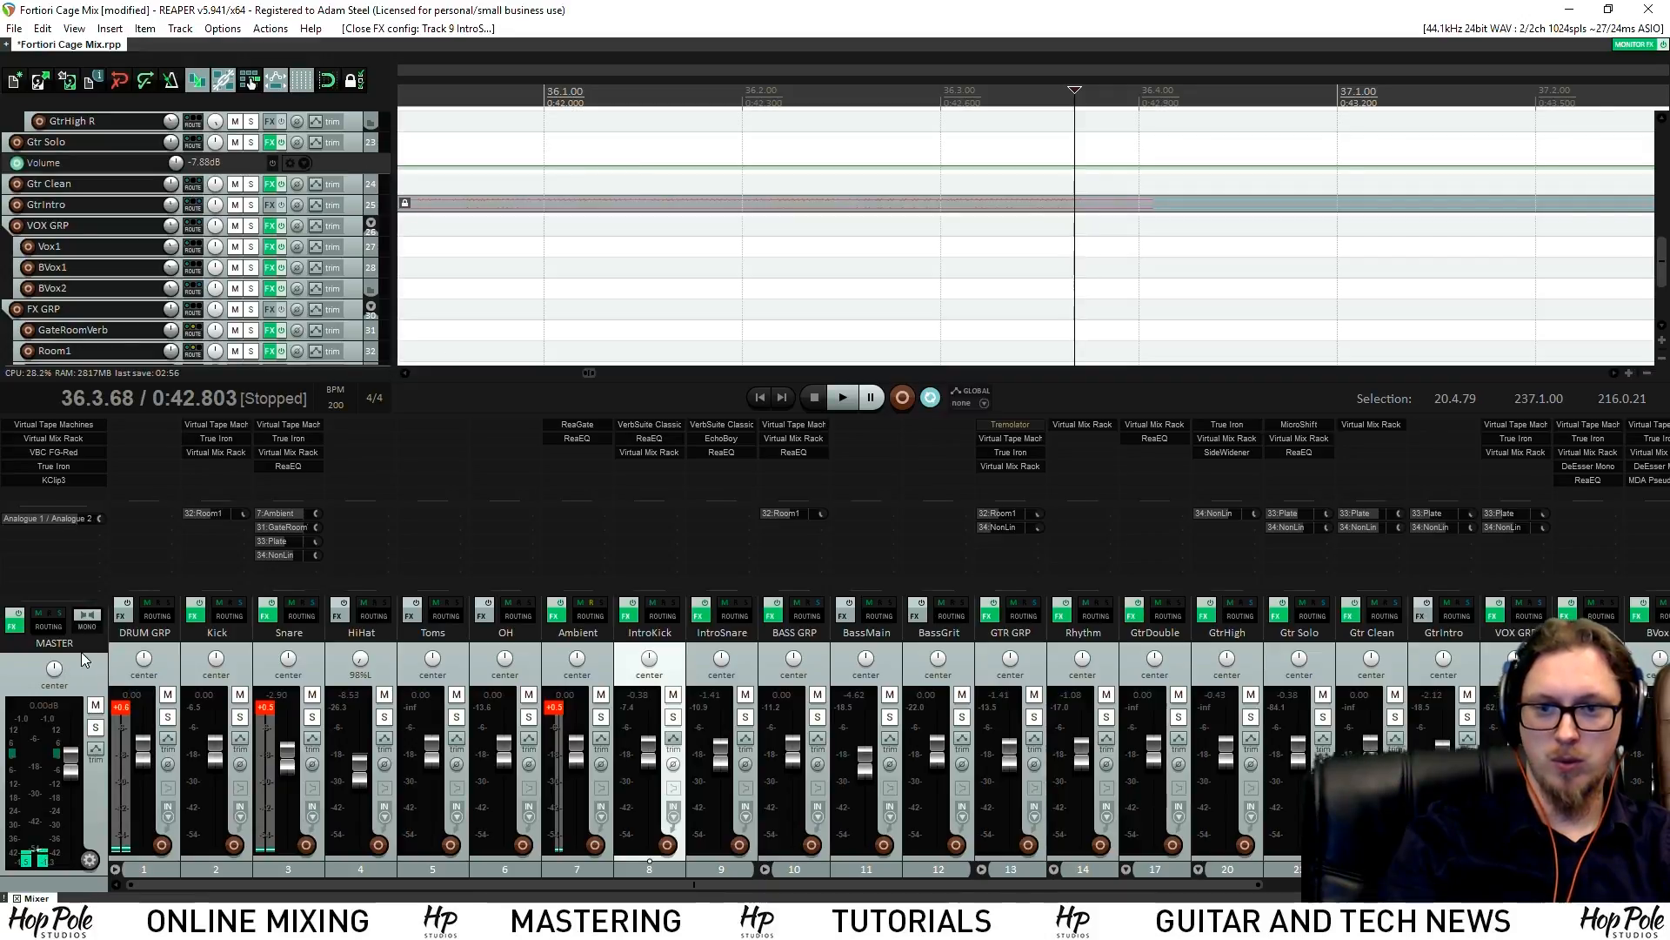
right_click(15, 126)
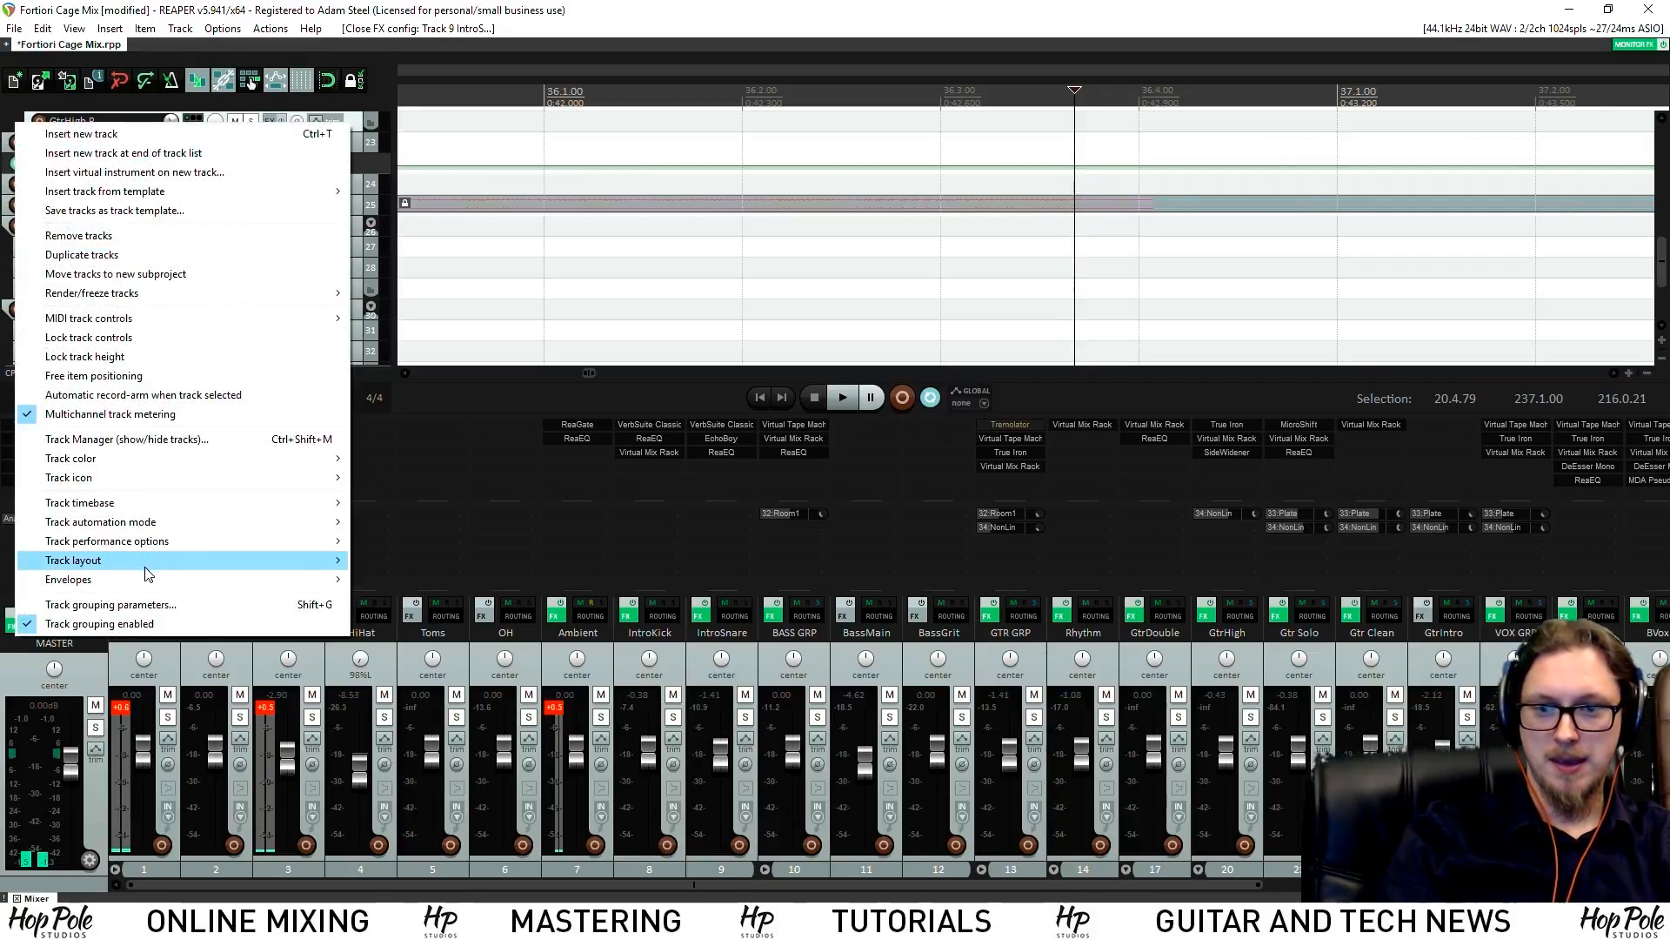
left_click(3, 256)
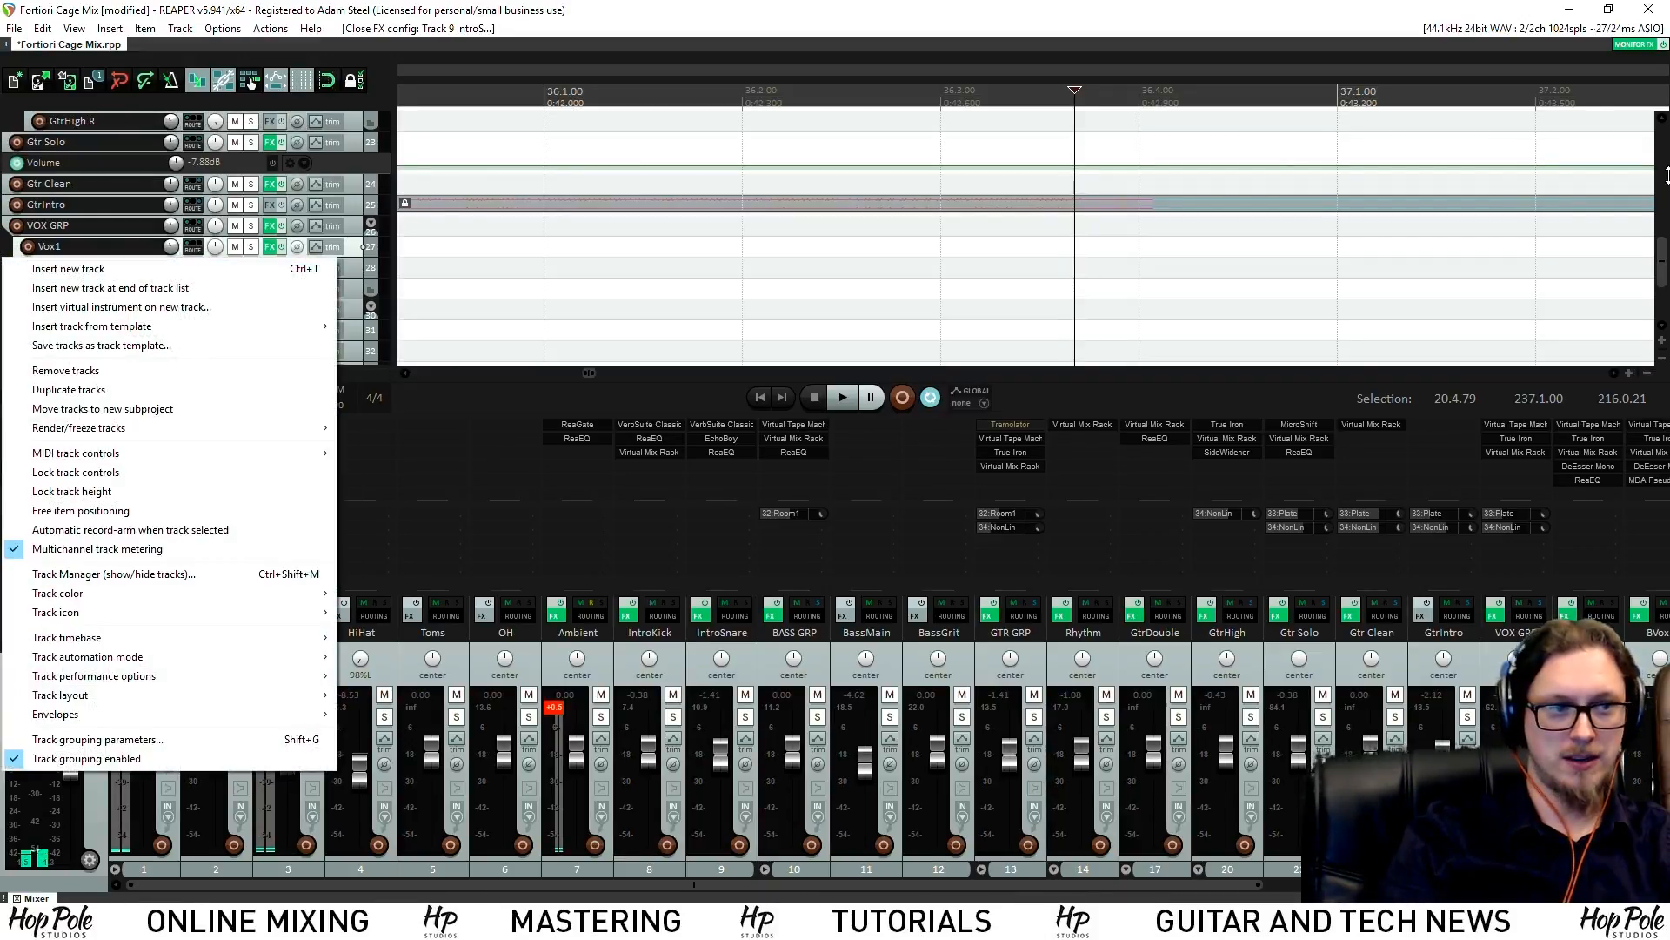
left_click_drag(1664, 253, 1664, 287)
right_click(78, 331)
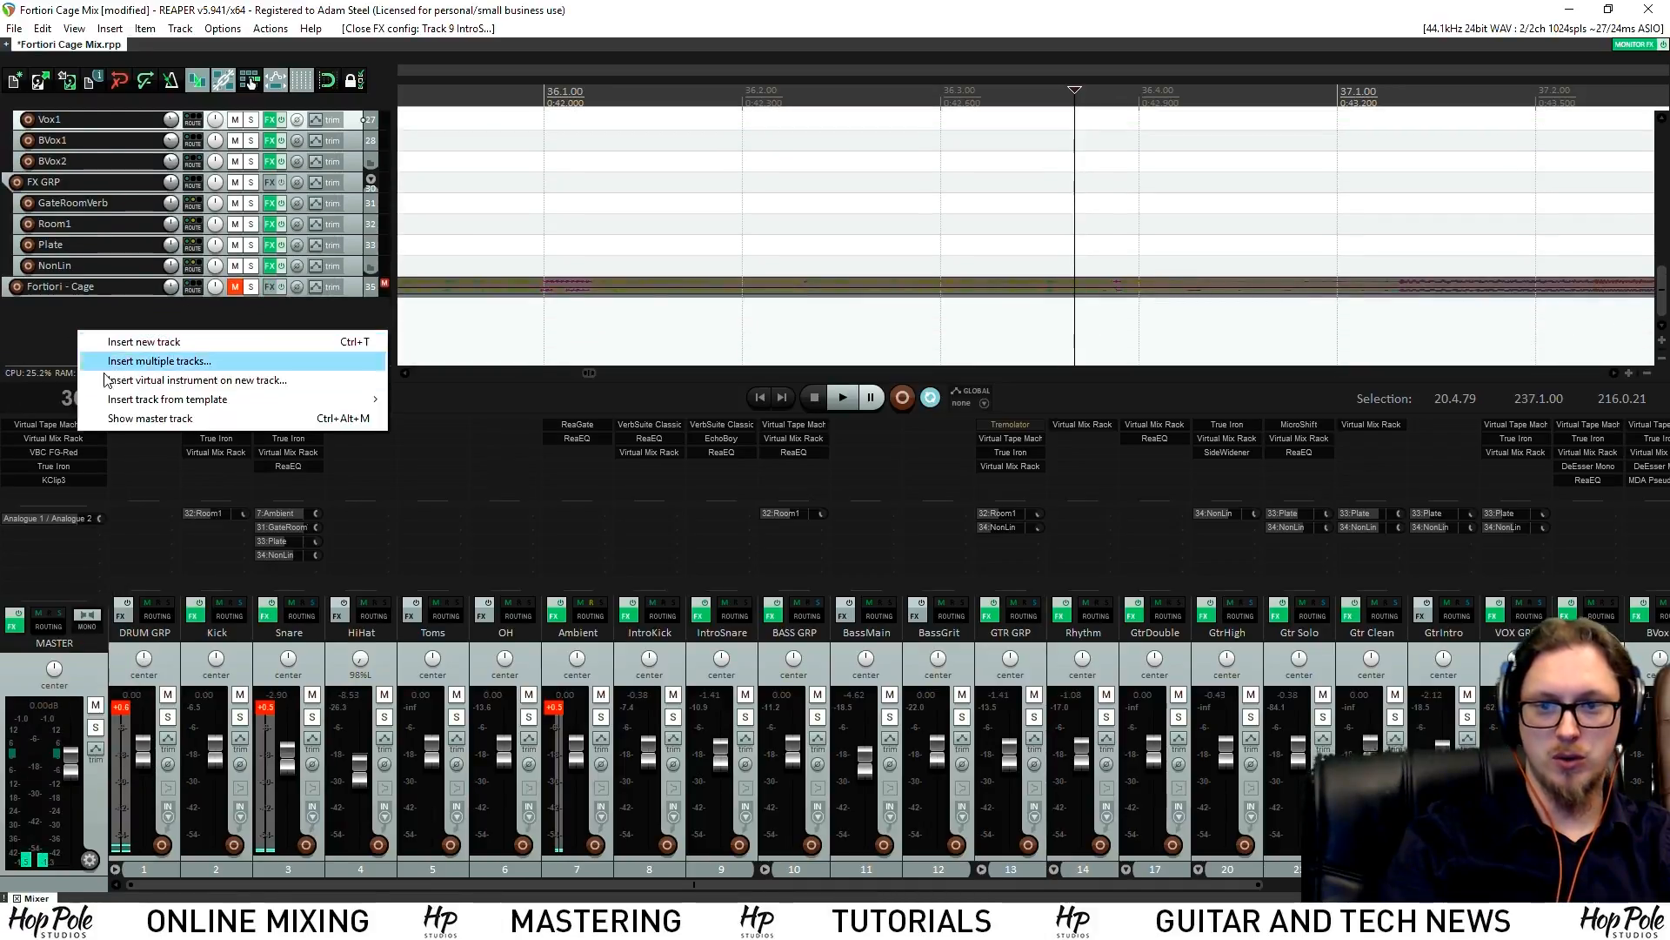
left_click(133, 418)
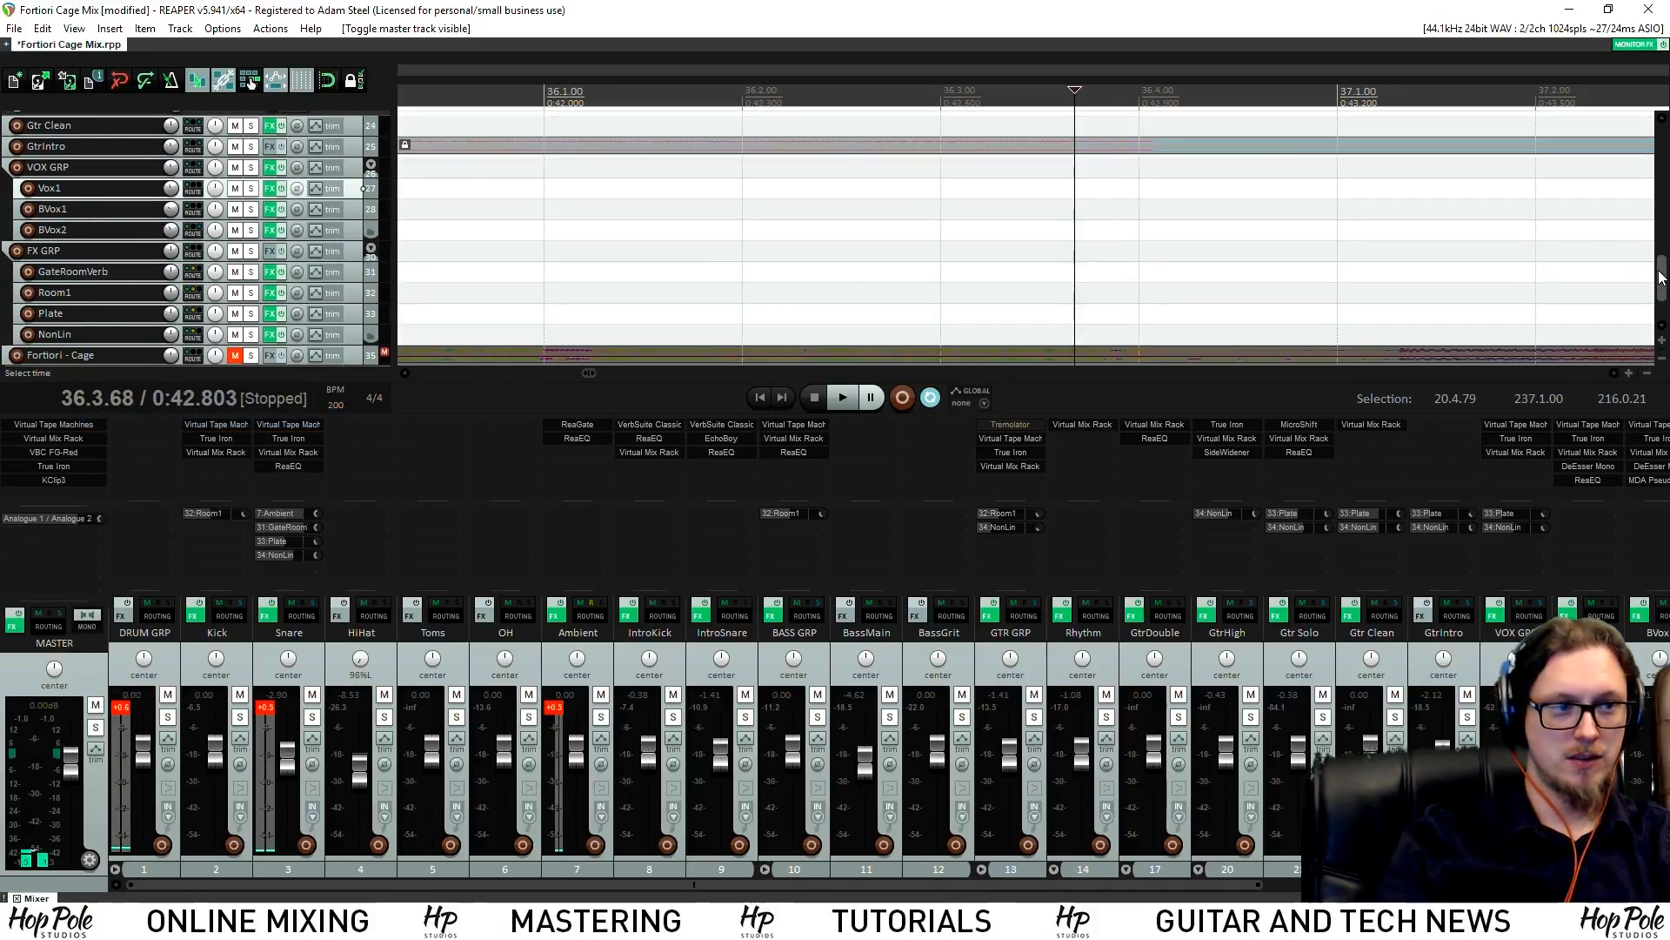
left_click_drag(1660, 277, 1664, 84)
left_click(246, 169)
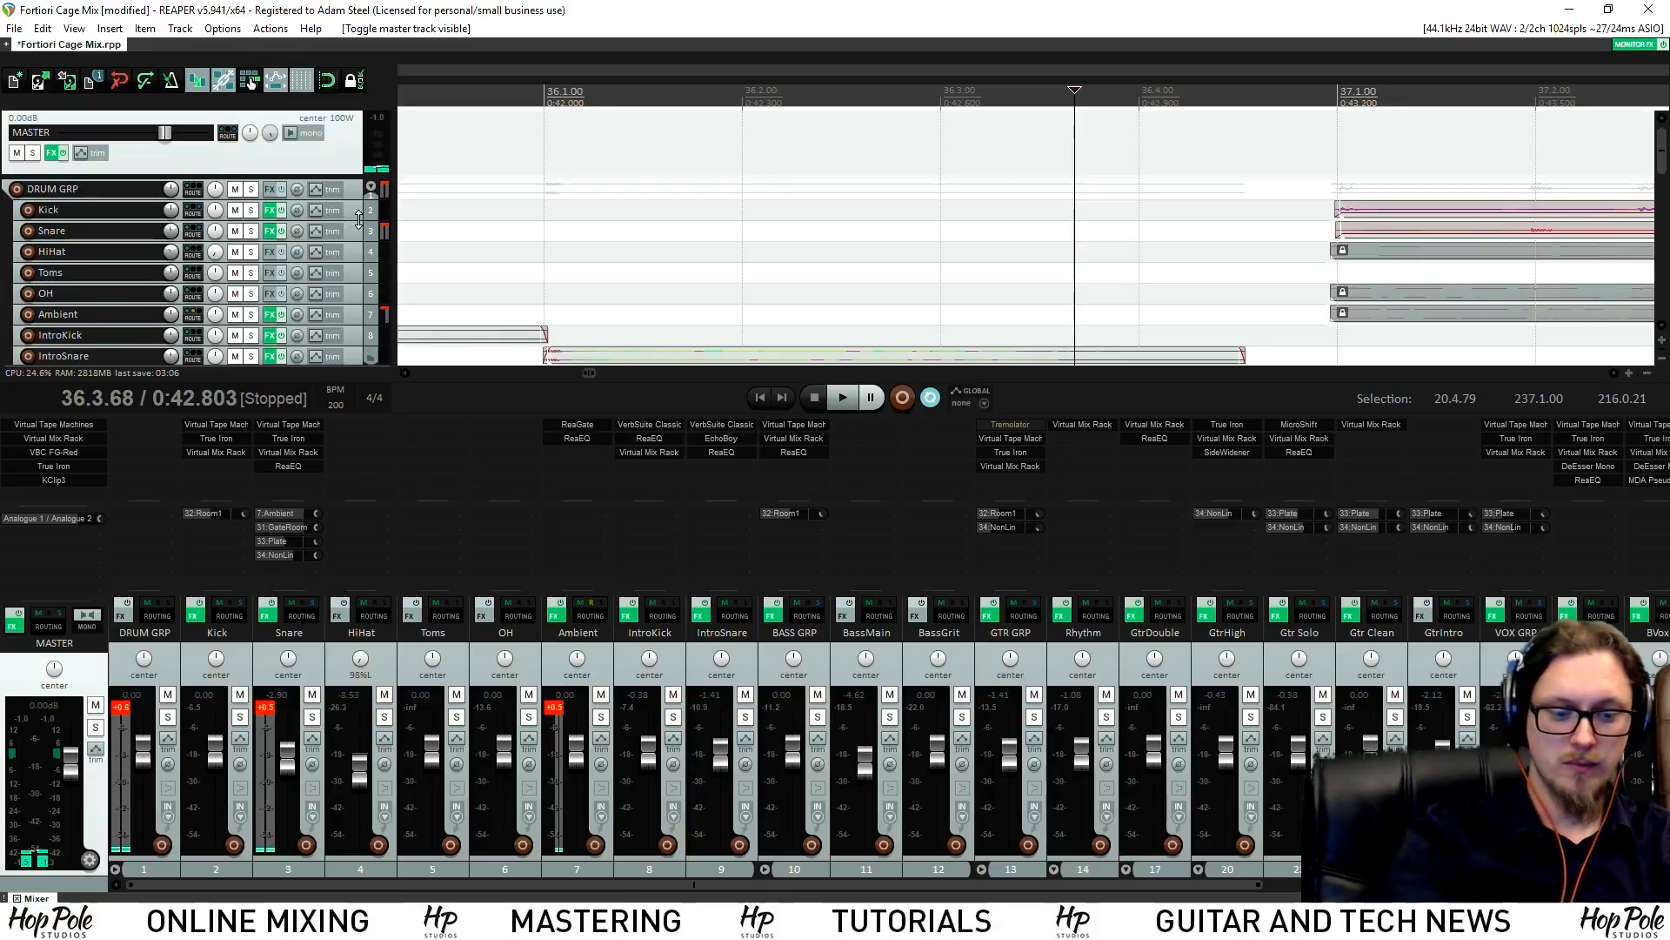
Show the master volume envelope and pull a segment just before bar 37 down to -inf
key("v")
scroll(1103, 204, "up", 4)
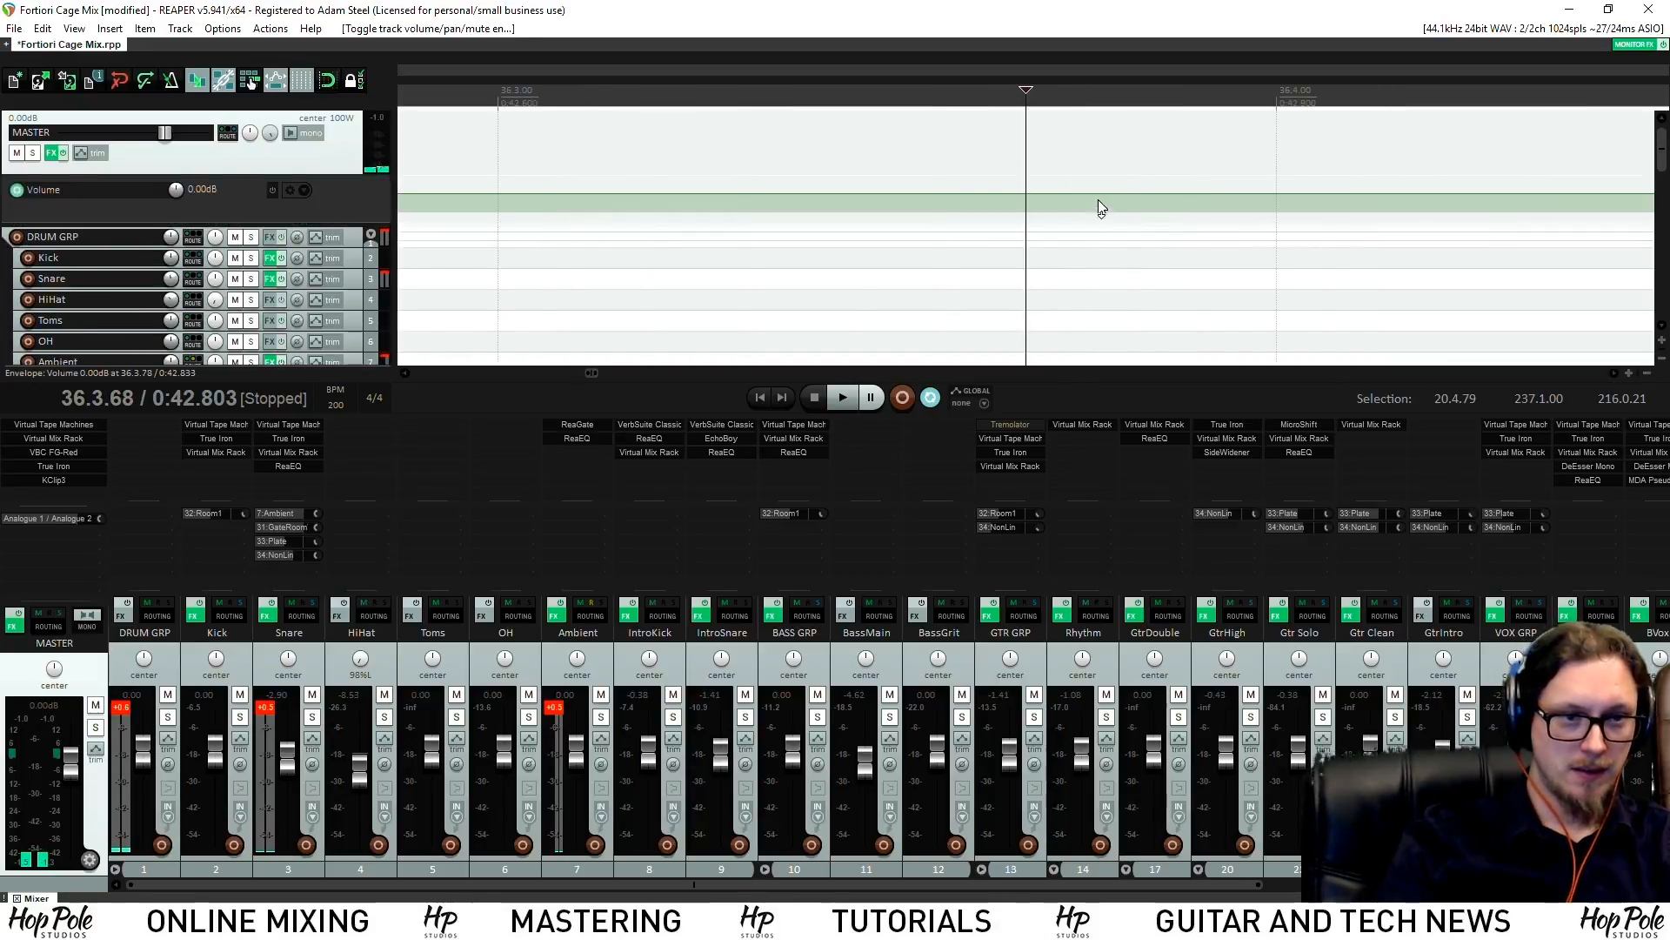
left_click(1026, 193)
scroll(1328, 144, "down", 3)
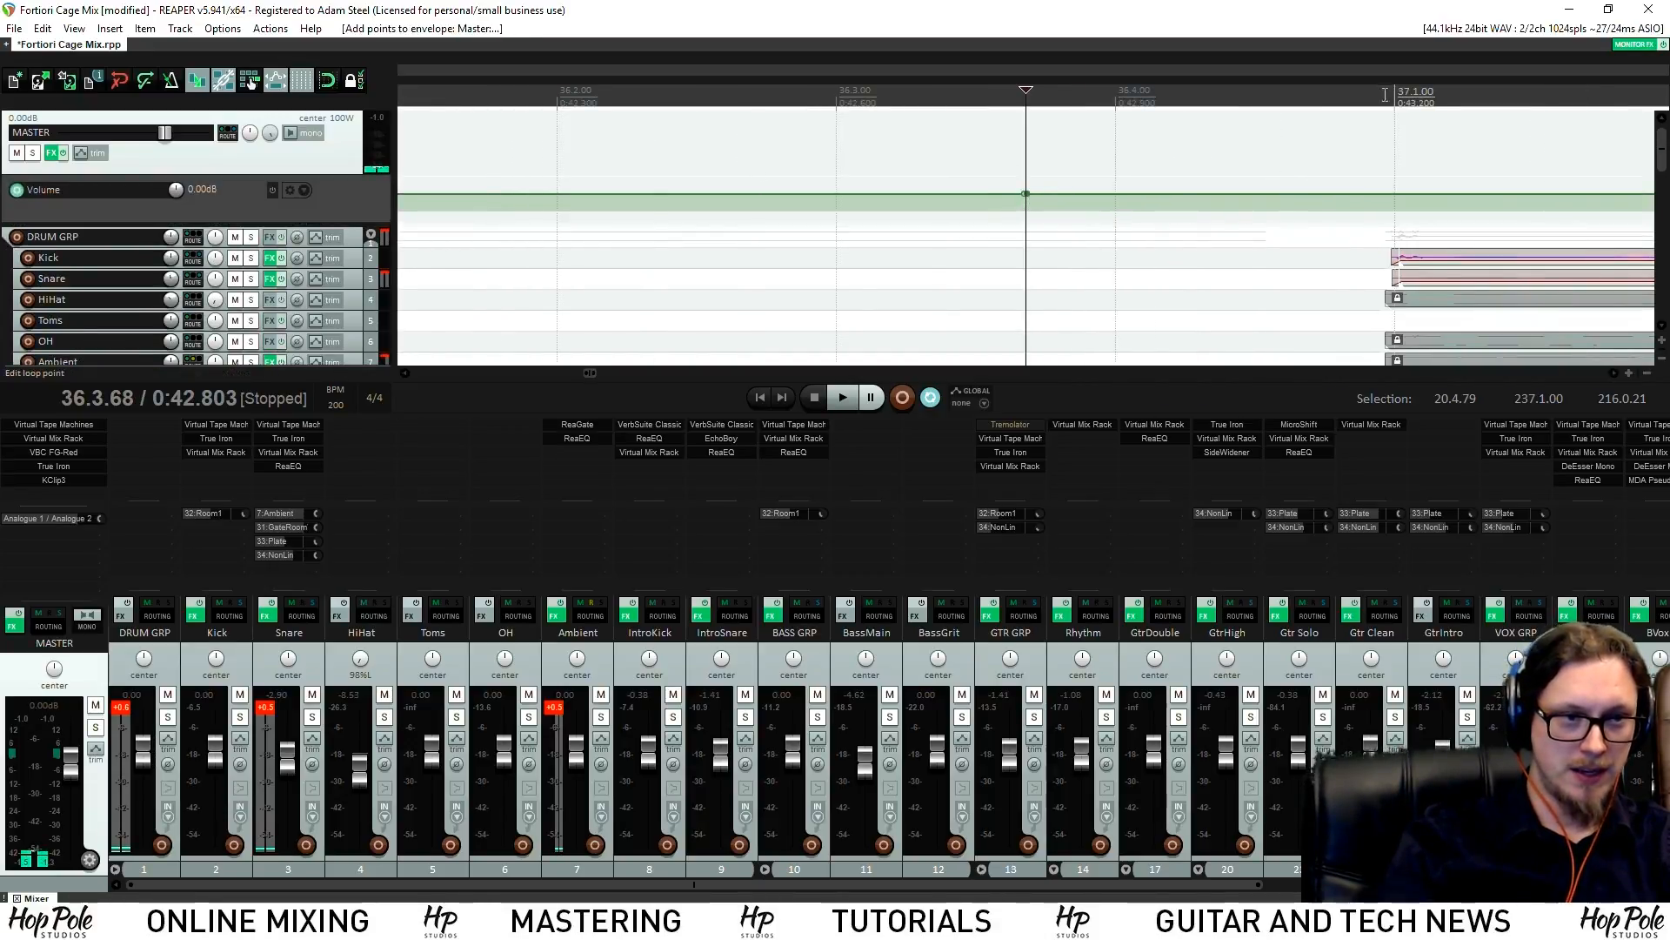
scroll(1334, 119, "up", 4)
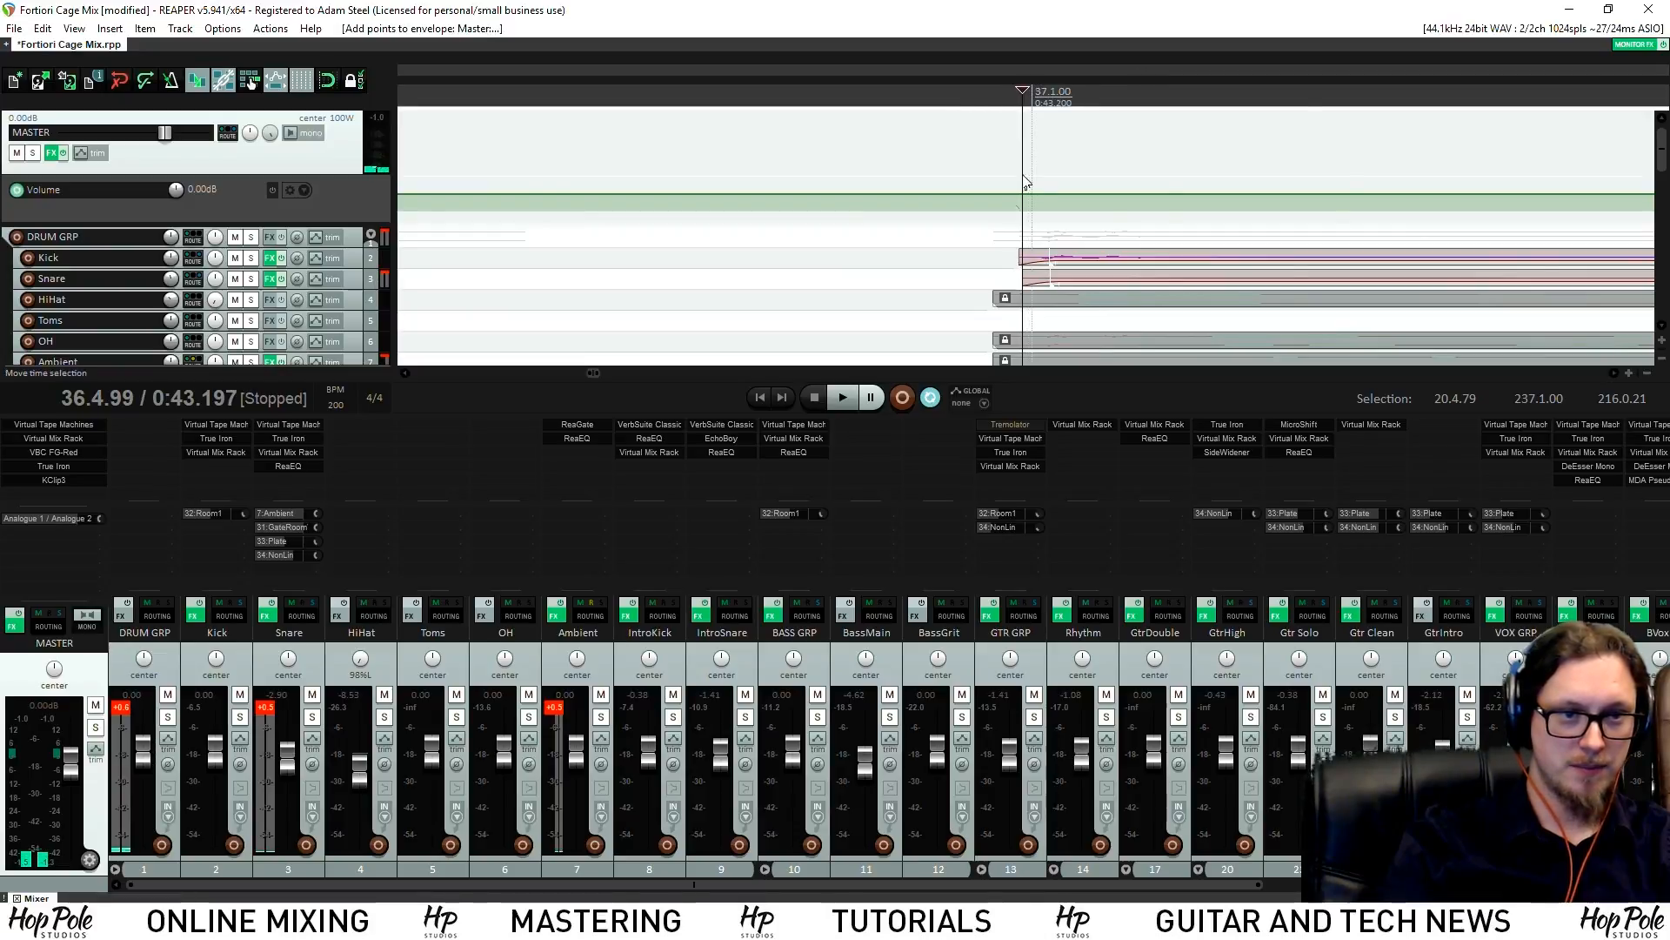
left_click(1021, 202, "shift")
left_click(1013, 198, "shift")
scroll(1009, 198, "down", 4)
left_click_drag(873, 196, 882, 293)
Audition the dip from 36.2.91 and move the lower point later to shorten it
left_click(566, 88)
key("space")
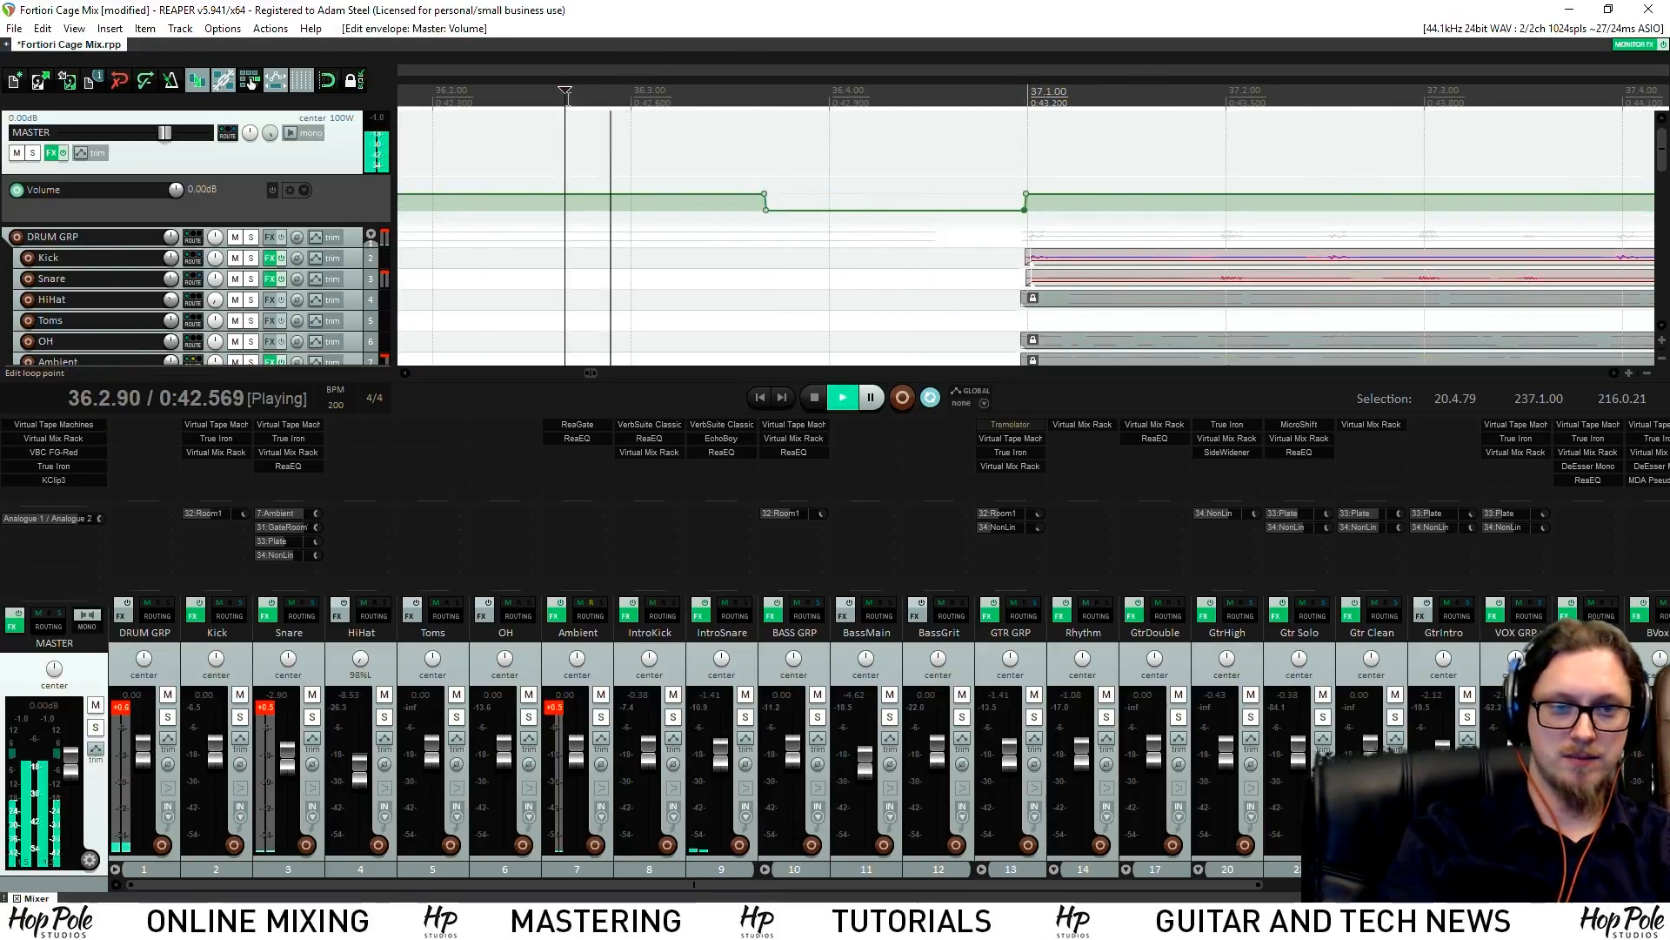
key("space")
left_click(612, 122)
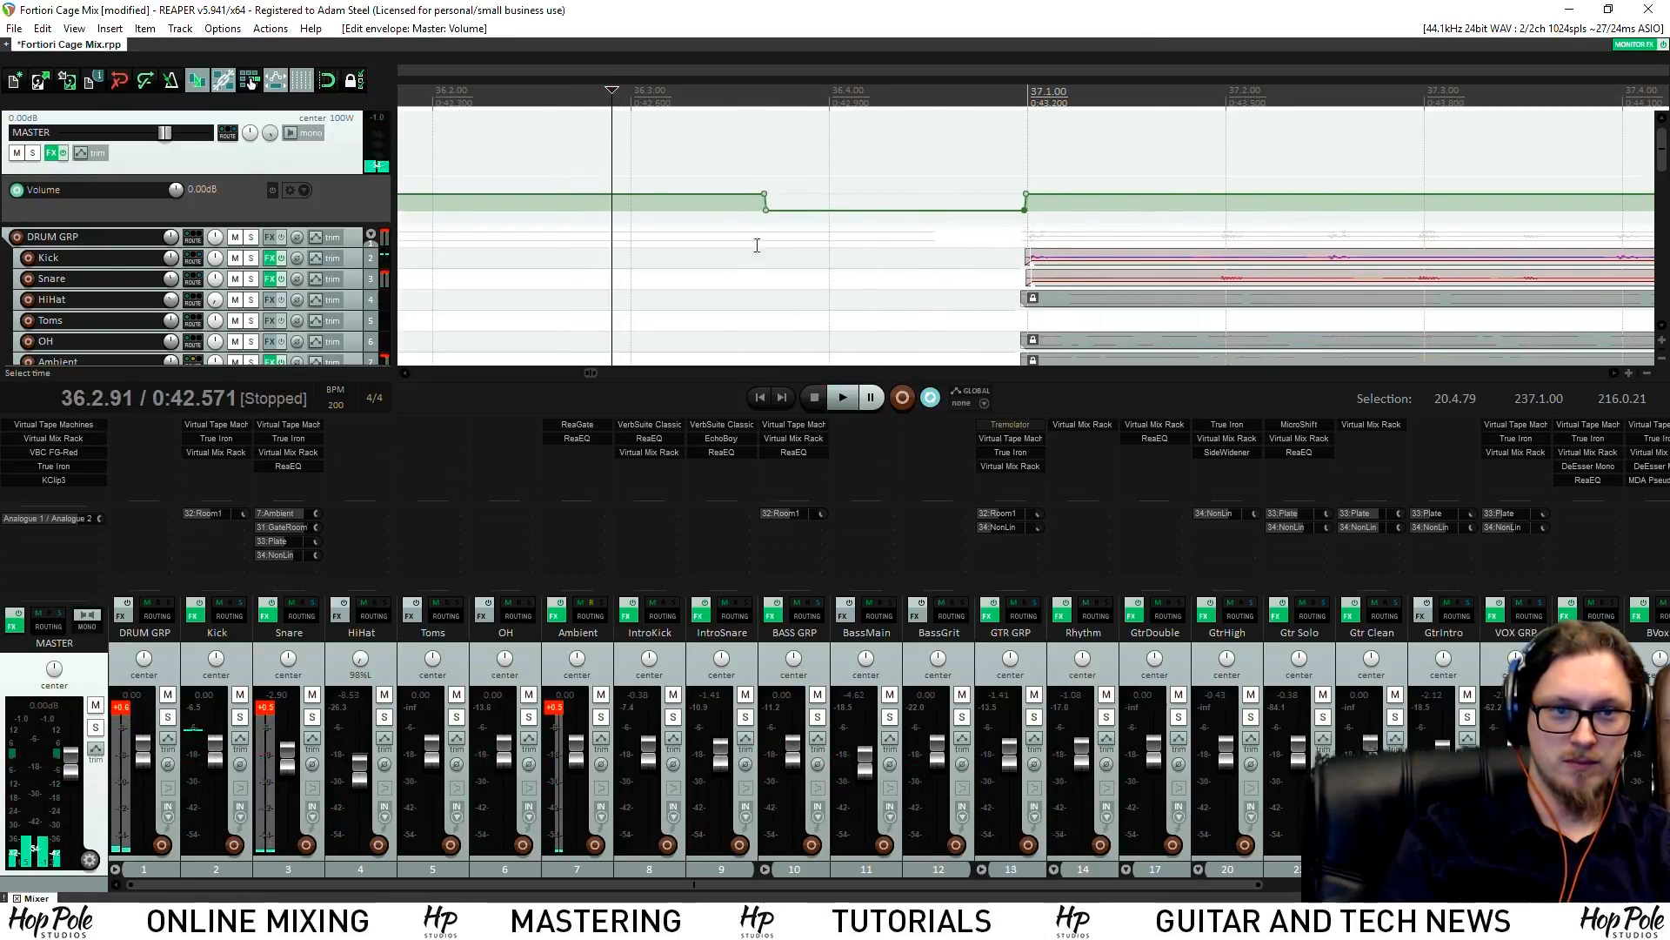
left_click_drag(766, 211, 775, 220)
key("space")
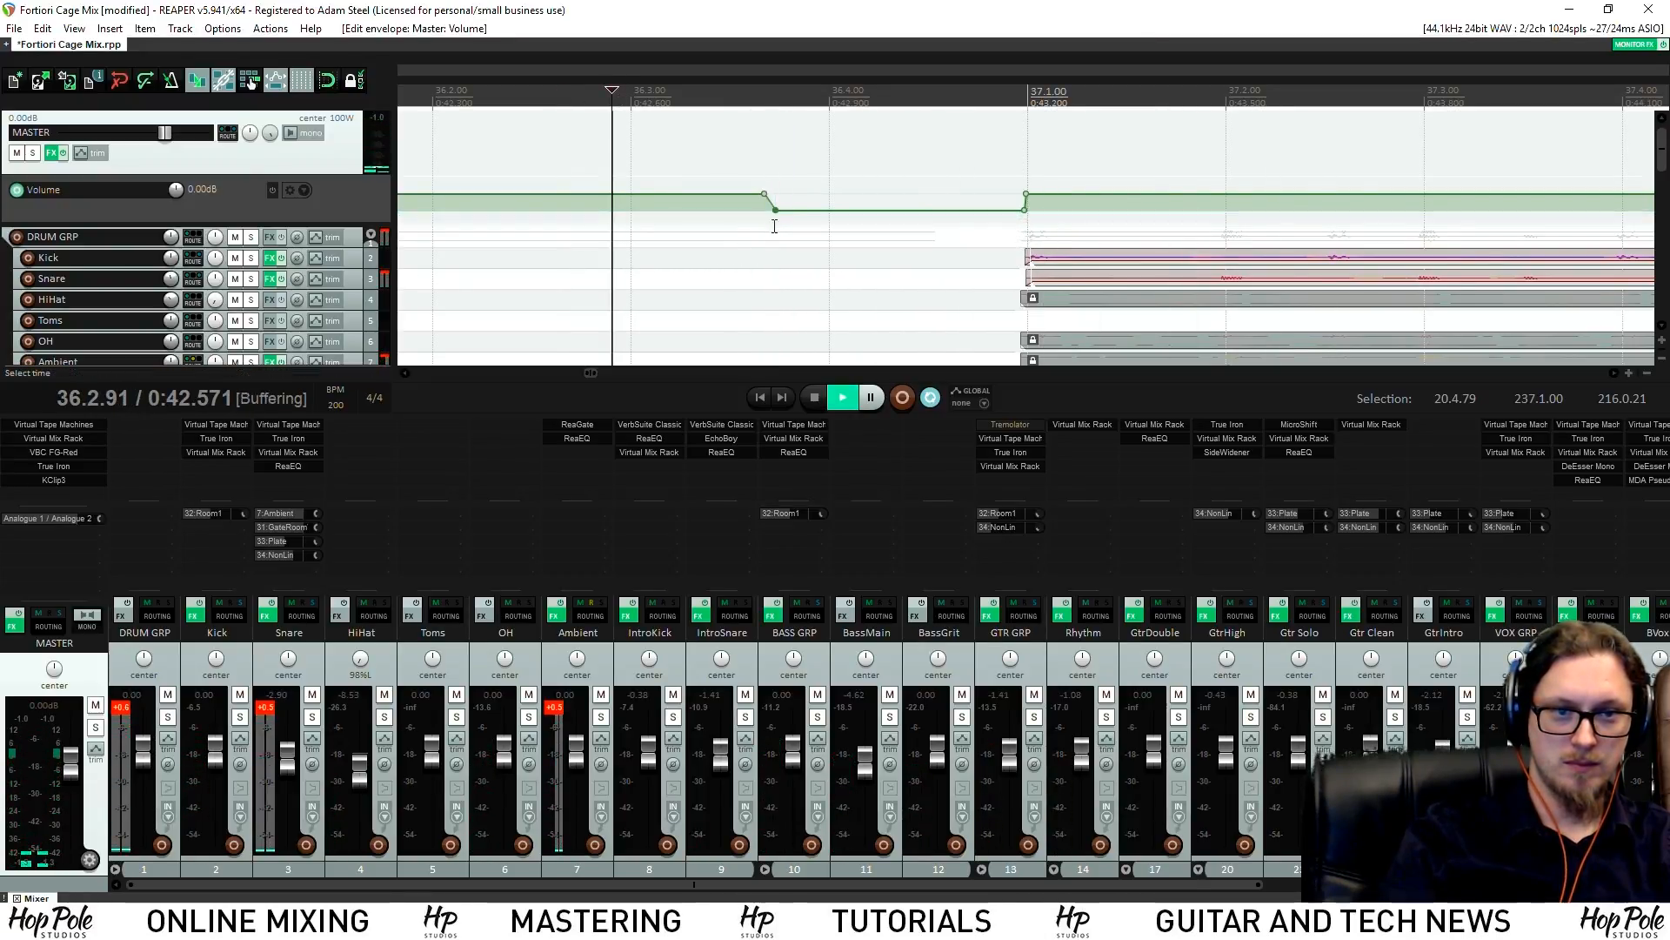
scroll(696, 207, "down", 4)
scroll(696, 207, "down", 2)
Play back from bar 33 to check the dip, then save the project
left_click(657, 92)
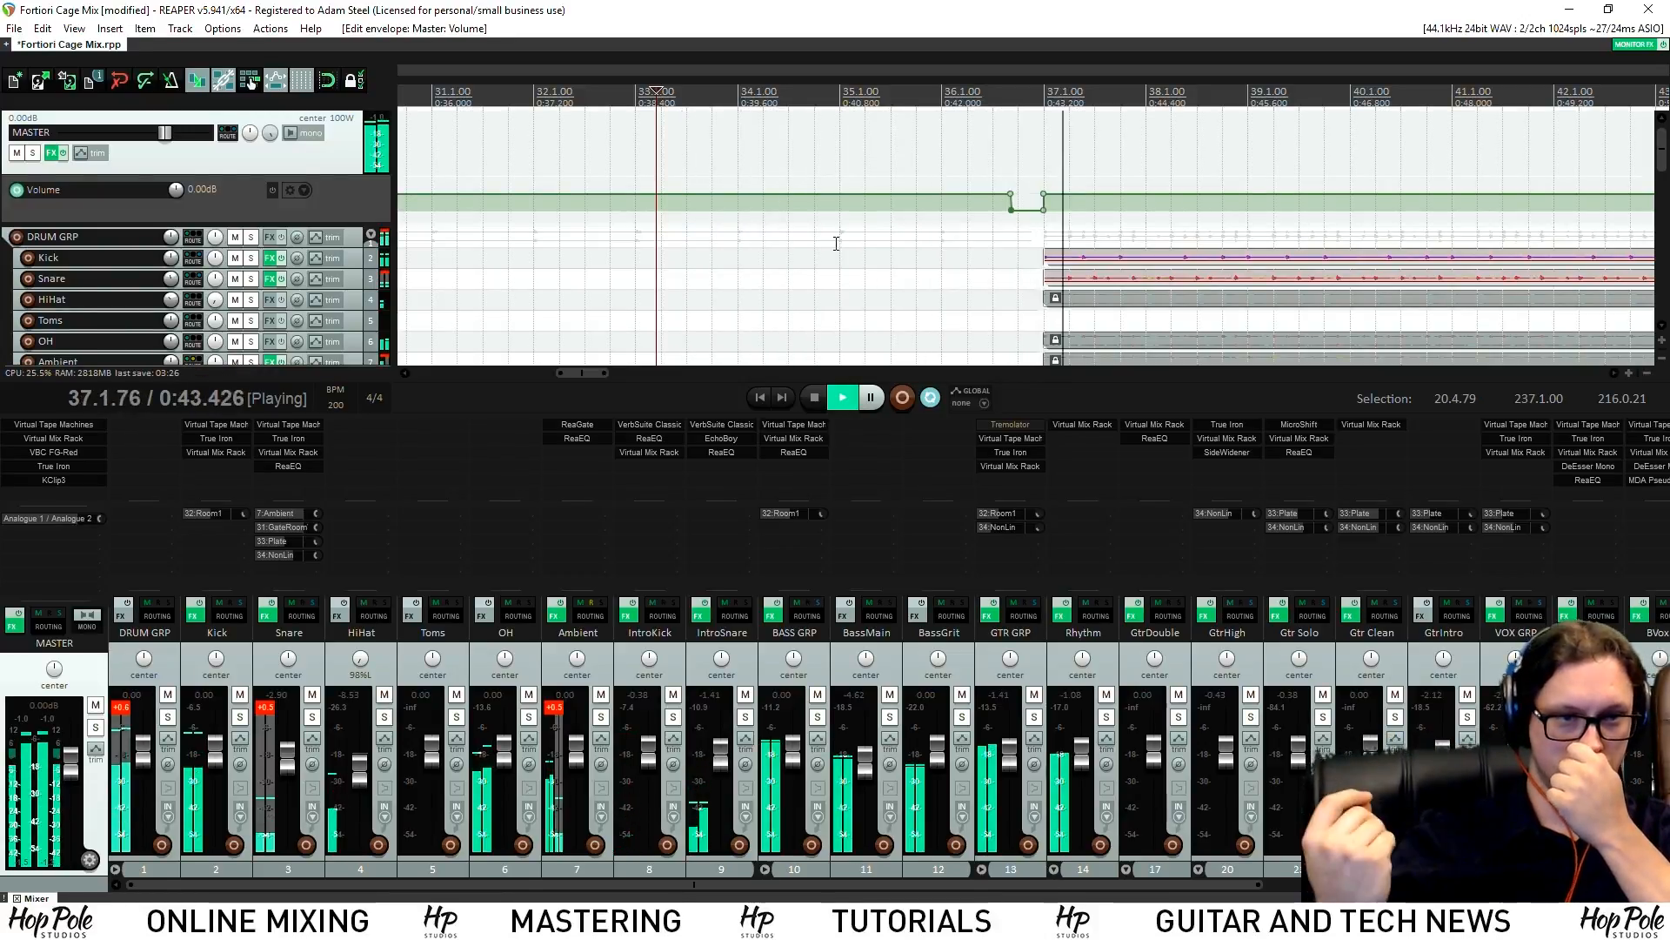
key("space")
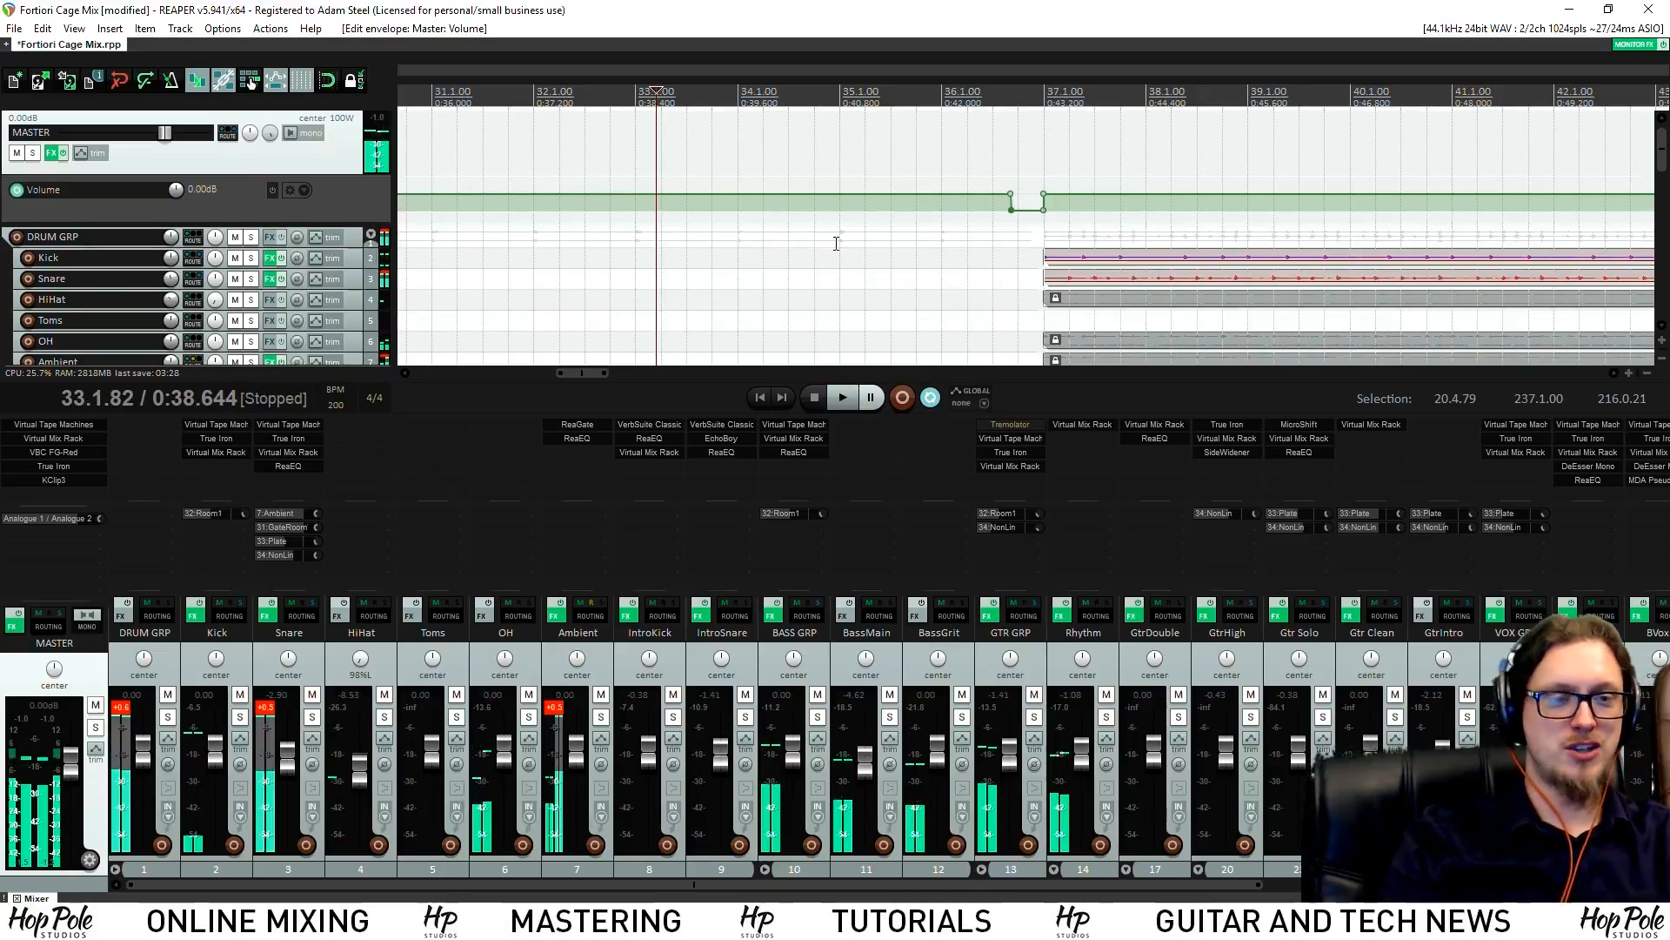
key("space")
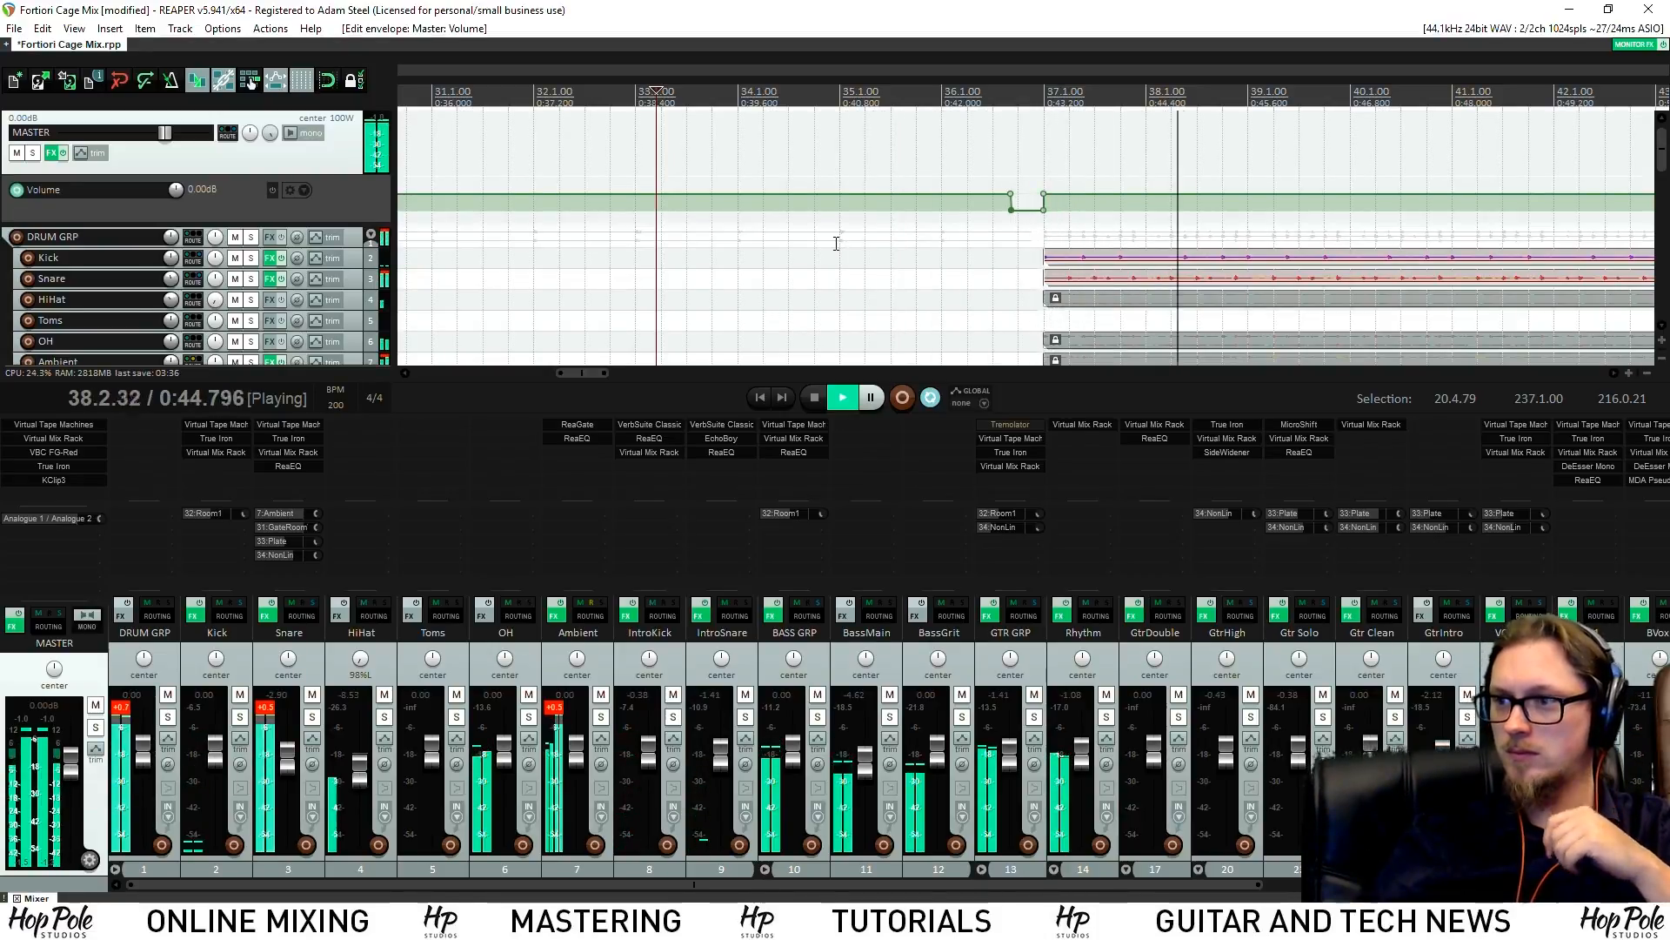
key("space")
key("ctrl+s")
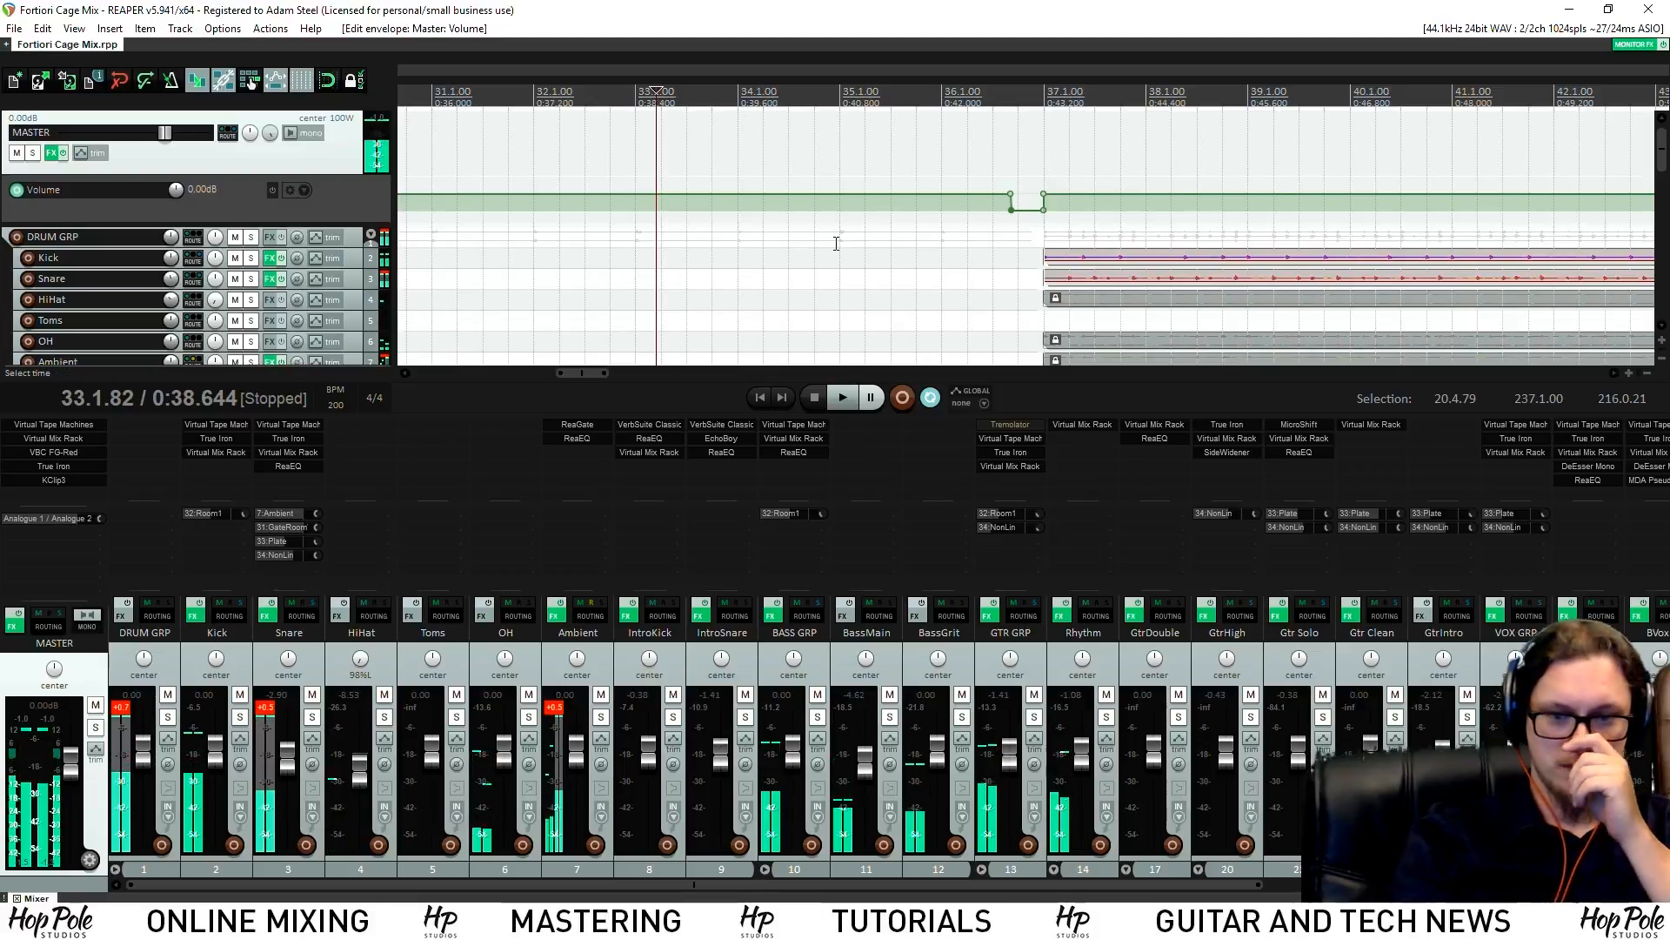
scroll(1005, 187, "down", 4)
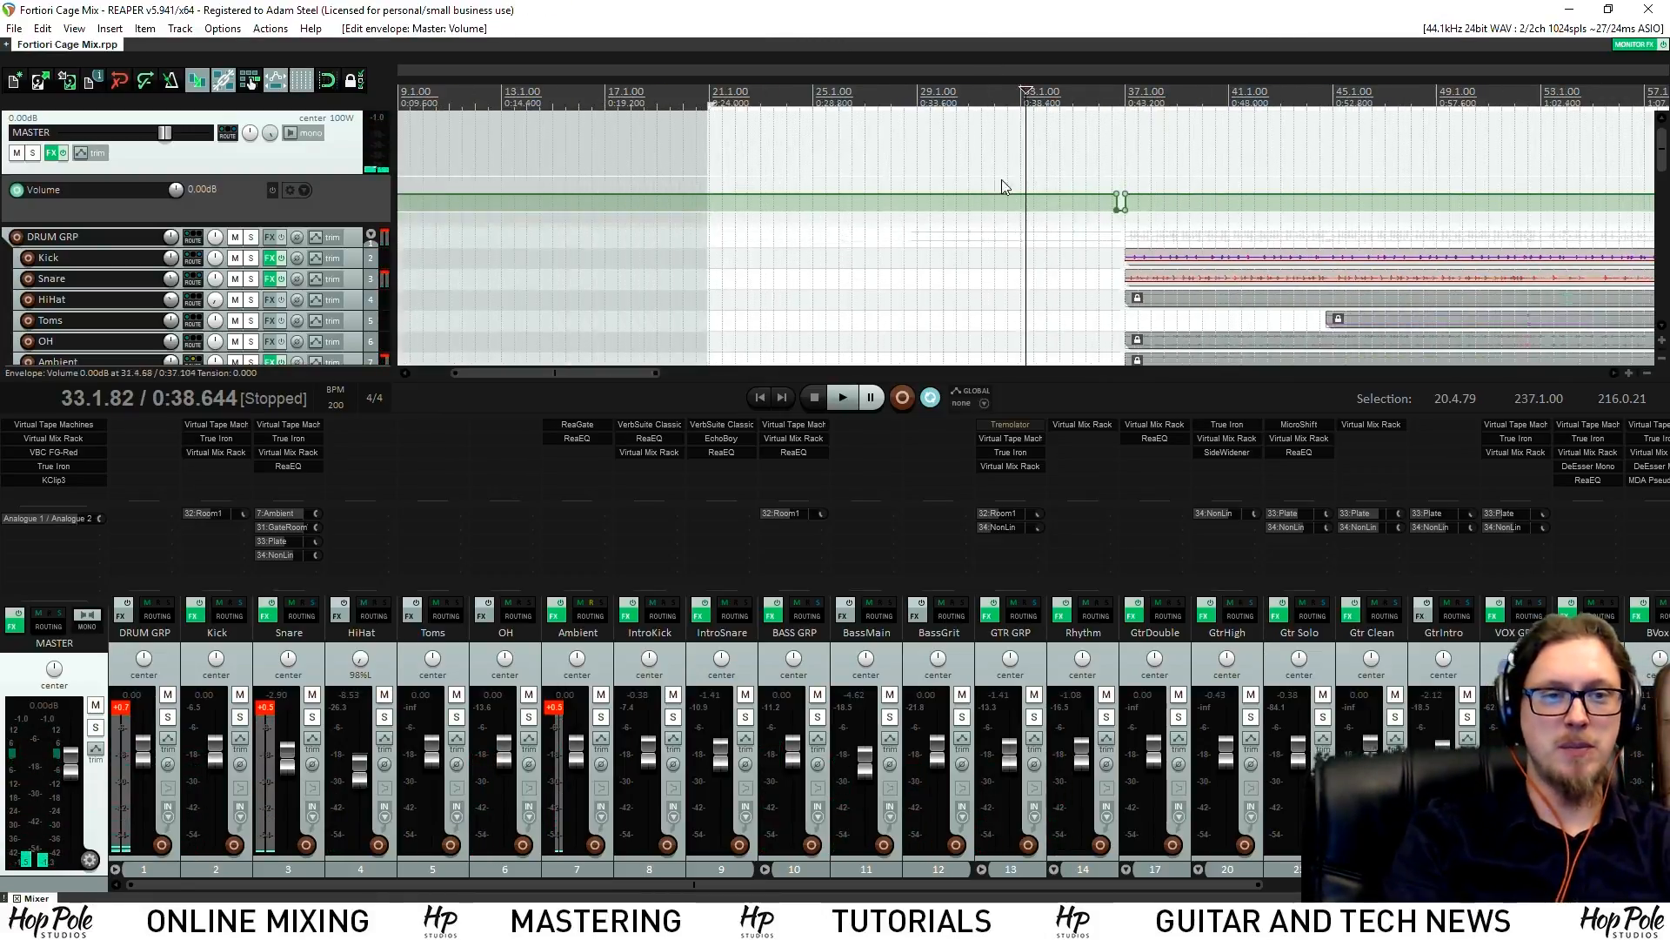
Create a region from the time selection with Shift+R and extend its start to about 20.4.63
scroll(1660, 185, "down", 10)
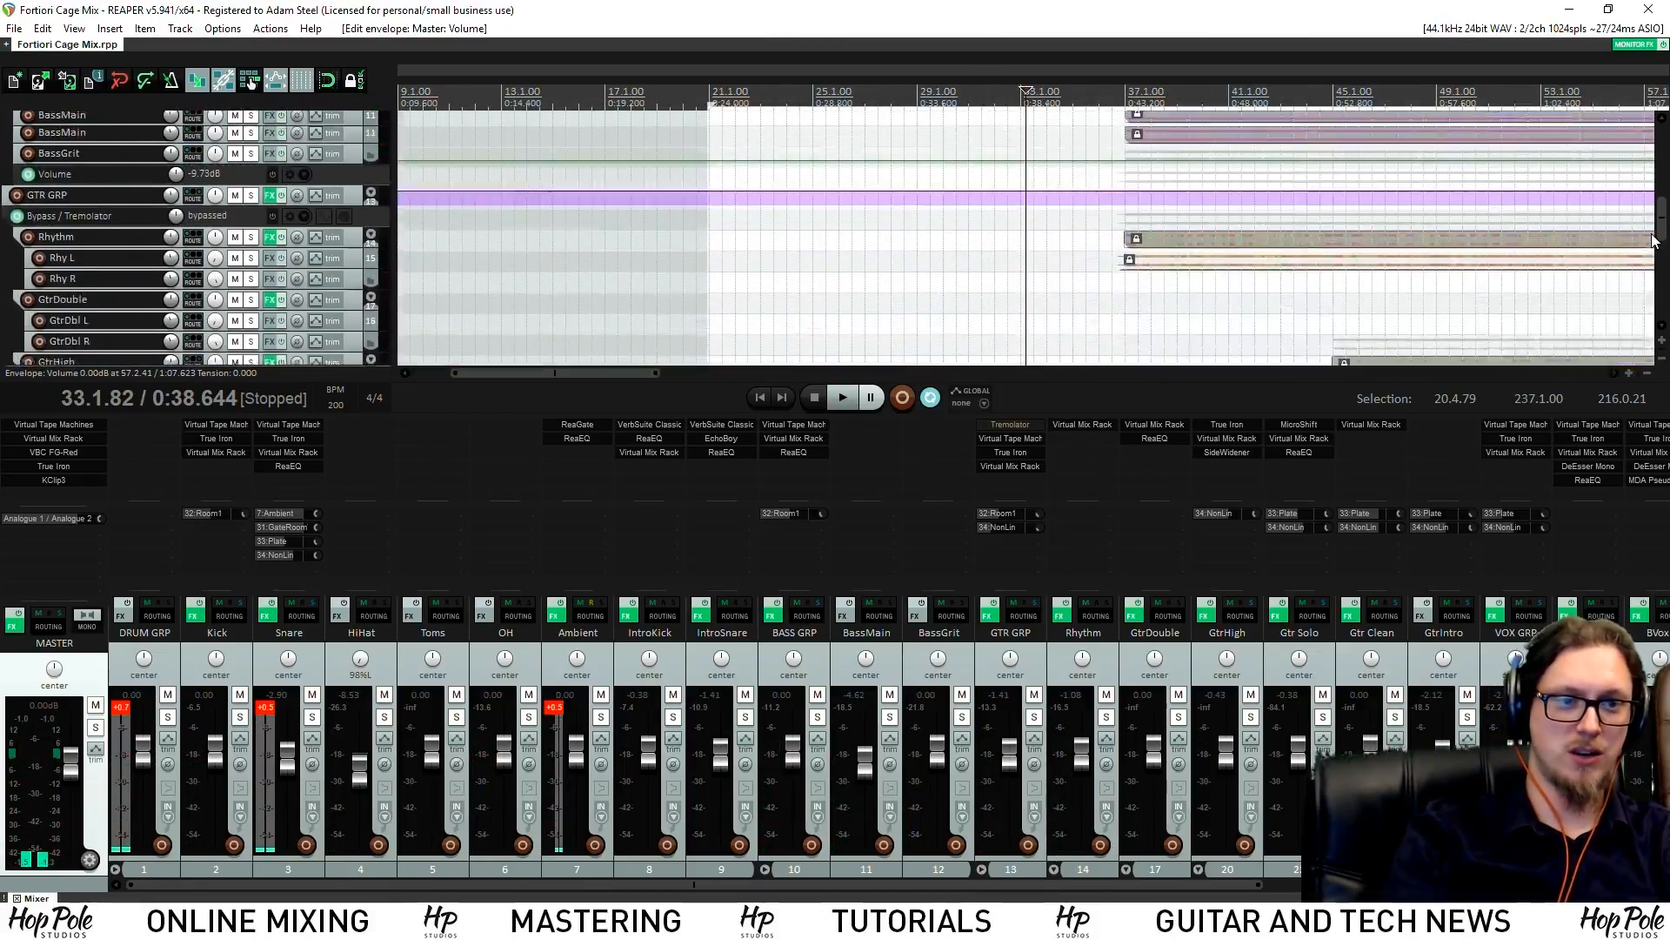
scroll(1145, 209, "down", 5)
key("shift+r")
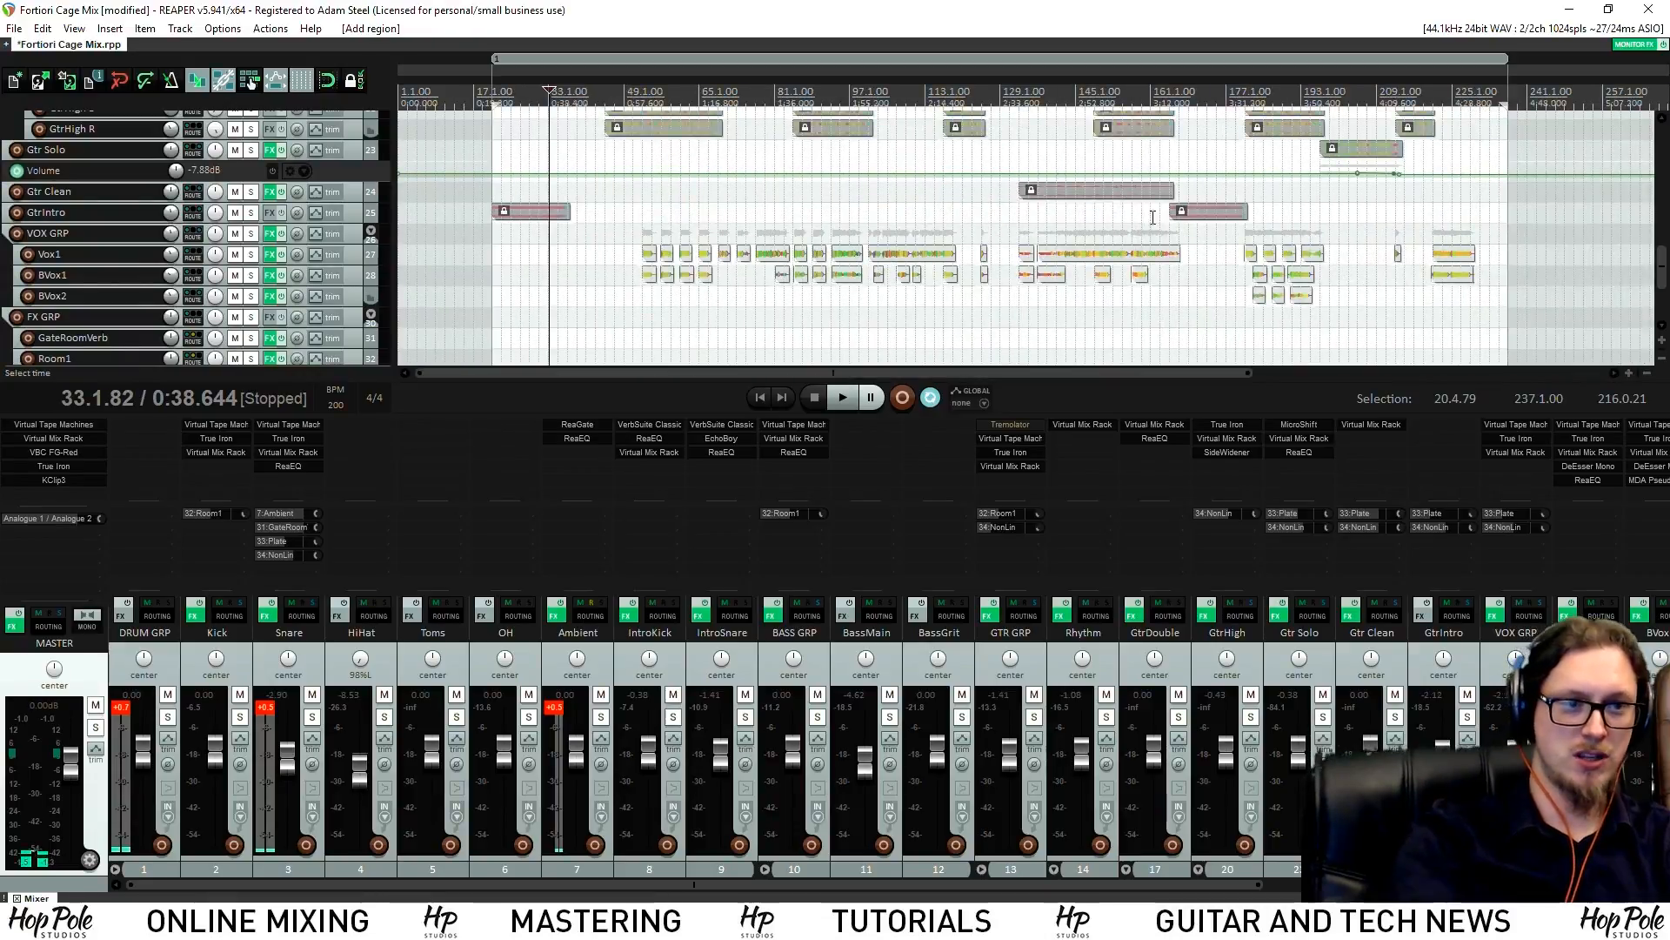
scroll(723, 168, "up", 8)
scroll(450, 87, "down", 3)
left_click(575, 95)
scroll(575, 95, "up", 10)
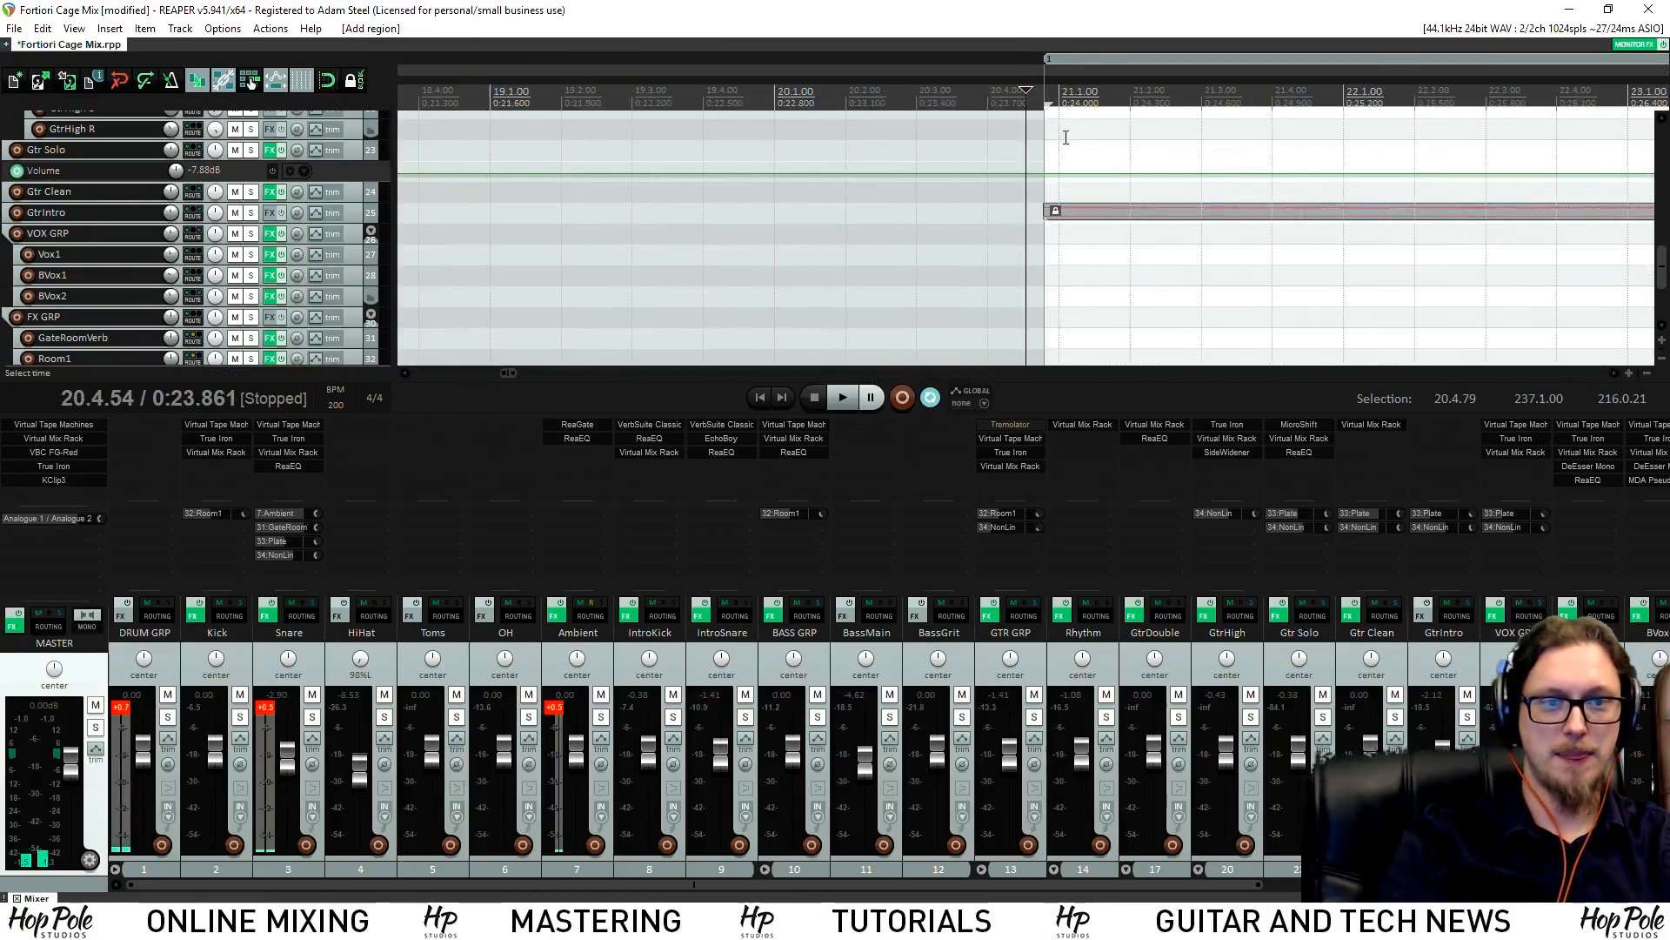
left_click_drag(1082, 98, 1044, 58)
key("space")
key("space")
key("space")
Play the intro back from around bar 29
scroll(1074, 120, "down", 5)
scroll(1073, 120, "down", 2)
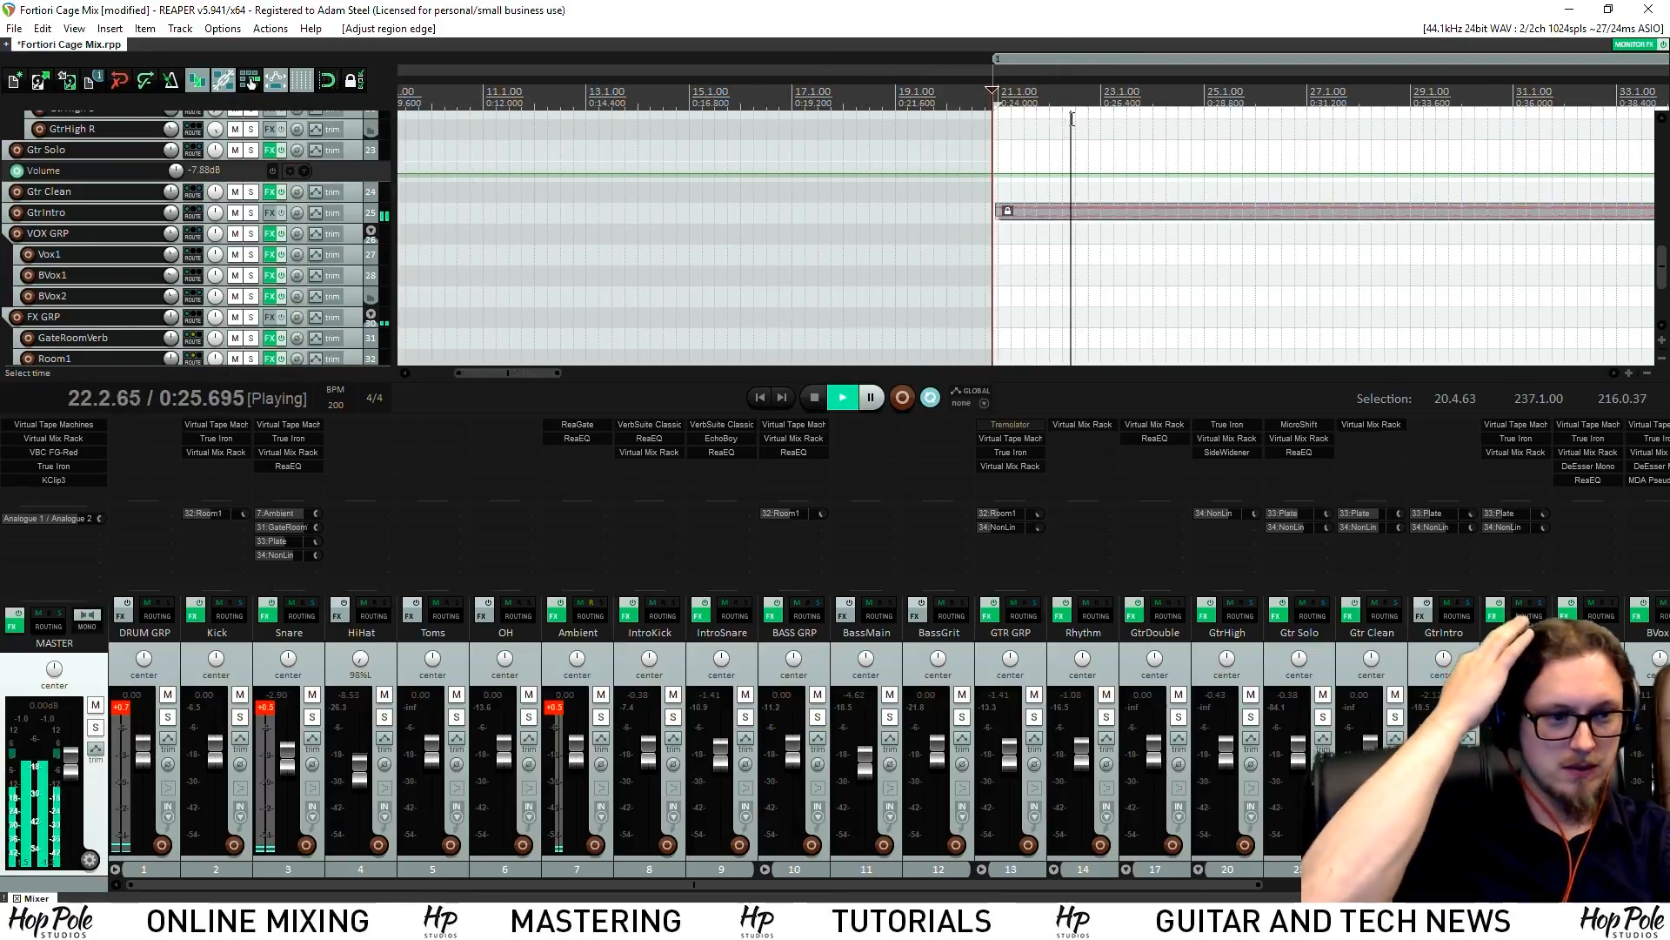
scroll(1248, 203, "down", 3)
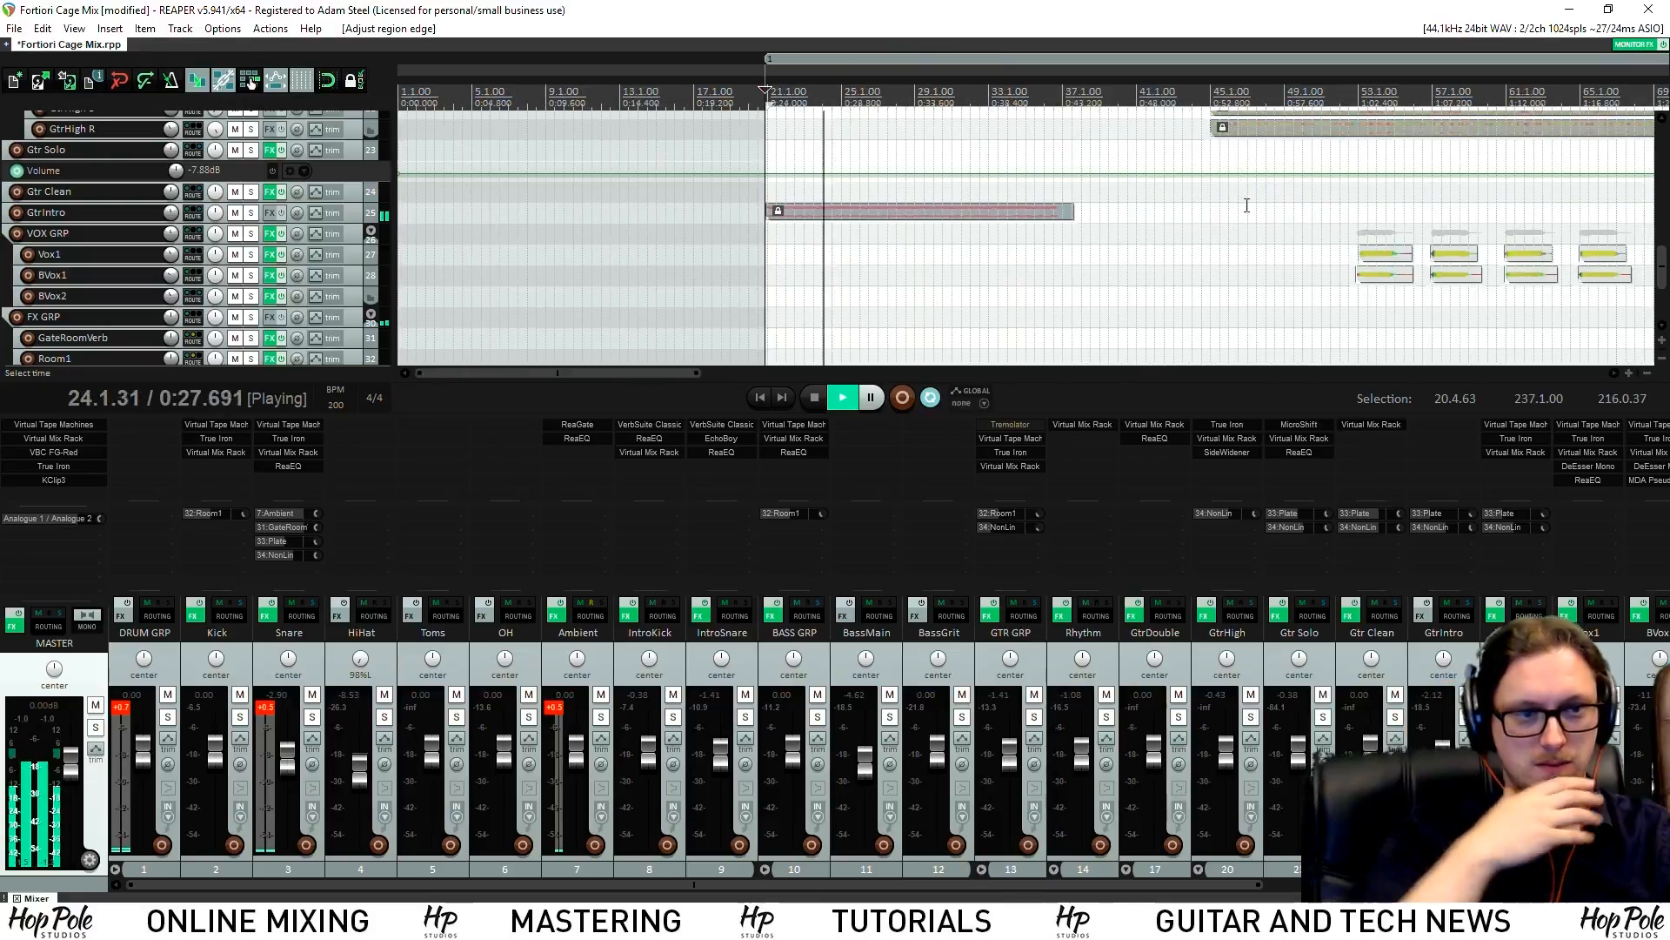
left_click_drag(1664, 265, 1644, 206)
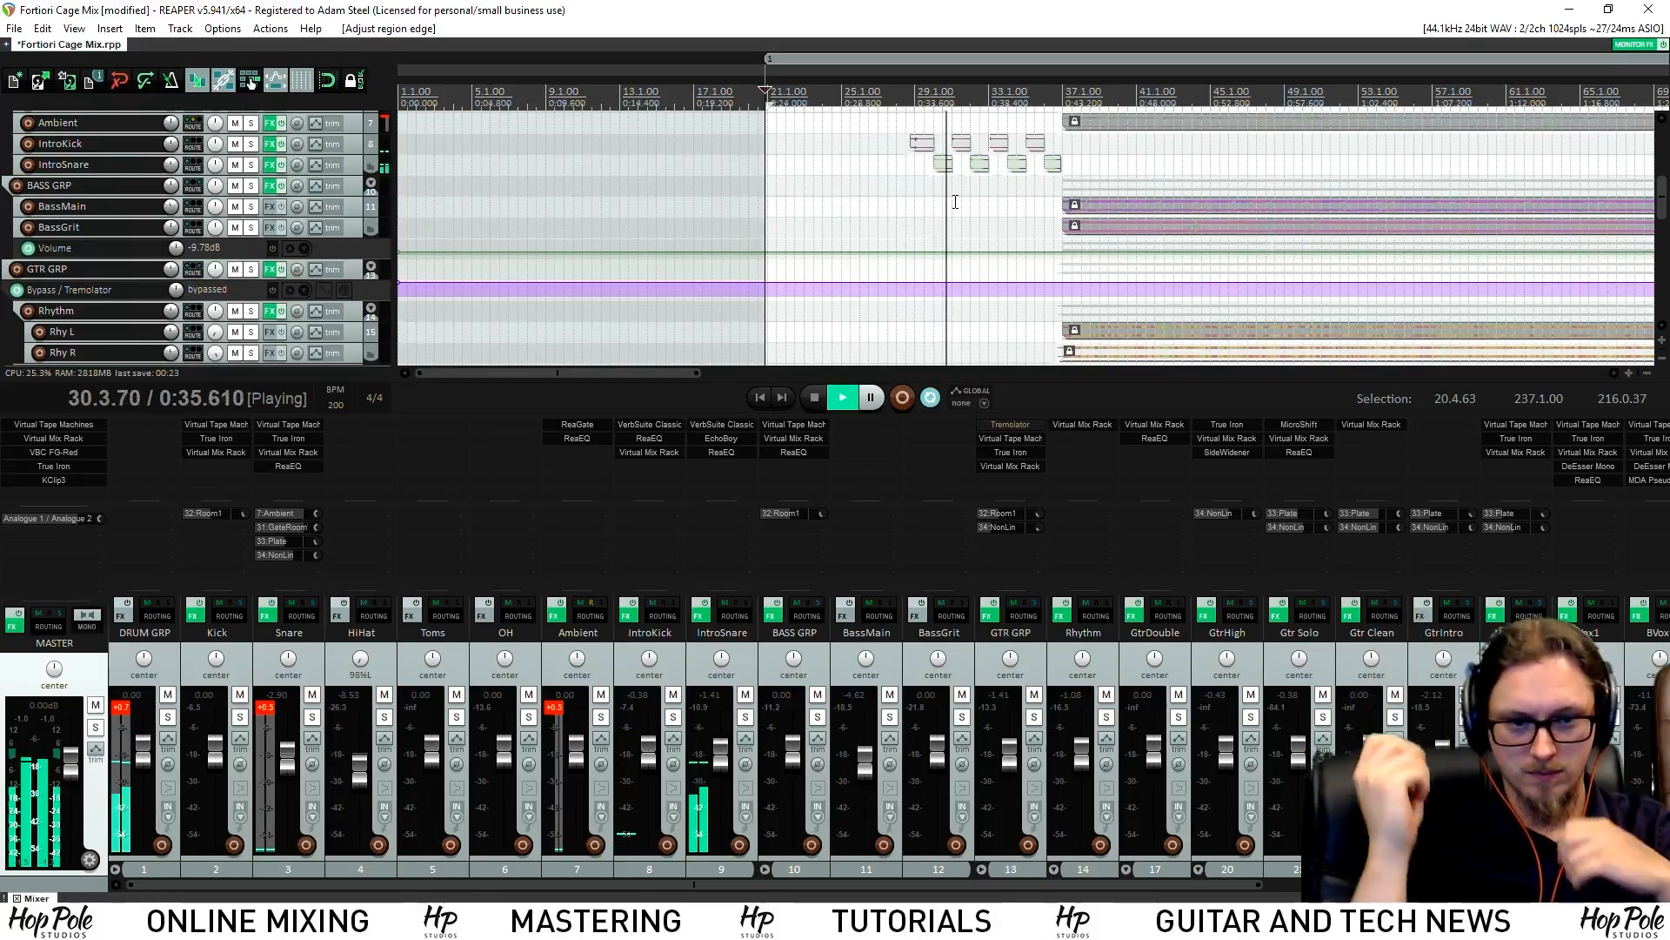
scroll(930, 67, "up", 3)
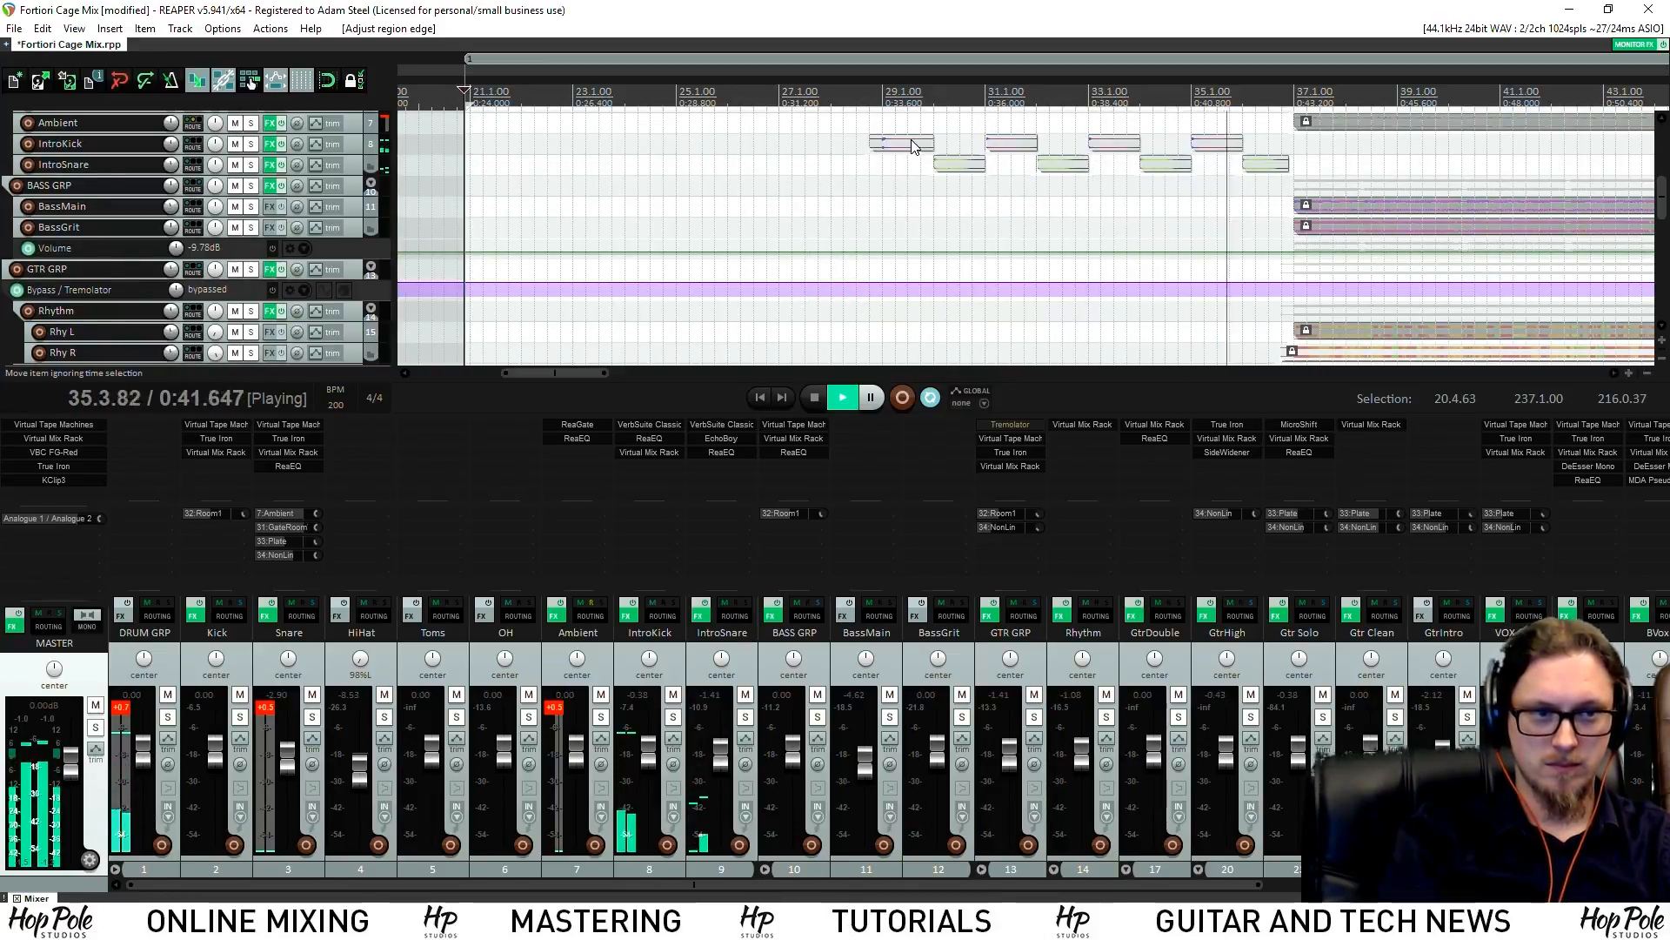
left_click(914, 96)
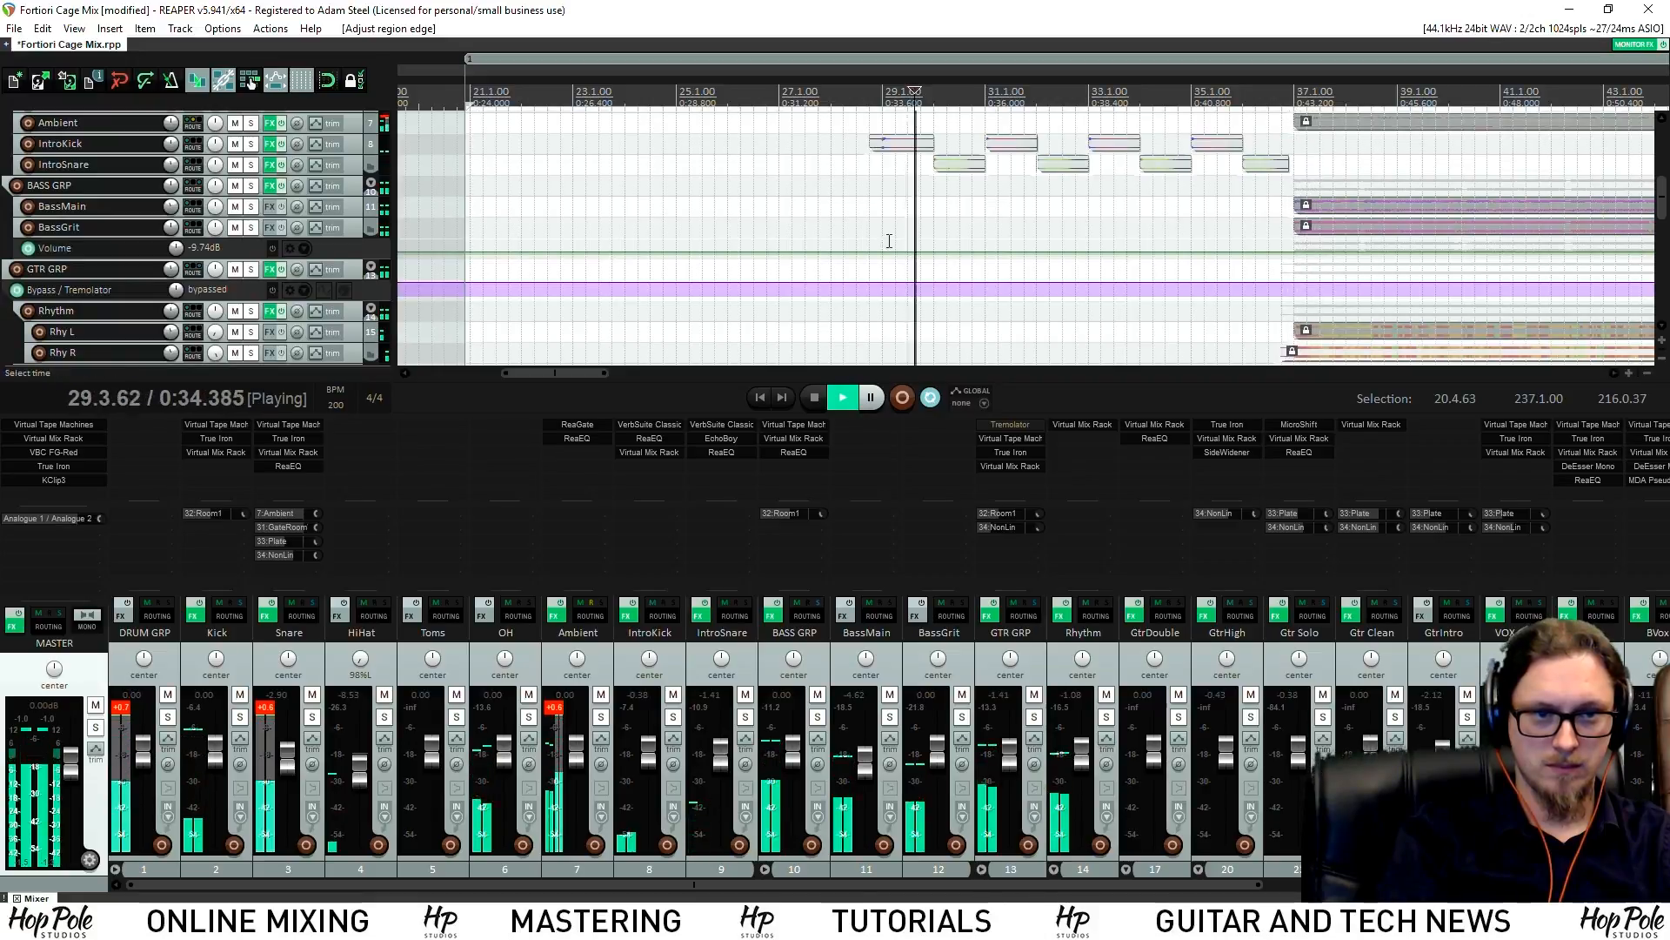
Open IntroSnare's EchoBoy, reset Feel to centre, and set the ping echo to an eighth note
left_click(714, 440)
double_click(790, 462)
key("space")
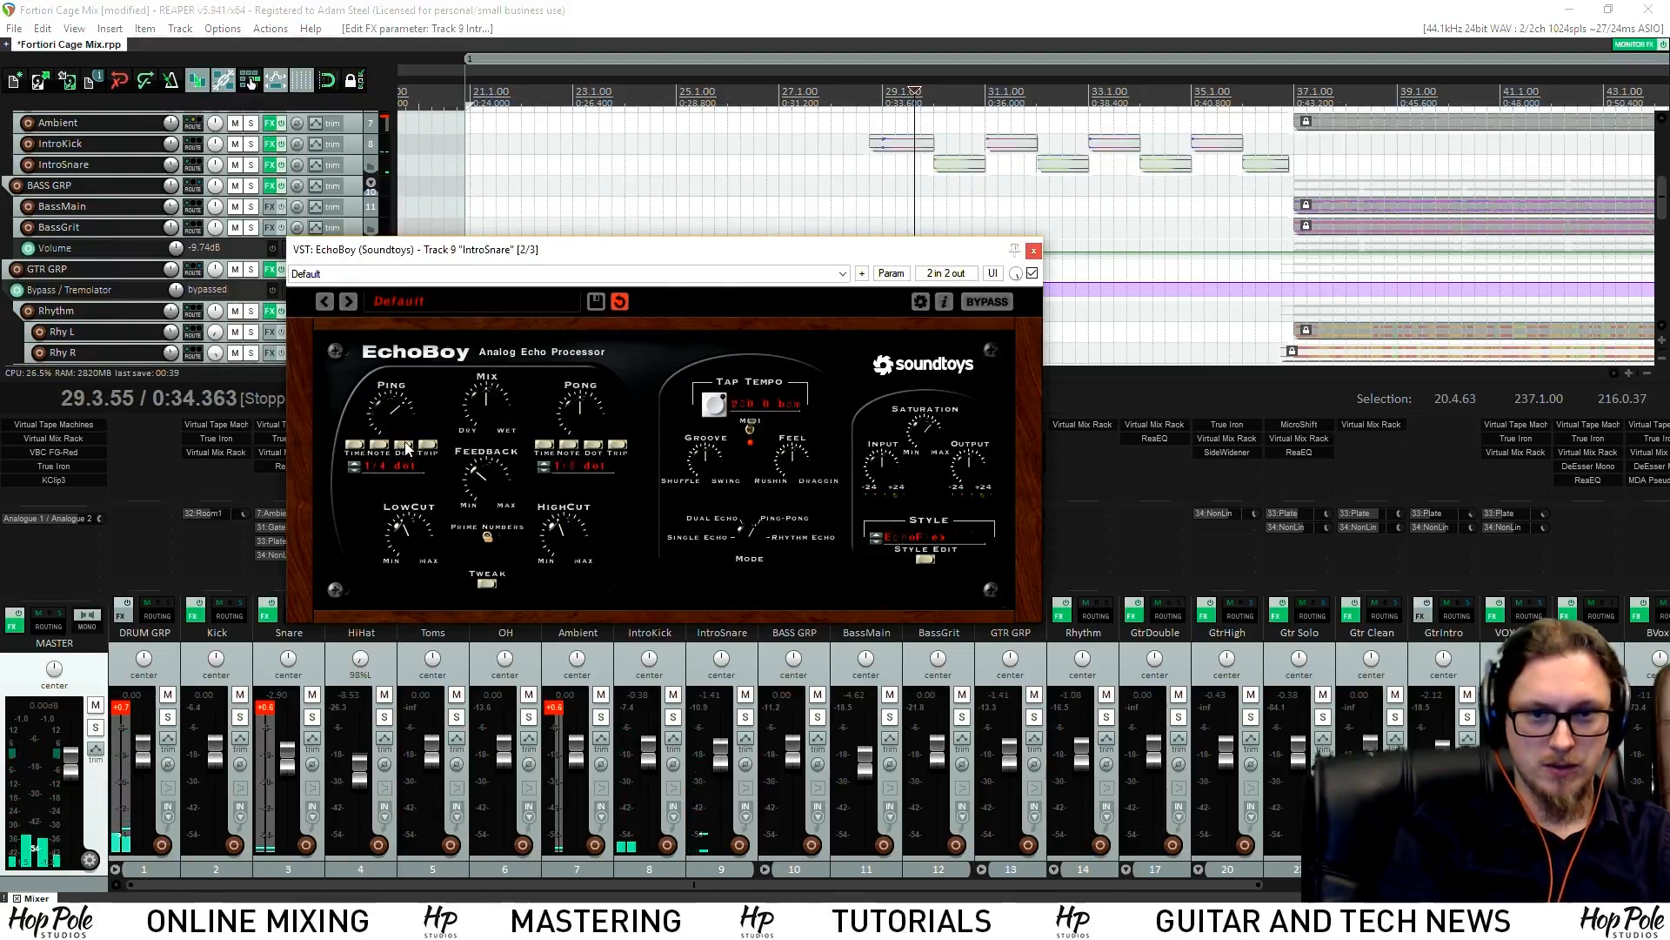
left_click(356, 468)
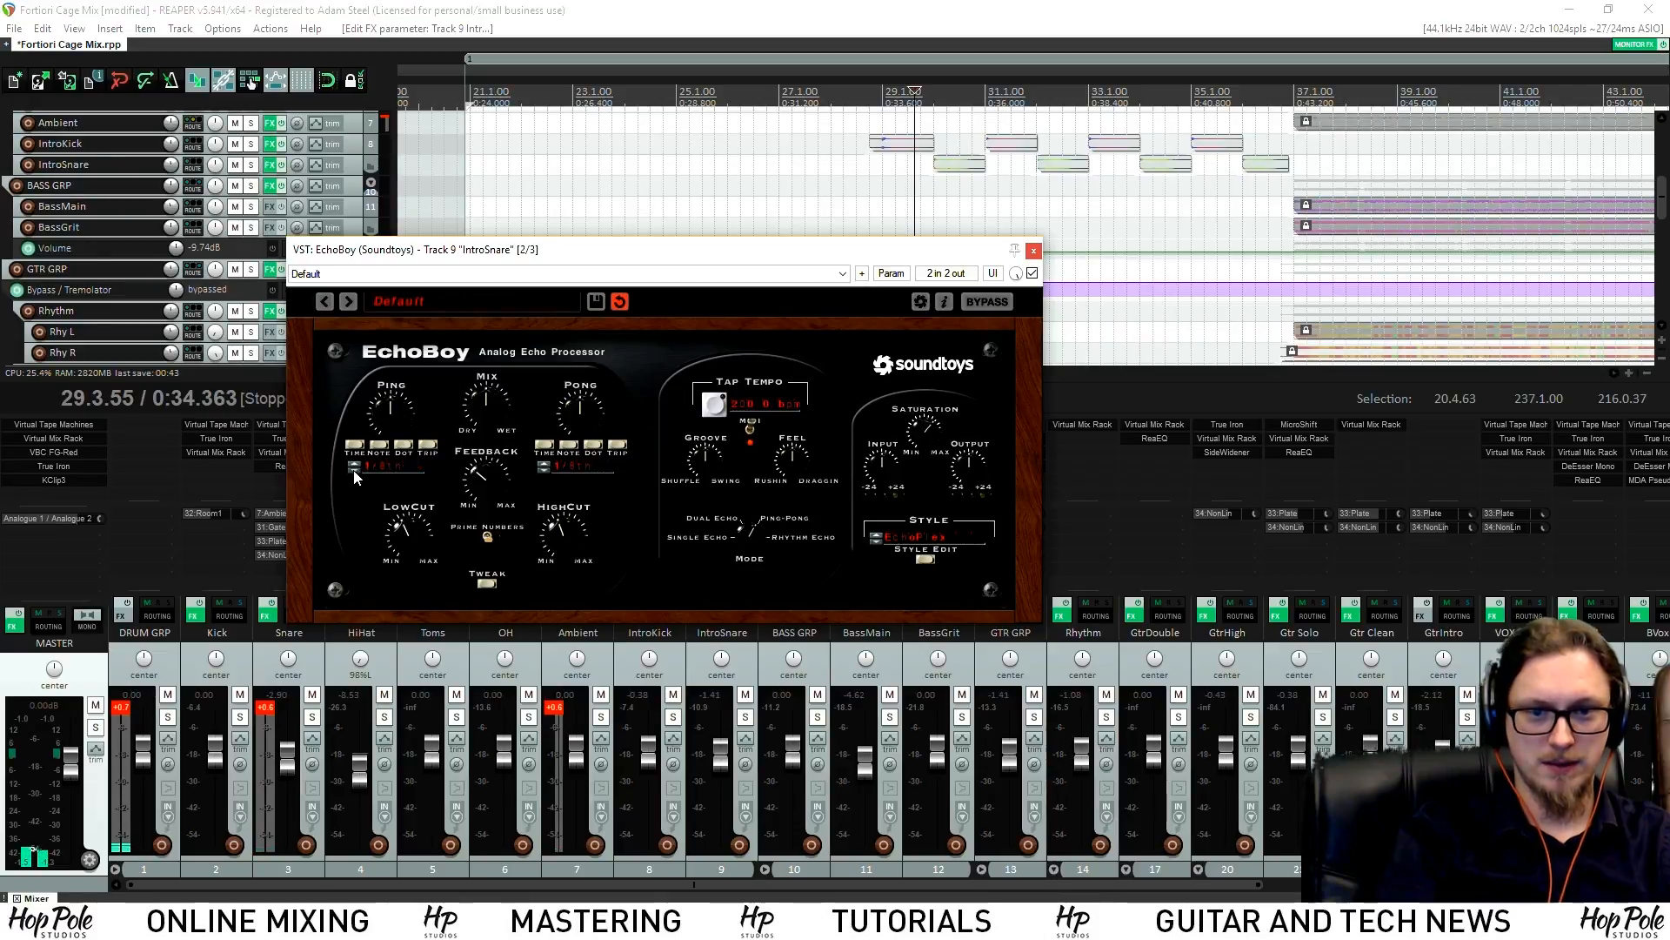
key("space")
key("space")
key("space")
key("space")
Audition the ping echo at a quarter note against an eighth note during playback
left_click(356, 464)
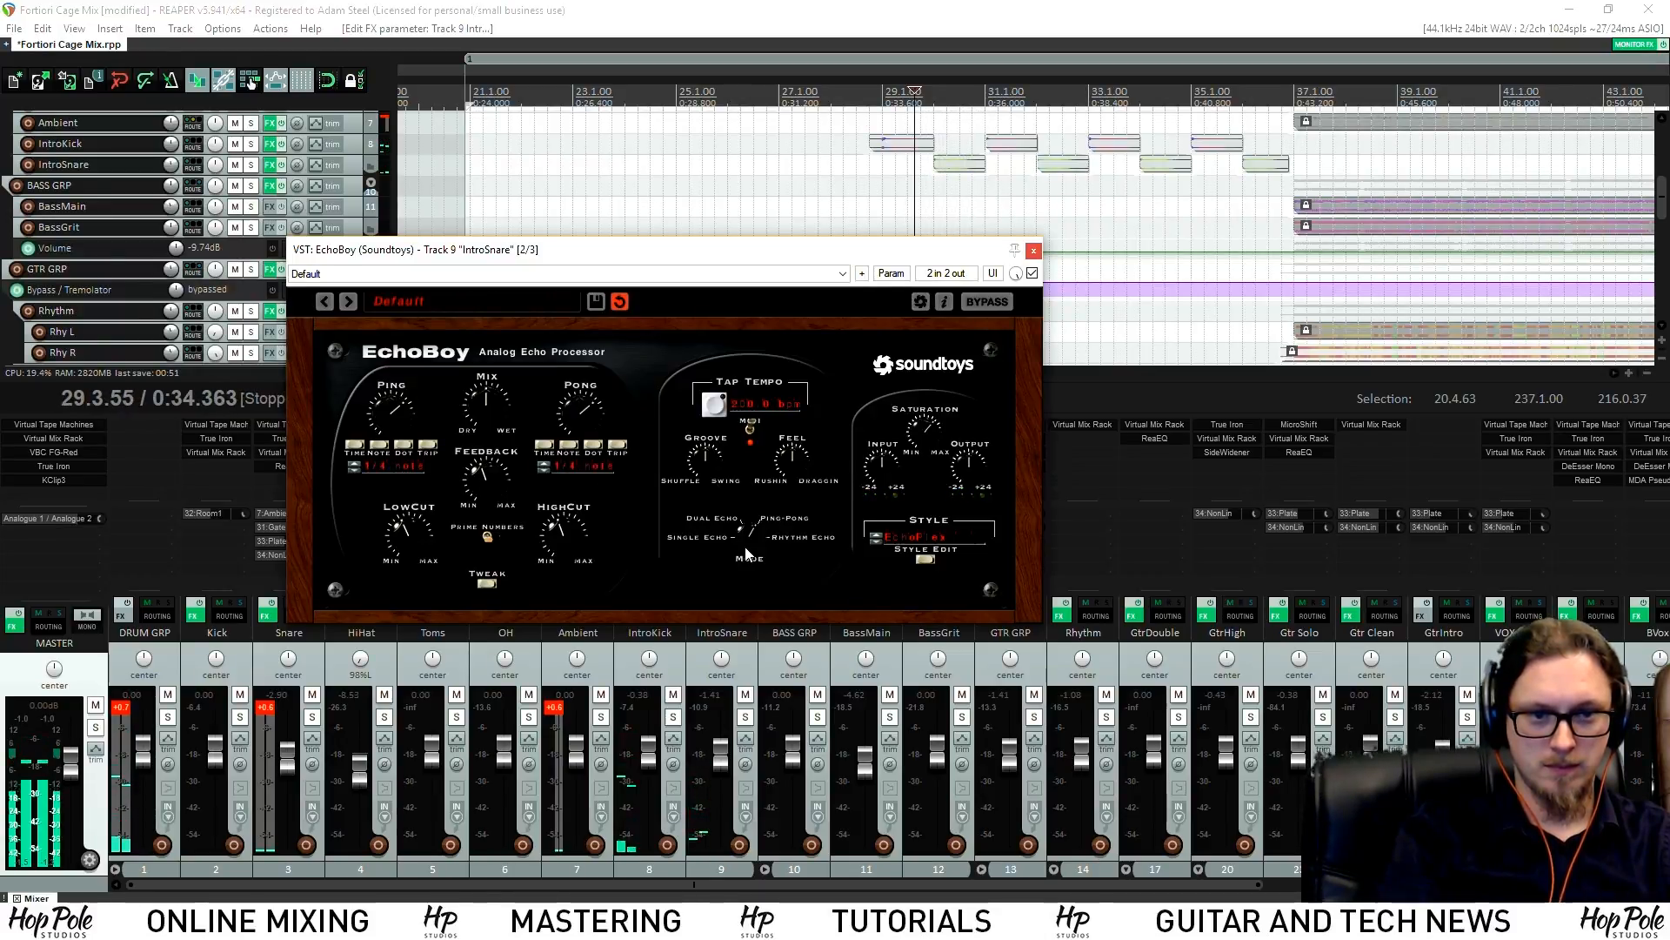
key("space")
key("space")
key("space")
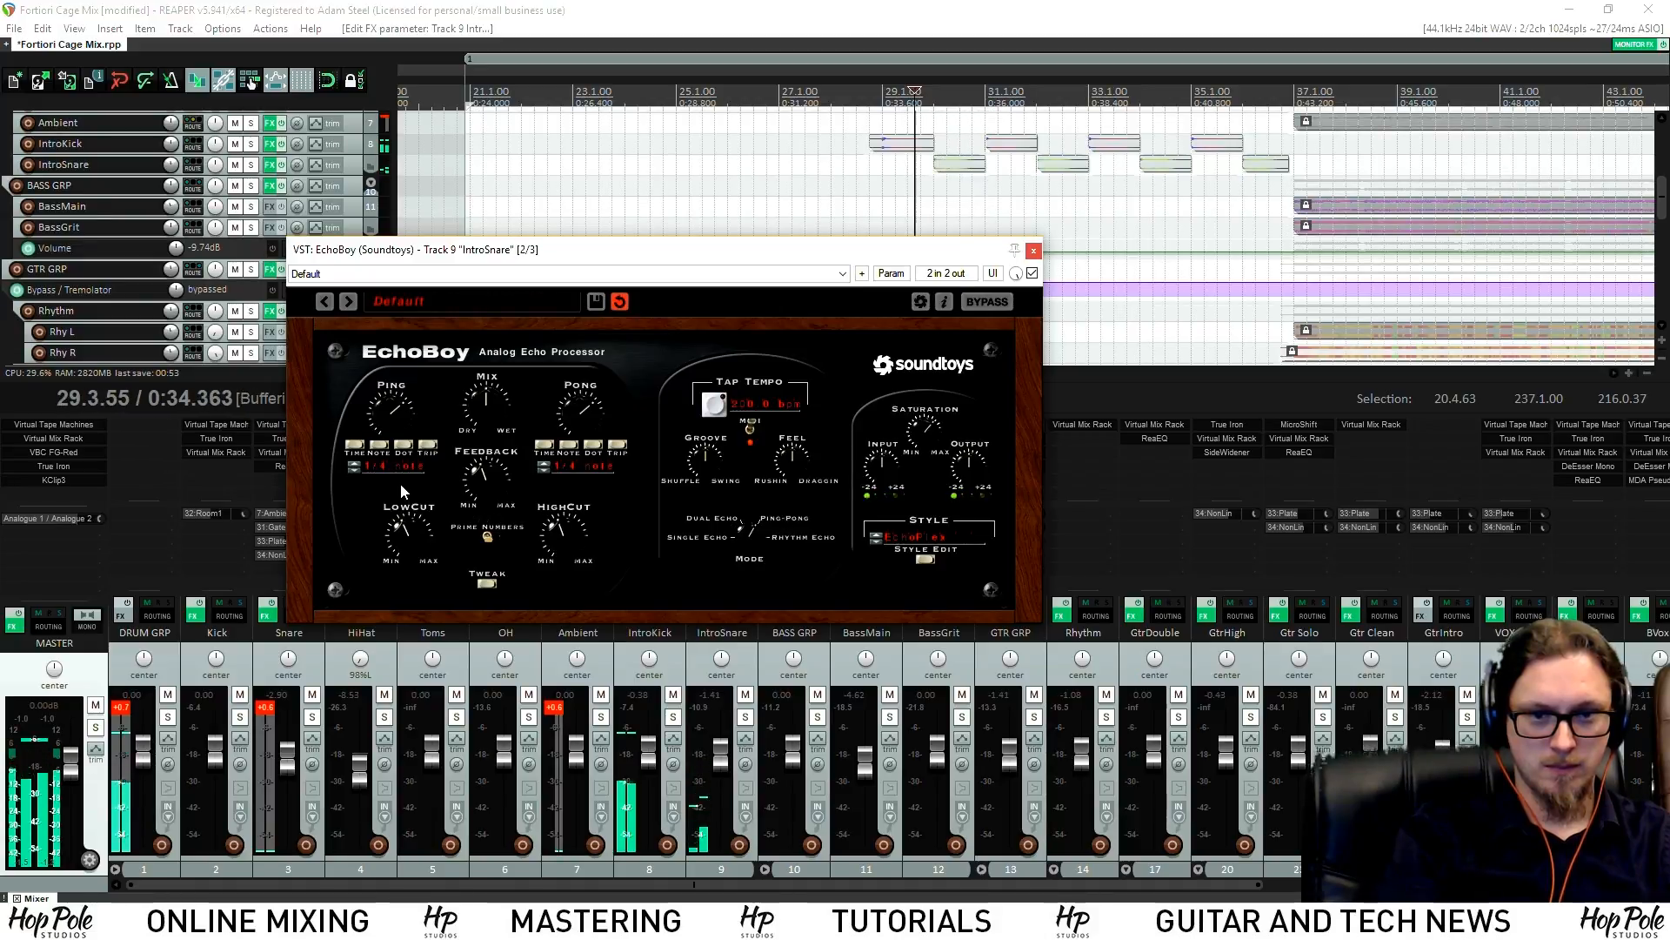
key("space")
left_click(357, 471)
key("space")
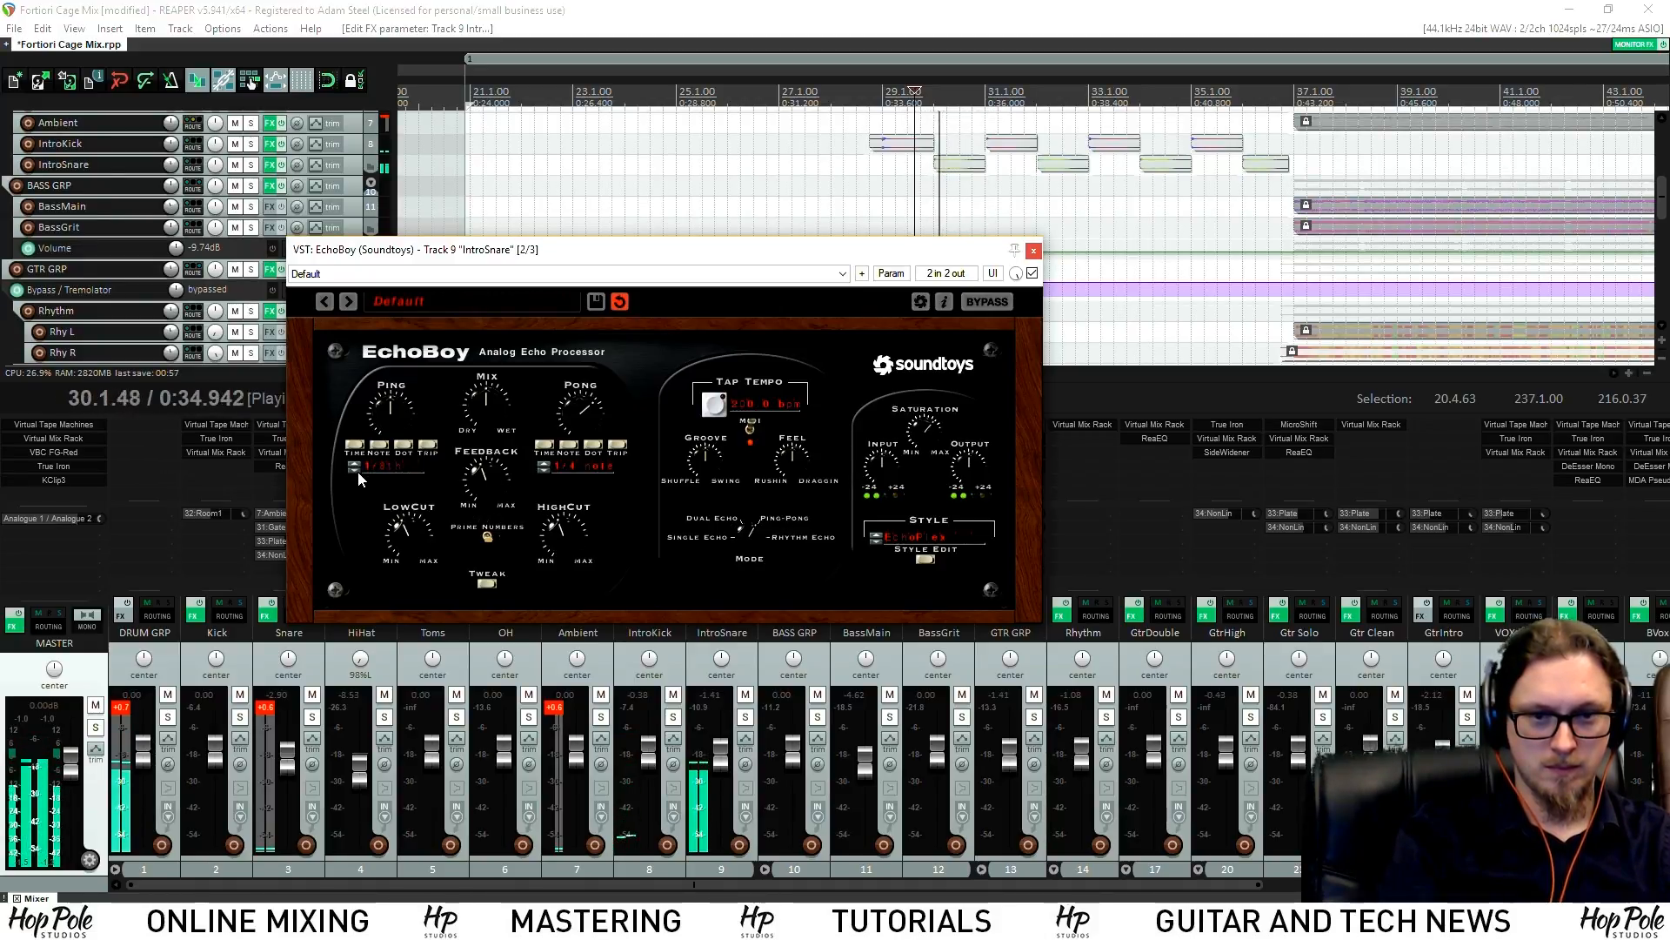
key("space")
Settle on a shorter ping note value, make the echo Mix slightly wetter, and close EchoBoy
left_click(357, 471)
key("space")
left_click(357, 468)
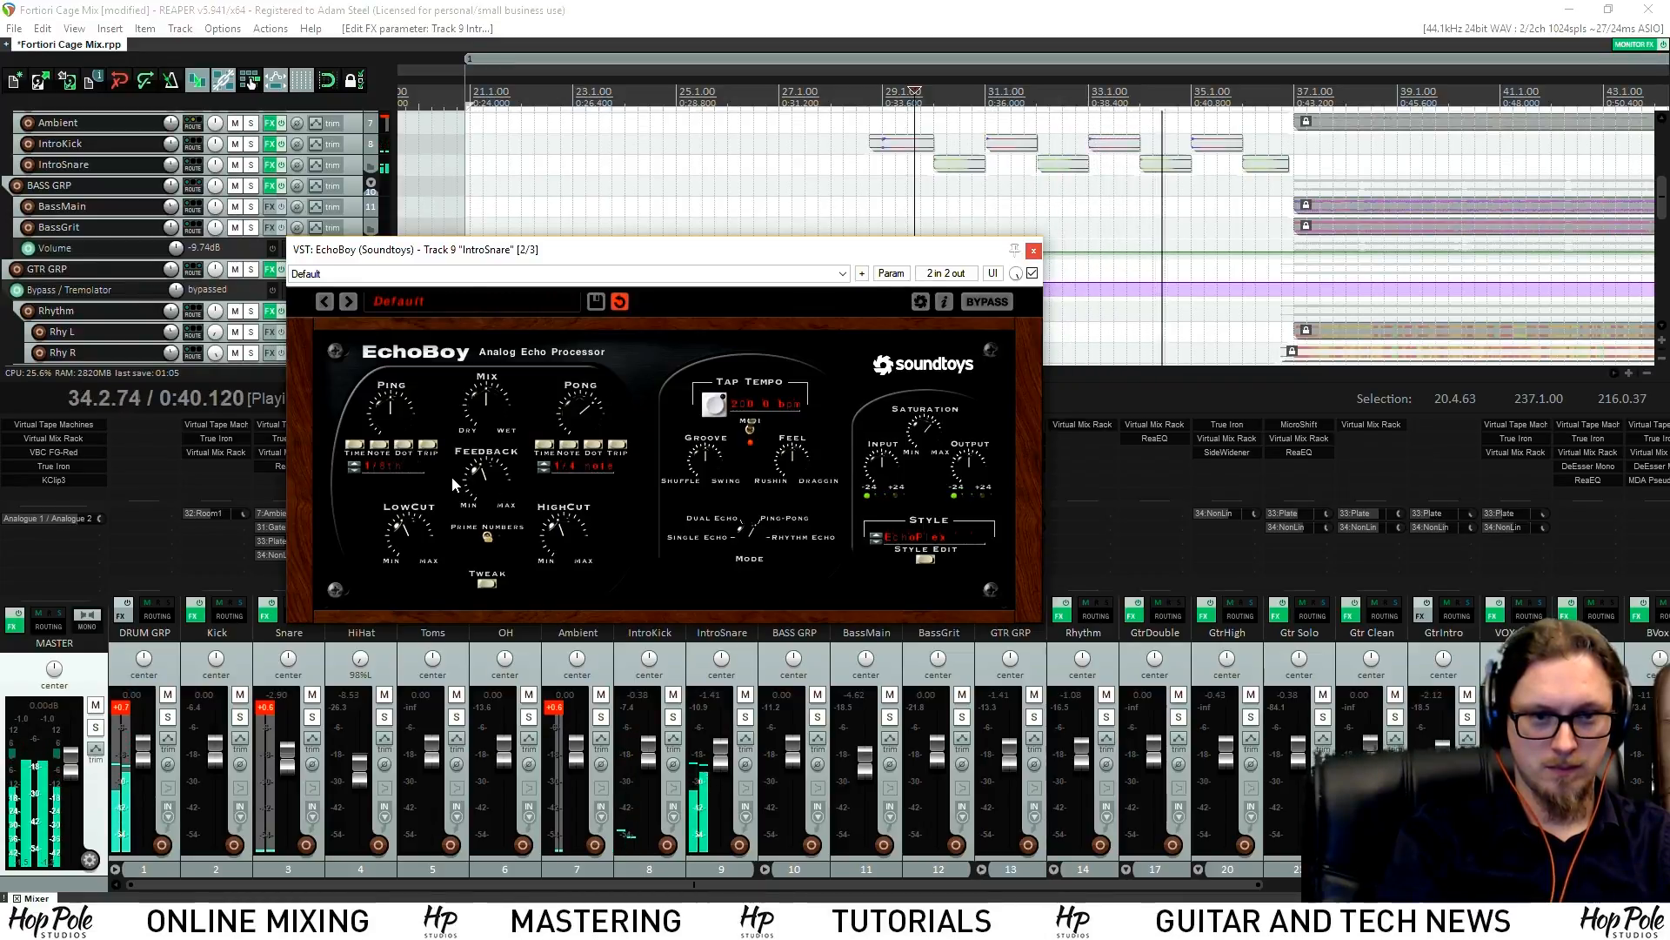
left_click_drag(493, 420, 494, 405)
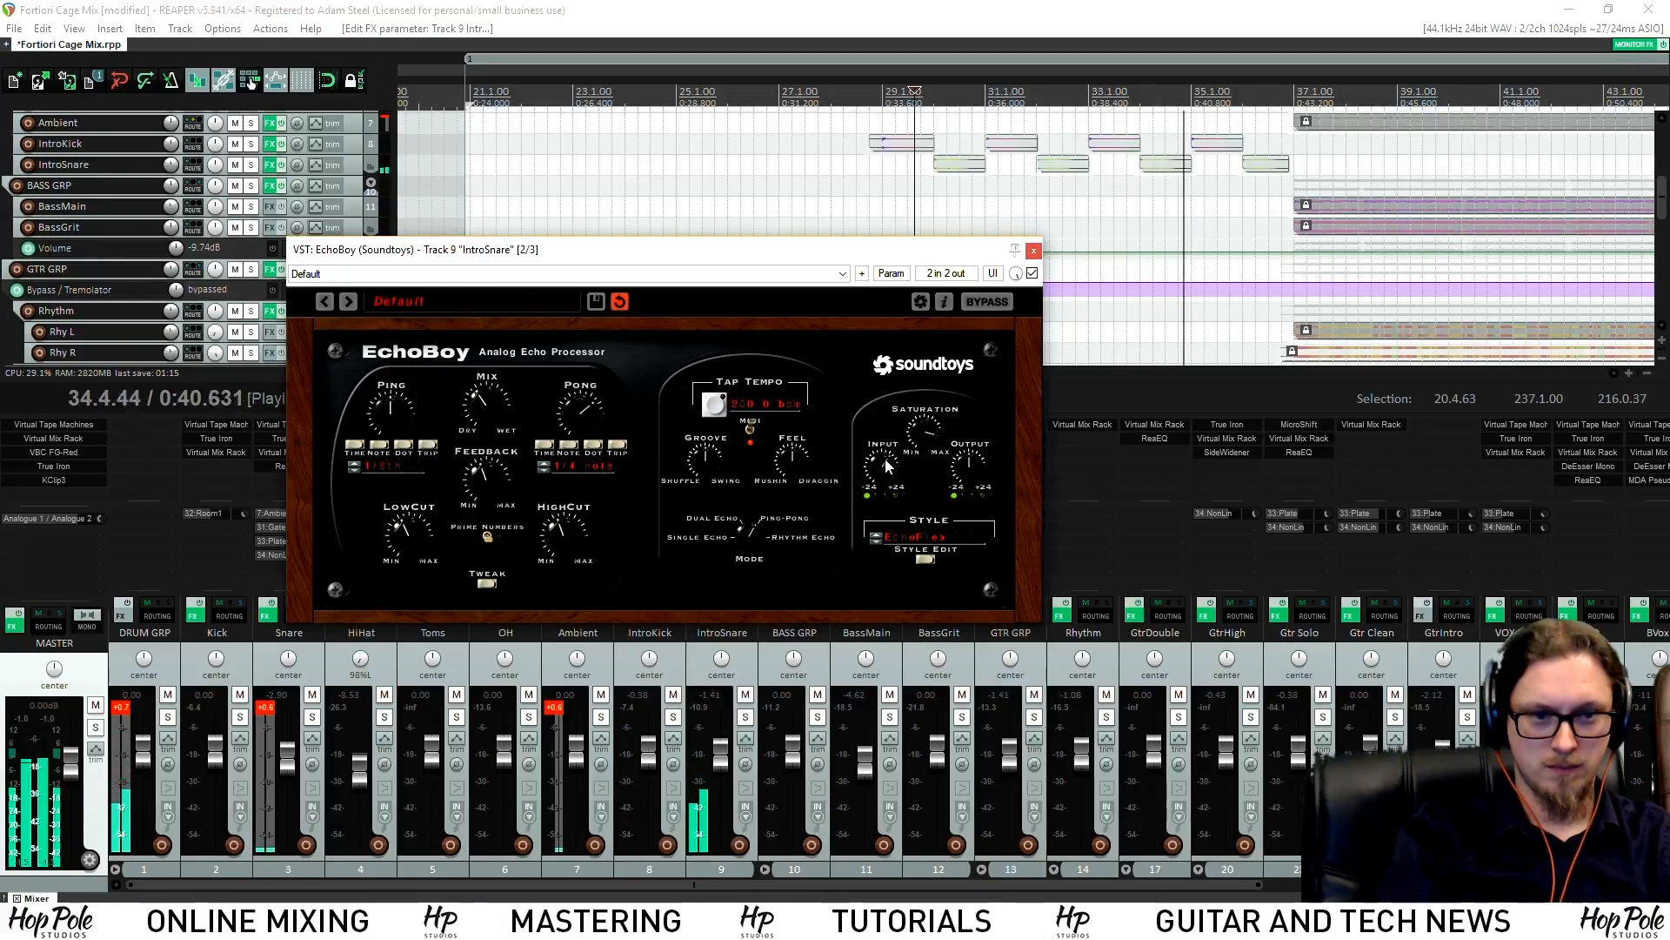
left_click(1032, 251)
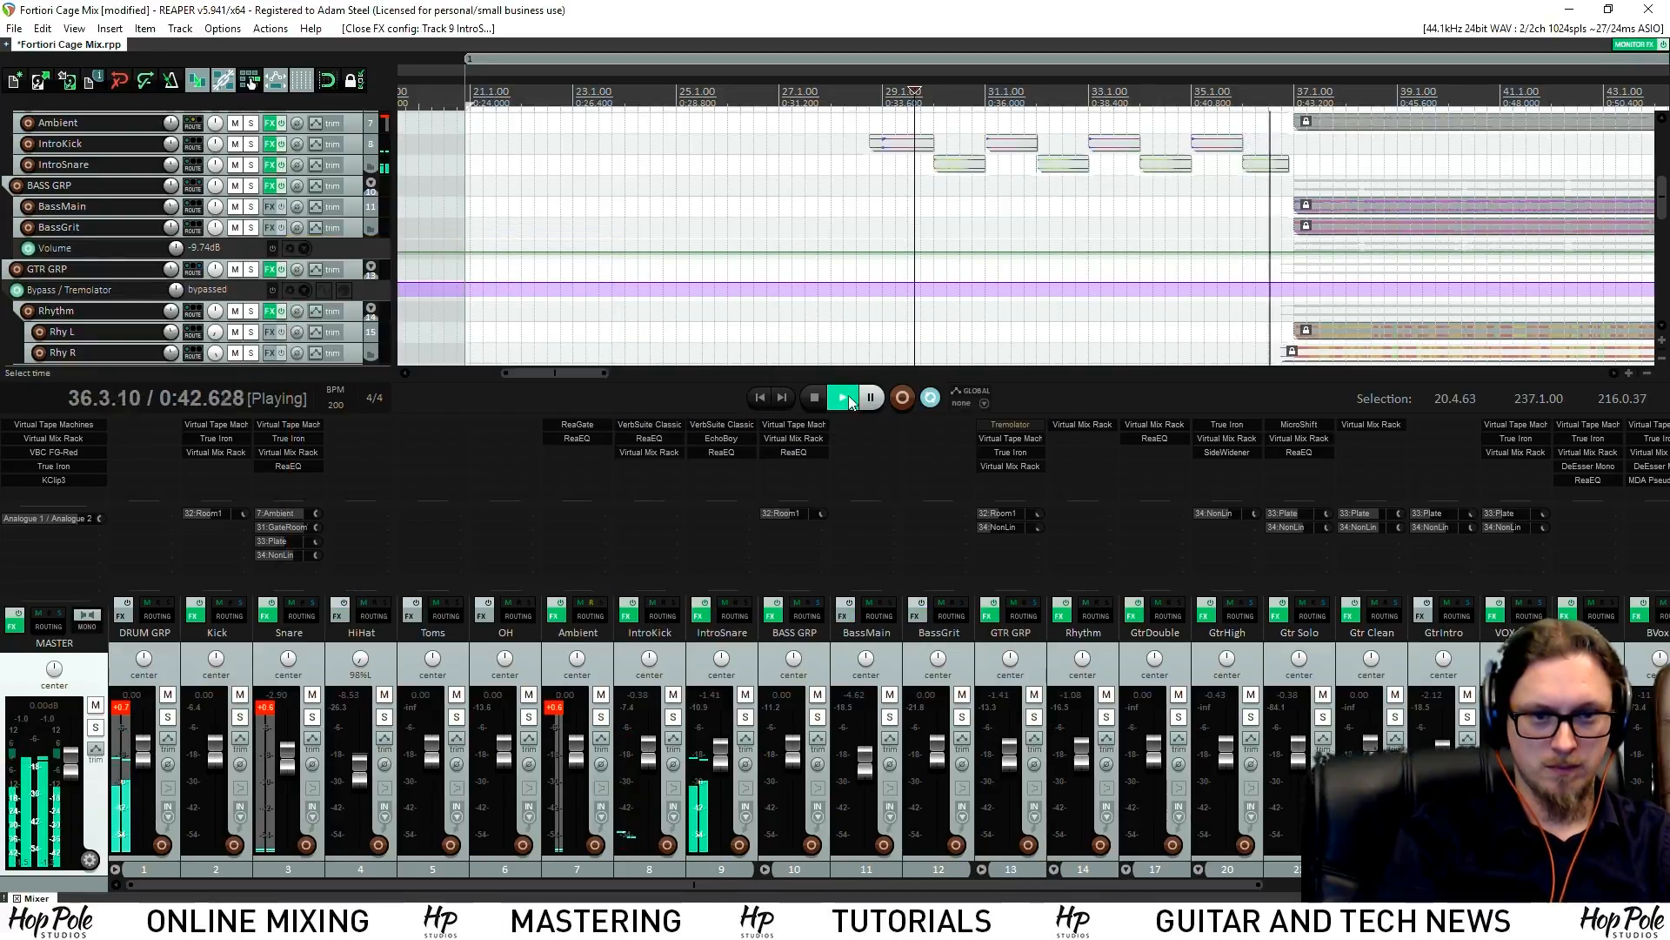
Cut IntroKick's lows in ReaEQ with a -2.2 dB low shelf around 109.1 Hz
left_click(822, 93)
left_click(859, 93)
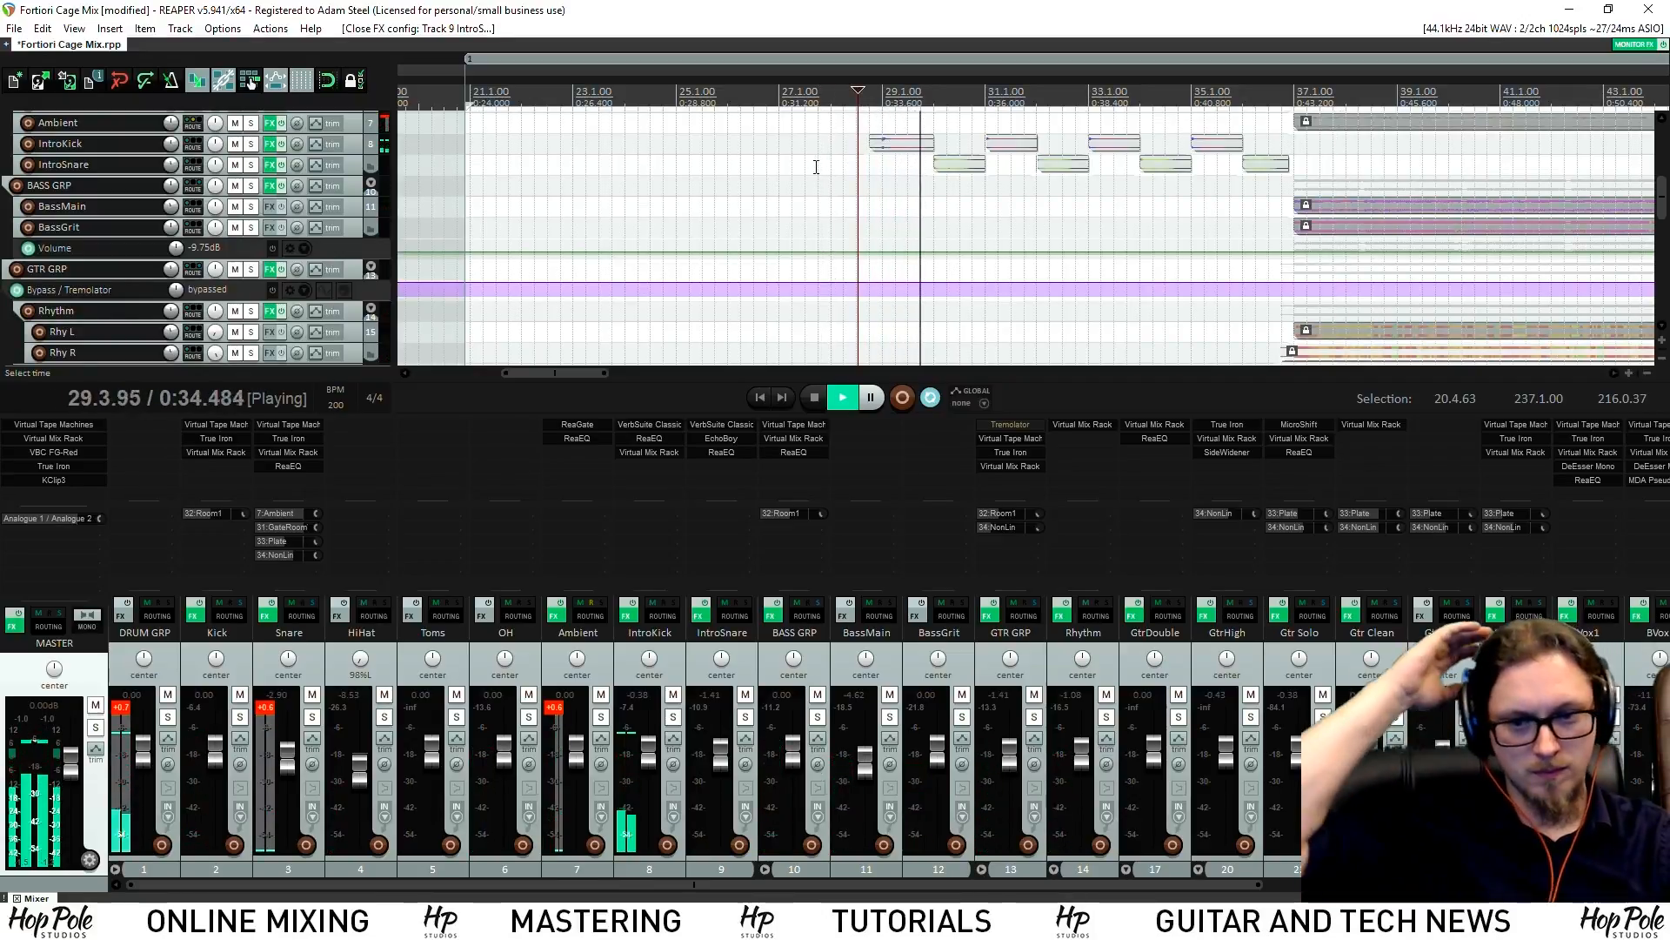
left_click(656, 439)
left_click_drag(95, 164, 104, 177)
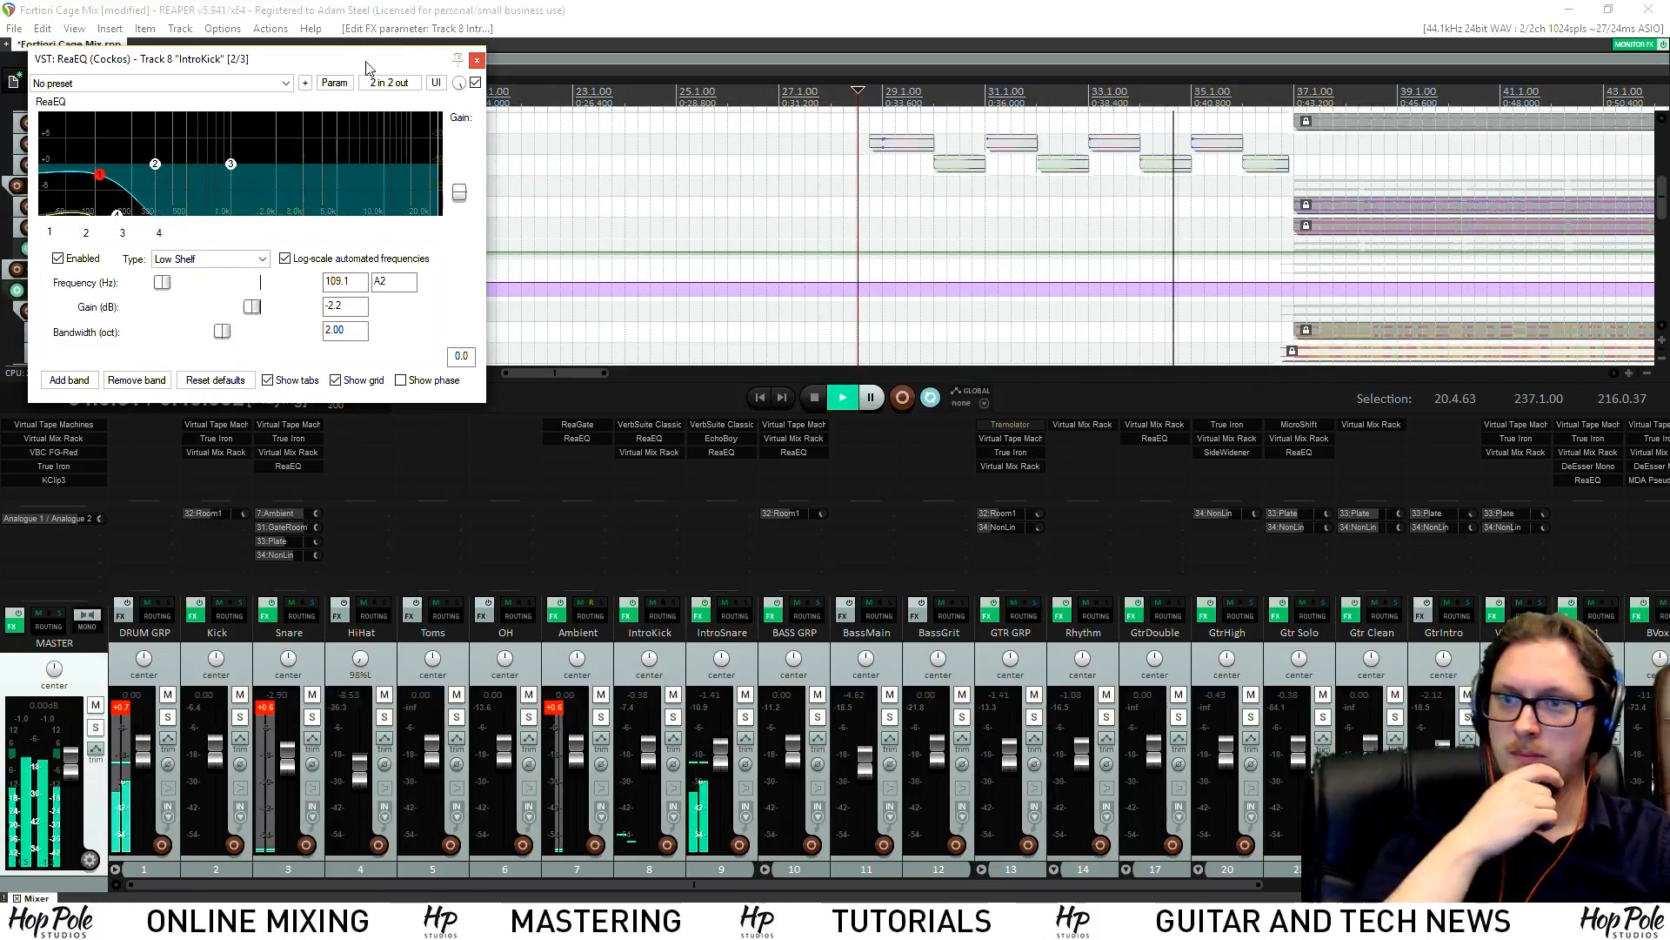
left_click(480, 61)
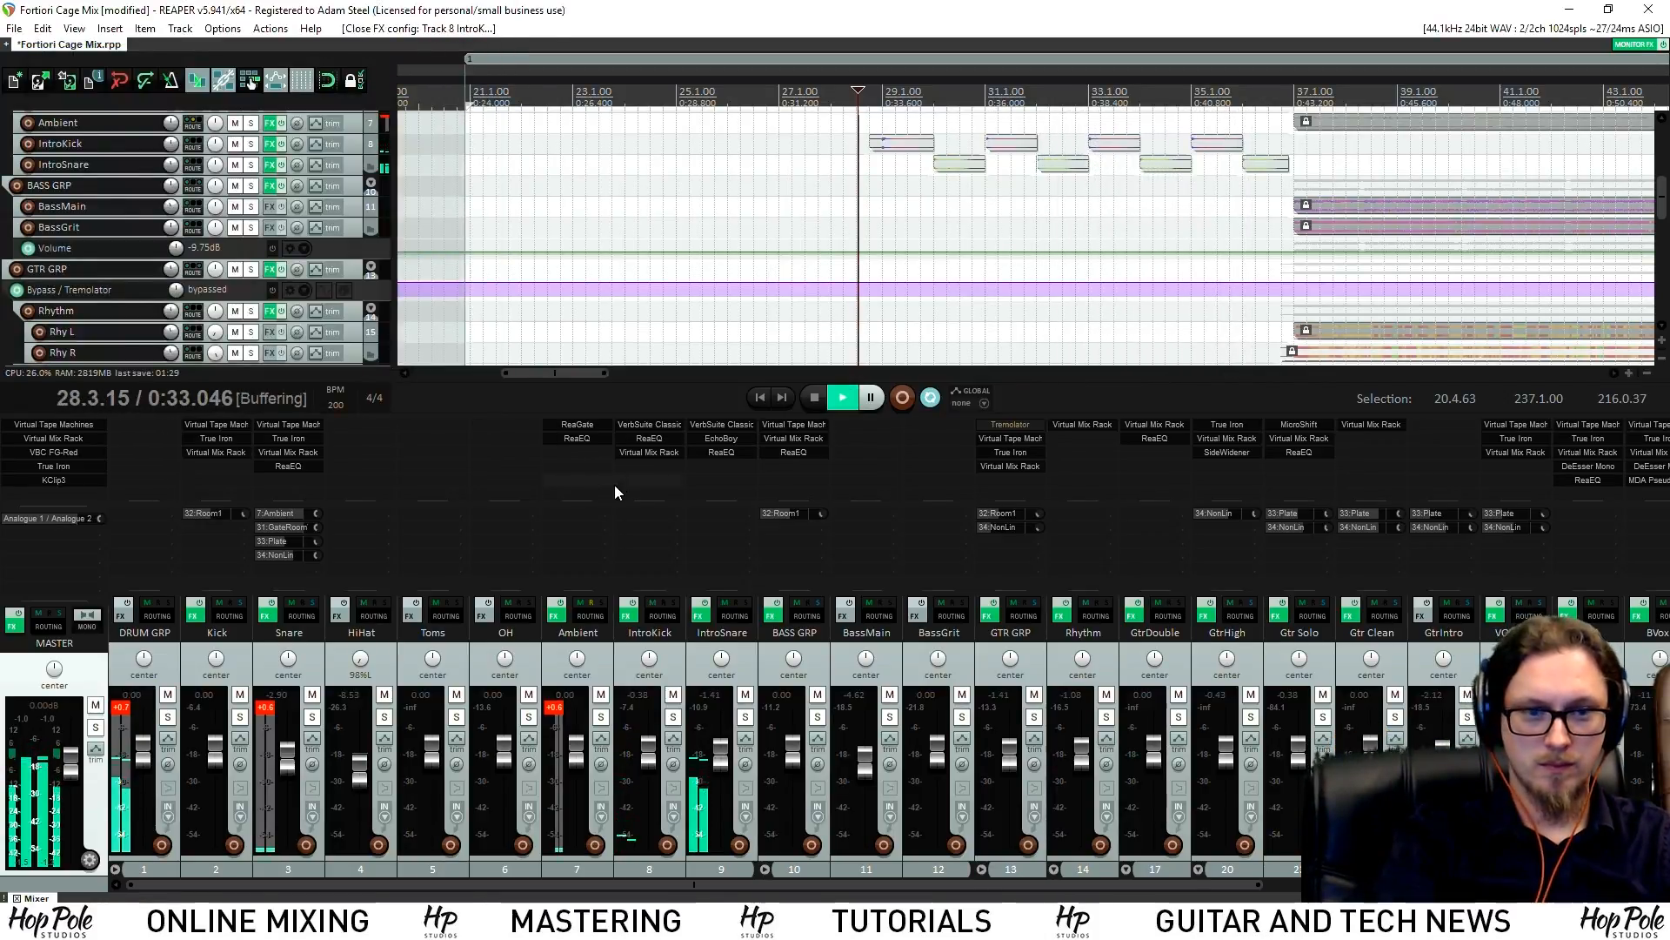
Lengthen IntroKick's plate reverb decay to 1.89 s
left_click(643, 425)
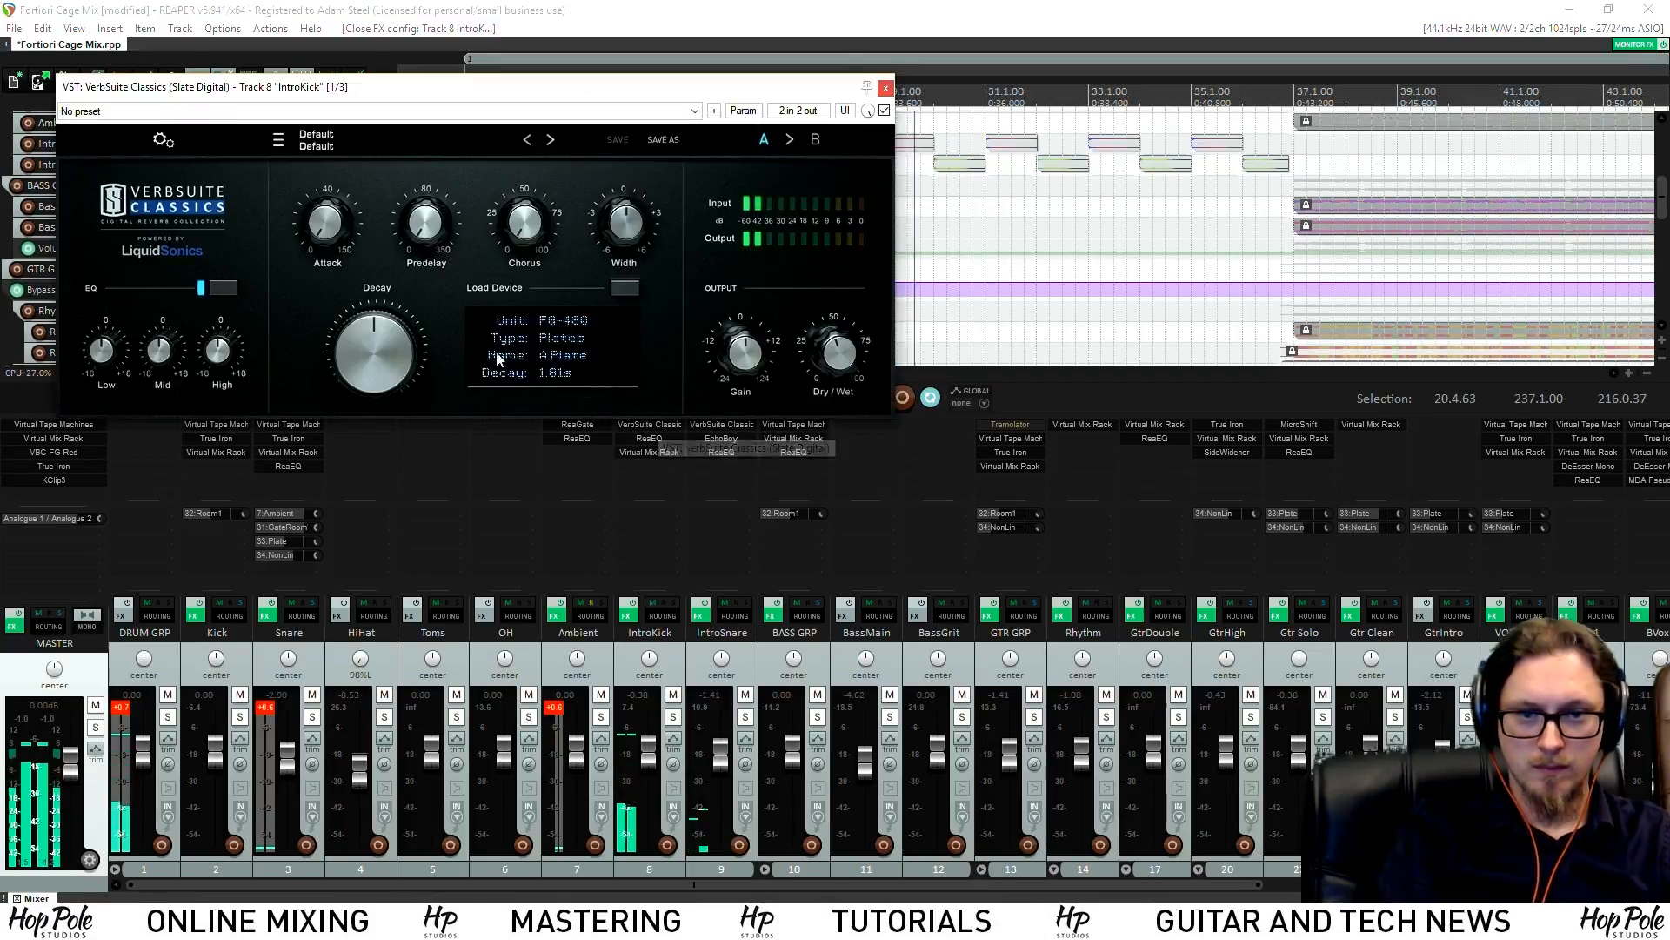
left_click(366, 350)
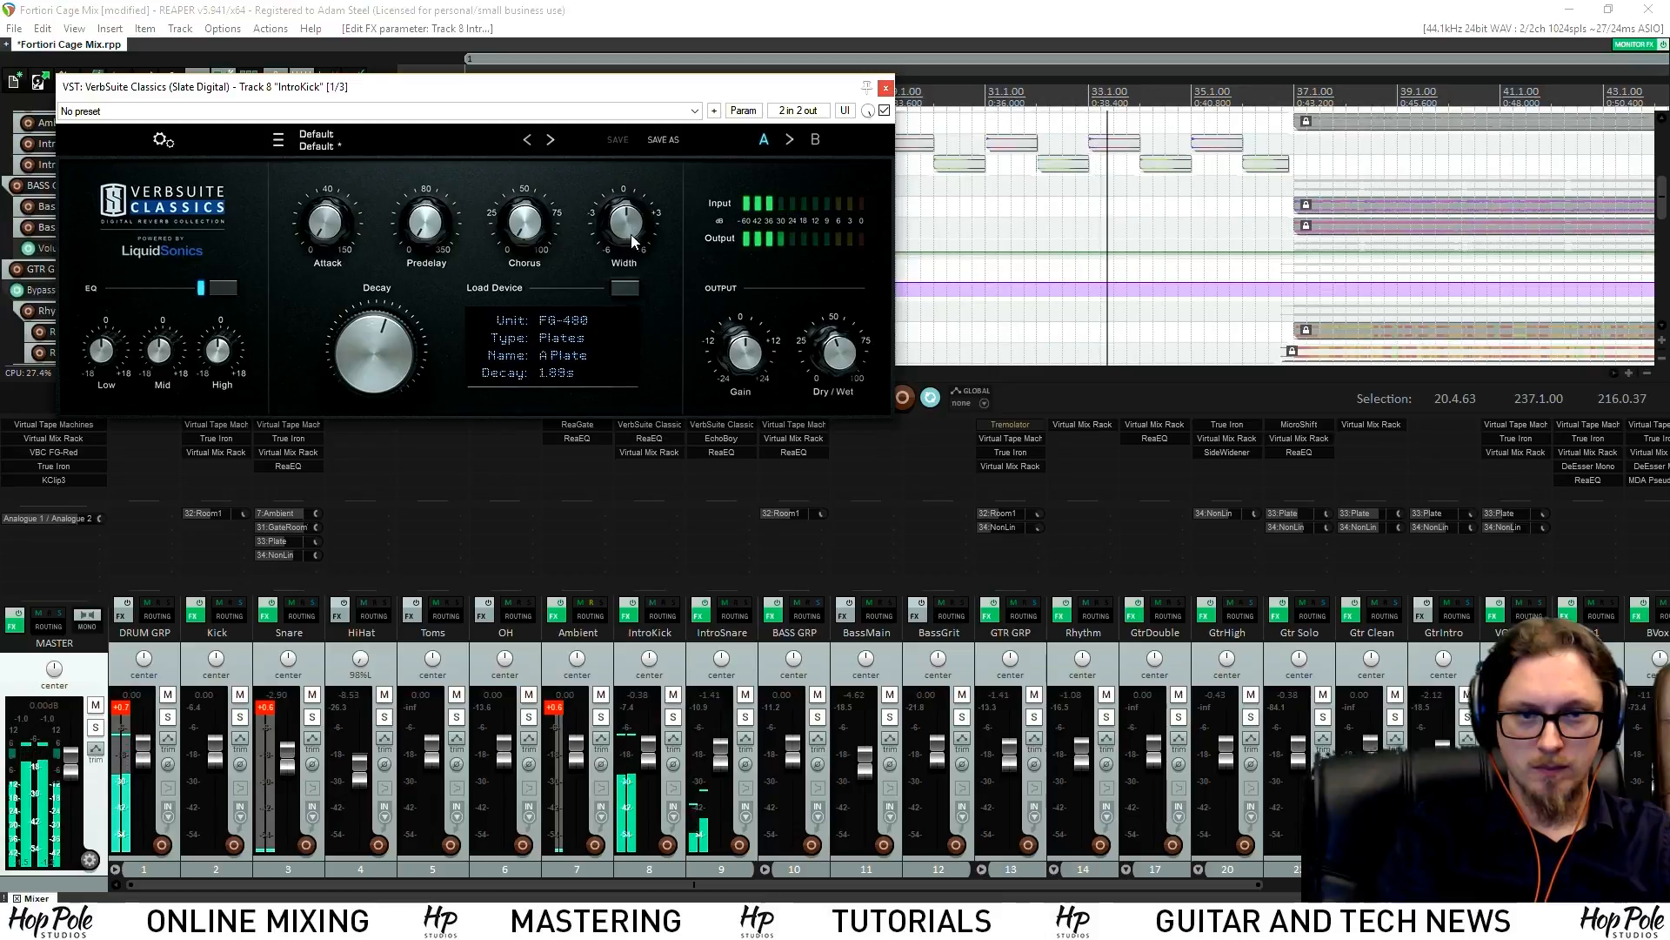
left_click(887, 89)
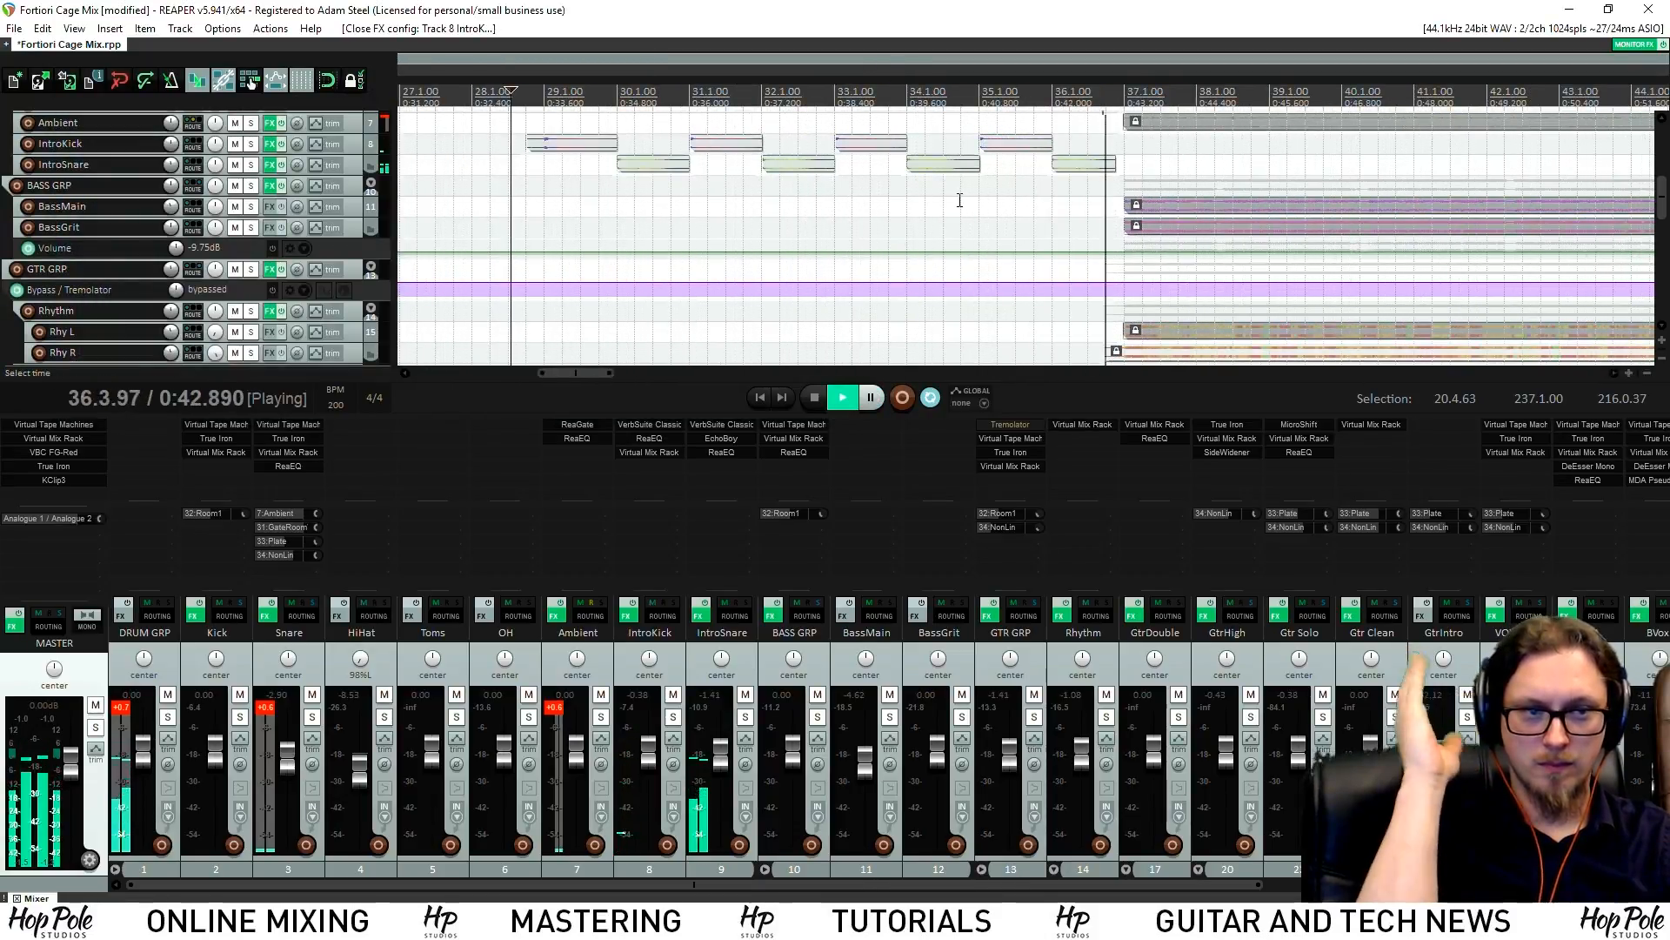
Zoom out and scroll the arrange view and mixer to the guitar tracks, selecting GtrHigh
scroll(953, 209, "down", 6)
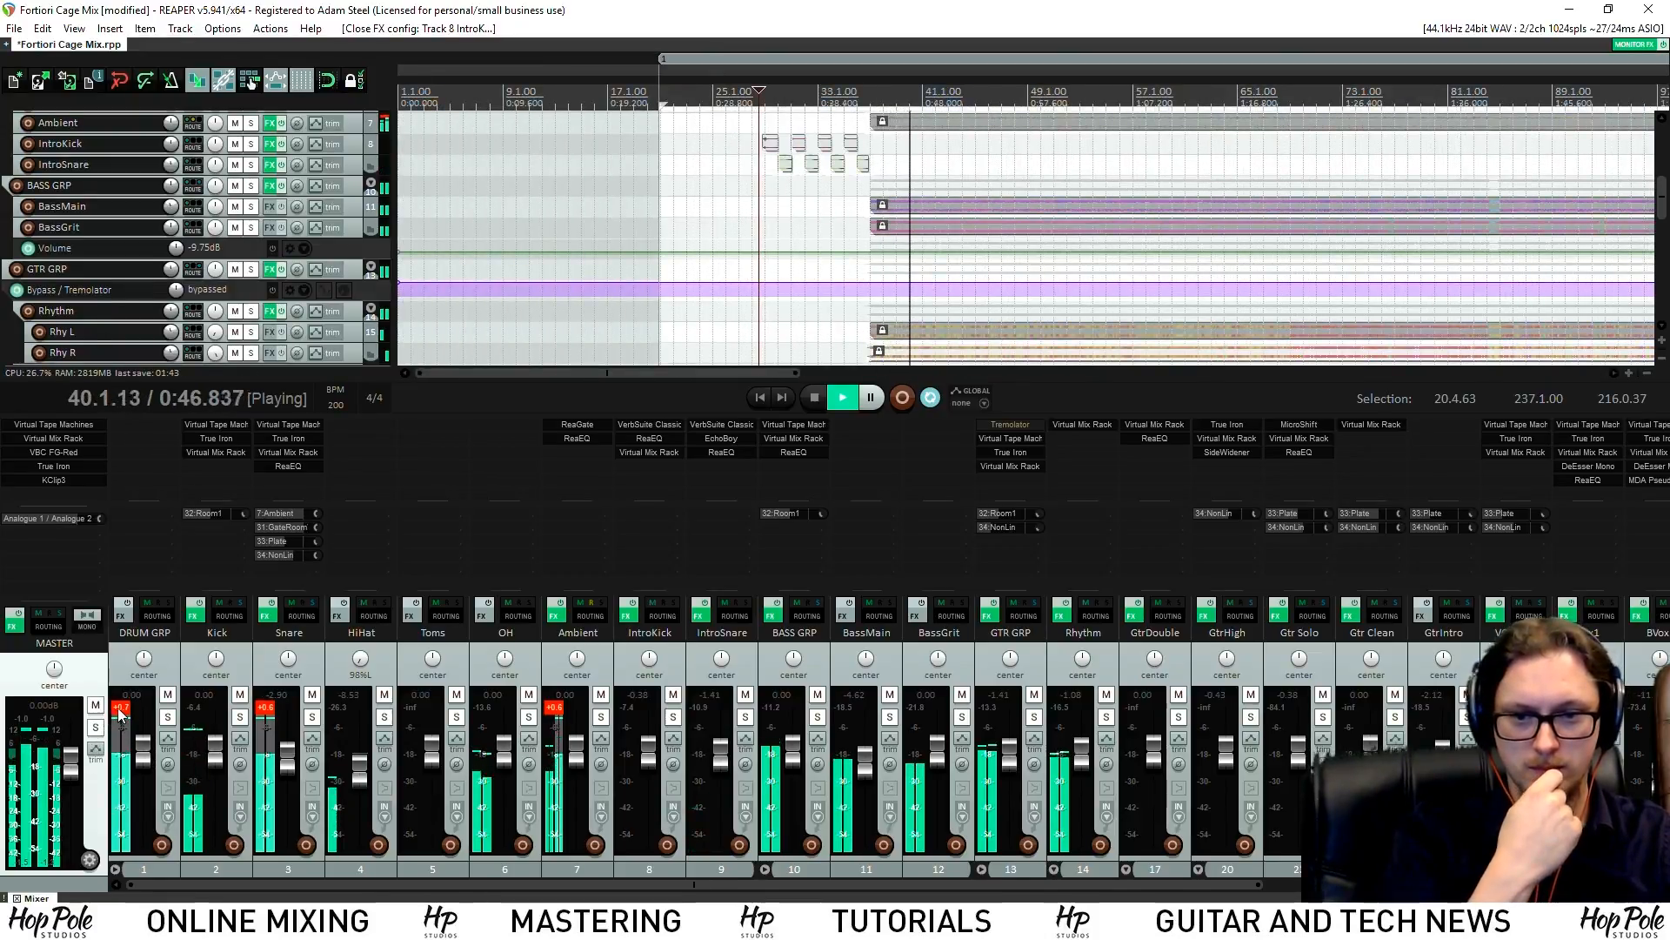
left_click_drag(437, 883, 752, 850)
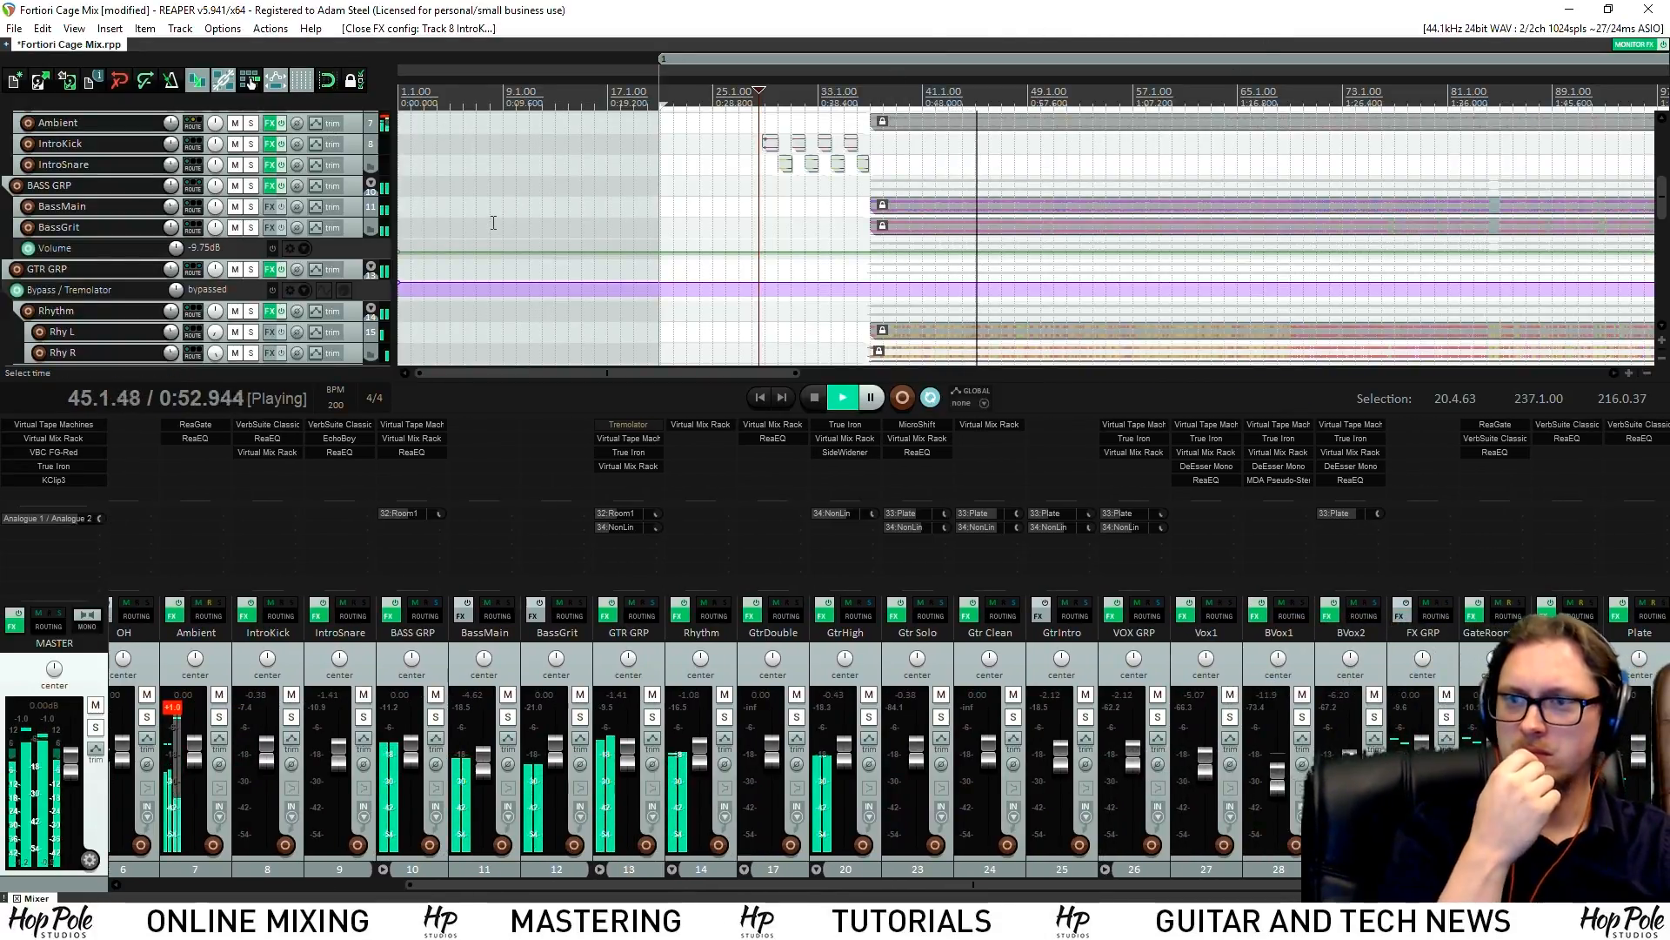
left_click_drag(1657, 209, 1661, 240)
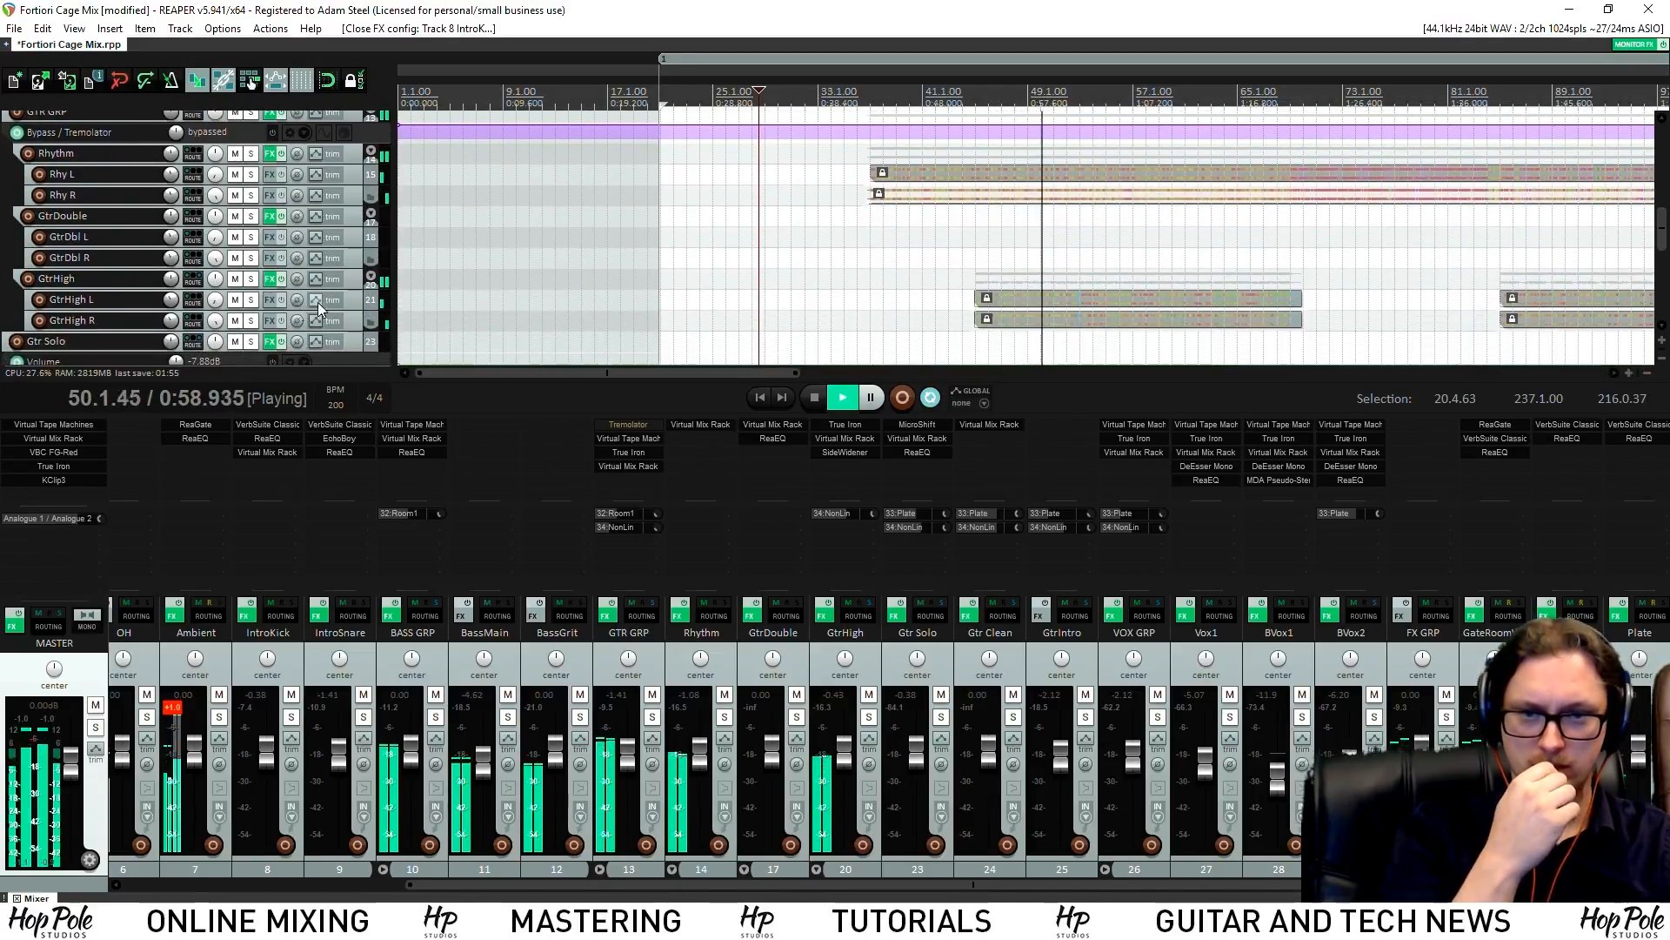
left_click(352, 282)
Show the volume envelopes for GtrHigh, Rhythm and GtrDouble
key("v")
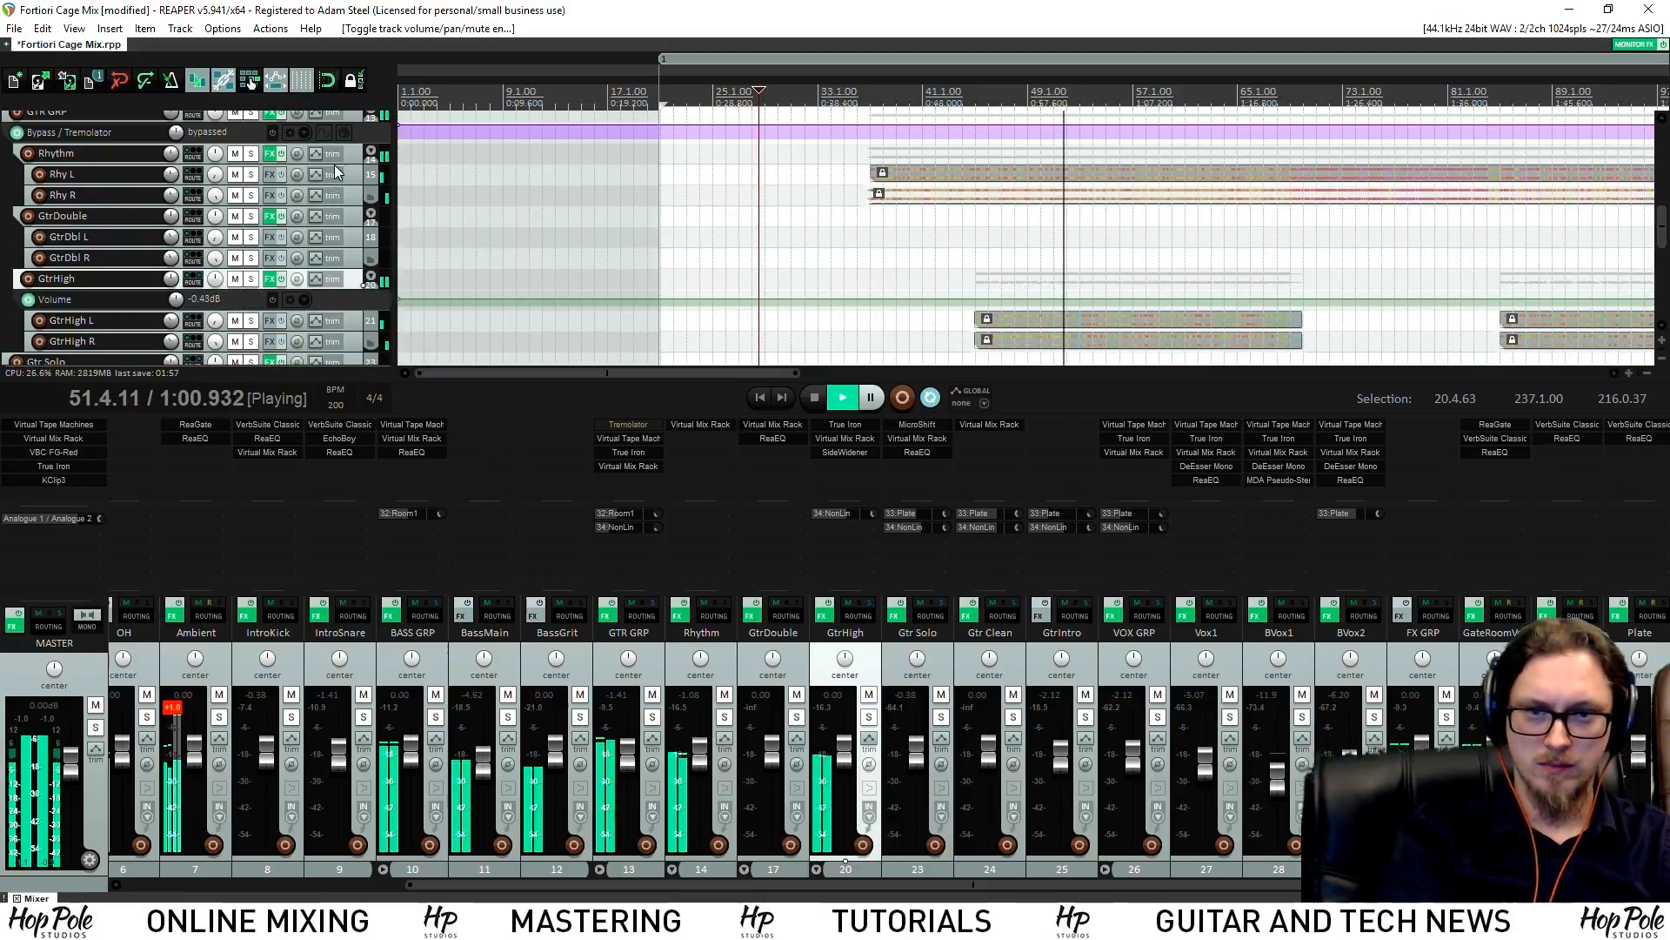
left_click(351, 155)
key("v")
left_click(346, 238)
key("v")
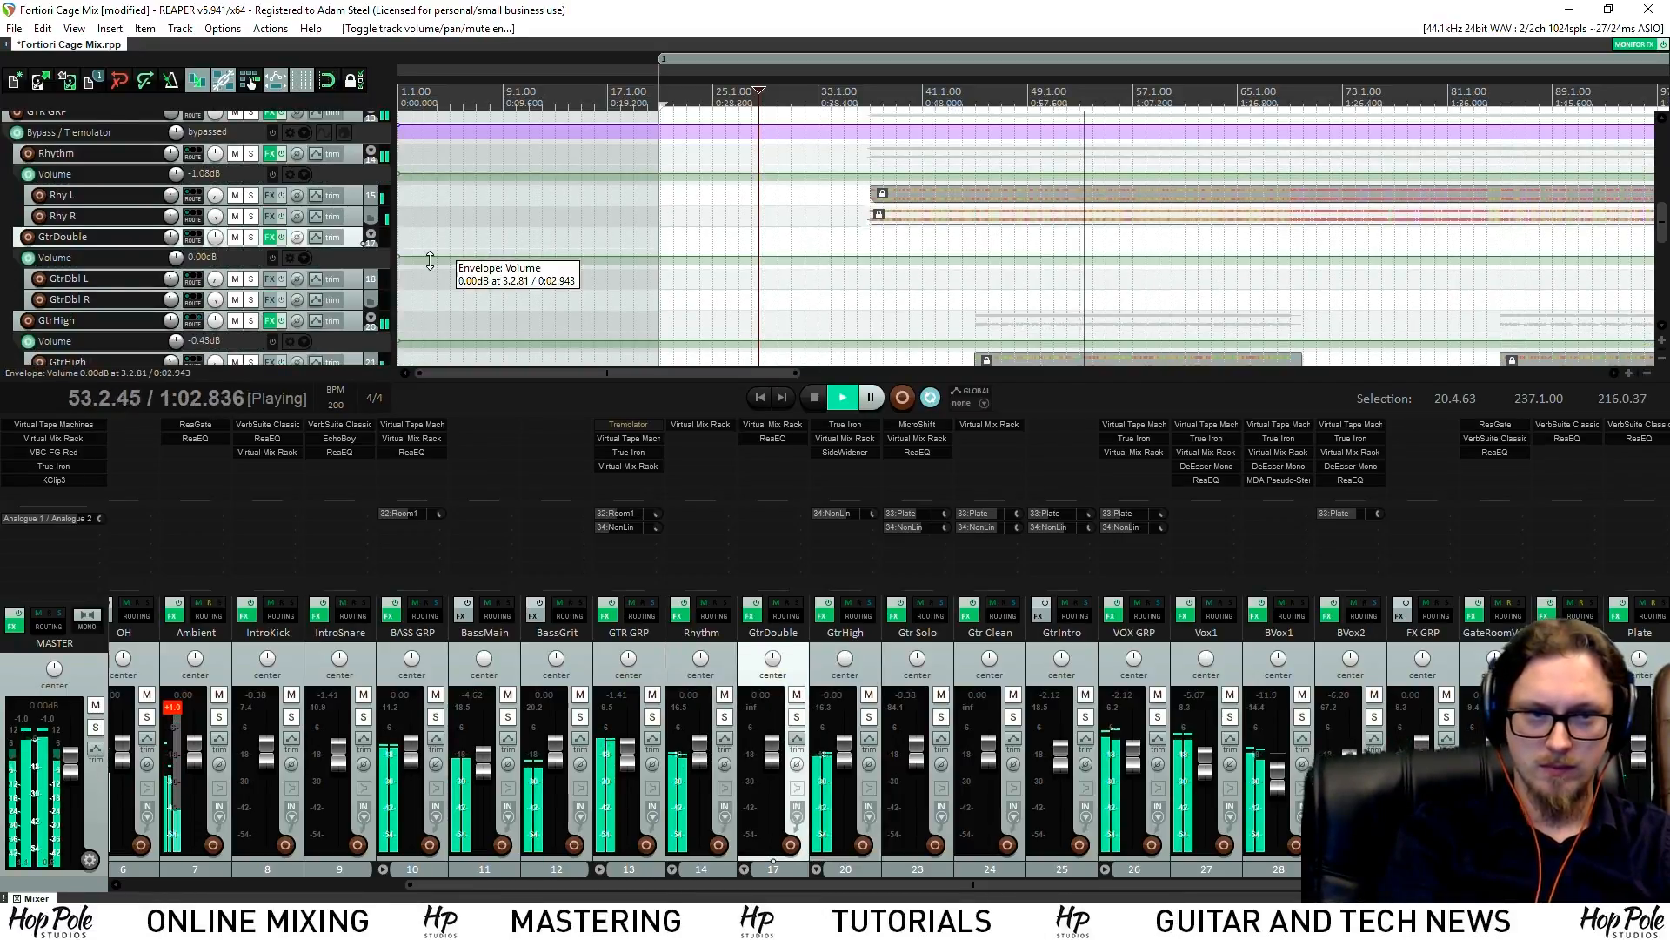
Add a point on GtrDouble's volume envelope and make the GtrDouble, Gtr Solo and GtrHigh lanes taller
scroll(909, 167, "up", 5)
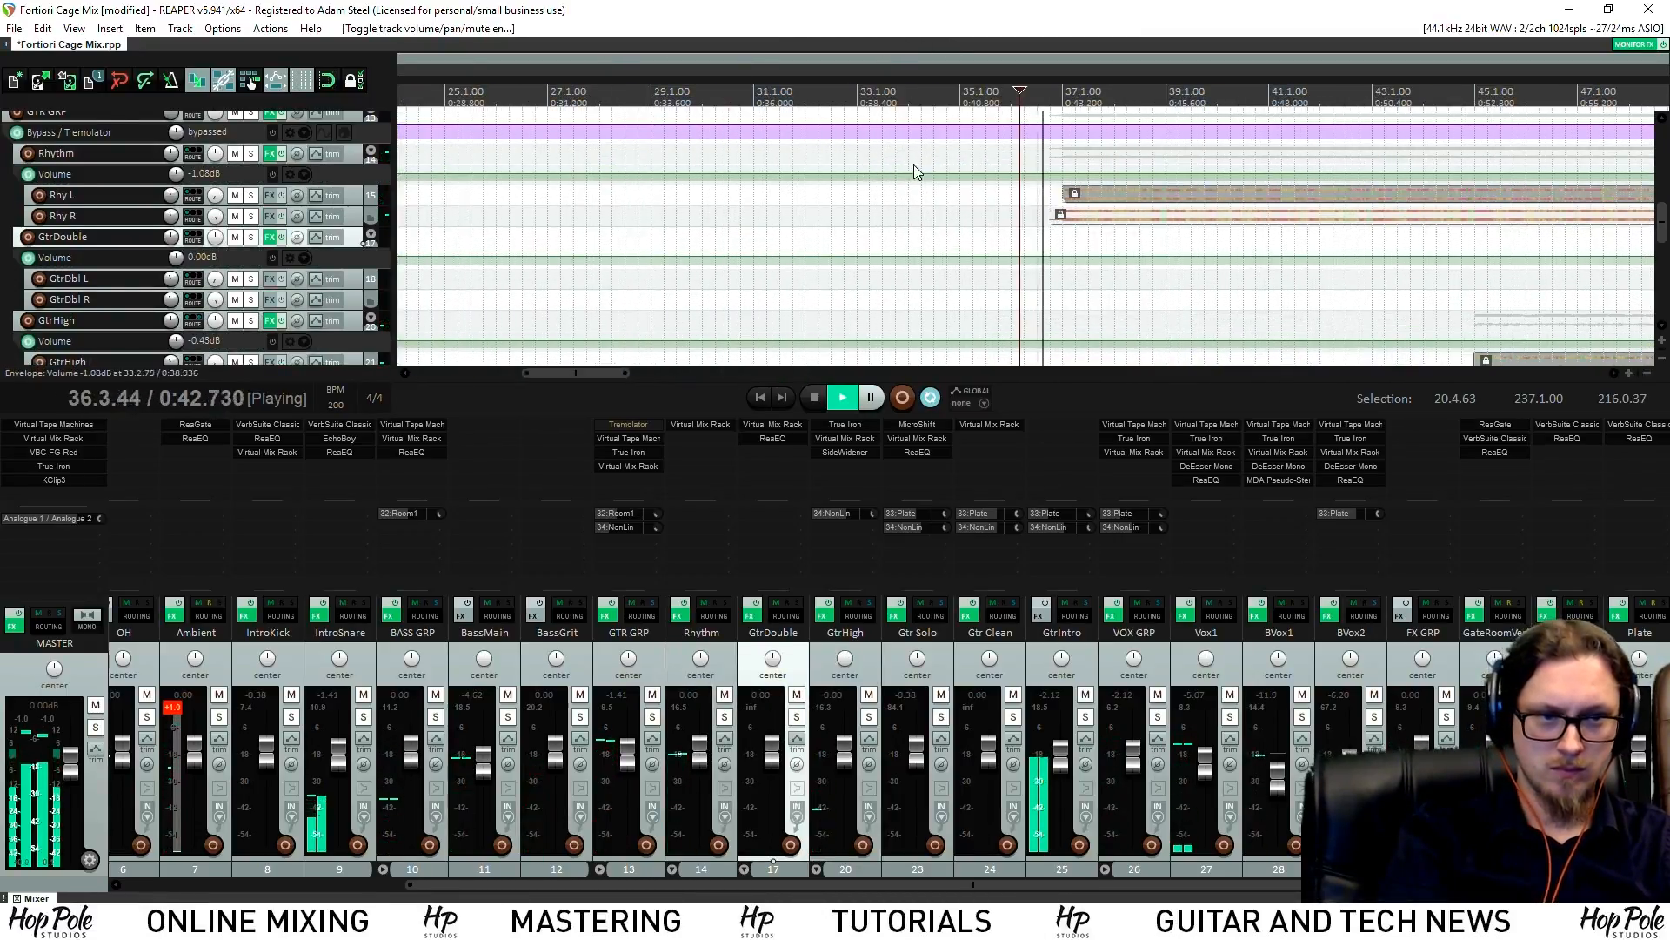
left_click(964, 263)
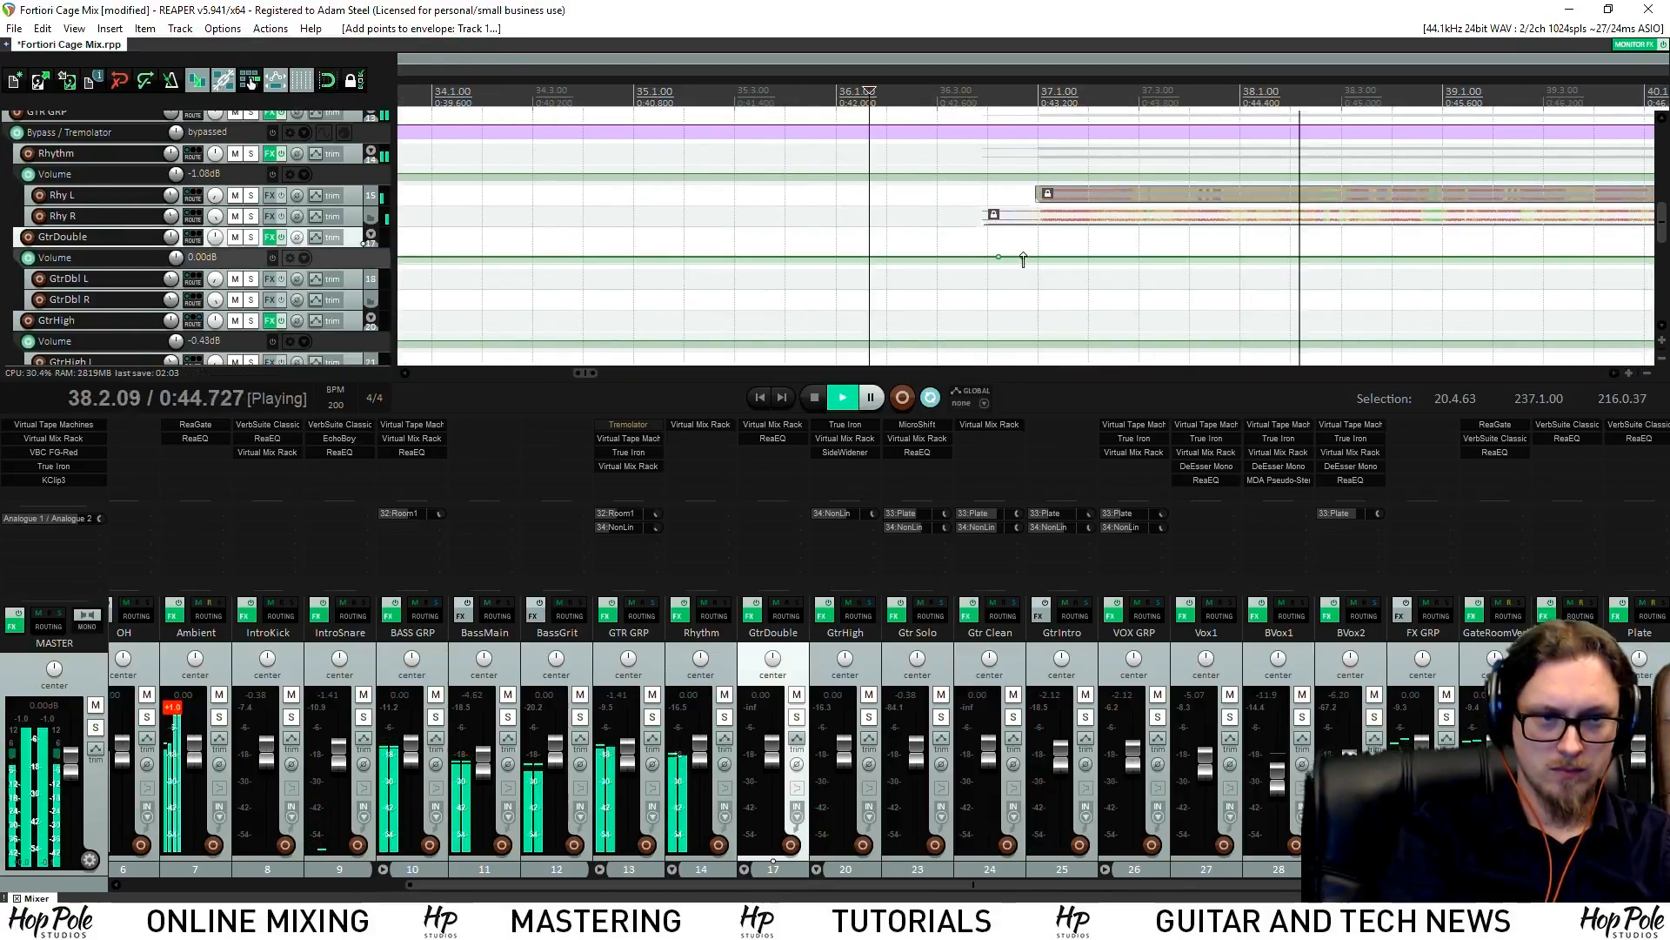
scroll(1044, 226, "down", 4)
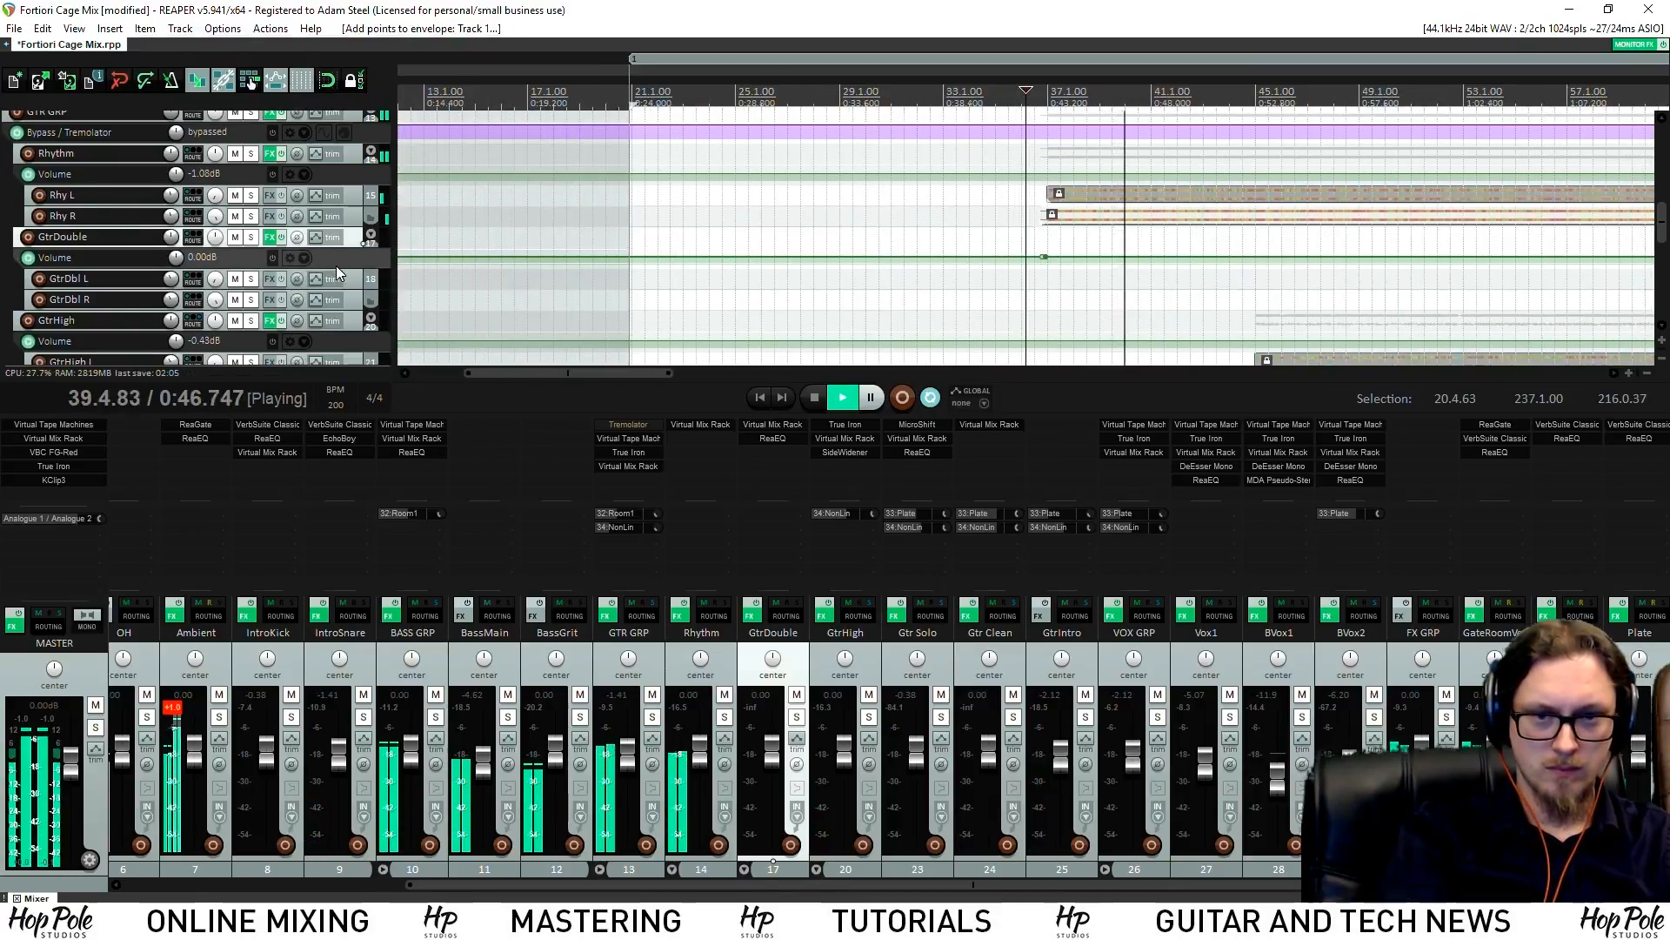
left_click_drag(339, 270, 338, 302)
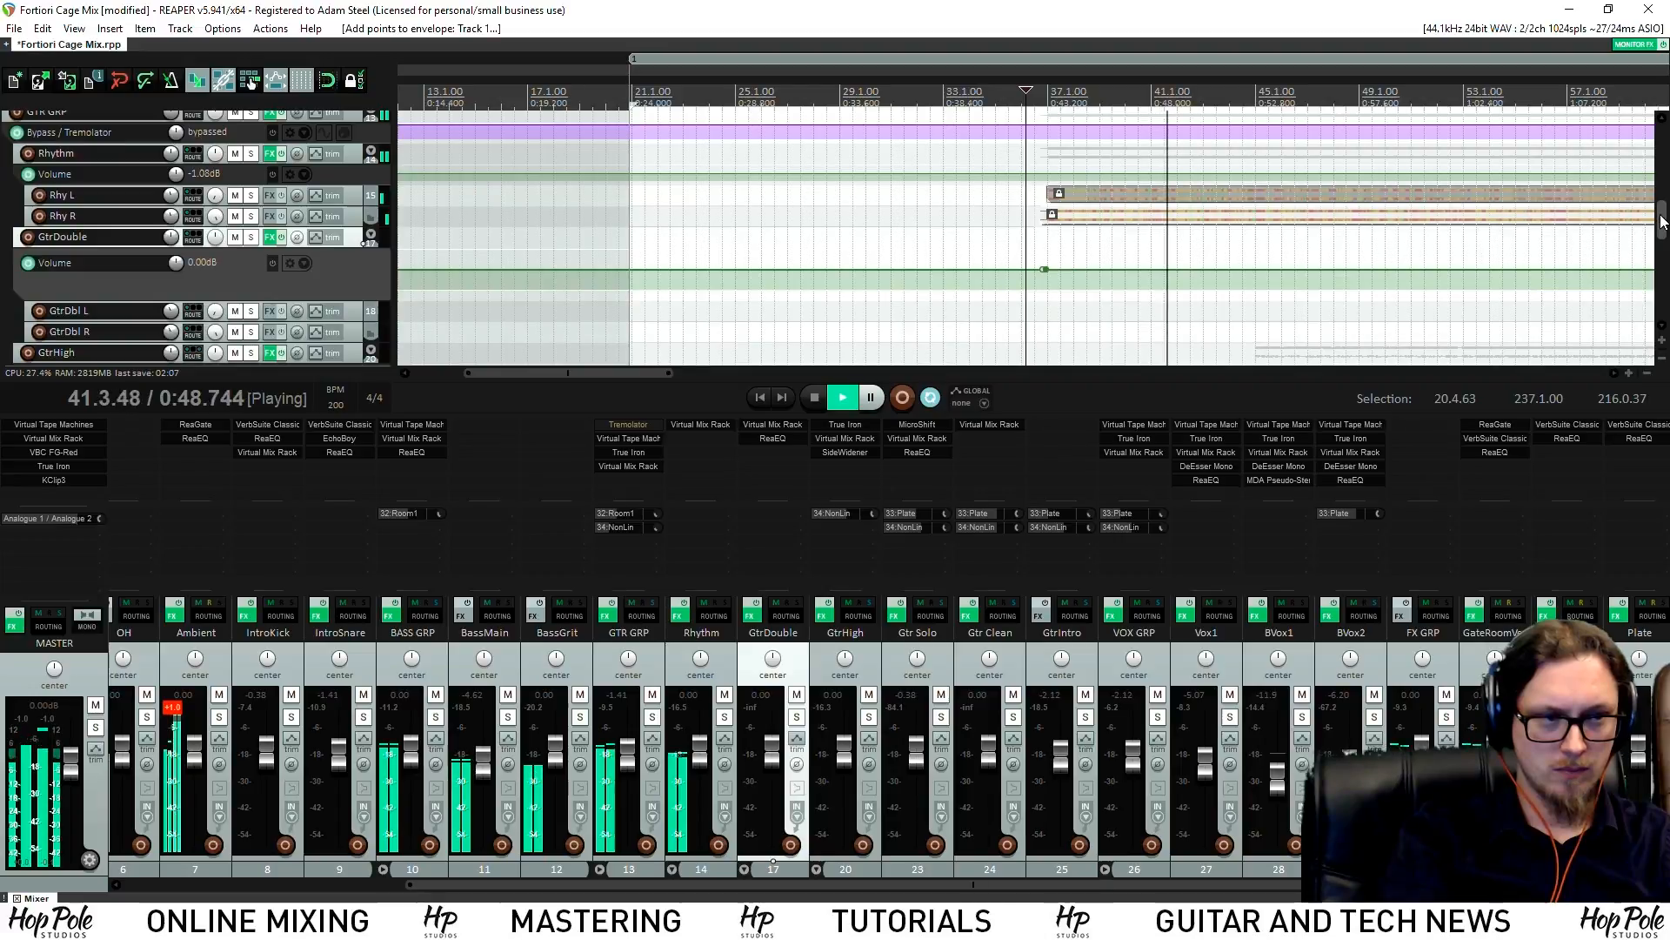
scroll(1556, 220, "down", 4)
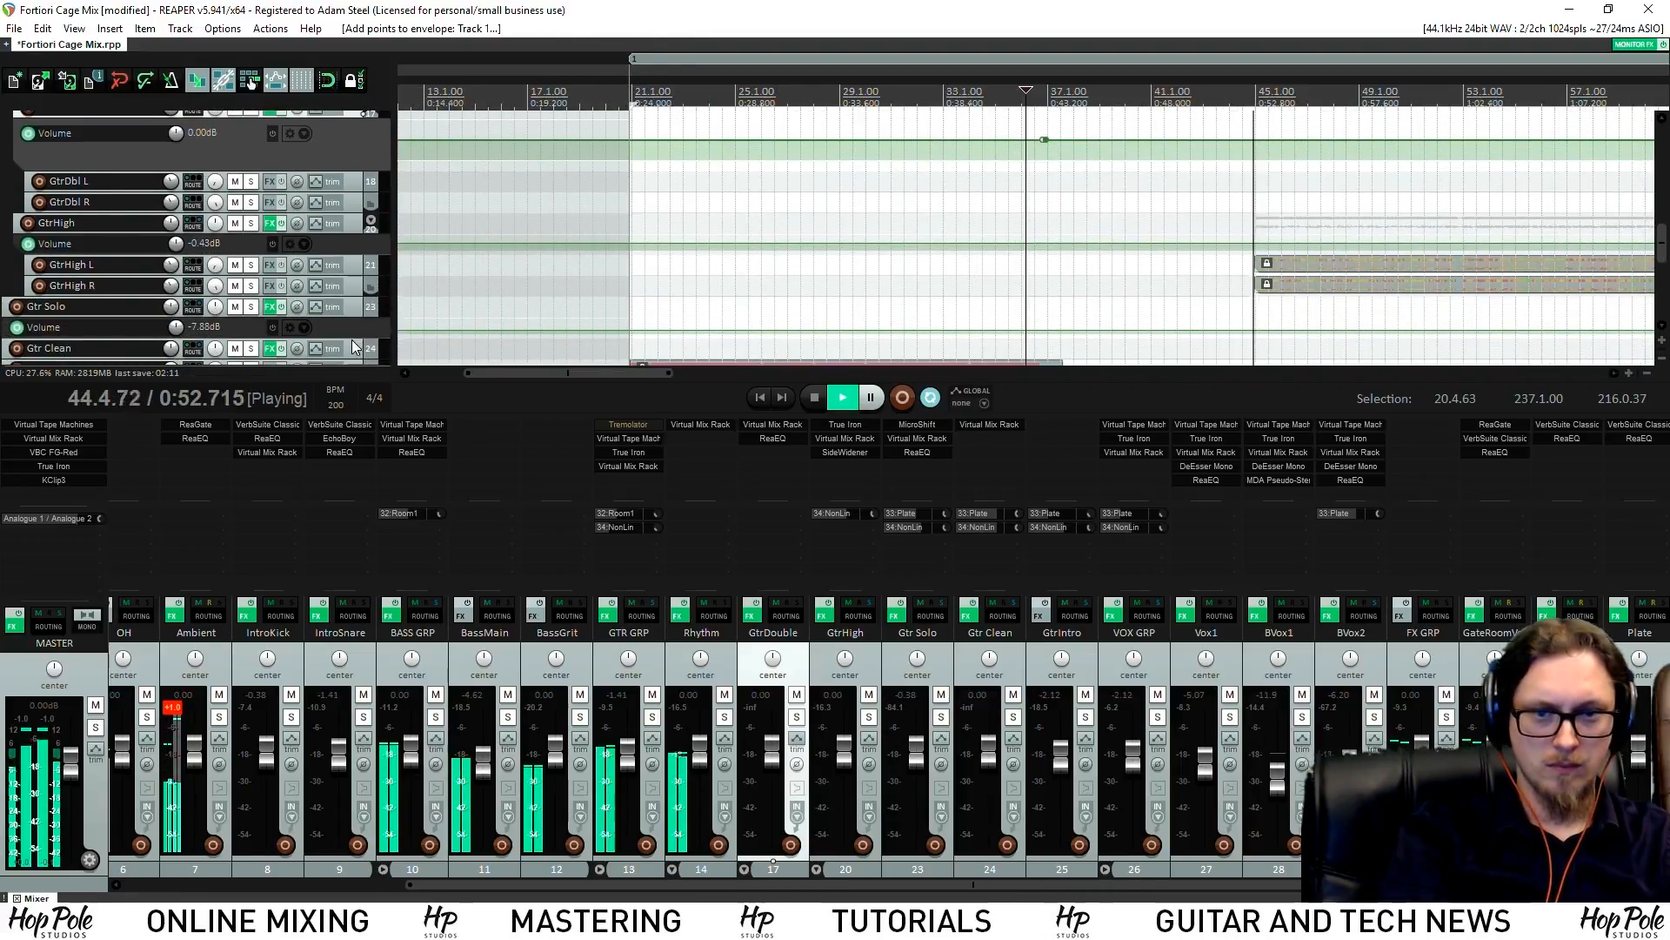
left_click_drag(348, 336, 358, 319)
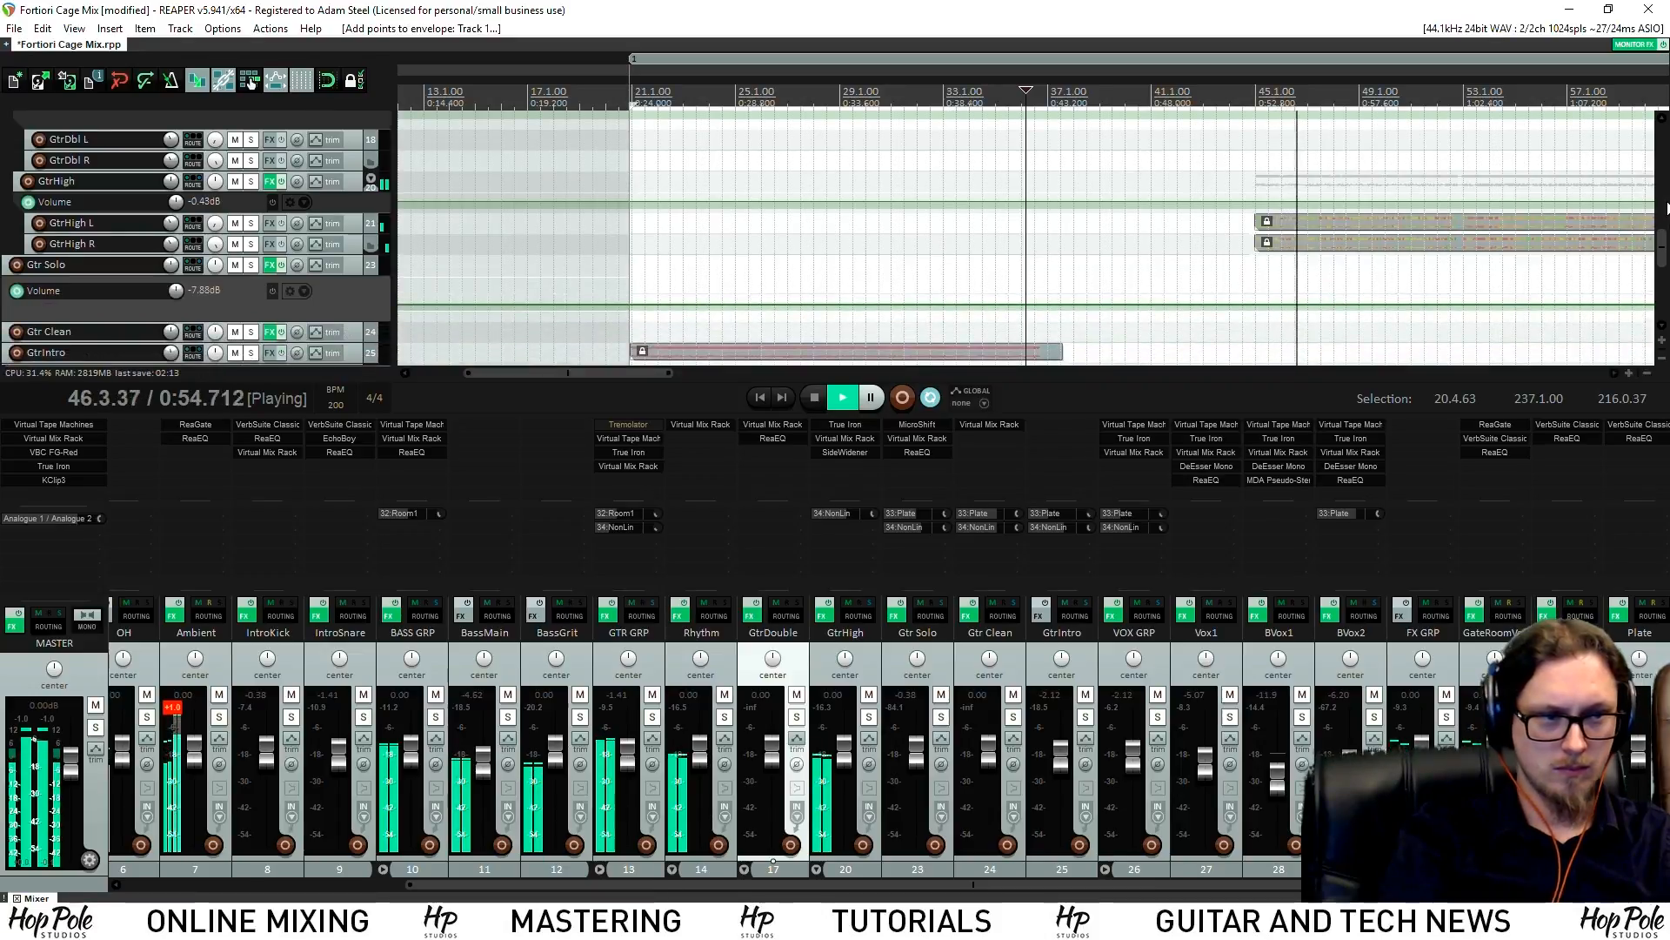
mouse_move(1666, 243)
left_mouse_down()
mouse_move(1665, 256)
mouse_move(1664, 241)
left_mouse_up()
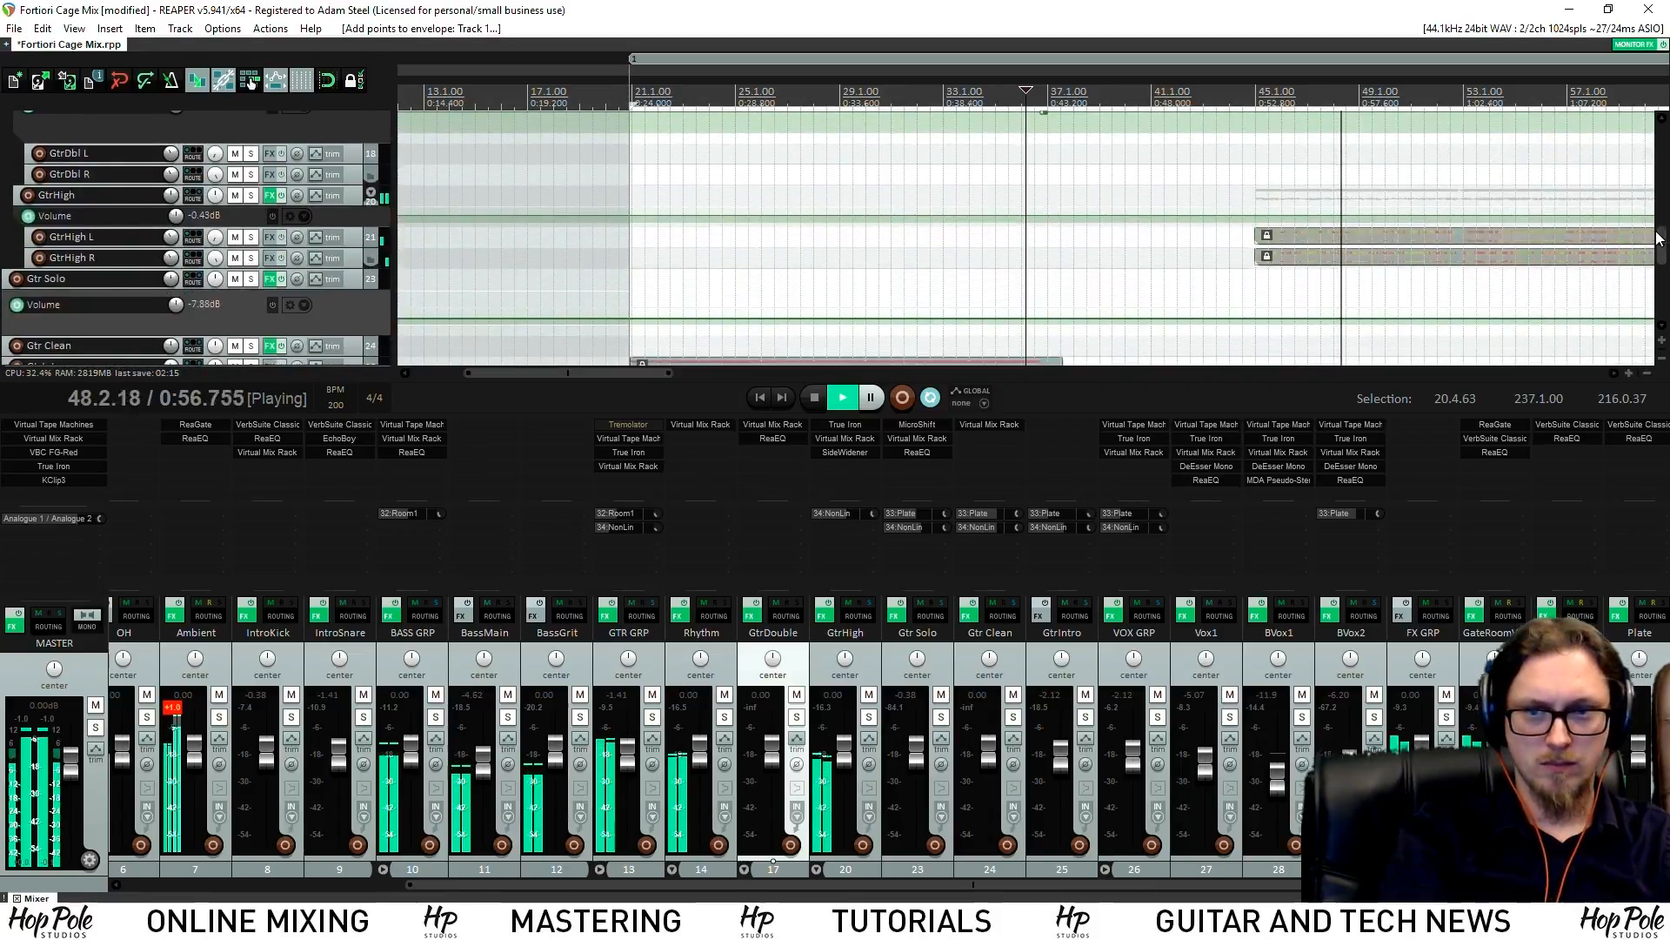
scroll(1273, 202, "down", 2)
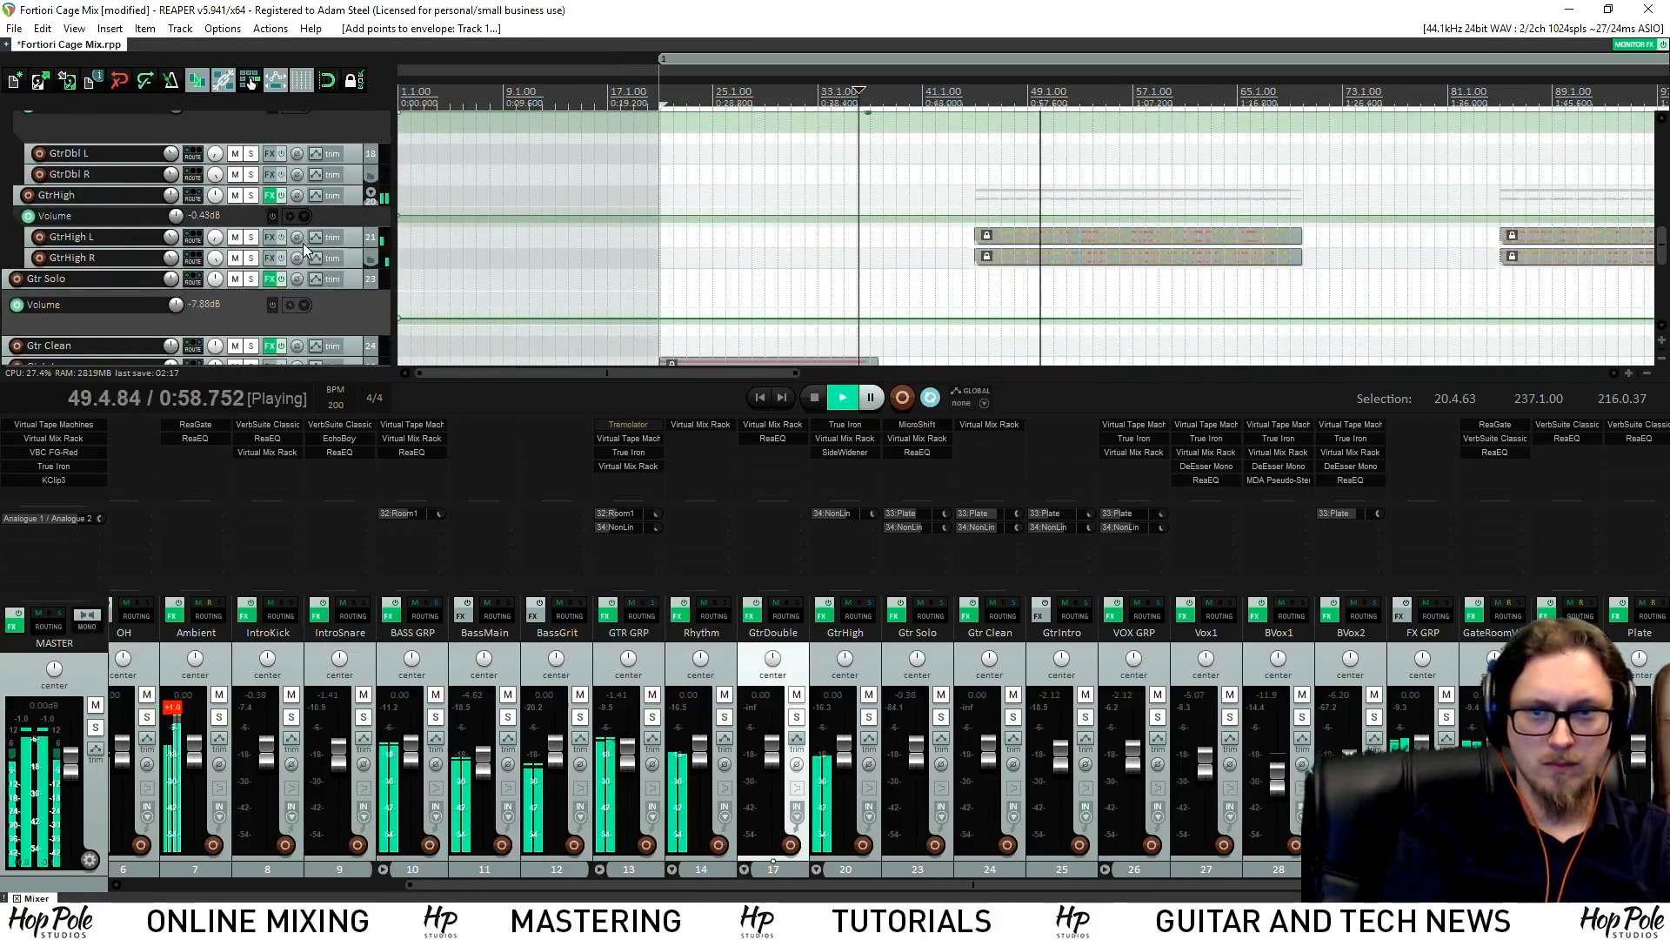
left_click_drag(325, 225, 325, 280)
Add points on GtrHigh's volume envelope around bar 44, dipping it to about -1.09 dB
key("space")
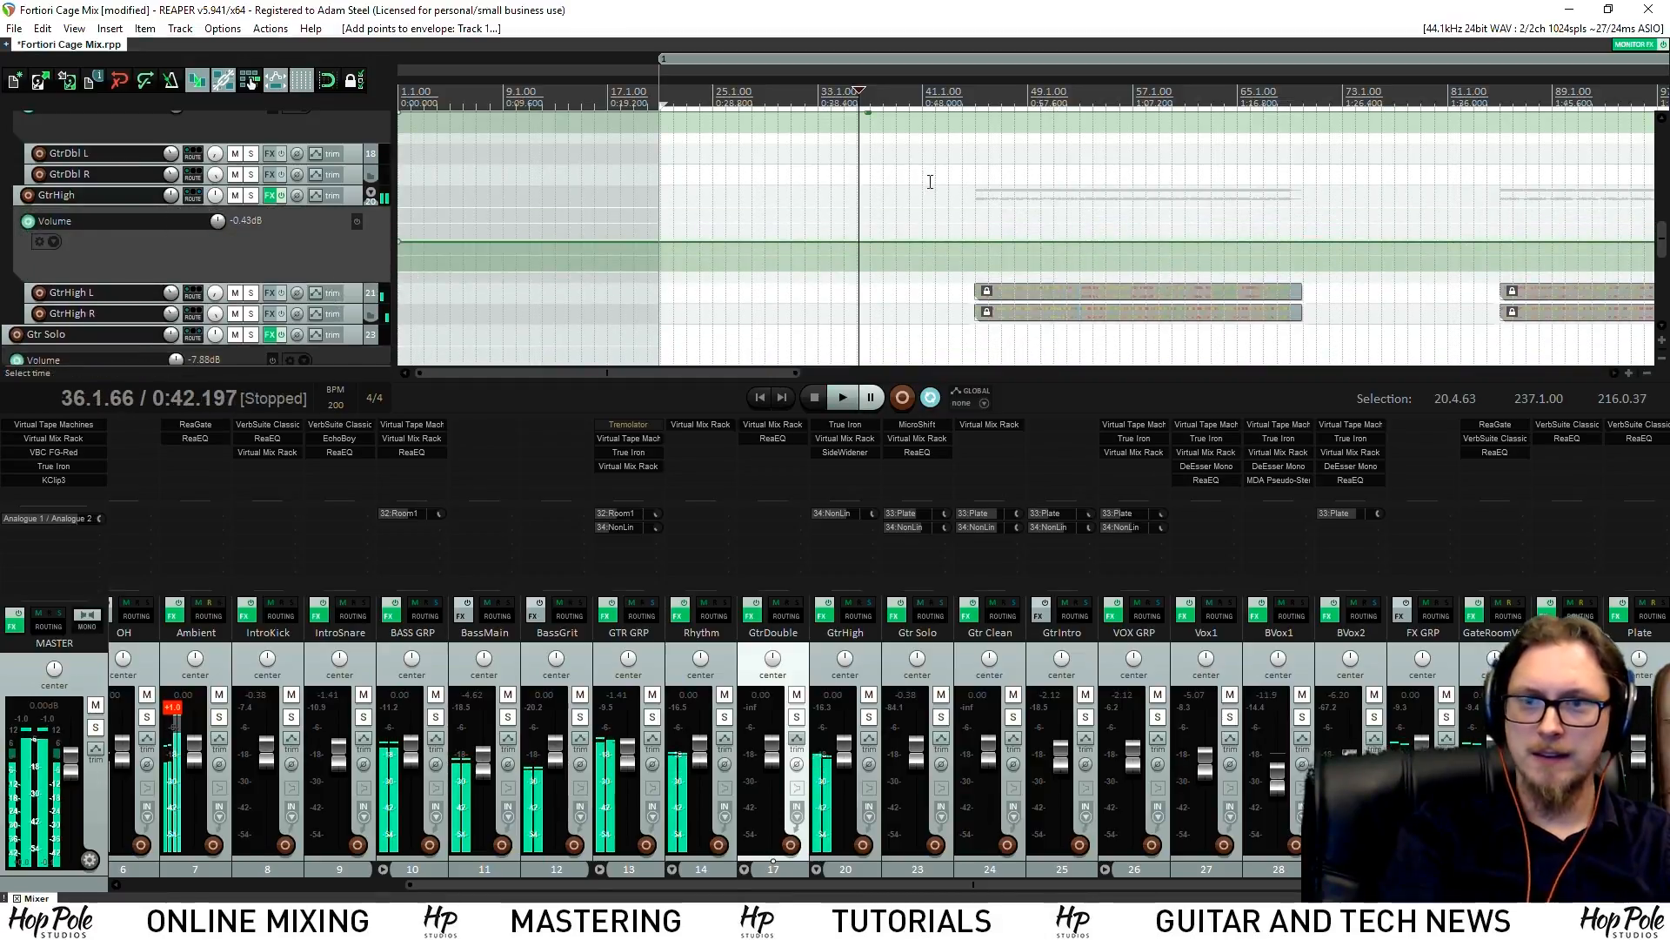
left_click(960, 94)
scroll(1051, 222, "up", 5)
left_click(1088, 243)
left_click(1100, 246)
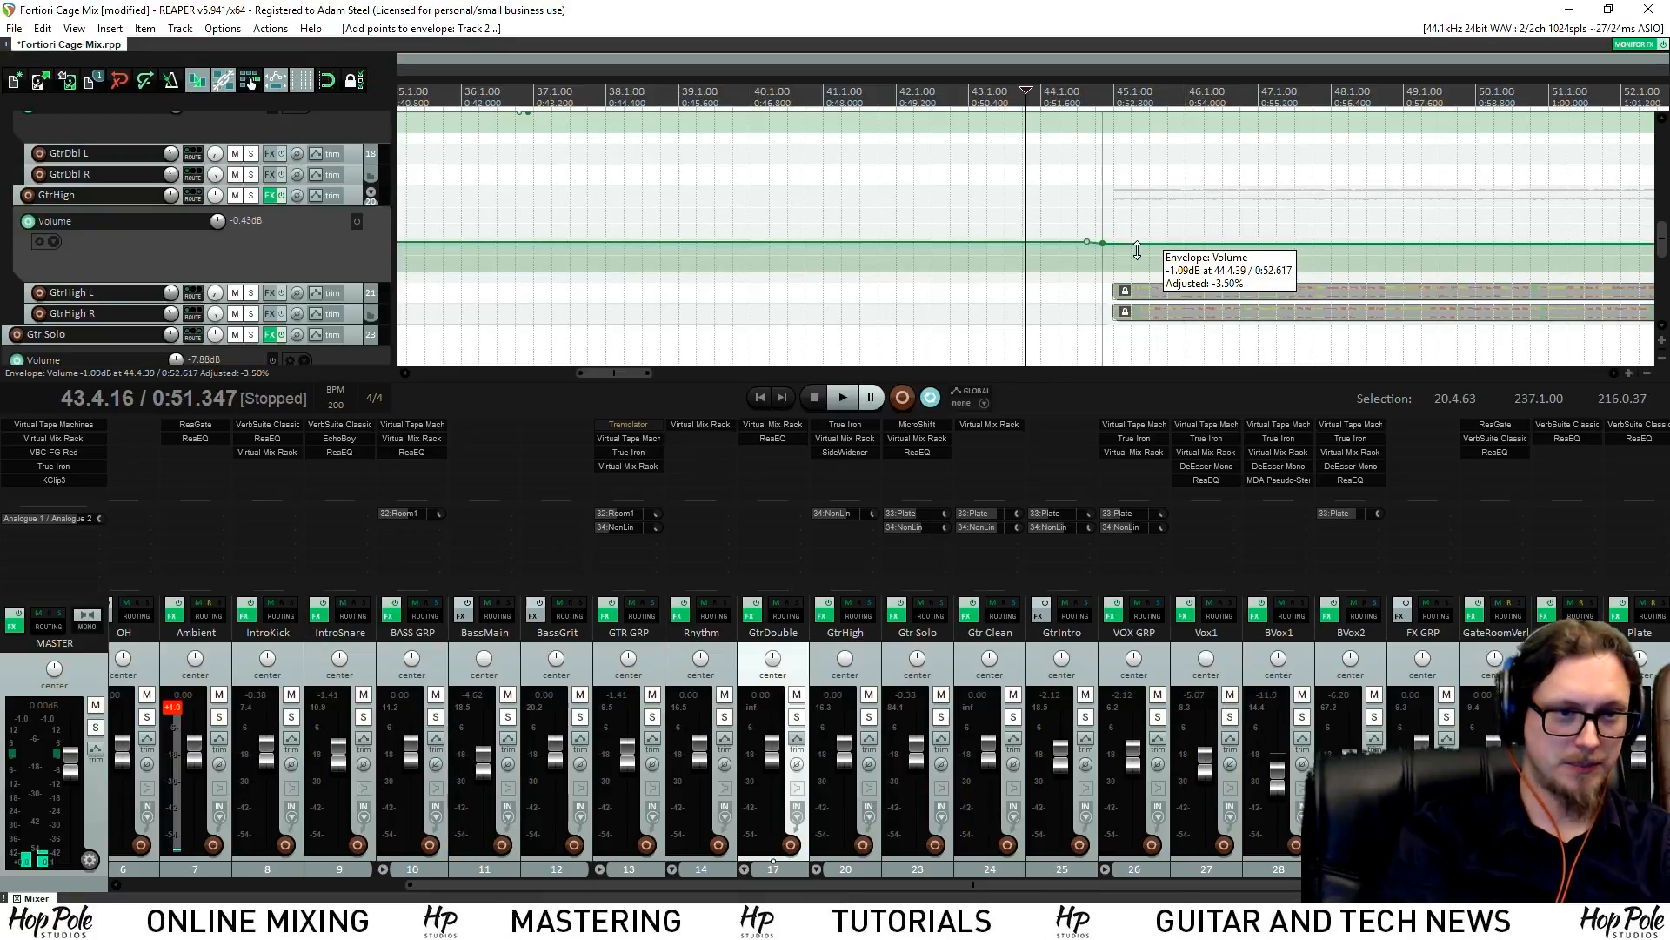
key("space")
scroll(1105, 252, "down", 6)
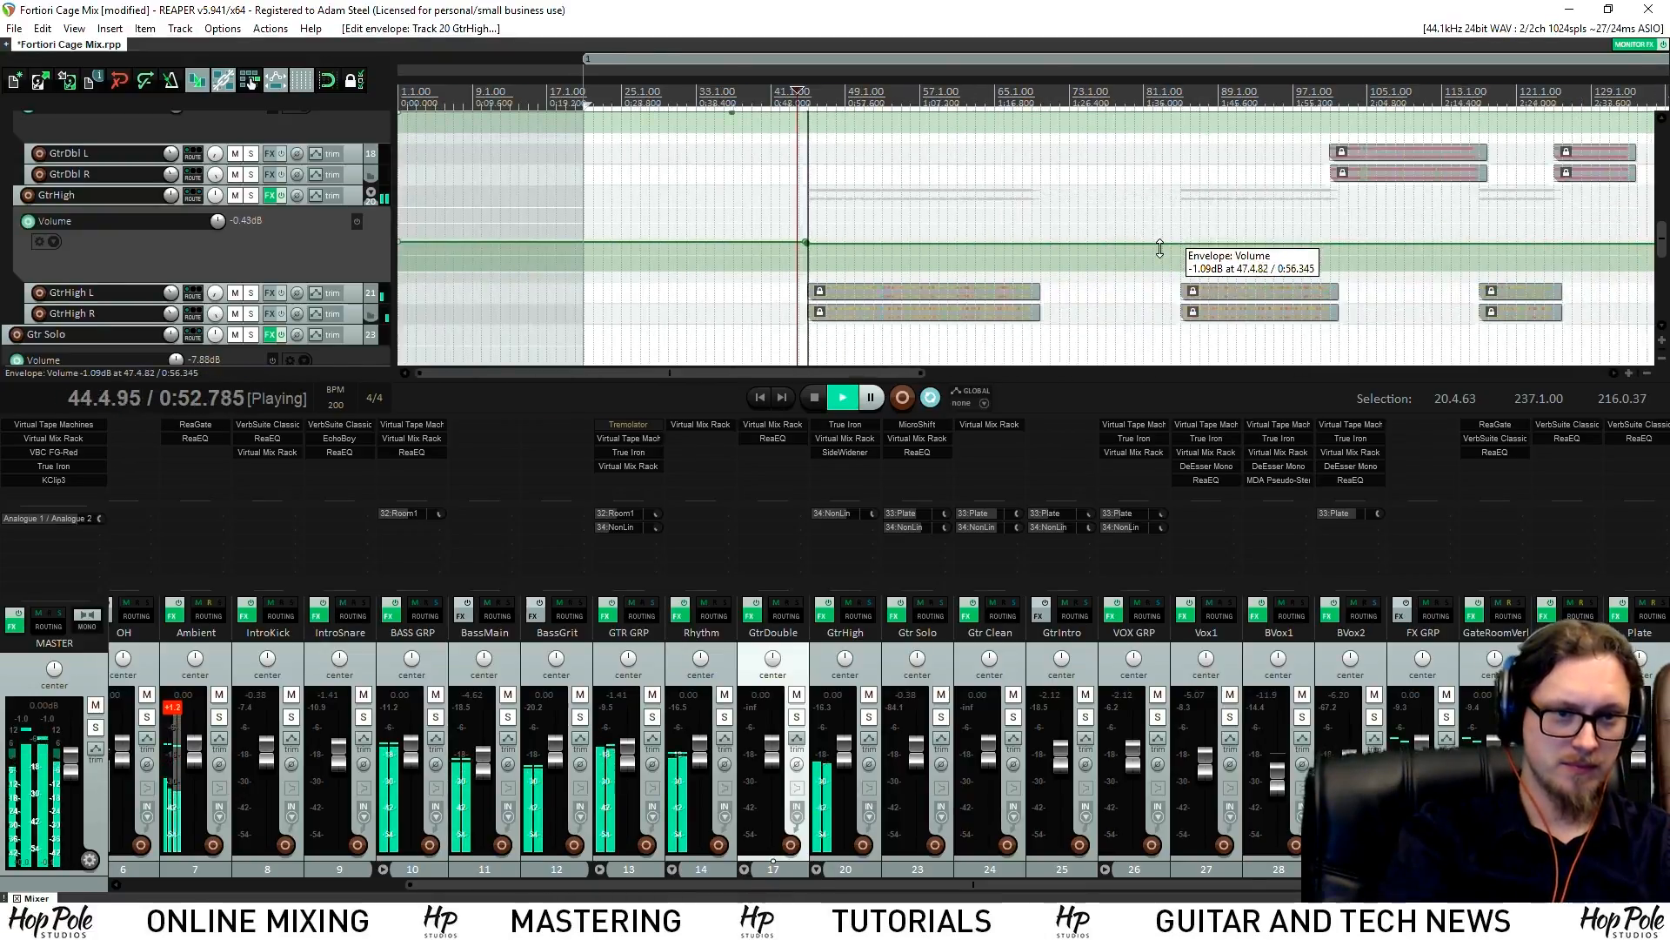
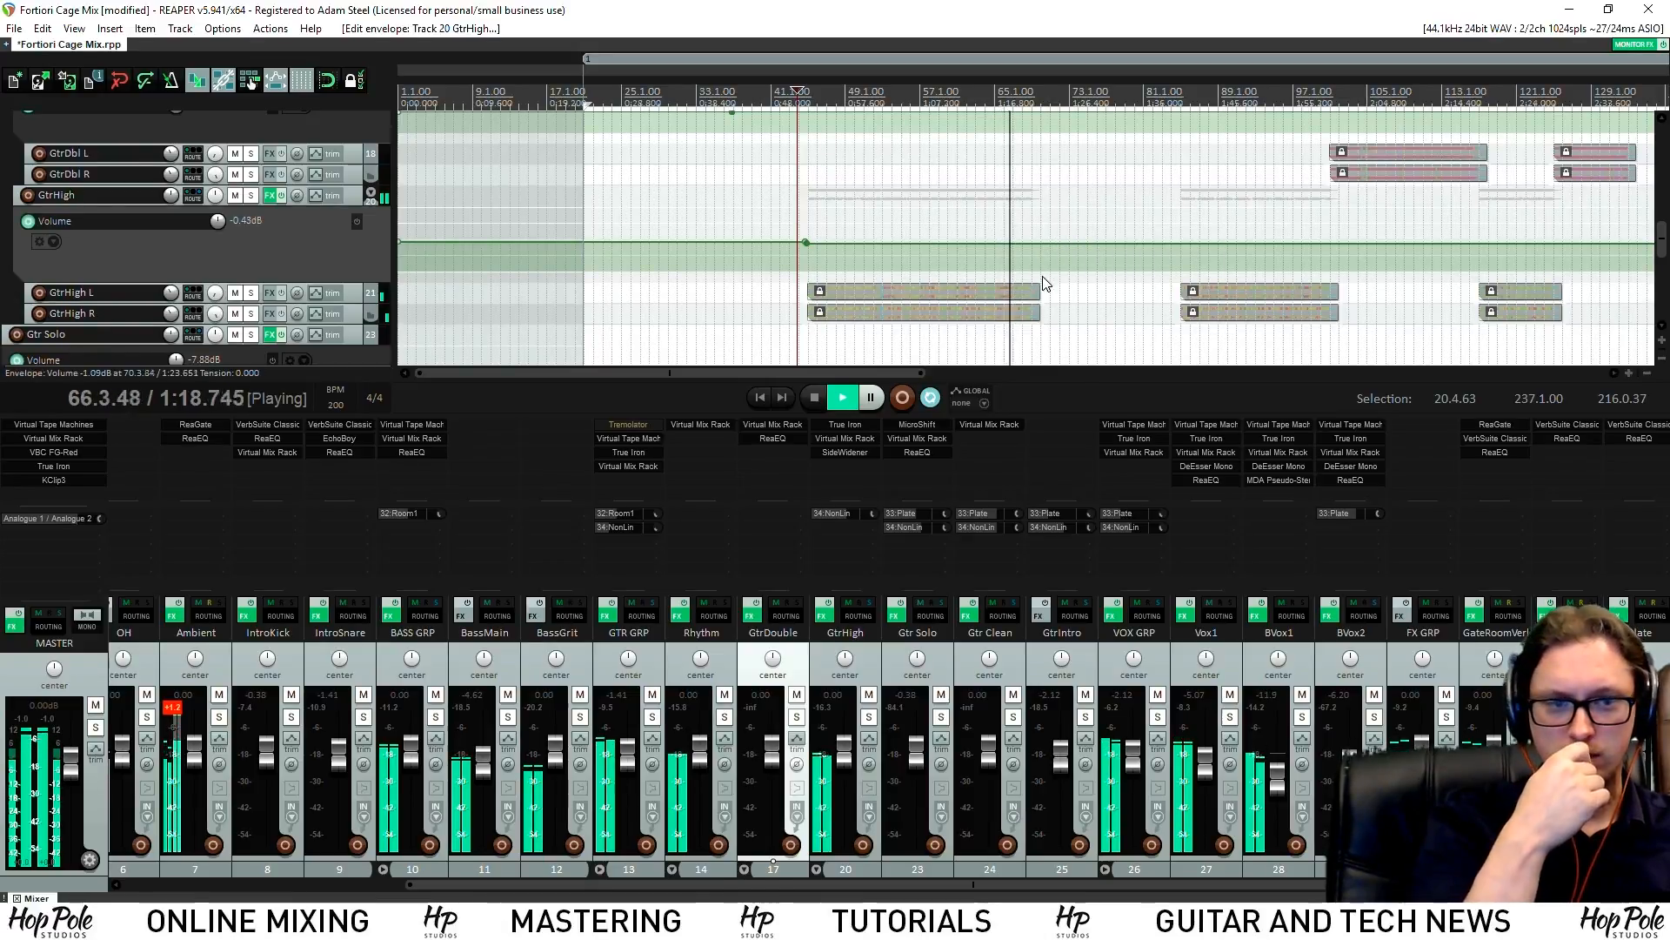
Insert a new track and move it into FX GRP just above Fortiori - Cage
left_click_drag(1663, 236, 1663, 221)
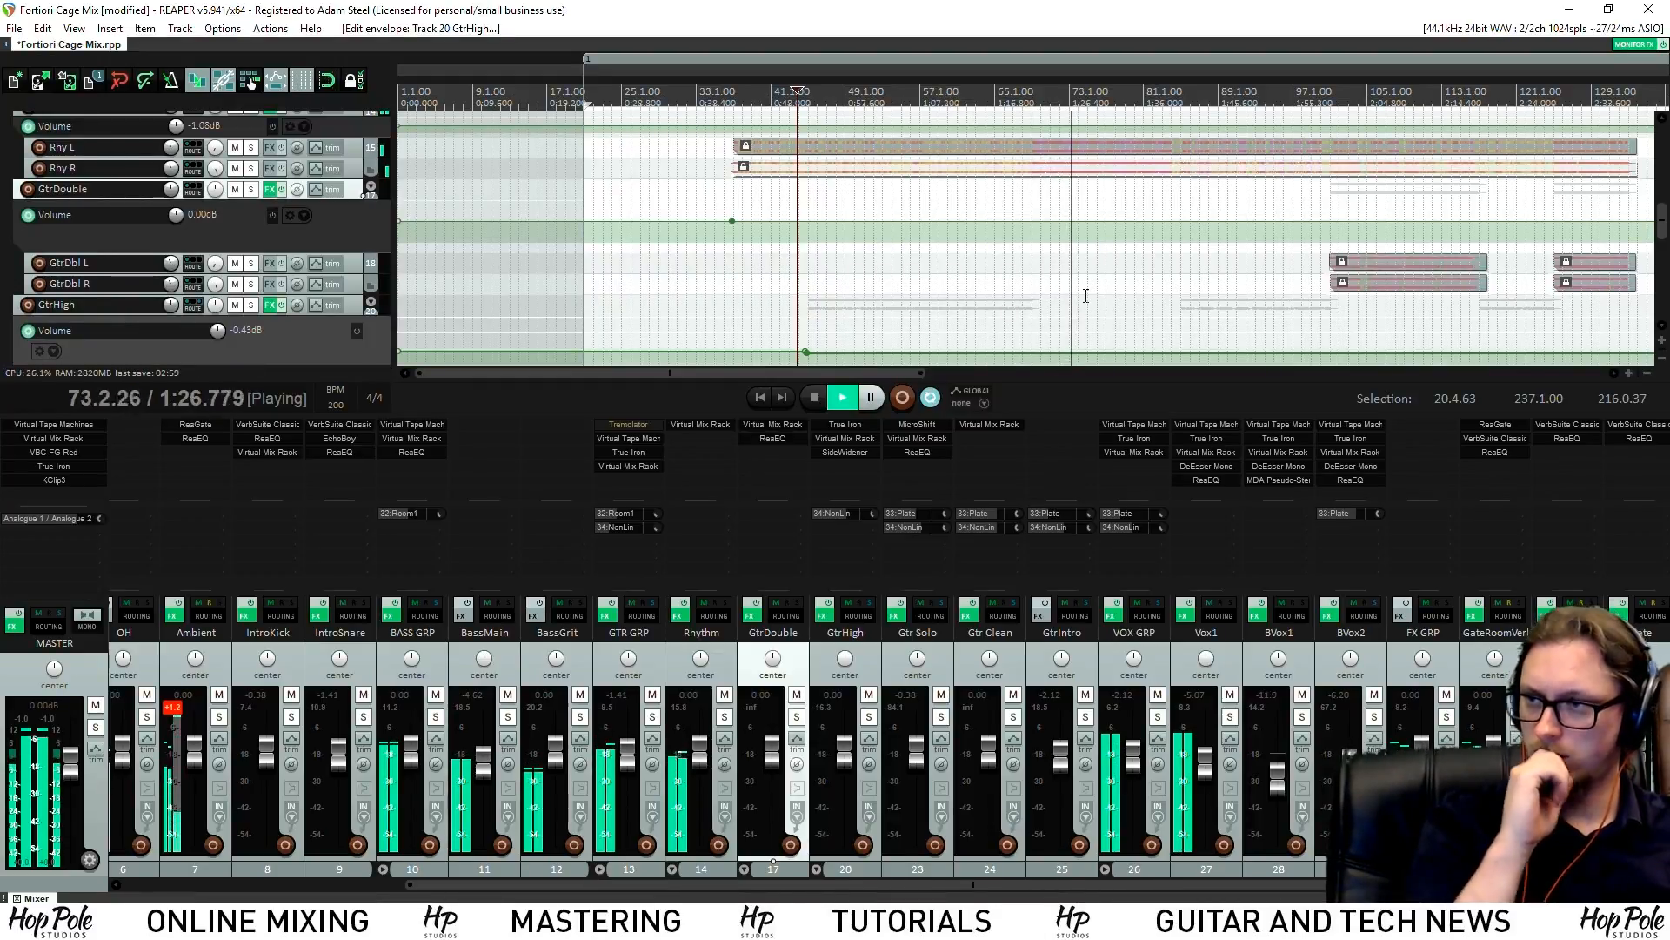
left_click_drag(1663, 224, 1662, 288)
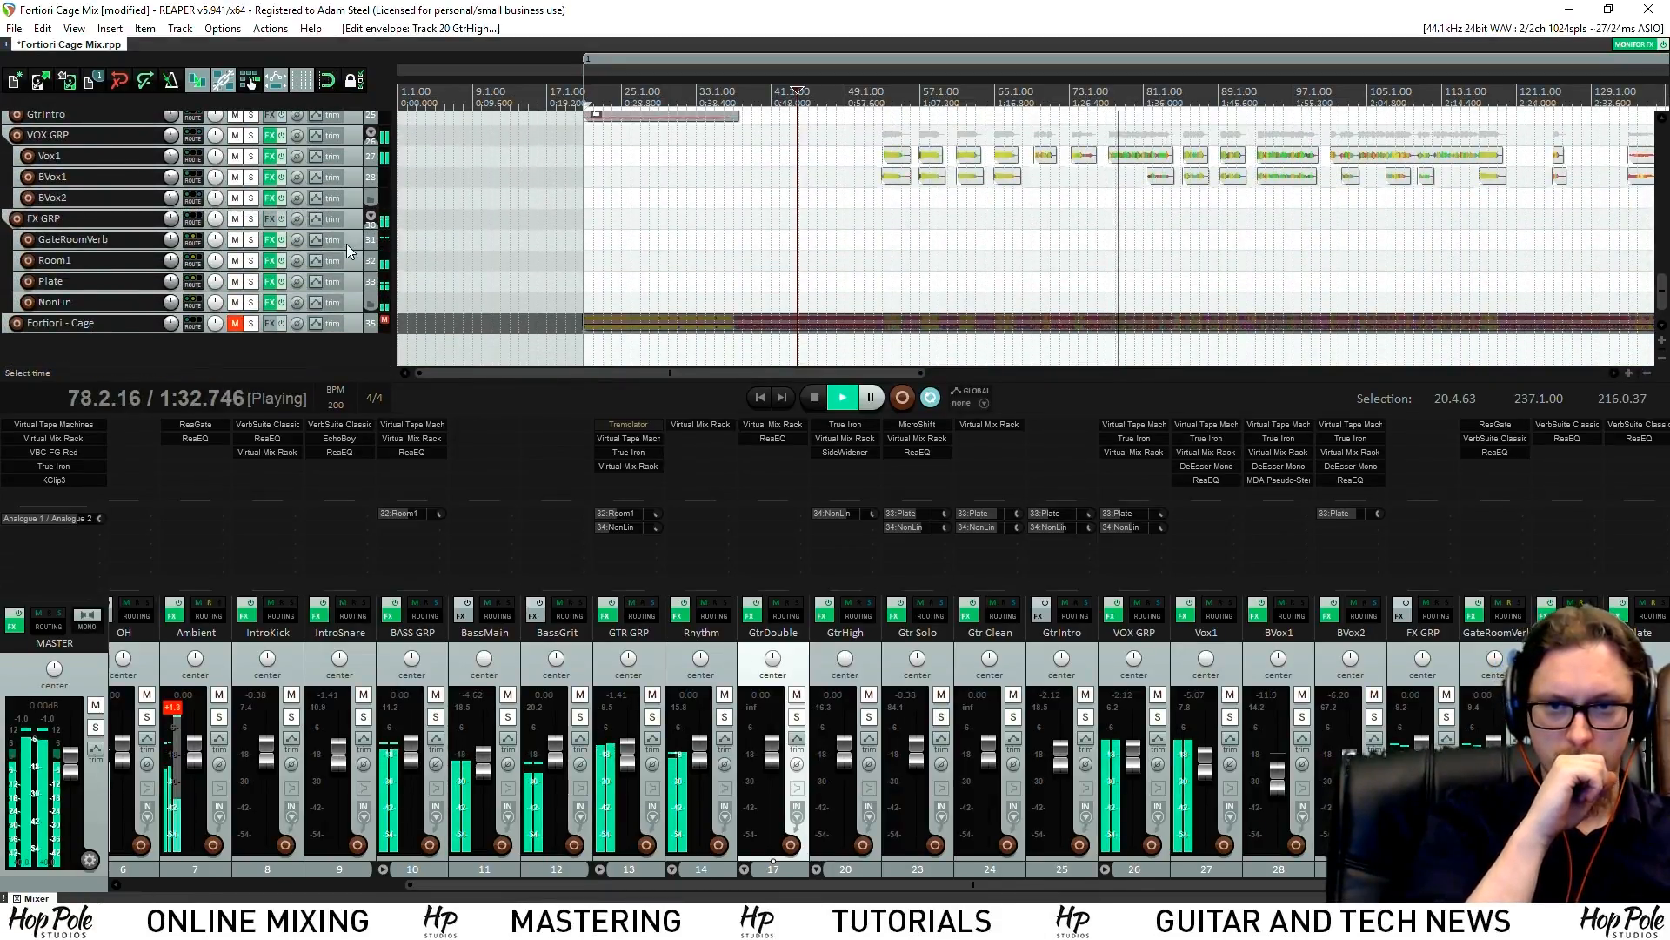
double_click(76, 348)
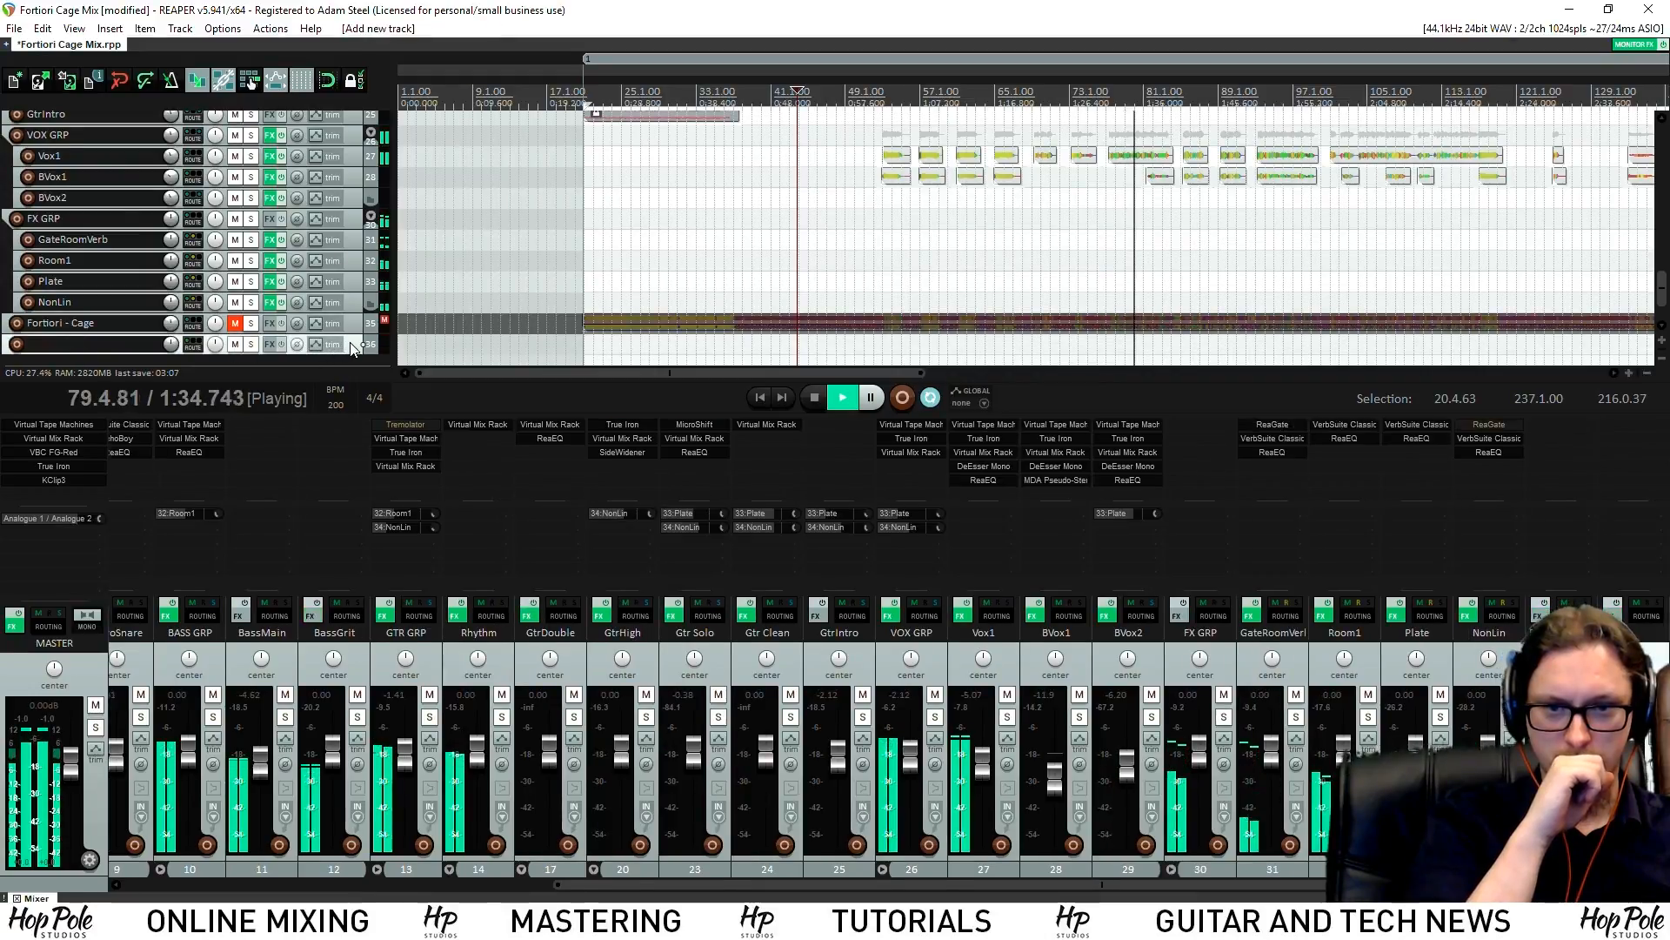
left_click_drag(354, 323, 353, 311)
Name the new track '1/4 Delay 1'
double_click(132, 323)
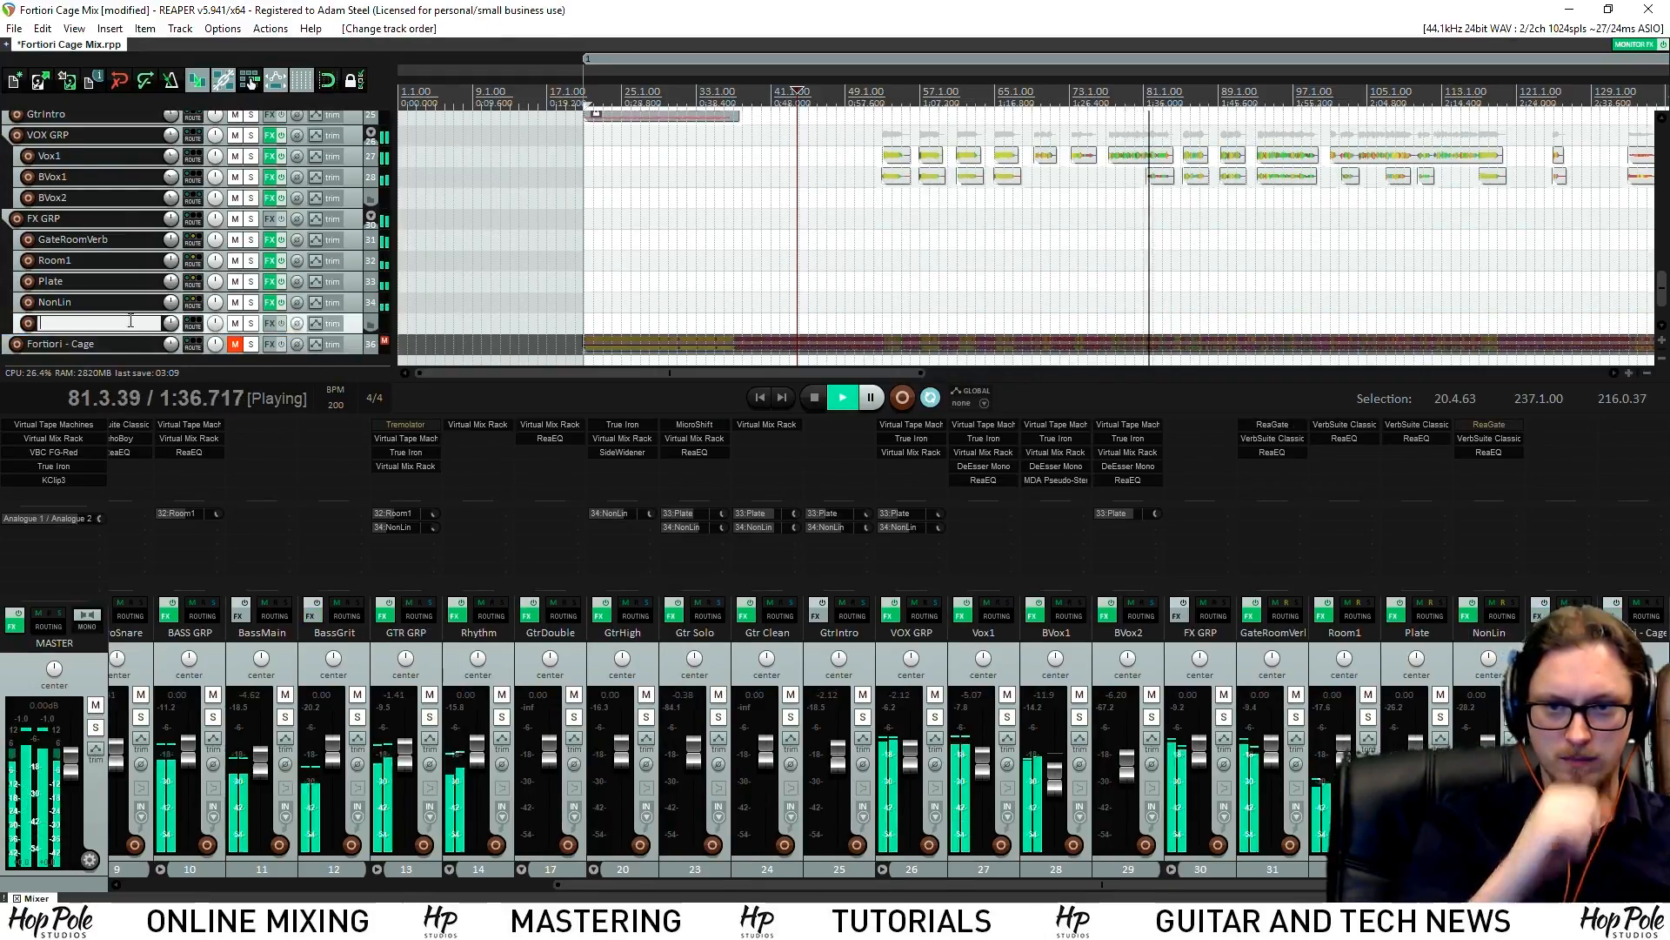
type("1")
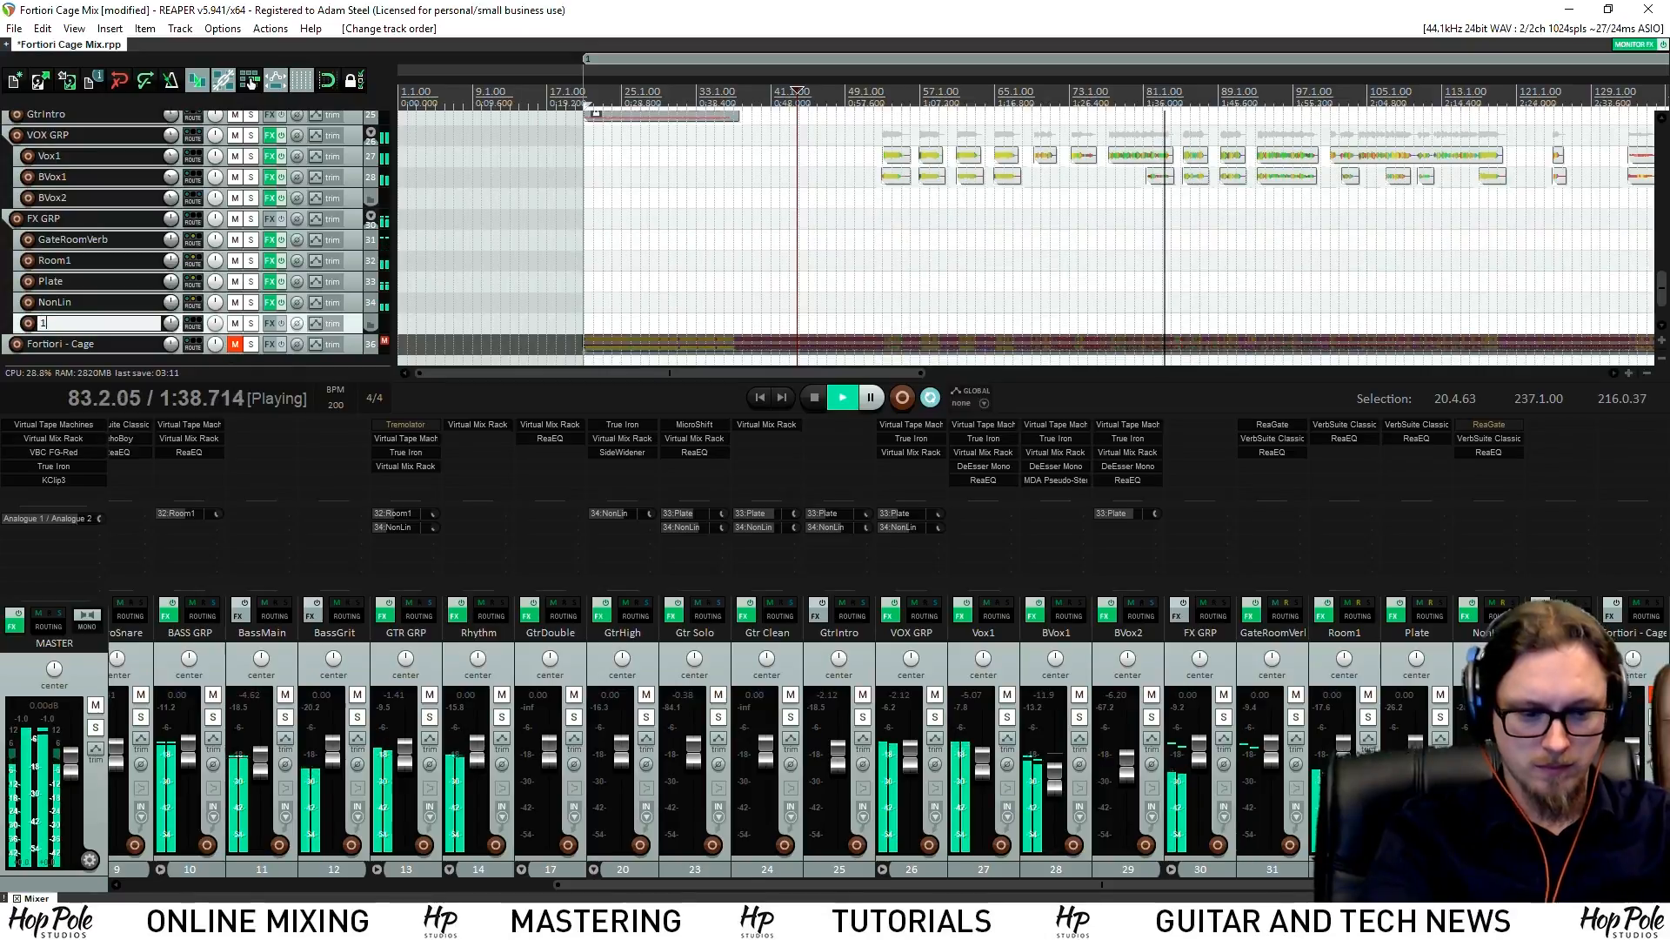
type("/4 Dey")
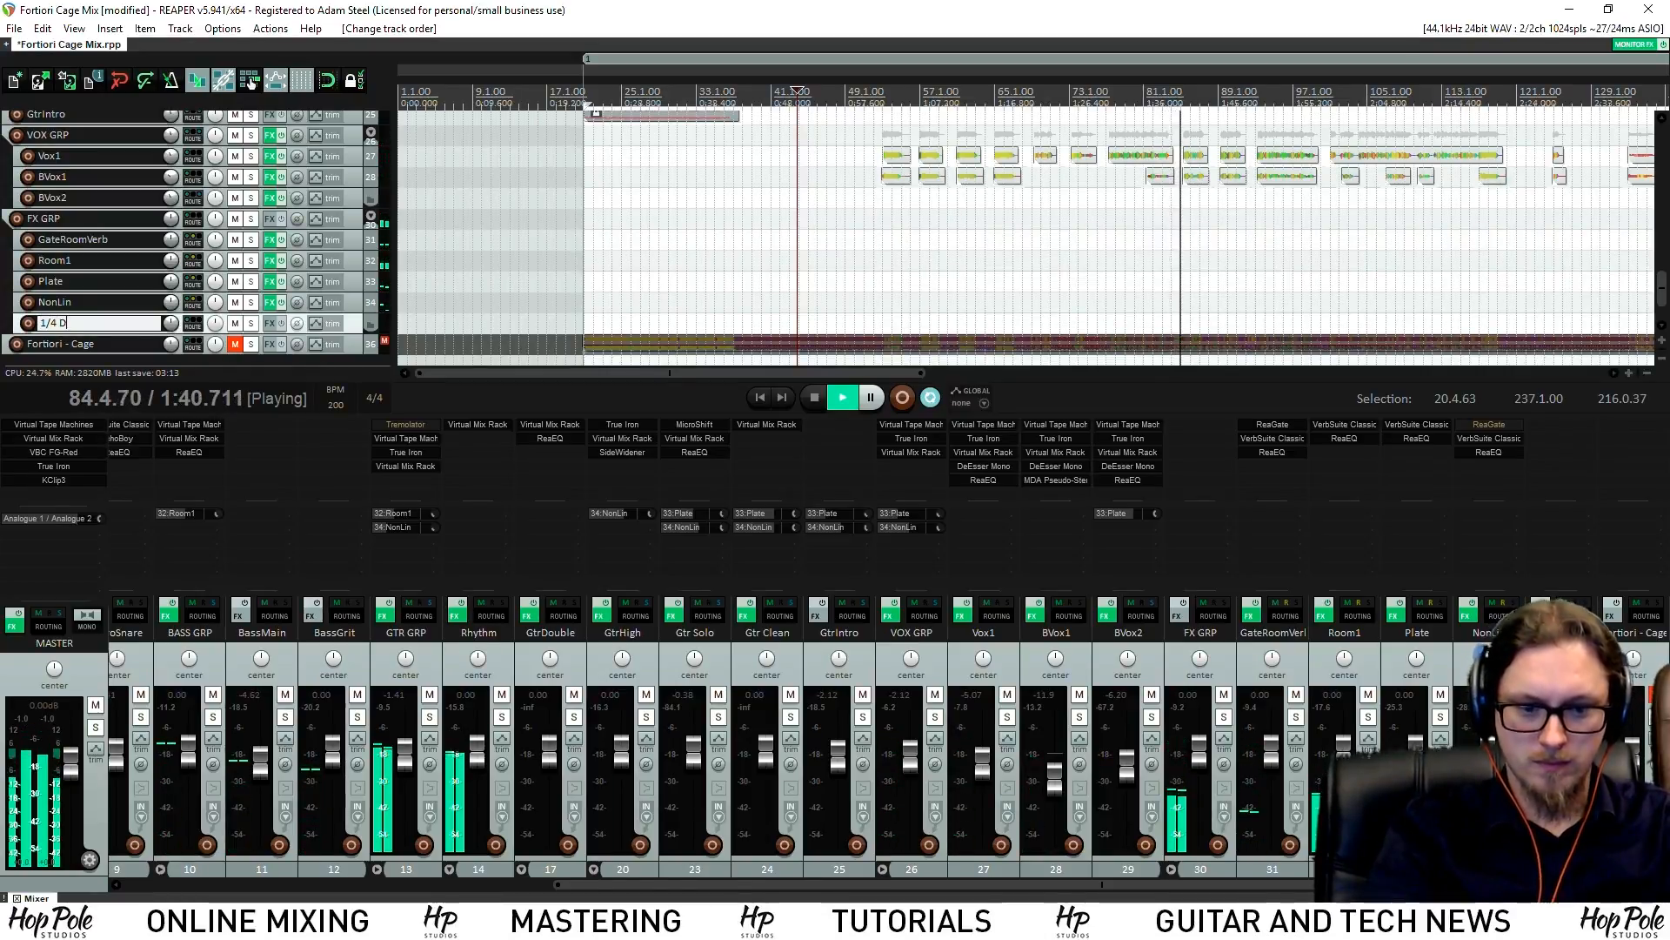
key("BackSpace")
type("lay 1")
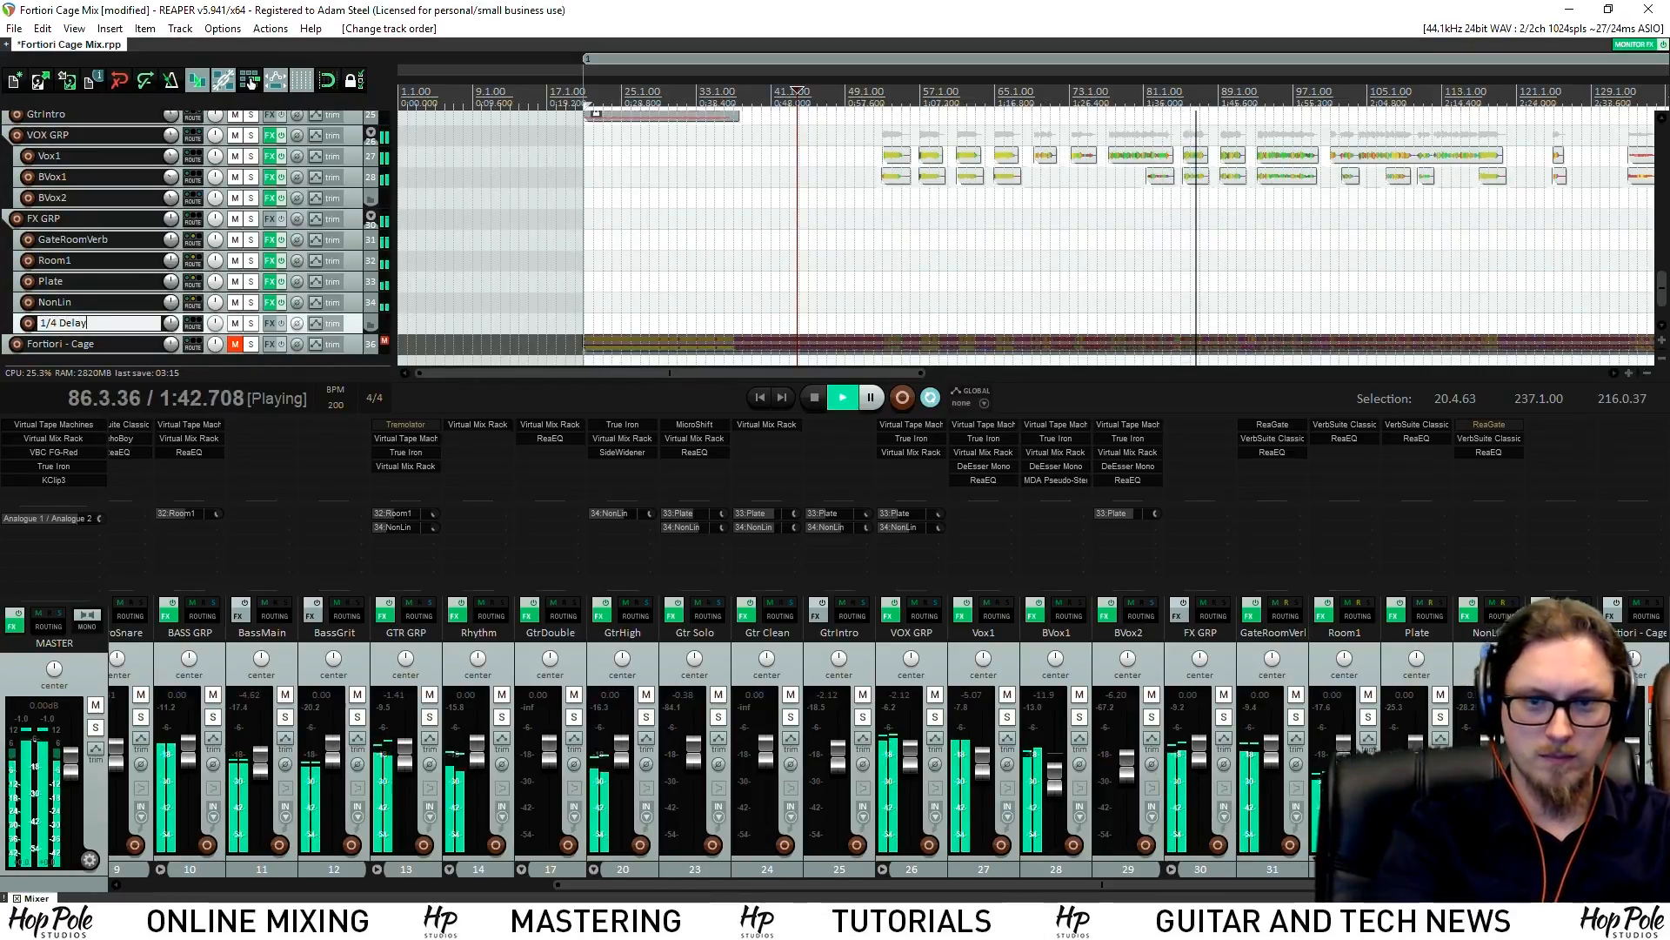
key("Return")
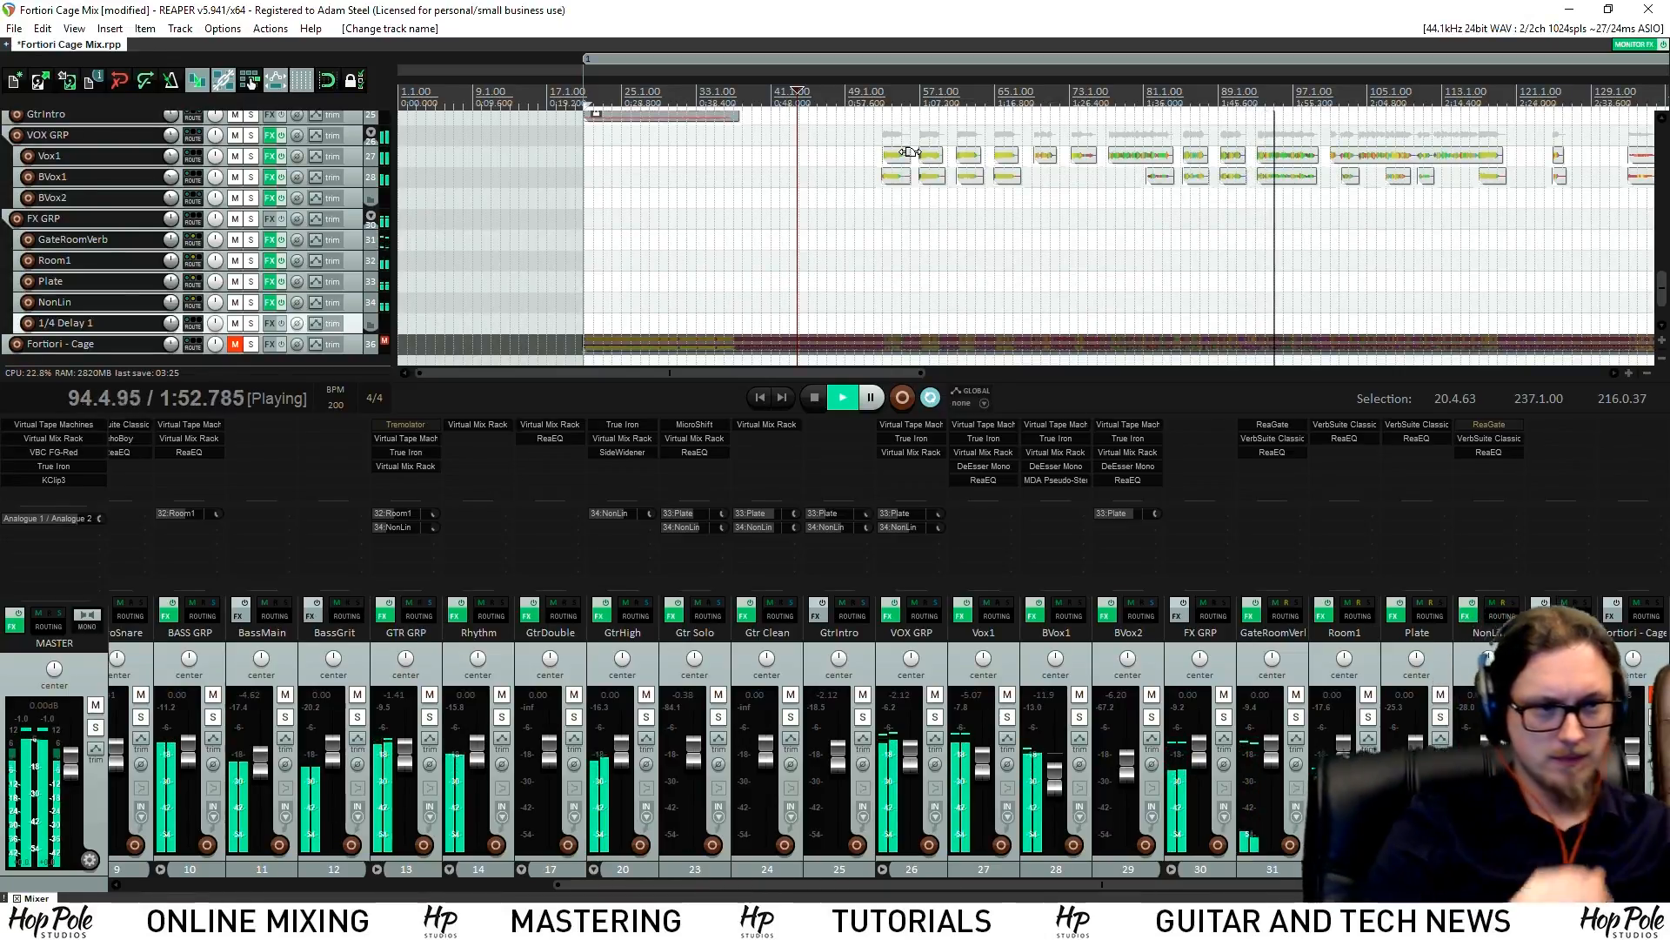
Make the VOX GRP track taller and show its volume envelope
scroll(1662, 279, "up", 3)
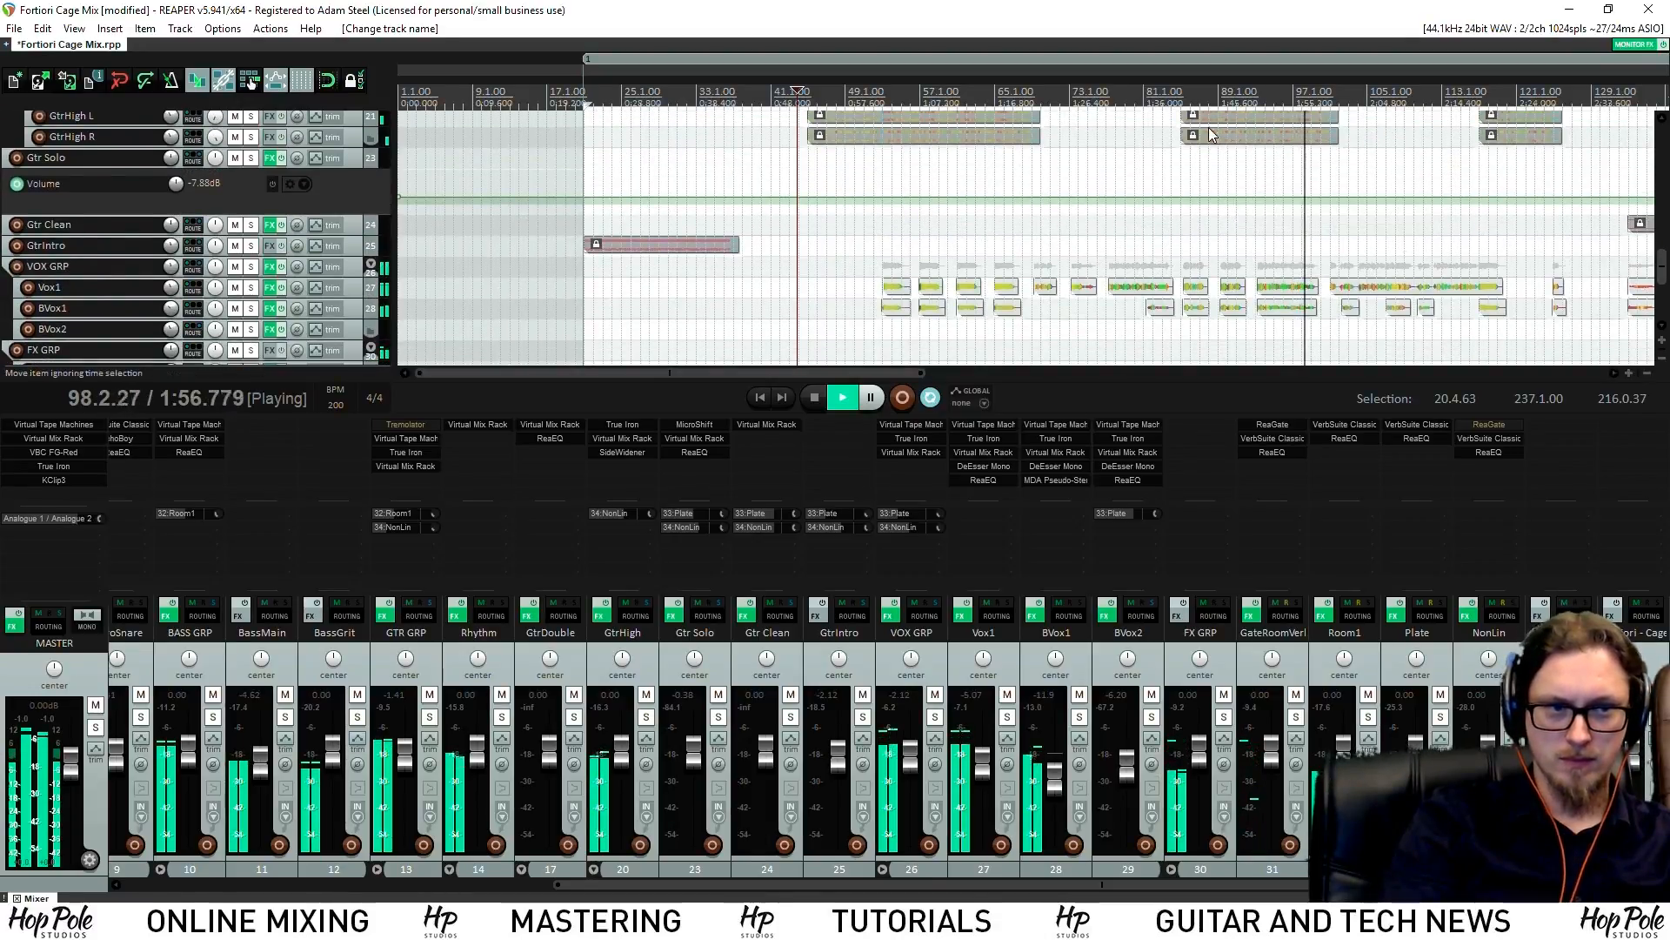
scroll(1664, 255, "up", 1)
mouse_move(1664, 255)
left_mouse_down()
mouse_move(1663, 216)
mouse_move(1657, 278)
left_mouse_up()
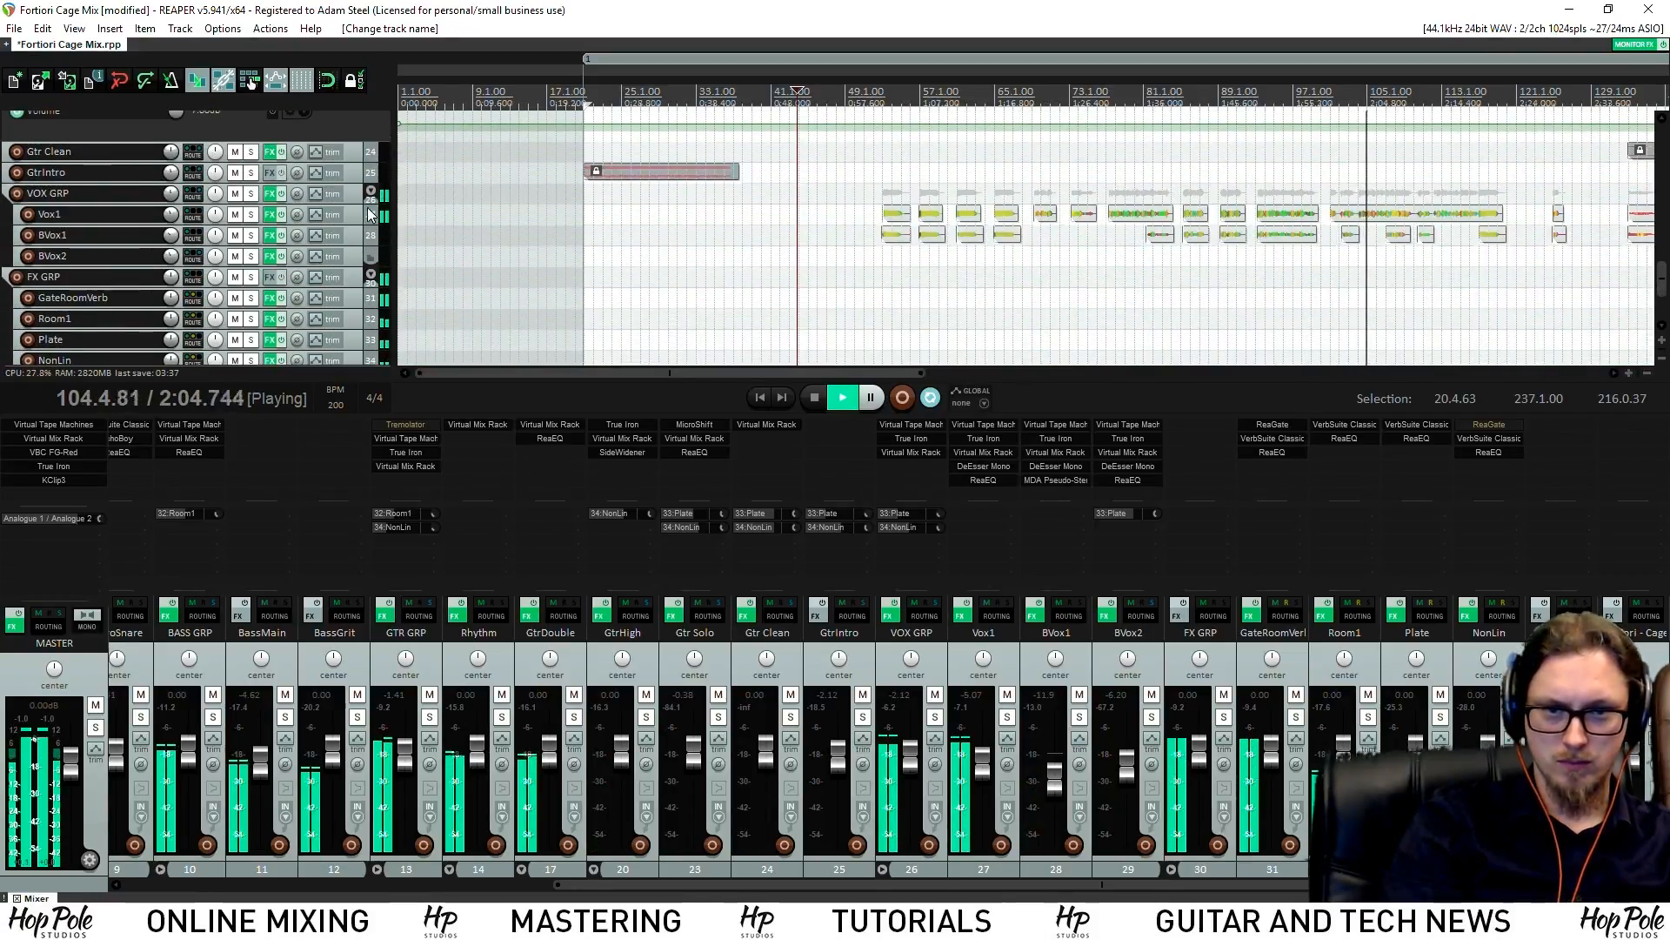
left_click_drag(349, 202, 346, 233)
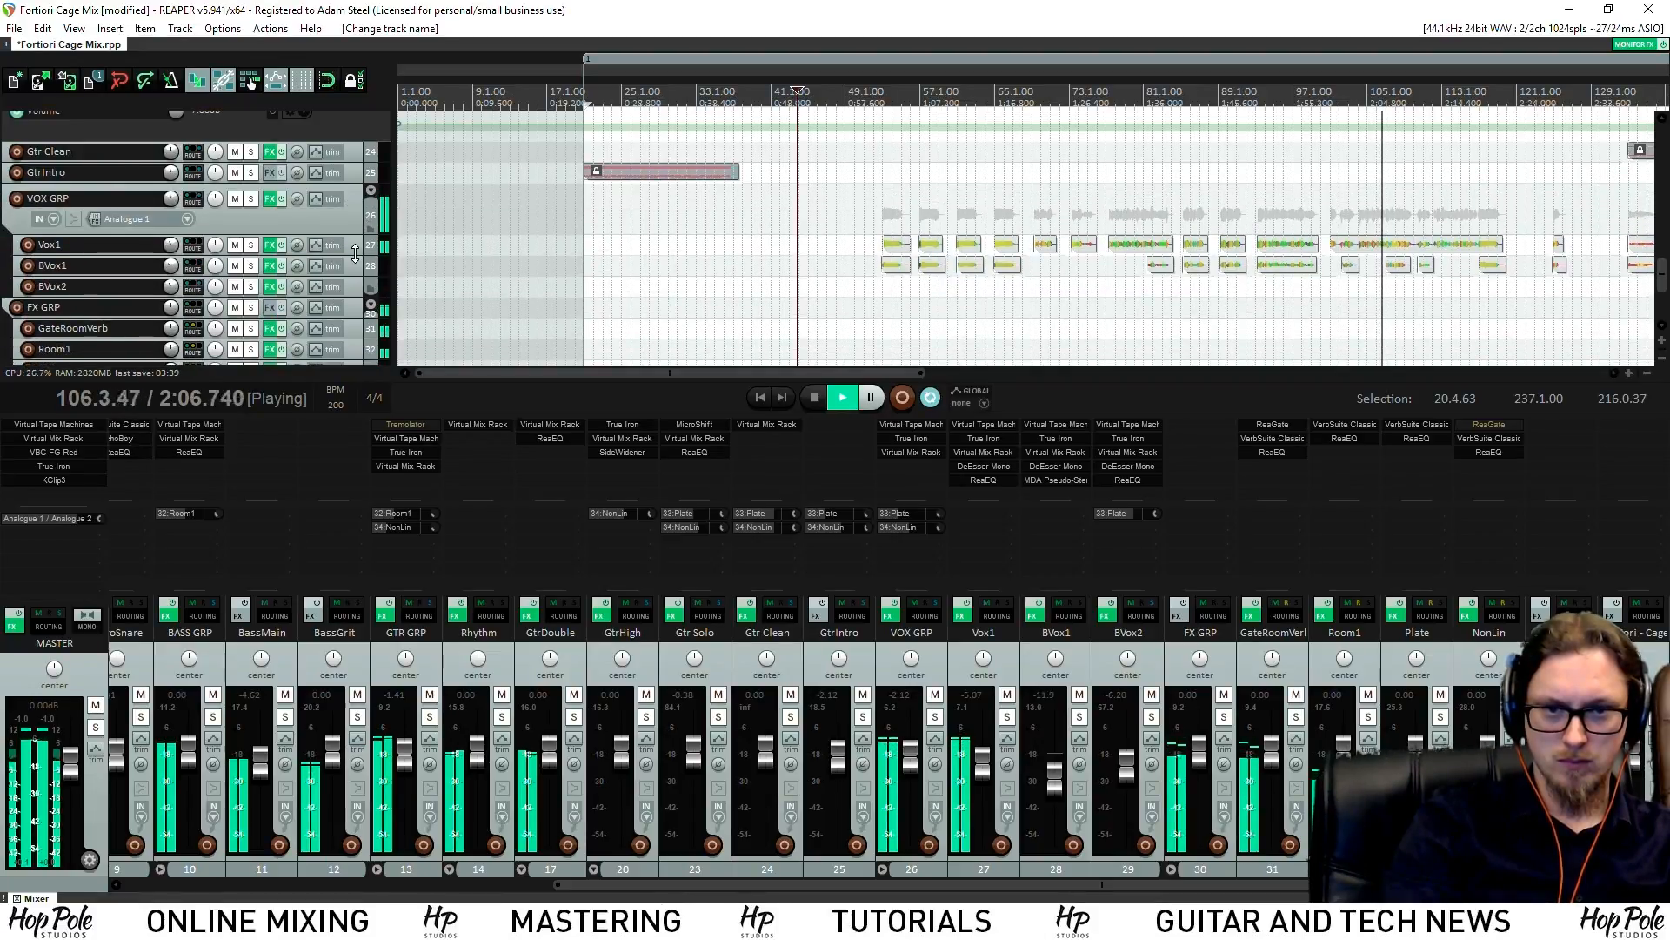
left_click(331, 216)
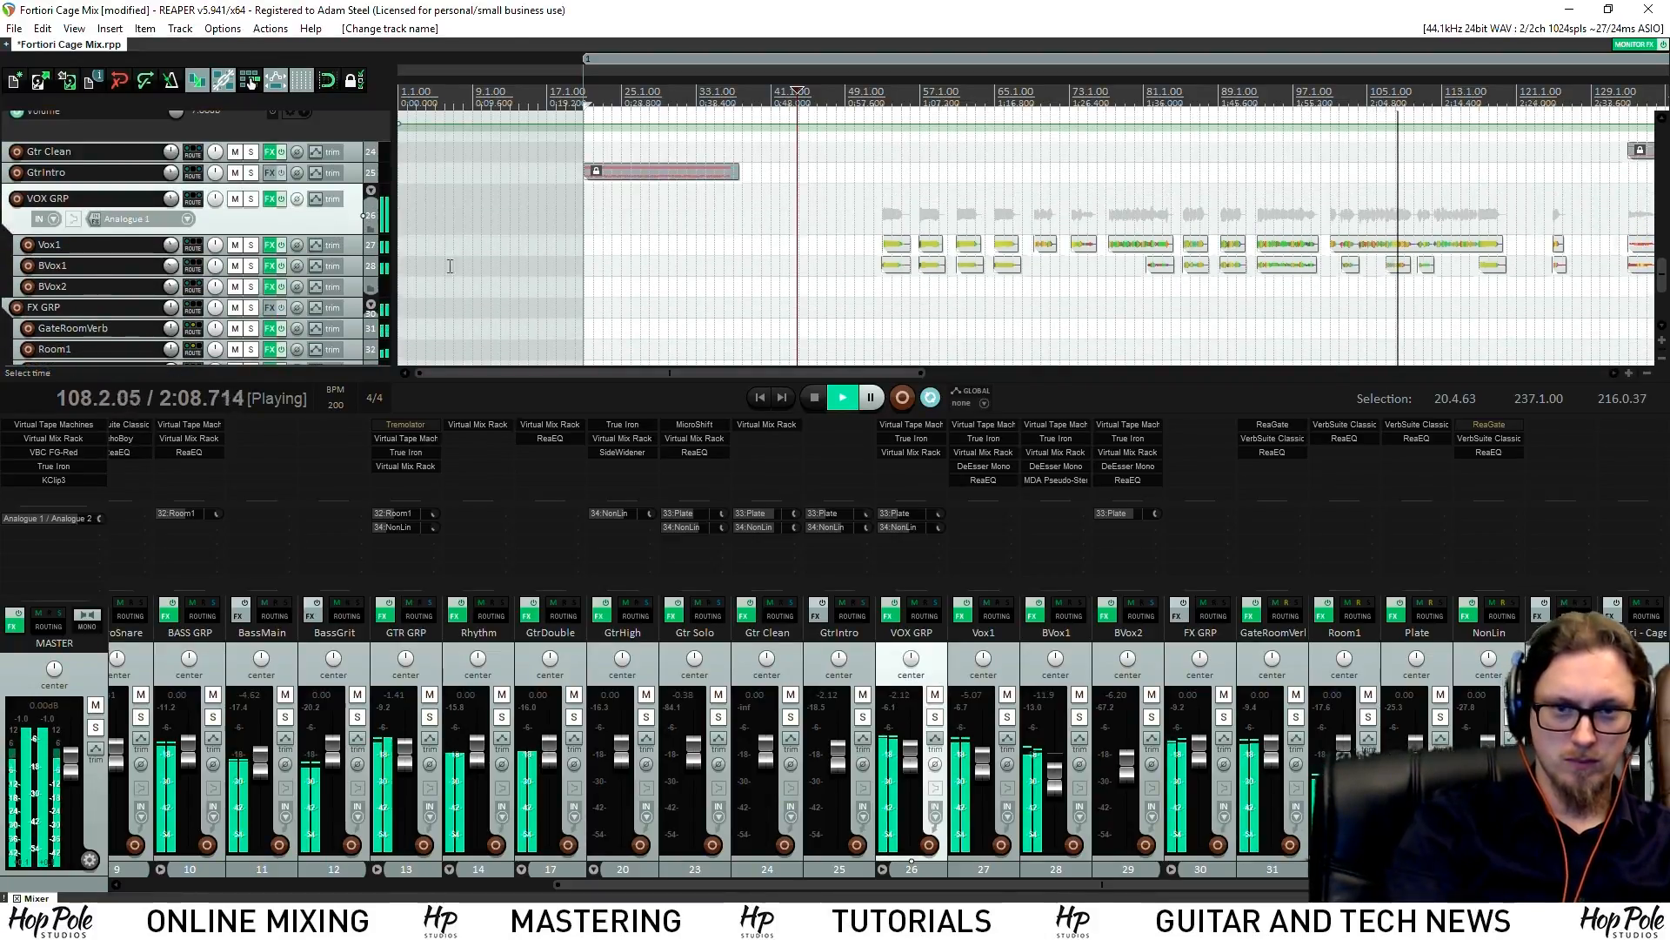
key("v")
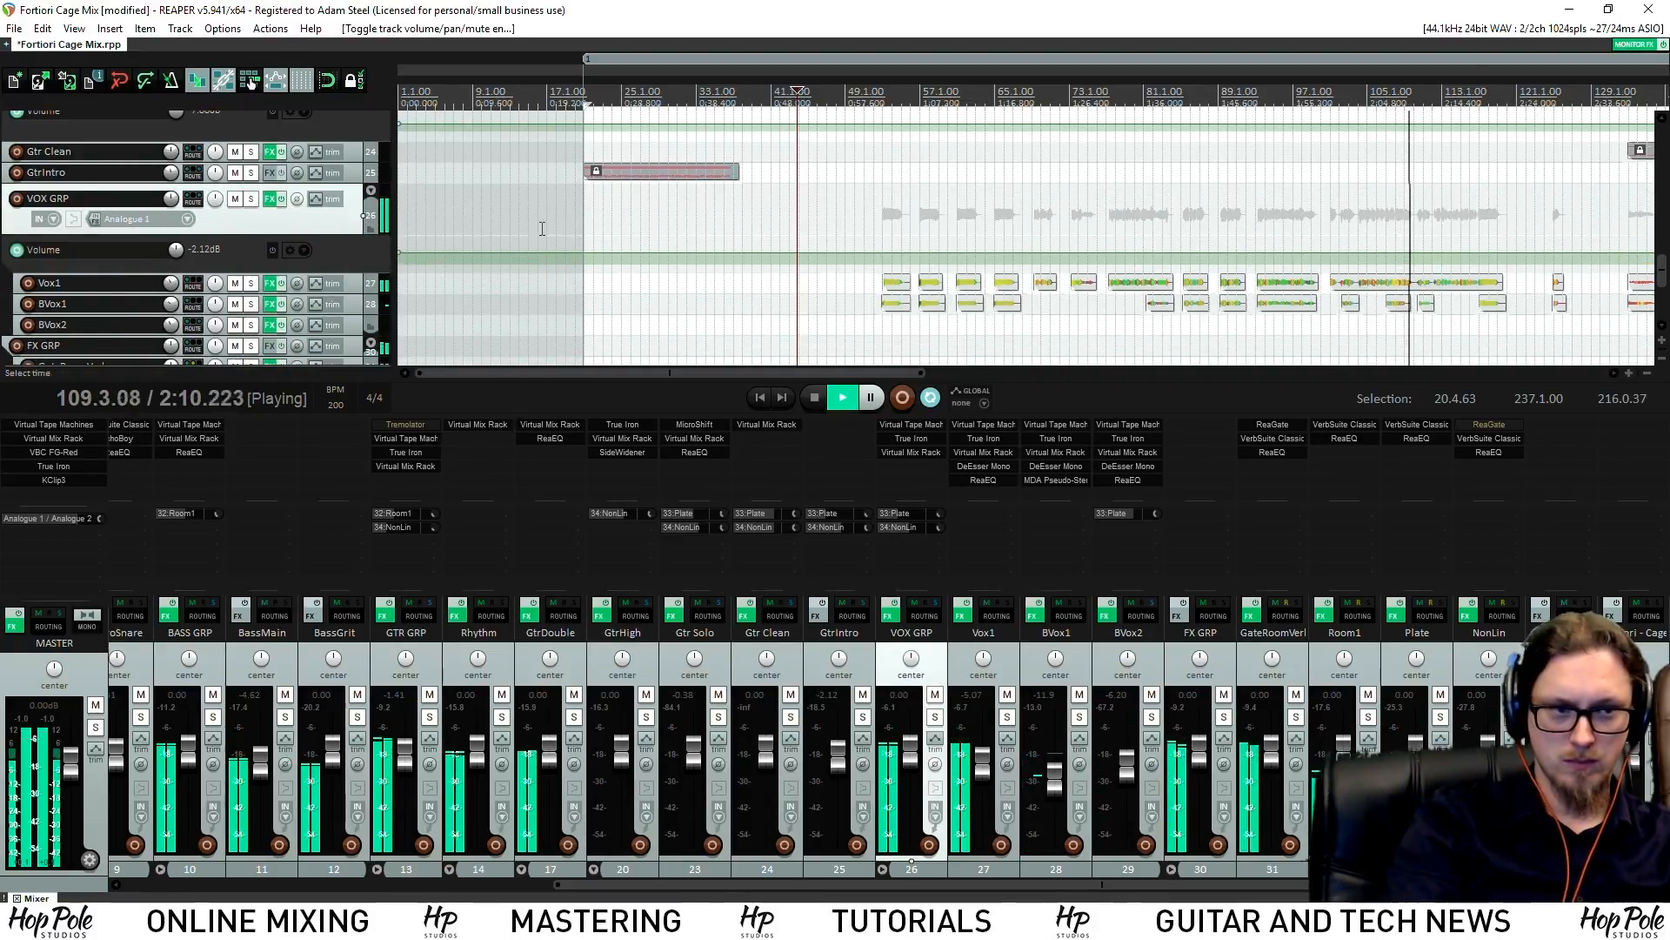
Add VOX GRP envelope points around bars 106–110 and pull that section down to about -3.5 dB
left_click(1331, 90)
scroll(1345, 158, "up", 8)
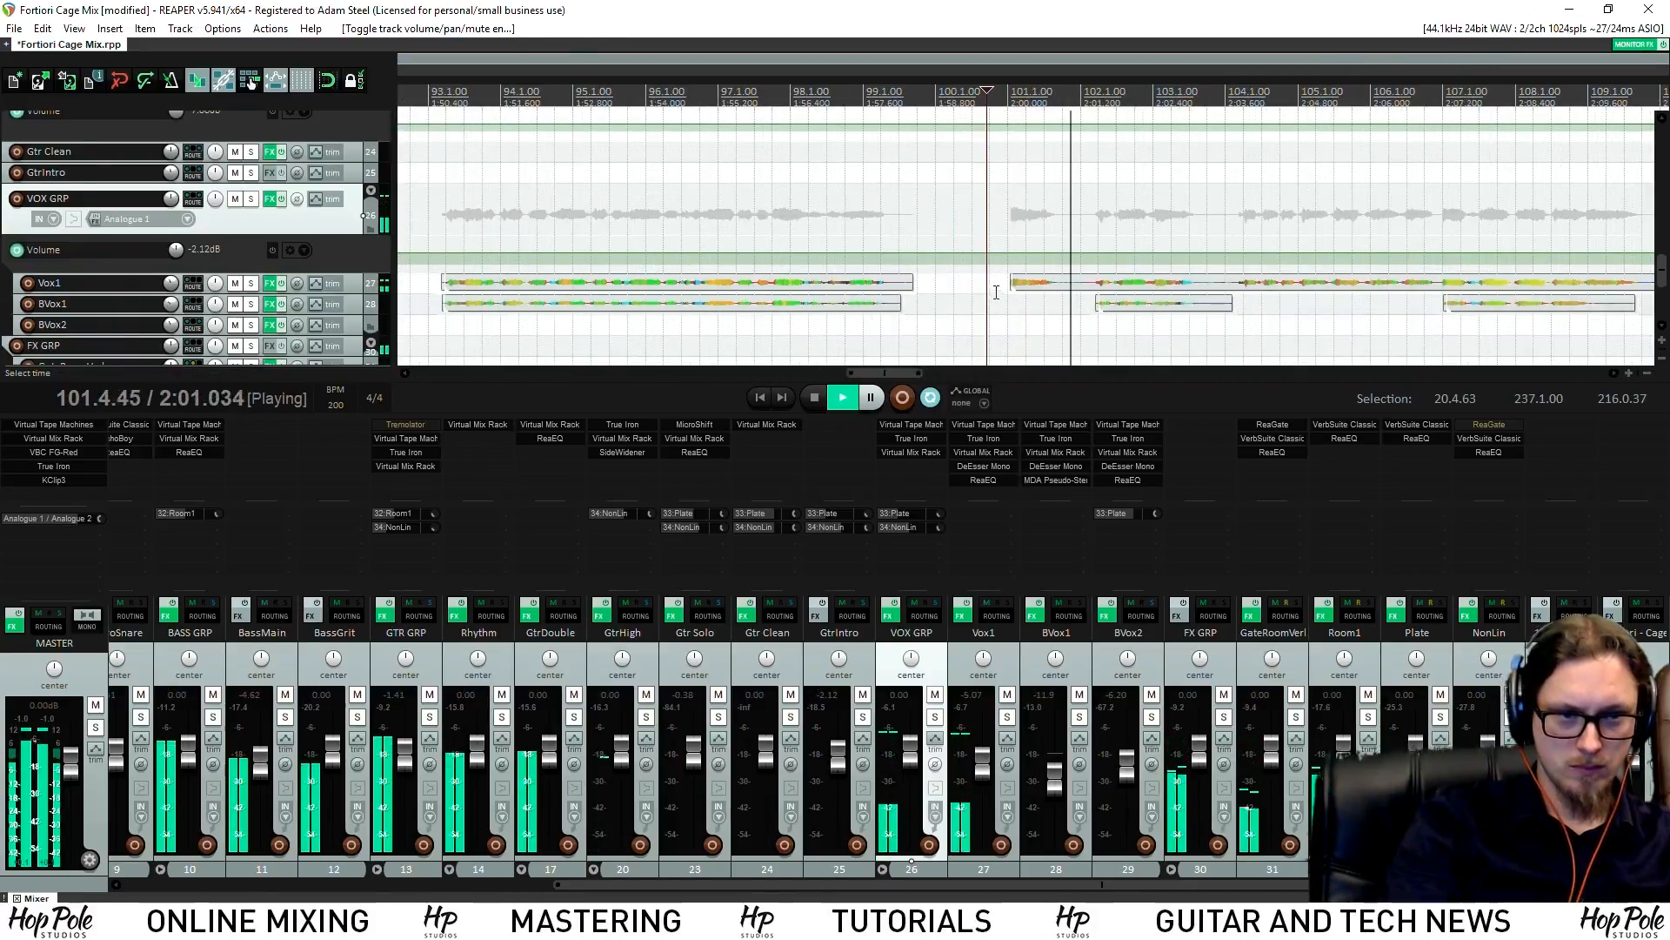
left_click(997, 253)
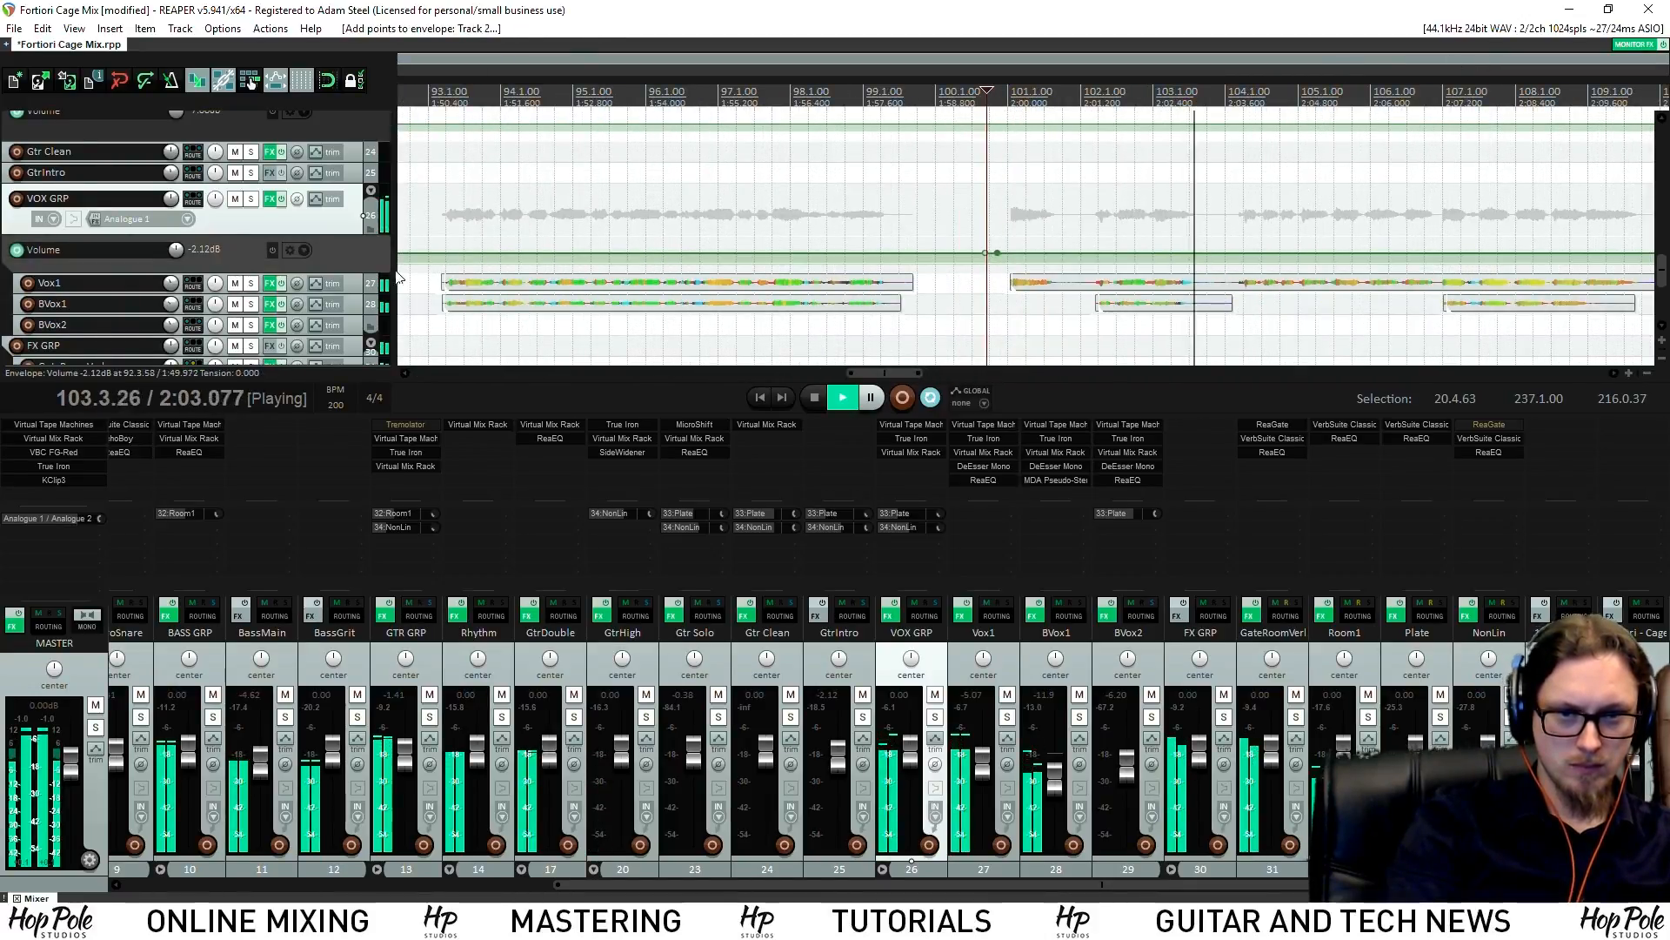
left_click_drag(376, 272, 377, 294)
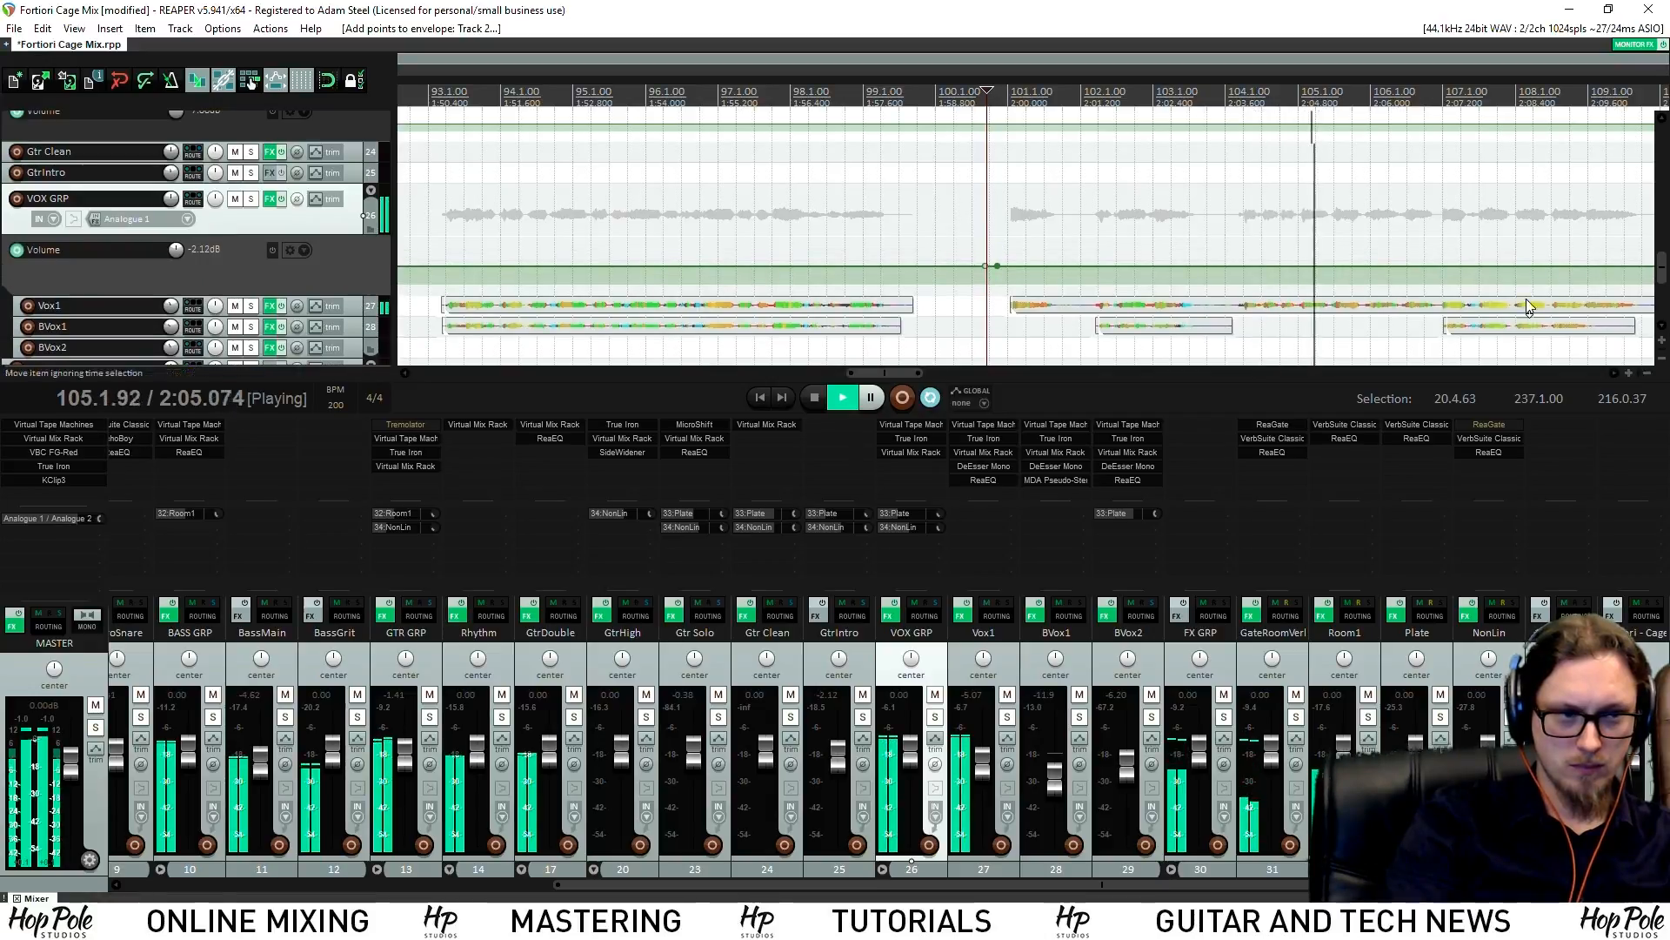
scroll(1335, 243, "down", 5)
scroll(1122, 266, "up", 5)
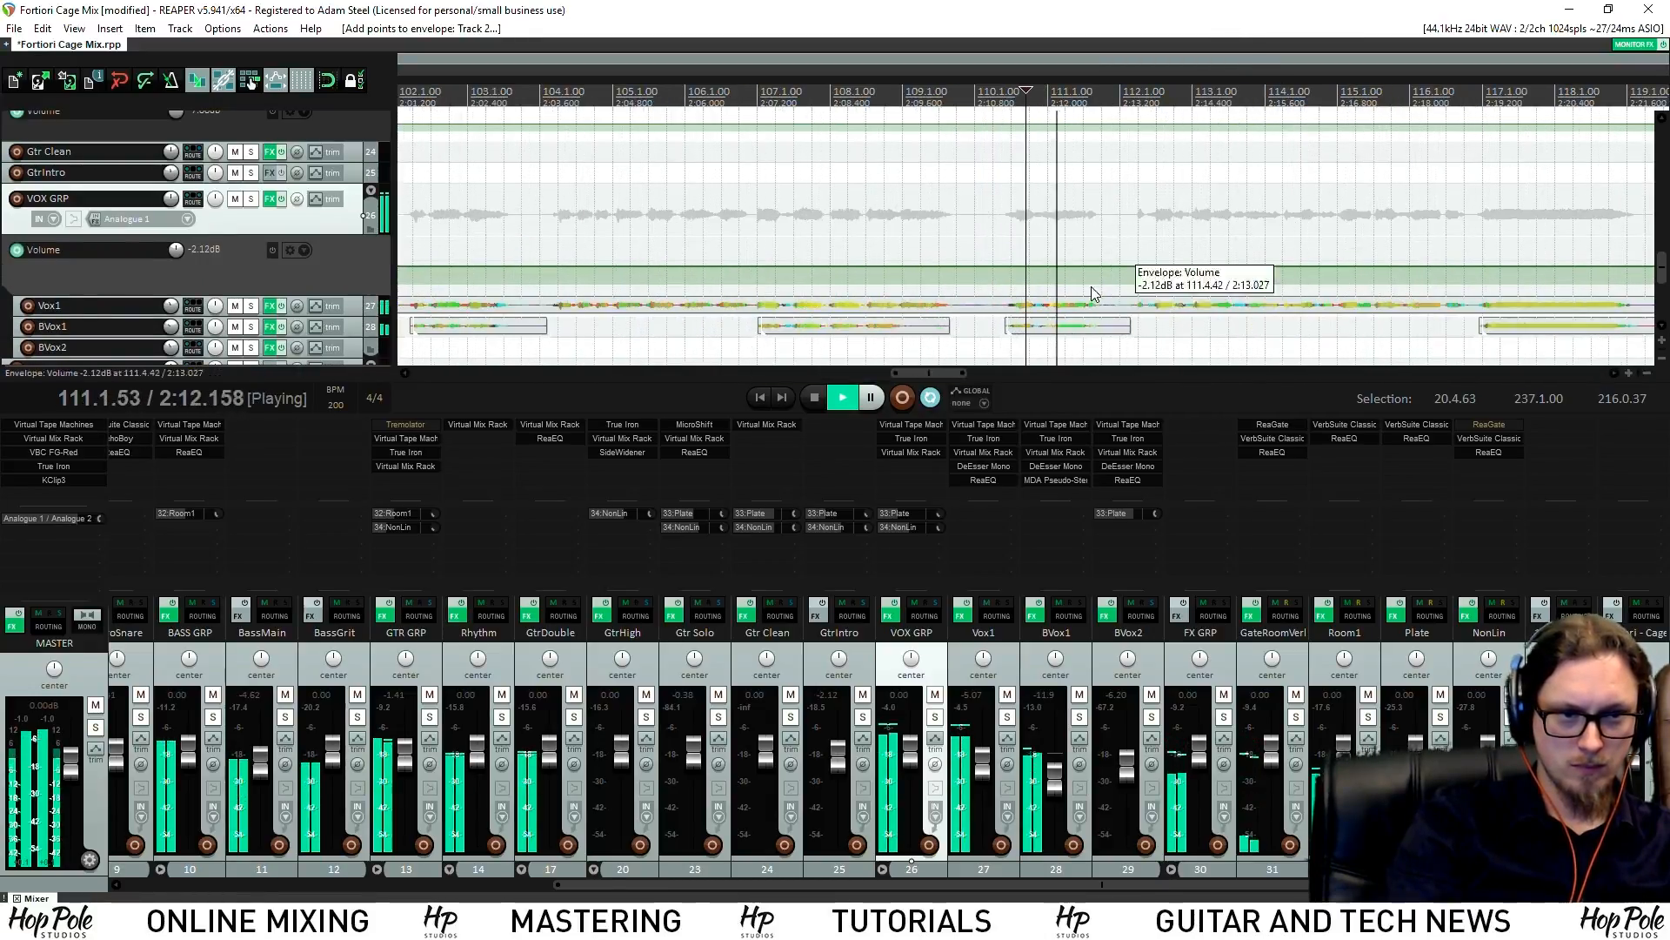
left_click(858, 228)
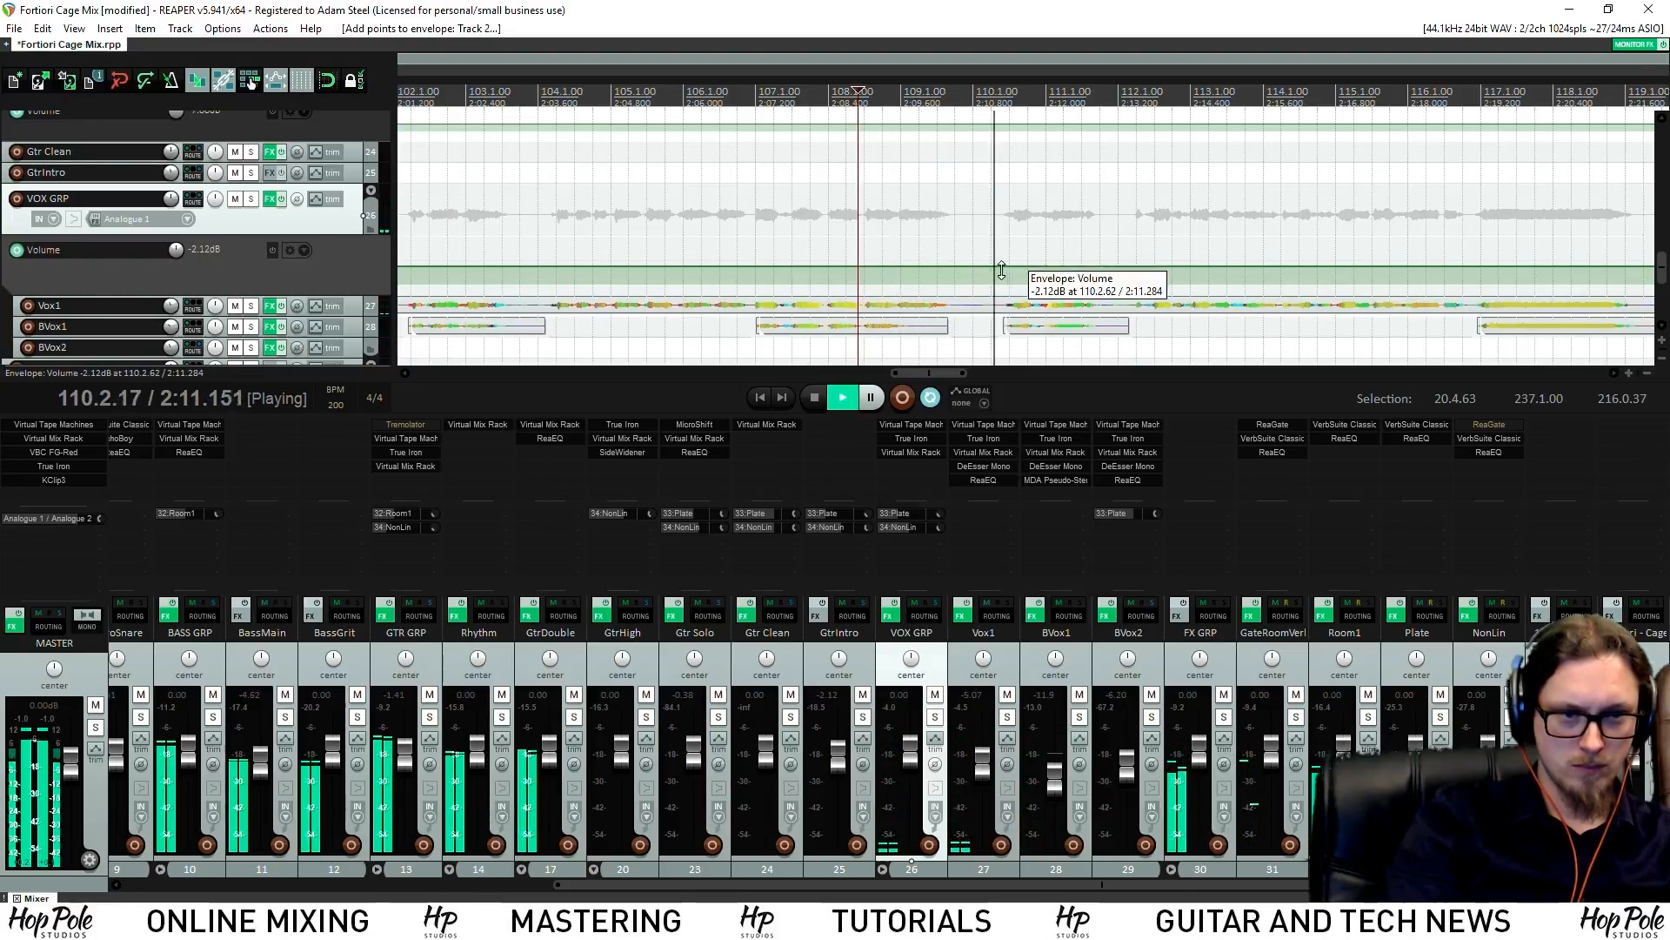
left_click(983, 269, "shift")
scroll(968, 269, "down", 5)
left_click_drag(982, 269, 982, 280)
Play back from before the dip through bars 110–124 to hear the VOX GRP change
left_click(886, 148)
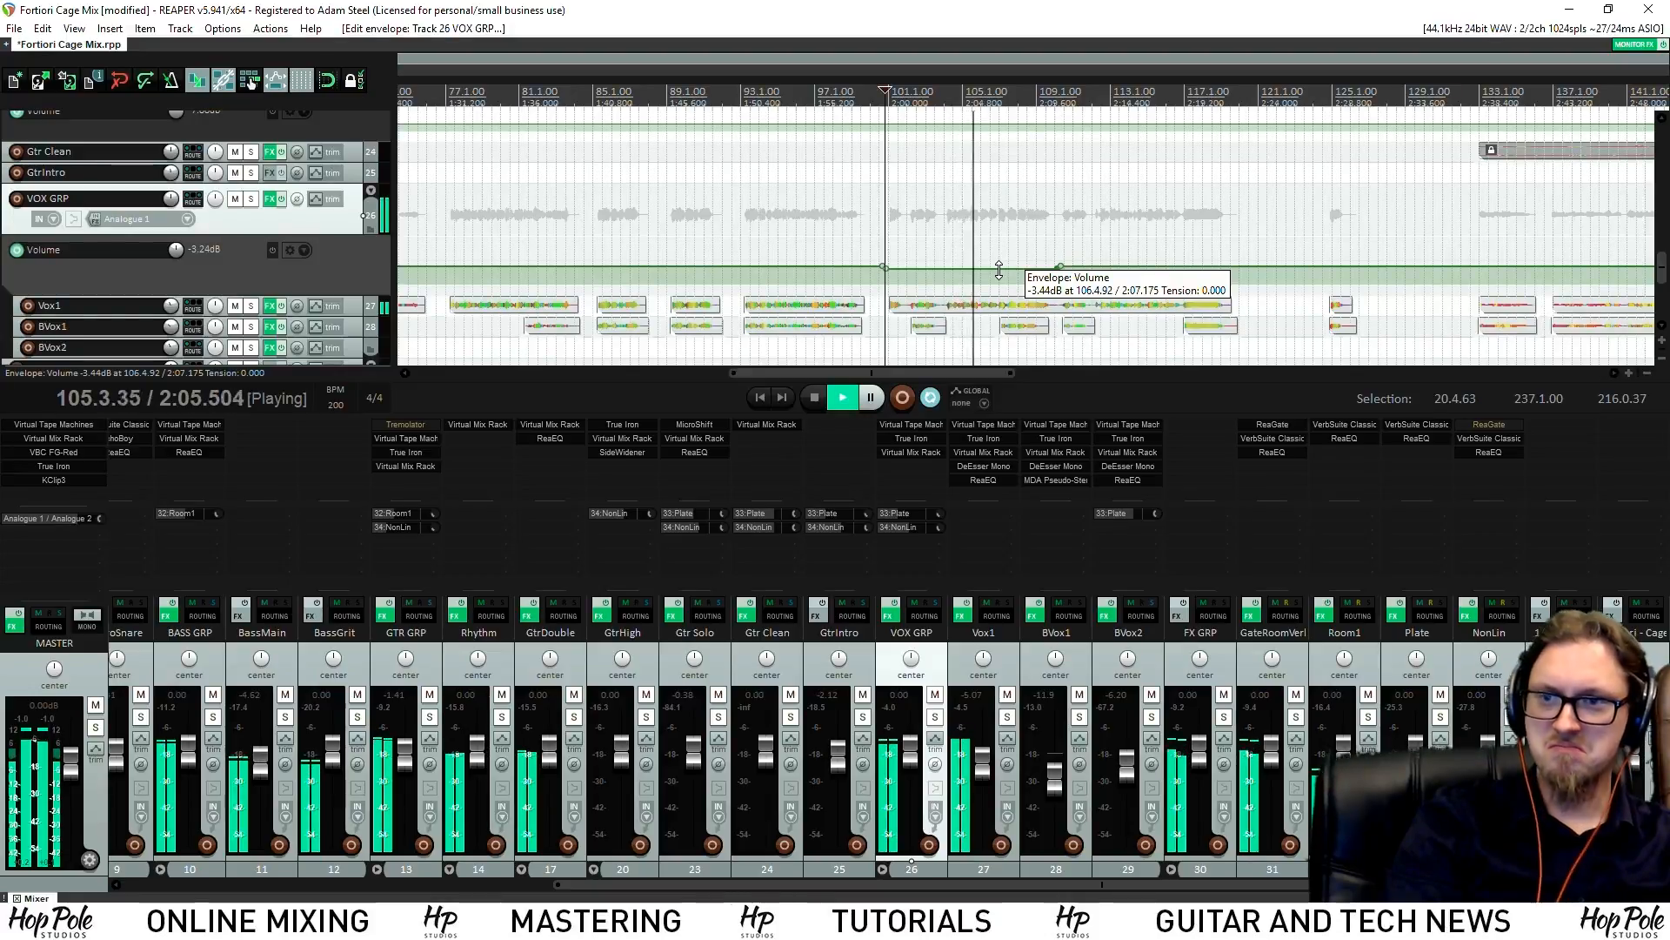
left_click(1058, 126)
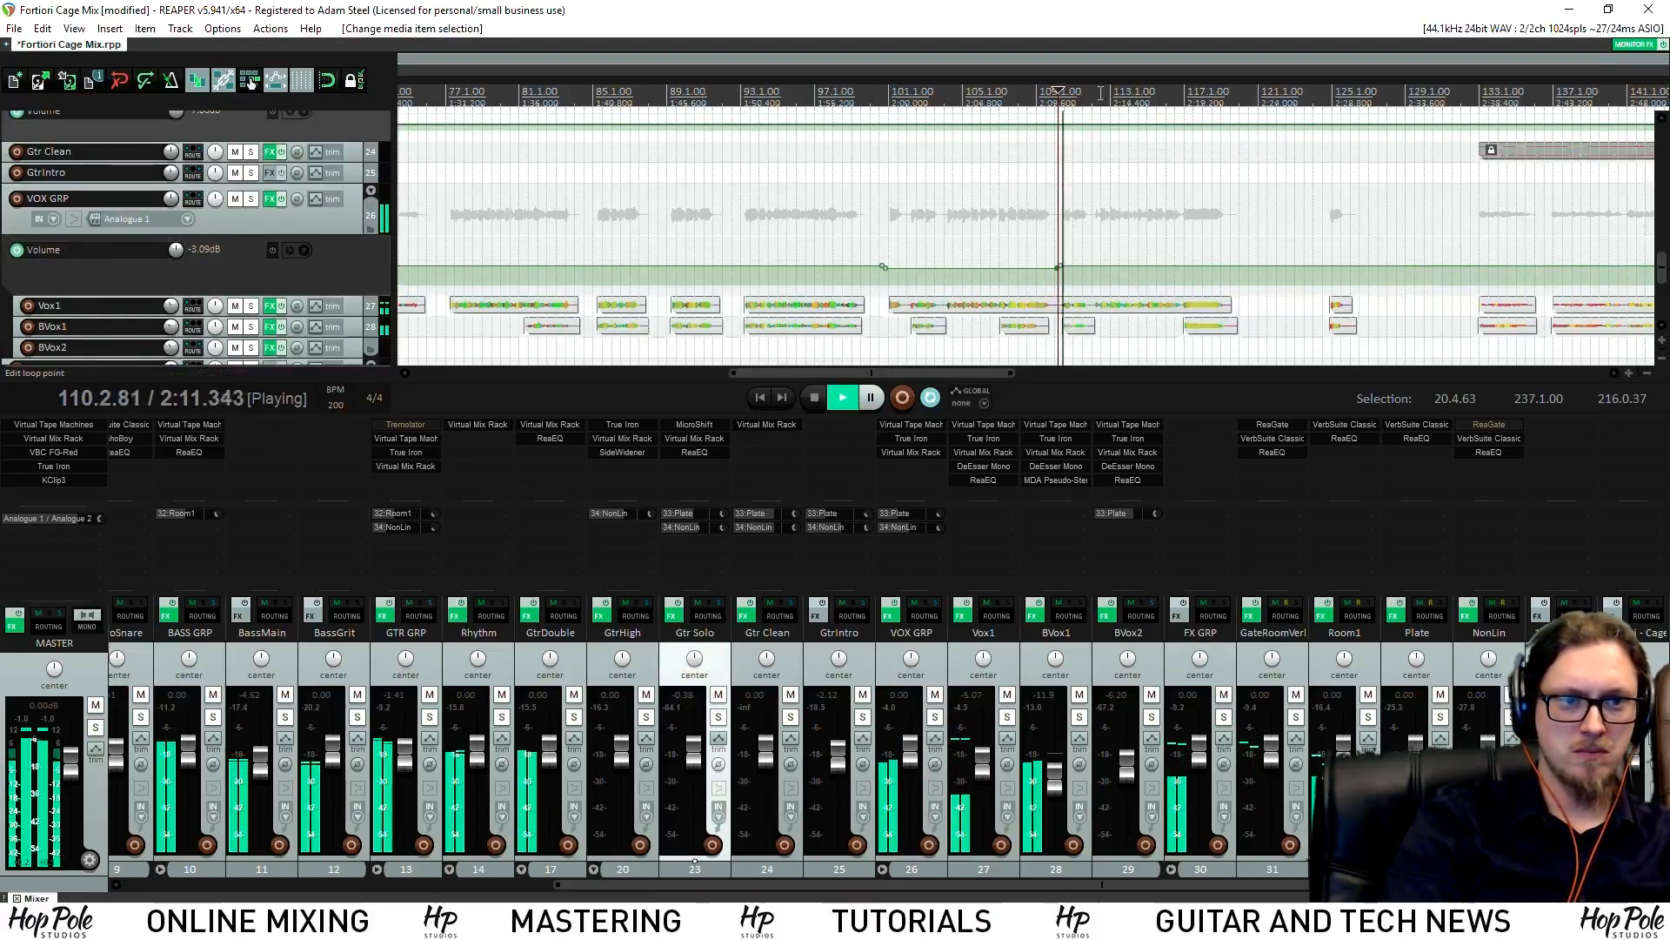
scroll(1105, 279, "up", 4)
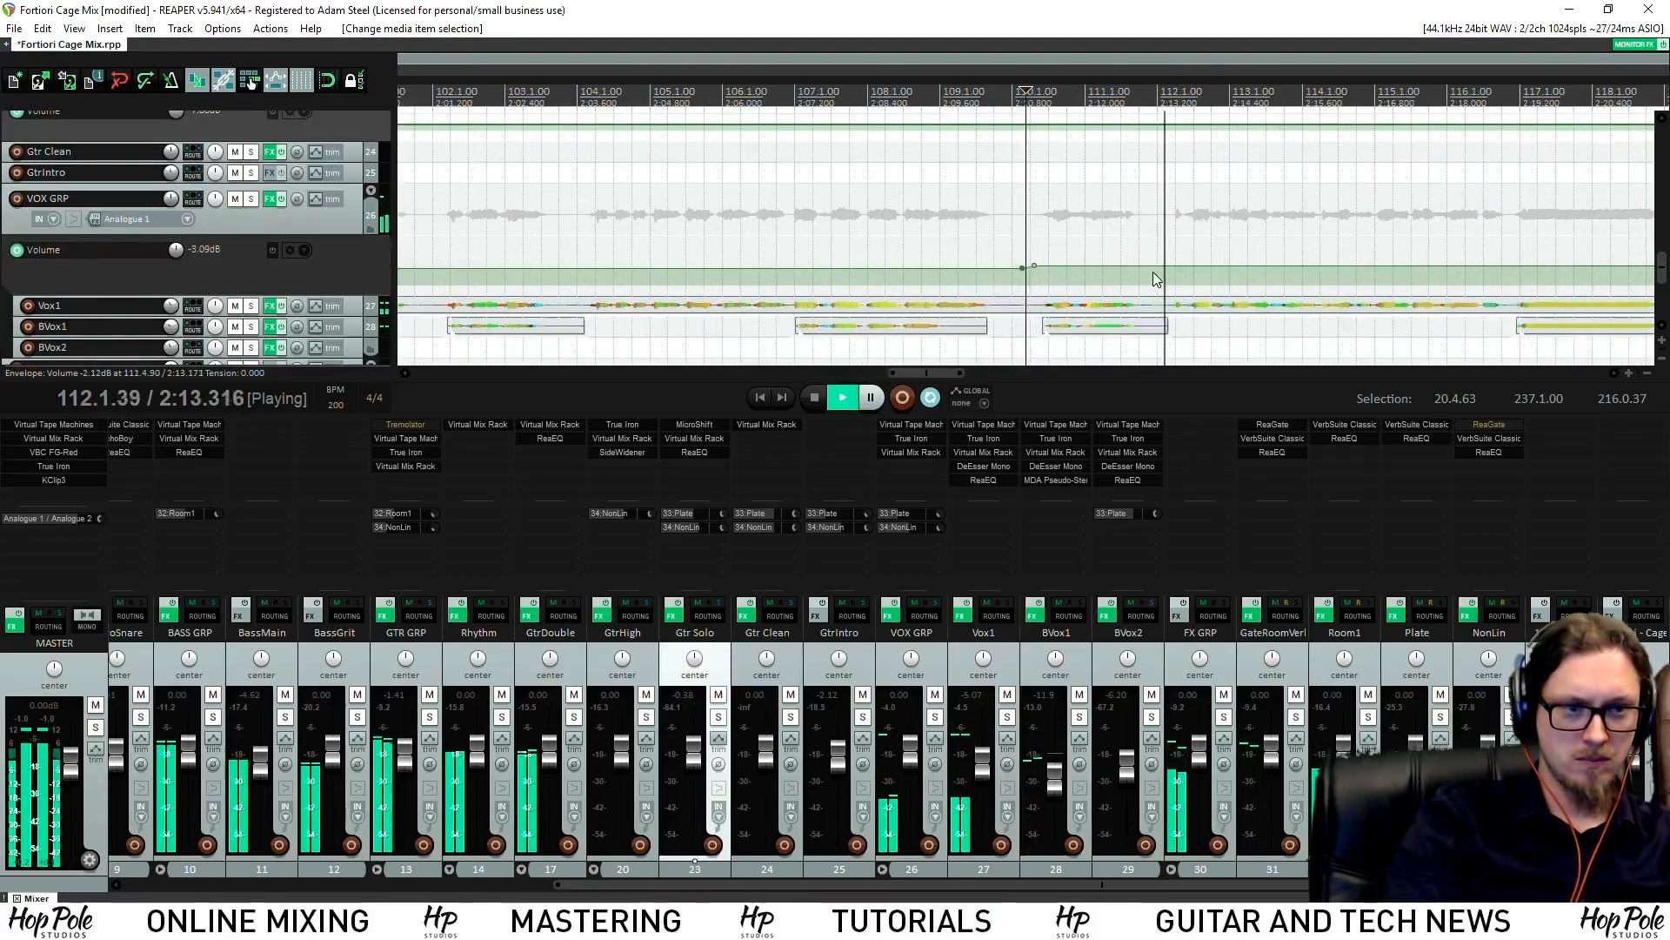
scroll(1148, 278, "down", 5)
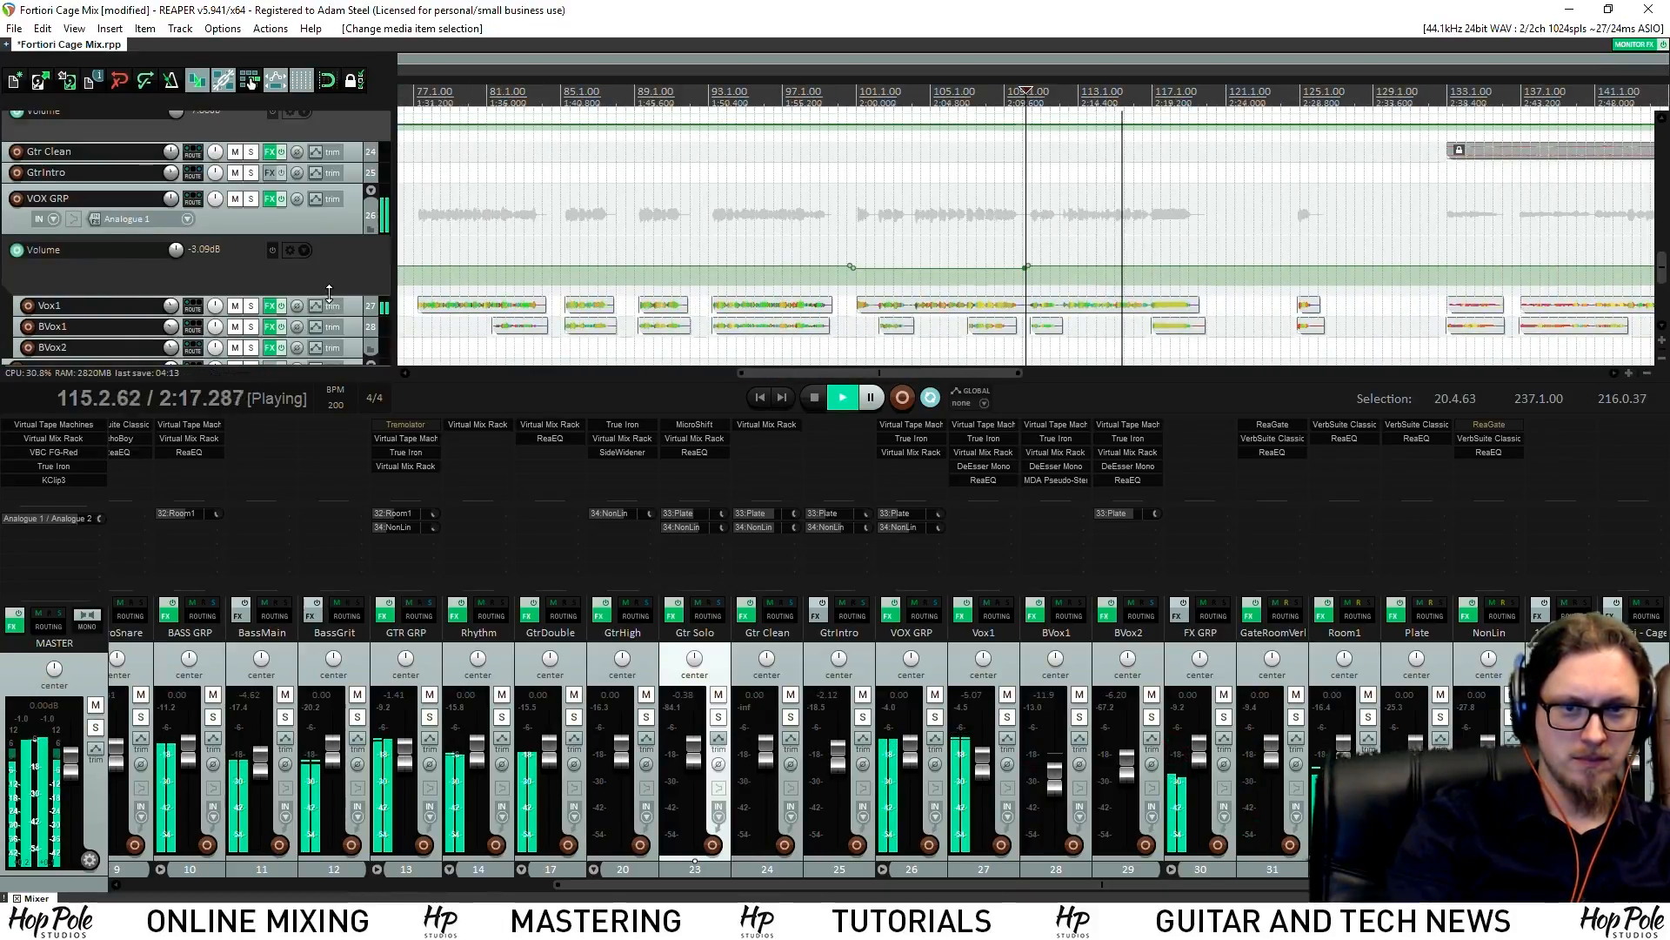
left_click_drag(329, 294, 328, 314)
left_click_drag(1663, 275, 1663, 288)
scroll(1253, 261, "up", 4)
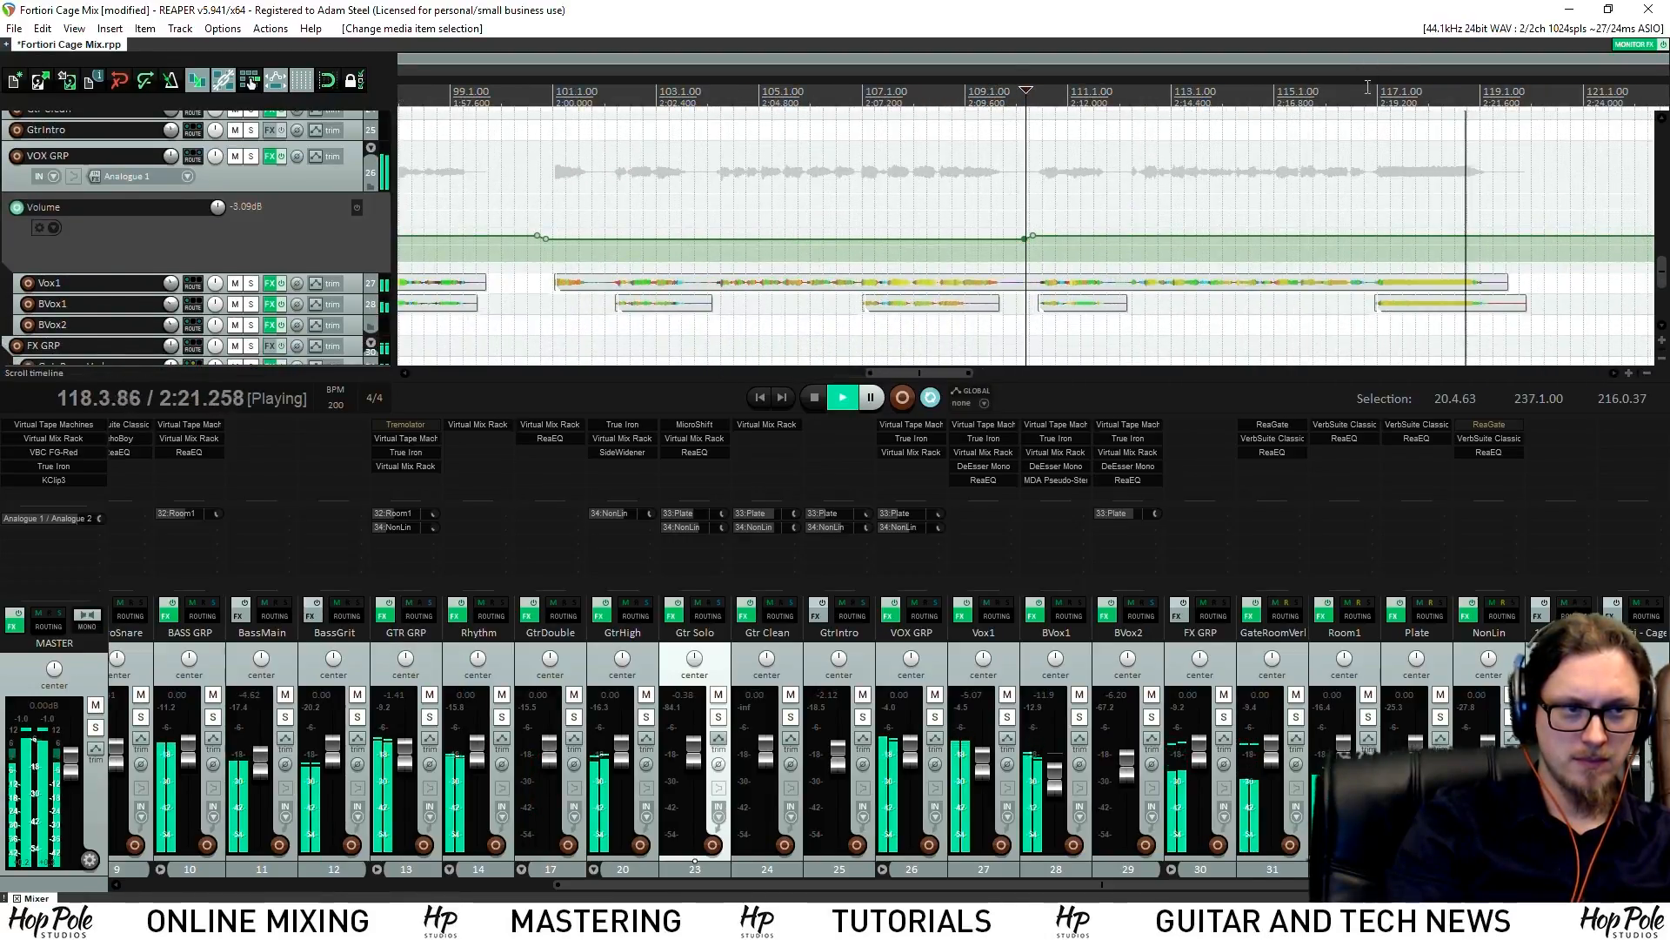
scroll(1395, 234, "down", 2)
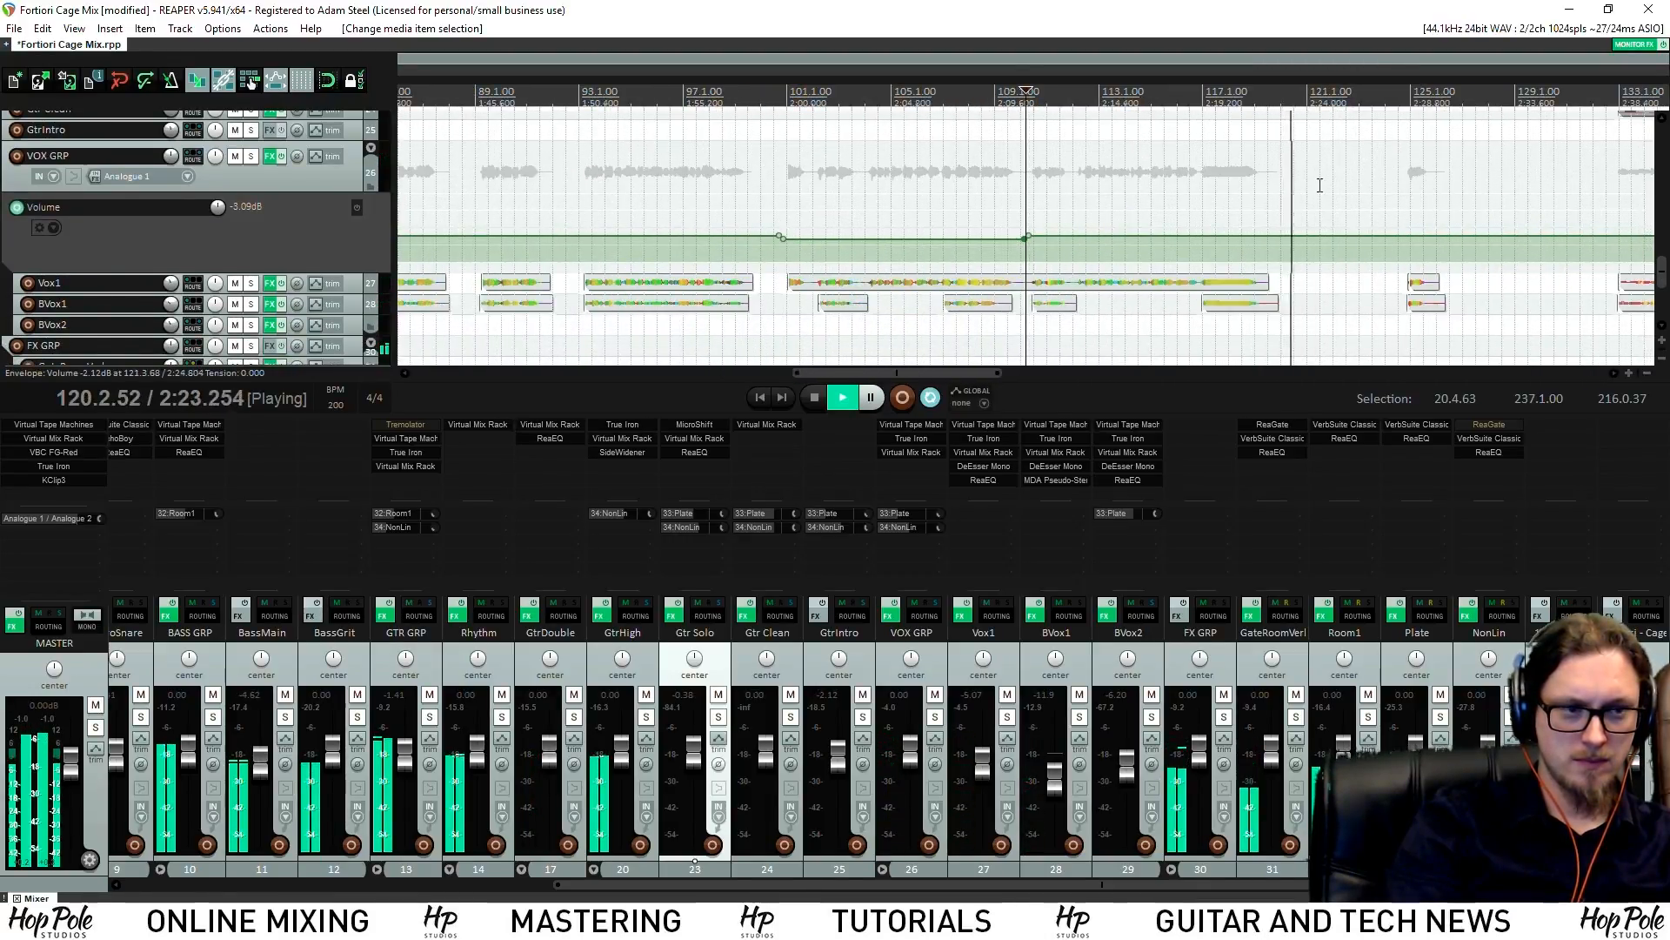
left_click(1395, 114)
scroll(1305, 239, "up", 3)
scroll(1131, 266, "down", 3)
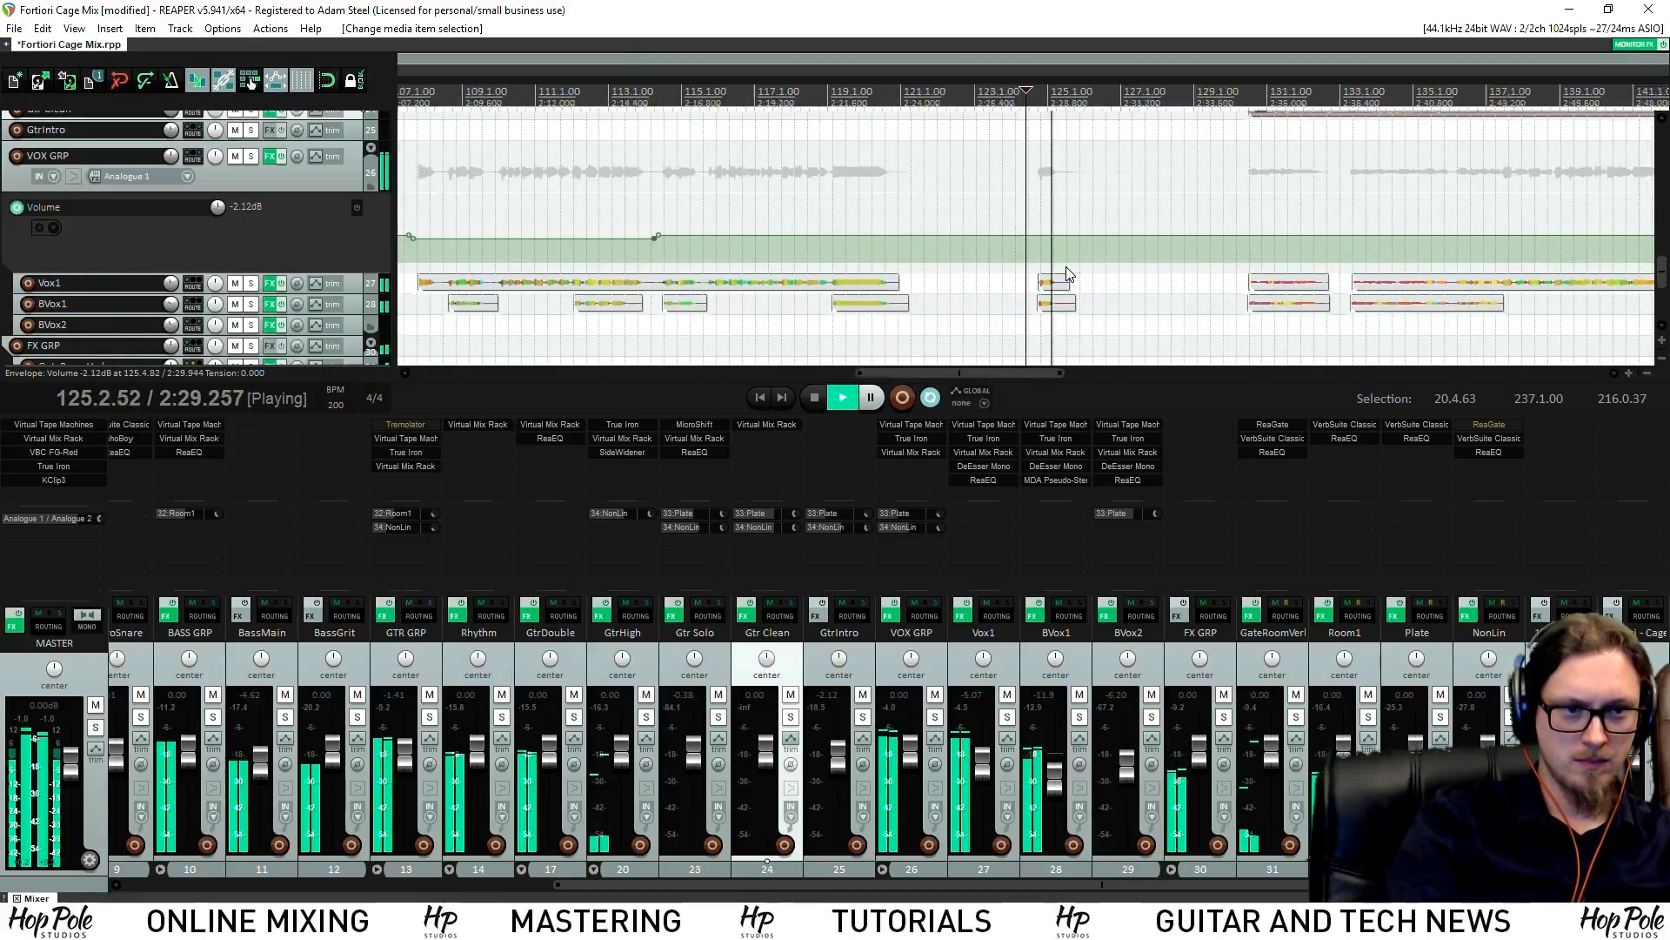
scroll(1068, 274, "down", 2)
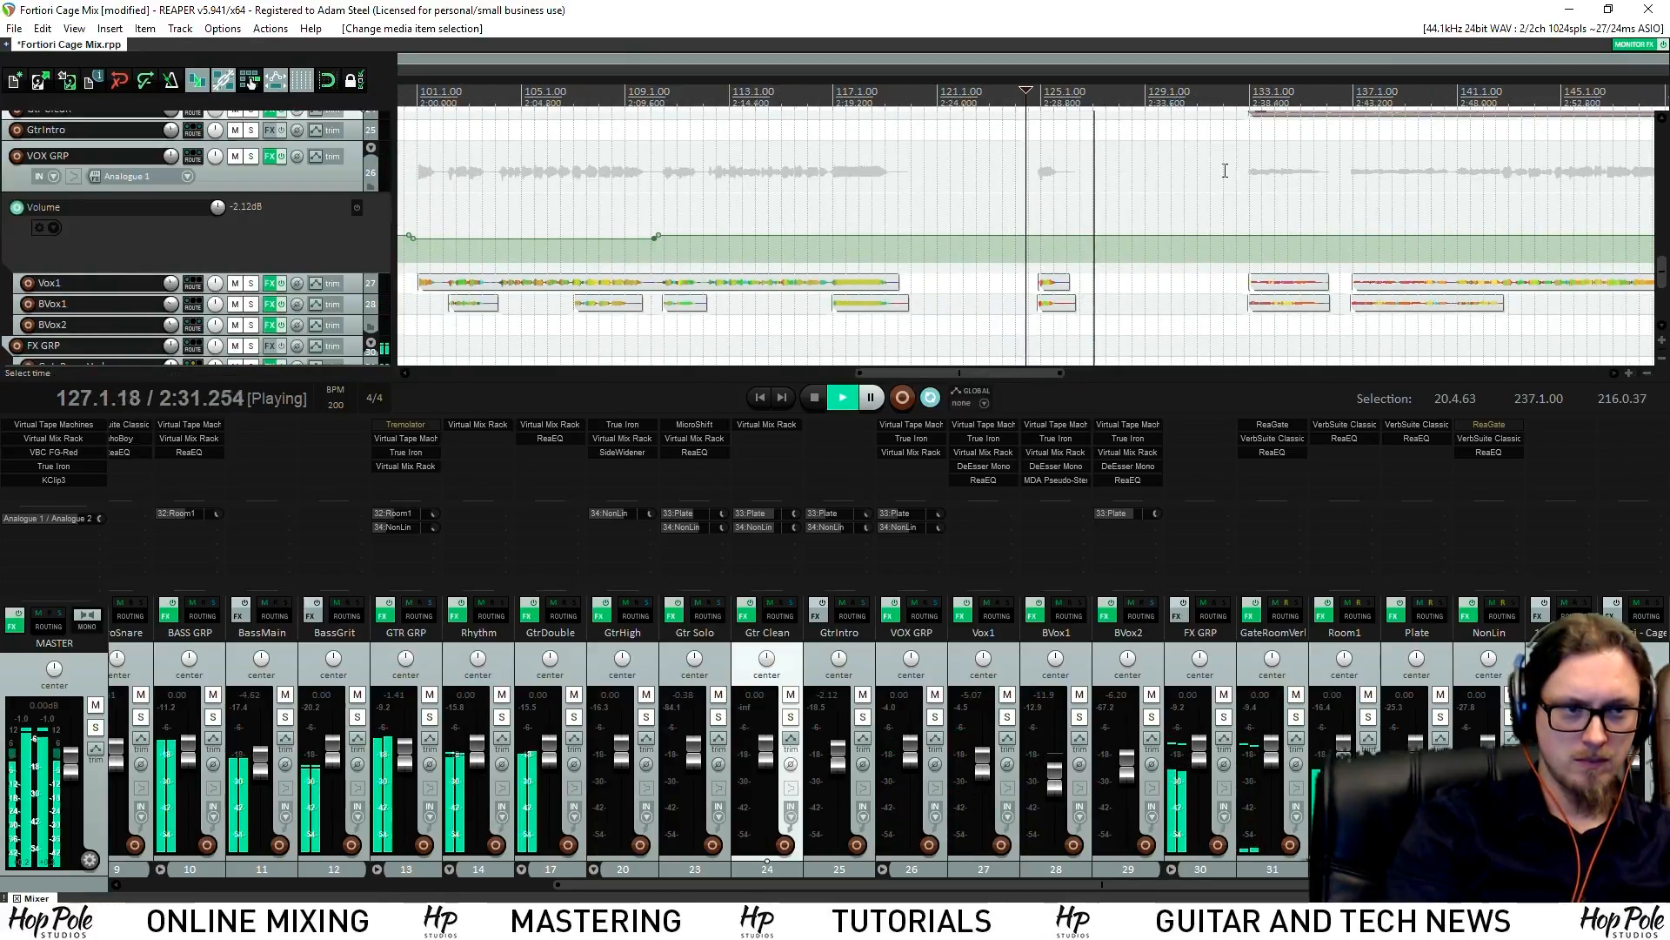
left_click_drag(1662, 294, 1666, 217)
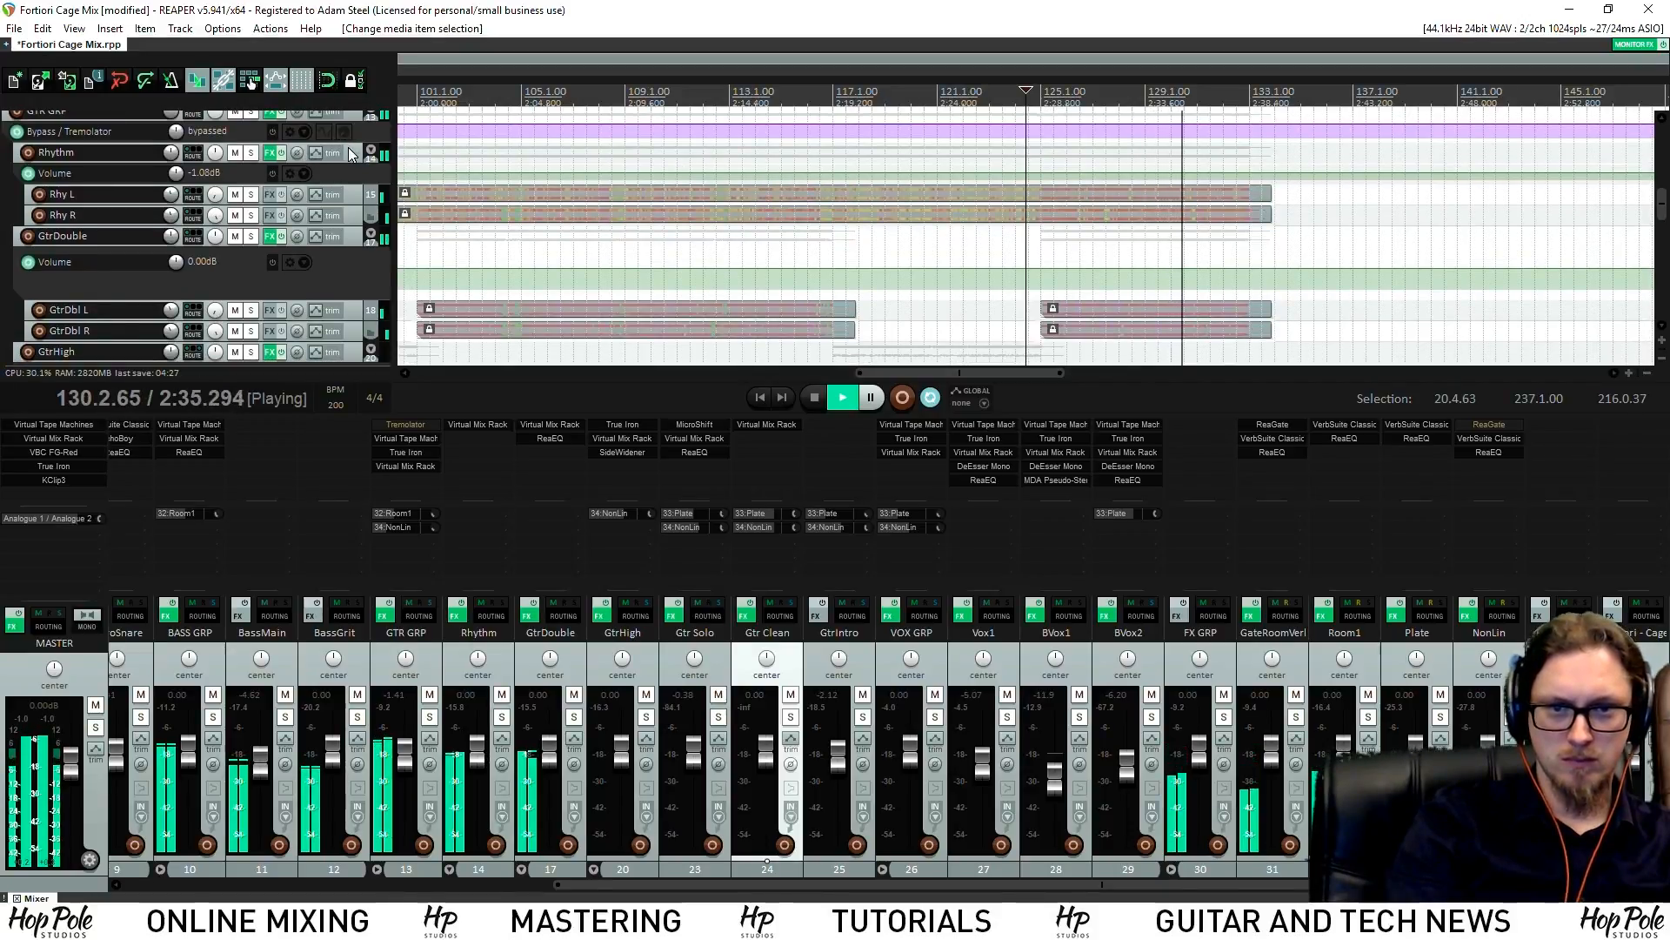
Enlarge the Rhythm volume lane and raise a section of its envelope near bar 124
left_click(349, 154)
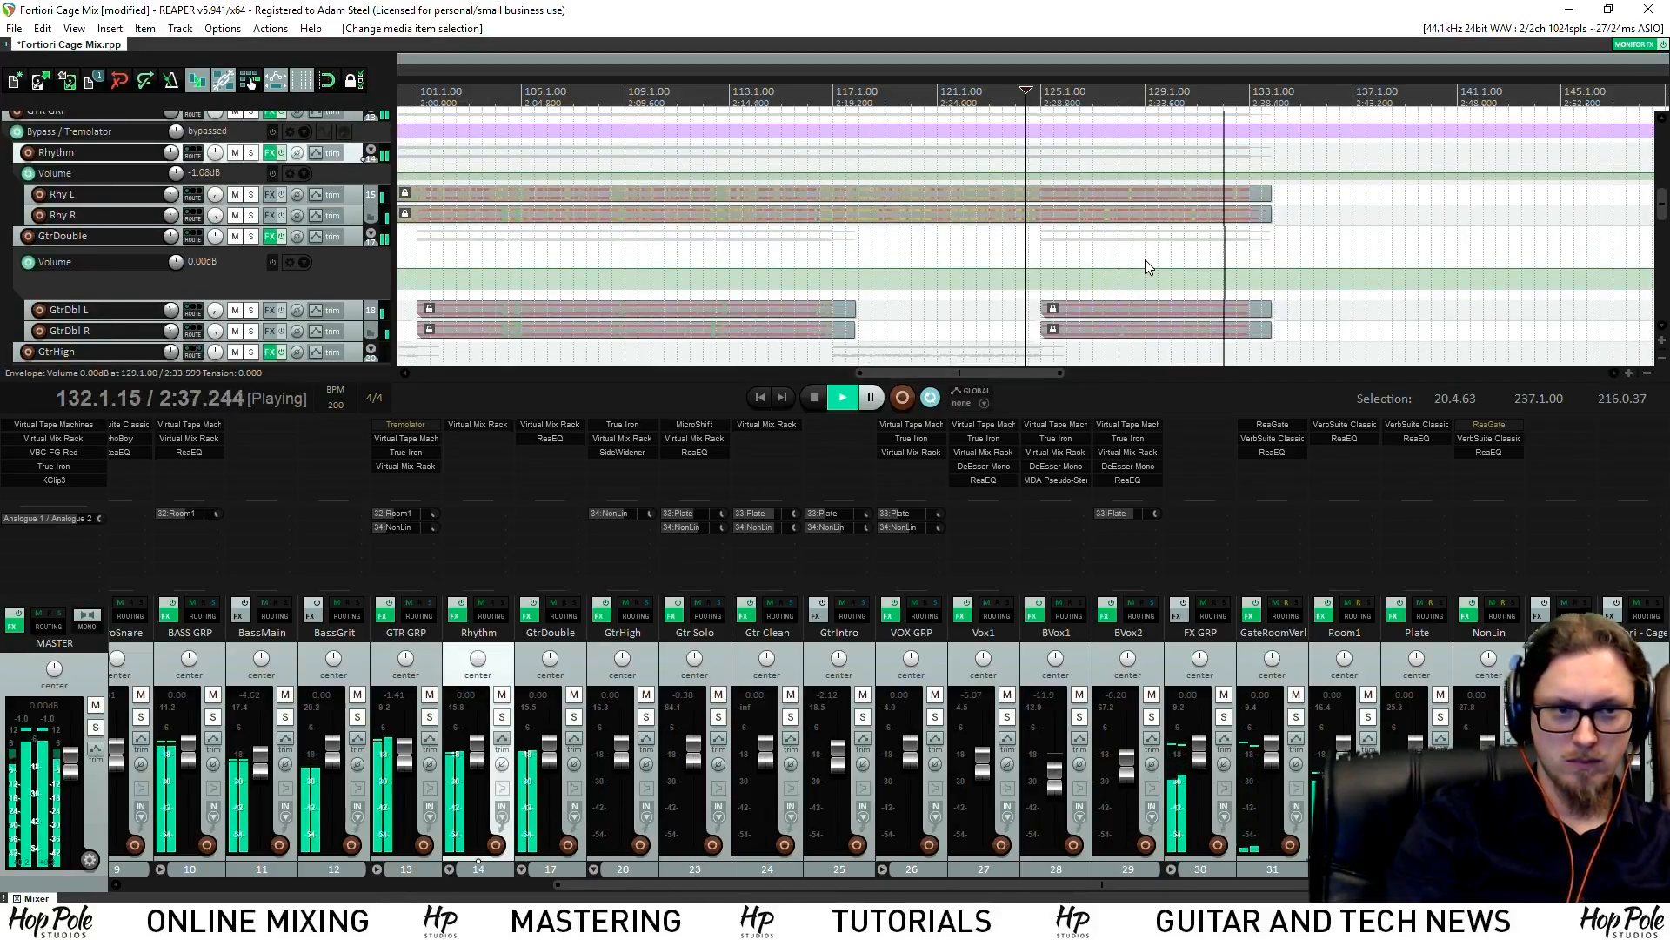
scroll(926, 139, "up", 3)
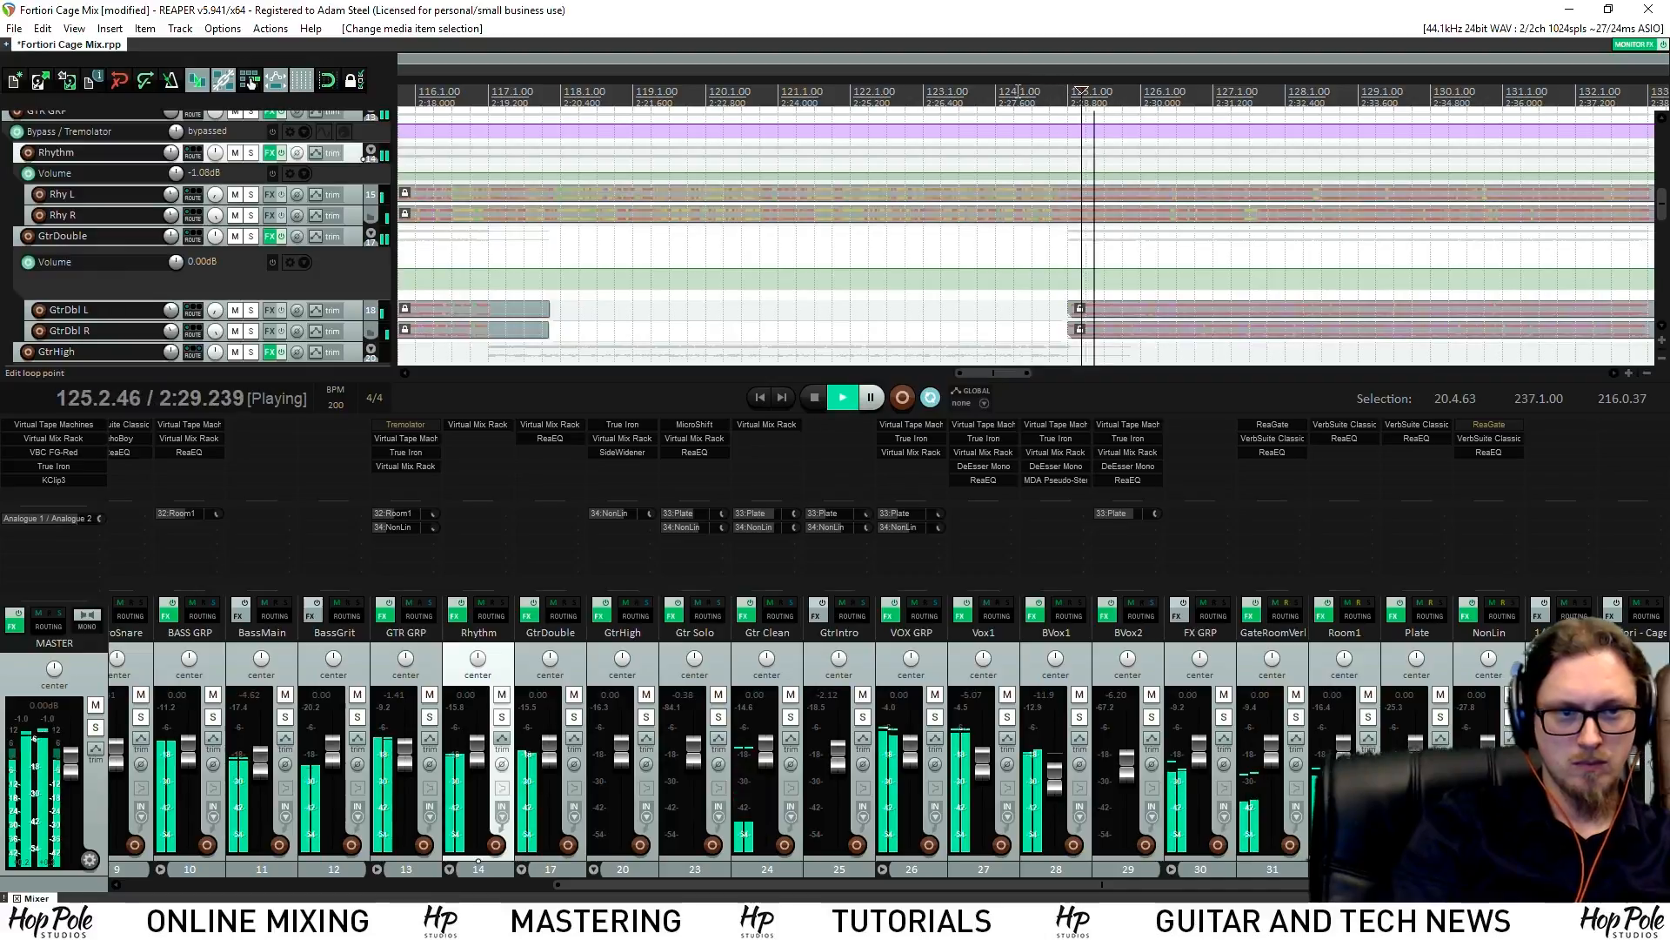
scroll(1000, 139, "up", 3)
left_click(912, 126)
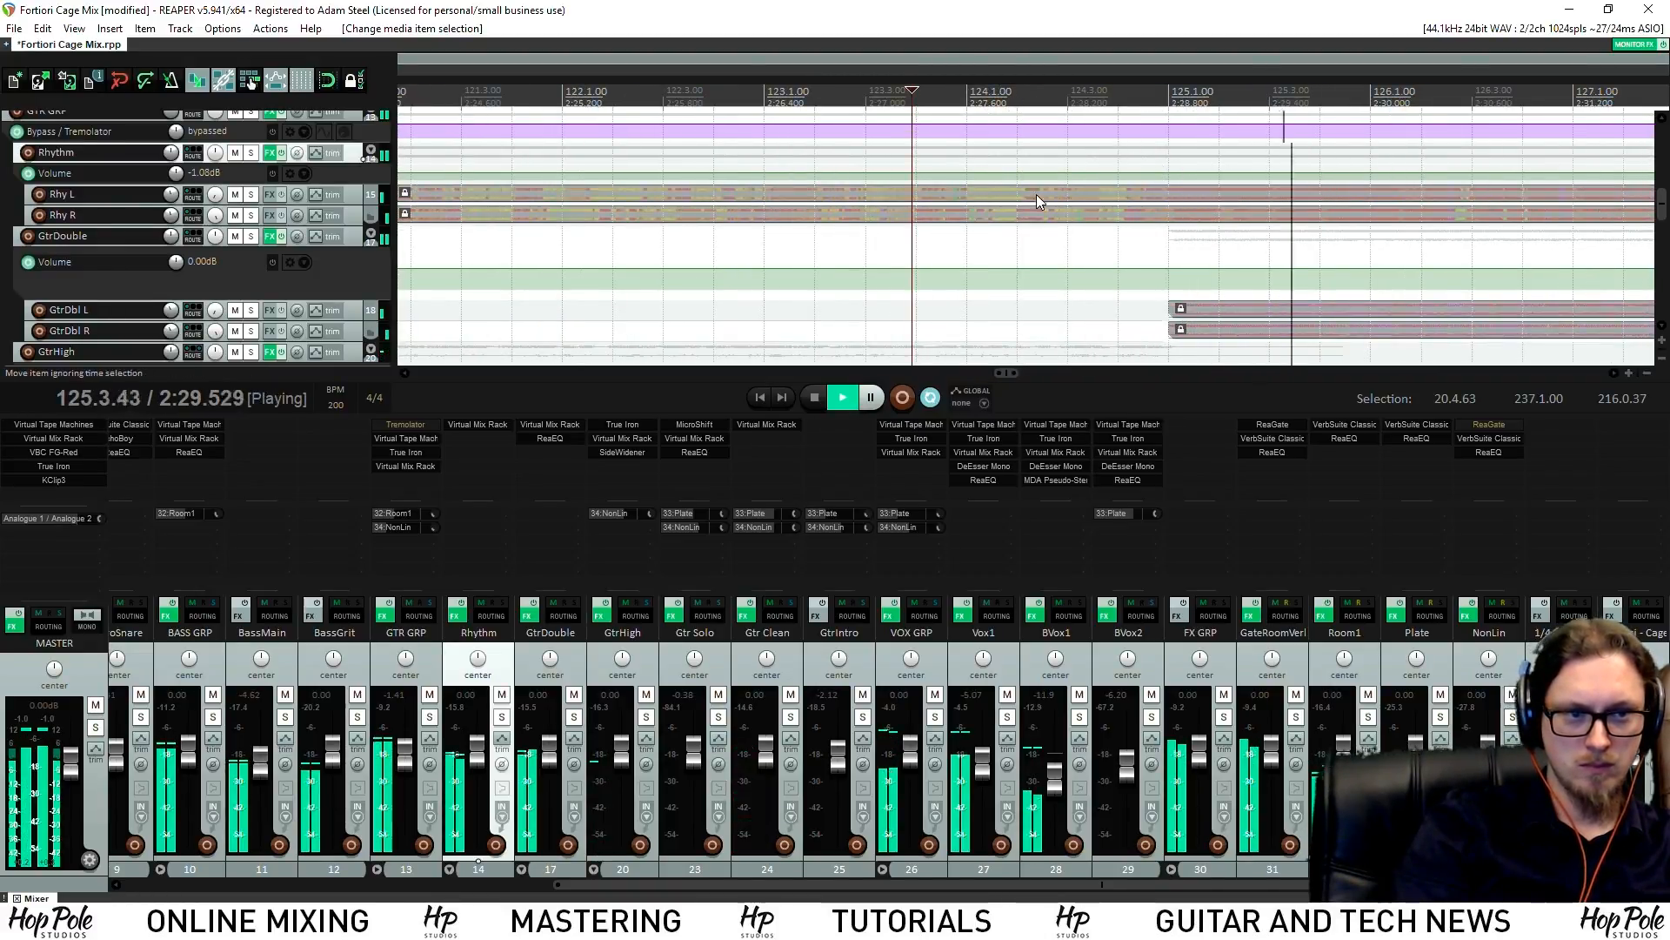
key("space")
left_click_drag(348, 184, 348, 232)
left_click(1131, 210)
scroll(1201, 200, "down", 7)
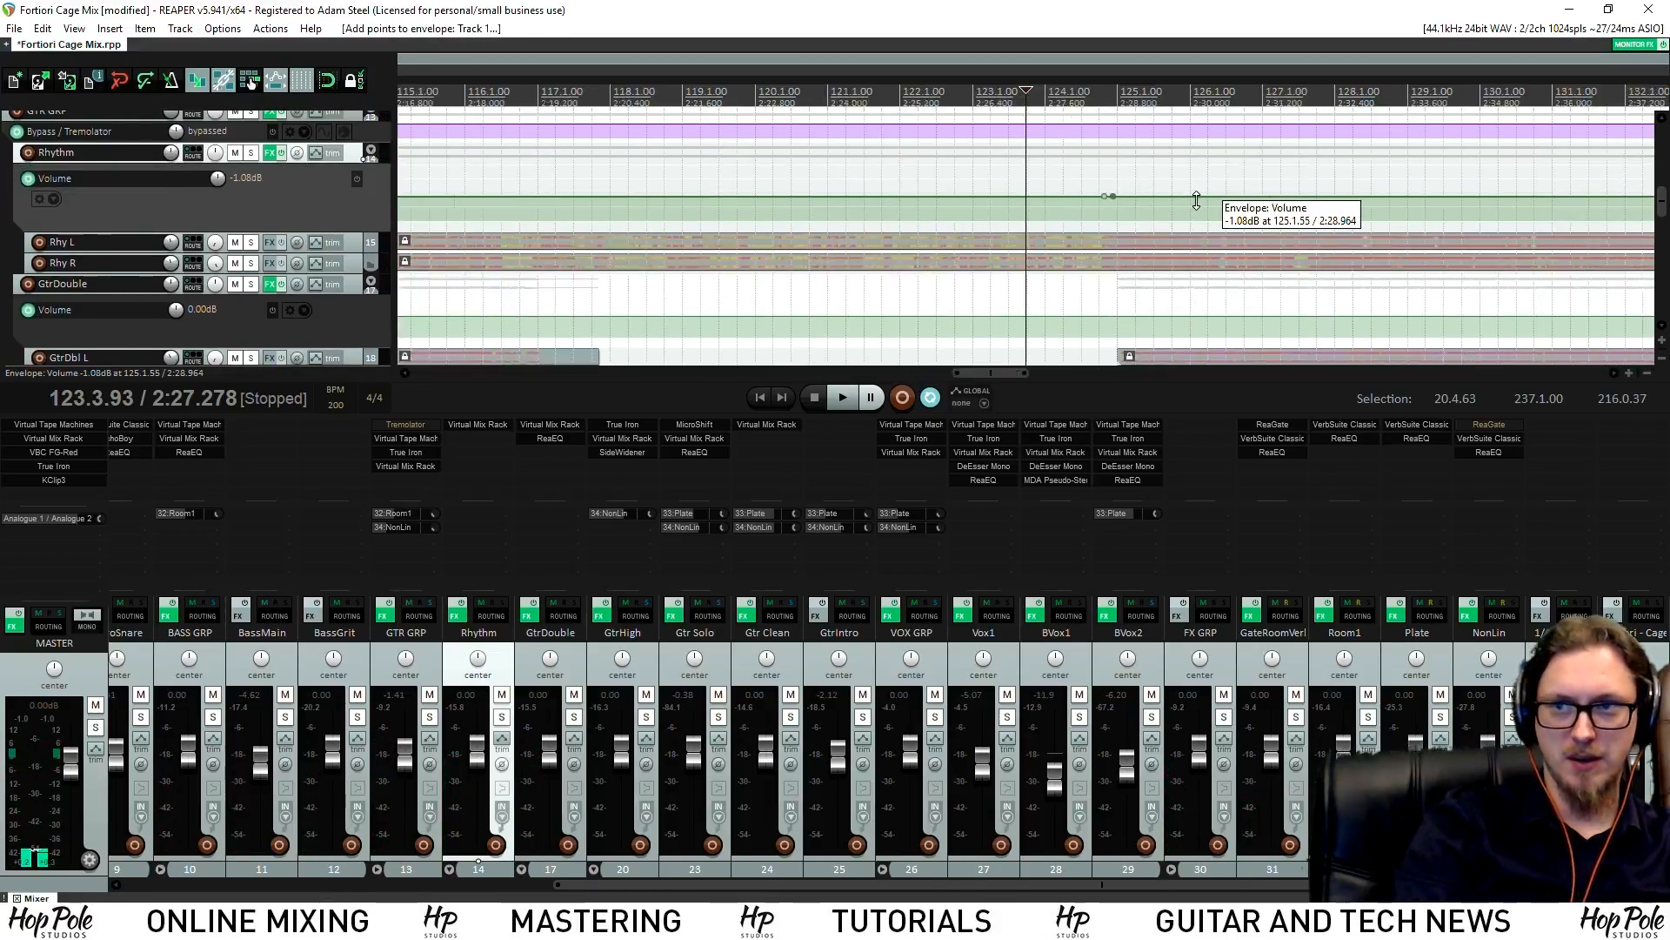
left_click_drag(1131, 197, 1146, 189)
Add two GtrDouble envelope points near bars 131–134, raise that section, then nudge it slightly lower
scroll(1087, 287, "up", 4)
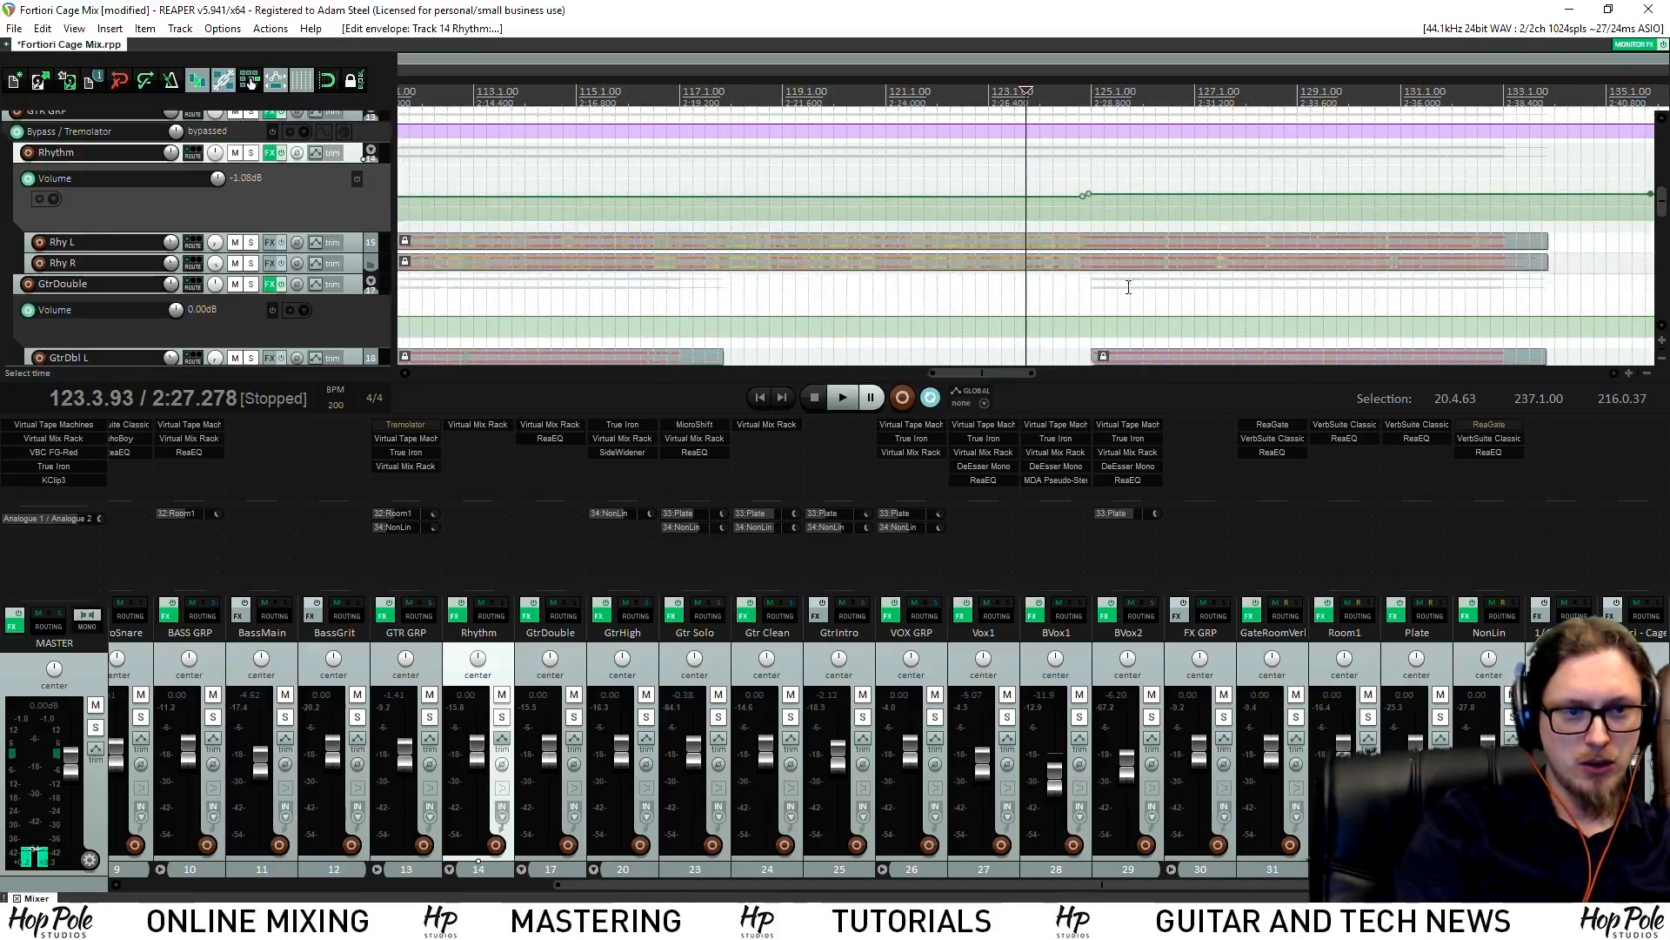
left_click(1588, 316, "shift")
left_click(1569, 316, "shift")
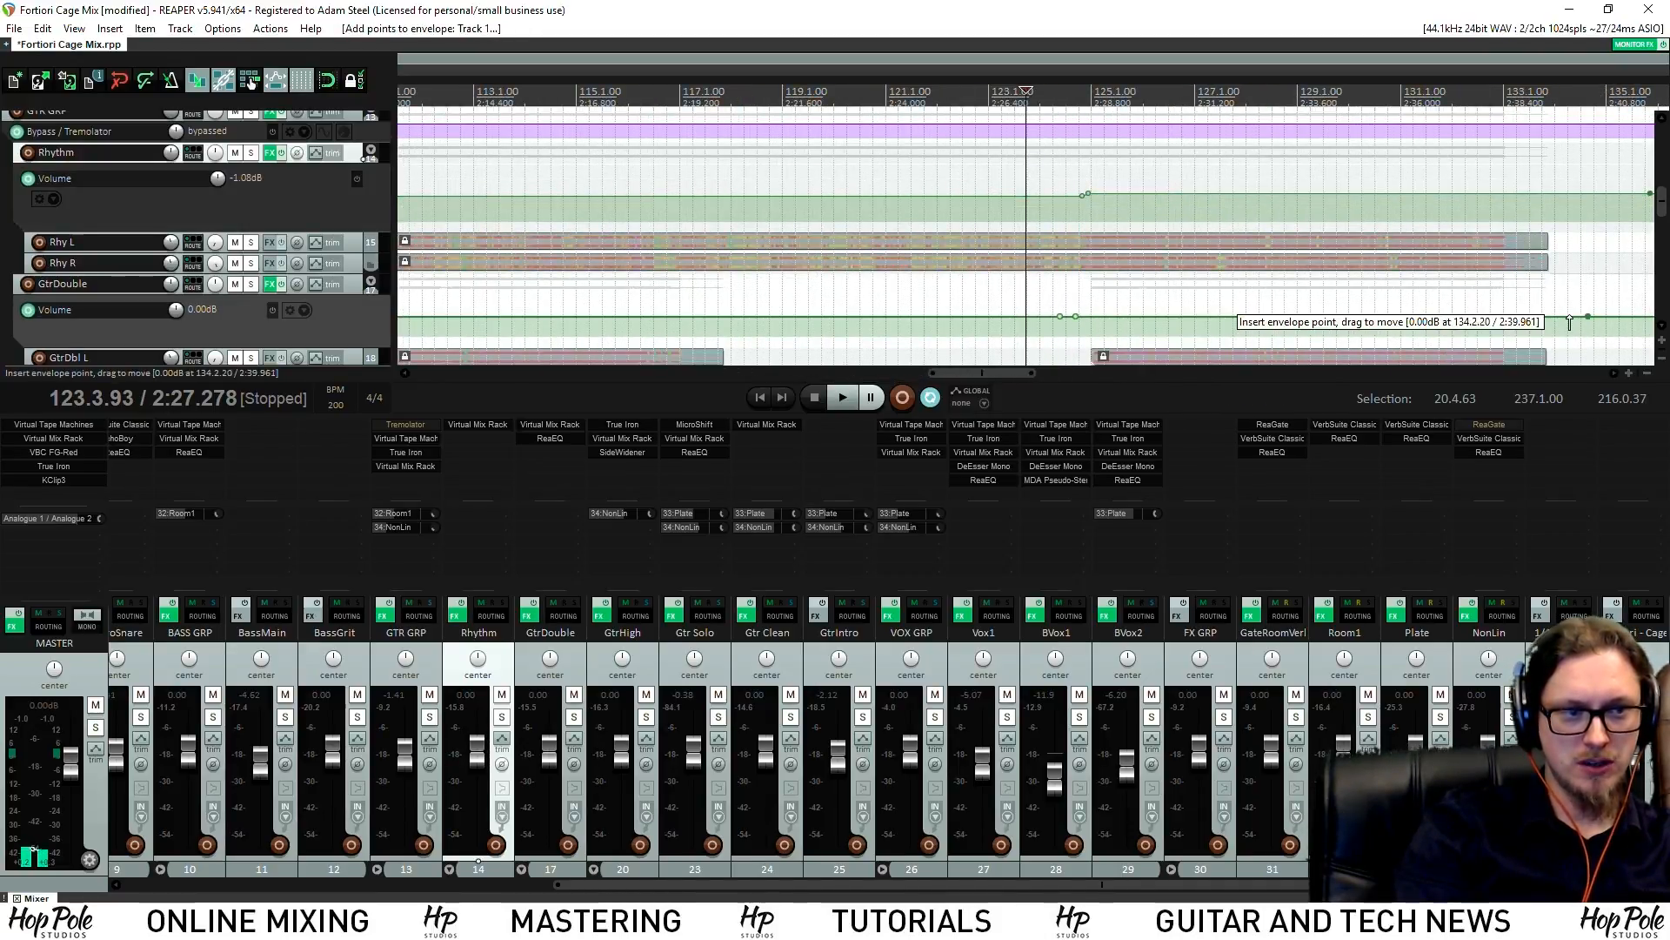
left_click_drag(1485, 317, 1486, 312)
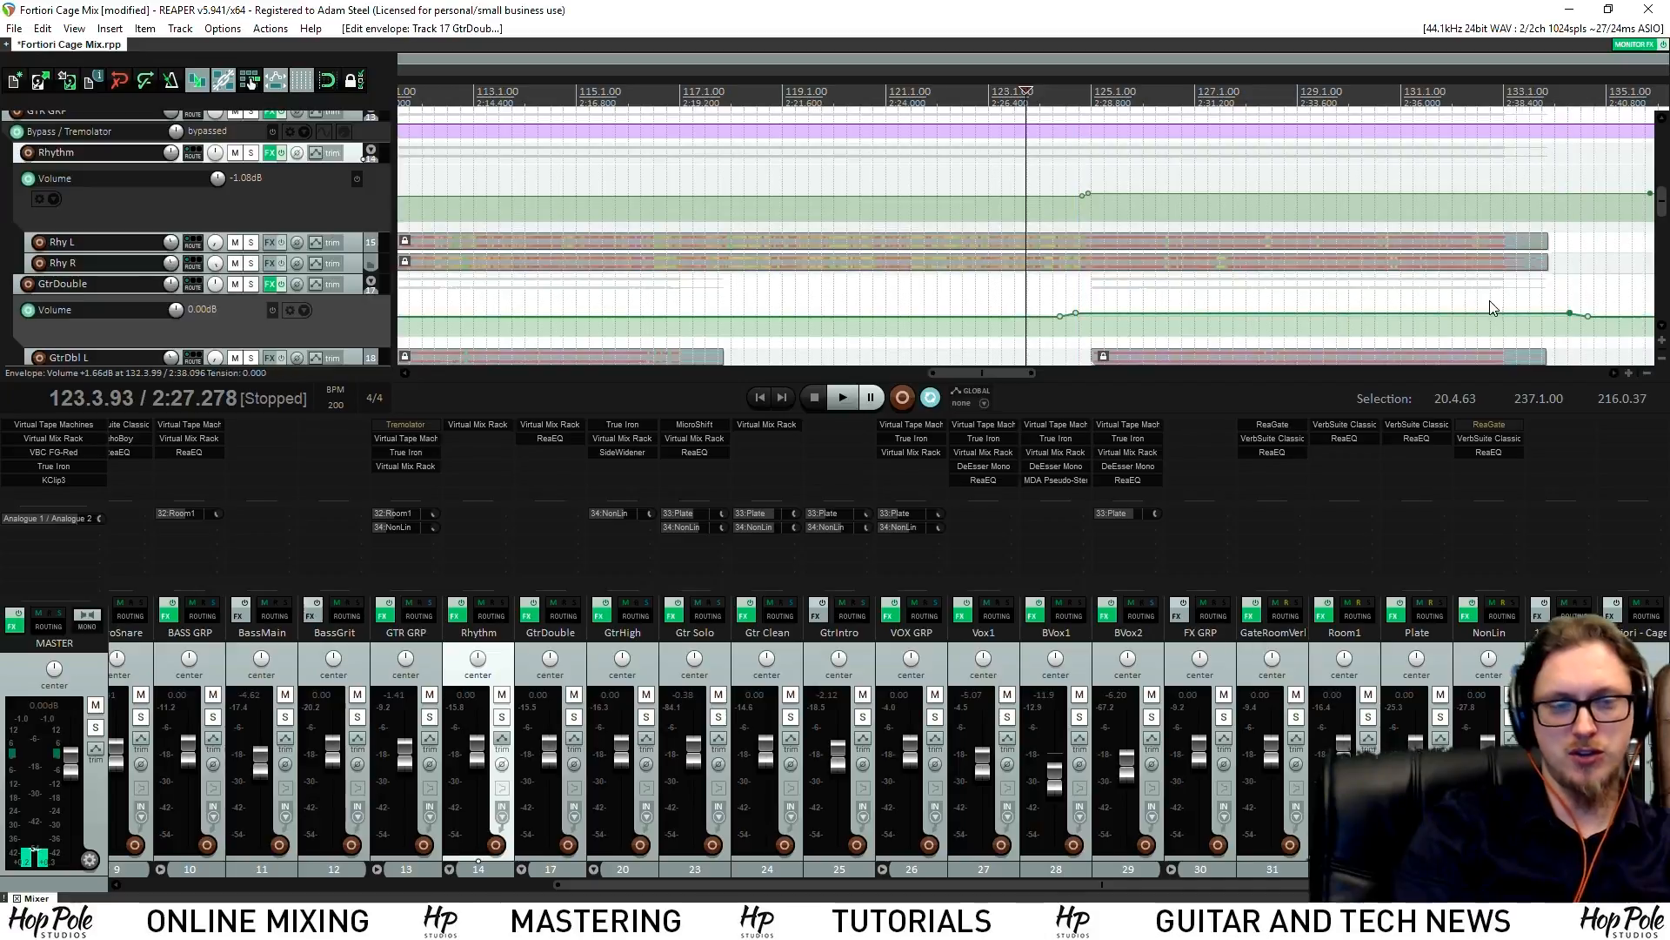
key("space")
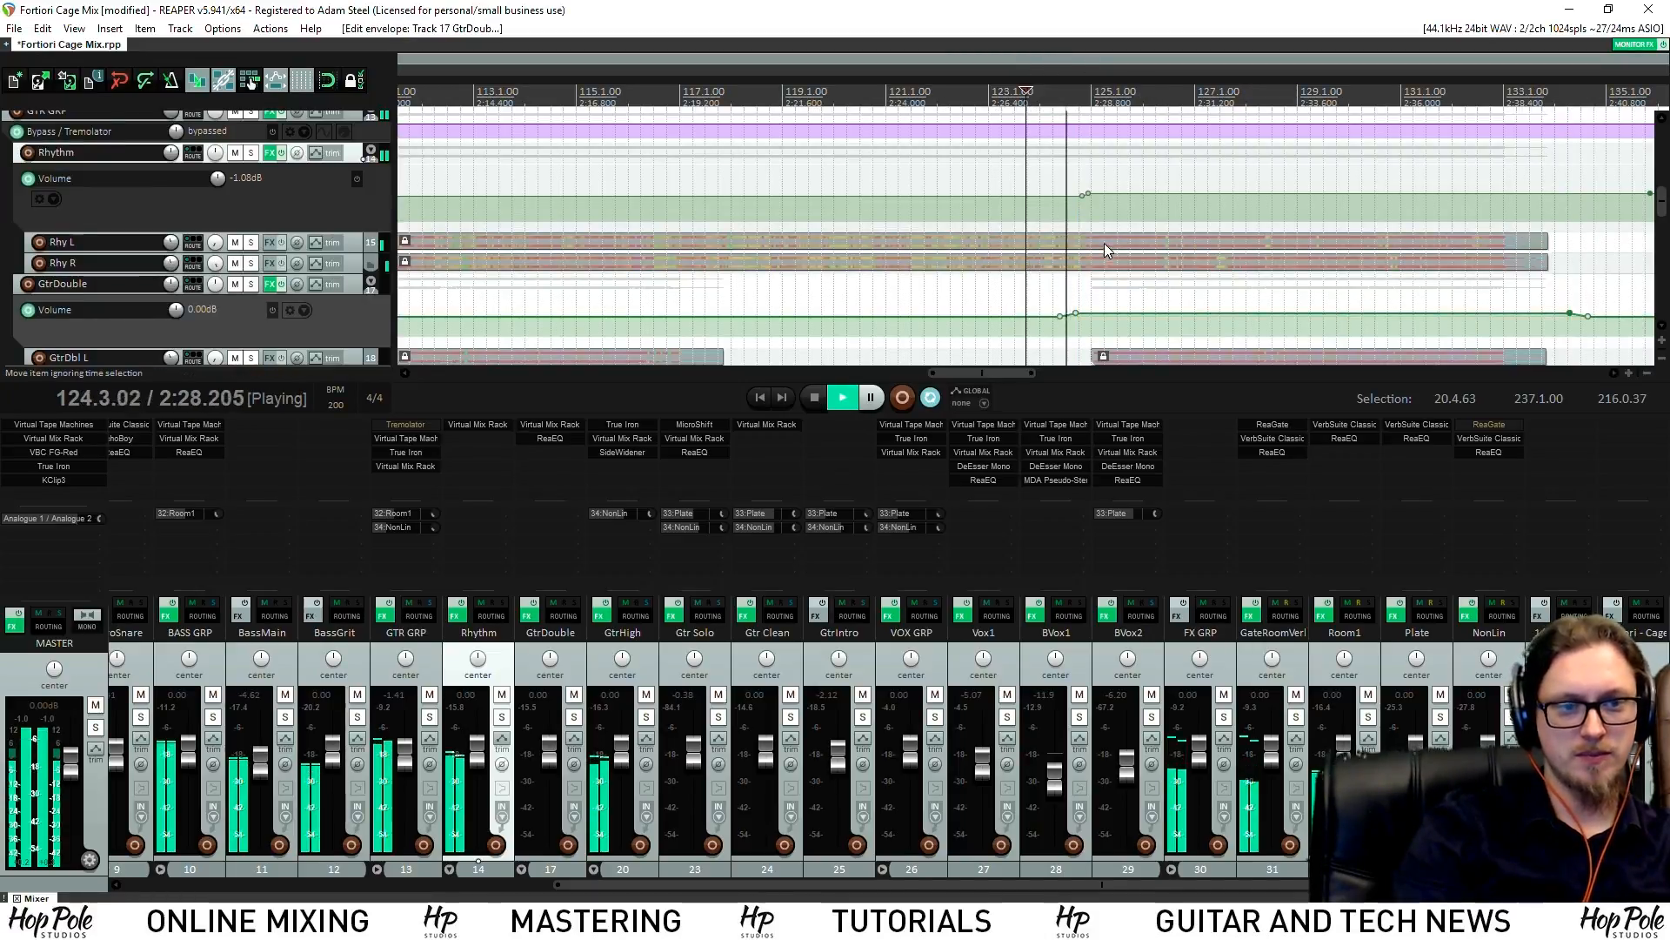
left_click_drag(1206, 314, 1207, 313)
scroll(1288, 309, "down", 3)
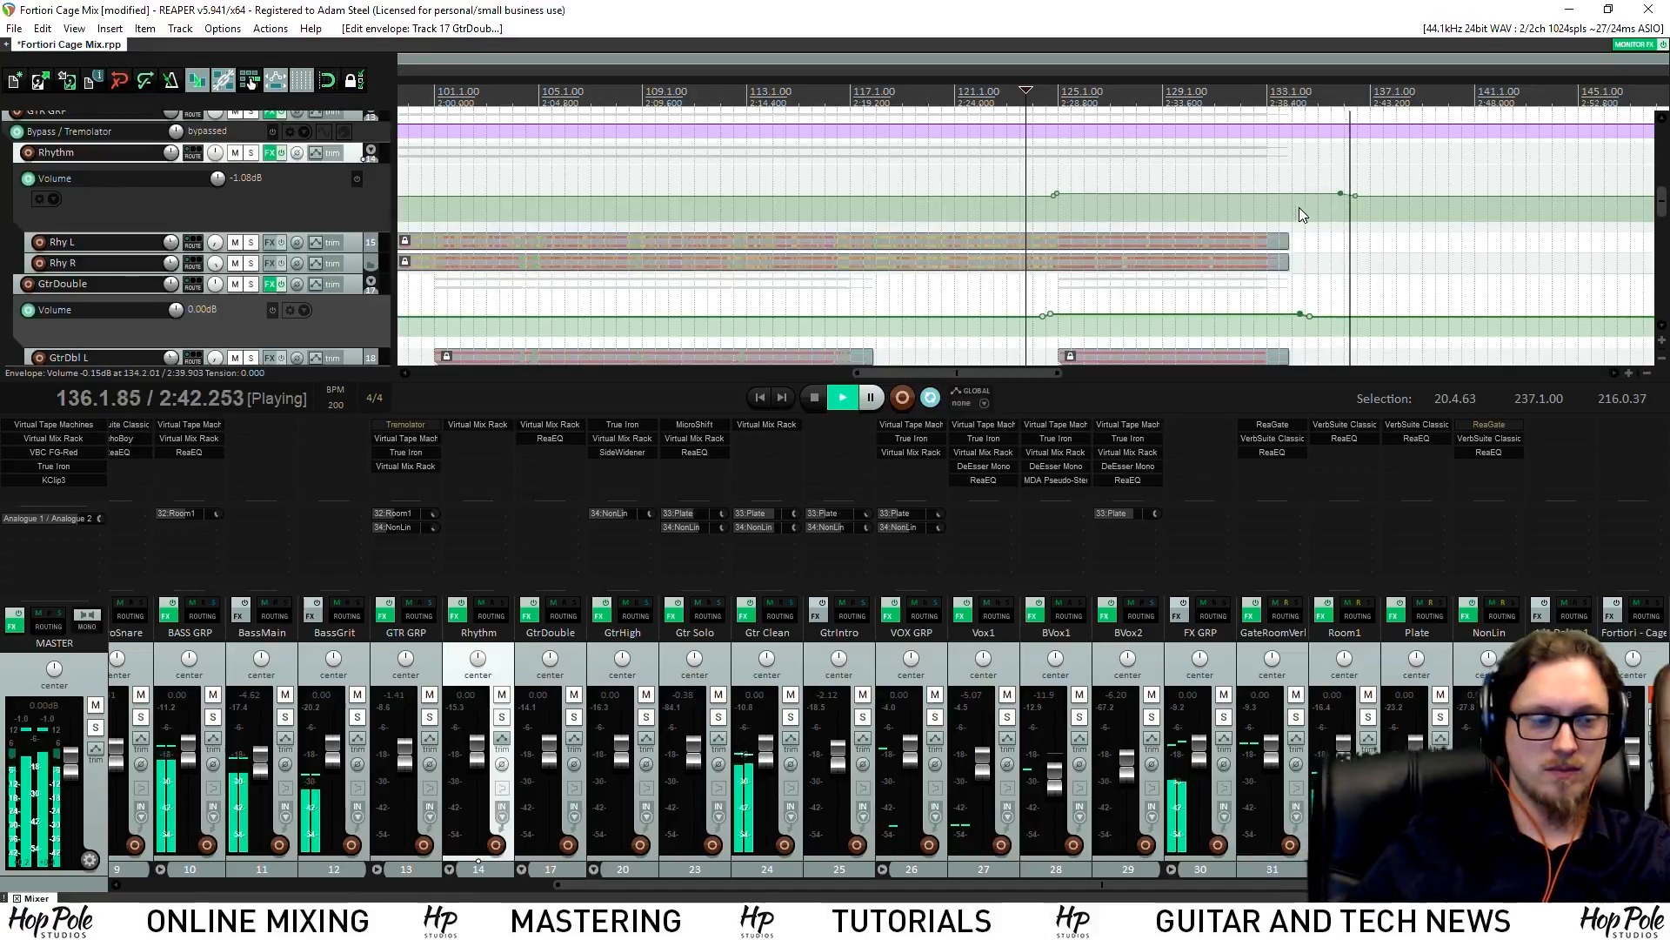
scroll(1272, 261, "down", 3)
scroll(1663, 276, "down", 6)
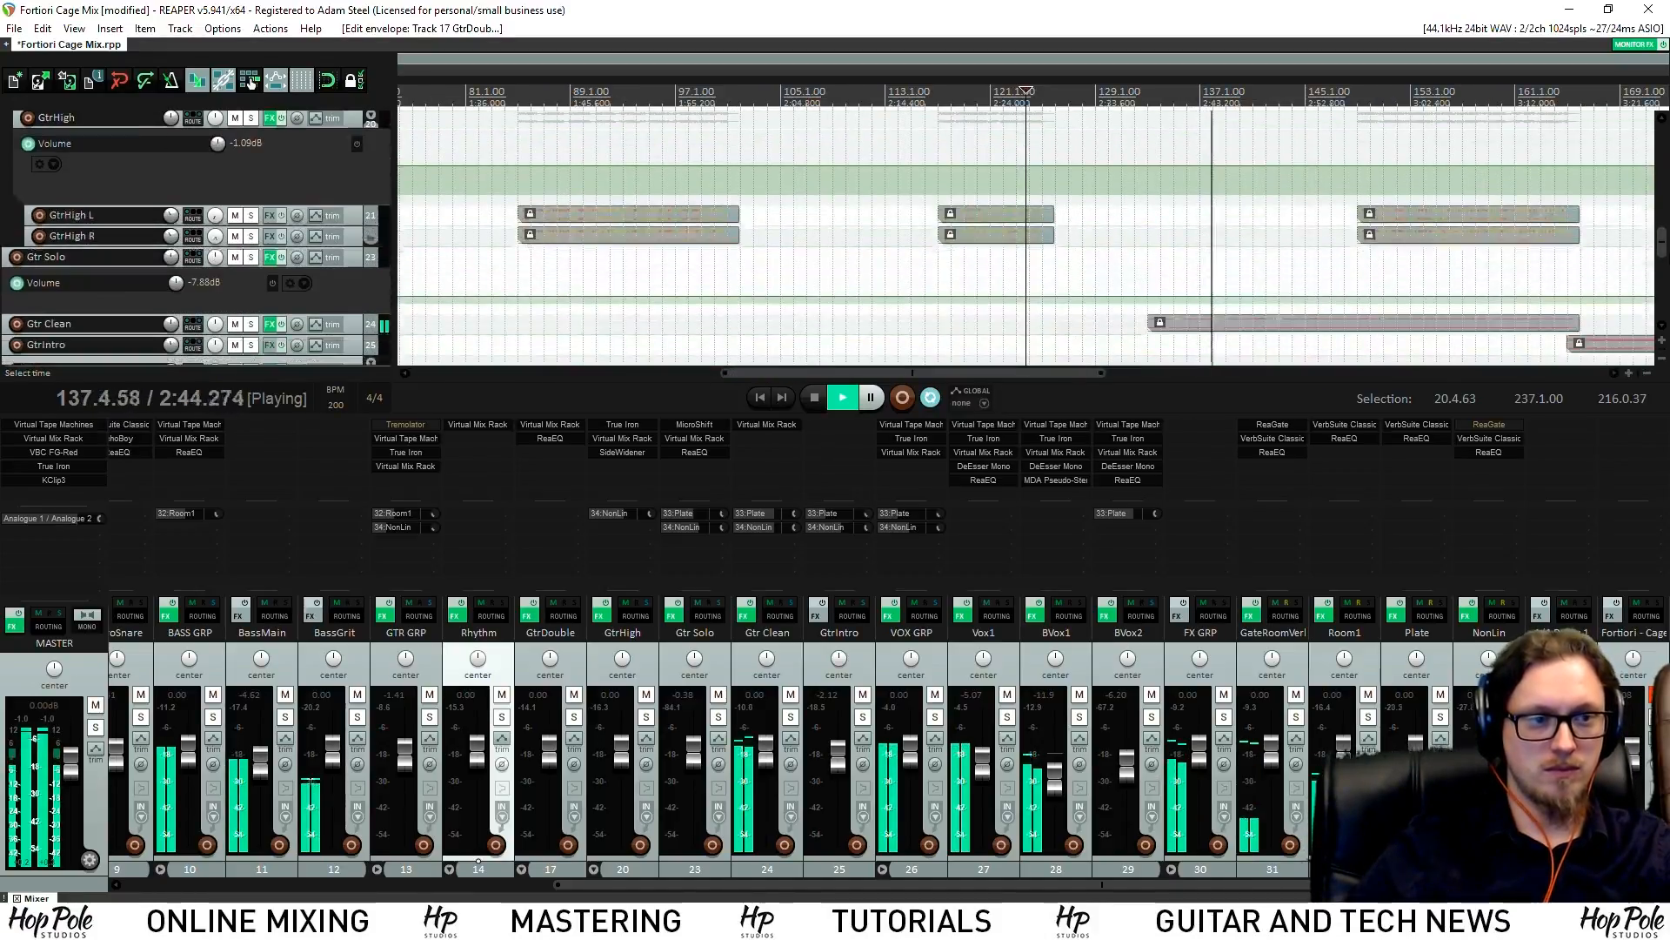
Wheel the Gtr Clean volume knob down from 0.00 until it reads -1.32 dB
scroll(1667, 269, "down", 2)
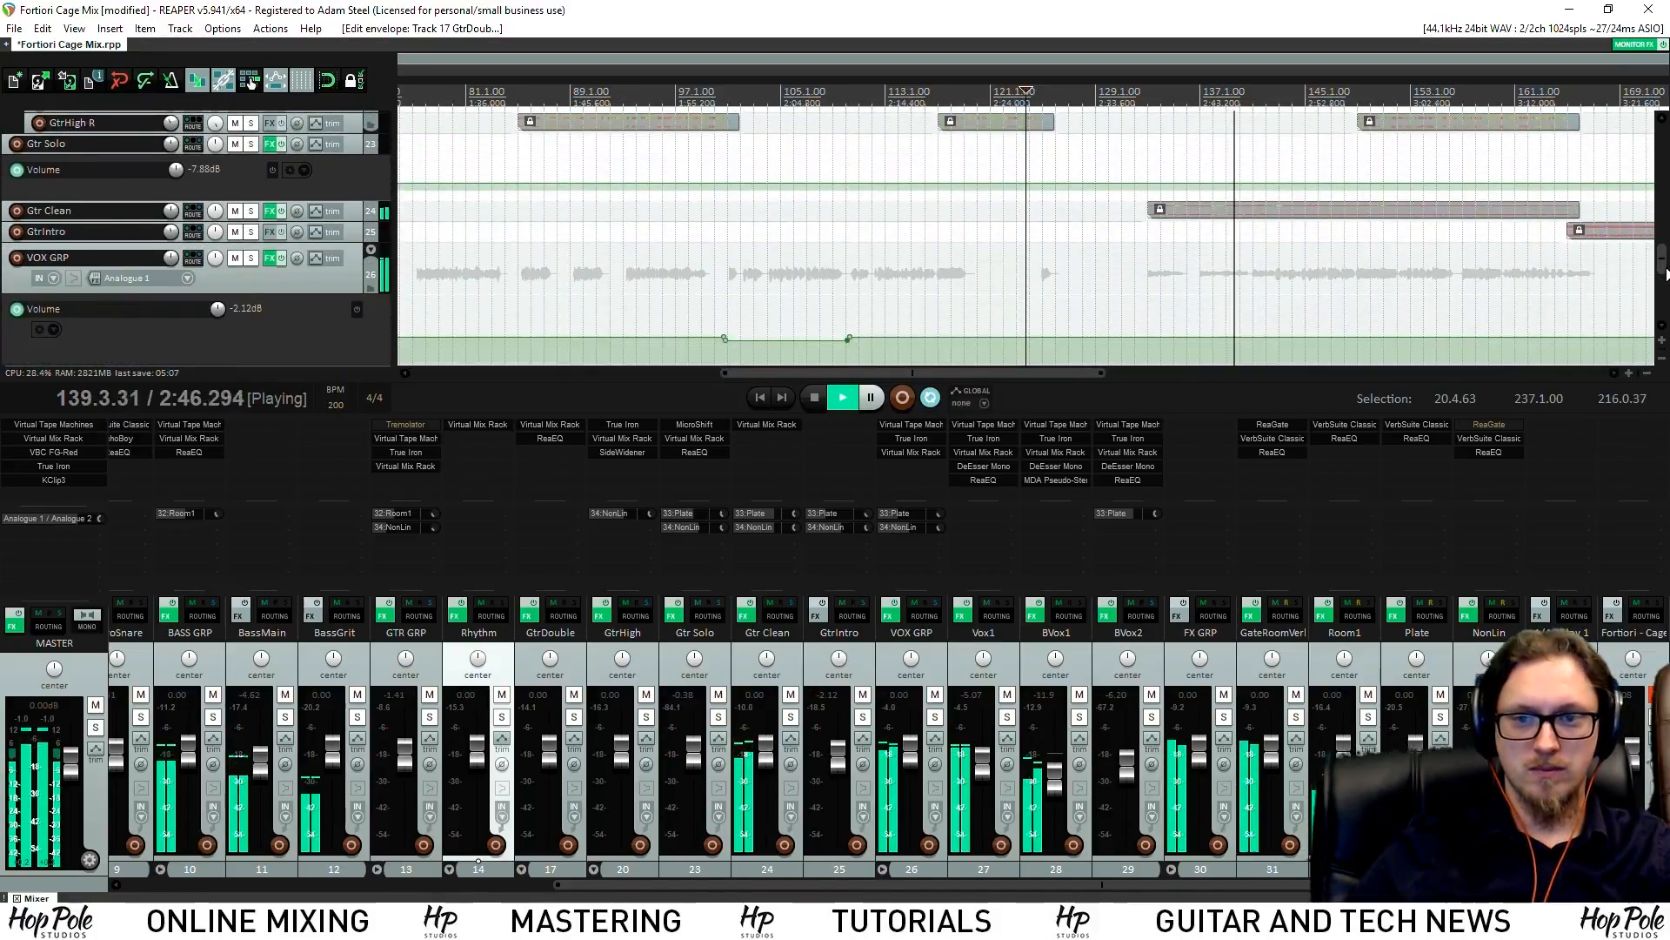
scroll(1667, 273, "up", 1)
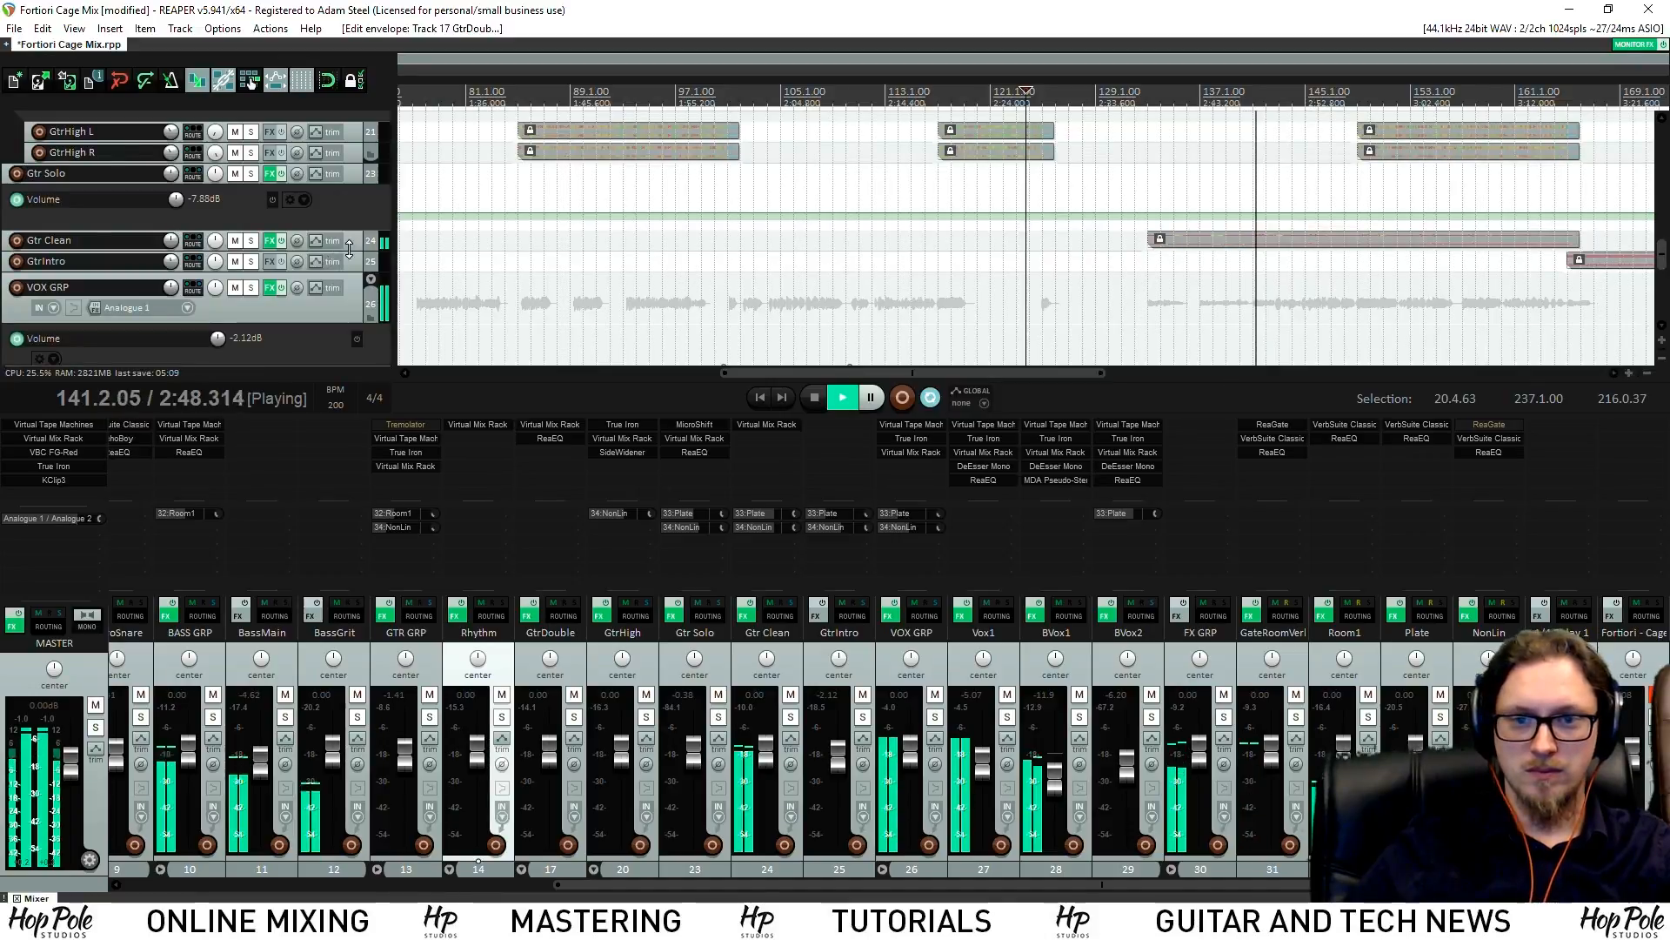
scroll(174, 246, "down", 3)
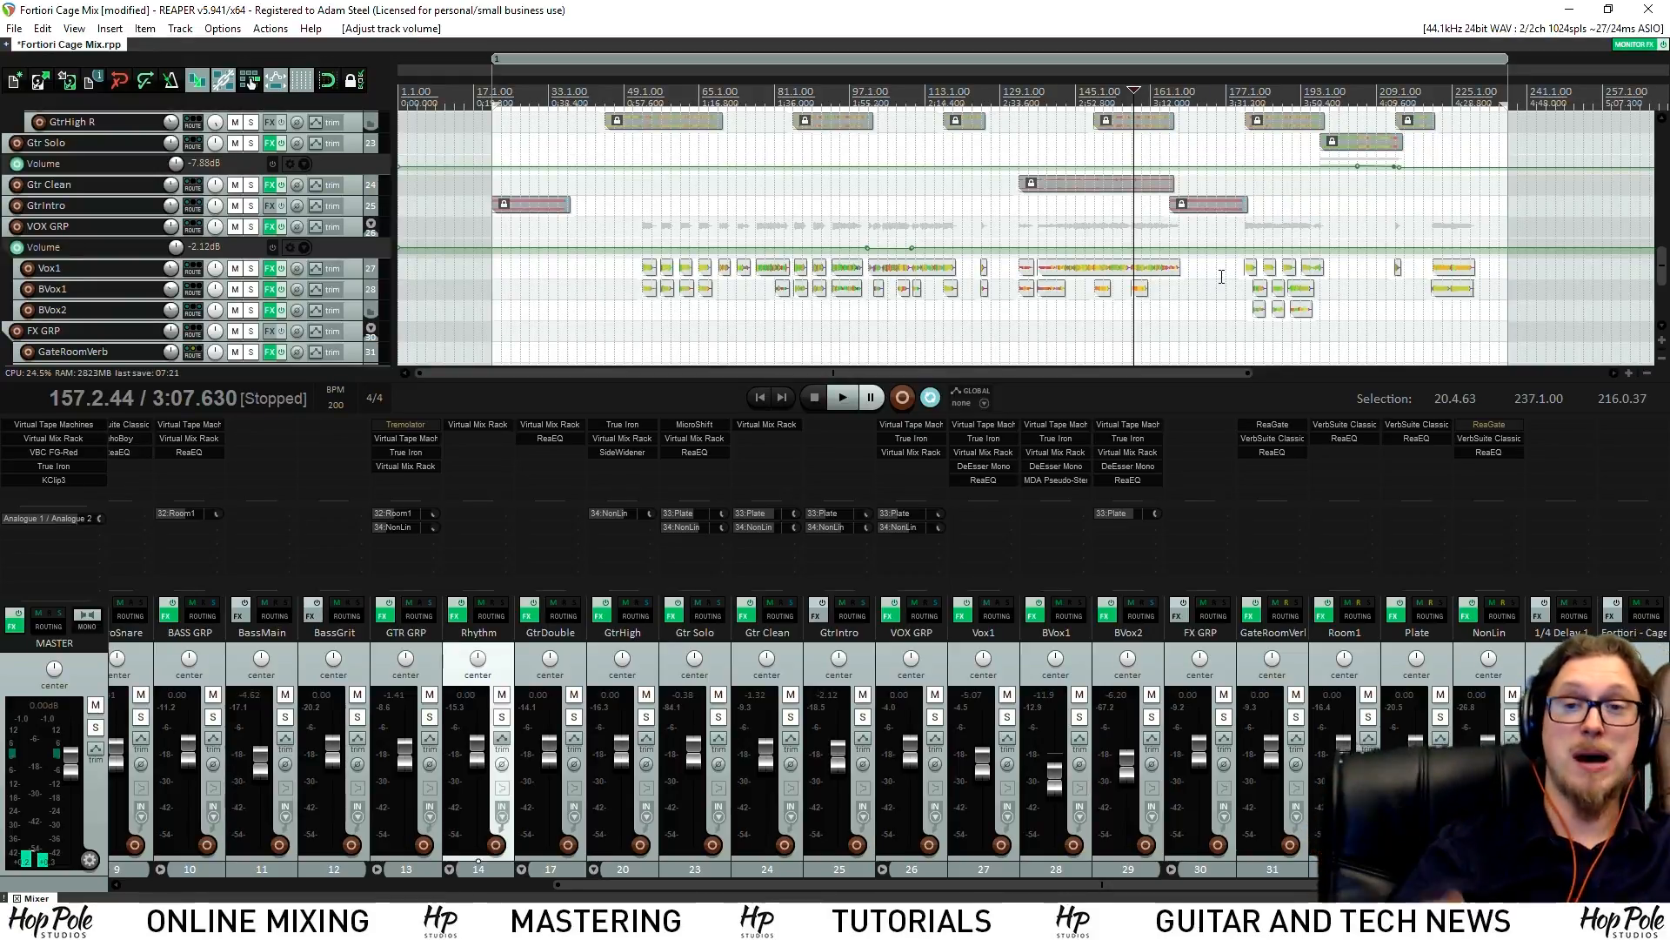
scroll(1314, 166, "up", 3)
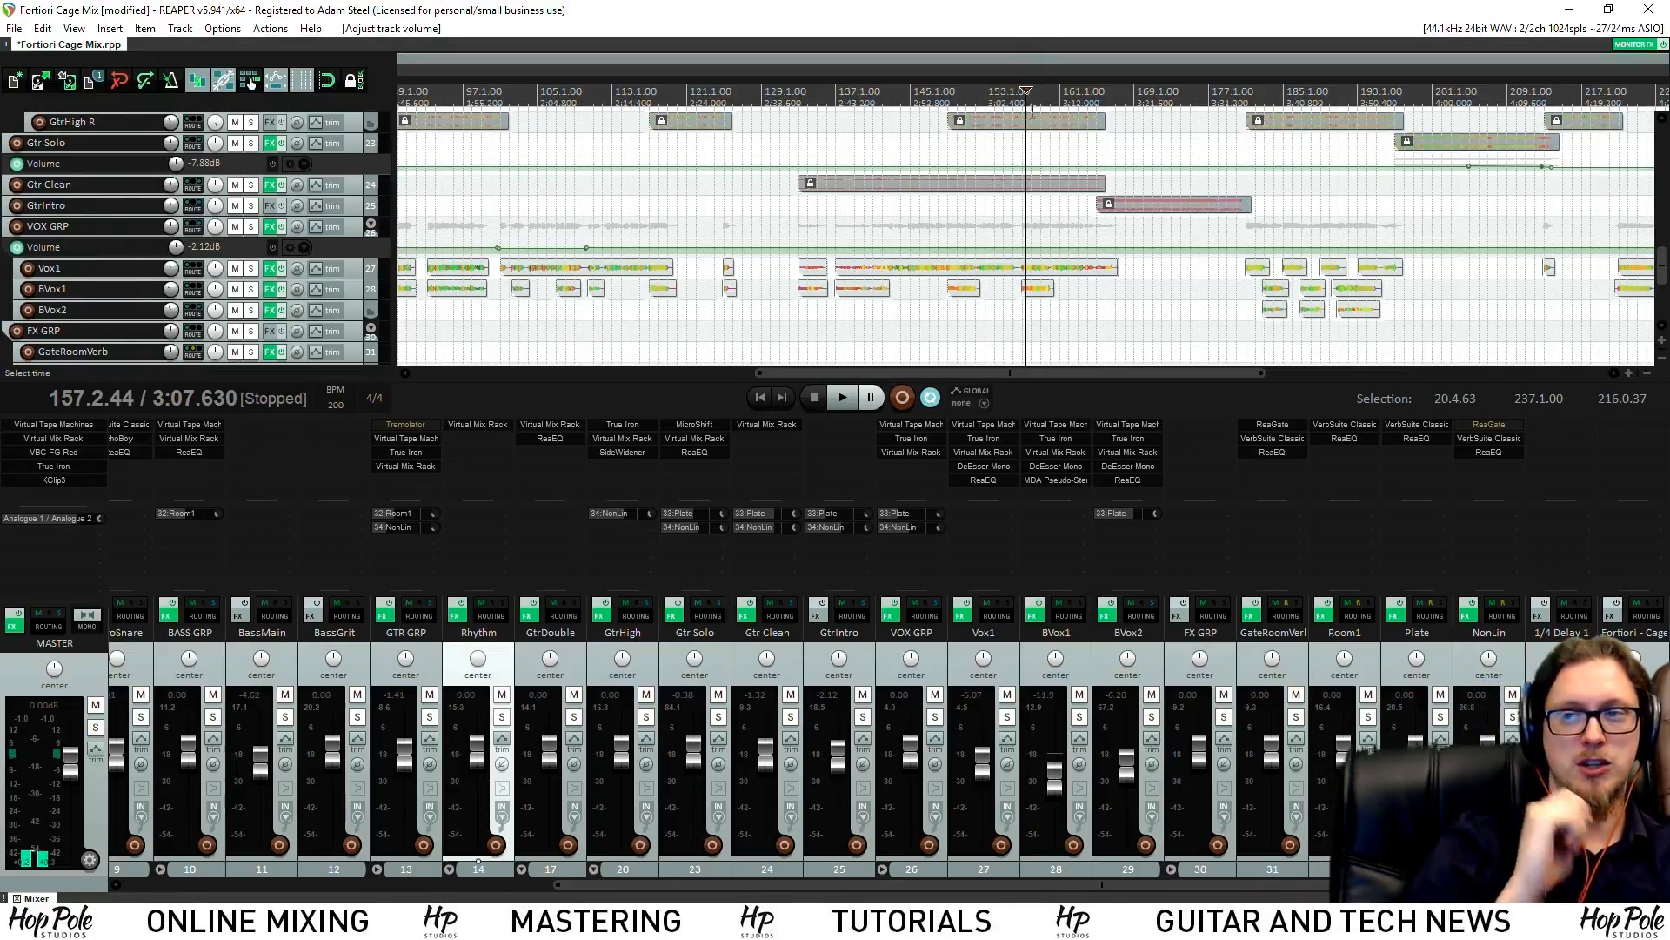
Start playback, enlarge the Rhythm volume lane and add a point near bar 172
key("space")
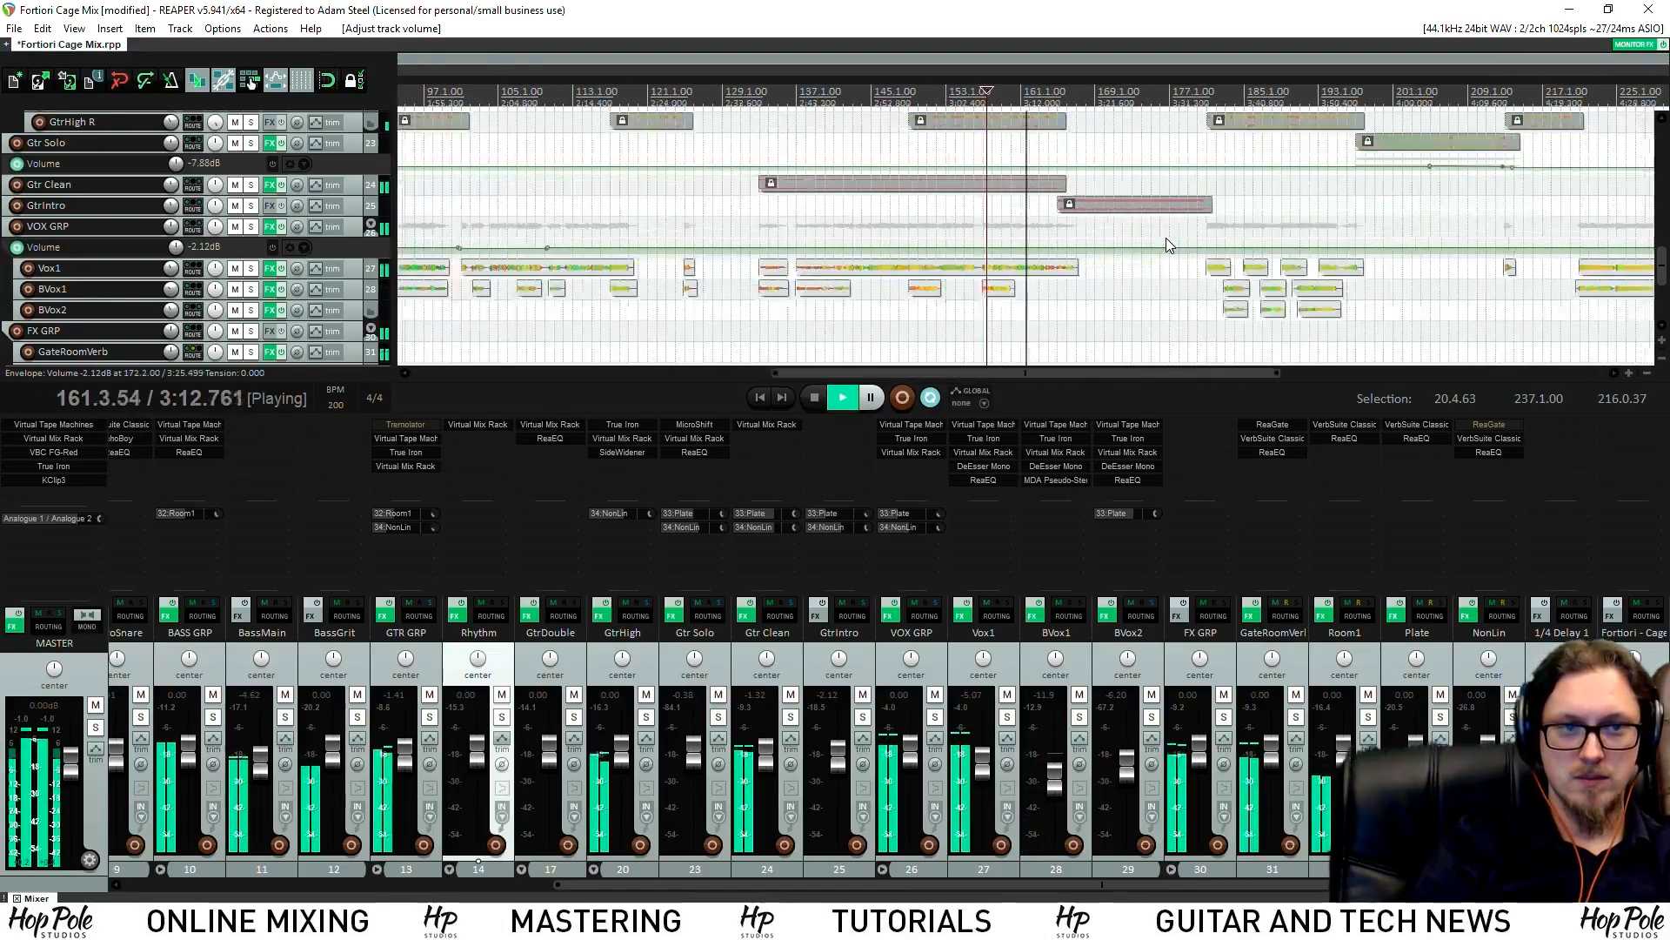
scroll(1152, 265, "down", 2)
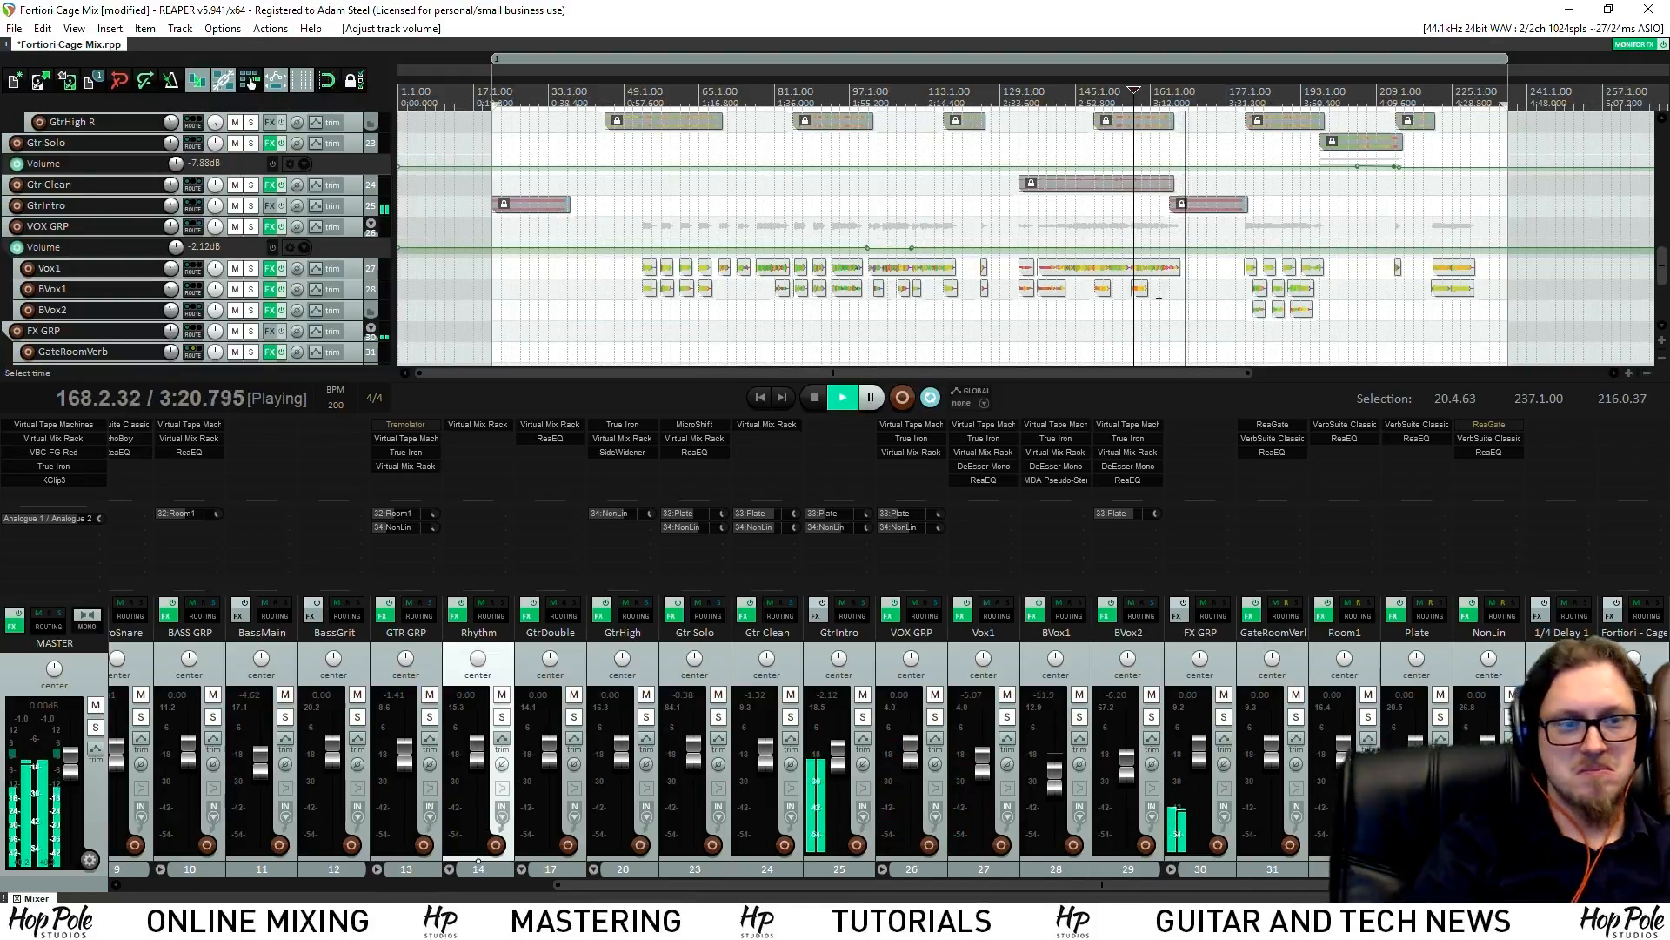
scroll(1122, 248, "up", 5)
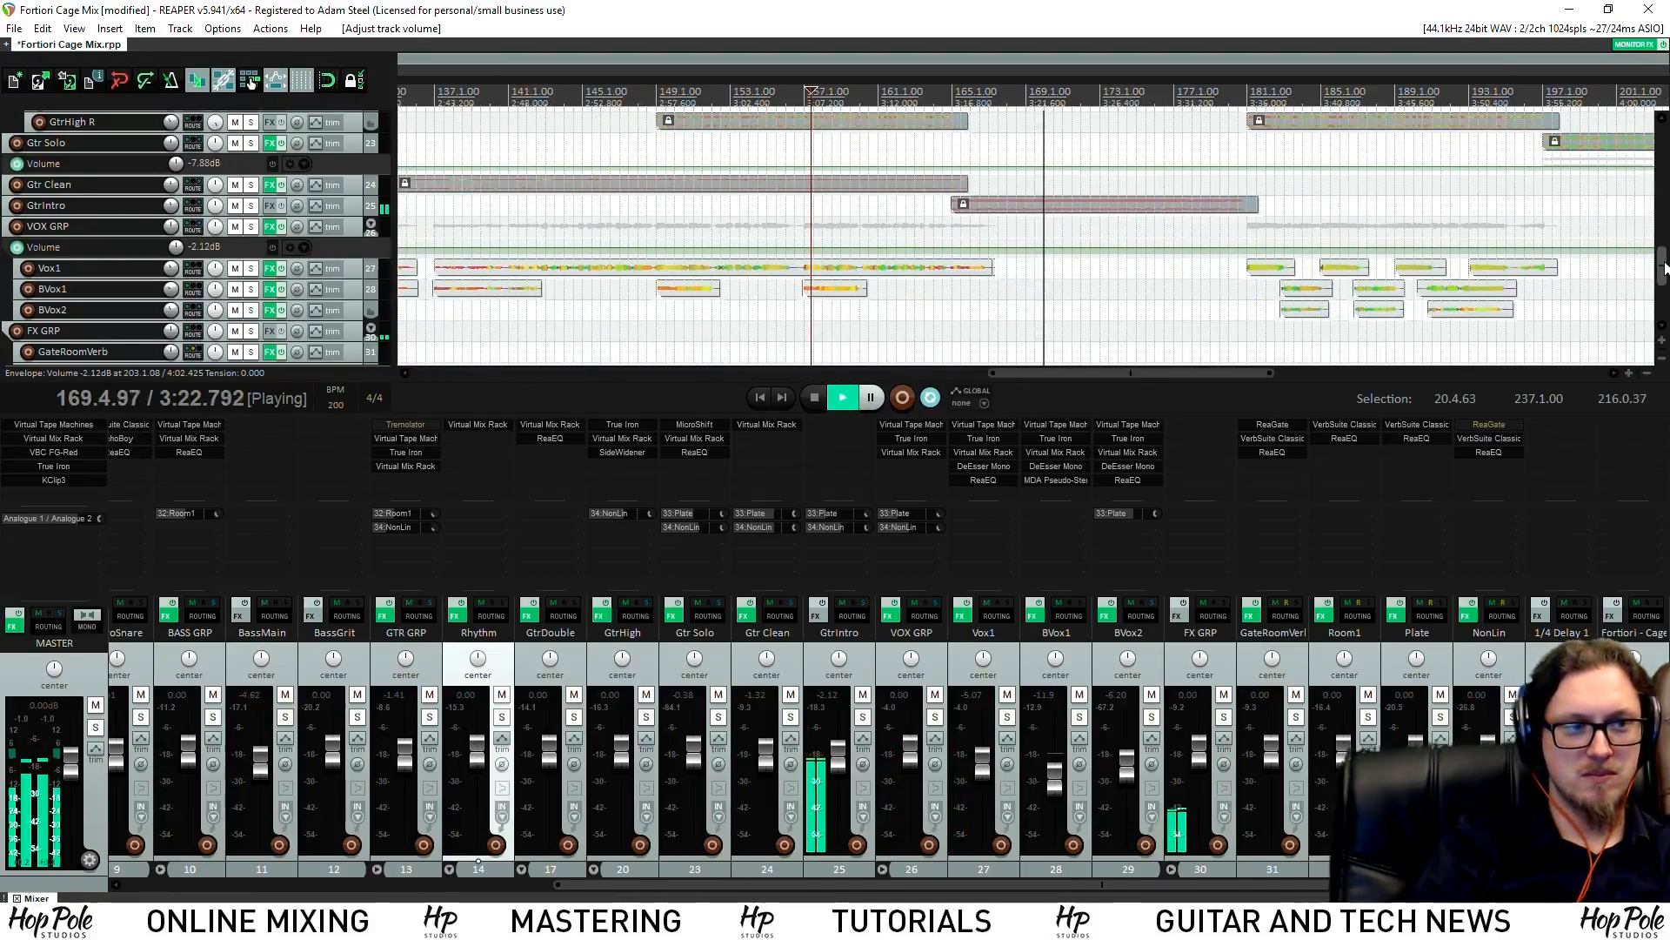
left_click_drag(1663, 265, 1667, 203)
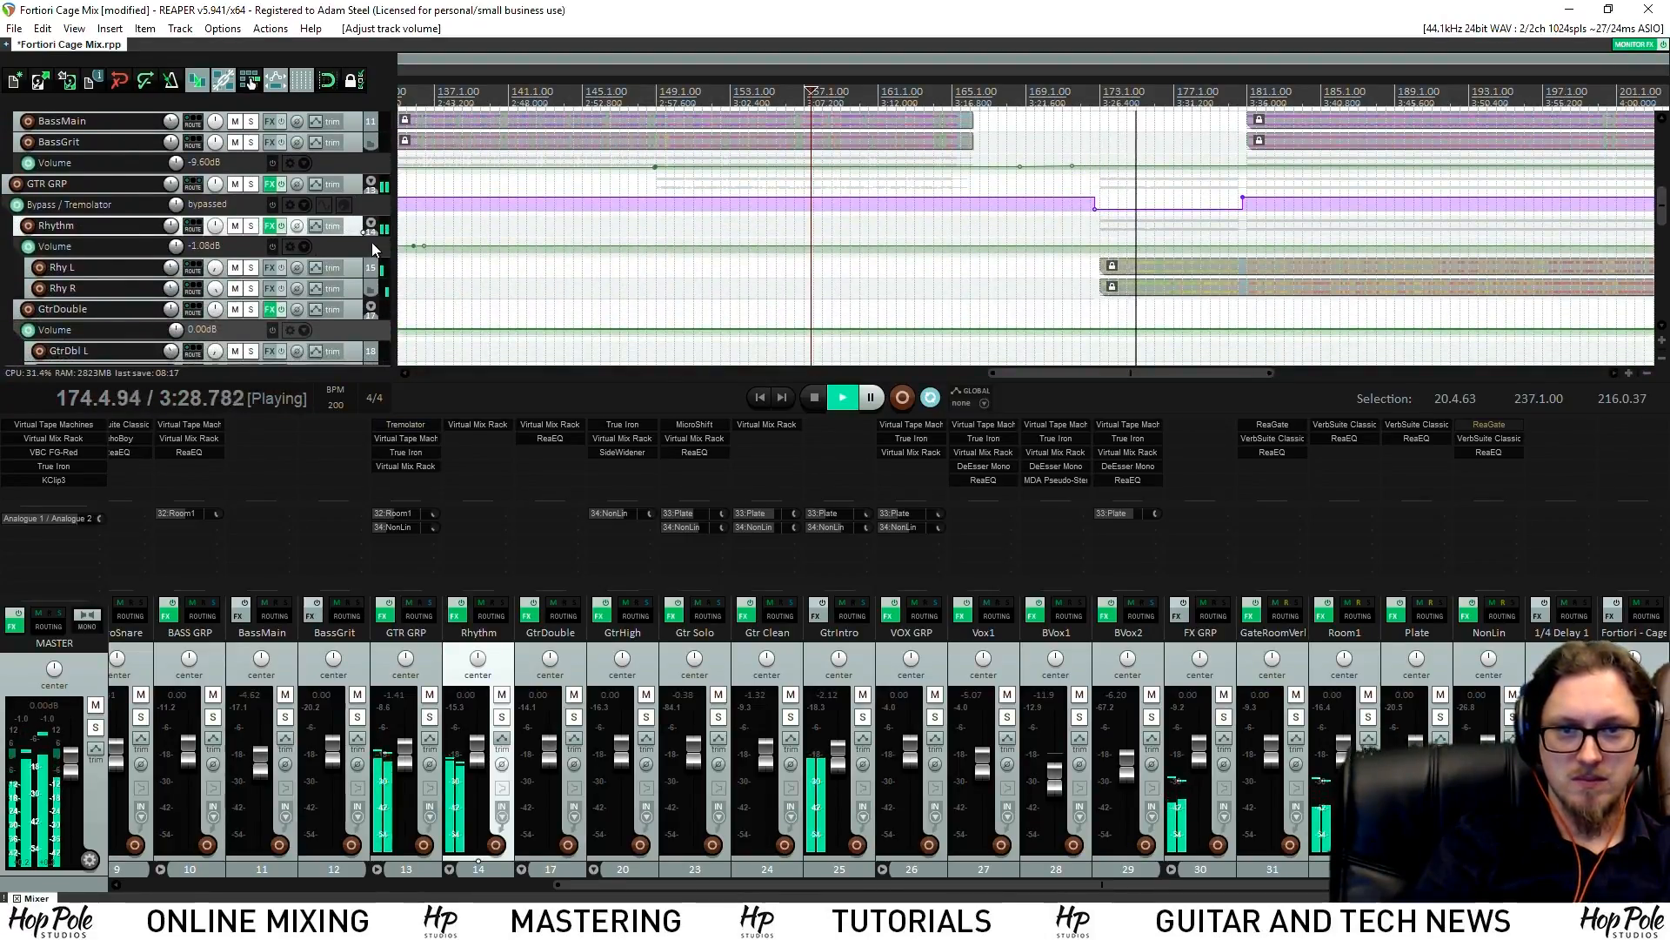
left_click_drag(374, 259, 381, 295)
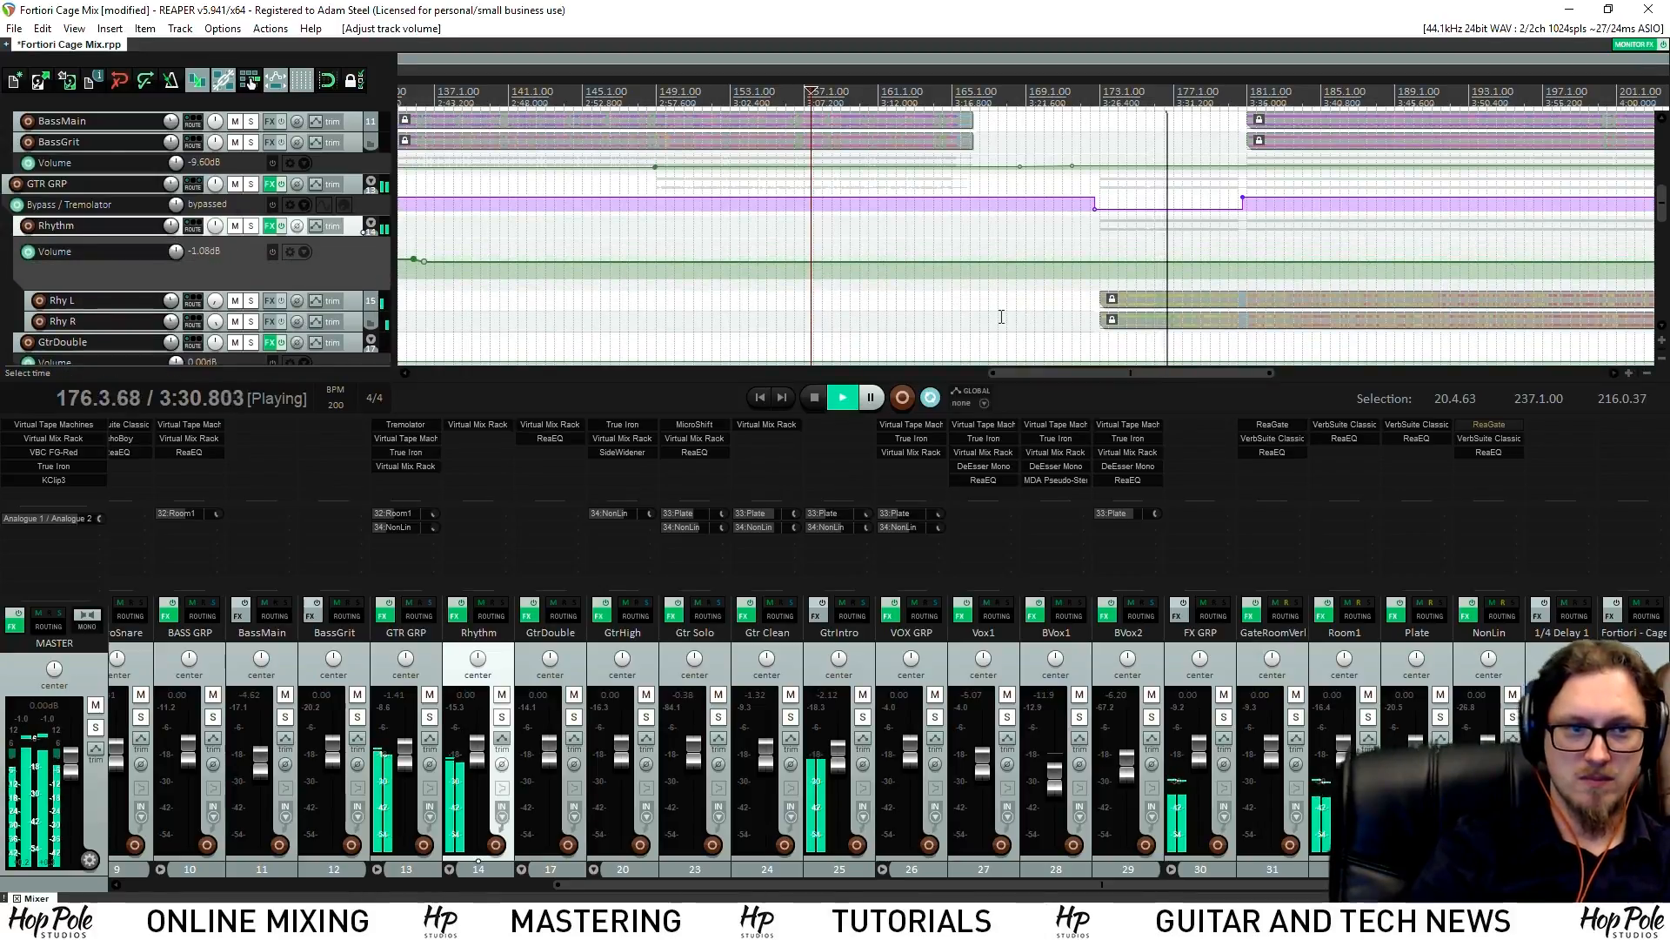
scroll(783, 275, "up", 3)
left_click(783, 265)
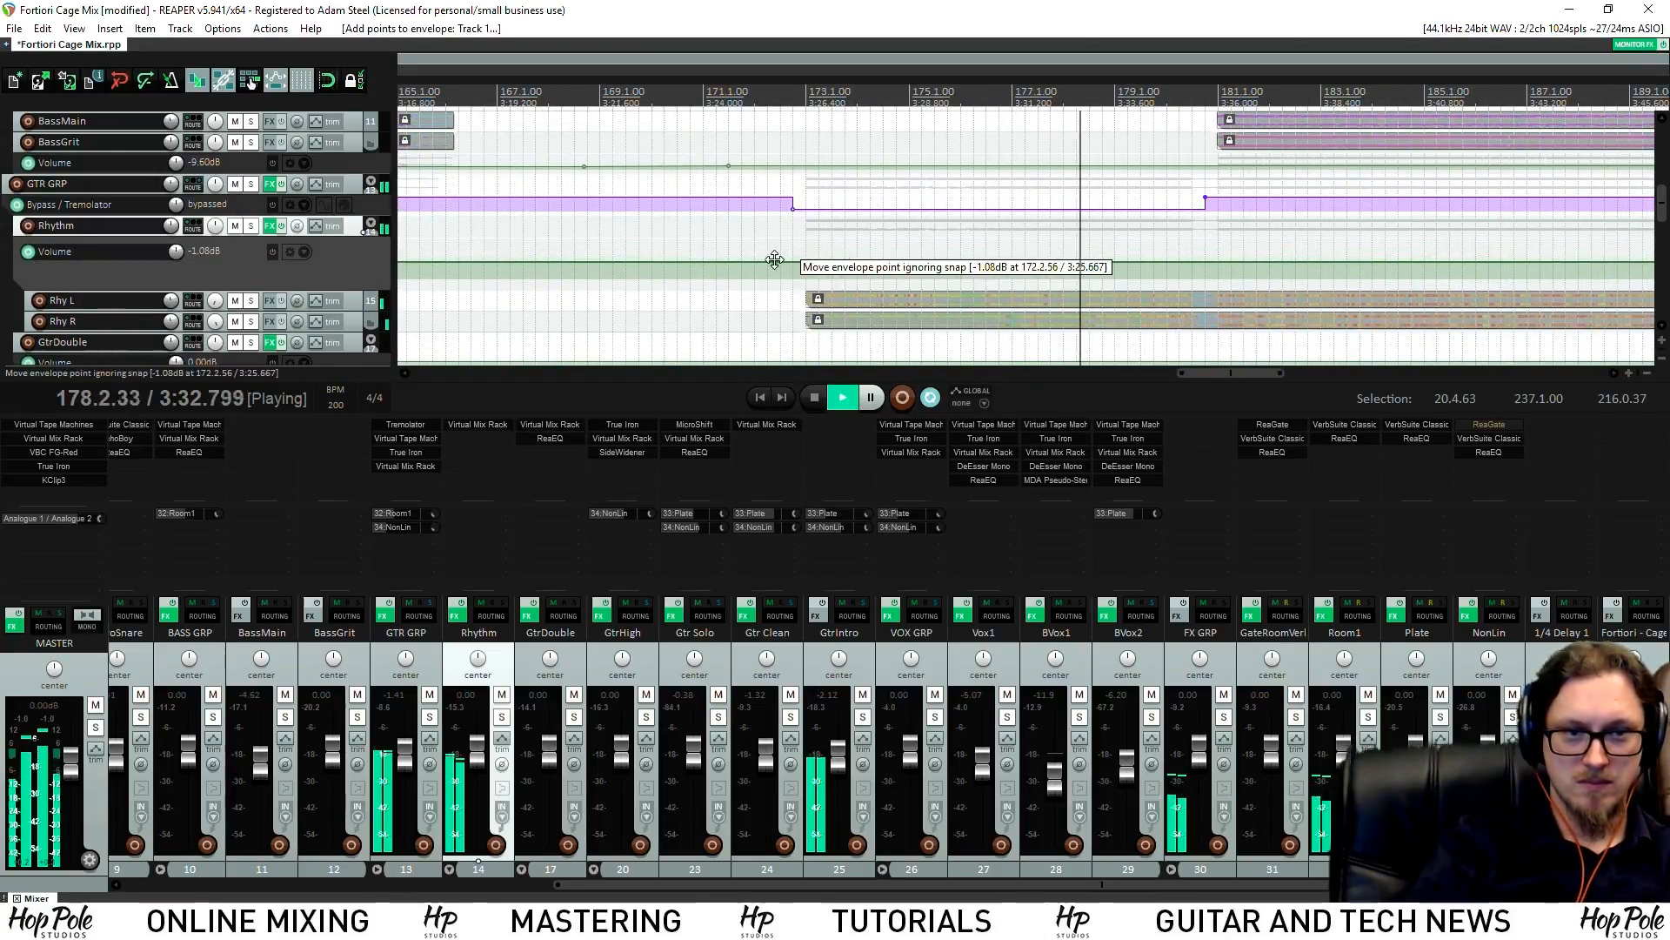
scroll(1238, 202, "down", 5)
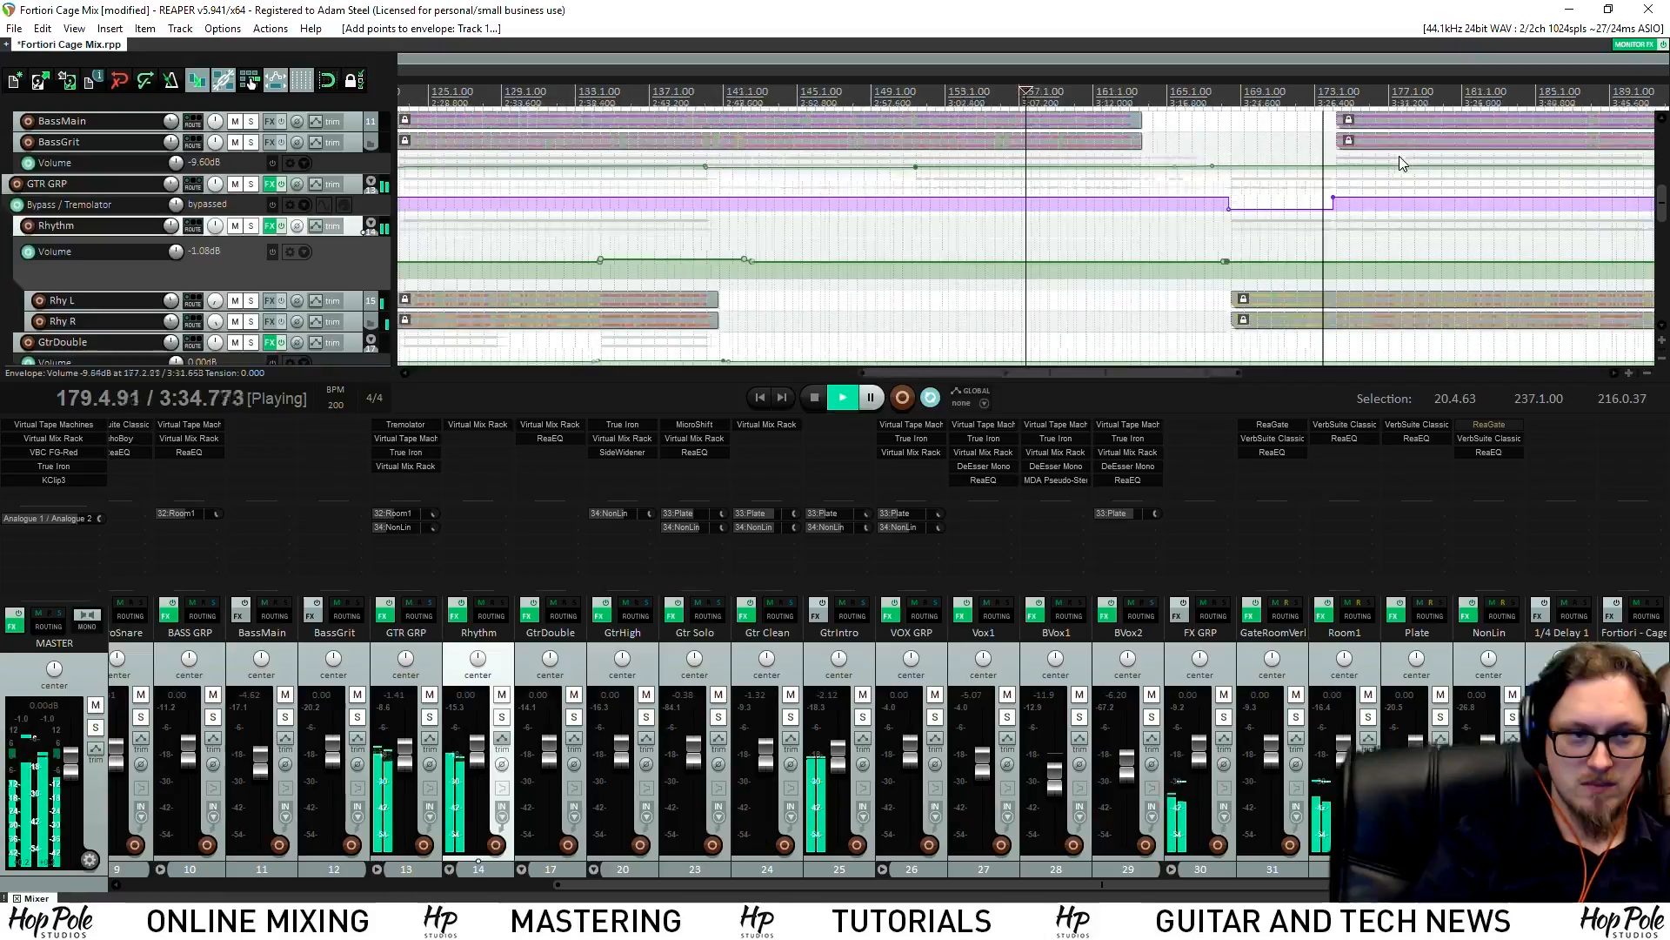
scroll(1167, 247, "up", 8)
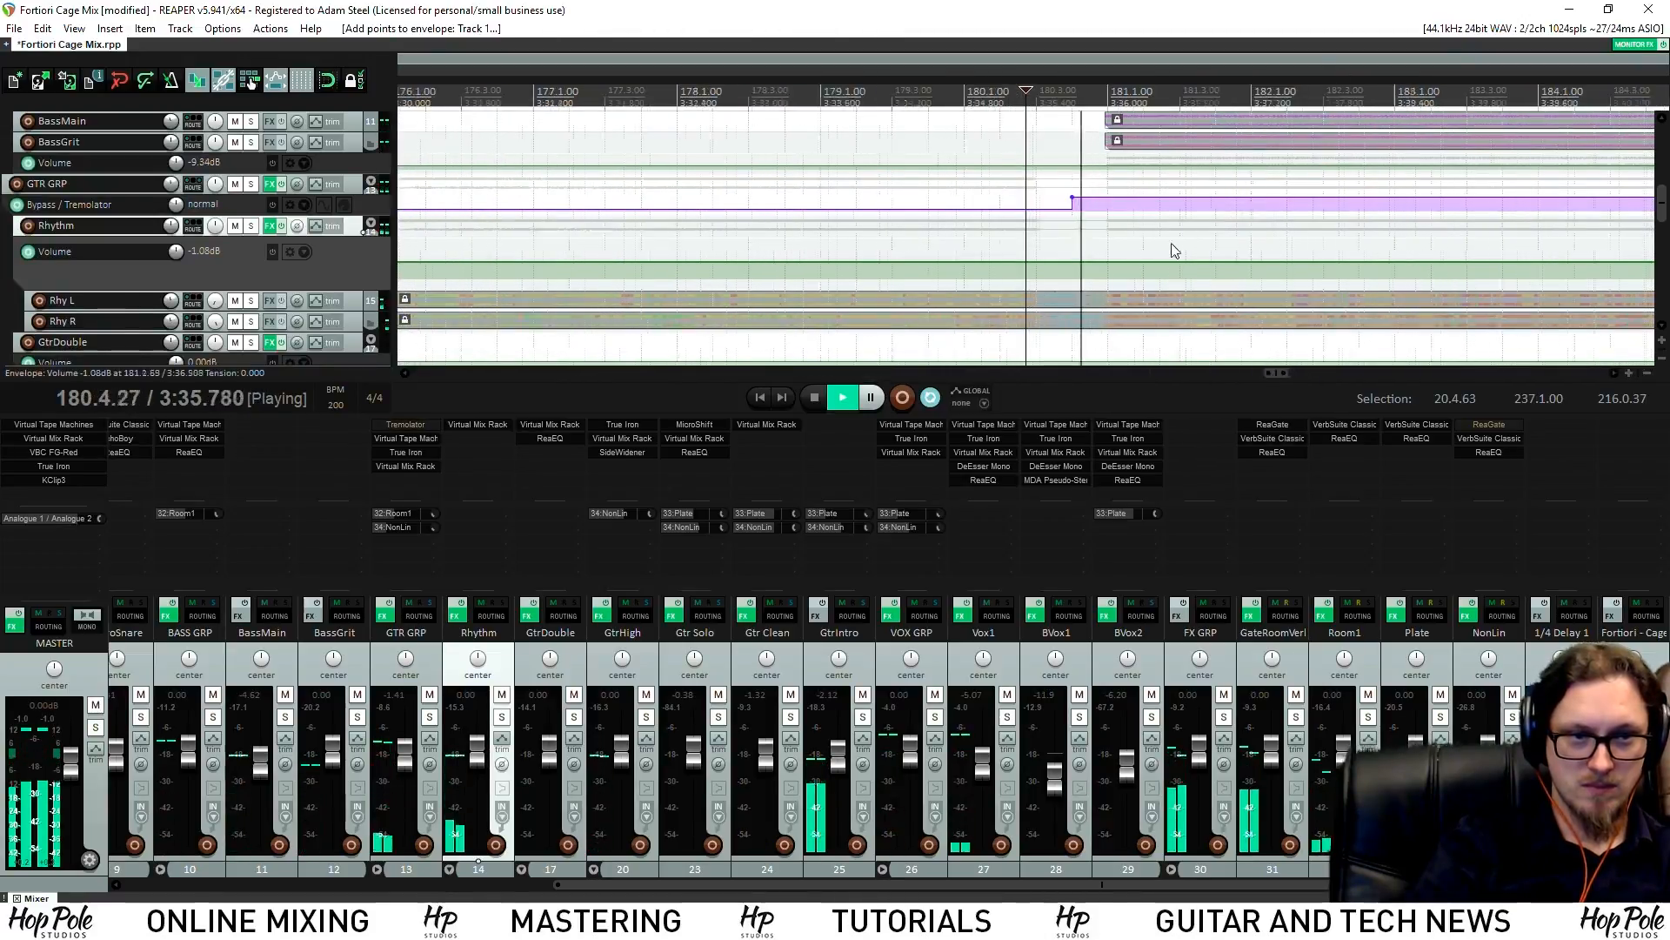
scroll(1009, 278, "up", 2)
Add points near bar 180 and lower the Rhythm volume section to -2.58 dB
key("space")
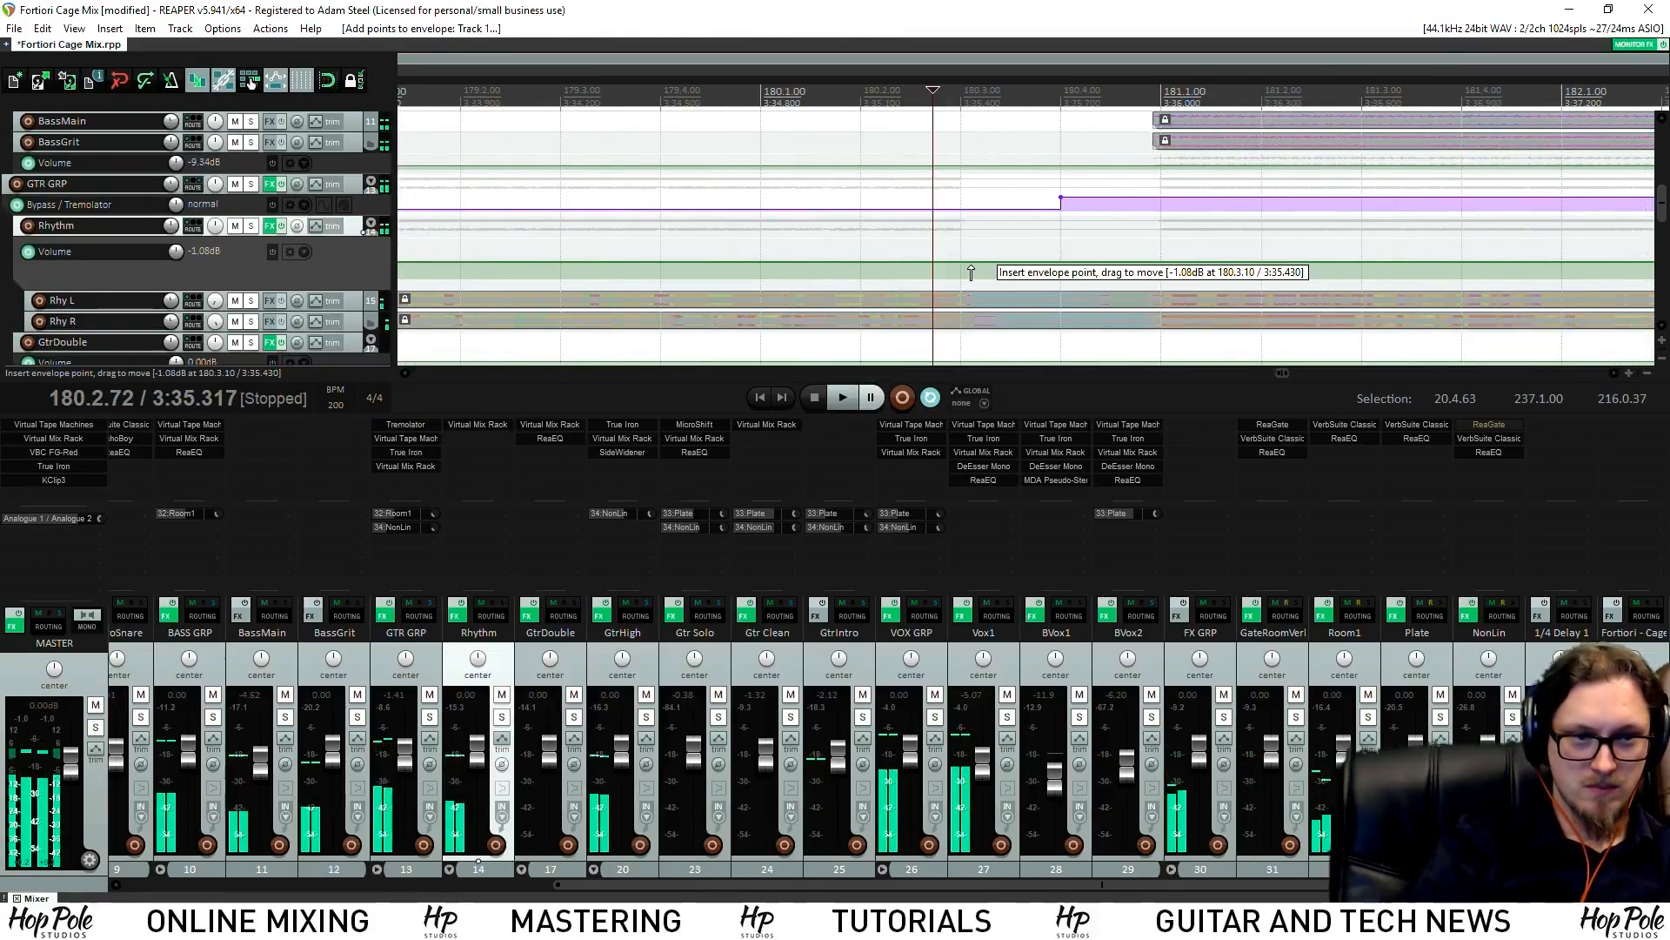
left_click(1111, 264, "shift")
left_click(1095, 263, "shift")
scroll(990, 260, "down", 5)
left_click_drag(923, 263, 923, 273)
left_click(441, 81)
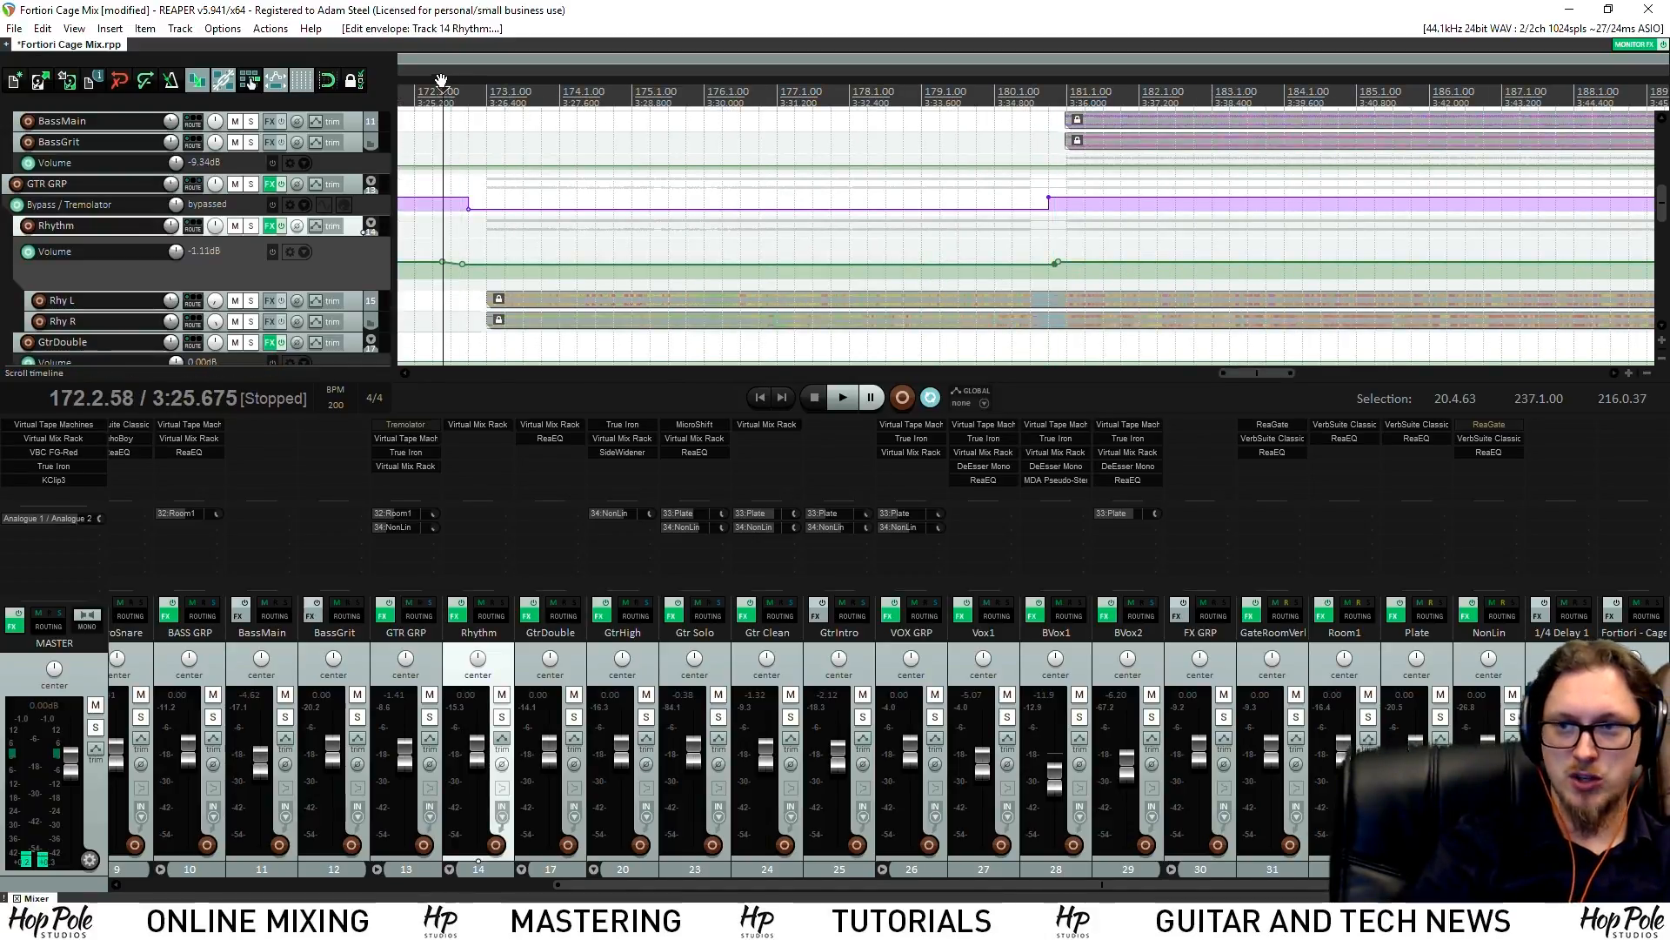
left_click_drag(649, 264, 649, 265)
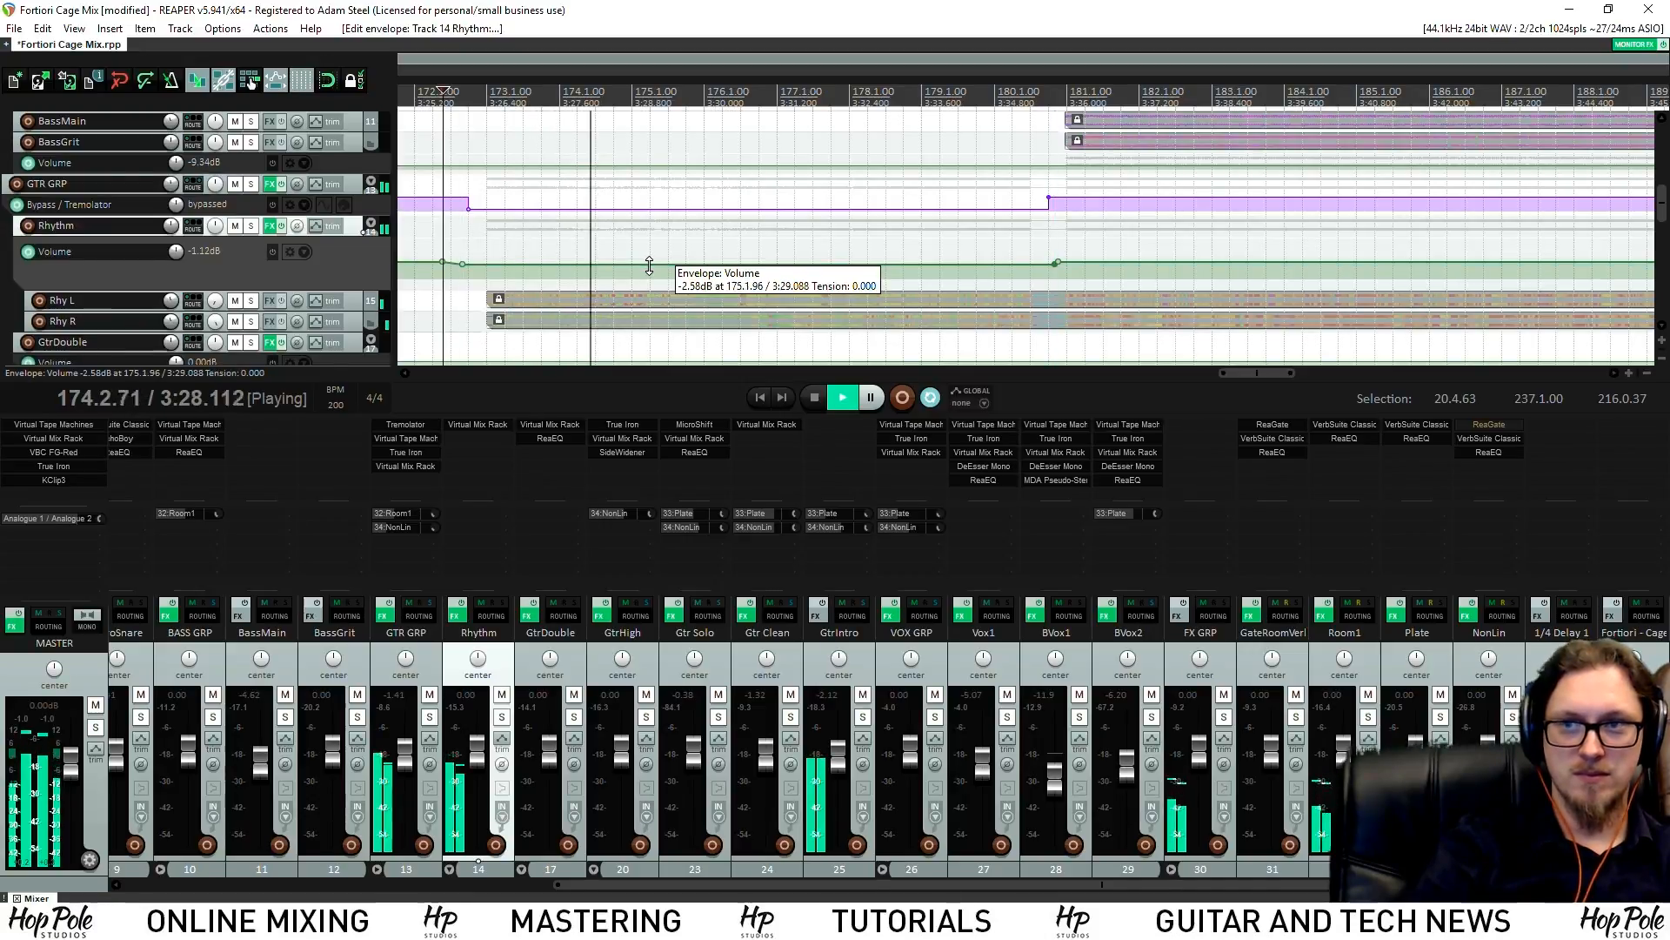
Save the project
scroll(775, 261, "down", 5)
key("ctrl+s")
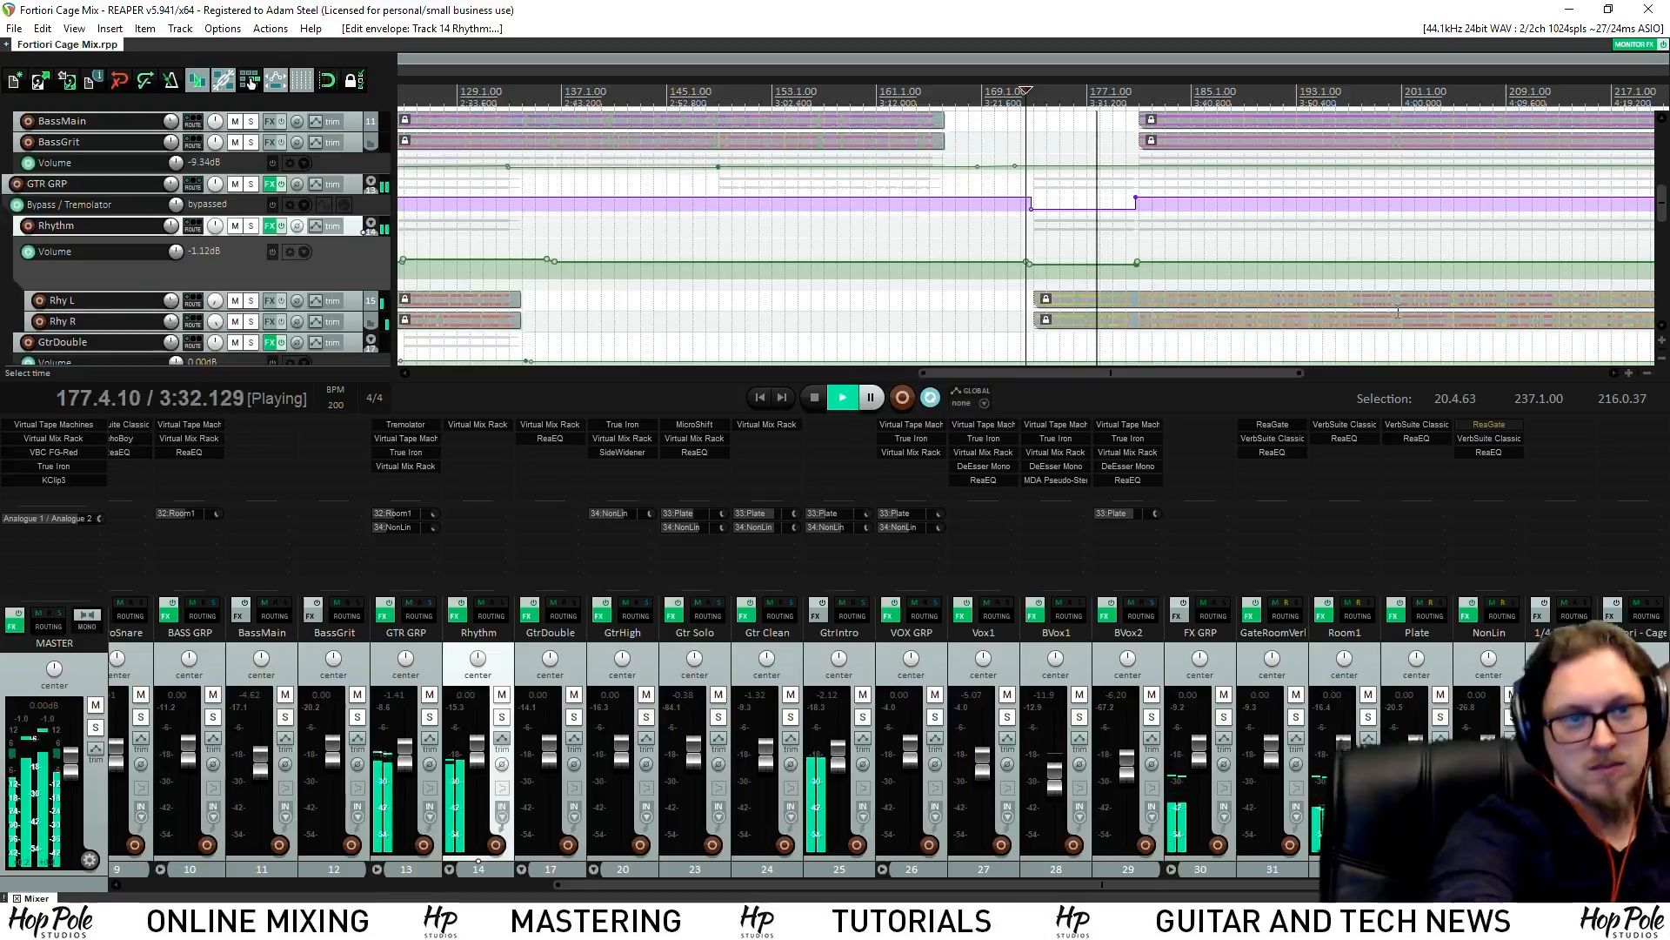
scroll(1354, 226, "up", 3)
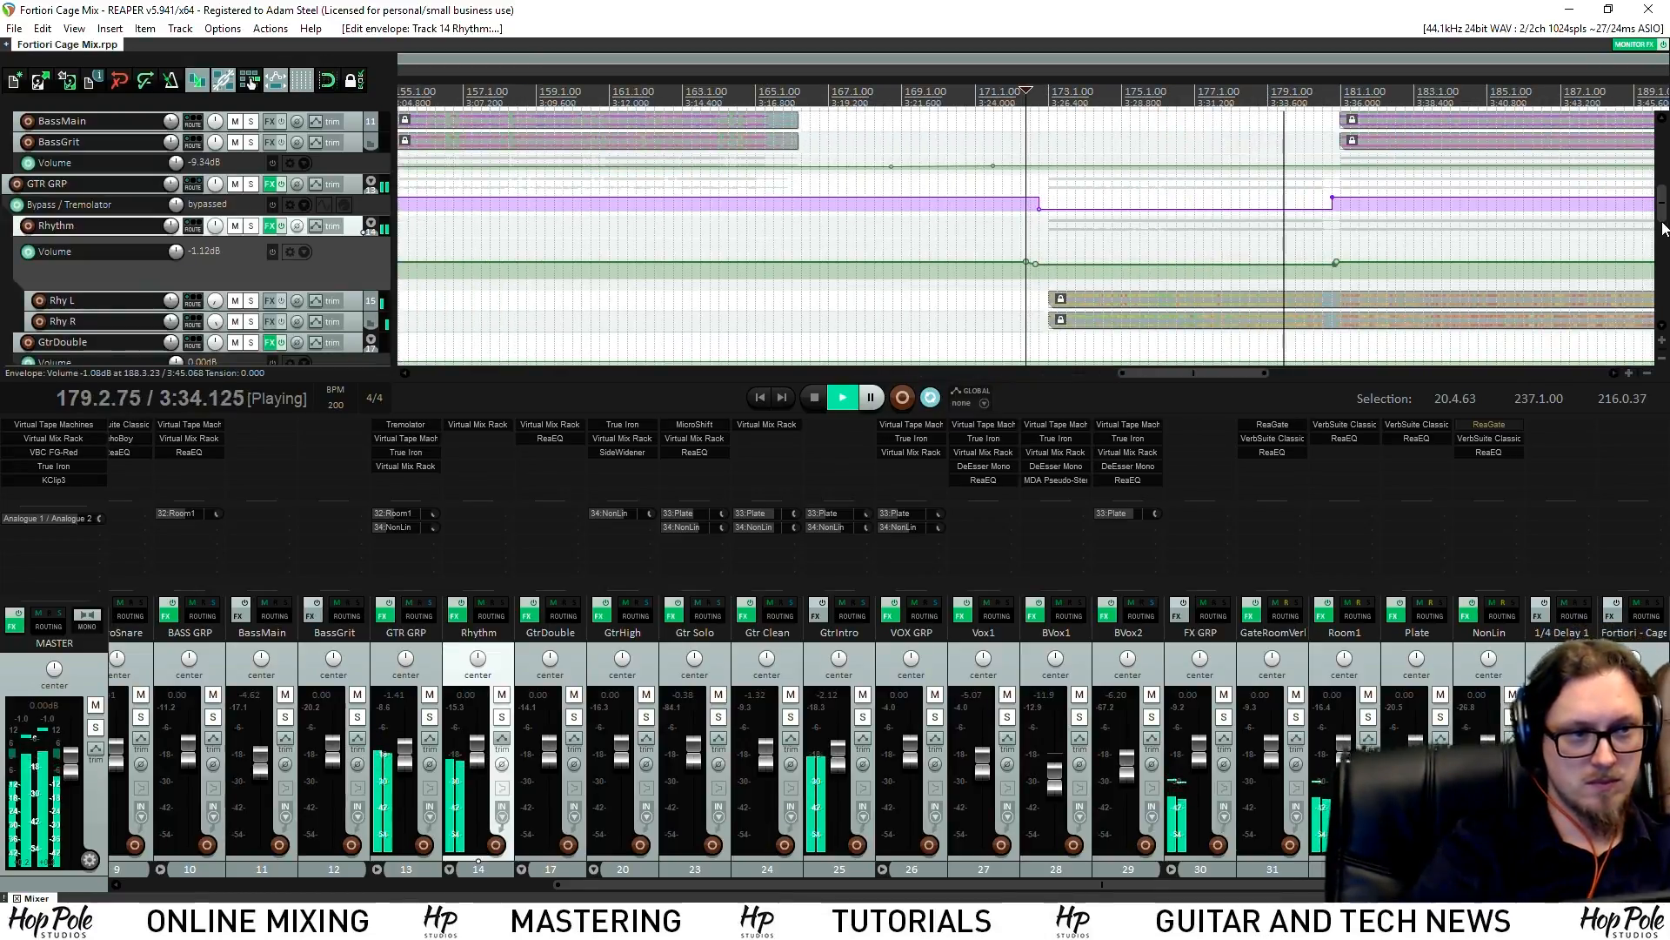
scroll(1666, 252, "down", 5)
scroll(1666, 249, "down", 2)
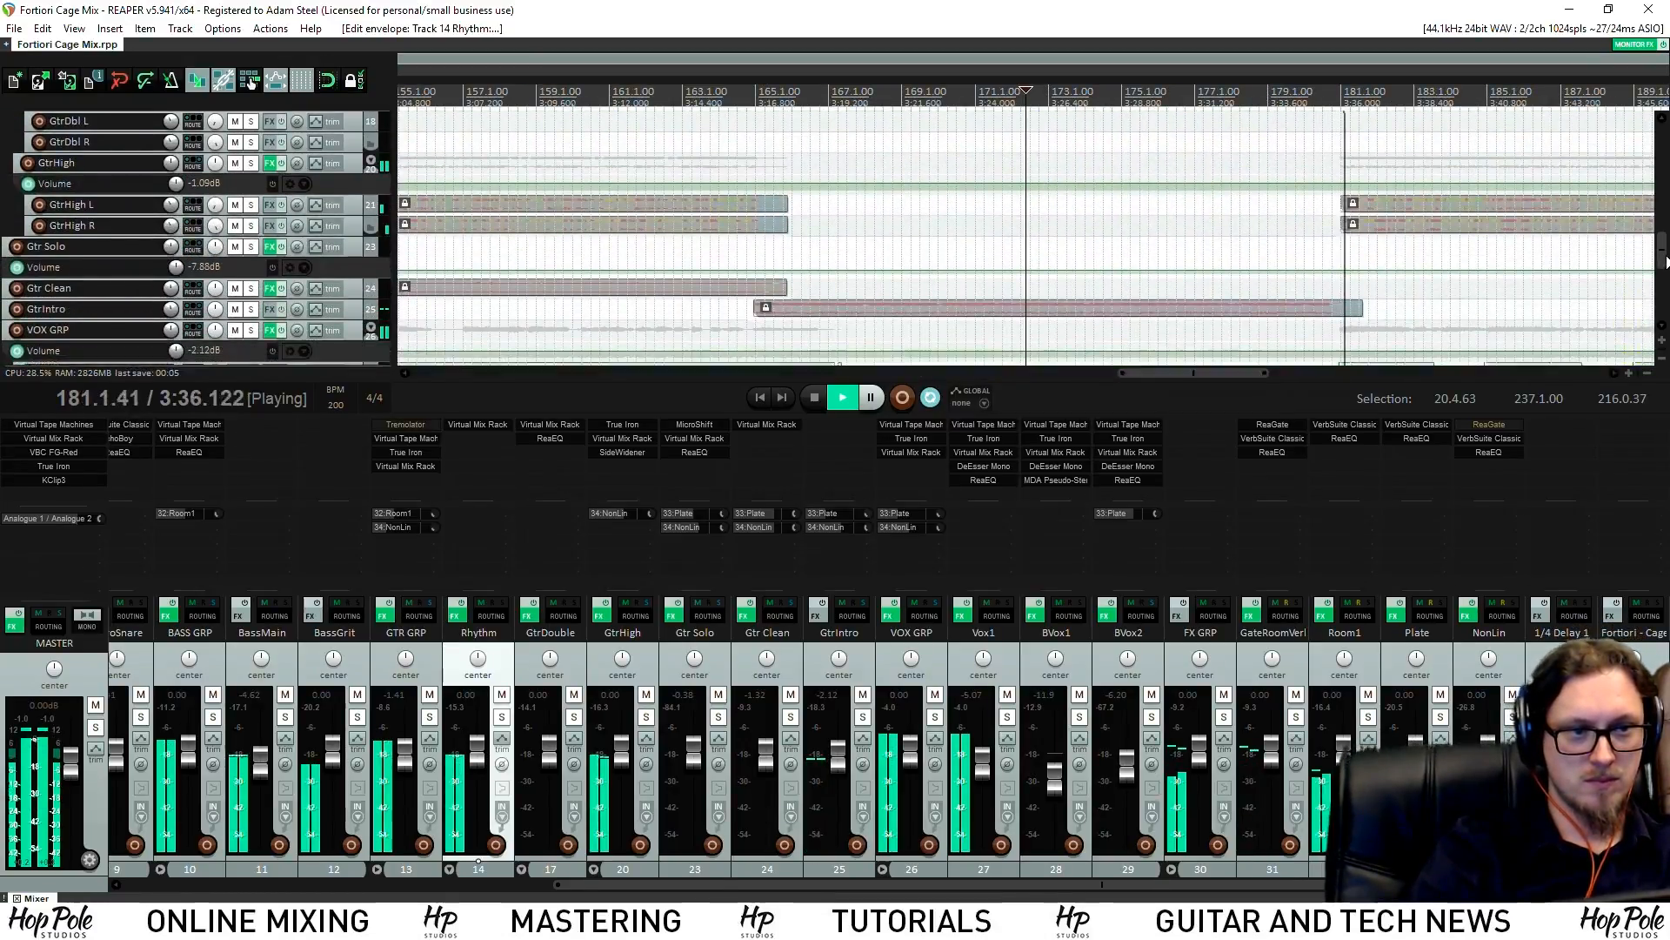
Split the GtrIntro item at 180.3 and delete the piece after the cut
scroll(1303, 325, "up", 5)
scroll(1303, 327, "up", 1)
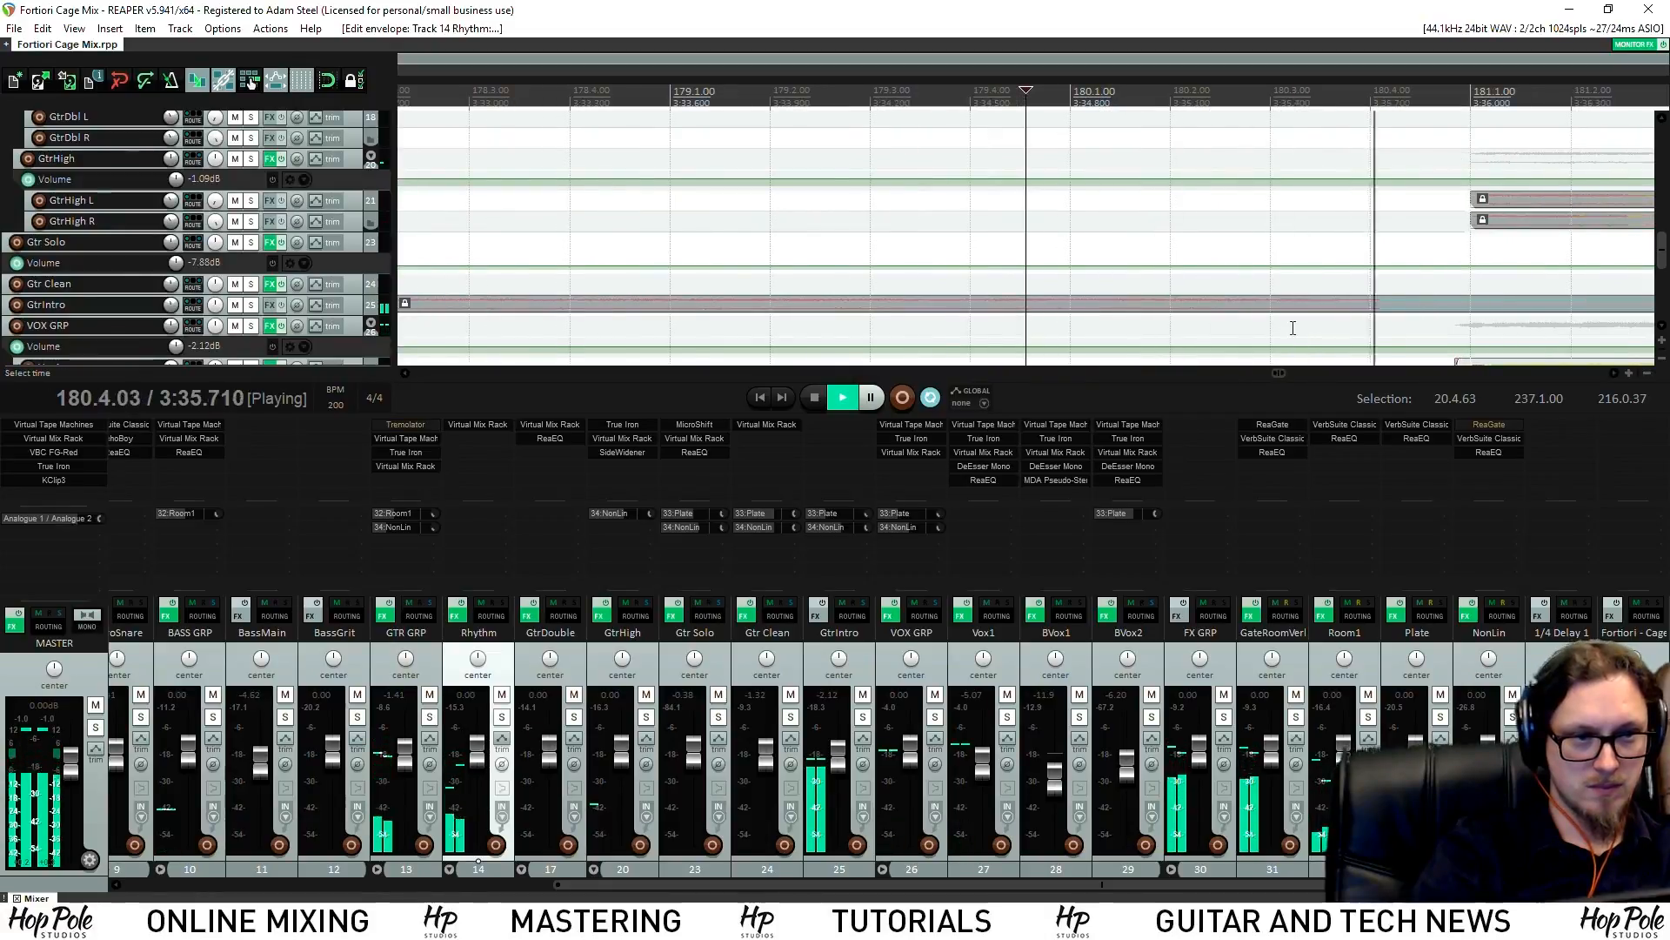
key("space")
left_click(1280, 310)
key("s")
scroll(1288, 300, "down", 3)
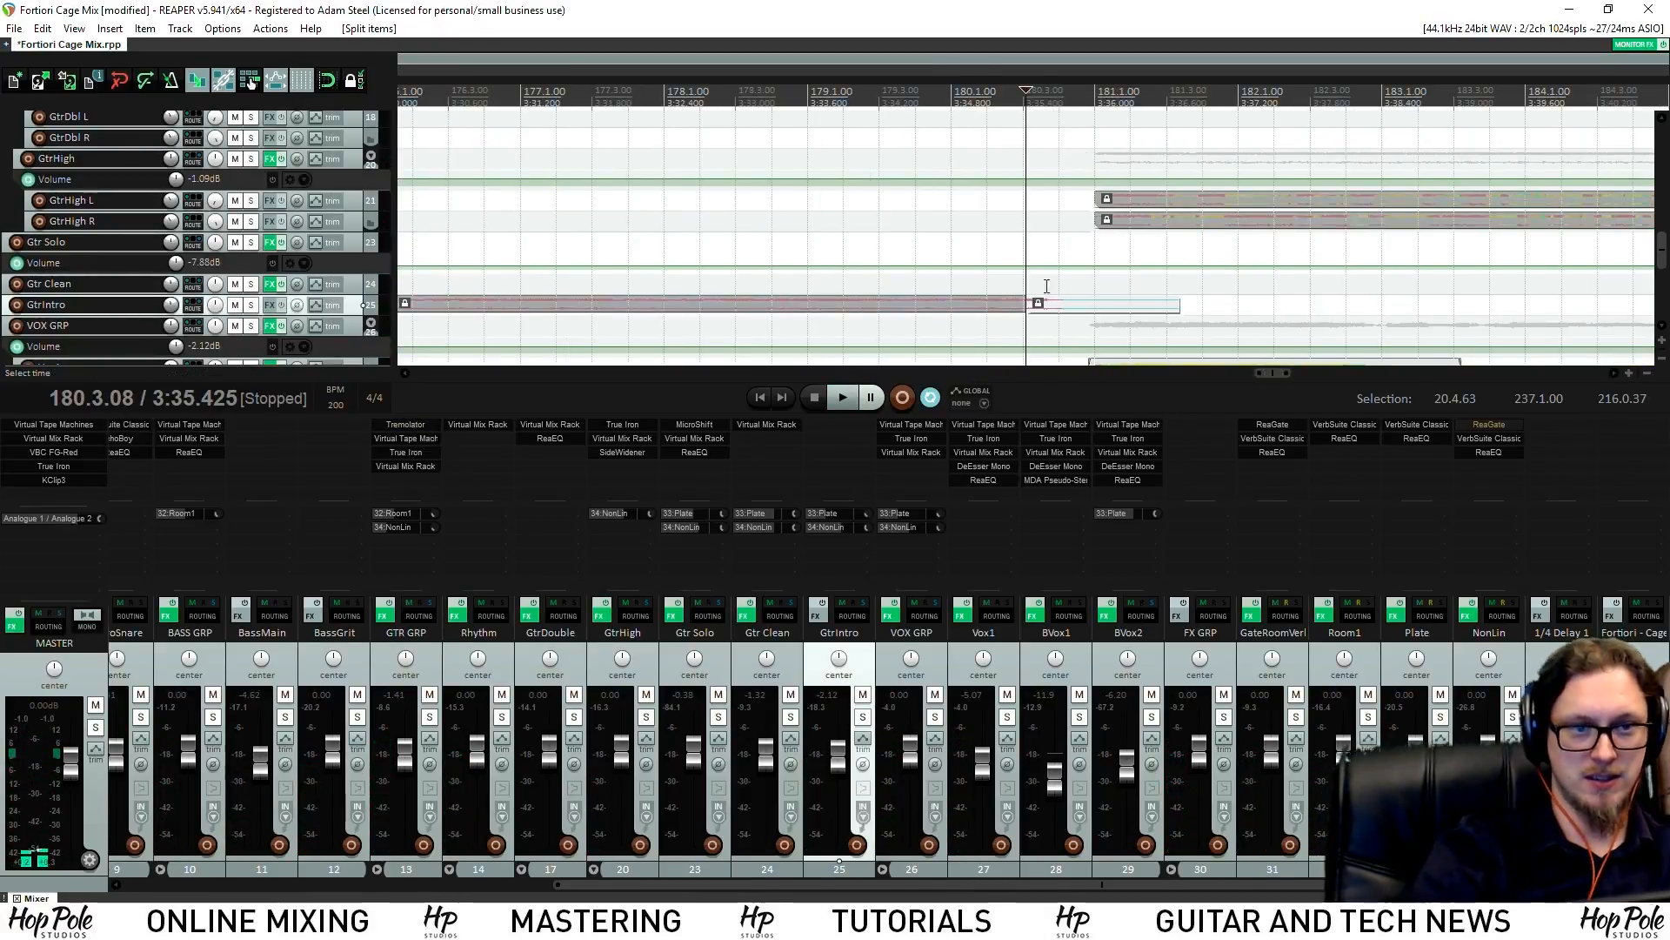
key("Delete")
Play back from about 179.3 to check the GtrIntro cut
left_click(905, 120)
key("space")
left_click_drag(1661, 246, 1647, 119)
key("space")
key("space")
scroll(1175, 229, "up", 3)
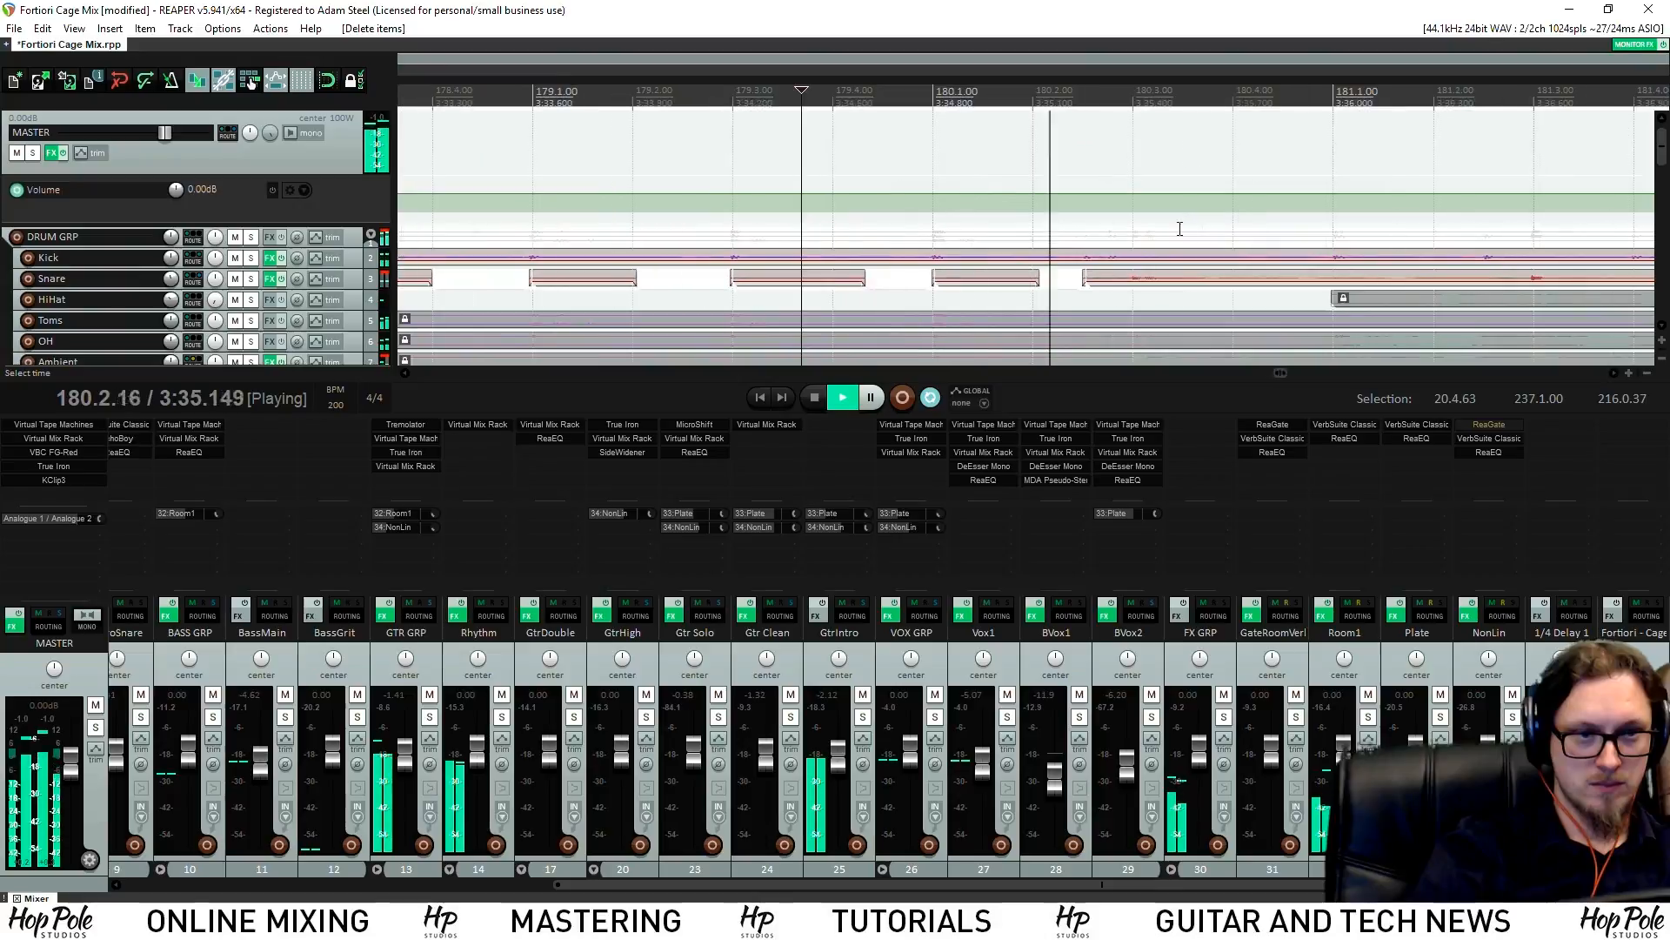
key("space")
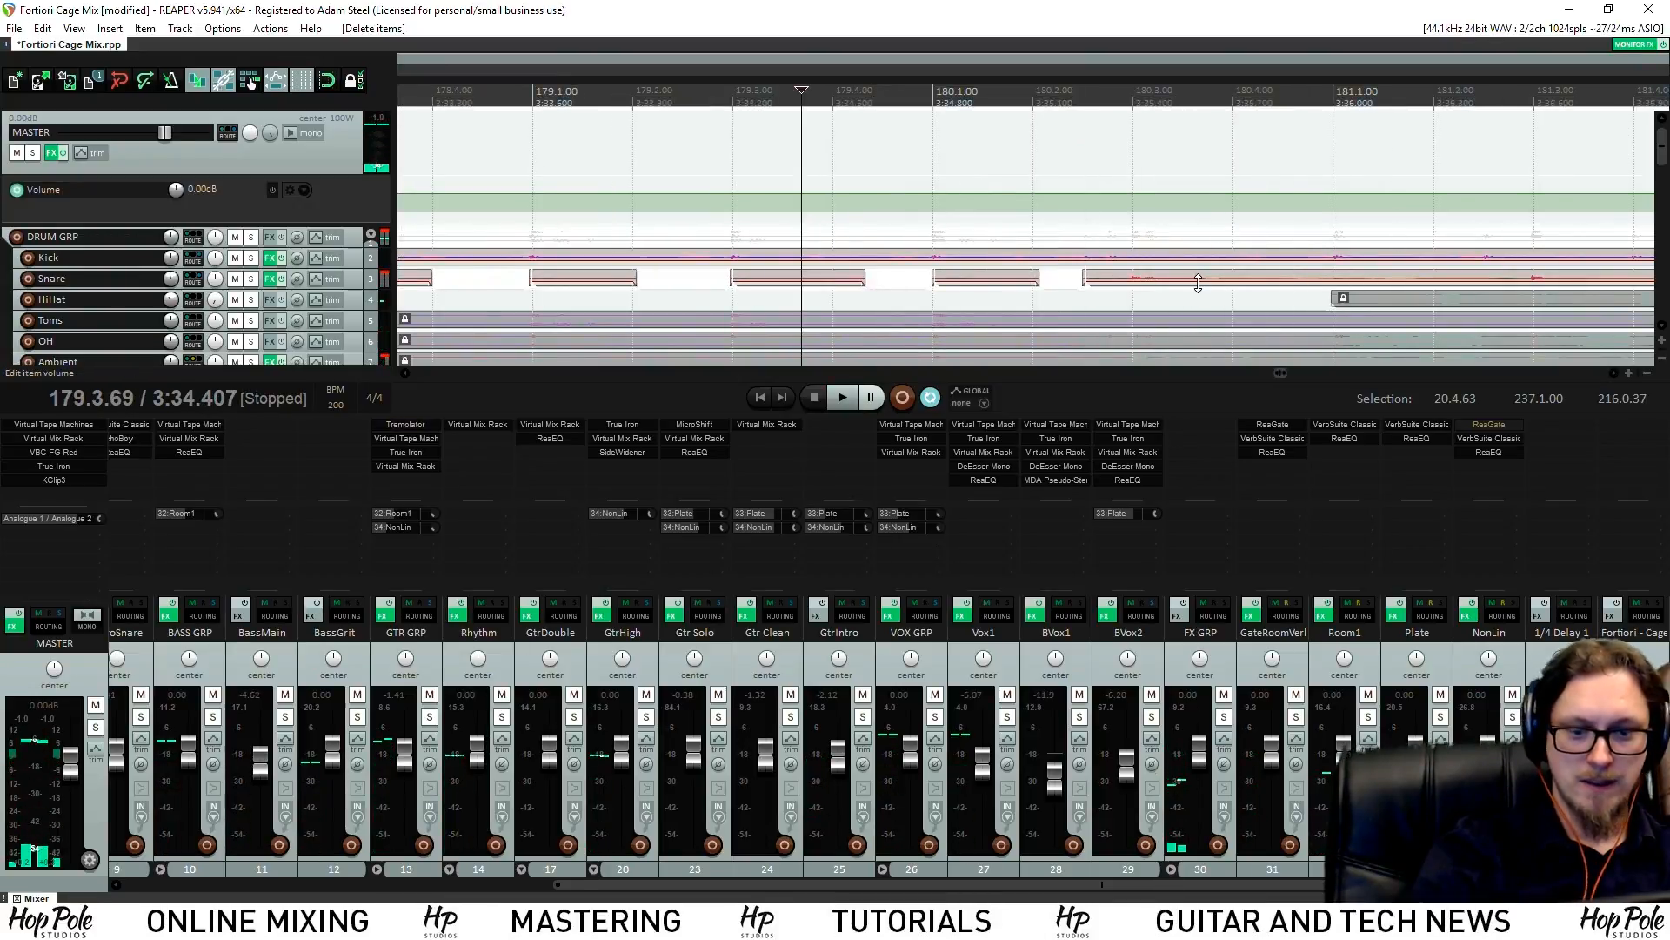
Split the Snare item at 180.3.92, turn down the piece after it, and trim the next Snare to bar 181
left_click(1226, 280)
key("s")
left_click(1148, 284)
left_click_drag(1137, 283, 1137, 277)
key("space")
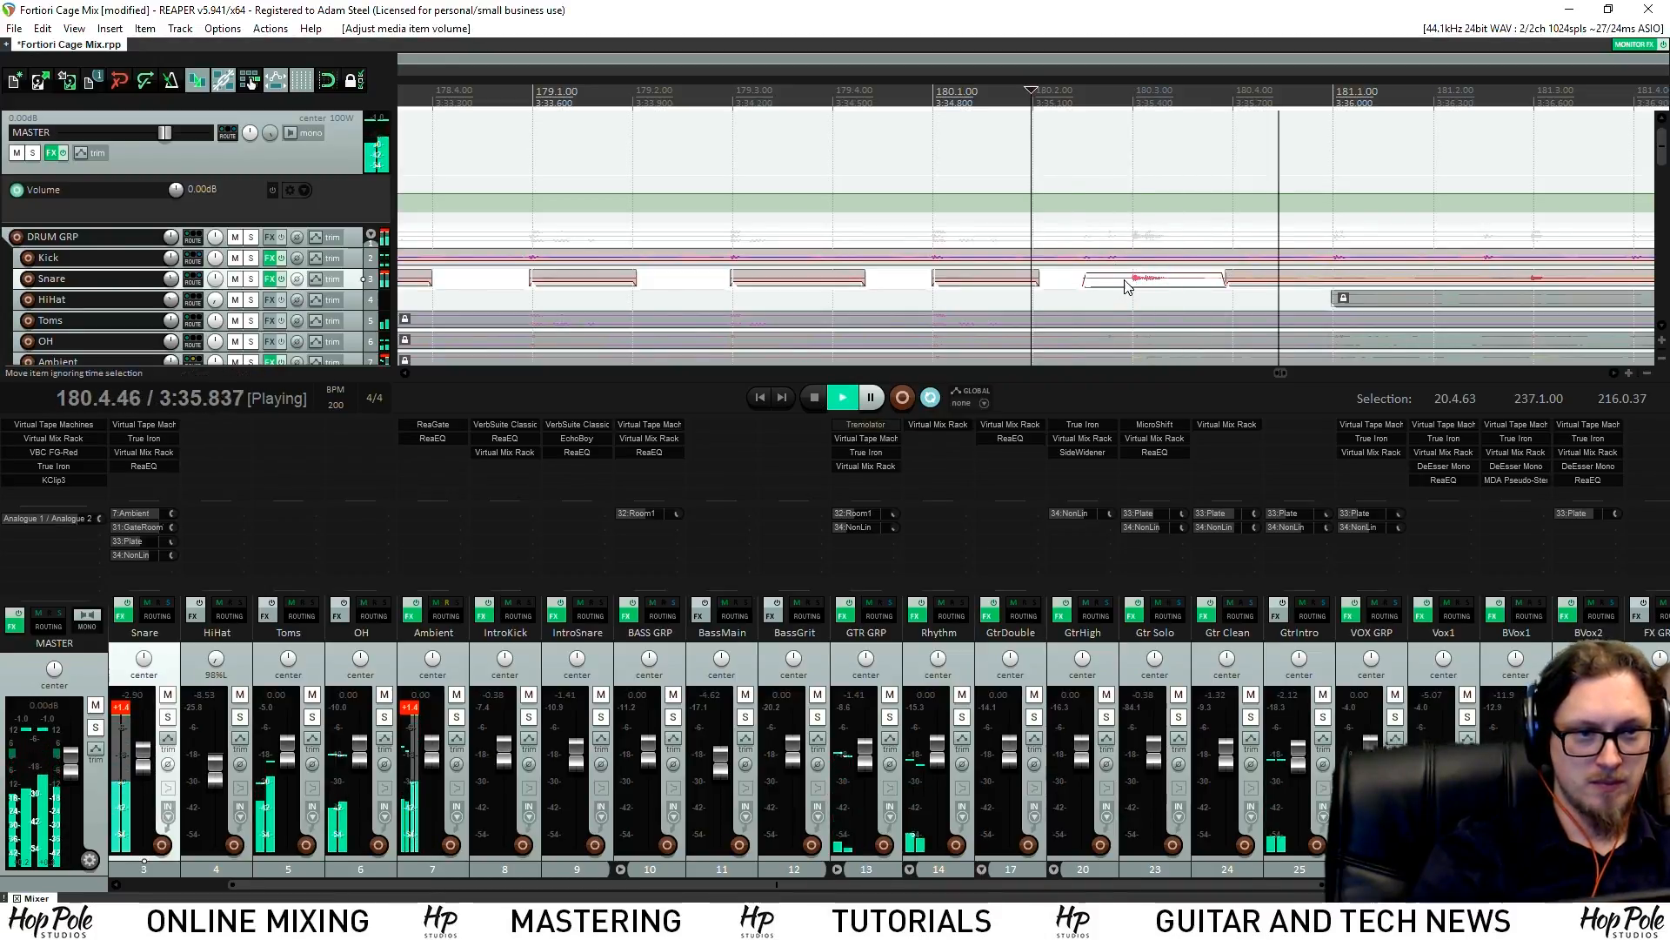
key("space")
key("space")
key("space")
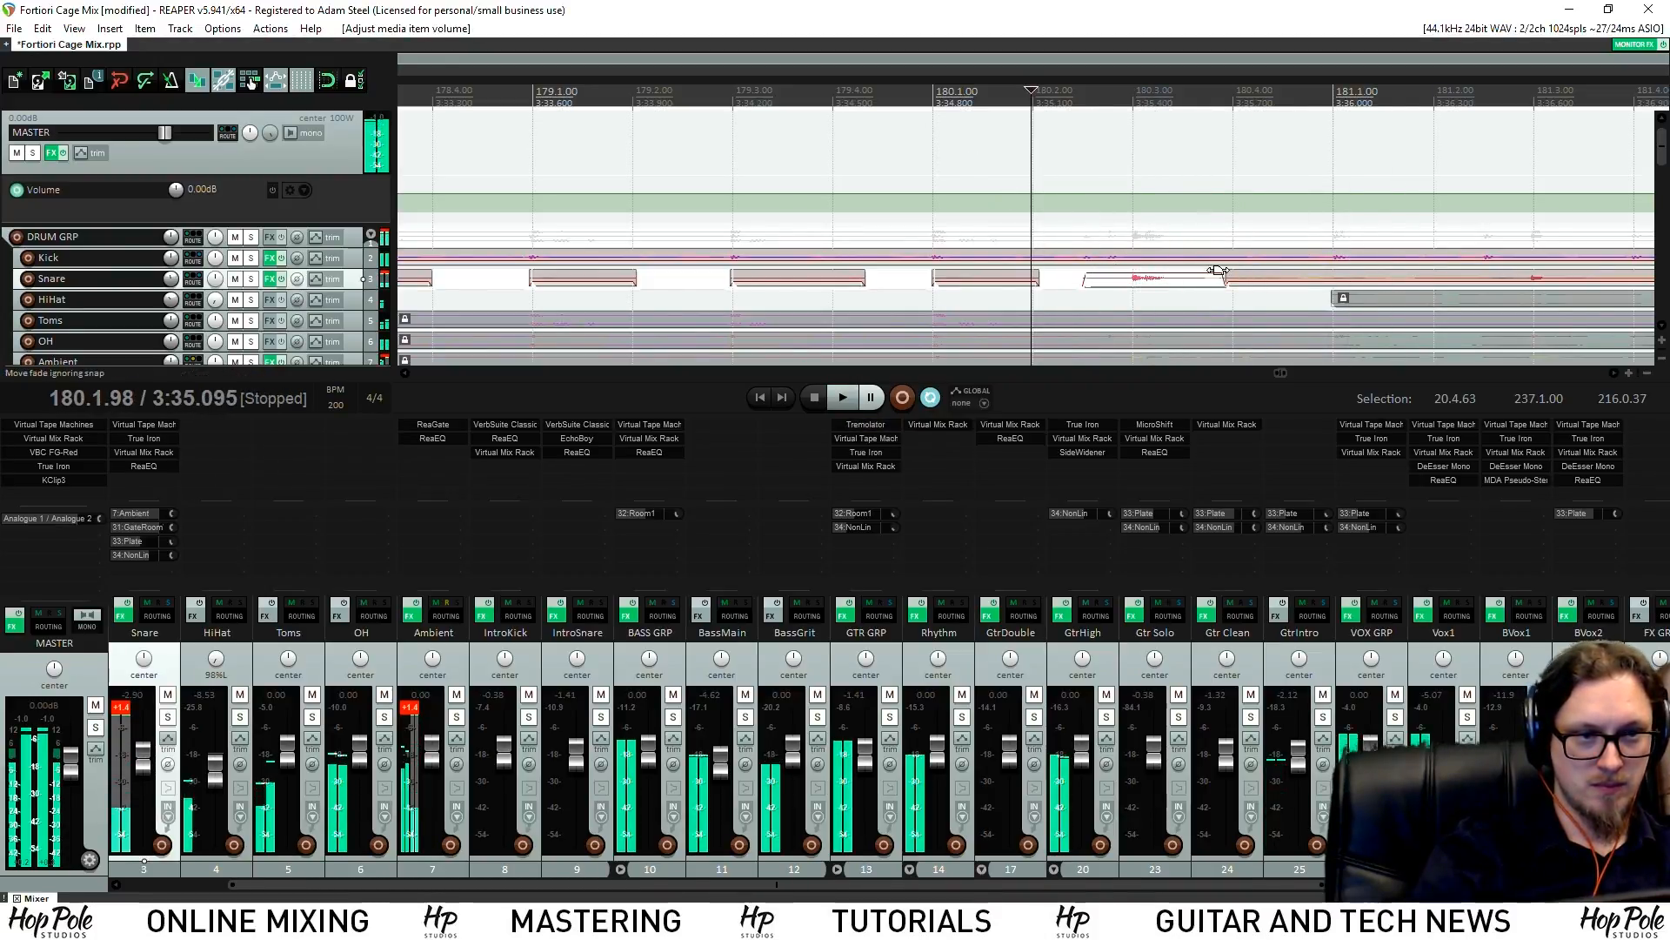
left_click_drag(1229, 278, 1329, 279)
key("space")
Replay from 179.4 to review the snare edits and save the project
left_click(833, 130)
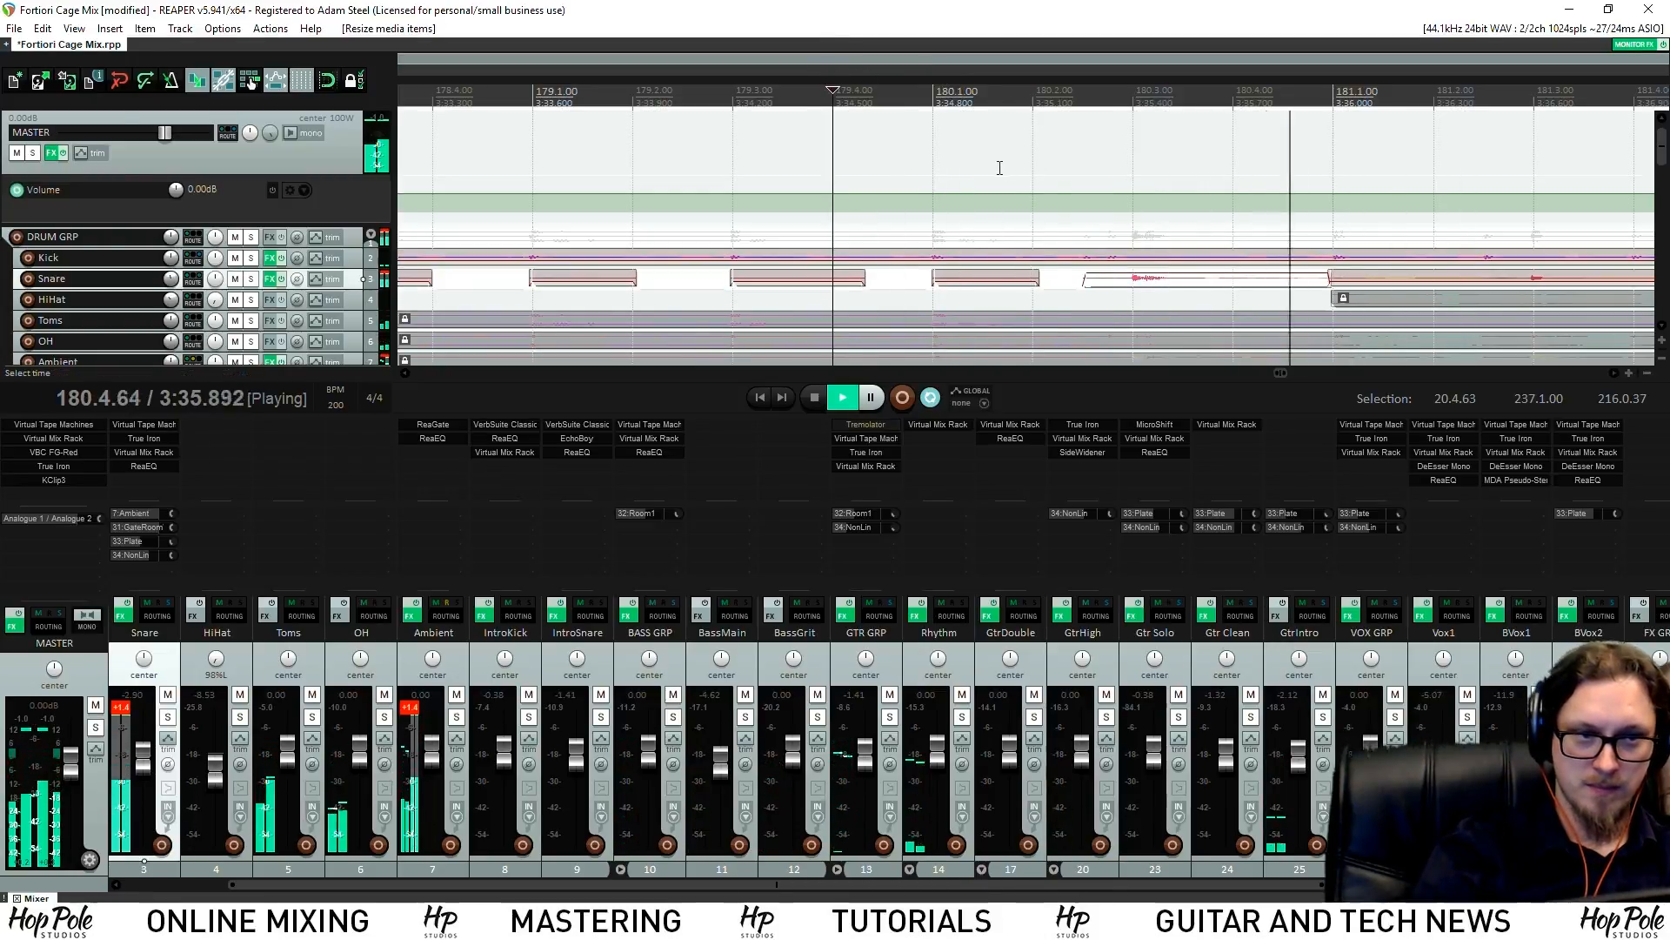
scroll(997, 165, "down", 4)
key("space")
key("space")
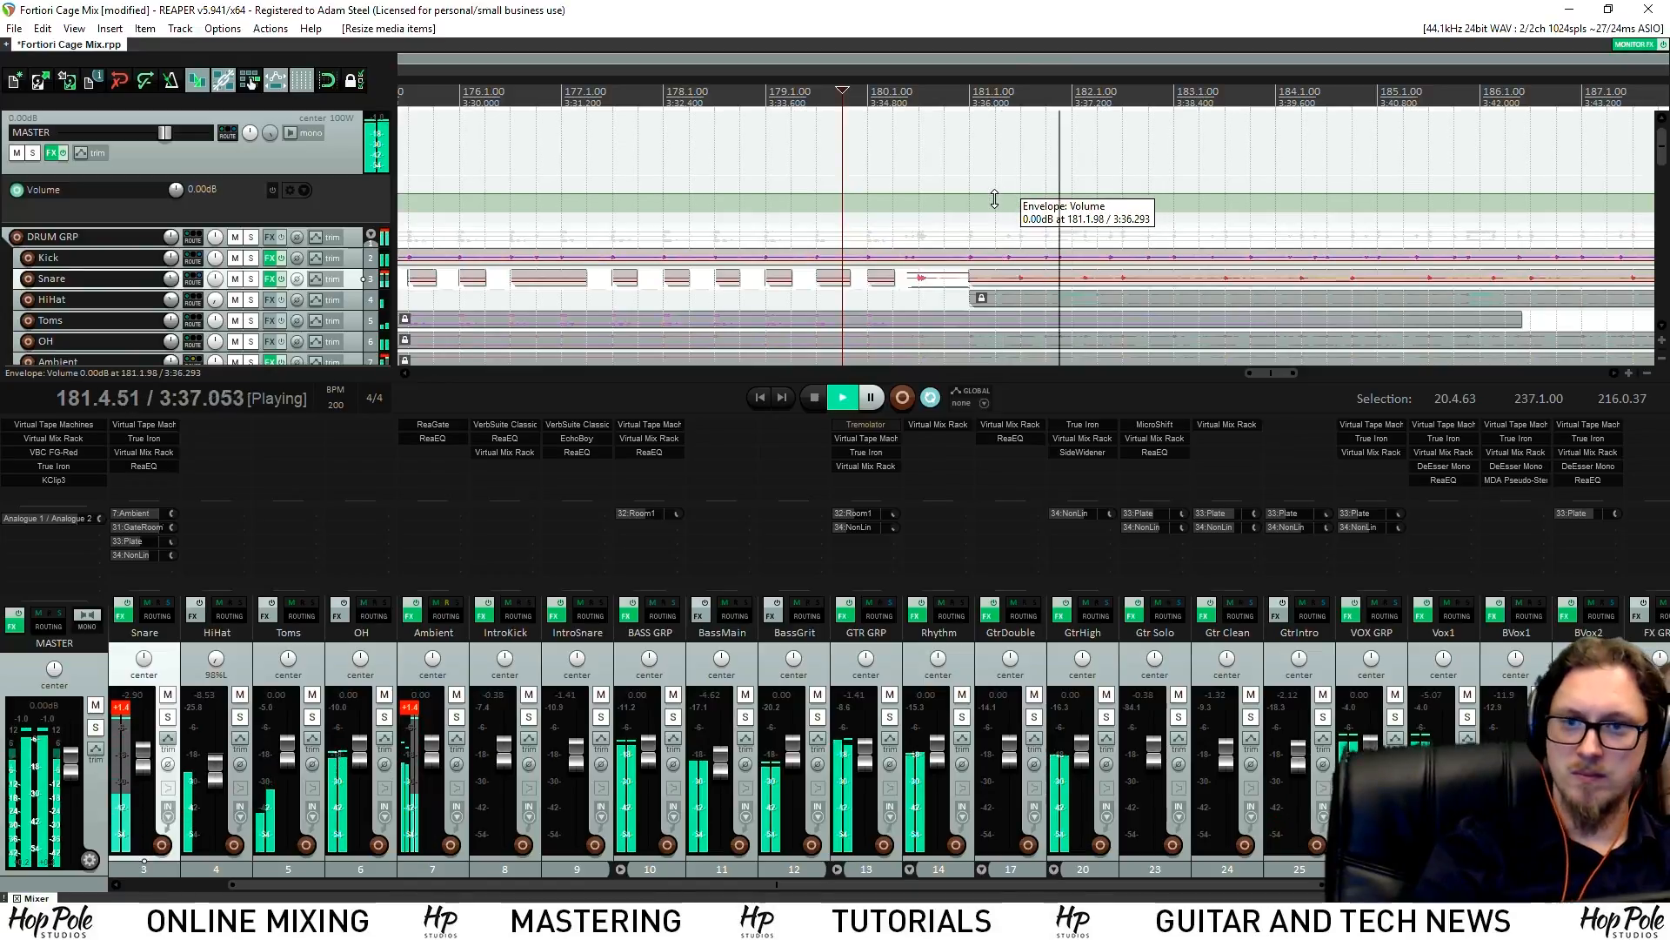
key("ctrl+s")
left_click(681, 92)
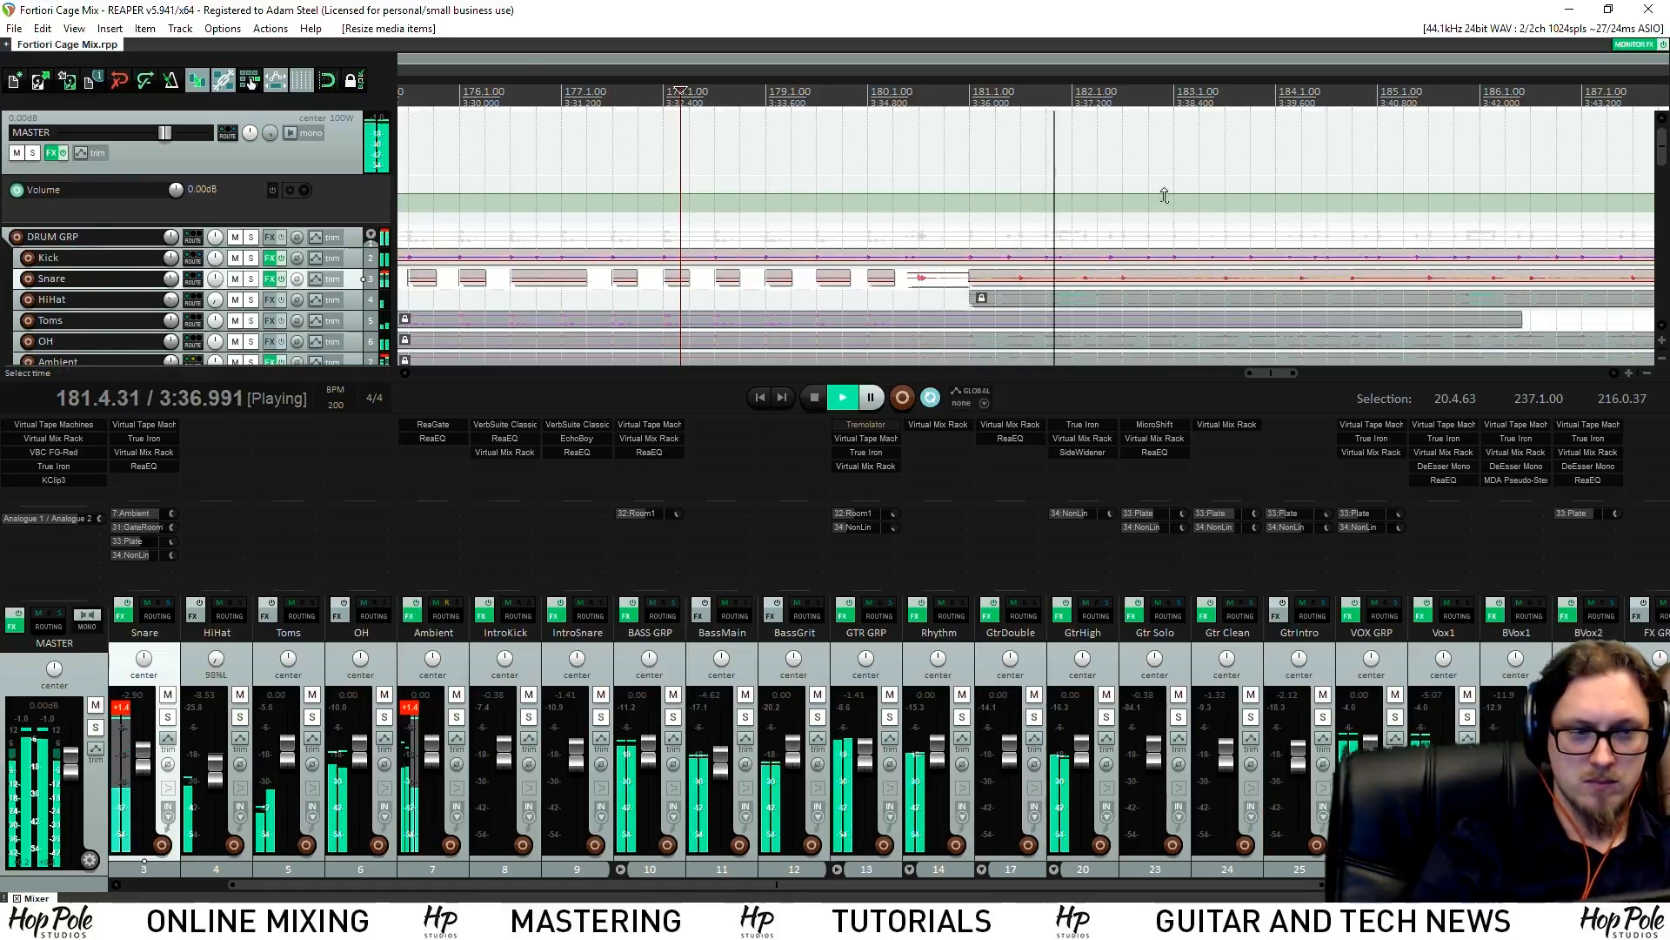
left_click_drag(1665, 152, 1642, 286)
scroll(1641, 285, "down", 10)
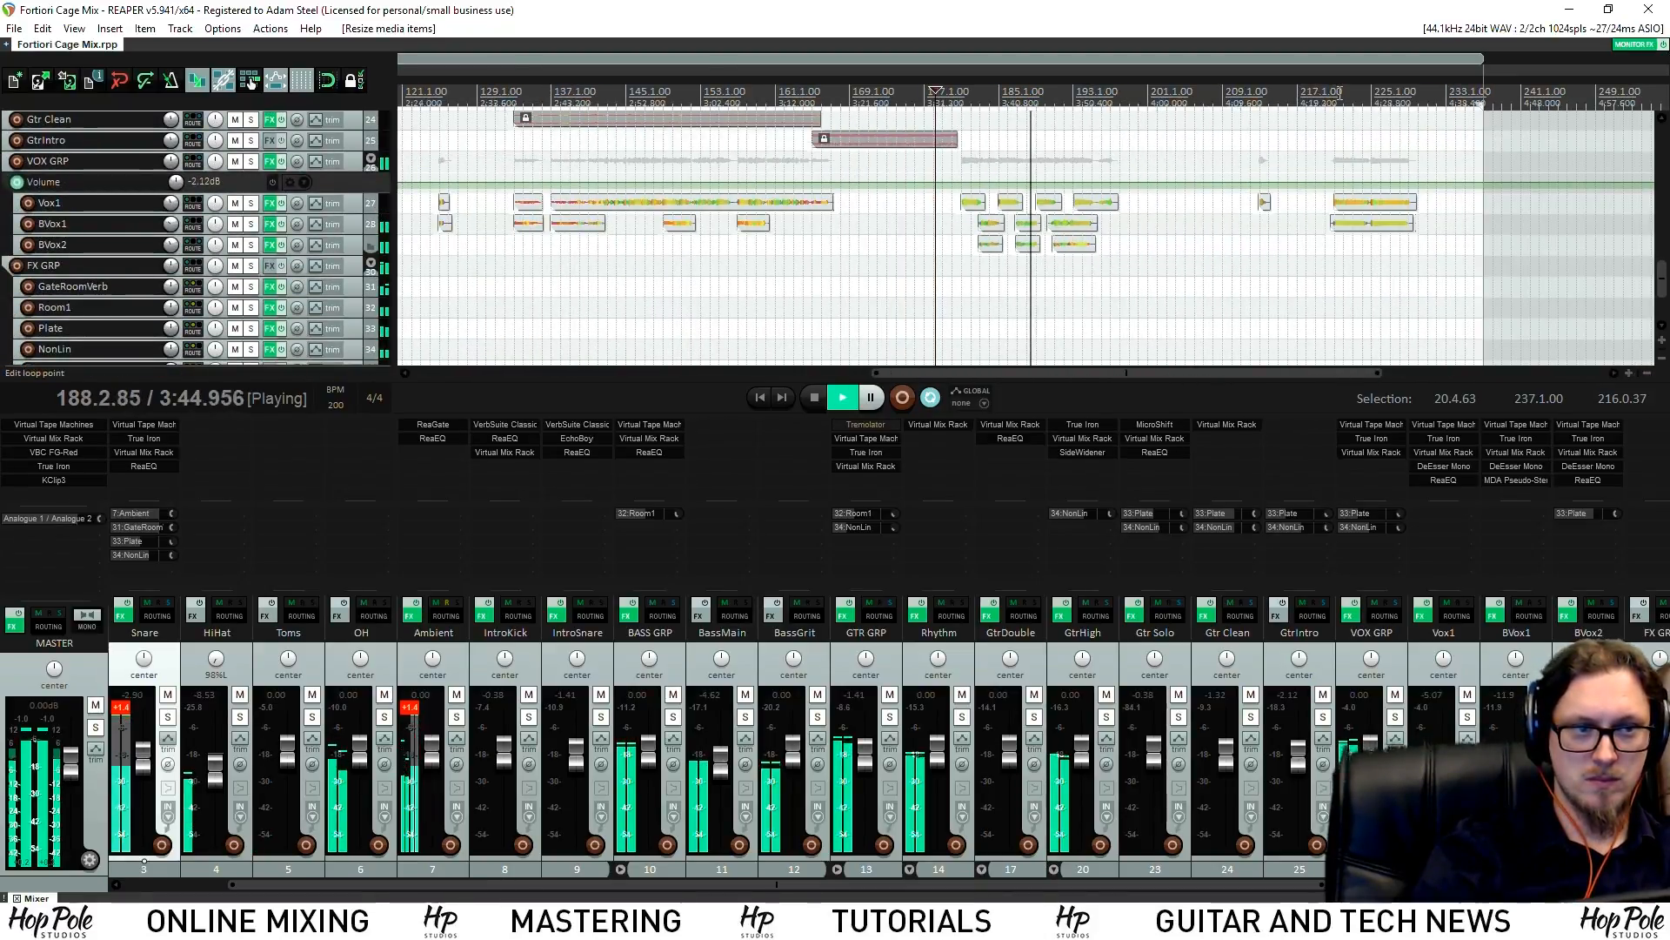
Show BVox1's volume envelope and raise it for the final phrase to about -5 dB
scroll(1642, 286, "up", 7)
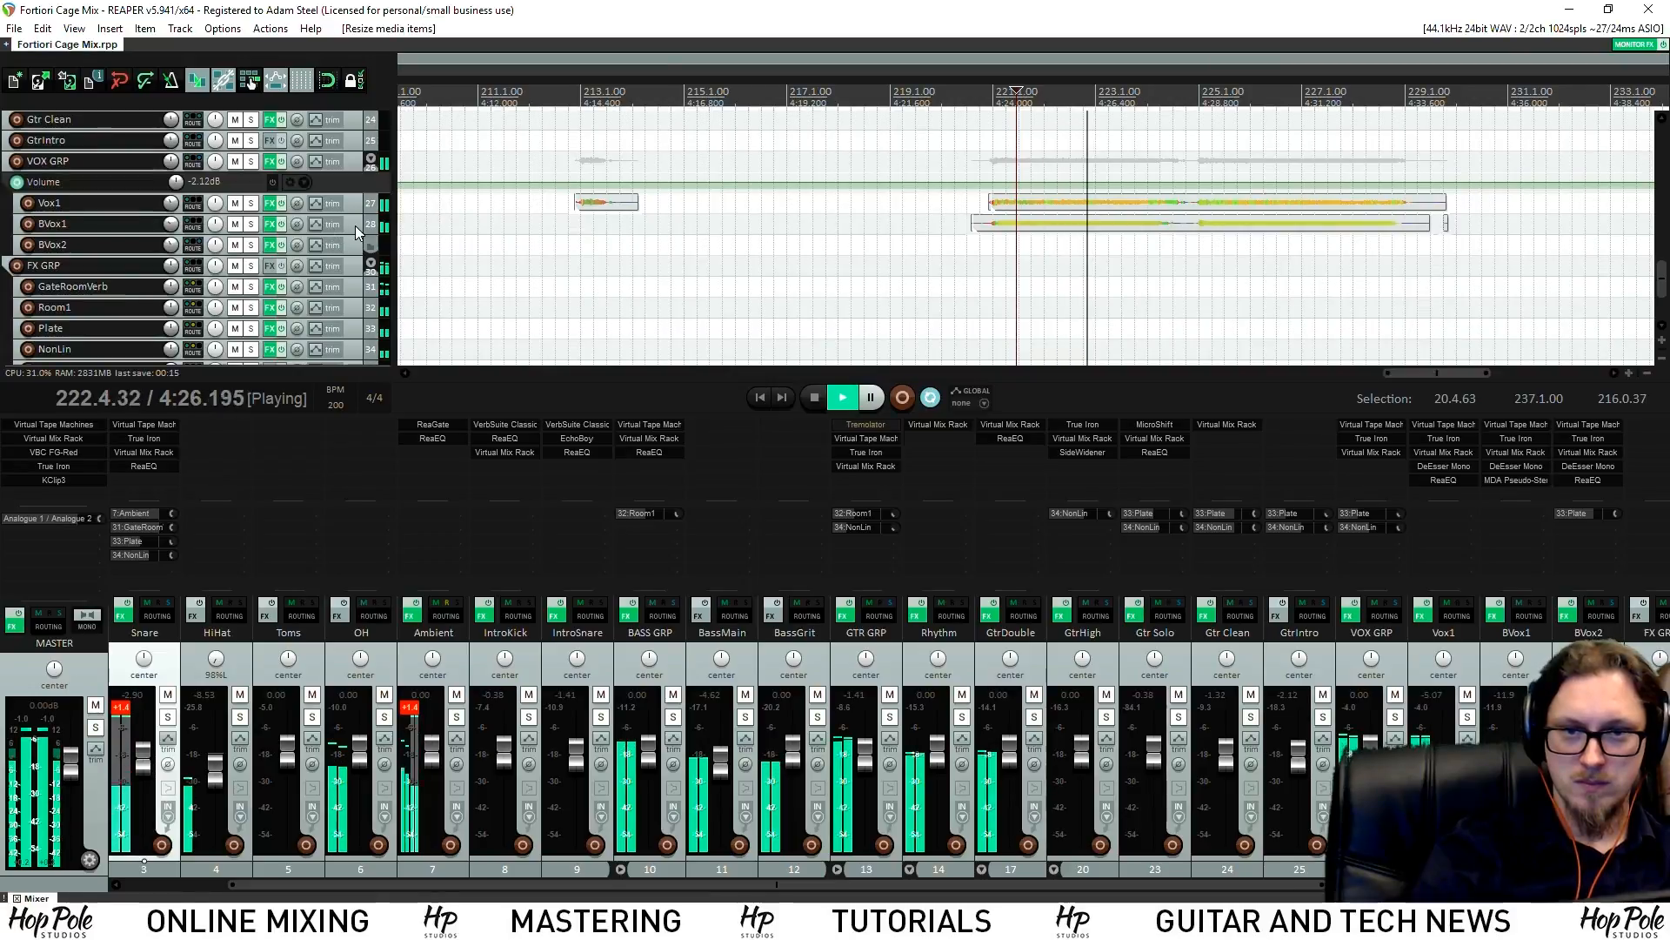
left_click(355, 227)
key("v")
left_click_drag(370, 253, 370, 323)
left_click(944, 305)
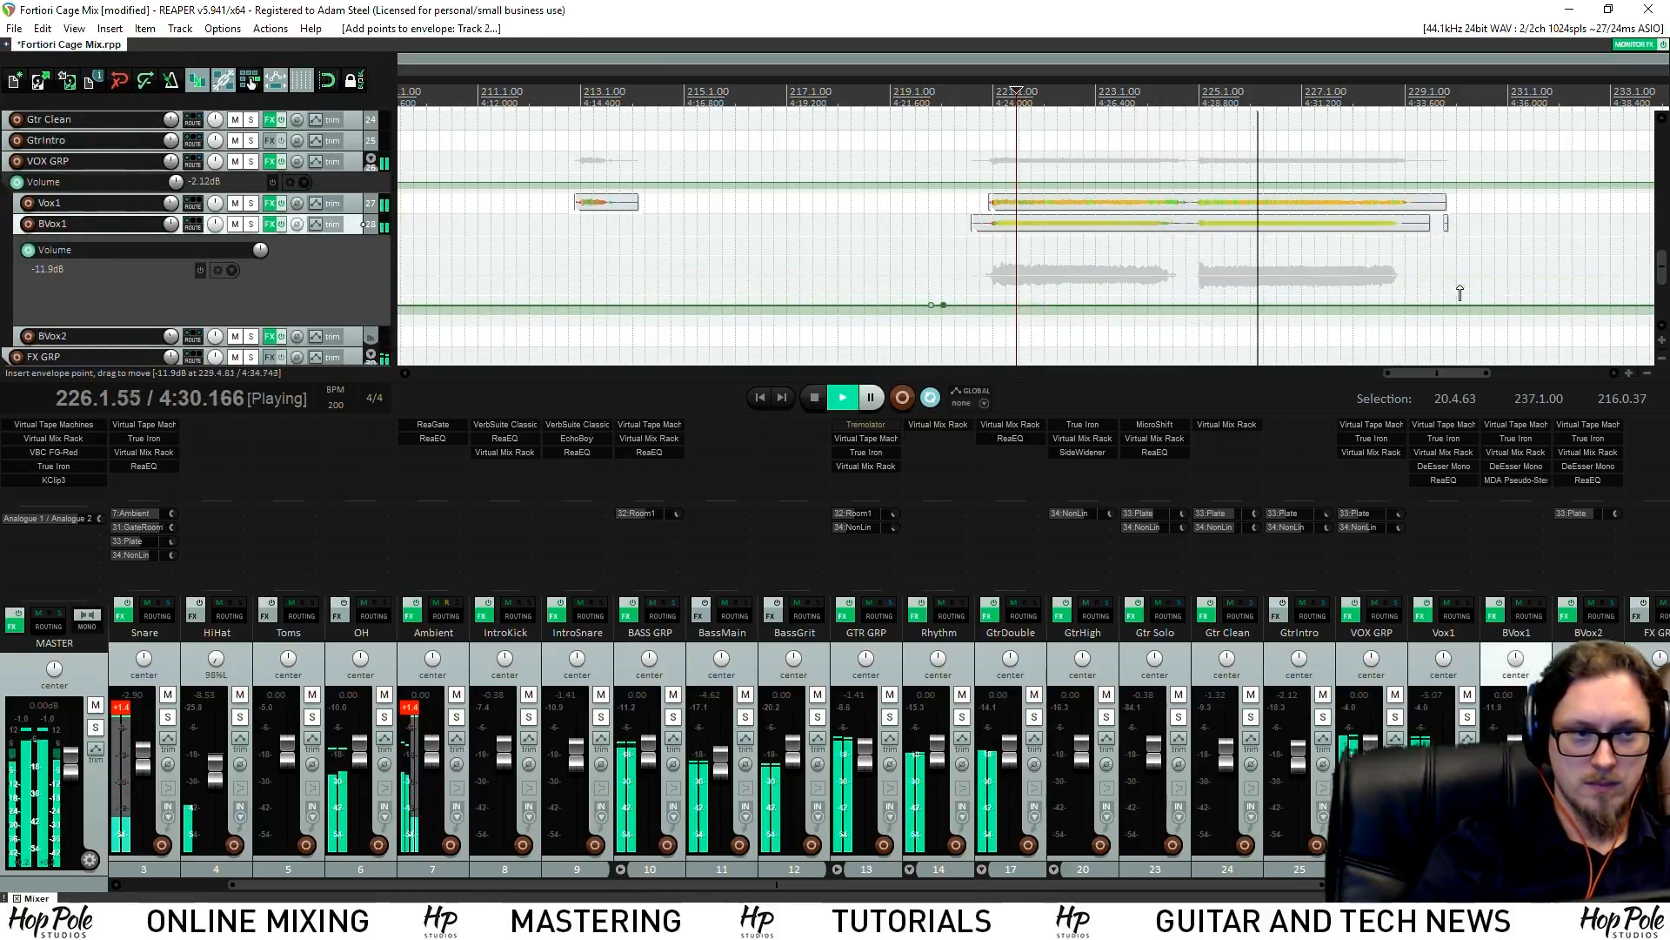
left_click_drag(1491, 309, 1356, 275)
left_click(939, 90)
left_click_drag(1027, 294, 1039, 296)
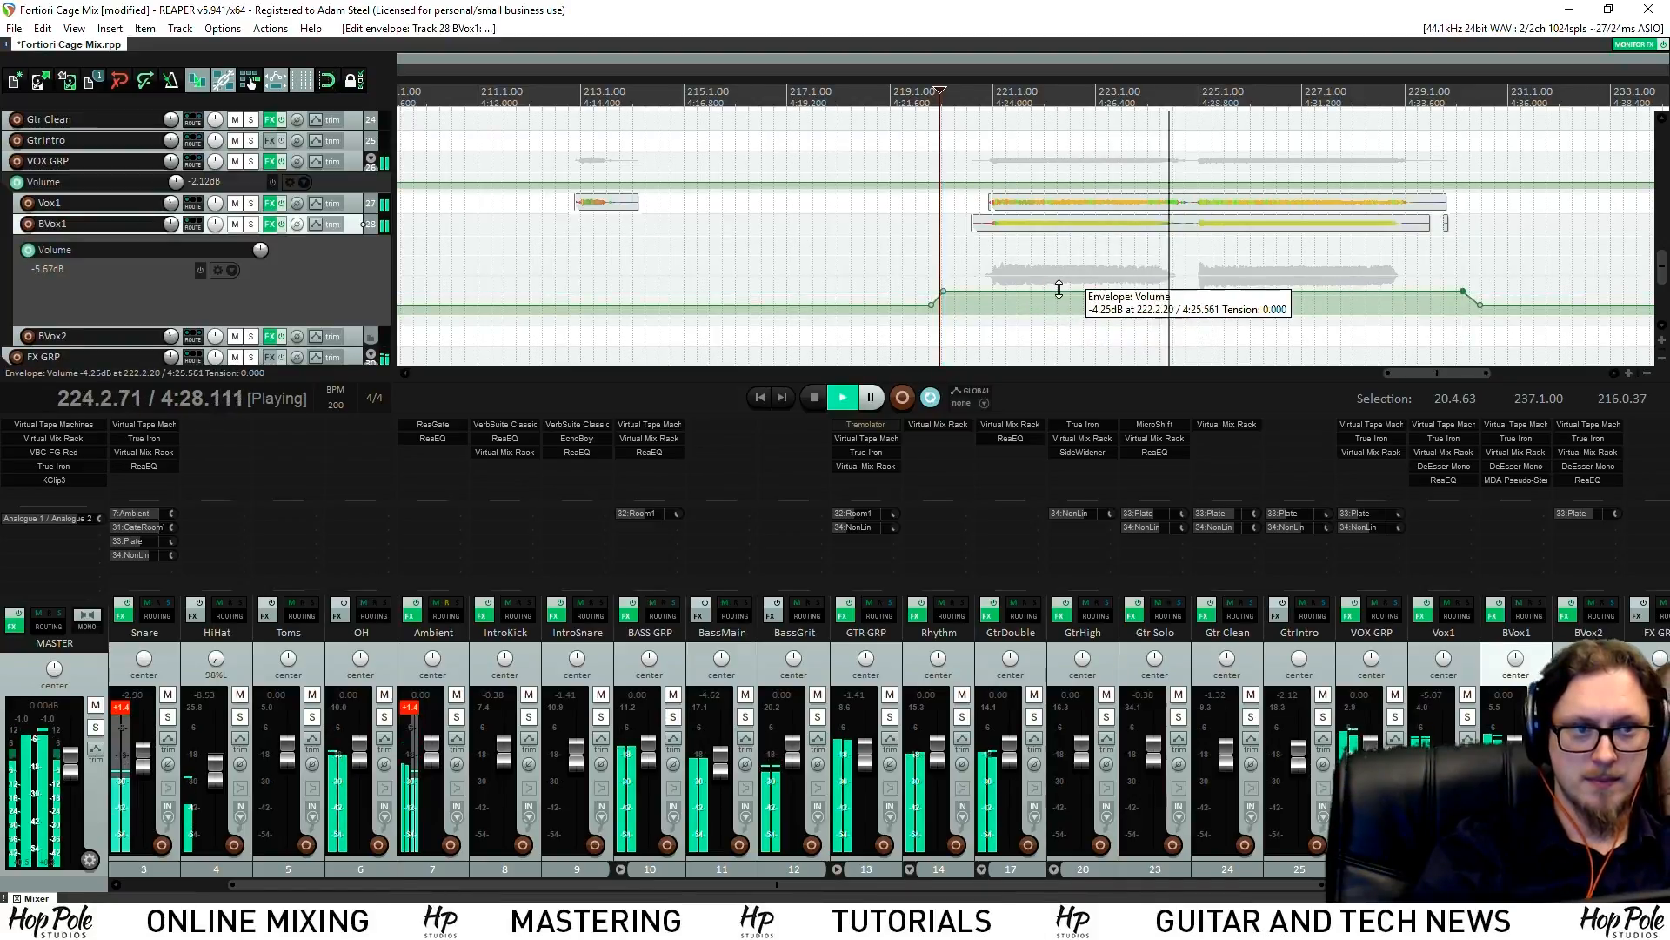
Split the Vox1 and BVox1 items at the playhead and delete their tails
left_click(1413, 210)
key("s")
key("Delete")
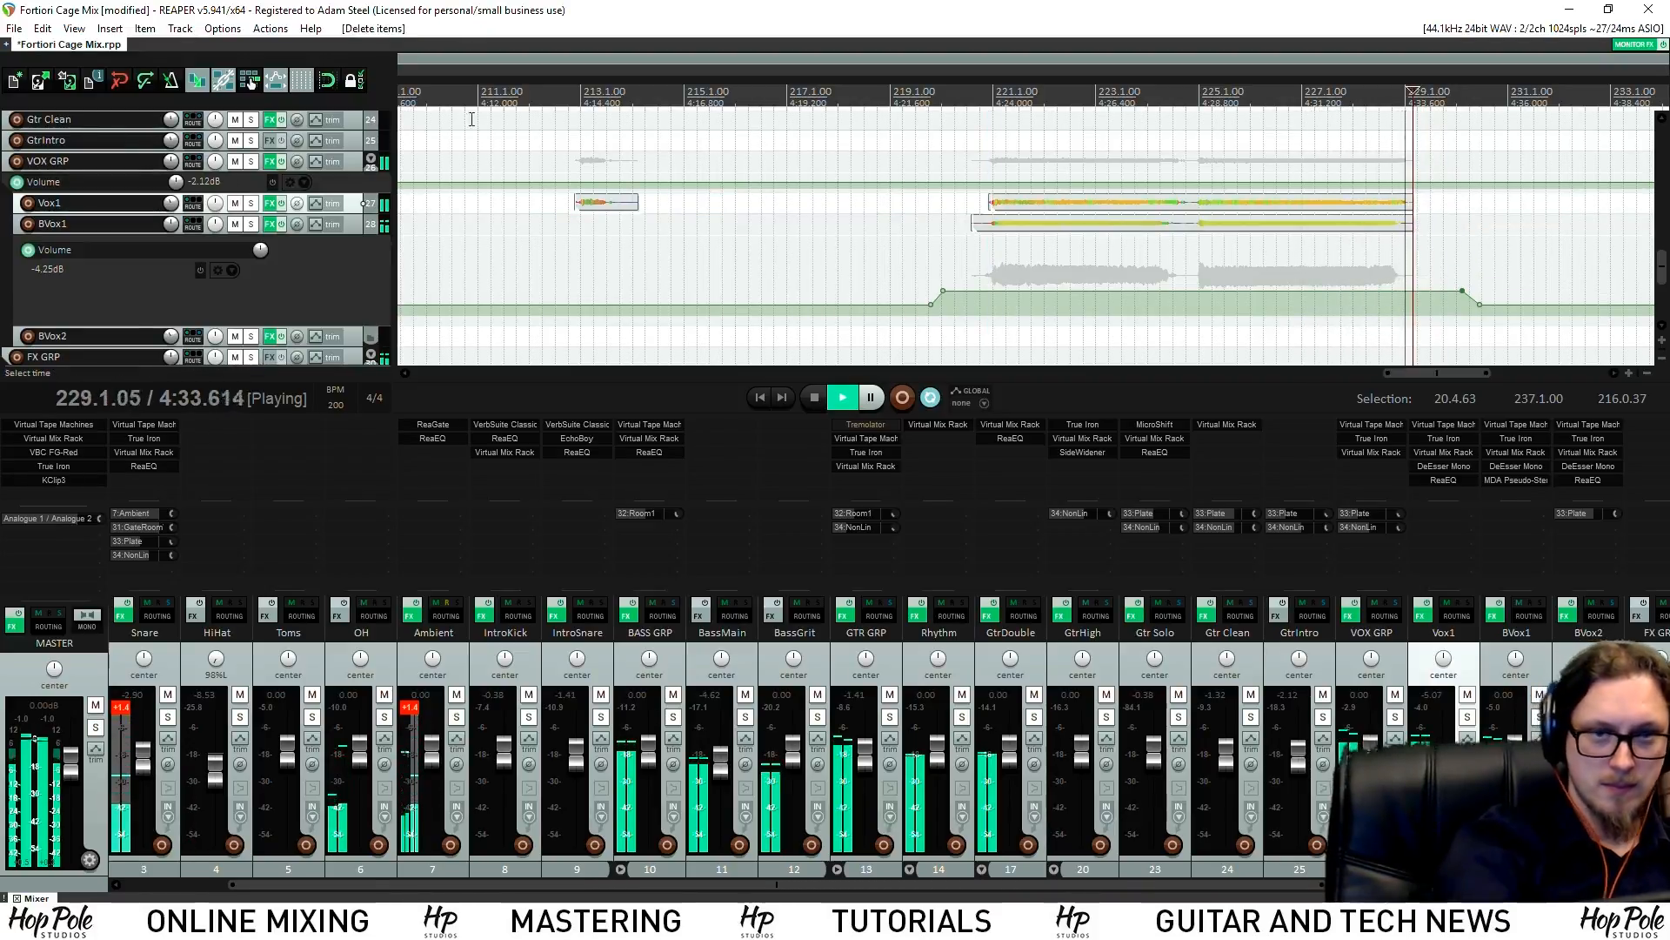
key("space")
Add four points on Vox1's volume envelope and dip the section between them
key("v")
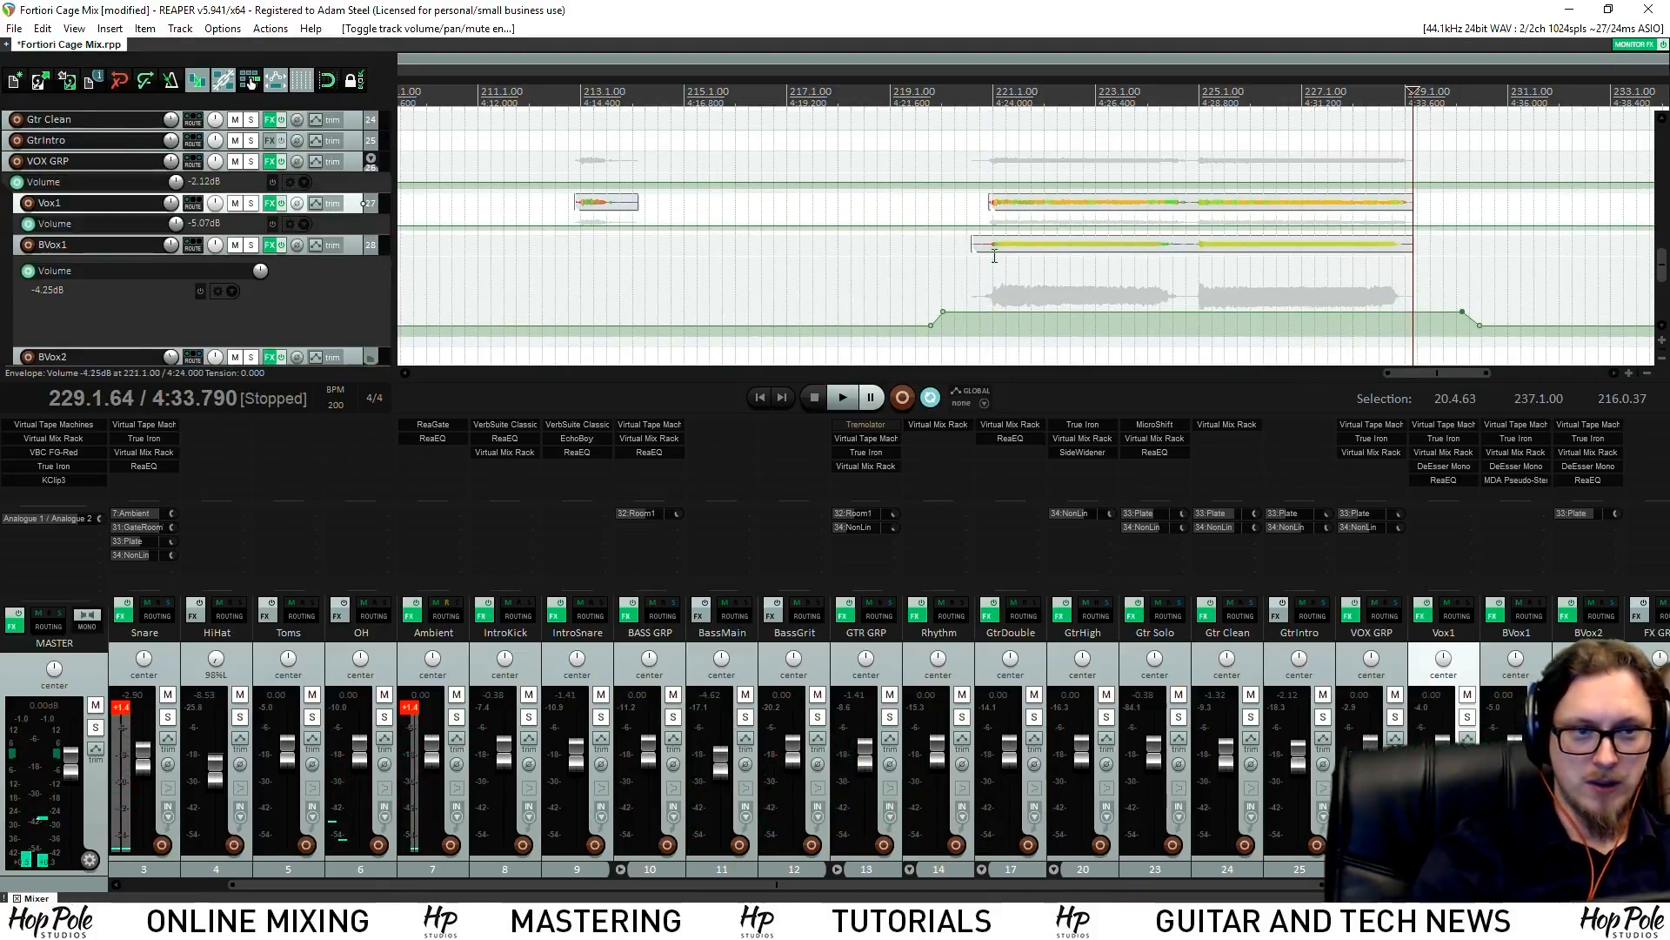
left_click(957, 228, "shift")
left_click(975, 227, "shift")
left_click(1453, 227, "shift")
left_click(1445, 227, "shift")
left_click_drag(1283, 227, 1276, 240)
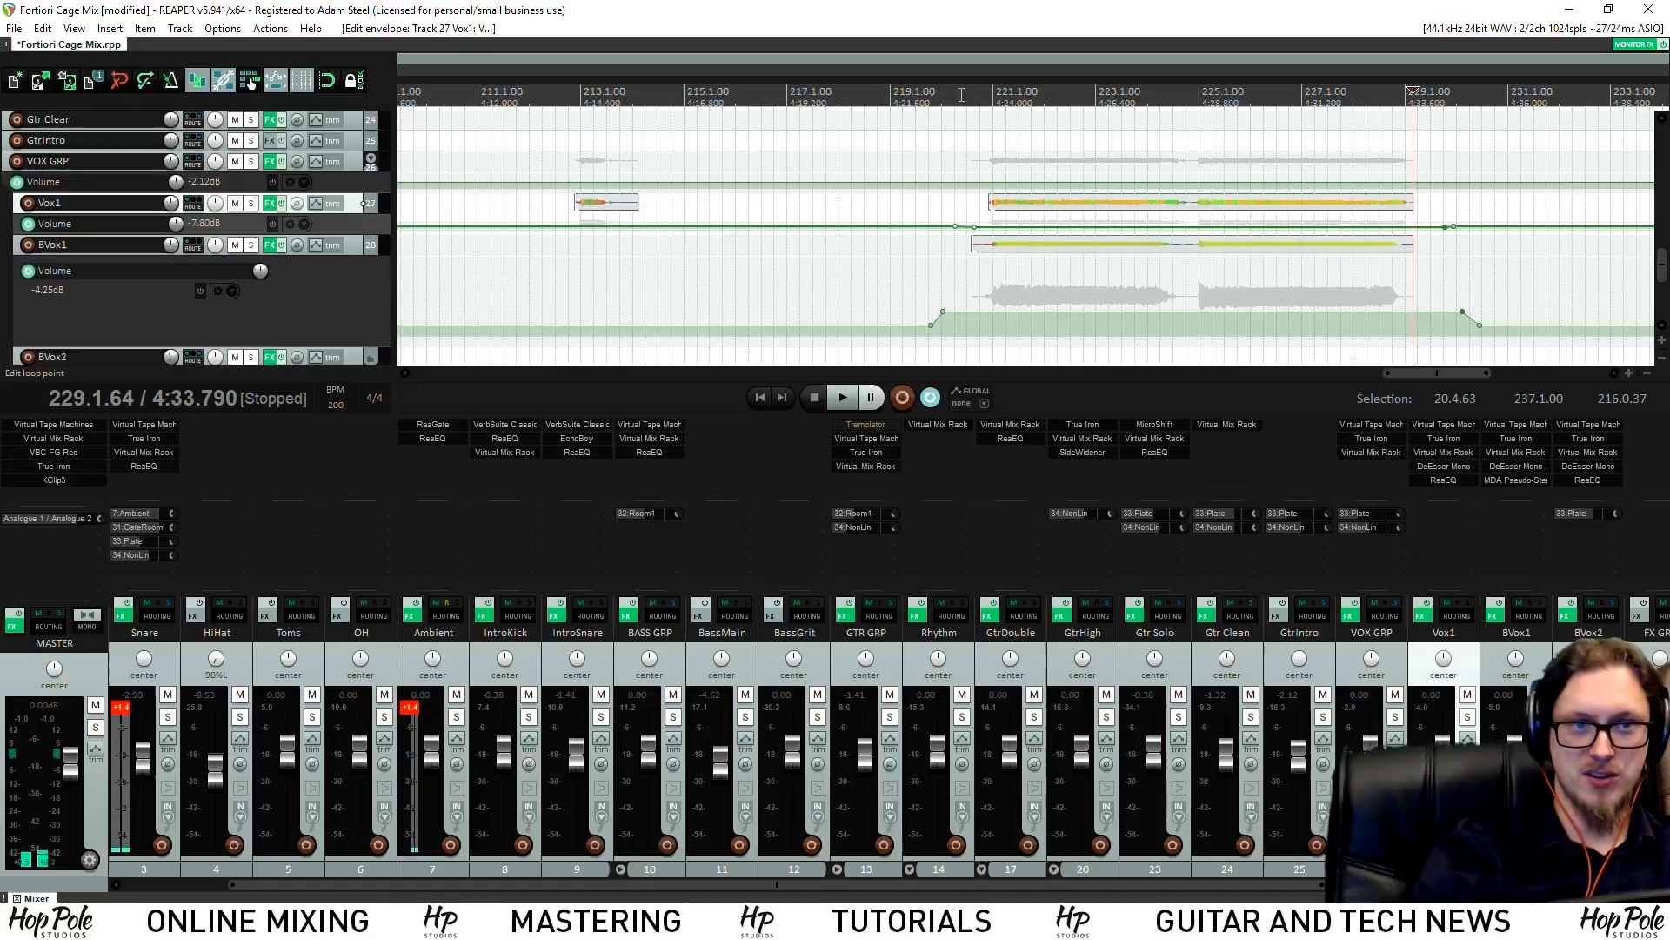
Audition the vocal volume changes, then save the project
key("space")
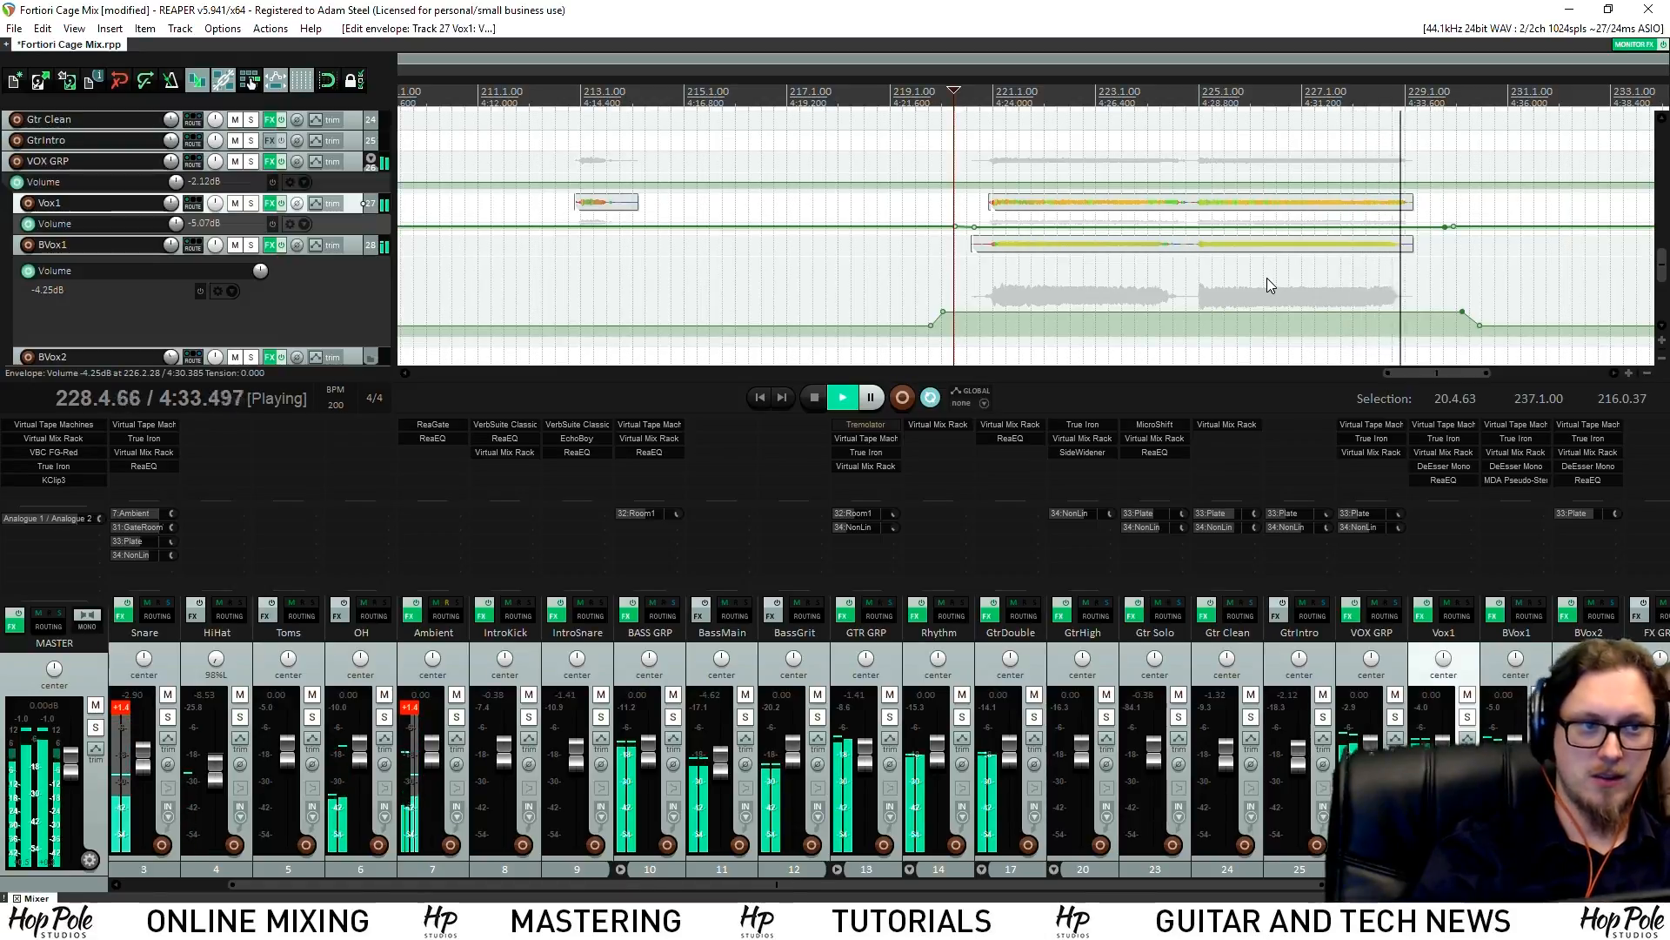
scroll(1058, 281, "down", 3)
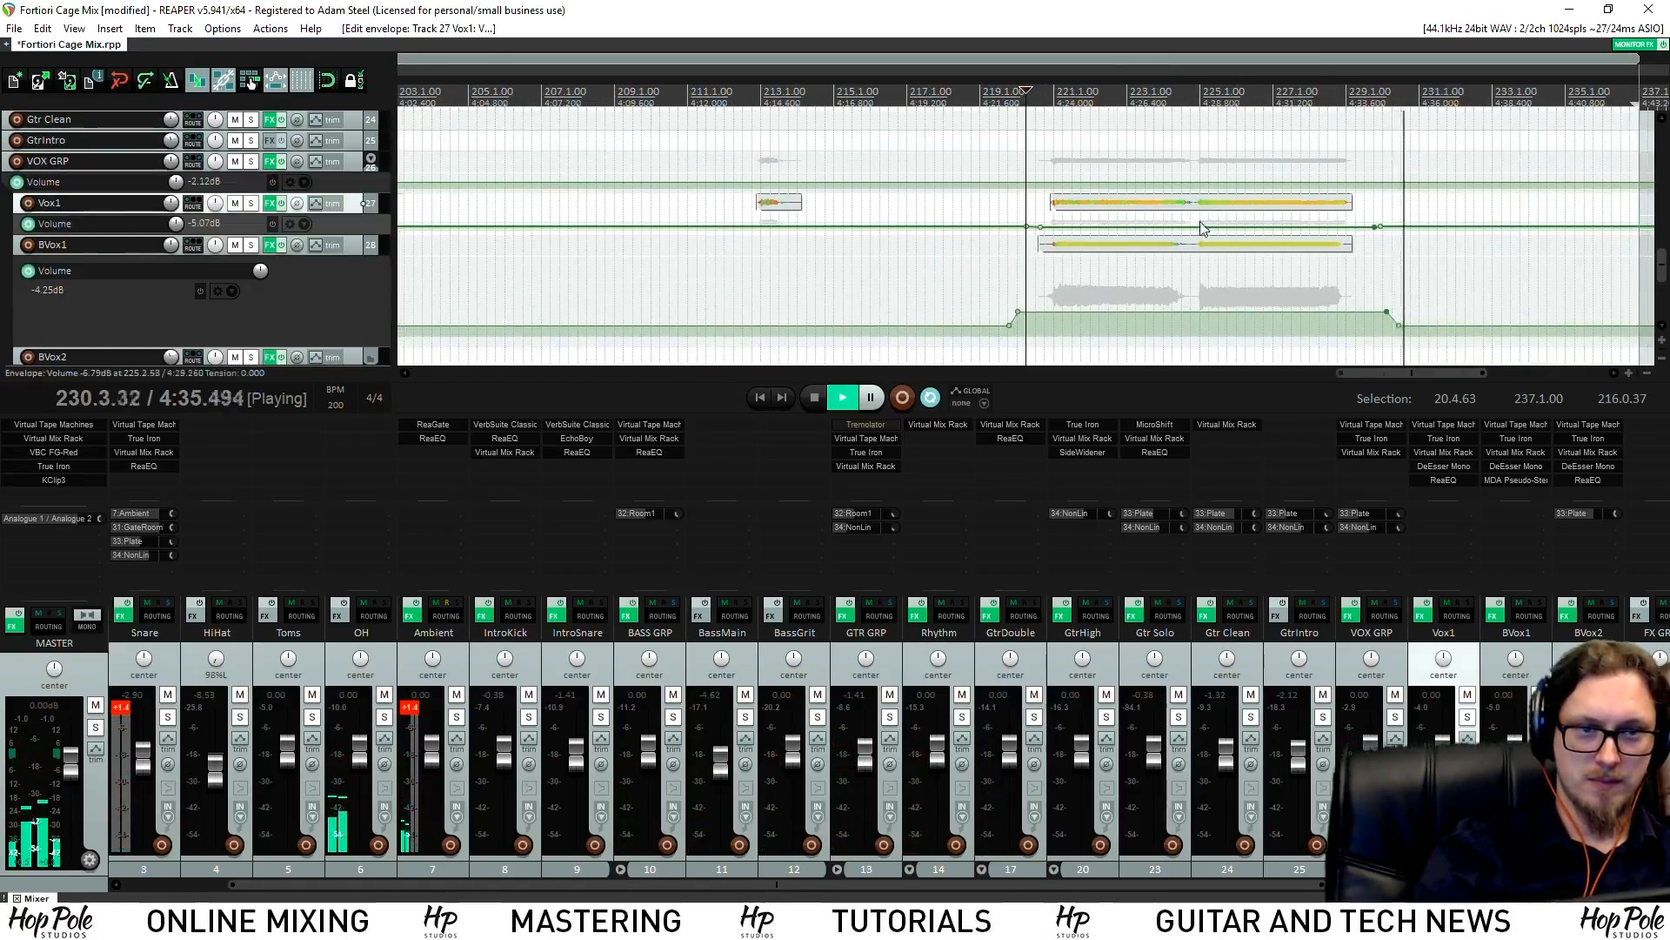
scroll(698, 89, "down", 3)
key("space")
key("ctrl+s")
scroll(828, 126, "up", 4)
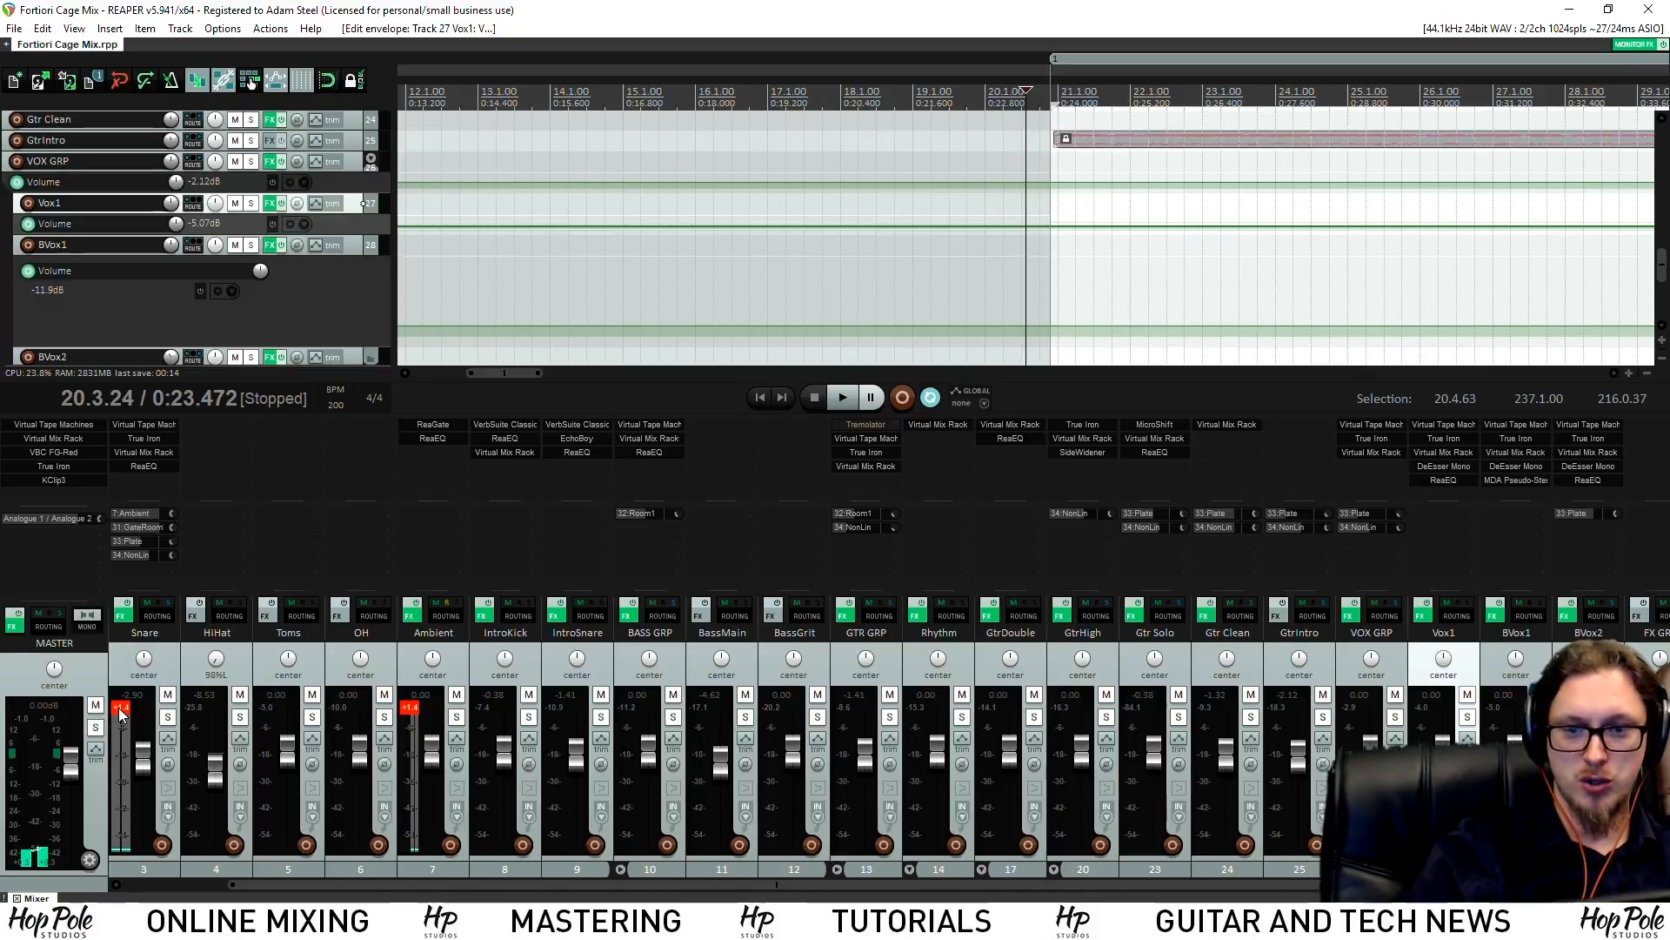
Set Virtual Tape Machines noise reduction to -80 dB on the Snare and BASS GRP tracks
left_click(165, 426)
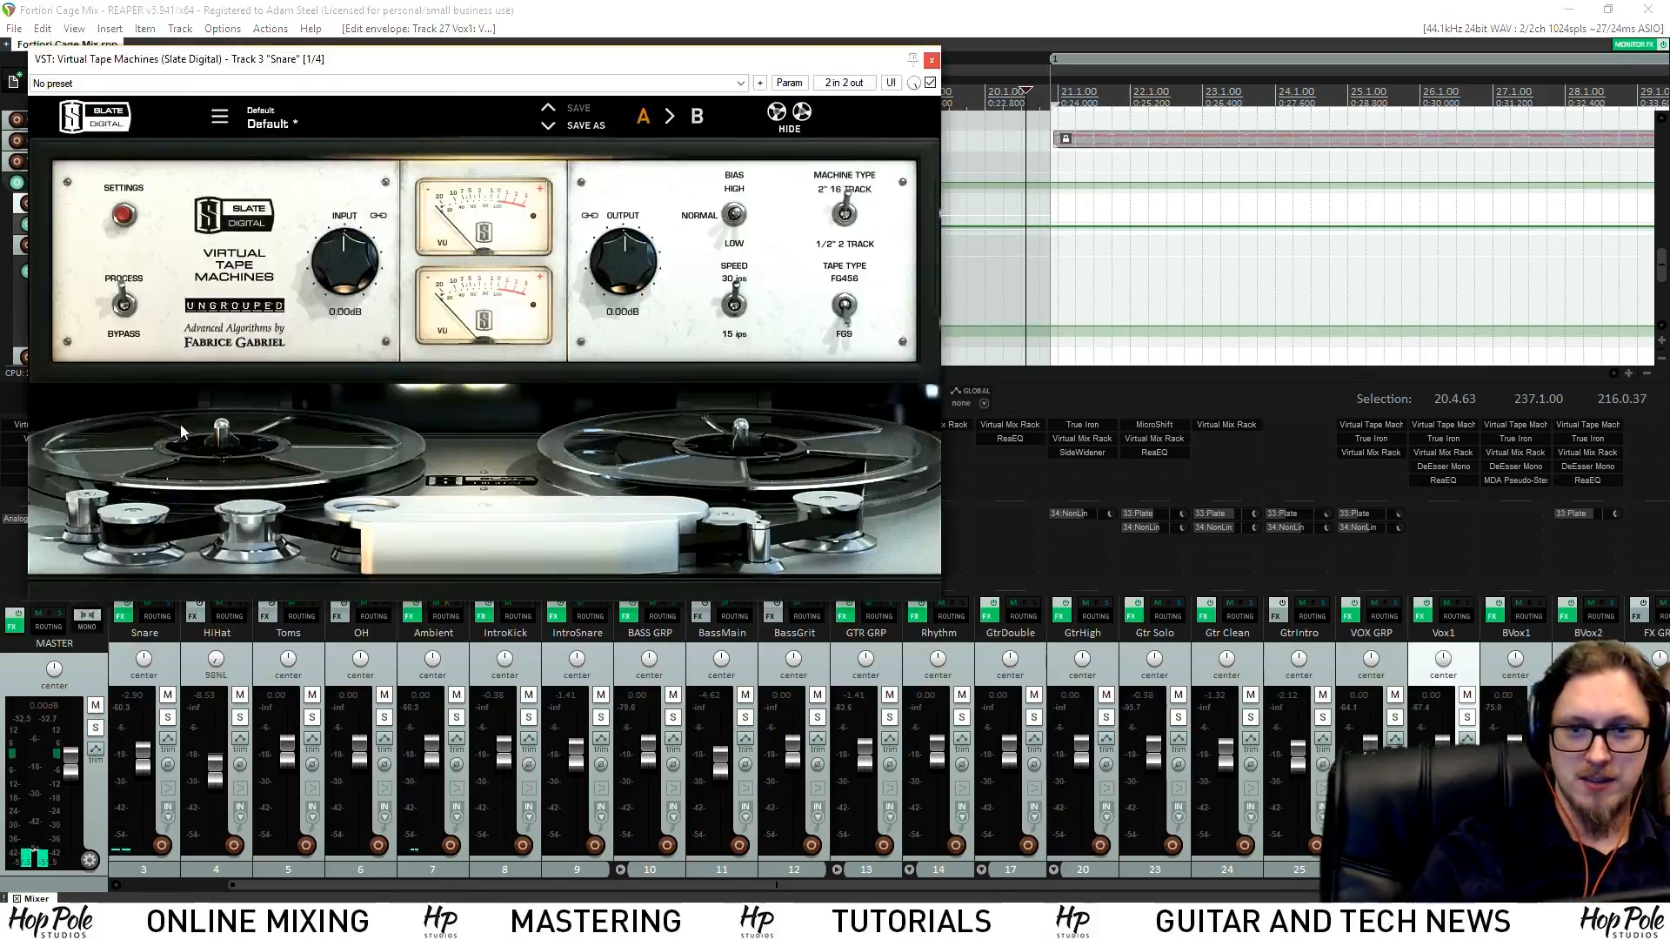
left_click(127, 215)
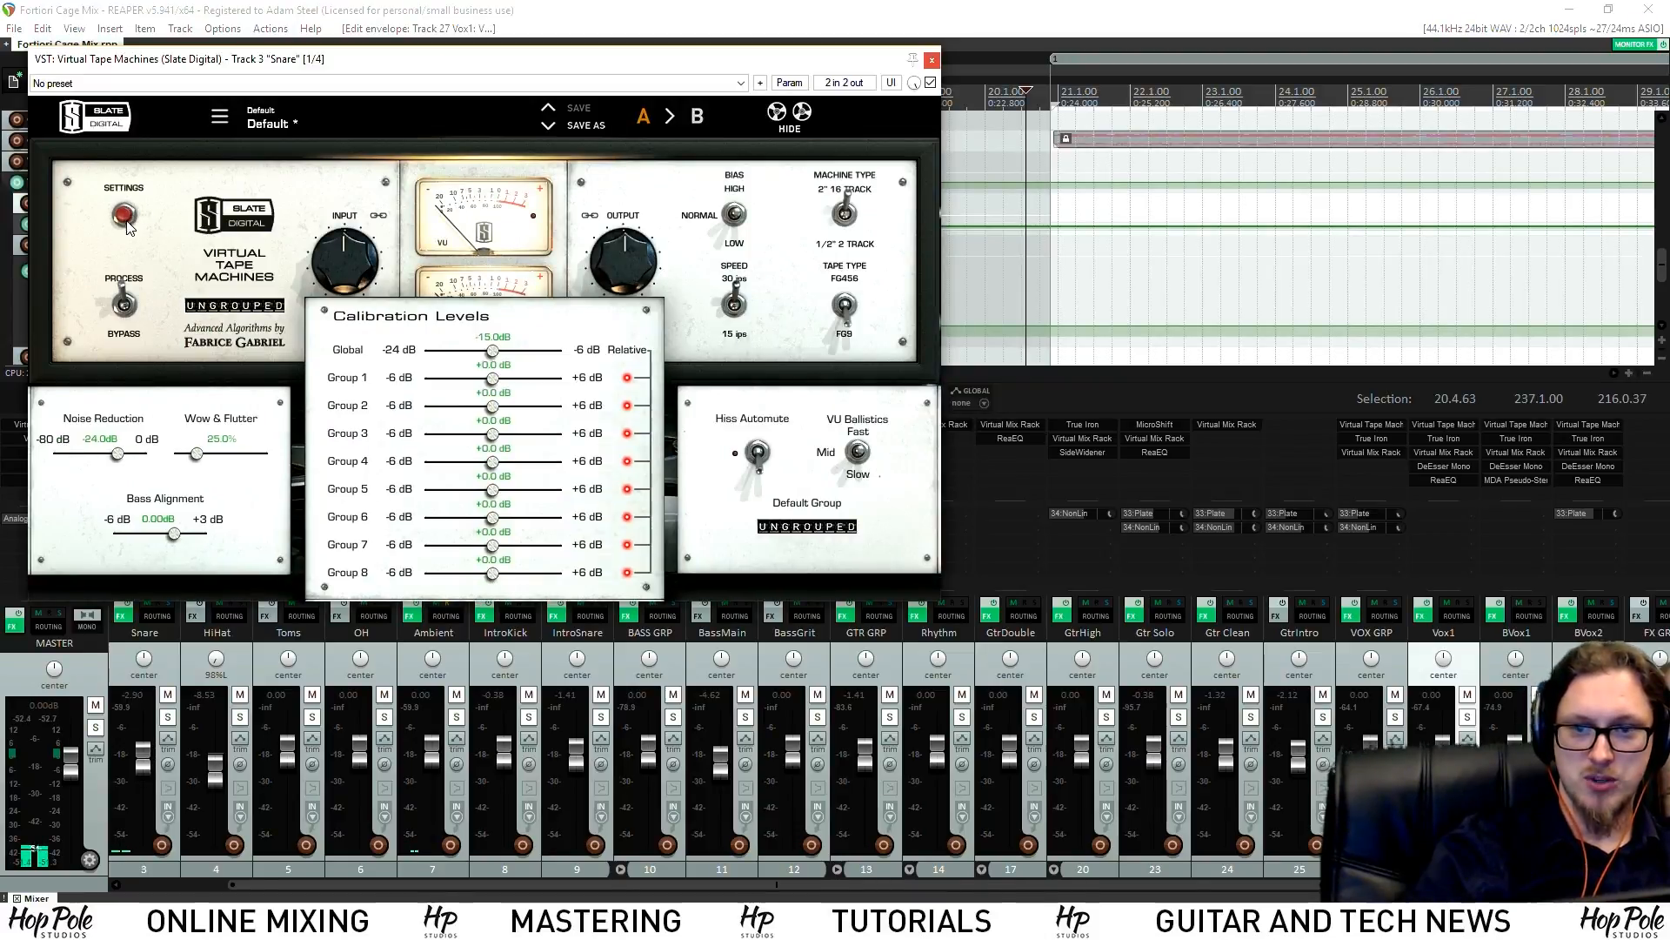
left_click_drag(118, 454, 54, 454)
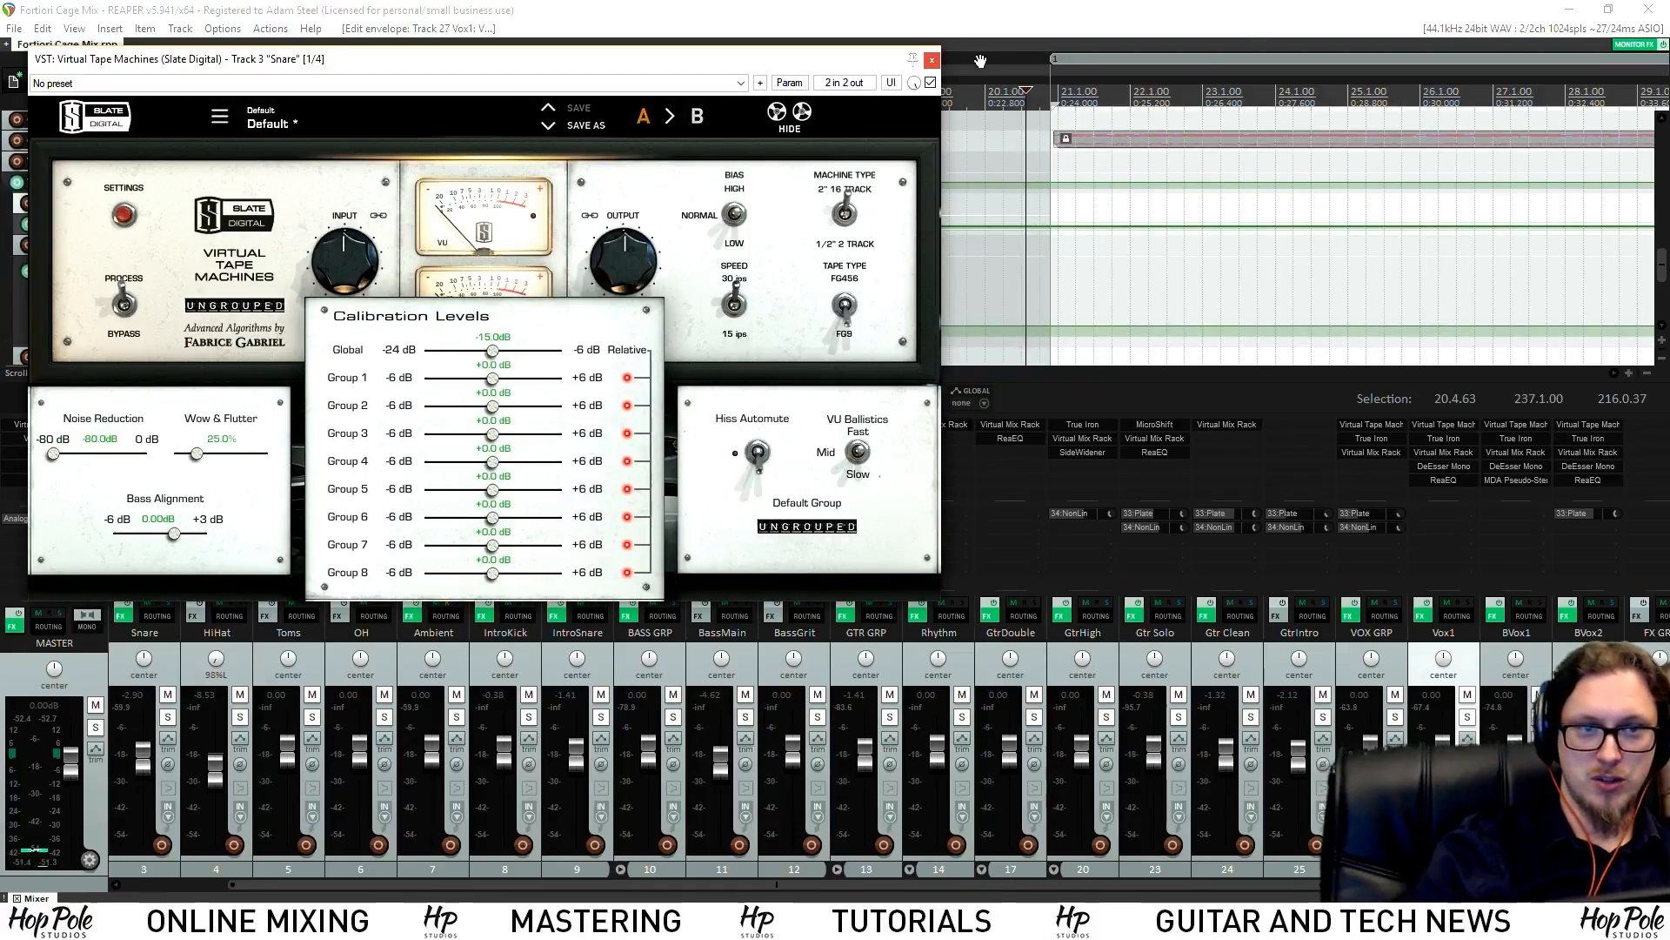
left_click(931, 60)
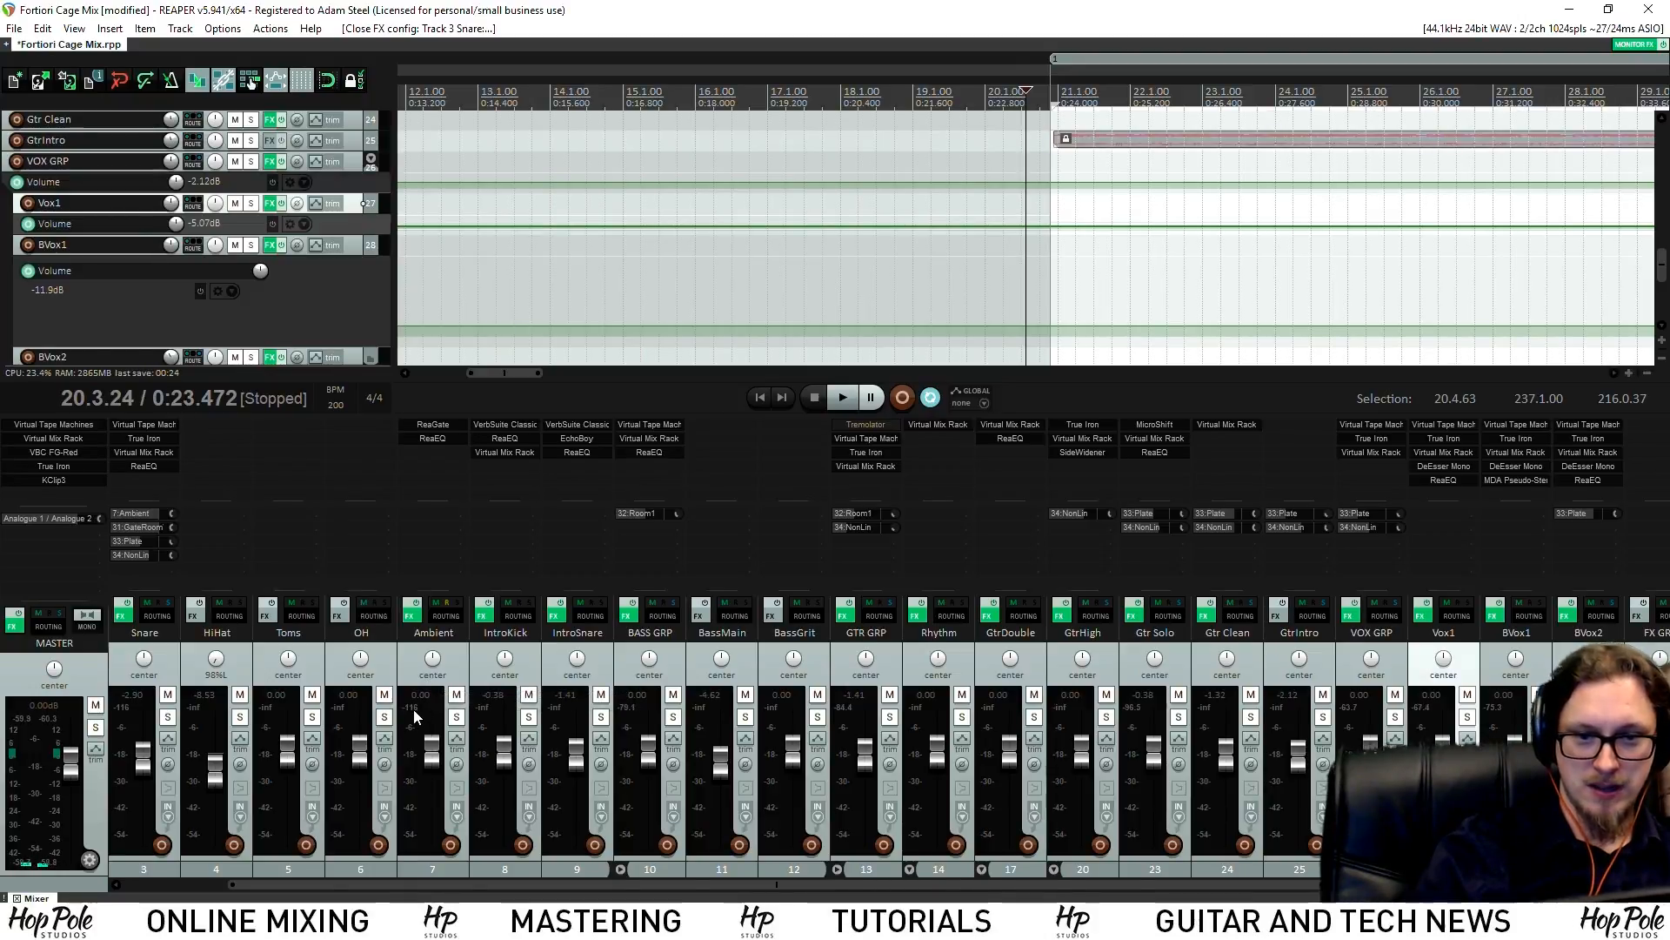
left_click(649, 426)
left_click(125, 215)
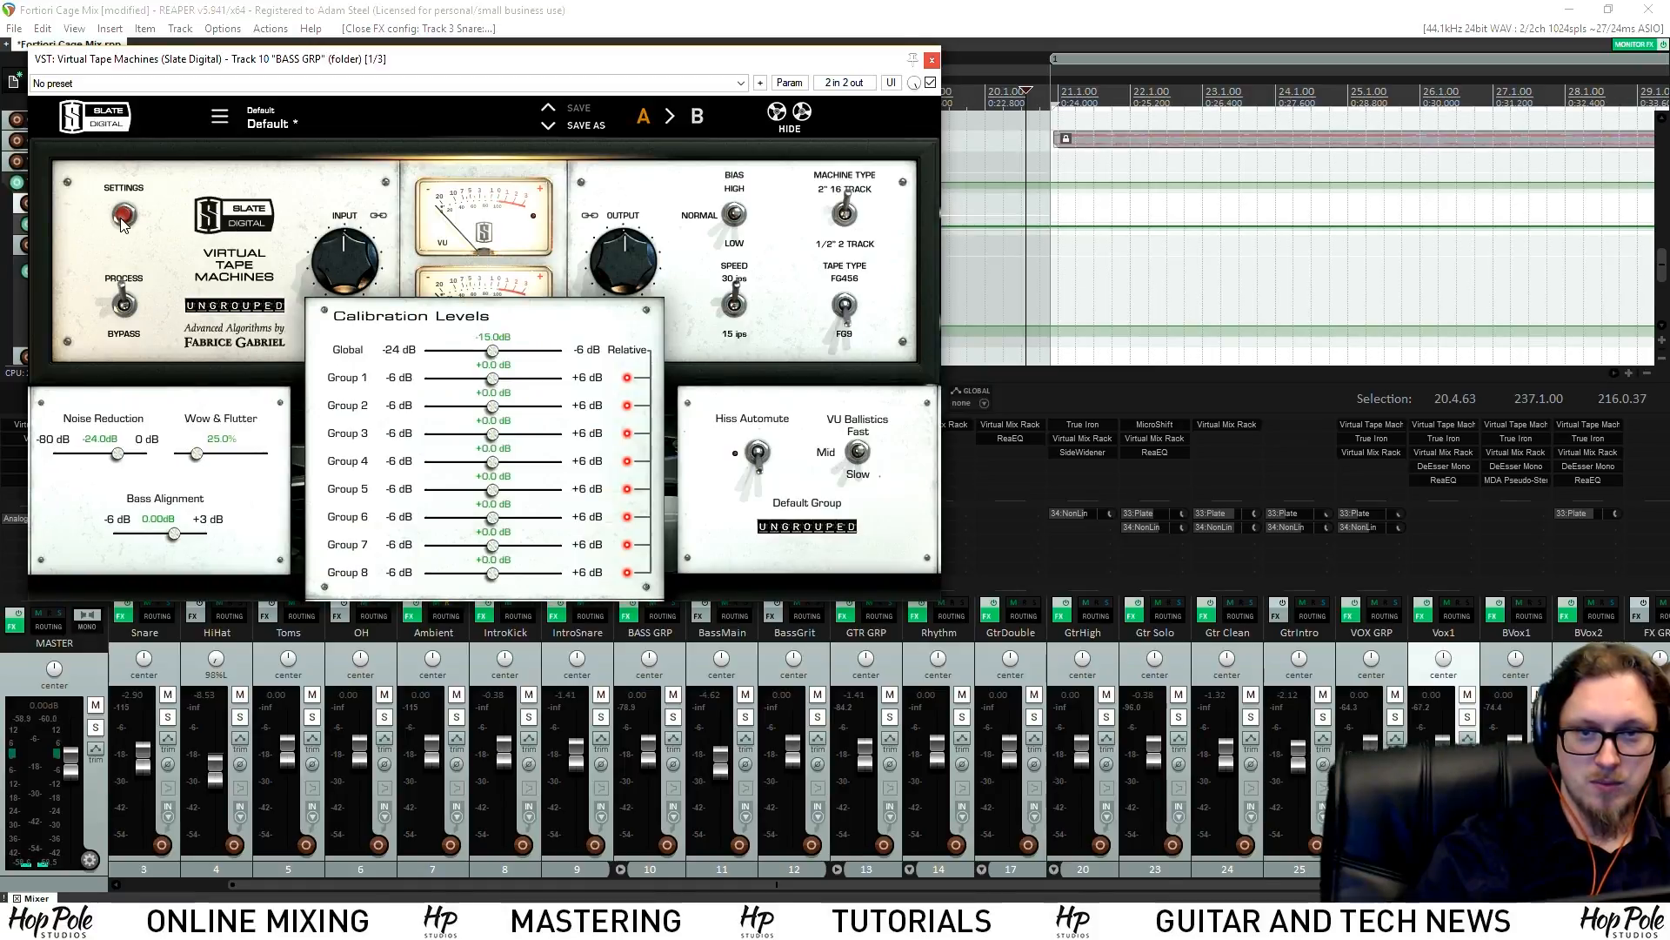
left_click_drag(117, 453, 53, 453)
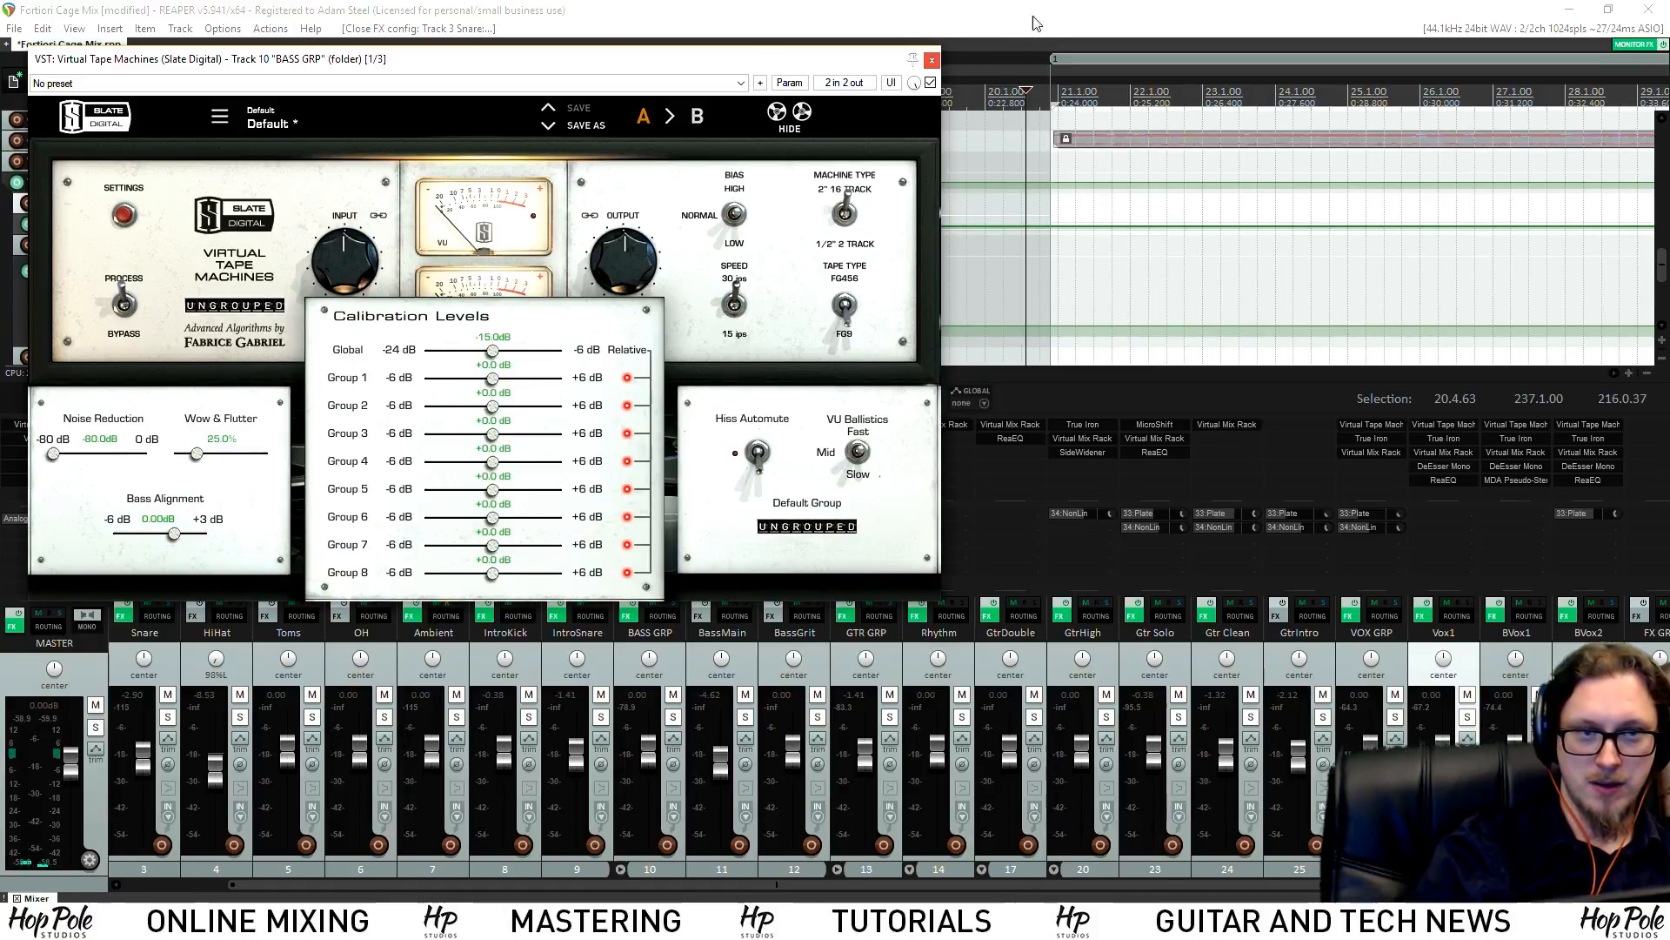
left_click(931, 61)
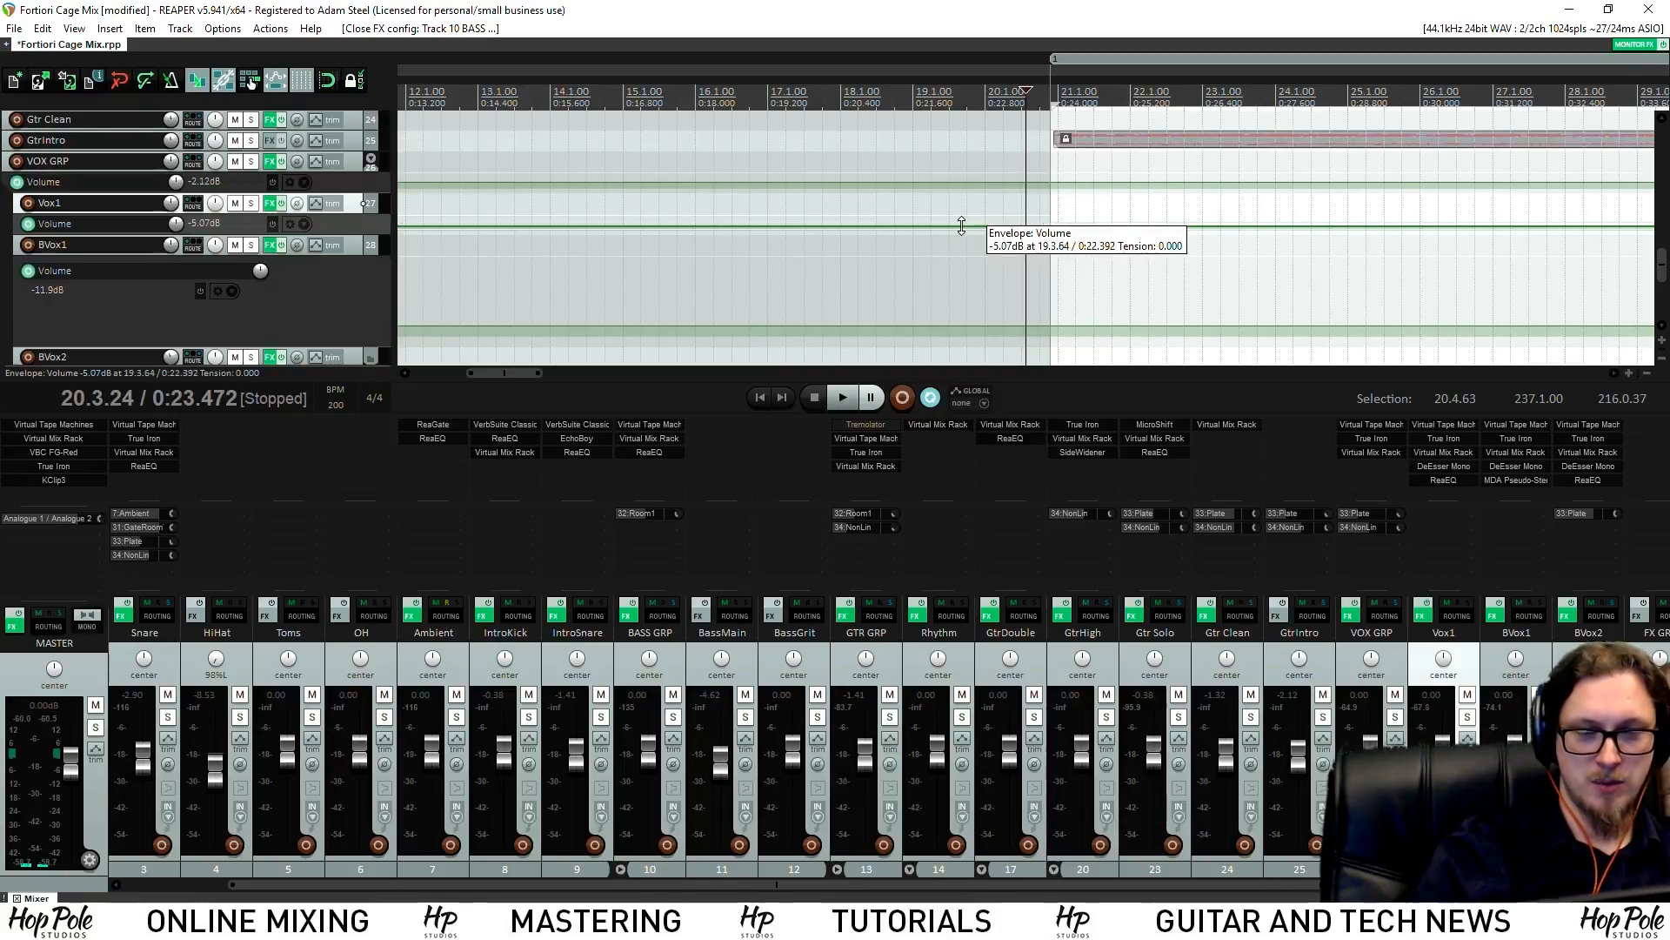
With playback running, set Vox1's Virtual Tape Machines noise reduction to -80 dB
key("space")
key("space")
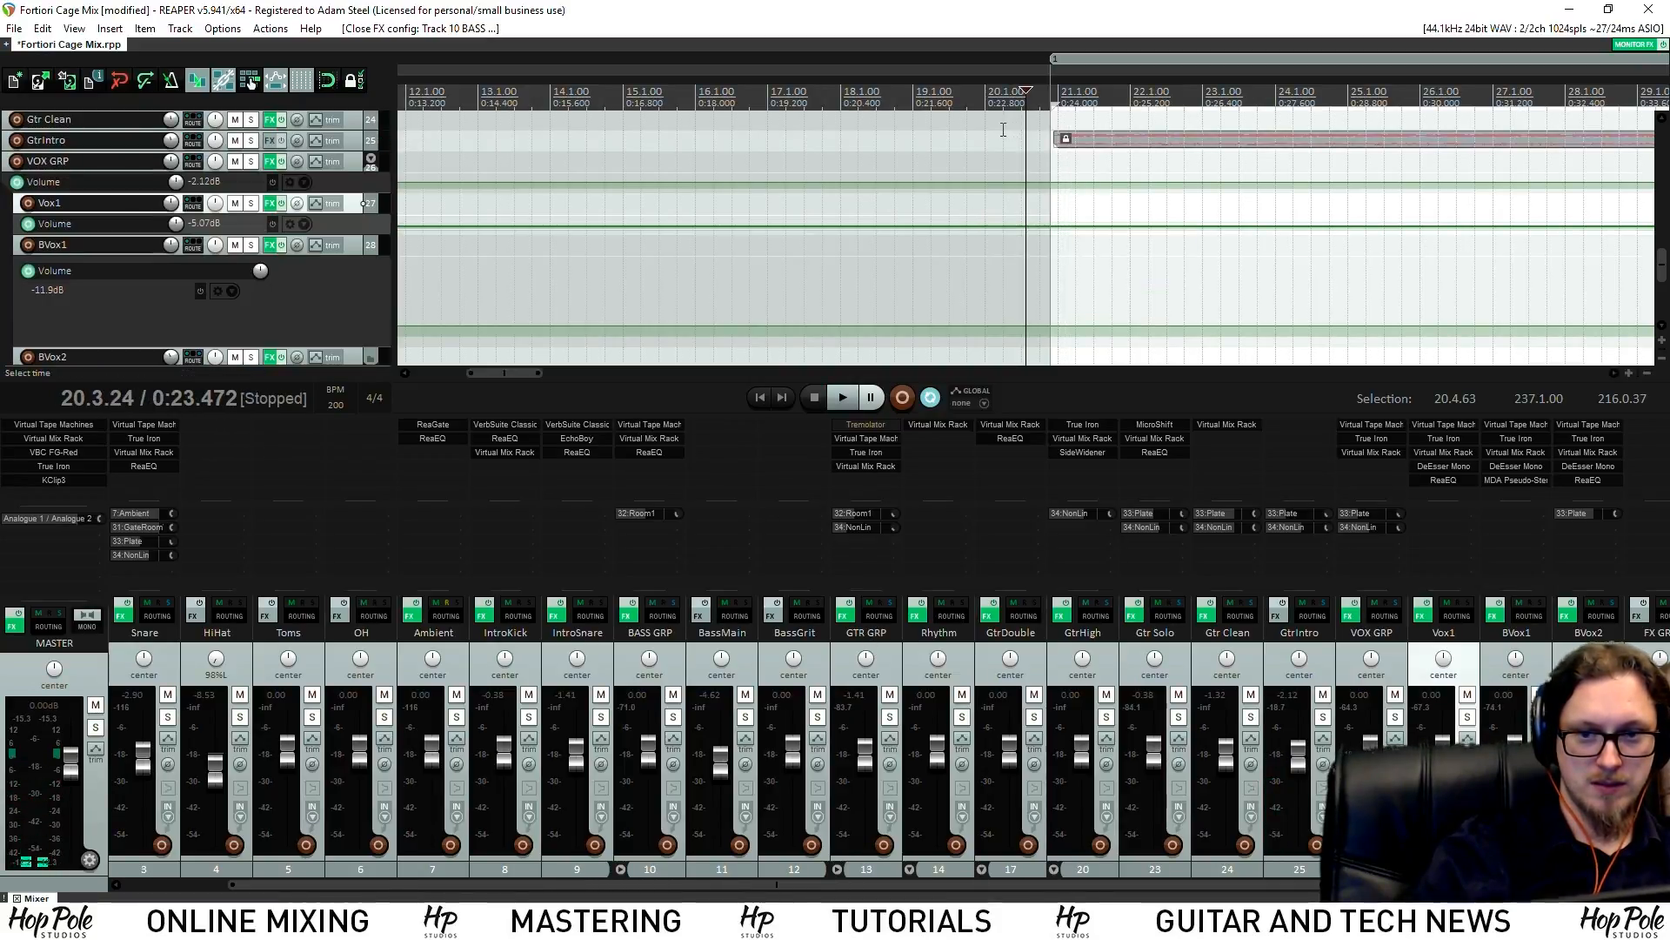
scroll(1026, 296, "down", 2)
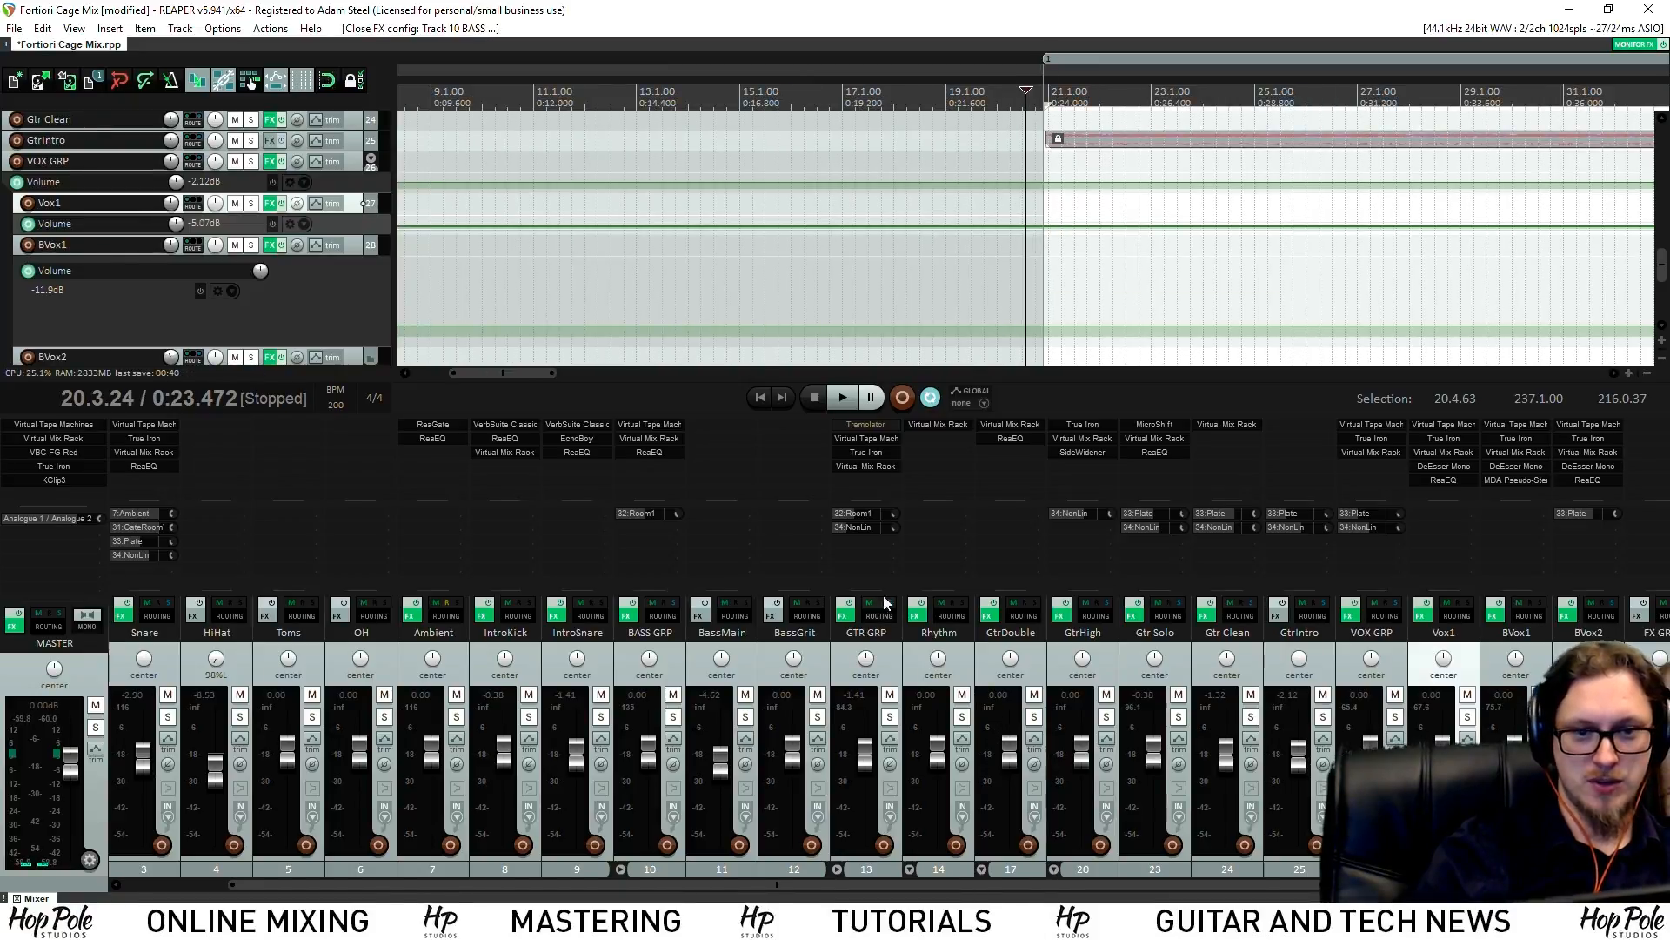
left_click(1446, 425)
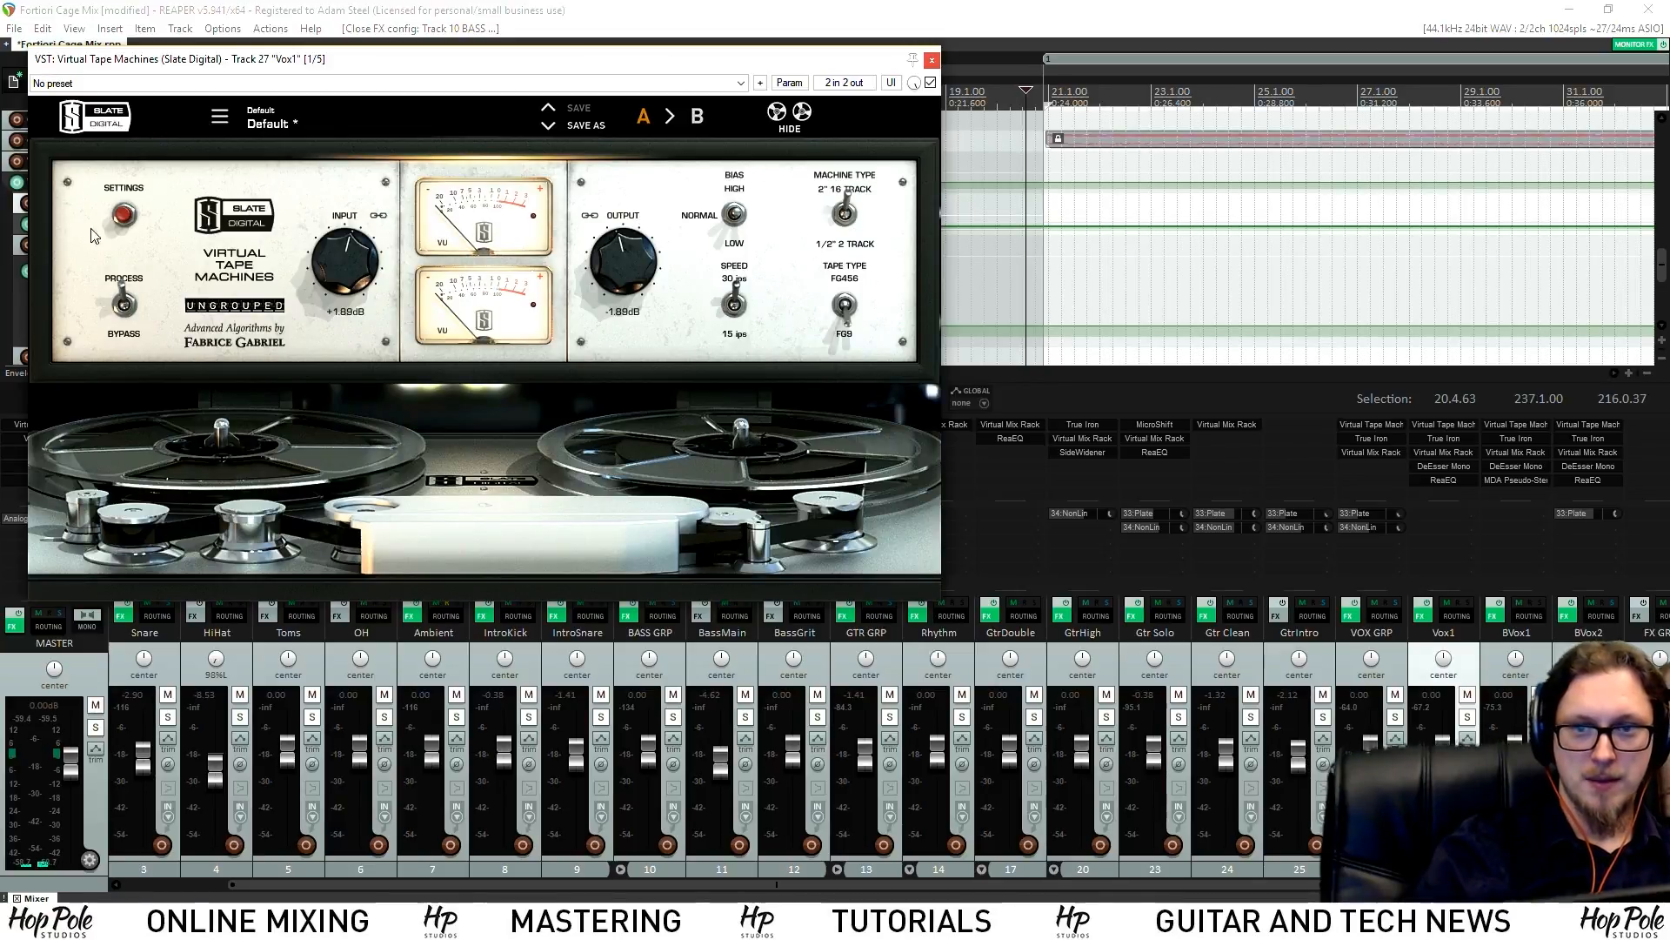
left_click(123, 214)
left_click_drag(117, 453, 53, 454)
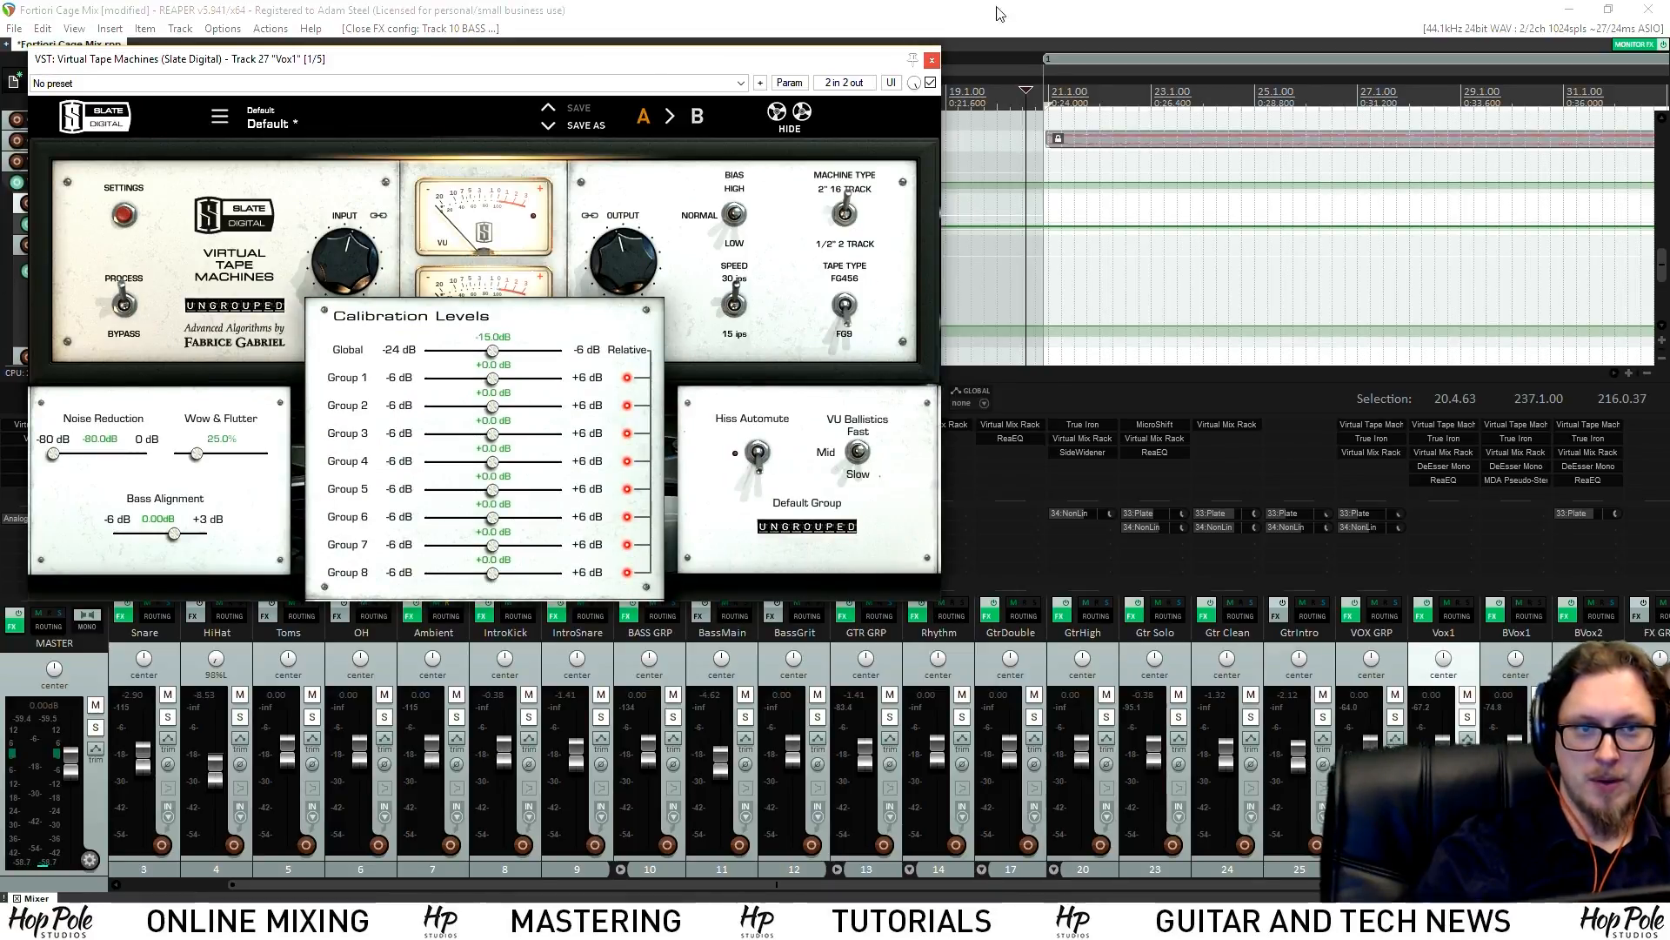
left_click(933, 61)
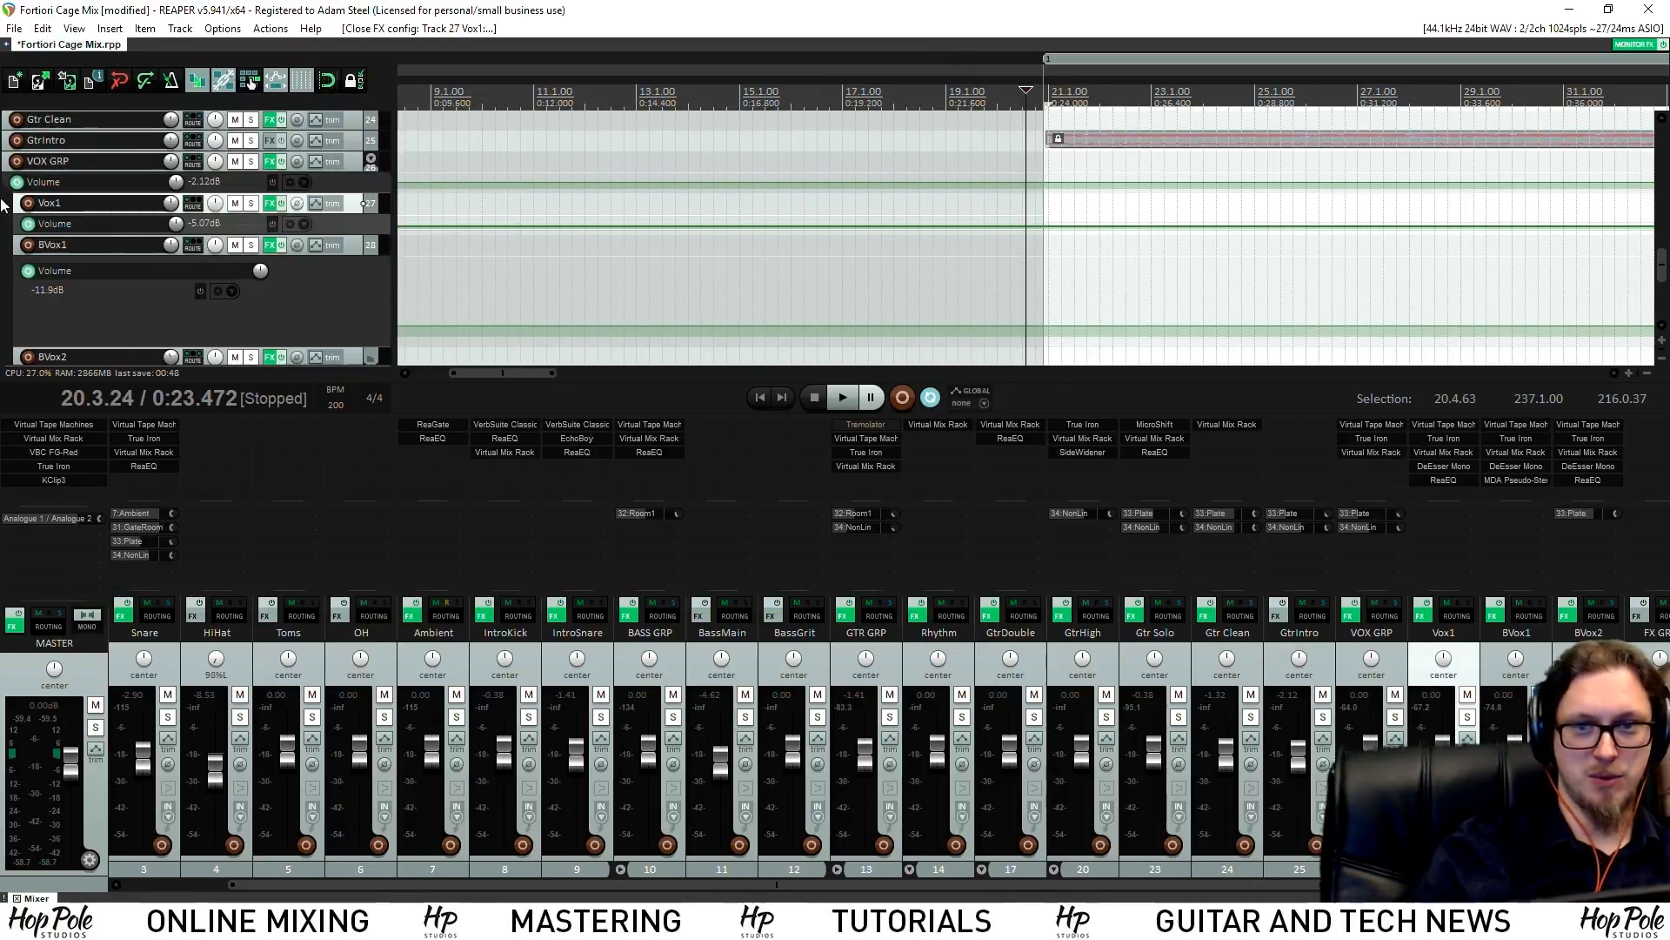
Check the BVox1 and BVox2 Virtual Tape Machines noise settings, then resume playback
left_click(1518, 424)
left_click(151, 243)
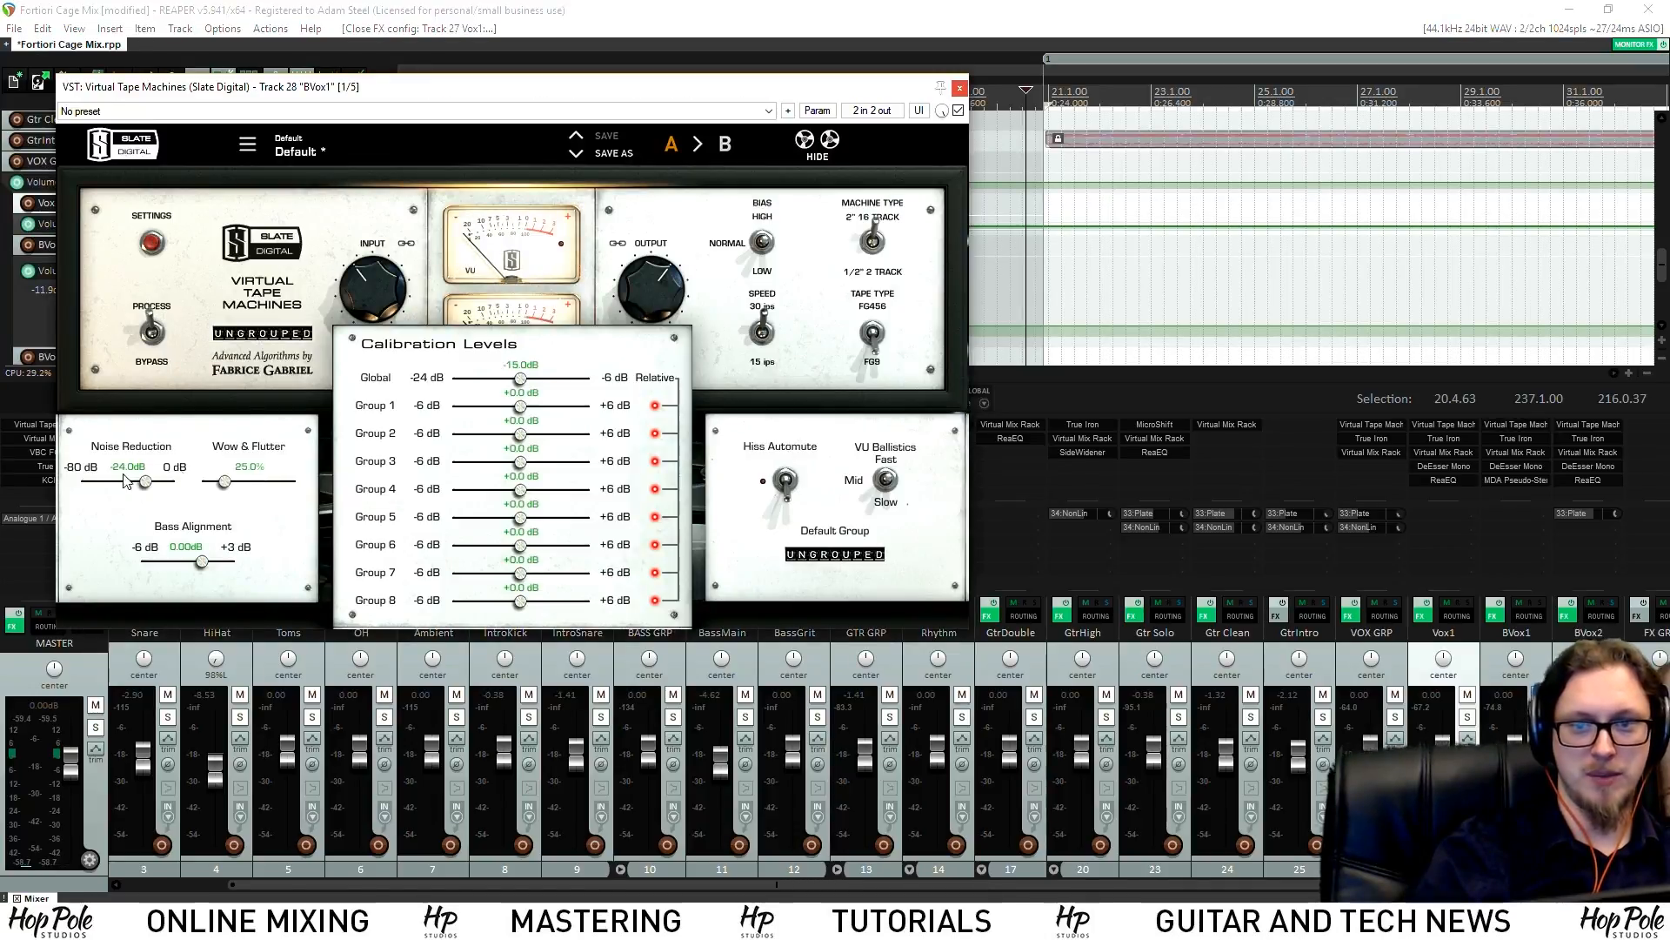
left_click(959, 88)
left_click(1519, 425)
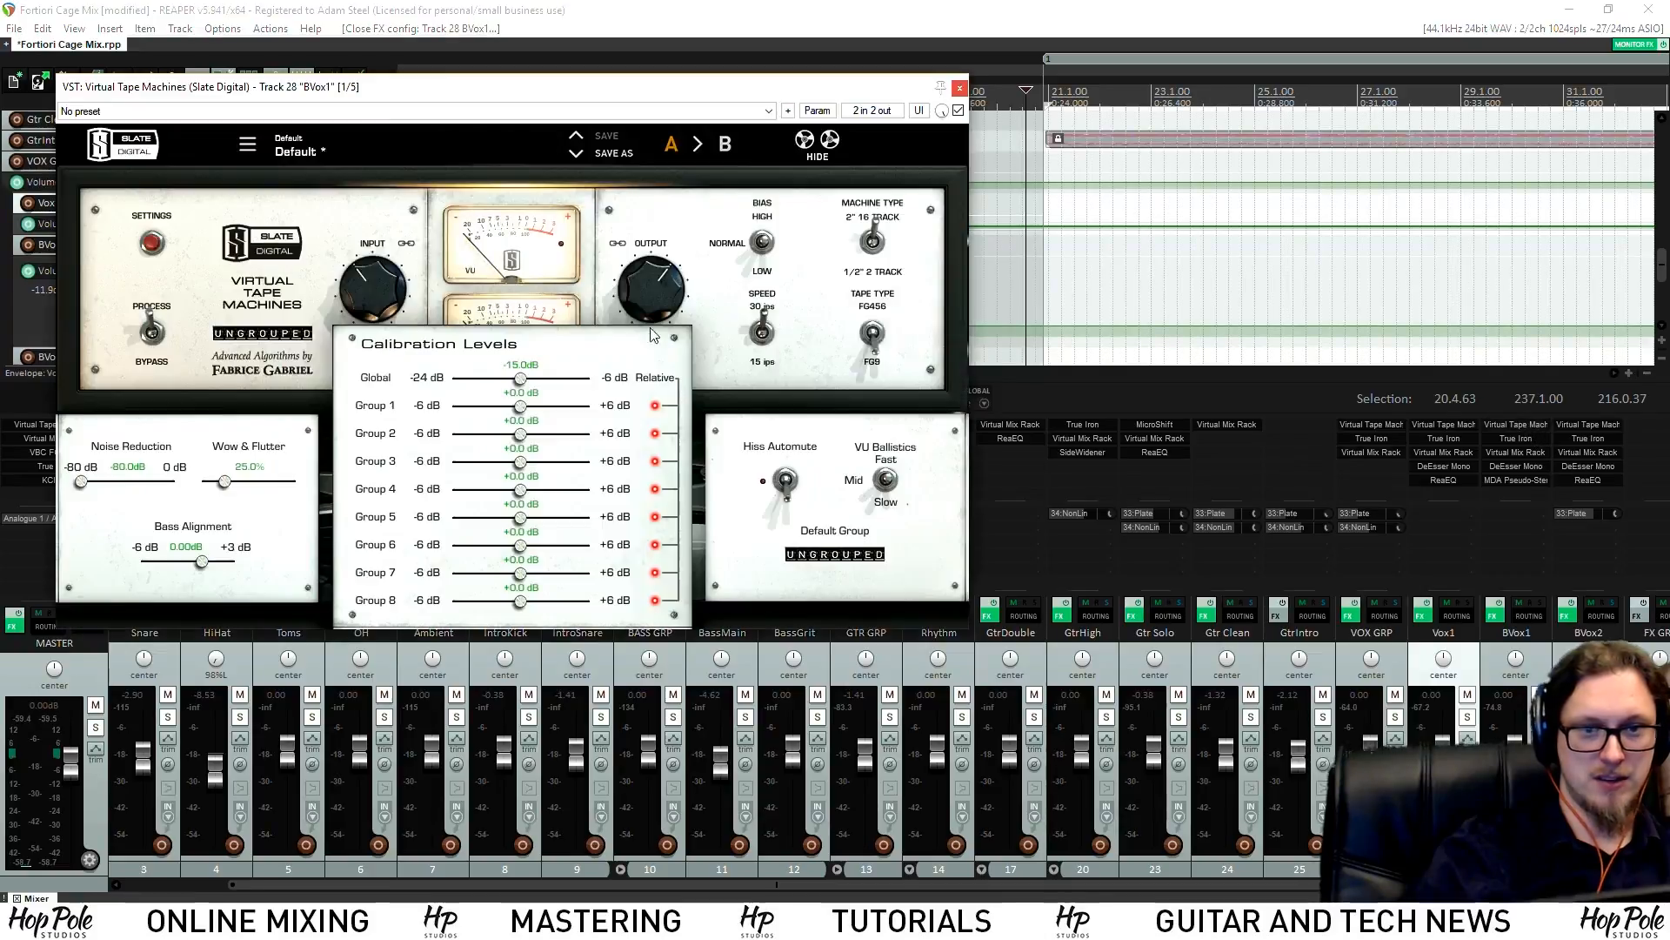
left_click(960, 88)
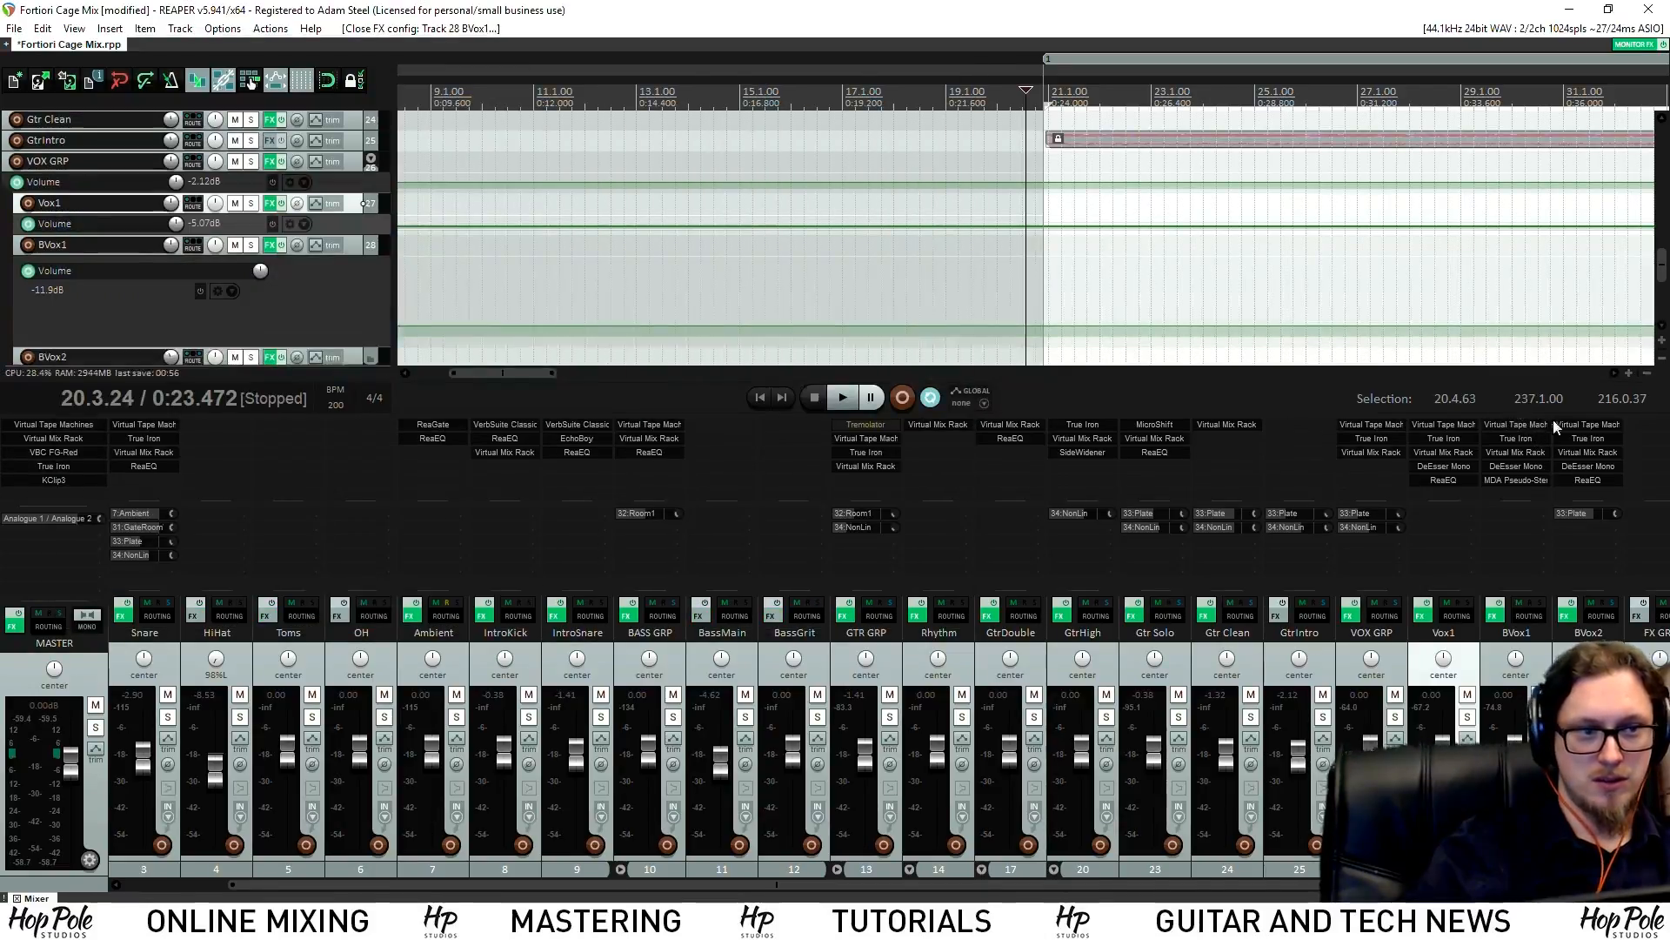
left_click(1587, 425)
left_click(123, 214)
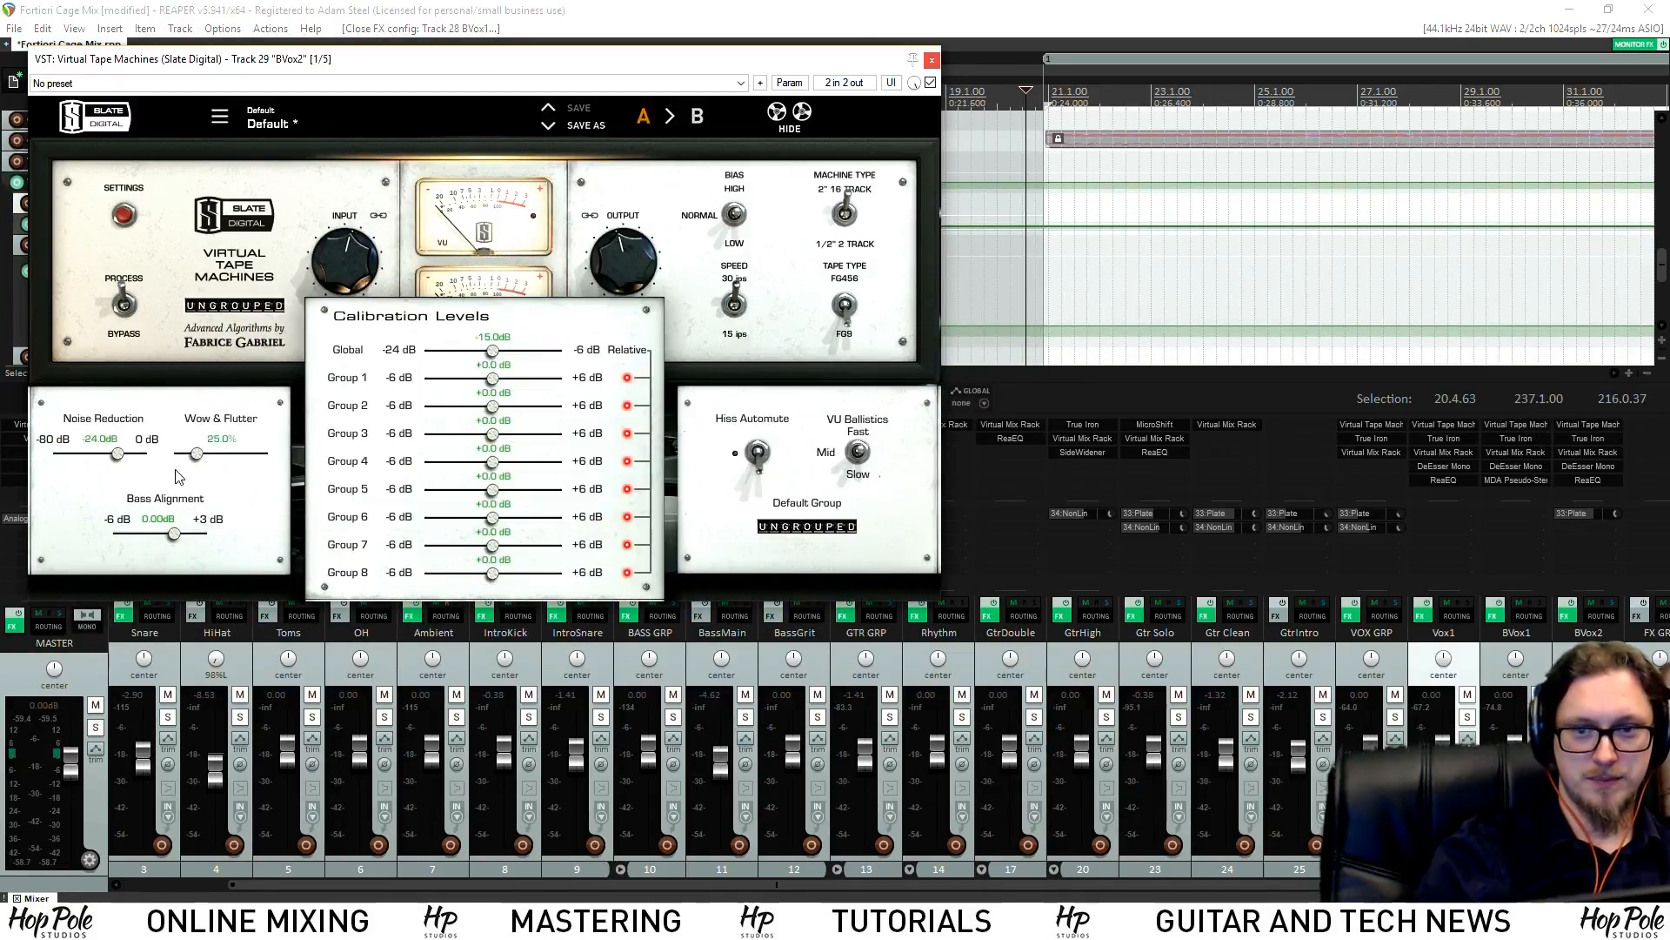
left_click(932, 59)
key("space")
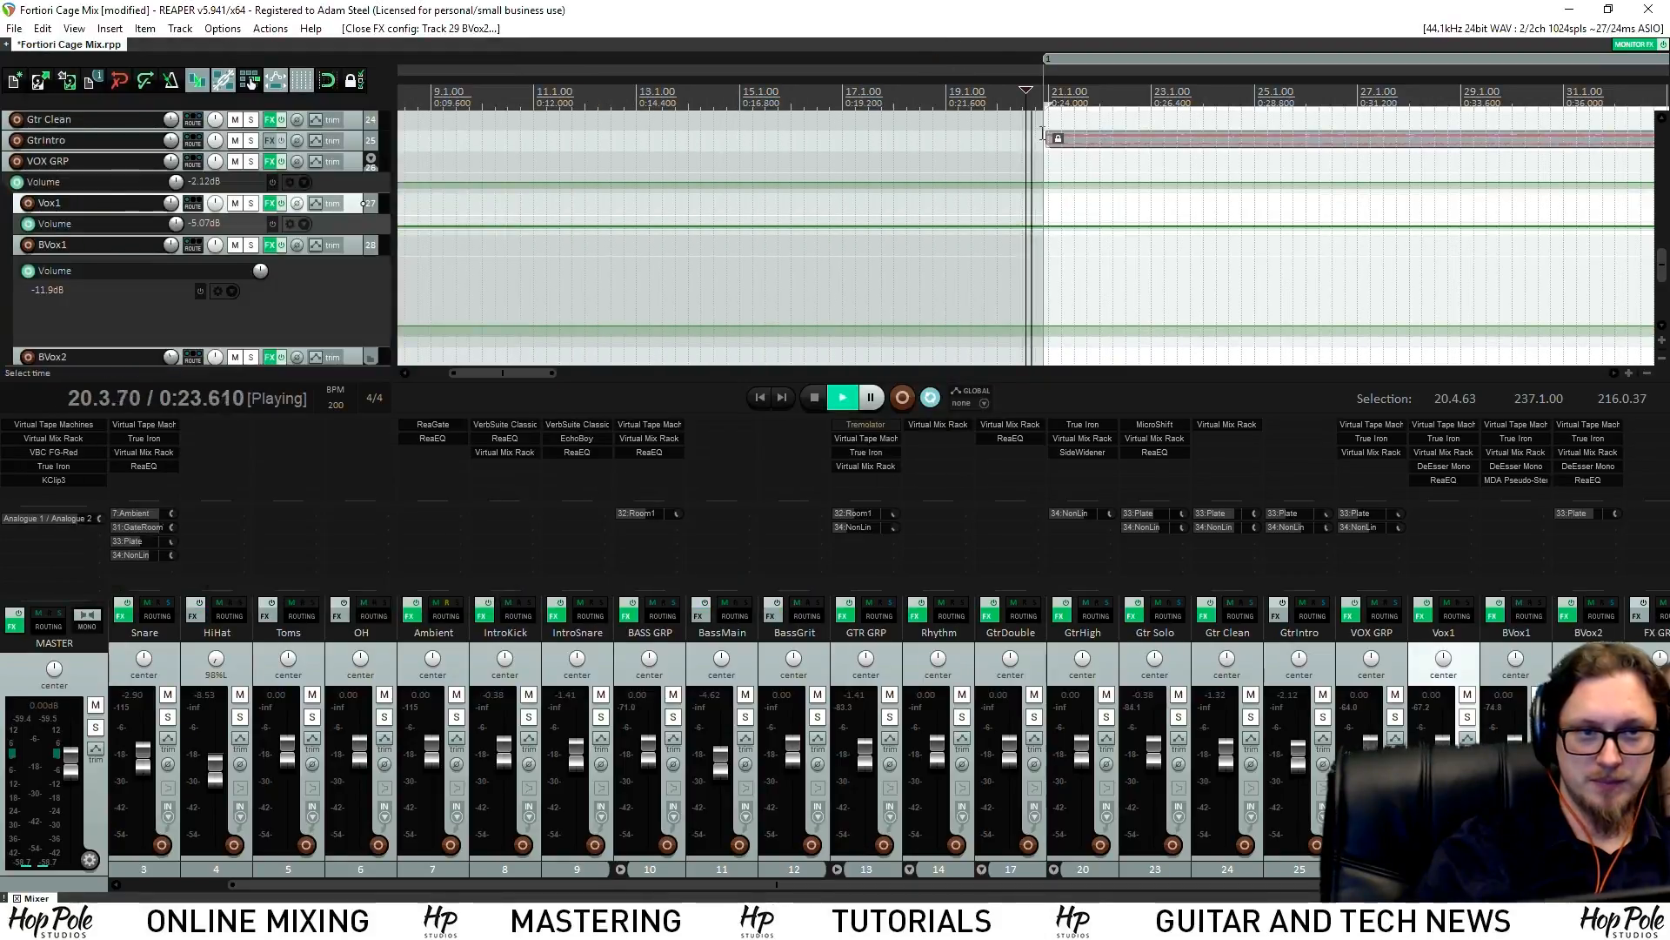
Scroll through the mixer and briefly solo then unsolo a track to audition it
scroll(979, 179, "down", 3)
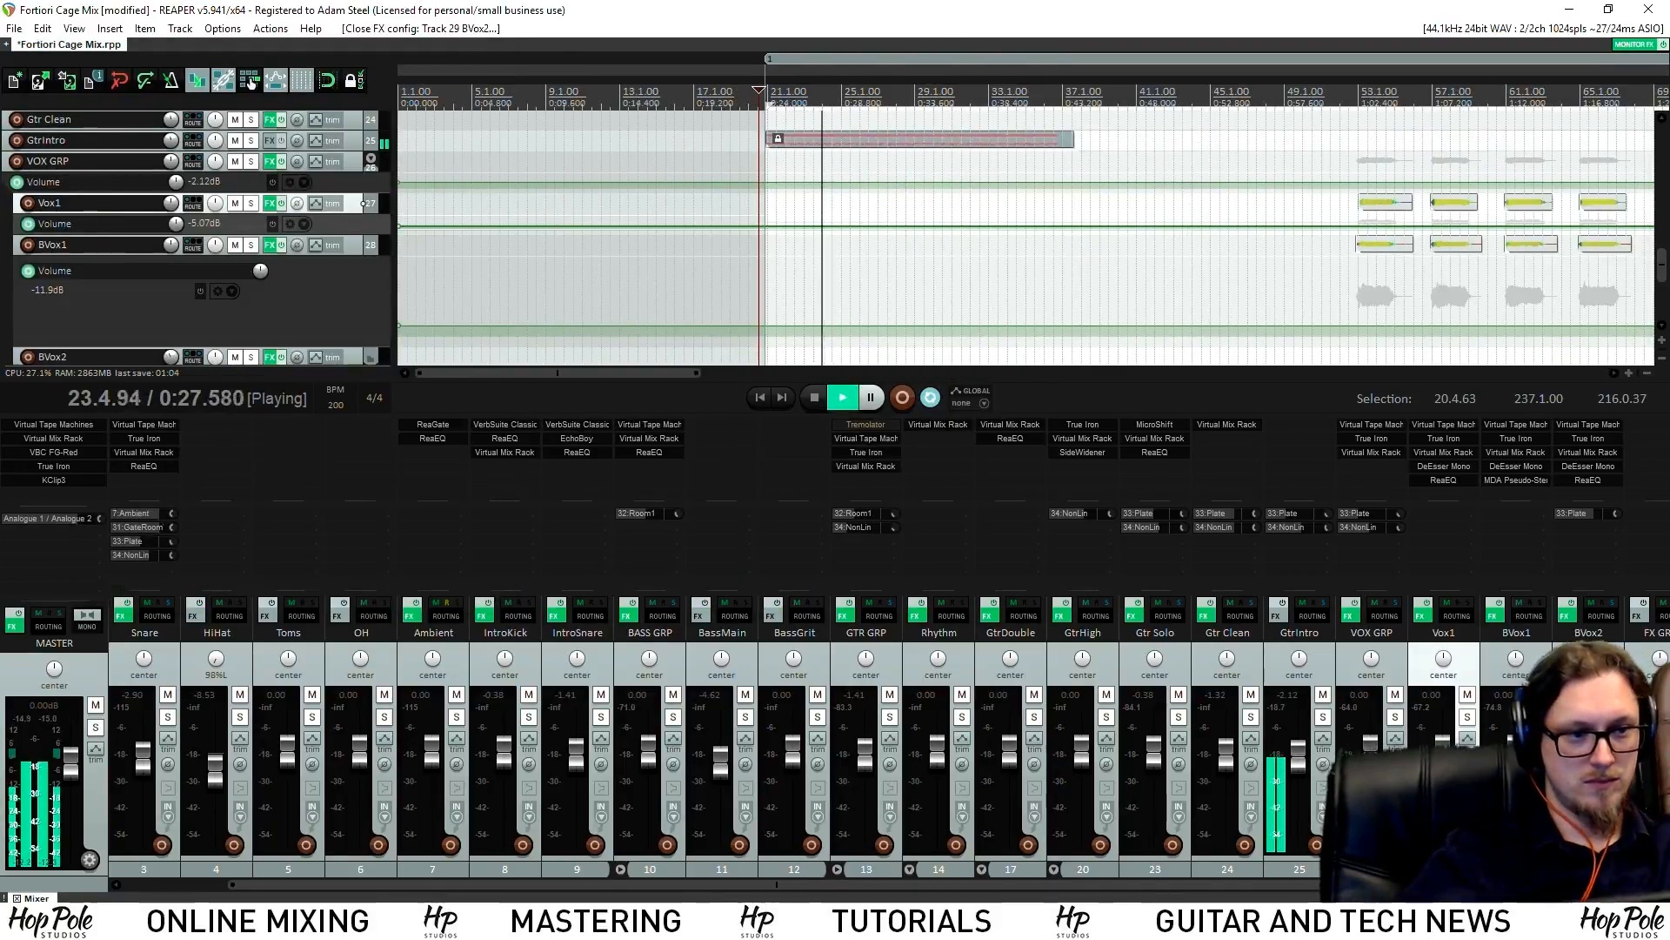
left_click_drag(776, 884, 1102, 884)
left_click(1152, 717)
left_click(1152, 716)
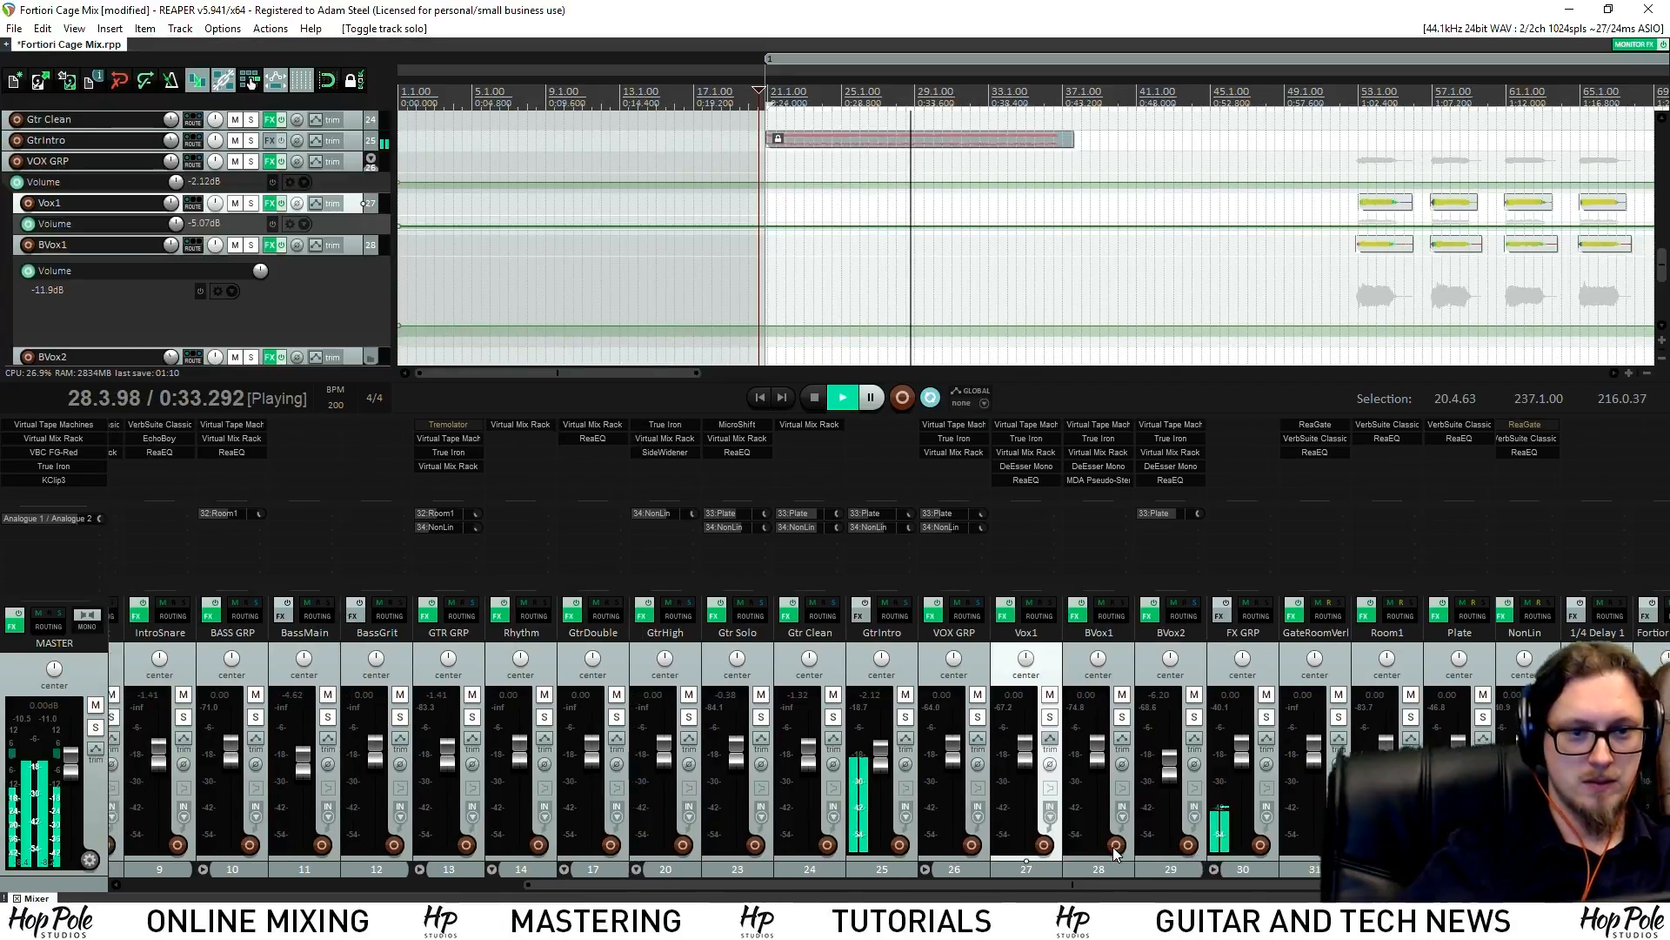
left_click_drag(1157, 888, 1100, 853)
Add ReaEQ to GtrIntro and pull the 103.7 Hz low-shelf band down to -inf
double_click(910, 435)
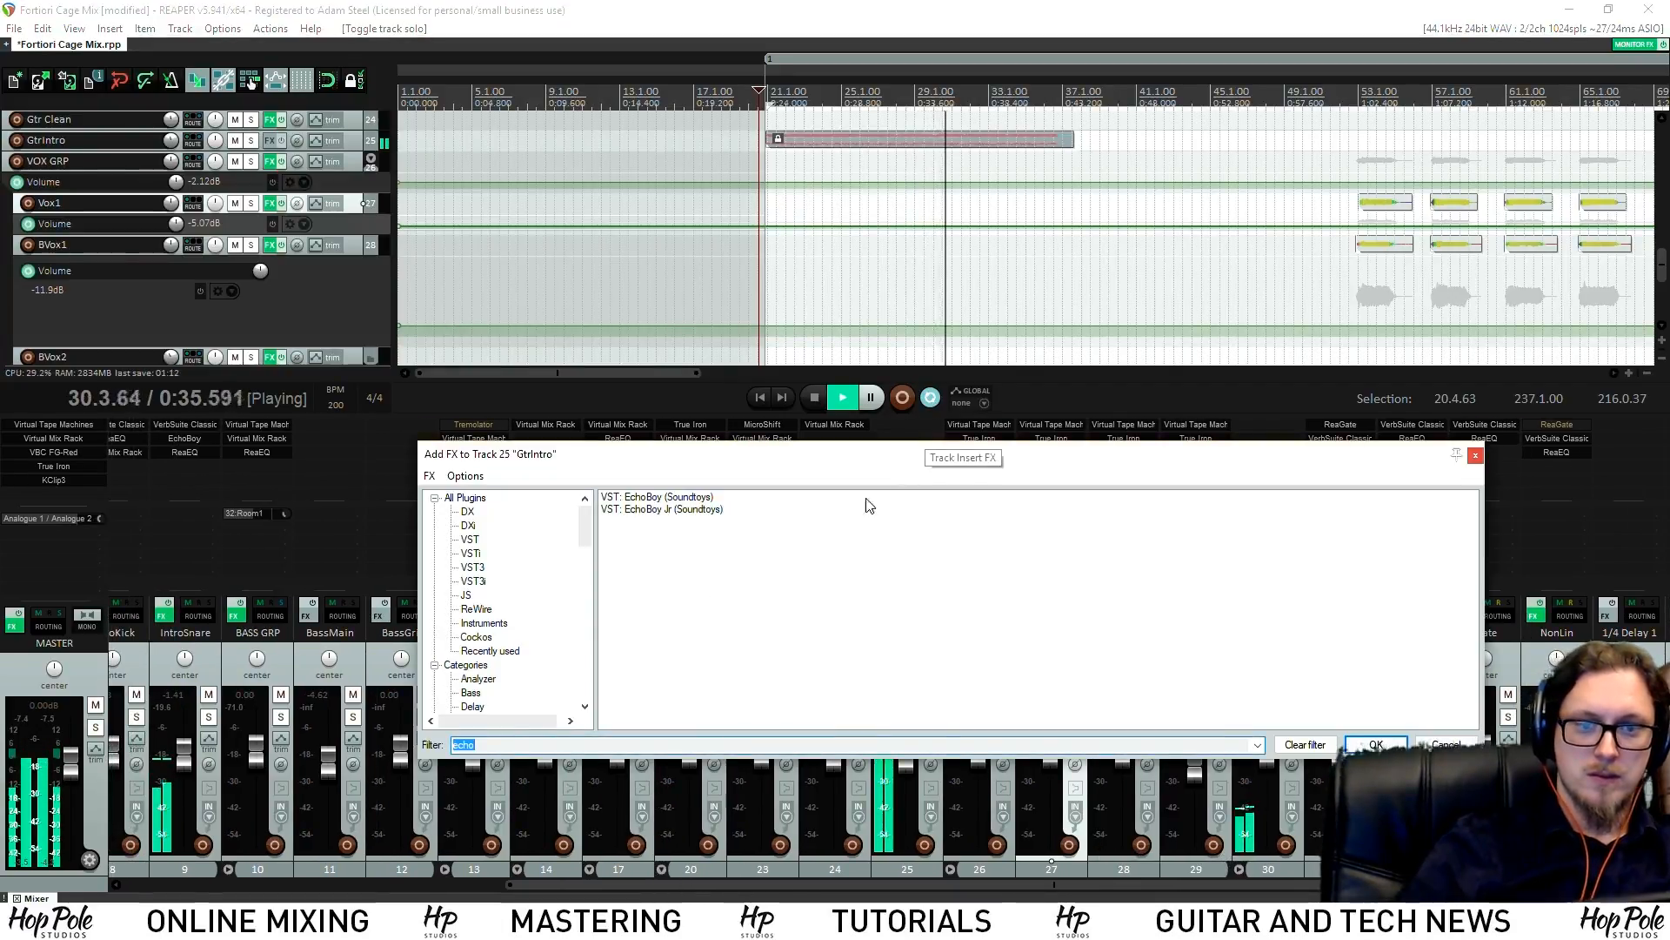
type("eq")
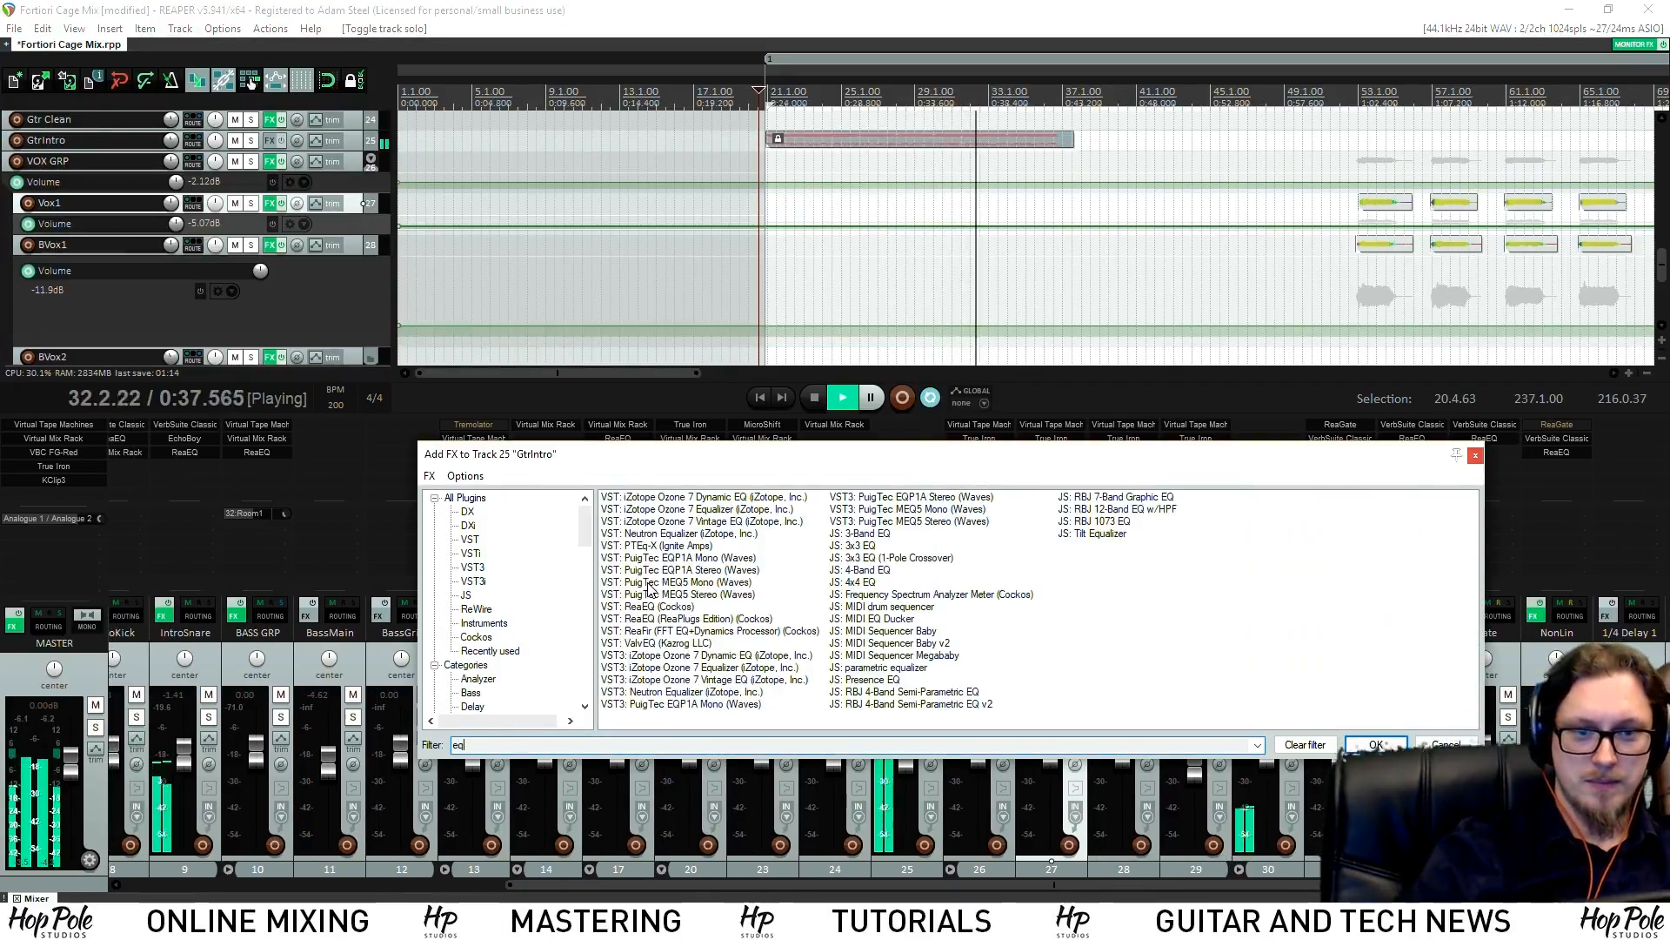
double_click(658, 606)
key("space")
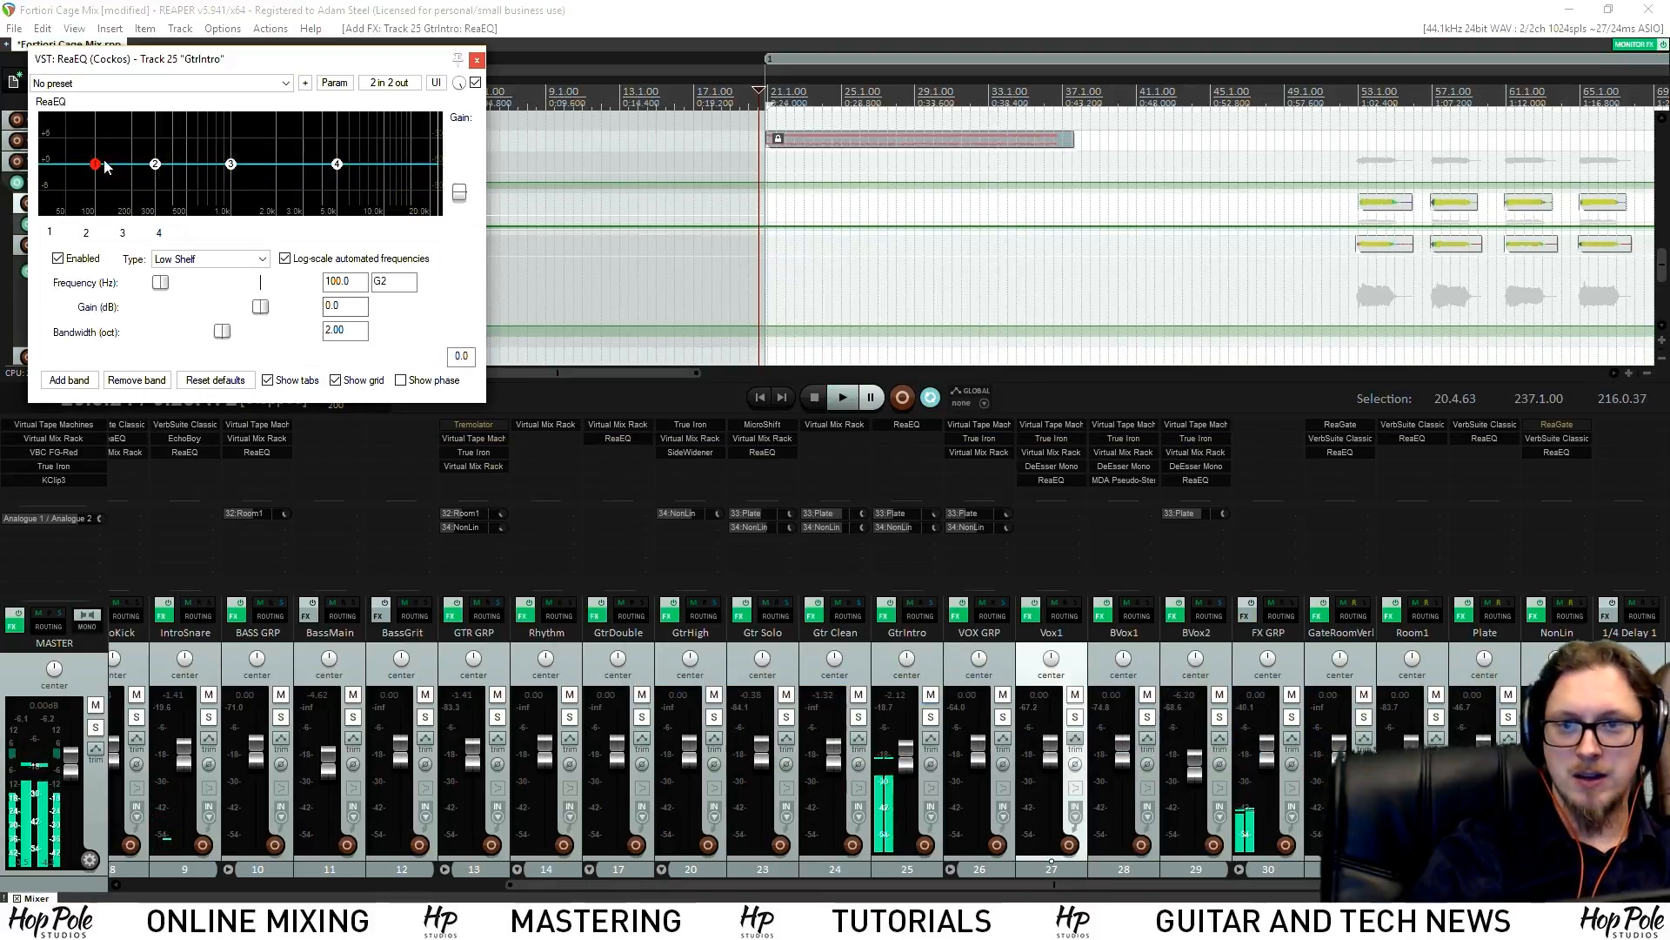
left_click_drag(95, 170, 97, 214)
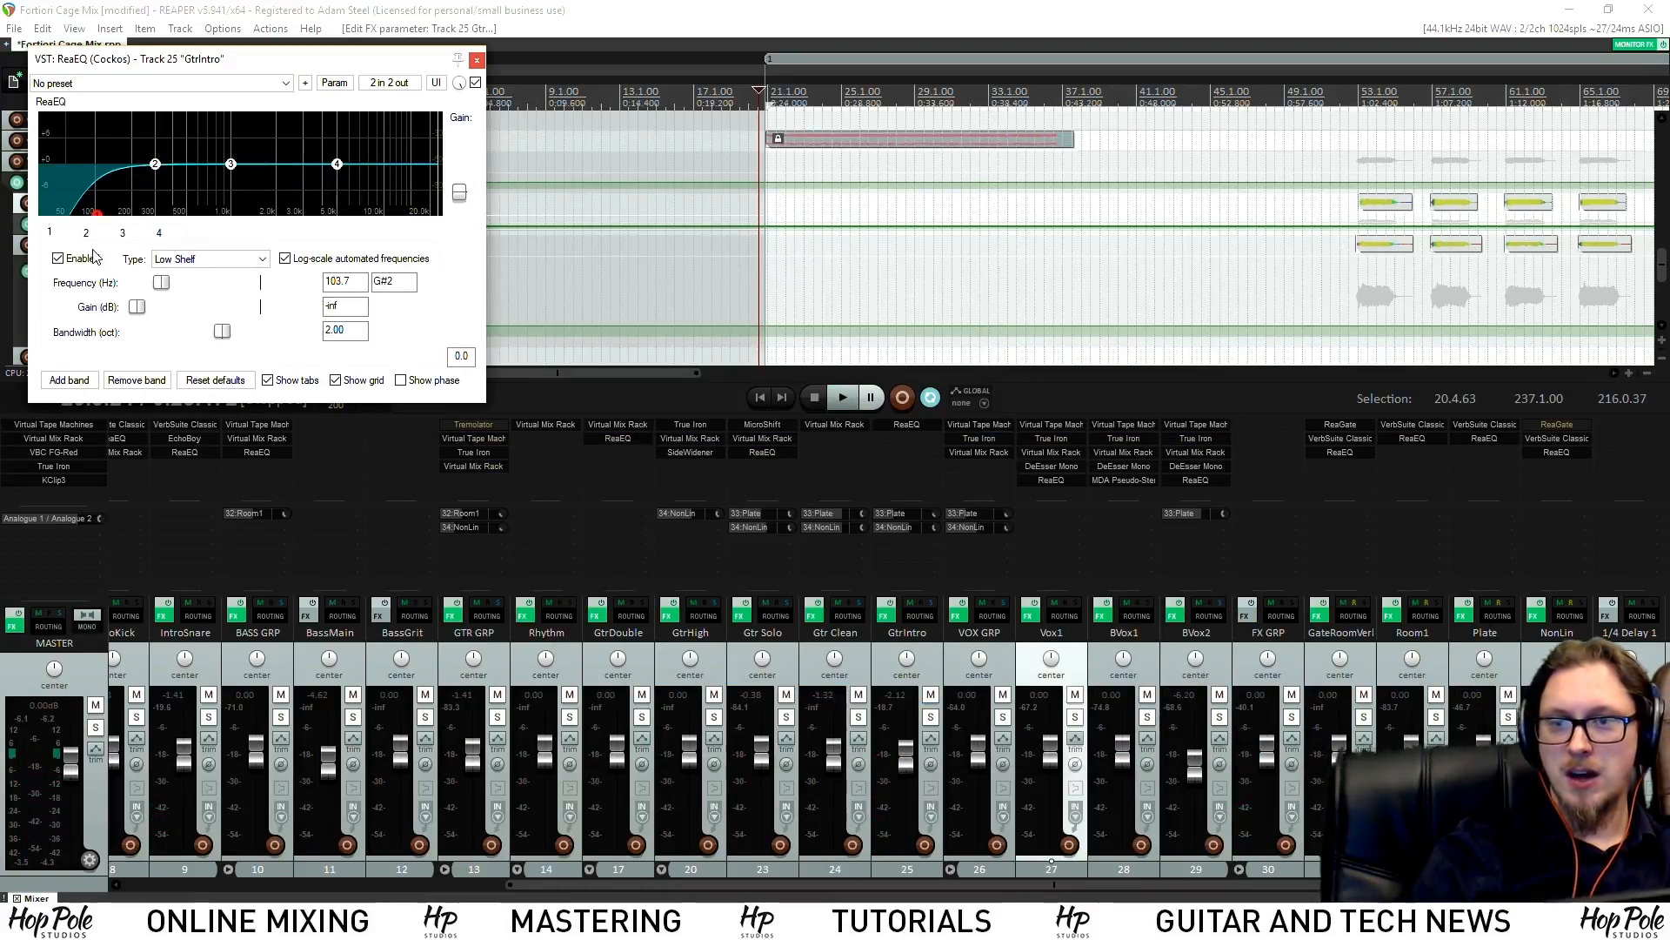
Inspect Vox1's Virtual Tape Machines calibration levels panel, then close the plugin
left_click(1057, 423)
left_click(126, 218)
left_click(126, 218)
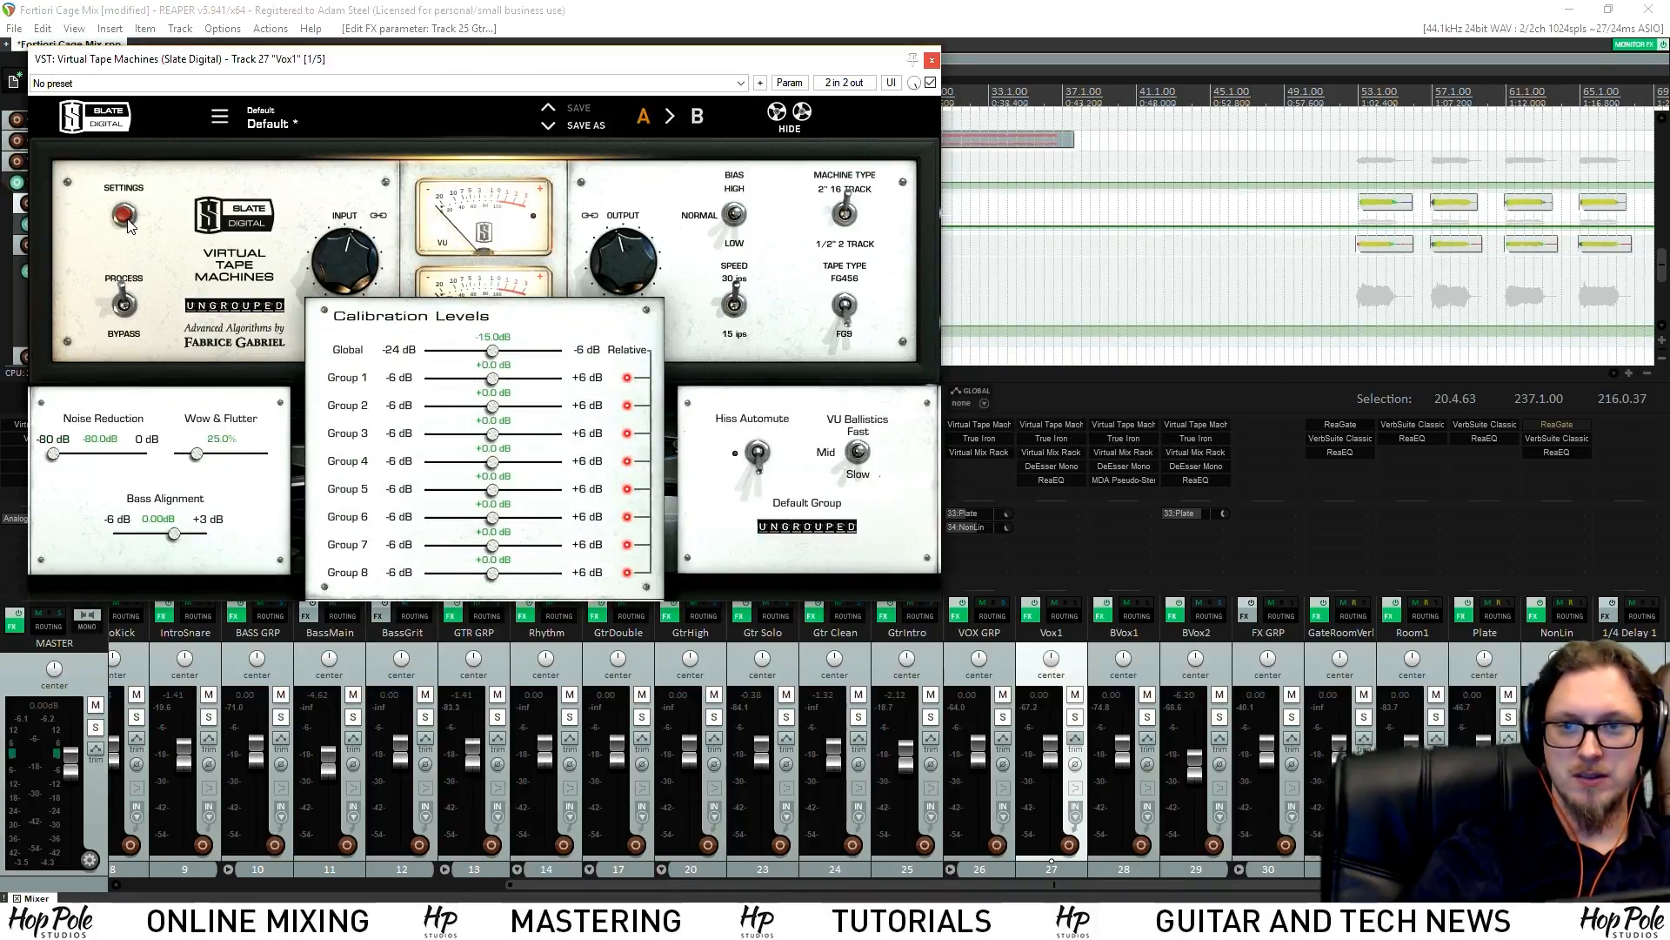
left_click(126, 217)
left_click(932, 60)
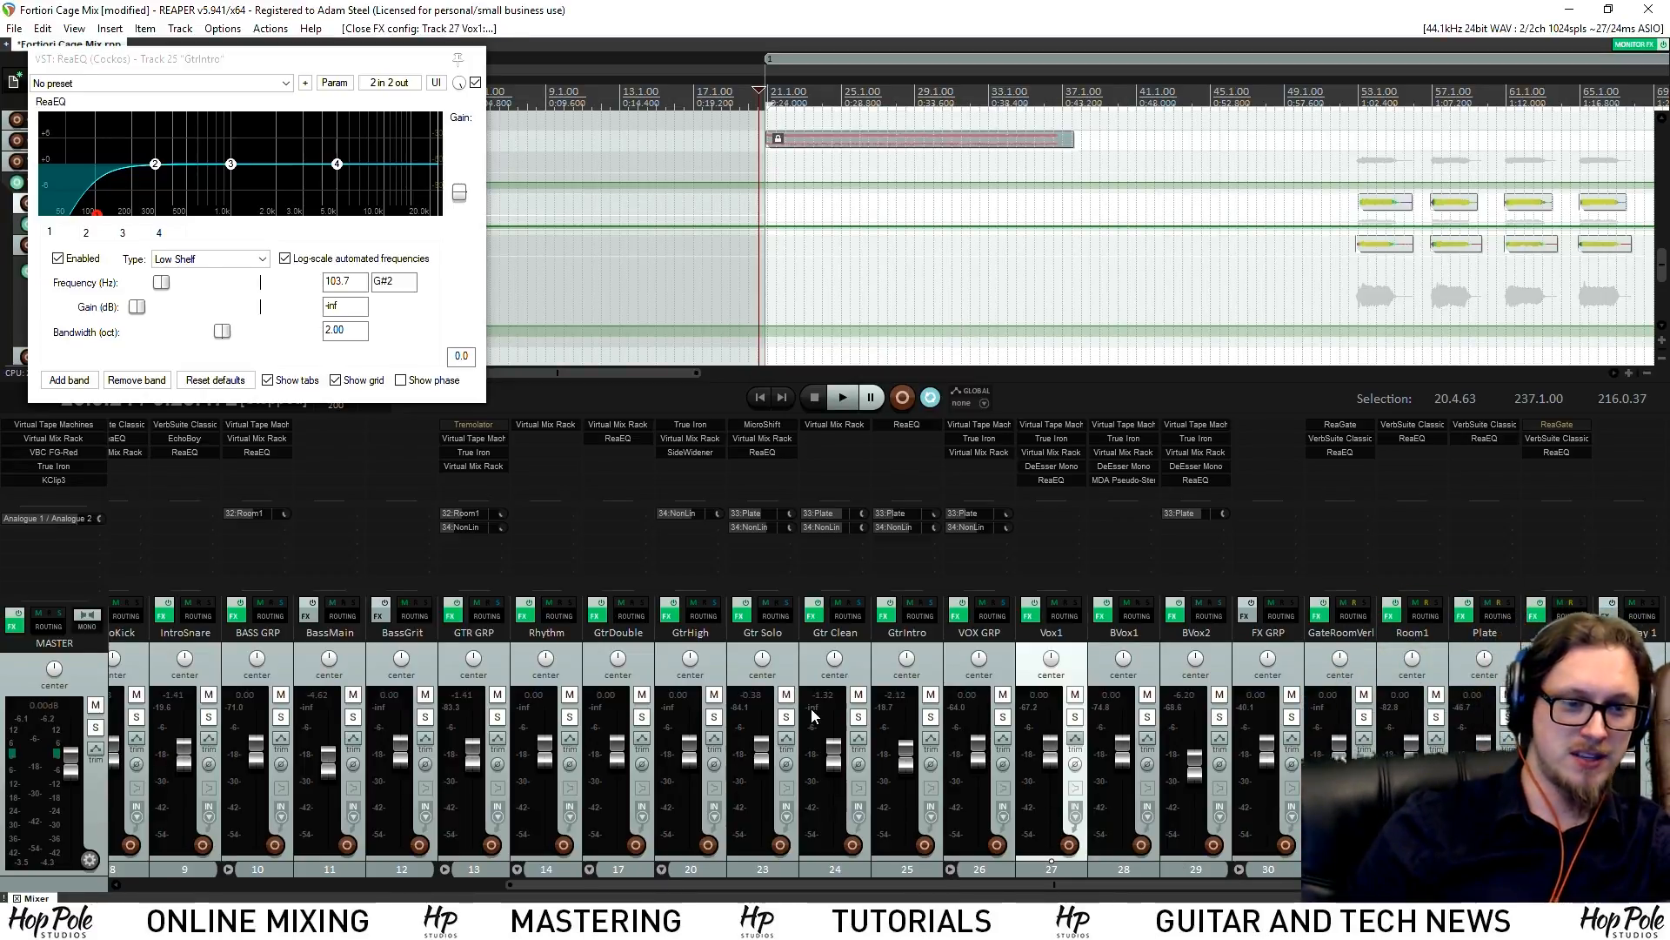
Start playback from a chosen point in the song to check the drum levels
scroll(1178, 66, "down", 2)
left_click(1188, 80)
key("space")
key("space")
left_click_drag(835, 884, 418, 884)
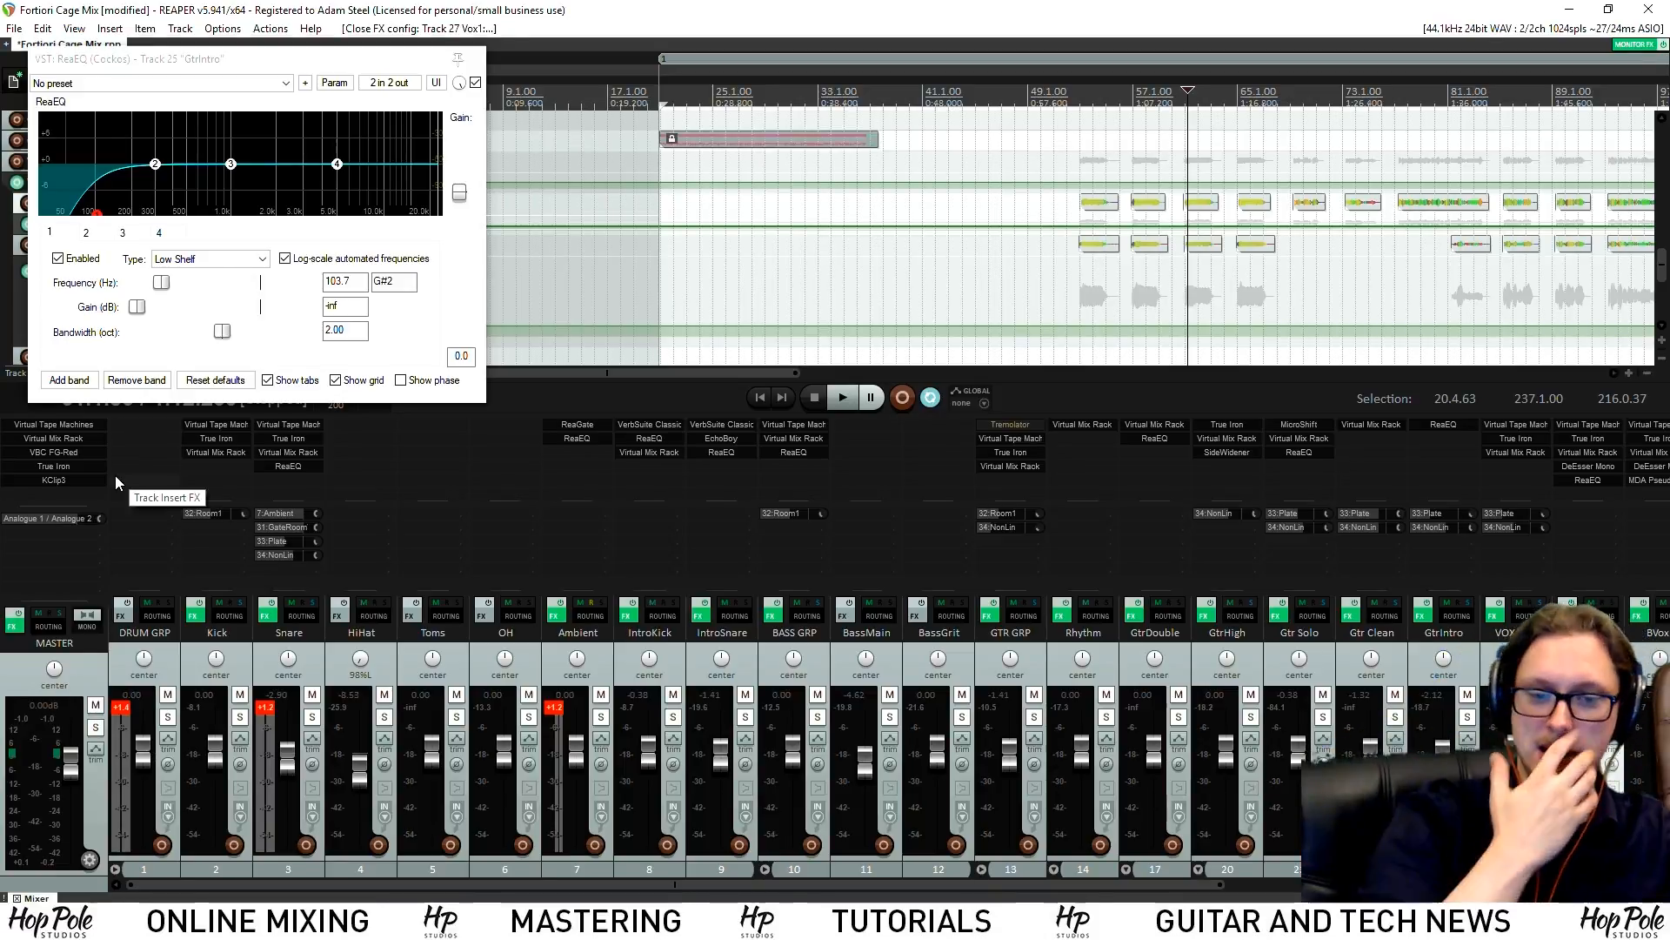
Reset the meters' clip indicators and Snare peak readout, then open the Master's Virtual Mix Rack
left_click(553, 710)
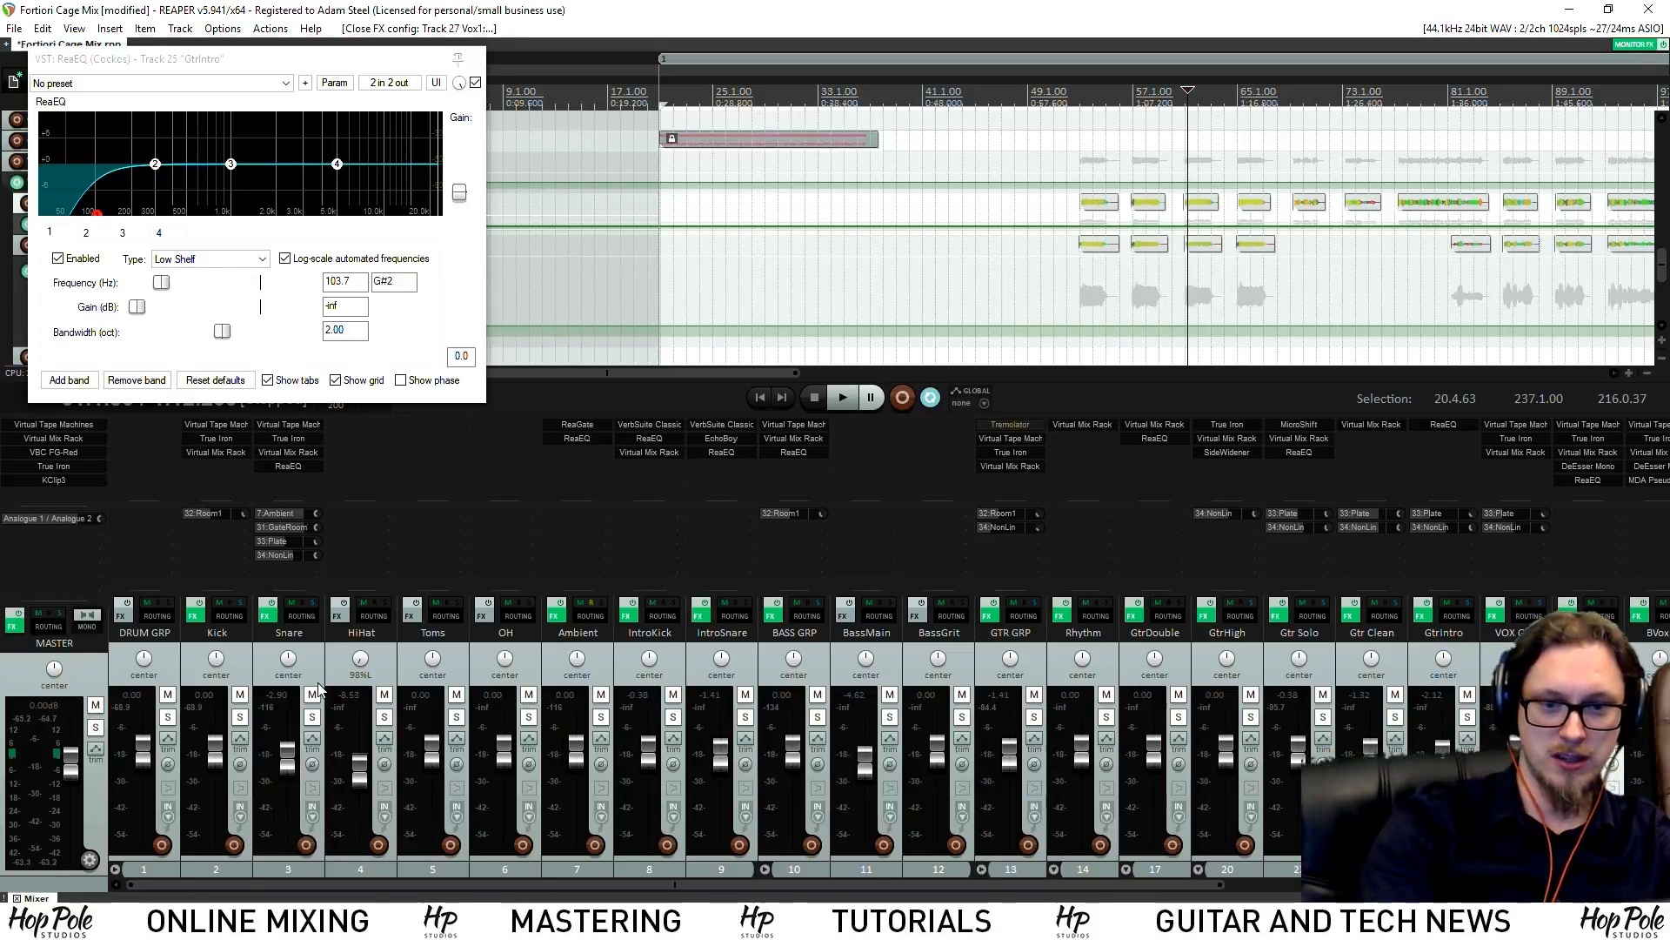
key("space")
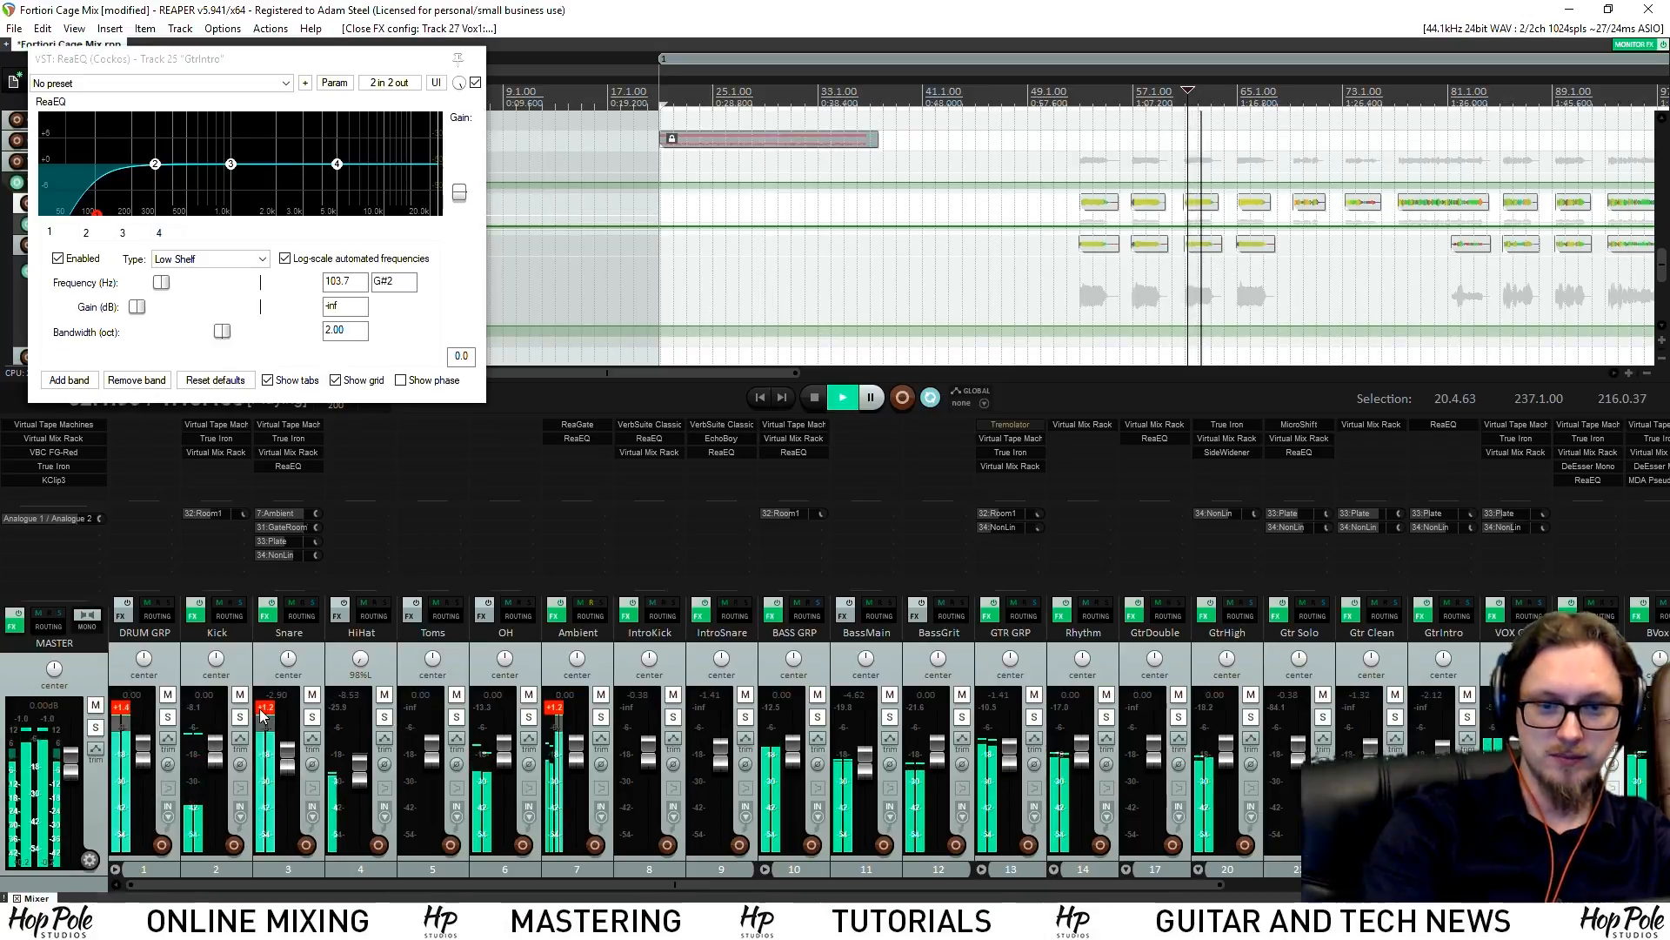
mouse_move(742, 883)
left_mouse_down()
mouse_move(1314, 857)
mouse_move(727, 870)
left_mouse_up()
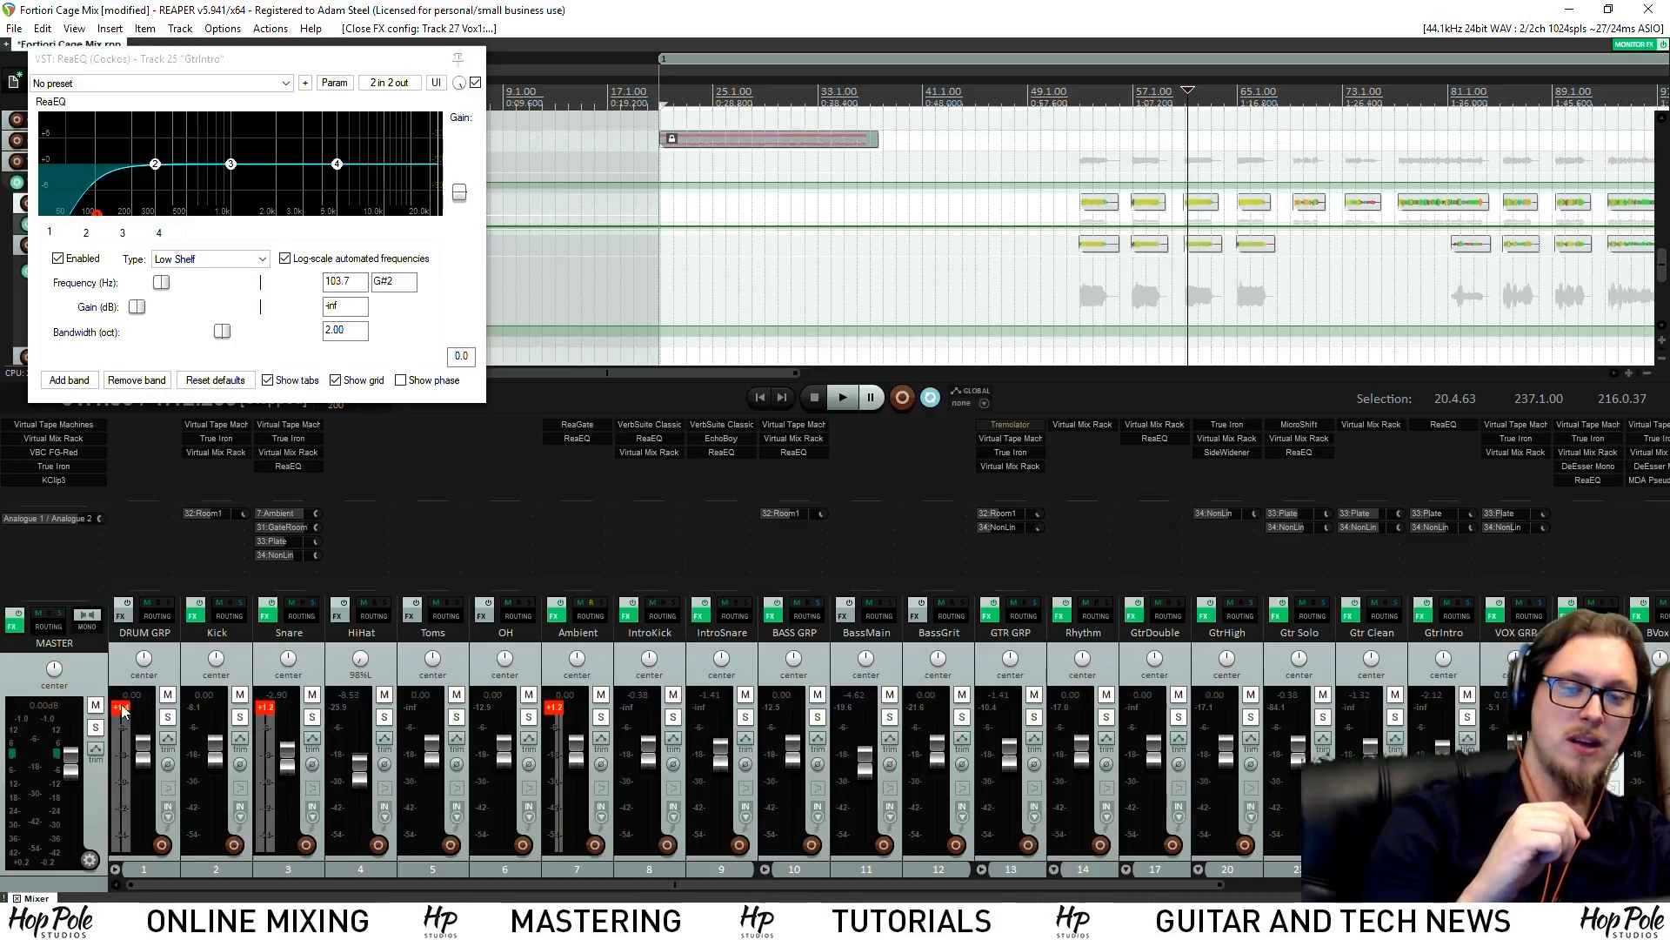
left_click(267, 707)
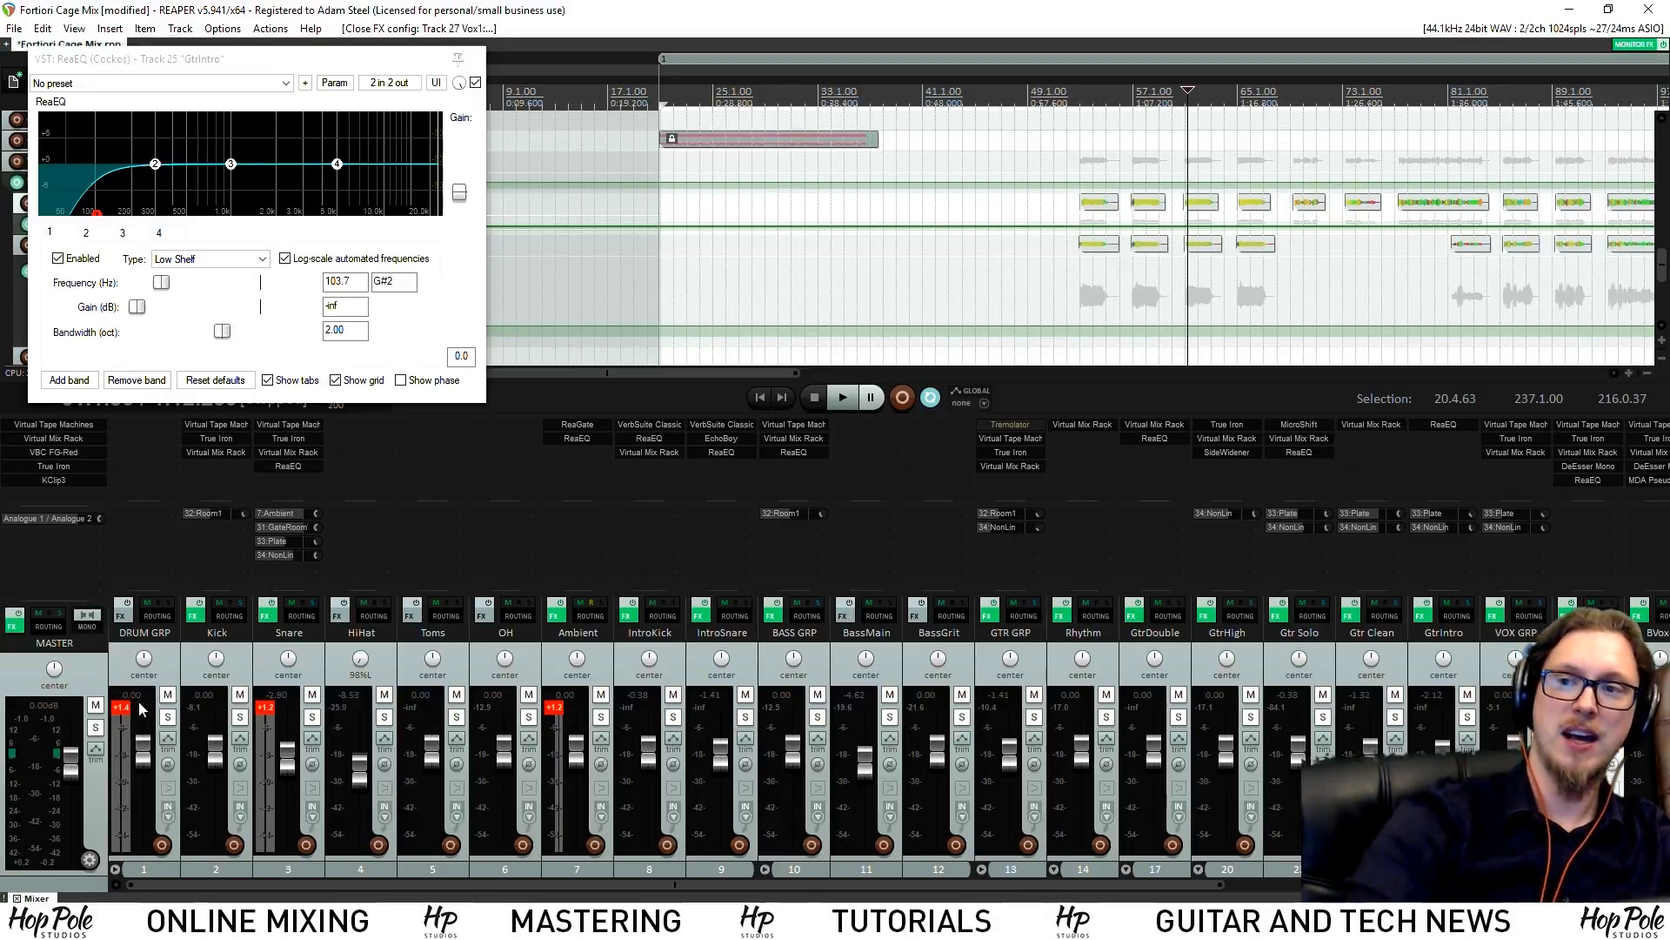
left_click(44, 440)
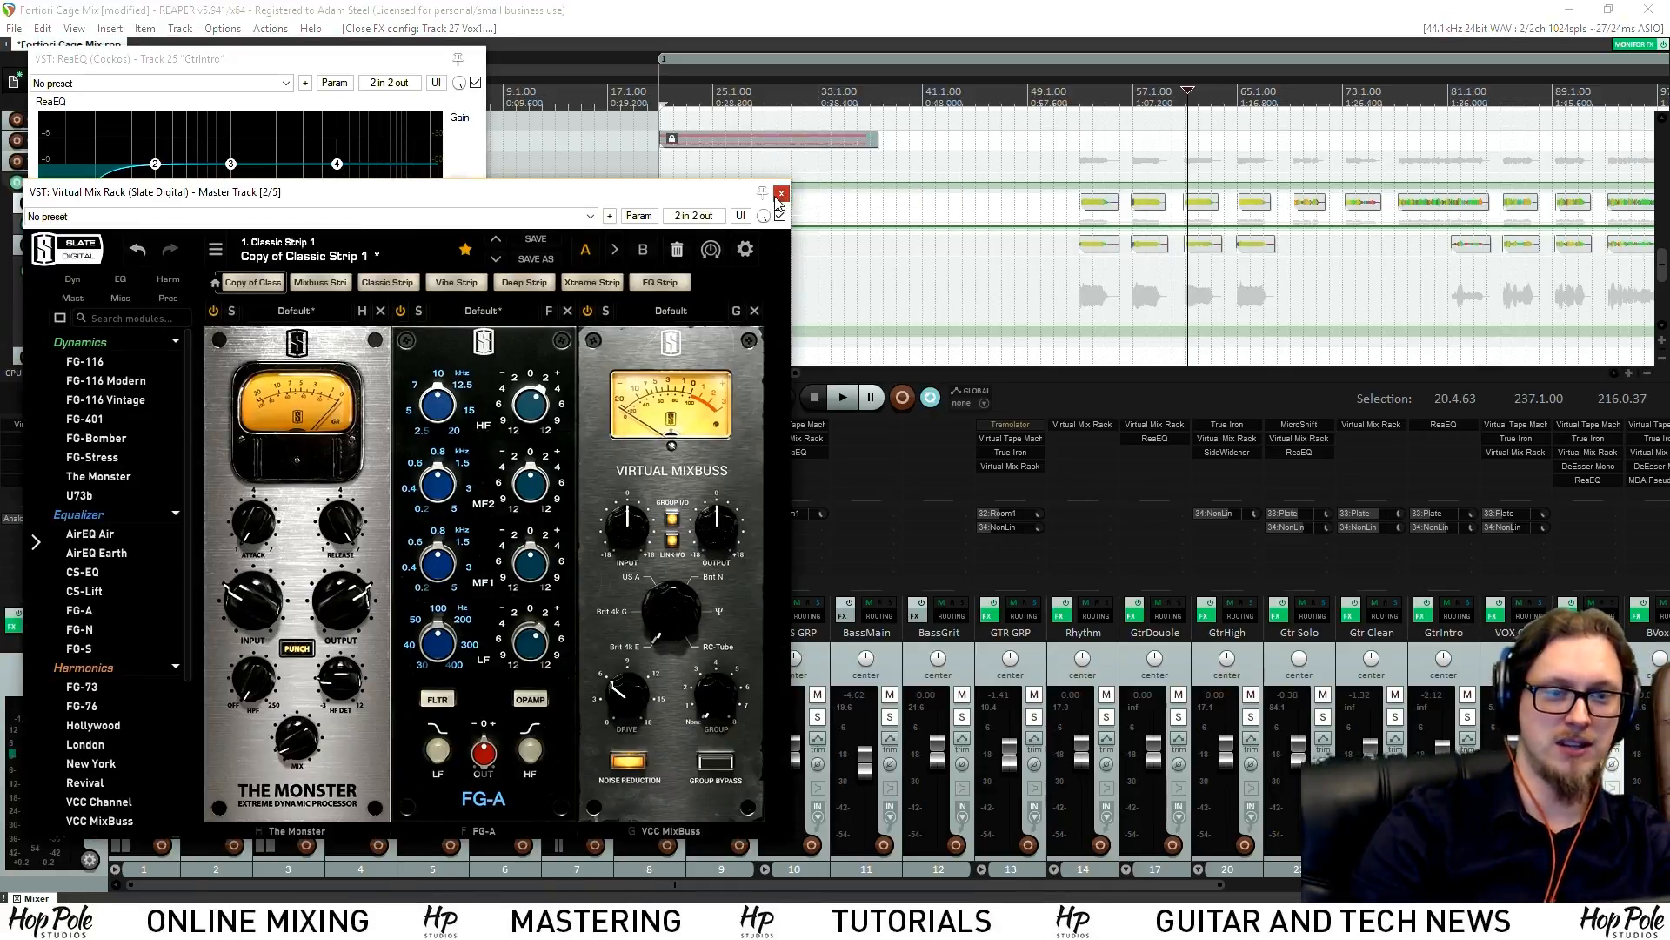
Close the Master's Virtual Mix Rack and the GtrIntro ReaEQ windows
left_click(782, 192)
left_click(475, 59)
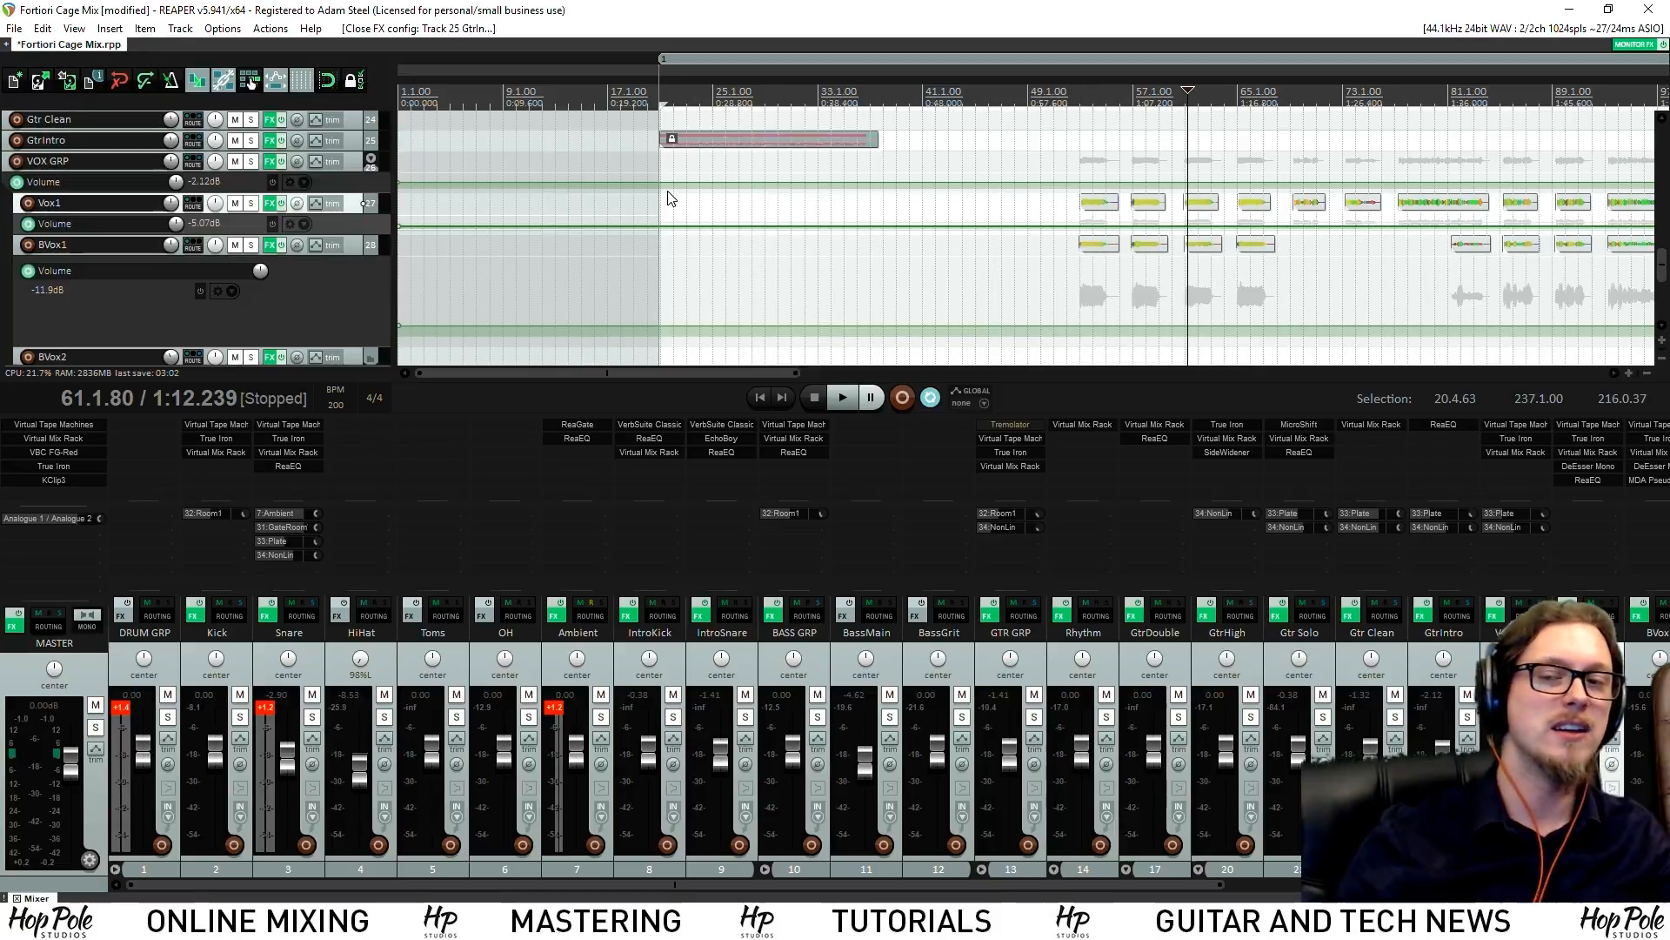
left_click_drag(702, 374, 781, 383)
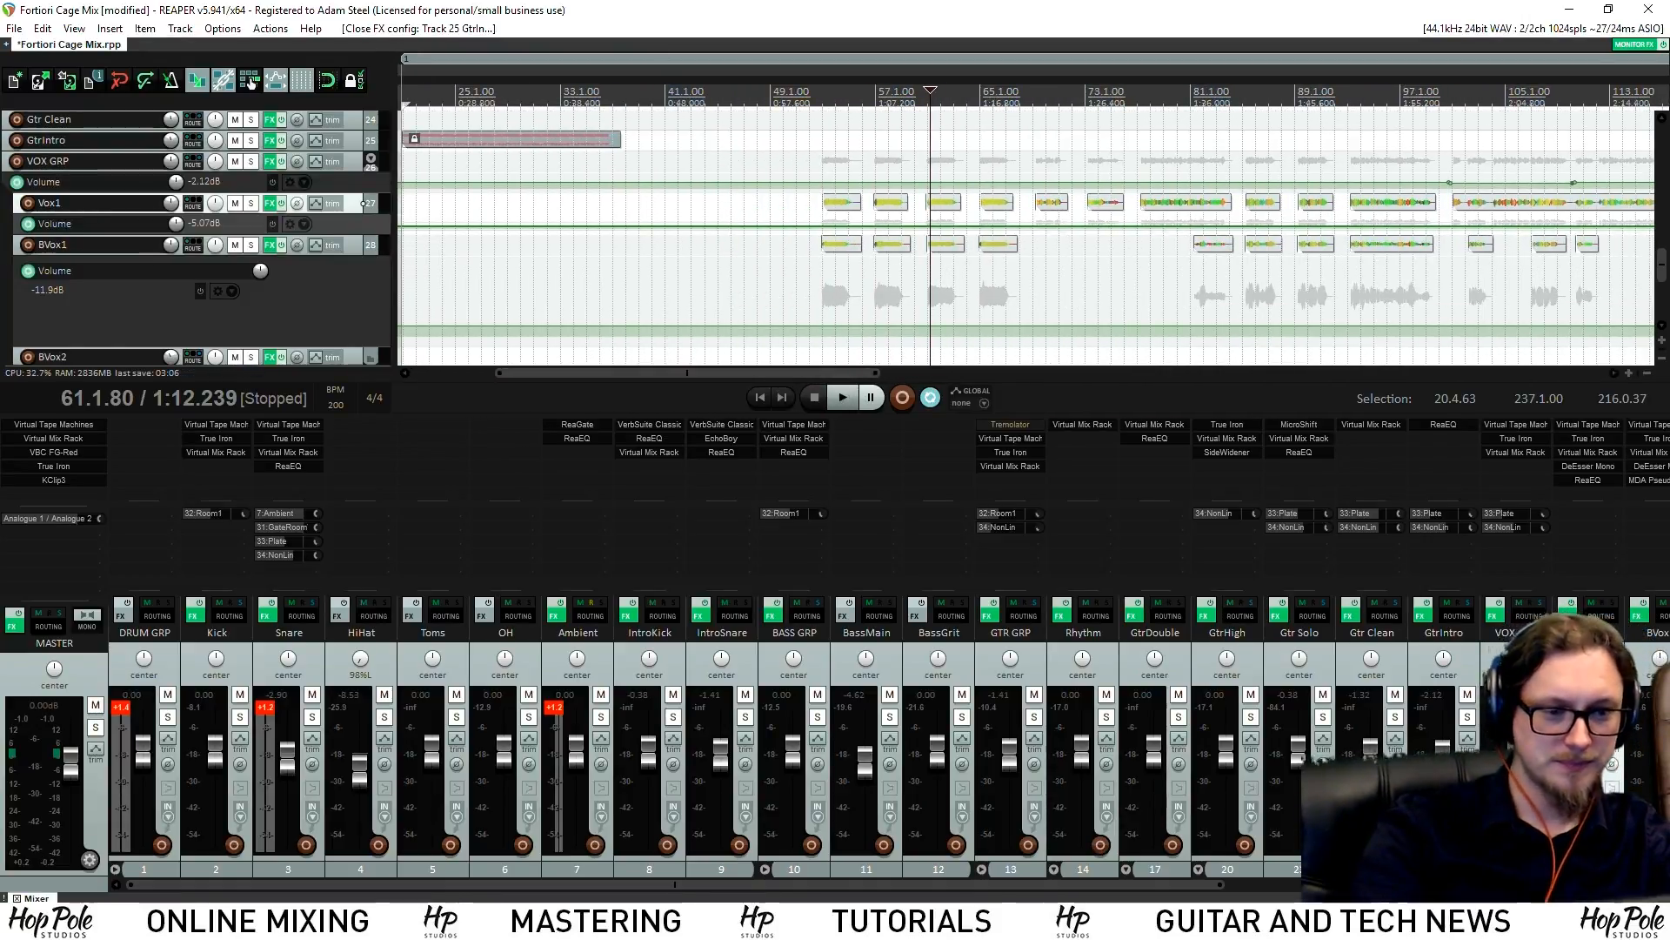
Resume playback past bar 69 and solo the VOX GRP bus
key("space")
left_click_drag(1046, 886, 1474, 888)
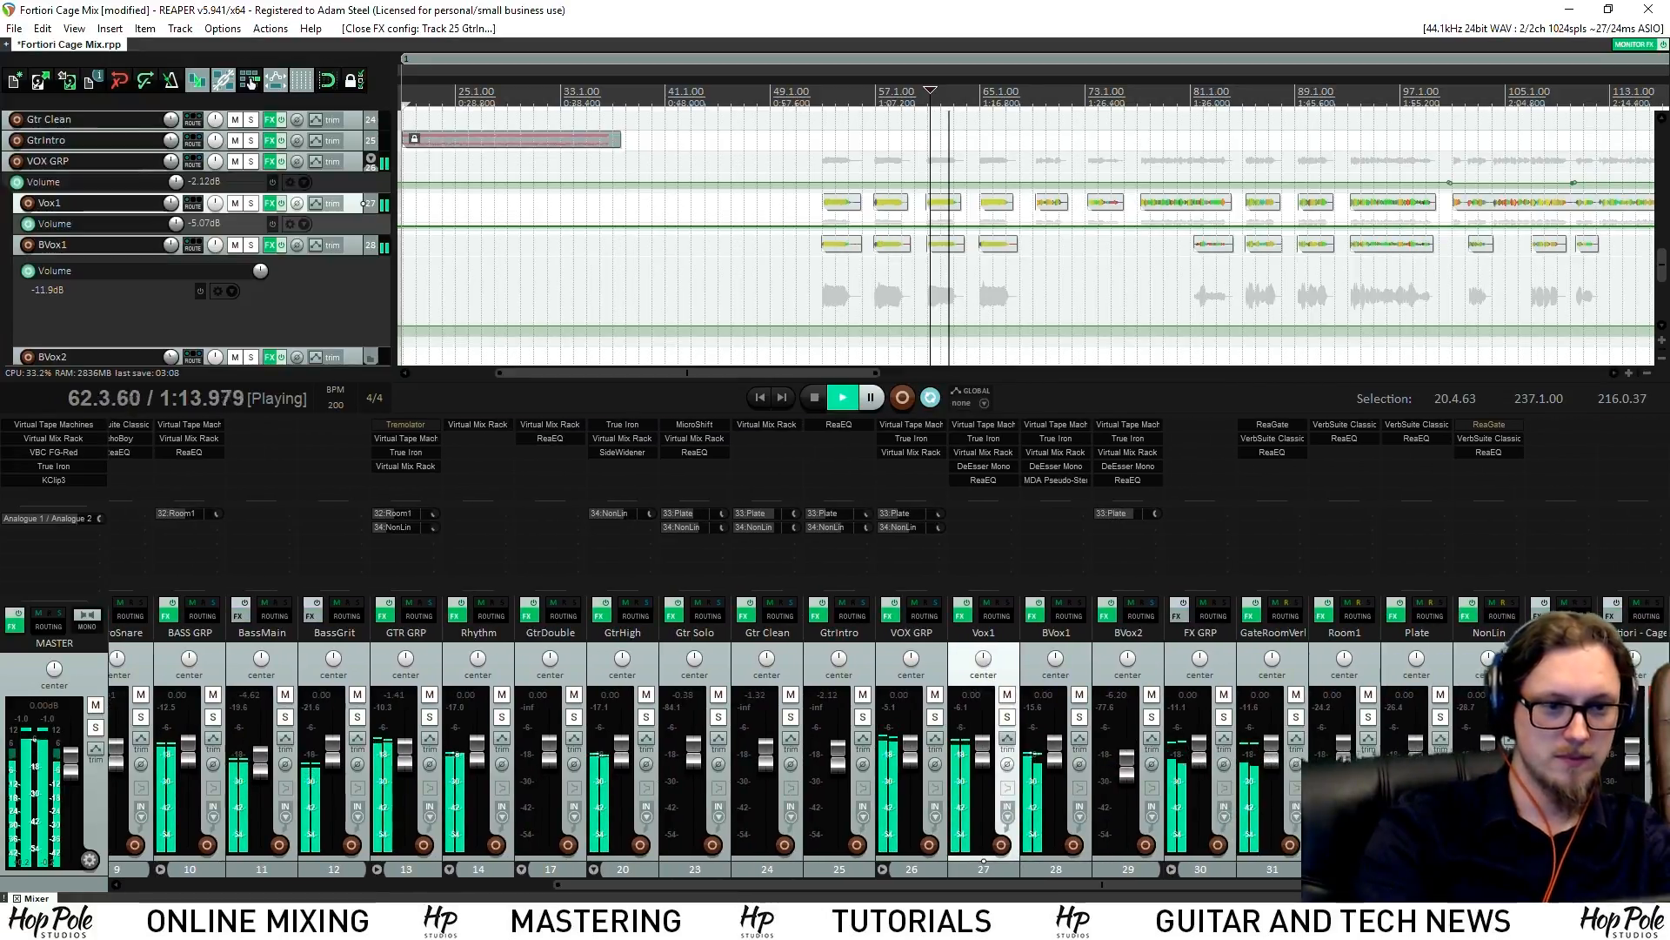
left_click_drag(1132, 886, 1224, 885)
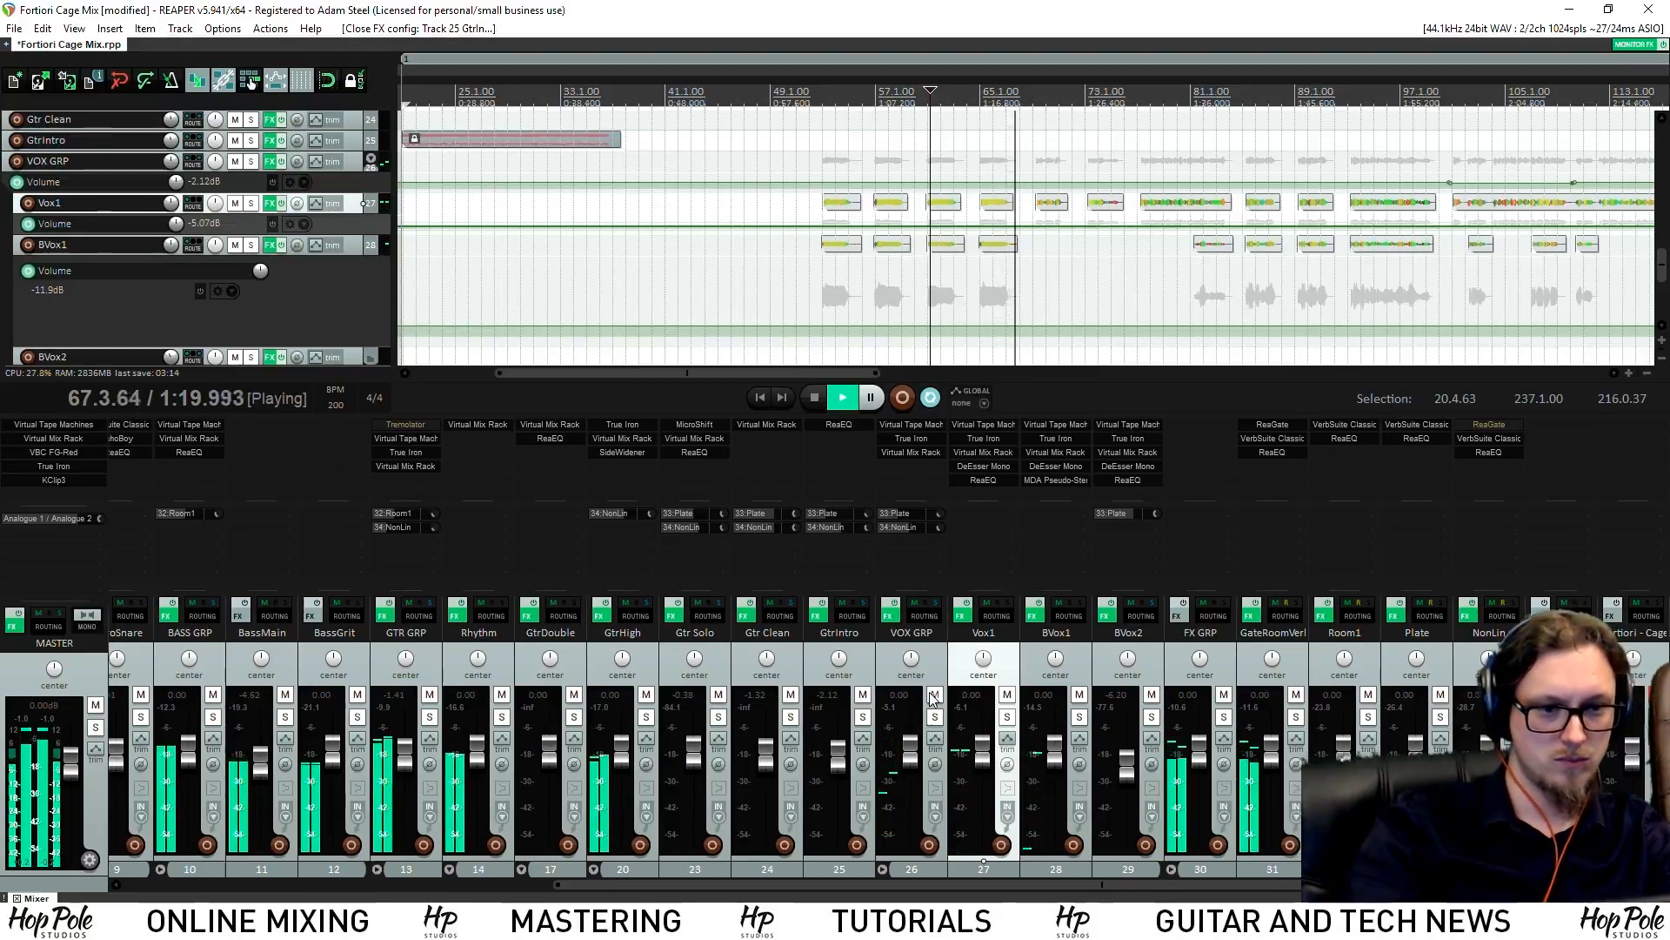
left_click(935, 717)
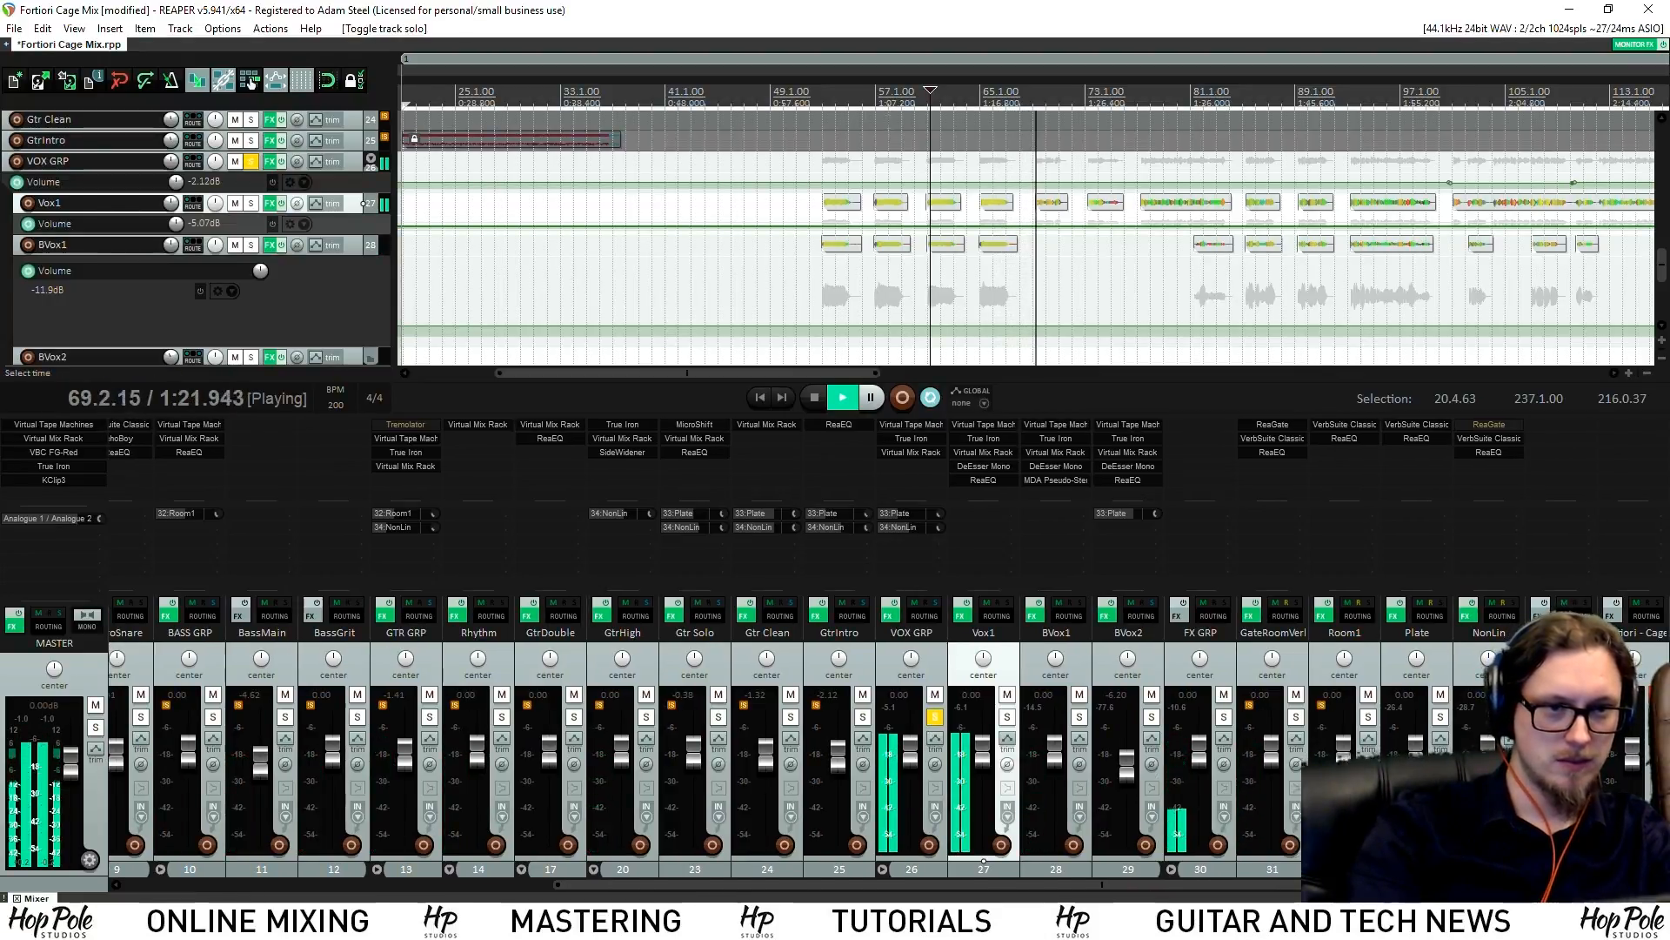
Create a send from VOX GRP to the 1/4 Delay 1 track and stop playback
left_click(807, 93)
left_click_drag(911, 557, 1561, 462)
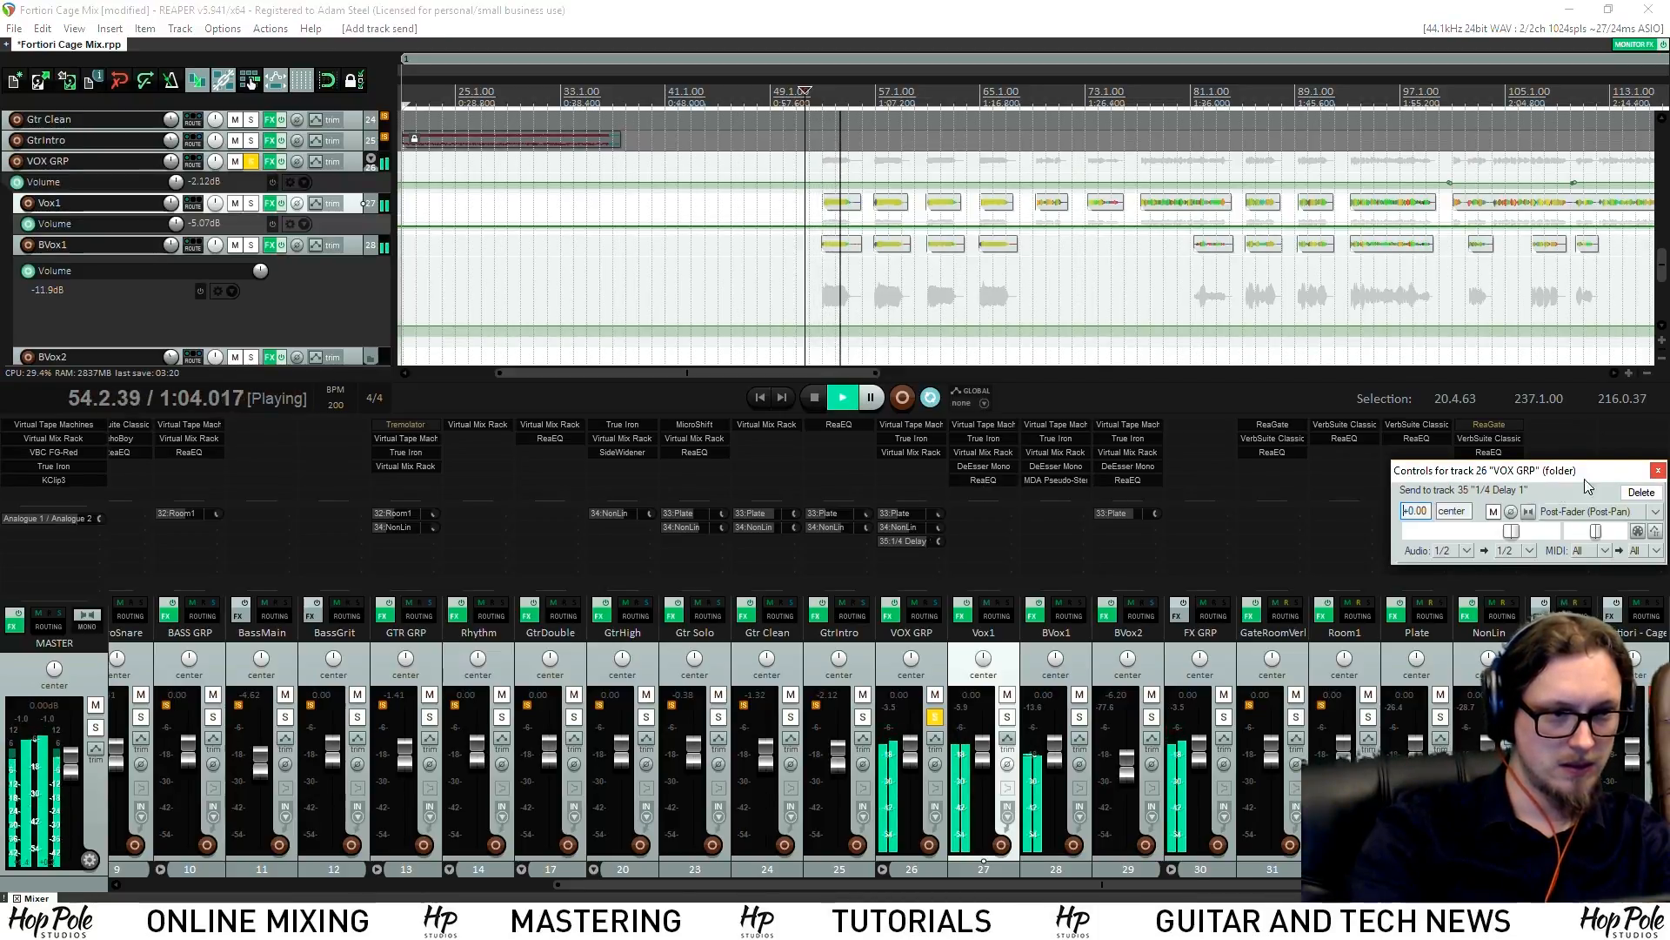
left_click(1658, 471)
key("space")
Add EchoBoy to the 1/4 Delay 1 track and set its mode to Ping-Pong
double_click(1563, 433)
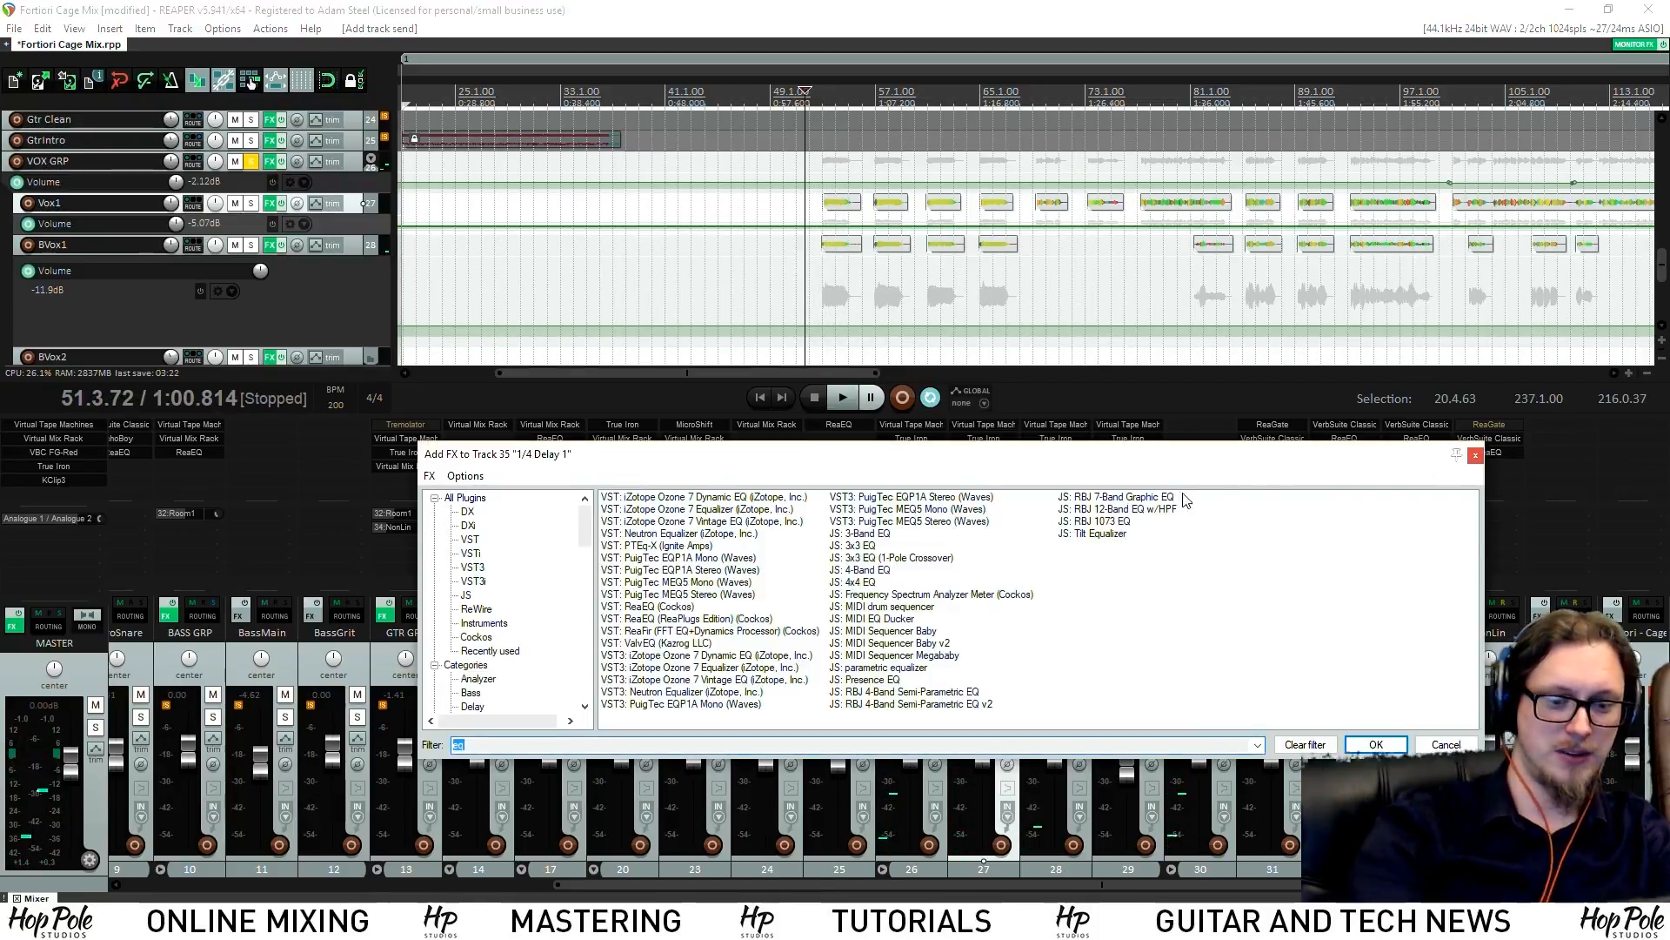
type("ho")
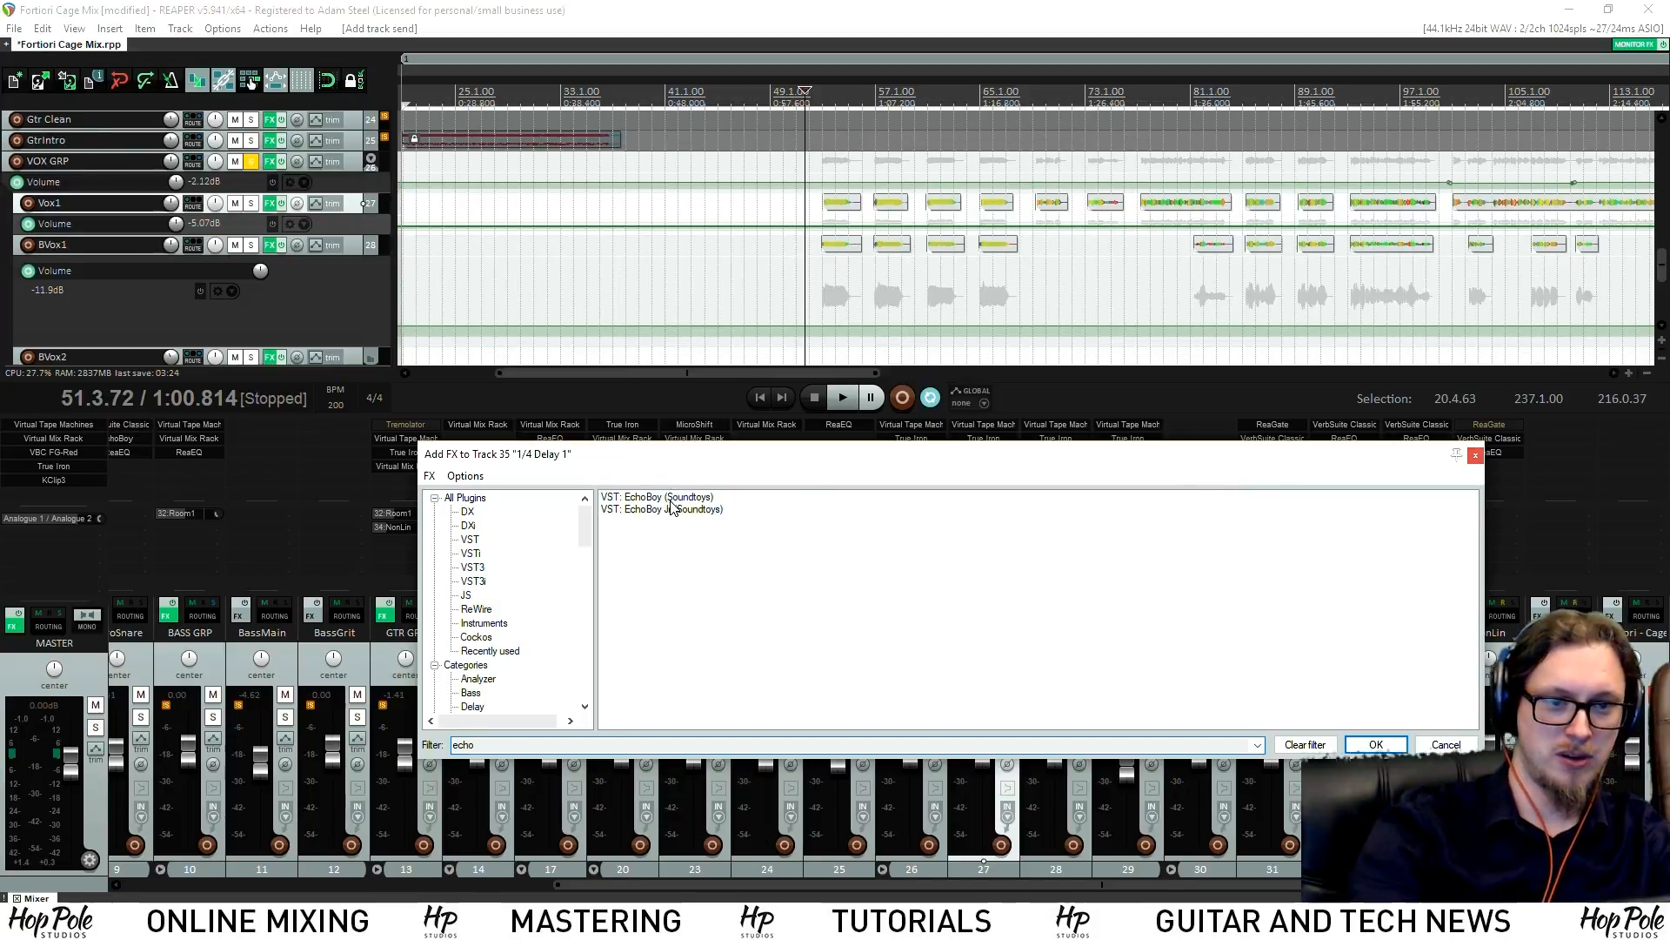
key("Return")
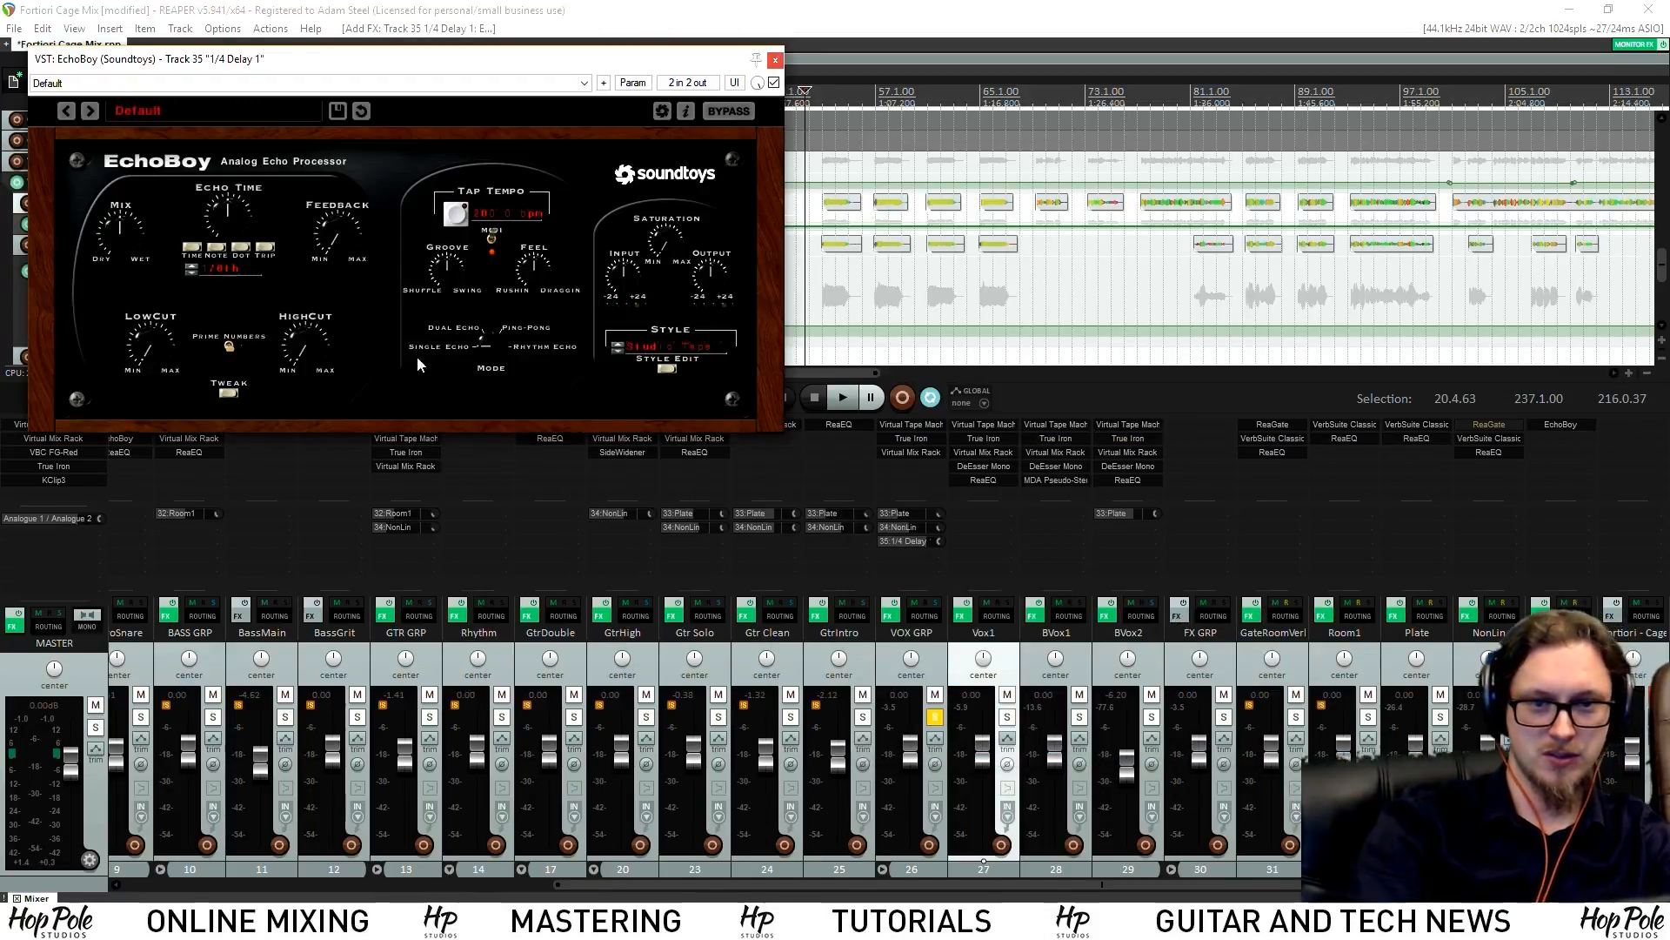
left_click(487, 350)
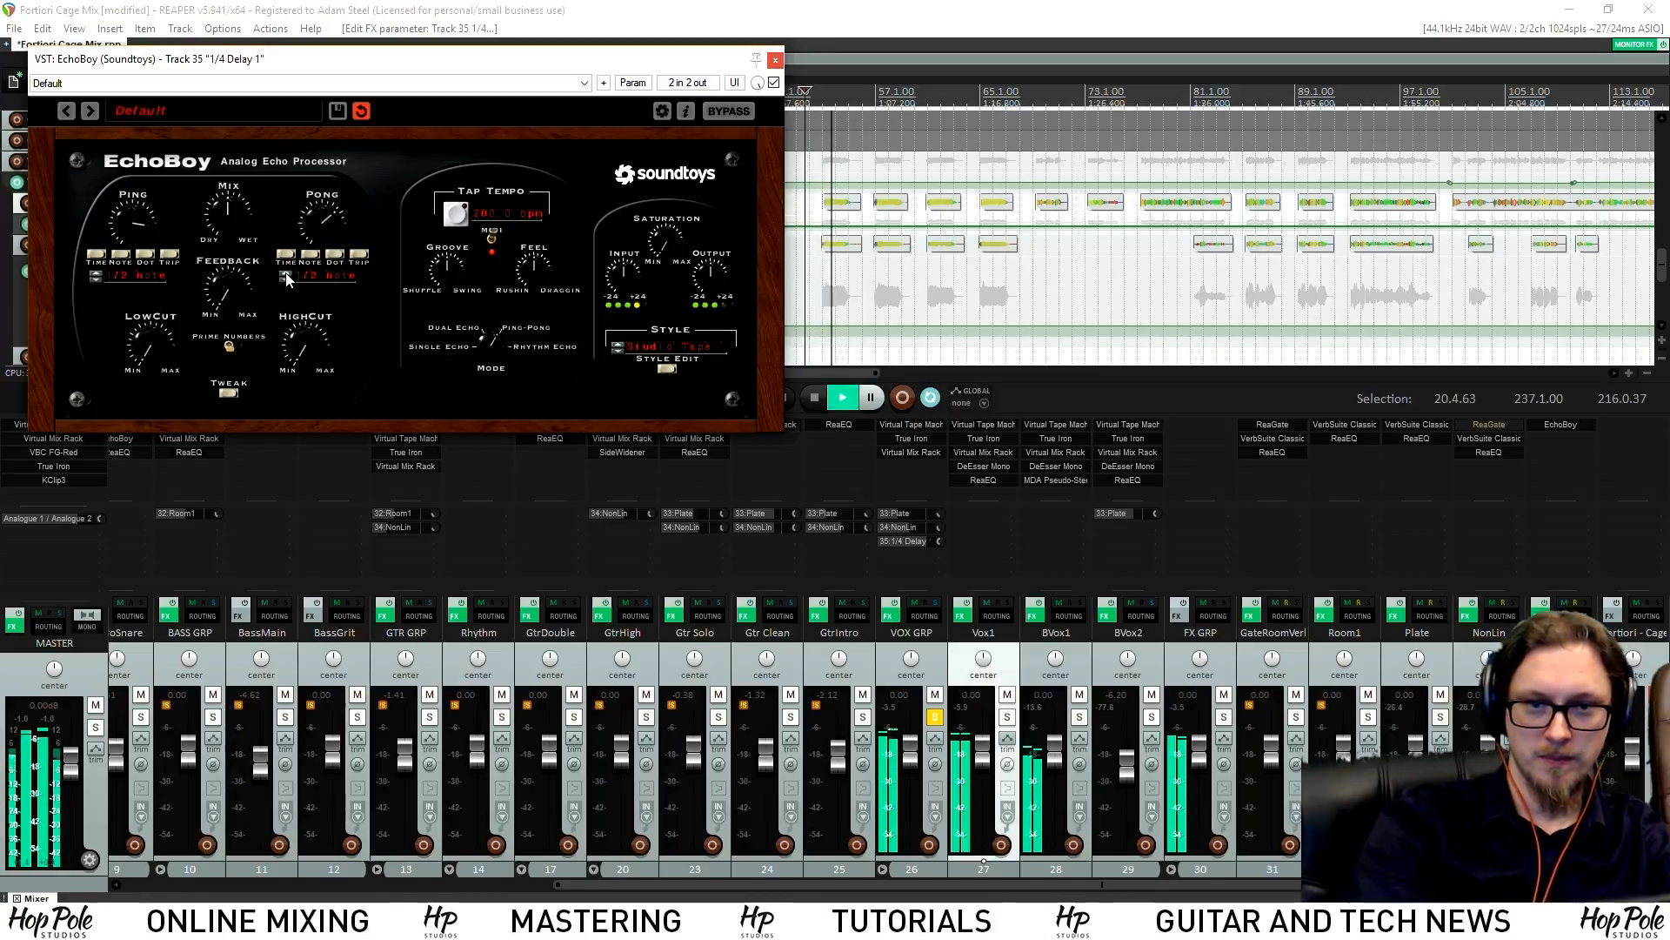
Turn EchoBoy's feedback up to about a quarter and switch the style to EchoPlex
left_click_drag(238, 288, 249, 252)
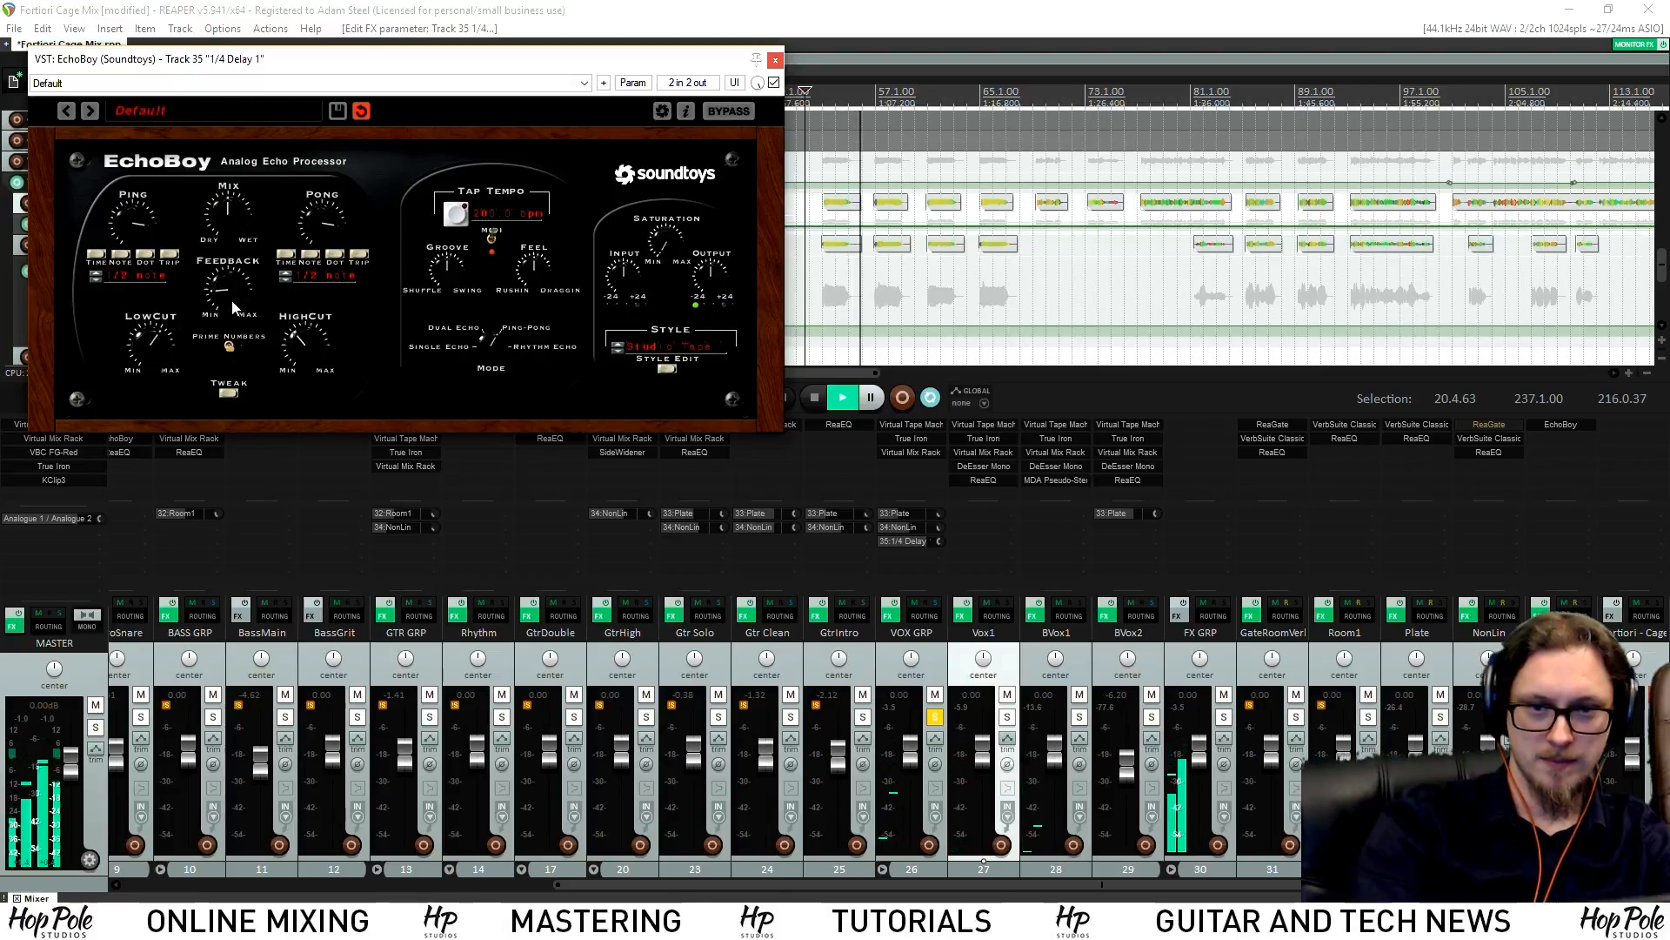
left_click_drag(296, 60, 330, 161)
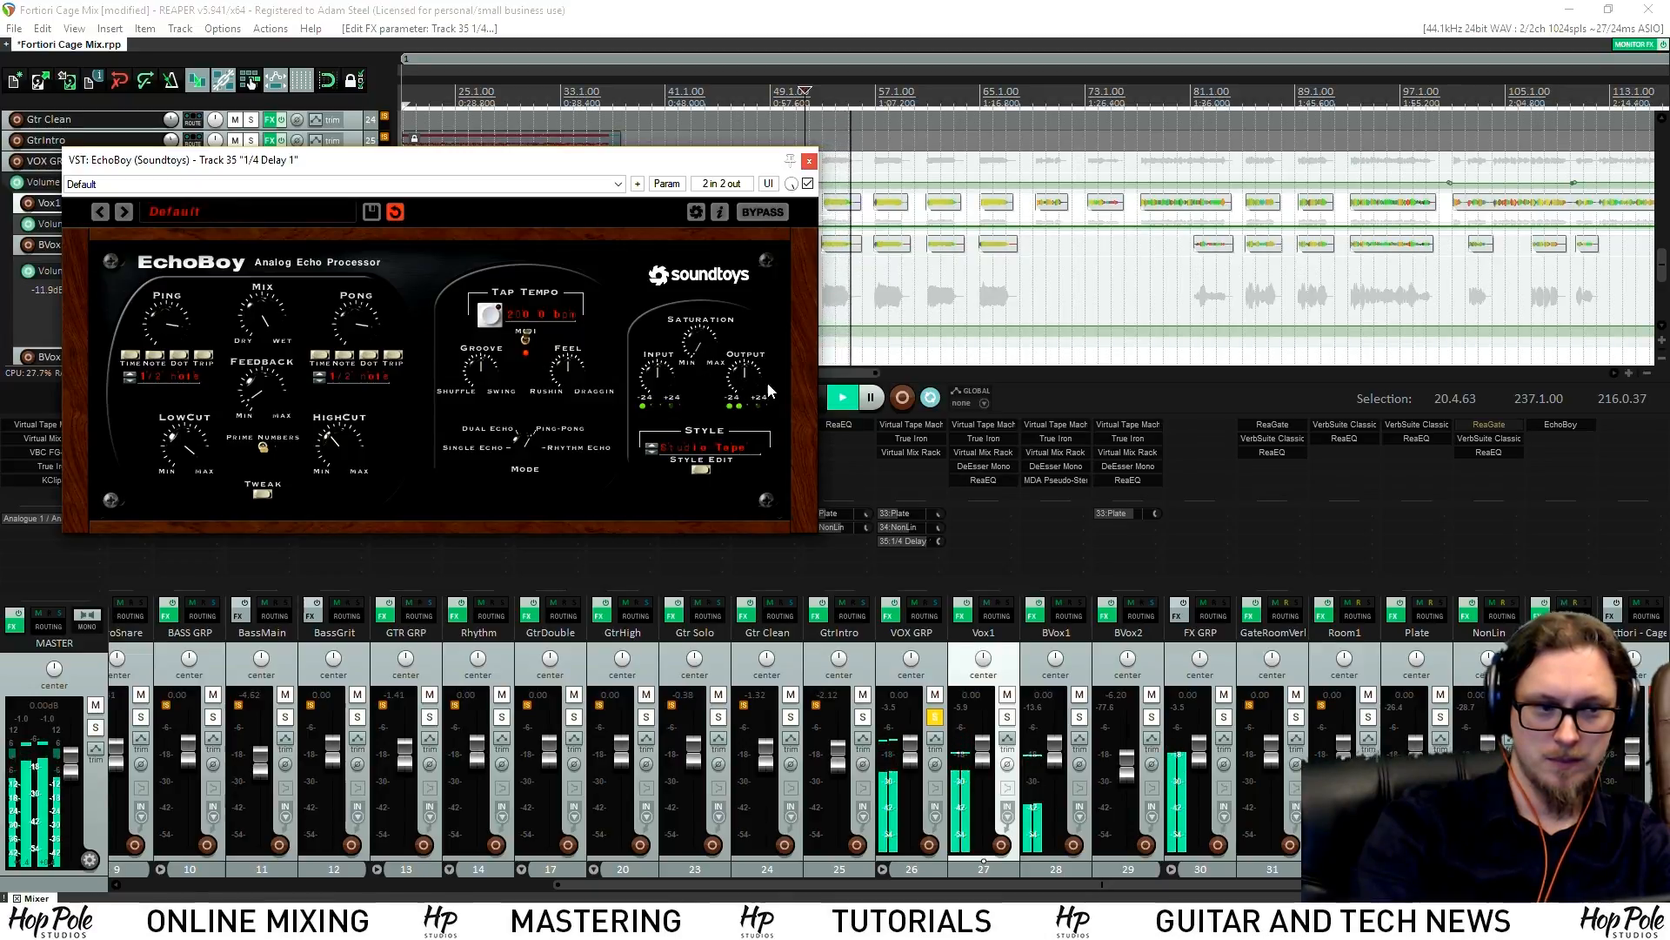
left_click(729, 428)
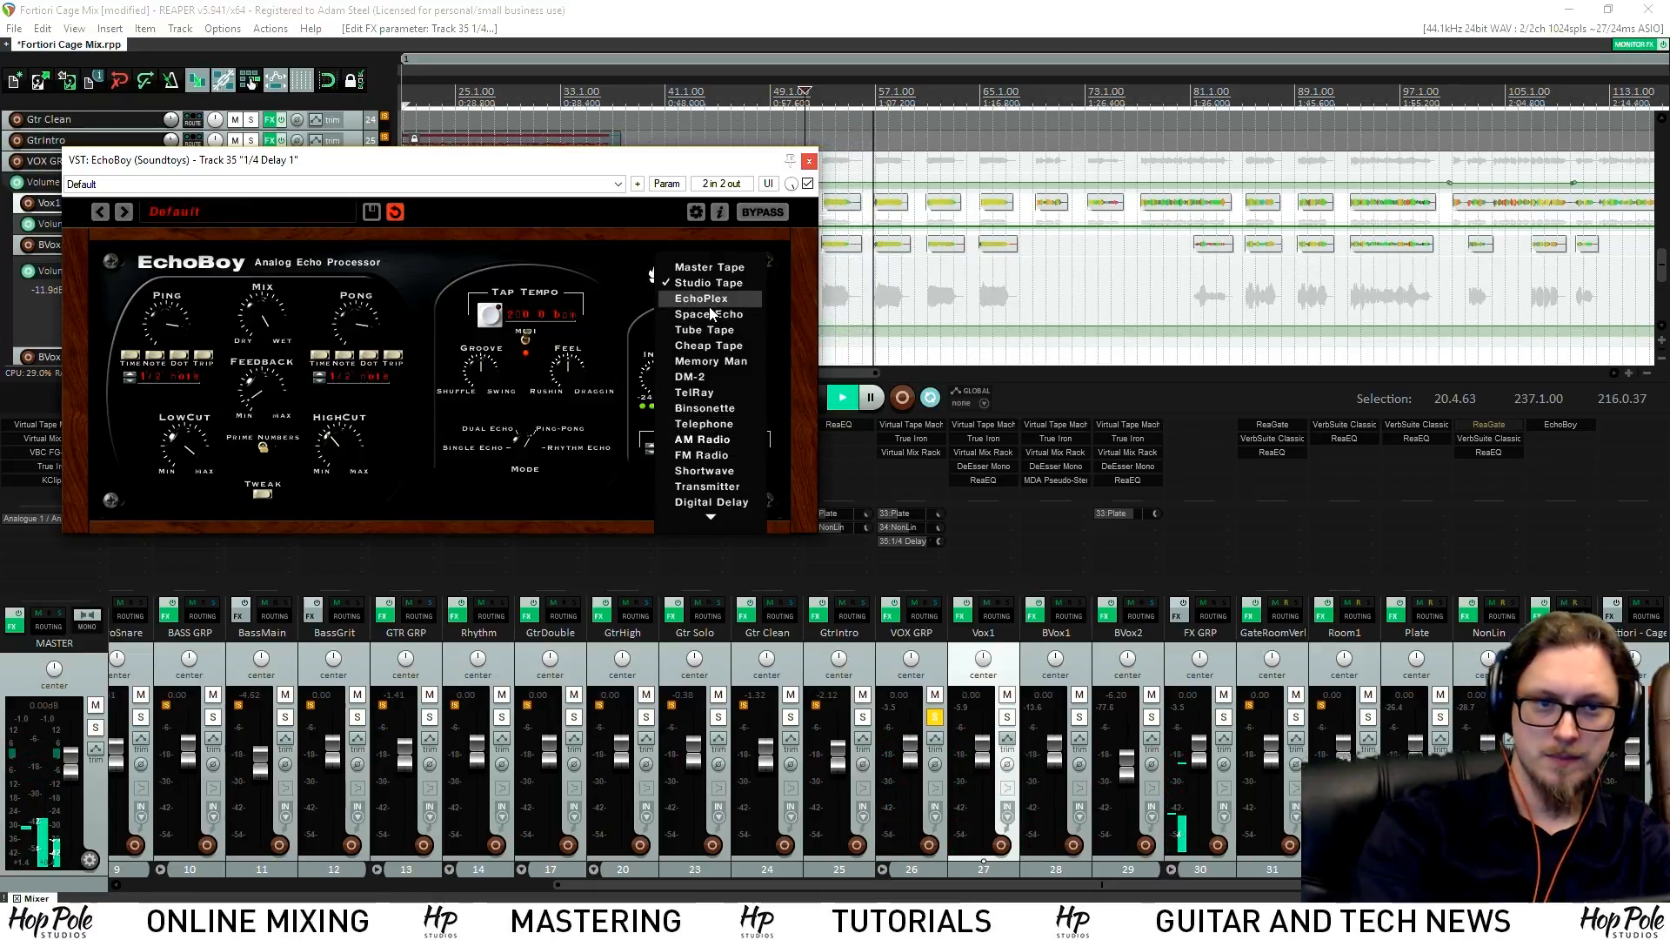
left_click(718, 348)
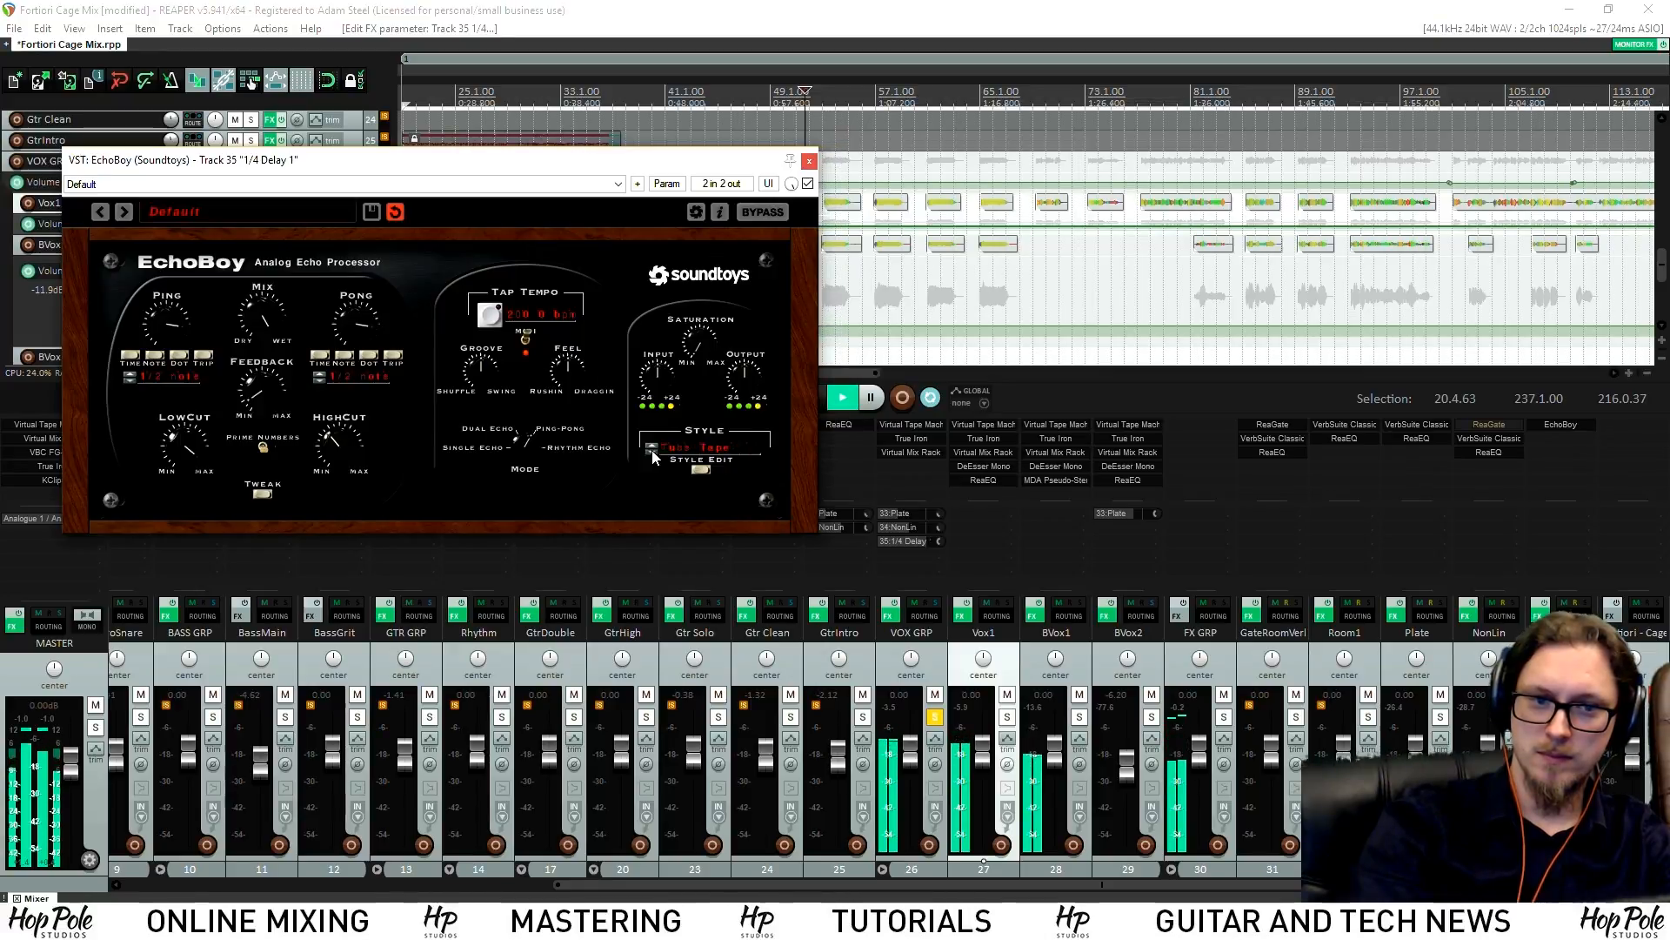
Try the Memory Man and Cheap Tape styles, settle on Tube Tape, then stop playback
left_click(653, 456)
left_click(696, 368)
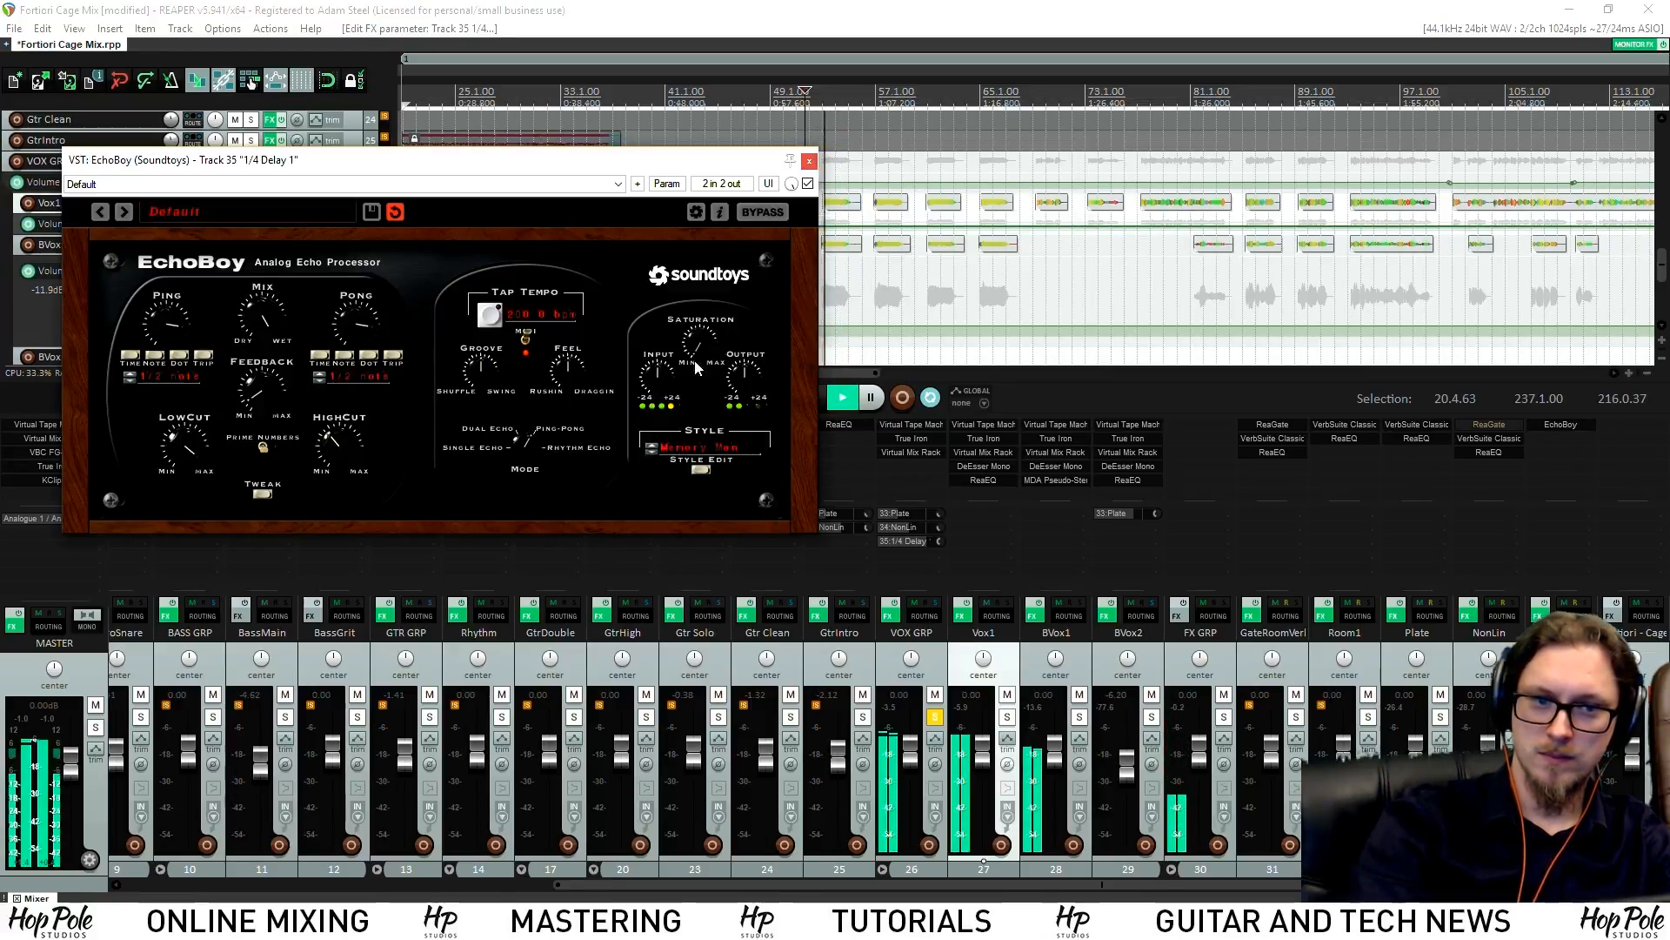
left_click(678, 449)
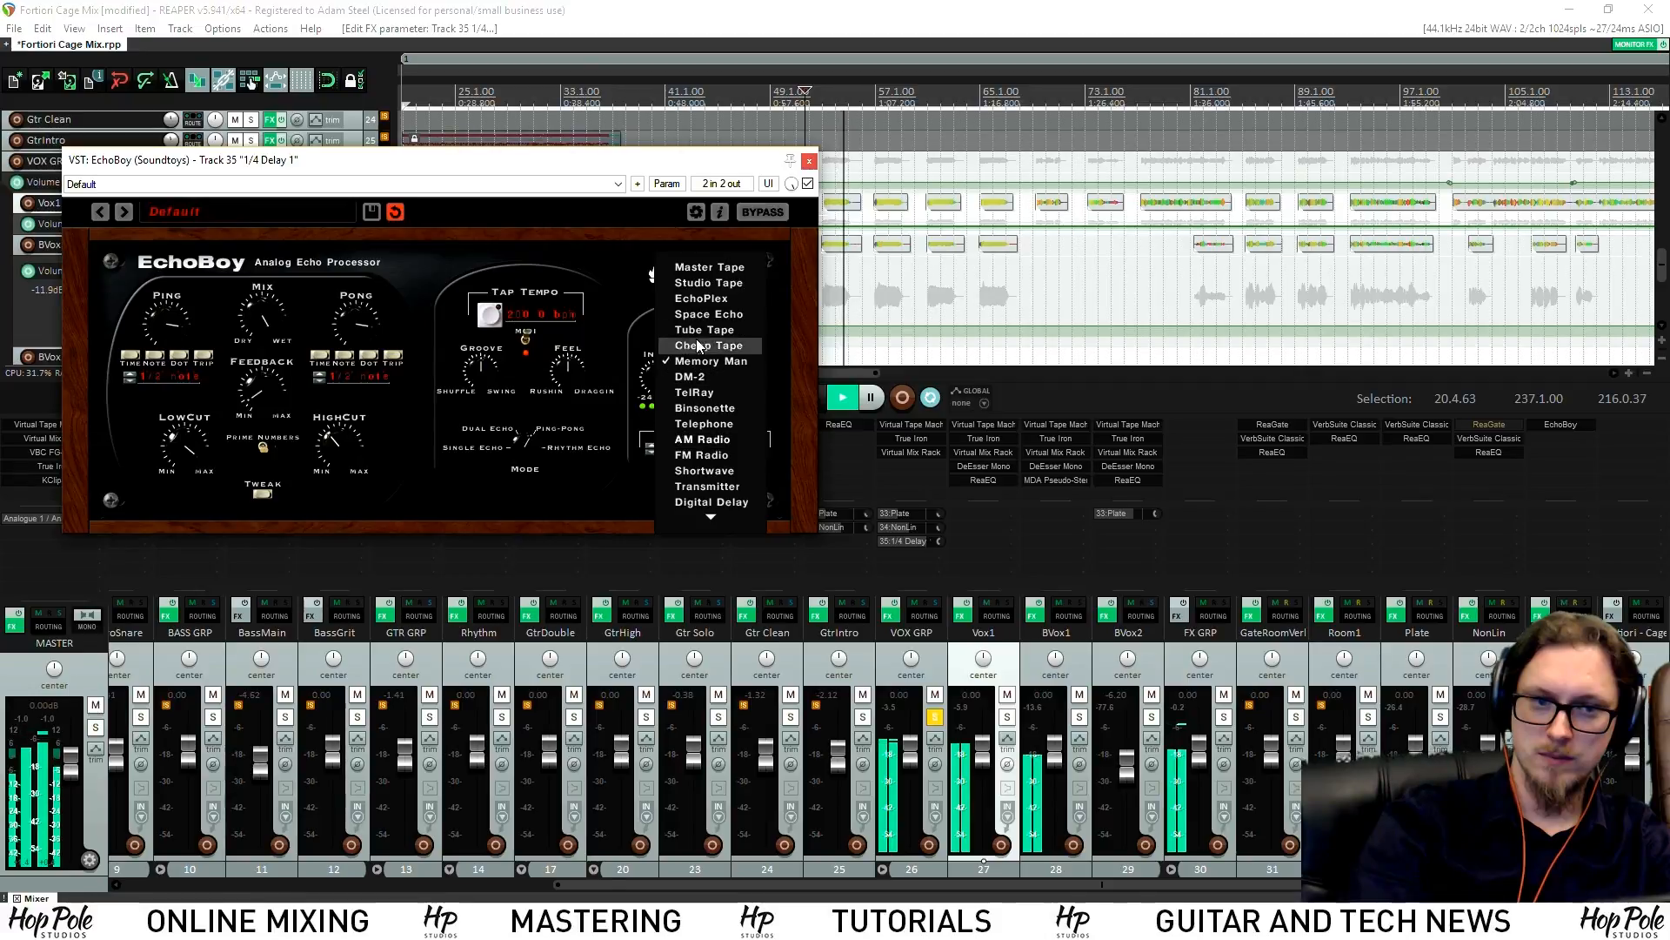
left_click(698, 347)
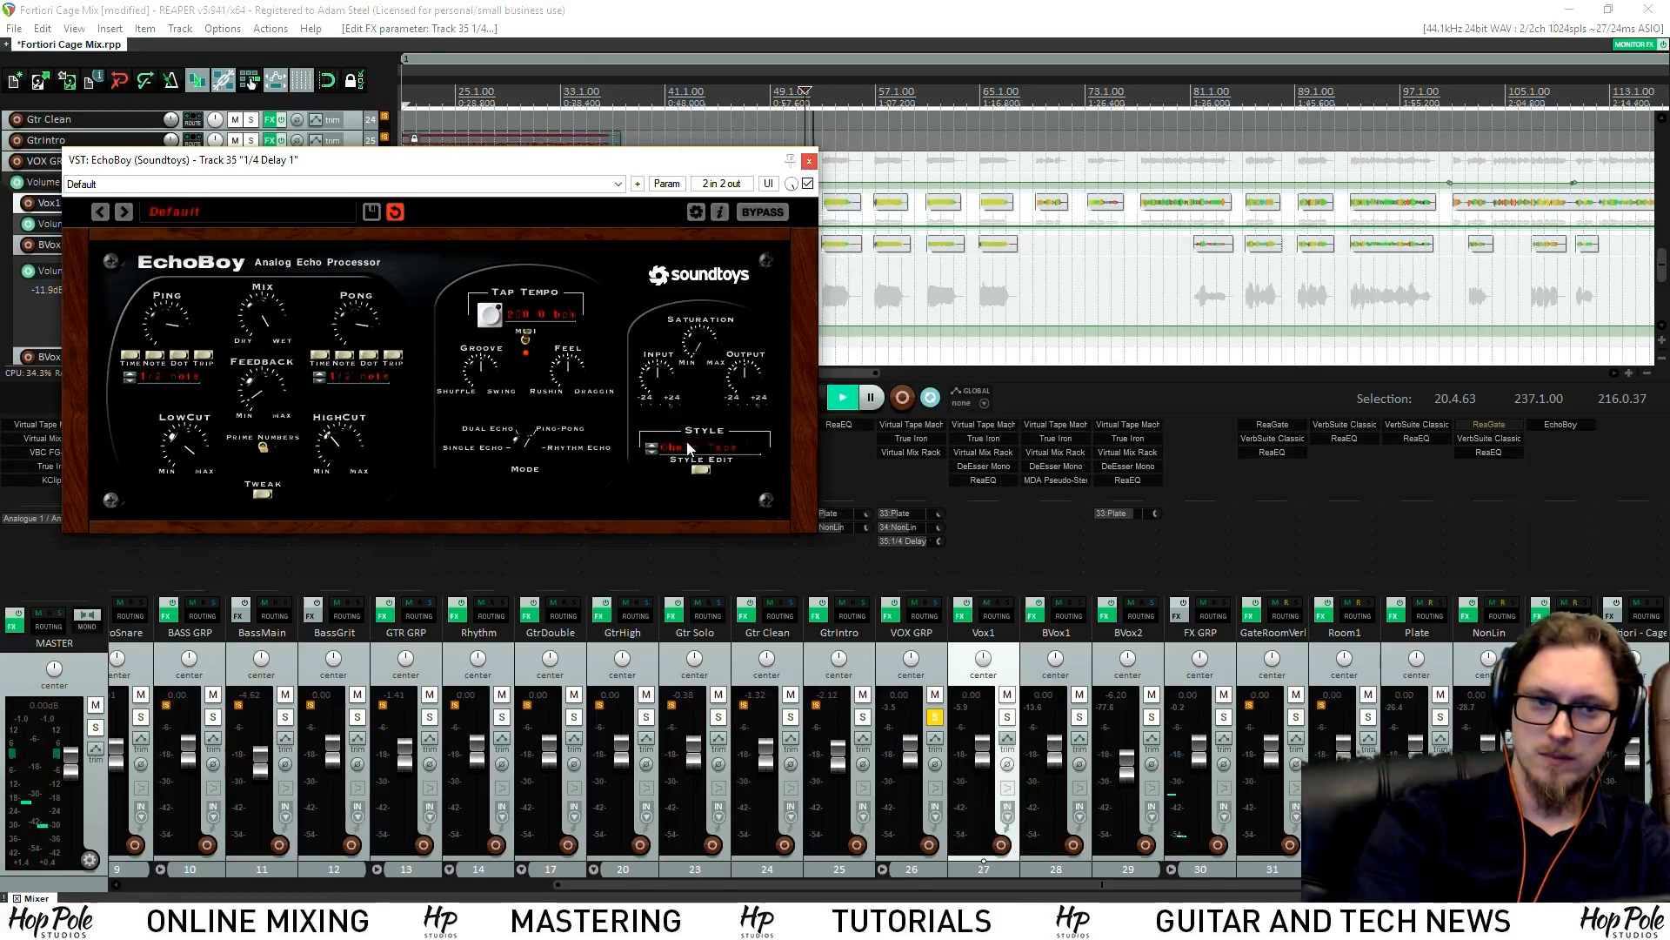
left_click(686, 457)
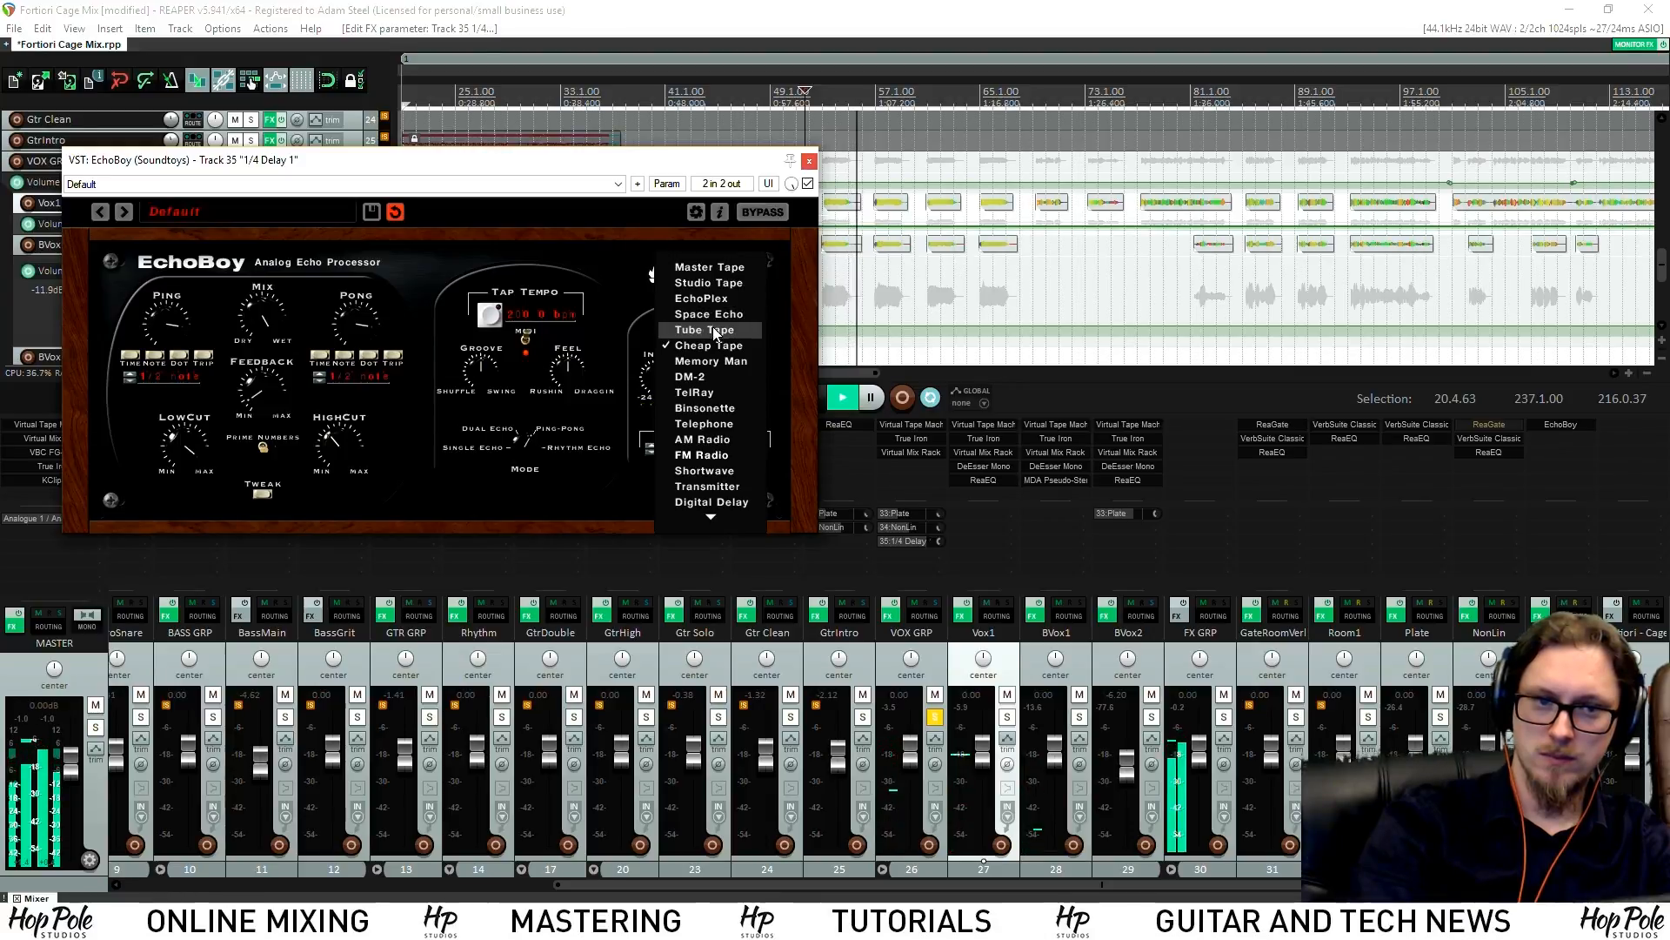
left_click(707, 329)
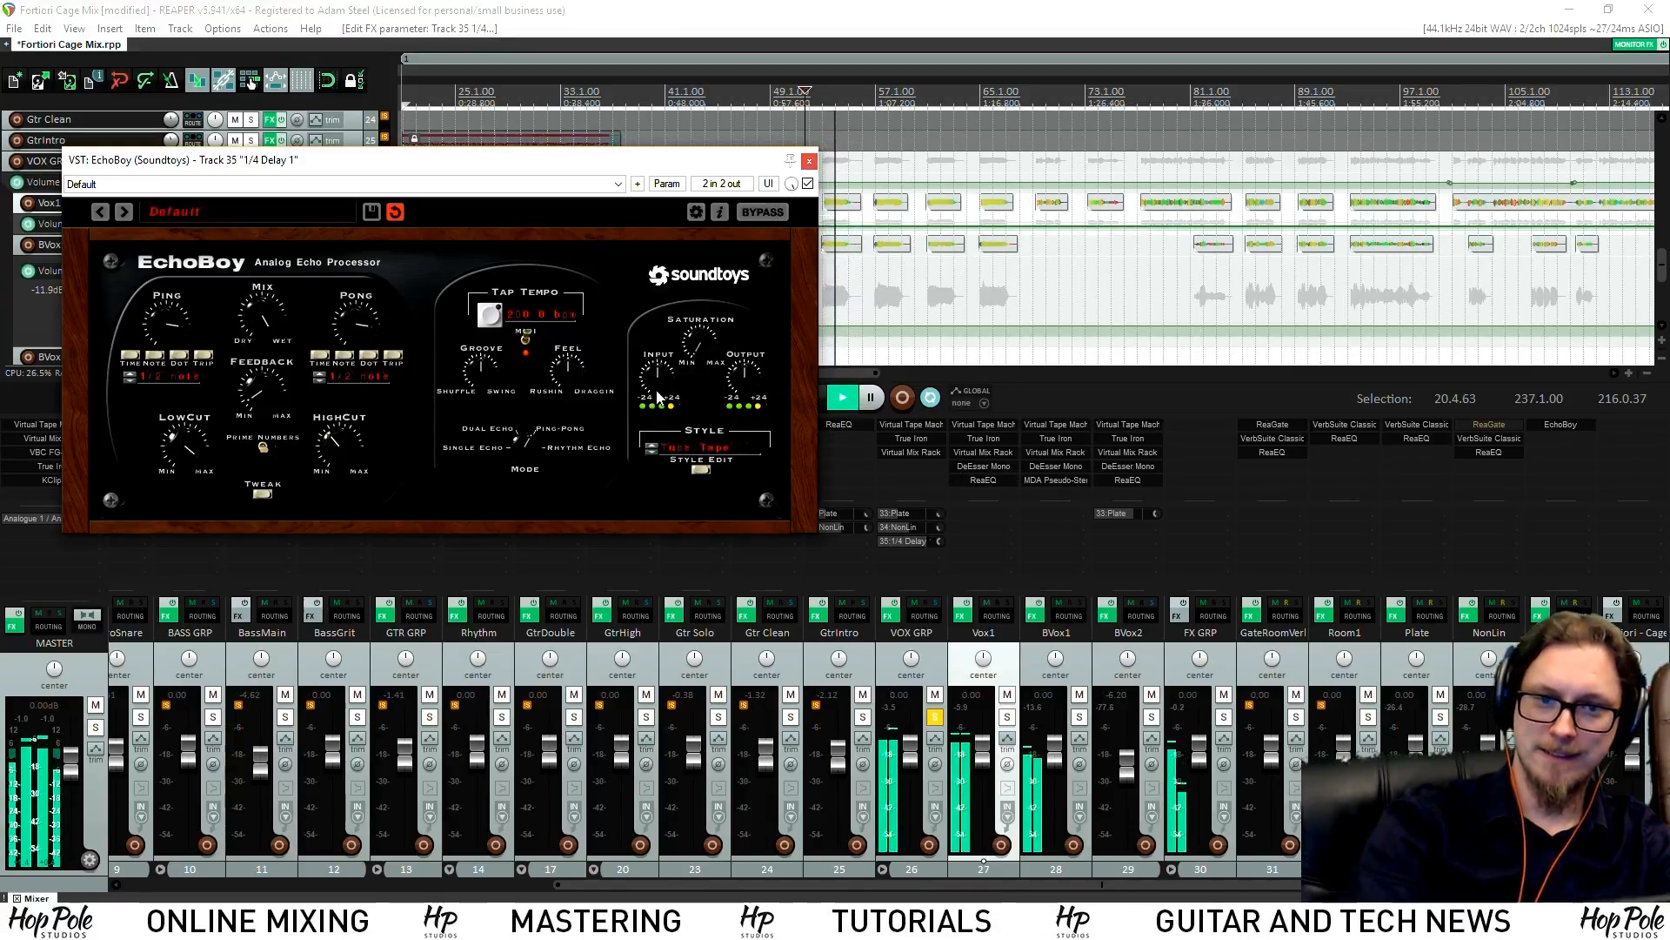
key("space")
double_click(1557, 442)
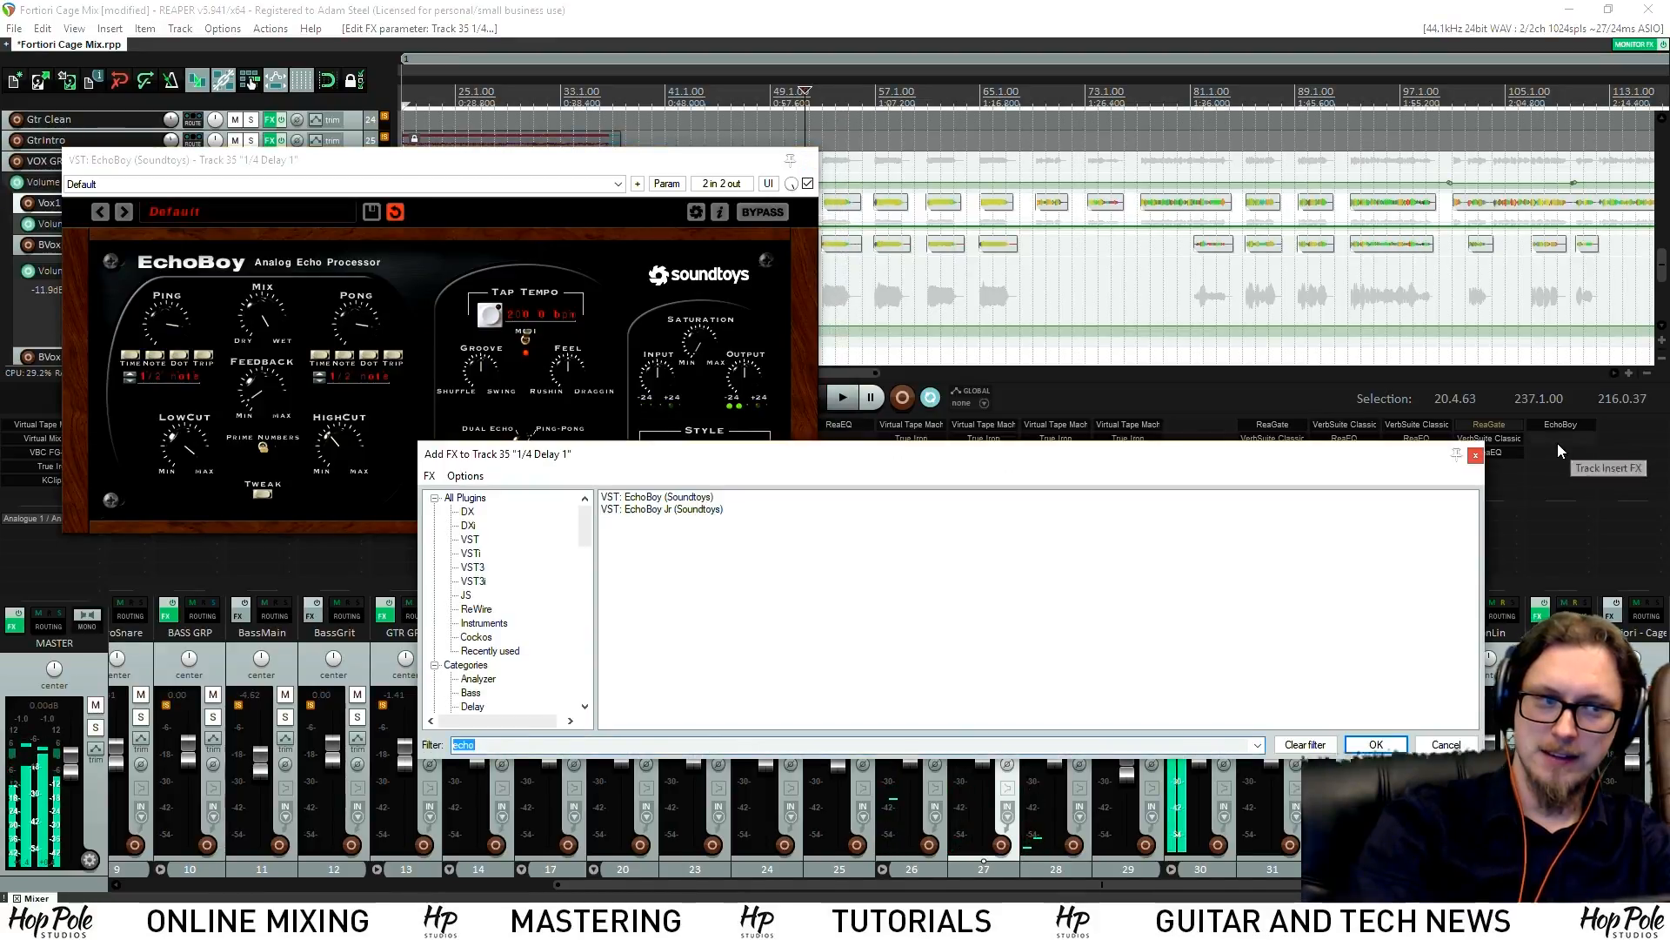
Filter the effect browser for 'eq' and switch EchoBoy's style to Studio Tape
type("eq")
left_click(641, 422)
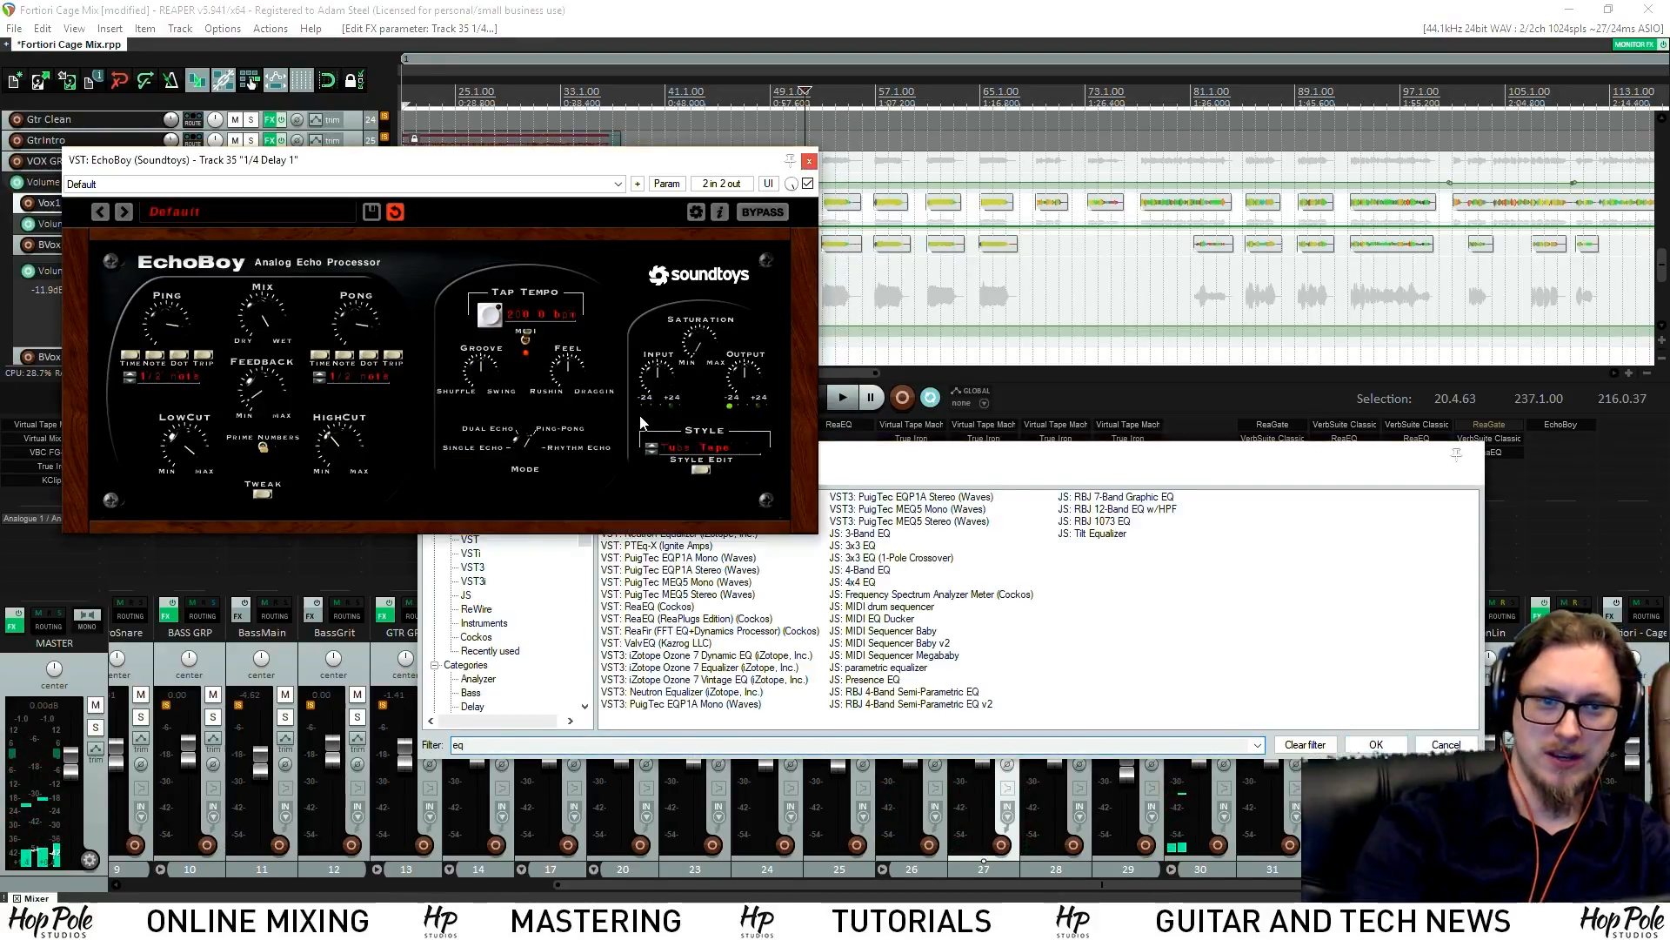
left_click(687, 449)
left_click(709, 280)
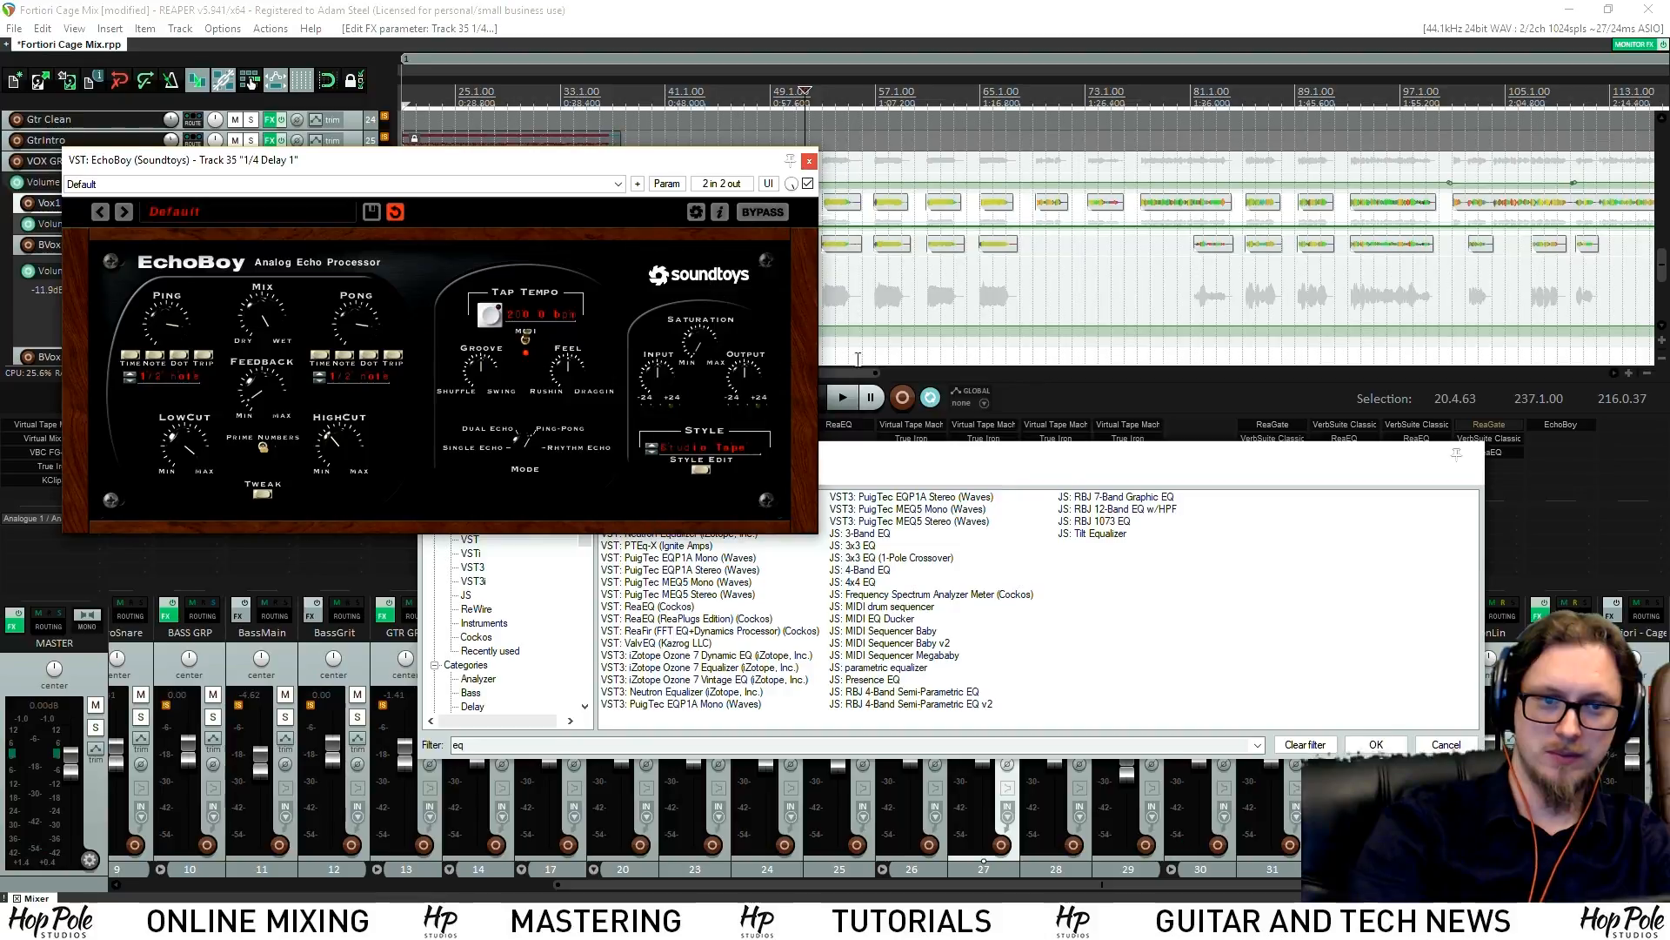
mouse_move(900, 461)
left_mouse_down()
mouse_move(938, 471)
mouse_move(927, 481)
left_mouse_up()
Add ReaEQ with a 357 Hz low cut, ~4.8 dB dip near 1.1 kHz, -8.2 dB 7 kHz high shelf
double_click(675, 627)
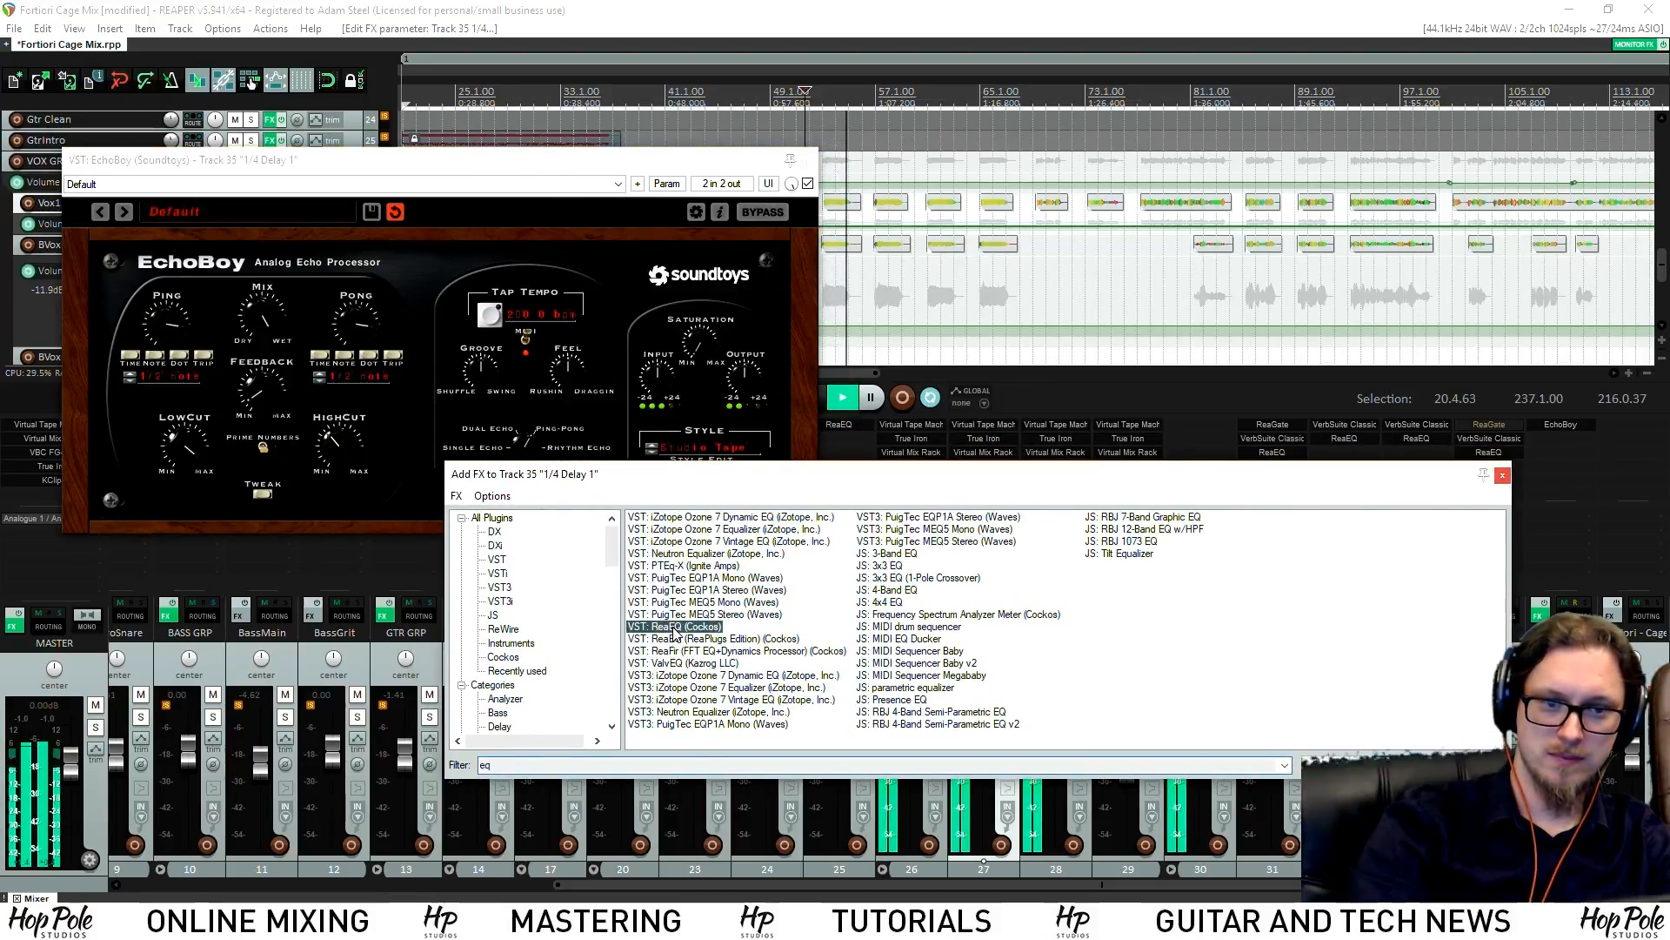
key("space")
left_click_drag(160, 298, 237, 376)
left_click_drag(292, 295, 304, 321)
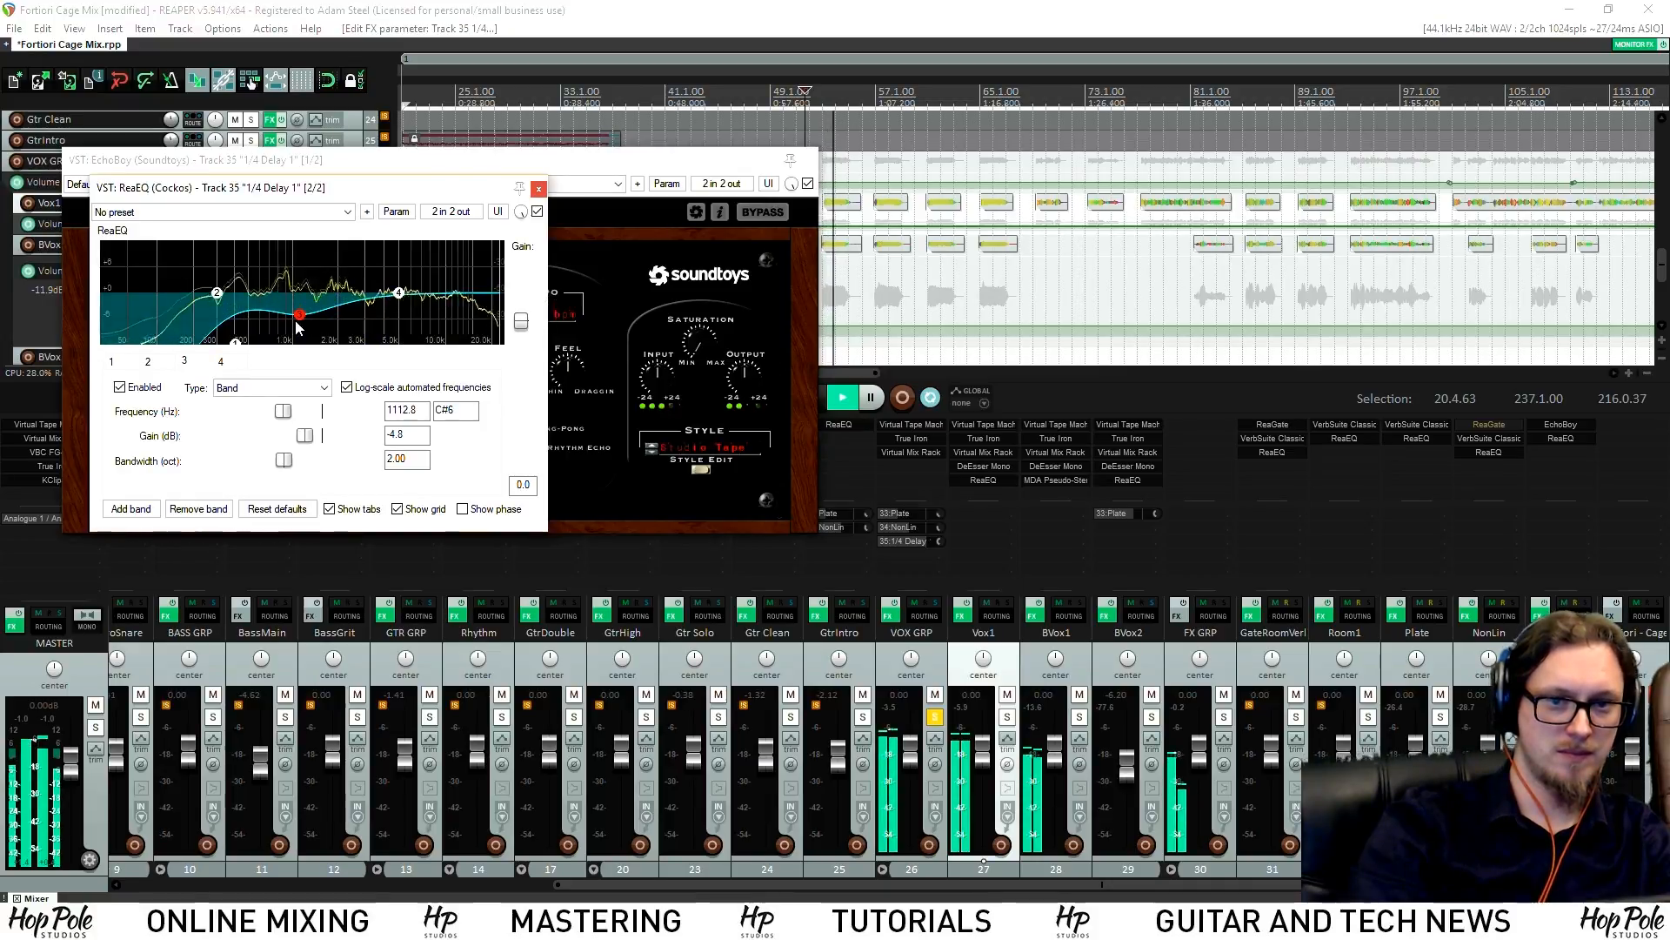
left_click_drag(398, 292, 422, 331)
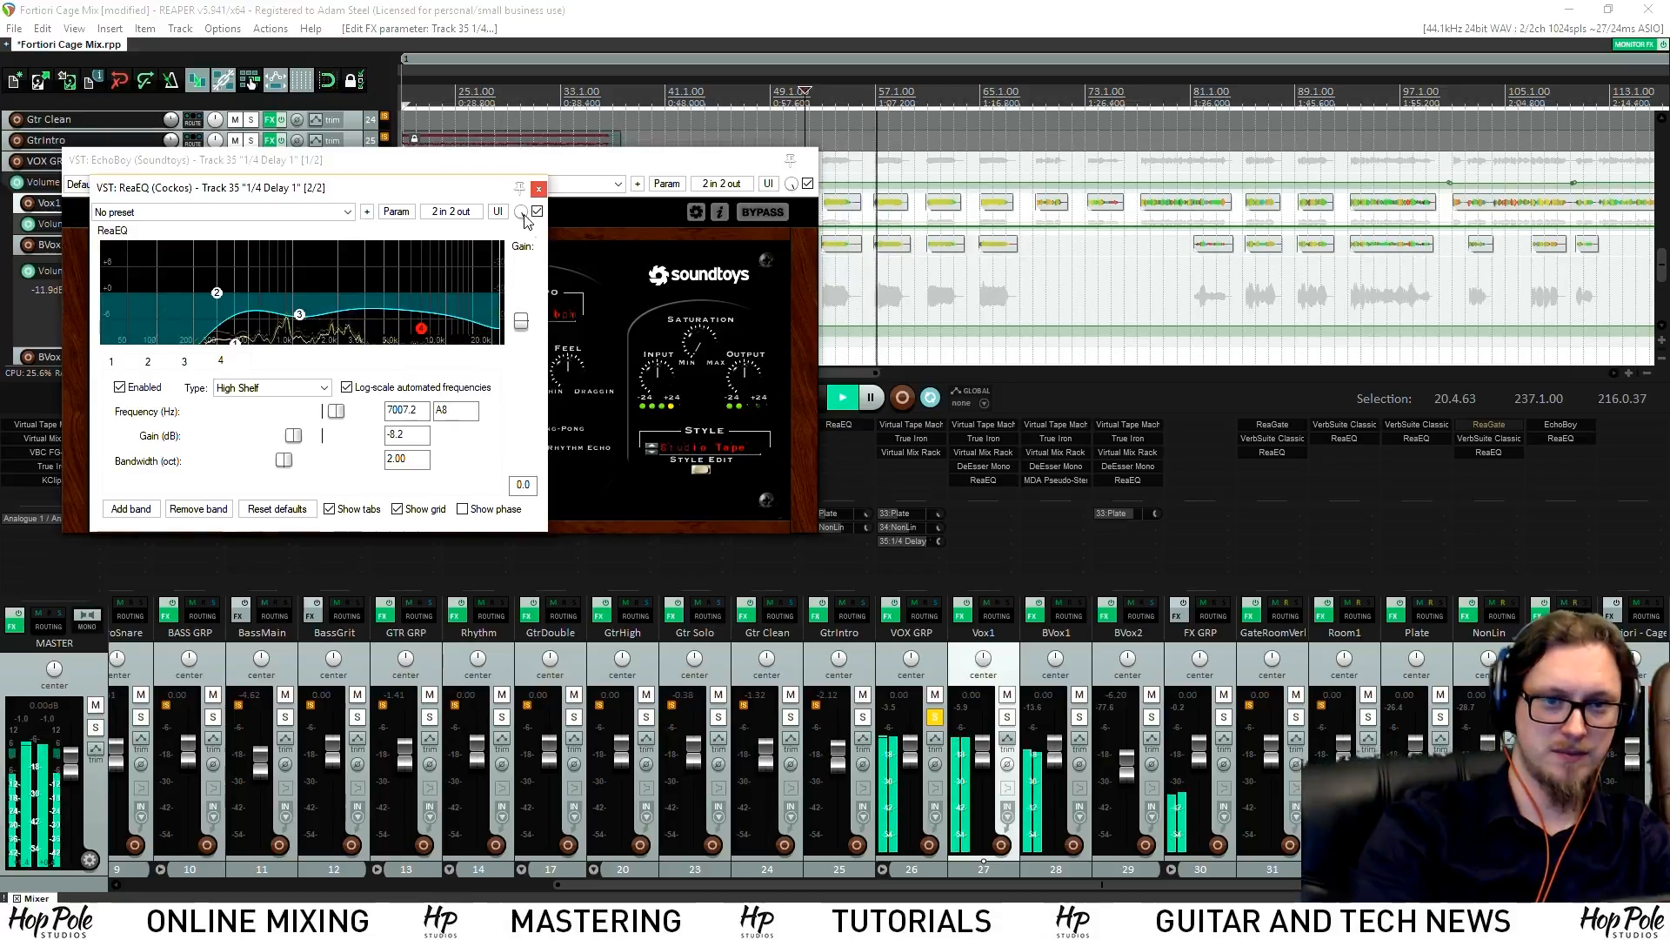
left_click(539, 188)
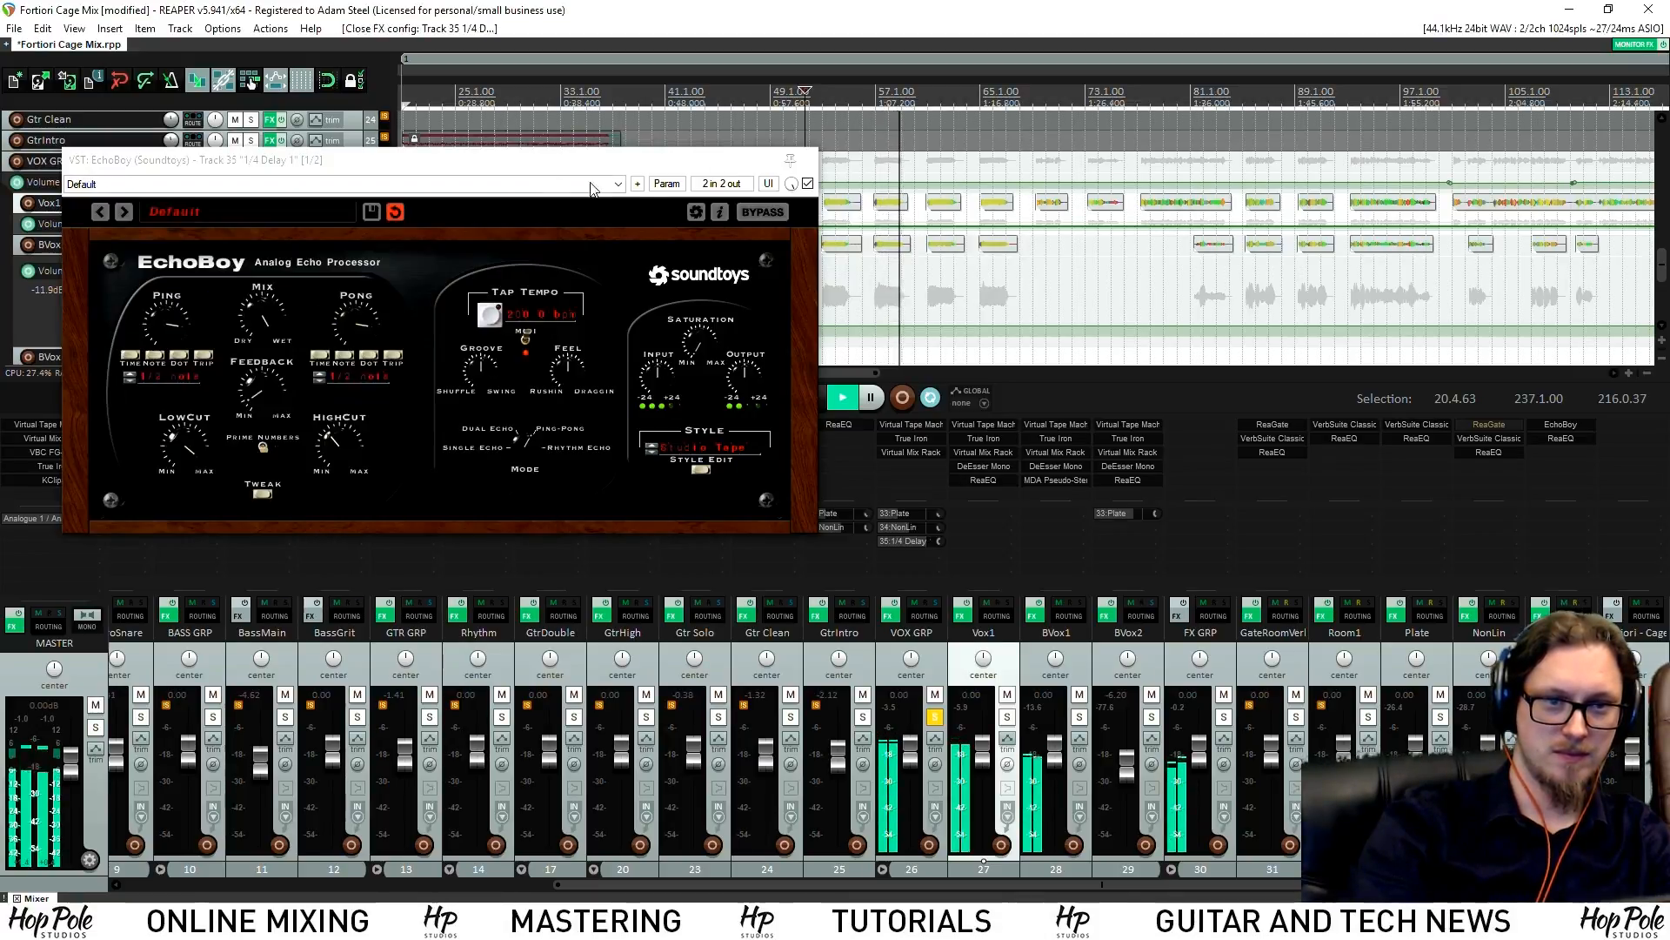
left_click(261, 492)
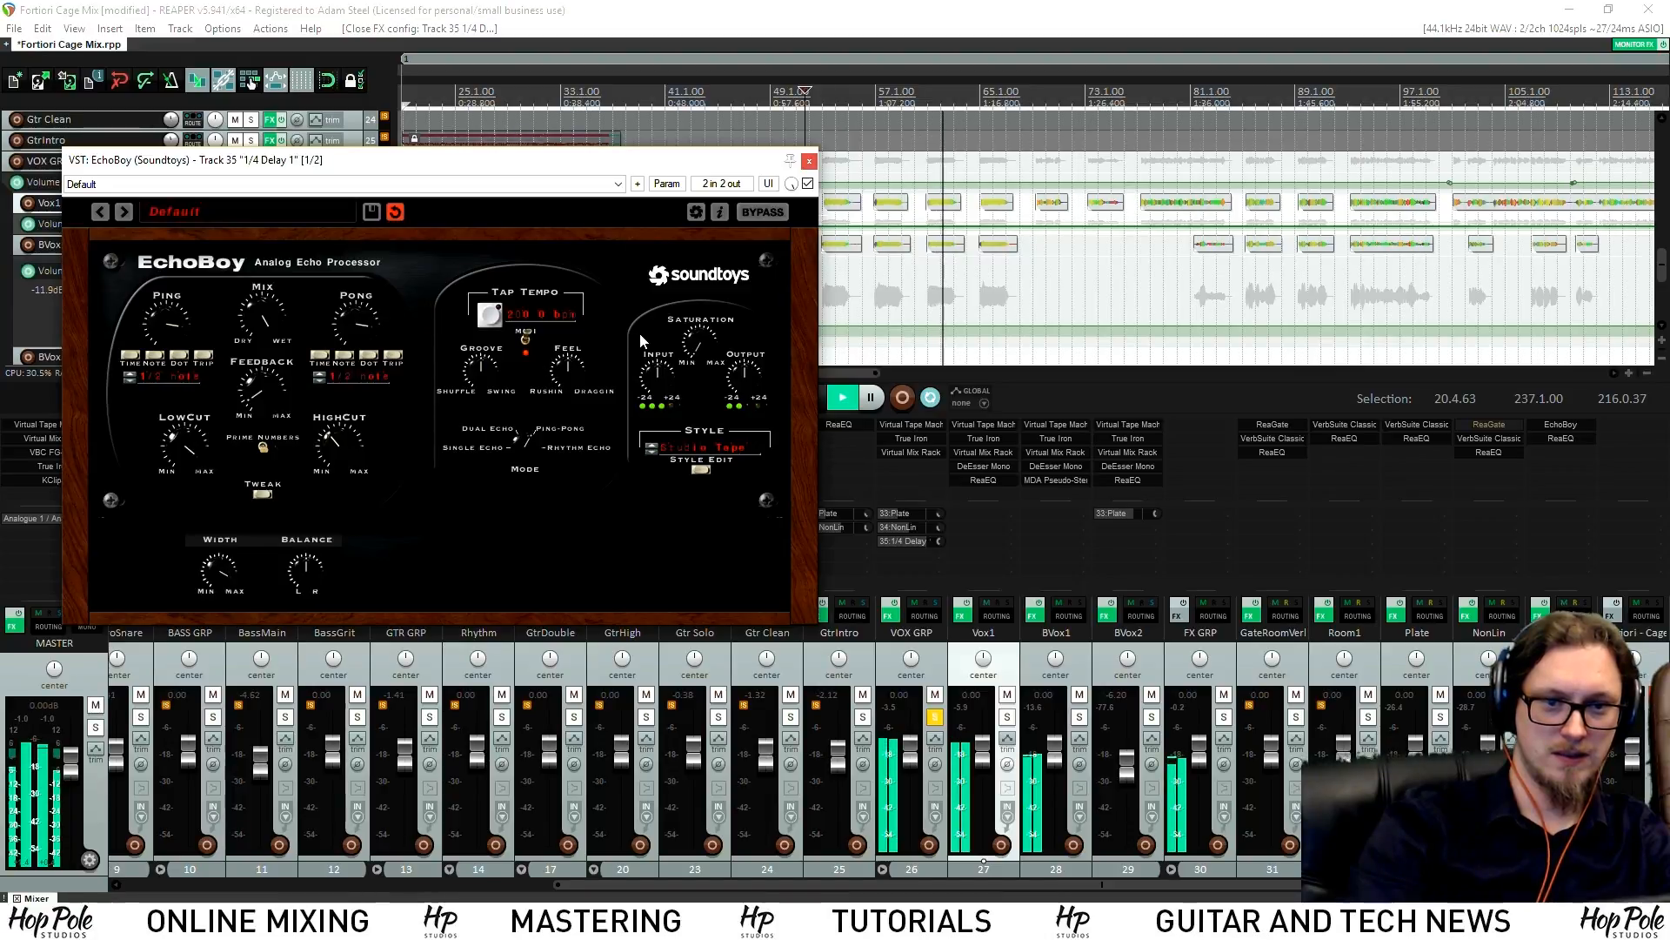
Close the EchoBoy window and take VOX GRP out of solo
left_click(809, 161)
left_click(935, 717)
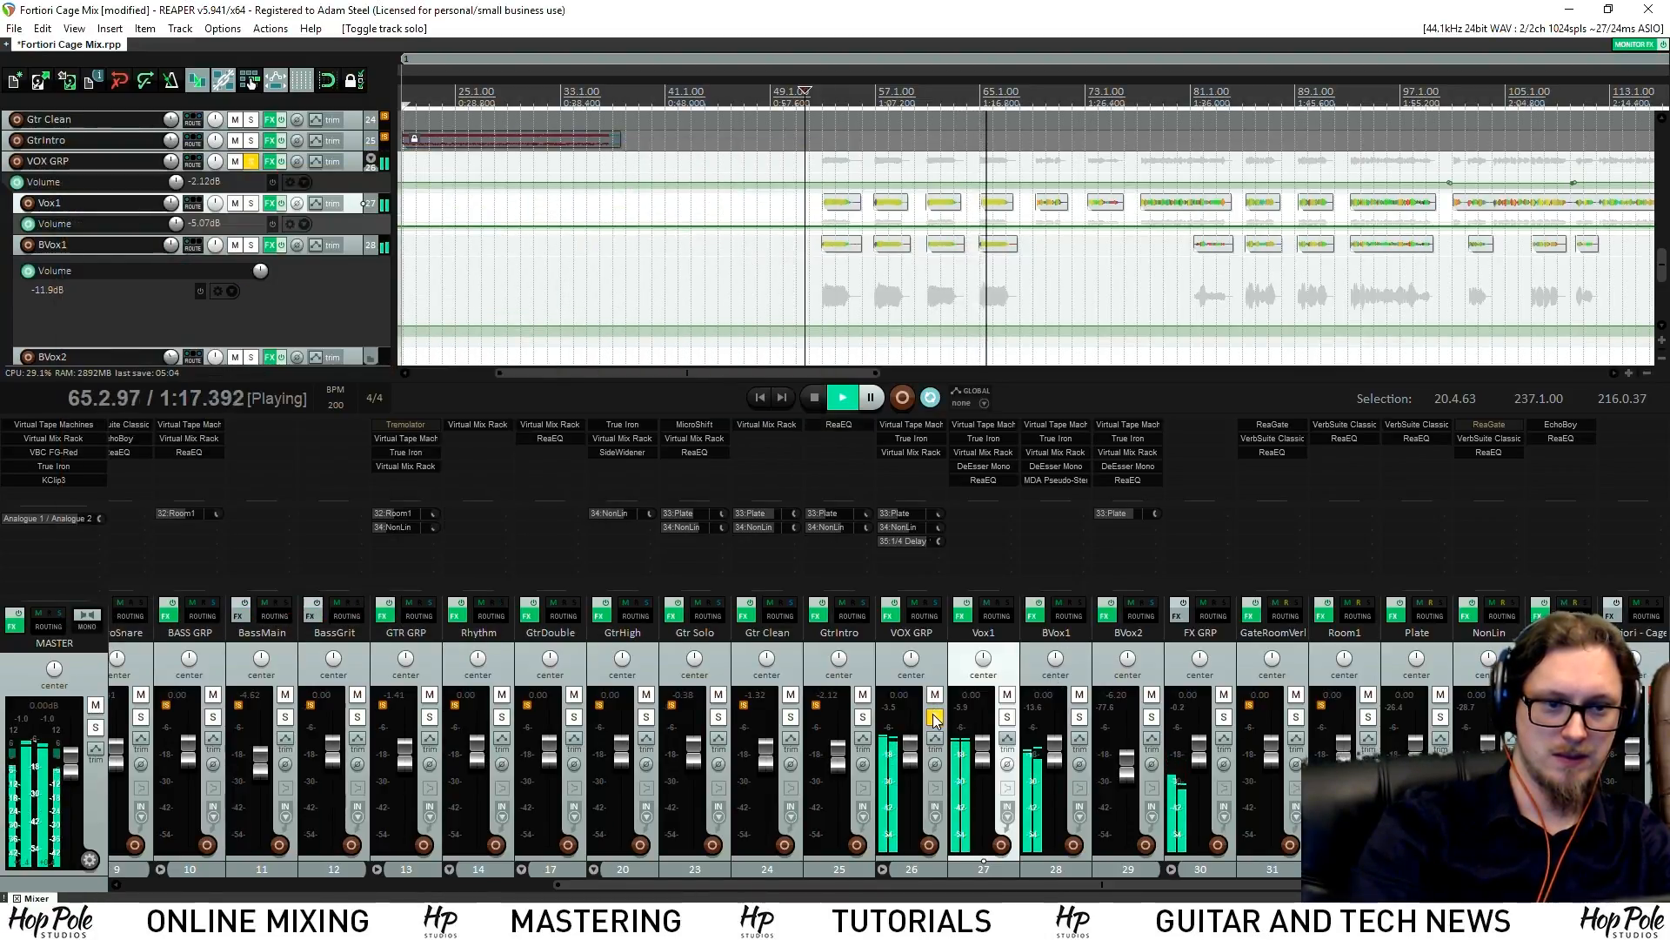
left_click(934, 717)
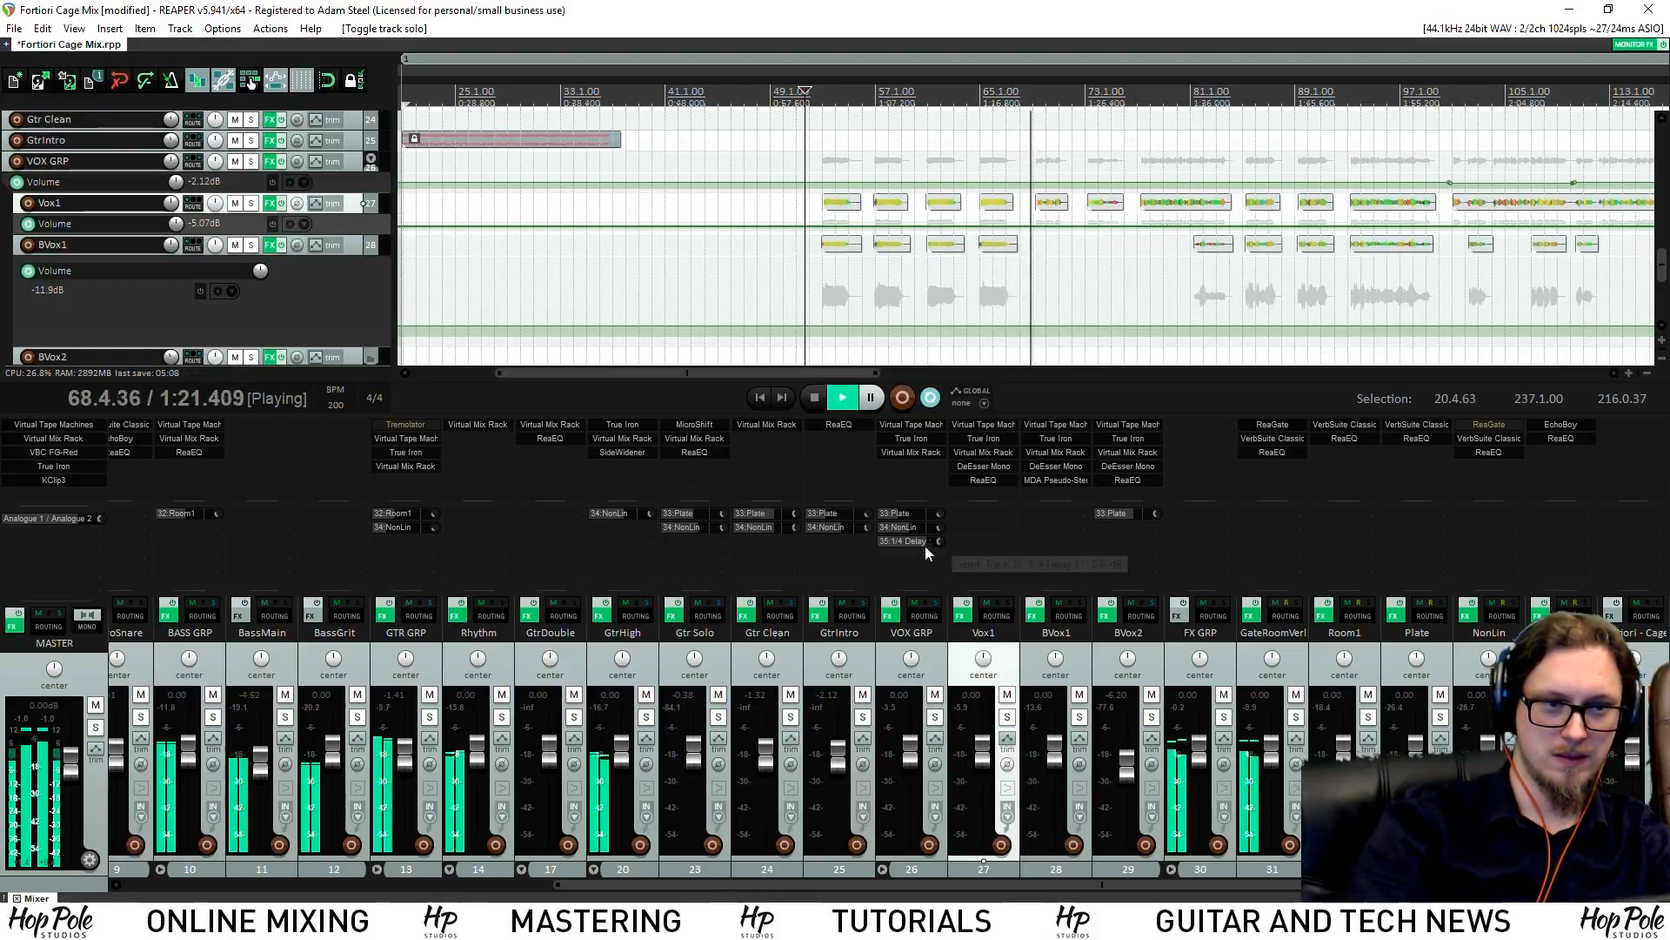
Replay from bar 69, stop, and open the VOX GRP envelope list
scroll(1101, 206, "up", 5)
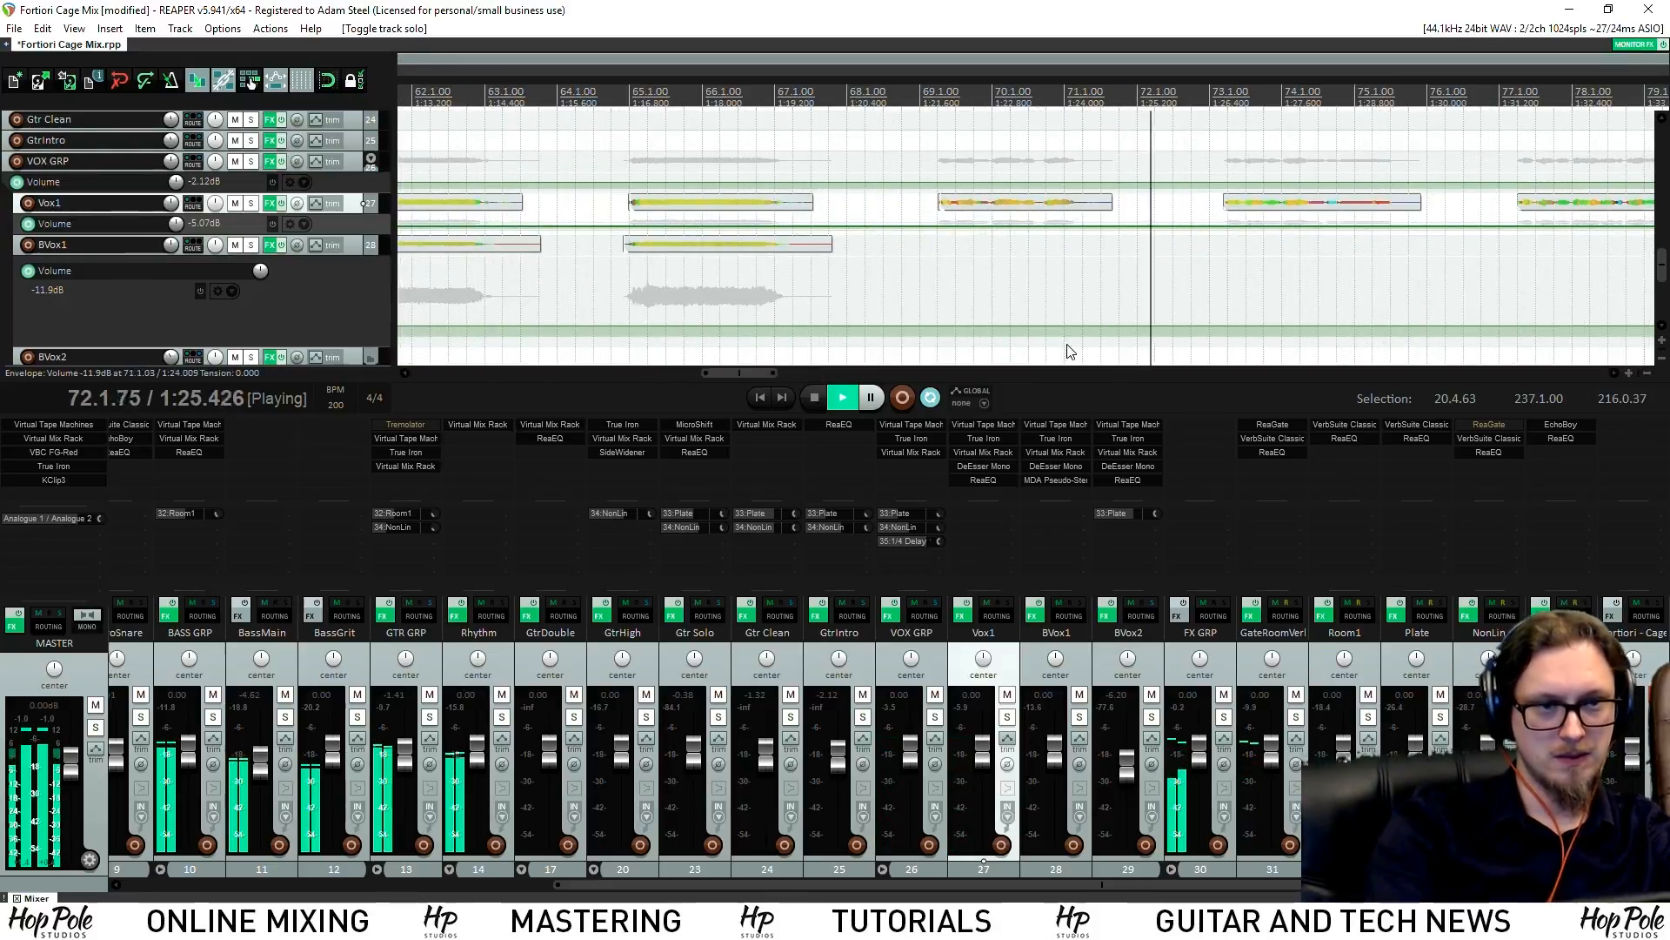
left_click(942, 97)
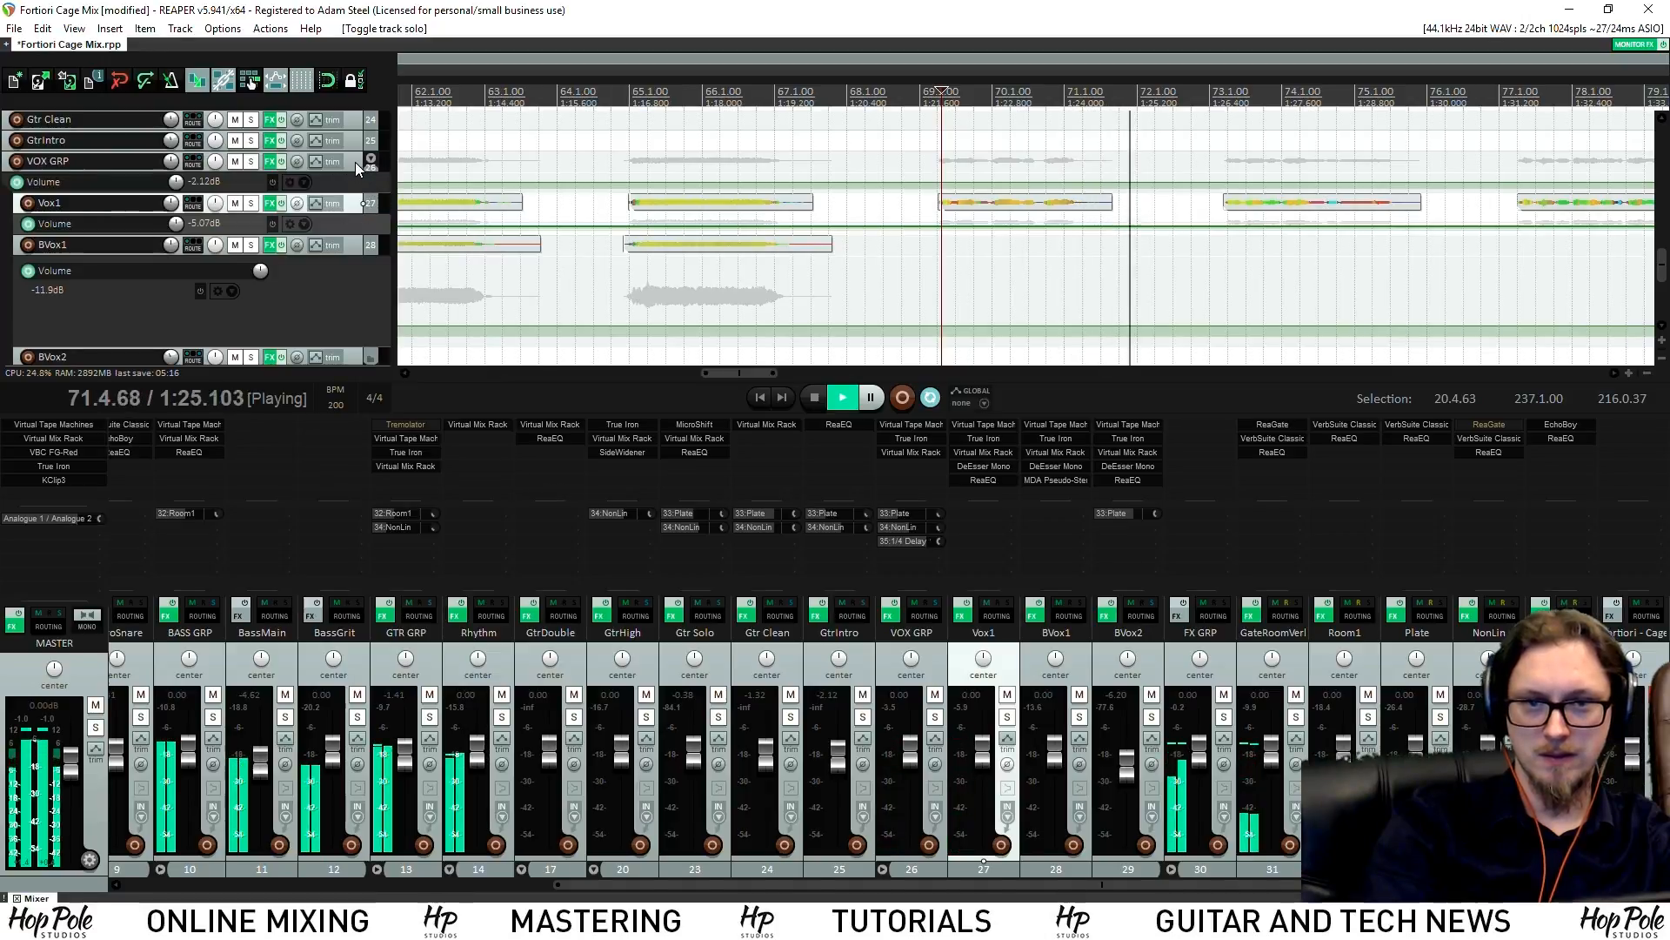
key("space")
left_click(313, 165)
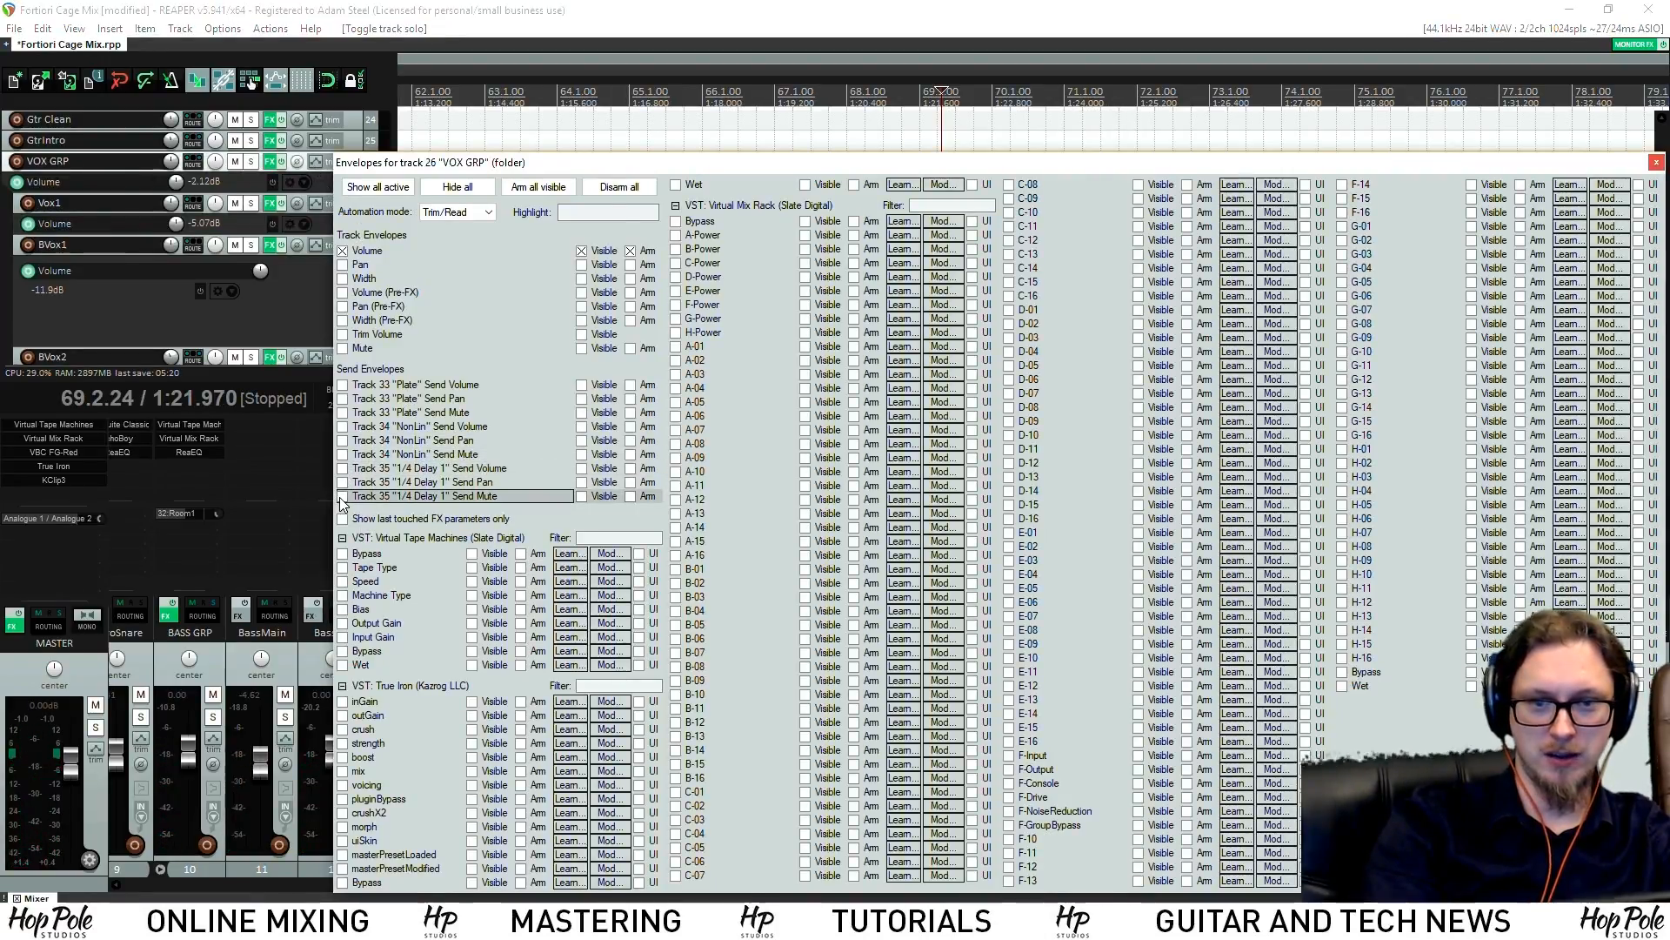
Enable the Track 35 send-mute envelope, enlarge its lane, and mute the delay send after bar 68.3
left_click(343, 497)
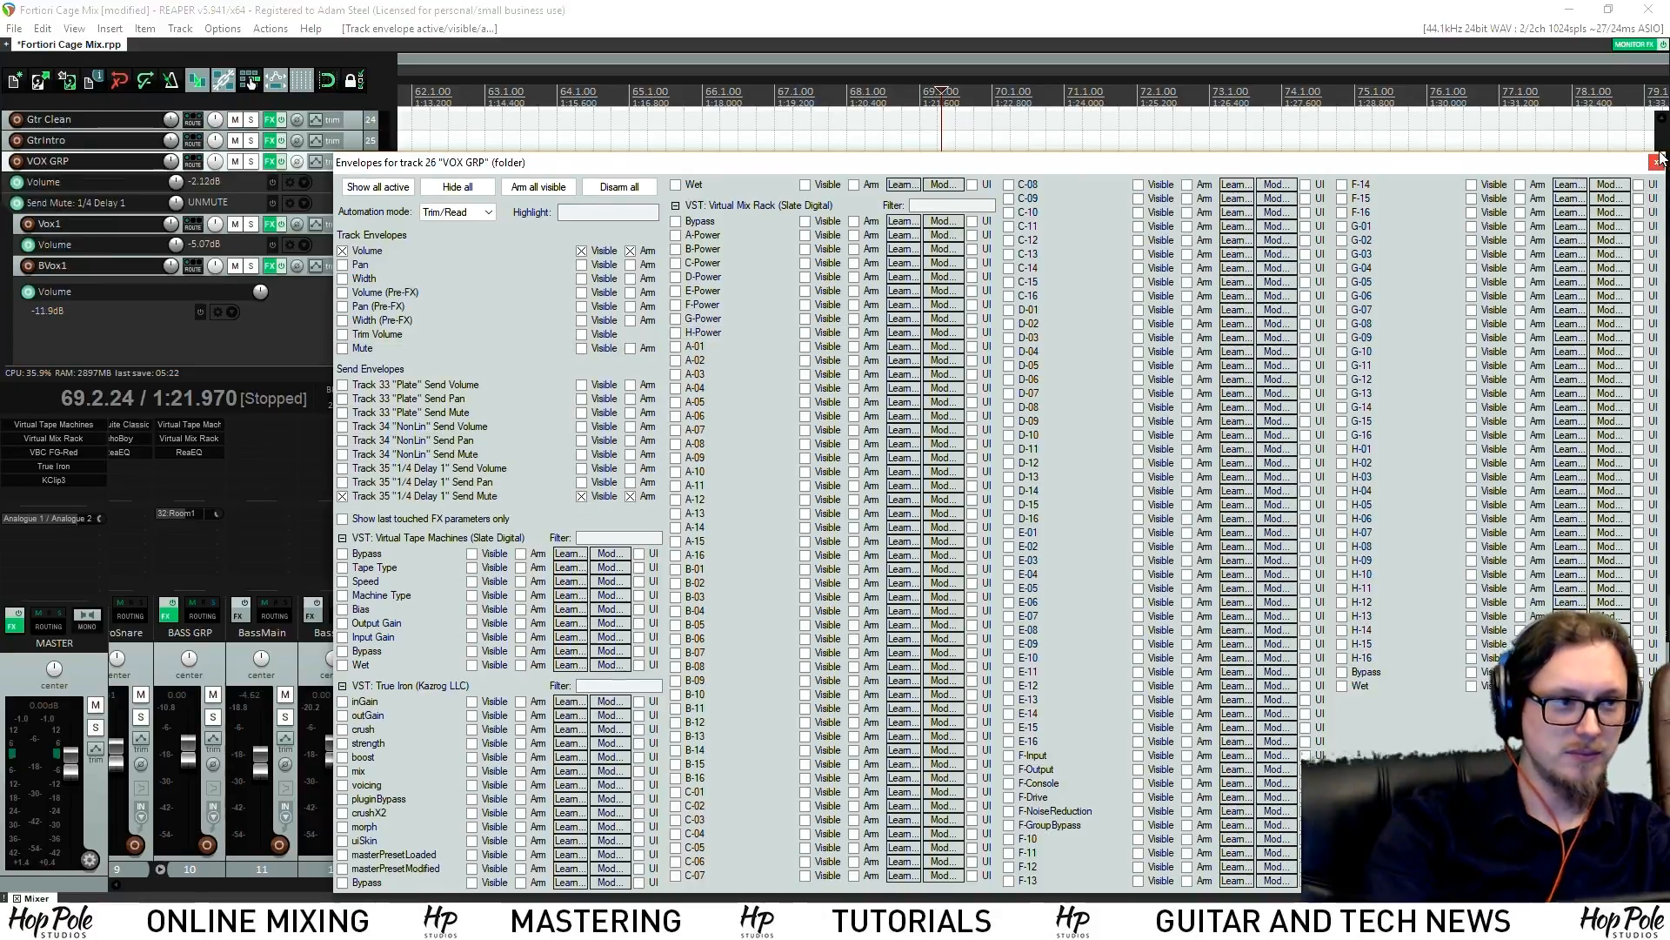
left_click(1656, 162)
scroll(1082, 328, "down", 8)
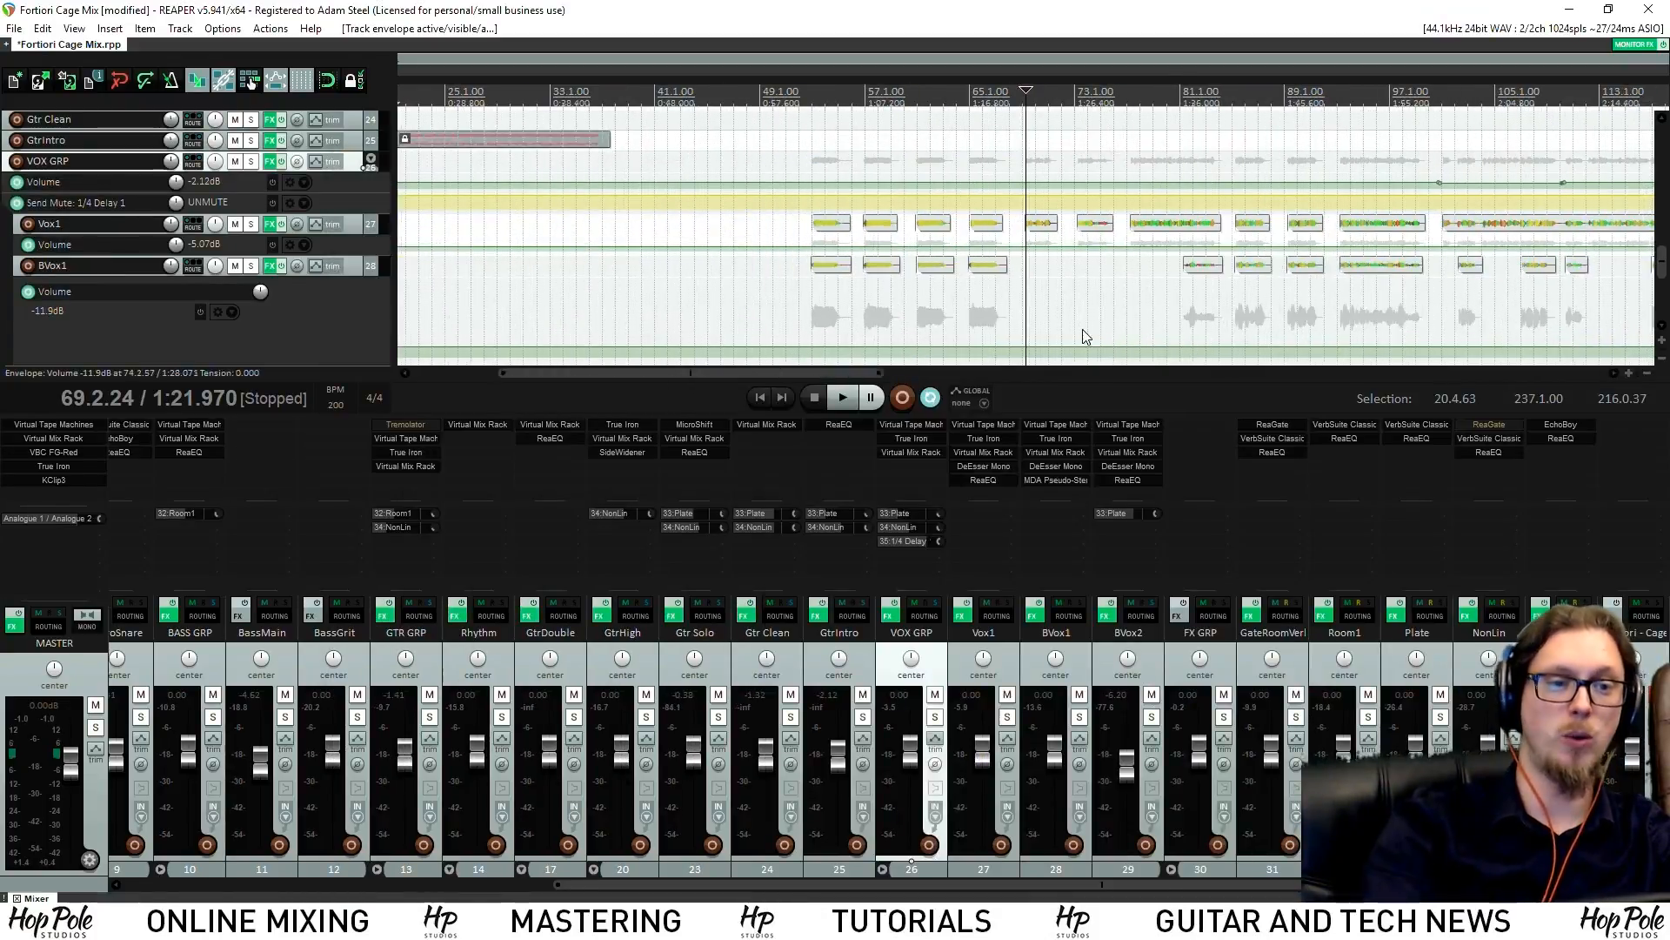
left_click(364, 211)
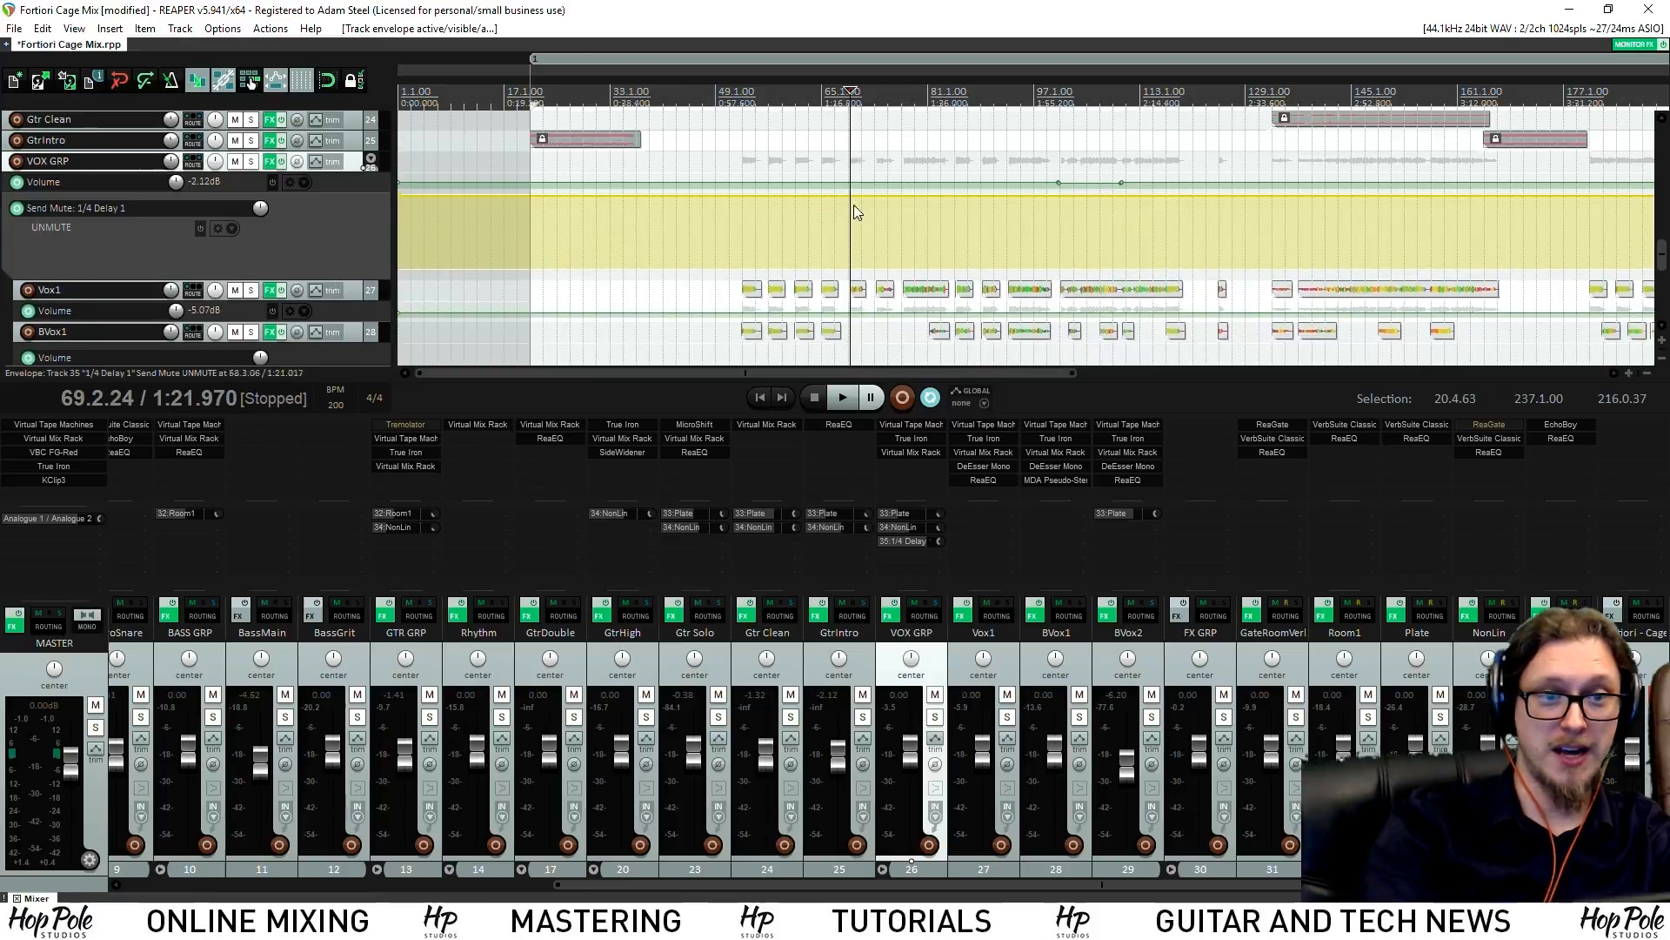
scroll(835, 220, "up", 8)
left_click(978, 197)
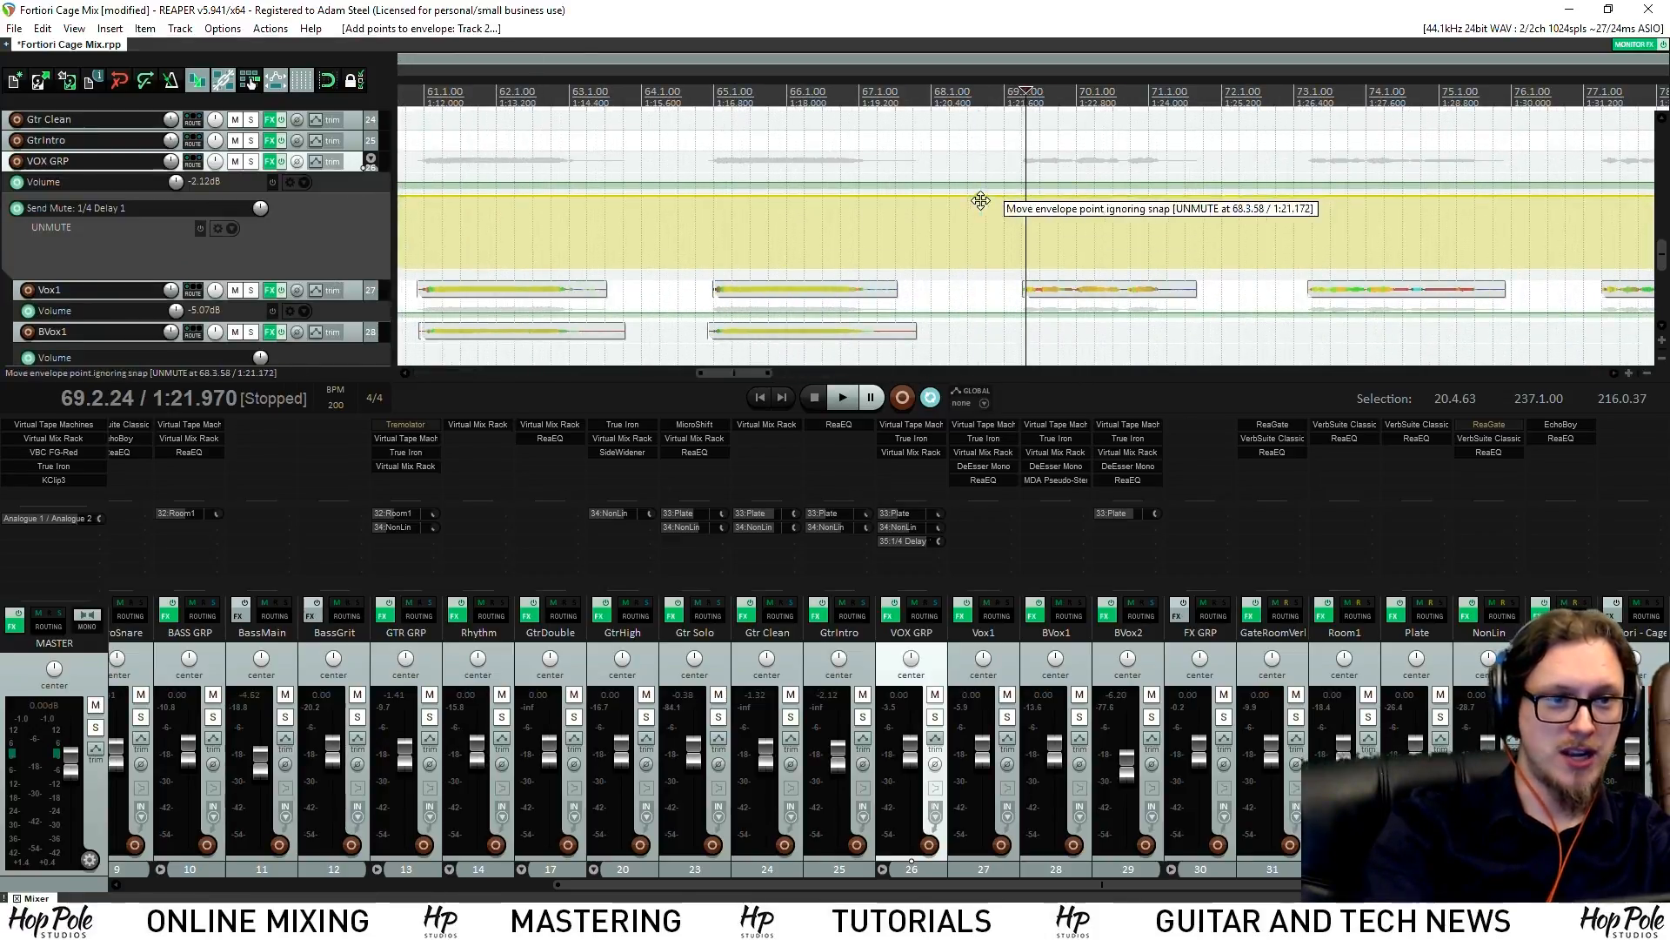
left_click_drag(1010, 195, 993, 344)
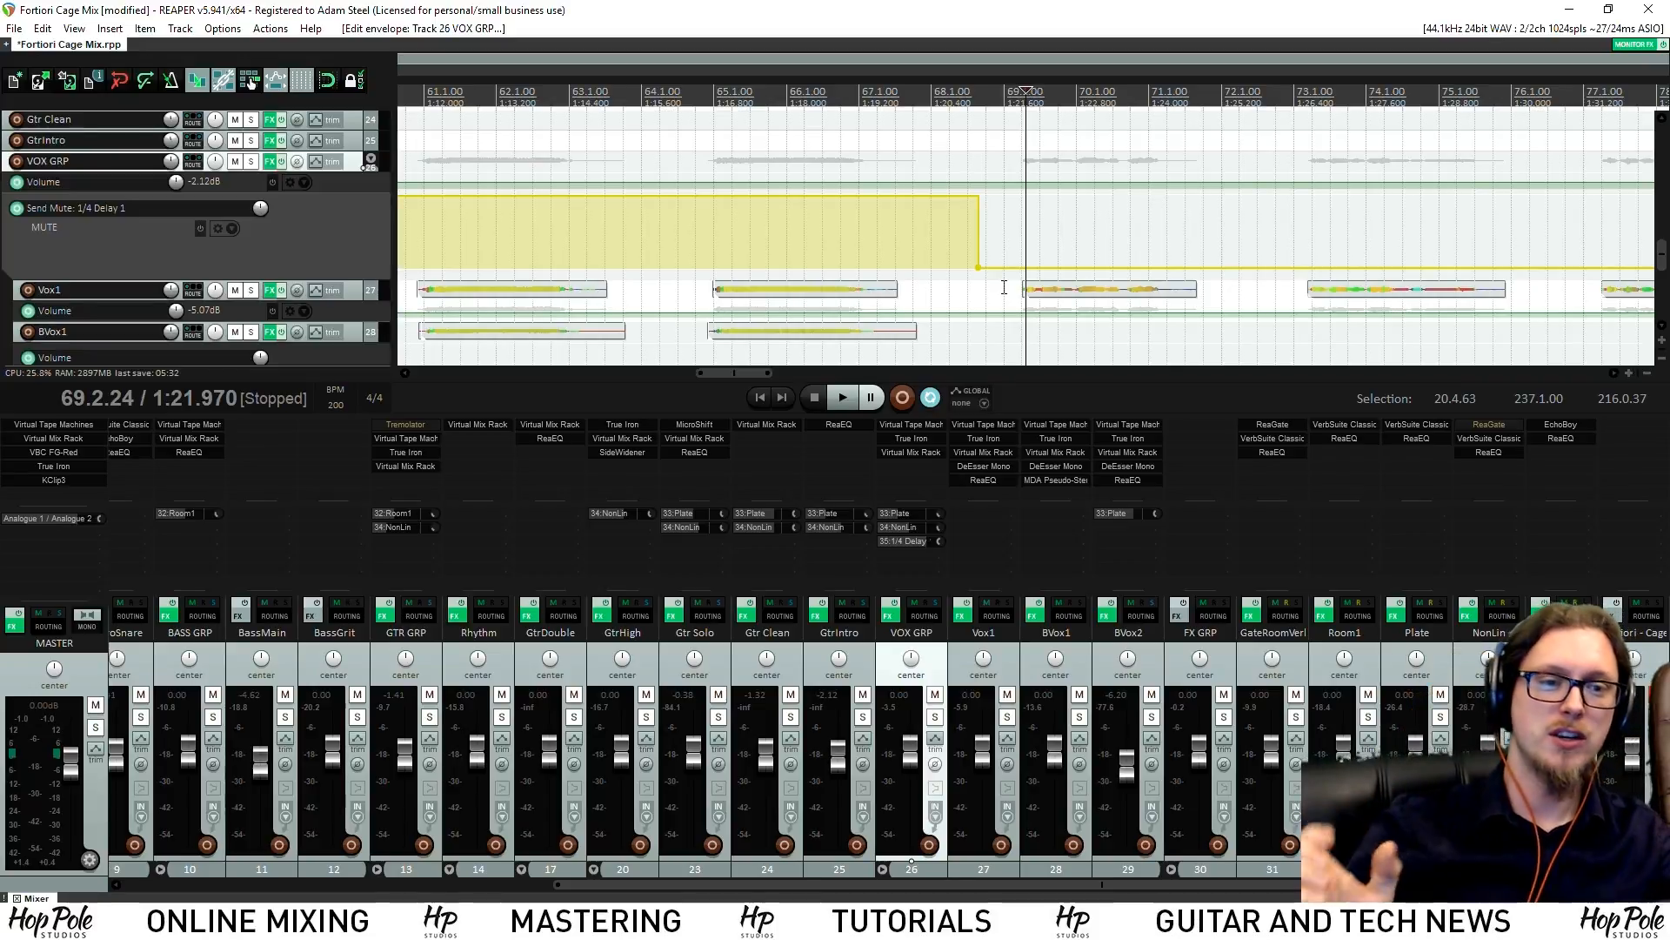
Unmute the delay send for the phrase near bar 70 and audition it with vocals soloed
left_click(1125, 271, "shift")
left_click(1204, 271, "shift")
left_click_drag(1164, 268, 1174, 131)
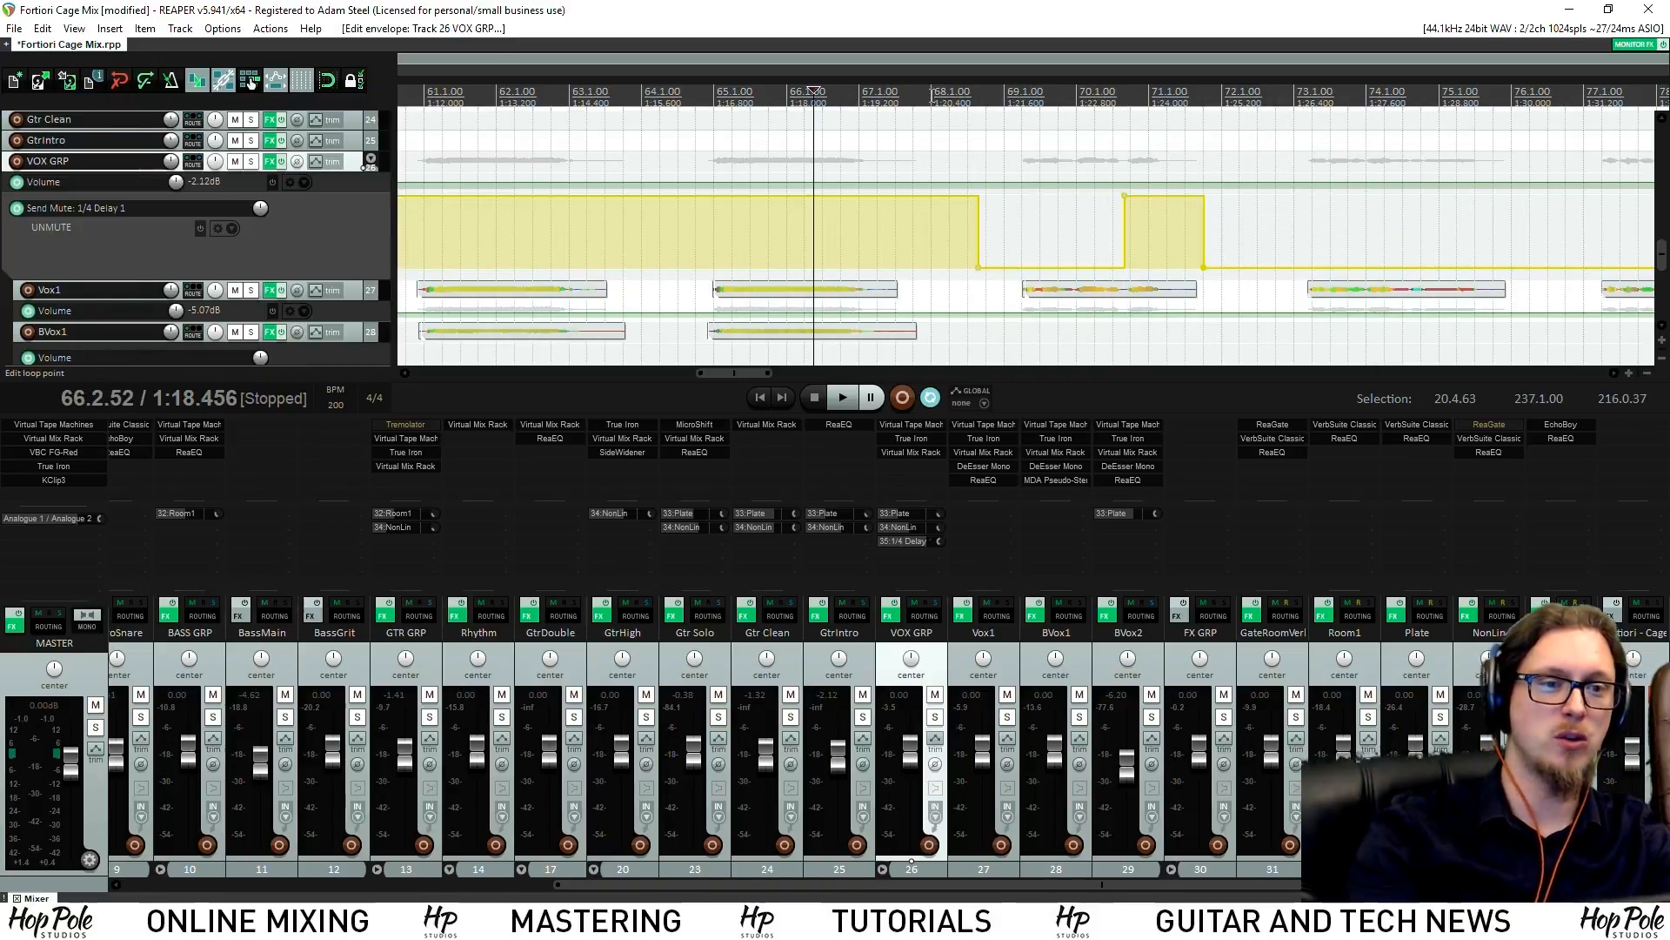
left_click(253, 165)
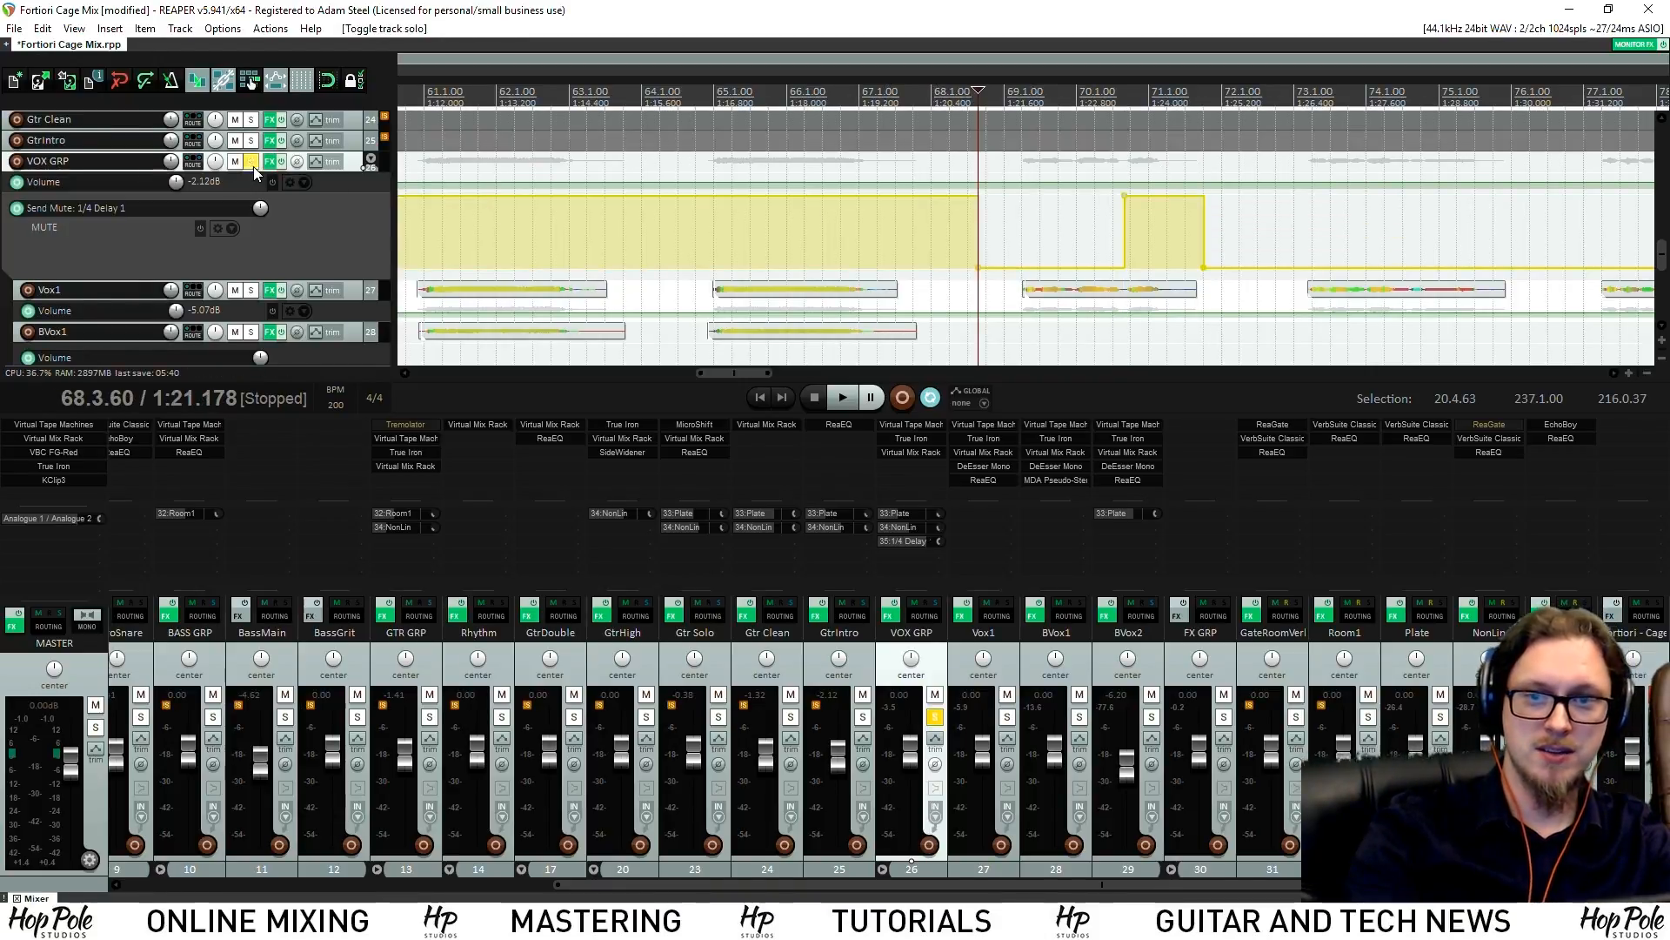
key("space")
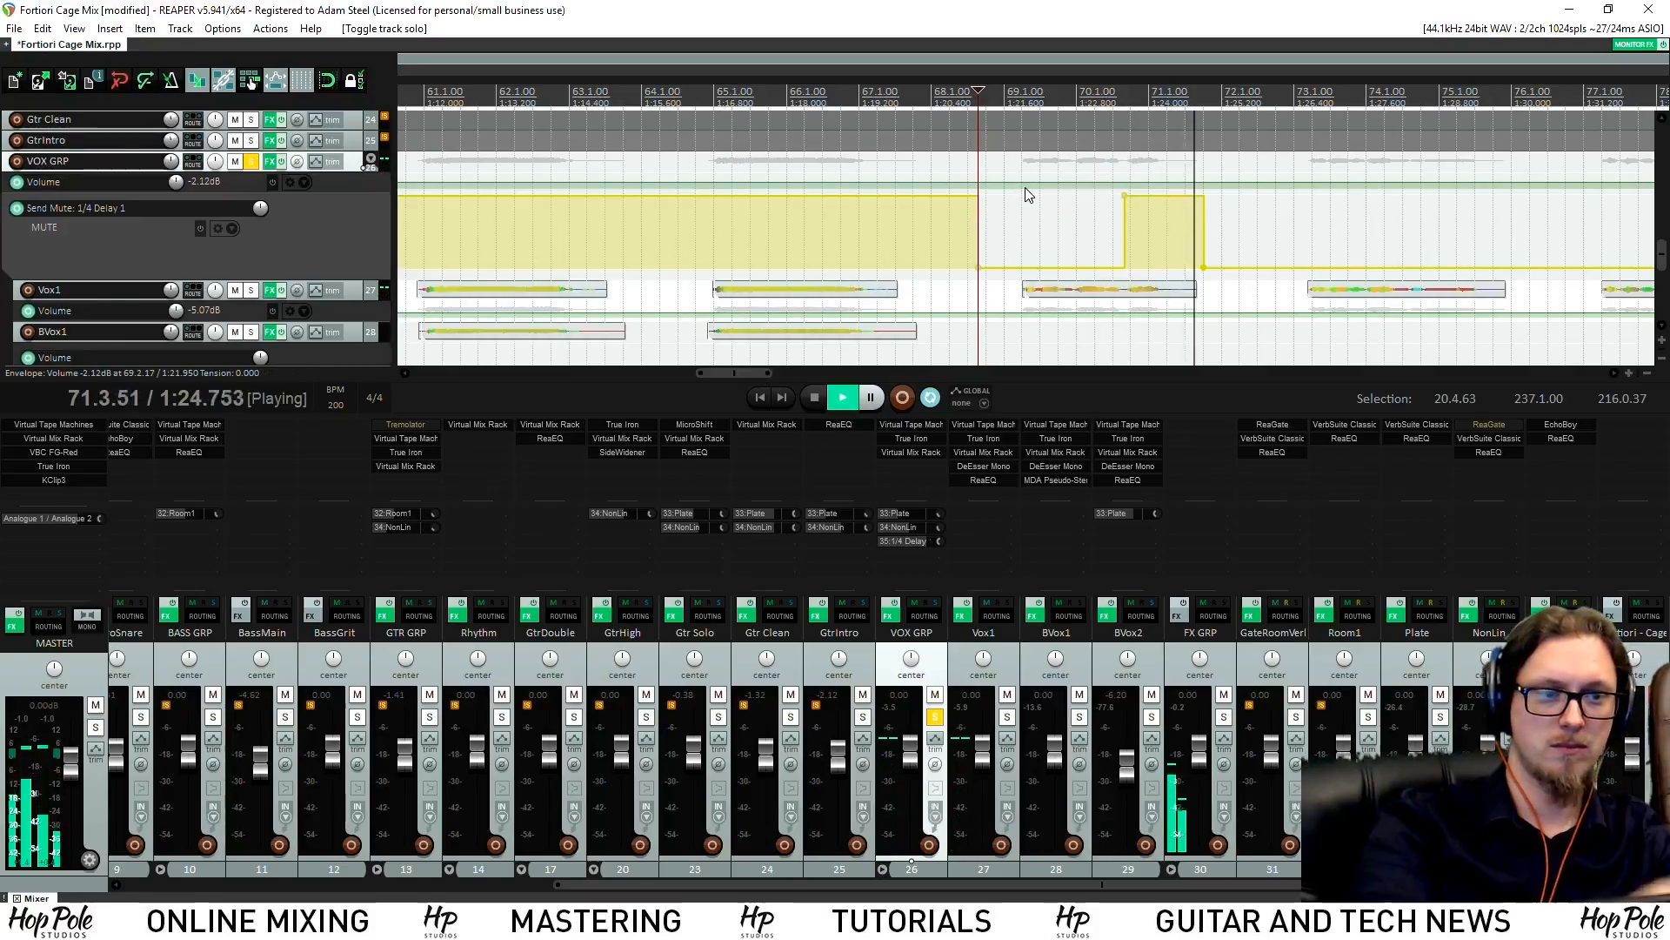
Unmute the delay send for the bar 74 phrase, then unsolo vocals and play from bar 68
left_click(1415, 268, "shift")
left_click(1519, 267, "shift")
left_click_drag(1463, 267, 1455, 190)
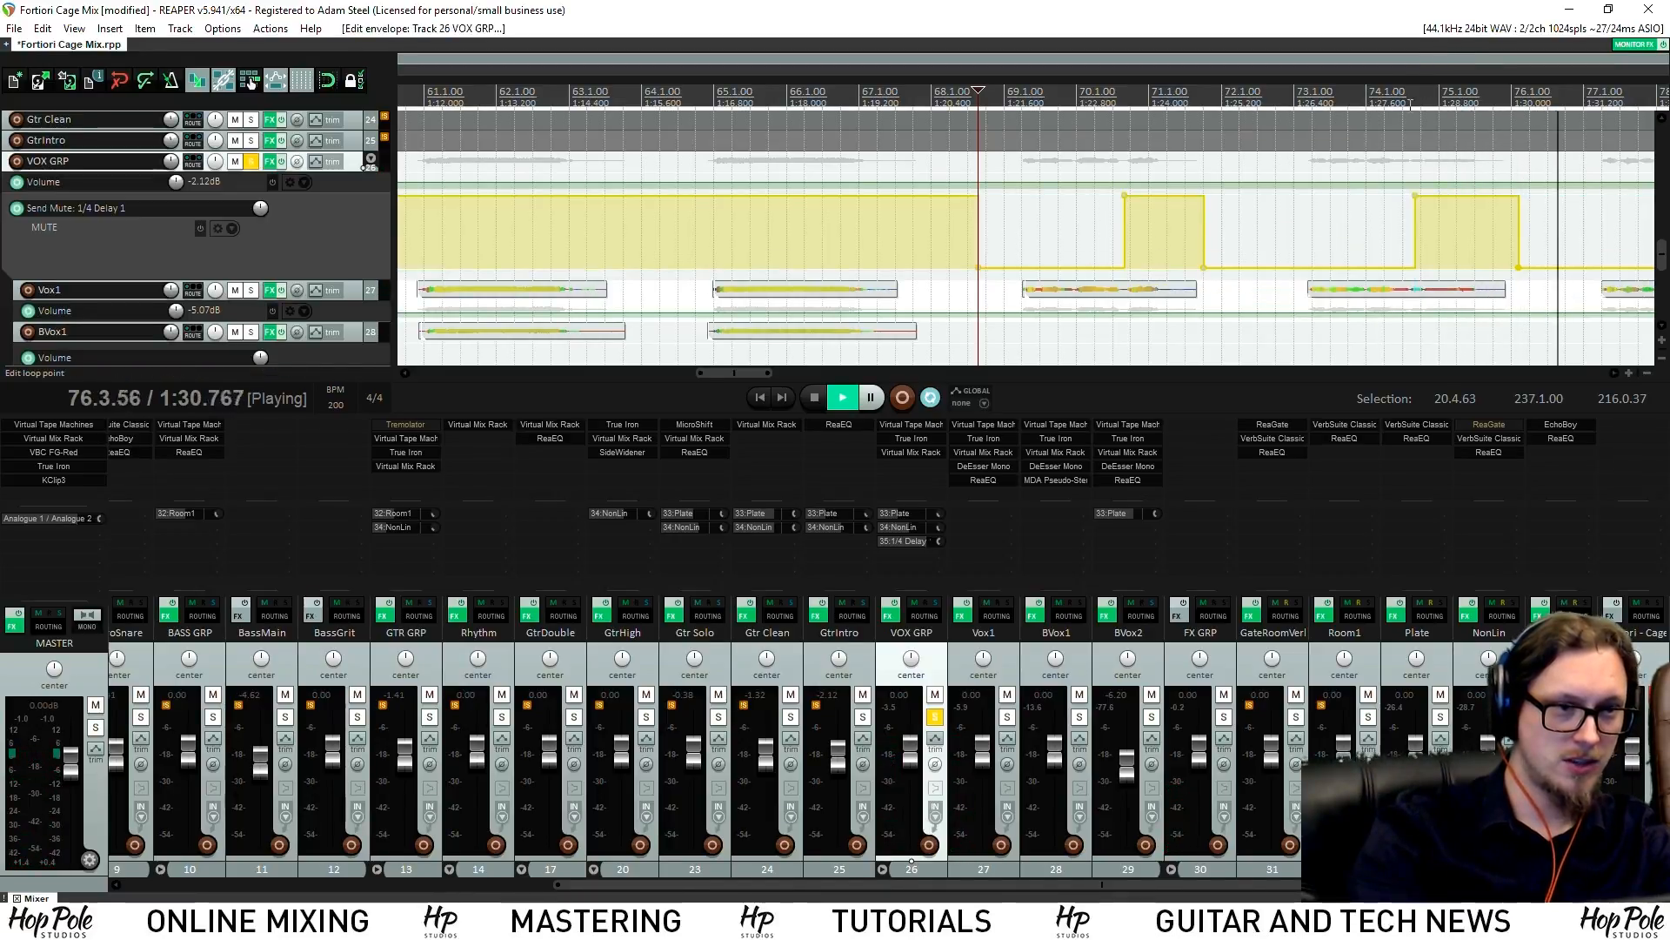
left_click(1409, 95)
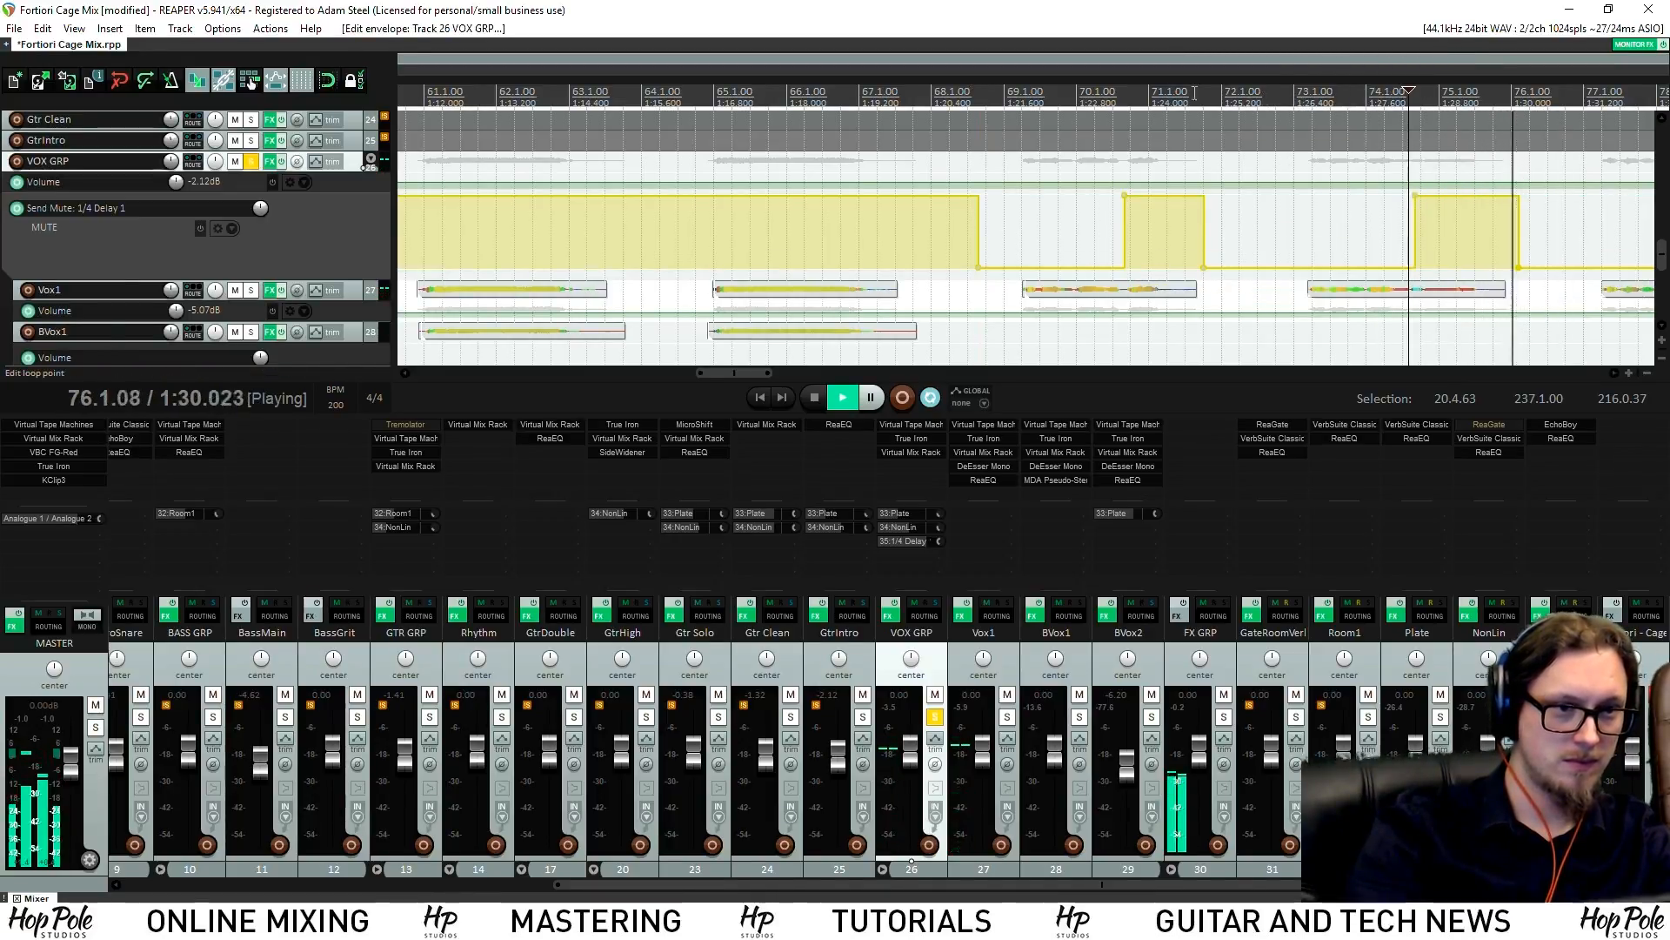
key("space")
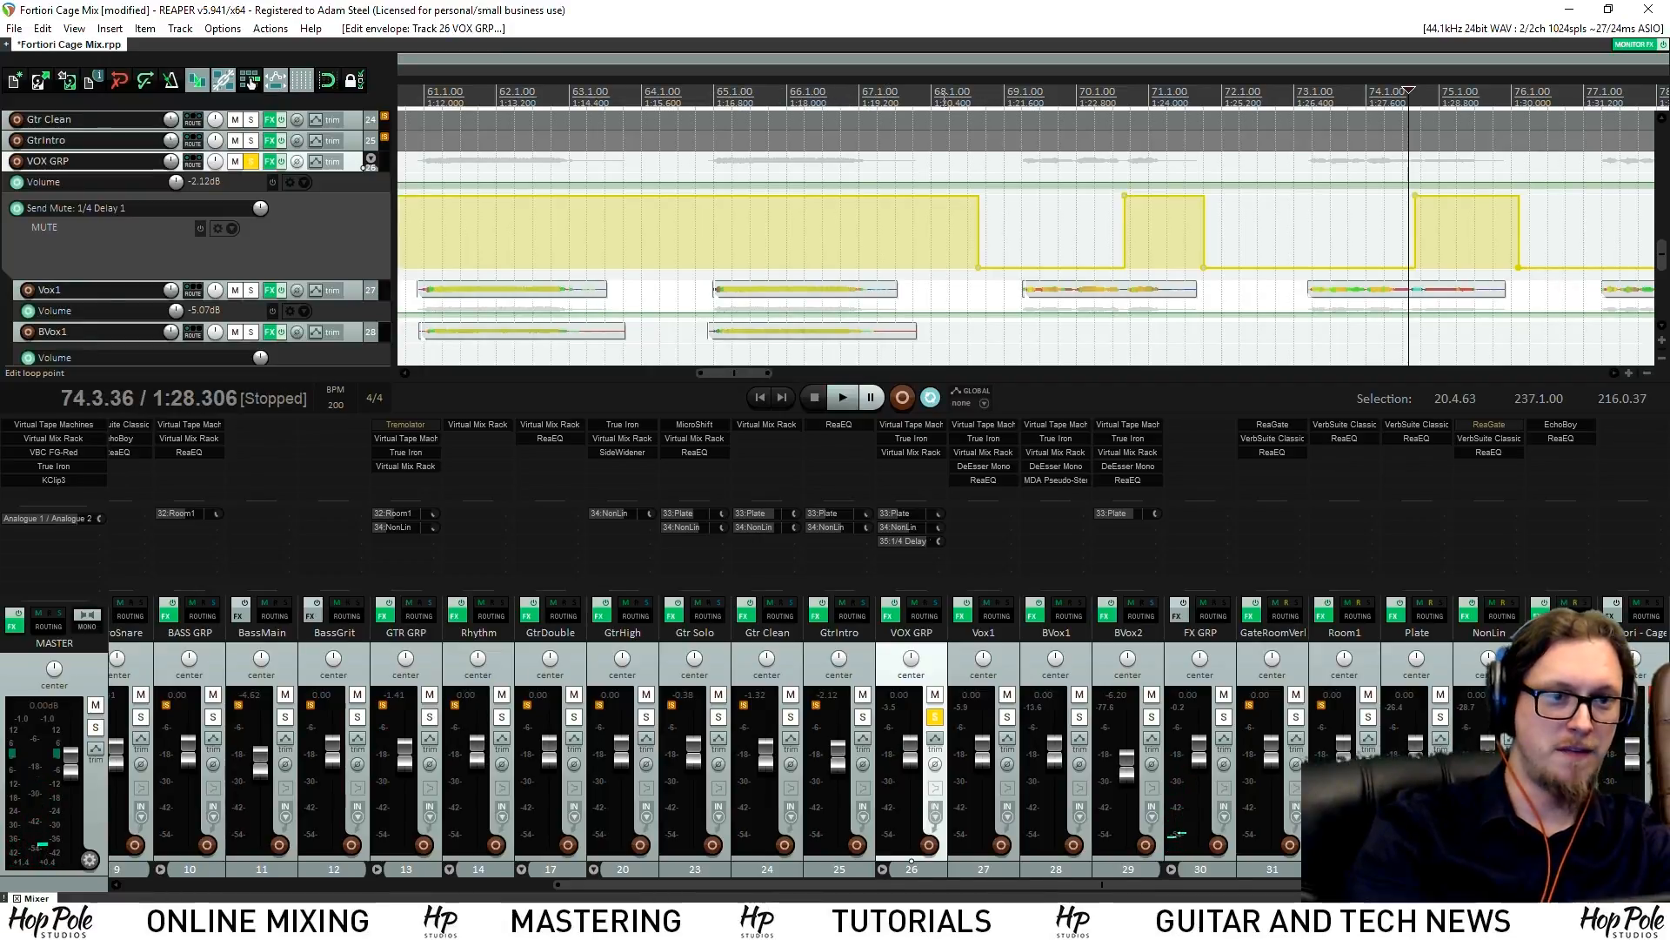
left_click(252, 162)
key("space")
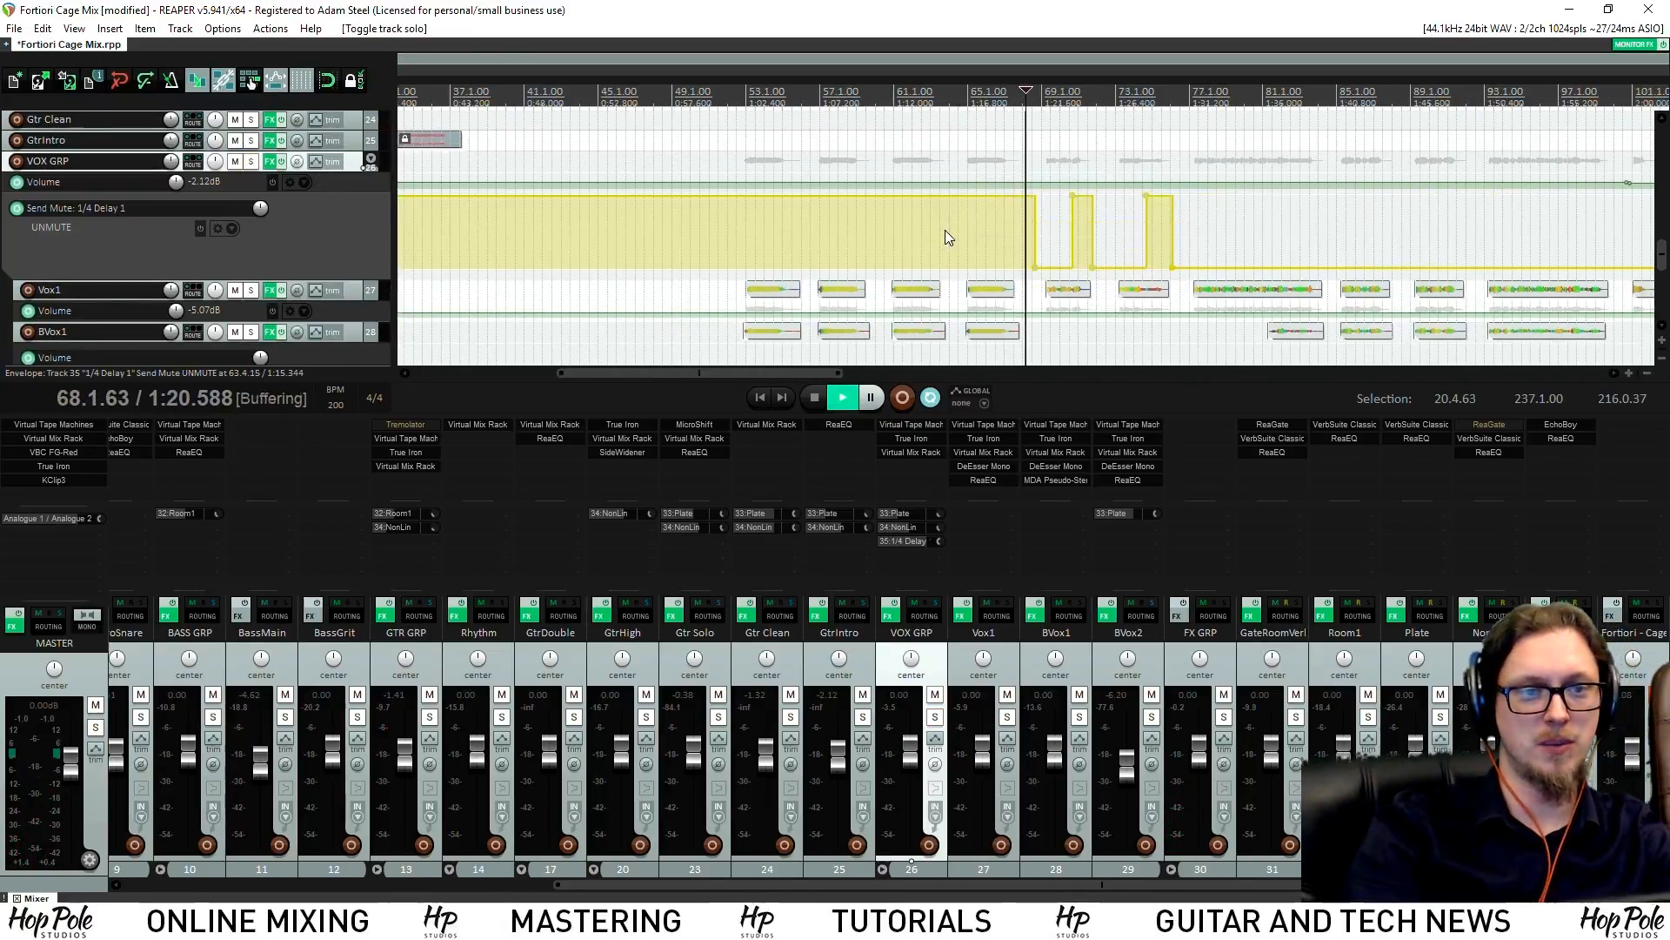
Unmute the delay send for the phrase near bar 86, starting it earlier at about bar 86.3
scroll(1044, 201, "down", 3)
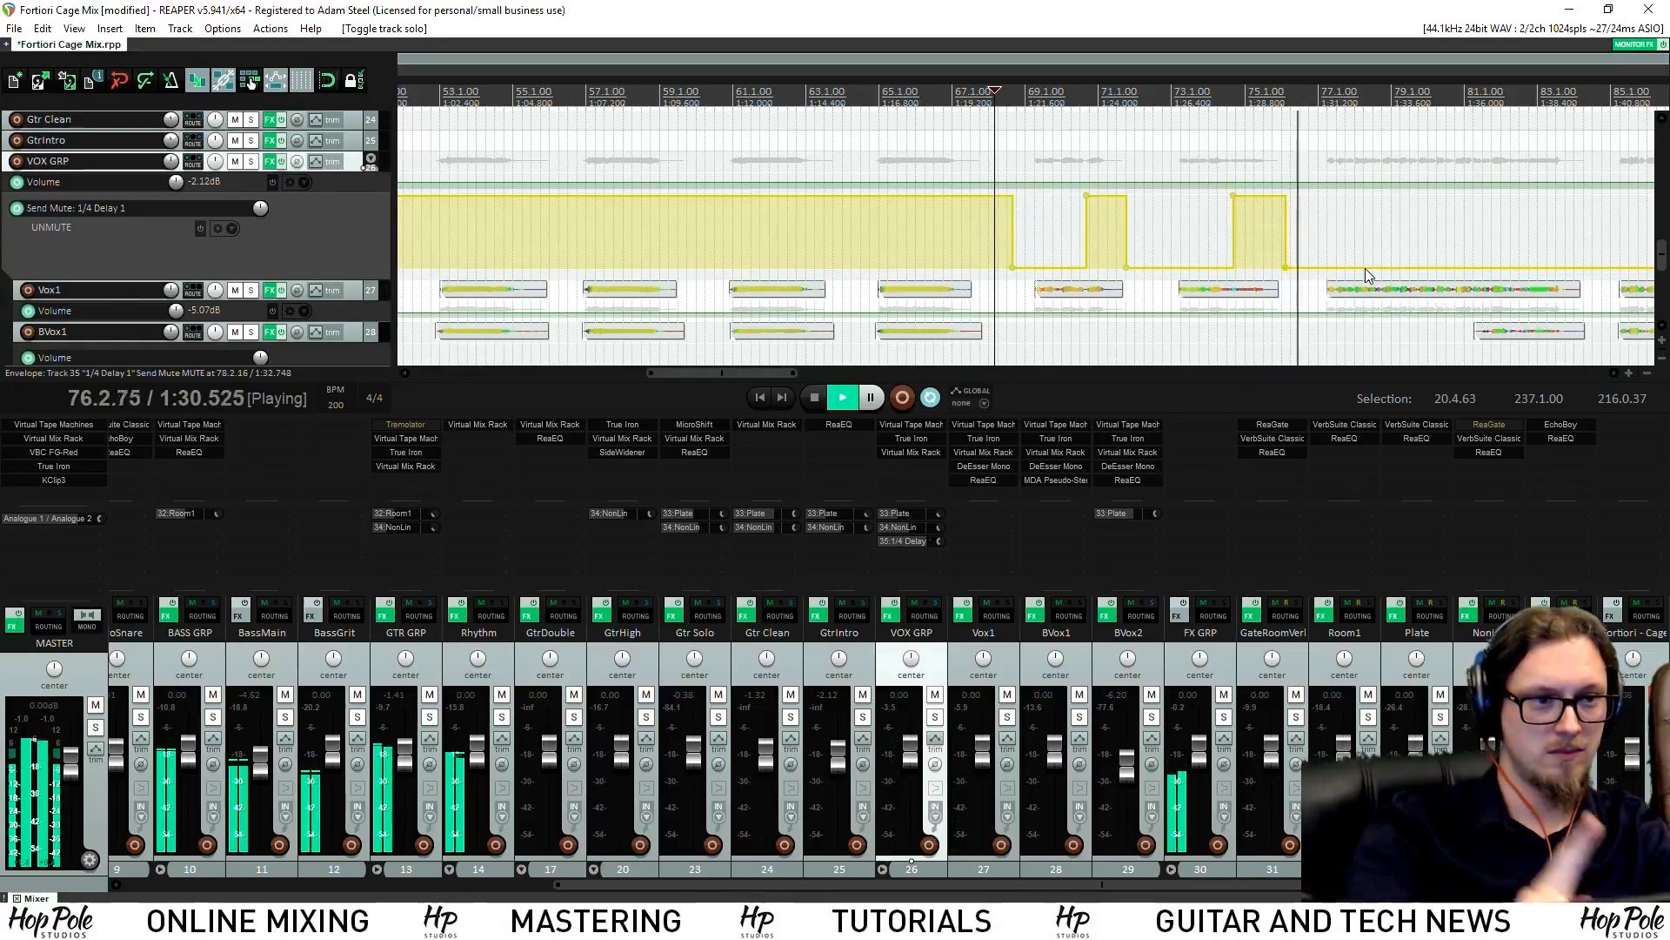
scroll(1344, 251, "down", 3)
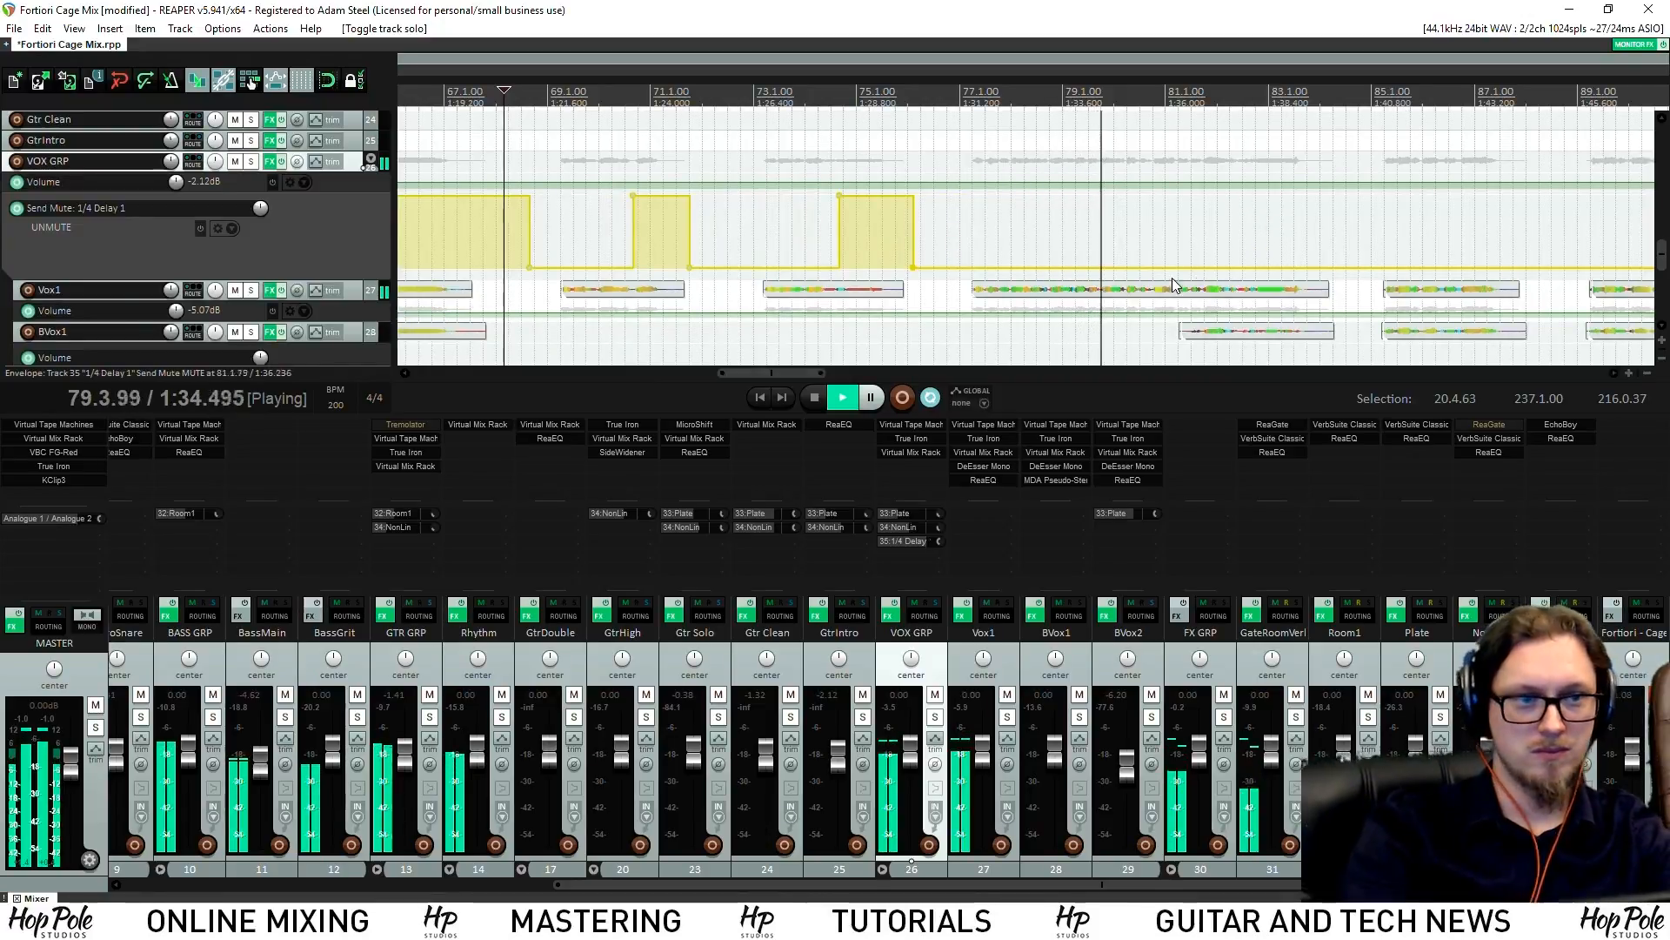
scroll(1184, 279, "up", 6)
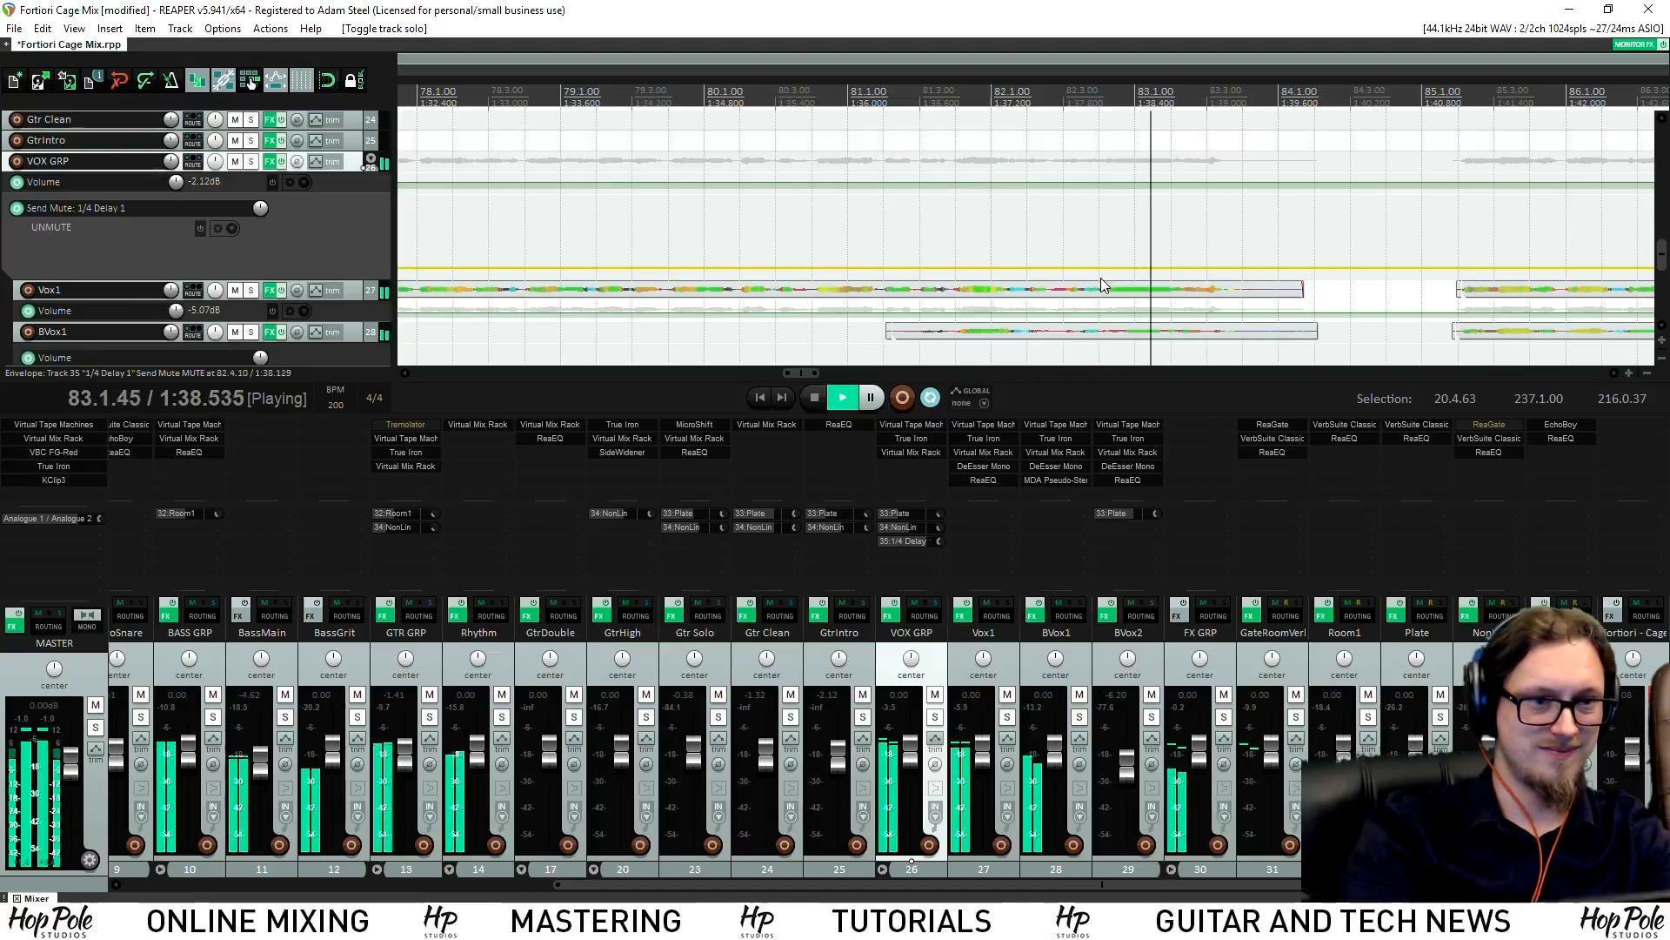
scroll(1227, 265, "down", 2)
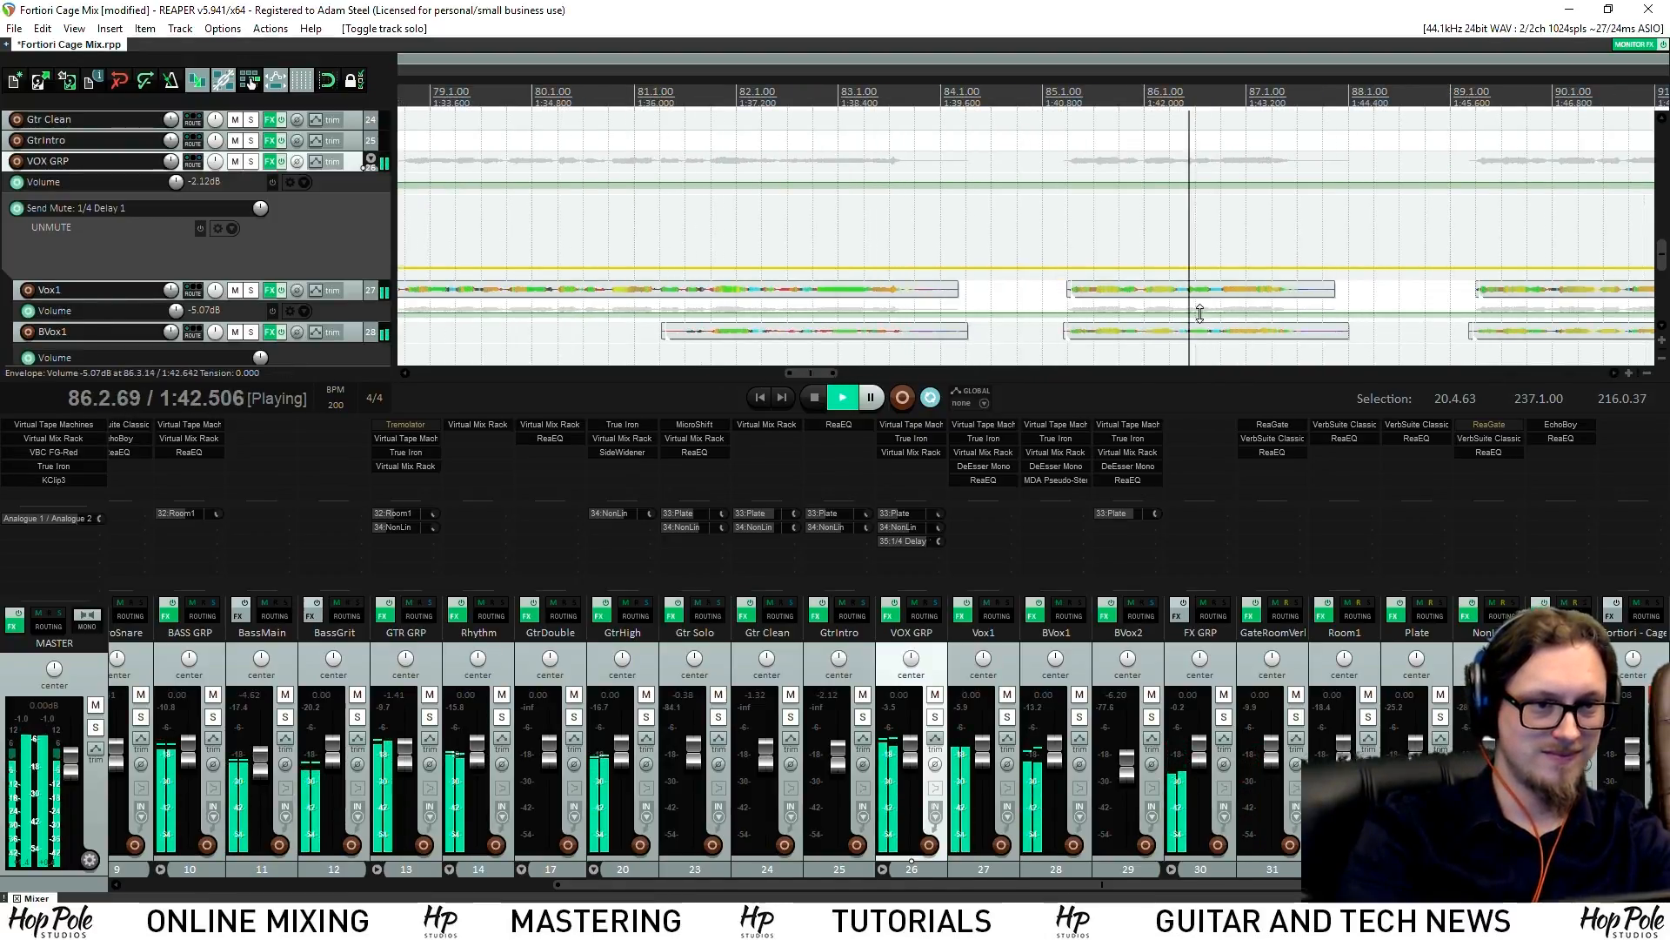
left_click(1221, 269, "shift")
left_click(1346, 269, "shift")
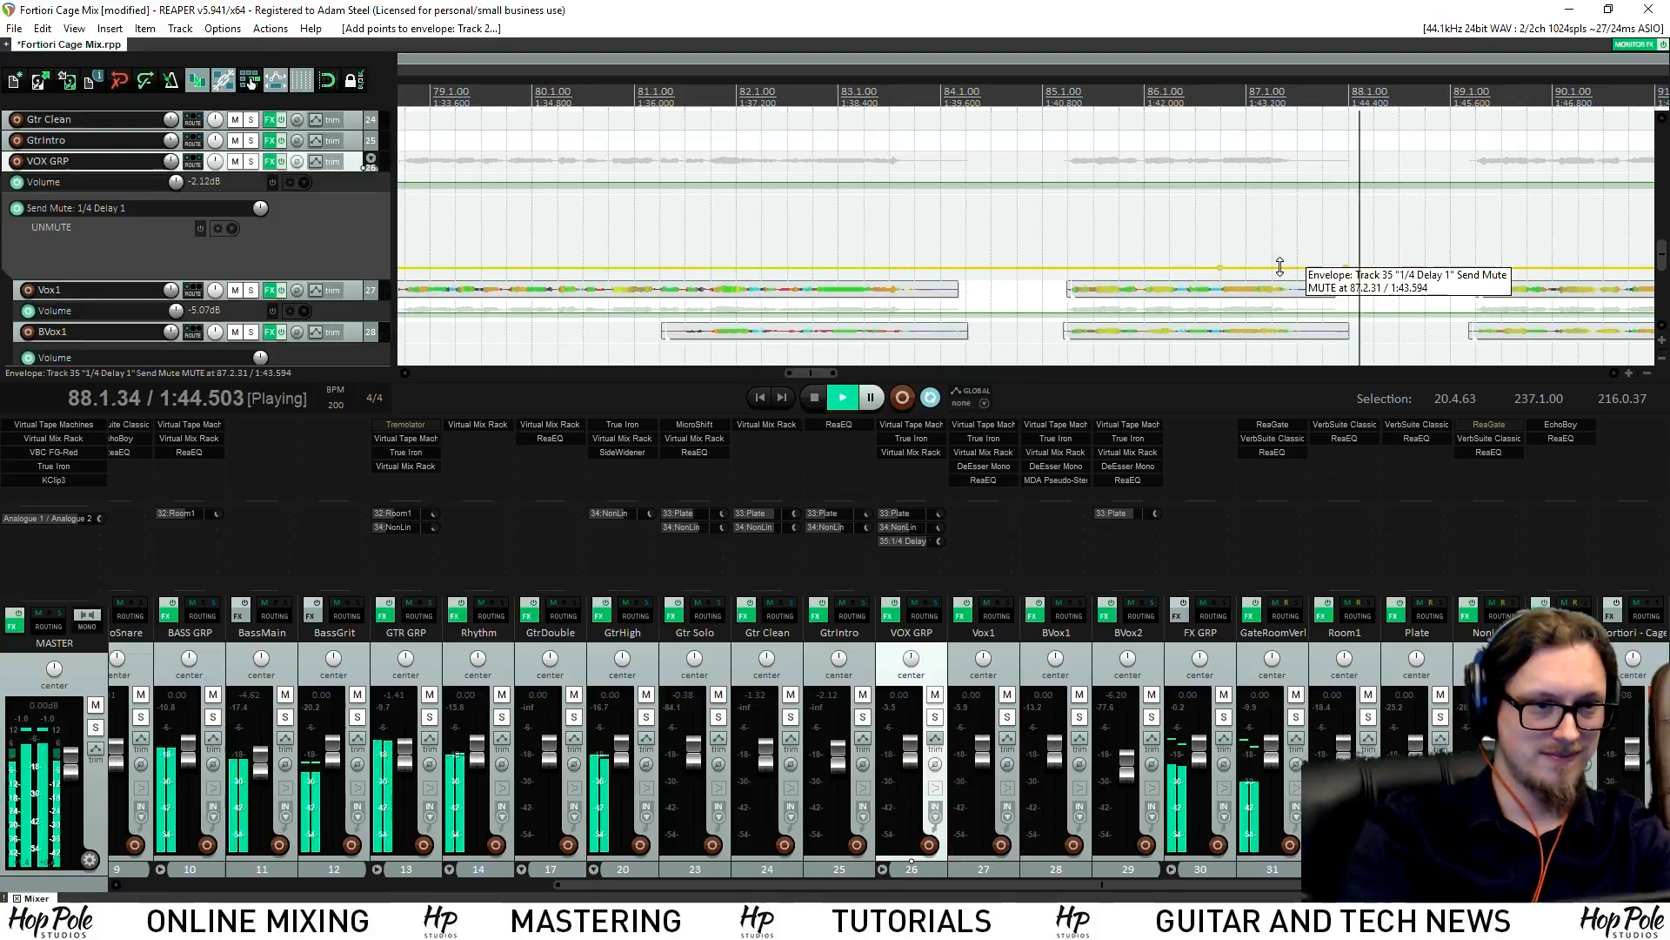
left_click_drag(1281, 267, 1257, 178)
left_click(1193, 91)
scroll(1280, 232, "down", 2)
scroll(1249, 239, "up", 1)
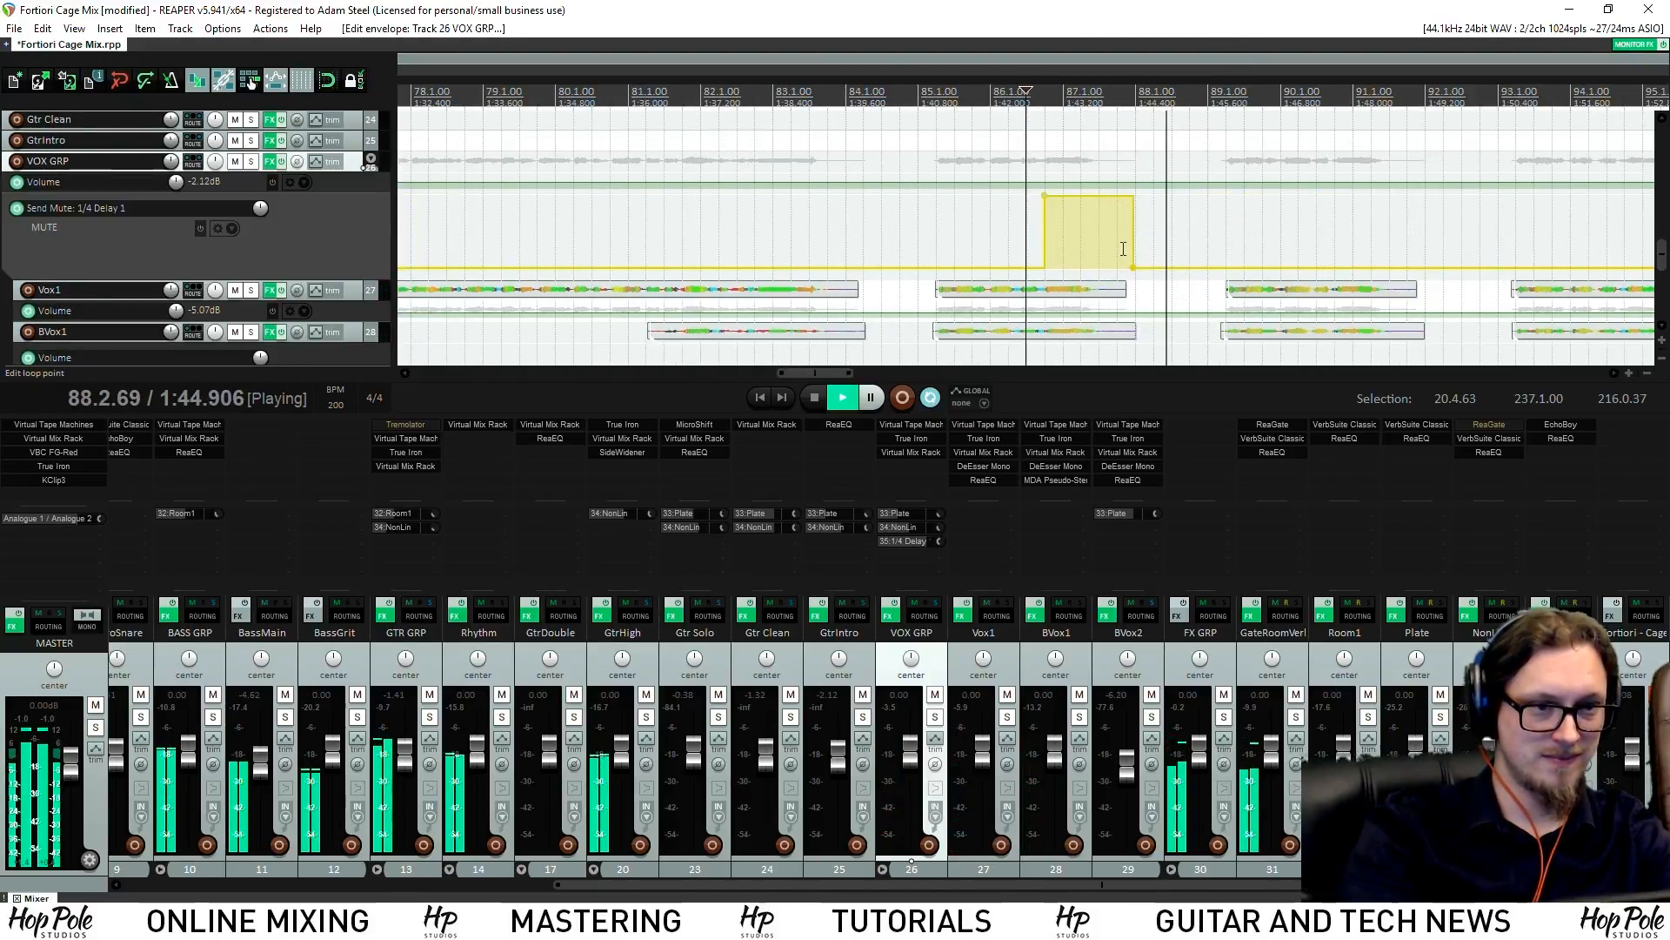
scroll(1126, 244, "up", 3)
left_click_drag(1194, 189, 1048, 192)
key("space")
key("space")
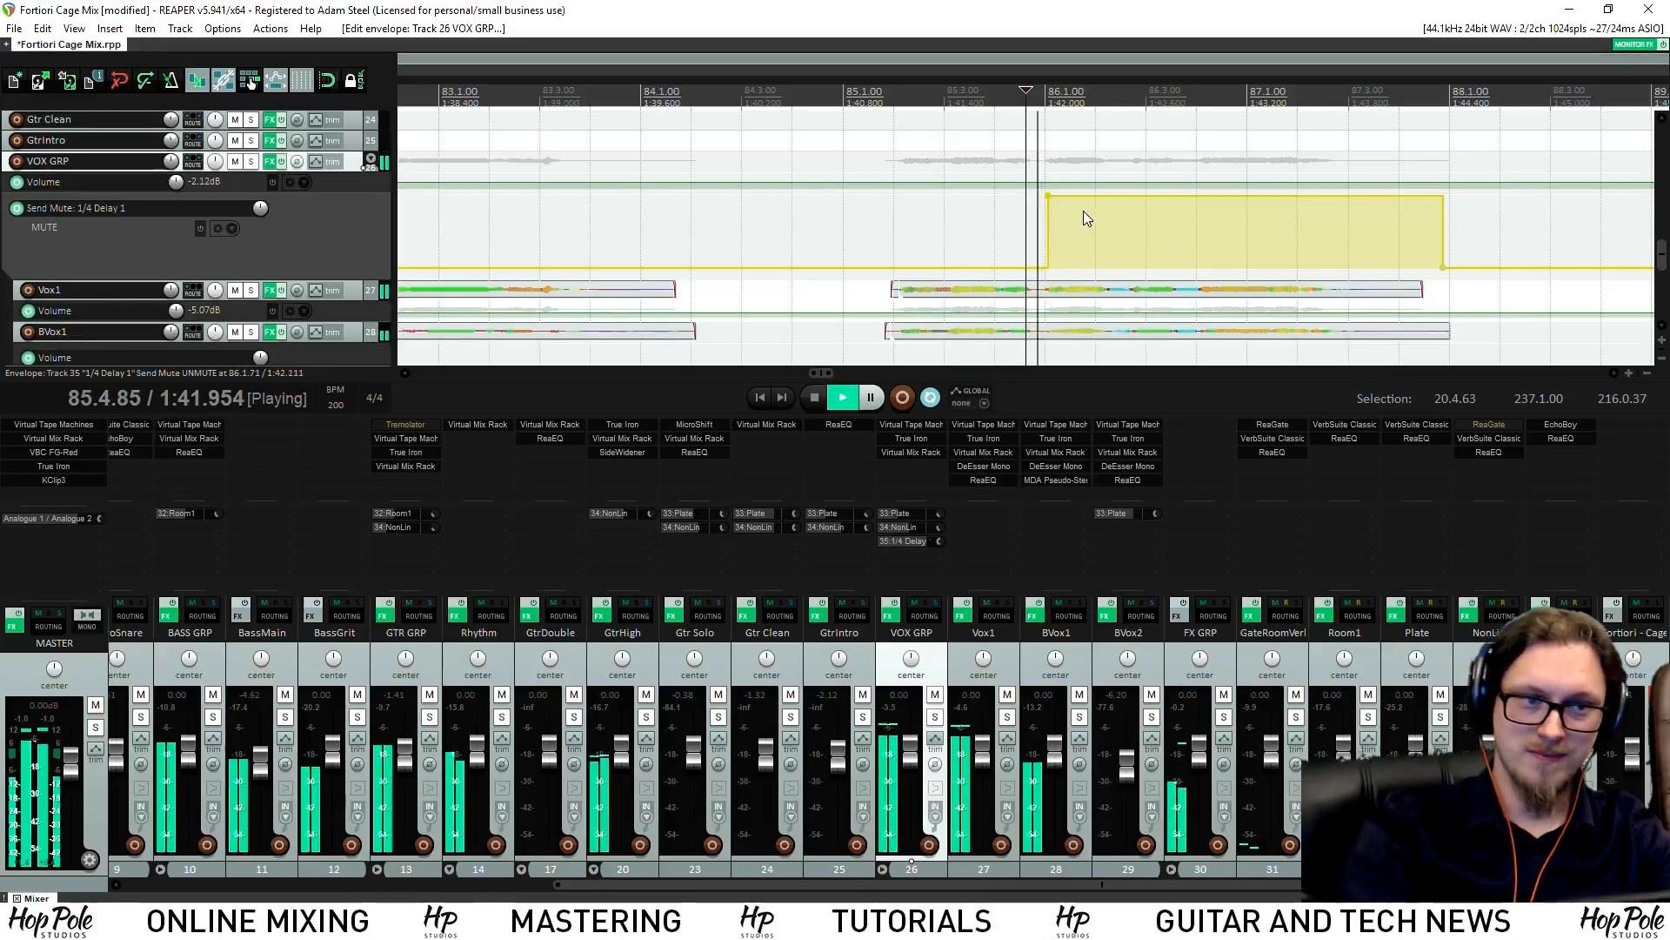
Unmute the delay send for the phrase near bar 90
scroll(1131, 227, "down", 4)
scroll(1139, 225, "up", 3)
scroll(1142, 230, "down", 2)
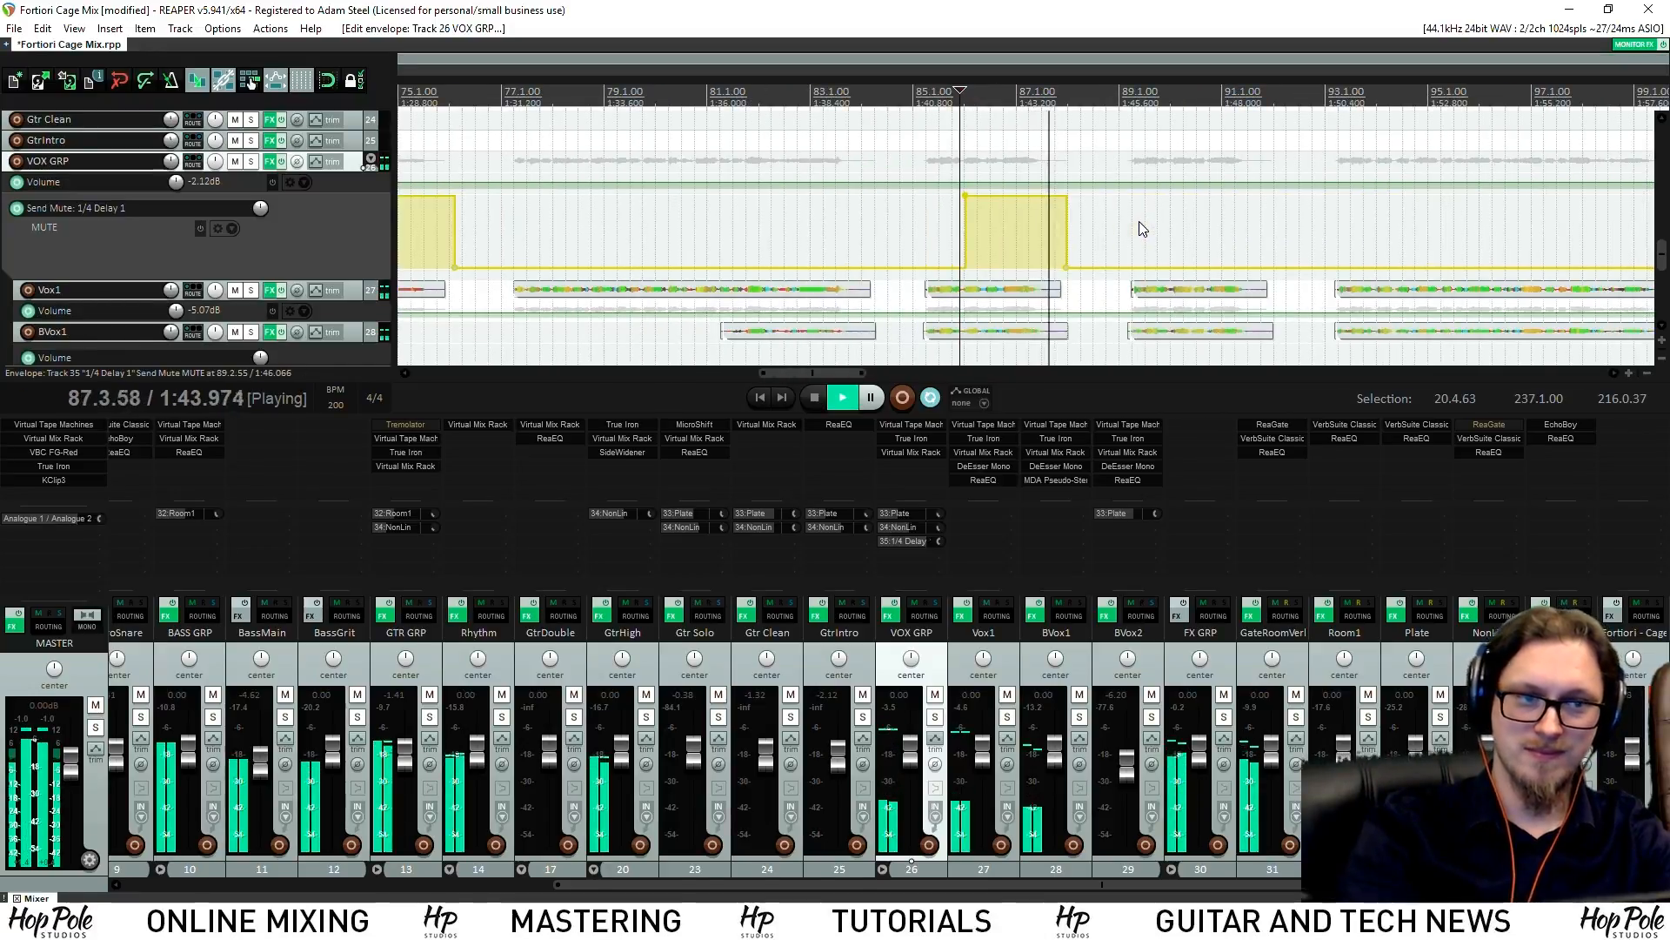
scroll(1158, 248, "up", 2)
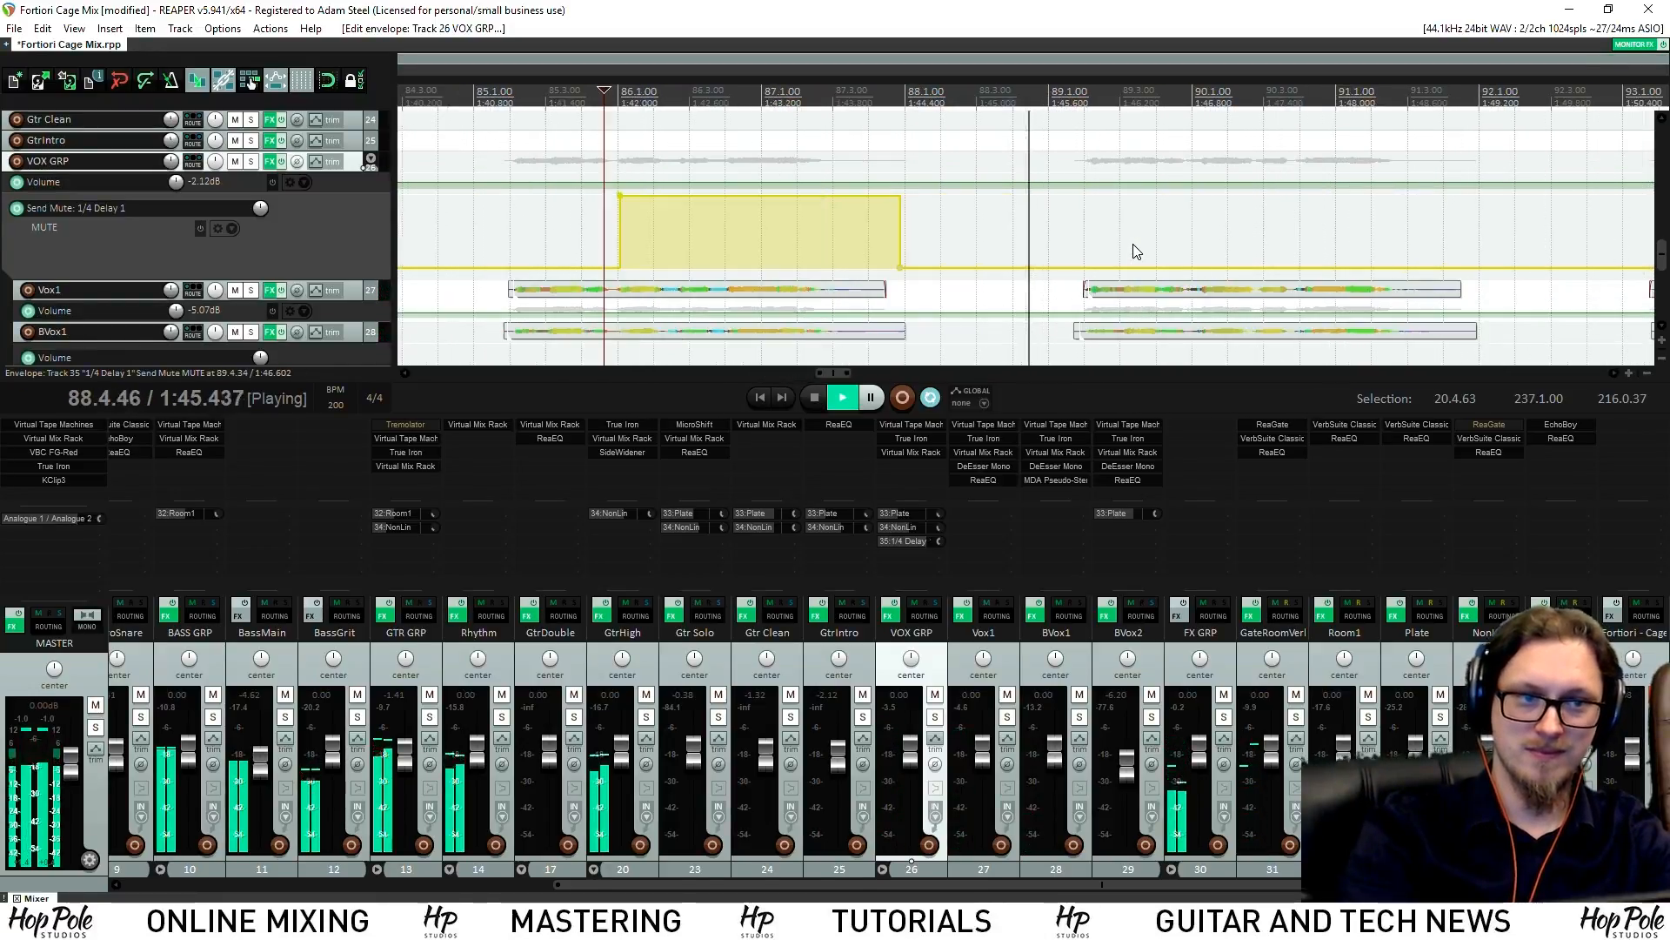
left_click(1197, 267, "shift")
left_click(1428, 267, "shift")
key("space")
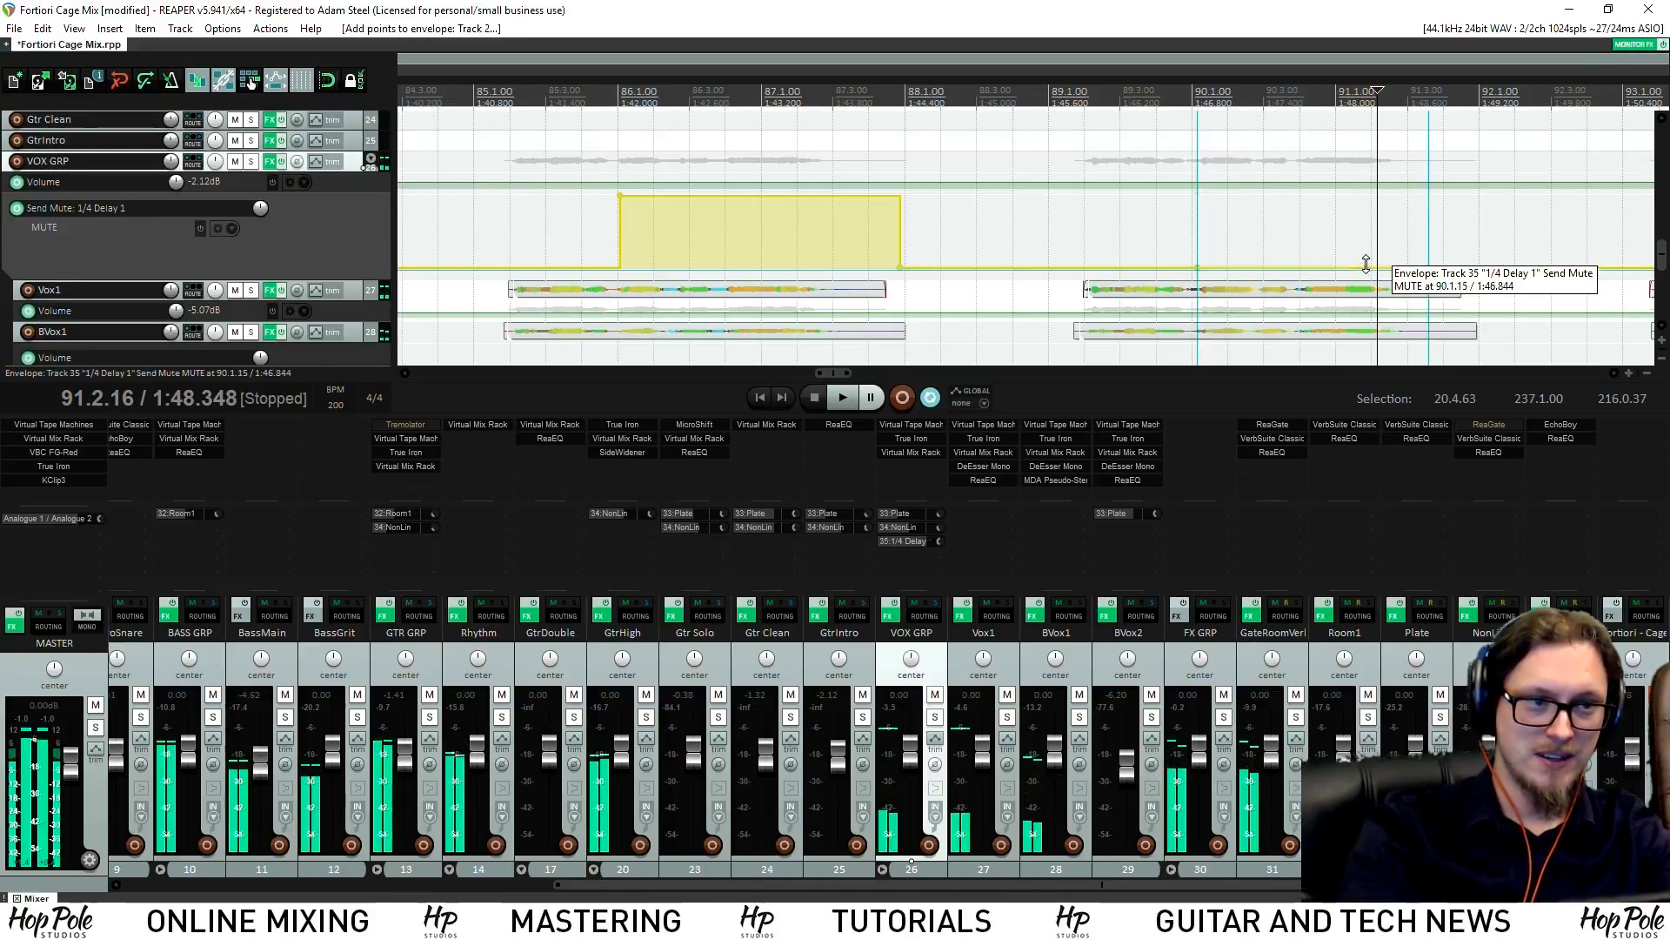
left_click_drag(1379, 272, 1050, 124)
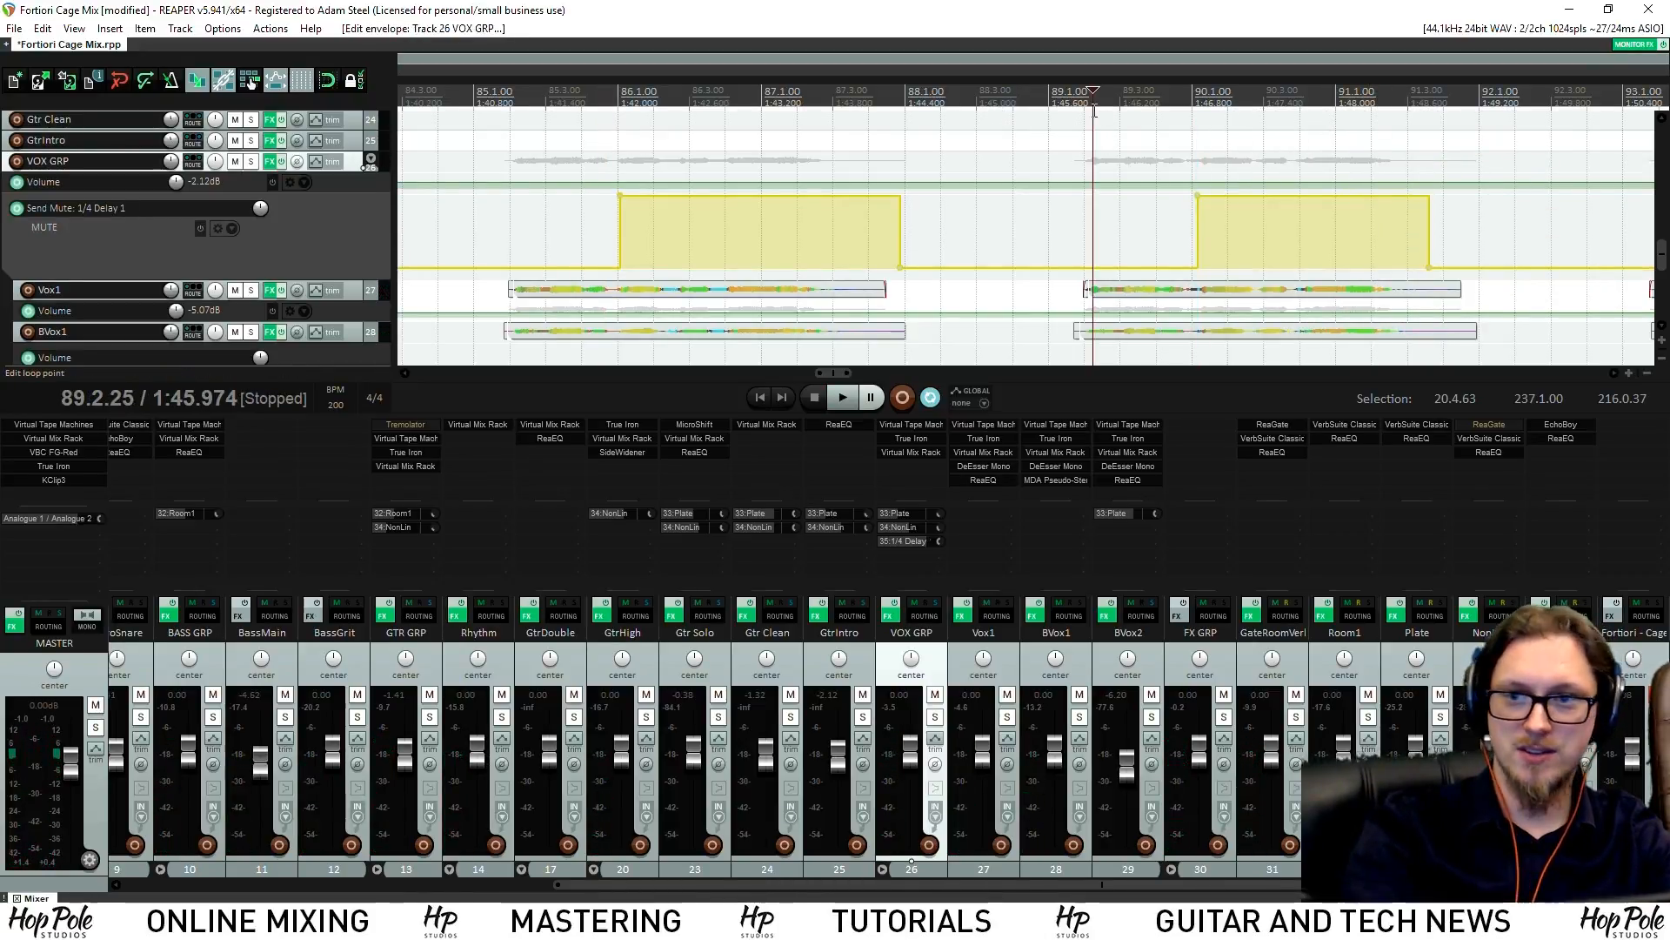
Save the project and move the play position back to around bar 78
key("ctrl+s")
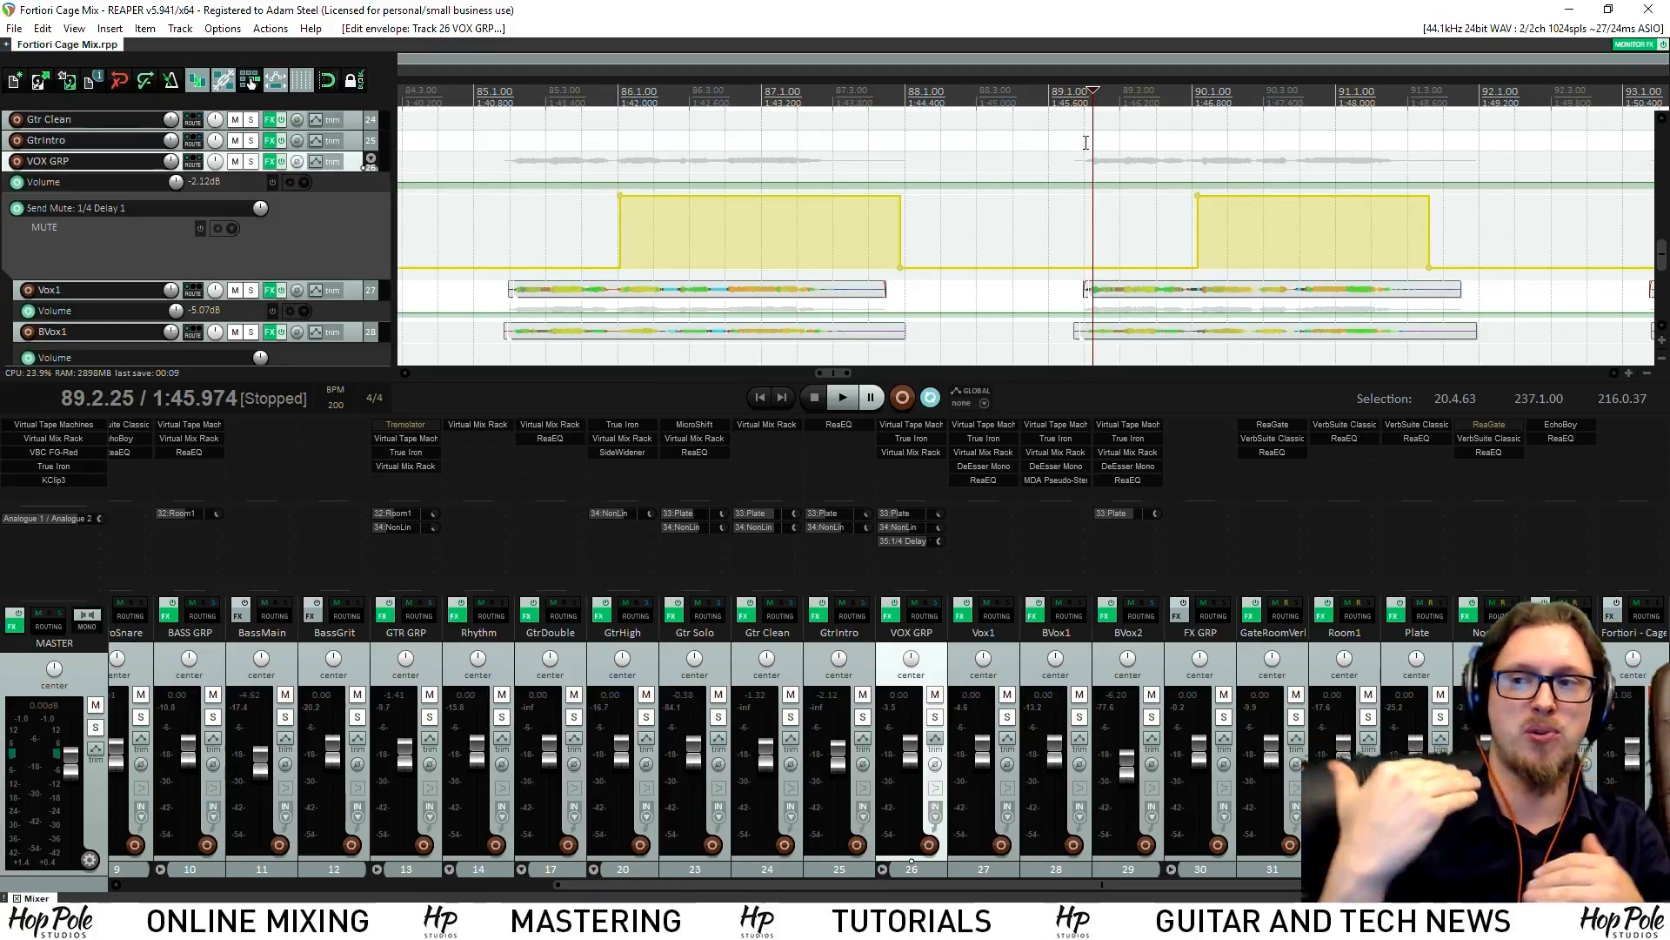
scroll(1100, 133, "down", 2)
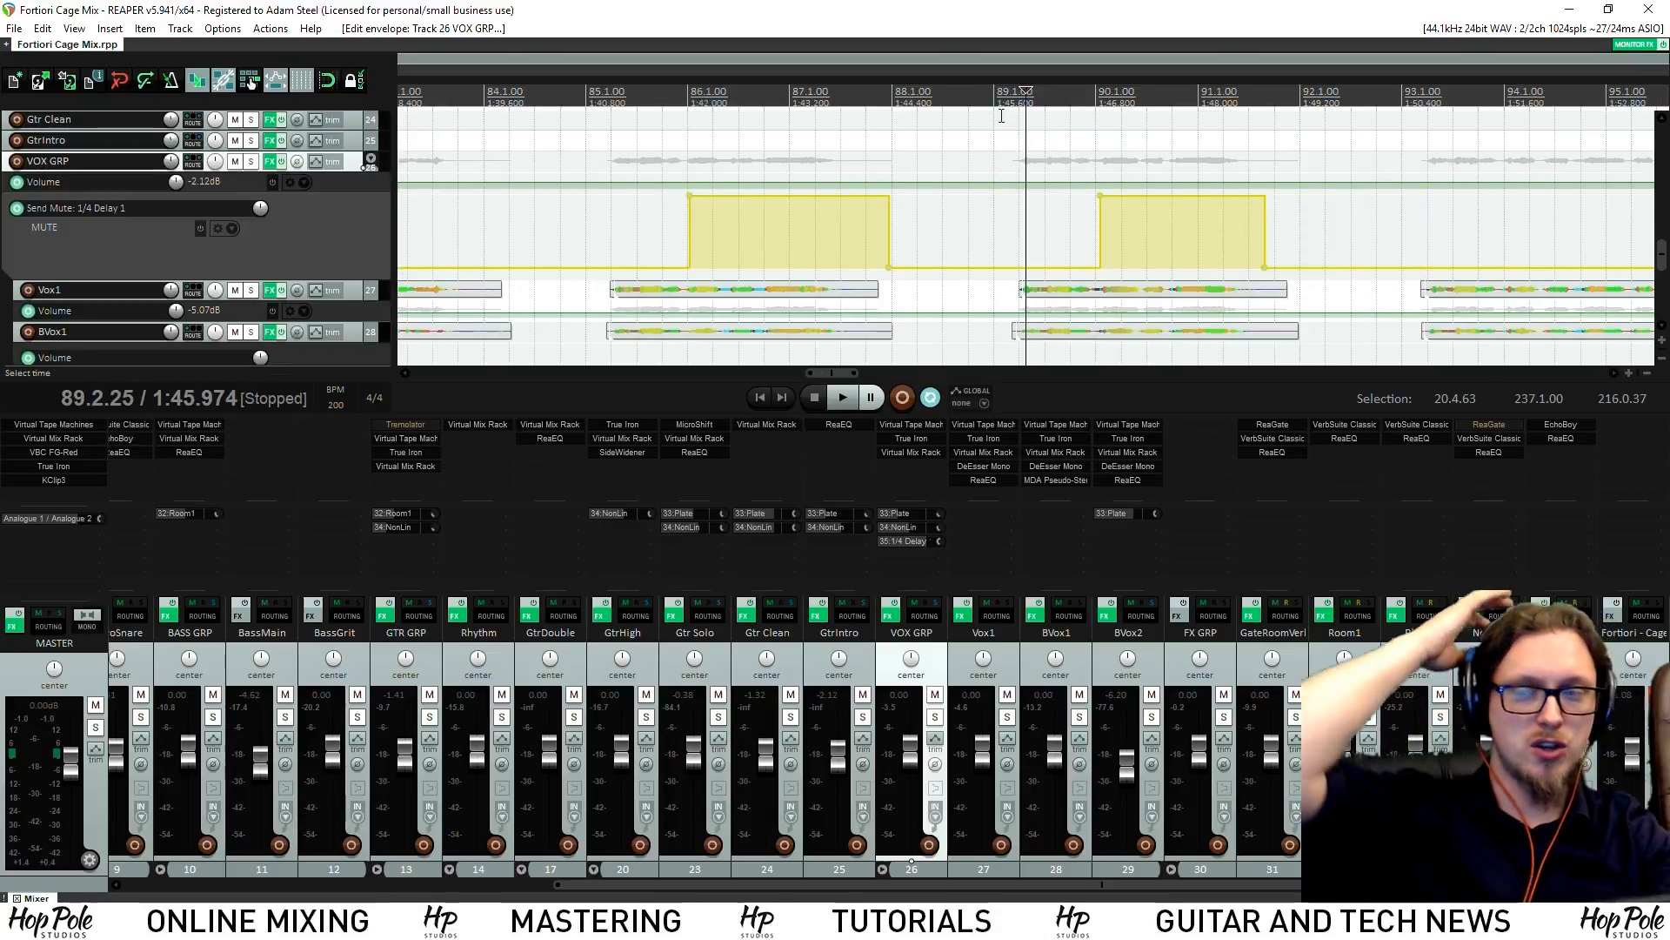
scroll(1046, 172, "down", 2)
scroll(1046, 178, "down", 2)
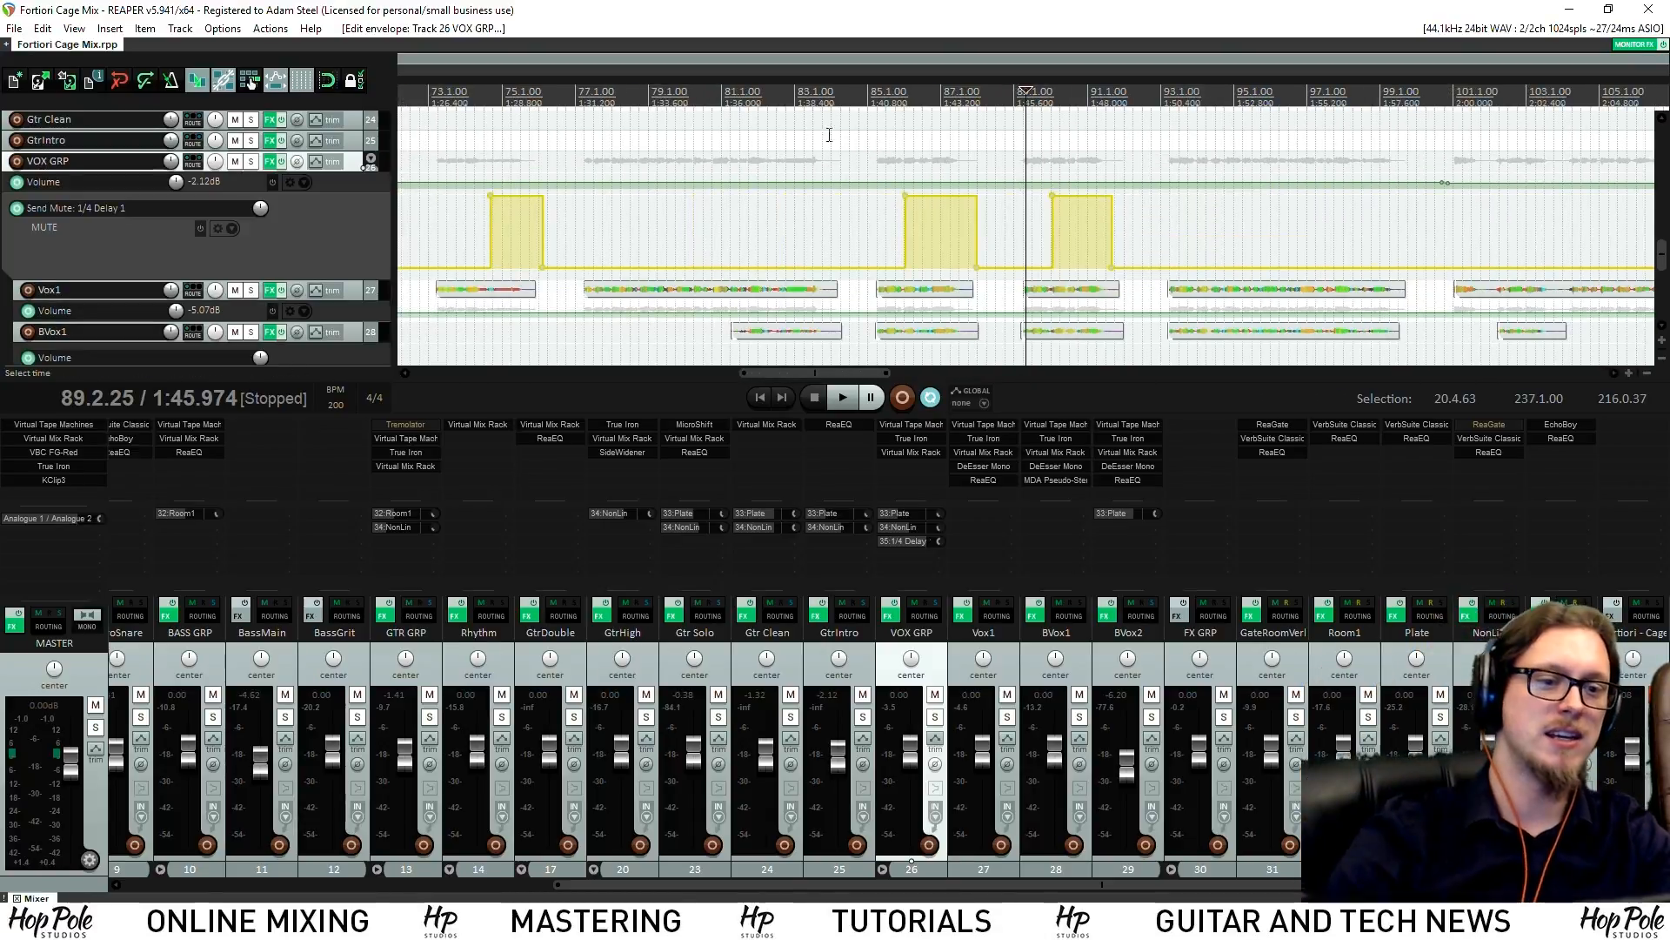
scroll(851, 139, "down", 2)
left_click(735, 92)
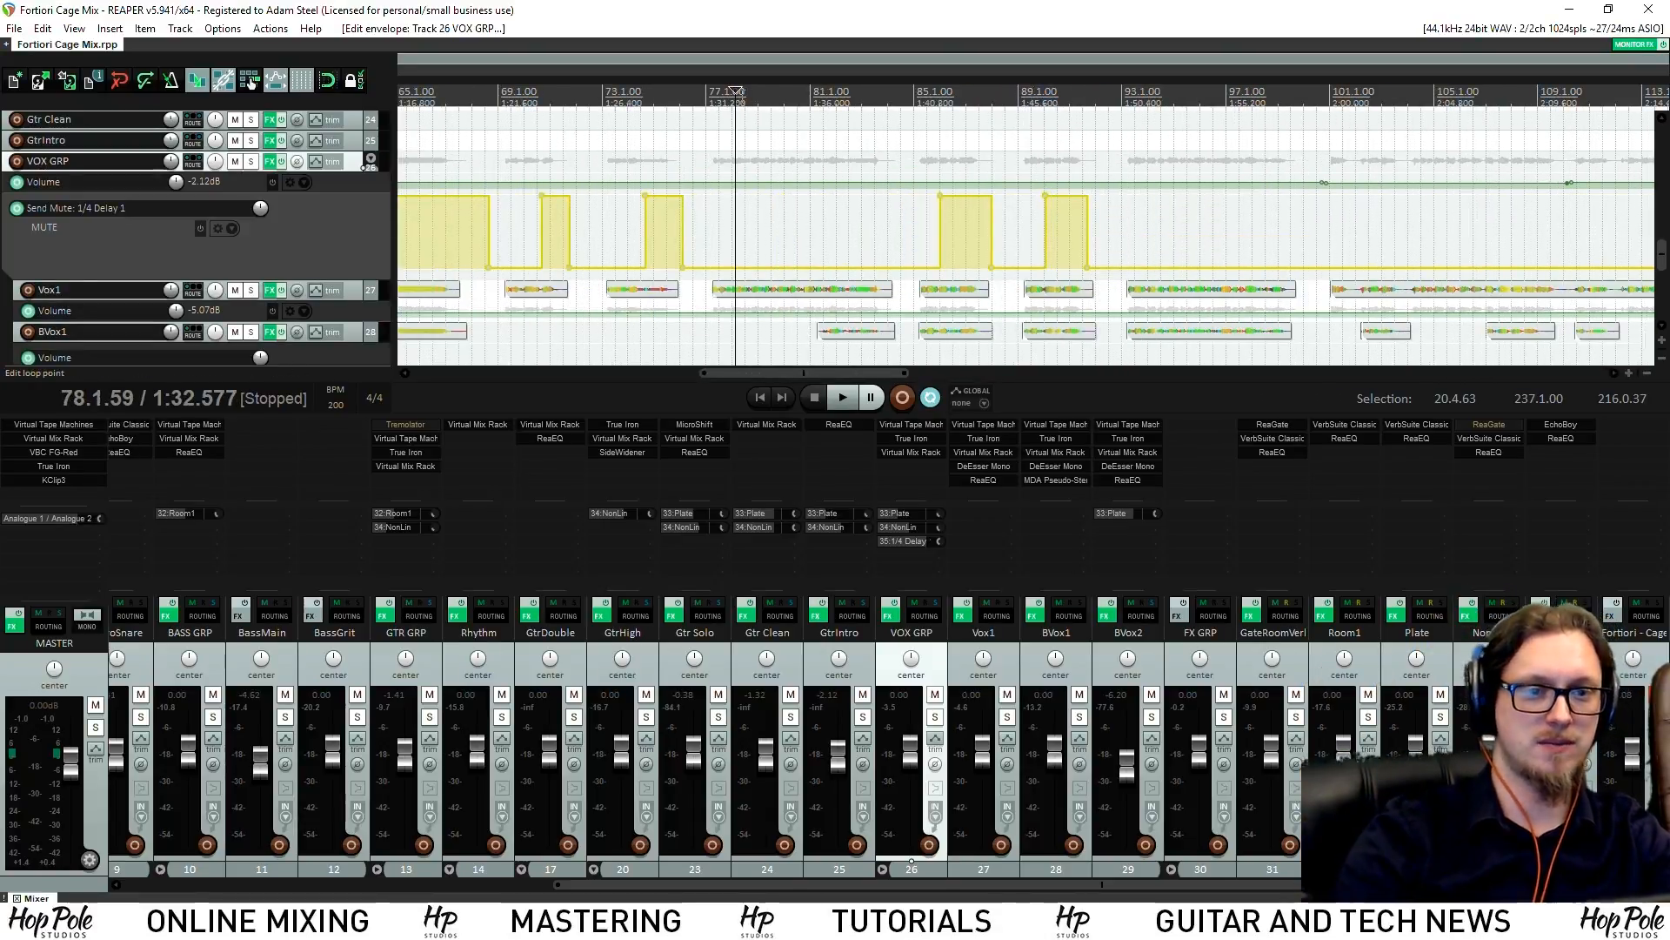
Ease the 1/4 Delay 1 ReaEQ high shelf to -4.0 dB at 9080.6 Hz and play it back
scroll(805, 102, "down", 2)
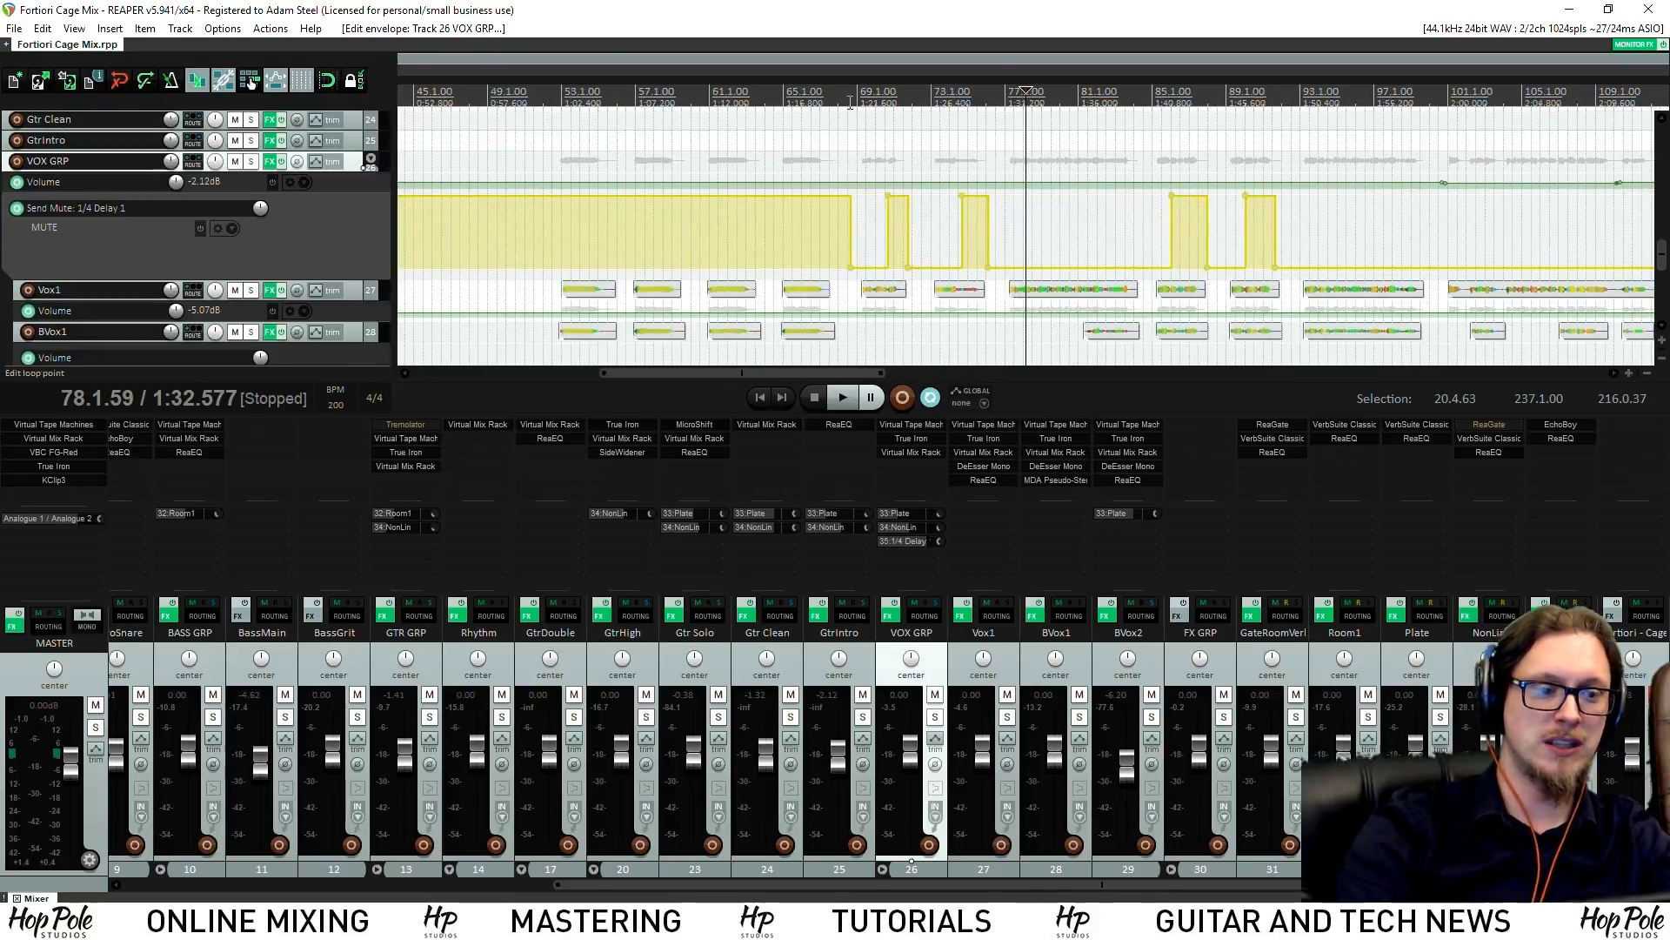
left_click(1549, 439)
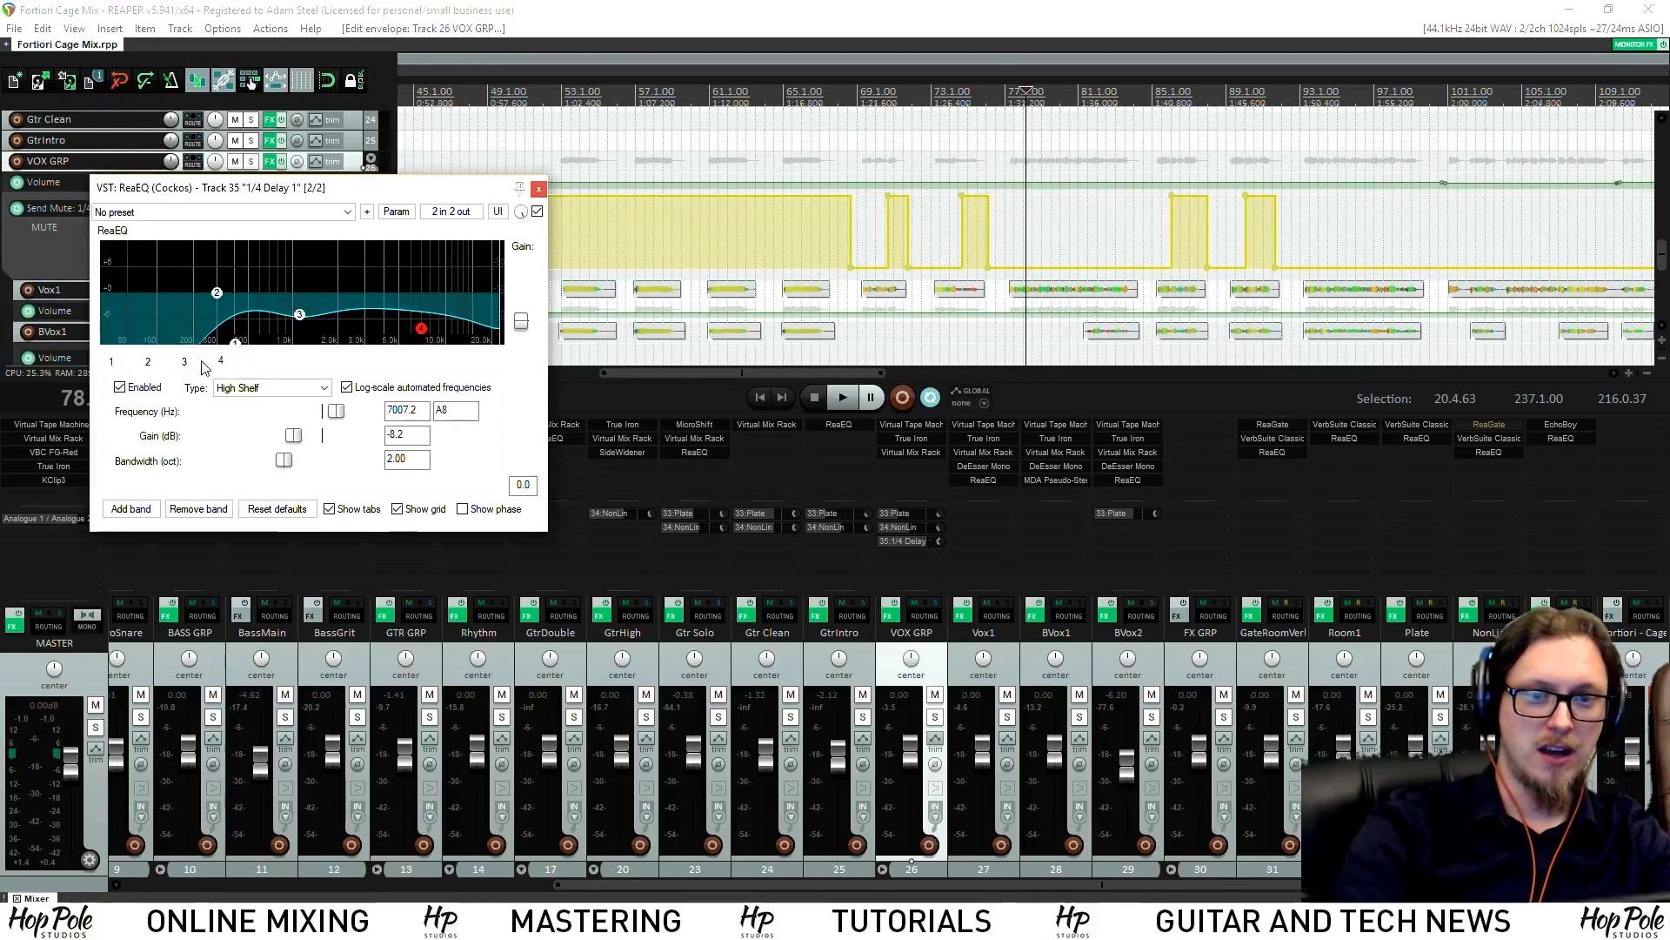
left_click_drag(422, 329, 438, 311)
key("space")
scroll(596, 250, "up", 3)
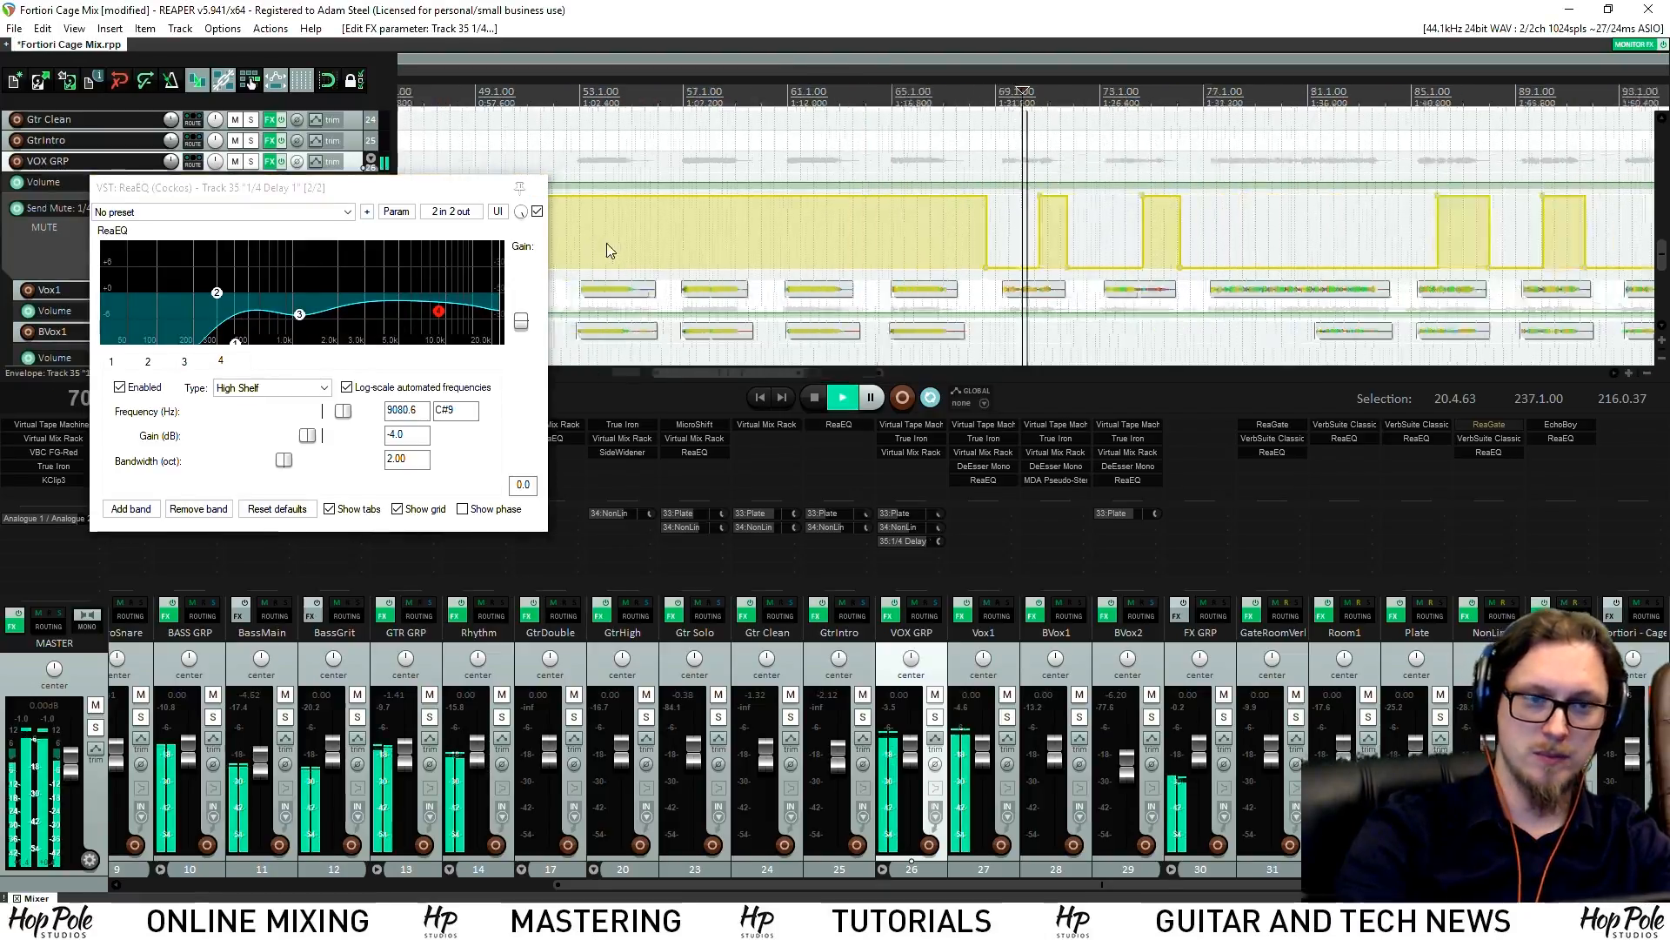
left_click(537, 188)
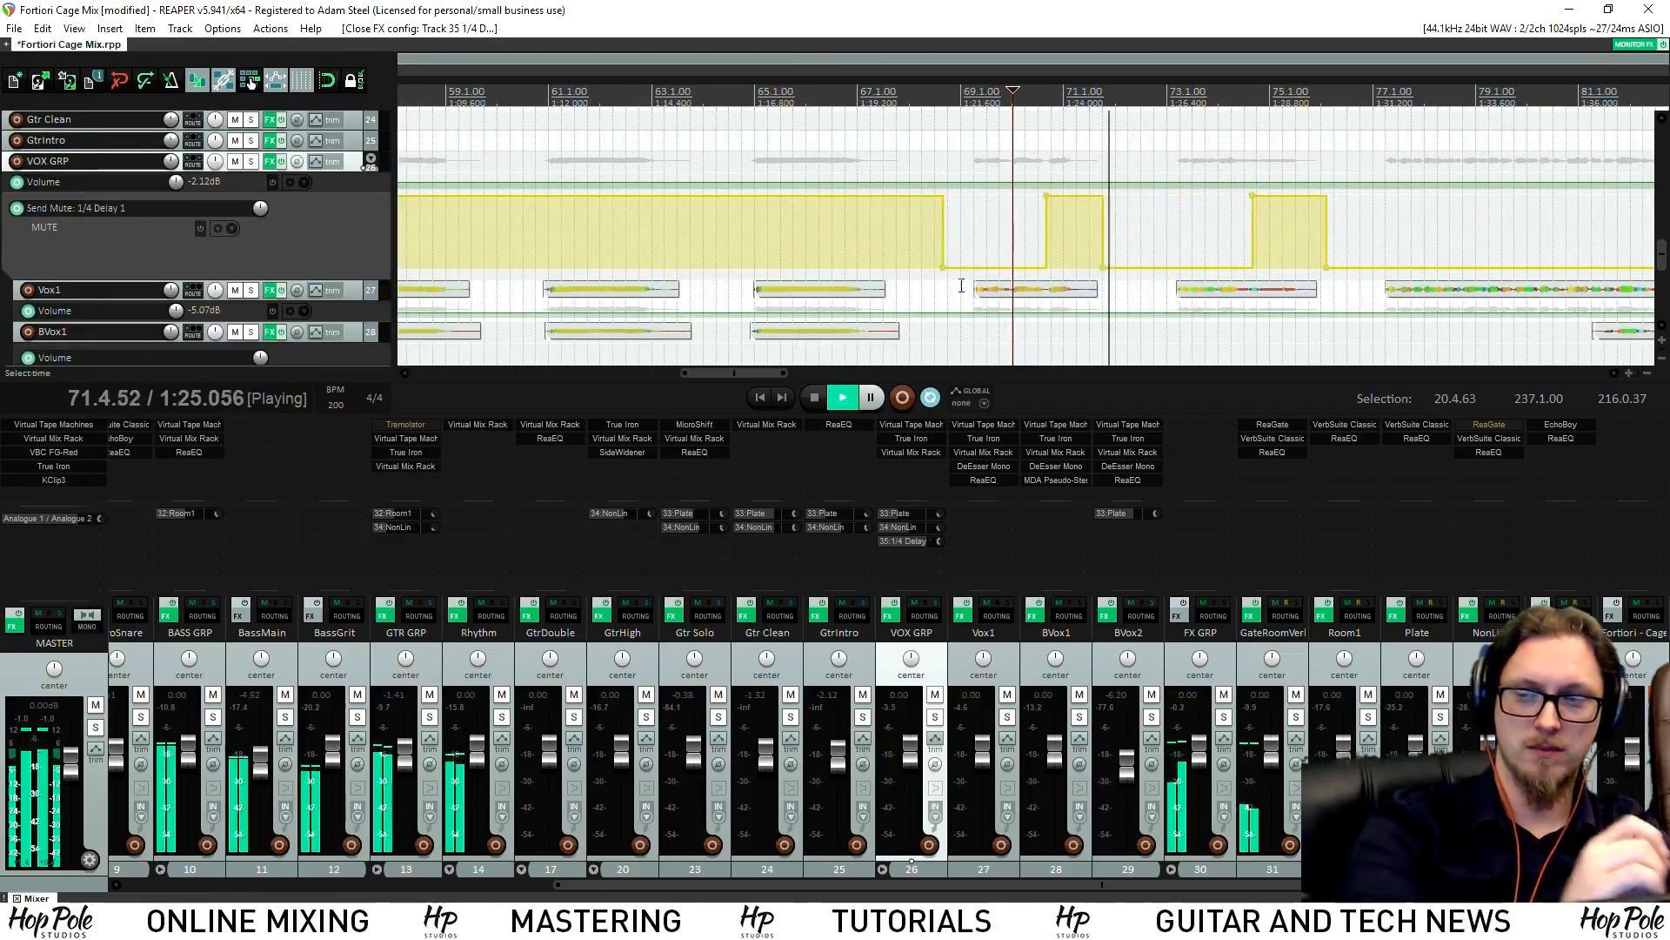
scroll(977, 272, "down", 4)
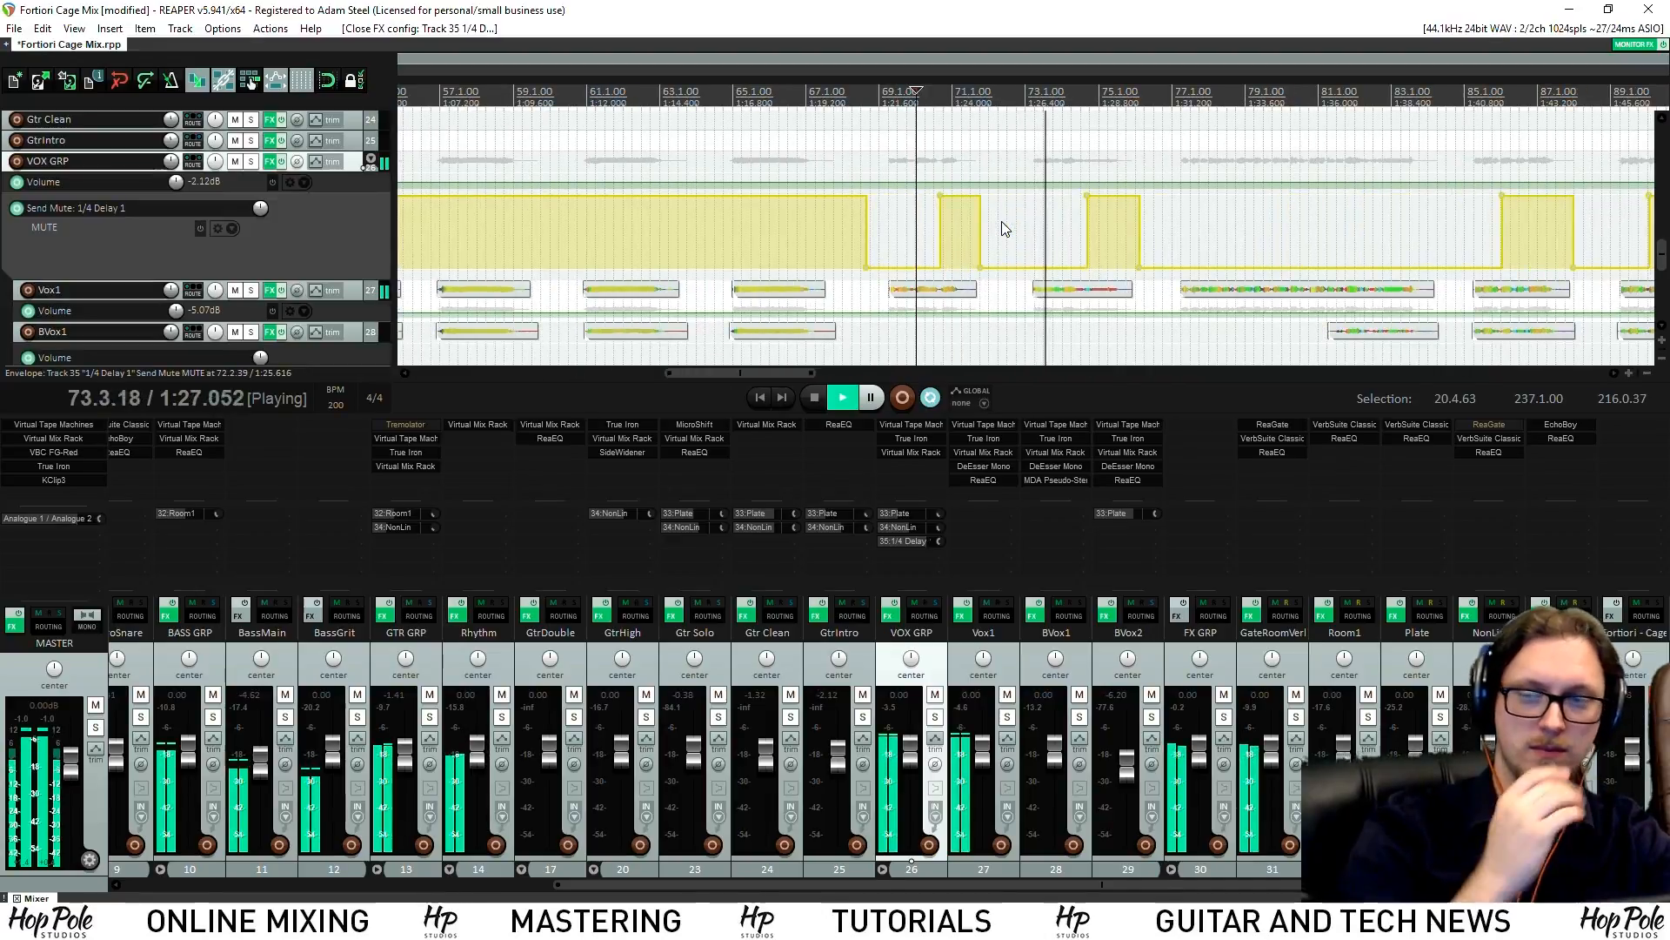
scroll(1005, 229, "up", 3)
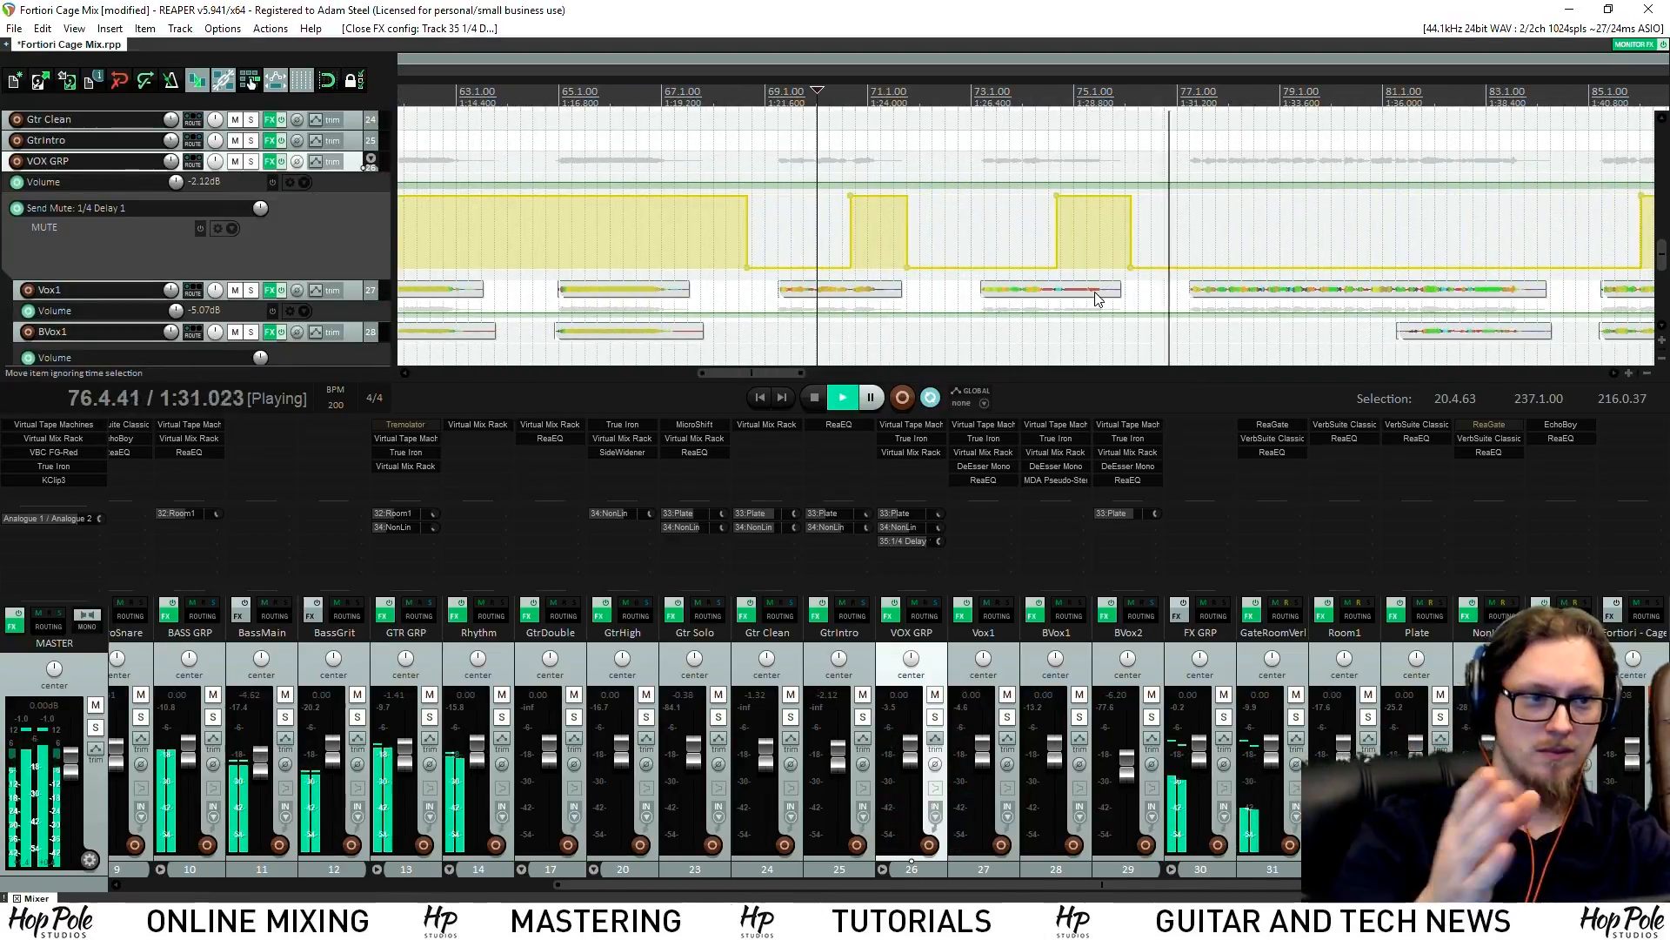
scroll(1091, 300, "up", 2)
scroll(1089, 296, "down", 2)
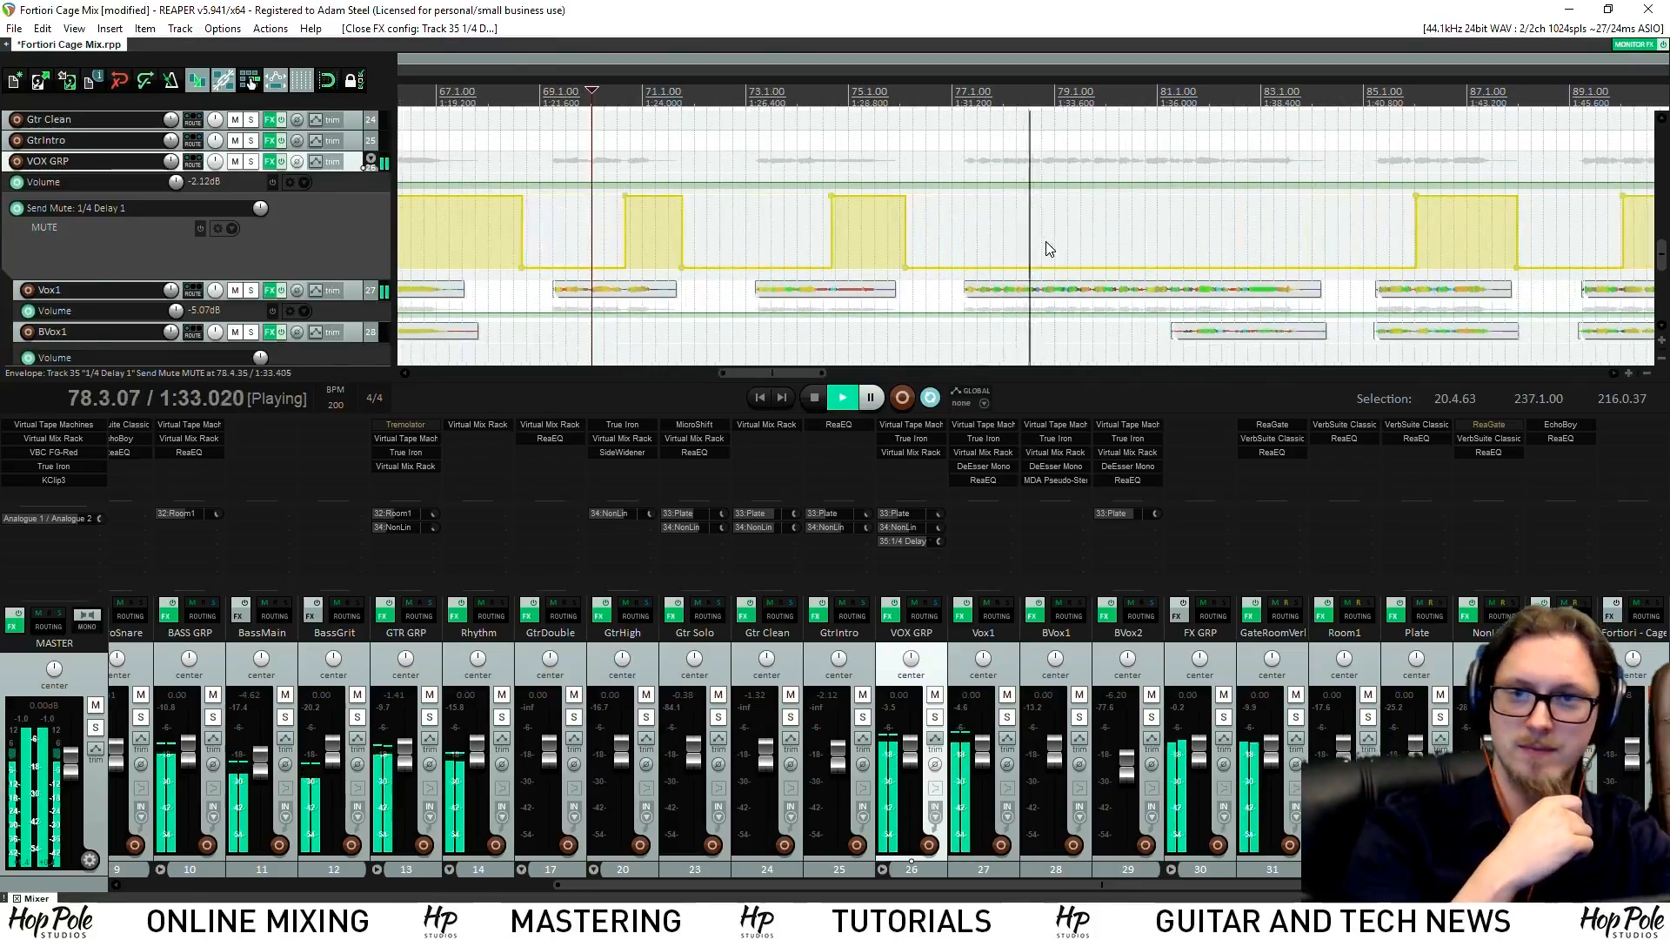
scroll(1046, 243, "down", 3)
left_click(1154, 88)
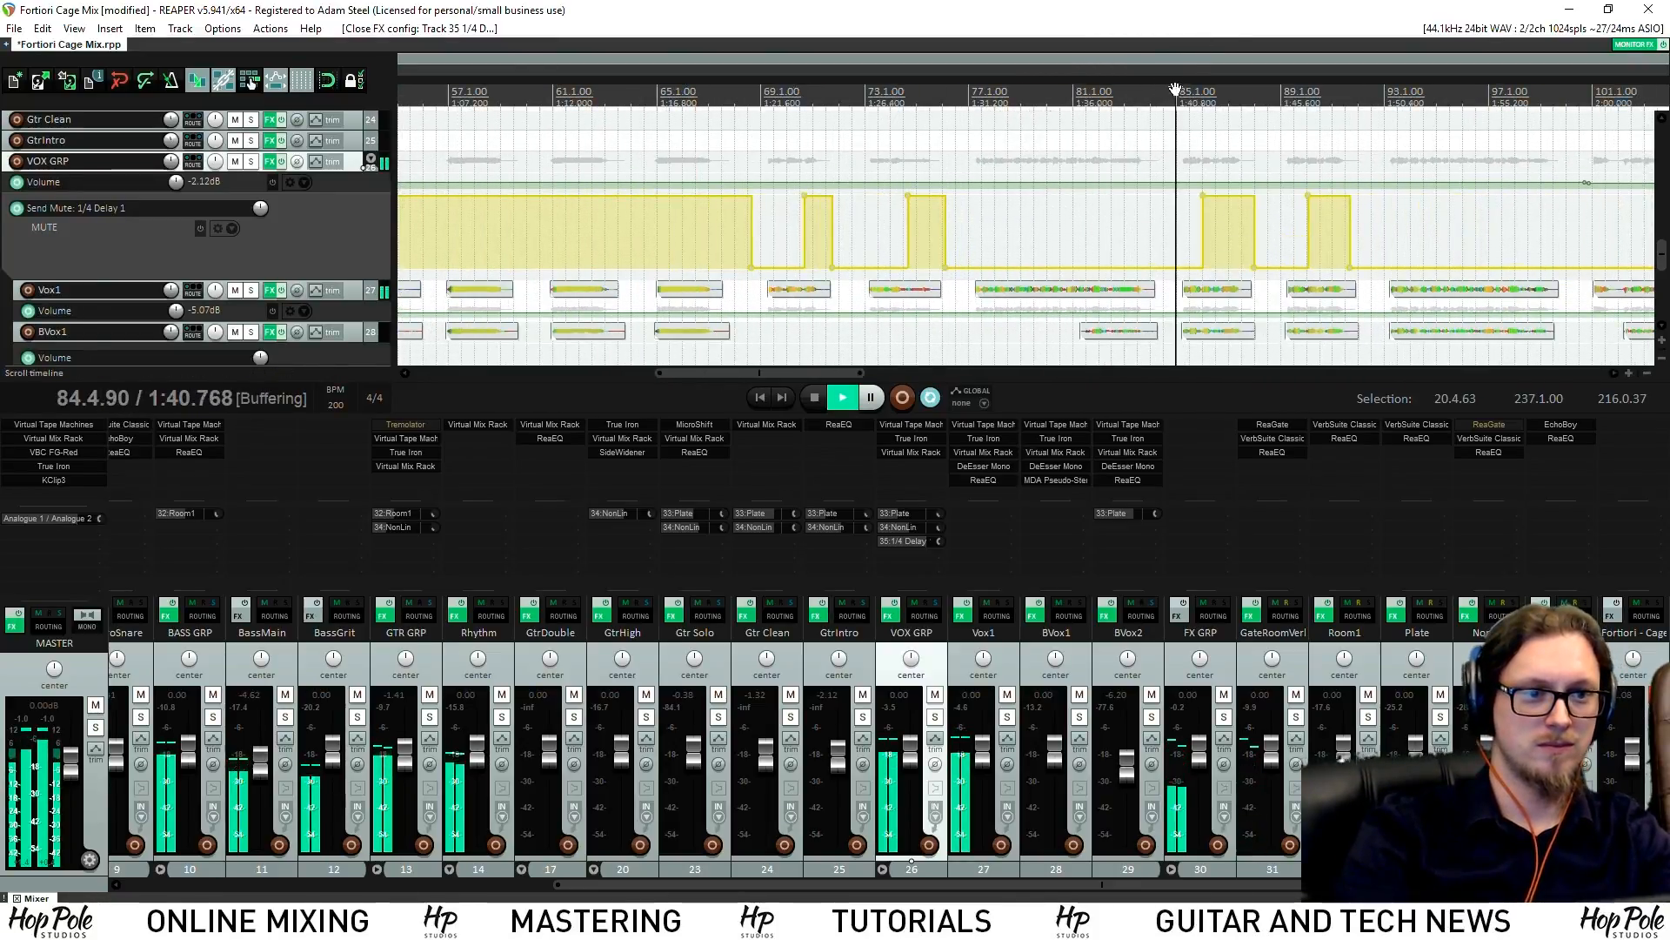
scroll(1086, 223, "up", 6)
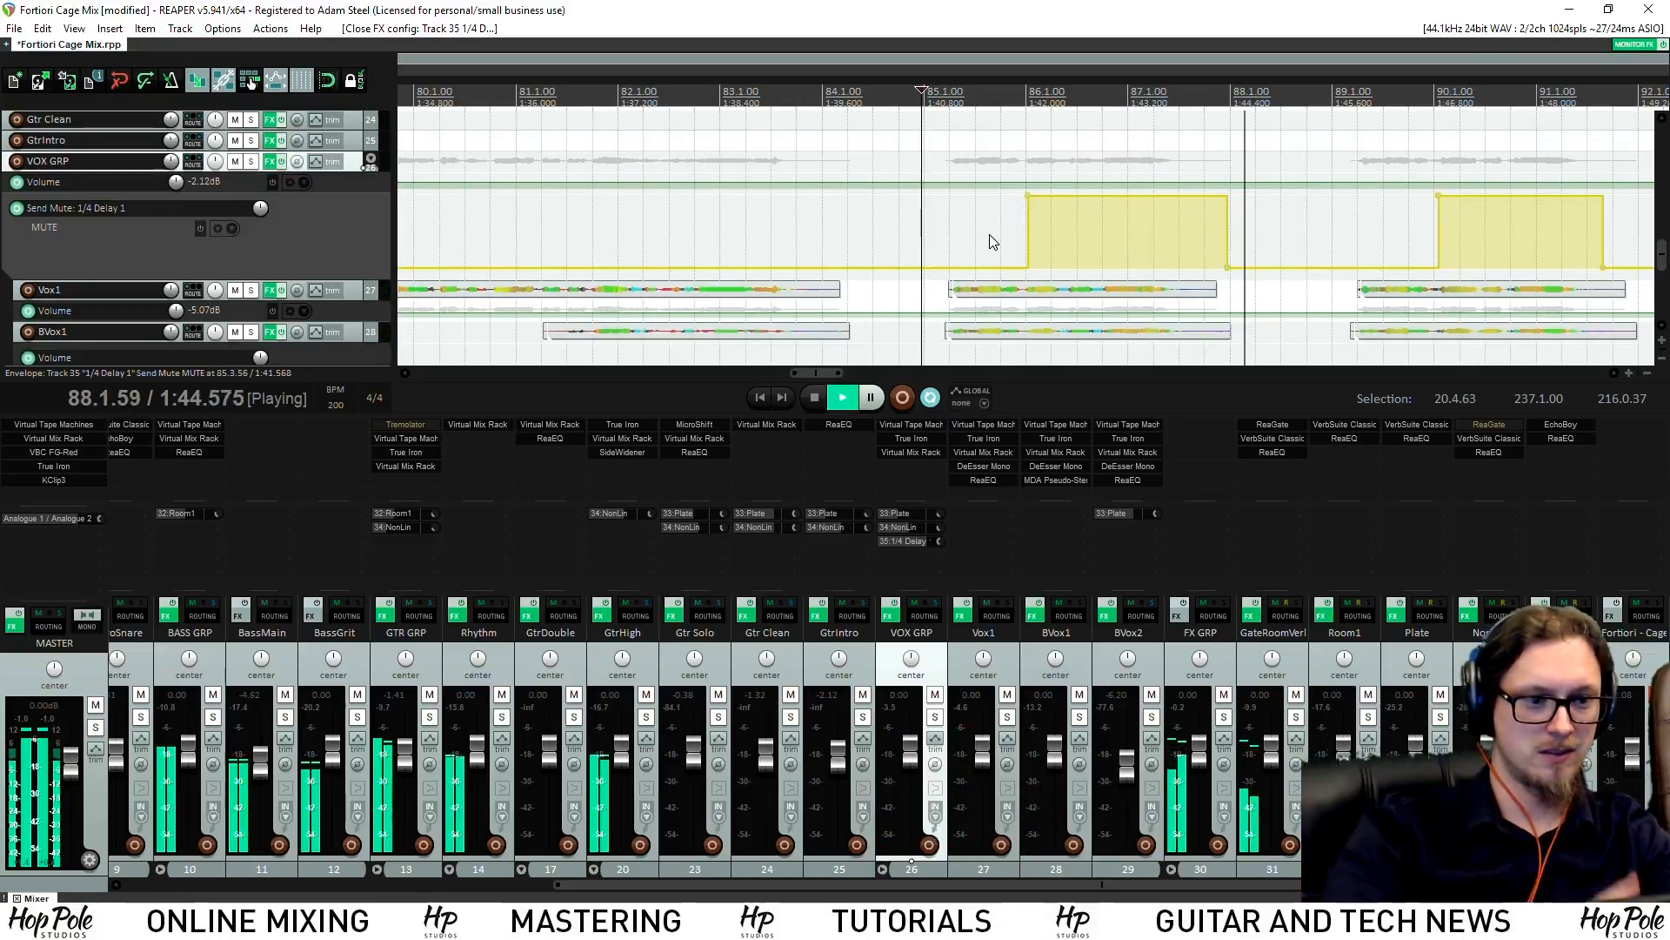
scroll(989, 235, "down", 4)
scroll(989, 235, "up", 4)
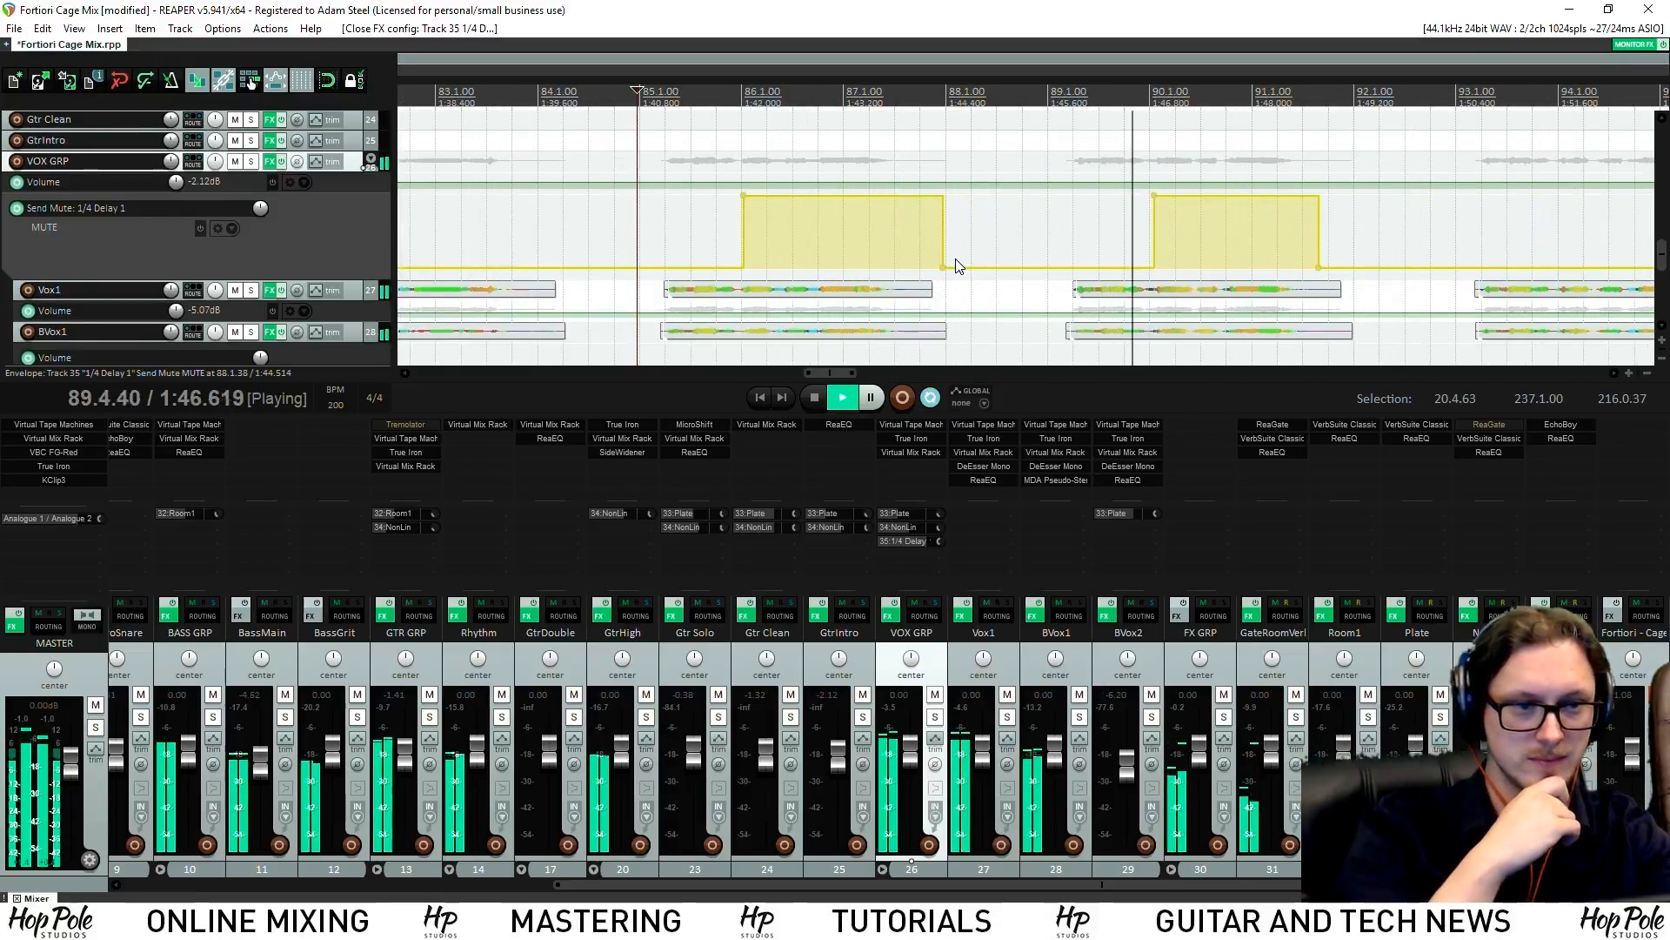
scroll(1022, 268, "down", 2)
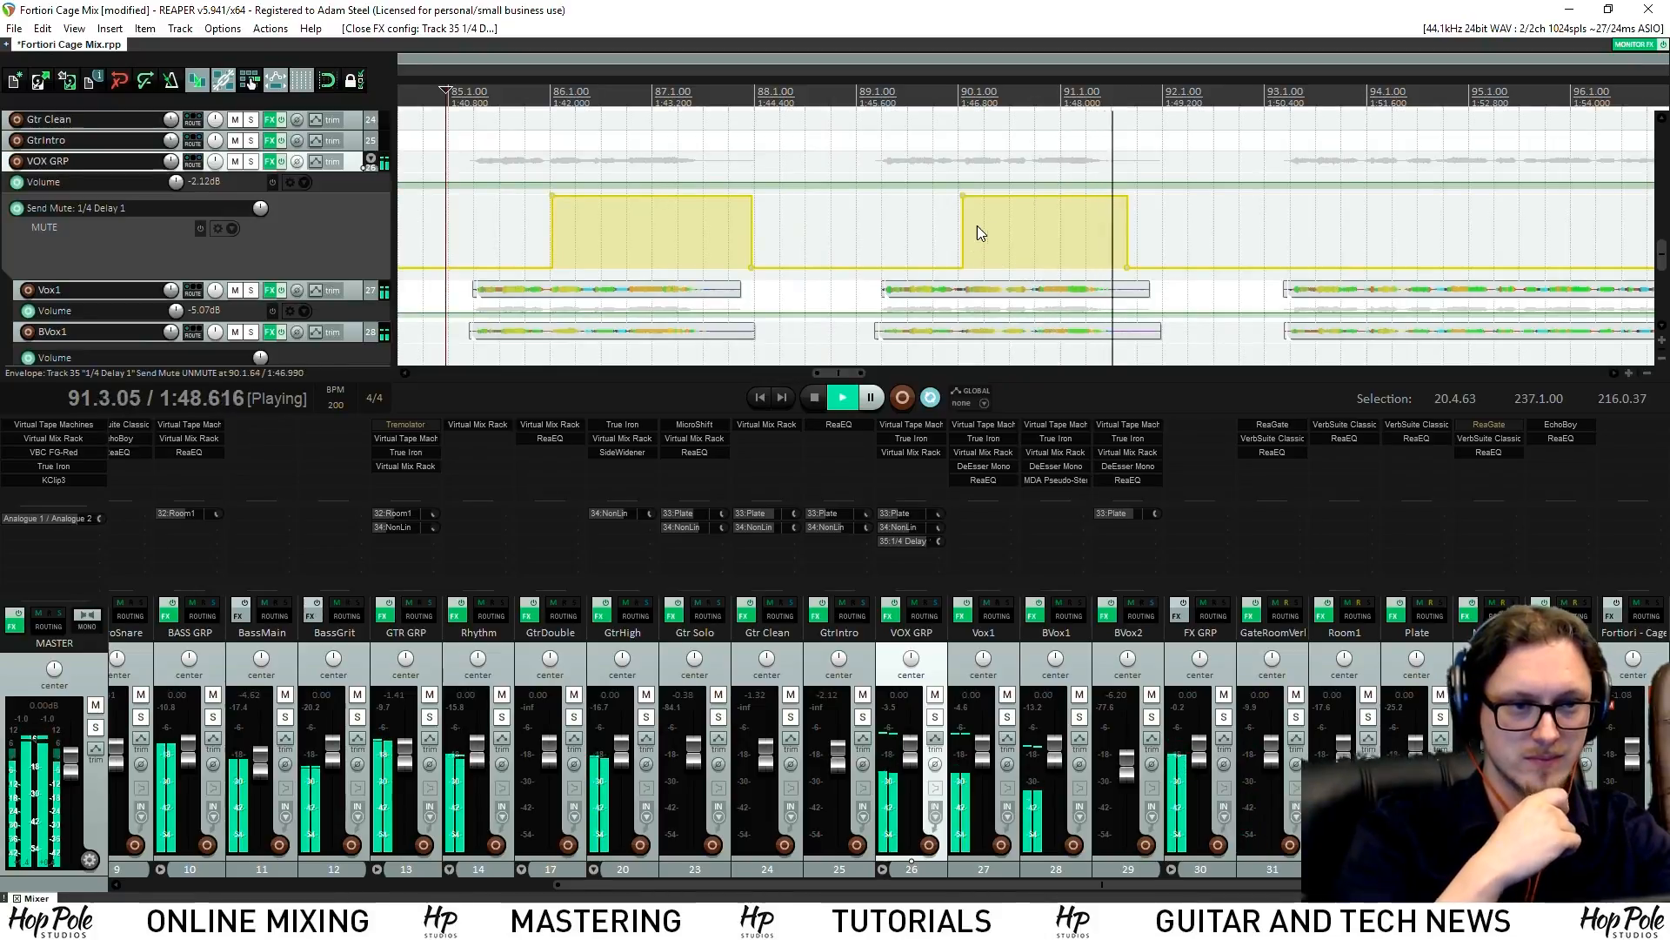
scroll(1019, 240, "down", 2)
scroll(1014, 242, "up", 2)
scroll(1007, 242, "down", 3)
scroll(1010, 250, "up", 3)
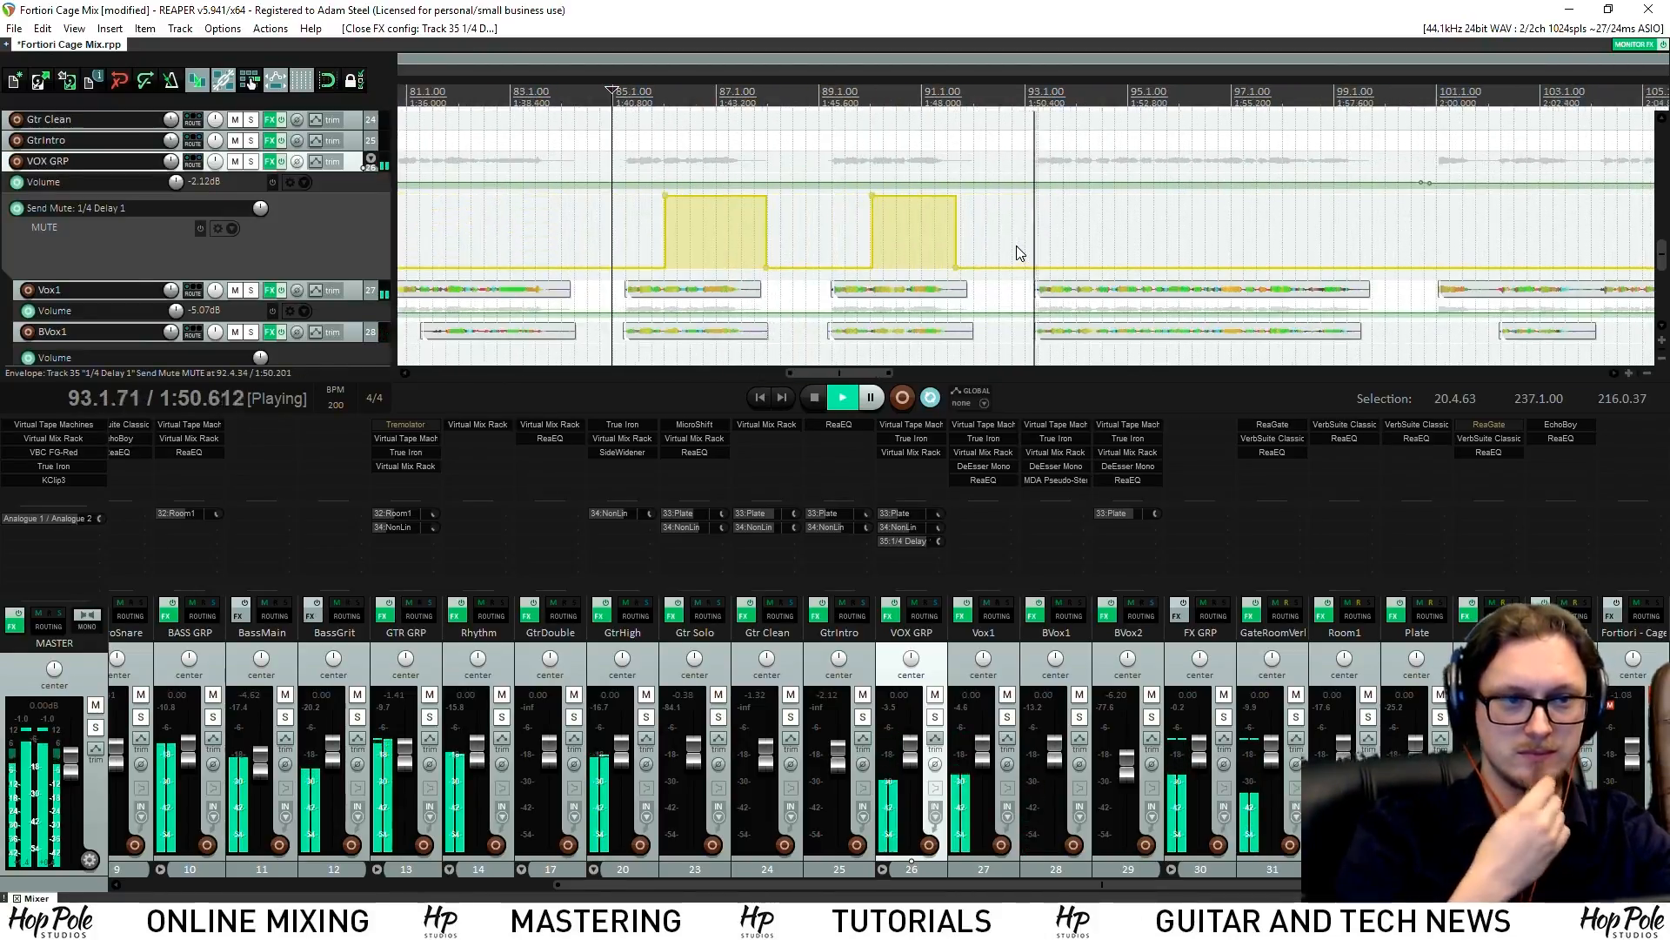
scroll(1006, 258, "down", 2)
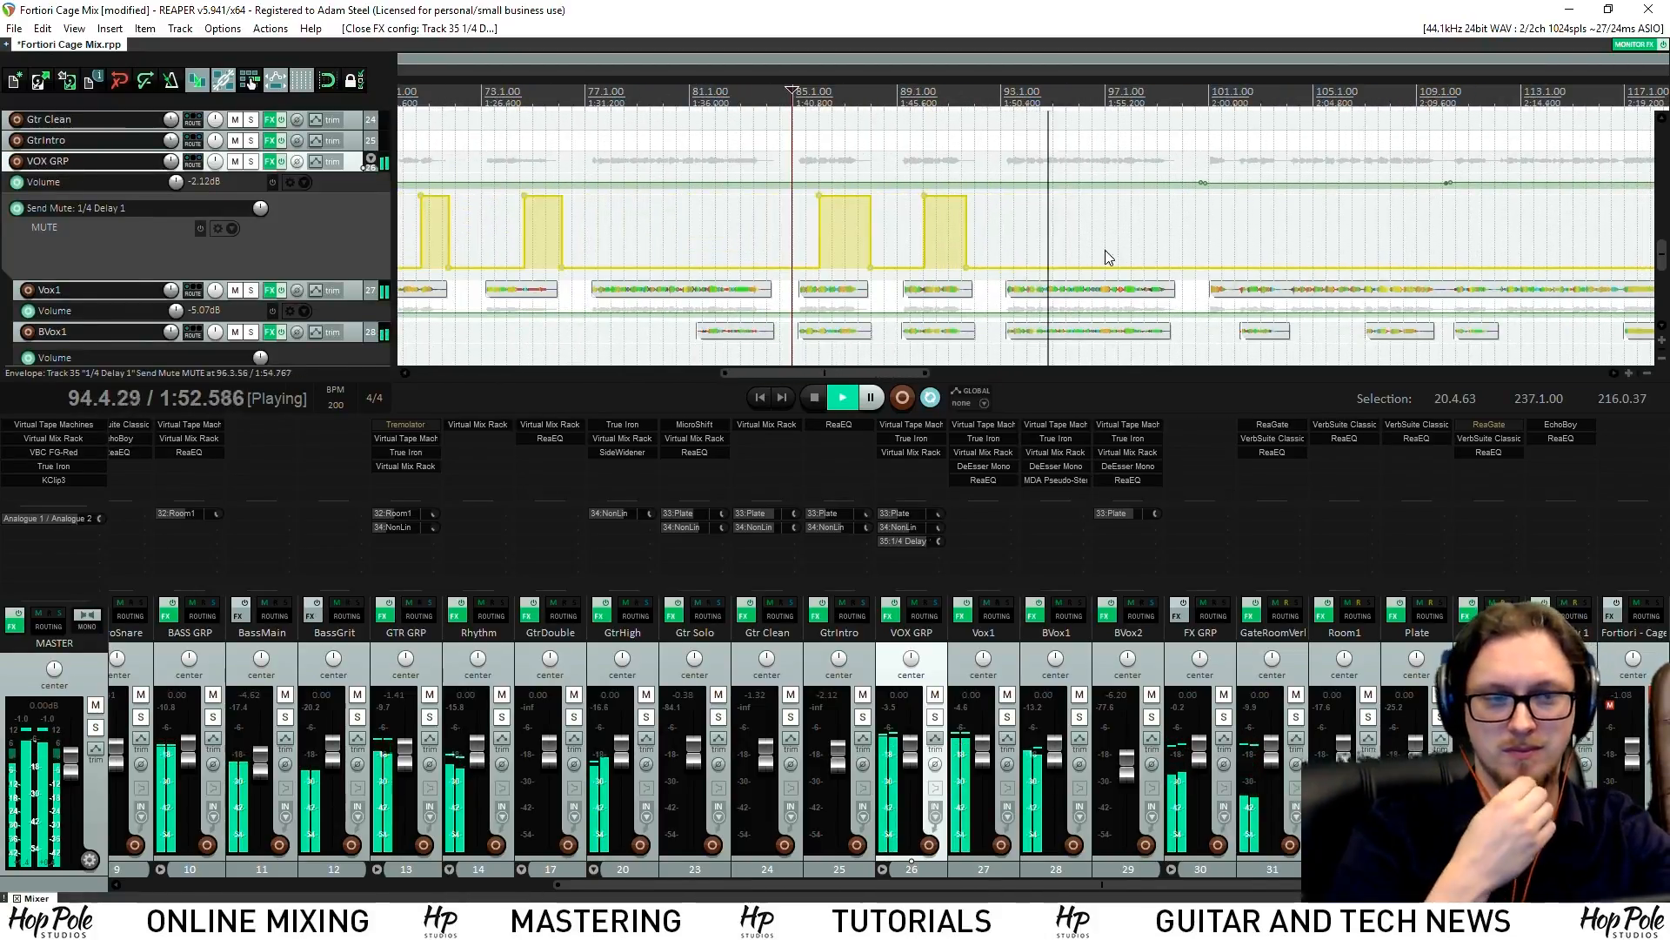
scroll(1098, 254, "up", 1)
scroll(1157, 240, "up", 3)
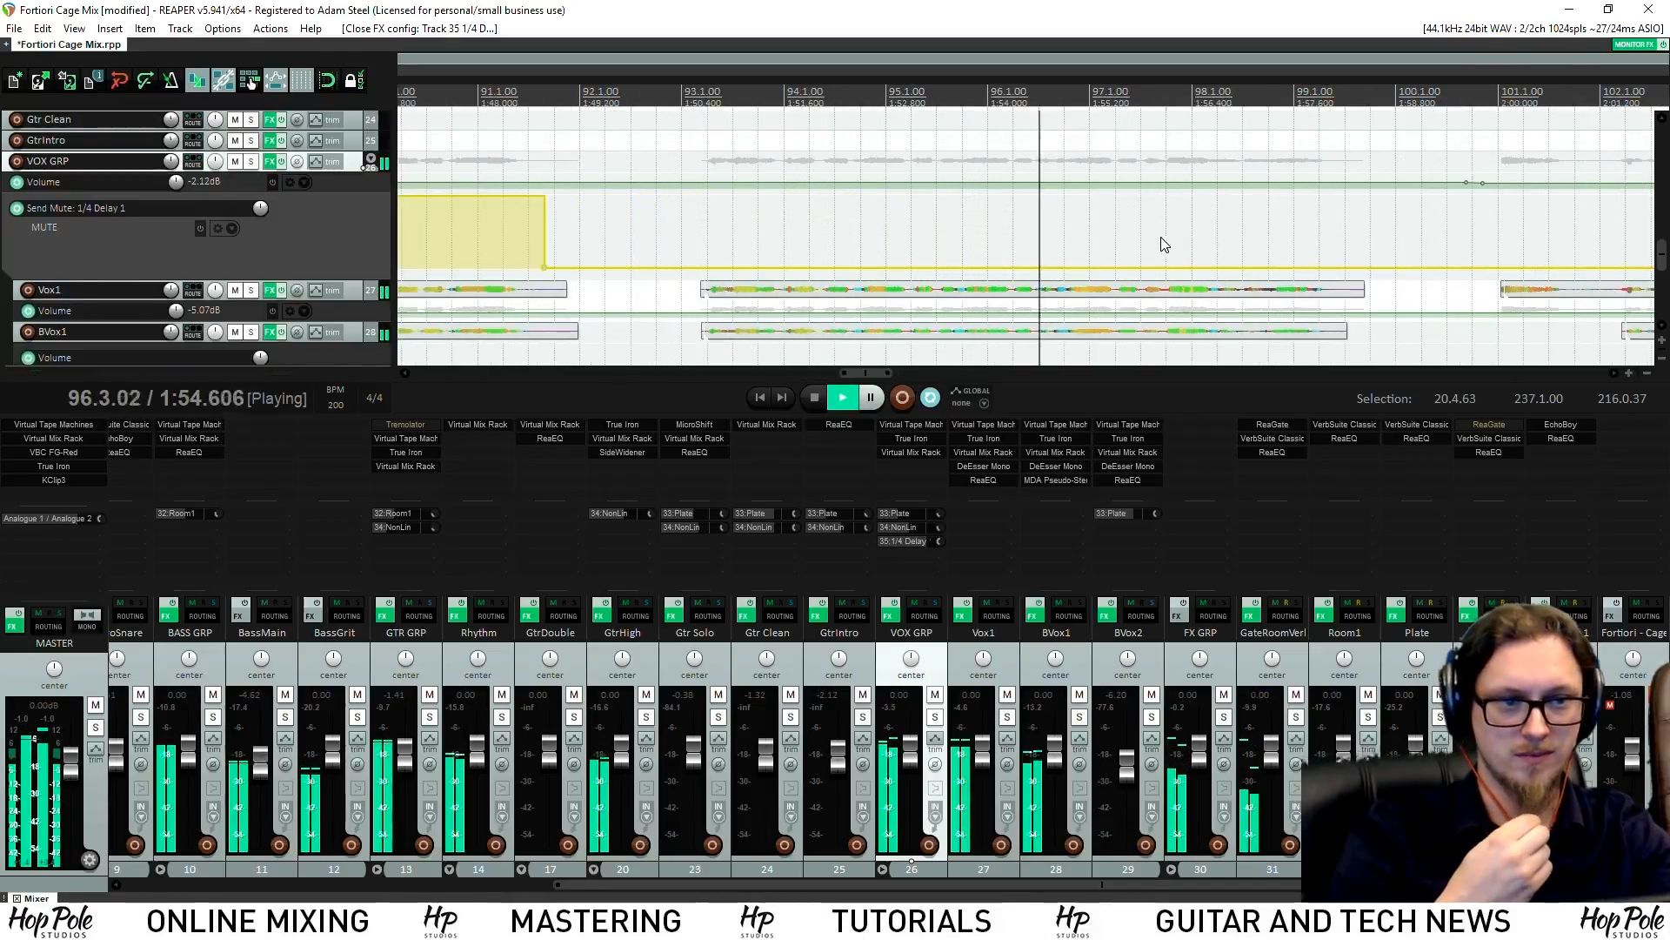
scroll(1205, 236, "down", 1)
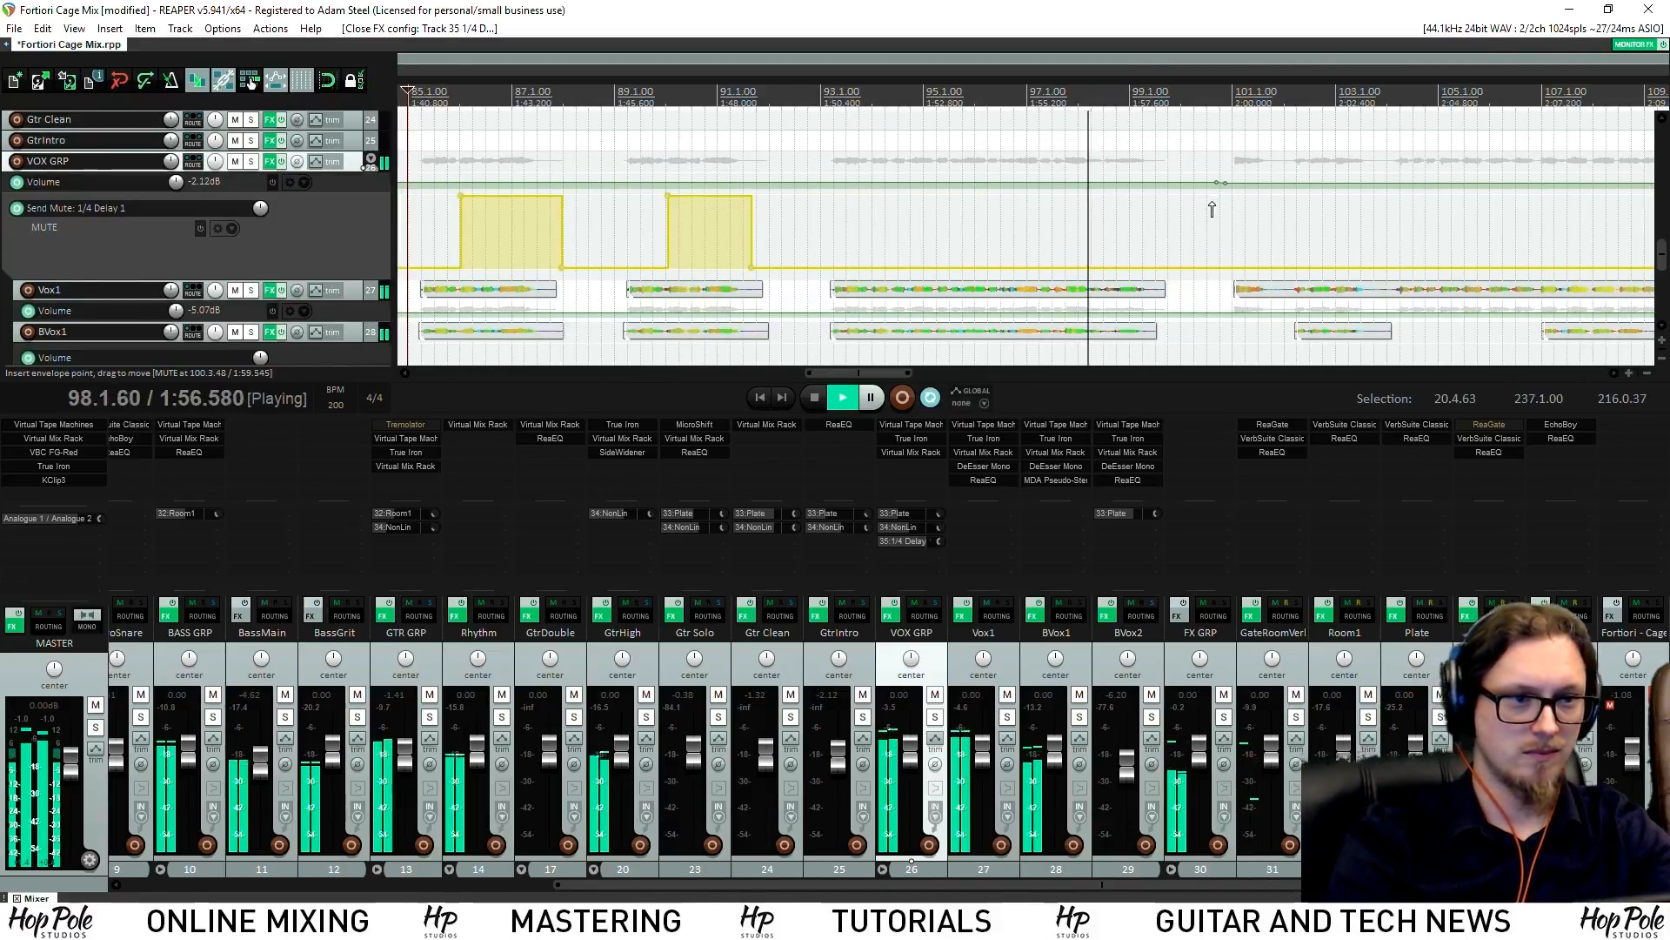
Add a send-mute point near bar 100 and mute the delay send after it
left_click(1219, 269)
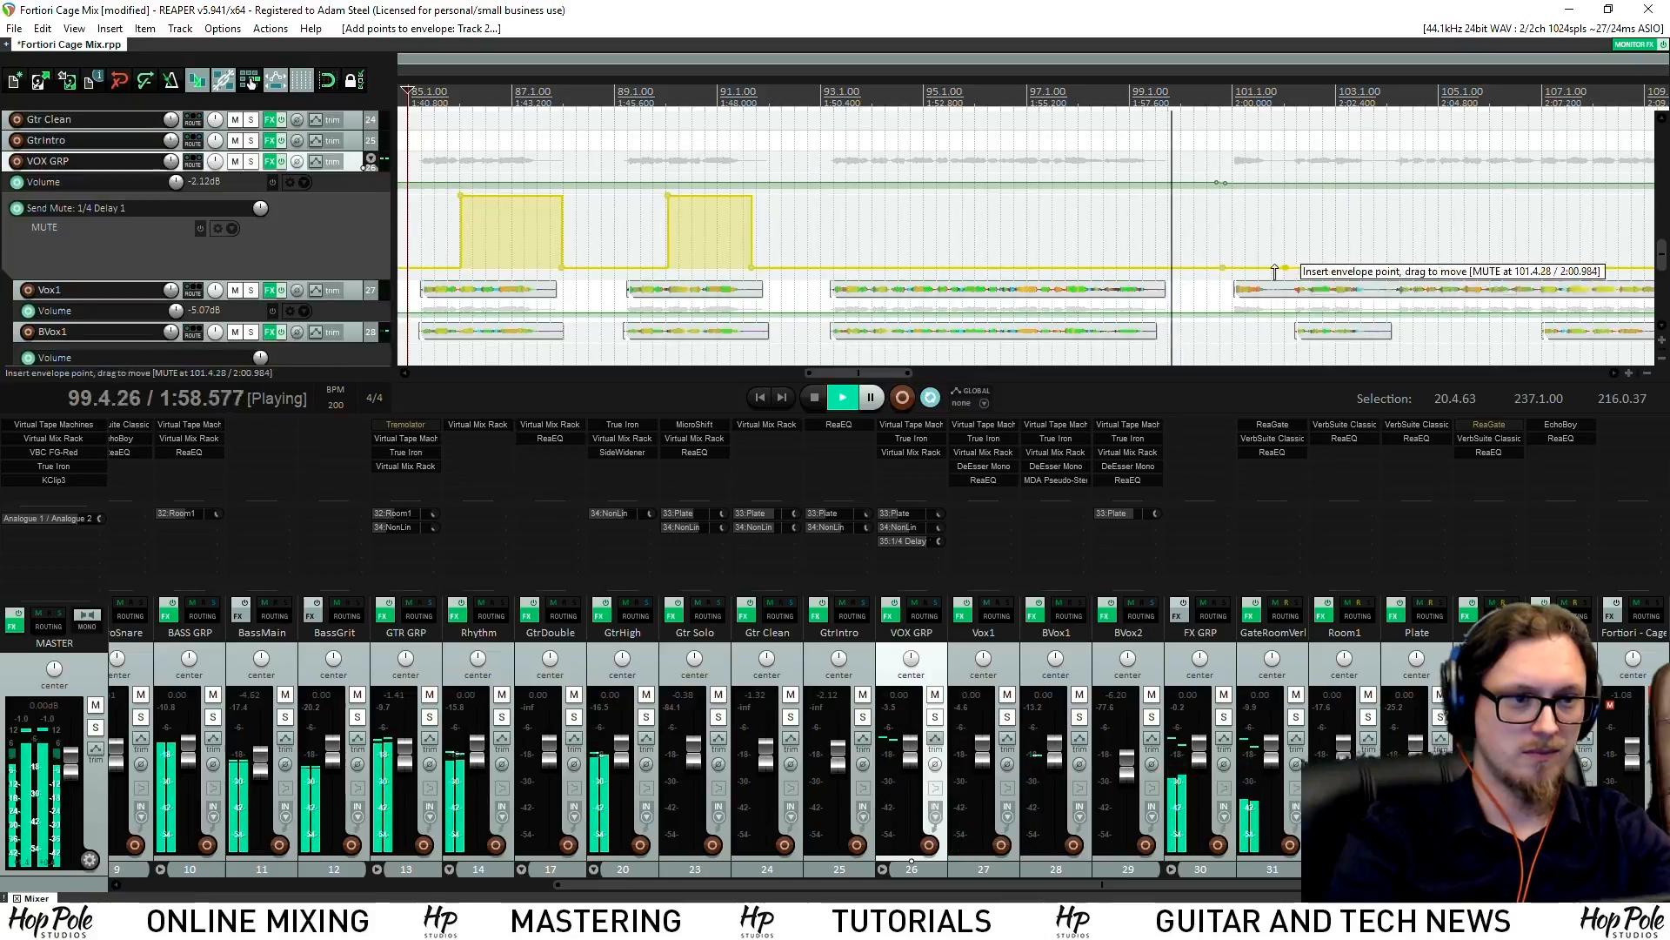
left_click_drag(1263, 250, 1271, 228)
scroll(1271, 228, "up", 2)
scroll(1269, 239, "down", 4)
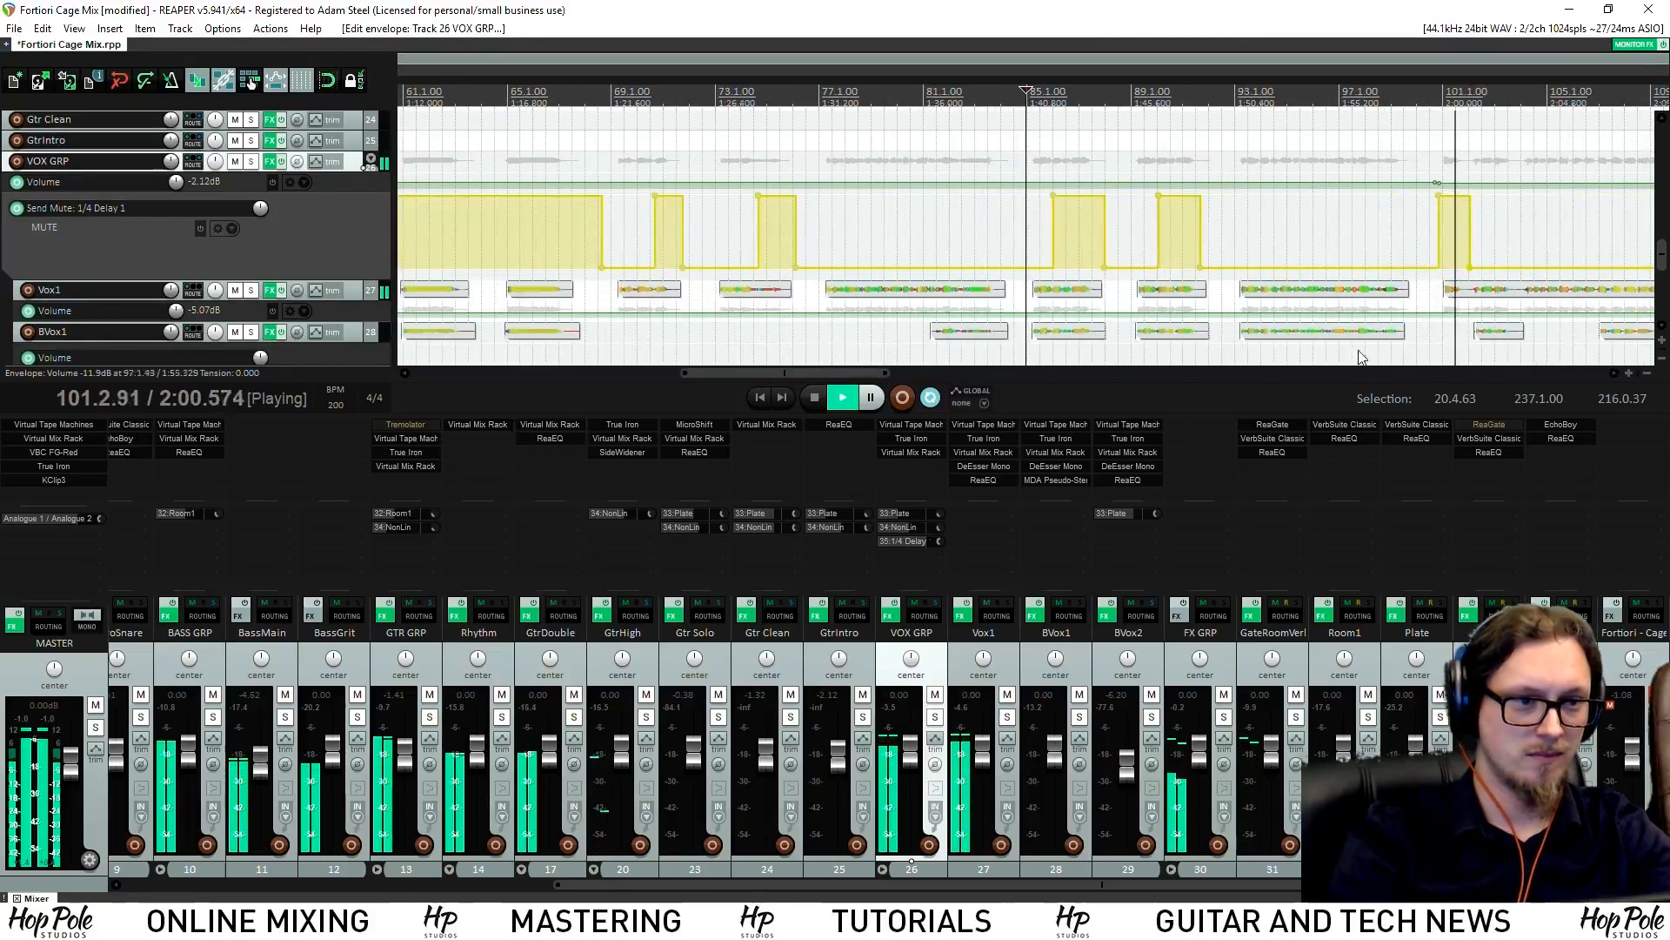
left_click(1612, 374)
scroll(1230, 265, "up", 2)
scroll(1408, 227, "down", 2)
scroll(1455, 238, "up", 3)
scroll(1430, 232, "right", 3)
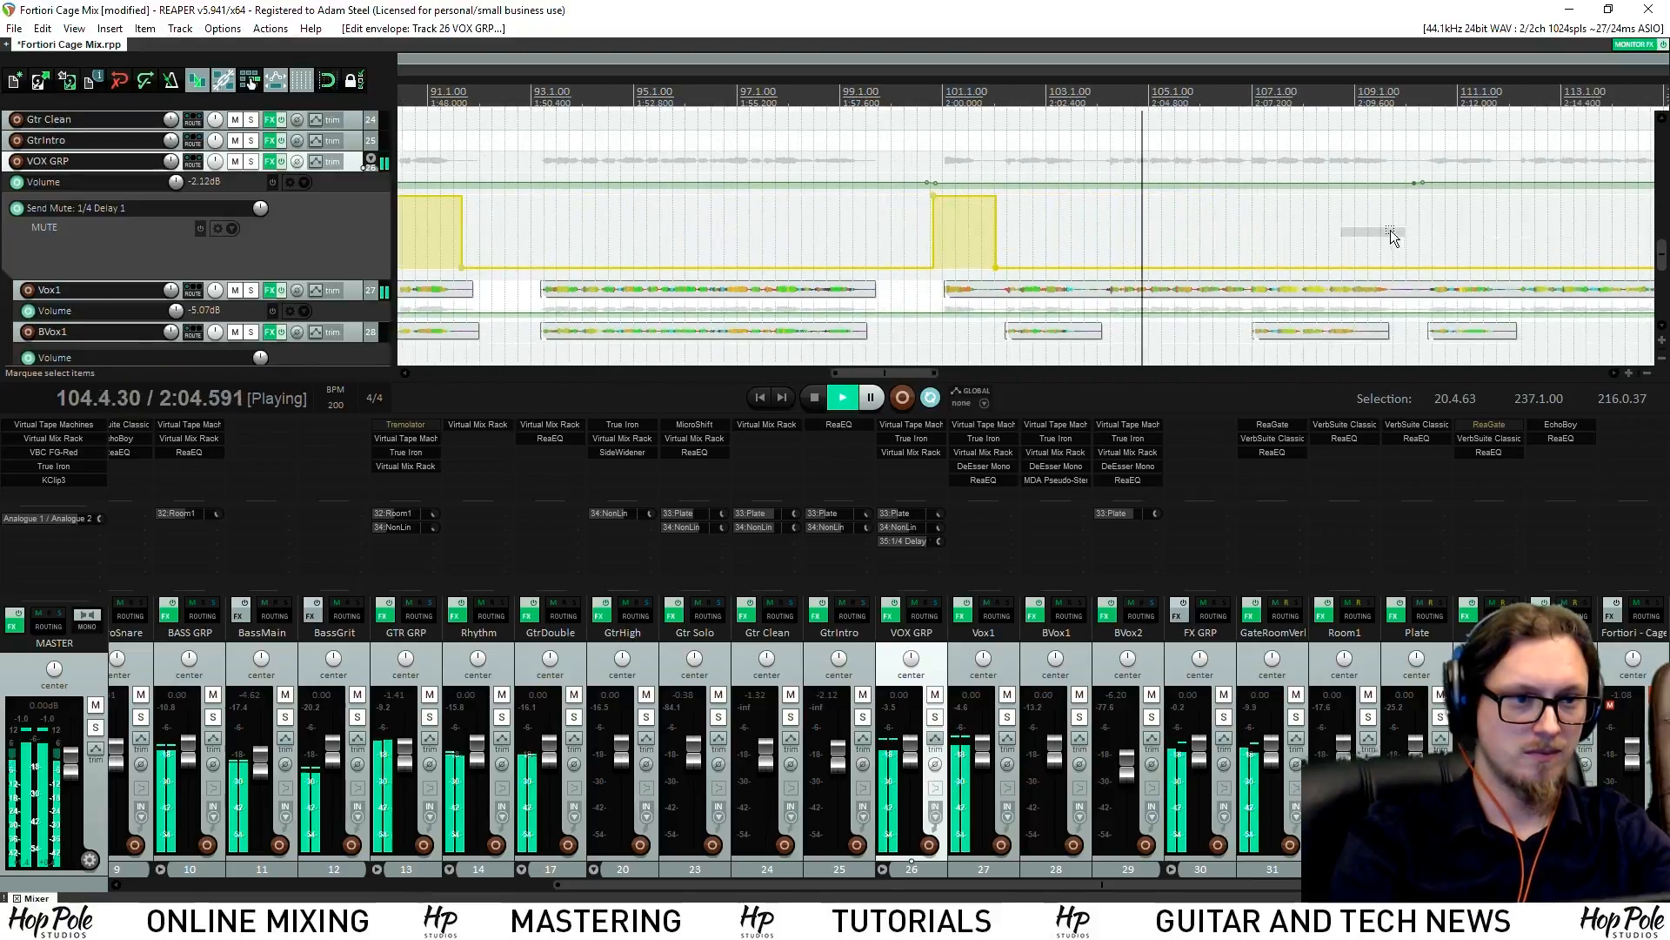
left_click_drag(1339, 243, 1504, 236)
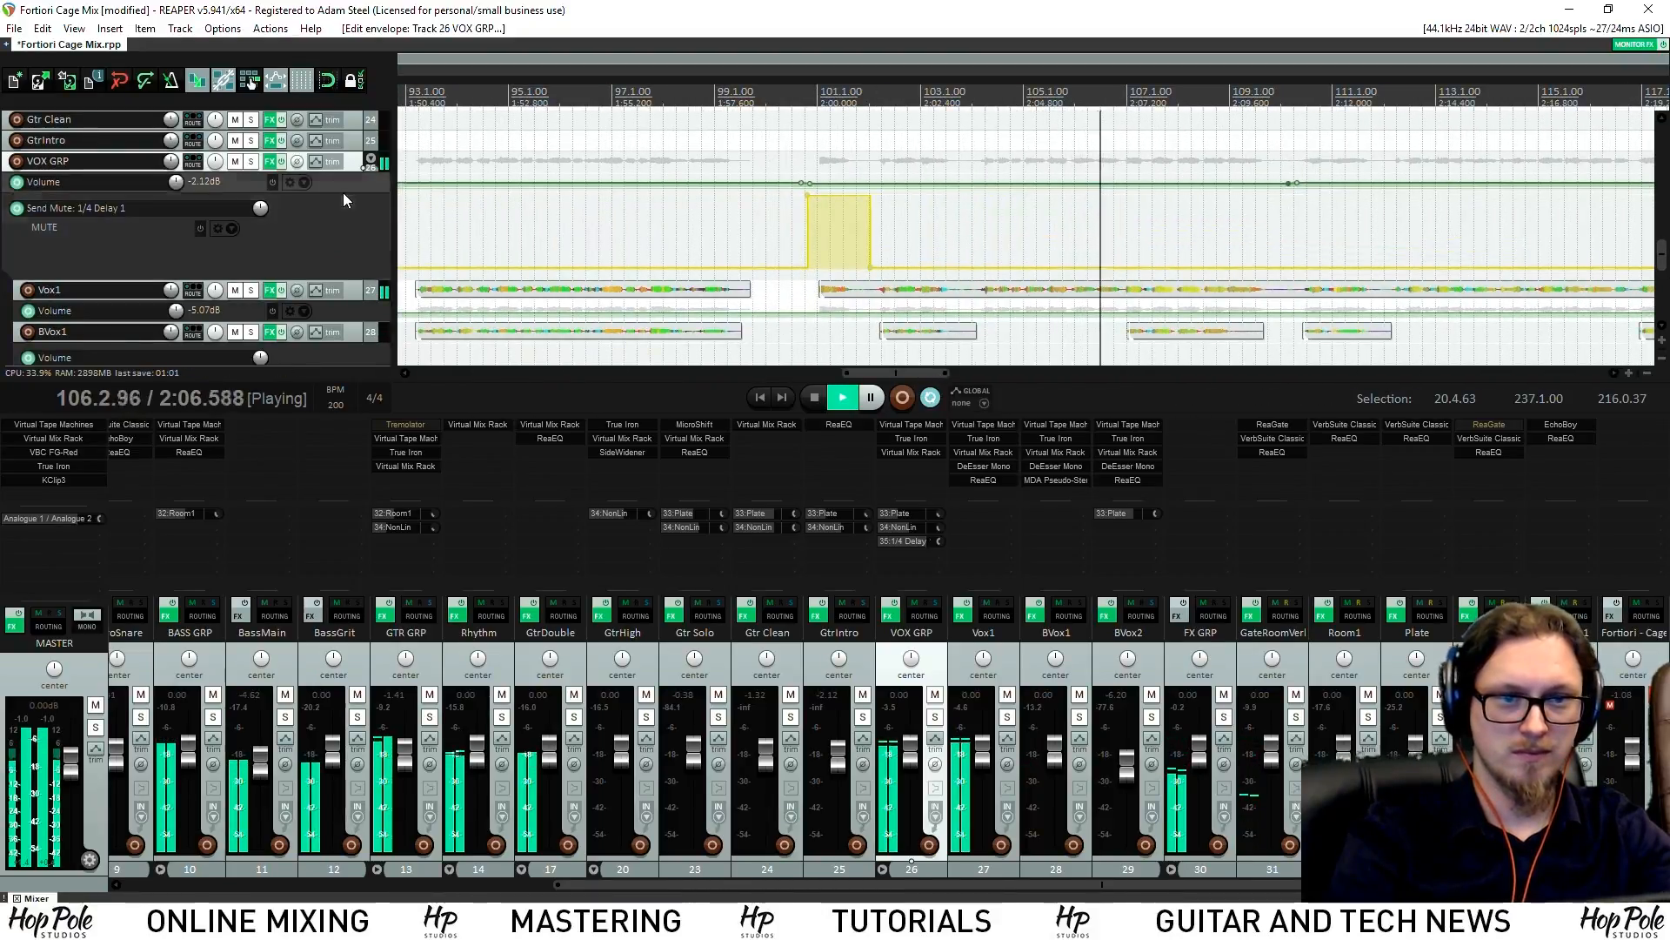
Enlarge the VOX GRP Volume lane and level its dipped section with the surroundings
left_click_drag(344, 193, 346, 211)
scroll(1105, 243, "down", 3)
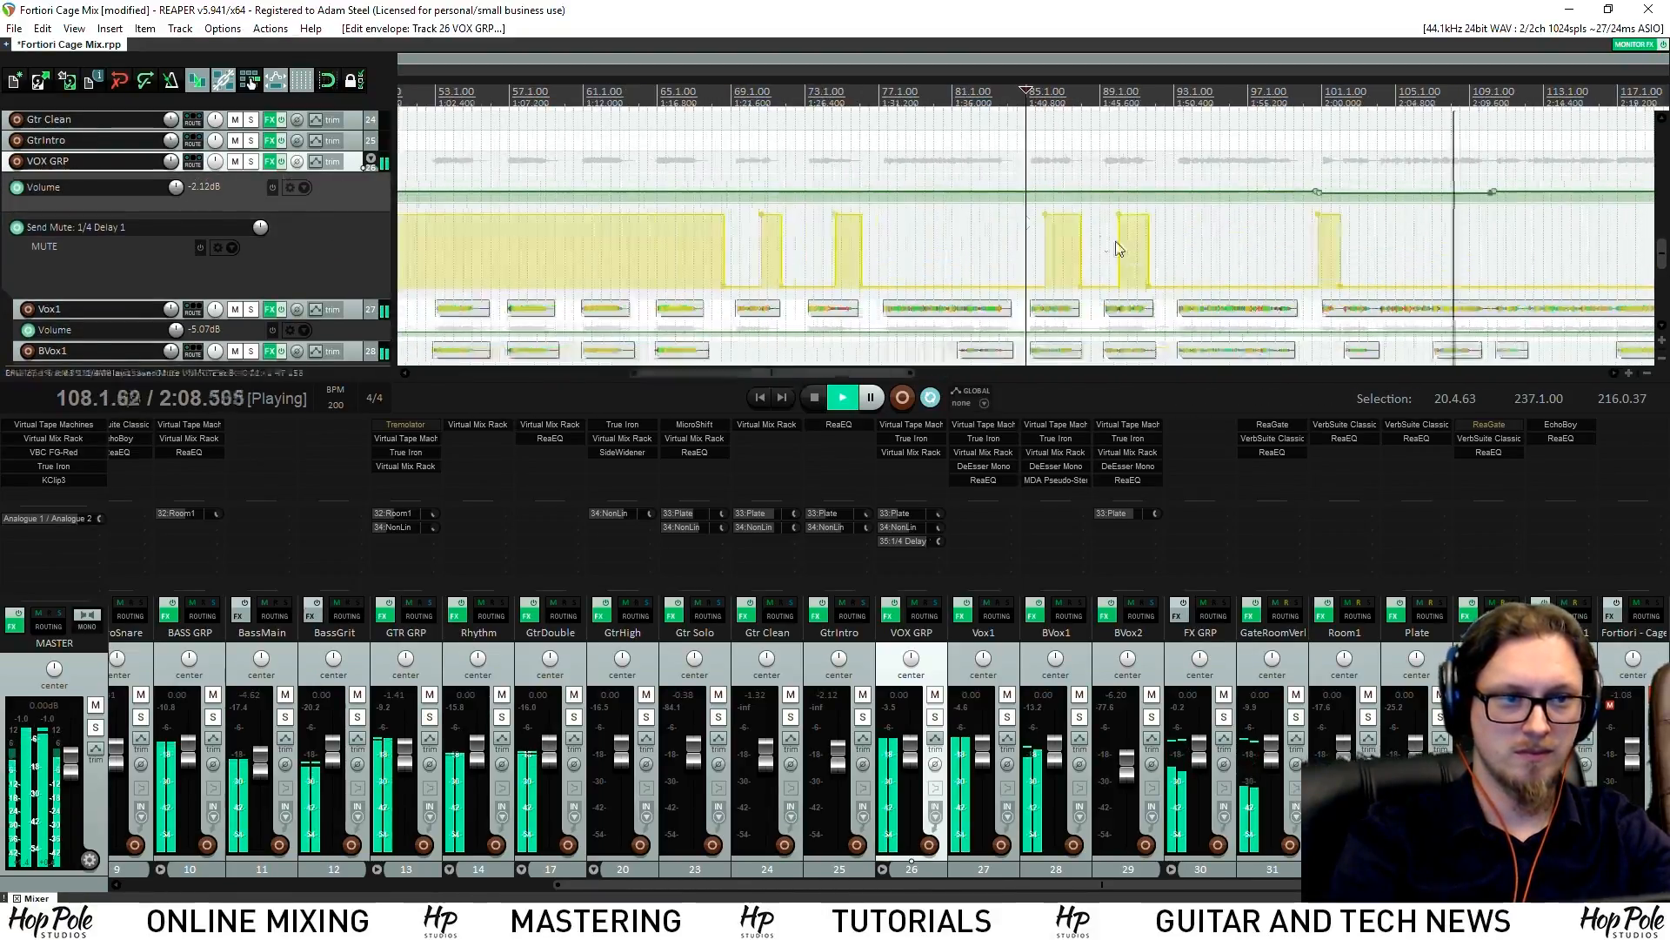
left_click_drag(1394, 194, 1405, 183)
scroll(1261, 217, "up", 2)
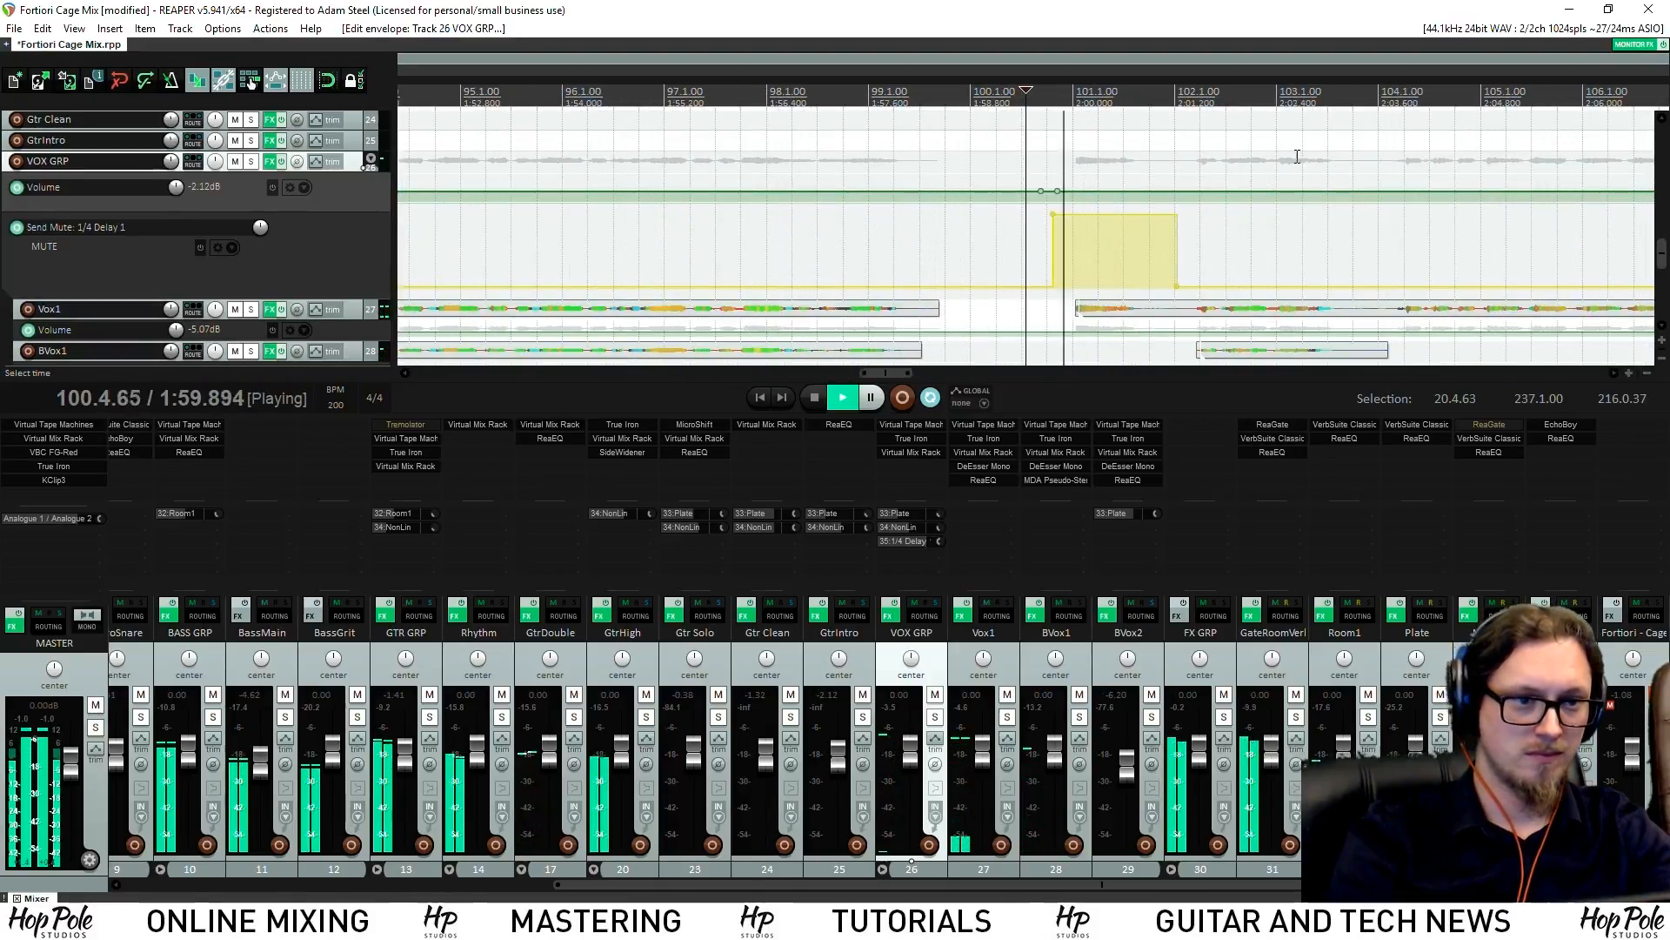
scroll(1236, 273, "up", 1)
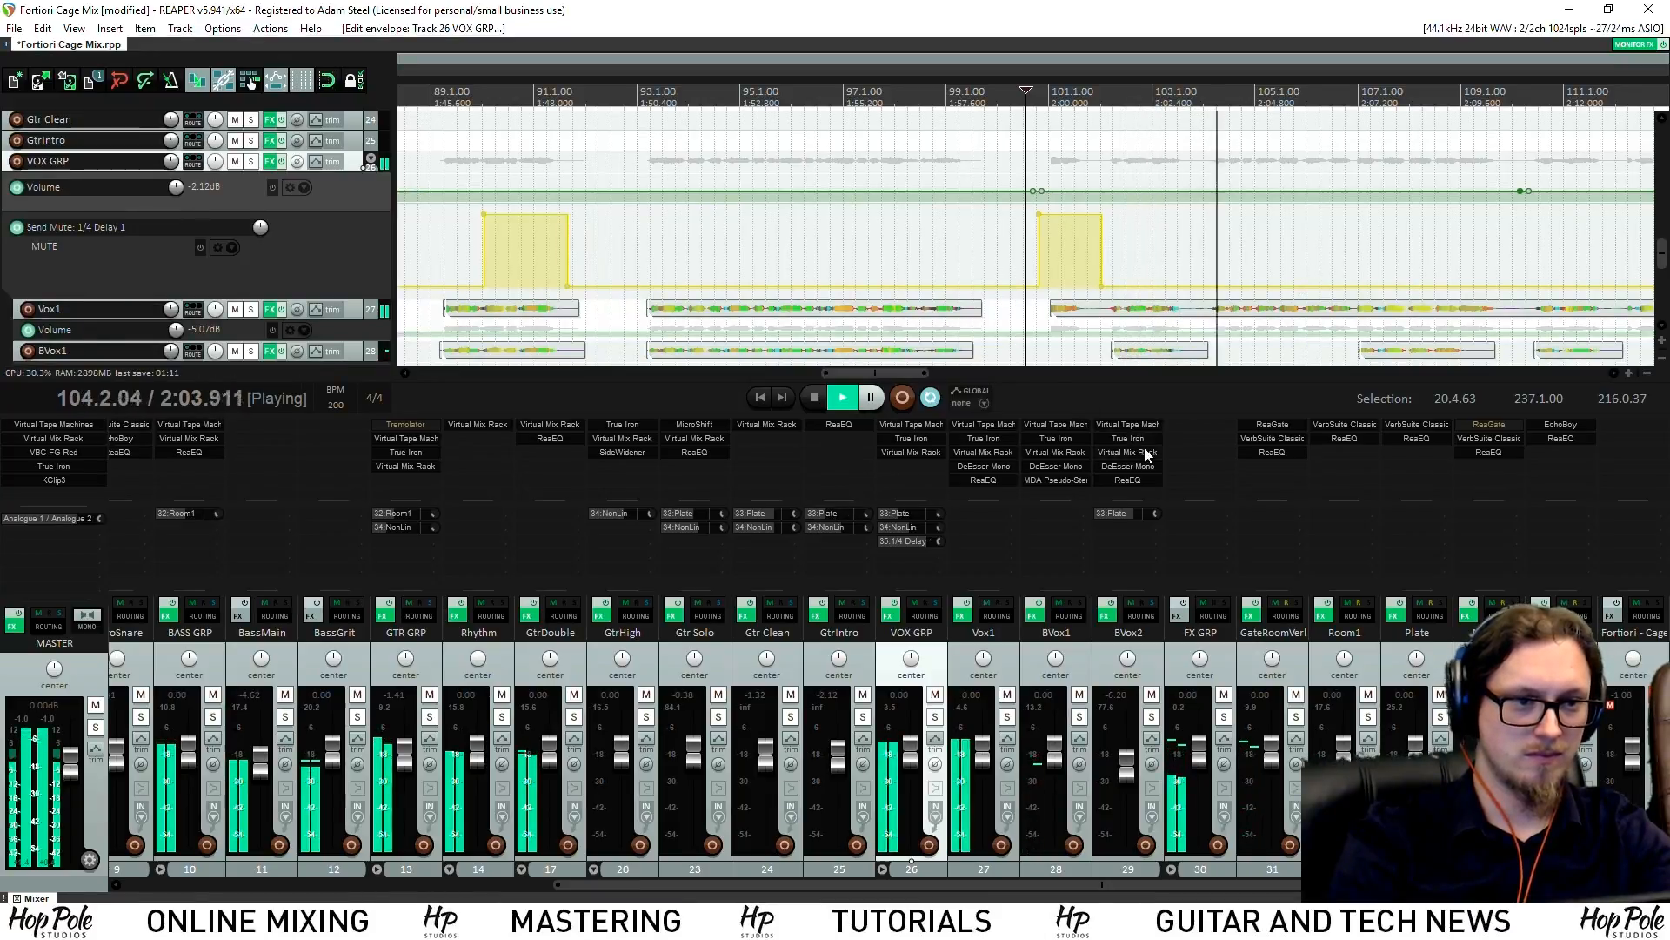
left_click_drag(848, 373, 900, 376)
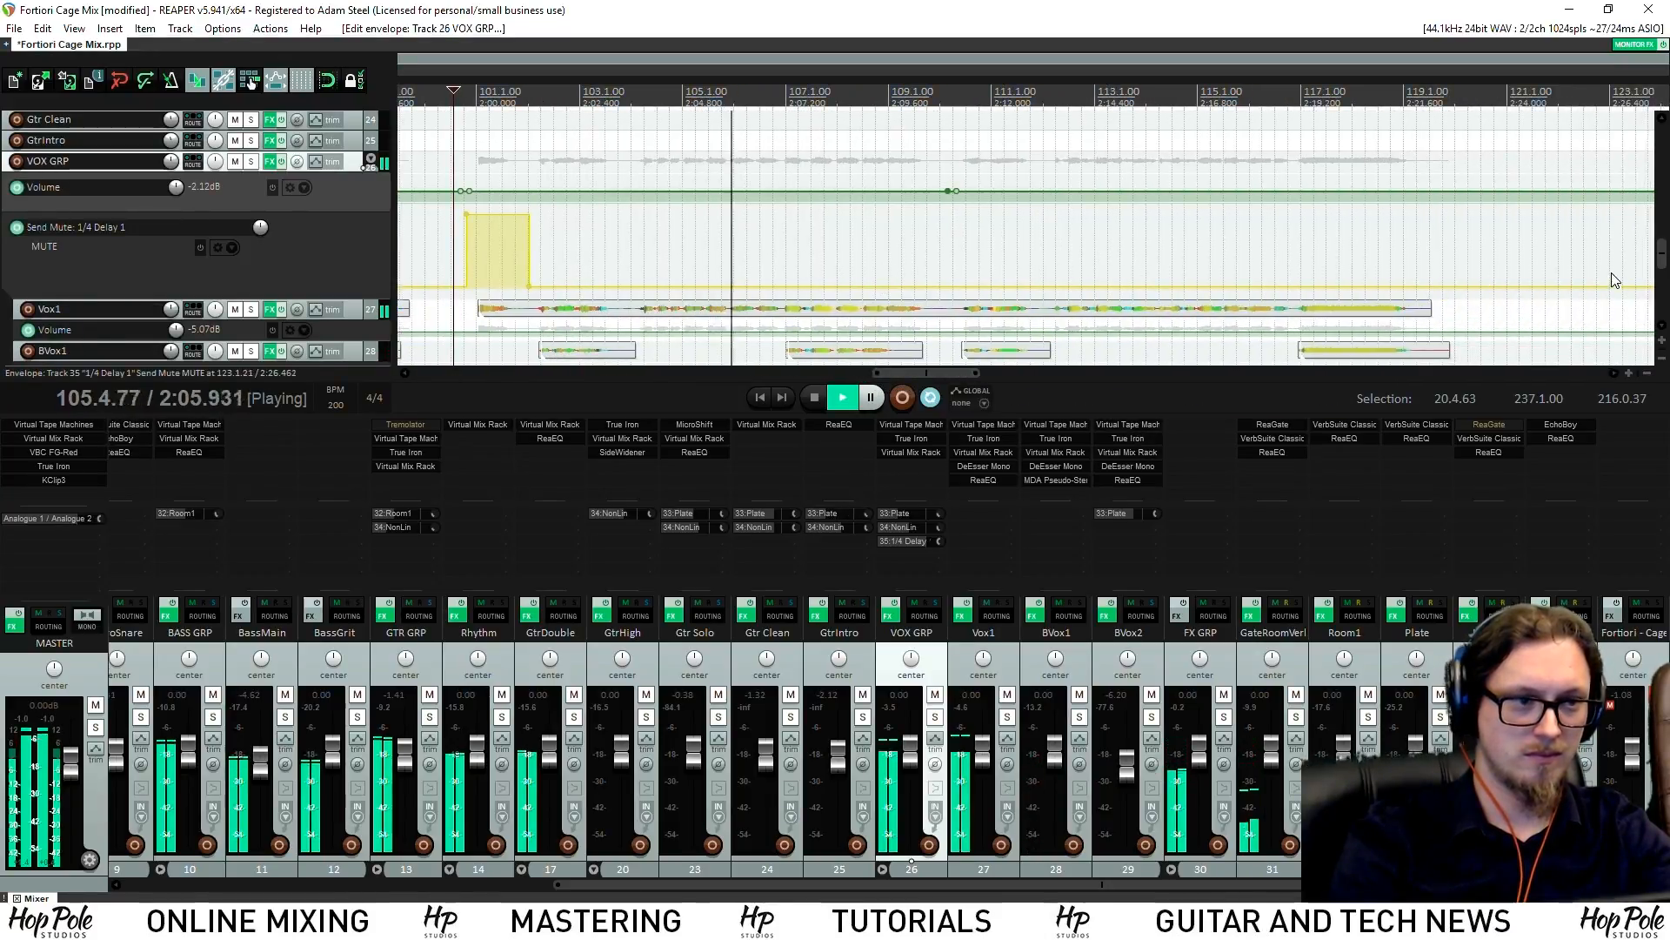
scroll(798, 130, "down", 1)
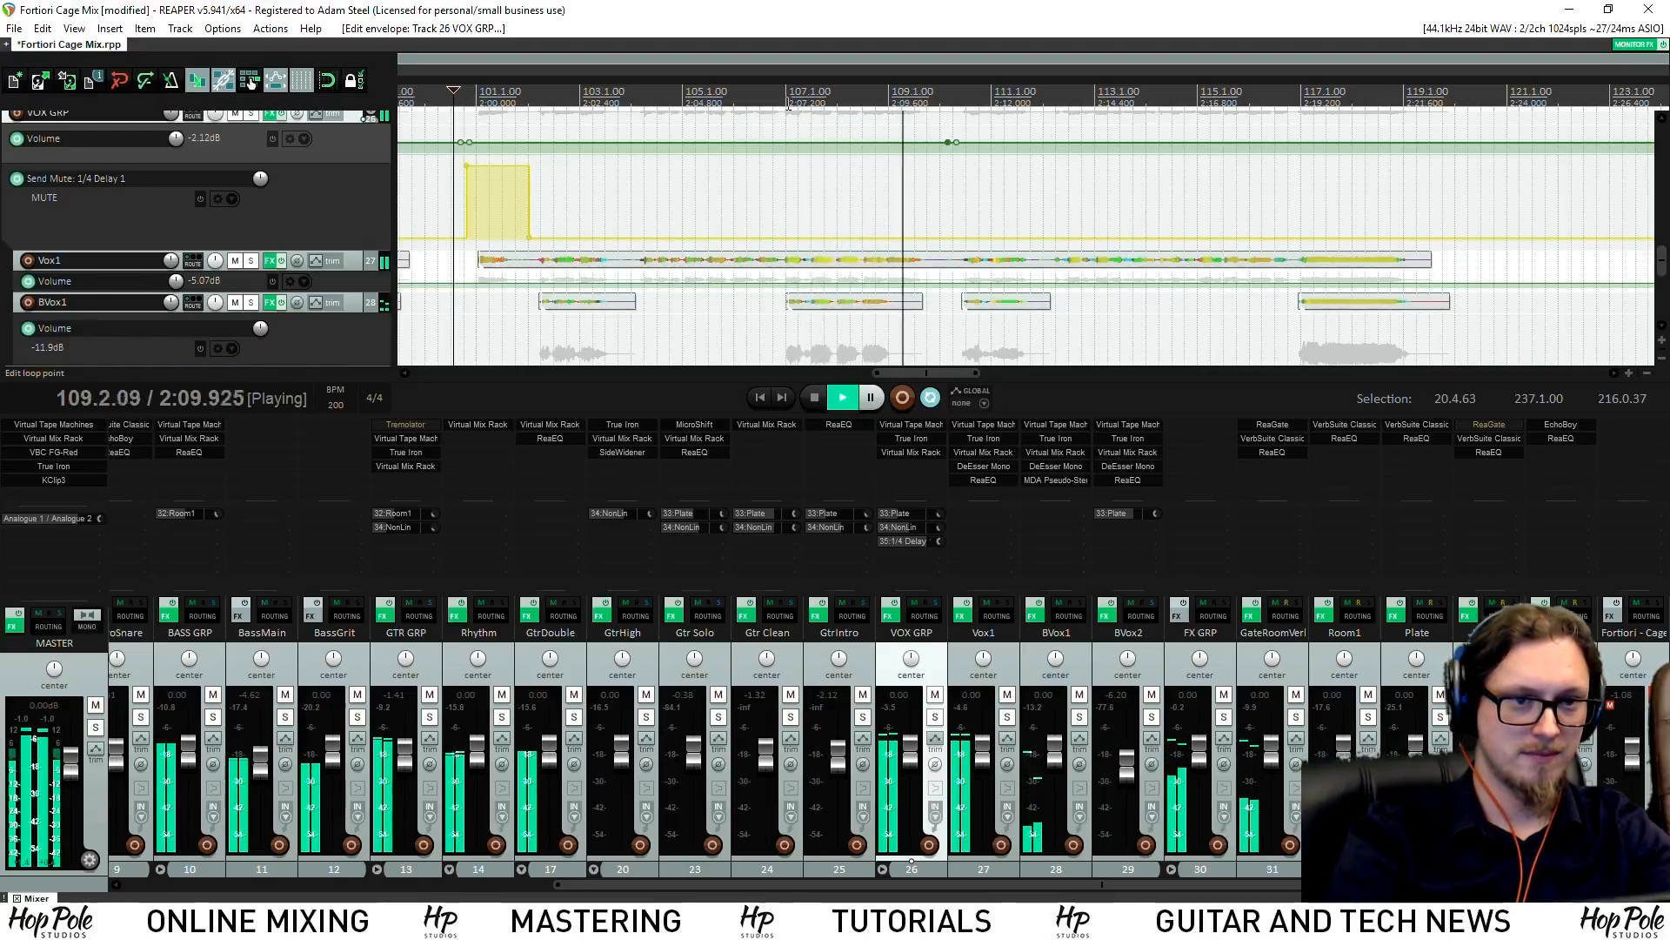
scroll(954, 224, "up", 4)
key("space")
left_click(1018, 142)
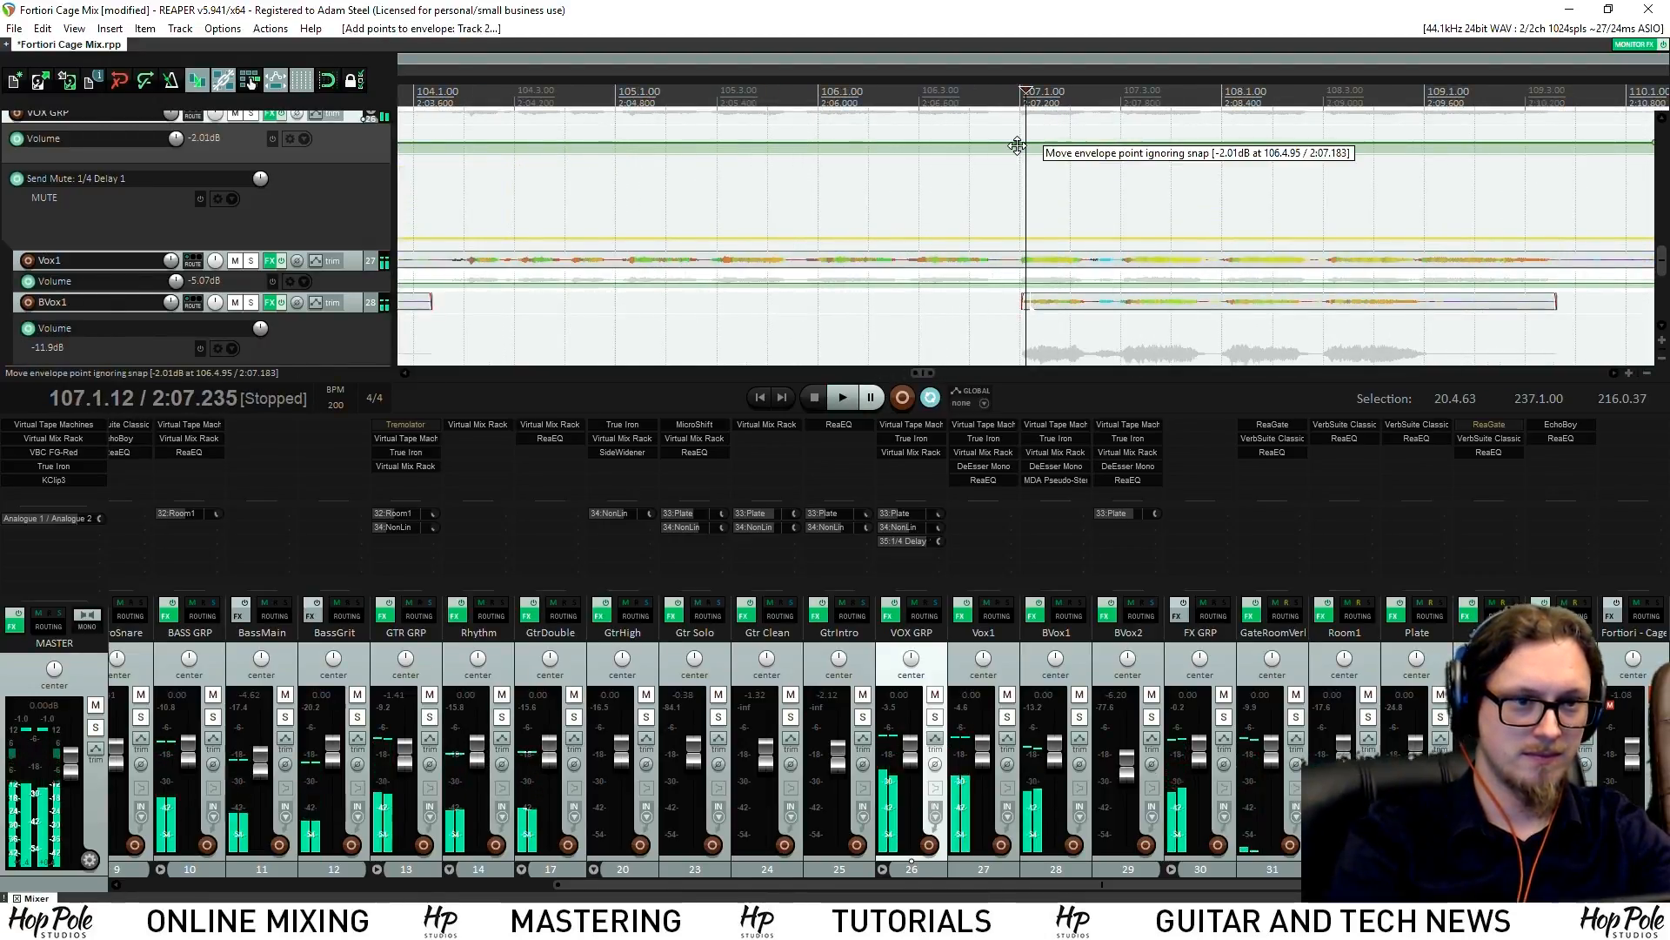
Unmute the delay send between new send-mute points at bars 107 and 108
left_click(1396, 91)
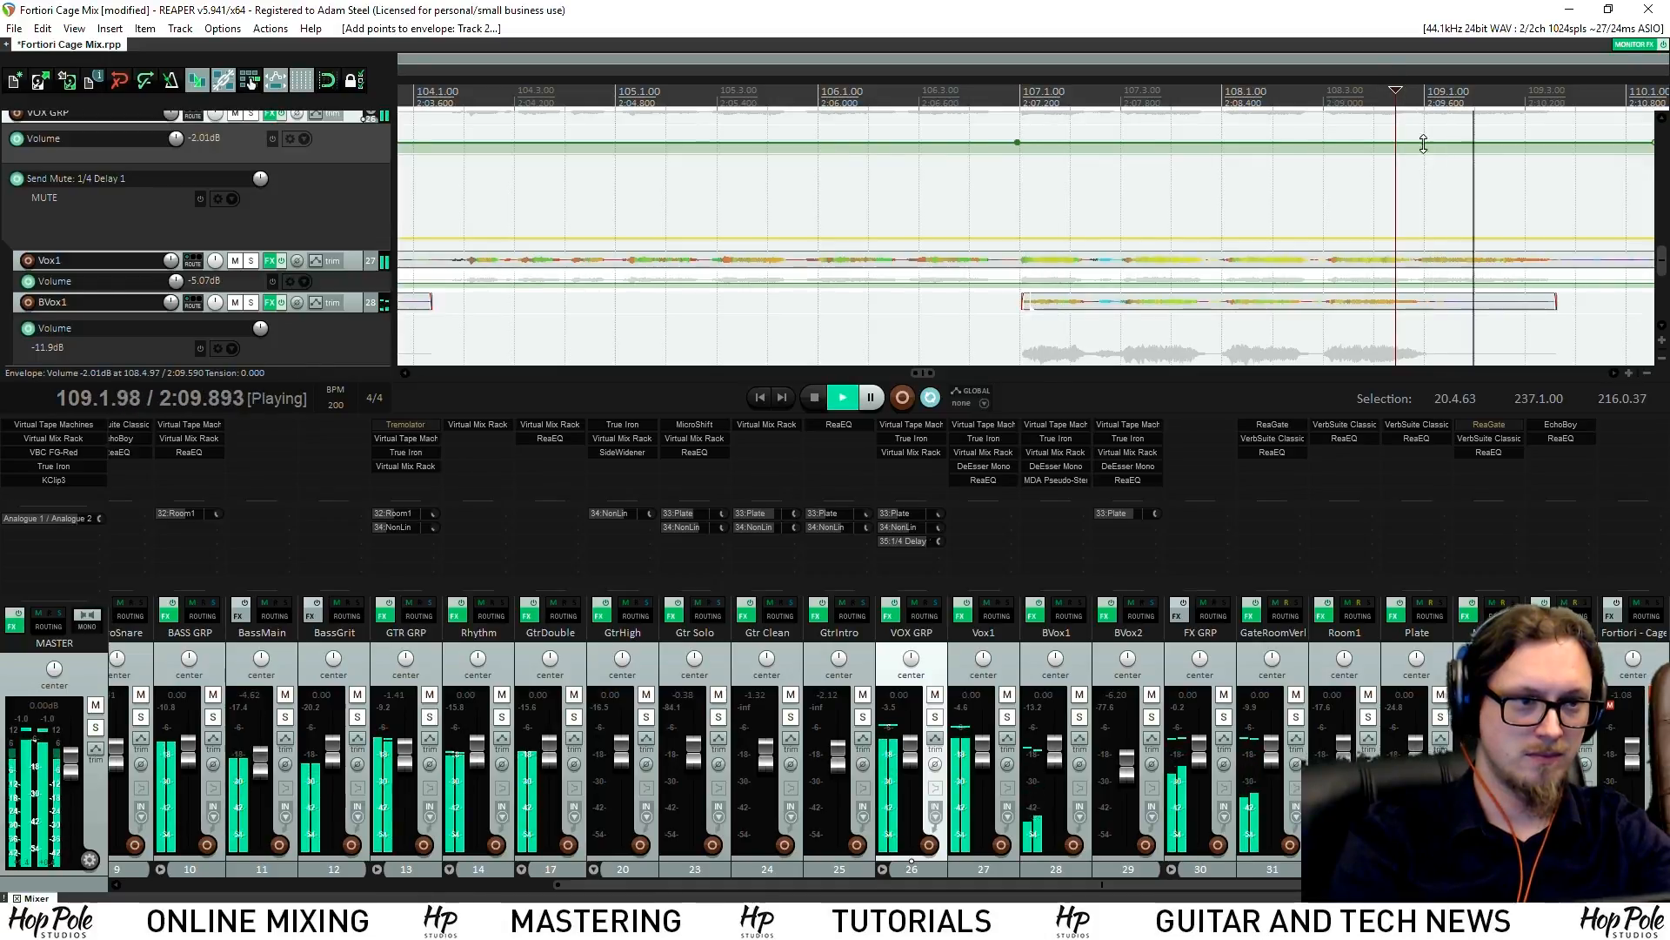
key("space")
left_click(1416, 239, "shift")
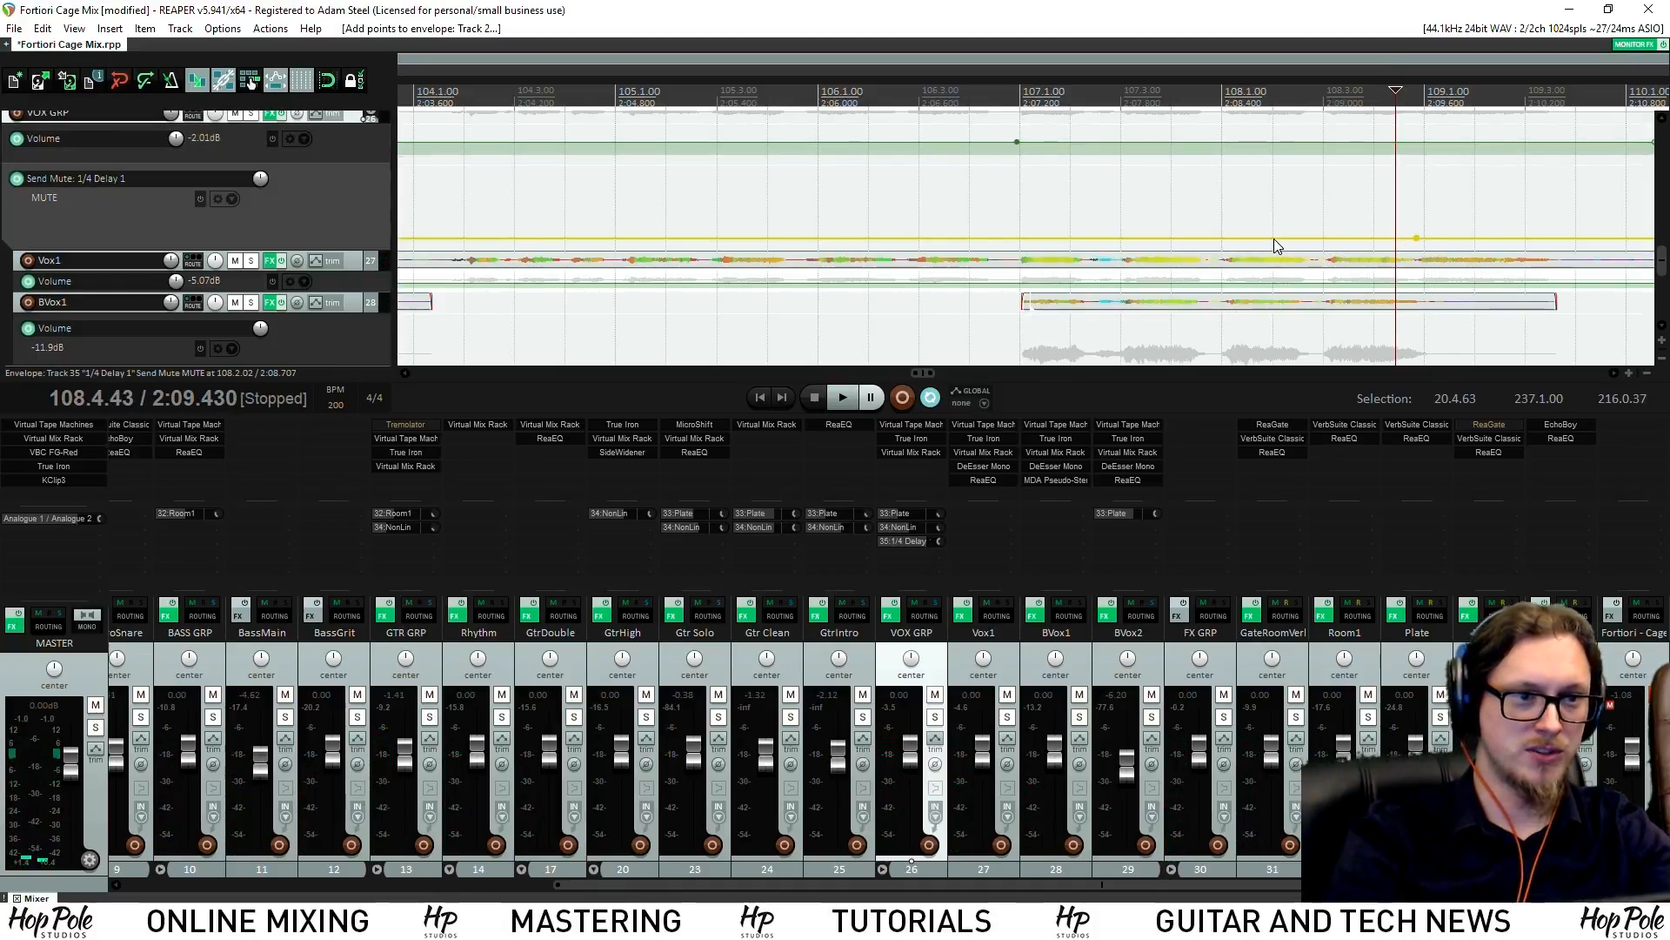
left_click_drag(1278, 239, 1298, 111)
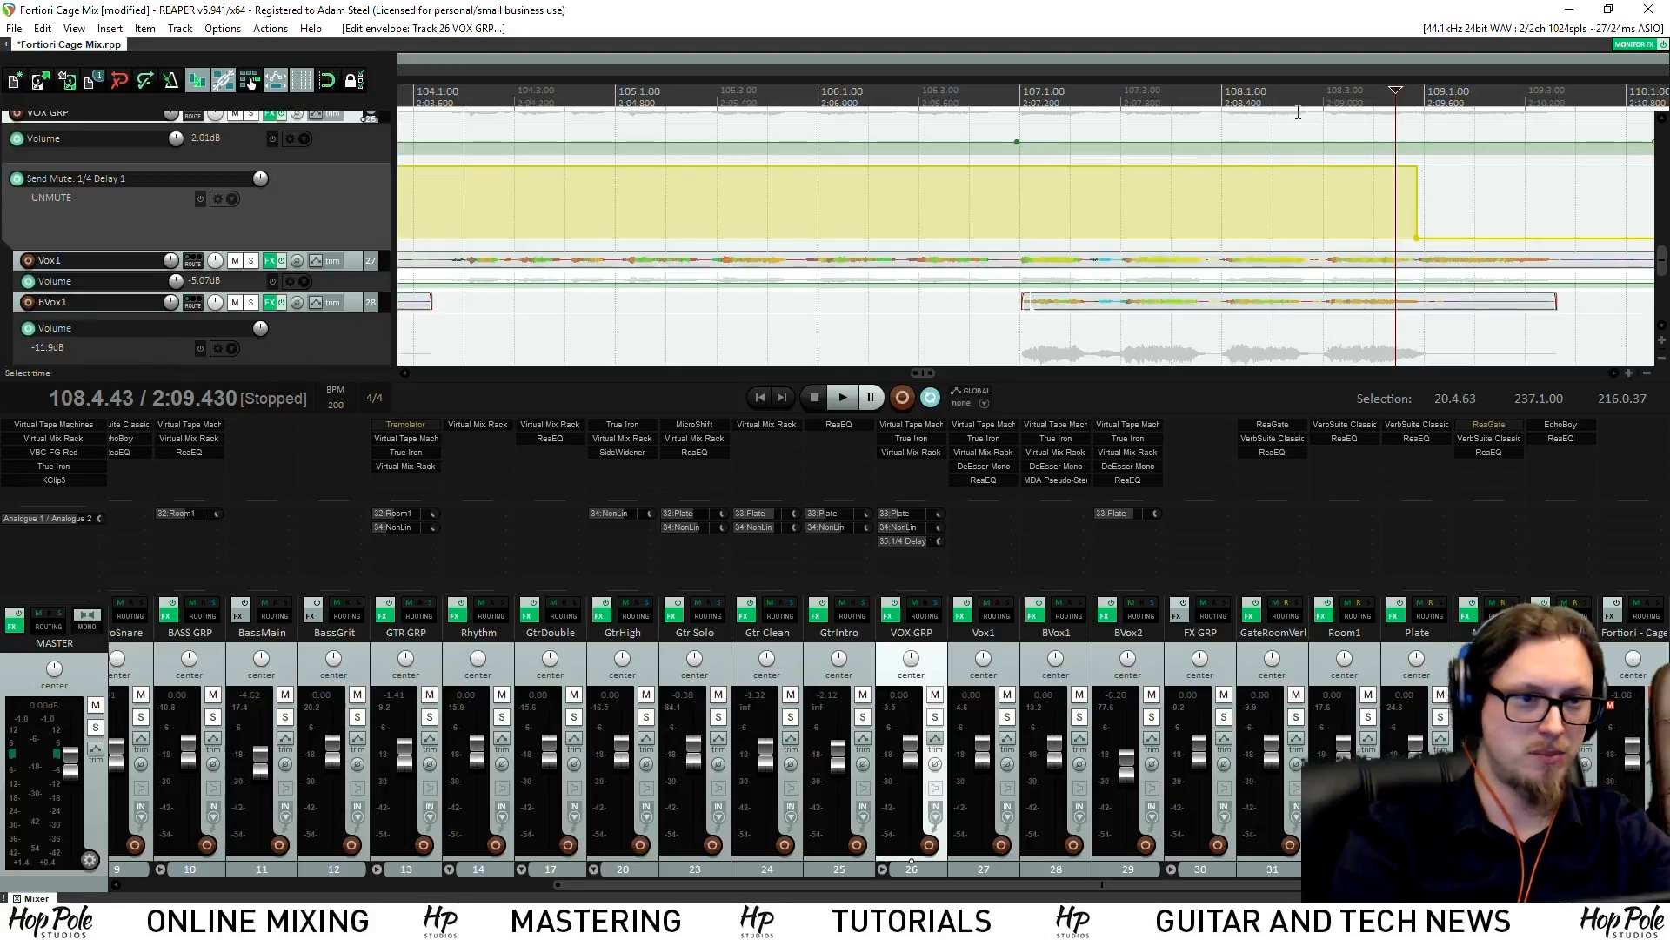
left_click(1011, 180, "shift")
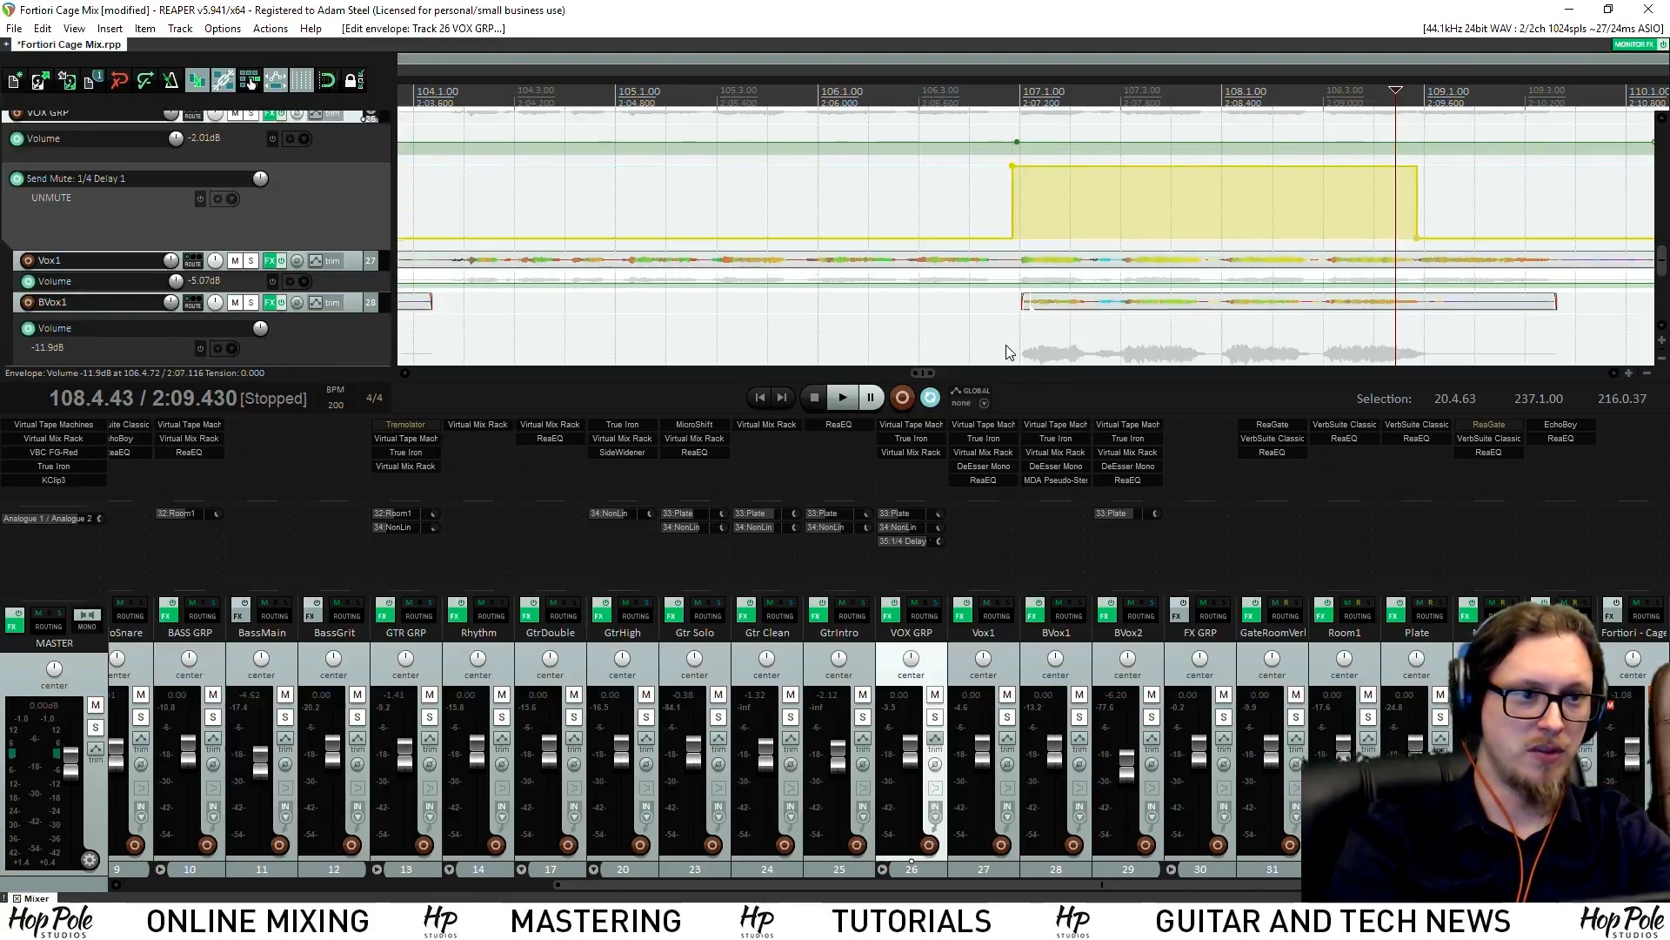
Play back from bar 106 to hear the delay throws
left_click(838, 106)
scroll(930, 189, "down", 2)
key("space")
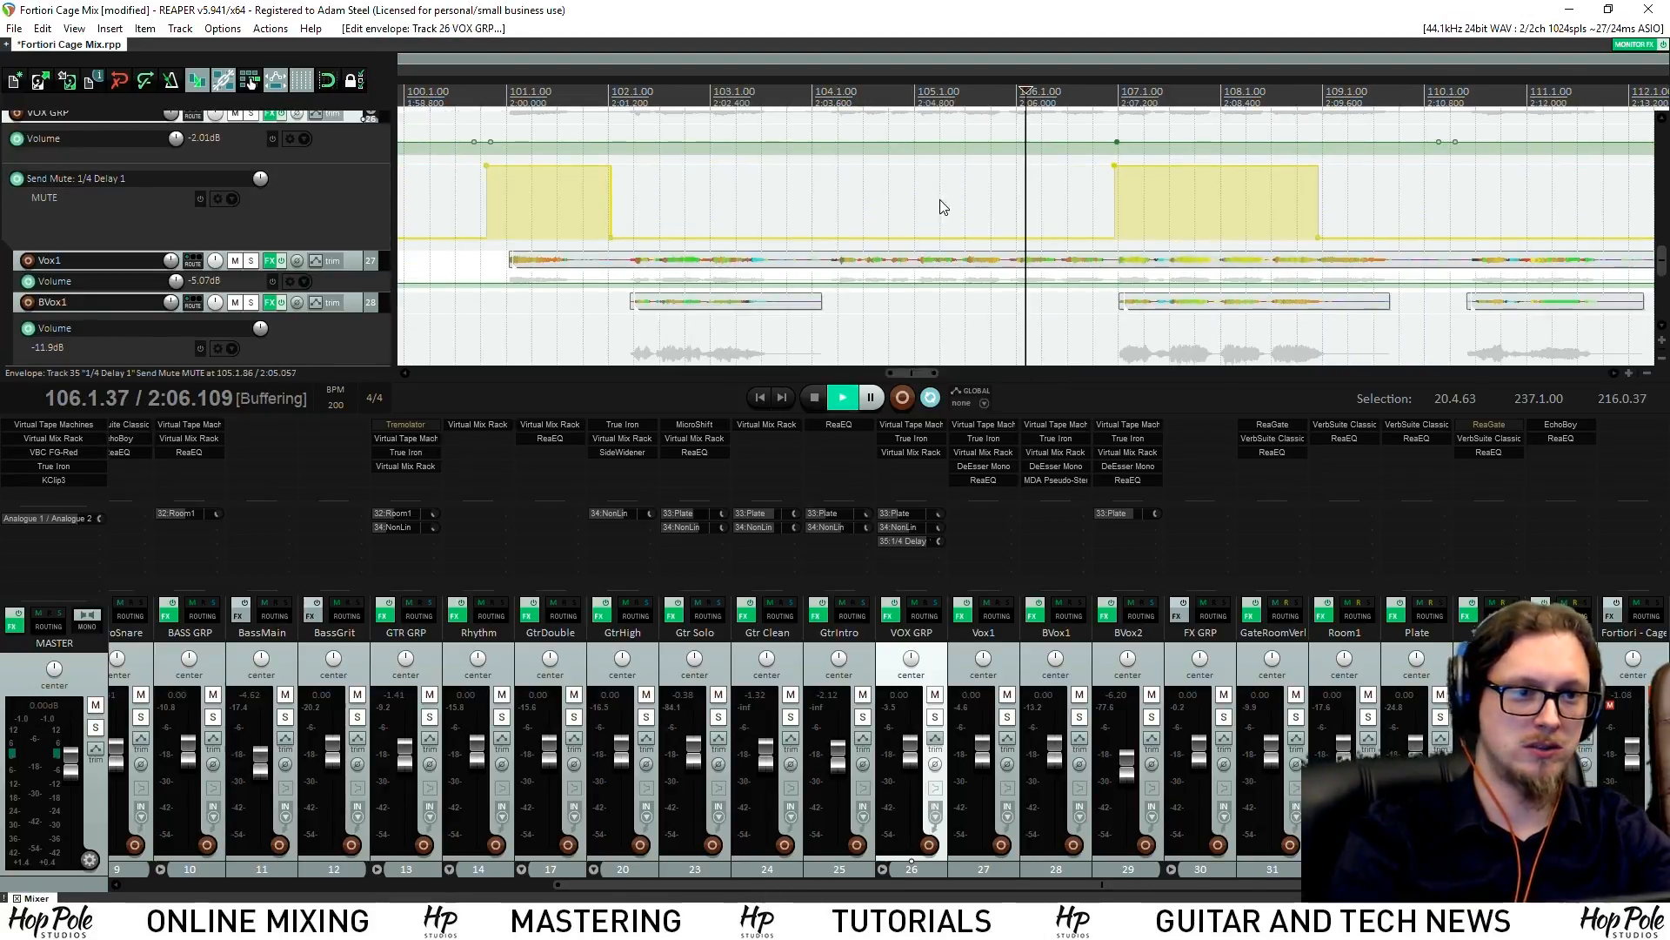
scroll(995, 229, "up", 2)
scroll(1014, 222, "down", 2)
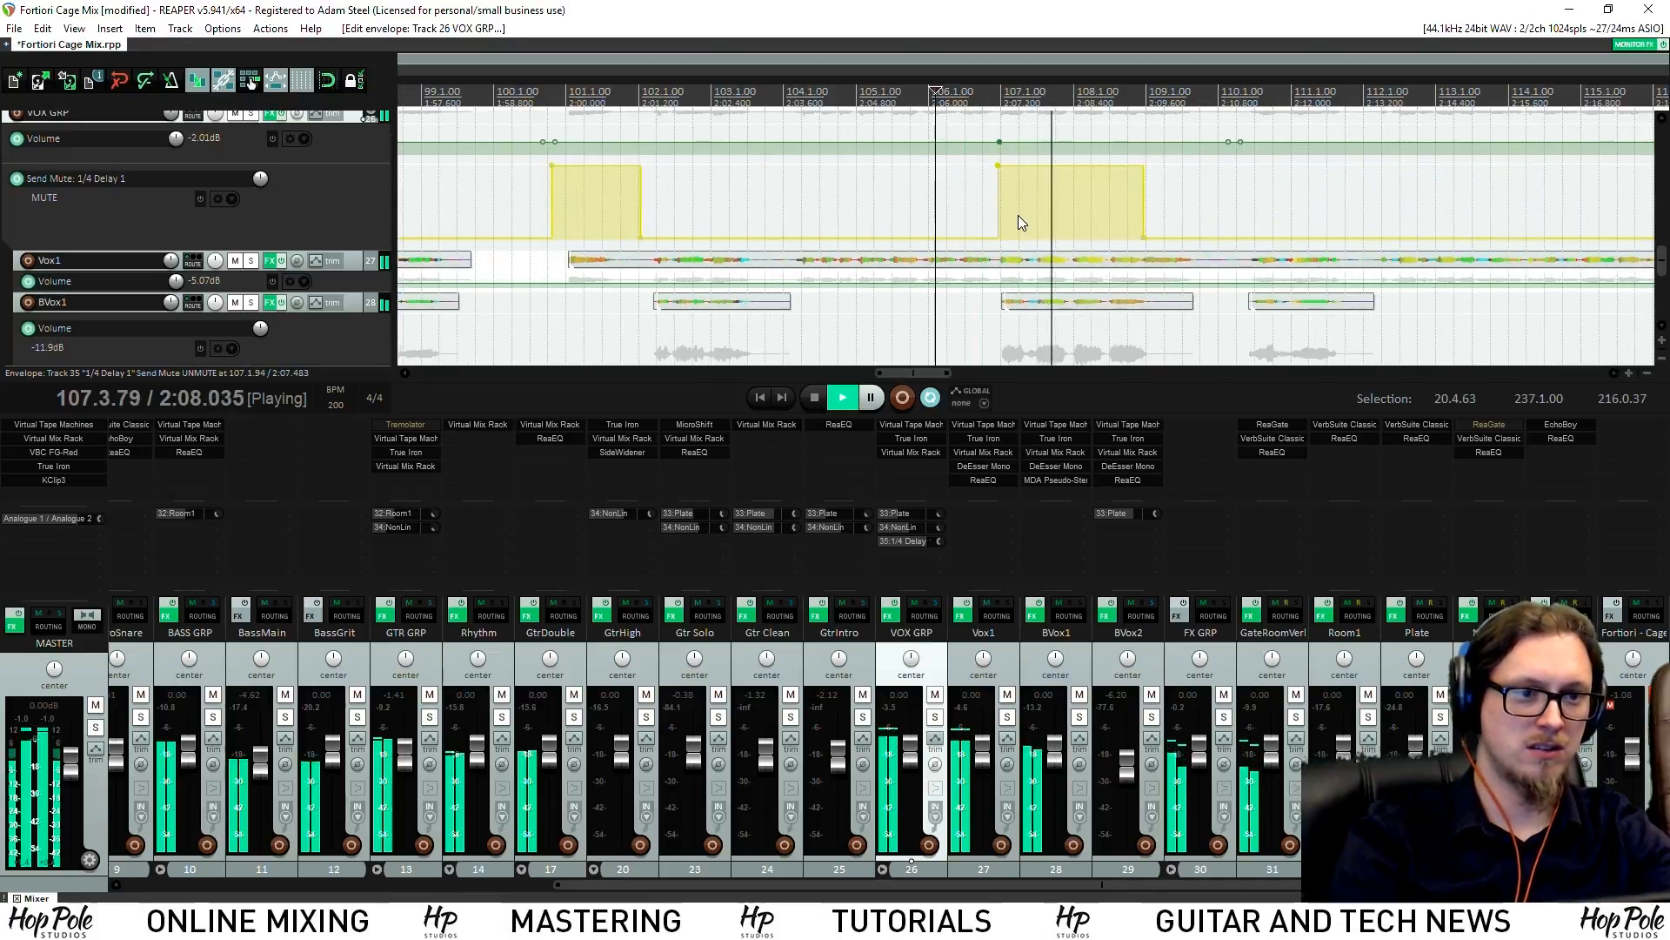
scroll(1020, 211, "up", 2)
scroll(1018, 209, "down", 1)
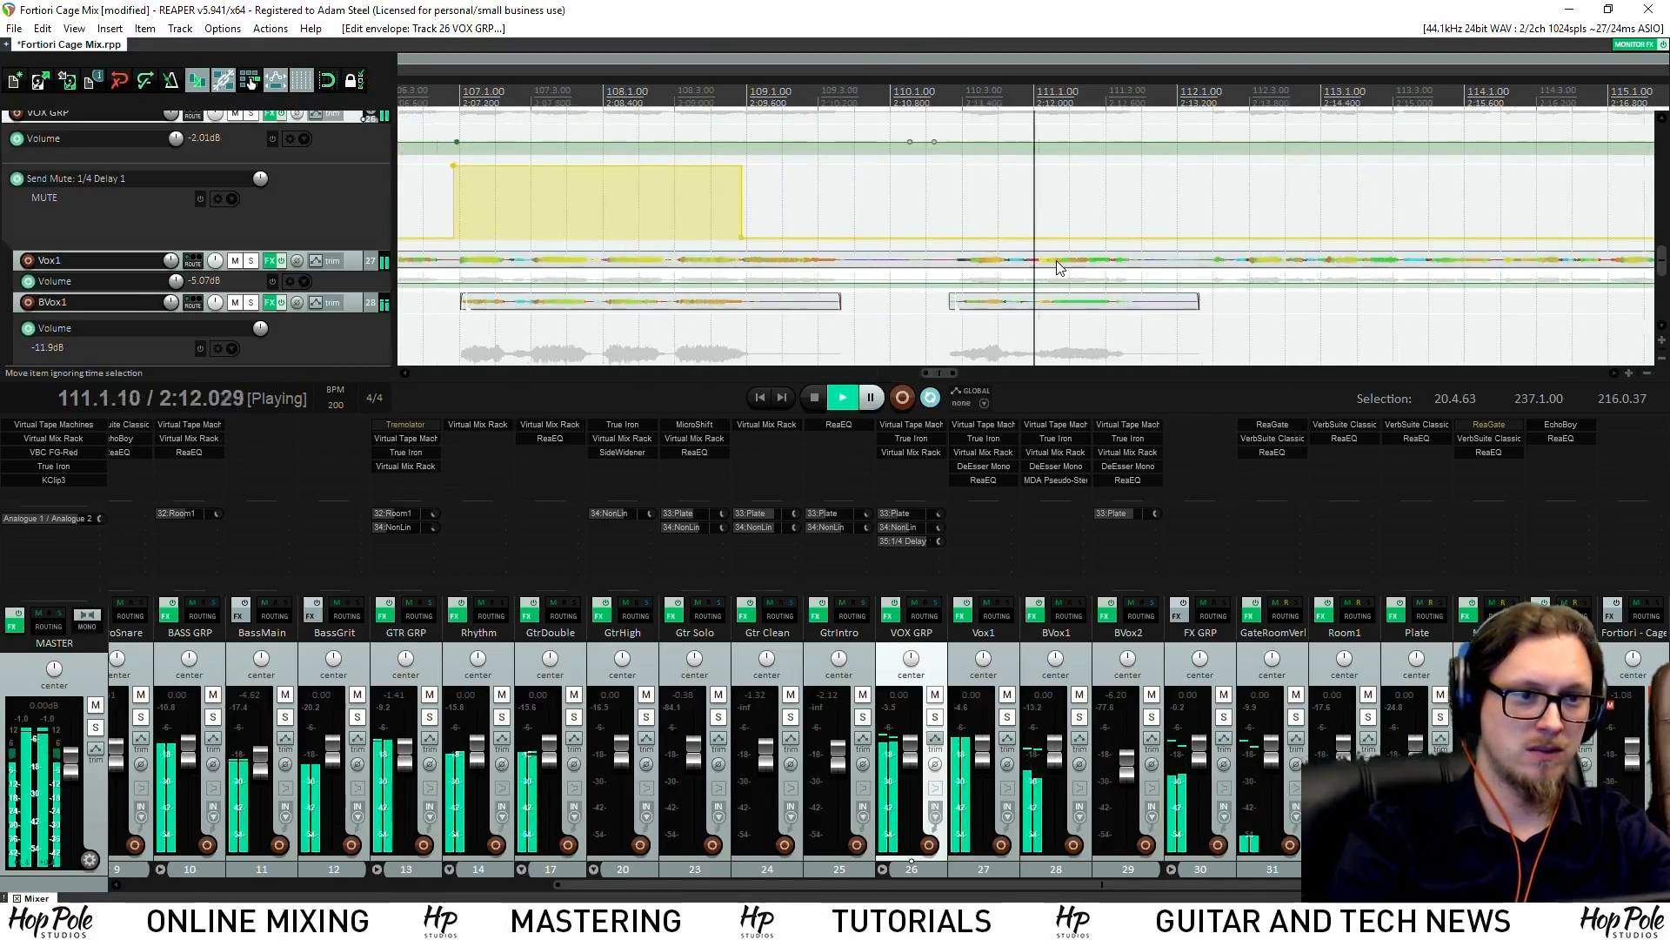
Add send-mute points near bars 110 and 116 and unmute the delay after bar 116
left_click(938, 241)
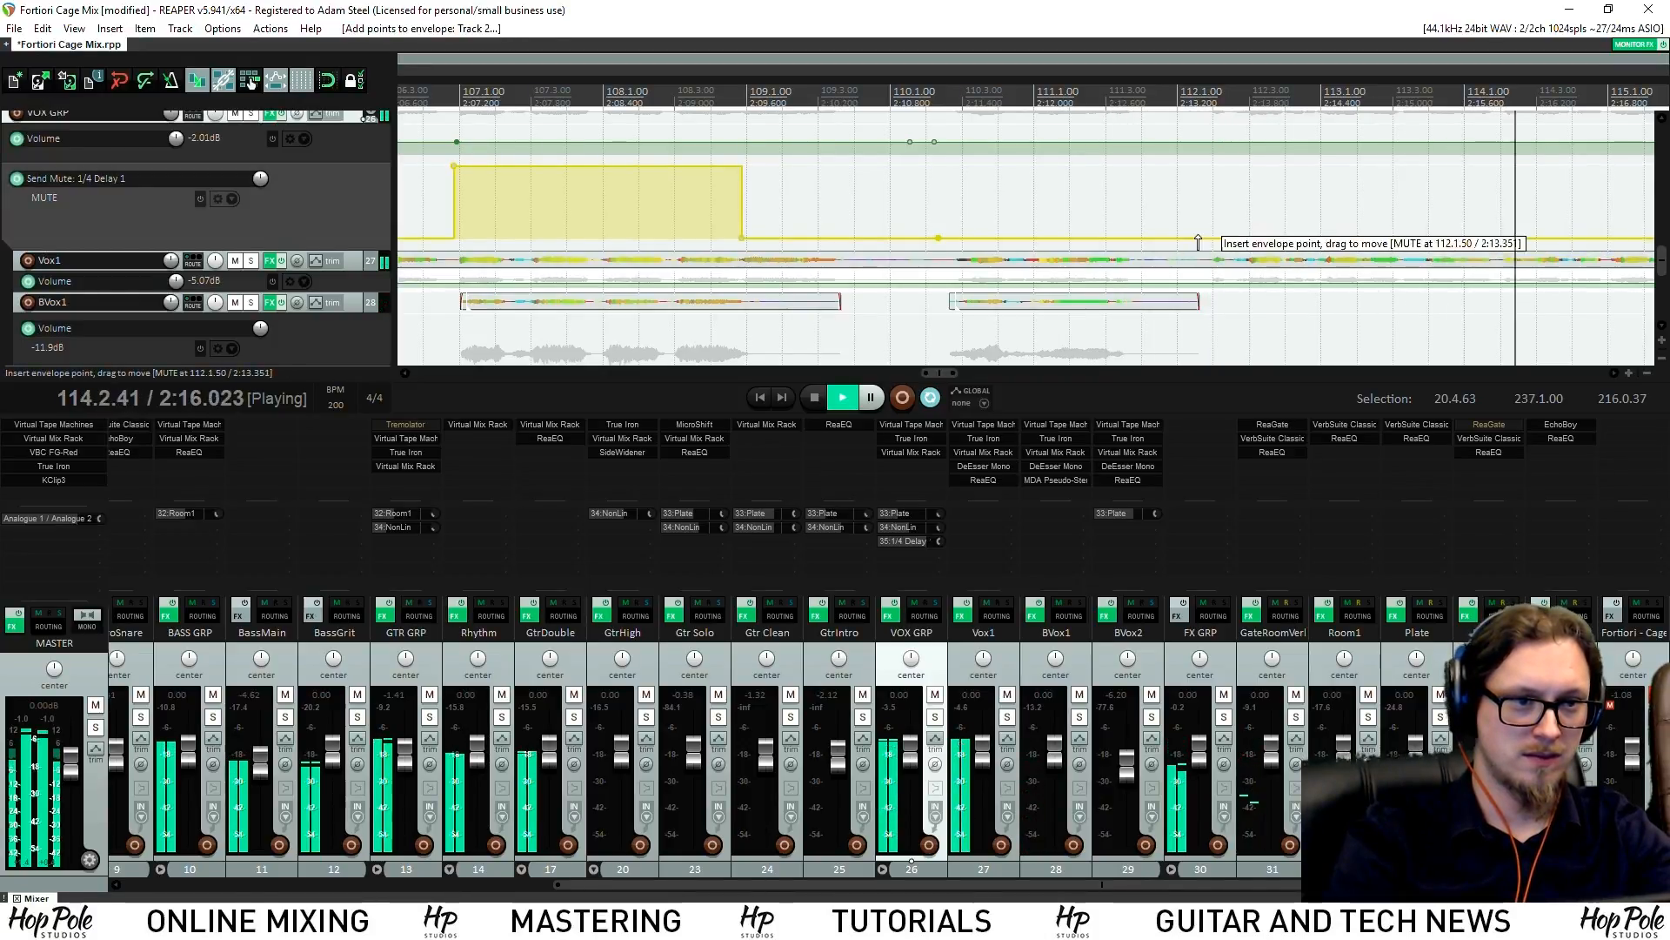
scroll(1116, 194, "down", 5)
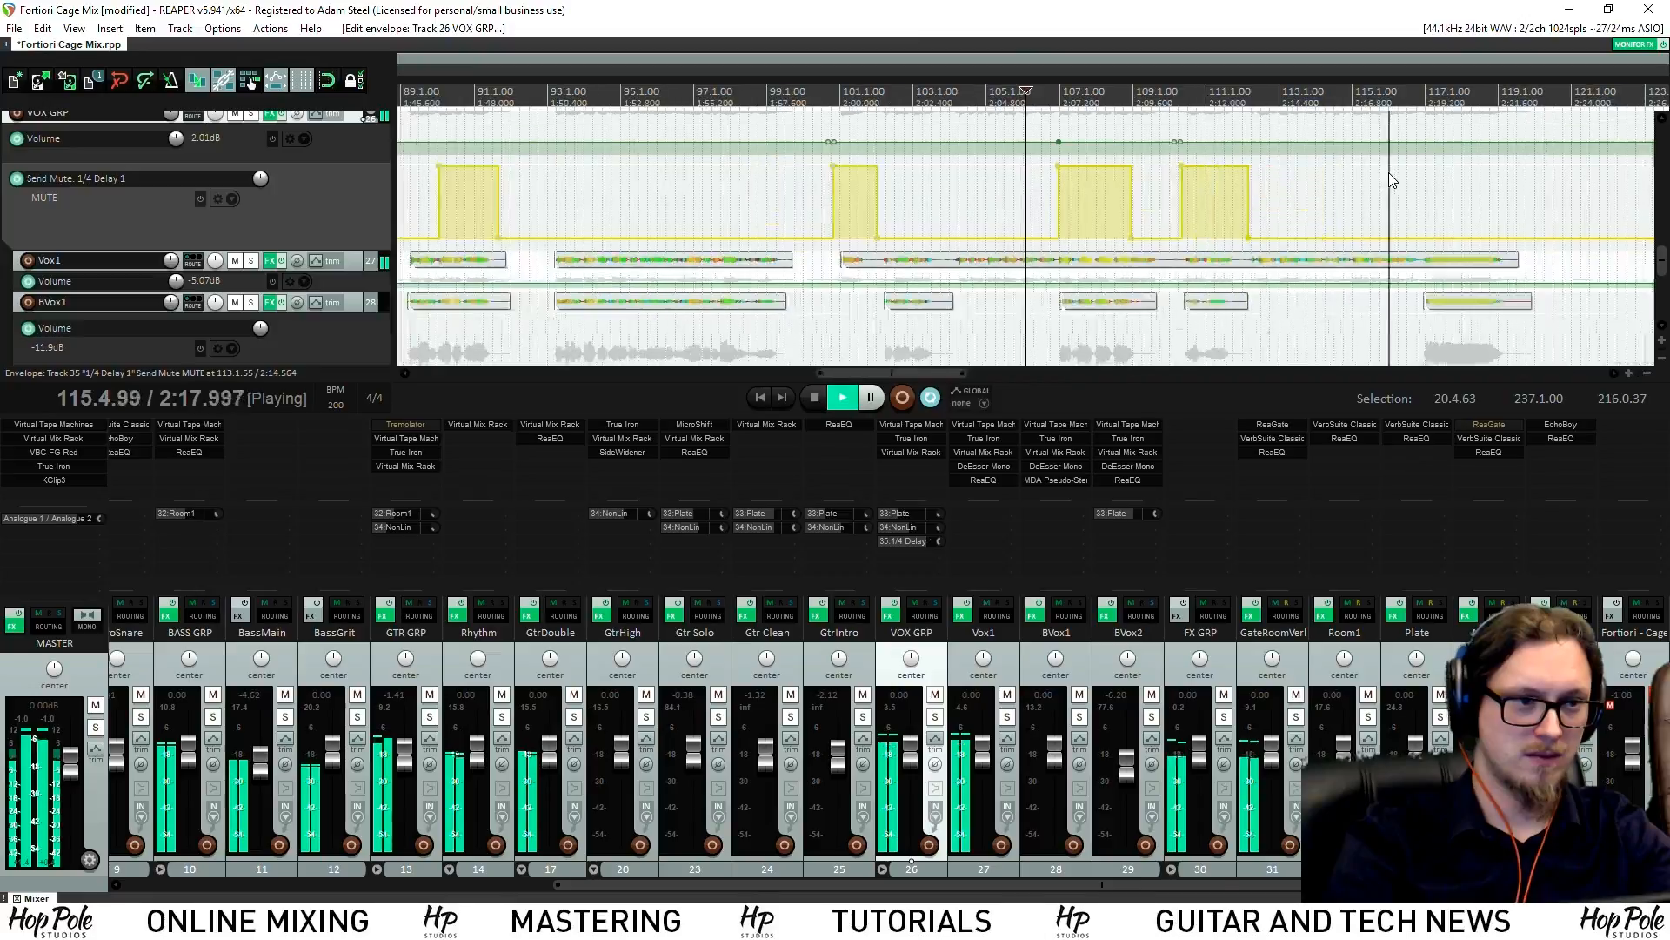
scroll(1084, 248, "up", 5)
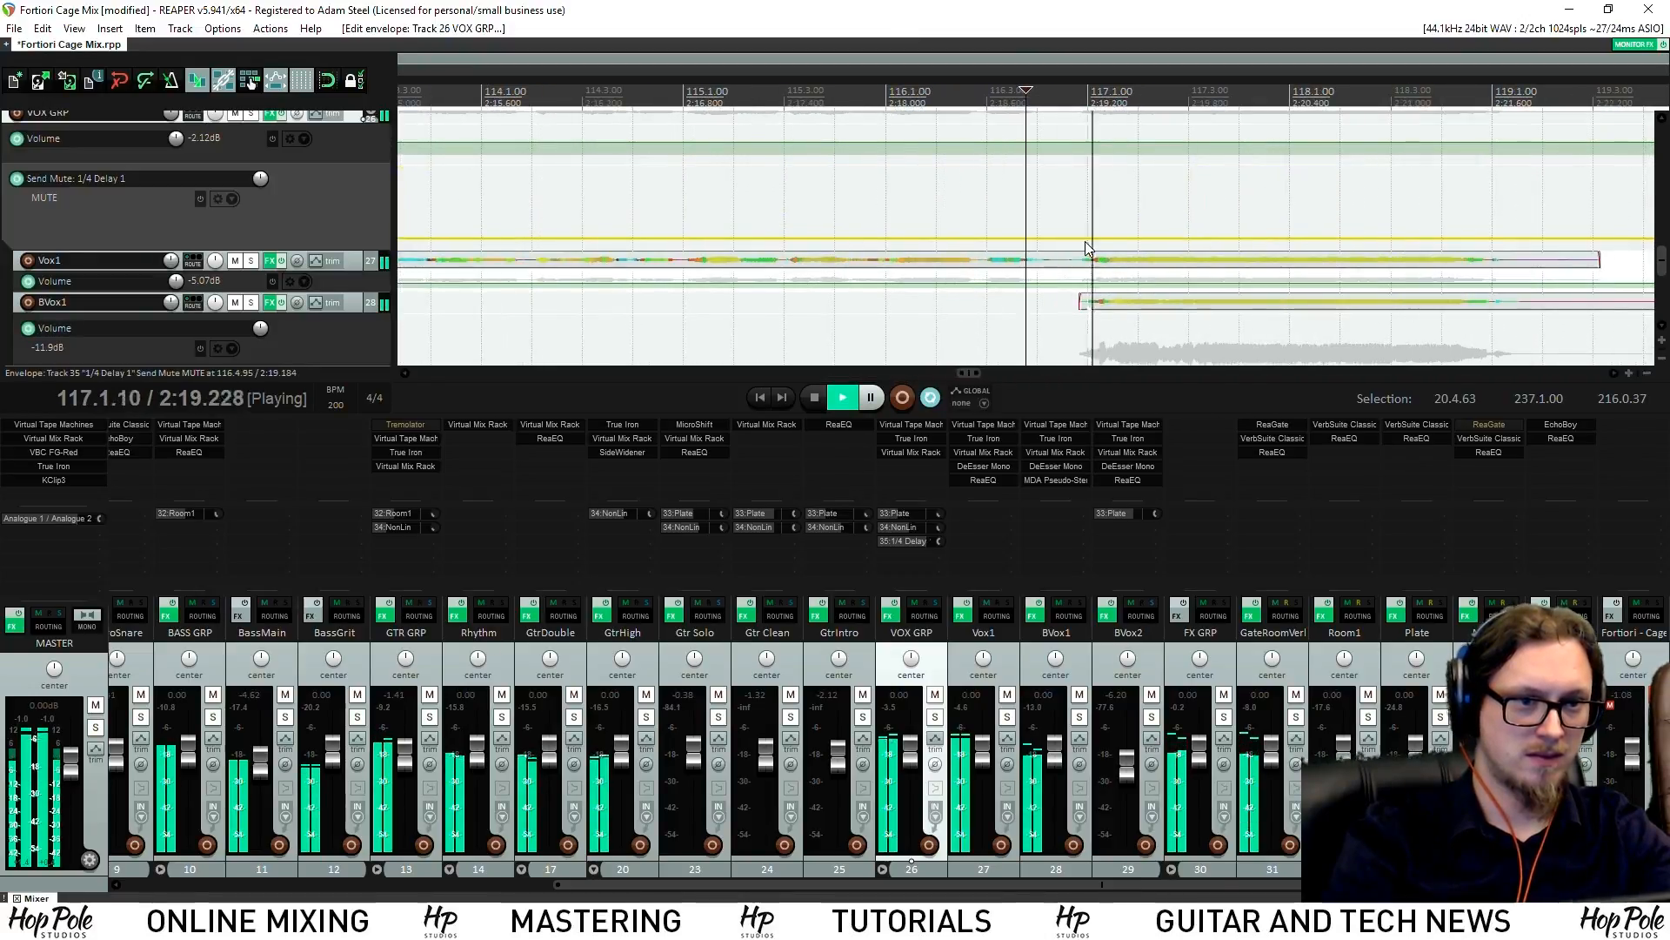
left_click(1077, 239)
left_click_drag(1120, 238, 1144, 65)
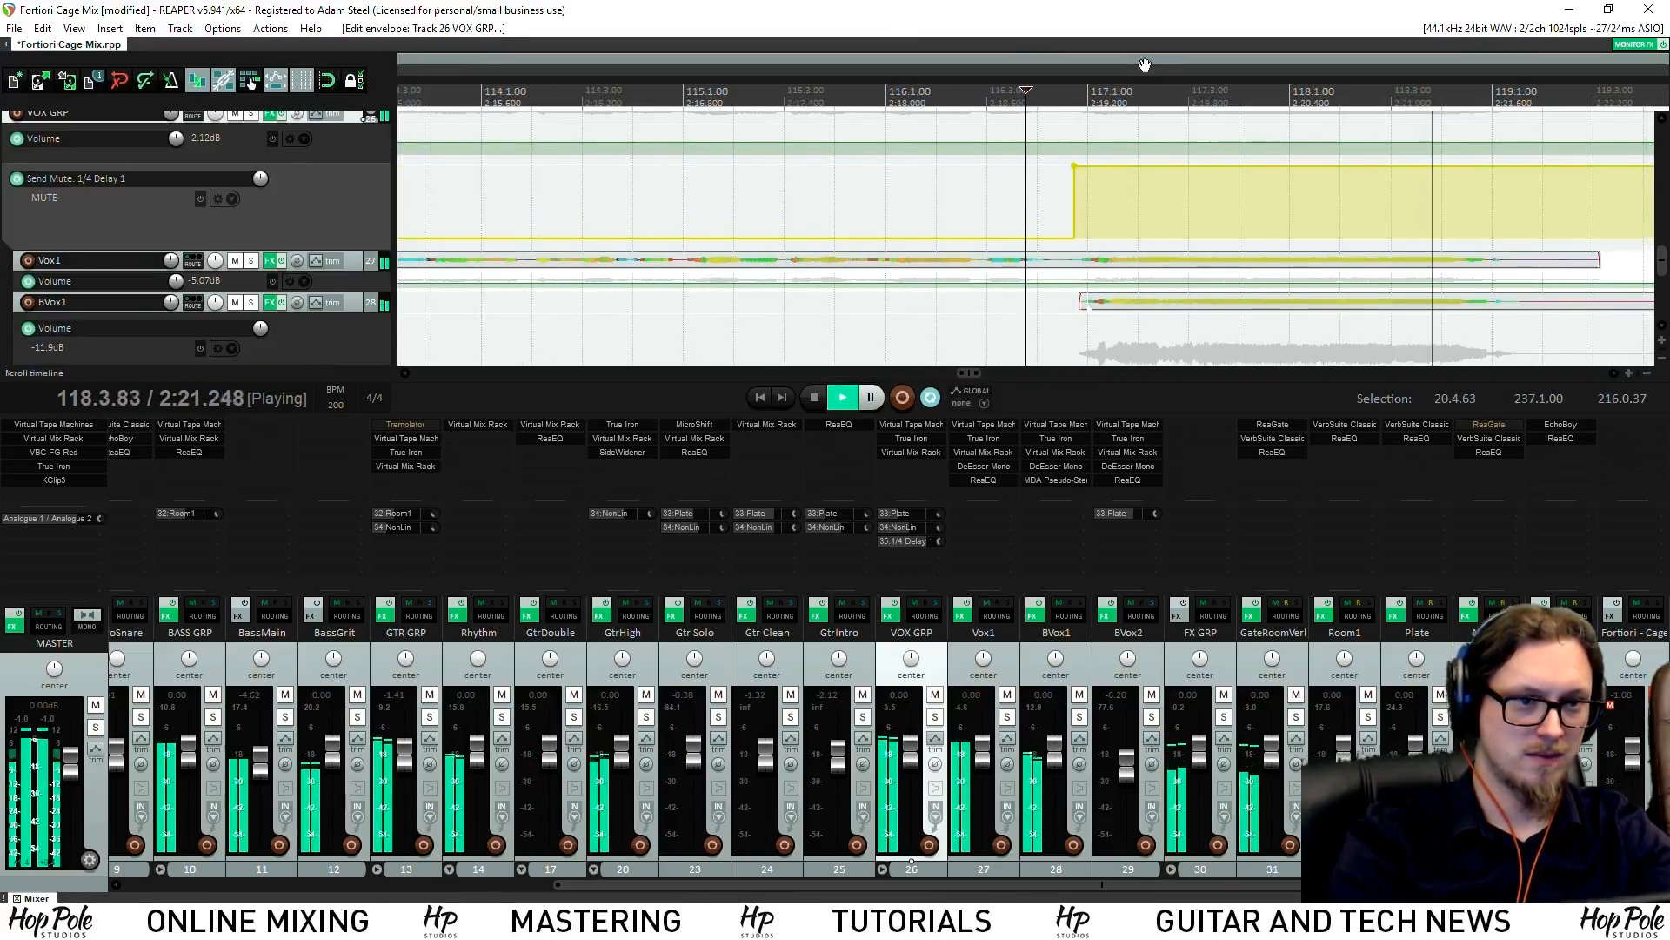
scroll(1218, 144, "down", 5)
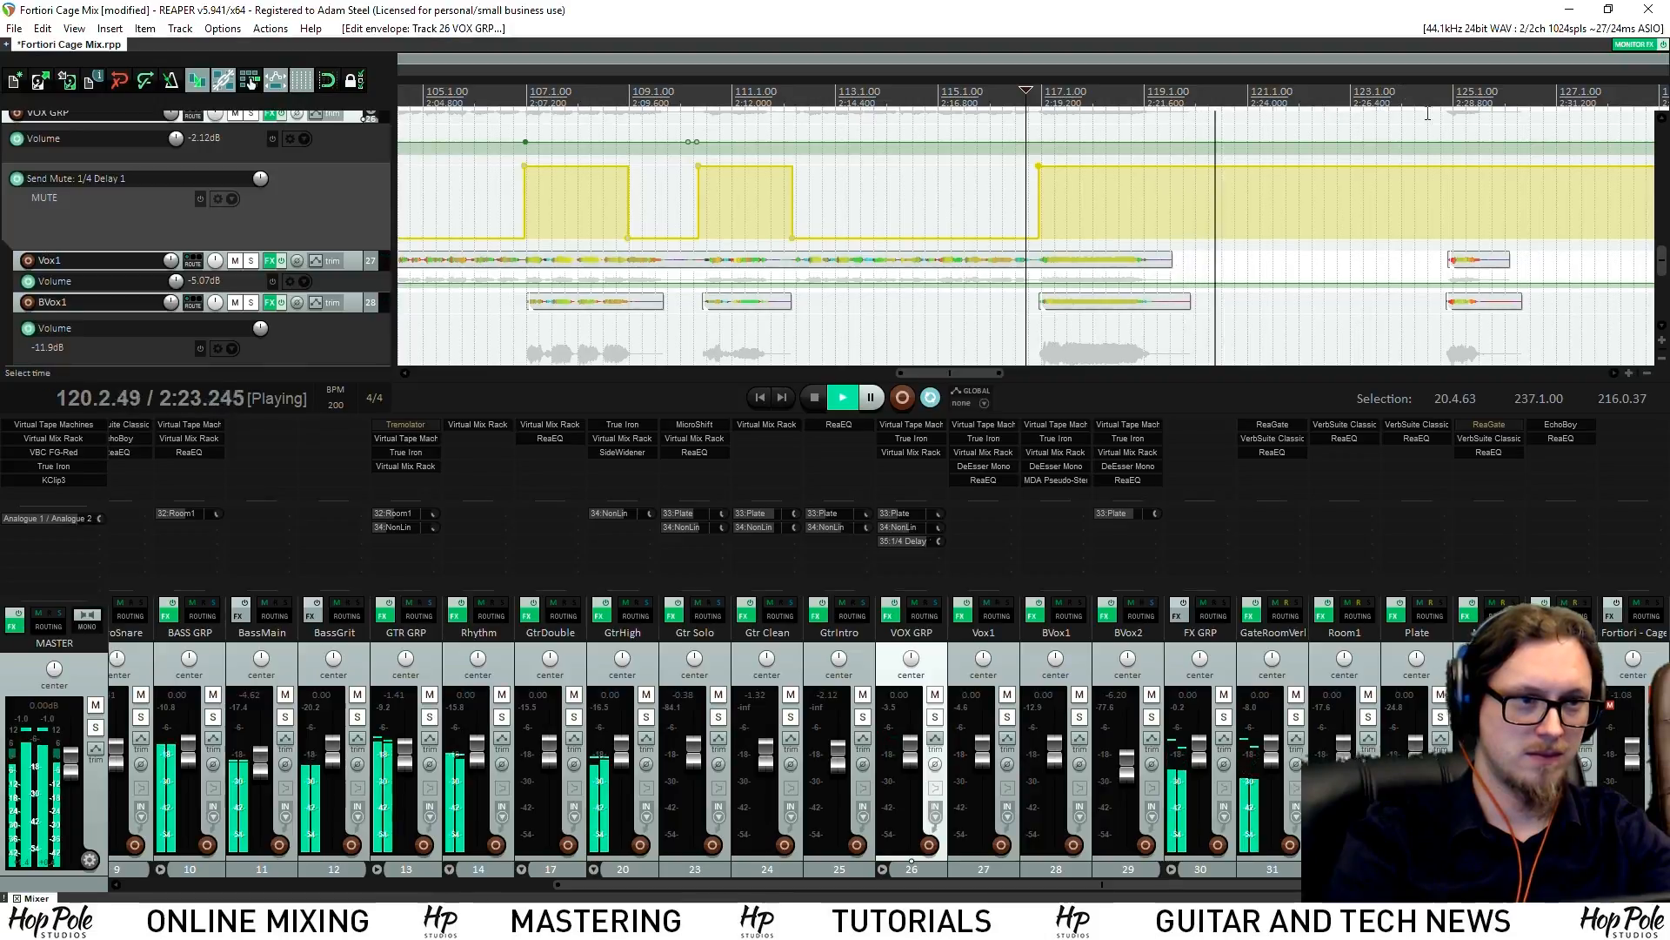
scroll(1266, 228, "down", 3)
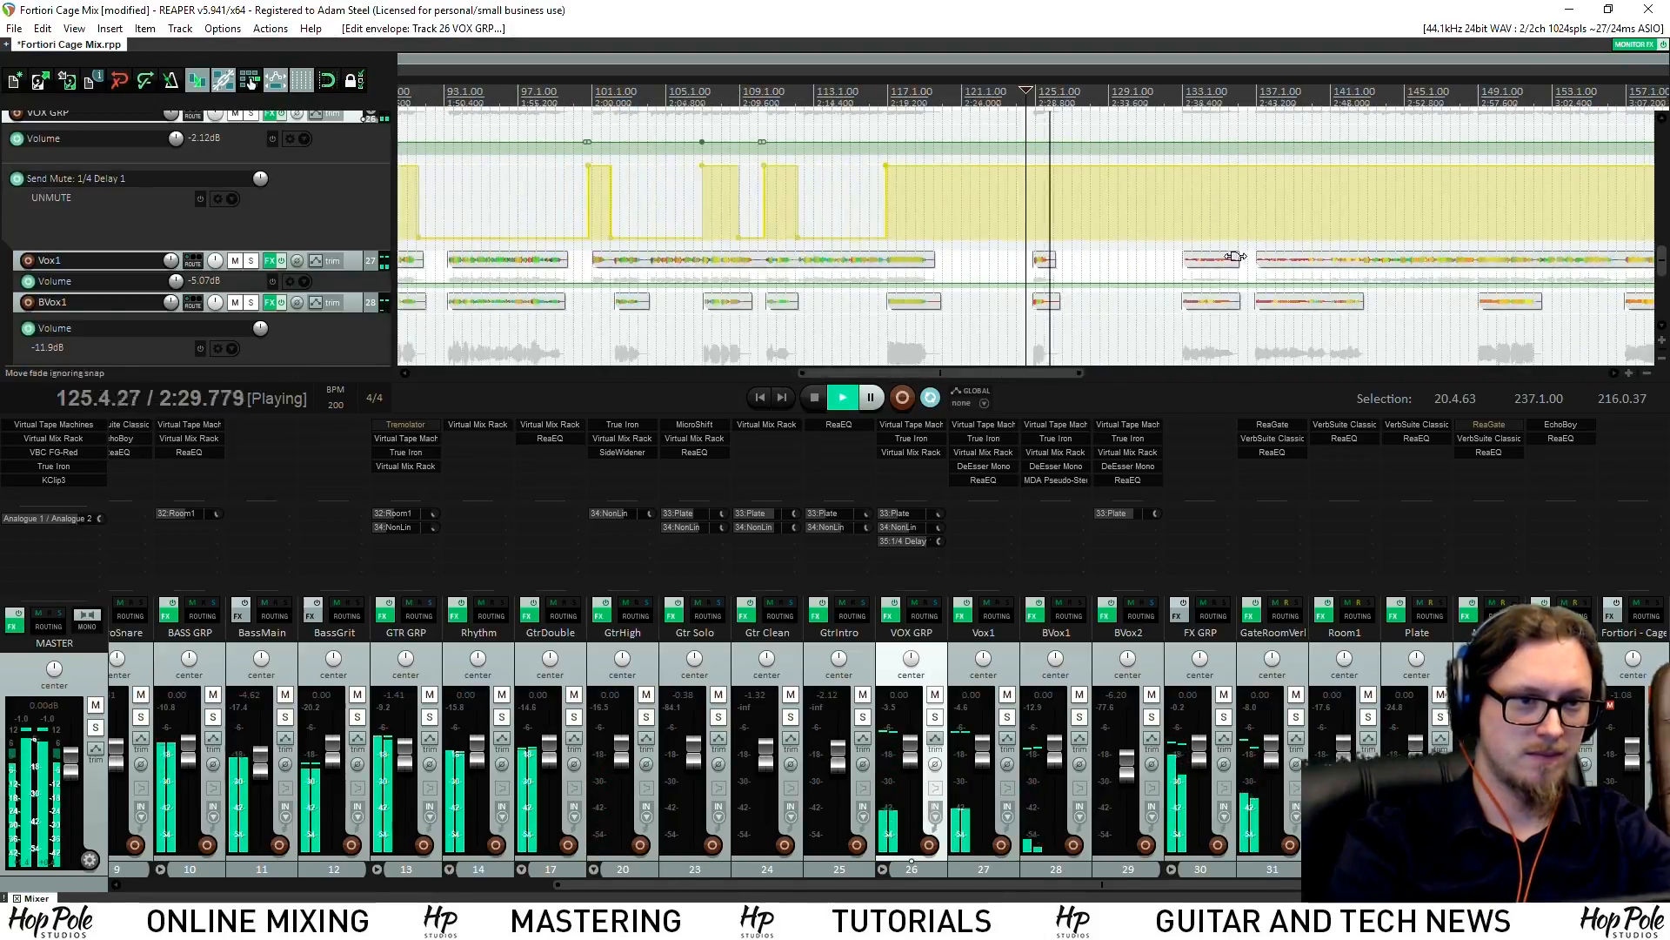
scroll(1235, 256, "up", 2)
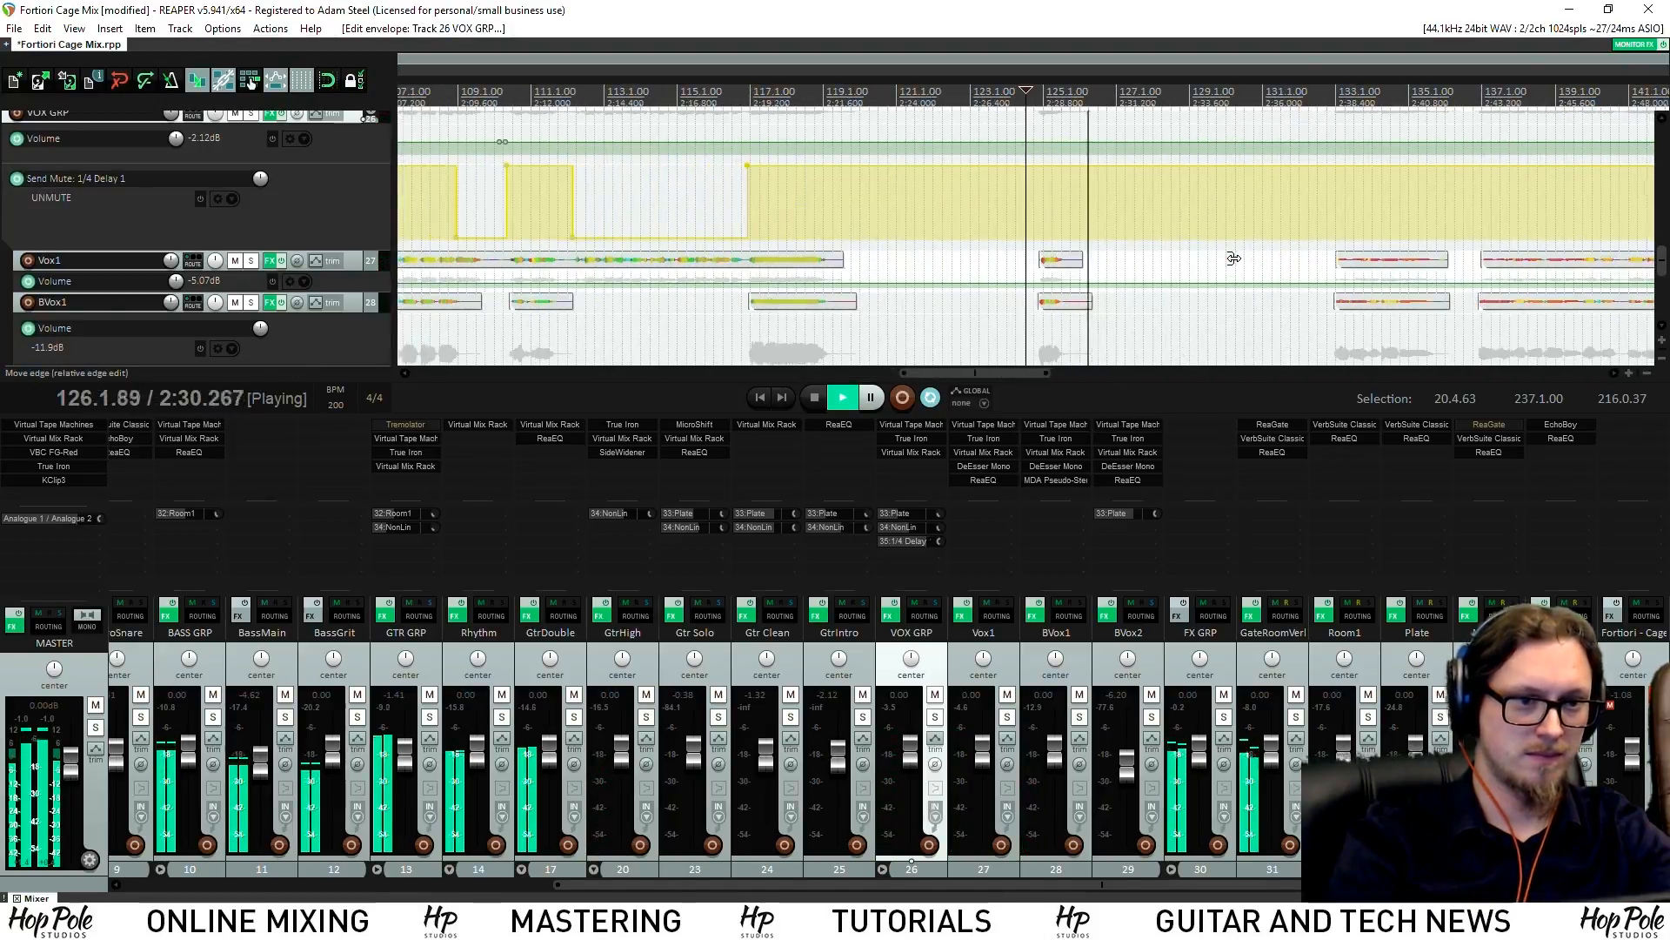
Review playback from around bar 132, returning to bar 134 before stopping
left_click(1329, 103)
scroll(1256, 207, "up", 2)
scroll(1104, 210, "down", 2)
scroll(1105, 211, "up", 1)
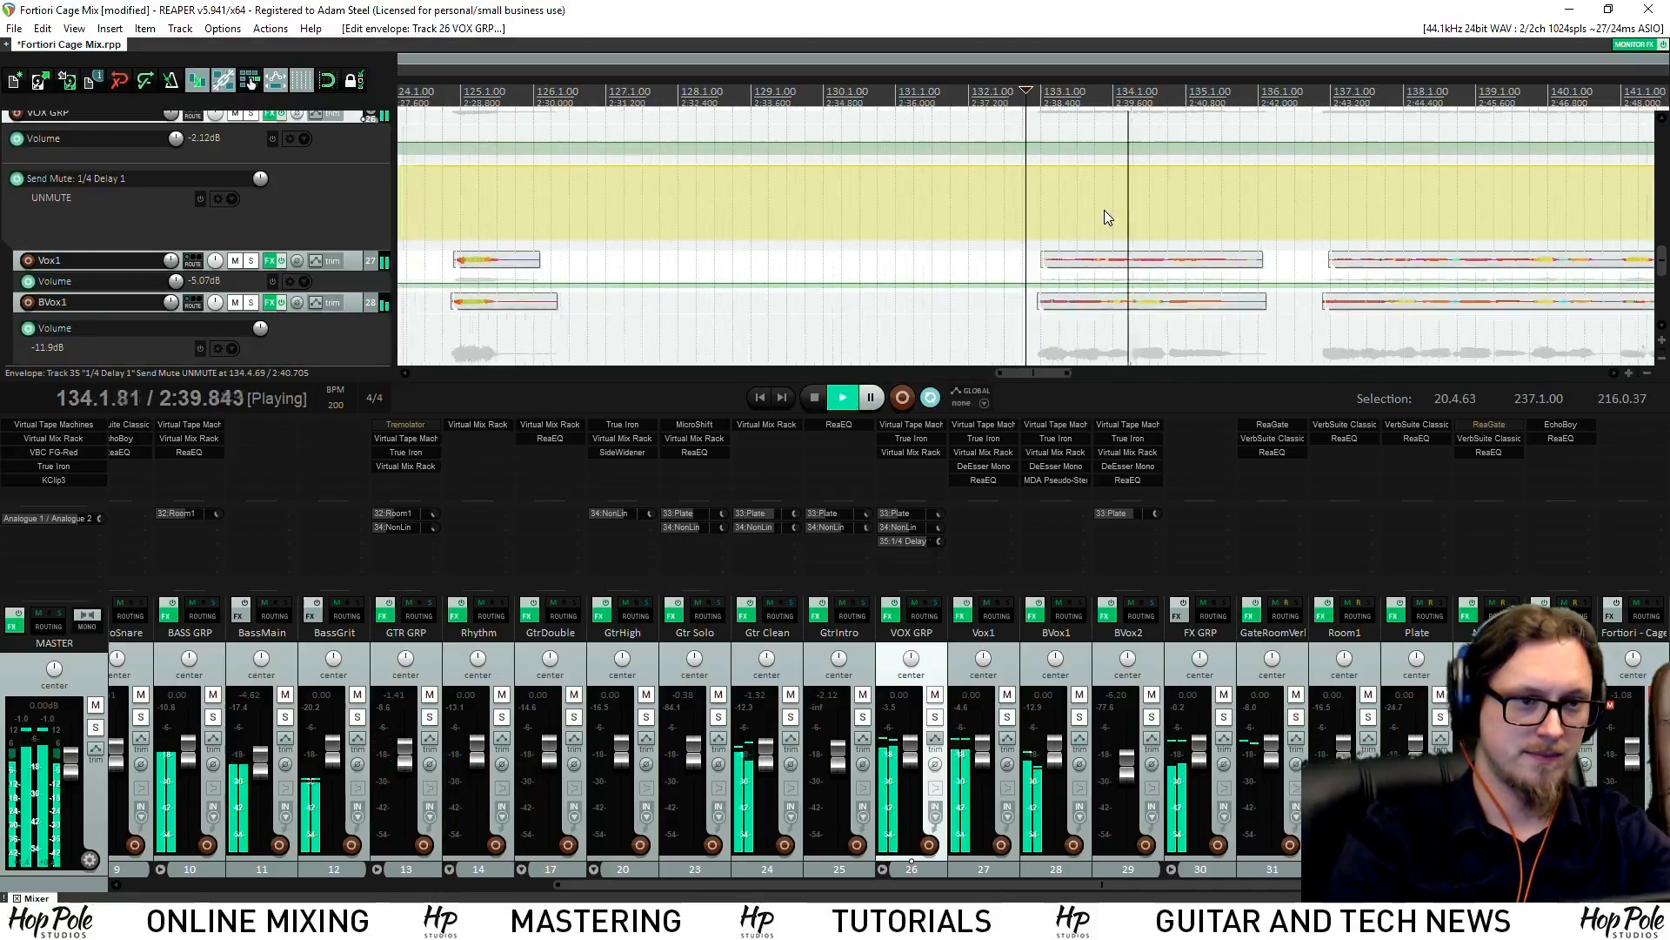
scroll(1106, 202, "down", 1)
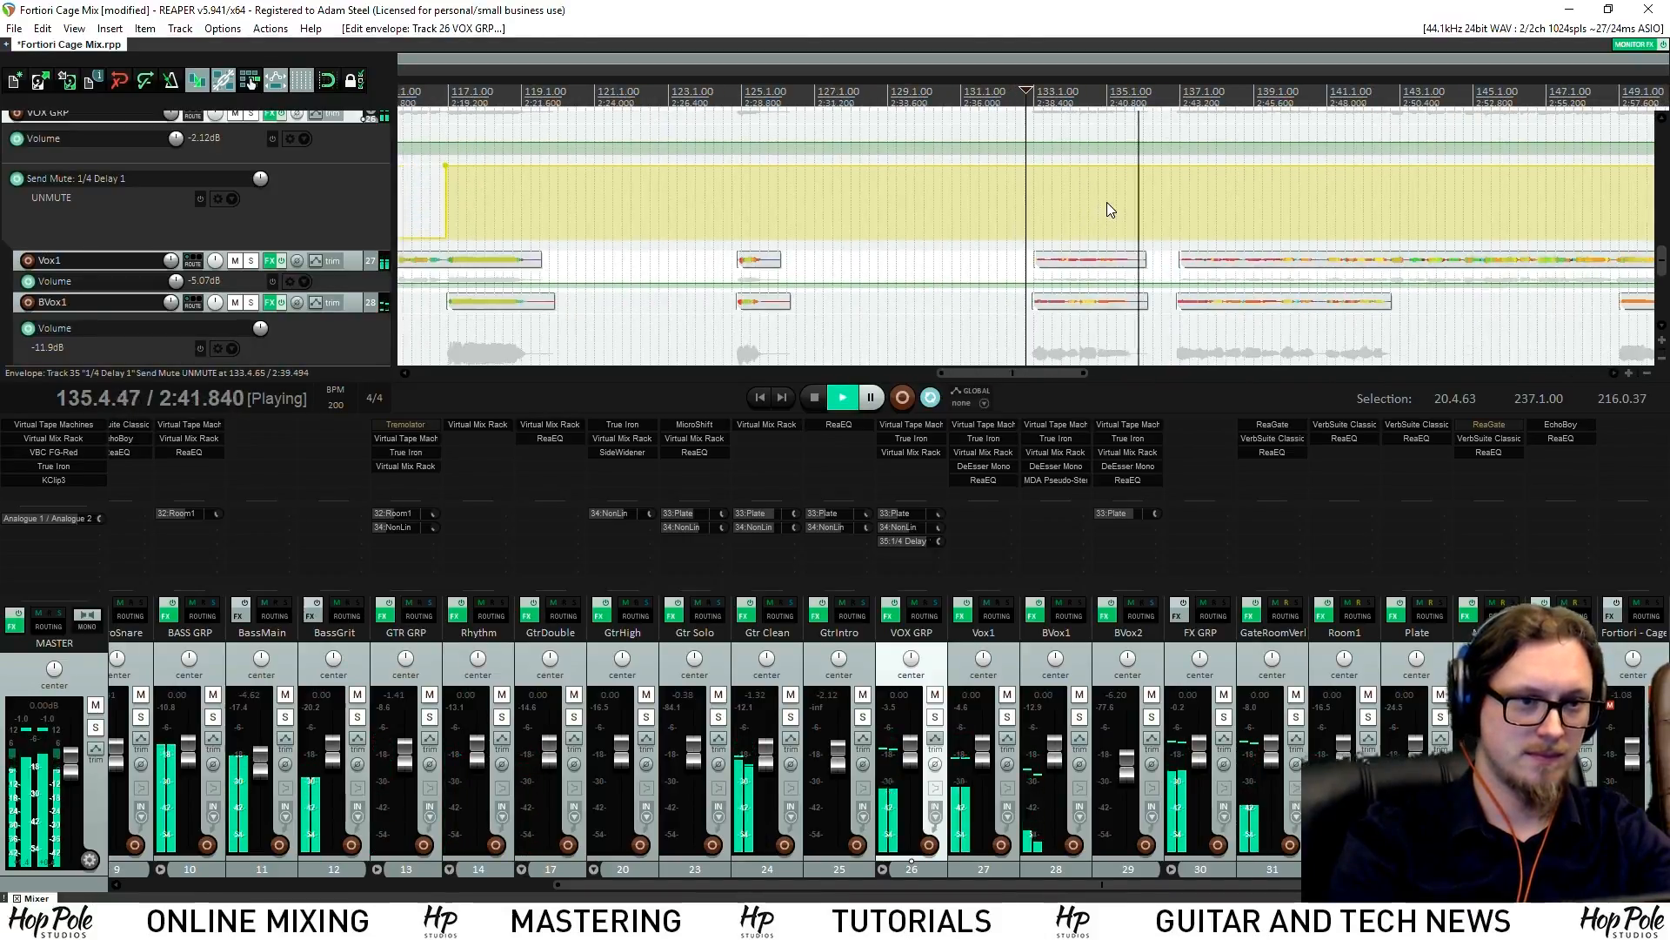
scroll(1161, 193, "down", 1)
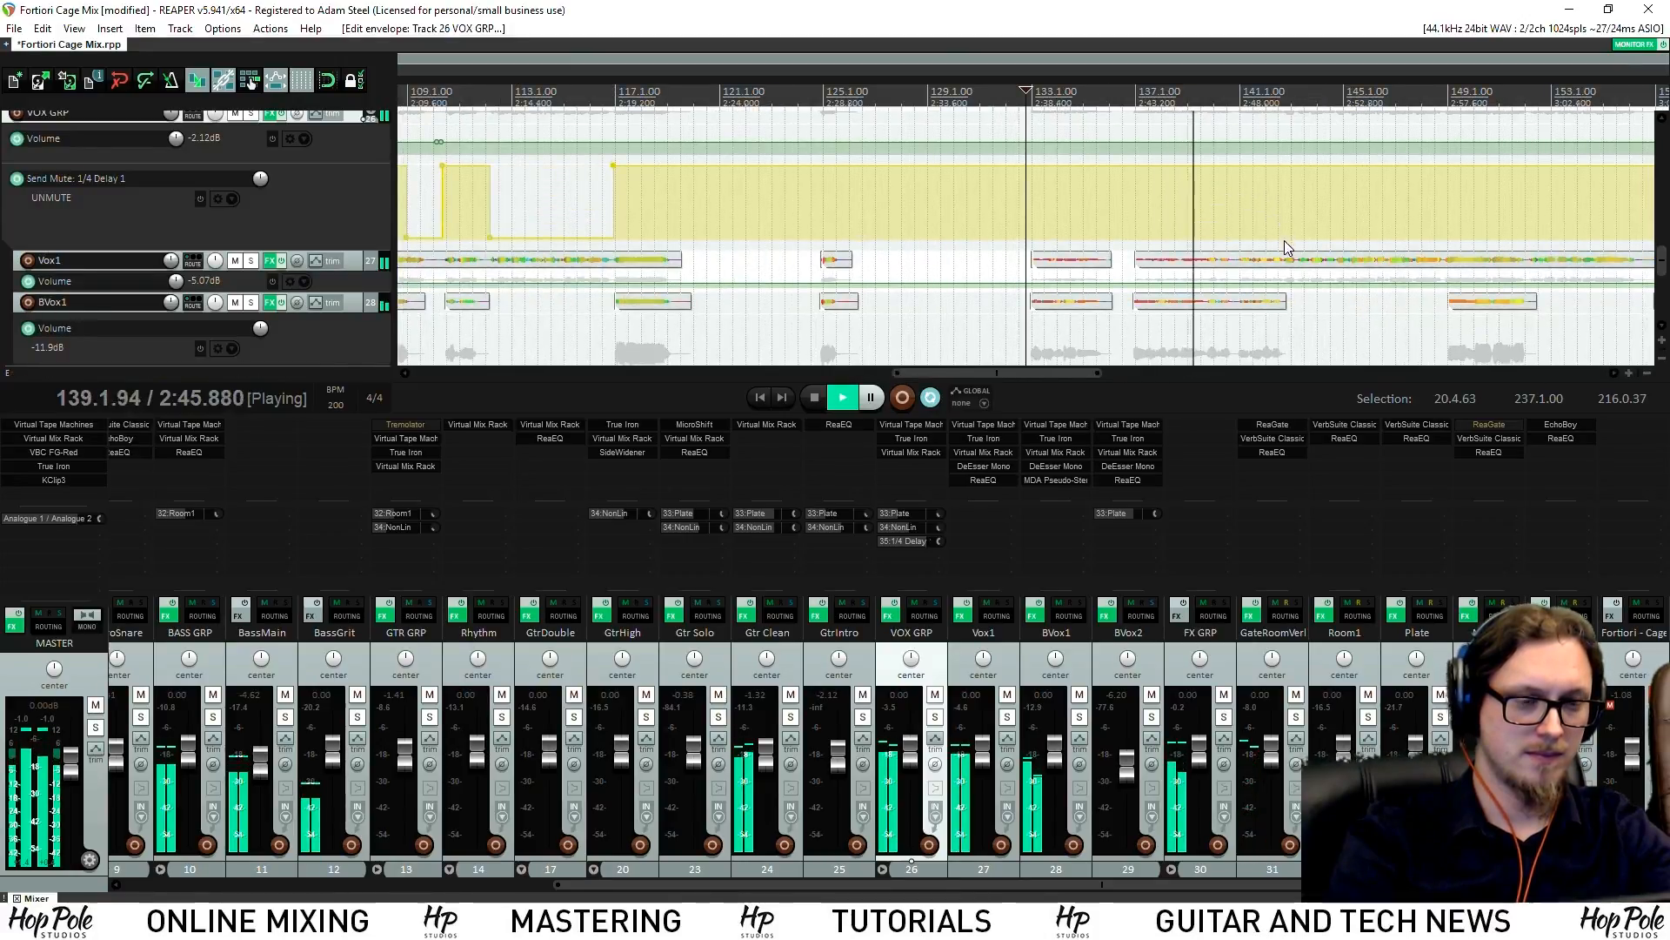
scroll(1359, 223, "up", 2)
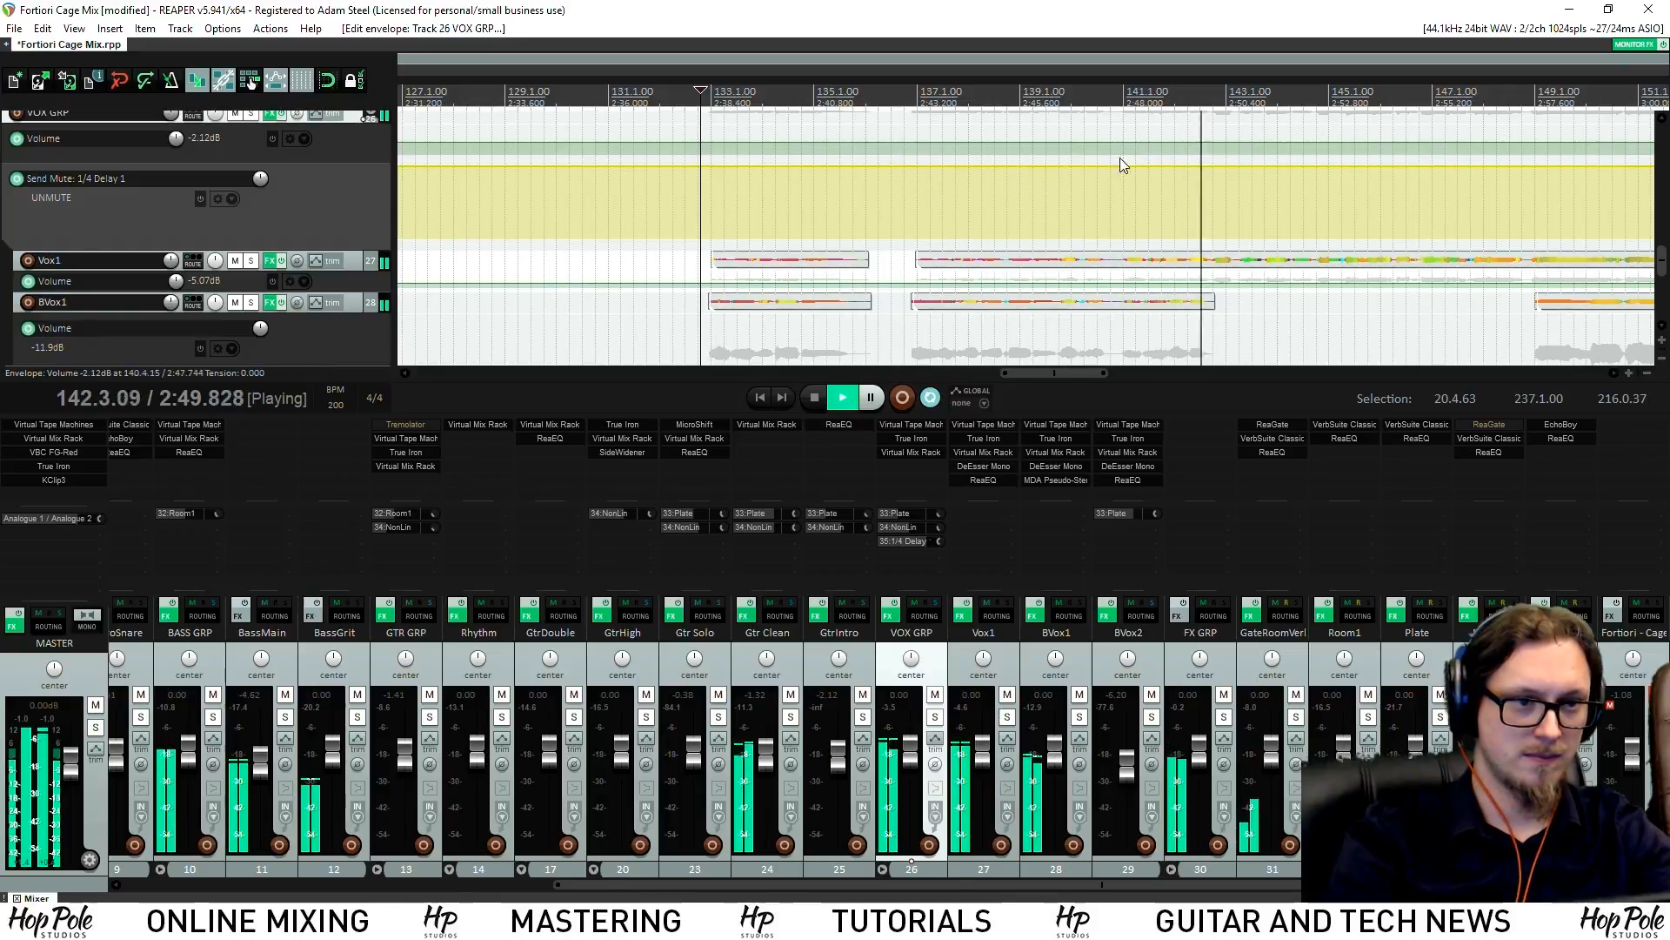
left_click(763, 139)
scroll(955, 176, "up", 1)
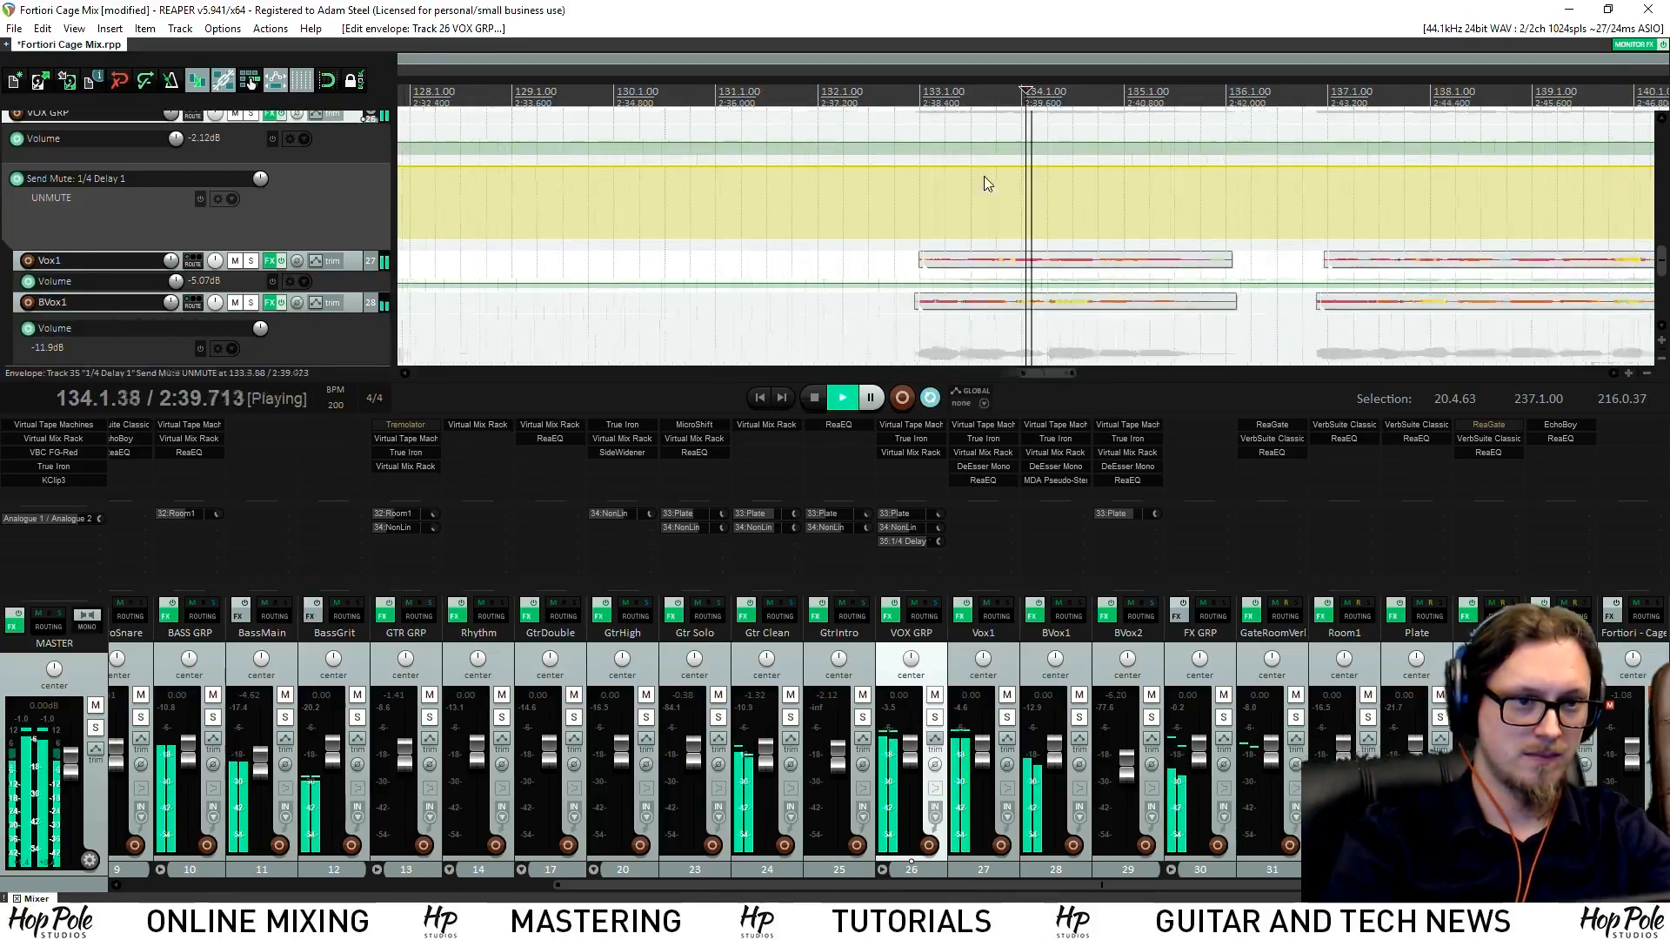
scroll(954, 175, "up", 1)
key("space")
Reshape the send mute around bars 133–134 and mute the delay send after bar 136
mouse_move(1055, 165)
left_mouse_down()
mouse_move(841, 233)
mouse_move(897, 320)
left_mouse_up()
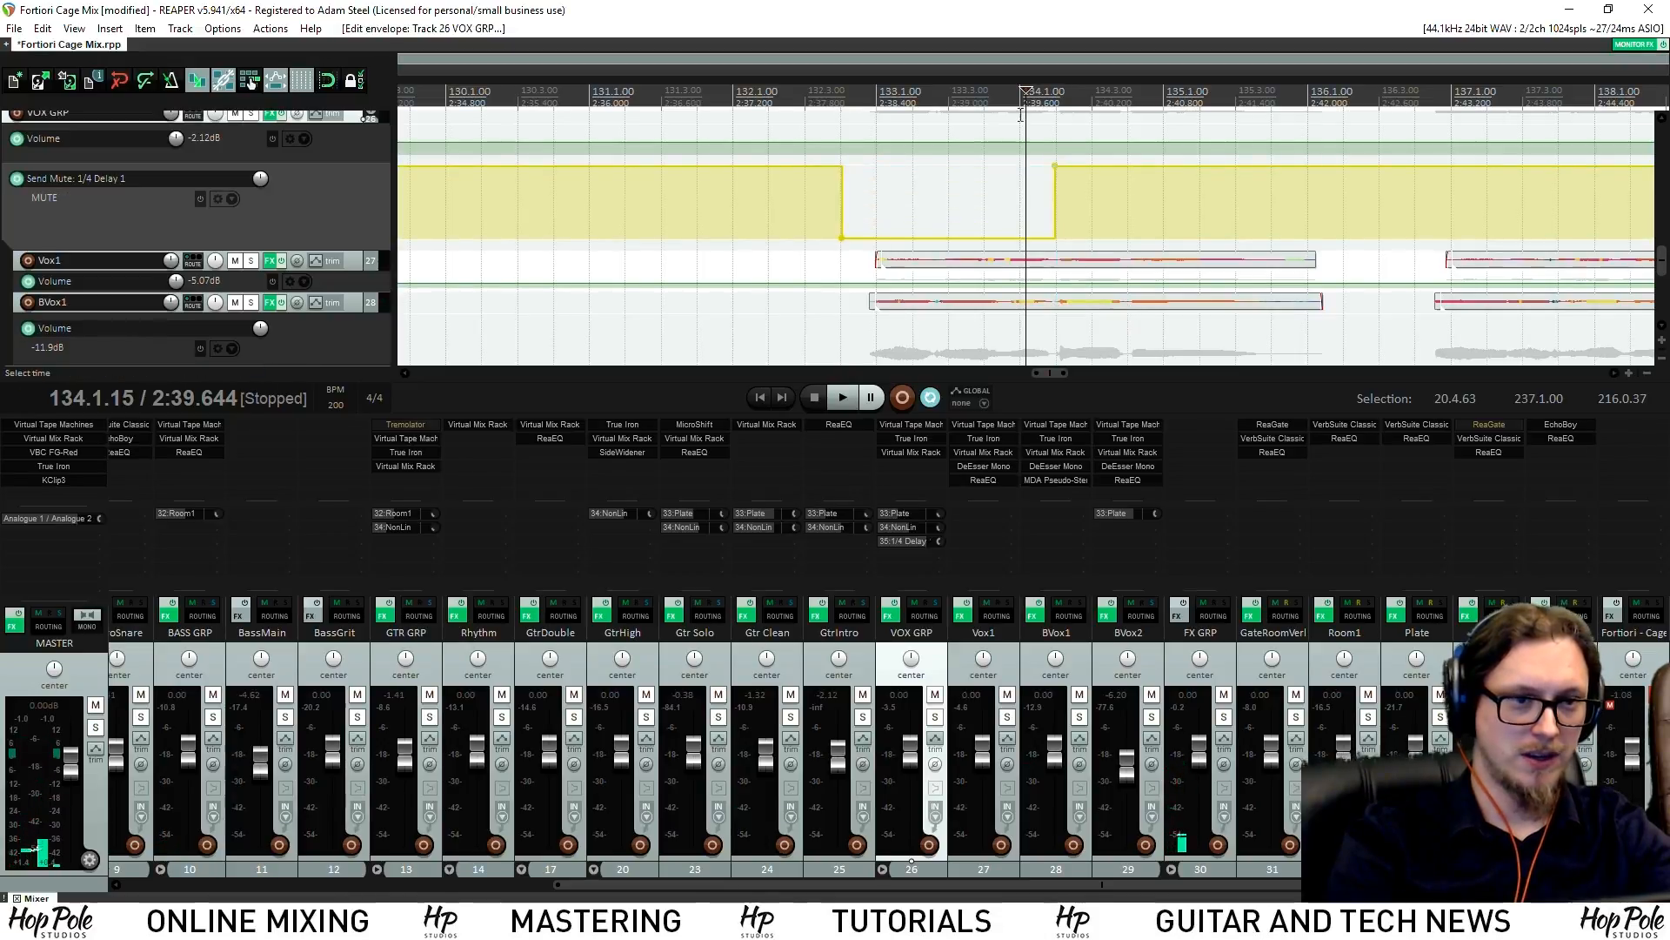
left_click_drag(996, 236, 1006, 113)
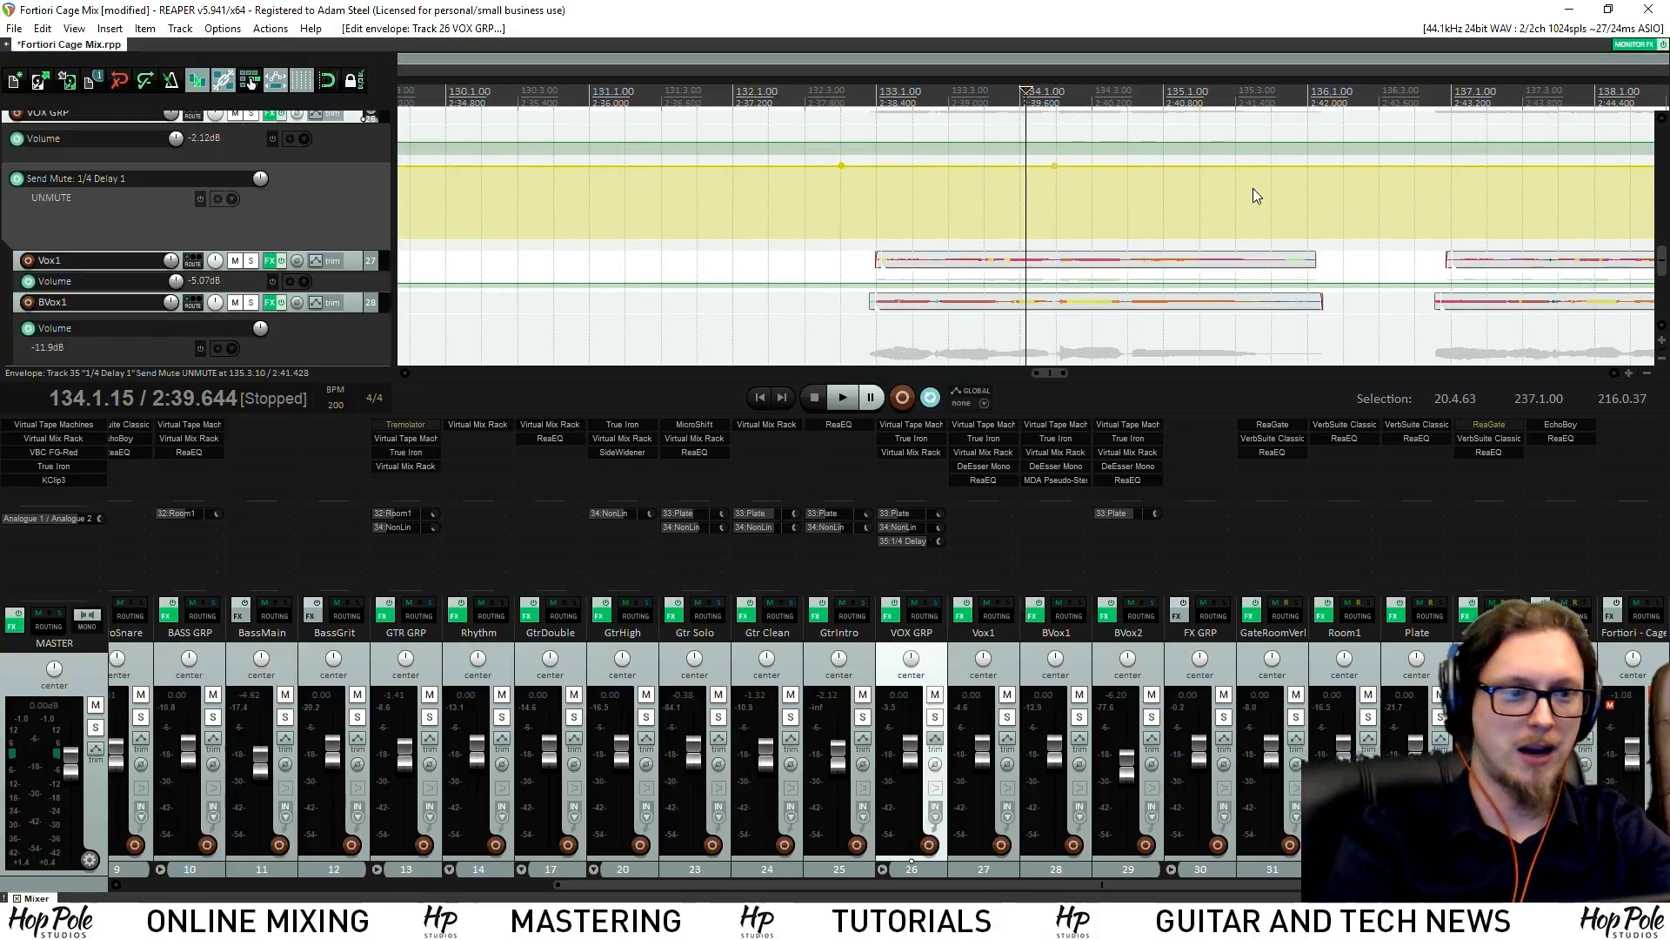
left_click(1411, 167, "shift")
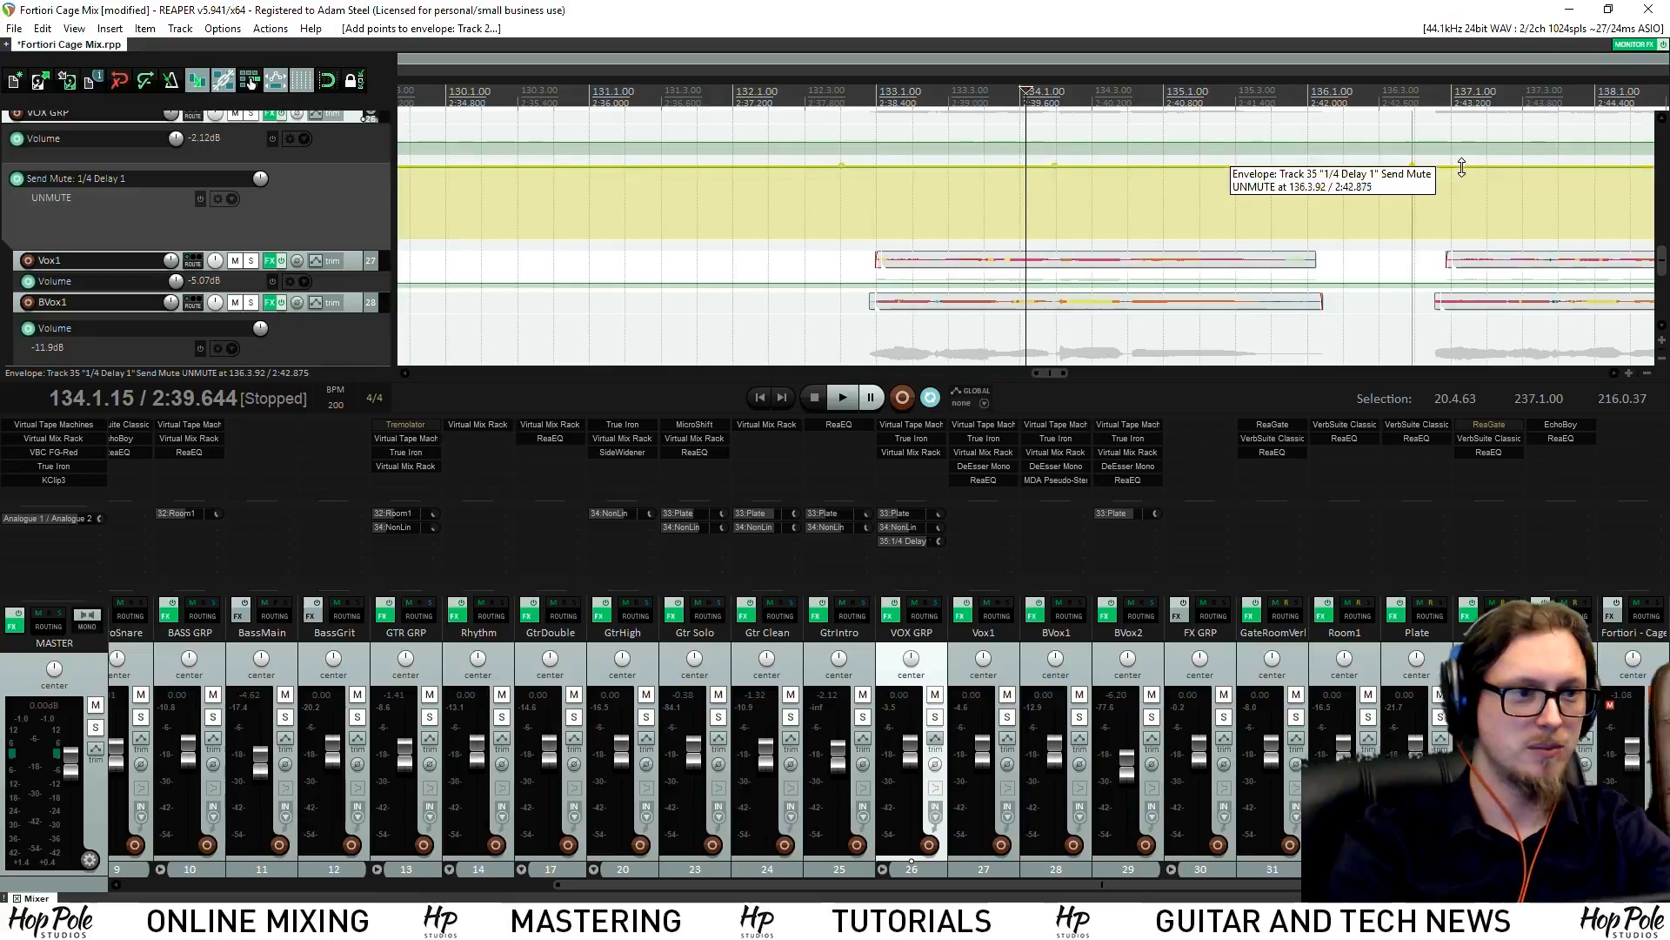
left_click_drag(1459, 167, 1448, 287)
scroll(1340, 206, "down", 3)
key("space")
scroll(1253, 205, "up", 3)
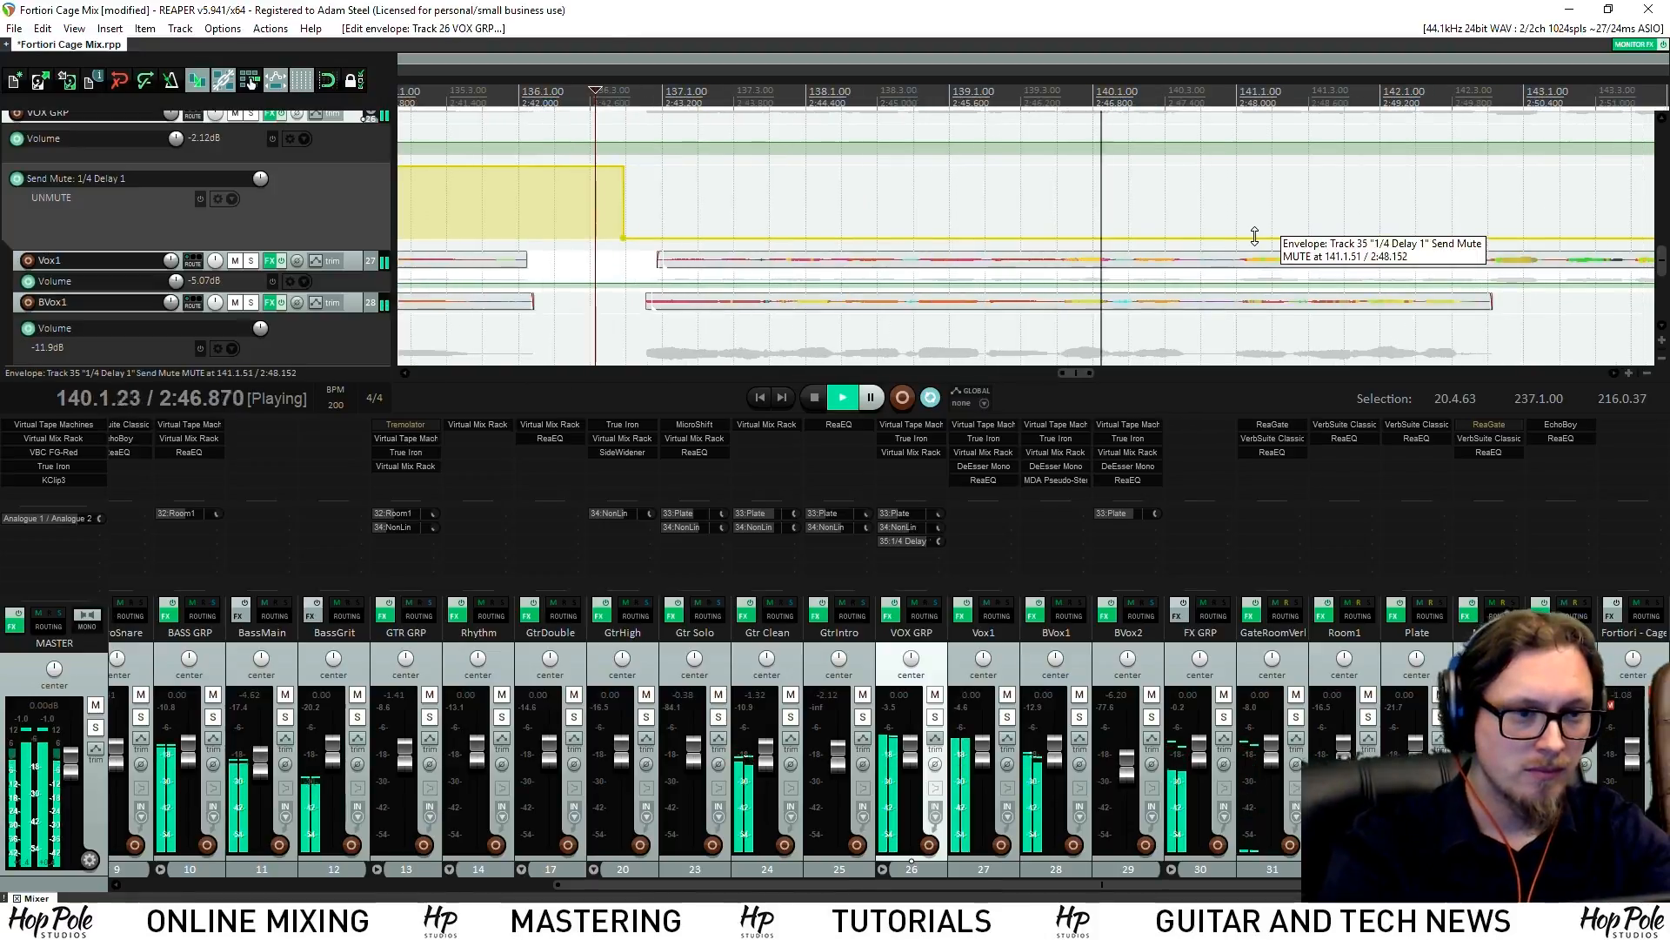
Add a send-mute point around bar 141 and unmute the delay send from bar 149 onward
left_click(969, 238)
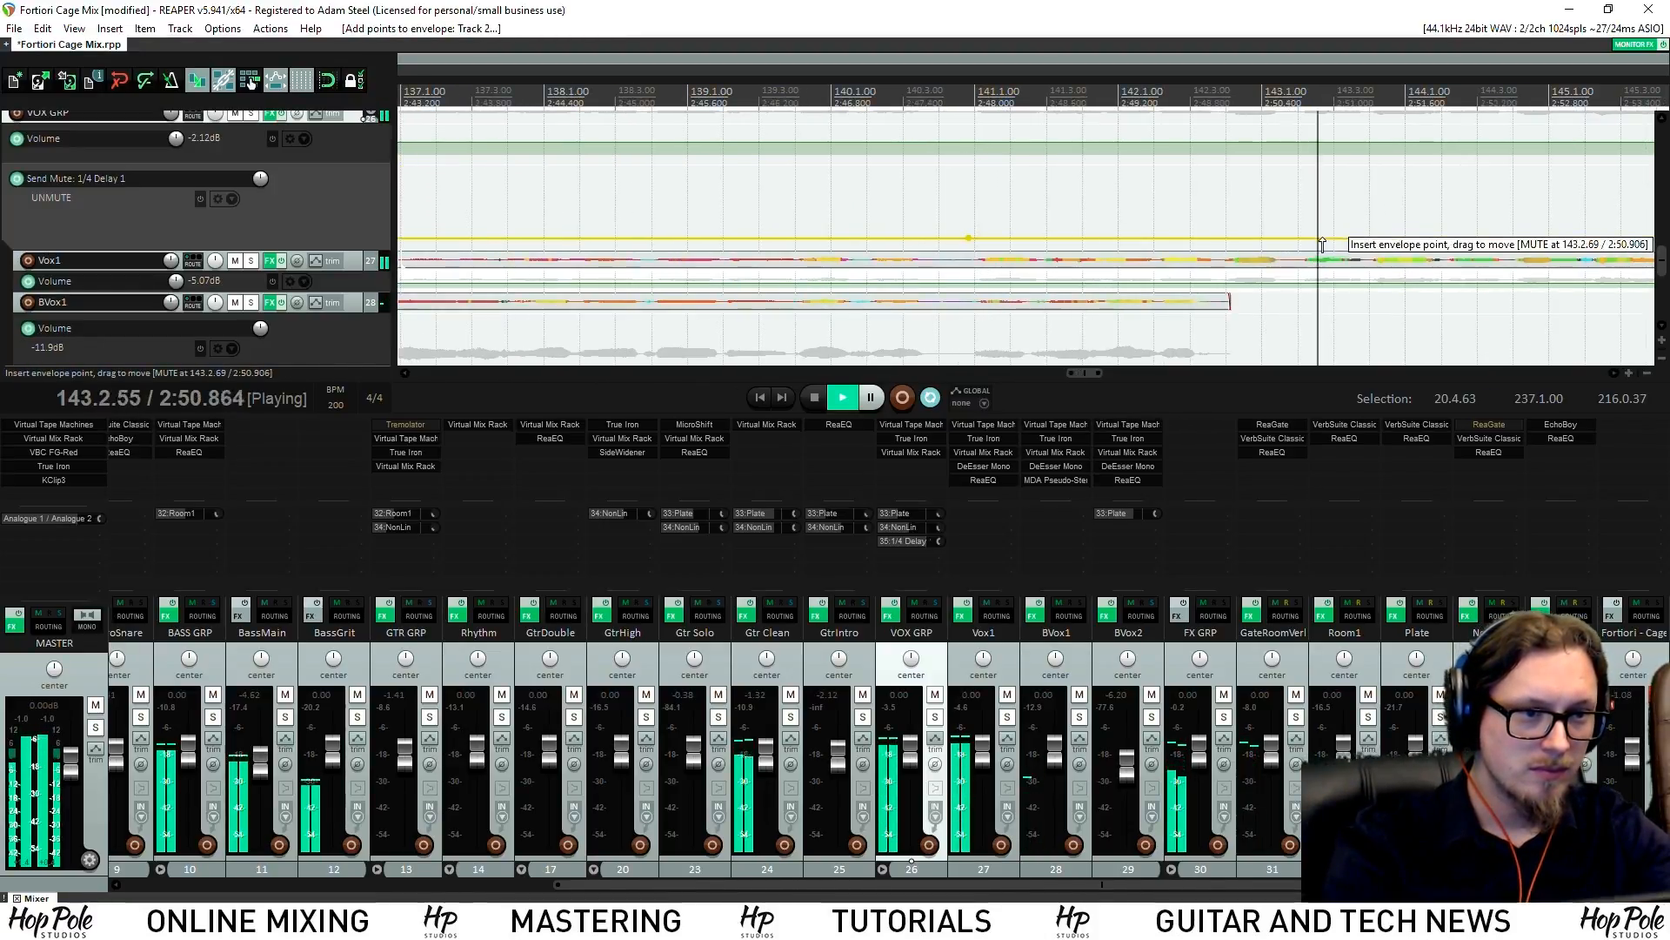
scroll(1379, 261, "down", 3)
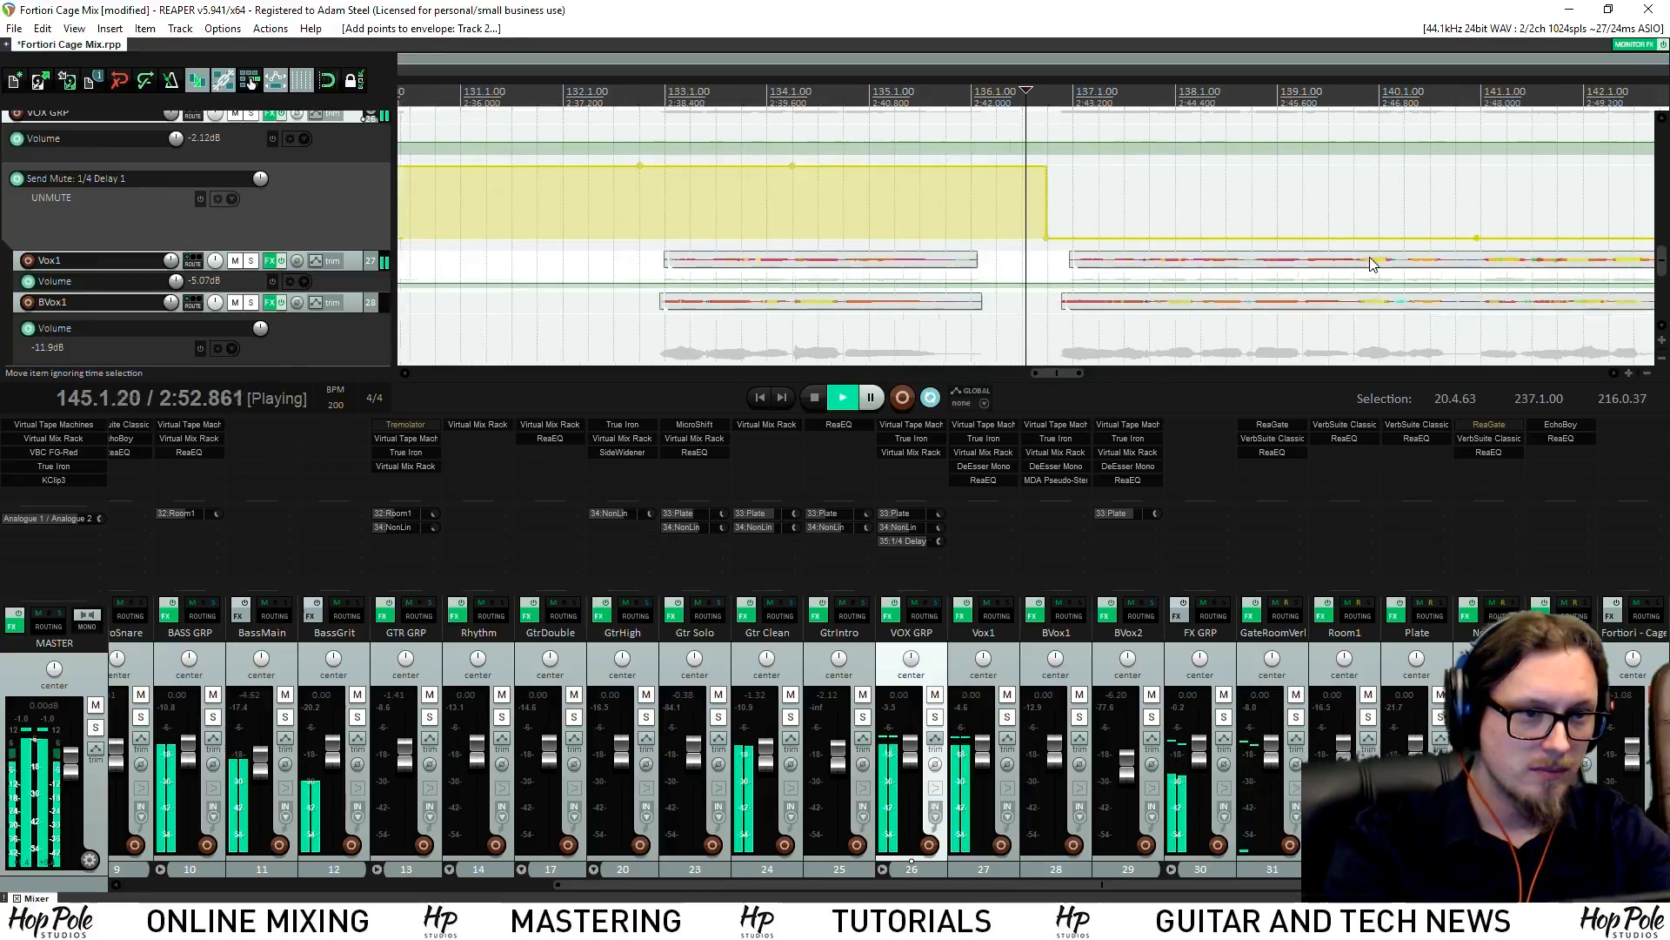
scroll(1334, 214, "up", 2)
mouse_move(1334, 214)
left_mouse_down()
mouse_move(1657, 217)
mouse_move(1344, 203)
left_mouse_up()
scroll(1355, 214, "down", 2)
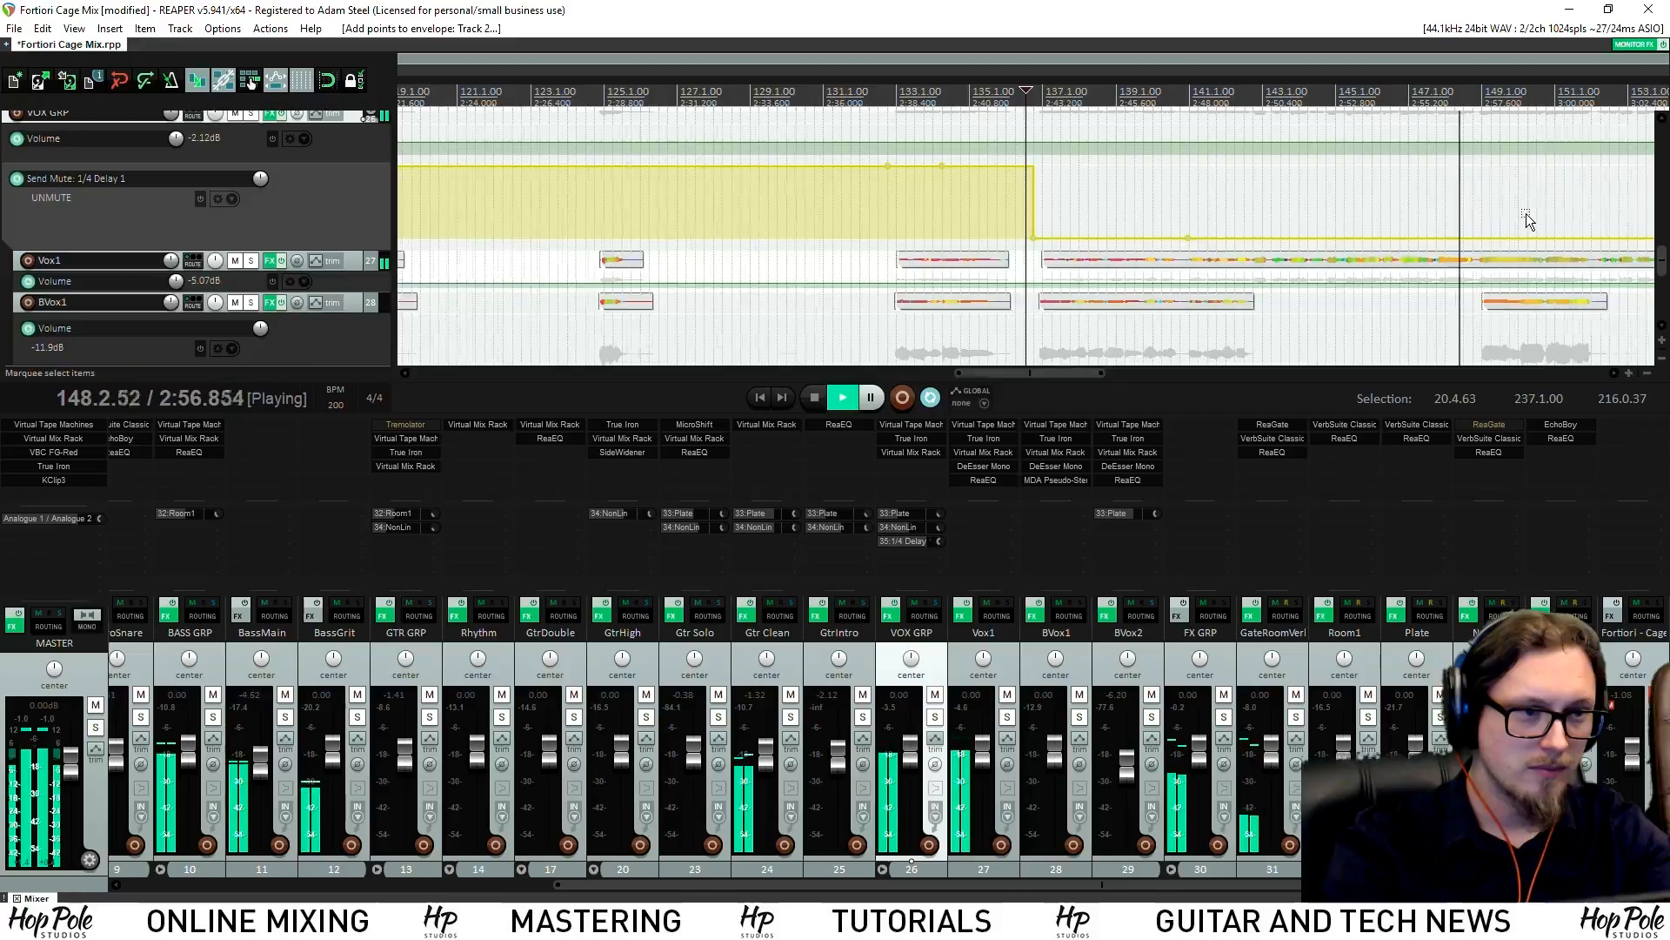
scroll(1529, 223, "up", 3)
left_click_drag(949, 251, 950, 79)
left_click(950, 79)
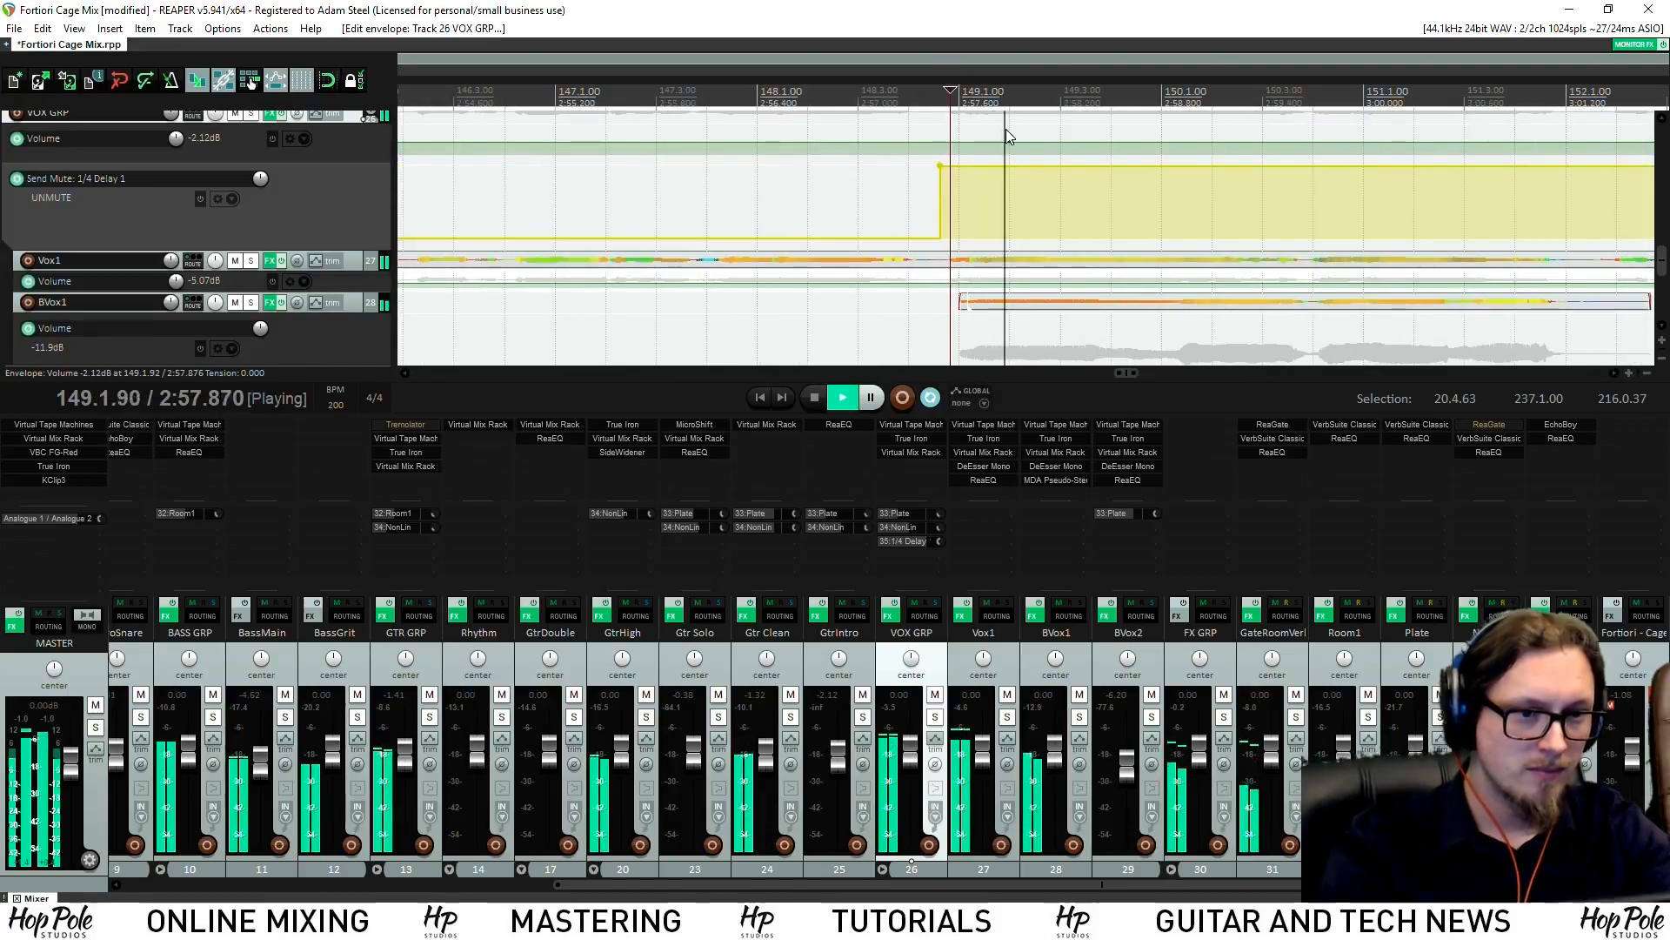
scroll(1105, 174, "down", 2)
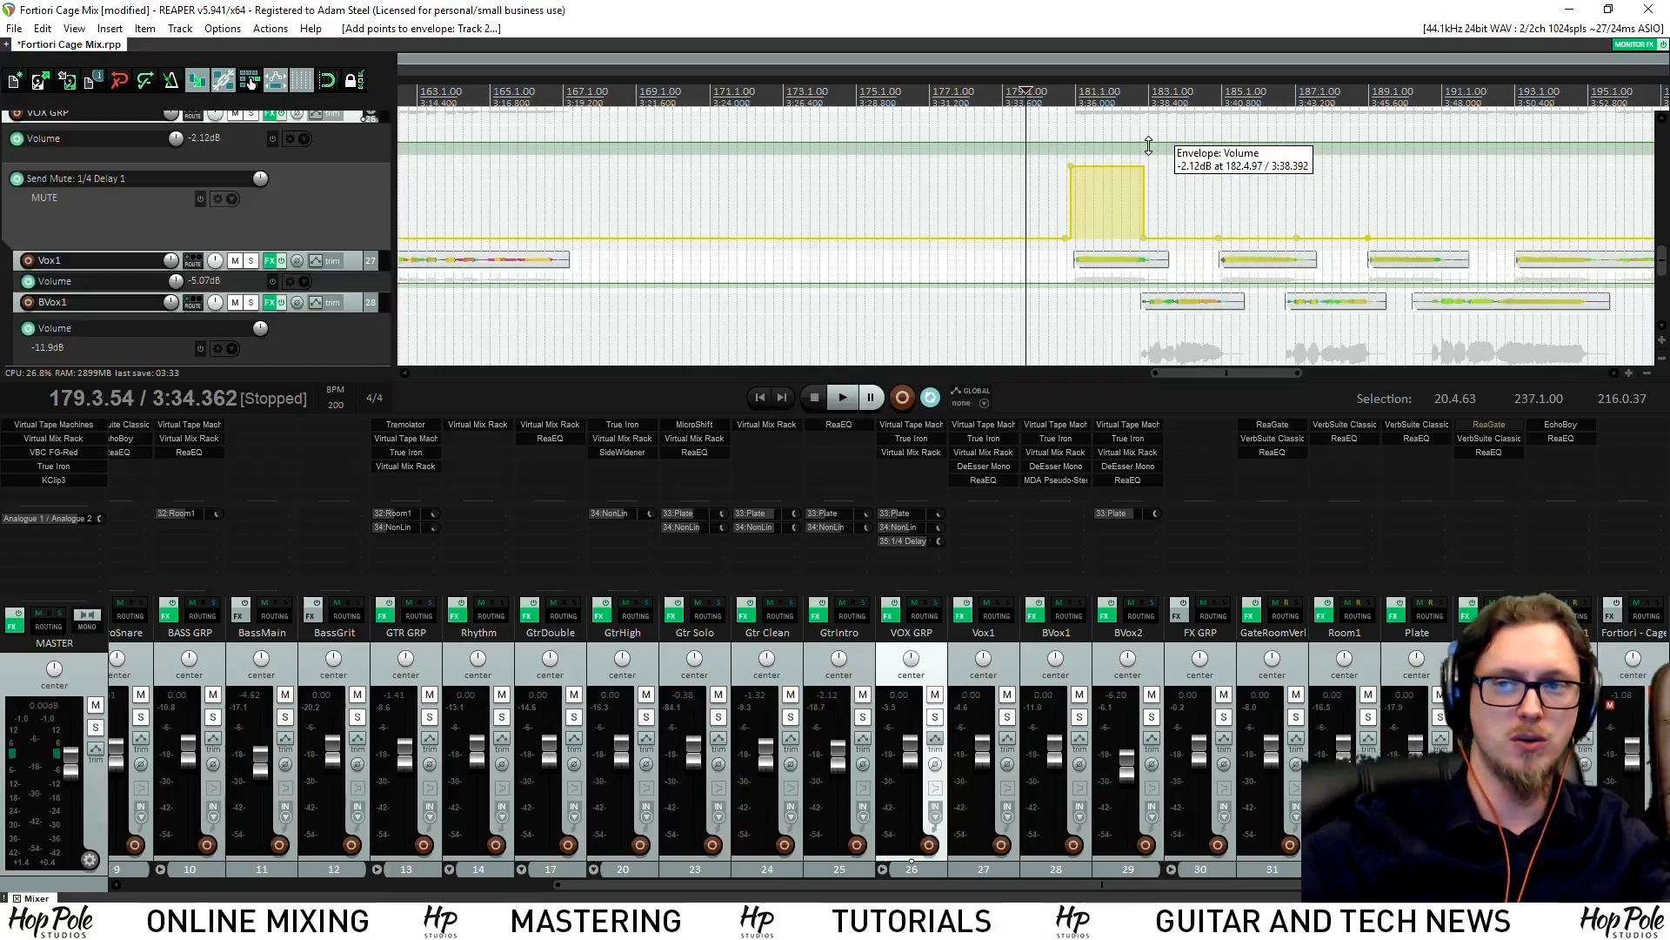
Unmute the delay send after bar 194 and around bars 189–191
scroll(1305, 201, "down", 2)
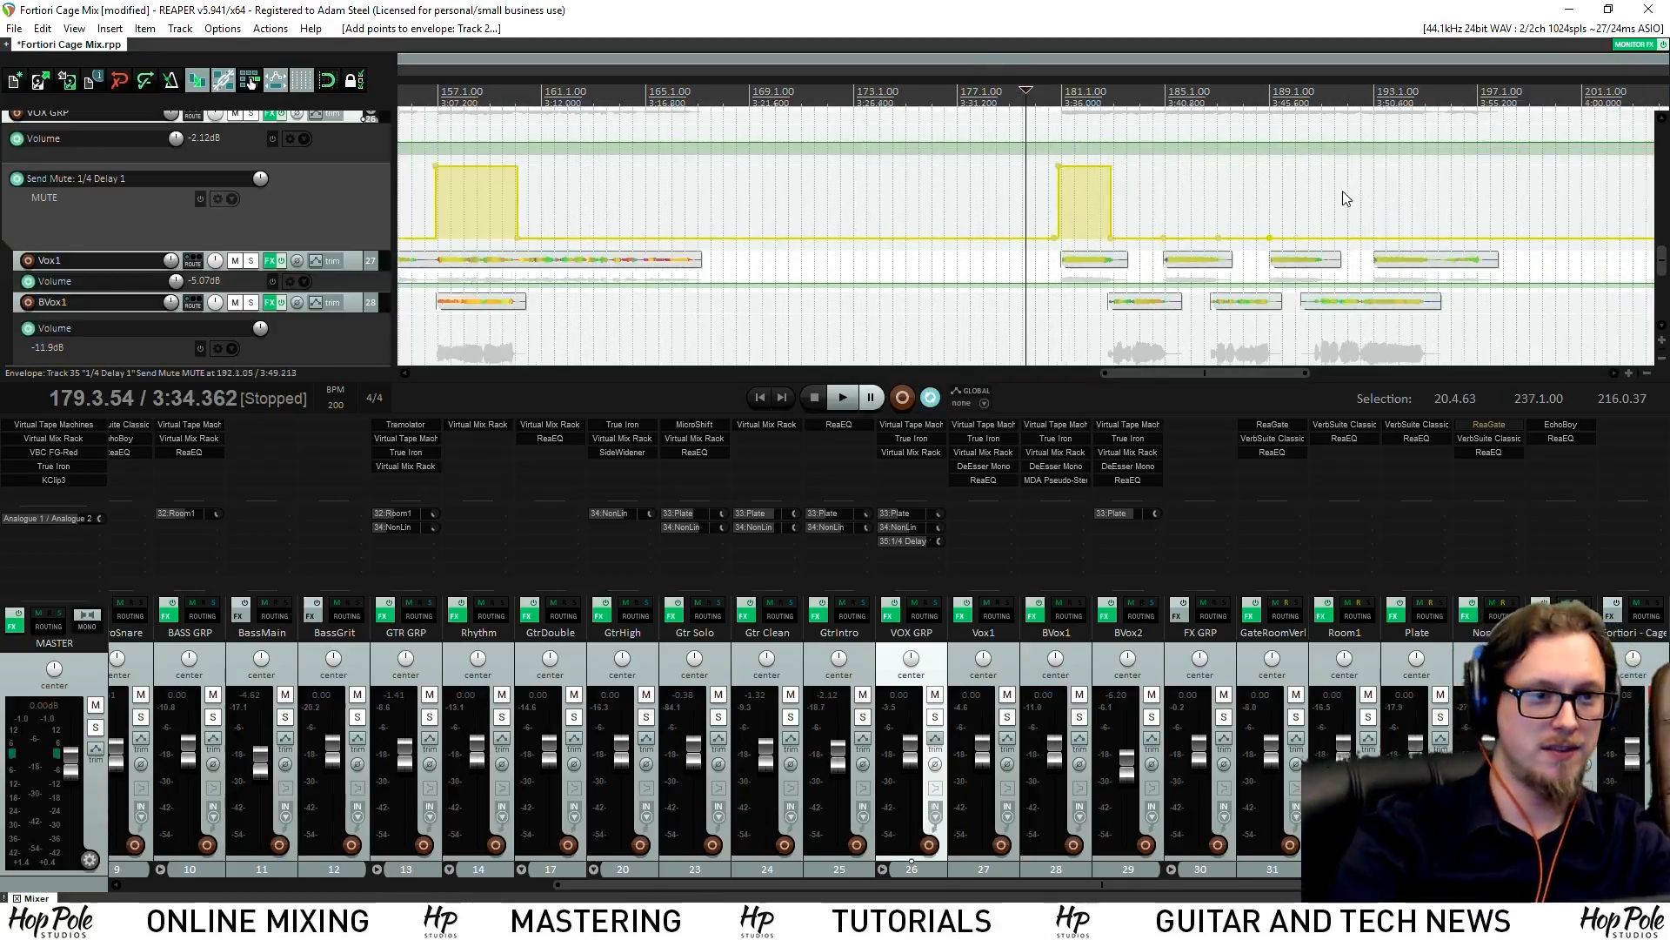
scroll(1193, 160, "up", 8)
left_click(866, 237)
left_click(1075, 238)
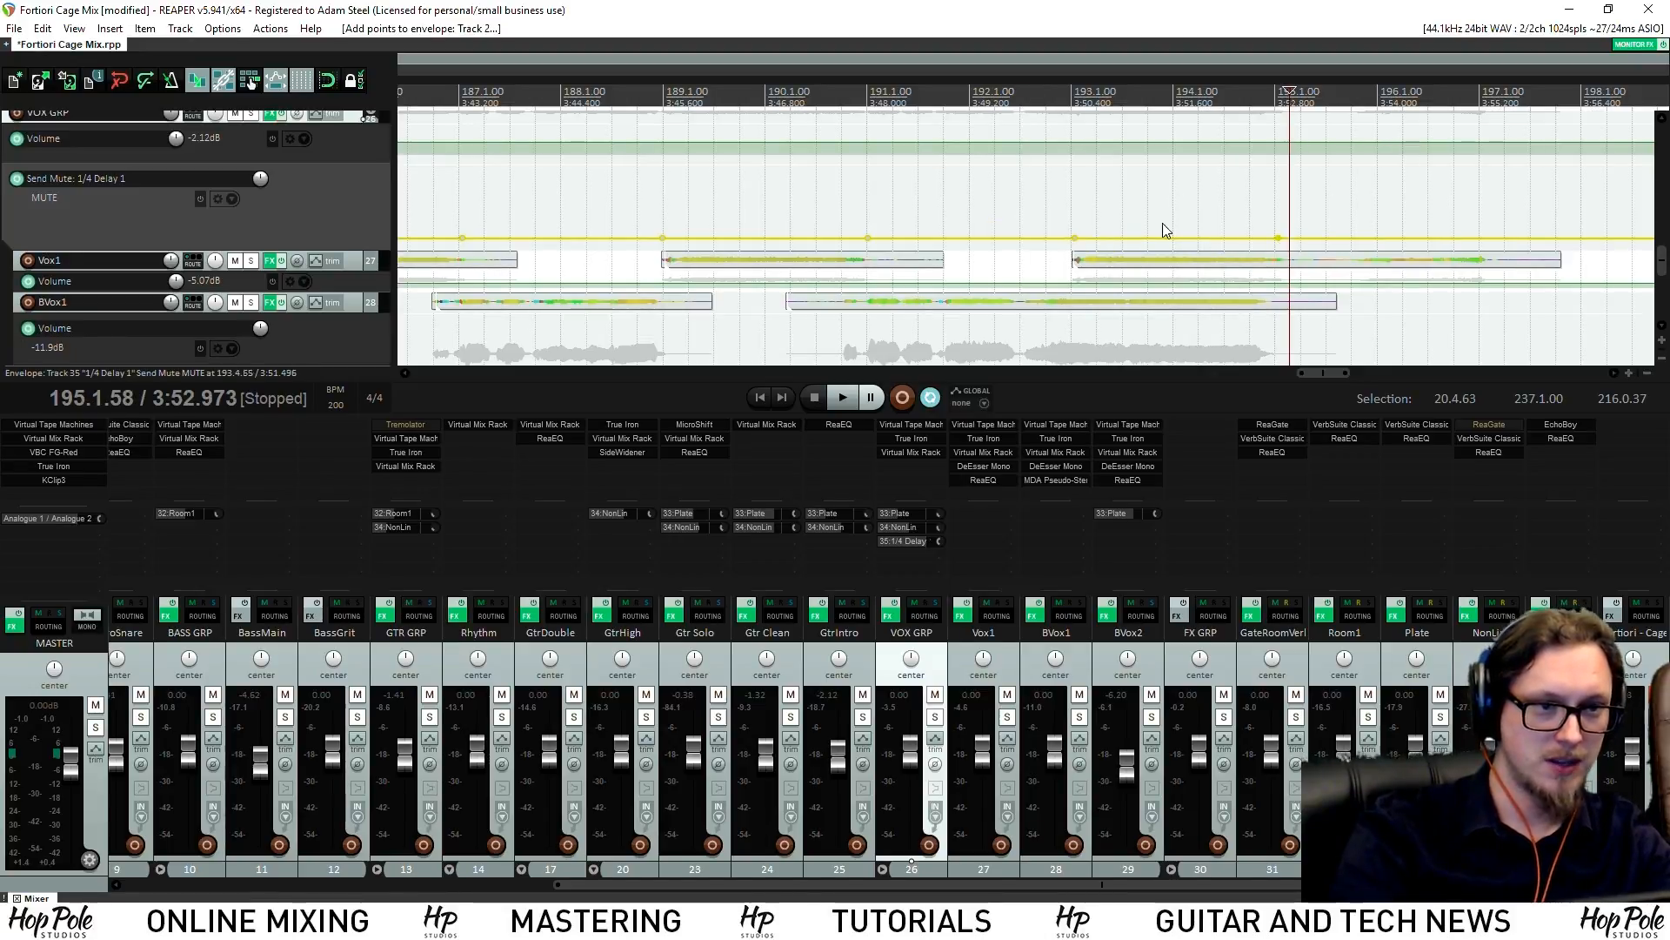
left_click_drag(1163, 240, 1135, 122)
left_click_drag(822, 233, 822, 165)
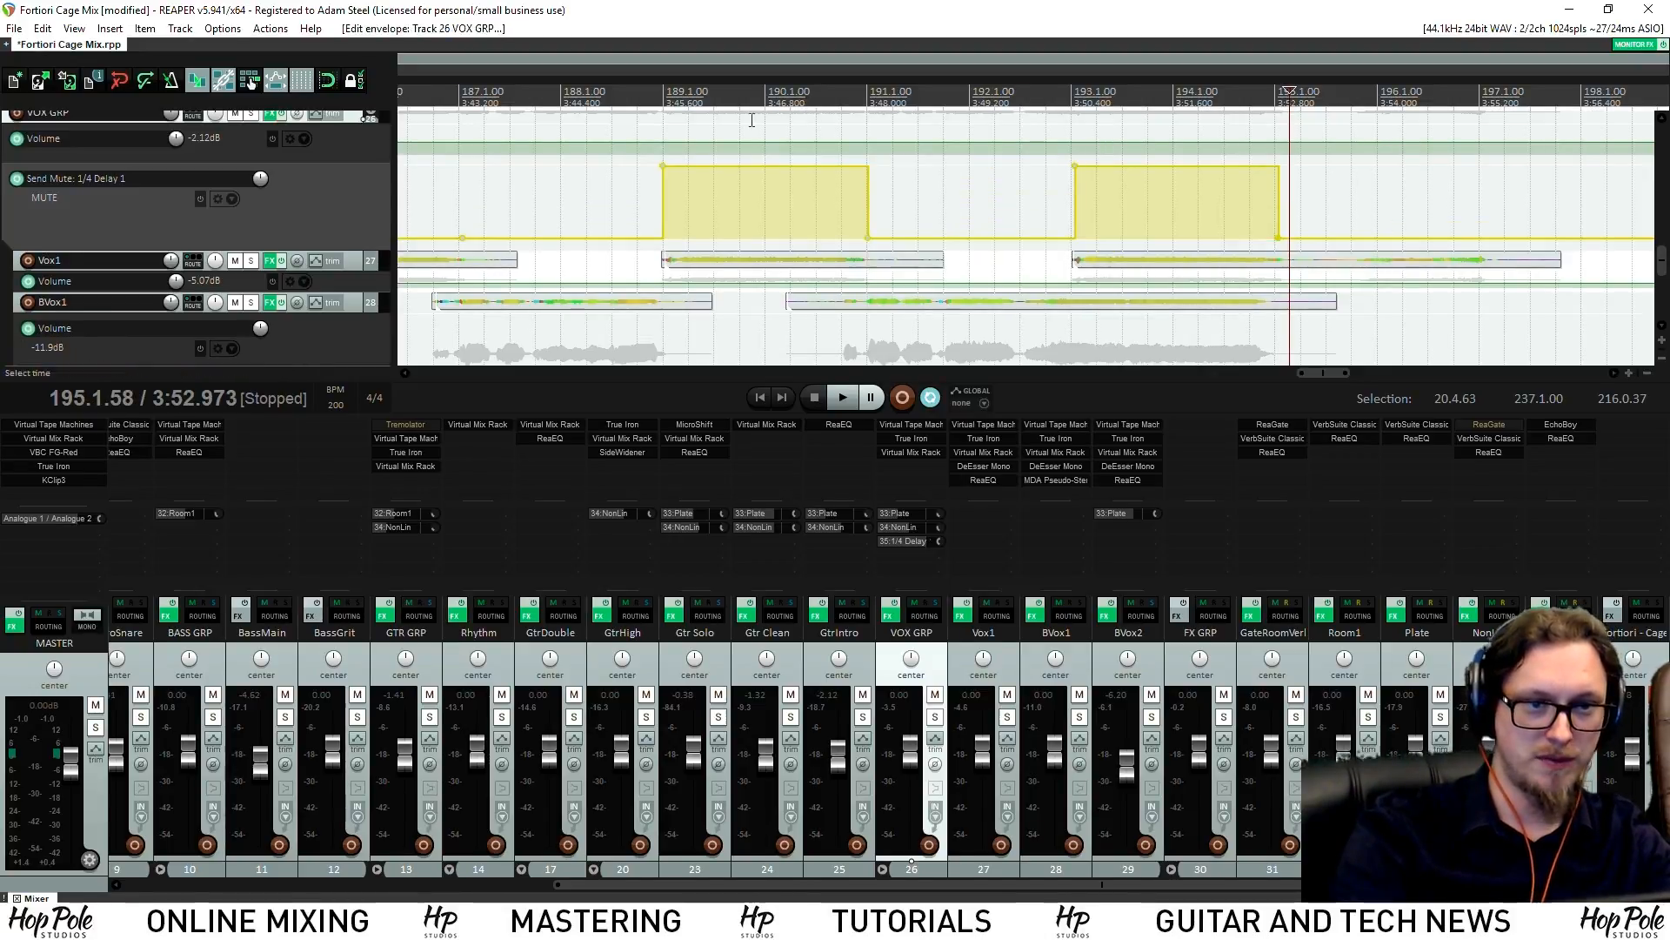
scroll(709, 235, "down", 4)
Unmute the delay send around bars 185–187 and play back the new throws
left_click_drag(572, 230, 533, 84)
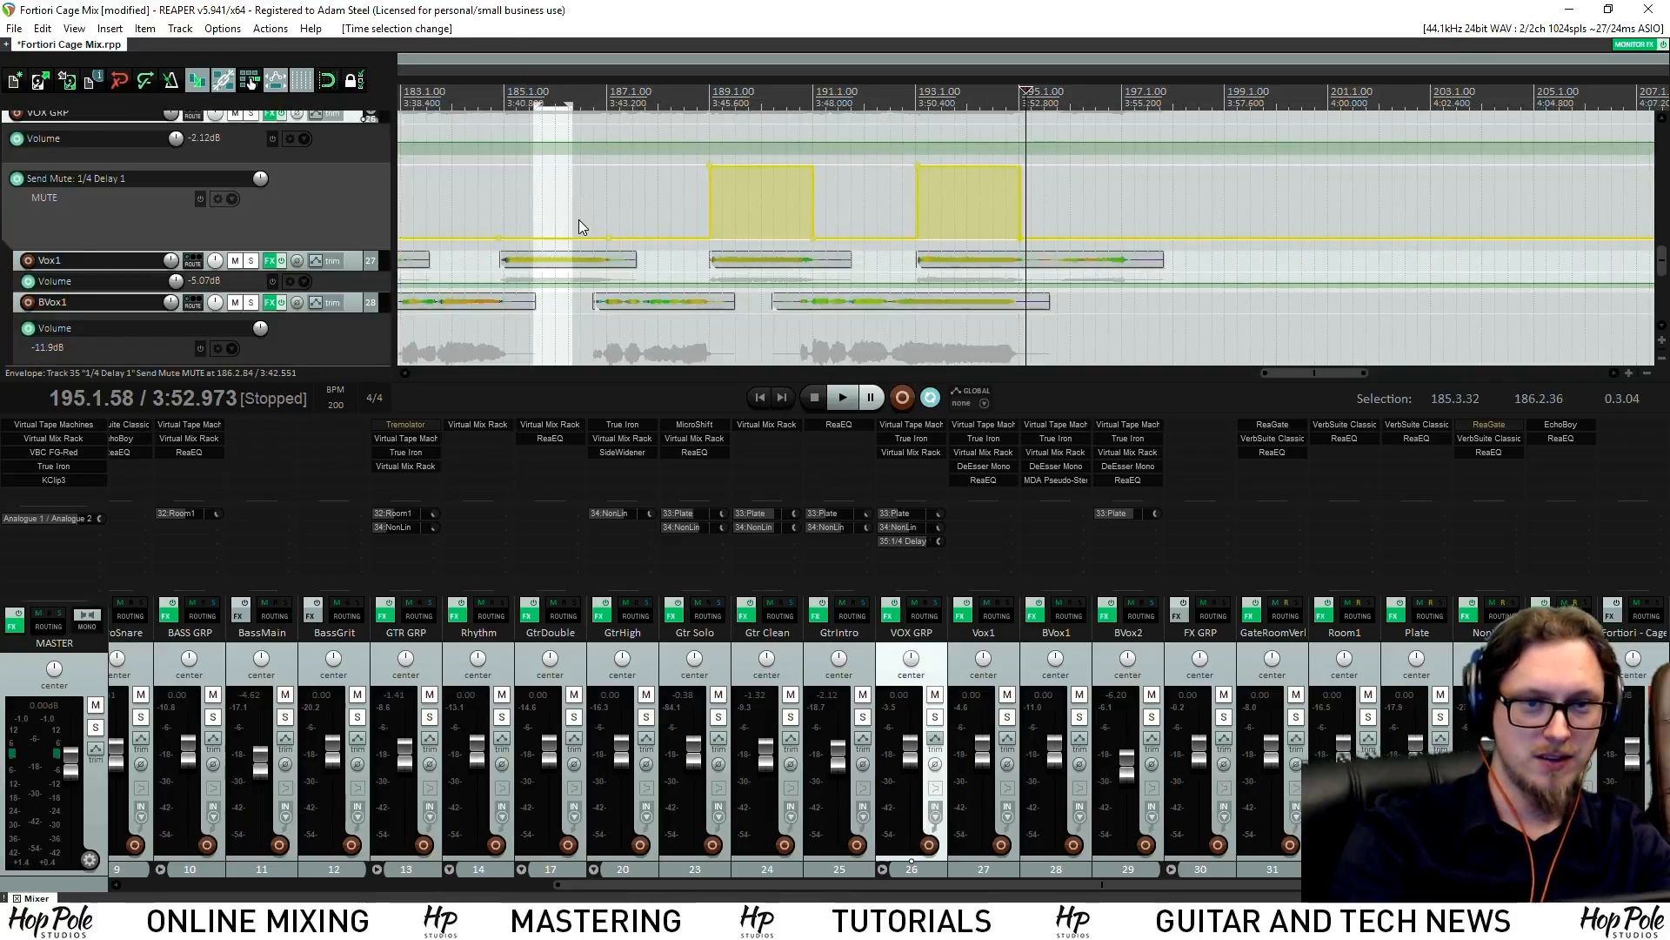
key("ctrl+z")
left_click_drag(559, 238, 597, 85)
scroll(597, 86, "down", 5)
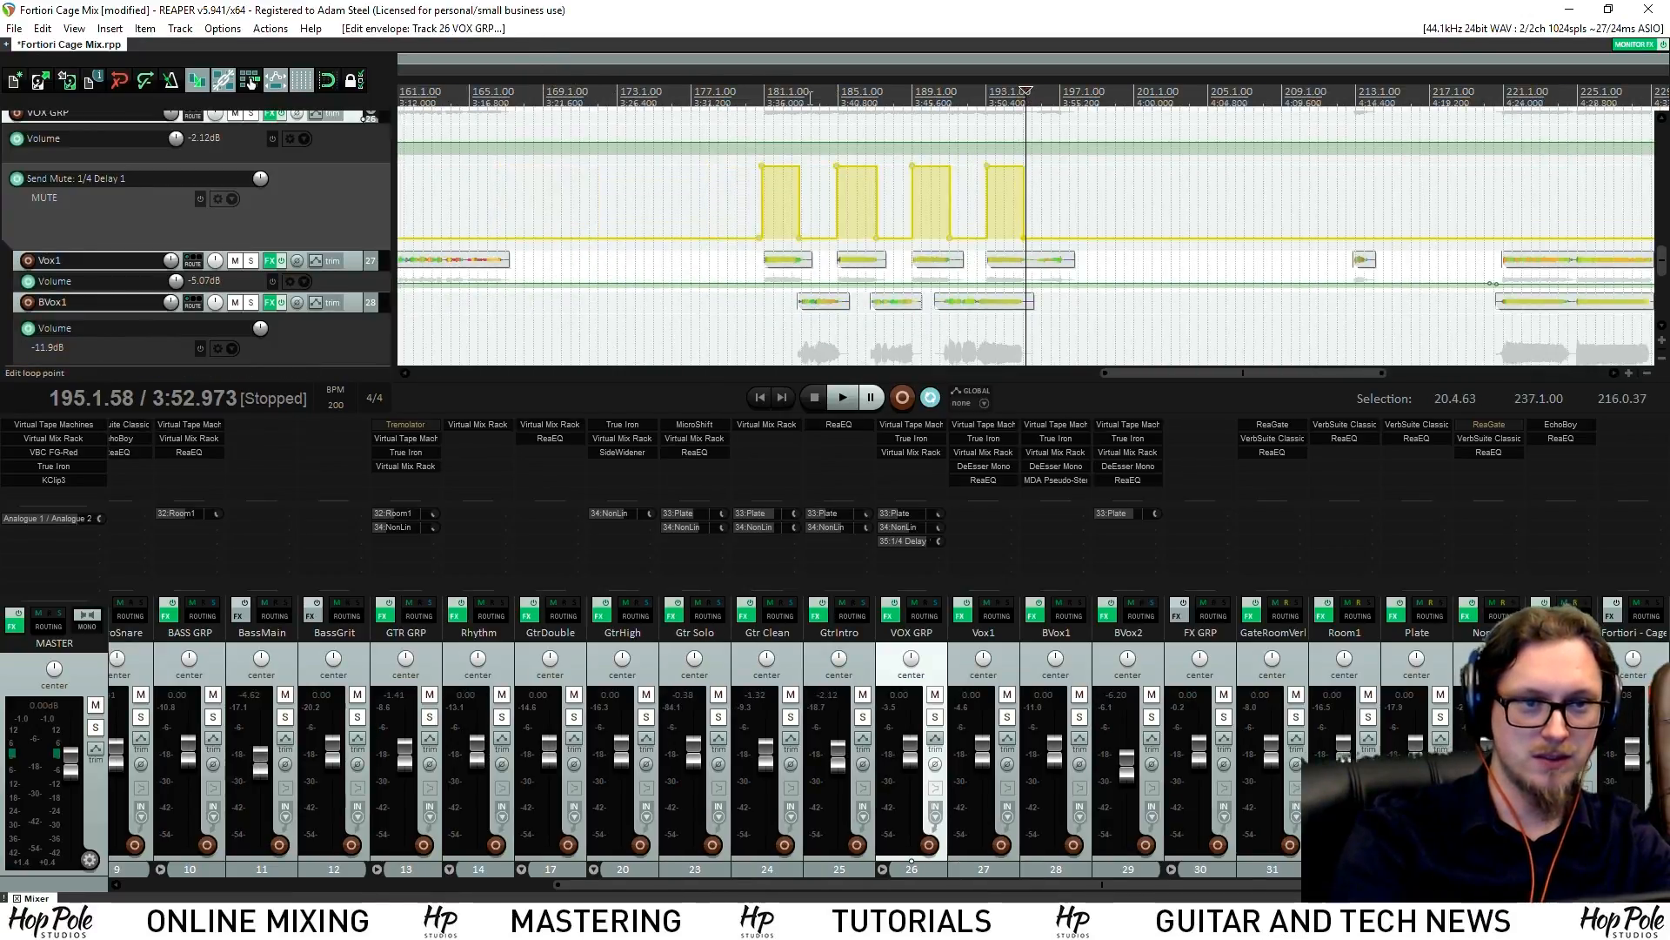
key("space")
scroll(992, 129, "up", 3)
scroll(981, 122, "up", 3)
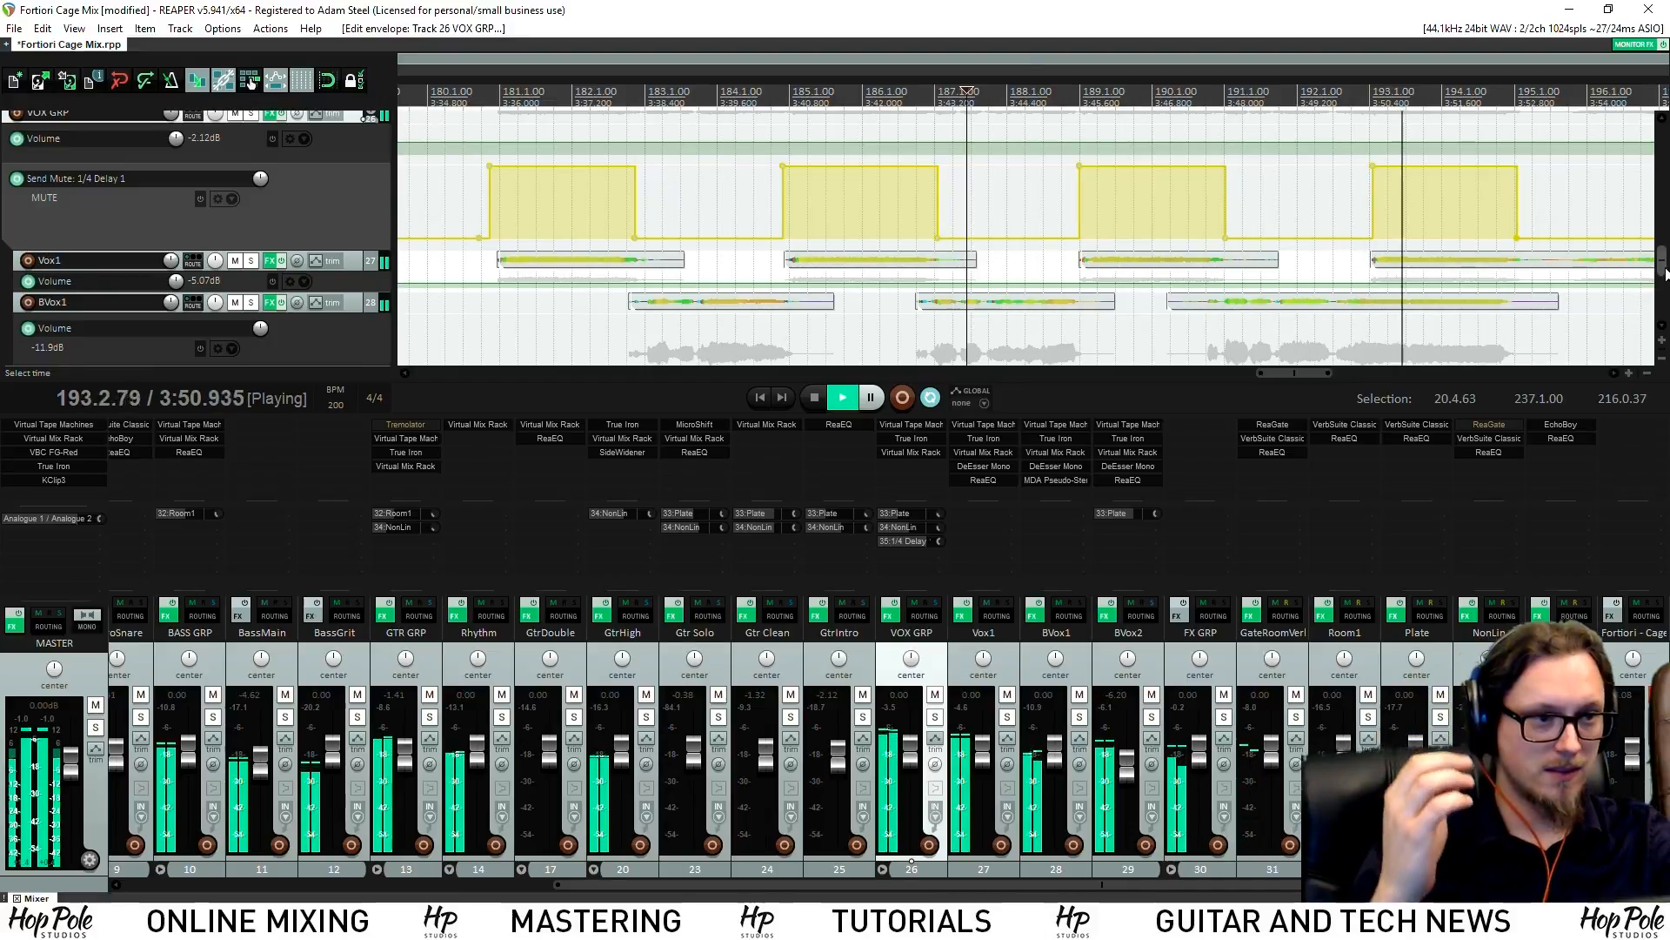
scroll(980, 122, "down", 3)
left_click(1204, 78)
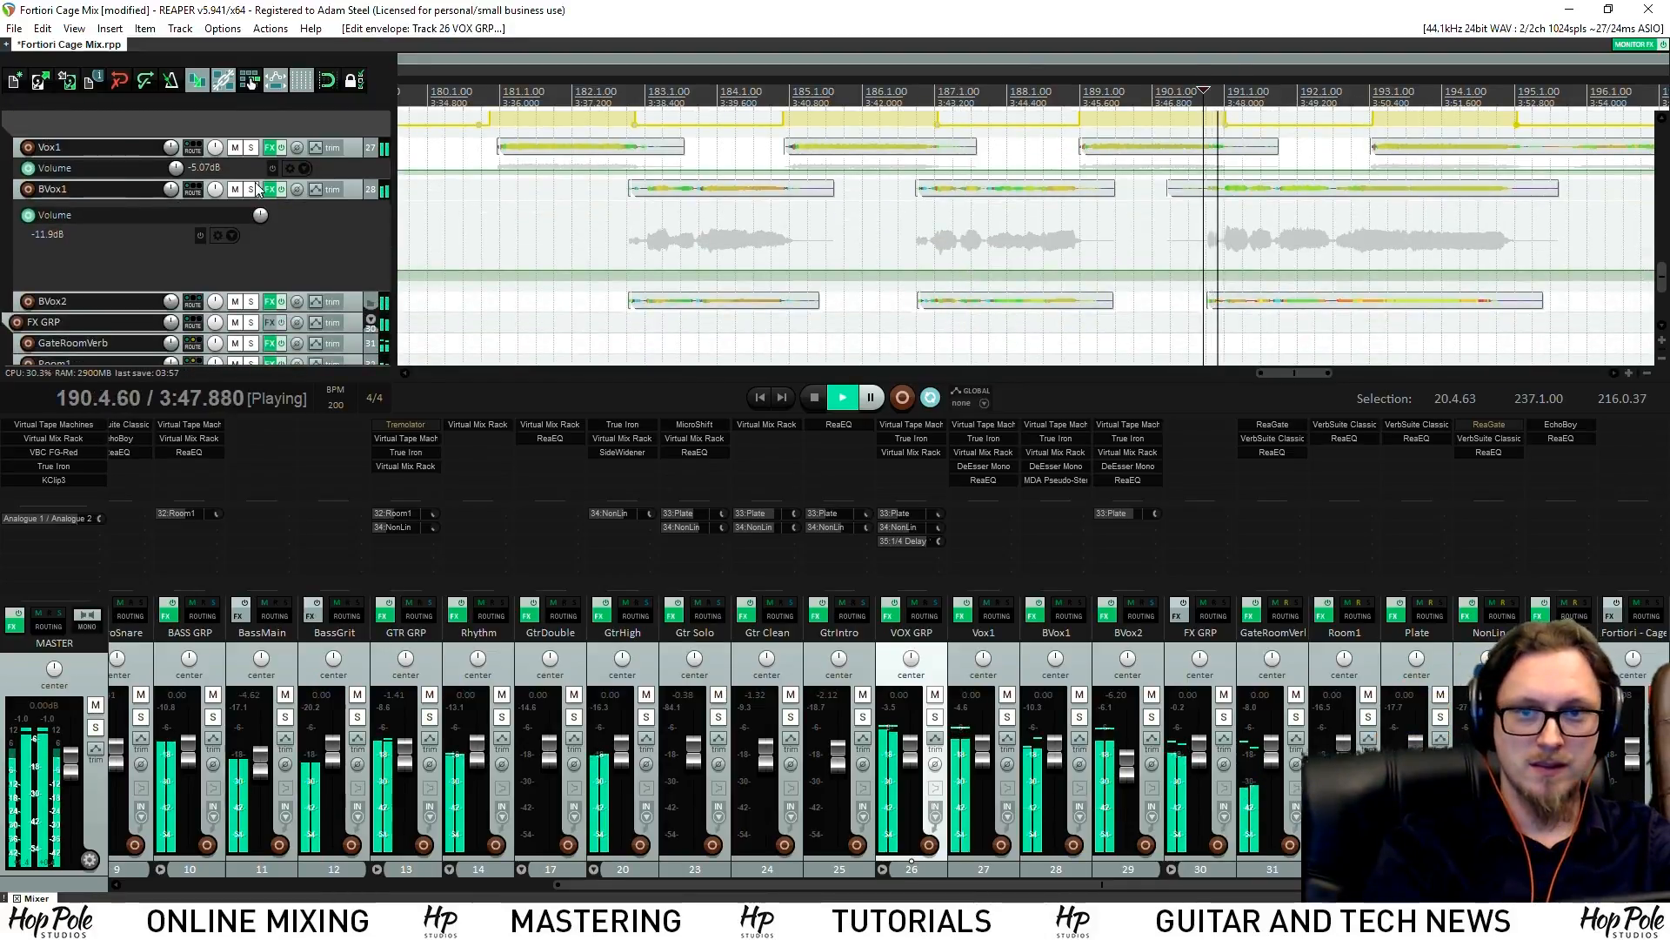
Add BVox1 volume points around its bars 190–195 phrase and adjust the level between them
left_click(251, 189)
left_click(251, 190)
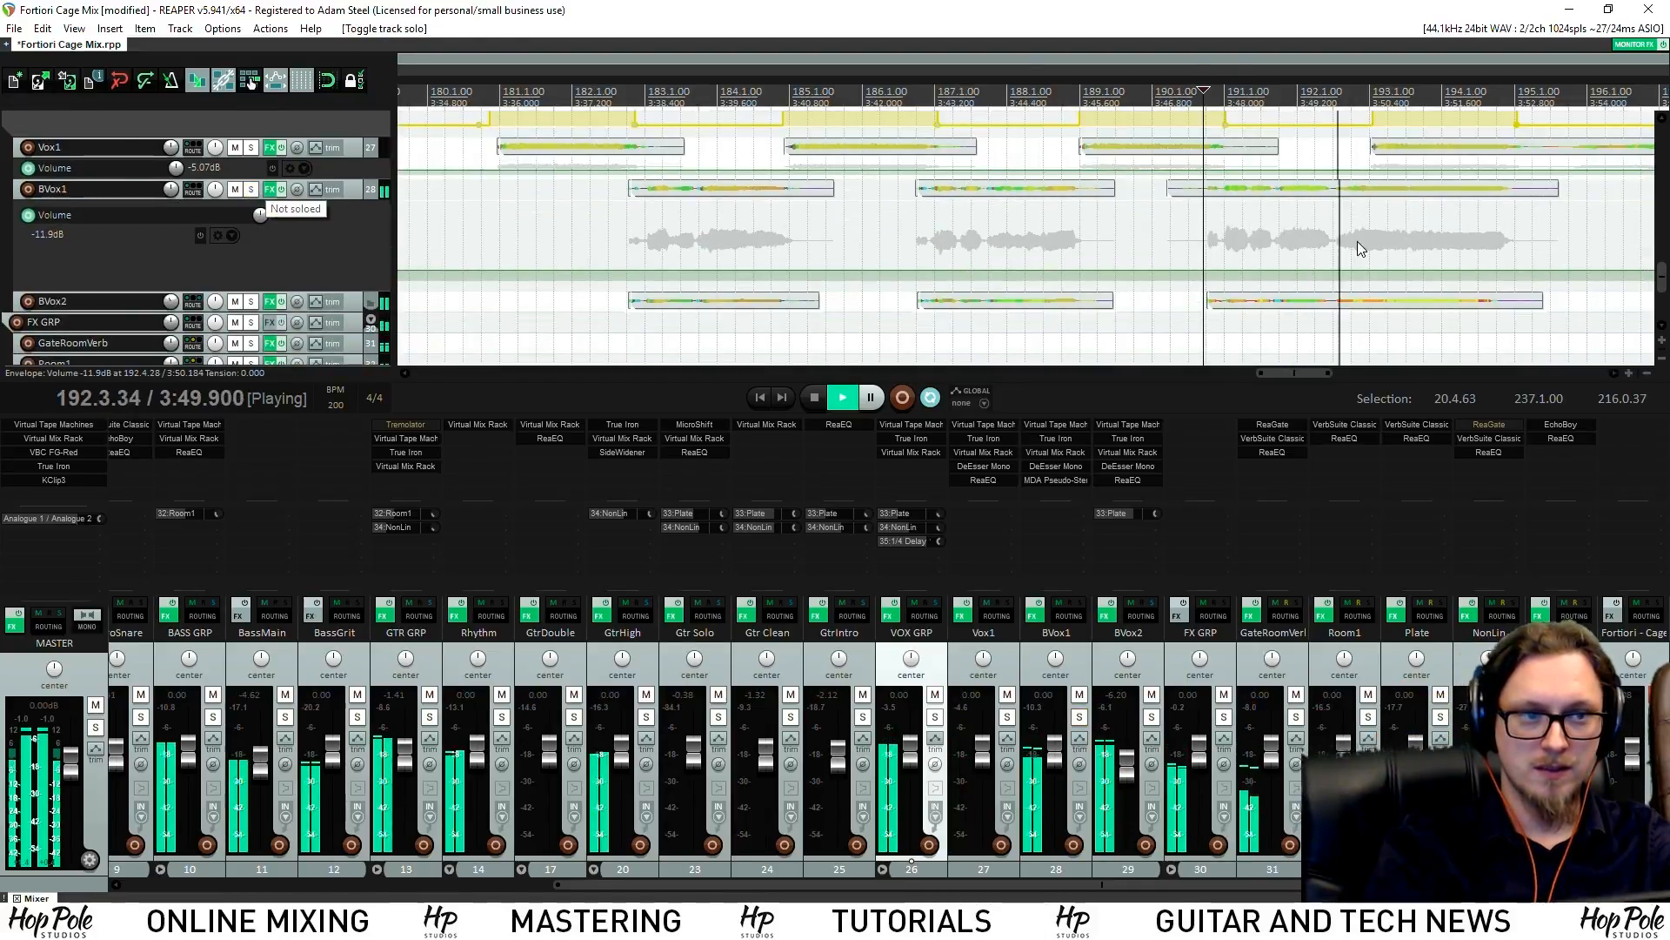
scroll(1296, 283, "up", 2)
left_click(649, 273)
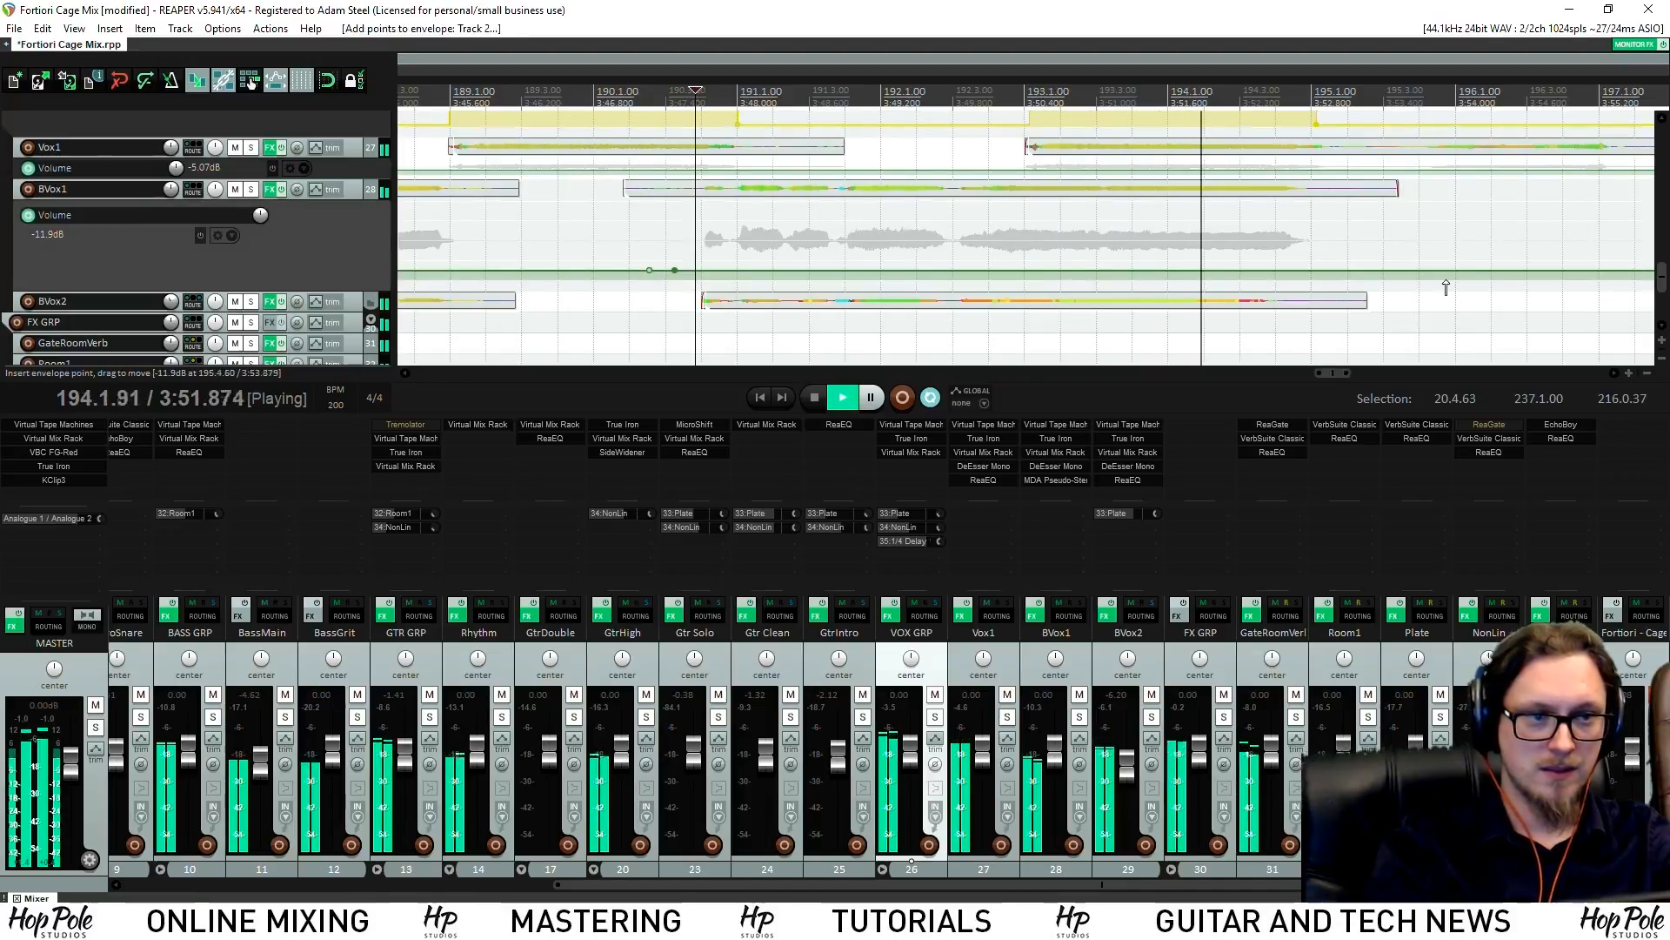
left_click(1379, 270)
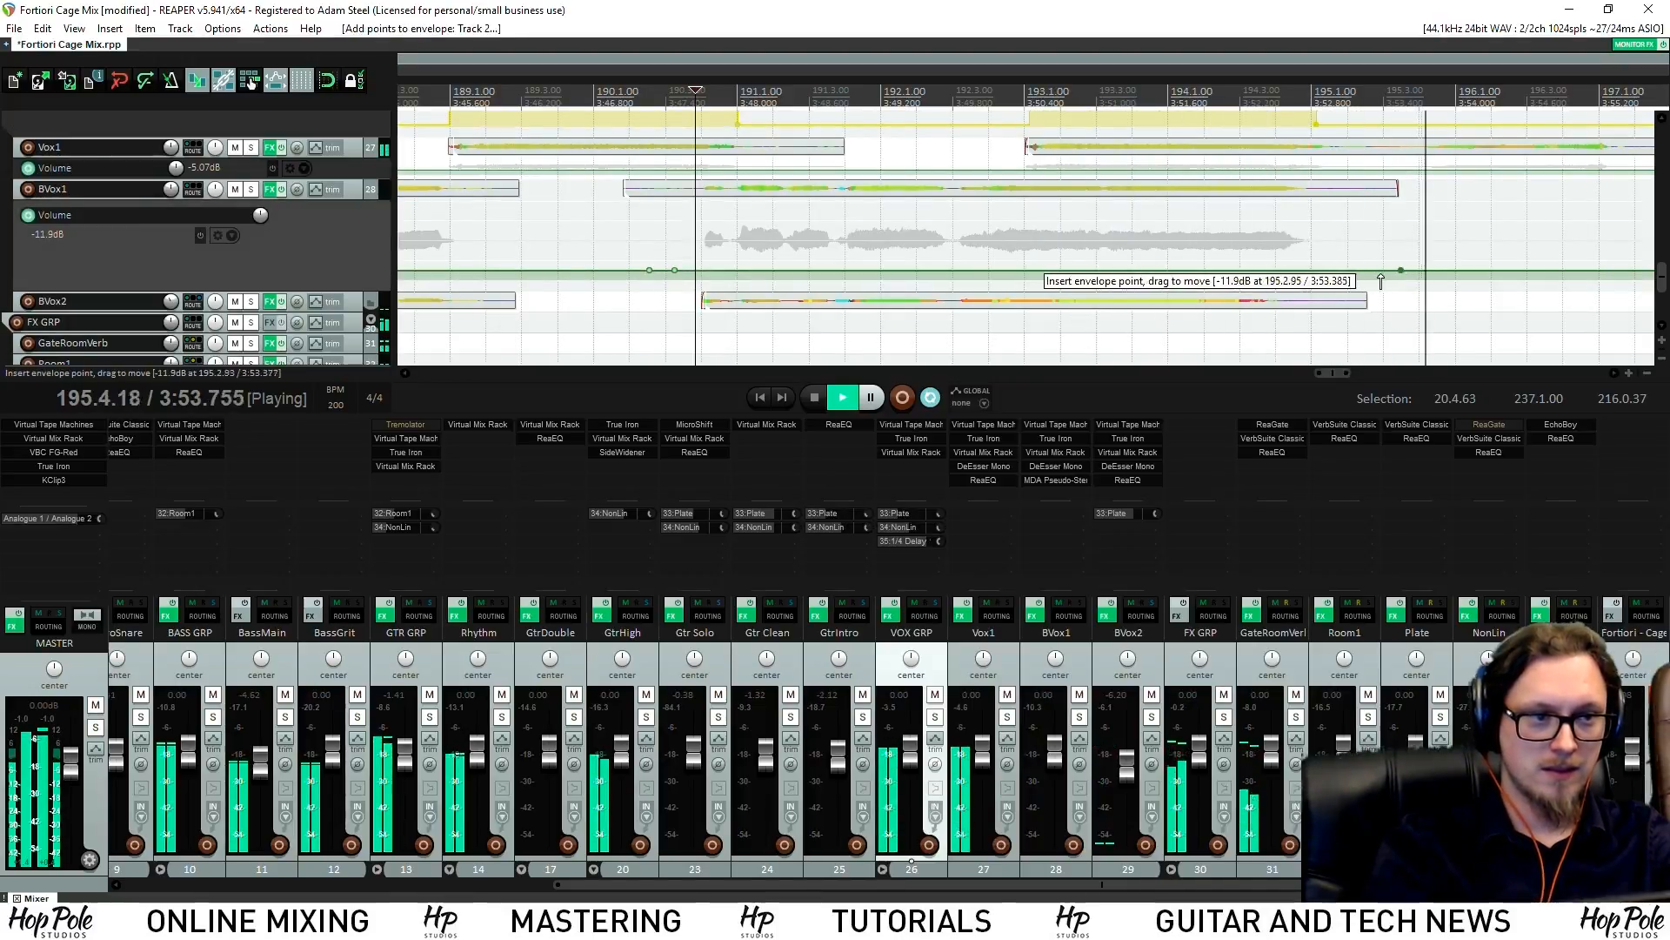
mouse_move(1081, 270)
left_mouse_down()
mouse_move(1099, 238)
mouse_move(1086, 269)
left_mouse_up()
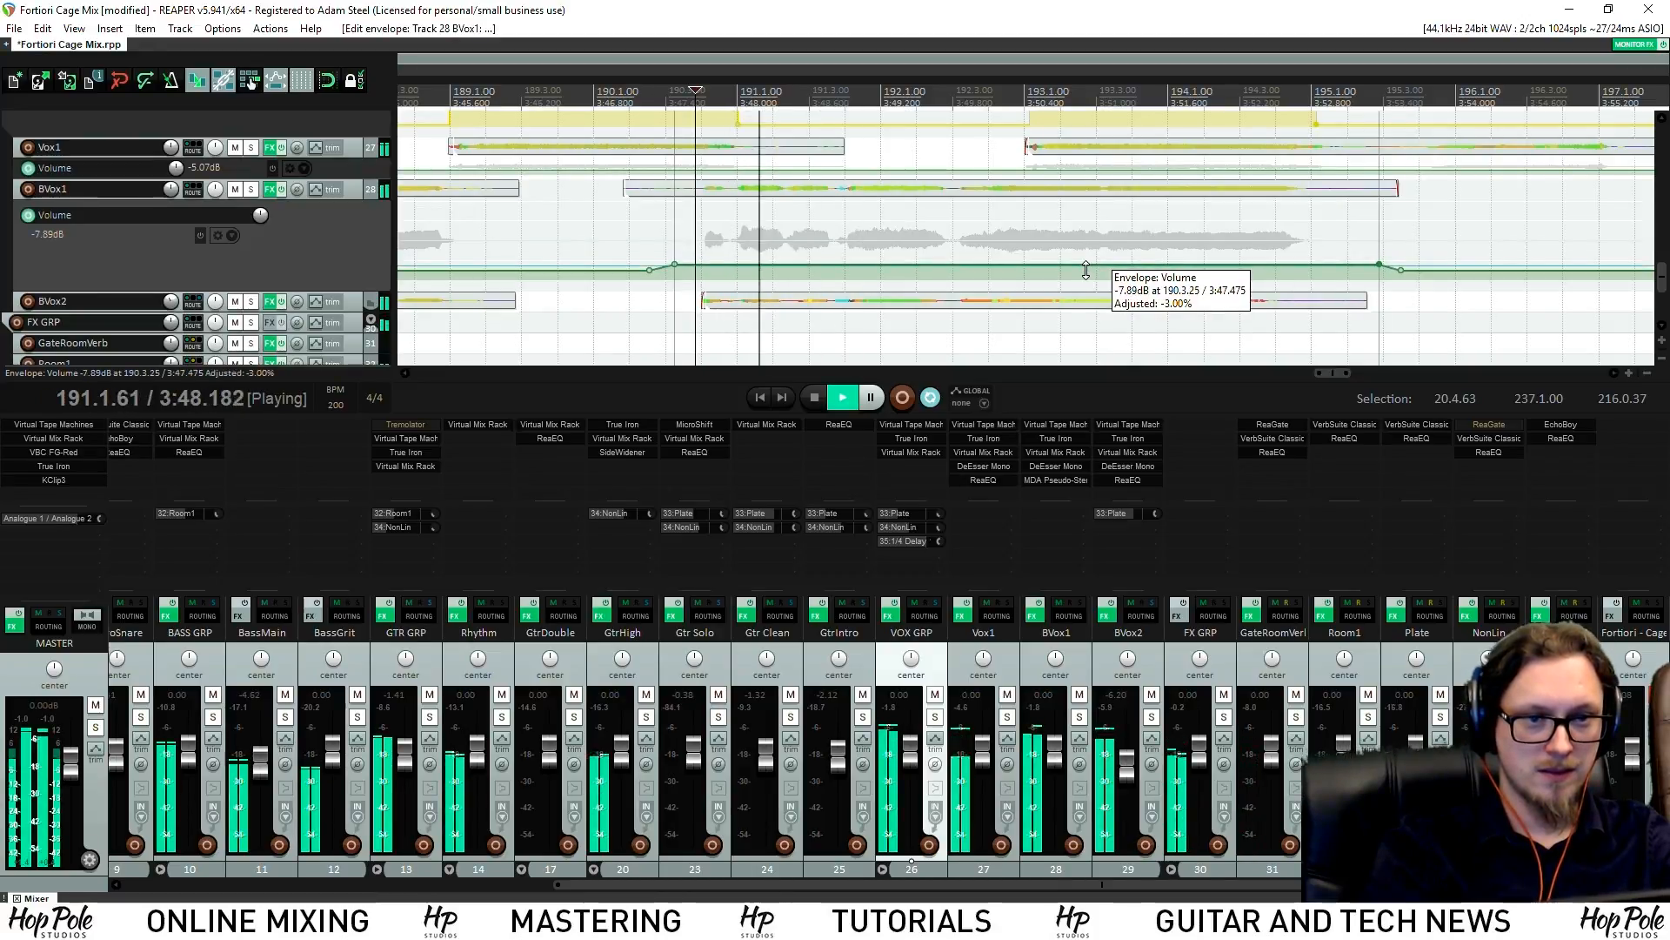
Select BVox2, jump playback to around bar 194 and solo Vox1
left_click(353, 303)
scroll(1660, 230, "up", 2)
scroll(1366, 182, "down", 2)
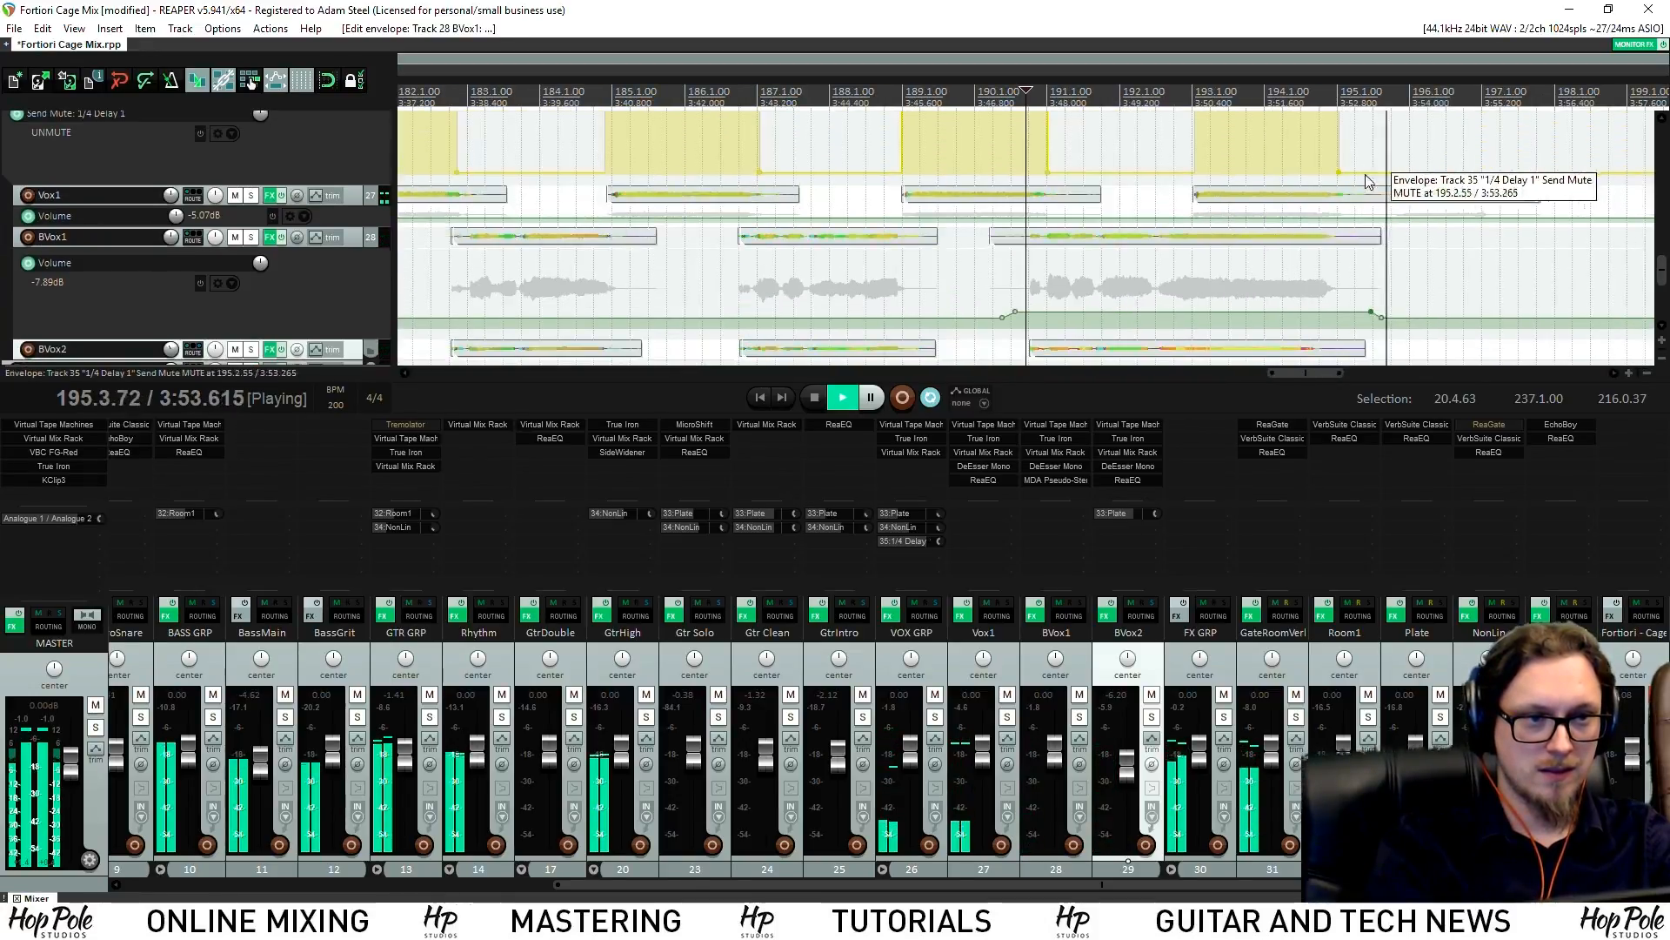
left_click(1319, 98)
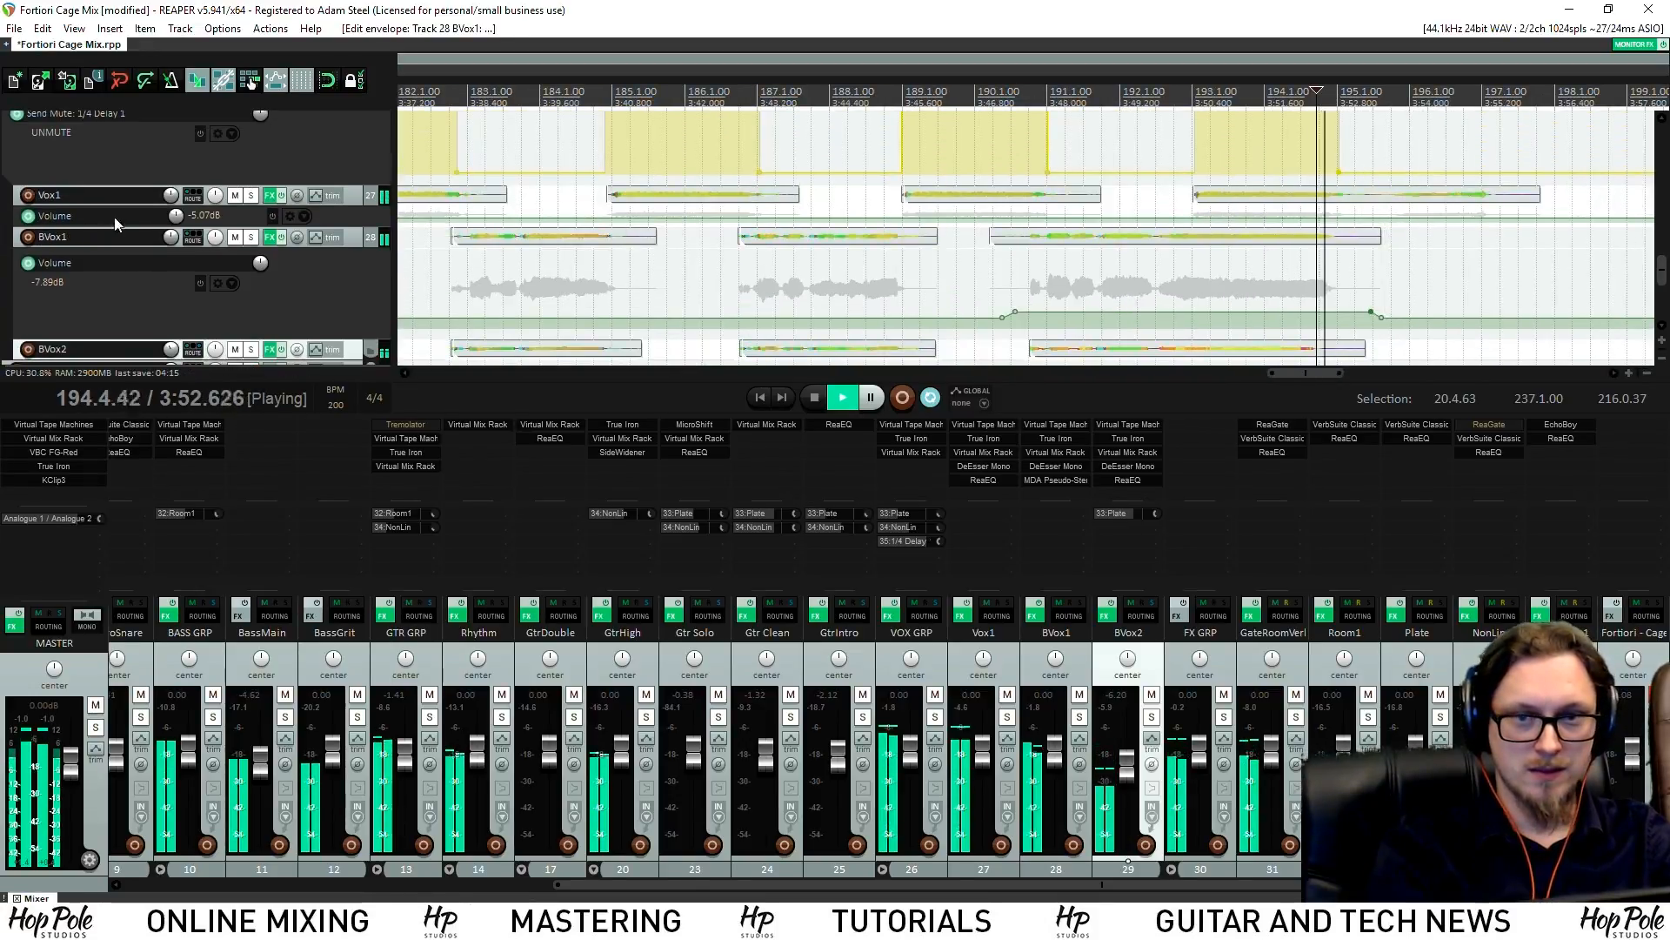
left_click(250, 196)
scroll(1056, 165, "up", 4)
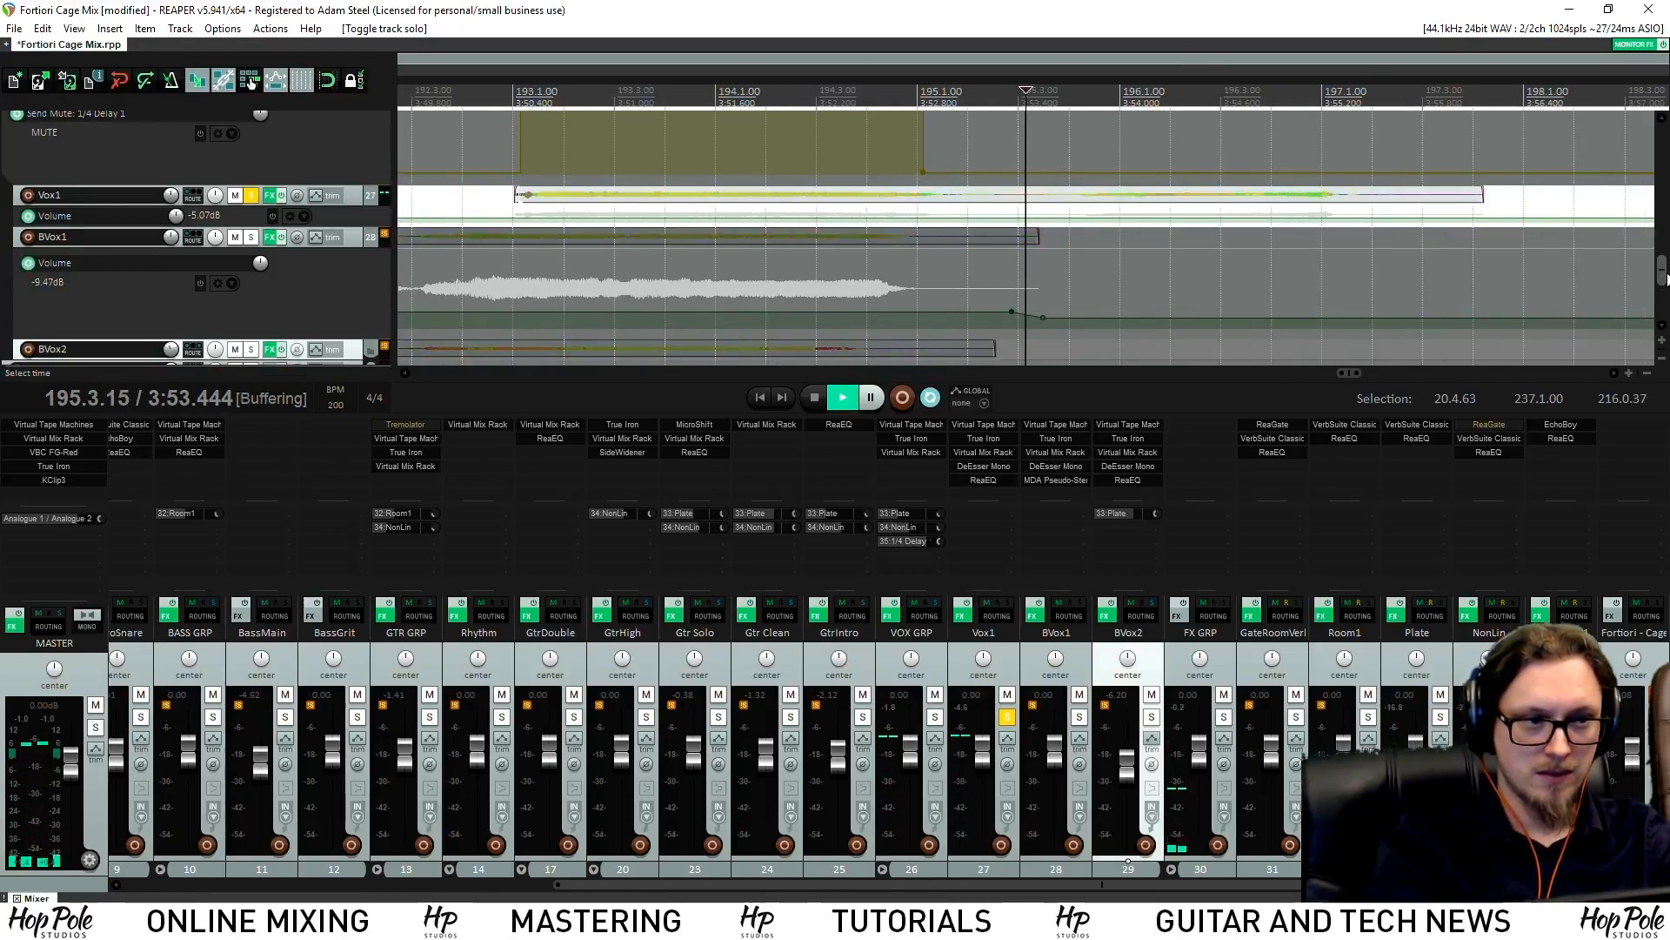
scroll(776, 219, "up", 1)
Keep the delay send open until about bar 198, unsolo Vox1 and enlarge its track
left_click_drag(923, 212, 1540, 214)
left_click(250, 237)
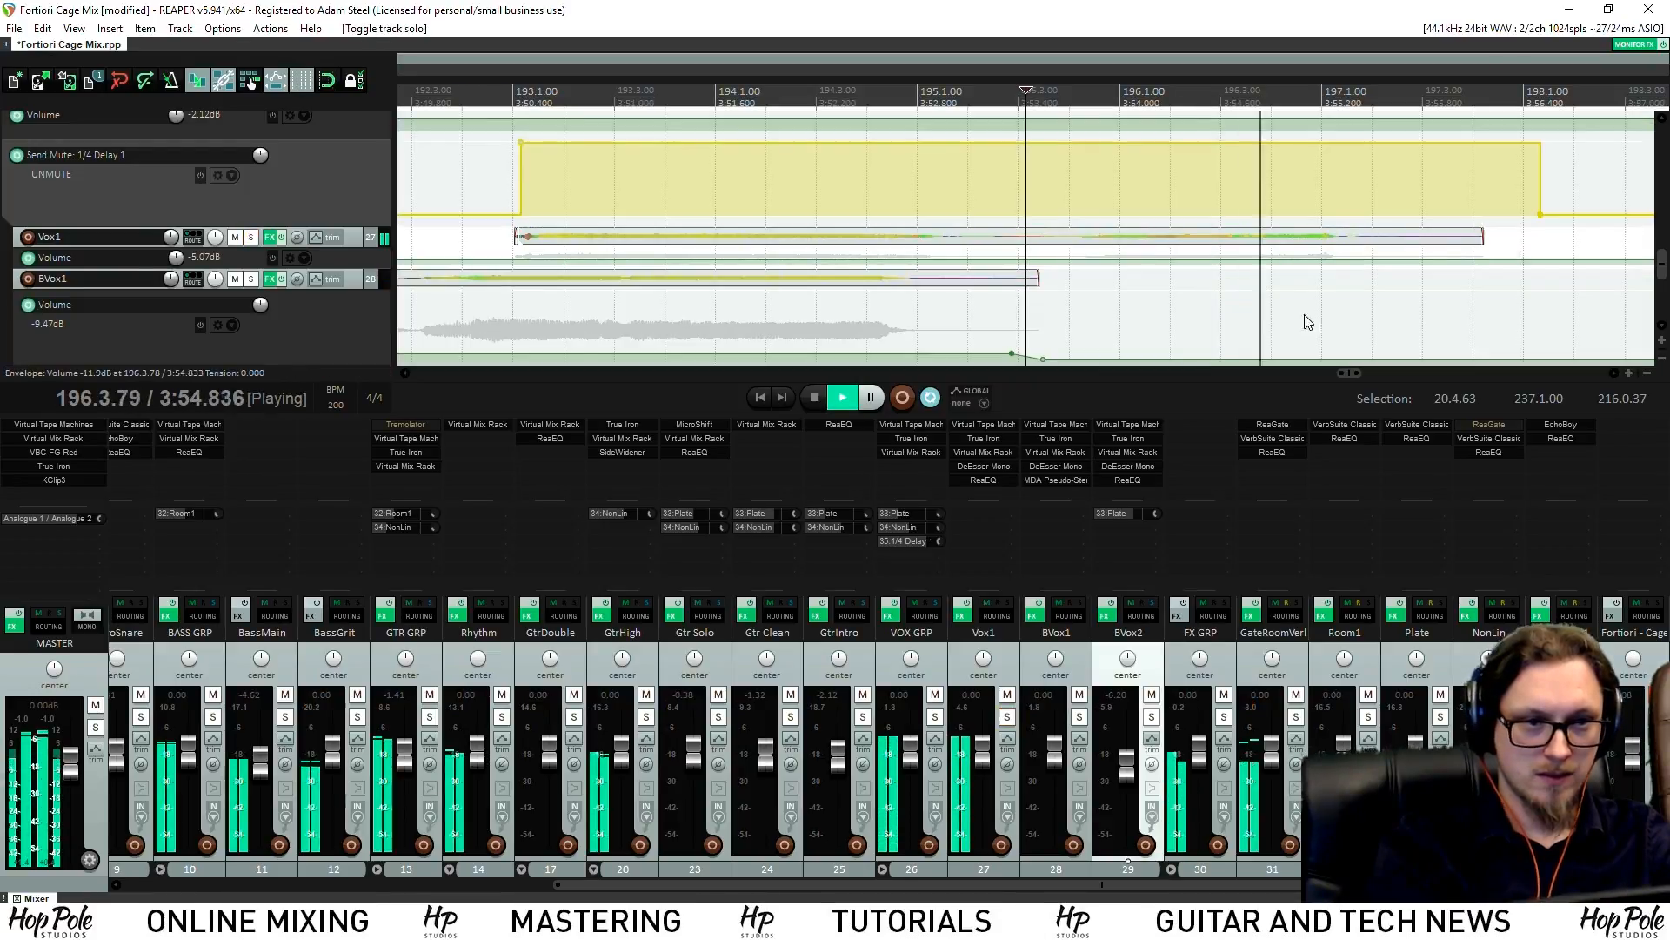
key("space")
left_click_drag(350, 245, 350, 352)
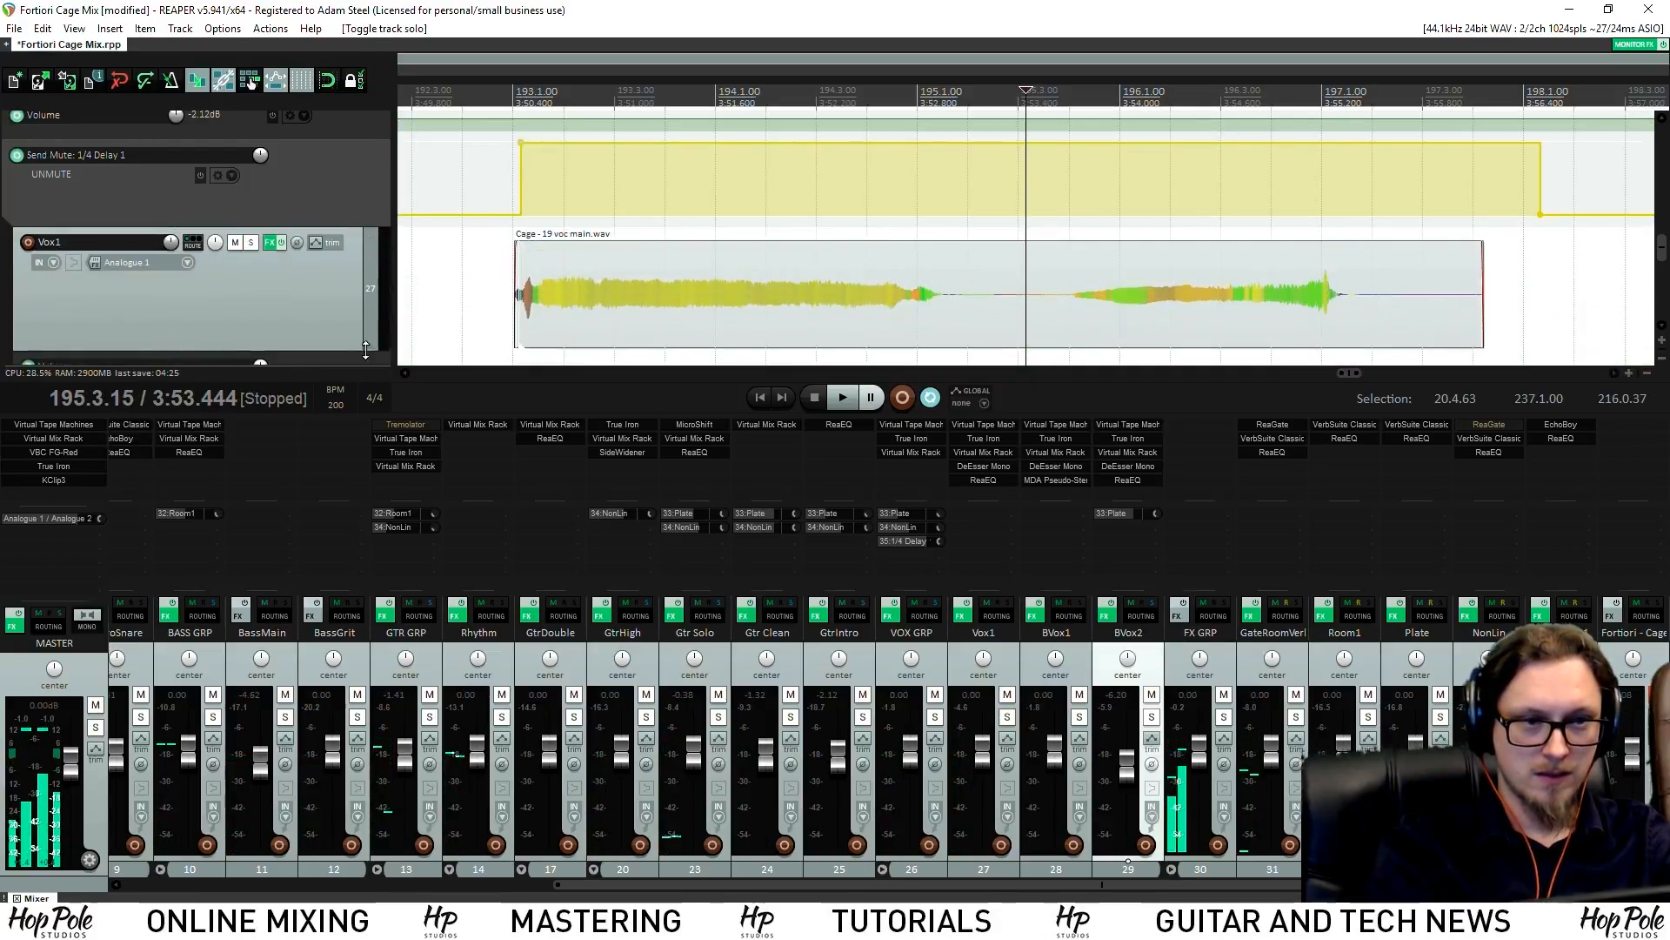
key("space")
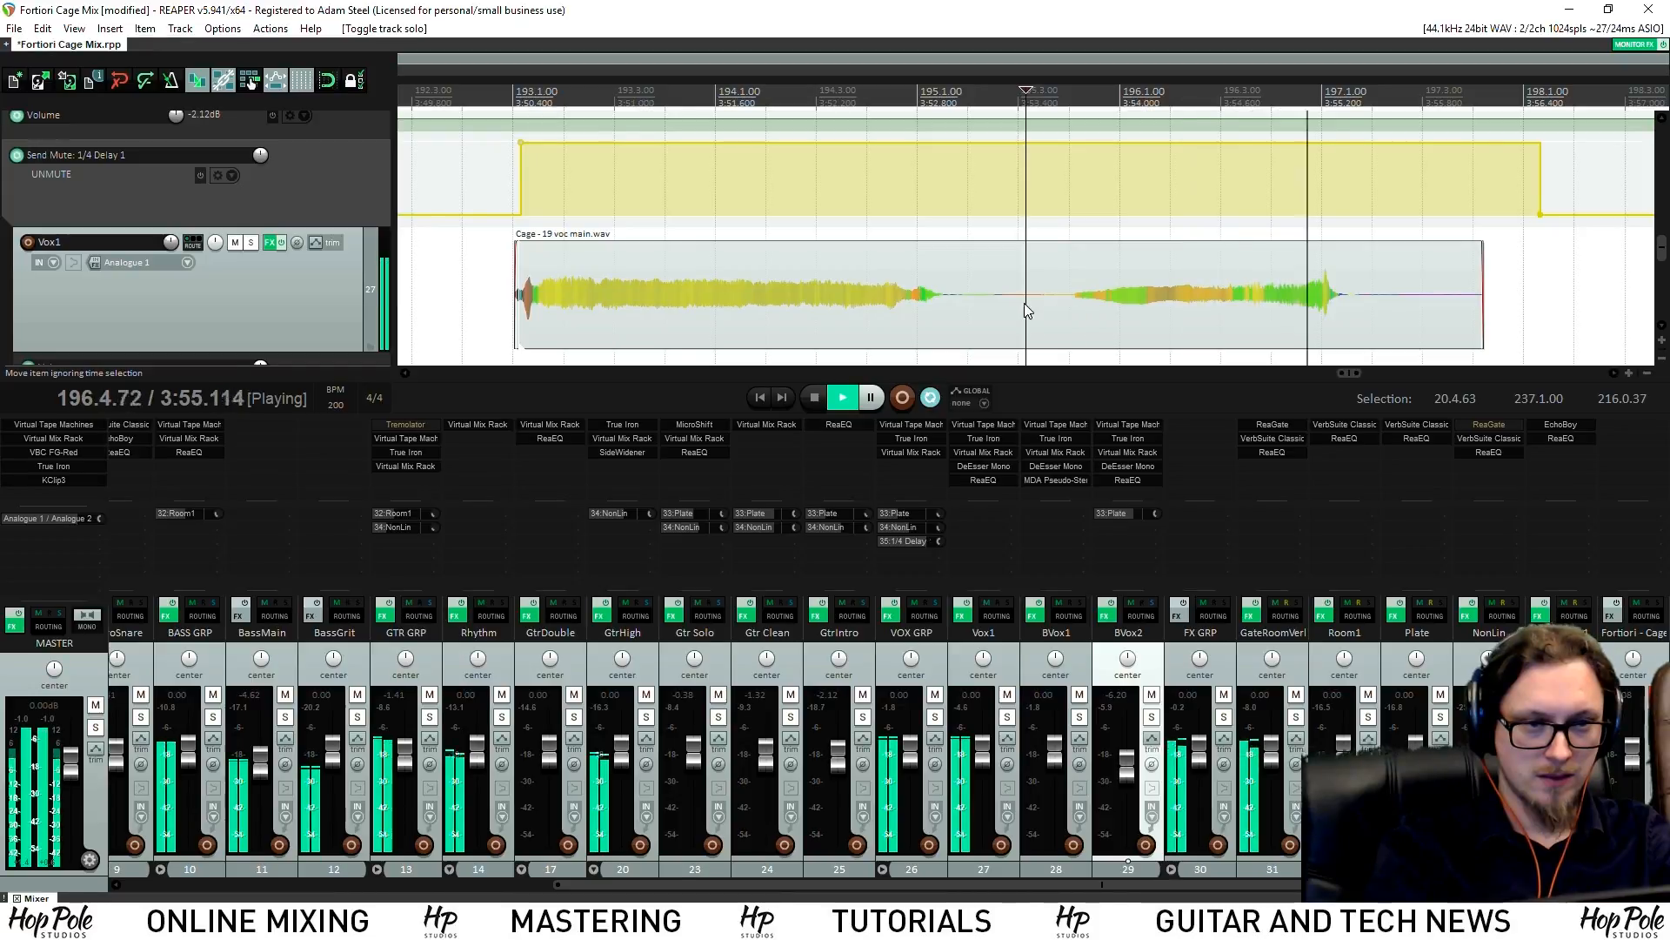
key("space")
Split the Vox1 vocal item at 195.3.96 and trim the ends of both pieces
left_click(1066, 306)
key("s")
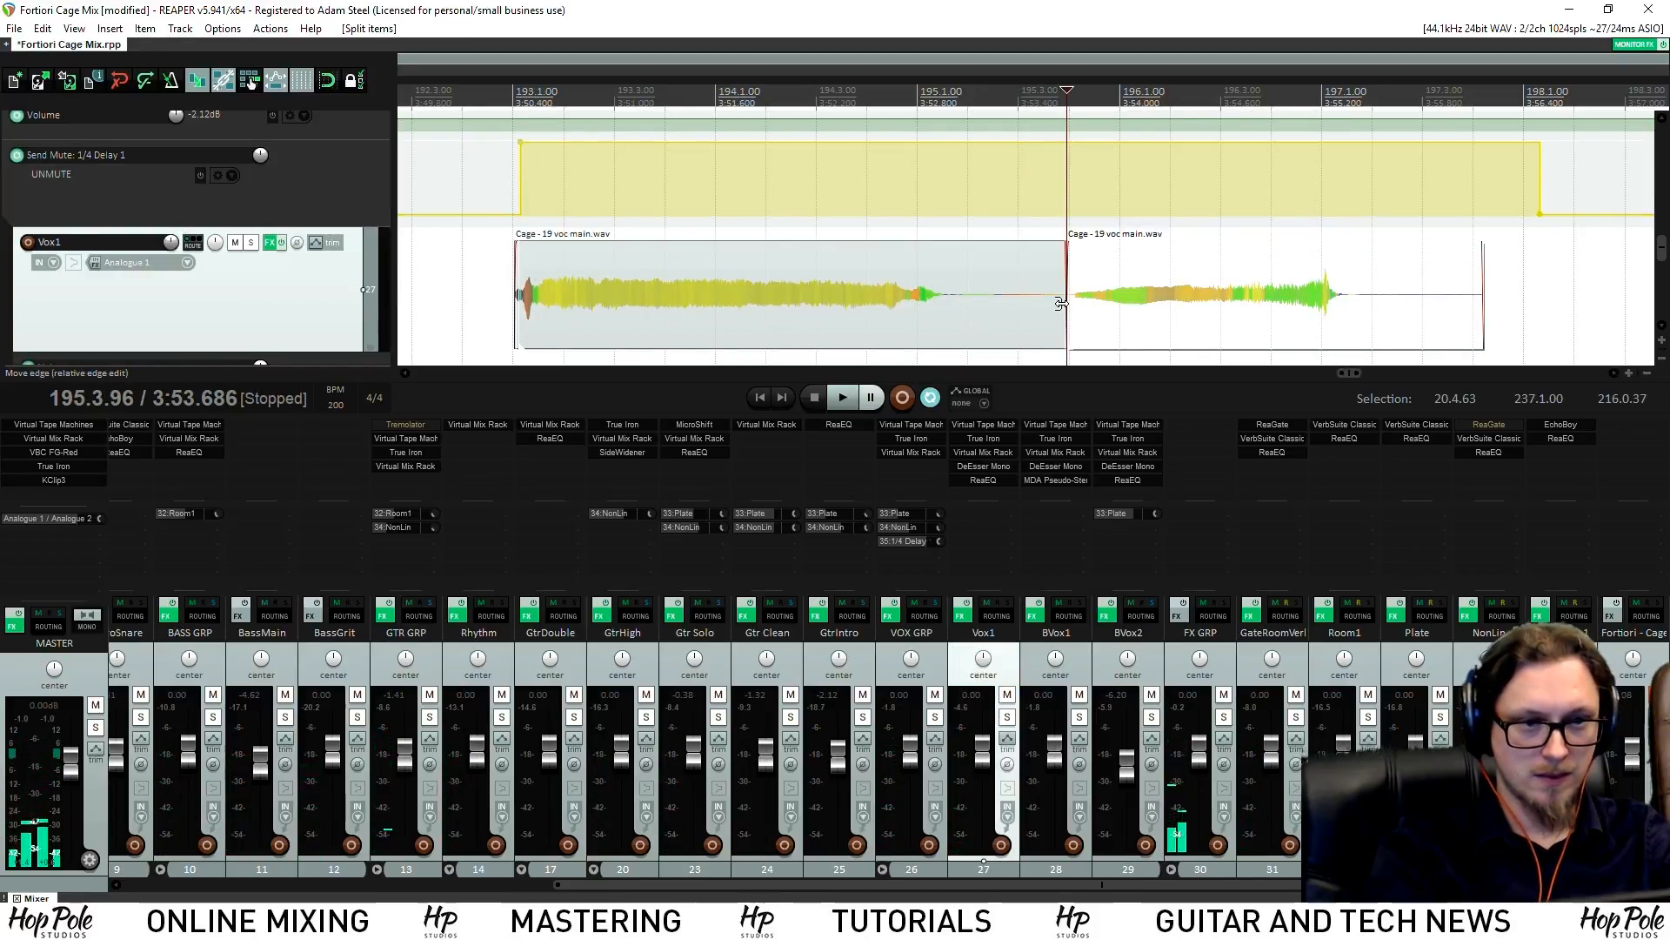
left_click_drag(1061, 303, 946, 303)
key("space")
left_click_drag(1479, 315, 1414, 315)
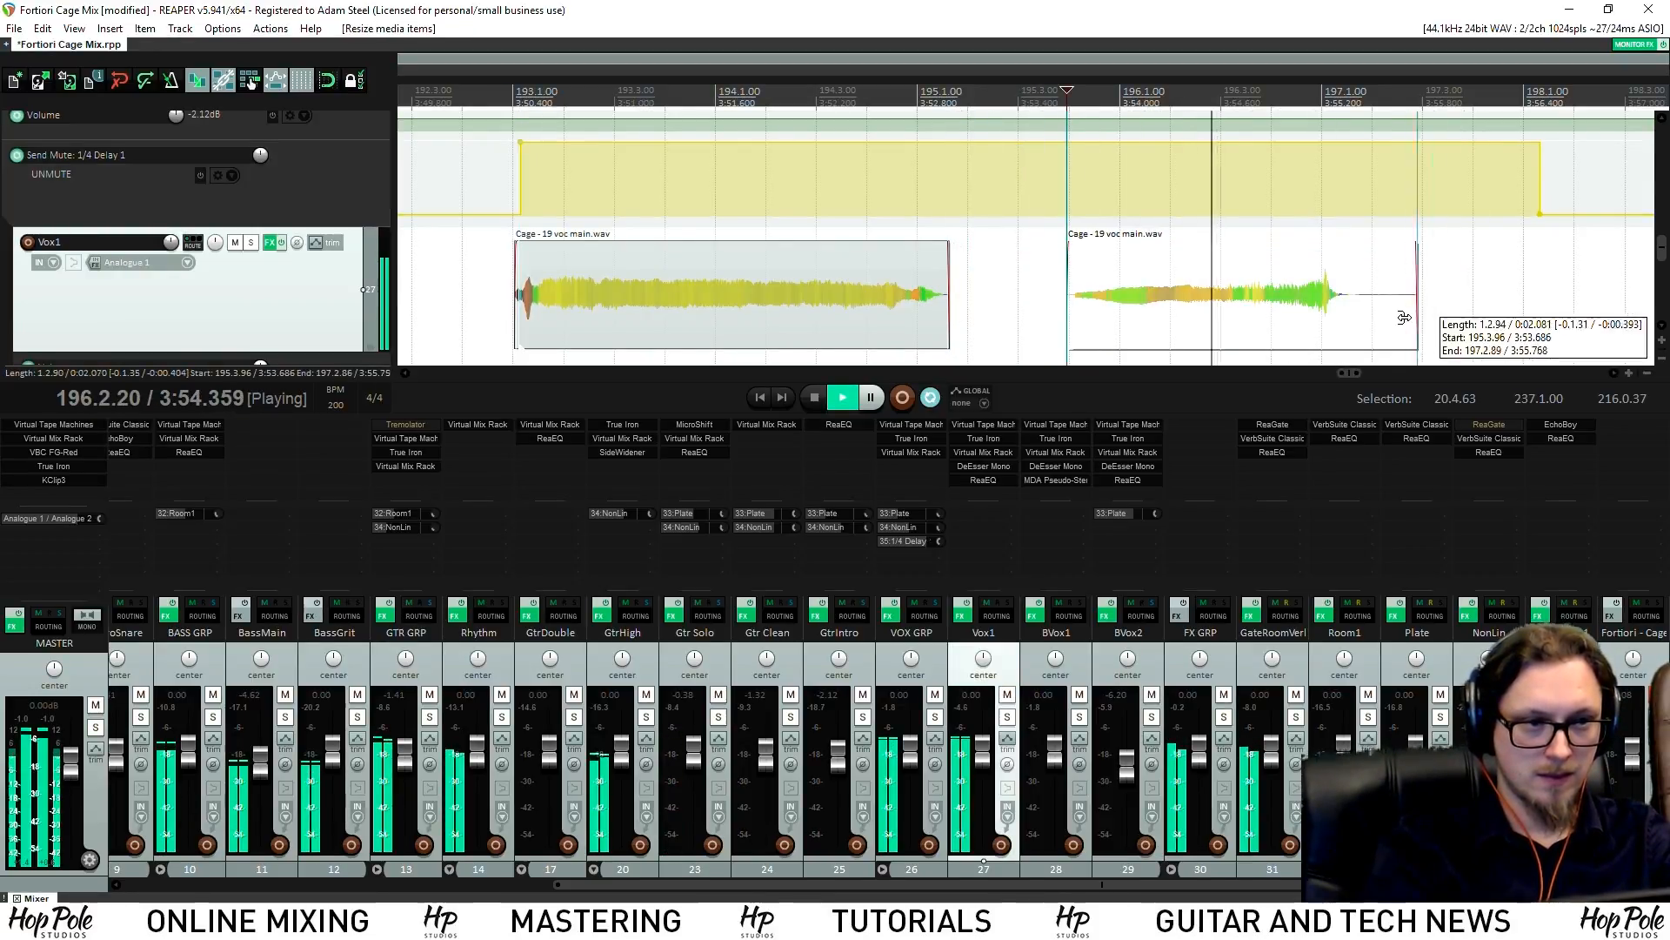
Add send-mute points near bar 212.3 and unmute the delay send from there
scroll(1314, 269, "down", 10)
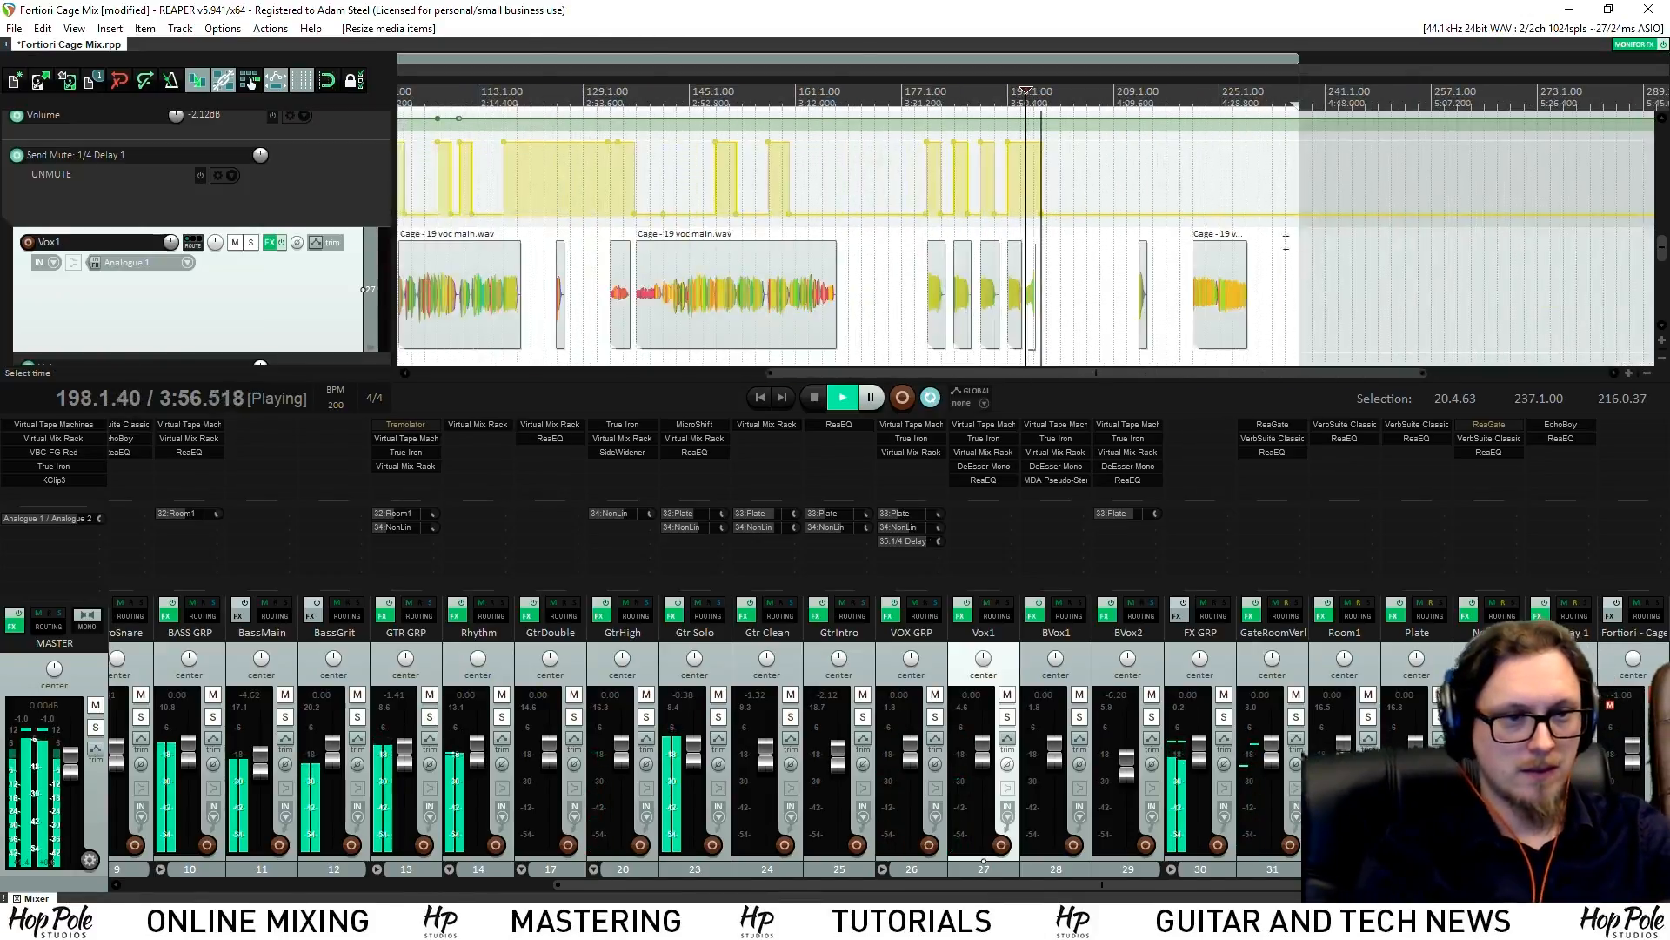
scroll(1188, 150, "up", 7)
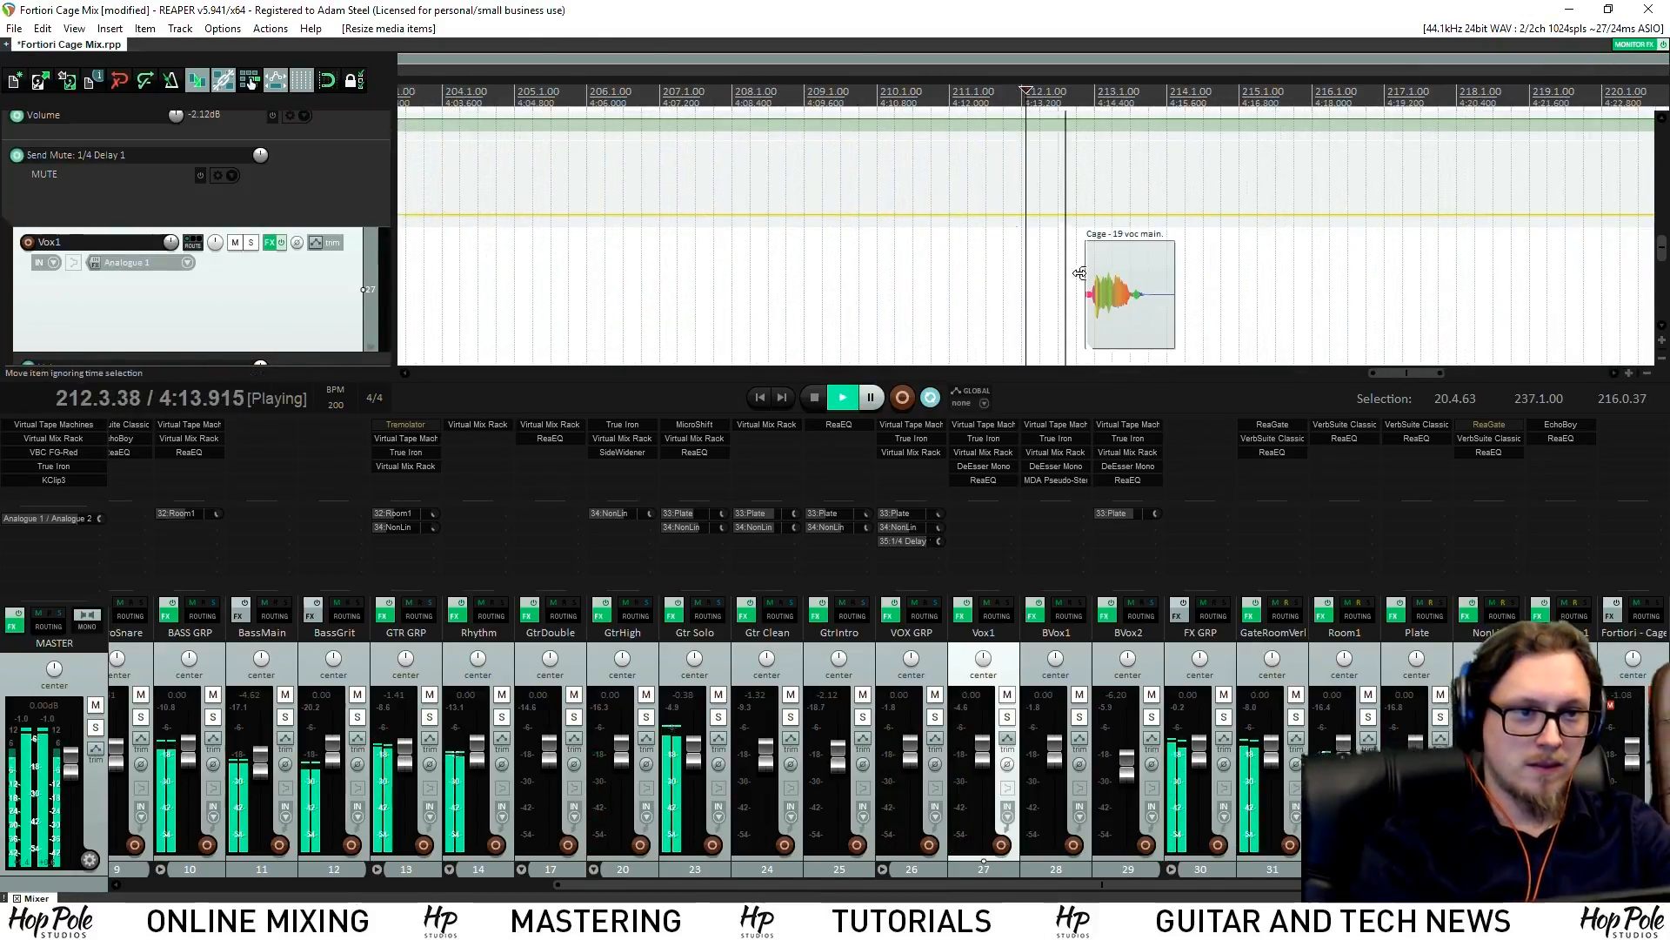
left_click(1053, 215, "shift")
left_click(1073, 214, "shift")
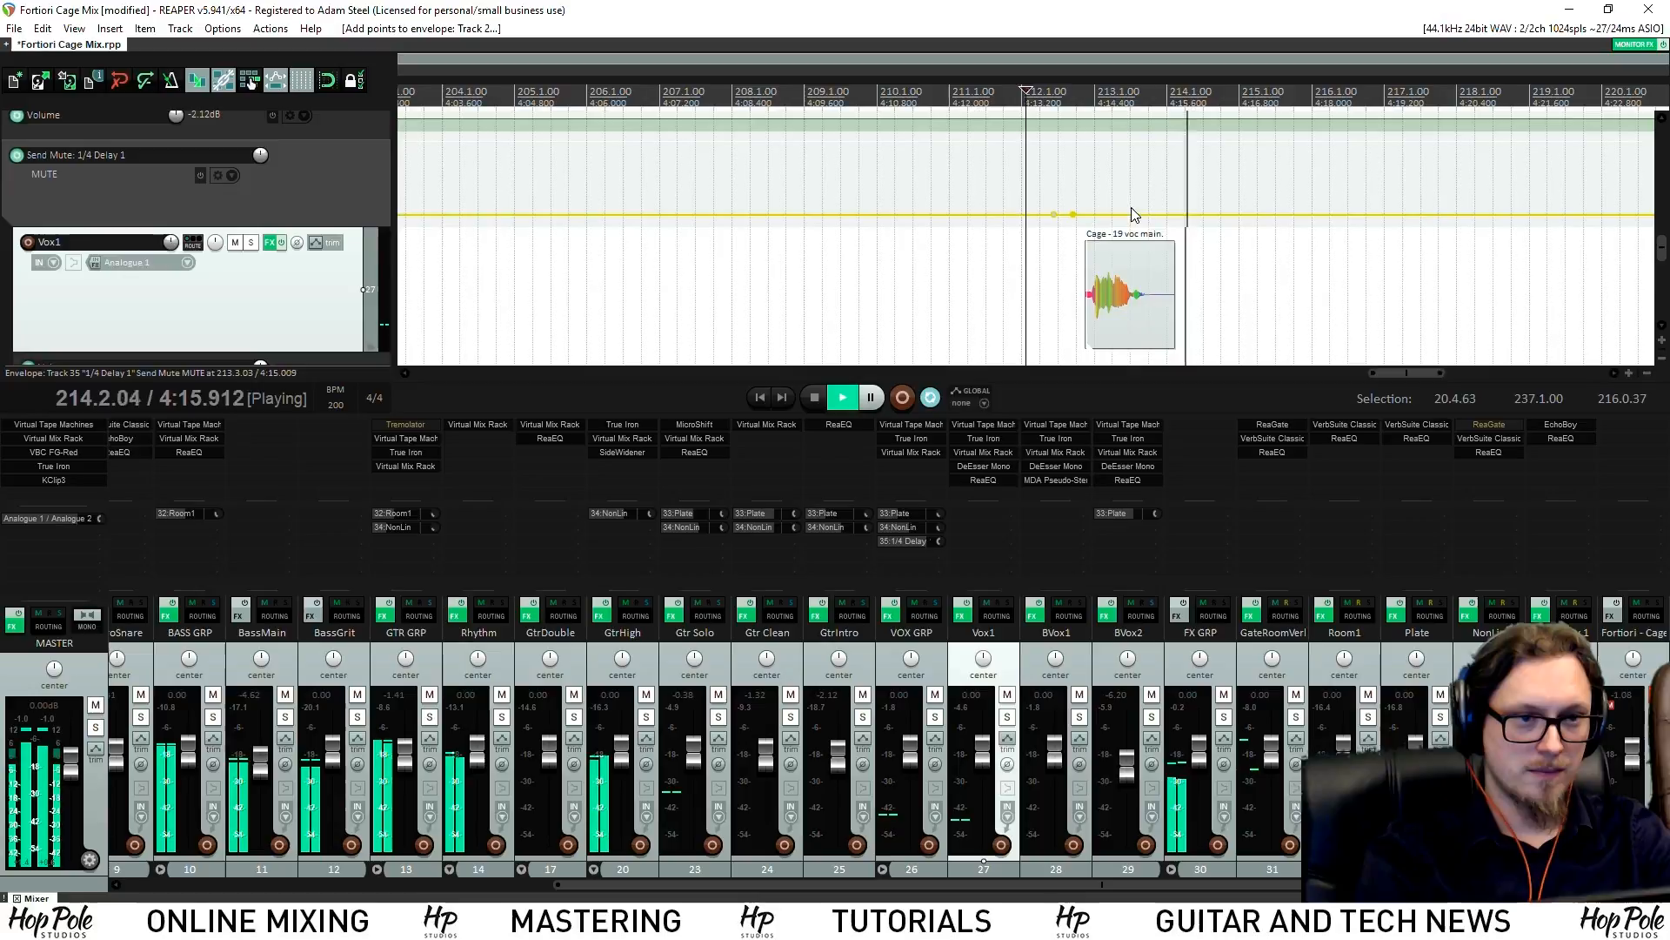
left_click_drag(1110, 214, 1118, 142)
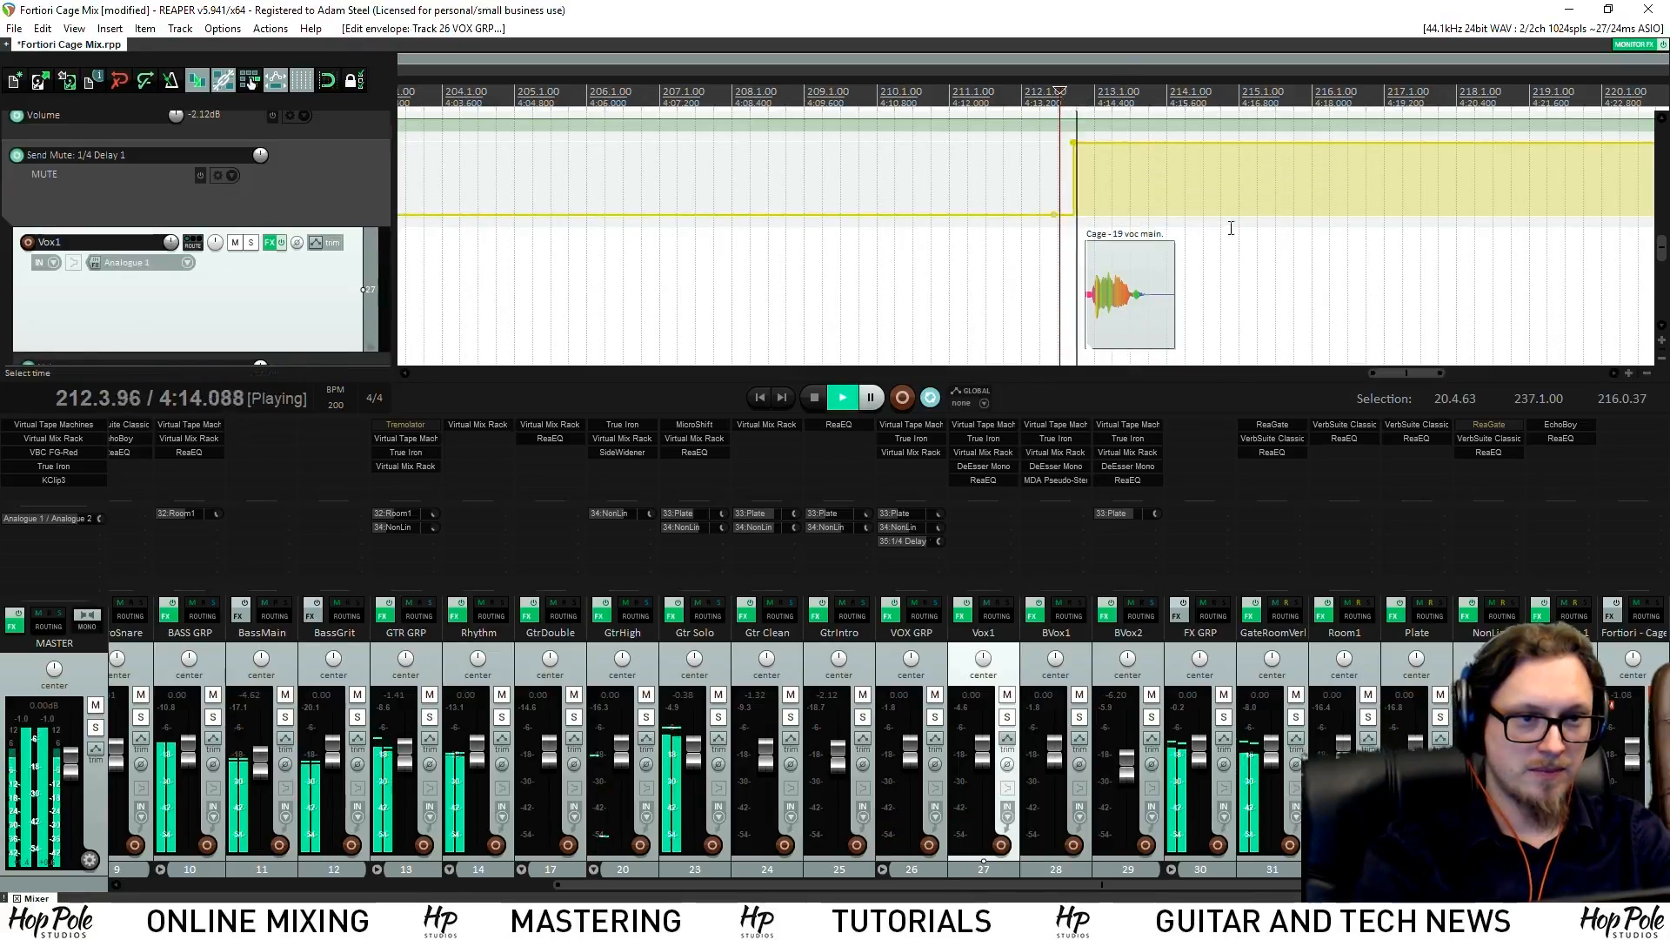
Drop the delay send back to MUTE around bar 227
left_click_drag(1662, 248, 1661, 244)
scroll(1334, 208, "down", 3)
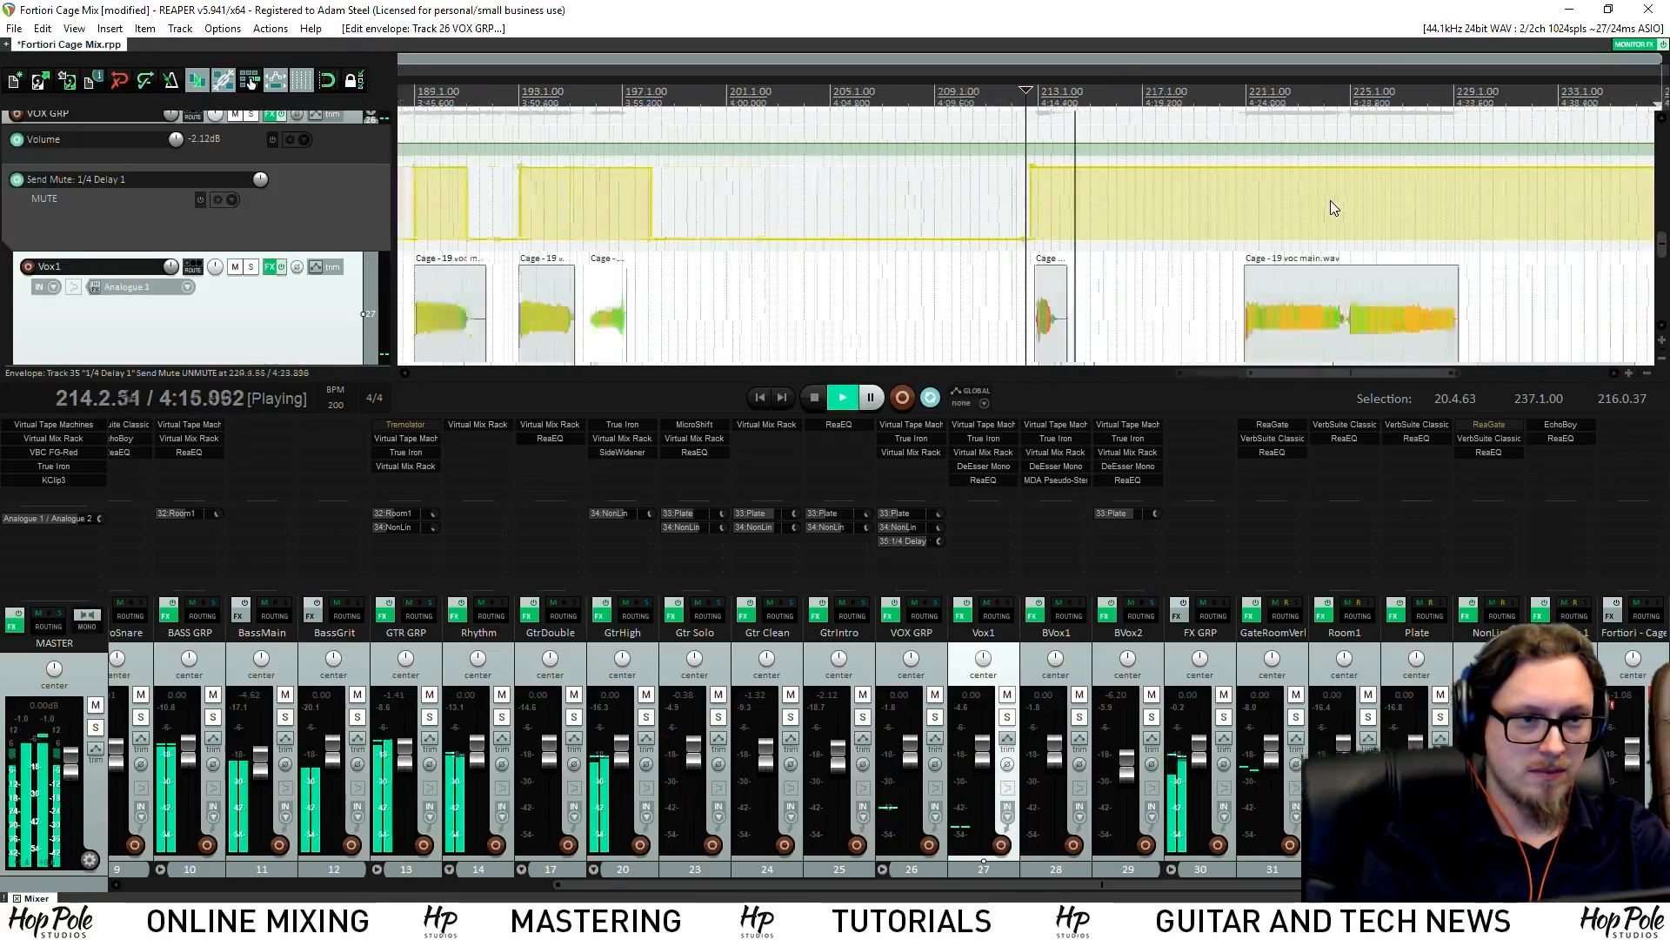
scroll(1335, 208, "down", 2)
scroll(1167, 160, "up", 5)
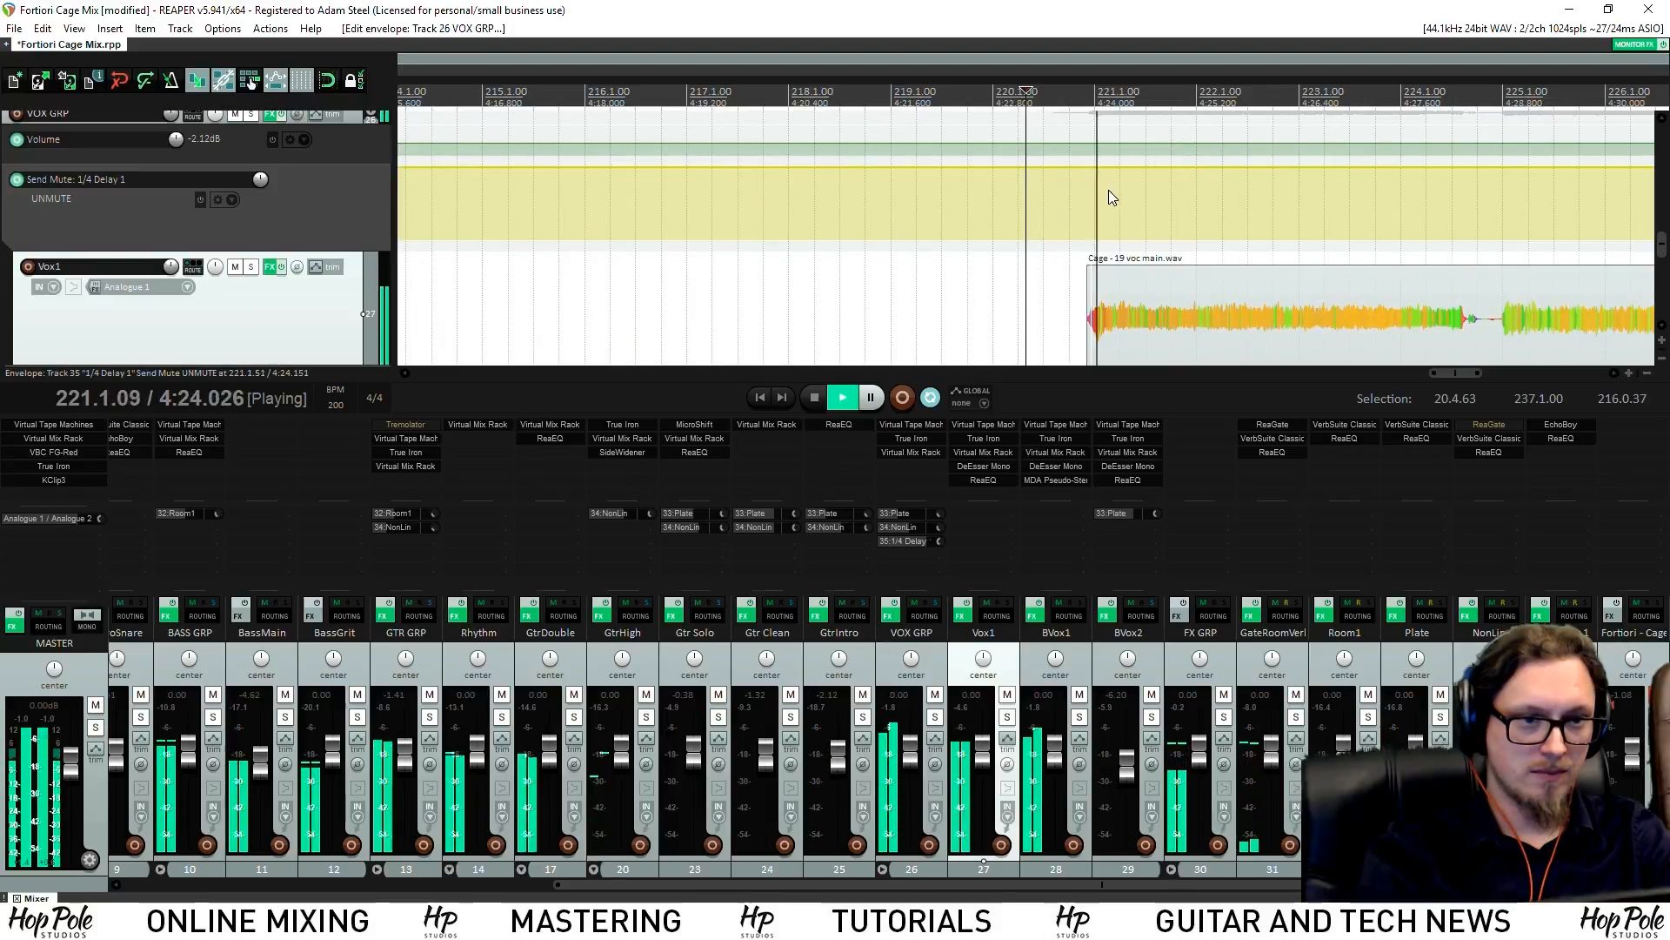
scroll(1645, 228, "down", 2)
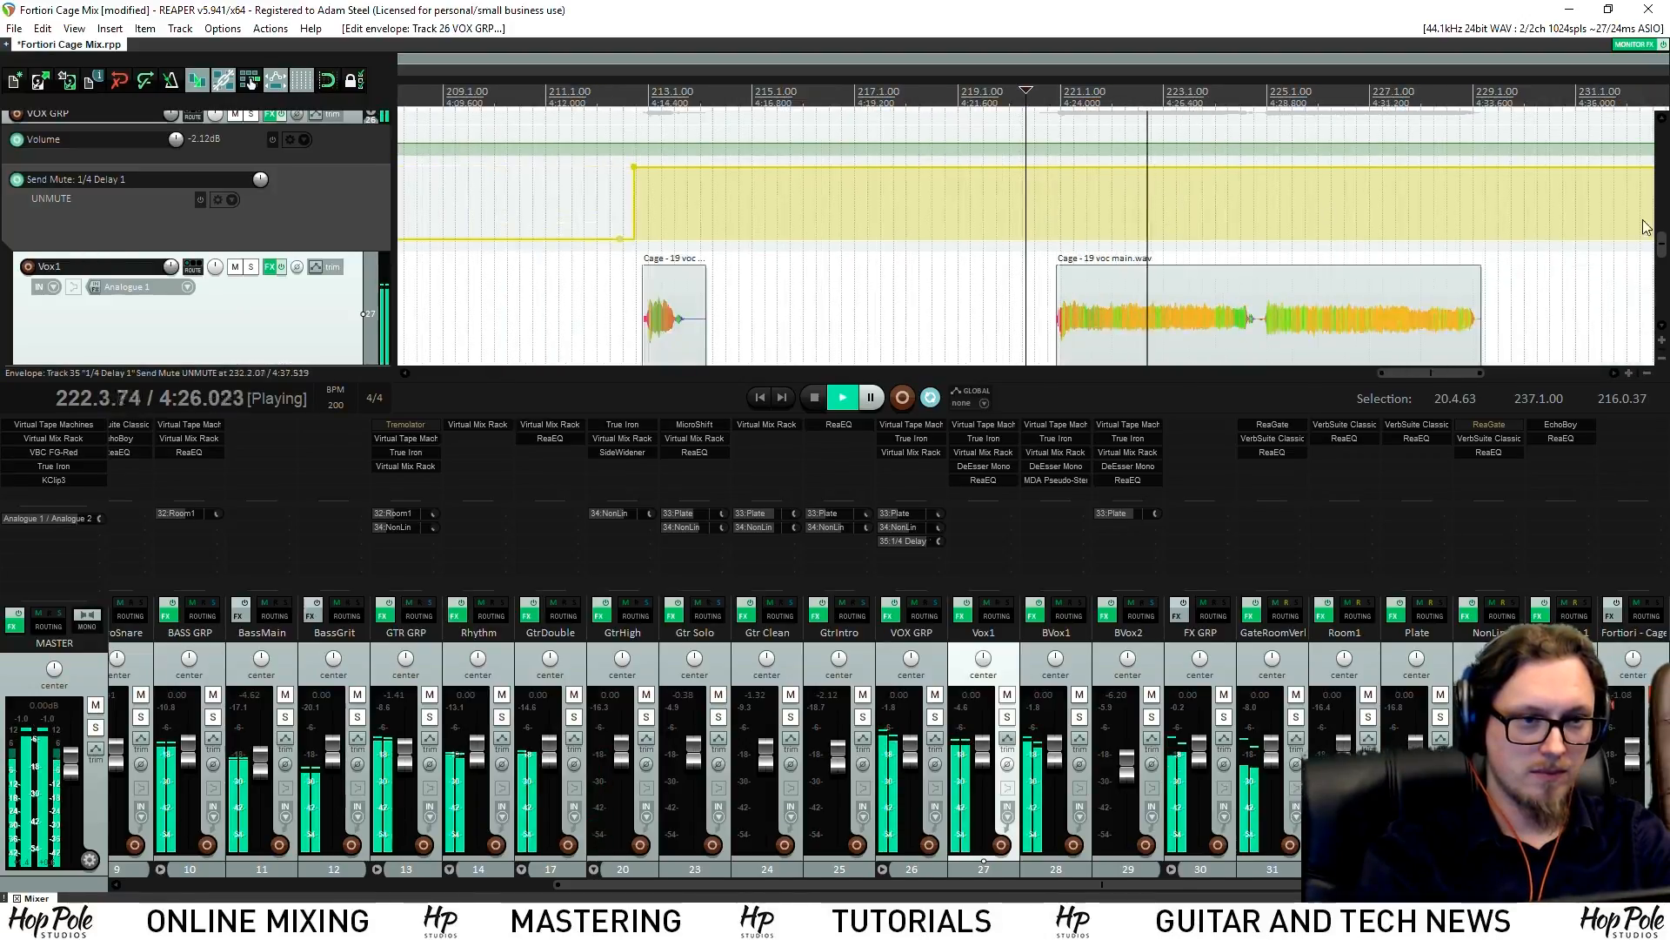
left_click_drag(1665, 228, 1663, 263)
scroll(1418, 217, "down", 2)
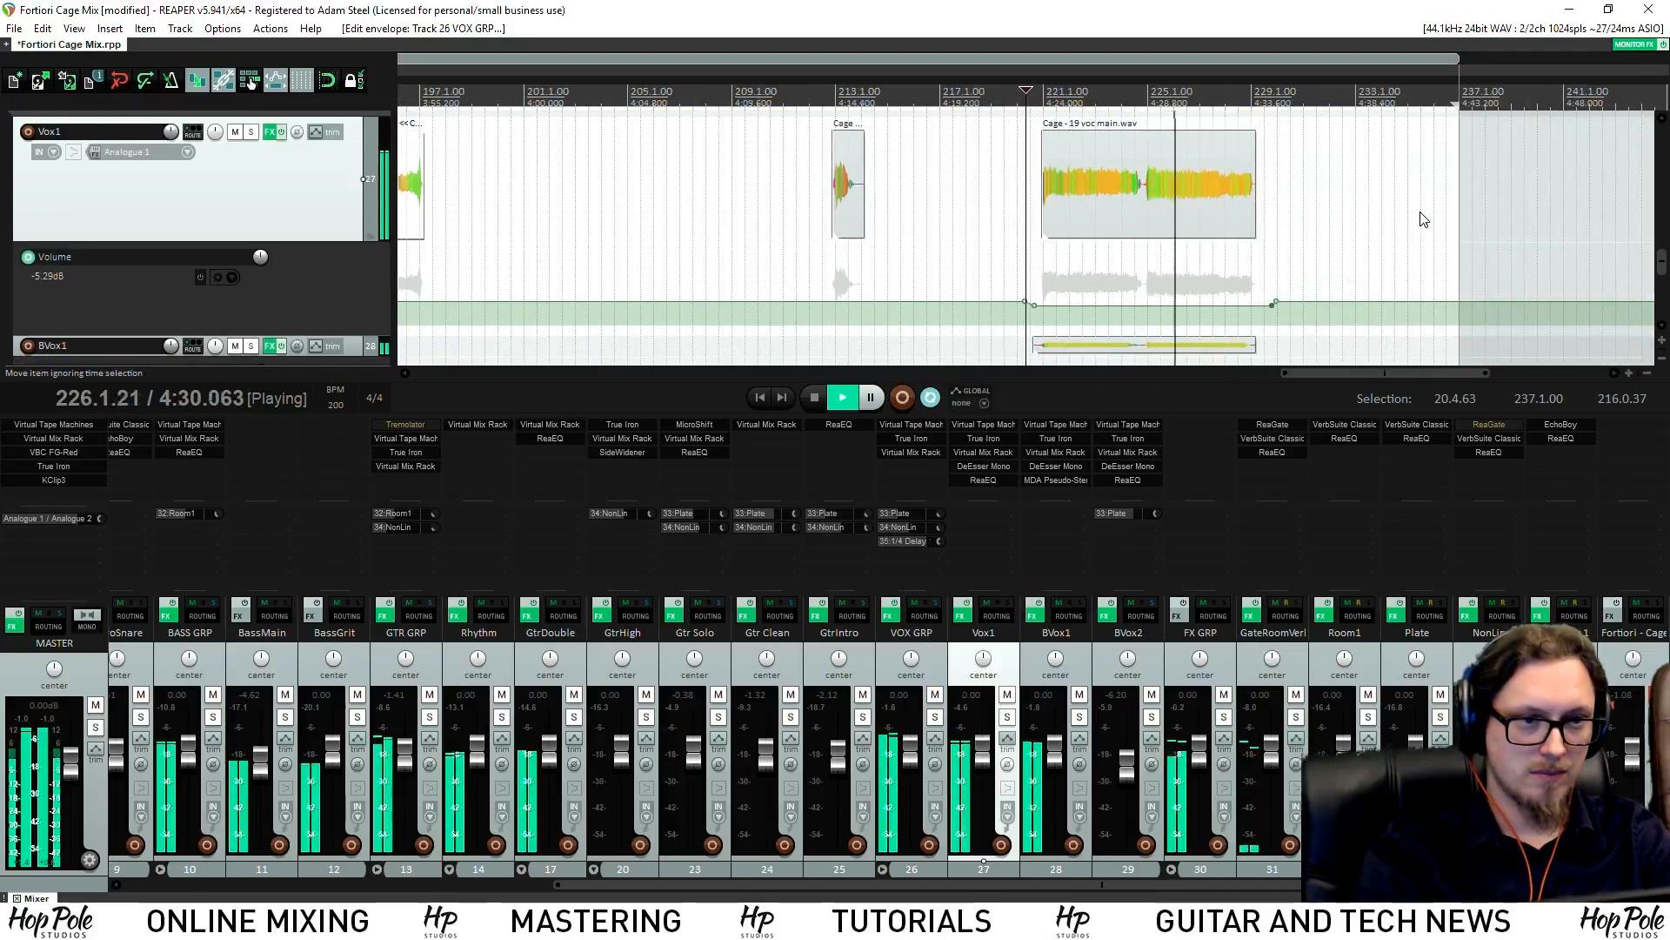
scroll(1367, 183, "up", 2)
mouse_move(1664, 268)
left_mouse_down()
mouse_move(1641, 248)
mouse_move(1664, 255)
left_mouse_up()
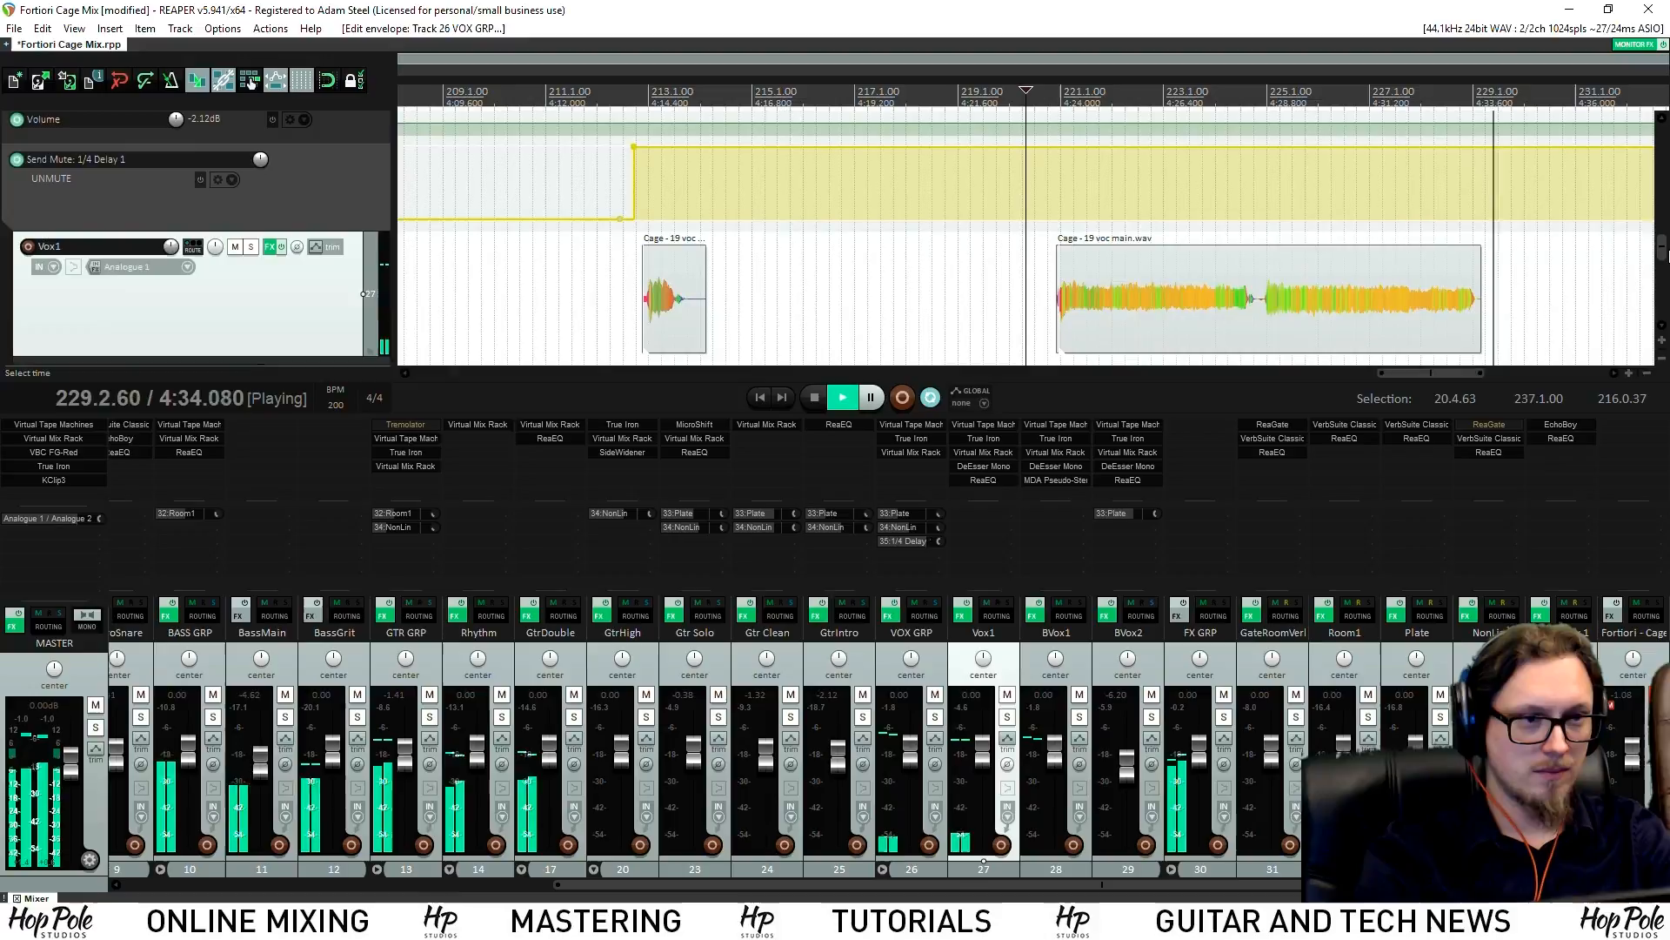
left_click_drag(1388, 157, 1435, 279)
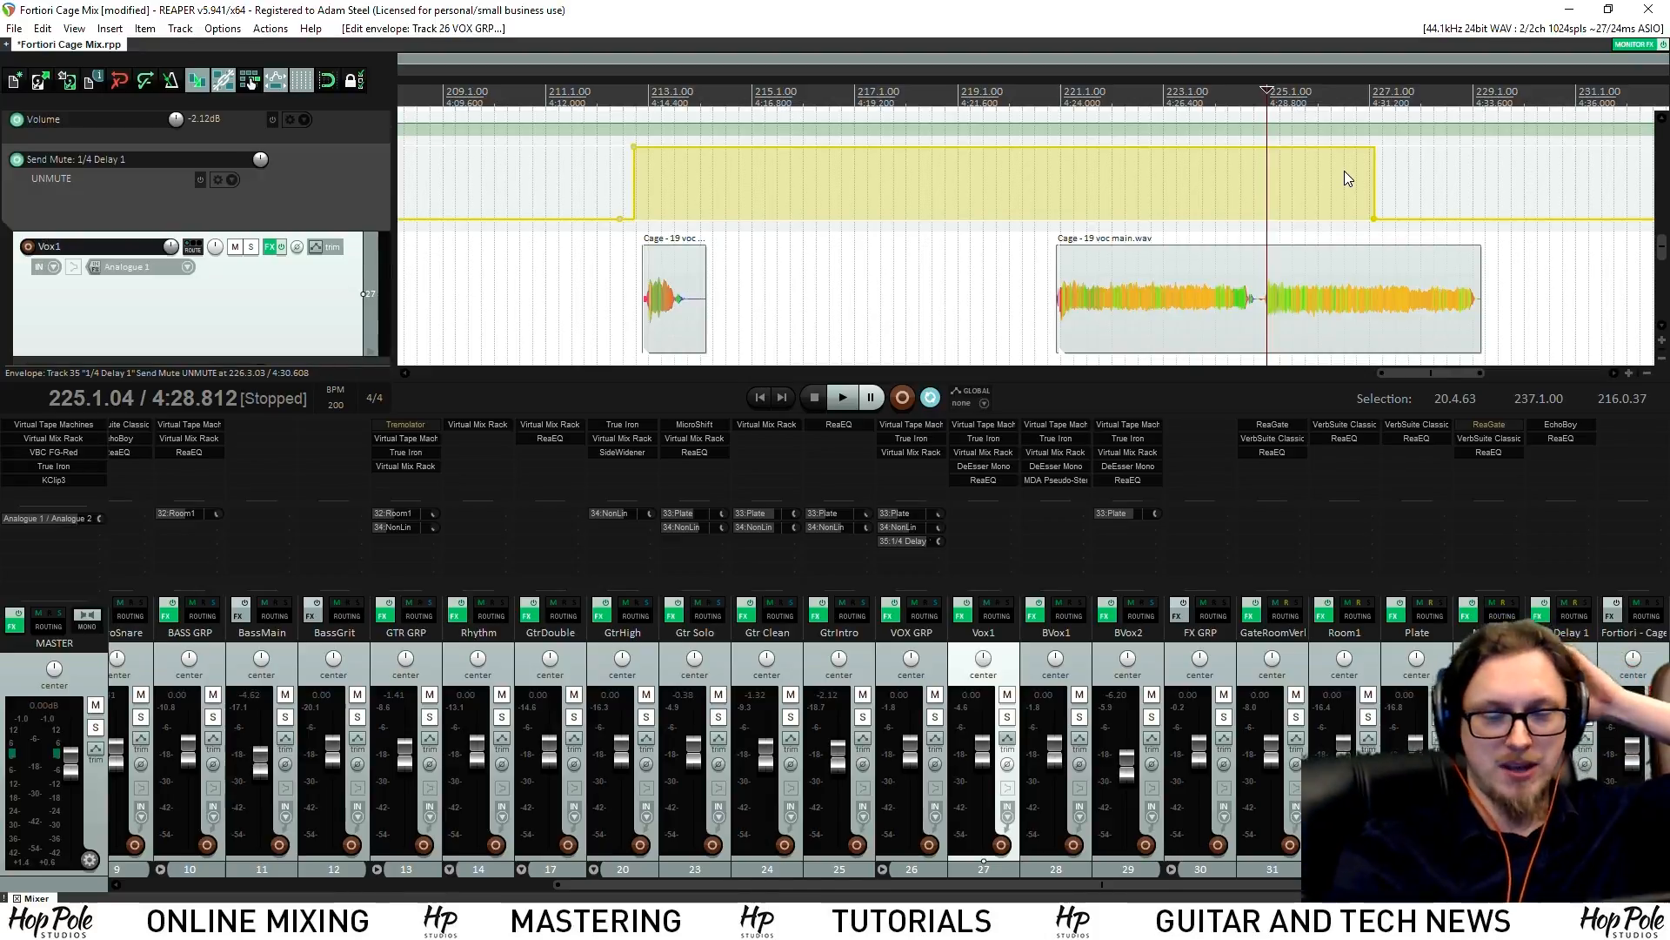
Play back from bar 225, then move the mute point later to 228.3.66
key("space")
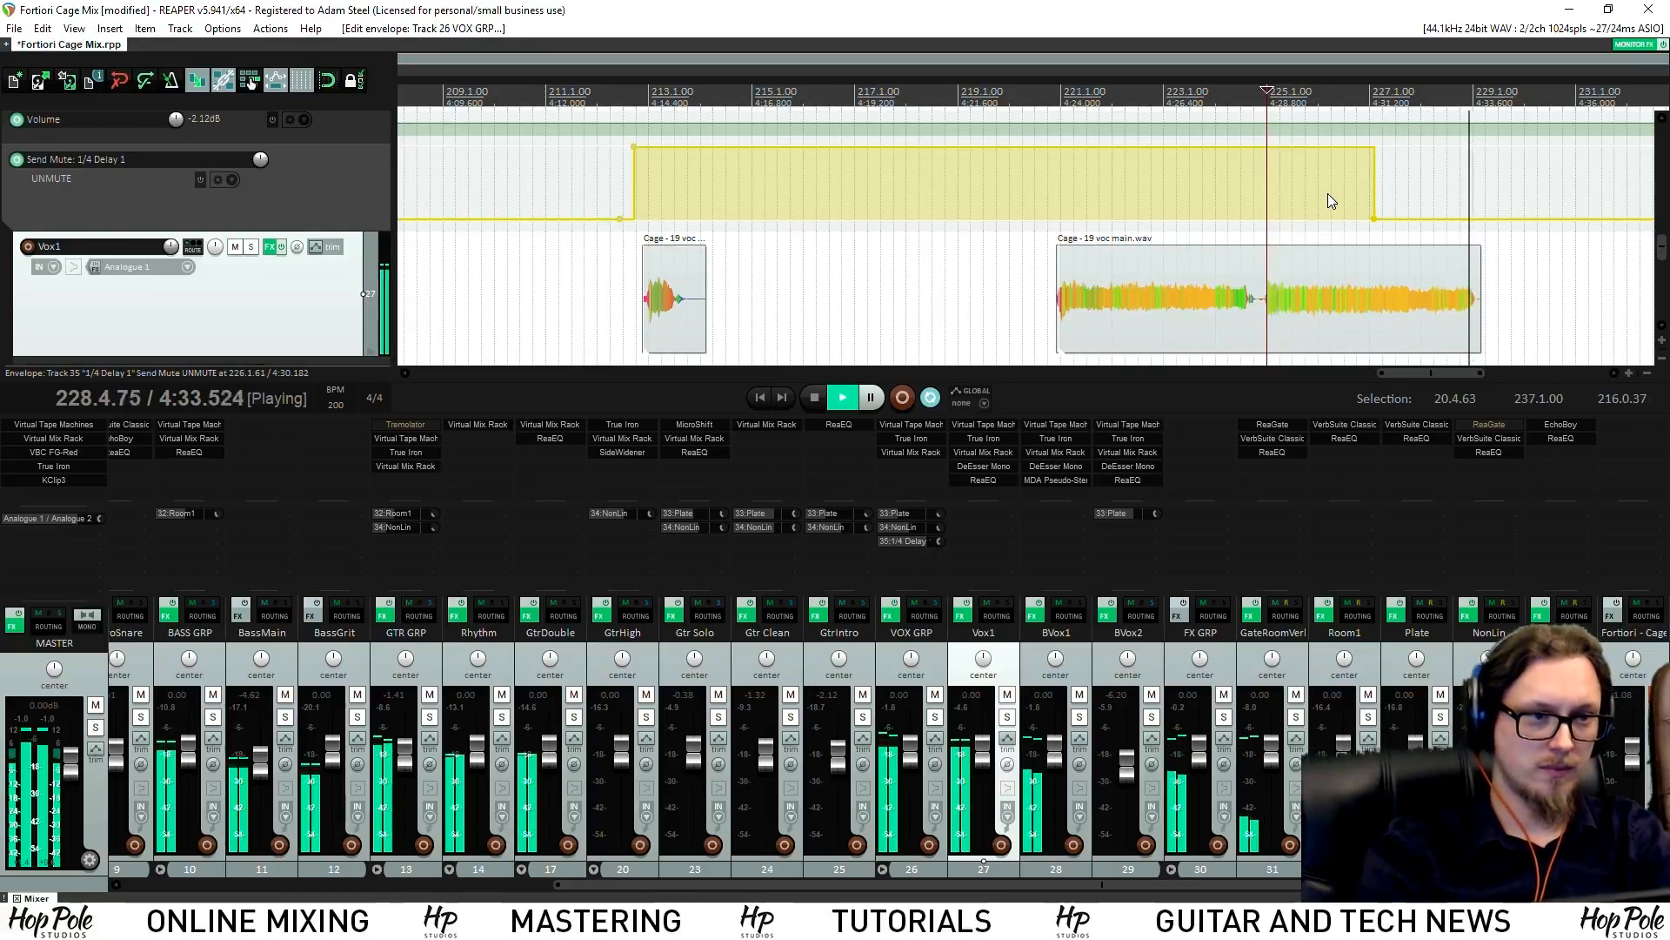
scroll(1399, 208, "down", 3)
scroll(1334, 201, "up", 2)
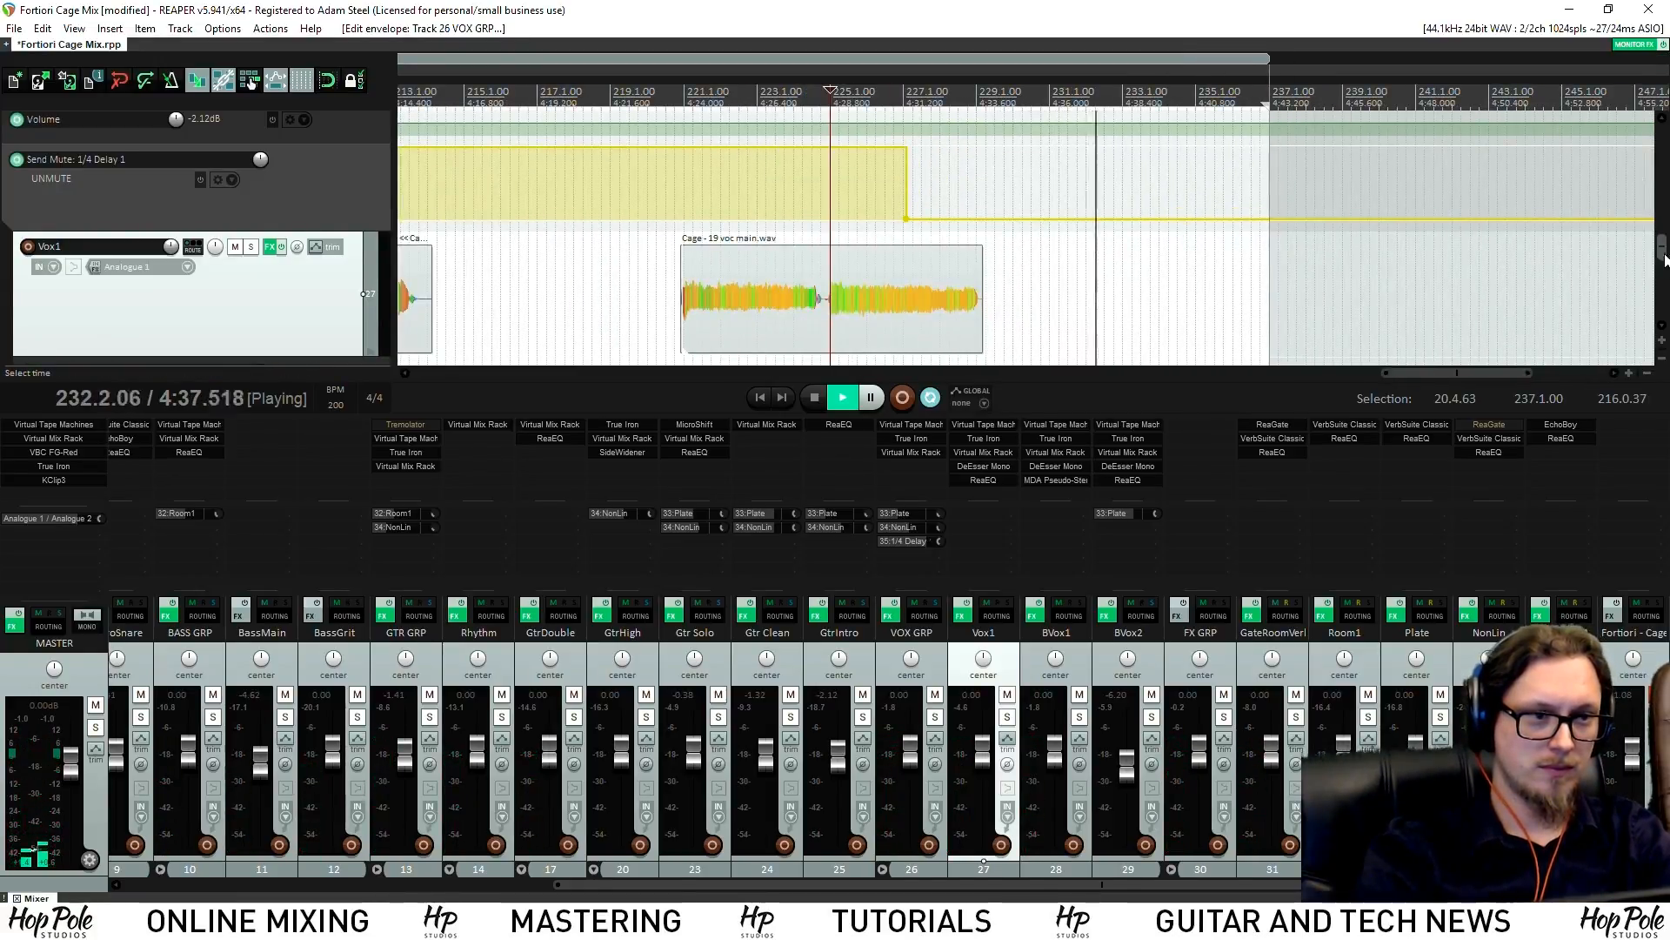
key("space")
left_click_drag(906, 217, 1010, 217)
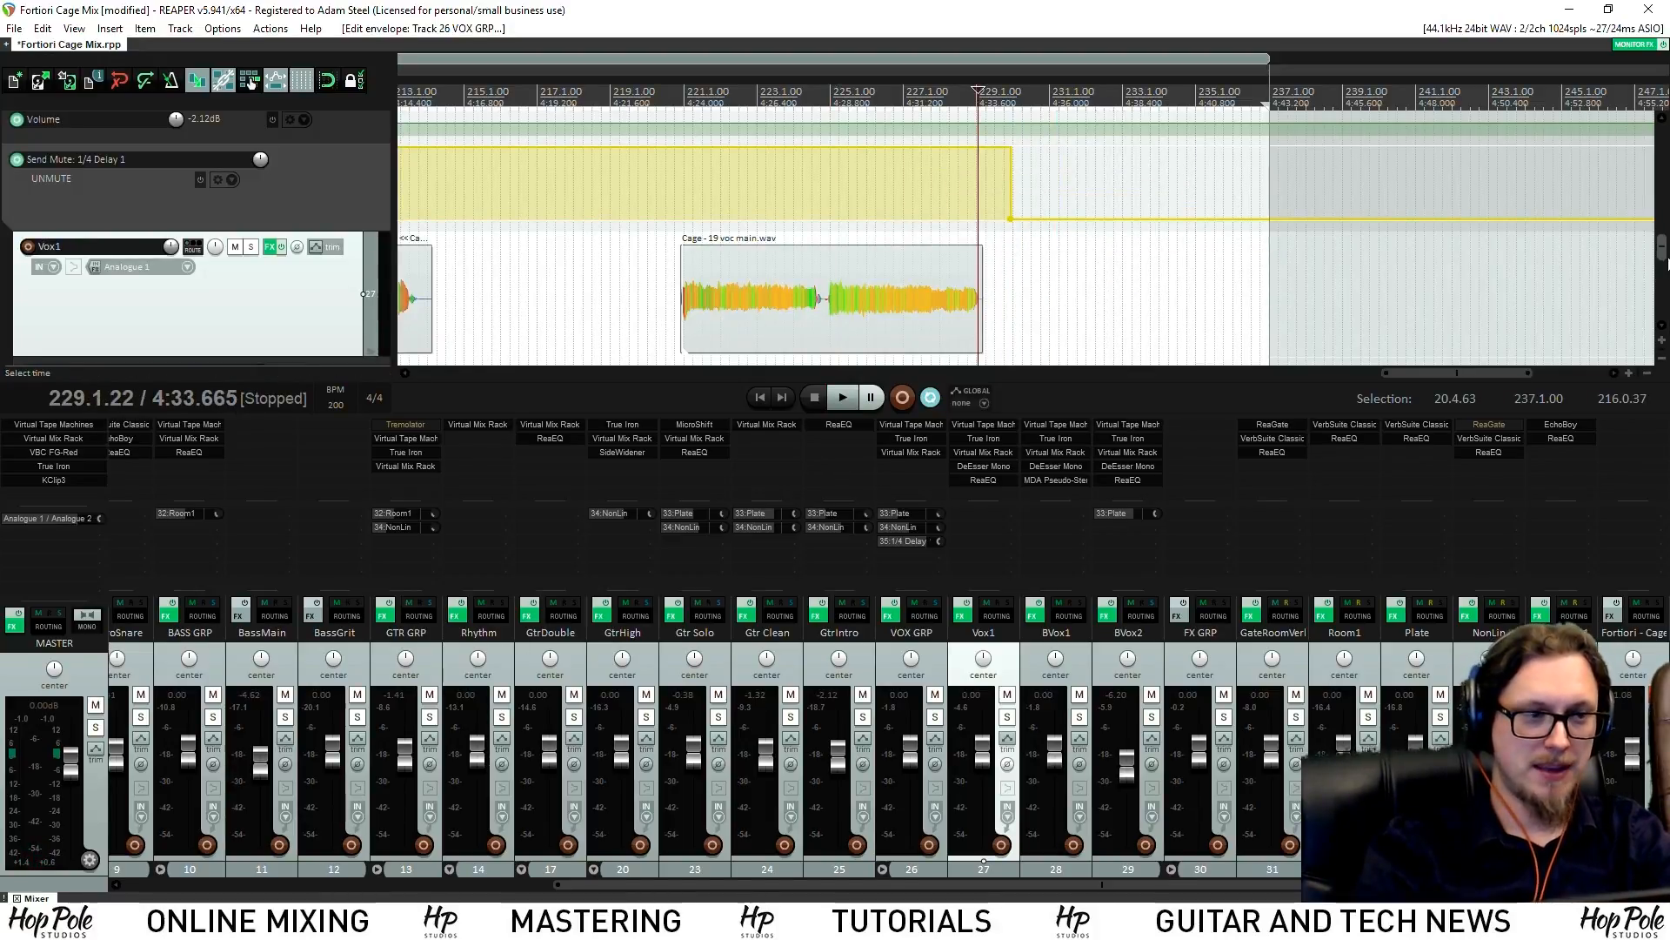
left_click_drag(1662, 258, 1662, 315)
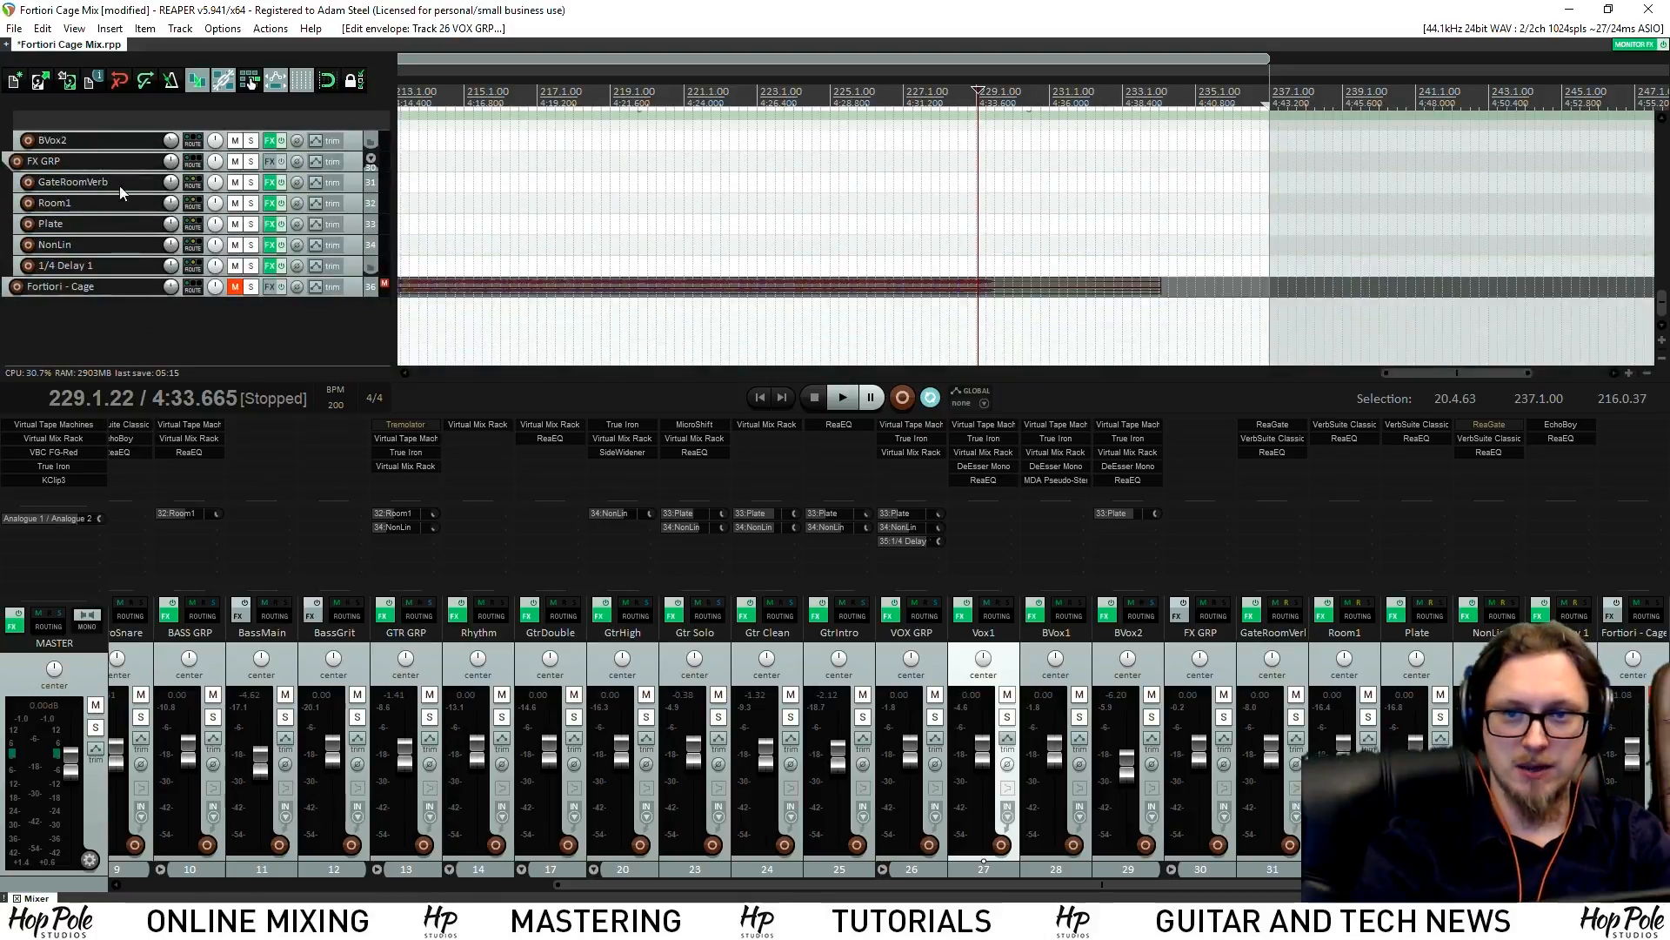
Add a Mute envelope to the 1/4 Delay 1 track
left_click(353, 271)
key("v")
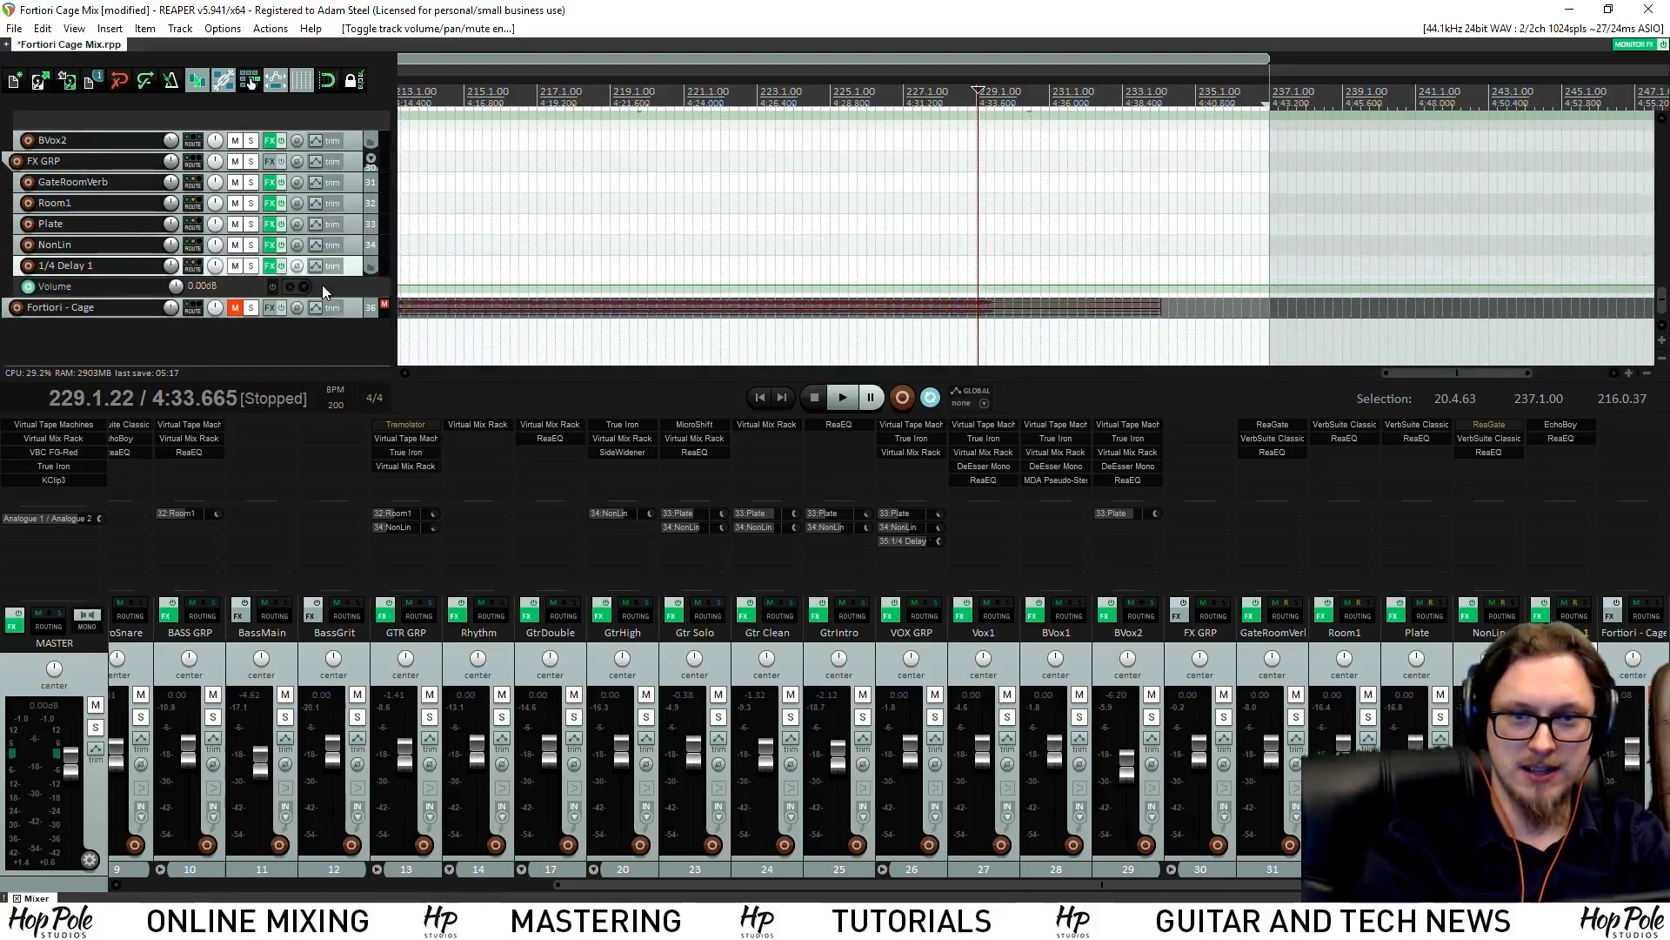
key("v")
left_click(319, 268)
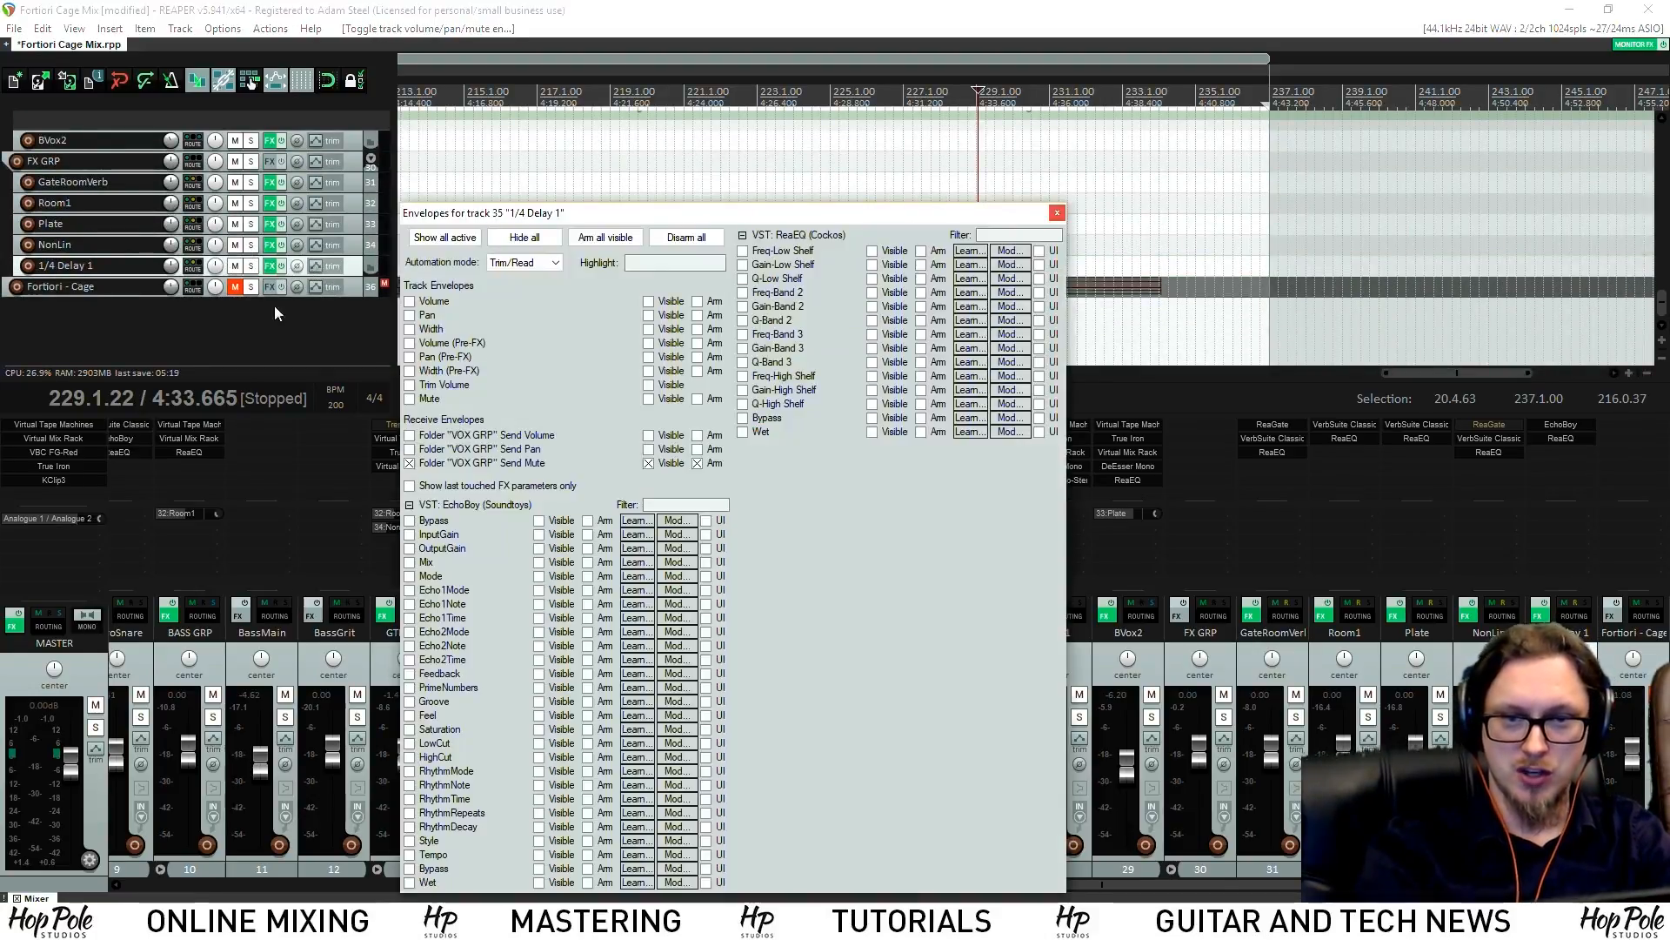
left_click(409, 399)
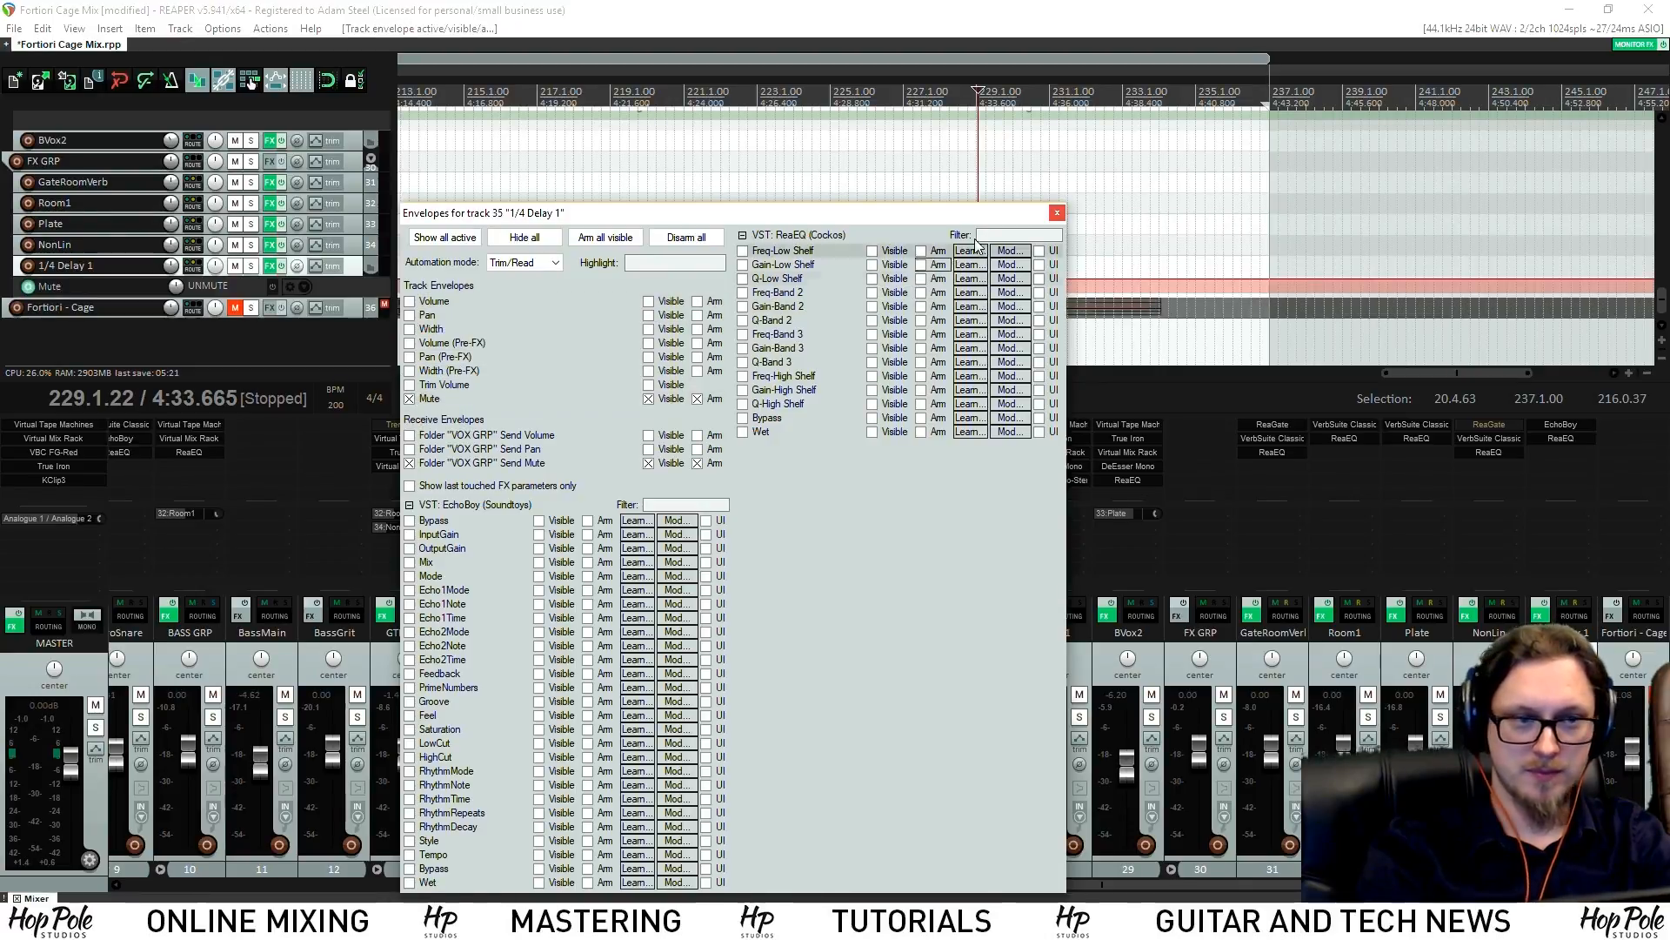
left_click(1057, 213)
Place a Mute envelope point near bar 229 and set the delay muted from there on
scroll(989, 151, "up", 10)
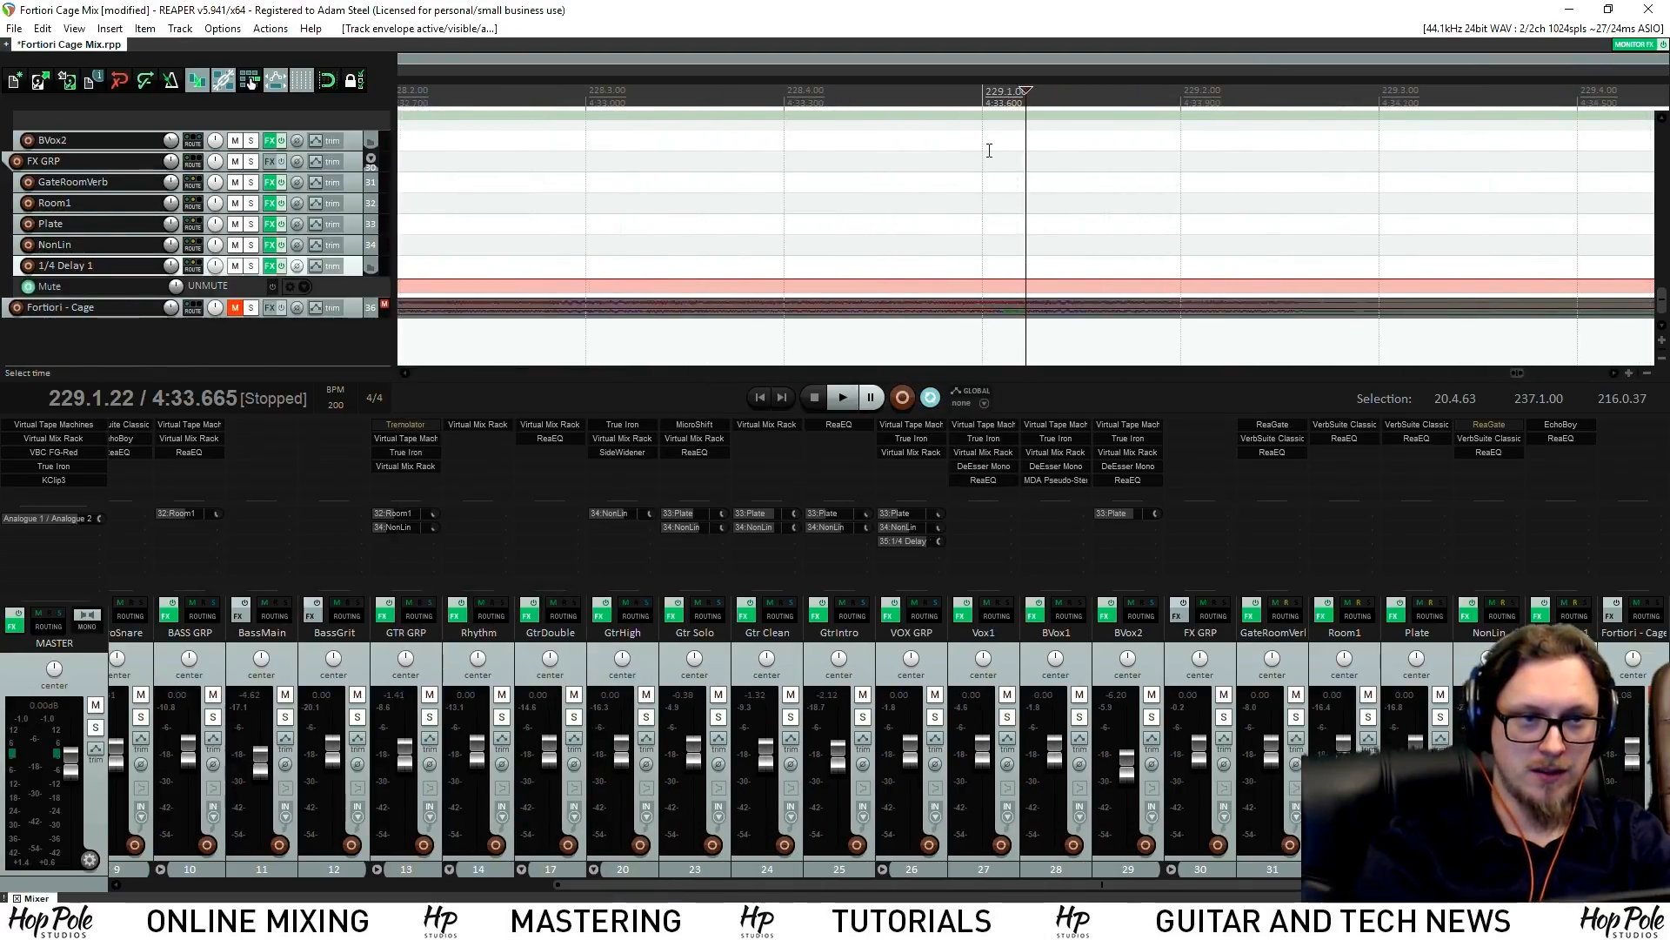
left_click(992, 281)
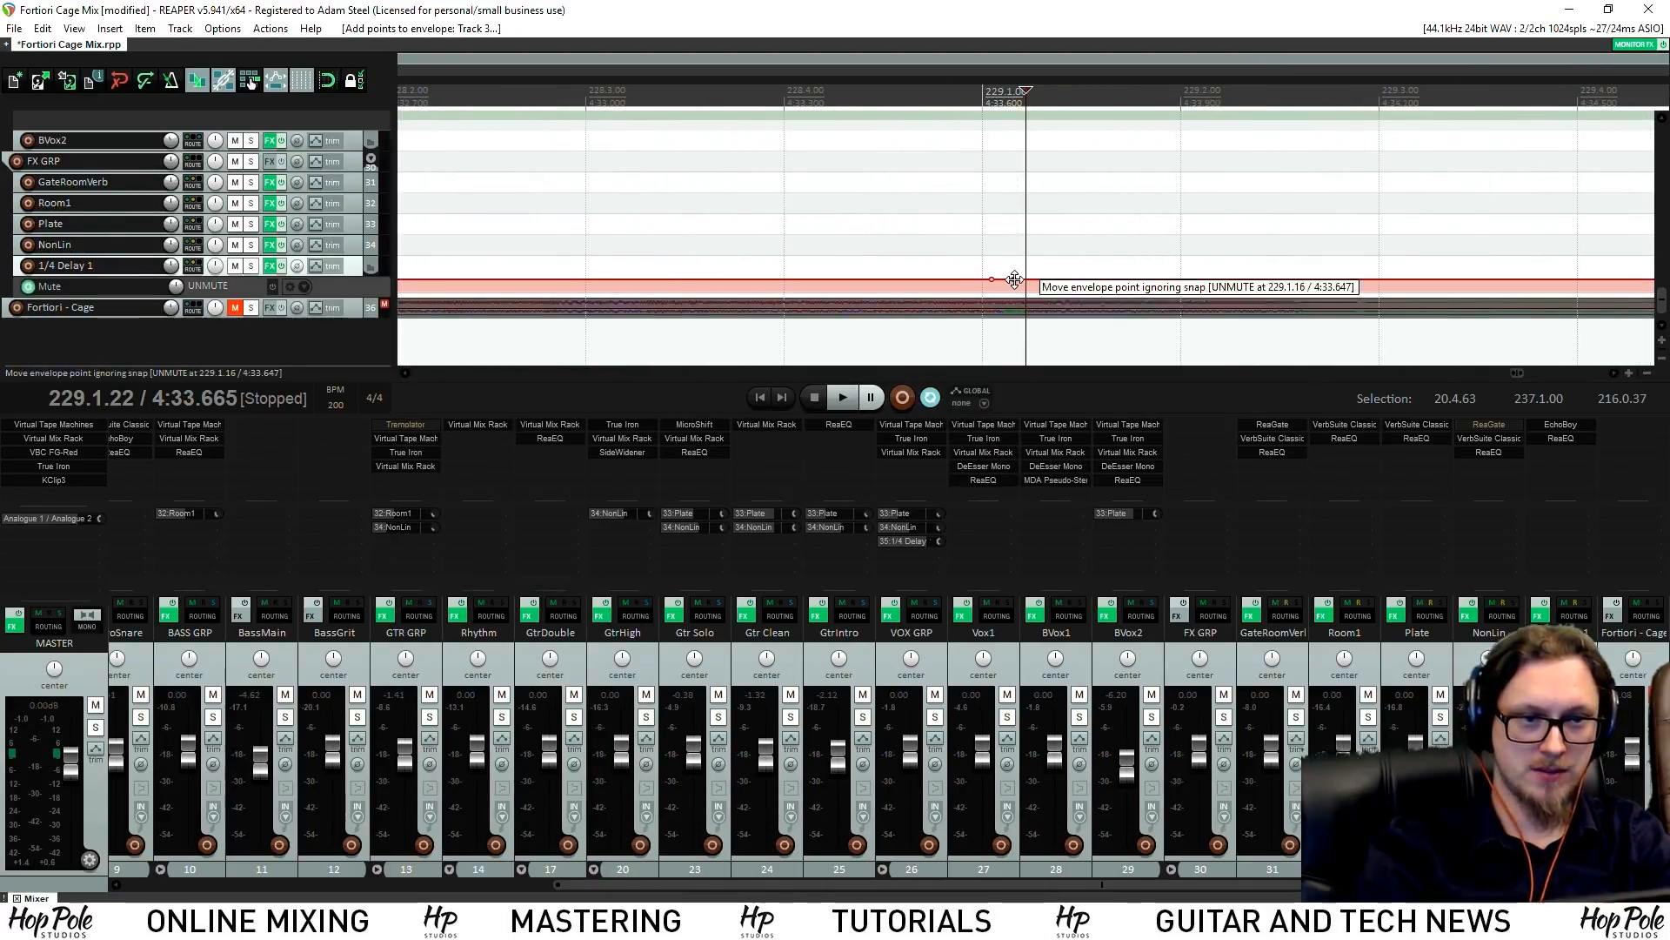
left_click_drag(1014, 280, 1014, 290)
left_click(844, 123)
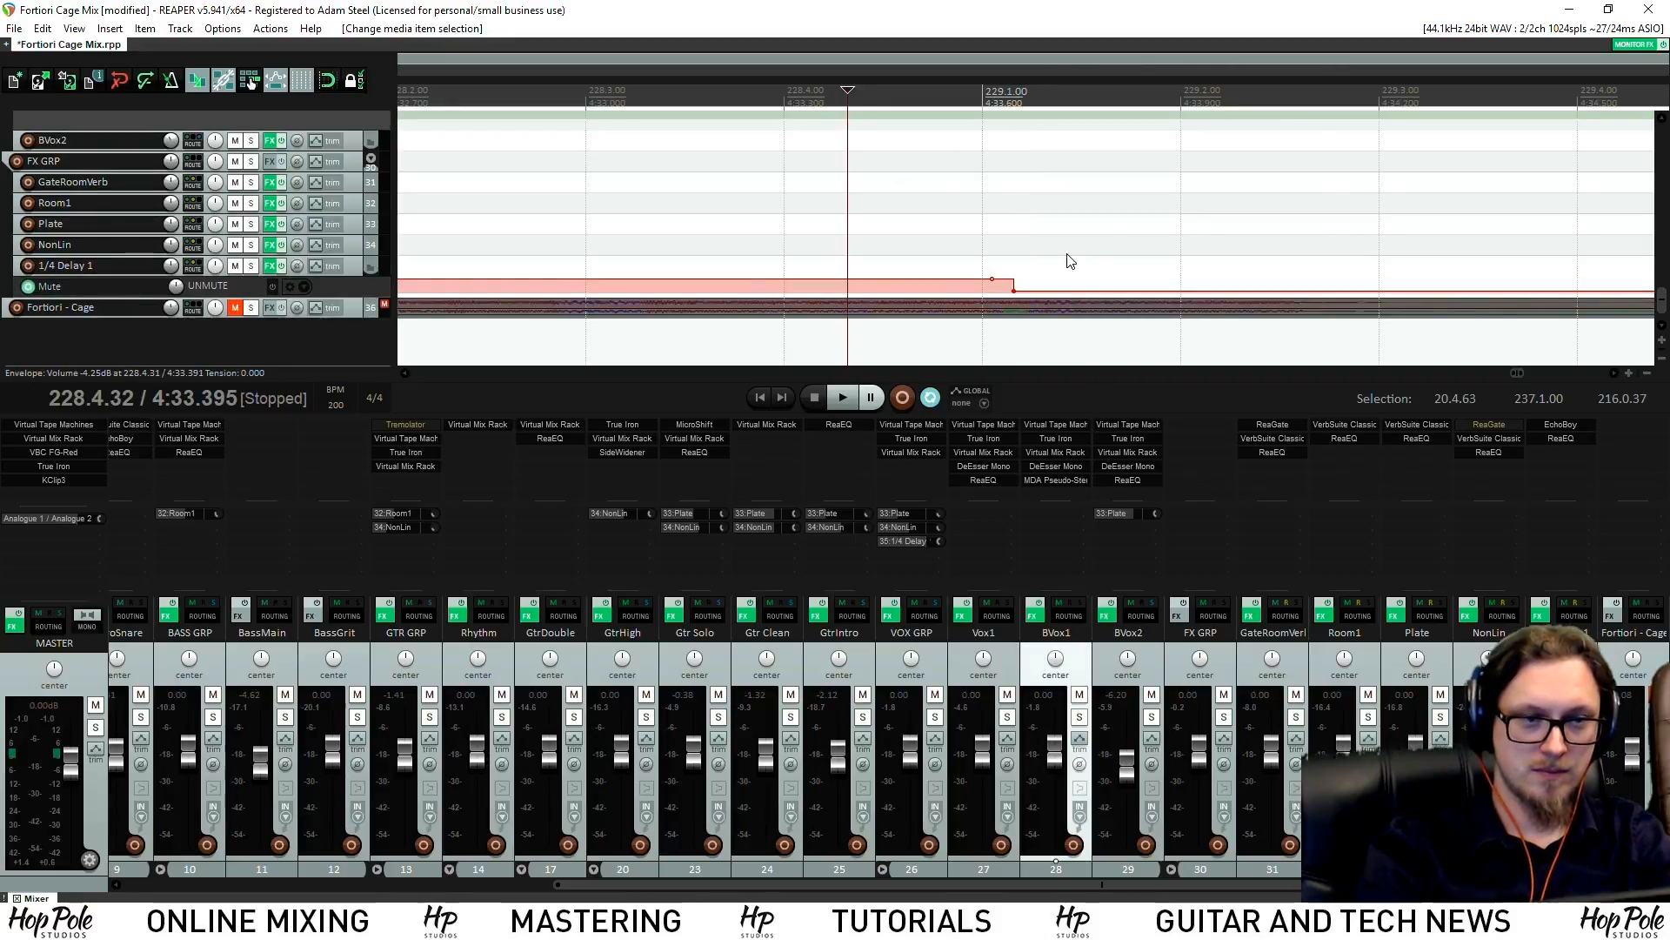
Audition the edited ending from 228.4.95, then hide the mixer with Ctrl+M
key("space")
key("space")
left_click(972, 89)
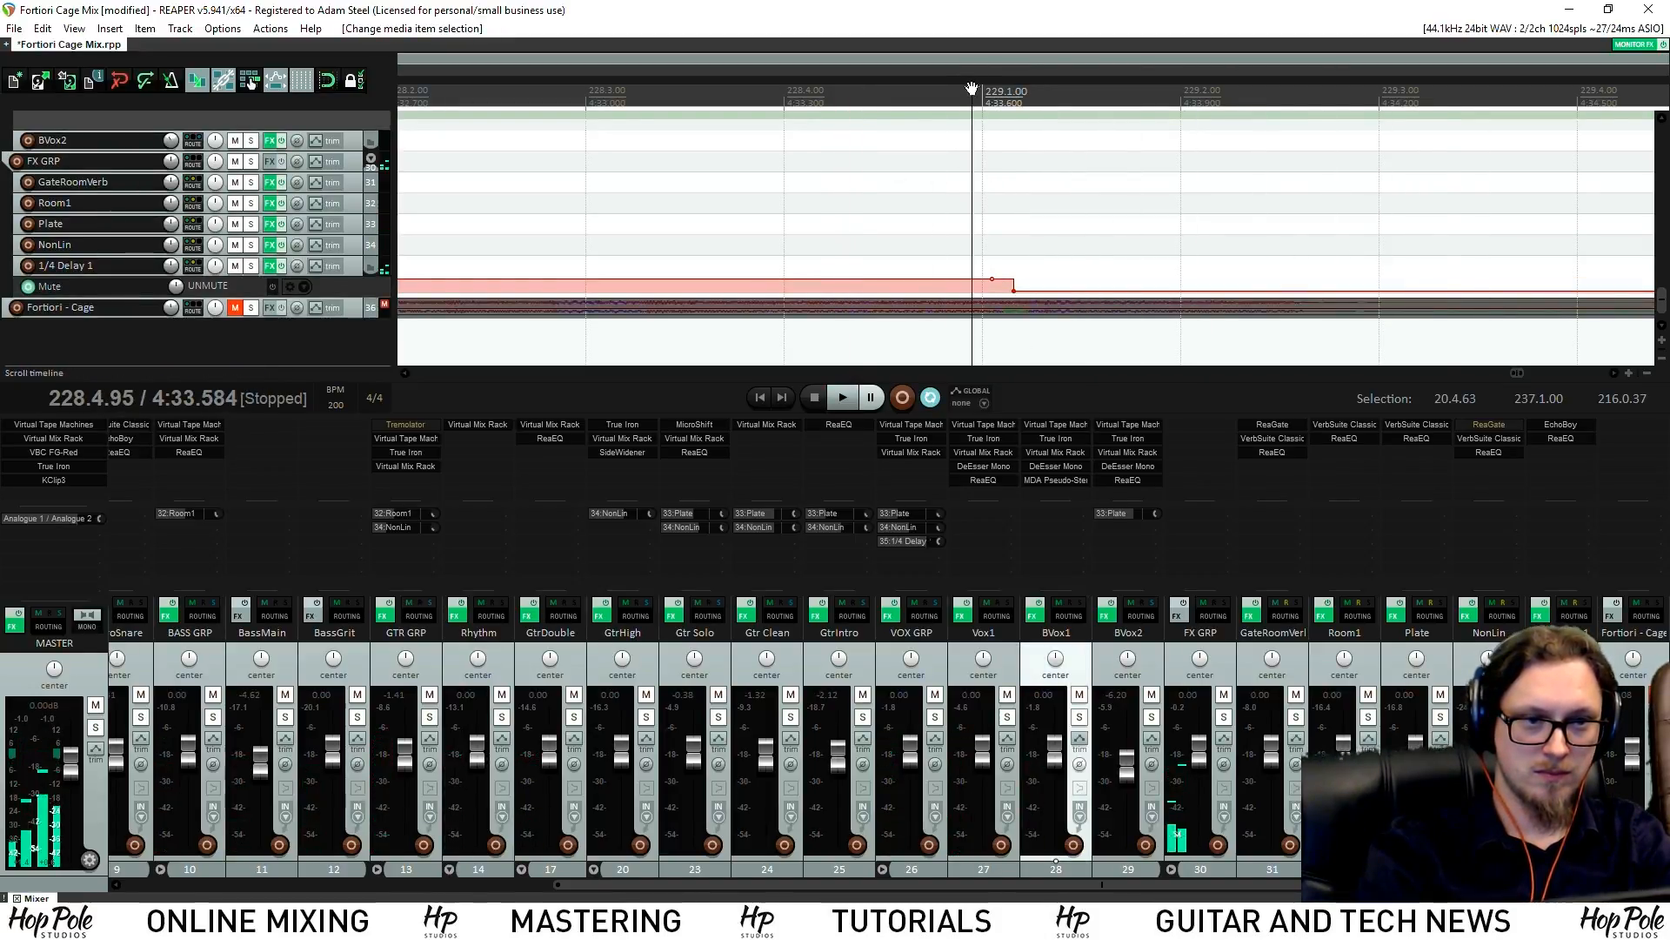
key("space")
key("space")
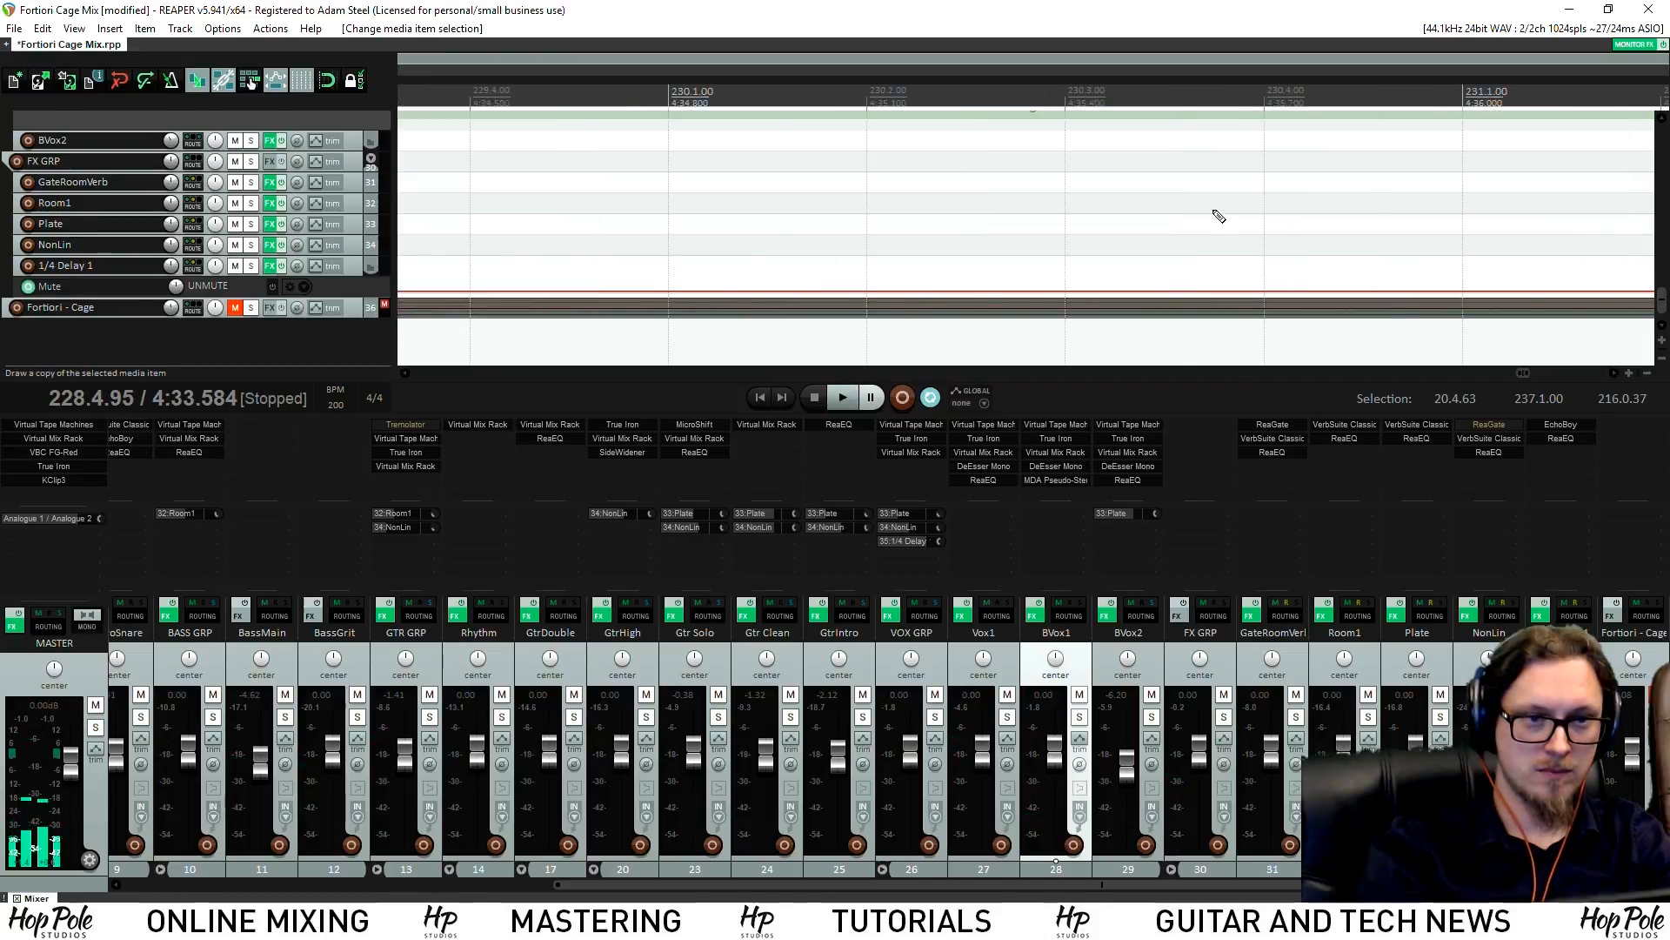
scroll(1219, 216, "down", 1)
key("ctrl+m")
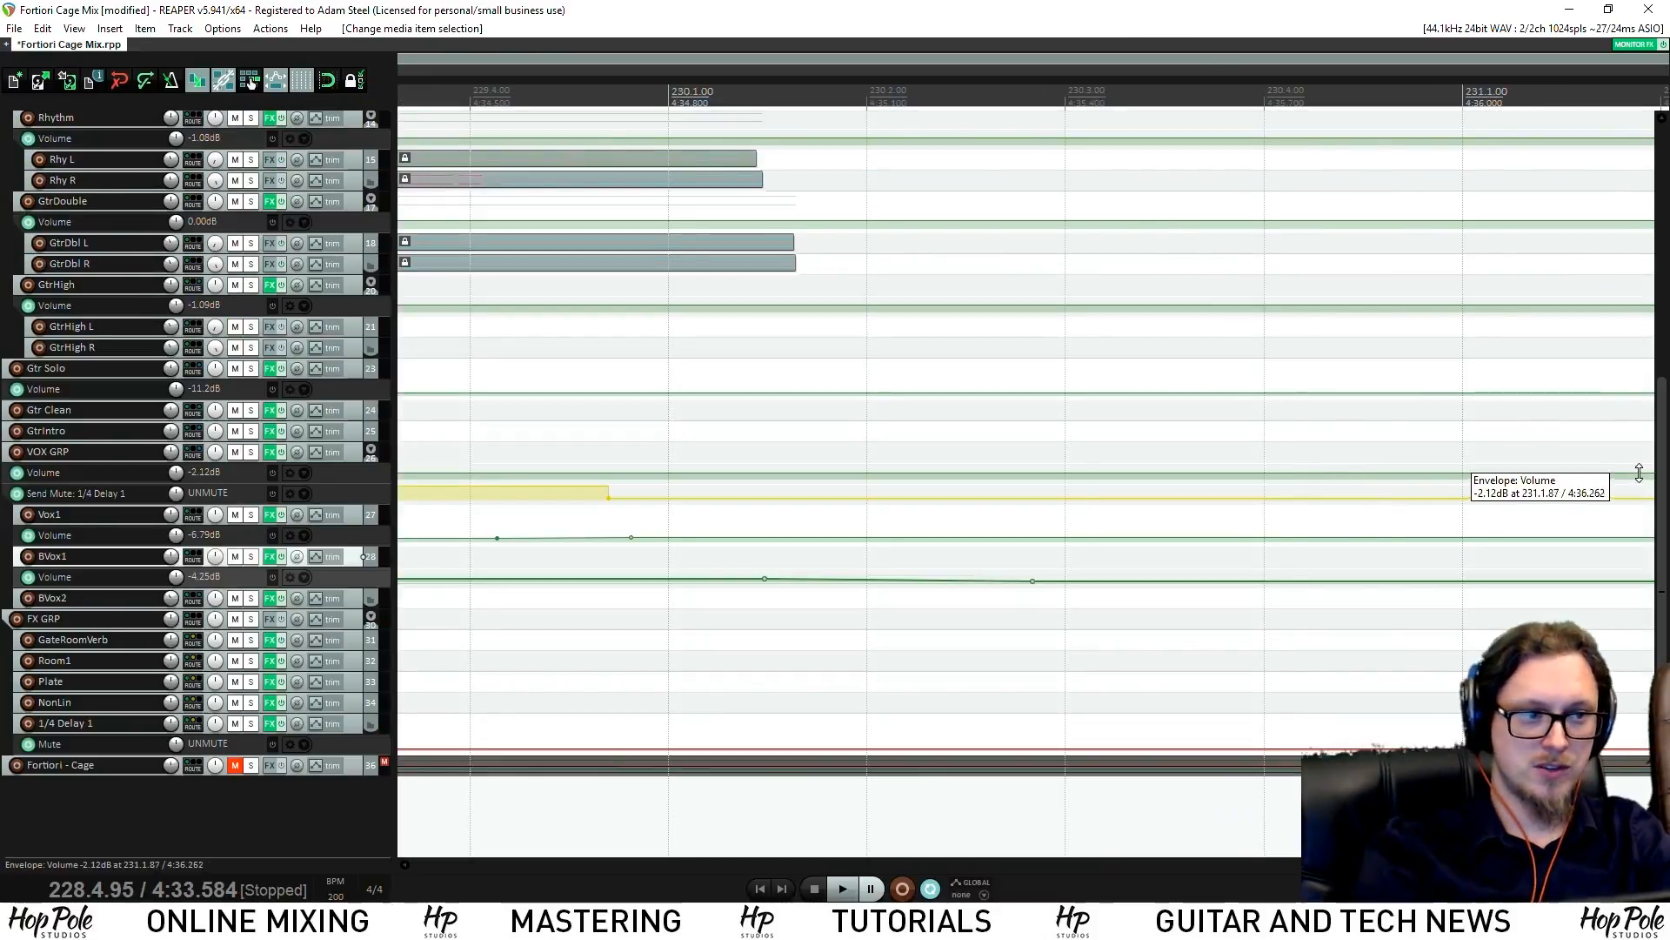
Scroll down to the guitar tracks and start playback from about 0:38
scroll(1587, 252, "up", 2)
scroll(1587, 252, "down", 10)
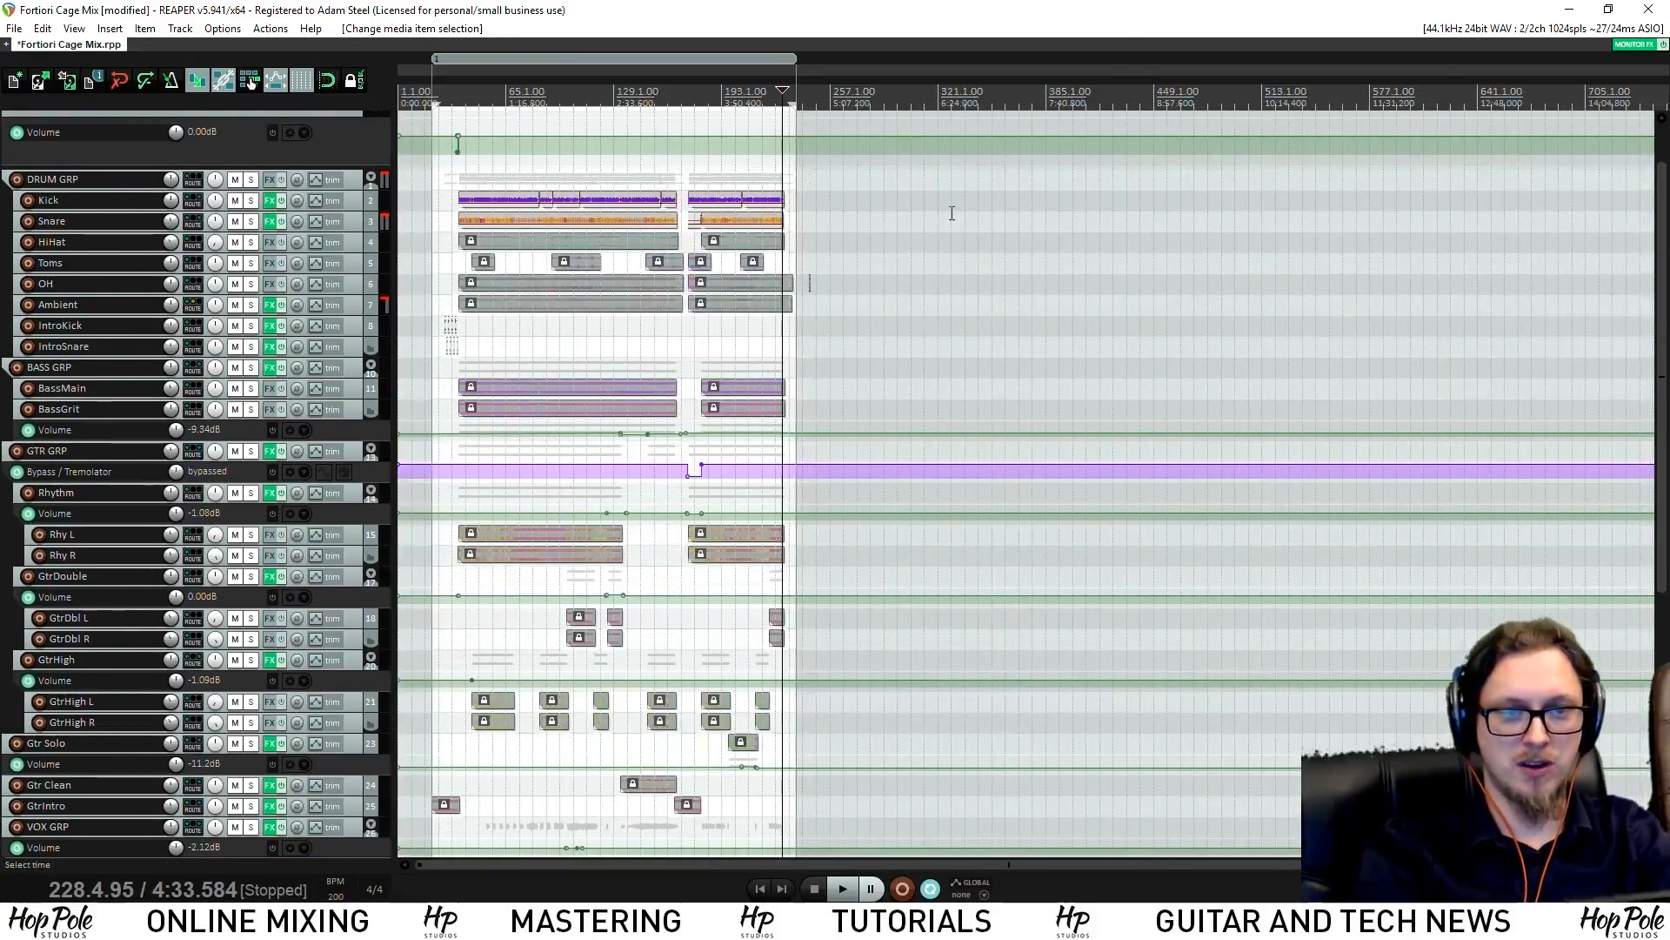
scroll(742, 302, "down", 1)
scroll(849, 444, "down", 6)
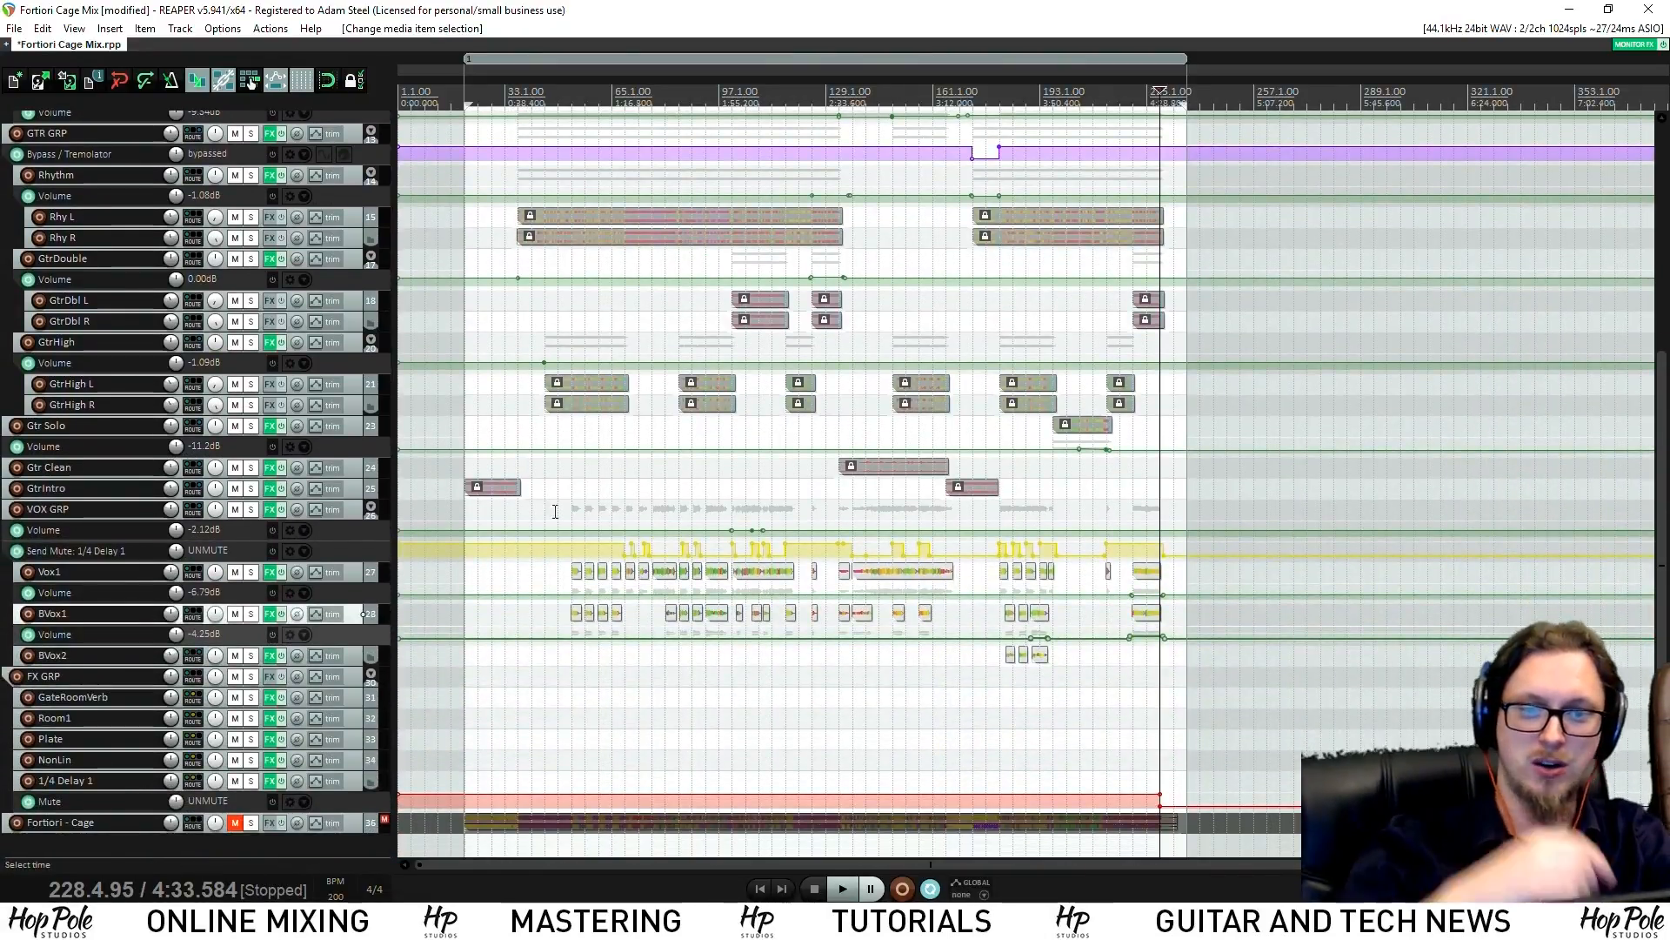
left_click(505, 100)
key("space")
scroll(1010, 220, "up", 6)
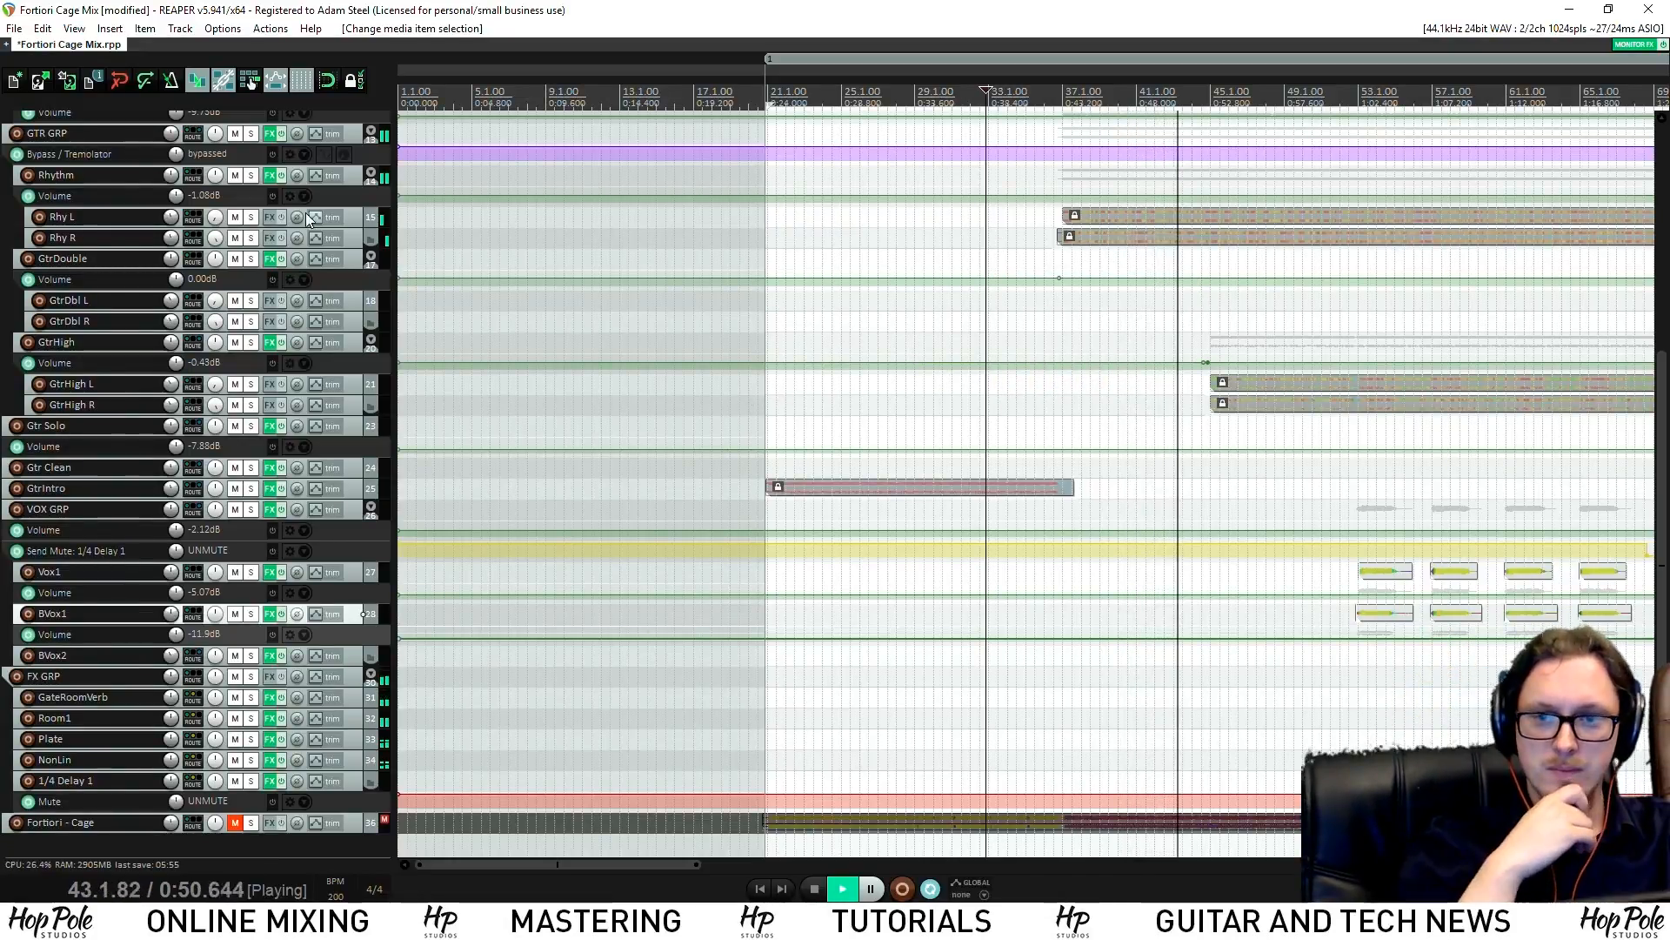
Enlarge the Rhythm volume lane and raise its envelope before bar 45 to +0.26 dB
left_click_drag(368, 204, 368, 269)
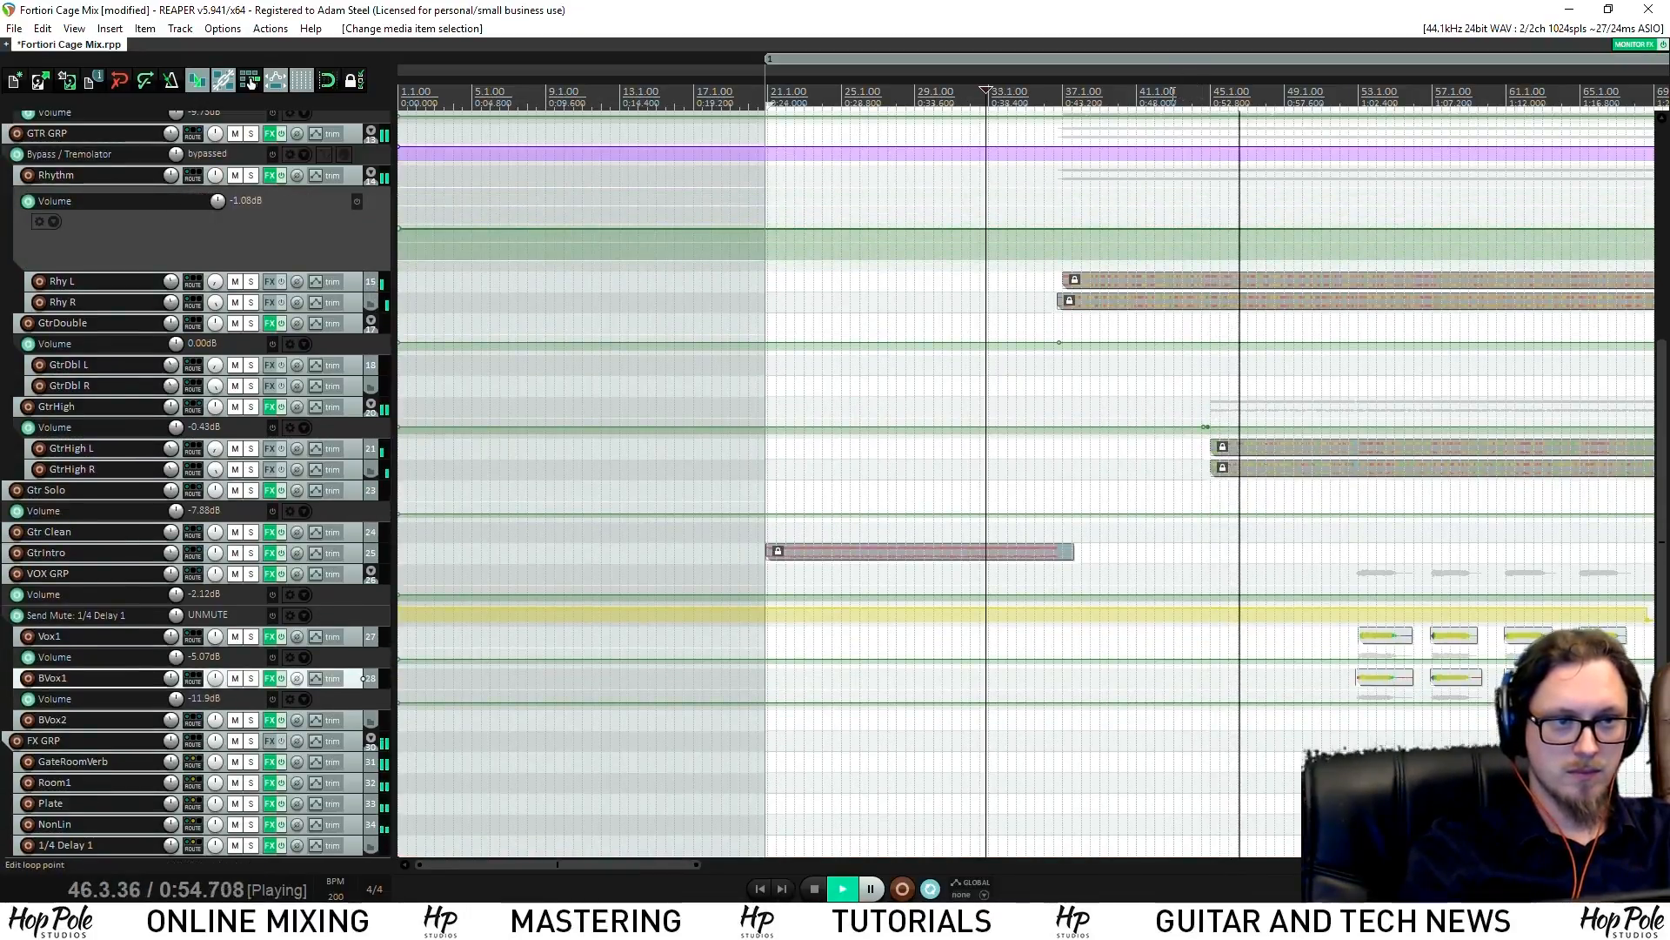
scroll(1185, 249, "up", 8)
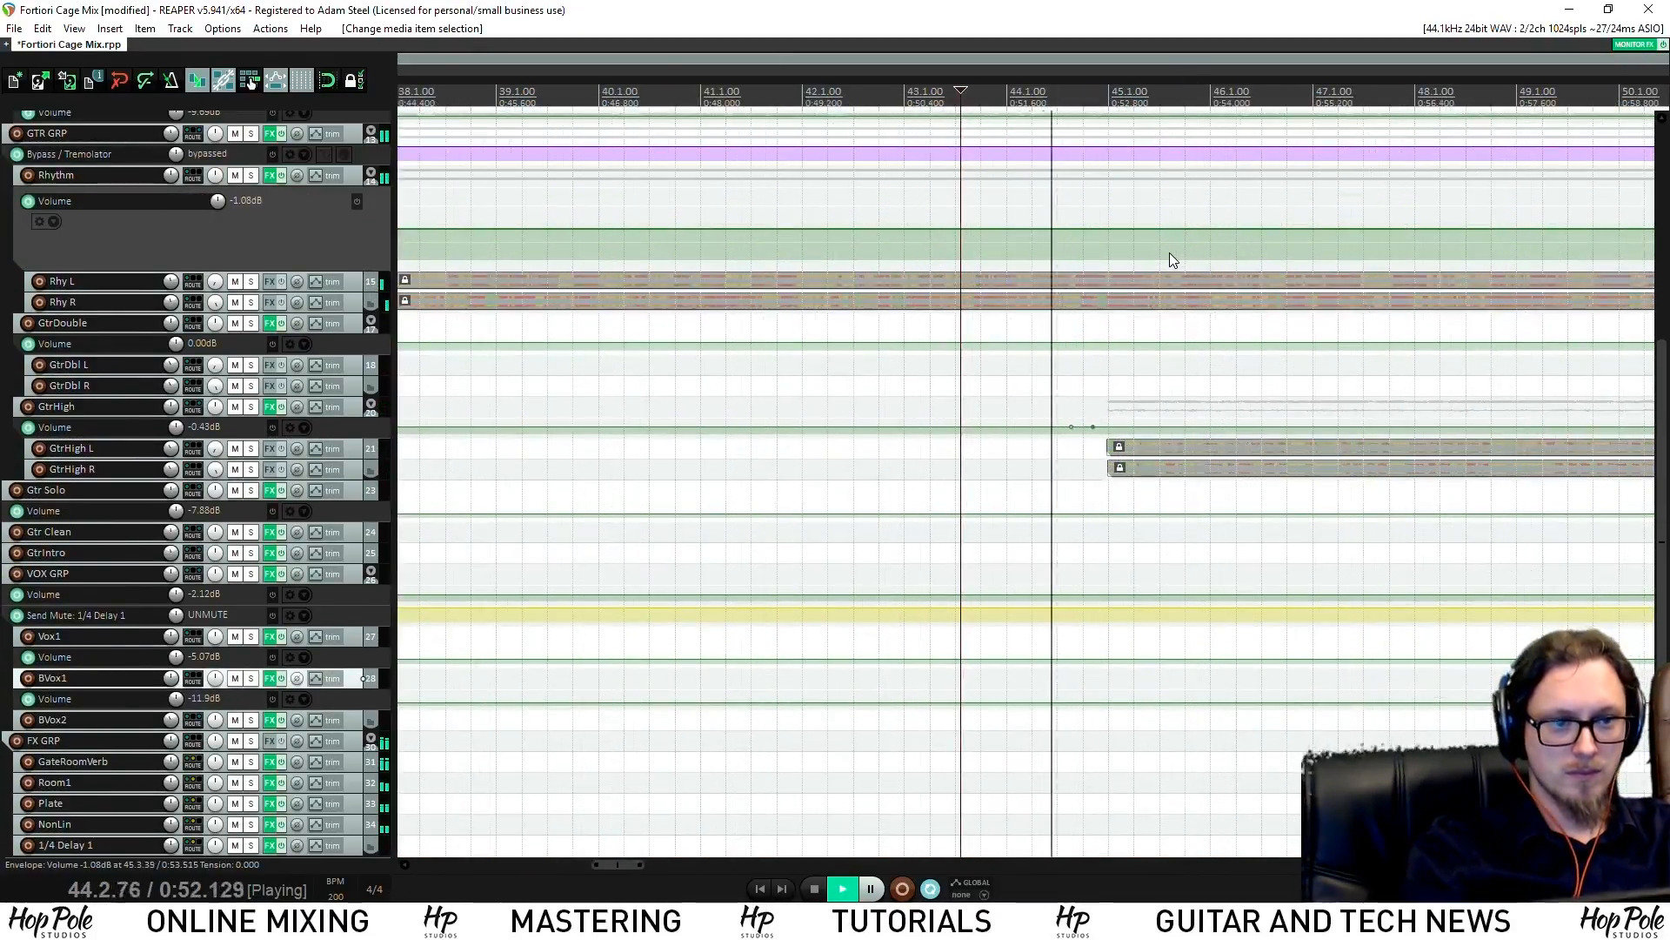
key("space")
left_click(1128, 246)
scroll(905, 231, "down", 6)
left_click_drag(938, 229, 952, 222)
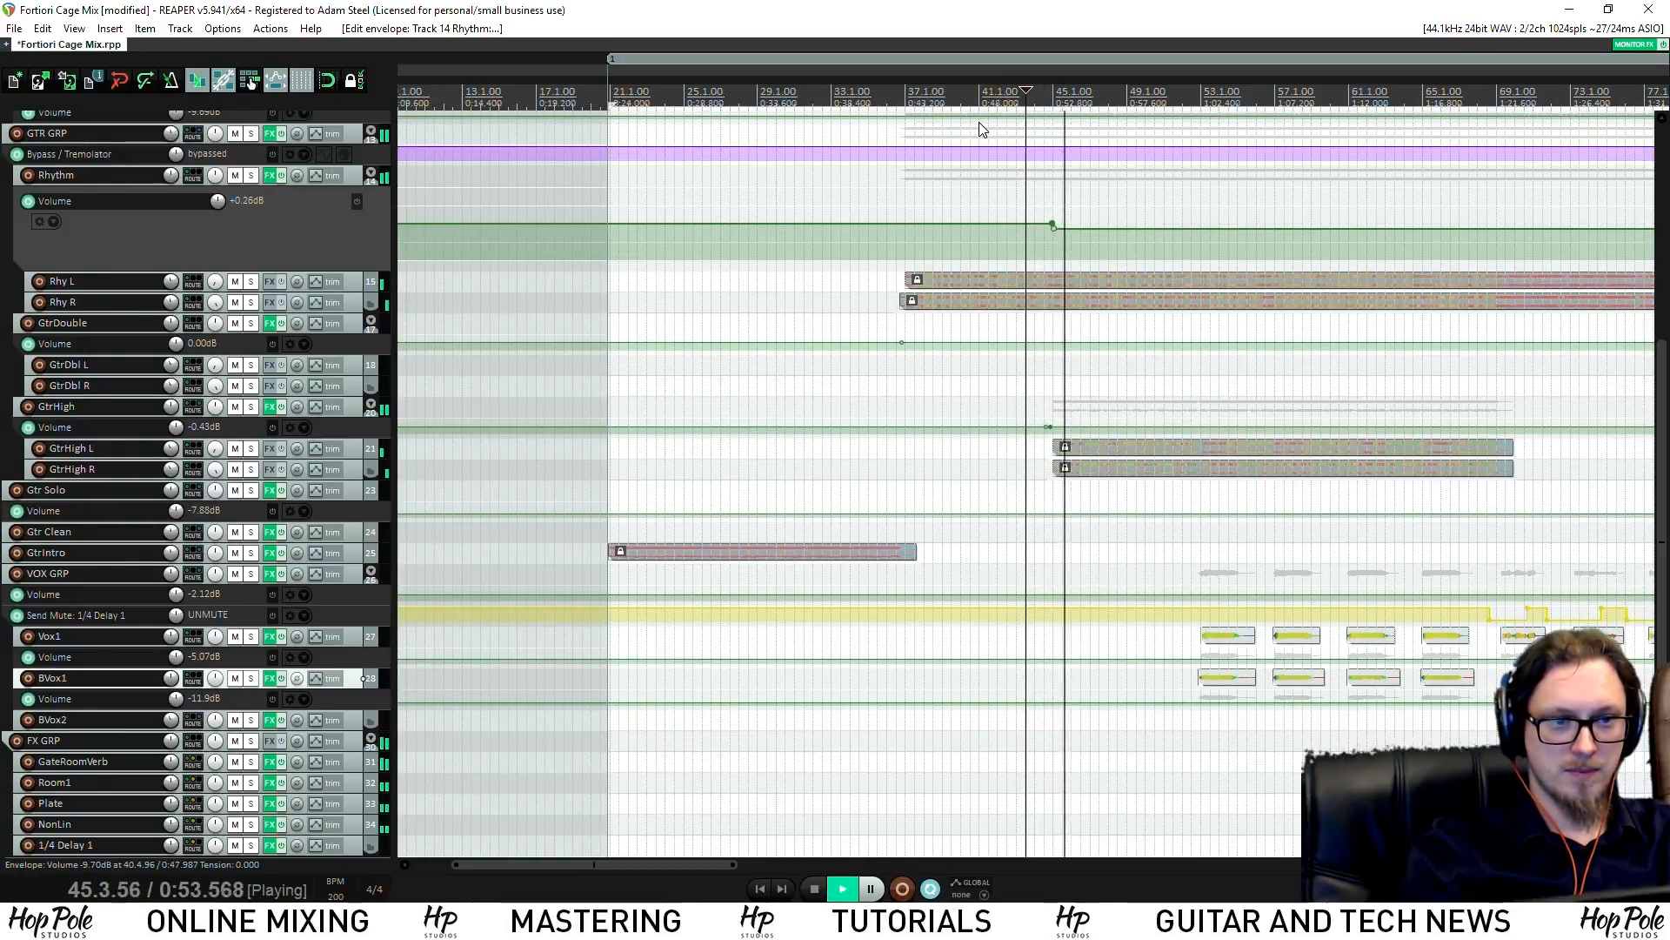
left_click(995, 82)
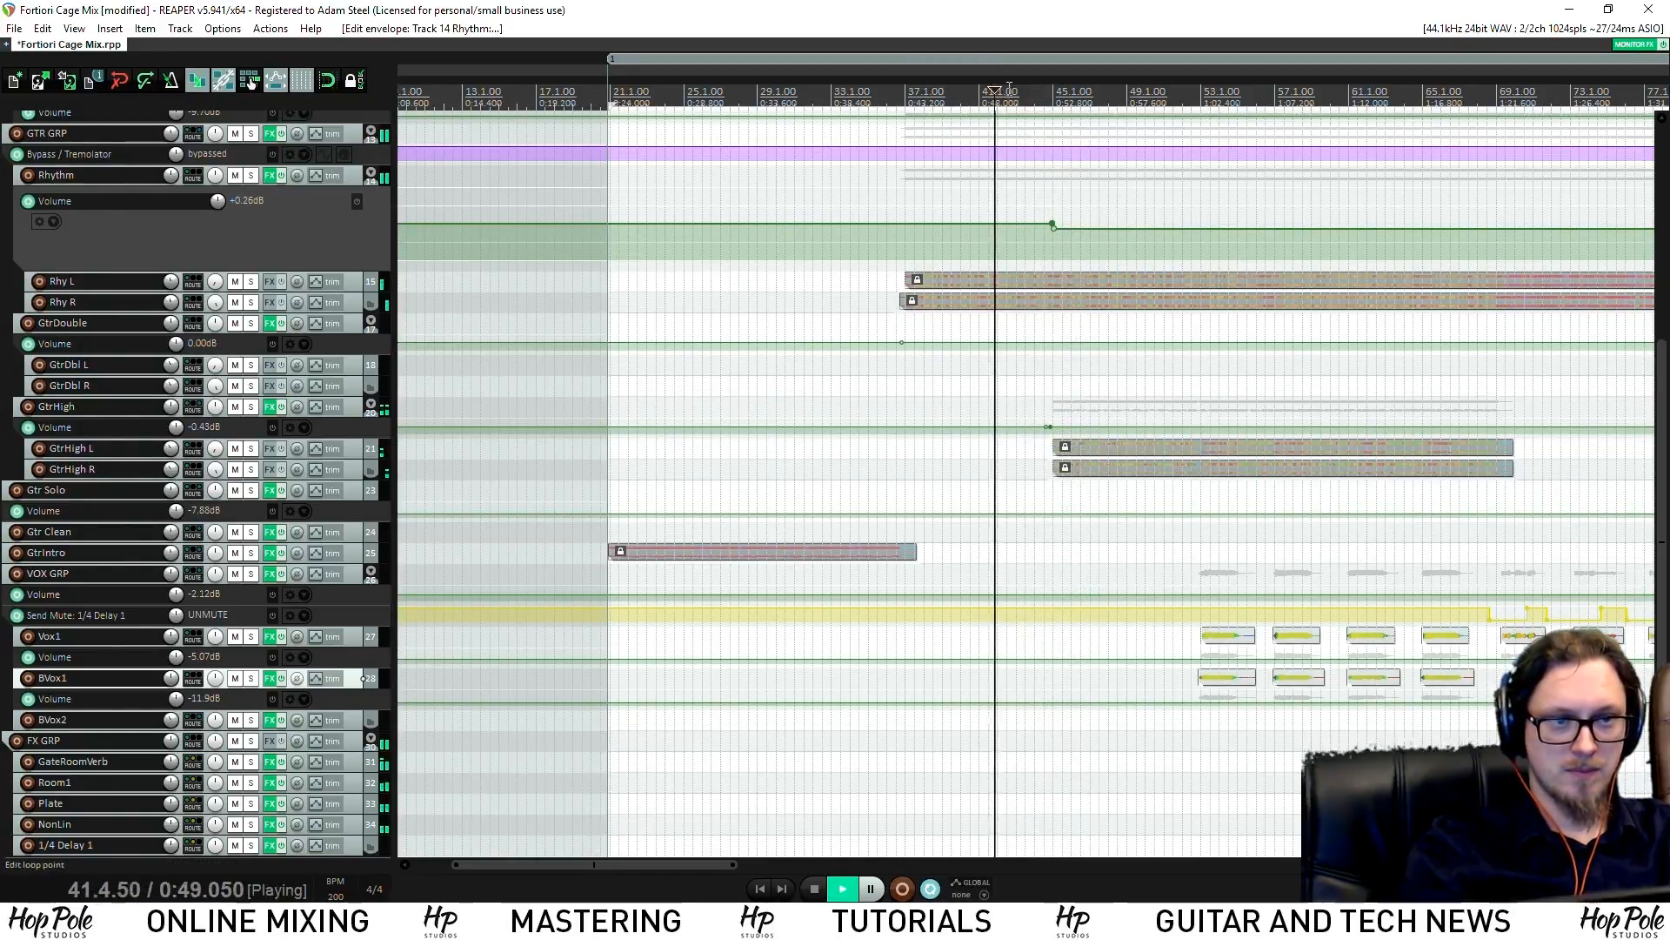
left_click(1038, 97)
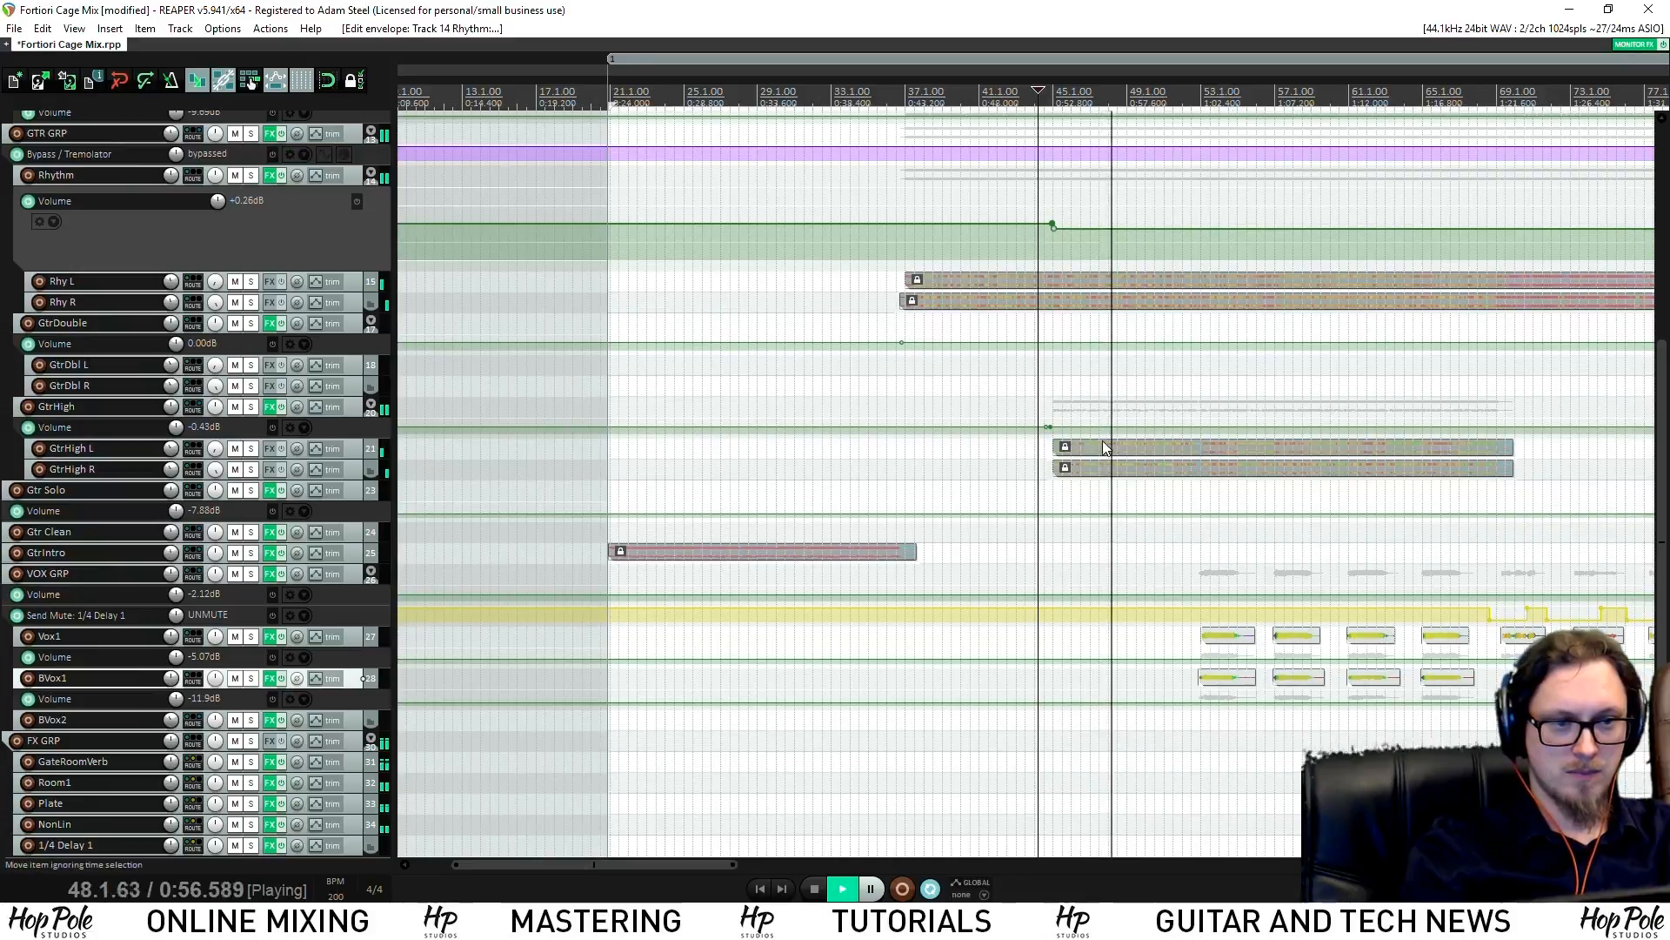
Add a GtrHigh volume envelope point and nudge it up to about -0.71 dB
left_click(1550, 429, "shift")
left_click_drag(1493, 428, 1494, 421)
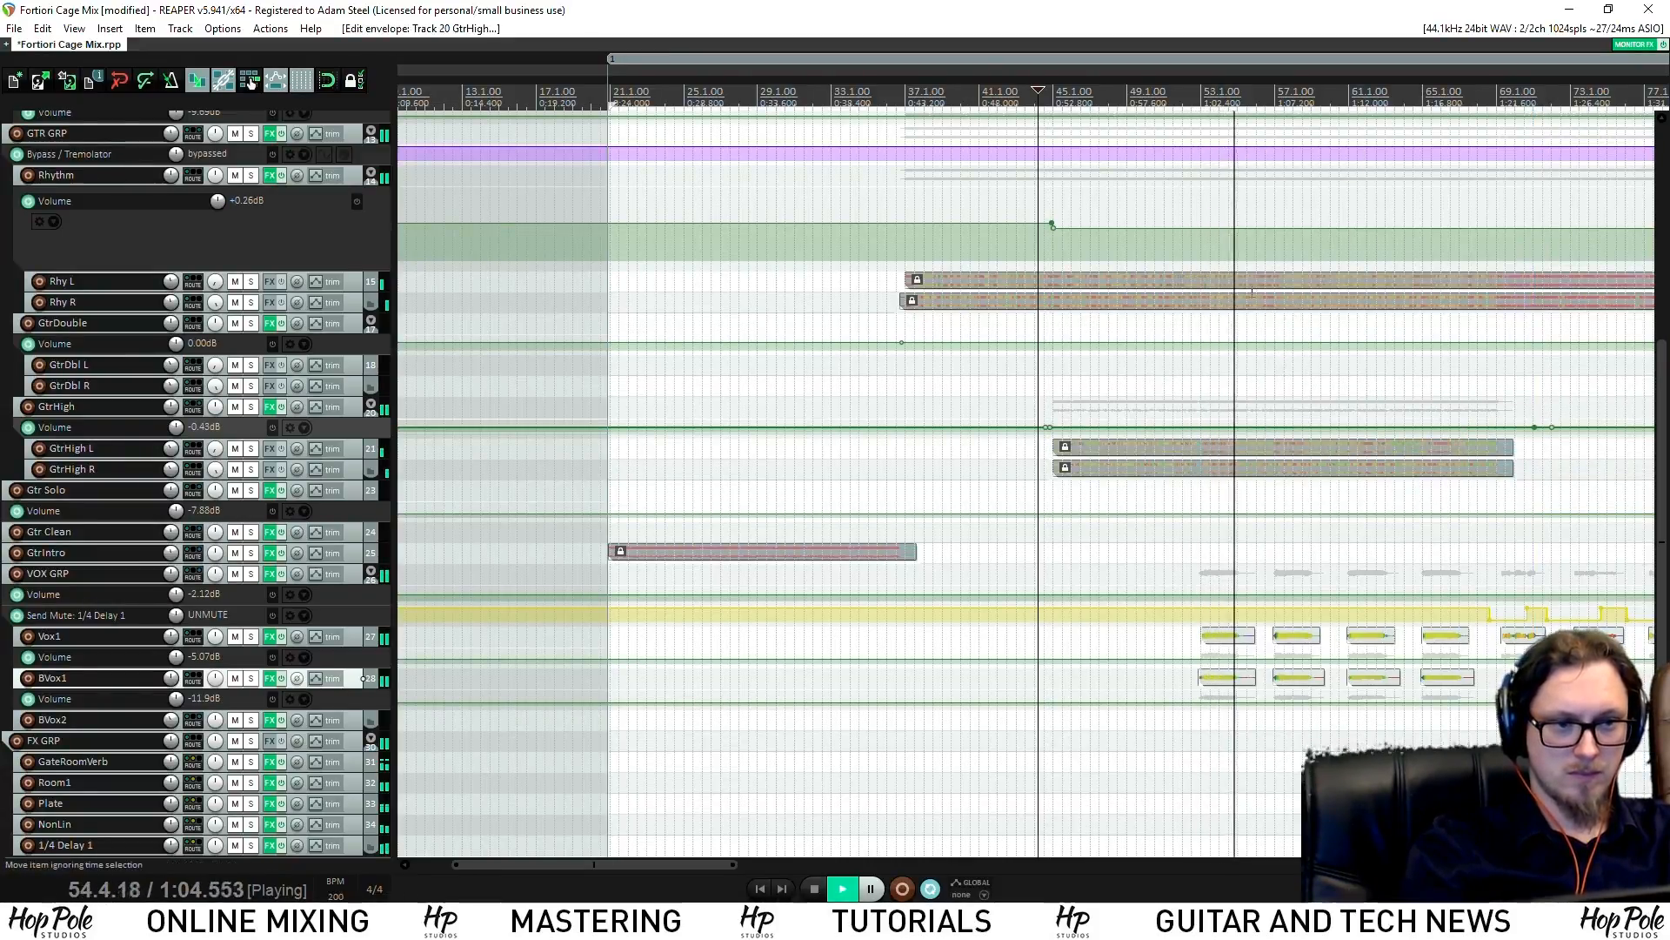
left_click(1186, 101)
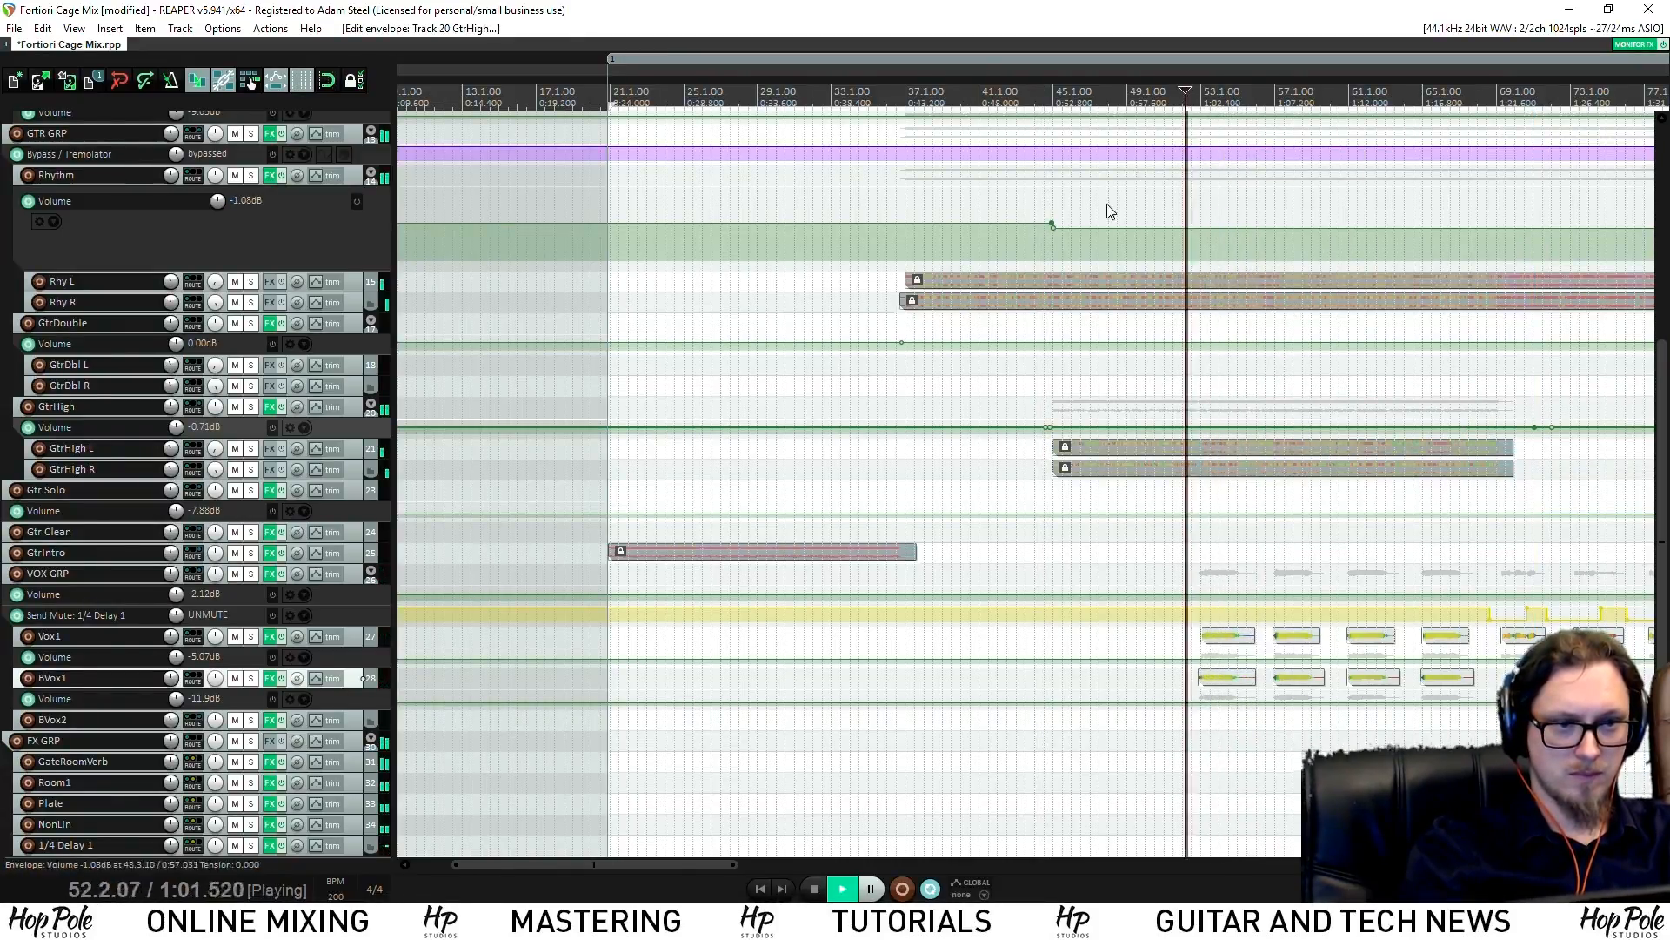
scroll(1104, 213, "up", 6)
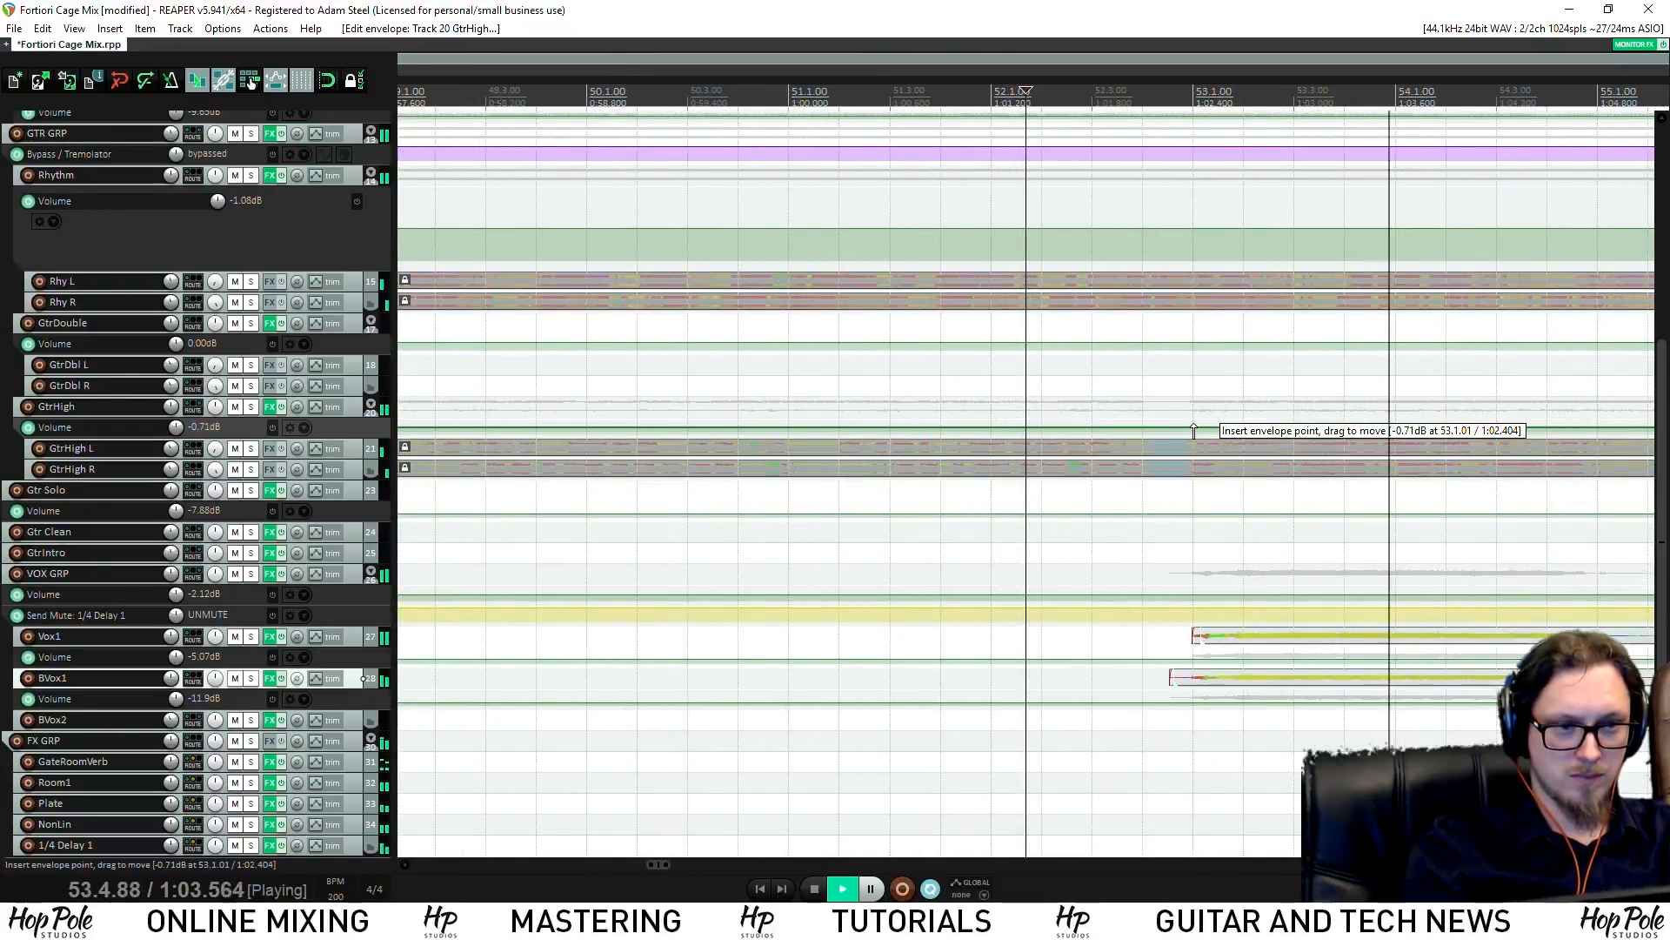
Audition the passage around bars 52–53, briefly soloing and unsoloing GtrHigh
key("space")
key("space")
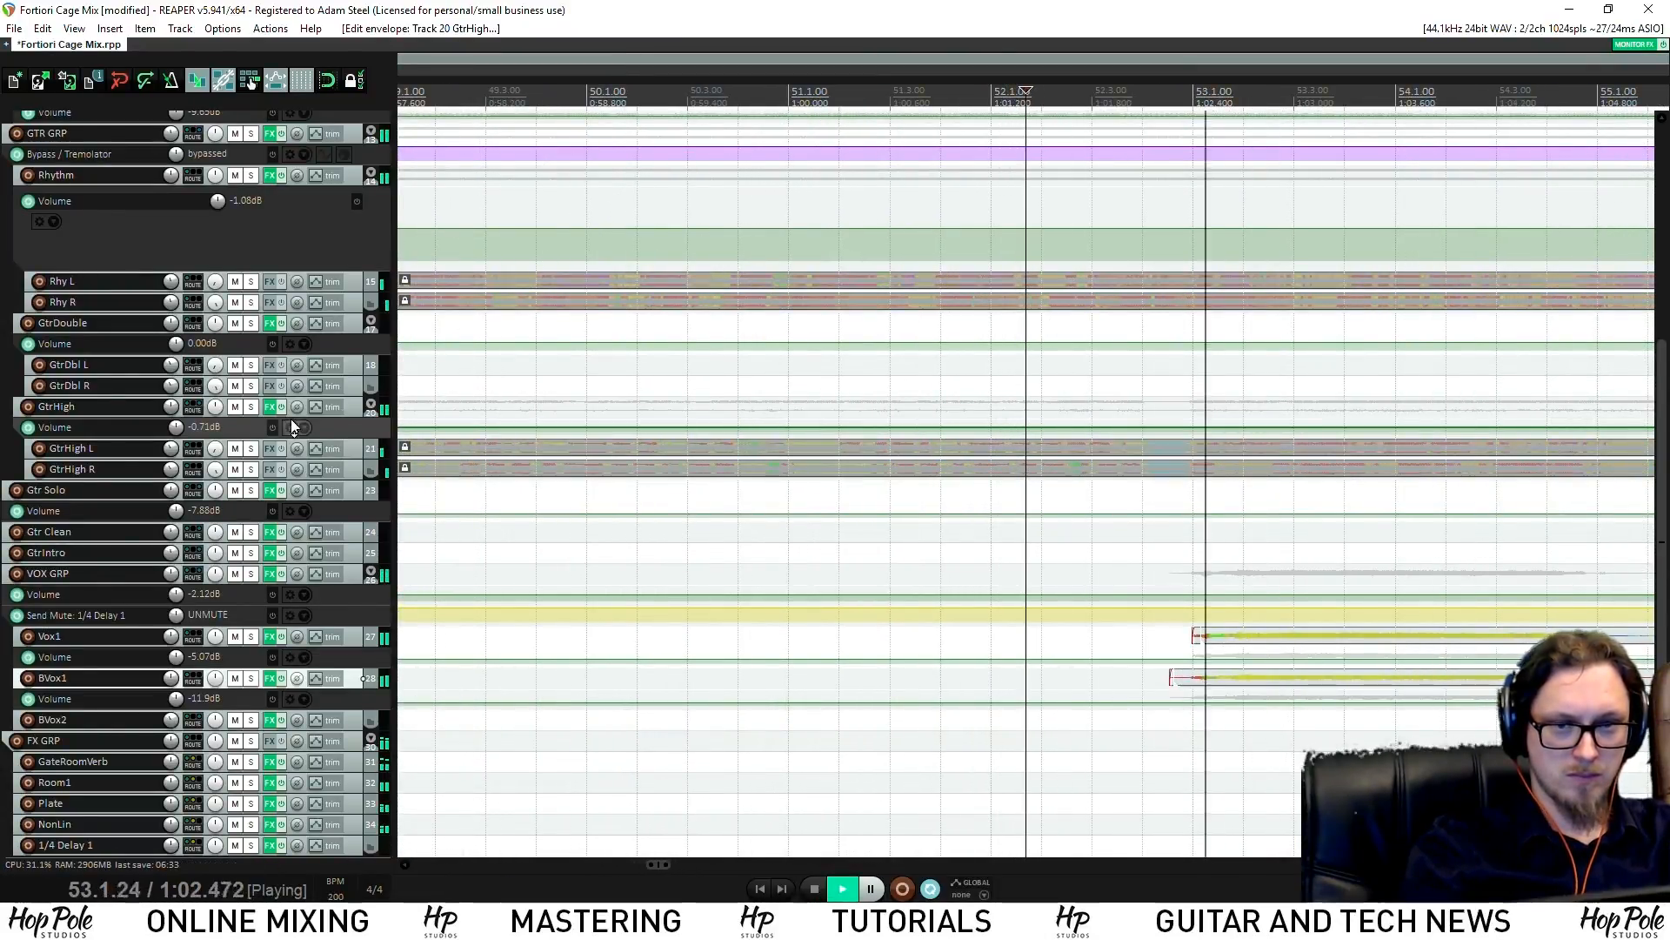
key("space")
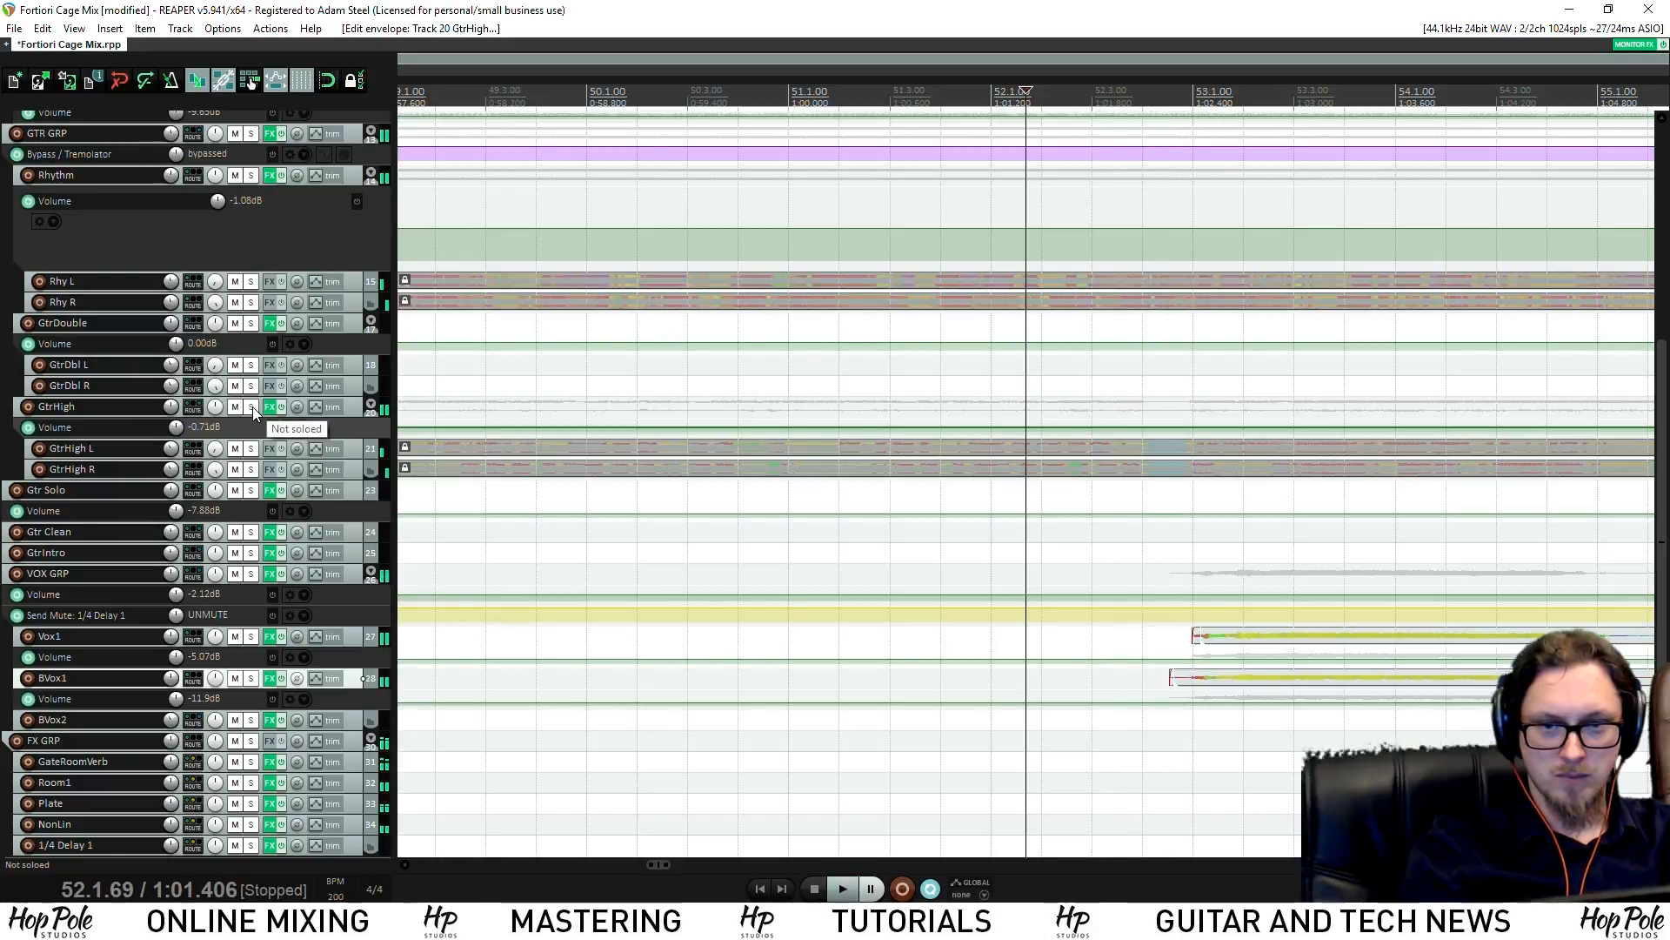
left_click(253, 405)
left_click(252, 406)
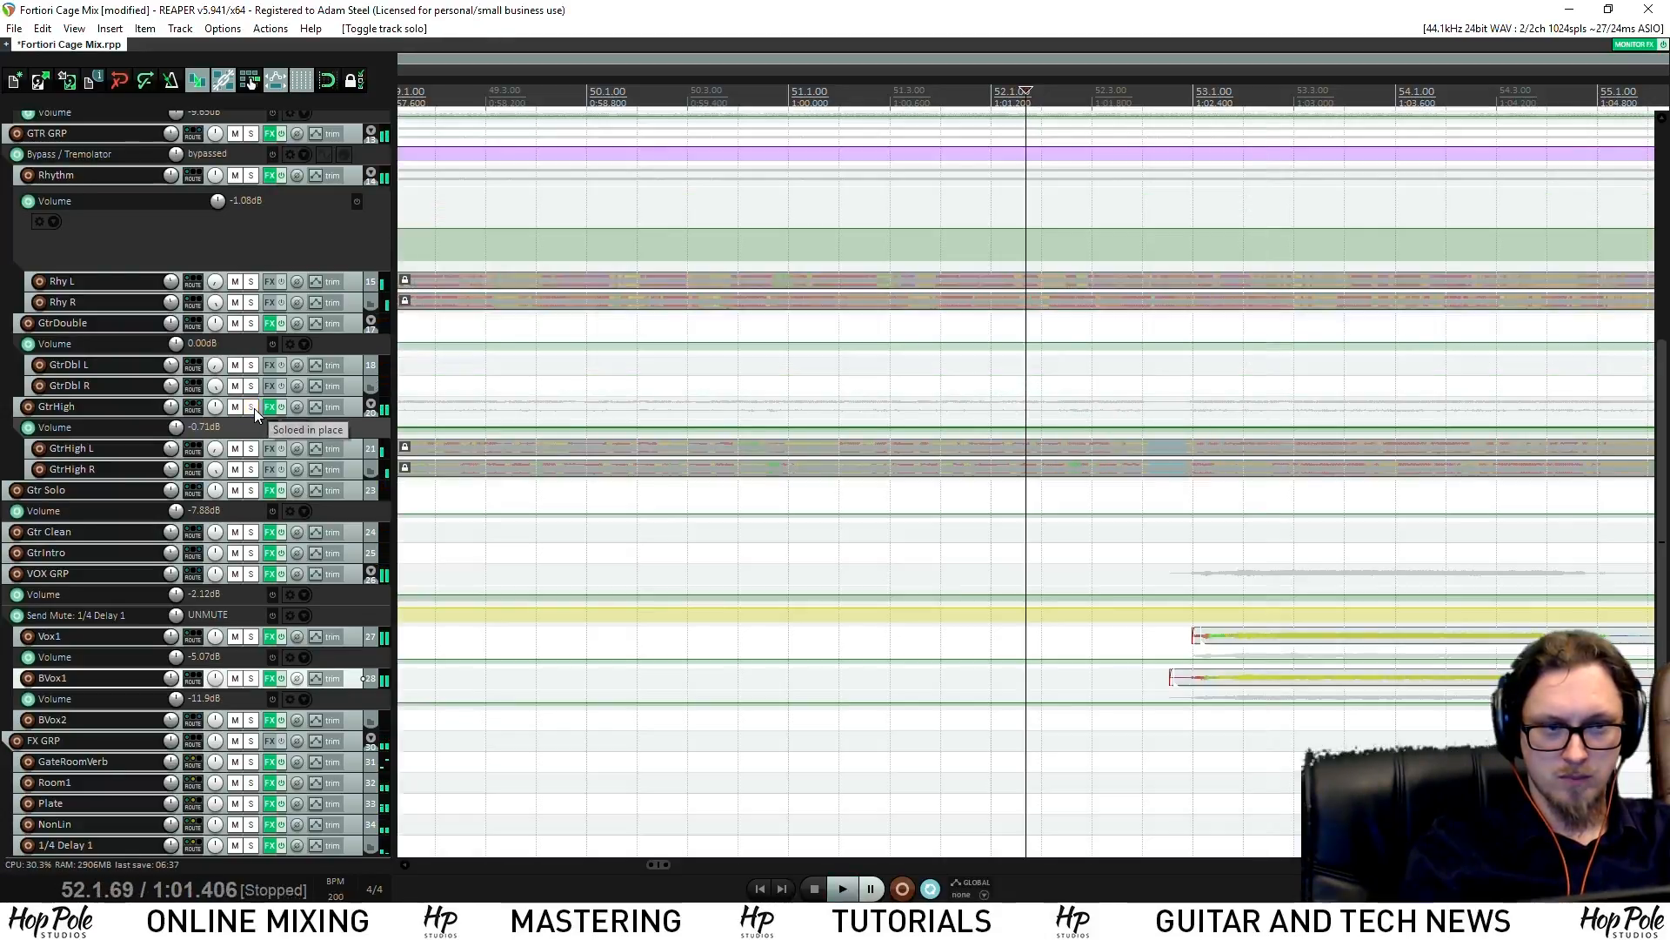
left_click(1149, 475)
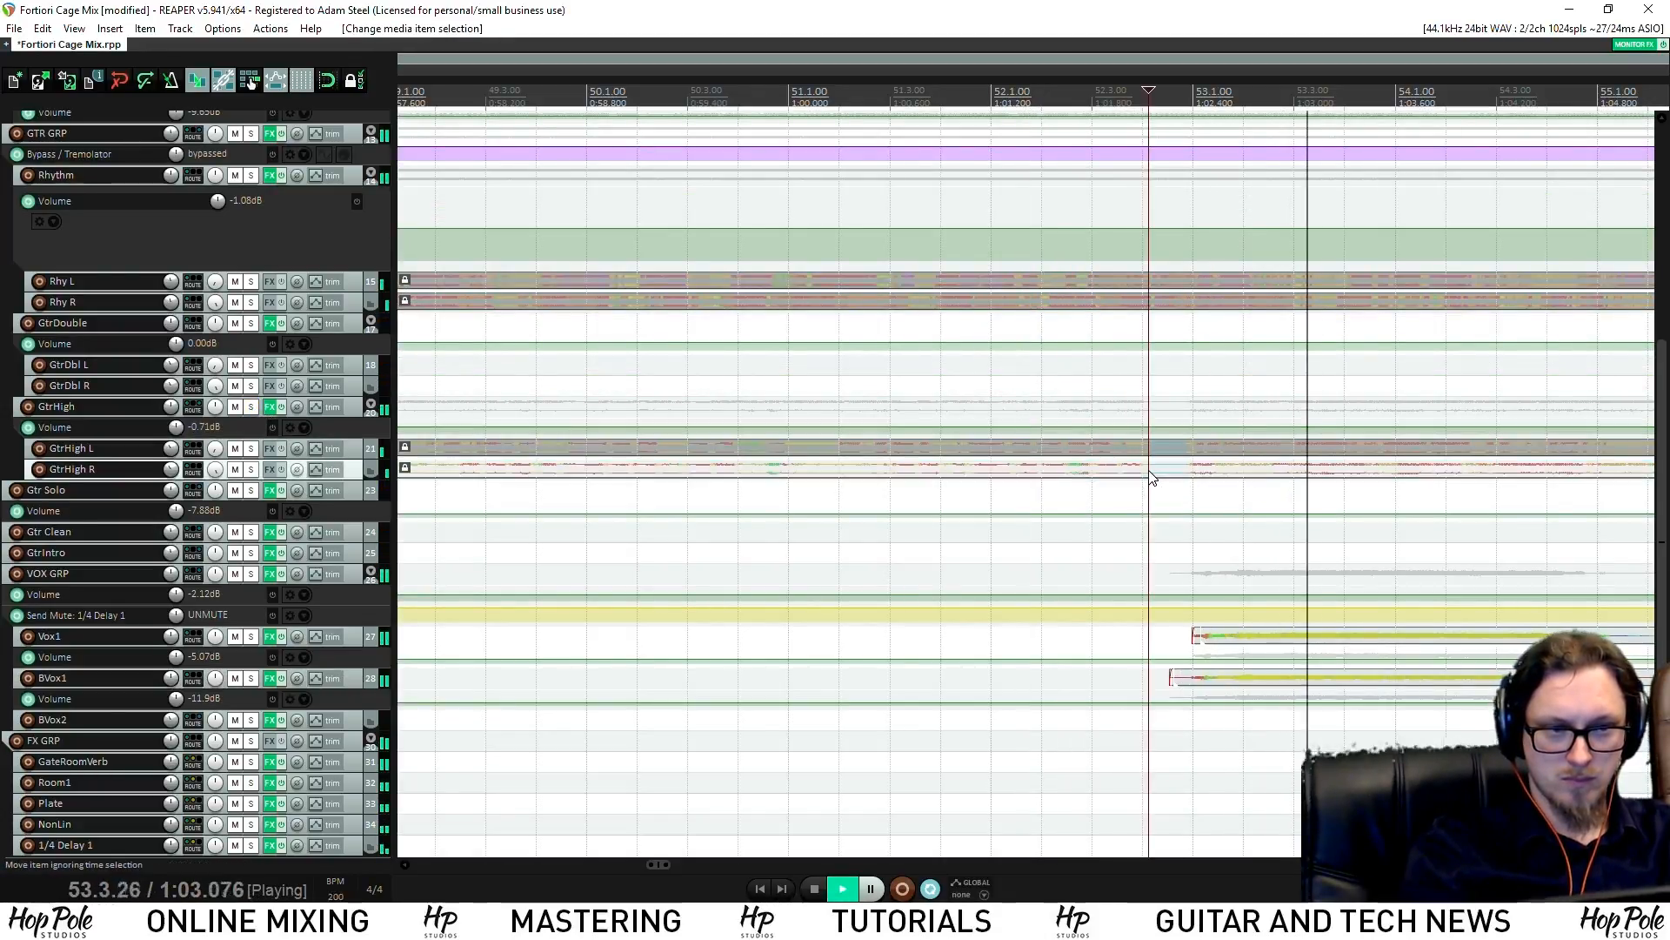
left_click(789, 92)
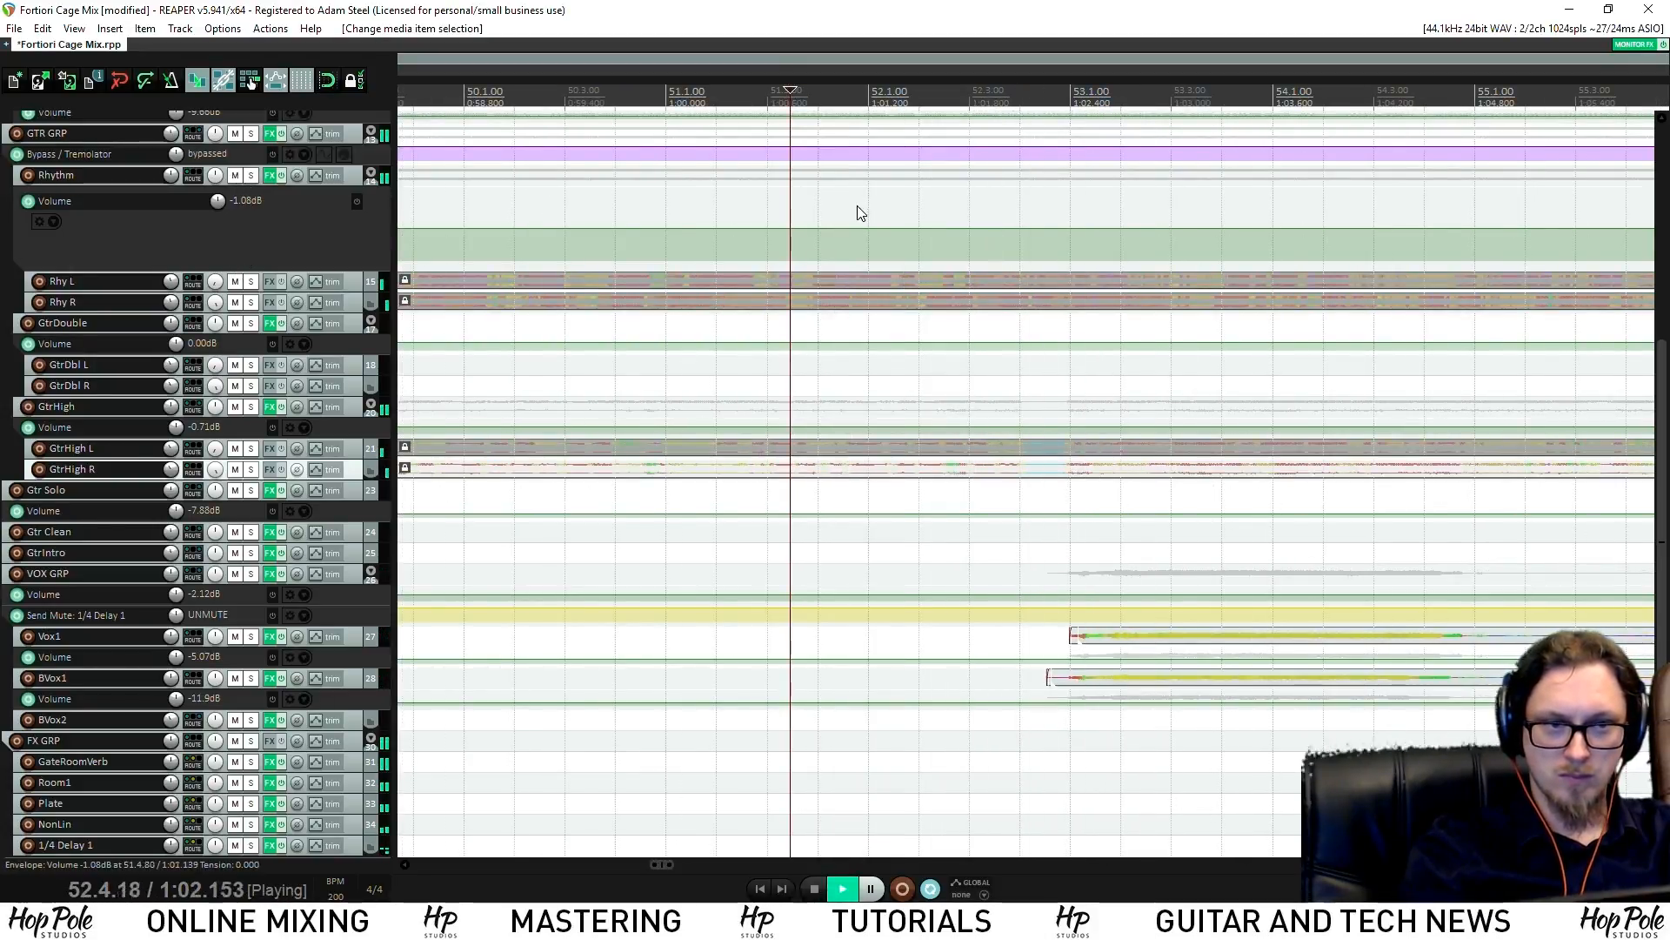
key("space")
Solo the Rhythm track and play the soloed guitars from just before bar 52.3
left_click(252, 175)
key("space")
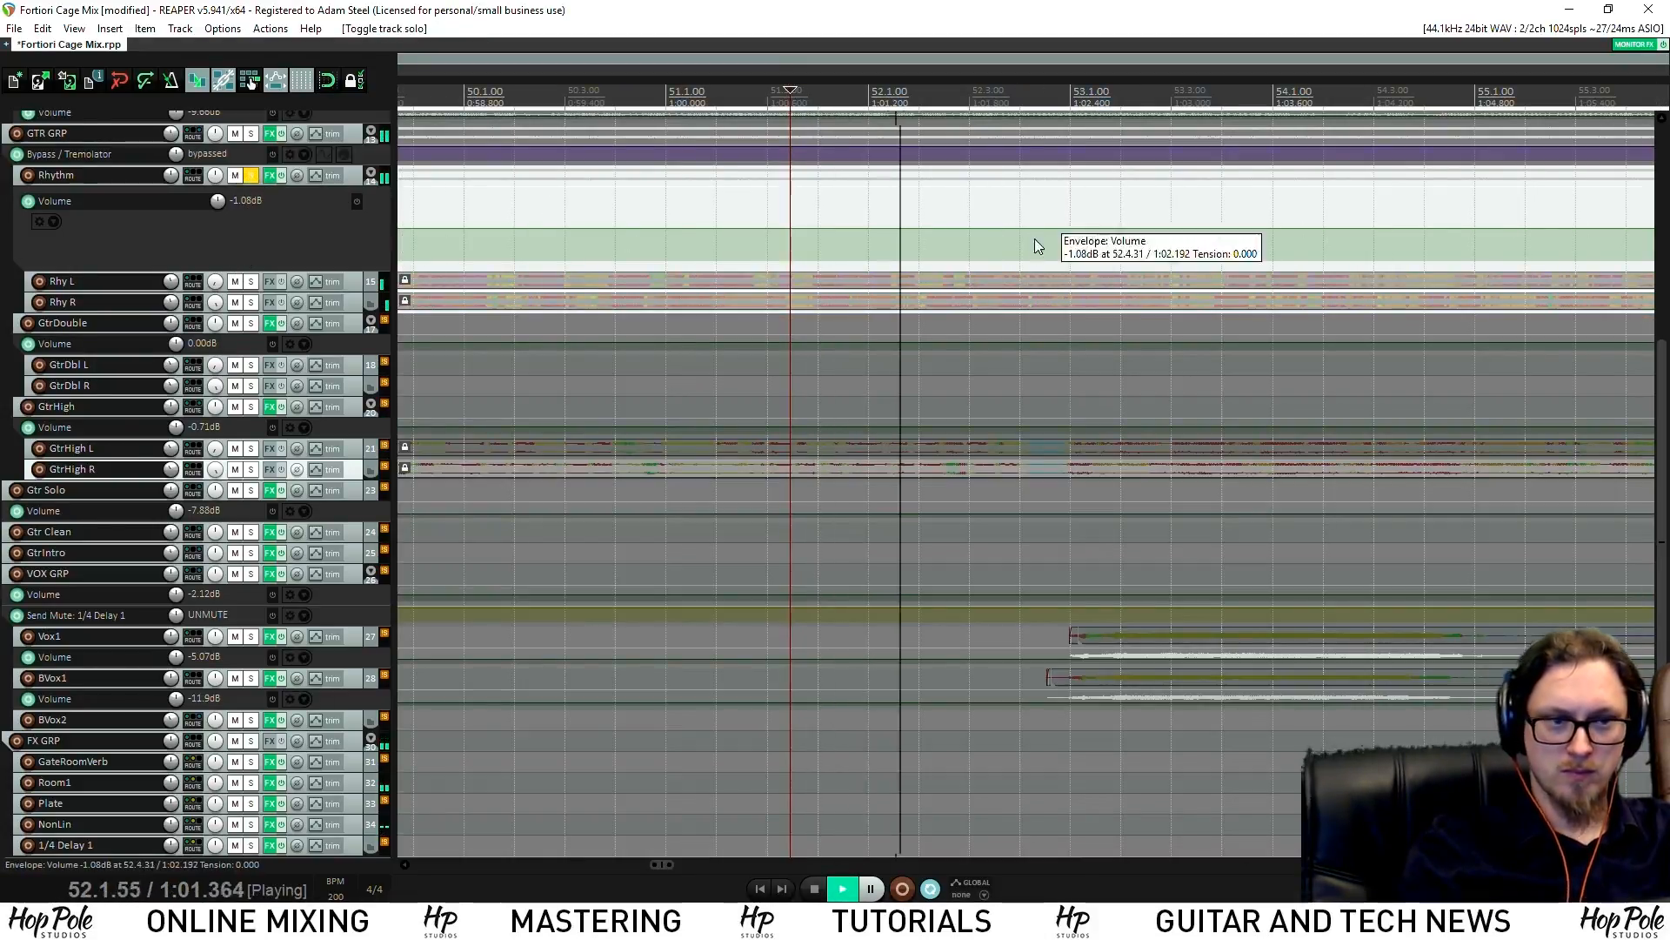
scroll(1044, 235, "up", 3)
key("space")
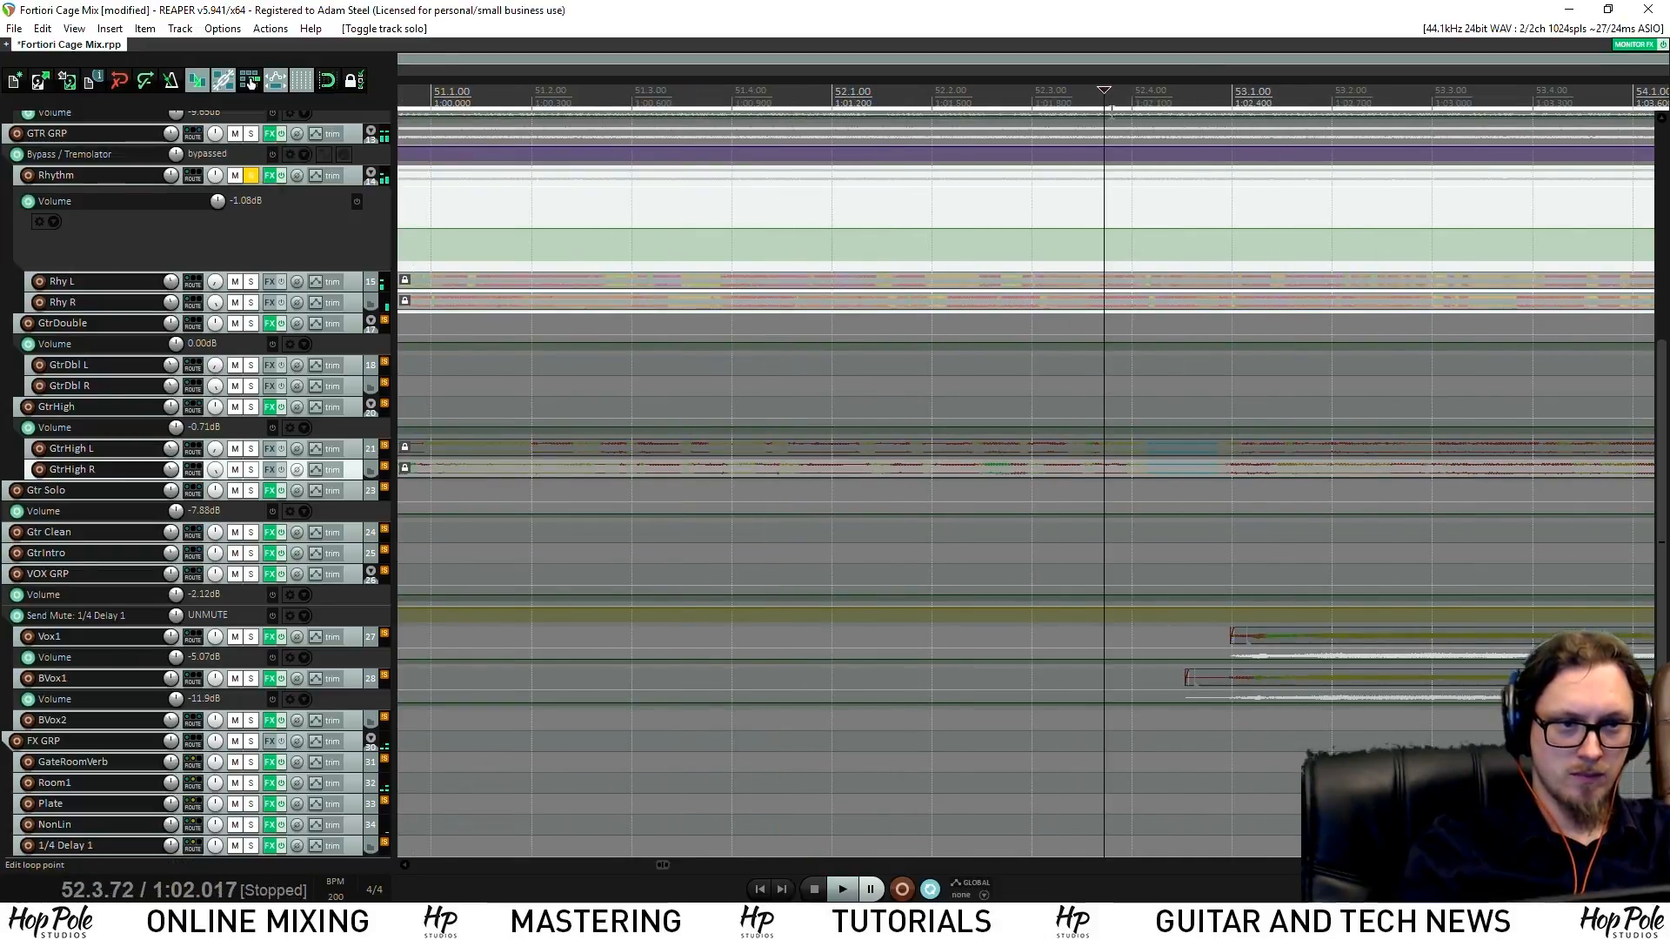
key("space")
key("space")
left_click(1071, 103)
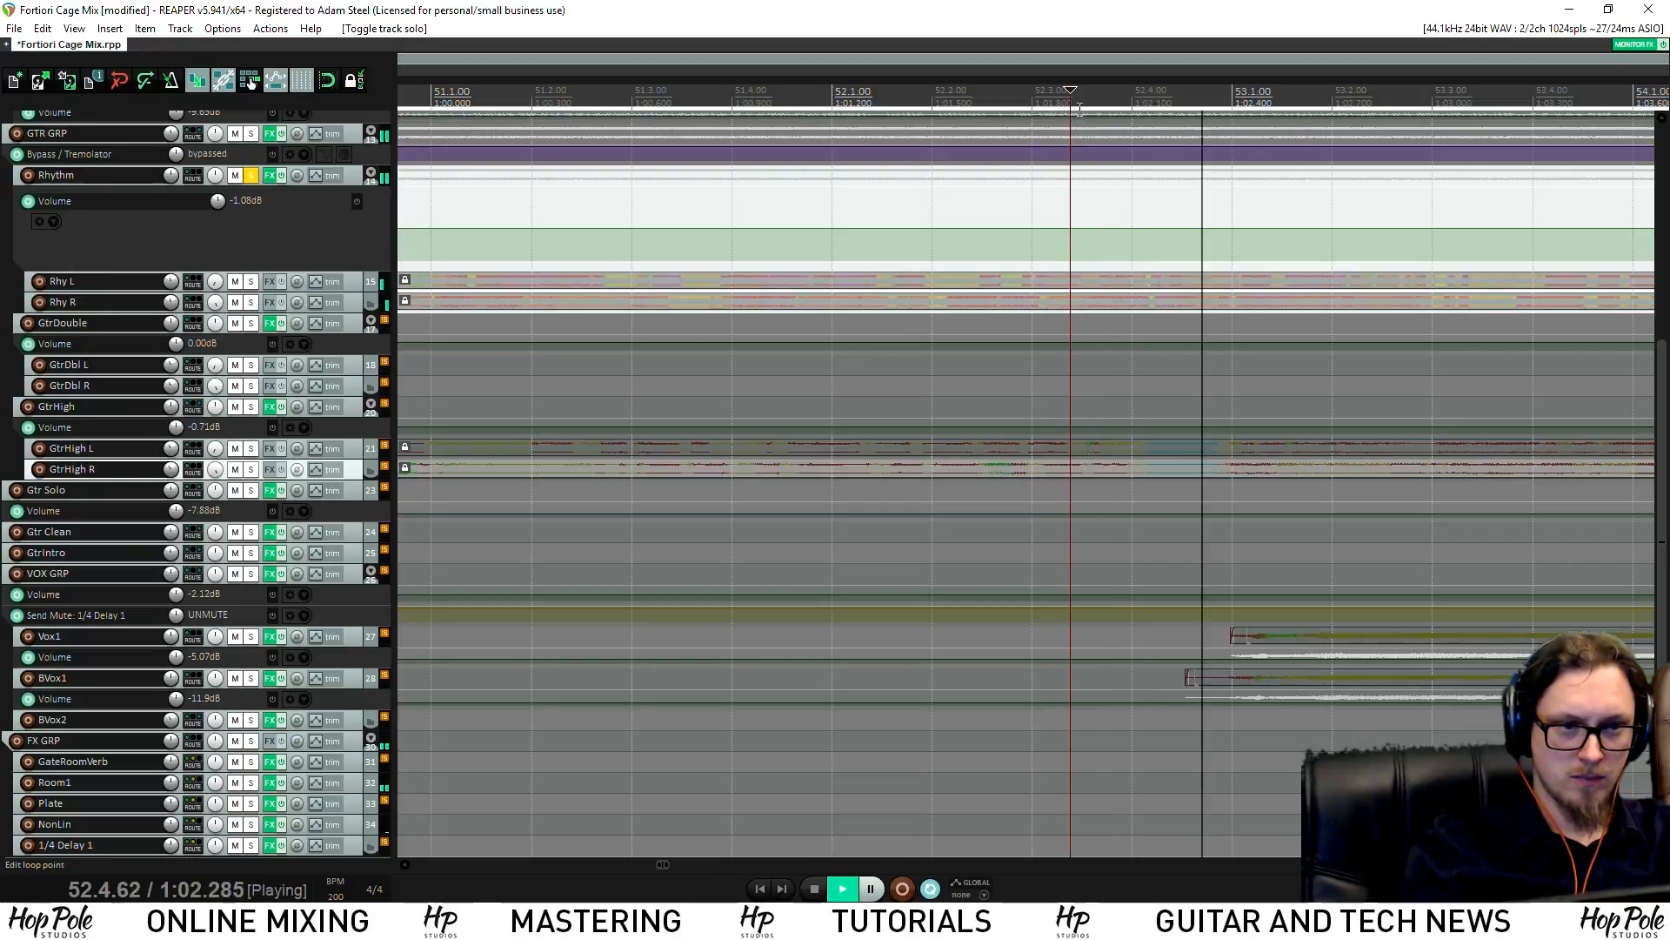
Bump Rhythm volume to about +2.41 dB between 52.3.41 and 52.4, save, then unsolo
left_click(1073, 233)
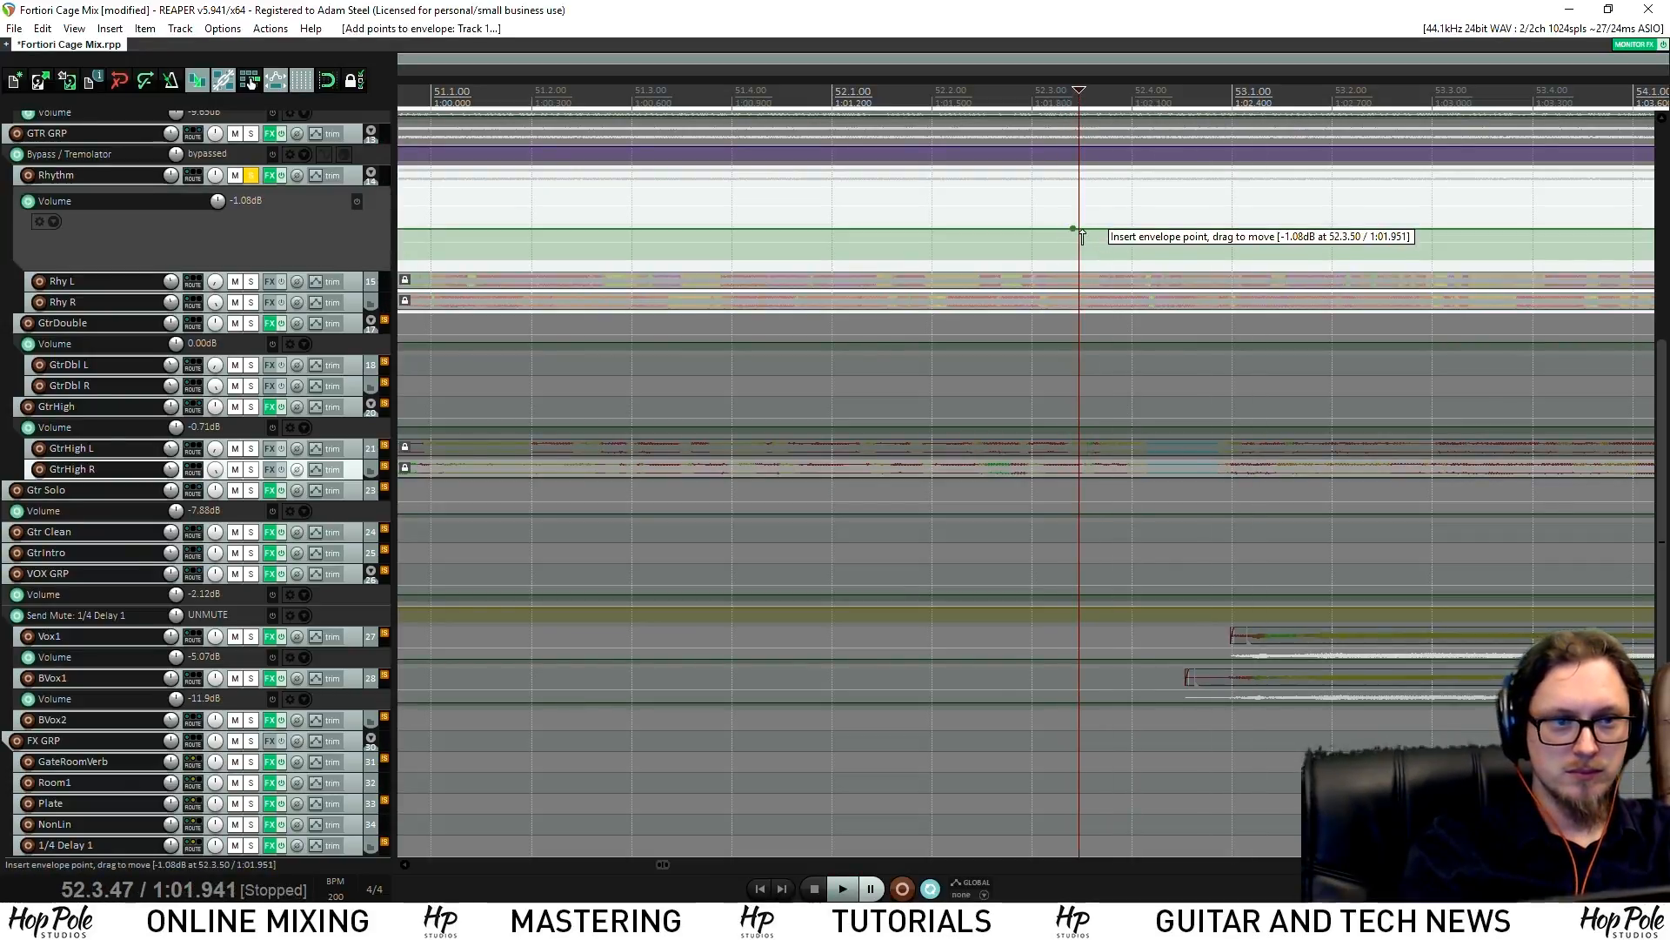
key("space")
key("space")
left_click(1220, 176)
key("space")
key("space")
left_click(1214, 228)
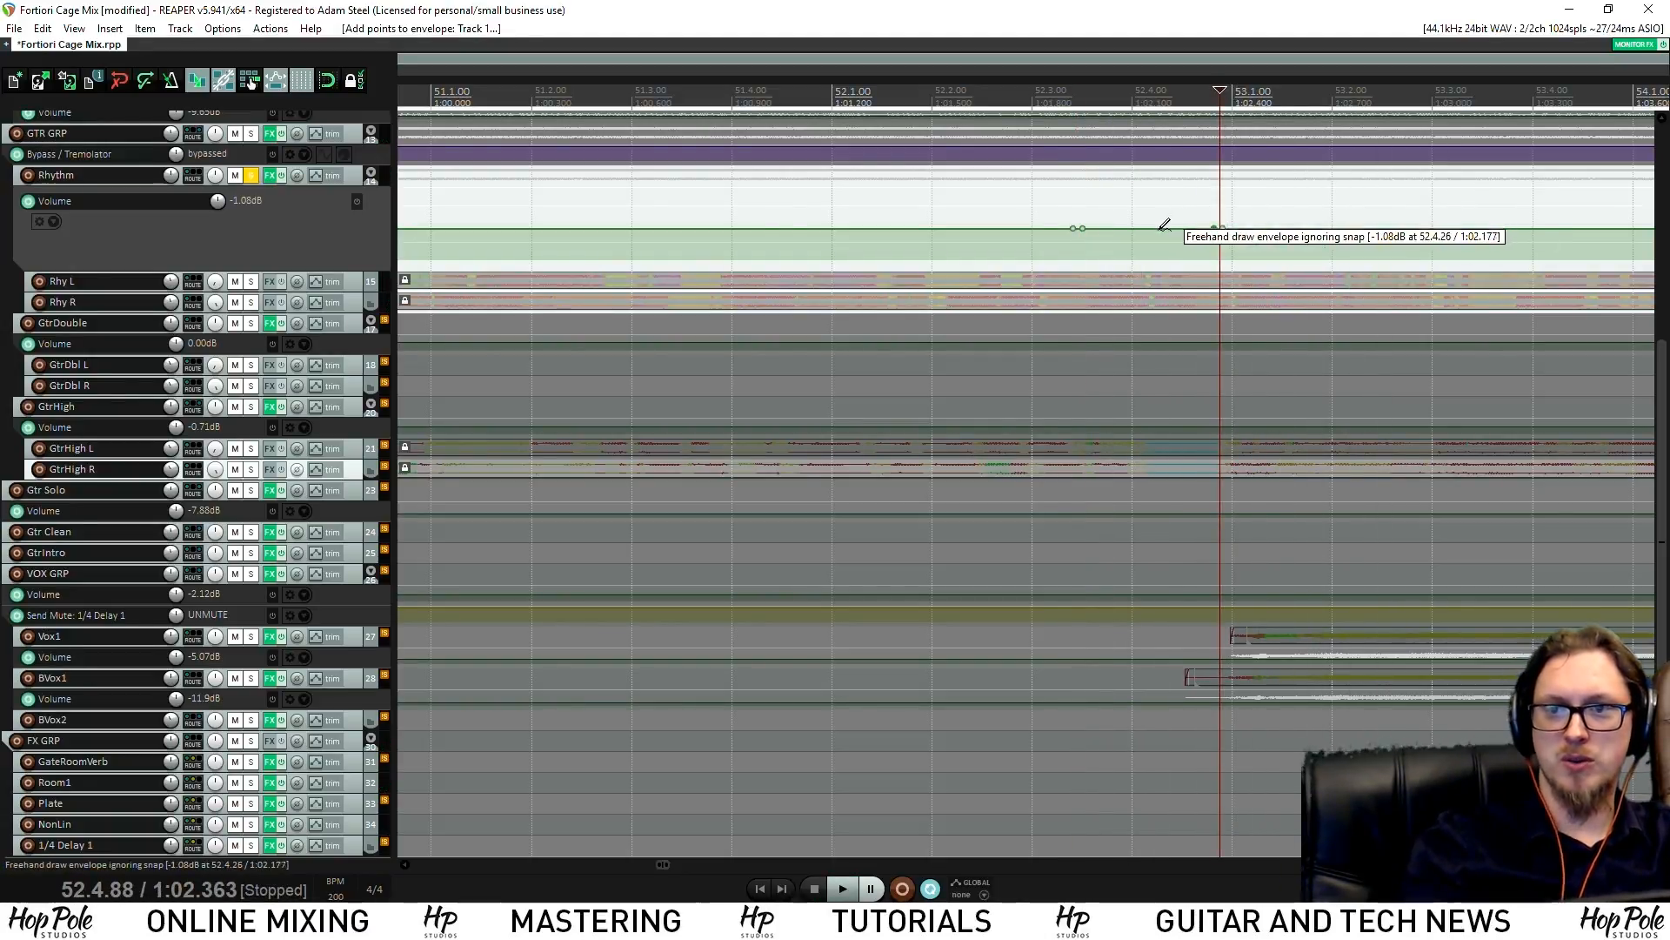
key("ctrl+s")
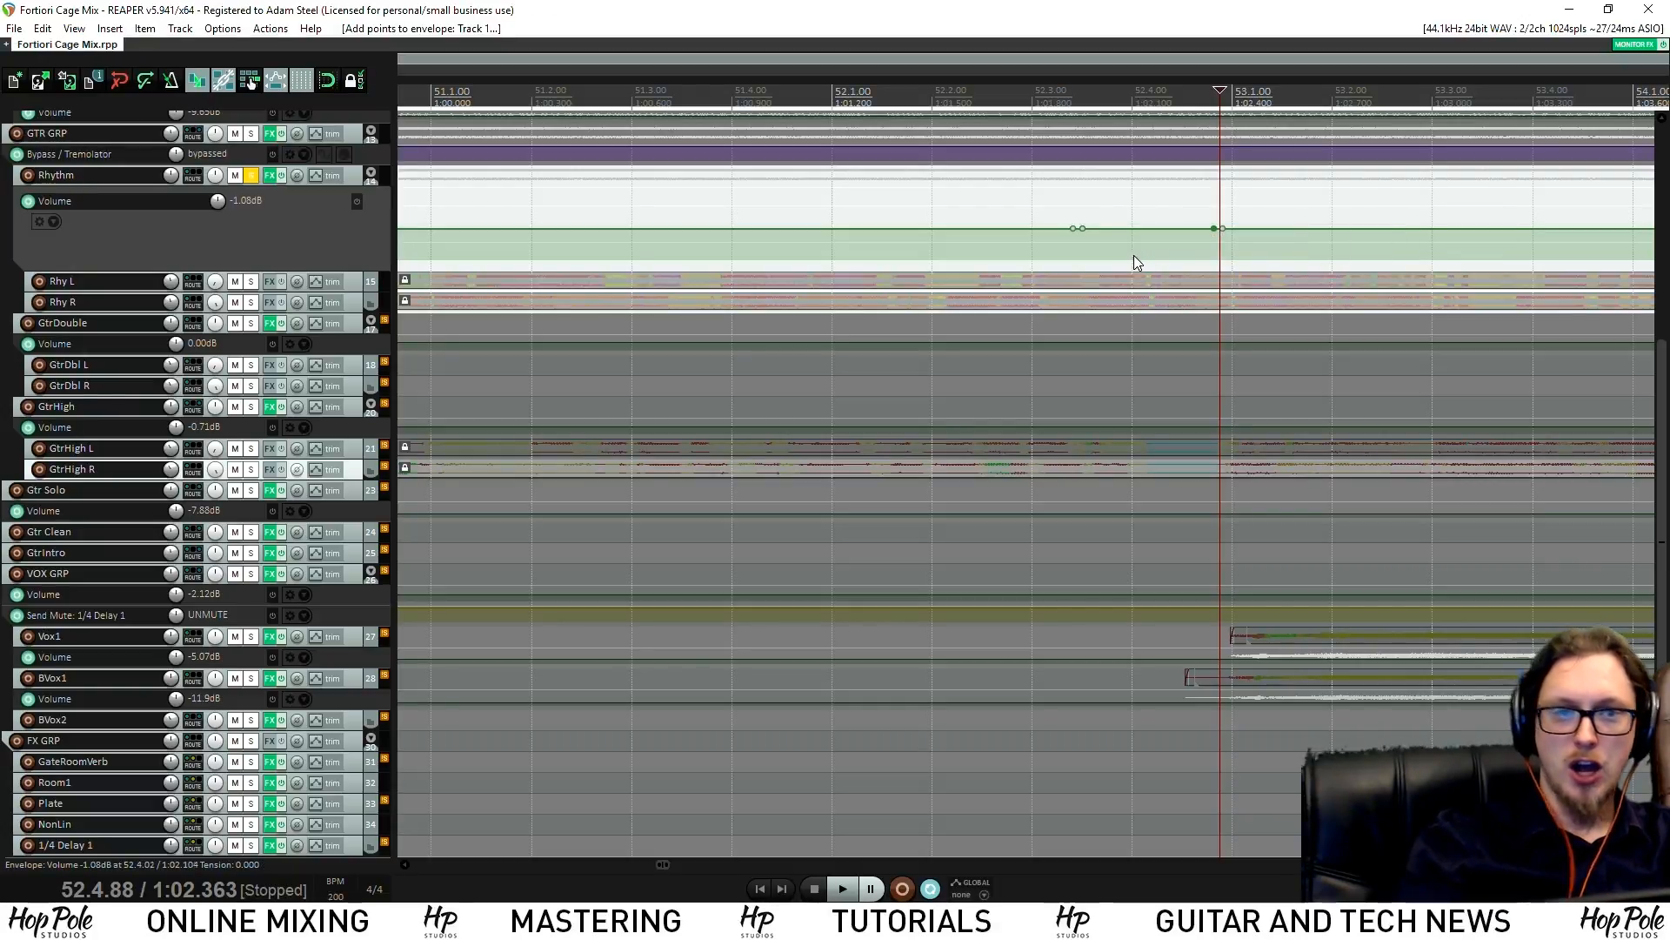
left_click_drag(1155, 228, 1164, 191)
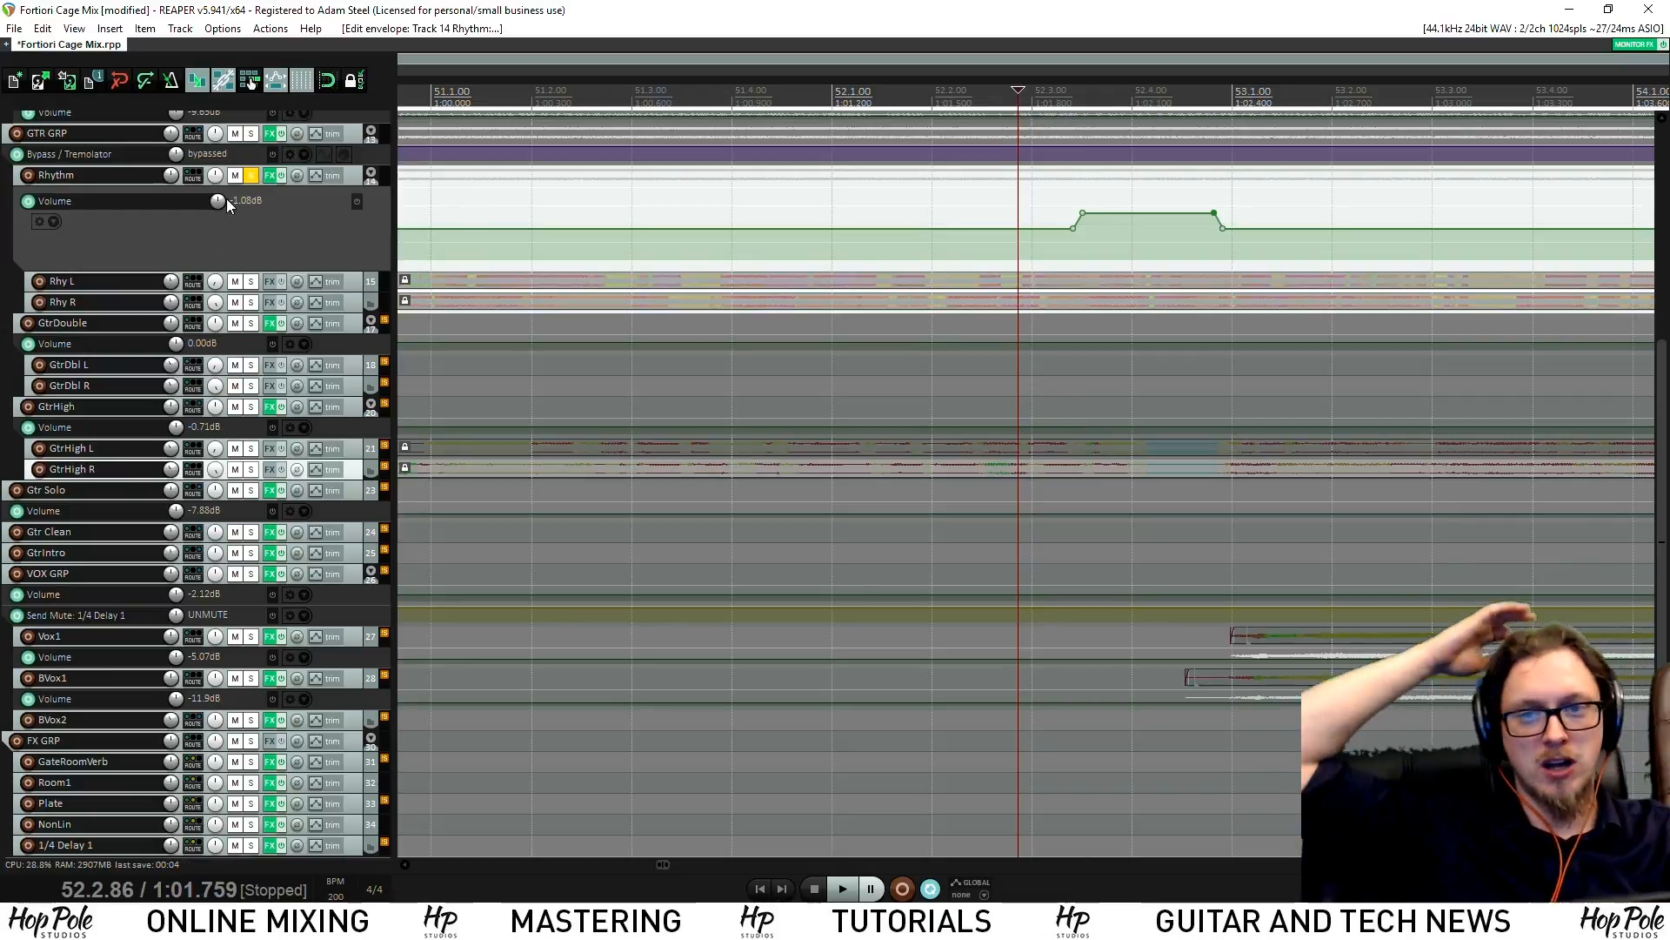
left_click(252, 174)
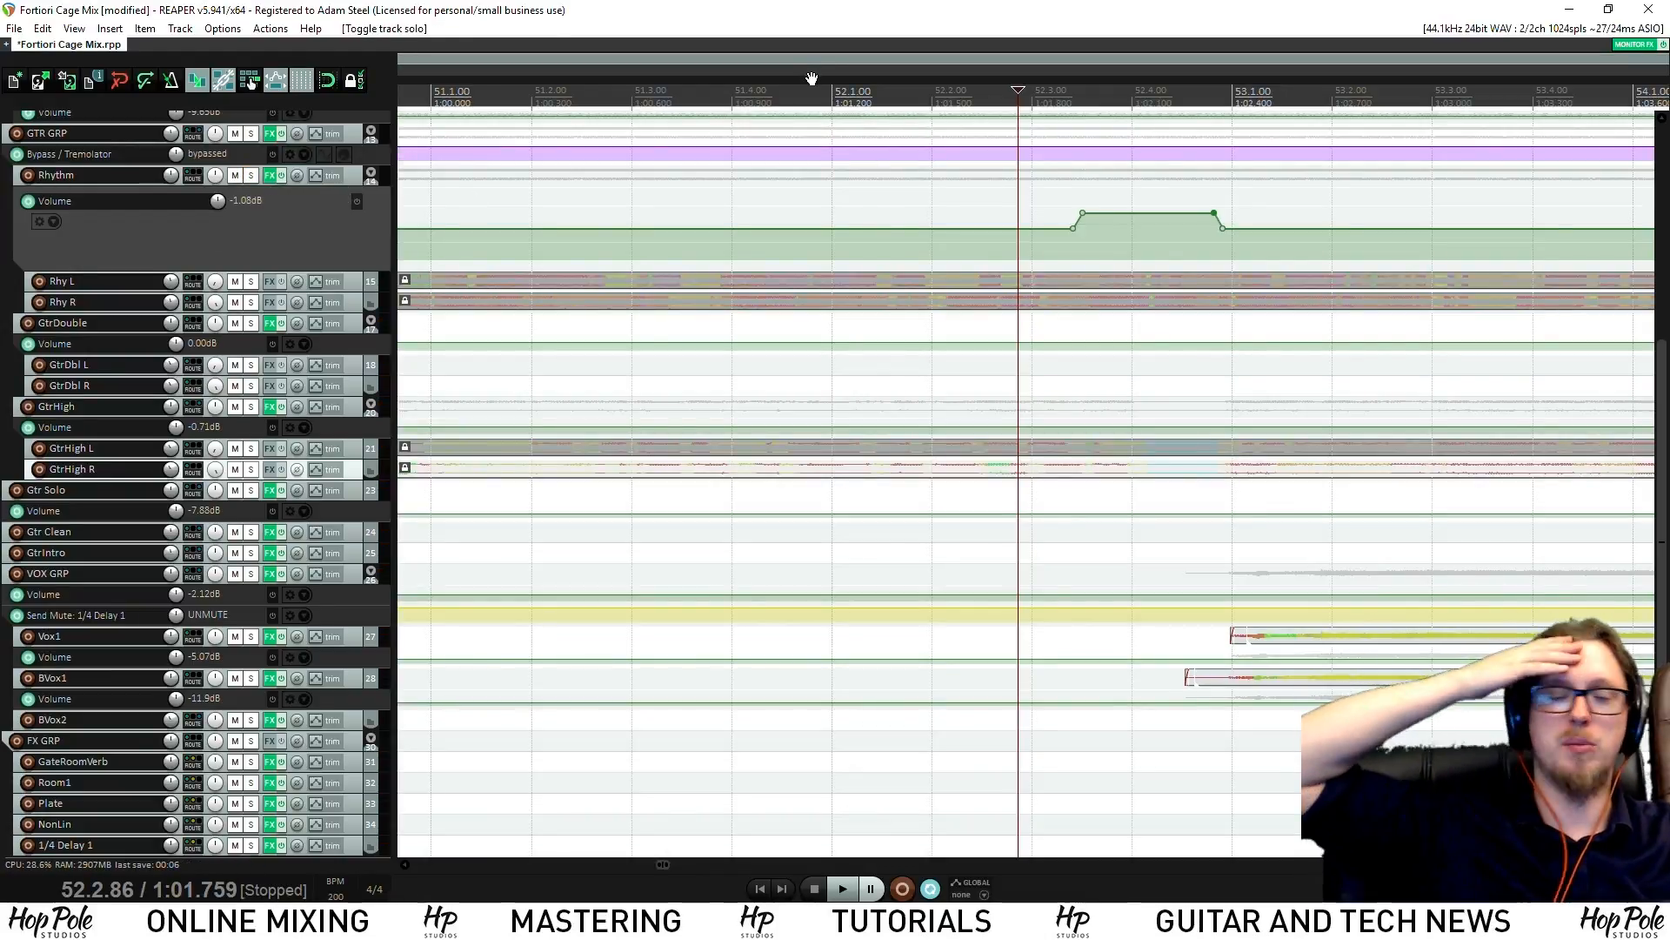
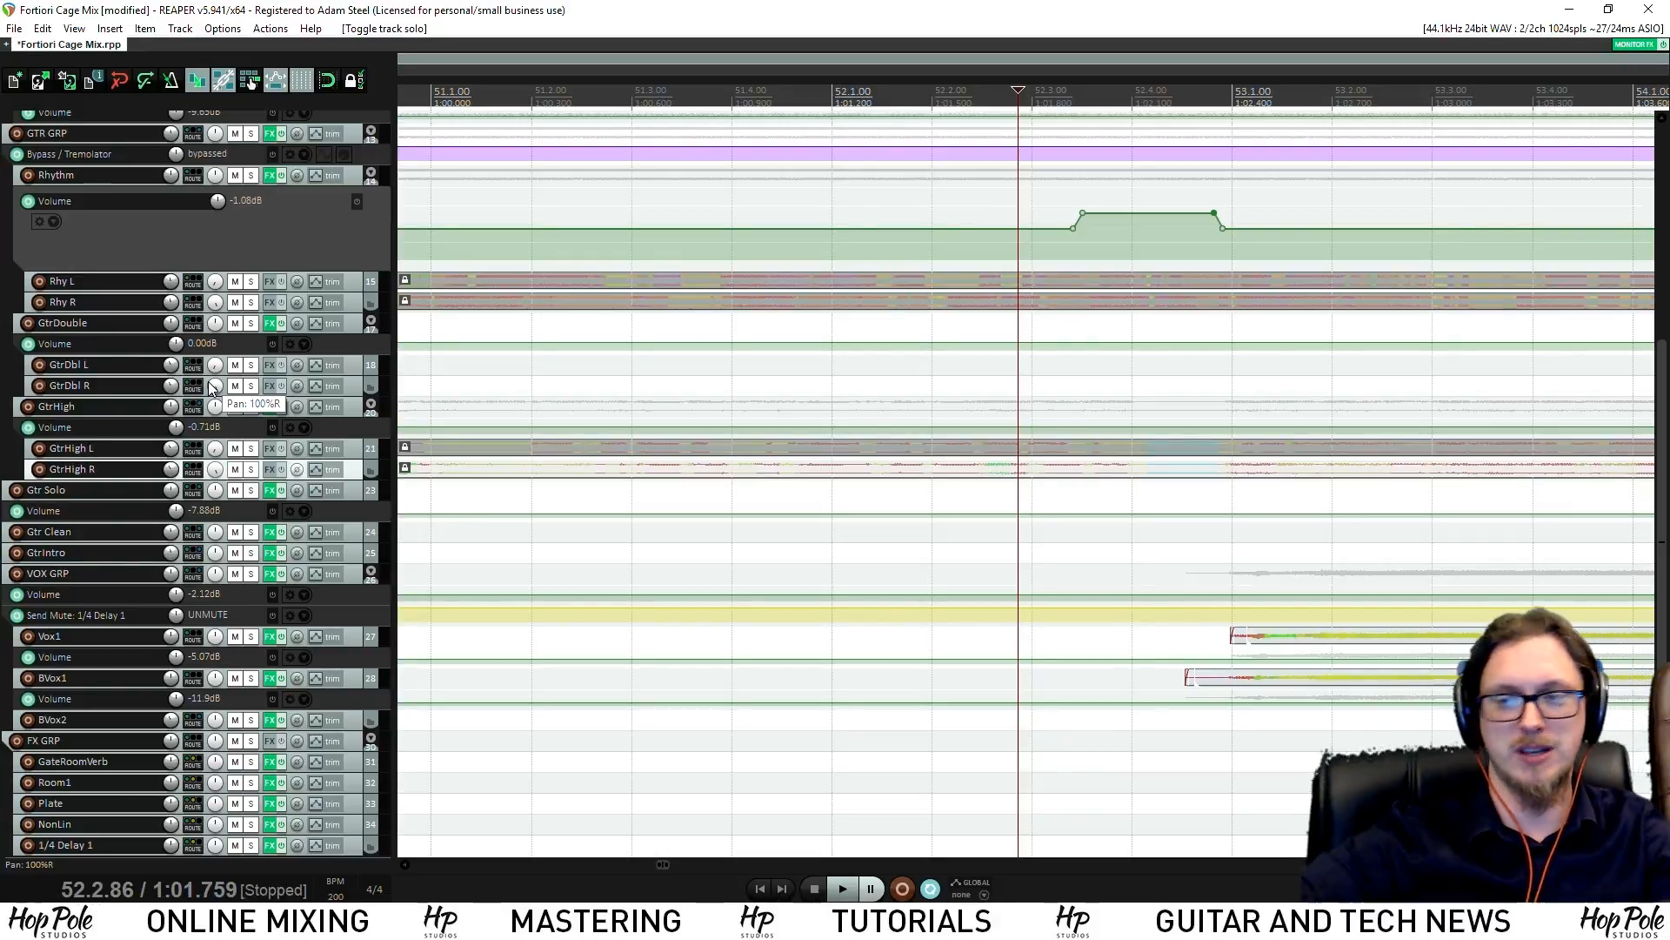
Raise the Rhythm envelope's boosted section near bar 52 and audition it from just before bar 52
key("space")
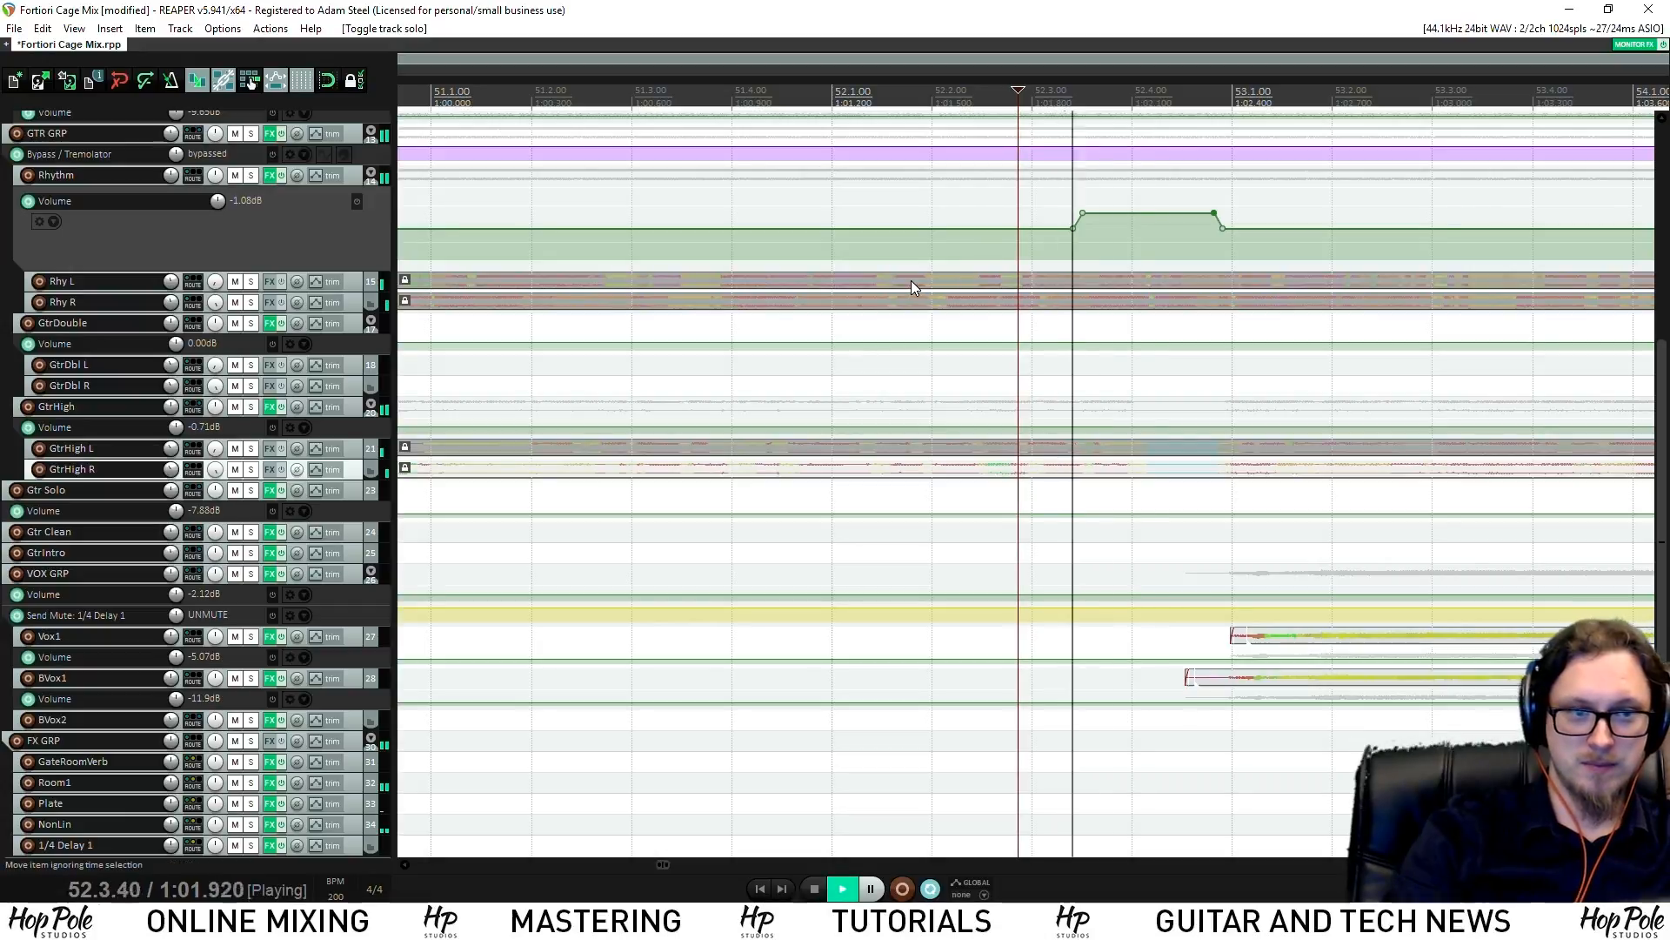
scroll(909, 261, "down", 2)
key("space")
left_click_drag(933, 213, 871, 218)
key("space")
left_click(792, 102)
key("space")
key("space")
key("space")
key("space")
Lower the Rhythm volume boost slightly while replaying from bar 51, then zoom out
scroll(869, 244, "down", 4)
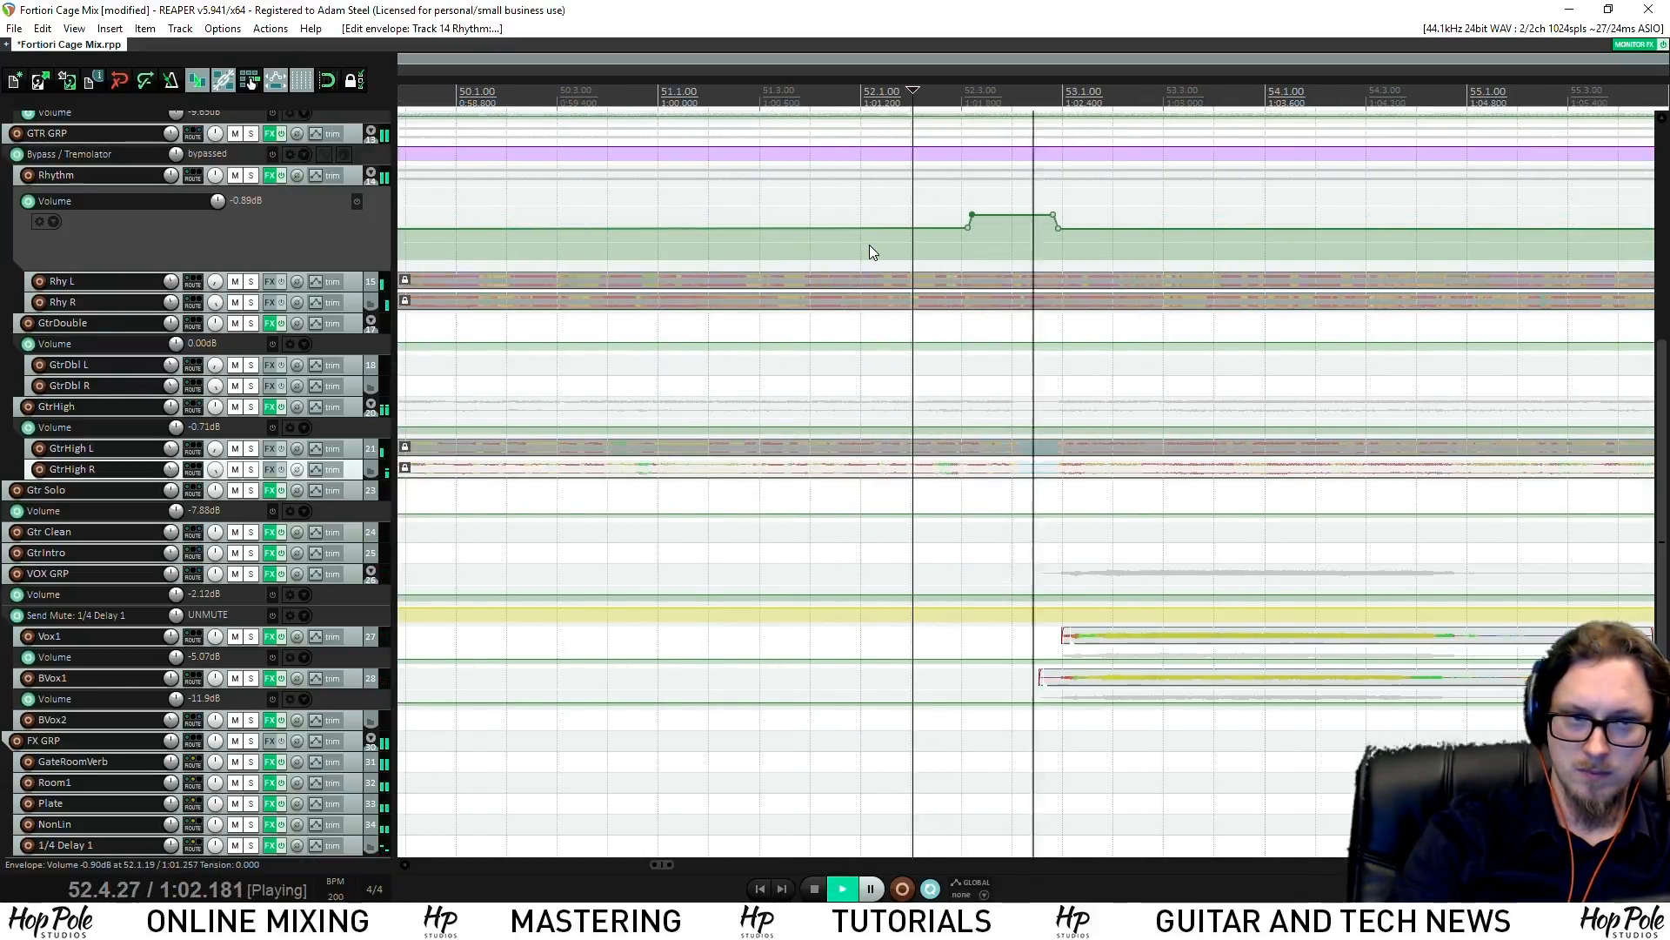
left_click(820, 110)
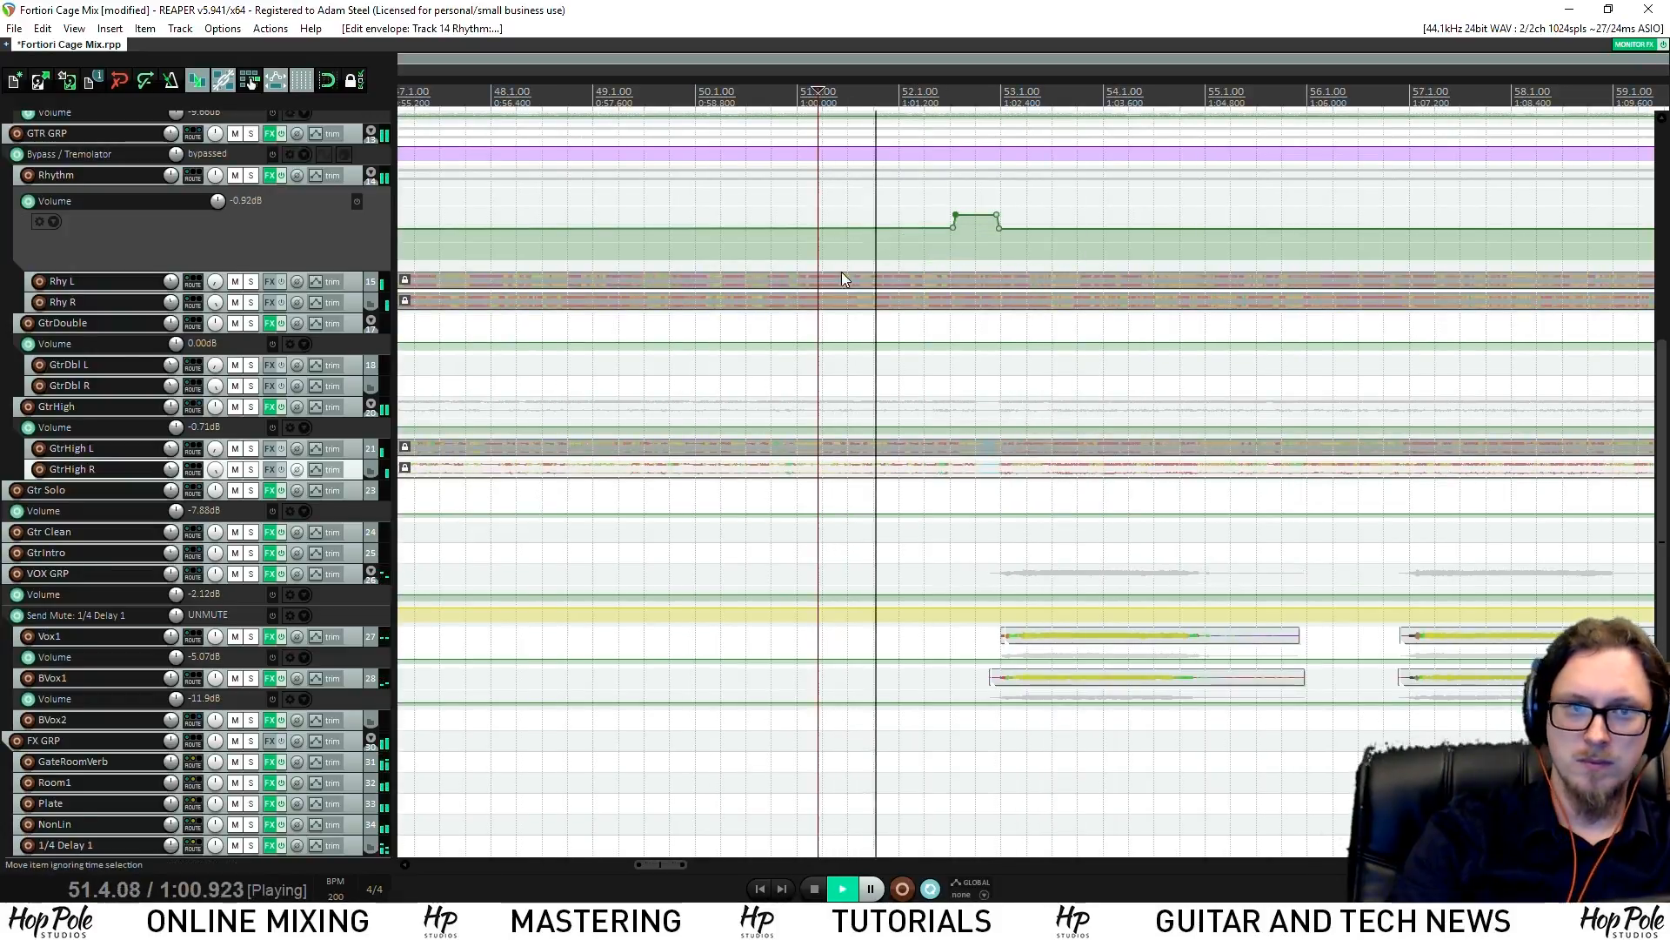
key("space")
left_click_drag(981, 215, 979, 219)
key("space")
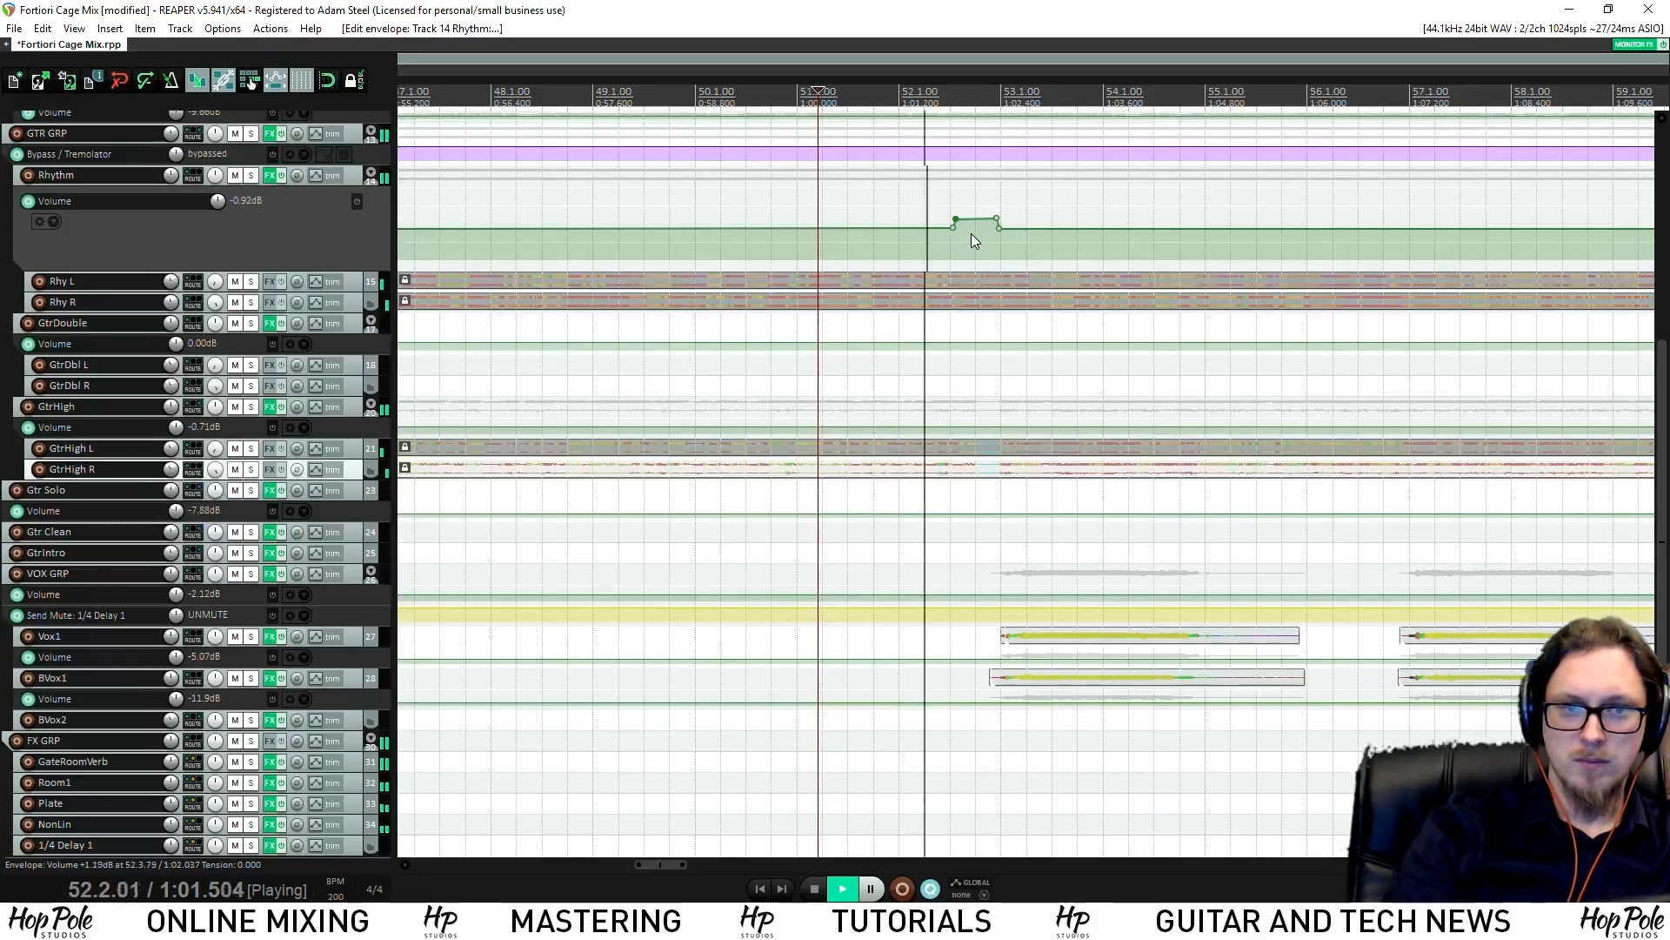
scroll(981, 236, "down", 2)
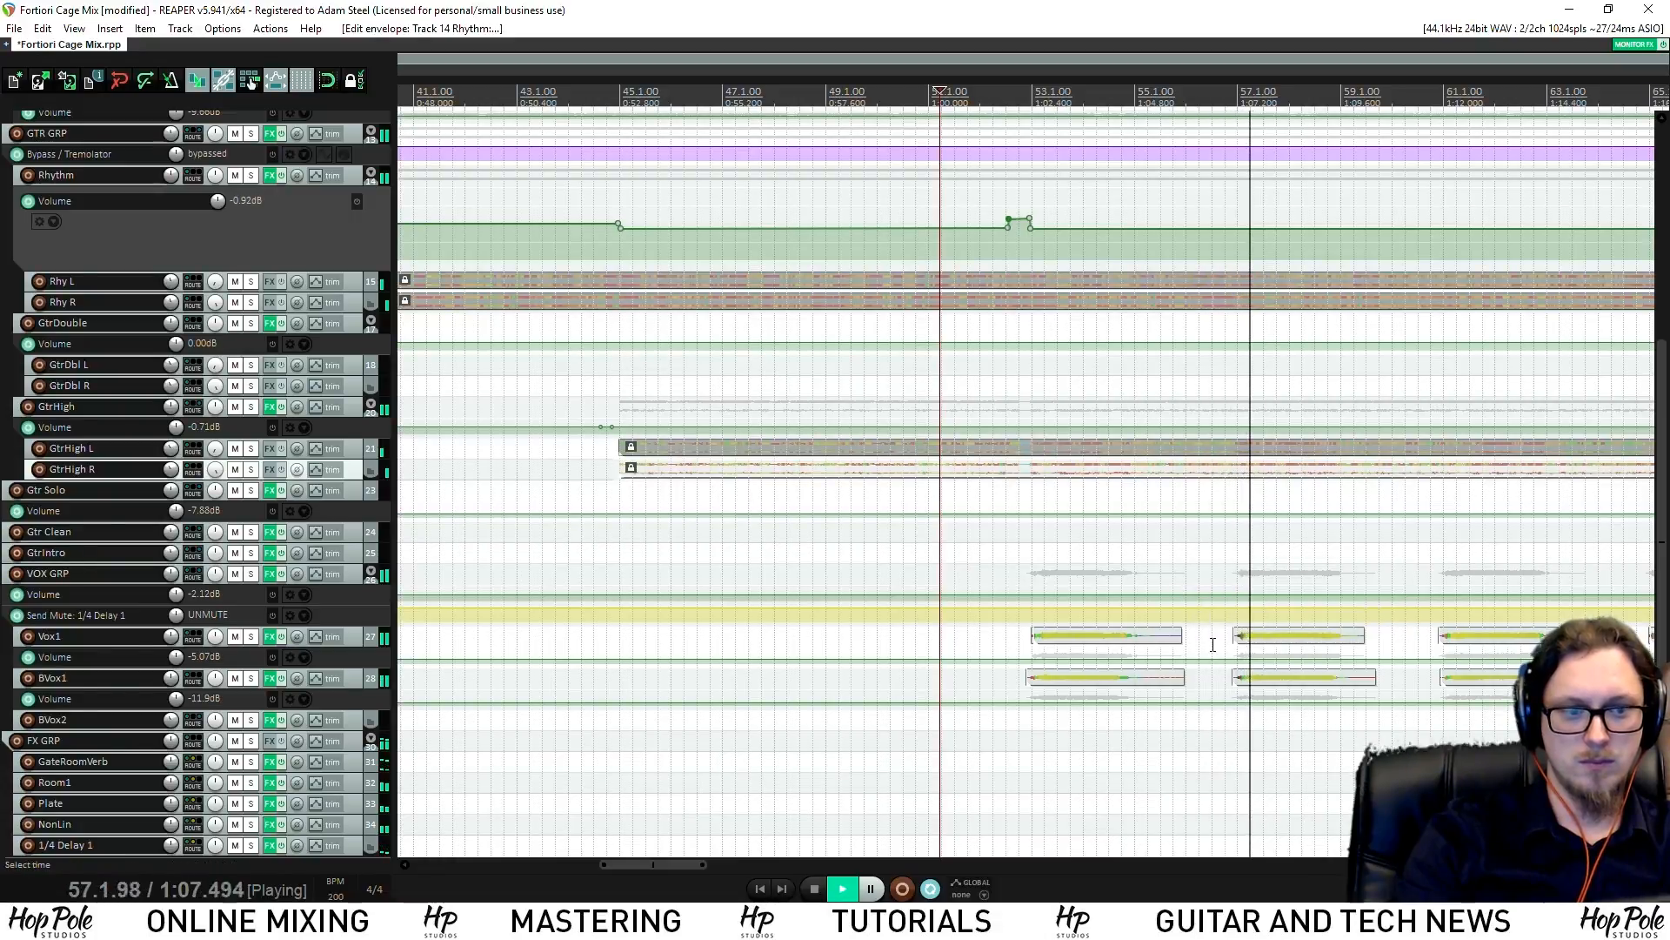
left_click_drag(1663, 519, 1662, 568)
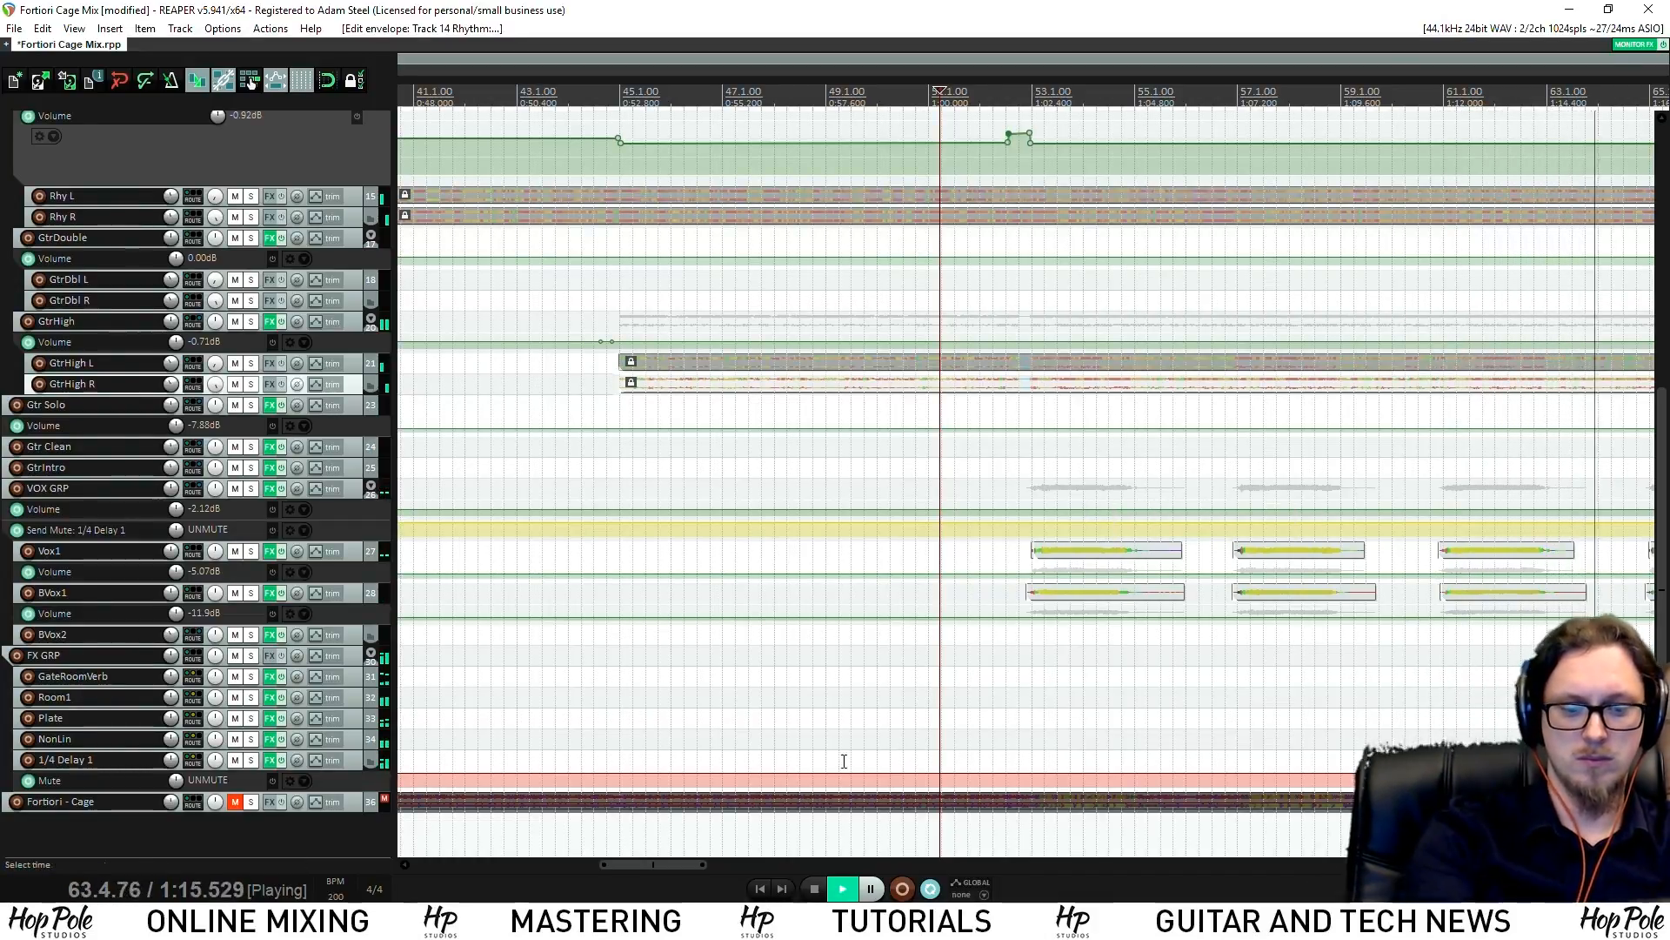
Dock the mixer, scroll it to track 1, and open the Kick track's Virtual Mix Rack
key("ctrl+m")
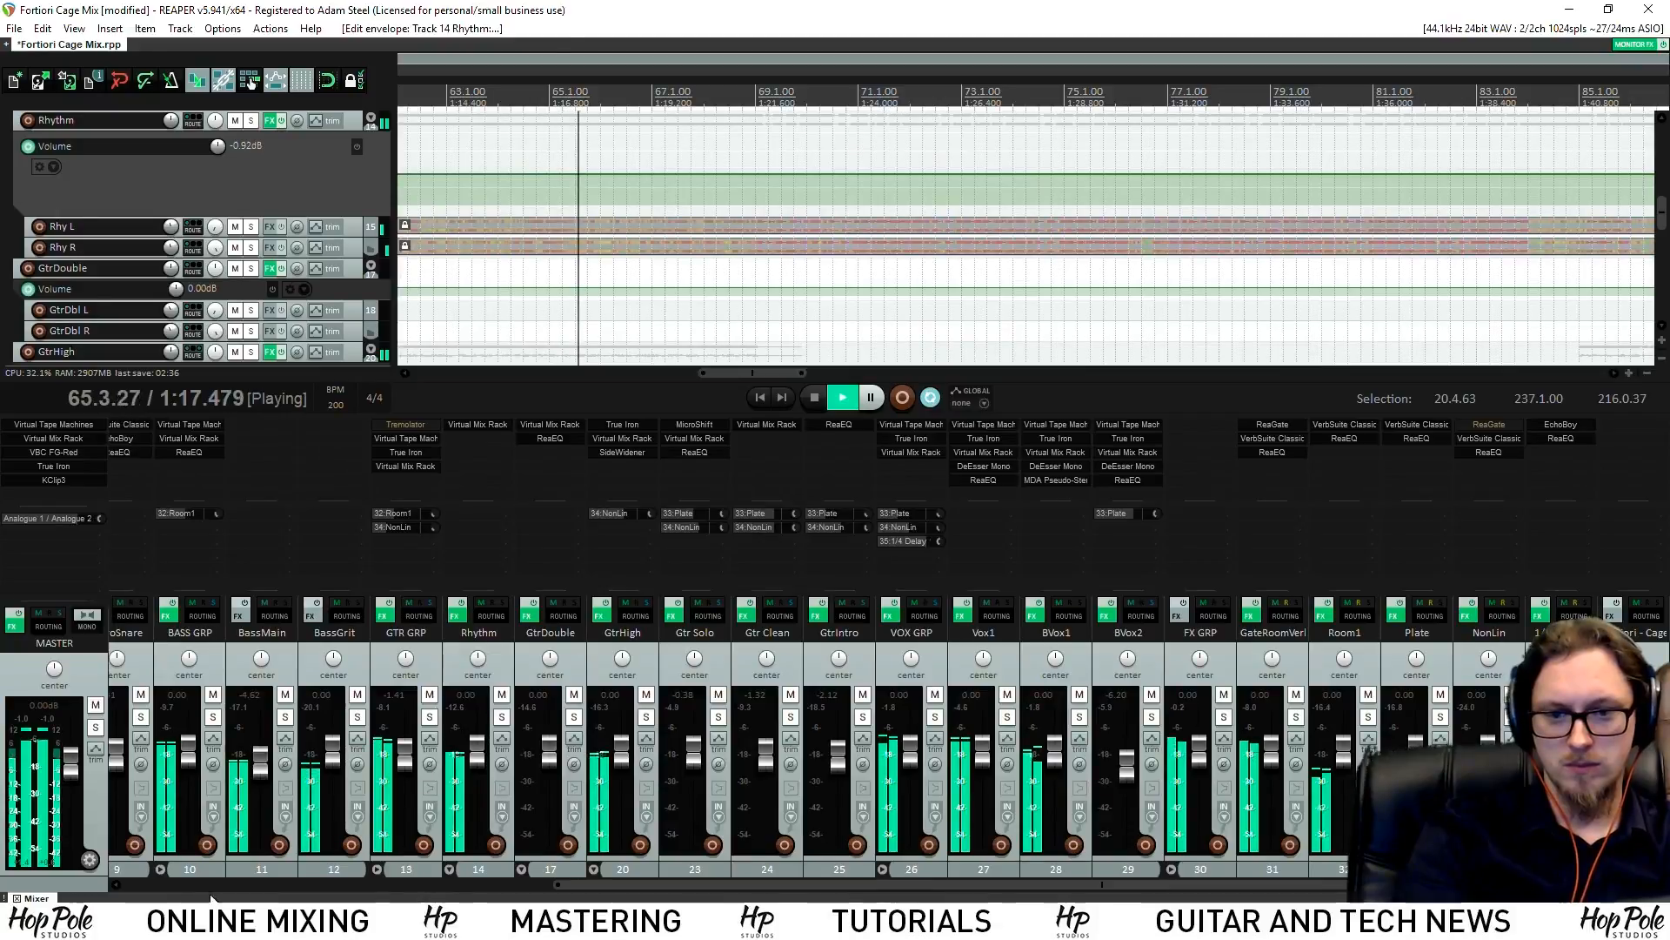
left_click(171, 887)
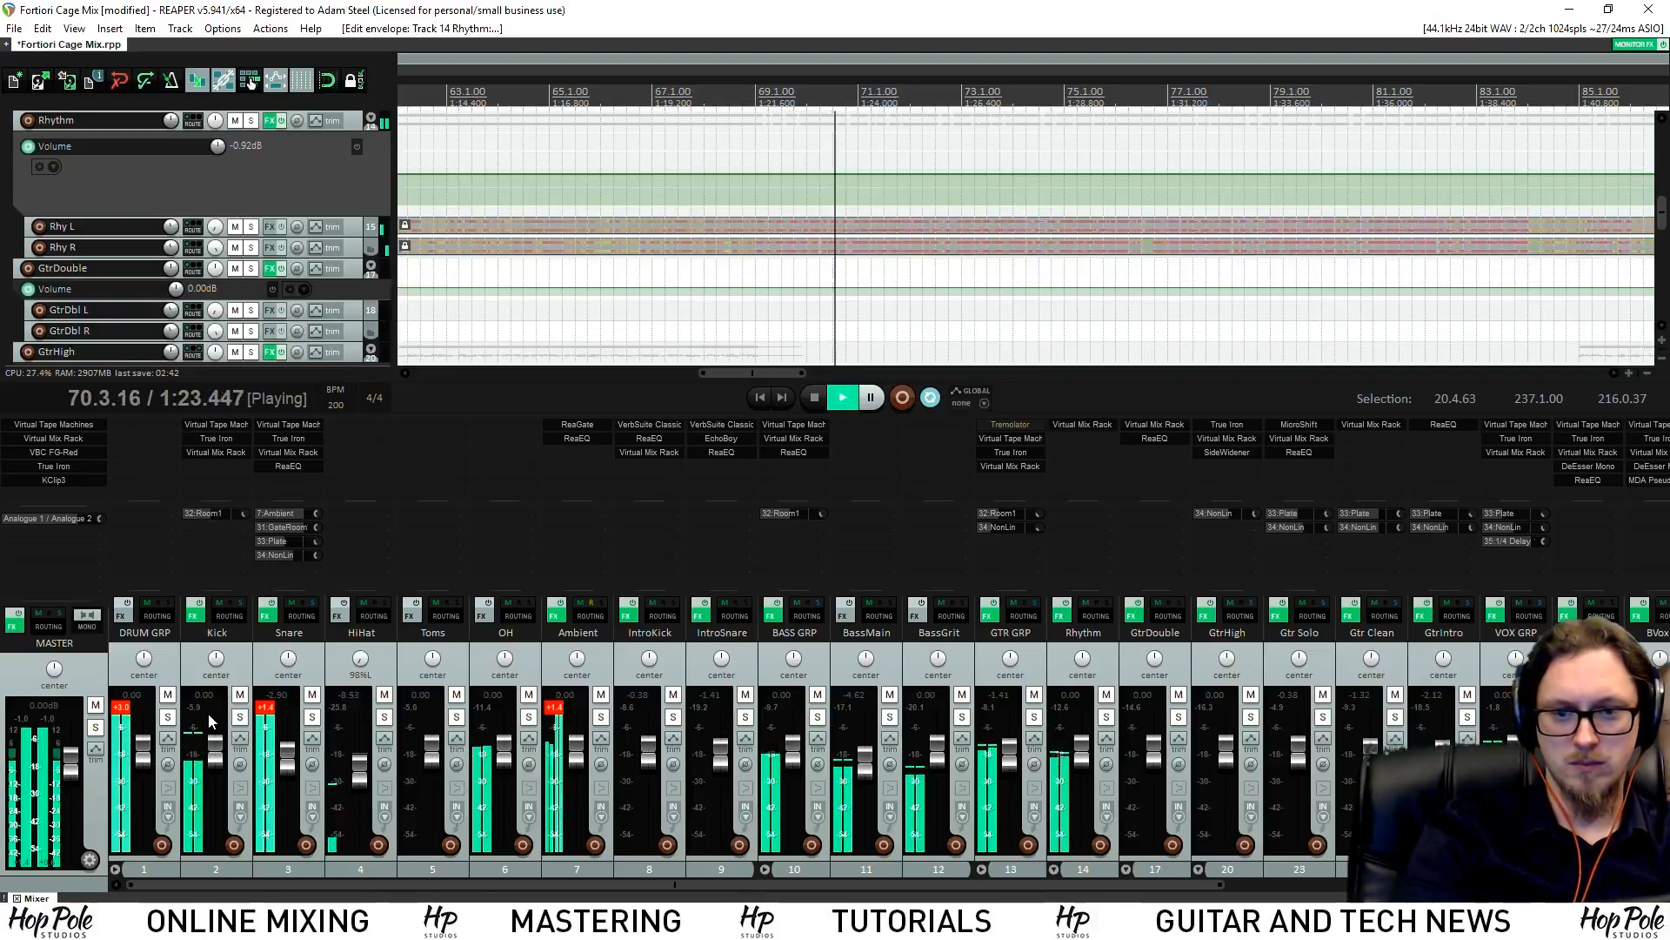
left_click(217, 453)
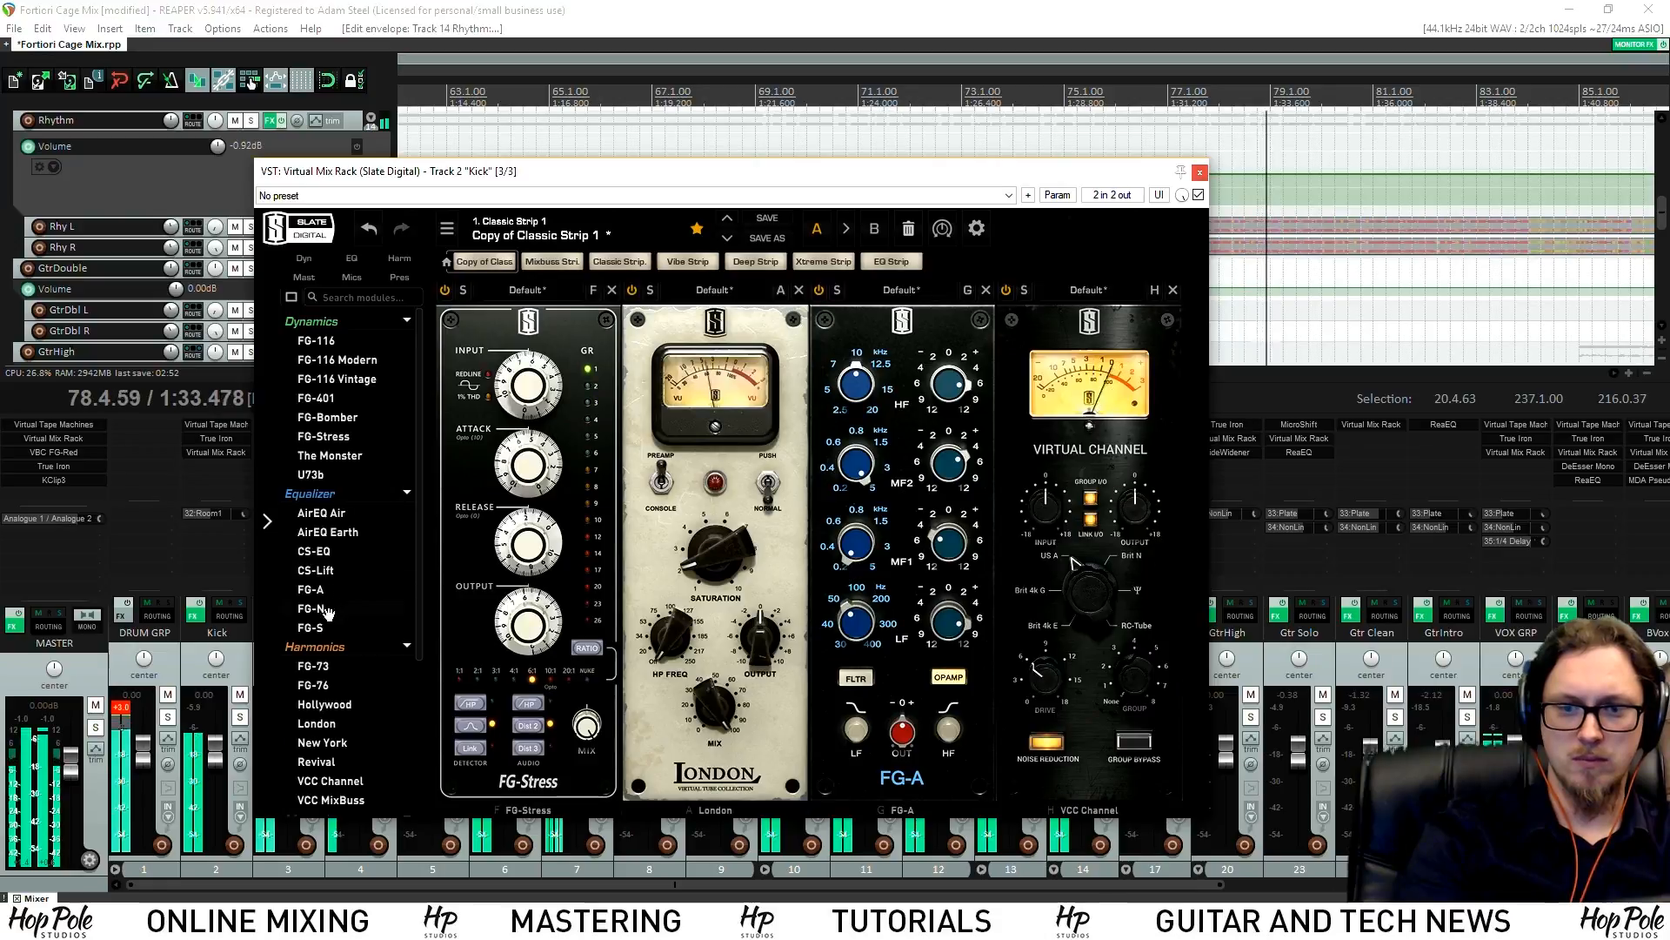
Insert an FG-N module between FG-A and VCC Channel in the Kick rack, then close it
left_click_drag(331, 602, 1120, 387)
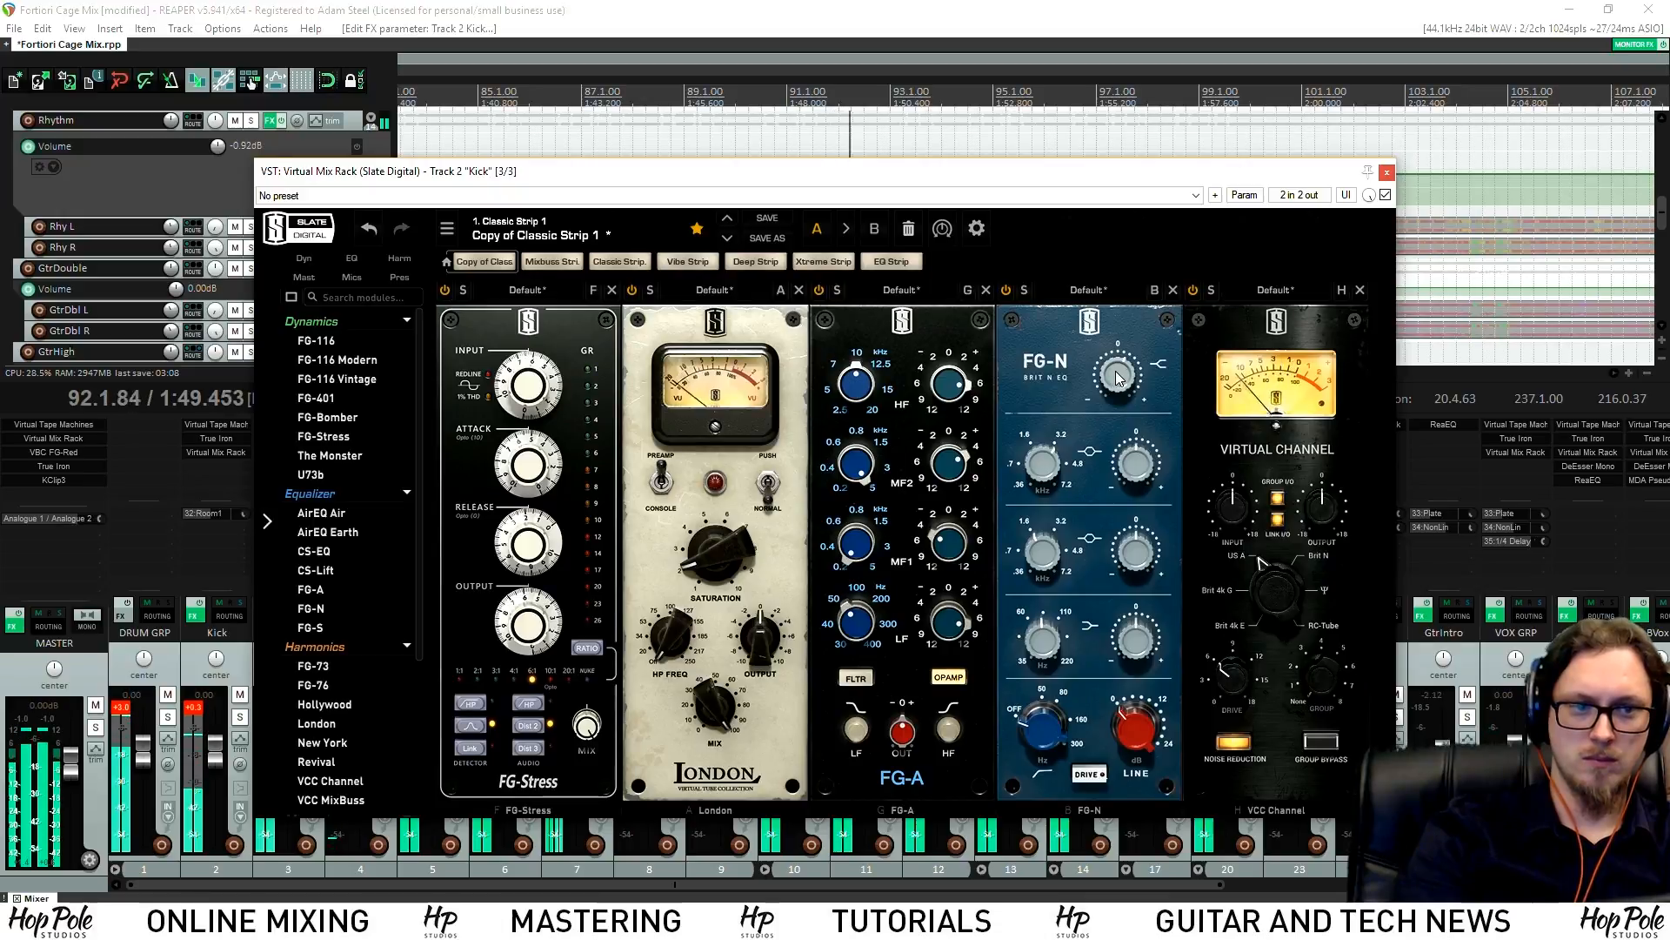
left_click(1387, 171)
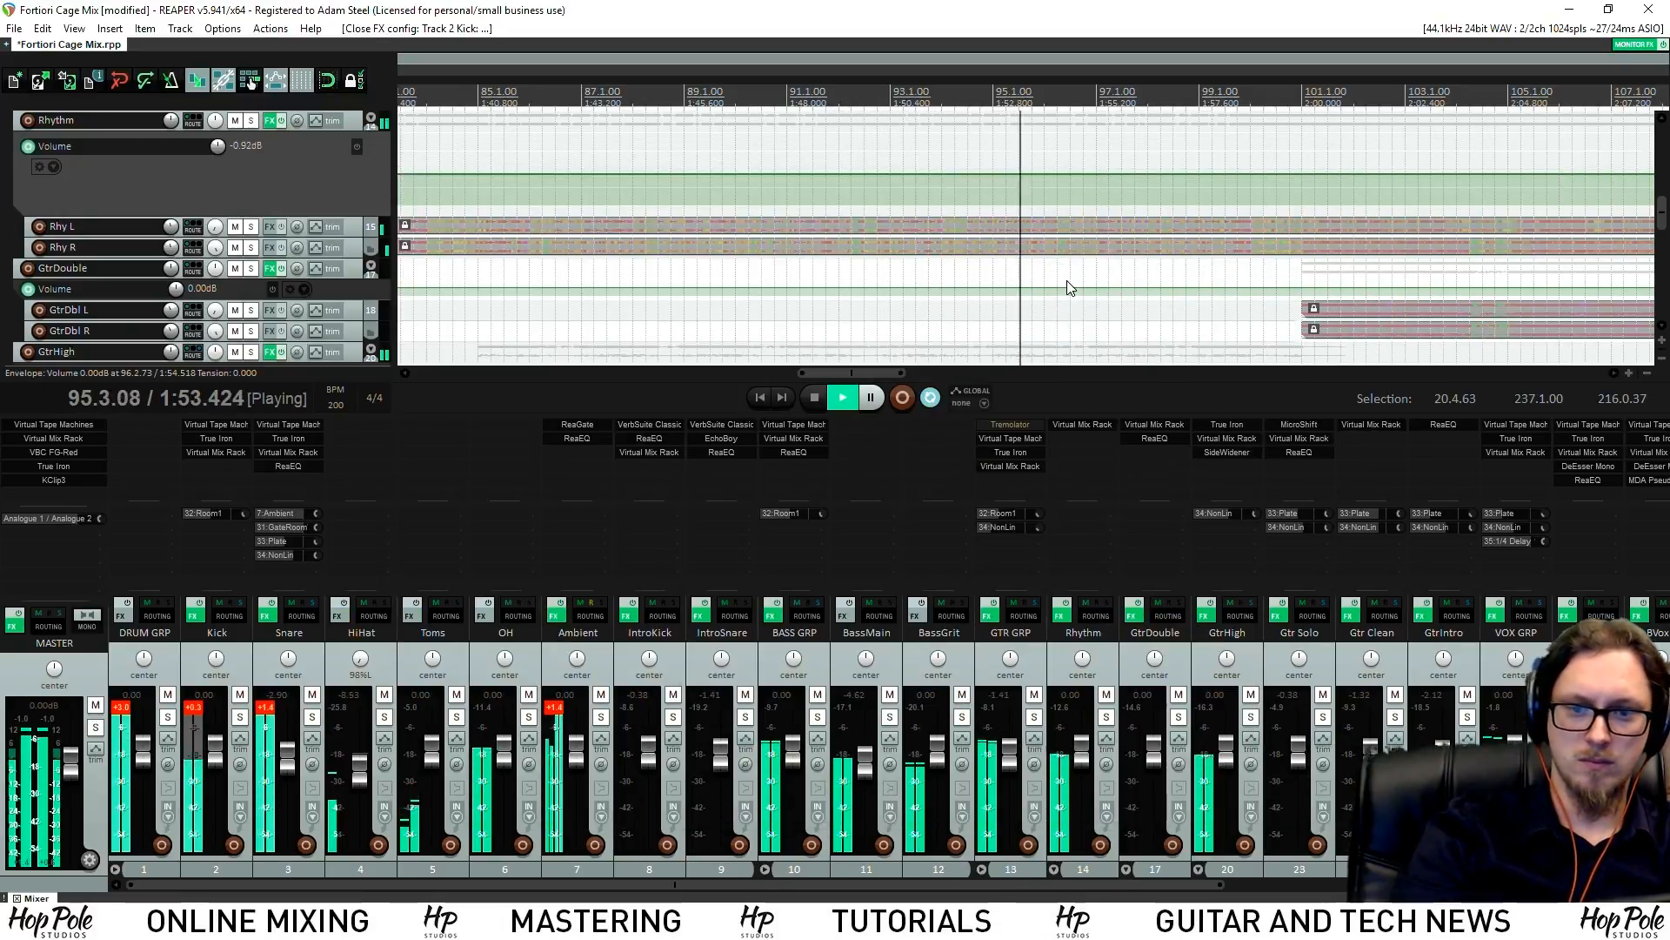
Solo BASS GRP, open its ReaEQ, and cut the 300 Hz band by about 2 dB, then unsolo
left_click(817, 717)
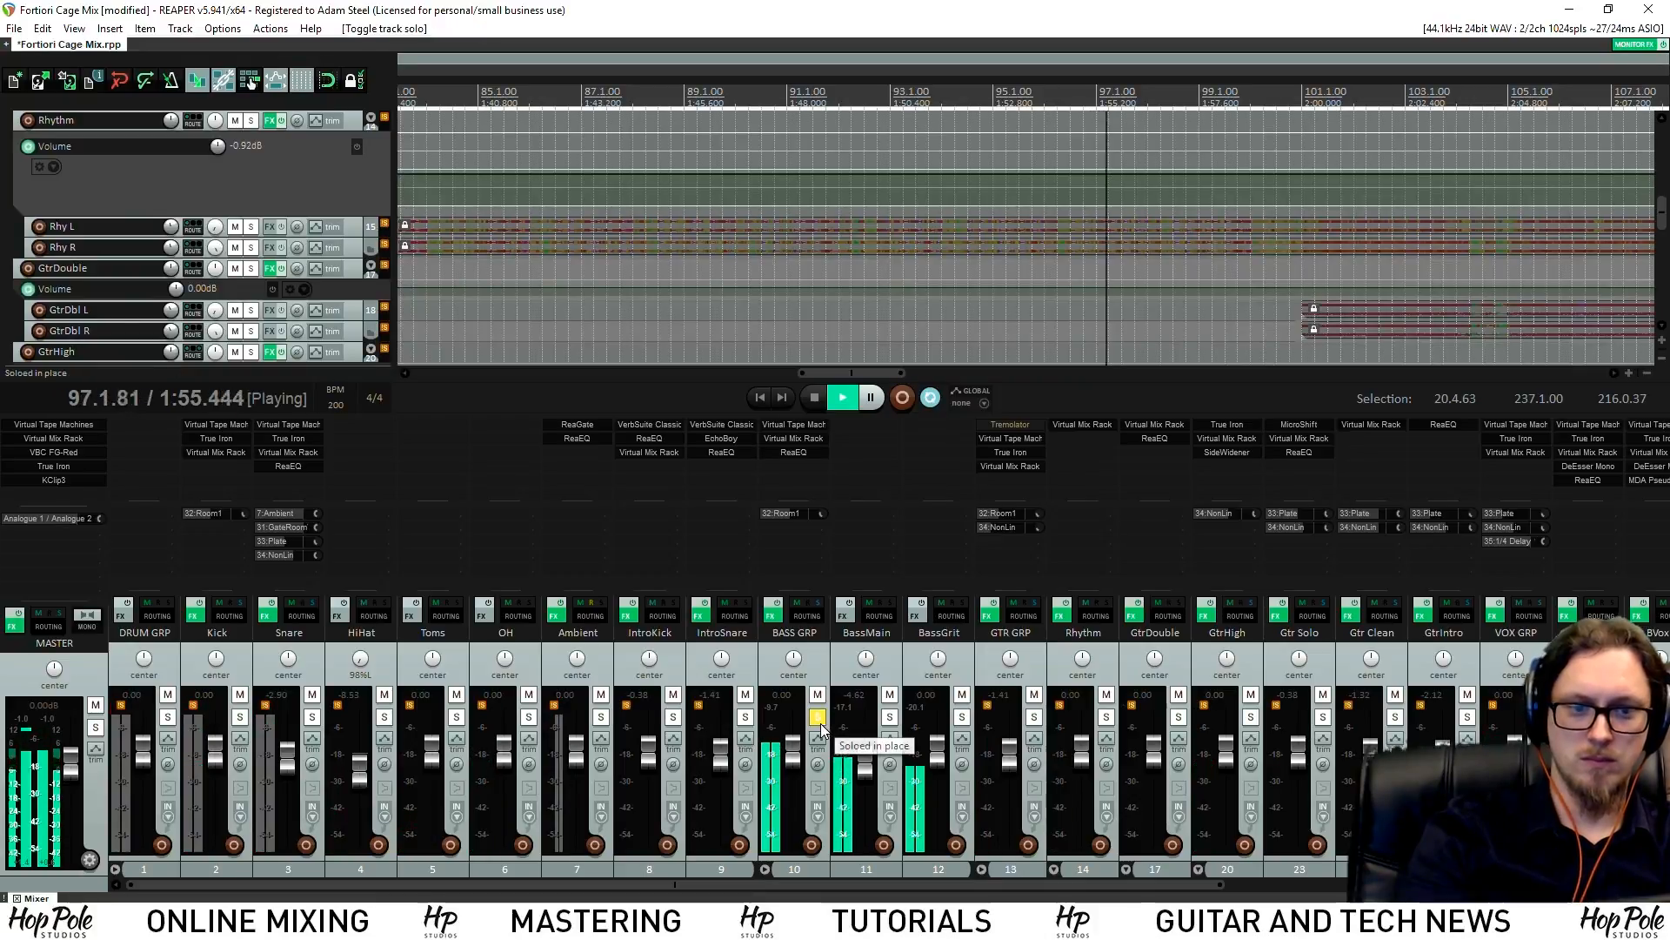
left_click(793, 452)
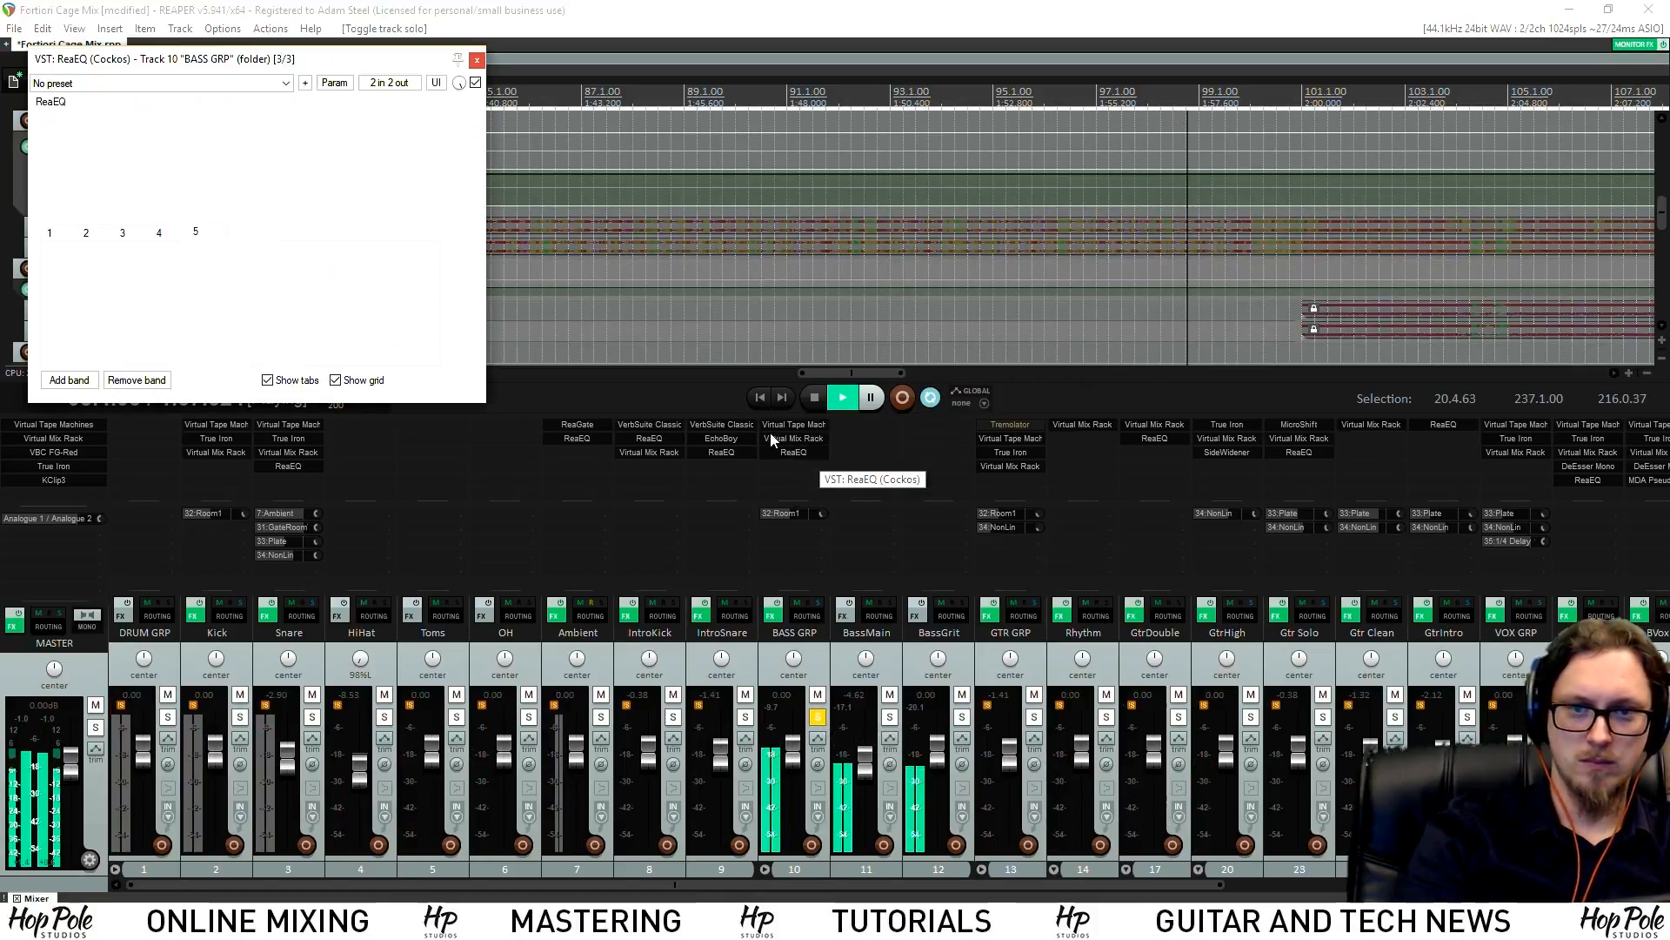
left_click(154, 163)
left_click_drag(167, 163, 161, 182)
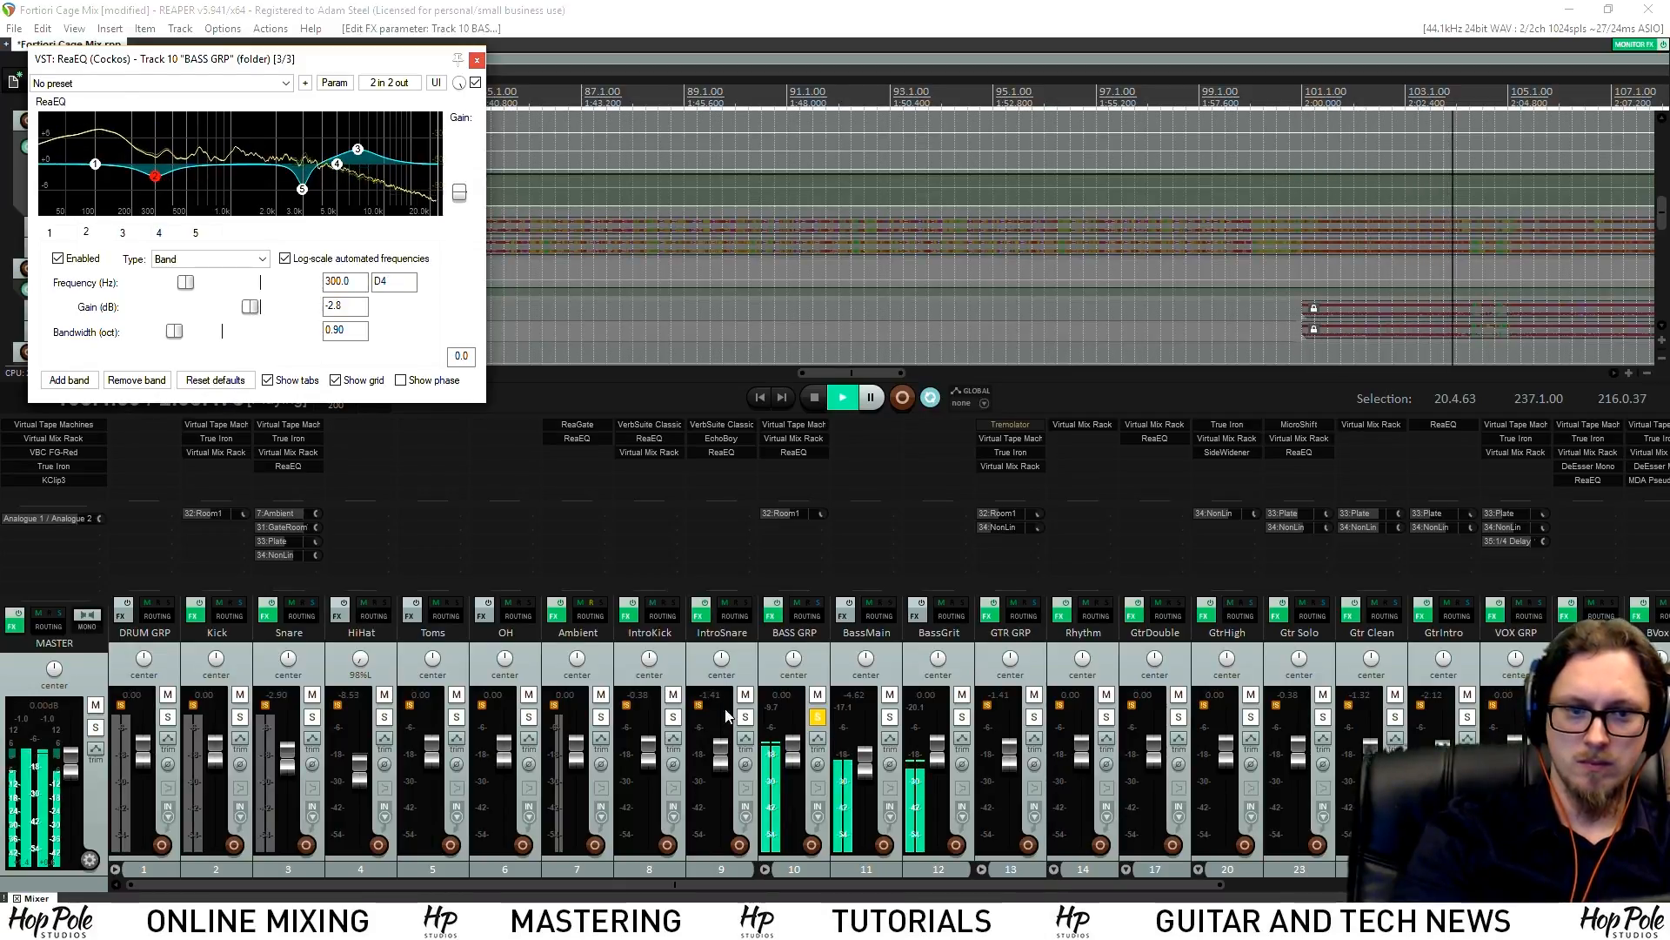
left_click(818, 716)
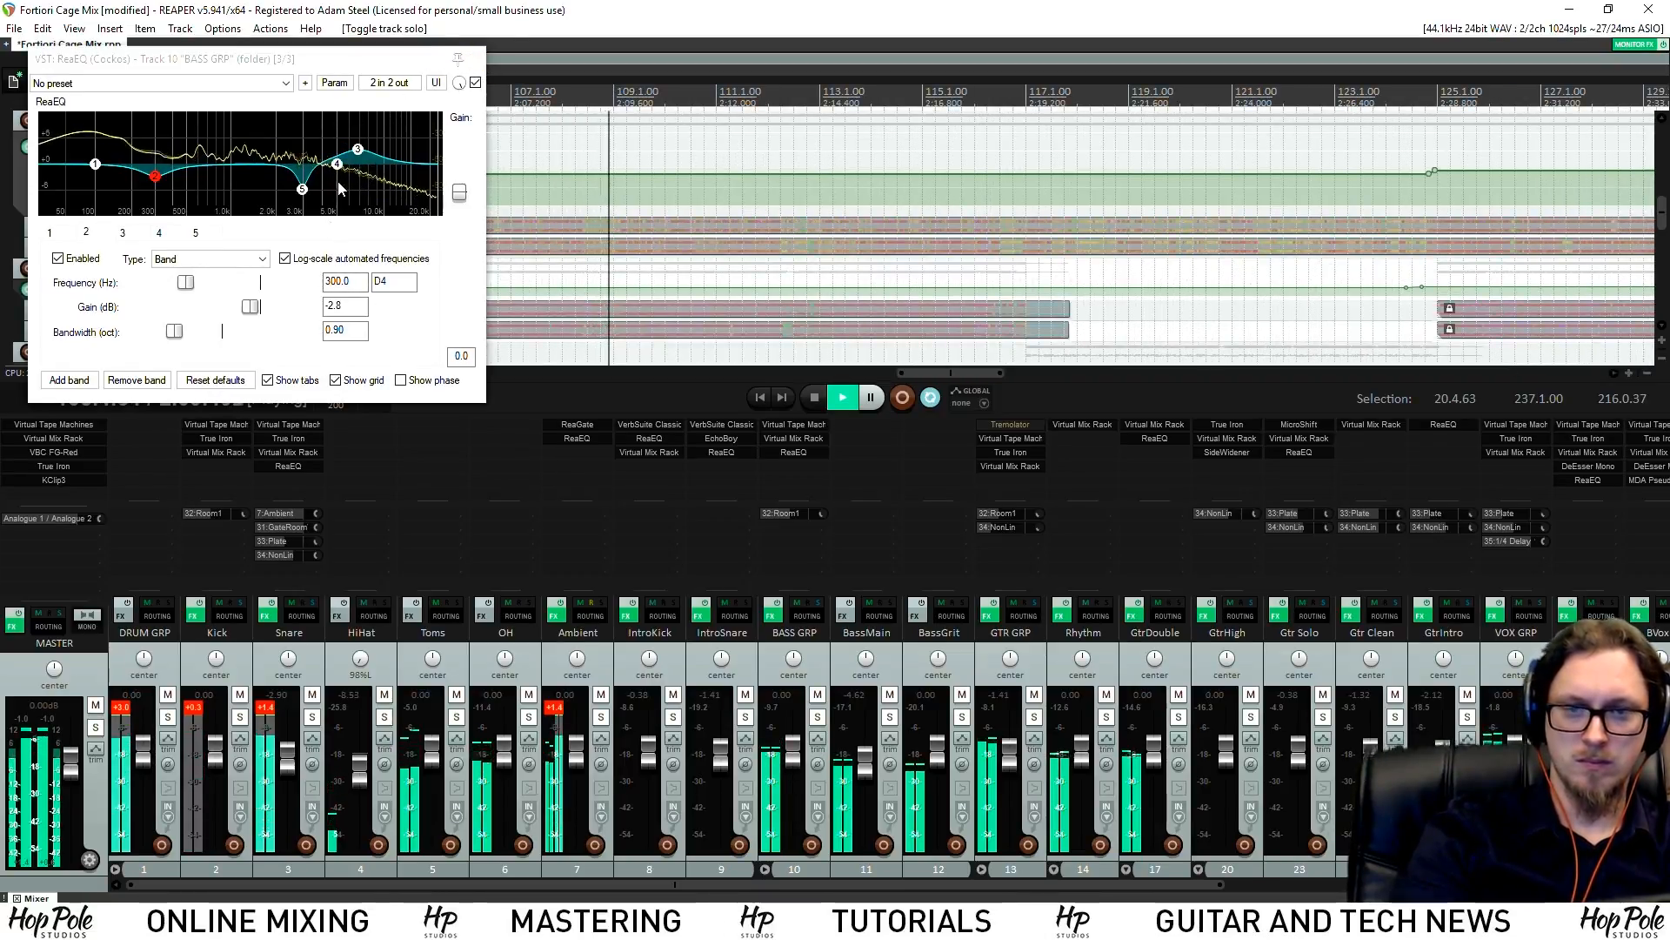
Disable the BASS GRP low-shelf band 1 and ease the 300 Hz cut to -1.8 dB
left_click(357, 149)
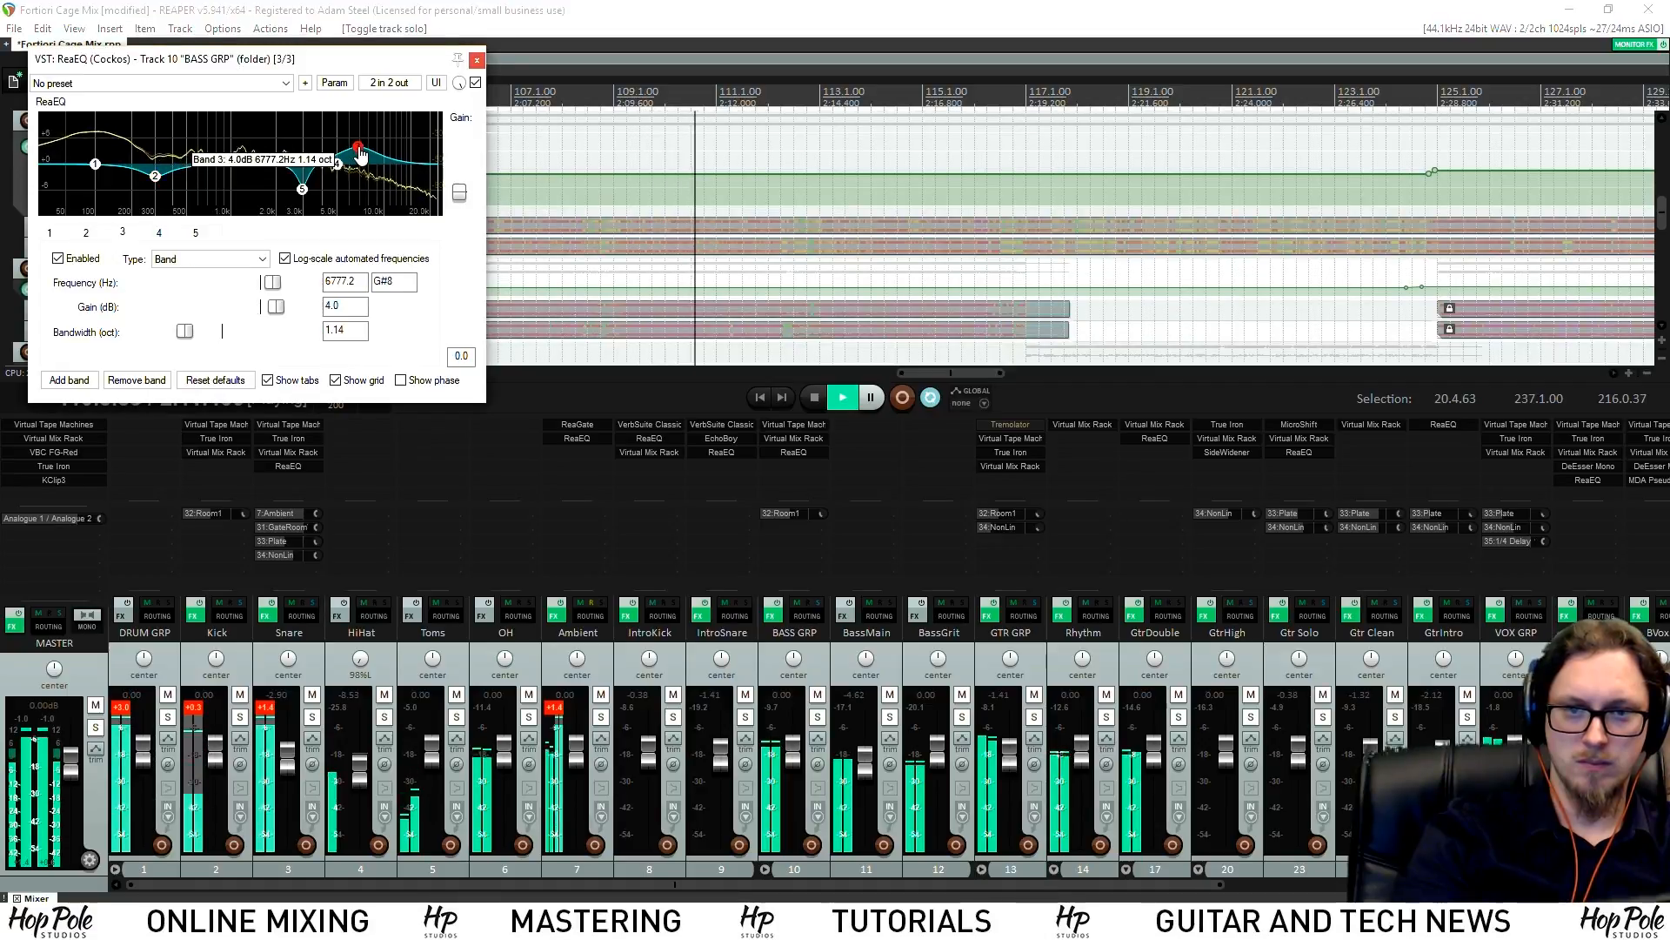
left_click(96, 163)
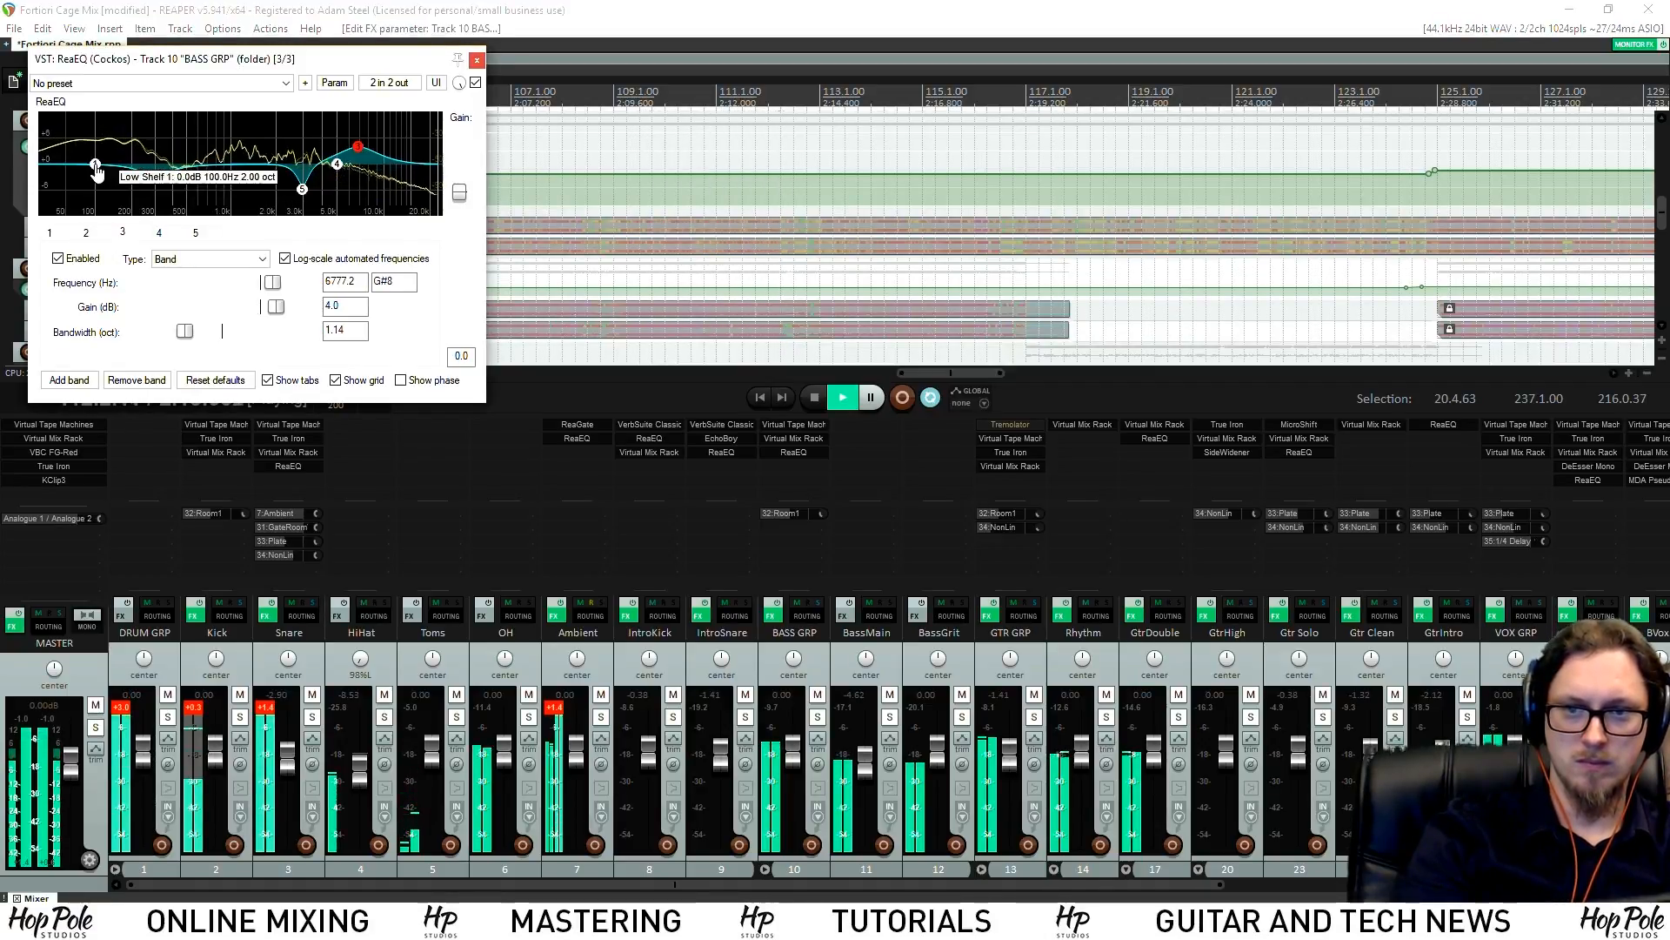
left_click_drag(99, 169, 101, 167)
double_click(100, 163)
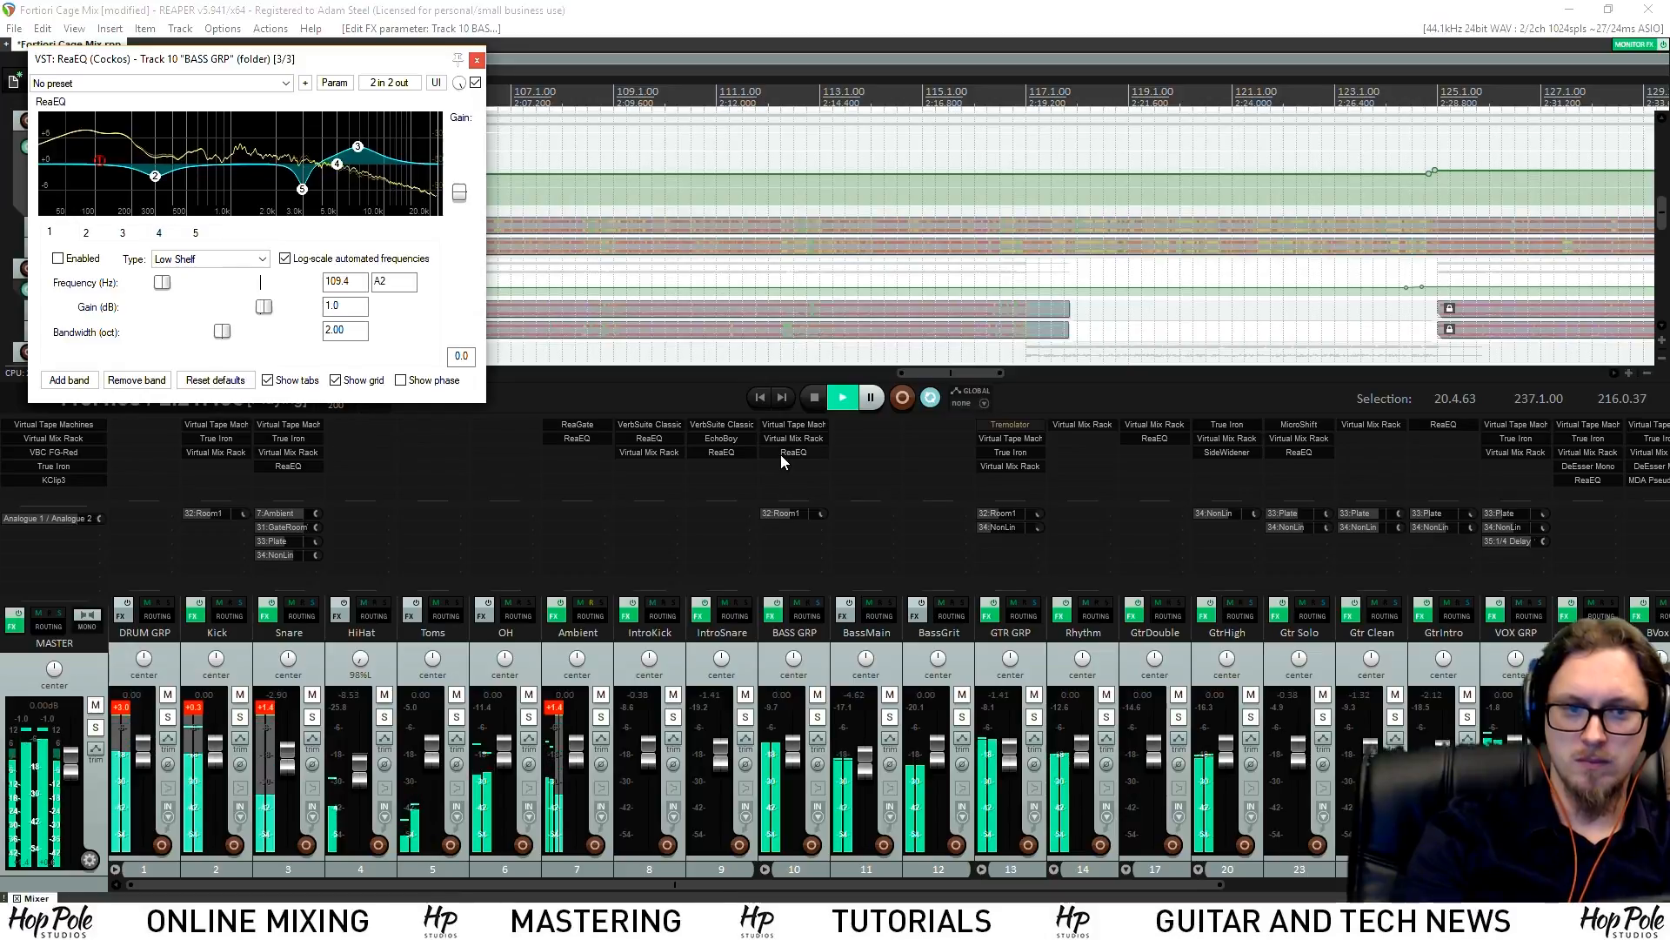
left_click(154, 176)
left_click_drag(154, 180, 154, 177)
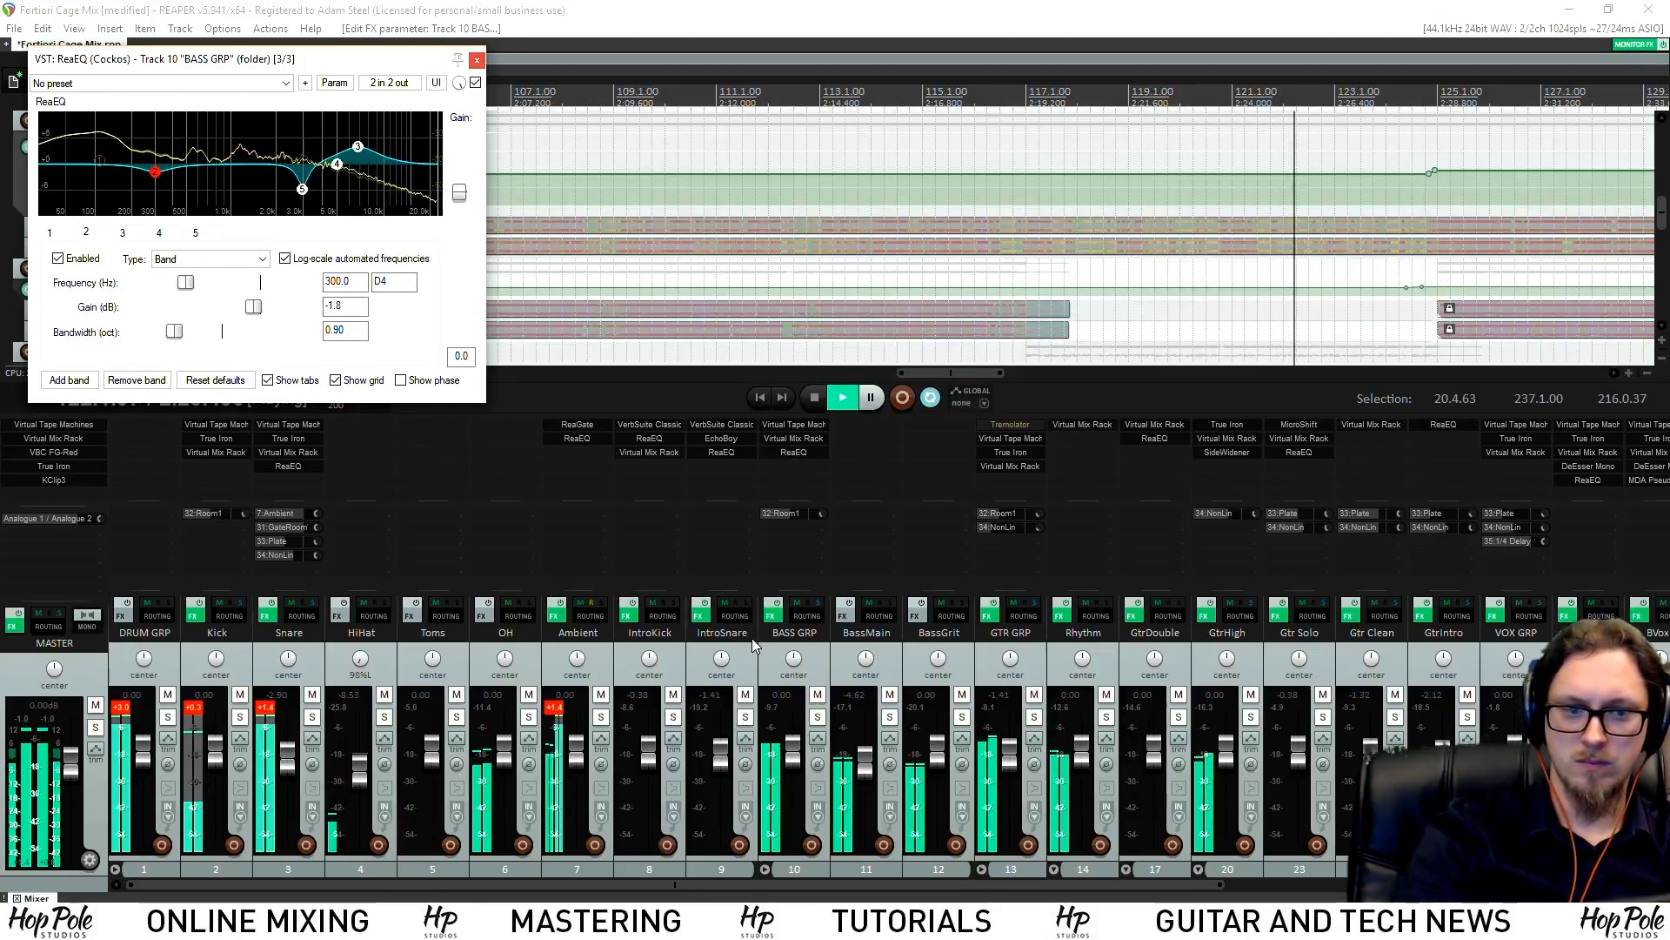
Briefly solo the Rhythm track, then solo GtrHigh instead
left_click(1106, 718)
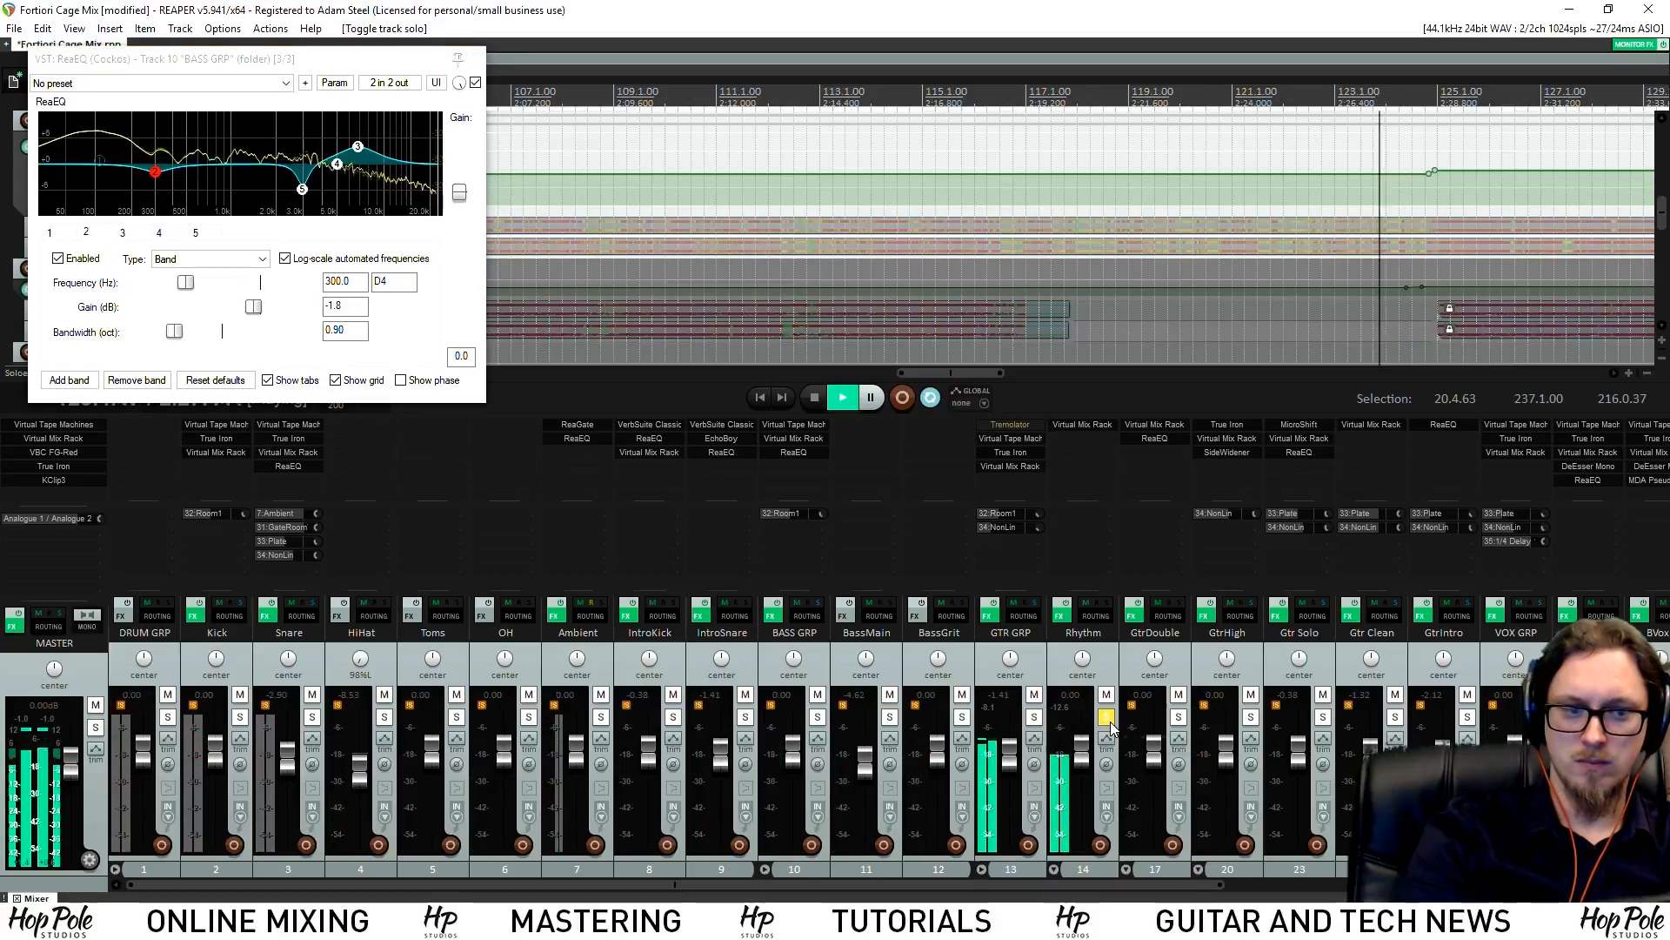
left_click(1106, 718)
left_click(1250, 718)
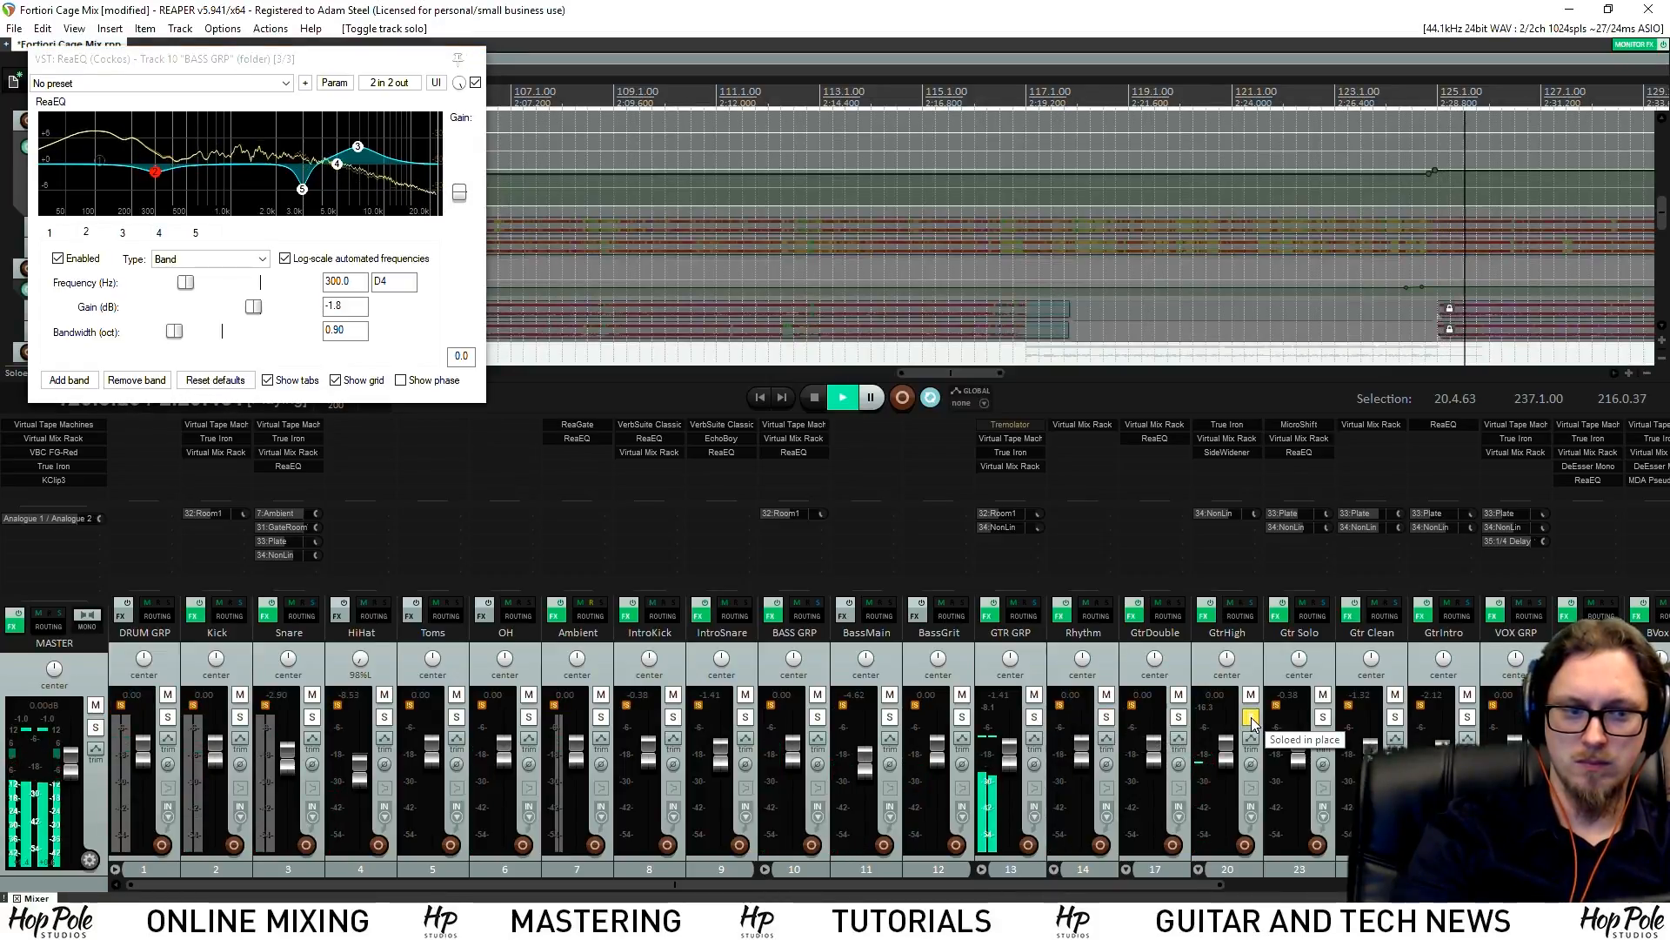
Play from around bar 61, solo GTR GRP in place of GtrHigh, and add ReaEQ to GtrHigh
key("space")
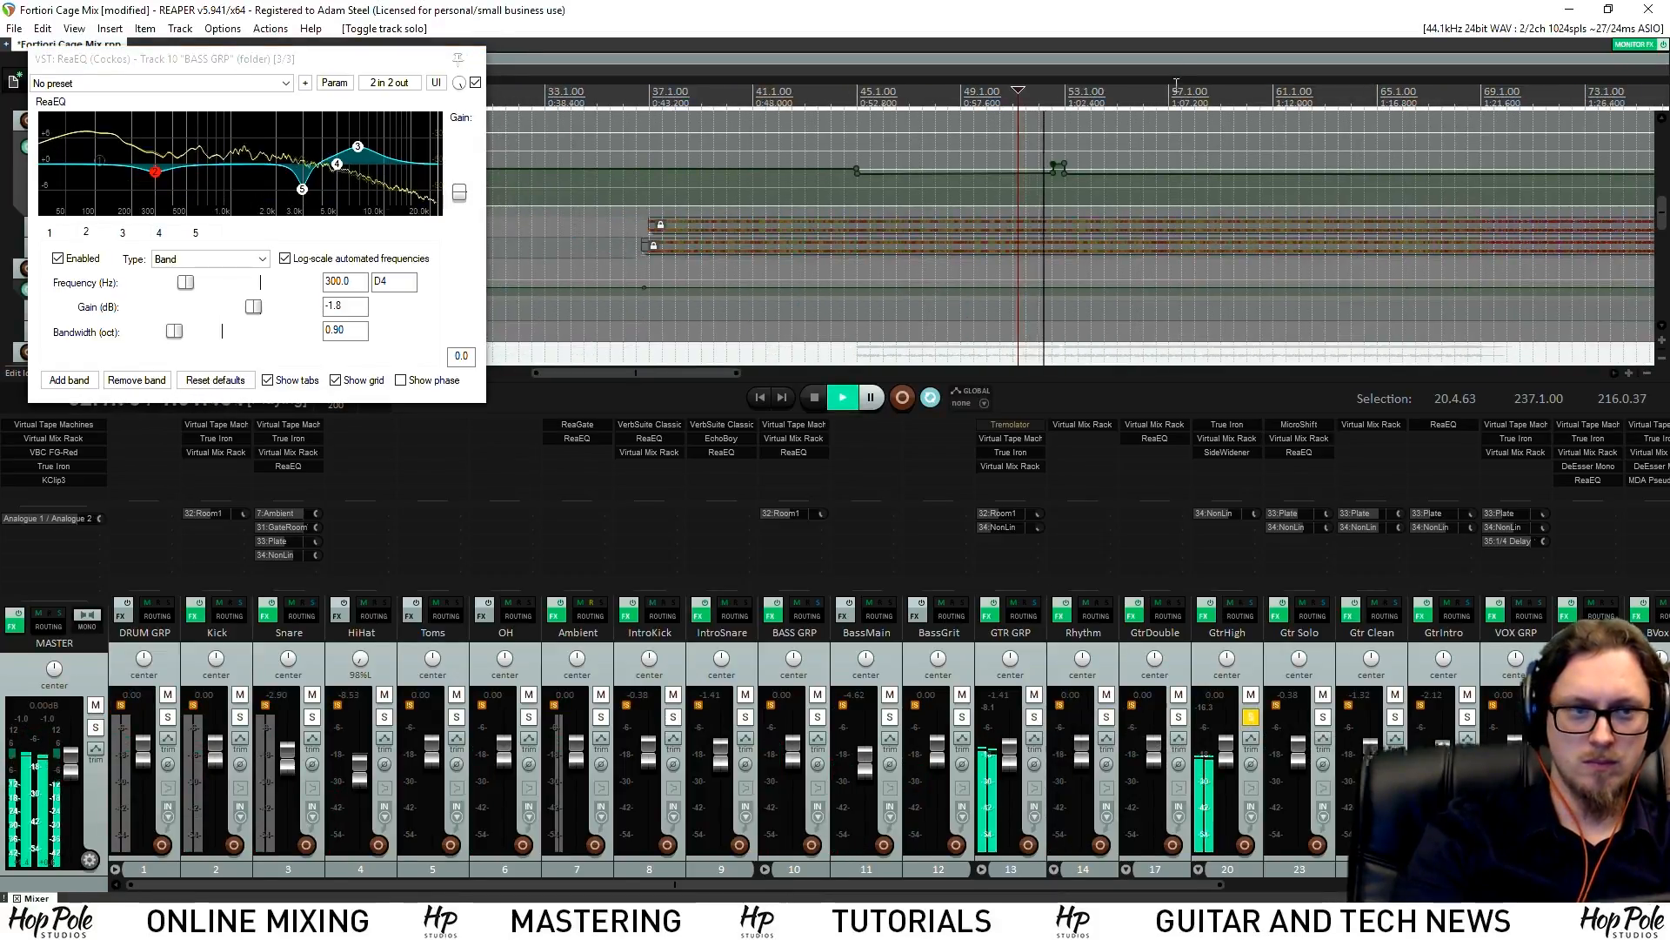
left_click(1241, 92)
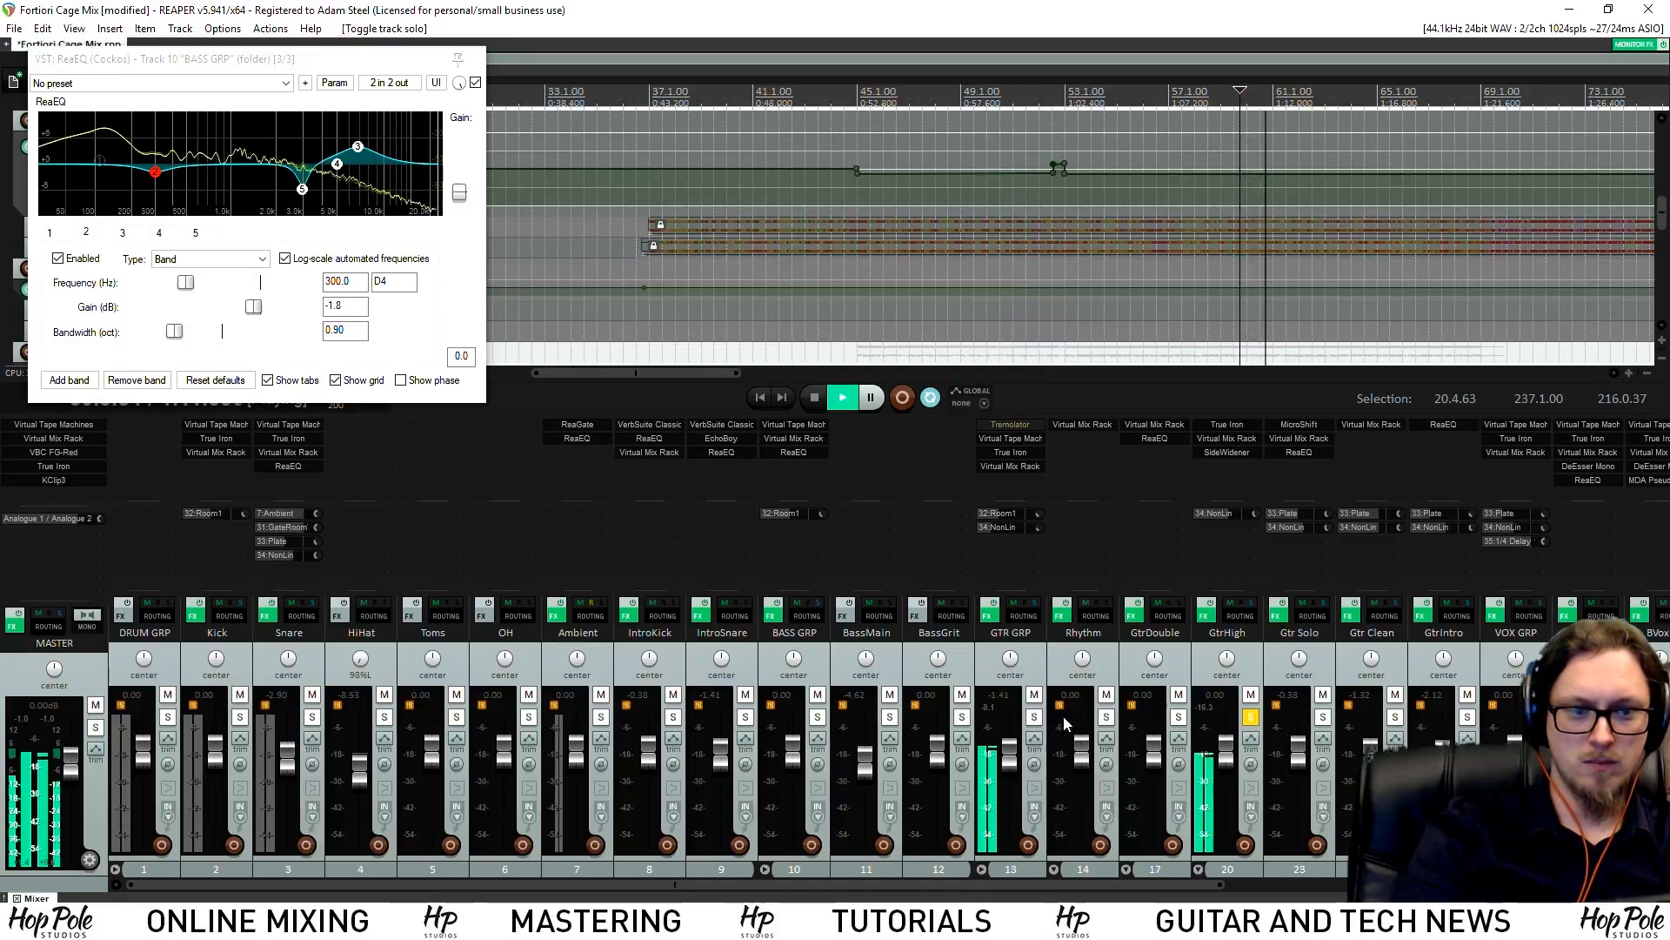
left_click(1032, 719)
left_click(1250, 718)
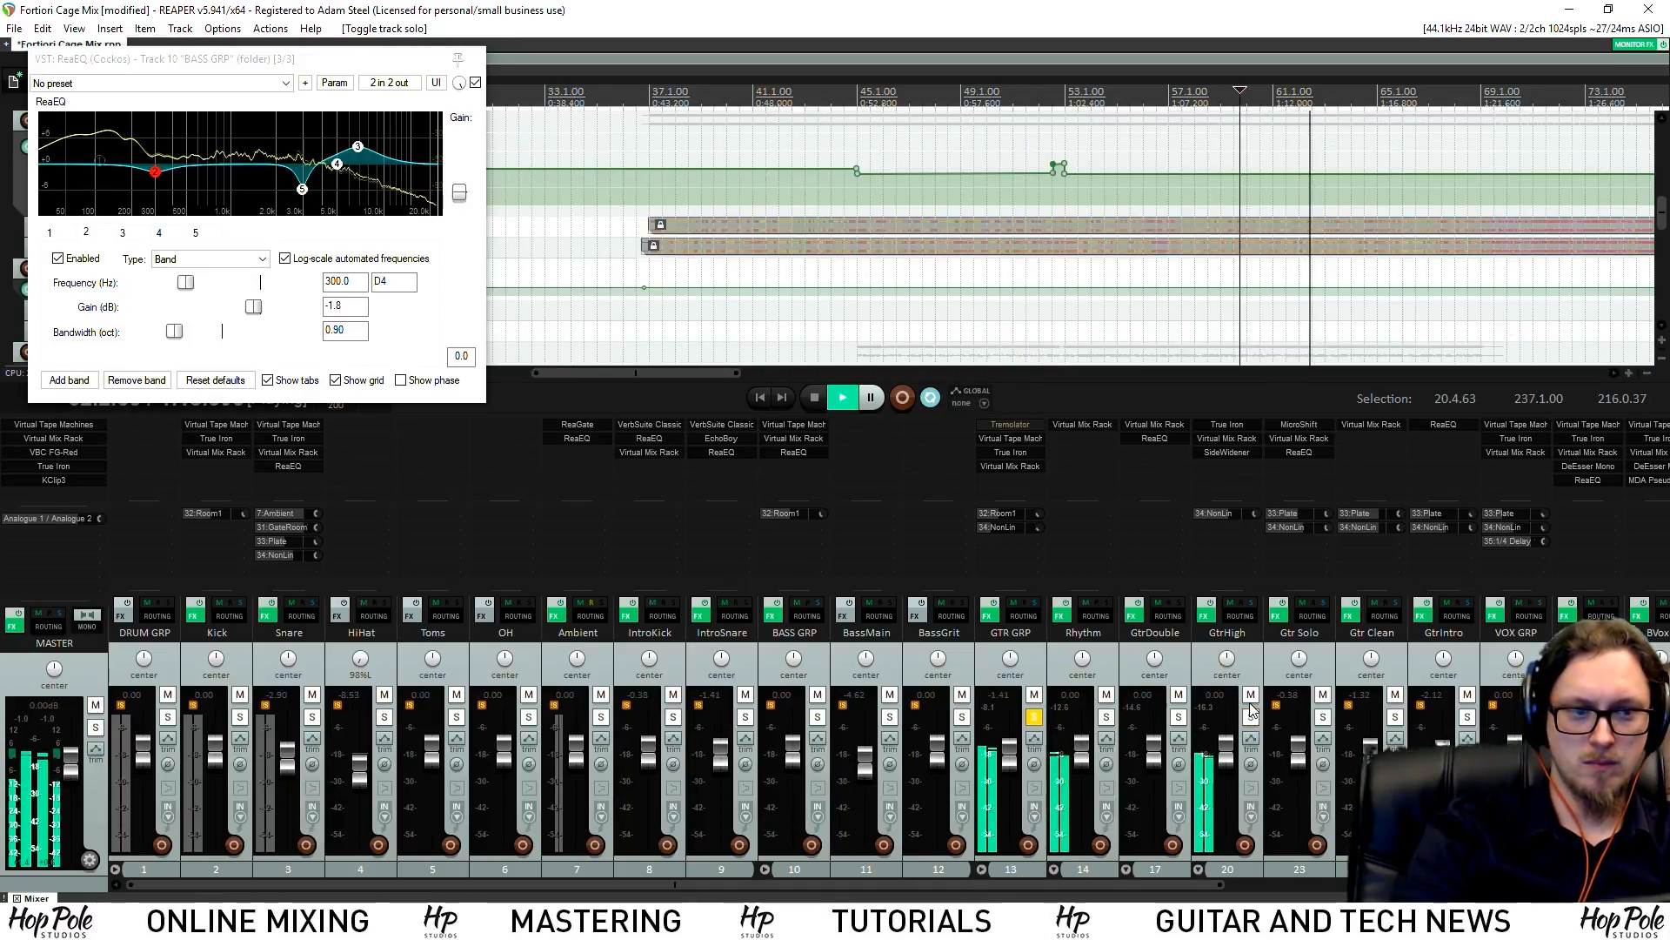
double_click(1242, 483)
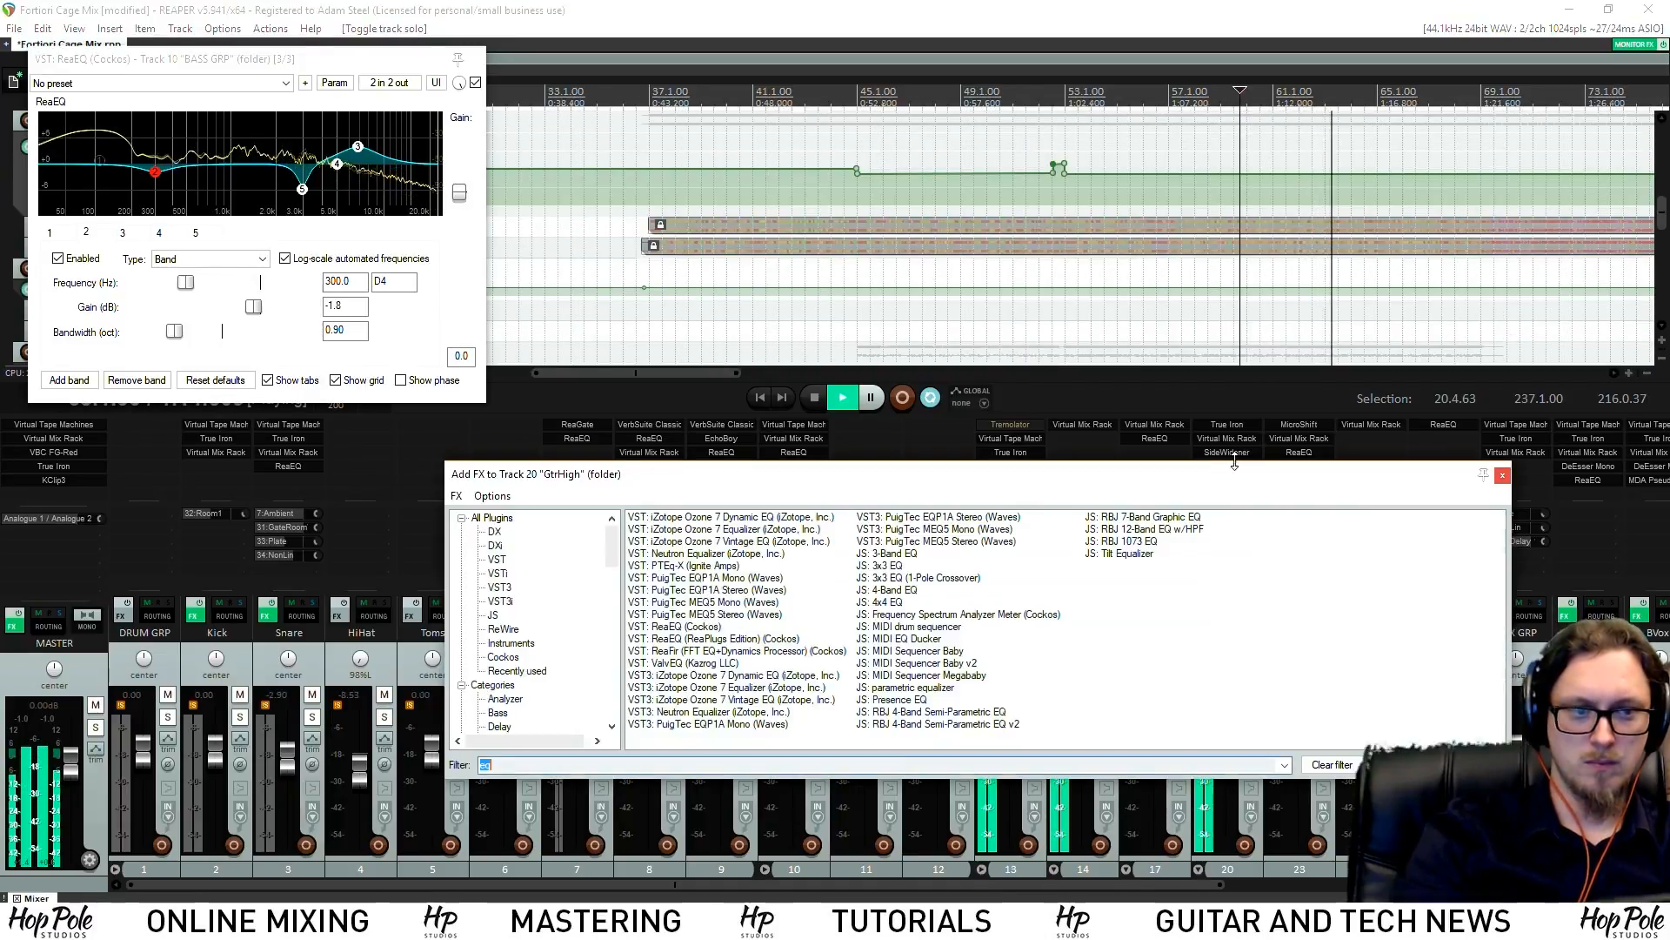
double_click(674, 626)
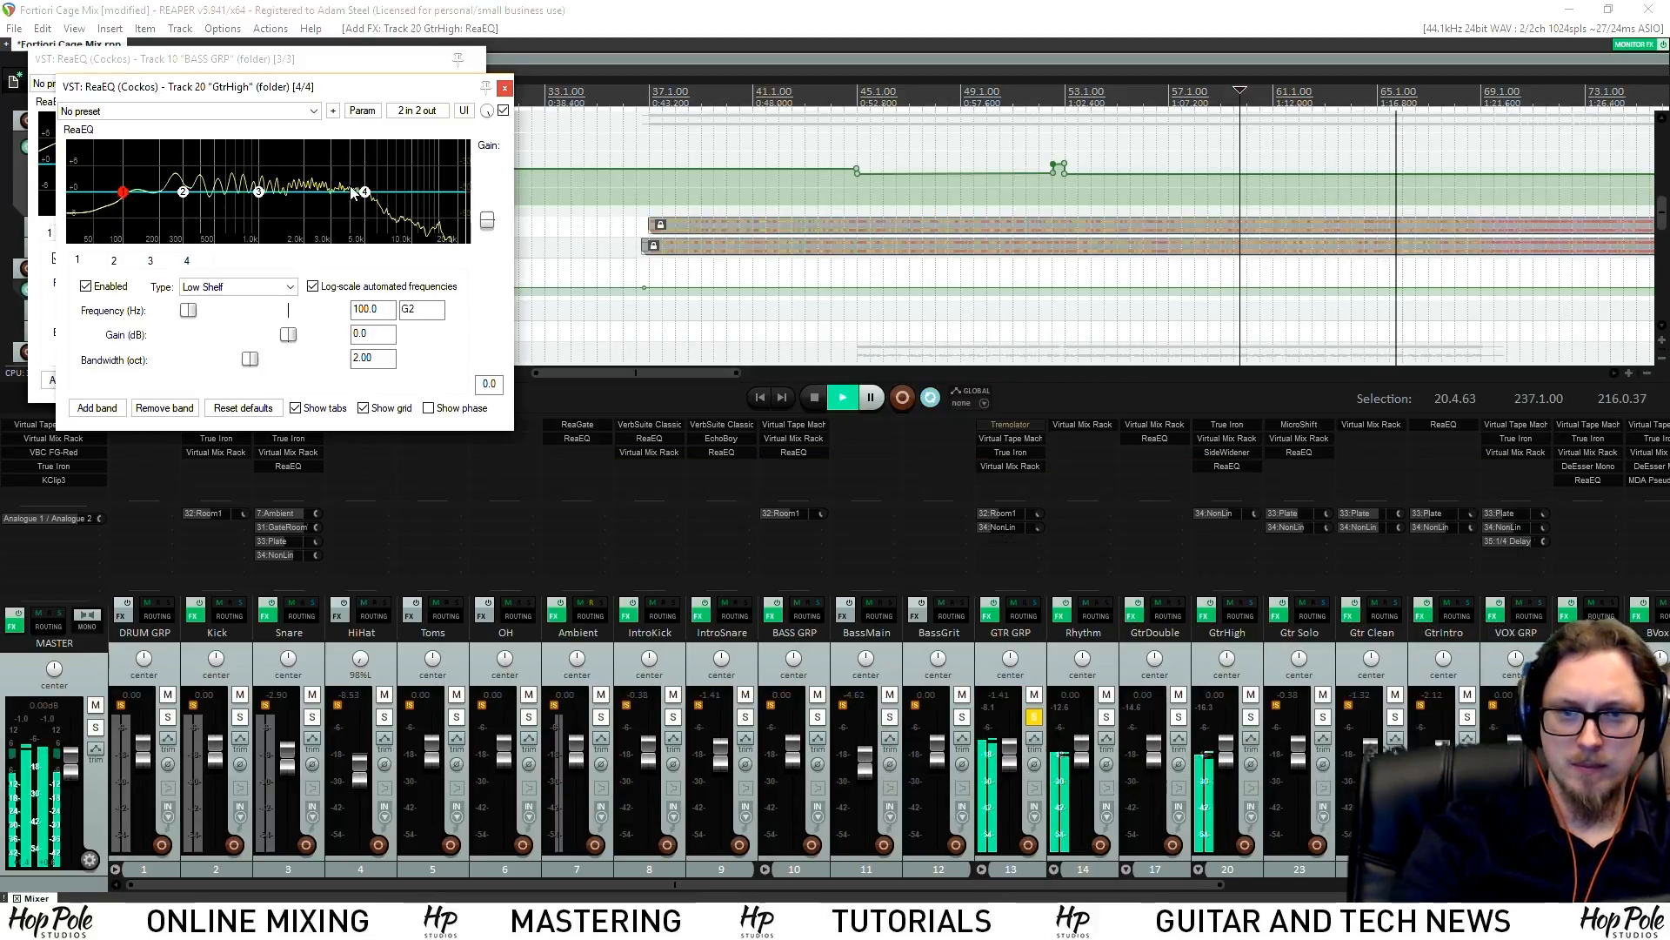
Make a narrow -3.6 dB cut near 1.55 kHz on GtrHigh's band 3, then close both EQs
mouse_move(259, 192)
left_mouse_down()
mouse_move(392, 170)
mouse_move(248, 168)
mouse_move(293, 168)
mouse_move(286, 203)
left_mouse_up()
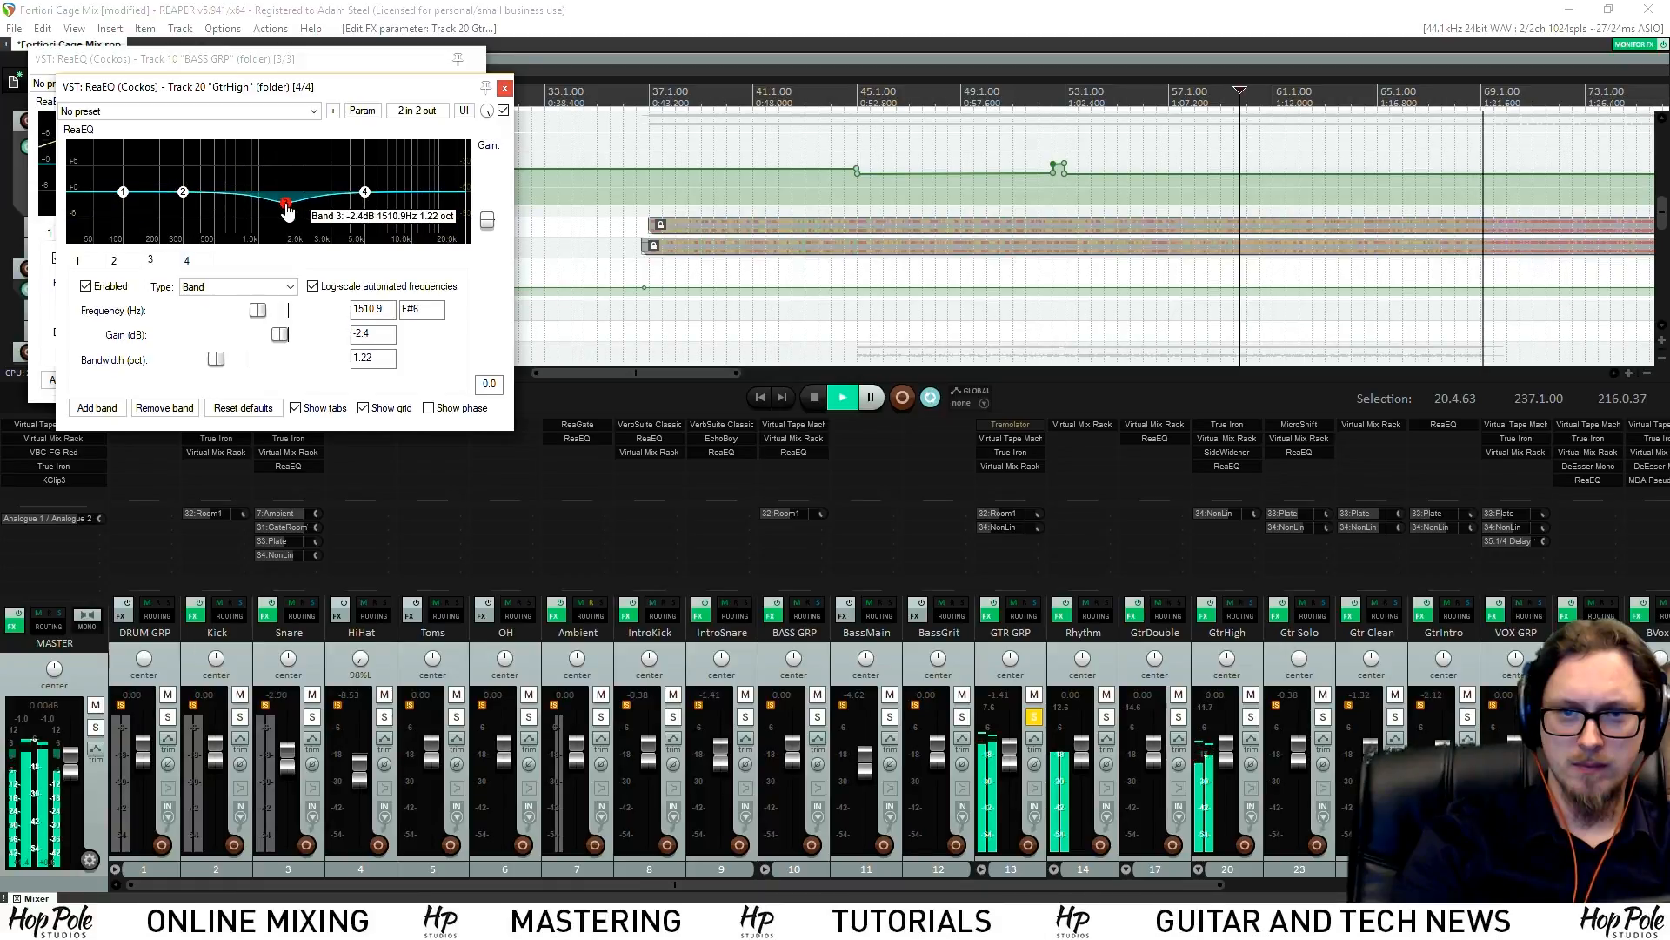
key("space")
left_click_drag(209, 361, 172, 363)
left_click_drag(287, 206, 288, 213)
key("space")
left_click(505, 88)
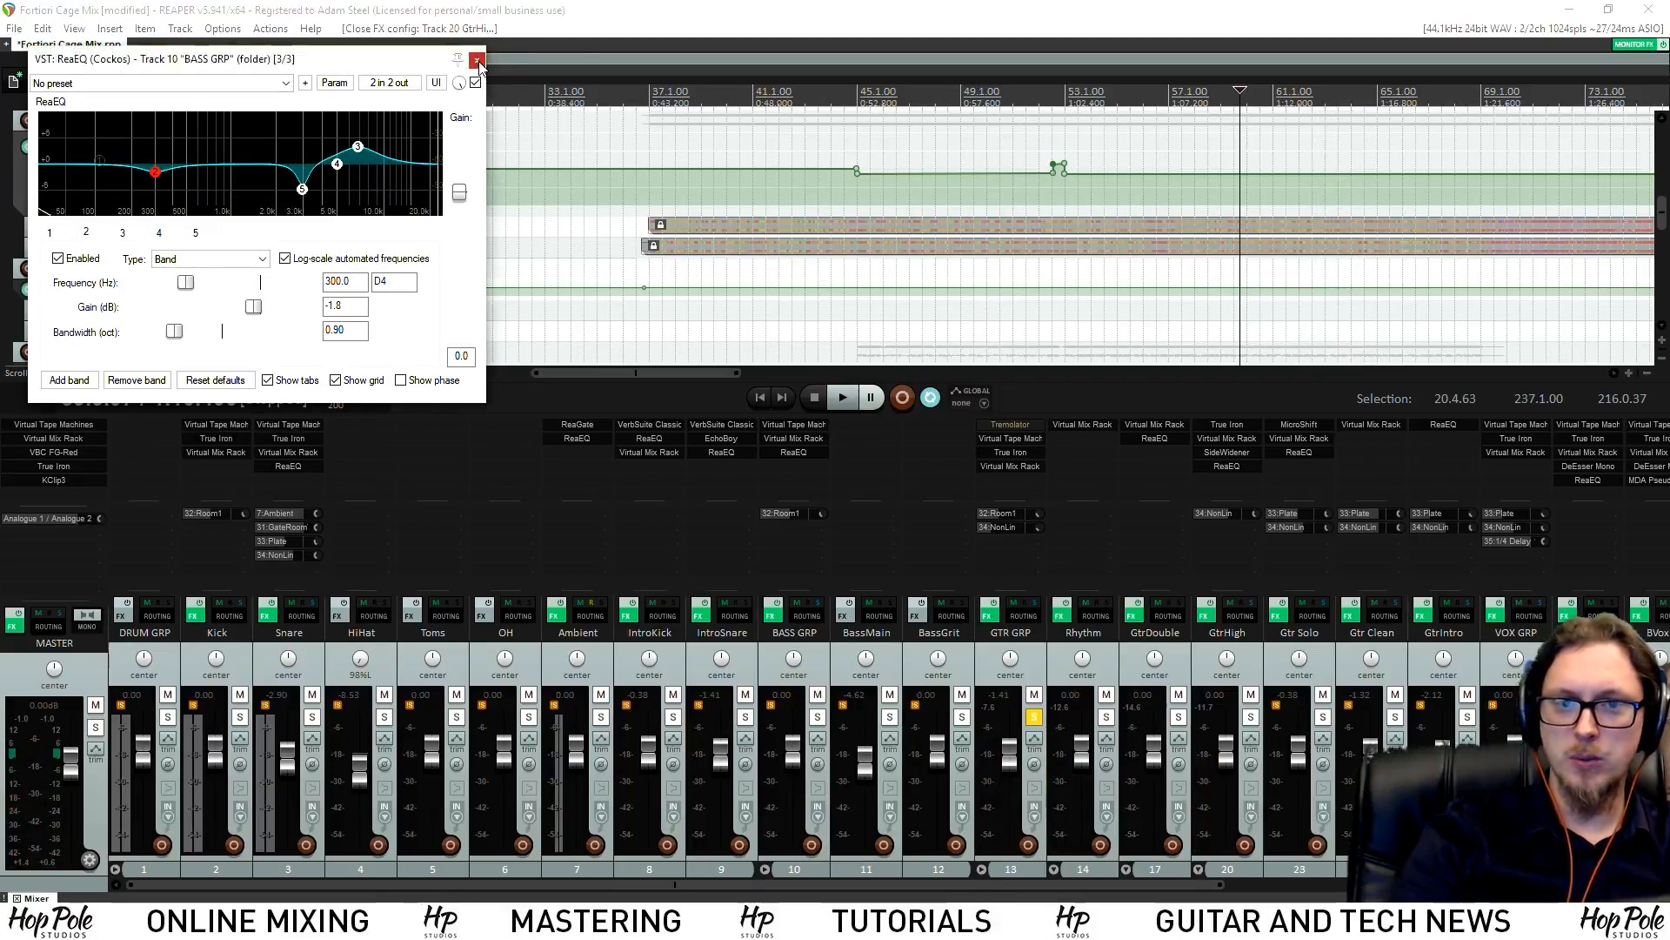
left_click(475, 58)
Save the project, then zoom around the Rhythm envelope and play back its volume rides
key("ctrl+s")
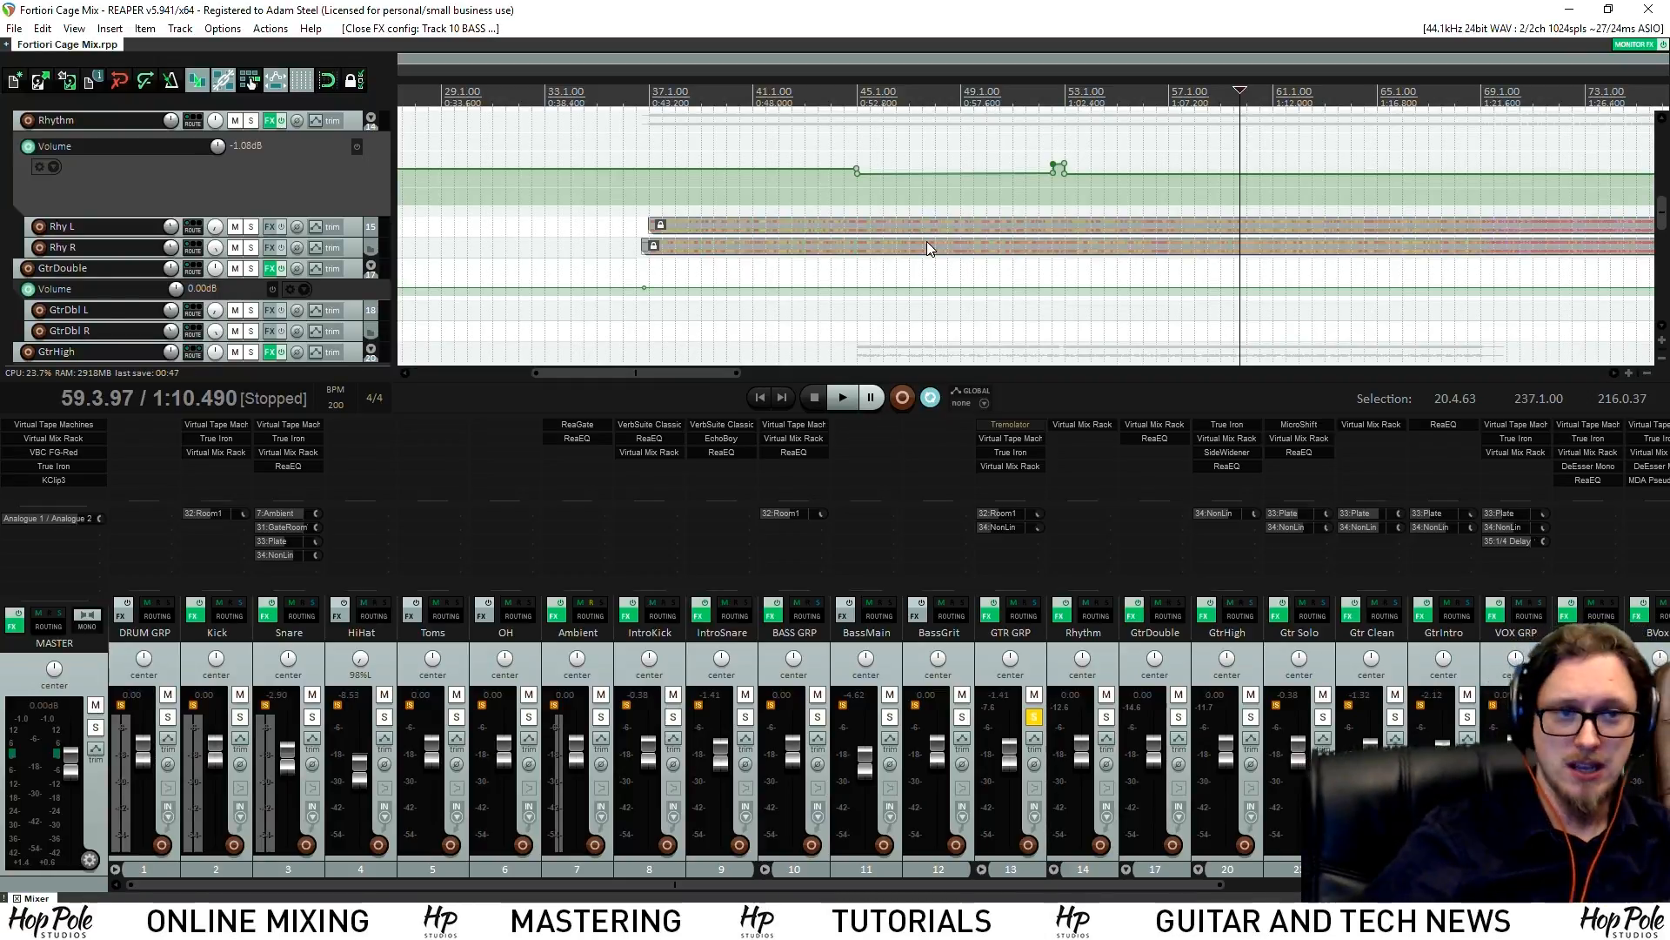
scroll(926, 242, "down", 6)
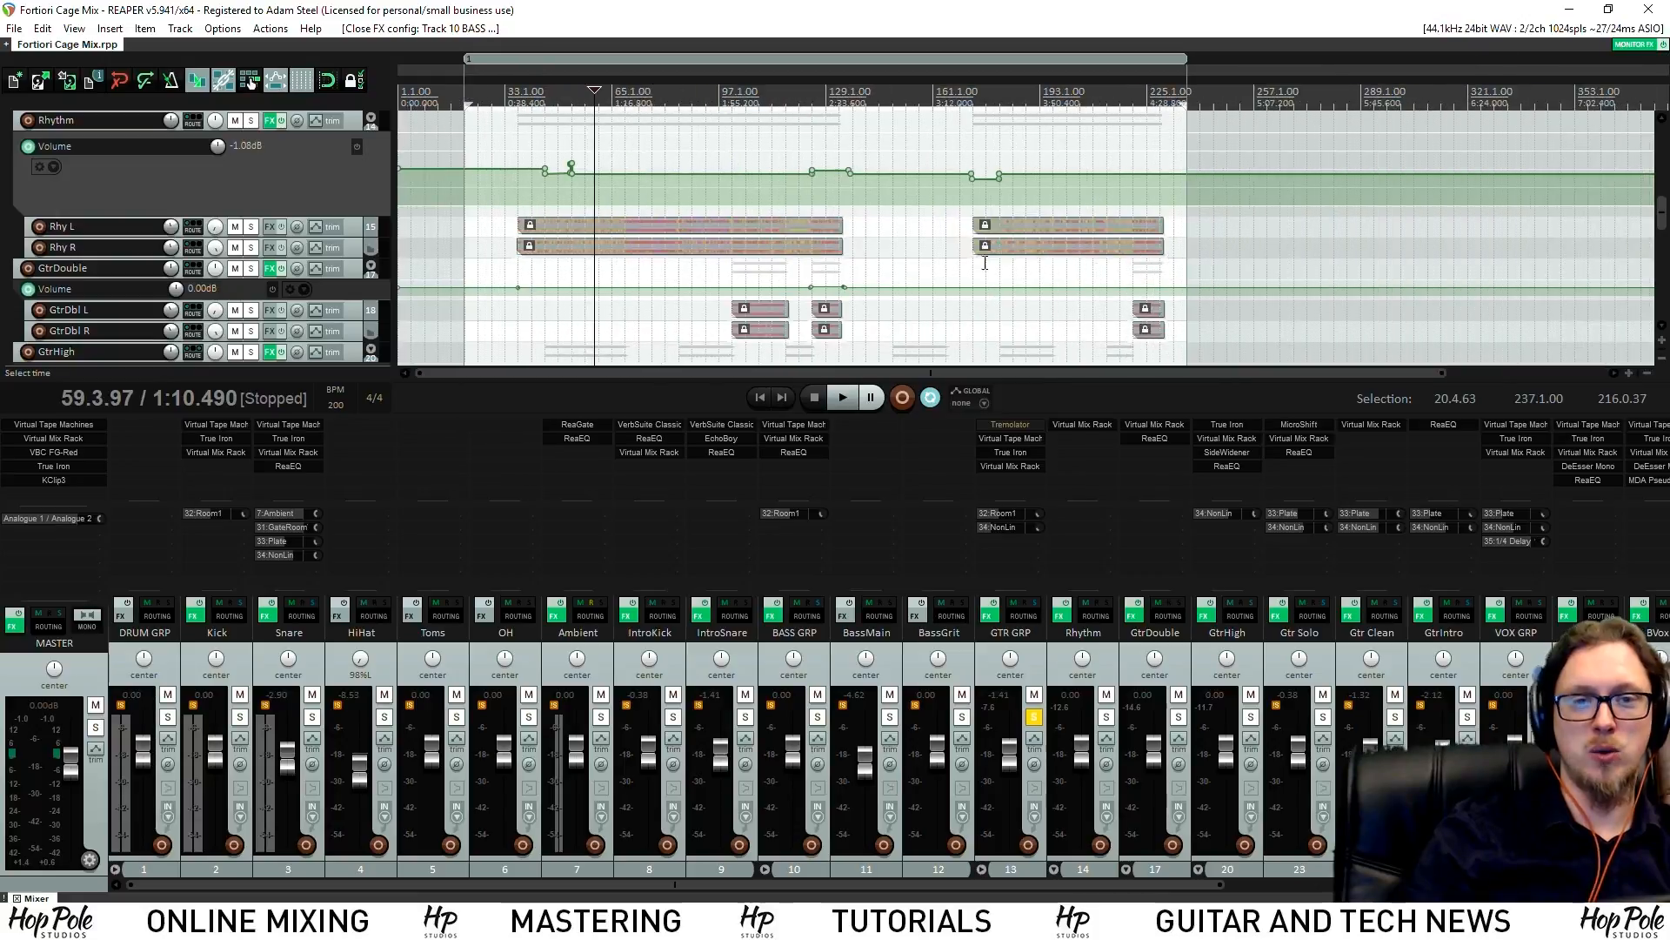
scroll(628, 199, "up", 4)
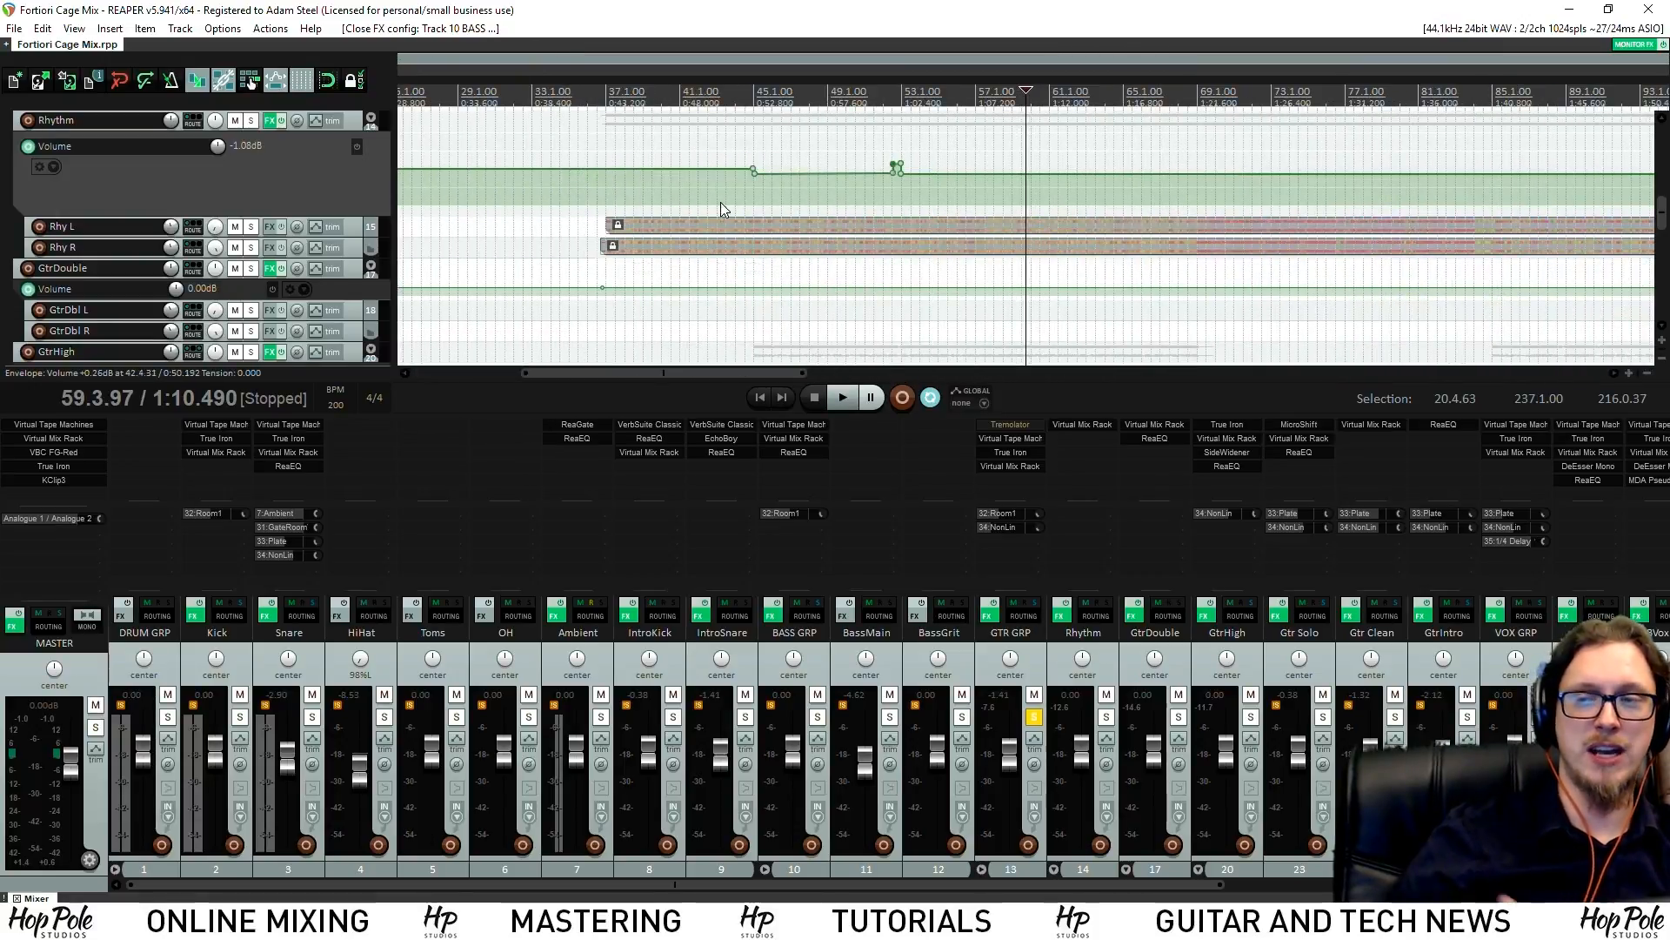
scroll(747, 235, "down", 3)
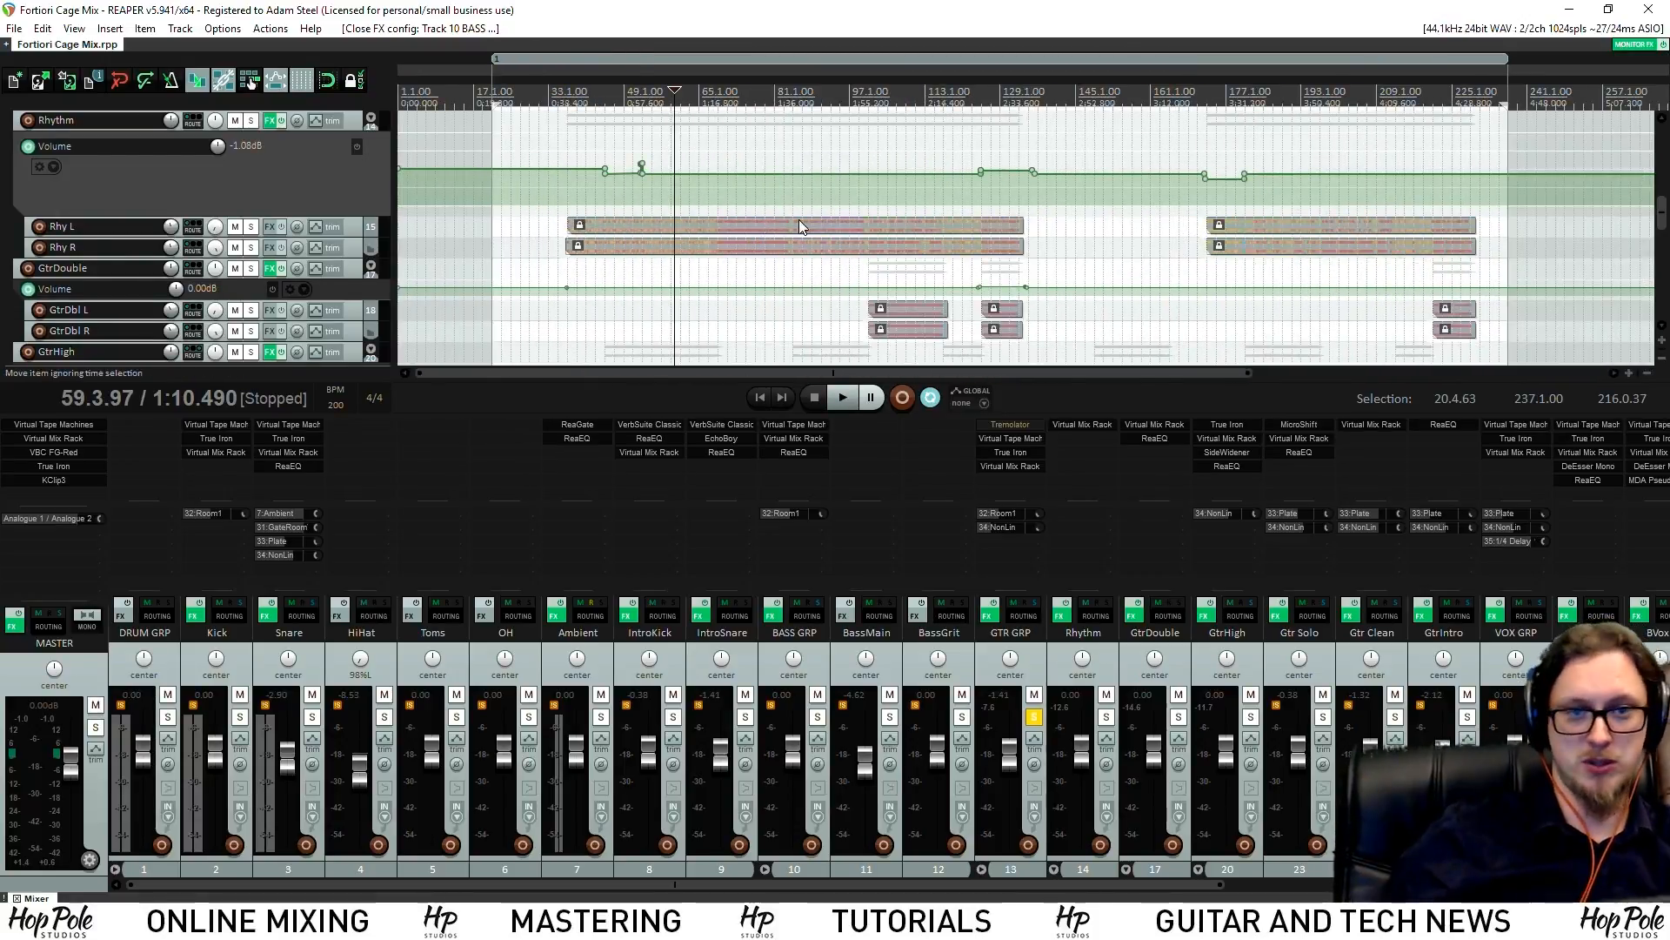
scroll(773, 219, "up", 3)
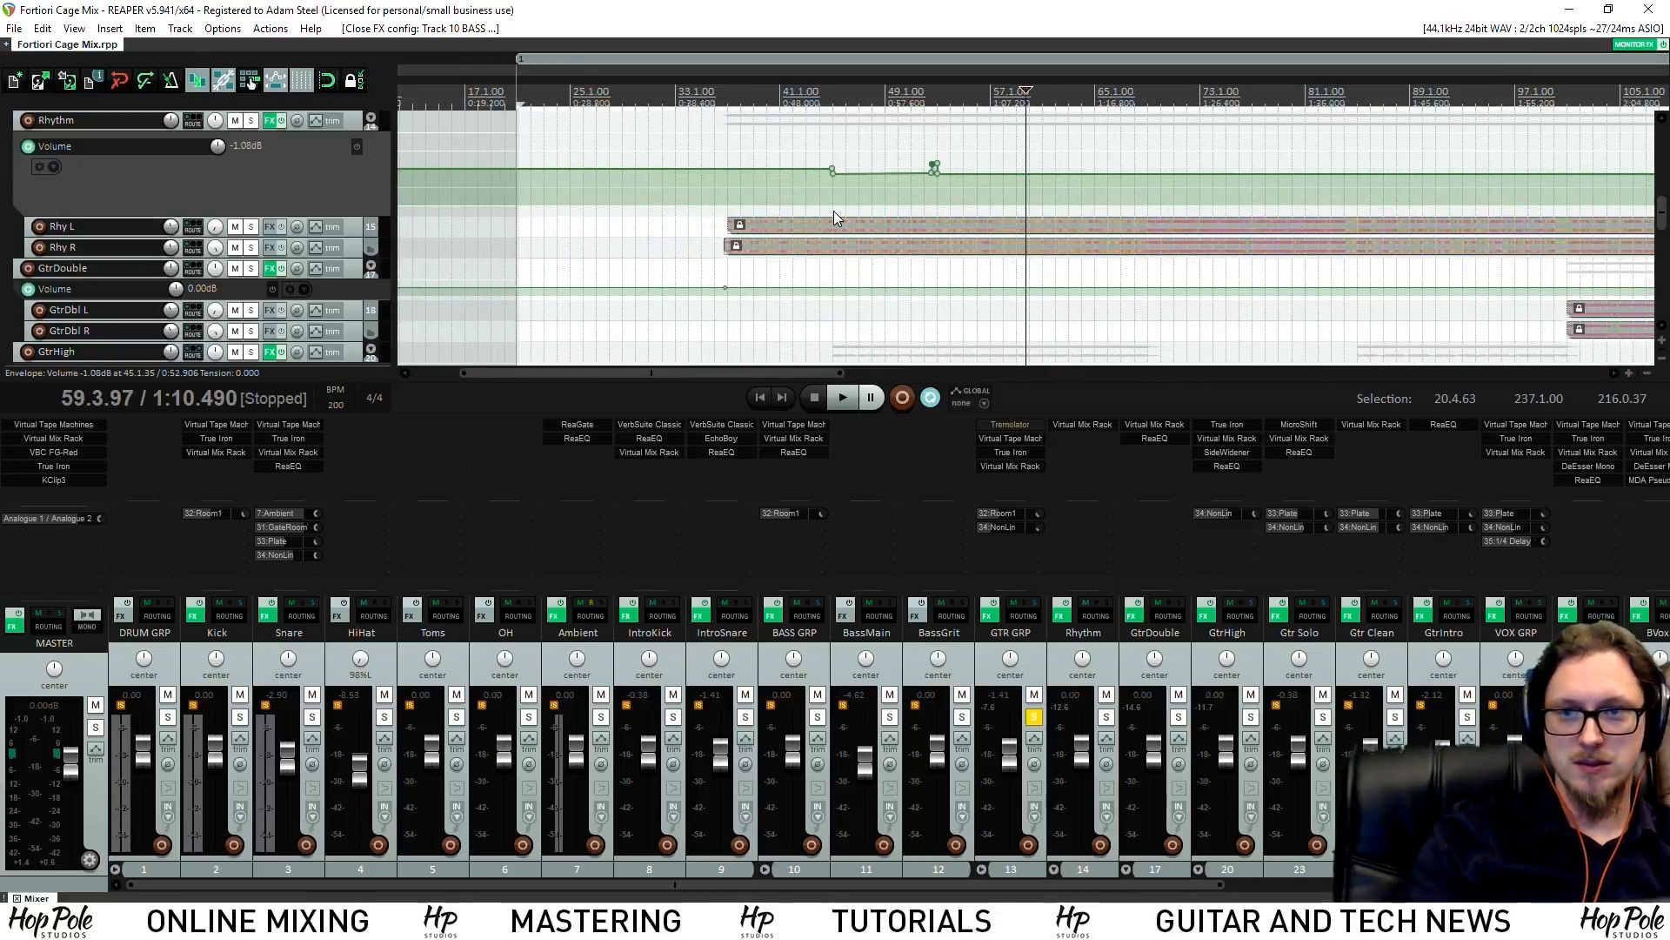
key("space")
scroll(959, 207, "up", 4)
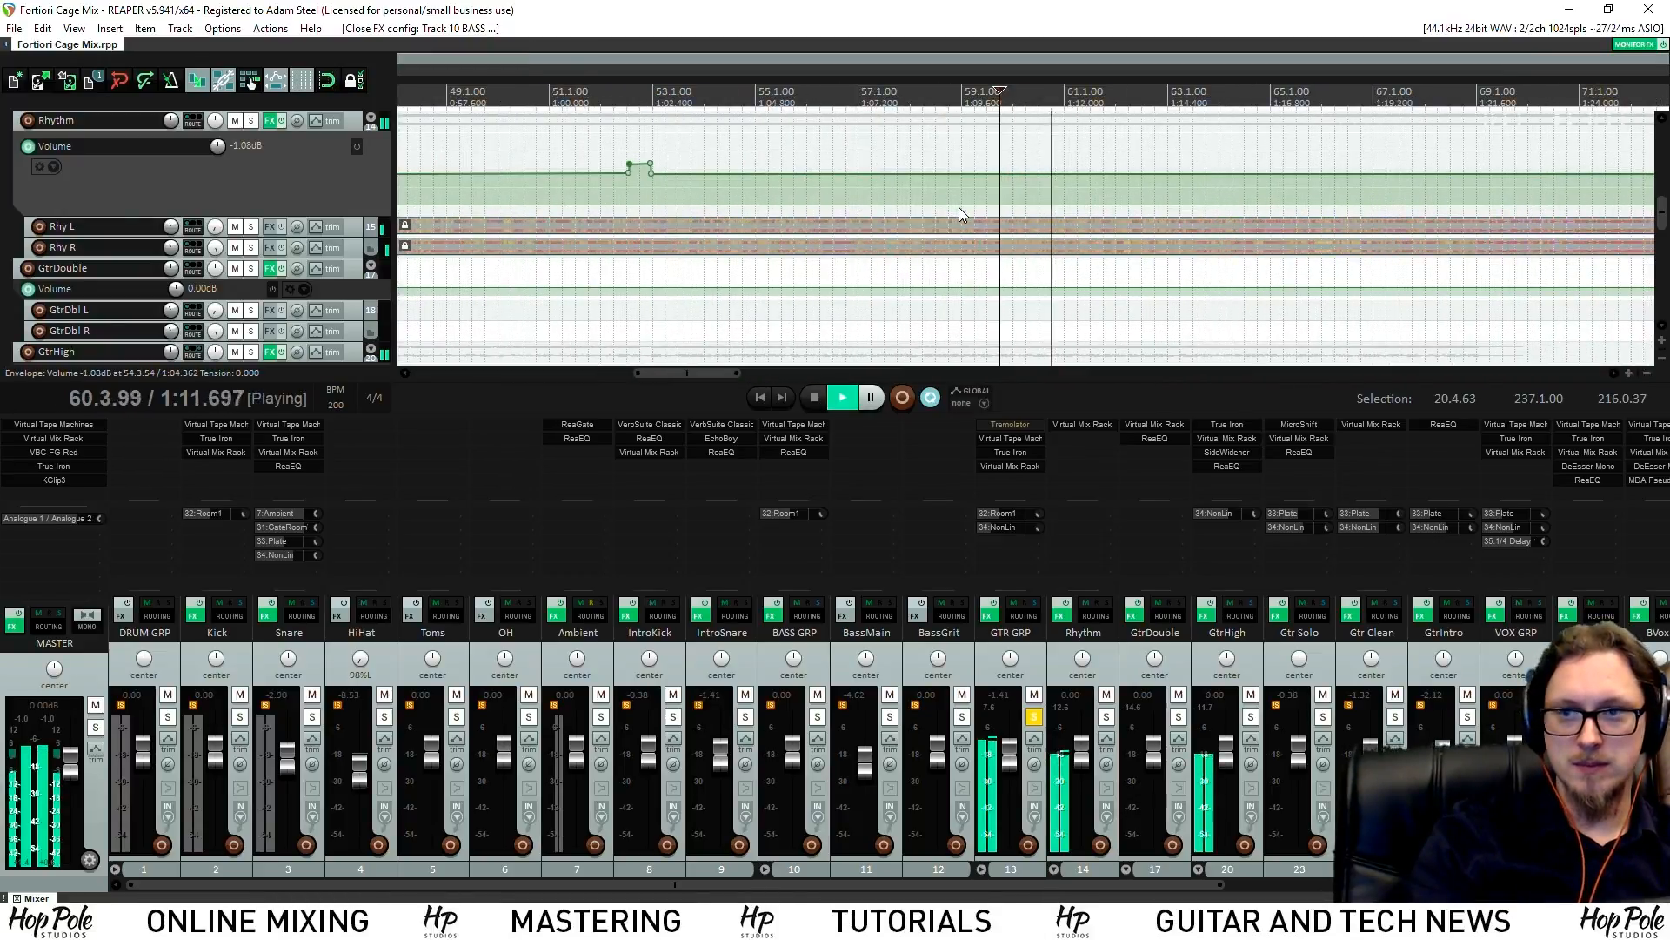
scroll(999, 214, "down", 3)
scroll(1057, 221, "down", 3)
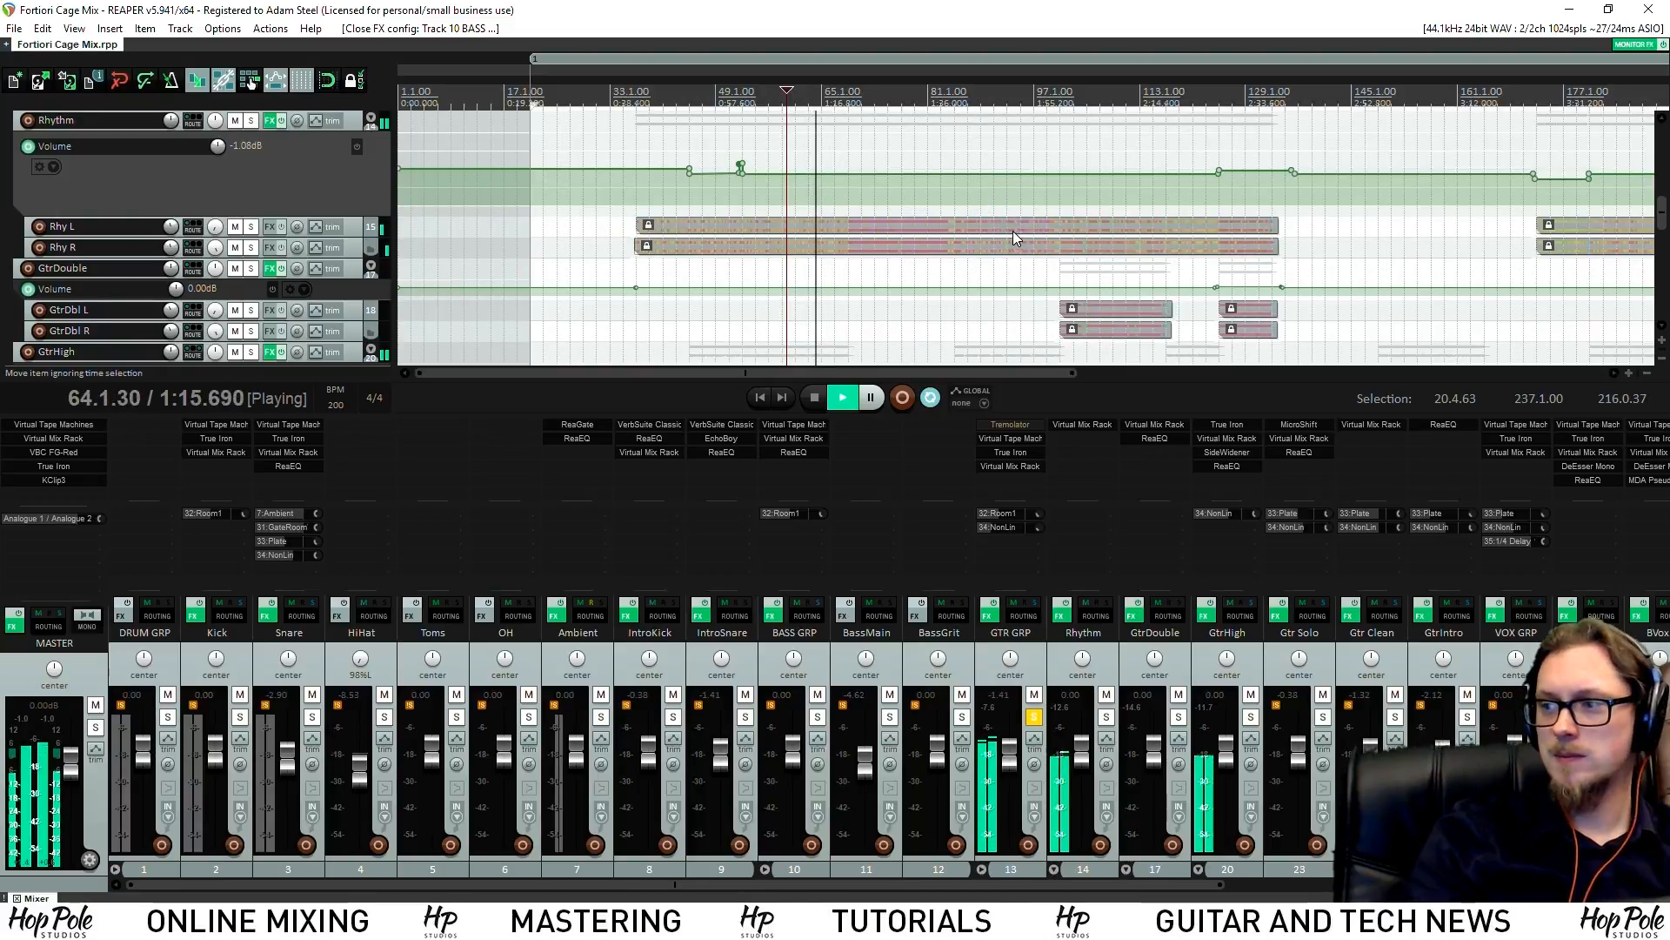
scroll(1014, 231, "down", 2)
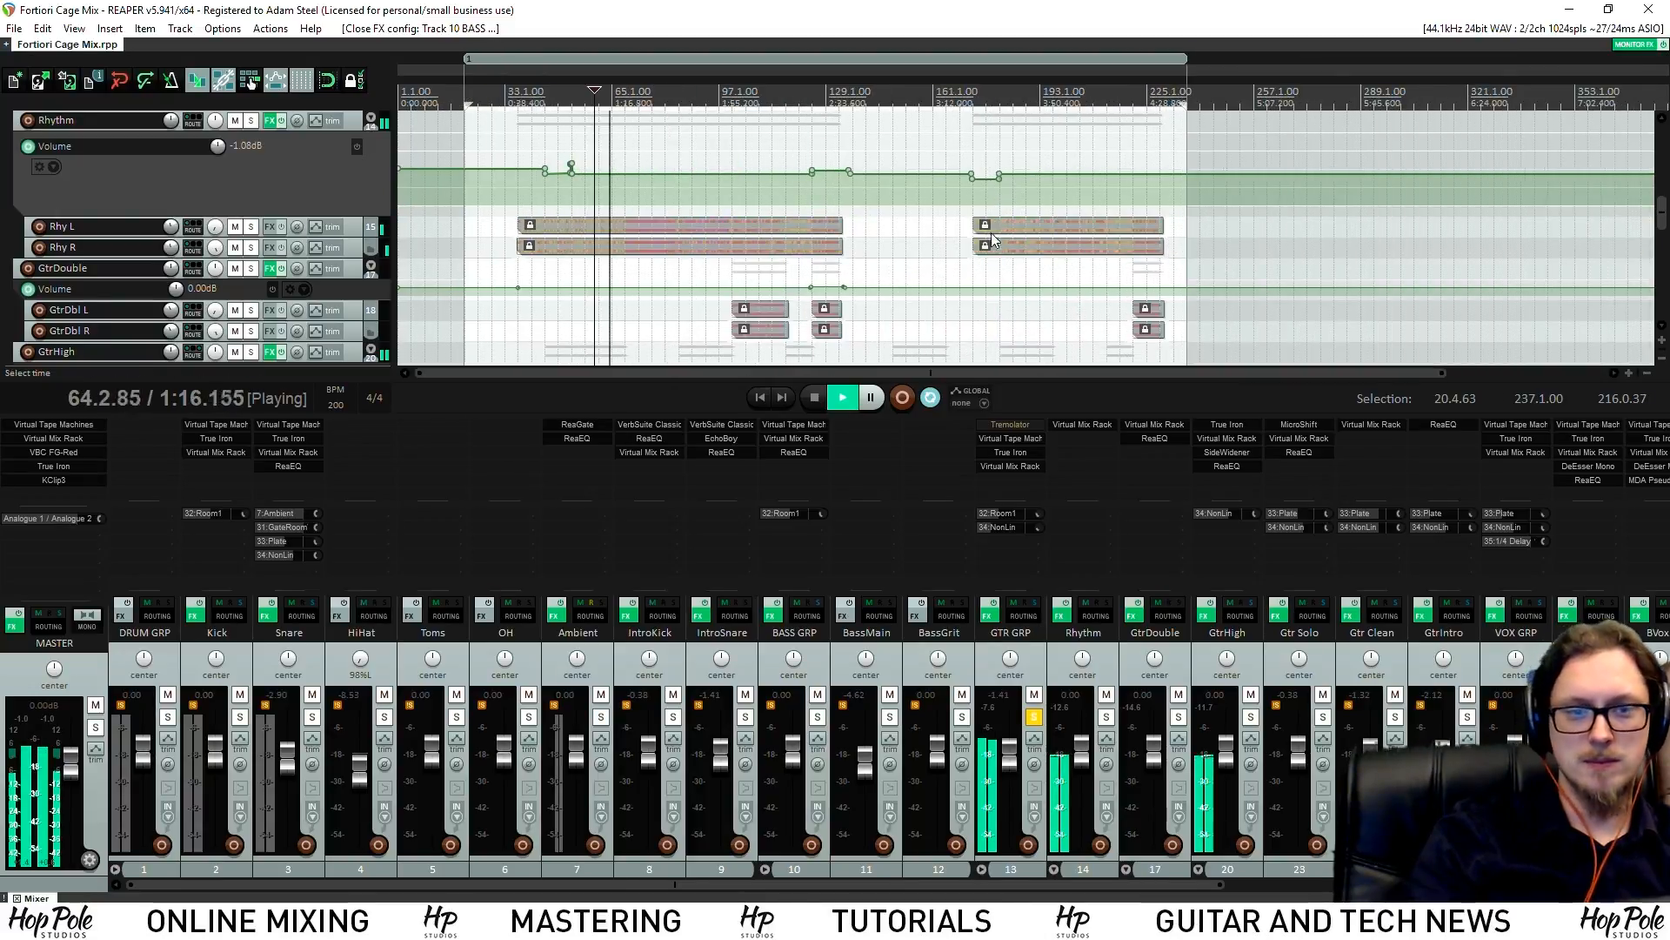
Add ReaEQ to the GTR GRP bus, narrowing band 3 and sweeping it around 580 Hz
double_click(1015, 477)
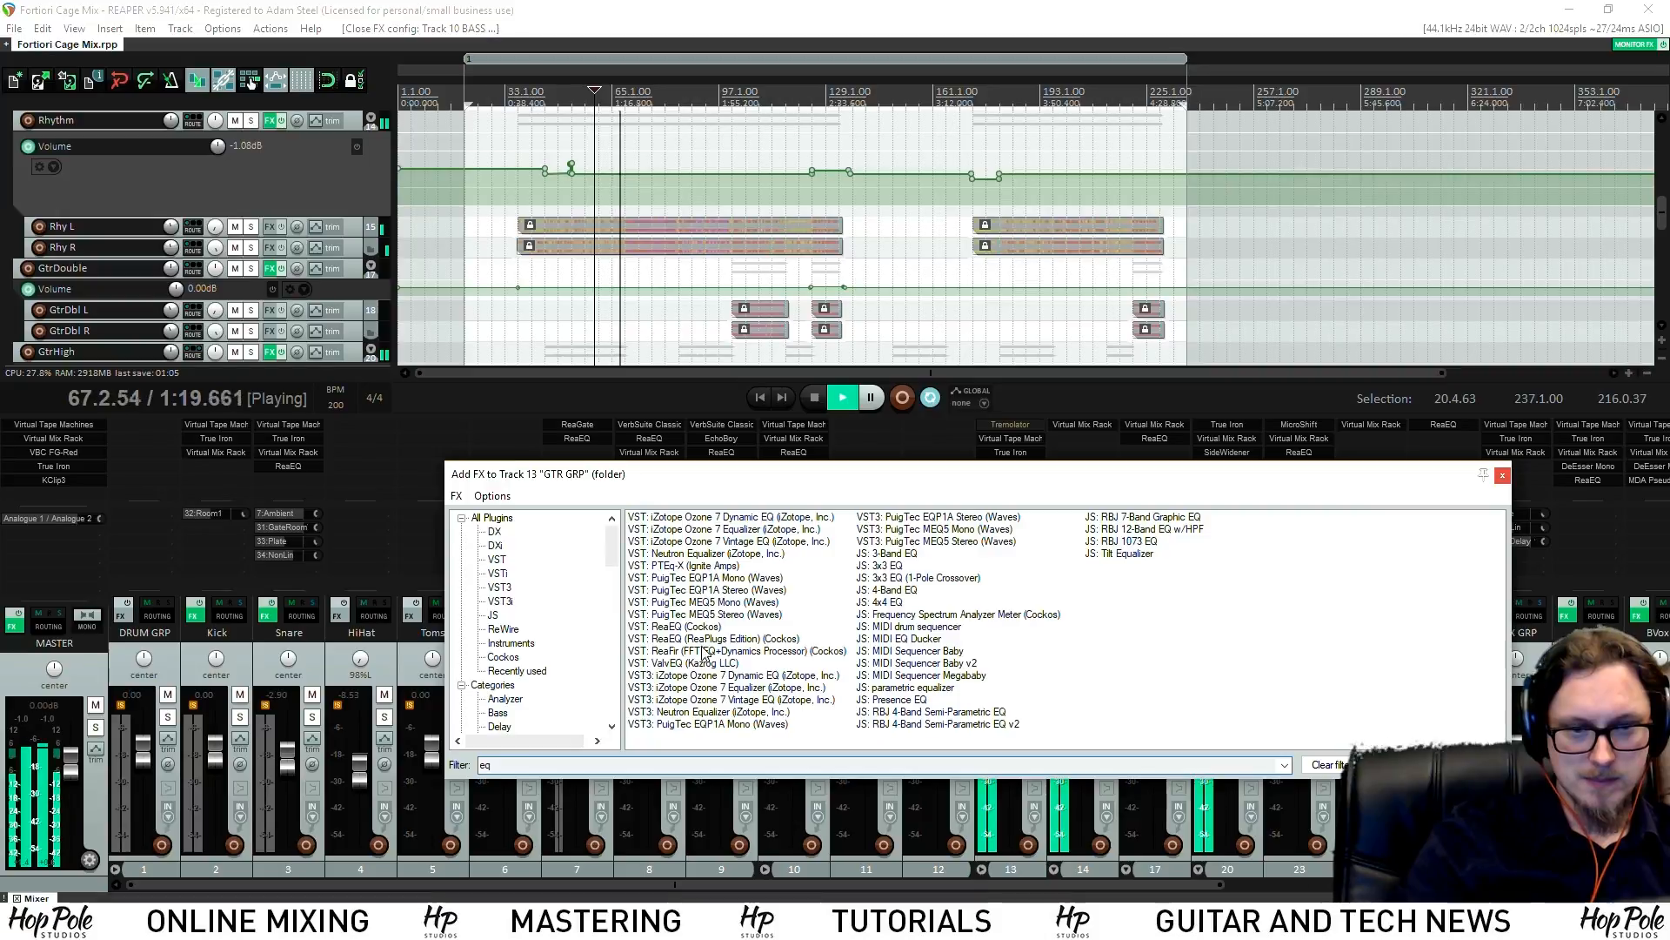
type("eq")
double_click(683, 627)
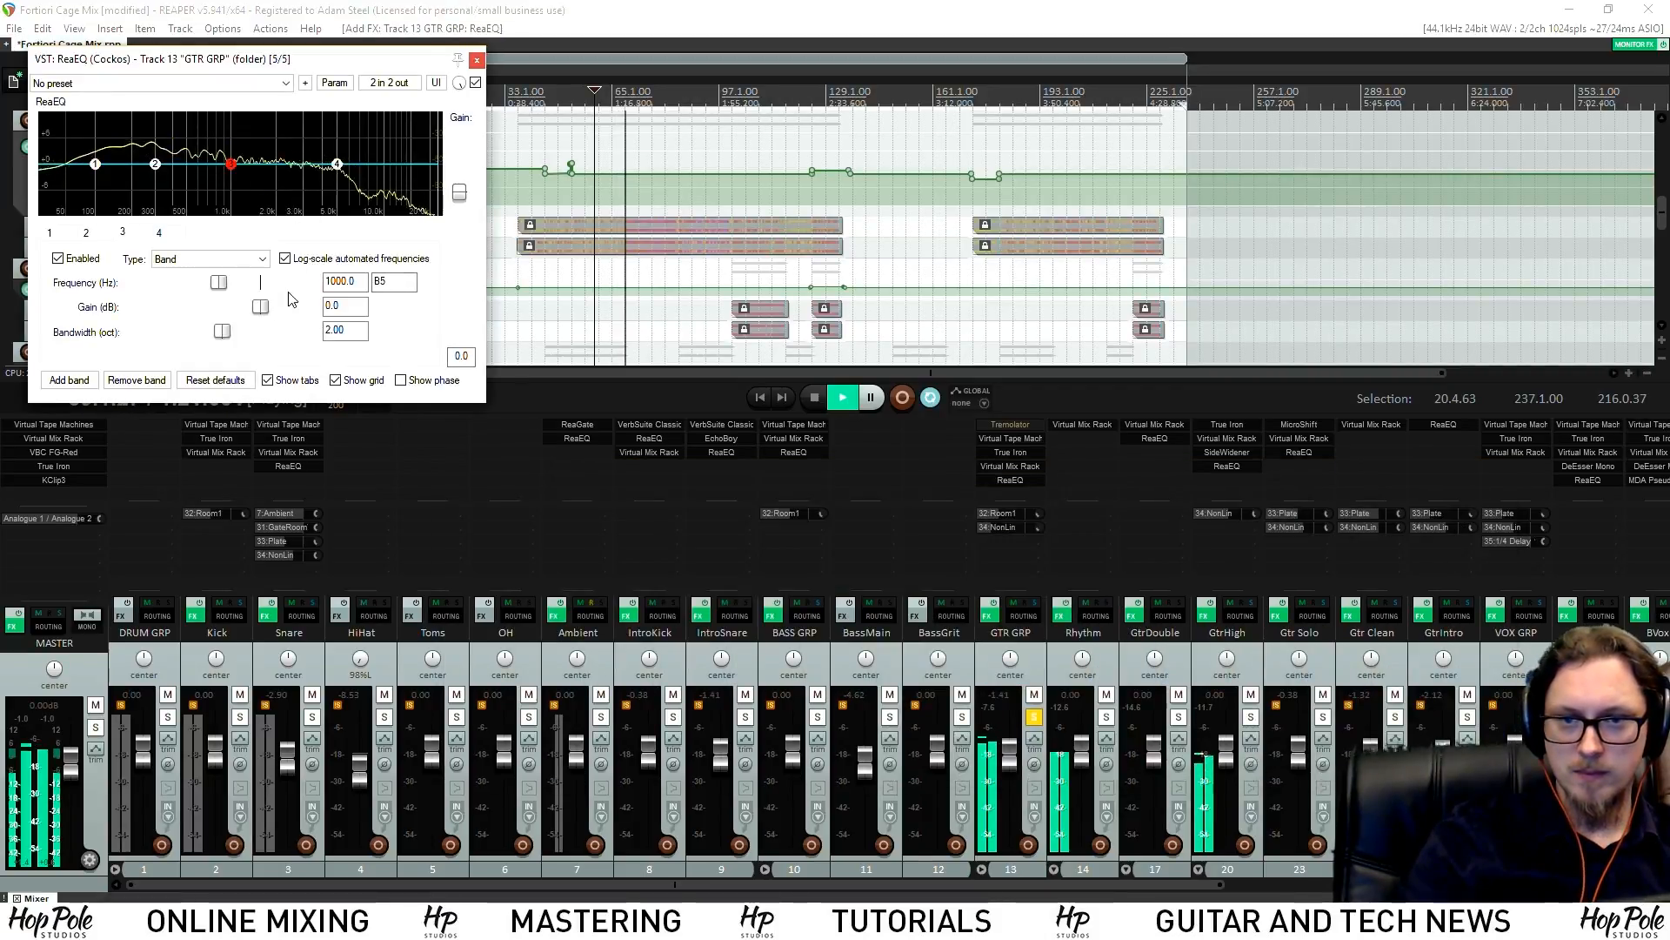
left_click_drag(212, 333, 157, 333)
key("space")
left_click_drag(230, 163, 188, 173)
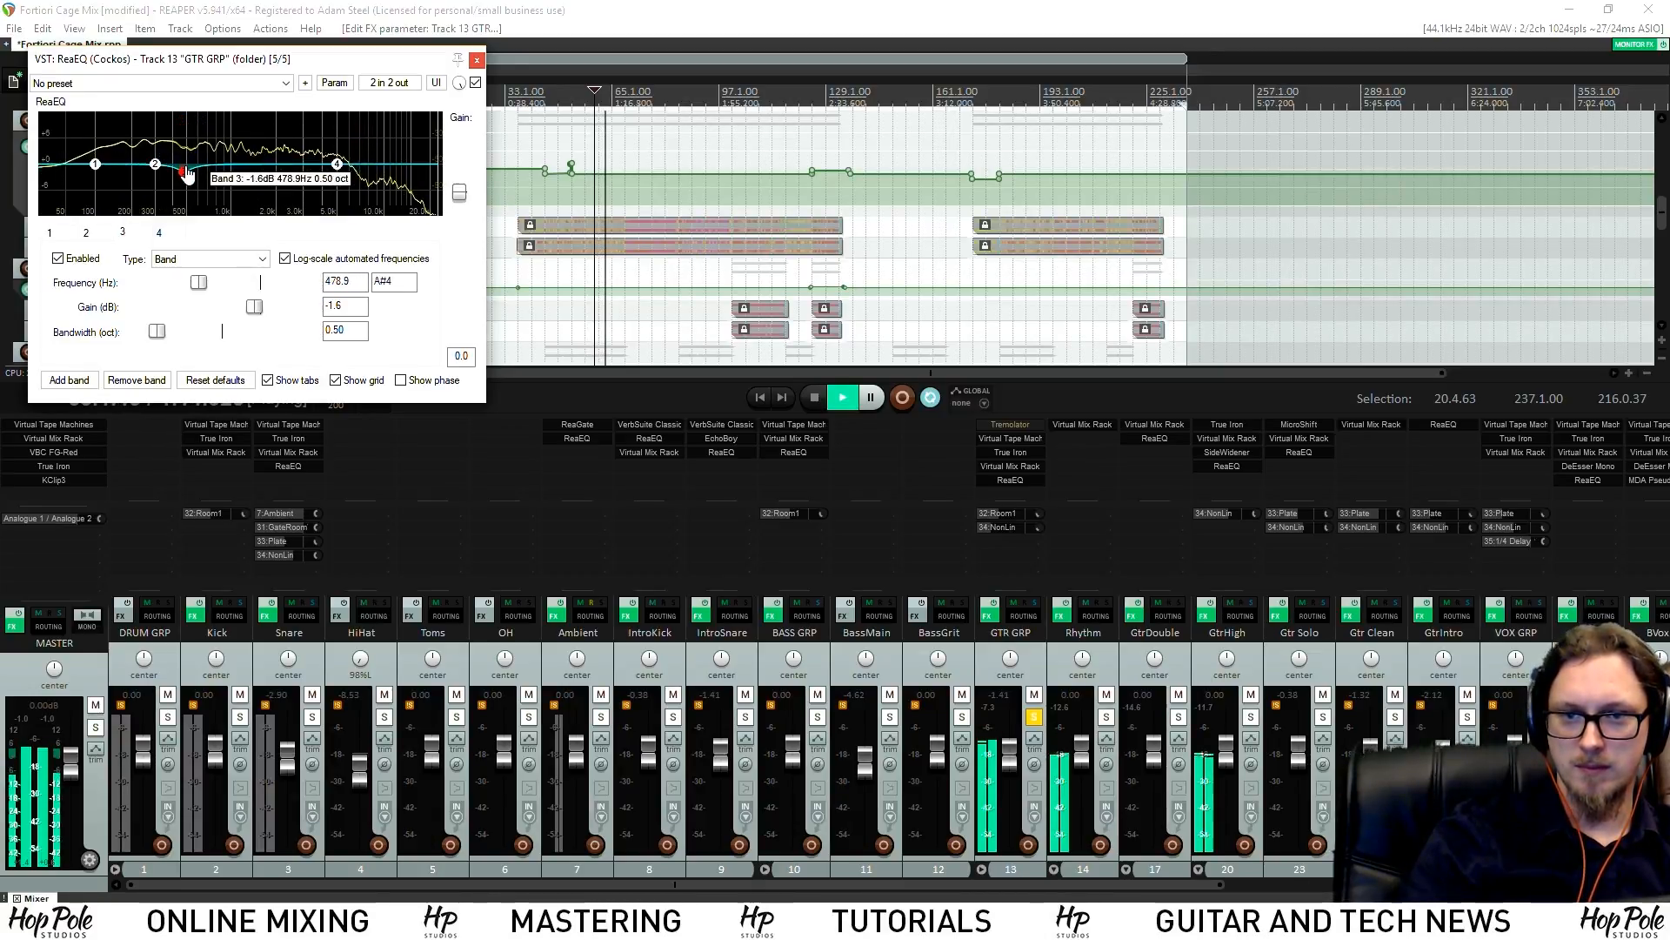
Narrow band 2 and boost it around 1.7 kHz, comparing against bypass
left_click(156, 166)
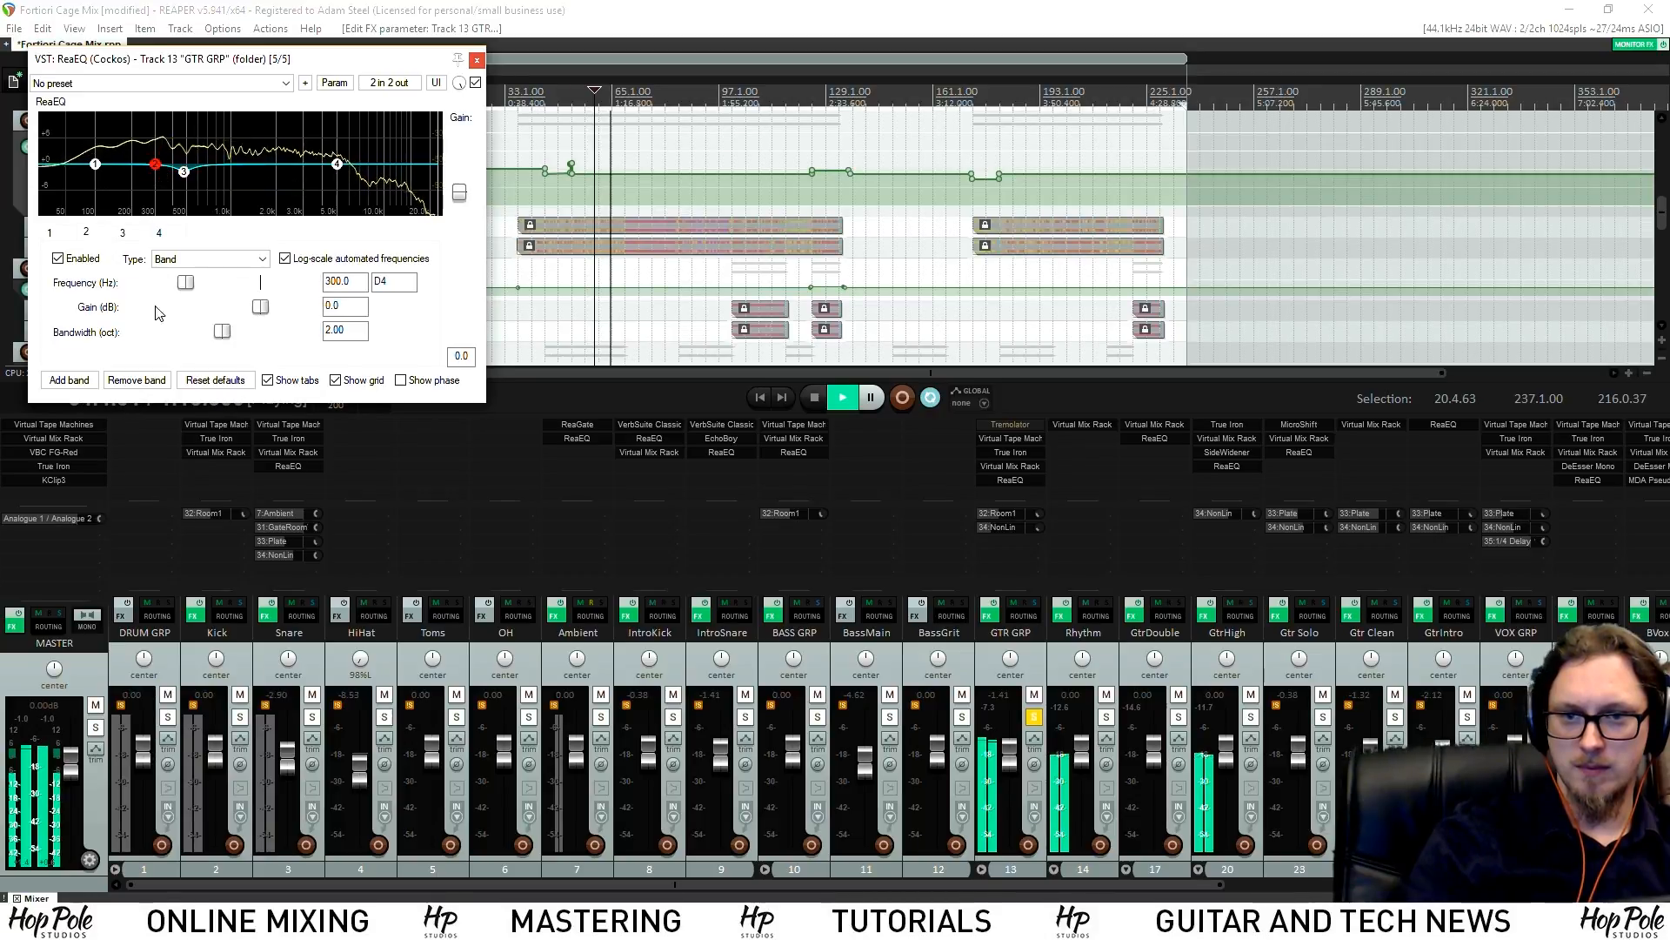
left_click_drag(178, 338, 167, 337)
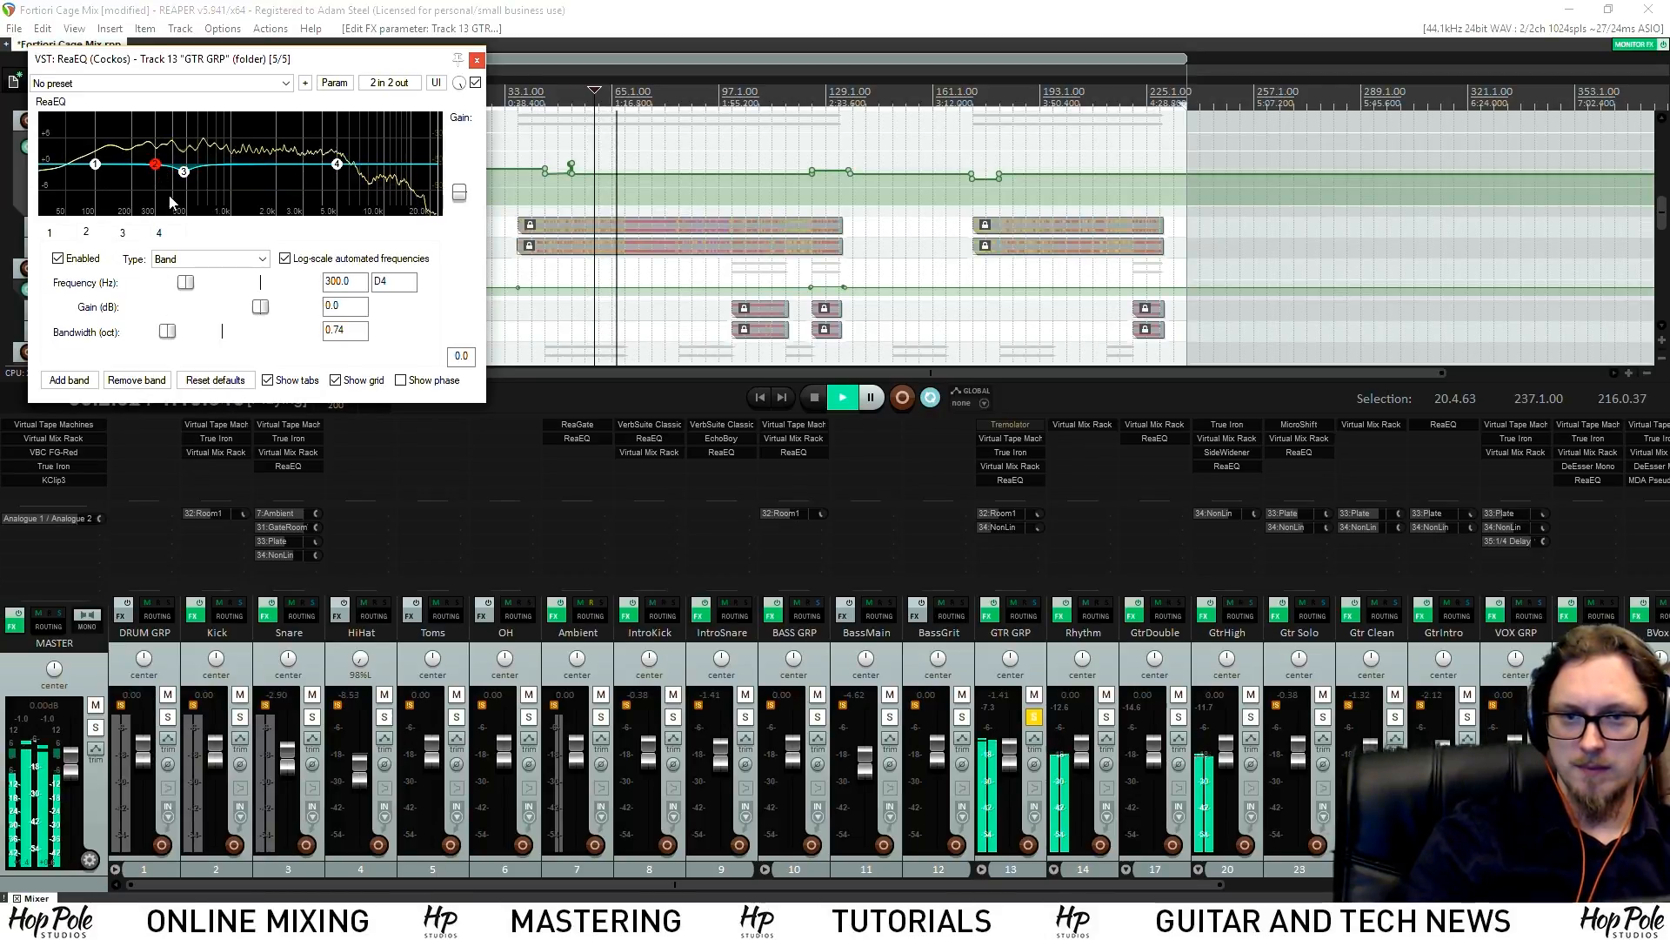
left_click_drag(157, 166, 348, 153)
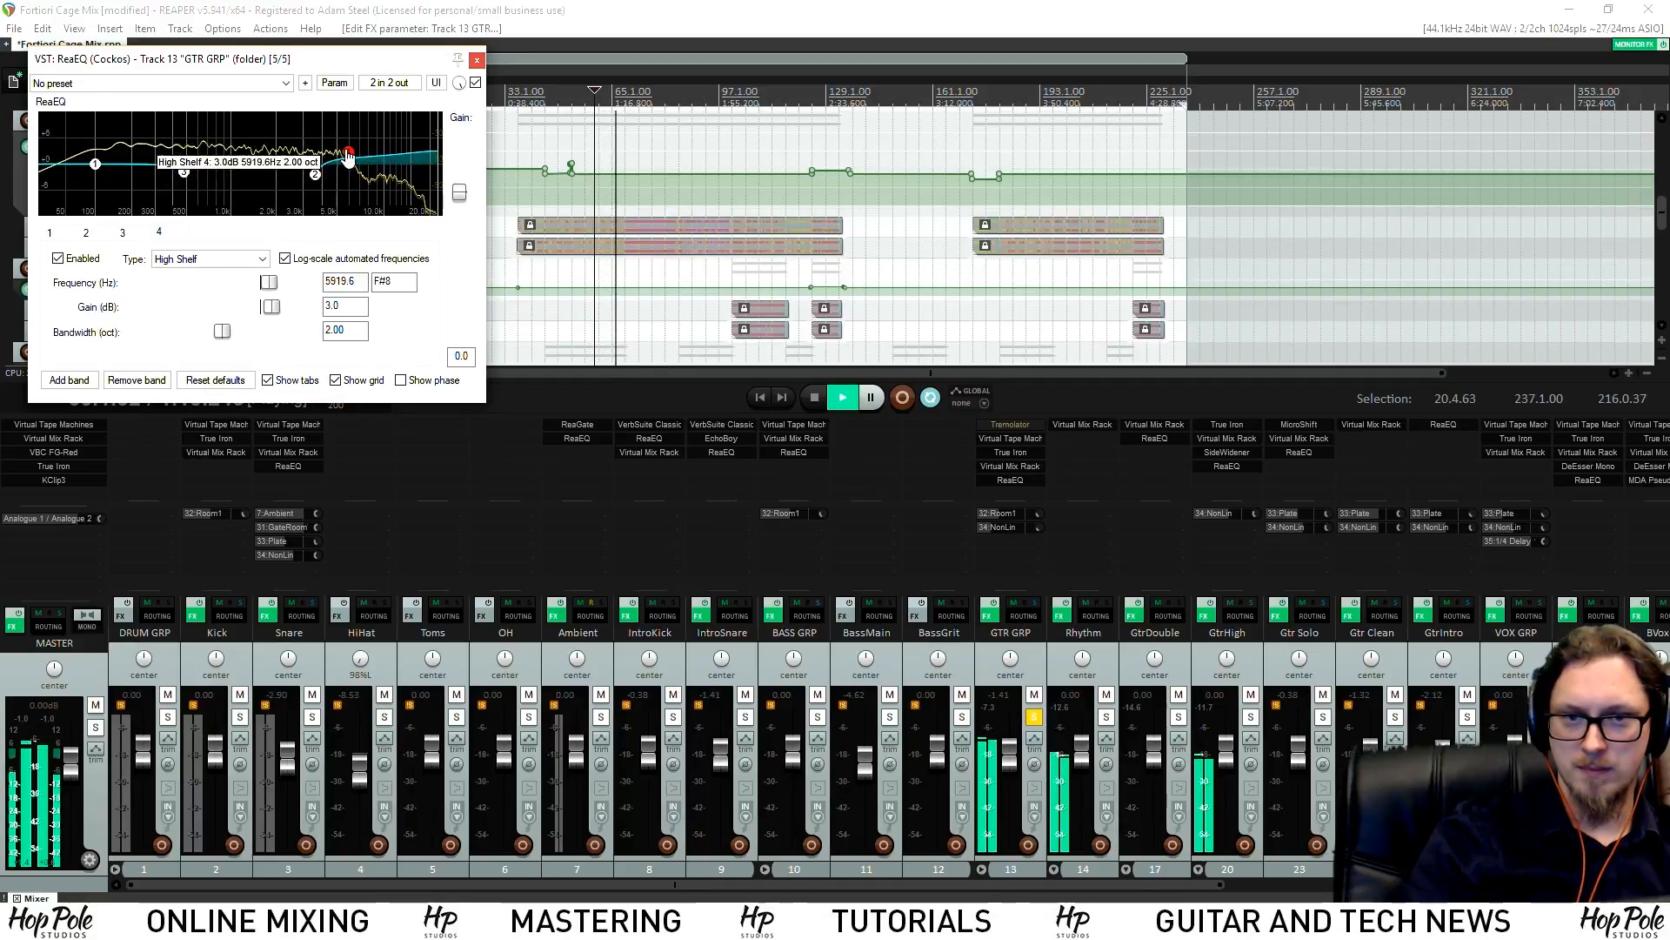
left_click(475, 83)
left_click(475, 83)
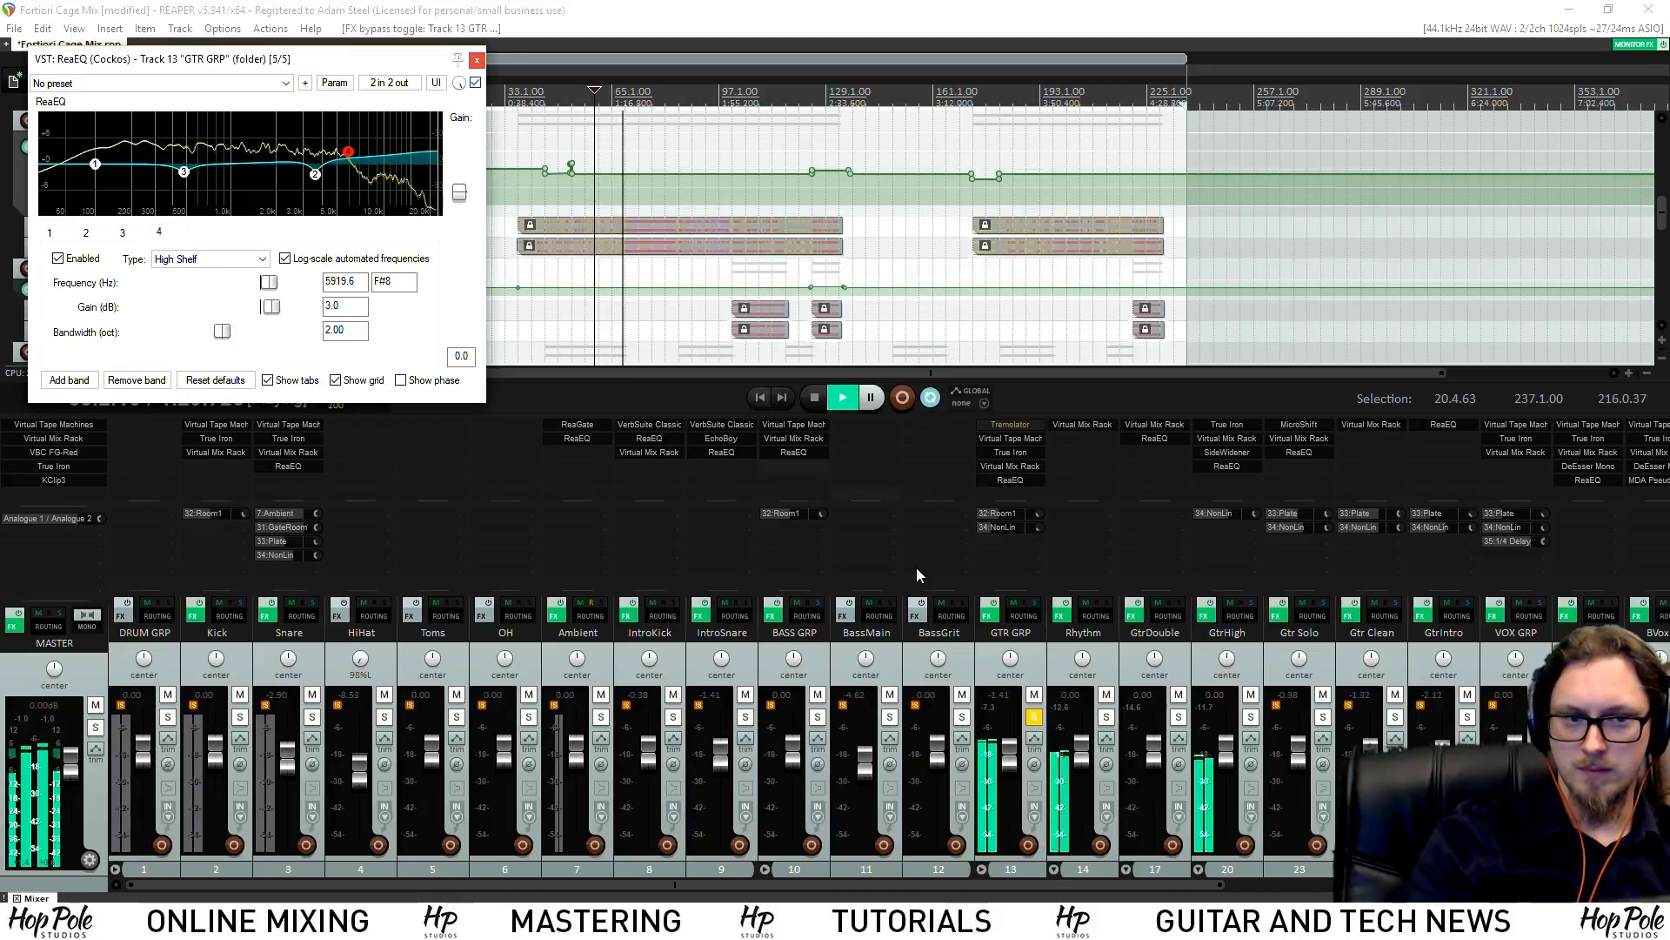
Add a narrow band 5 near 790 Hz and band 6 near 205 Hz, then A/B with bypass
left_click(68, 380)
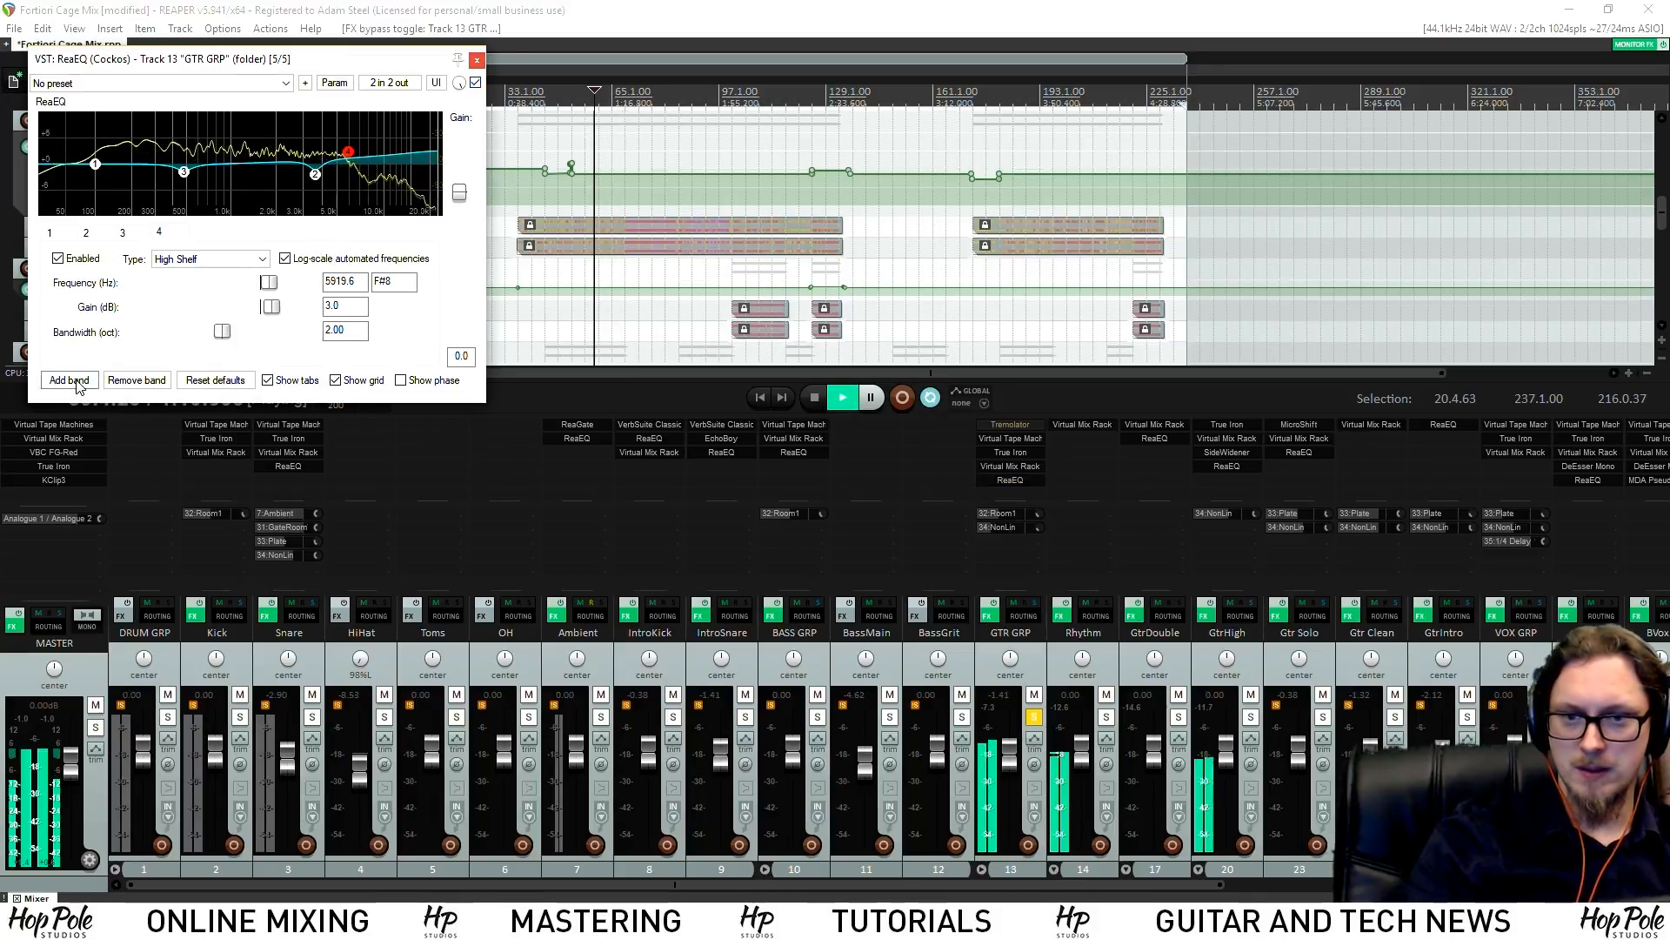
left_click_drag(222, 332, 164, 333)
left_click_drag(209, 165, 243, 181)
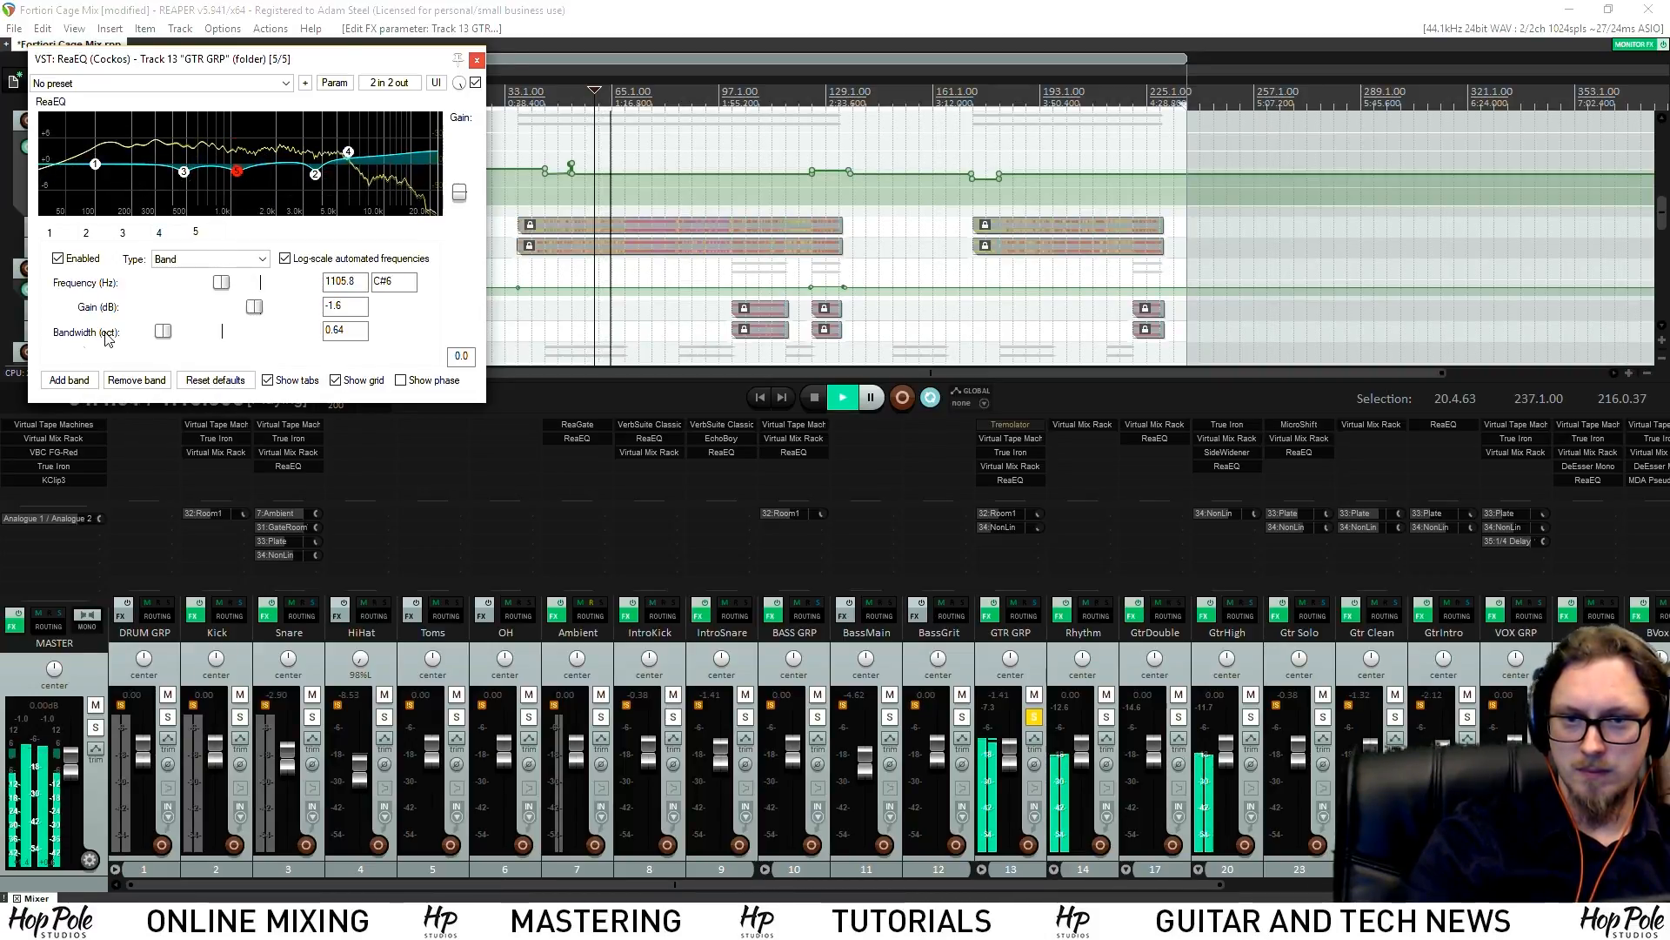
double_click(168, 152)
left_click_drag(158, 157, 140, 163)
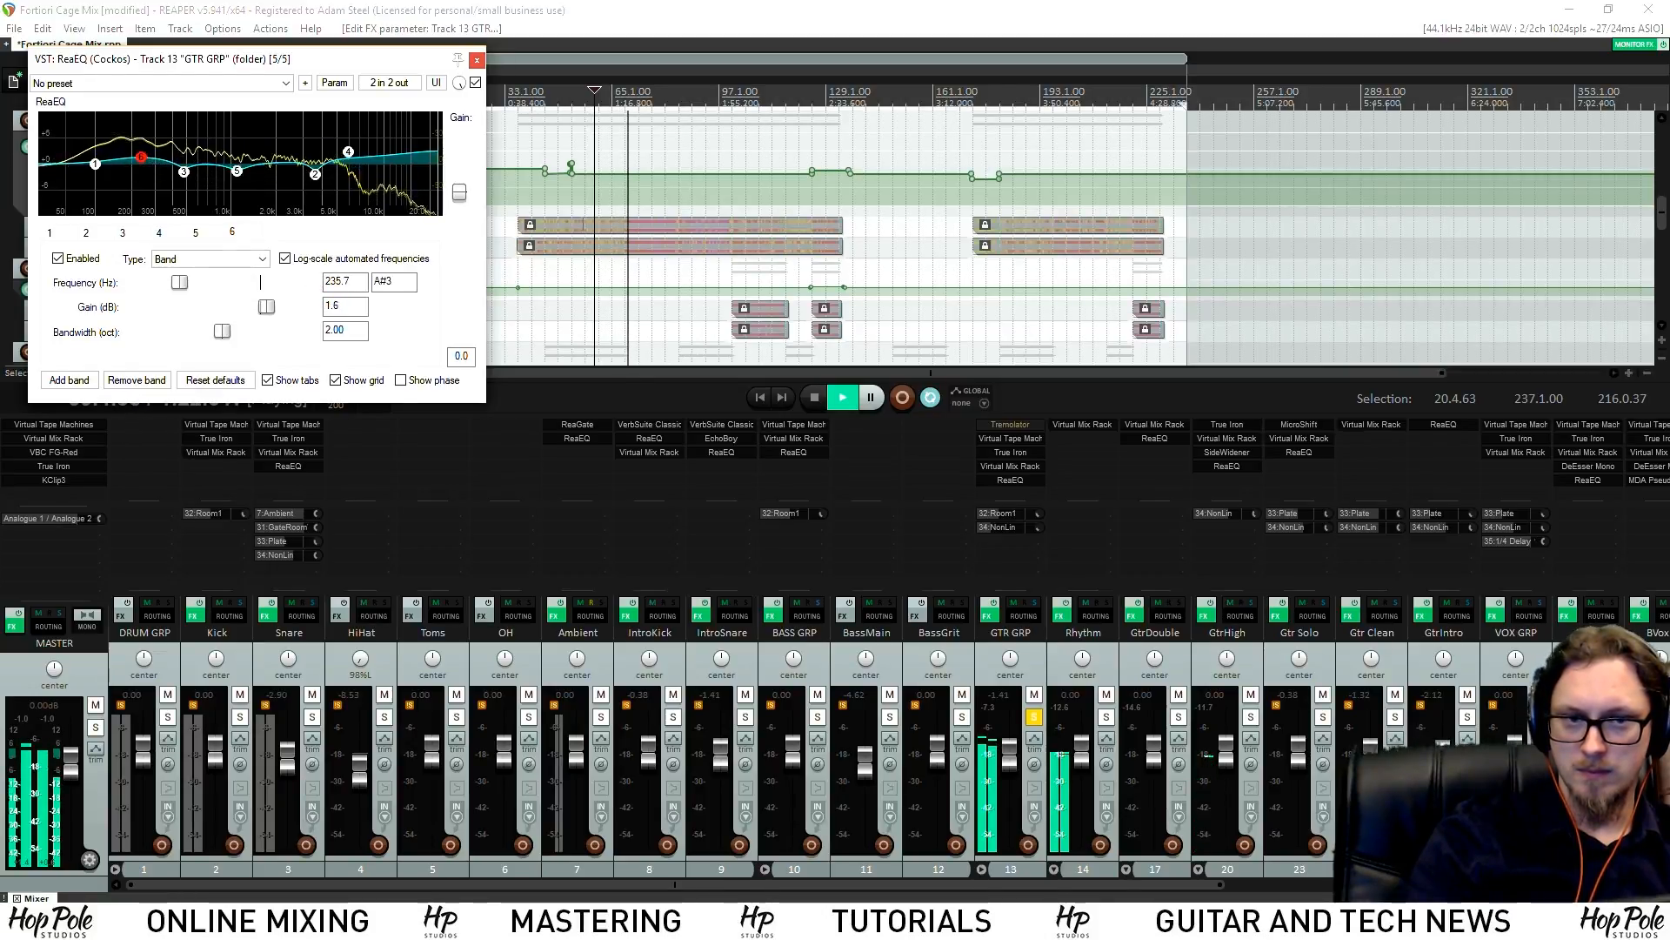
left_click(475, 82)
left_click(475, 82)
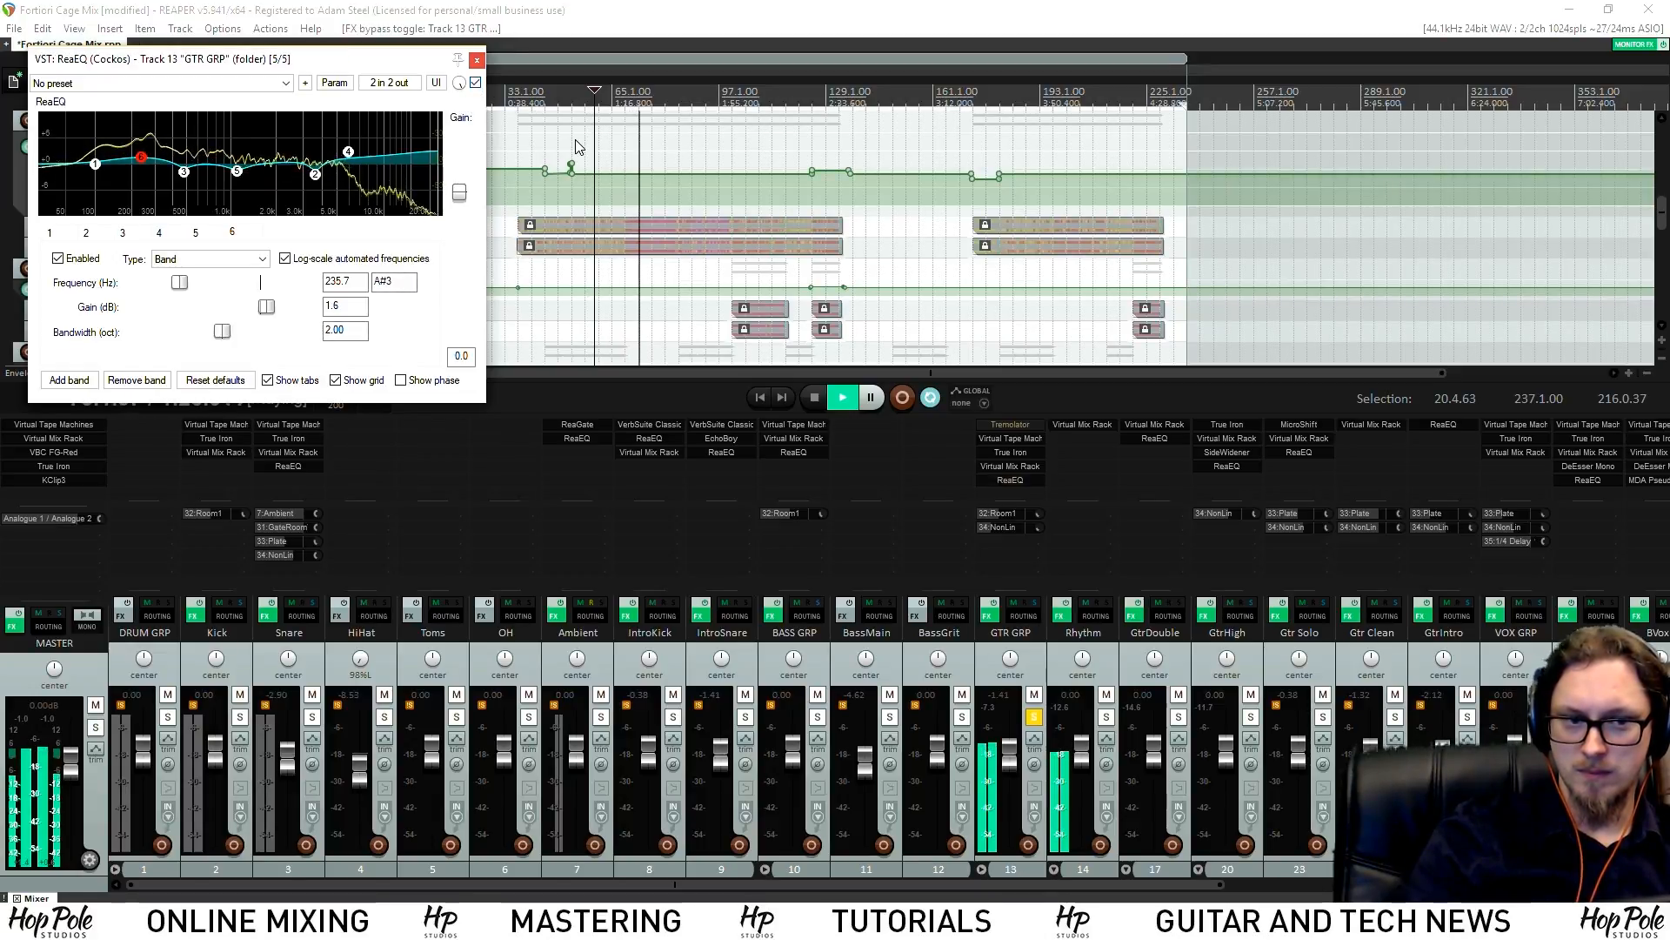
Review the settings of the high shelf, the band 3 cut, band 2 and band 6
left_click(348, 152)
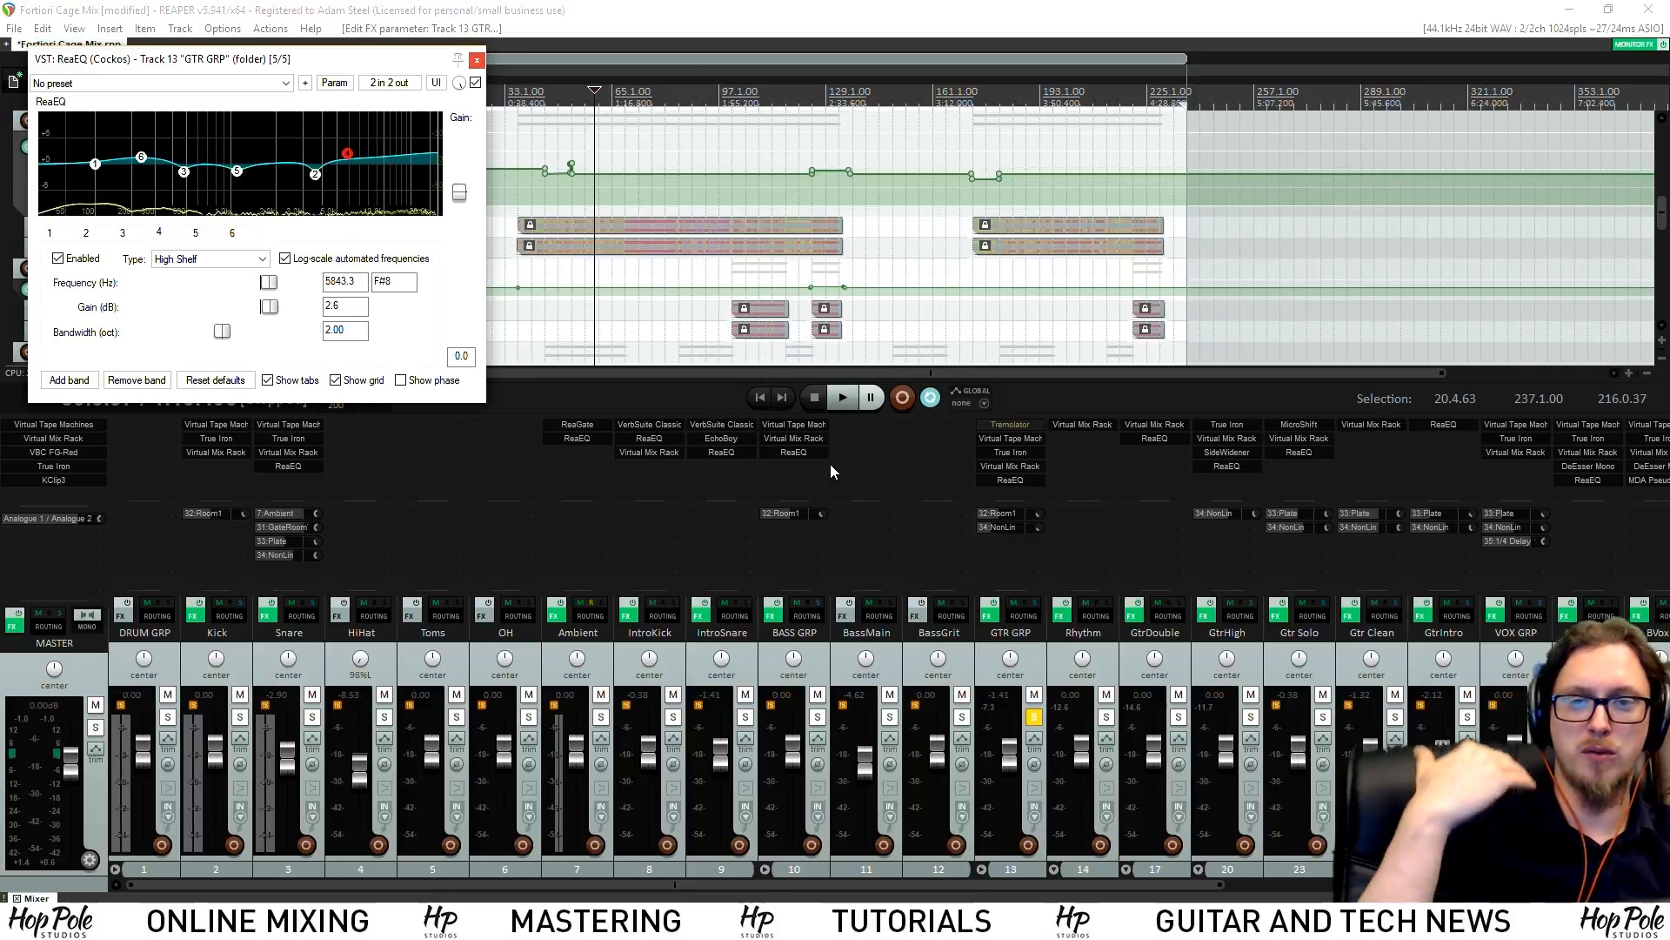
left_click(182, 173)
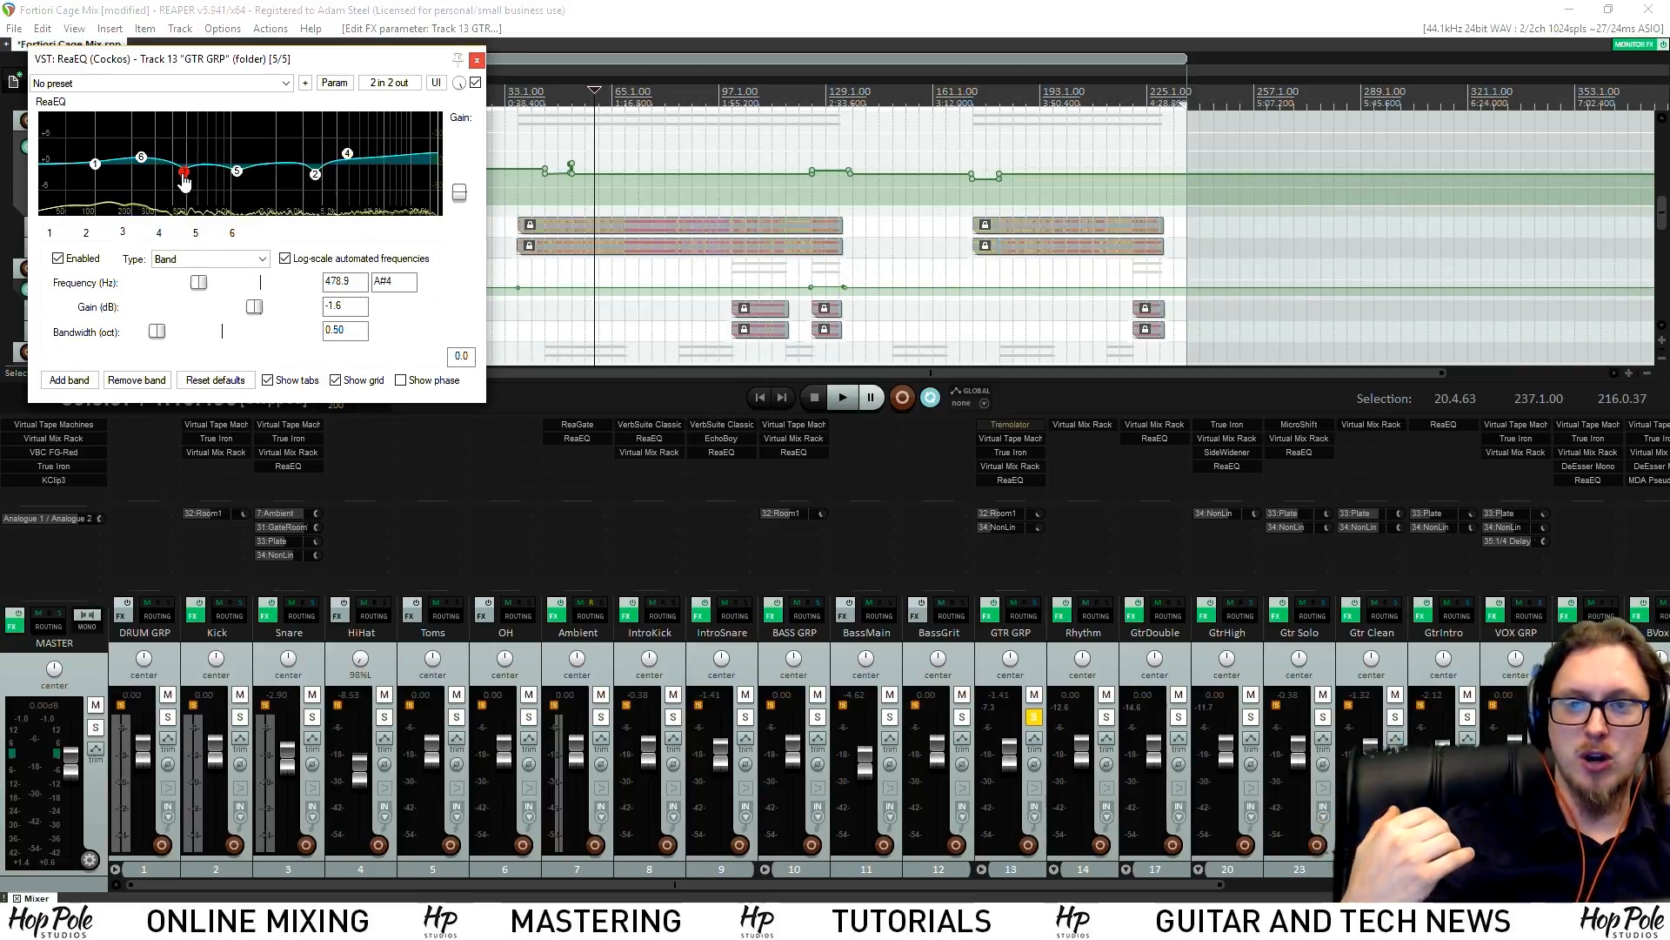
left_click(315, 174)
left_click(141, 157)
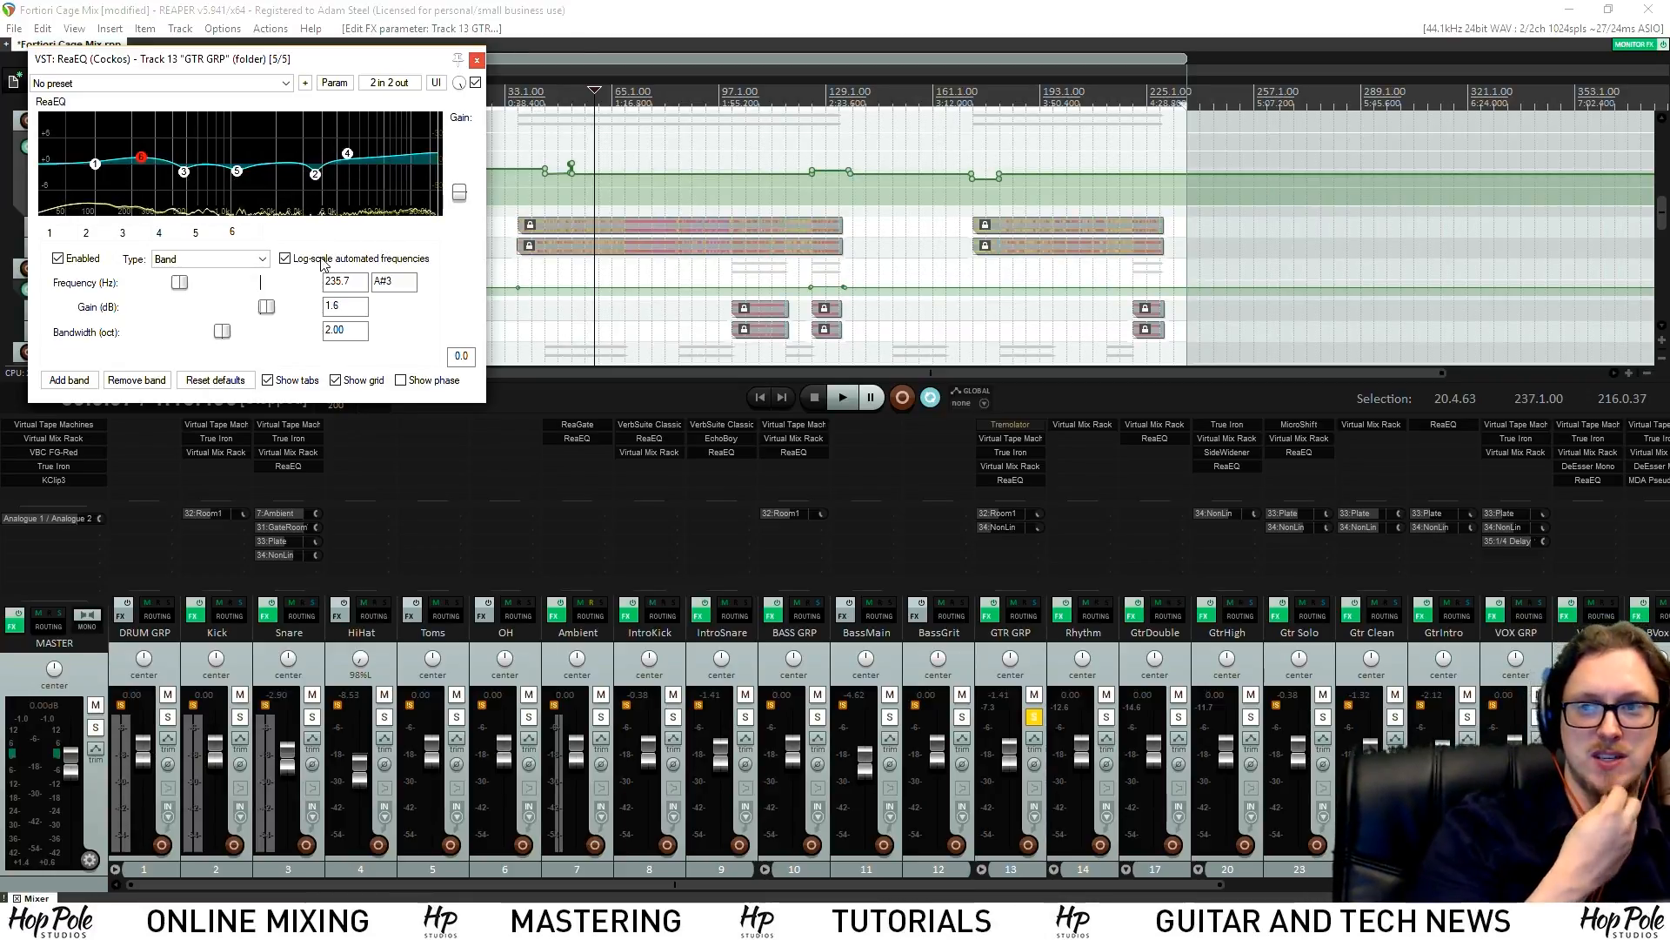
Unsolo GTR GRP, push its high shelf to +4 dB near 7 kHz, and set the fader to -0.75 dB
key("space")
left_click(1034, 716)
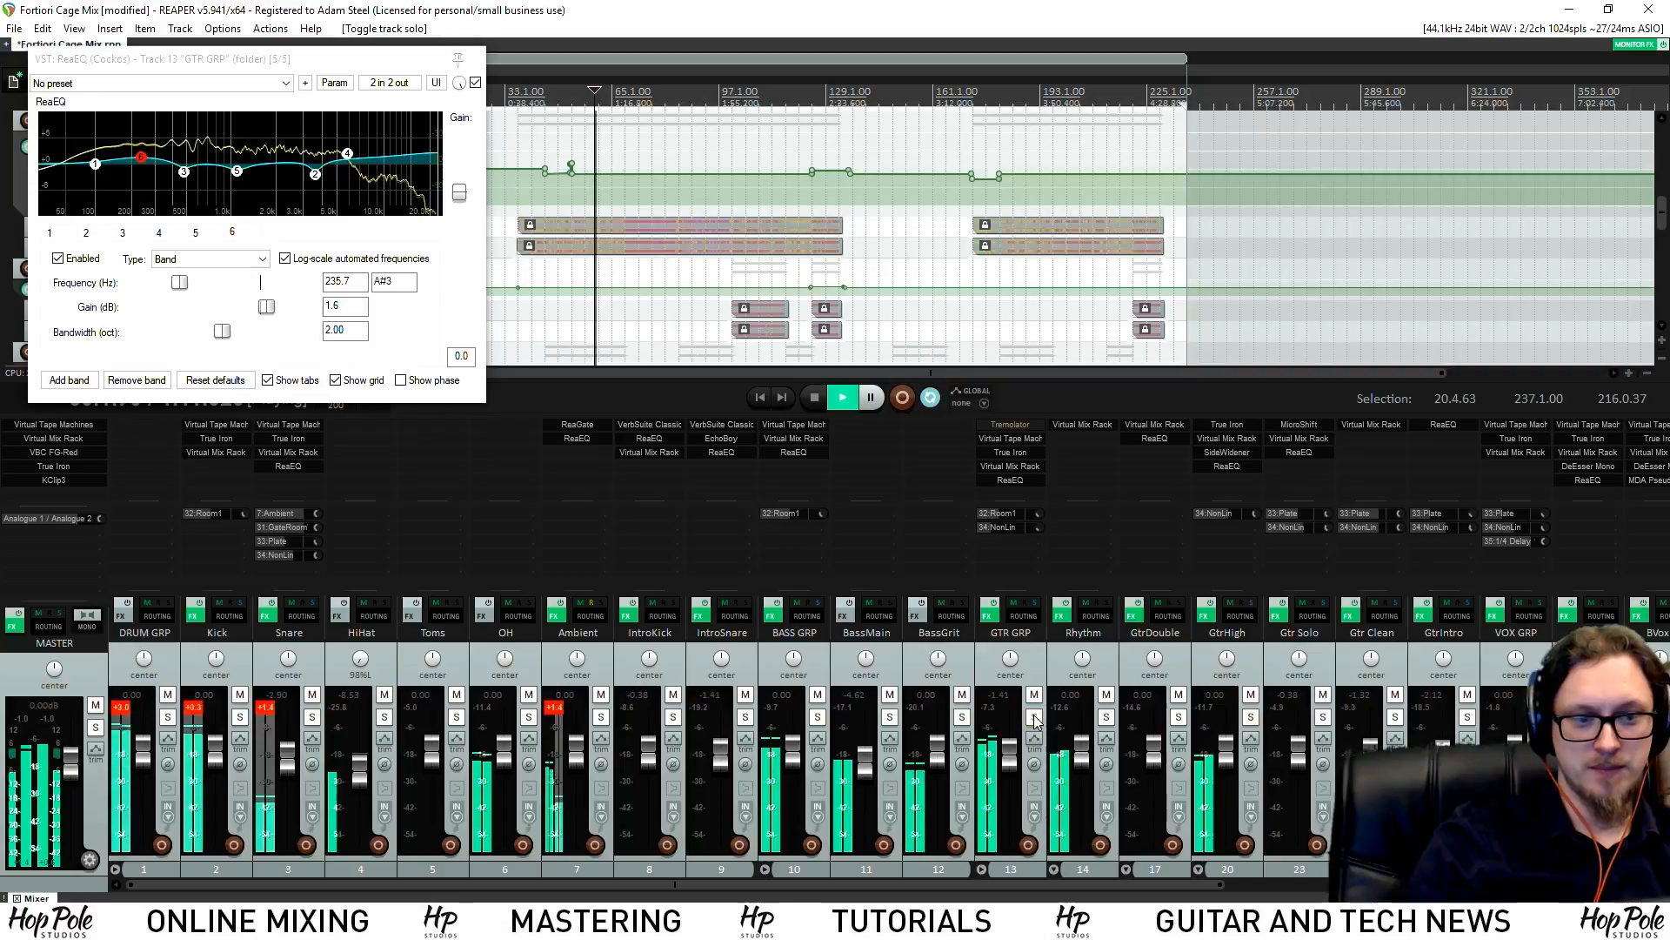
left_click(1025, 759)
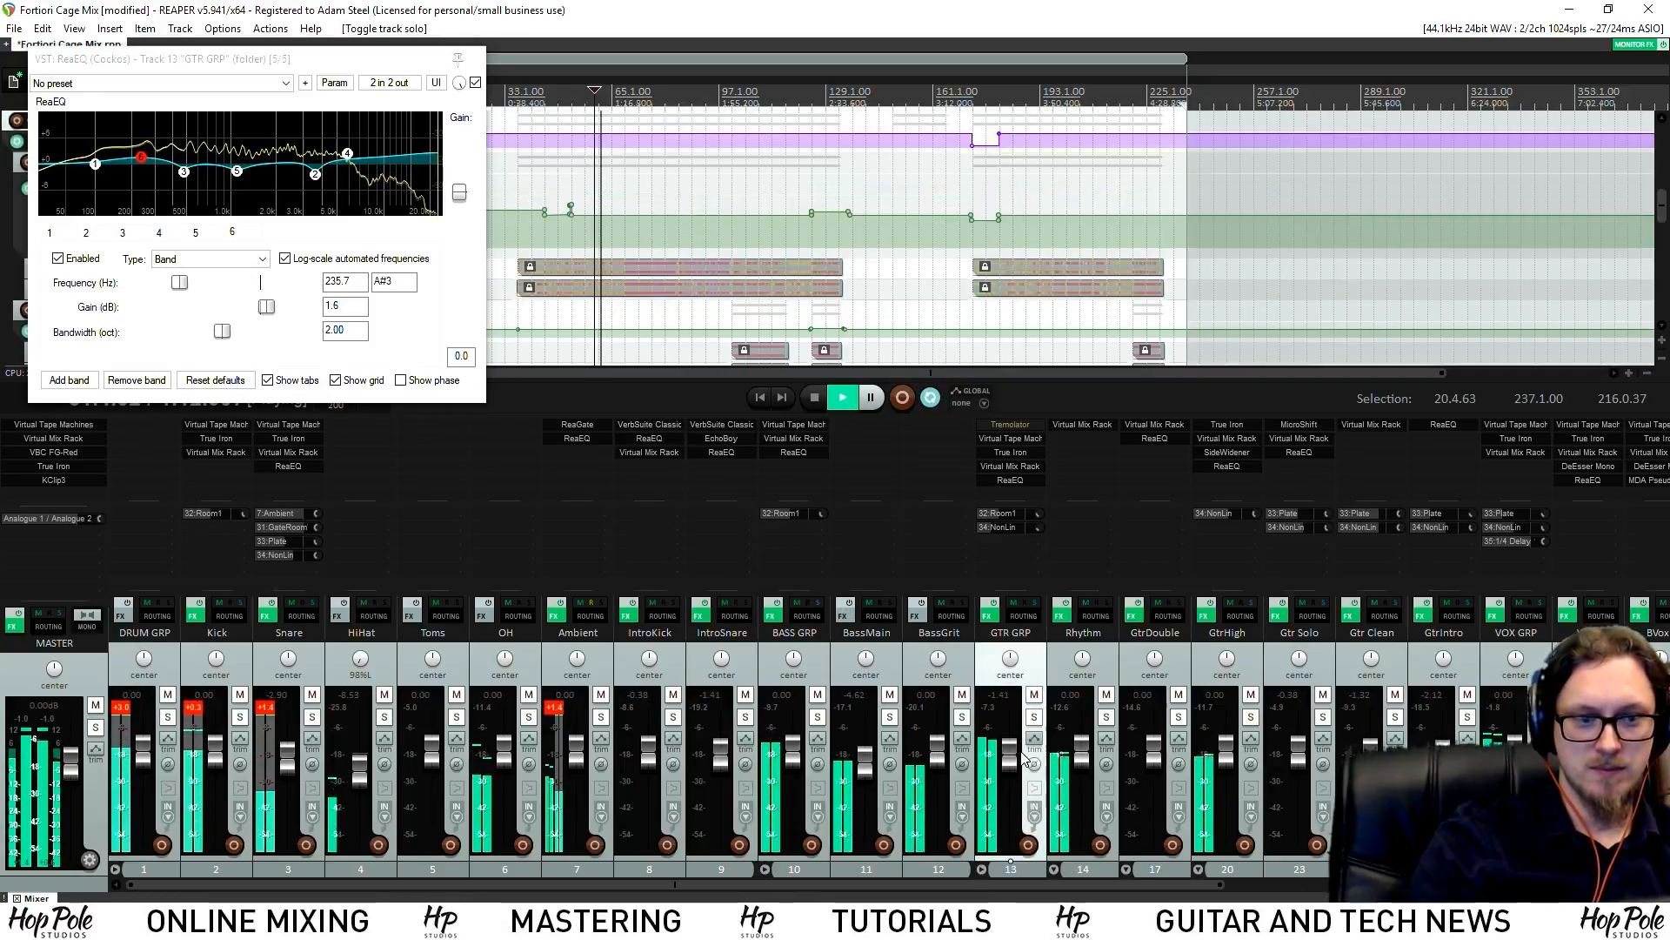
left_click_drag(1012, 761, 1014, 758)
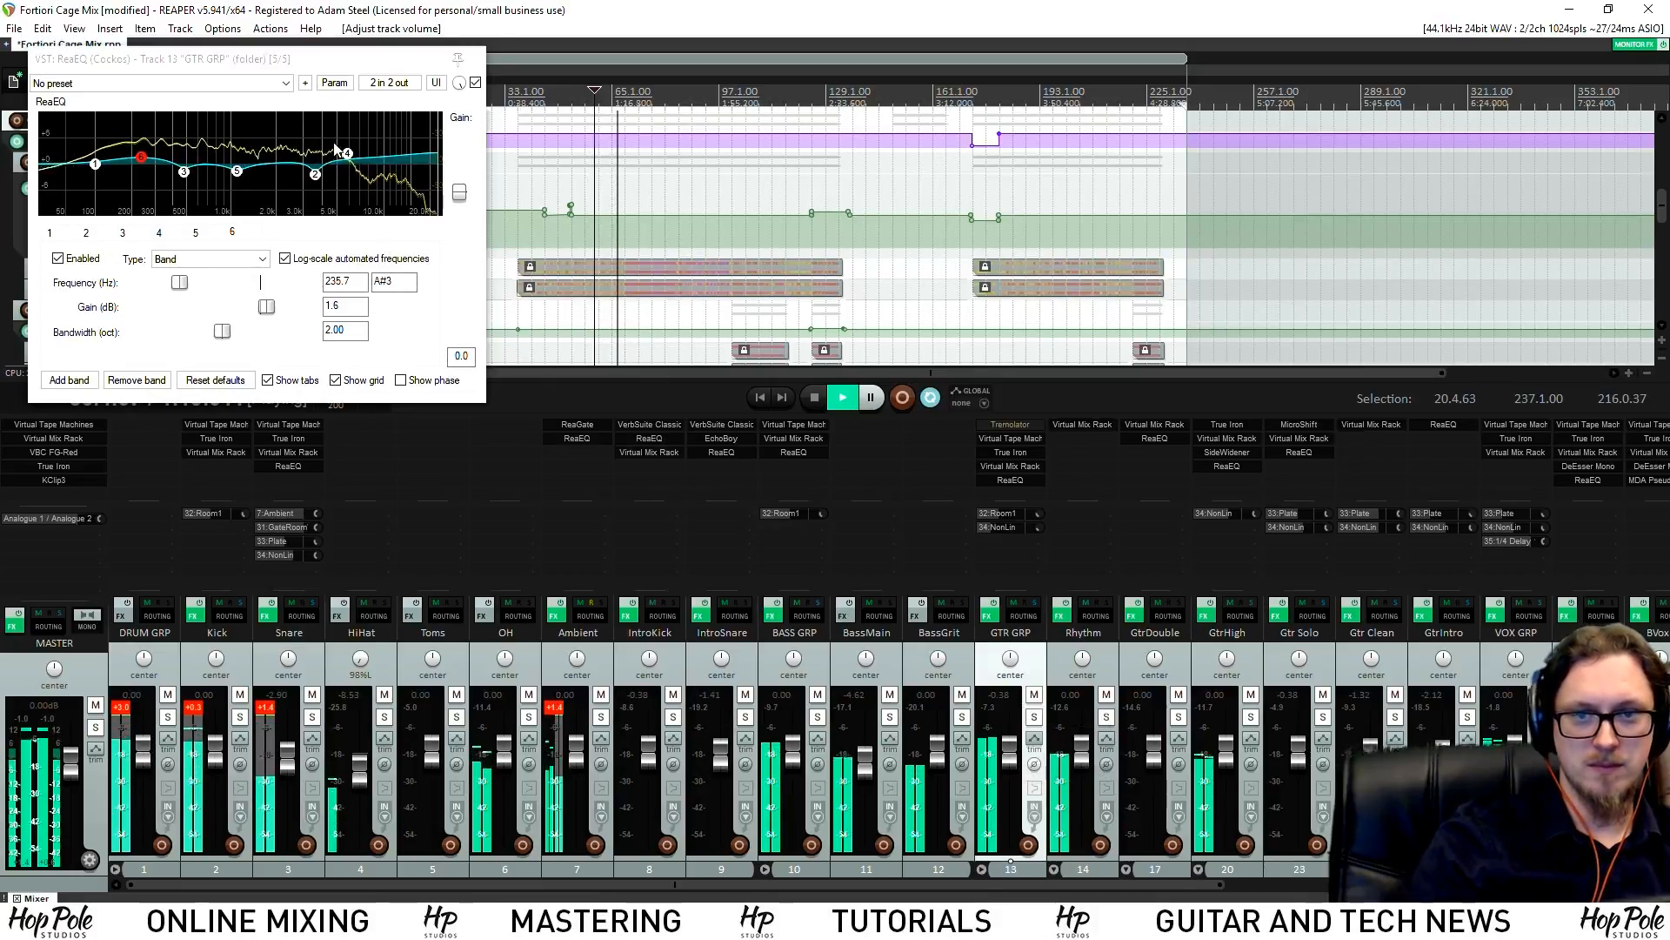
left_click_drag(347, 153, 351, 150)
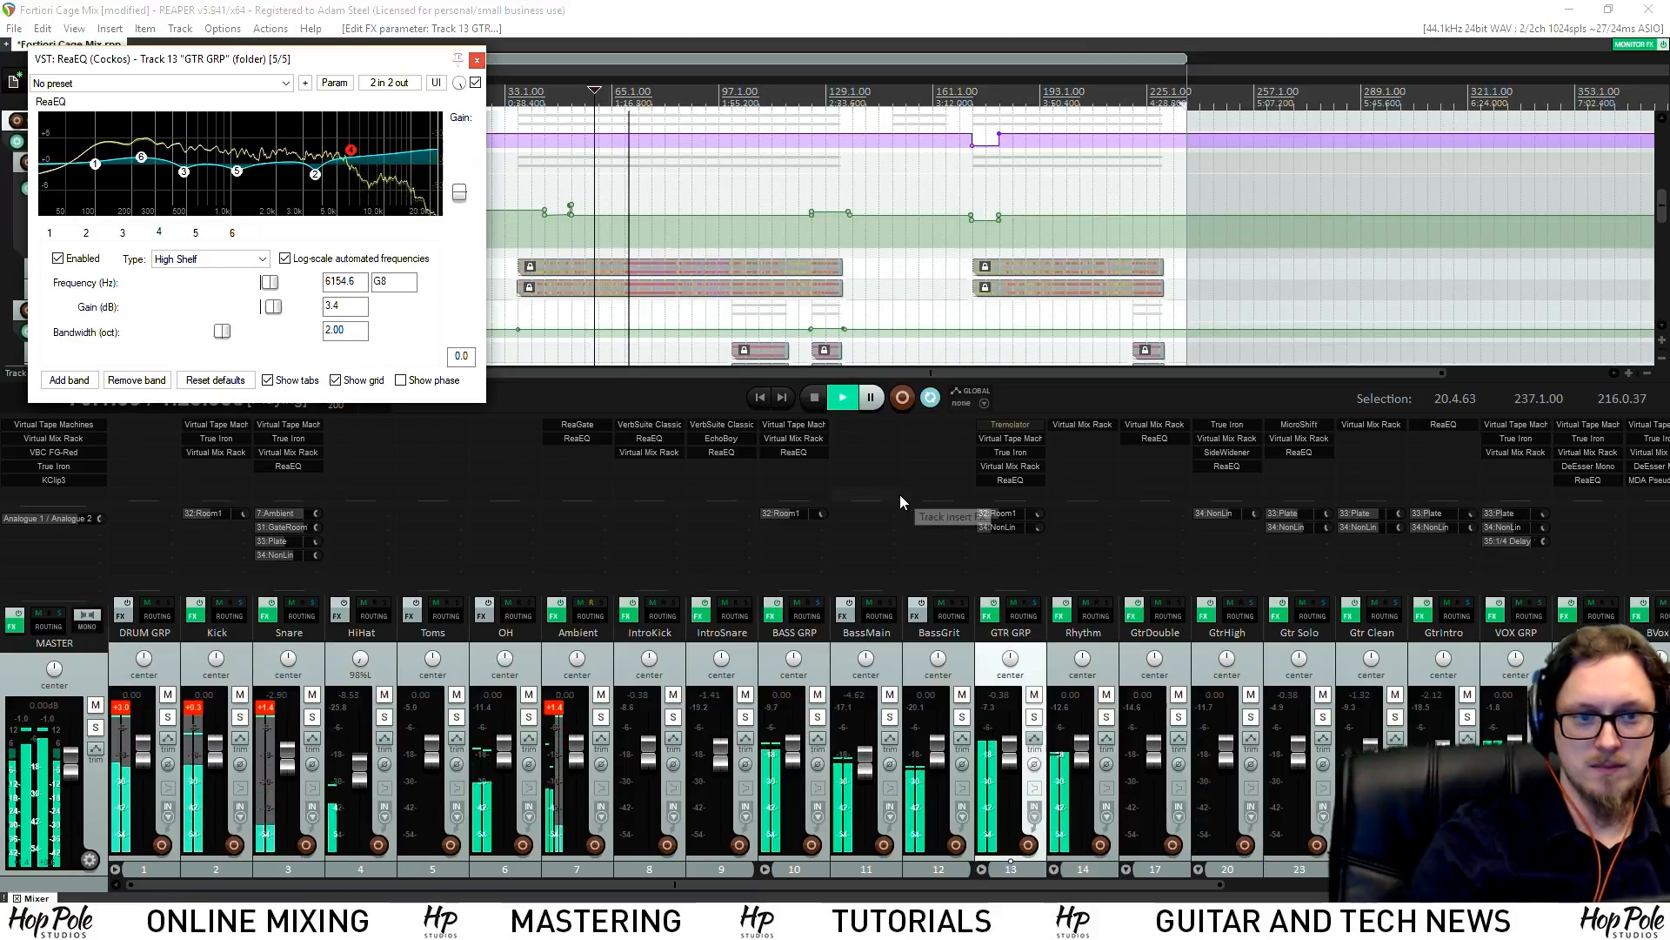
left_click_drag(351, 150, 362, 155)
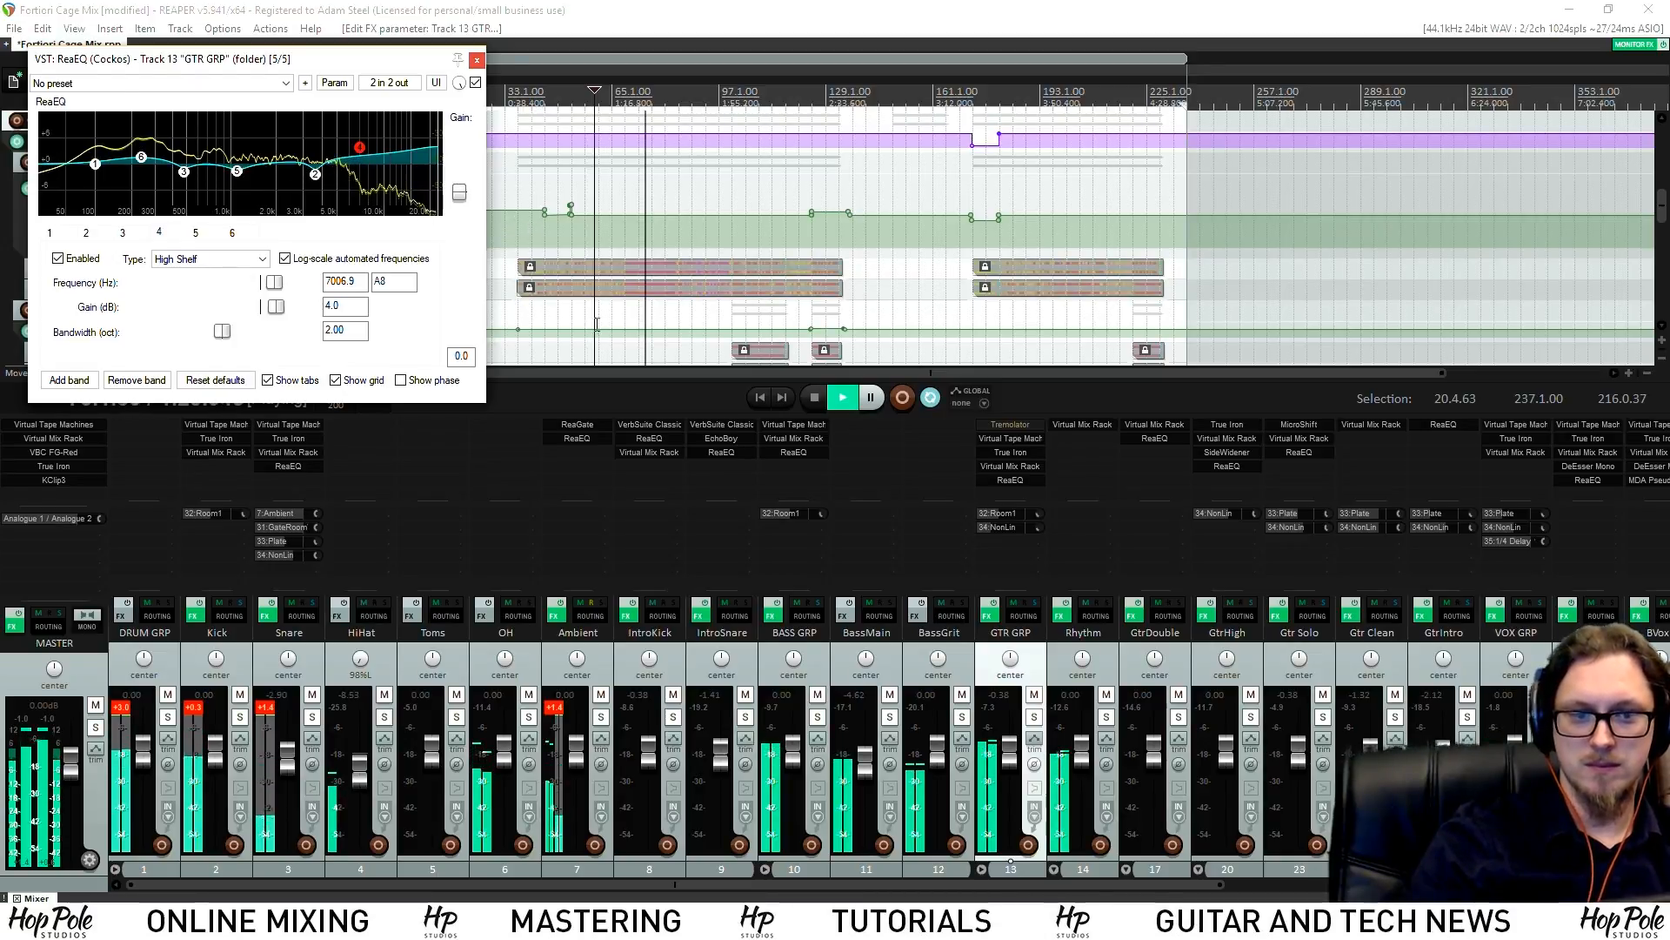
left_click_drag(1013, 756, 1013, 758)
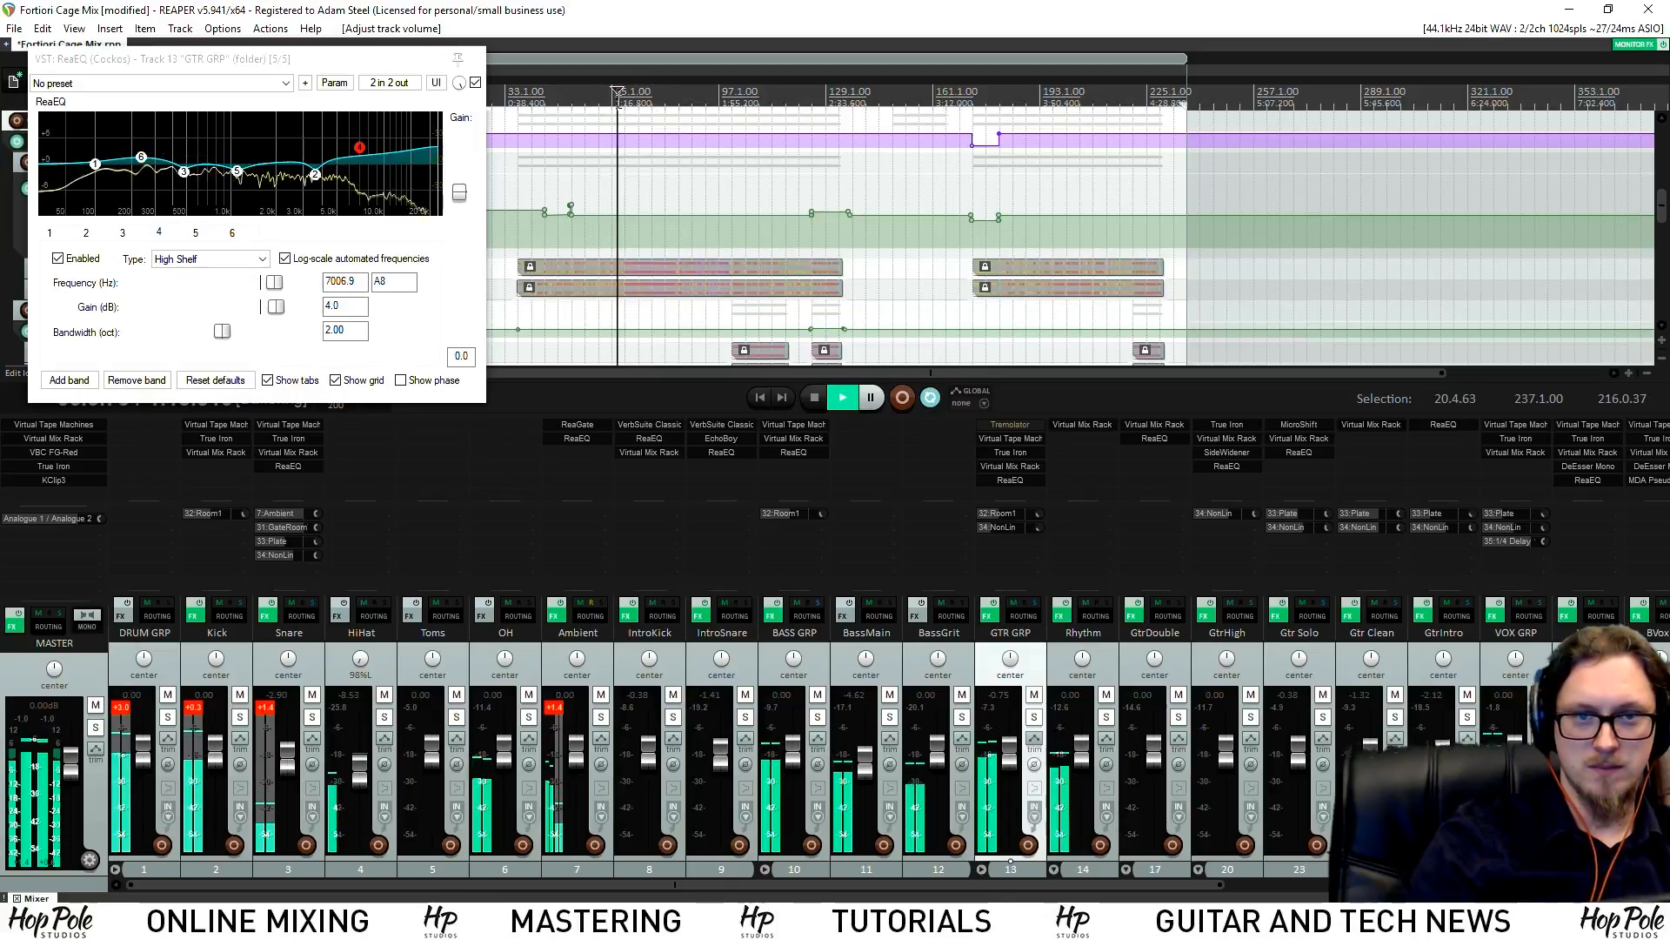
left_click(476, 60)
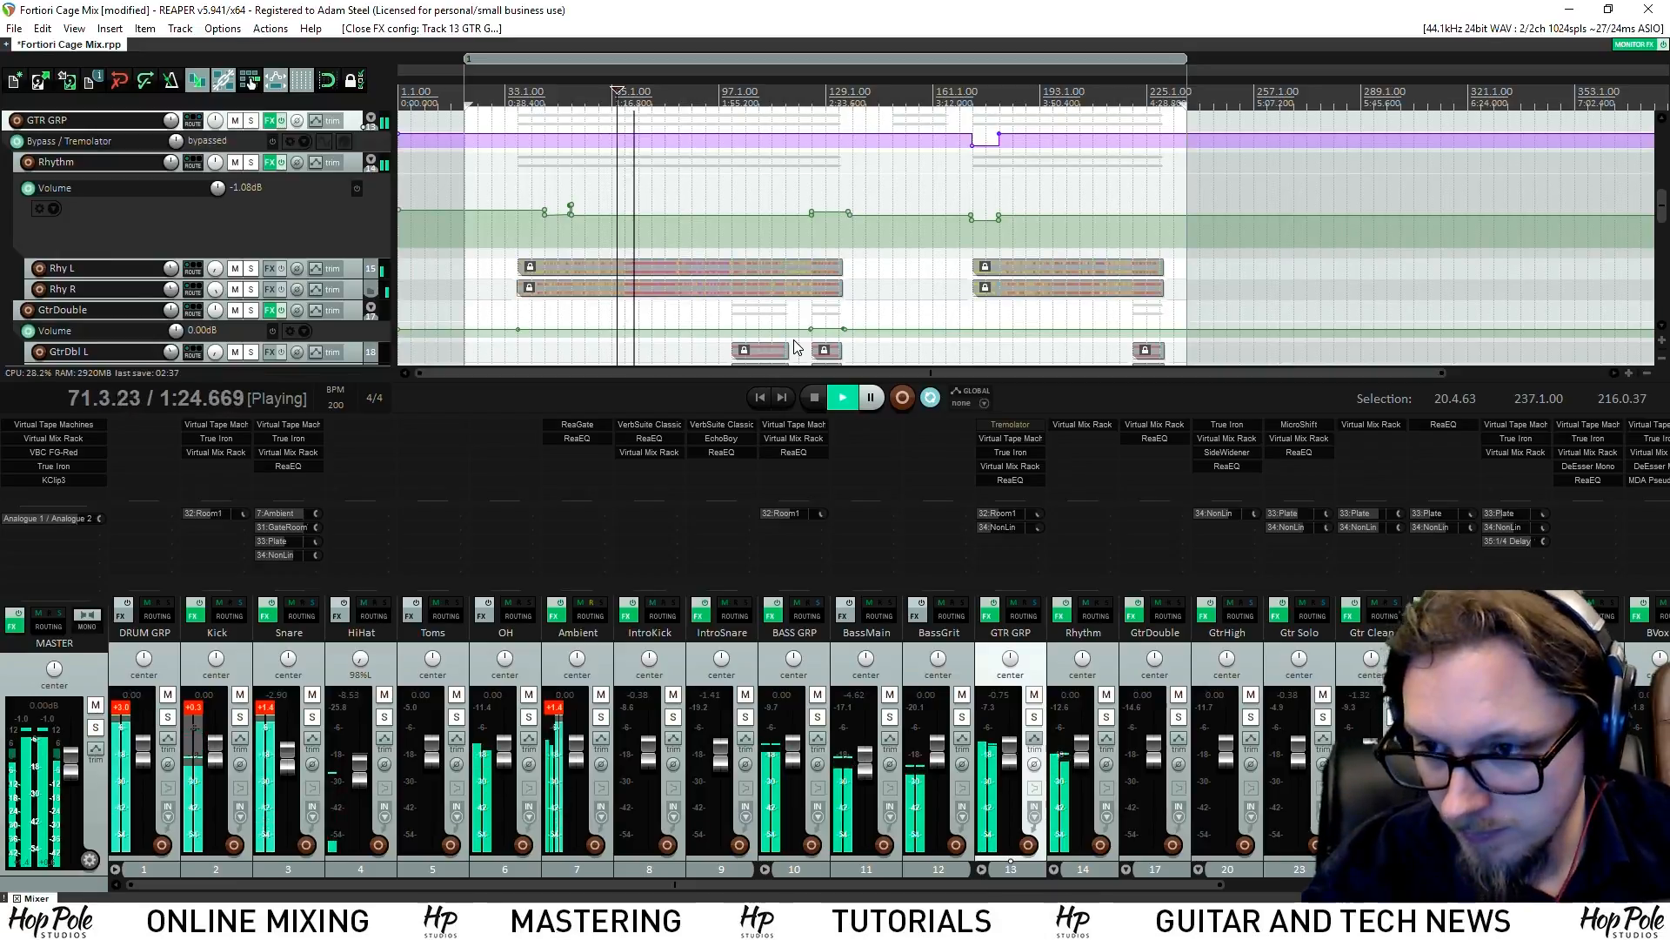
Replay from a few bars before bar 35, save the project, and solo IntroSnare
key("space")
left_click(513, 98)
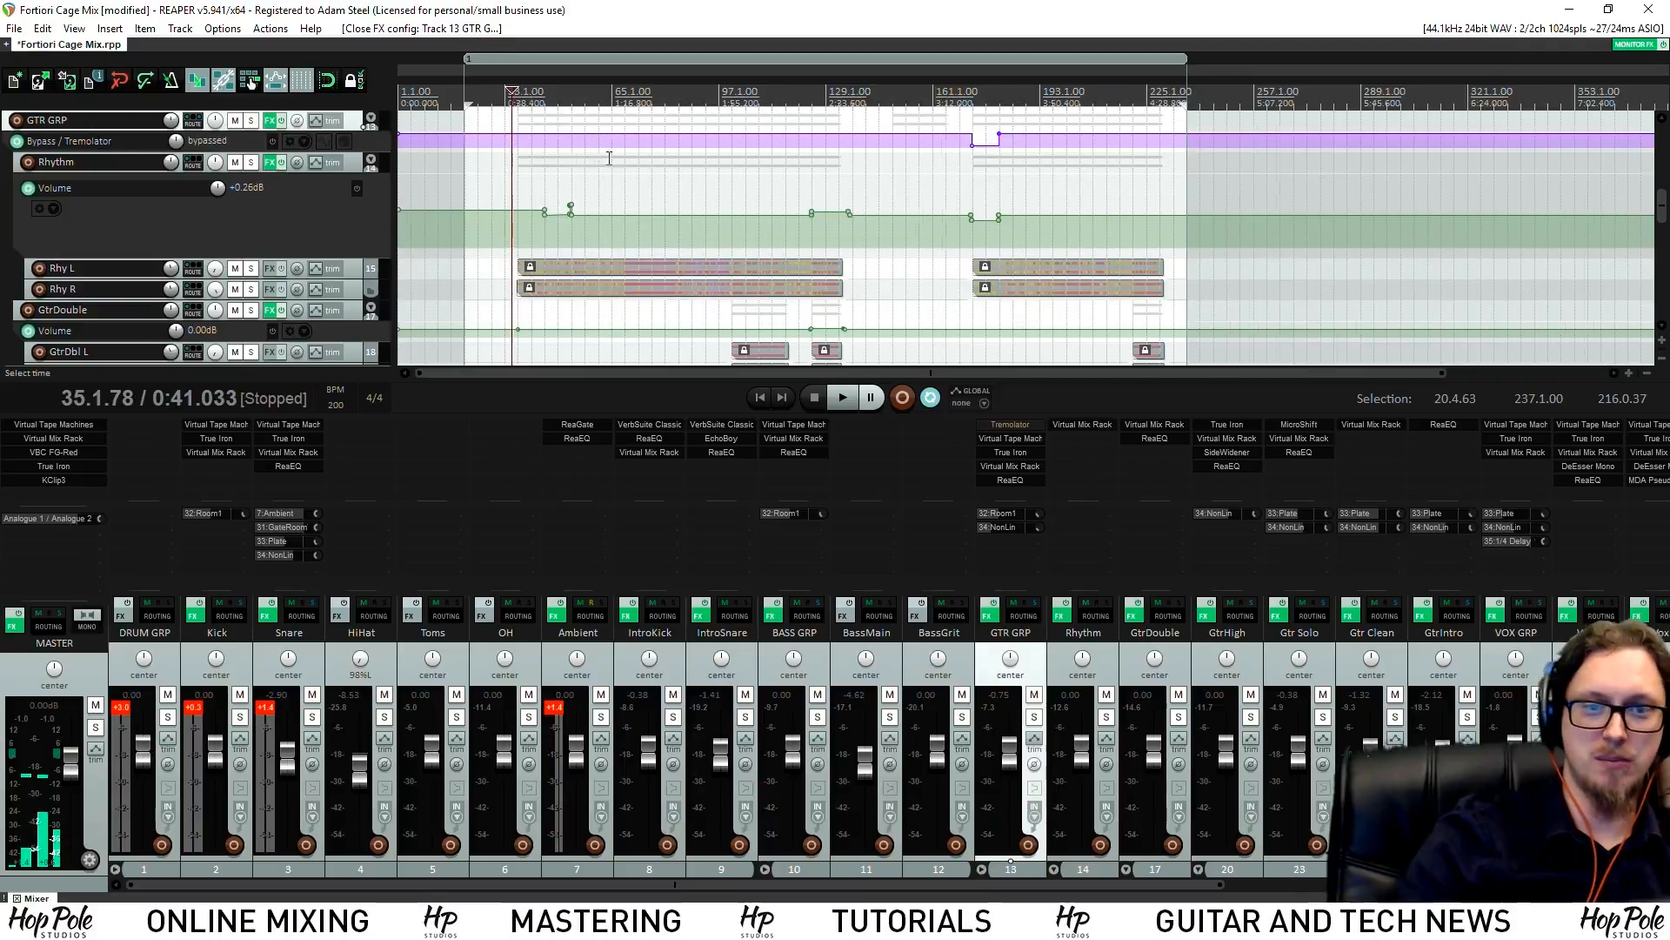
scroll(873, 197, "up", 4)
scroll(851, 247, "up", 5)
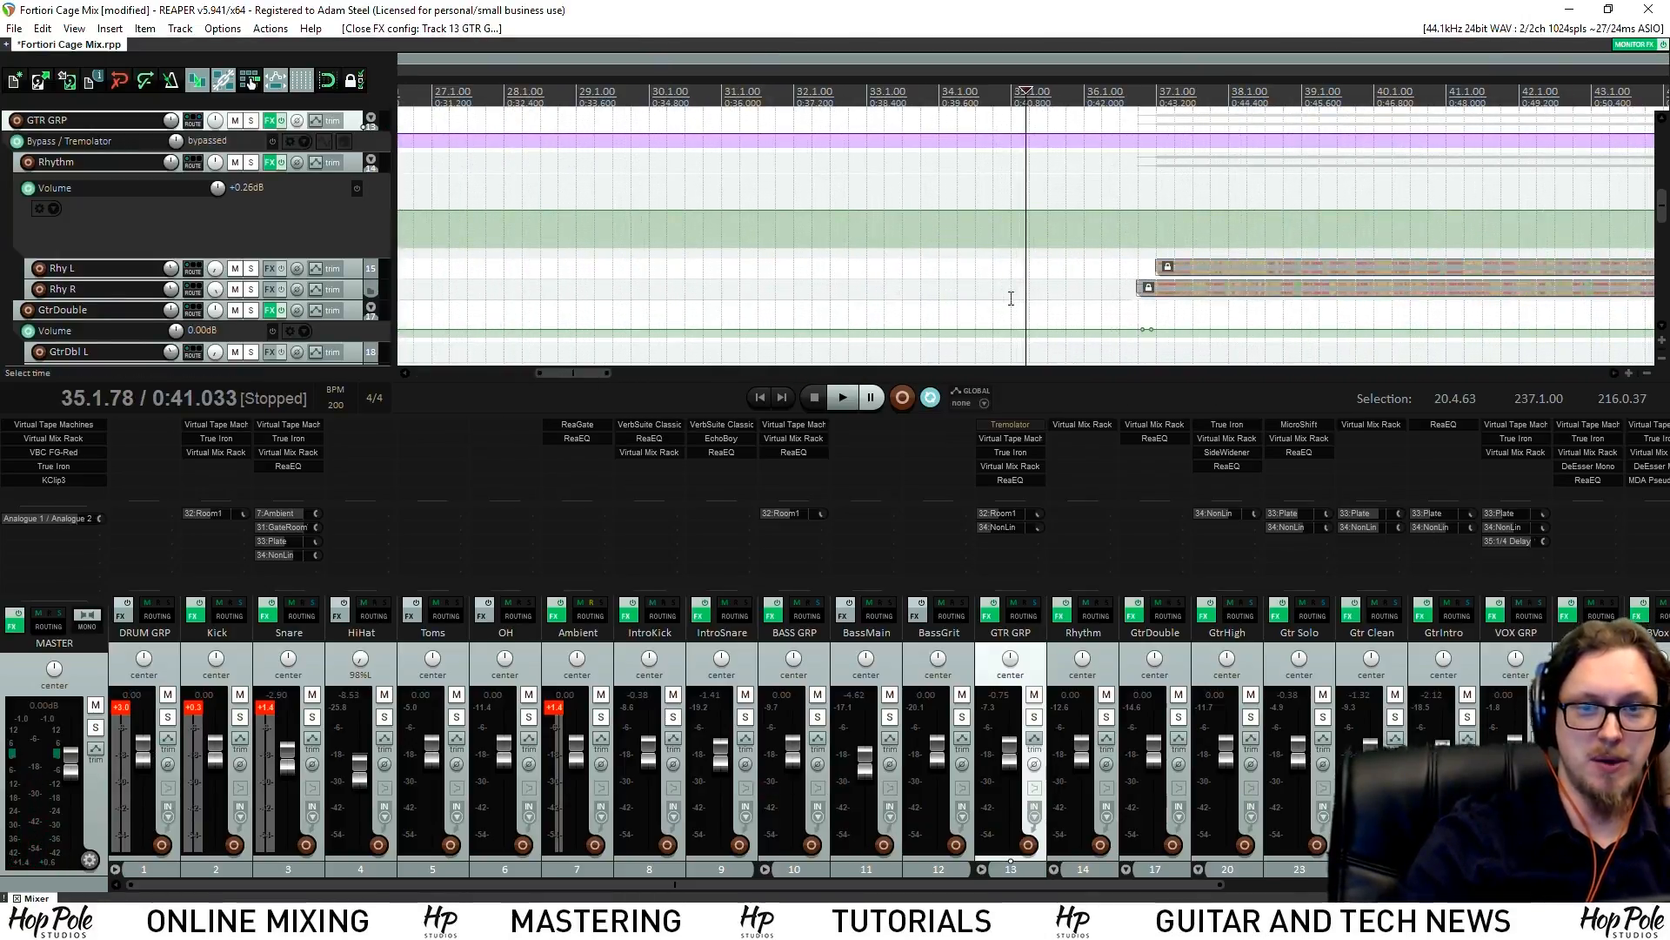
scroll(1012, 303, "down", 2)
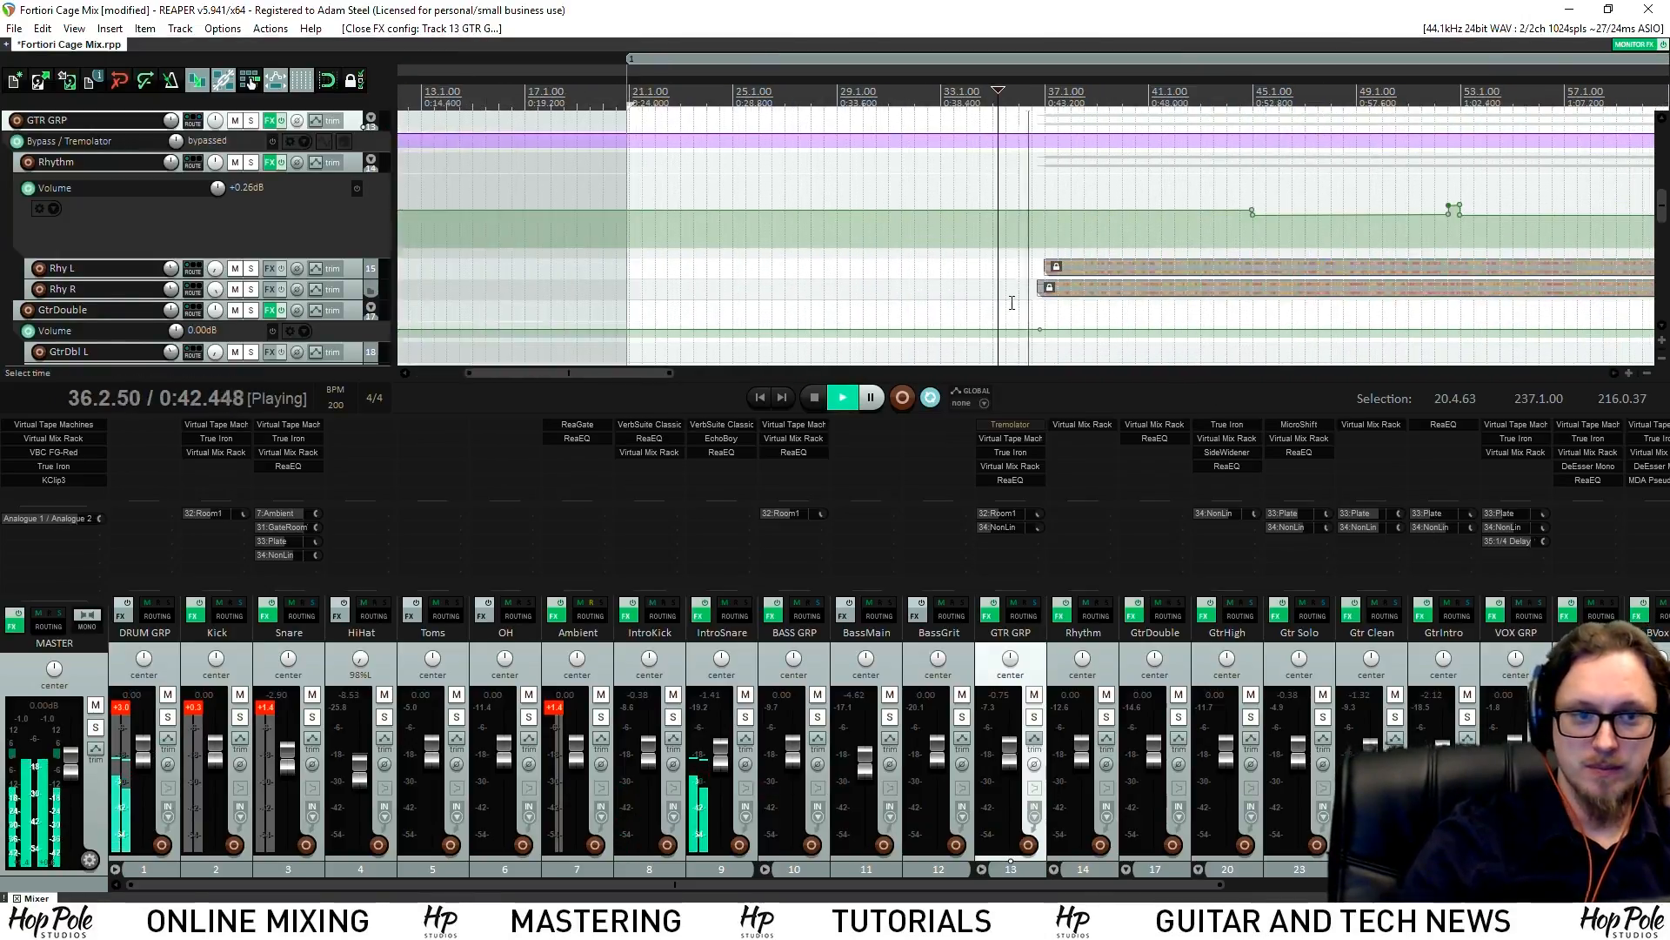
scroll(966, 297, "up", 2)
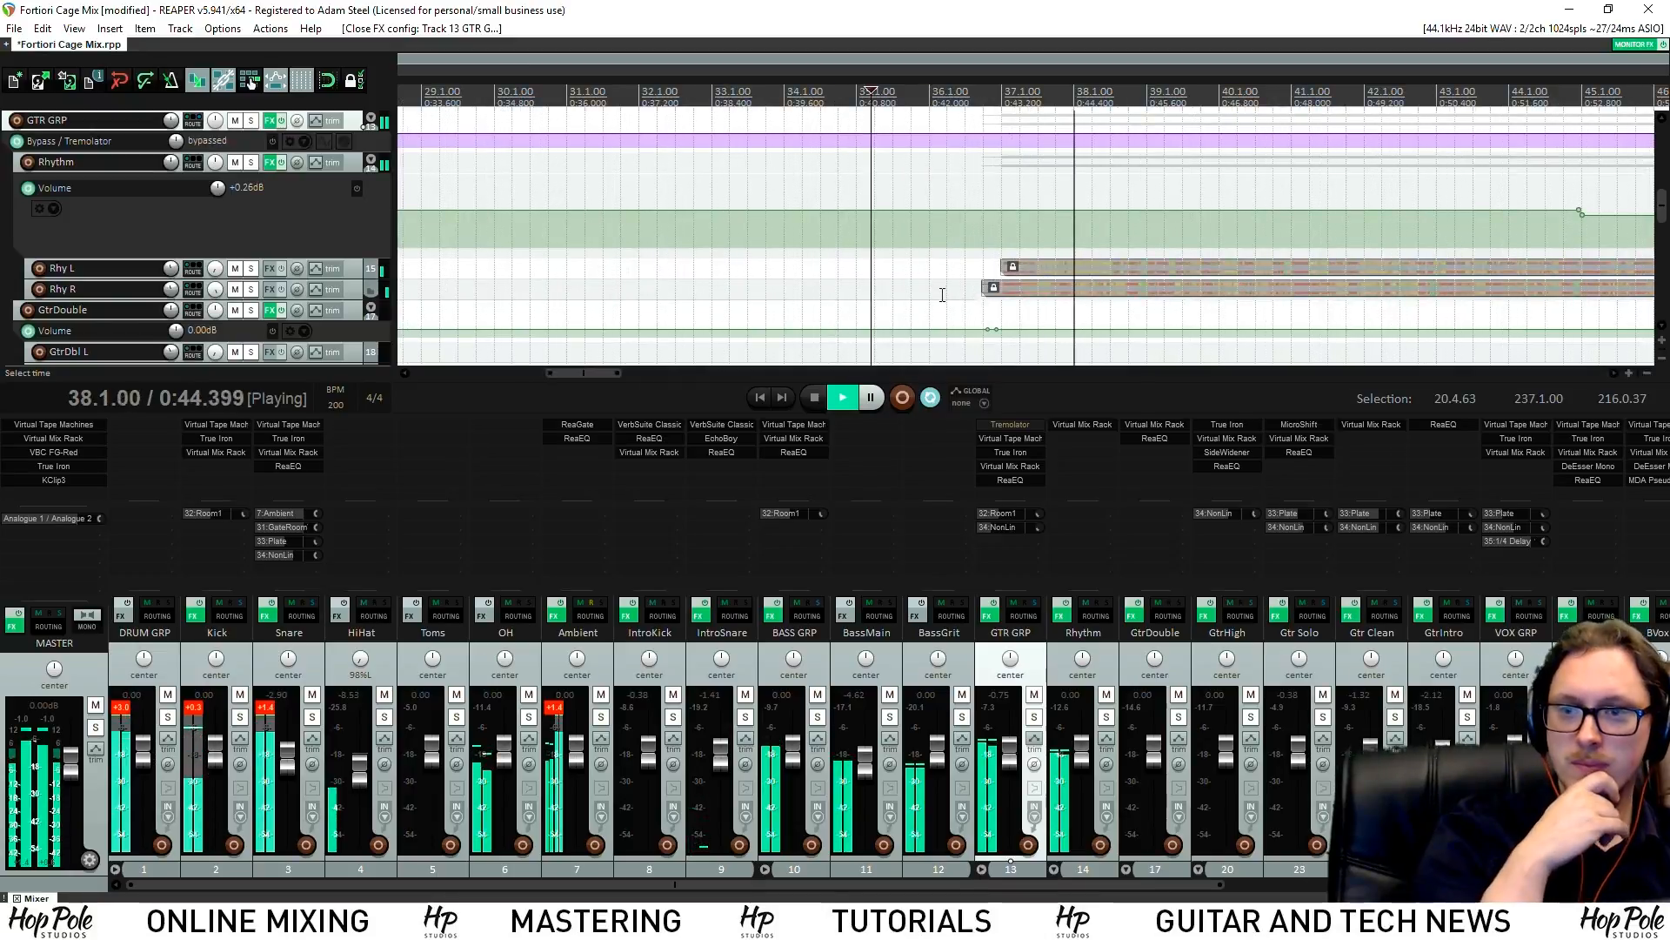
left_click(745, 235)
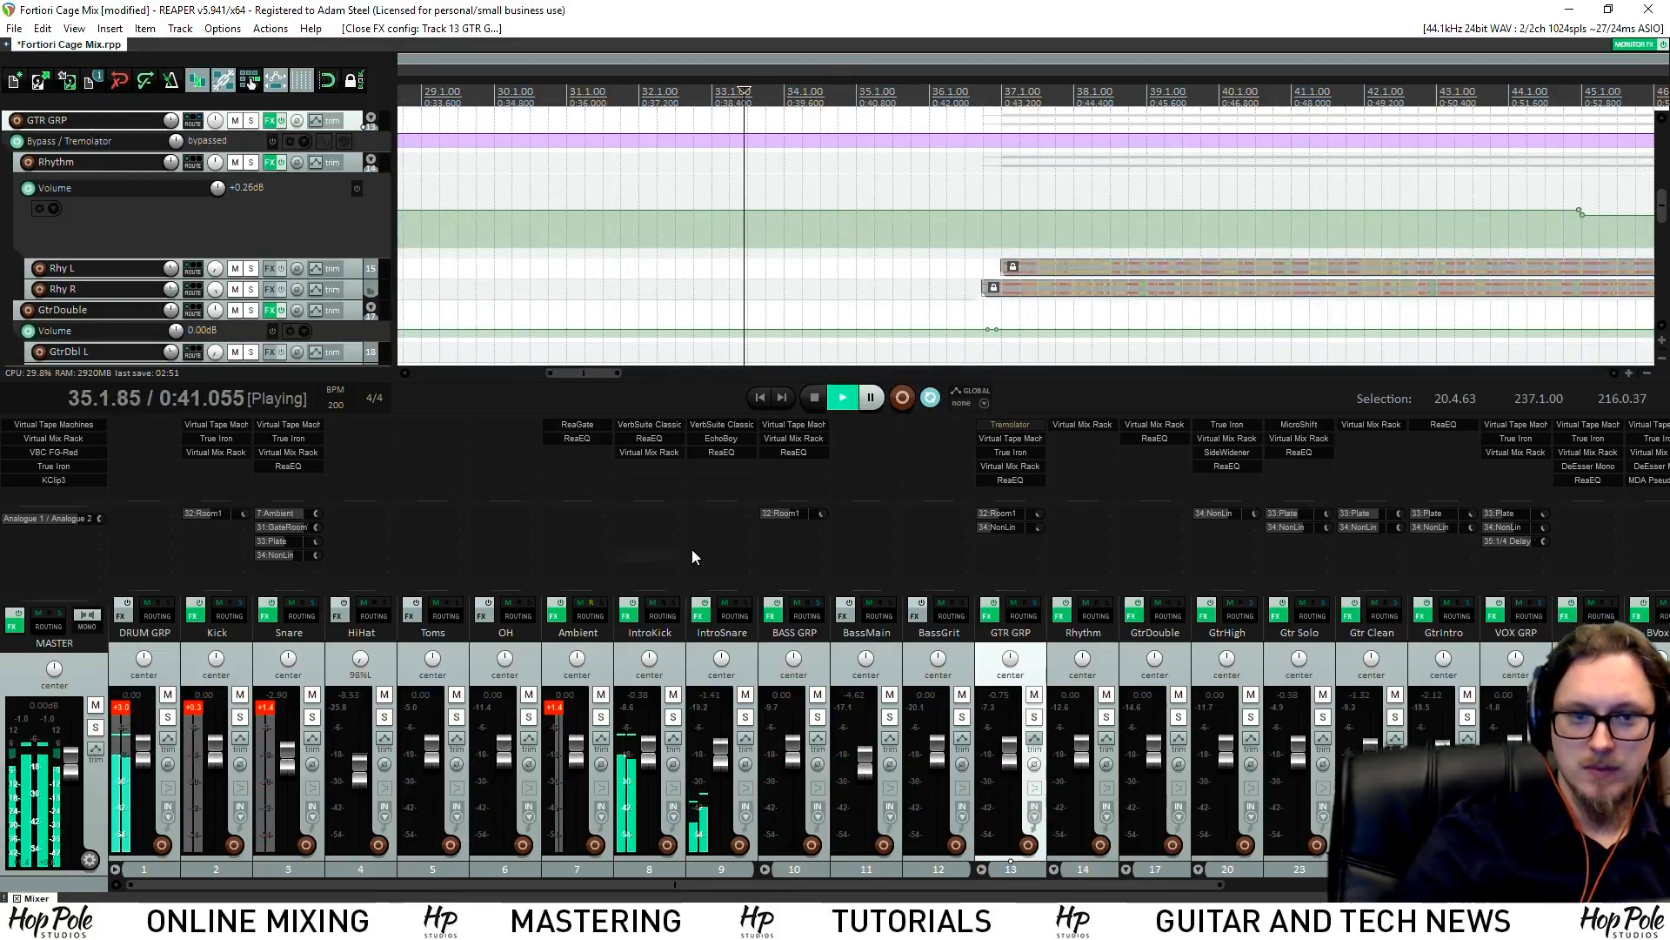
key("space")
key("ctrl+s")
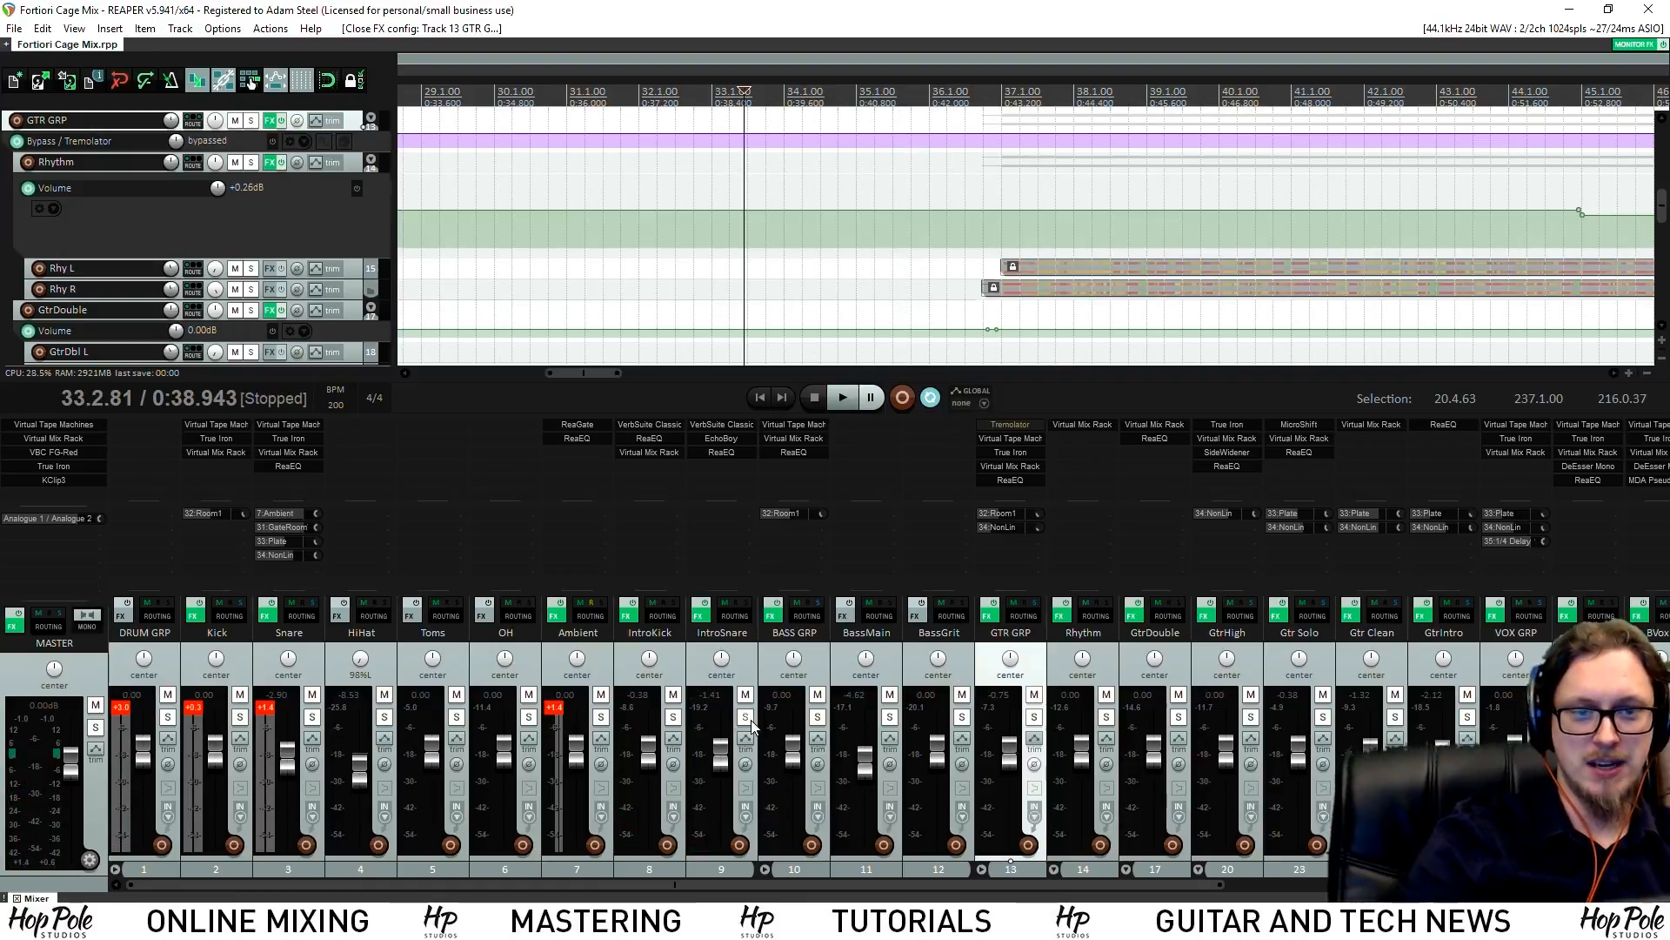
left_click(745, 717)
Open IntroSnare's EQ, solo GtrIntro instead, and place its EQ alongside
left_click(720, 453)
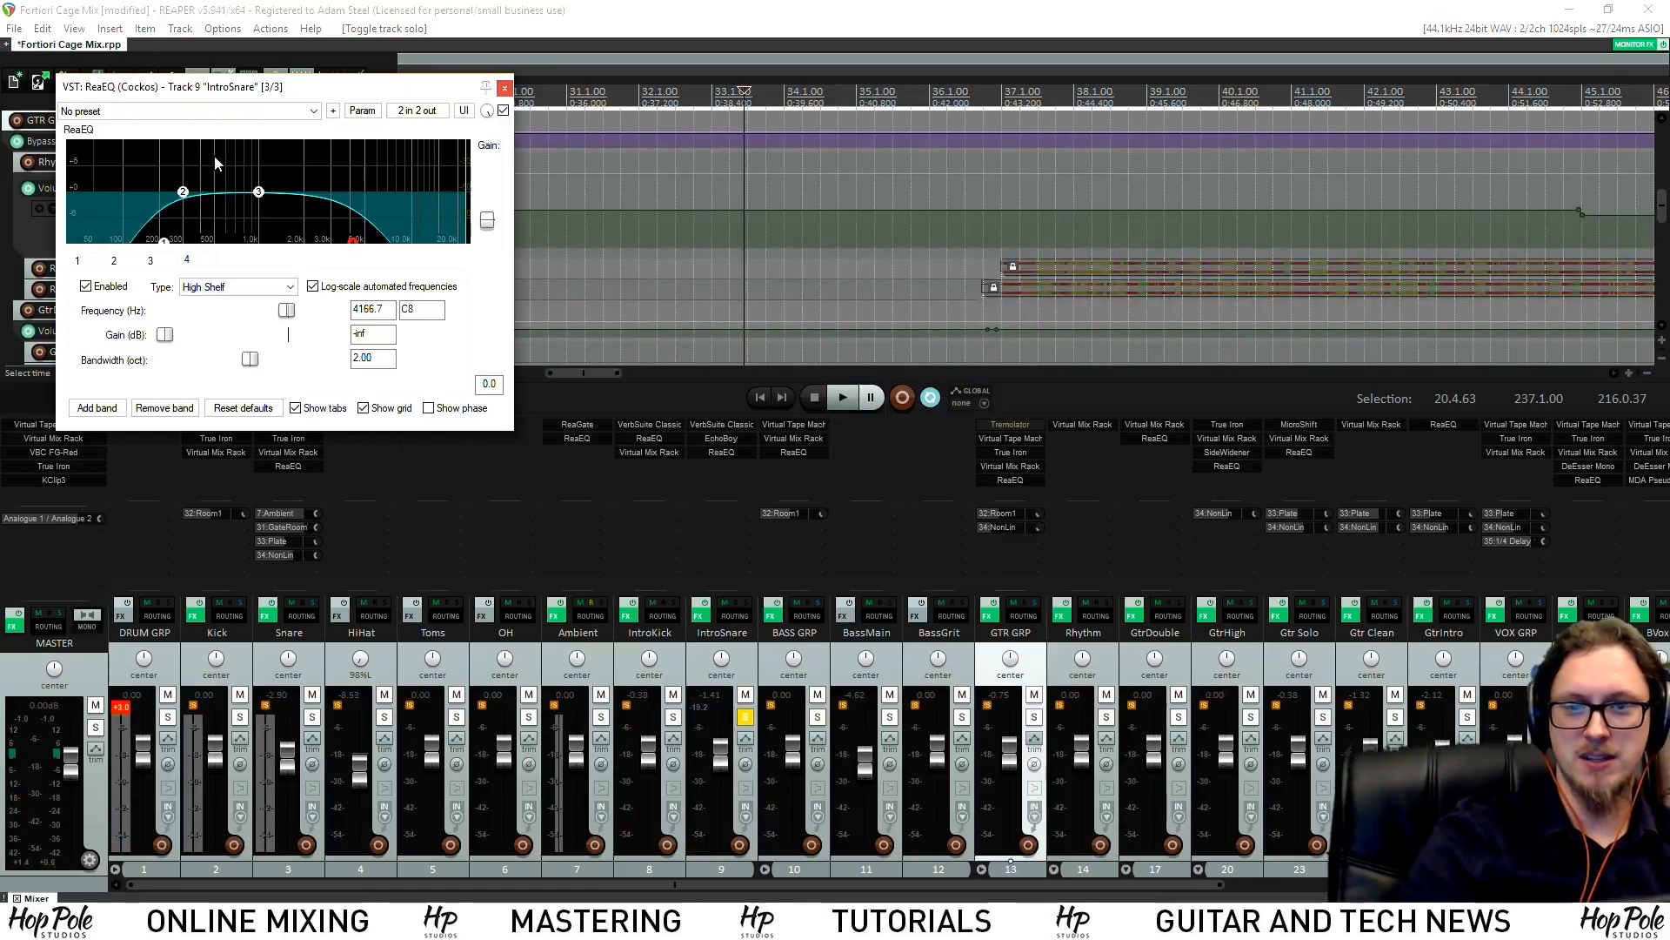
key("space")
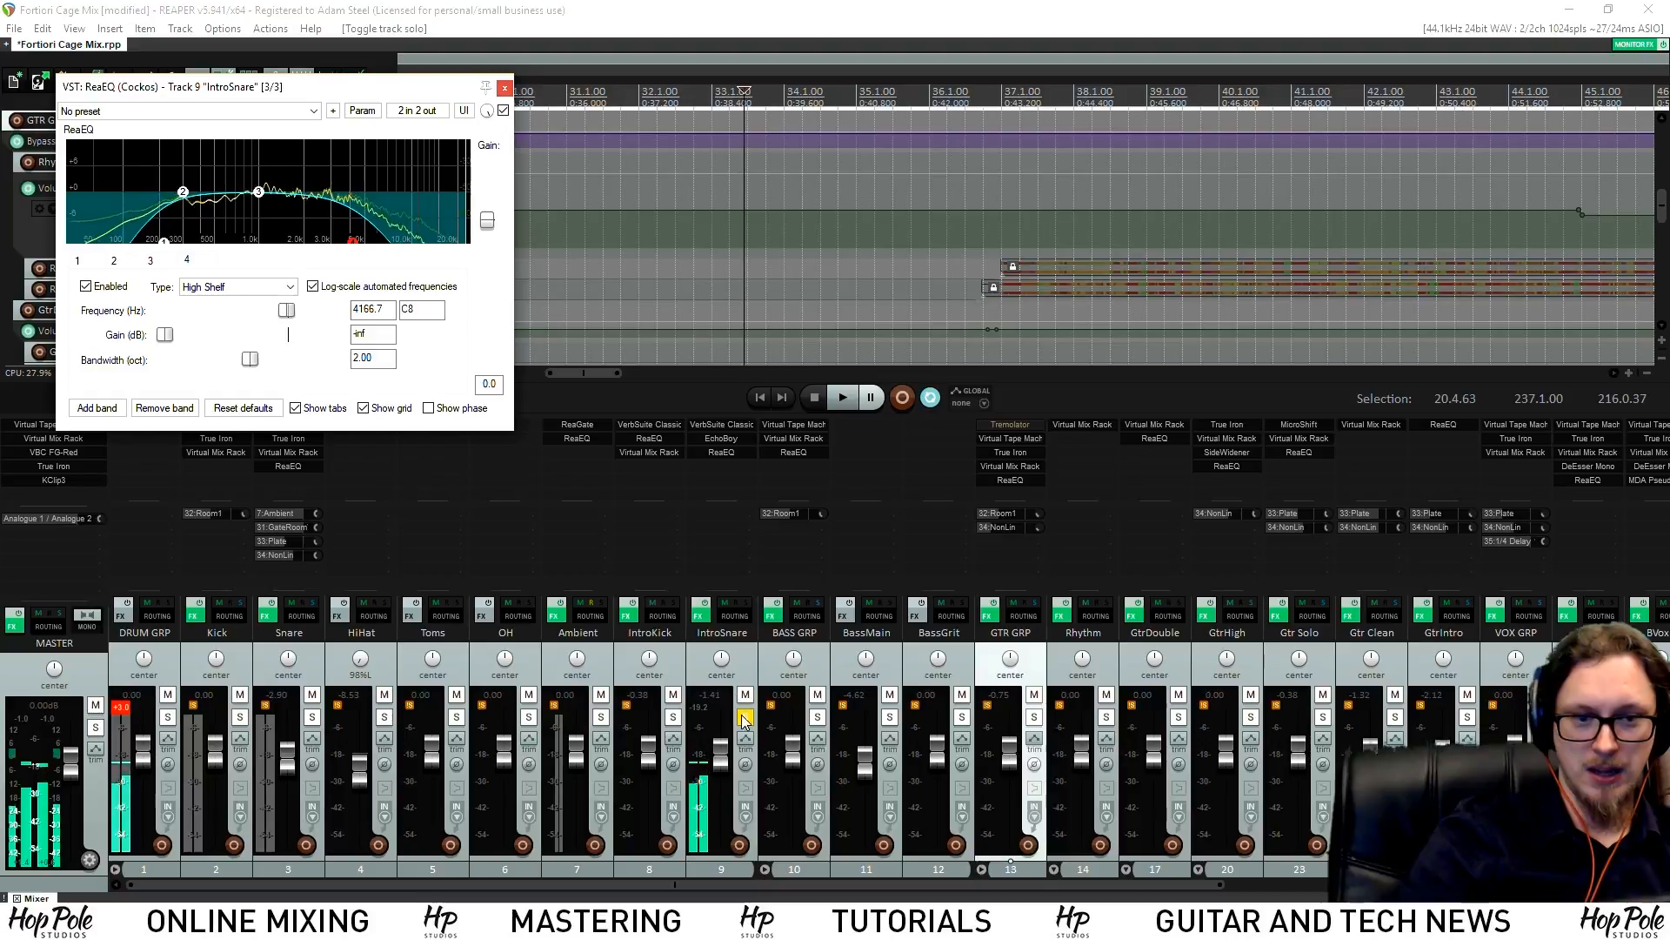
left_click(744, 718)
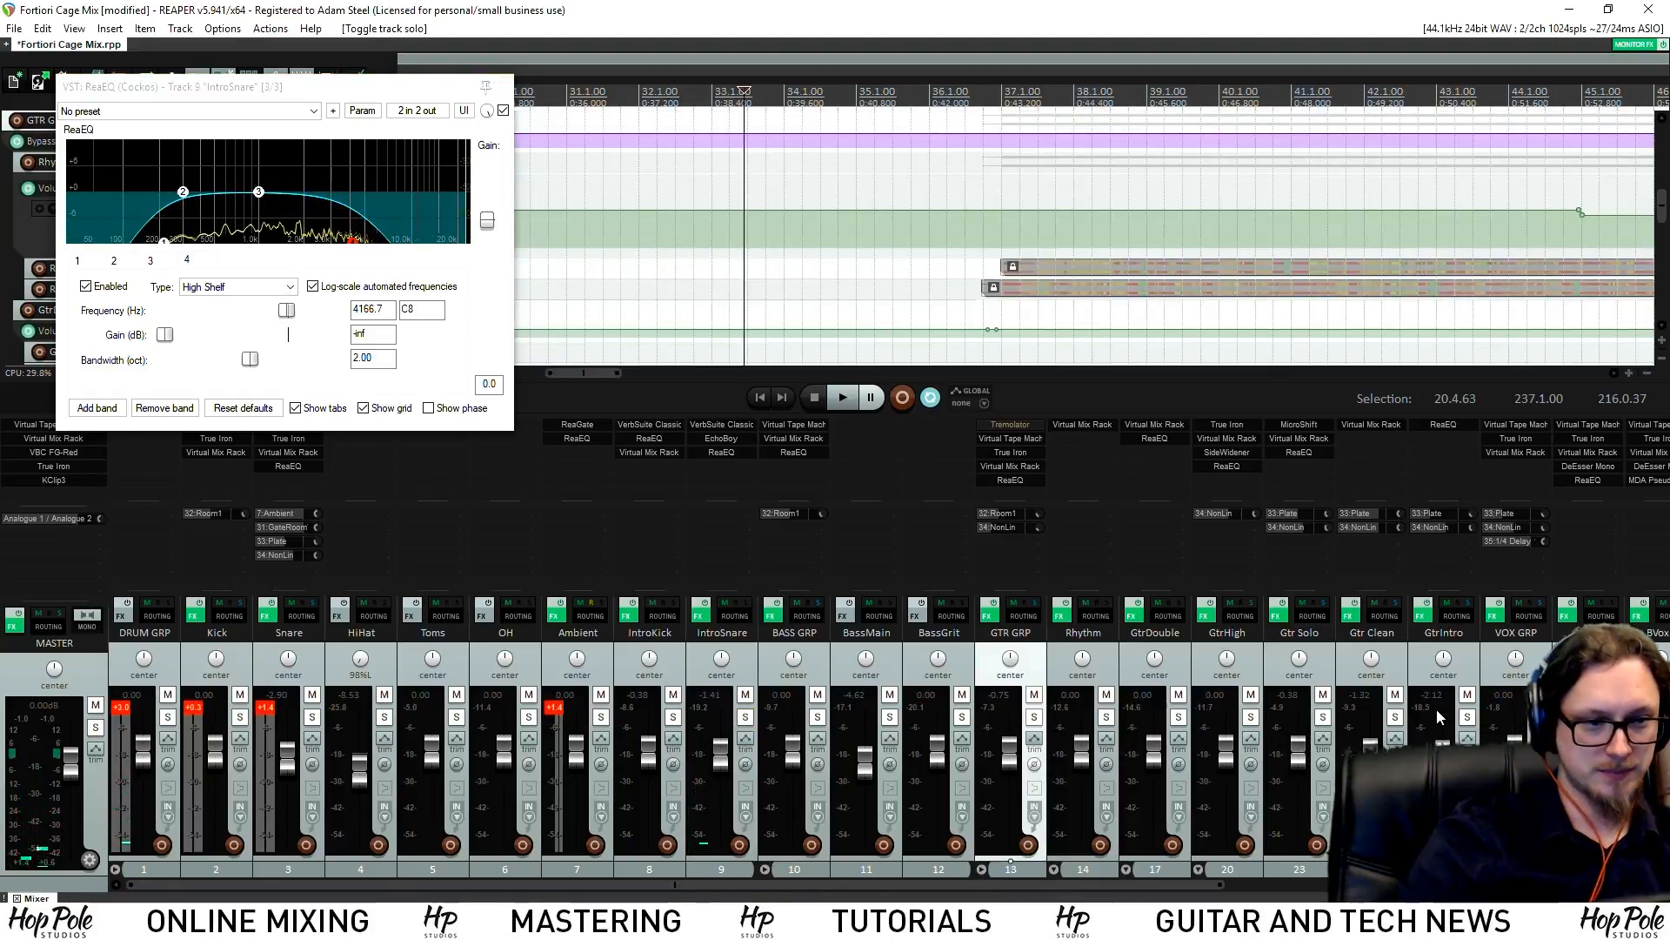
left_click(1470, 717)
left_click(1443, 425)
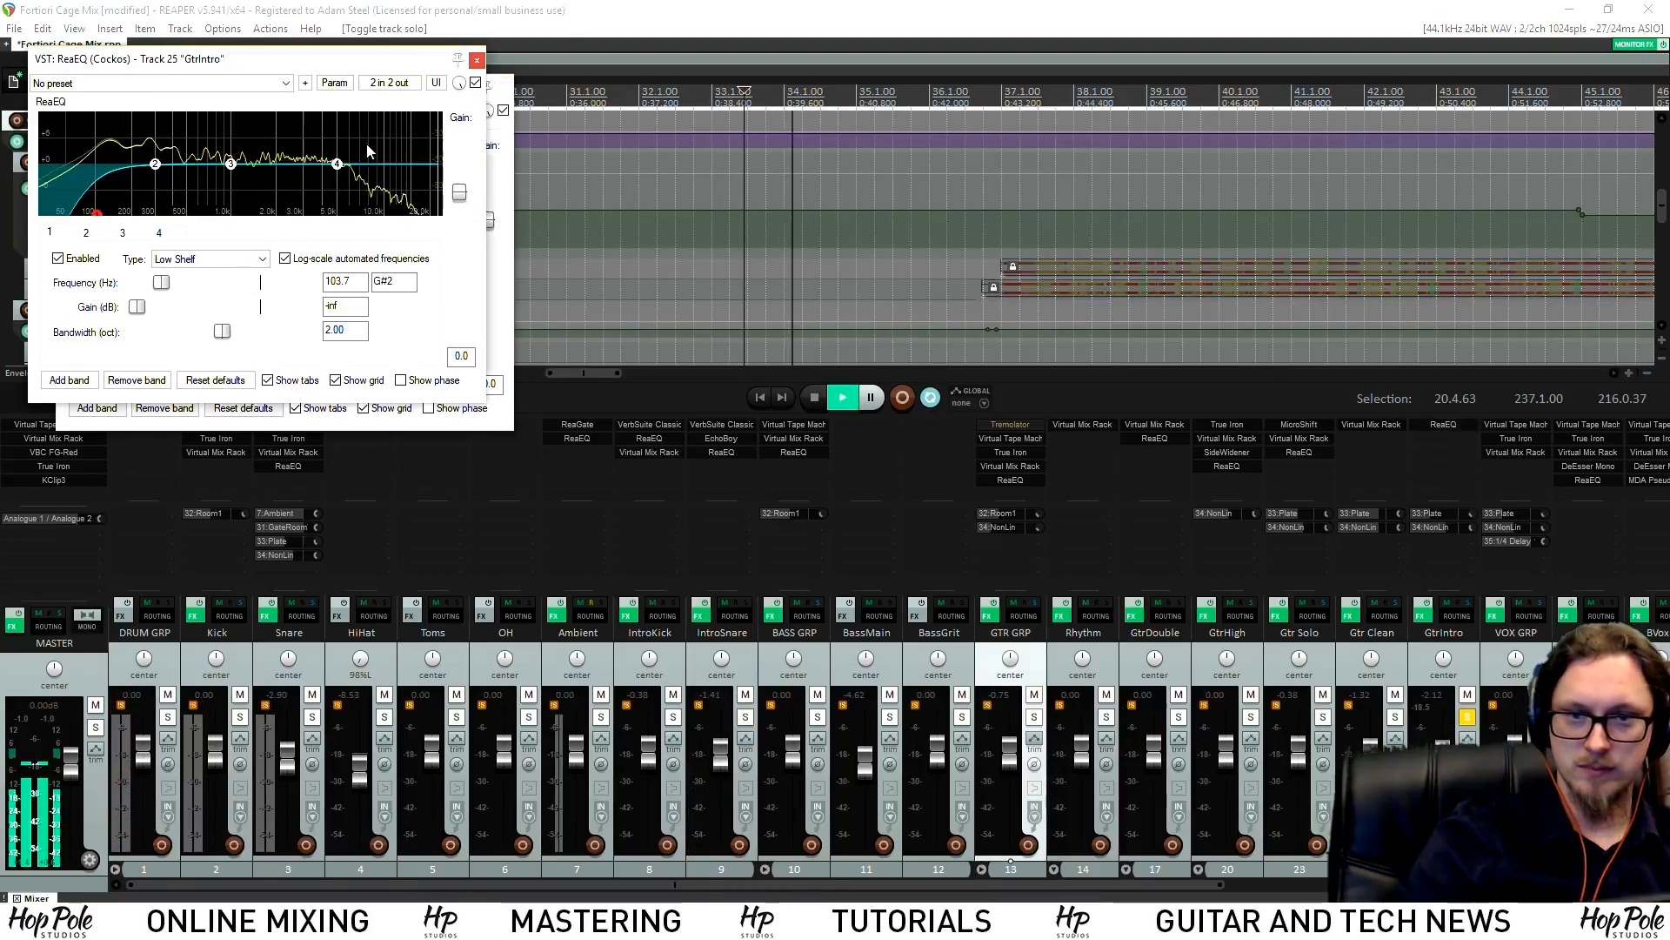
left_click_drag(261, 67, 610, 258)
Lower GtrIntro's high cut and narrow it to 0.78 oct, and raise the low cut to about 165 Hz
left_click_drag(687, 355, 692, 405)
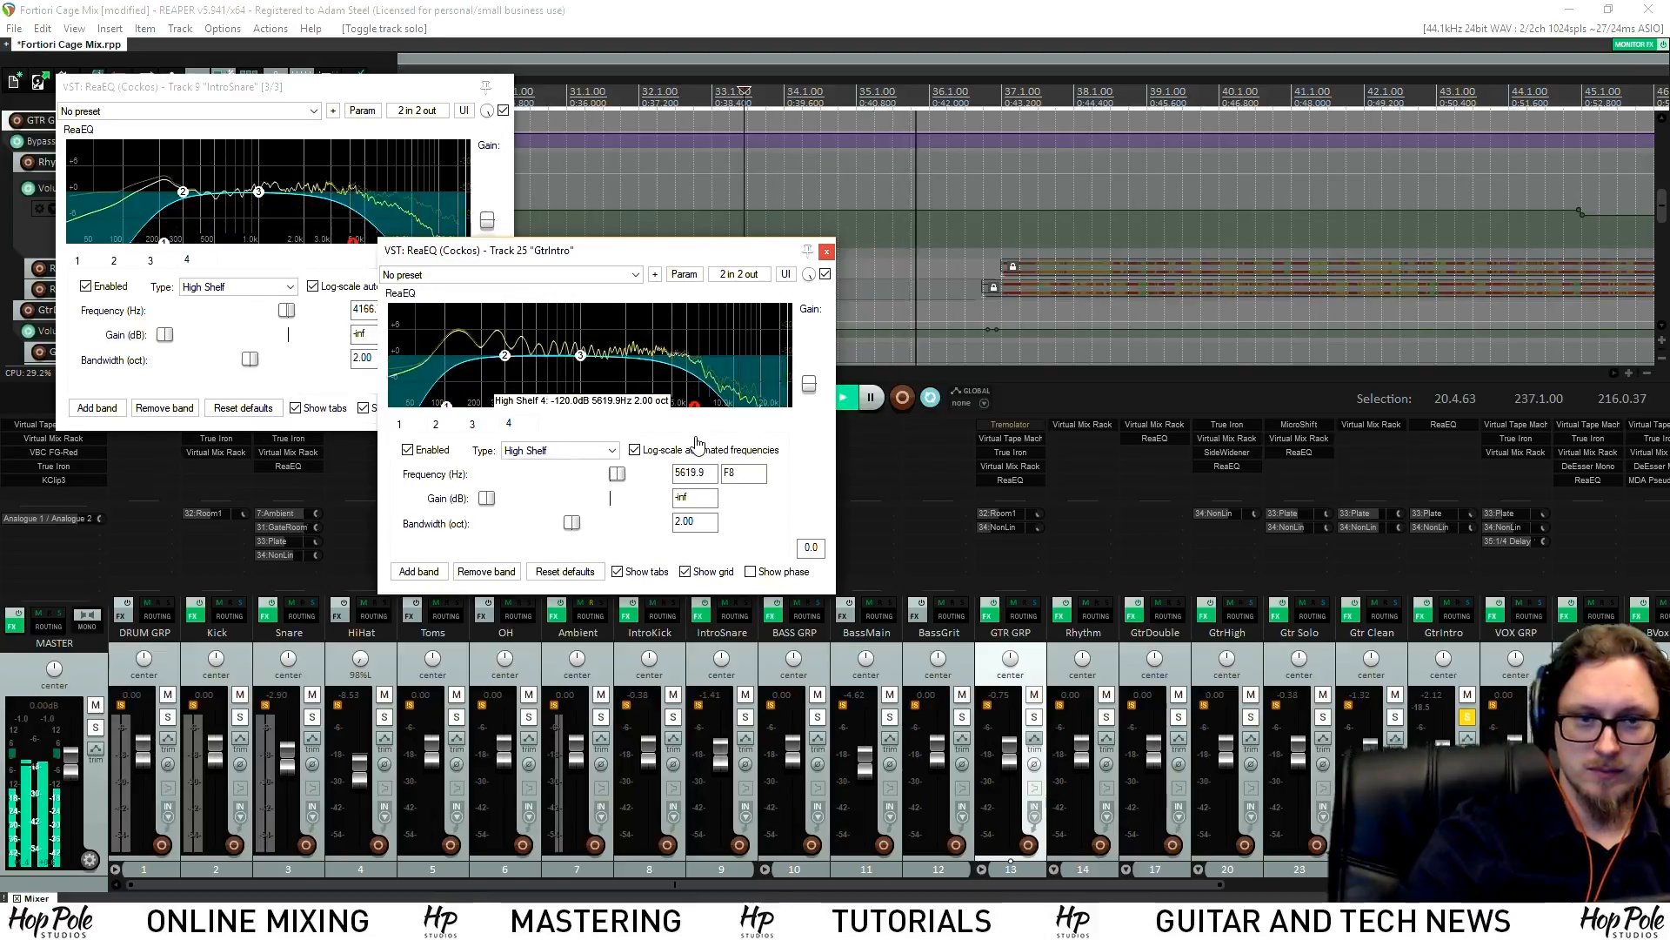
left_click_drag(571, 524, 519, 524)
key("space")
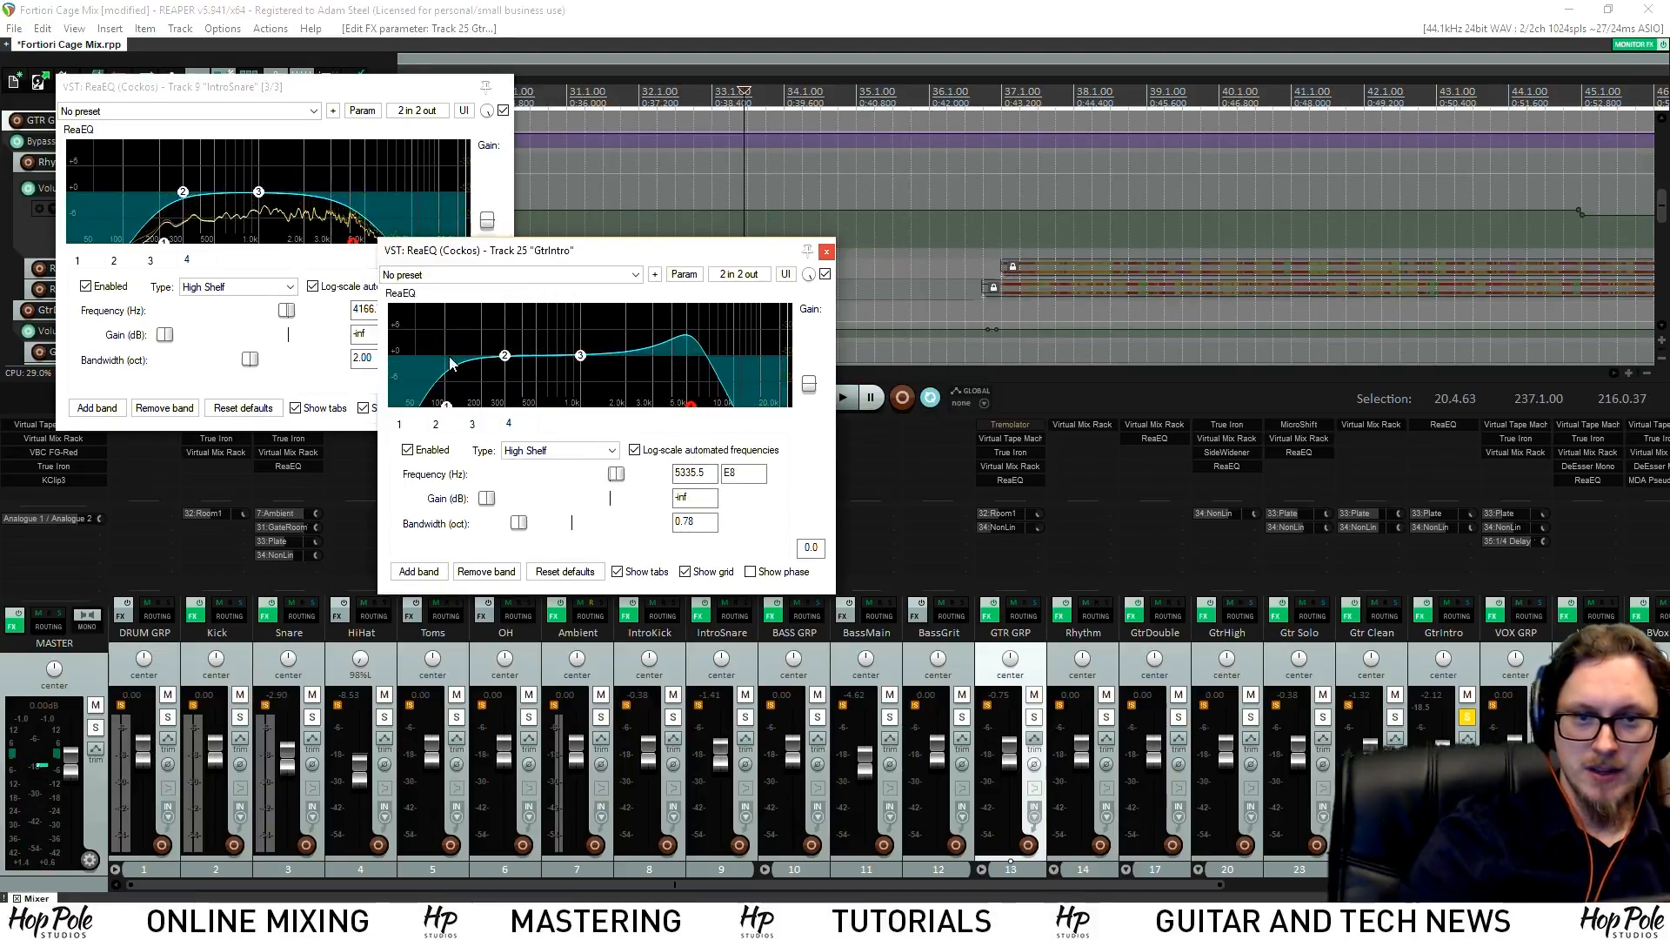
left_click(448, 405)
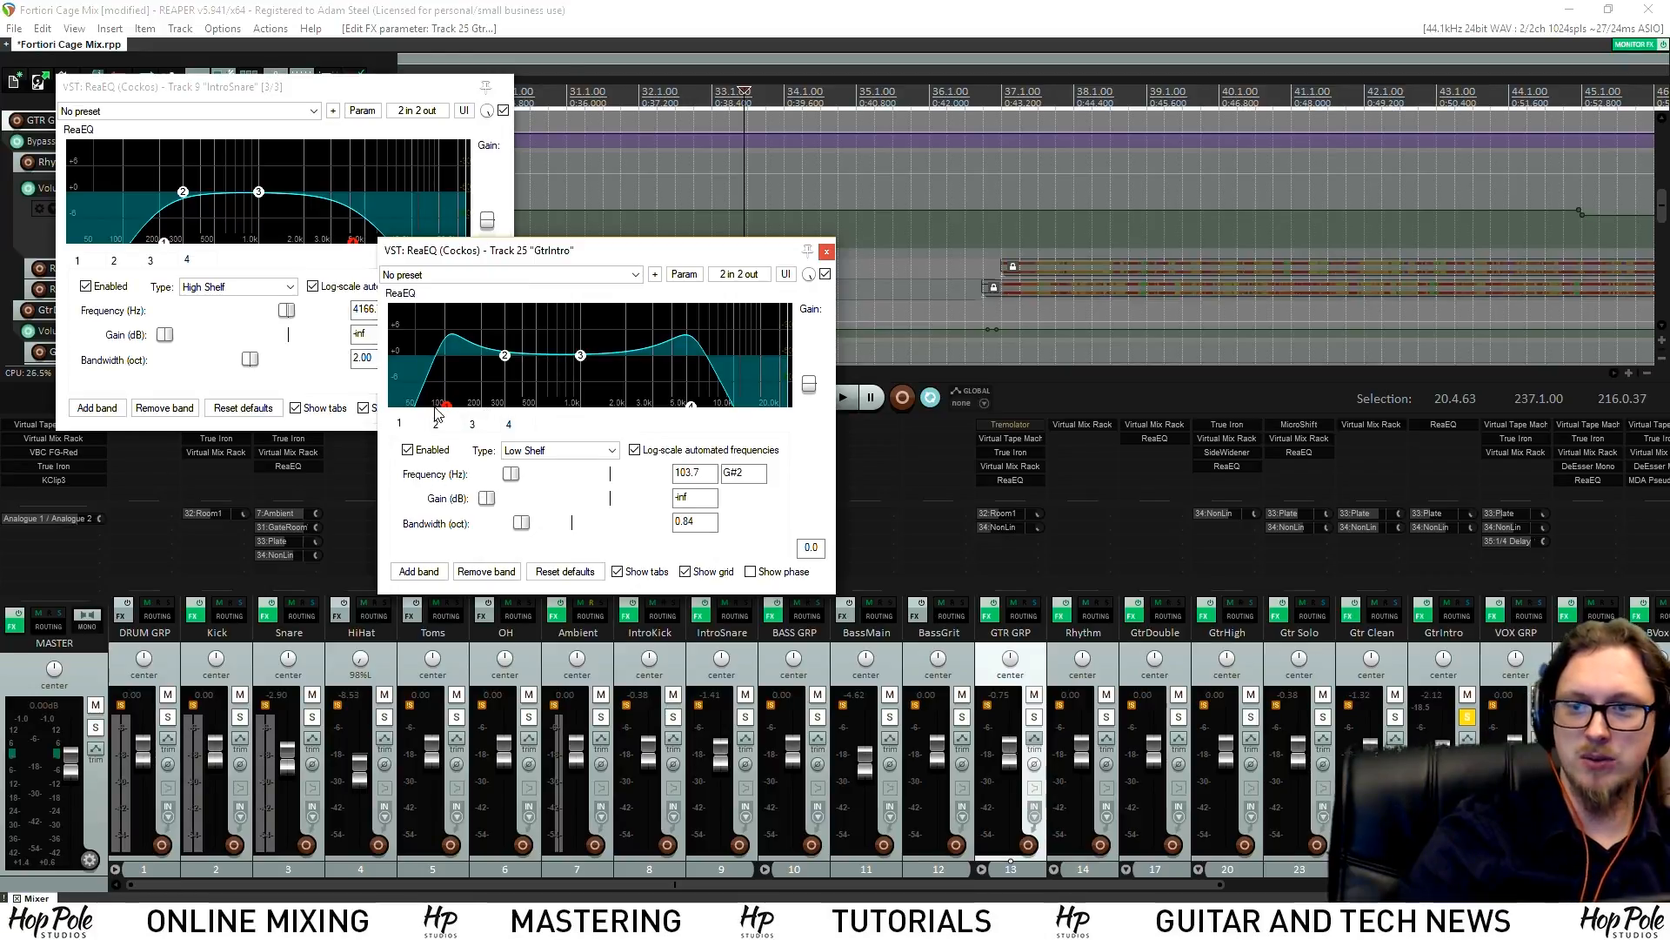
key("space")
left_click_drag(444, 409, 477, 421)
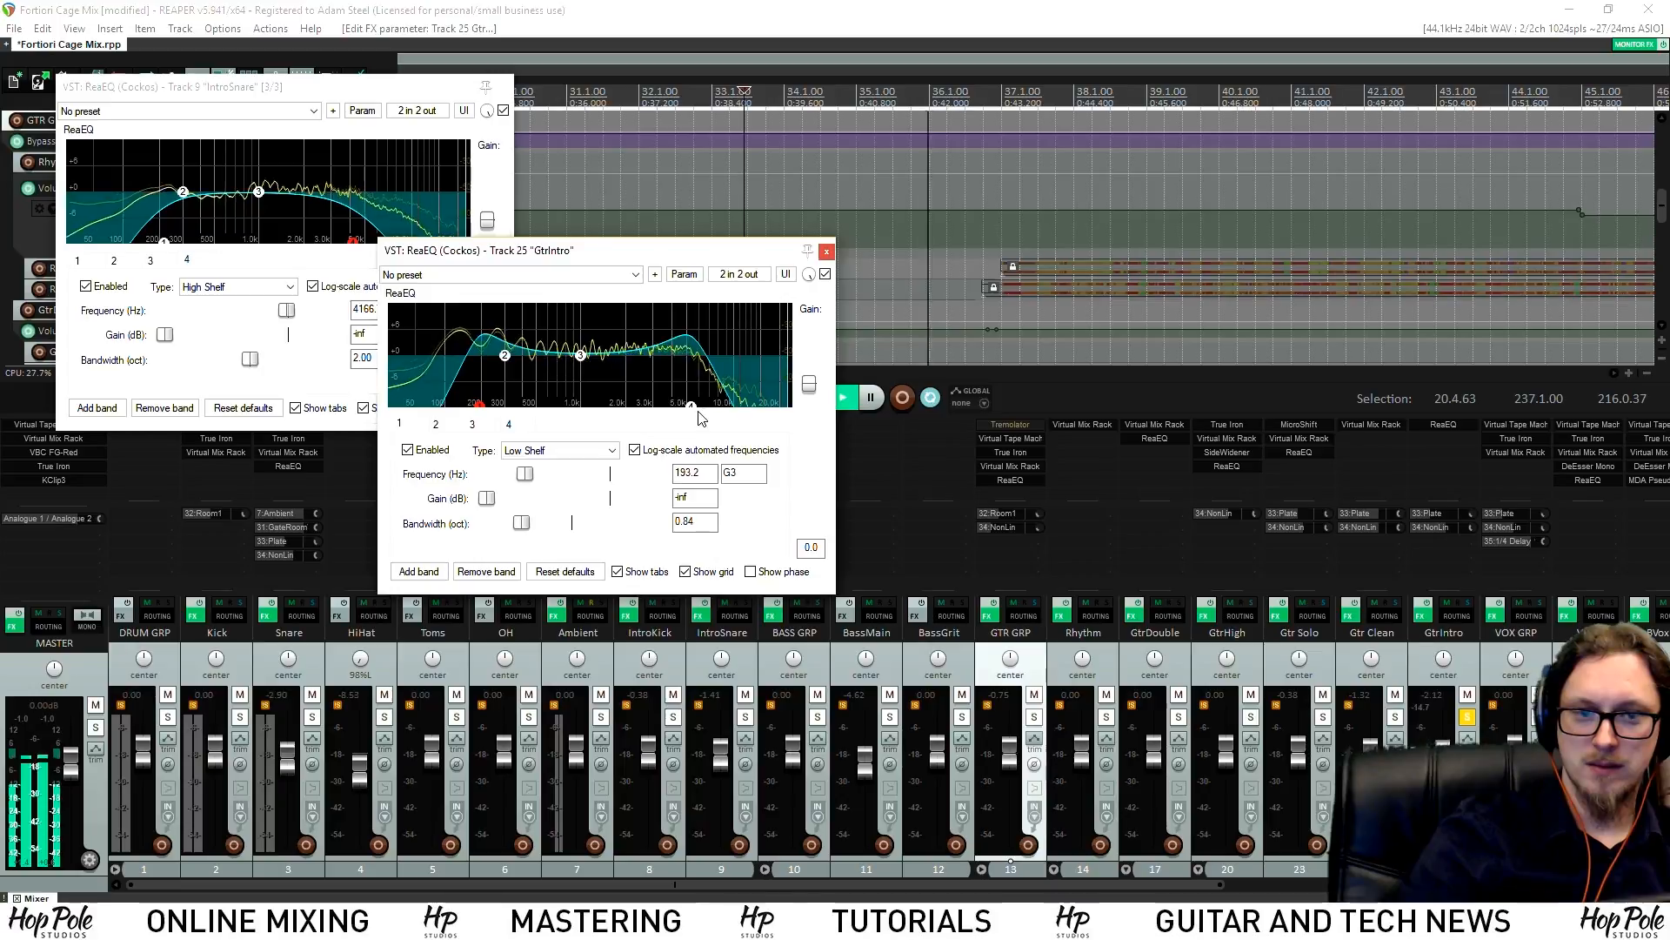
Drop the high cut to about 3087 Hz with a narrower bandwidth, unsolo GtrIntro, save, and close both EQs
left_click_drag(692, 406, 689, 405)
left_click_drag(520, 523, 505, 530)
left_click_drag(689, 407, 654, 421)
scroll(654, 421, "up", 5)
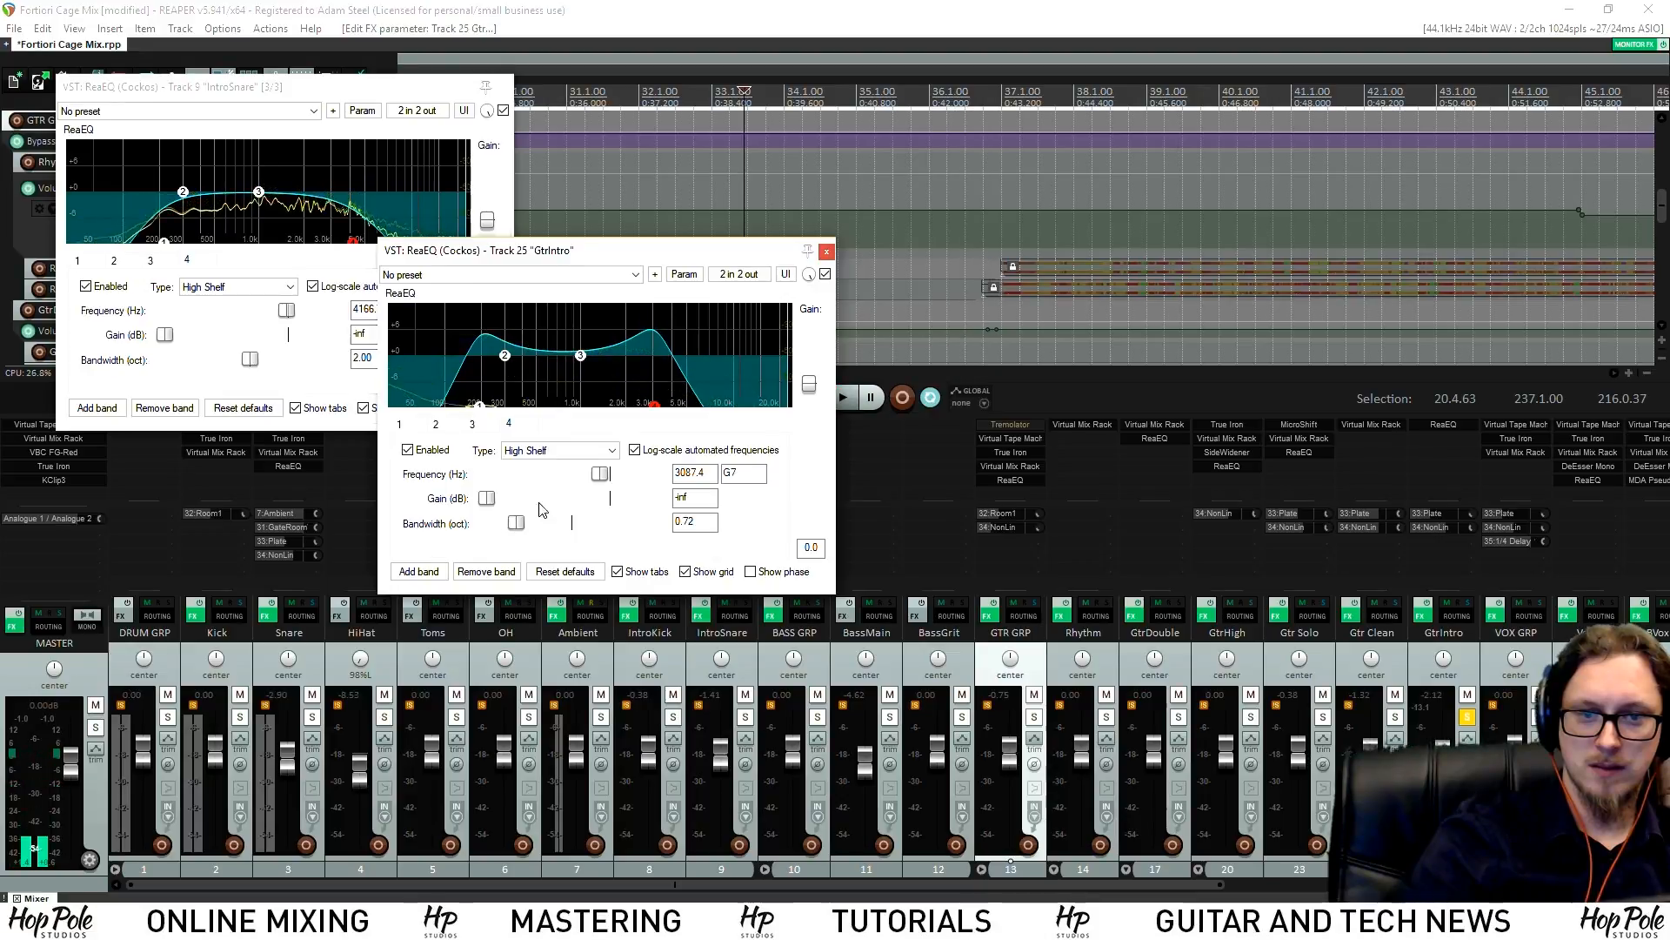
left_click(592, 91)
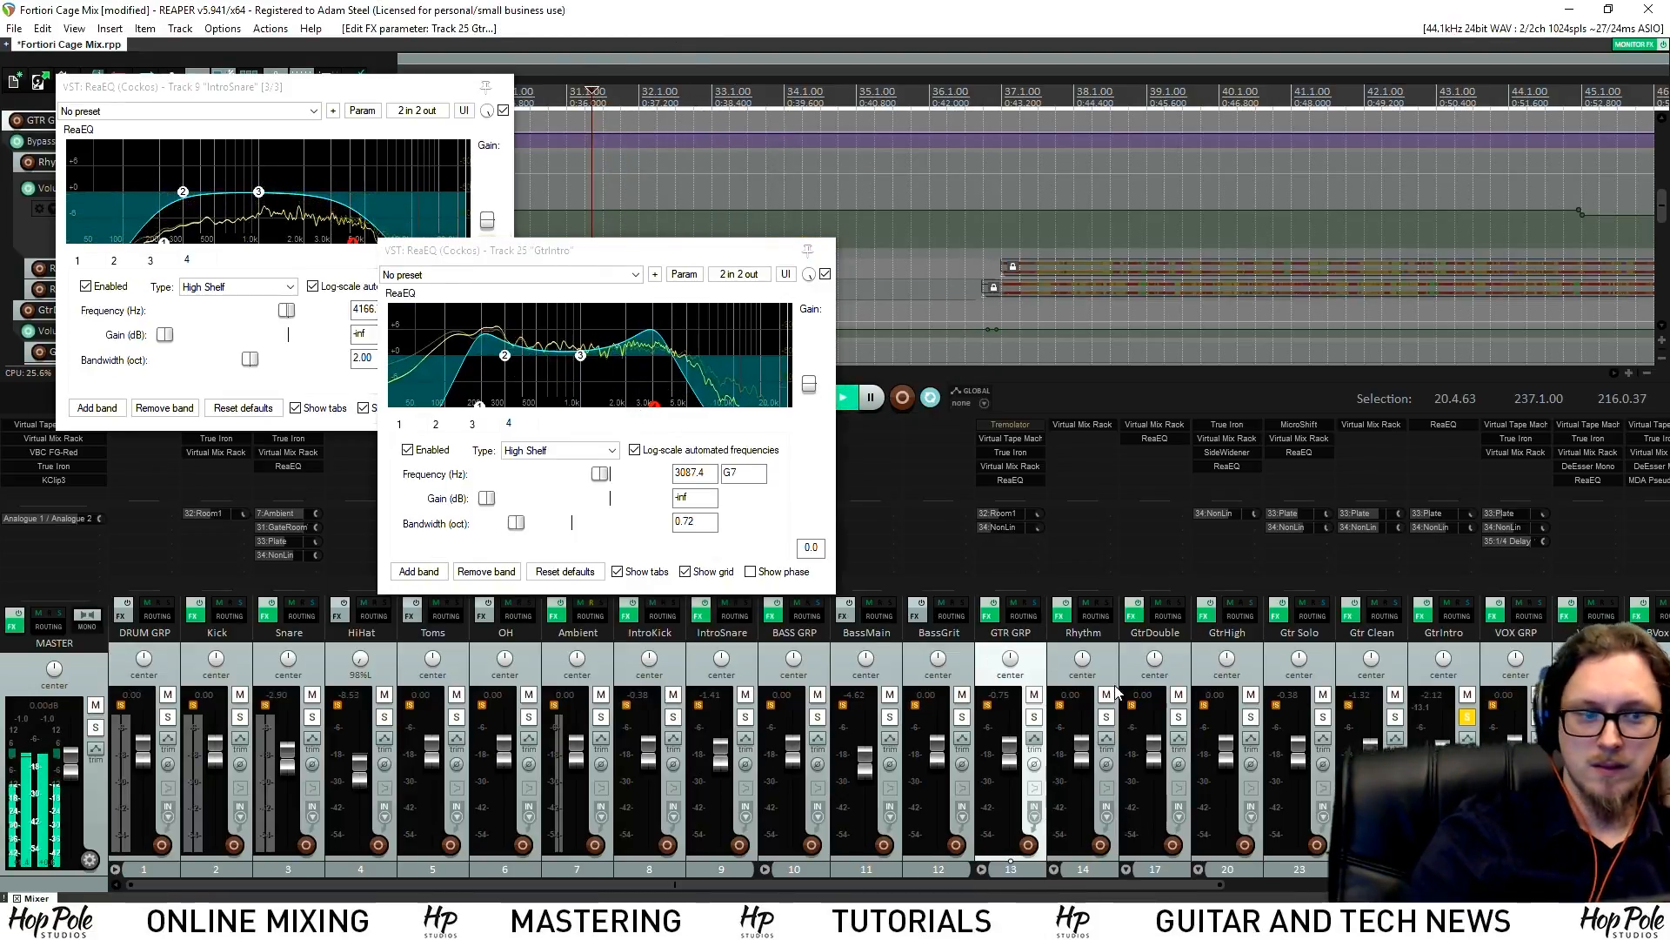
left_click(1468, 716)
key("ctrl+s")
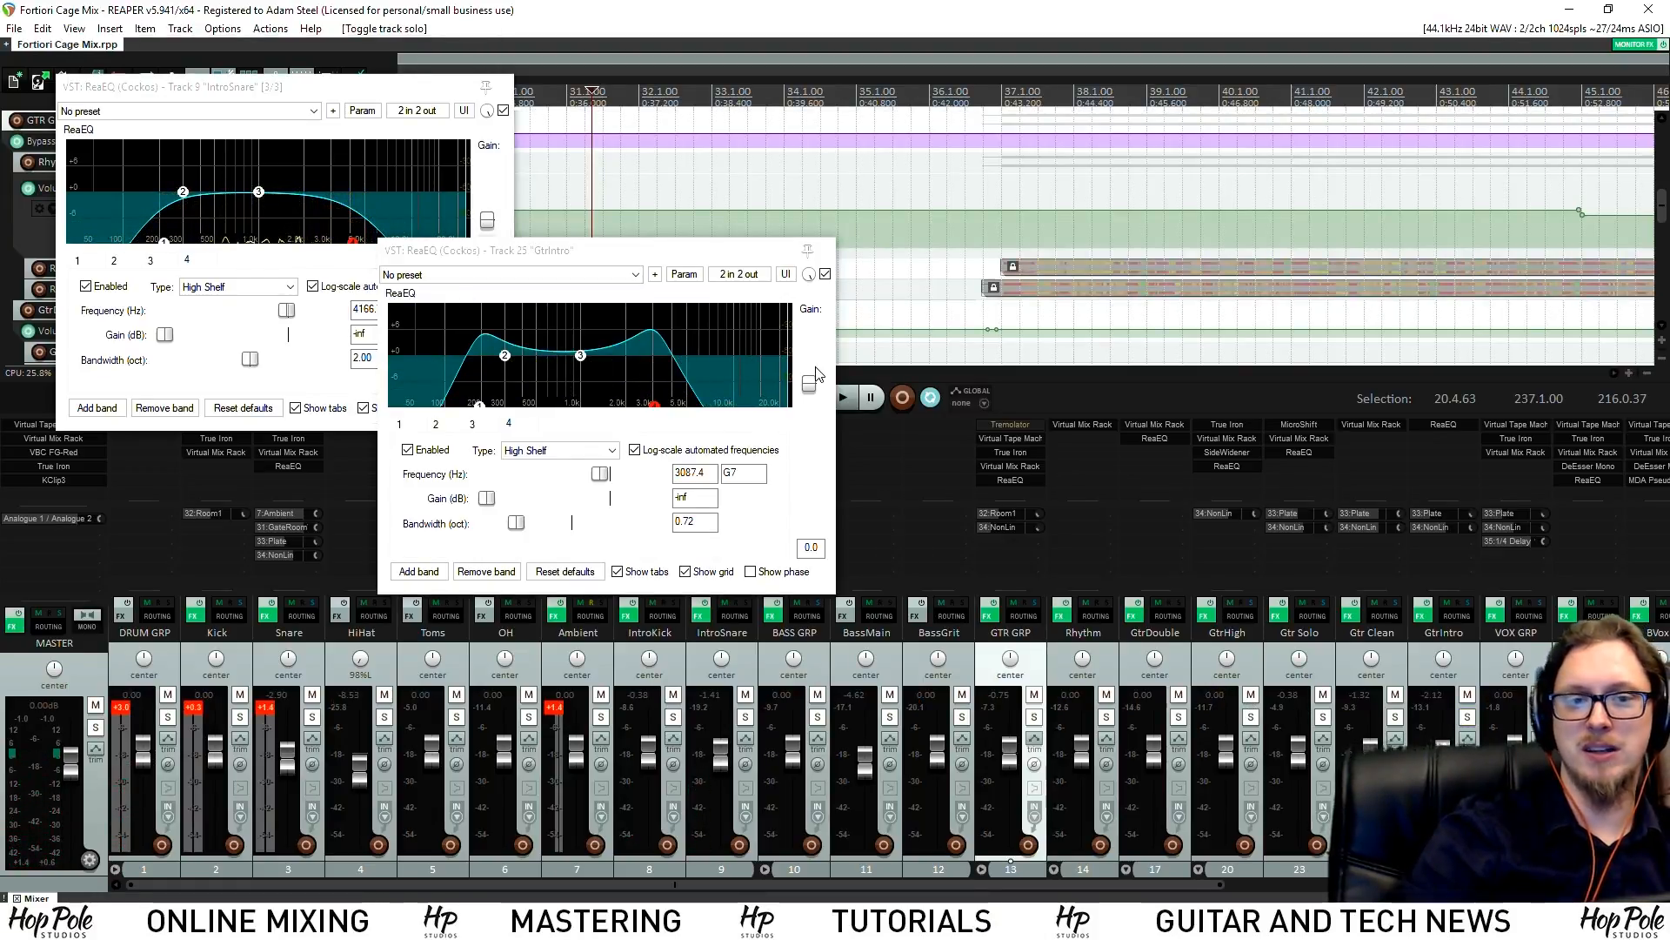
left_click(808, 249)
left_click(505, 93)
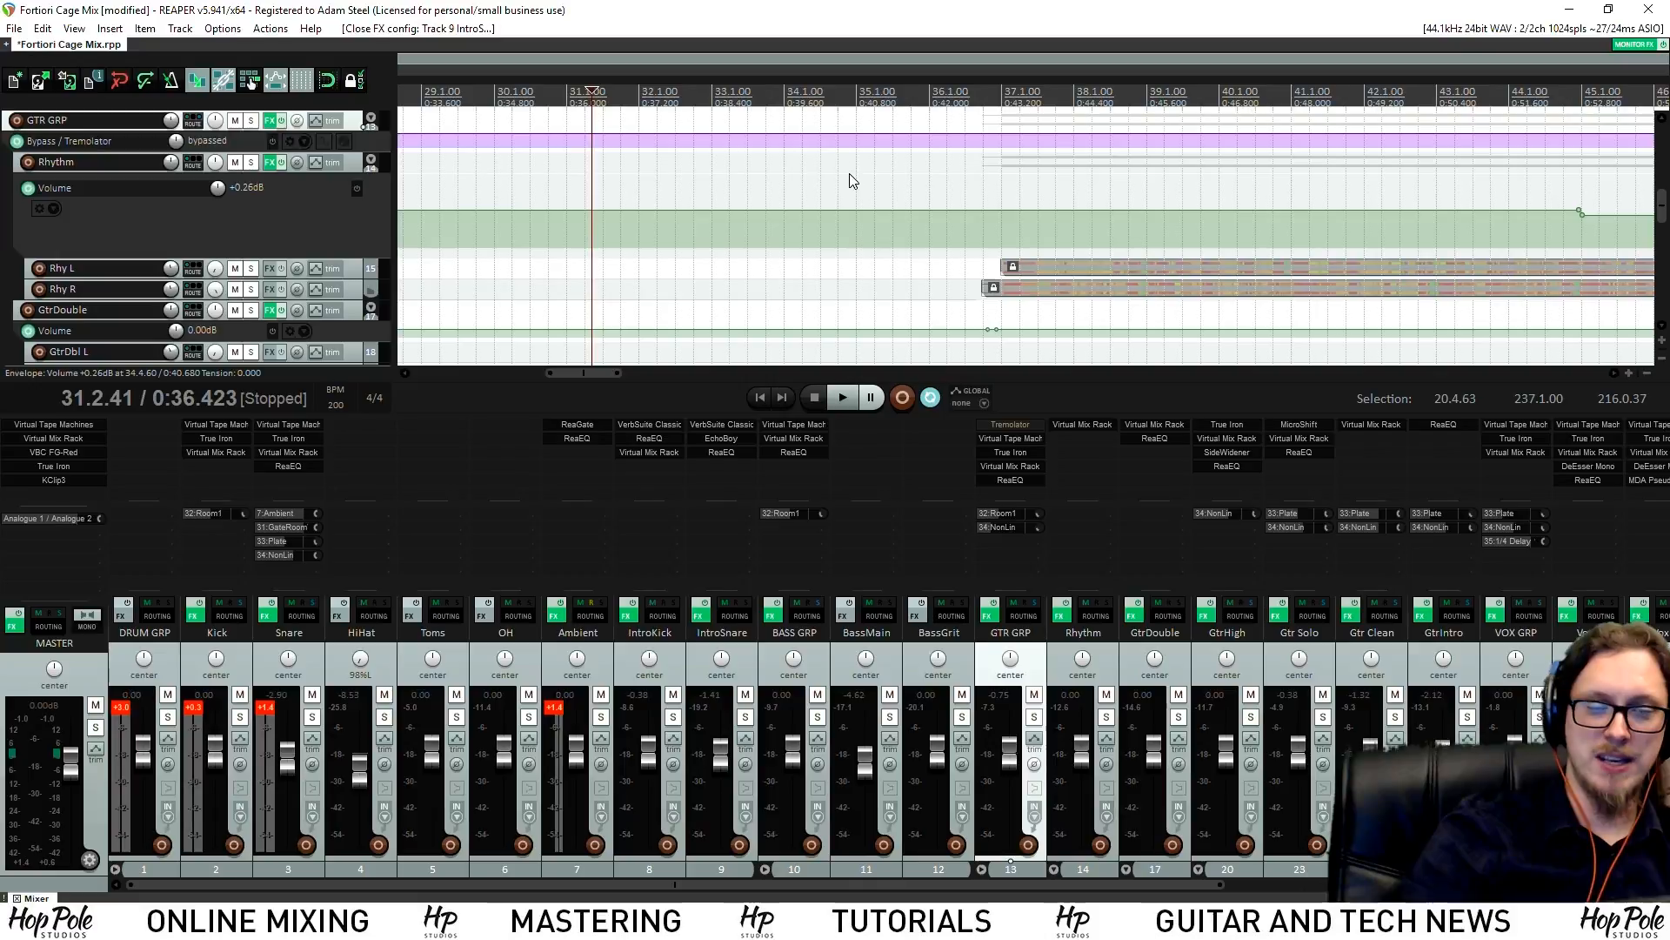
Play the intro from around bar 31, scroll the mixer right to the vocal and effect buses, and toggle the last track's solo
scroll(857, 191, "down", 5)
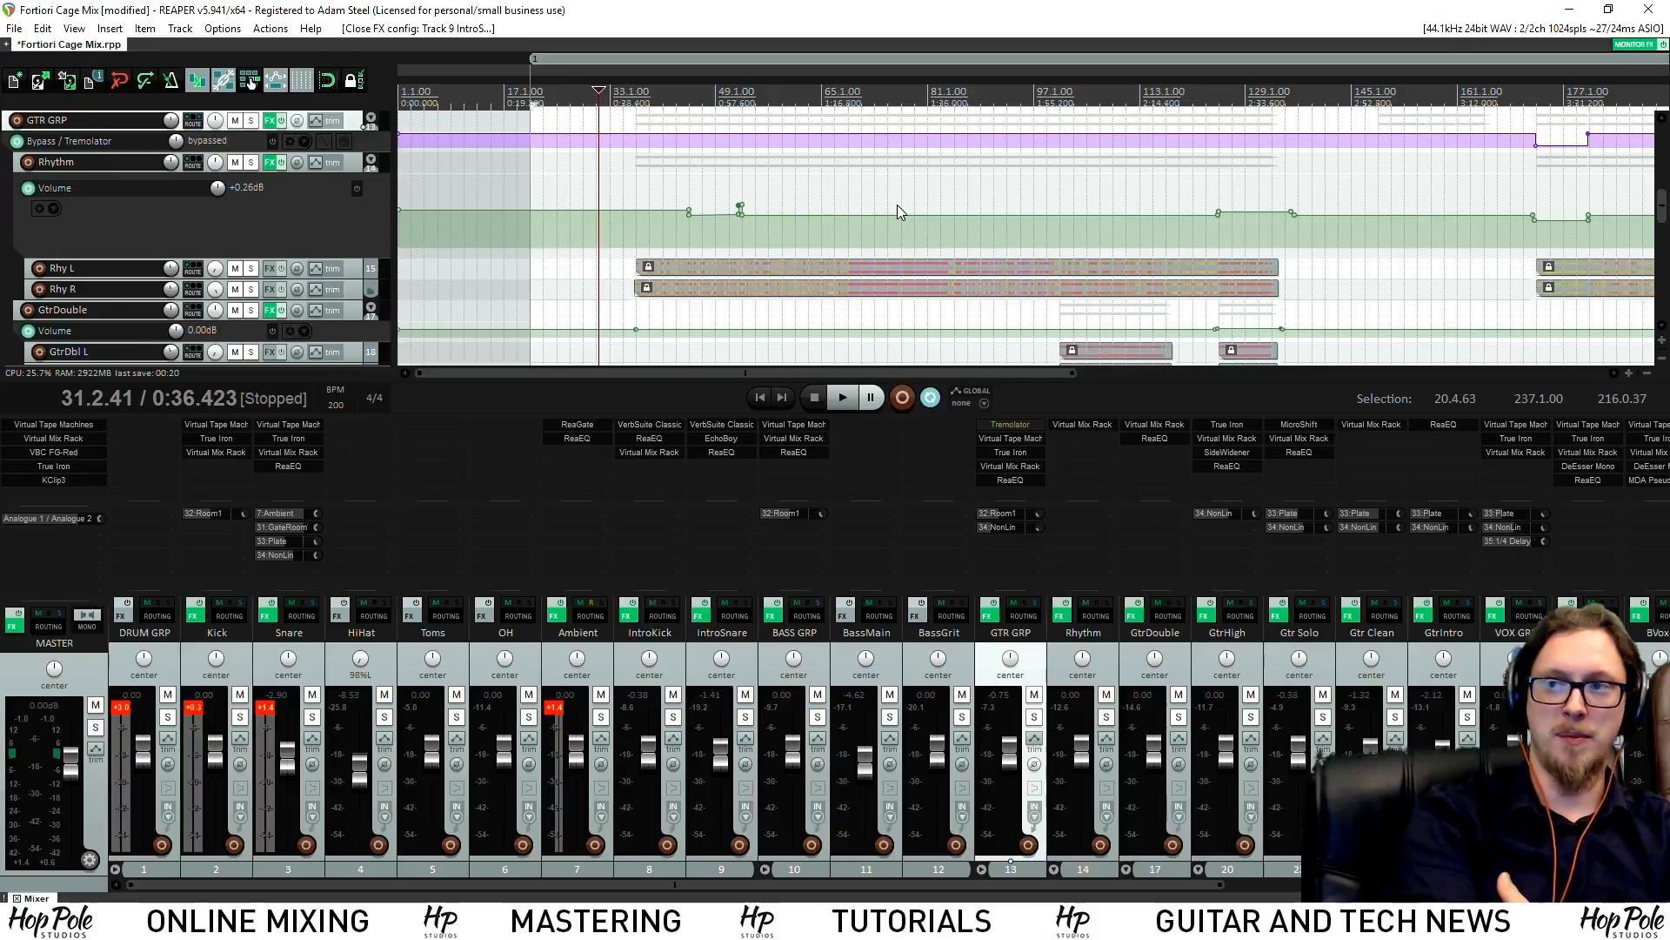
key("space")
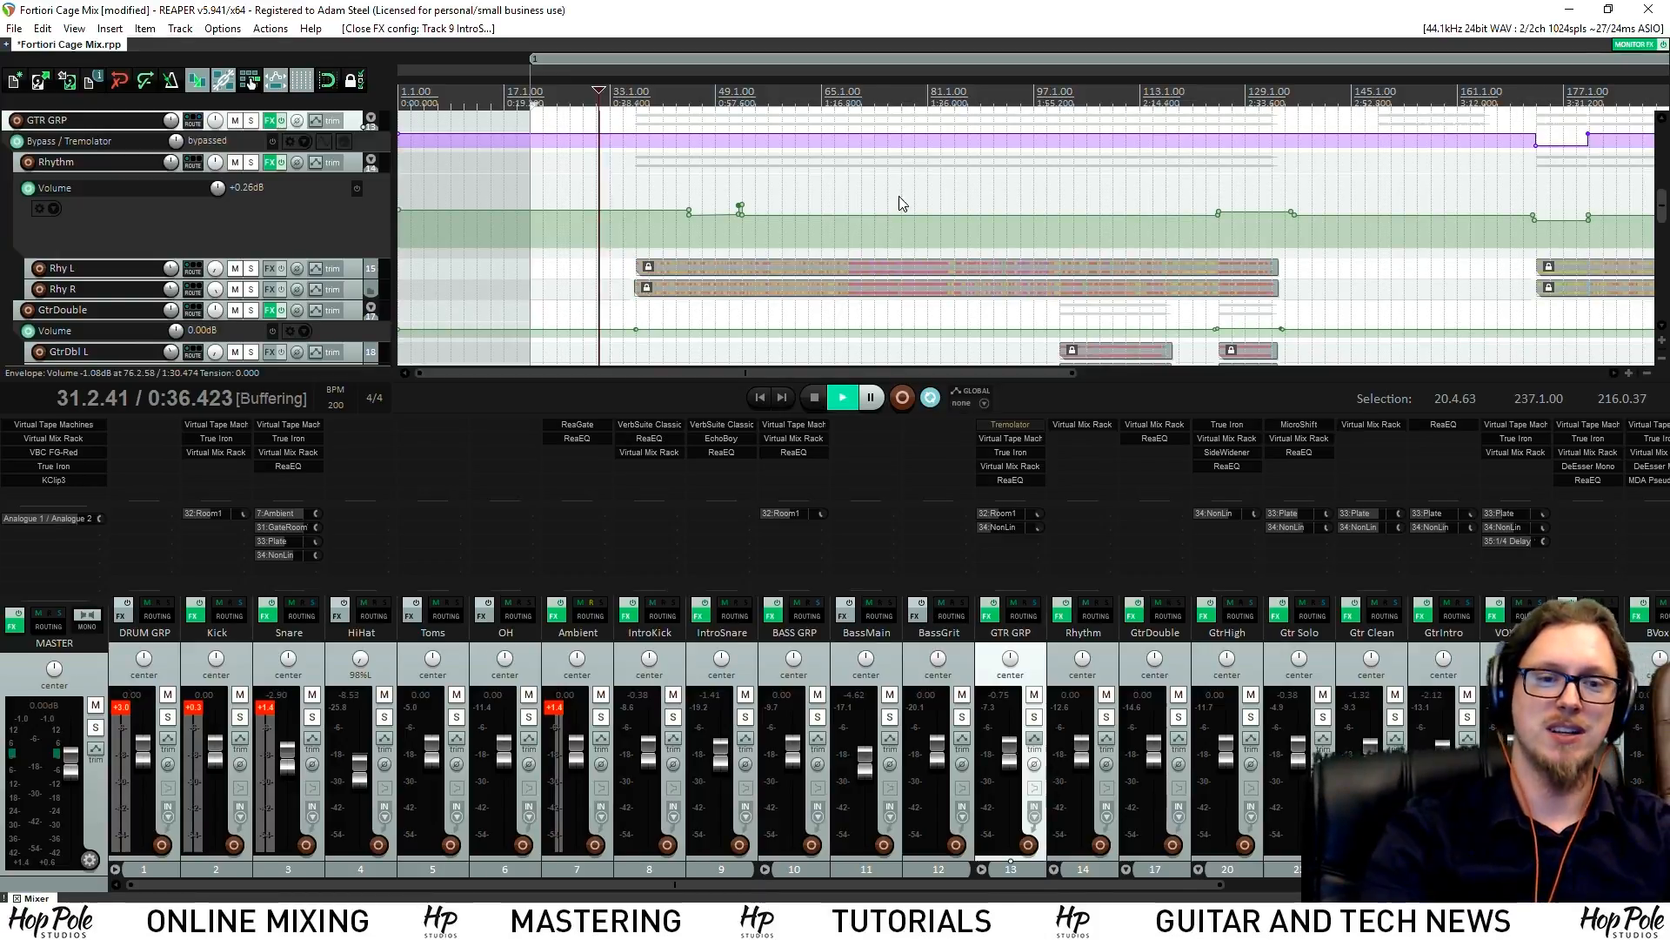
key("space")
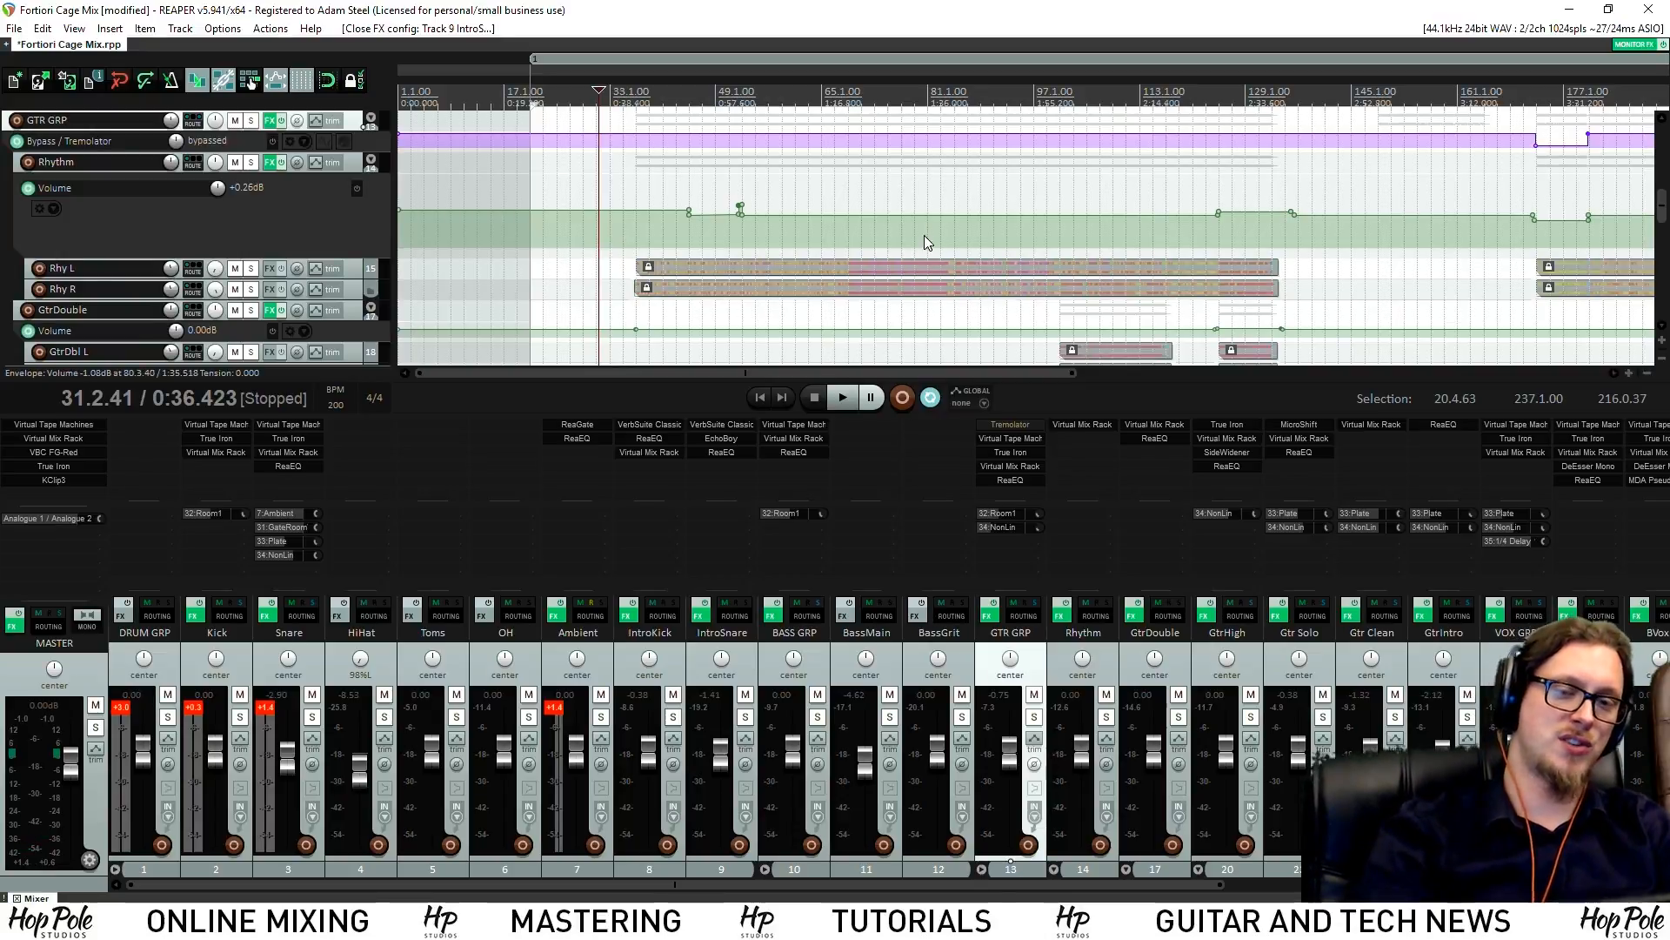
left_click(843, 396)
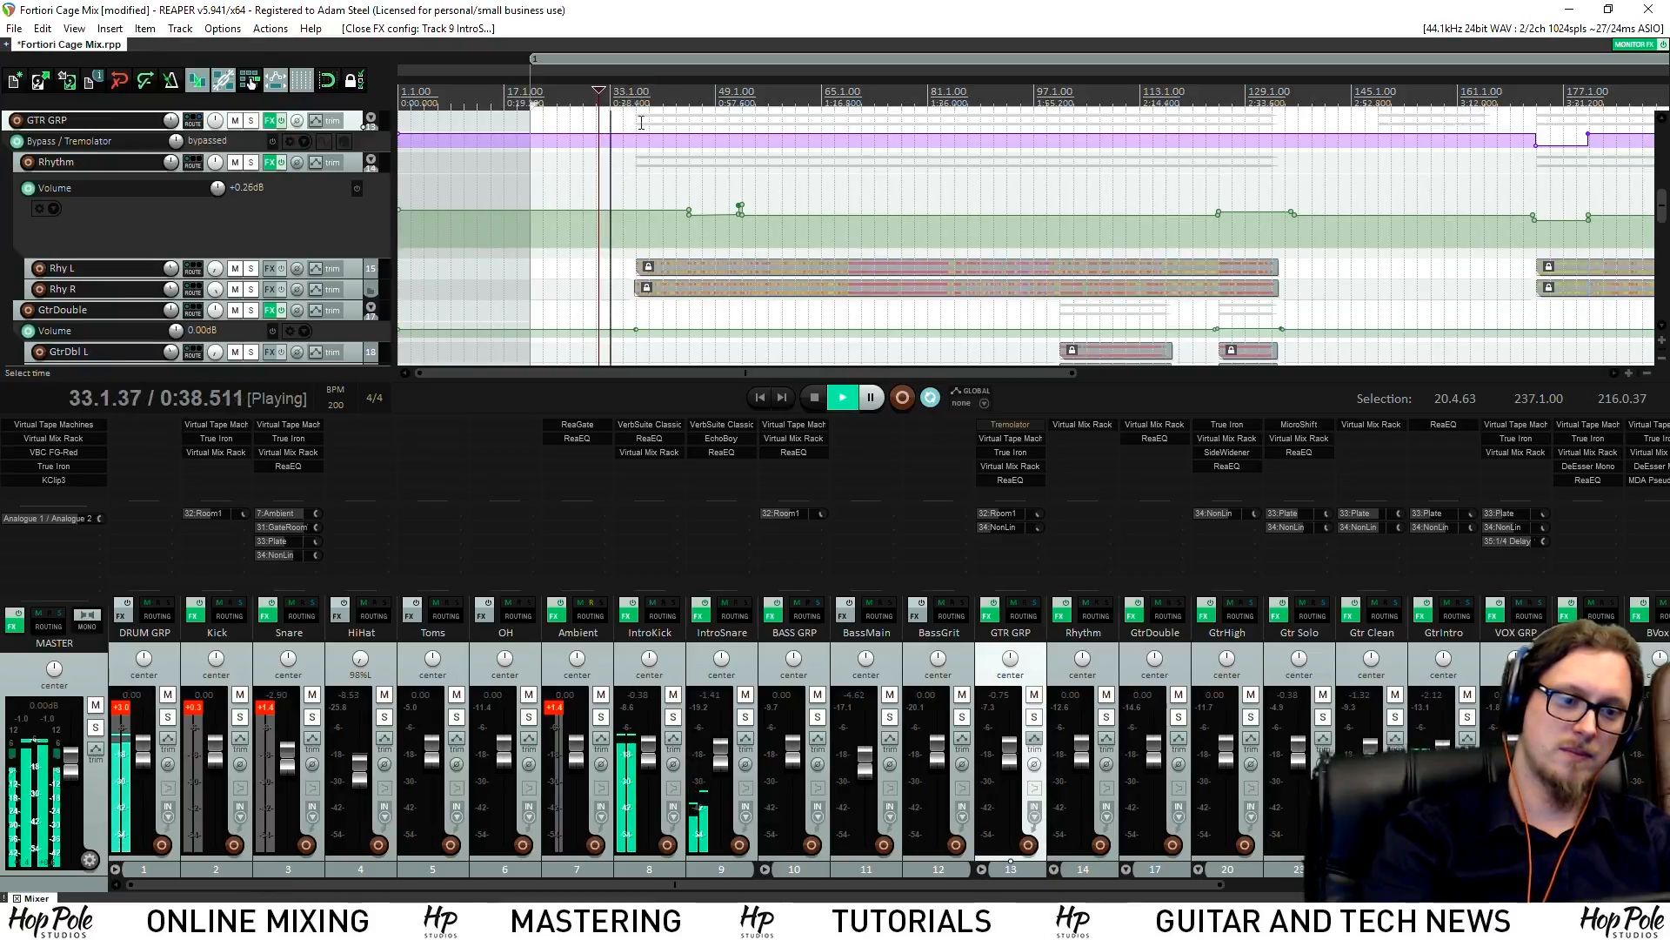
left_click(1427, 884)
left_click(1658, 716)
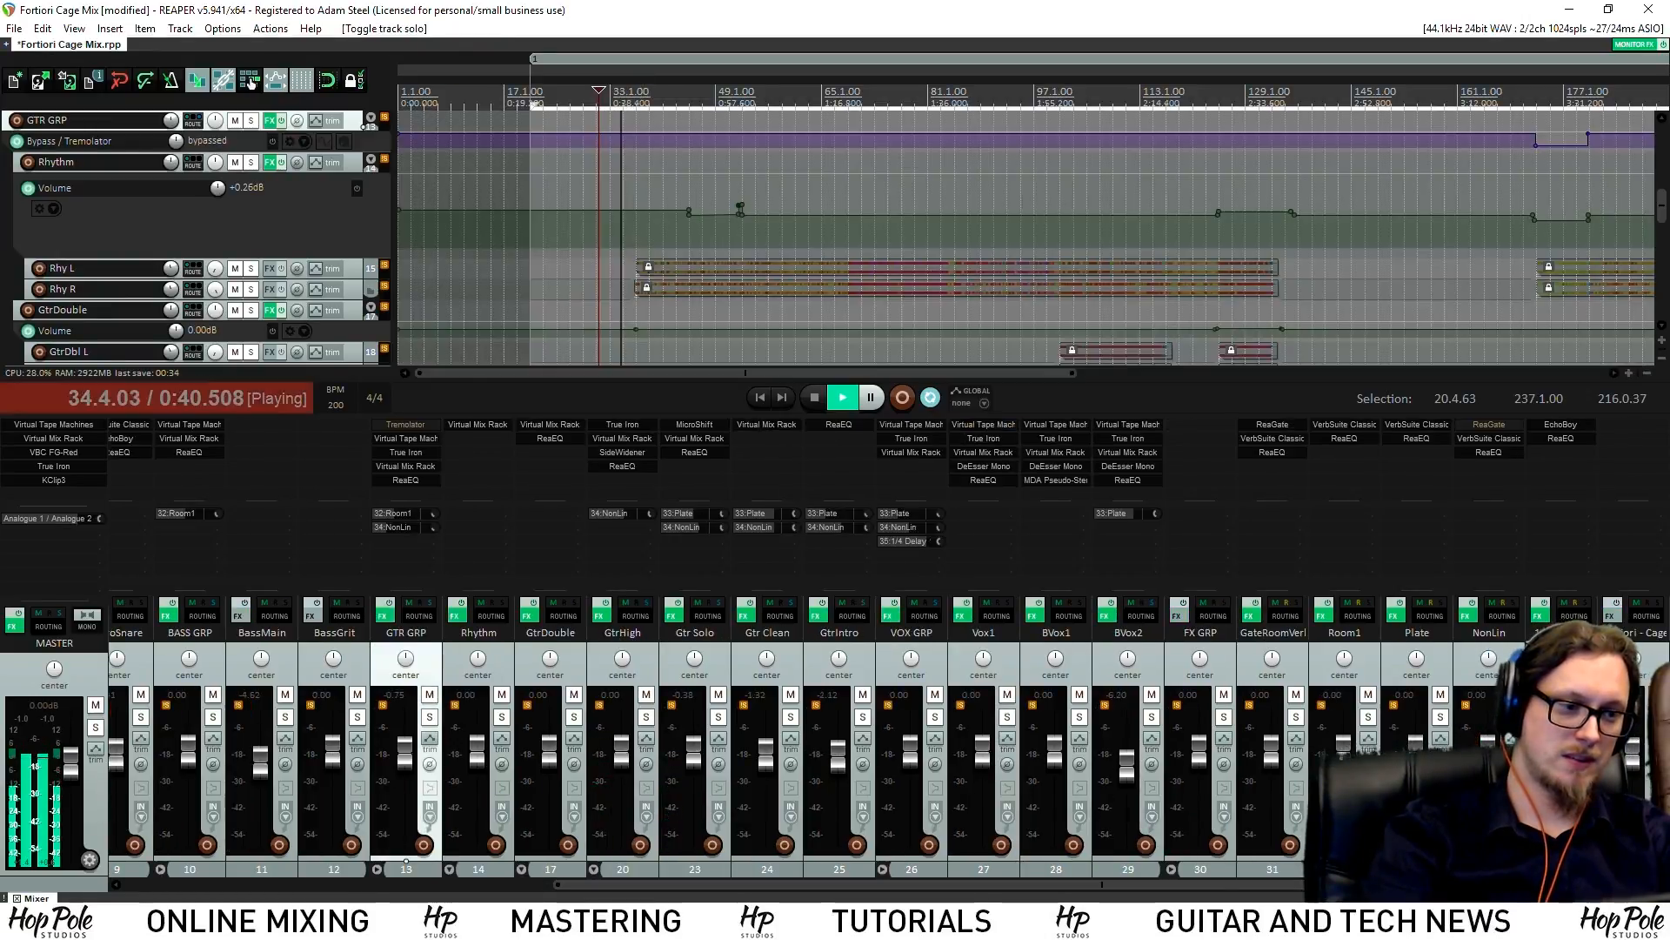
Reopen GtrIntro's ReaEQ and try high-shelf cuts between 2225 and 3655 Hz, settling near 2778 Hz
left_click(1658, 717)
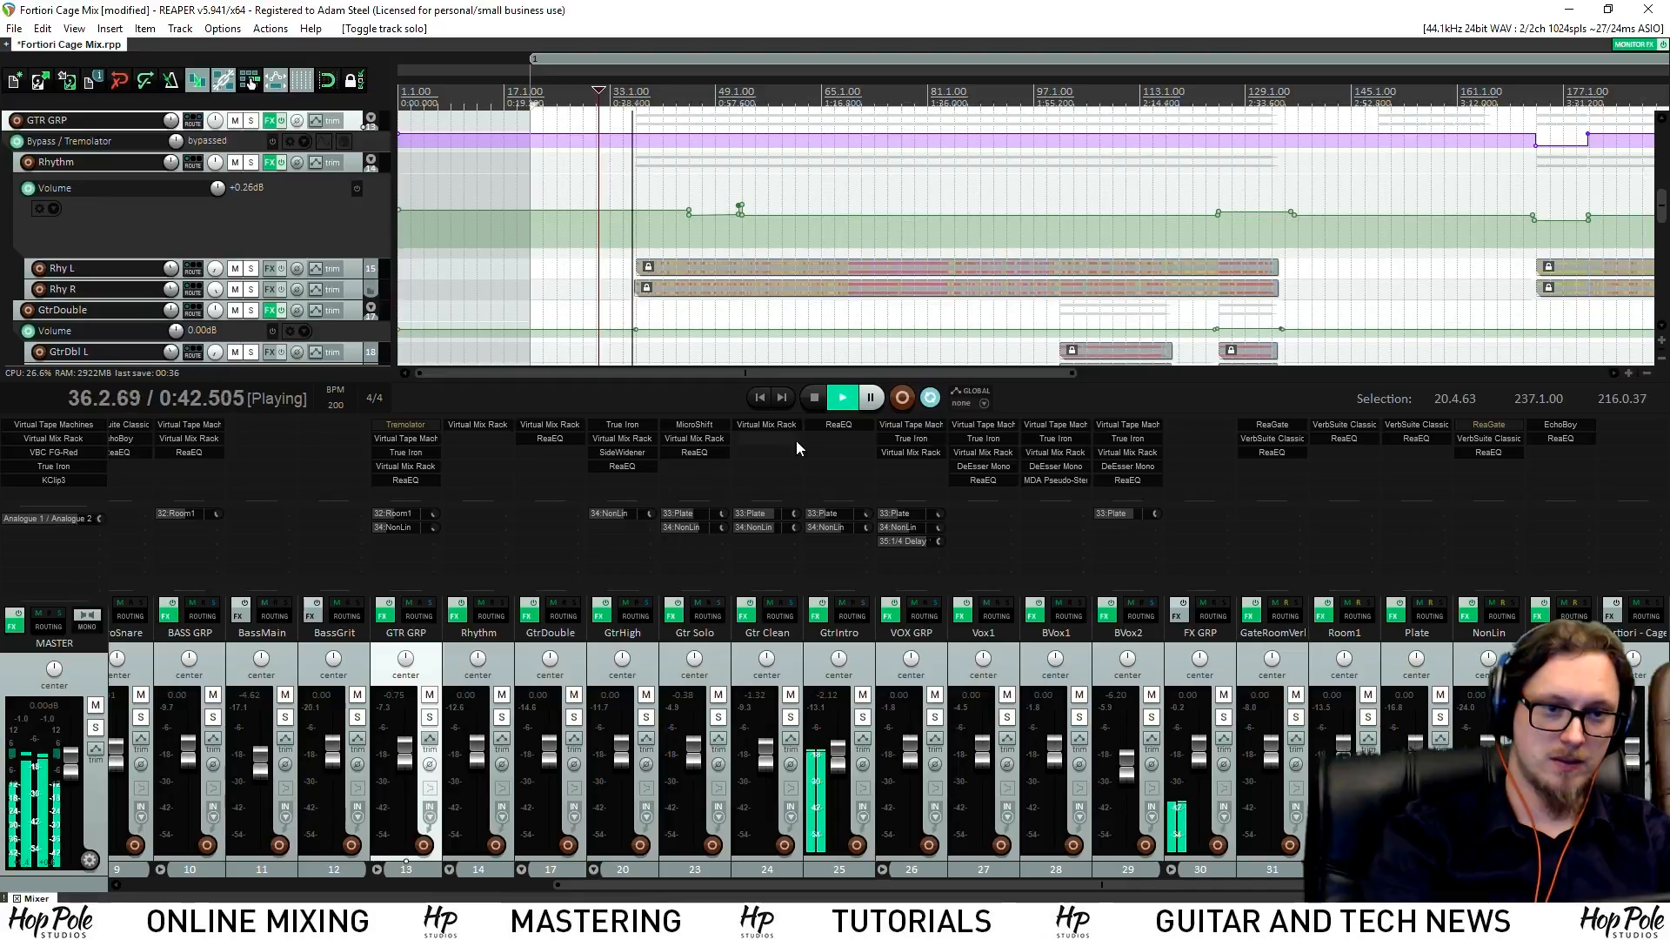
left_click(822, 424)
left_click_drag(652, 407, 630, 414)
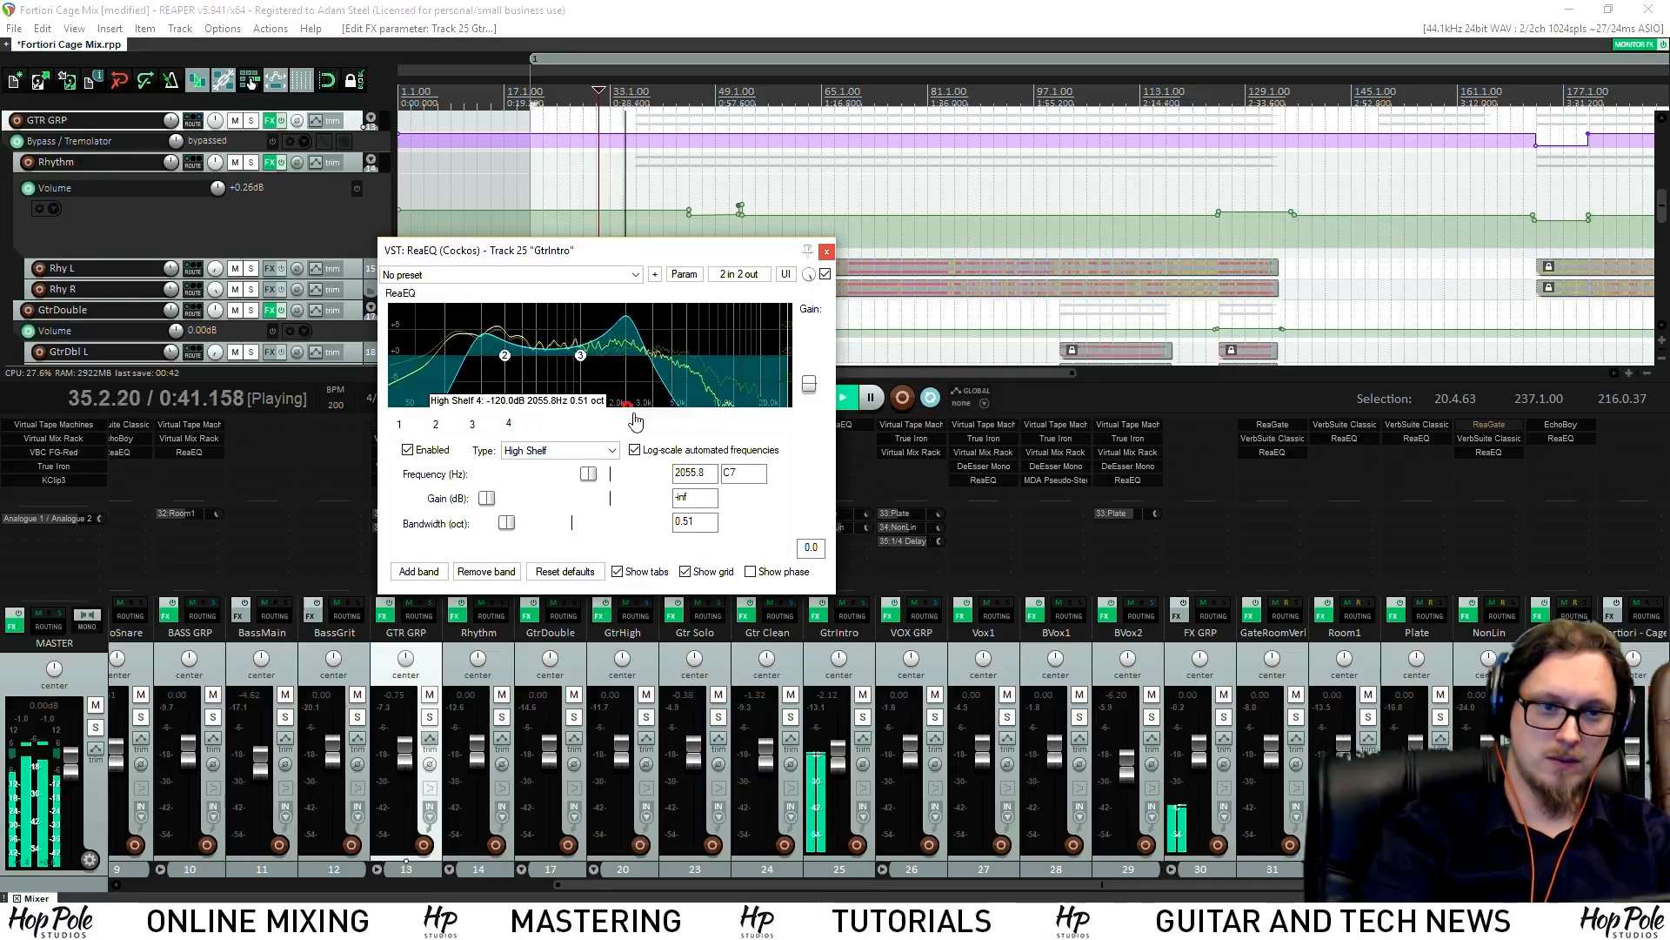
left_click_drag(650, 423, 646, 422)
key("space")
key("space")
left_click(863, 717)
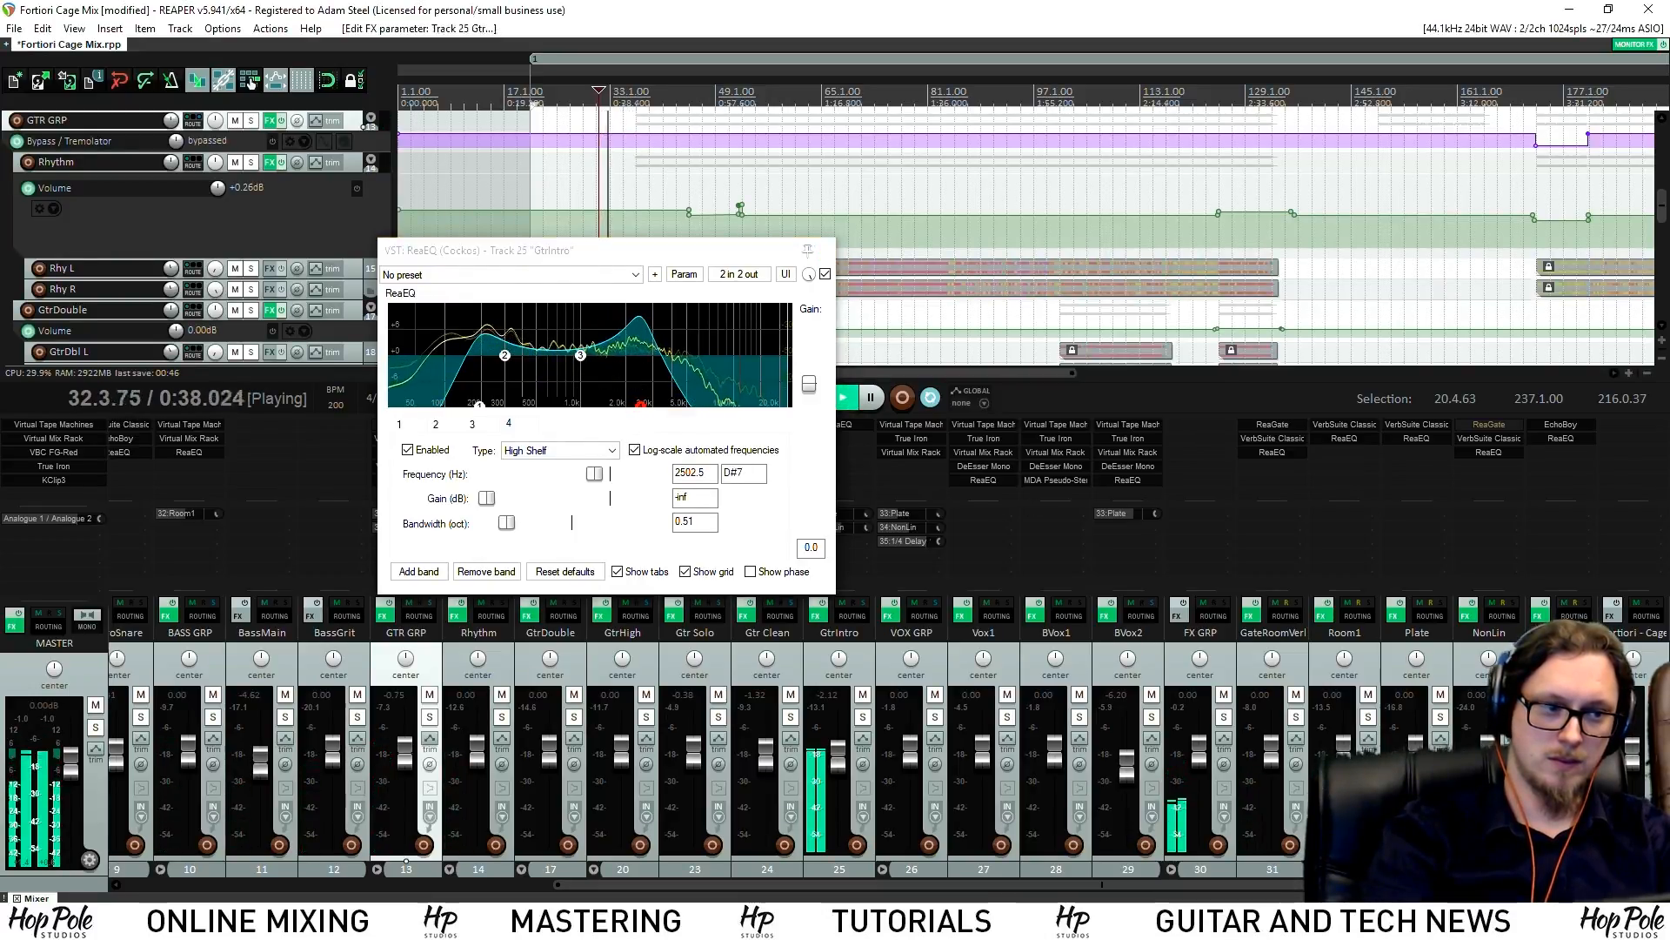
left_click(863, 717)
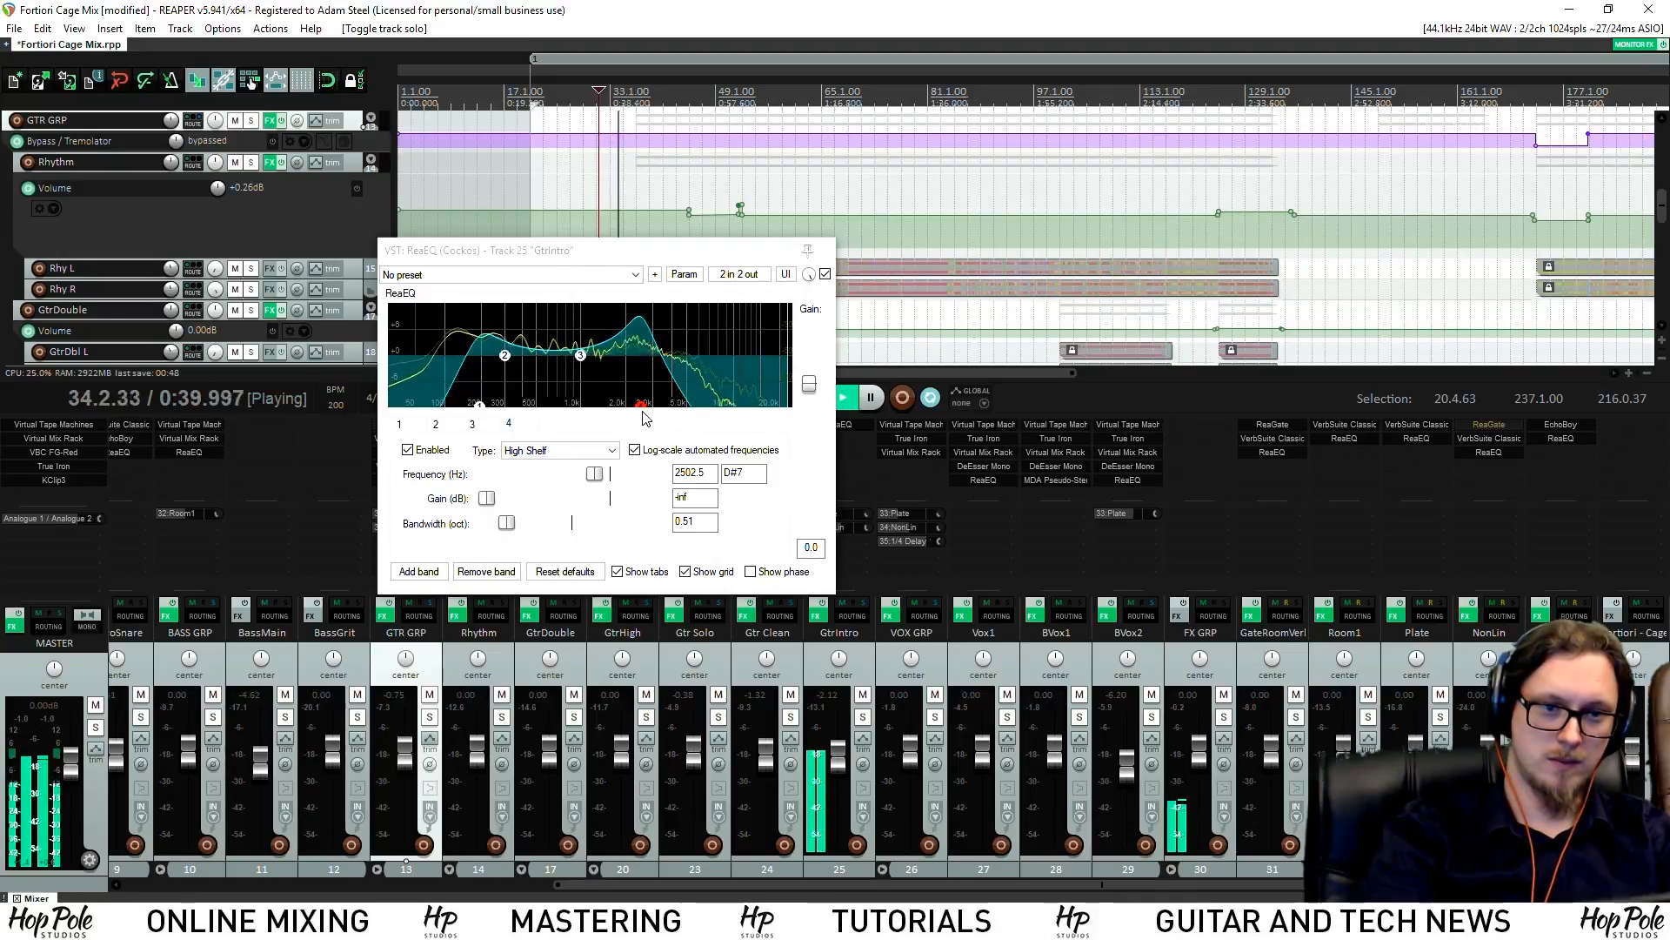
left_click_drag(643, 413, 670, 419)
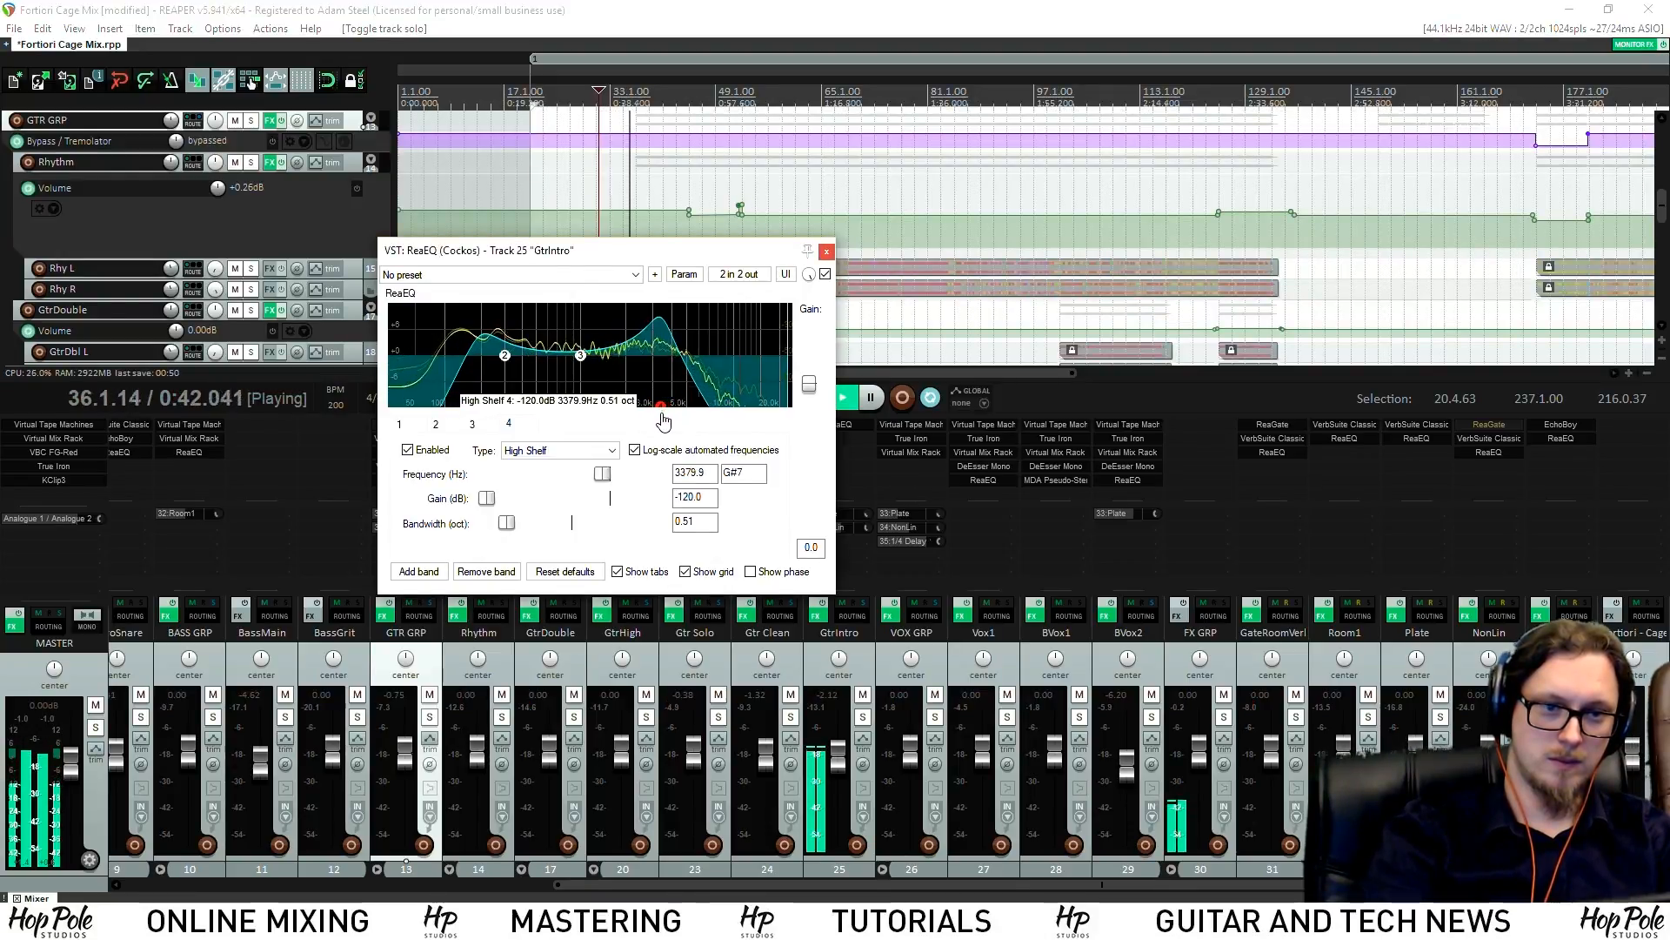
left_click(596, 111)
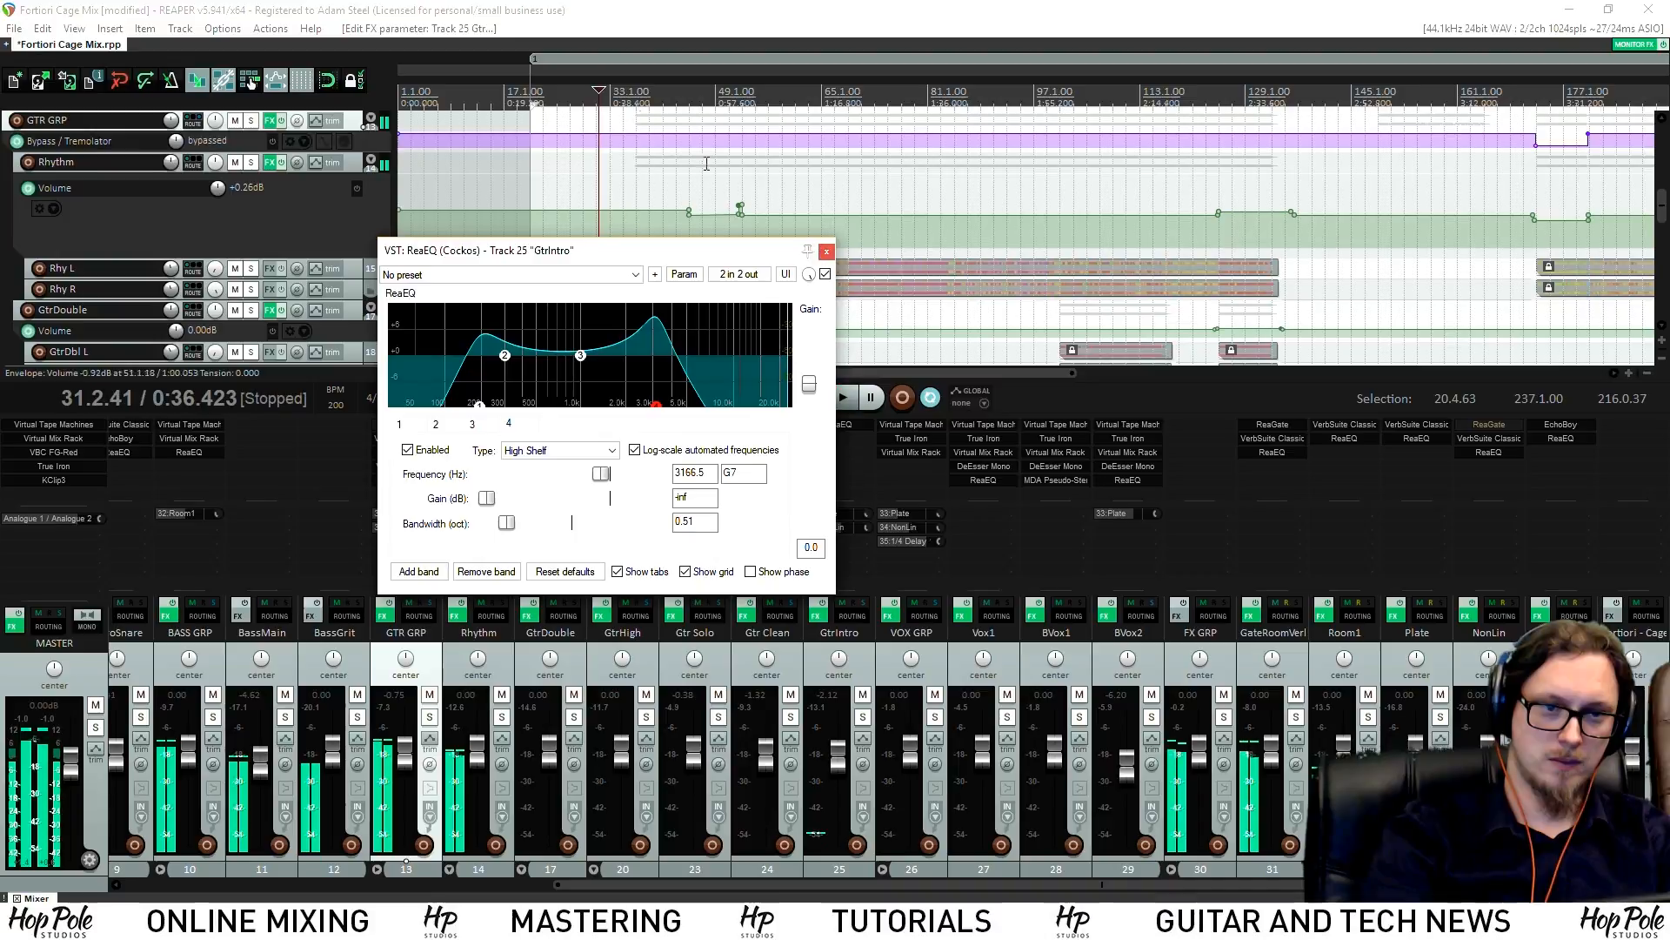
left_click(576, 110)
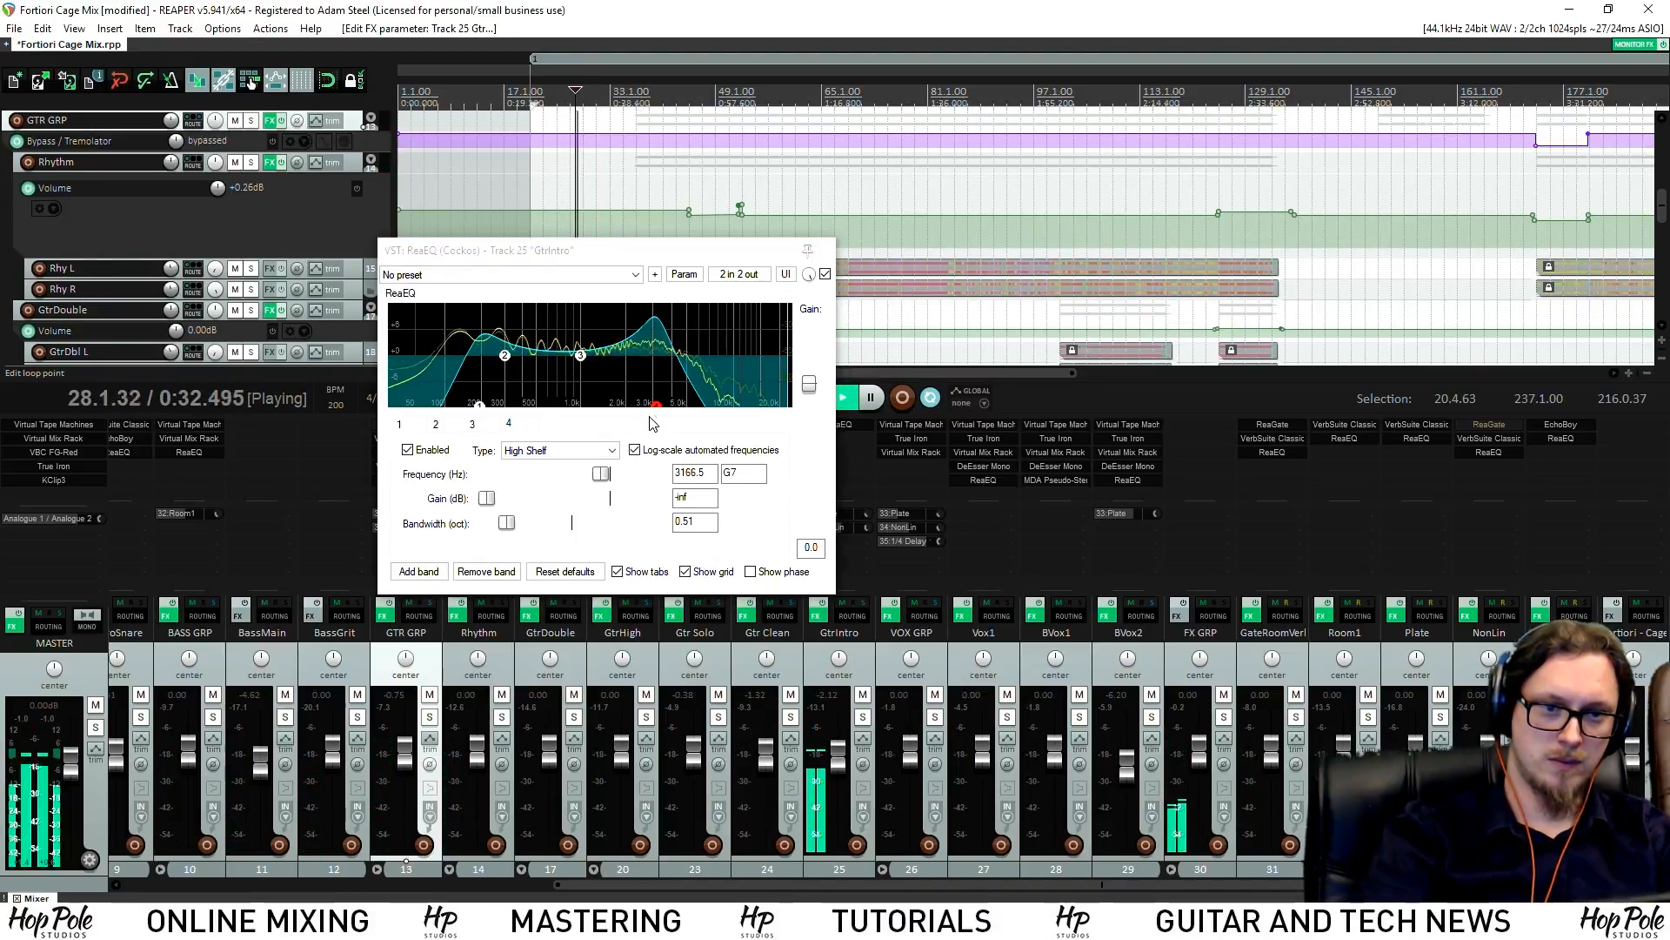
left_click_drag(656, 412, 646, 418)
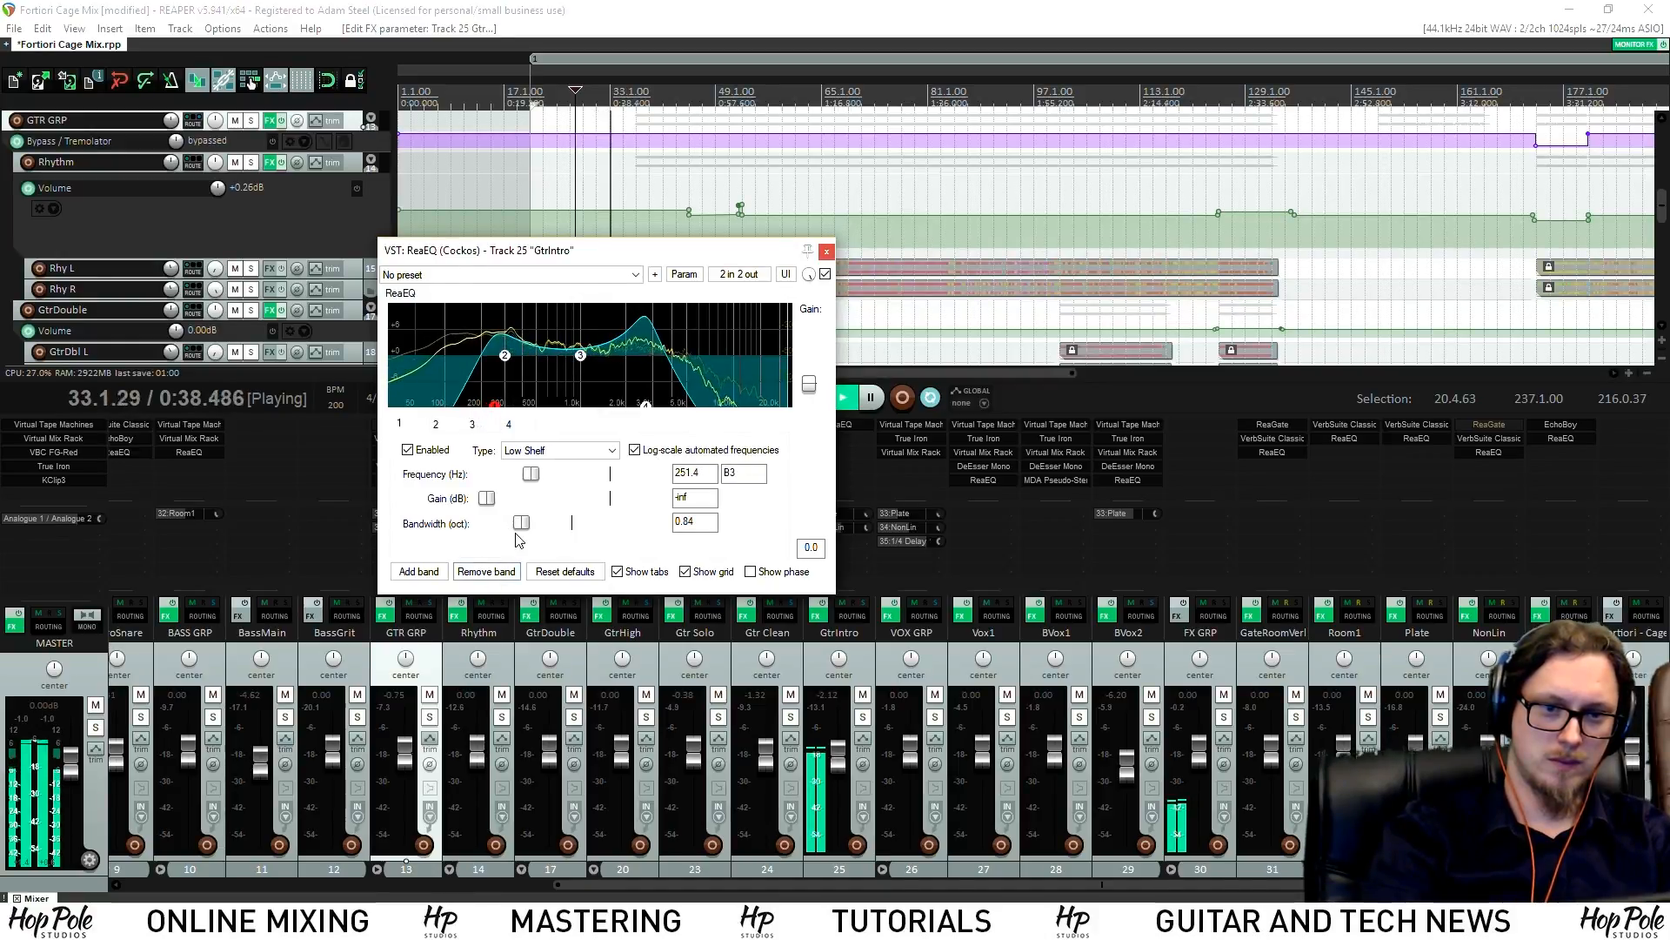
key("space")
Move GtrIntro's low-shelf cut down to about 203.5 Hz after comparing with the reference, then close the EQ
left_click_drag(493, 409, 507, 409)
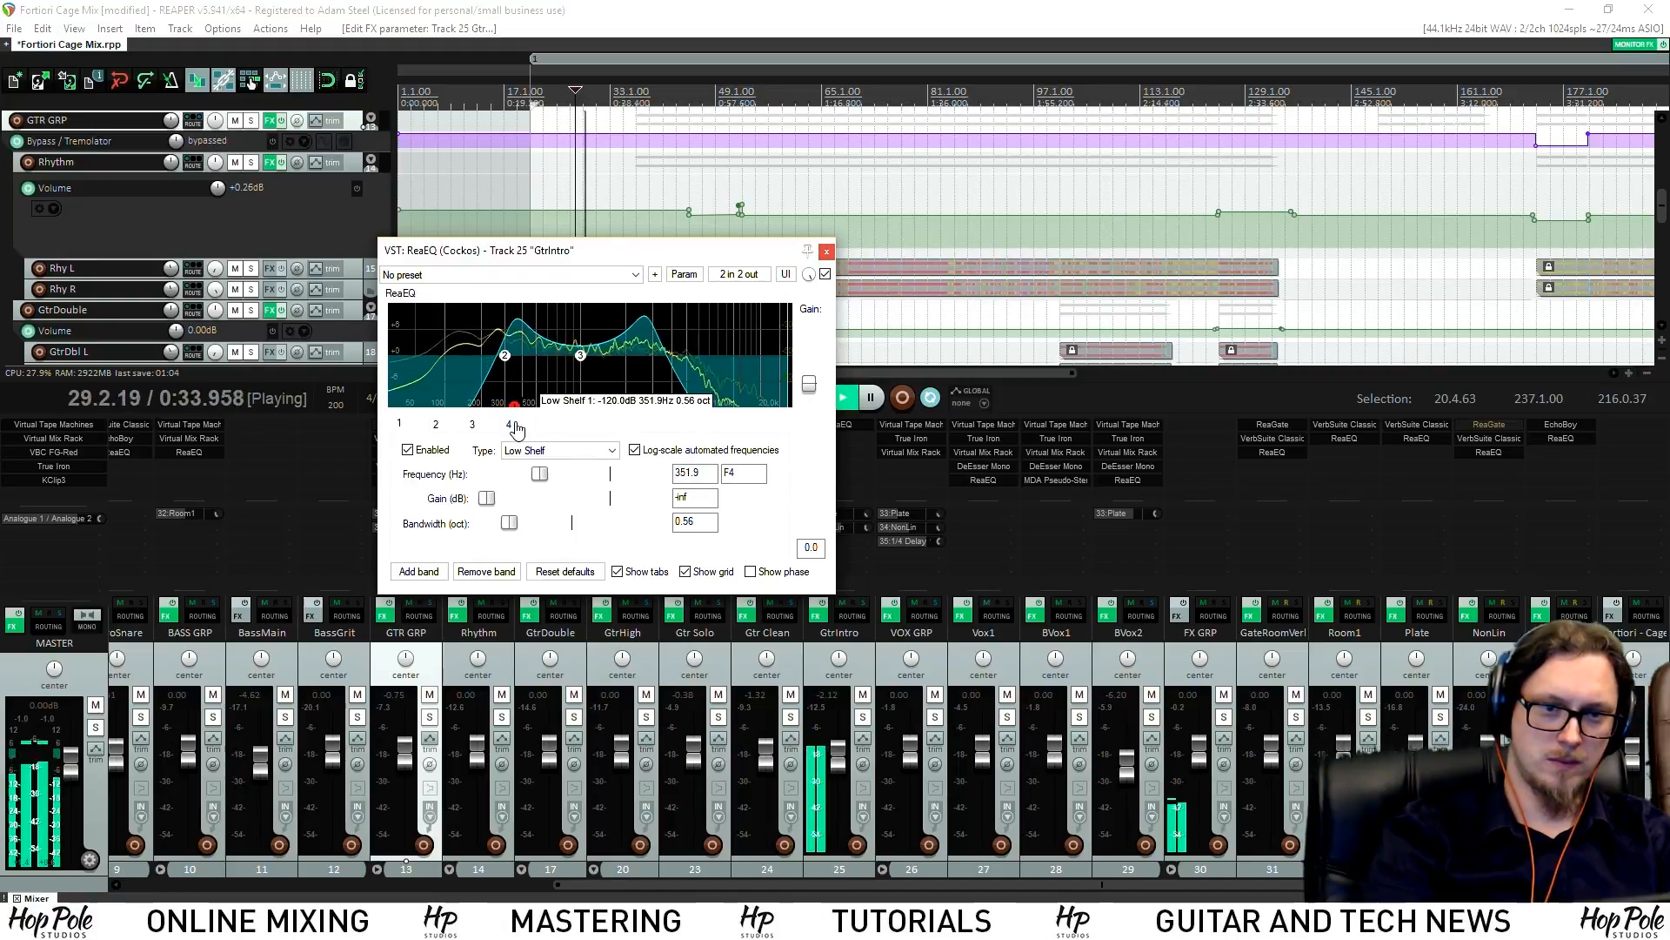
left_click(1657, 717)
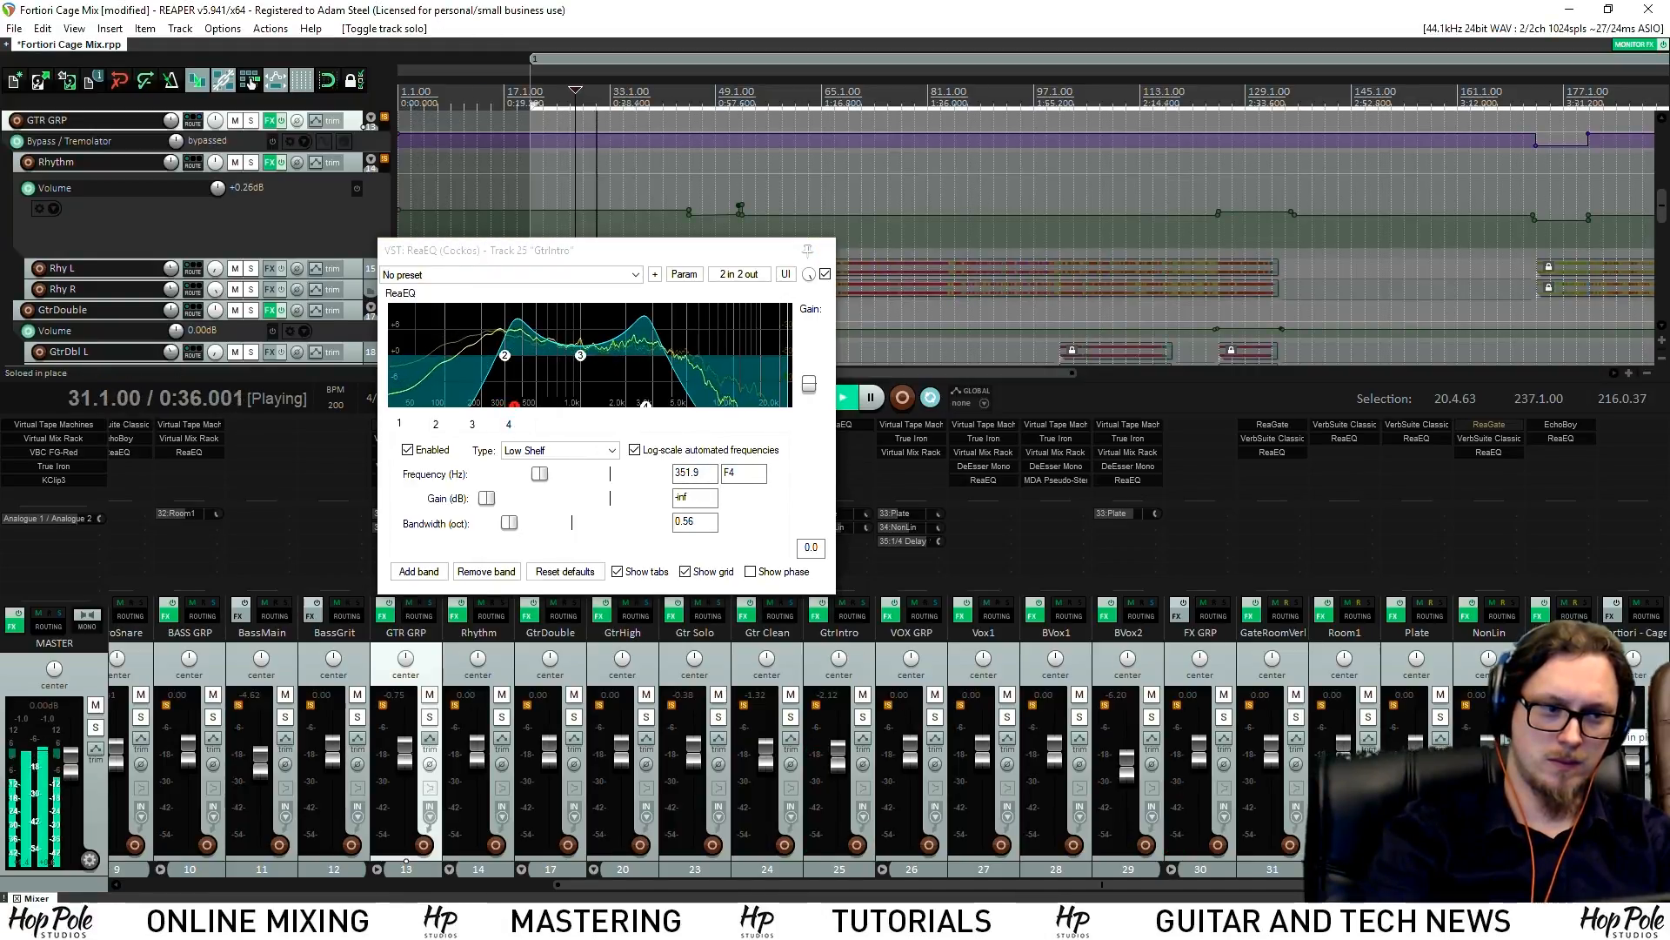
left_click(1656, 717)
left_click(512, 408)
left_click_drag(493, 415, 486, 418)
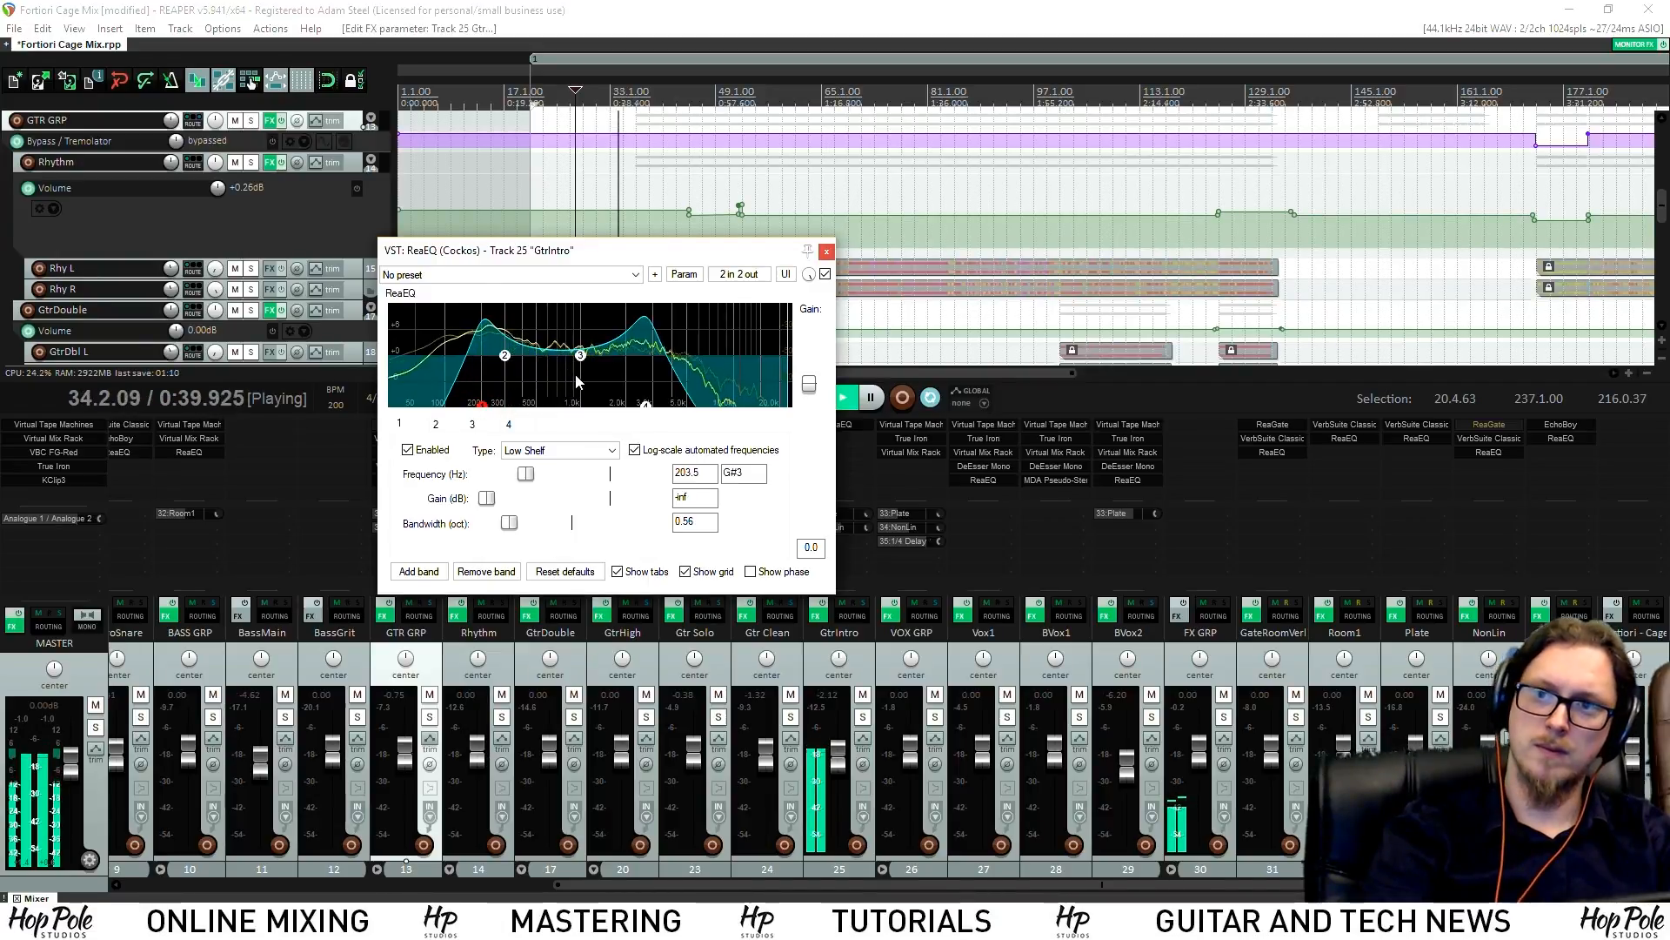
left_click(829, 252)
key("space")
key("space")
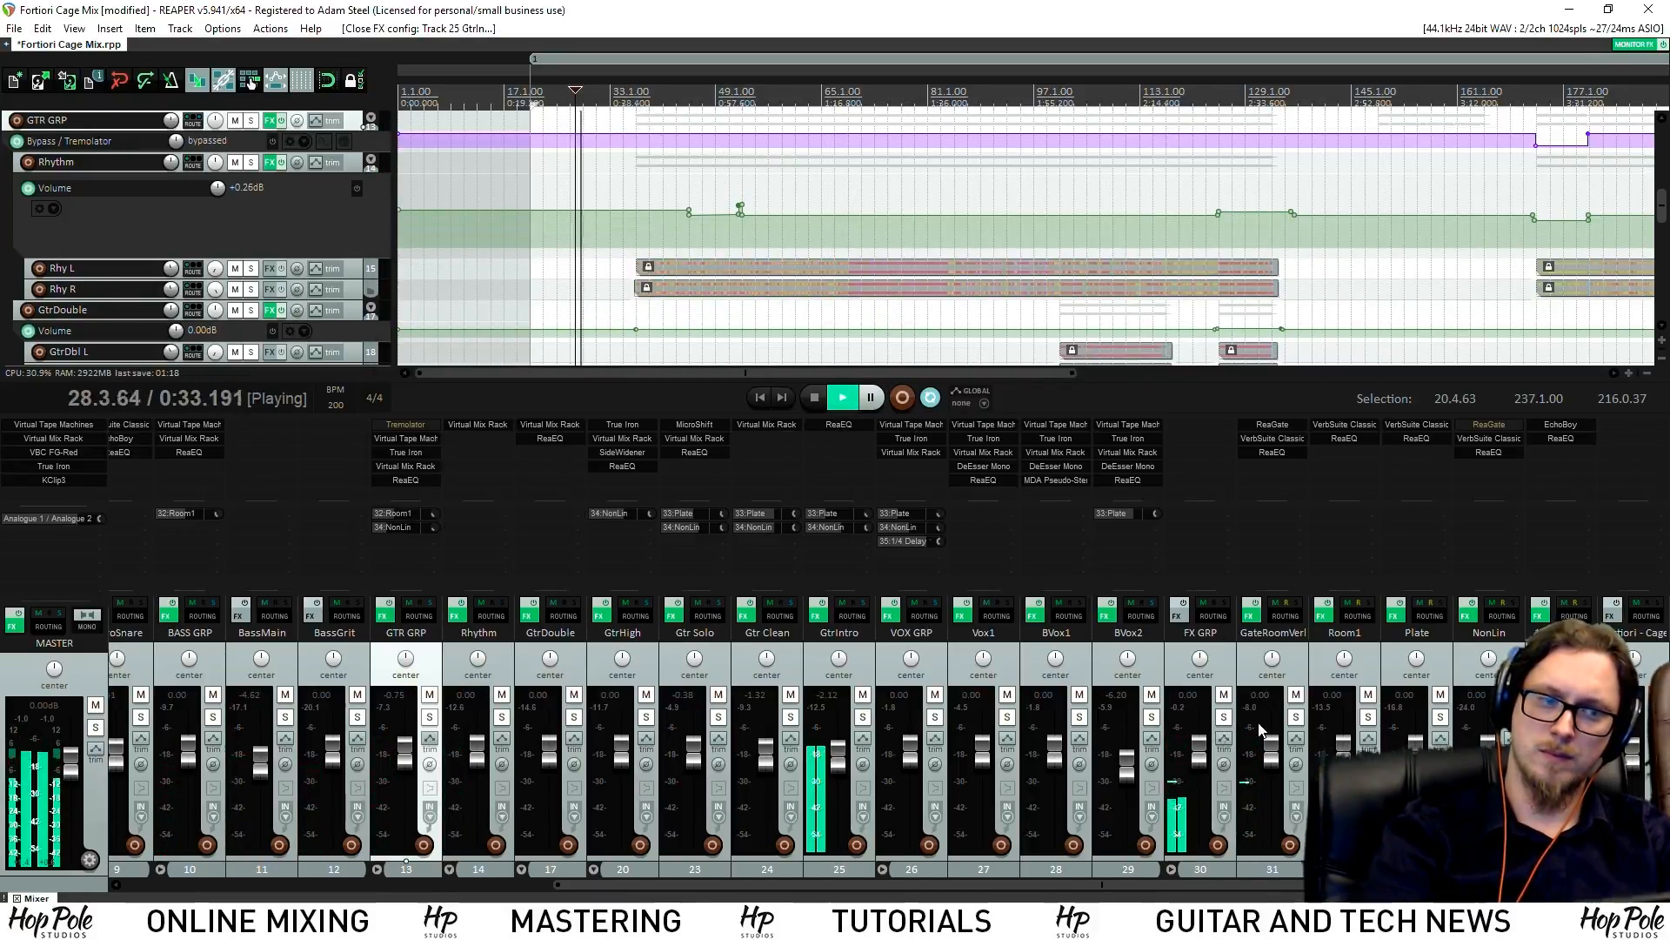
Lower GtrIntro to -3.24 dB and save the project
left_click_drag(842, 755, 846, 757)
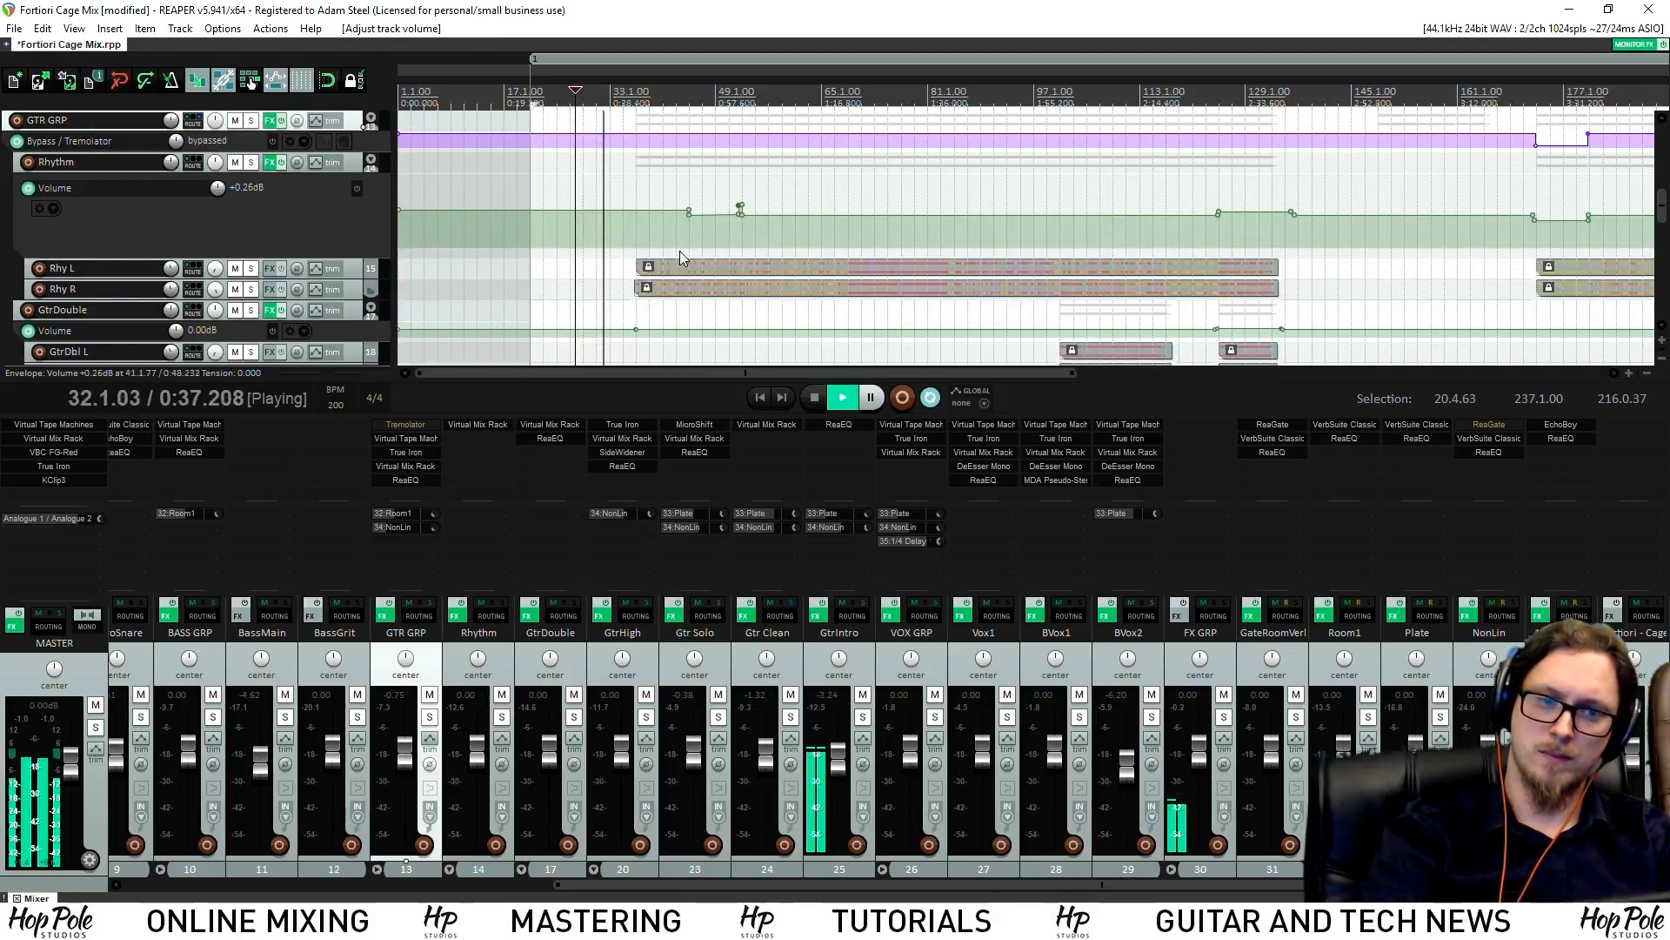
key("ctrl+s")
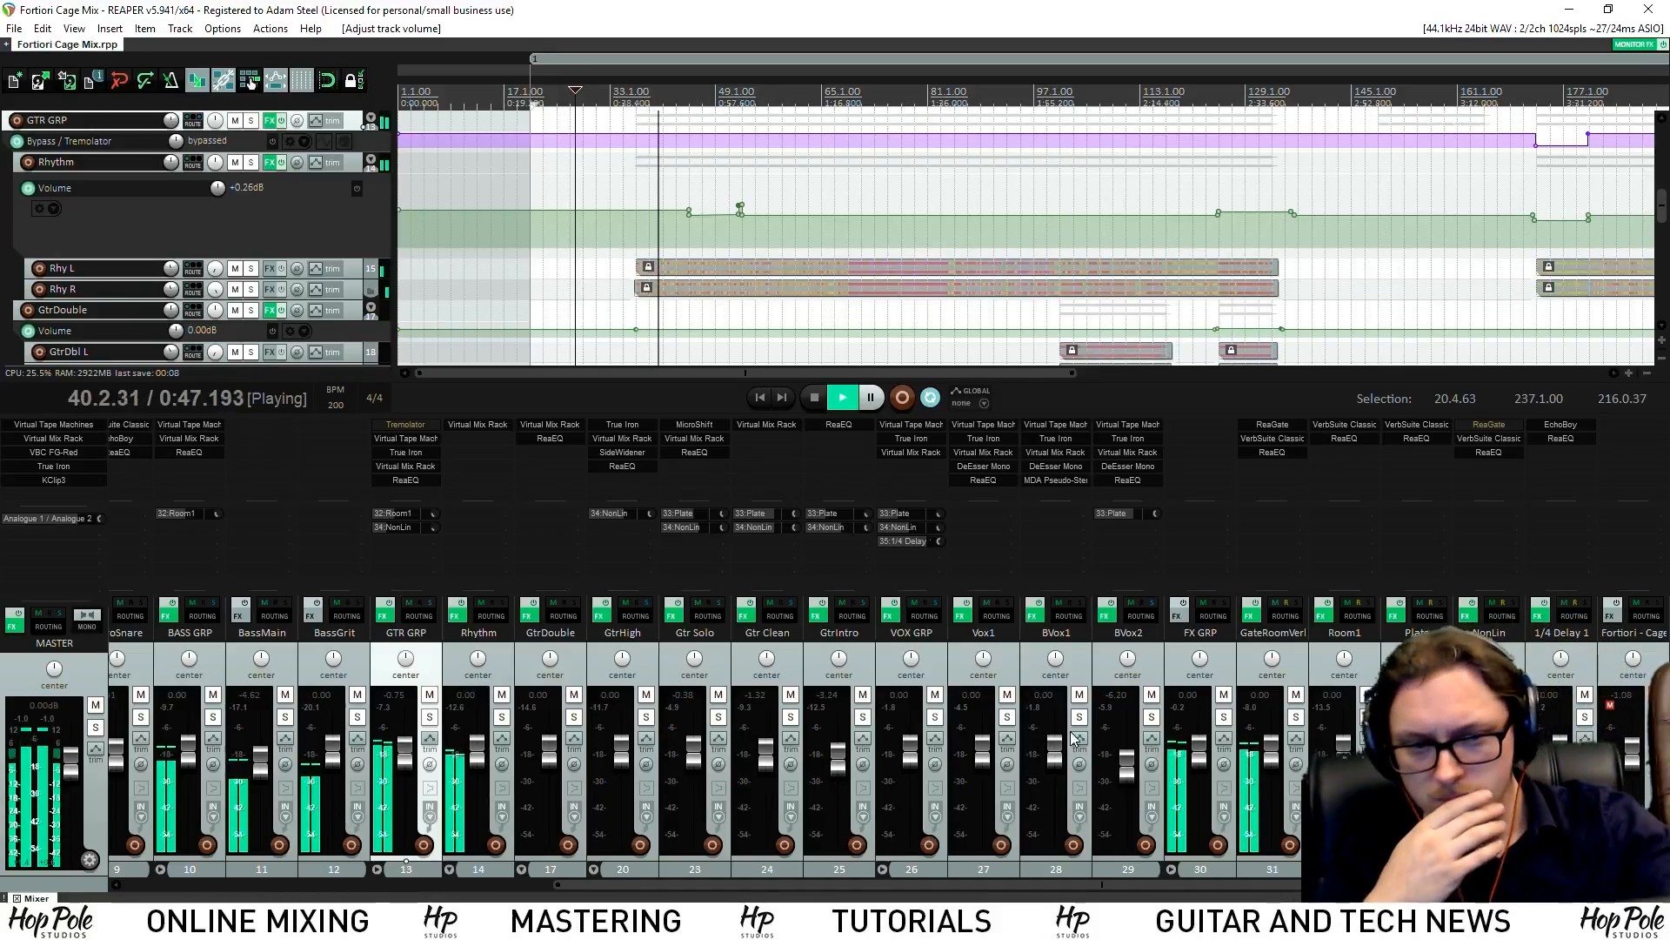
mouse_move(912, 887)
left_mouse_down()
mouse_move(550, 900)
mouse_move(914, 902)
left_mouse_up()
A/B the mix against the Fortiori - Cage reference from about 1:03, then show mixer tracks 1–20
left_click(1584, 716)
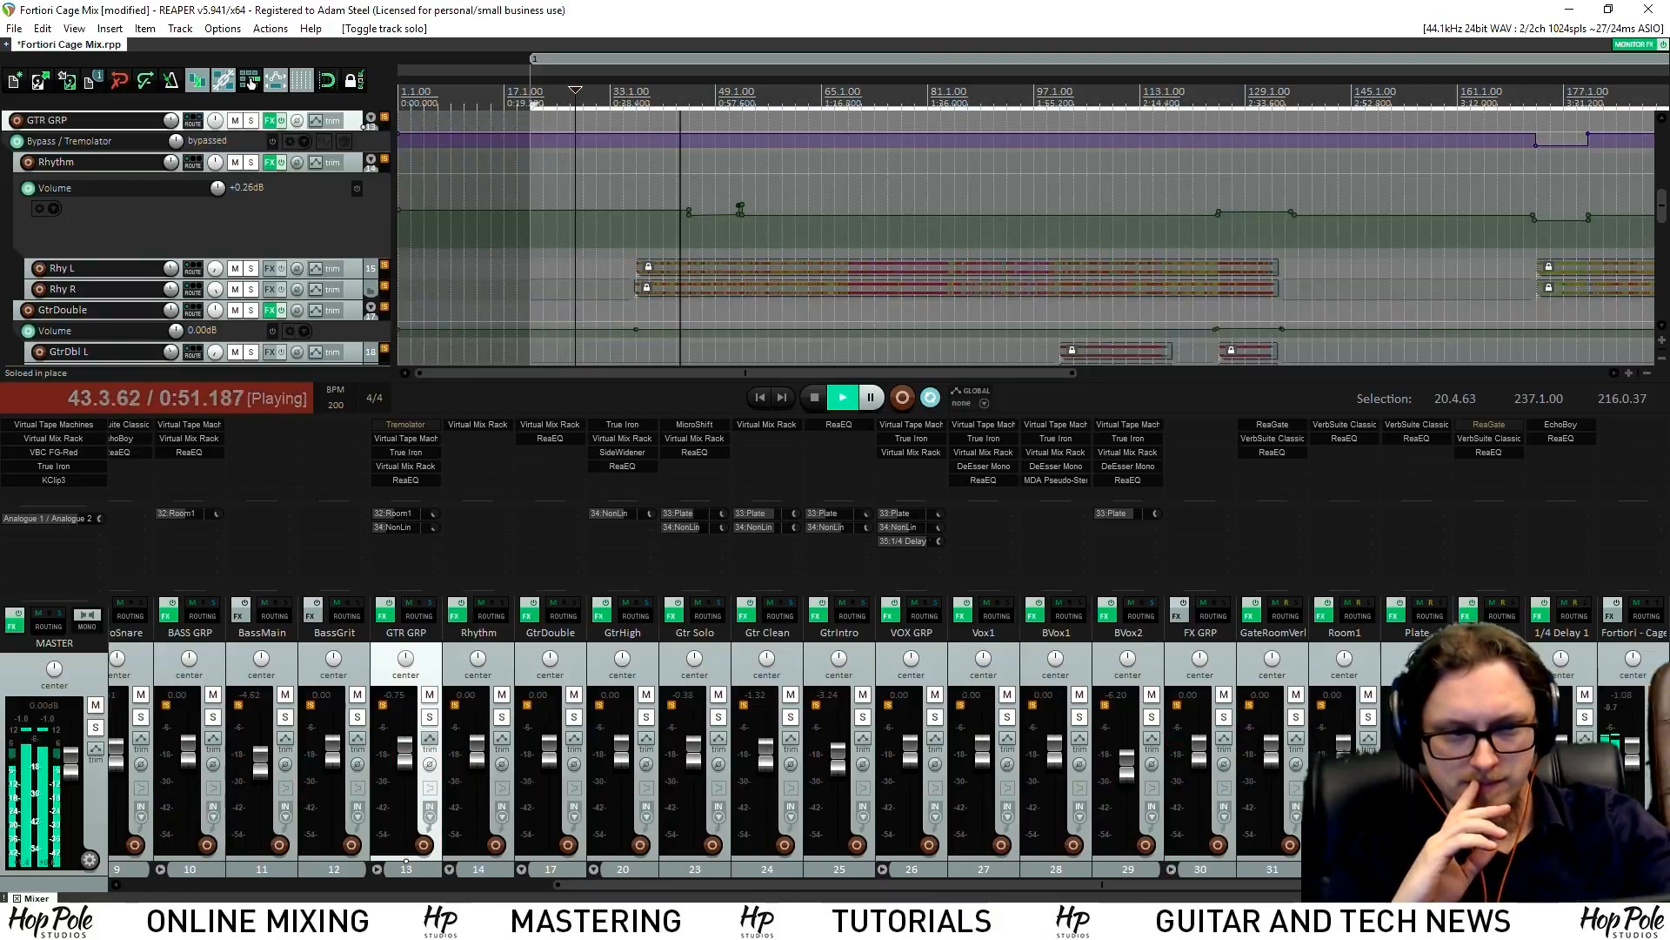
left_click(1585, 716)
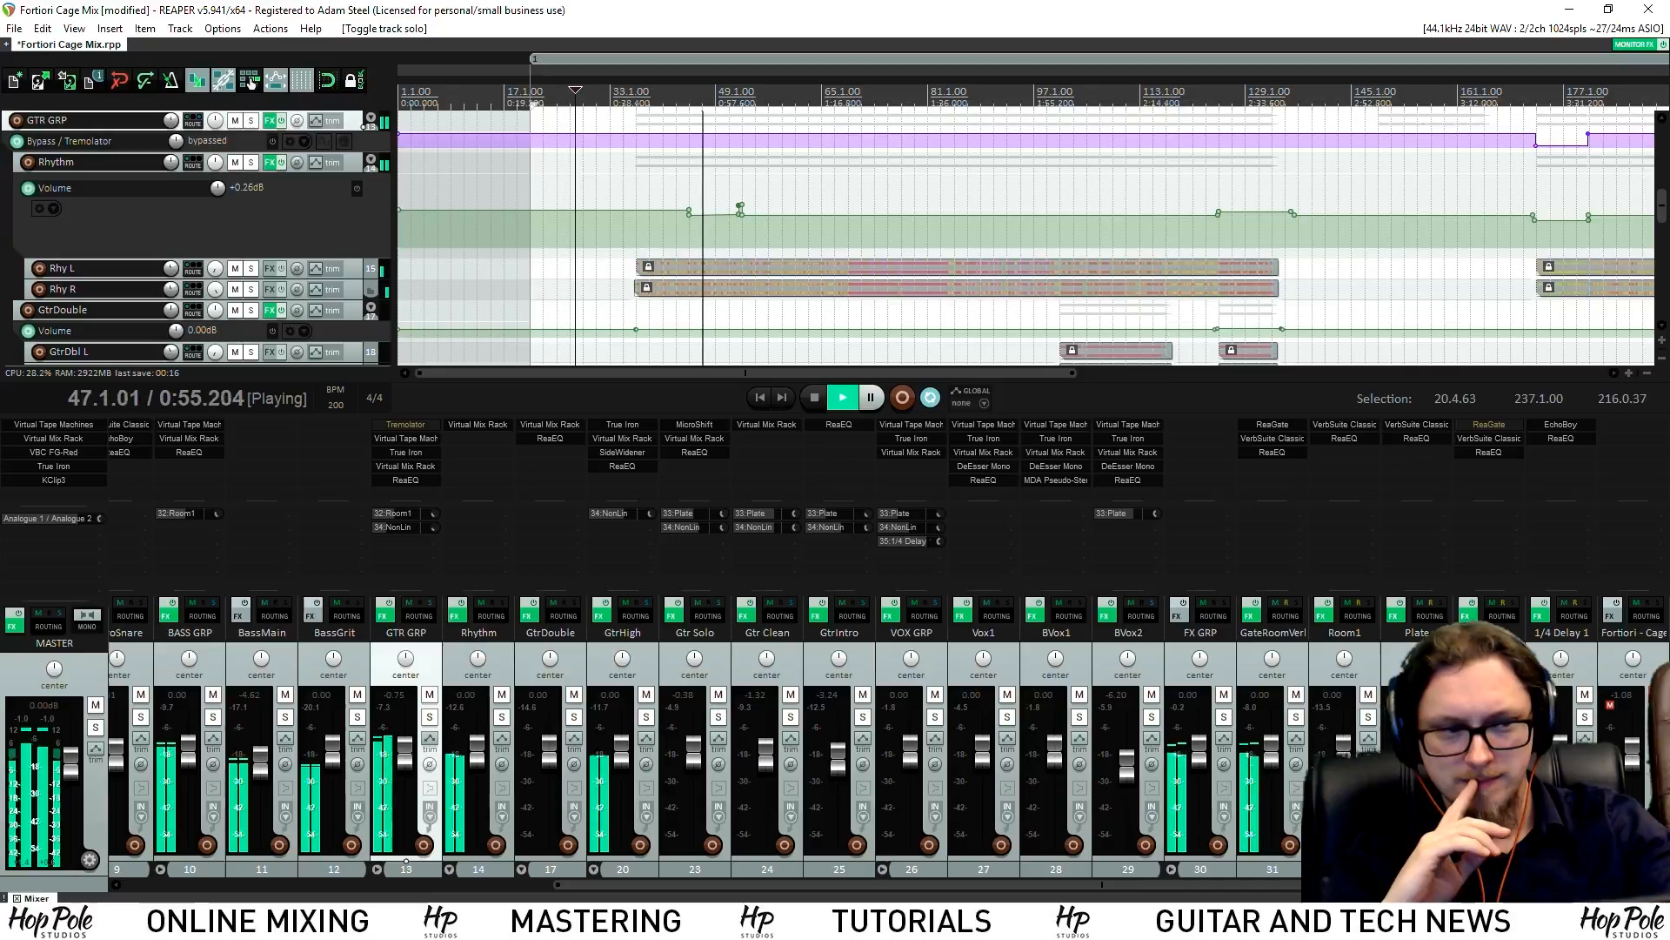
left_click(1584, 716)
left_click(1584, 716)
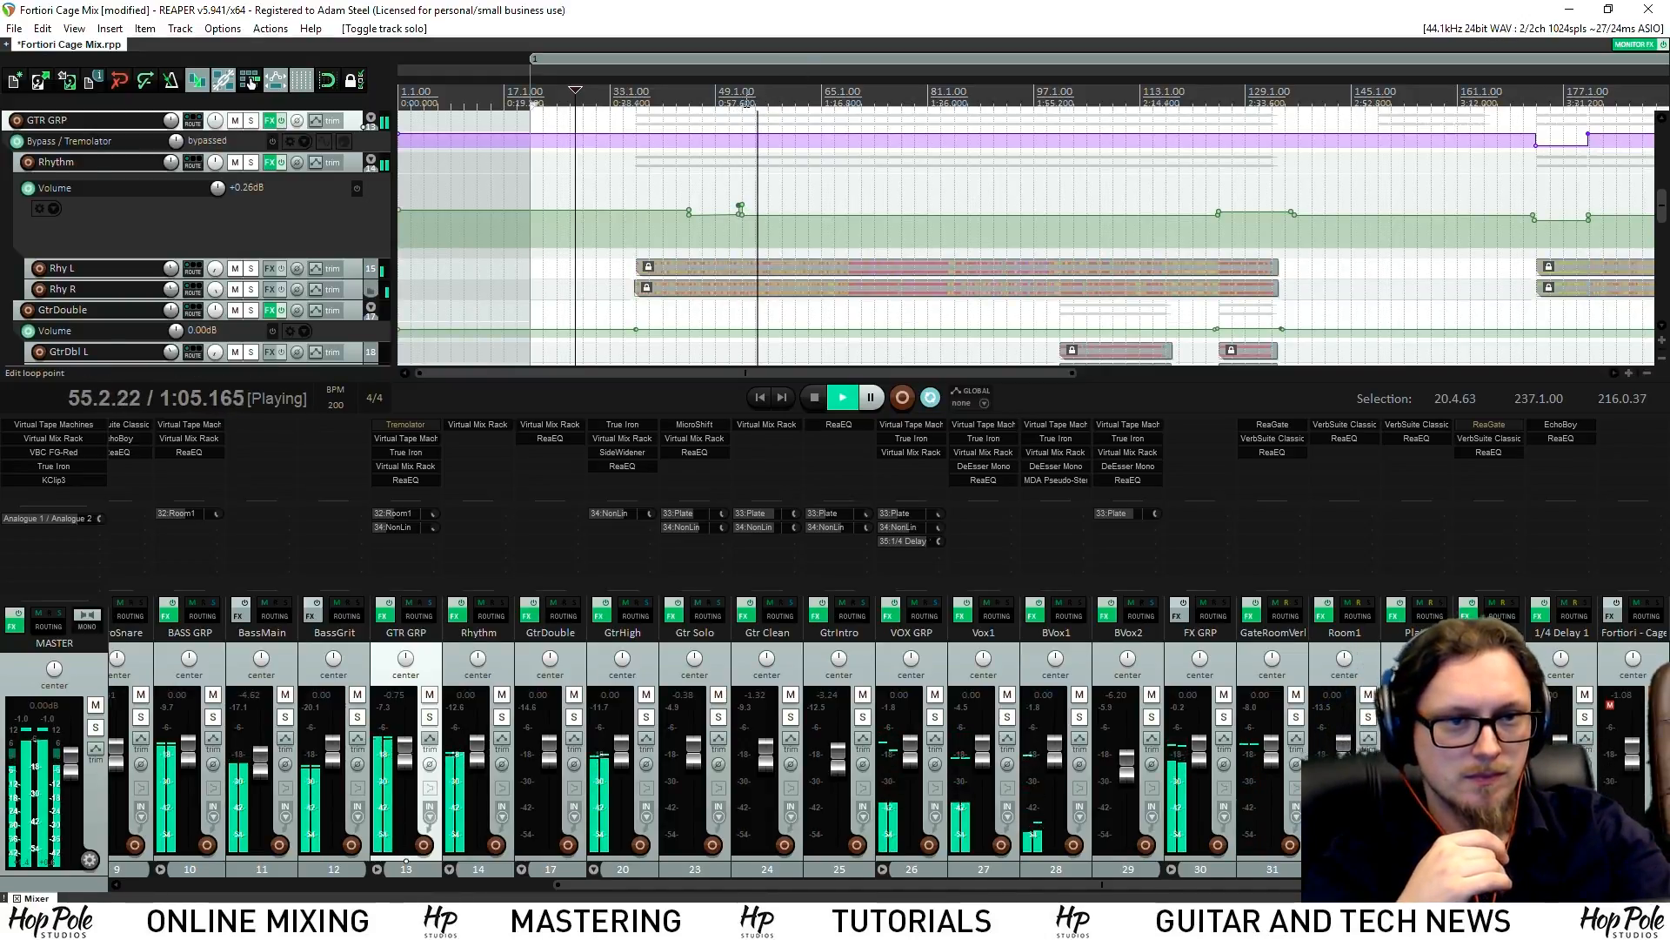
left_click(747, 93)
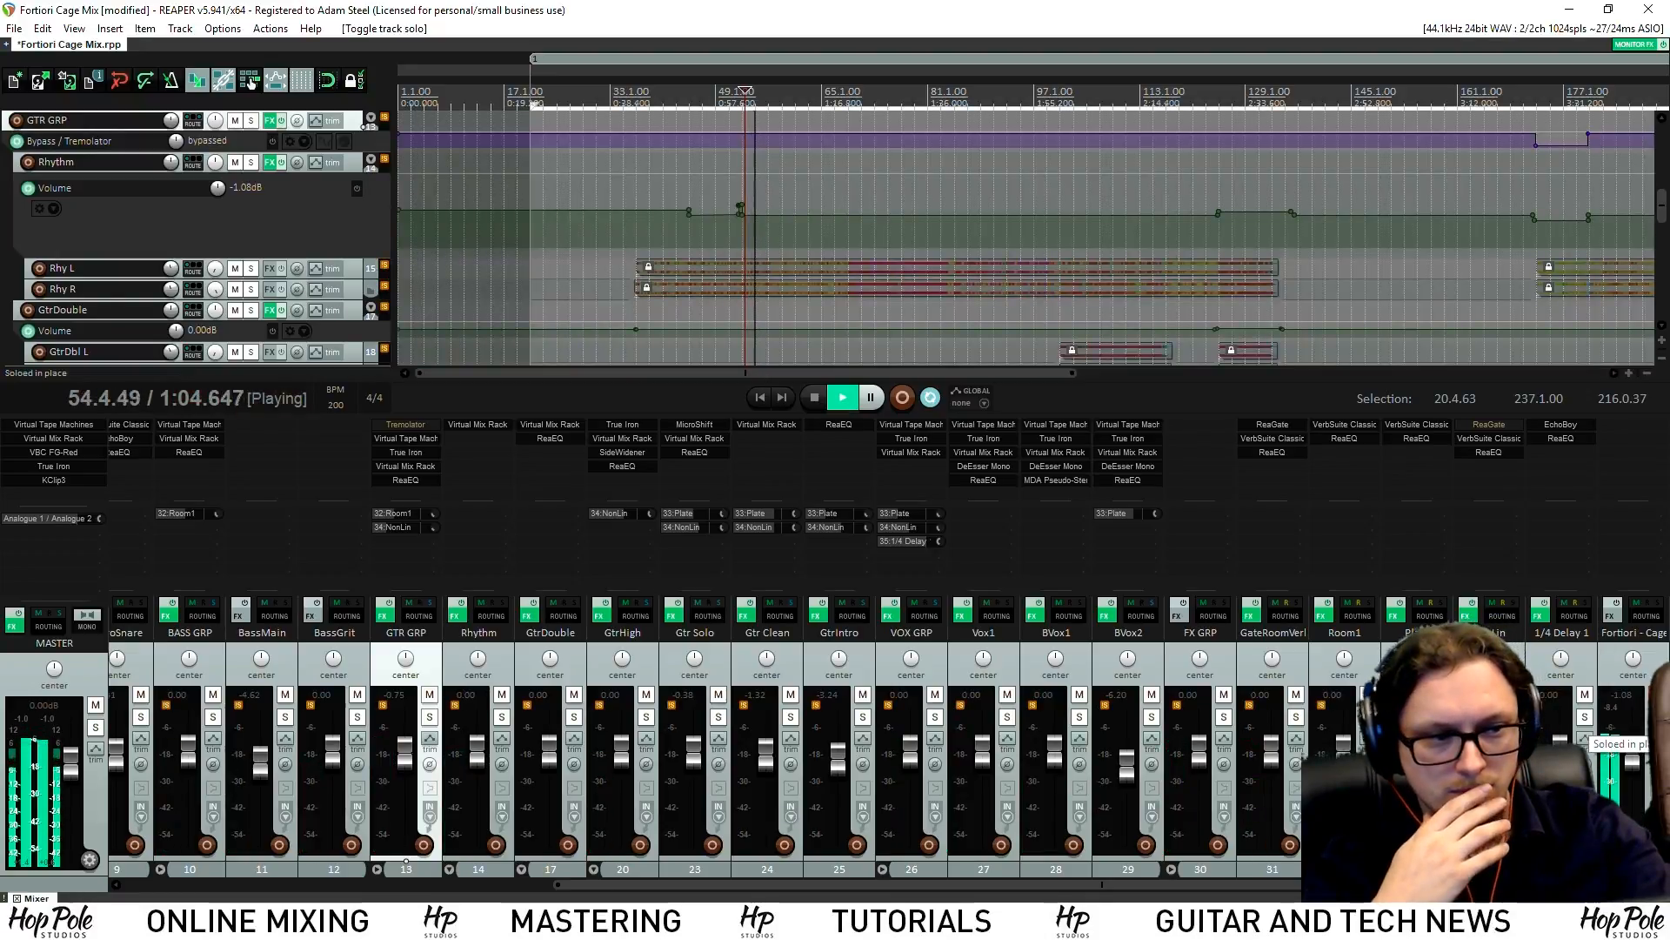
left_click(1658, 717)
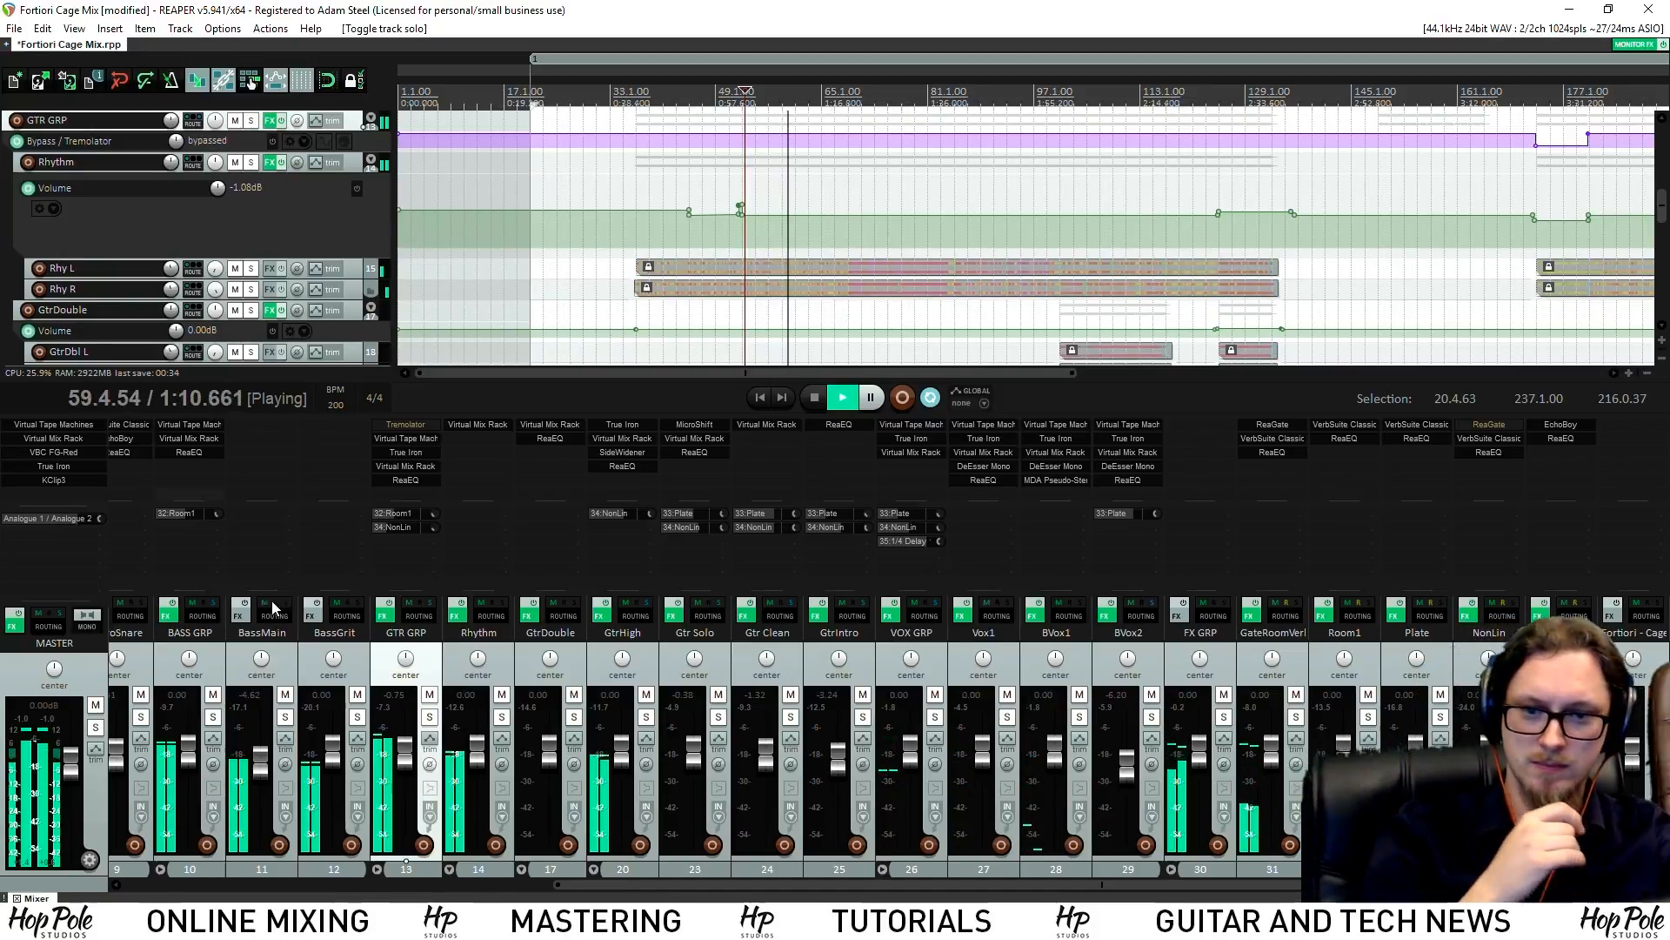
left_click(177, 885)
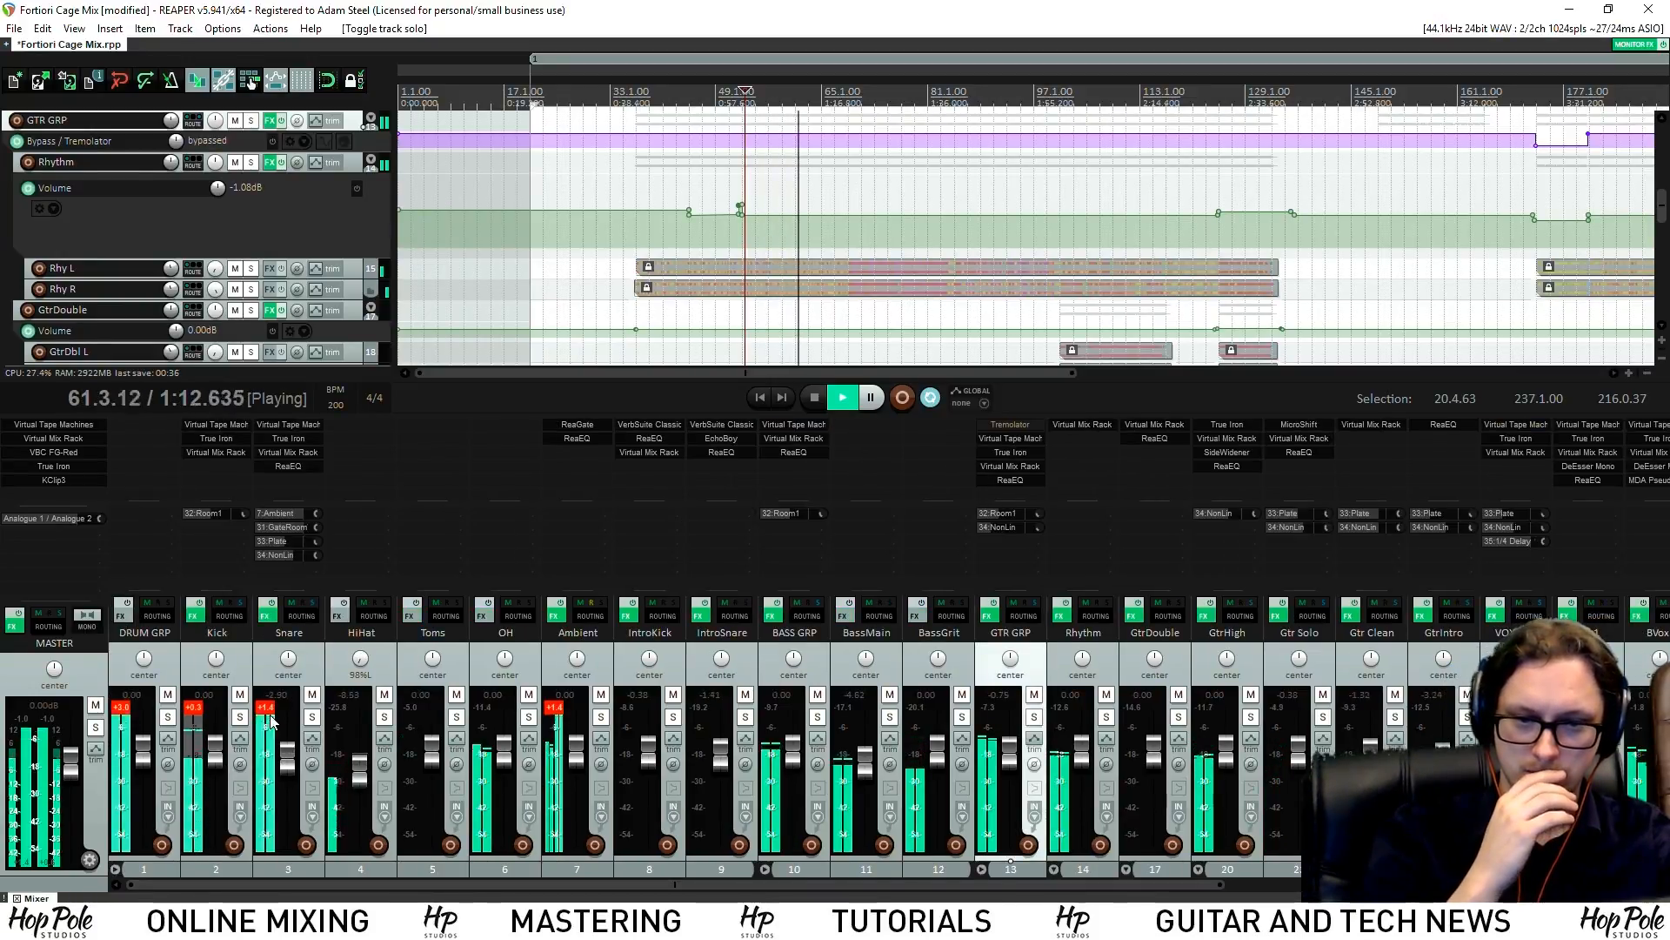
Undo the accidental Kick jump, then set the Snare to -3.28 dB and the Kick to +0.31 dB
scroll(213, 714, "up", 10)
key("ctrl+z")
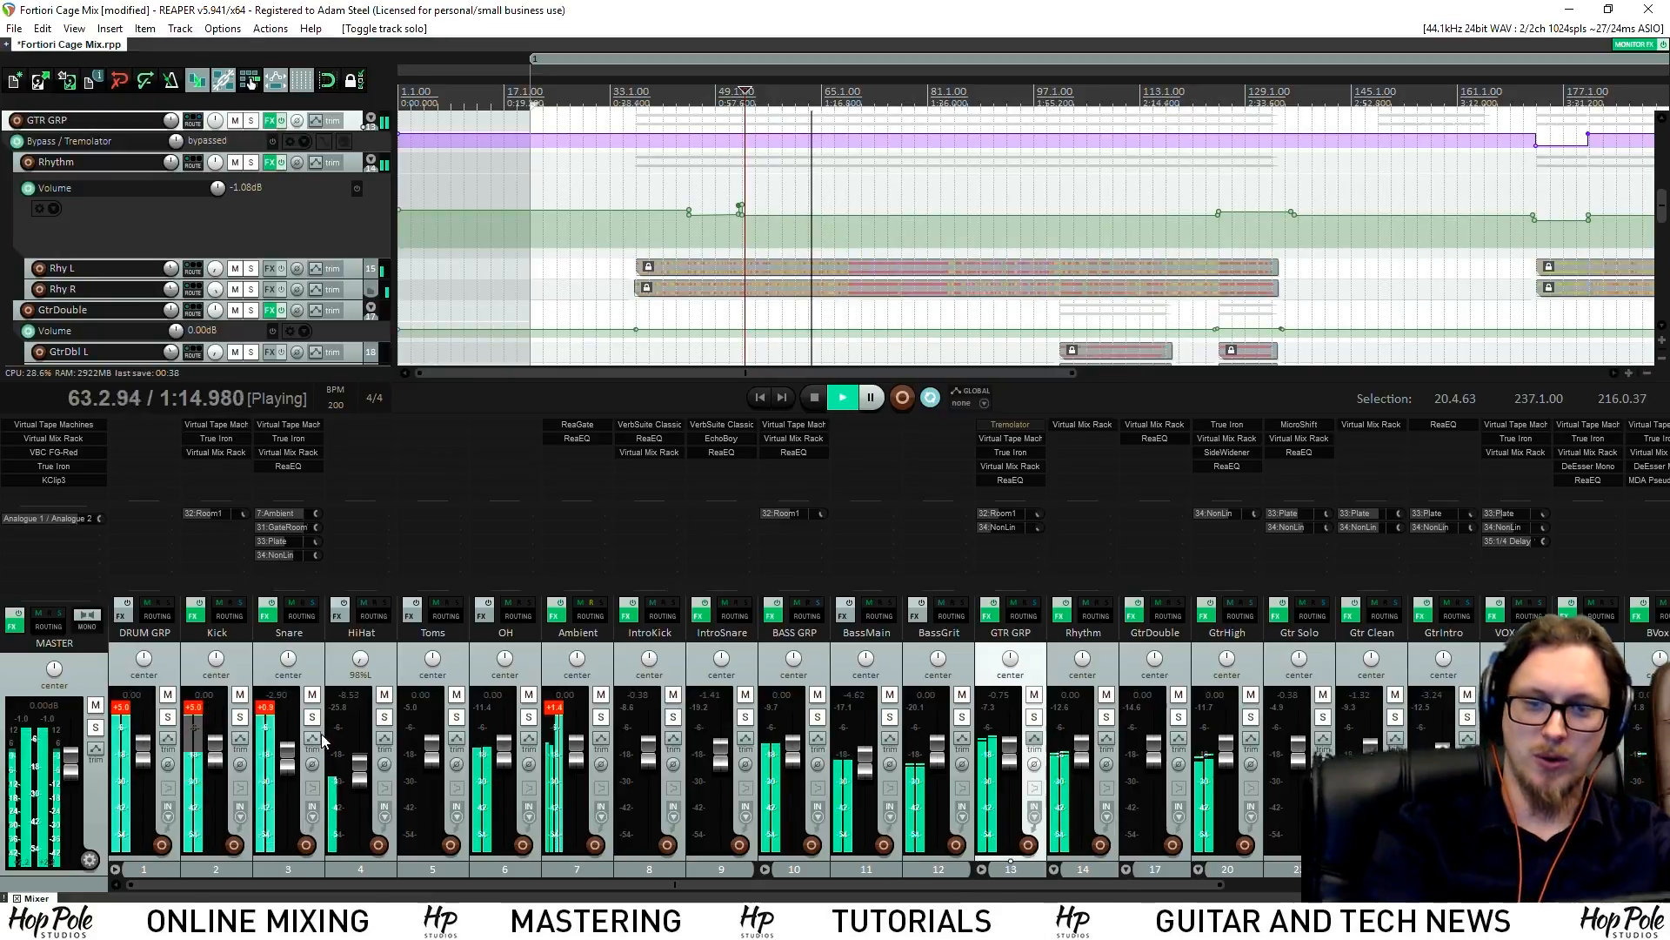
left_click(193, 707)
left_click_drag(289, 760, 290, 762)
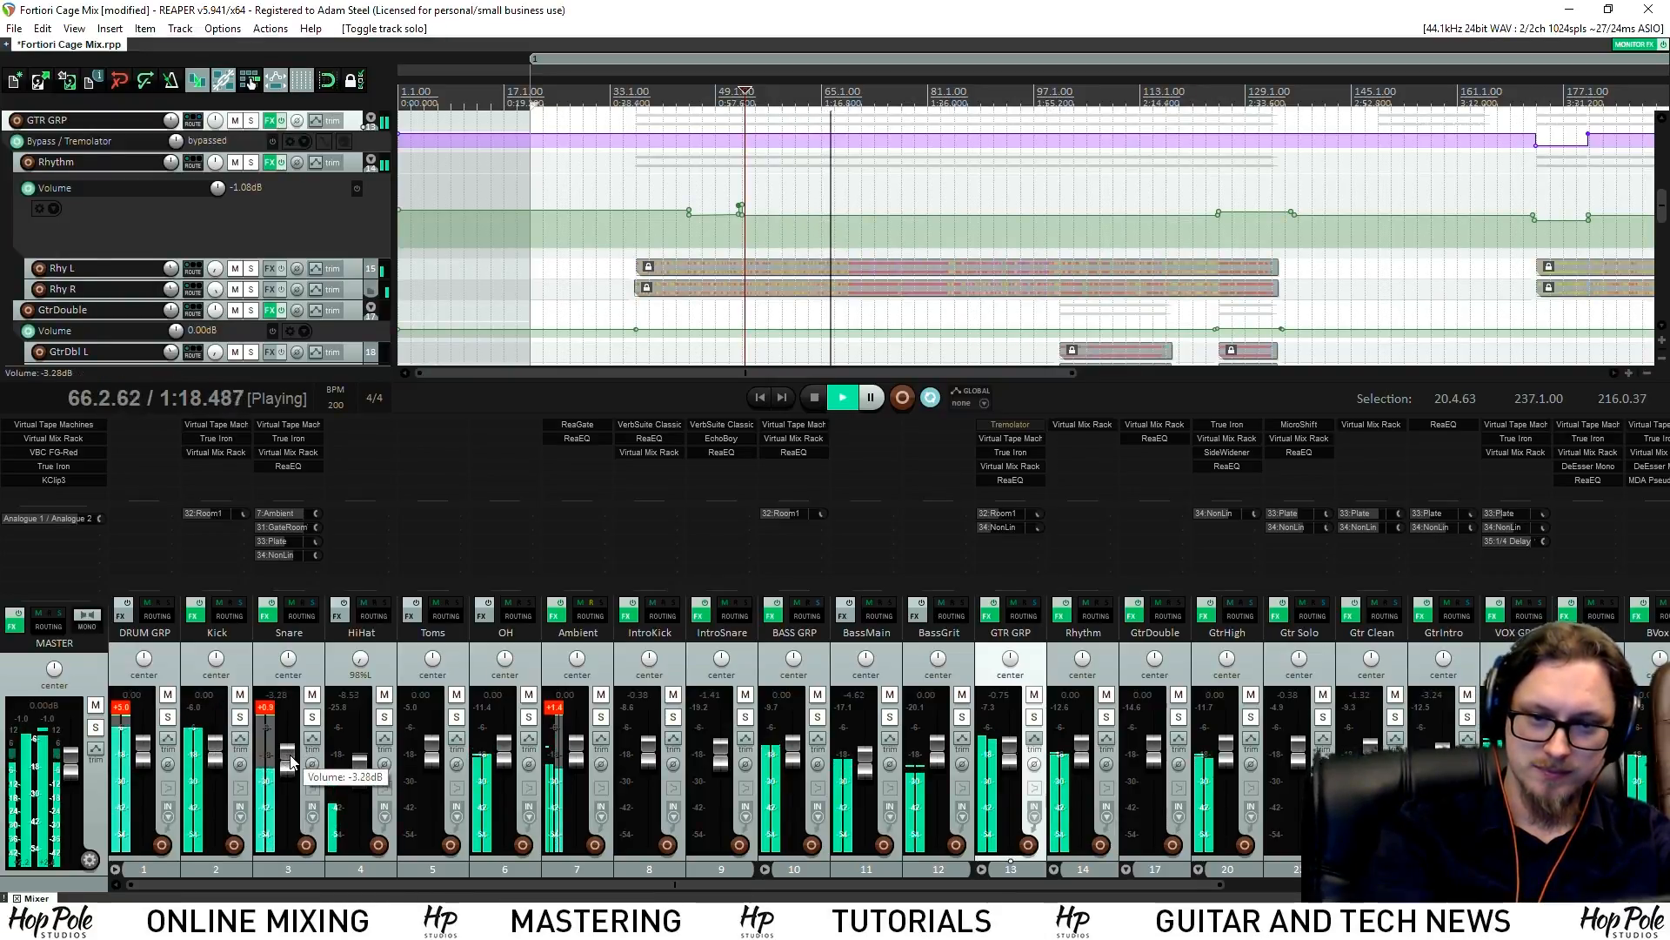
left_click(197, 714)
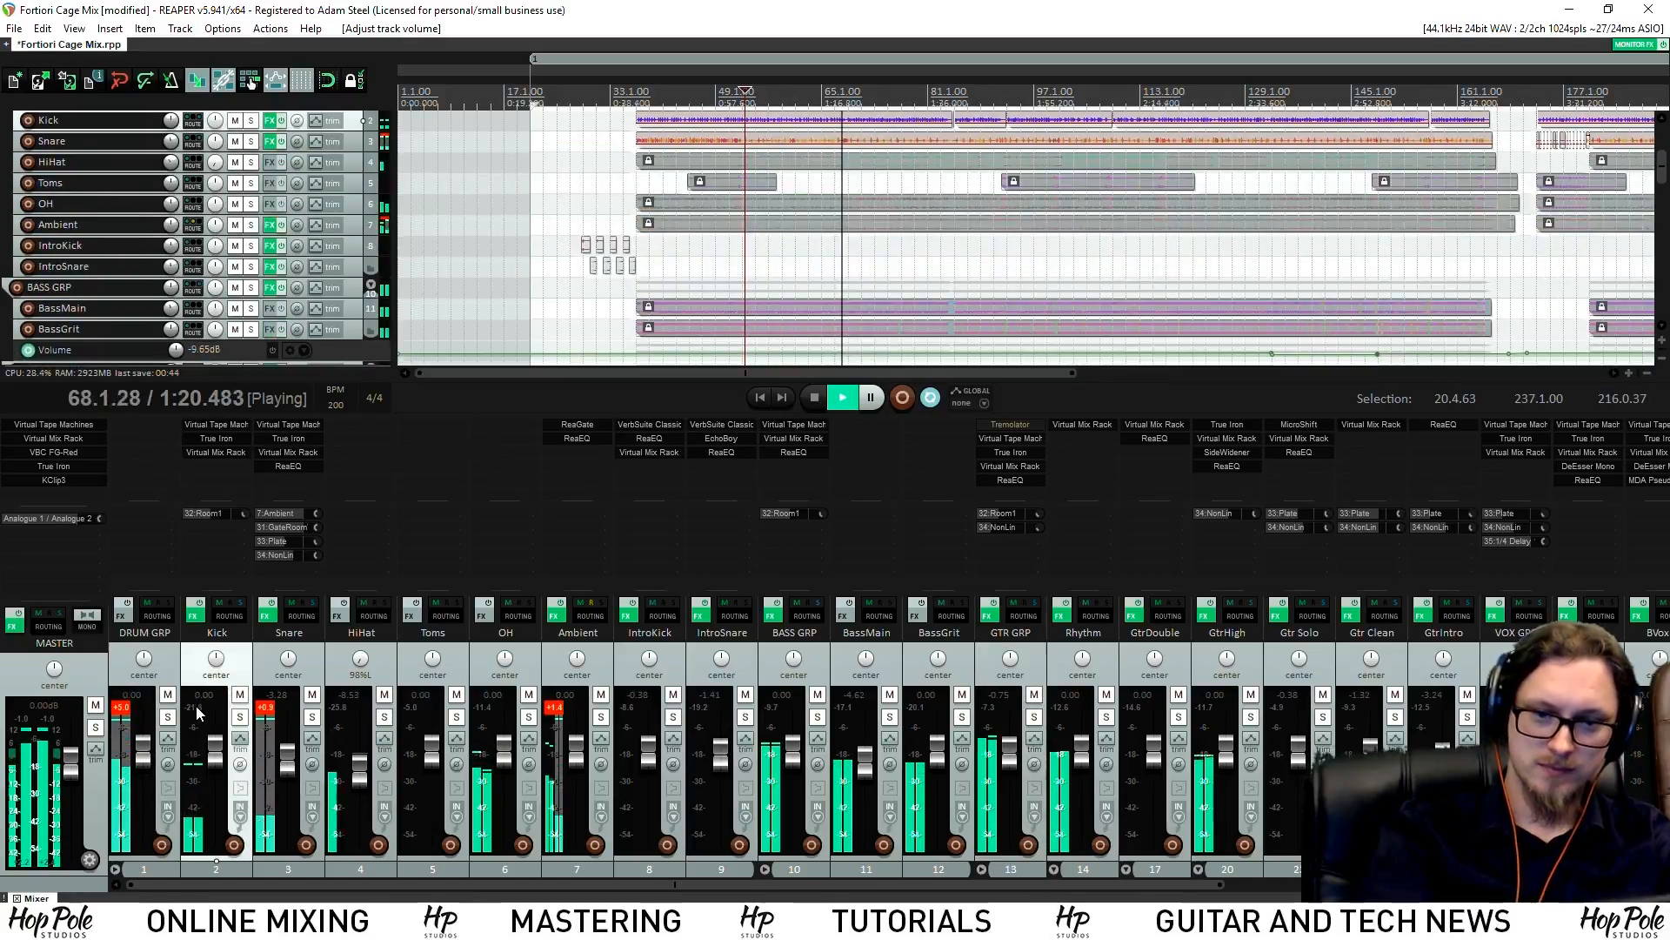
left_click_drag(216, 755, 215, 754)
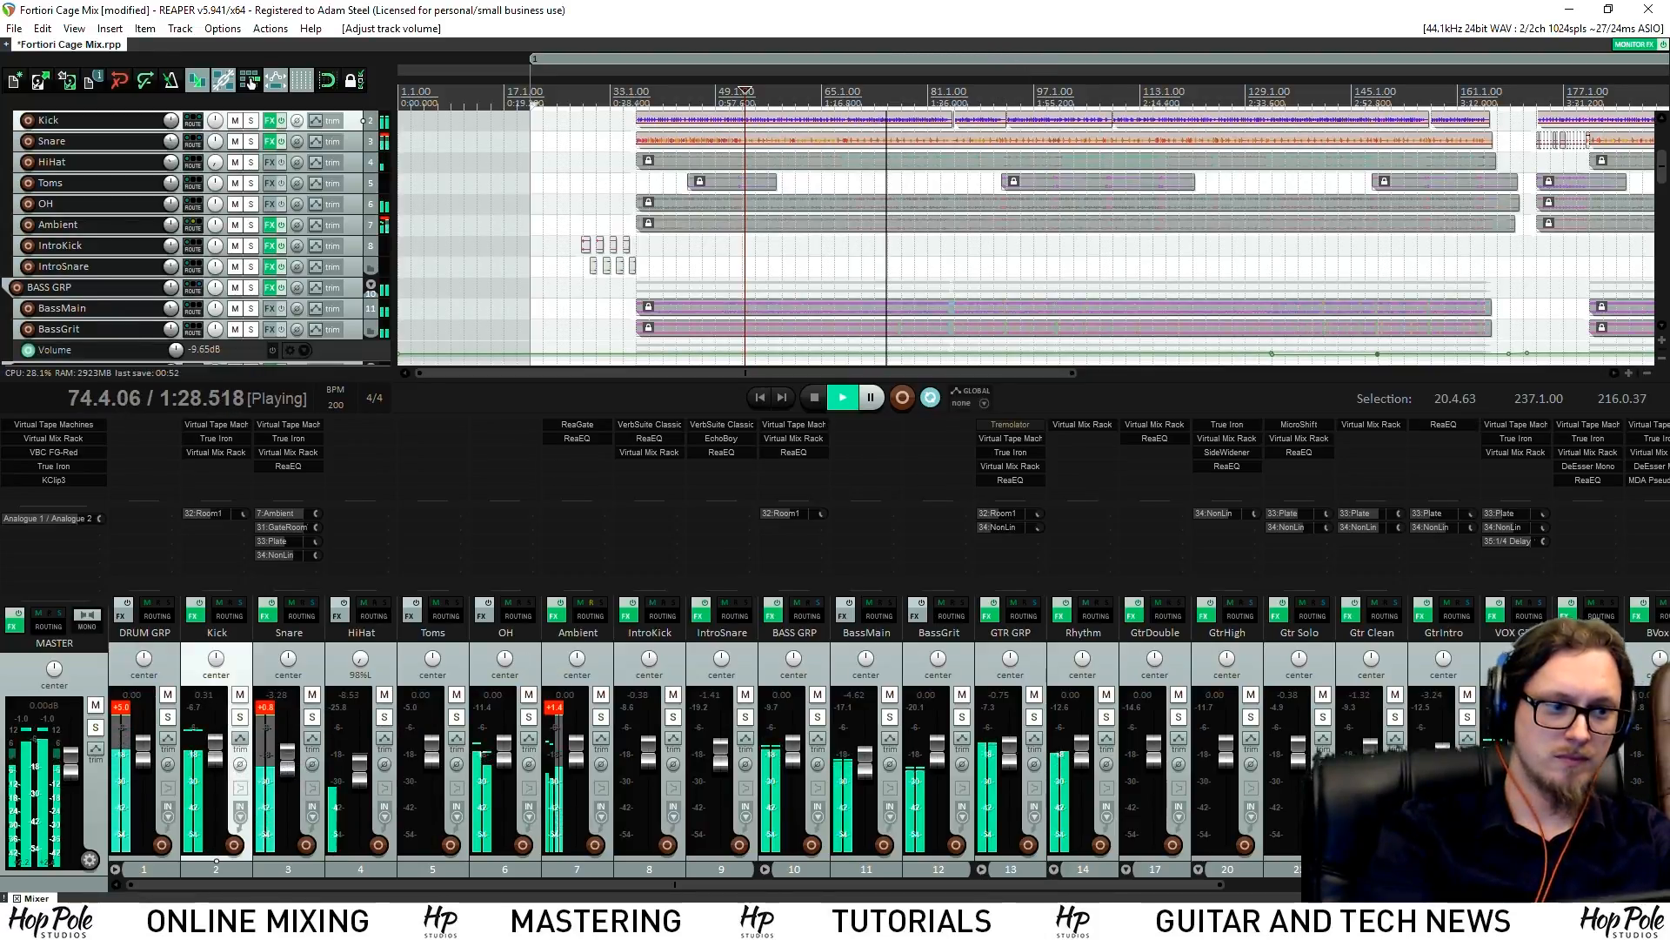
Compare the drums against the soloed Fortiori - Cage reference while playing from bar 70
left_click(1435, 884)
left_click(1657, 717)
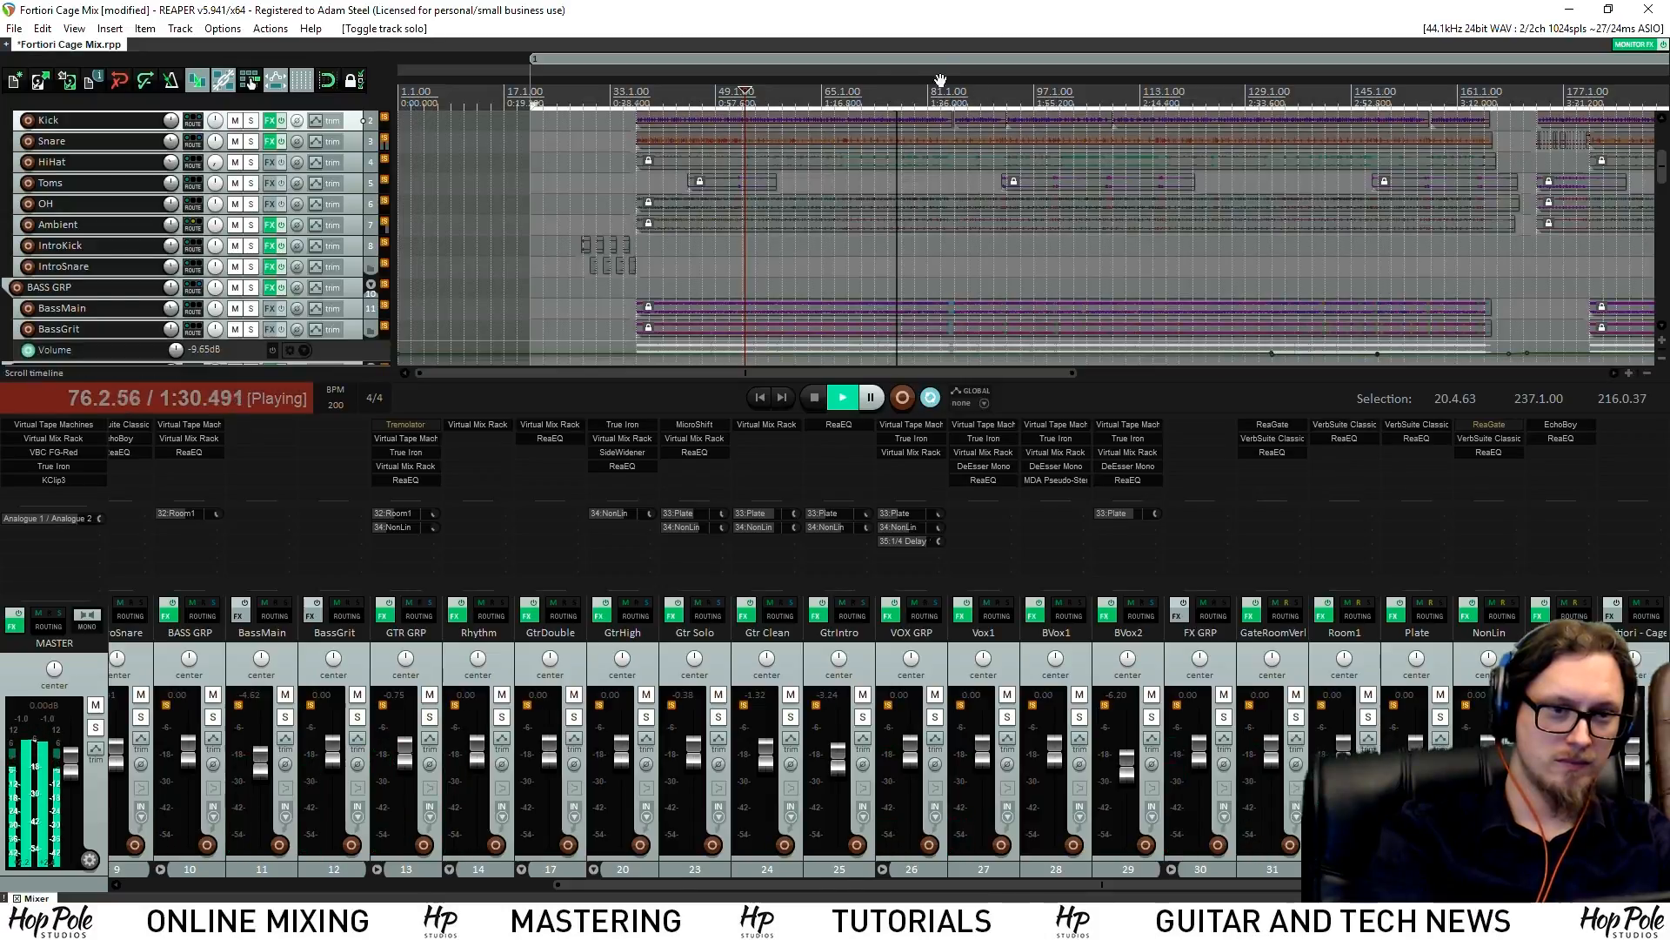
left_click(856, 93)
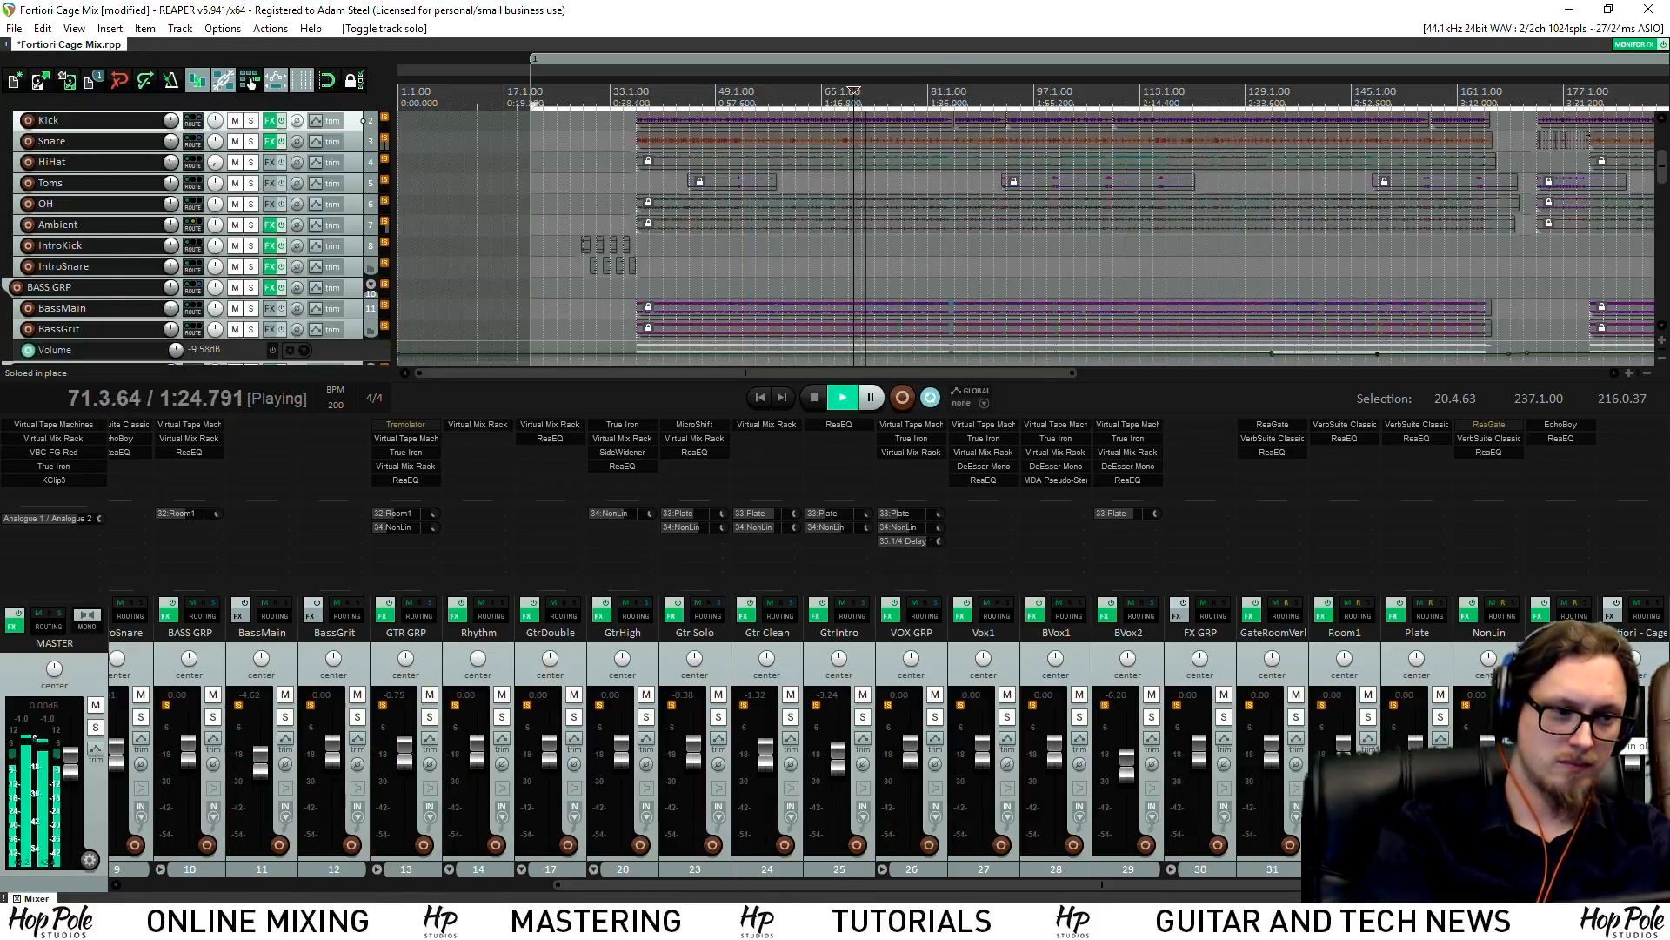
left_click(1657, 716)
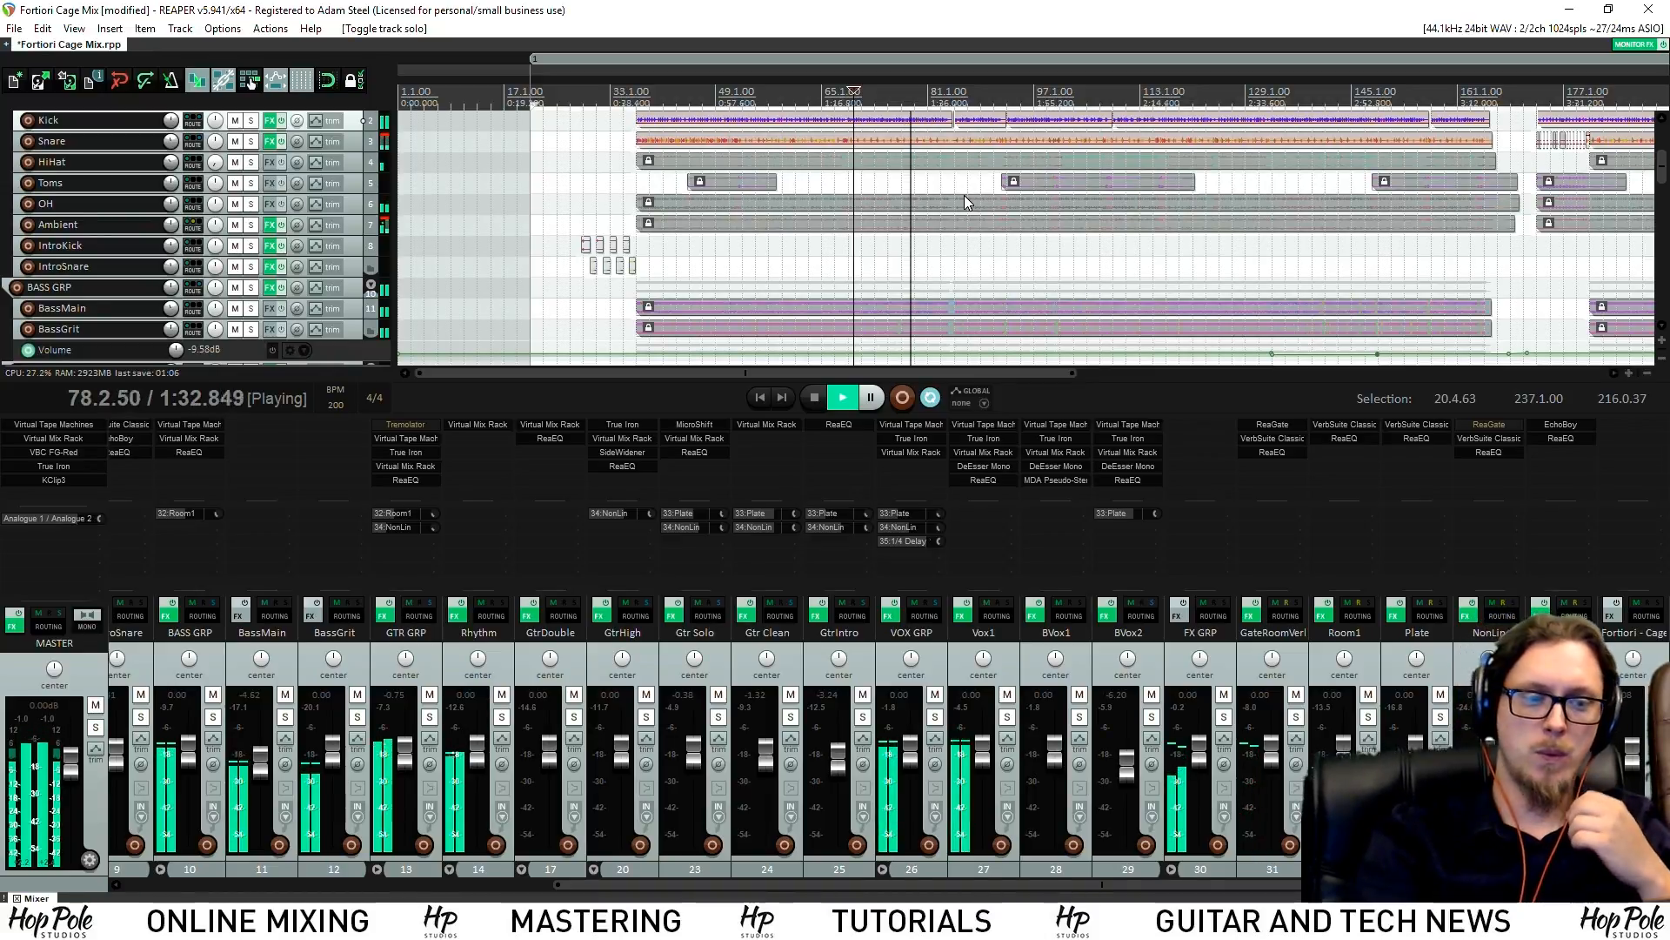
A/B the mix against the Fortiori - Cage reference and reset the DRUM GRP peak readout
left_click_drag(1664, 164, 1664, 269)
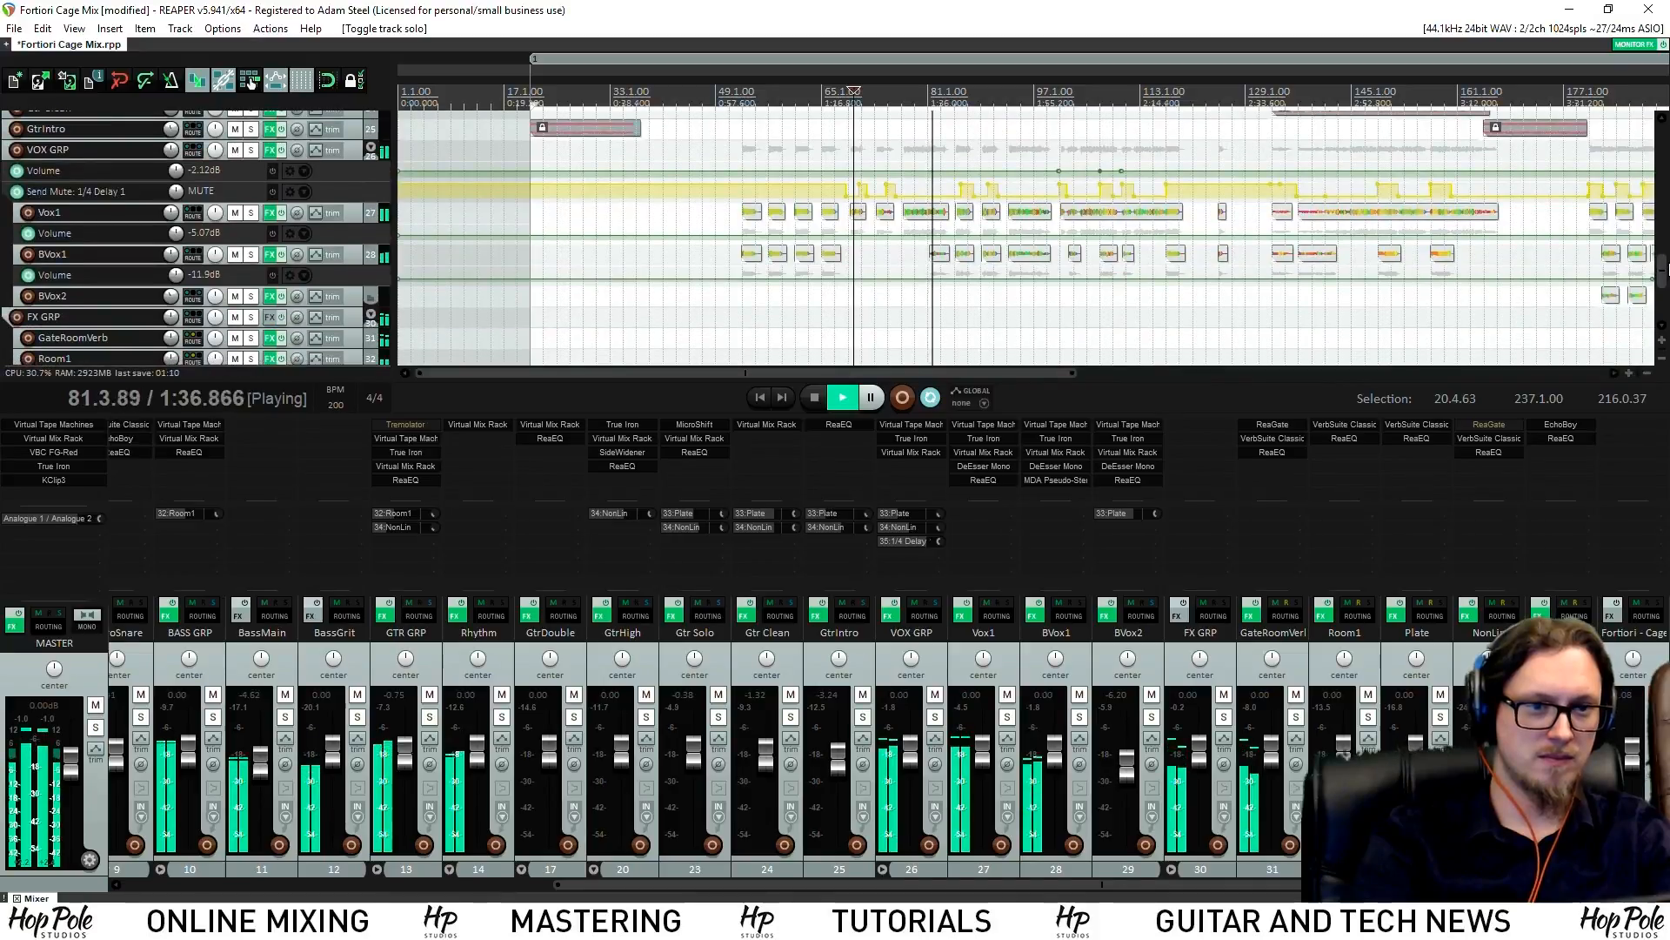
scroll(1070, 231, "up", 5)
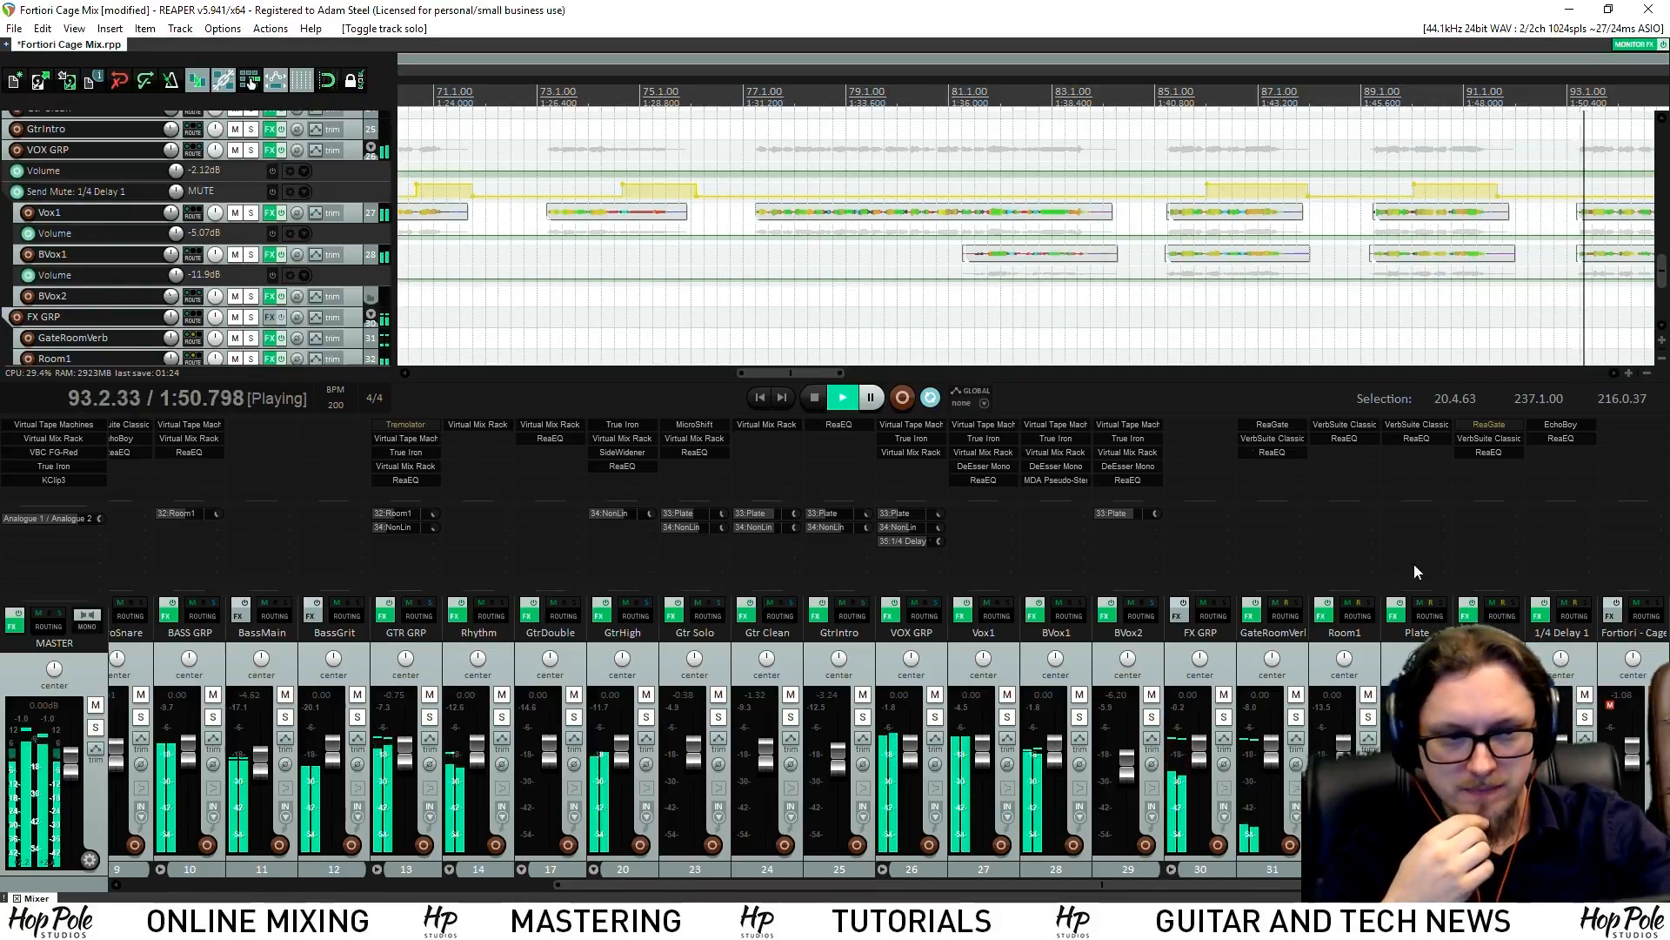
left_click(1657, 717)
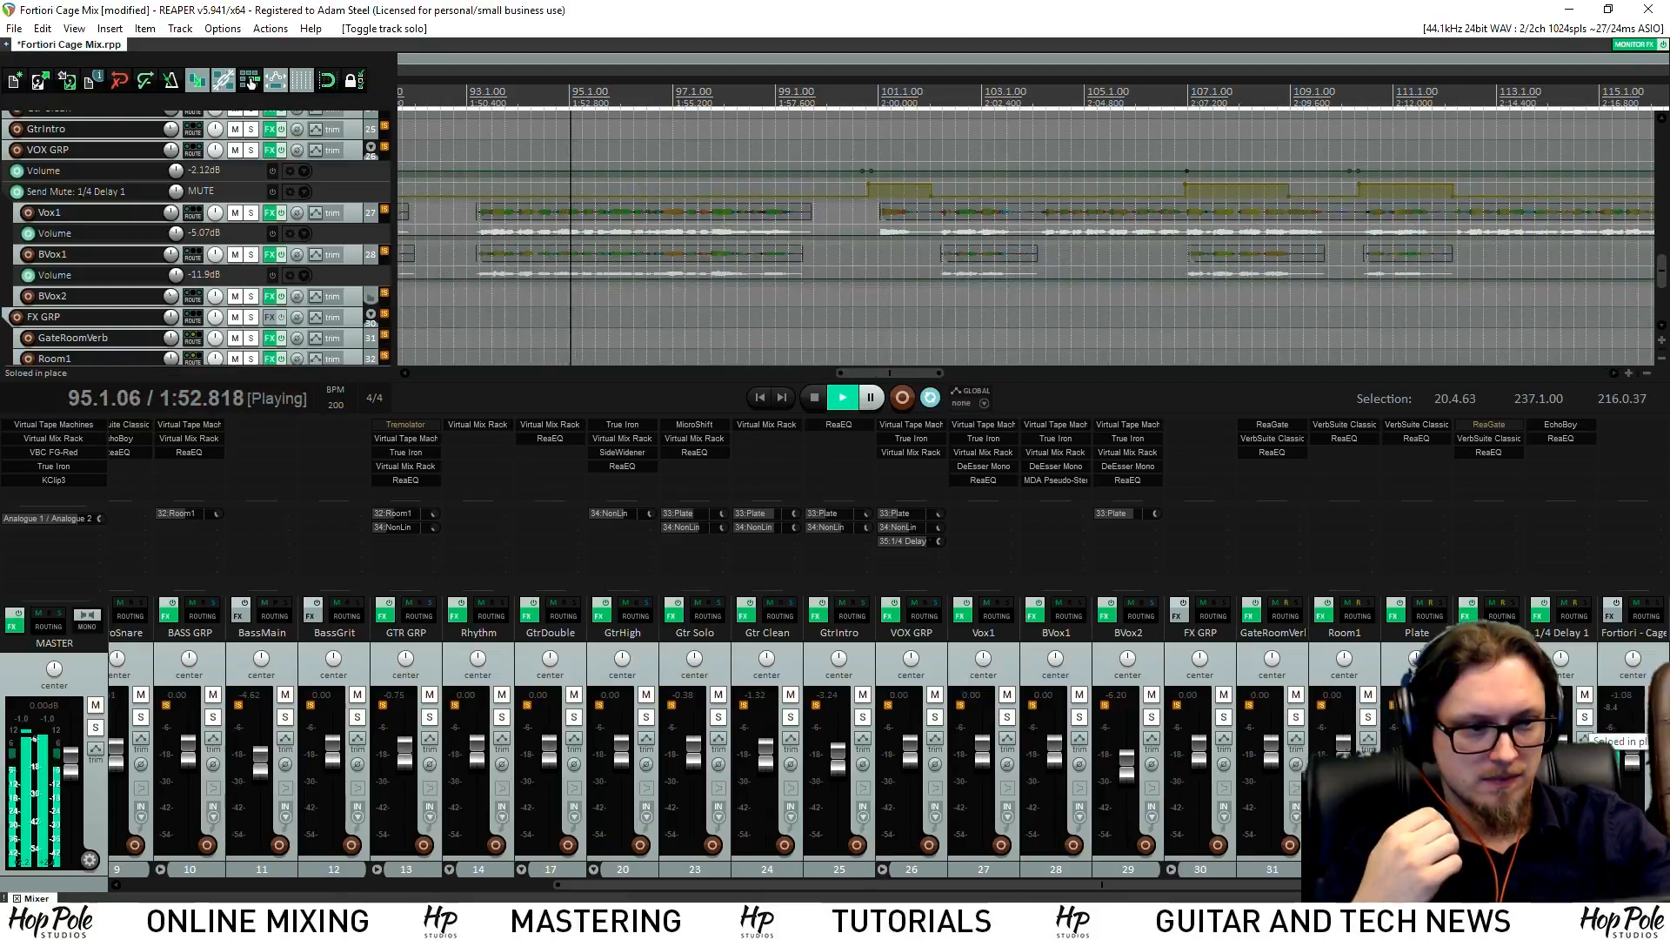
left_click(1657, 717)
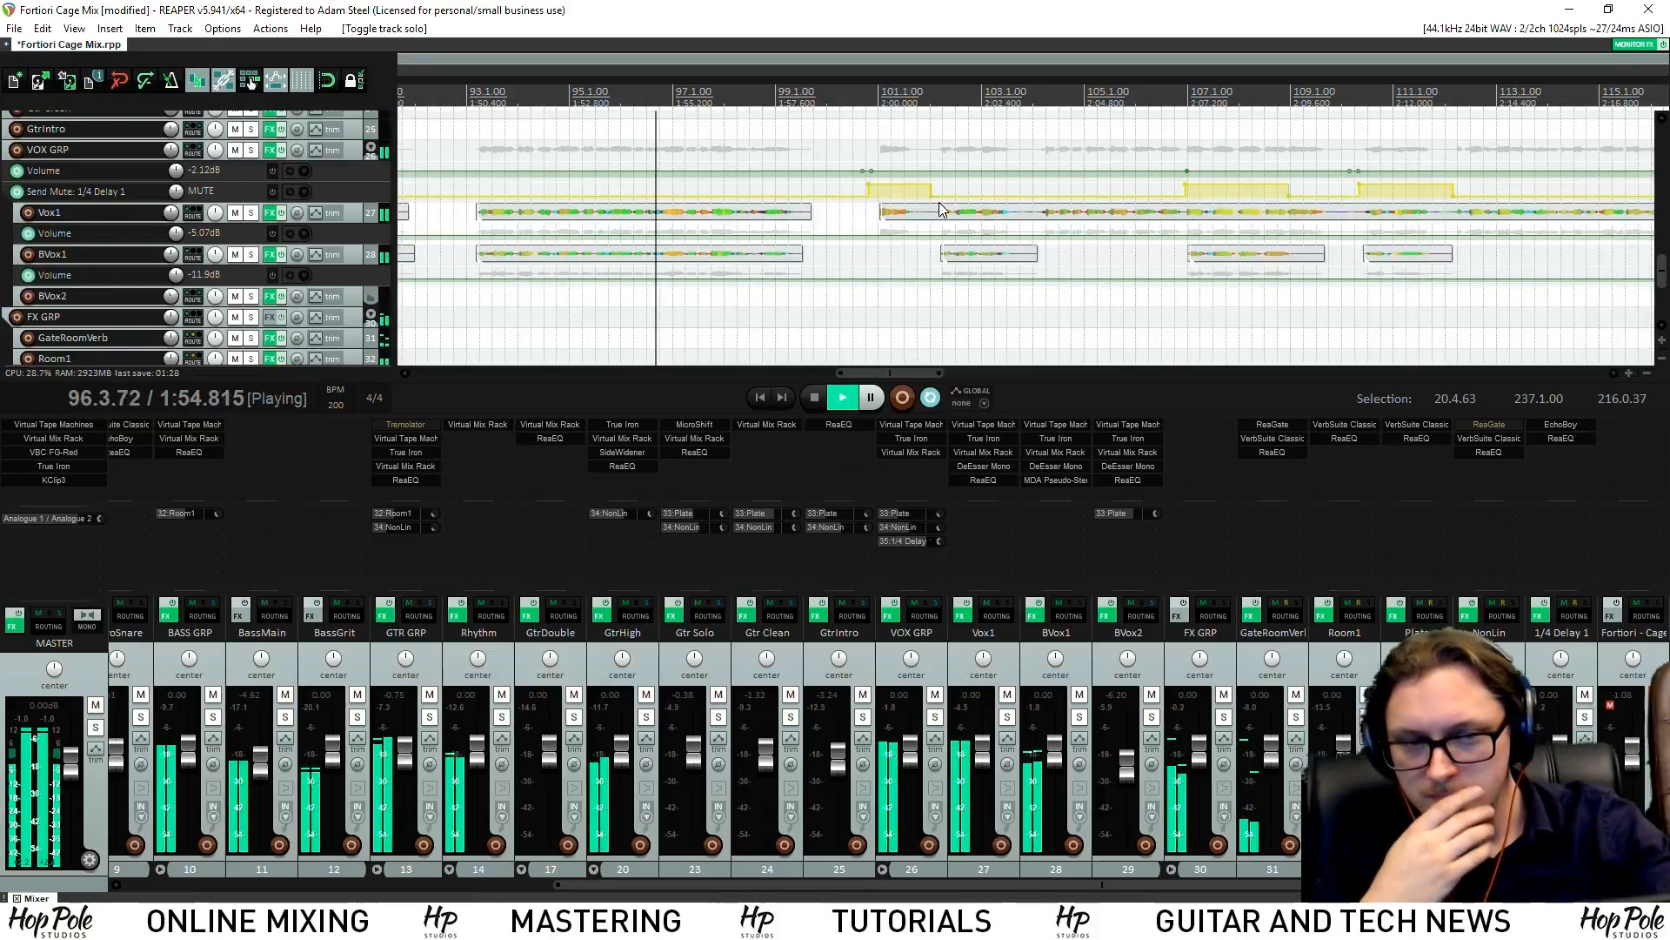
left_click(544, 883)
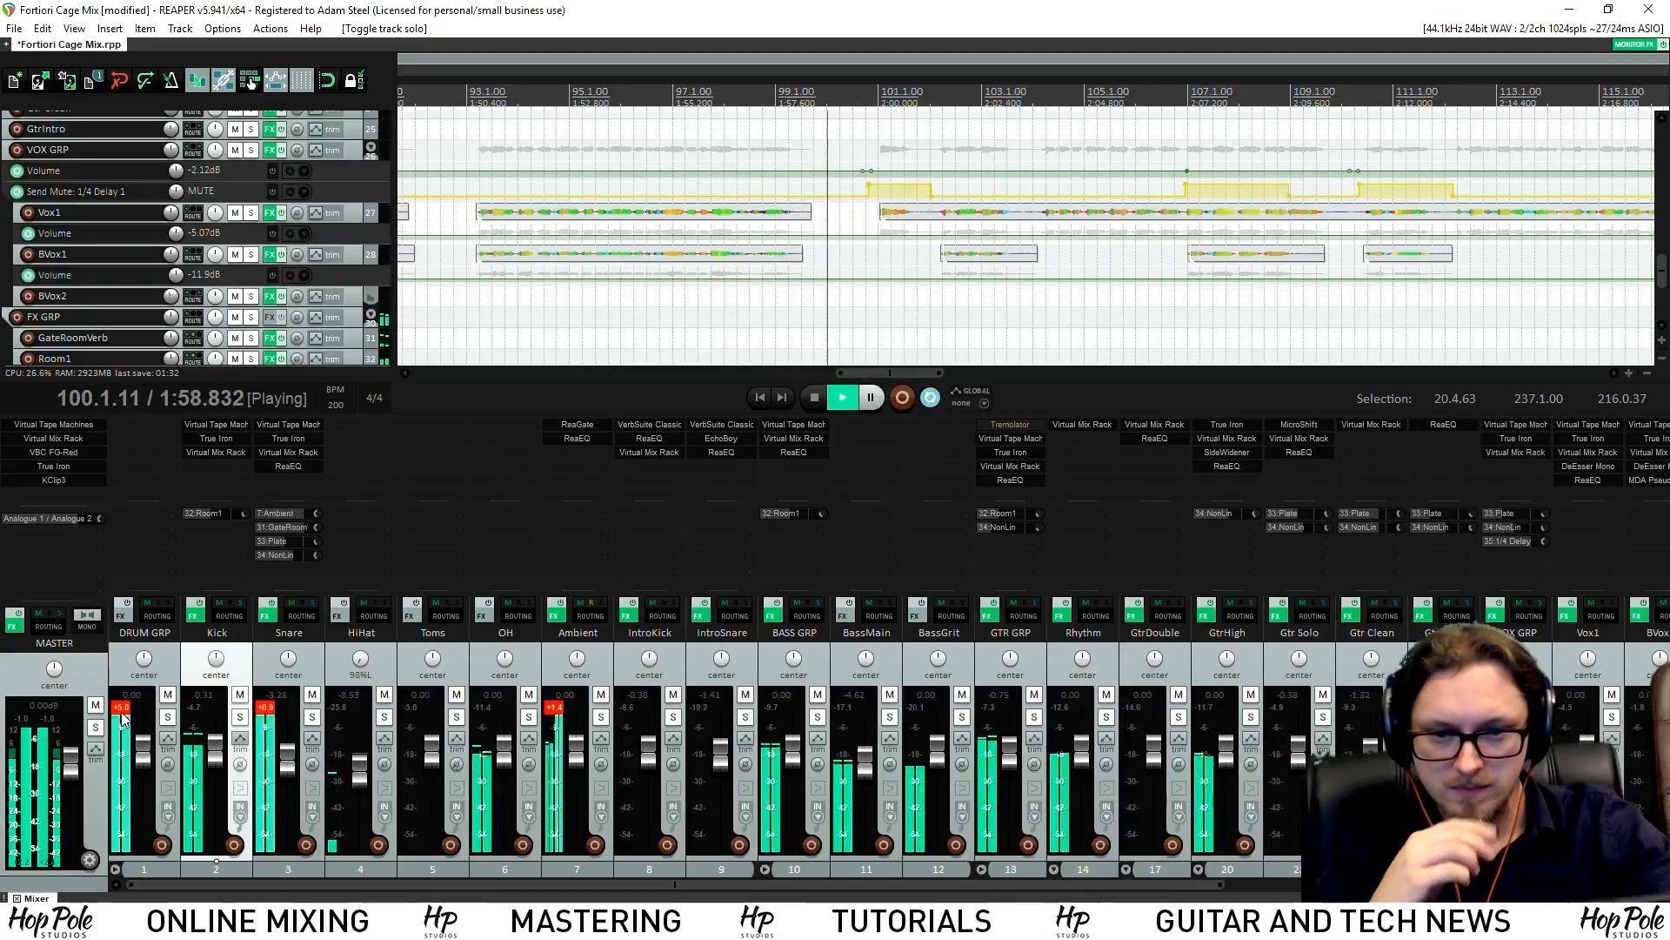
left_click(123, 718)
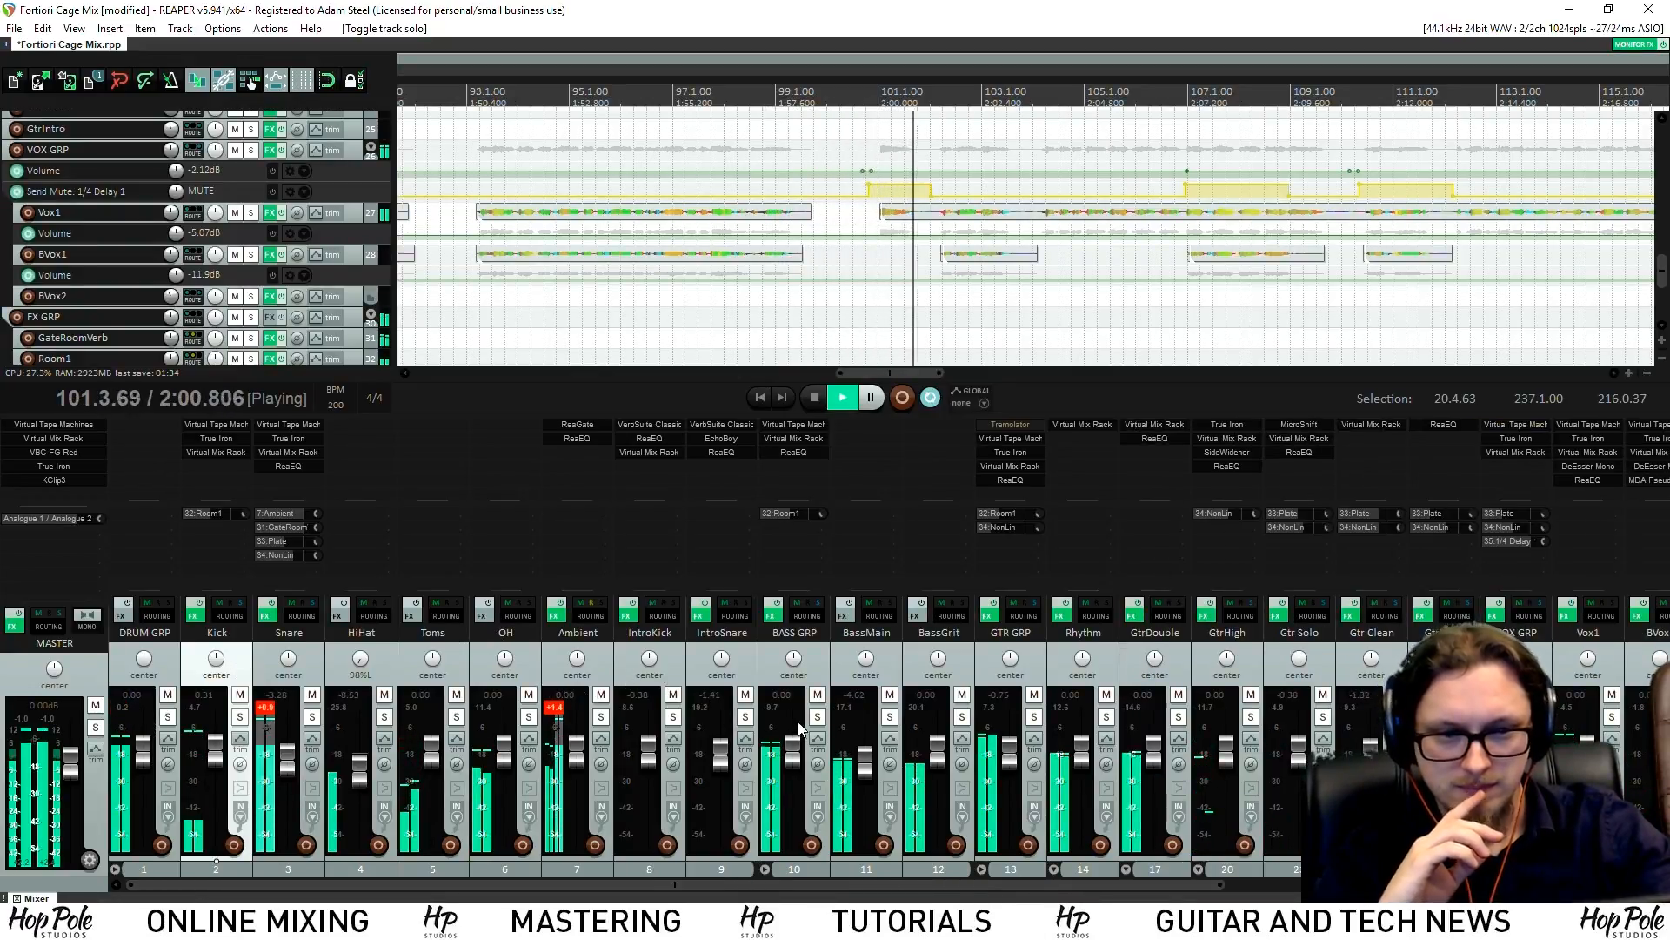
left_click(1271, 884)
left_click(1657, 717)
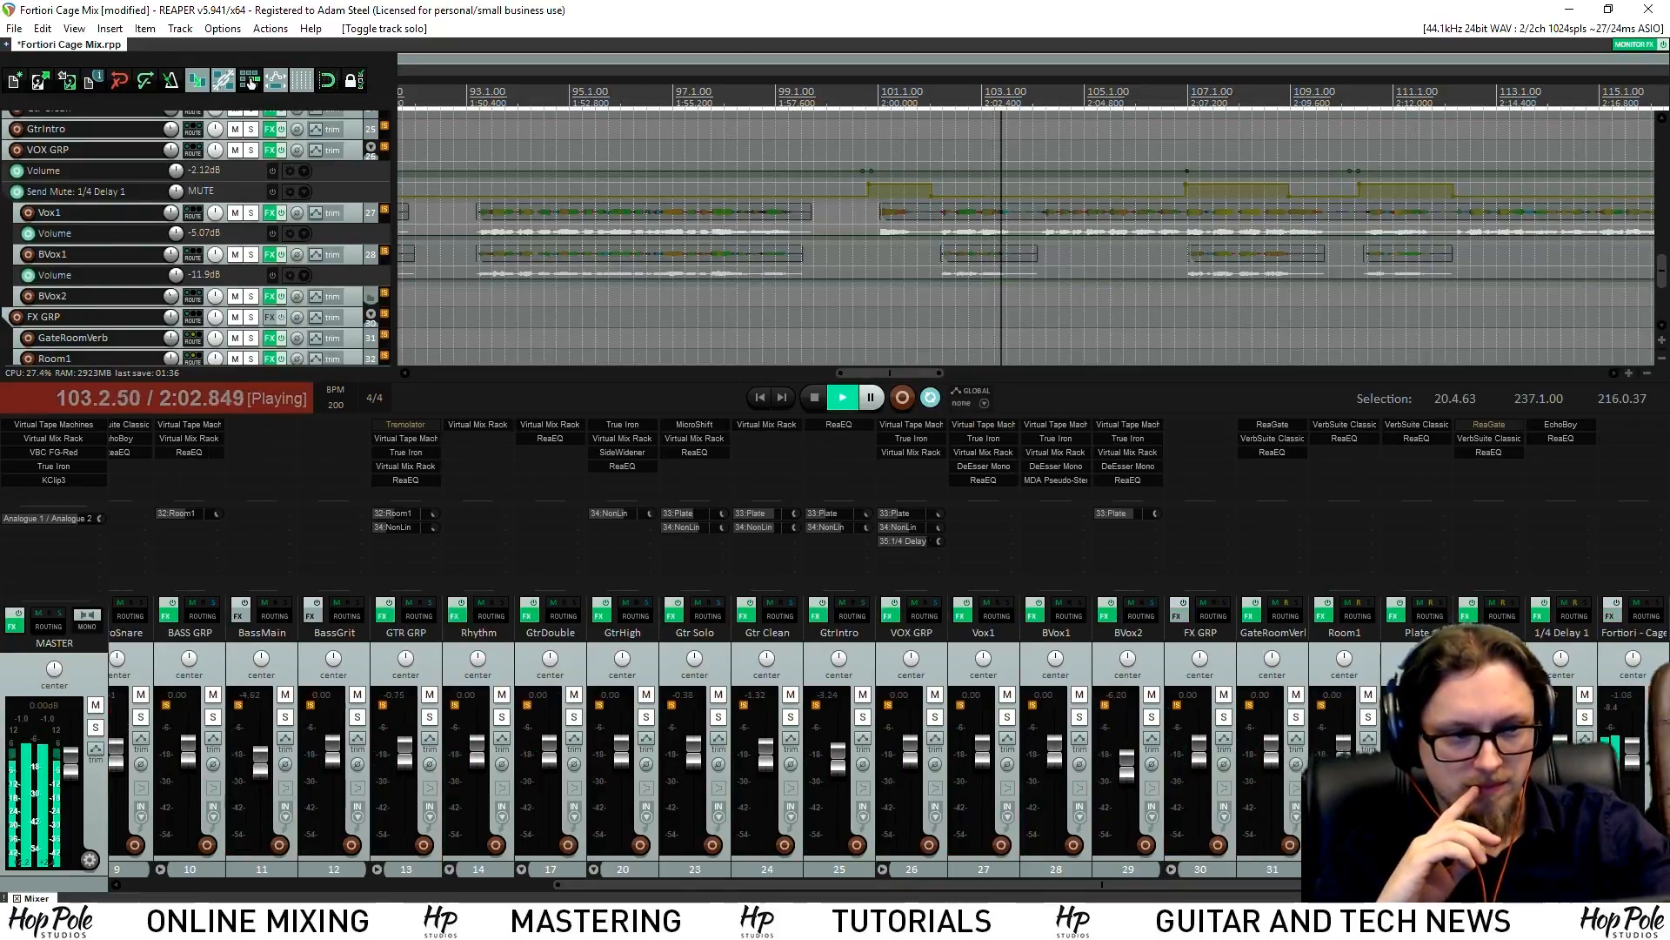
left_click(1656, 717)
Raise the OH overheads to +3.58 dB, clearing the Snare's clip indicator along the way
left_click(340, 884)
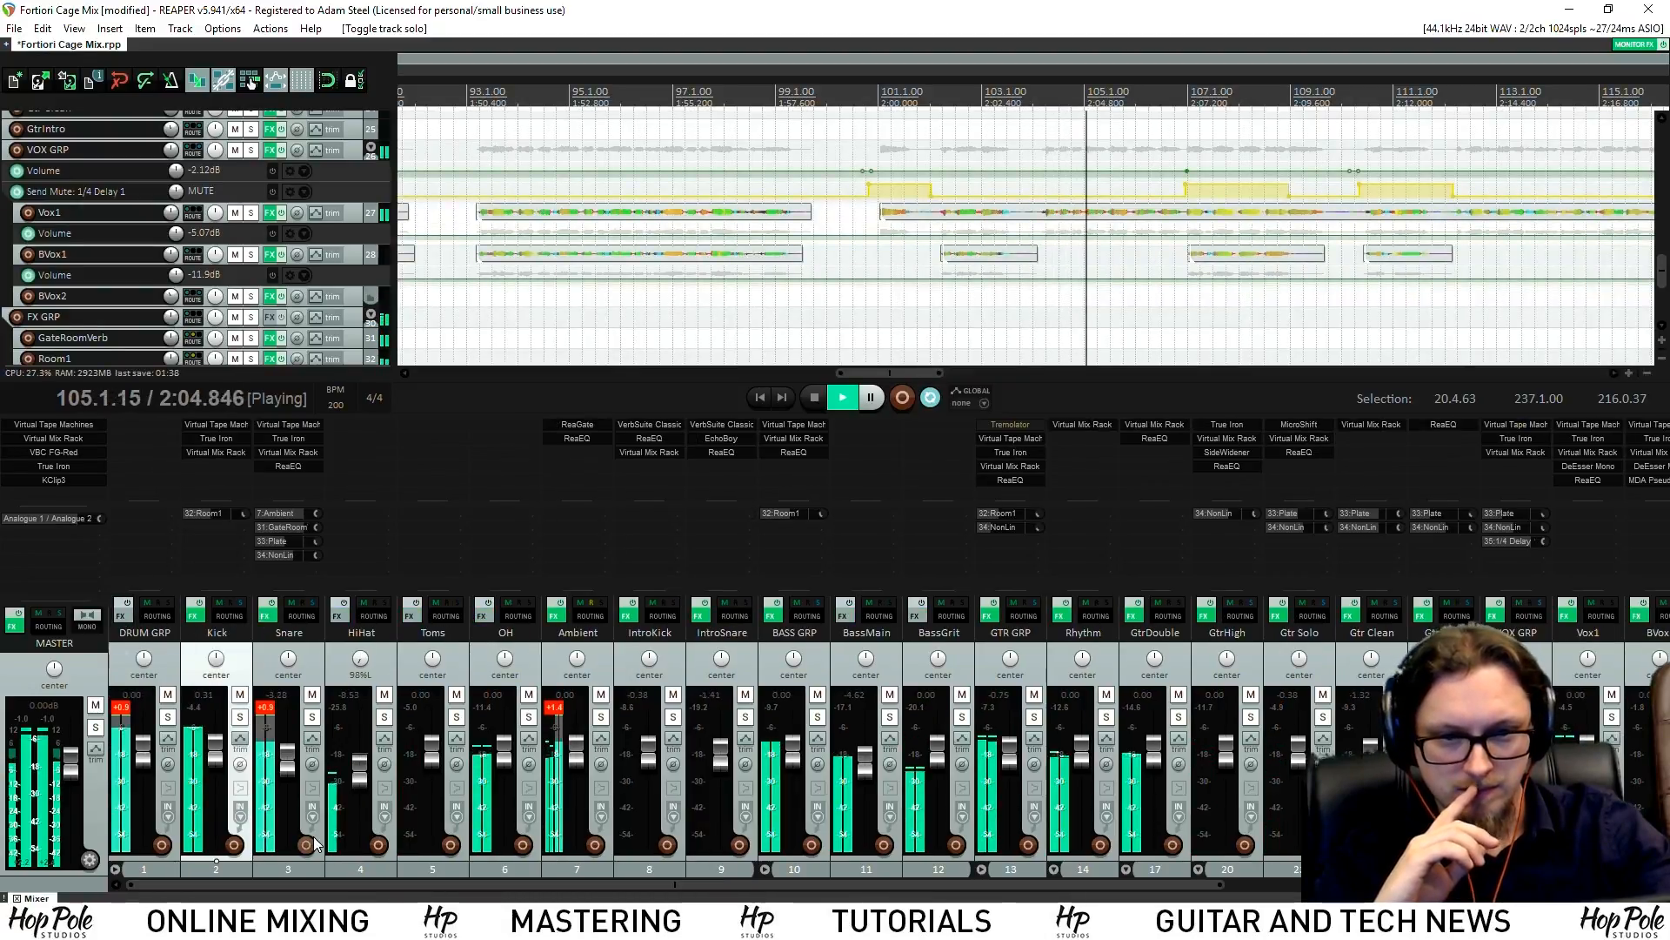
left_click_drag(512, 759, 518, 749)
left_click(267, 709)
mouse_move(508, 746)
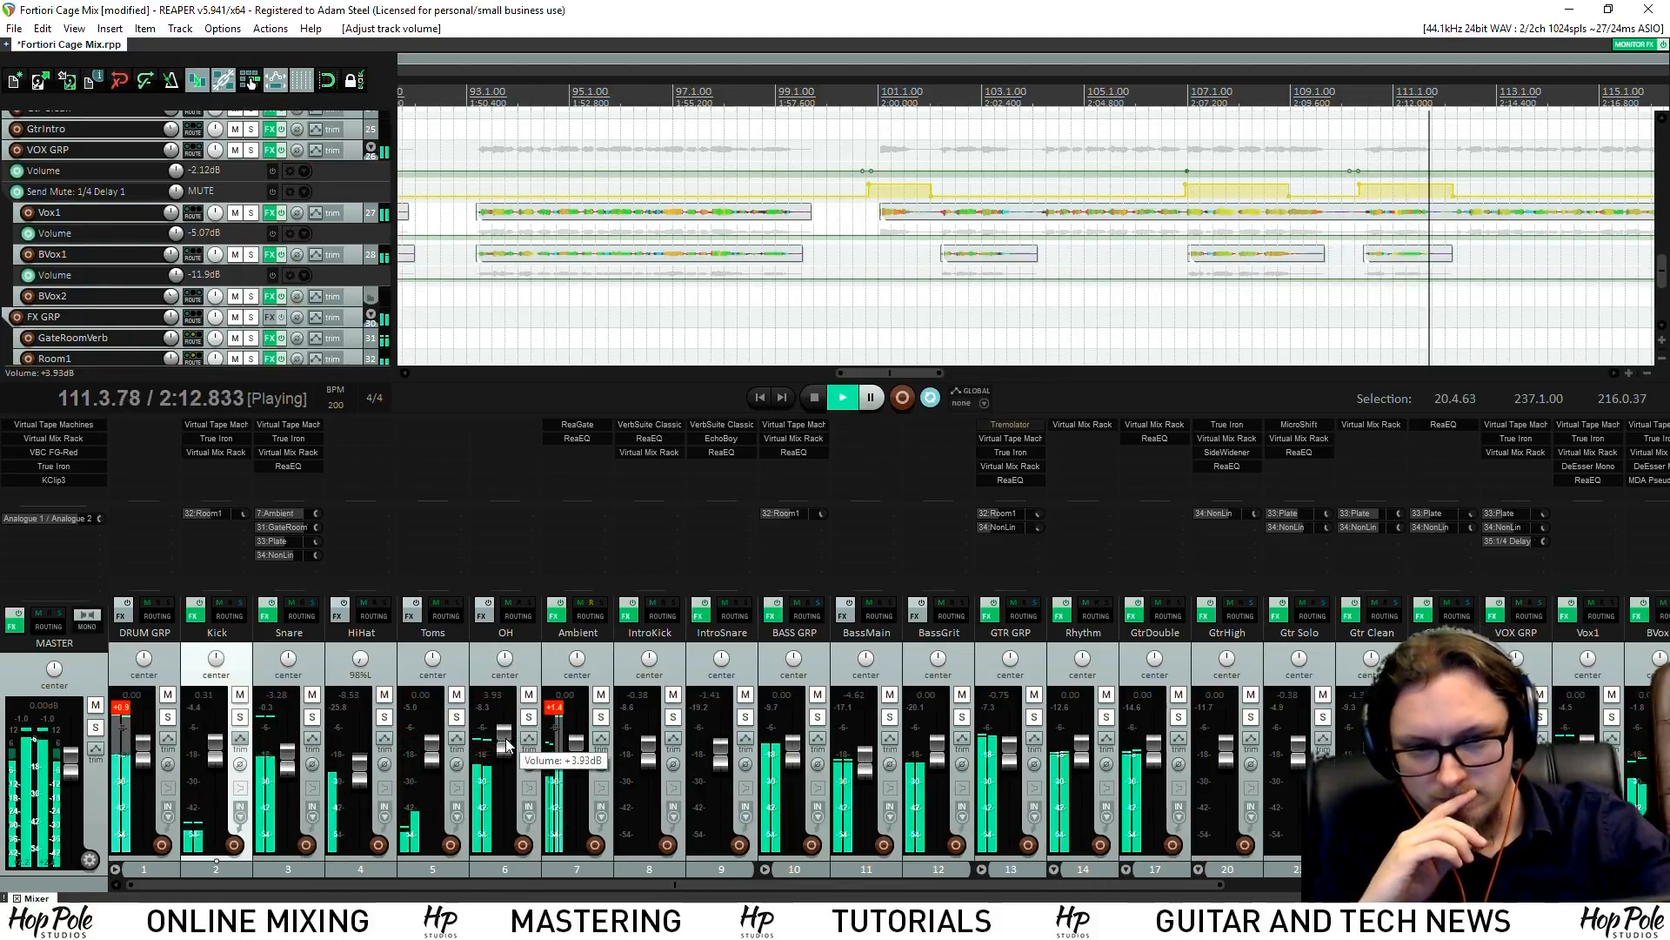
left_click_drag(508, 745, 507, 748)
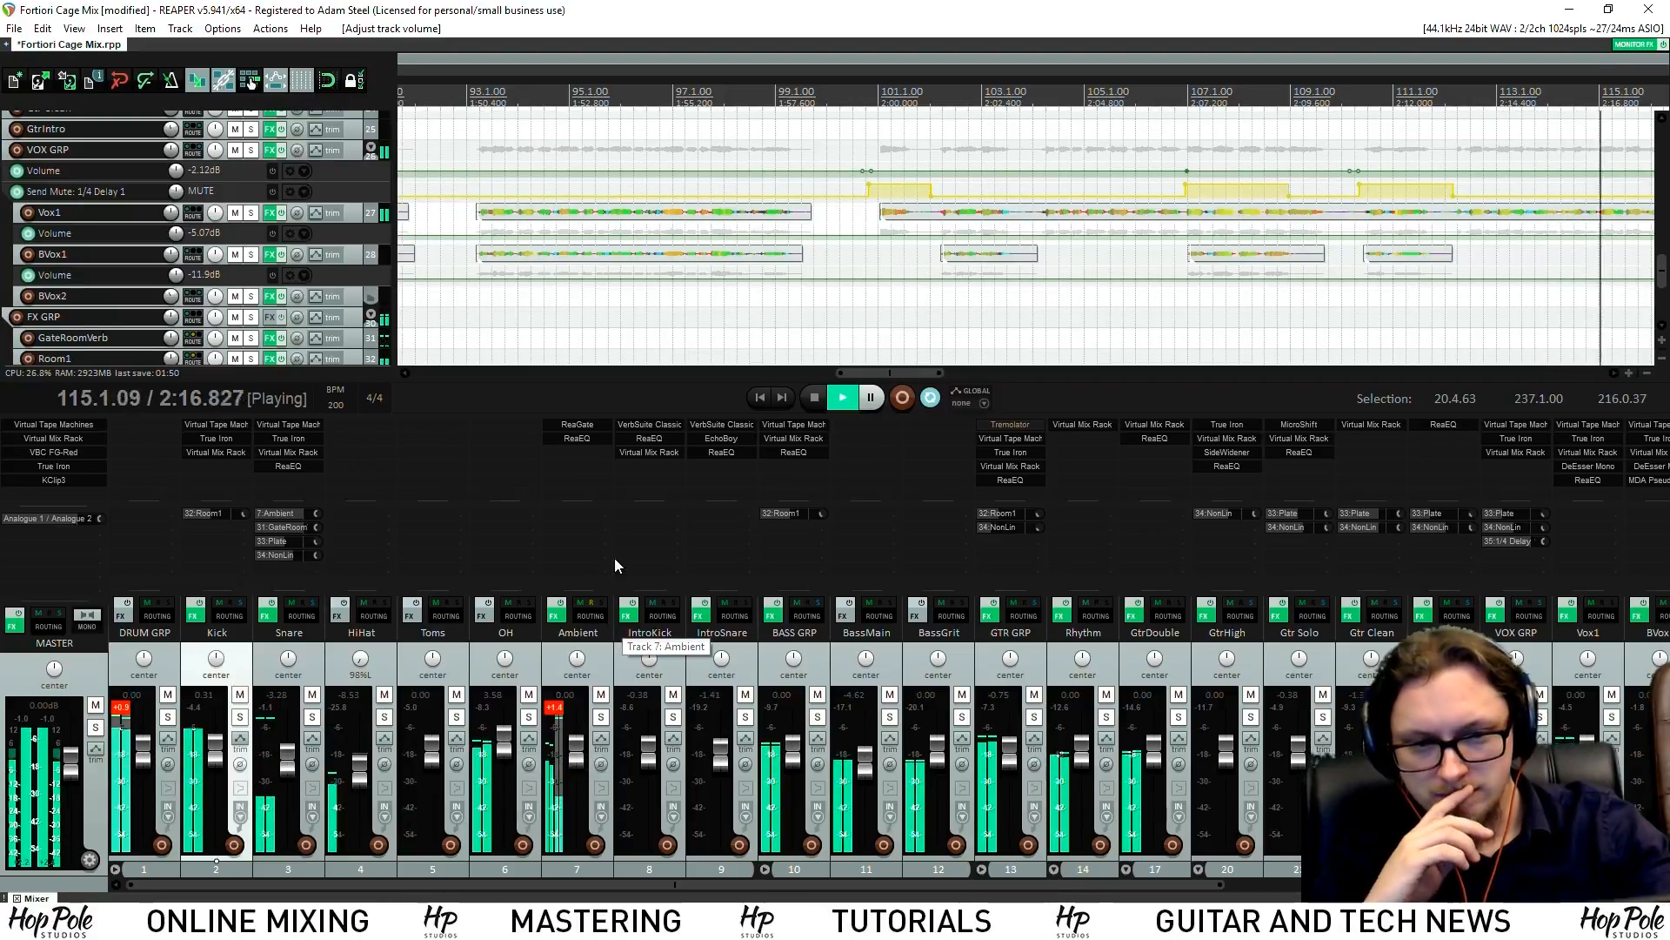
scroll(863, 264, "down", 3)
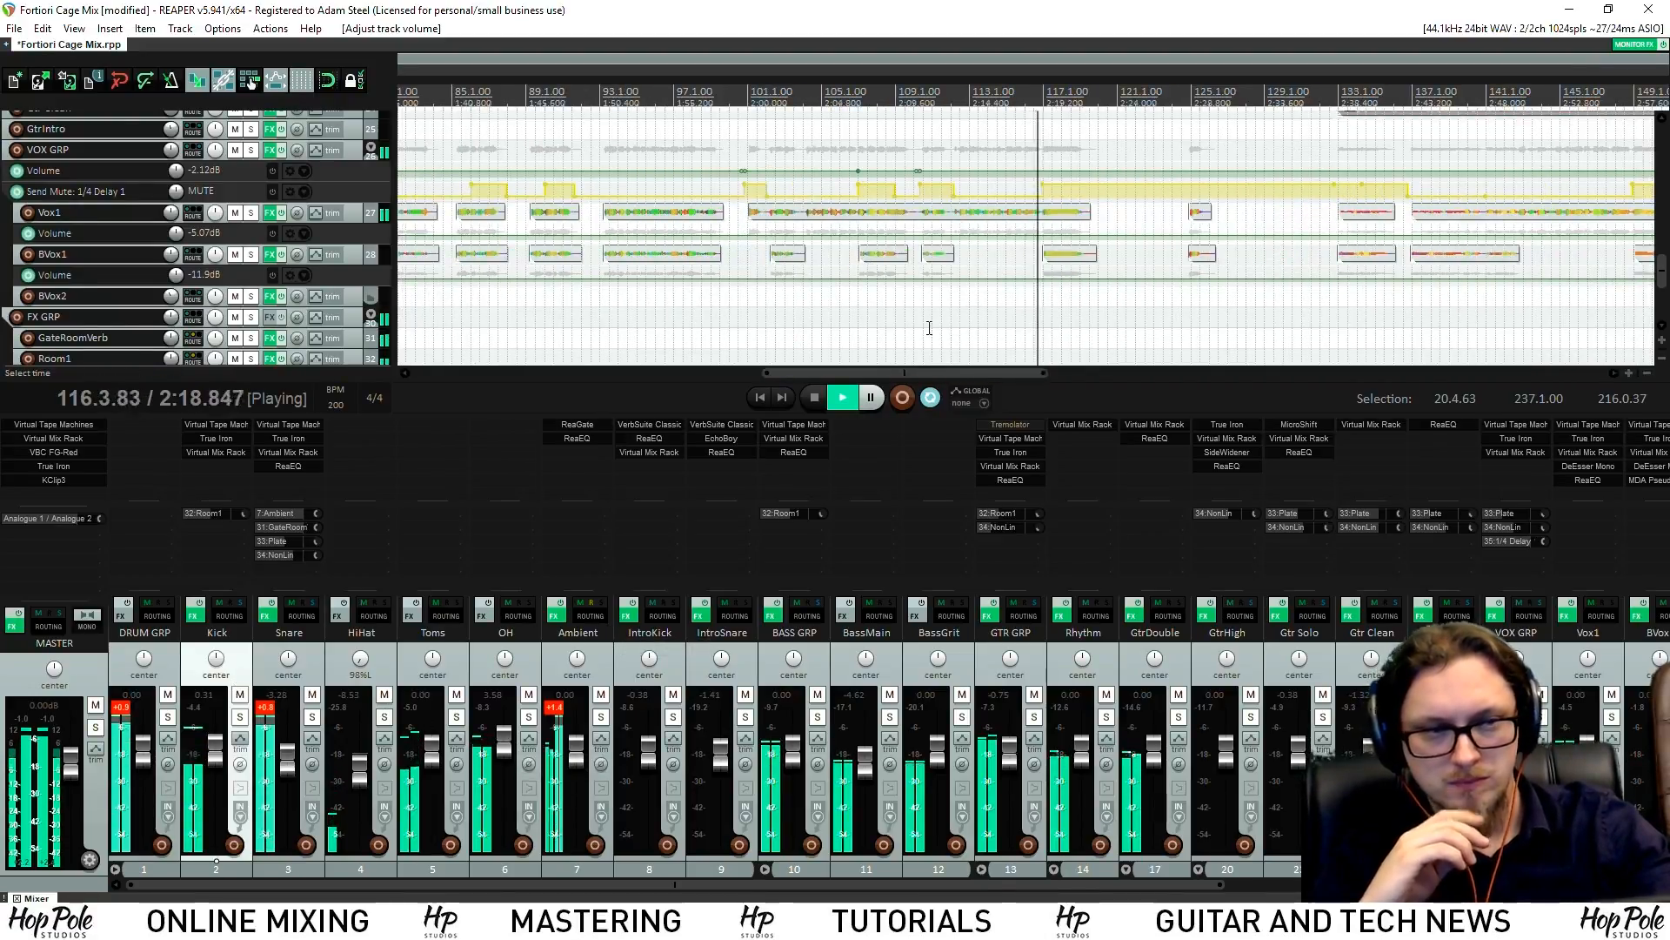
scroll(947, 266, "up", 3)
scroll(950, 265, "down", 3)
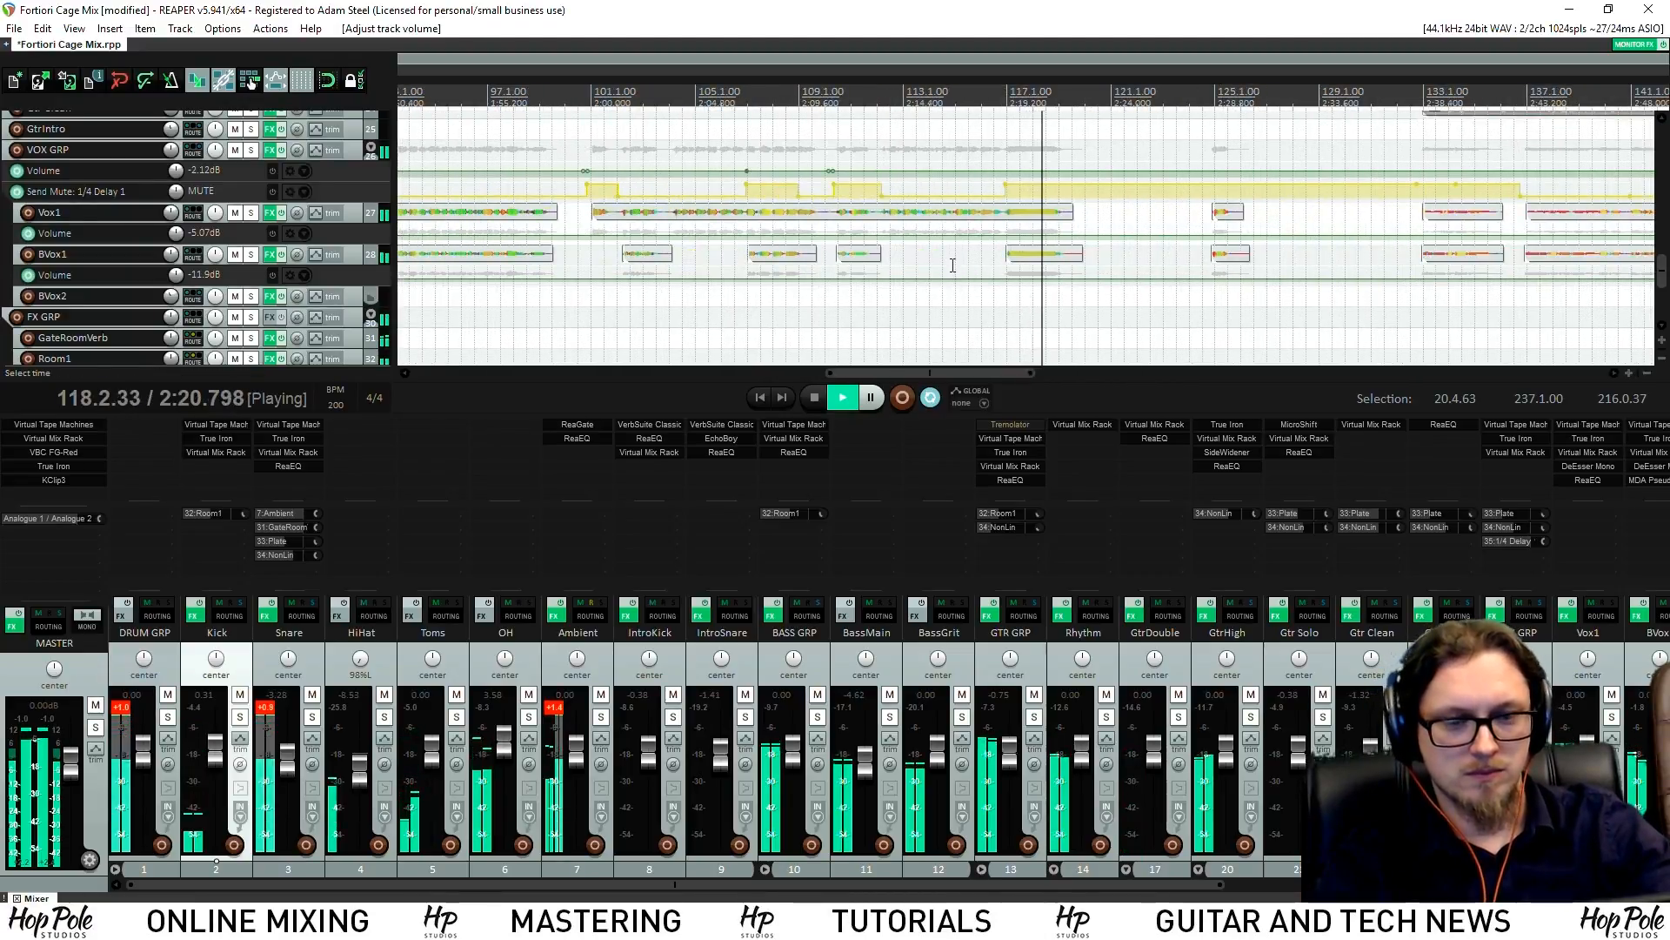
scroll(953, 265, "down", 2)
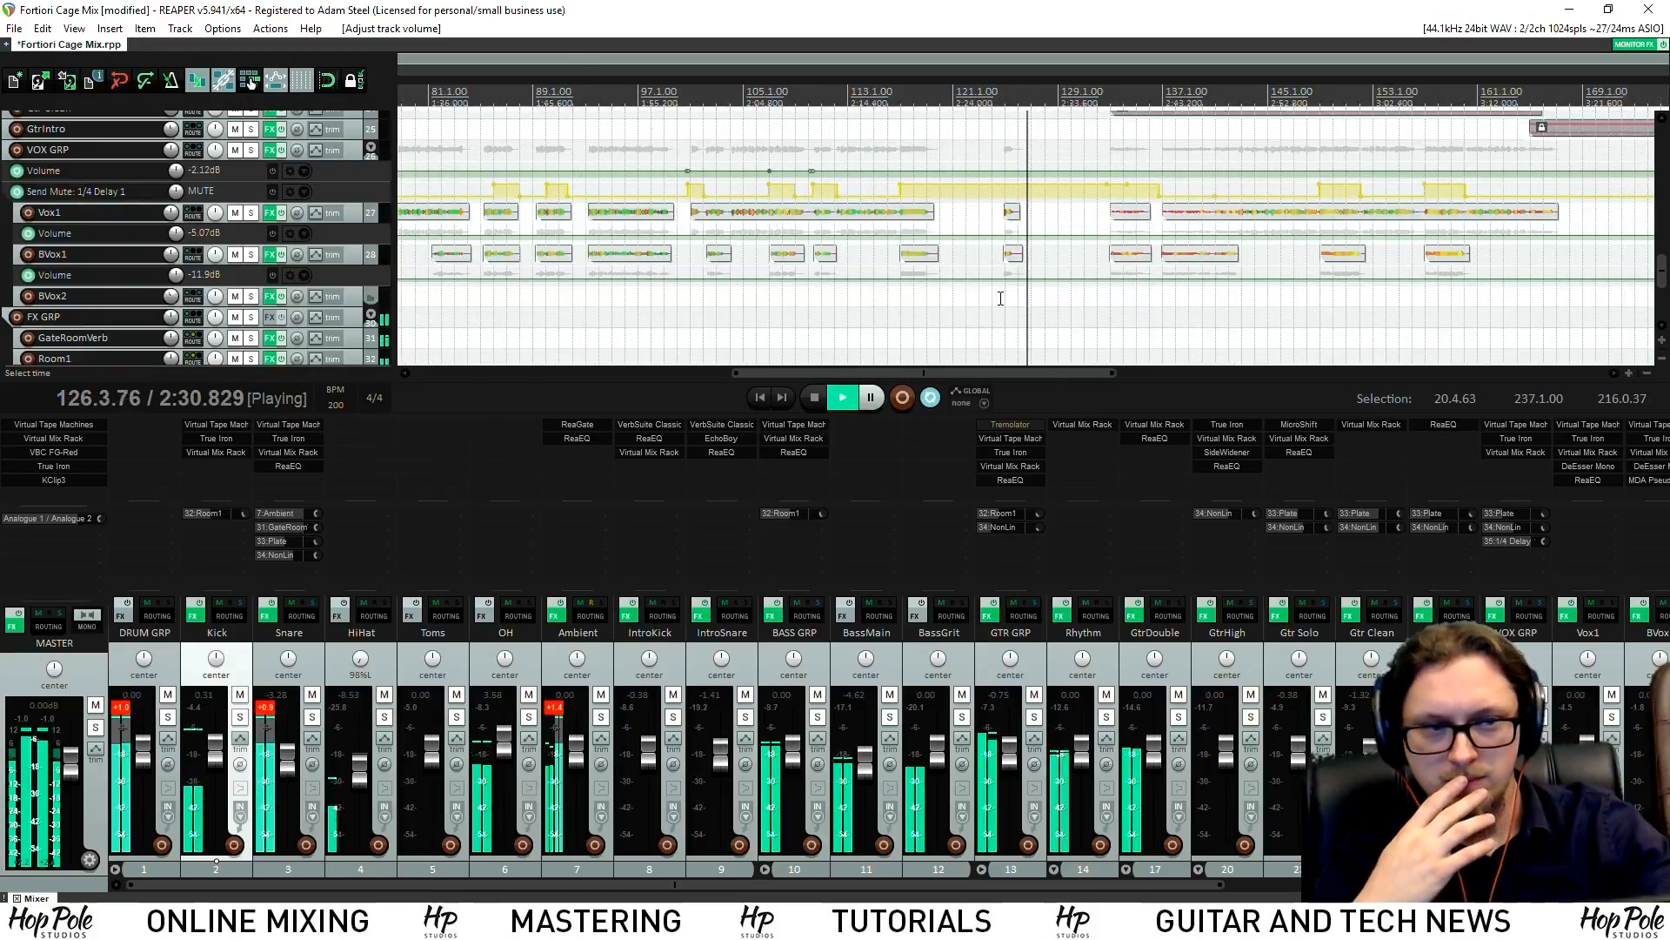
scroll(992, 295, "up", 2)
left_click_drag(998, 372, 1118, 373)
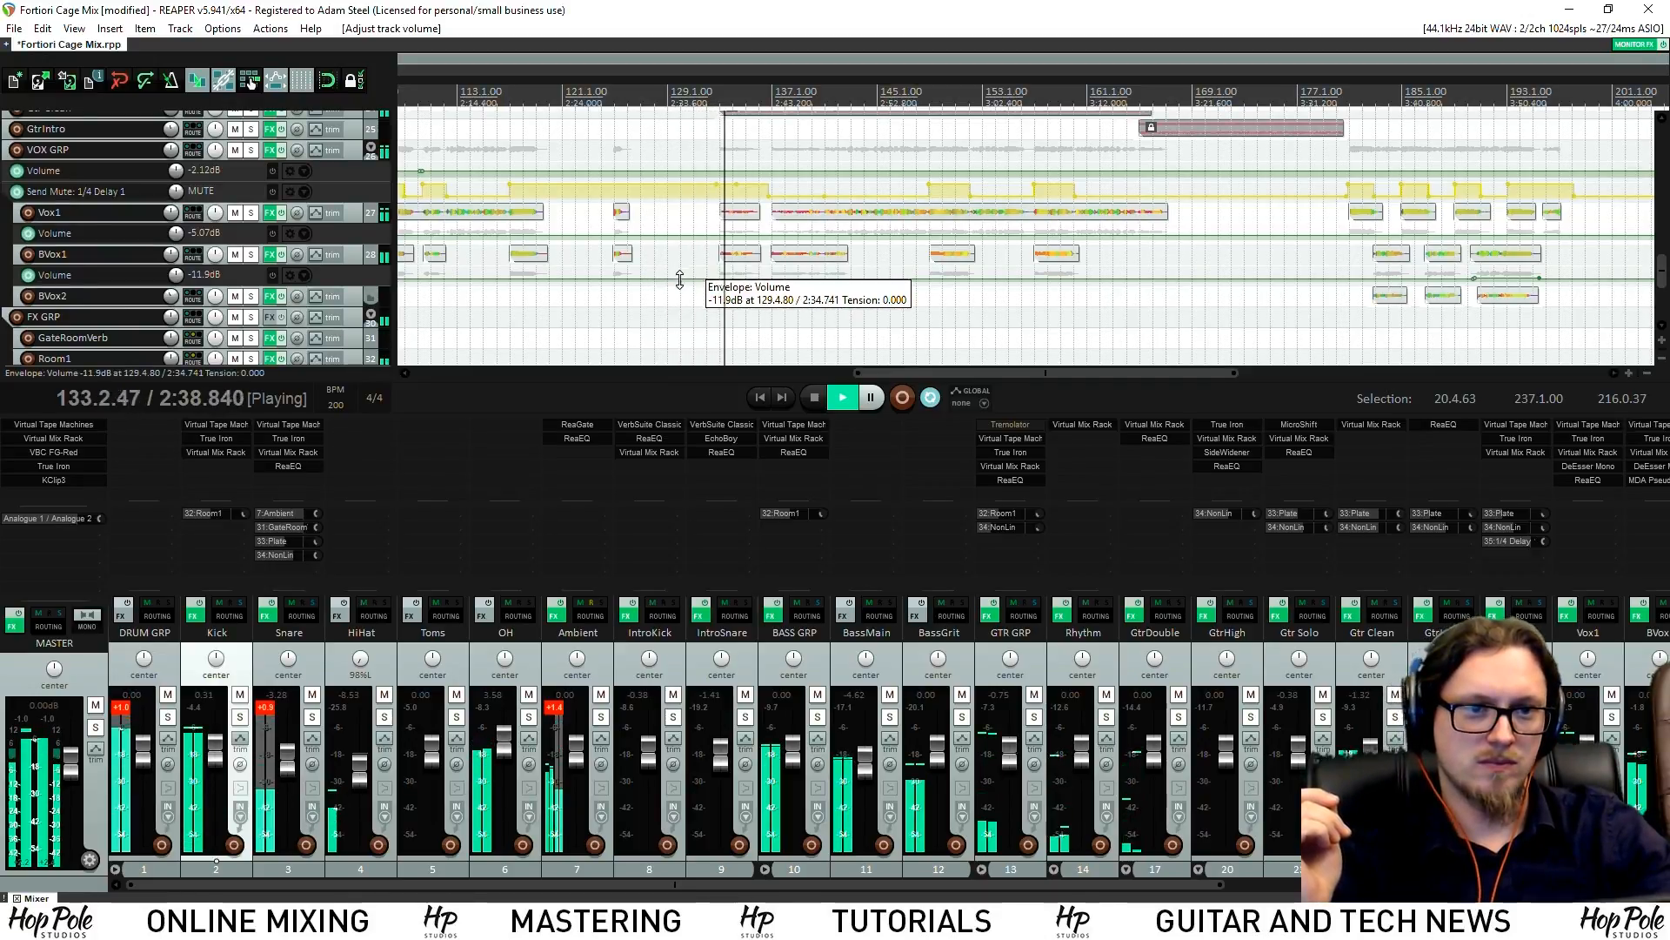
scroll(1419, 278, "up", 2)
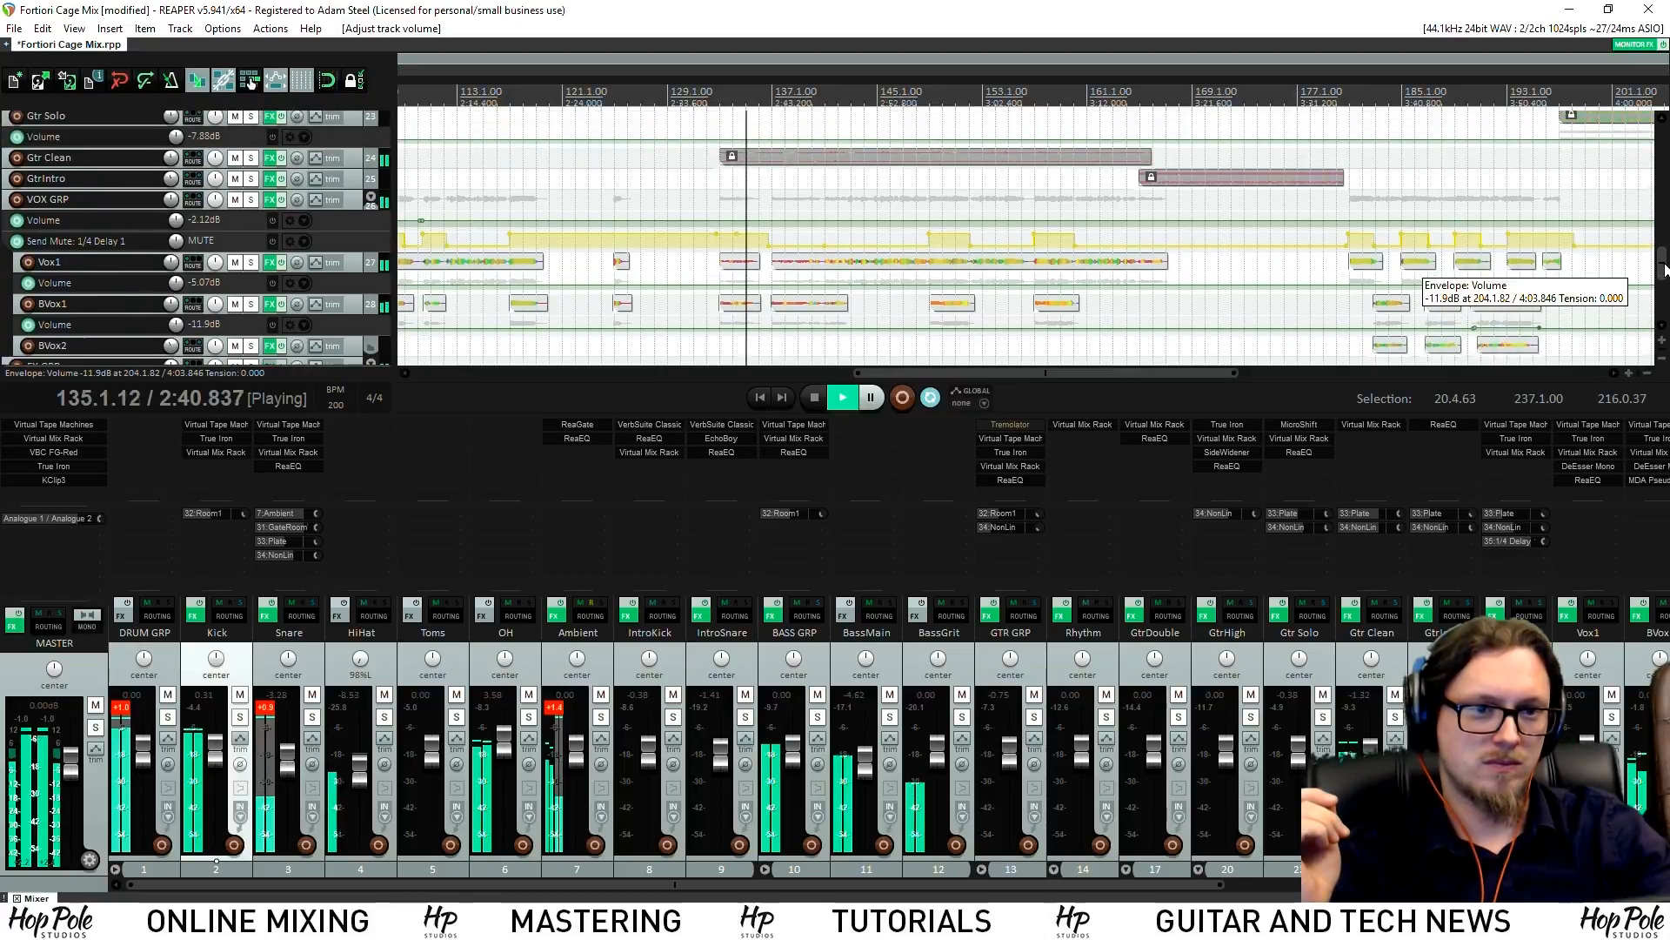
scroll(1420, 278, "down", 2)
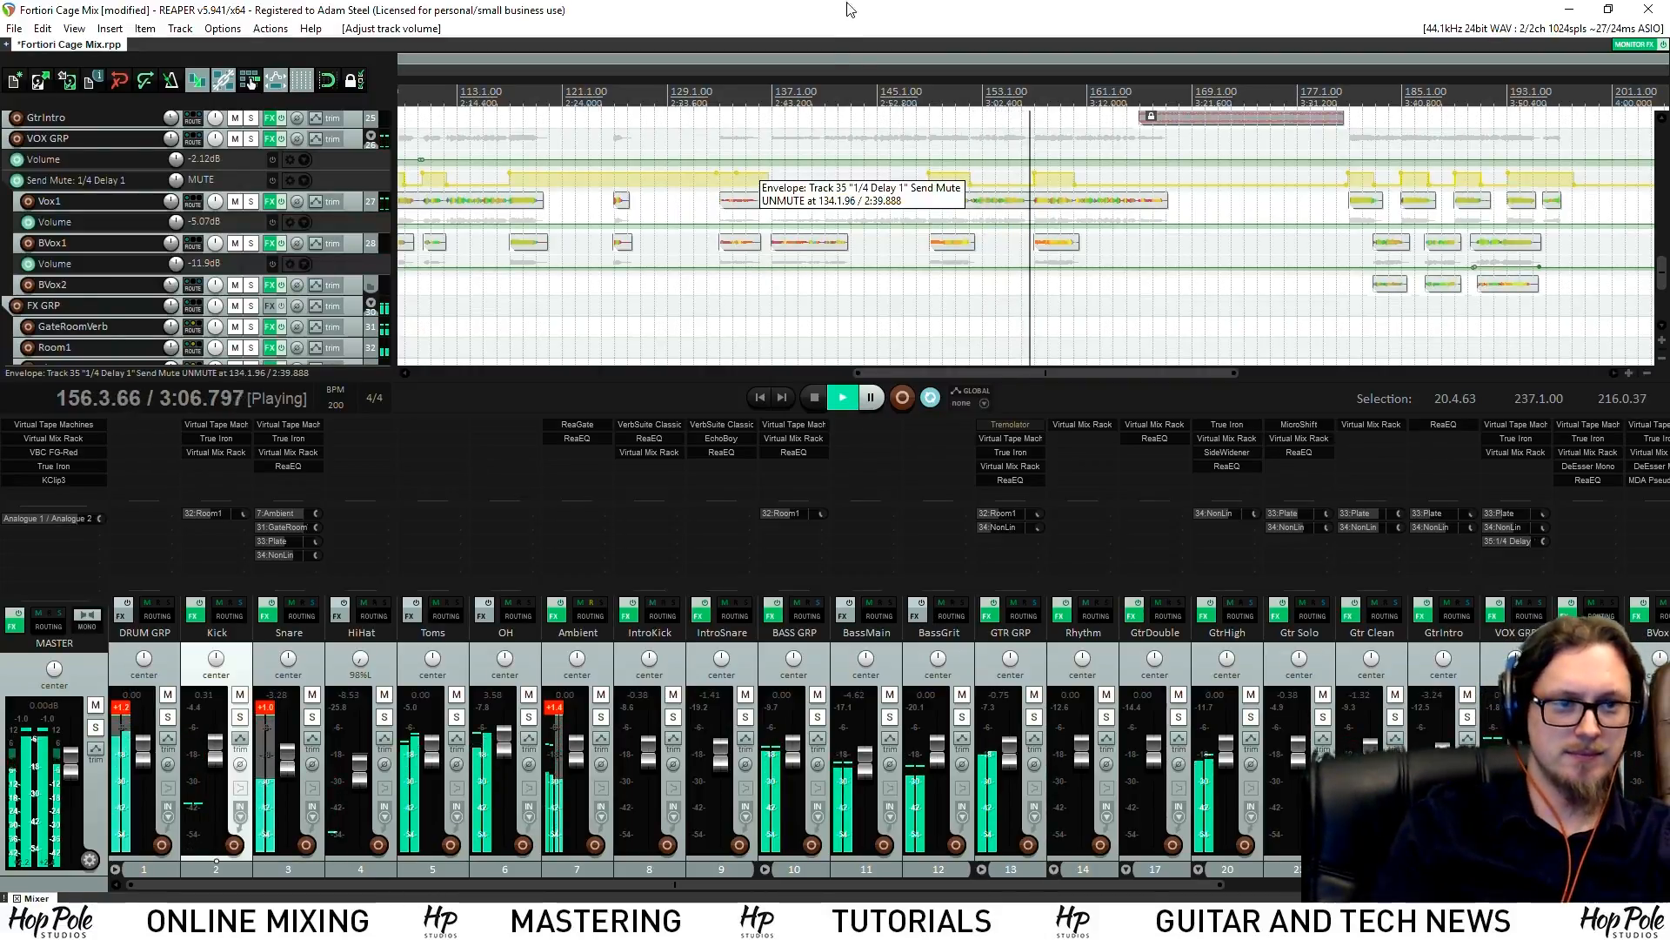
Restart playback a few seconds earlier and briefly solo the last mixer track for comparison
left_click(991, 90)
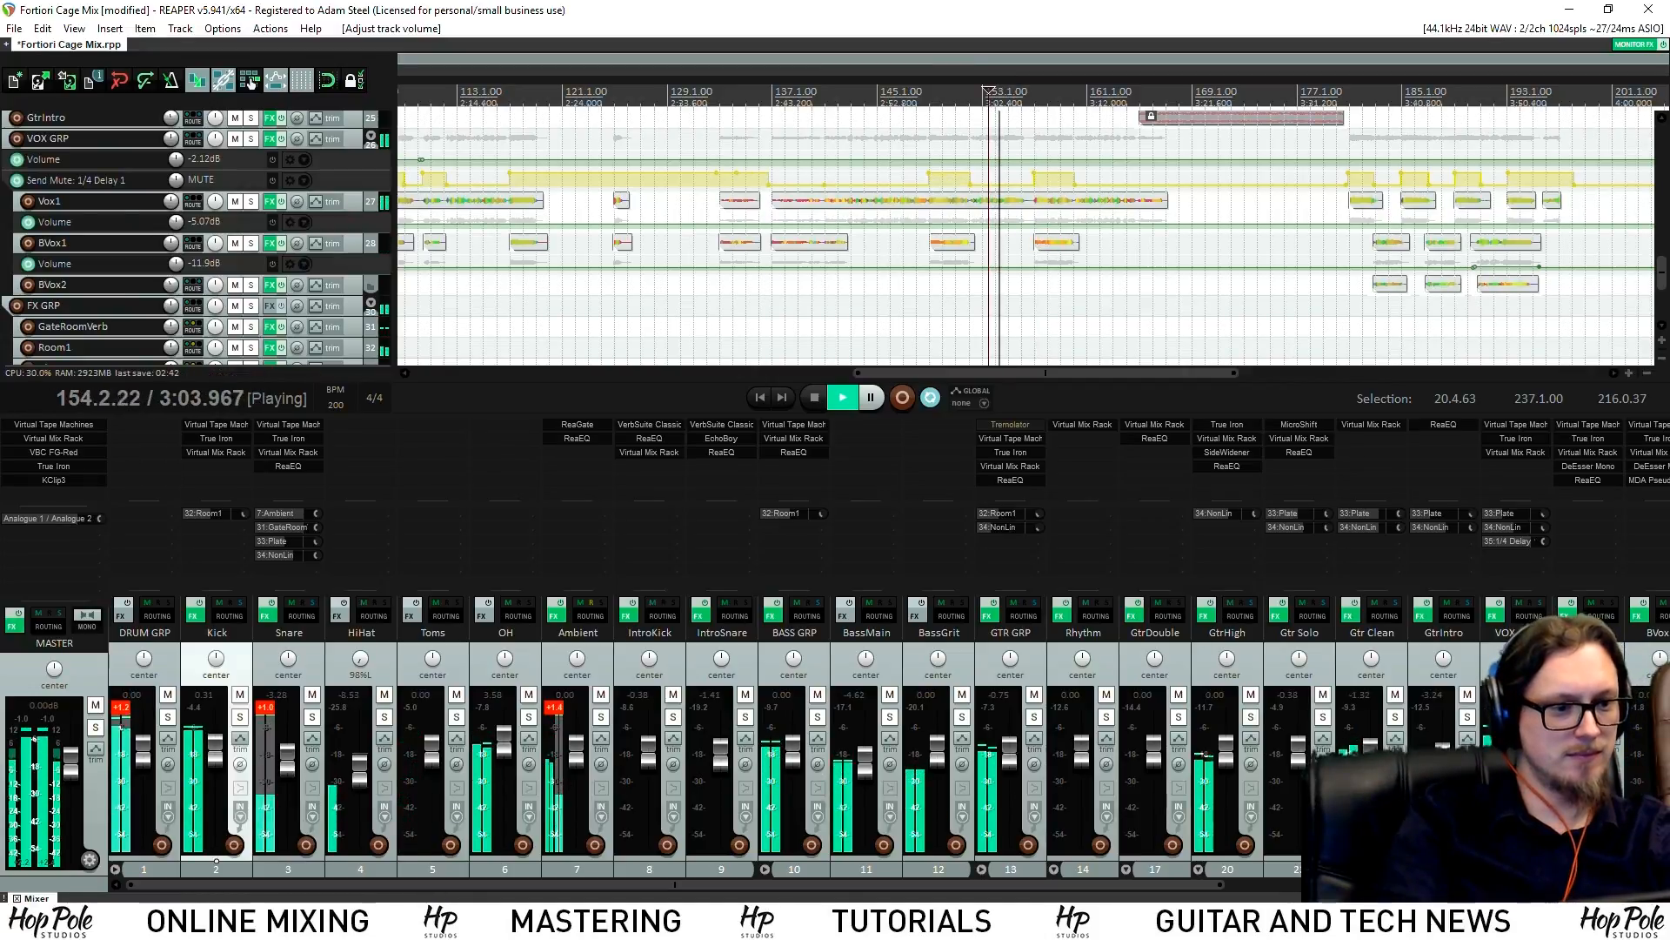
left_click_drag(1000, 884, 1428, 885)
left_click(1657, 717)
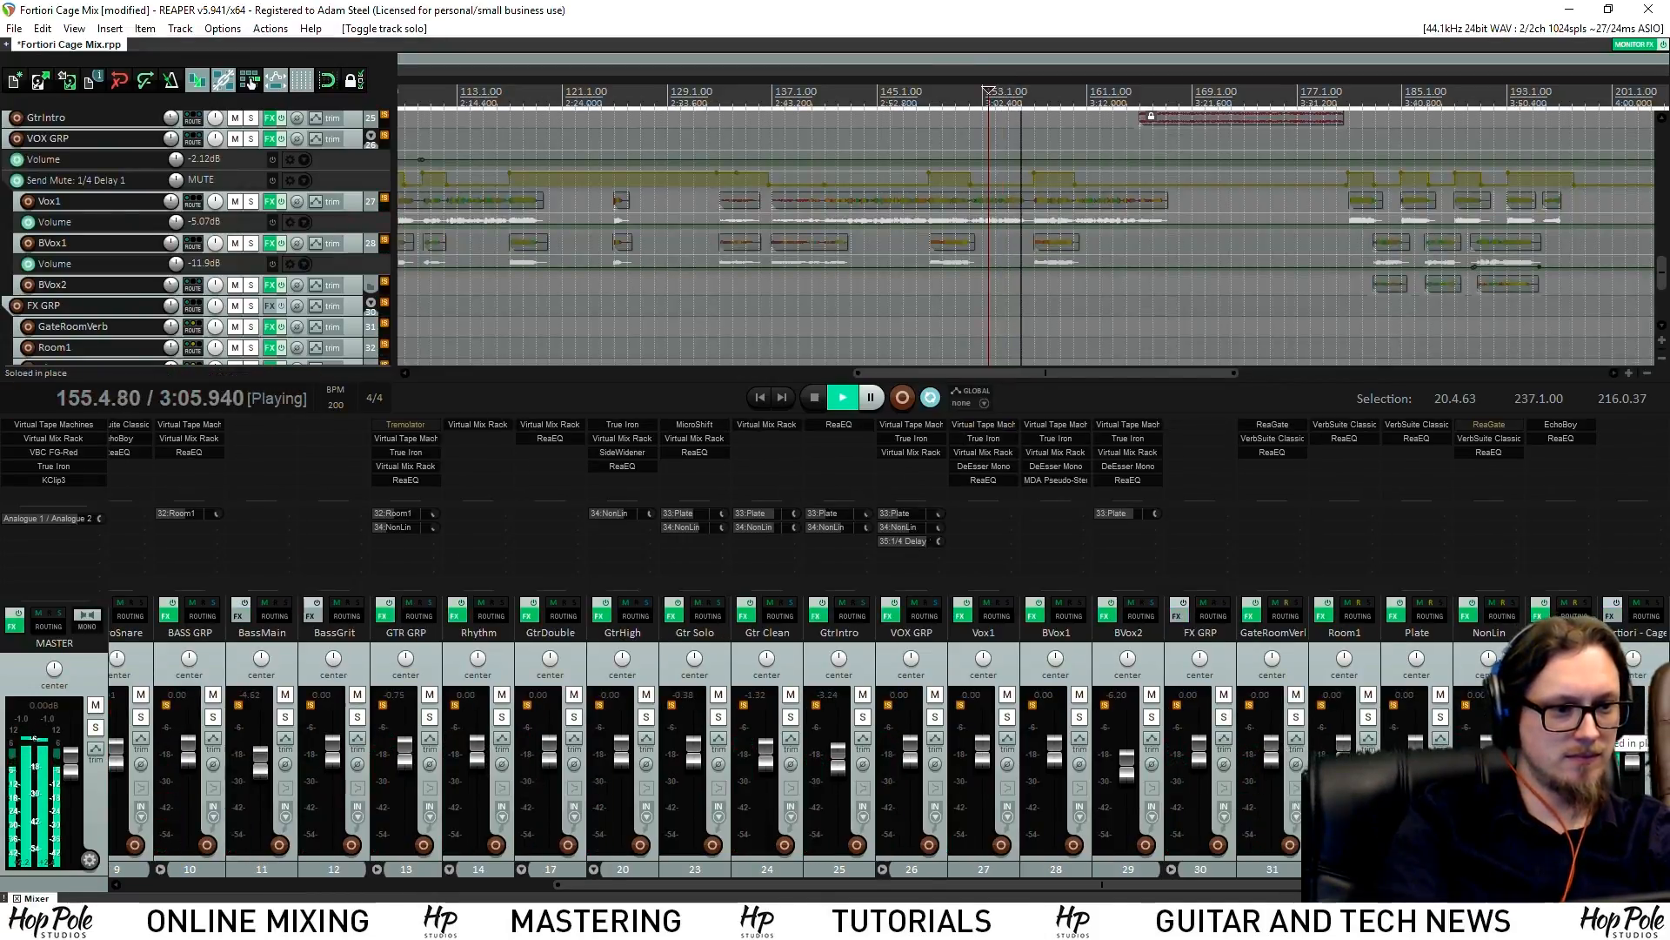
left_click(1657, 717)
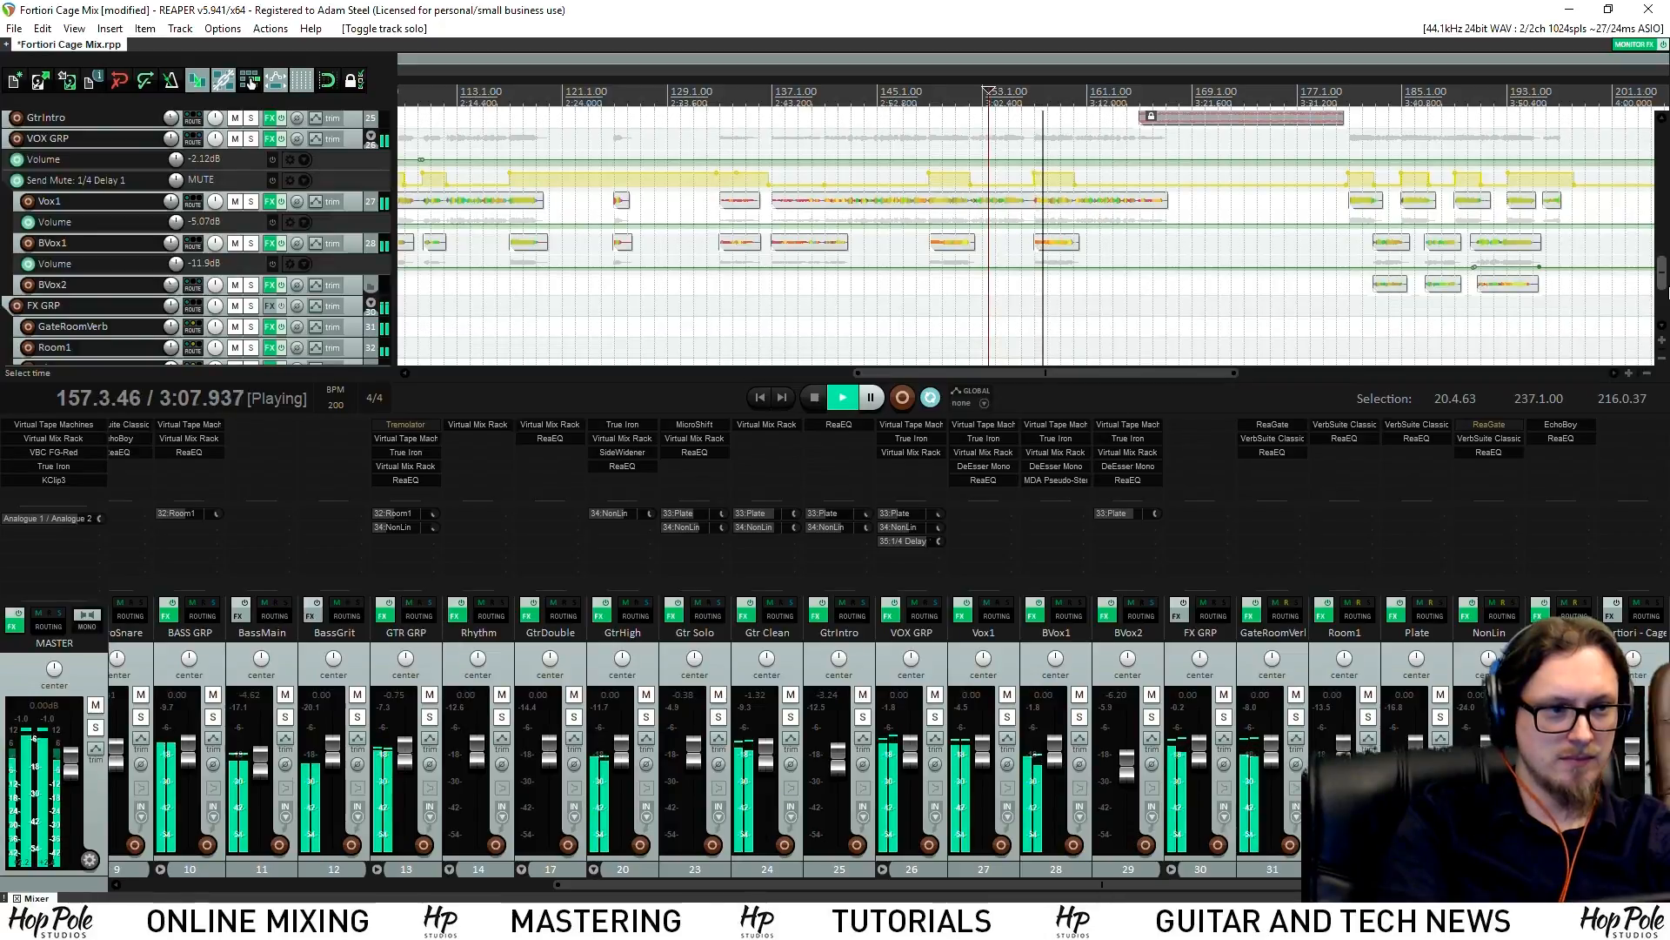
scroll(902, 192, "up", 5)
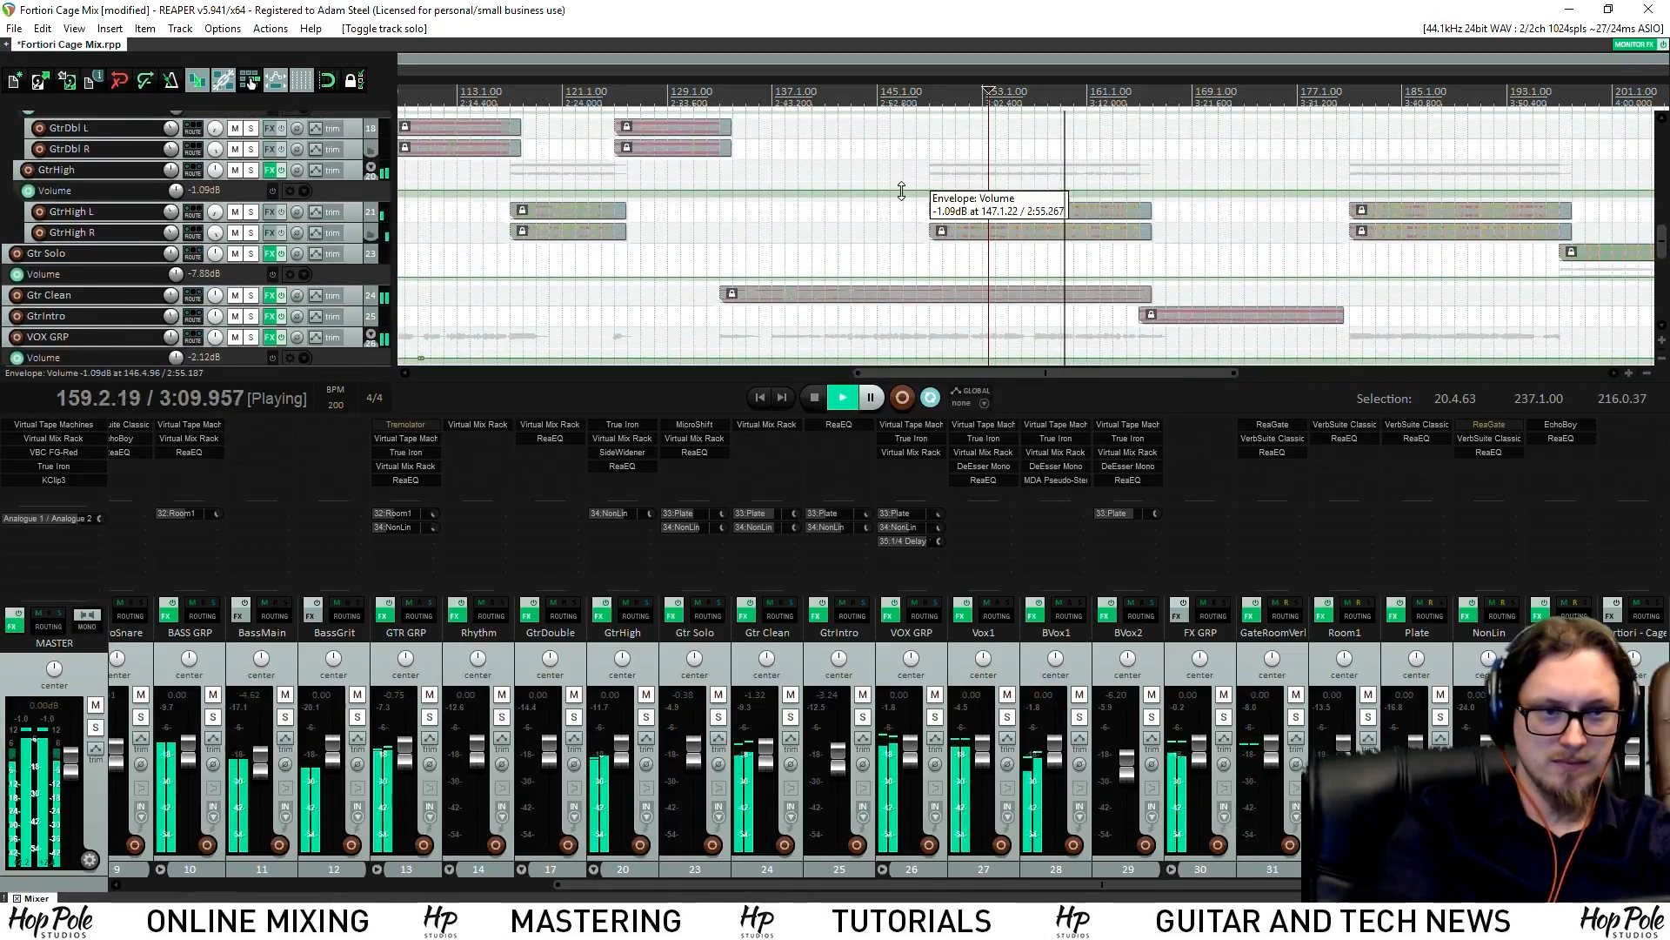
Add three points on the GtrHigh volume envelope and lift the section between them by about 1 dB
left_click(911, 191, "shift")
left_click(921, 191, "shift")
left_click(1179, 192, "shift")
left_click_drag(1171, 195, 1150, 176)
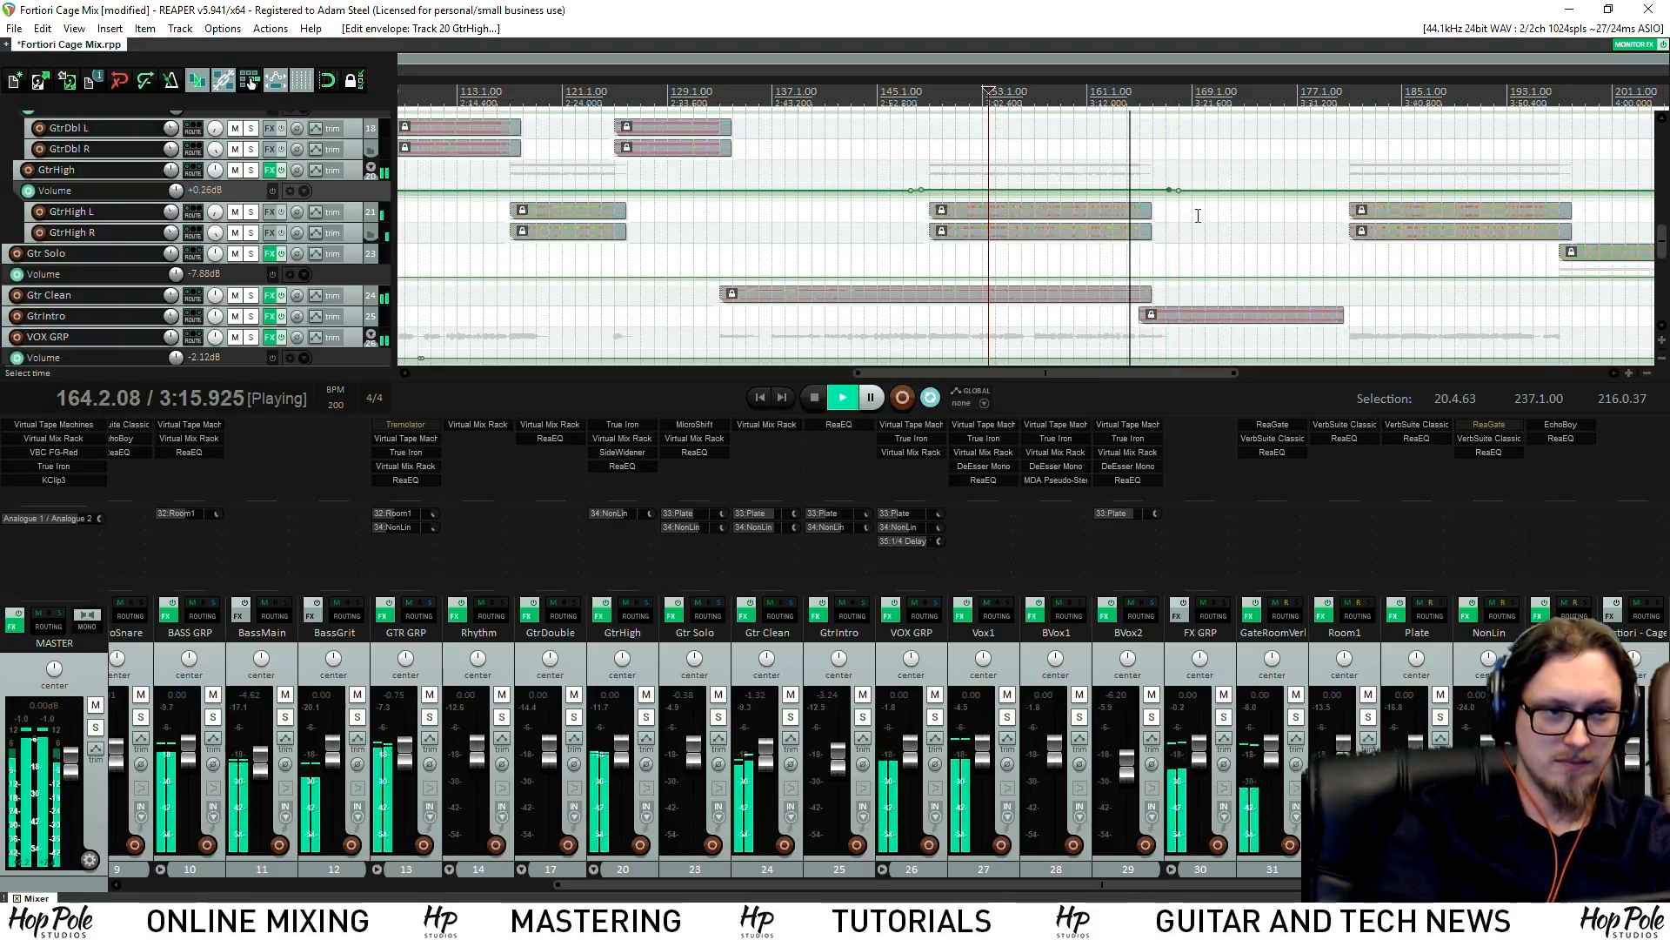
scroll(1186, 226, "up", 2)
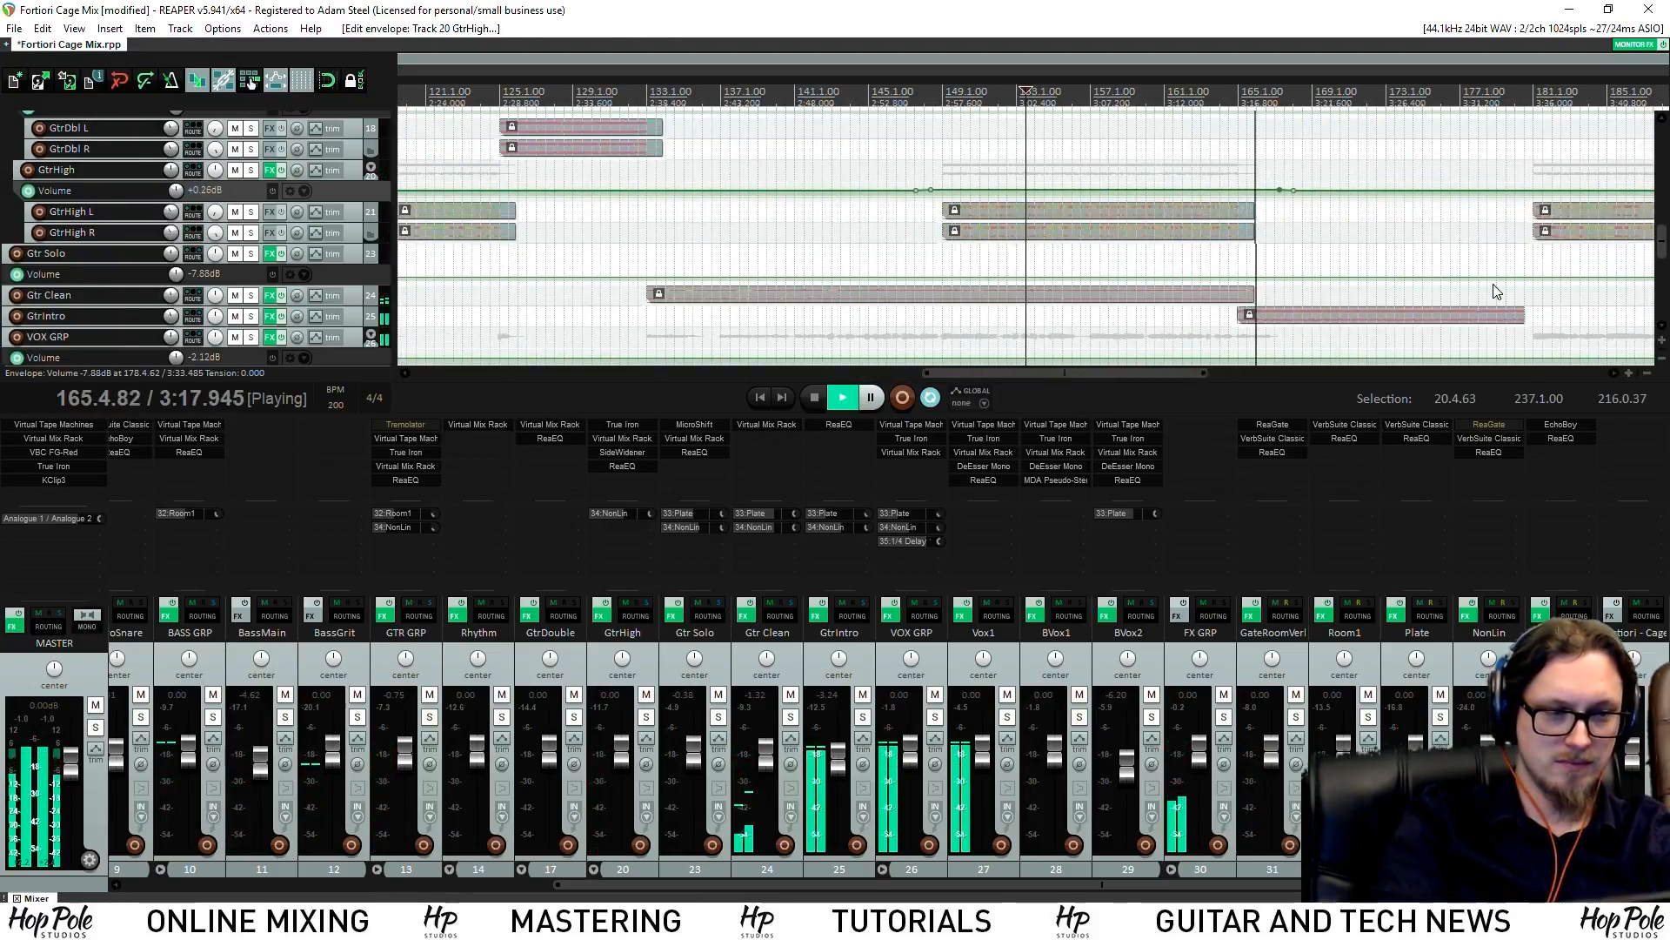
mouse_move(1664, 244)
left_mouse_down()
mouse_move(1665, 166)
mouse_move(1665, 230)
left_mouse_up()
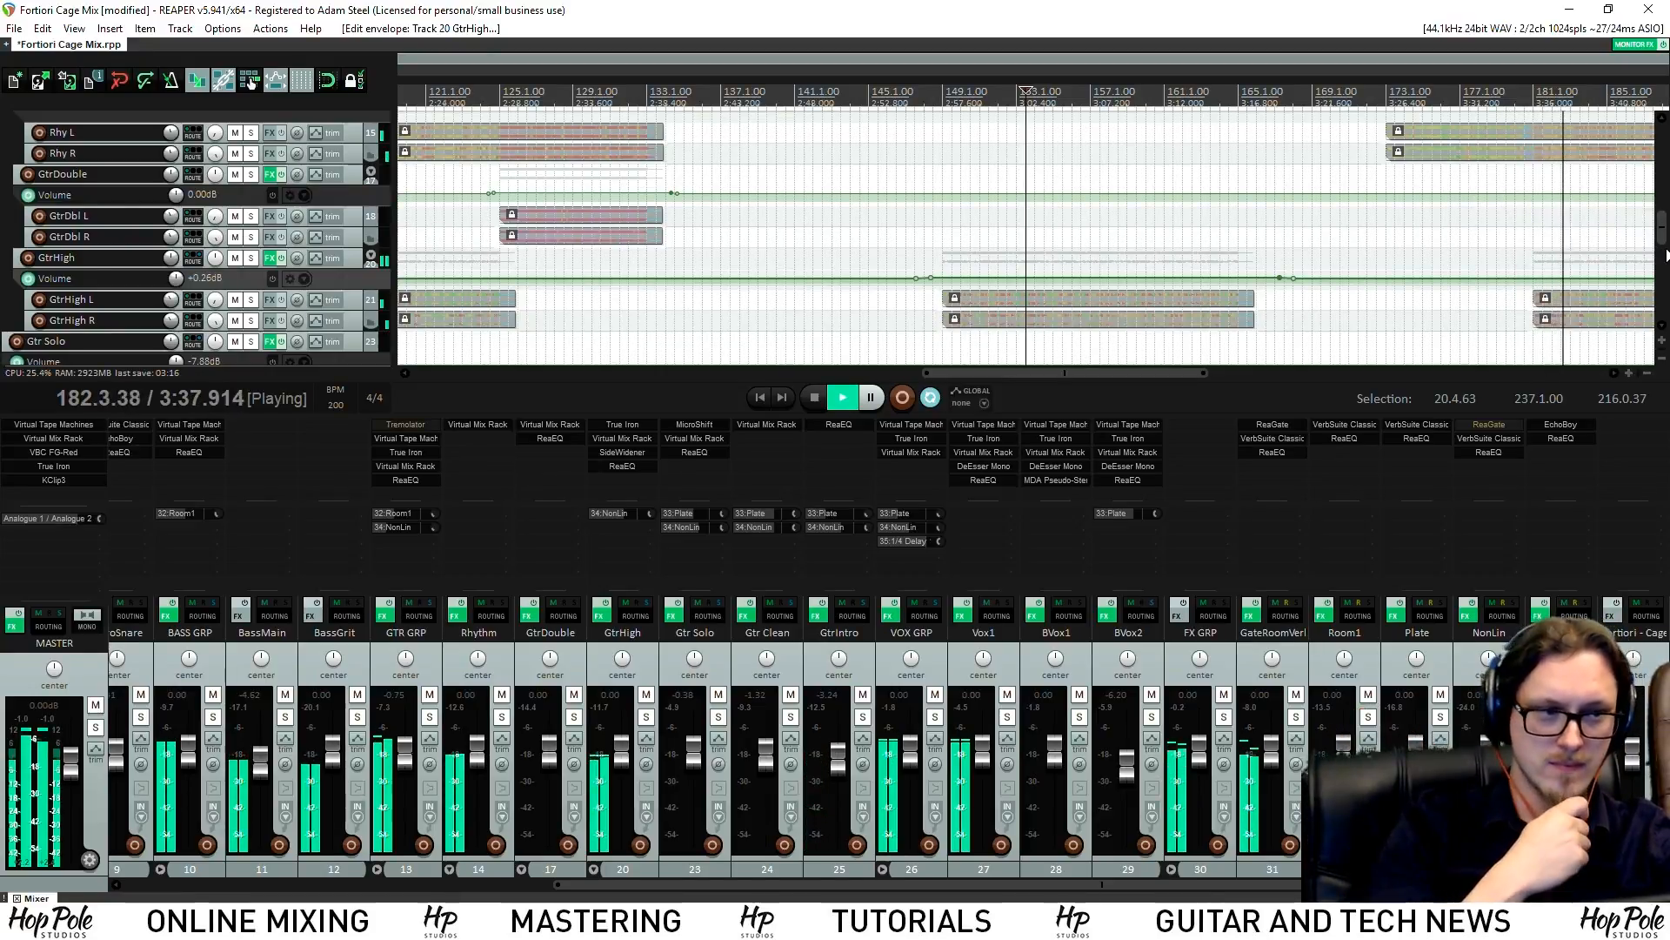
left_click_drag(1132, 374, 1370, 383)
left_click_drag(1662, 228, 1662, 286)
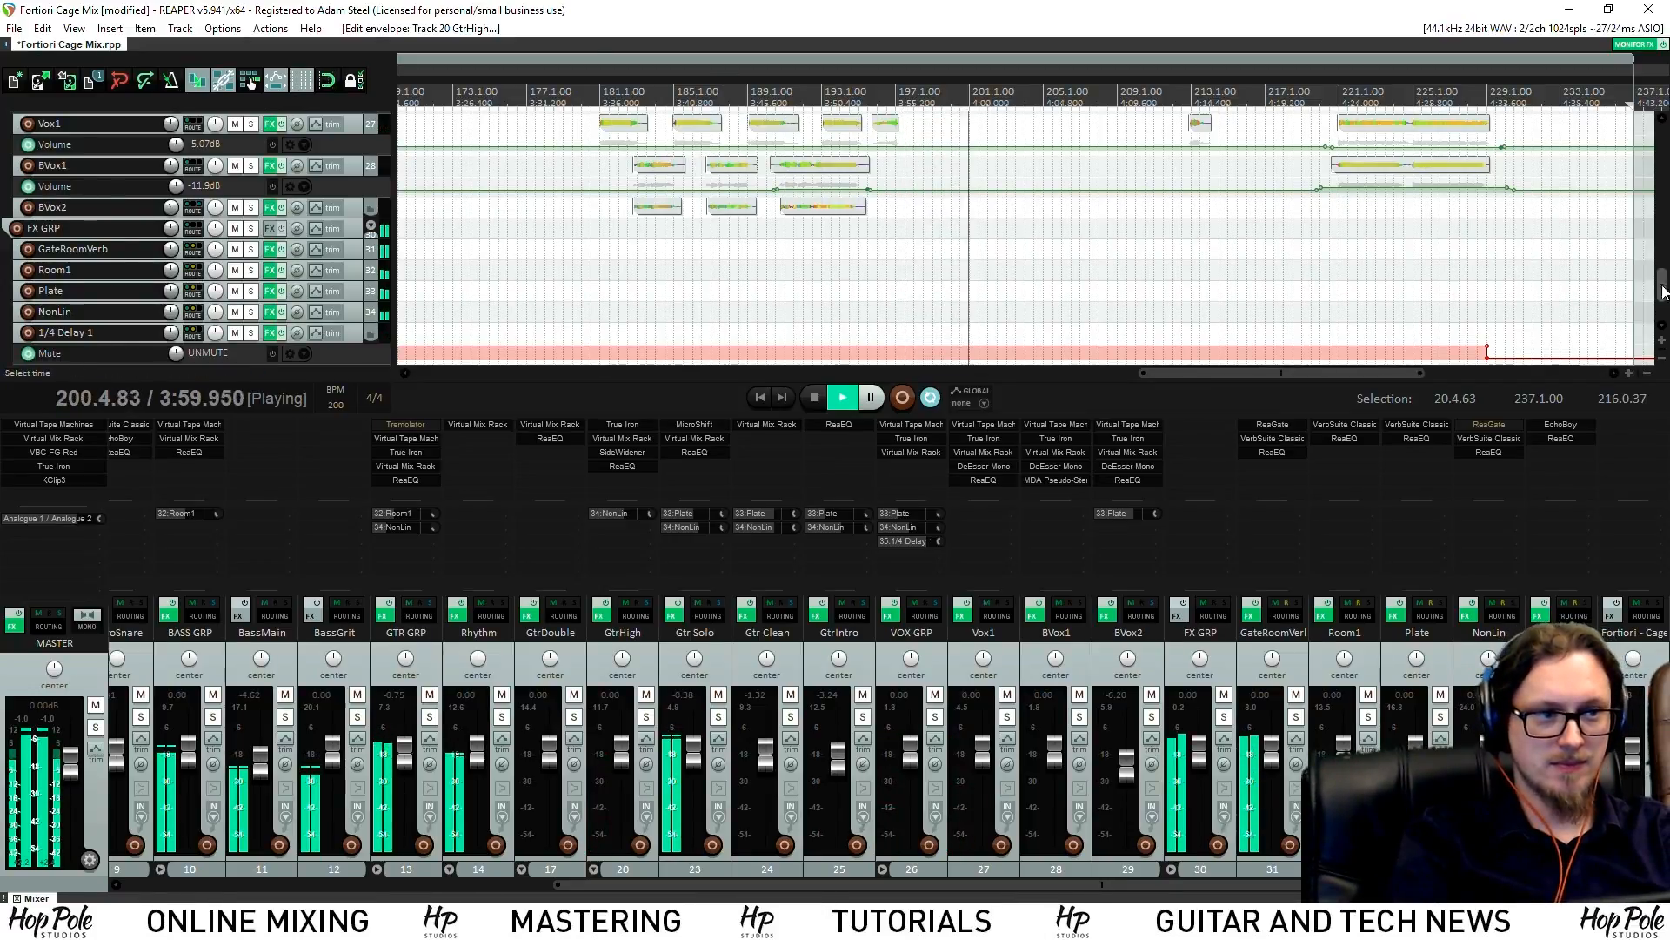
Enlarge the Gtr Solo volume envelope lane, drop it to about -10 dB, and lower its raised solo section
scroll(350, 324, "up", 6)
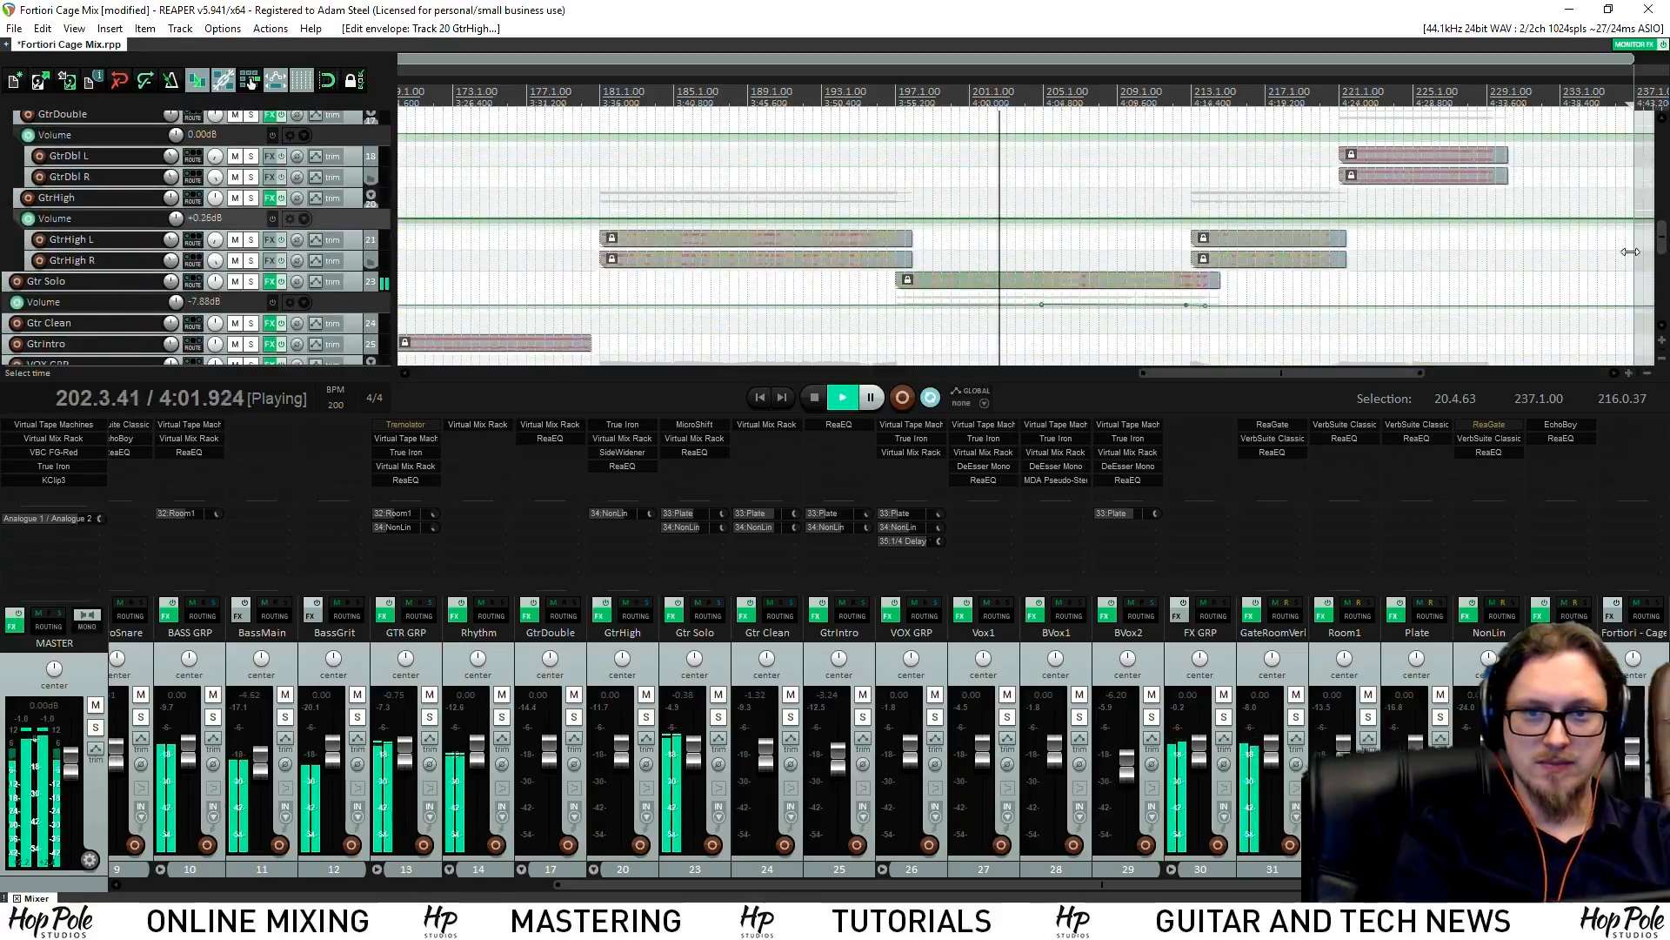
left_click_drag(353, 312, 406, 393)
left_click(887, 97)
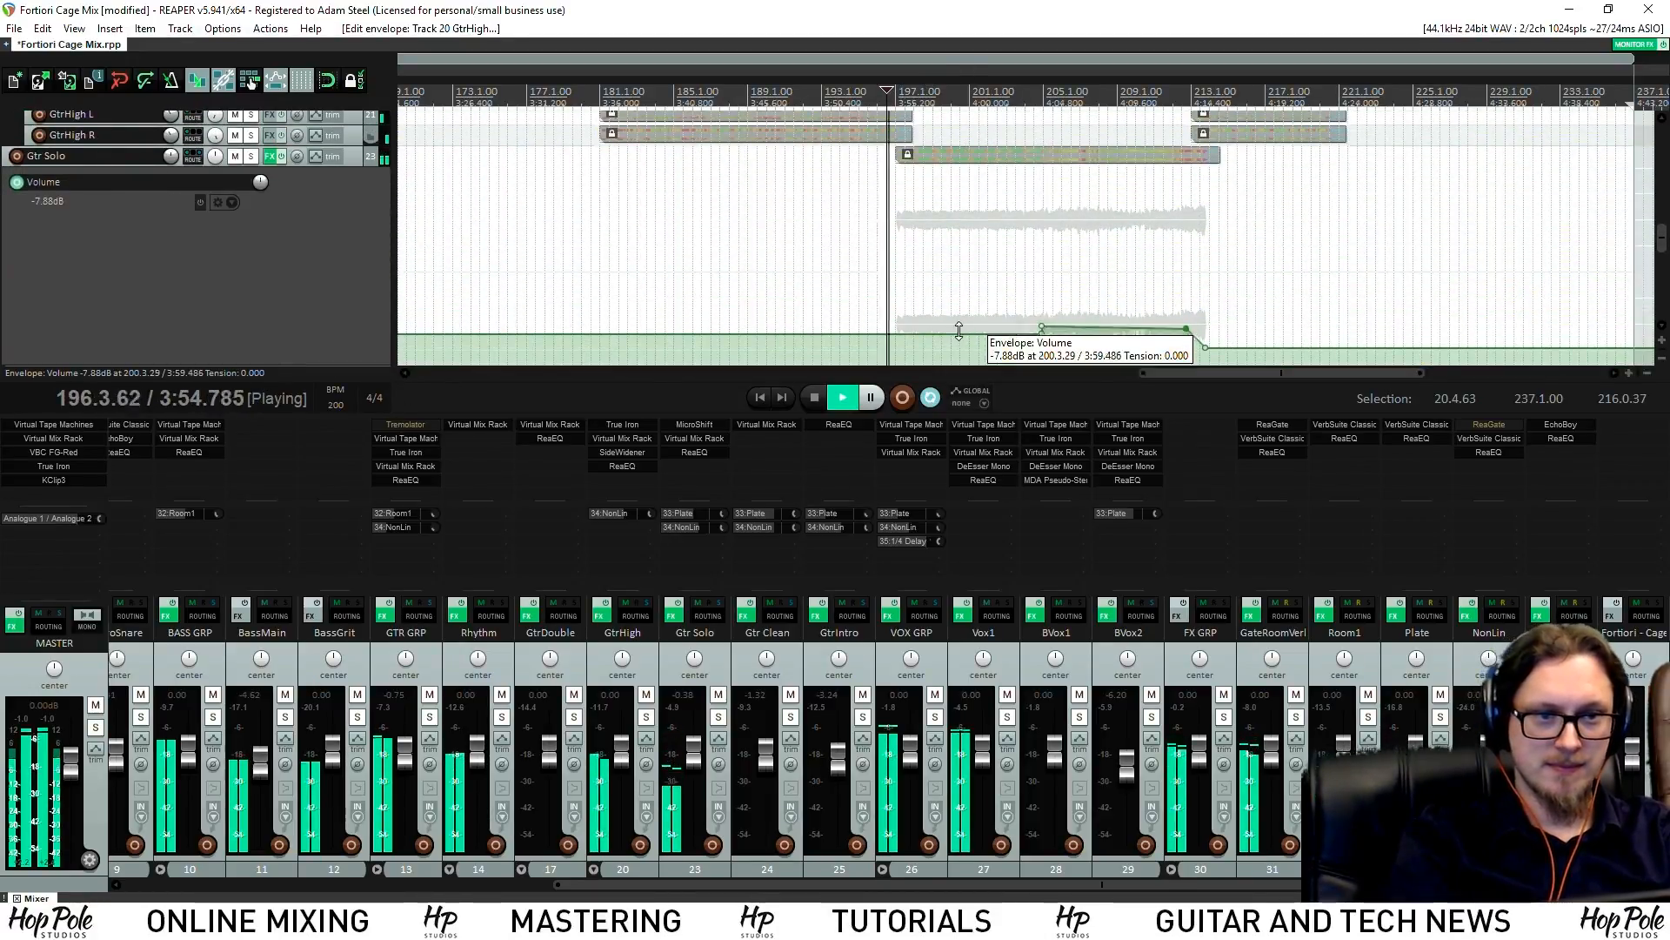
left_click_drag(952, 333, 952, 344)
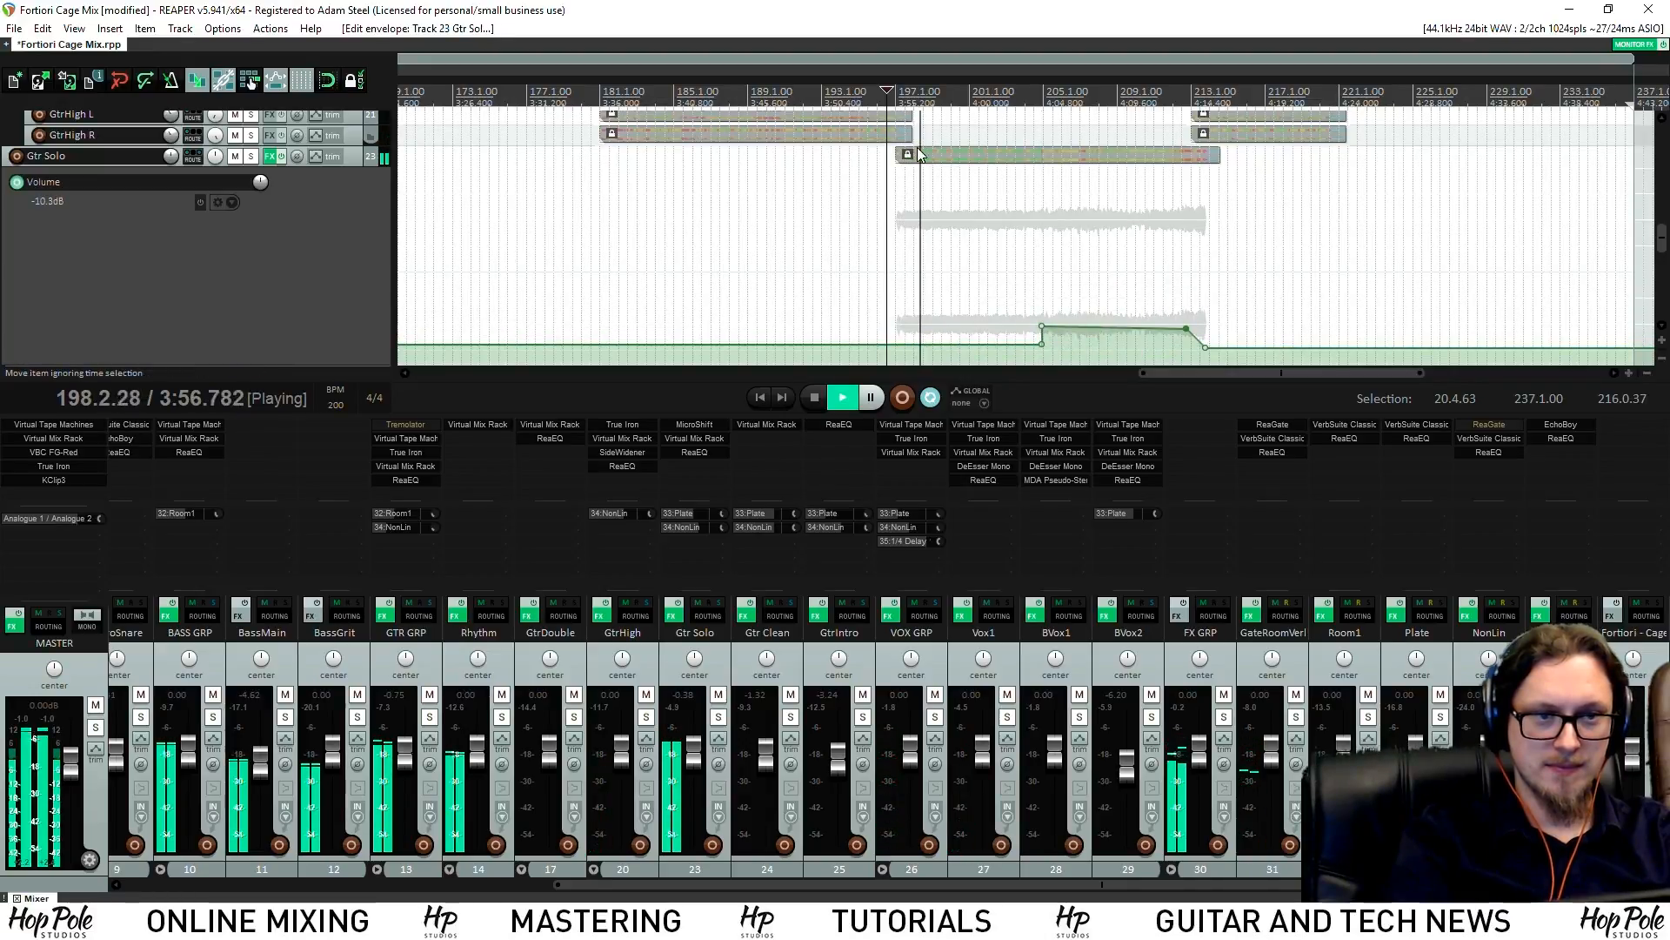
left_click_drag(1090, 328, 1091, 333)
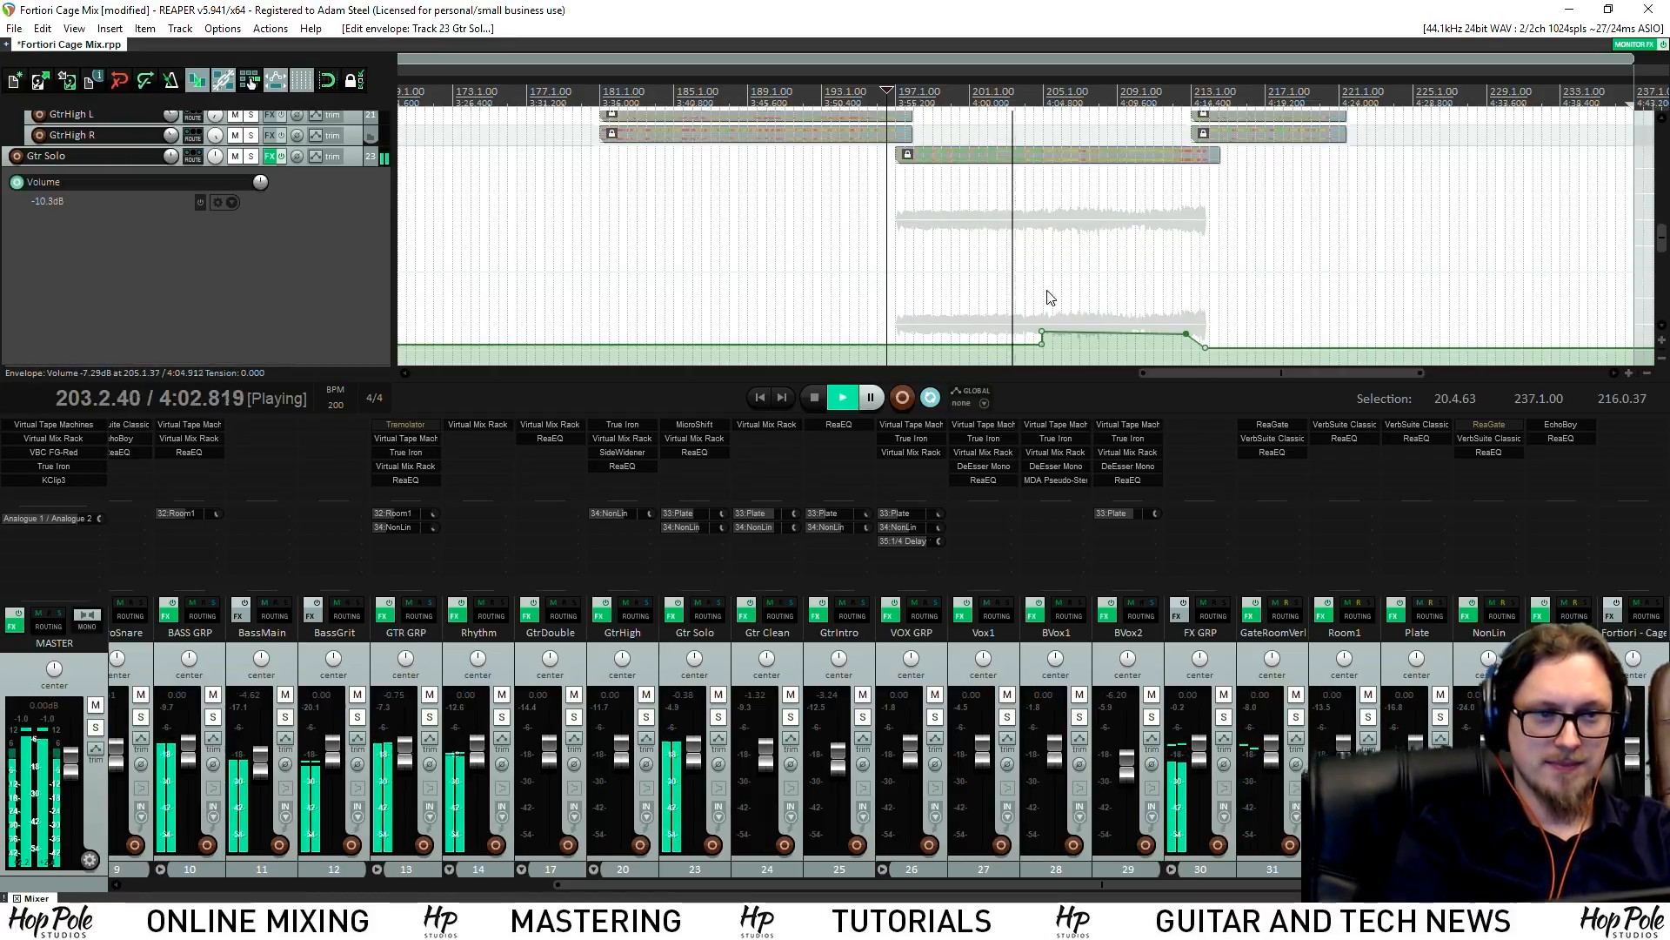
scroll(1100, 277, "down", 1)
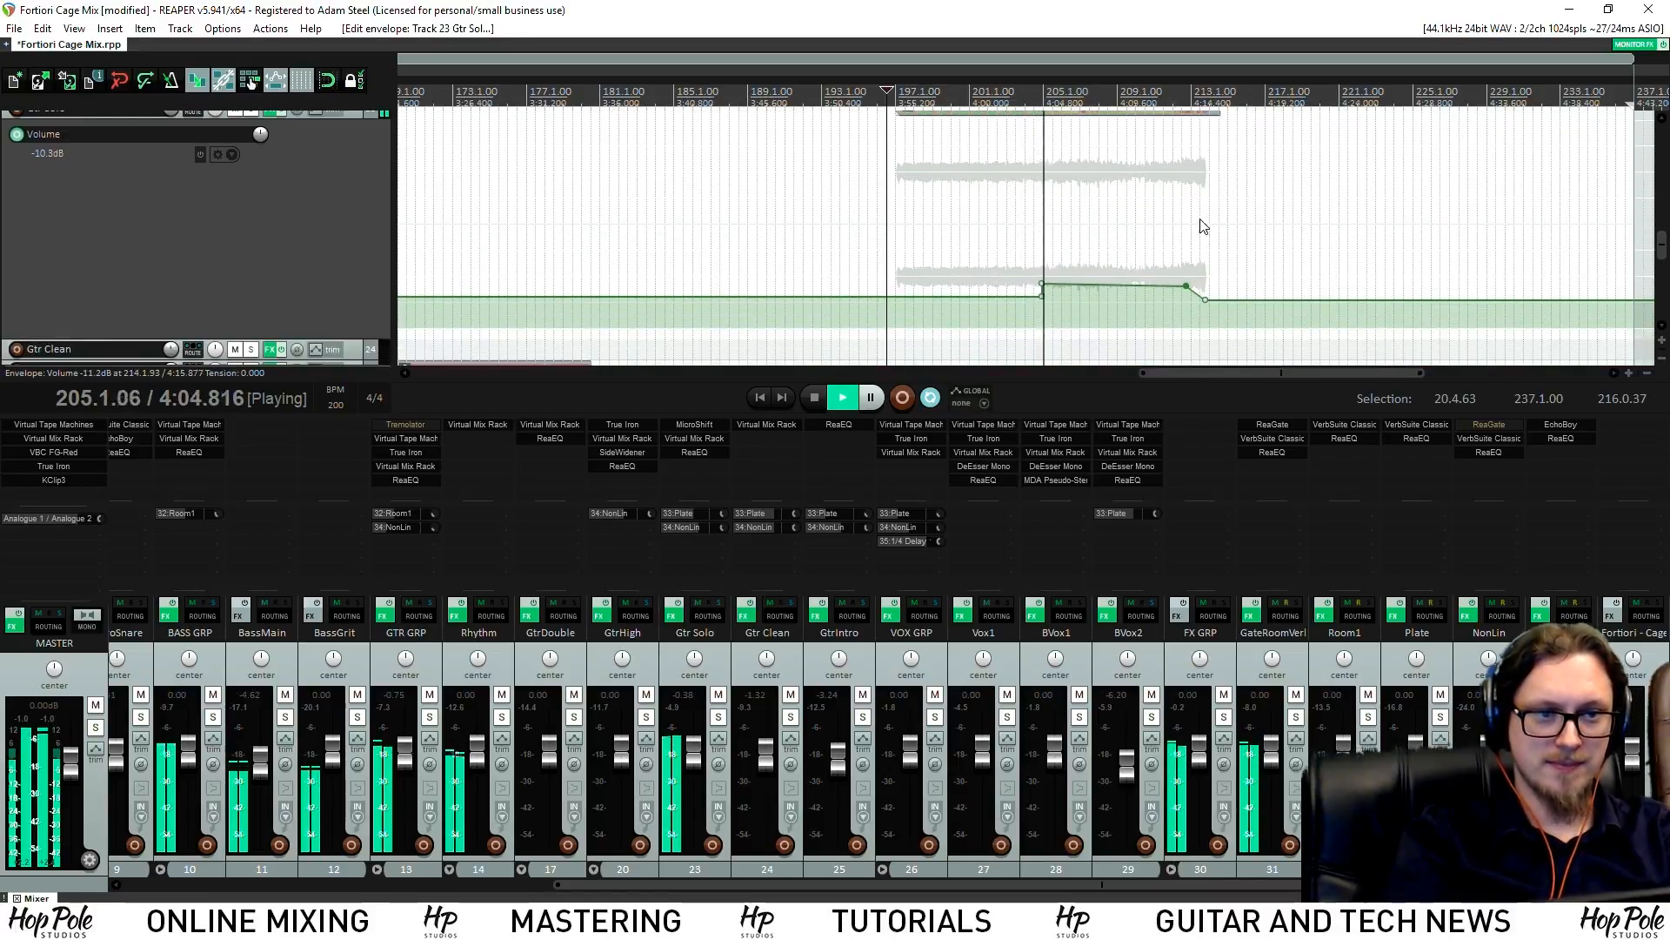
left_click_drag(1101, 283, 1101, 289)
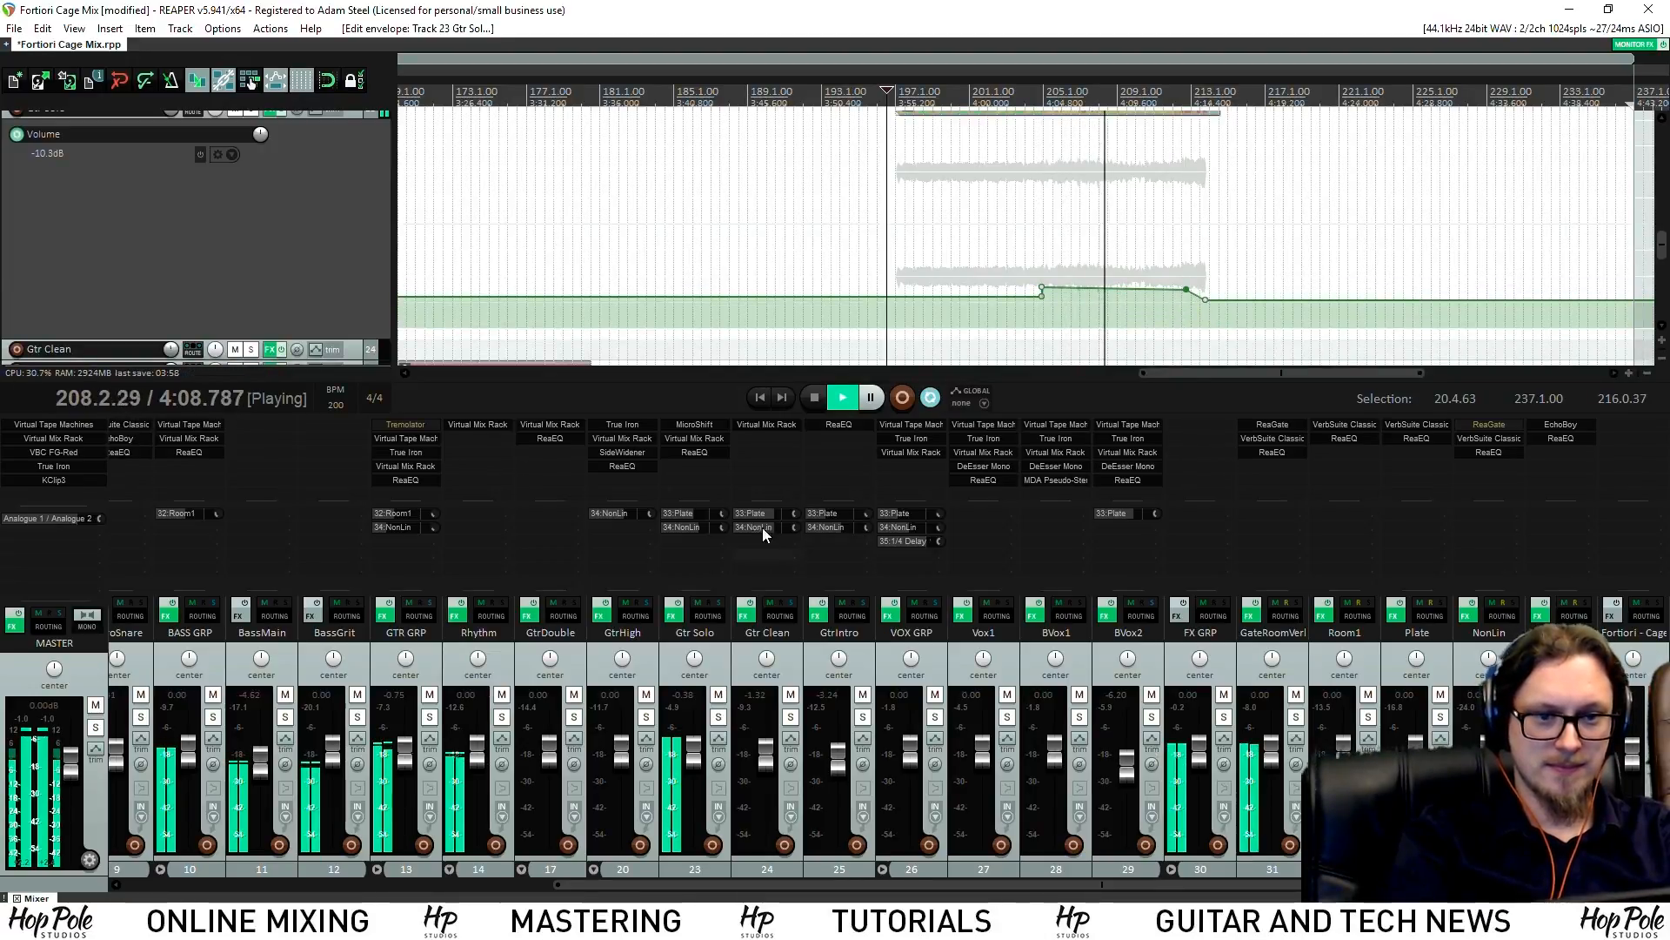
Turn up Gtr Solo's 33:Plate reverb send and set the start position just before the solo
left_click_drag(701, 514, 707, 514)
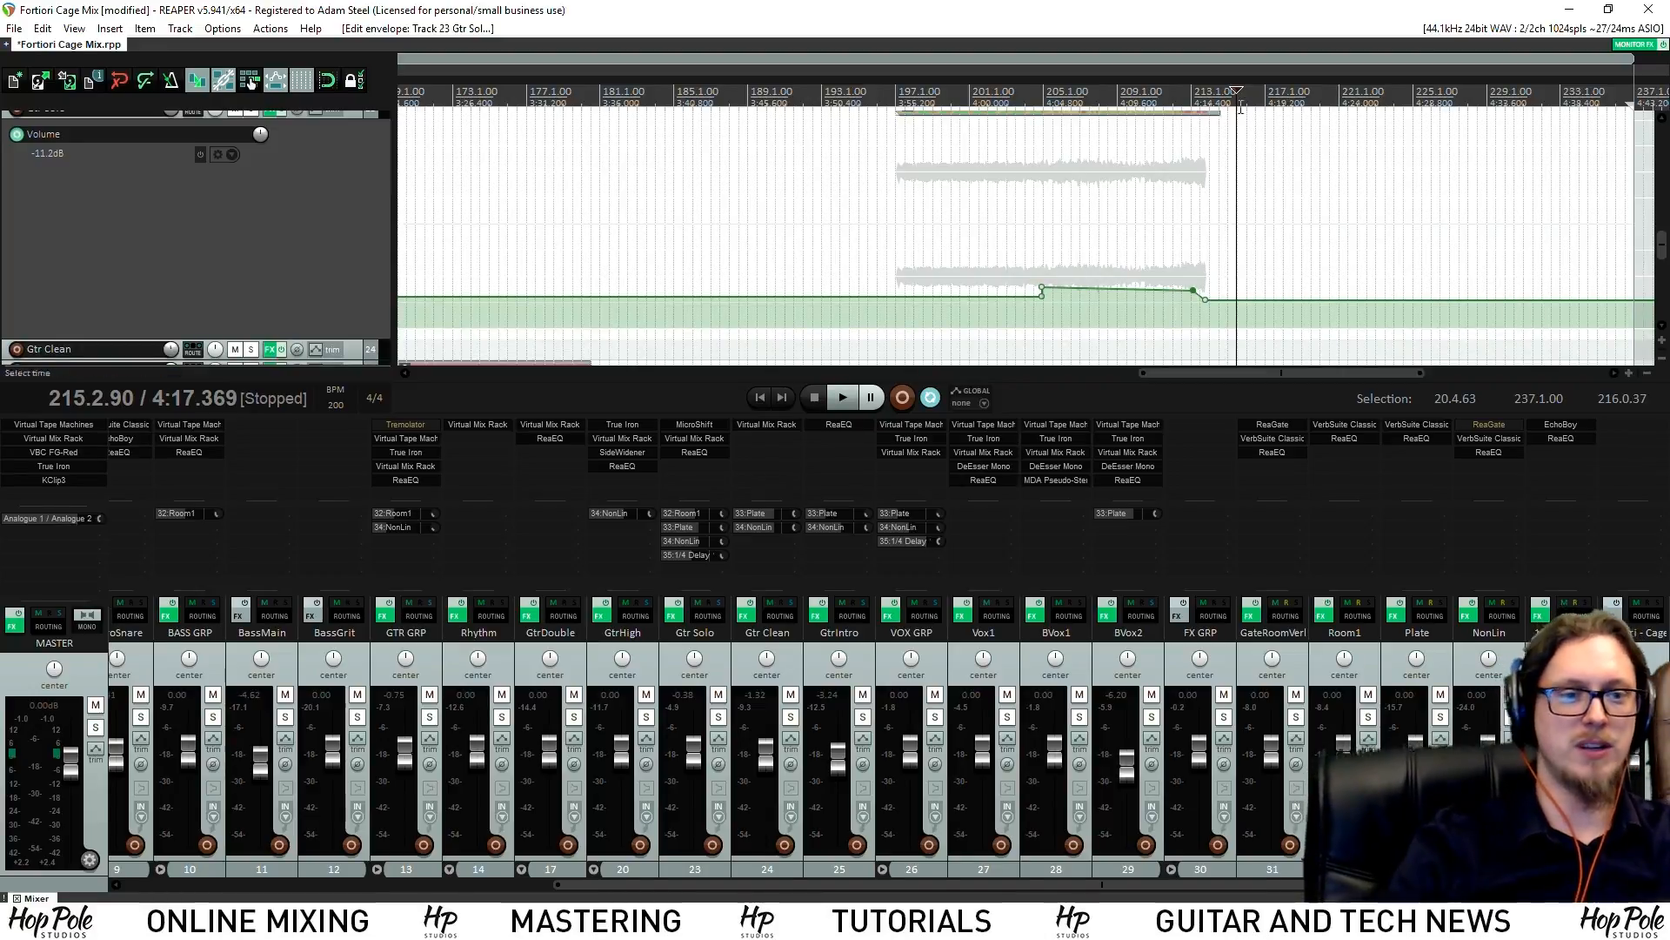
left_click(884, 96)
scroll(1108, 231, "down", 2)
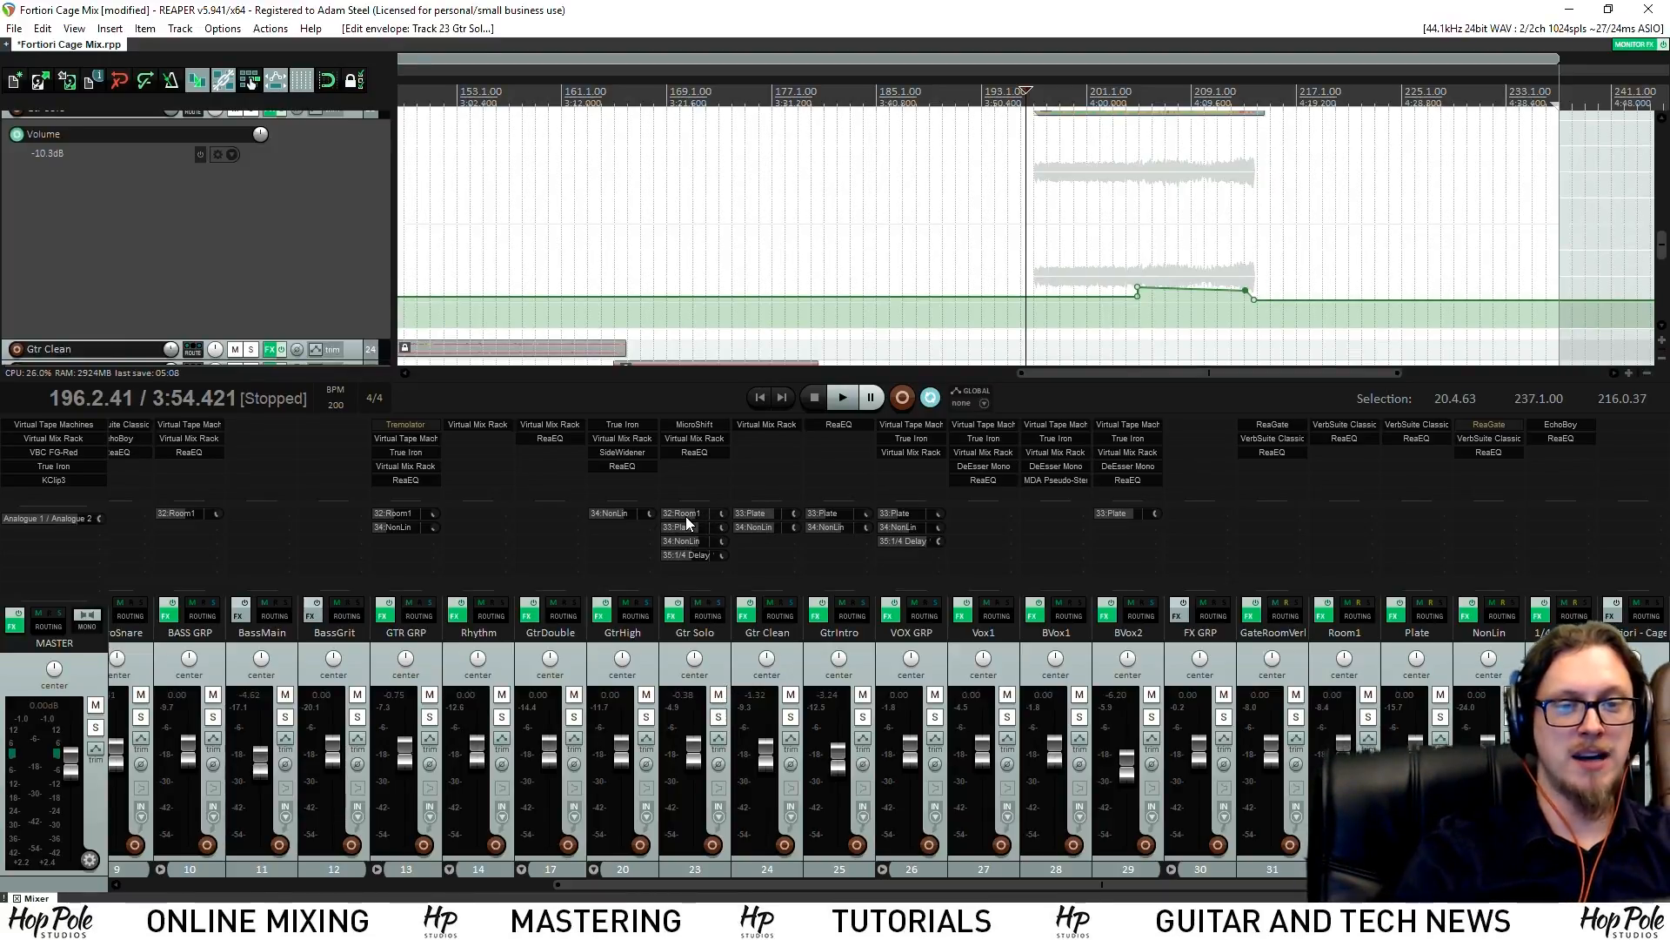
Solo Gtr Solo, mute its four effect sends, and audition the dry solo from just before it
left_click(720, 716)
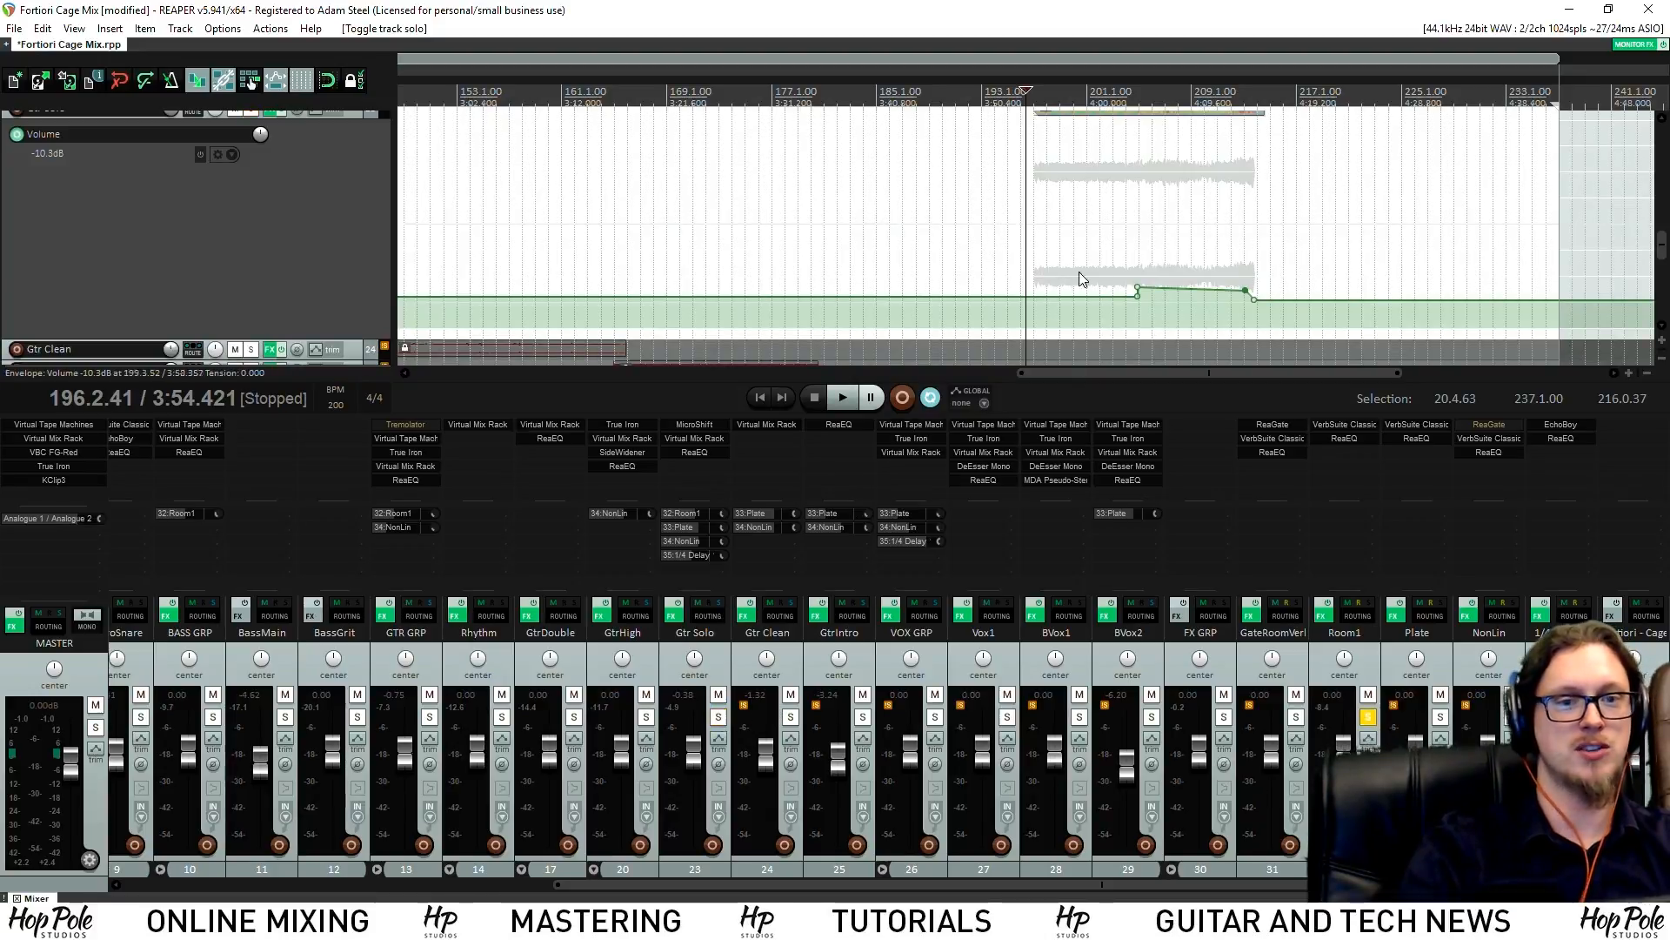
key("space")
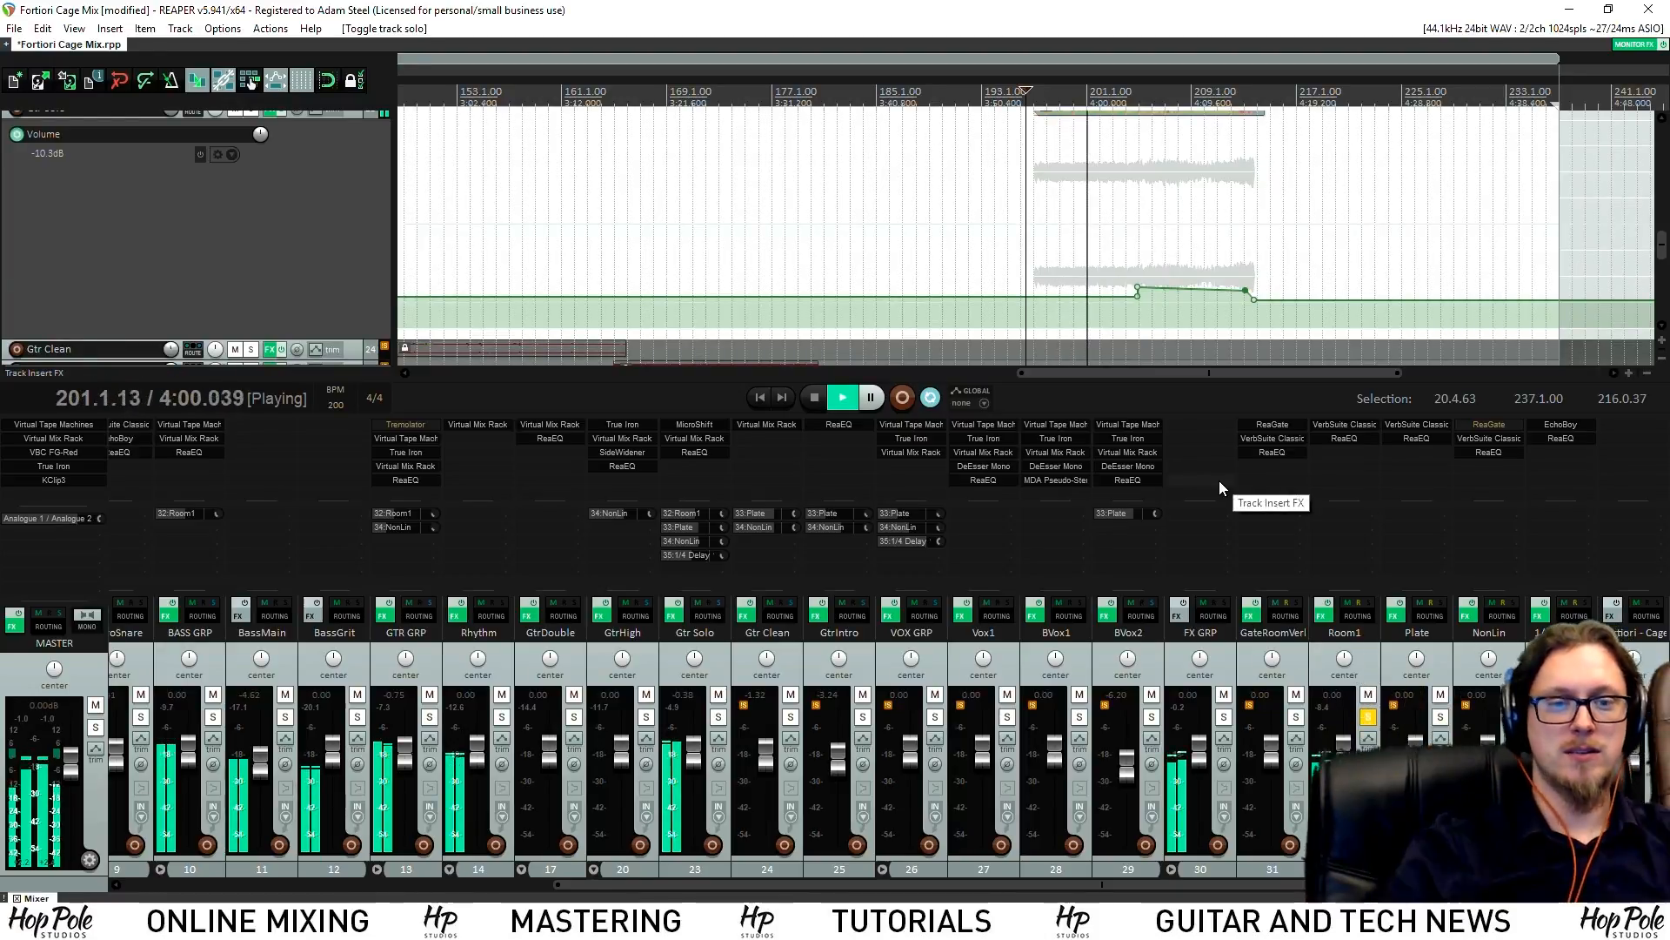
key("space")
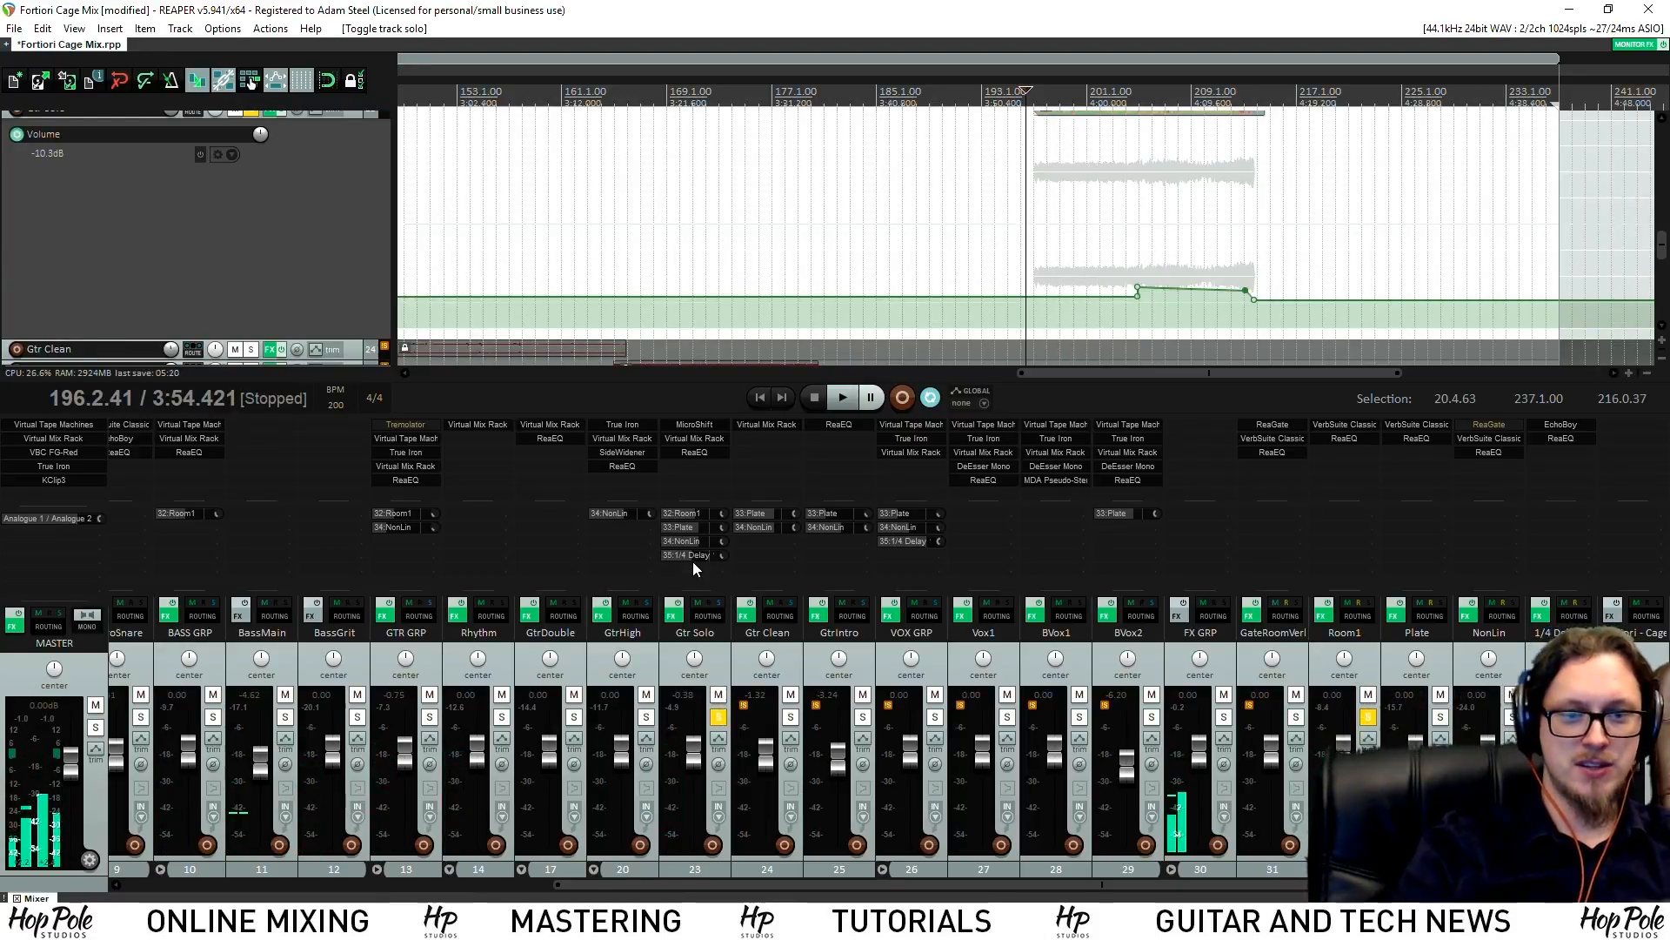
left_click(693, 556, "shift")
left_click(690, 538, "shift")
left_click(691, 526, "shift")
left_click(693, 511, "shift")
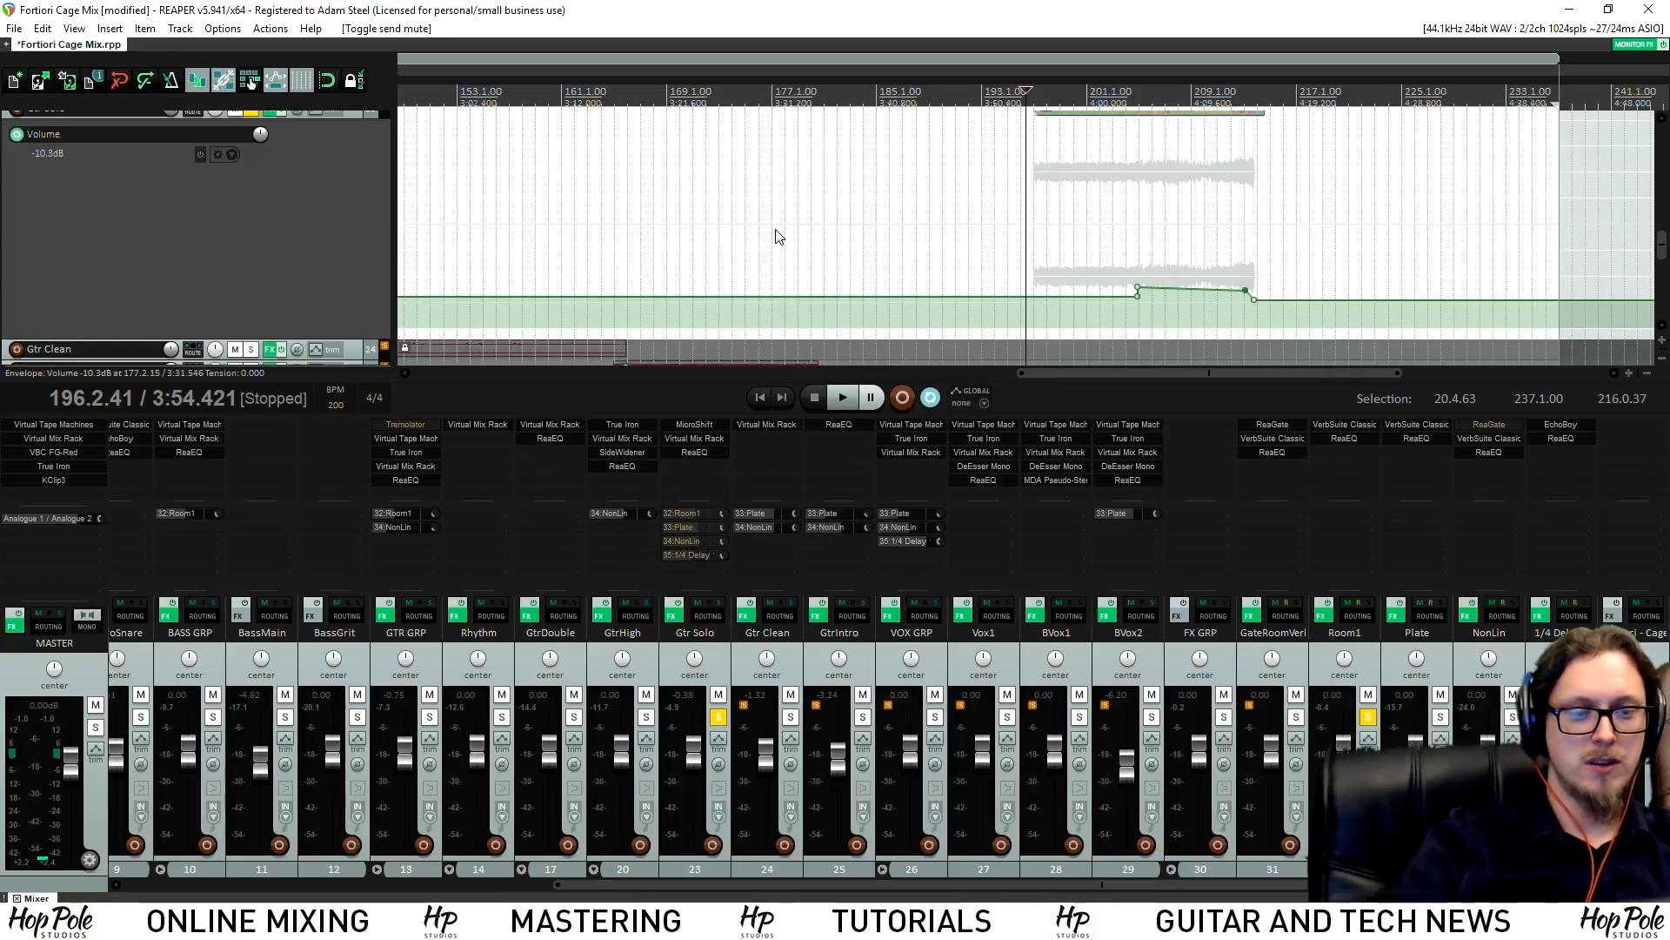
scroll(1121, 188, "up", 5)
left_click(1066, 90)
scroll(1107, 187, "down", 5)
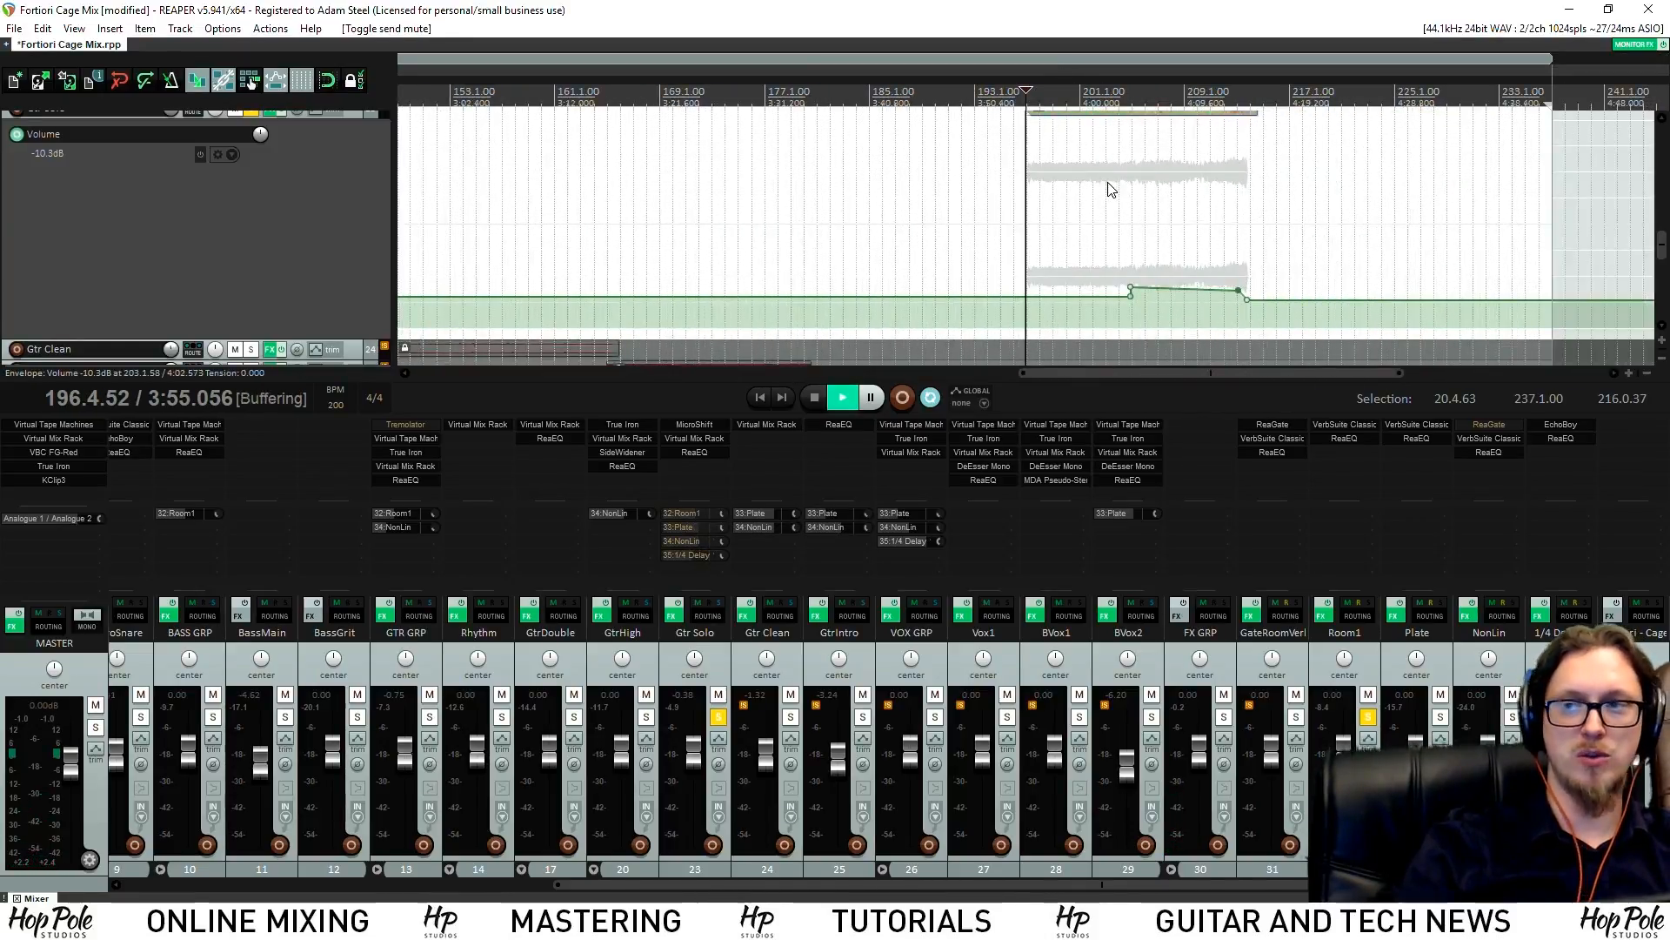
key("space")
scroll(1060, 219, "up", 3)
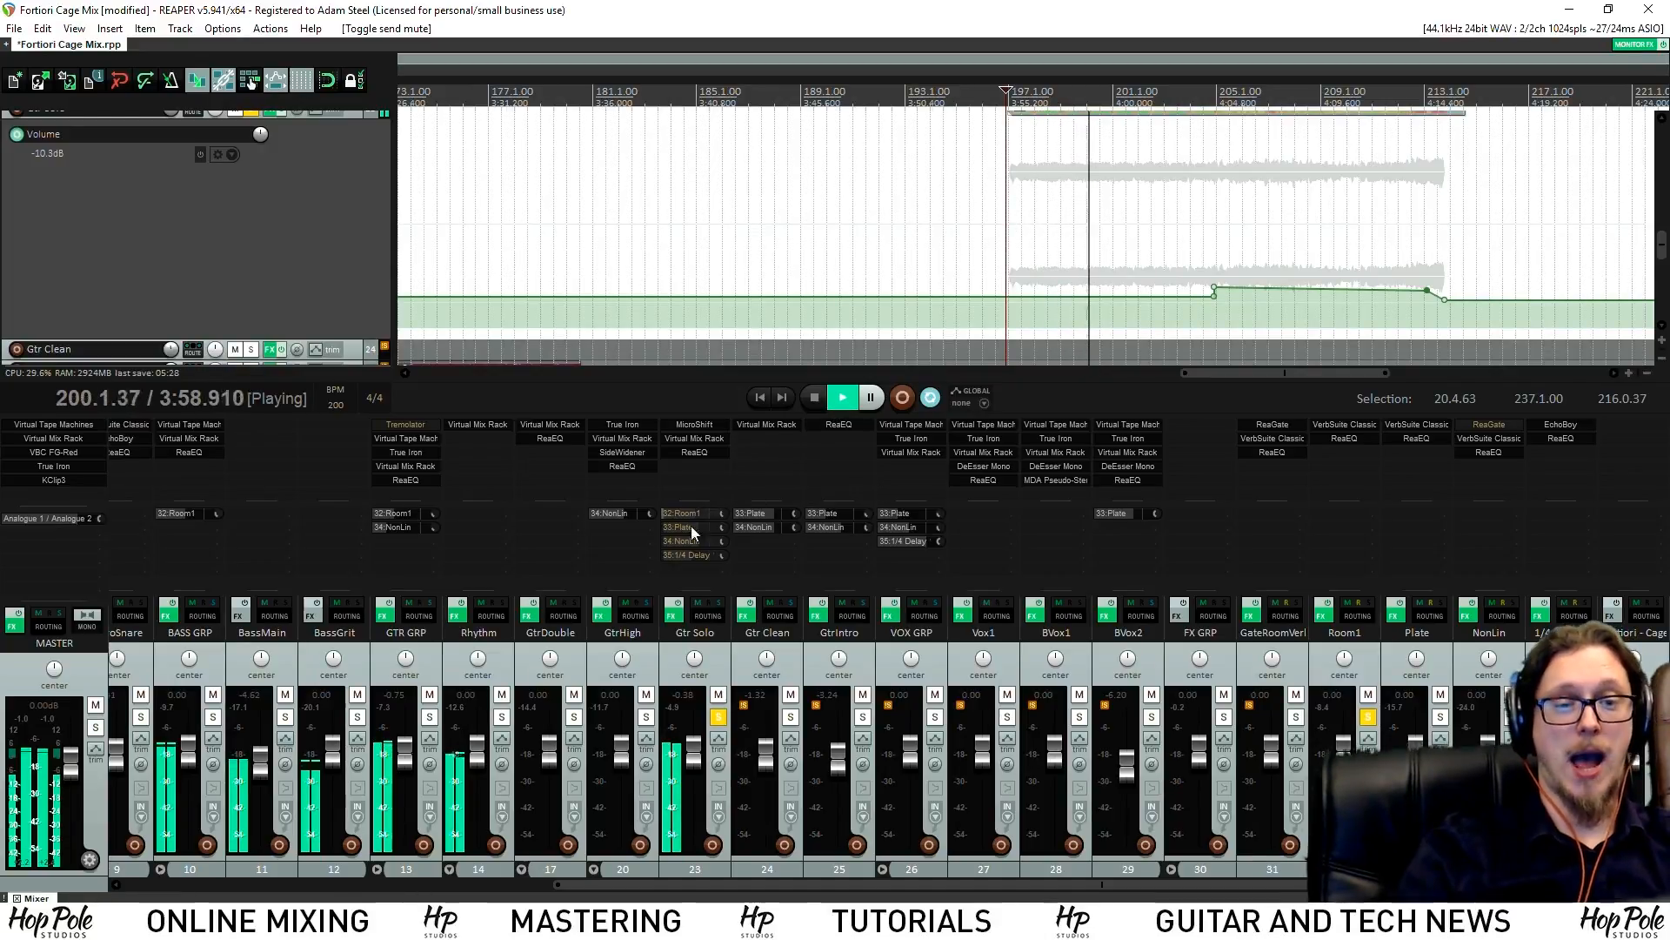
key("space")
key("space")
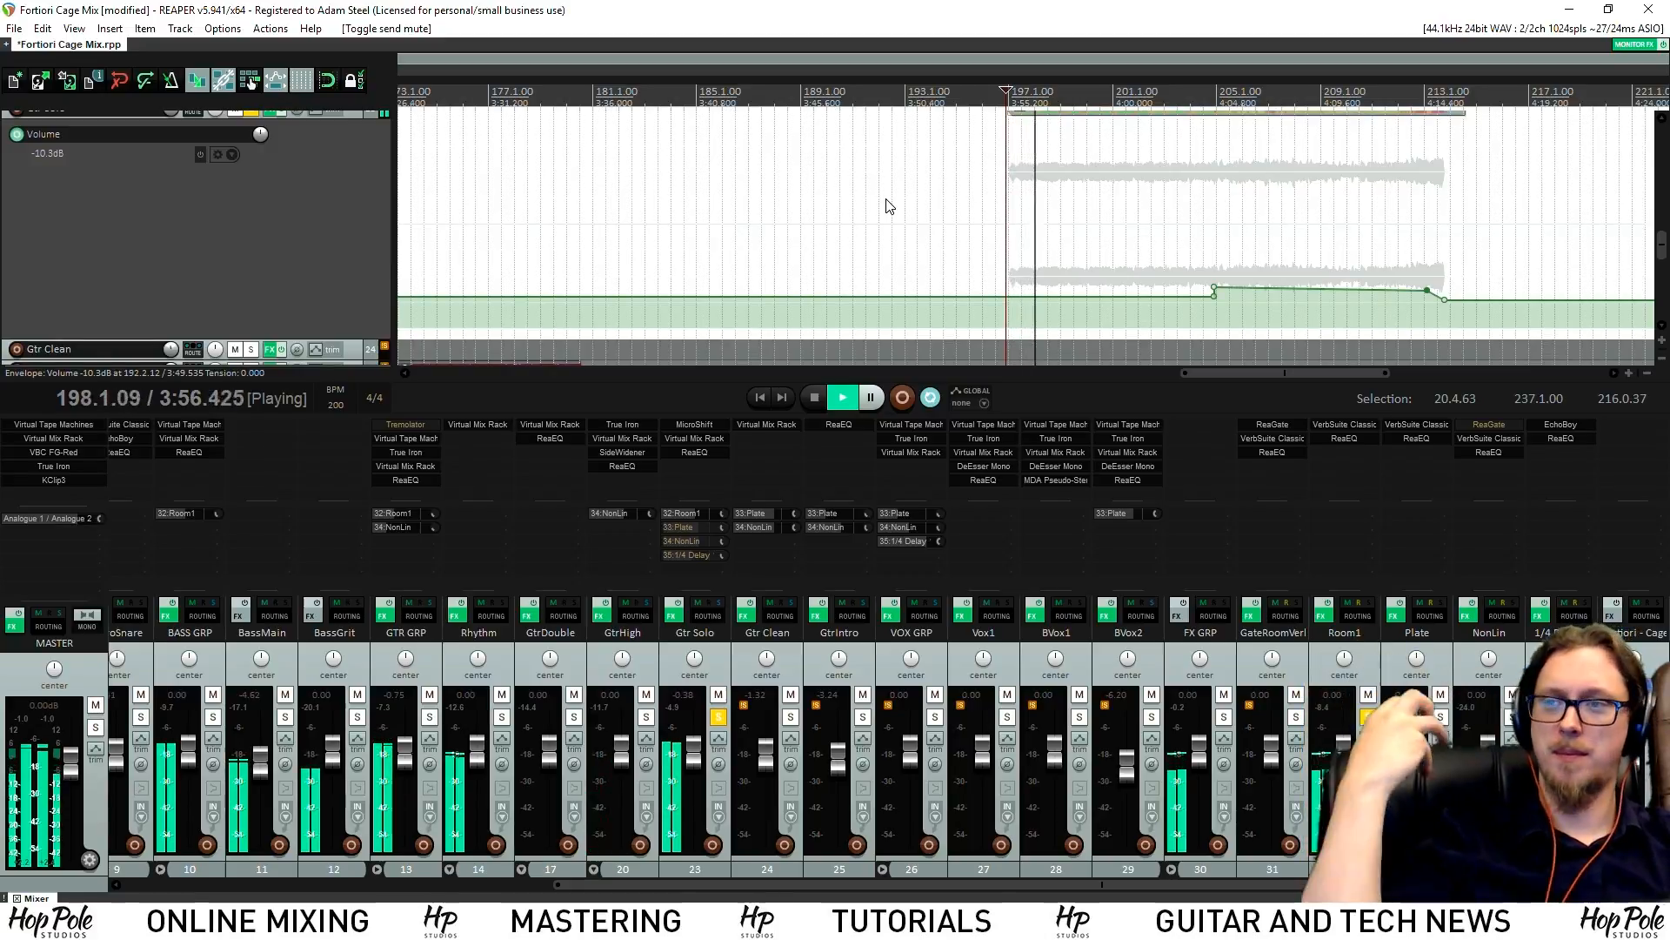
key("space")
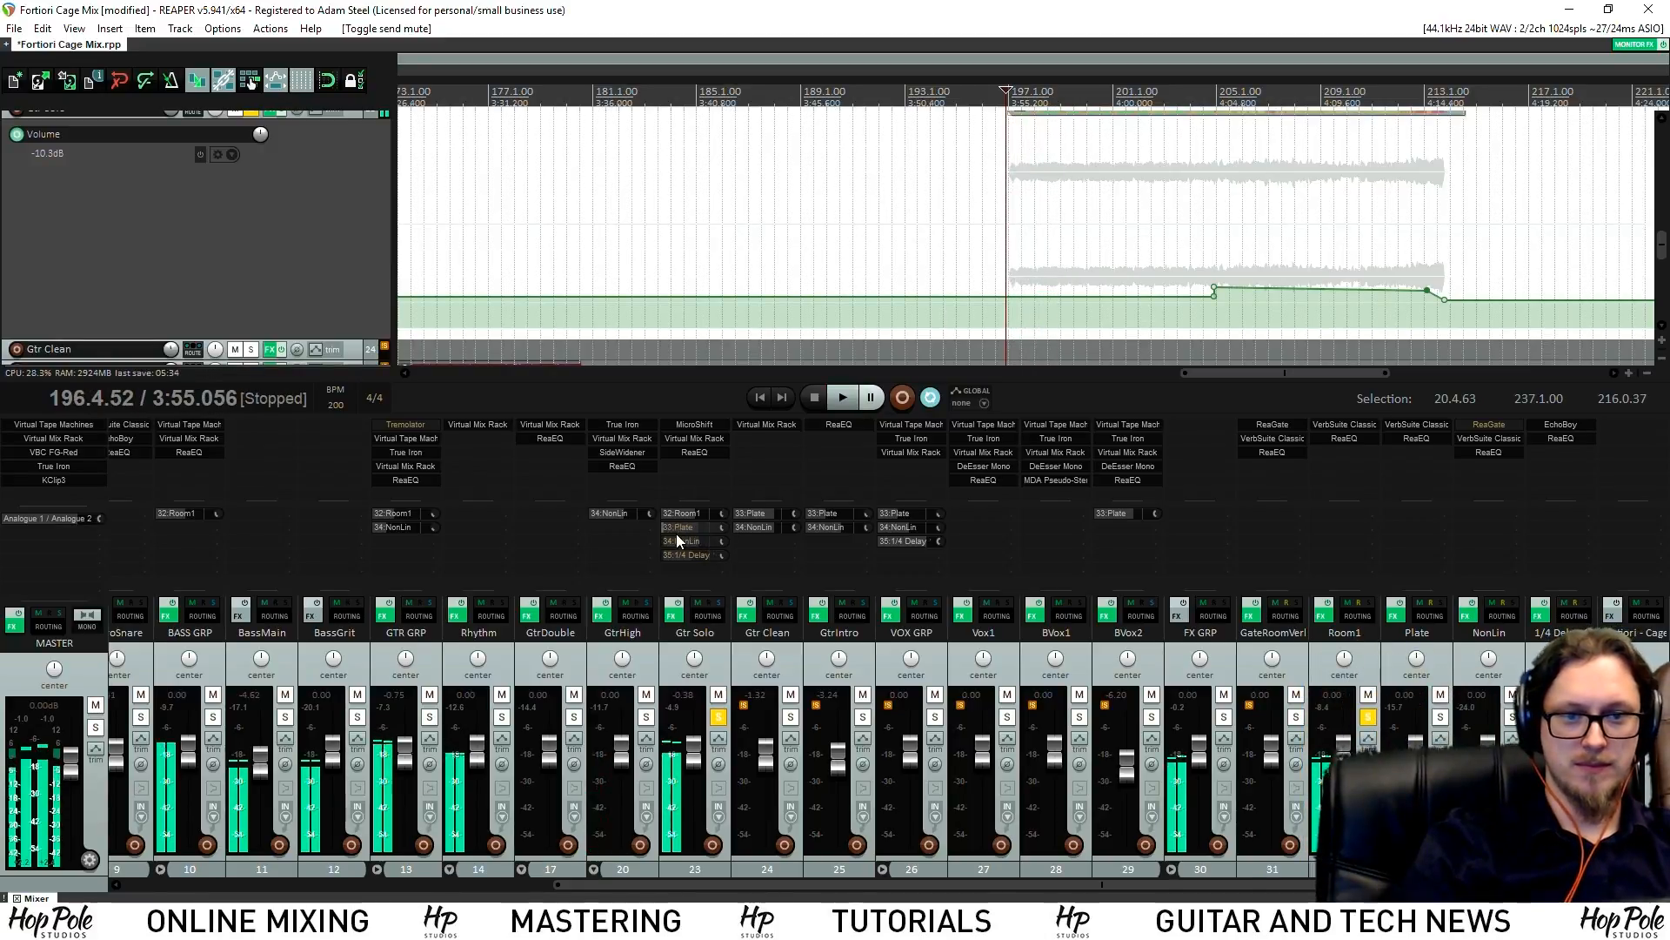
Unmute the Plate and 1/4 Delay sends, raise the delay send to -5.74dB, and unsolo all tracks
left_click(676, 525)
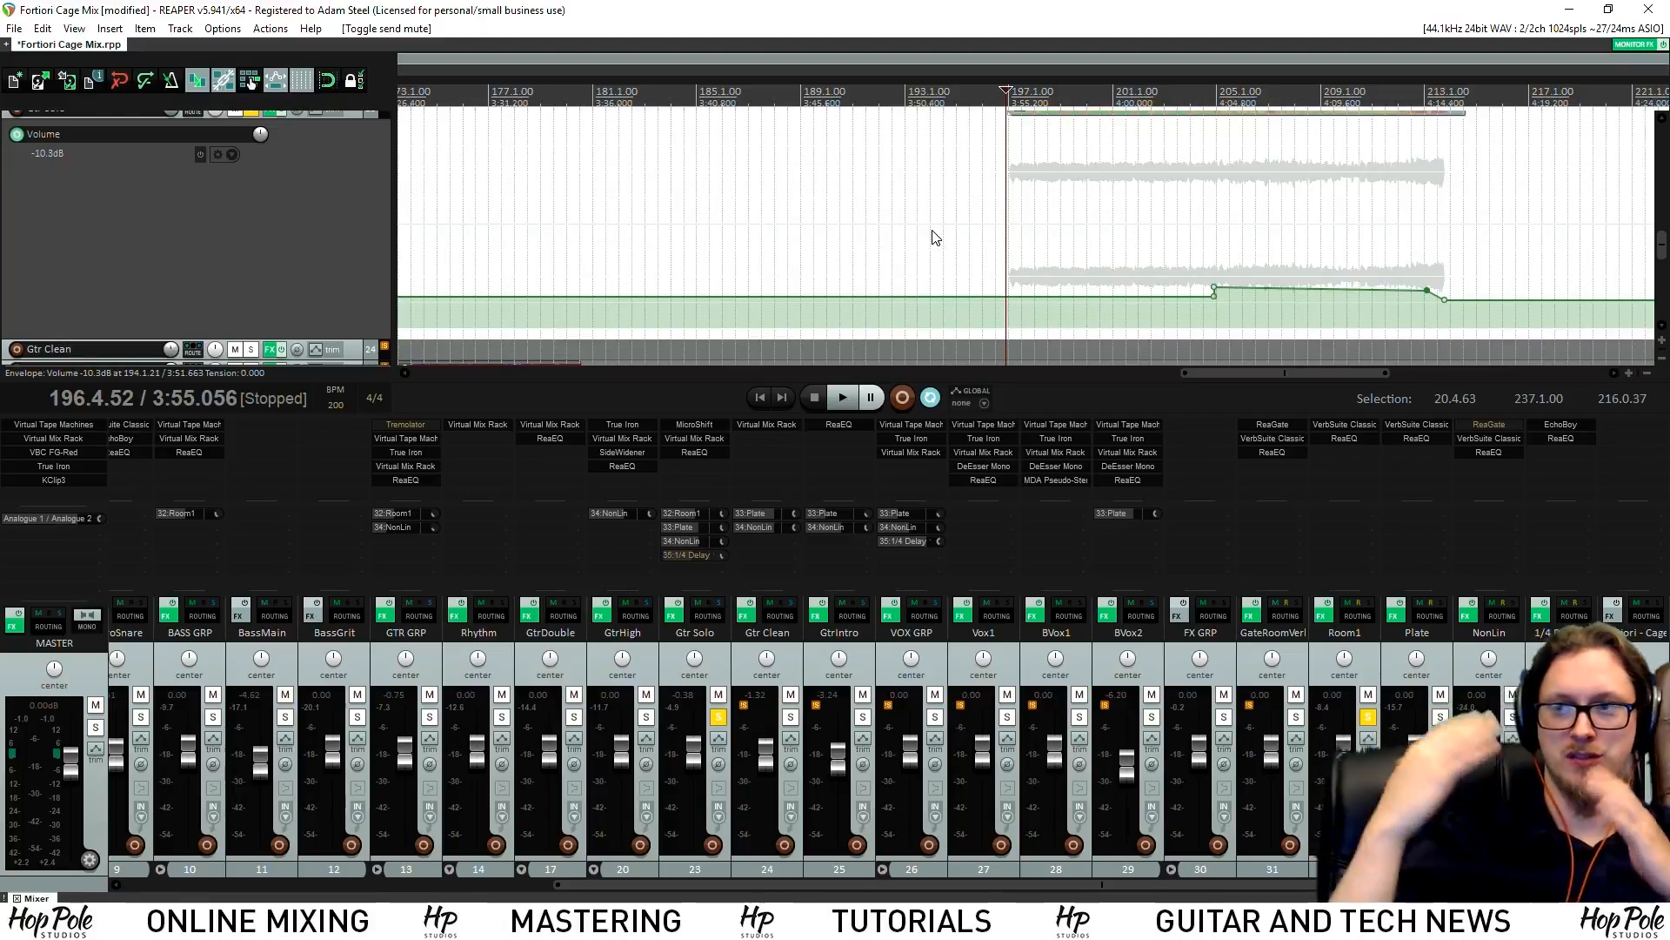
key("space")
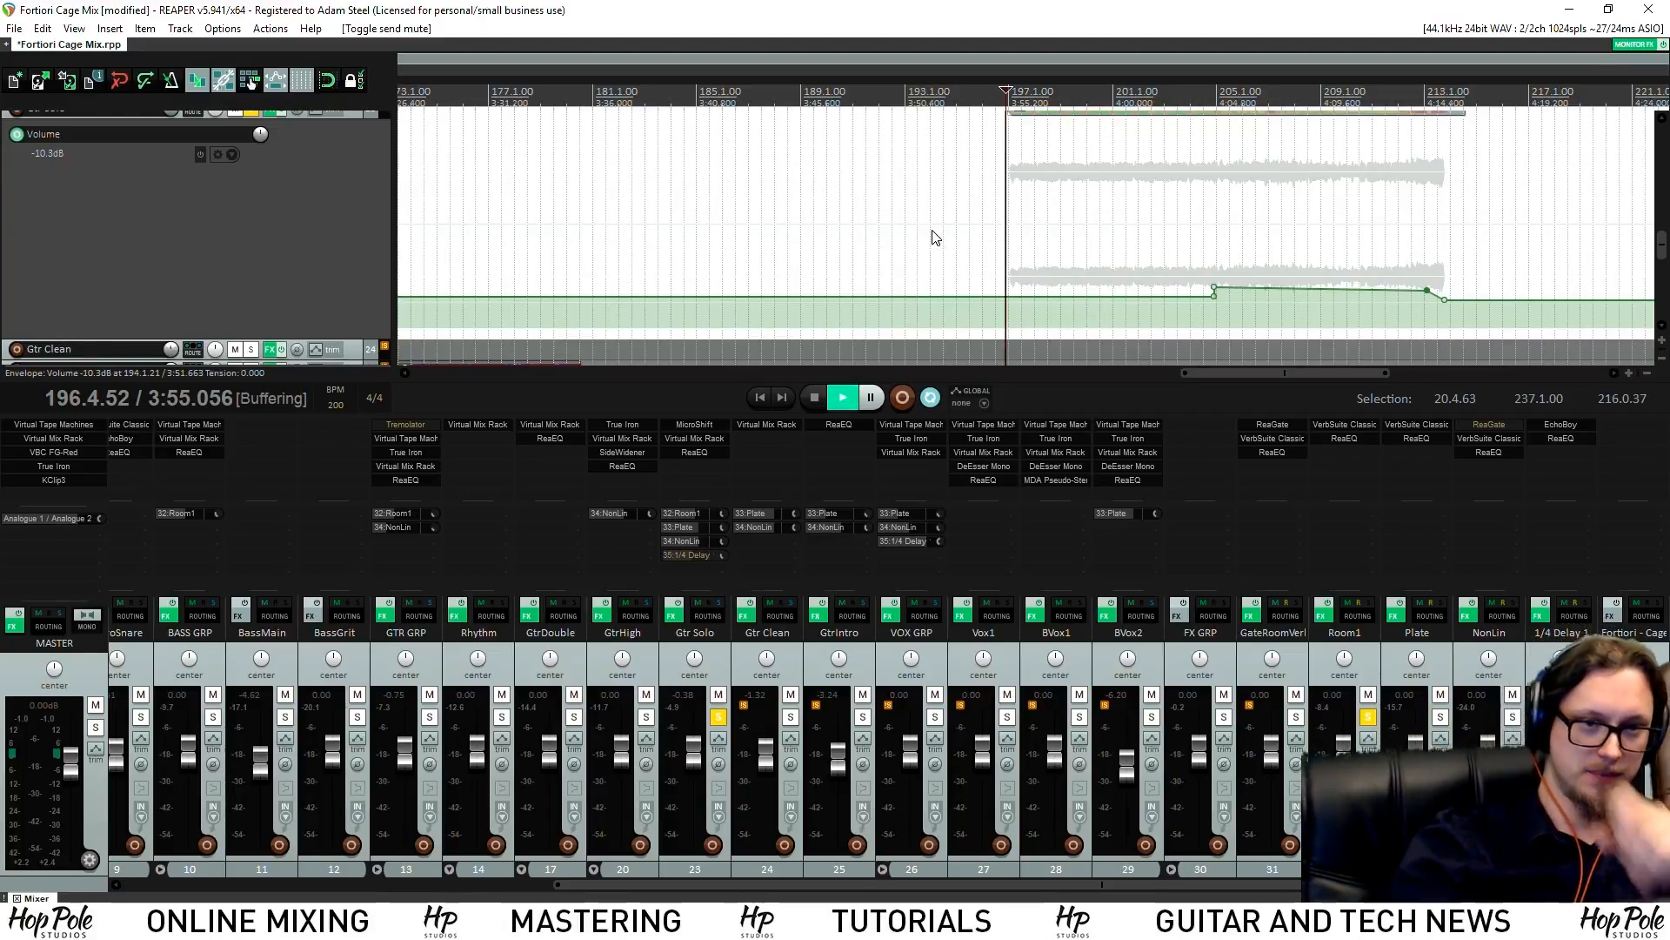
key("space")
left_click(686, 553)
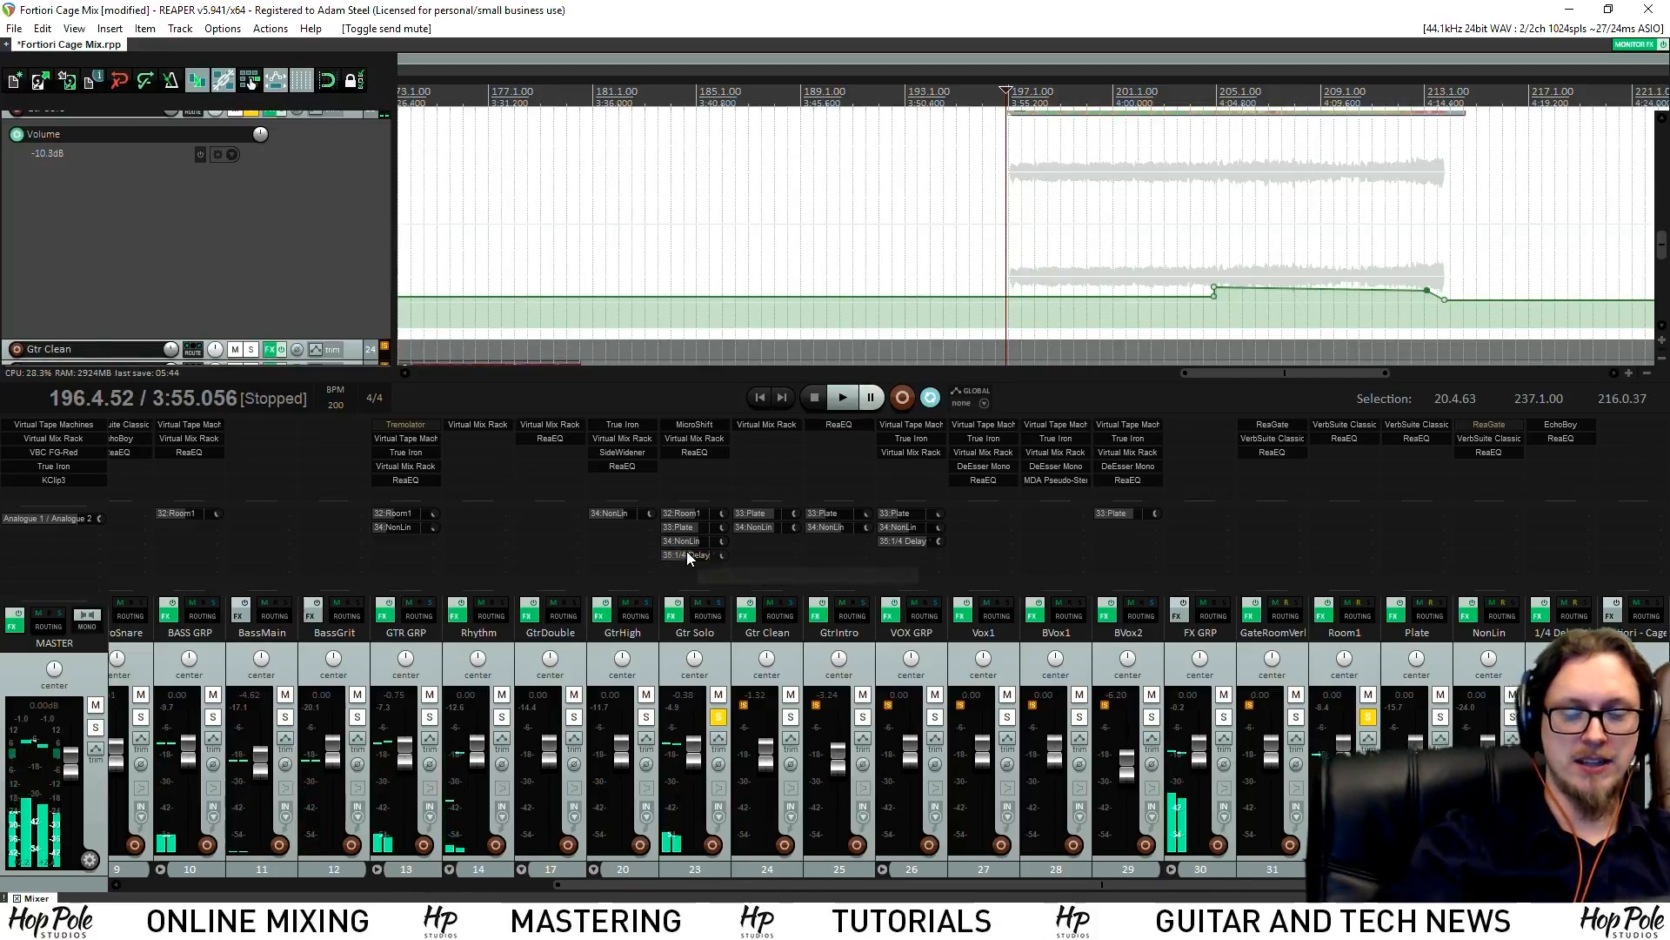
key("space")
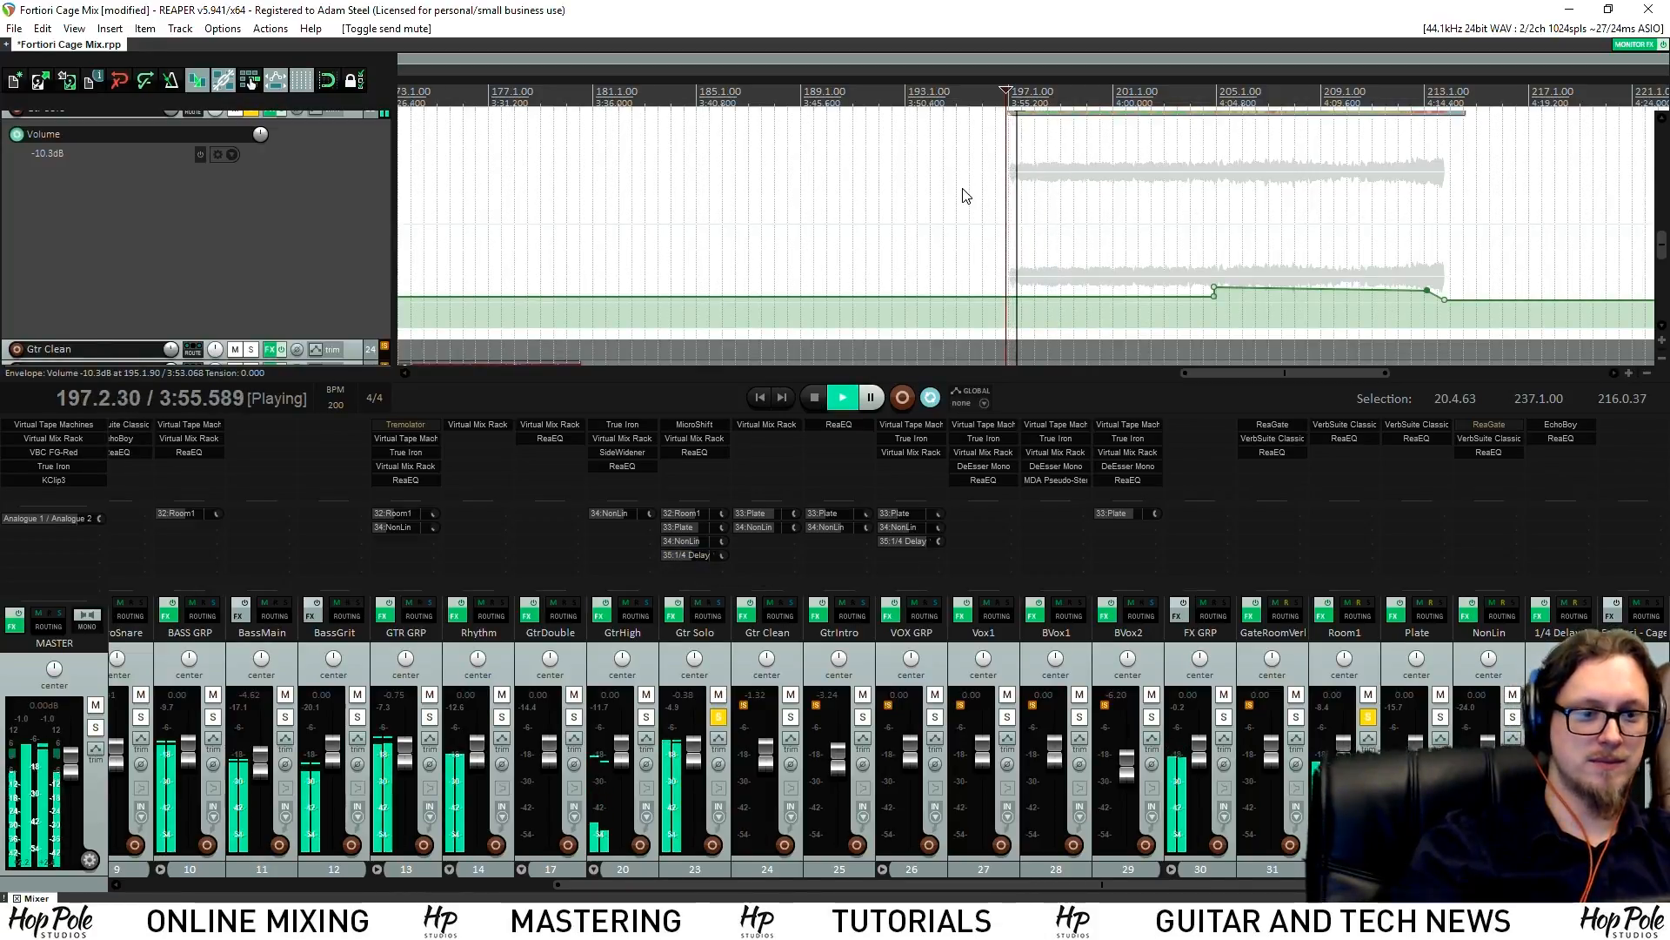
key("space")
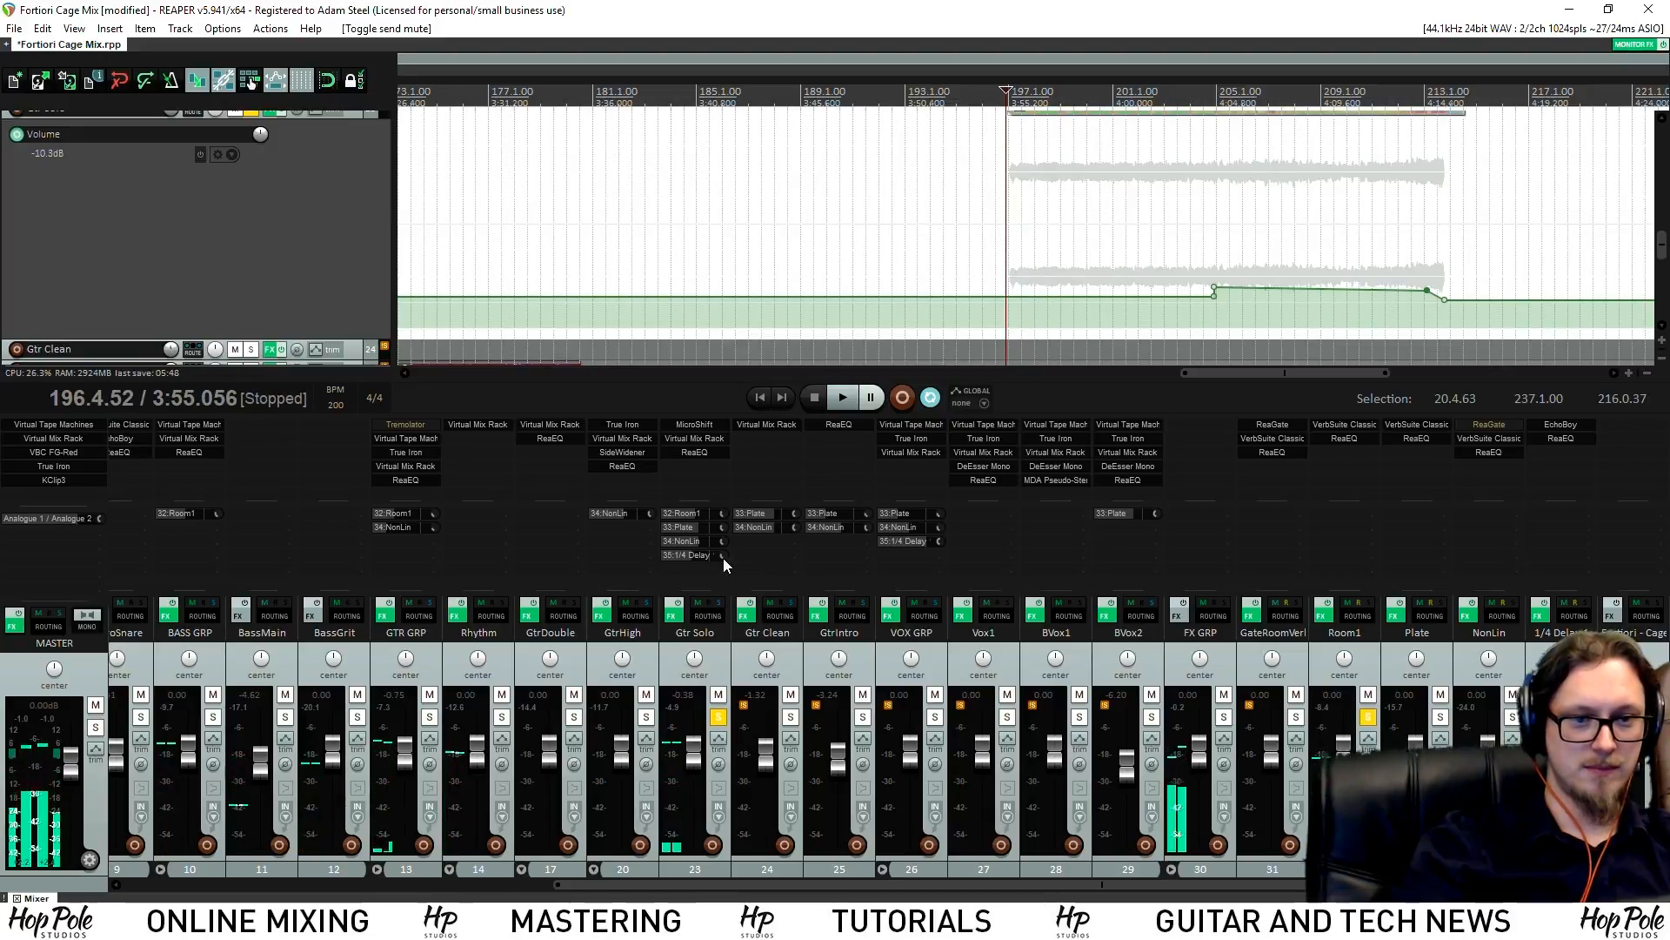
left_click_drag(724, 555, 724, 556)
key("space")
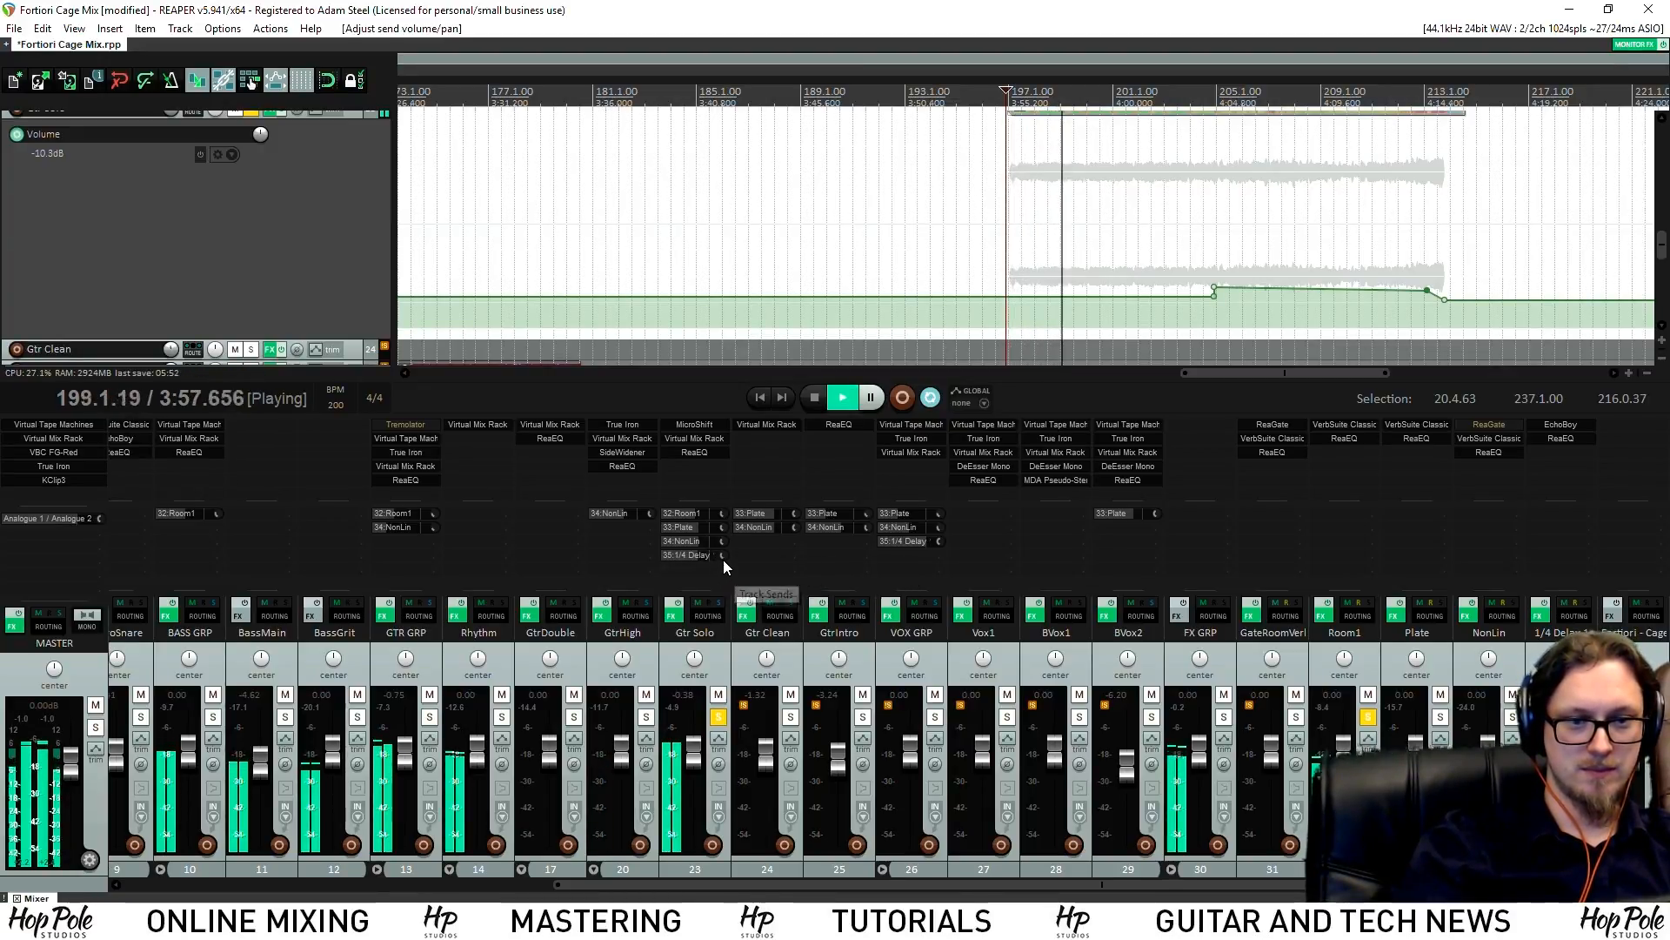
left_click_drag(723, 556, 728, 550)
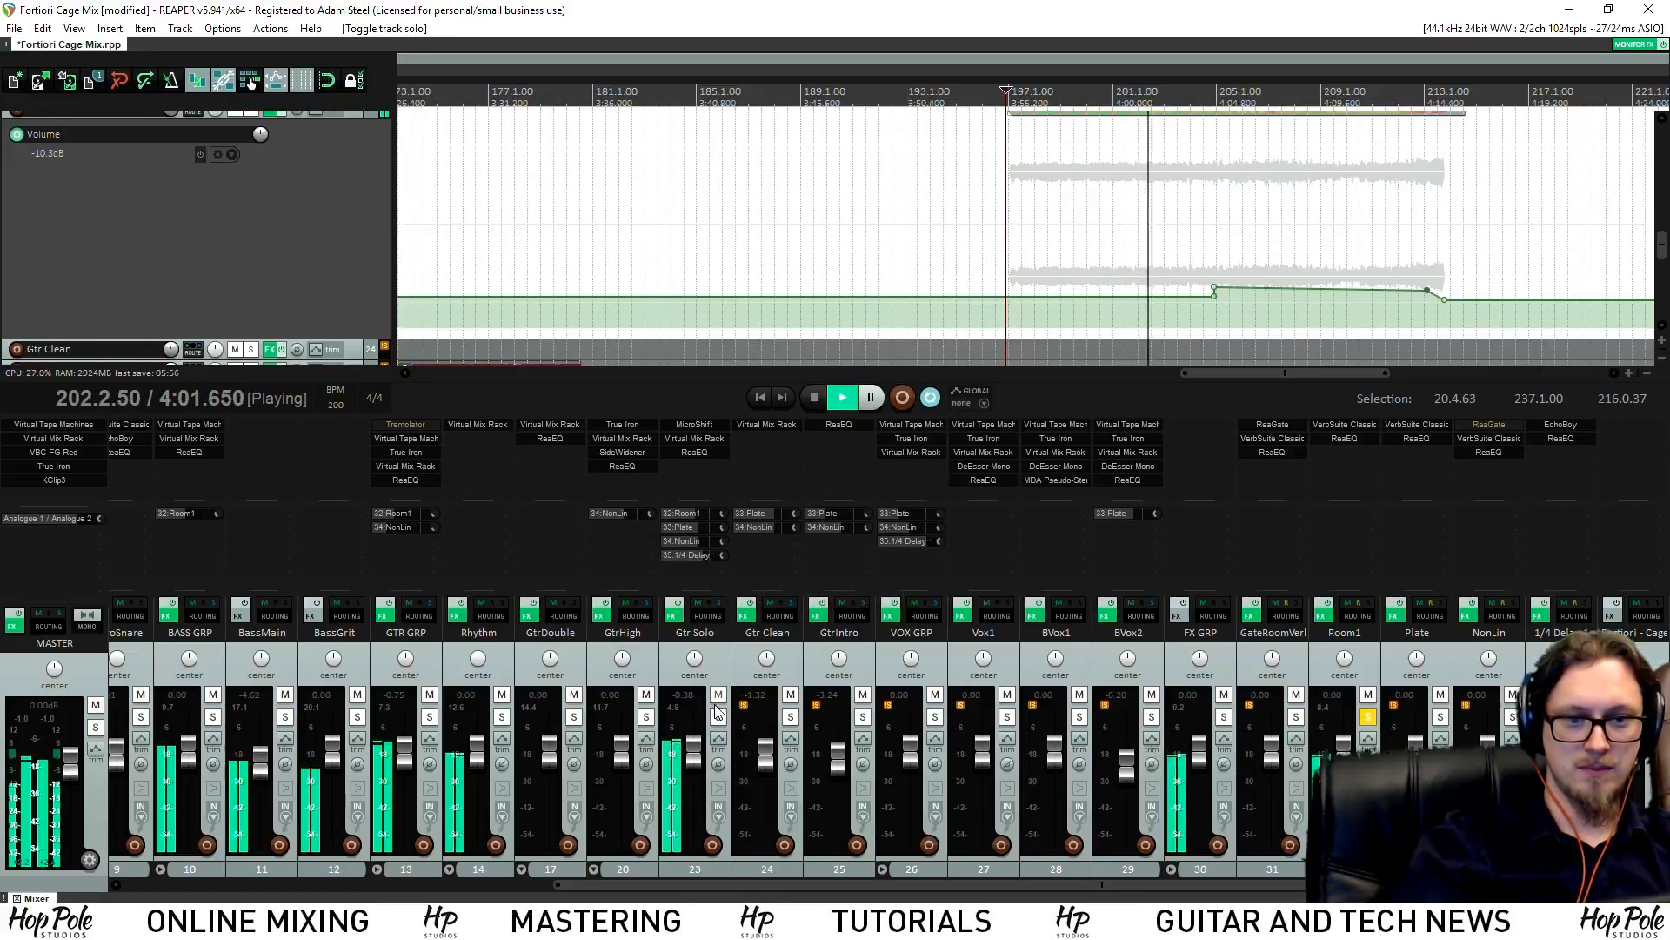
key("ctrl+alt+s")
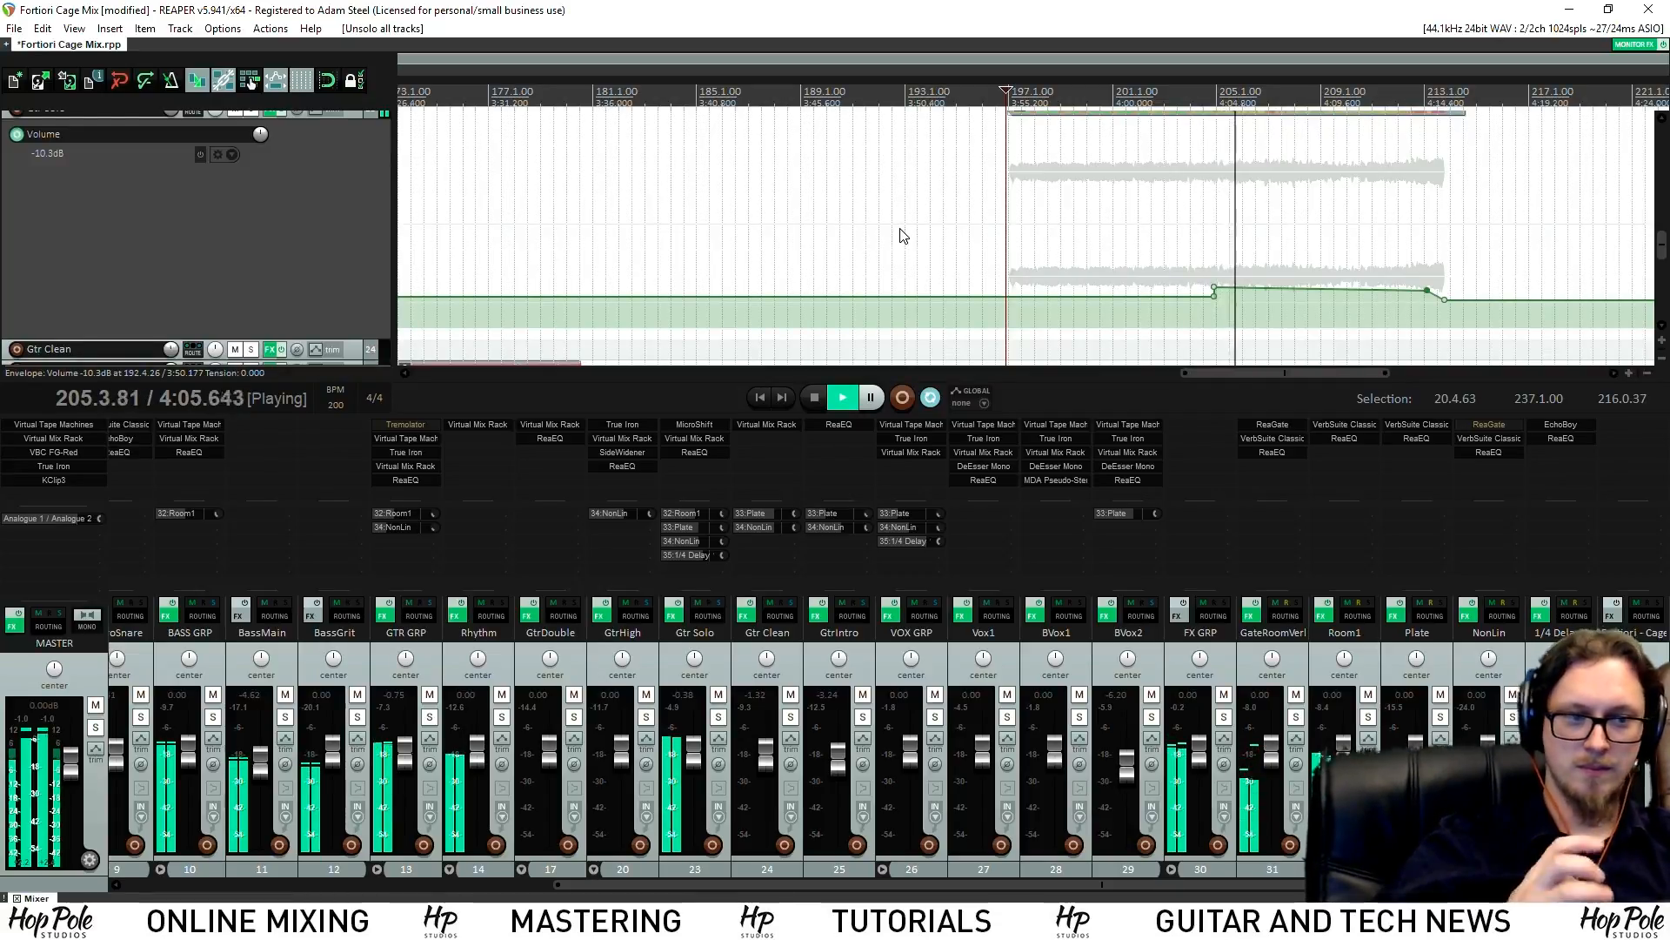
Raise Gtr Solo's boosted volume section to about -7.6dB and nudge its end point
left_click_drag(1295, 288, 1294, 285)
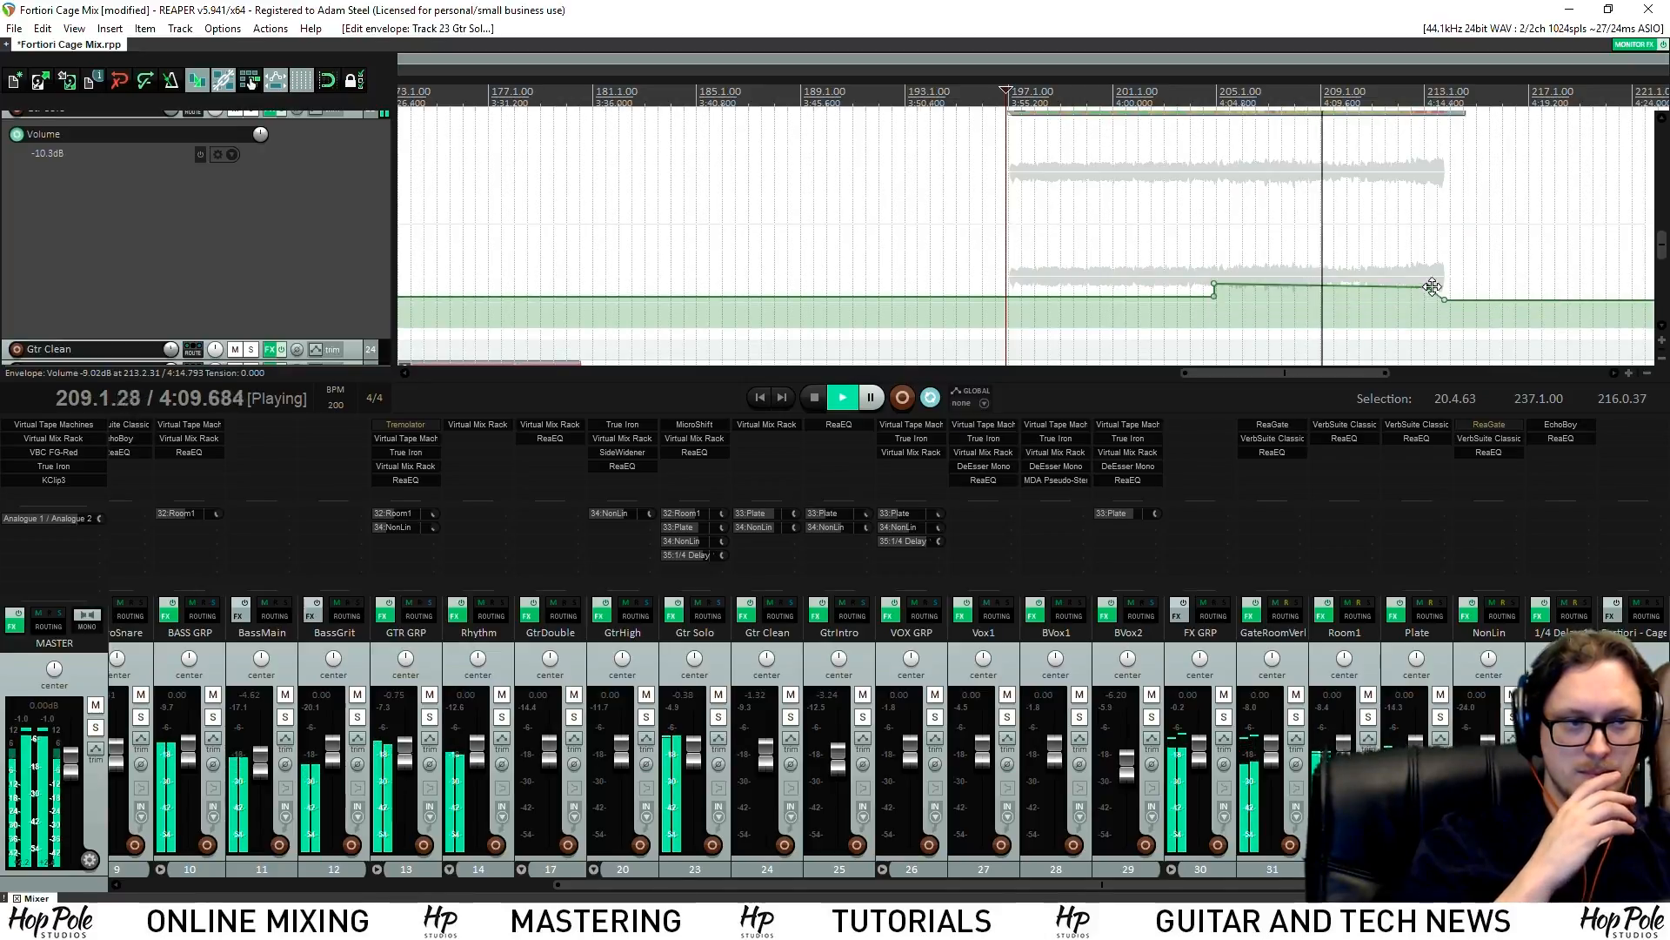
left_click_drag(1428, 288, 1428, 285)
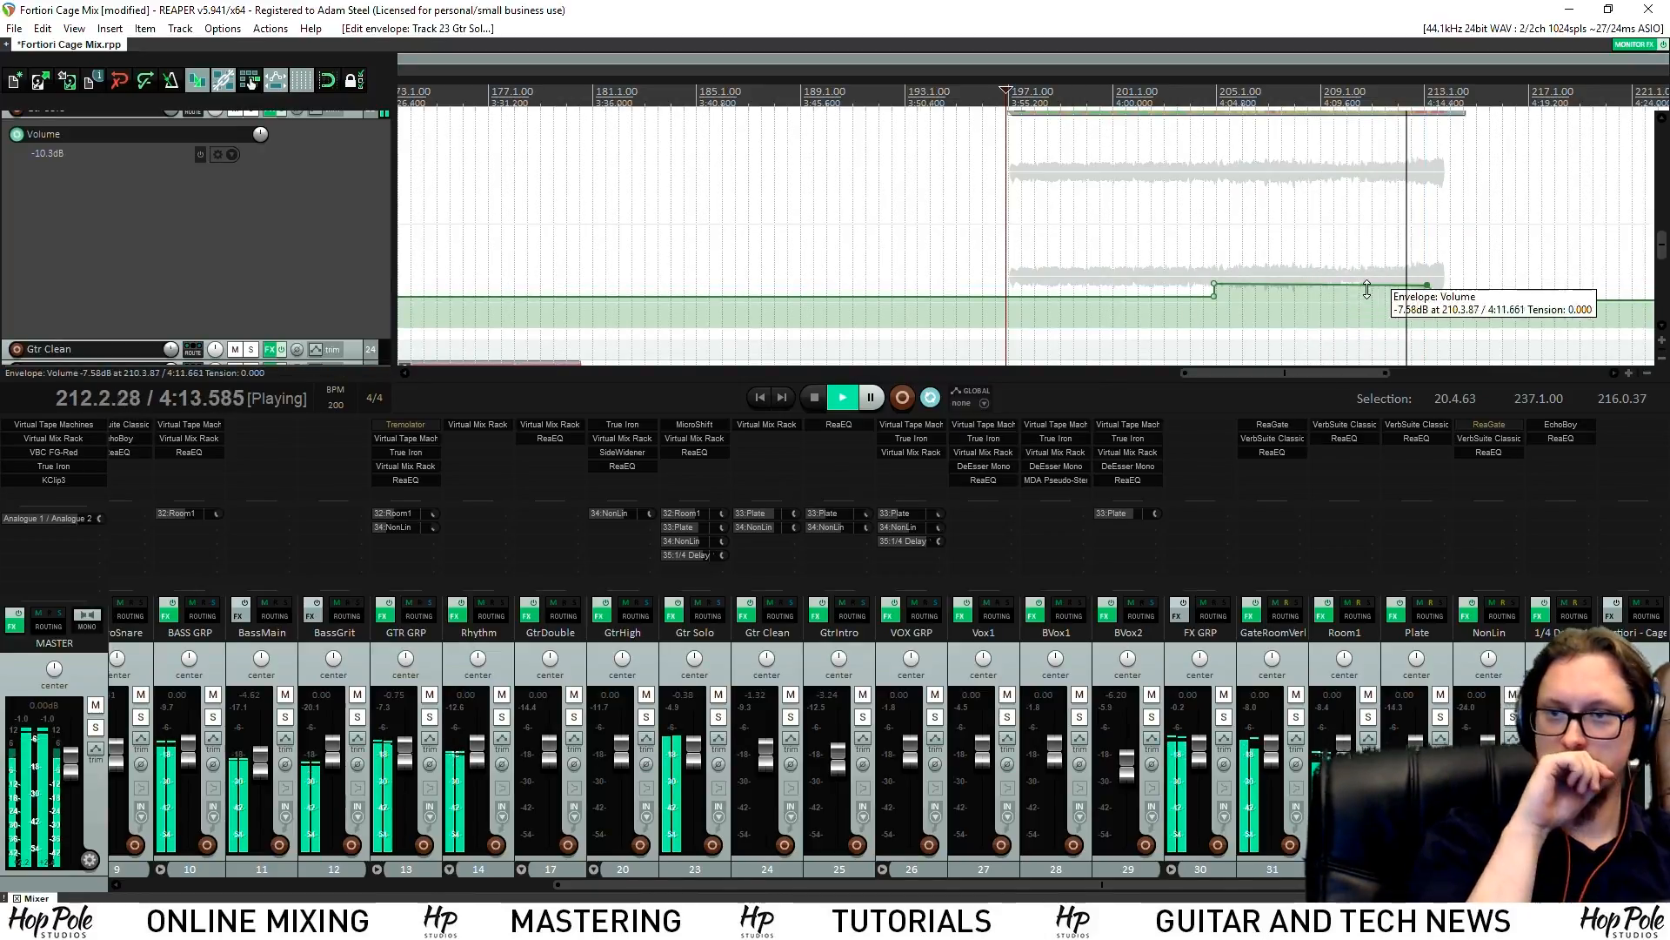
scroll(1291, 254, "down", 2)
scroll(1329, 274, "down", 1)
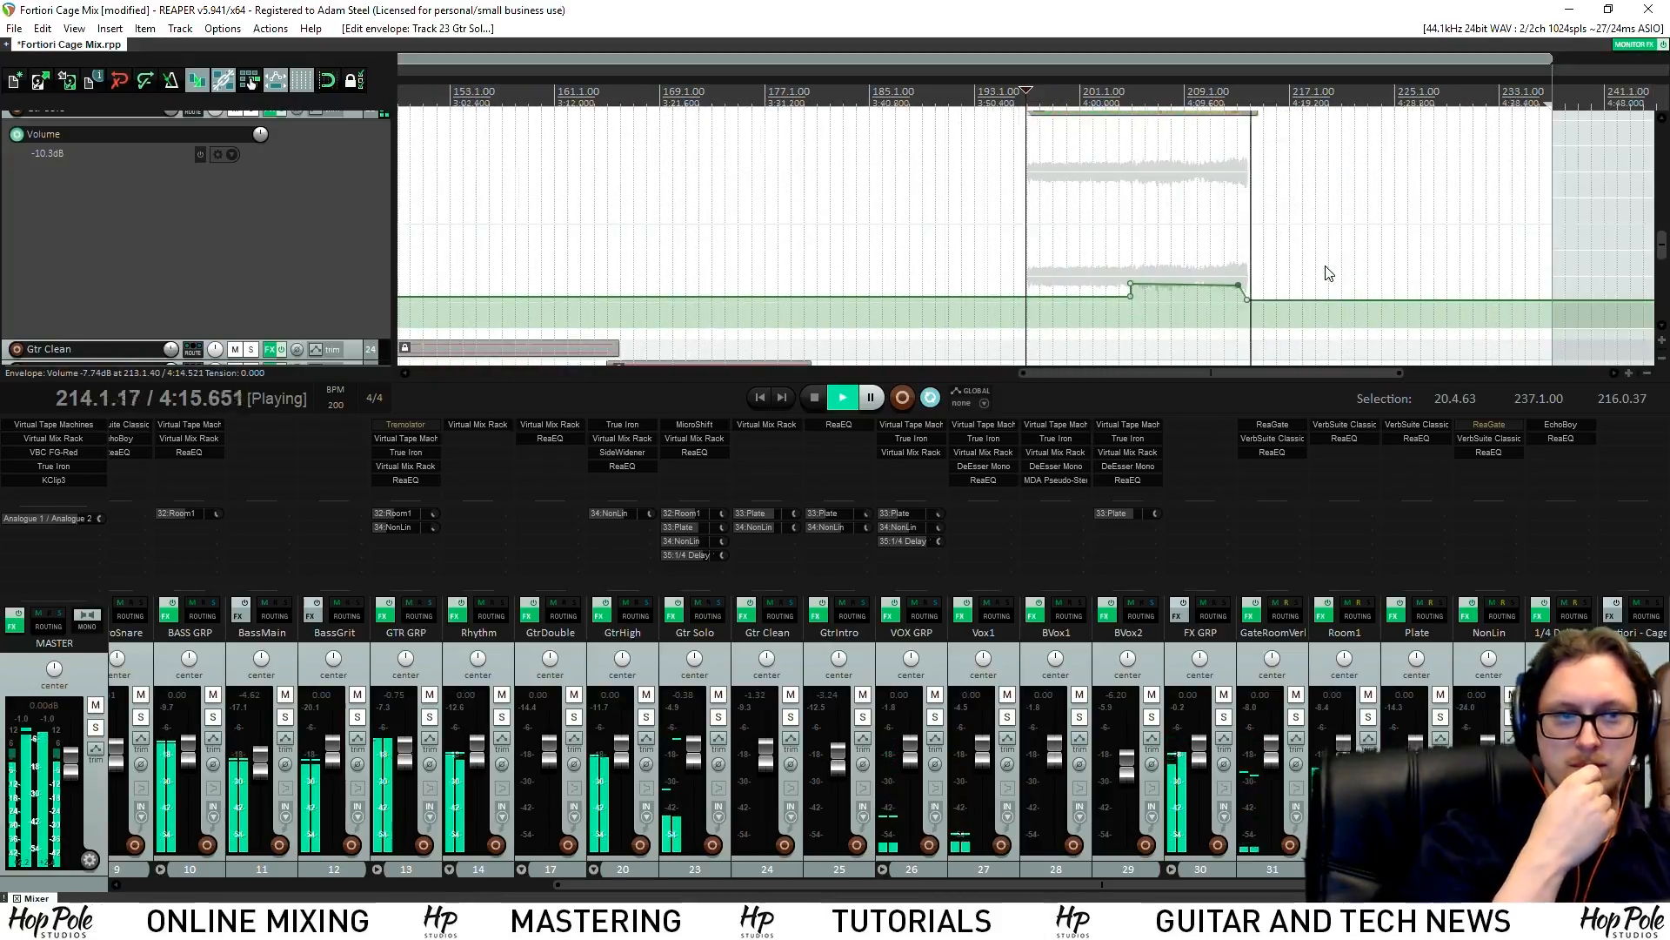
left_click_drag(1665, 254, 1664, 277)
Show a 0.00 dB volume envelope lane on the 1/4 Delay 1 track and stop playback at 220.3.62
scroll(1665, 285, "up", 1)
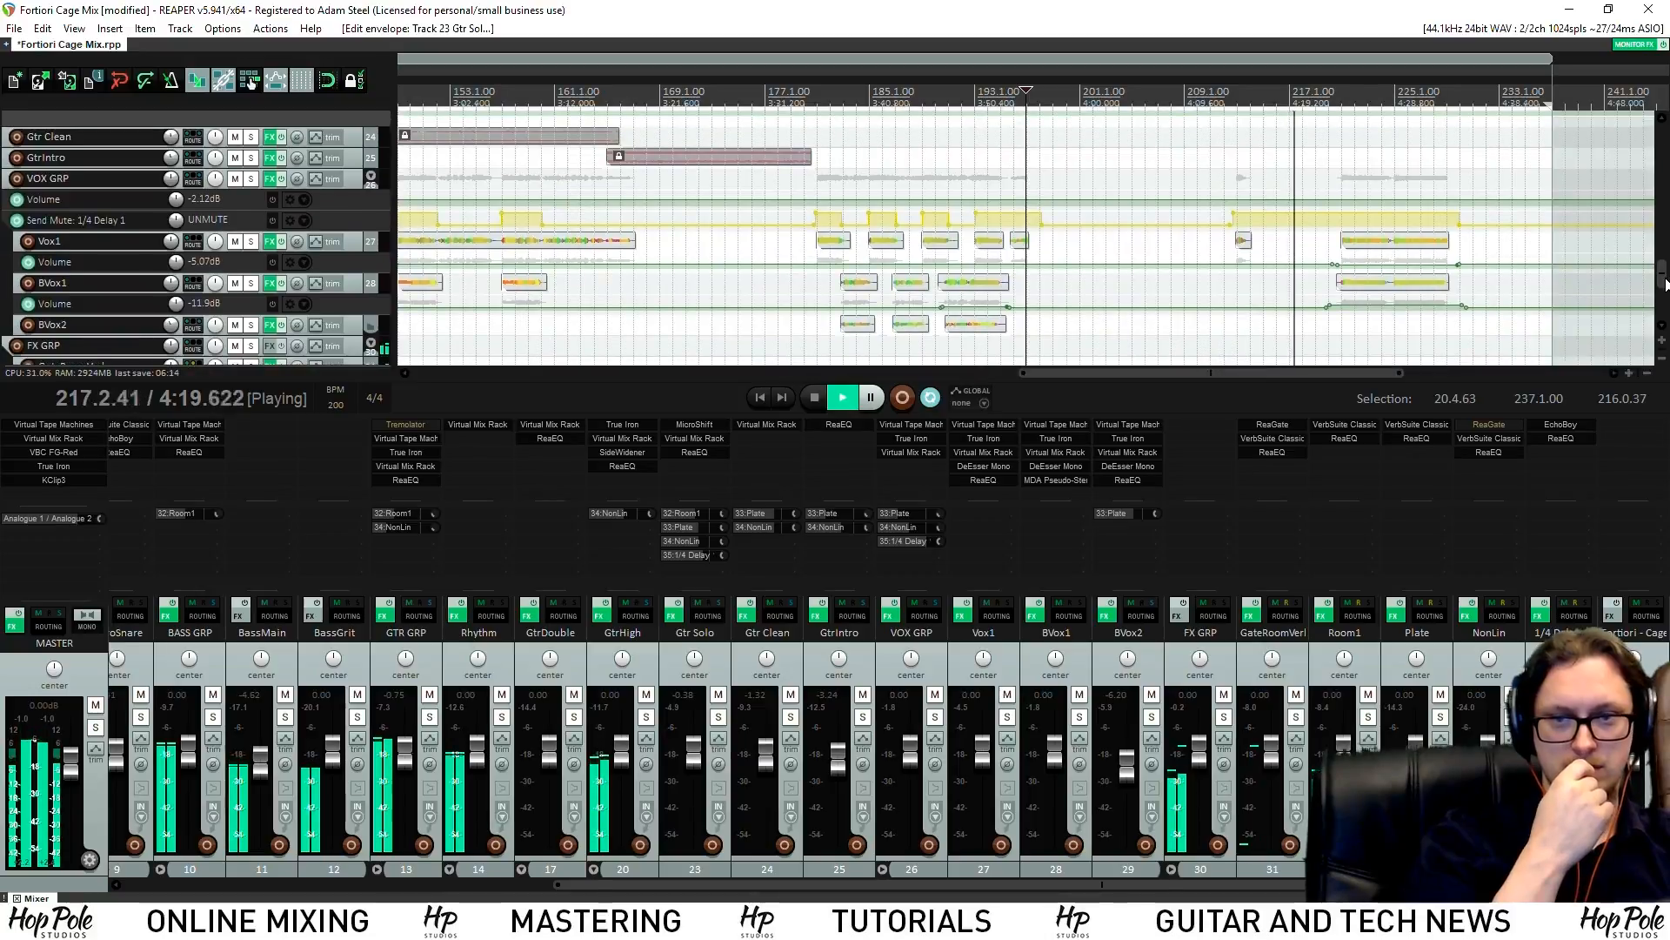
scroll(1665, 284, "up", 1)
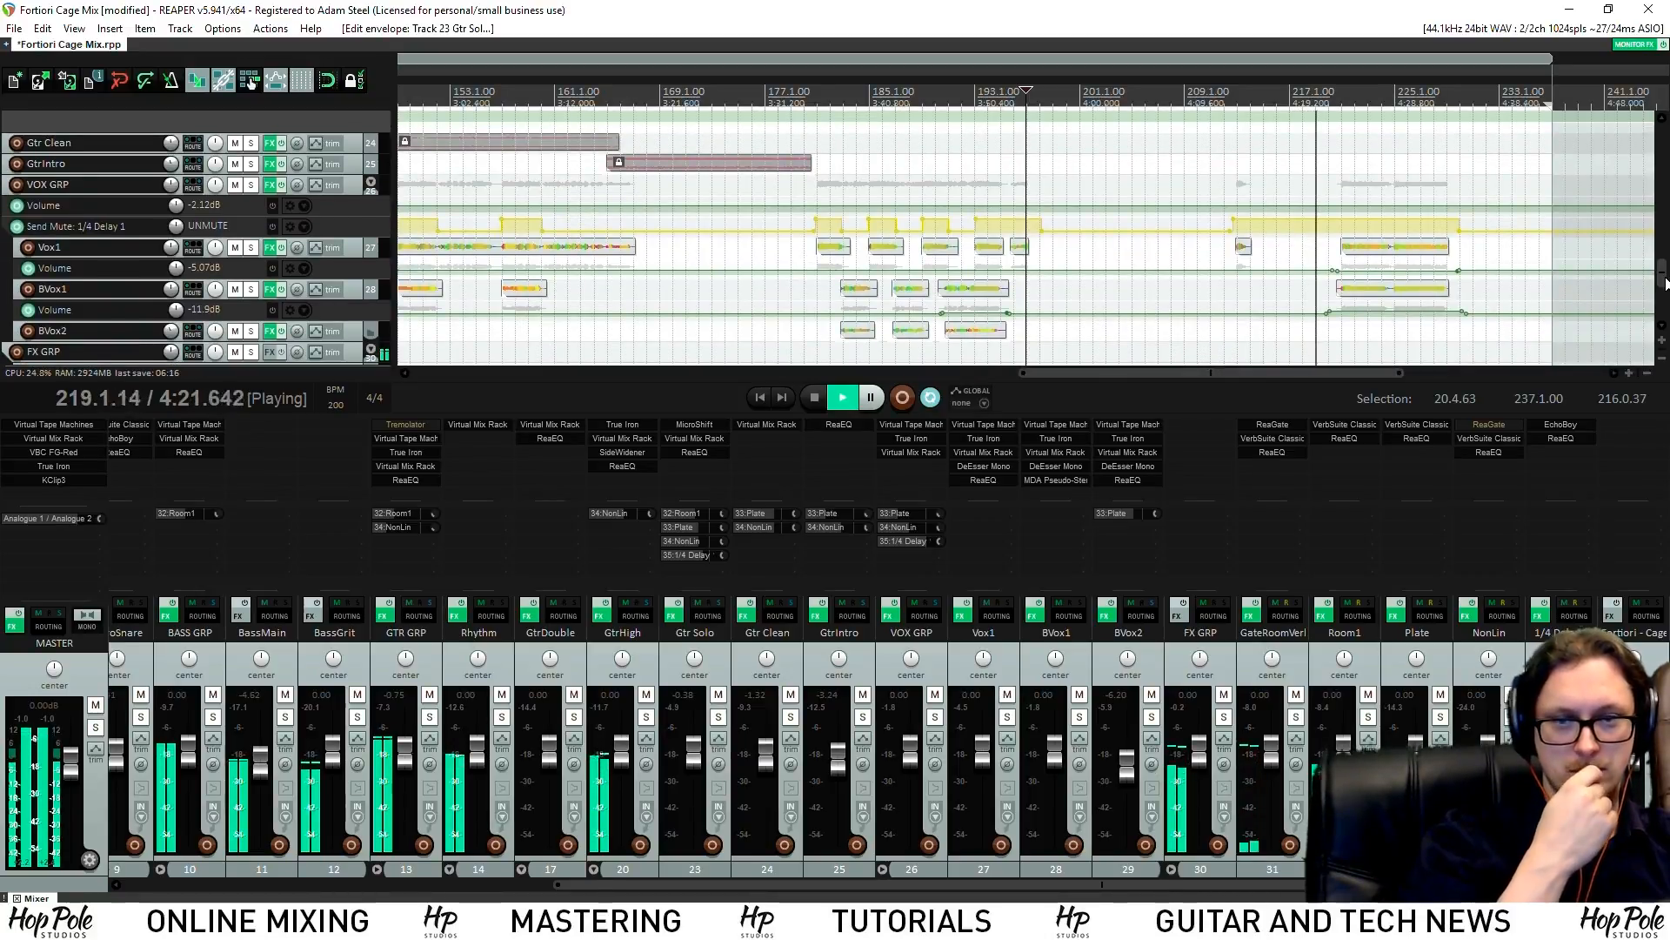
scroll(1653, 278, "up", 1)
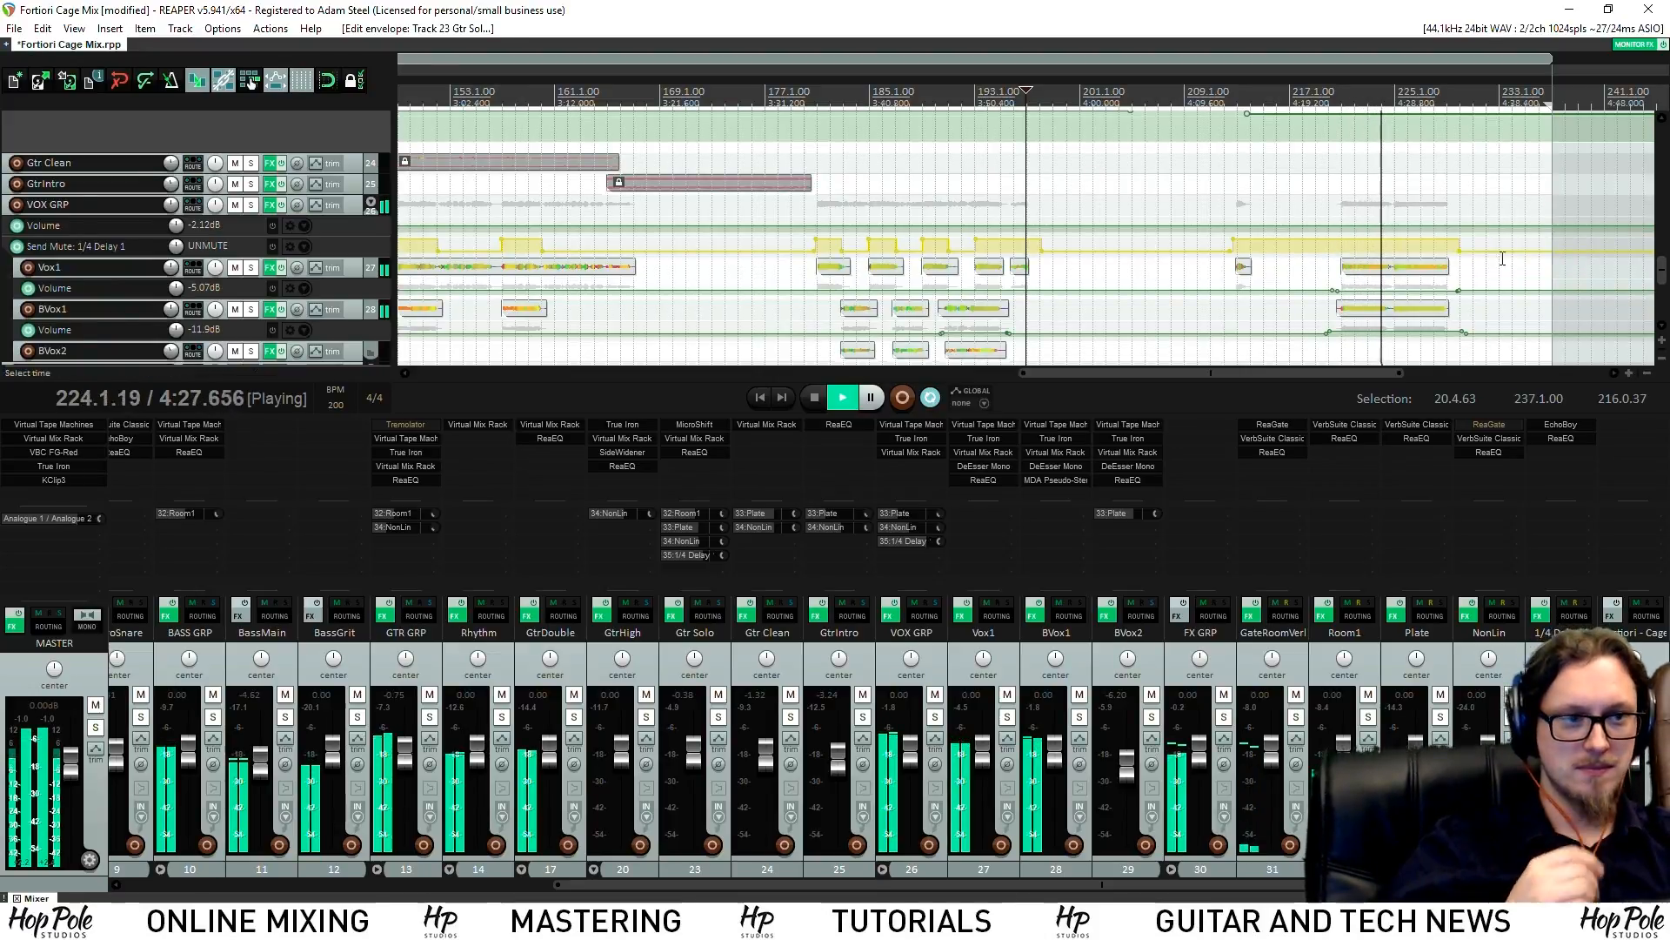
scroll(1392, 252, "up", 2)
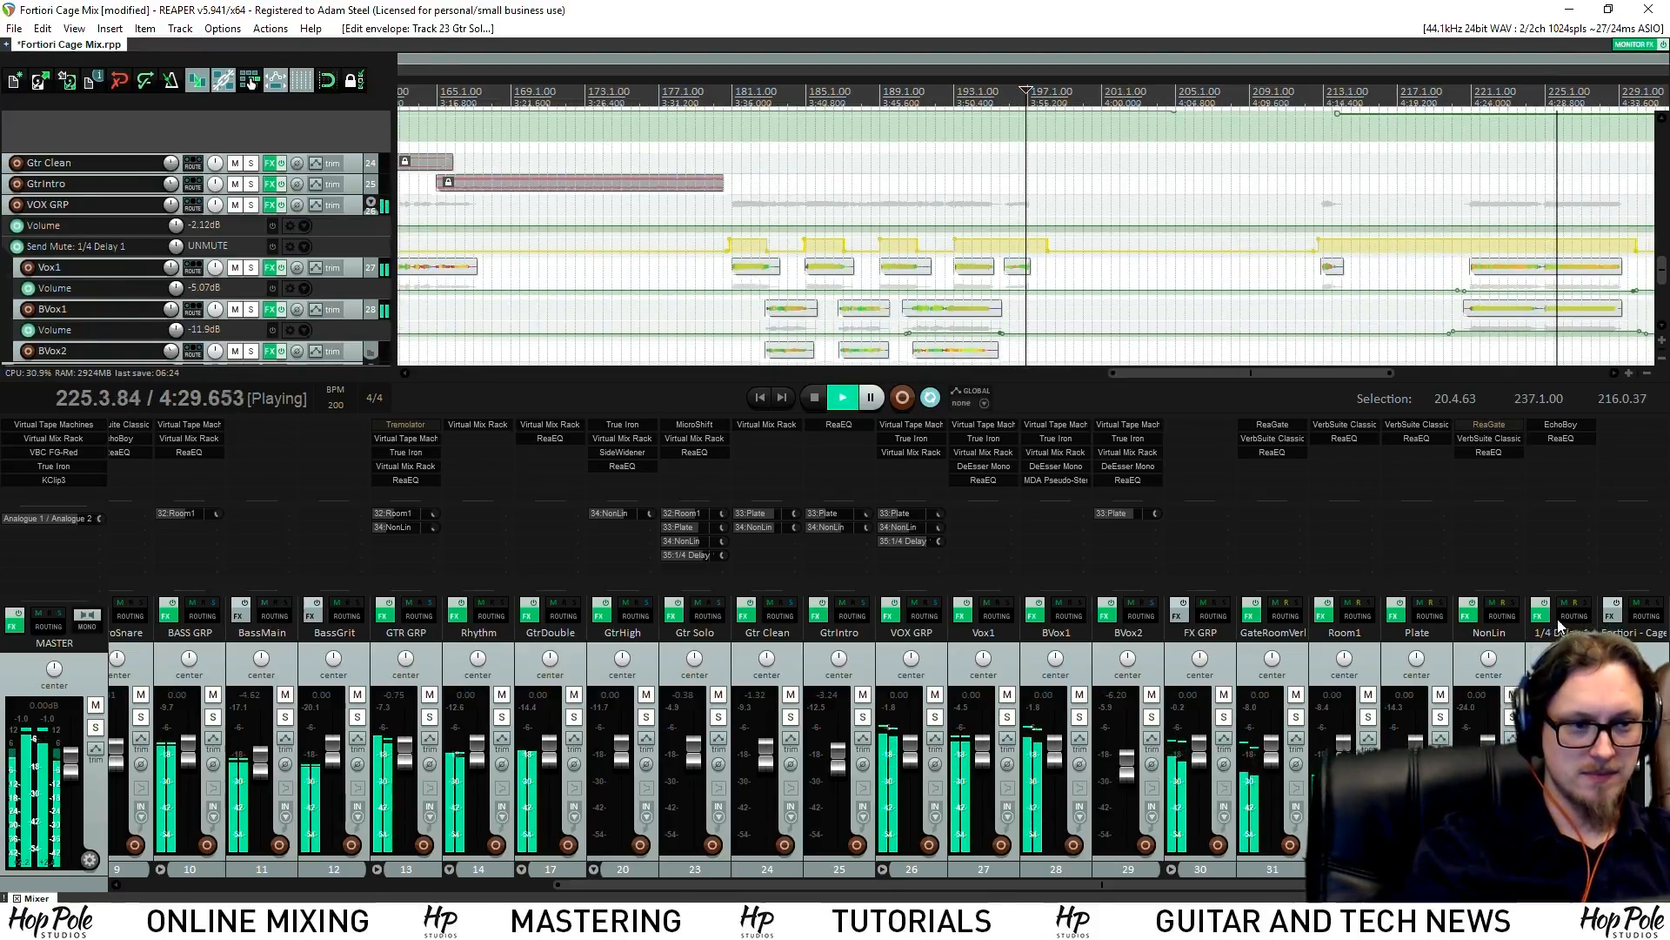
scroll(1661, 294, "down", 2)
left_click_drag(1661, 287, 1667, 289)
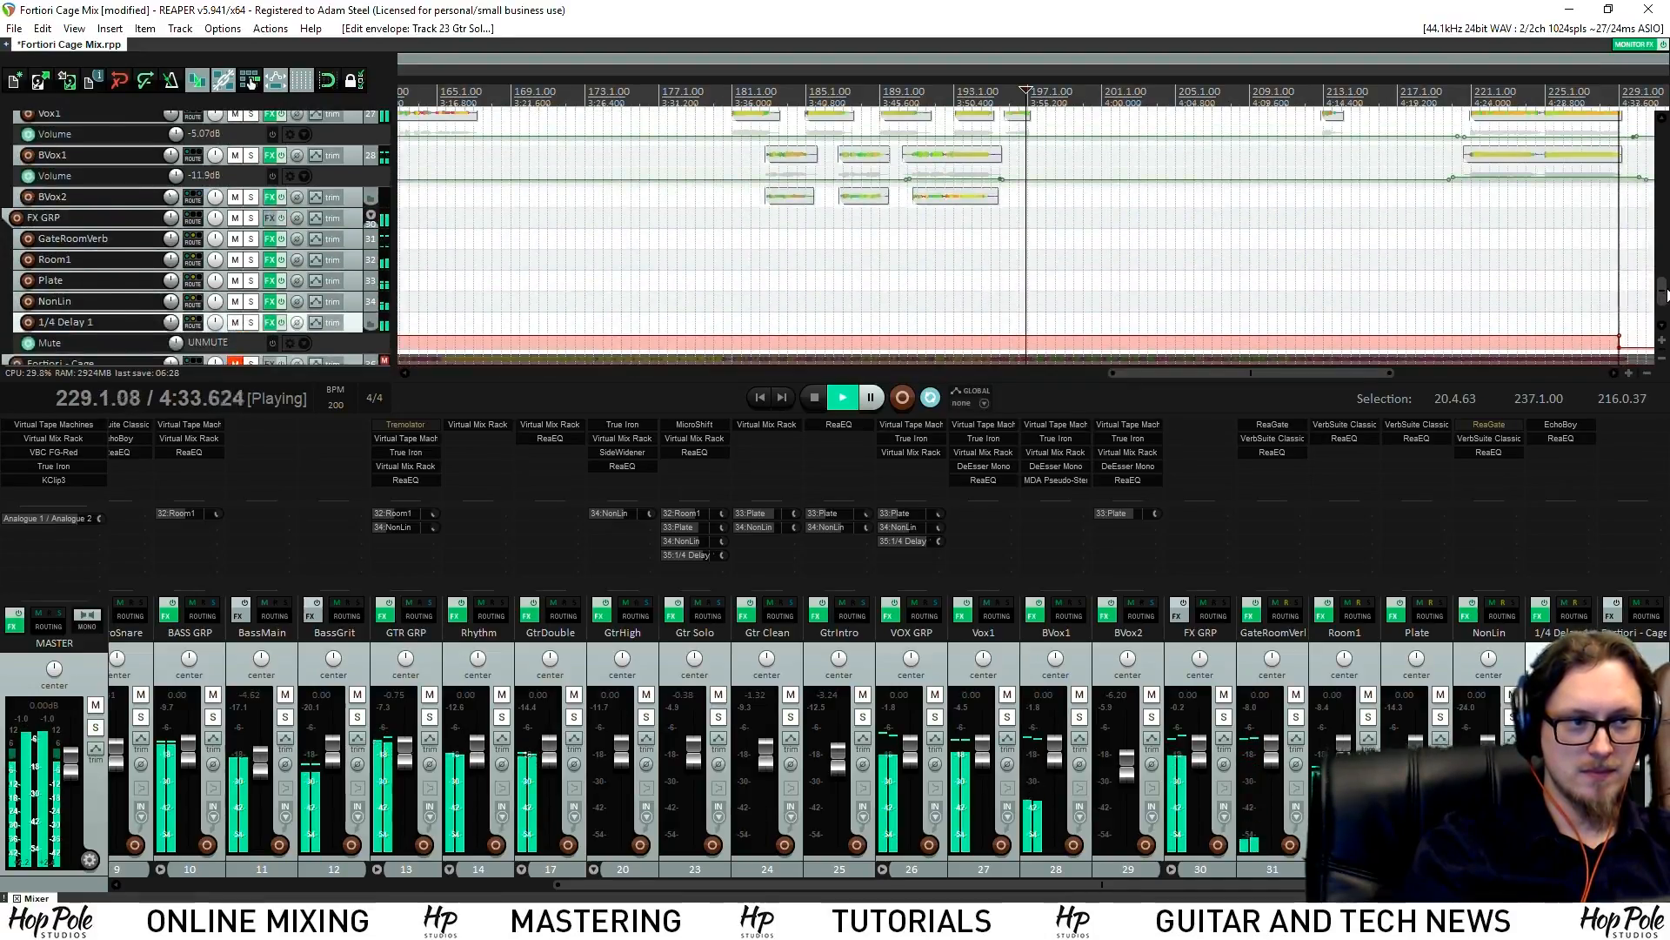
key("space")
left_click(1465, 94)
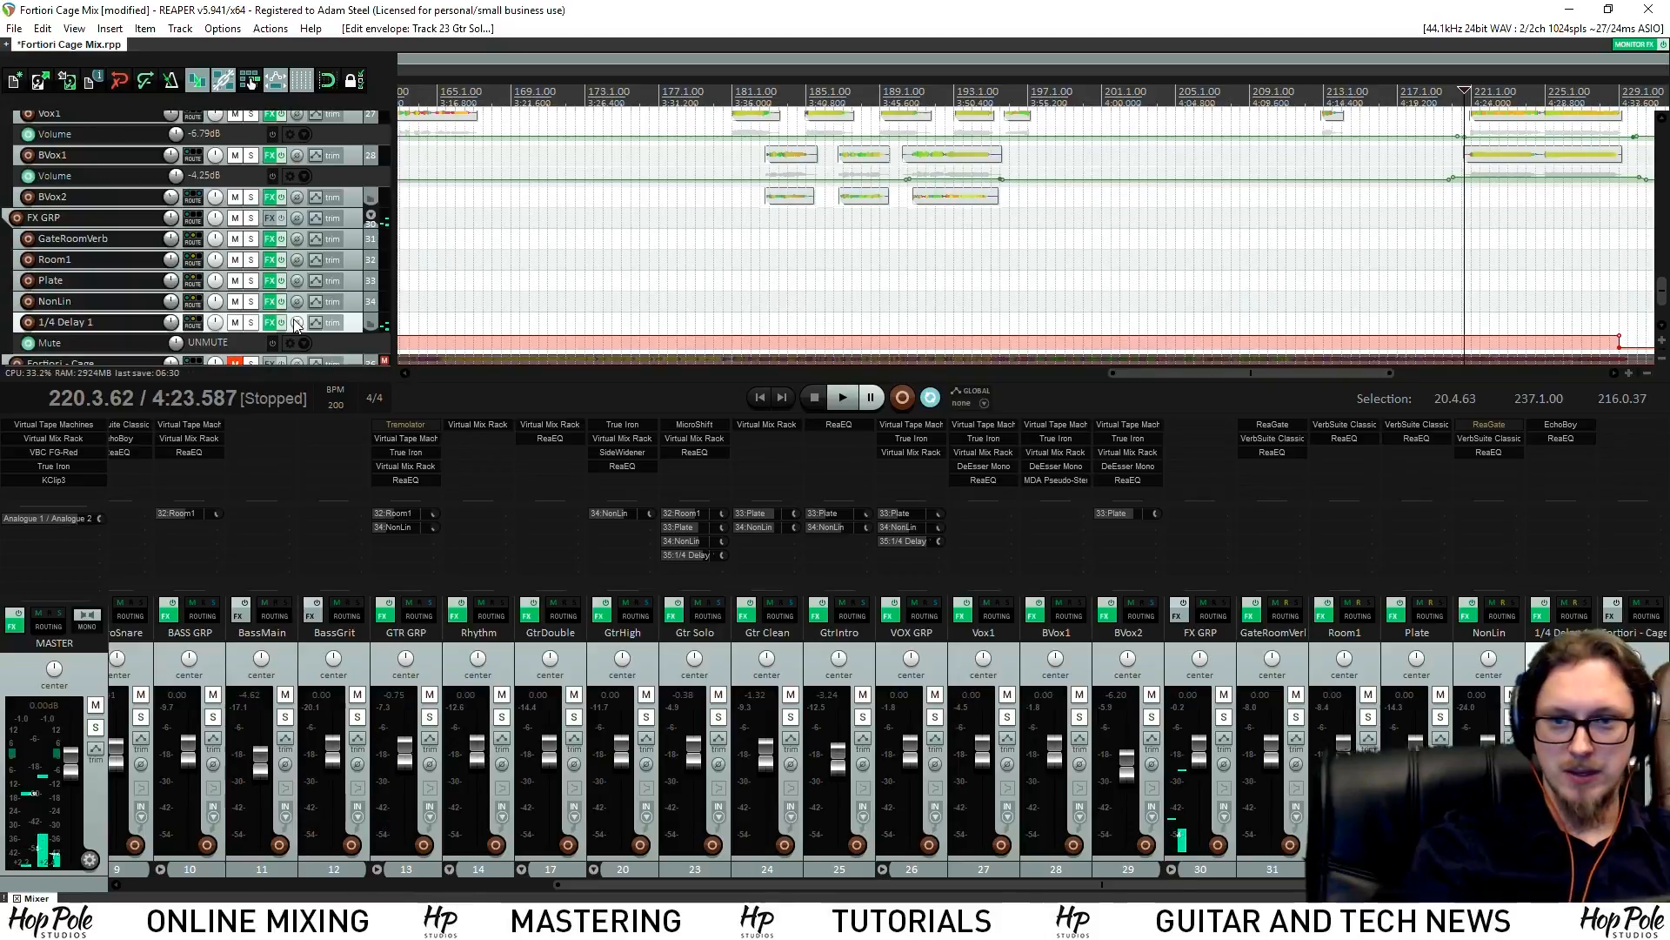
Show the 1/4 Delay 1 volume envelope and ramp it up to about +1.36 dB
key("v")
left_click_drag(1665, 294, 1665, 310)
scroll(1486, 217, "up", 3)
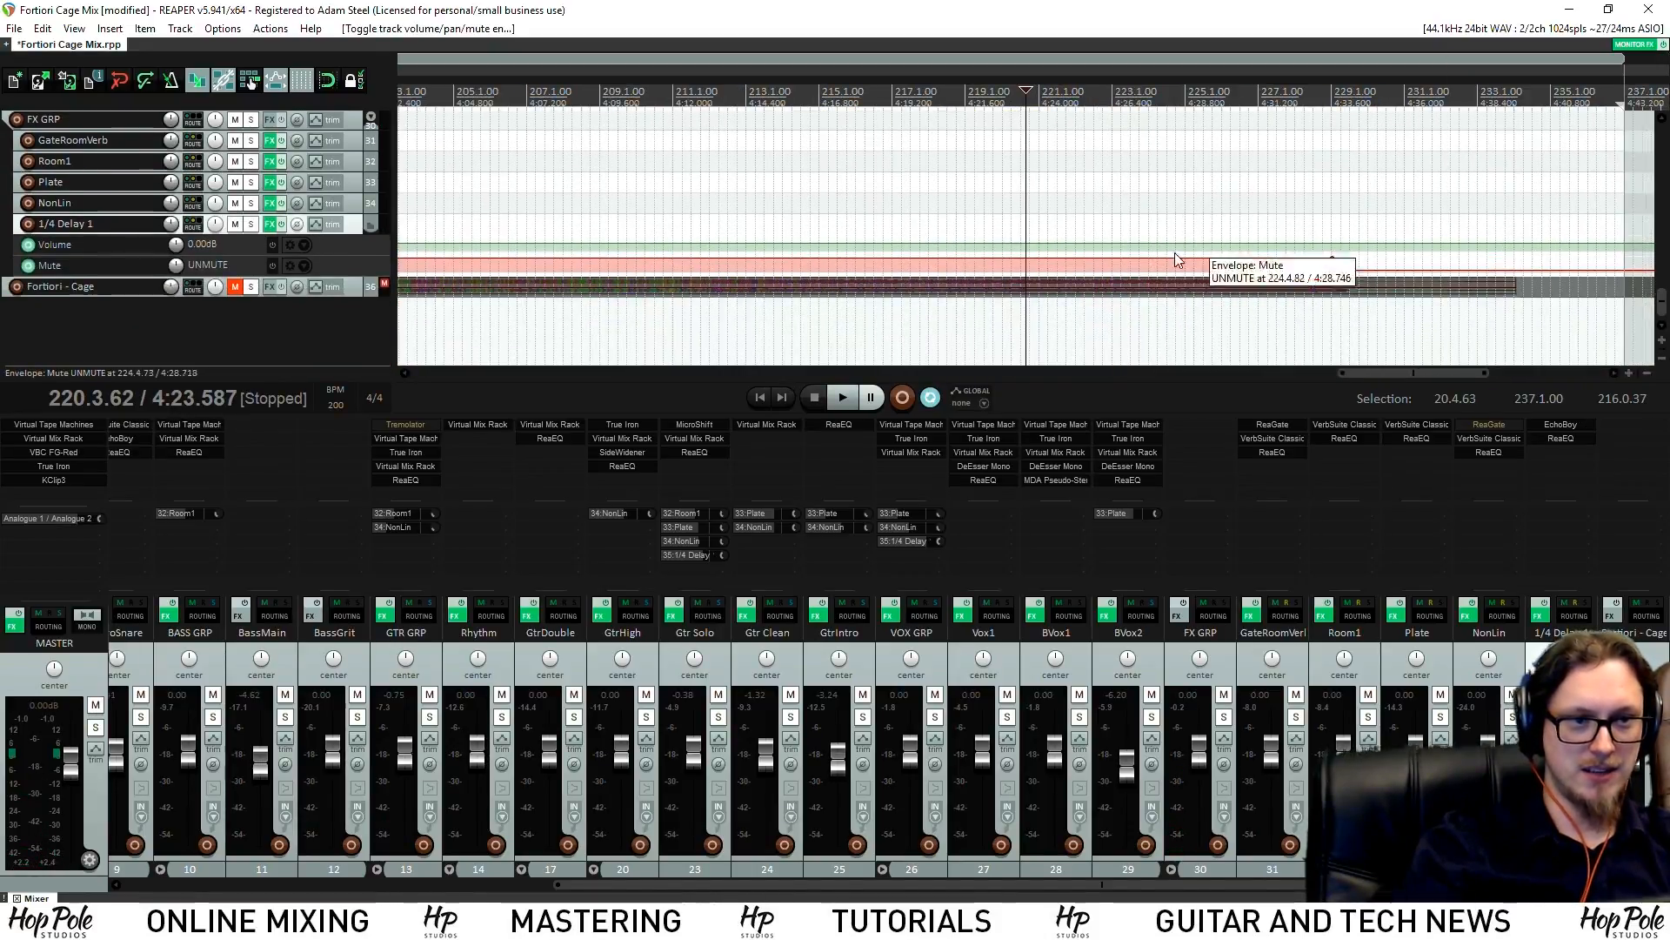
left_click(1003, 245, "shift")
left_click(1024, 245, "shift")
left_click_drag(1061, 241, 1092, 184)
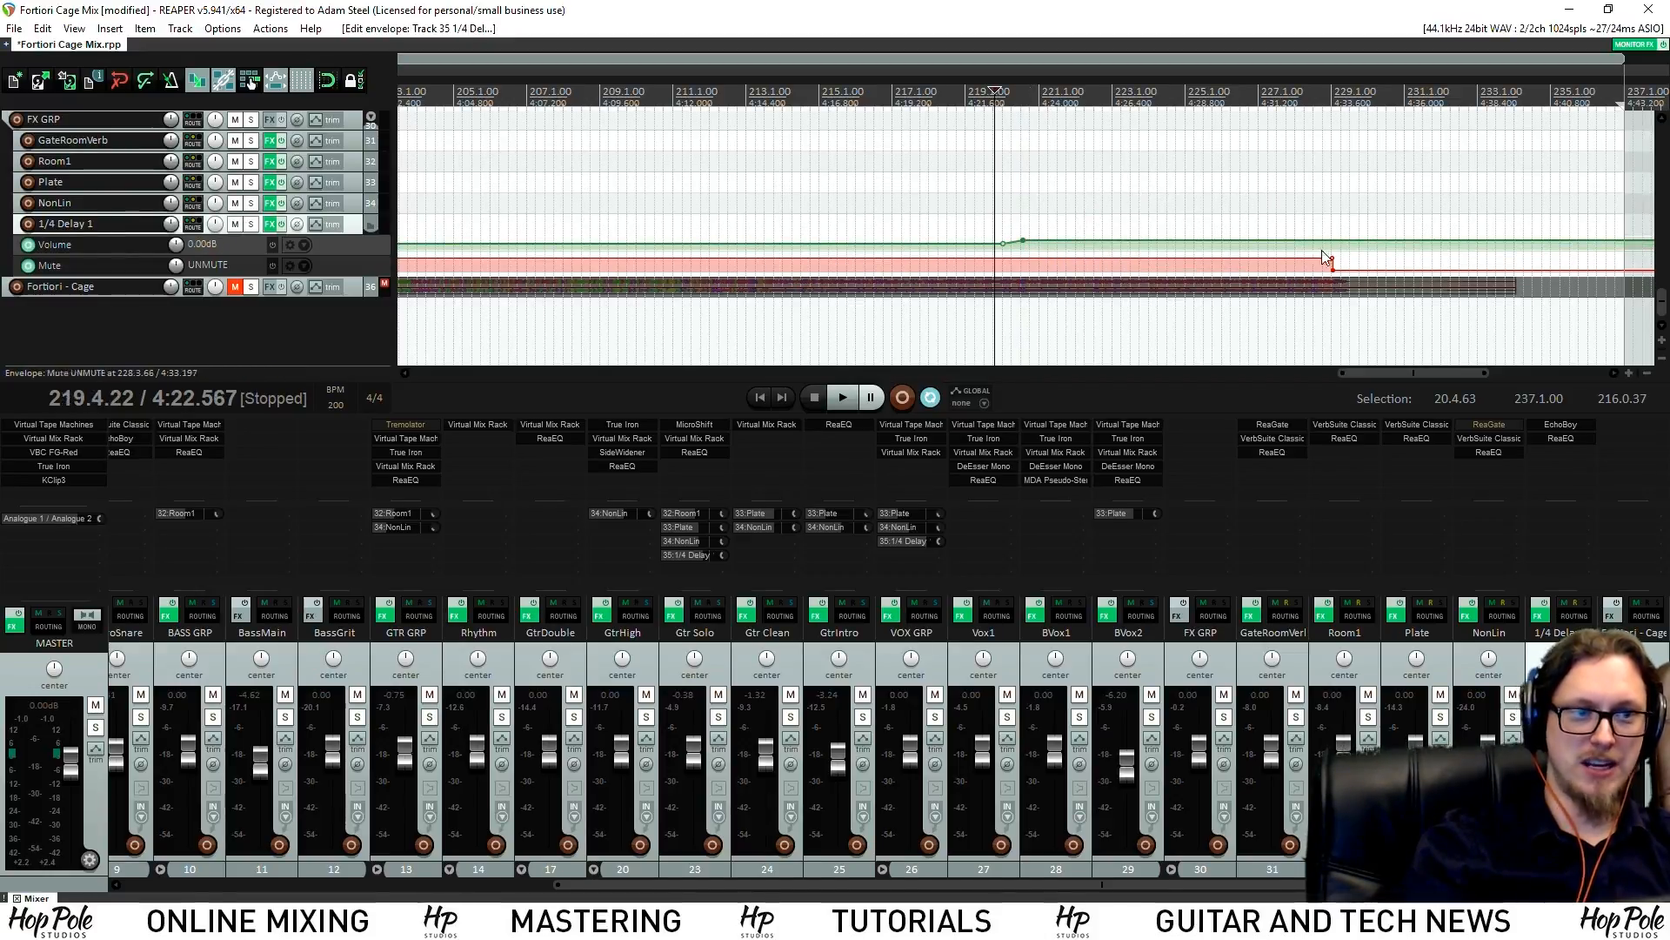
key("space")
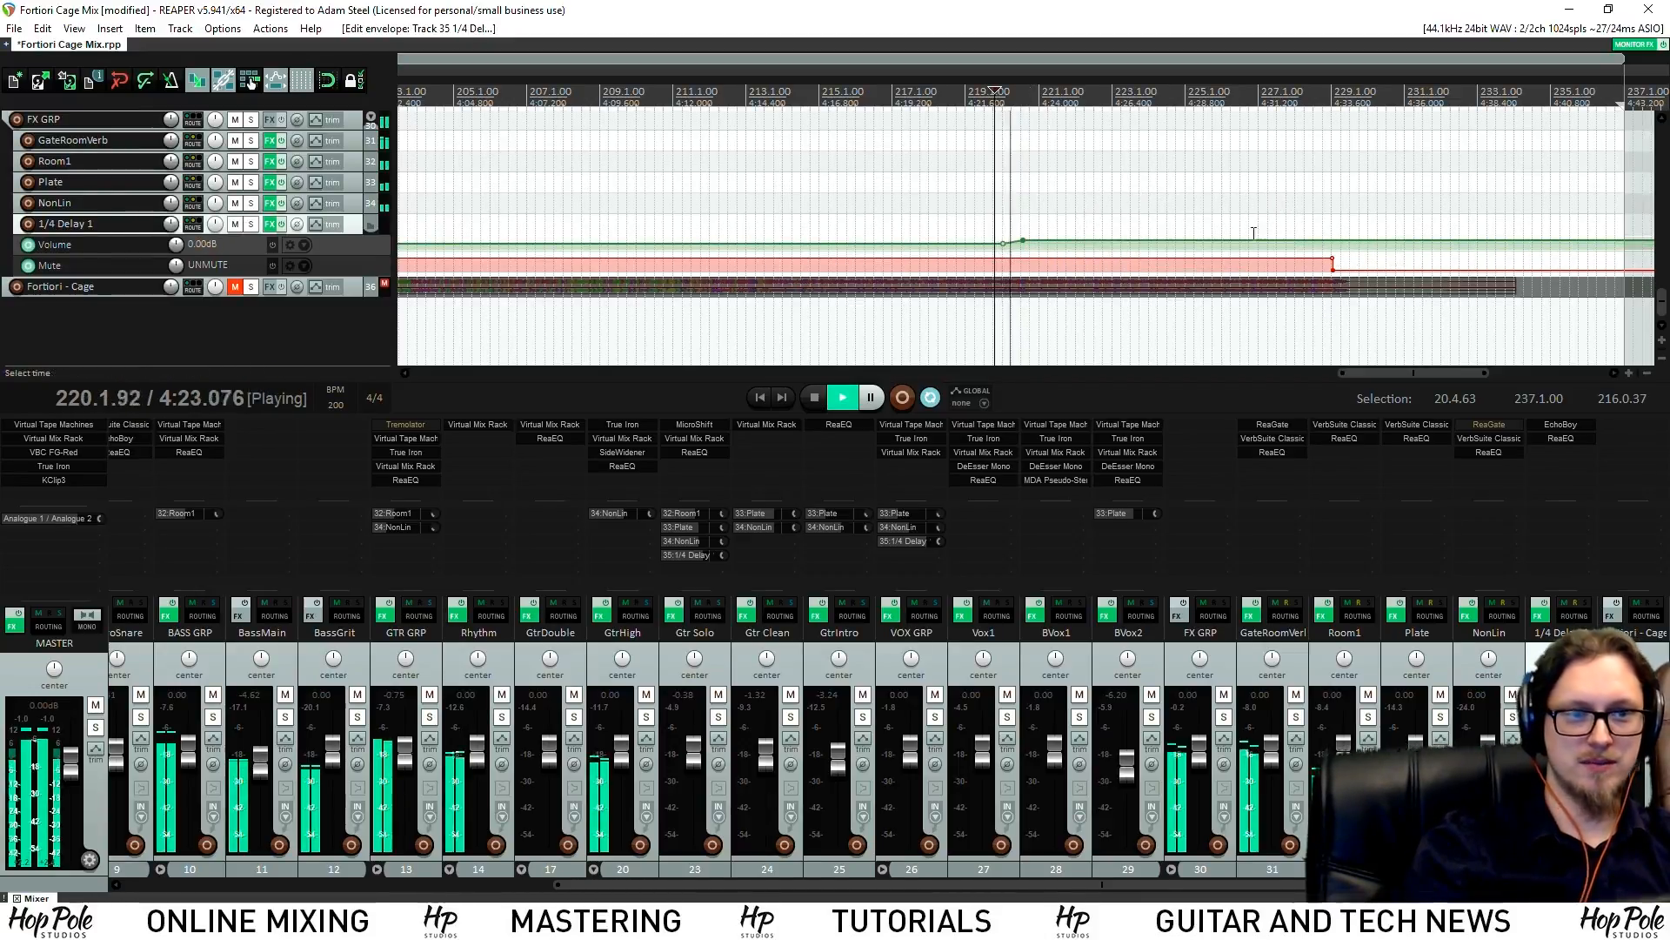
scroll(1244, 261, "up", 2)
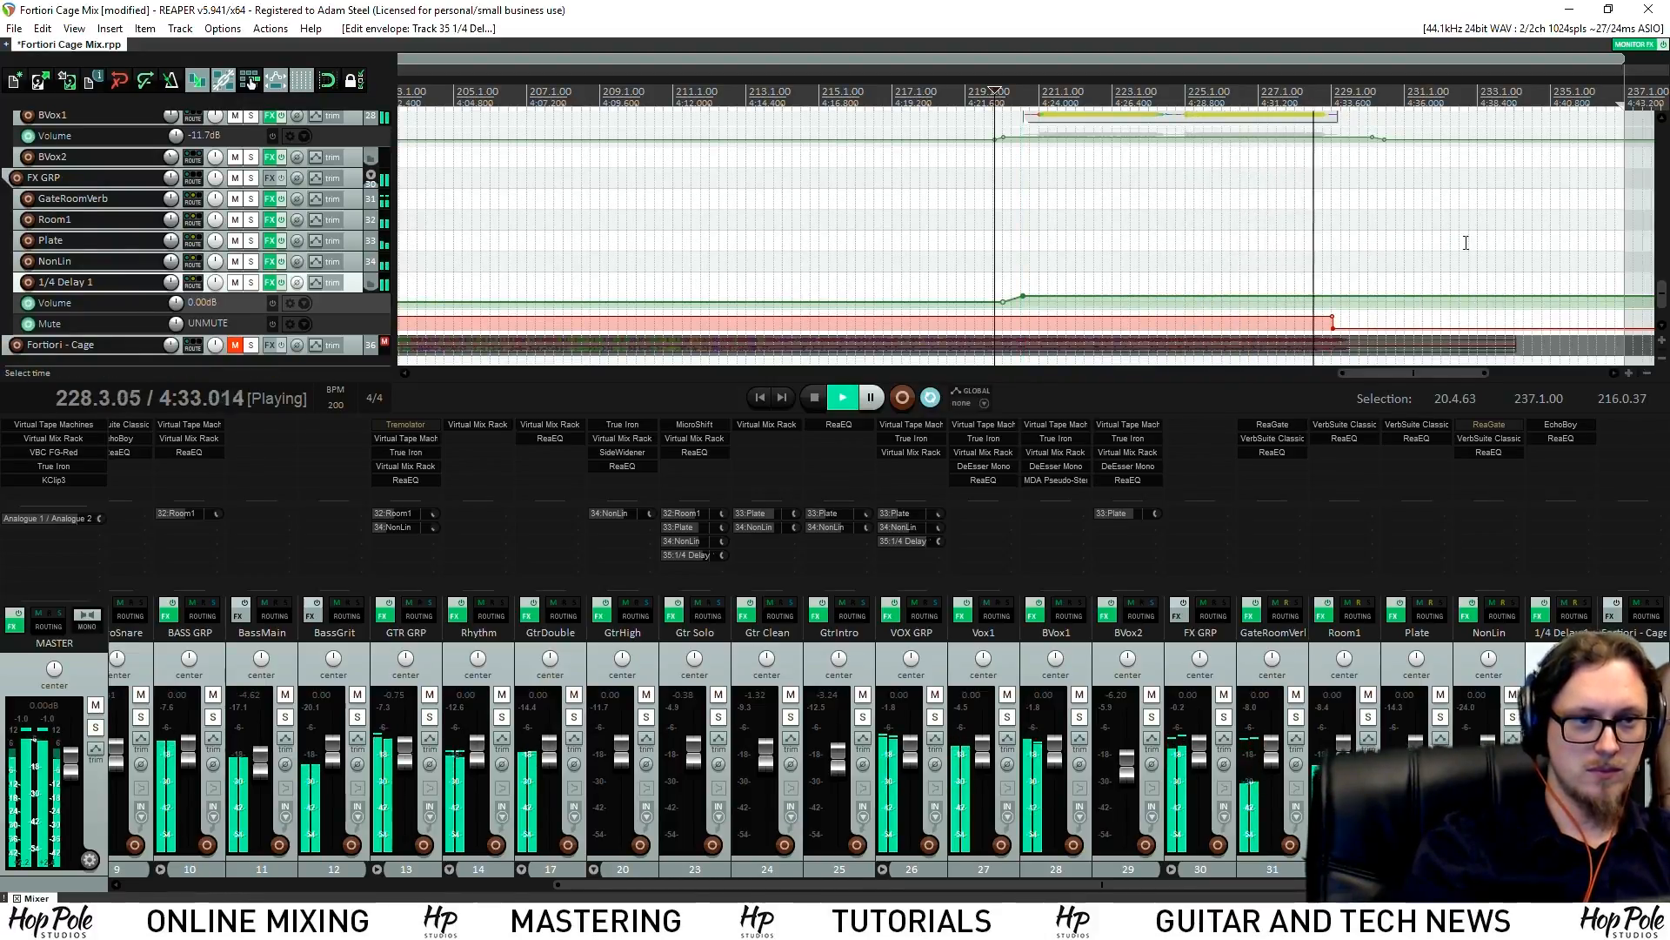
left_click_drag(1663, 294, 1663, 159)
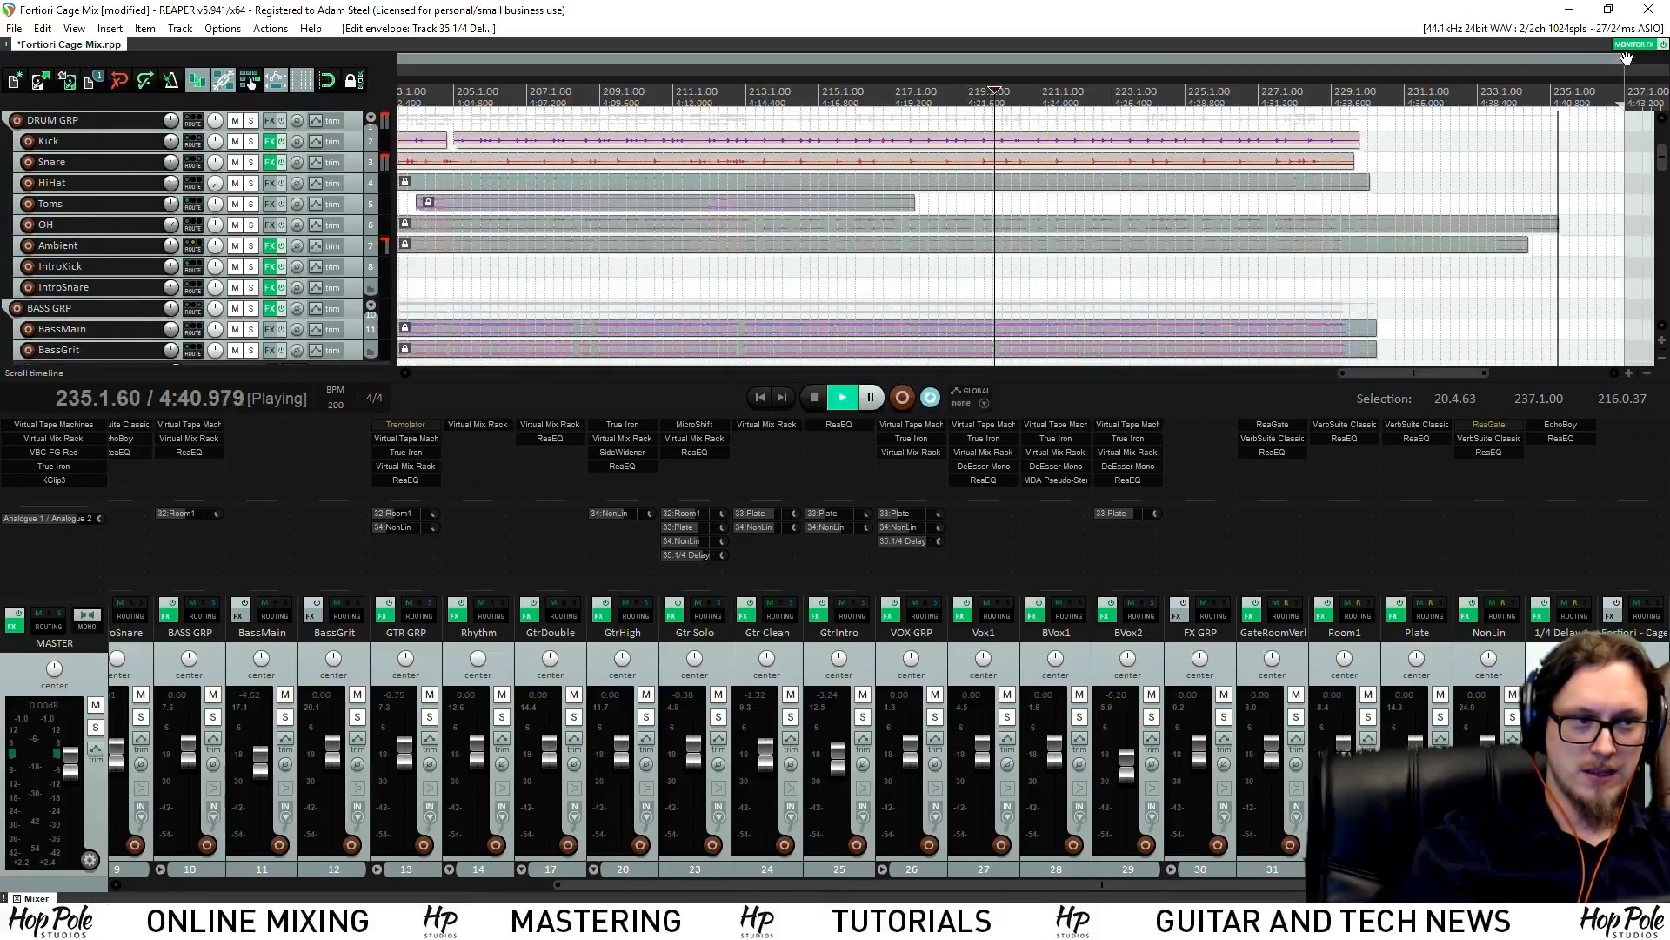
Stop playback at bar 229 and save the project
left_click(1355, 84)
key("space")
scroll(1001, 267, "down", 2)
key("ctrl+s")
Return to around 4:08 and set the edit cursor at 212.4.75
scroll(1001, 267, "down", 2)
left_click_drag(1155, 261, 1157, 260)
left_click_drag(1663, 160, 1663, 201)
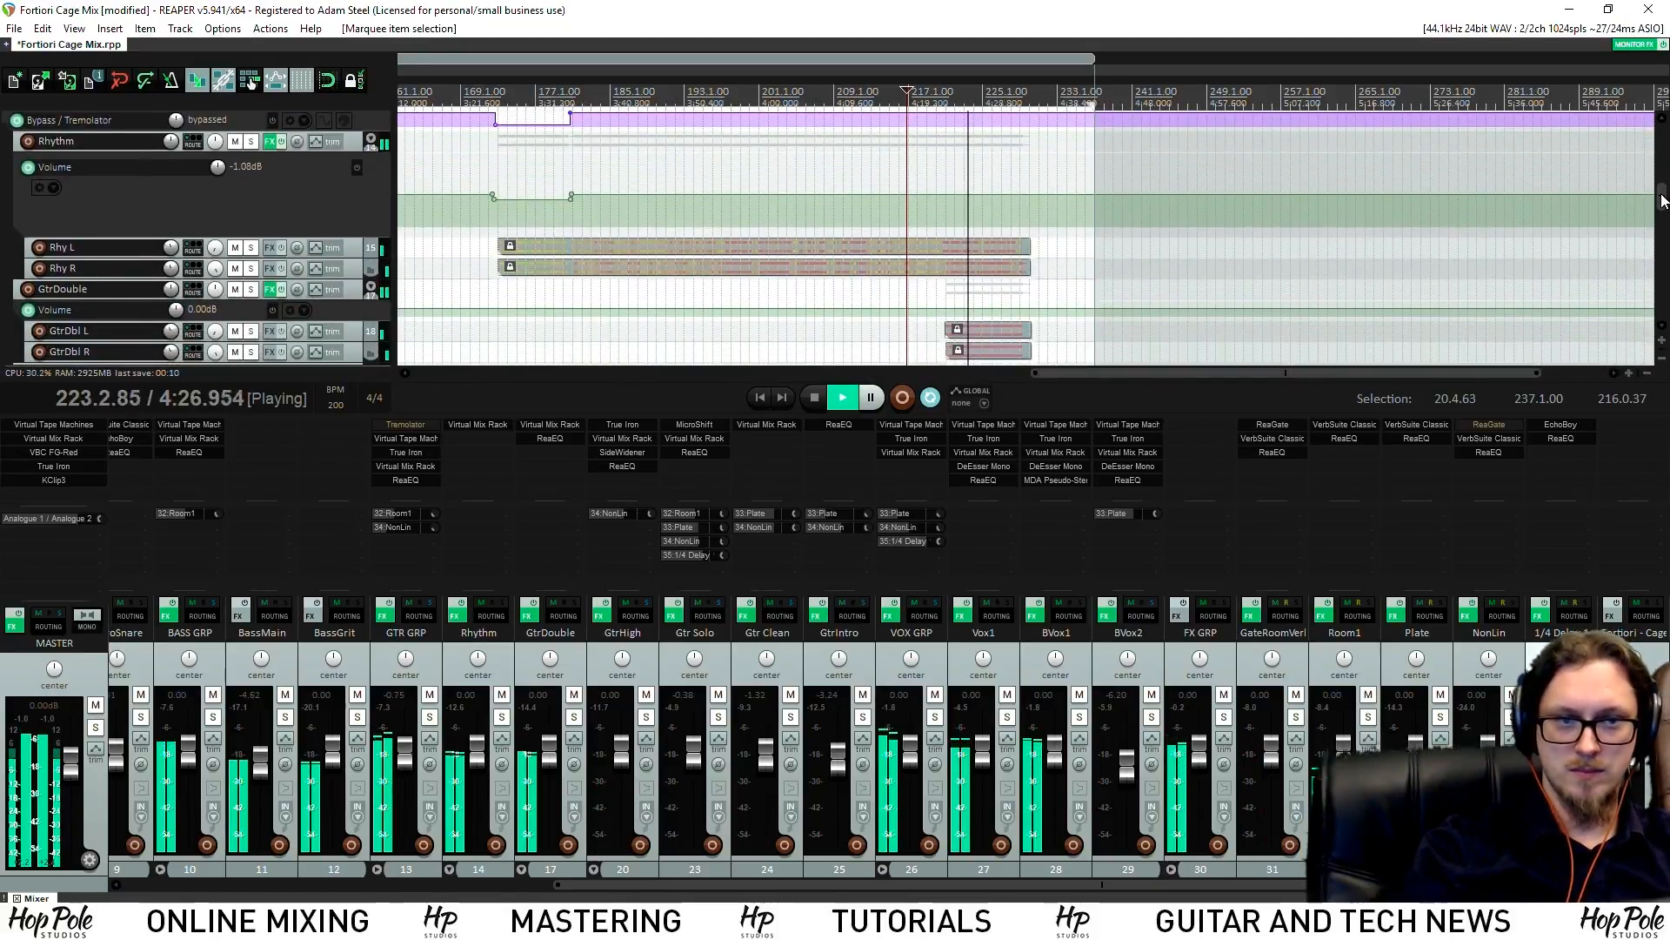
left_click(852, 85)
scroll(1045, 175, "up", 3)
scroll(1209, 174, "up", 2)
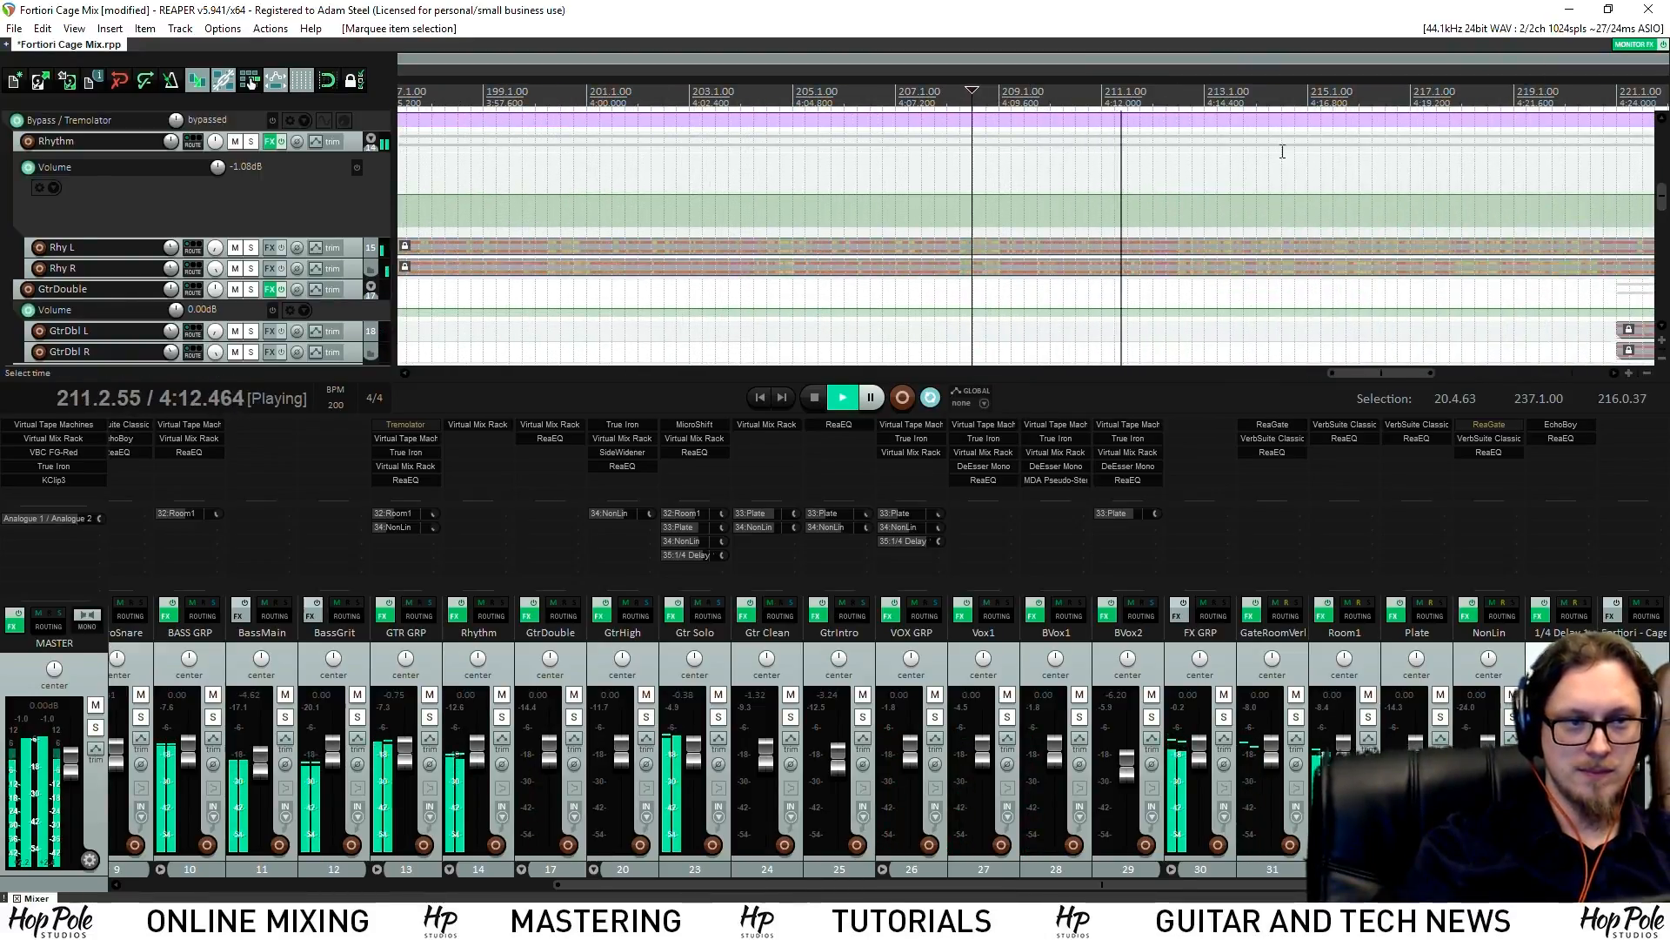
scroll(1293, 231, "up", 4)
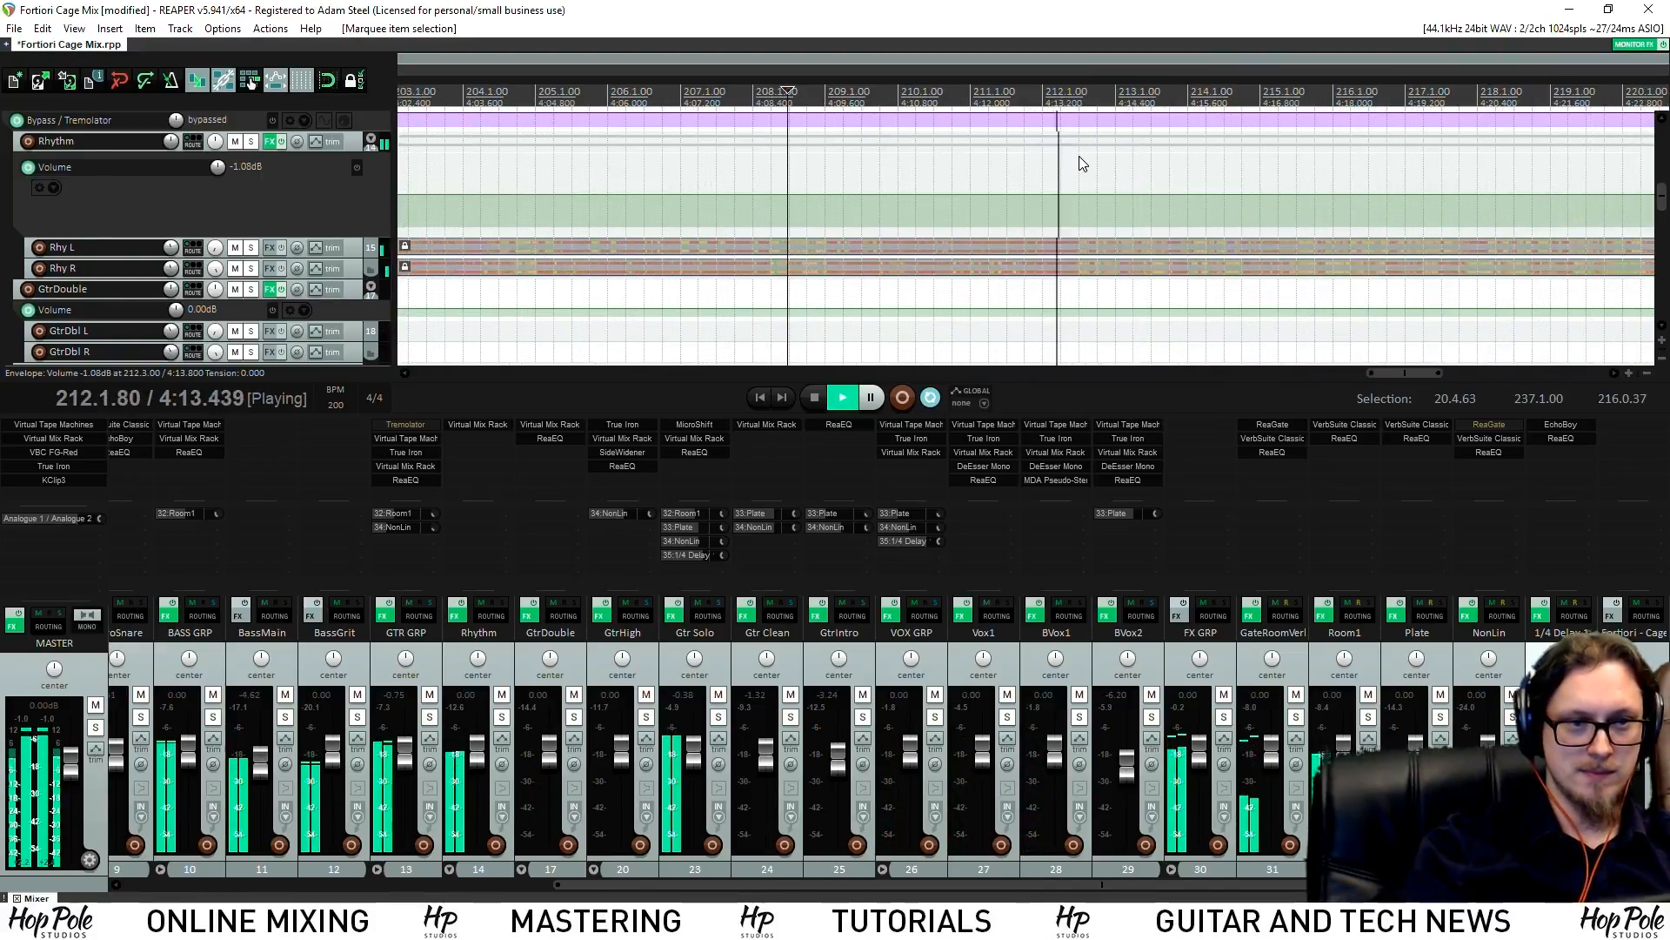
left_click(1129, 96)
key("space")
Ramp the Rhythm volume envelope from -1.08 dB up to about +0.83 dB at bar 213
left_click(1125, 195, "shift")
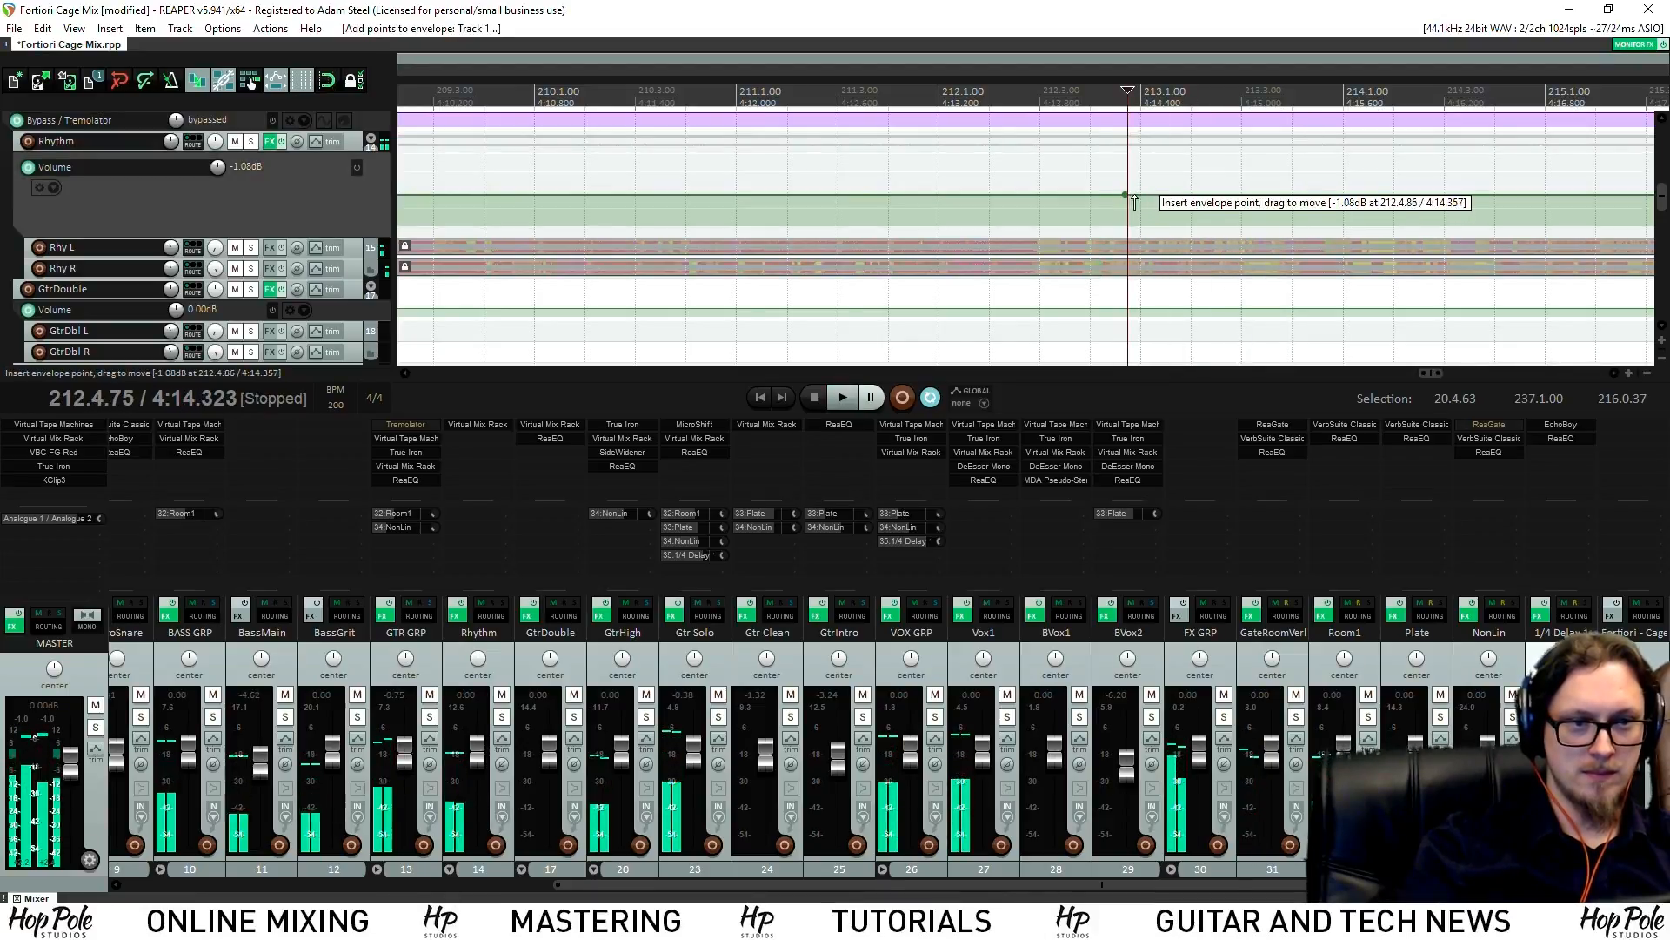
left_click(1142, 195, "shift")
left_click_drag(1170, 195, 1201, 174)
key("space")
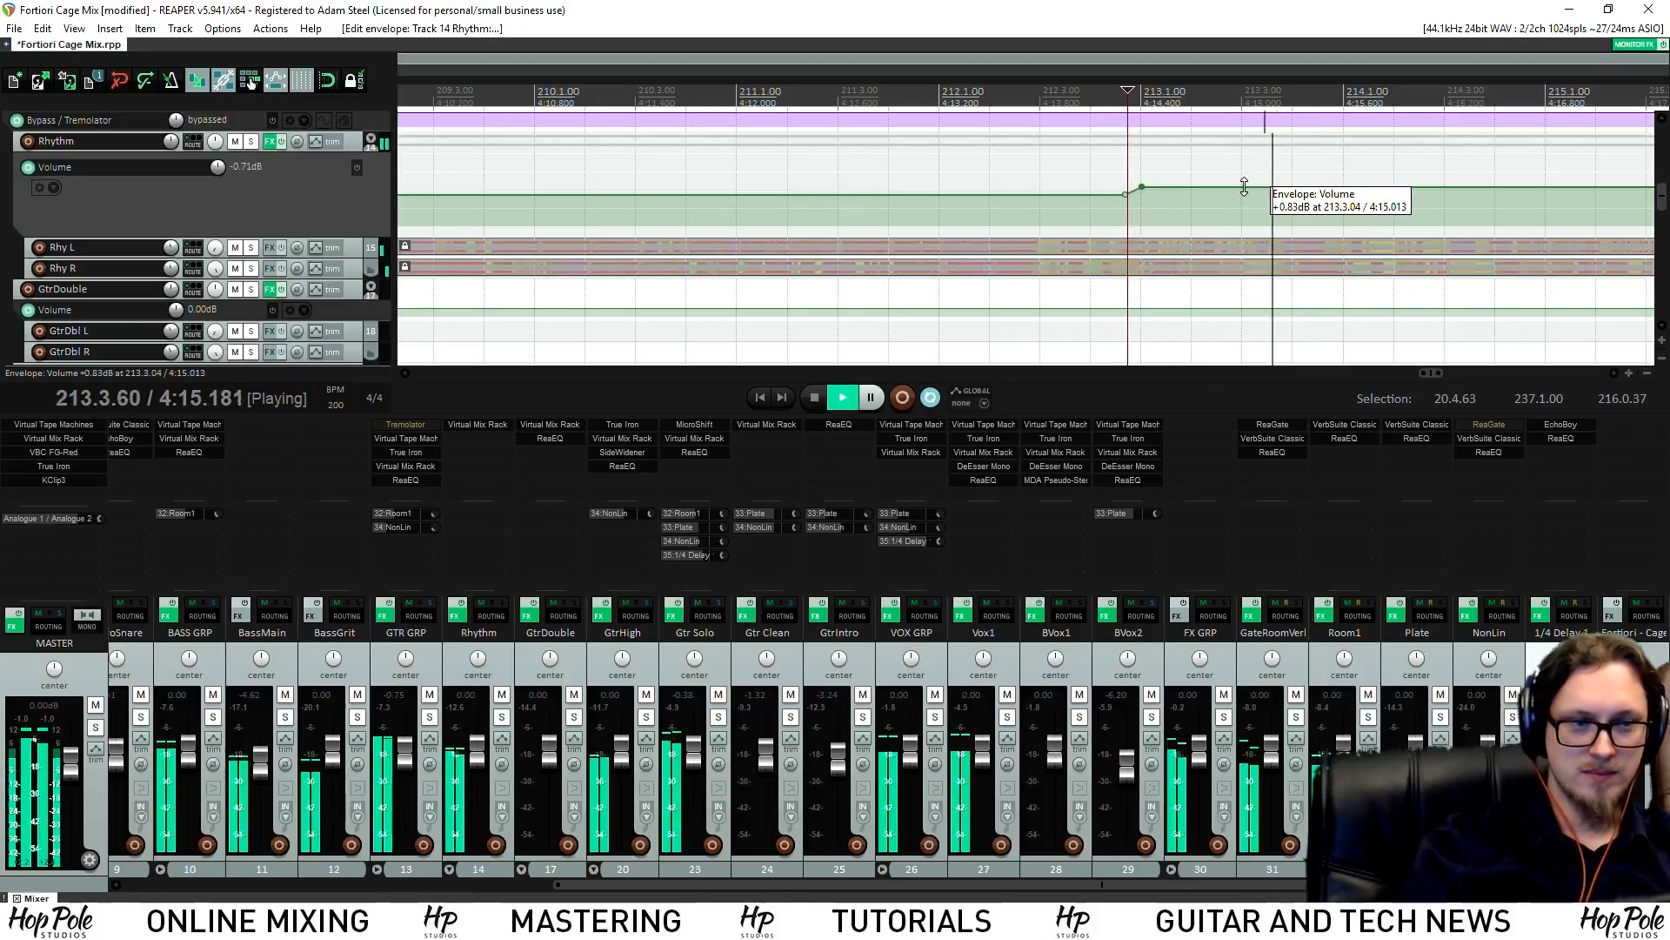
scroll(1292, 218, "down", 4)
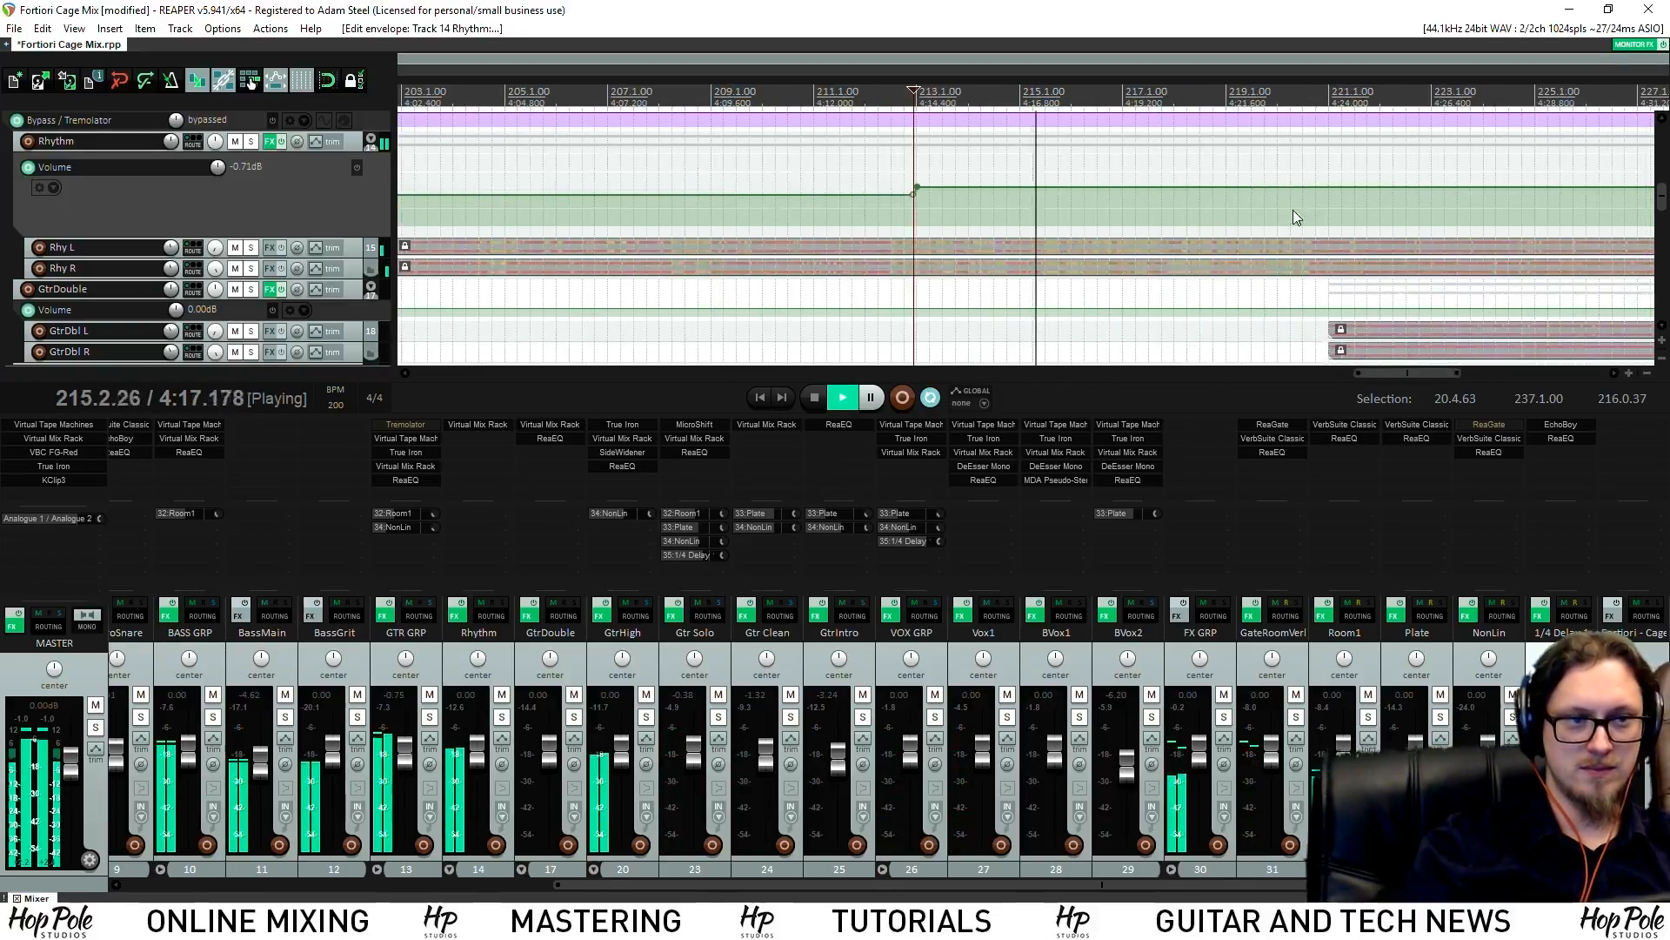
left_click_drag(1660, 202, 1662, 209)
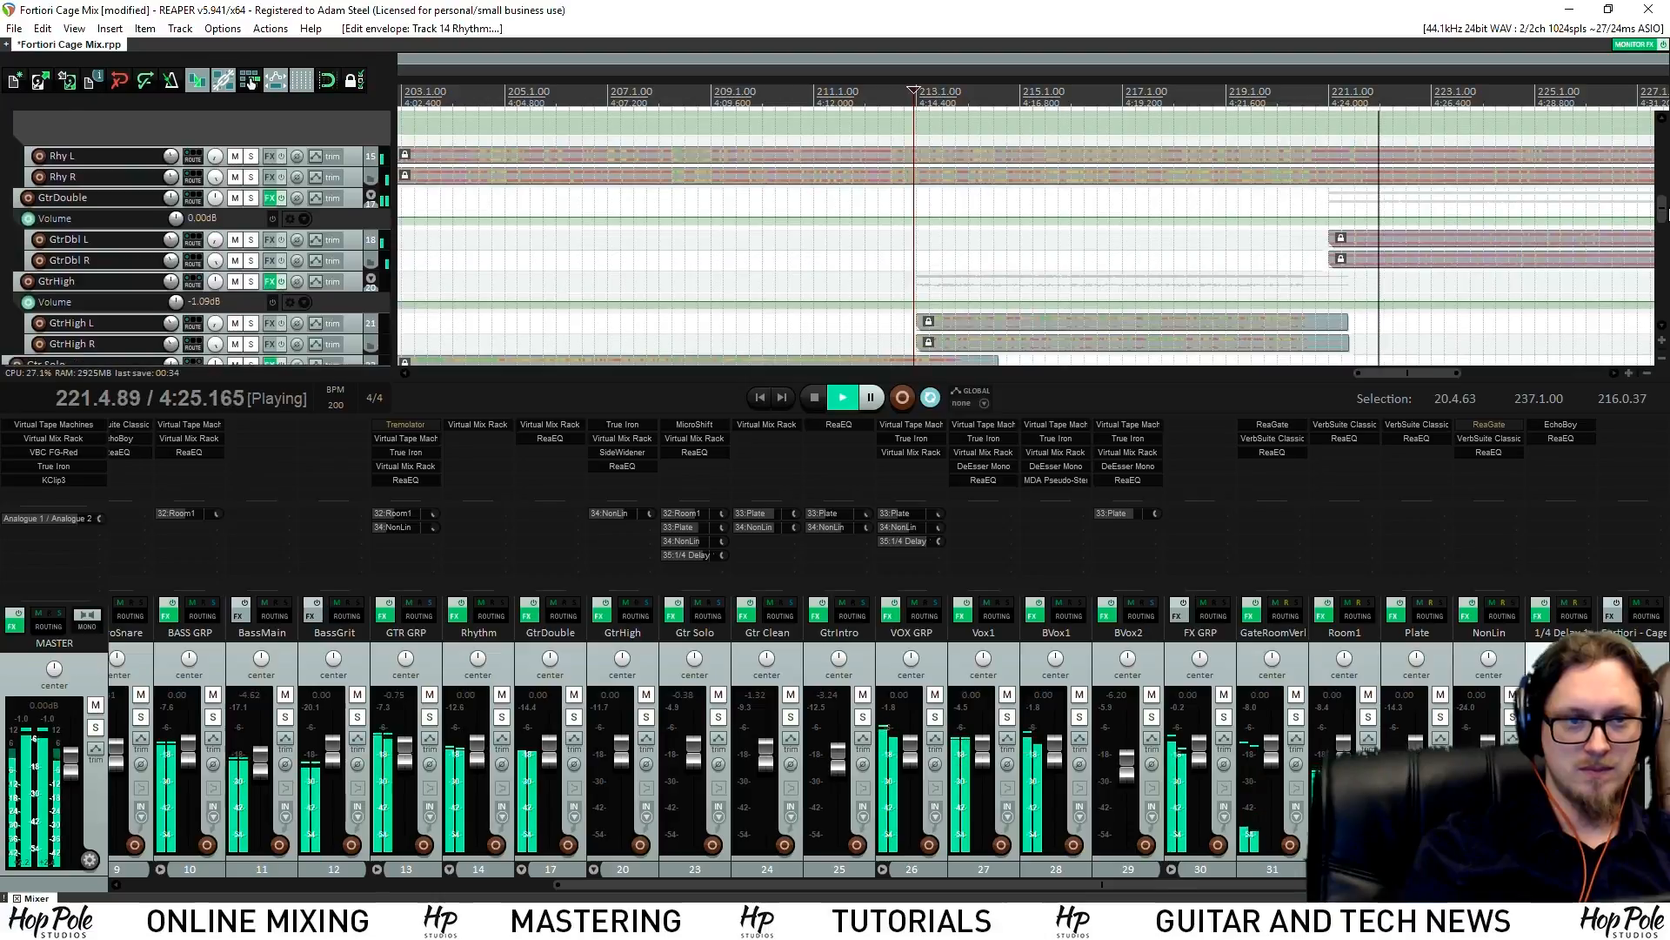
key("space")
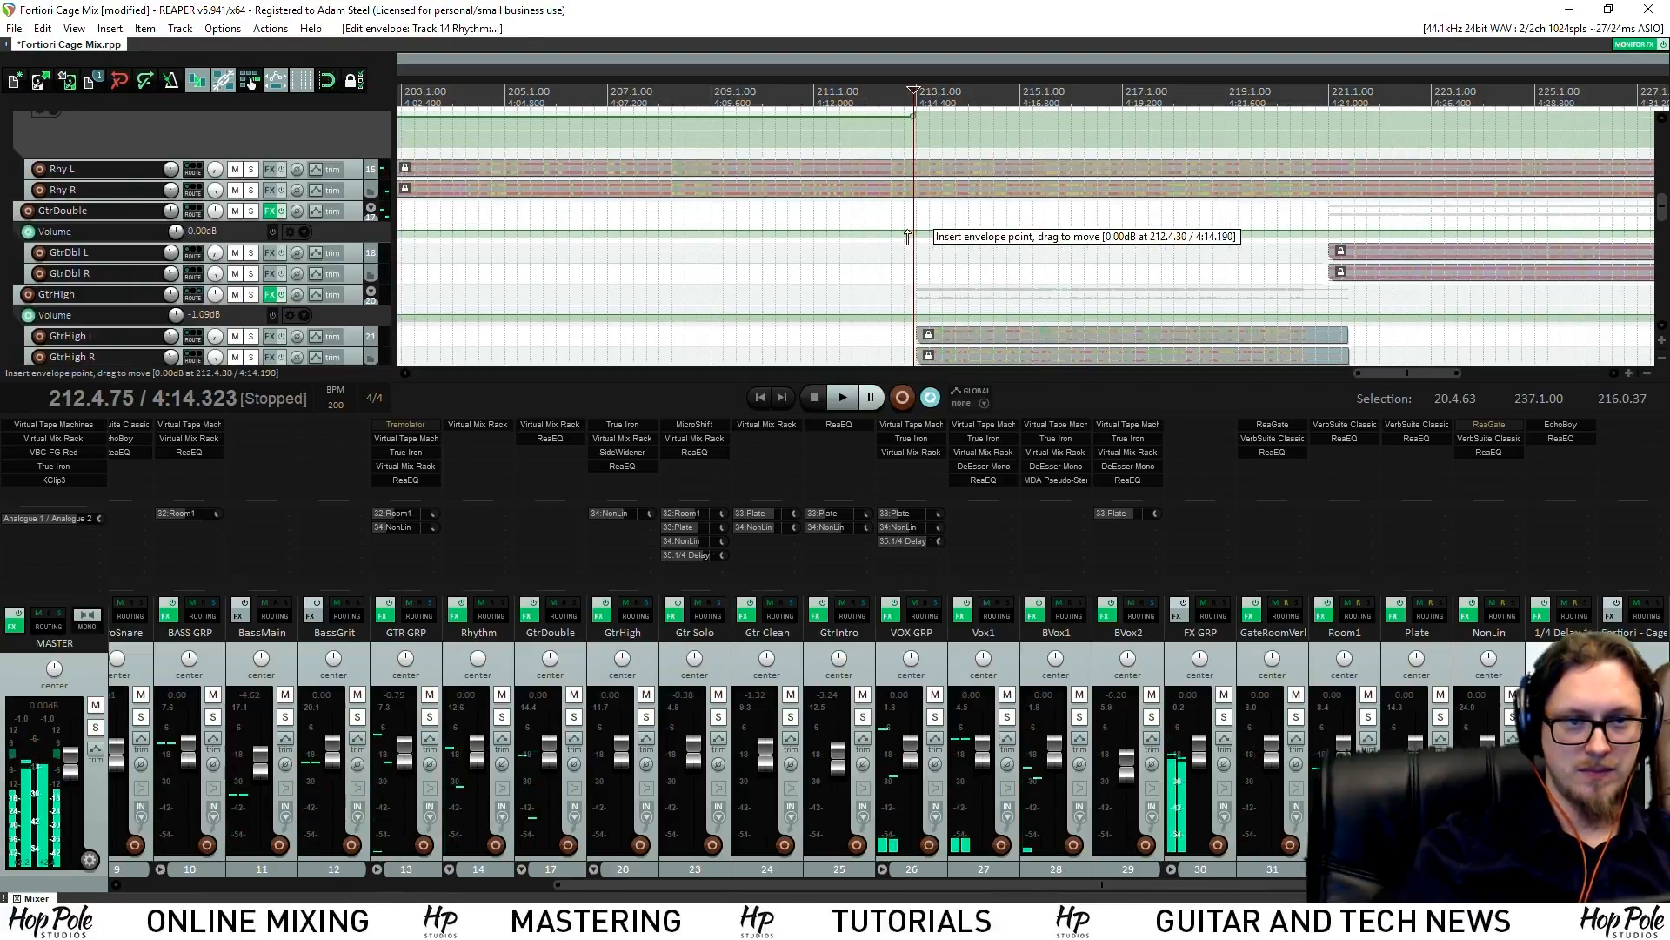
left_click_drag(905, 240, 964, 212)
key("space")
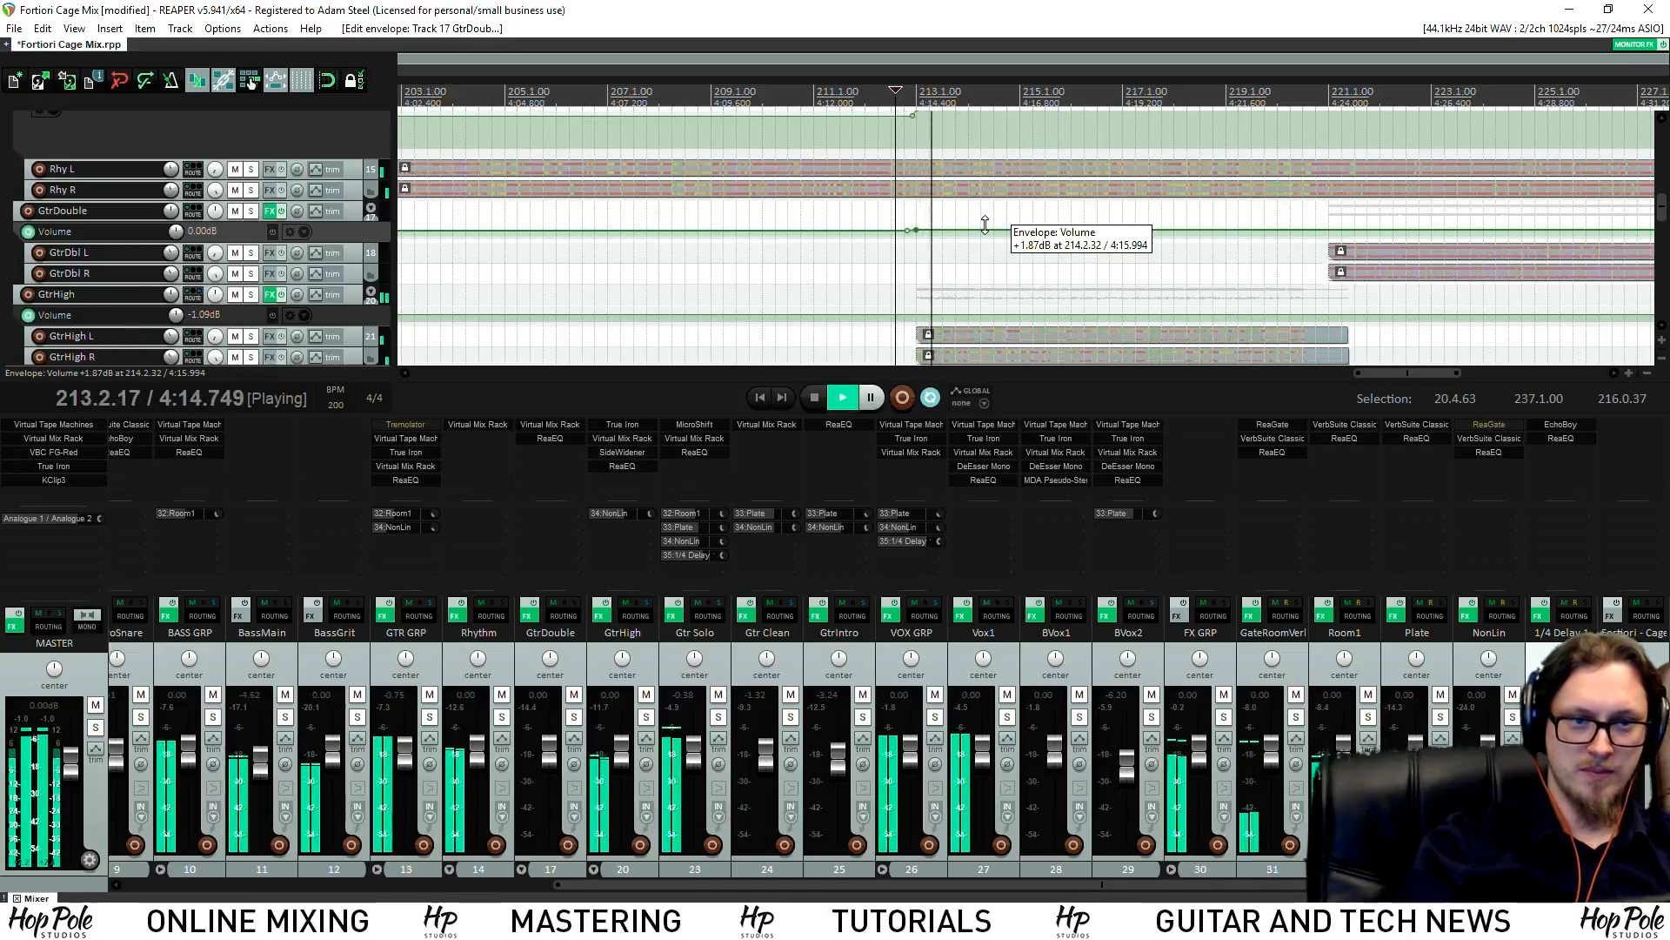
scroll(1077, 247, "down", 3)
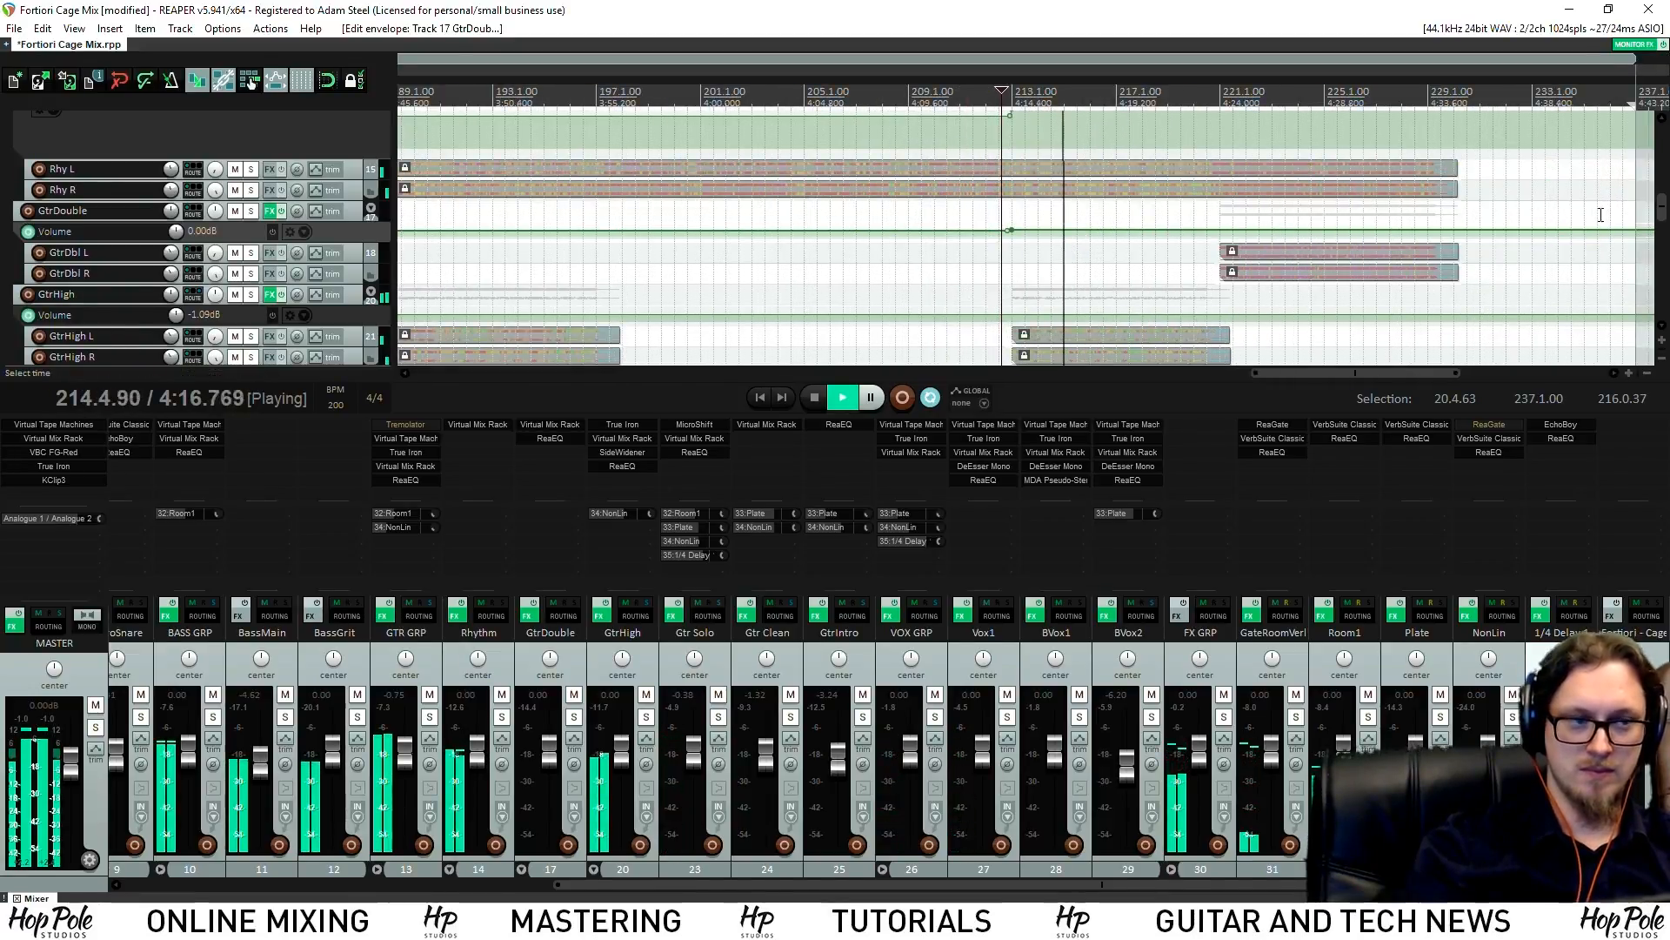
scroll(1663, 218, "down", 4)
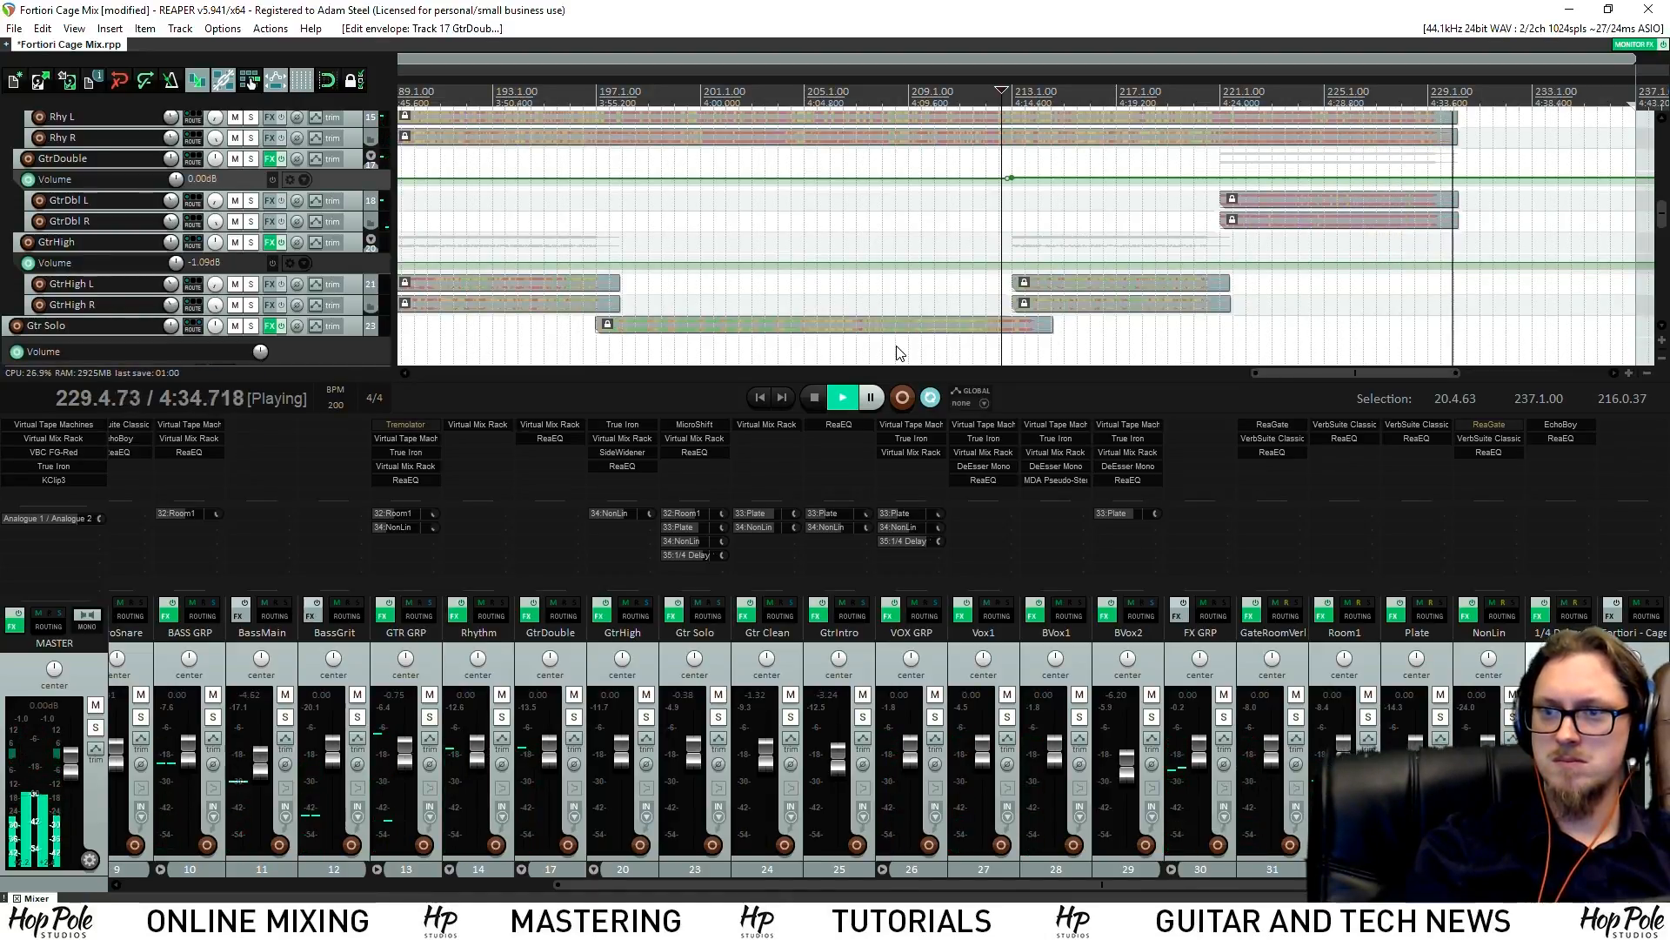
scroll(901, 353, "down", 6)
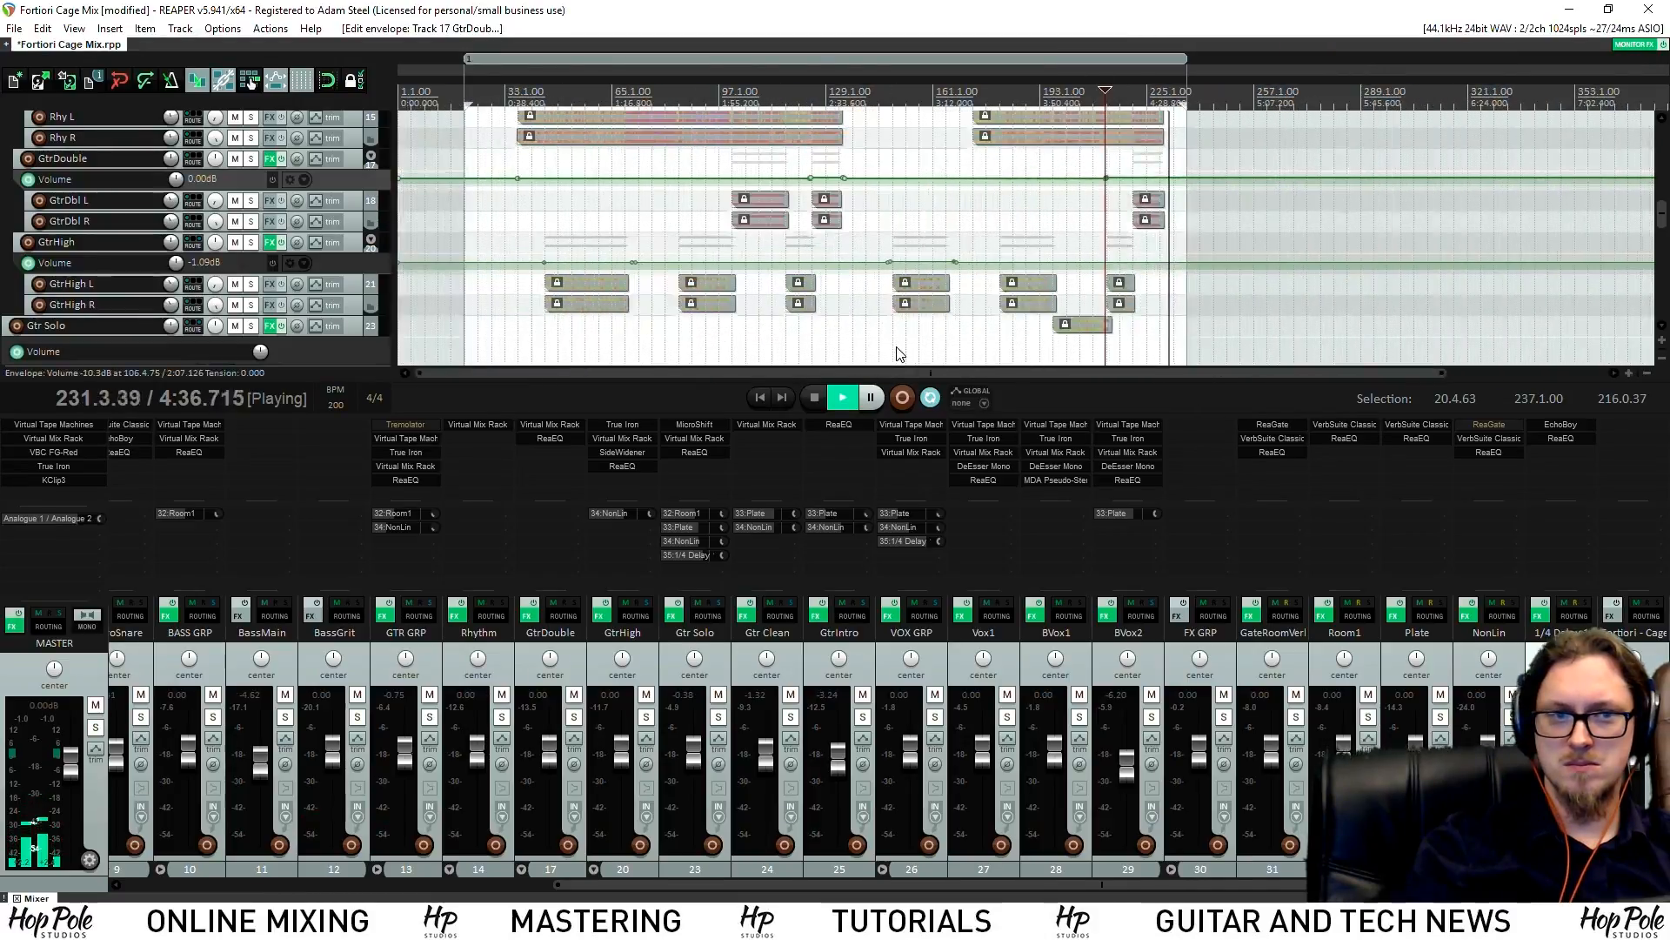
left_click(980, 86)
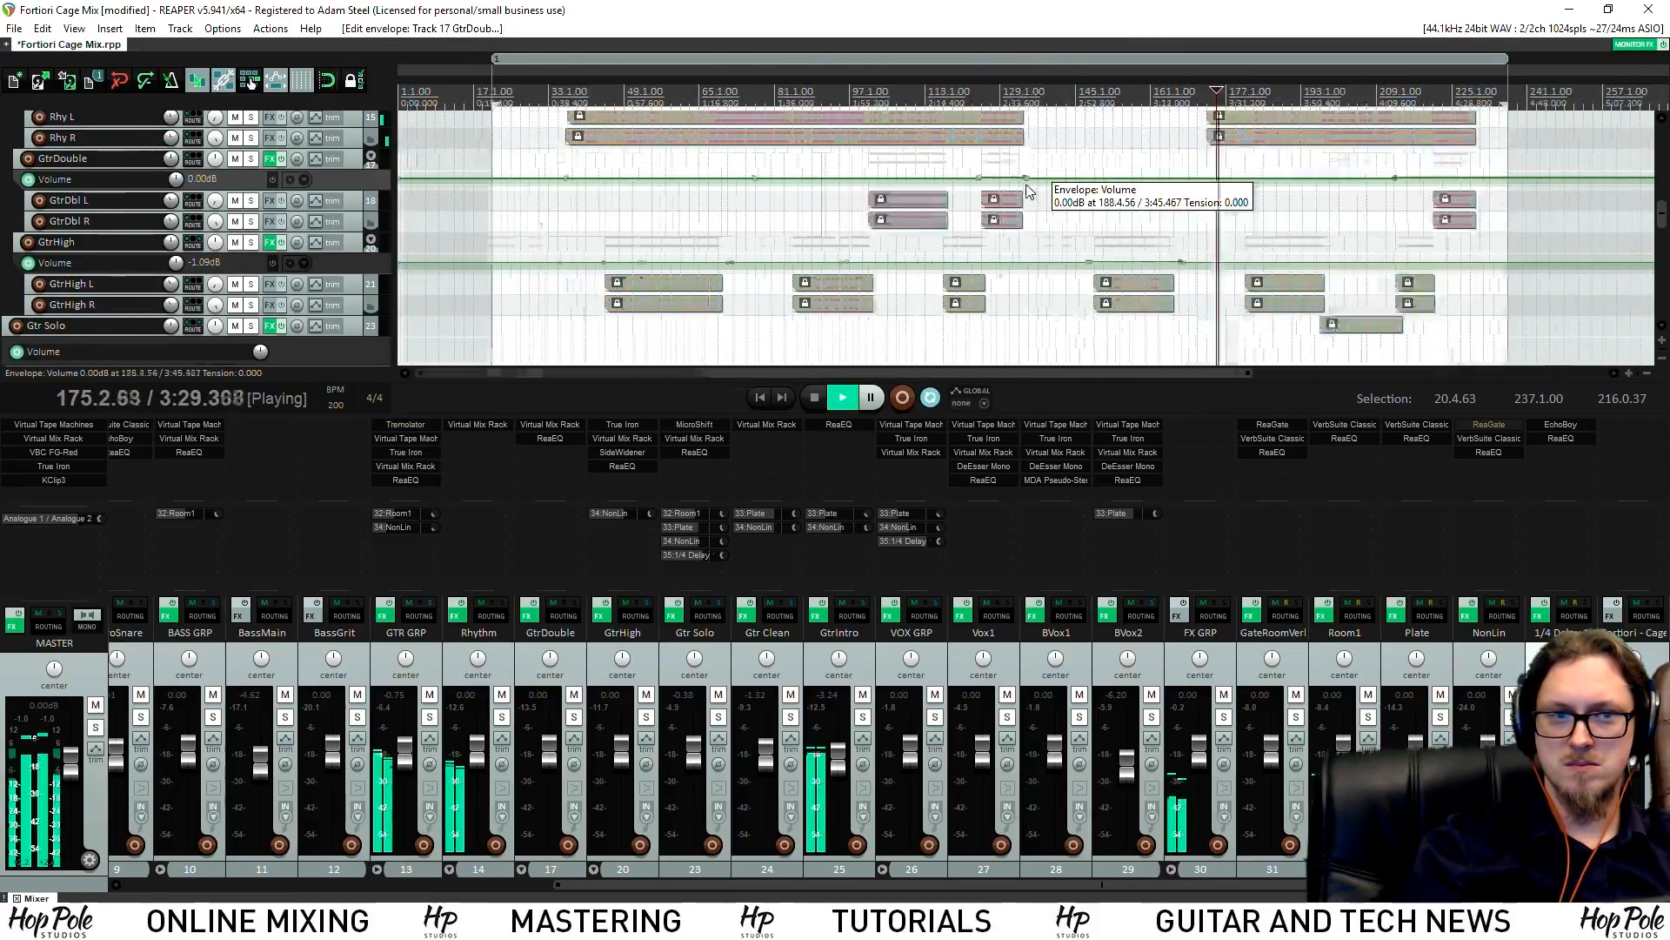
scroll(1029, 252, "up", 6)
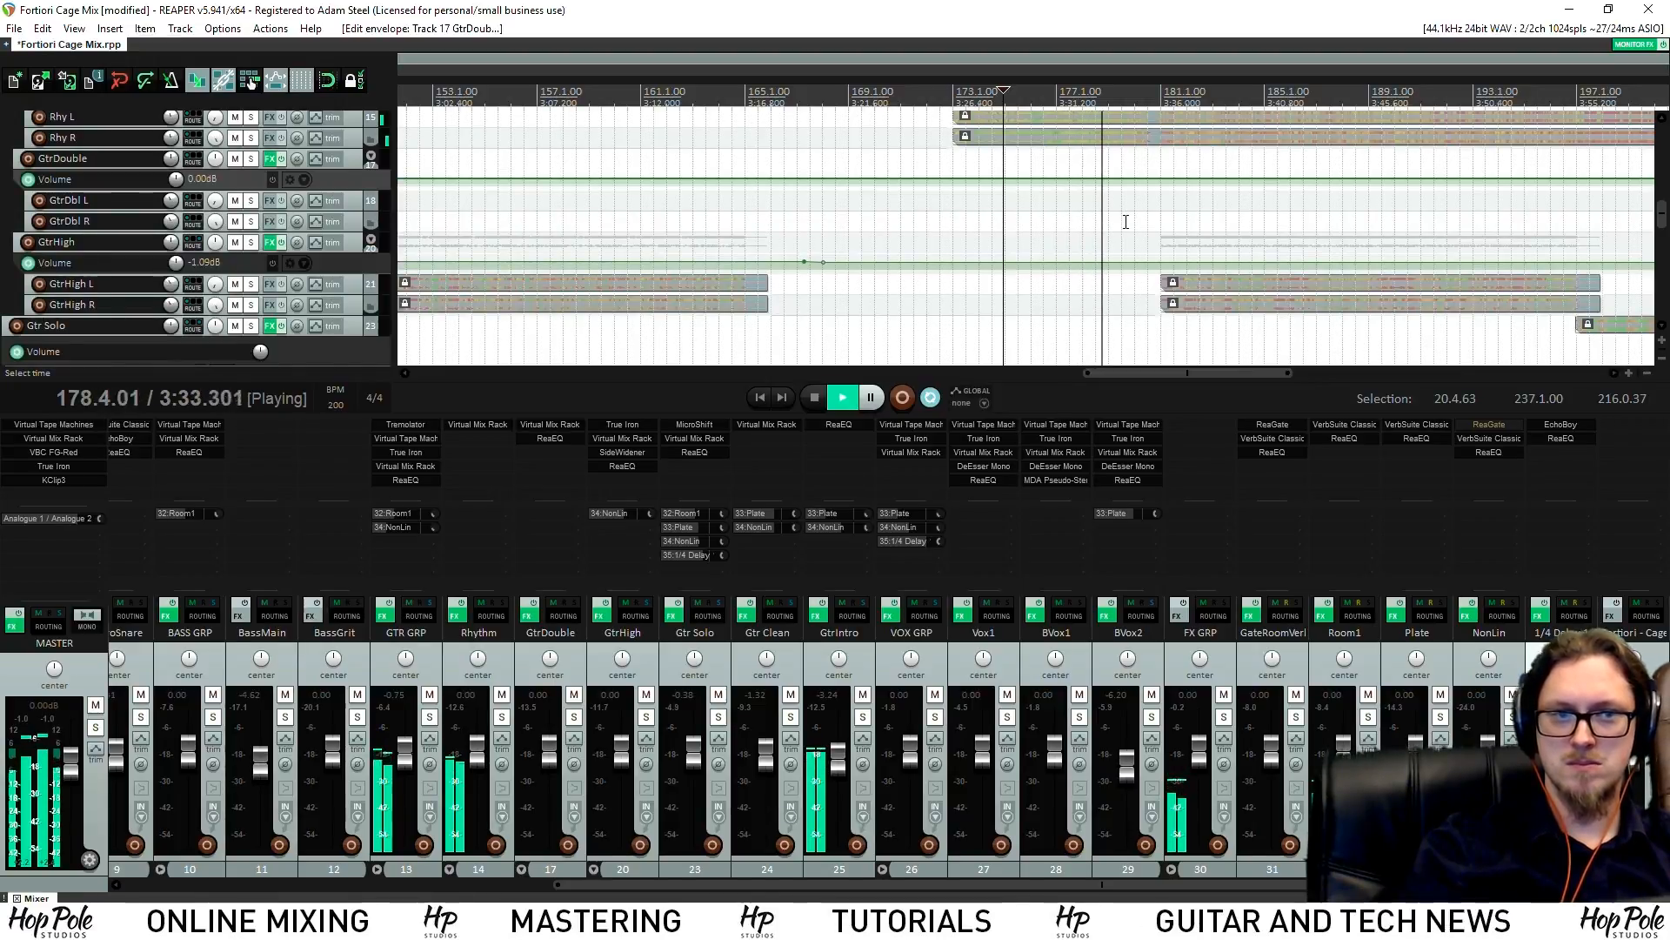
scroll(1126, 222, "up", 4)
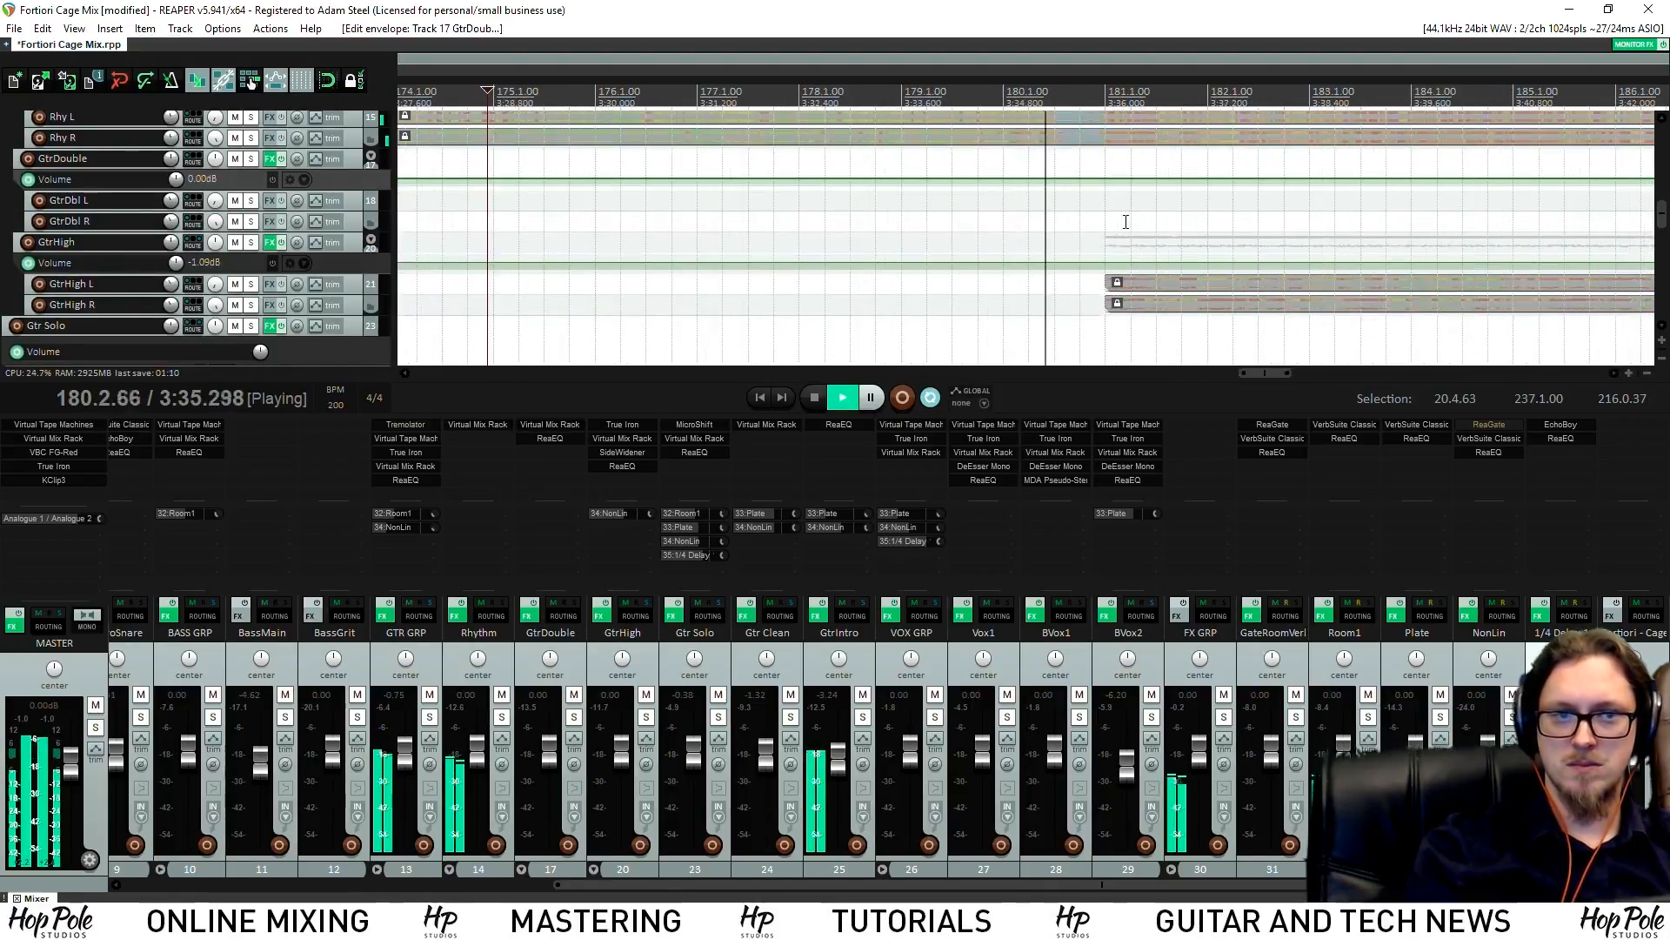
scroll(1122, 220, "down", 6)
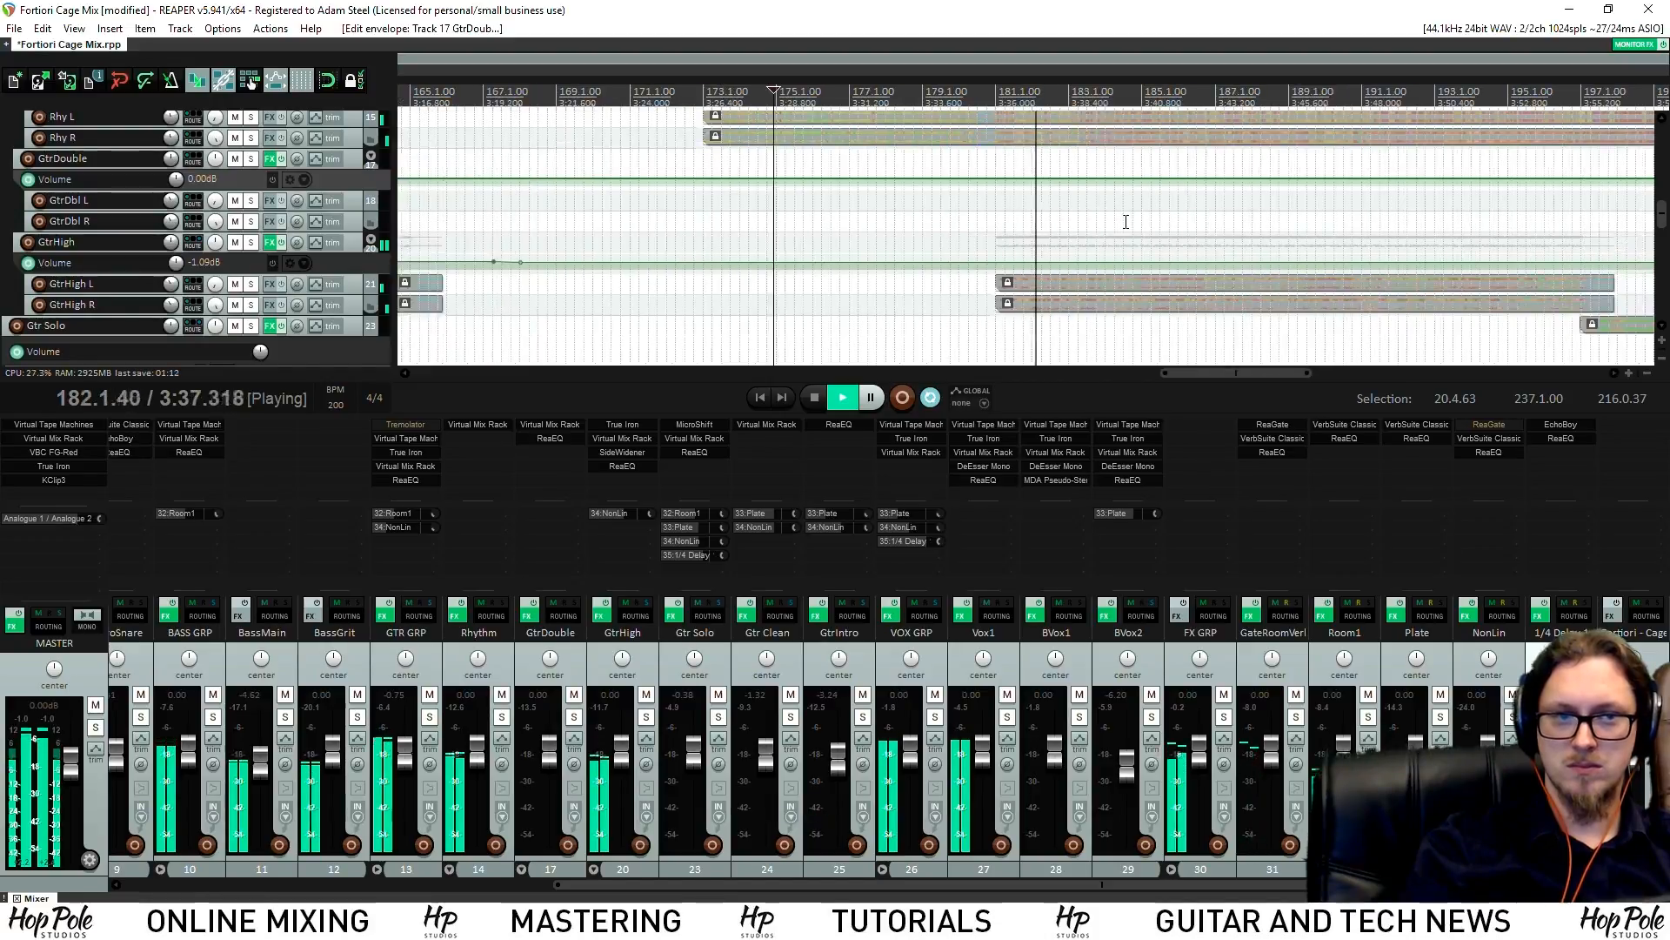
scroll(1169, 268, "up", 1)
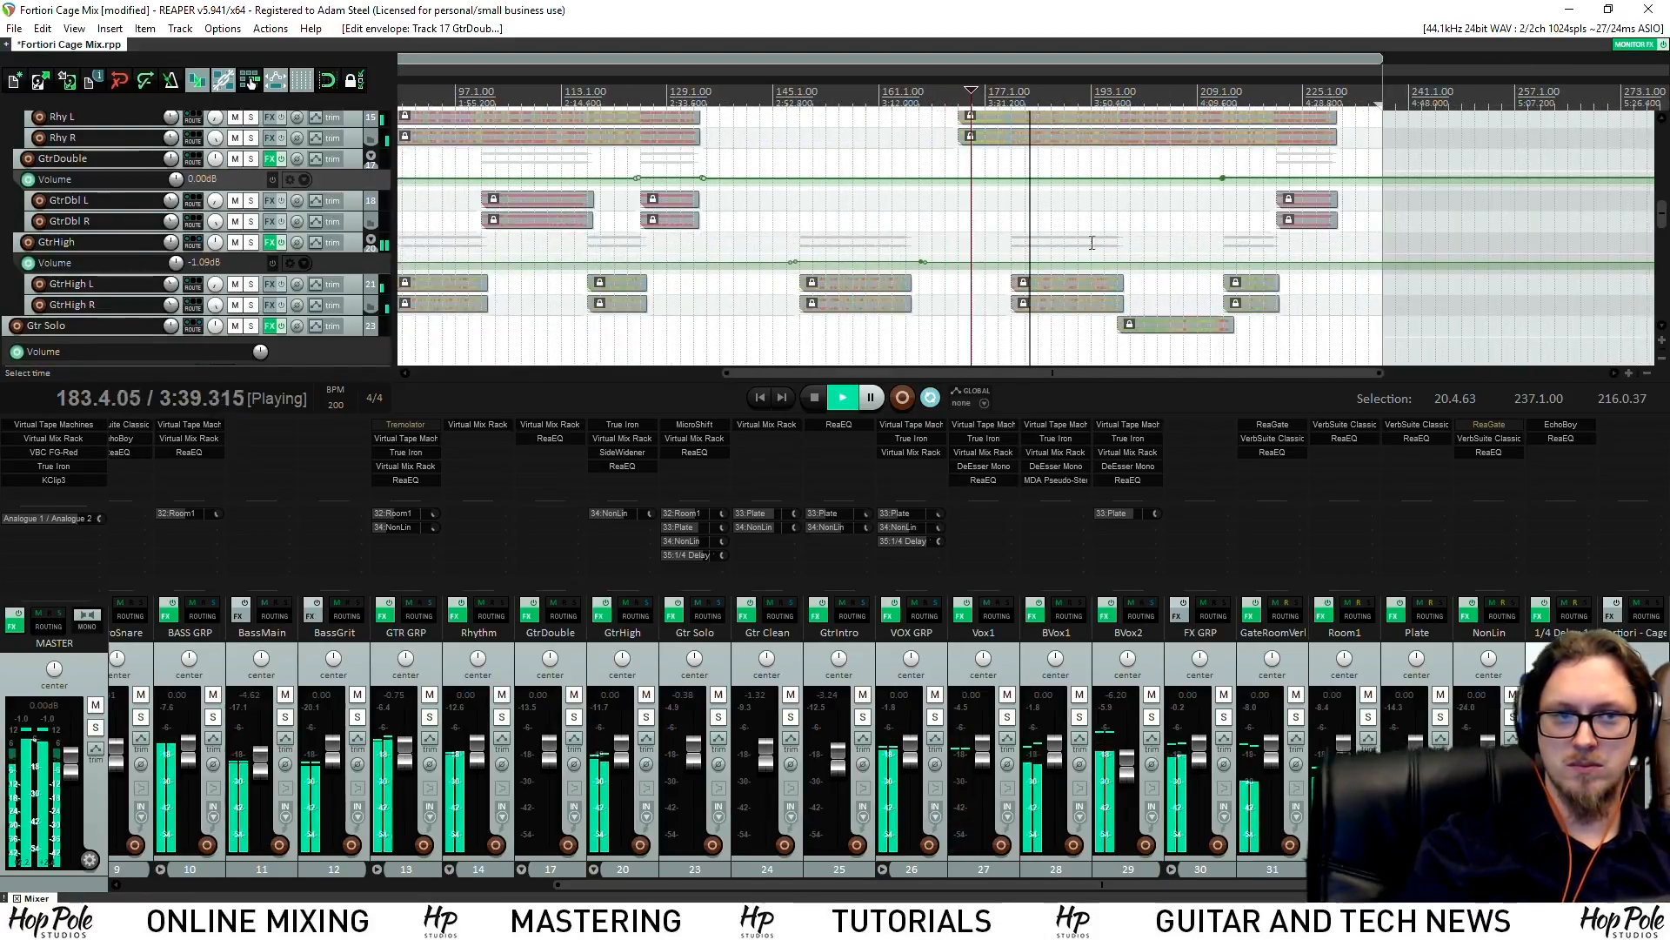
scroll(1123, 243, "up", 1)
scroll(1104, 233, "down", 4)
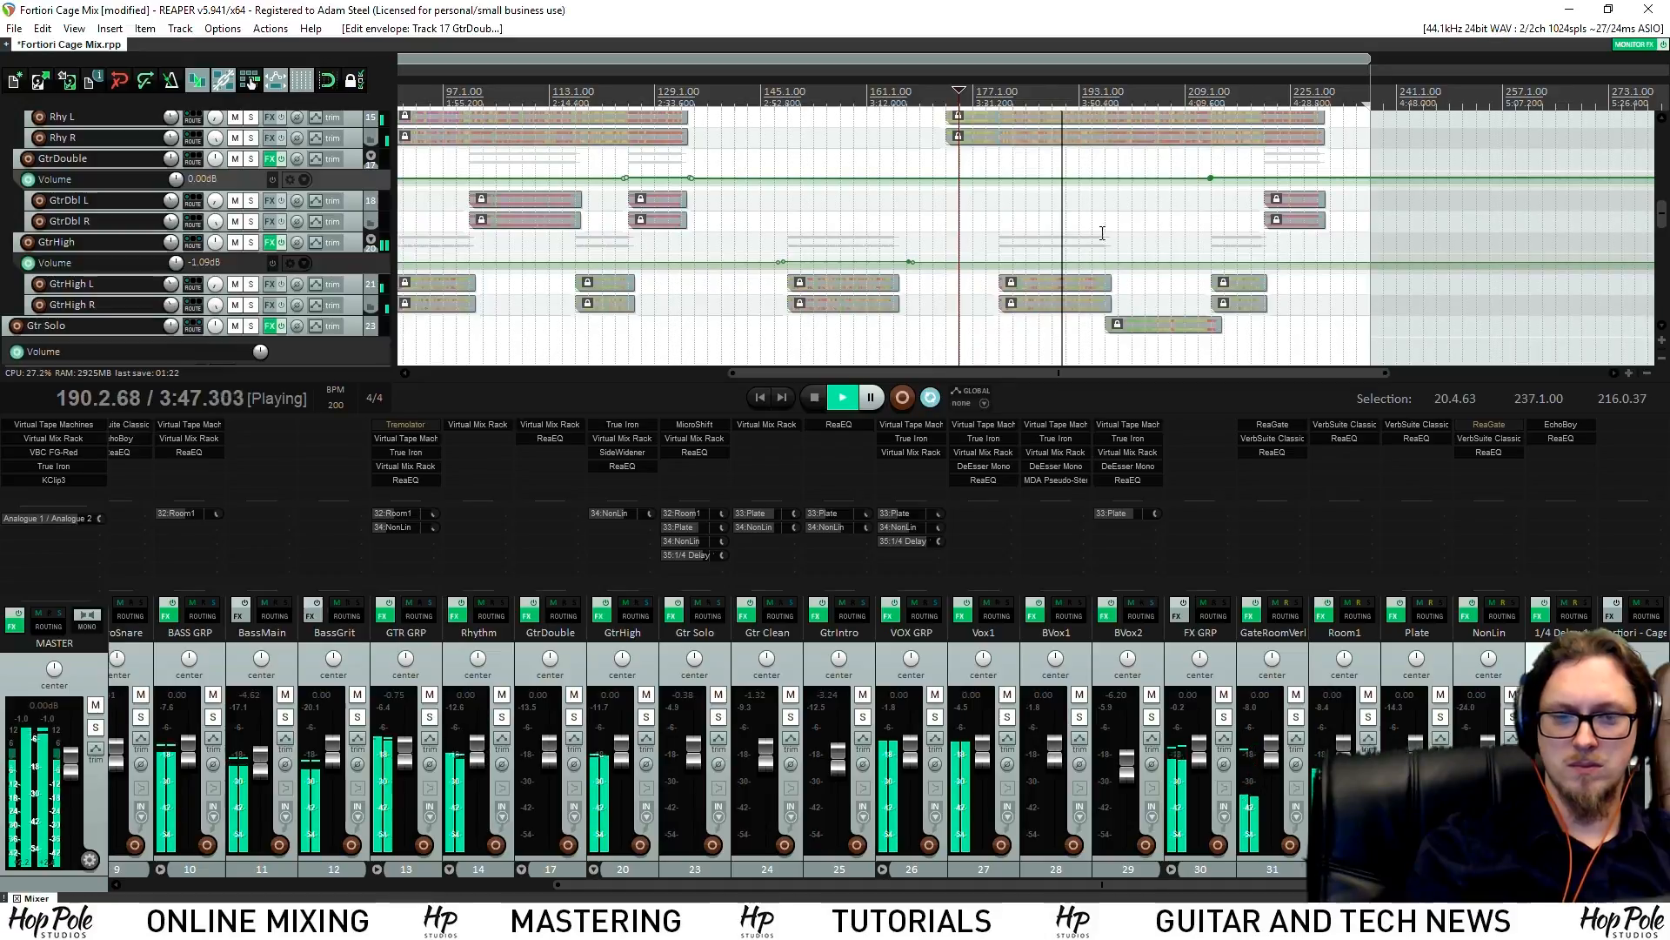
scroll(199, 884, "left", 3)
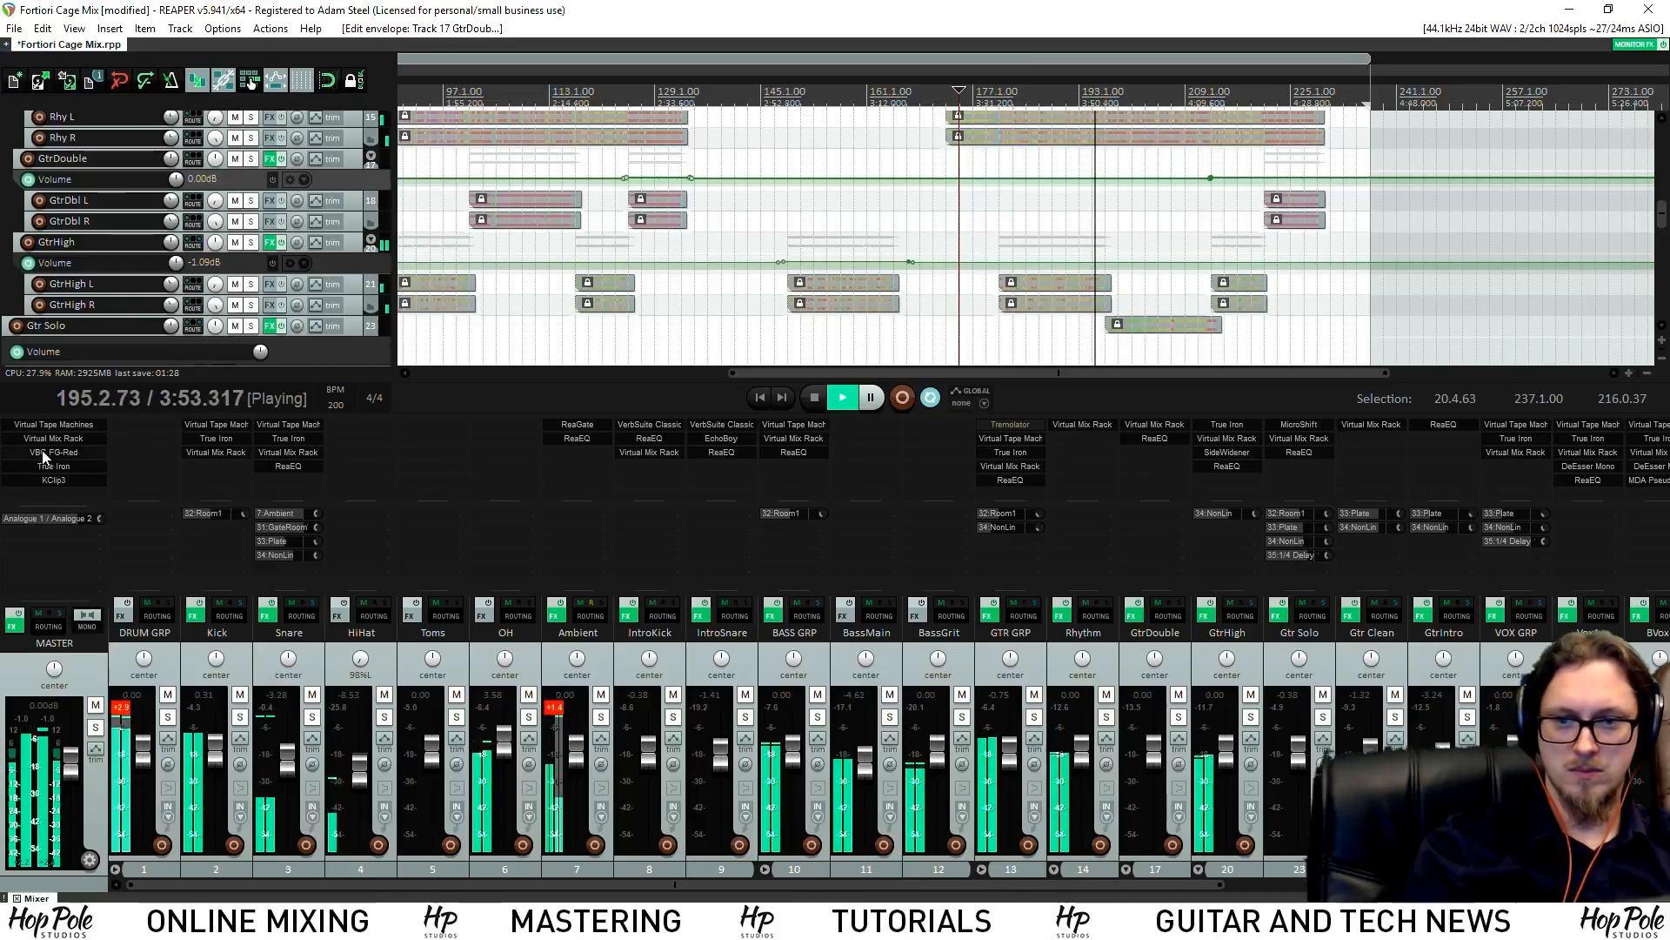
Raise the master bus KClip 3 input drive to 2.1 dB
left_click(59, 480)
key("space")
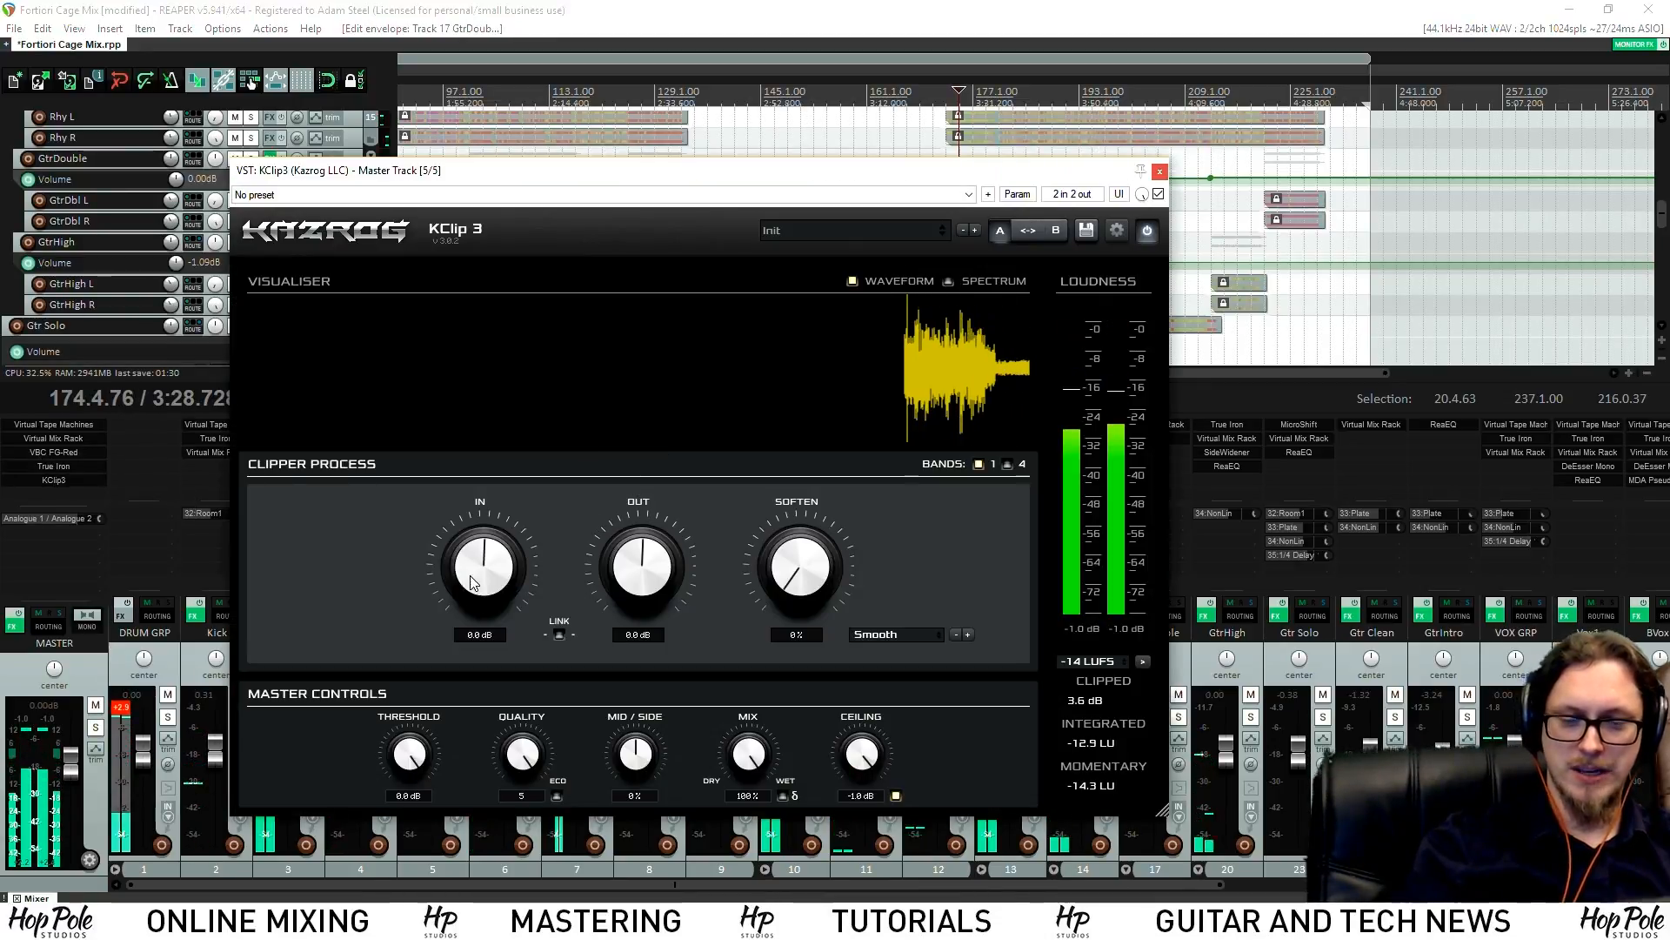
left_click_drag(482, 587, 473, 570)
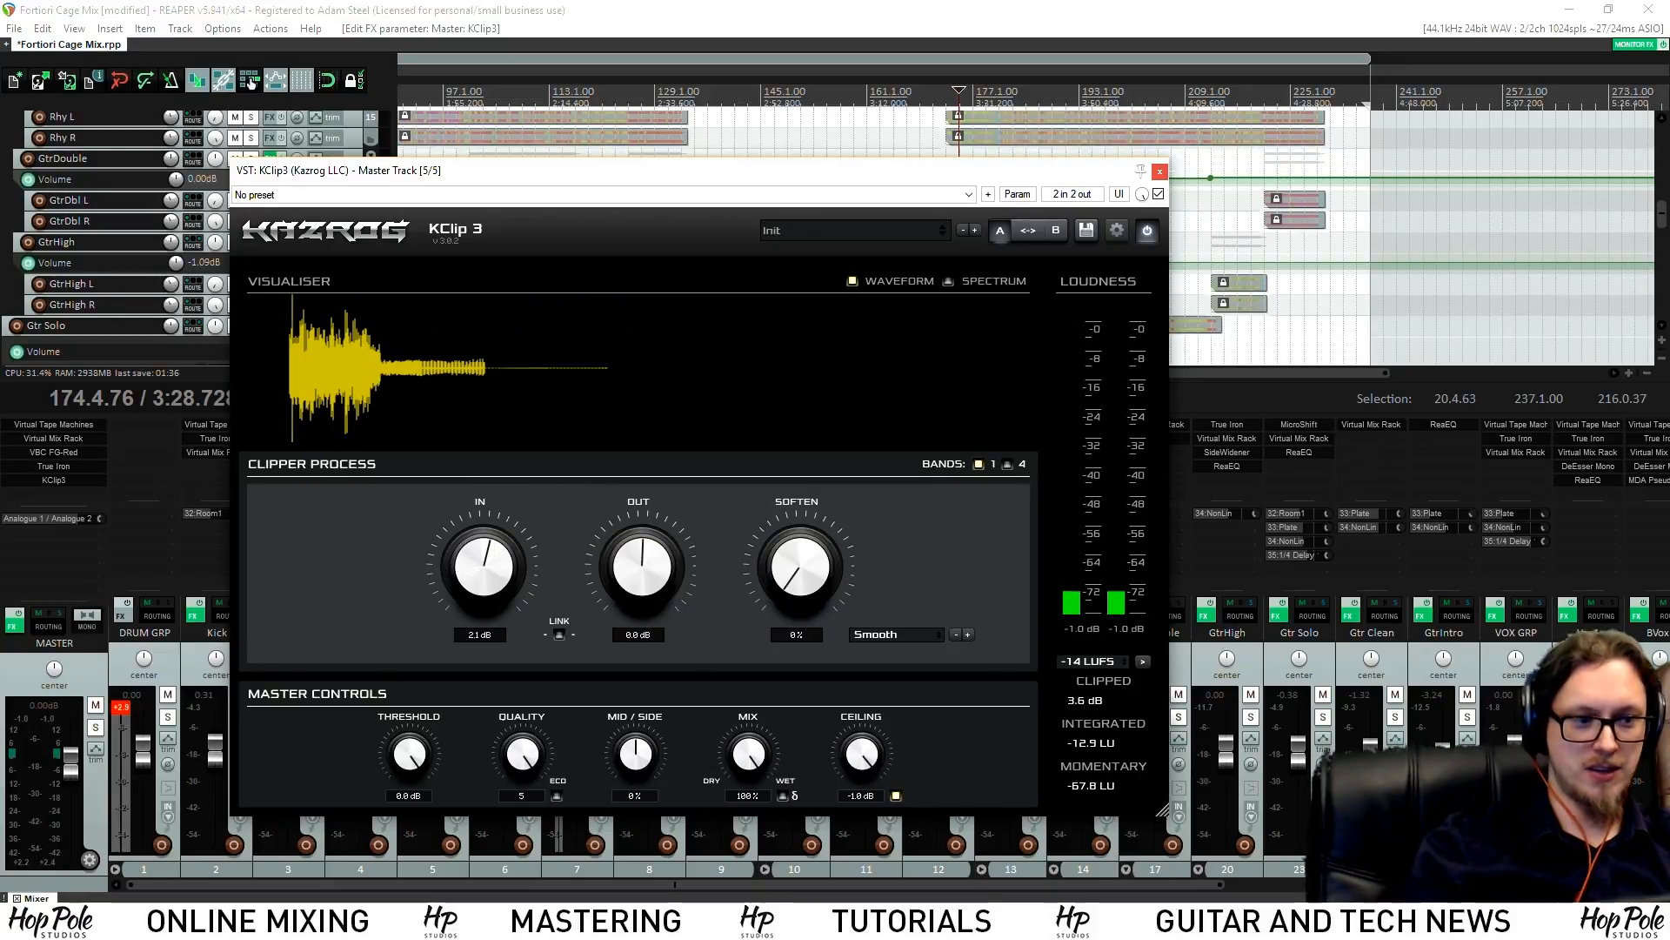
left_click(1479, 885)
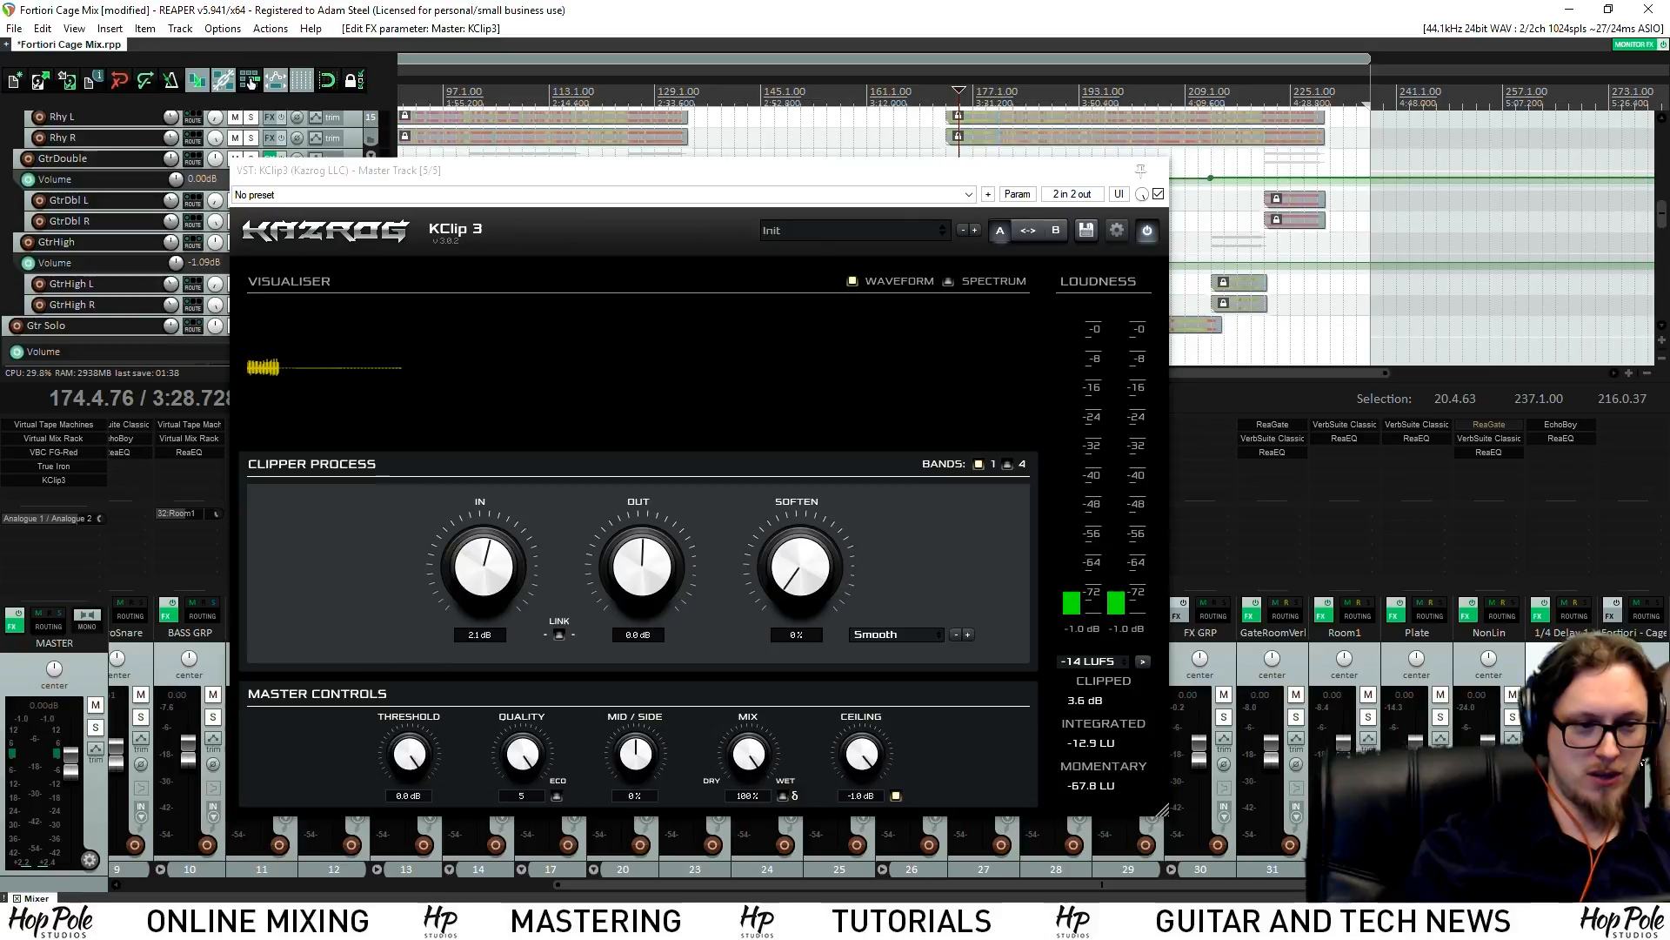
Audition the clipped master from around bar 113, toggling solo to compare, then close the clipper
key("space")
left_click(585, 91)
left_click(1657, 717)
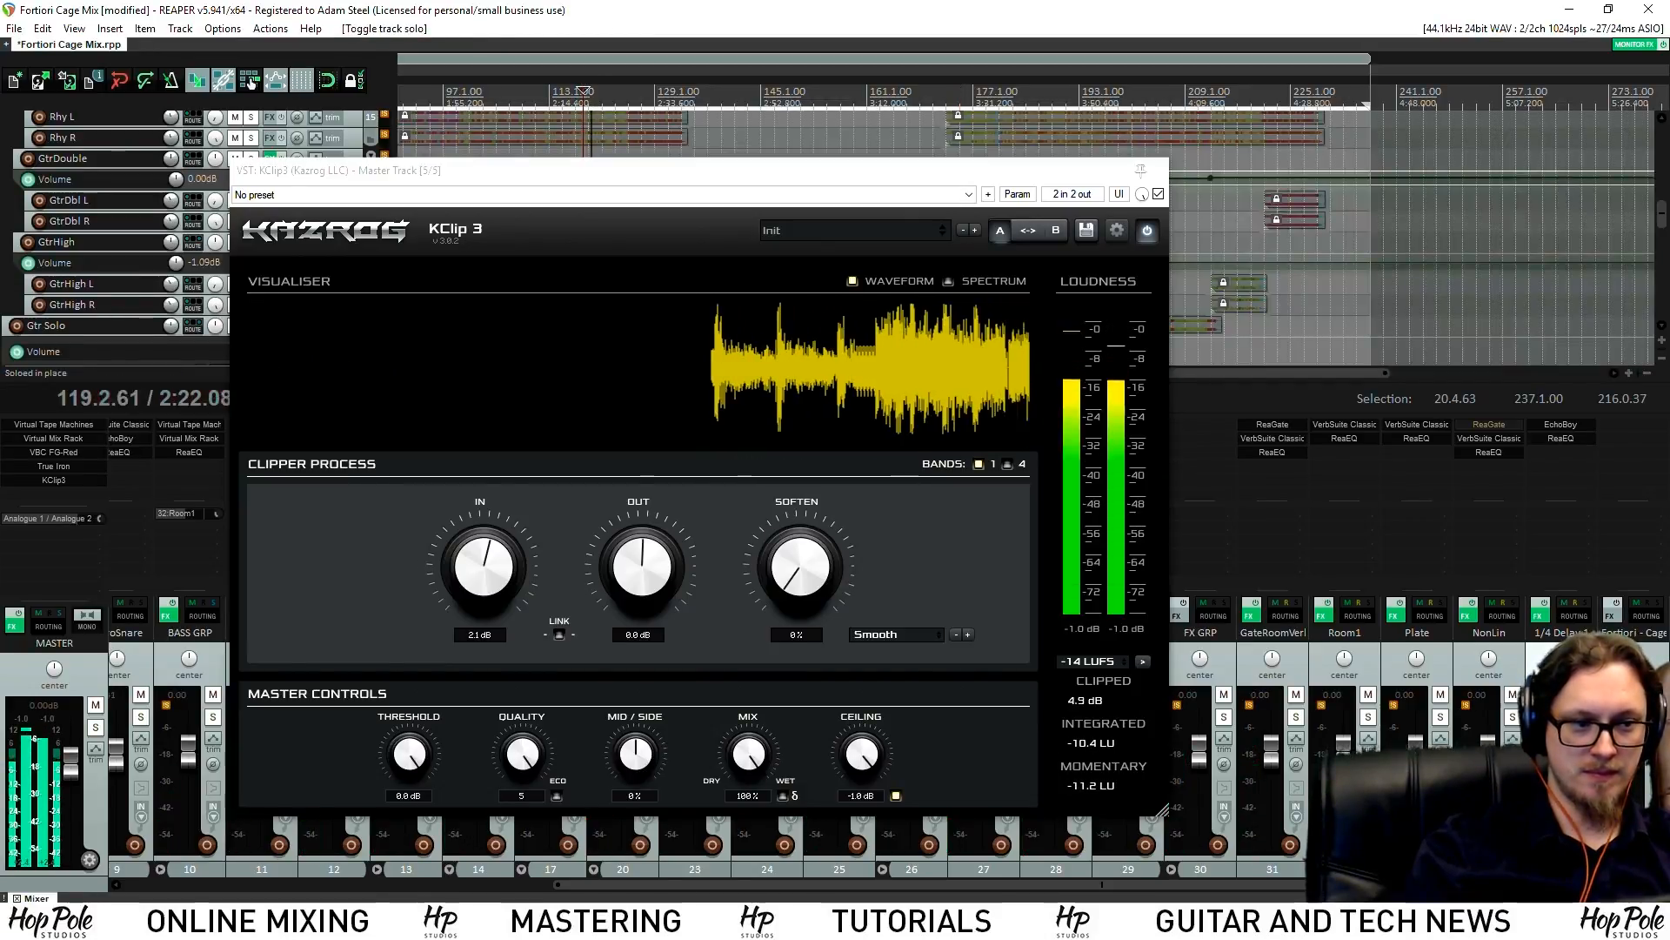
left_click(1657, 717)
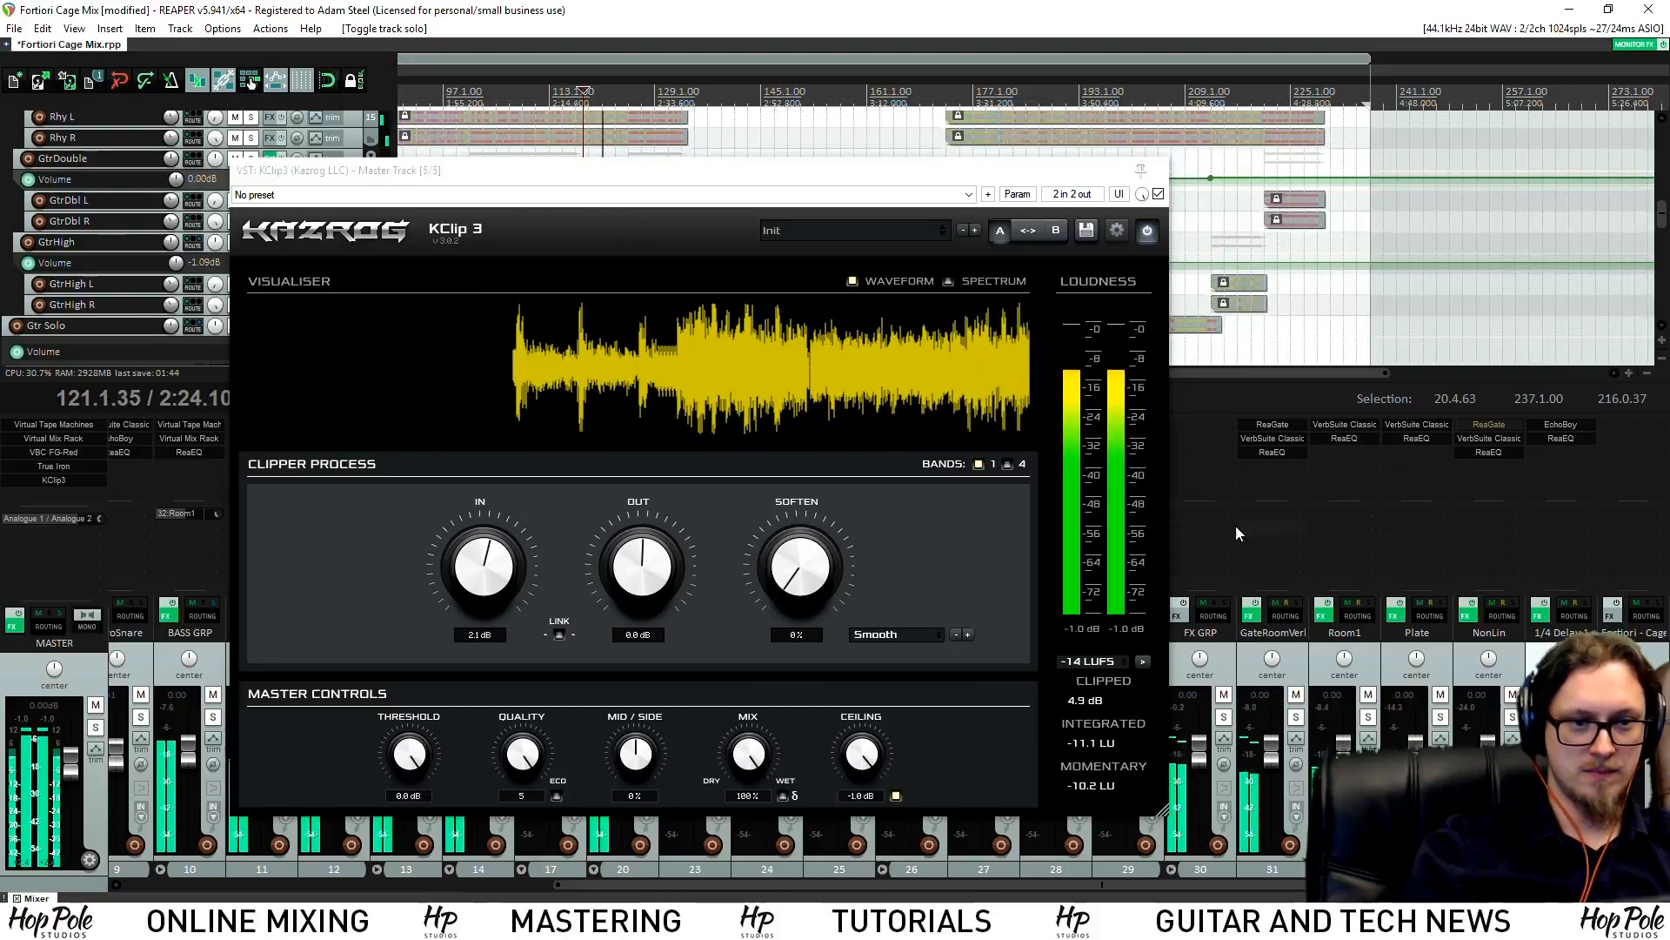
left_click_drag(801, 184, 917, 206)
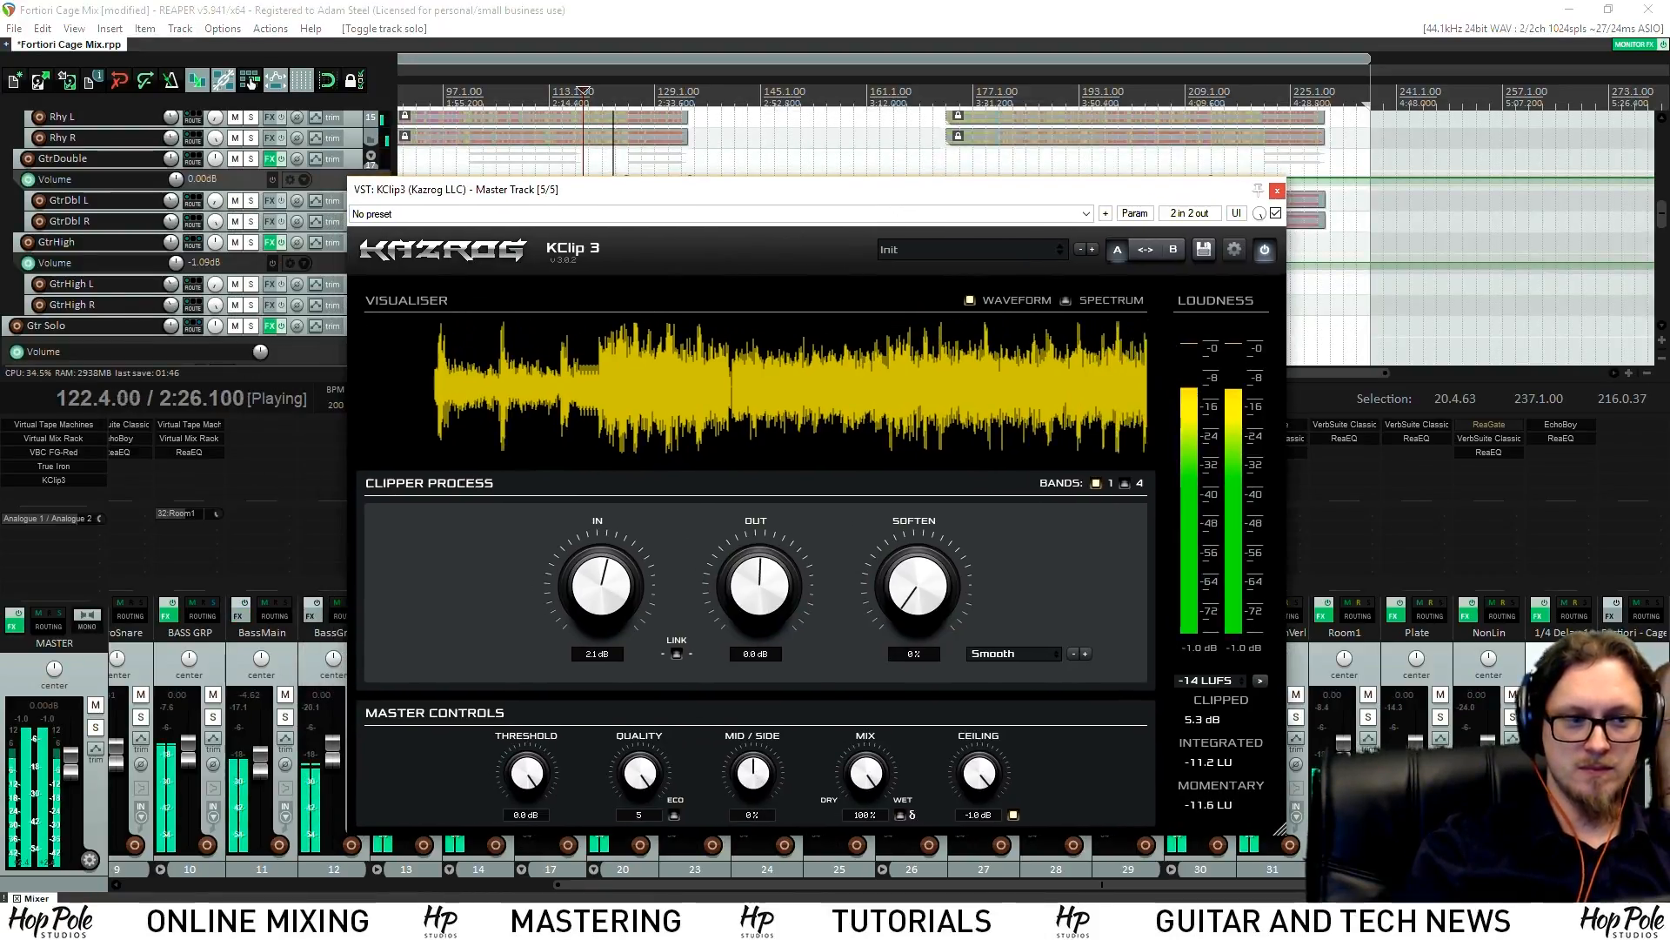
left_click(1657, 717)
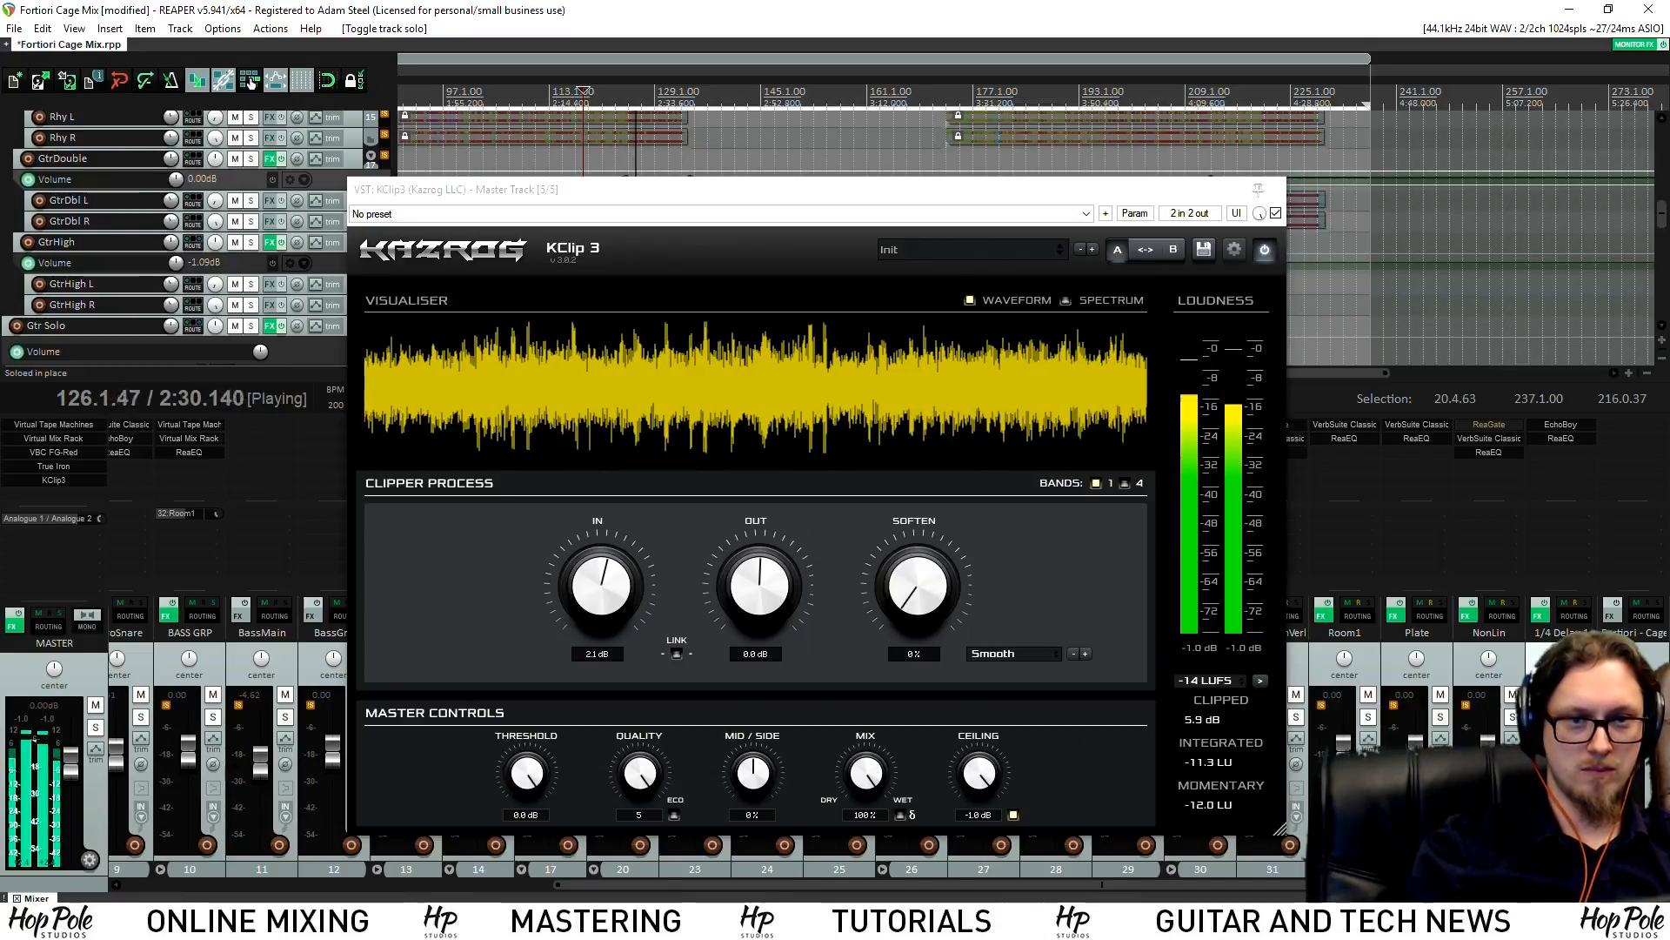
left_click(1657, 717)
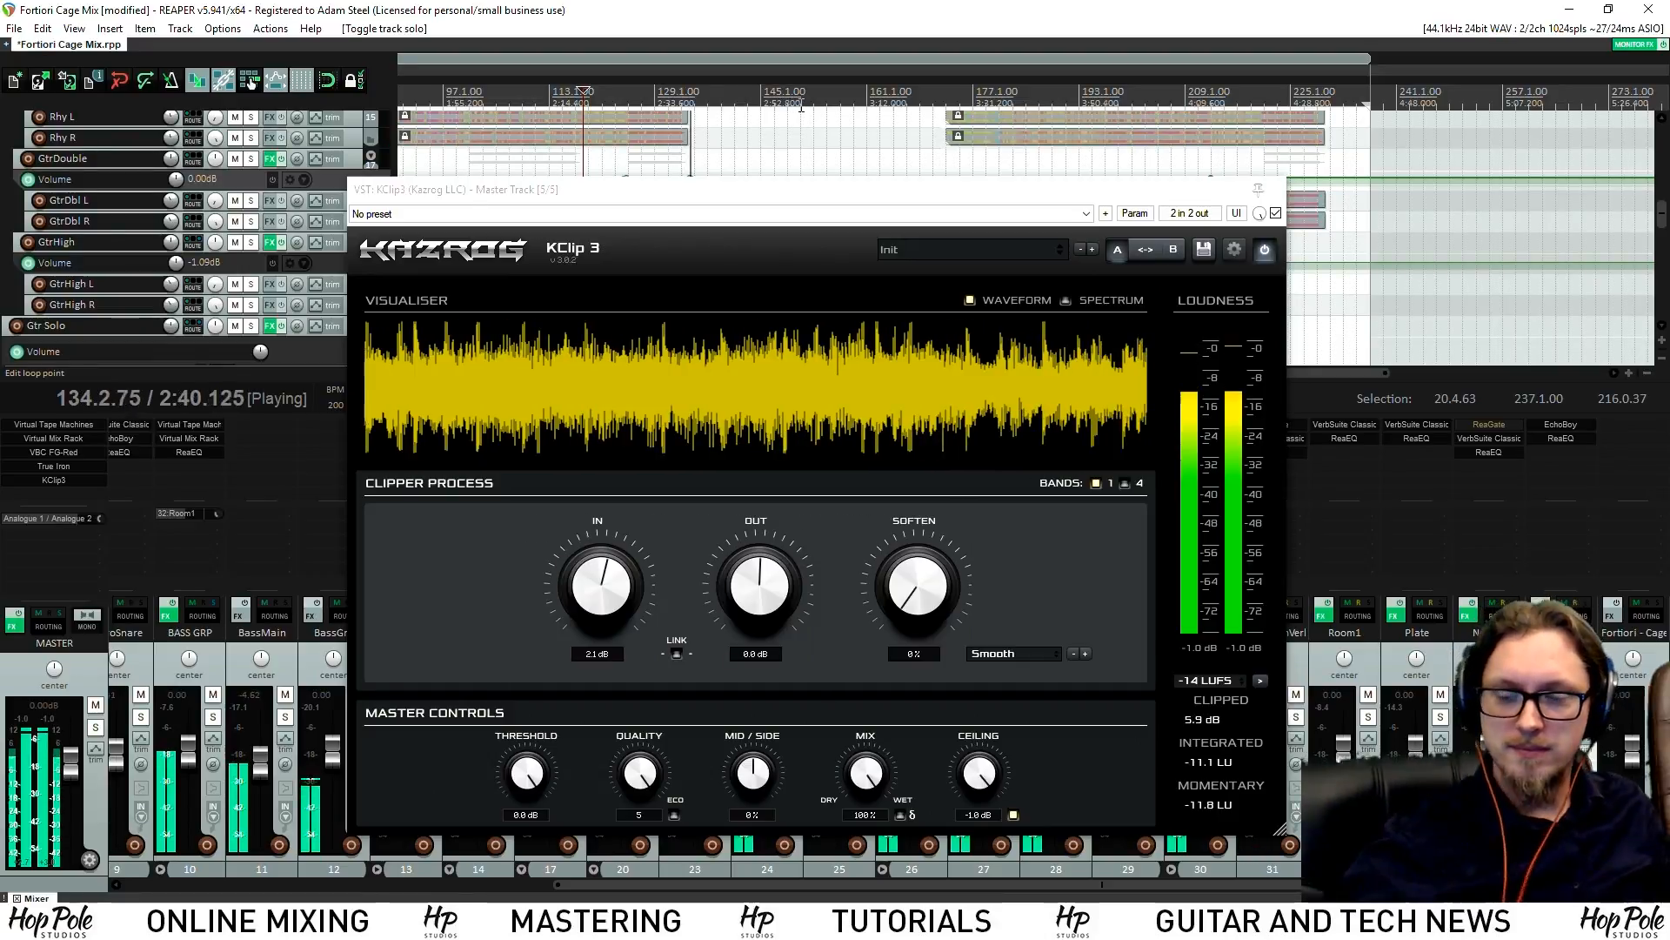
left_click(1276, 189)
key("space")
Save the project with the new clipper setting
key("ctrl+s")
scroll(1039, 152, "down", 2)
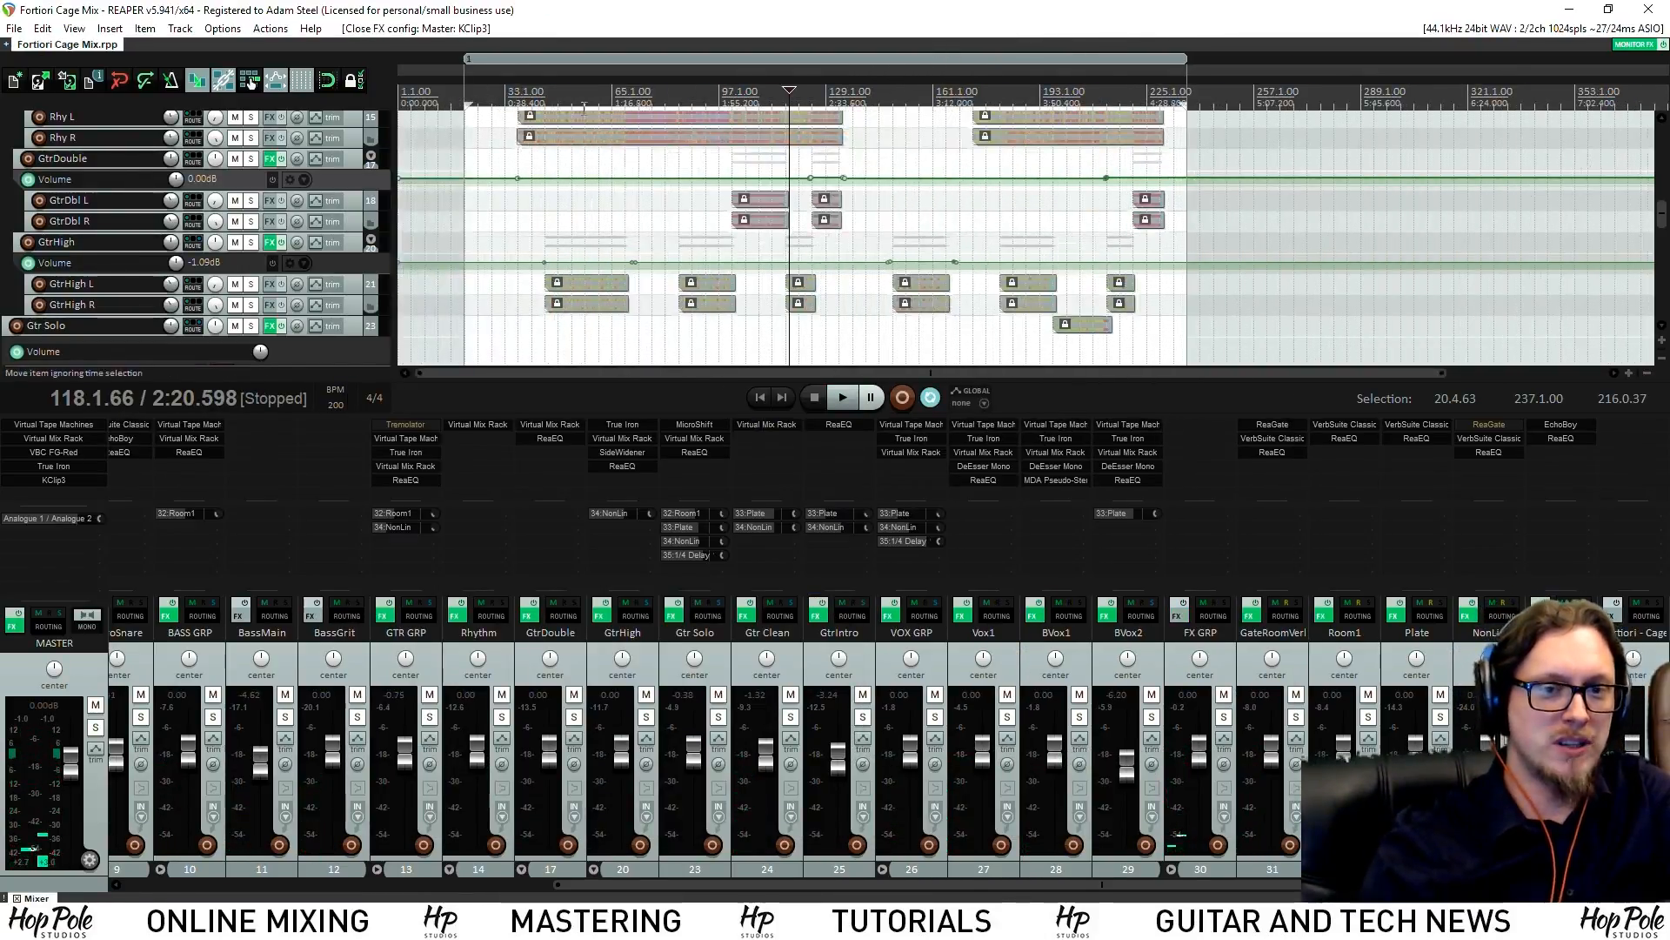
scroll(908, 87, "up", 4)
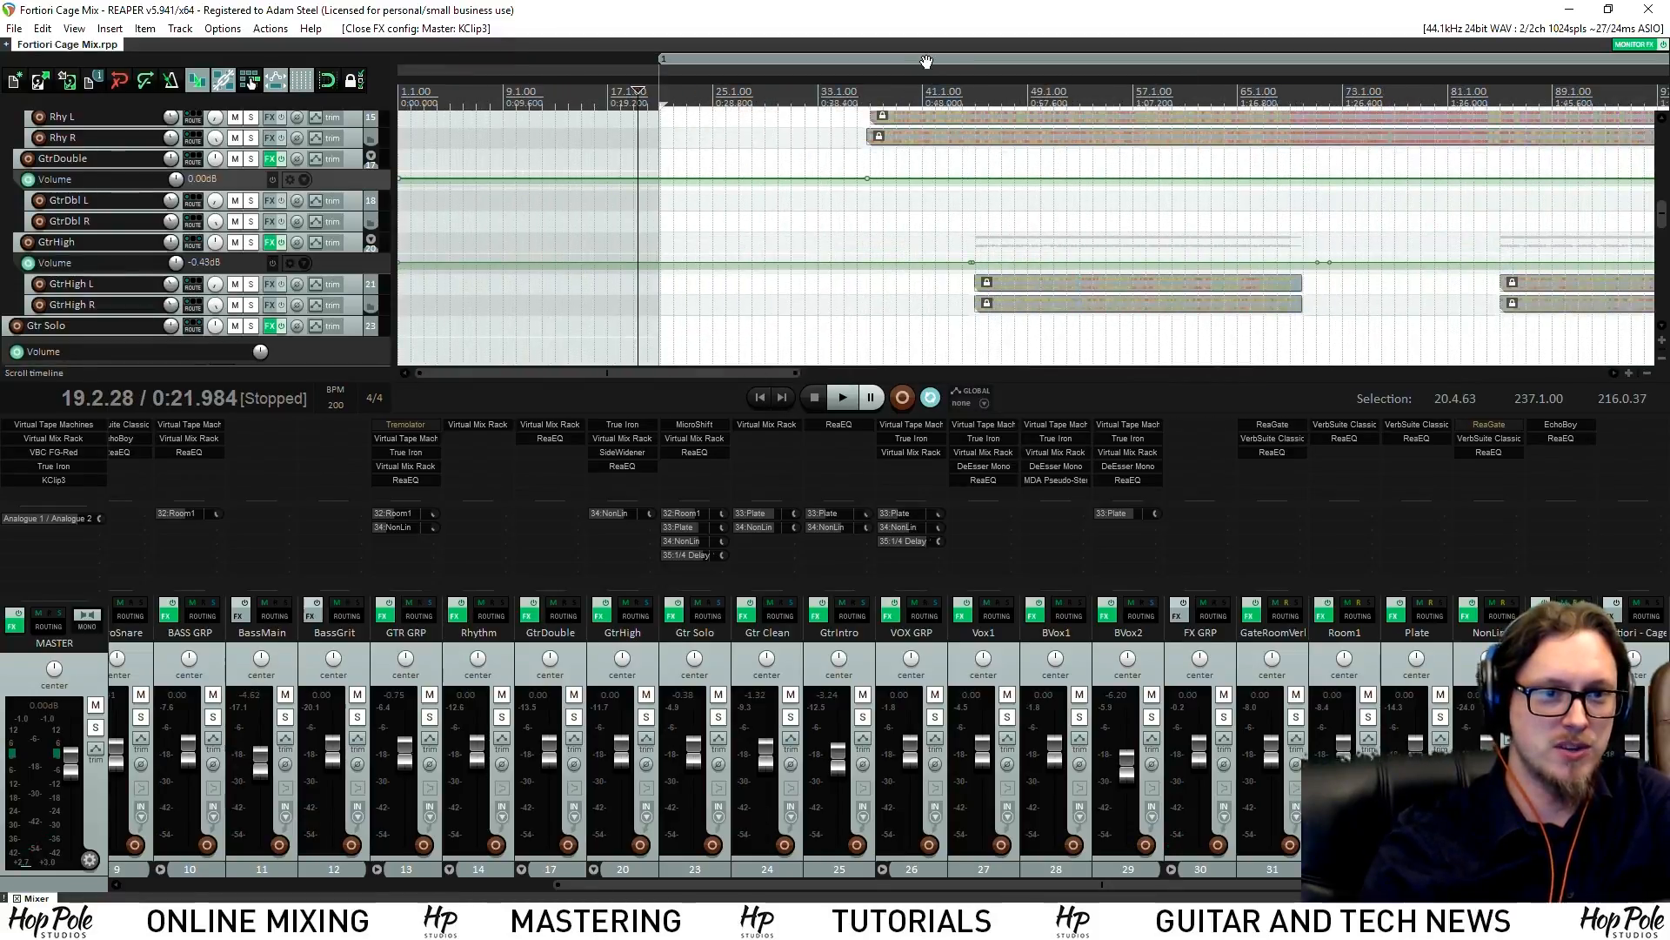
Make region 1 the time selection and play the mix from its start
double_click(926, 59)
scroll(468, 76, "down", 3)
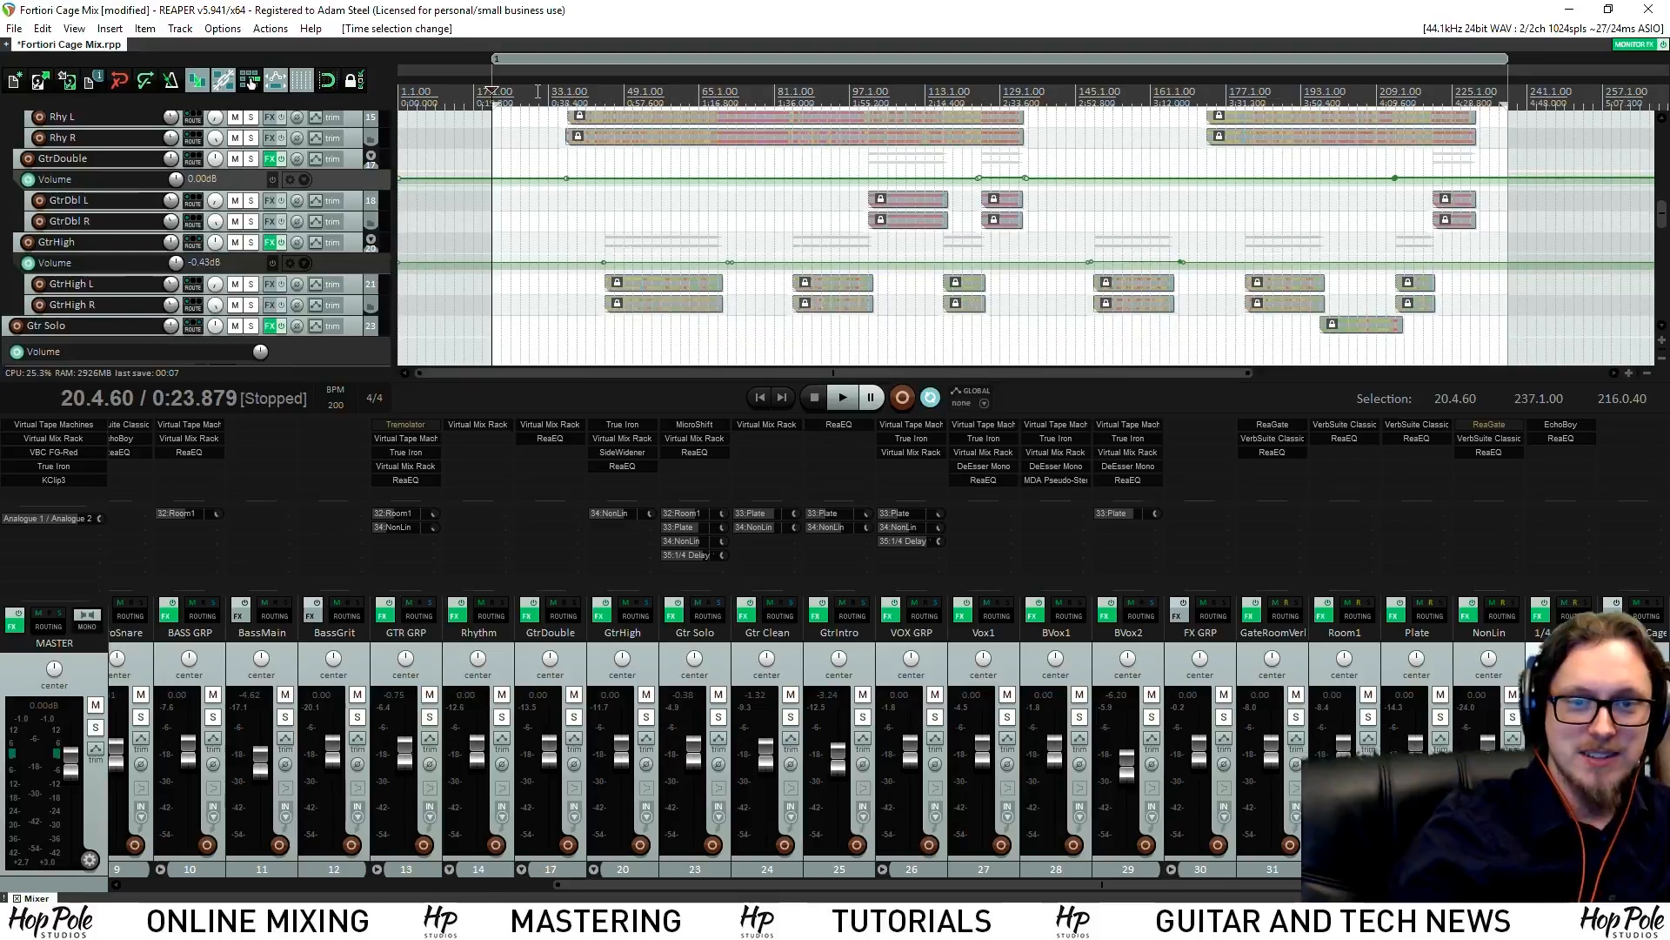
key("space")
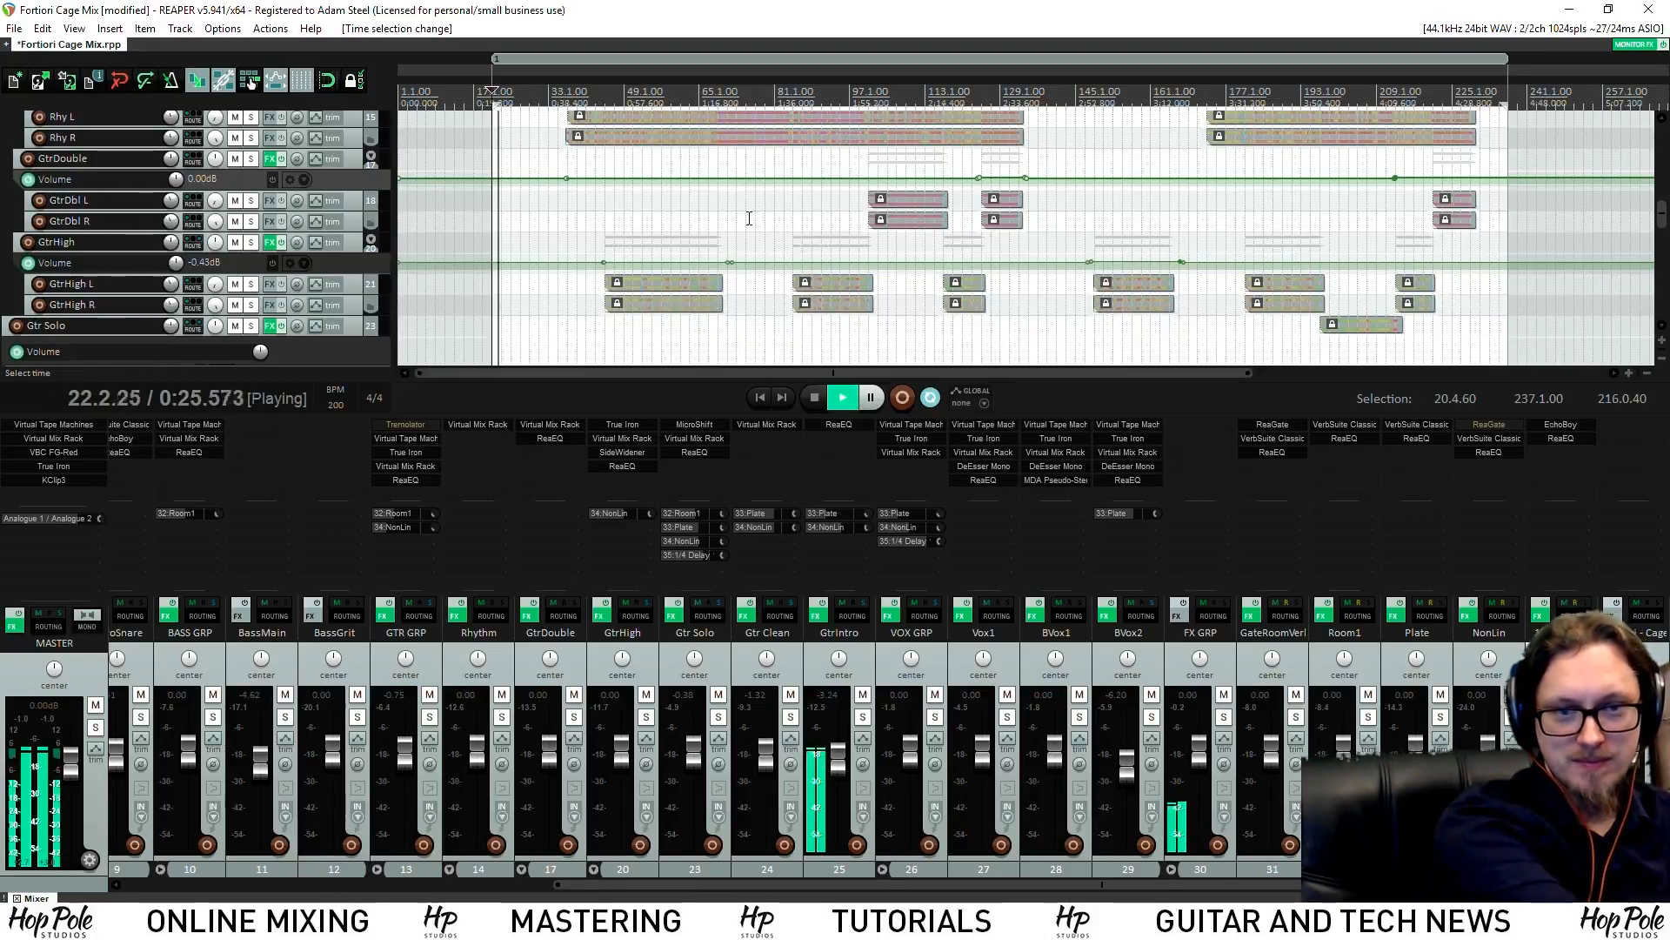
scroll(698, 227, "up", 2)
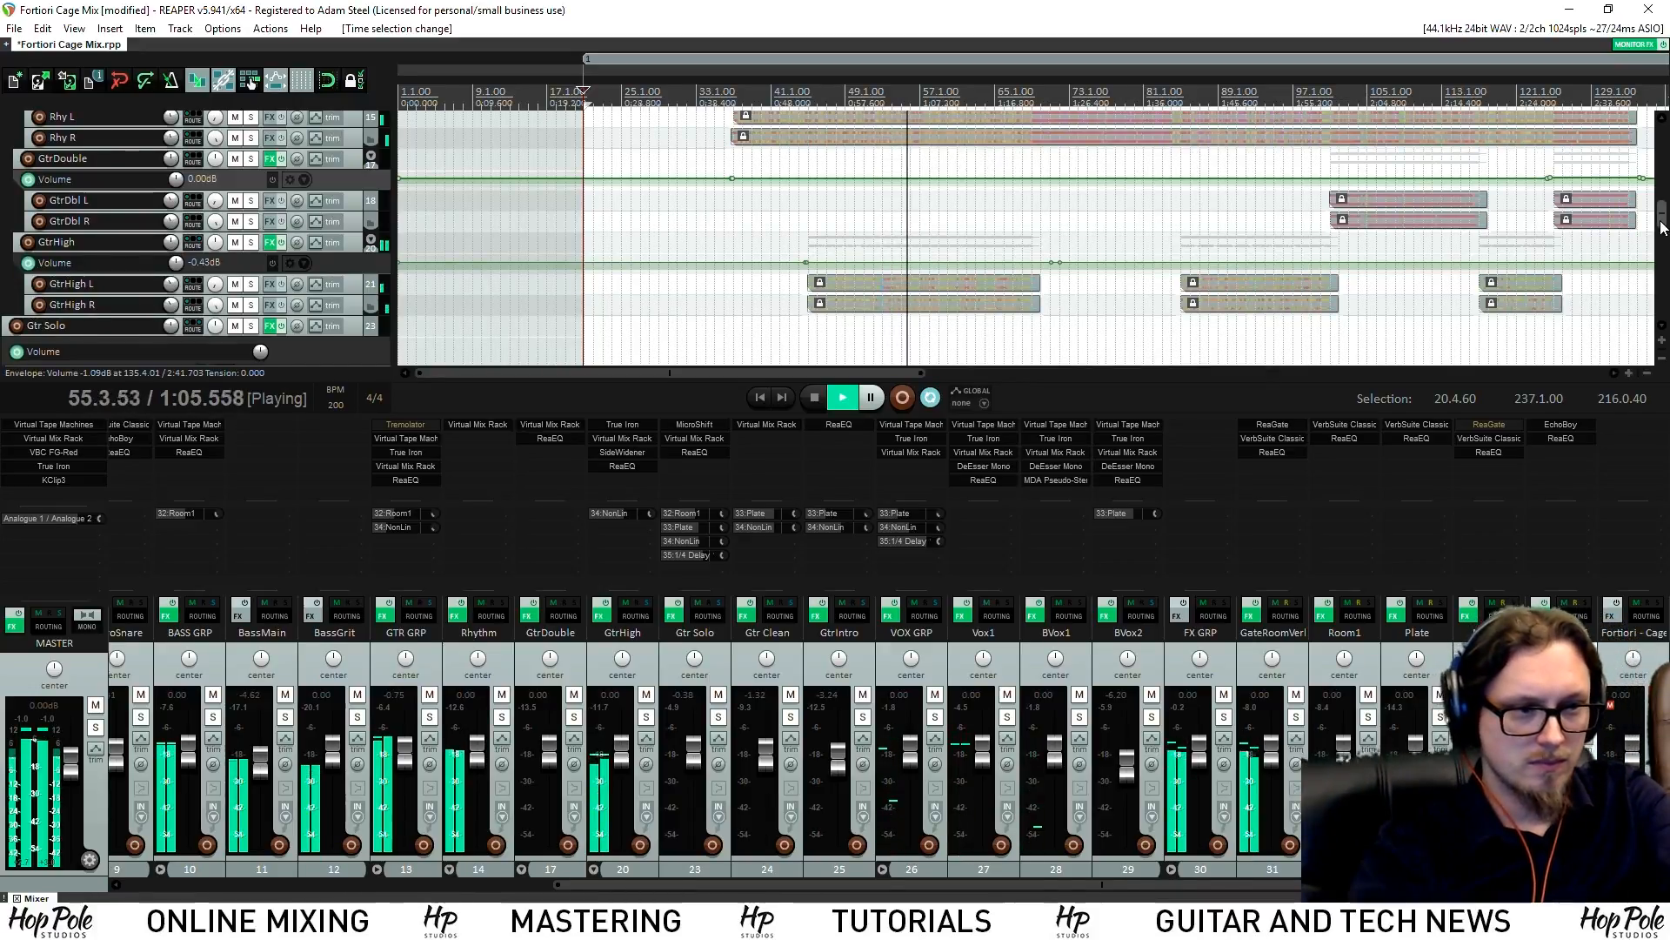
scroll(700, 227, "down", 6)
Enlarge the VOX GRP volume lane and lower the vocal group level before bar 68 slightly
scroll(389, 239, "up", 3)
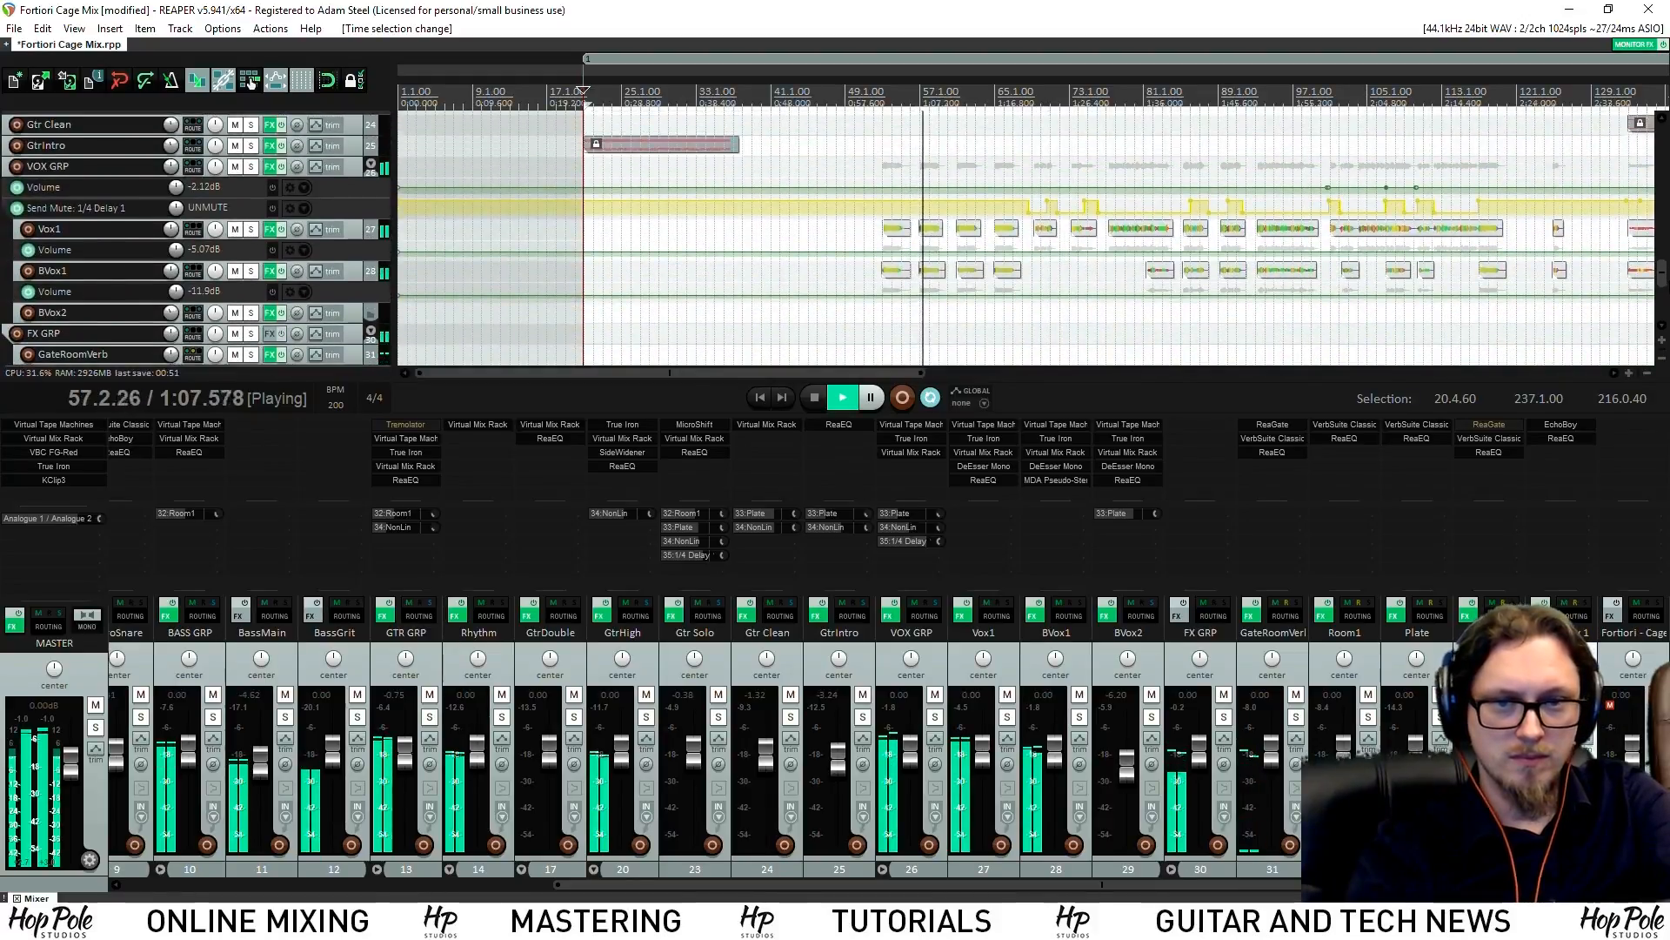
left_click_drag(361, 198, 362, 256)
scroll(916, 225, "up", 5)
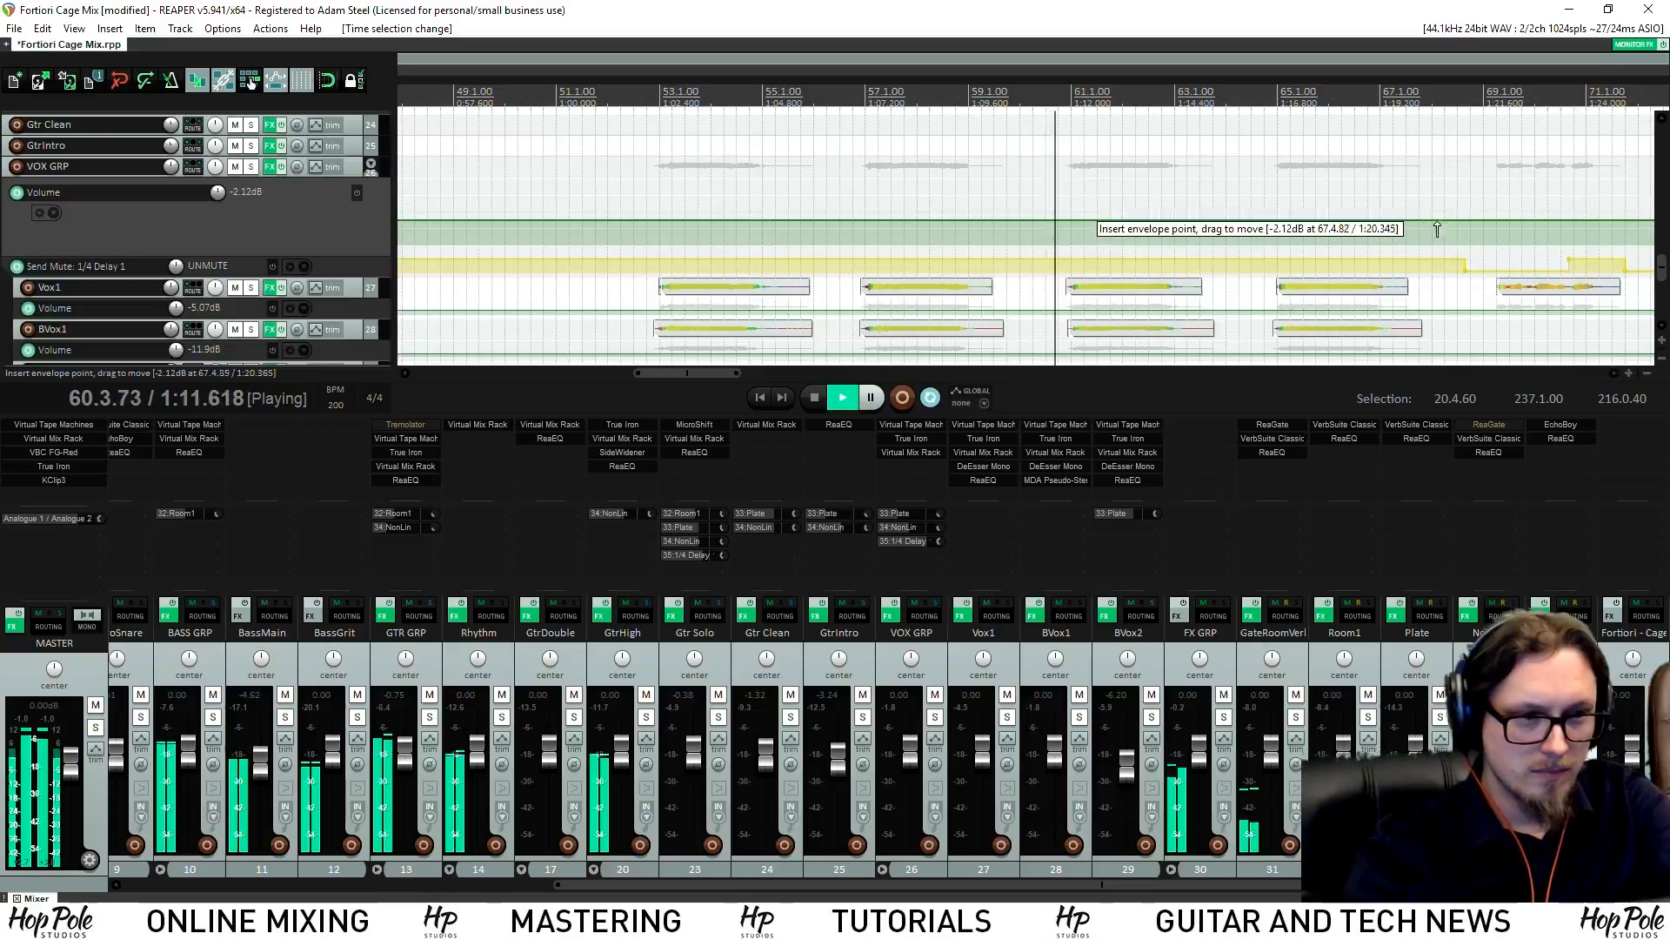
left_click_drag(1172, 213, 1174, 231)
key("space")
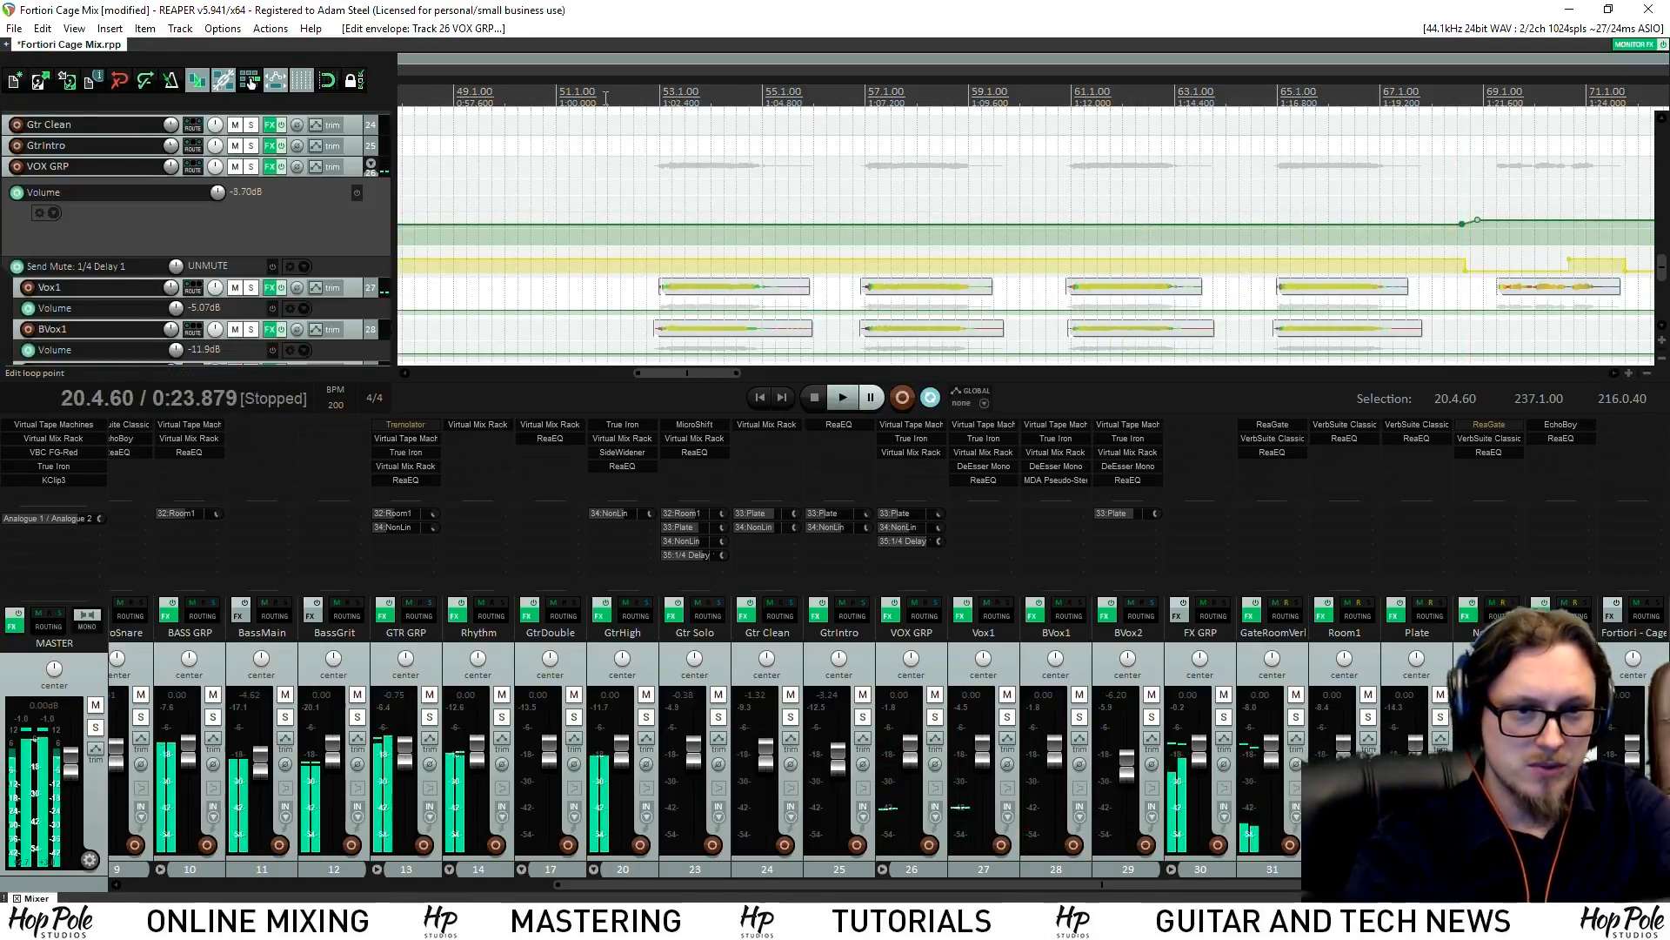
left_click(576, 143)
left_click_drag(808, 225, 809, 221)
key("space")
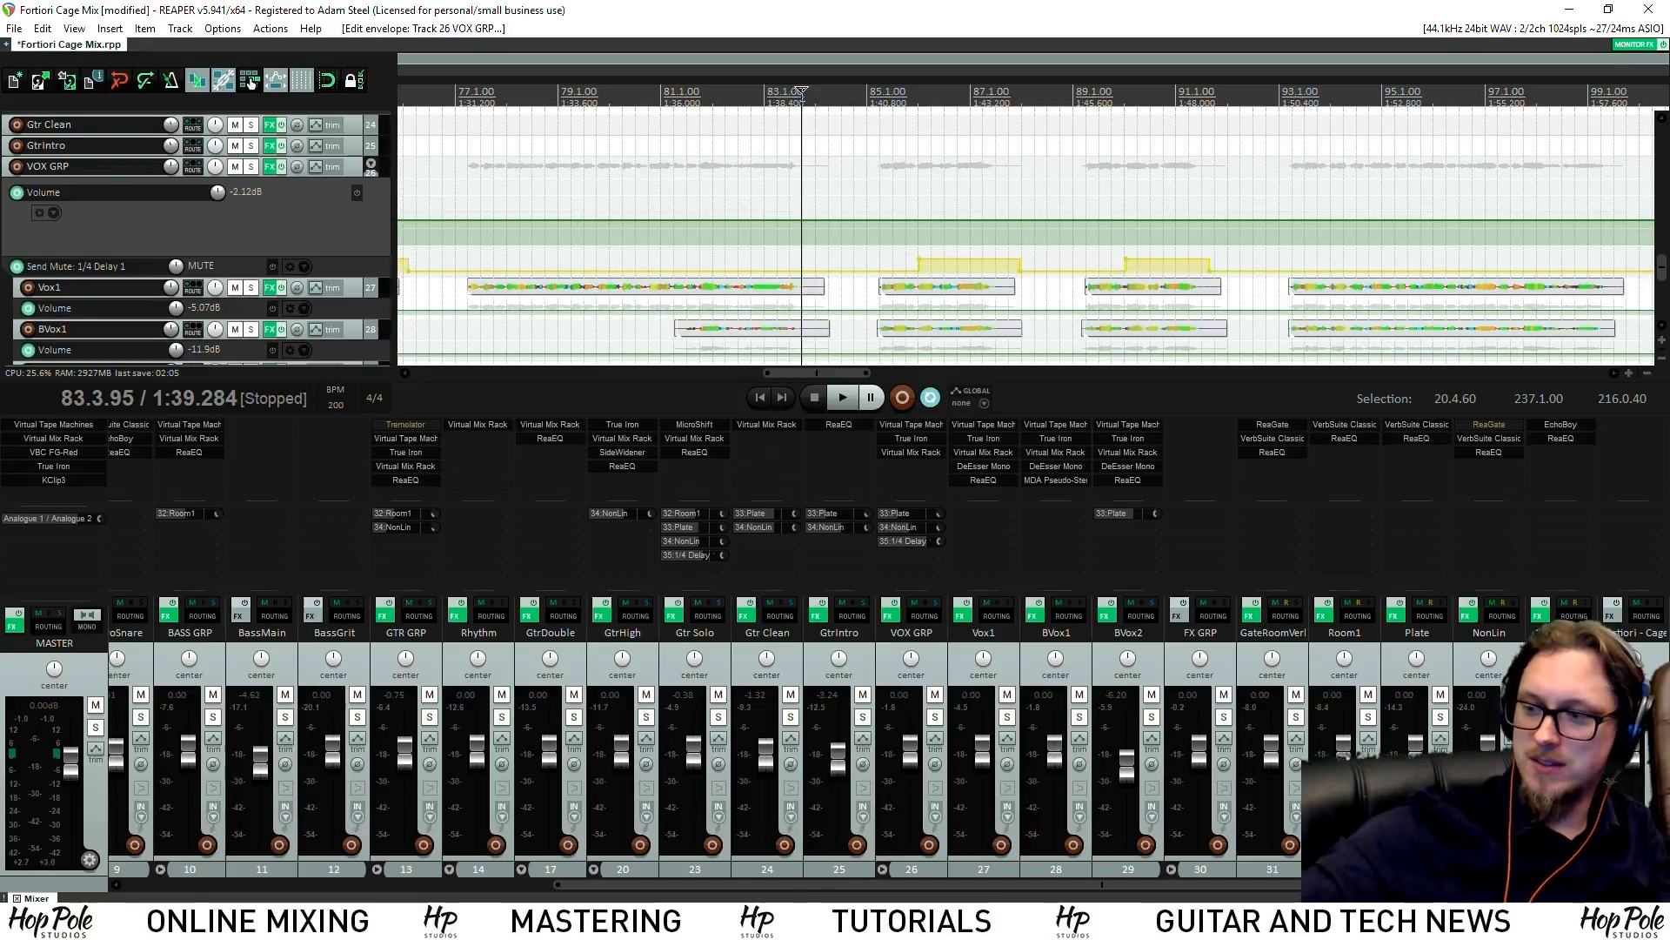
Play back to check the vocal level, save, and stop near bar 100
key("space")
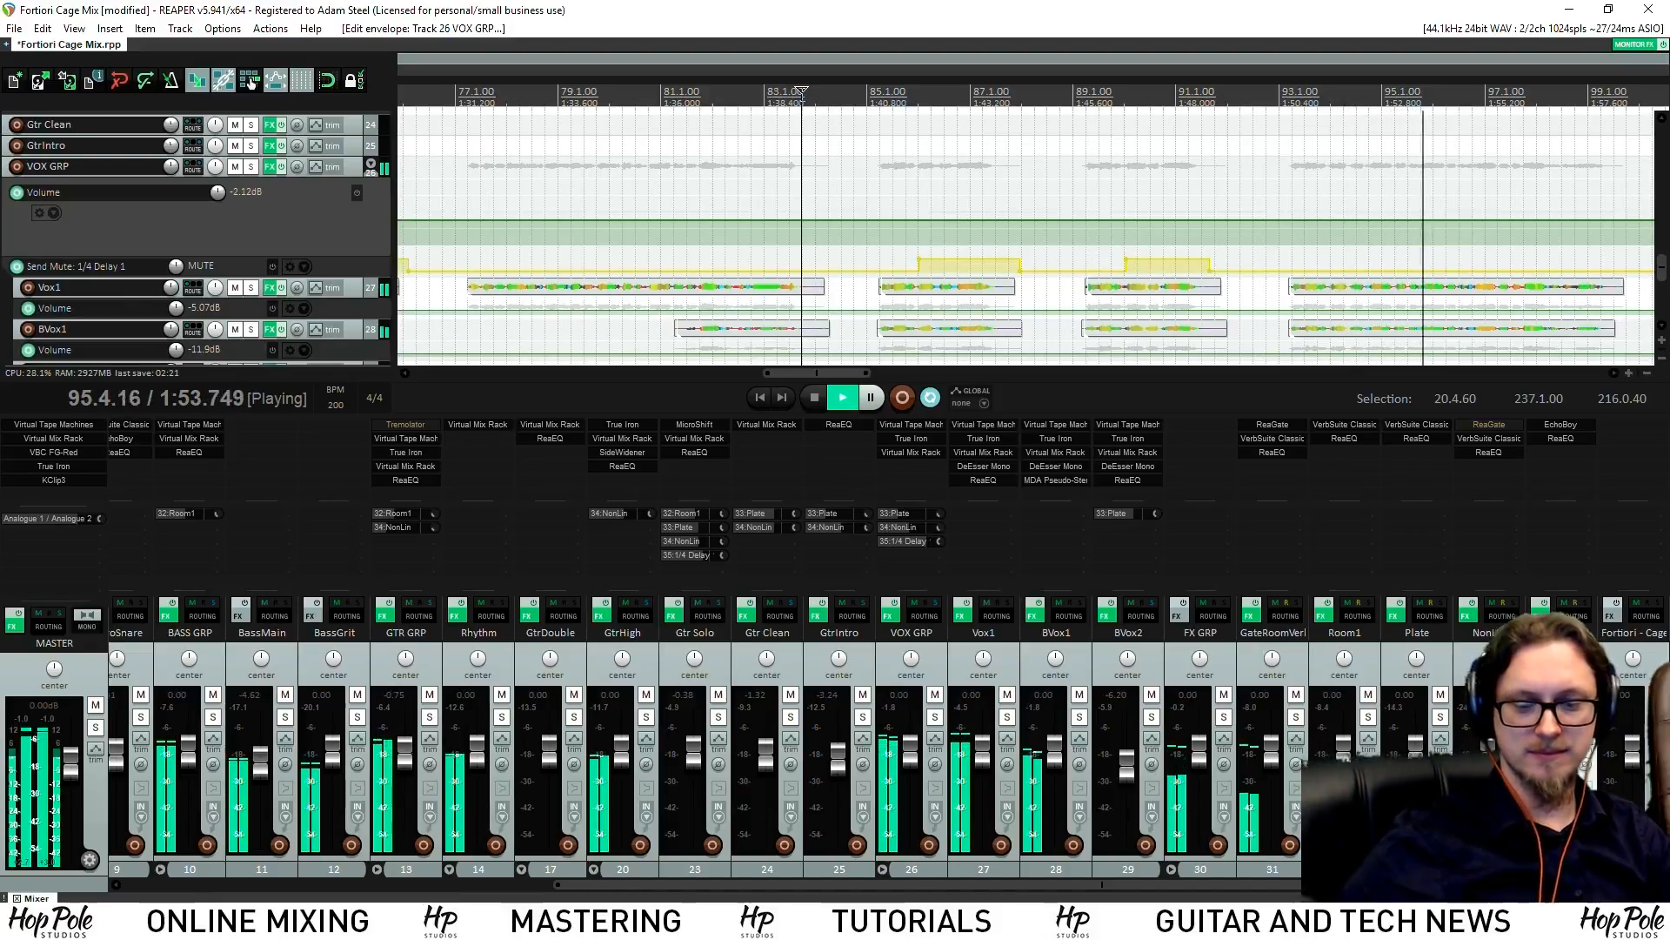
key("ctrl+s")
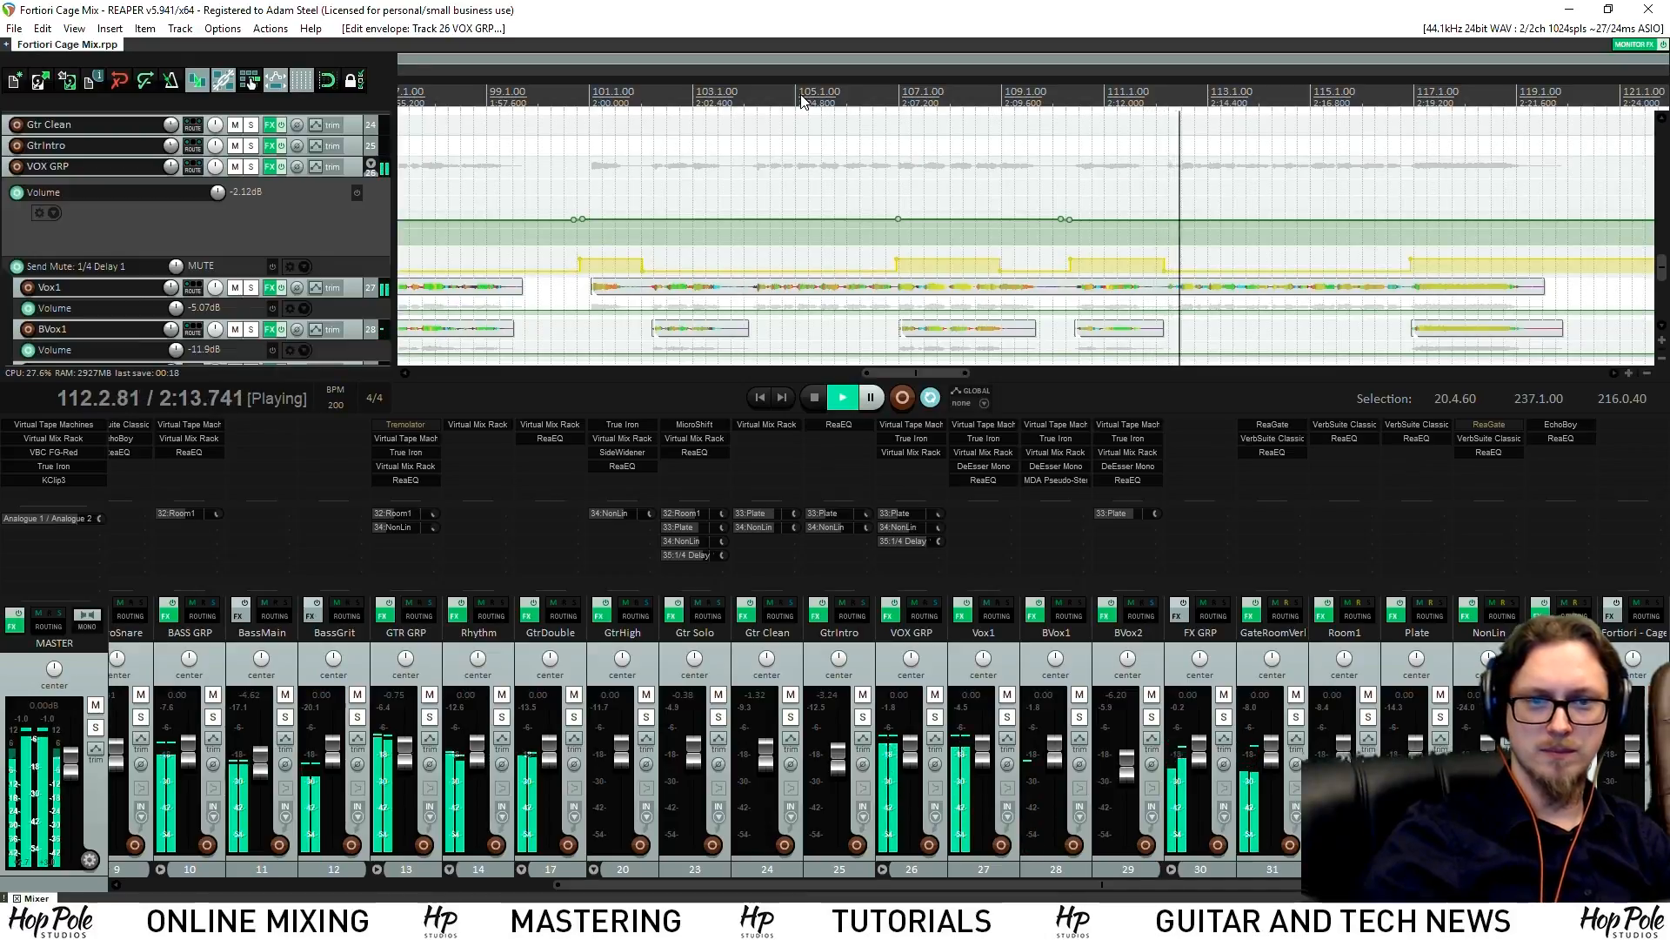
key("space")
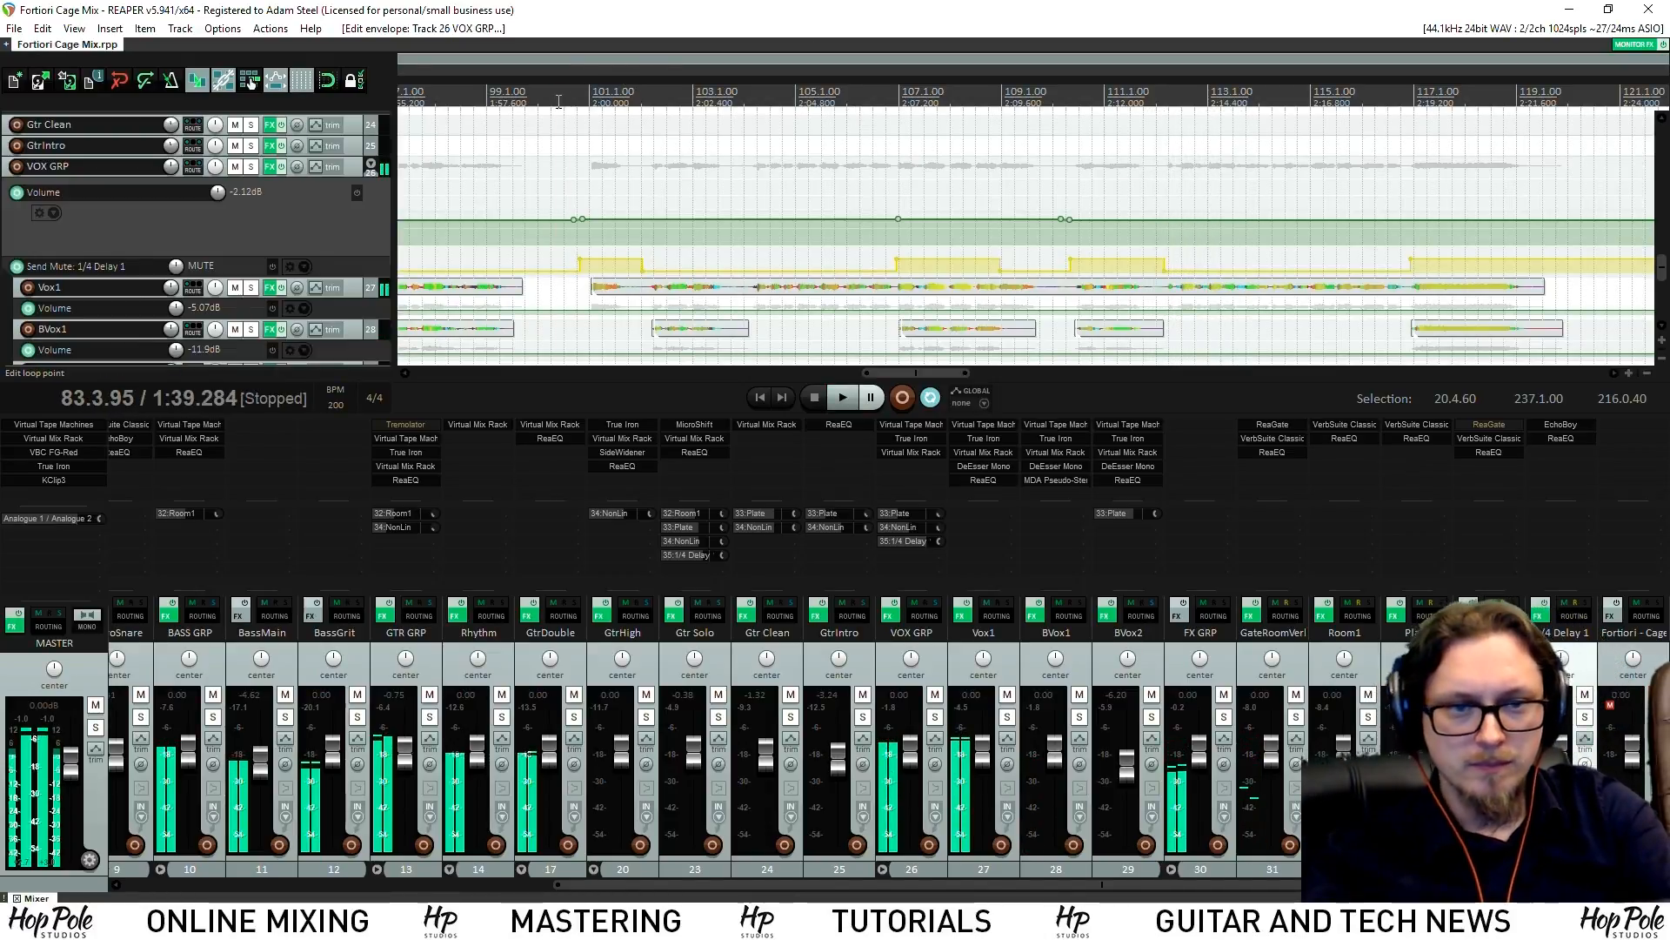
left_click(558, 94)
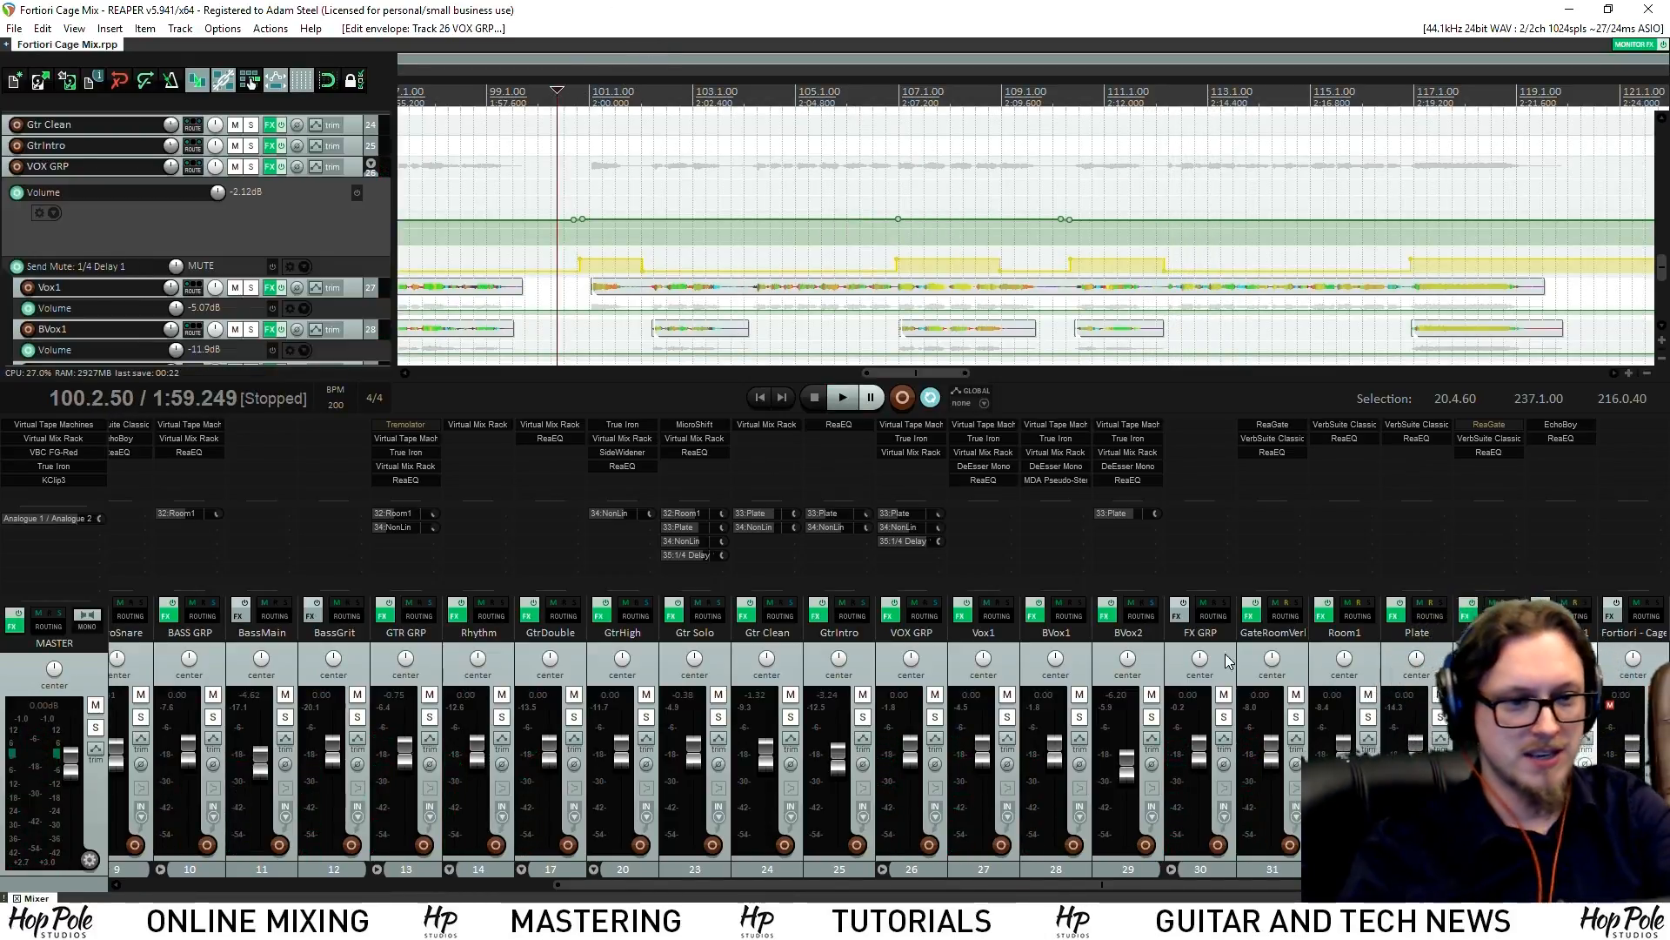
Add MicroShift to the Vox1 effects chain via the 'mic' filter
left_click(985, 501)
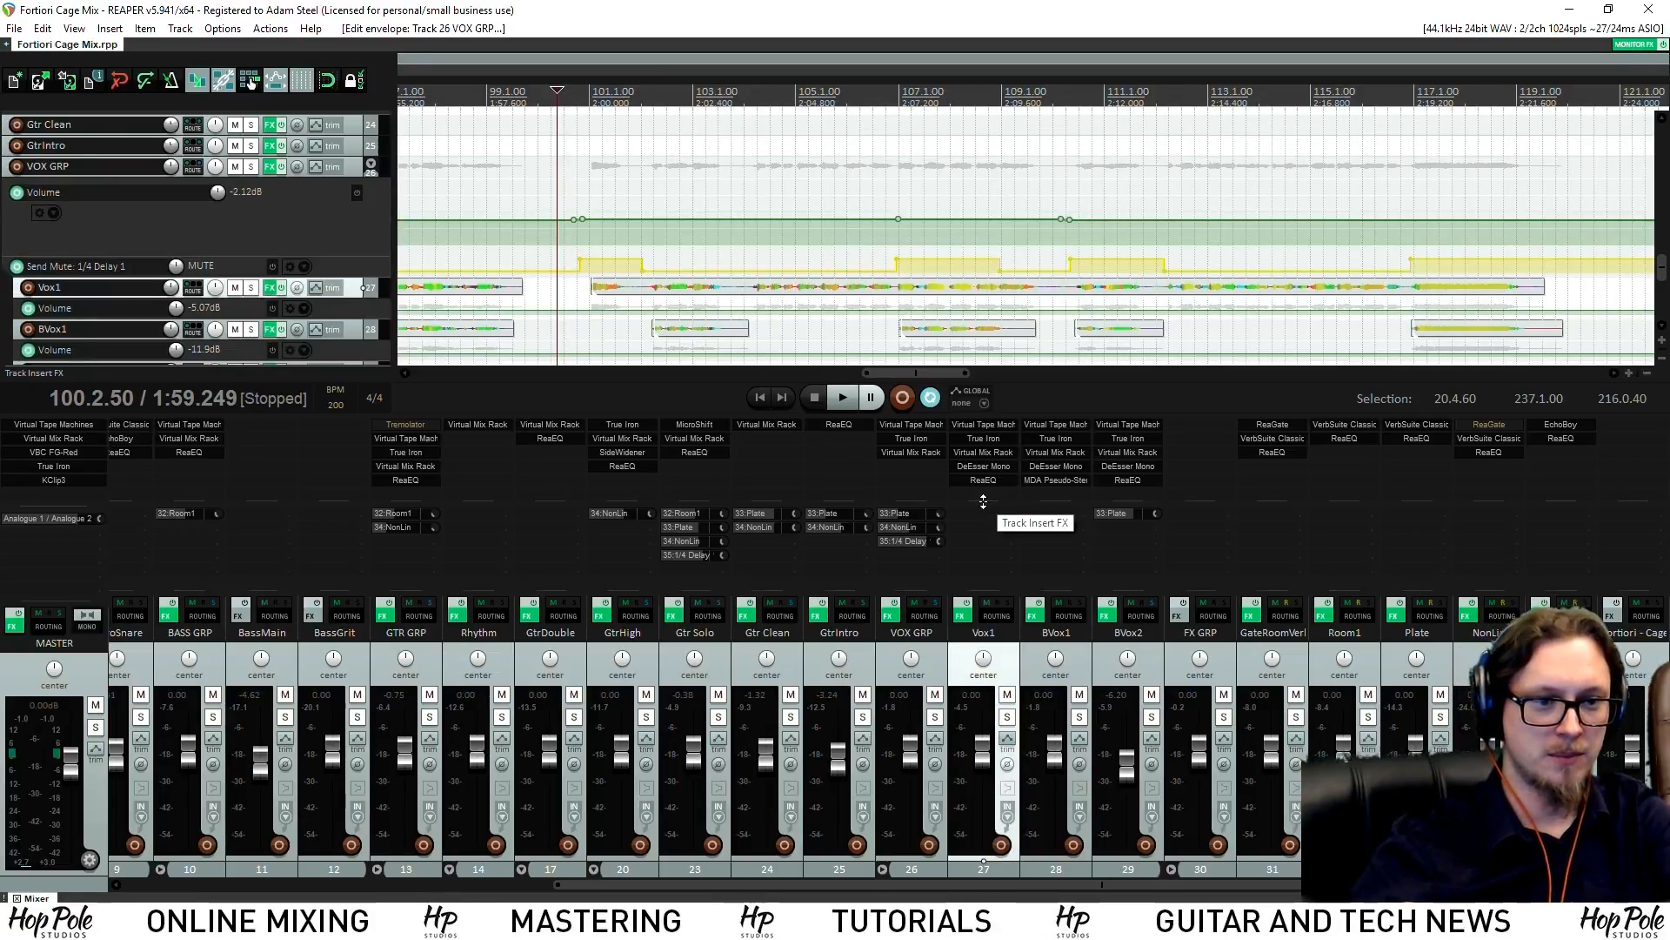
double_click(986, 515)
type("m")
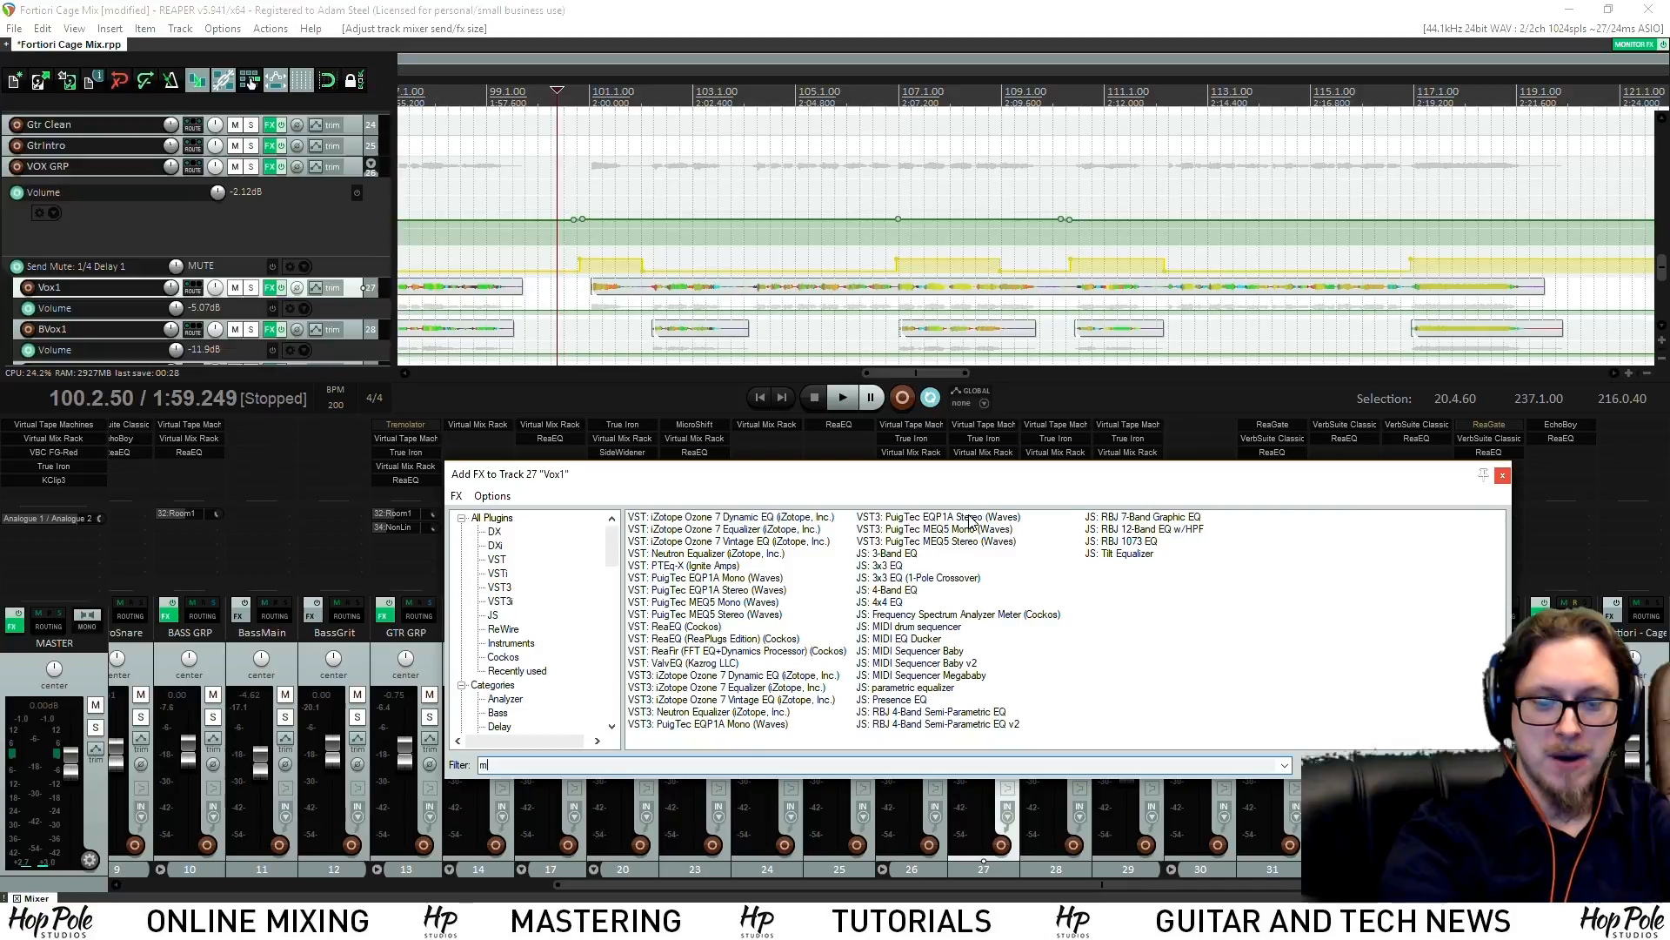
type("ic")
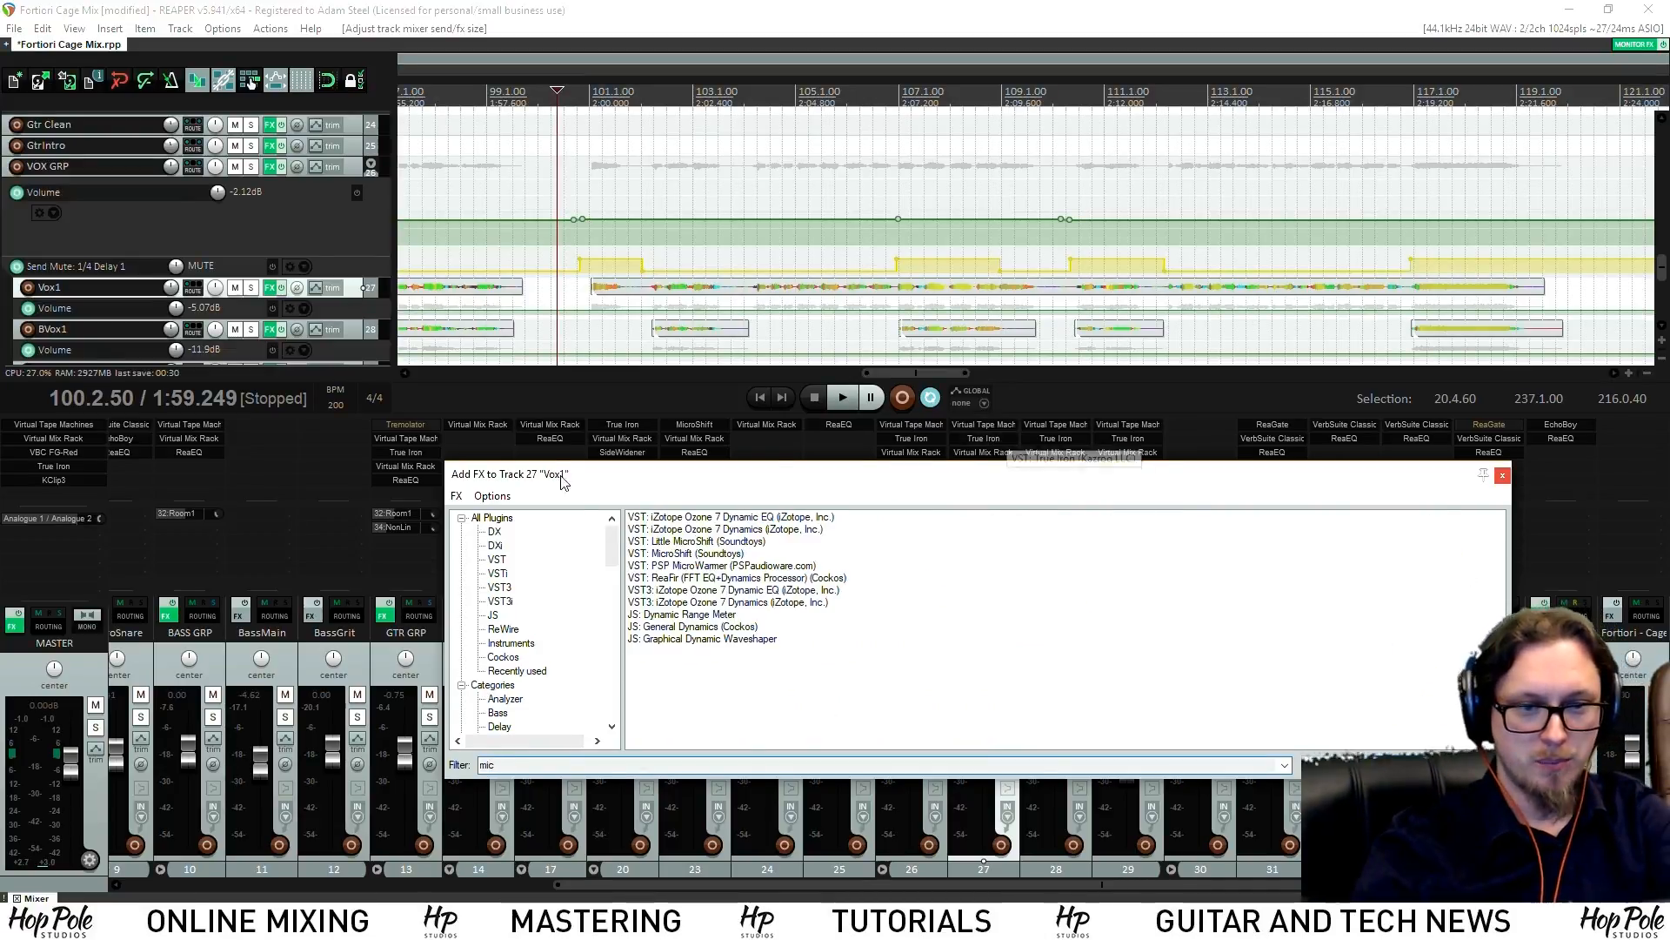
key("Return")
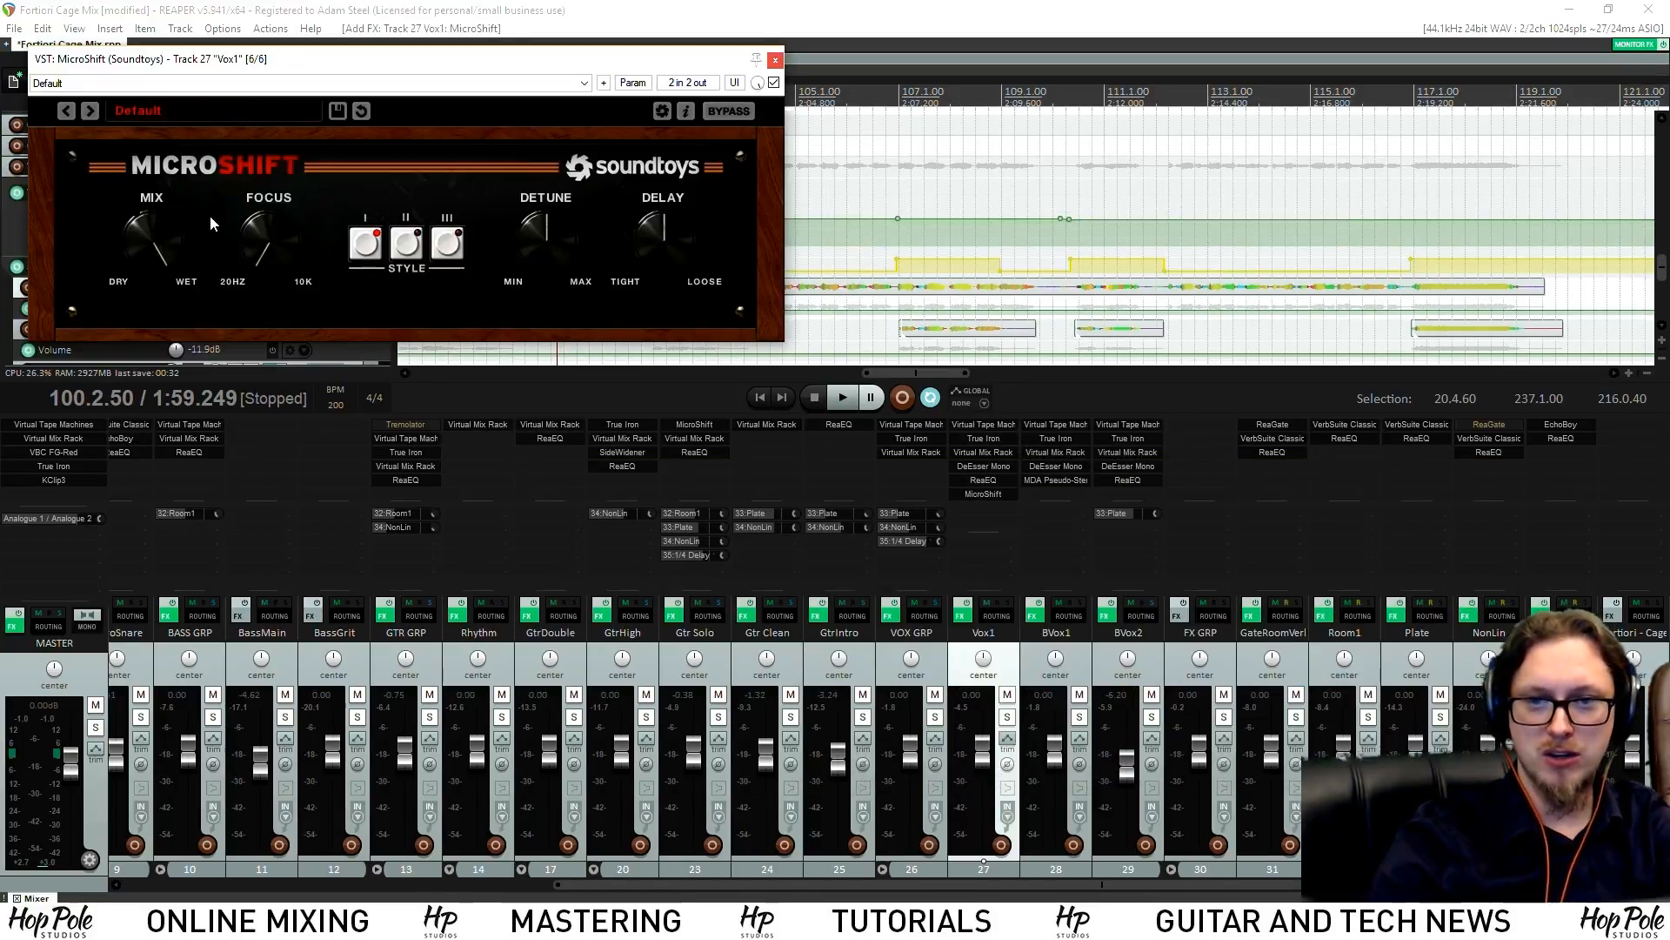
left_click_drag(298, 72, 329, 198)
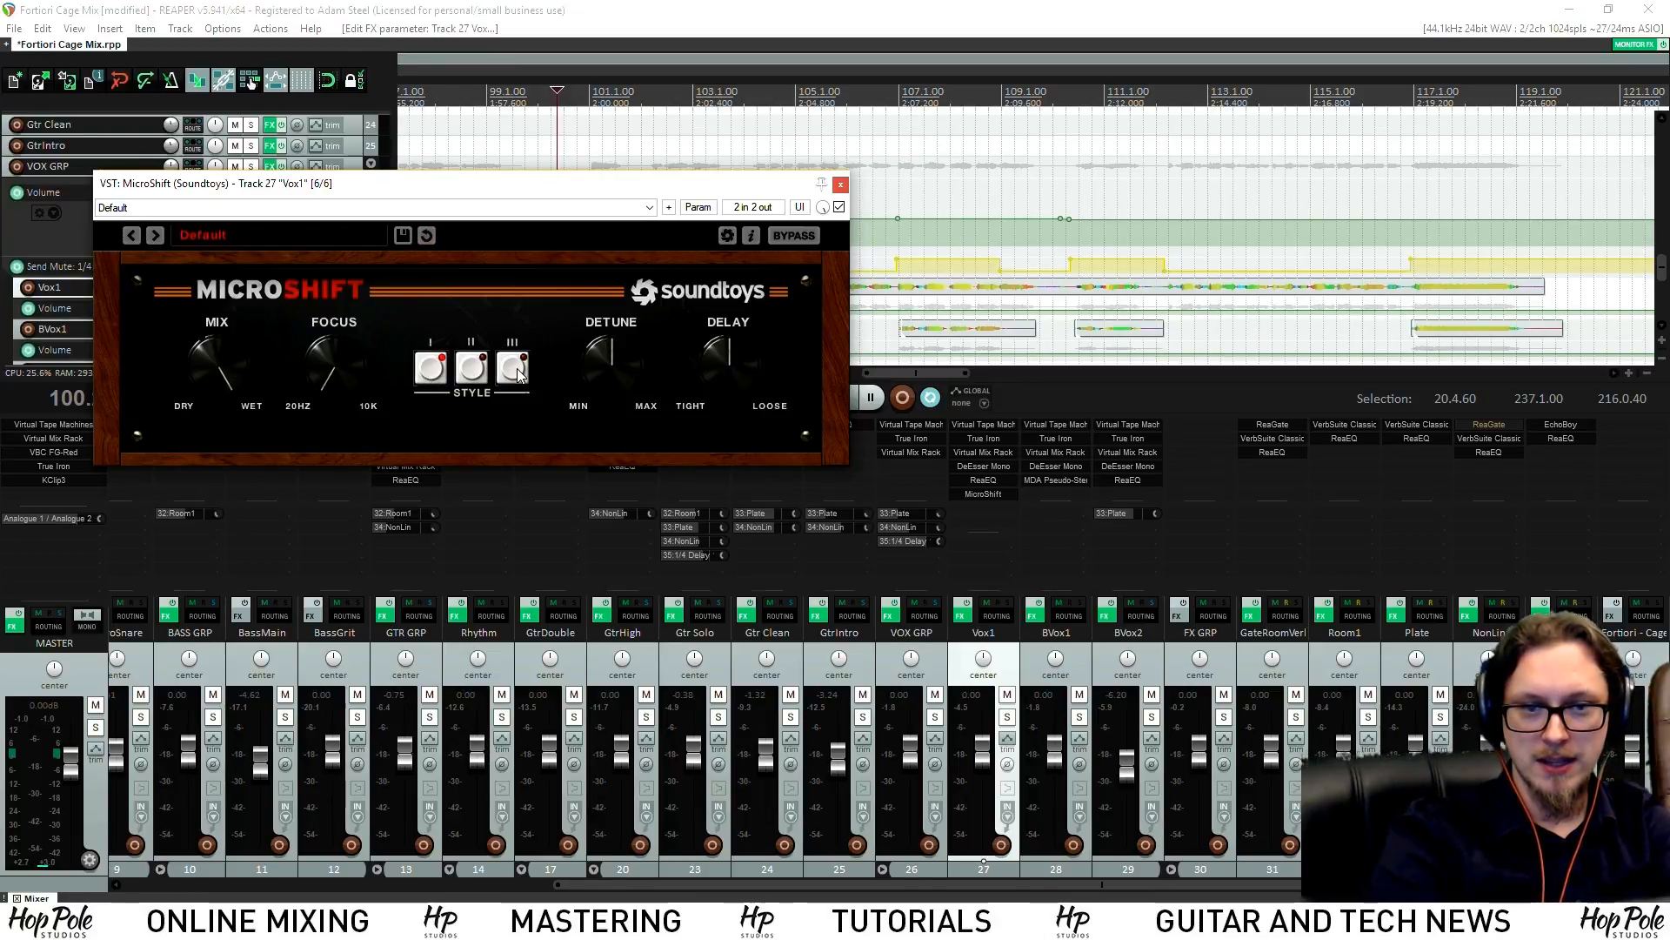
left_click_drag(584, 191, 609, 490)
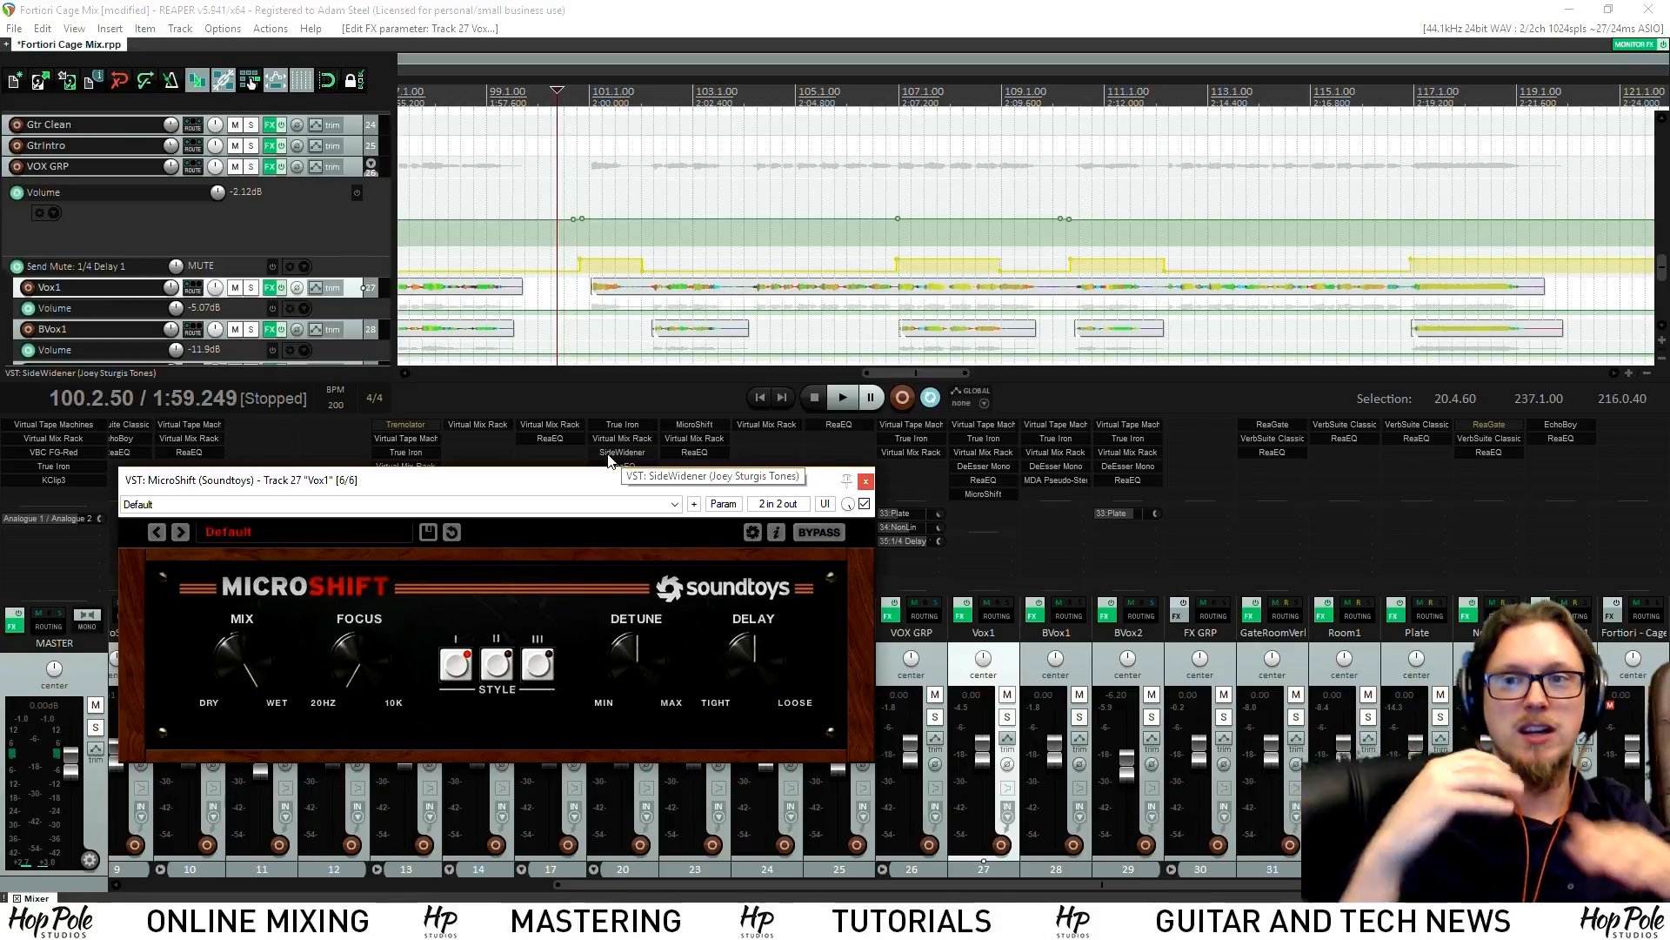
Audition the soloed Vox1 and set MicroShift to style II
left_click(1006, 716)
key("space")
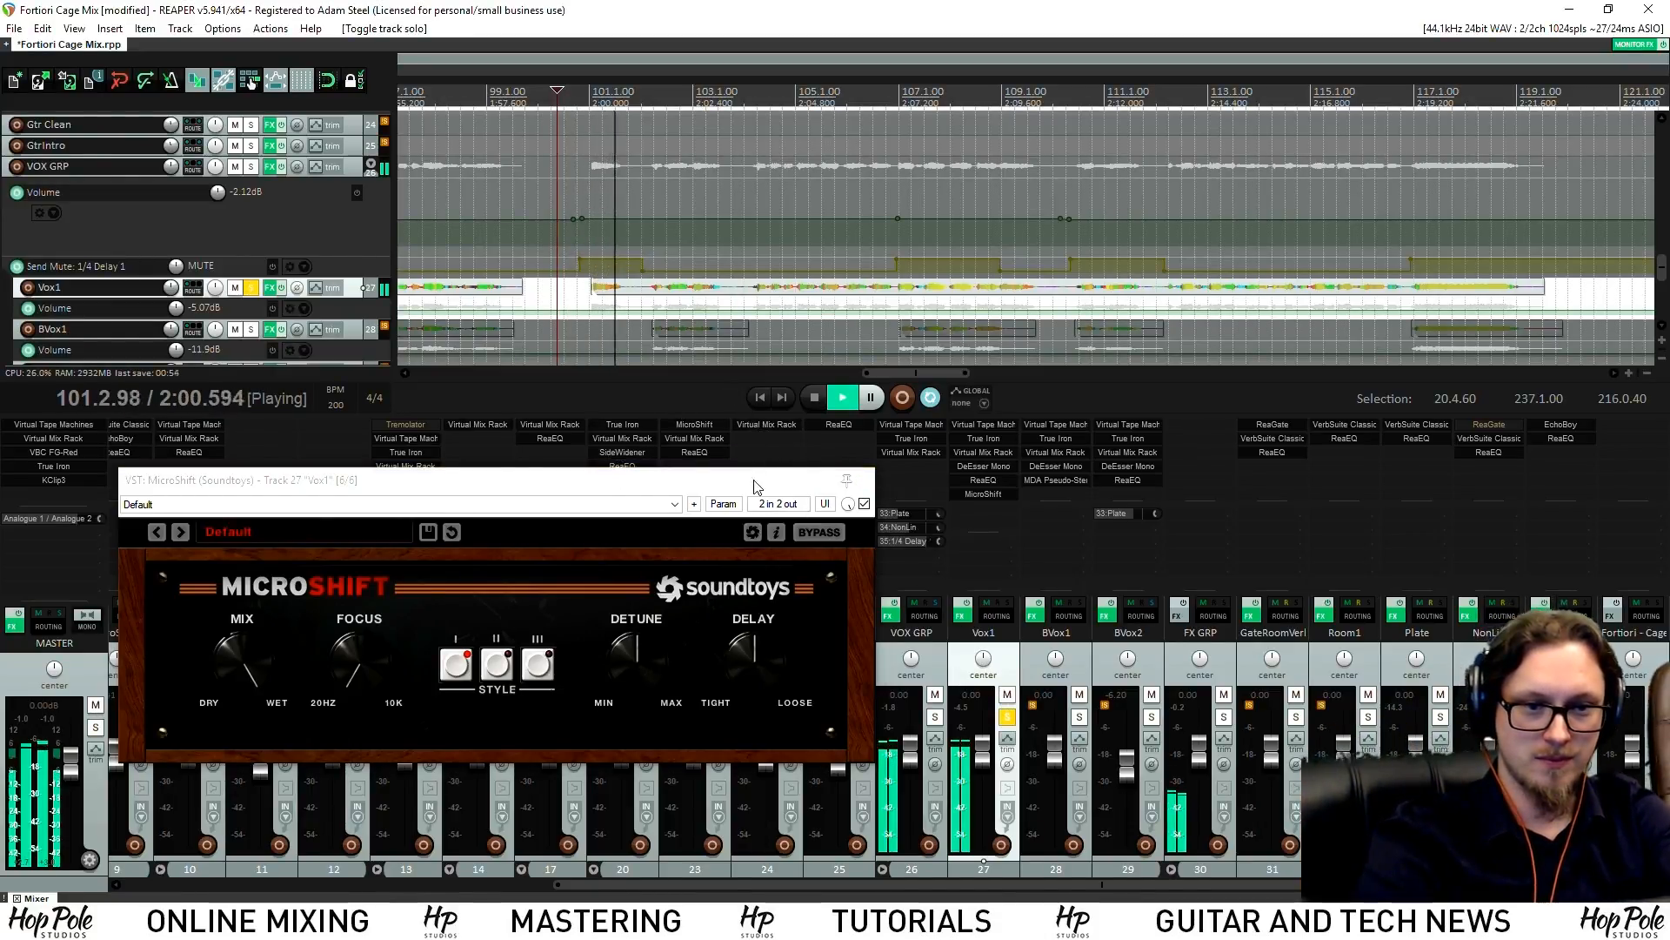
left_click(525, 664)
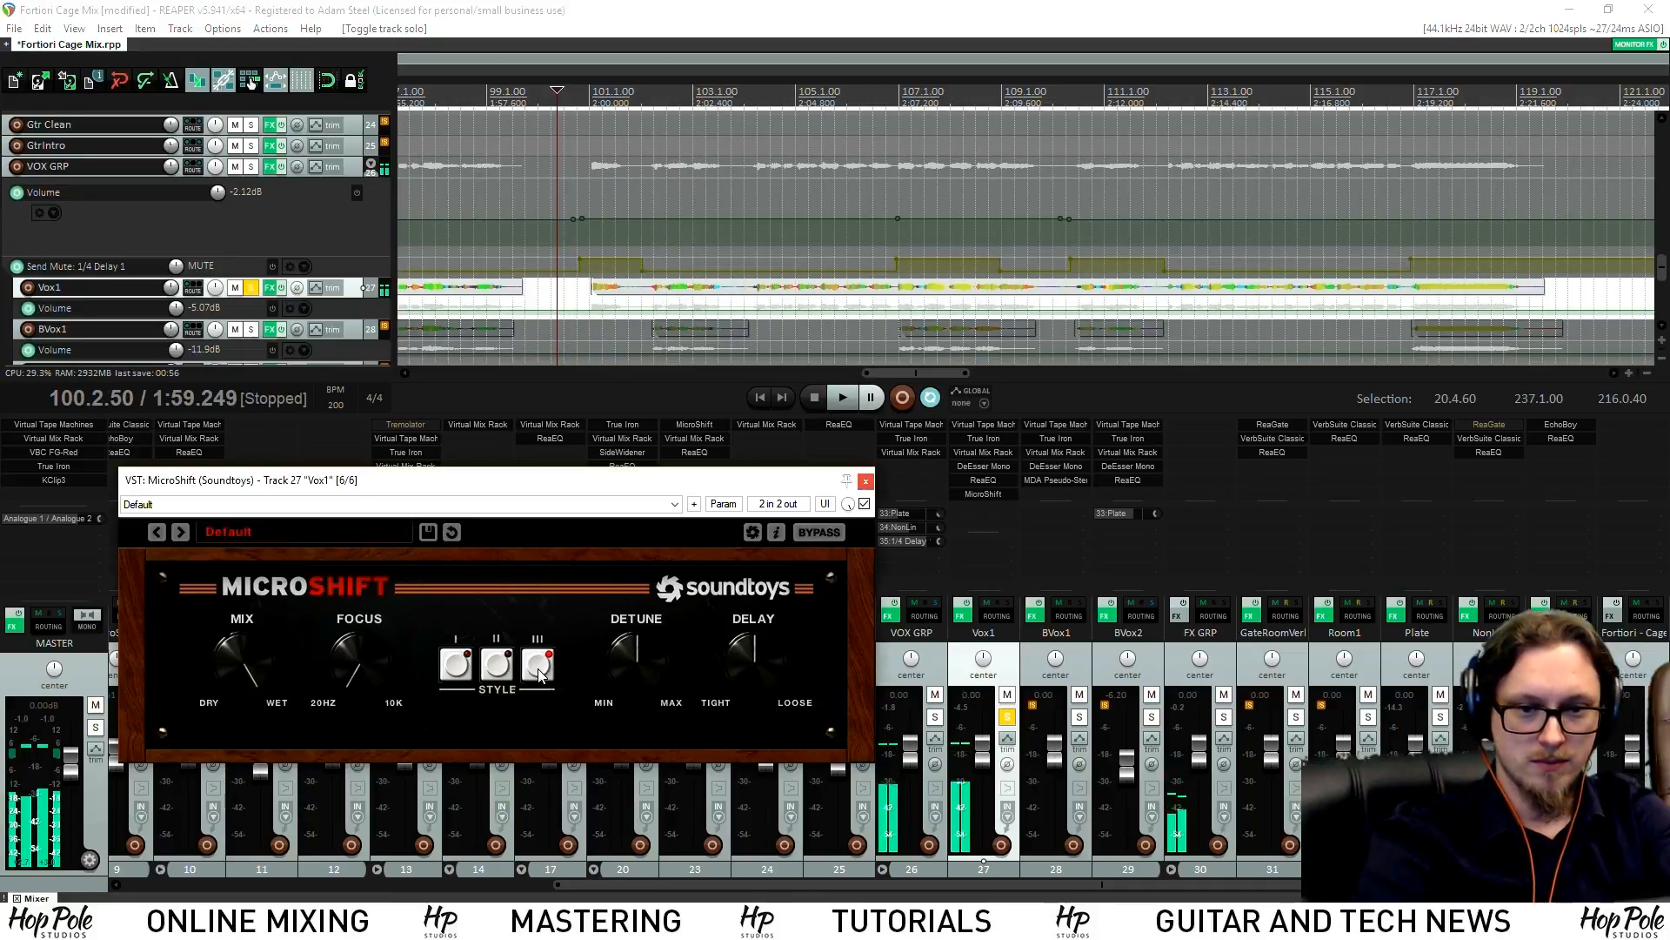
left_click(503, 662)
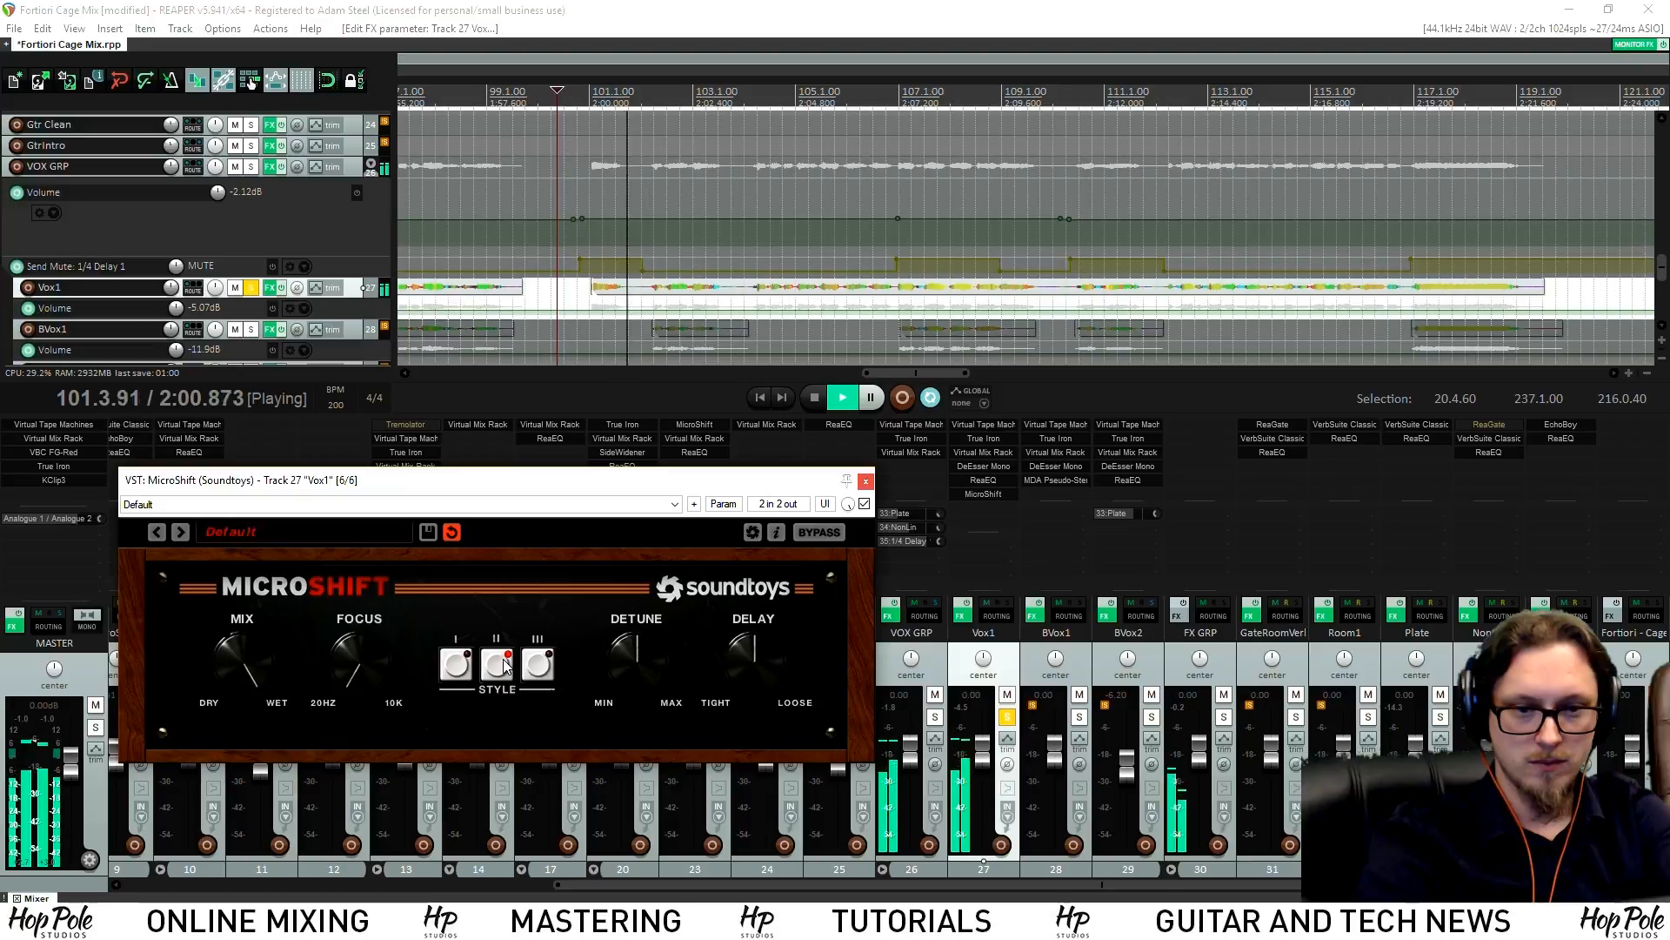
key("space")
left_click(866, 481)
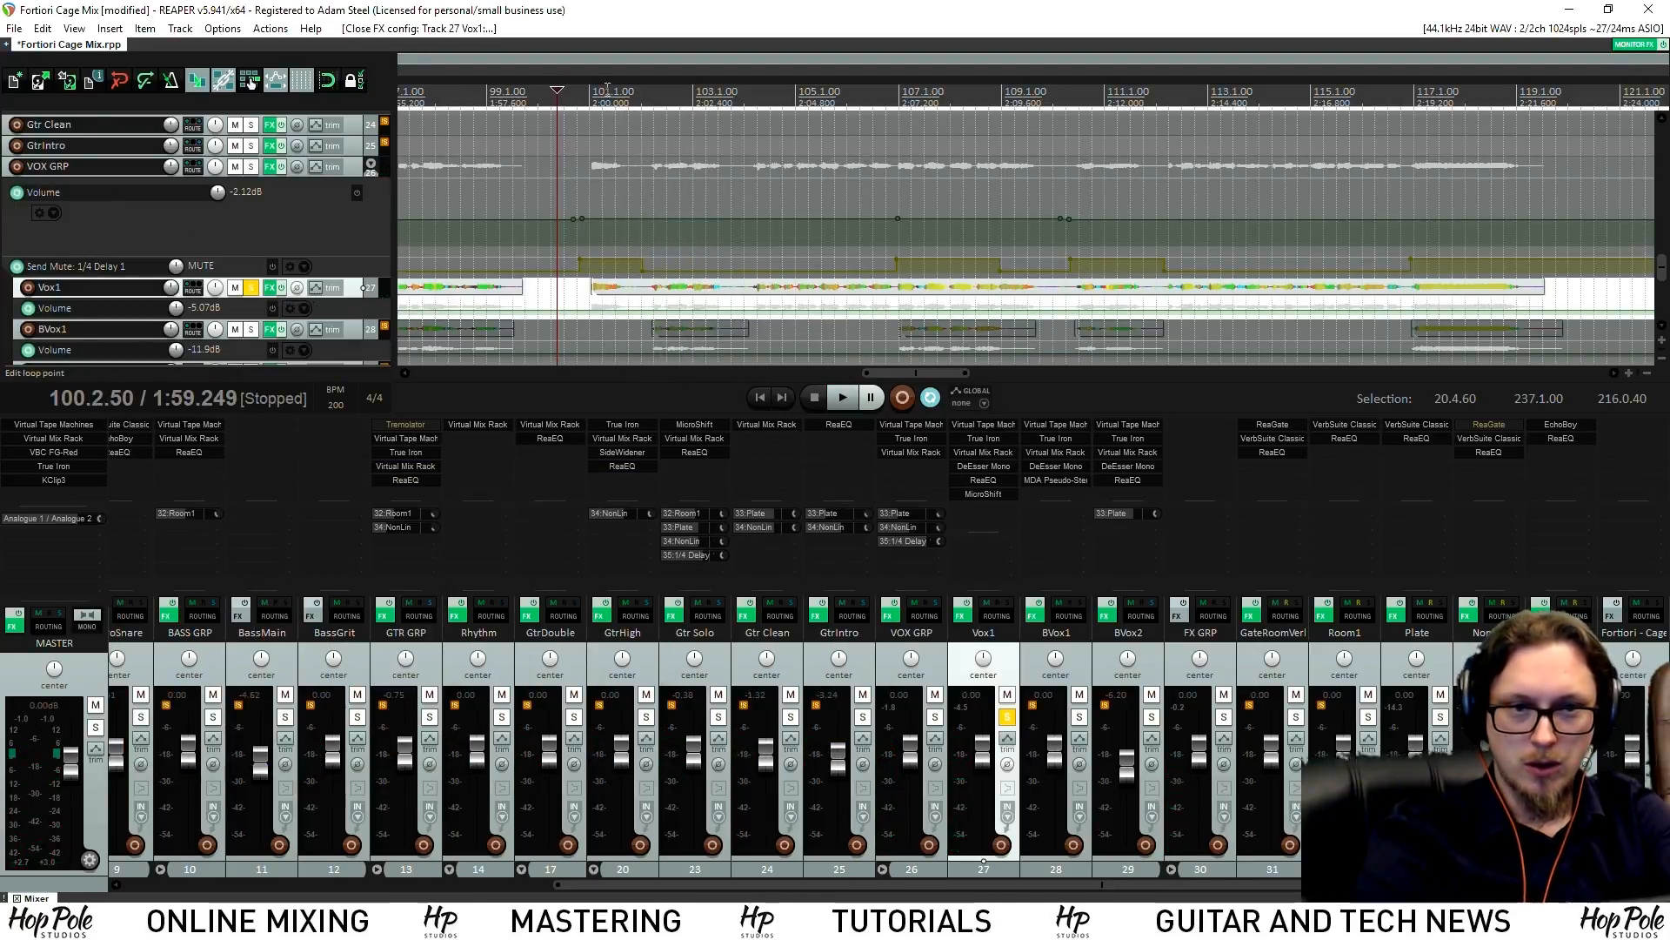
Add a MicroShift Bypass envelope to Vox1 and unsolo the track
left_click(555, 101)
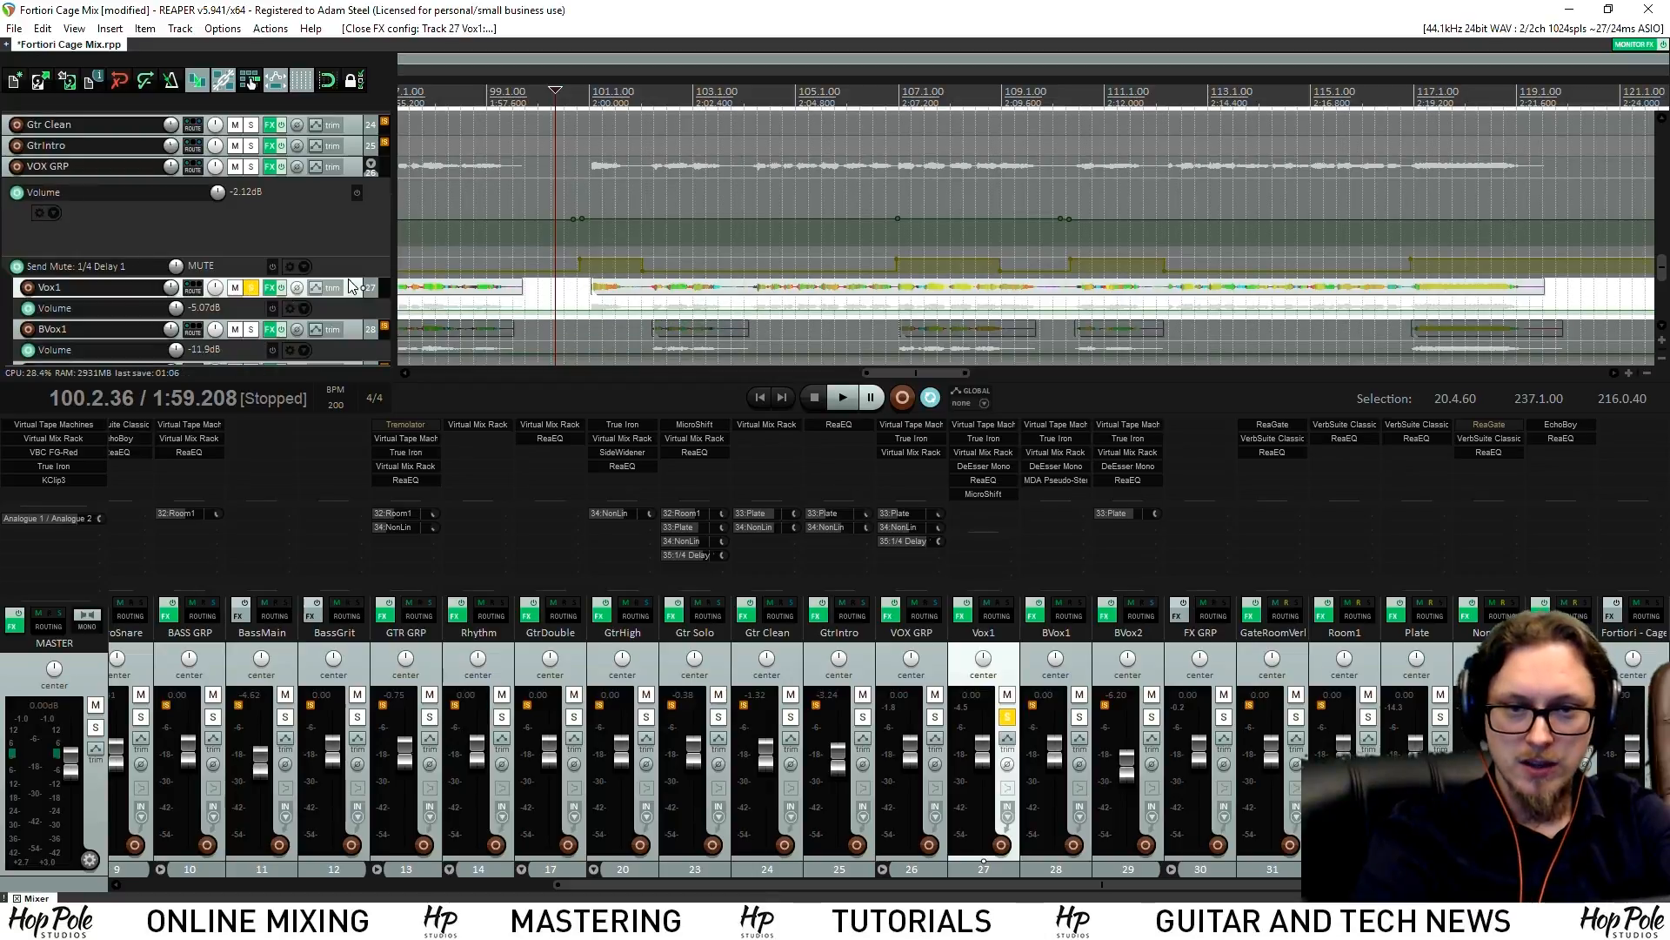
left_click(317, 289)
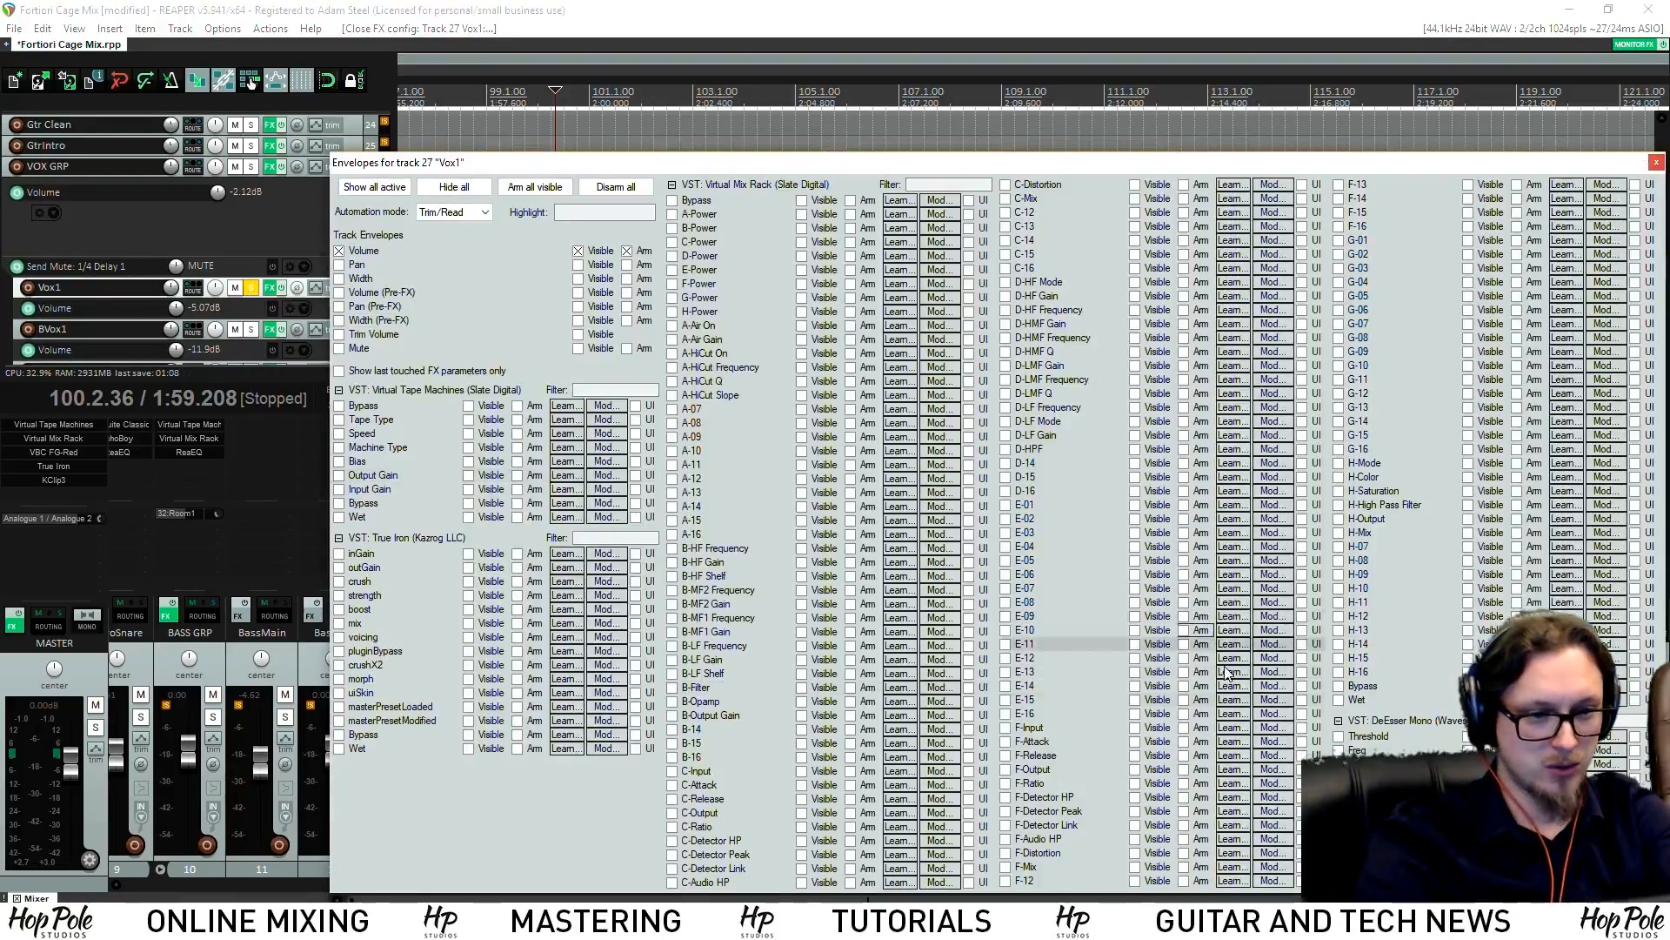
left_click_drag(870, 901, 1125, 901)
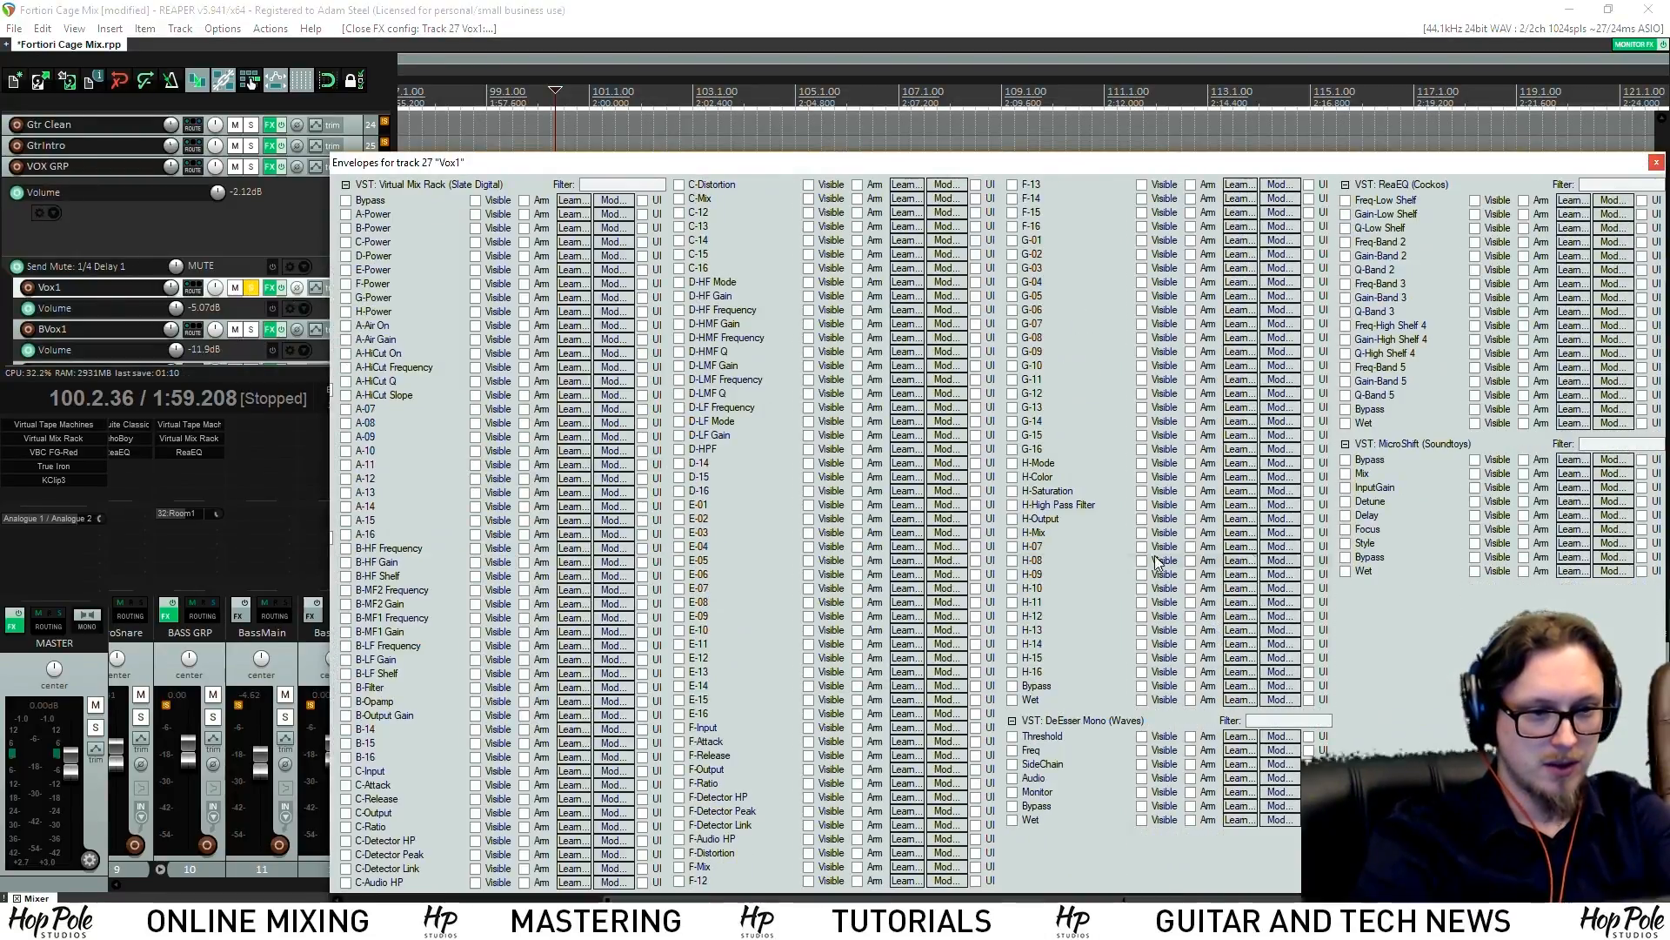
left_click(1347, 557)
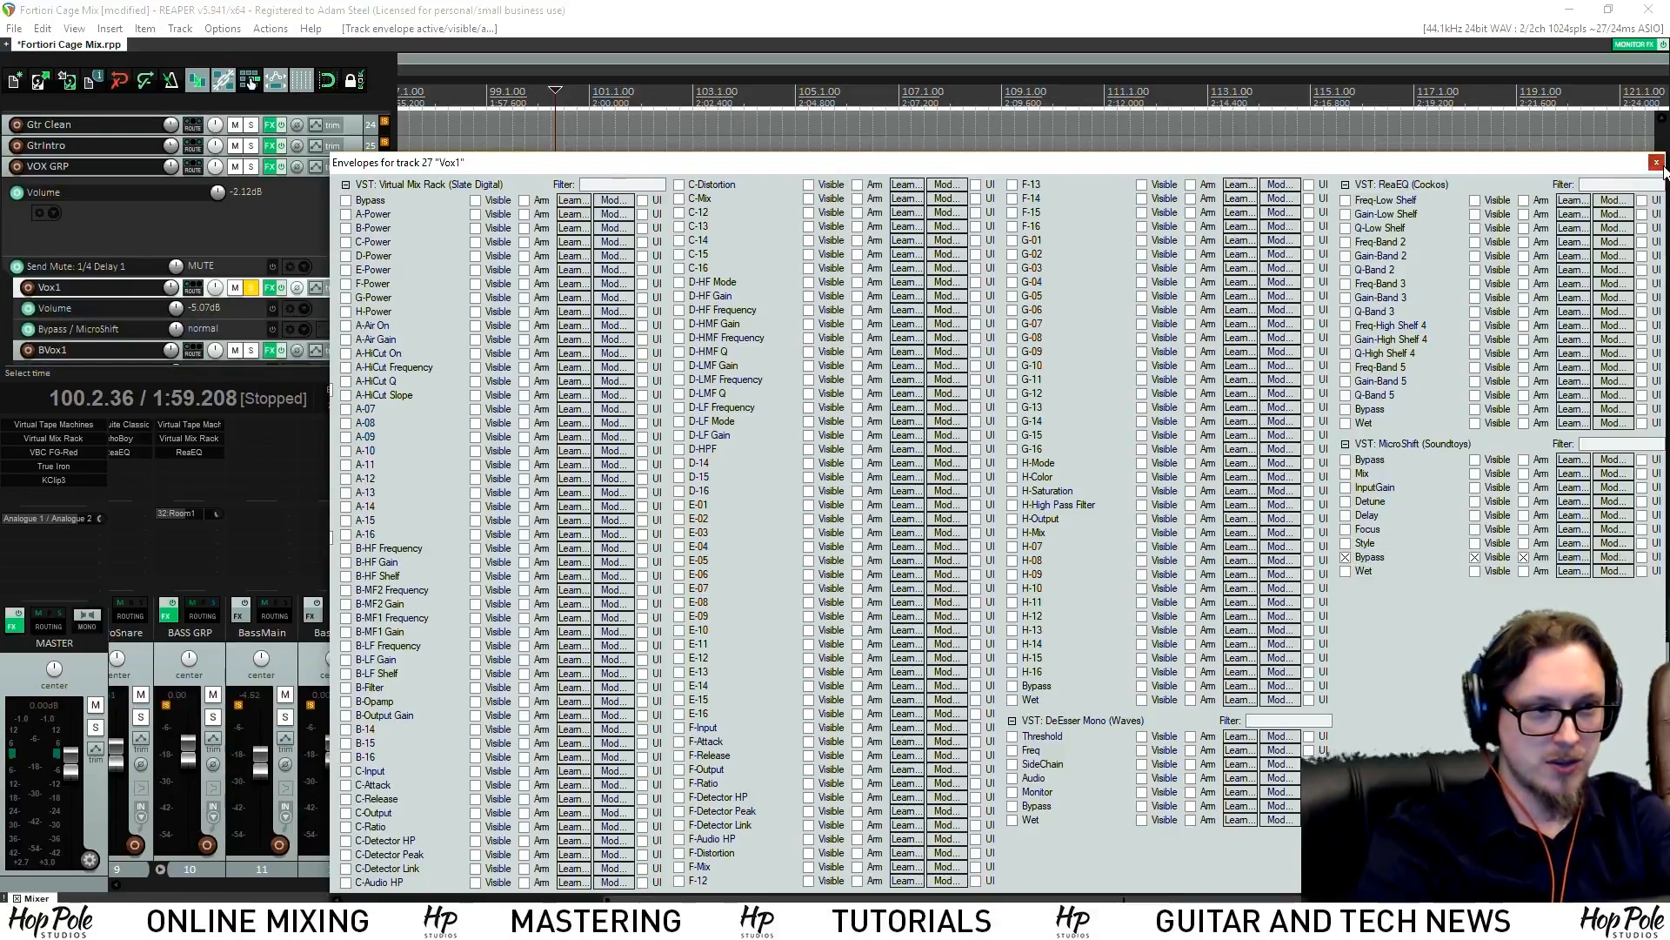
left_click(1656, 163)
left_click(1007, 718)
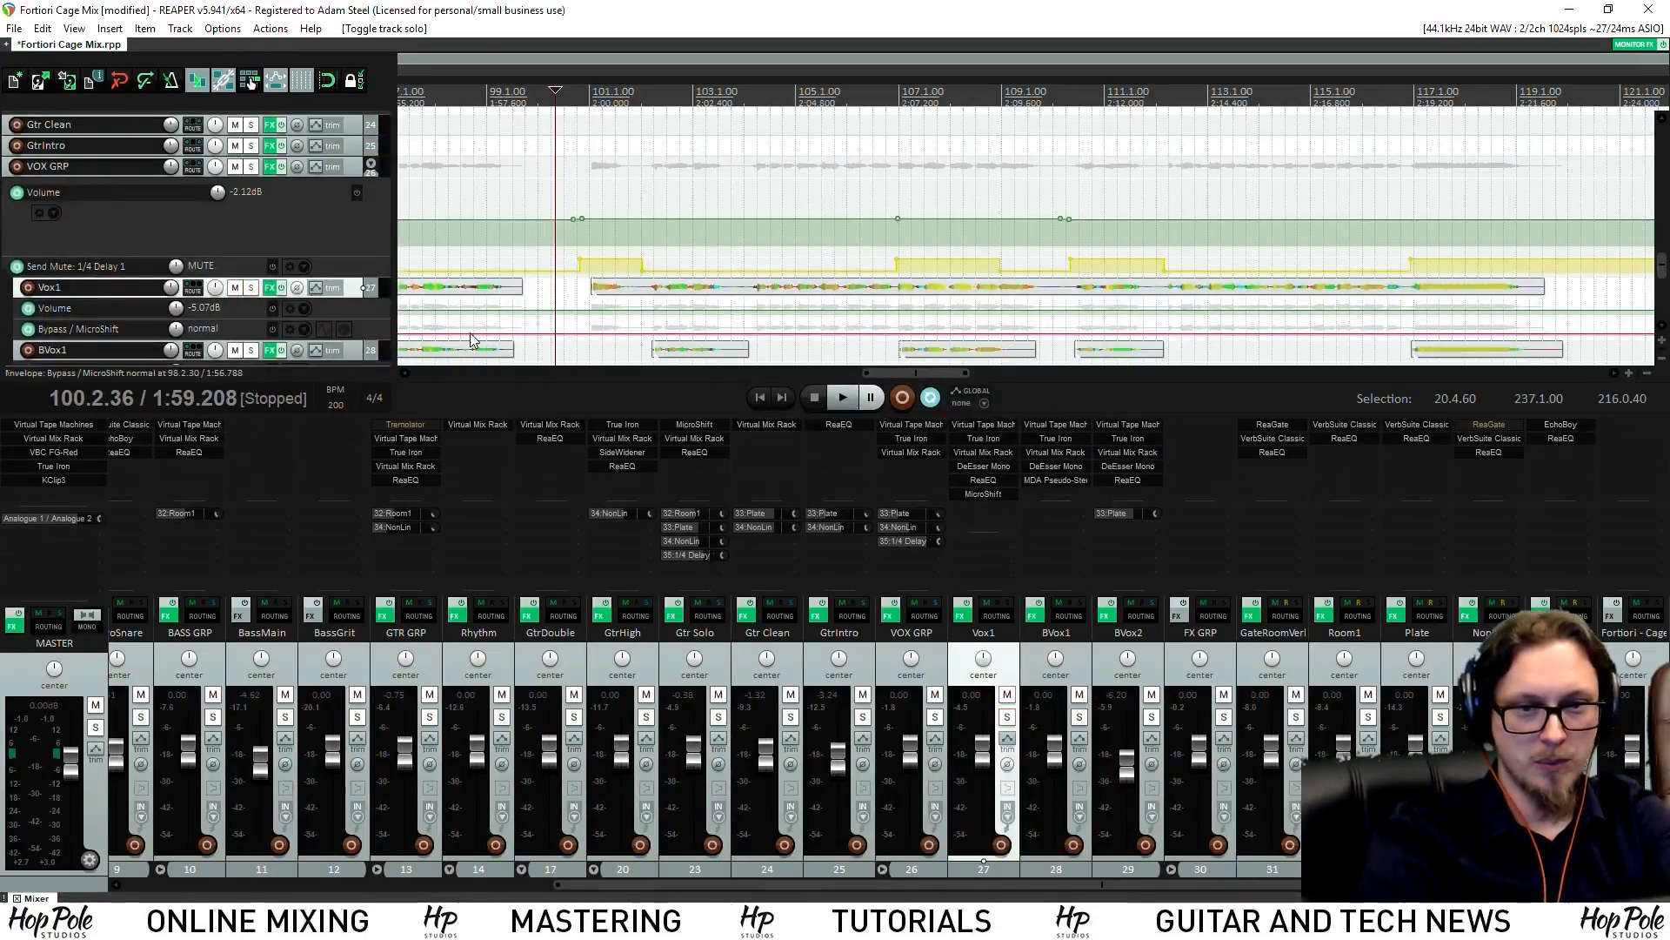
Bypass MicroShift across the song except a short section near bar 101
left_click(582, 331)
left_click(574, 331)
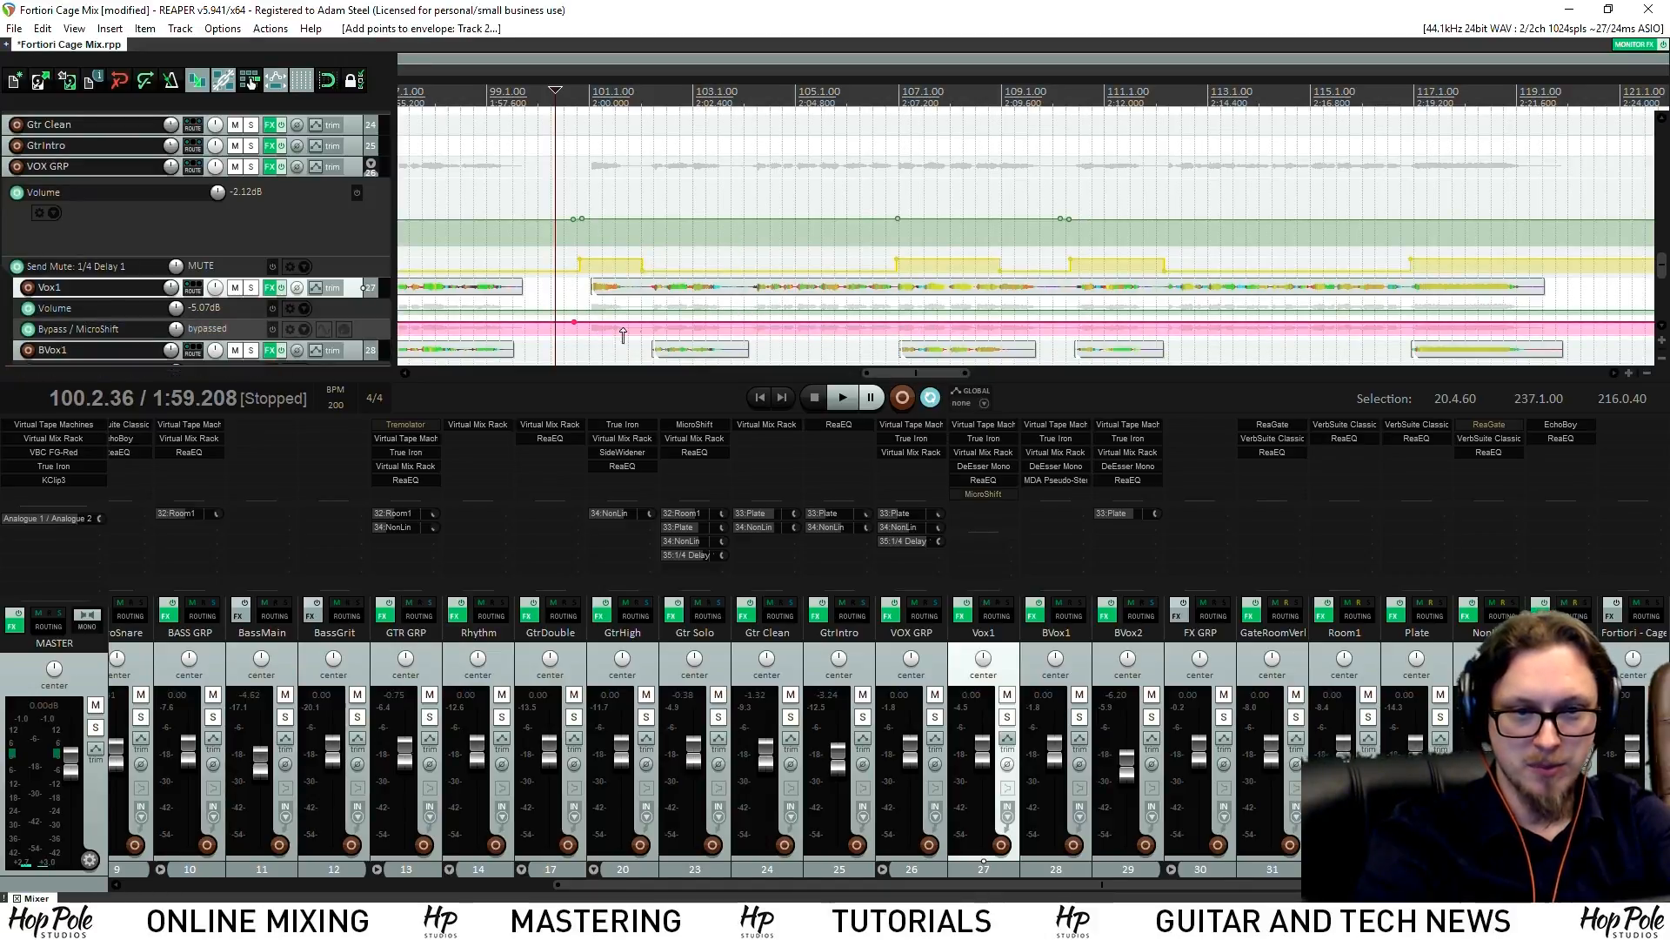
left_click(640, 329)
left_click_drag(619, 323, 620, 336)
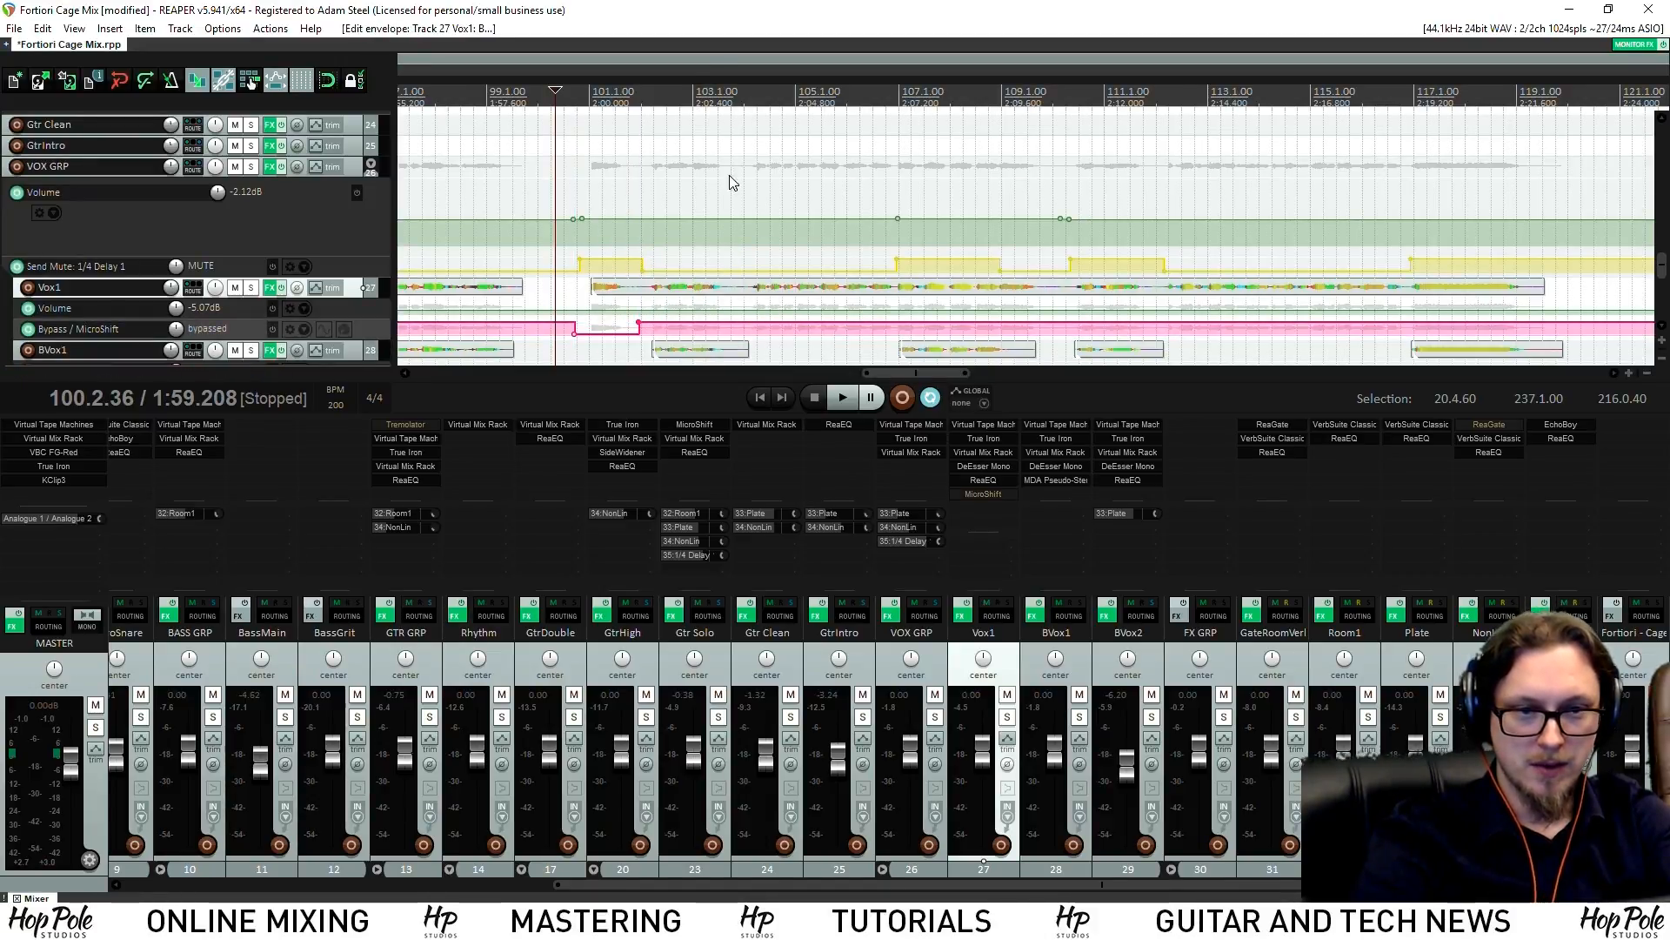
Play the passage around bar 100 to check the bypass automation, then reopen MicroShift
key("space")
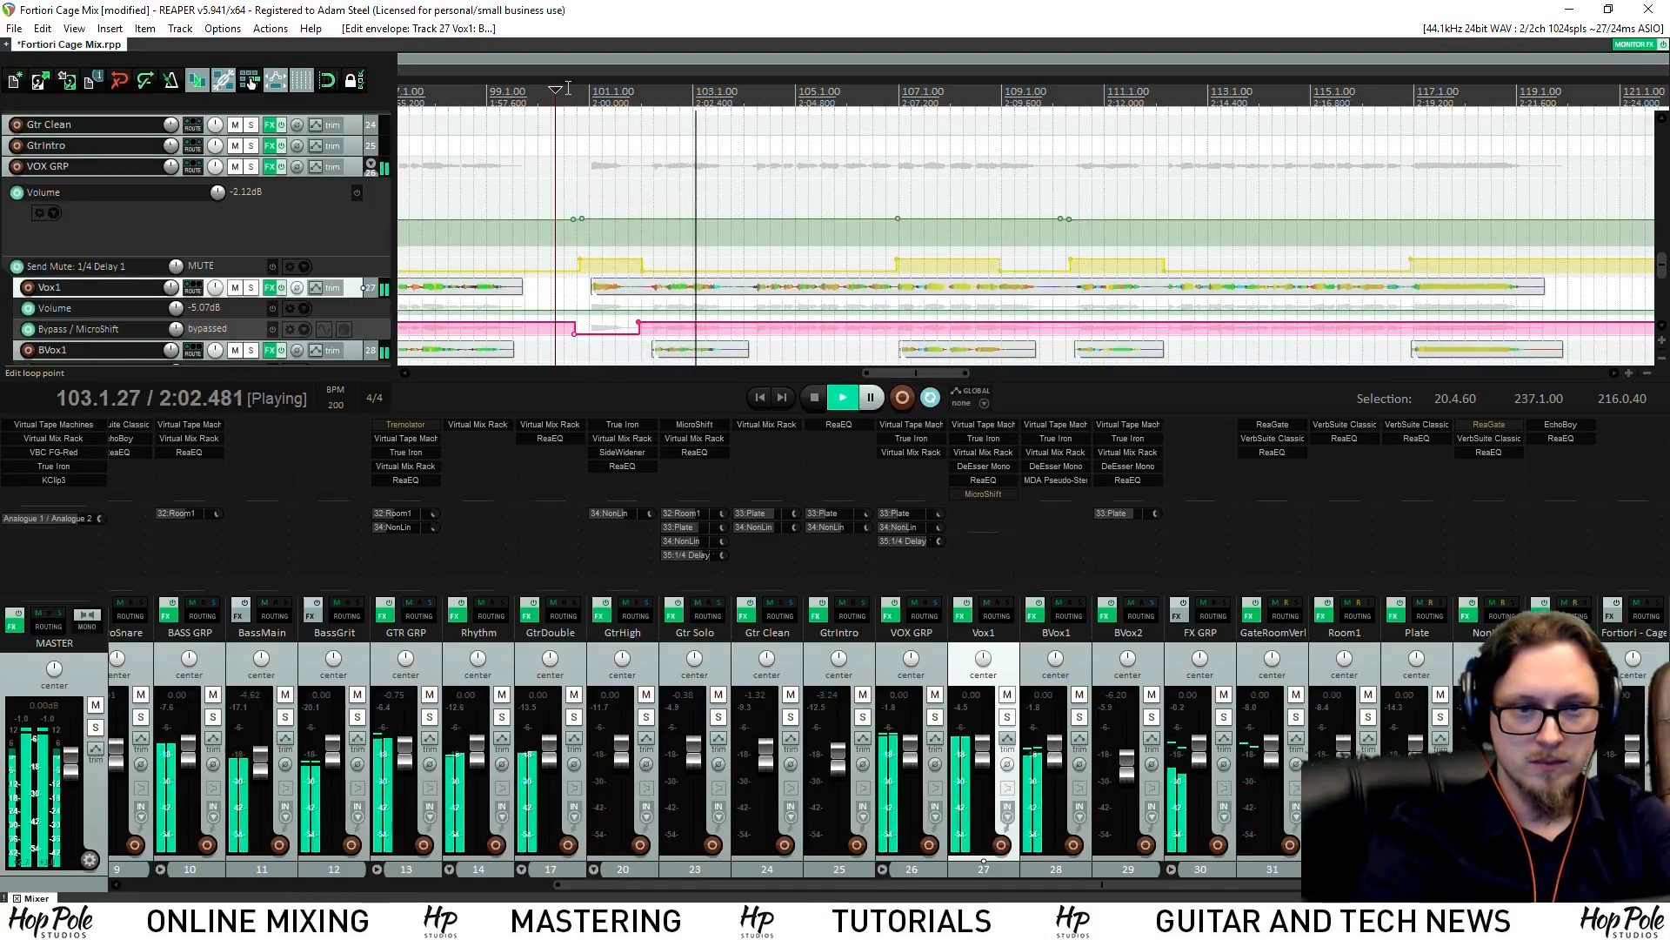
left_click(567, 131)
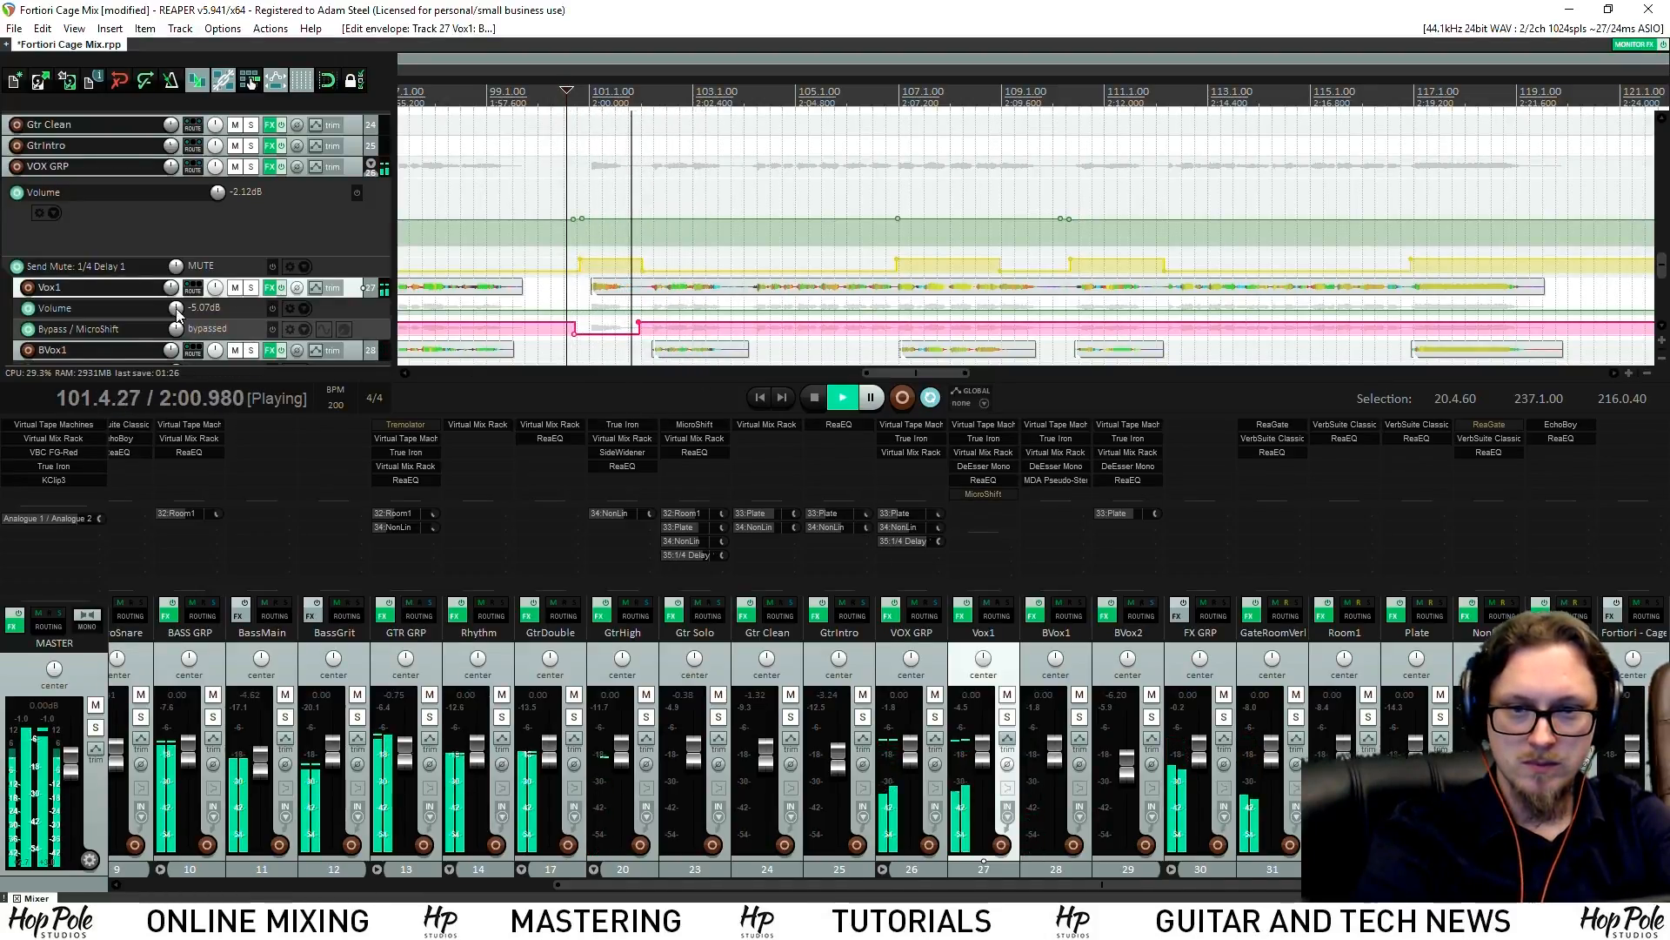
left_click(589, 104)
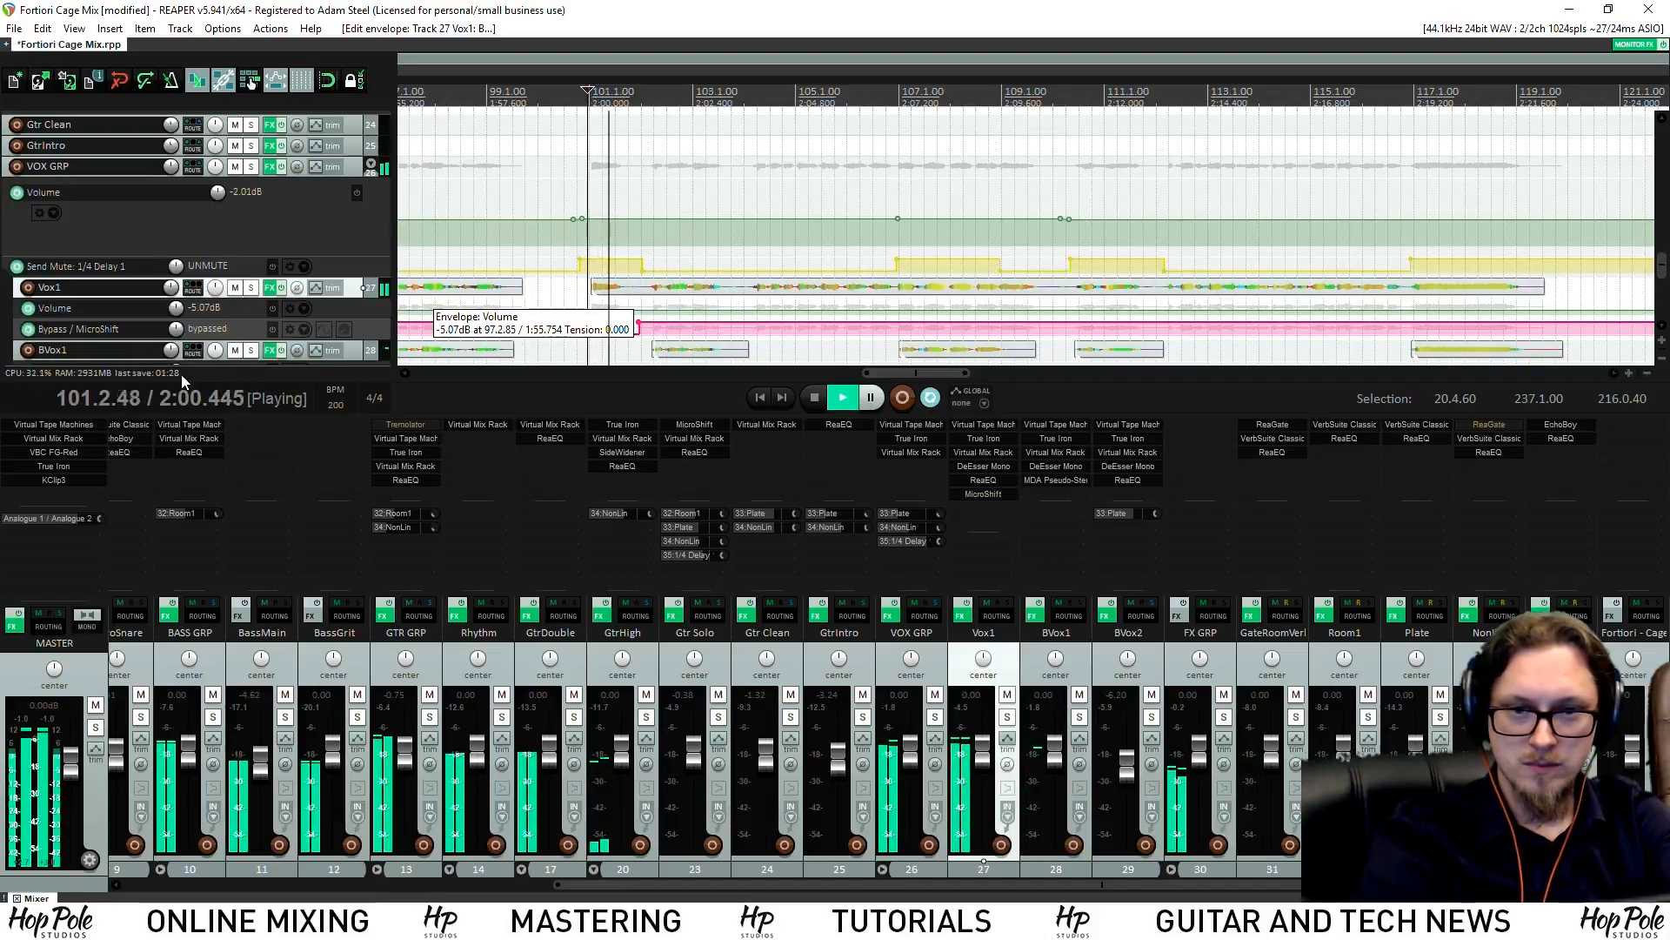
key("space")
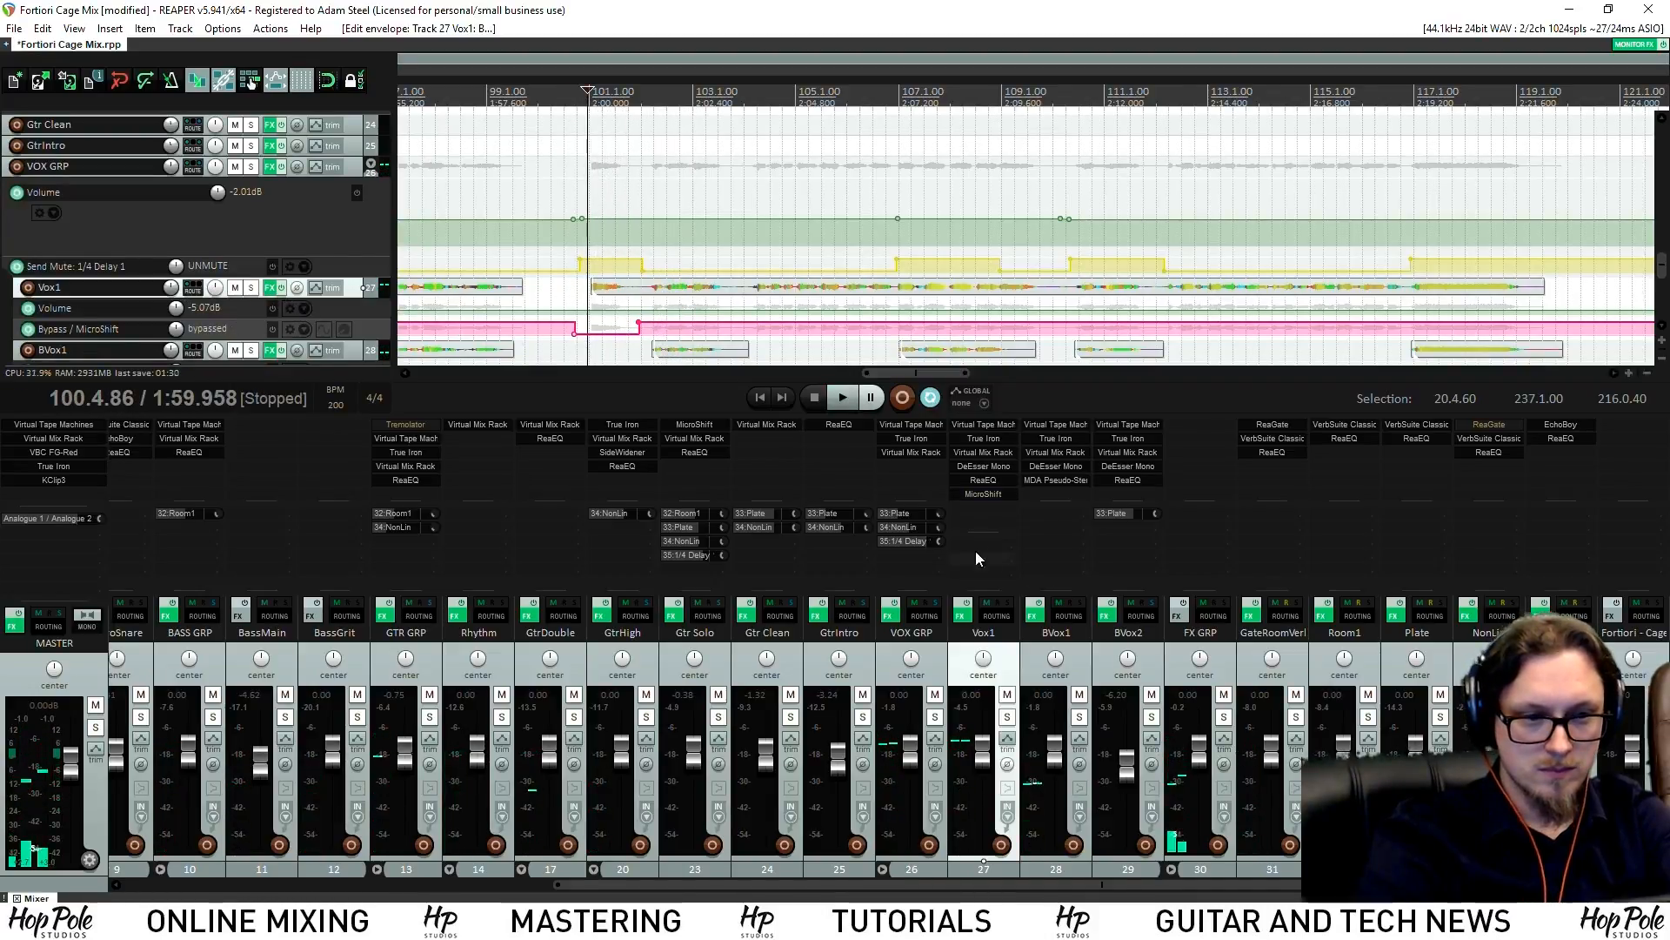
key("space")
key("space")
left_click(983, 494)
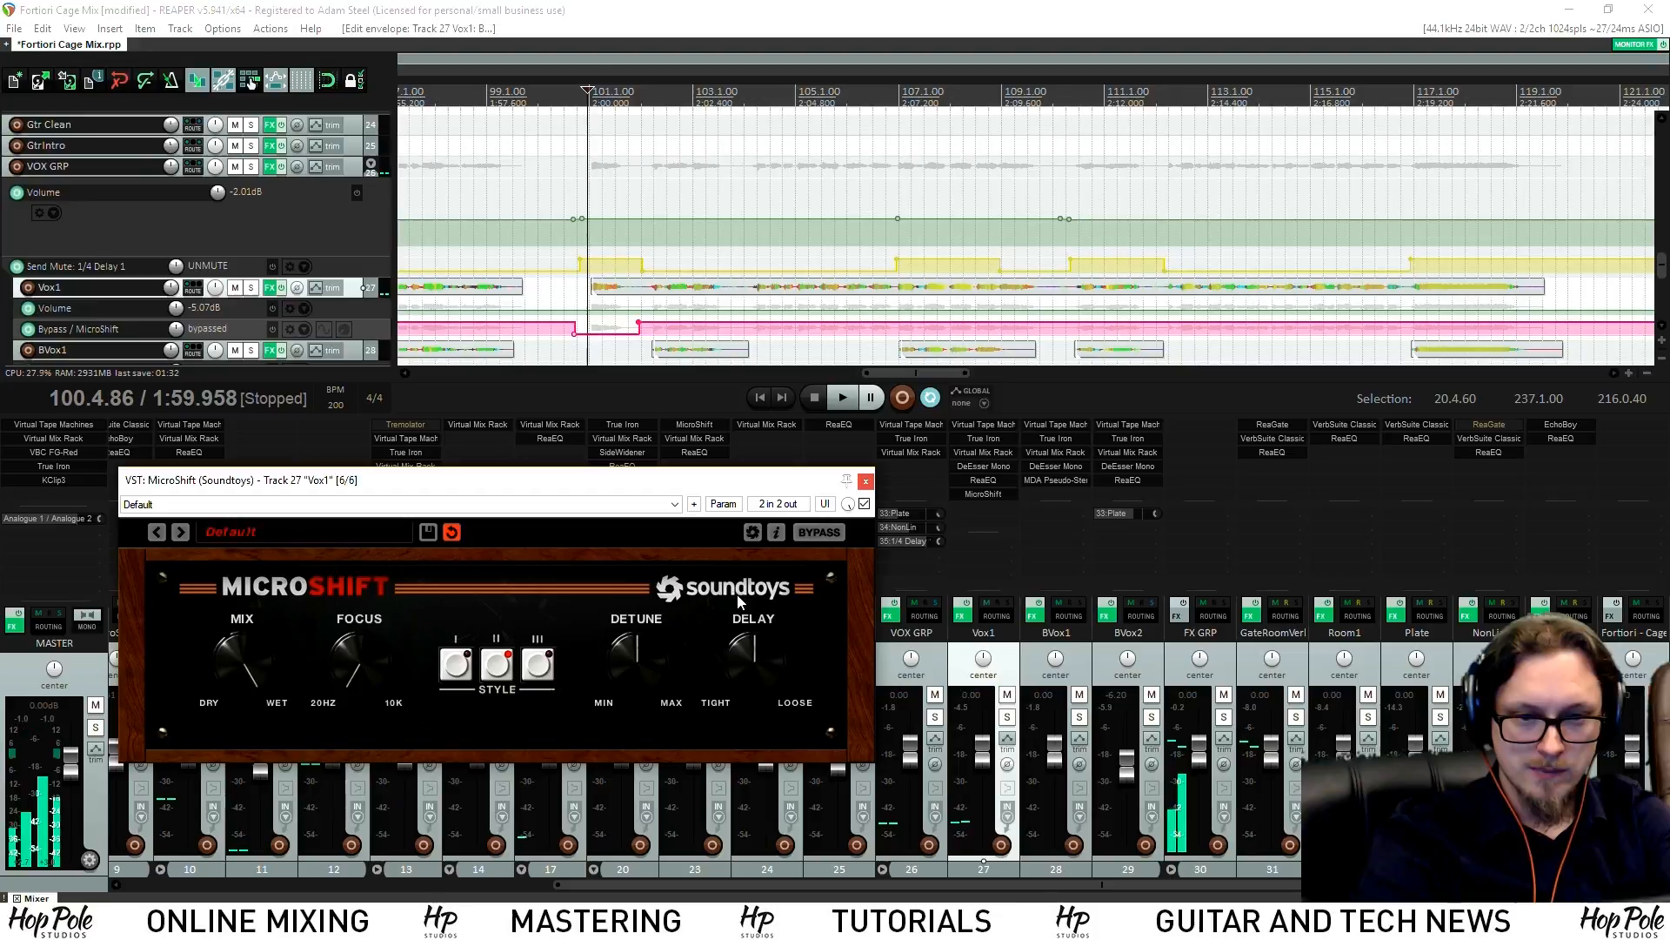
Move MicroShift to third place in the Vox1 chain and audition from before bar 99
left_click(981, 502)
left_click_drag(975, 458, 977, 453)
key("space")
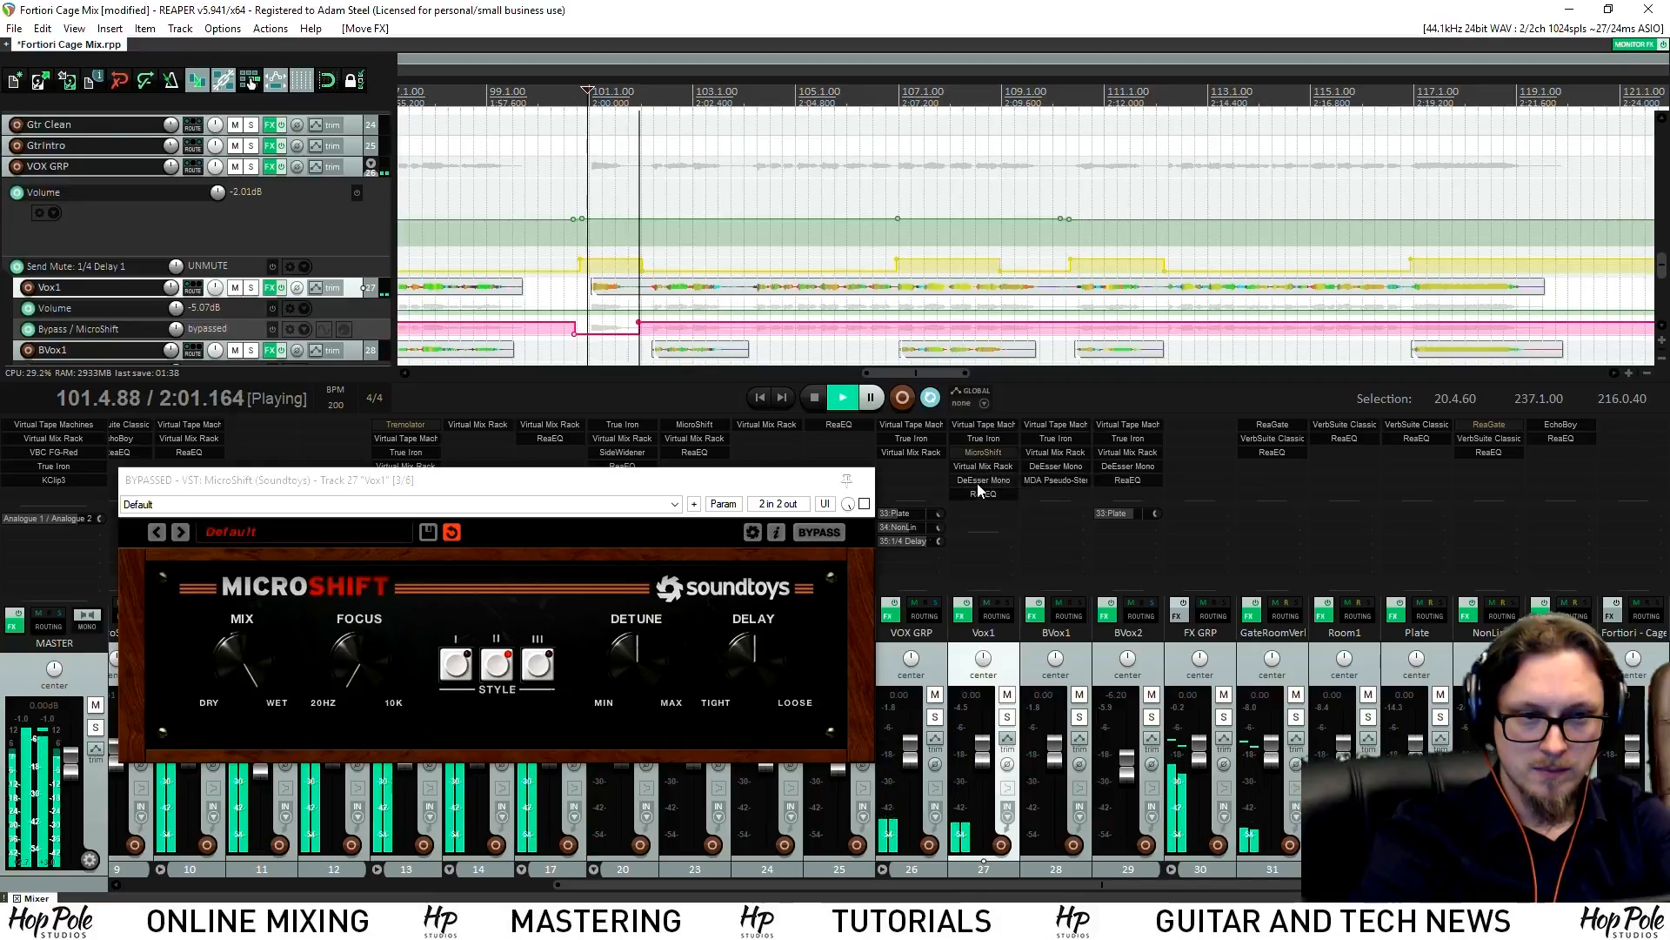
key("space")
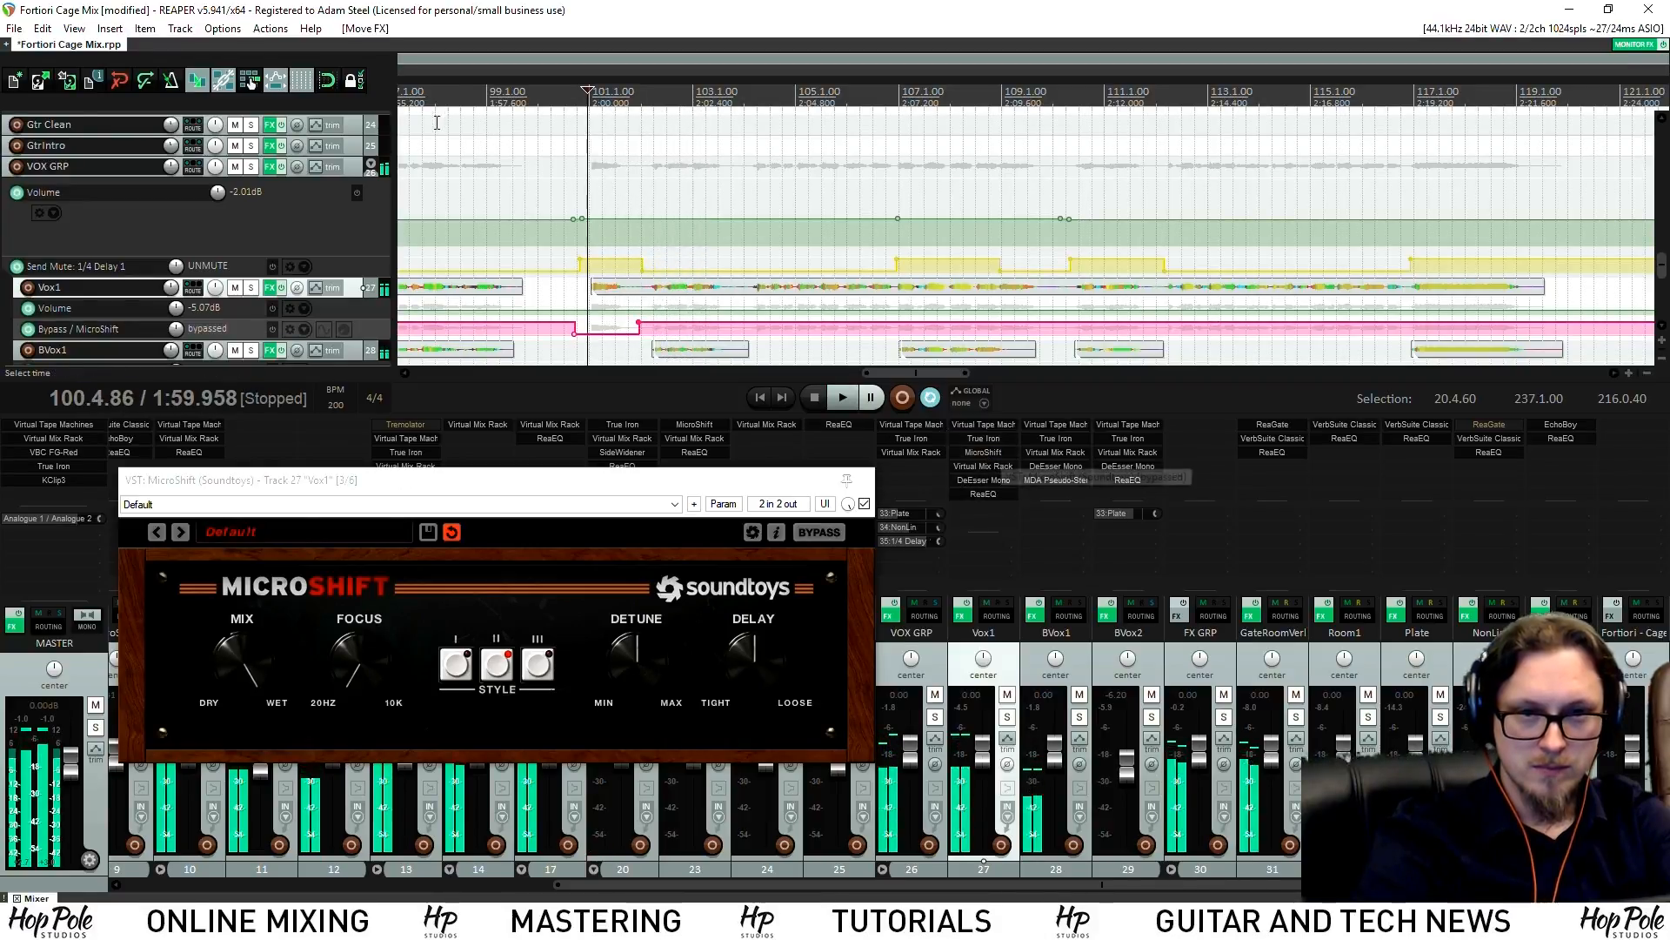
left_click(465, 122)
key("space")
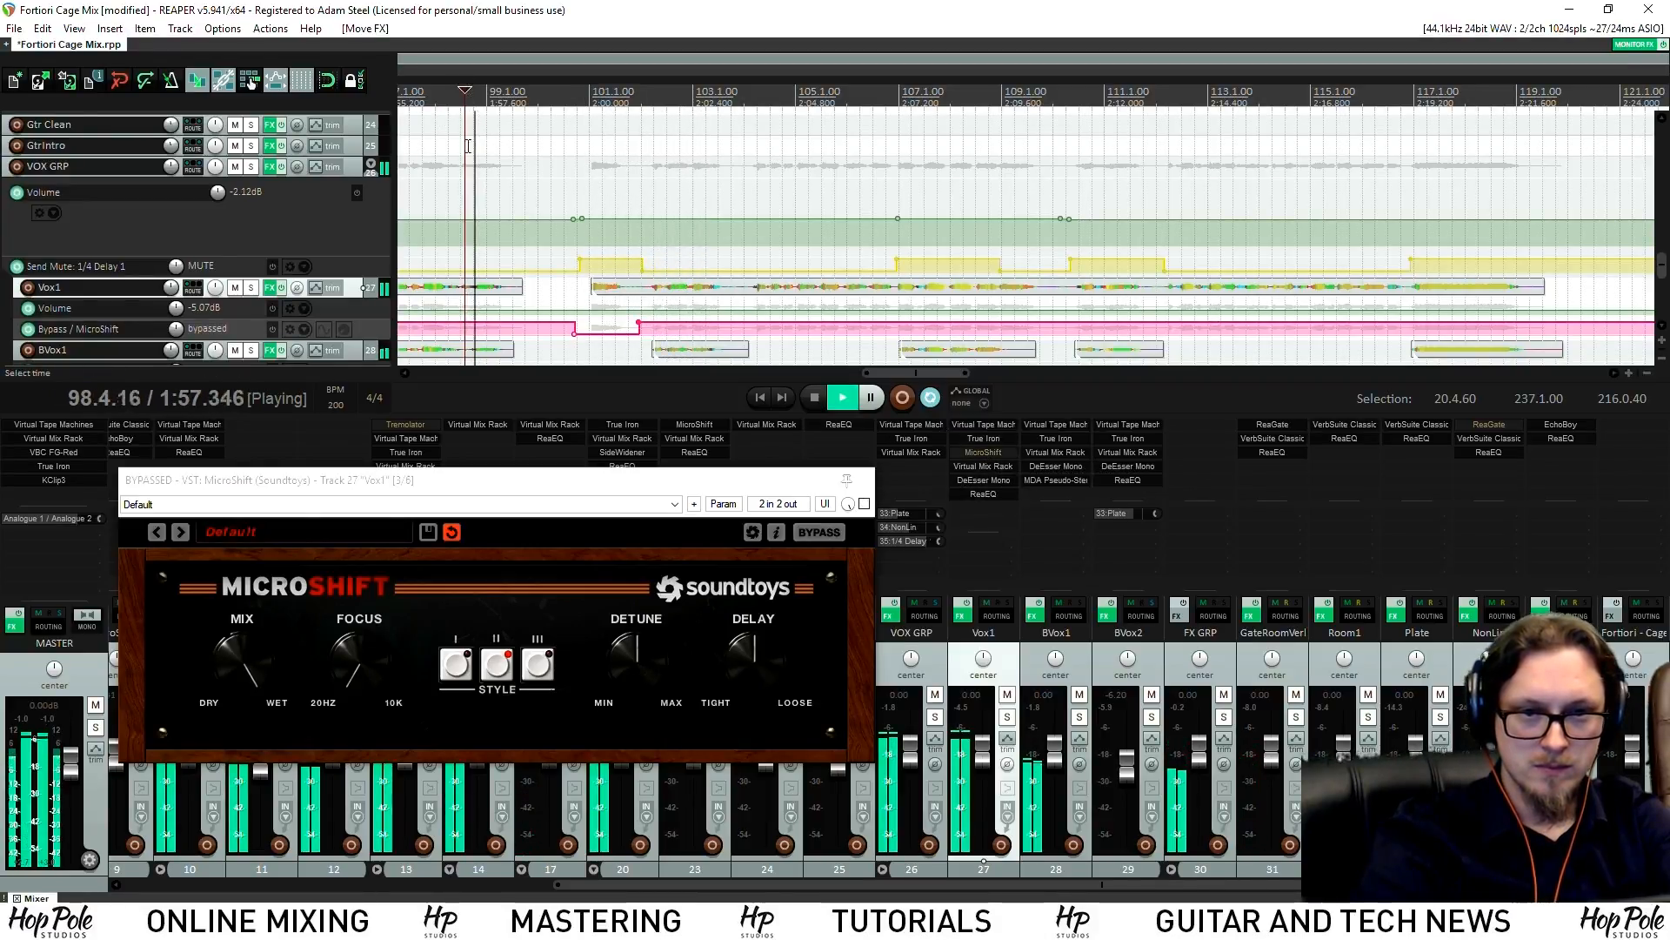
Solo Vox1 and reopen MicroShift and the Virtual Mix Rack, playing from near bar 100
left_click(985, 454)
left_click(988, 466)
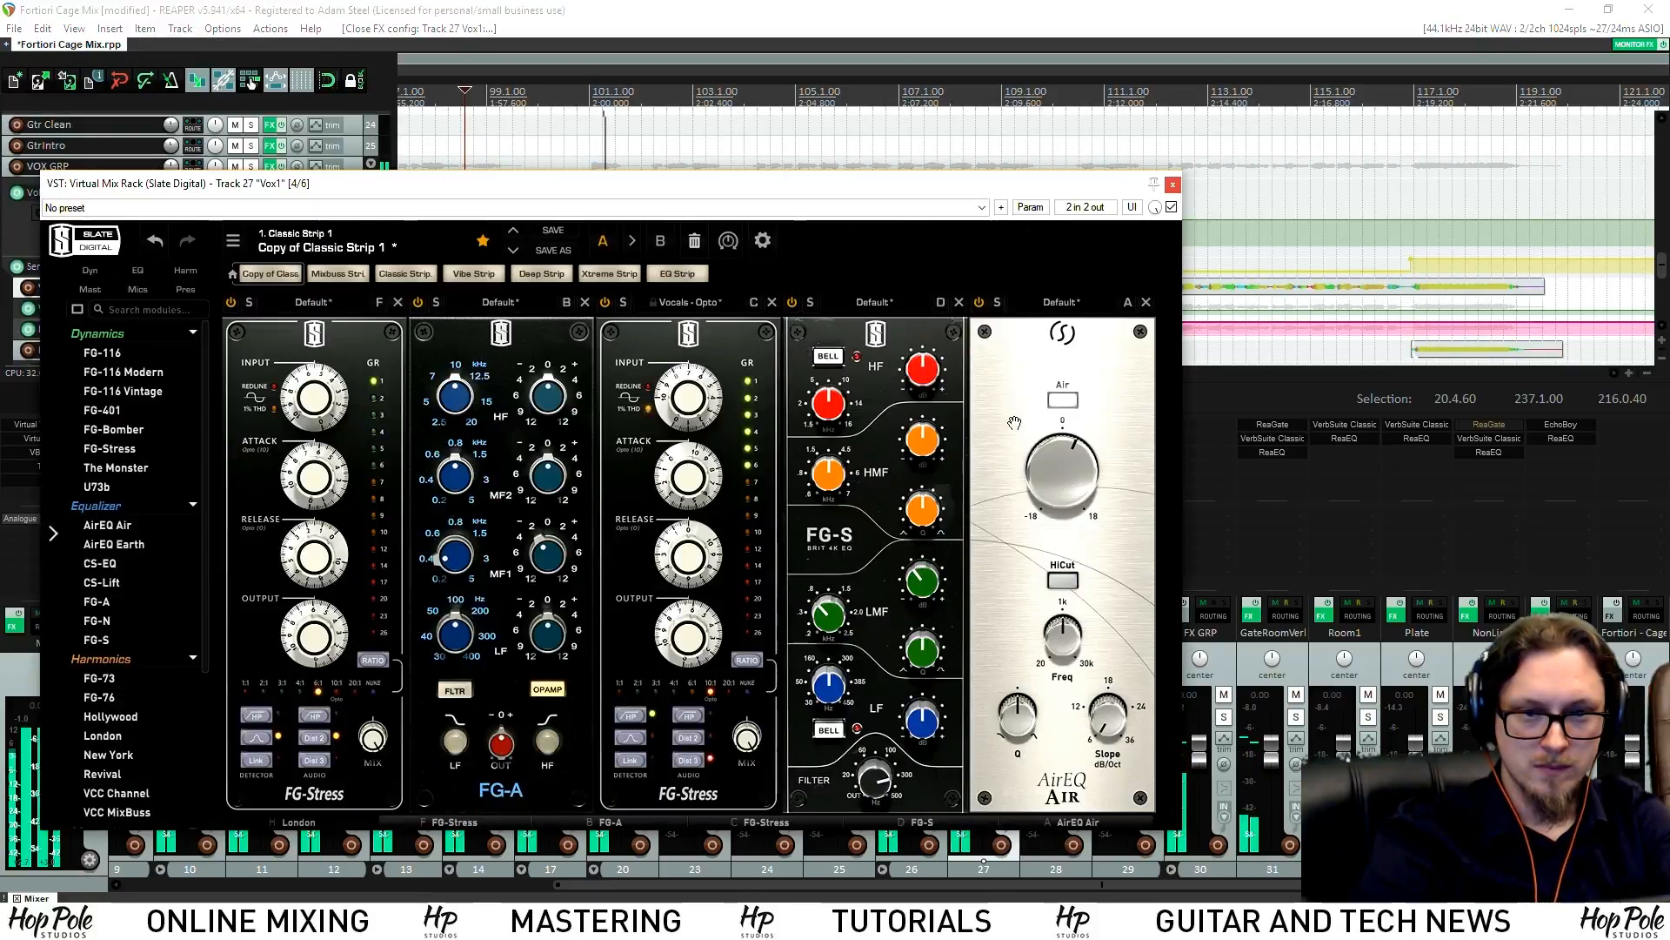
left_click(1173, 188)
left_click(1007, 716)
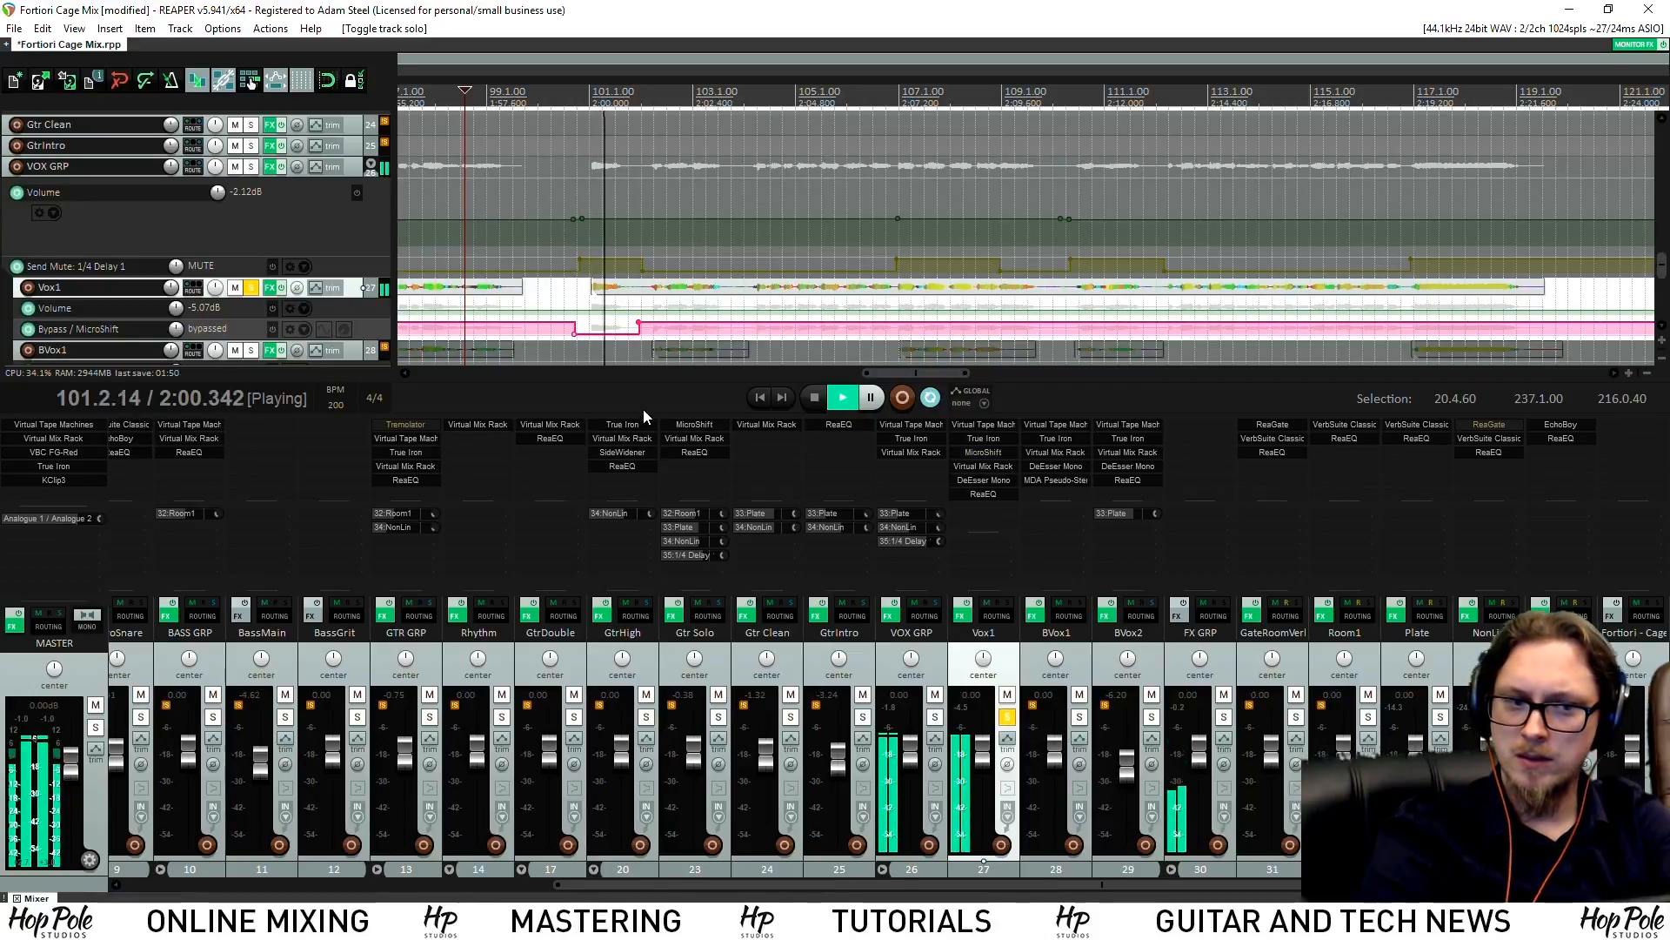
left_click(576, 102)
key("space")
left_click(983, 453)
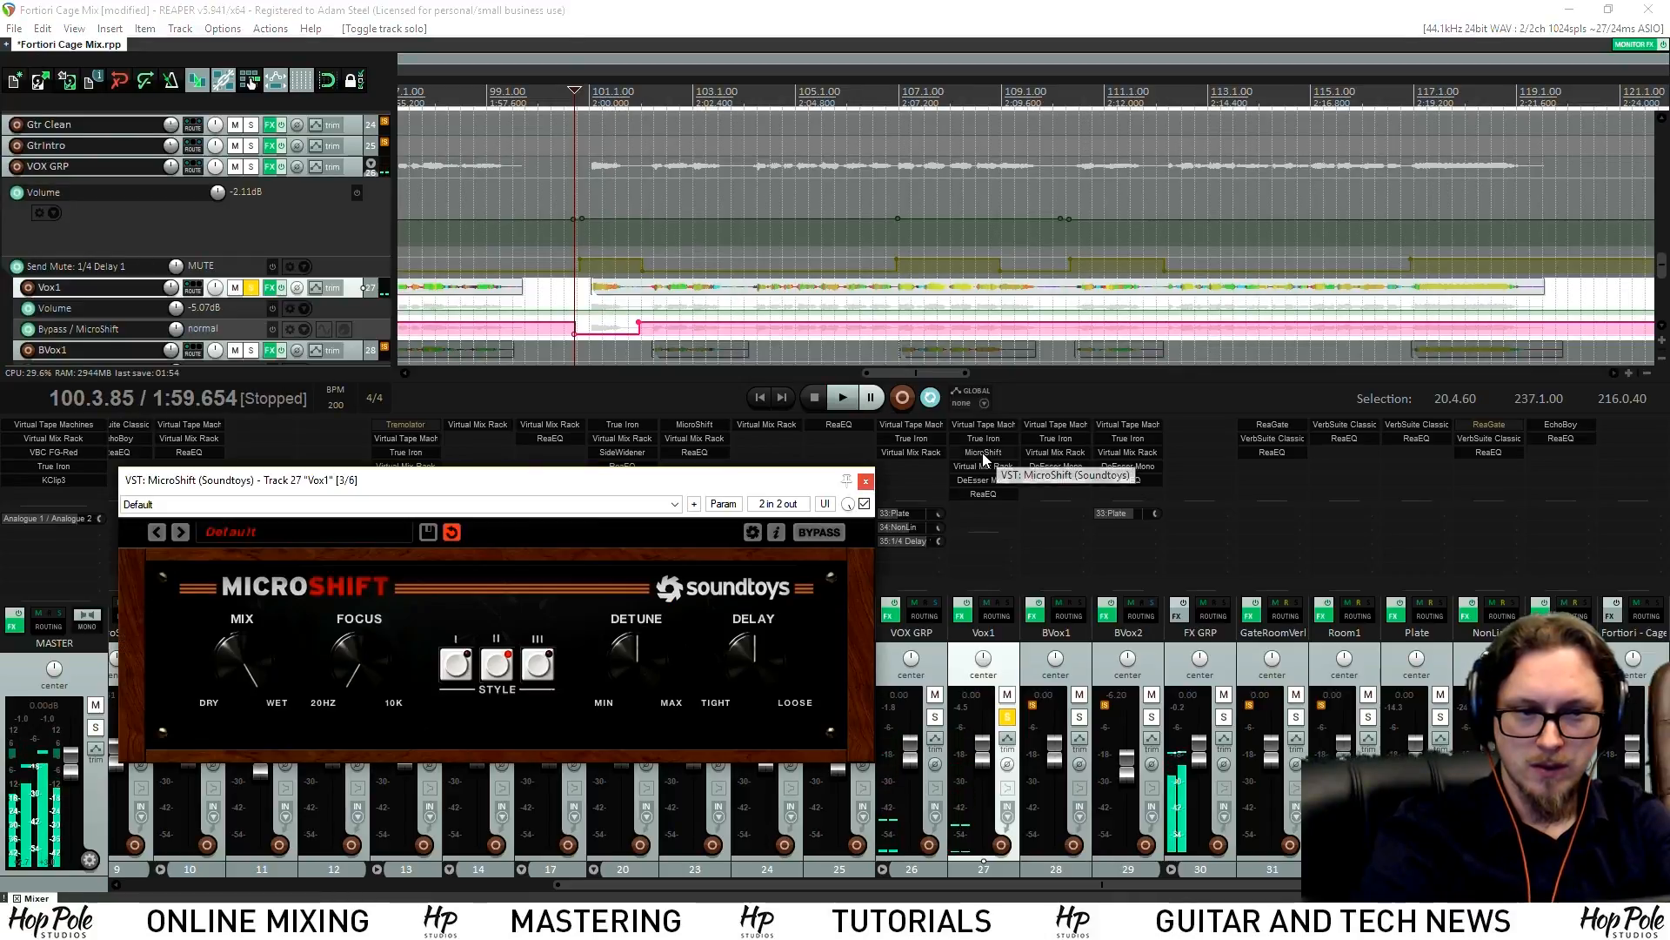
left_click(985, 466)
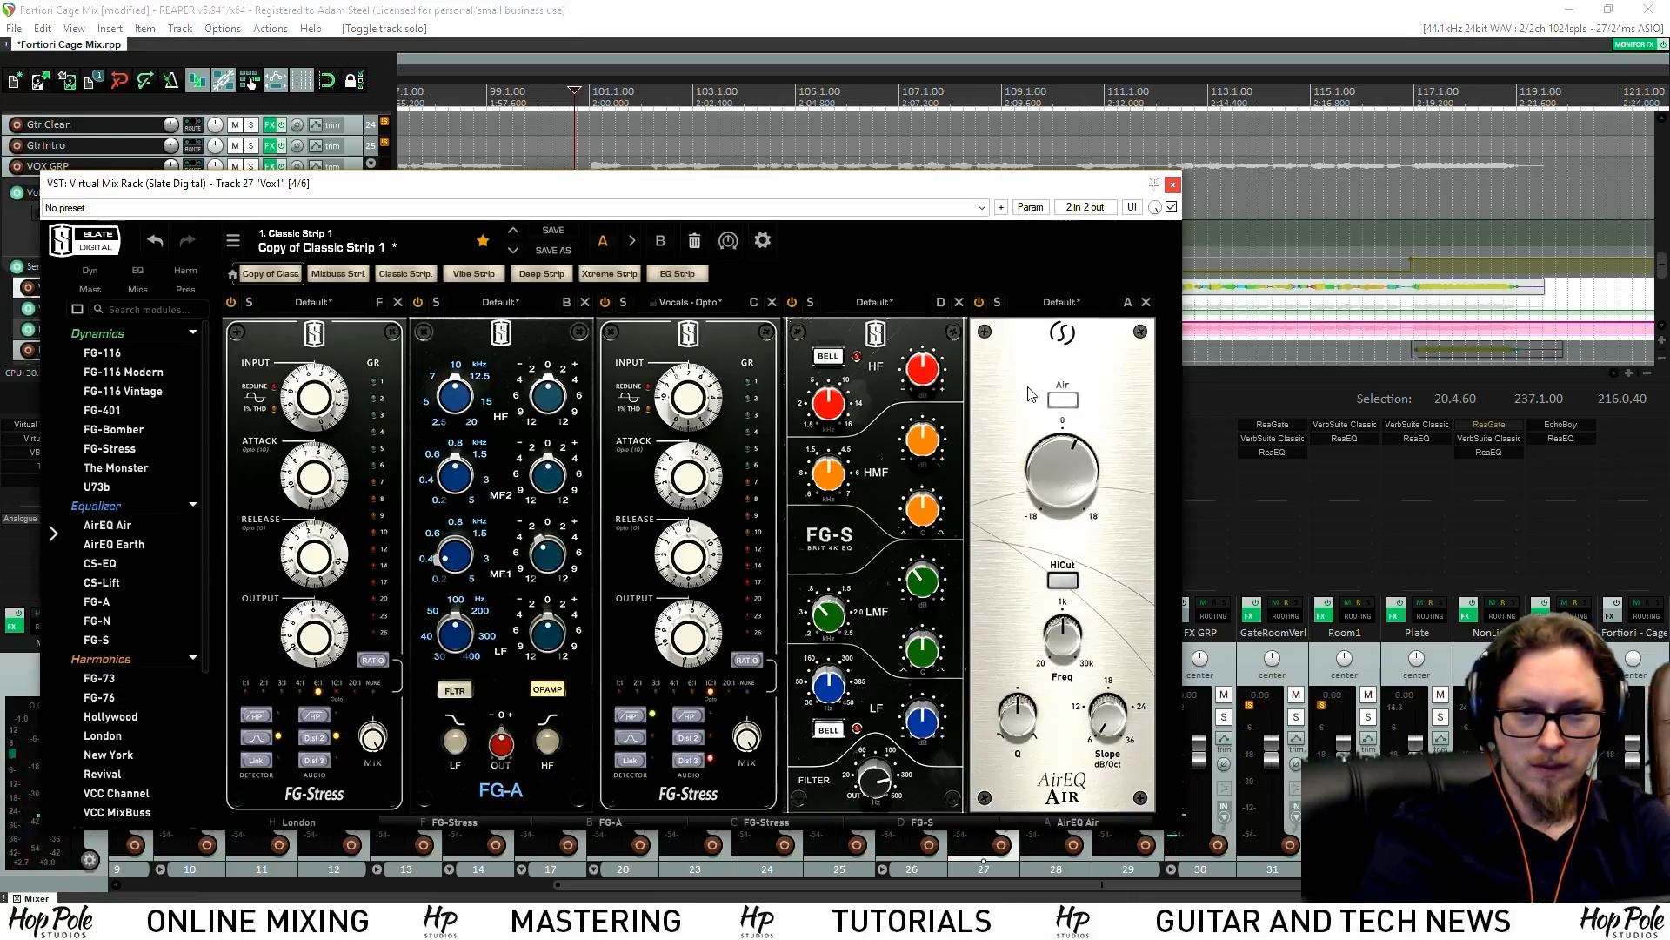
key("space")
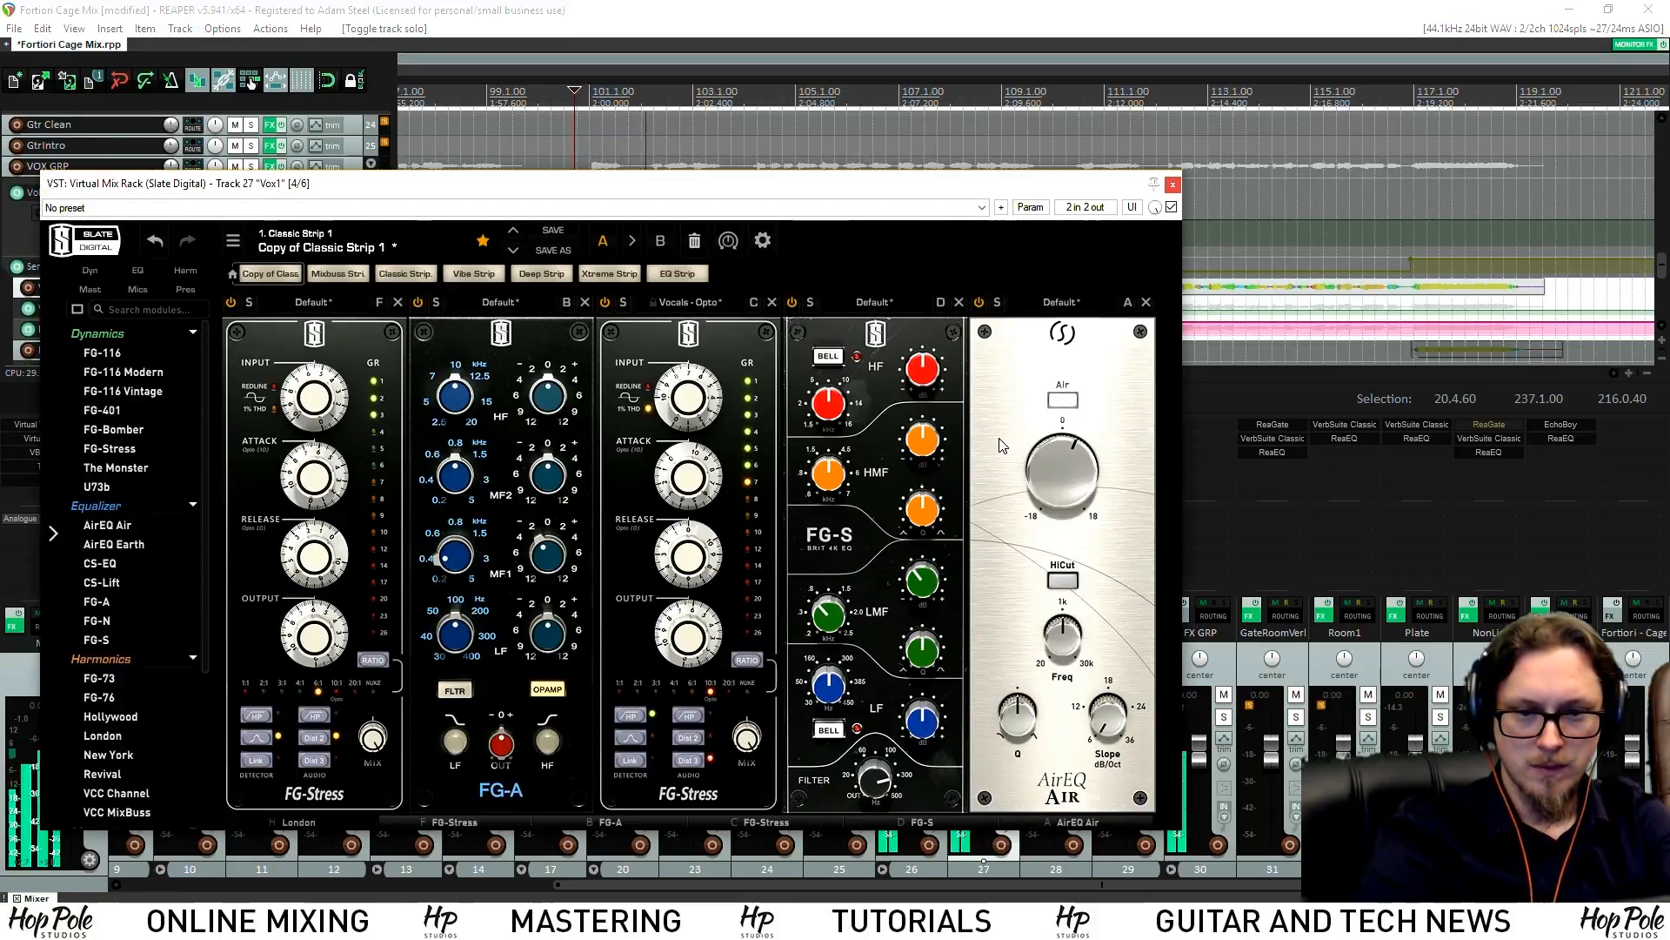
Enable stereo linking on FG-Stress, switch the London module off and on, then close the rack
left_click(258, 760)
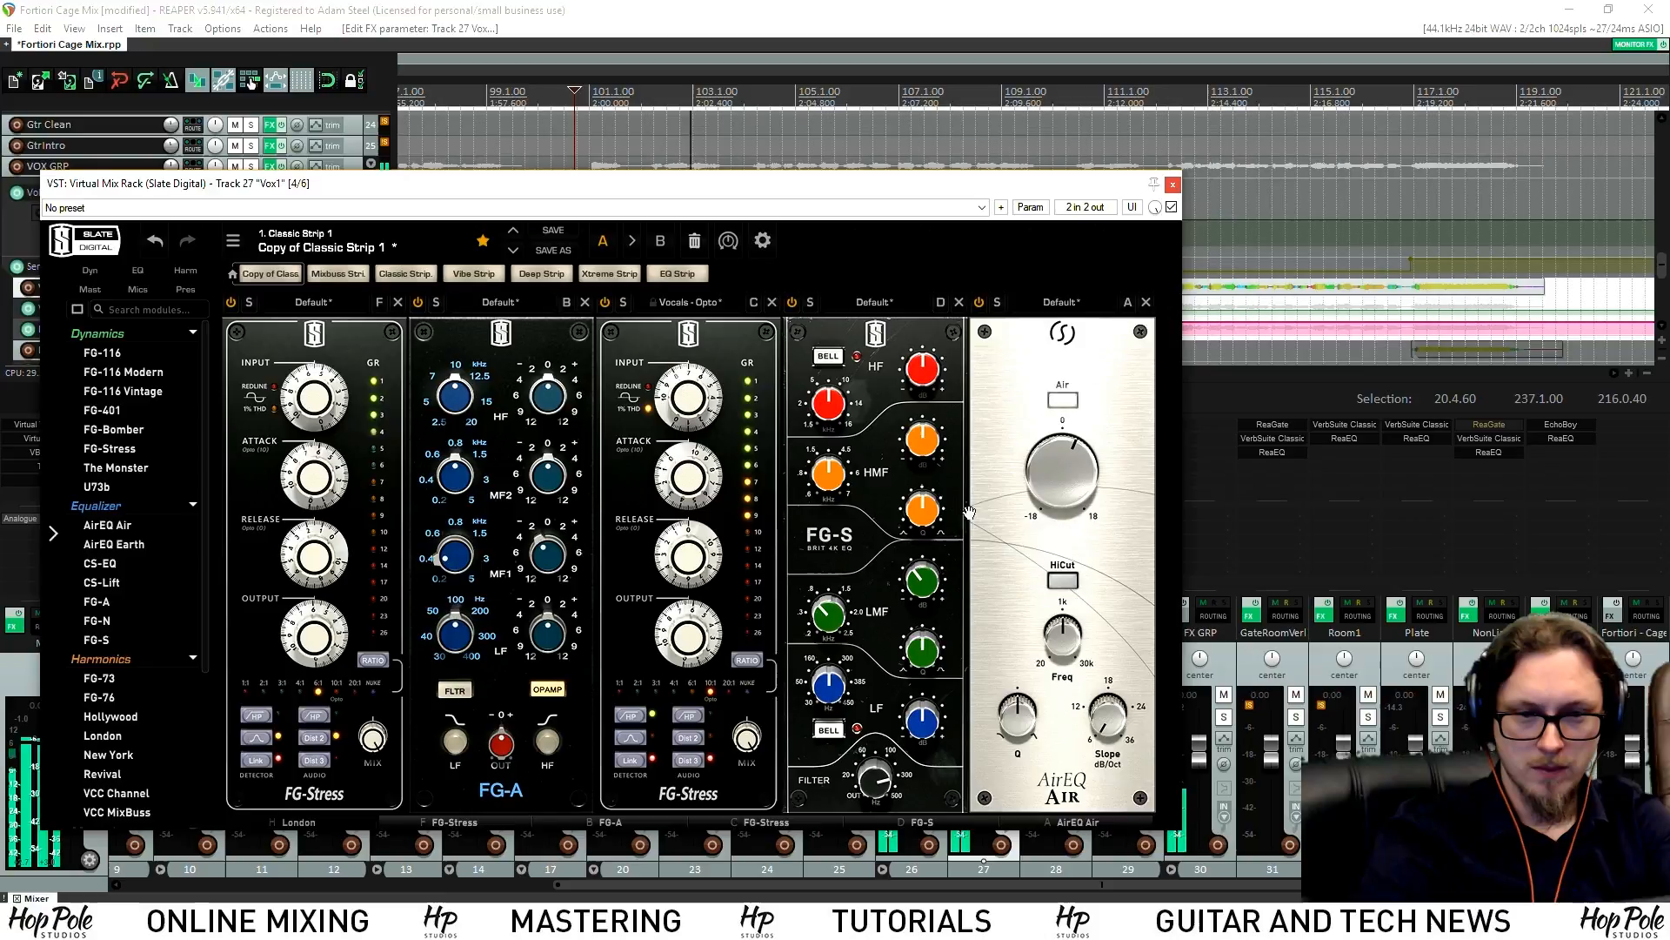
left_click(322, 817)
left_click(230, 302)
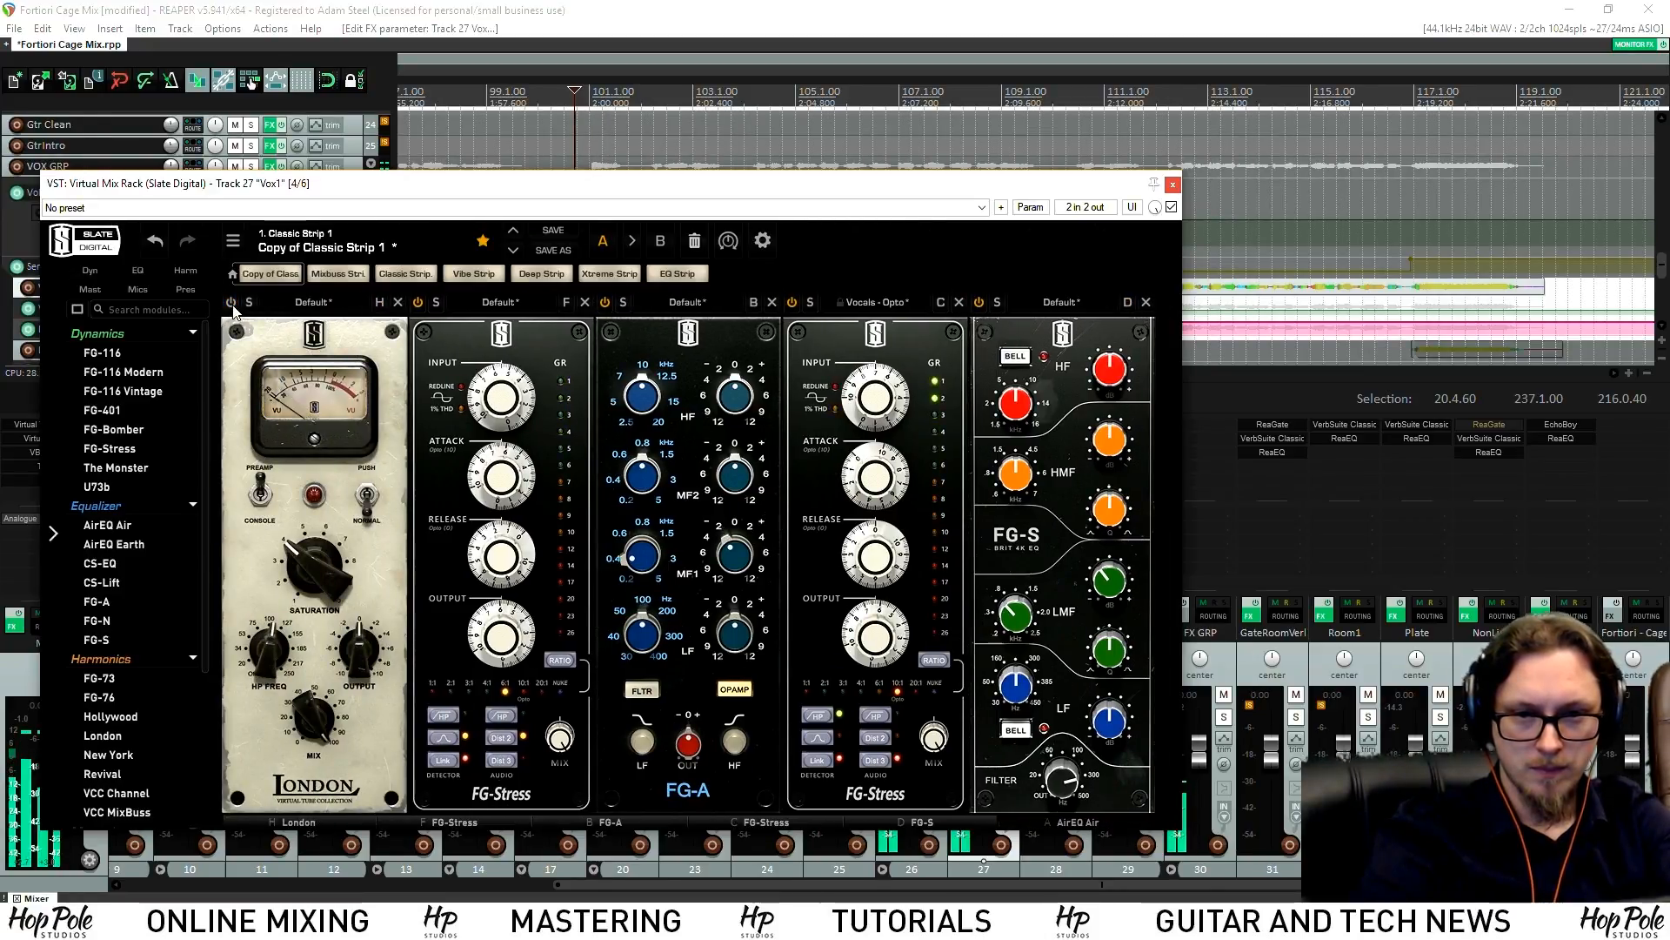
left_click(230, 302)
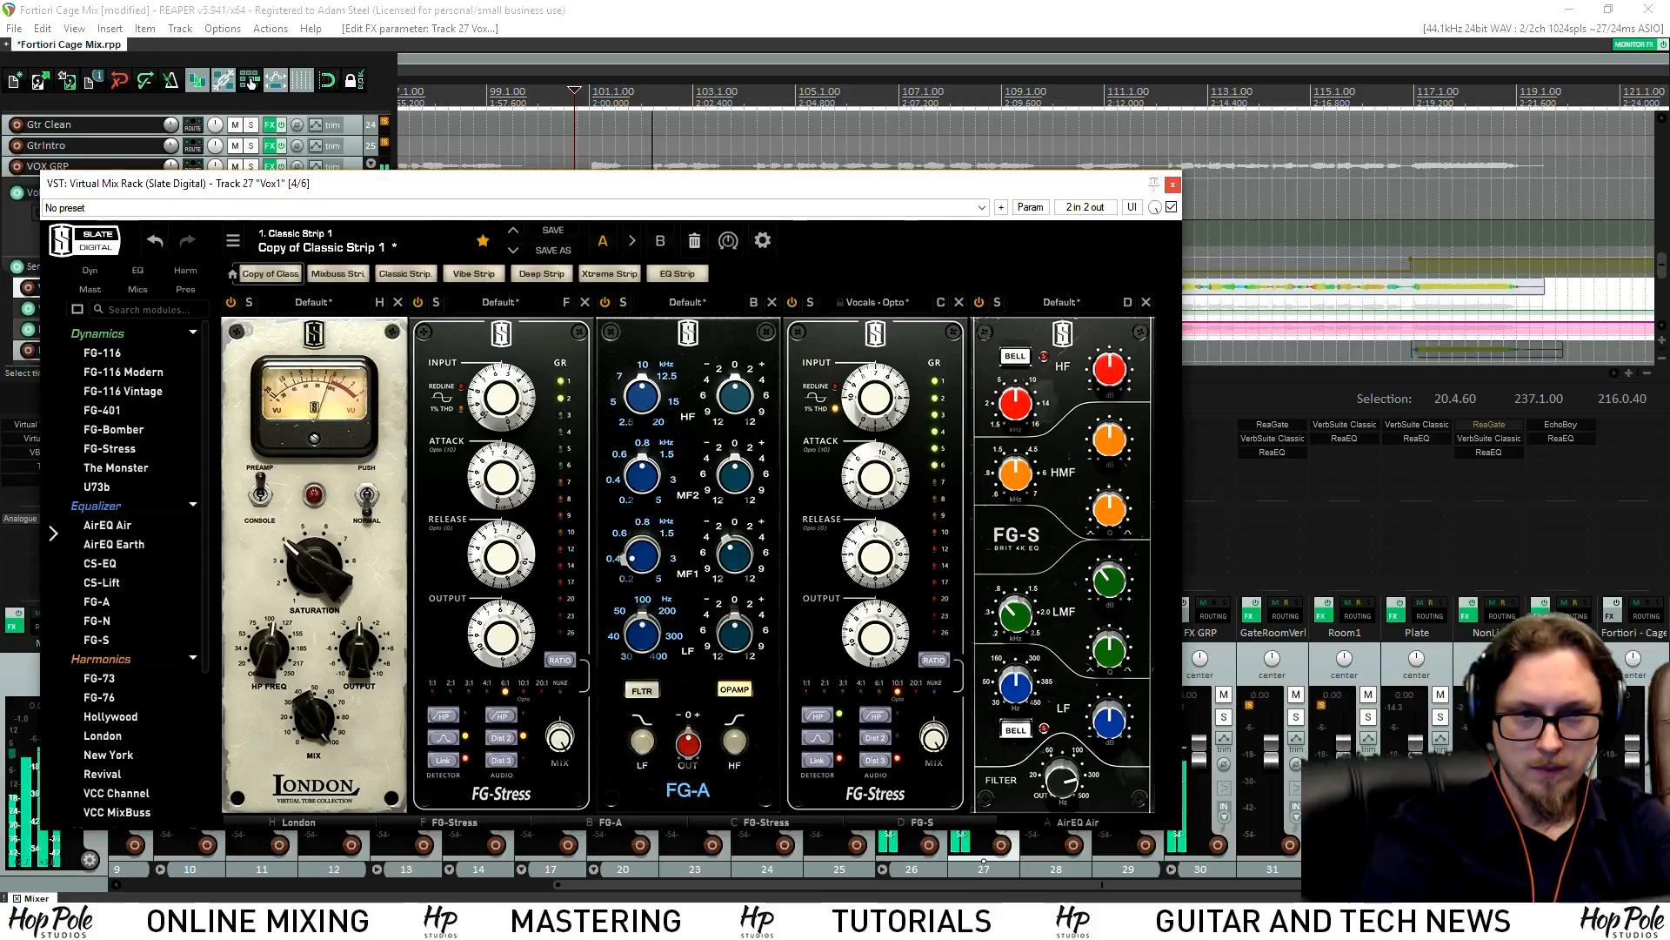
left_click(1172, 186)
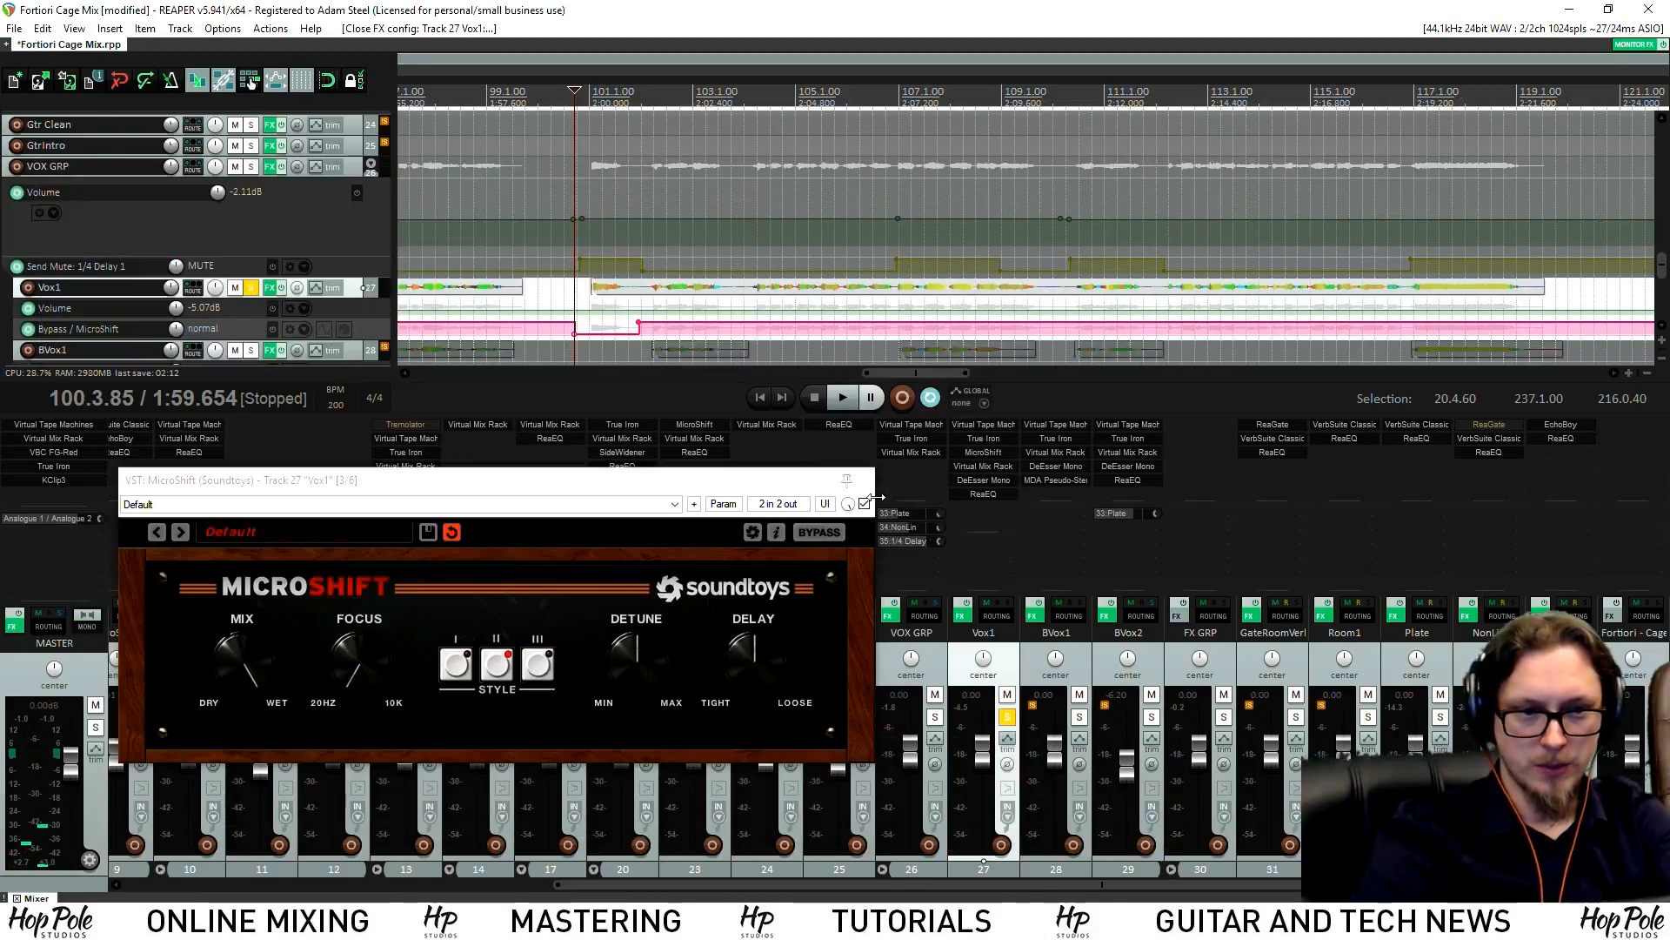
Move MicroShift below Virtual Mix Rack in Vox1's FX chain
key("space")
left_click_drag(992, 467, 990, 454)
key("space")
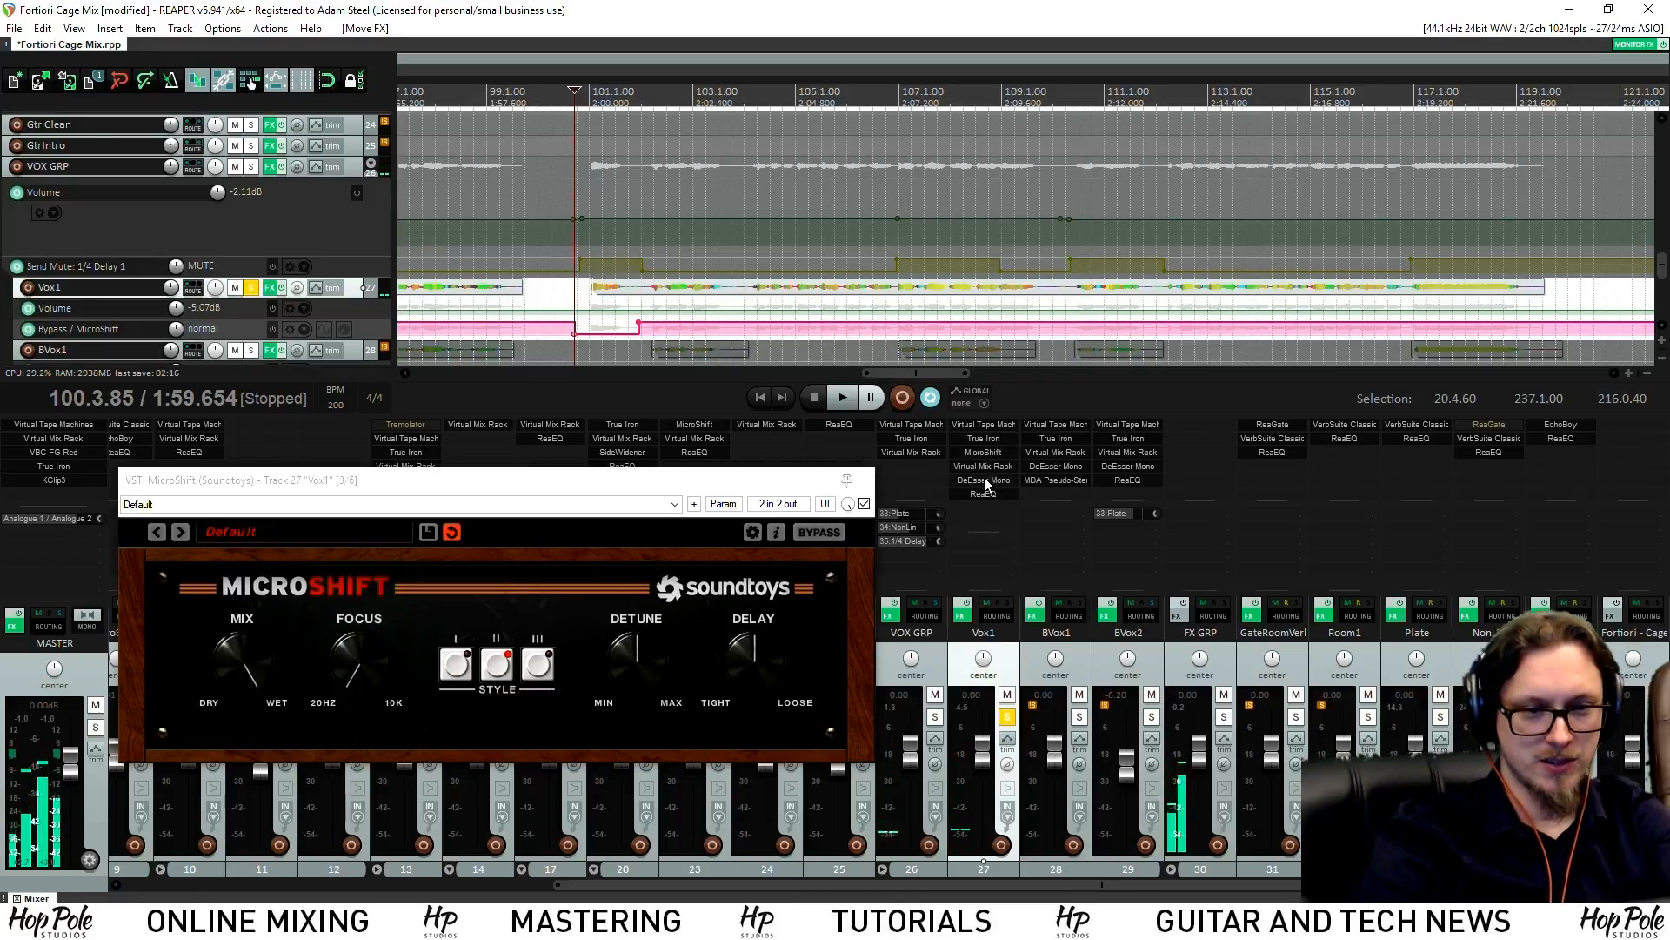
Replace Vox1's DeEsser Mono with DeEsser Stereo and set its threshold to -13.2
left_click(984, 481)
left_click_drag(937, 187, 701, 178)
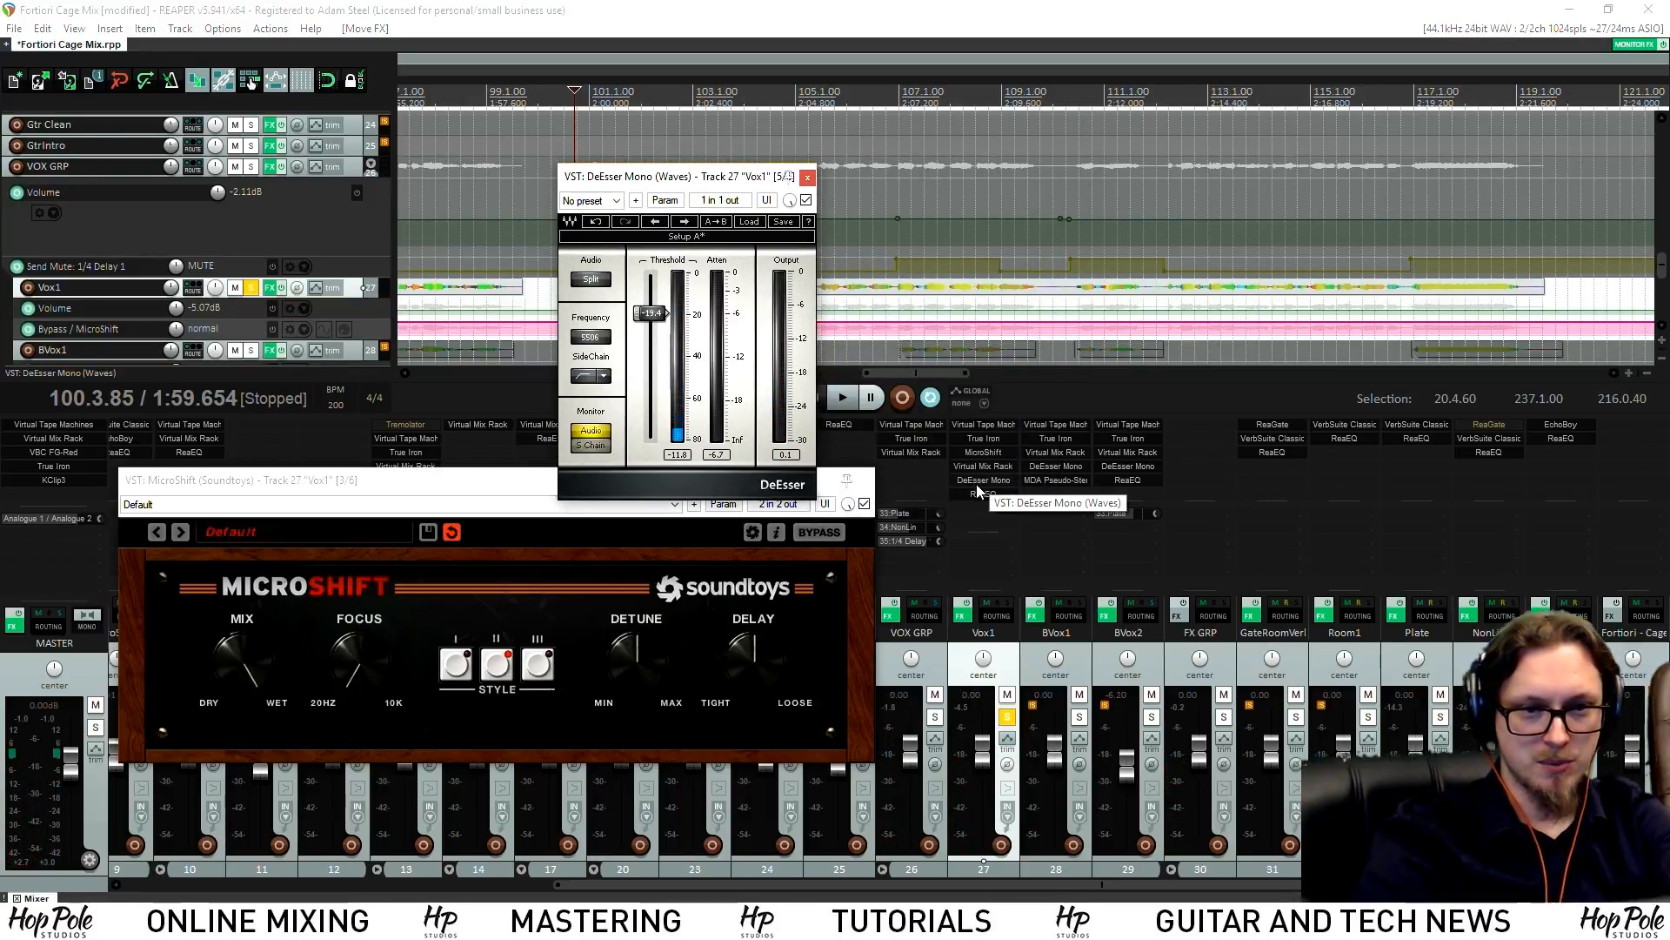
left_click(1044, 467)
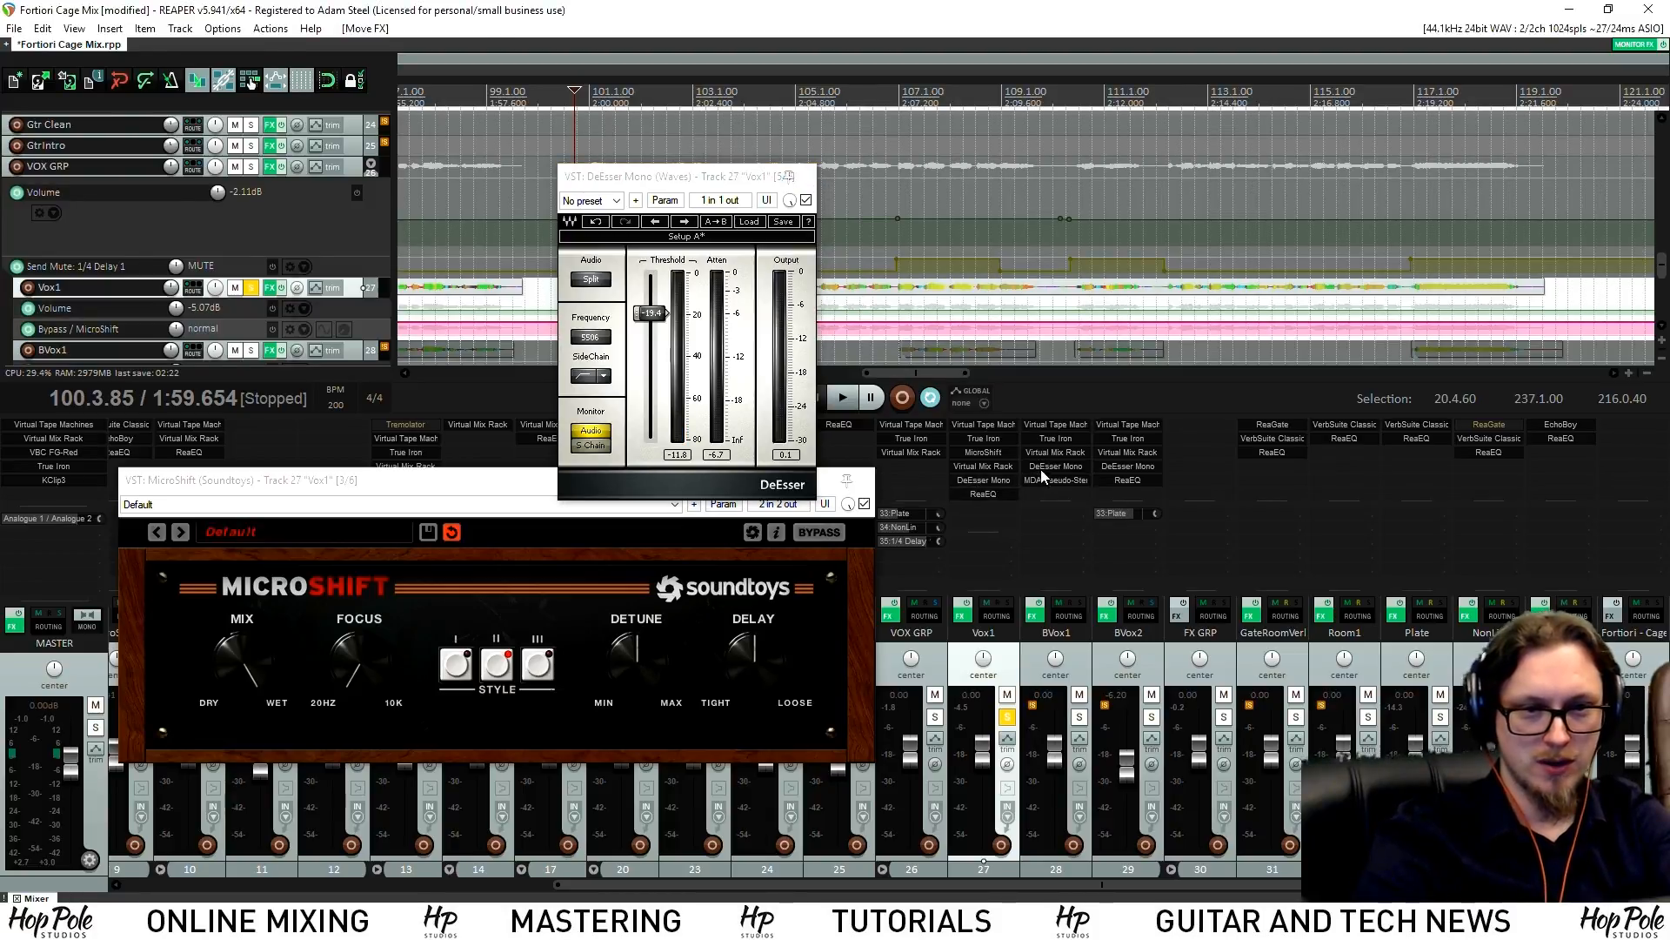
left_click(973, 479, "alt")
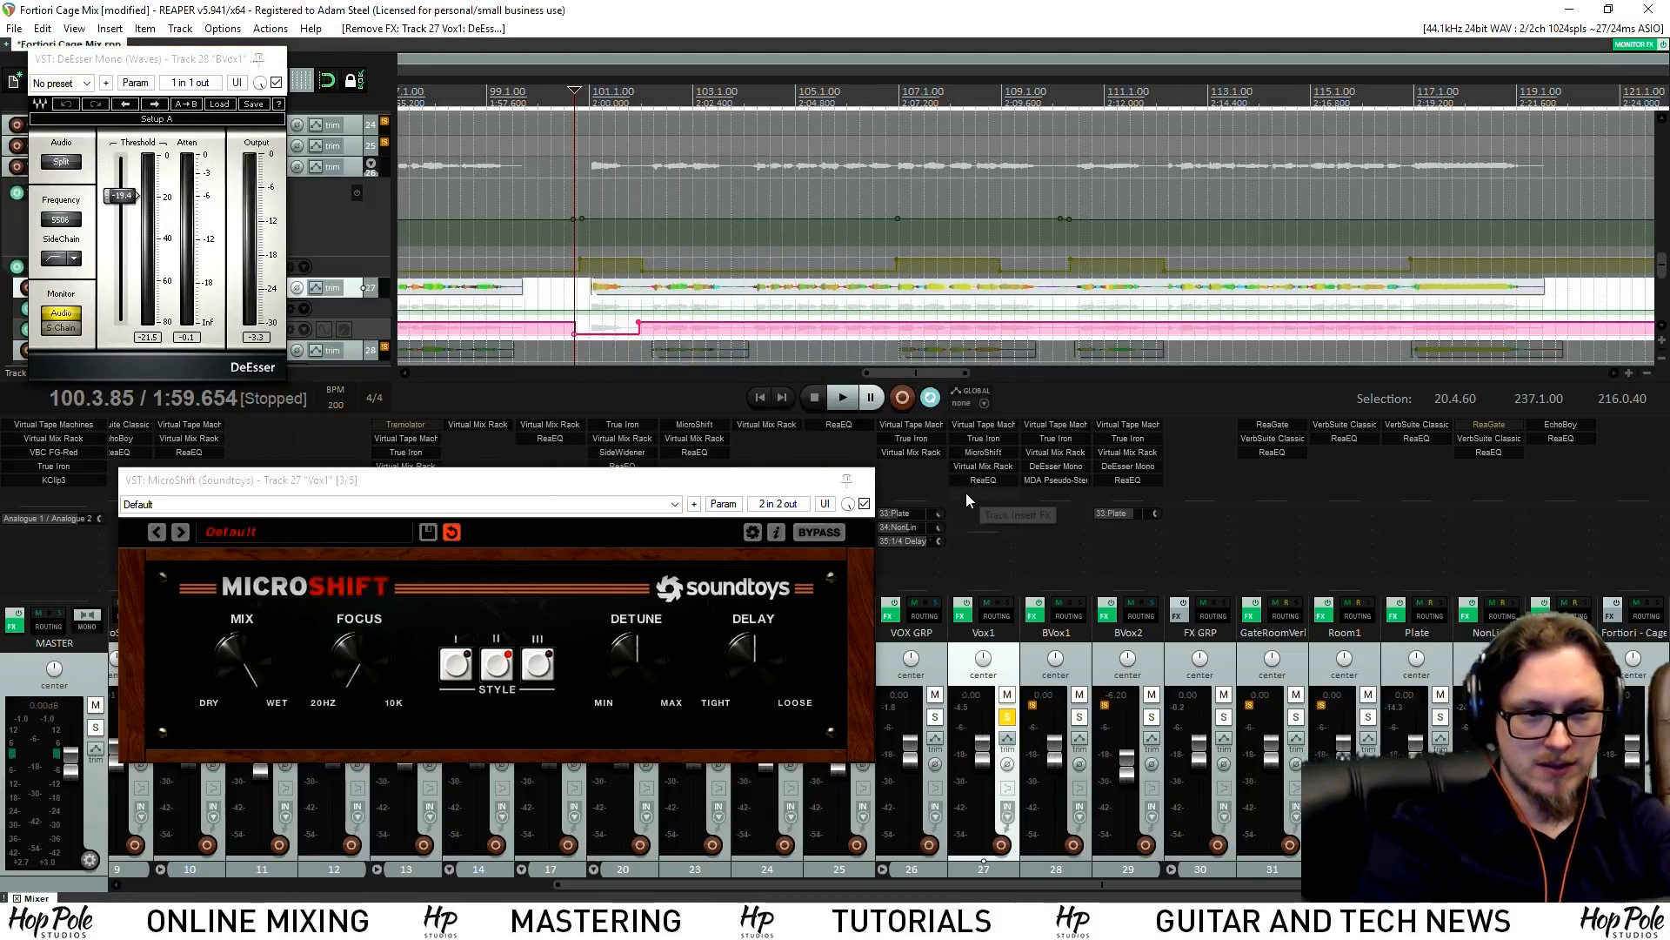
double_click(966, 493)
type("ess")
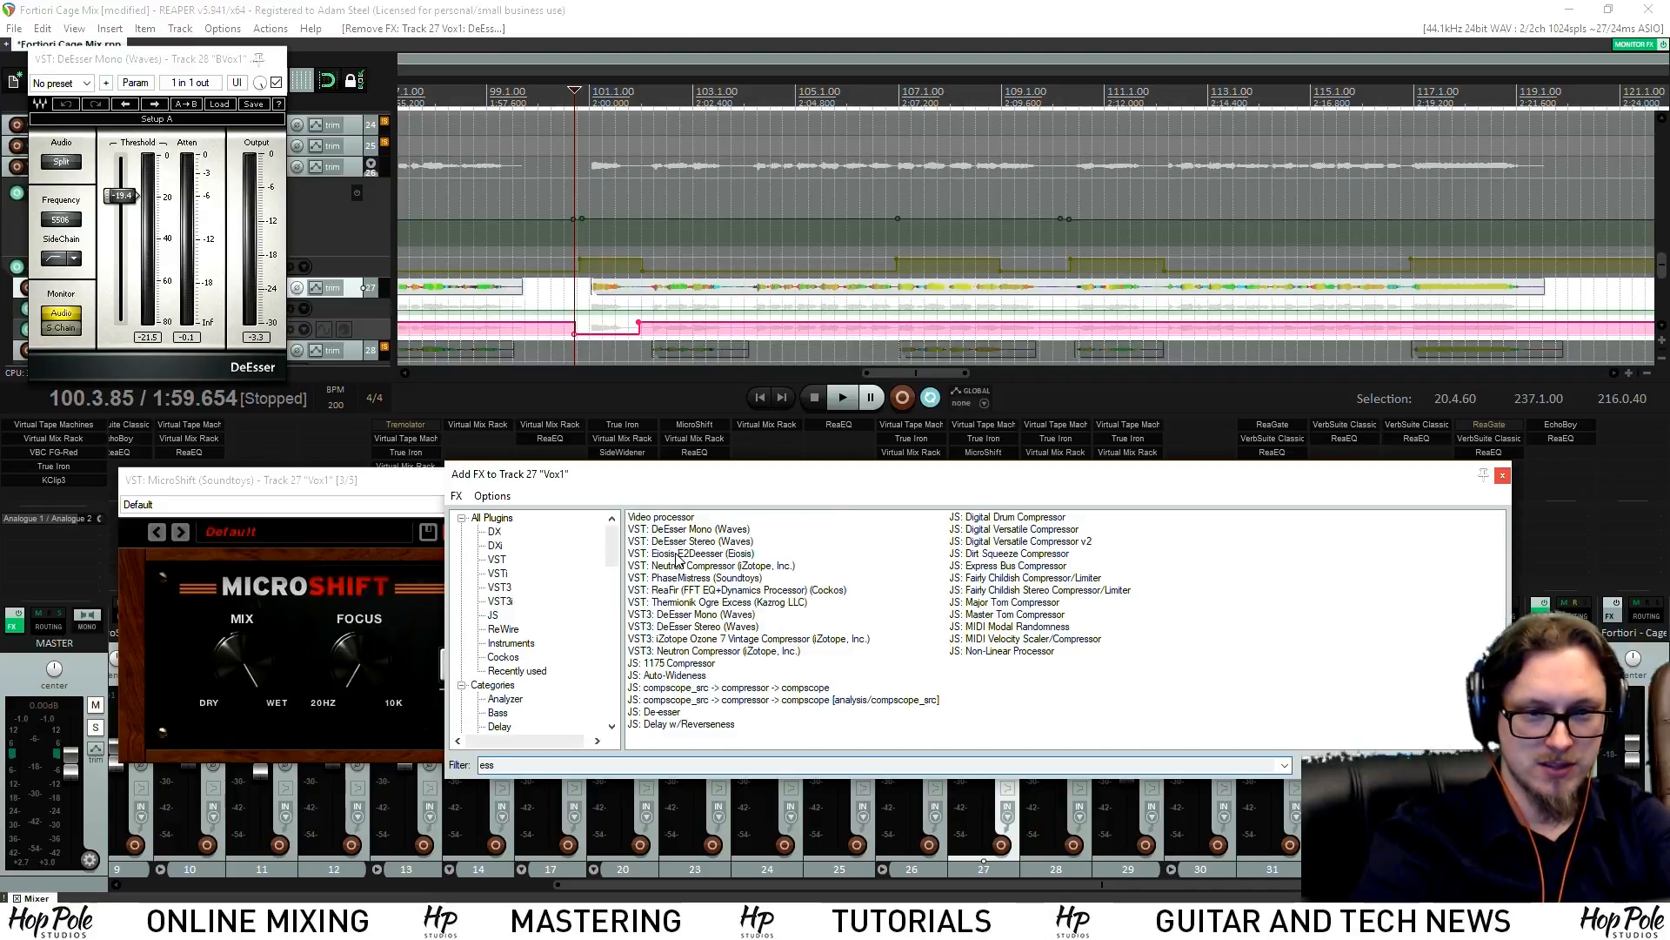
double_click(681, 541)
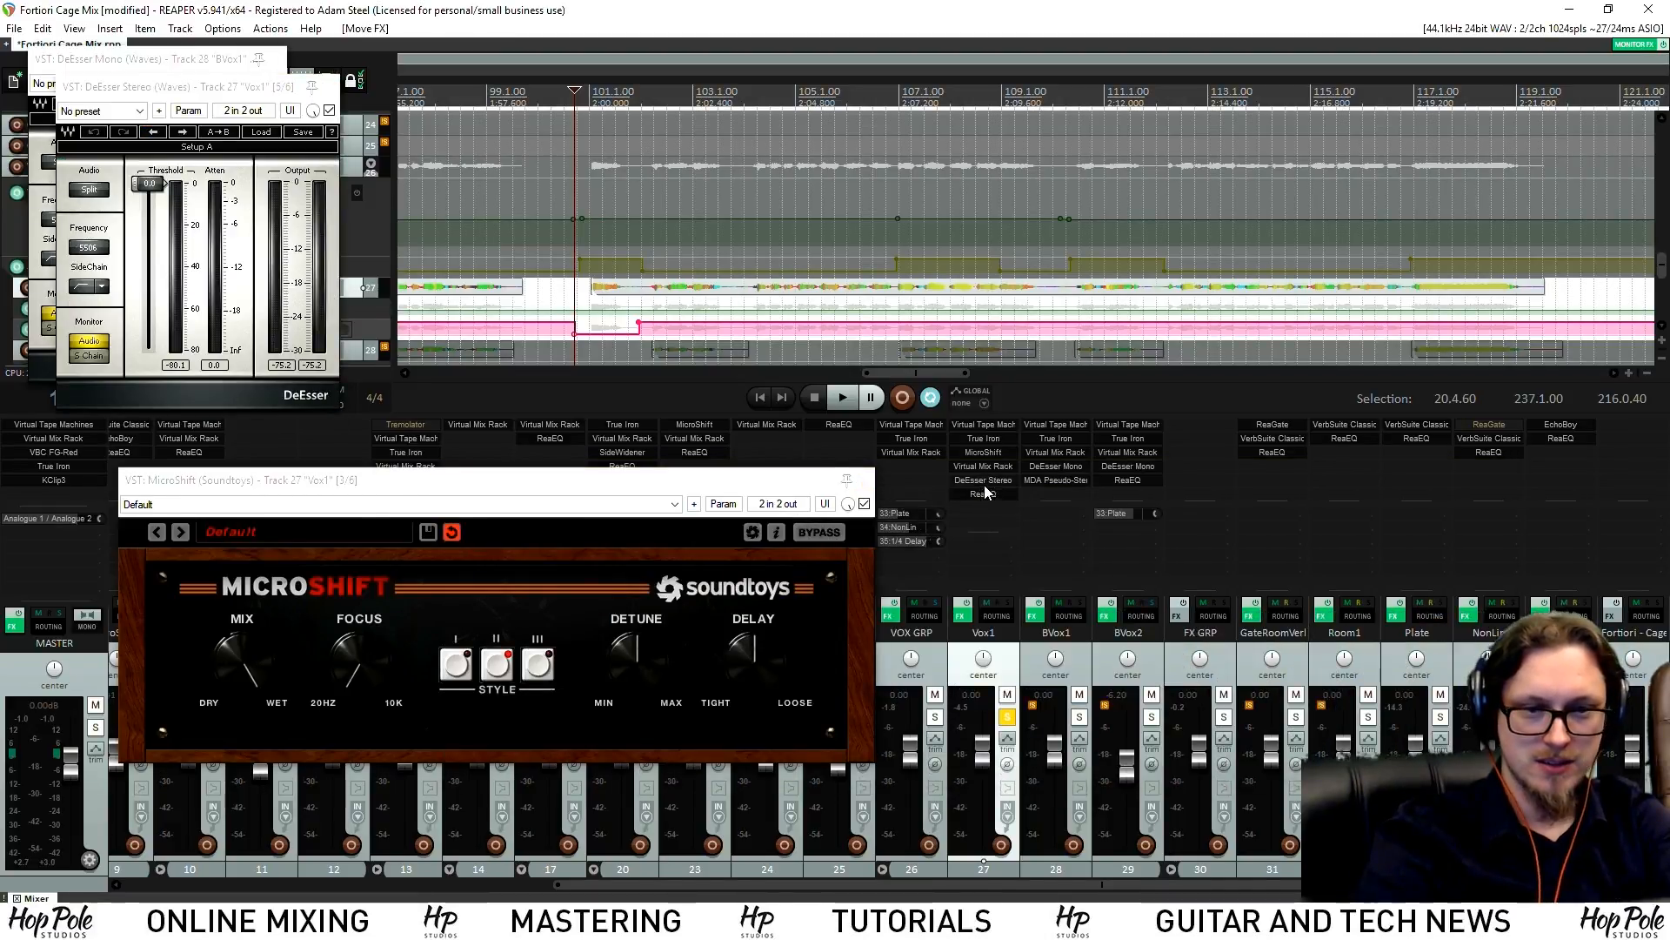
left_click_drag(166, 185, 166, 211)
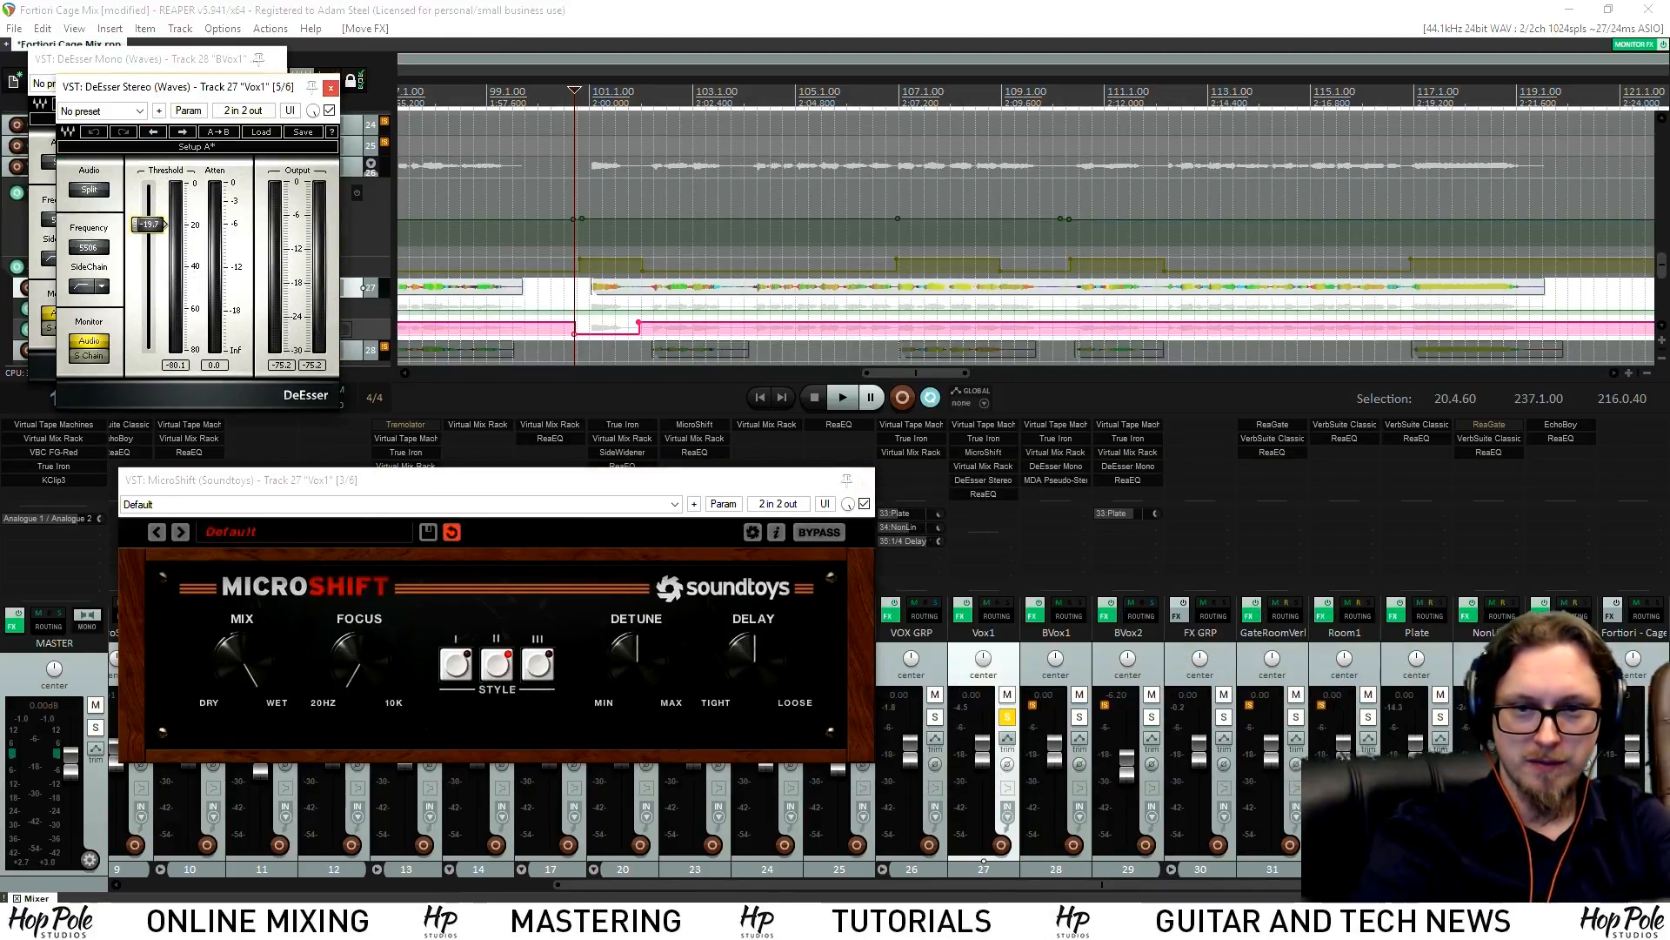
key("space")
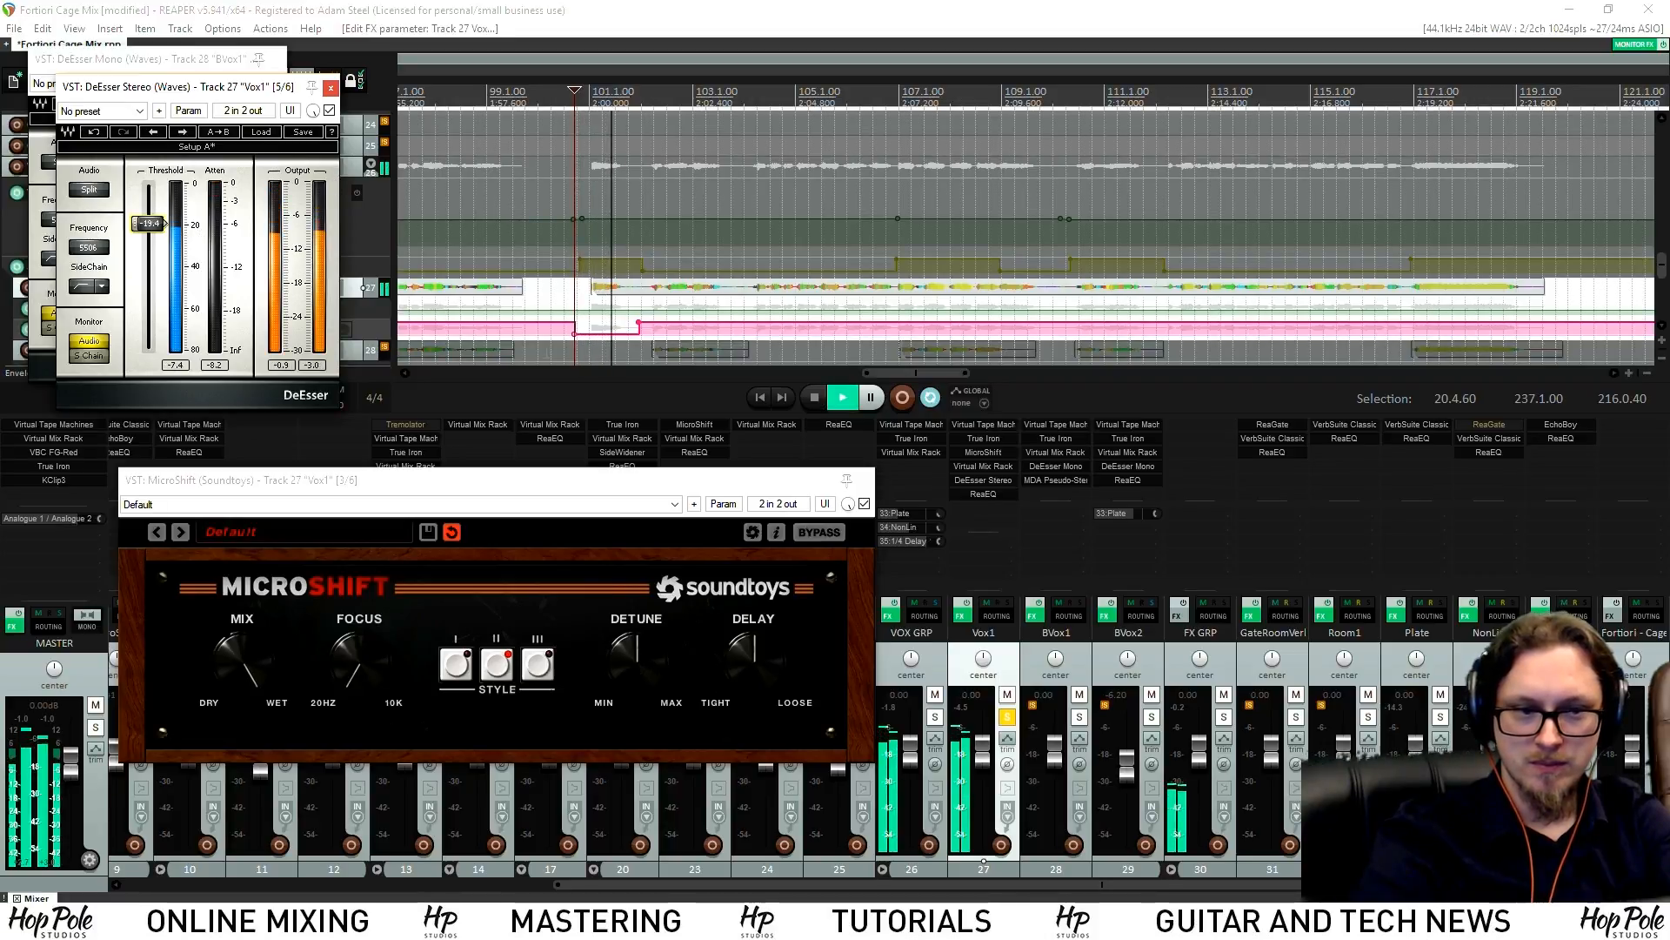
Unsolo Vox1 and draw a MicroShift bypass dip on Vox1 around bar 109
left_click(331, 88)
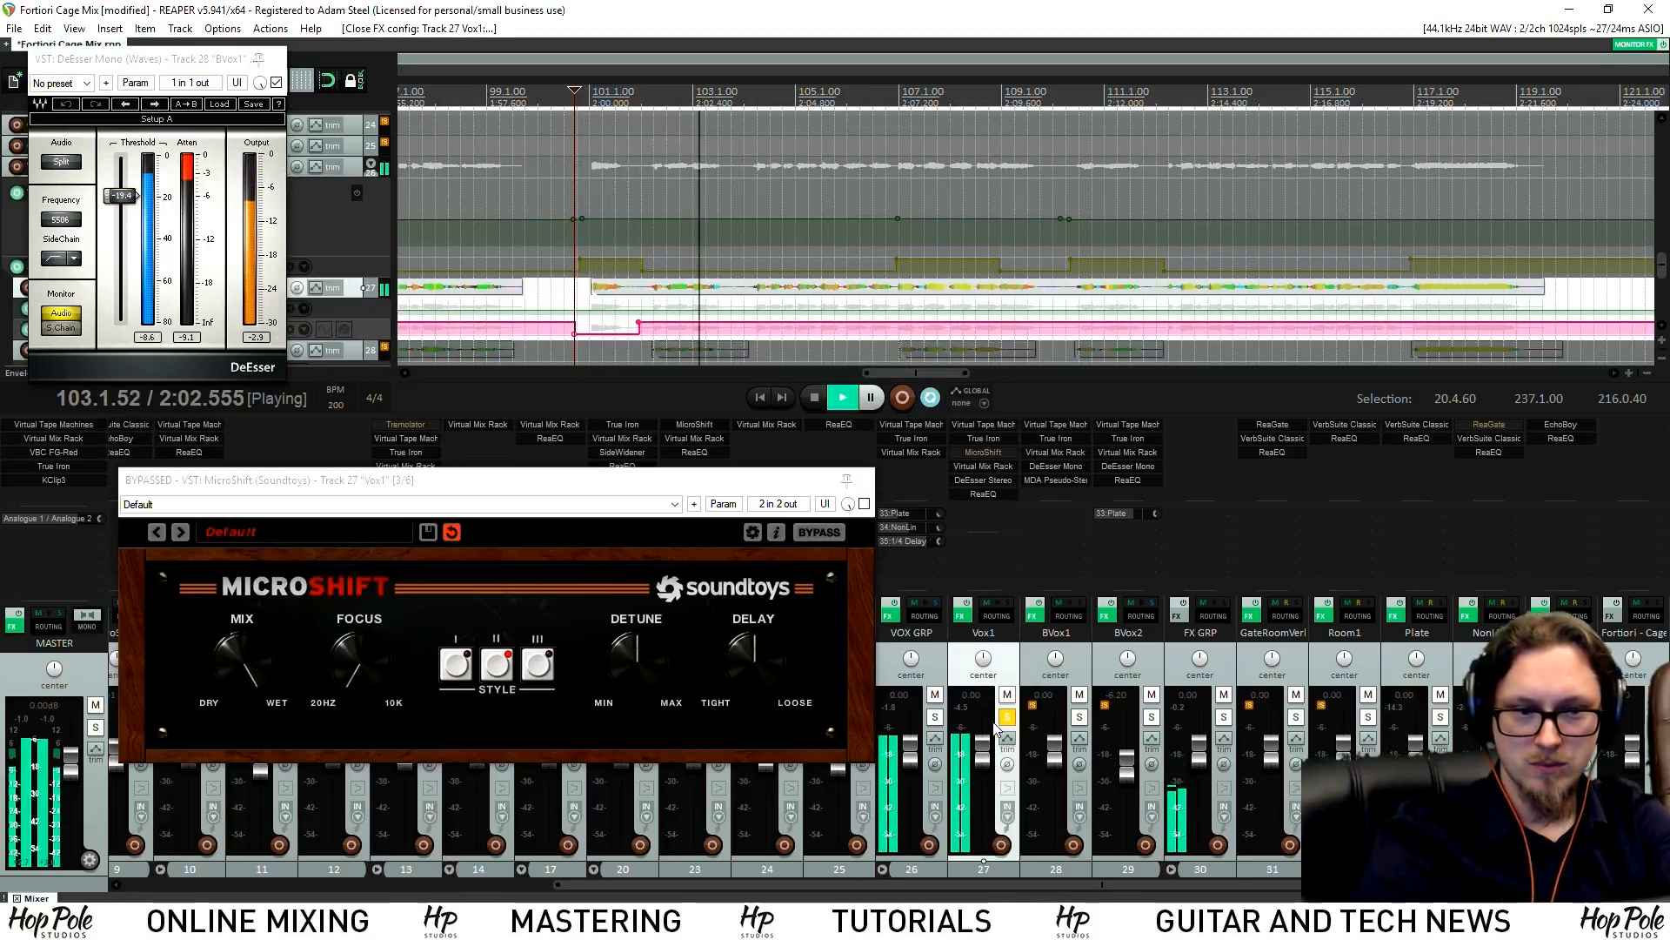
left_click(1006, 717)
key("space")
key("space")
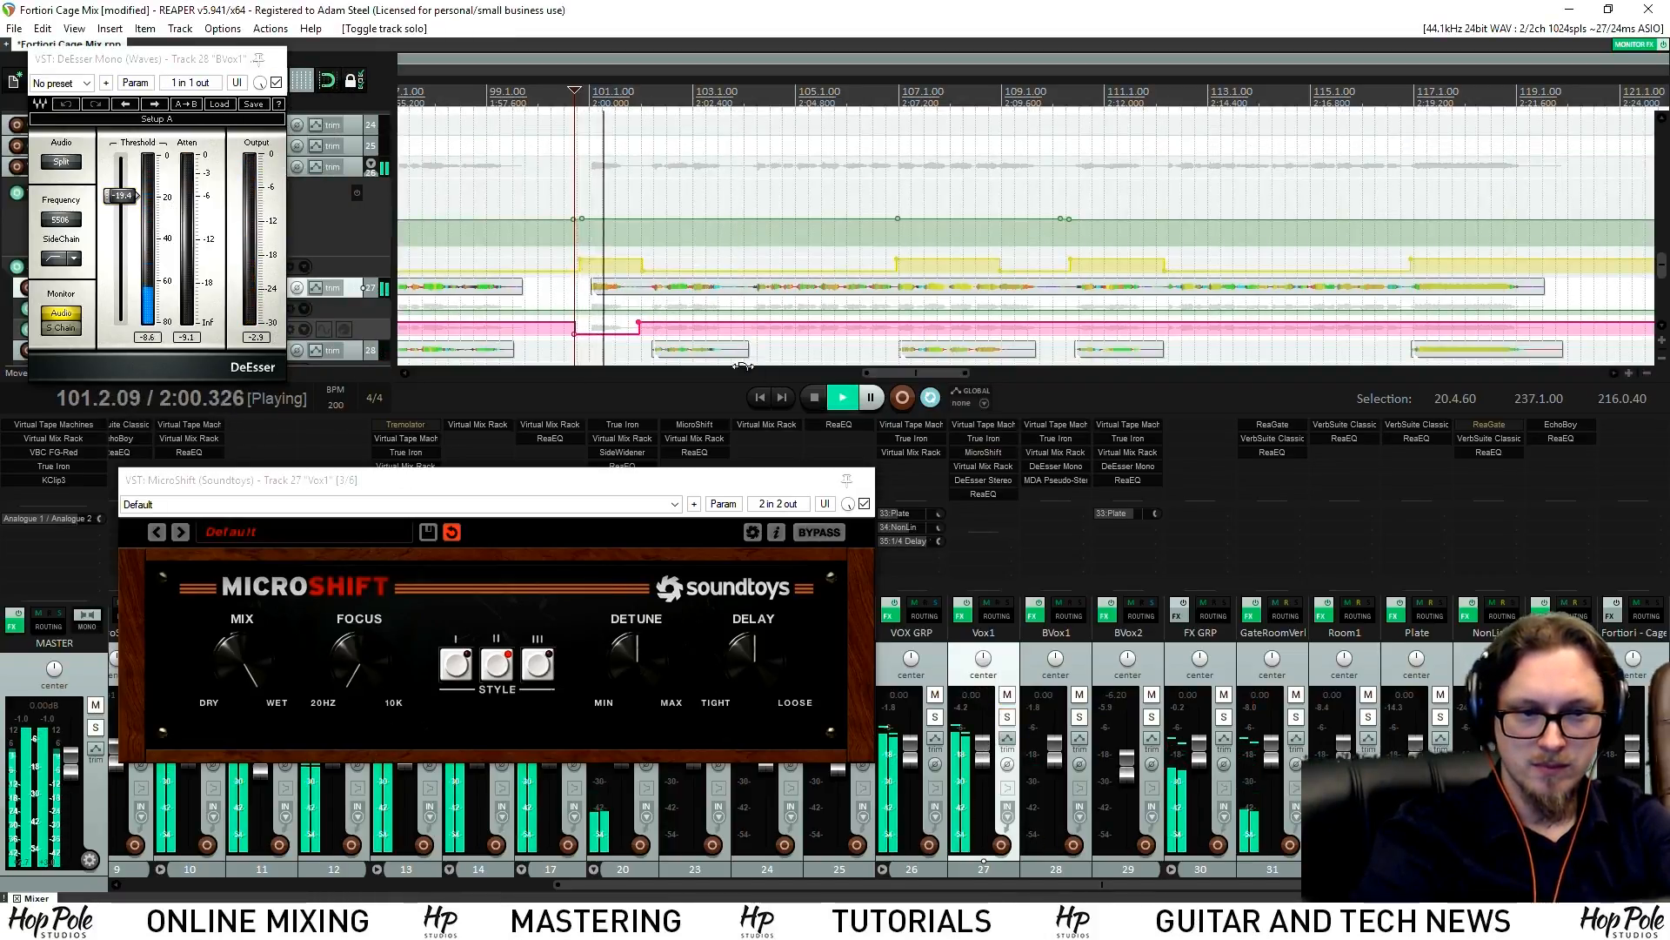
left_click(861, 478)
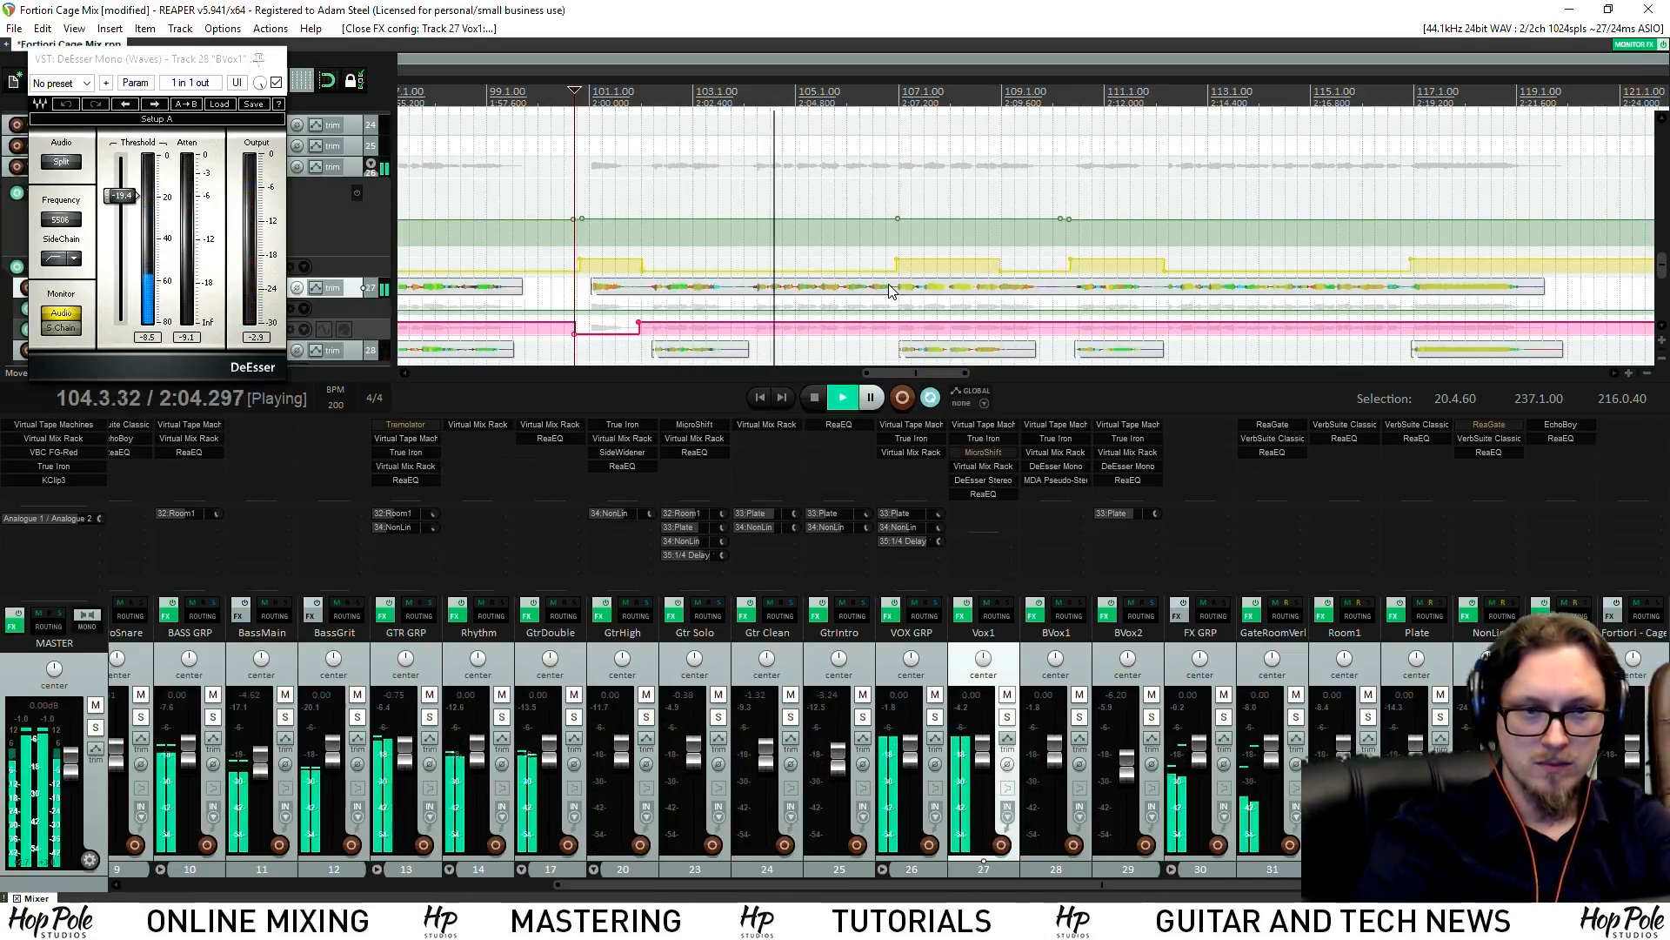
scroll(975, 217, "left", 3)
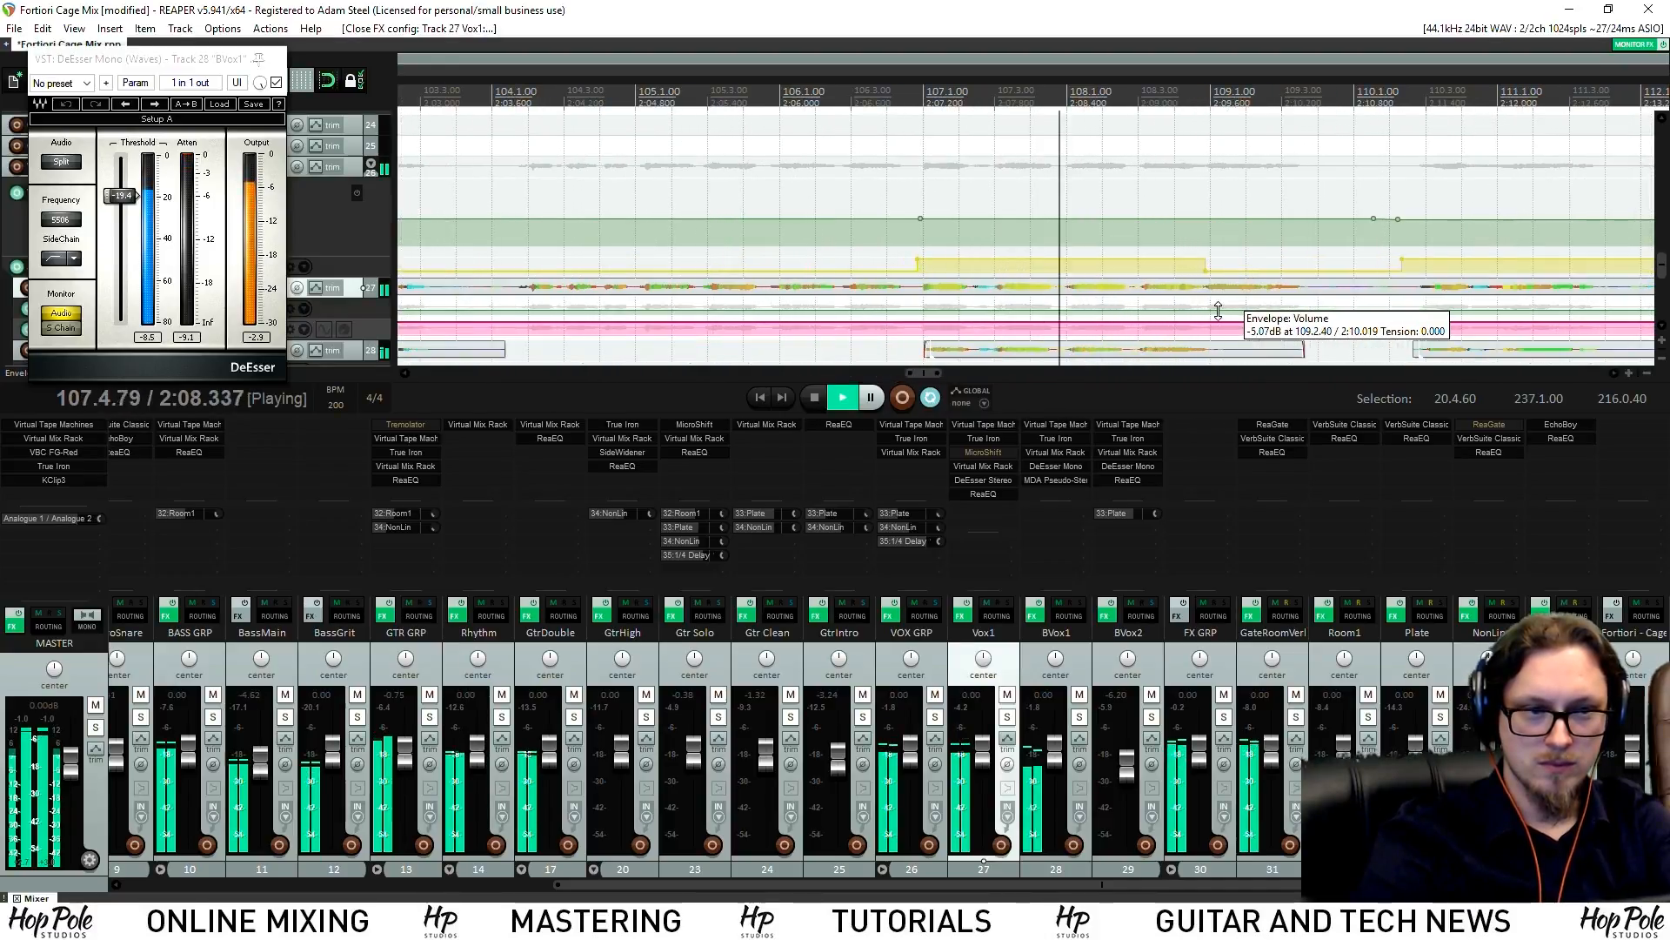
scroll(1210, 325, "up", 3)
scroll(983, 327, "up", 2)
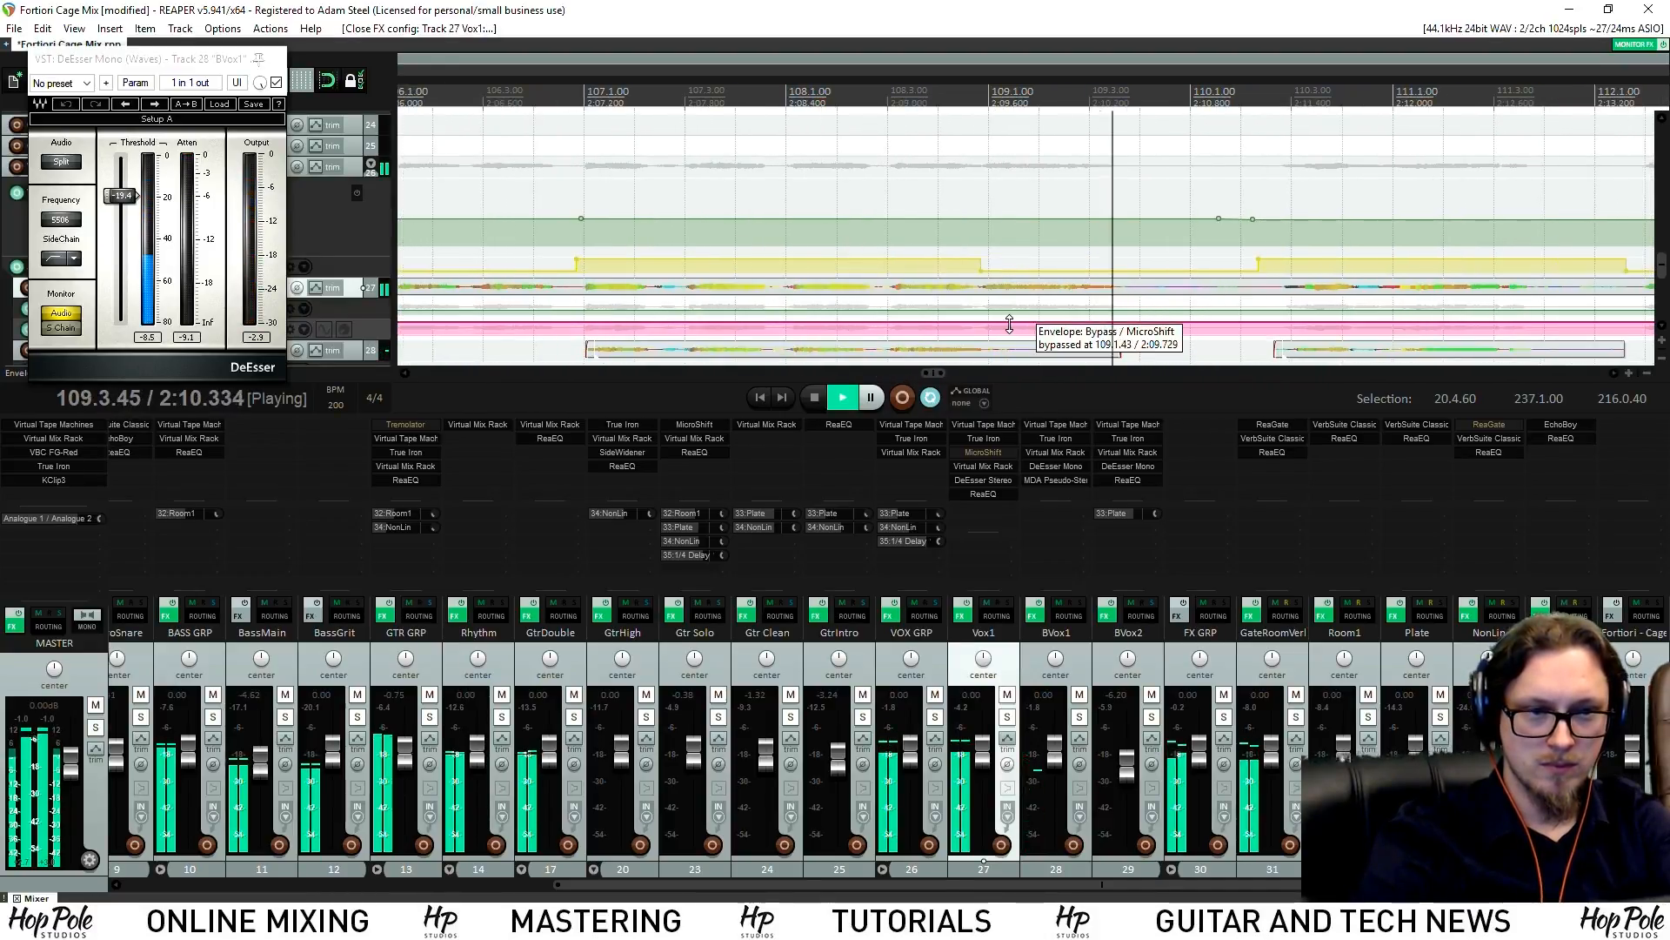
key("space")
left_click_drag(981, 328, 1158, 332)
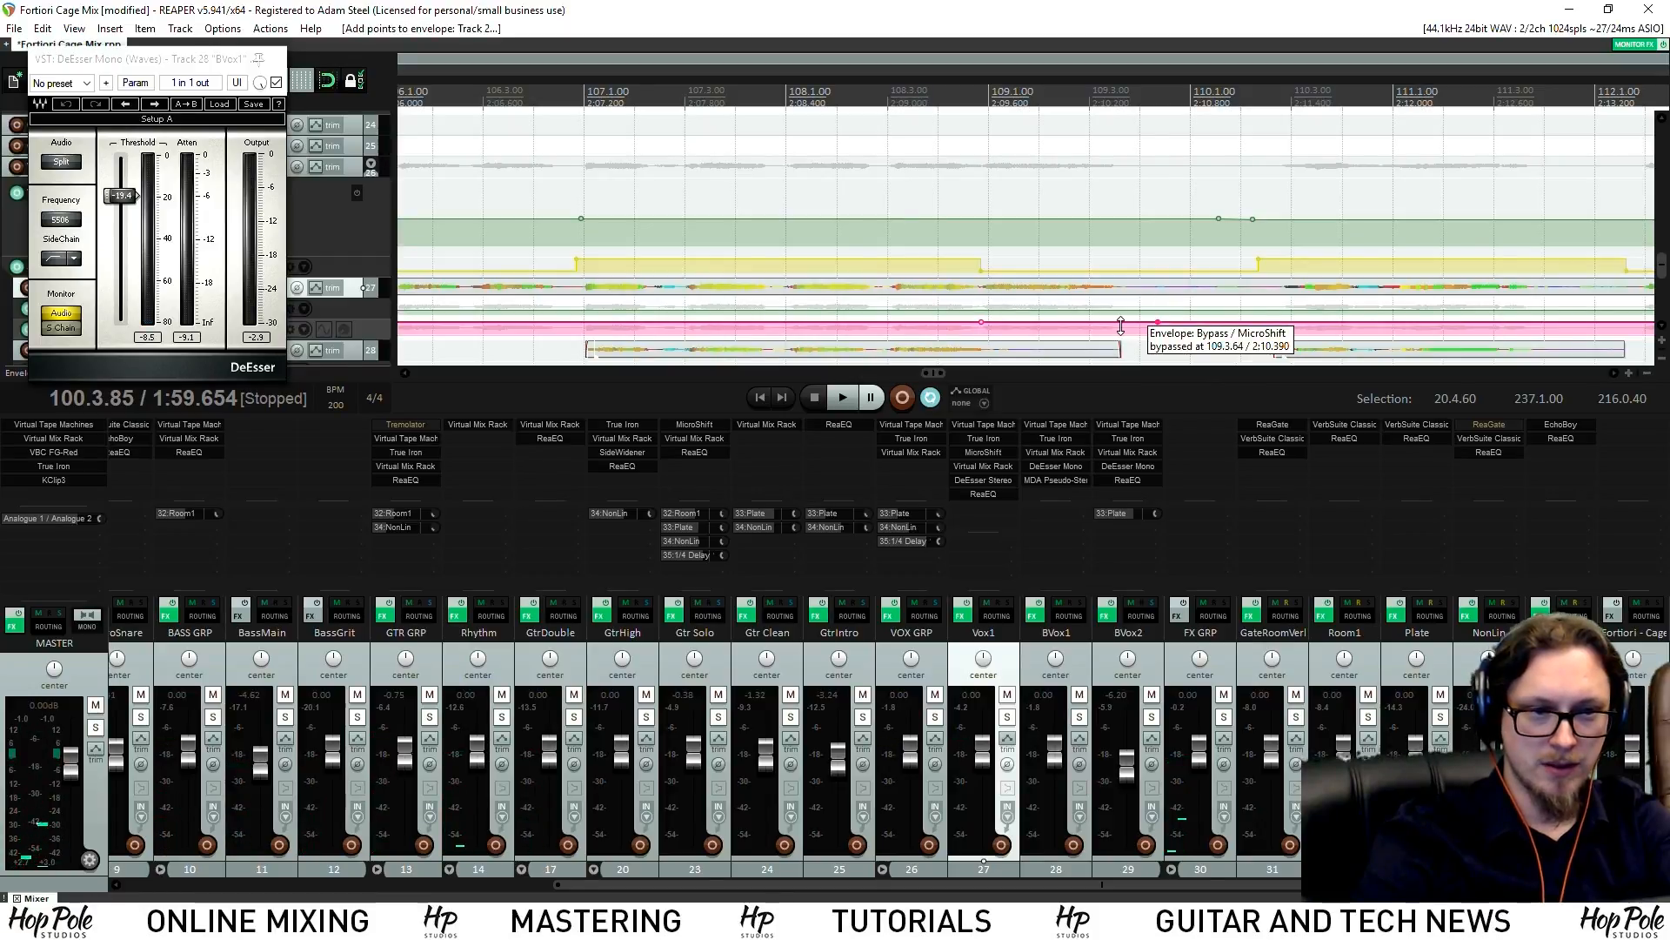
Add three BVox1 volume points near bars 106–110 and raise the section to -5.63 dB
left_click(841, 95)
key("space")
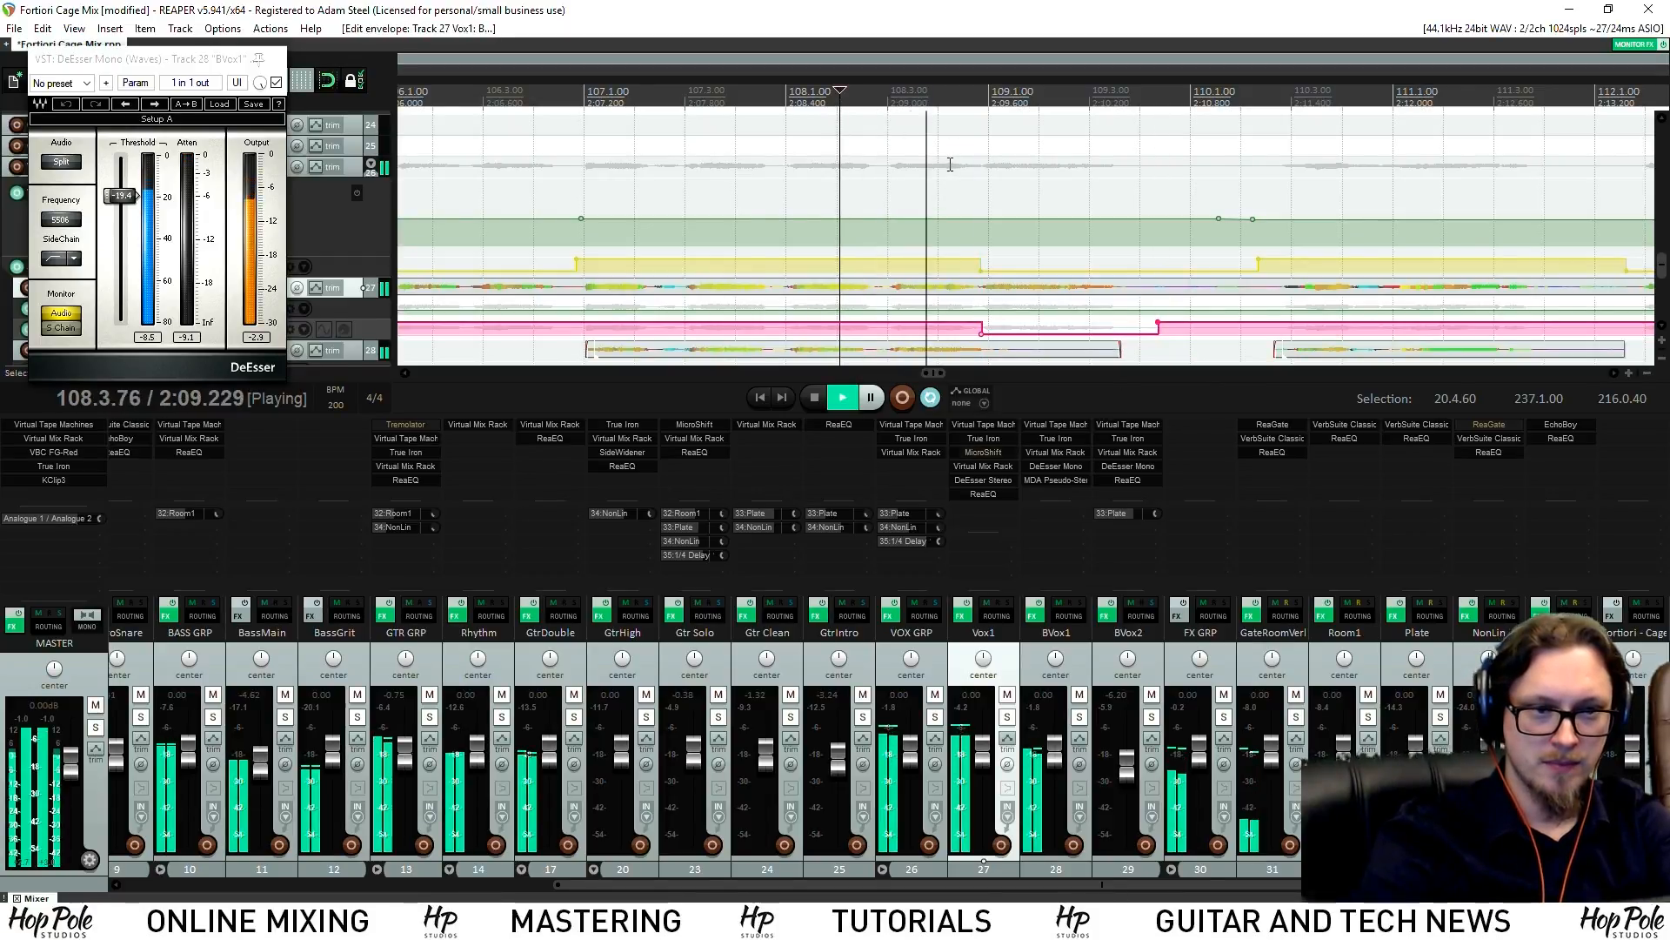
scroll(889, 90, "down", 1)
left_click(692, 104)
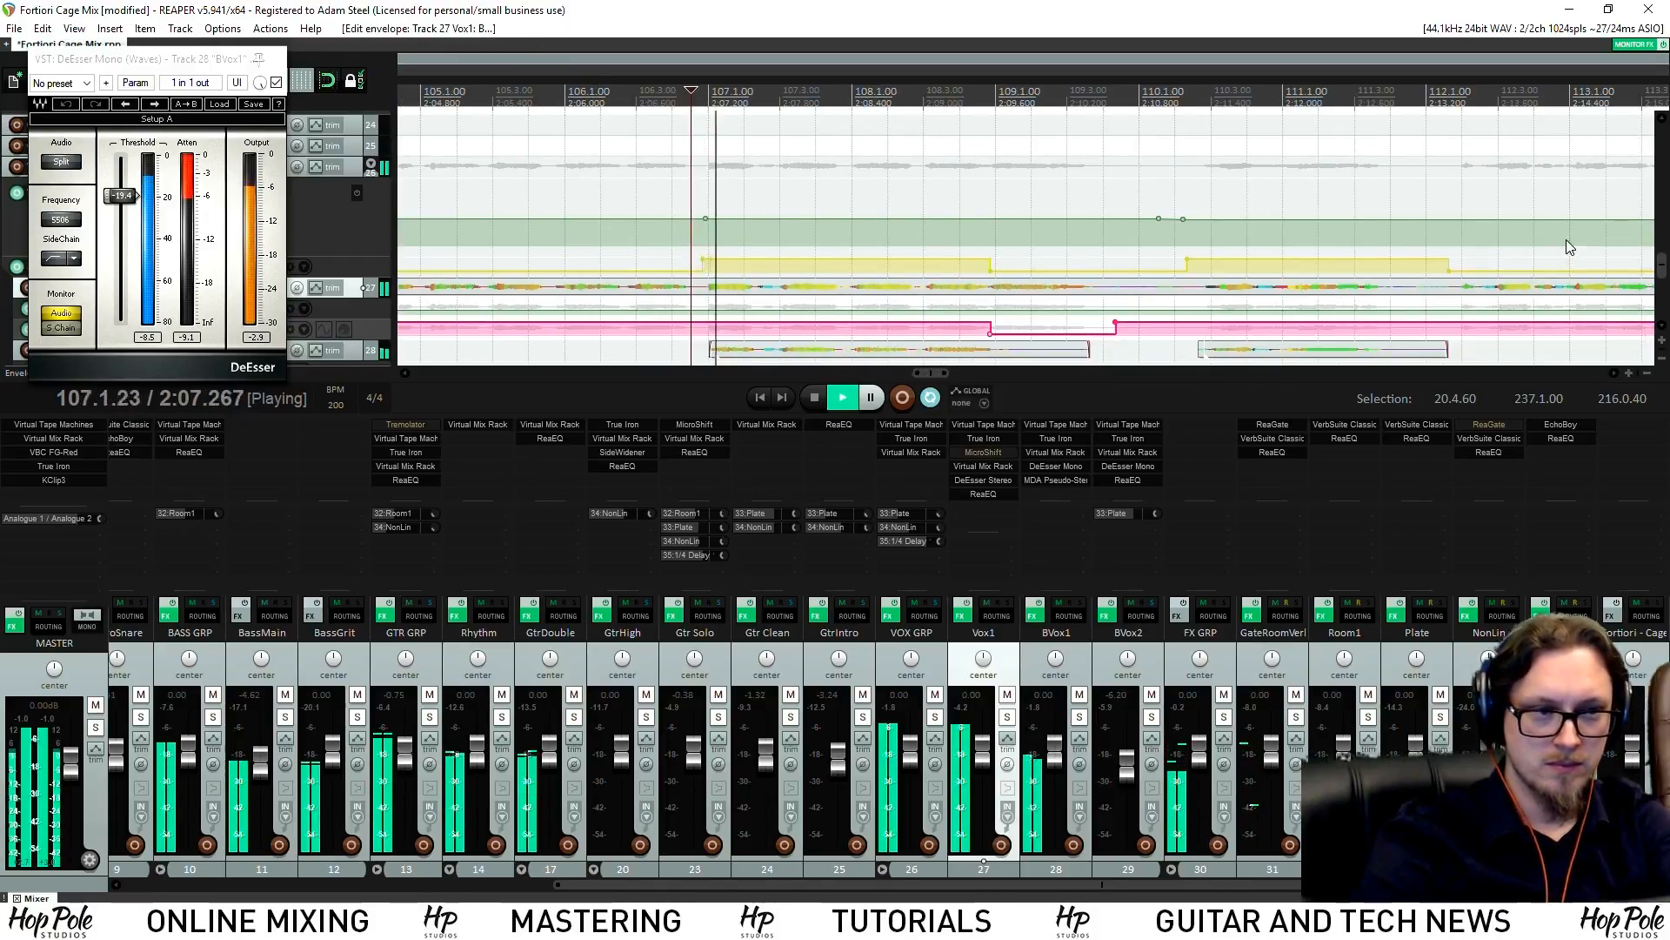
left_click_drag(1664, 271, 1664, 283)
left_click(671, 294, "shift")
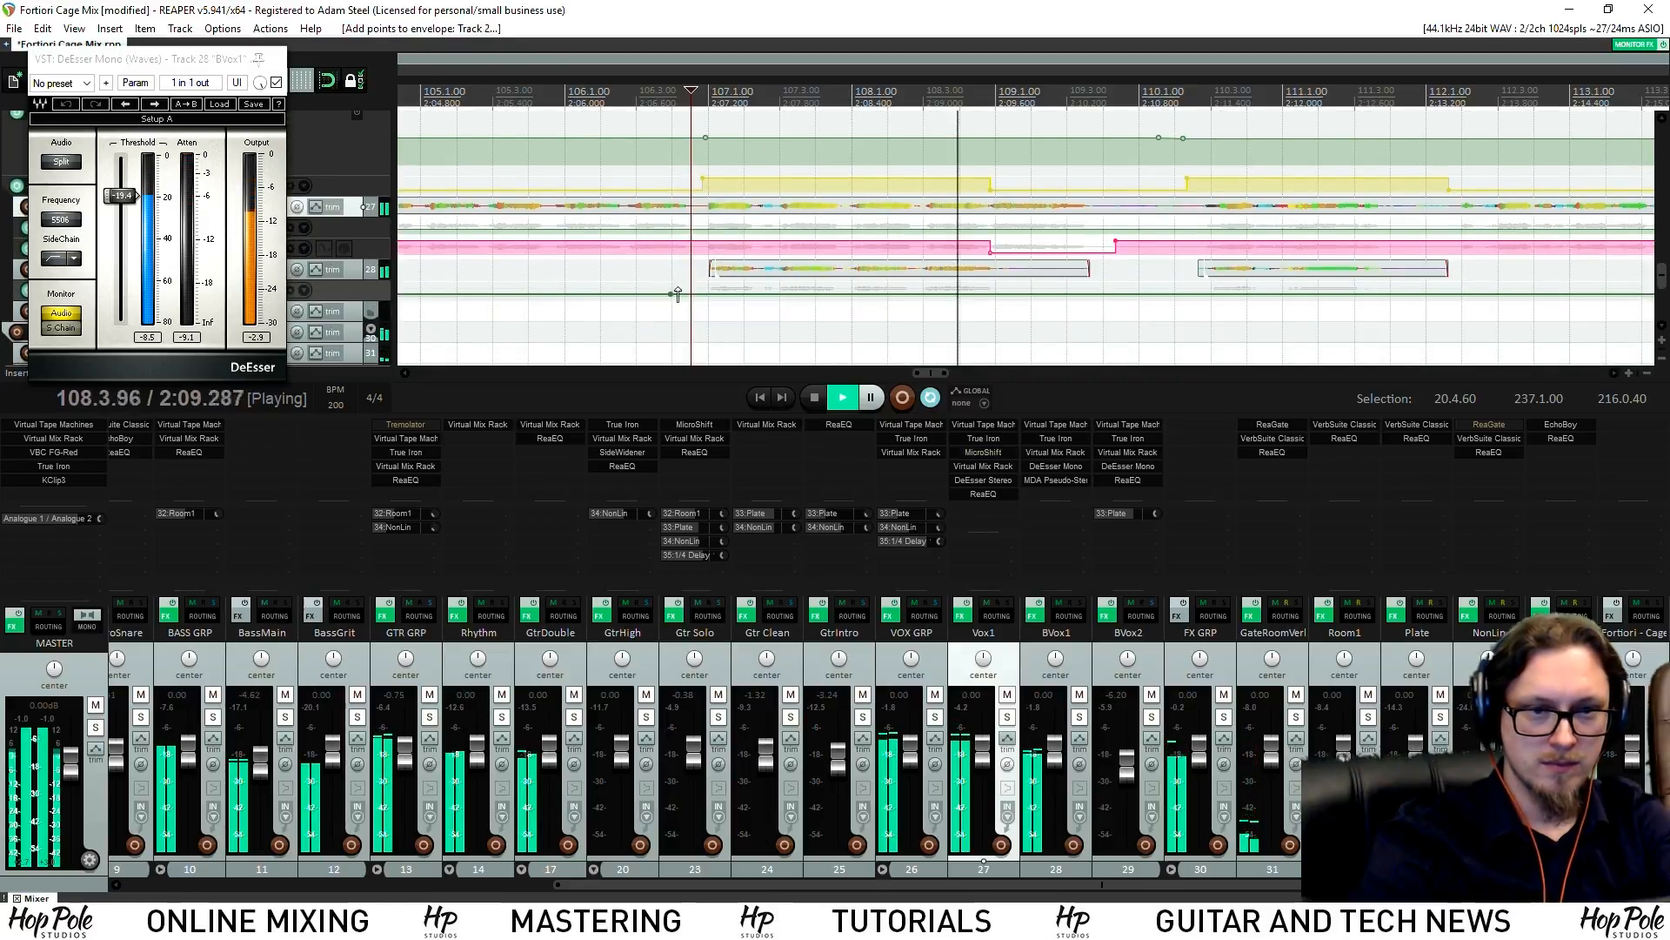
left_click(689, 294, "shift")
left_click(1138, 294, "shift")
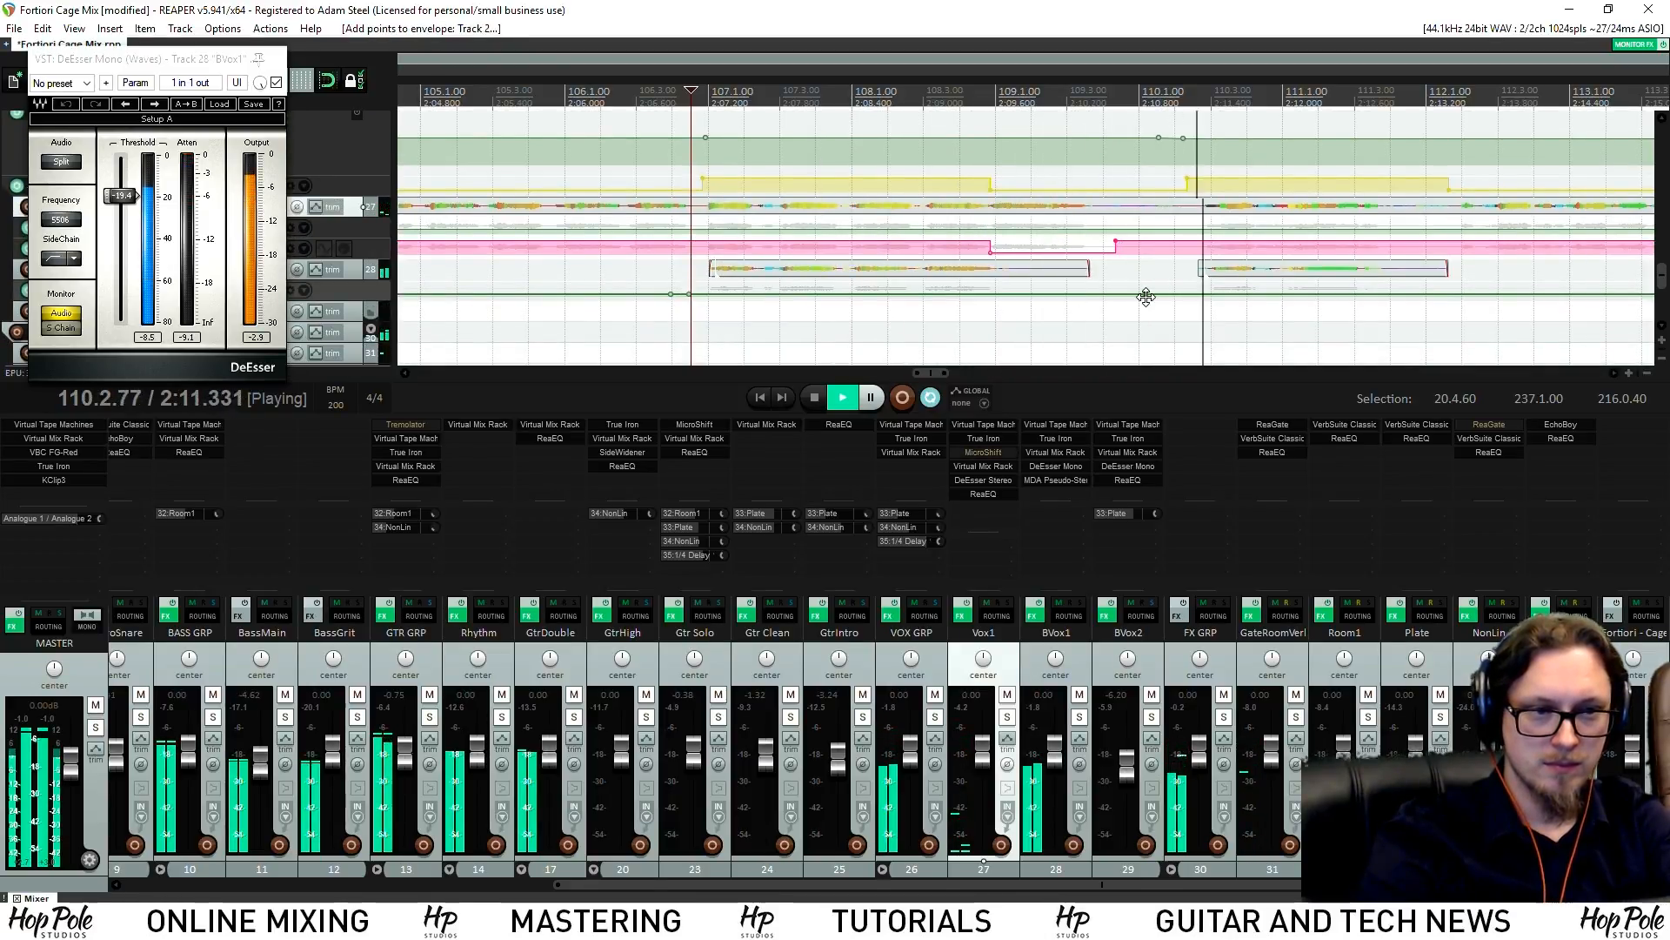
key("space")
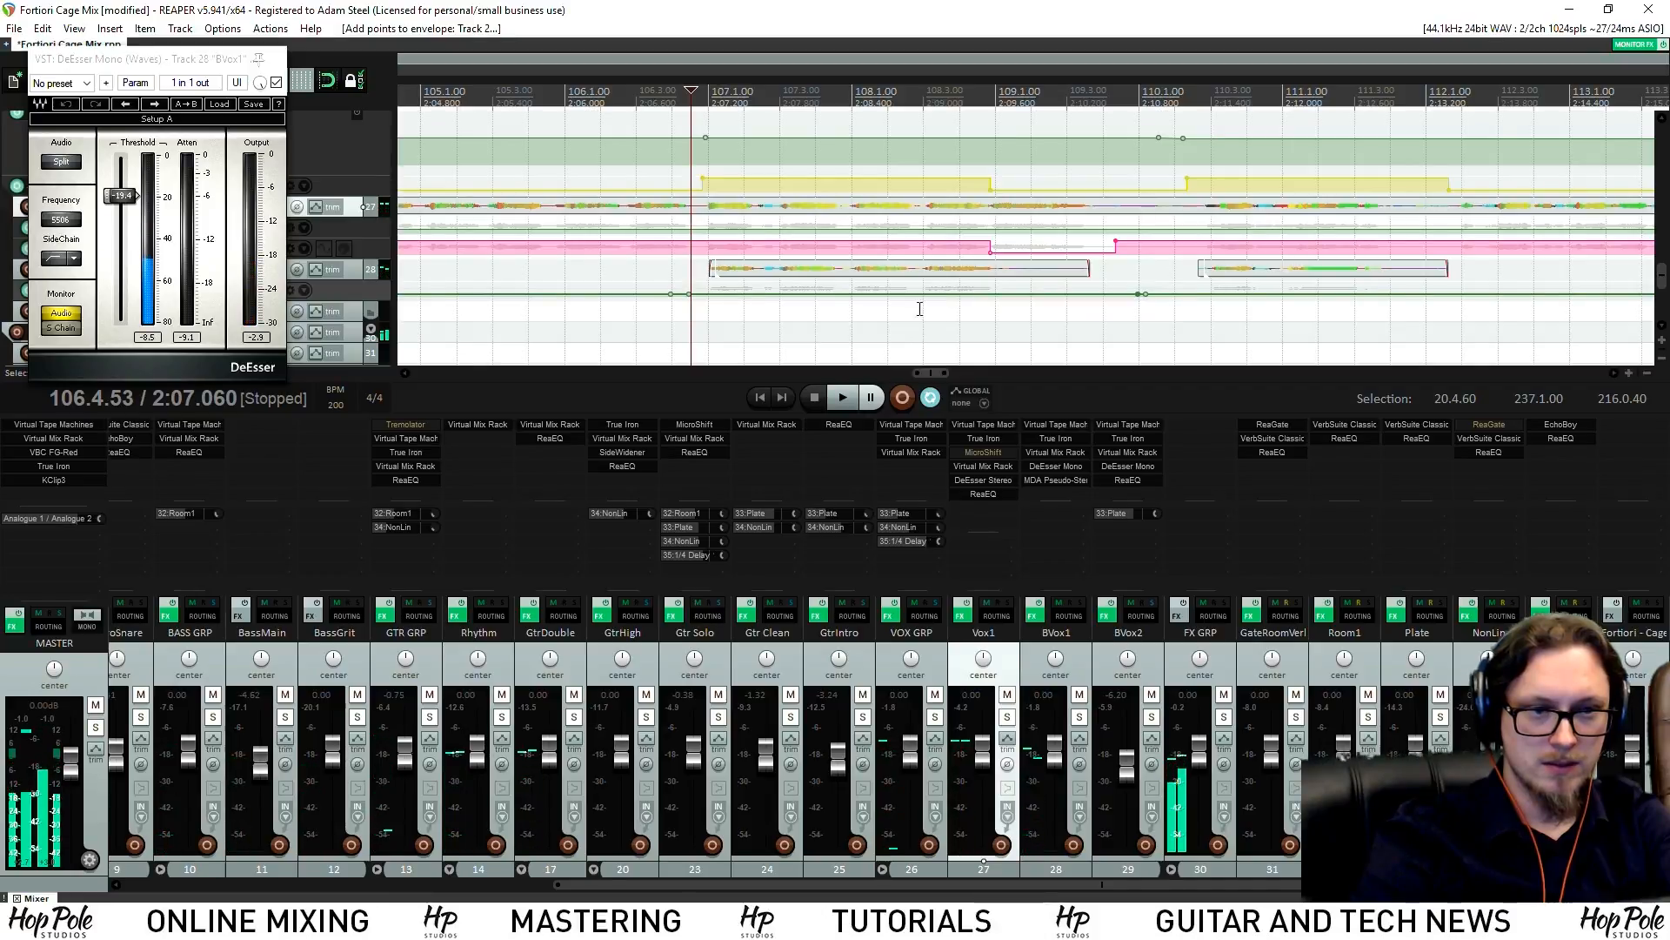
left_click_drag(932, 294, 937, 267)
key("space")
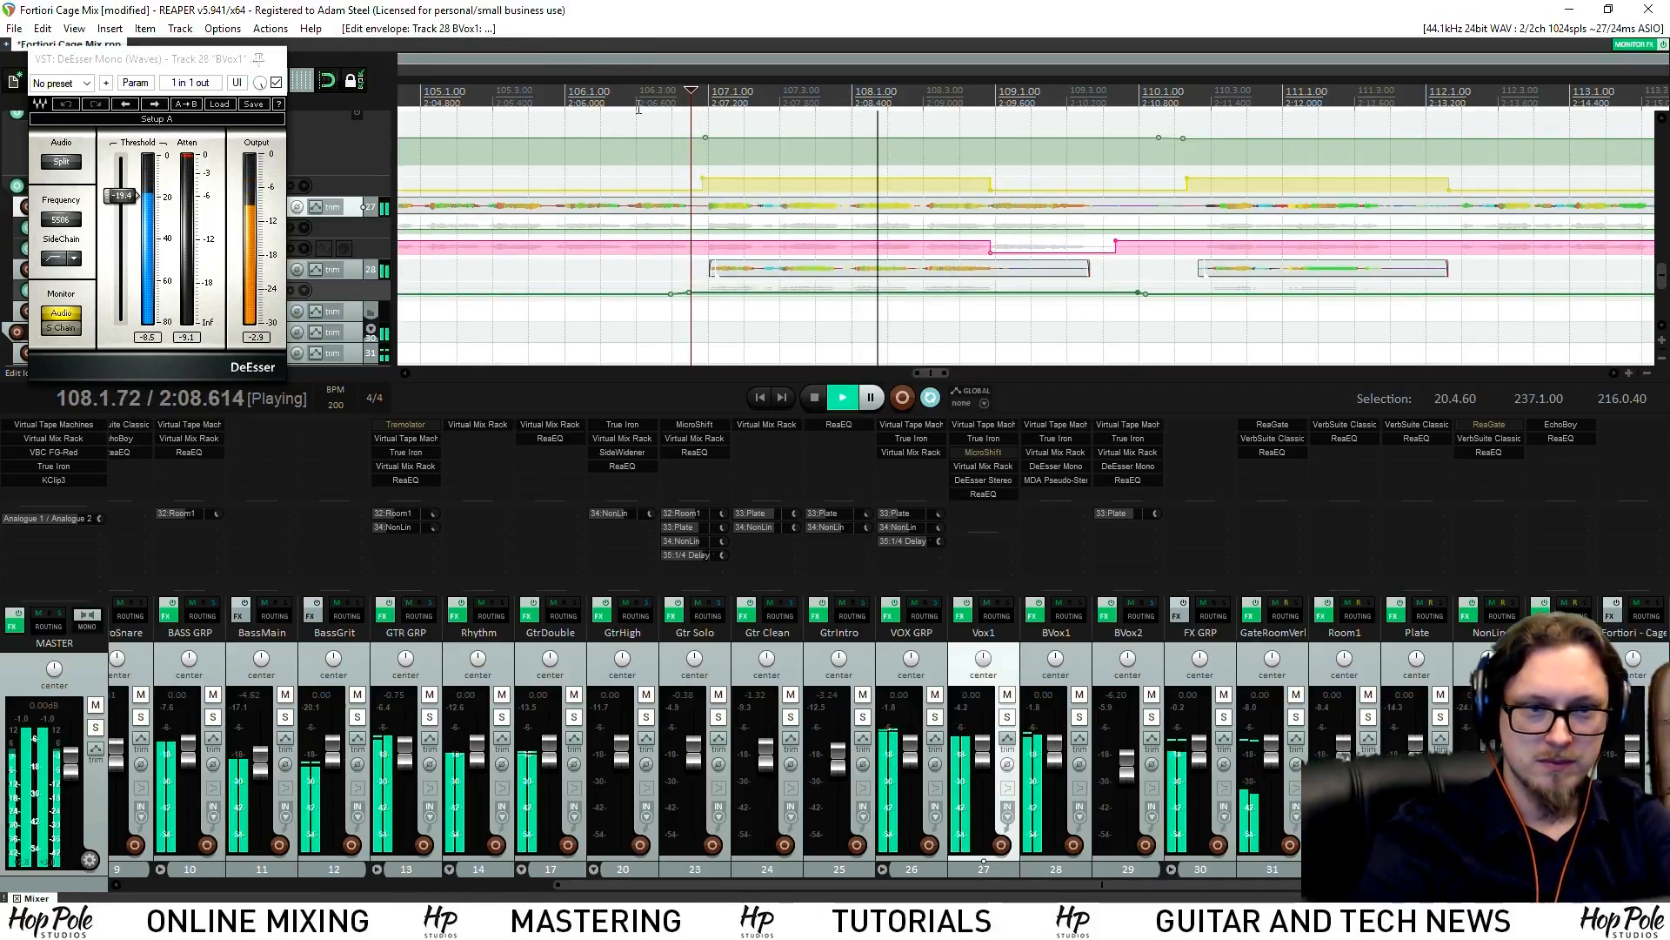
left_click(259, 57)
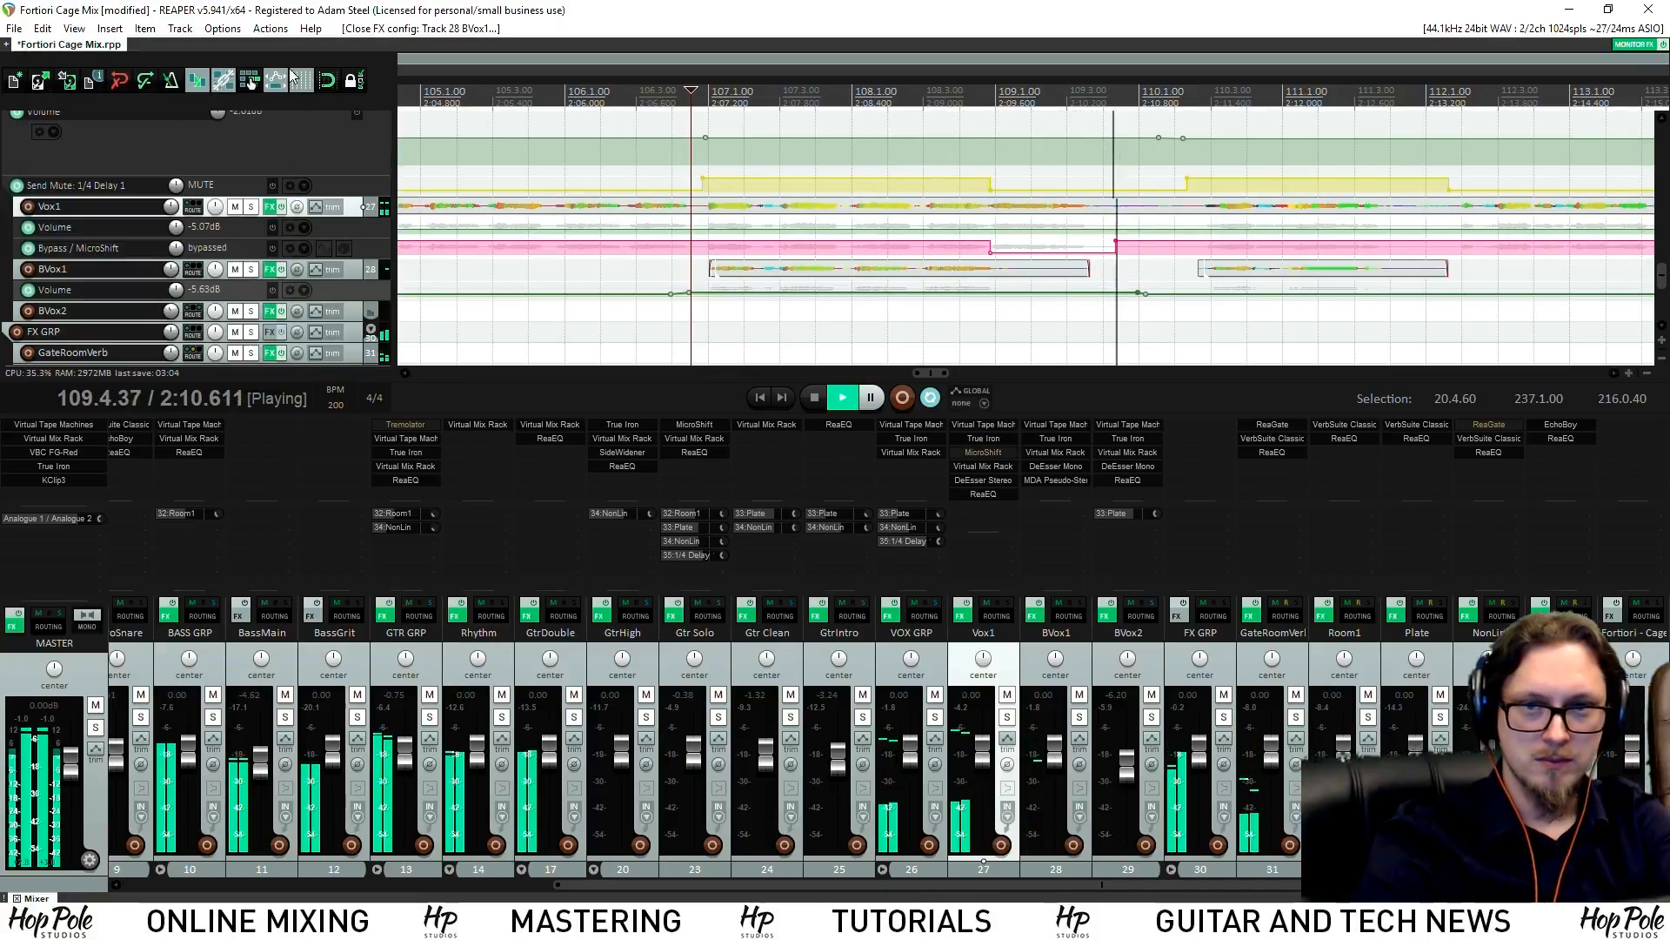
Add two points on Vox1's MicroShift bypass envelope to bound a new section
scroll(838, 237, "down", 5)
scroll(1001, 252, "up", 3)
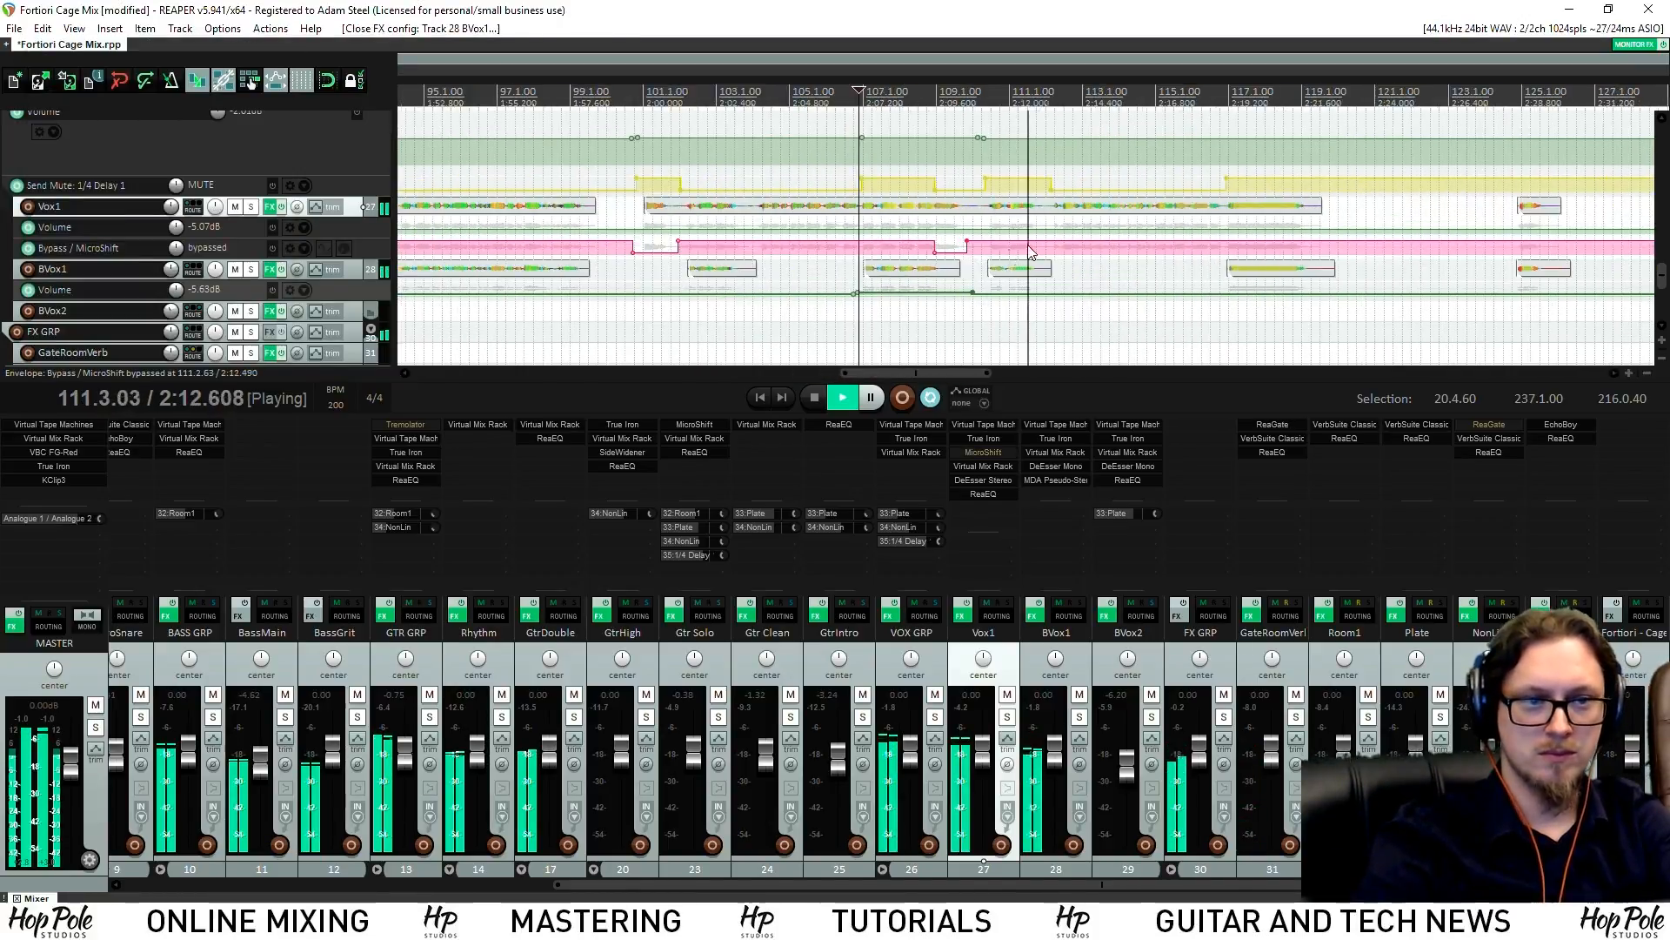
scroll(1054, 230, "up", 3)
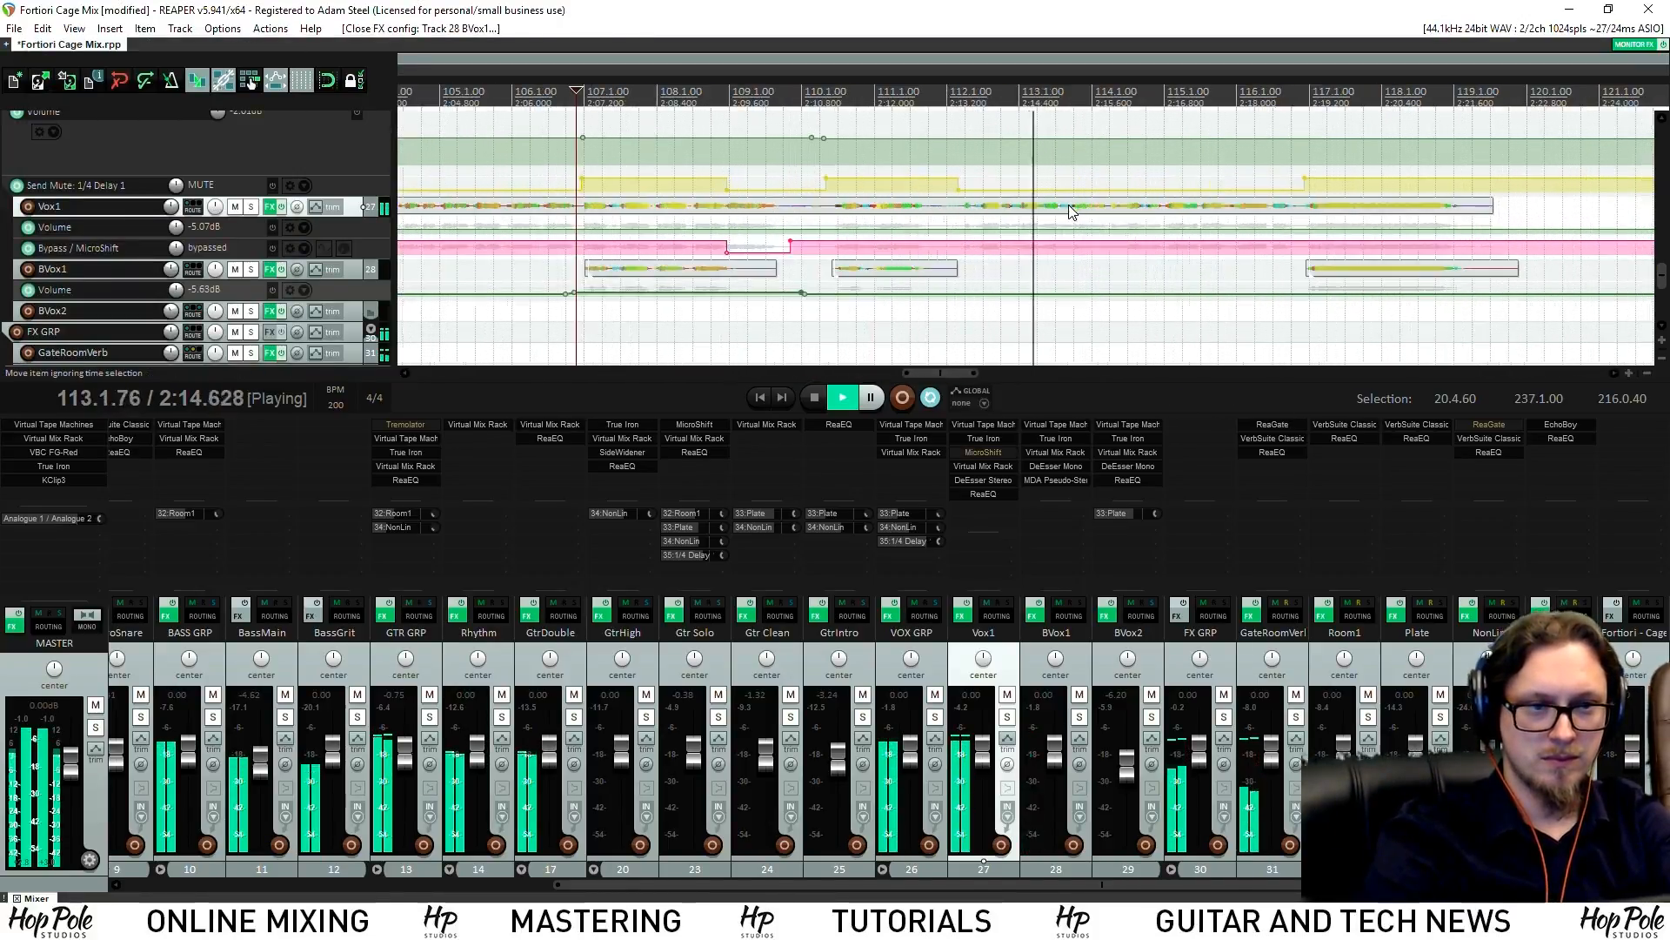
scroll(1033, 216, "down", 3)
scroll(973, 175, "up", 3)
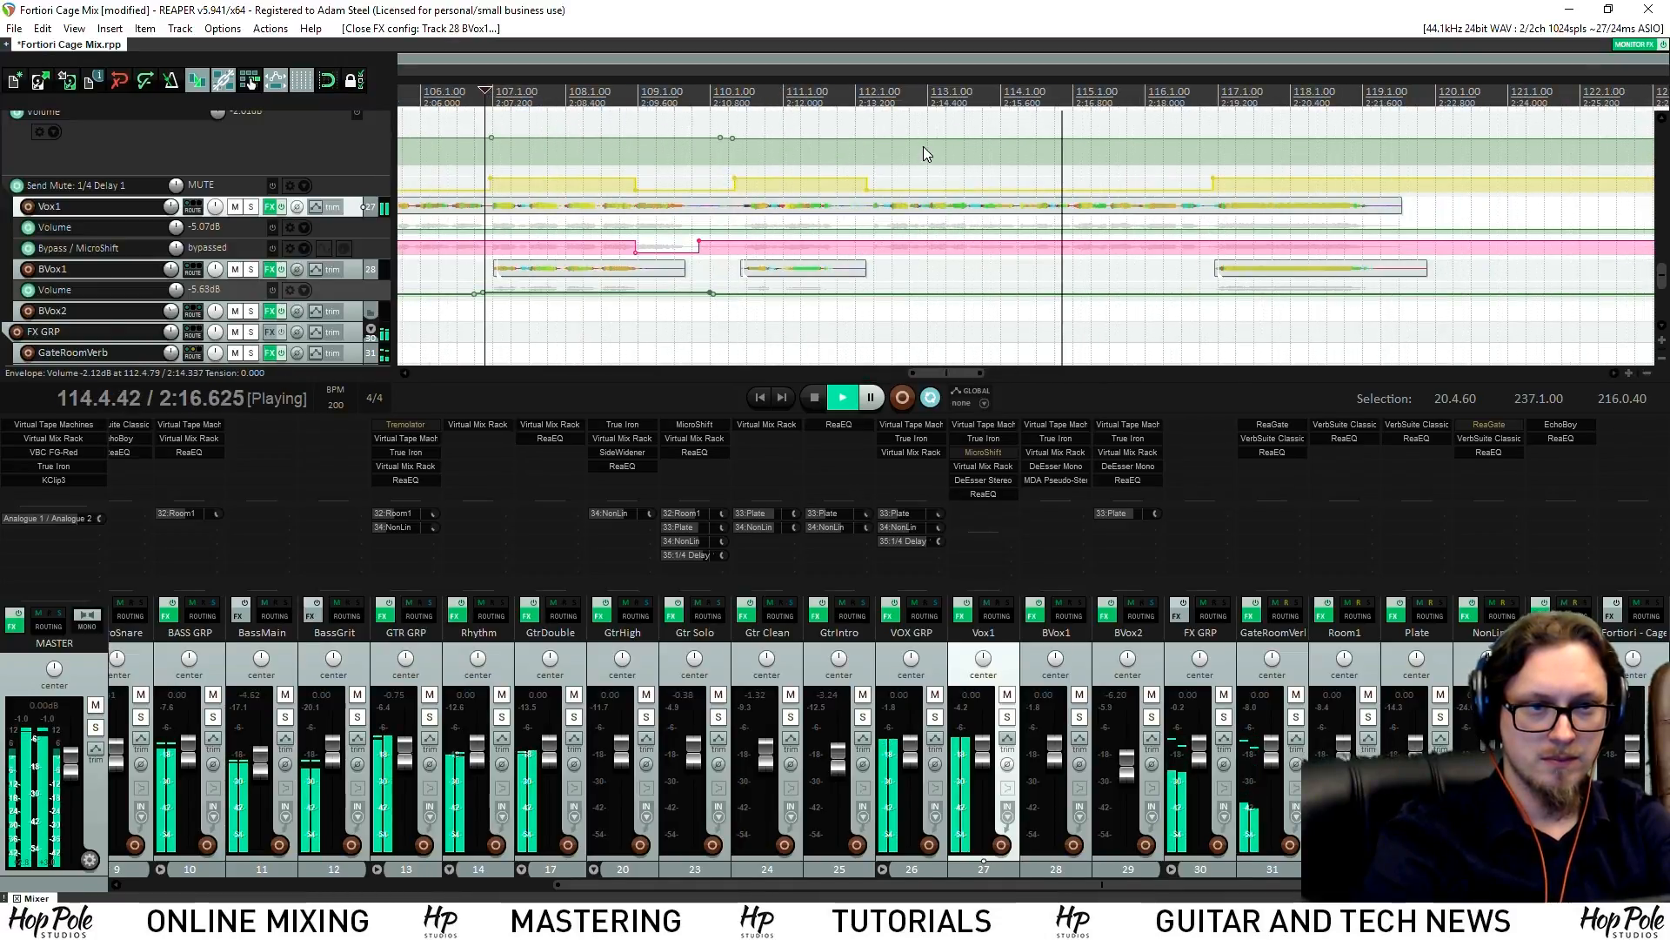
scroll(924, 154, "down", 5)
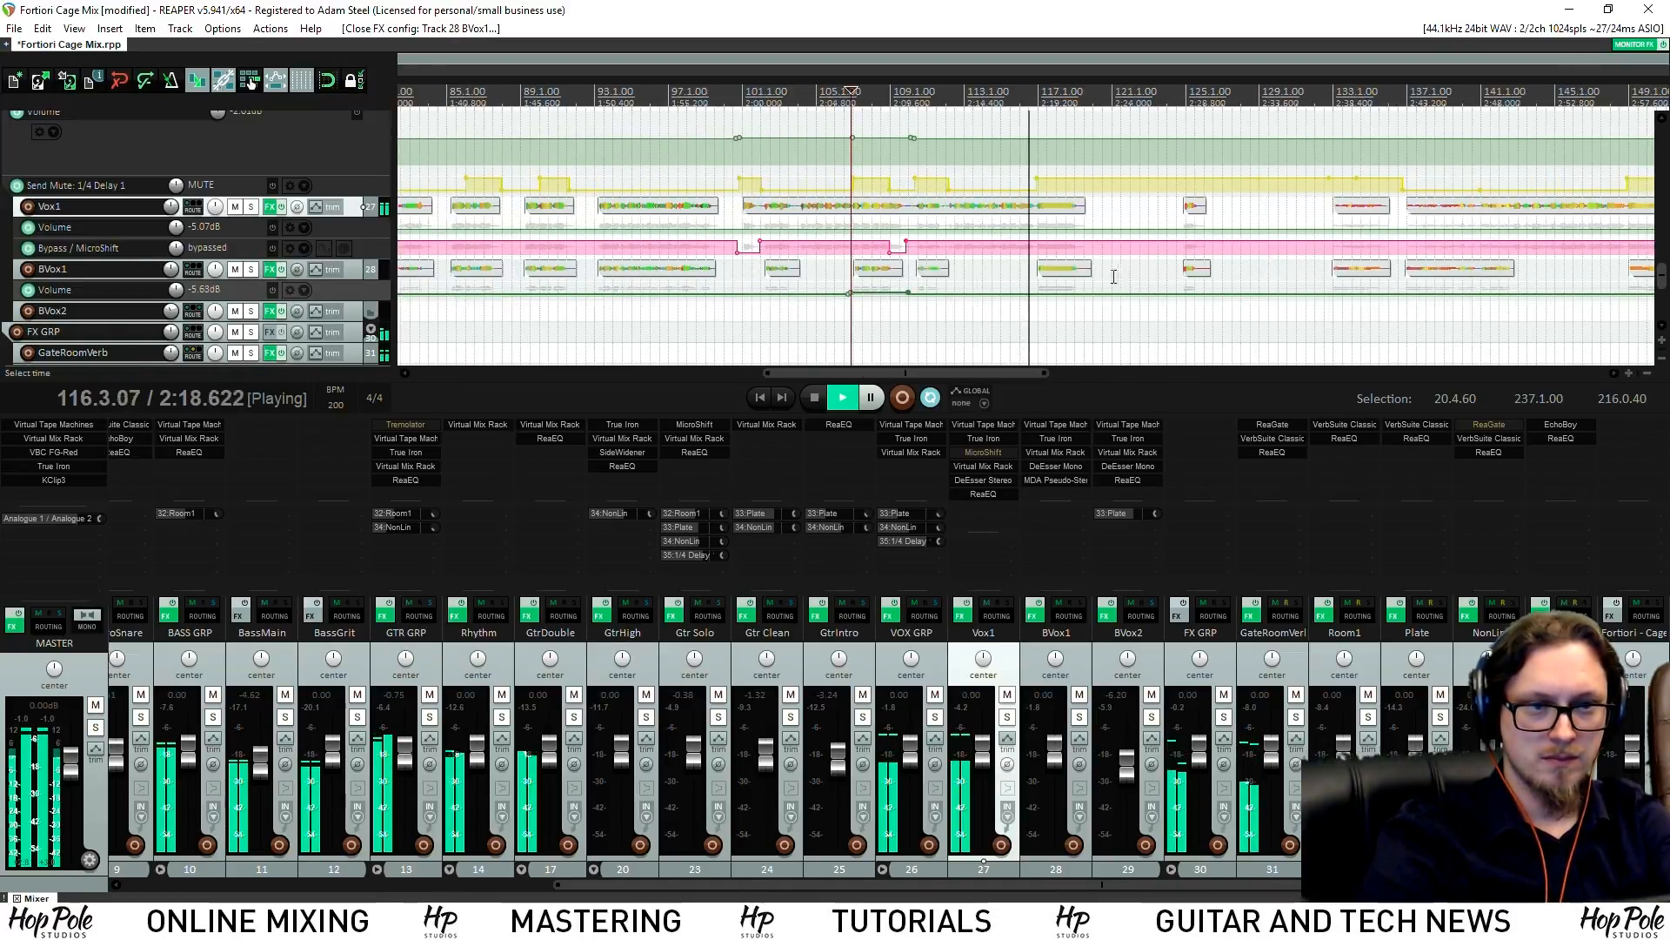
scroll(1116, 277, "up", 1)
scroll(1079, 261, "up", 1)
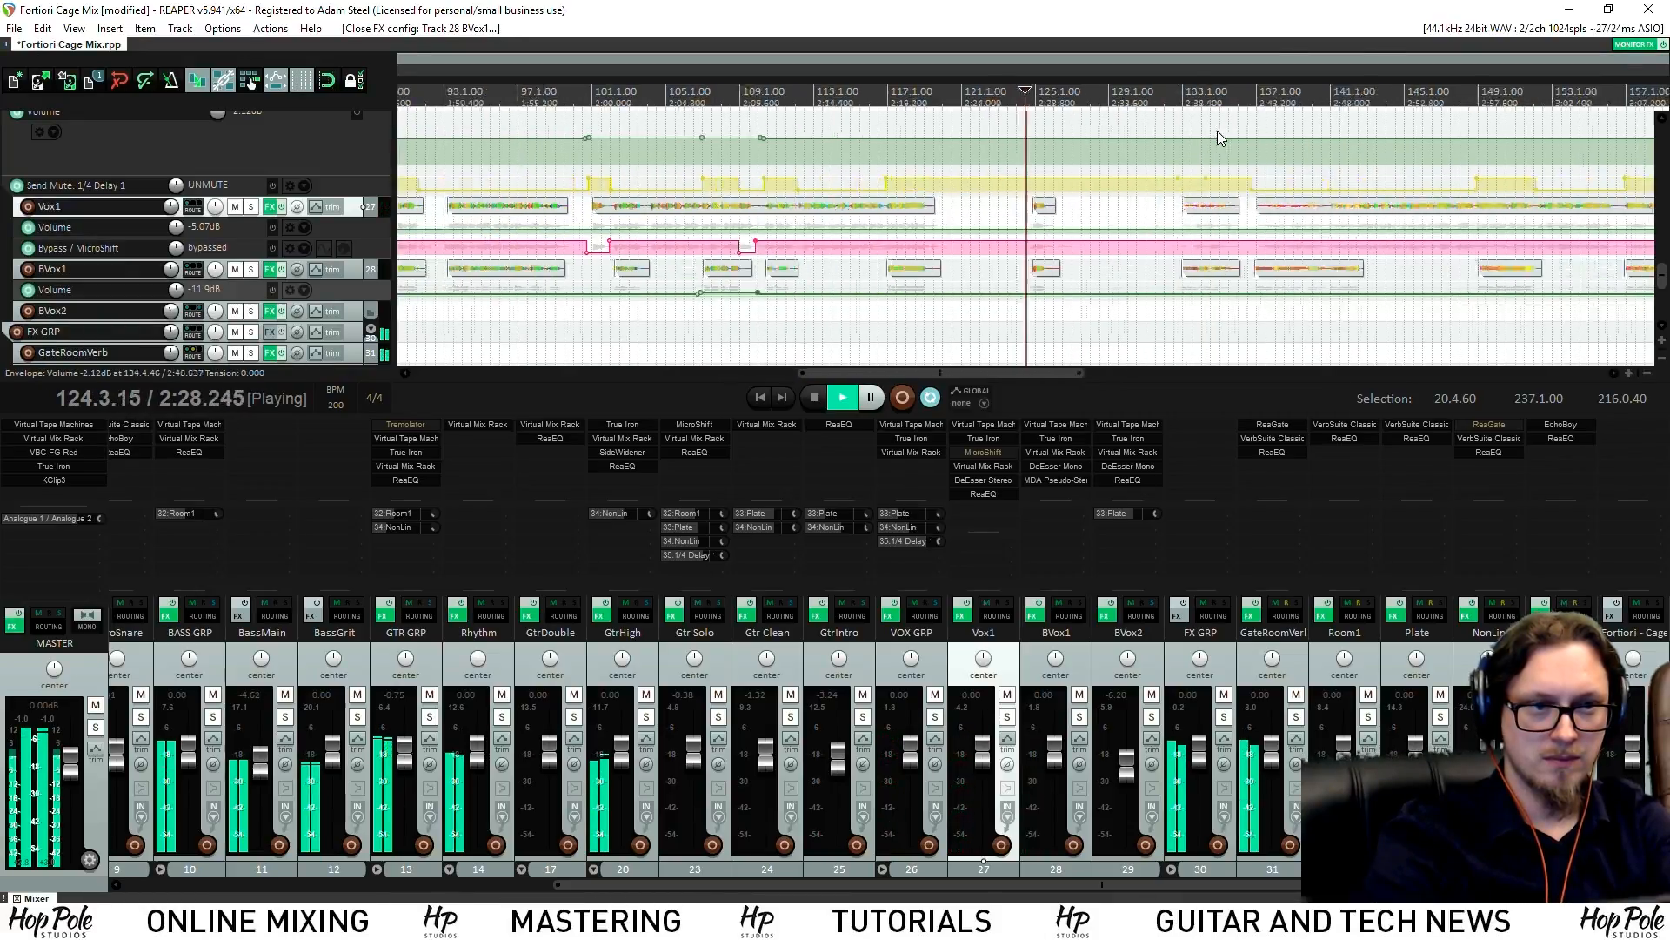
scroll(974, 243, "up", 2)
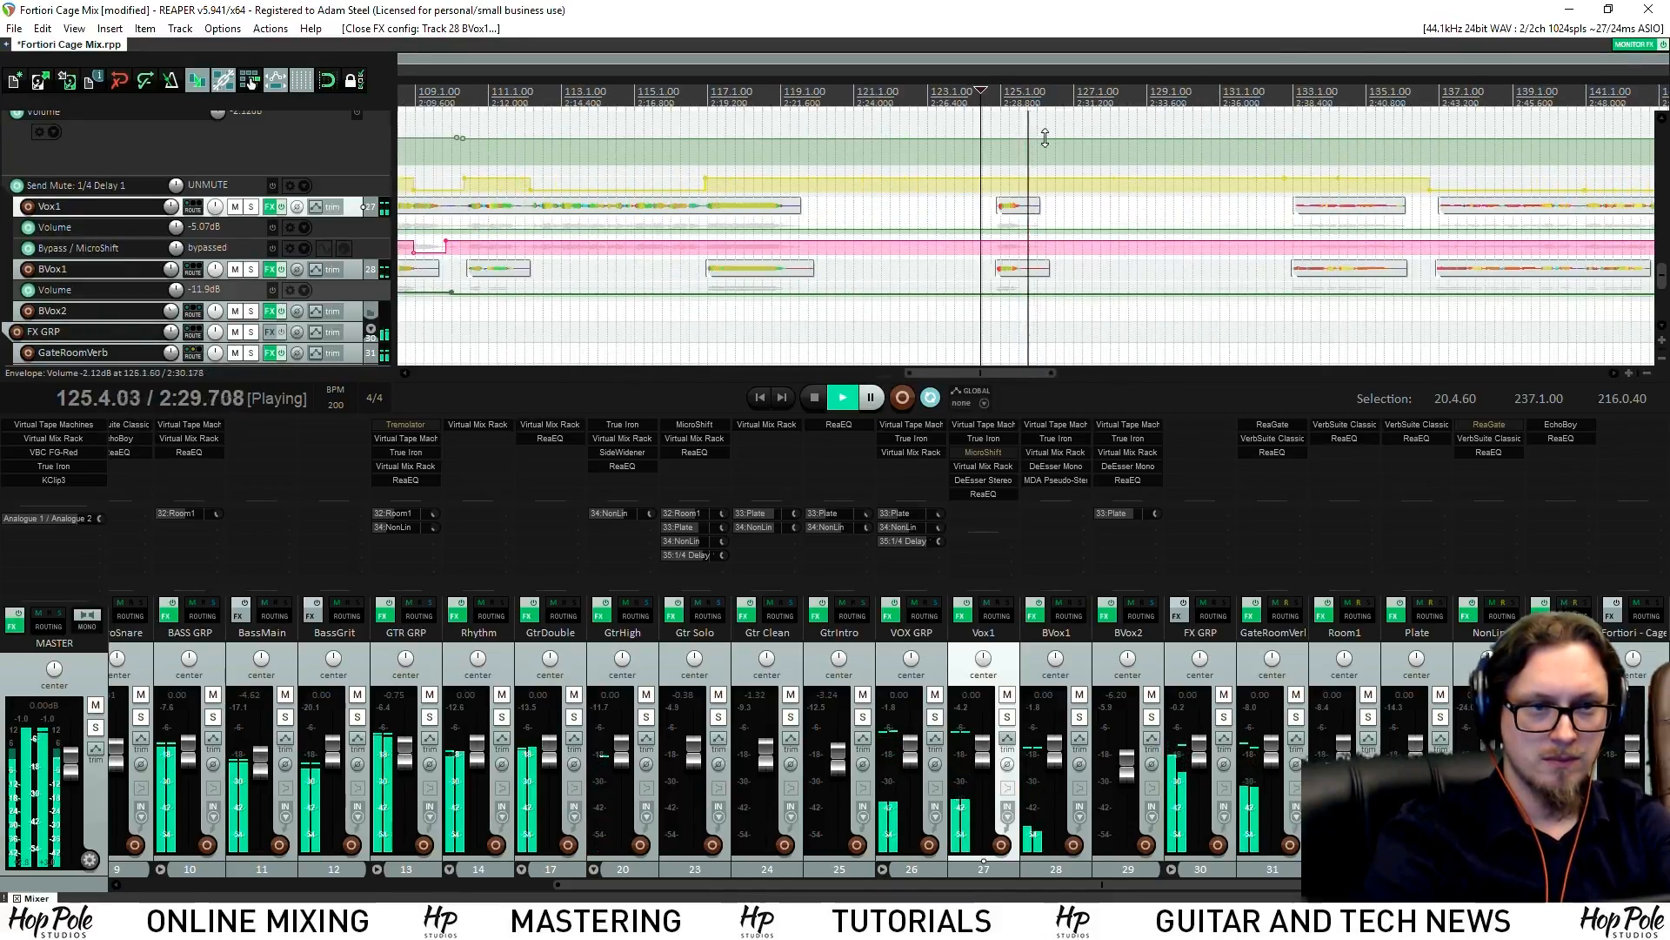
left_click(951, 242)
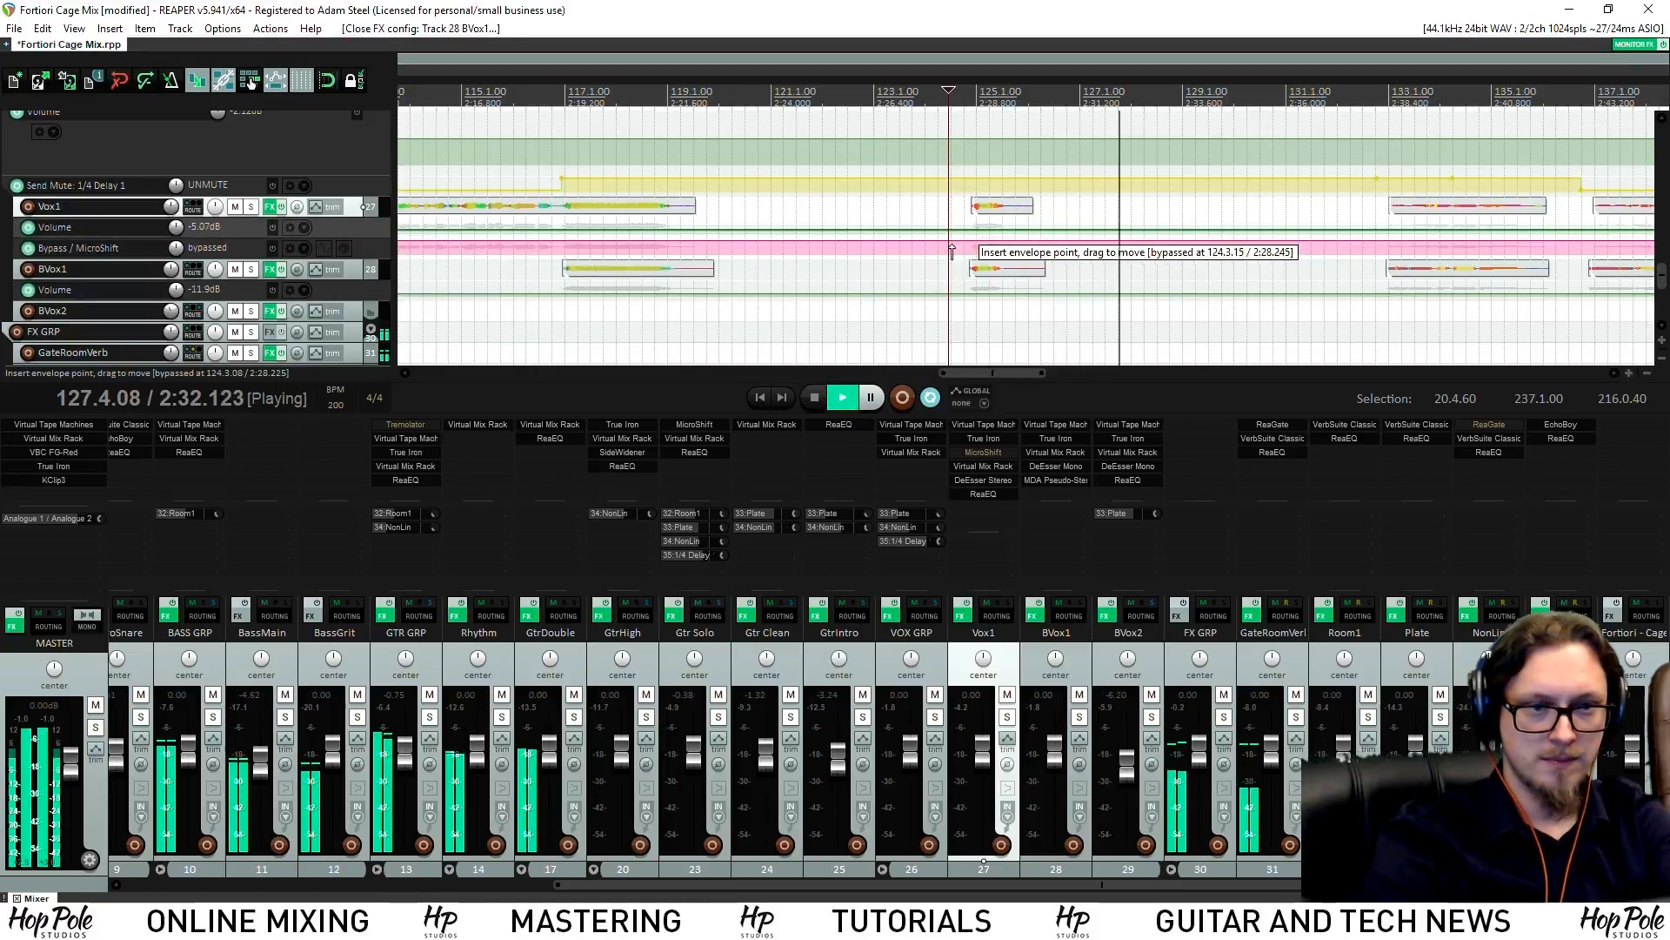
left_click(1037, 248)
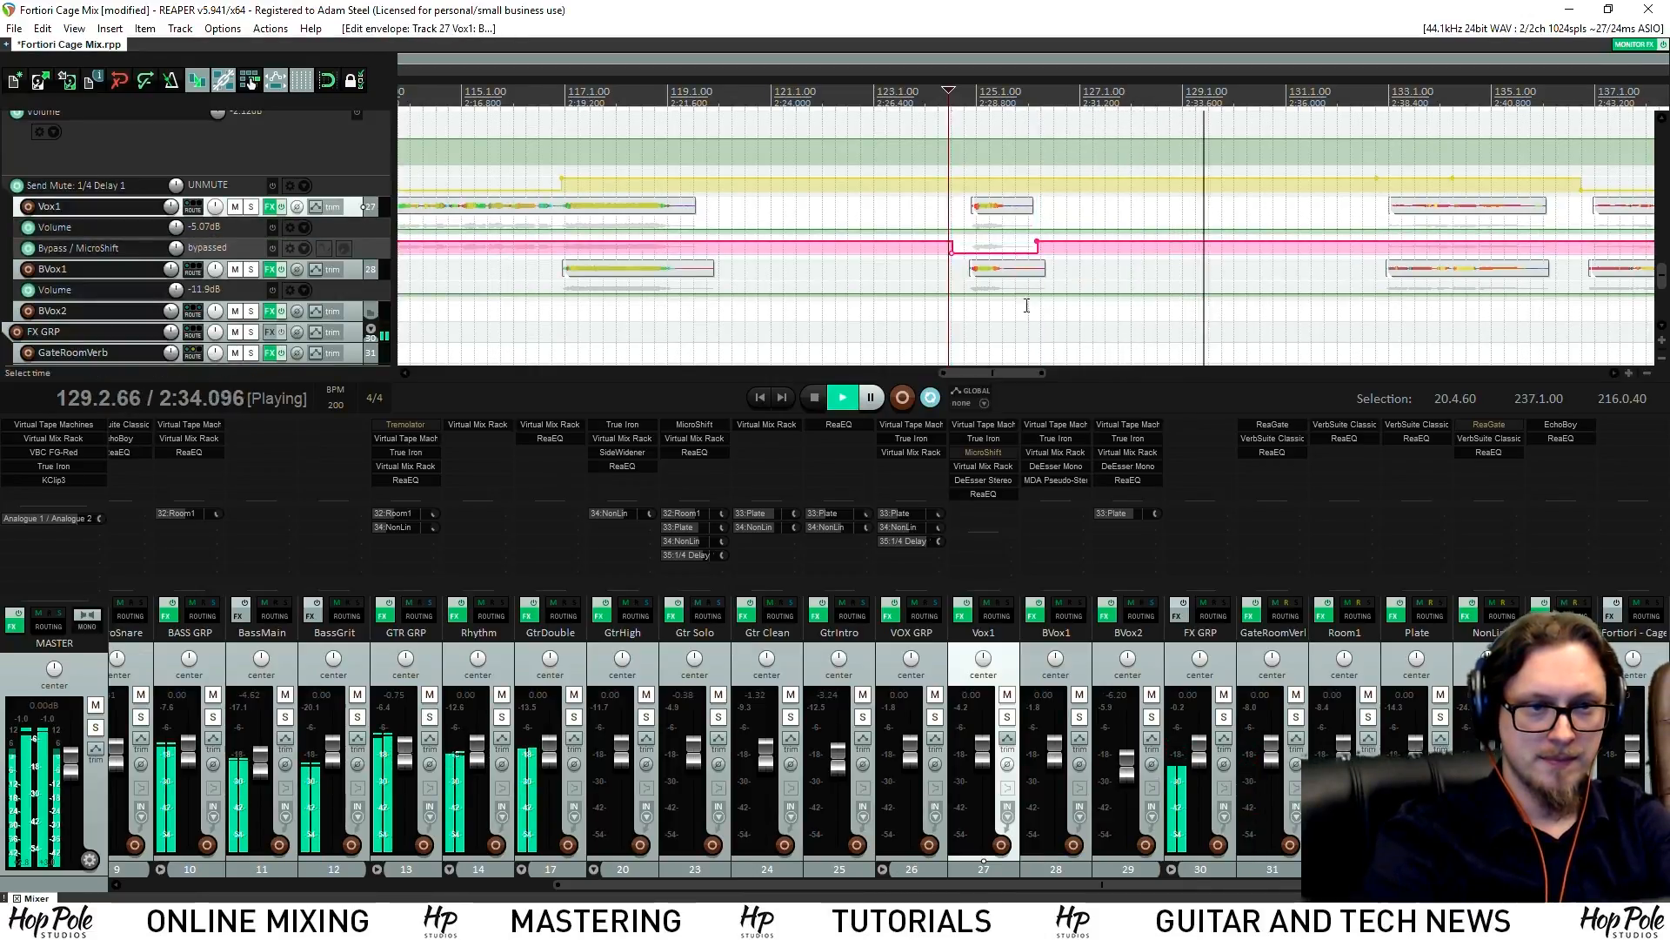
Switch MicroShift to normal between the points near bar 213, then play from before bar 200
scroll(962, 87, "down", 3)
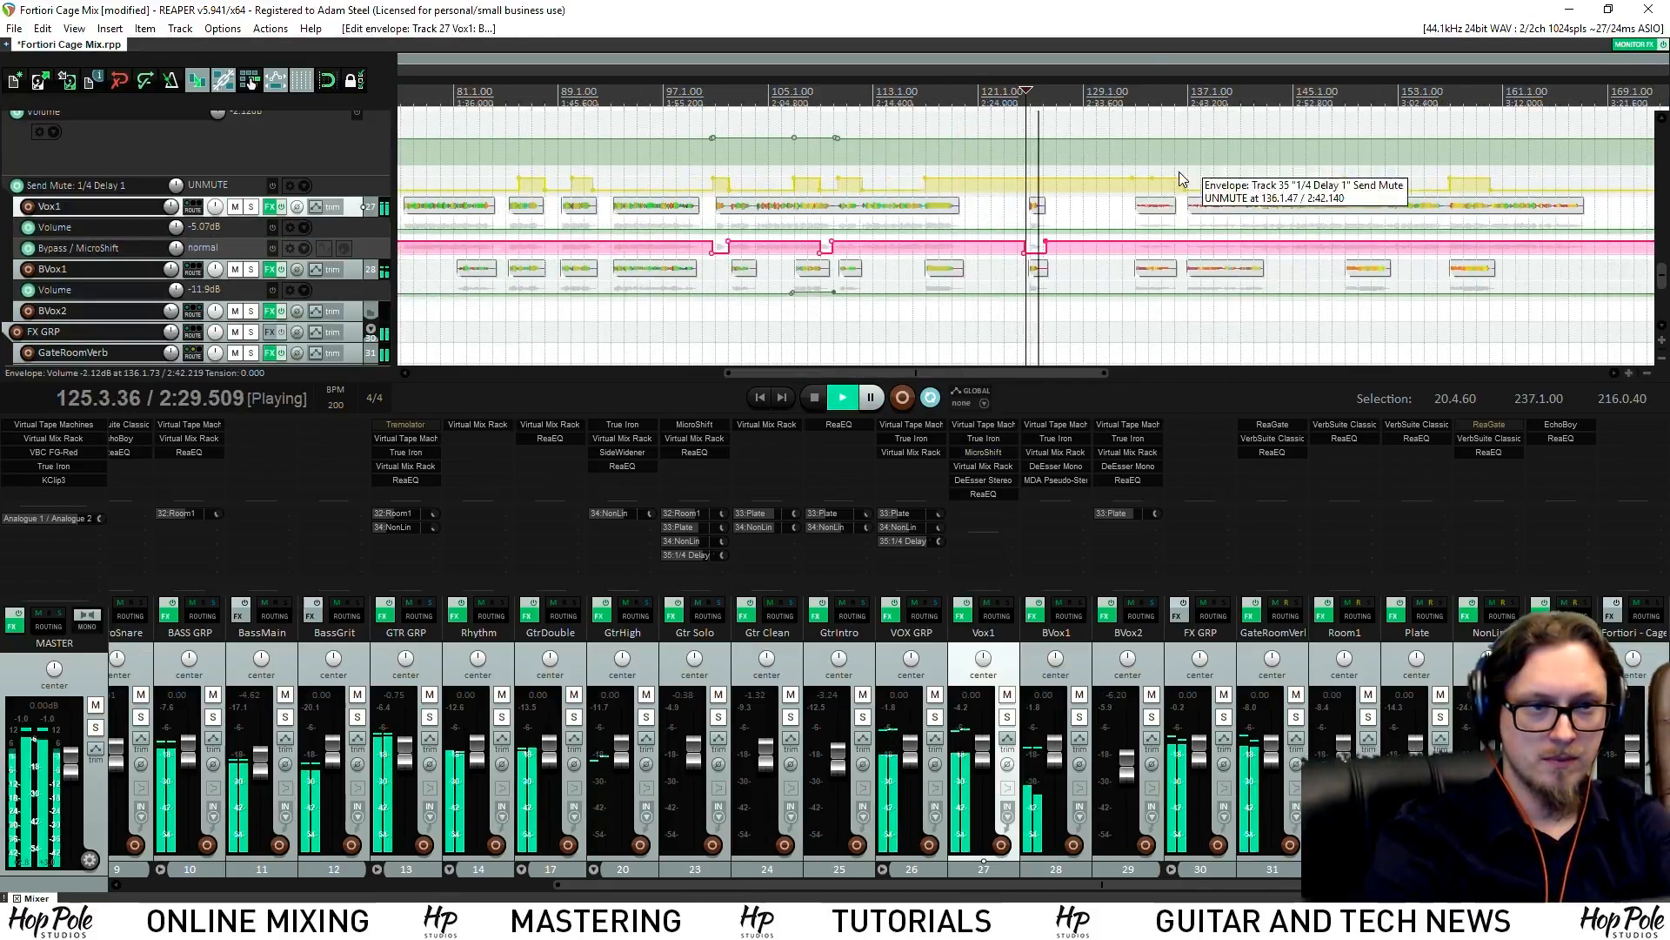
scroll(1202, 154, "down", 2)
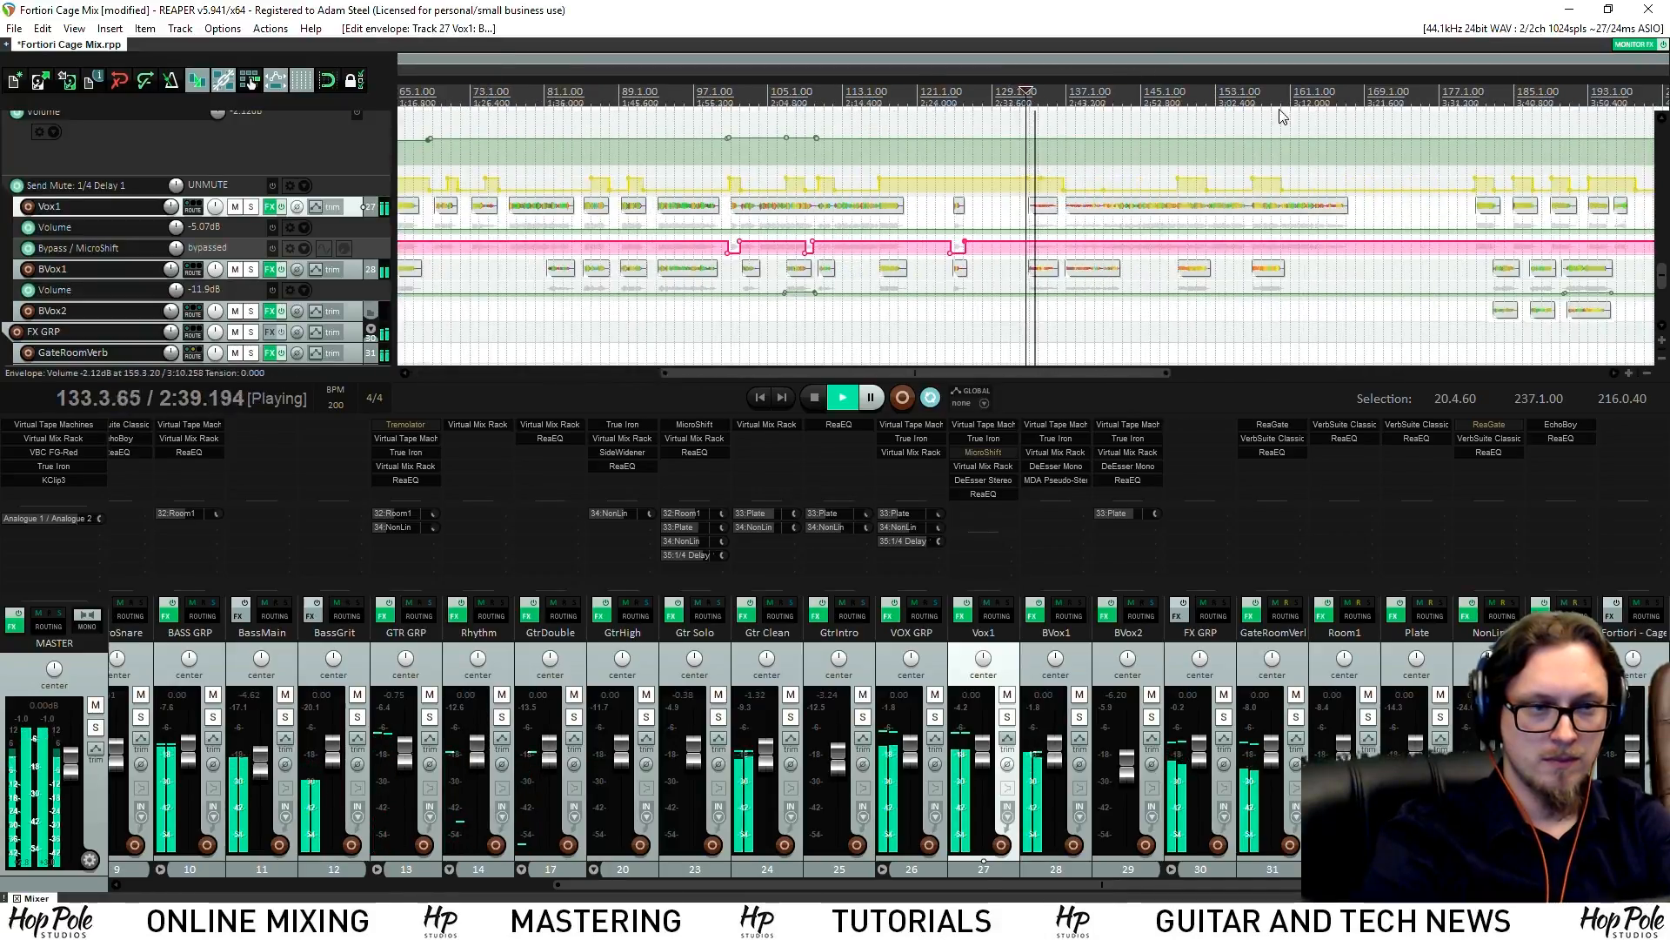
scroll(1204, 123, "down", 3)
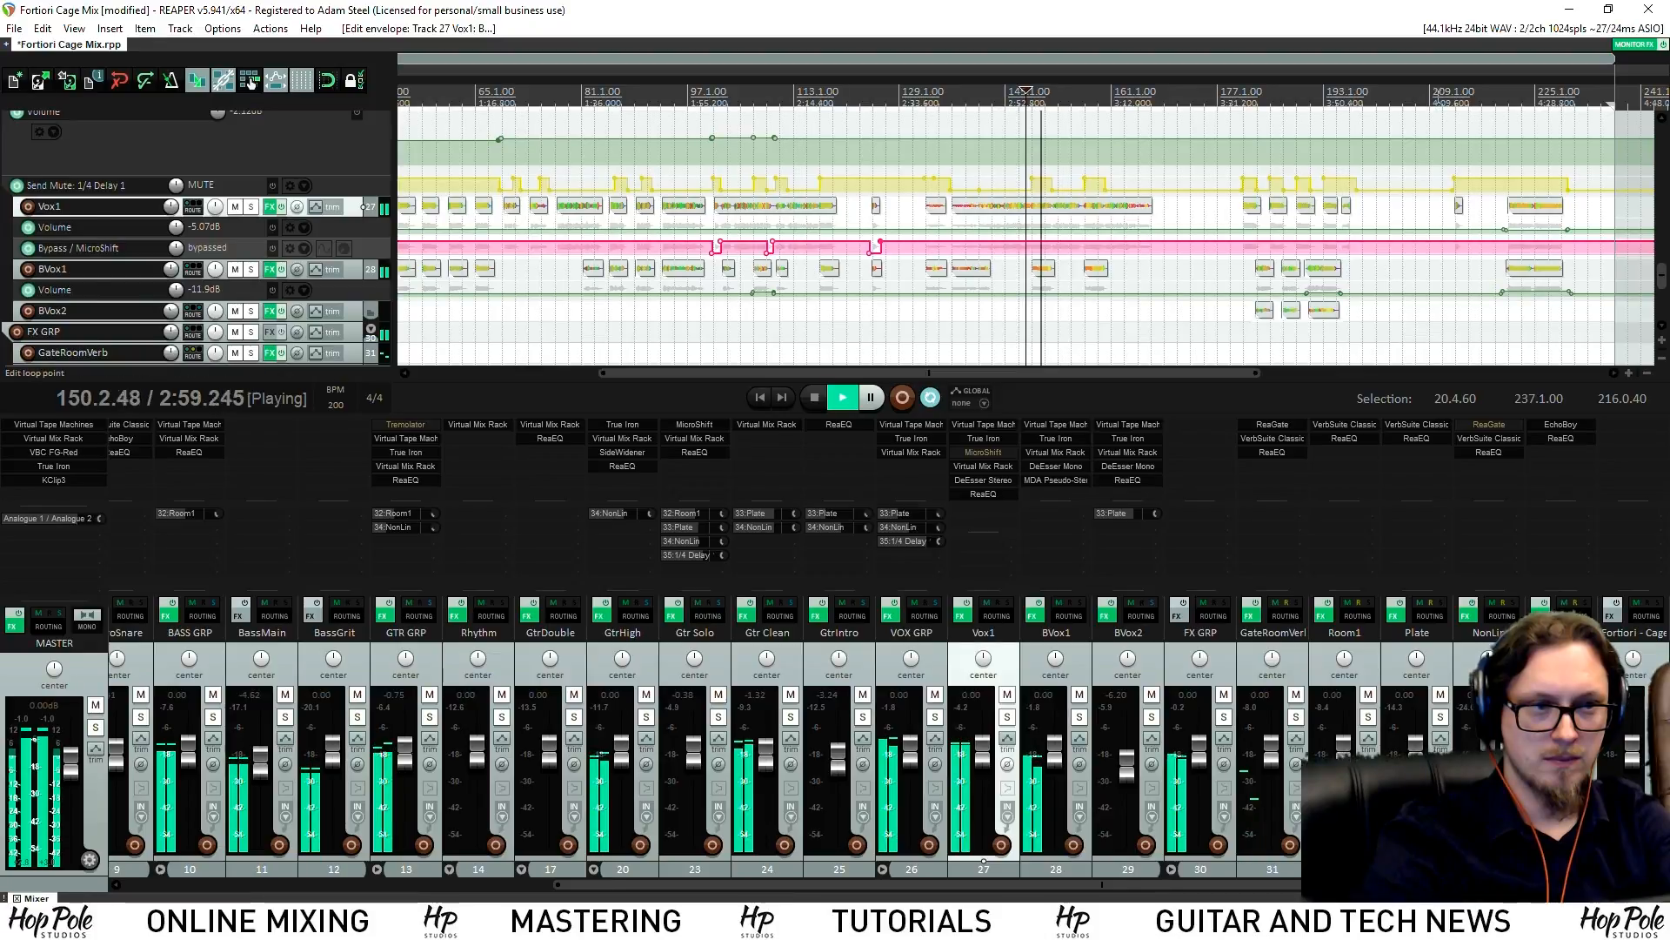
scroll(1309, 174, "up", 5)
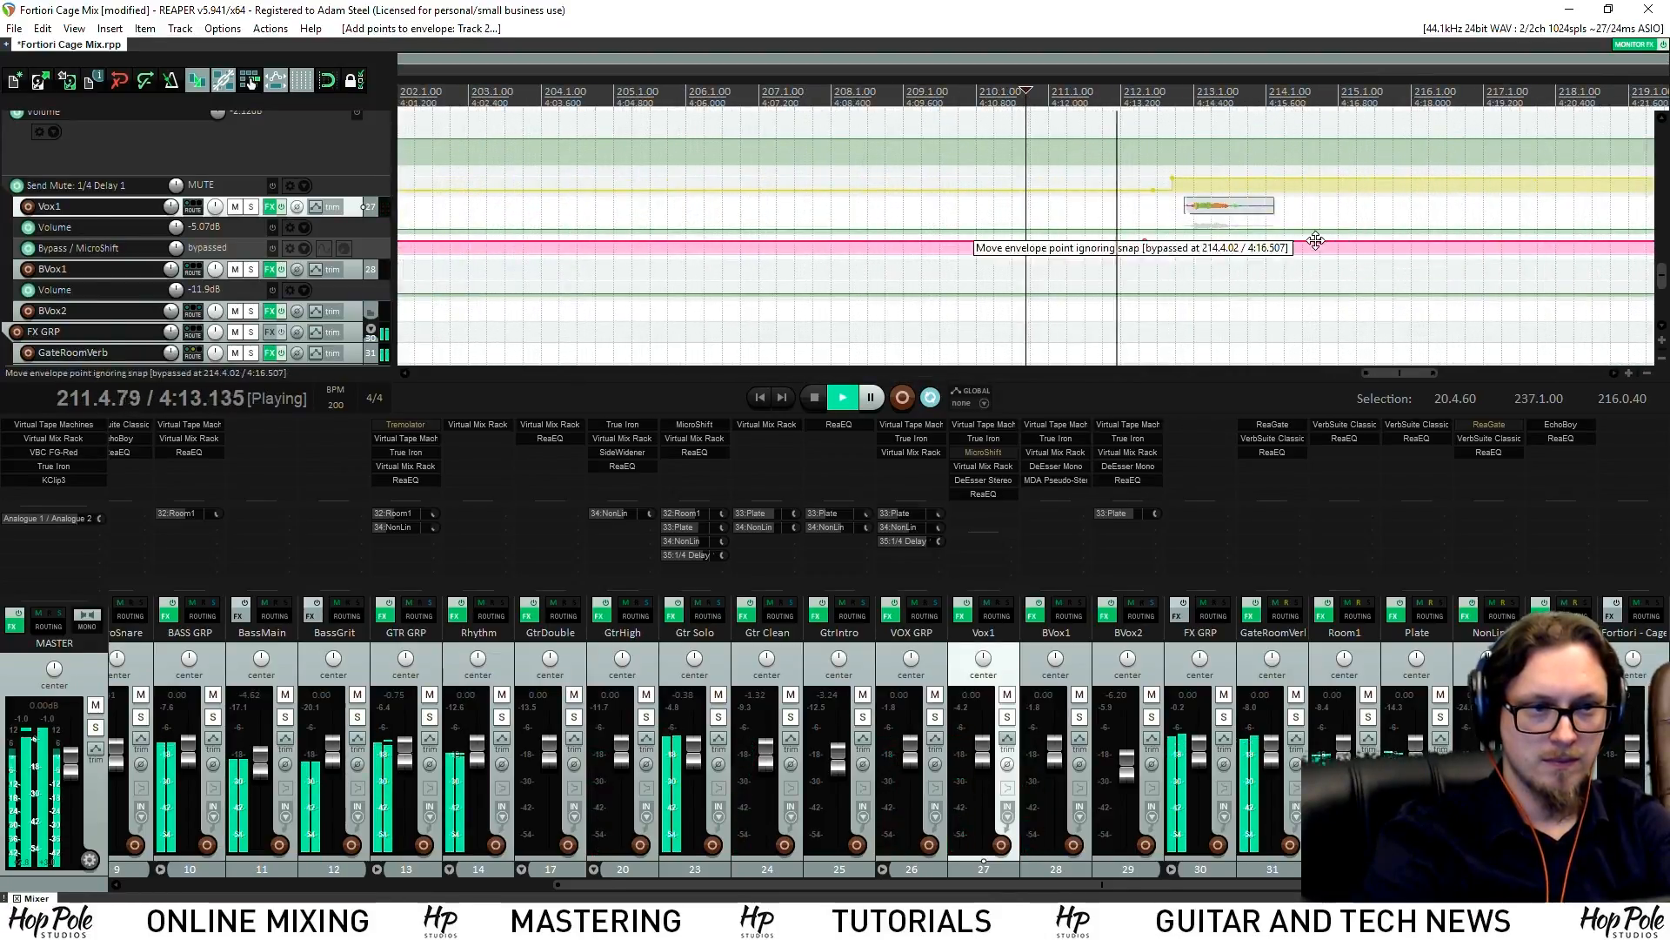
left_click_drag(1279, 242, 1272, 335)
scroll(1014, 165, "down", 3)
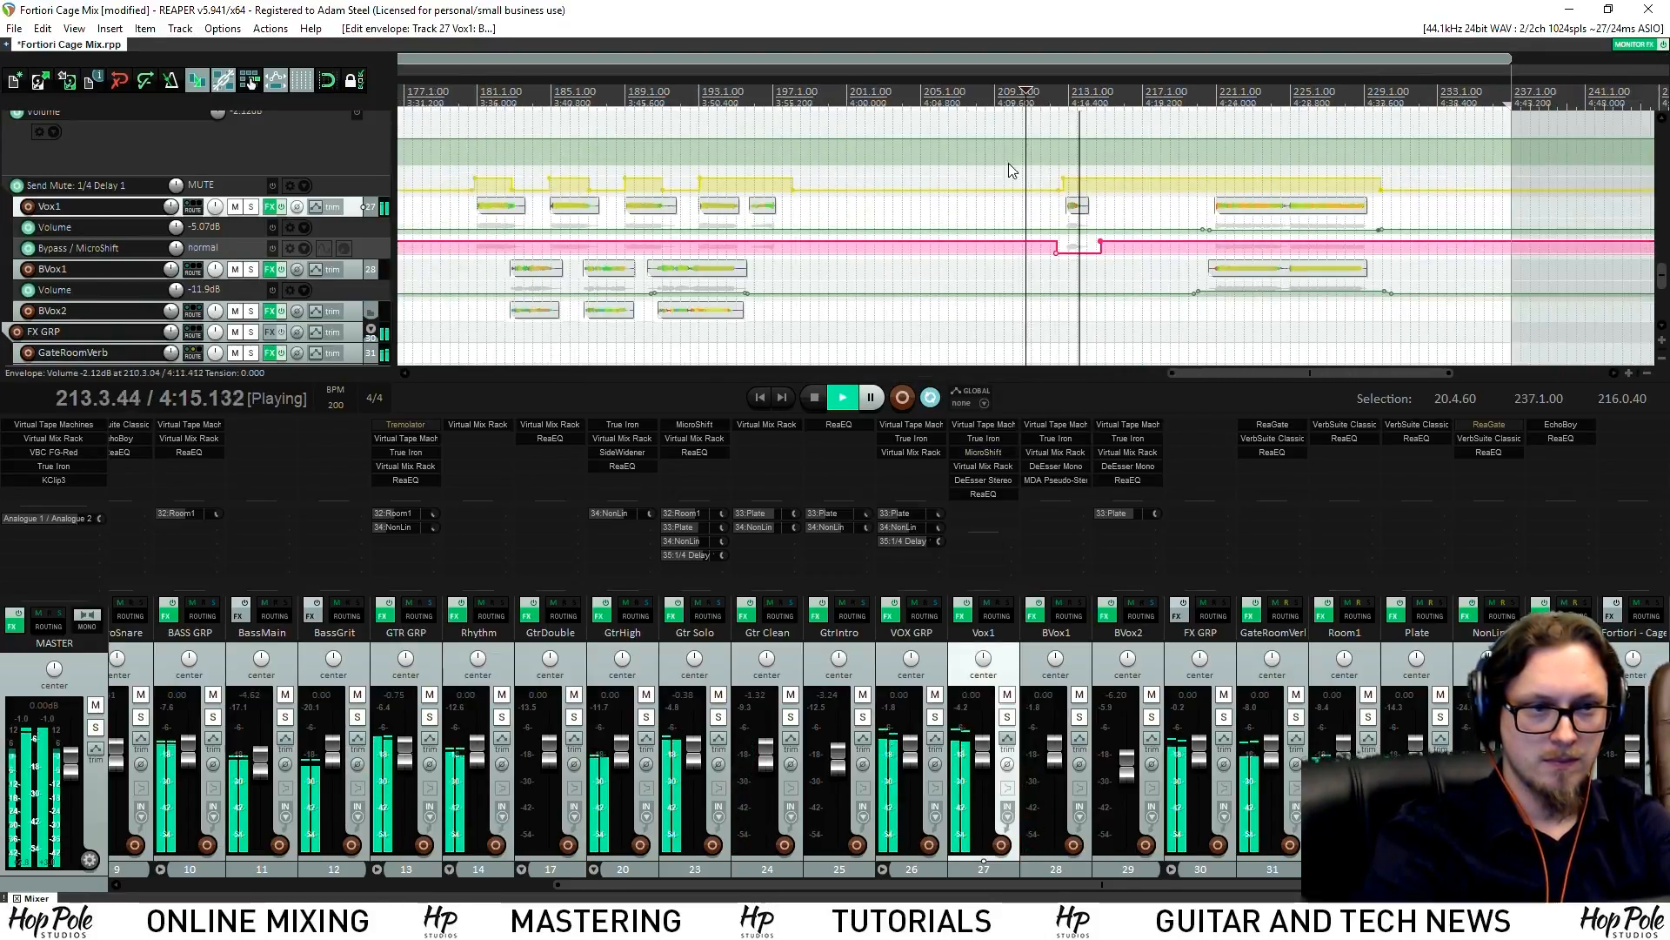
left_click(821, 97)
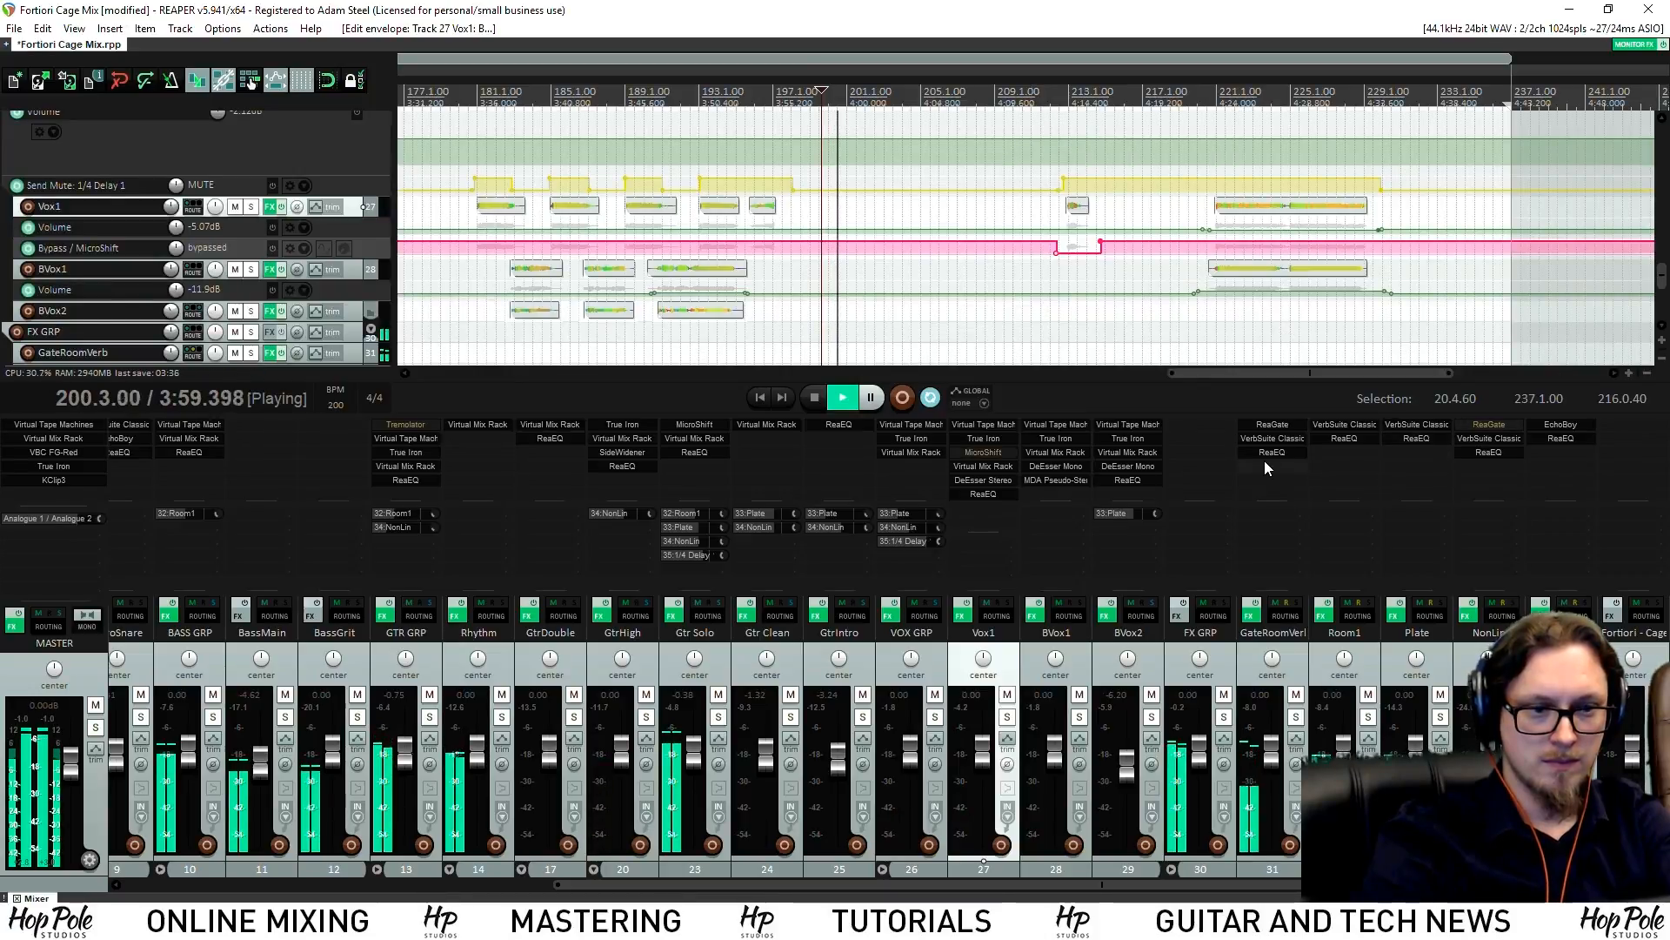
left_click_drag(1663, 284, 1664, 251)
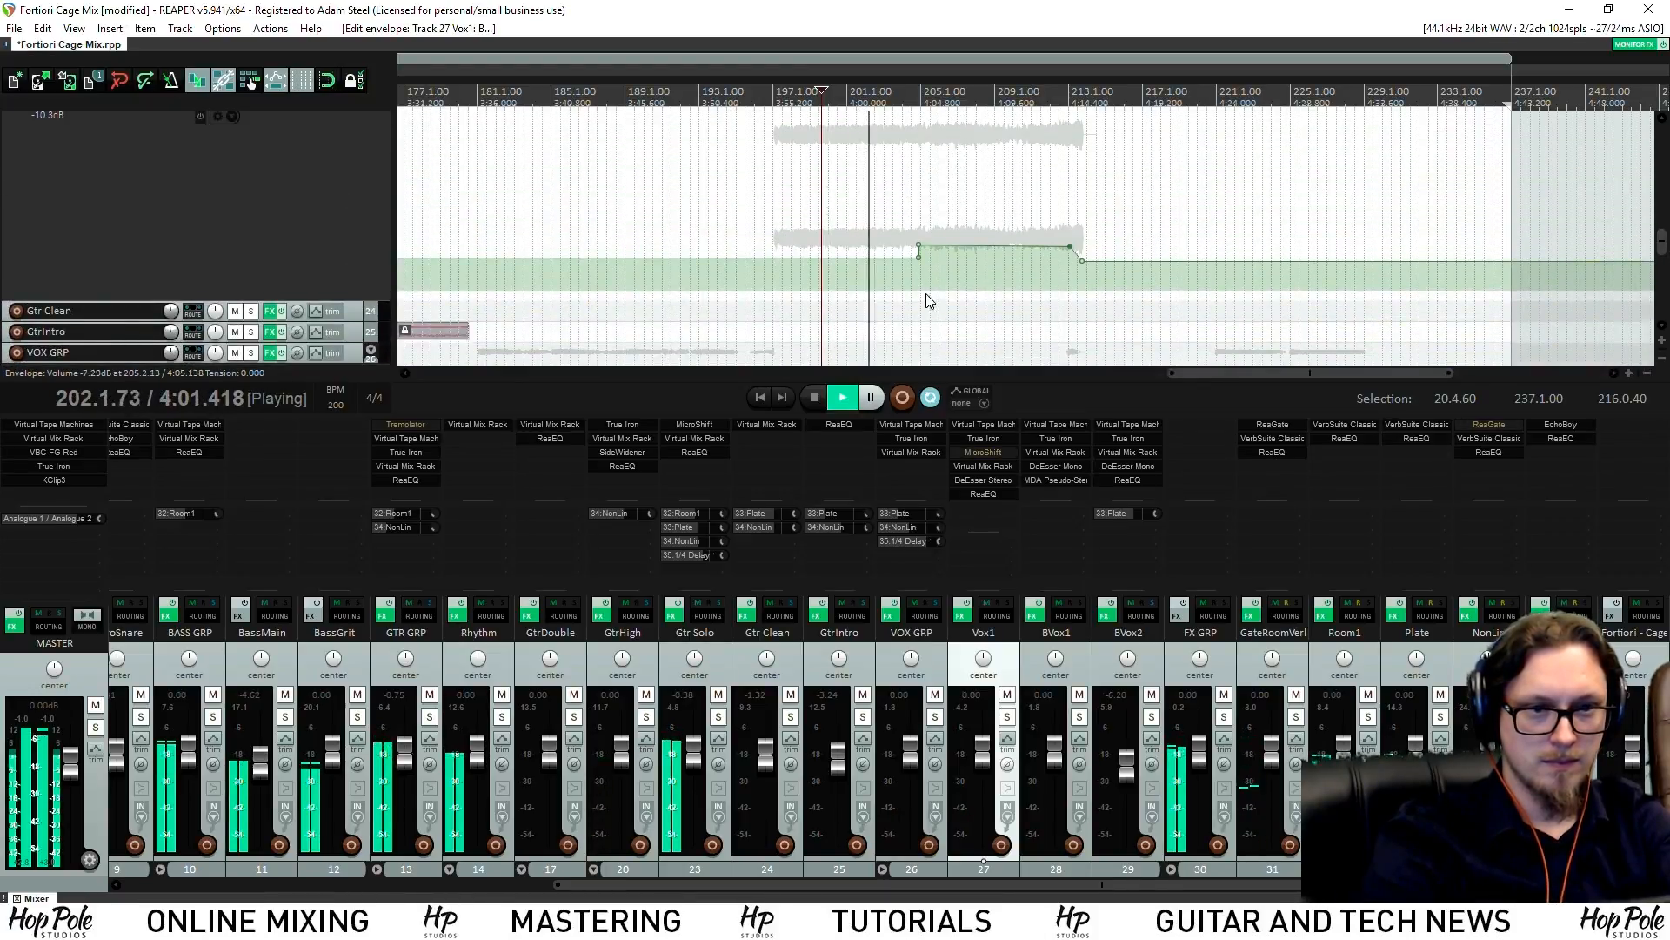
Lower the Gtr Solo volume ride to -9.48 dB with a -7.27 dB lift near bar 204, and save
left_click_drag(872, 263, 880, 265)
left_click_drag(981, 244, 985, 250)
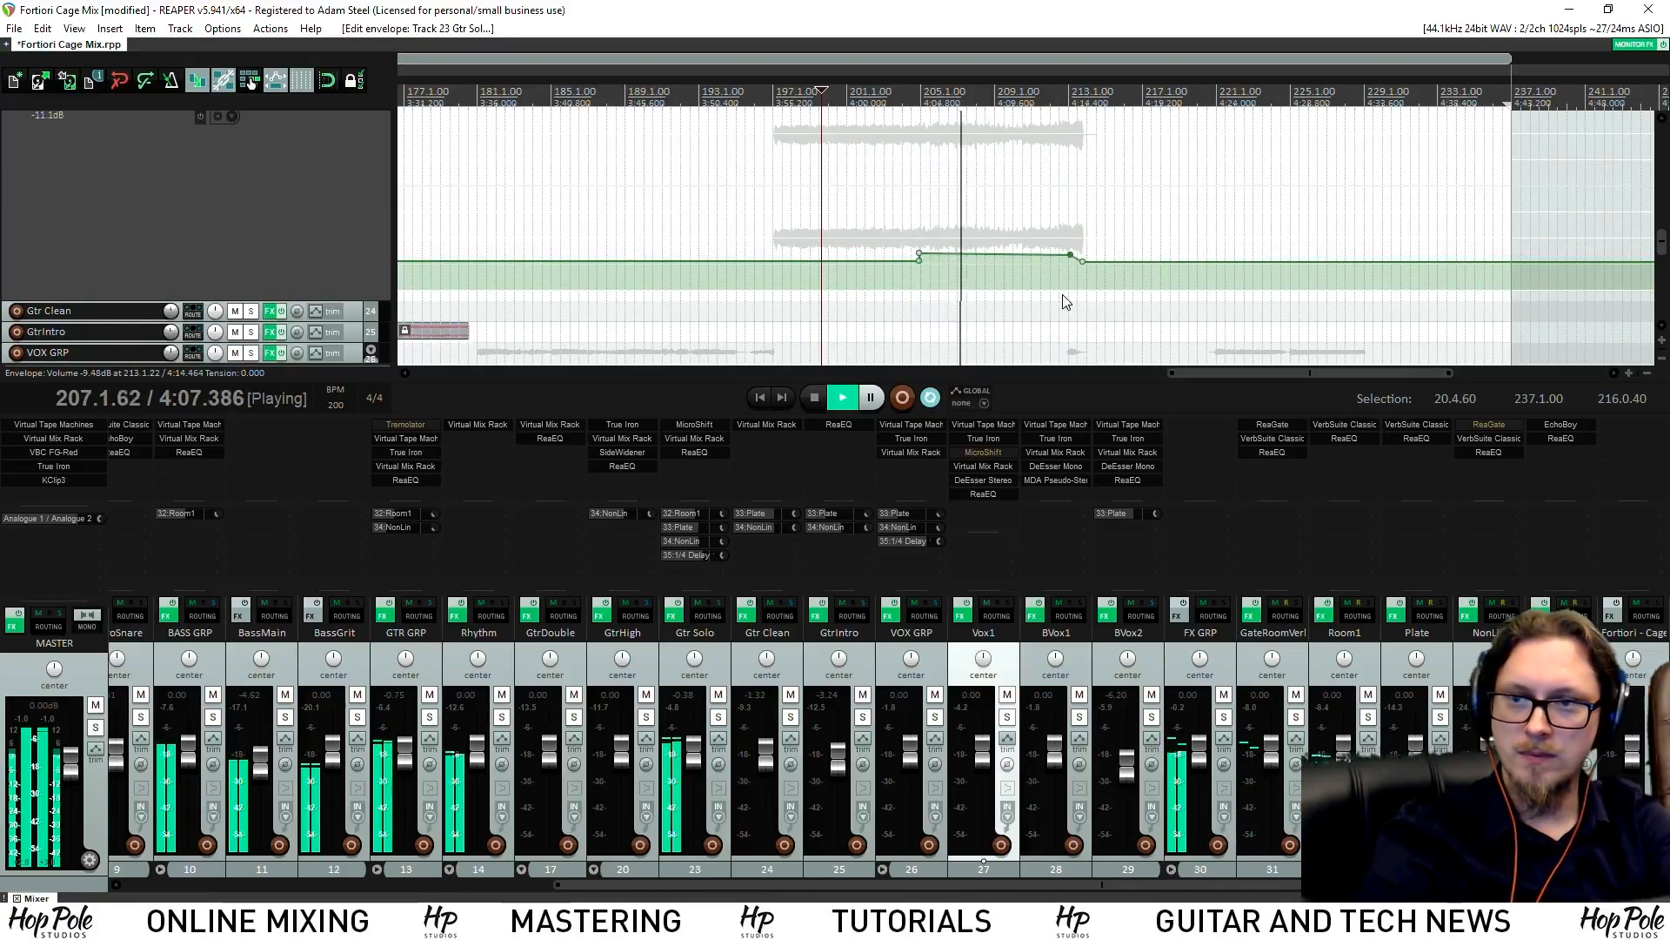
key("ctrl+s")
scroll(883, 237, "down", 3)
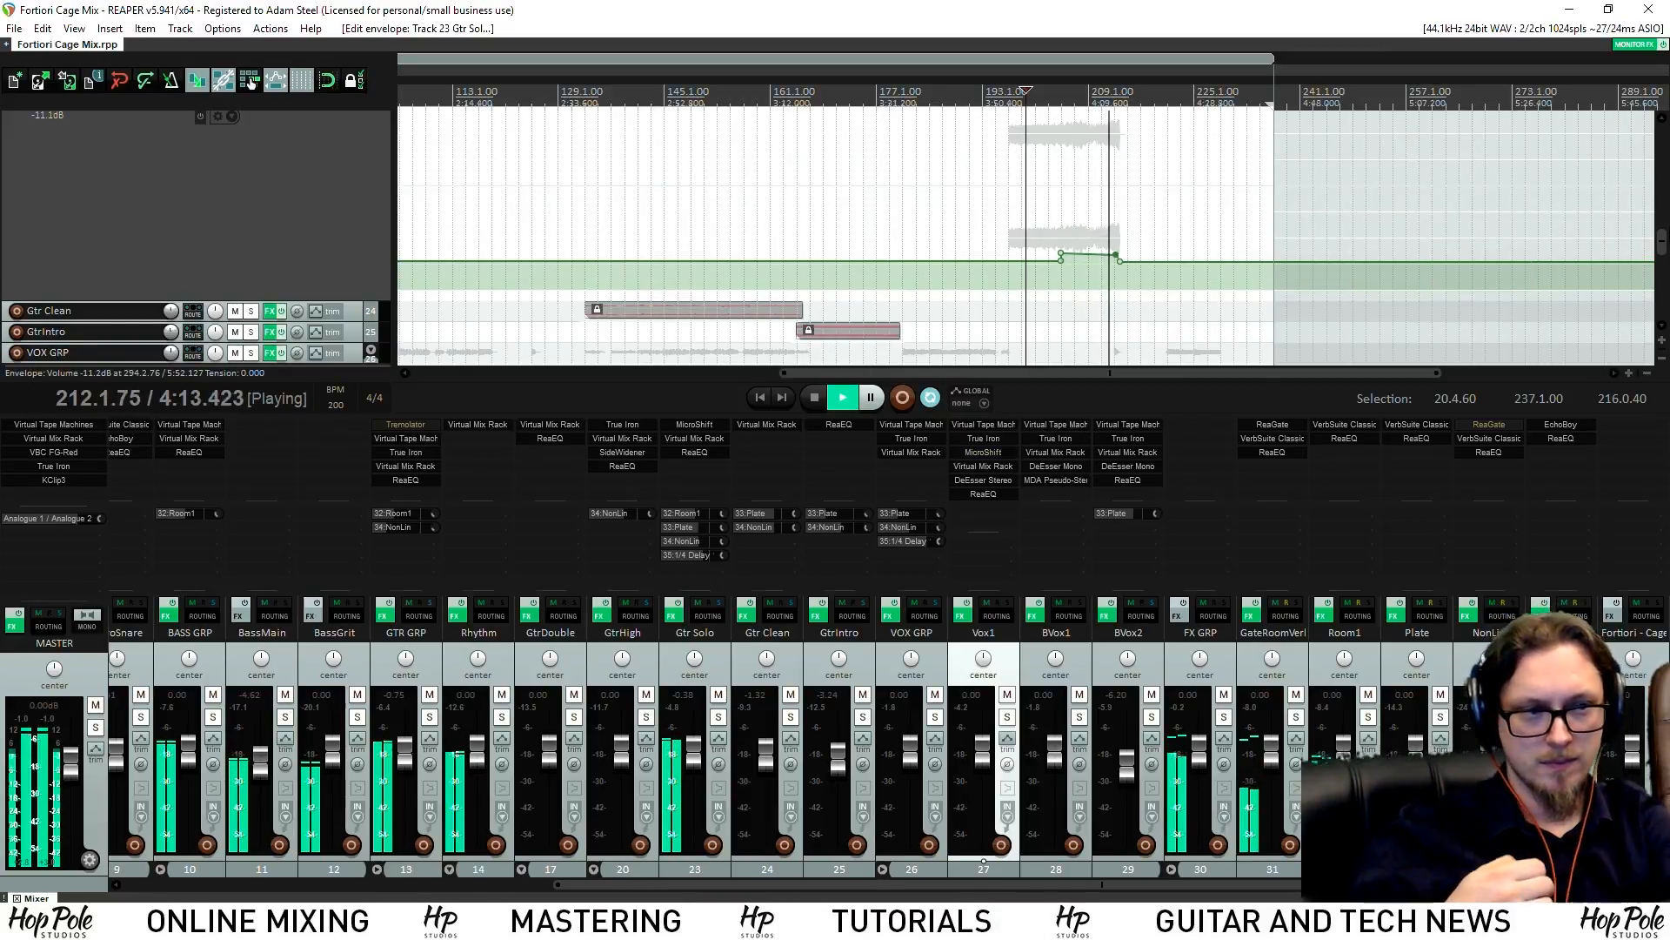
left_click_drag(1663, 242, 1664, 275)
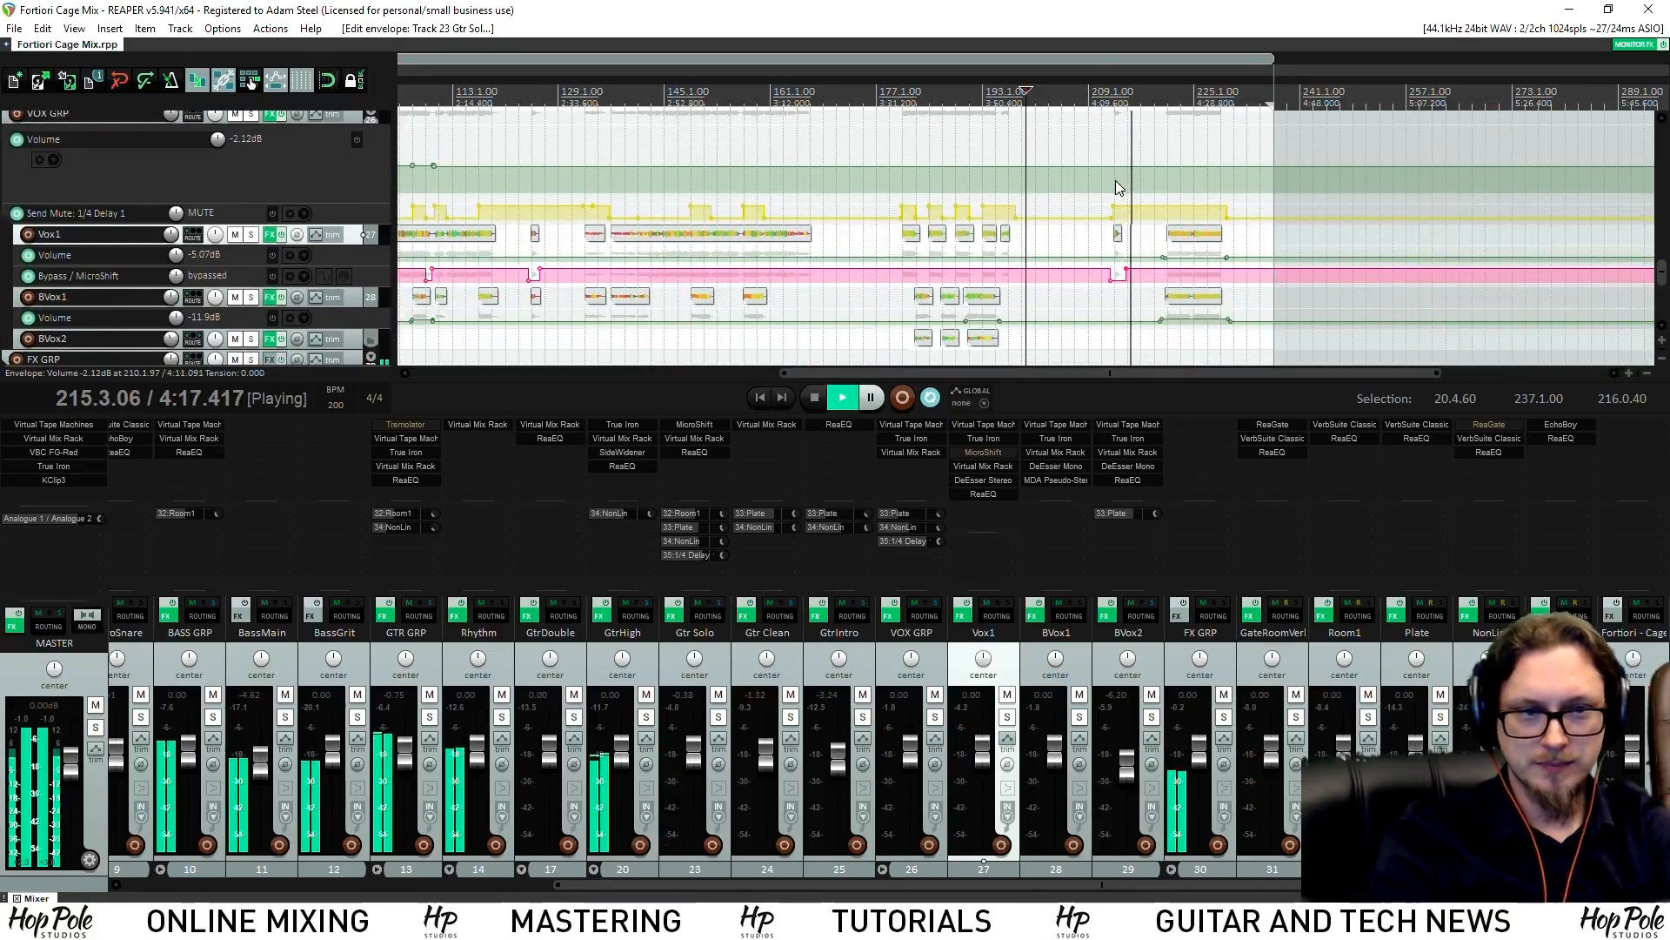
Add a brief volume dip on Vox1's envelope near bar 212
scroll(1094, 165, "up", 8)
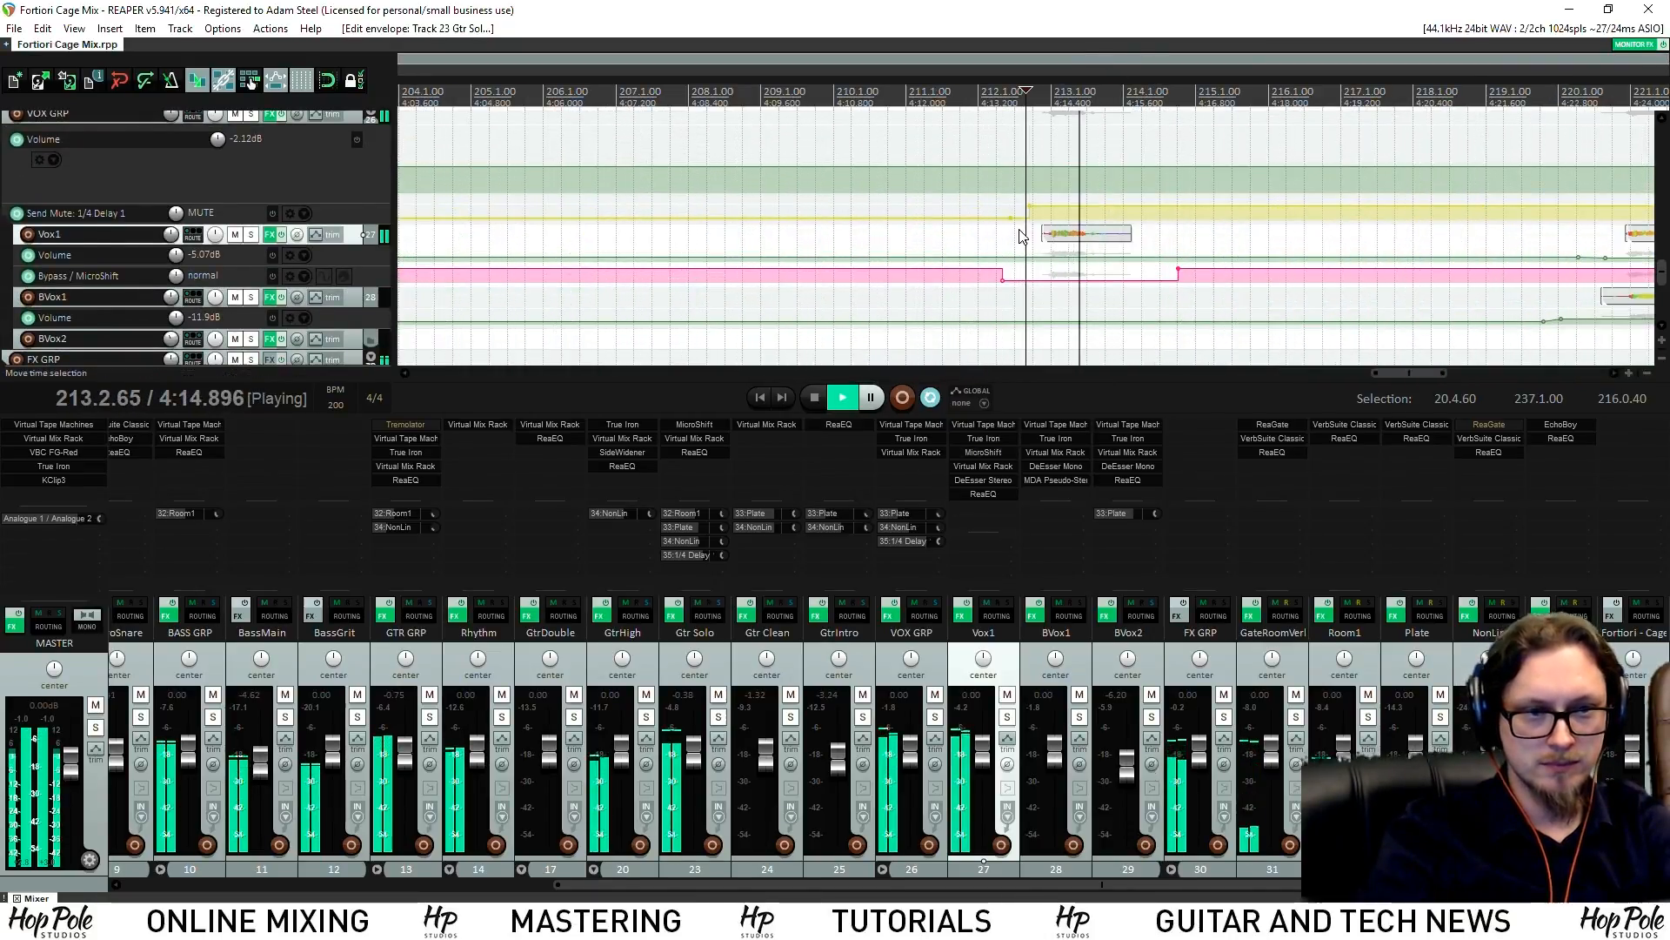
left_click(1013, 260)
left_click(1023, 259)
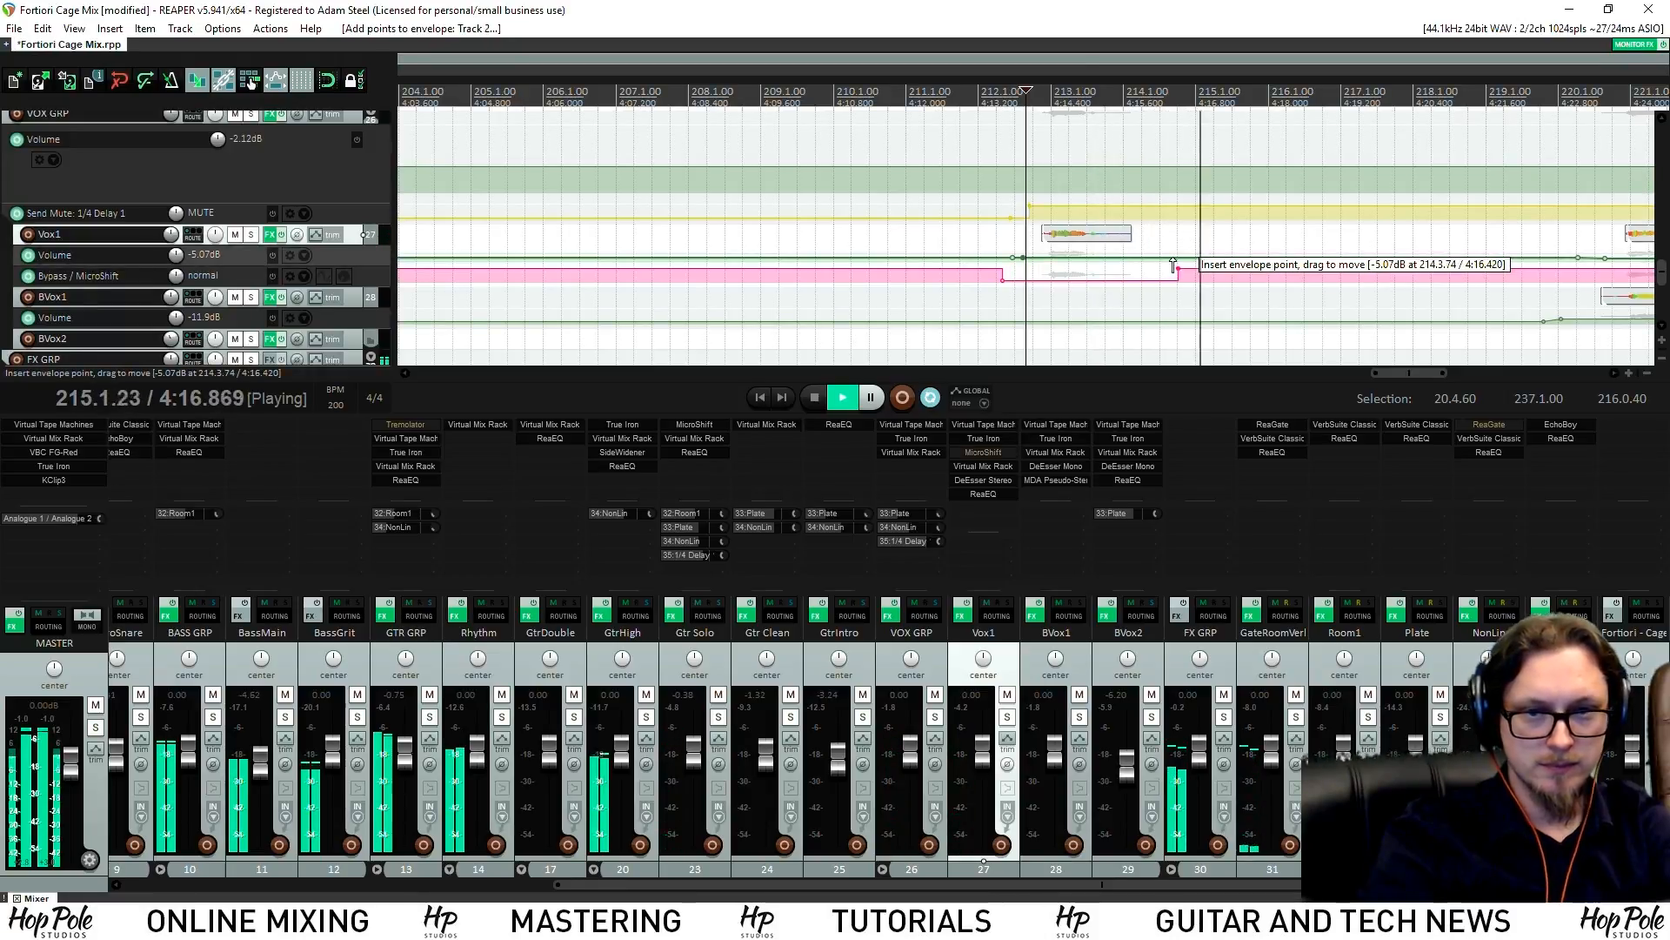
left_click_drag(1166, 261, 1127, 264)
key("space")
key("space")
Add a second Vox1 volume dip near bar 125 and save the project
scroll(1009, 258, "down", 5)
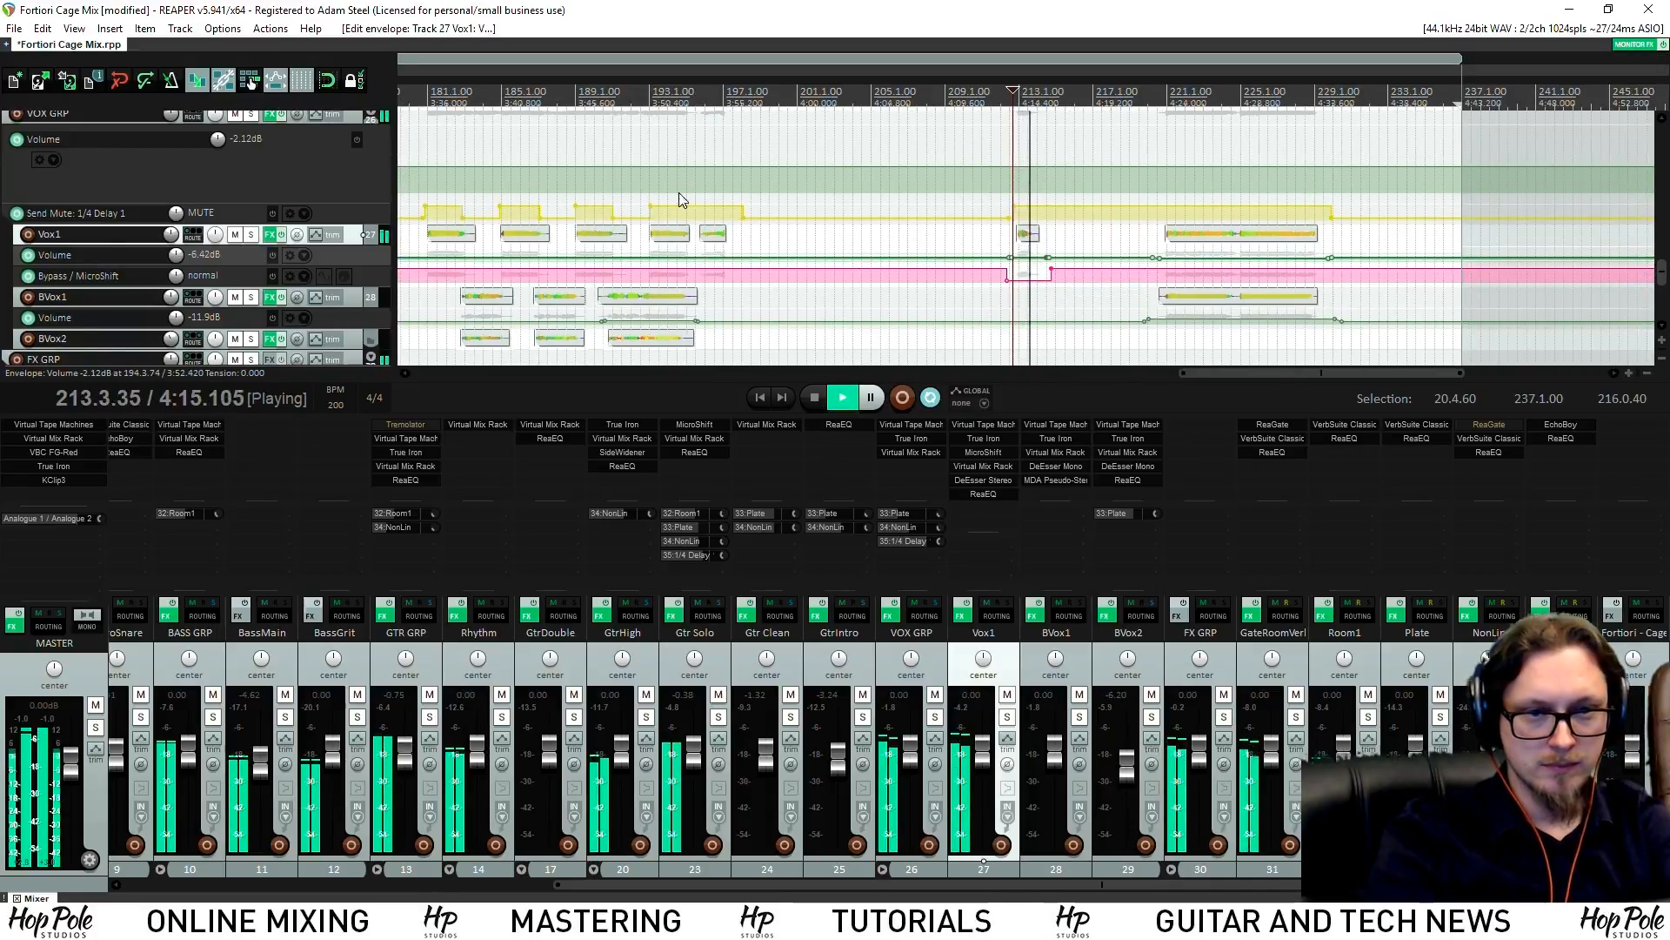
scroll(678, 199, "down", 3)
left_click(436, 90)
scroll(435, 90, "up", 6)
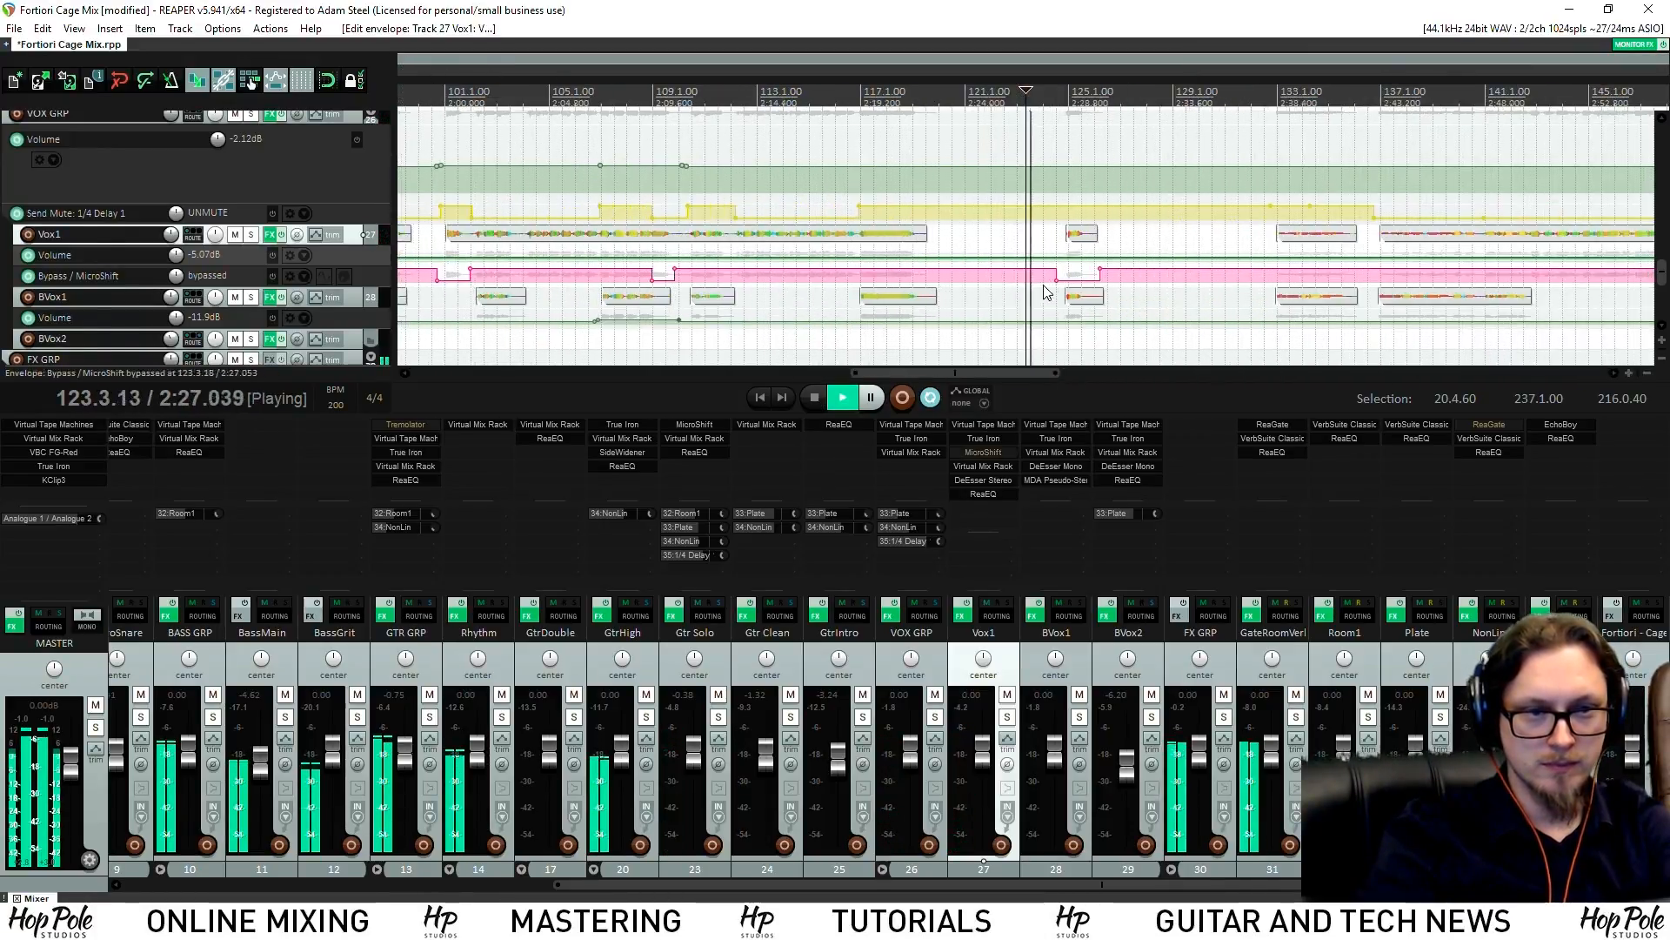
left_click(1108, 258)
left_click(1114, 258)
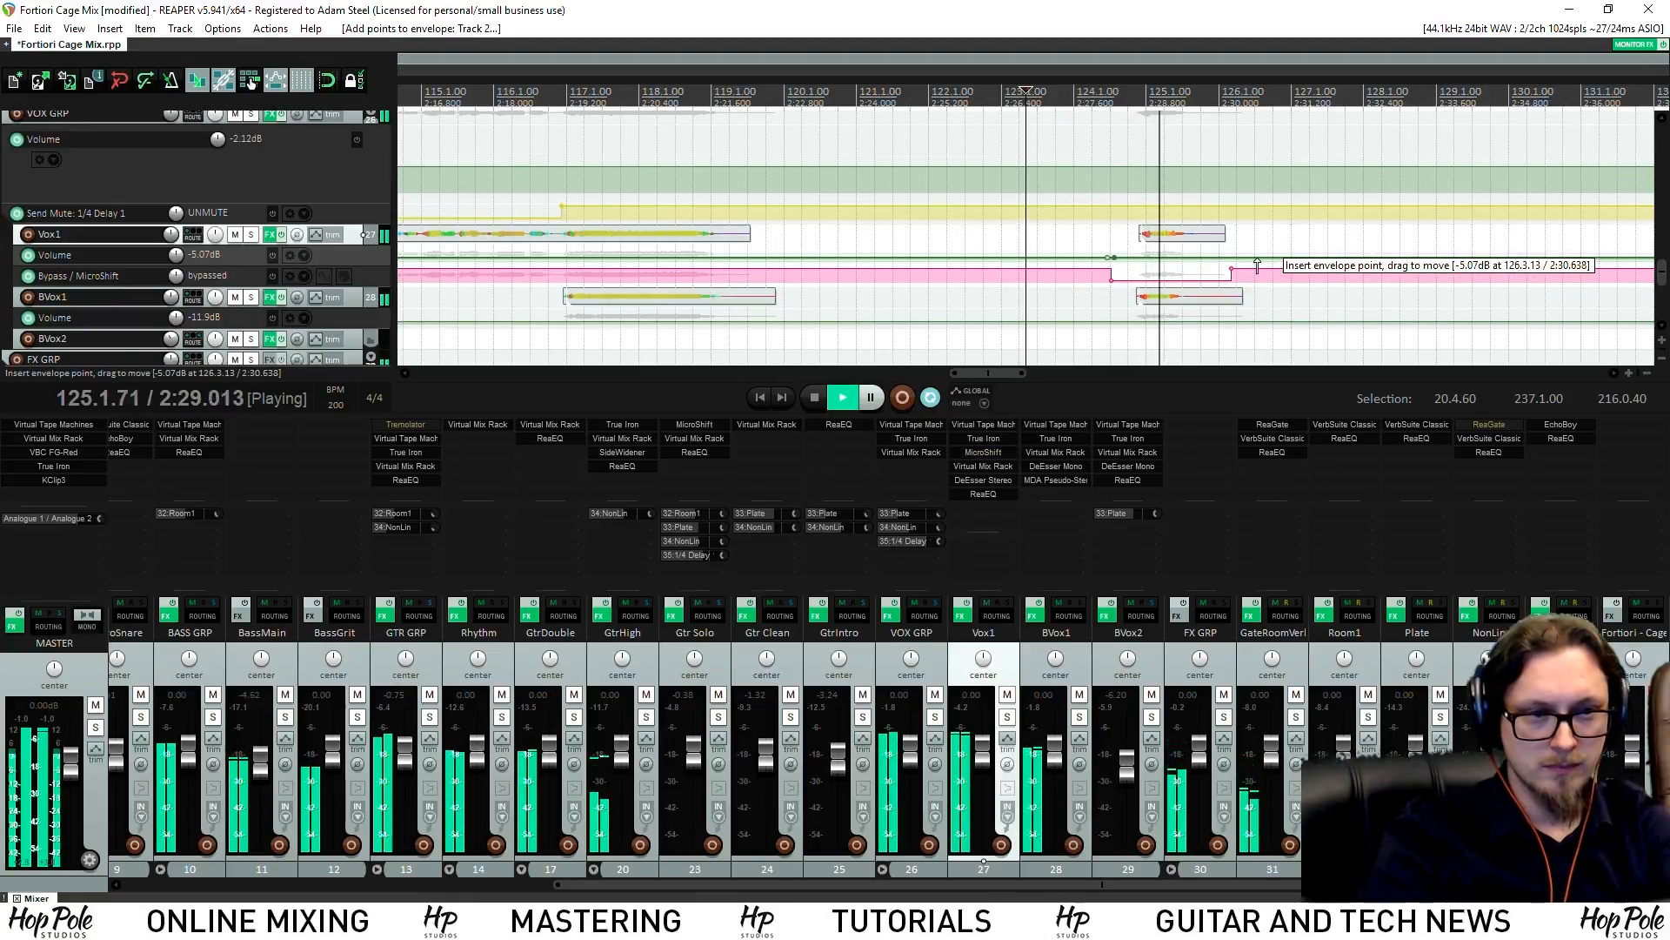
left_click_drag(1202, 257, 1199, 258)
key("space")
key("space")
key("ctrl+s")
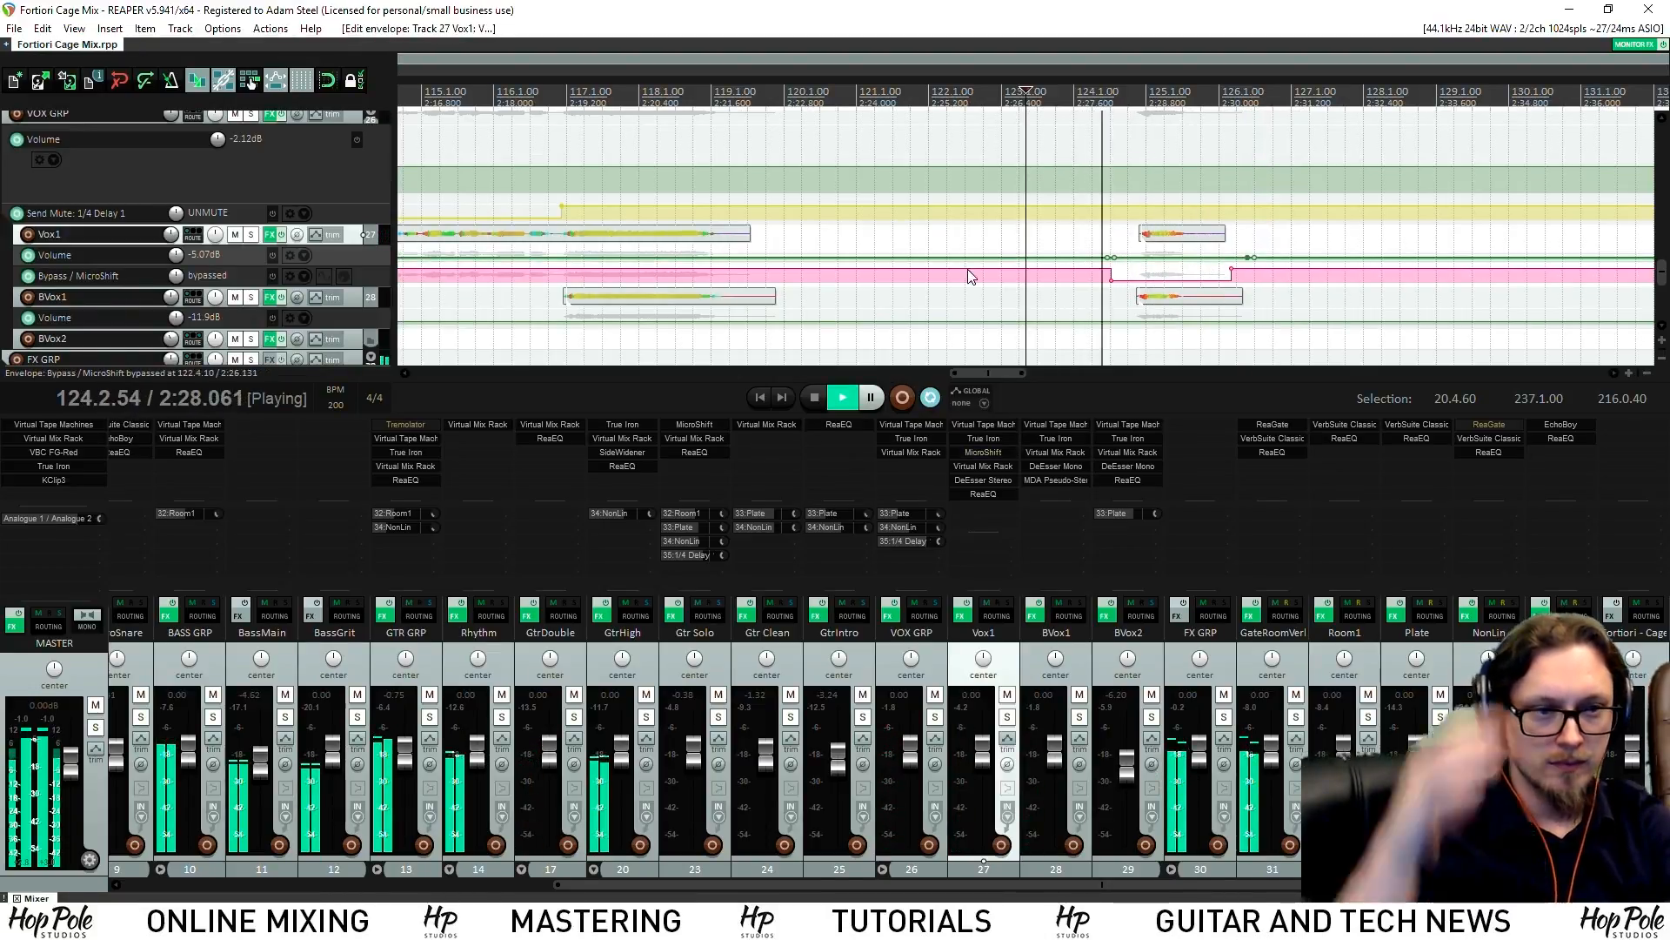
Extend the start of the Vox1 item near bar 100 slightly earlier
scroll(884, 228, "down", 5)
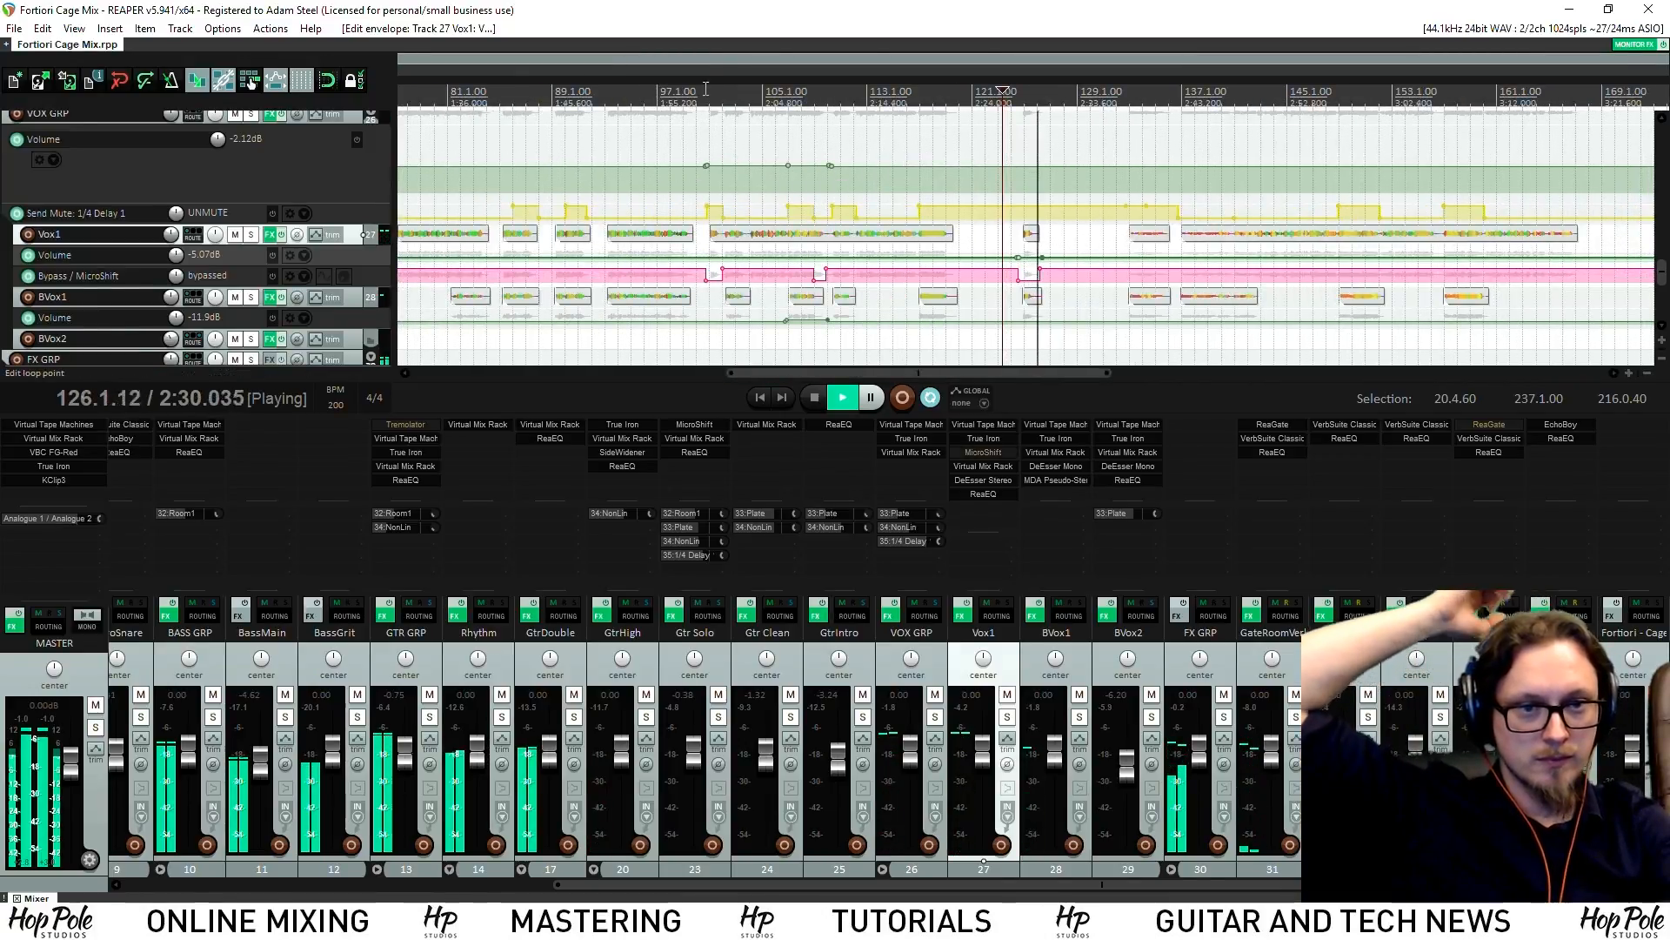
left_click(704, 94)
scroll(976, 291, "up", 7)
scroll(978, 288, "up", 2)
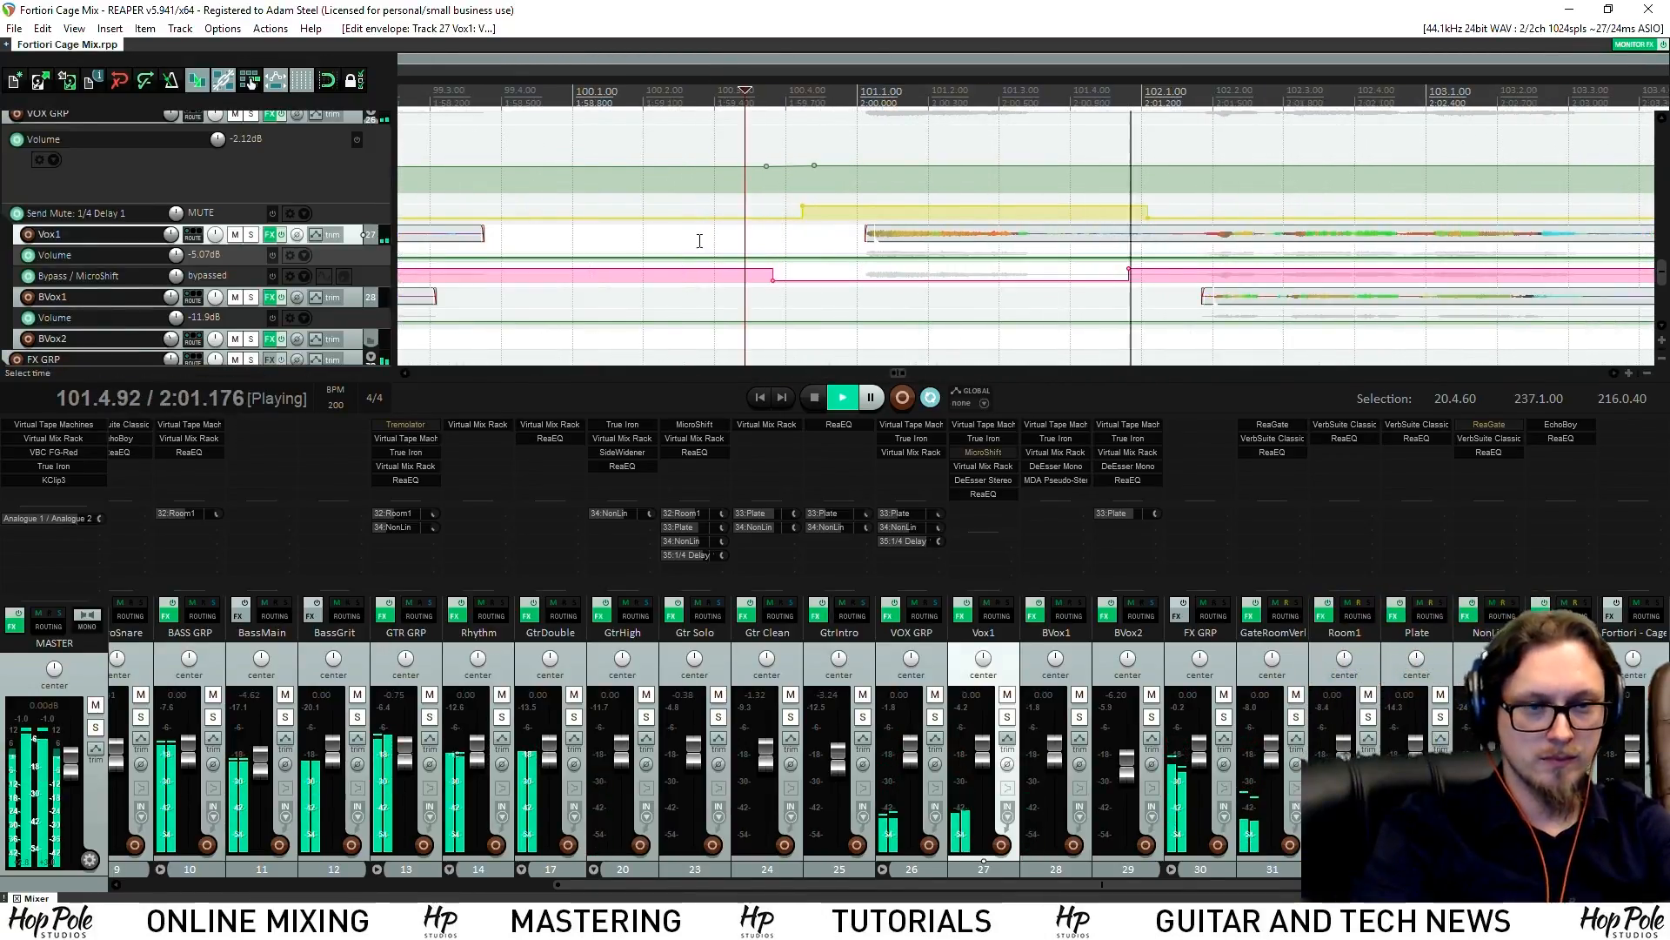
key("space")
left_click_drag(867, 231, 854, 232)
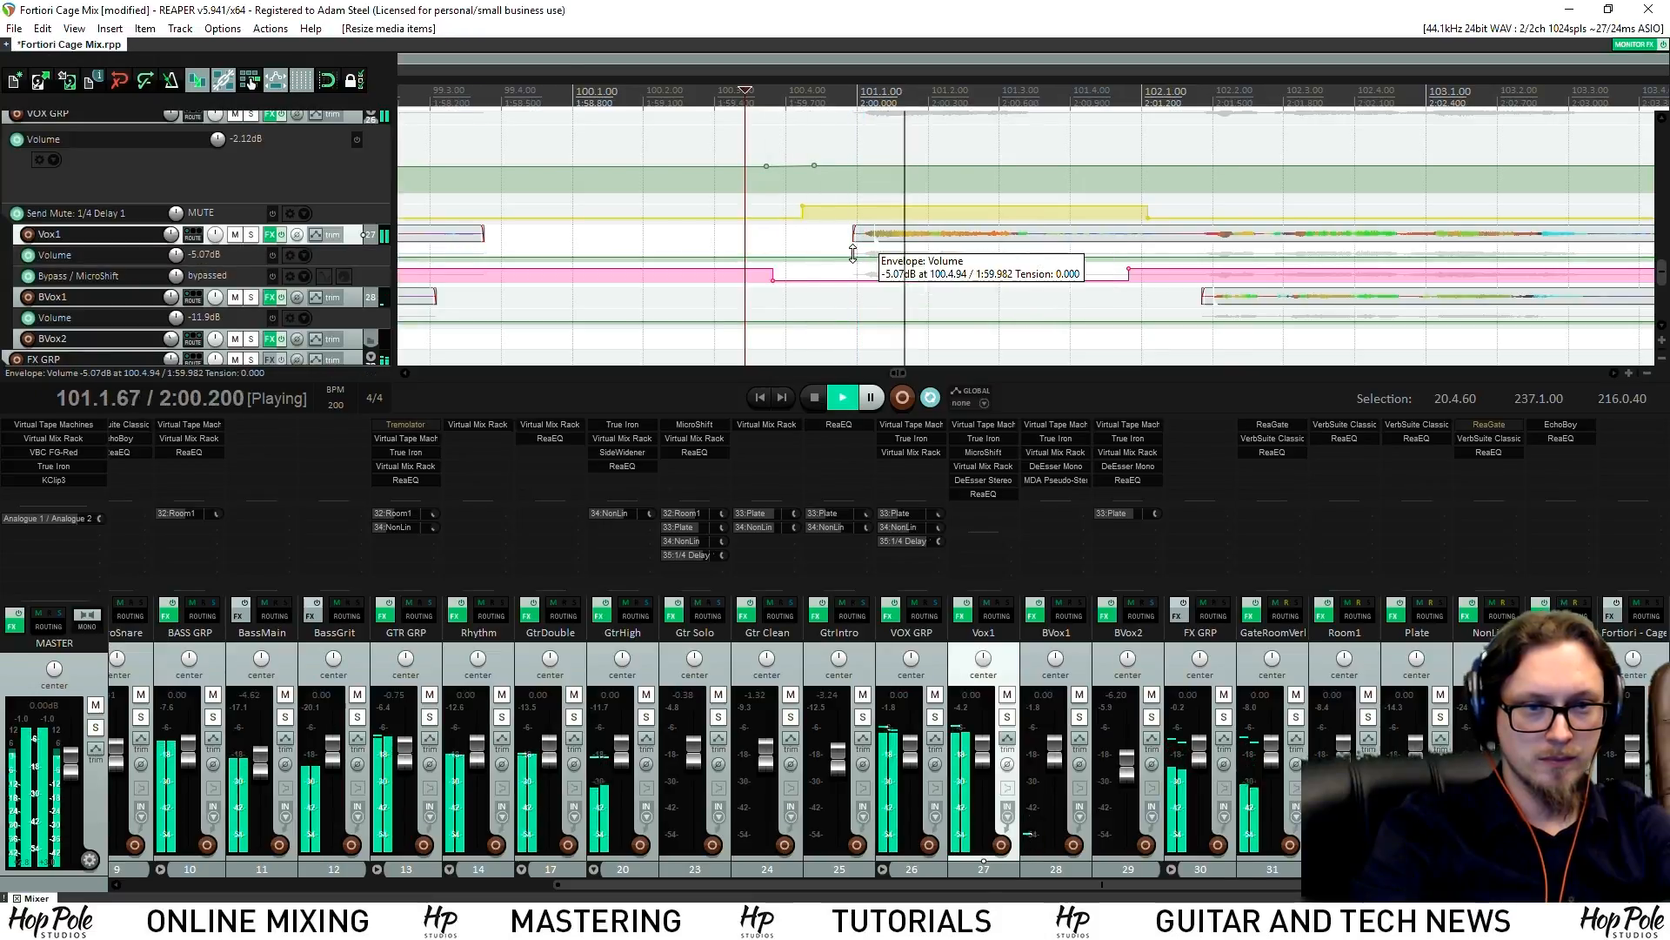
key("space")
Split the Vox1 item at 101.4.23 and shift the left piece slightly earlier
left_click(1087, 235)
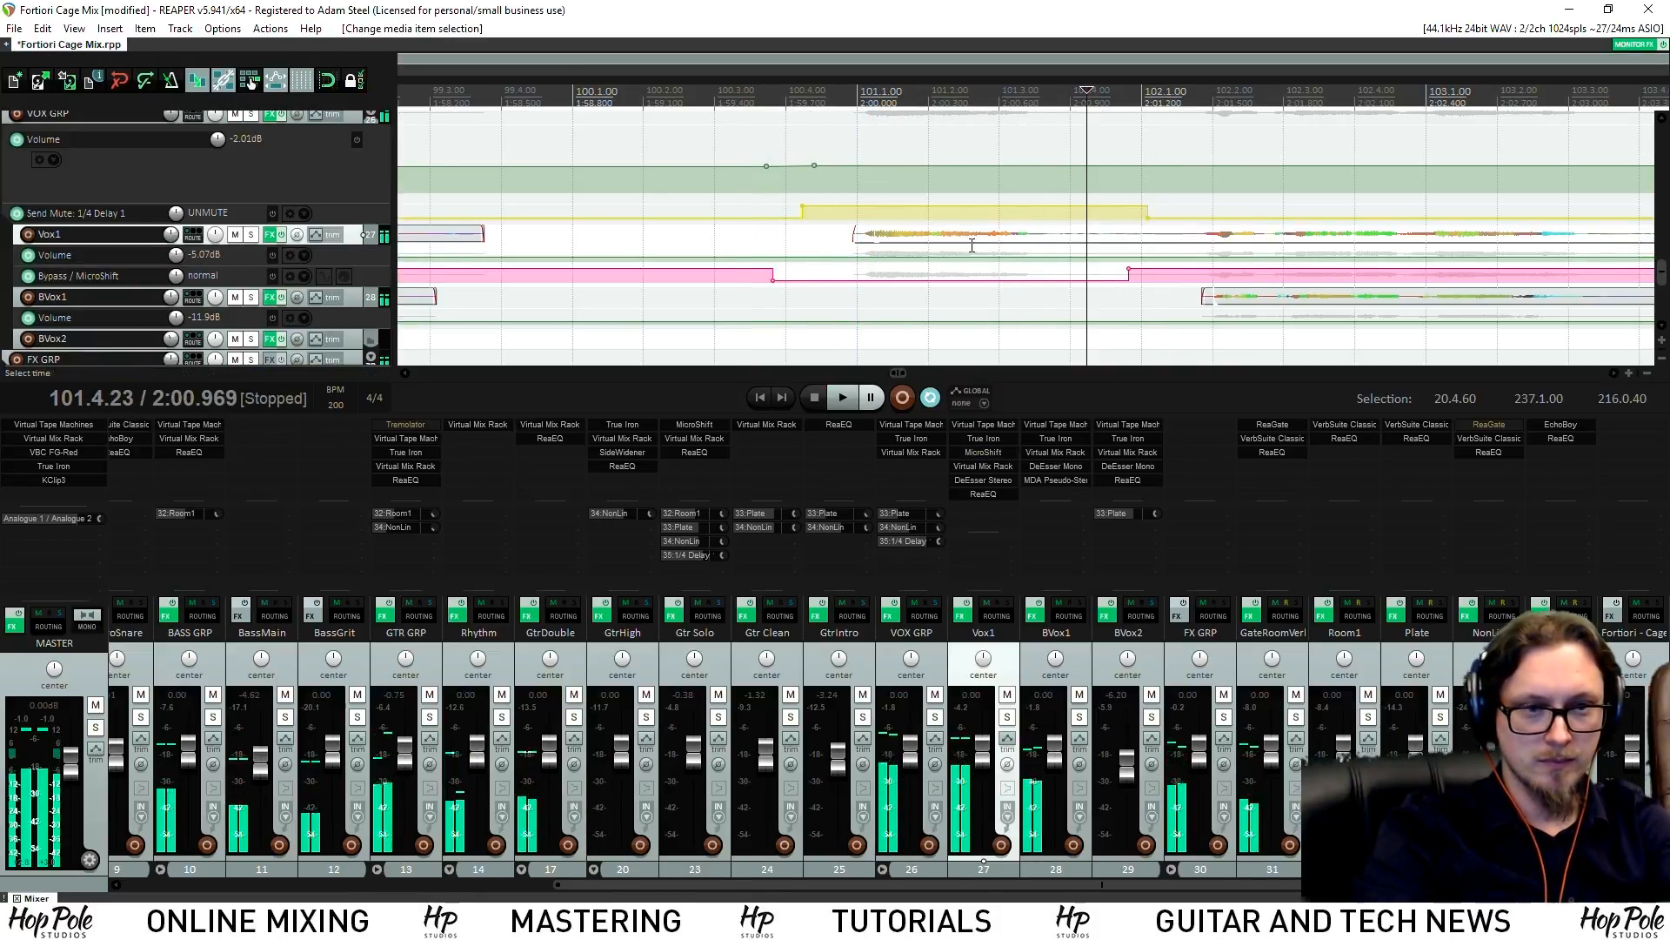
key("s")
left_click(922, 234)
left_click_drag(923, 234, 913, 234)
key("space")
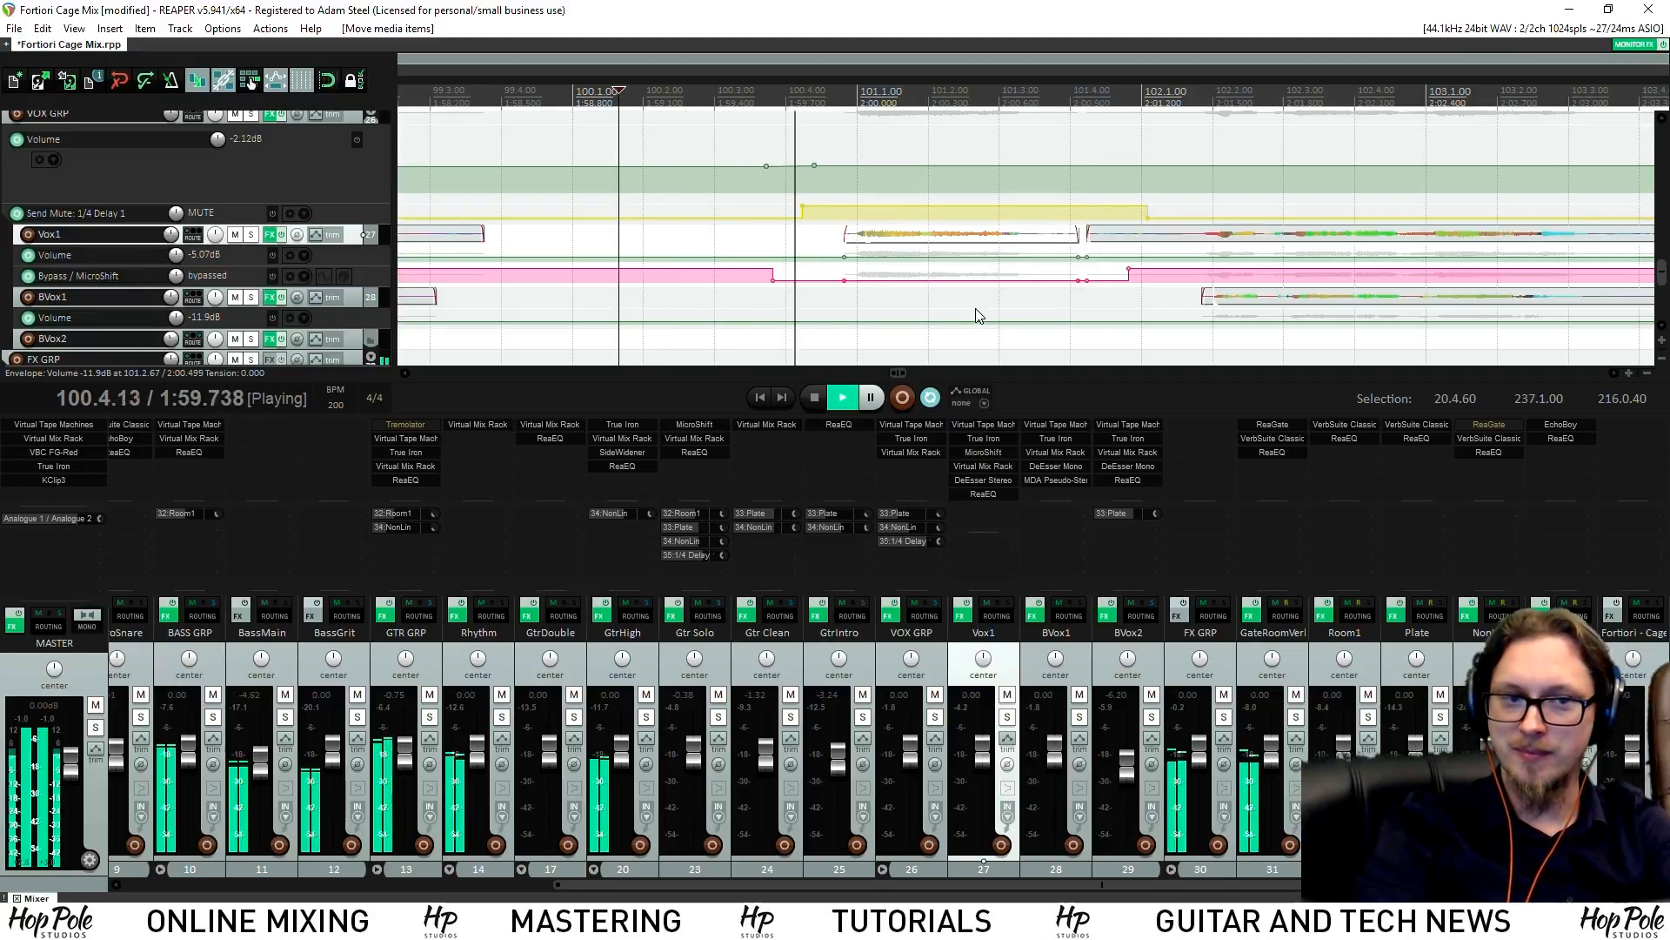
key("space")
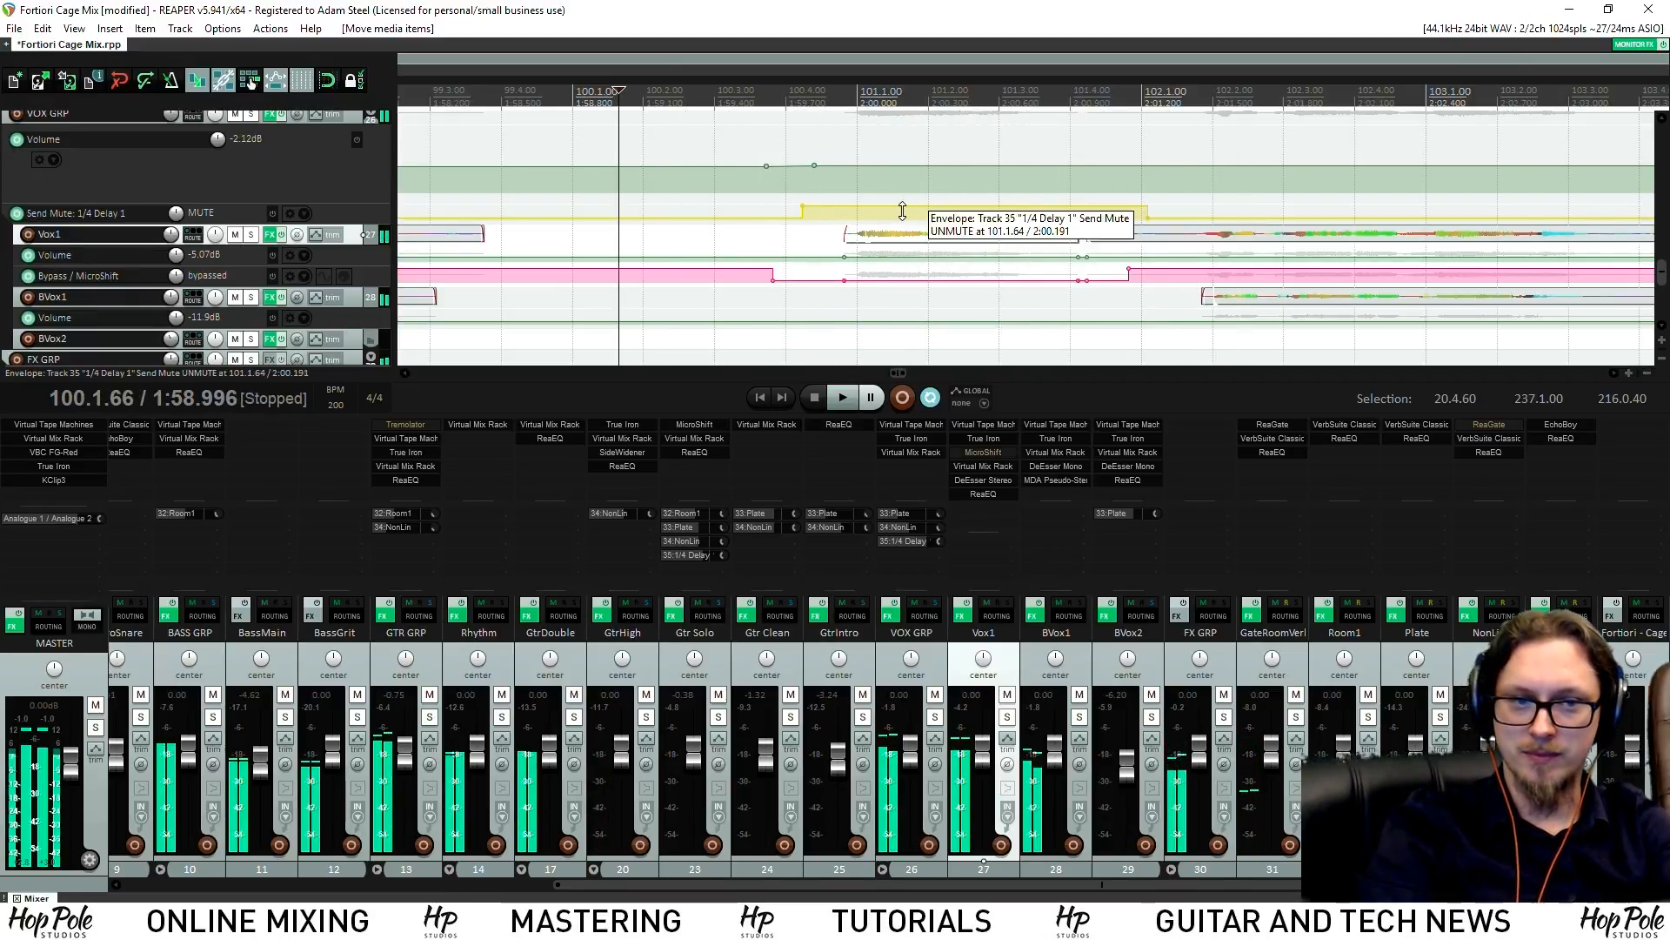
key("space")
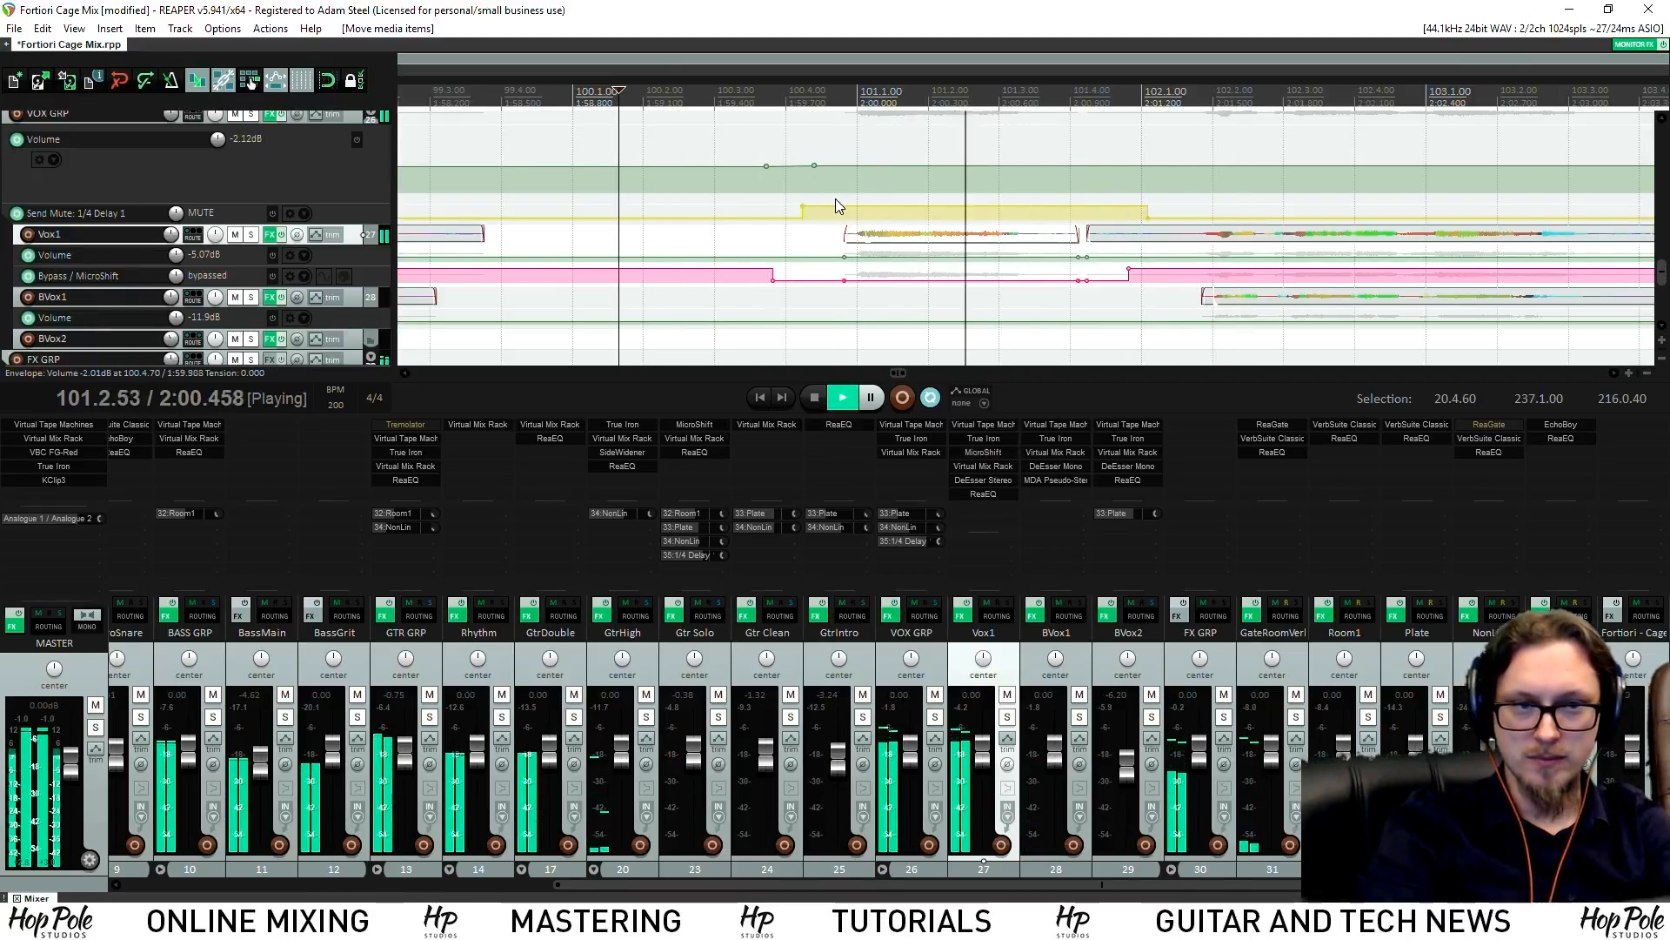
Trim the start of the Vox1 item later and save the project
scroll(996, 297, "down", 4)
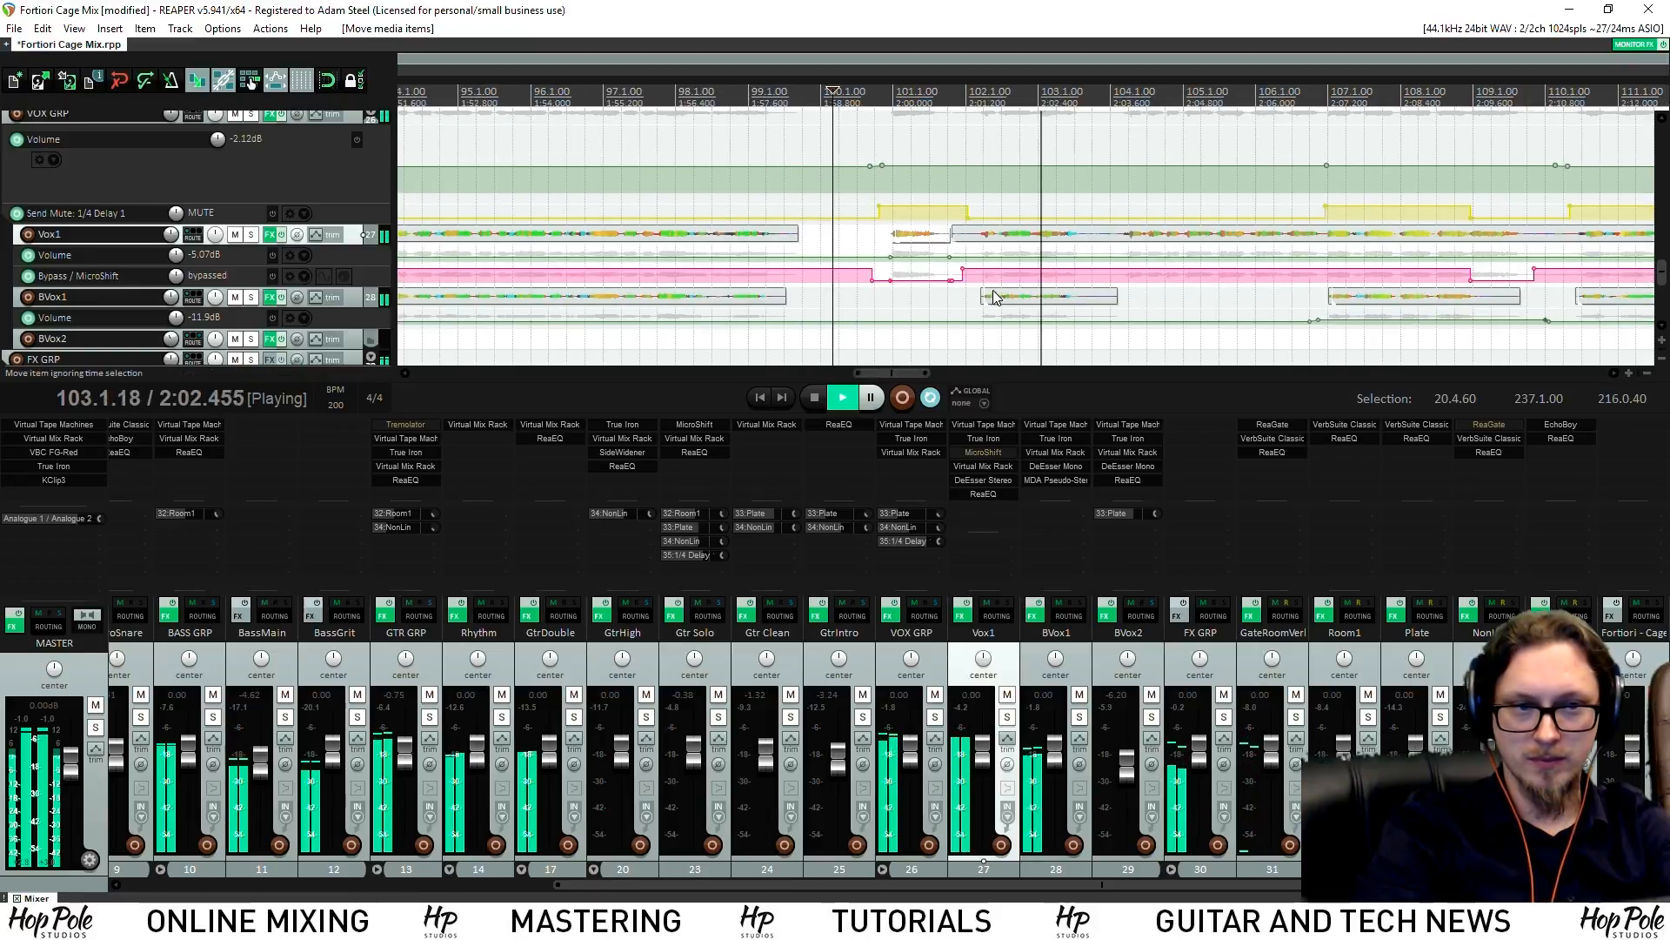
left_click_drag(949, 243, 977, 245)
key("ctrl+s")
scroll(977, 239, "down", 4)
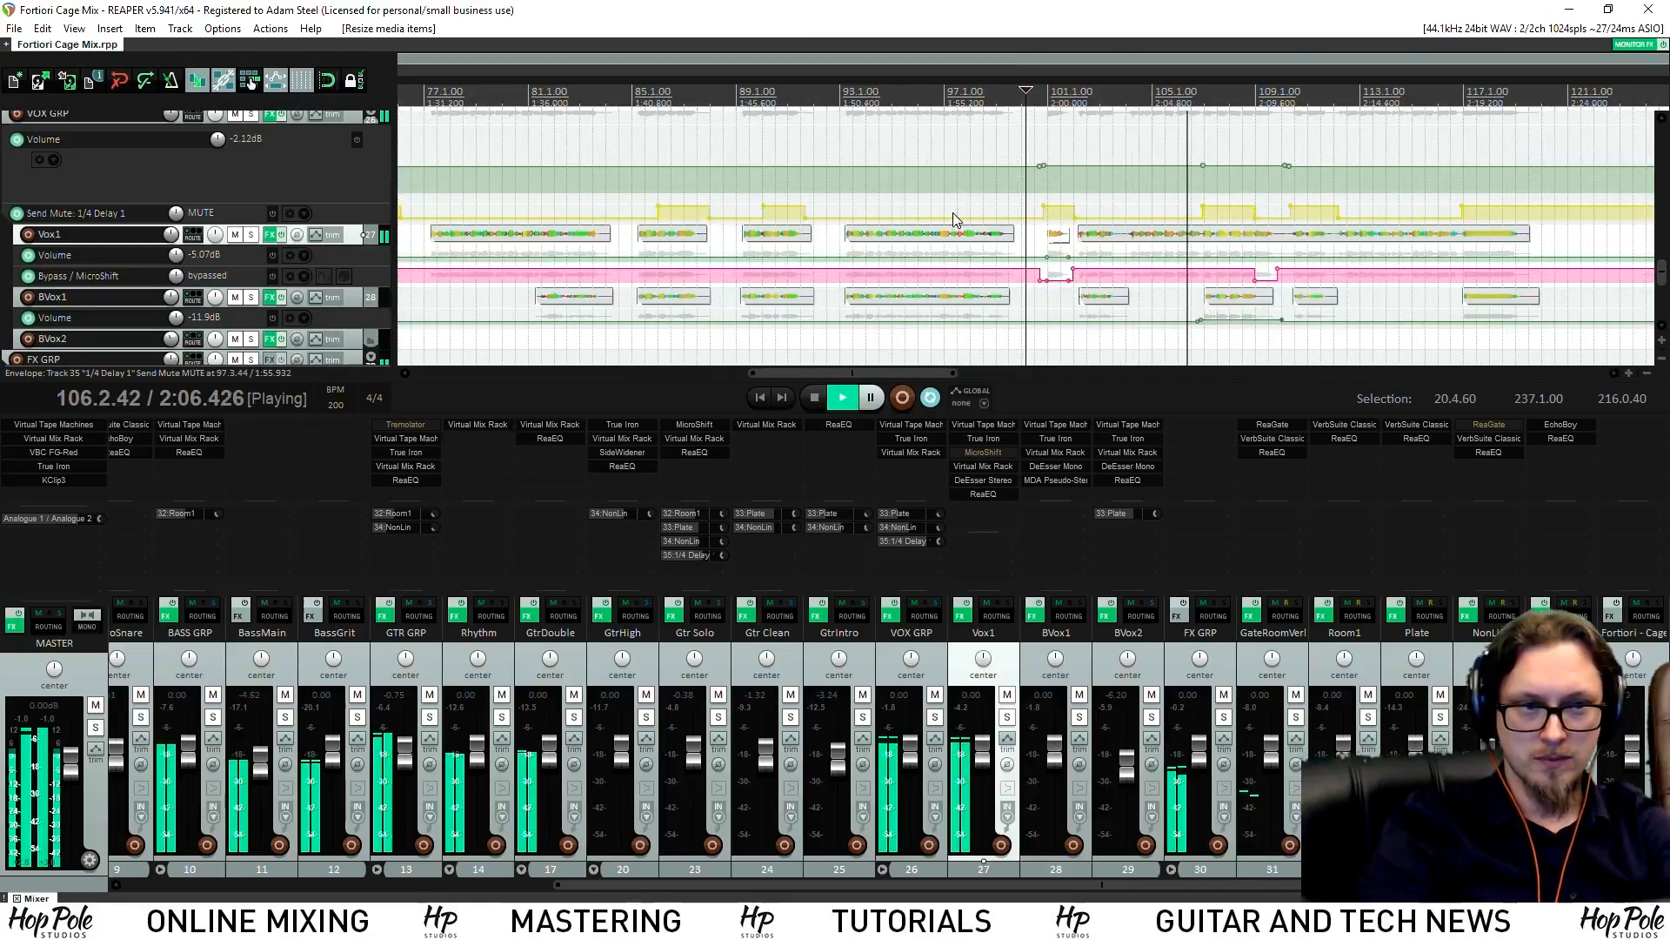
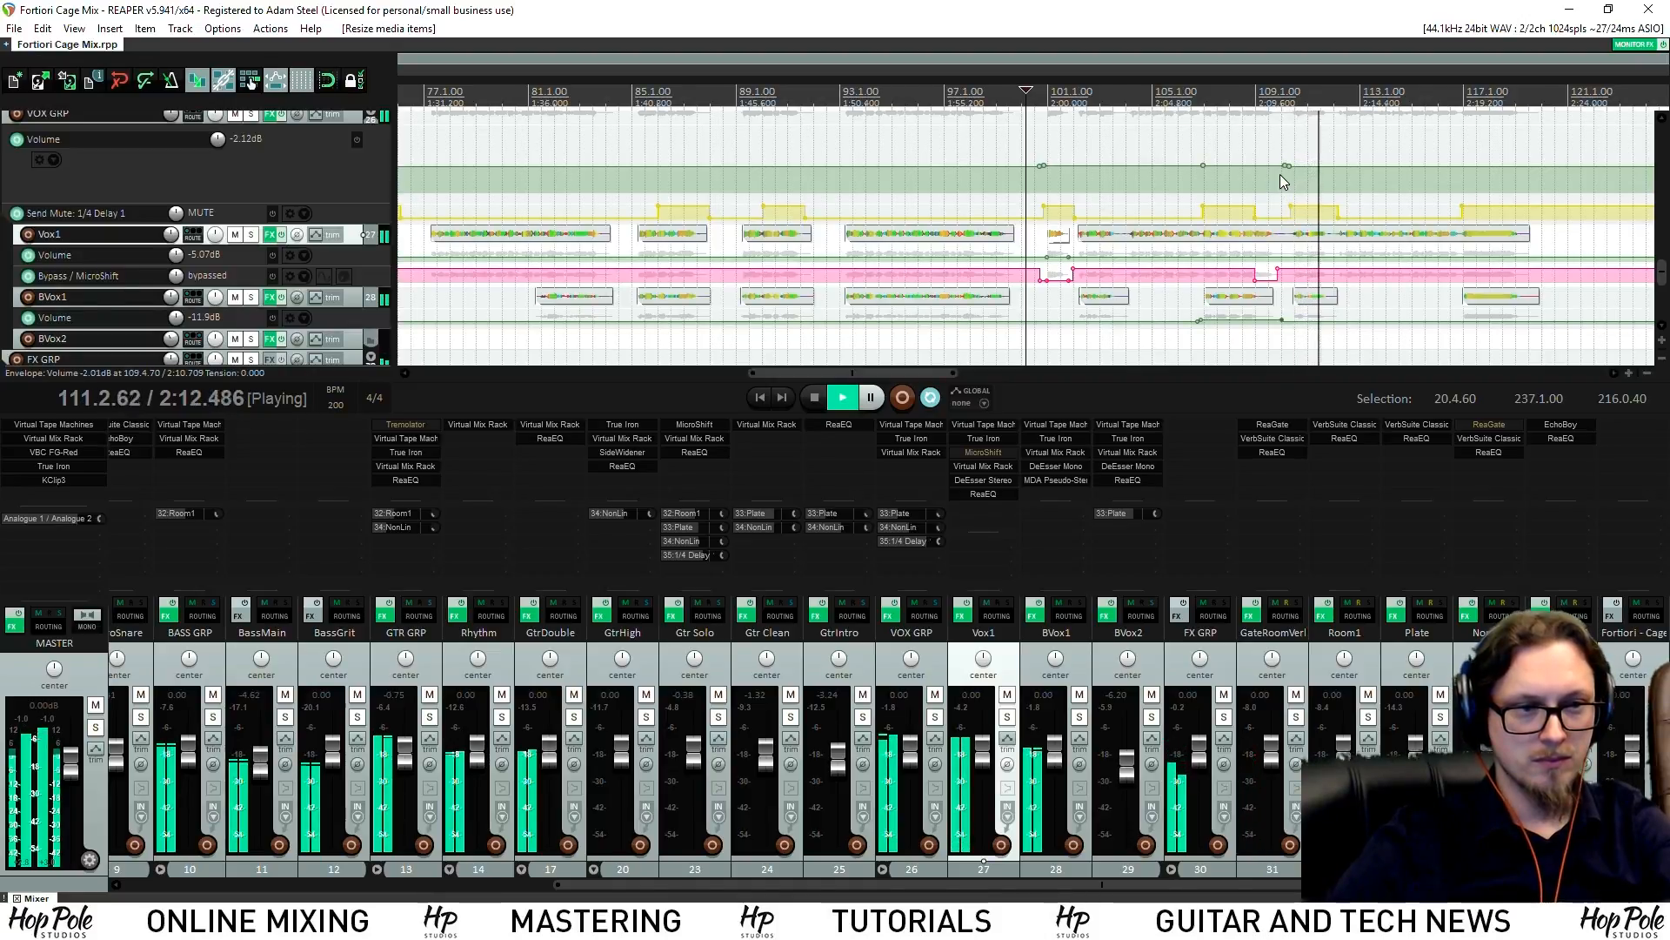
Add a point on the VOX GRP volume envelope near bar 112 while auditioning the vocal
scroll(1270, 192, "down", 3)
scroll(1279, 205, "up", 1)
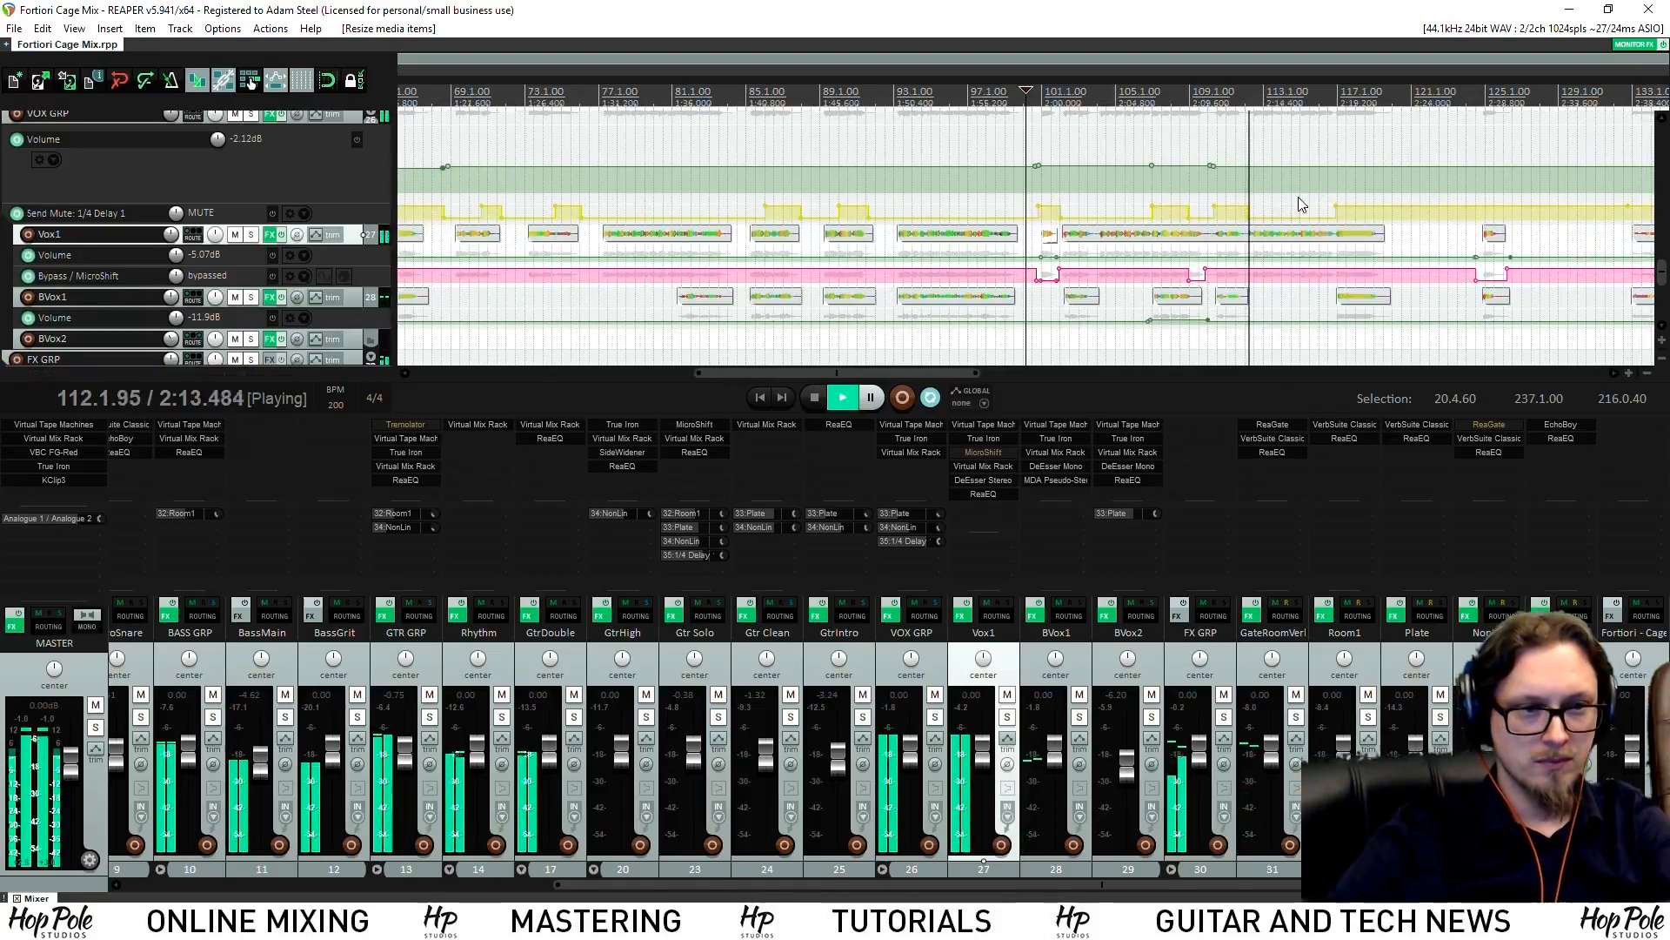
left_click(1248, 101)
scroll(1190, 149, "up", 10)
key("space")
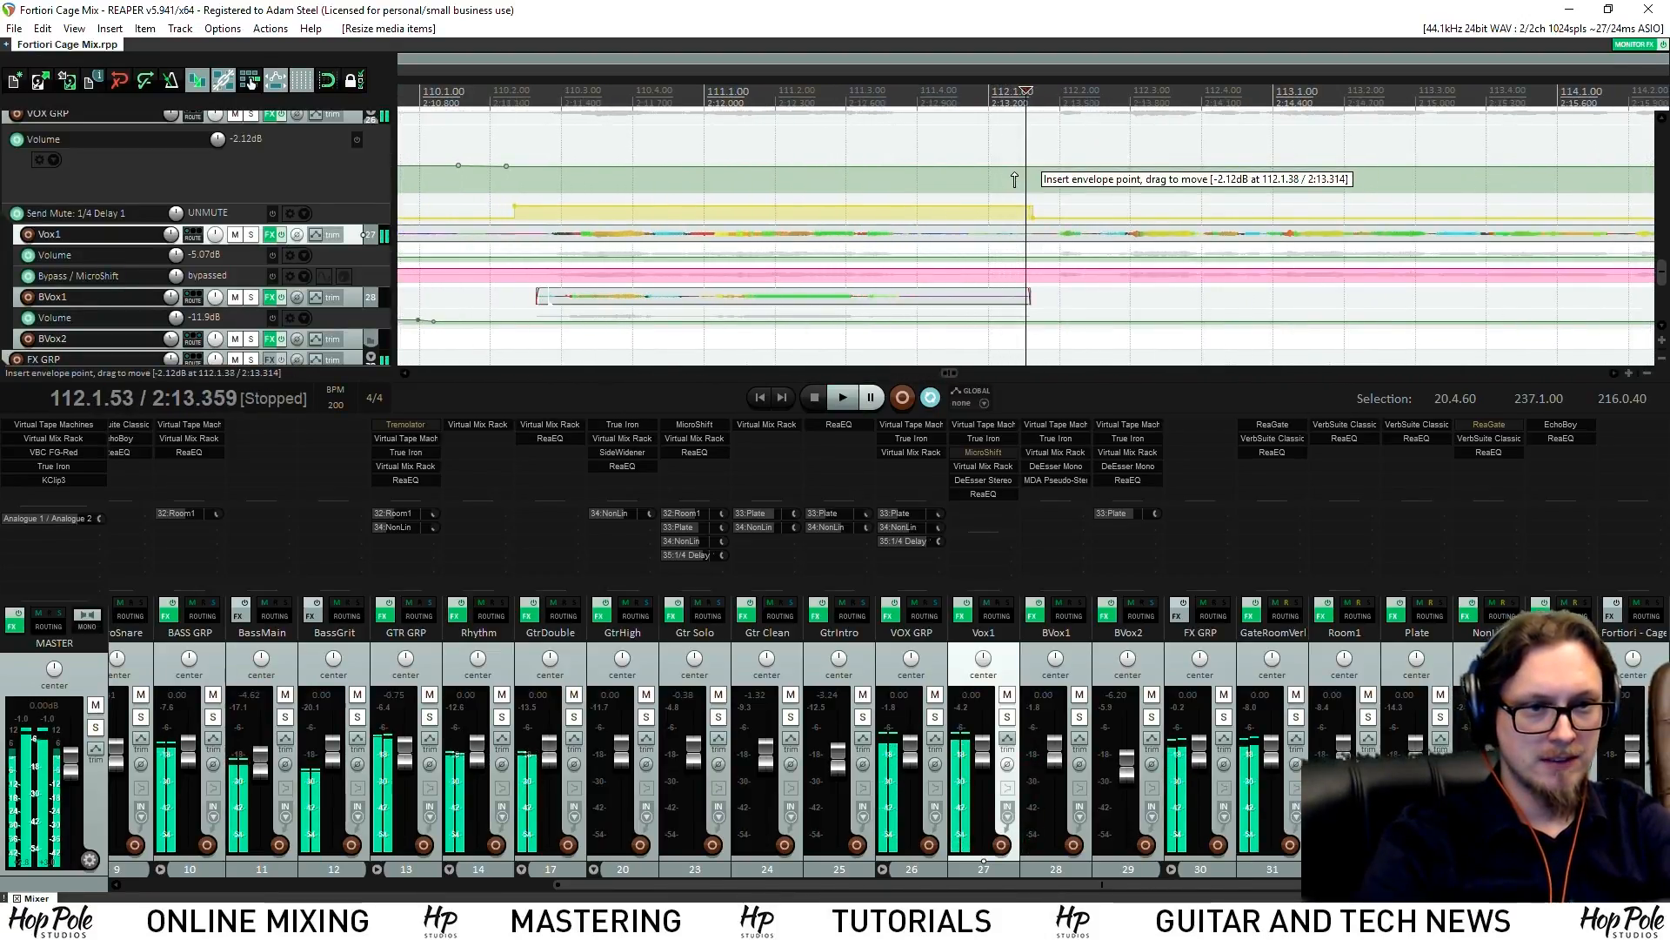
left_click(1015, 174, "shift")
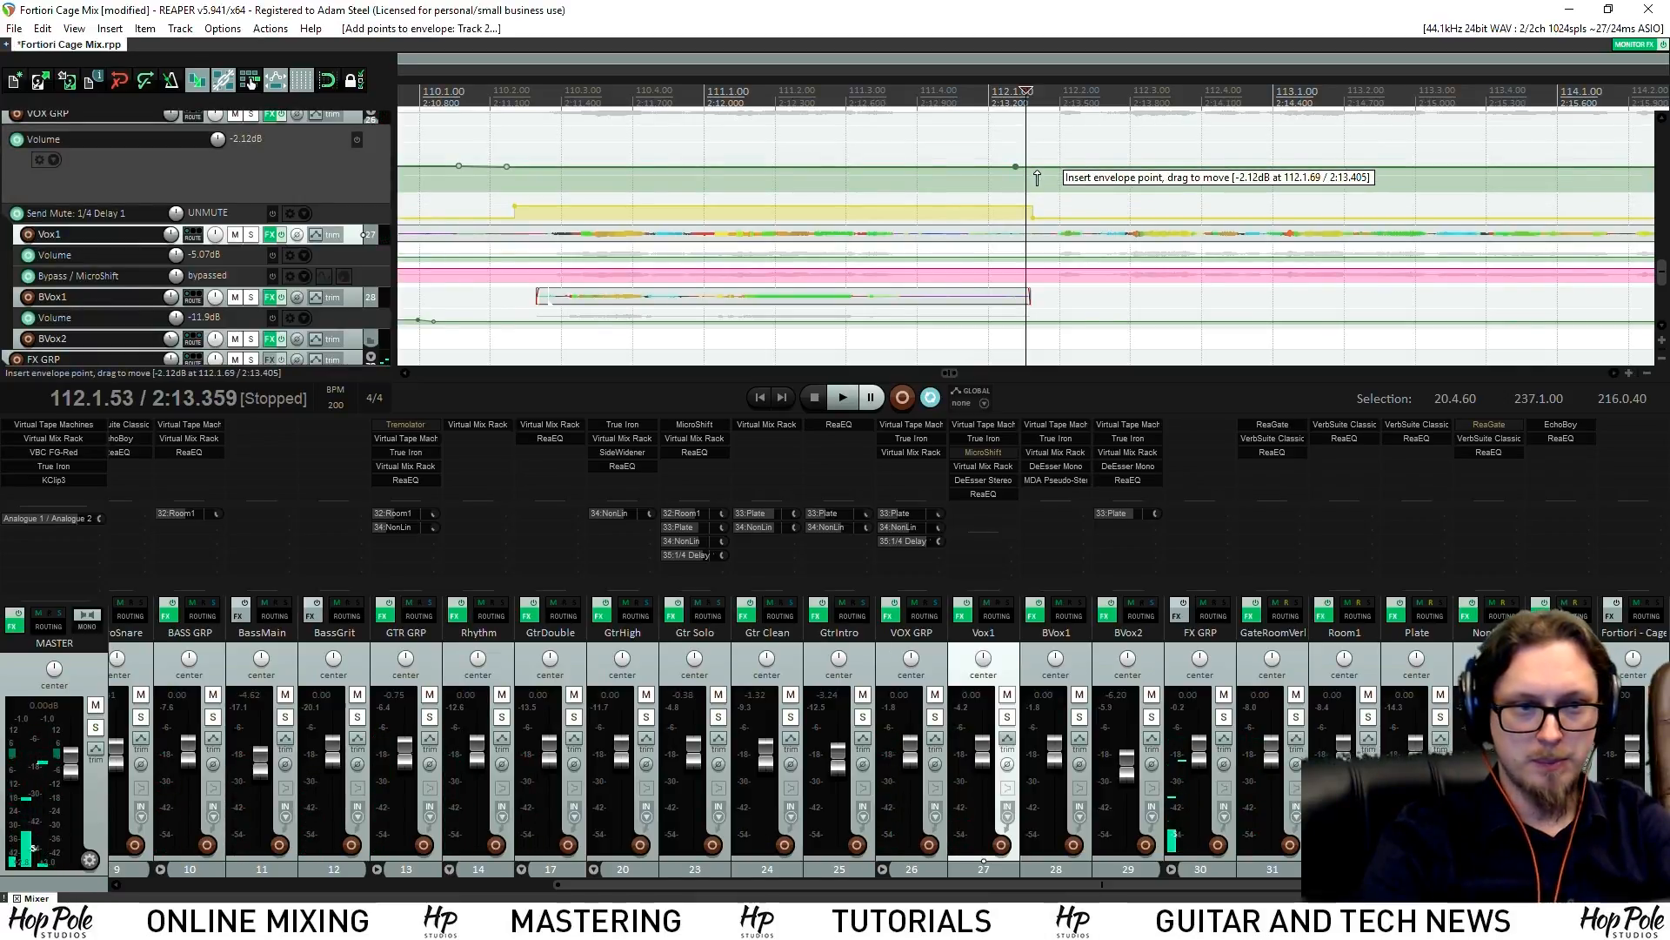
scroll(1132, 156, "down", 5)
key("space")
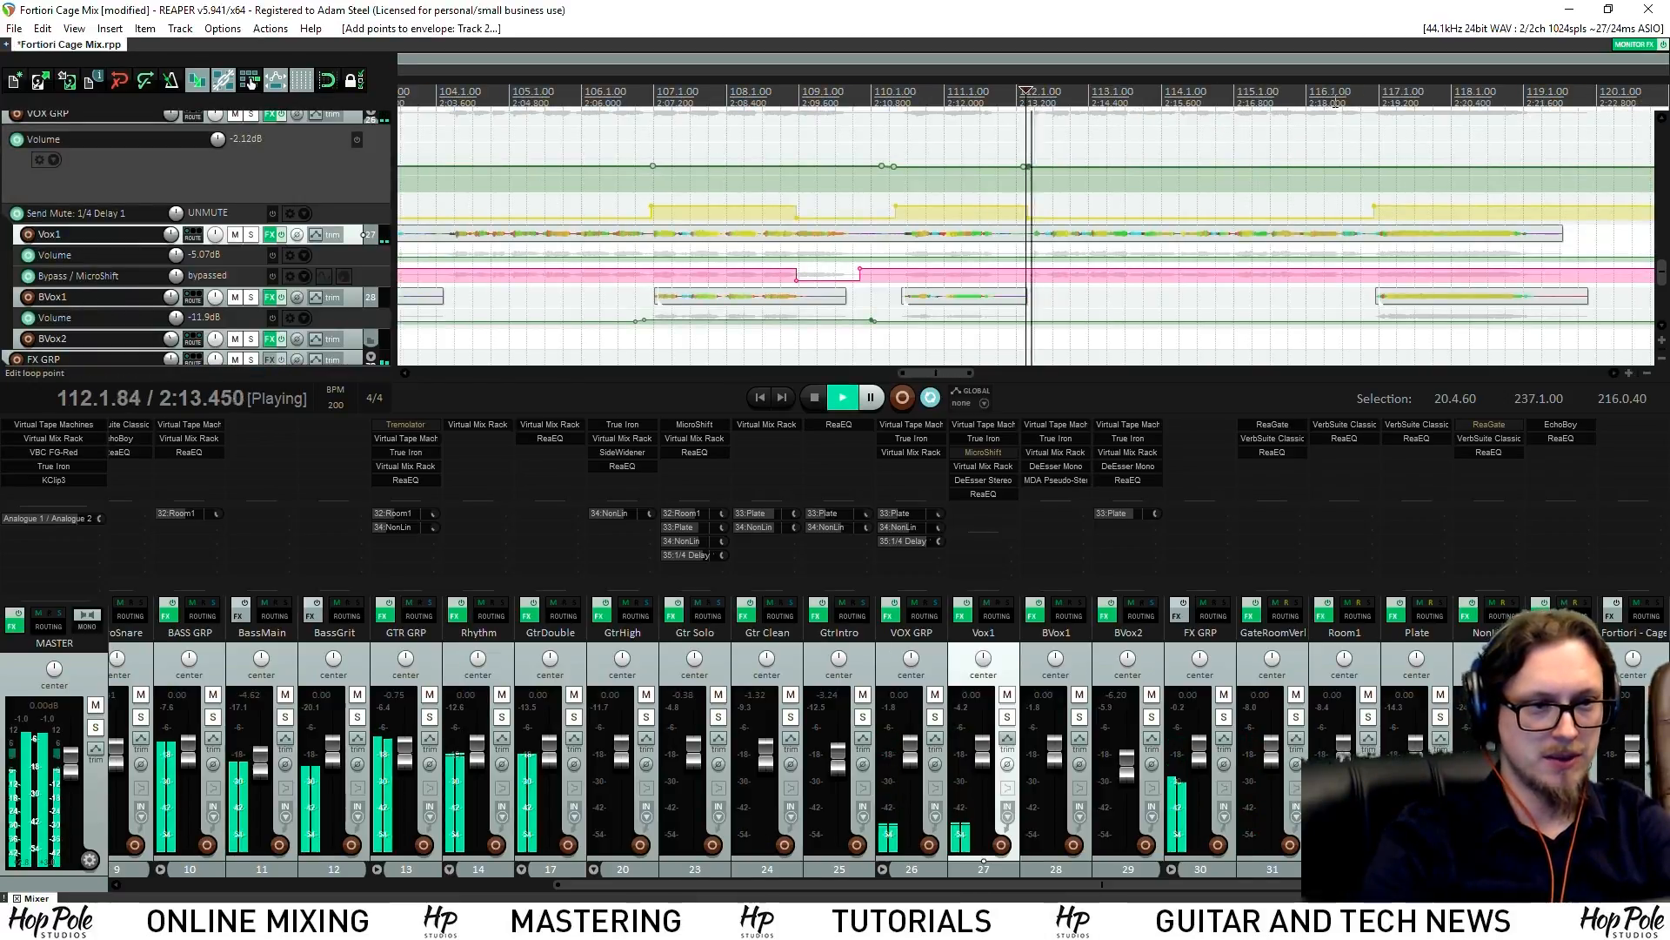
scroll(1383, 228, "up", 2)
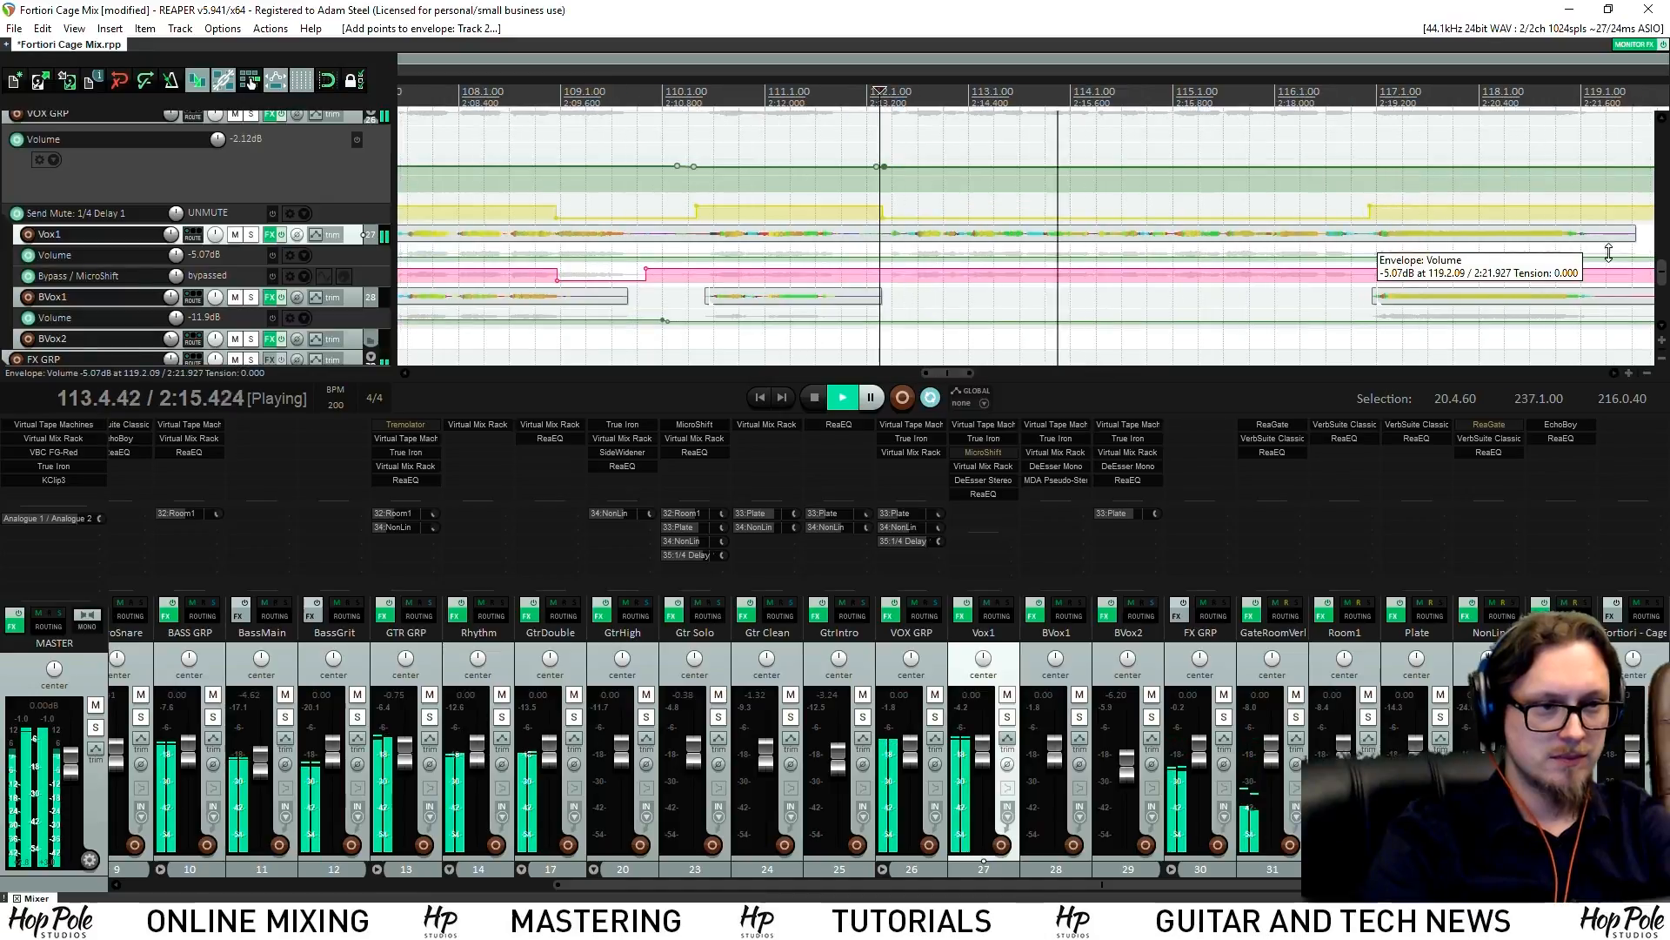
left_click_drag(1663, 272, 1666, 267)
scroll(1319, 233, "up", 2)
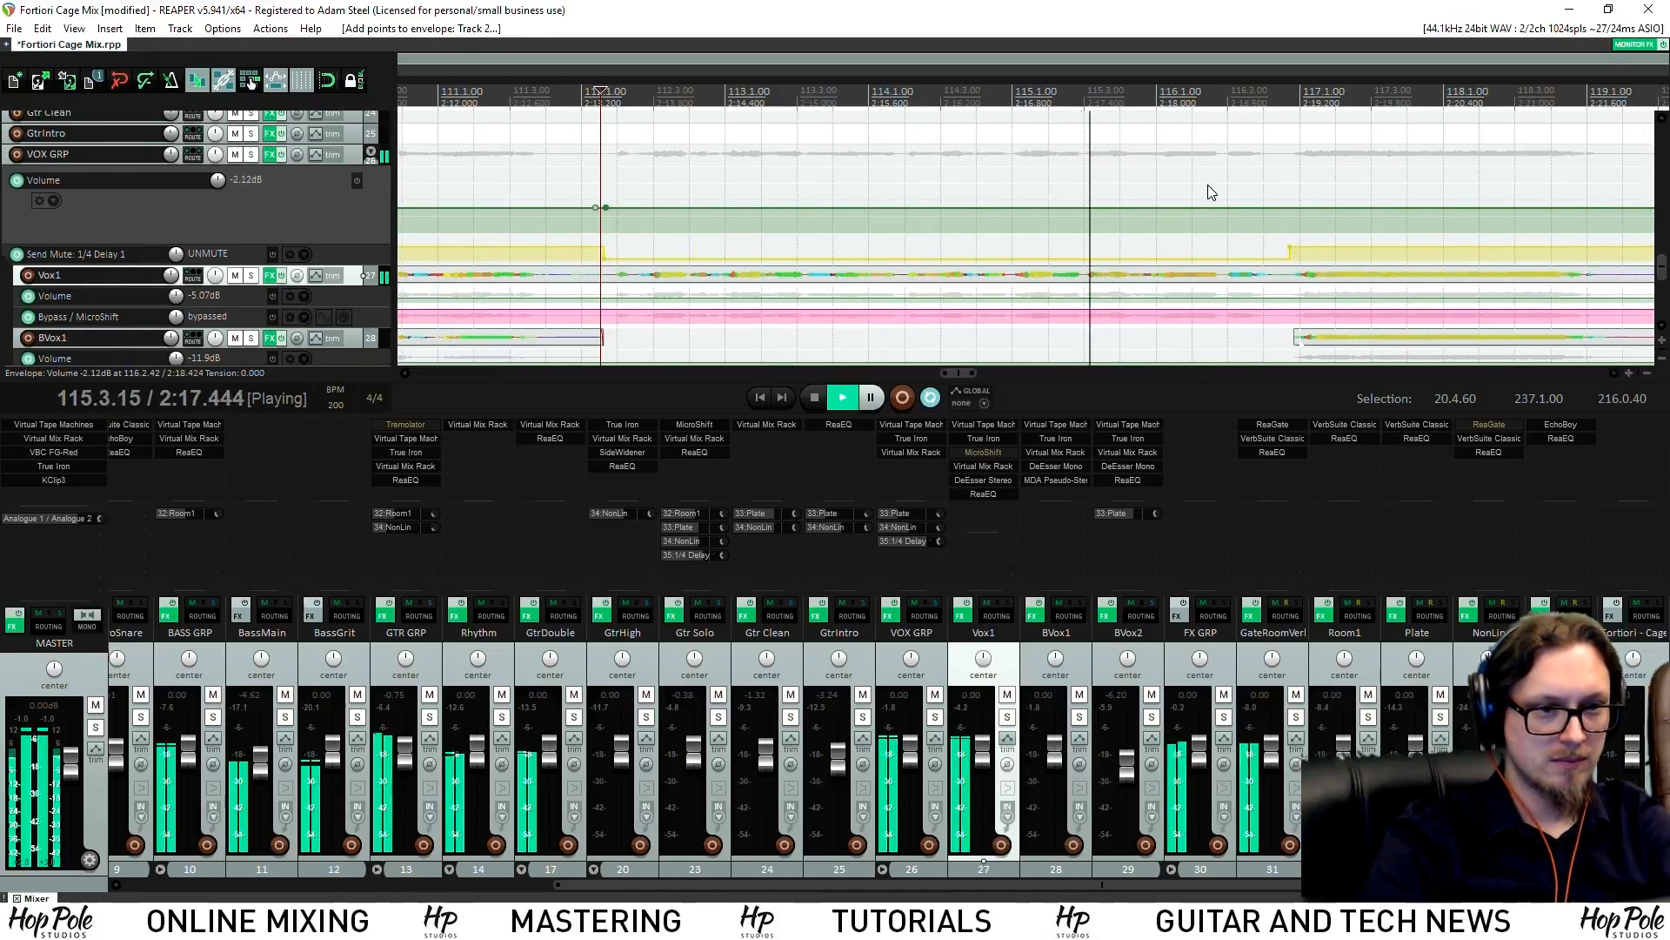
key("space")
Add closing envelope points, raise the VOX GRP section between them to -1.44 dB, and save
left_click(1287, 208, "shift")
left_click(1277, 208, "shift")
left_click_drag(1193, 207, 1228, 203)
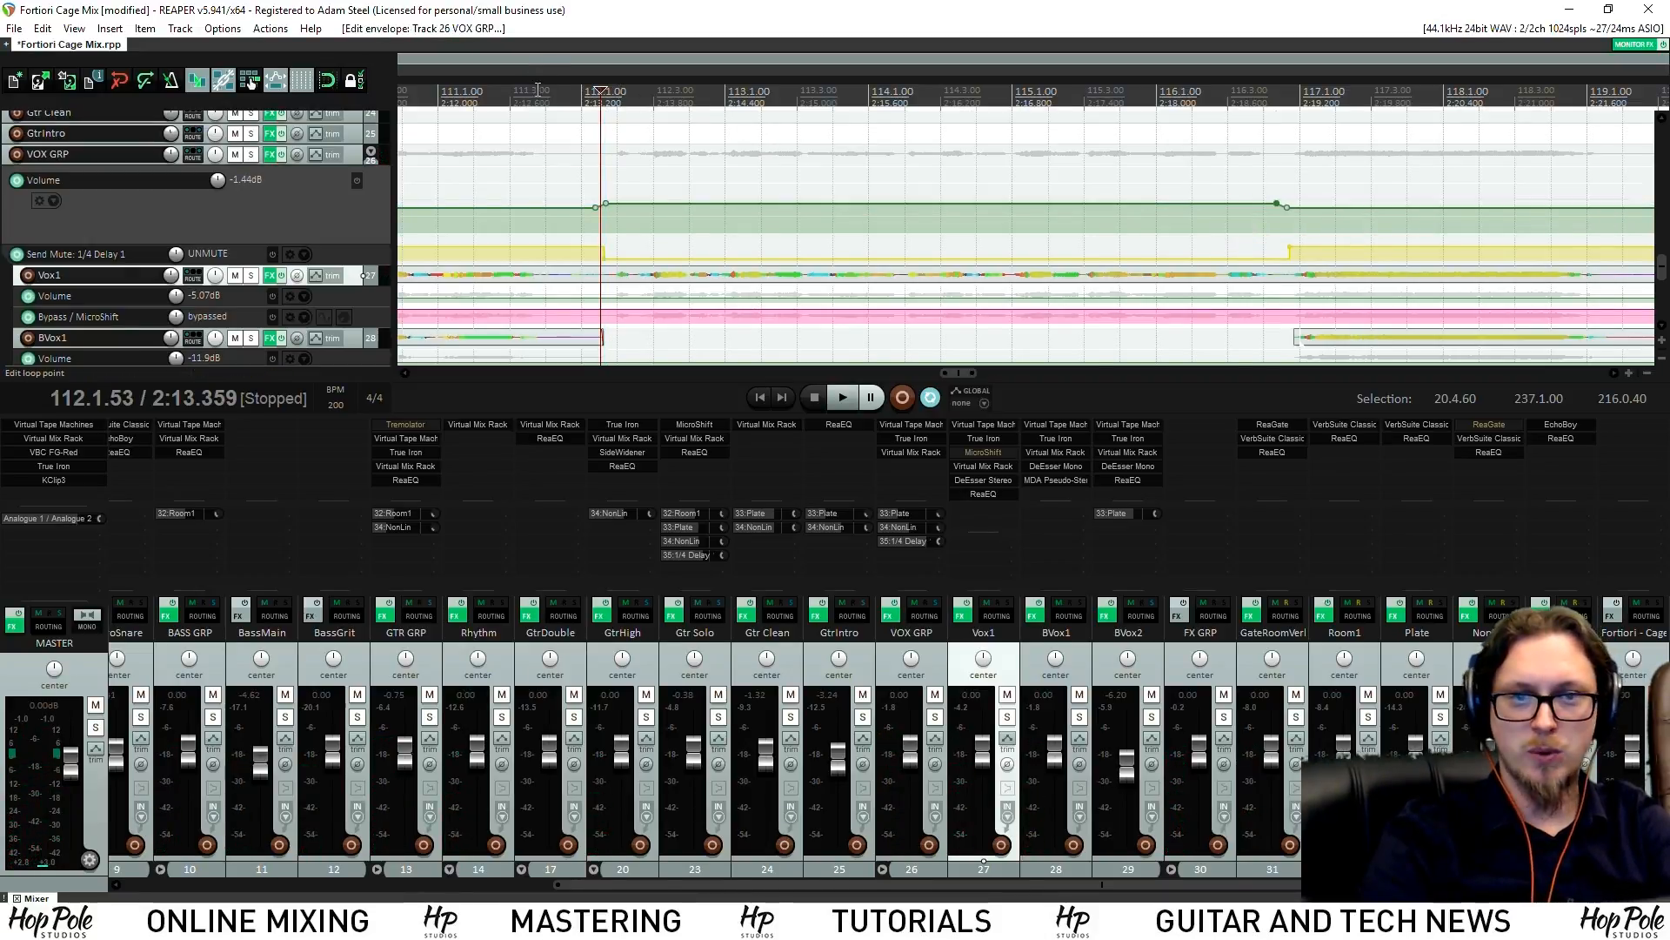
key("ctrl+s")
Nudge the lifted VOX GRP section up to about -0.6 dB and save again
scroll(1027, 91, "down", 3)
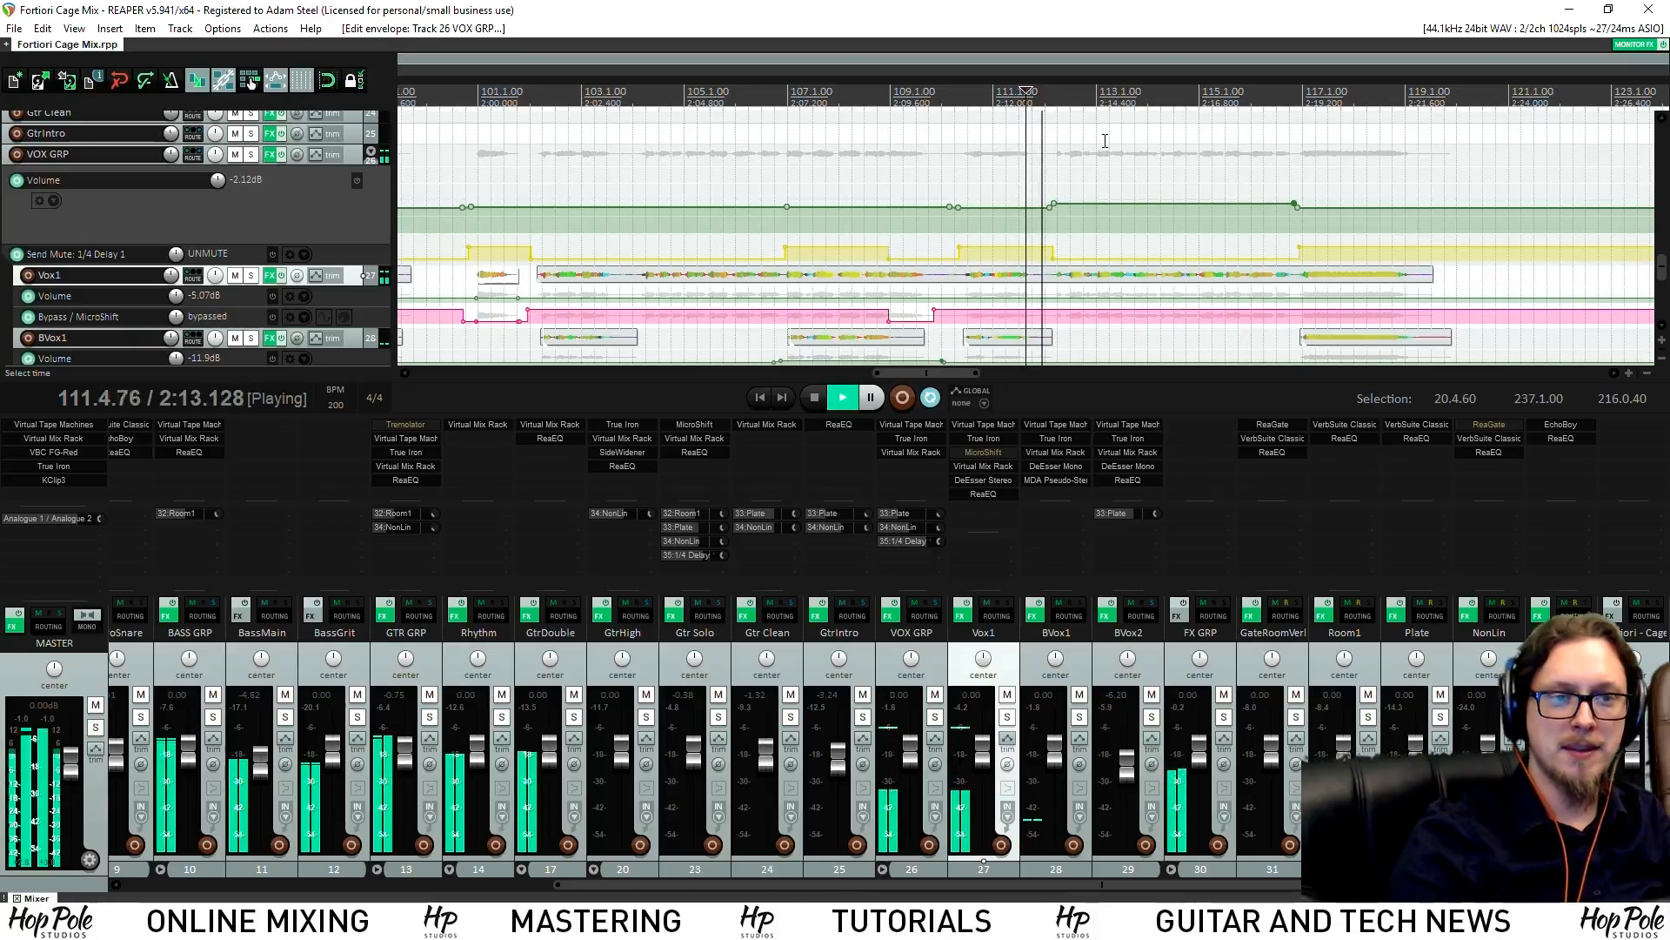
left_click_drag(1199, 207, 1199, 202)
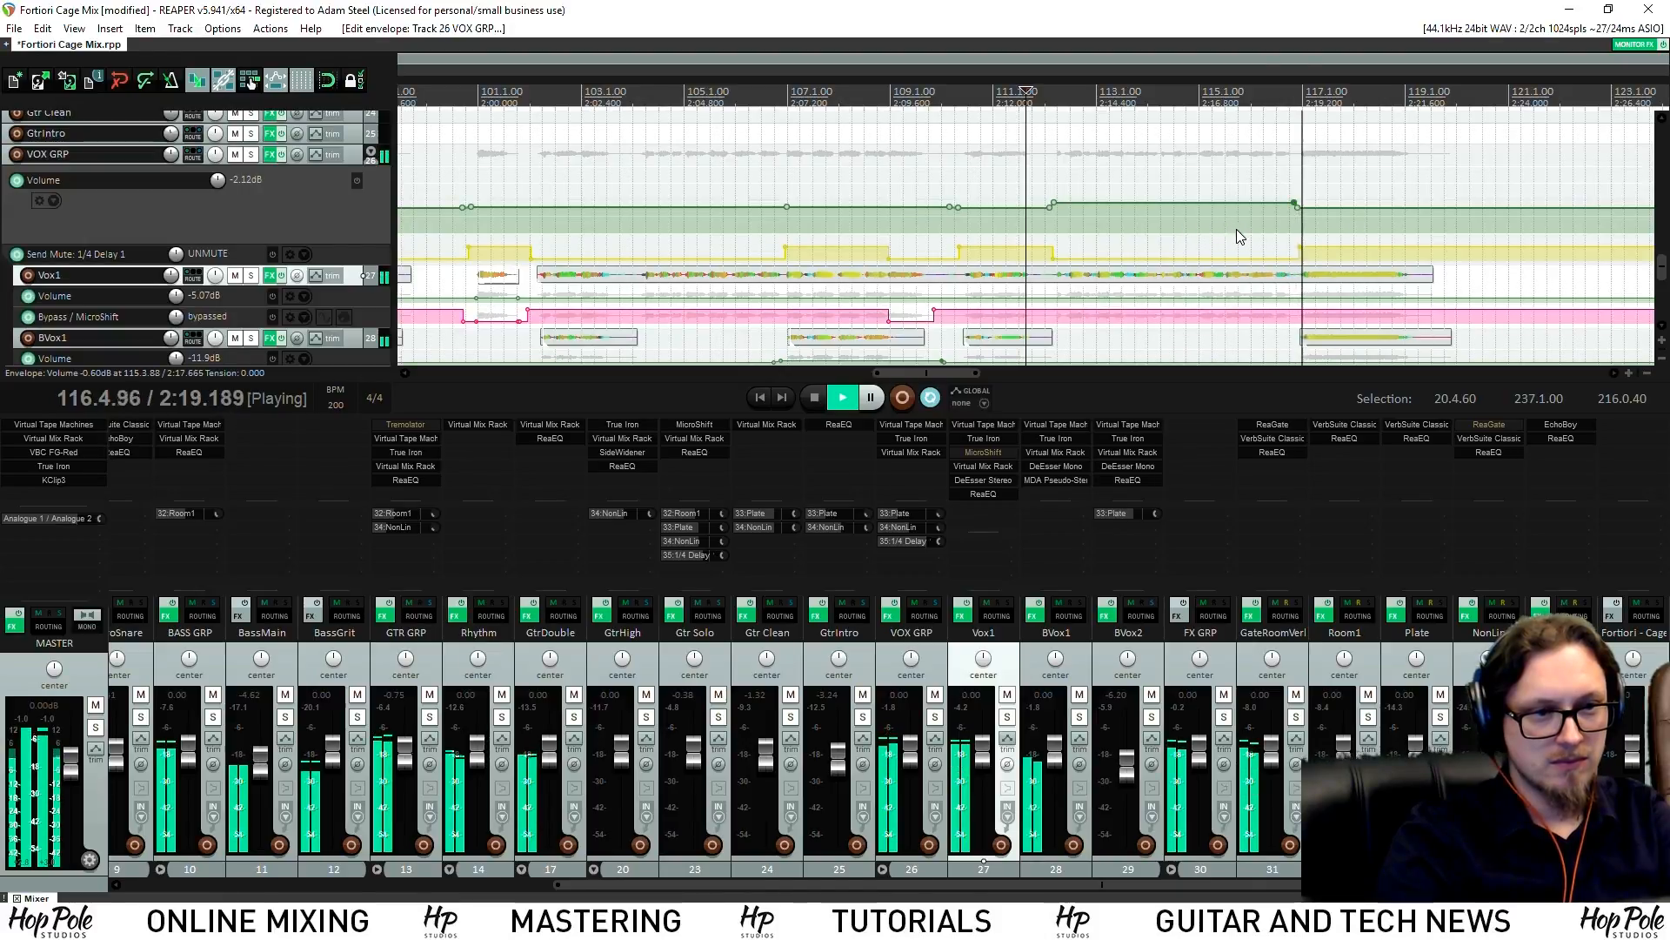
scroll(1320, 218, "down", 1)
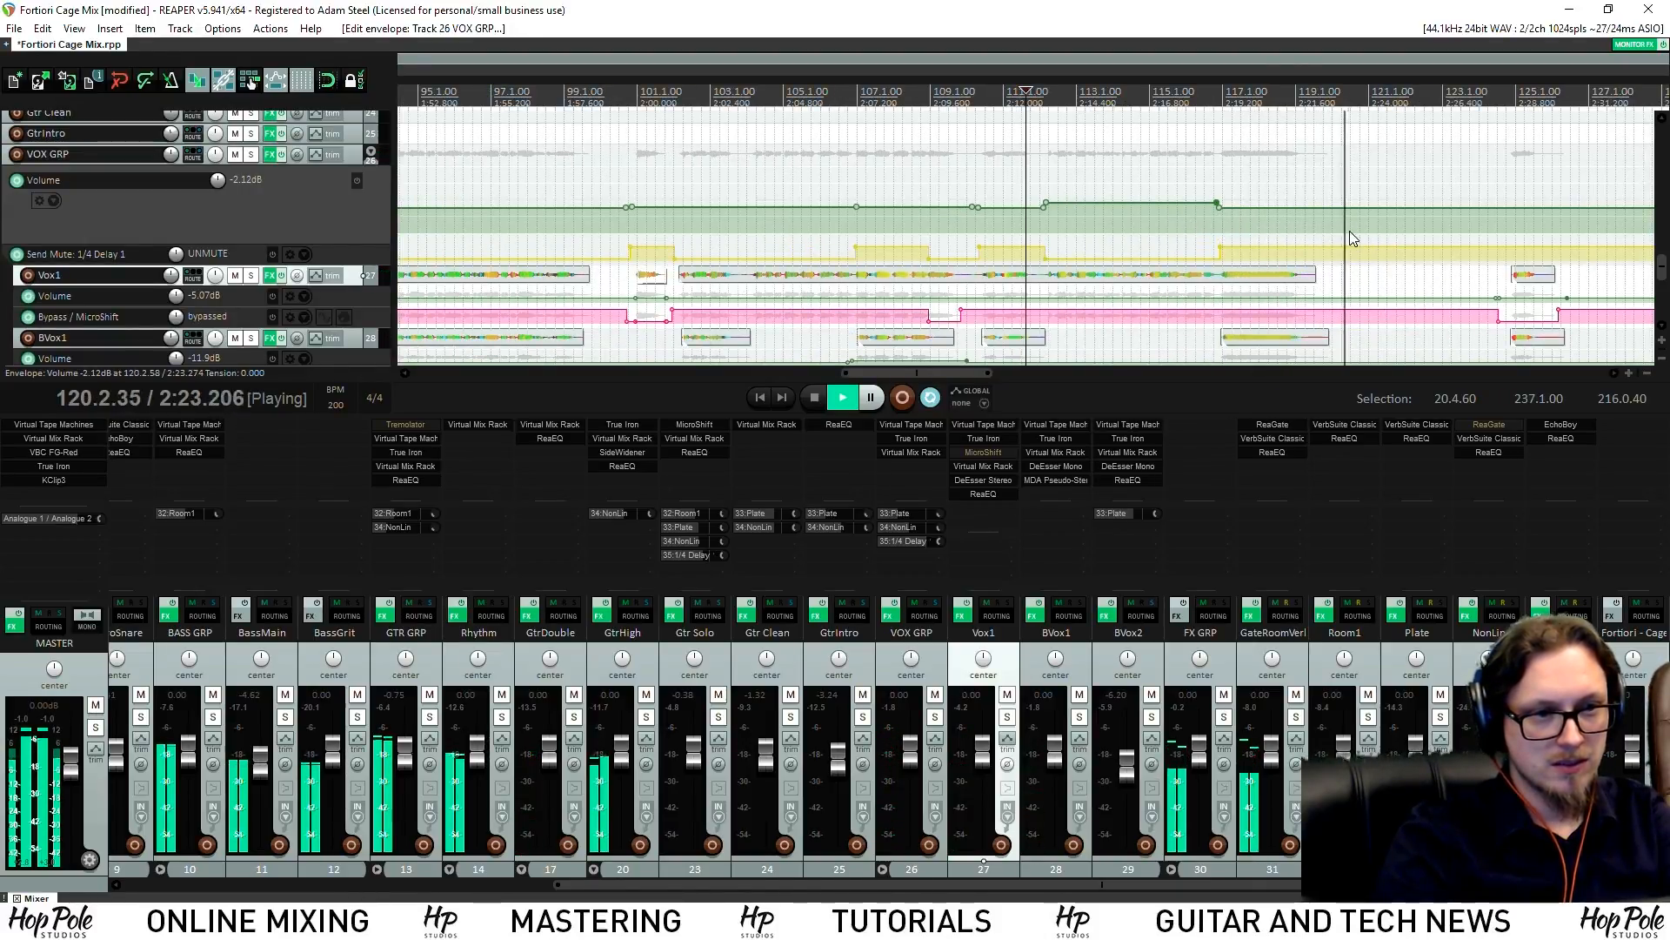
key("ctrl+s")
scroll(1118, 186, "down", 5)
scroll(1118, 187, "up", 3)
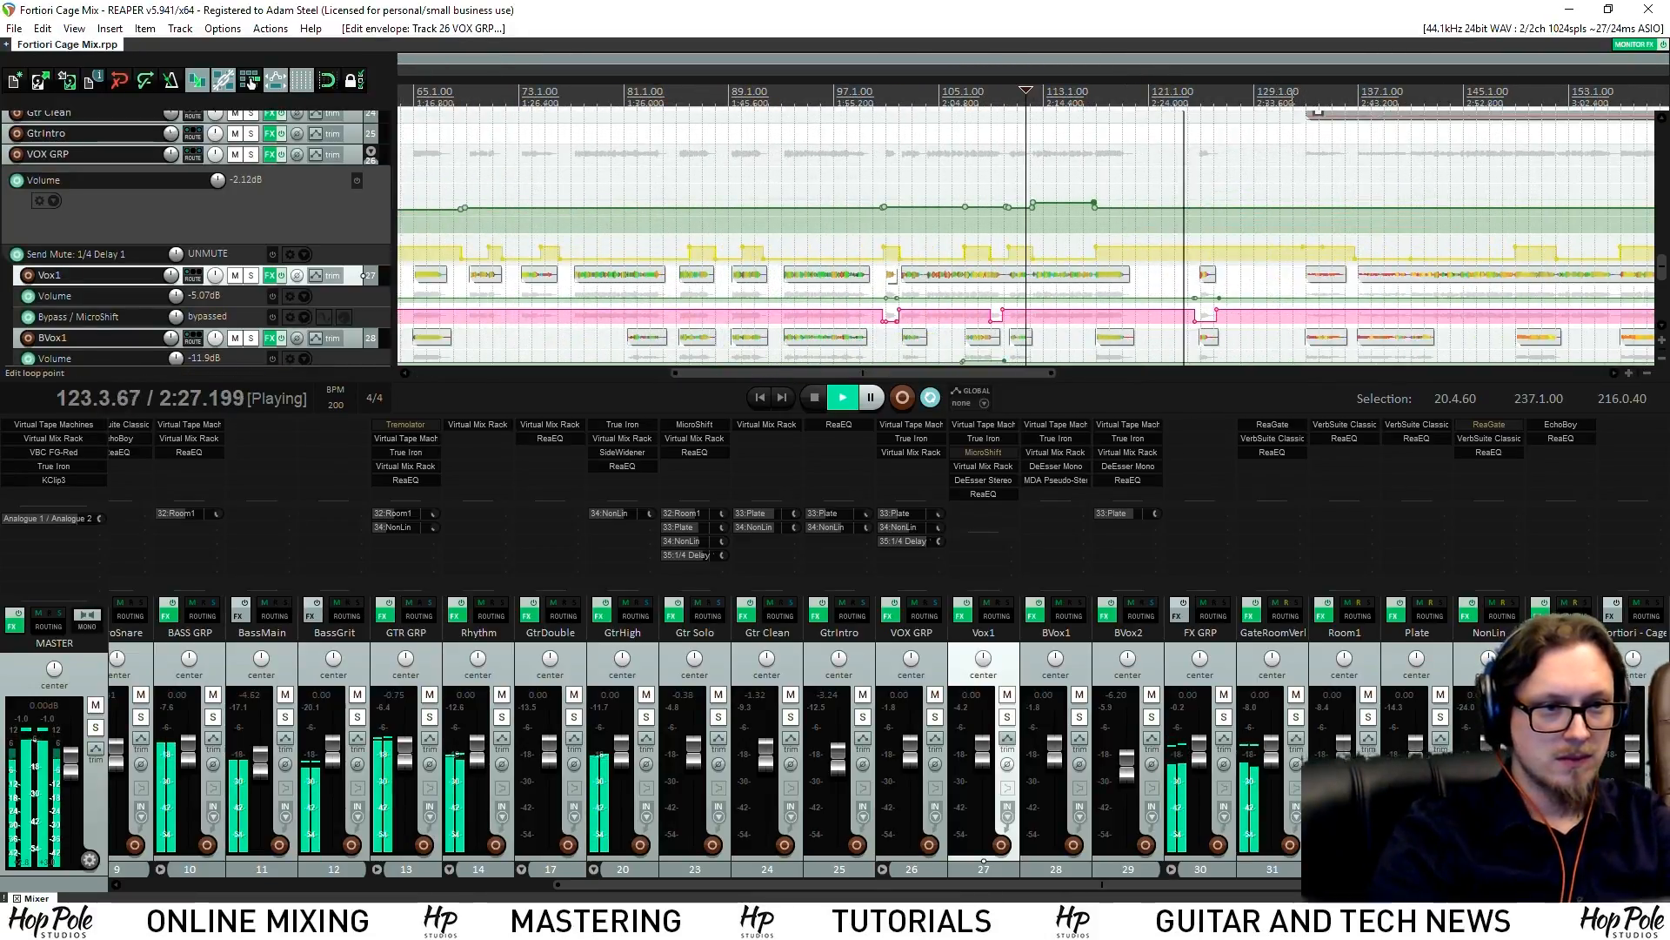
scroll(1259, 246, "up", 3)
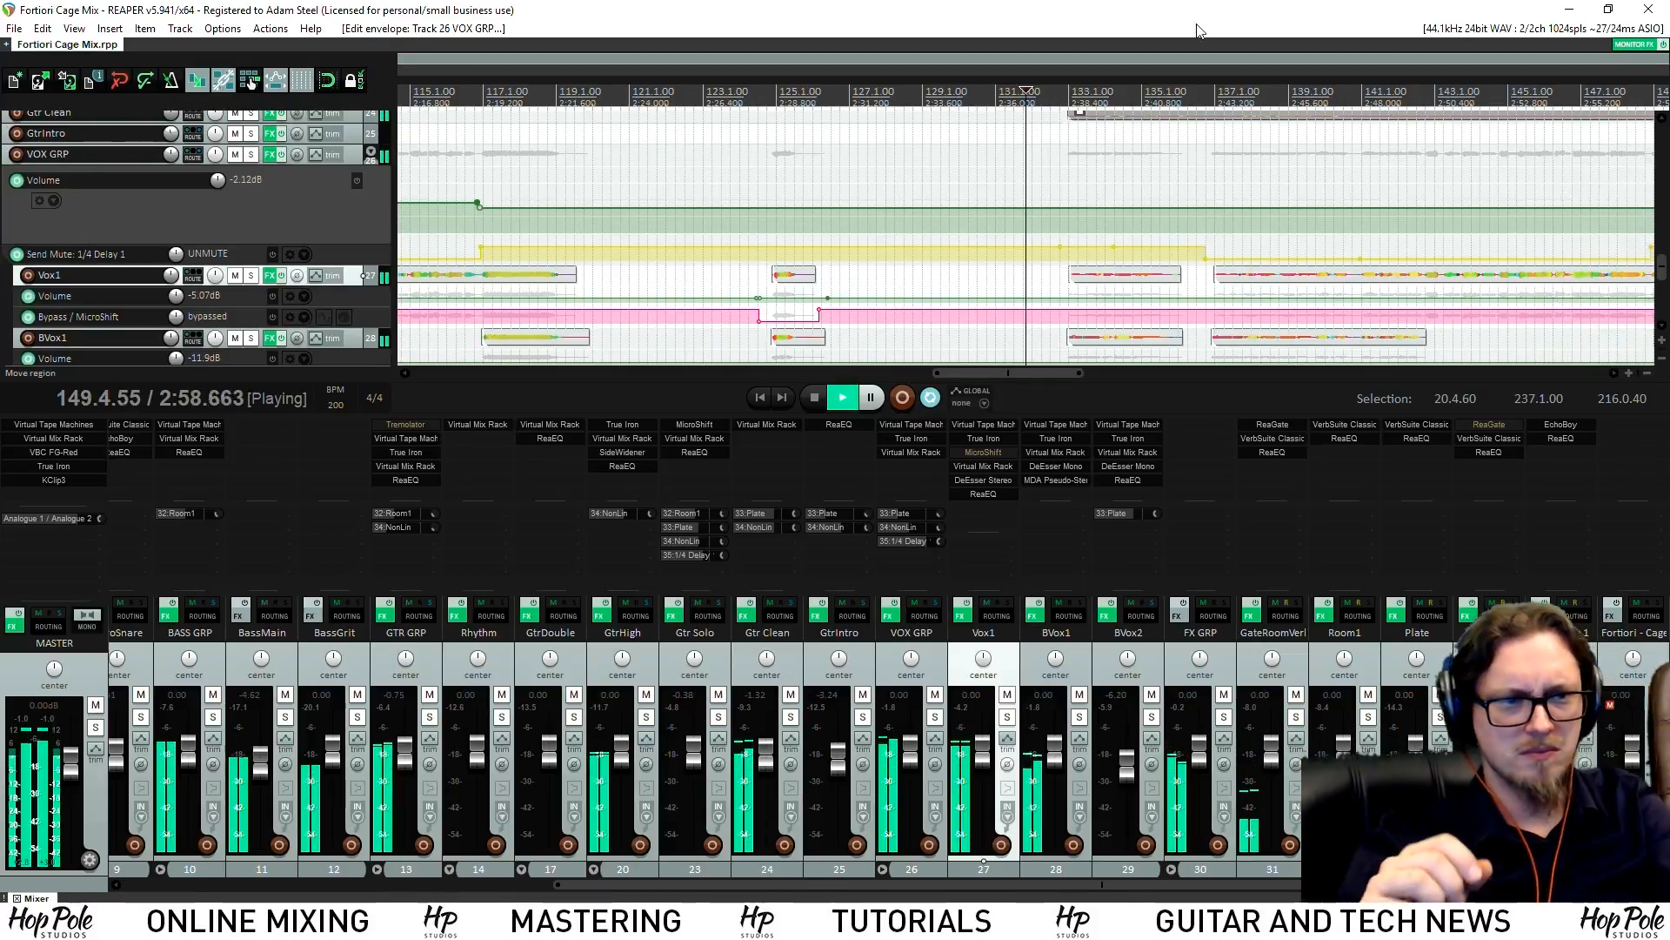
Stop playback, set the edit point to 3:09.203, solo BASS GRP, and play it
scroll(1338, 287, "down", 3)
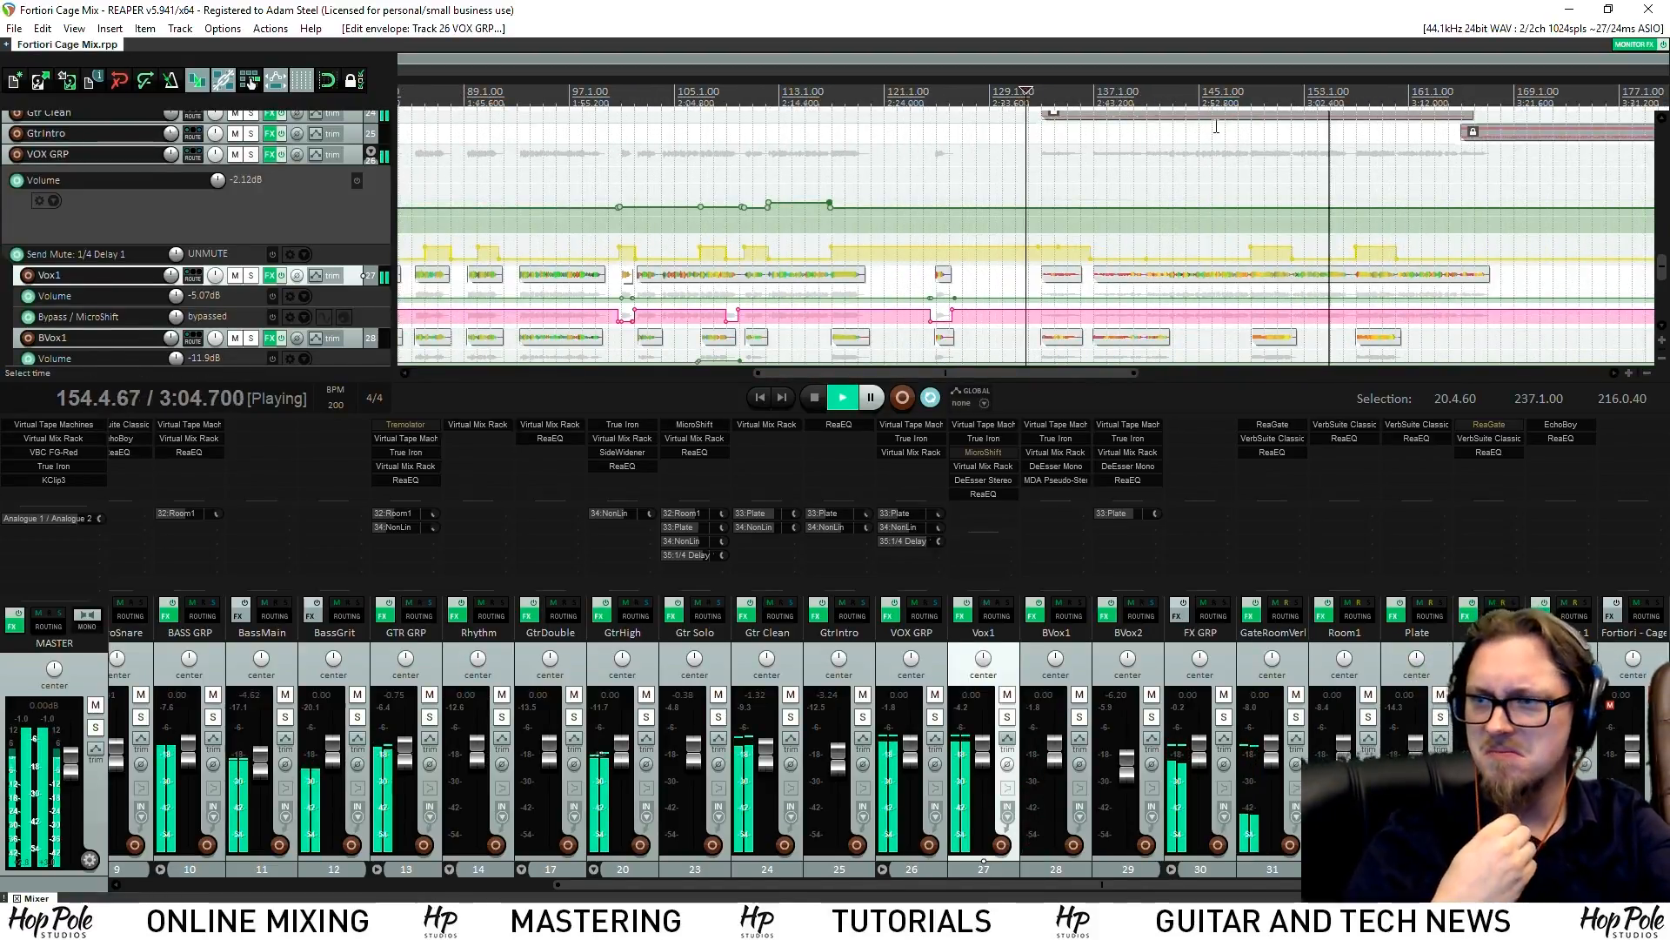
scroll(1223, 160, "up", 2)
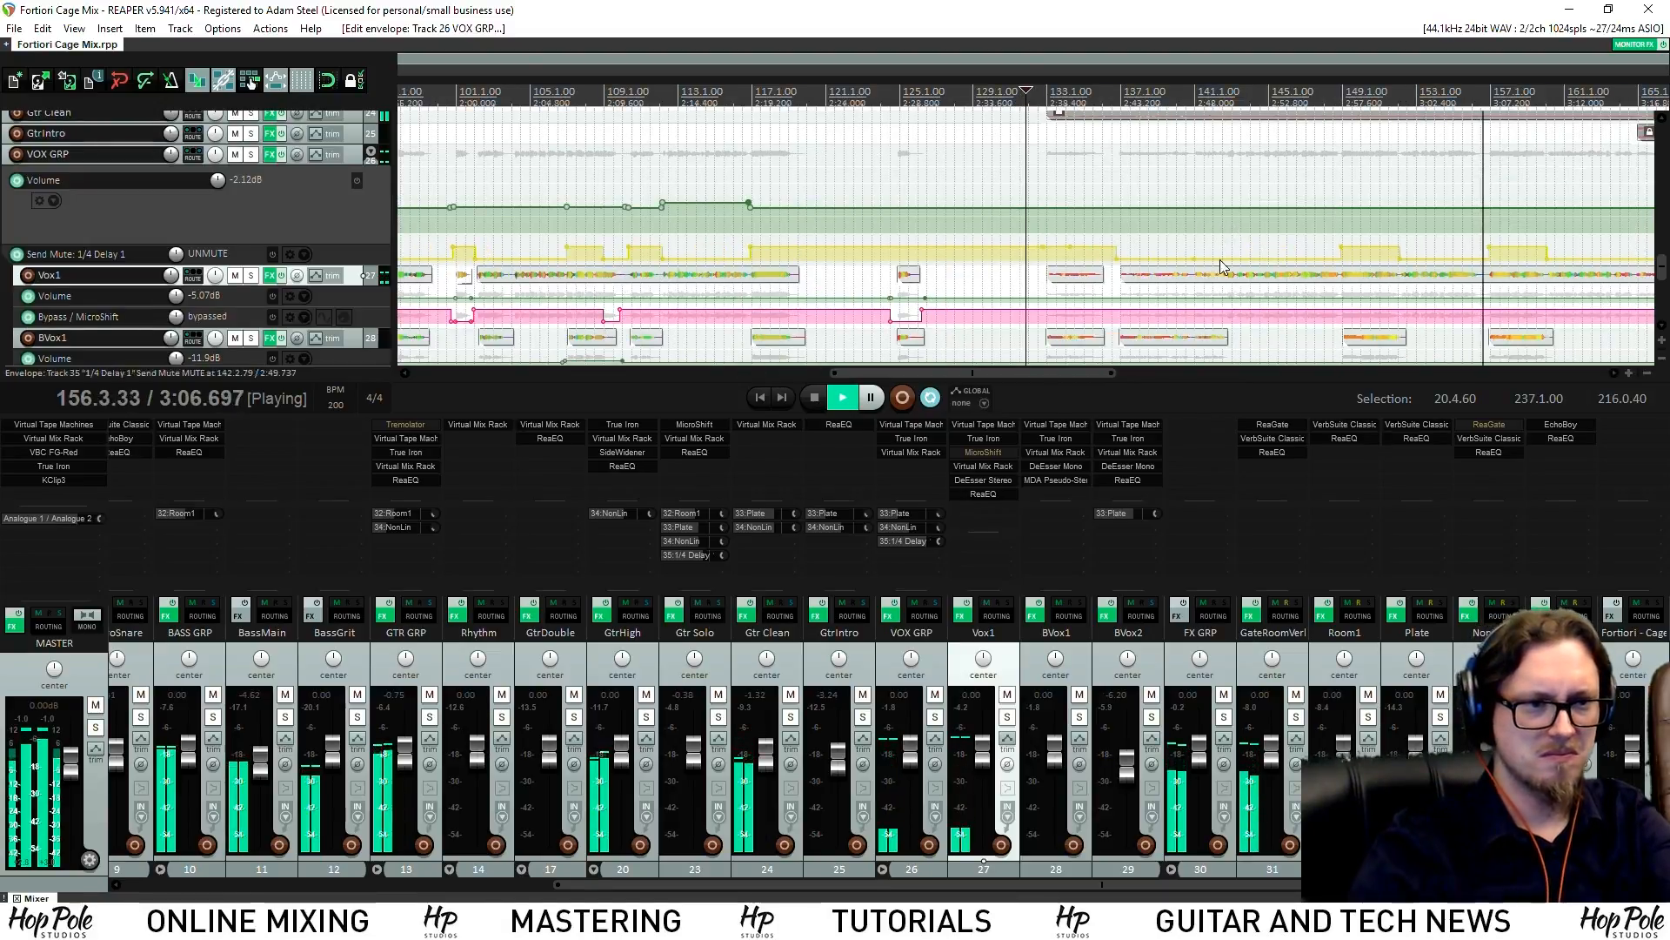
left_click_drag(861, 375, 955, 376)
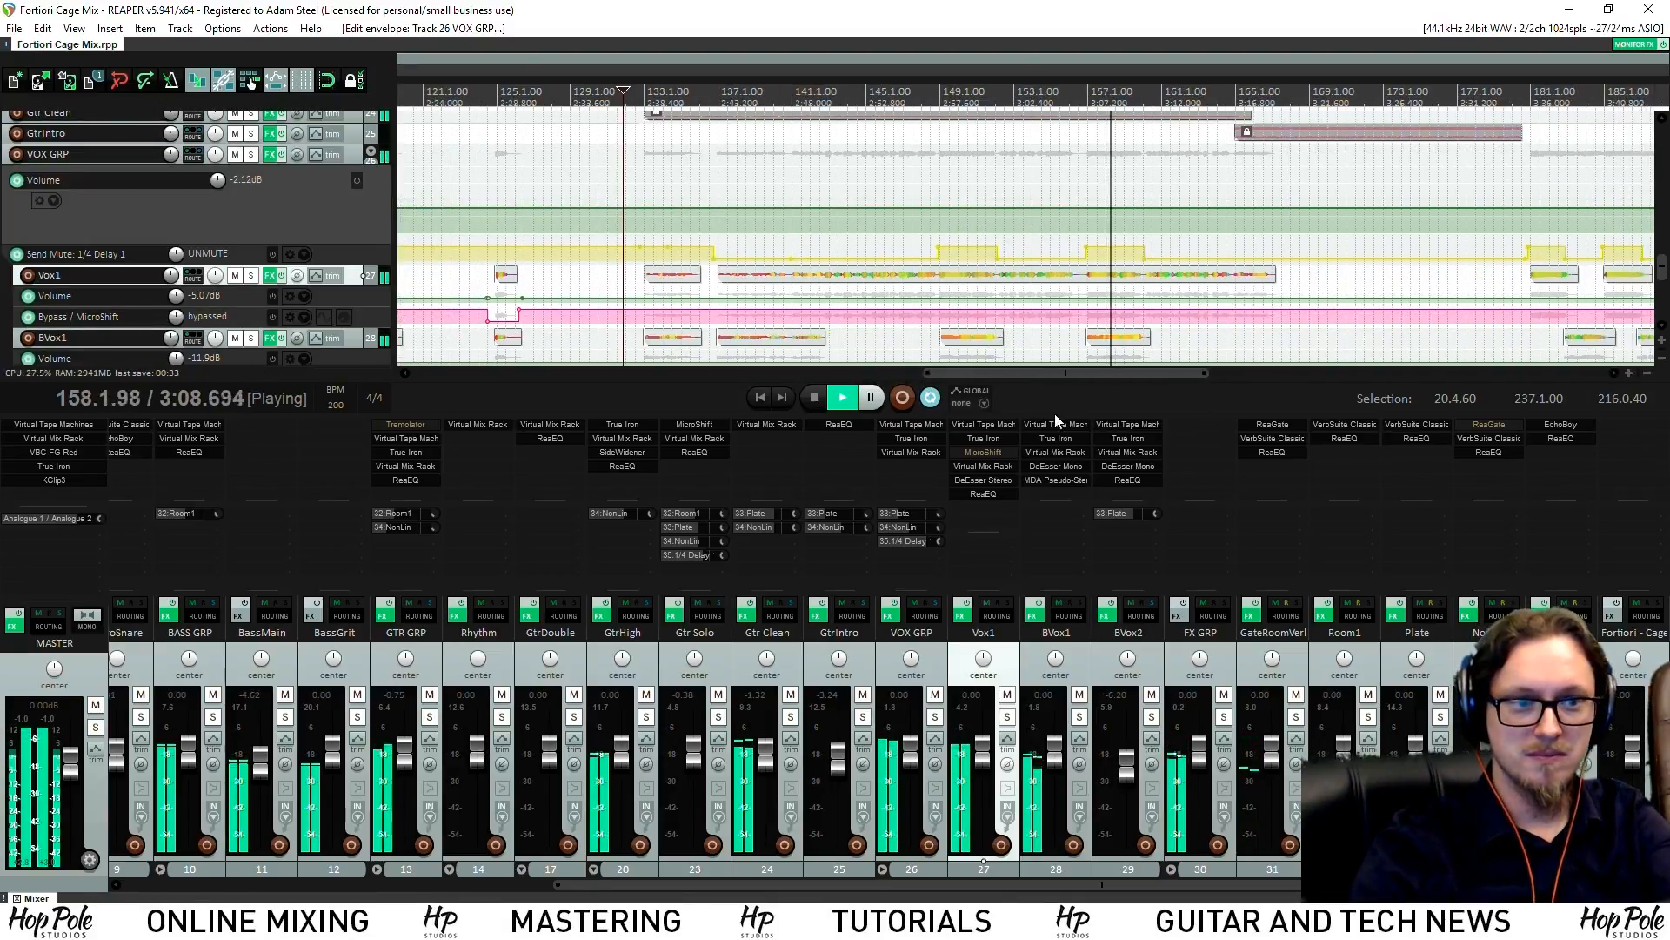
left_click_drag(1061, 416, 1020, 459)
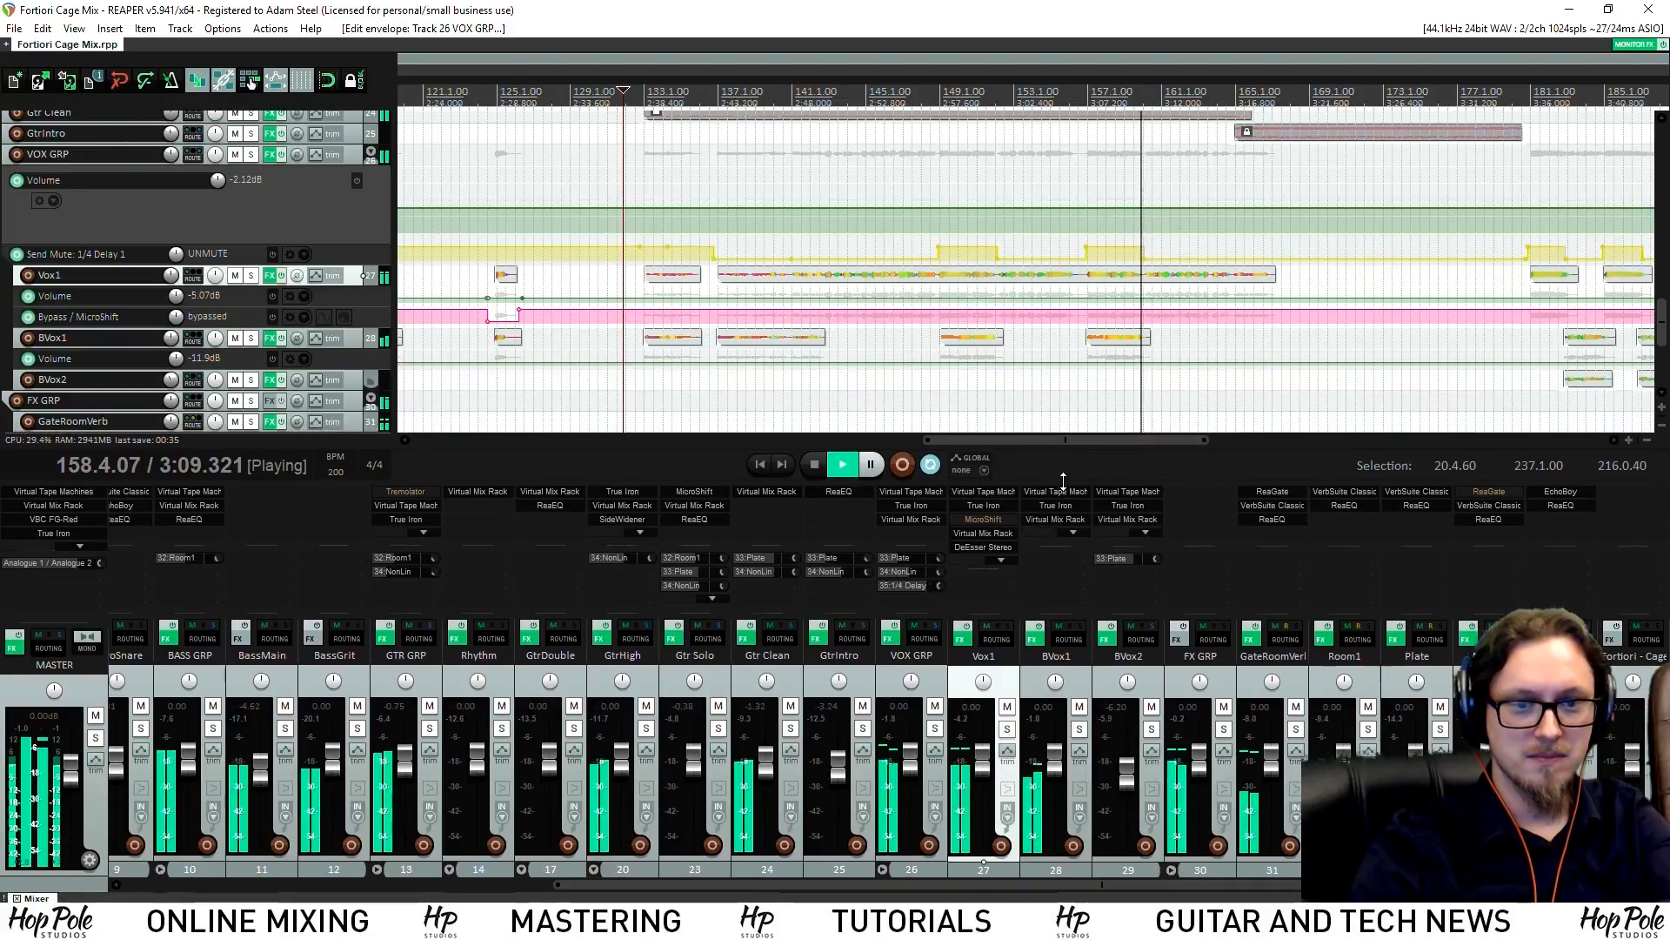
left_click_drag(1044, 444, 1196, 433)
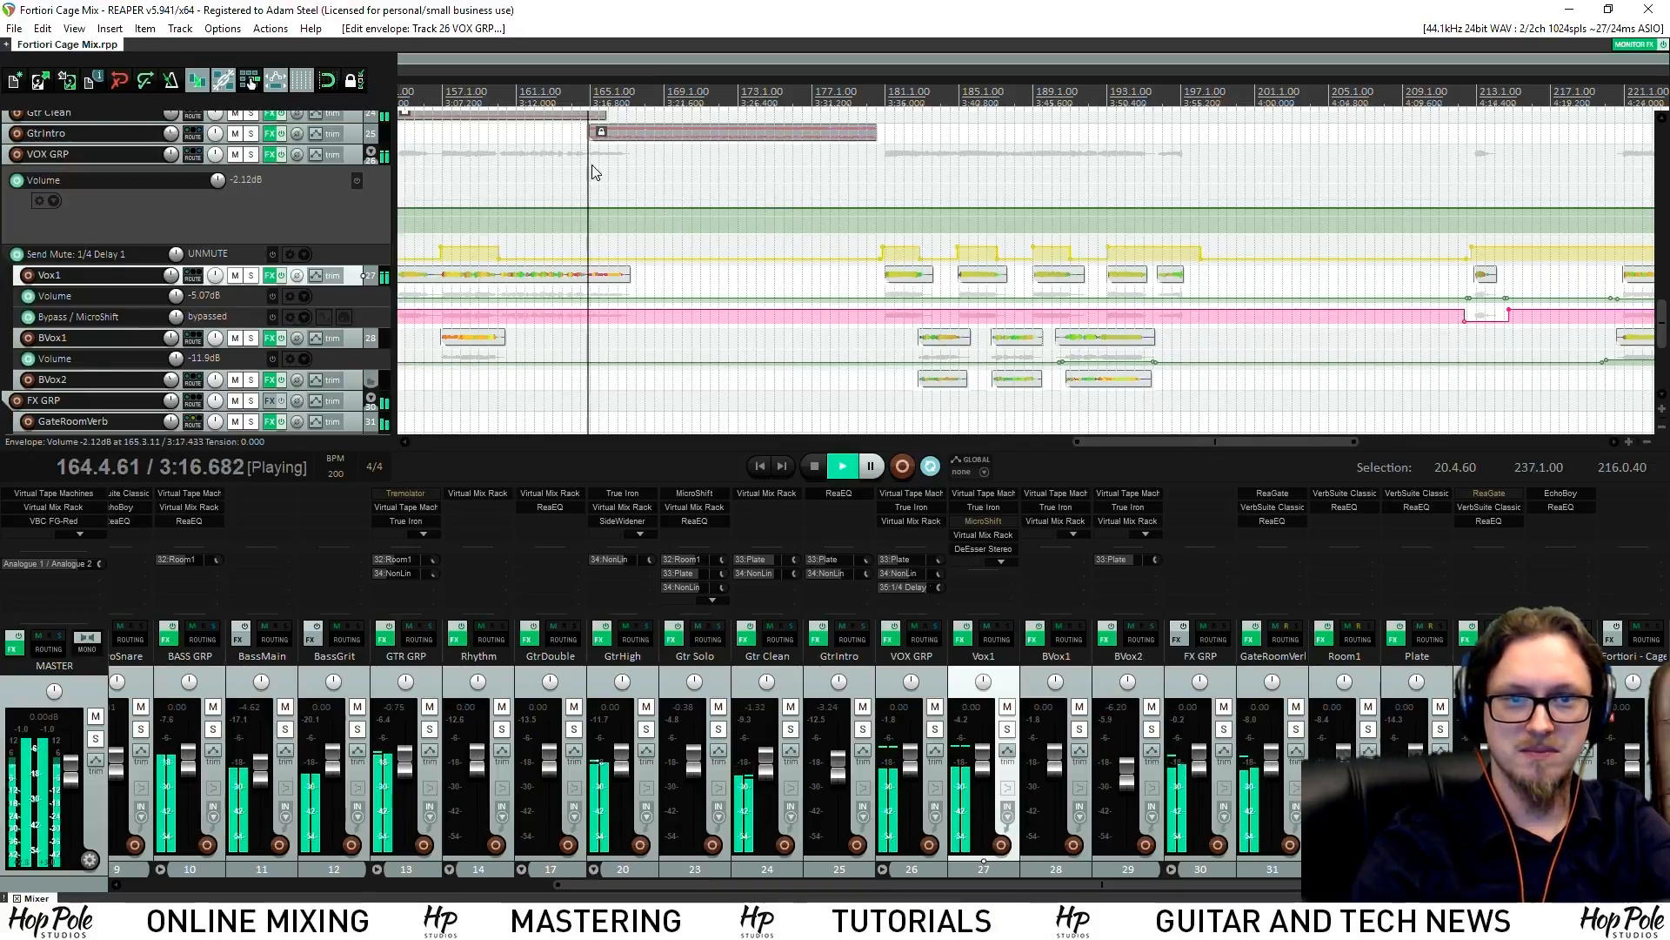
key("space")
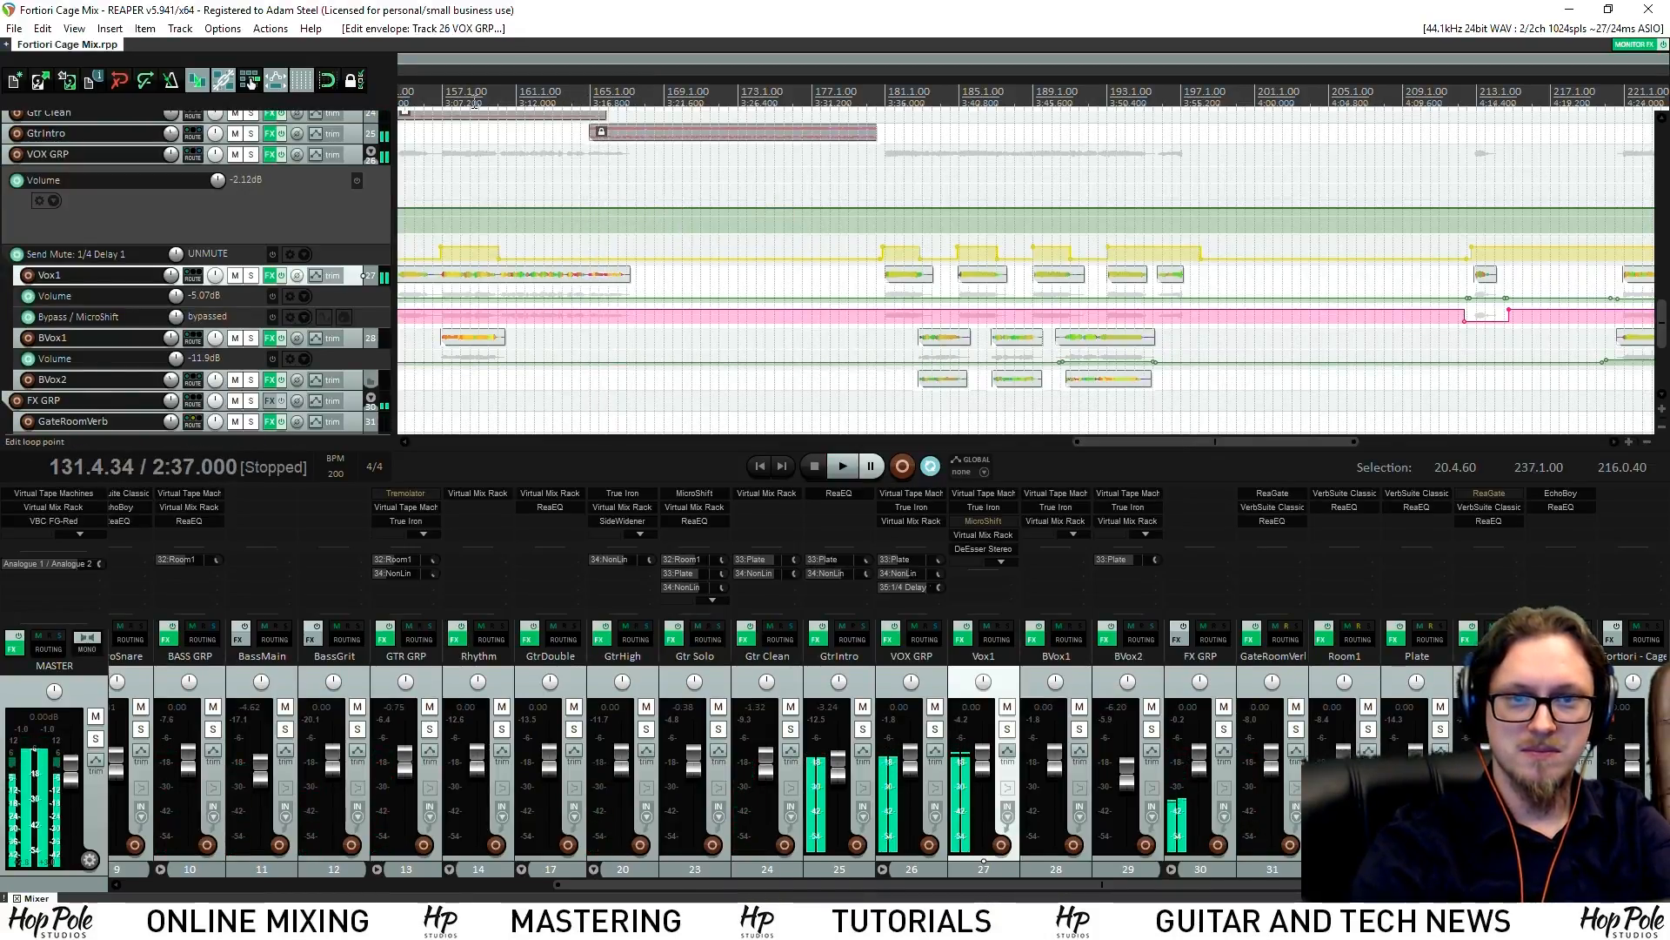
left_click(472, 188)
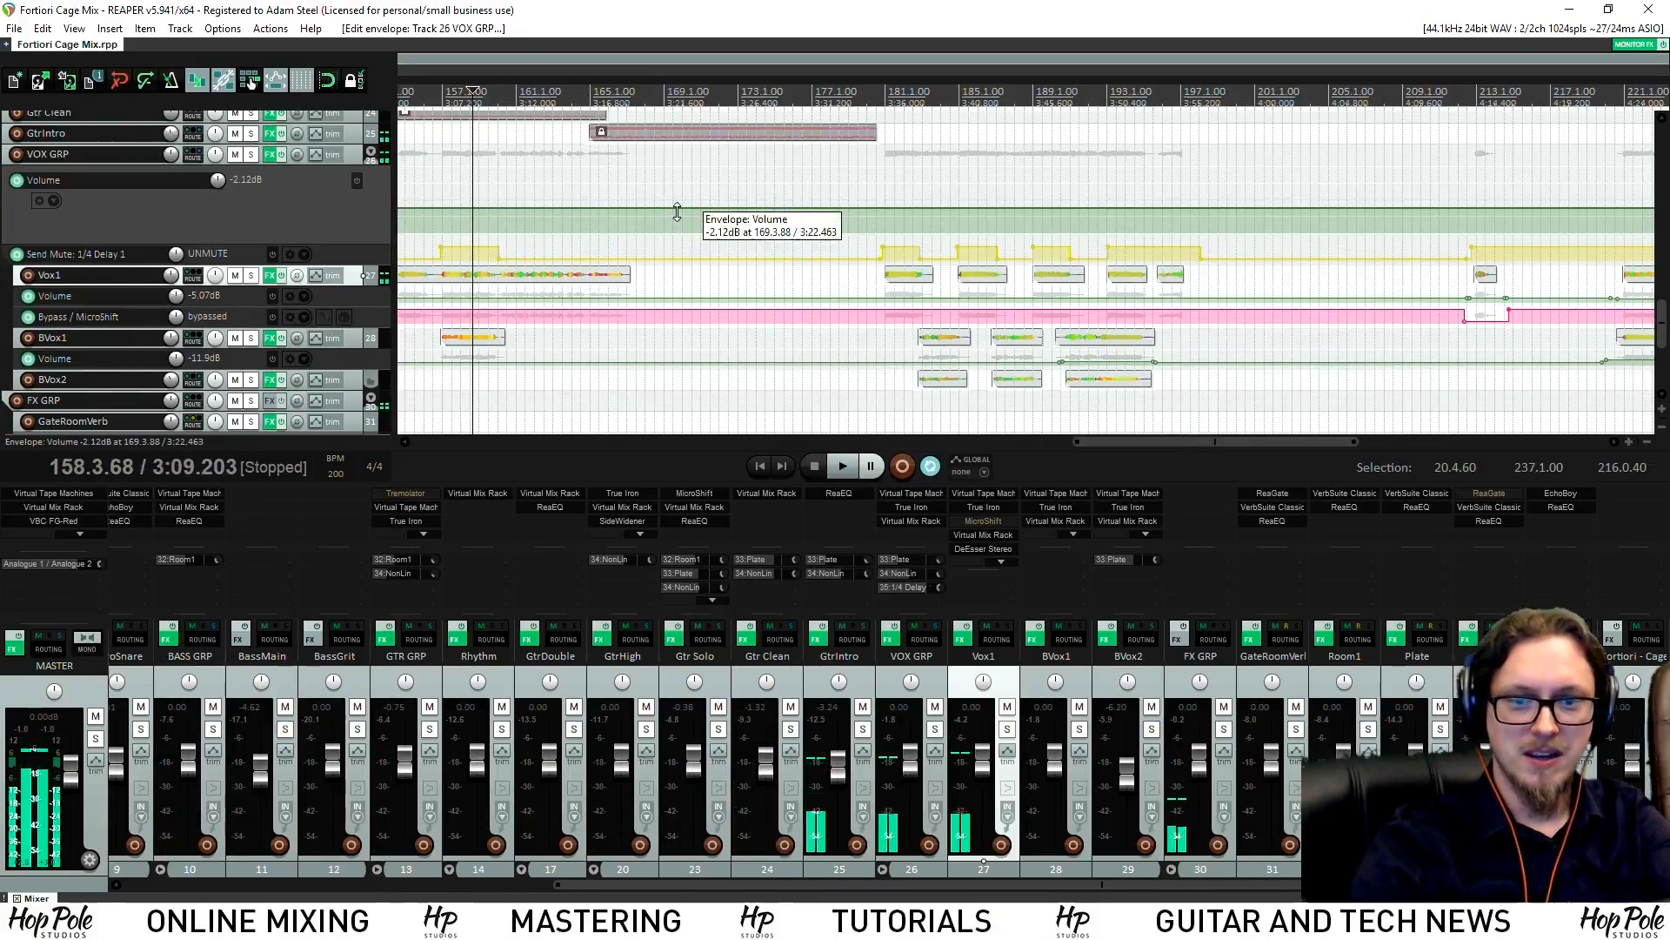
left_click(213, 731)
key("space")
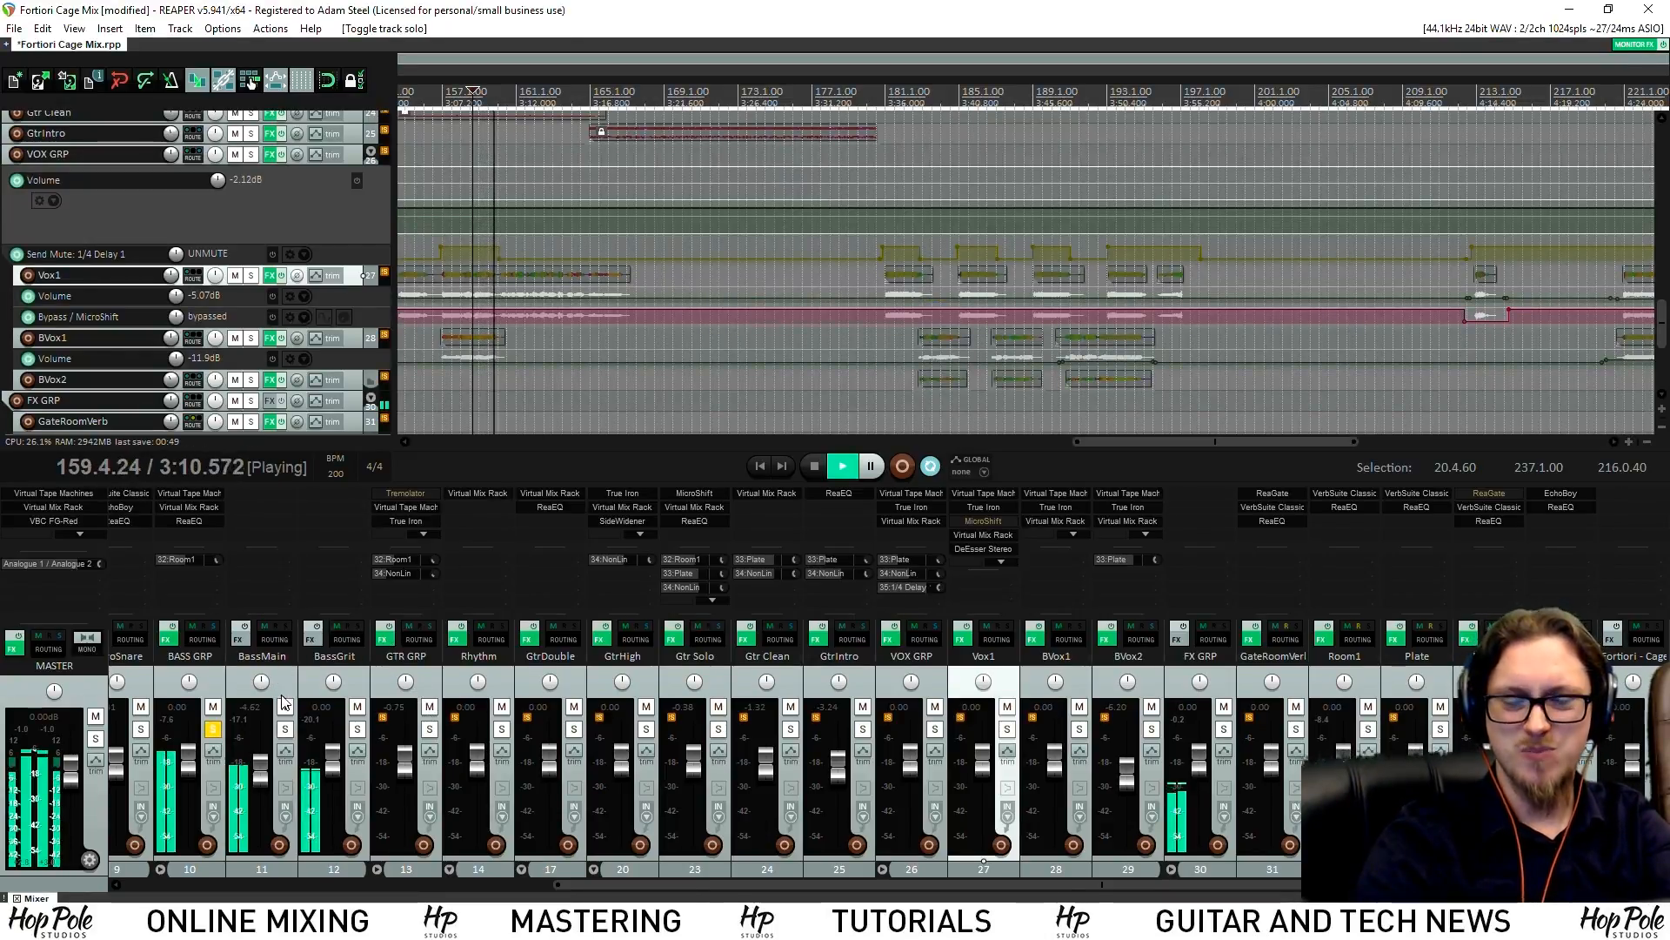
Stop at 3:09.203, unsolo BASS GRP, scroll the mixer, then solo BASS GRP again
key("space")
left_click(212, 728)
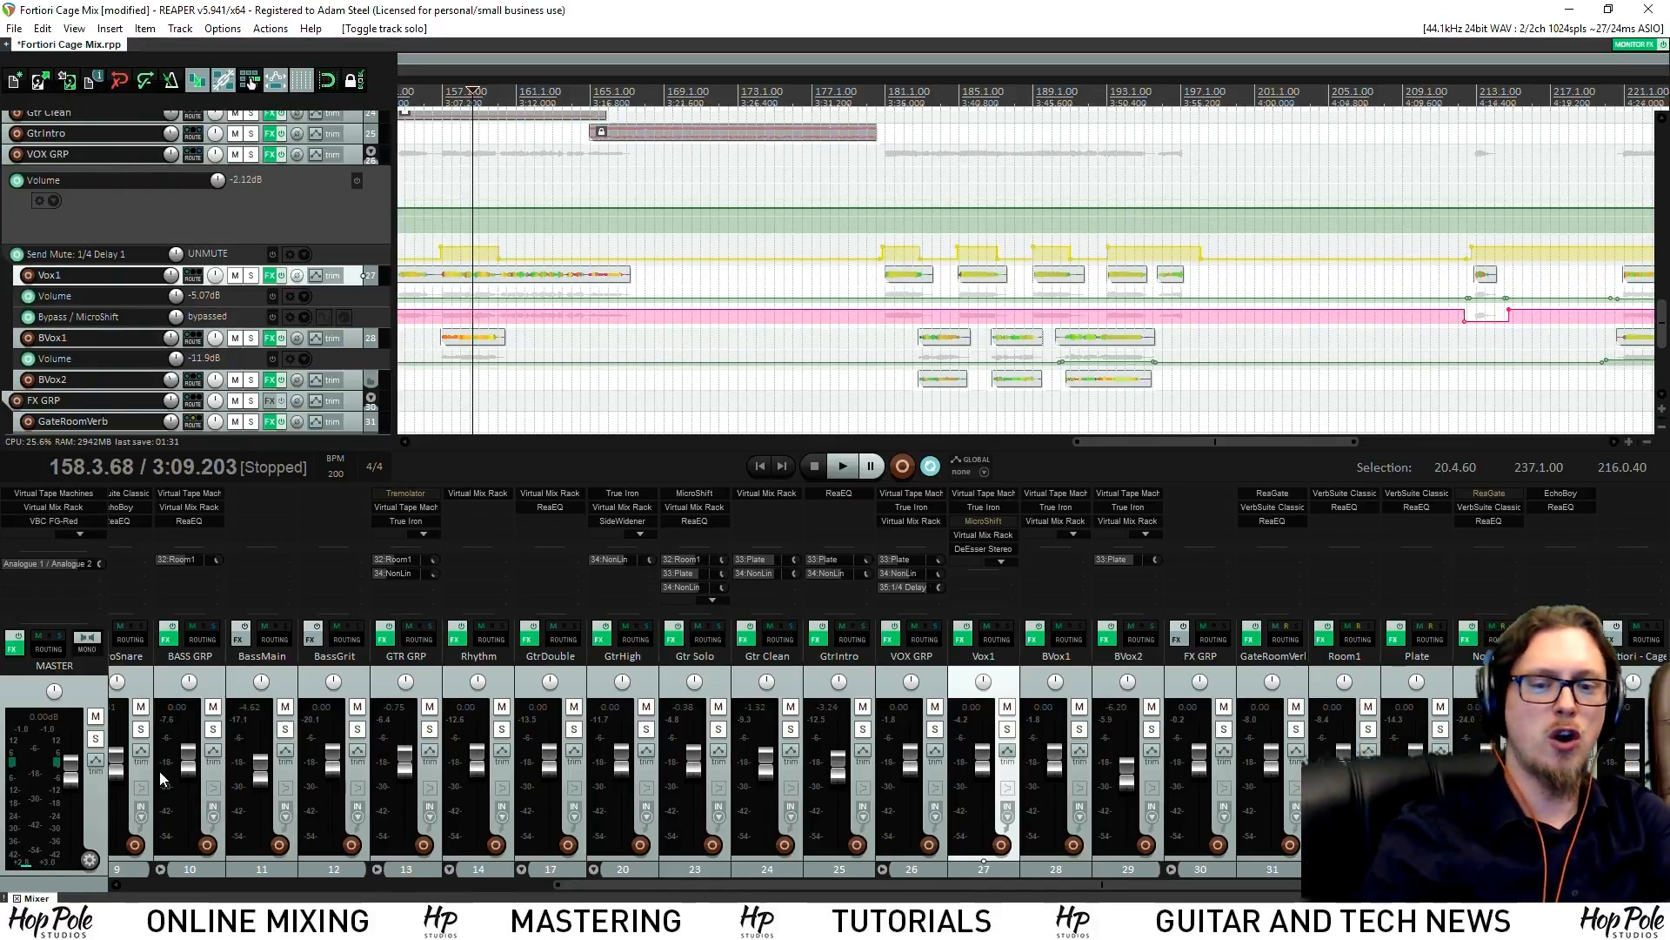
left_click(242, 889)
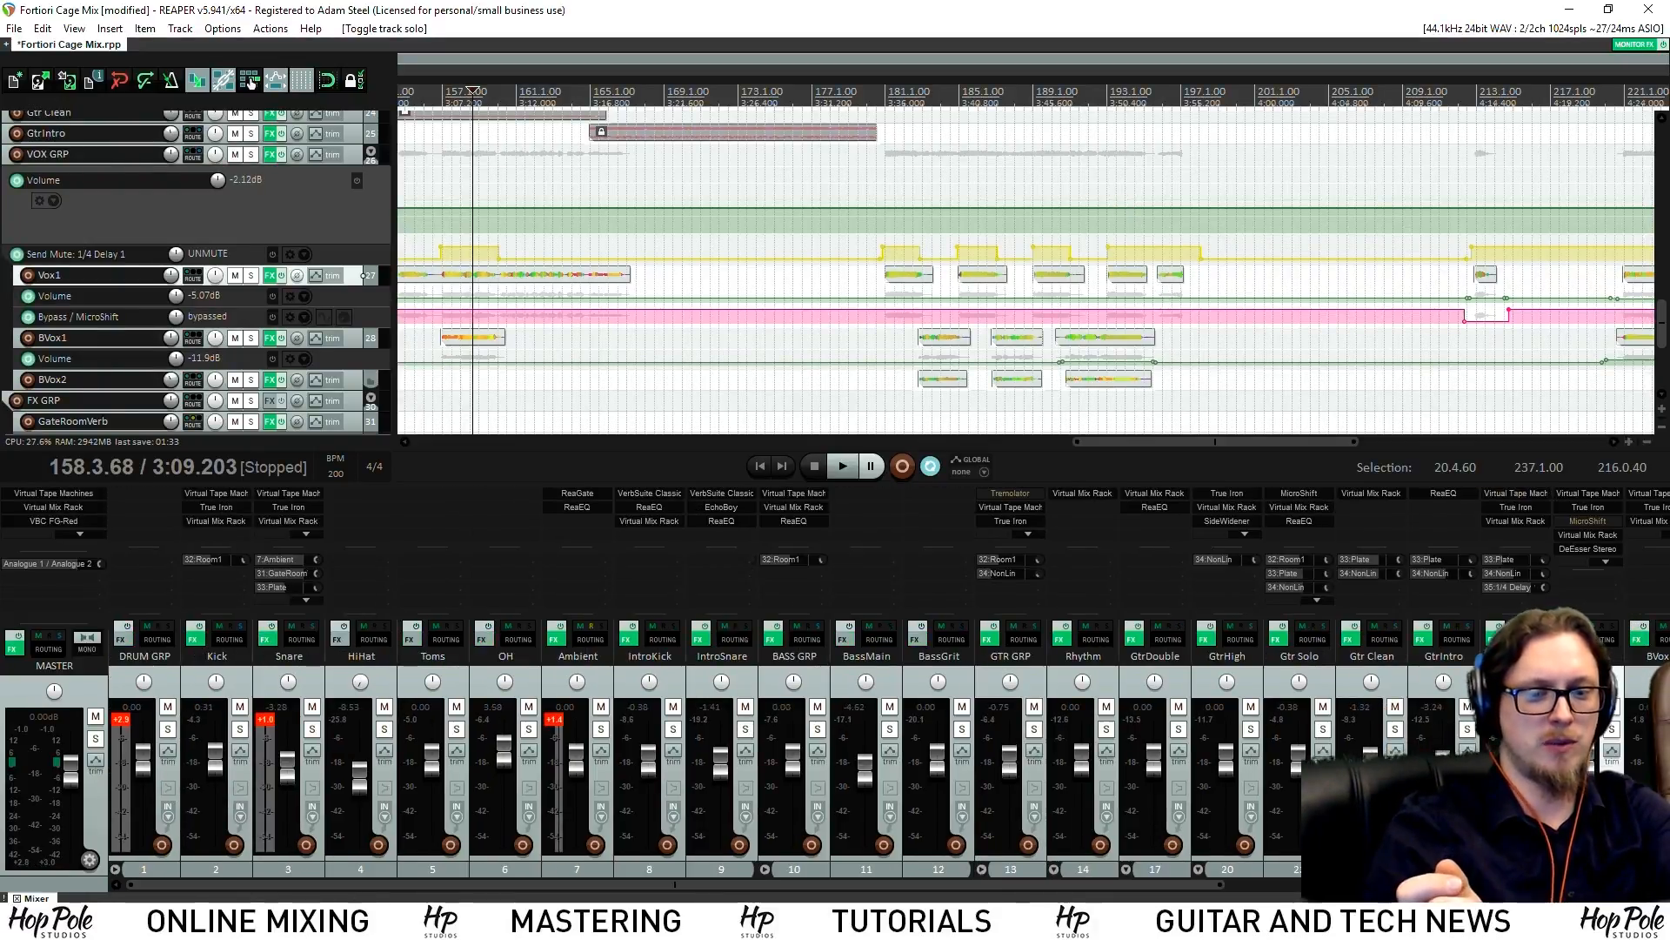
left_click_drag(507, 881, 624, 884)
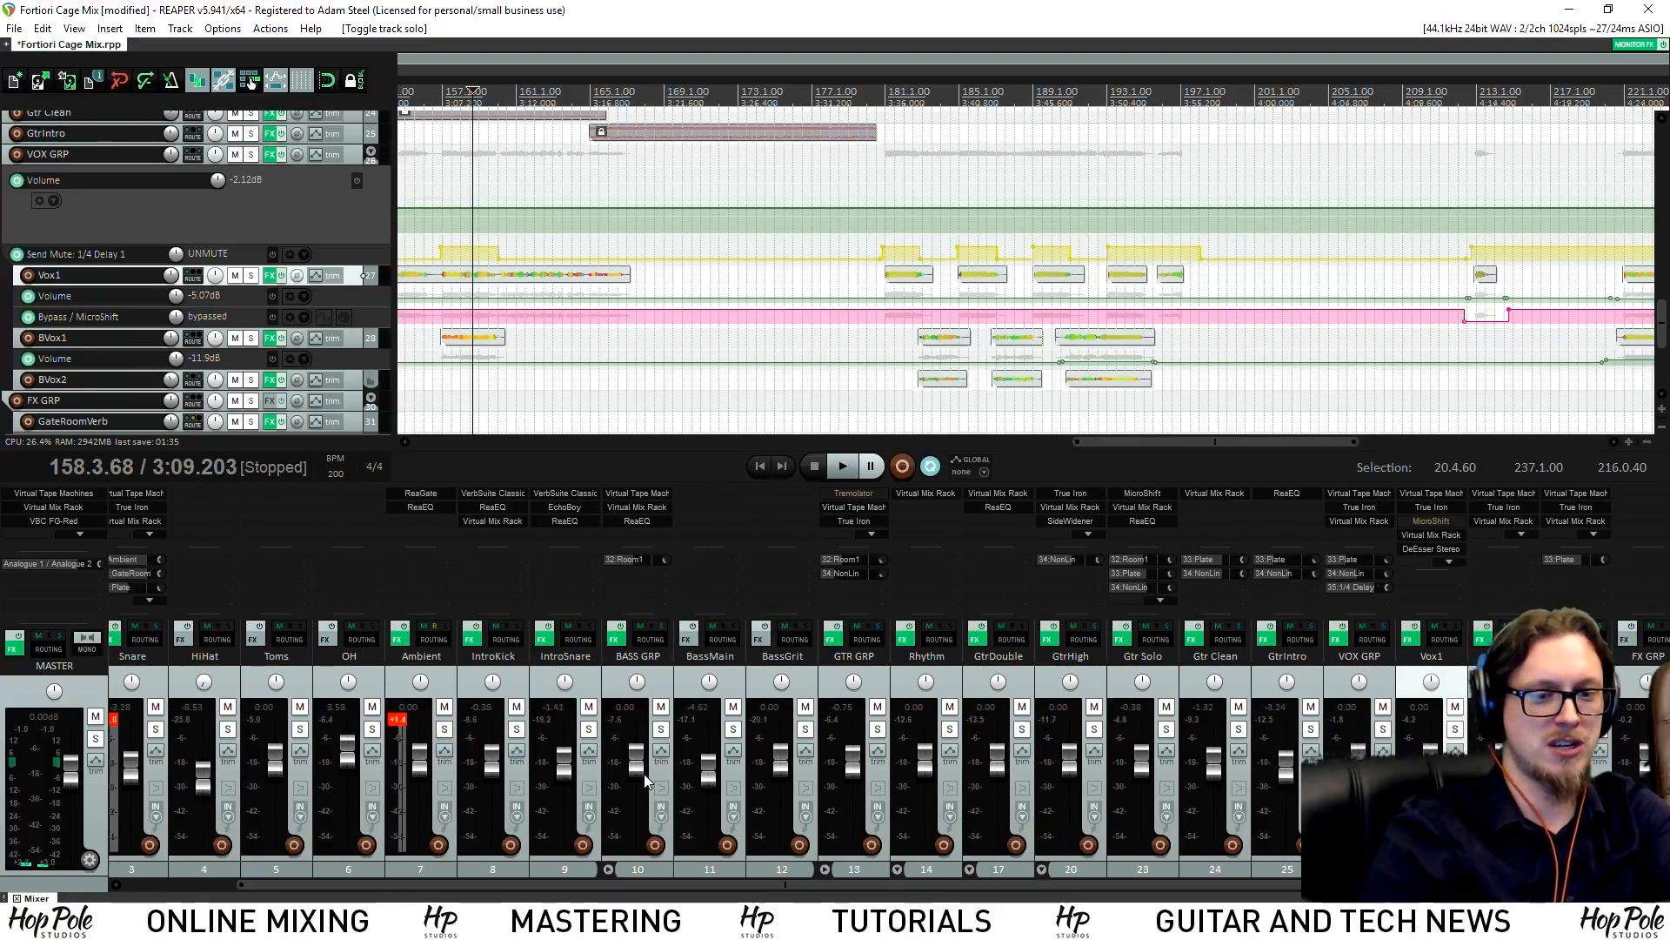
left_click(660, 729)
scroll(666, 205, "down", 2)
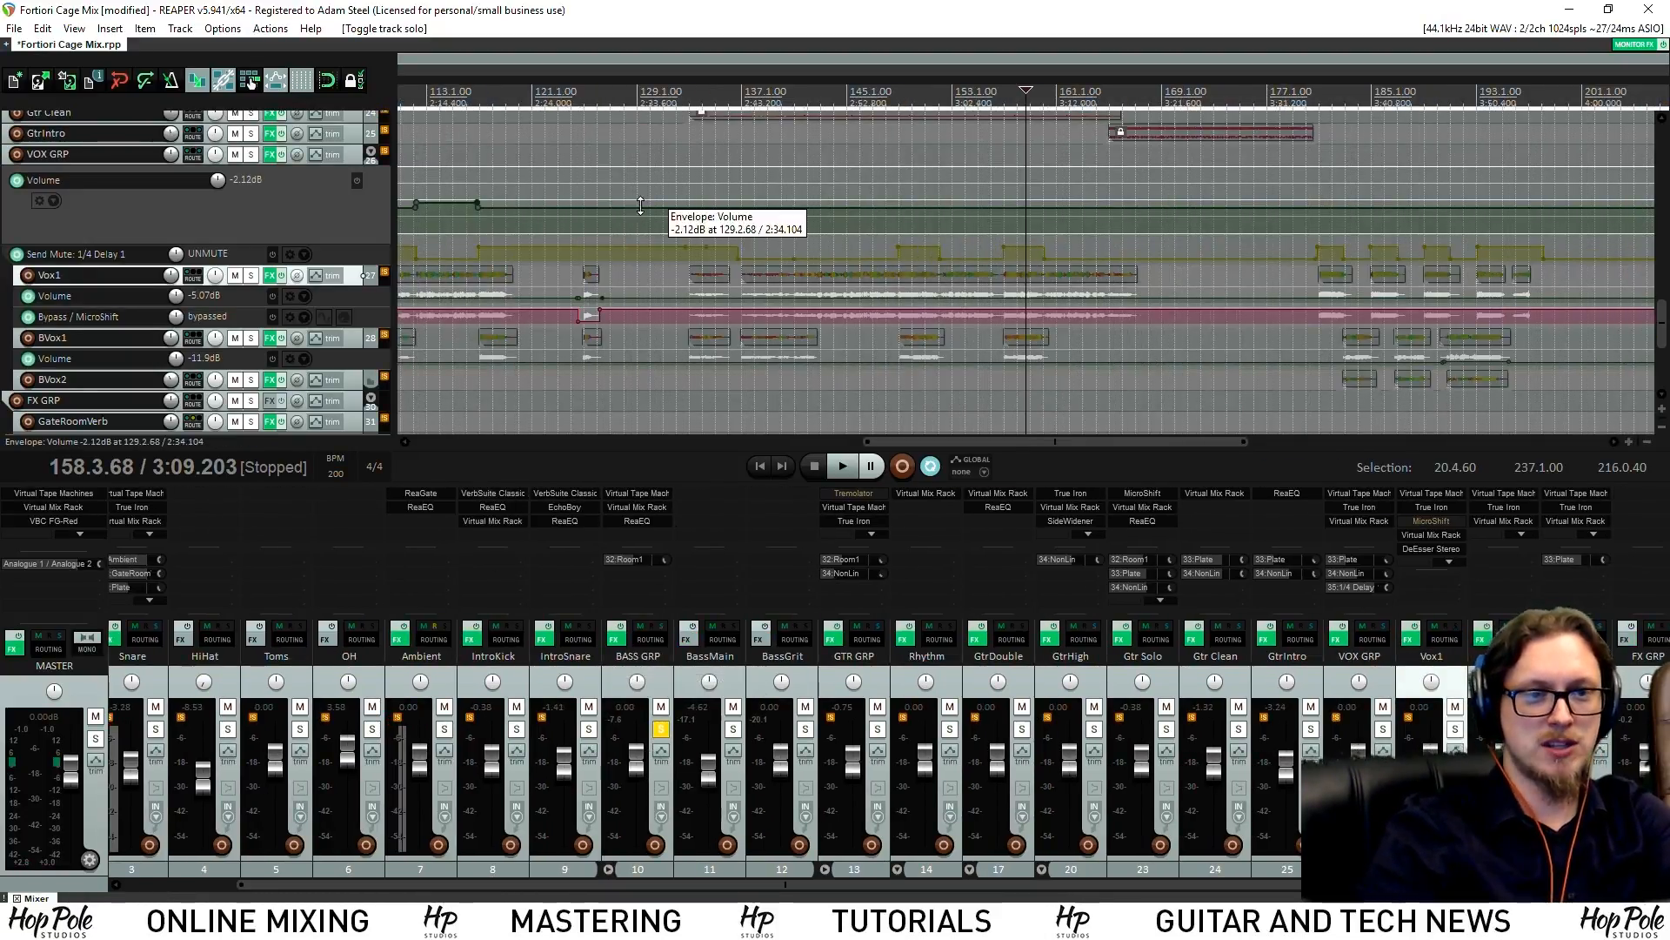
Inspect the BASS GRP Virtual Tape Machines plugin, collapse its calibration settings, and close it
left_click(644, 492)
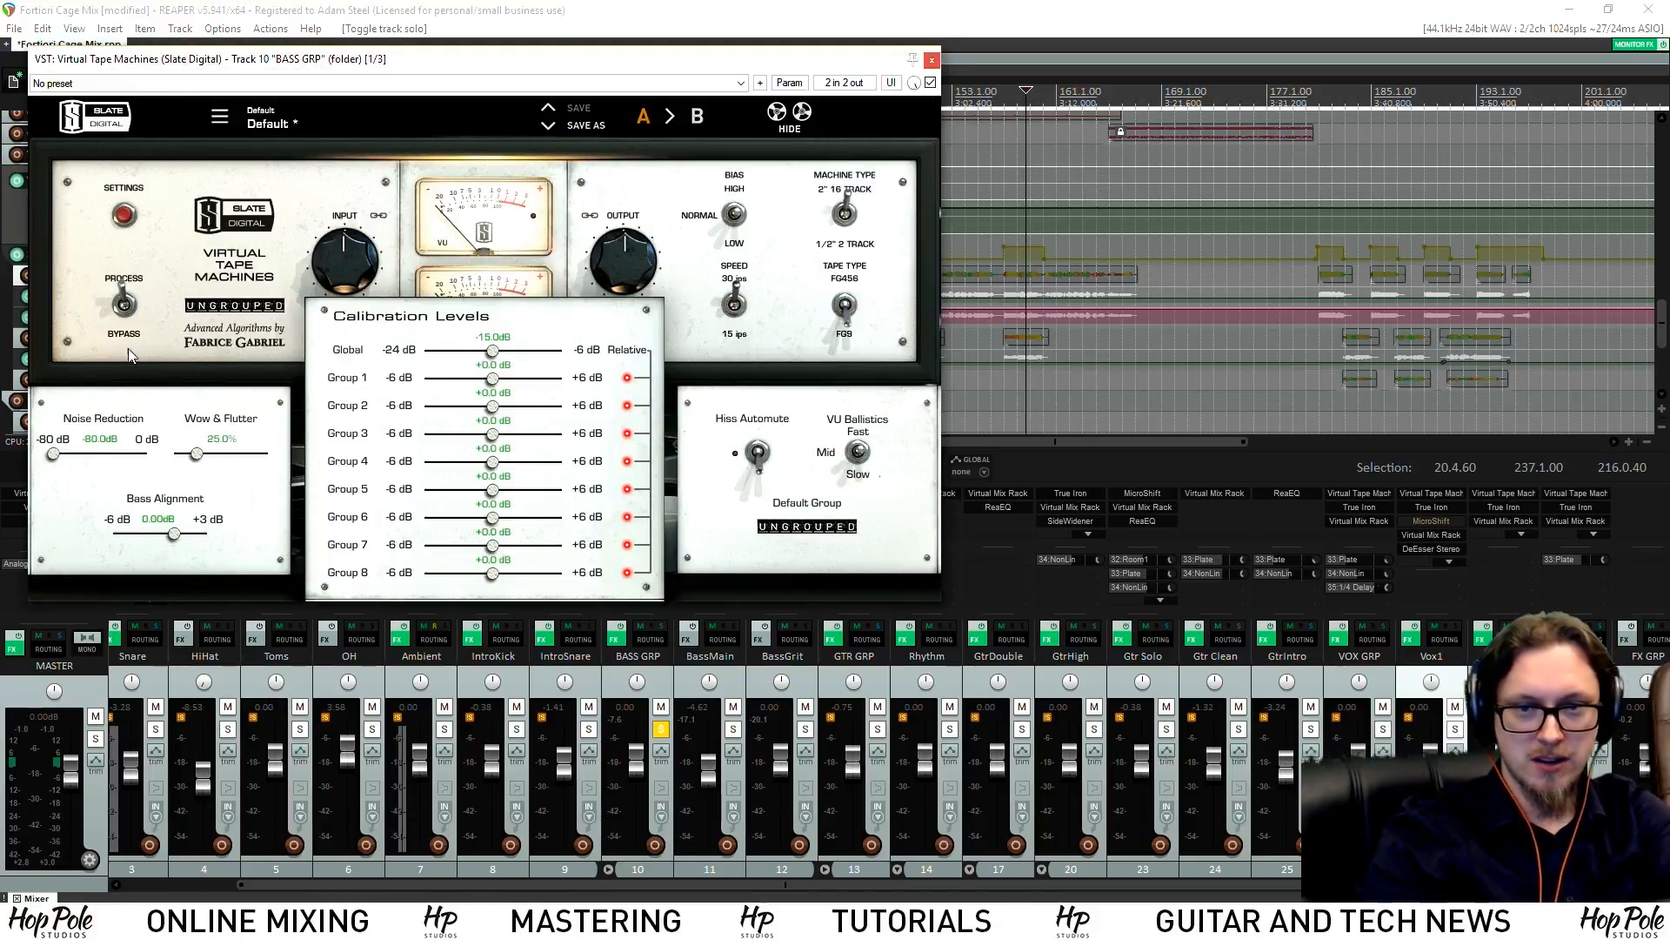
left_click(125, 215)
left_click(932, 60)
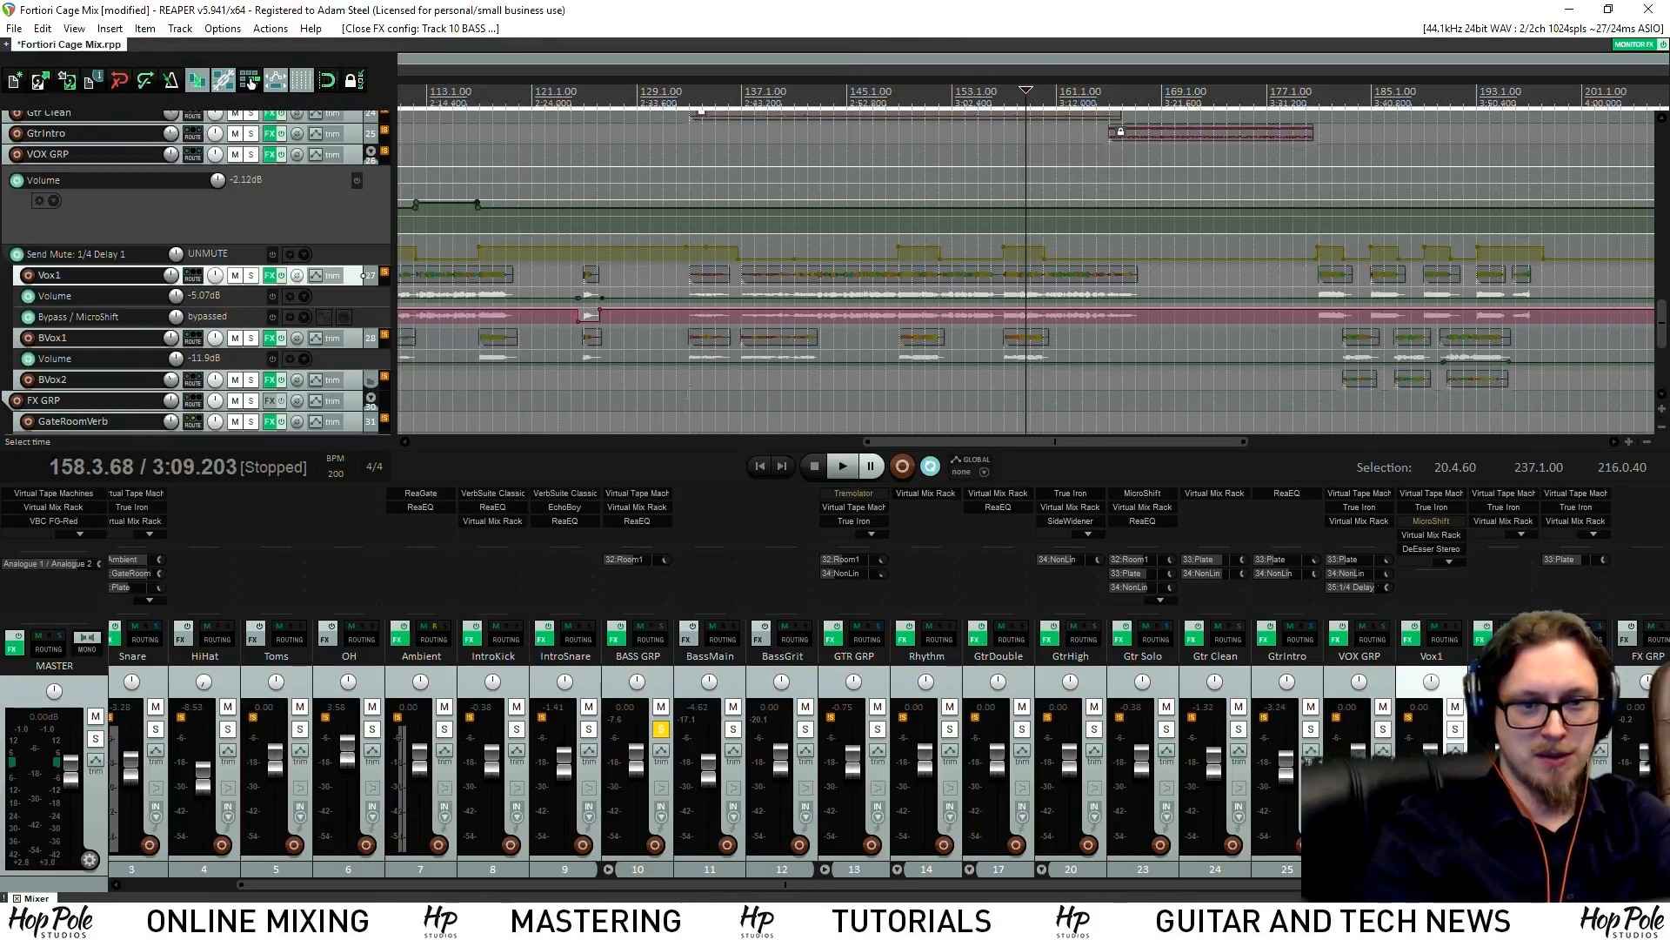
Compare the BASS GRP Virtual Mix Rack bypassed, then close its window
left_click(638, 509)
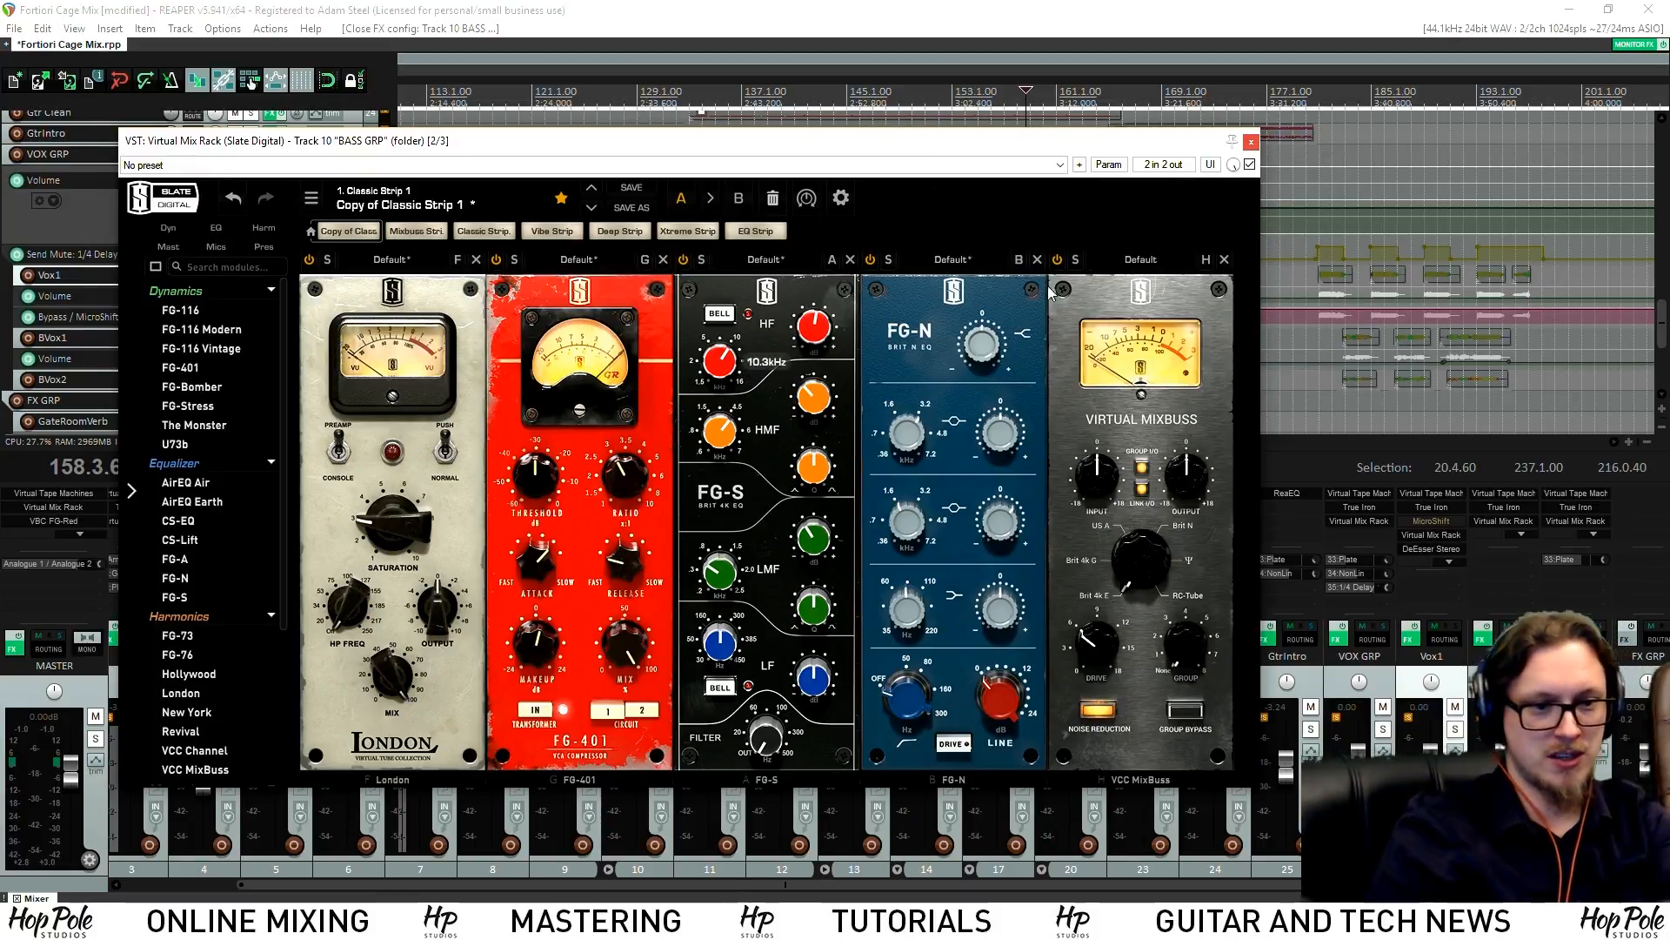
left_click(1250, 165)
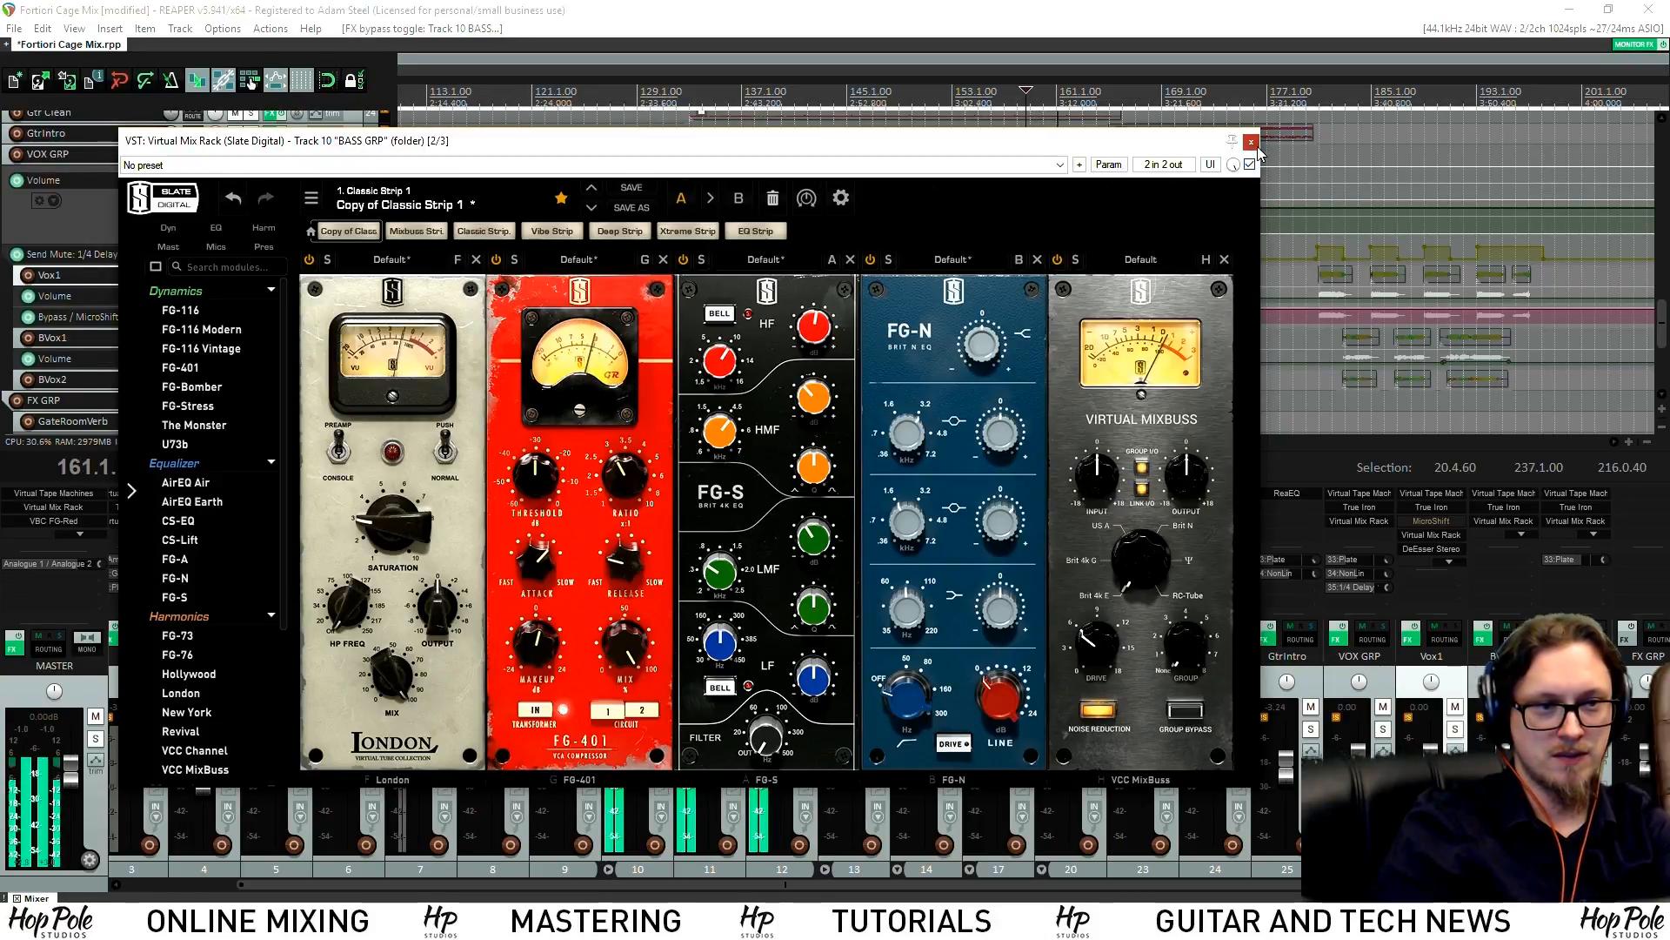
left_click(1250, 141)
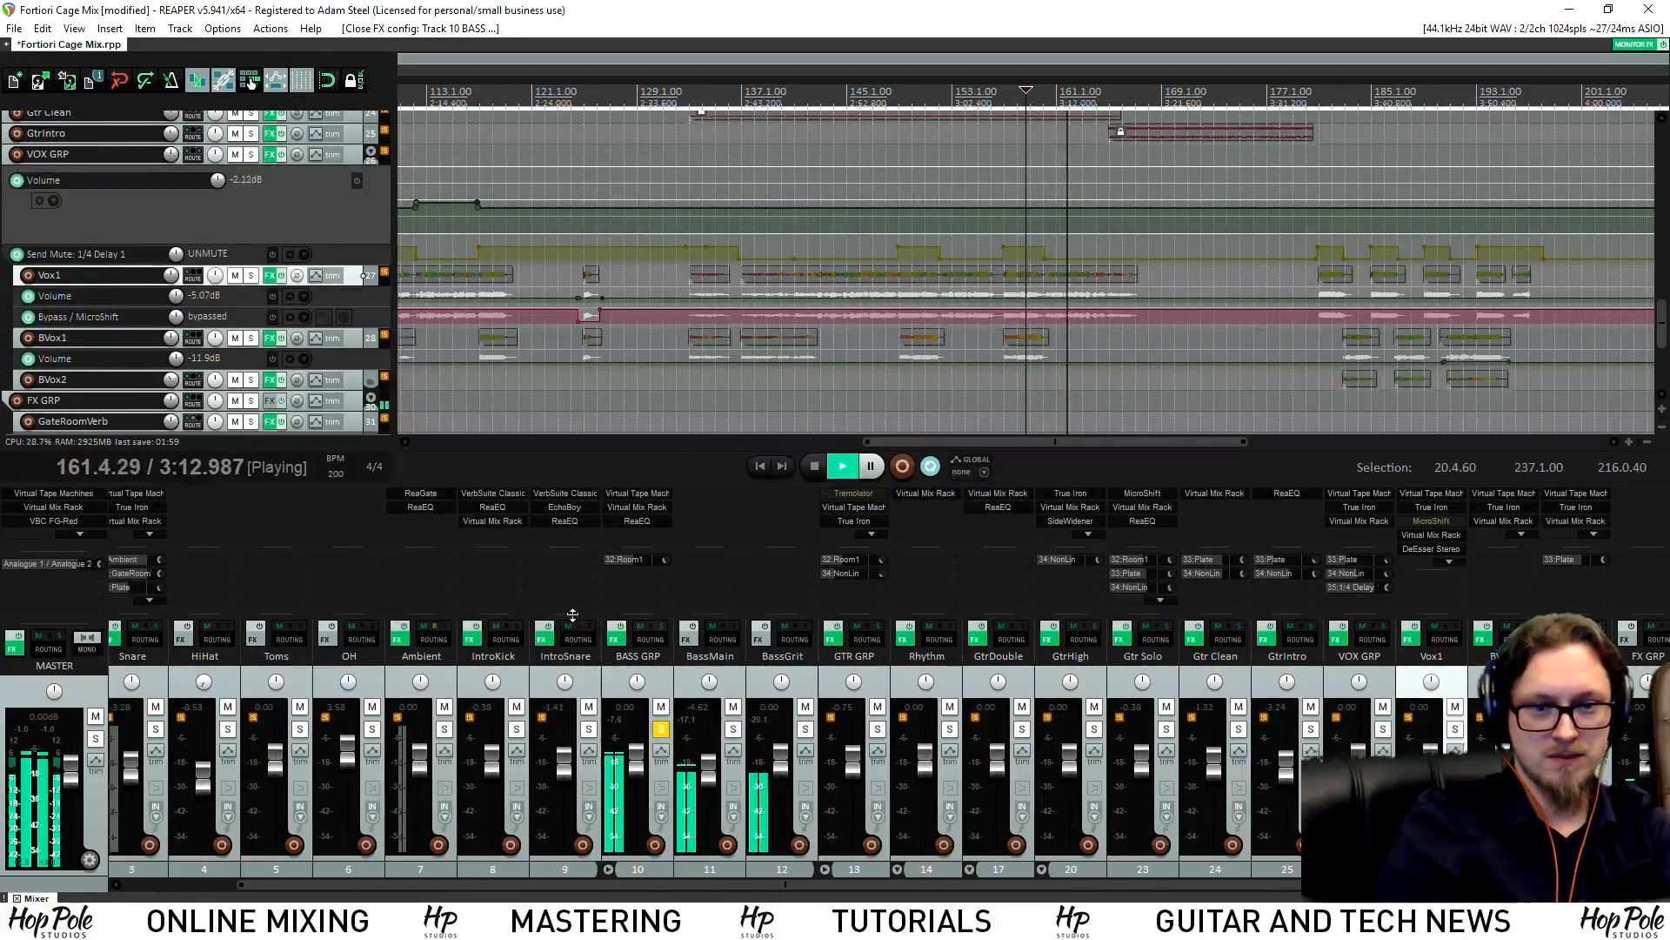
left_click(659, 521)
Close the bass ReaEQ, unsolo BASS GRP, and scroll the mixer to the reference track
left_click(477, 62)
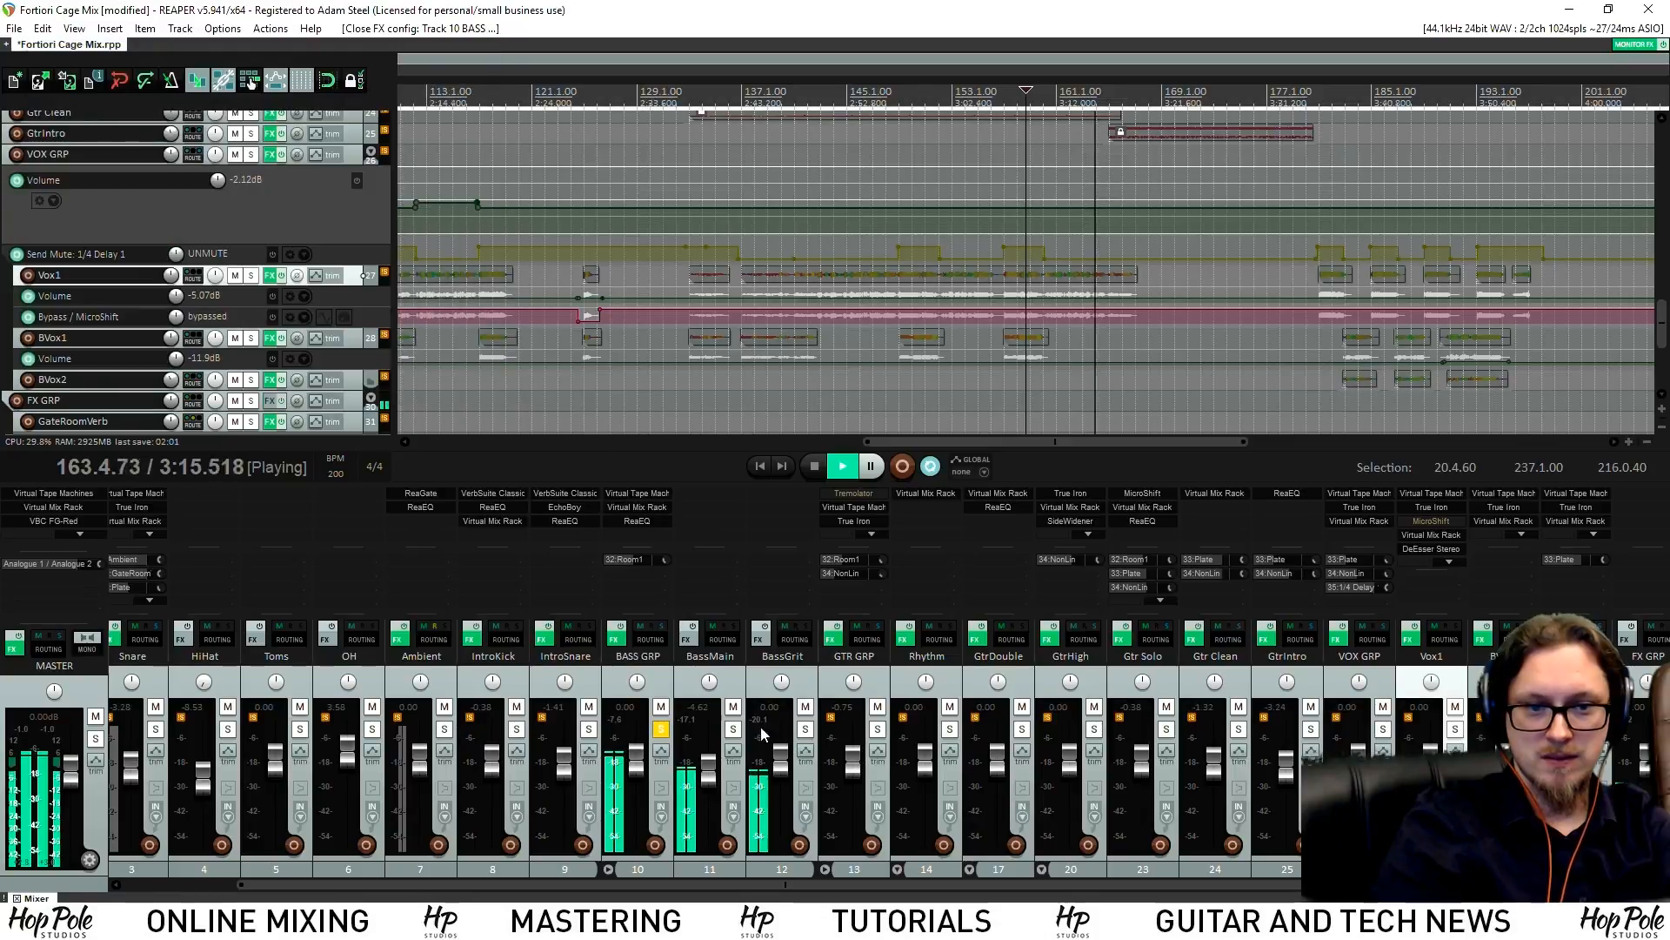
left_click(662, 729)
scroll(936, 252, "down", 3)
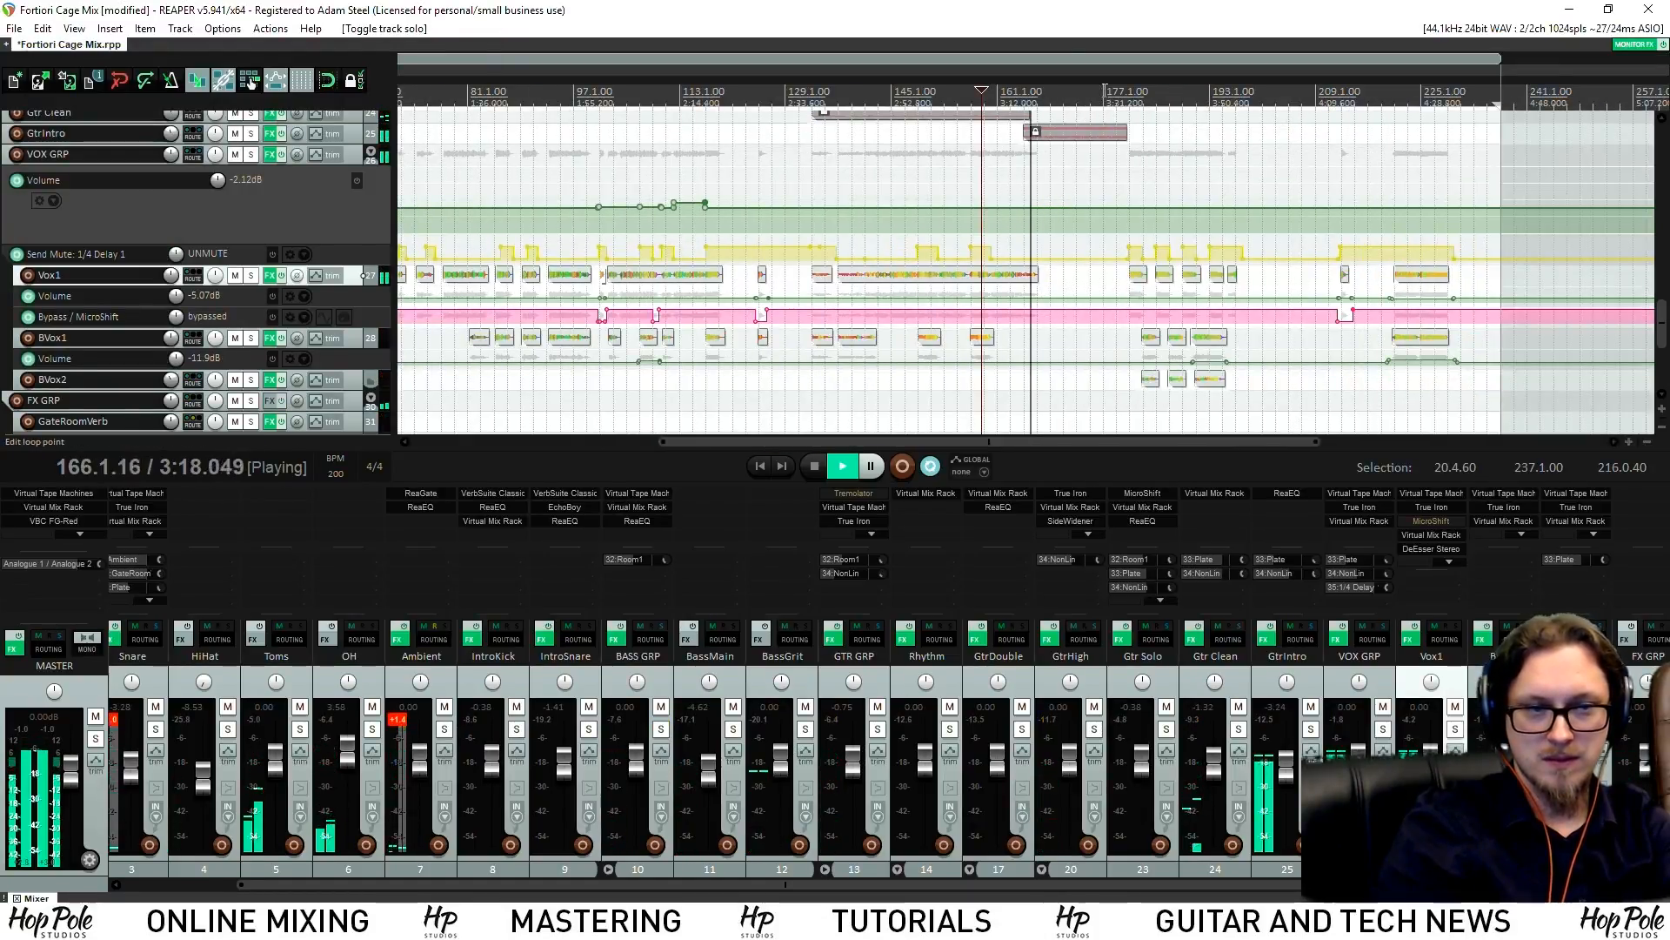
scroll(1087, 140, "up", 3)
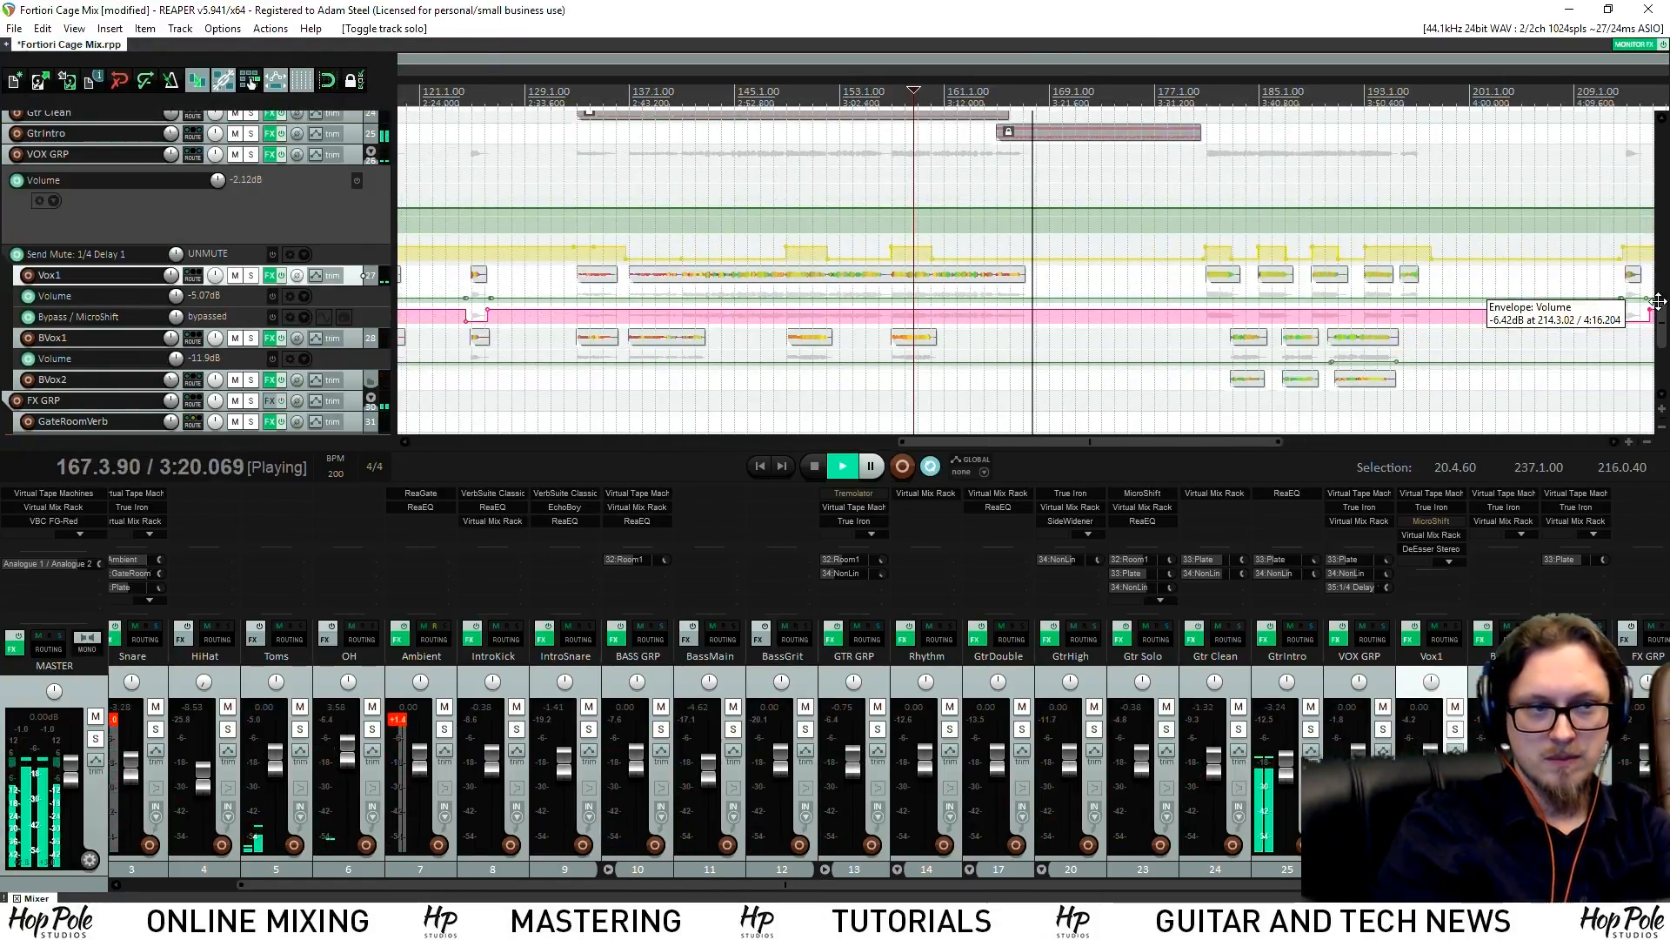
left_click_drag(1664, 320, 1667, 288)
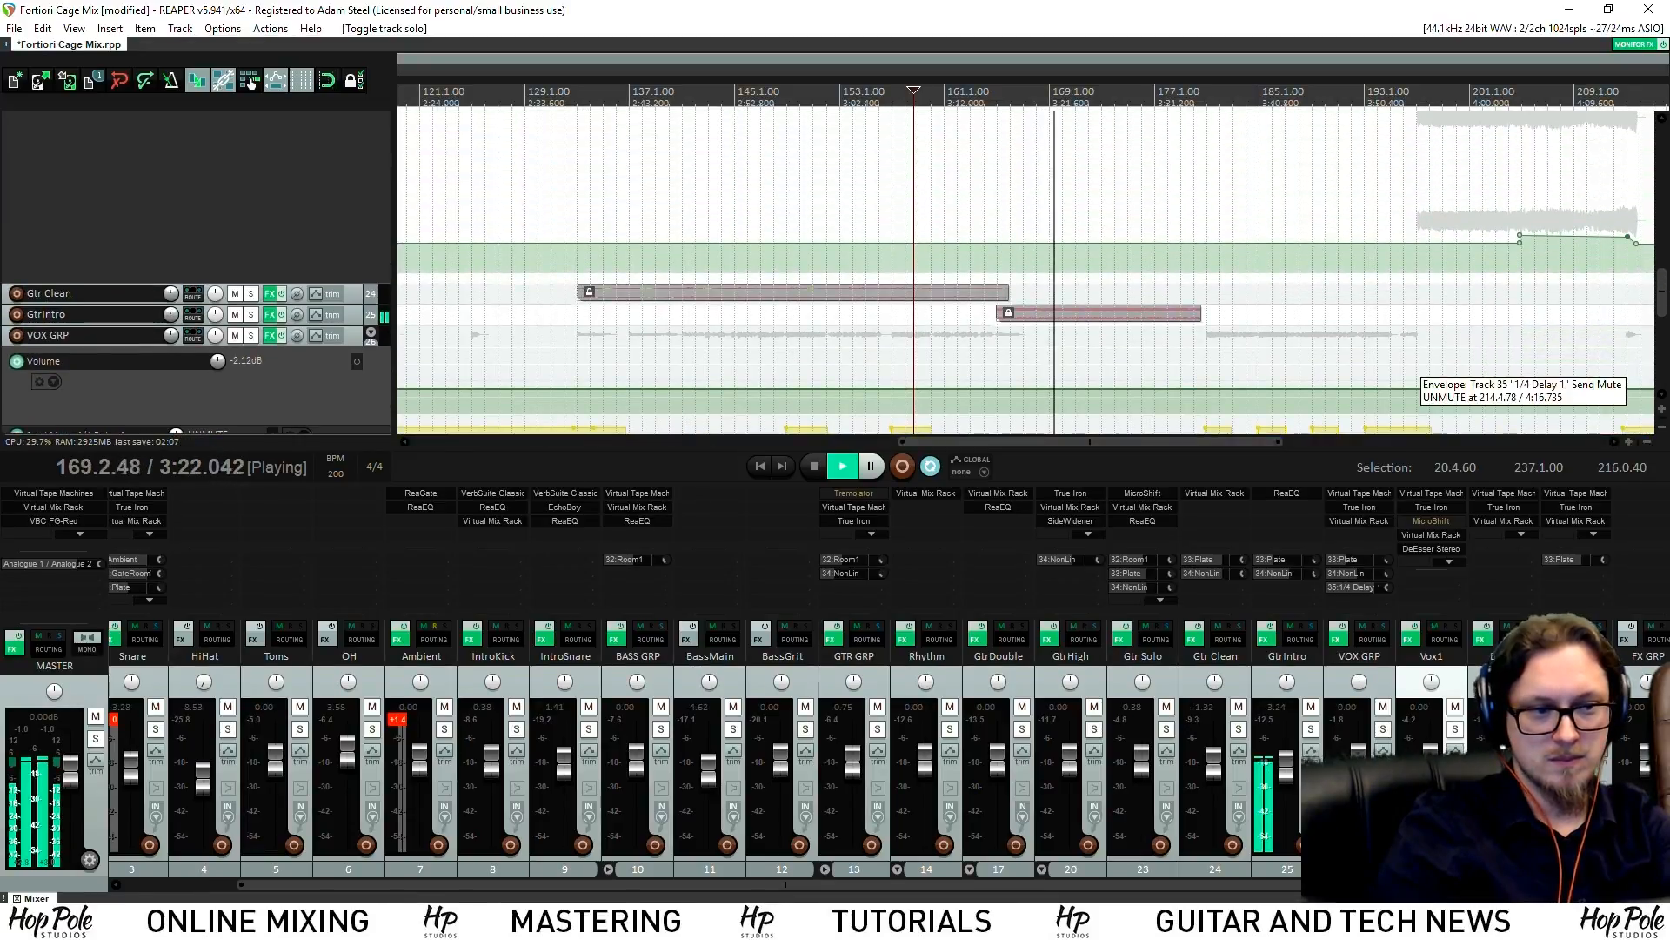
left_click_drag(1305, 884, 1622, 884)
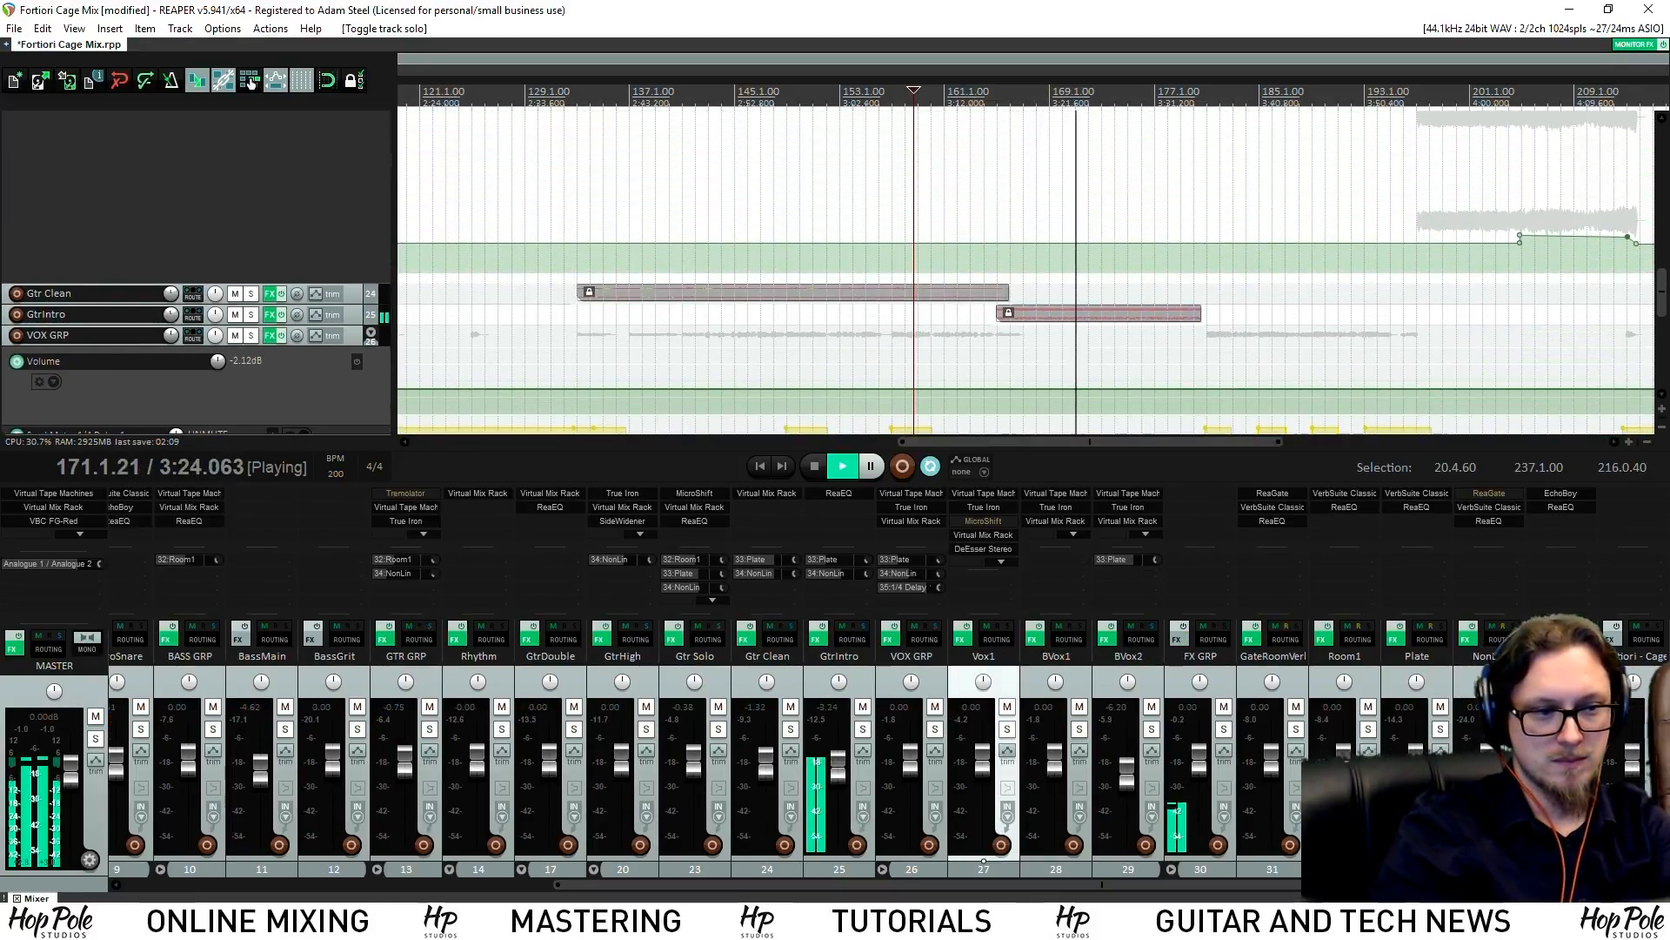
A/B the mix against the reference track by toggling its solo repeatedly
left_click(1657, 729)
left_click(1657, 729)
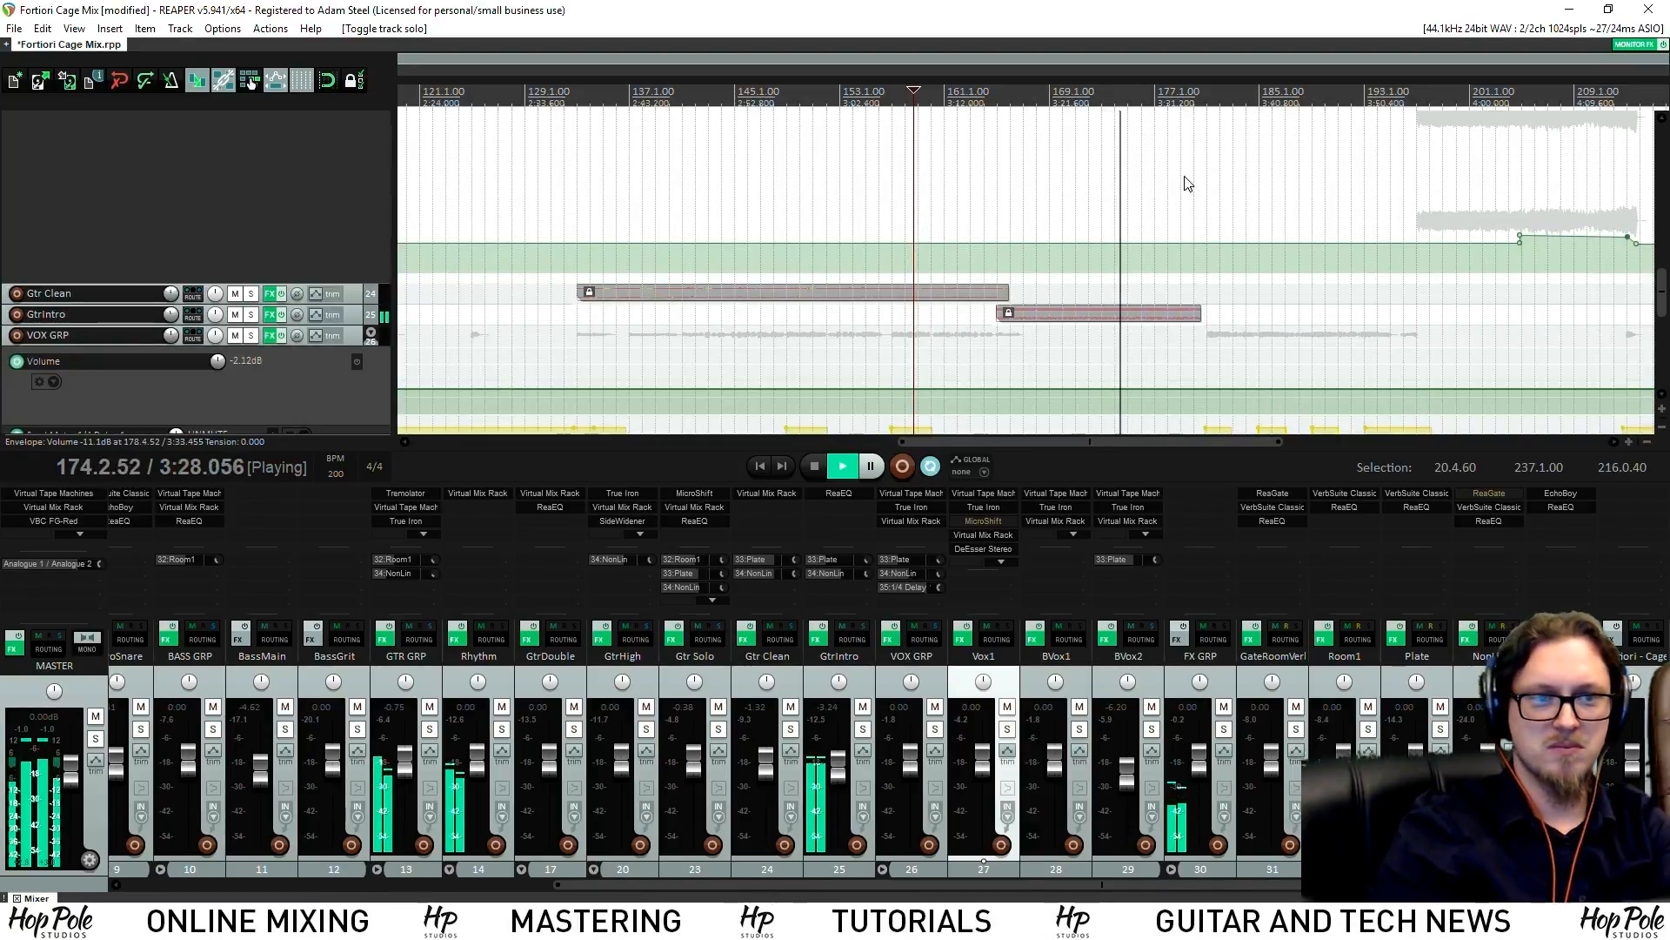
left_click(1657, 729)
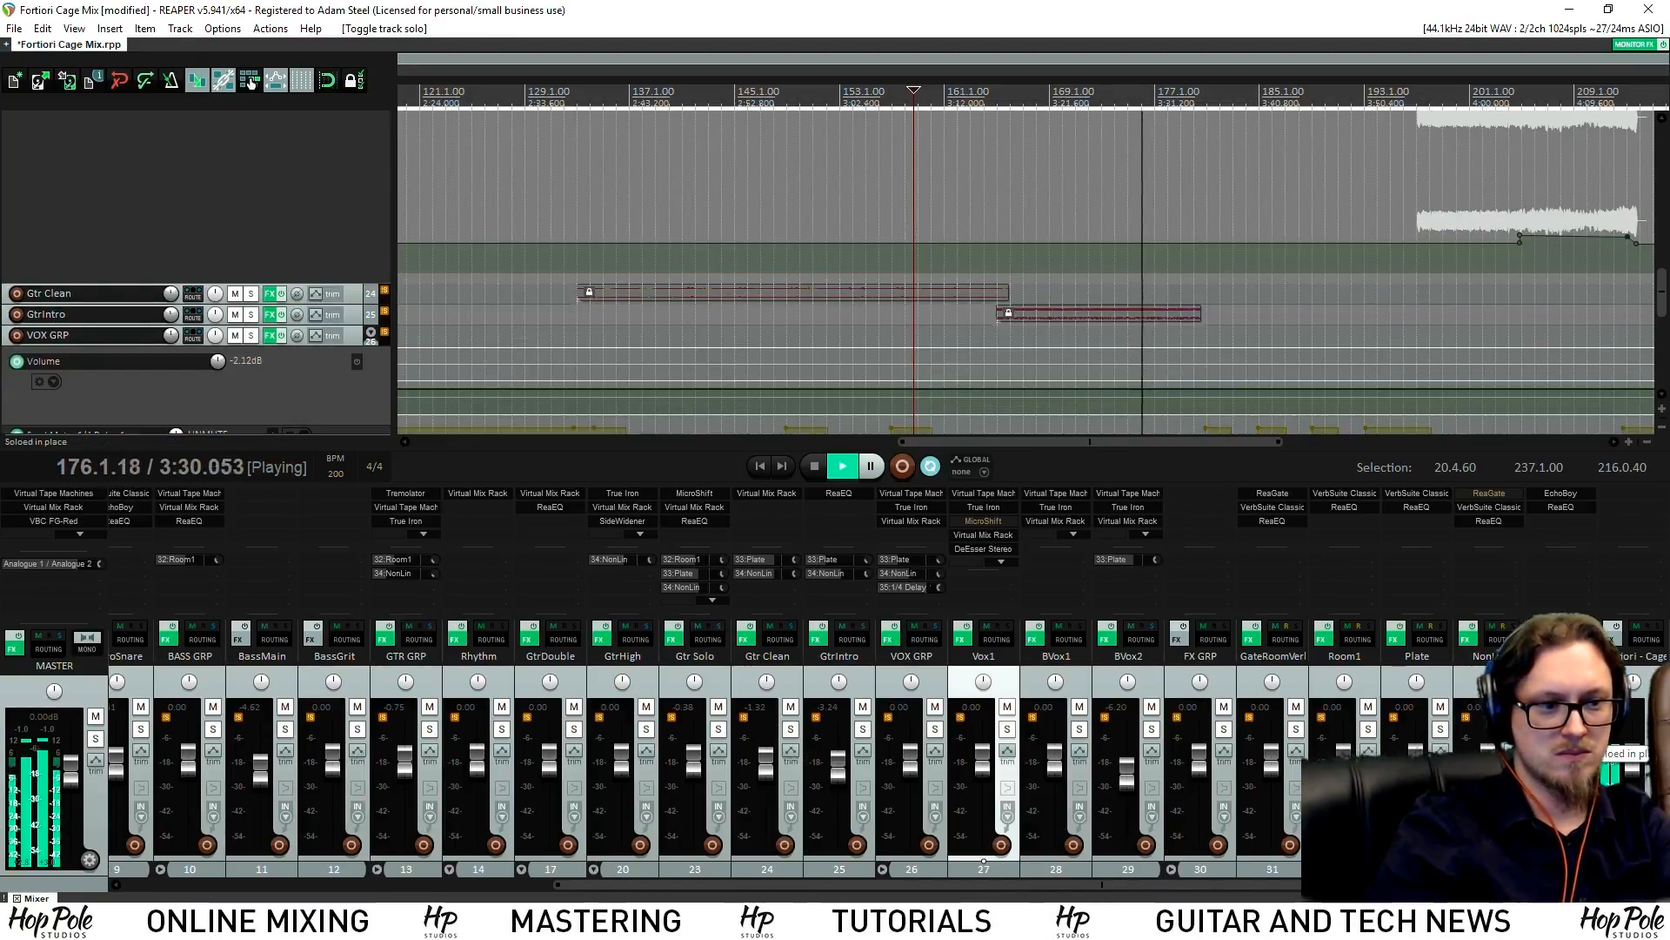
left_click(1657, 729)
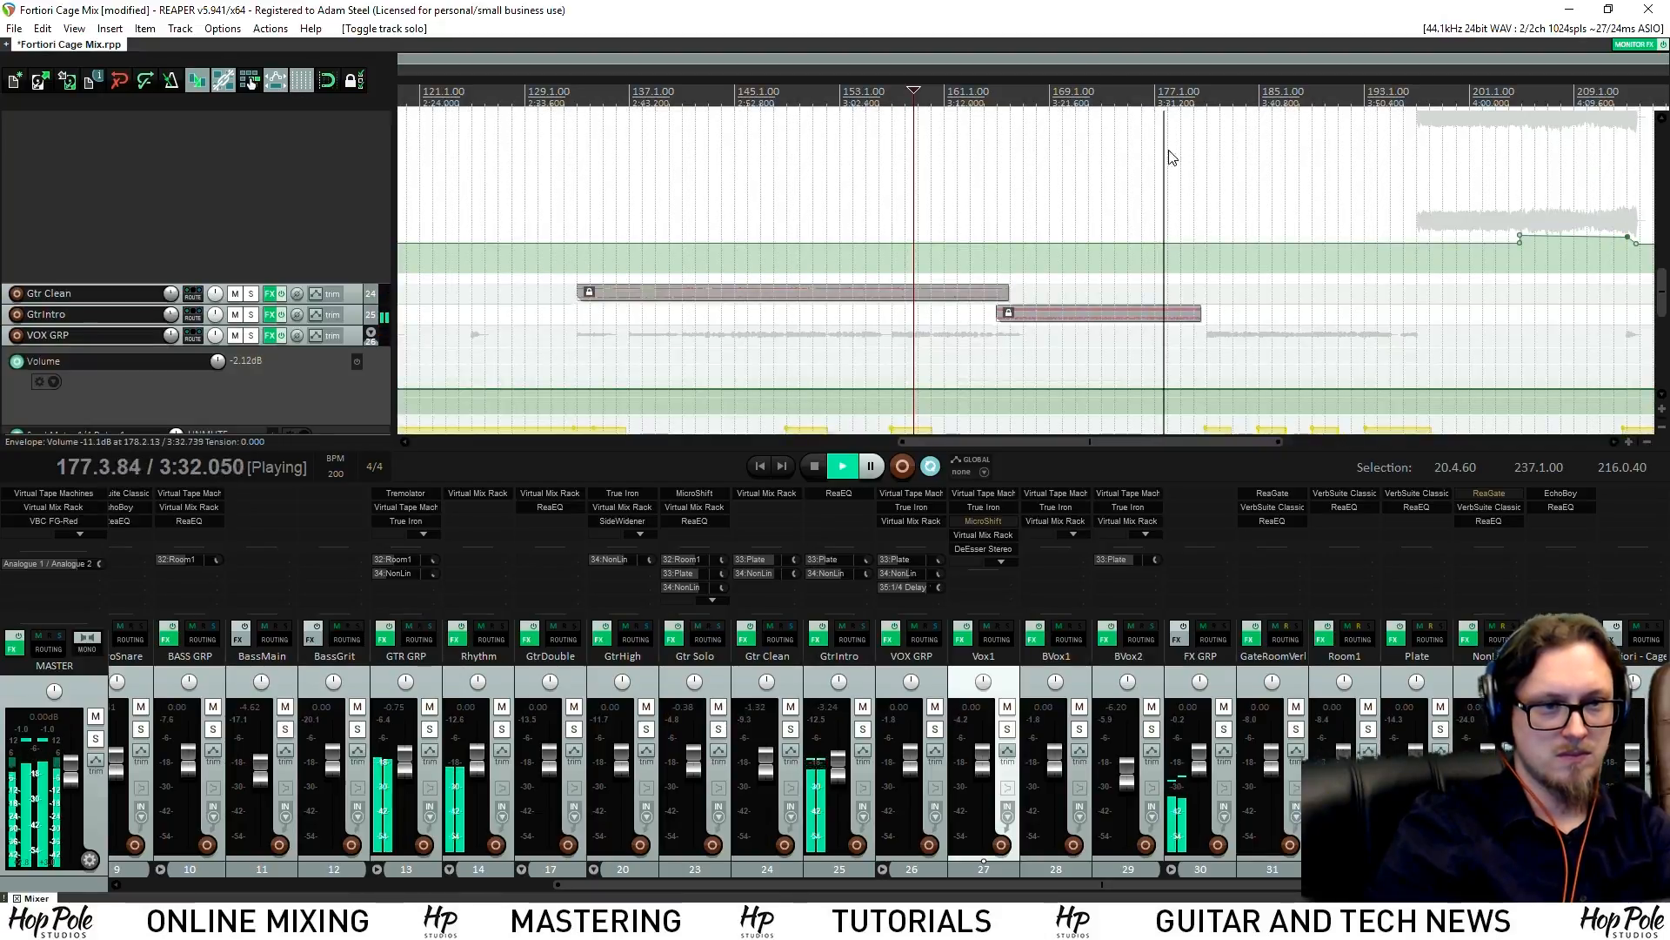
left_click(1044, 97)
left_click(1658, 729)
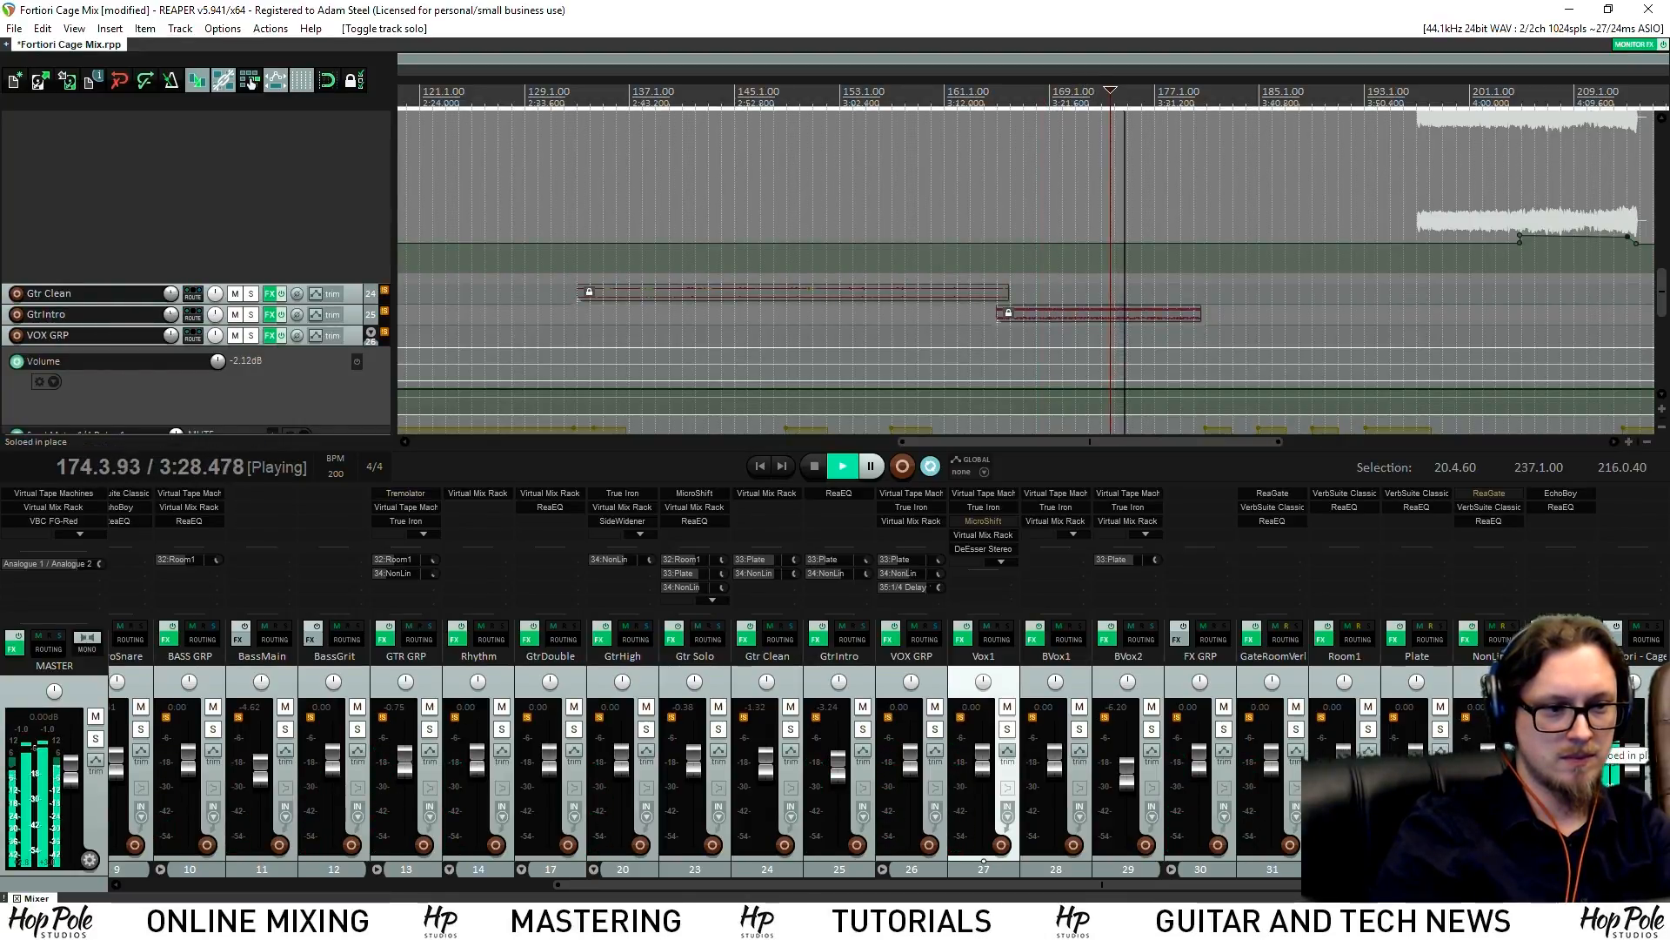
left_click(1658, 729)
Solo the Toms track and stop playback at 3:27.202
scroll(325, 384, "up", 10)
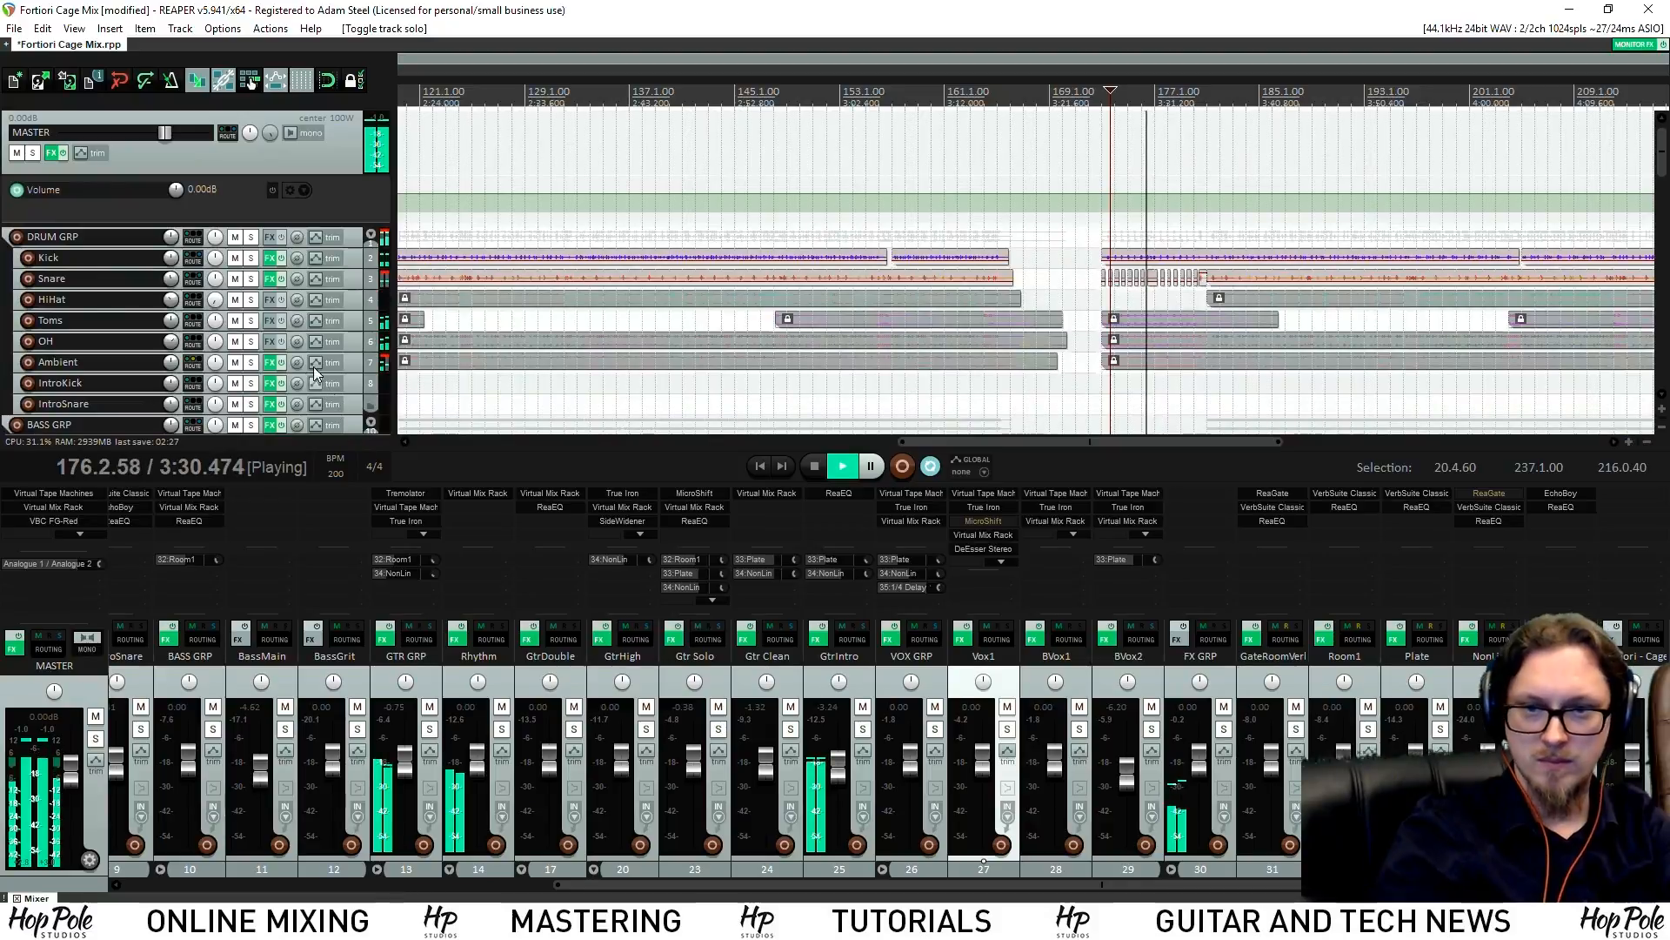
left_click(250, 320)
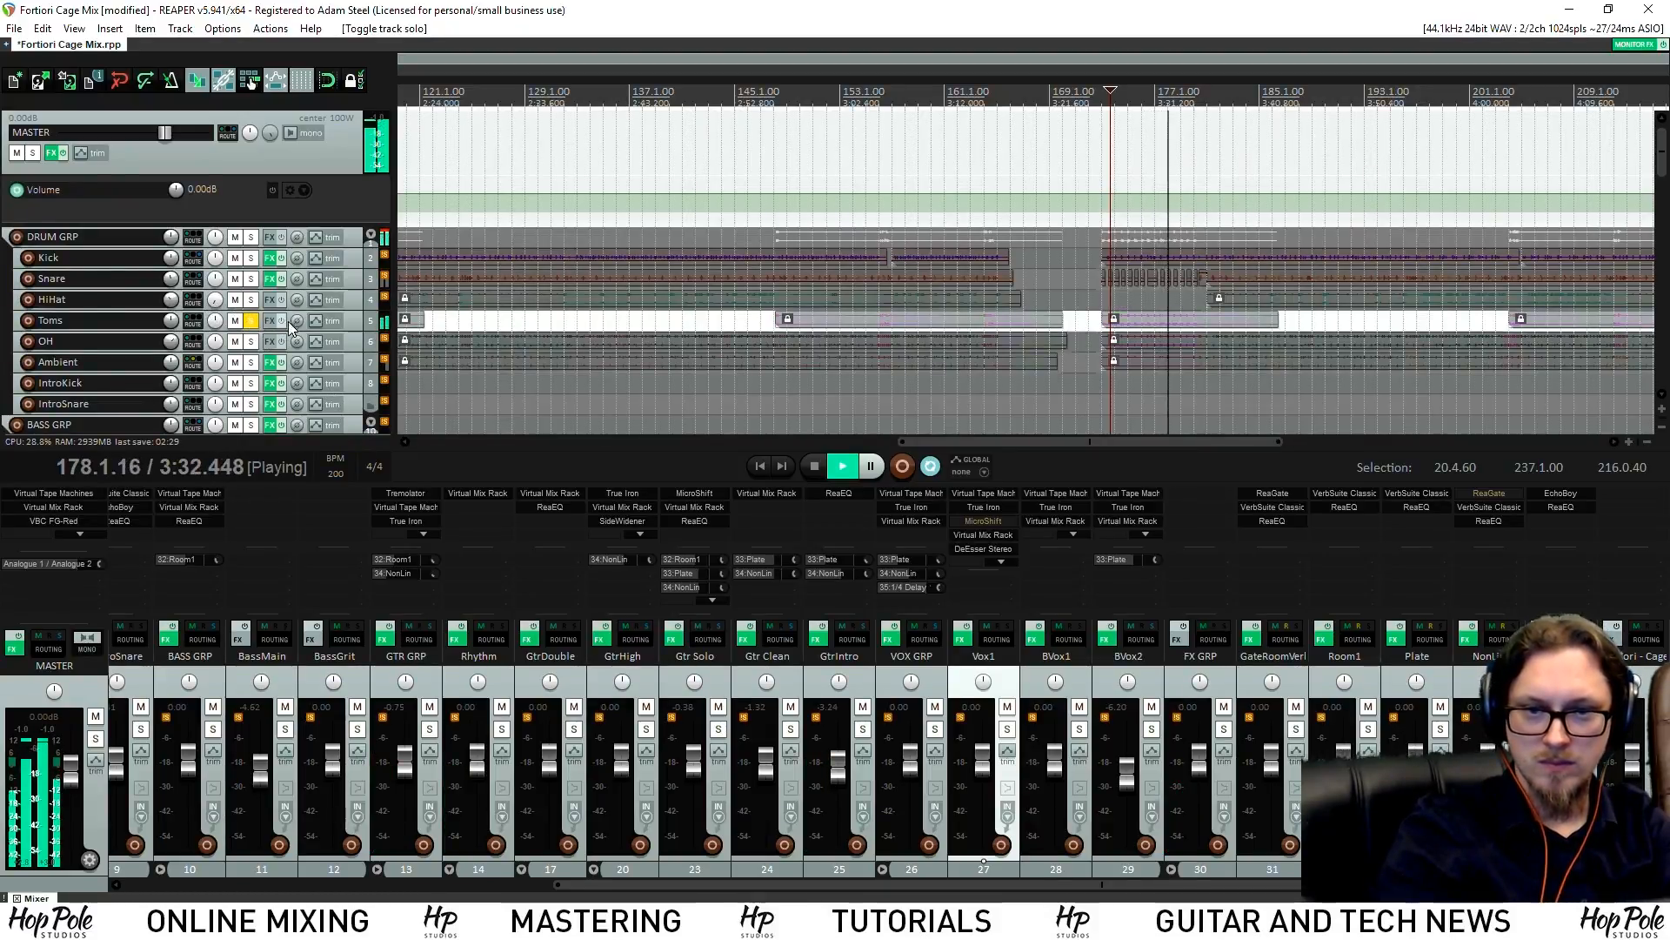
key("space")
left_click_drag(620, 882, 148, 757)
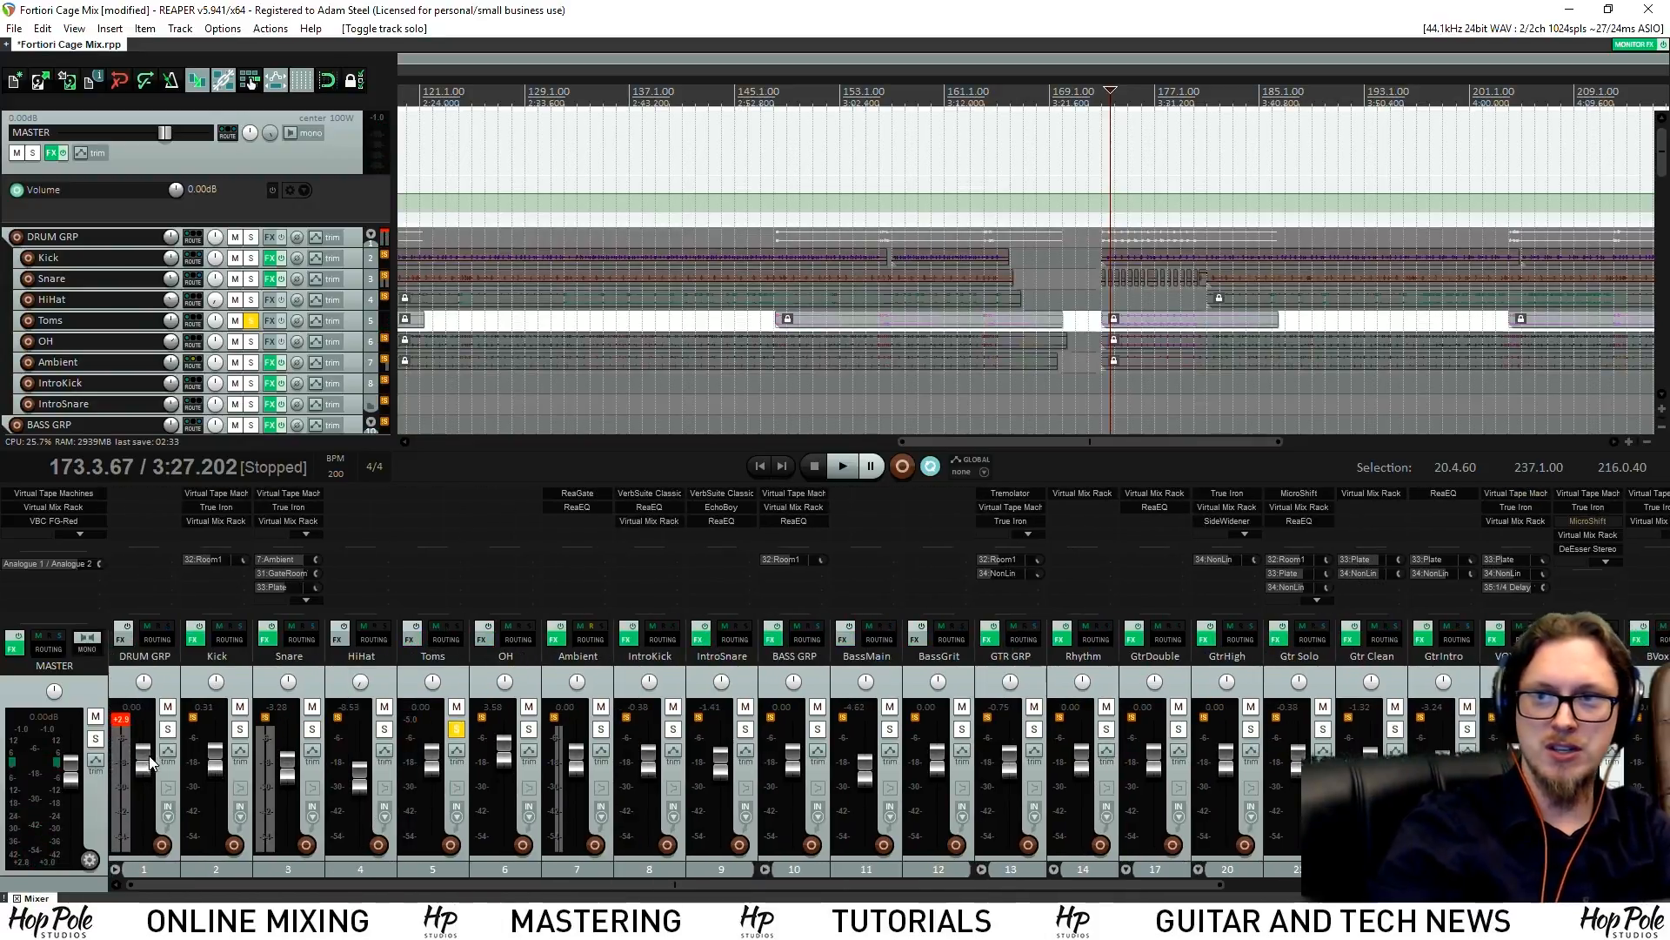
Unfreeze the HiHat, Toms and OH tracks
left_click(392, 682)
left_click(519, 678, "shift")
right_click(531, 681)
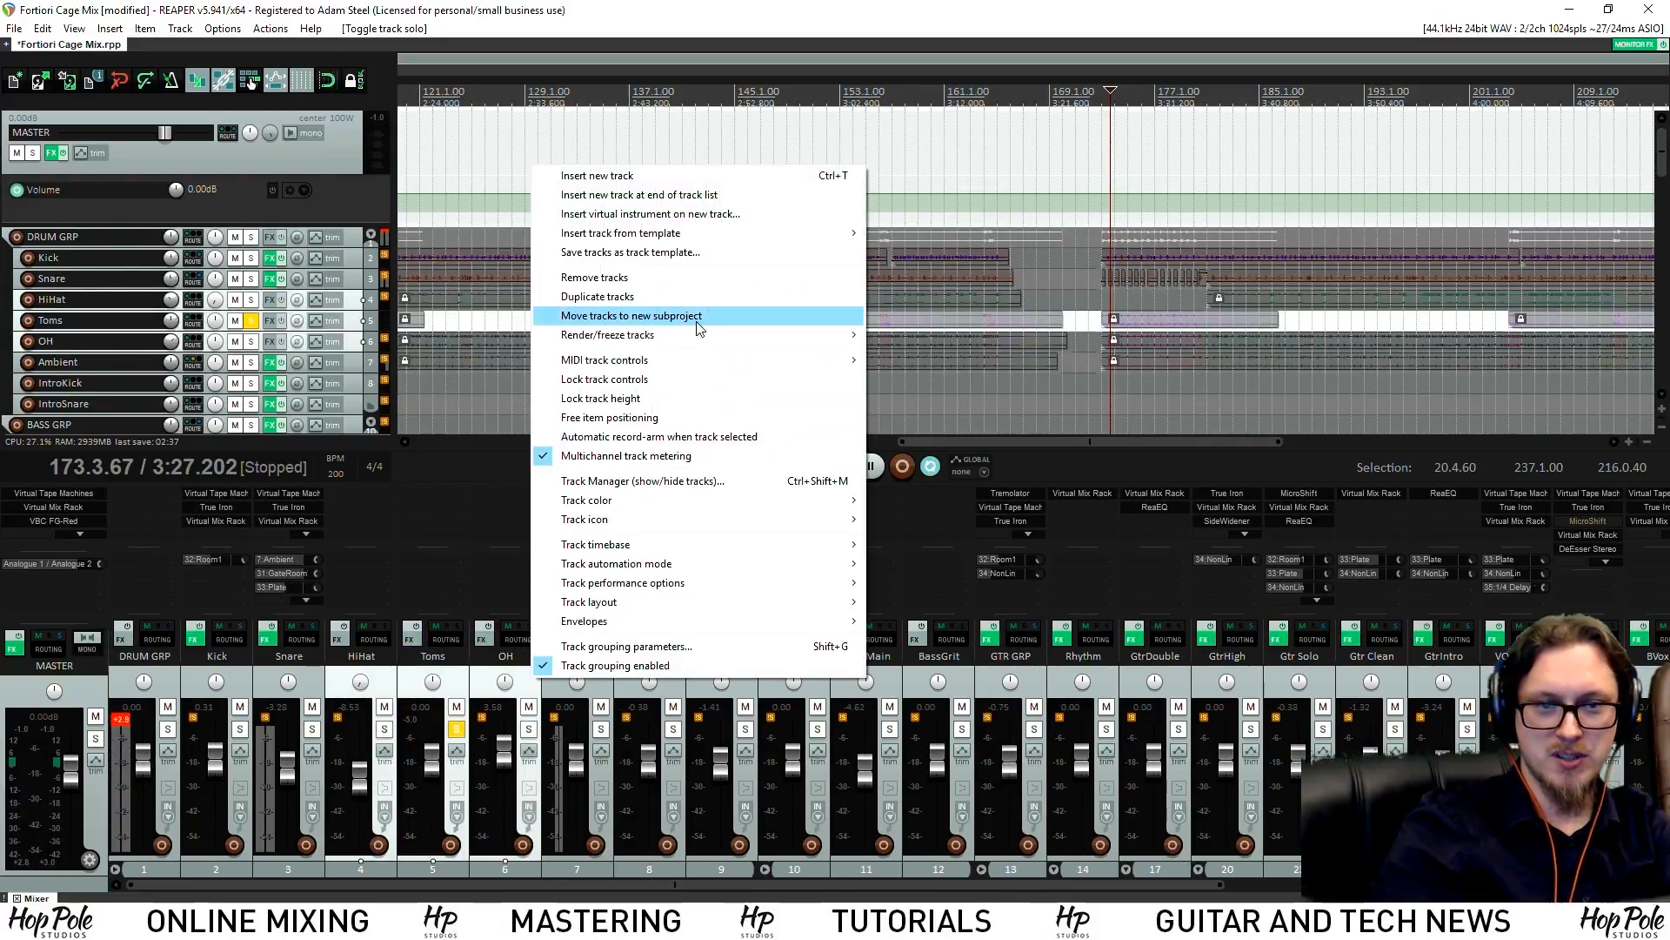
mouse_move(735, 335)
left_click(954, 437)
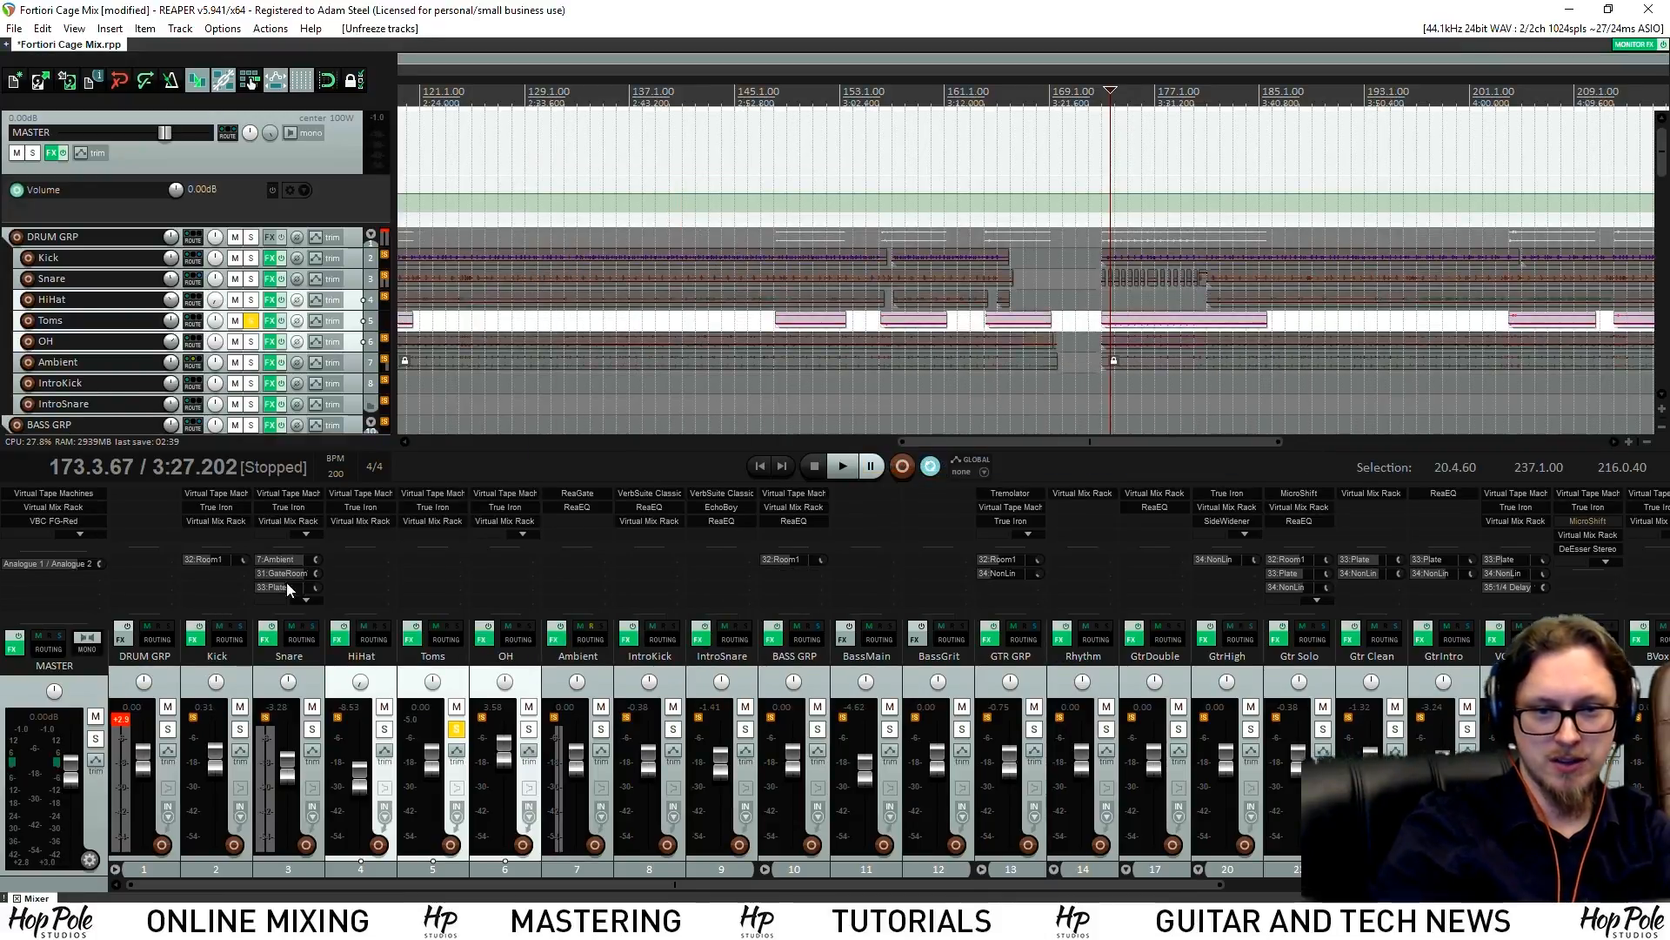
Check the Toms channel strip, then open the Toms Add FX browser filtered to 'eq'
left_click(426, 518)
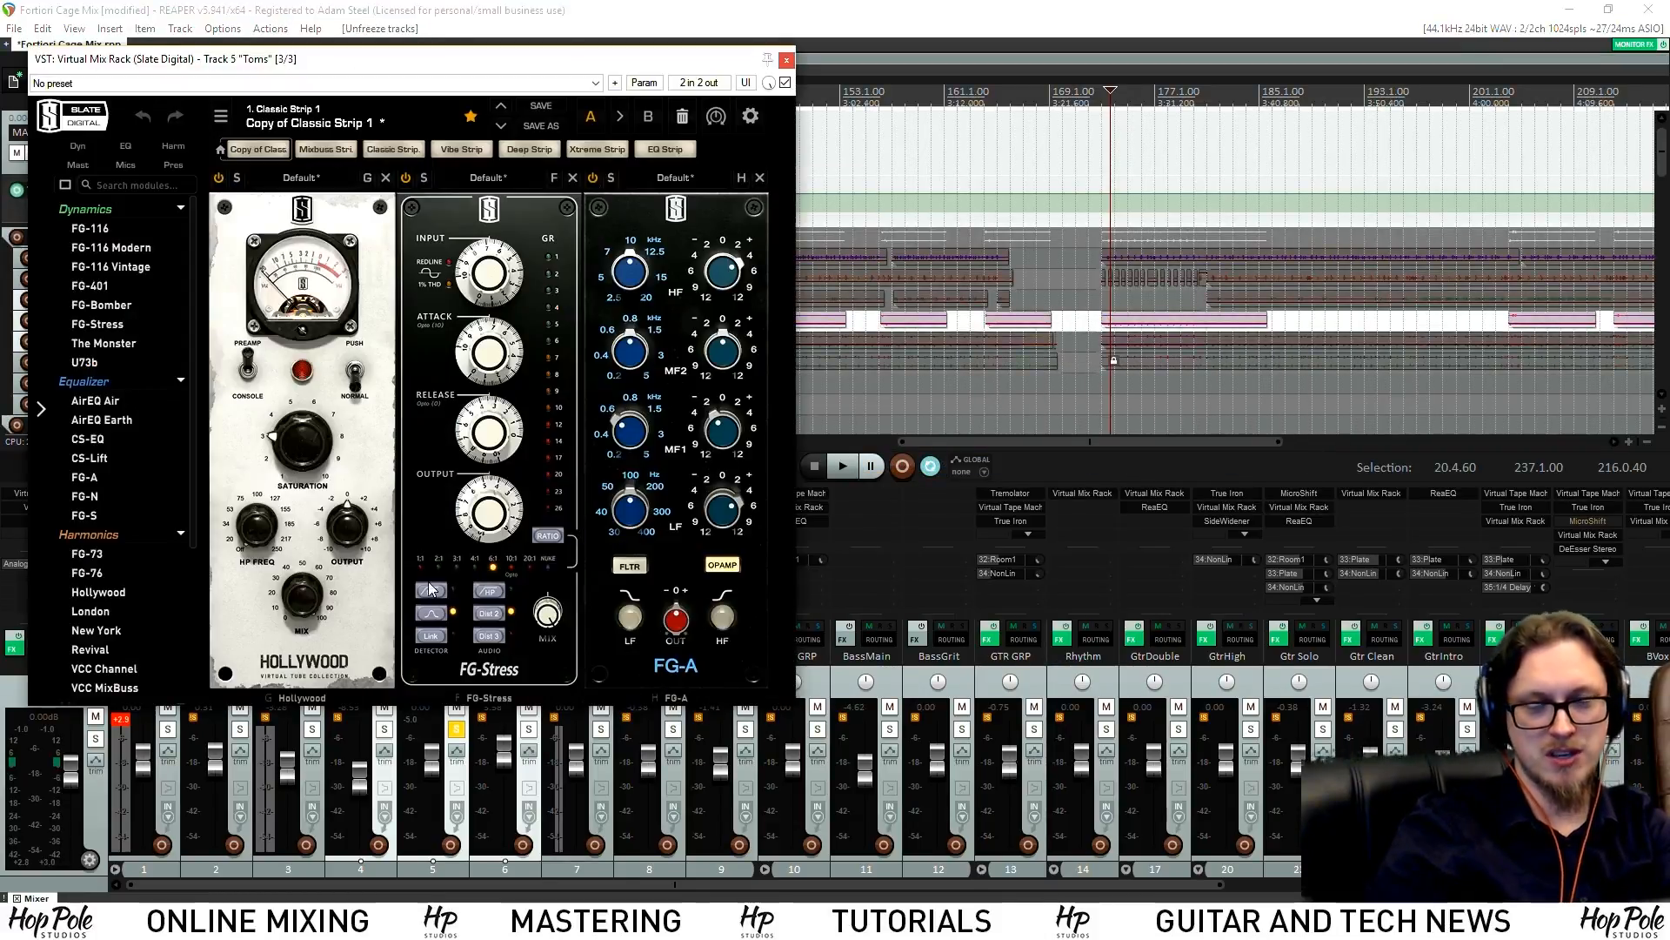
key("space")
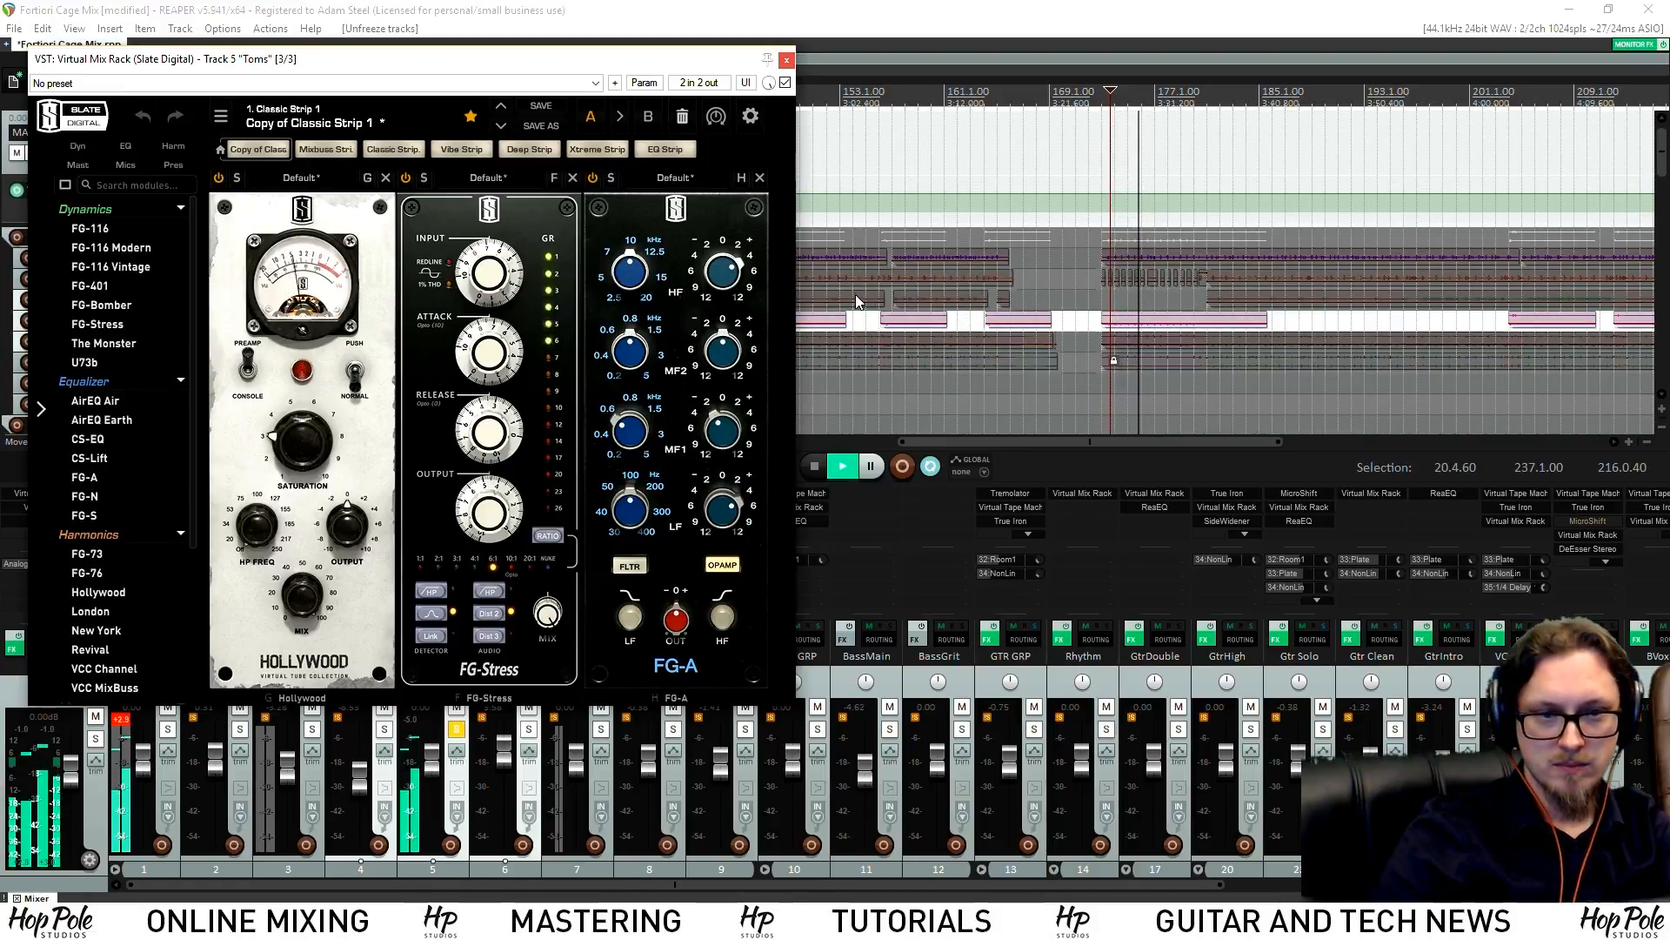
left_click(786, 61)
key("space")
double_click(431, 535)
type("eq")
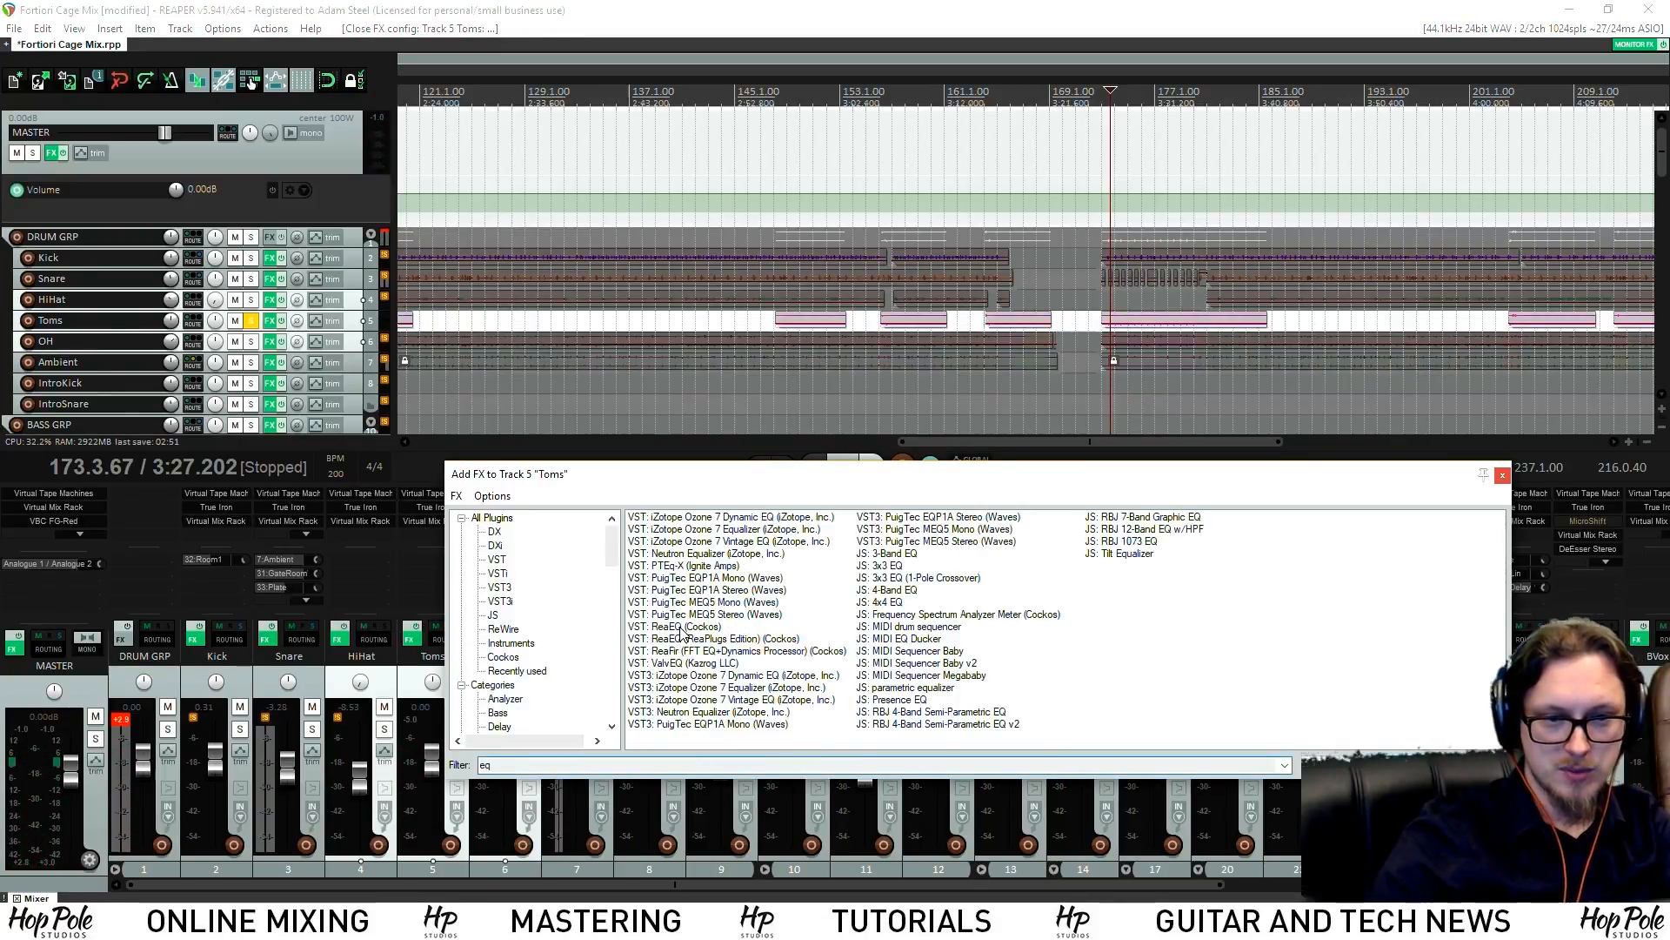
Add ReaEQ to Toms and shape band 2 into a 9 dB cut near 389 Hz, 1.62 octaves wide
double_click(683, 627)
key("space")
left_click_drag(155, 164, 165, 128)
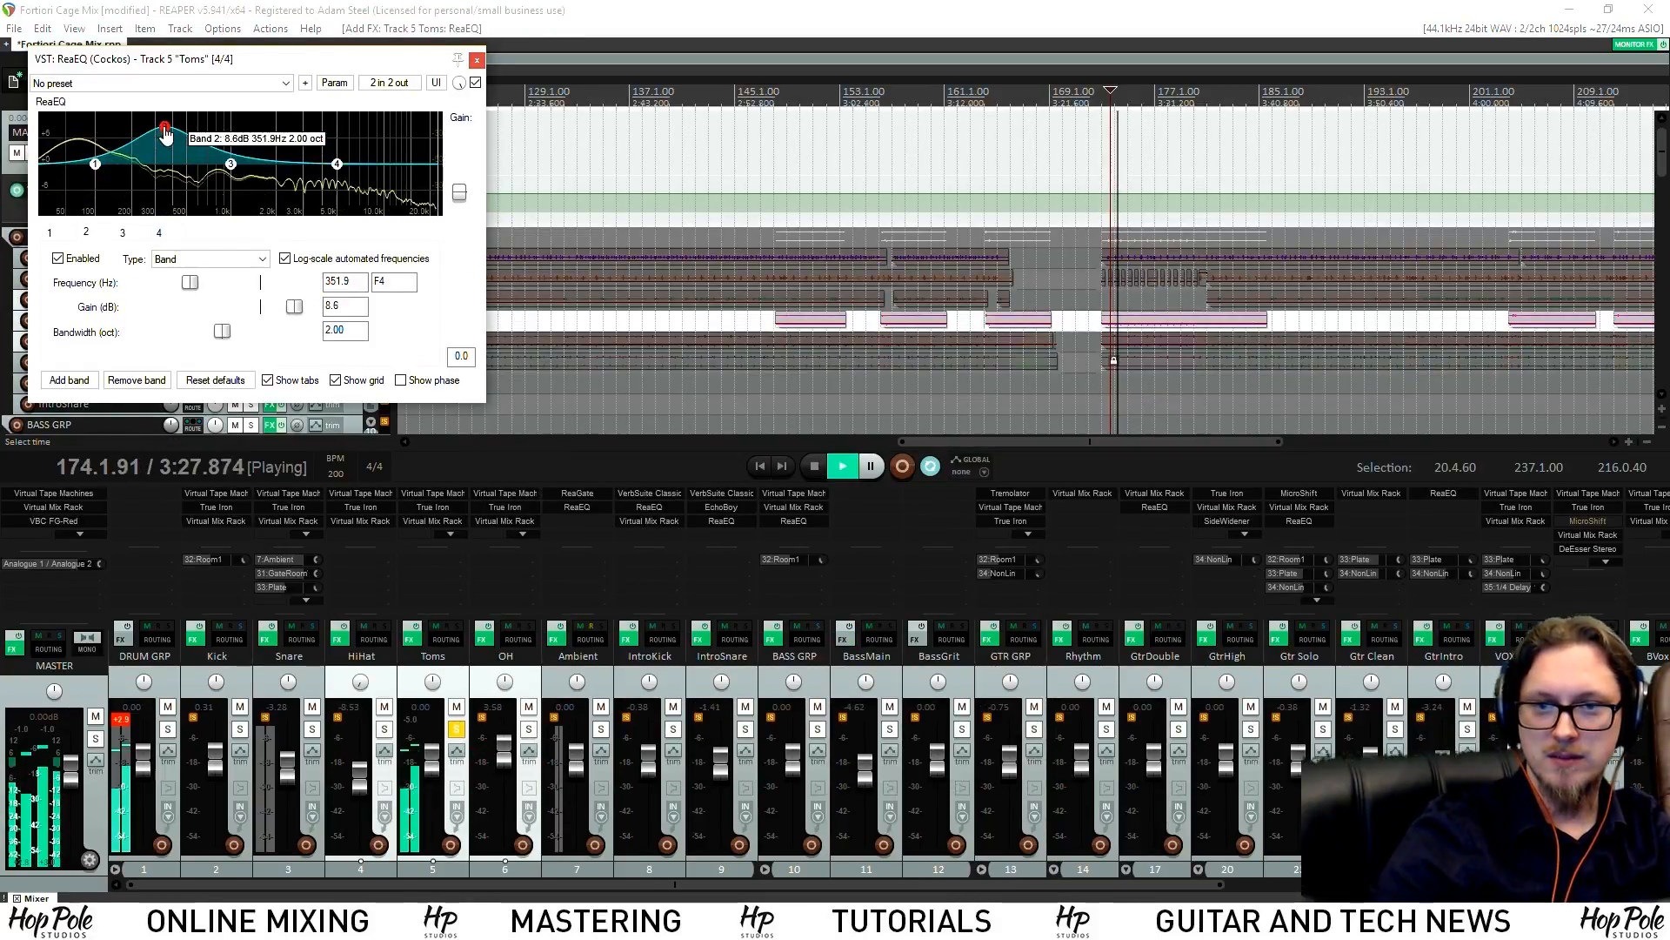
left_click_drag(226, 332, 197, 334)
left_click_drag(164, 128, 332, 130)
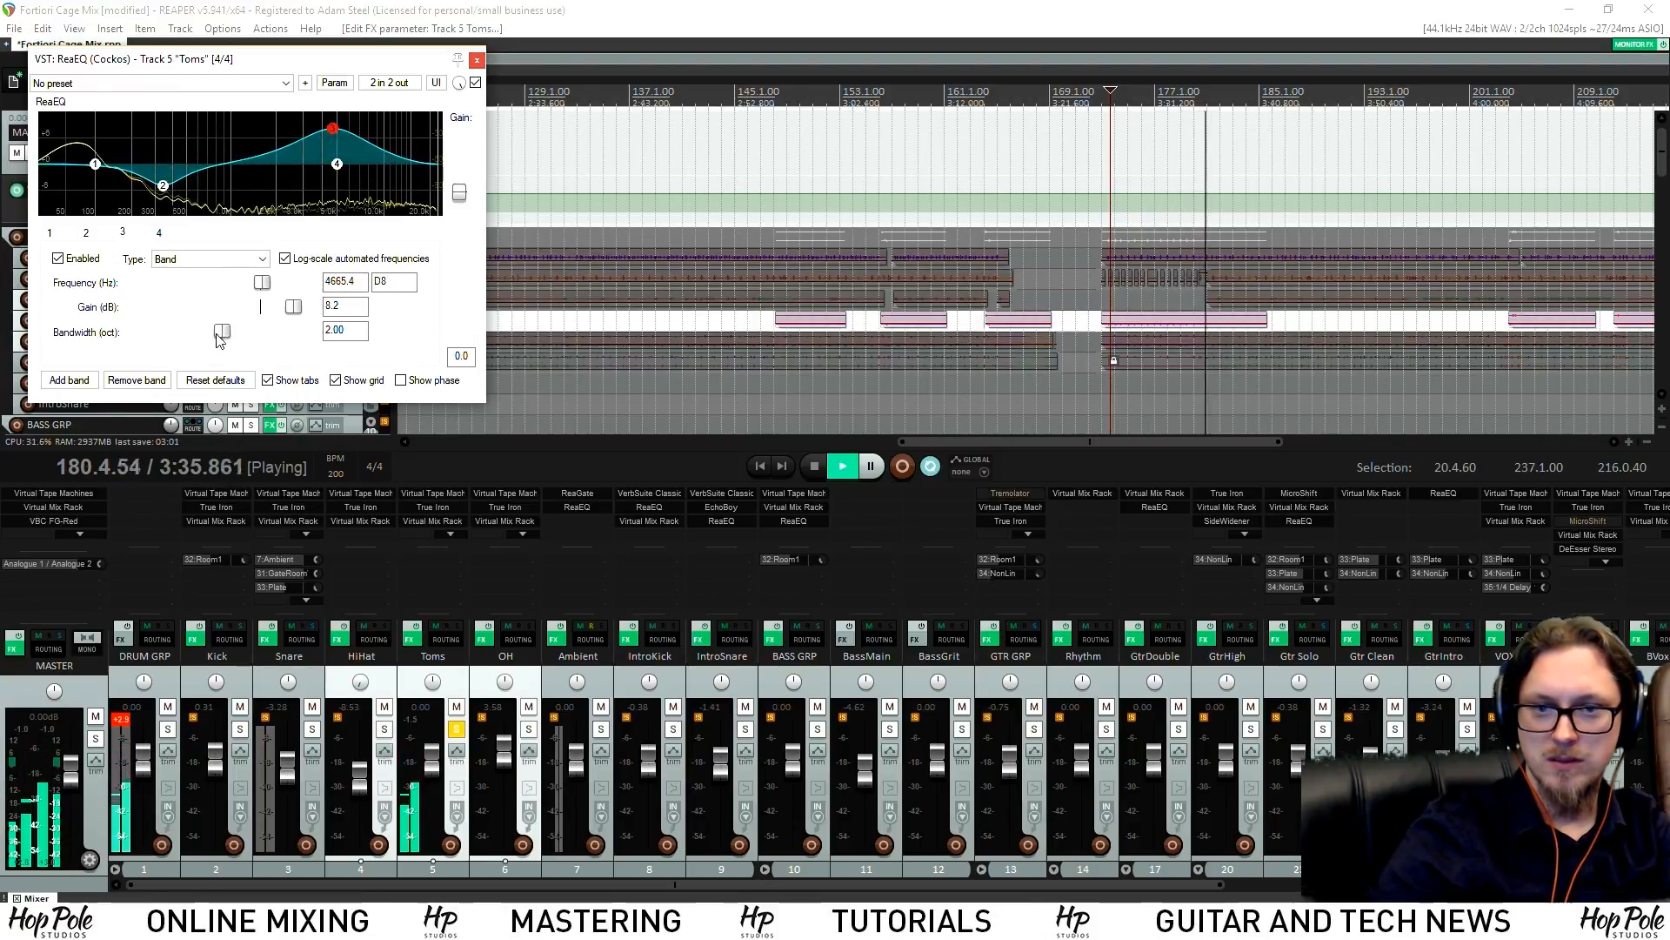
mouse_move(96, 165)
left_mouse_down()
mouse_move(98, 140)
mouse_move(117, 156)
left_mouse_up()
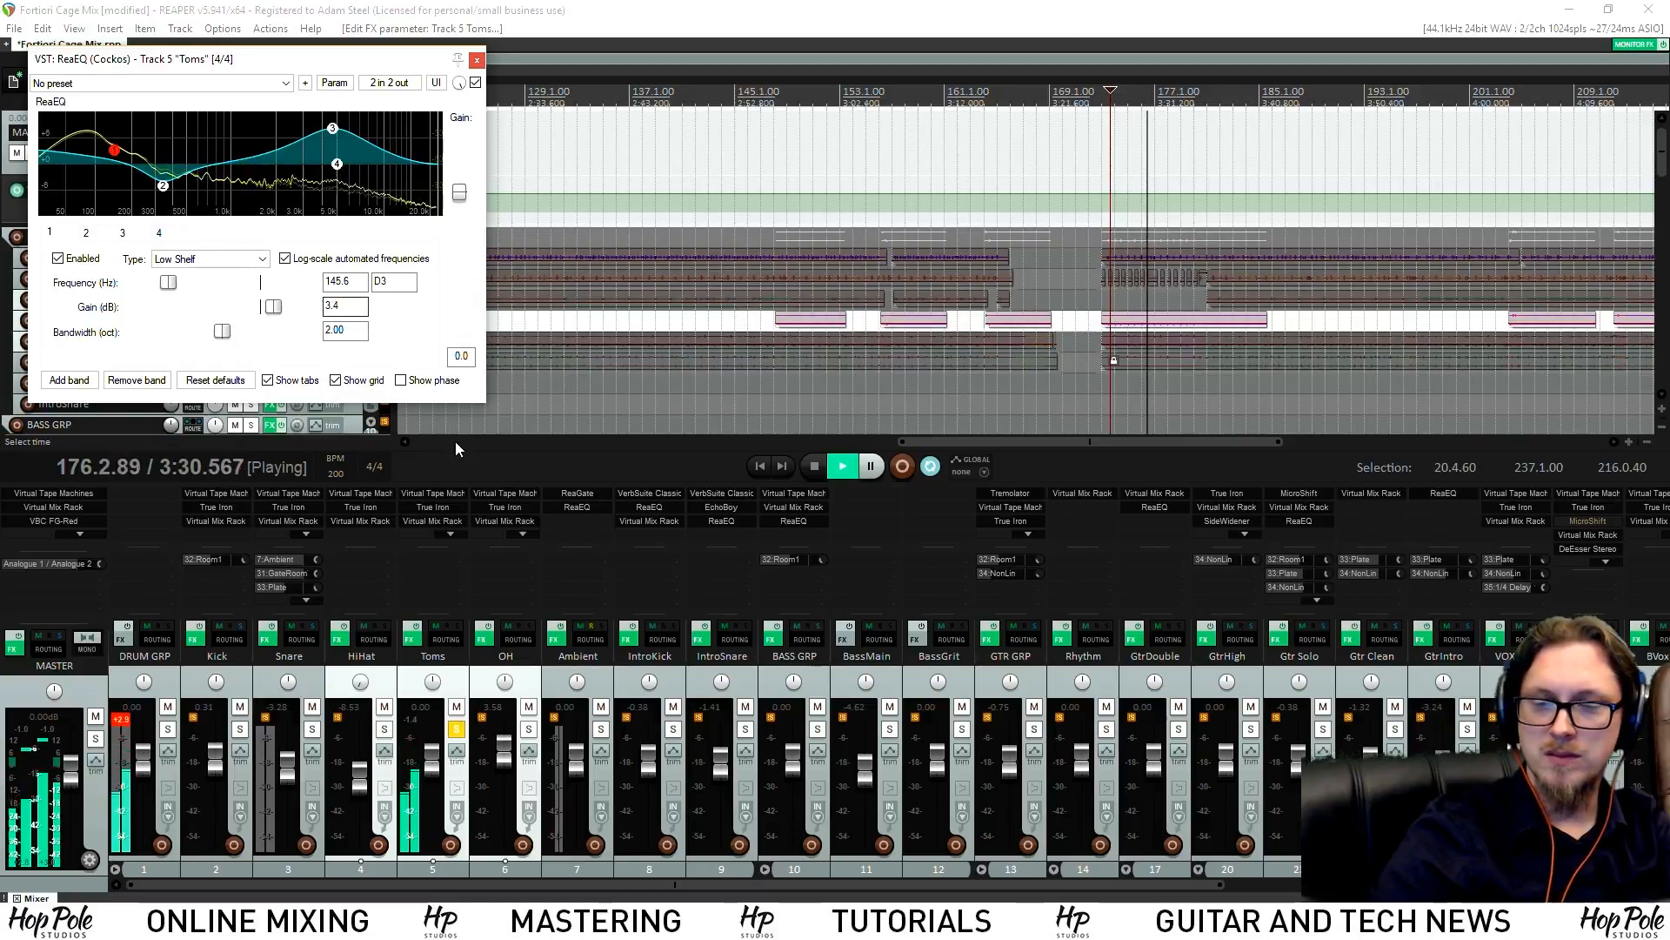
key("space")
key("space")
left_click_drag(163, 185, 171, 207)
left_click_drag(191, 332, 207, 332)
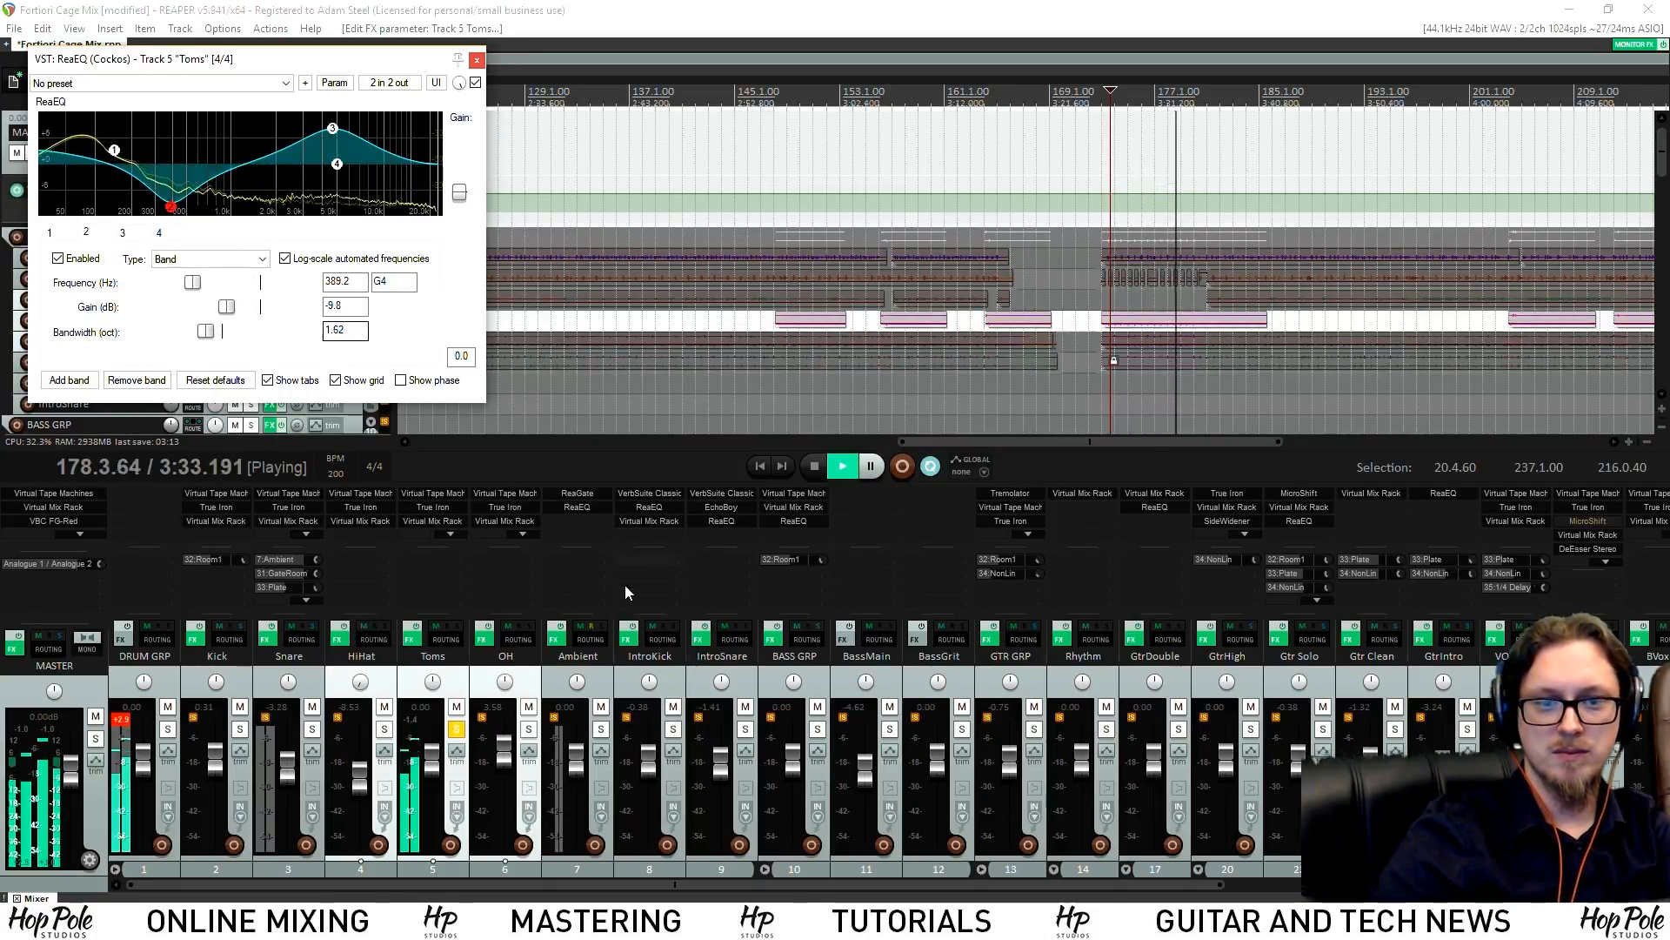
key("space")
Copy the Snare's 33 Plate and 34 NonLin sends onto Toms, unsolo Toms, and close ReaEQ
left_click_drag(266, 588, 413, 564)
key("space")
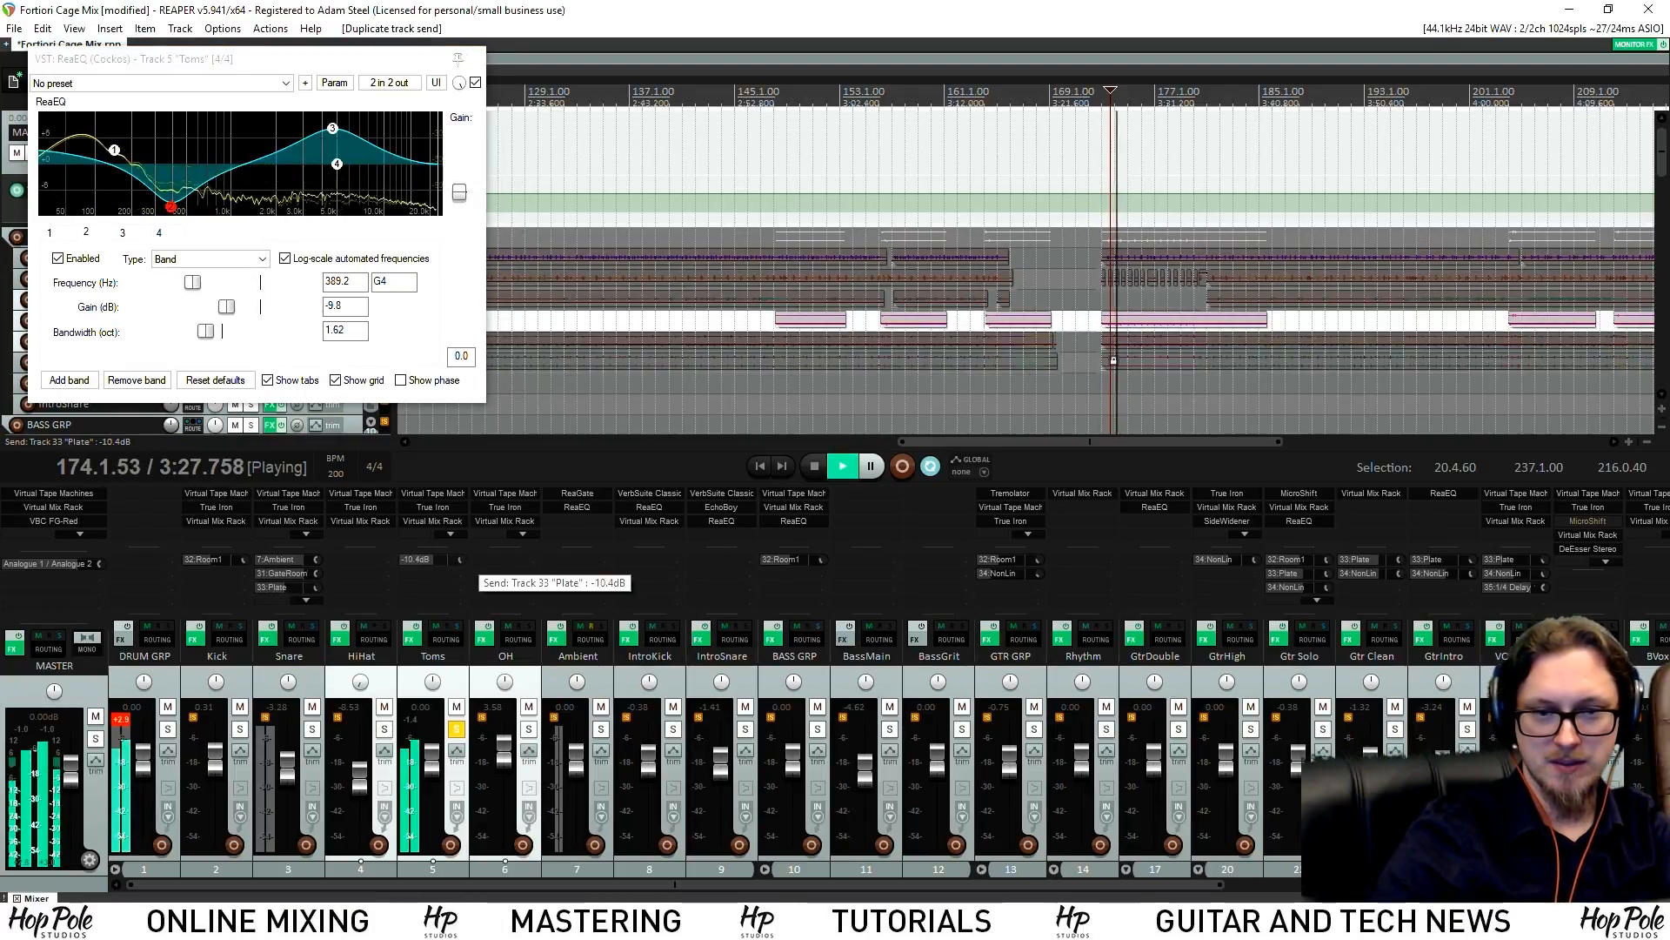
scroll(292, 587, "down", 2)
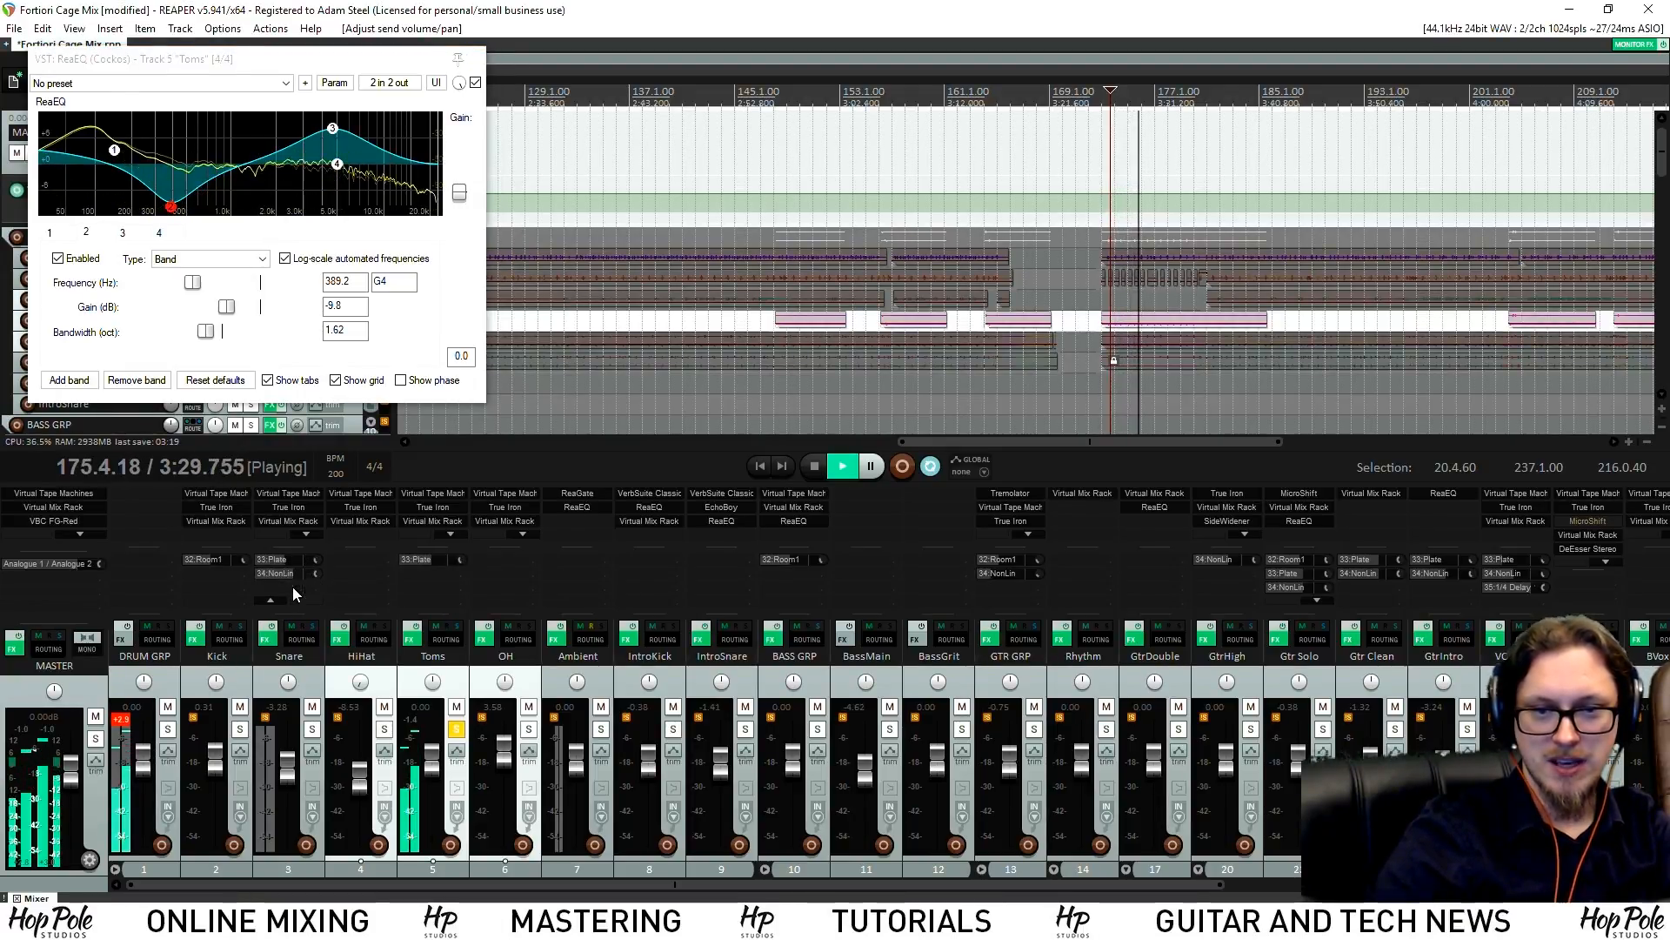
left_click(282, 565)
left_click_drag(271, 572, 448, 578)
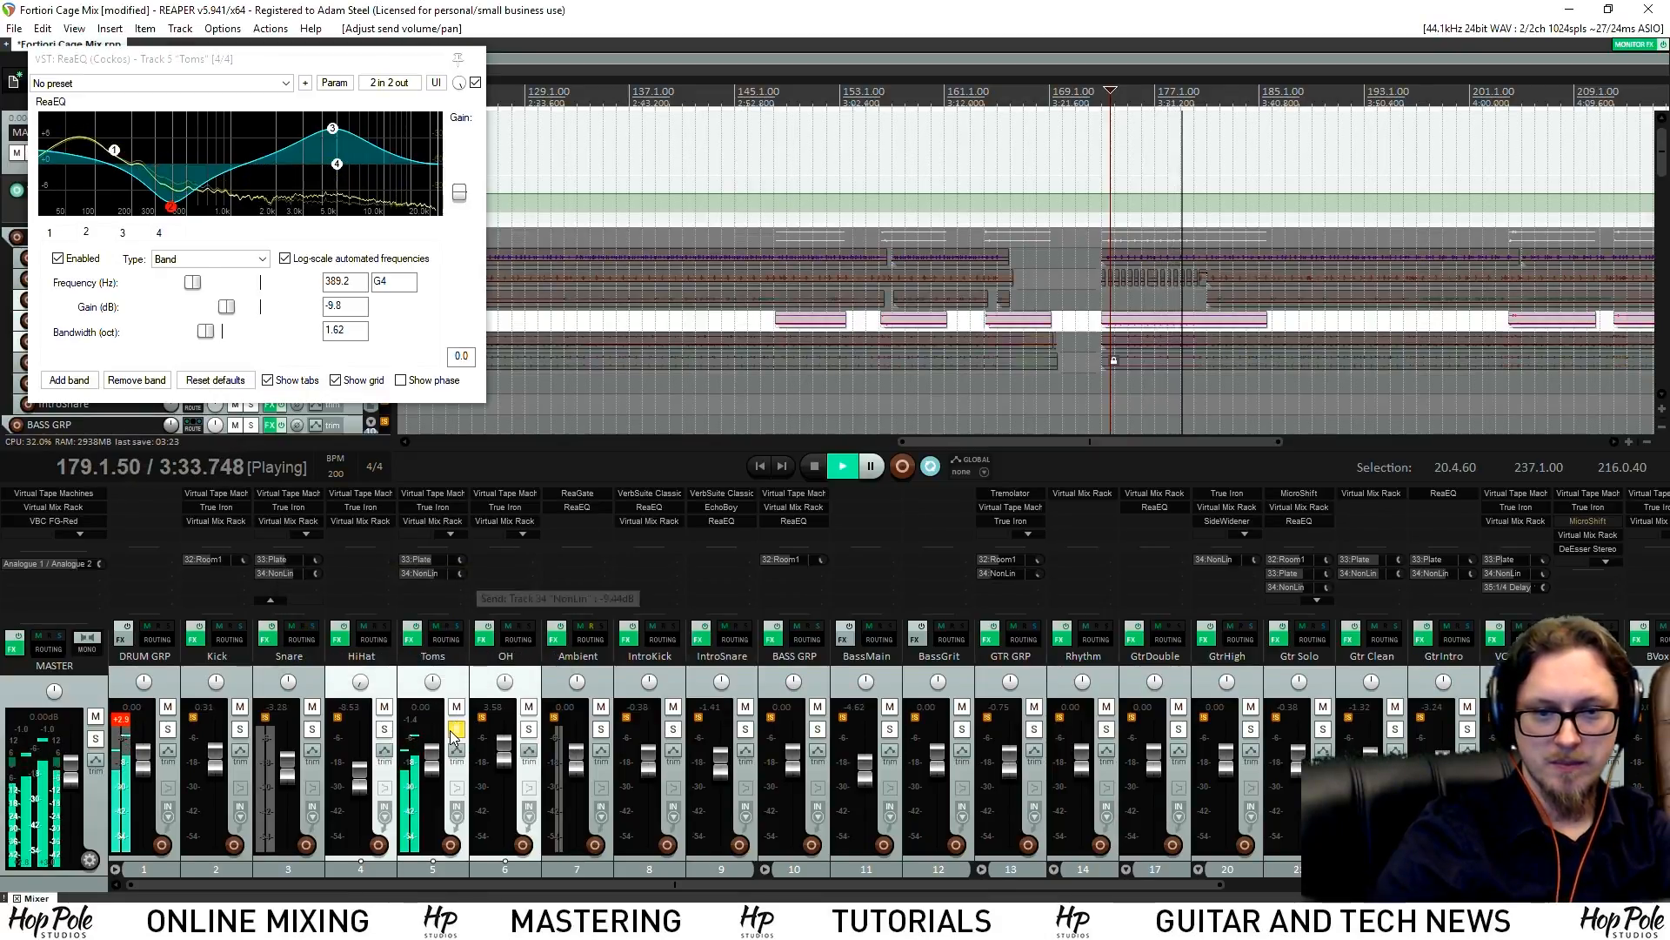
left_click(456, 729)
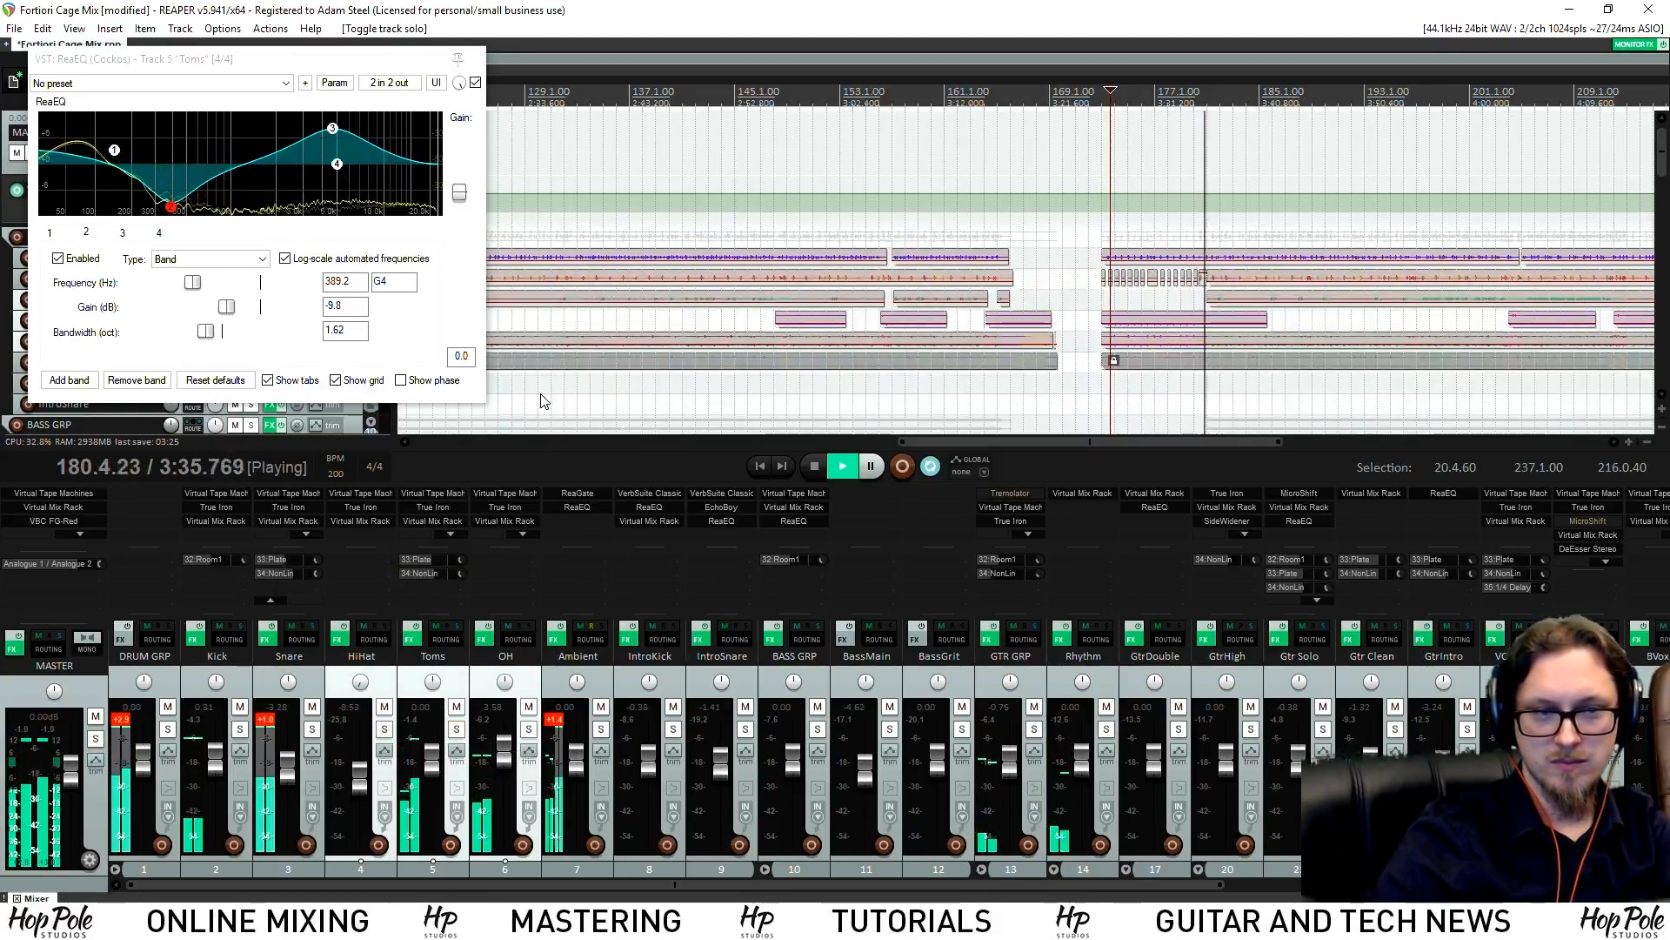
left_click(1082, 92)
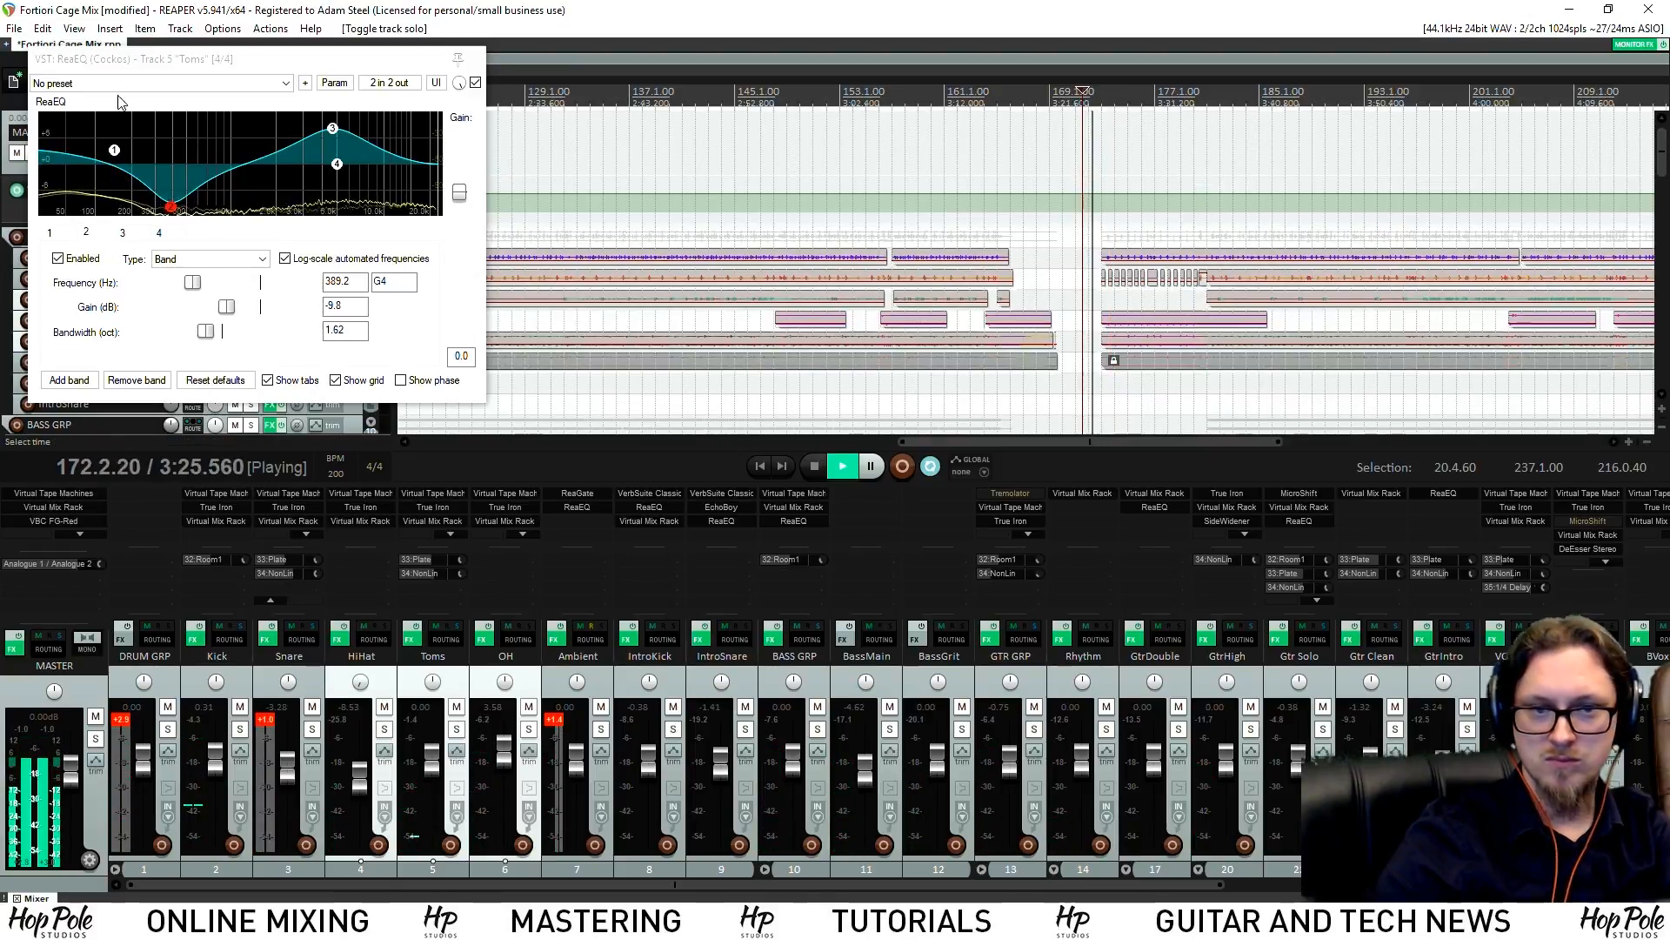
left_click(476, 61)
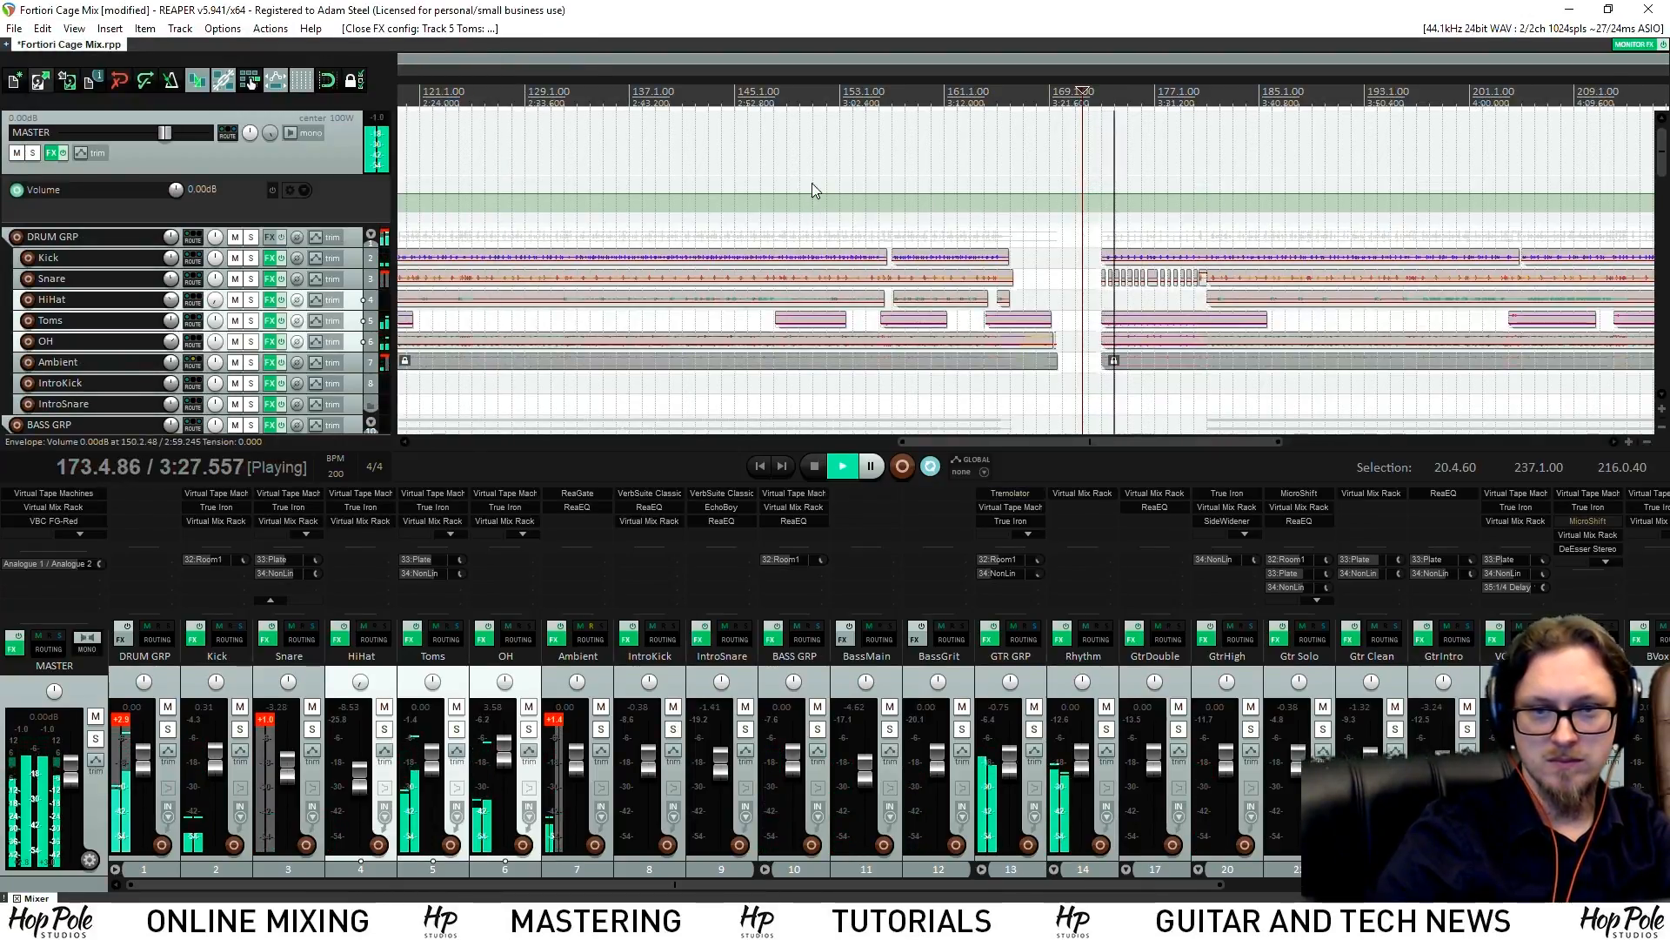
Make the Toms track much taller while re-listening from around bar 148
scroll(804, 179, "down", 3)
left_click(896, 100)
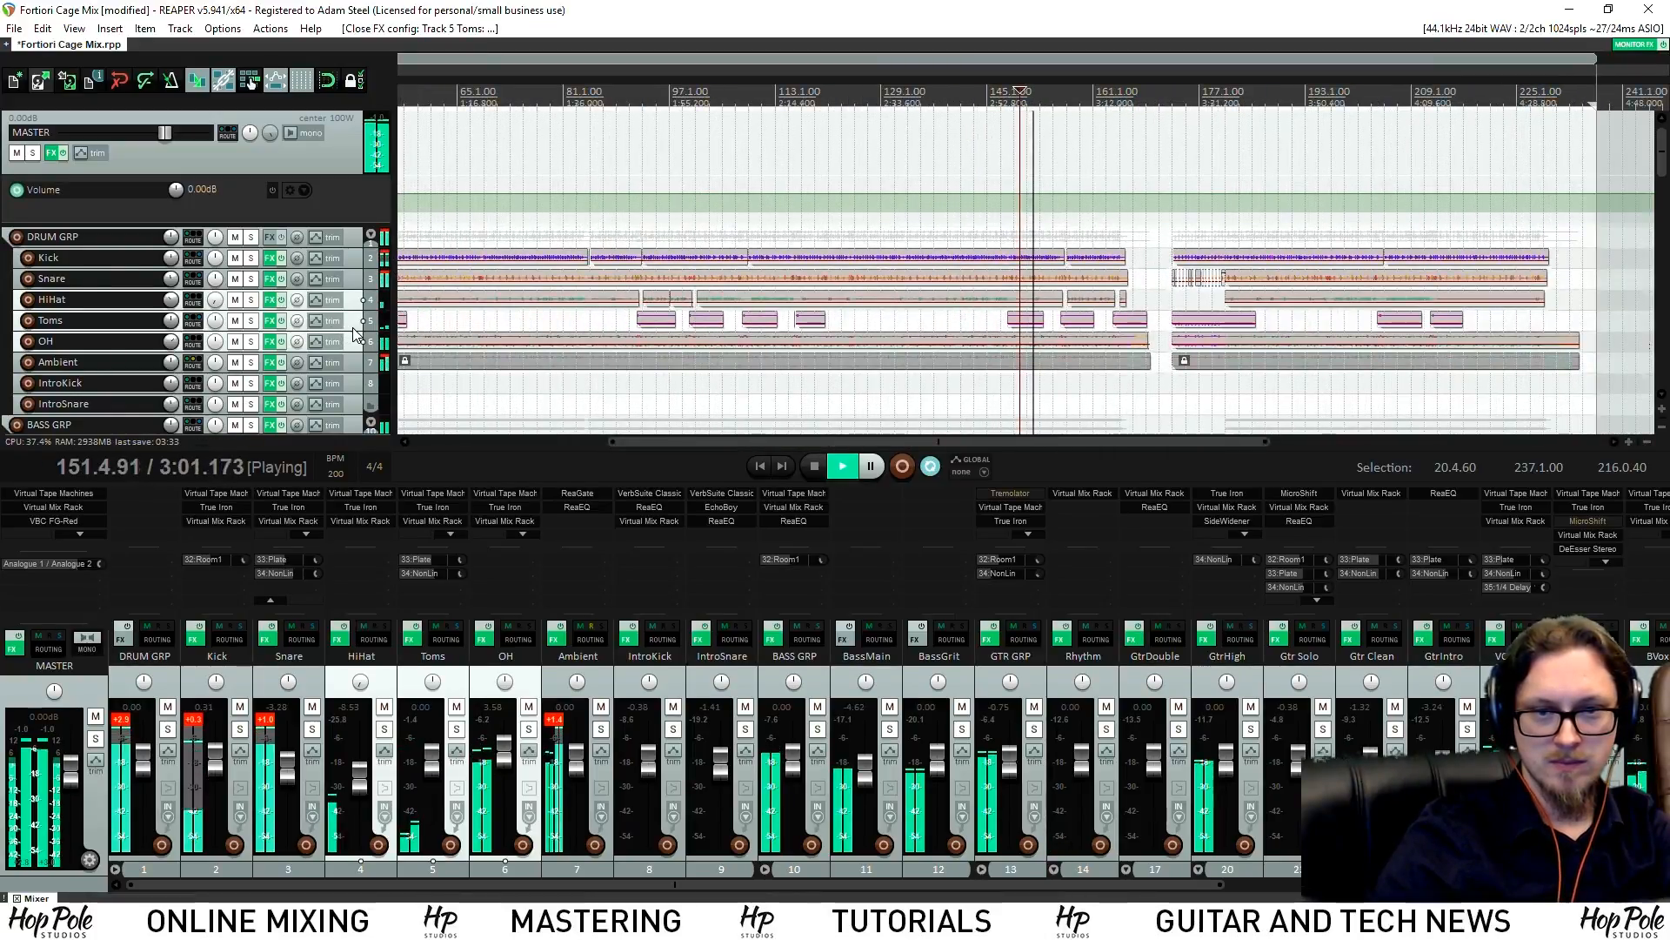
left_click_drag(392, 330, 394, 430)
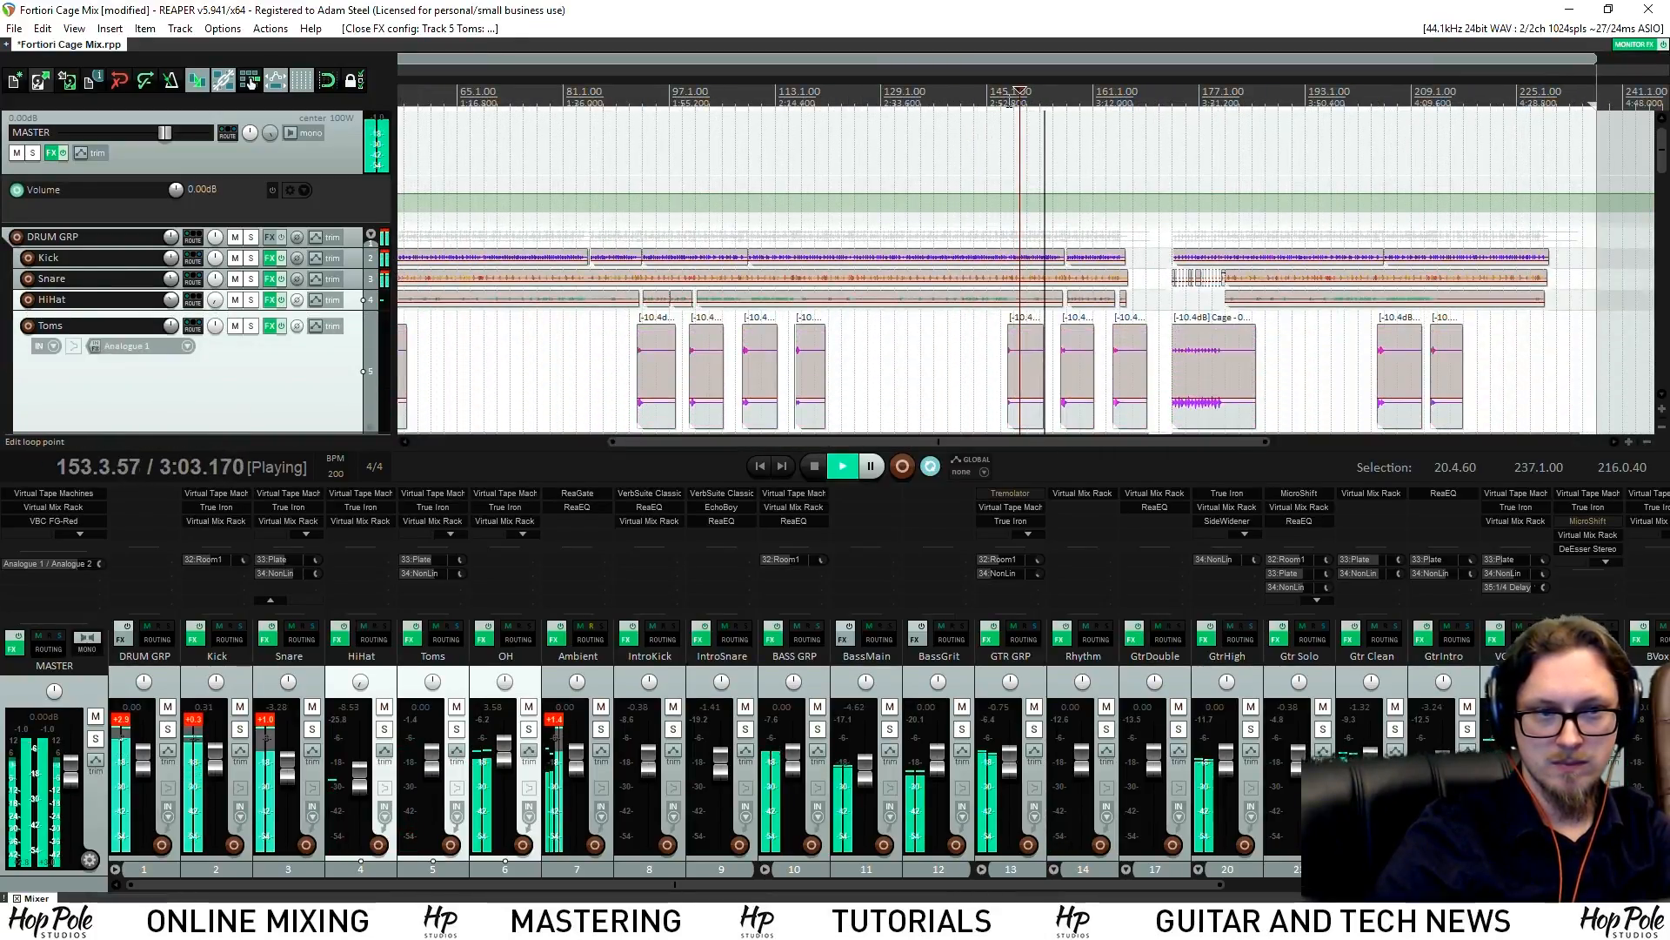
left_click(1013, 102)
scroll(1014, 102, "up", 3)
scroll(1014, 103, "up", 1)
left_click(1022, 103)
left_click(1008, 103)
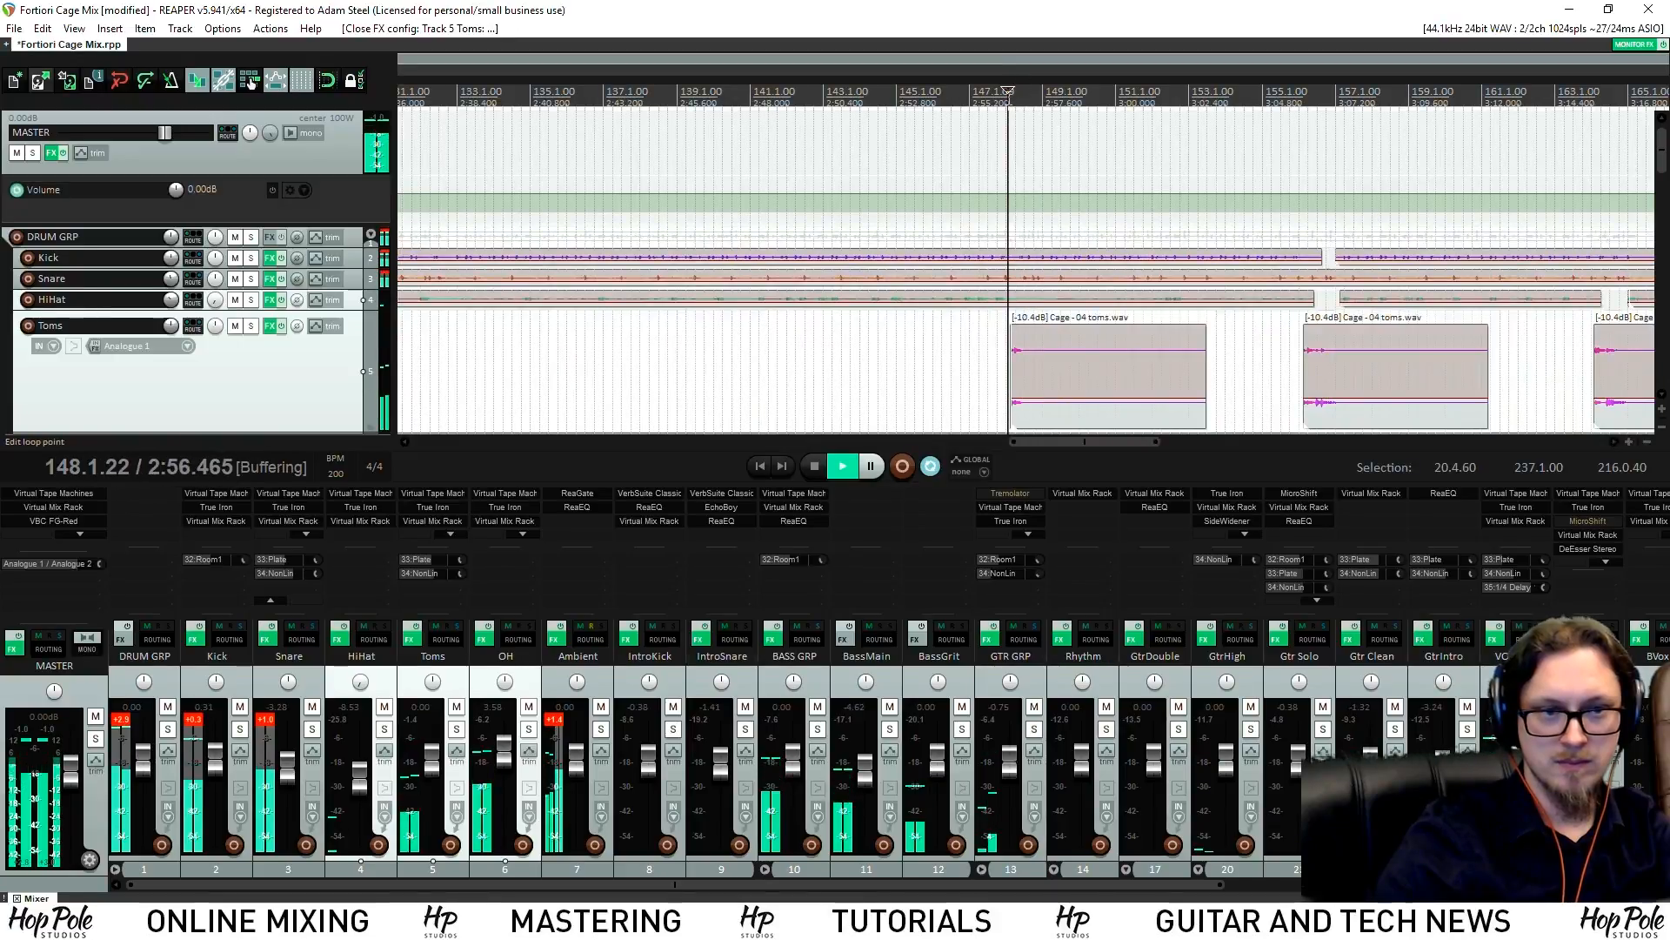
scroll(807, 181, "down", 4)
Audition the toms at different song sections around bars 92, 178 and 203
left_click(498, 103)
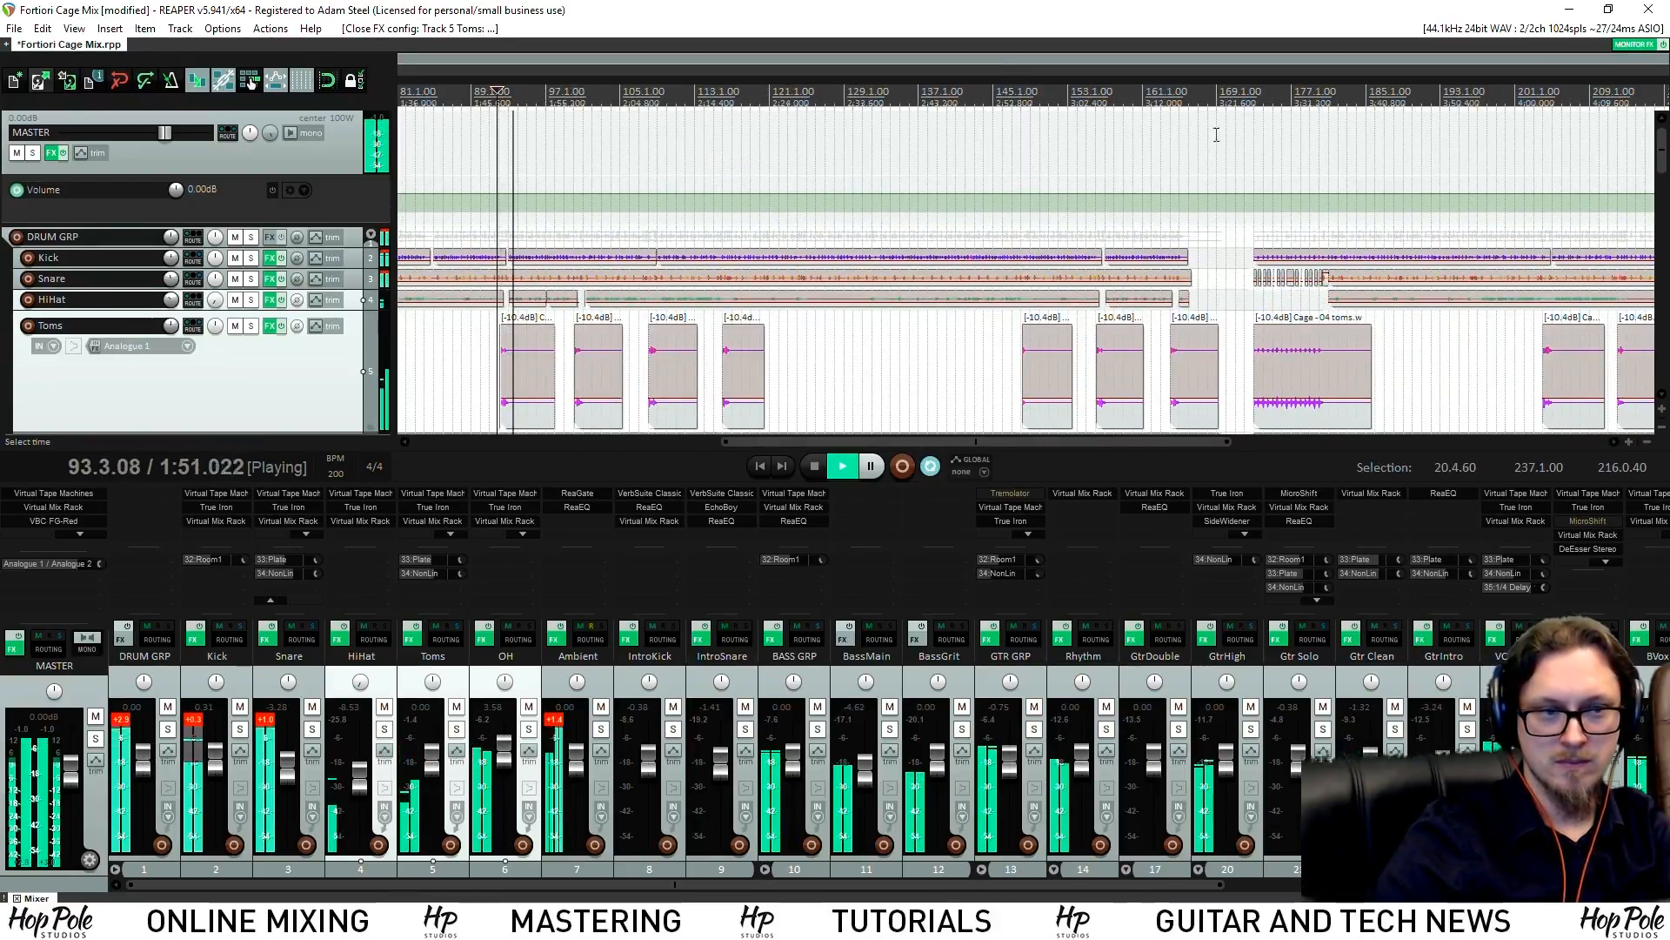
left_click(1310, 127)
scroll(1130, 134, "down", 3)
scroll(1130, 134, "up", 2)
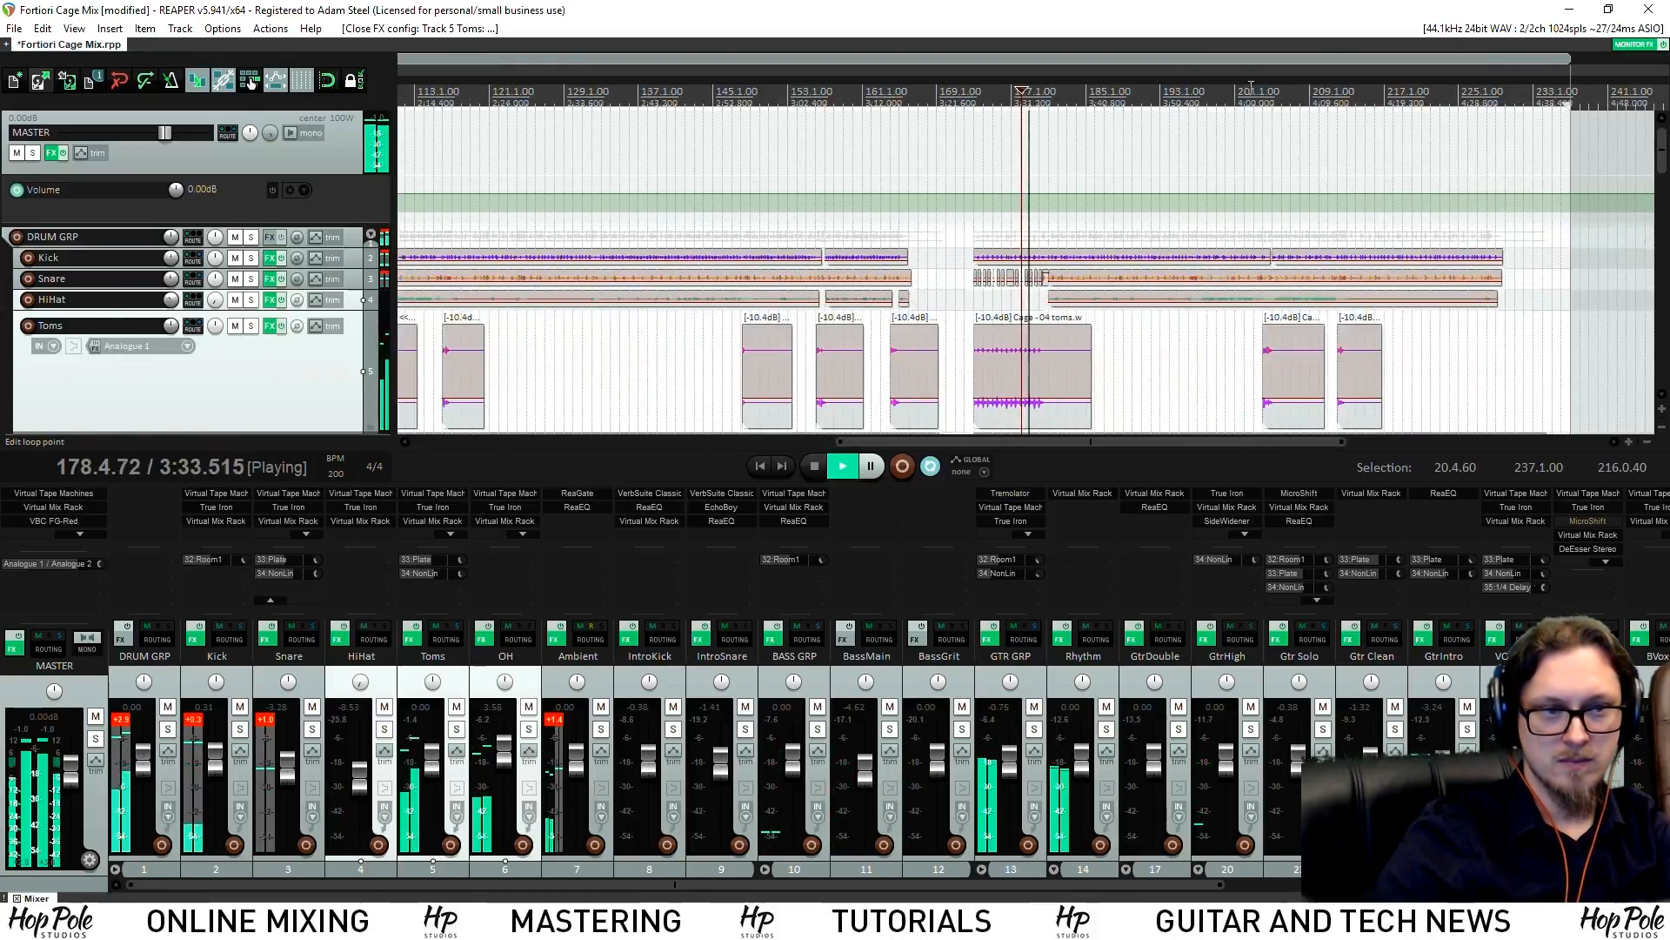
left_click(1255, 170)
scroll(1249, 181, "up", 4)
scroll(1216, 224, "up", 2)
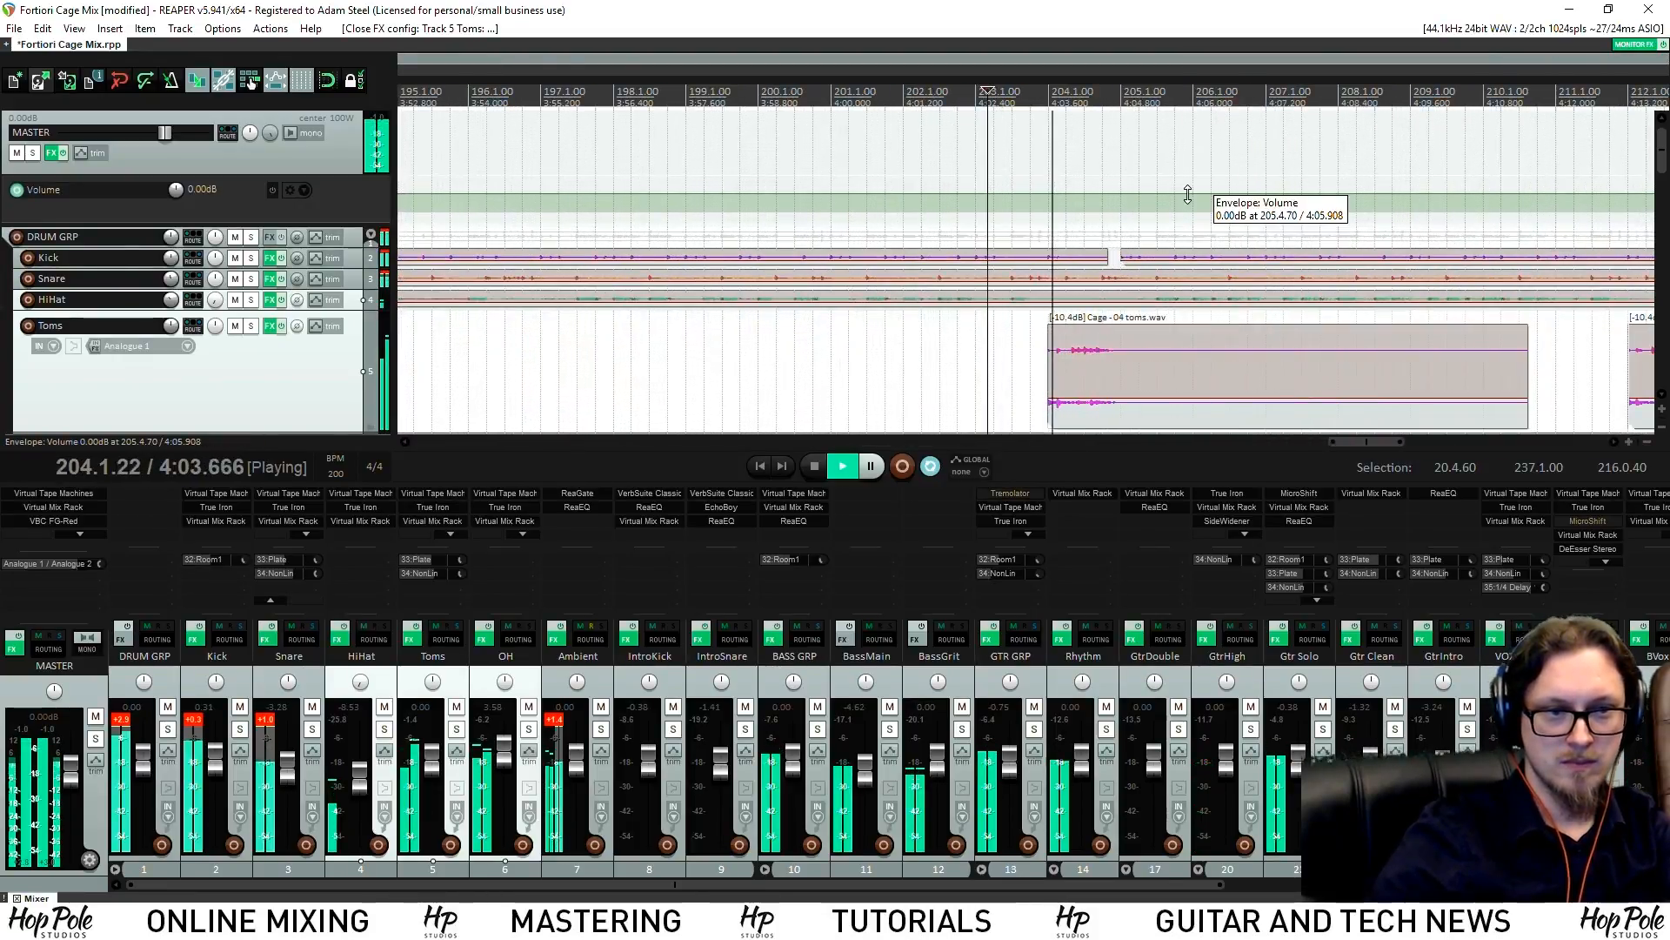
scroll(942, 226, "down", 3)
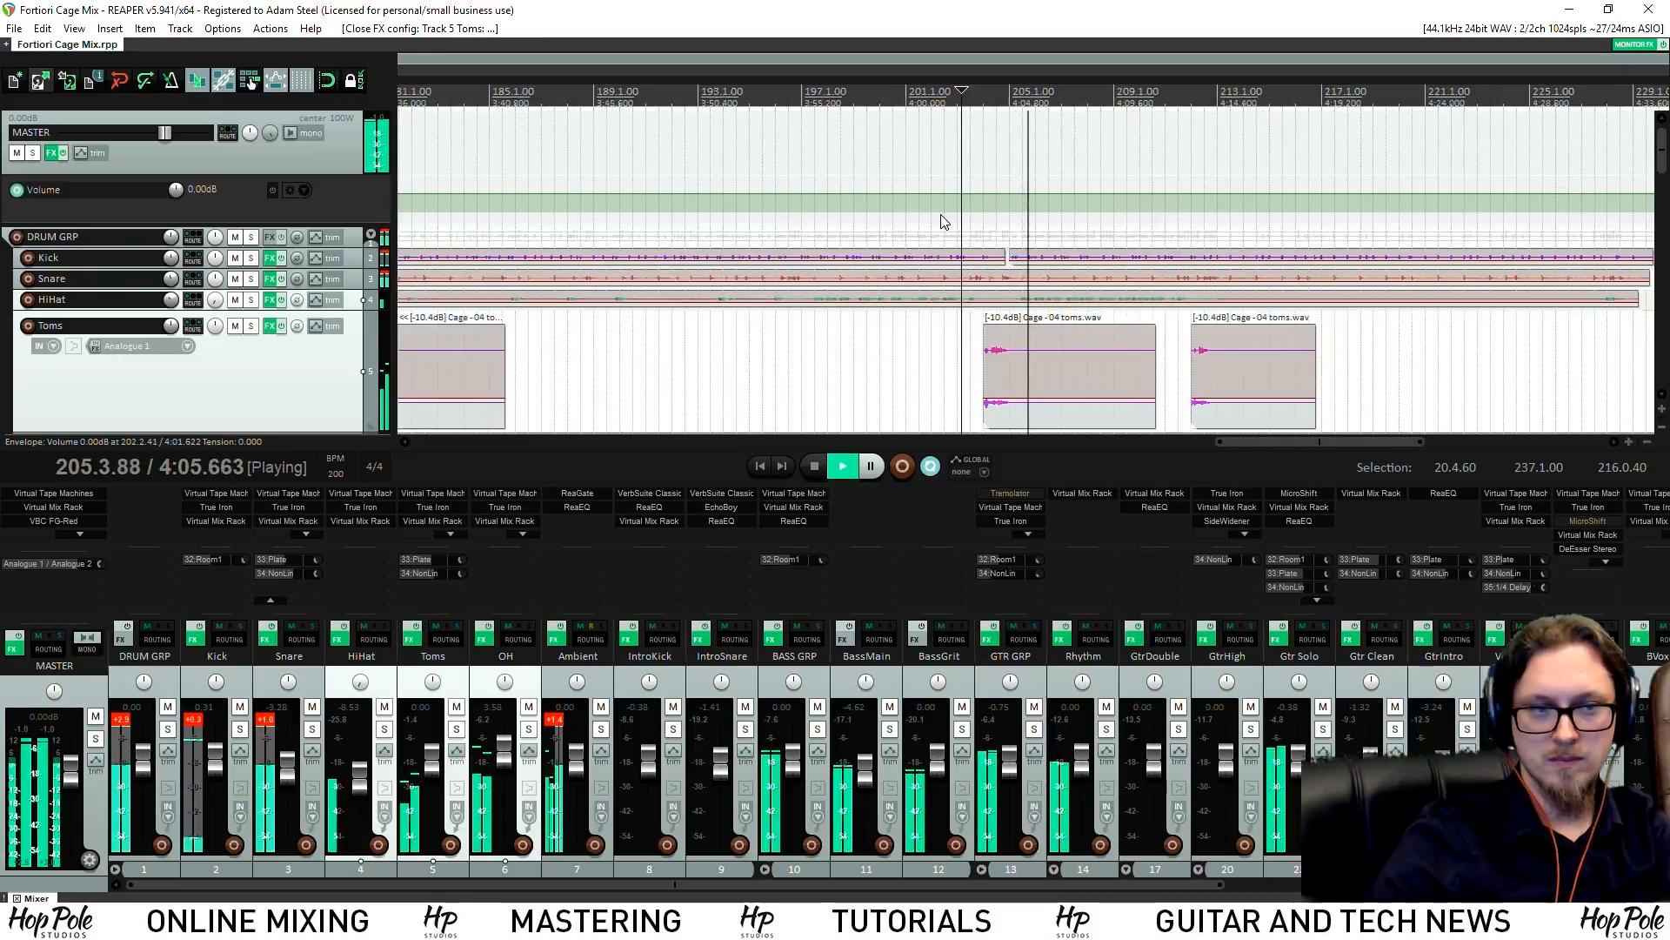
scroll(1037, 178, "up", 3)
key("space")
key("space")
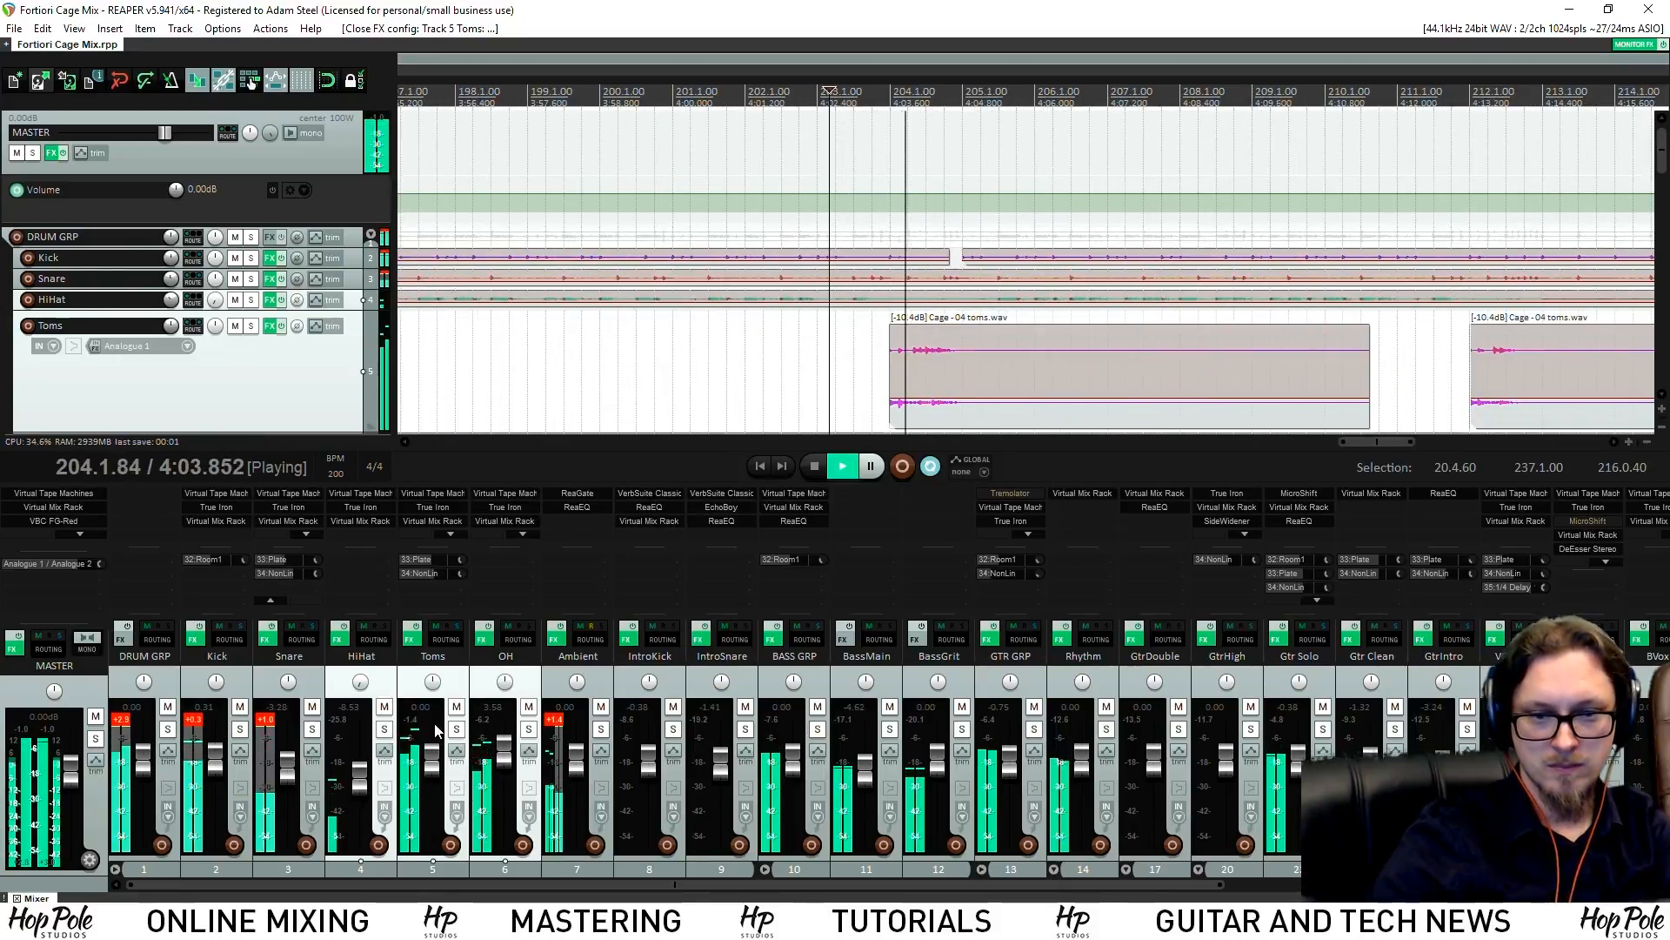
Set the Toms Virtual Mix Rack FG-Stress output to 5.10, close it, and save
left_click(425, 522)
key("space")
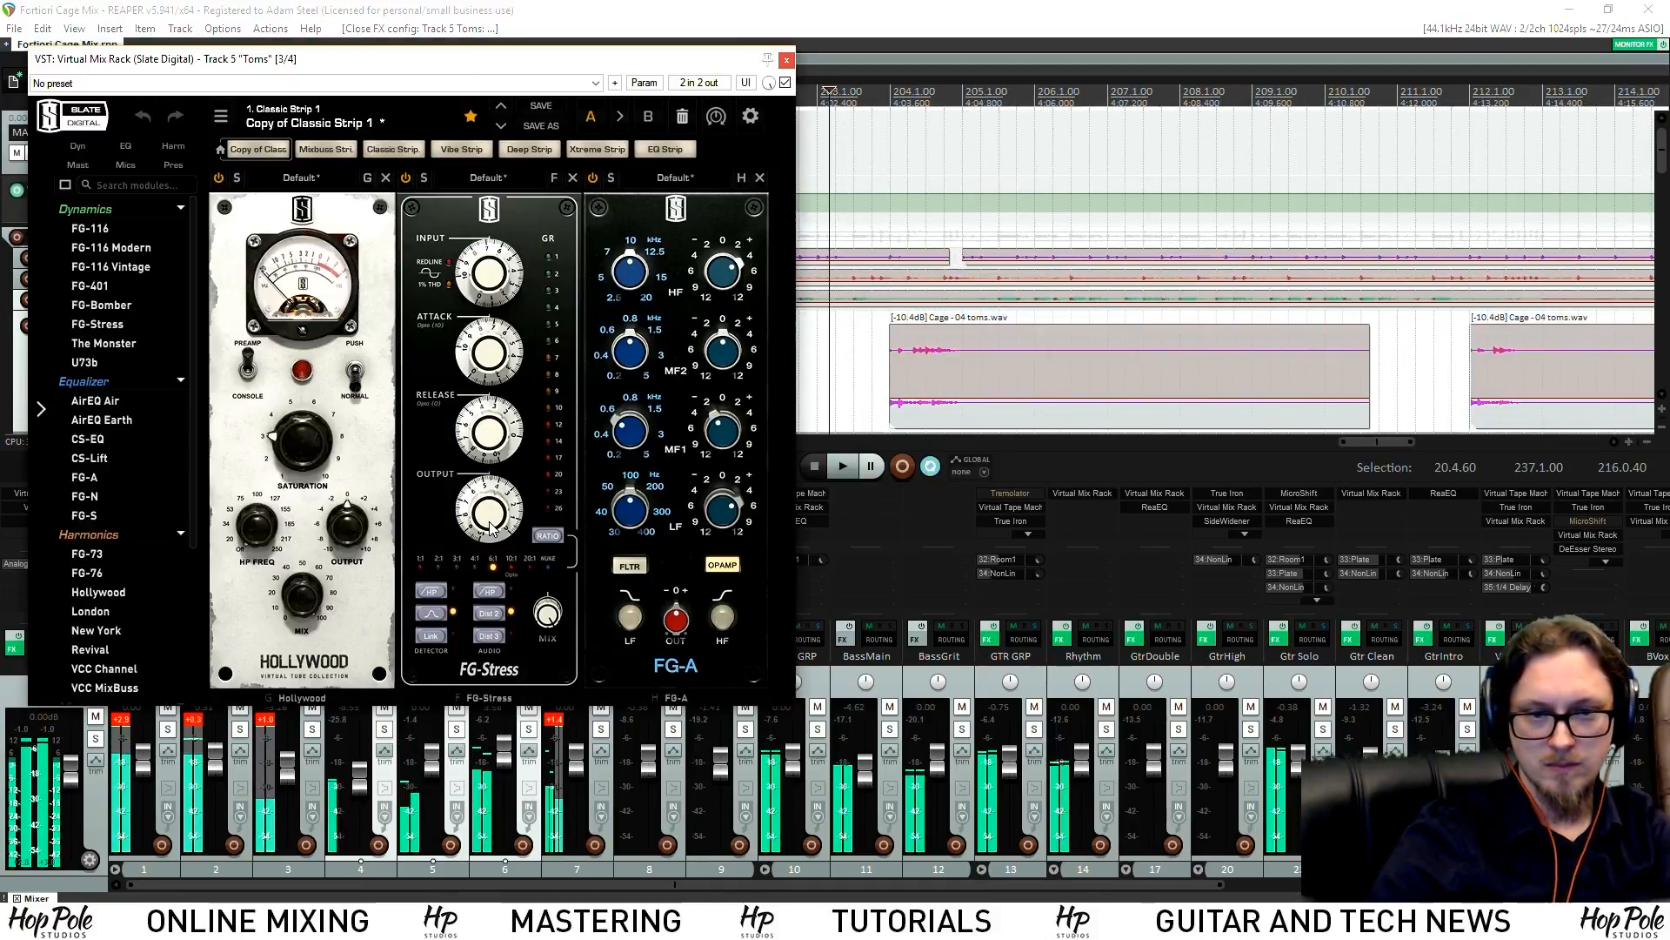
key("space")
left_click_drag(488, 511, 487, 515)
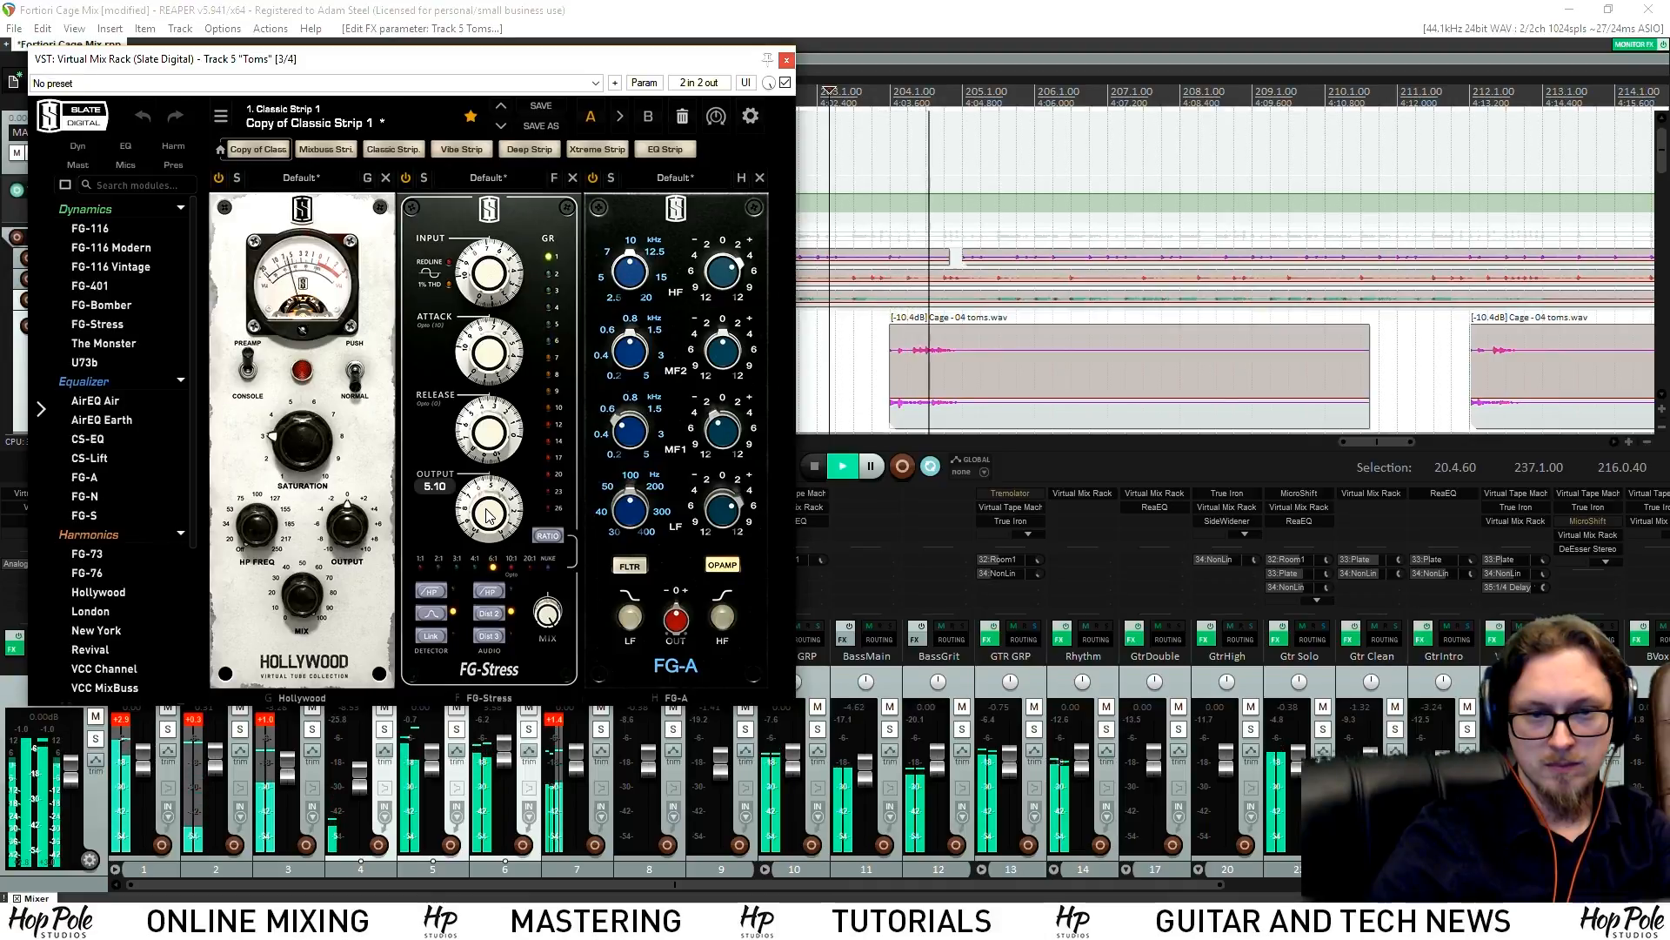
left_click(787, 60)
key("ctrl+s")
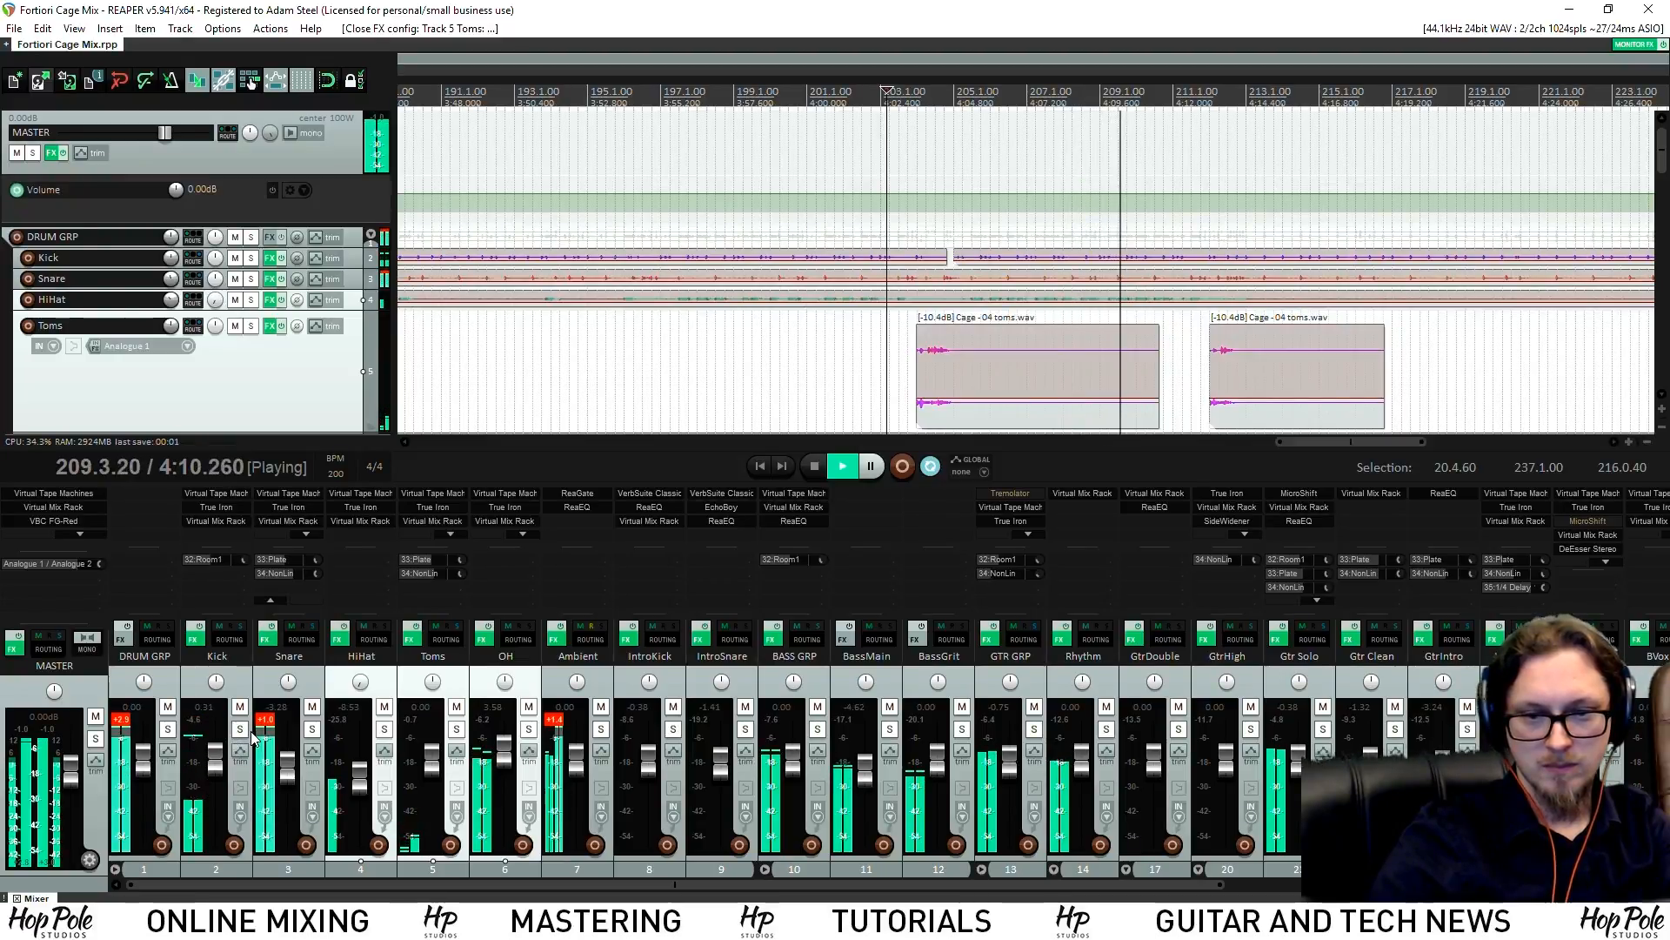
Lower a Kick FG-N band gain to +2.21 dB and close the plugin
left_click(215, 521)
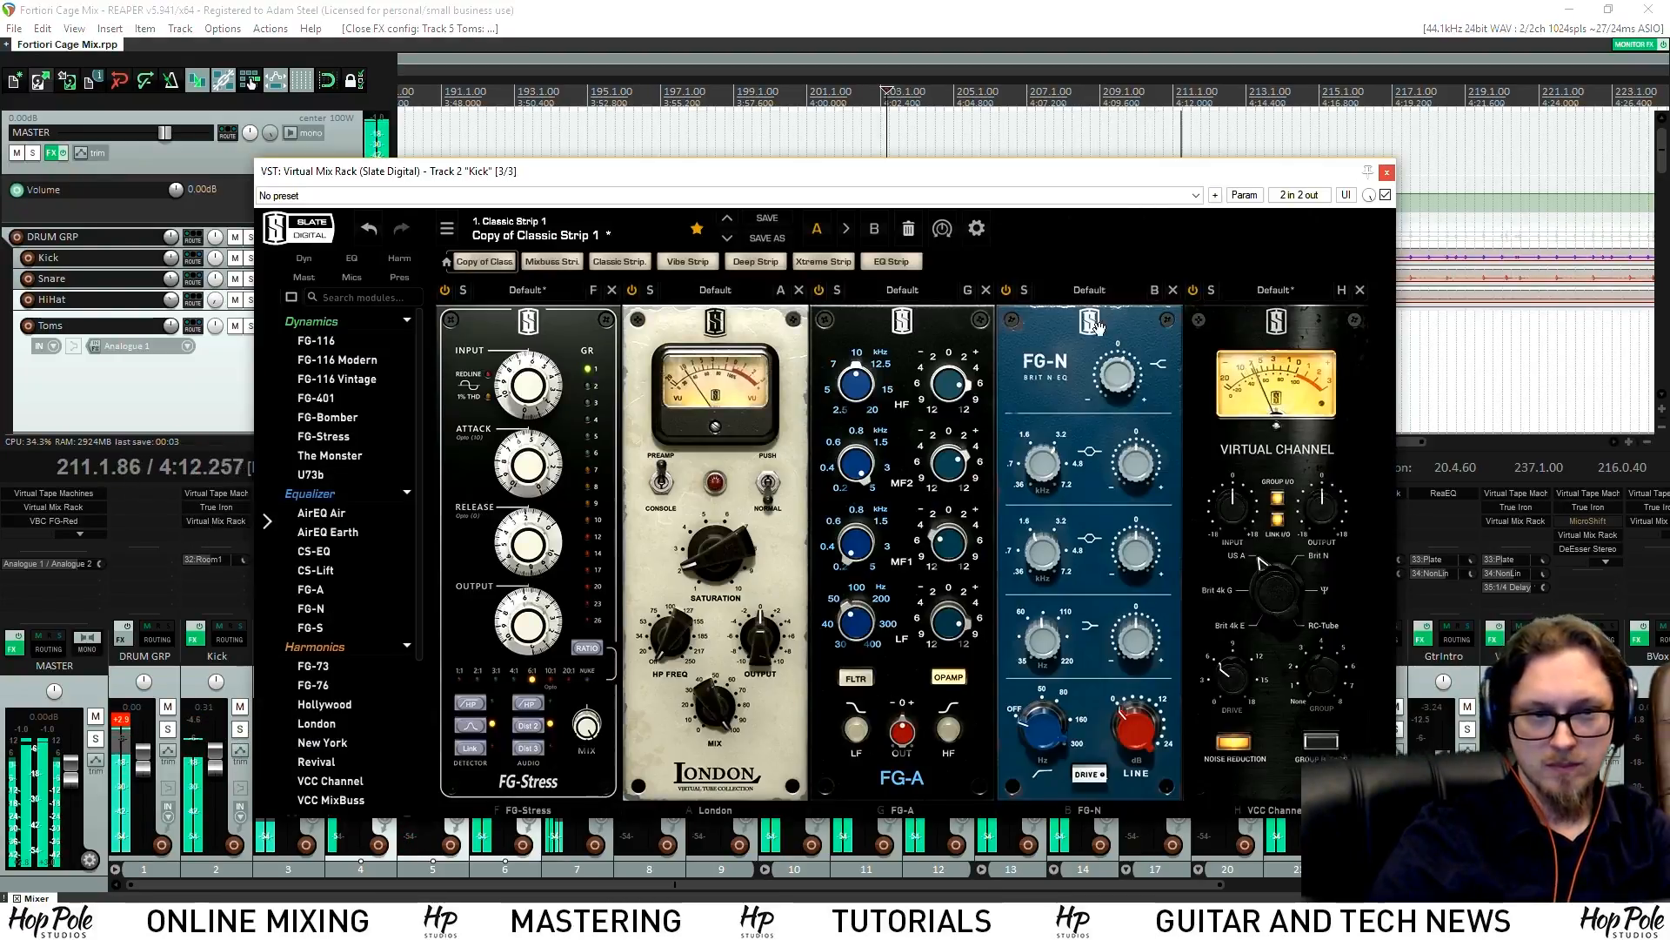
left_click(1080, 135)
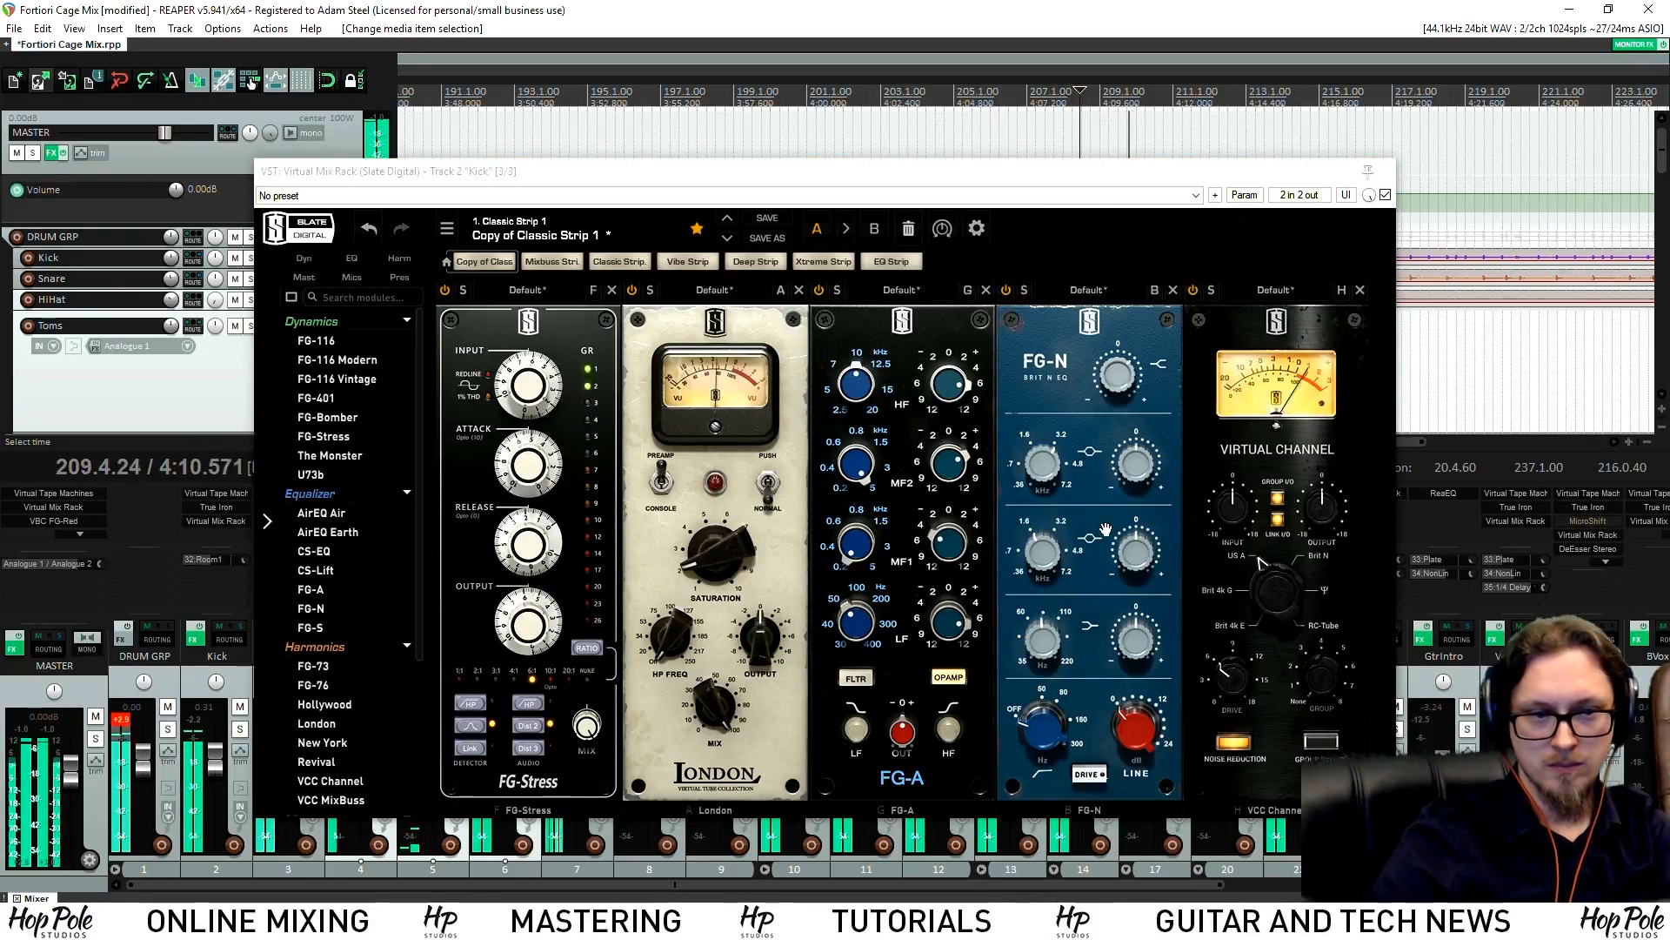
left_click(1138, 555)
left_click_drag(1136, 549, 1135, 549)
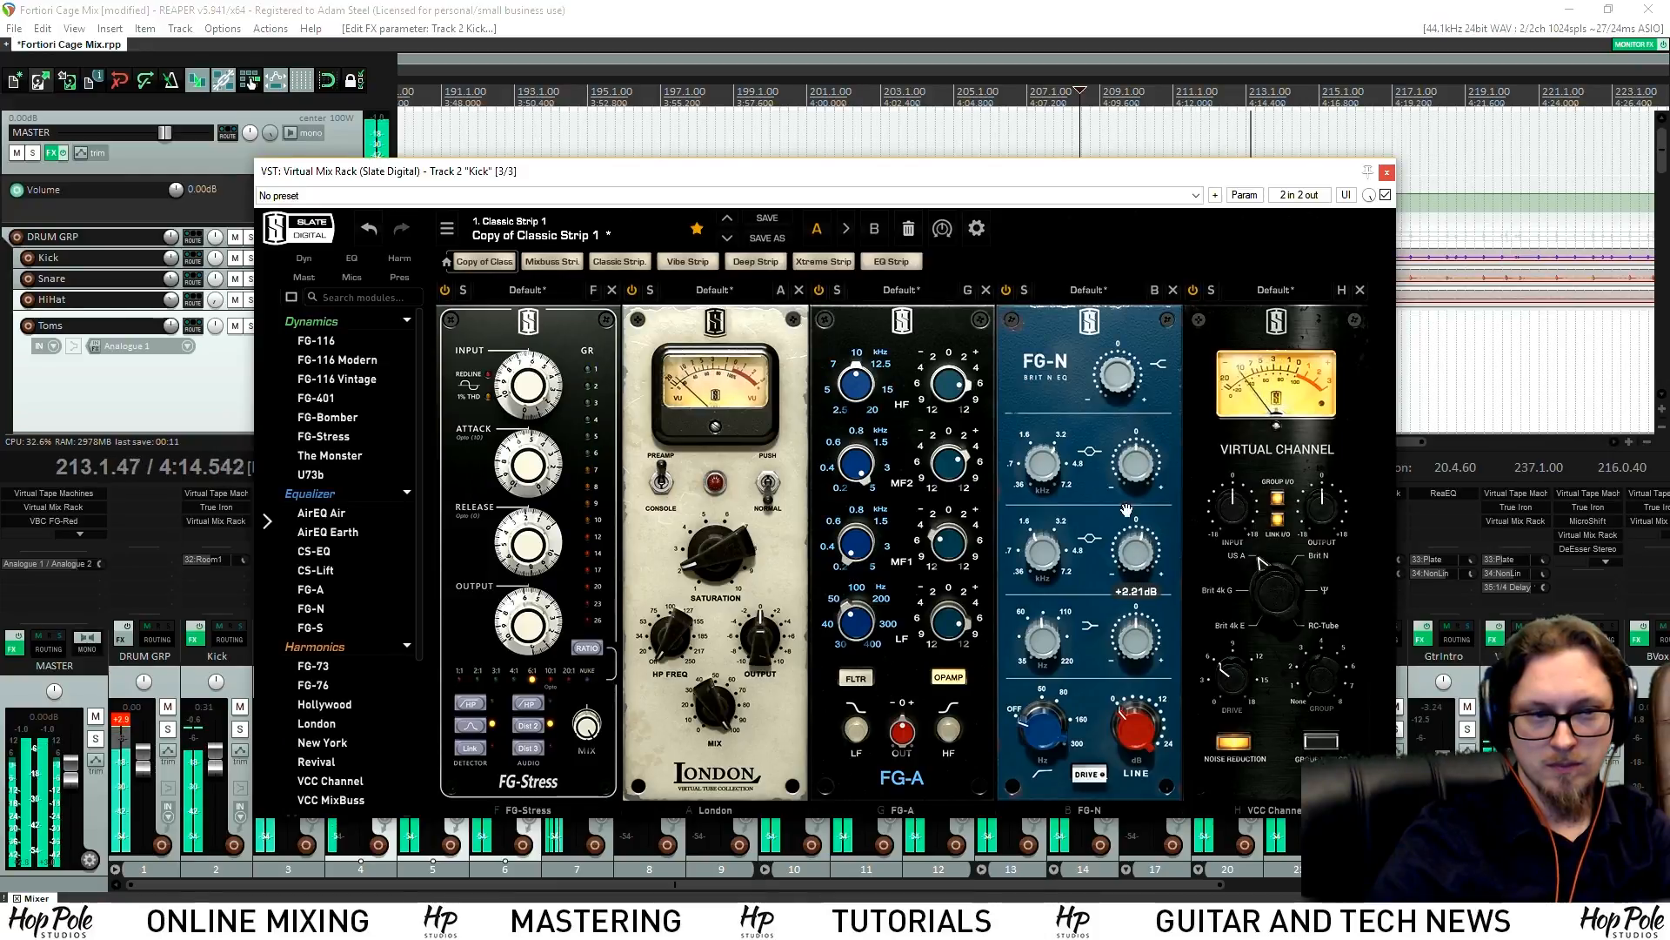
left_click(1387, 172)
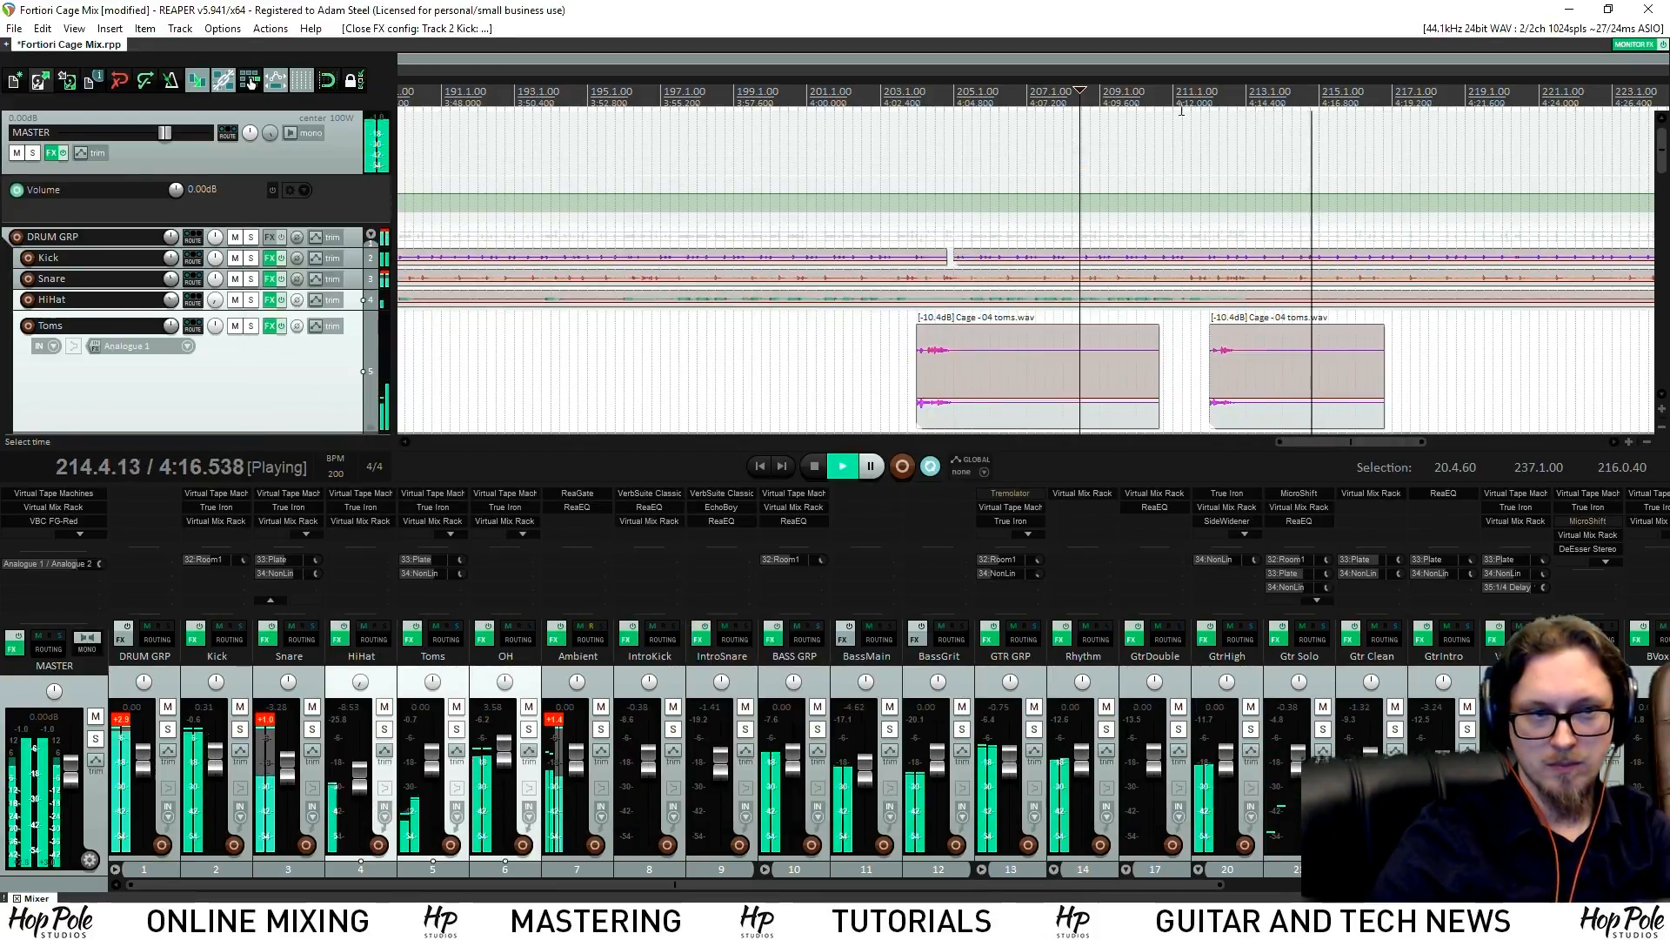
Trim the Kick FG-N top band and set the lower-mid gain to +2.05 dB
left_click(986, 96)
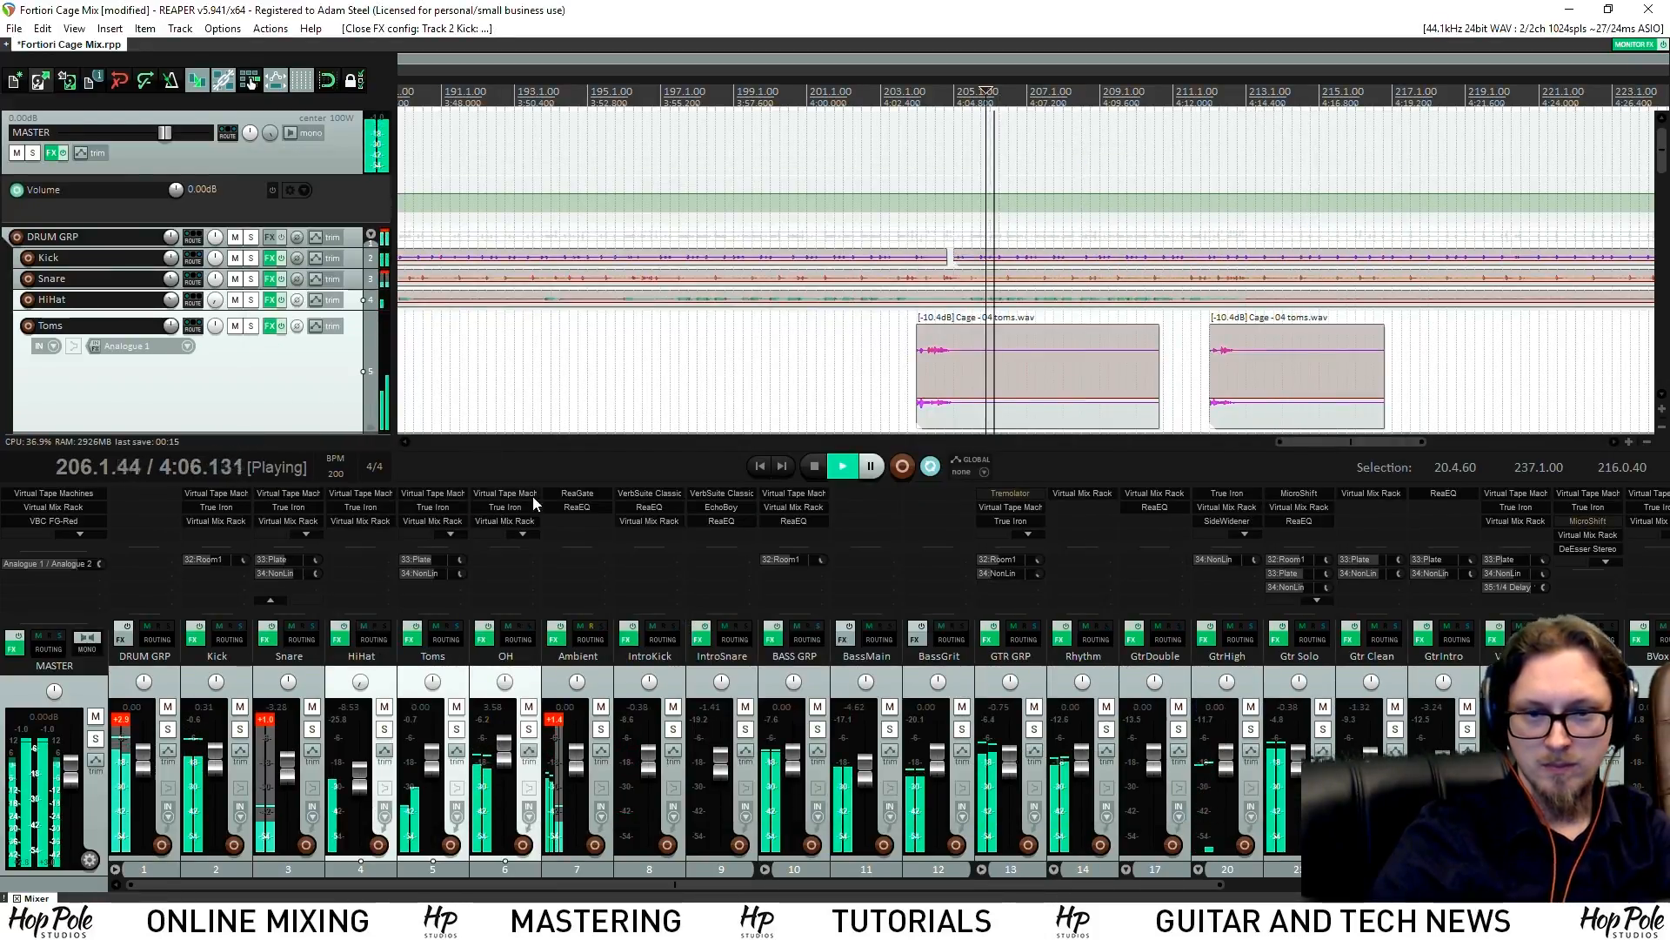
left_click(228, 522)
left_click_drag(1131, 378, 1132, 371)
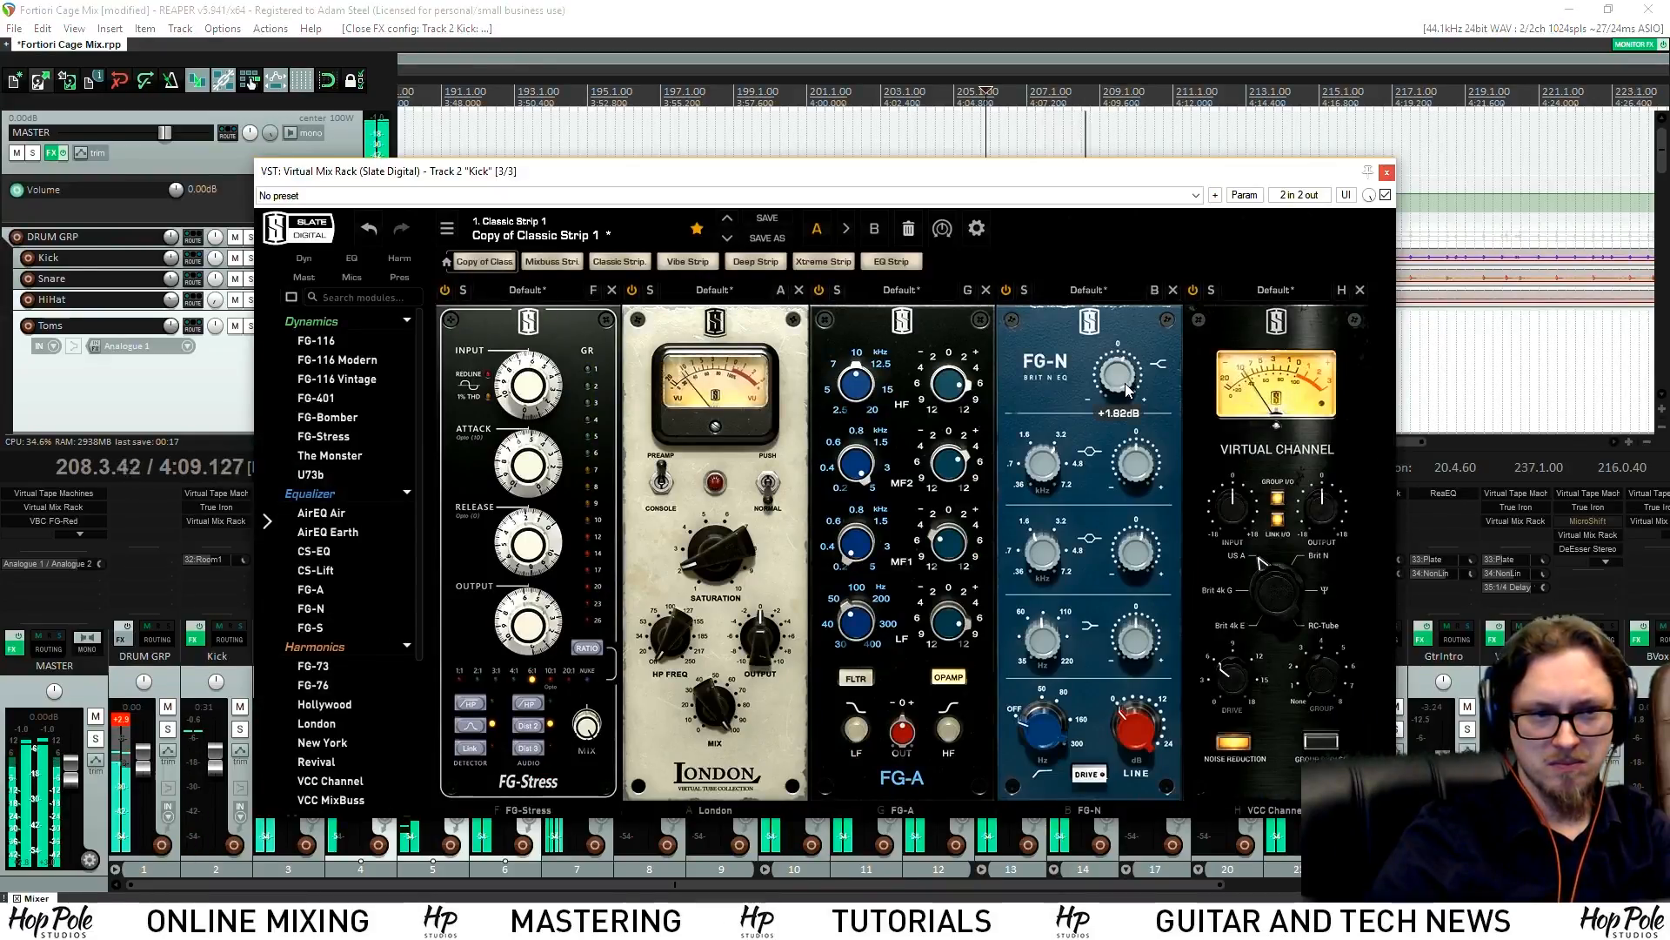
left_click_drag(1147, 562, 1147, 558)
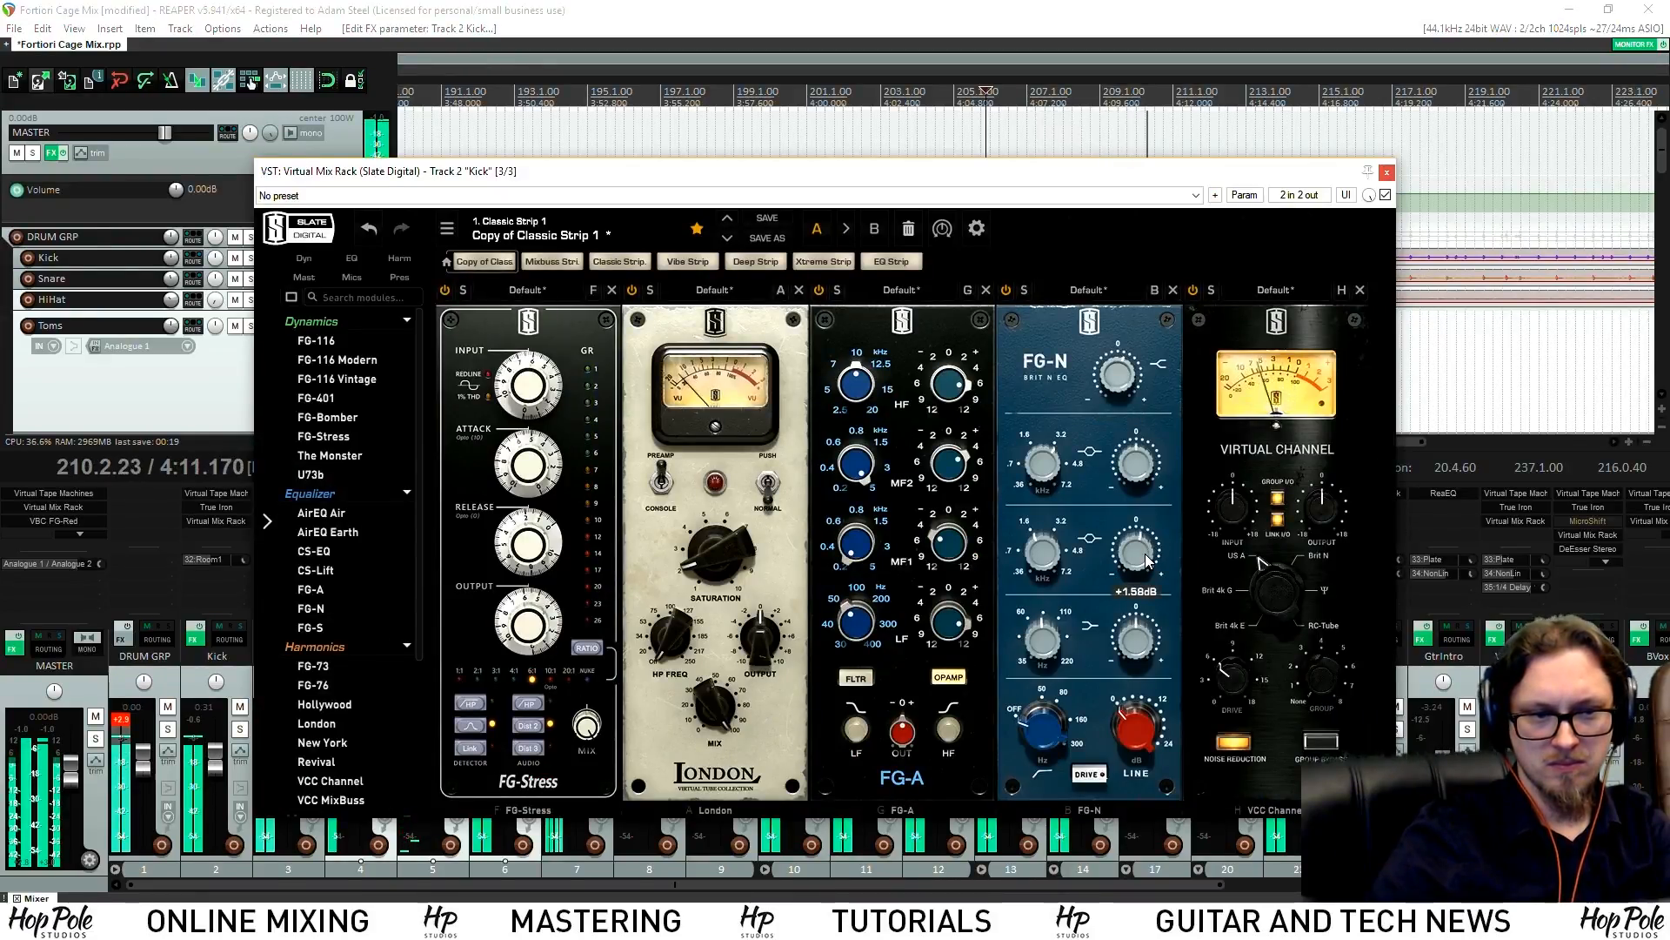
mouse_move(1127, 391)
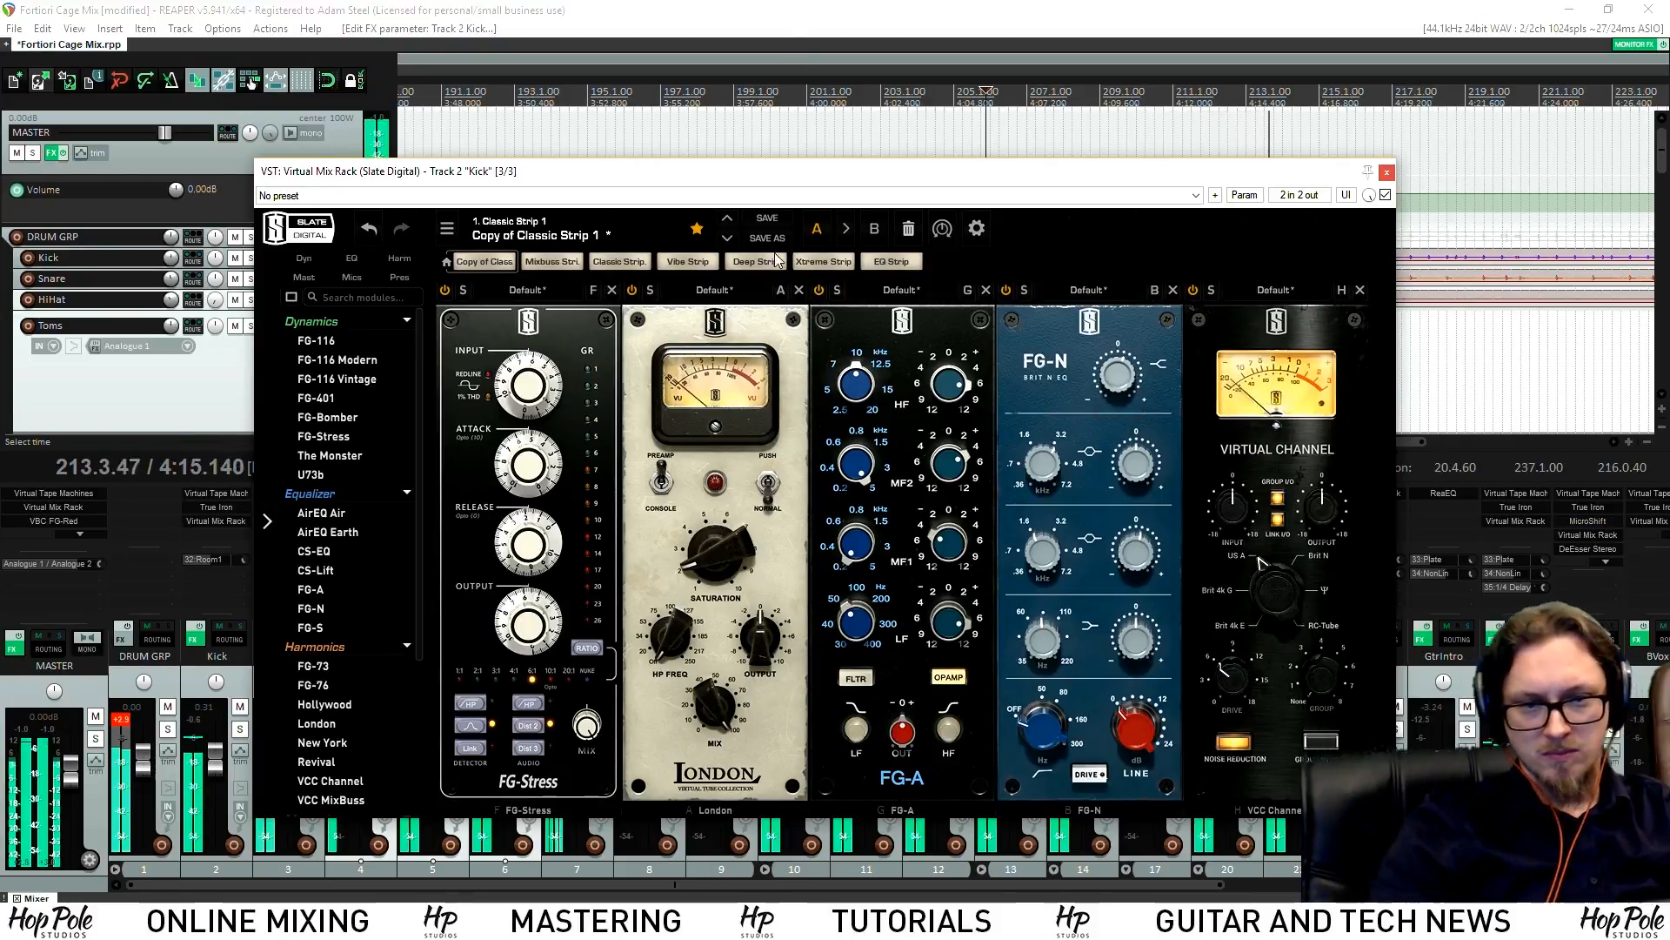
mouse_move(493, 338)
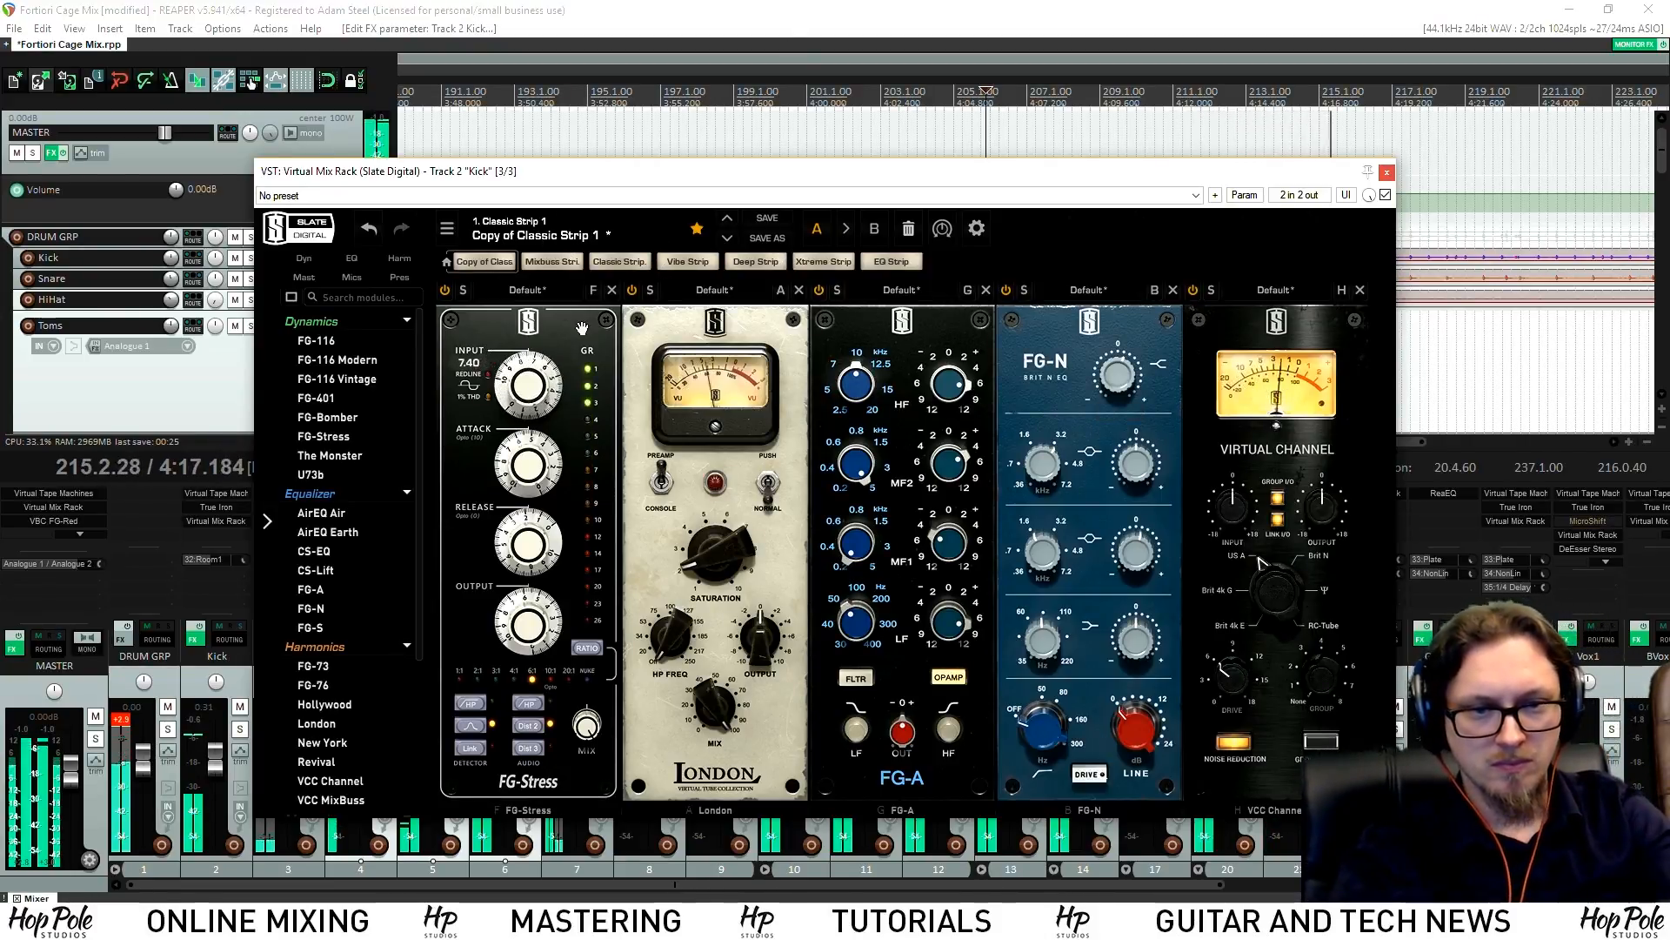
mouse_move(528, 632)
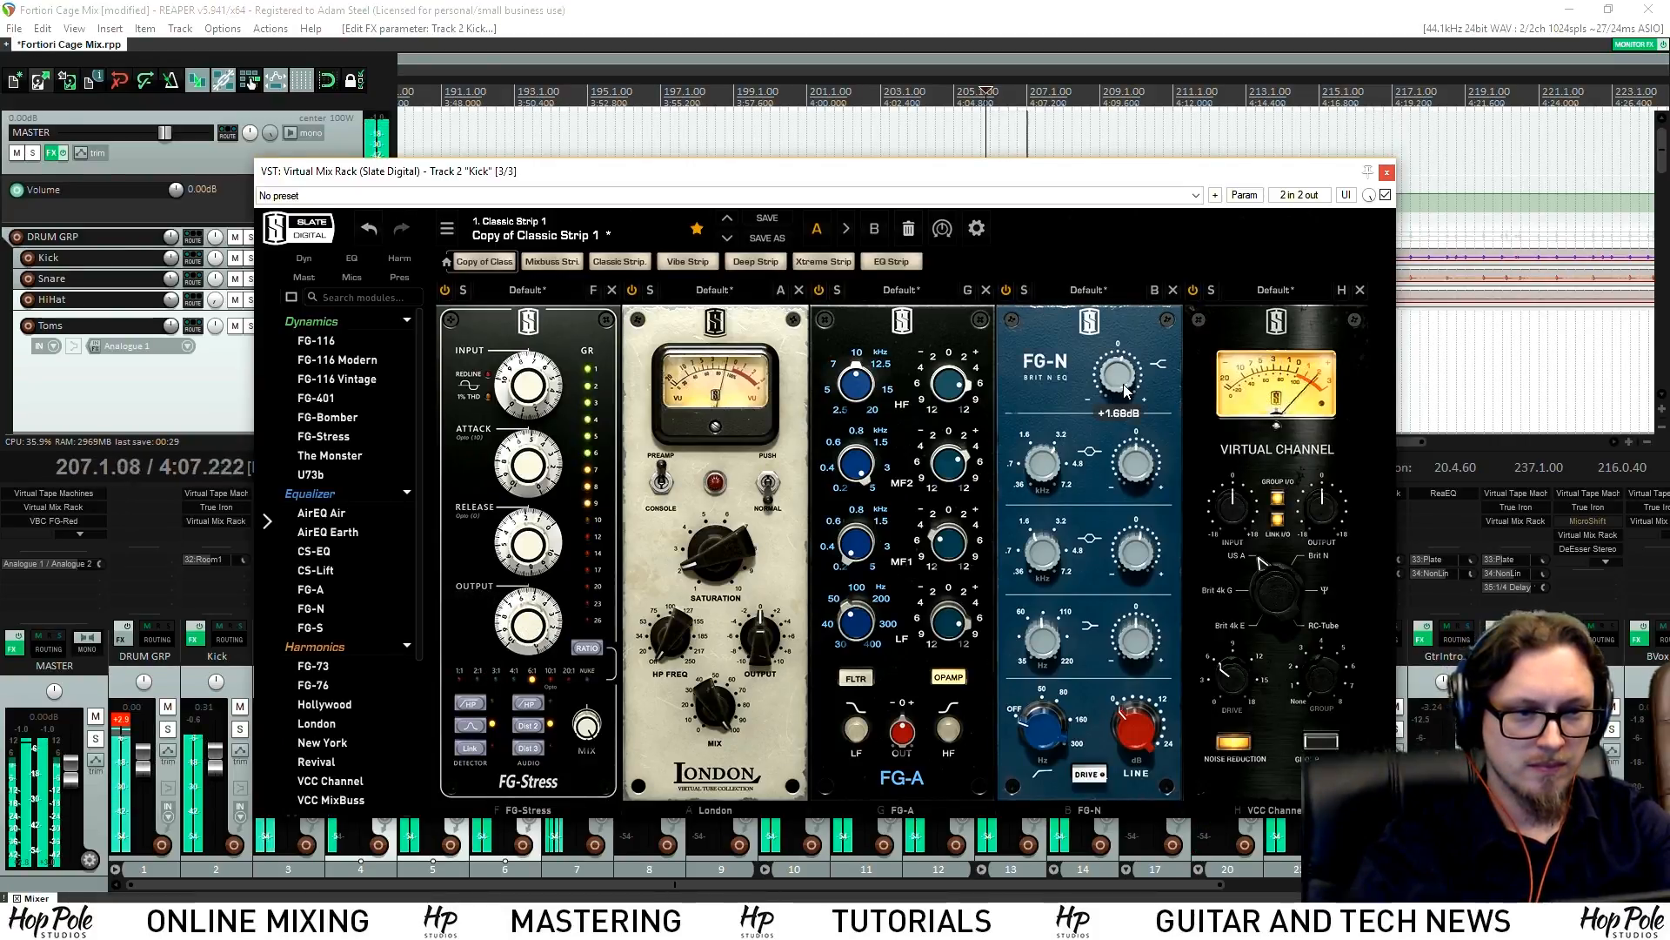
mouse_move(1145, 548)
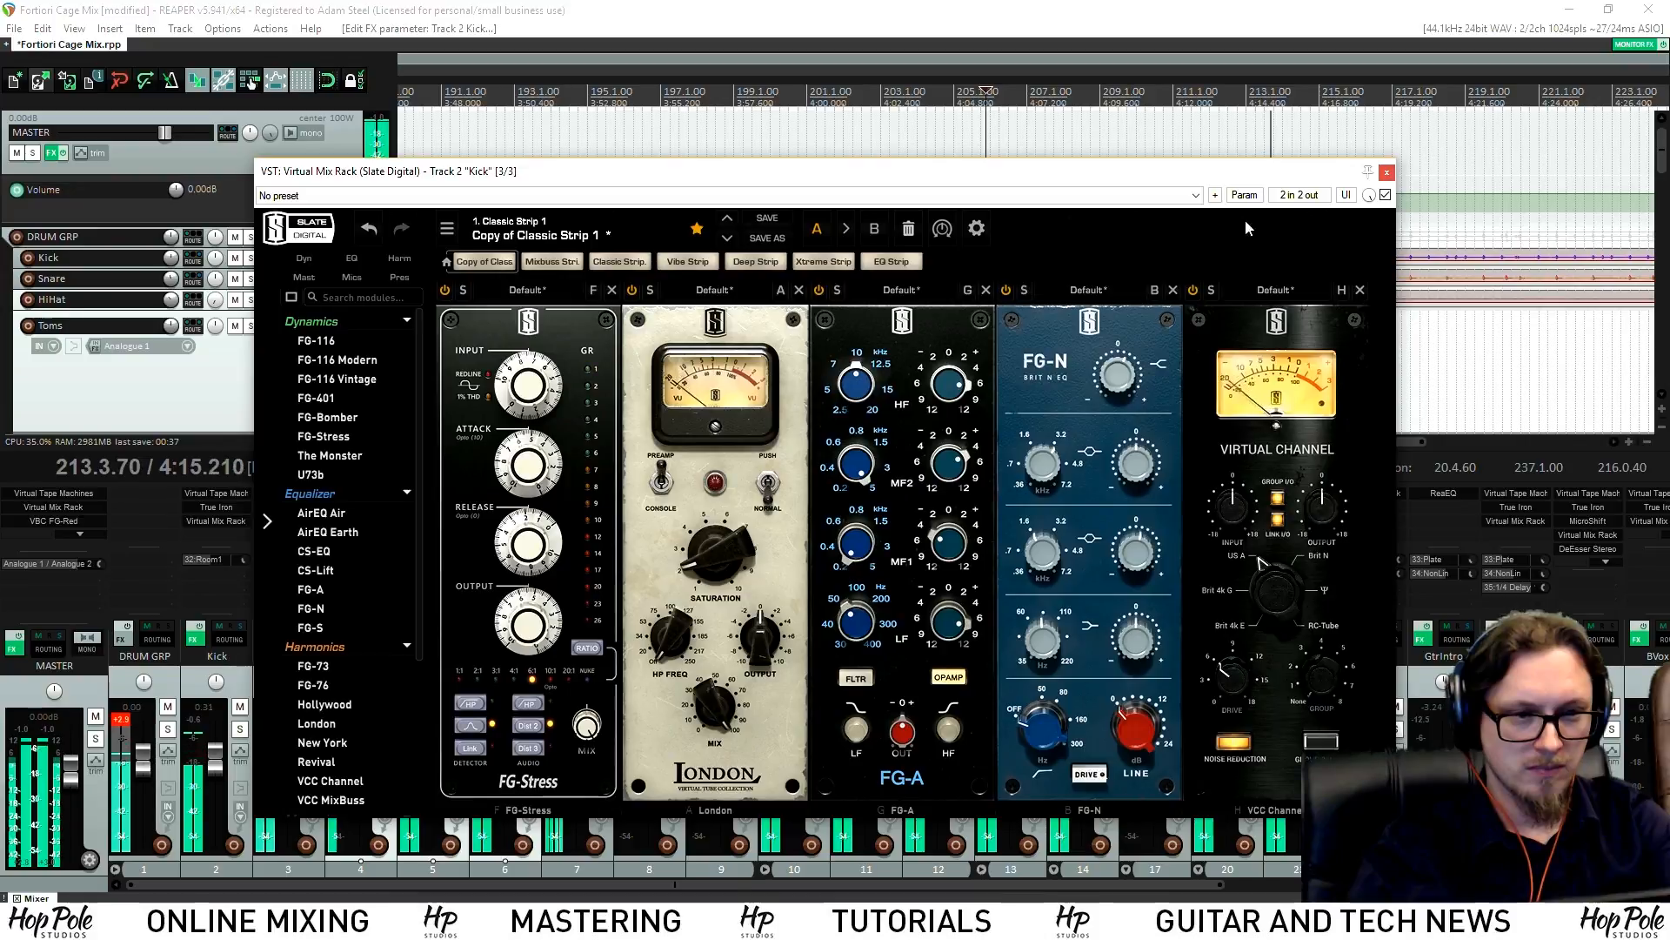
left_click(1387, 172)
scroll(1118, 228, "down", 4)
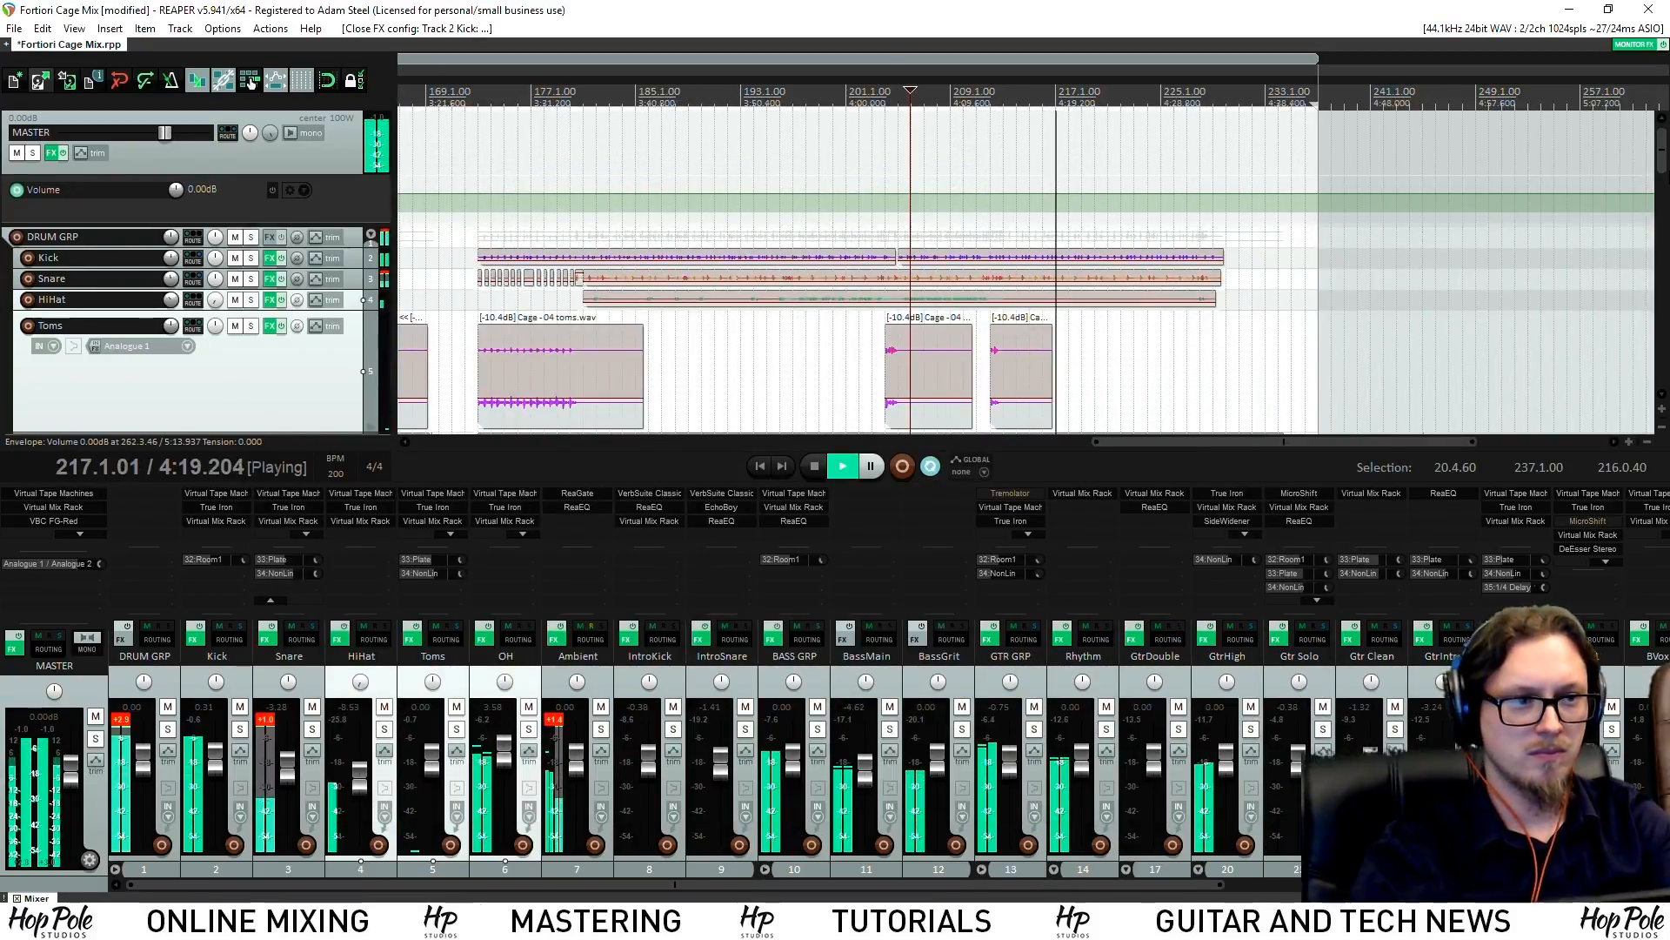
Toggle solo on a guitar track to audition it, then stop at 0:23.904
left_click_drag(1661, 157, 1662, 231)
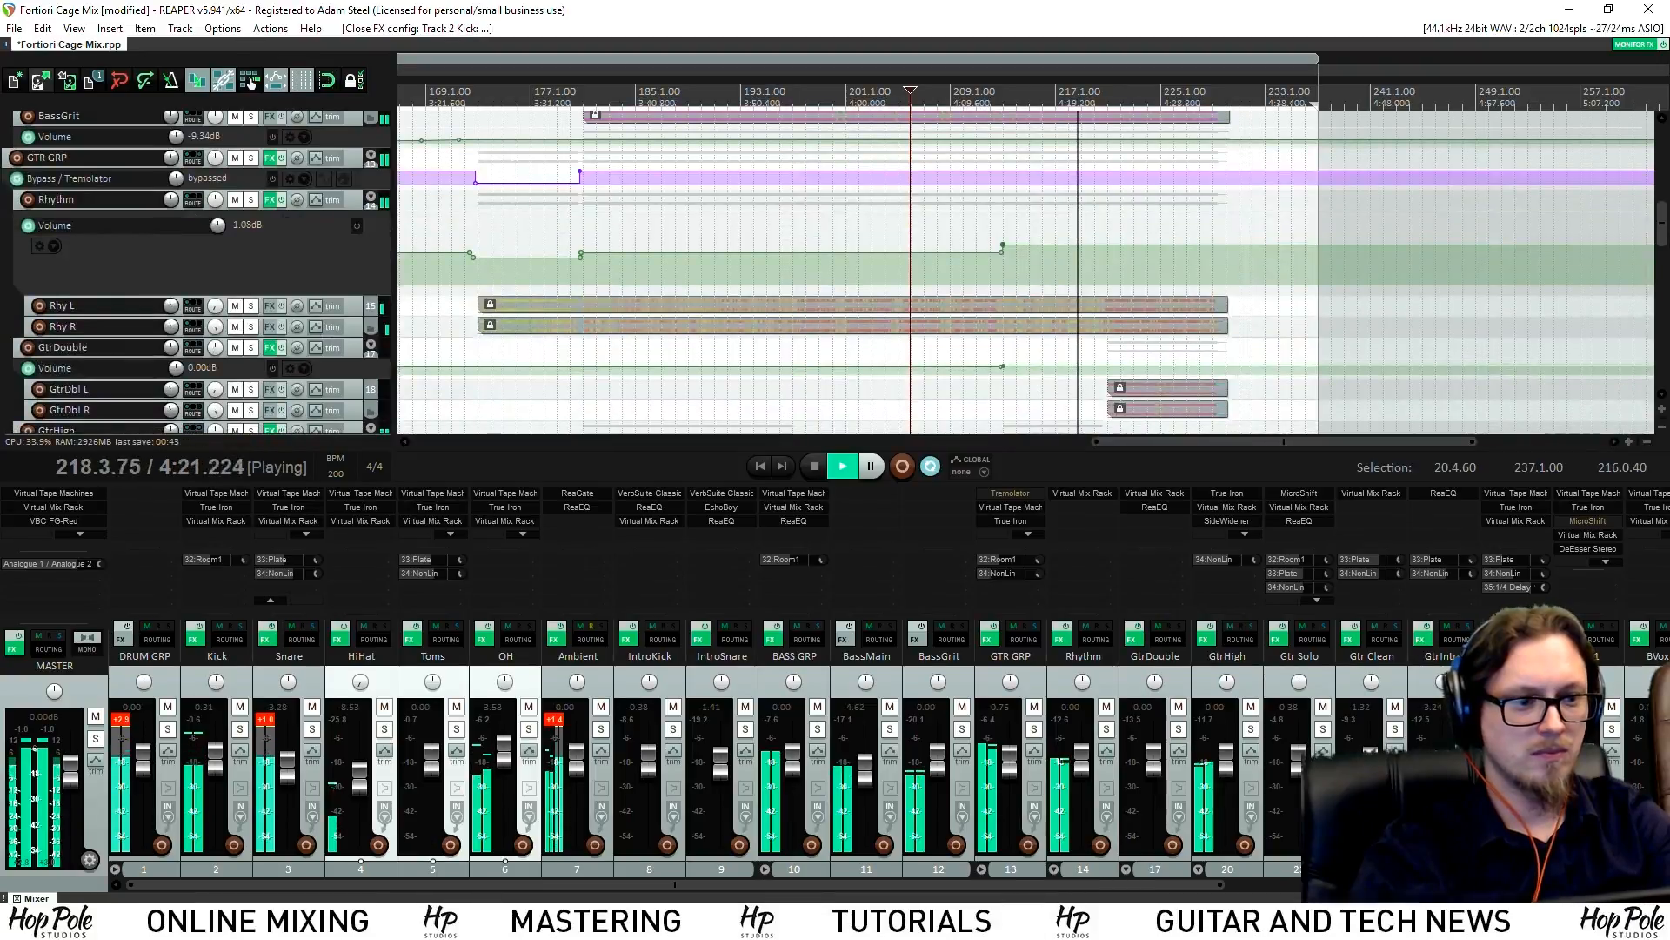
left_click_drag(1131, 884, 1566, 884)
left_click(1657, 729)
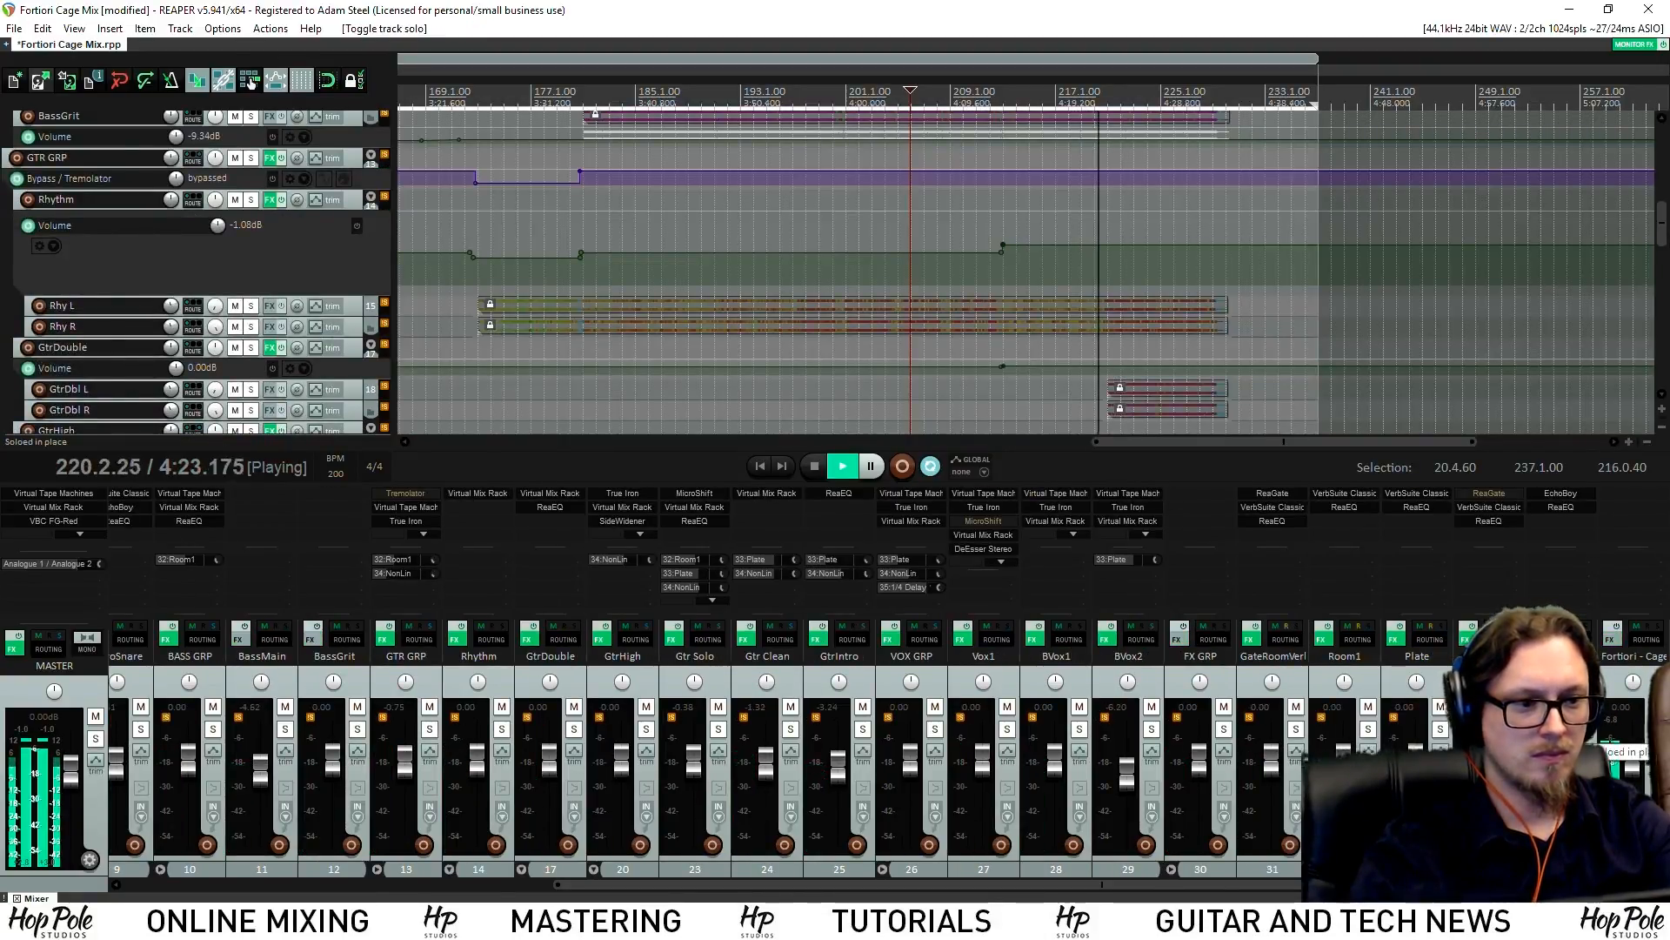
left_click(1656, 729)
mouse_move(1663, 239)
left_mouse_down()
mouse_move(1663, 262)
mouse_move(1662, 244)
left_mouse_up()
scroll(1135, 292, "down", 5)
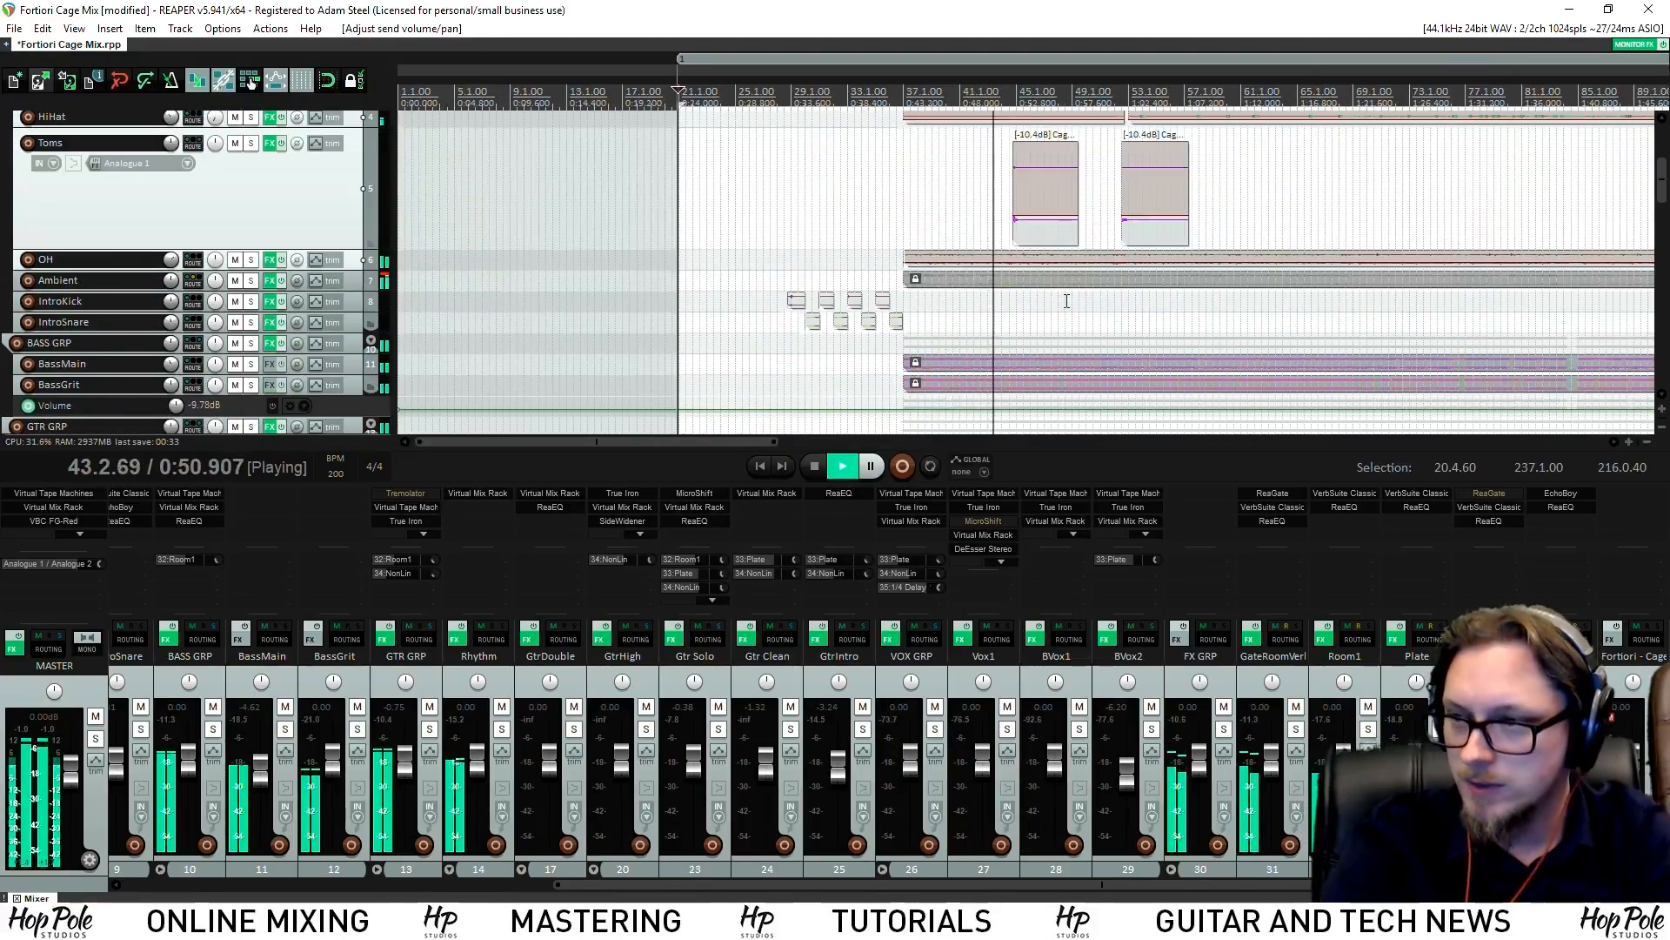
key("space")
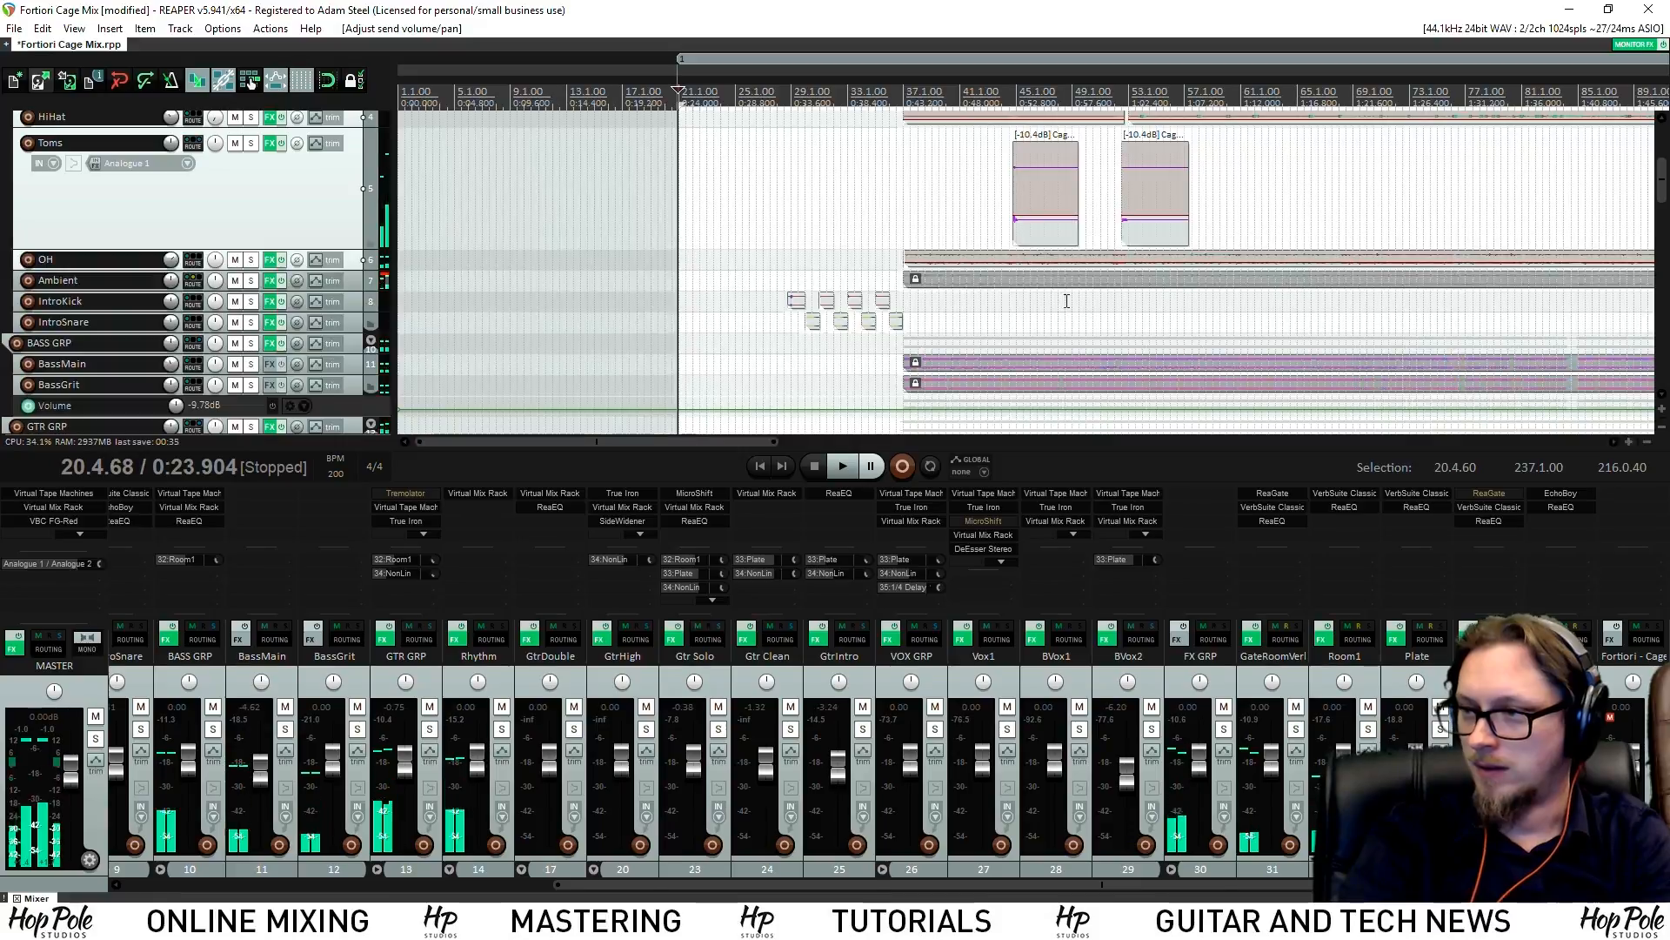